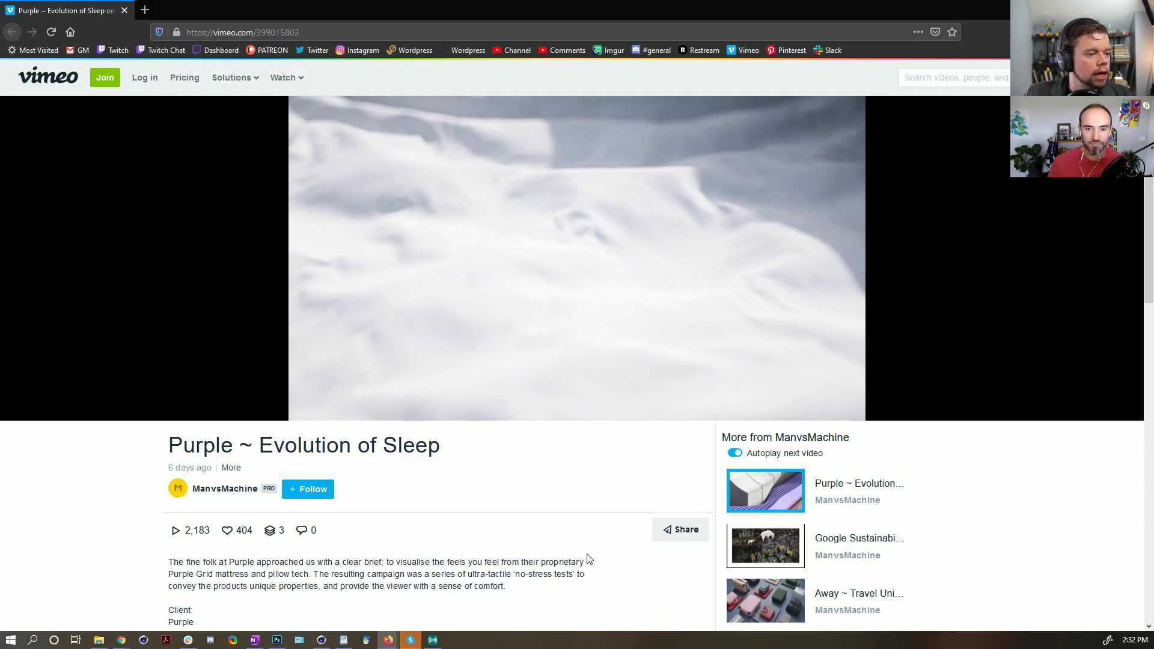
- Switch from the reference video to Cinema 4D and start a new empty project
click(469, 231)
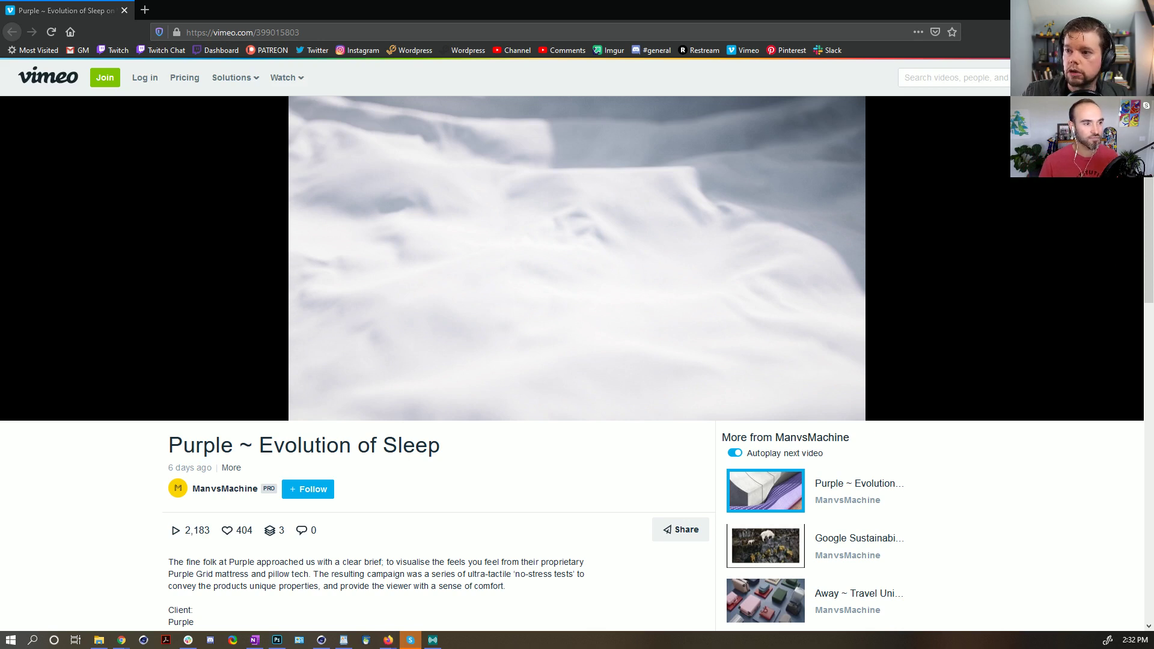
key(alt+Tab)
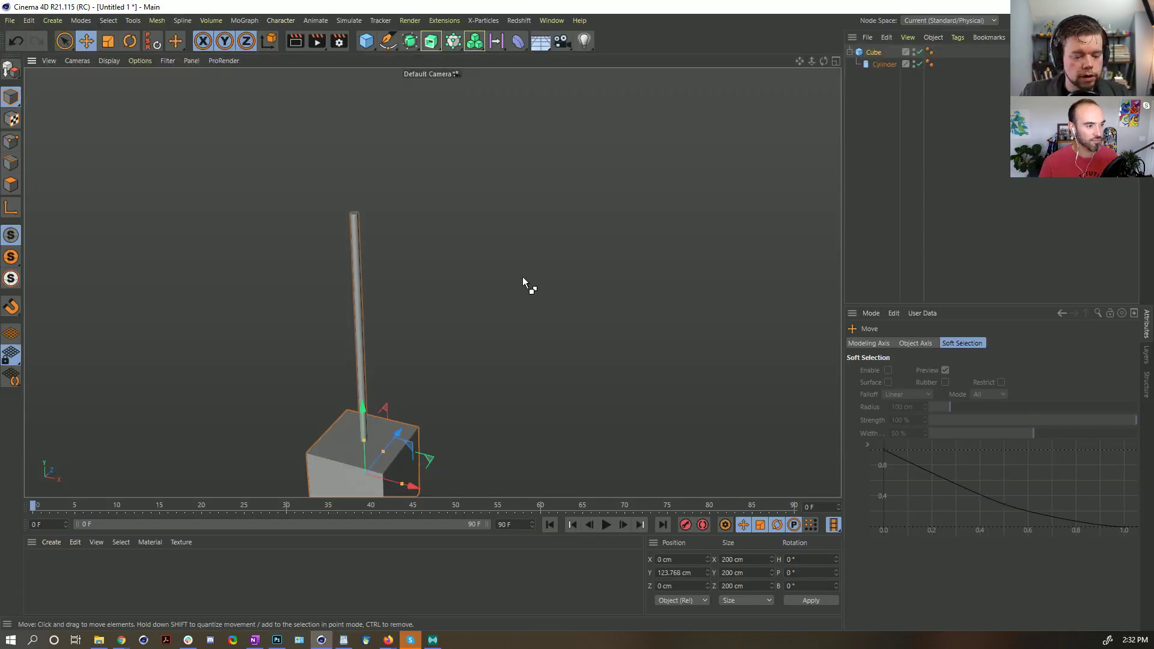
key(ctrl+n)
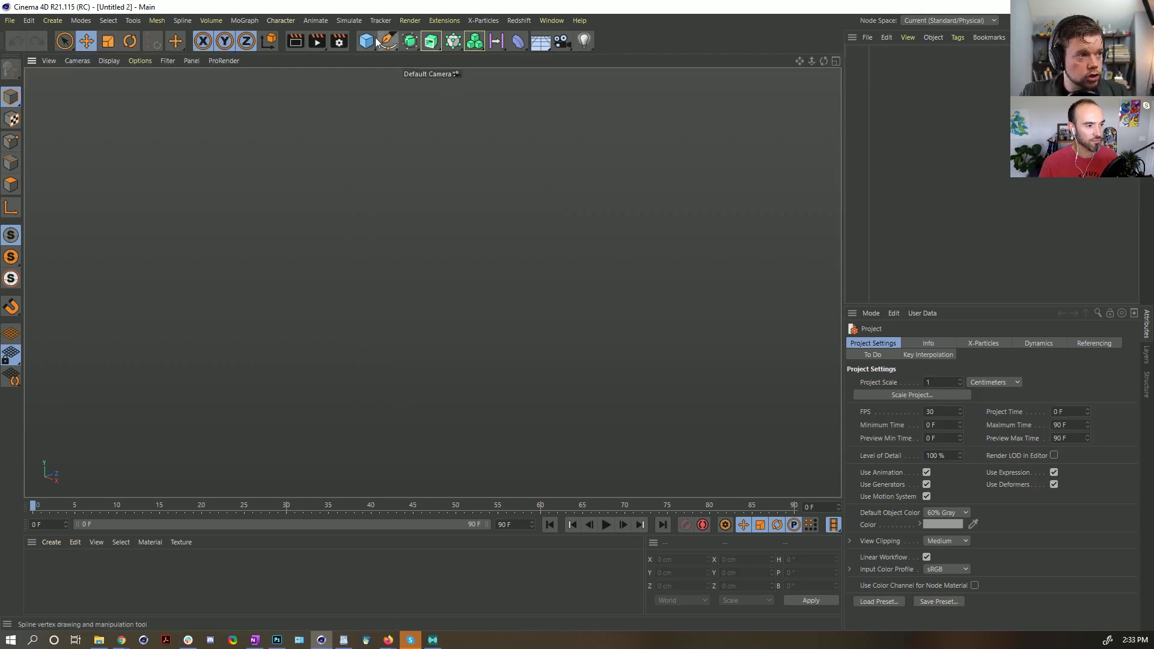
- Add a cube and reshape it into a flat slab of about 241 × 29 × 488 cm
drag(366, 41, 472, 62)
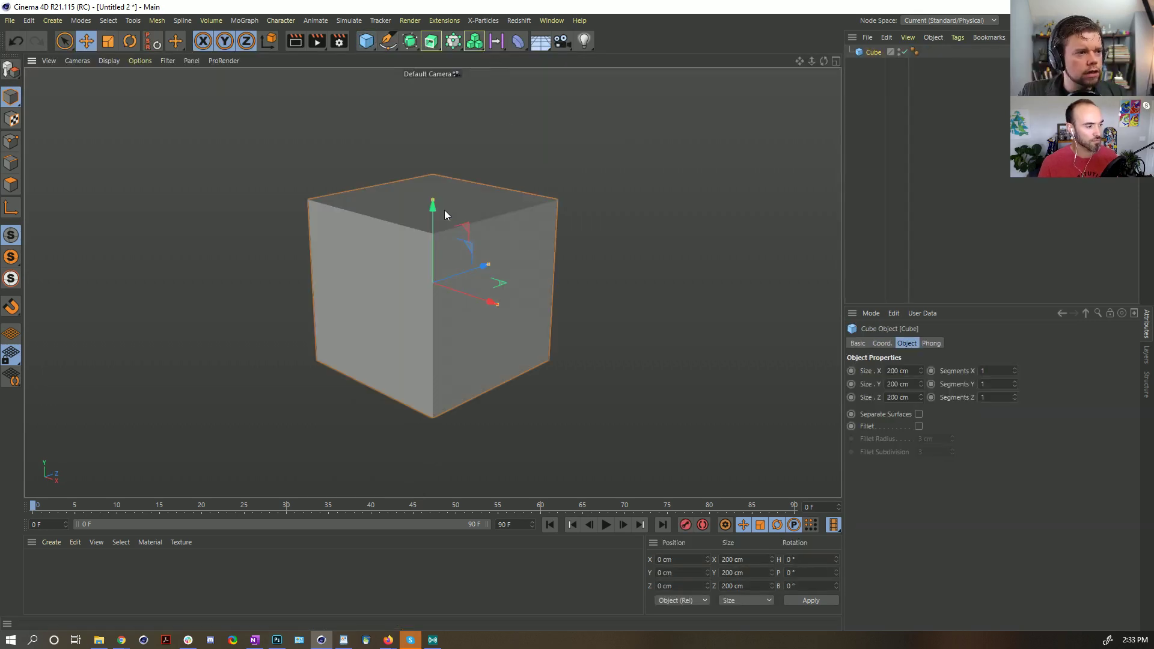
drag(433, 204, 554, 238)
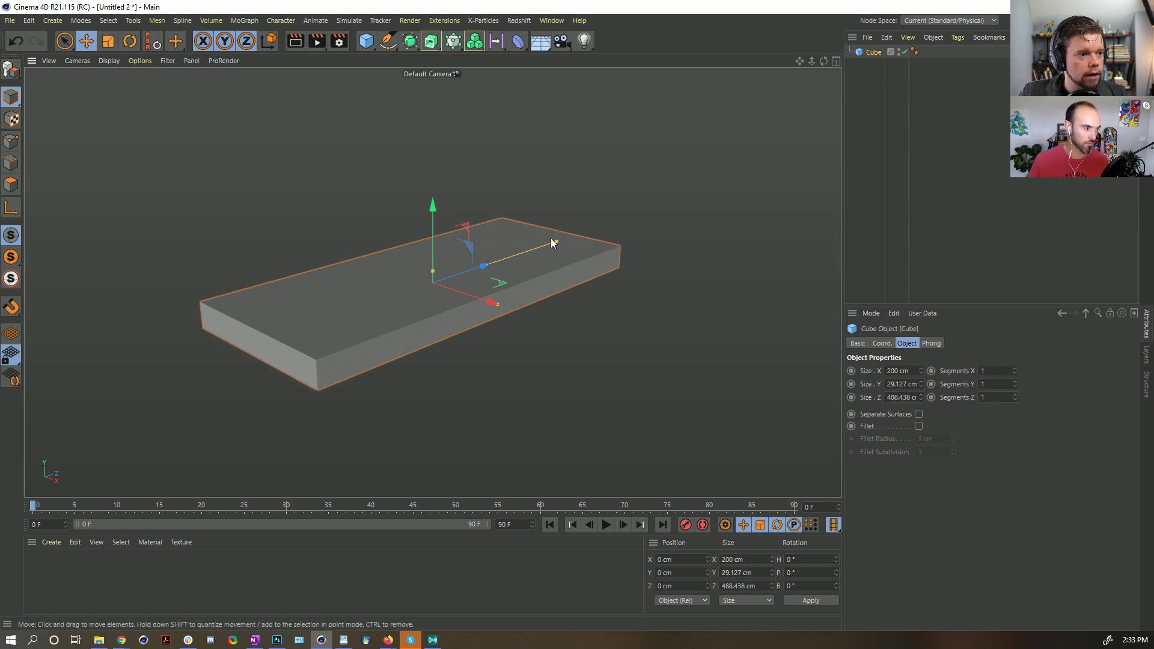
drag(497, 309, 511, 311)
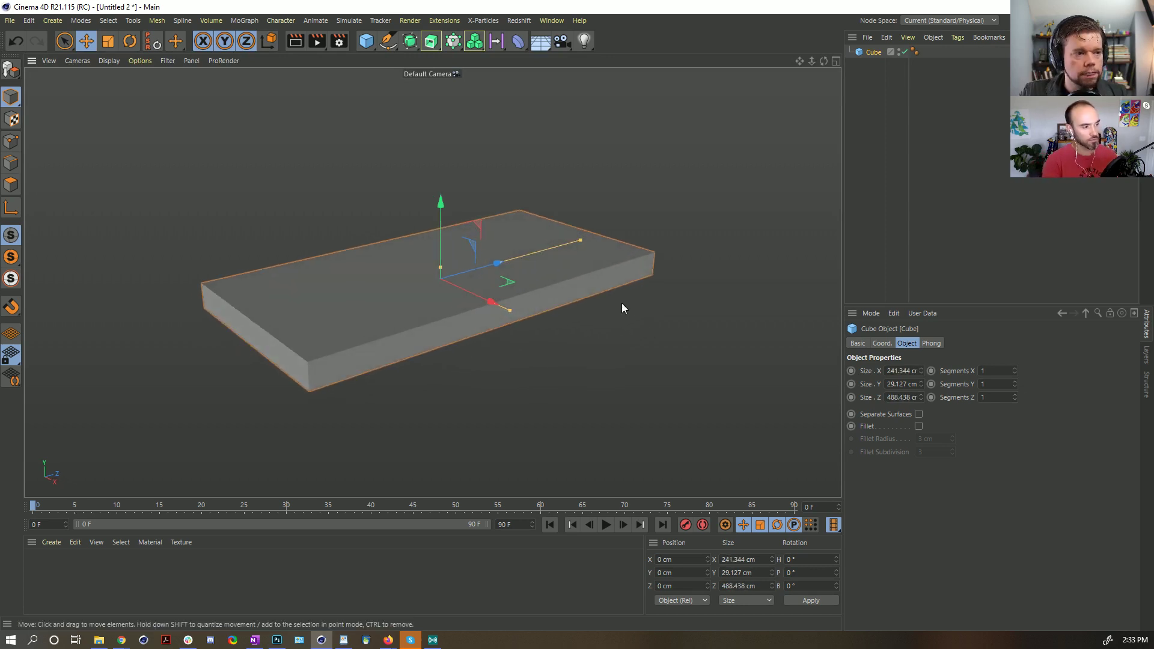
- Show shading with lines and divide the slab into 7 X, 1 Y and 16 Z segments
key(n)
key(b)
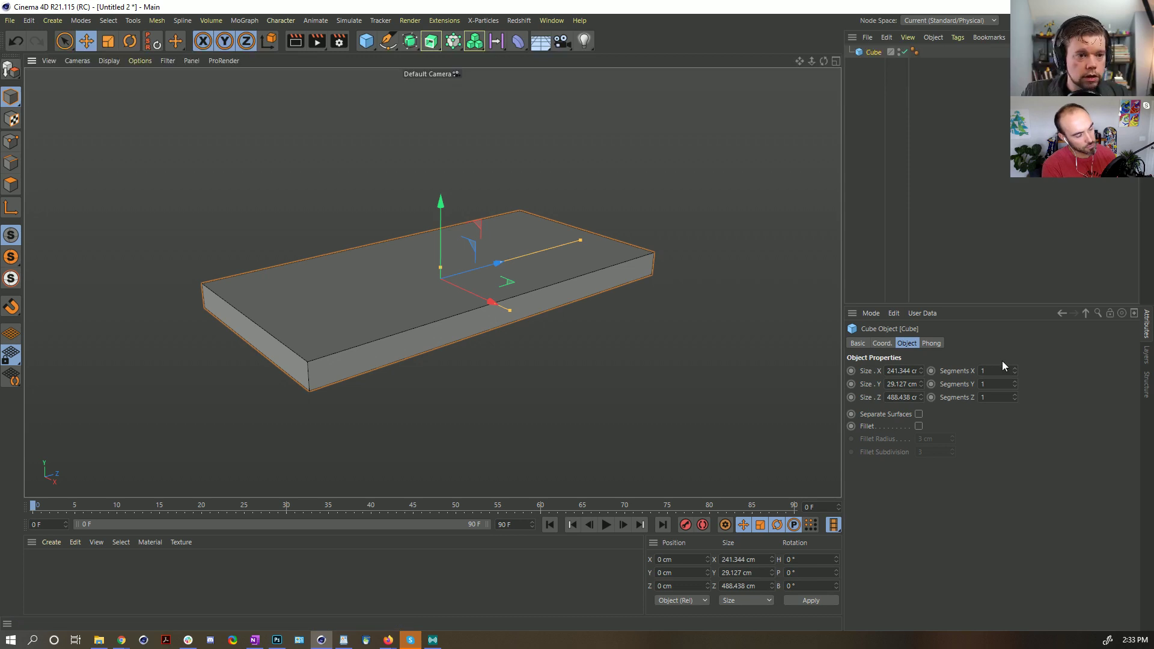
drag(1015, 369, 1014, 384)
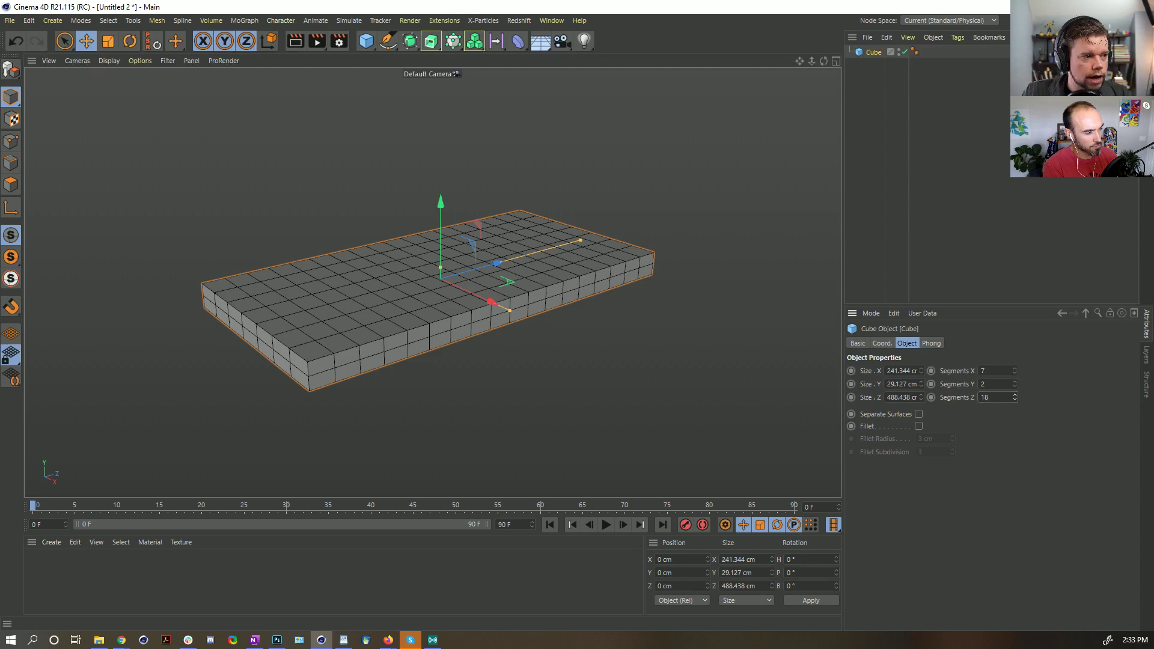
click(1014, 400)
click(1014, 400)
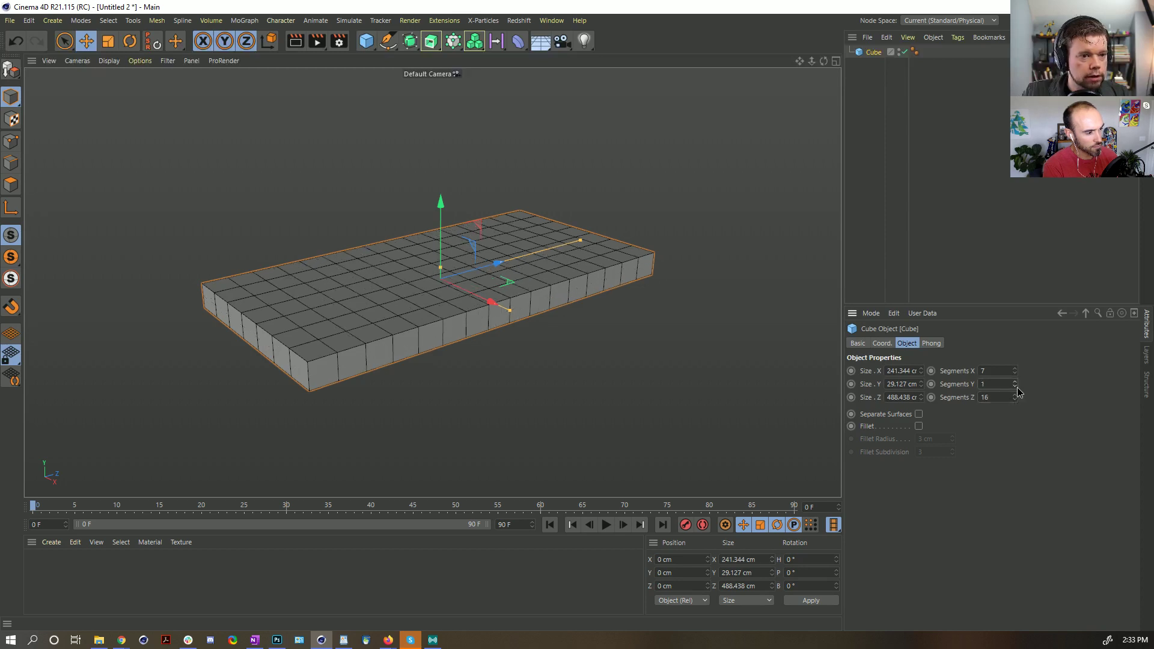
- Add a cylinder with 1 height segment and 4 rotation segments, and turn off its caps
alt+drag(494, 284, 454, 257)
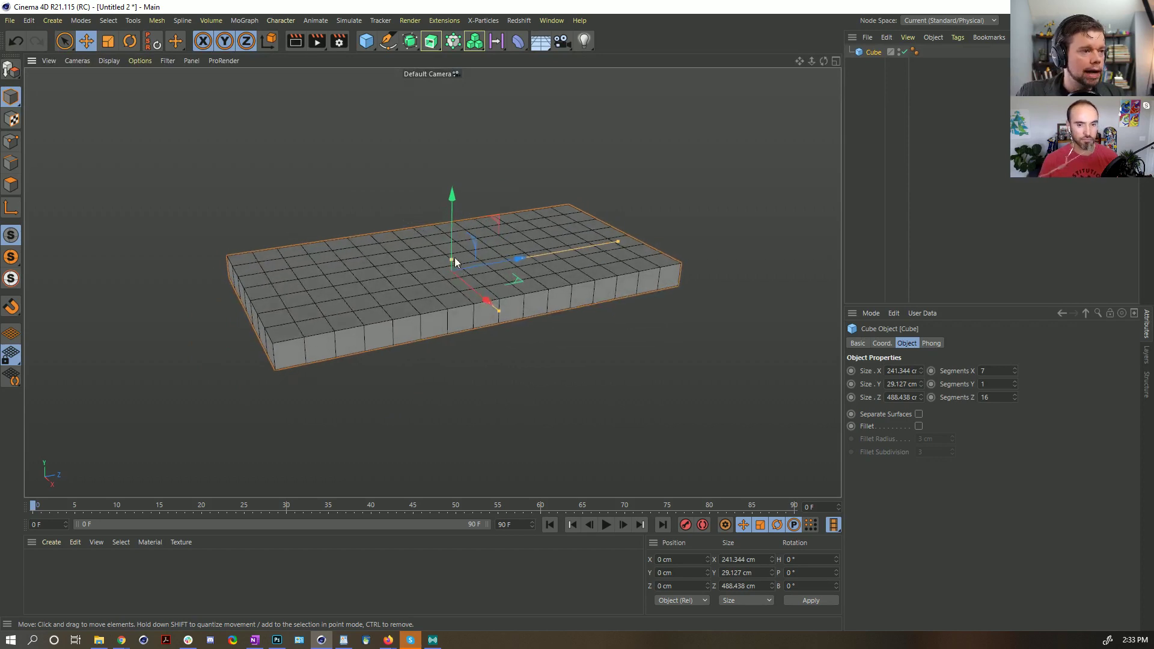
click(373, 48)
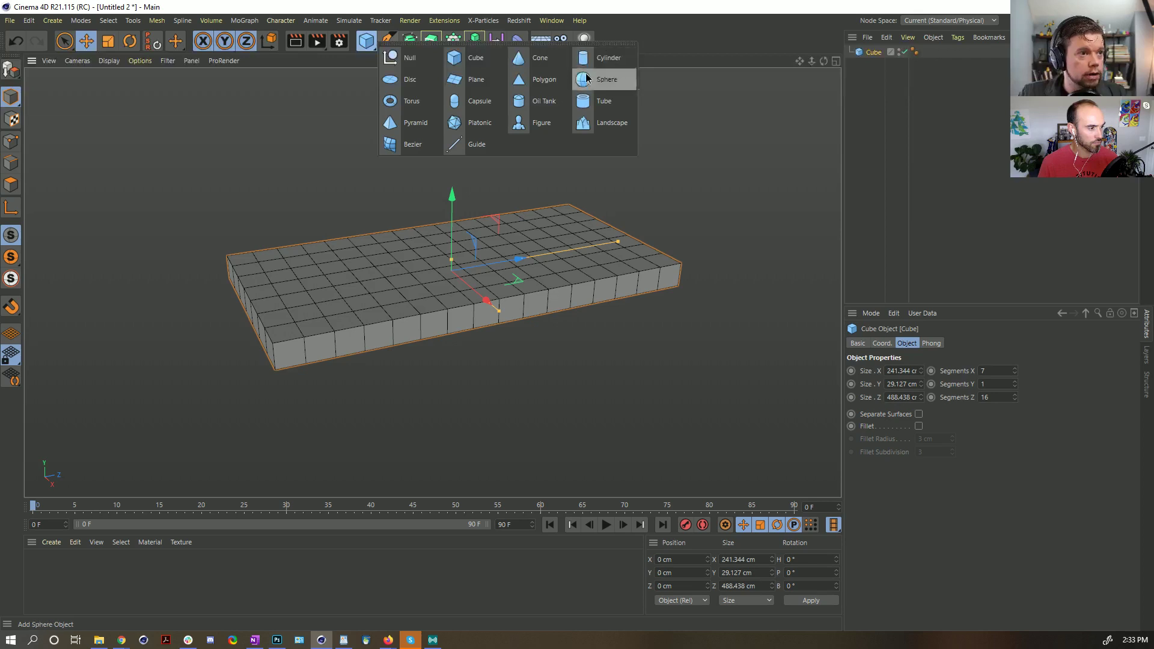
click(583, 58)
alt+drag(491, 221, 511, 235)
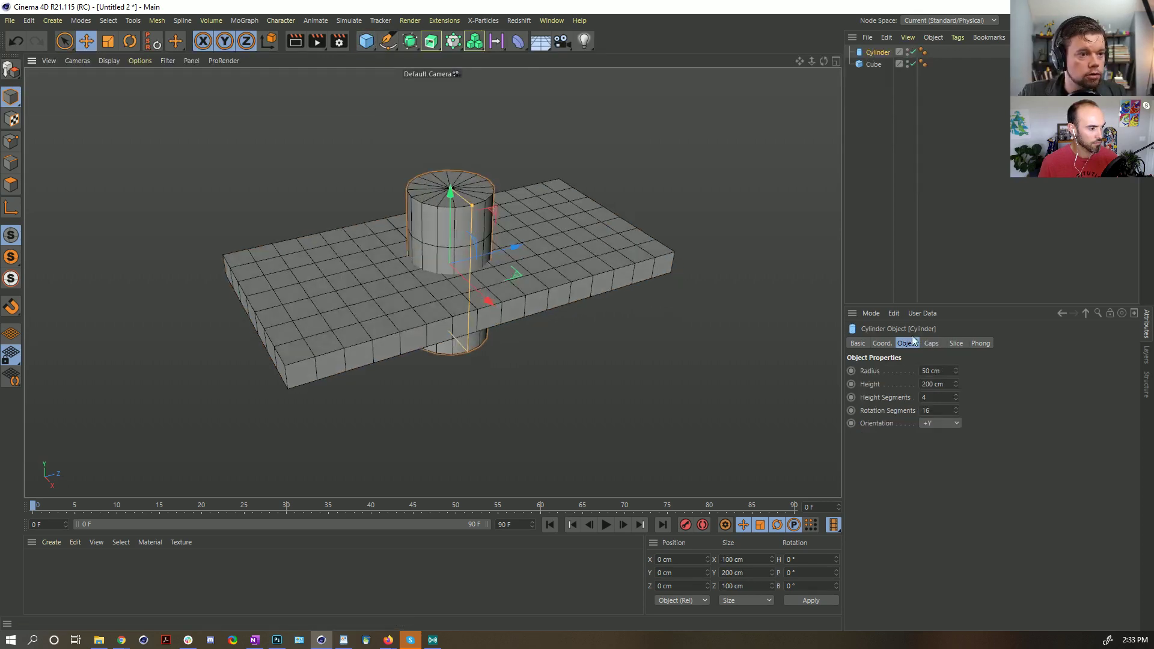
text(4)
key(Return)
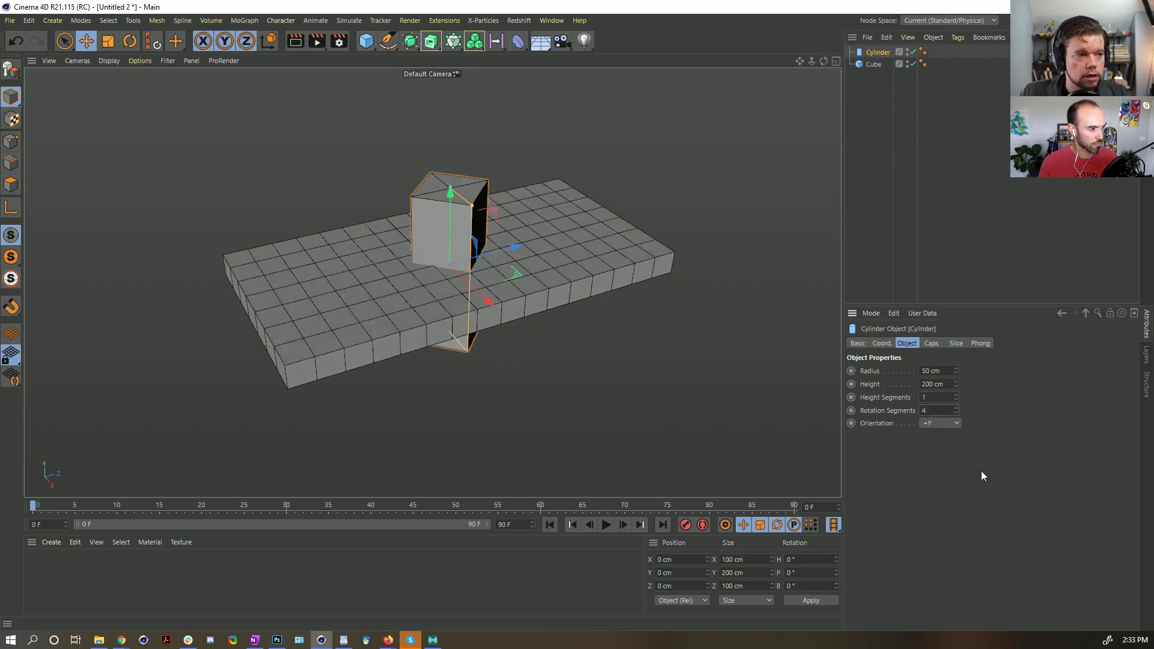
click(931, 344)
click(895, 370)
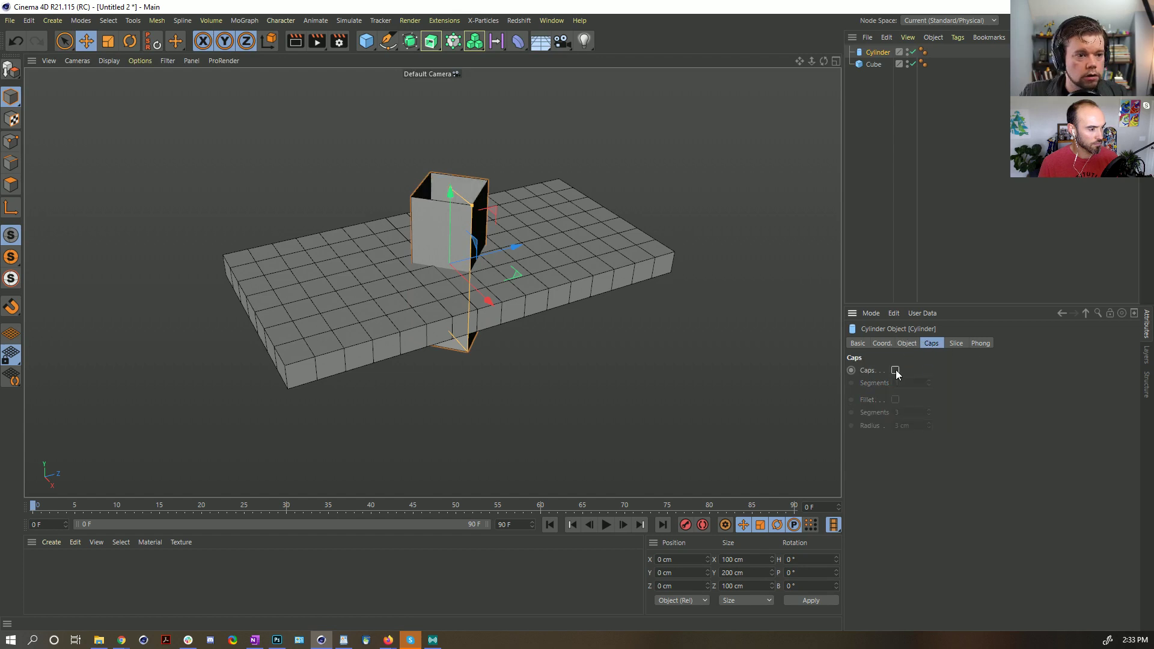
- Add a Cloner, put the cylinder inside it, and set its mode to Honeycomb Array
click(456, 43)
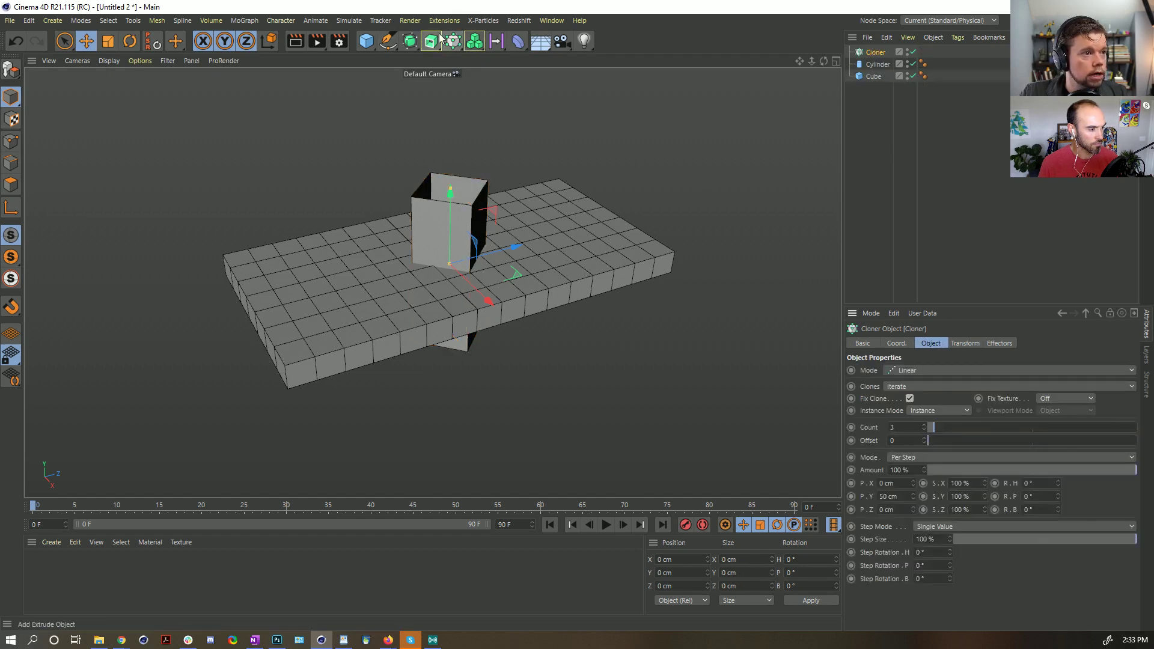
drag(879, 55, 879, 56)
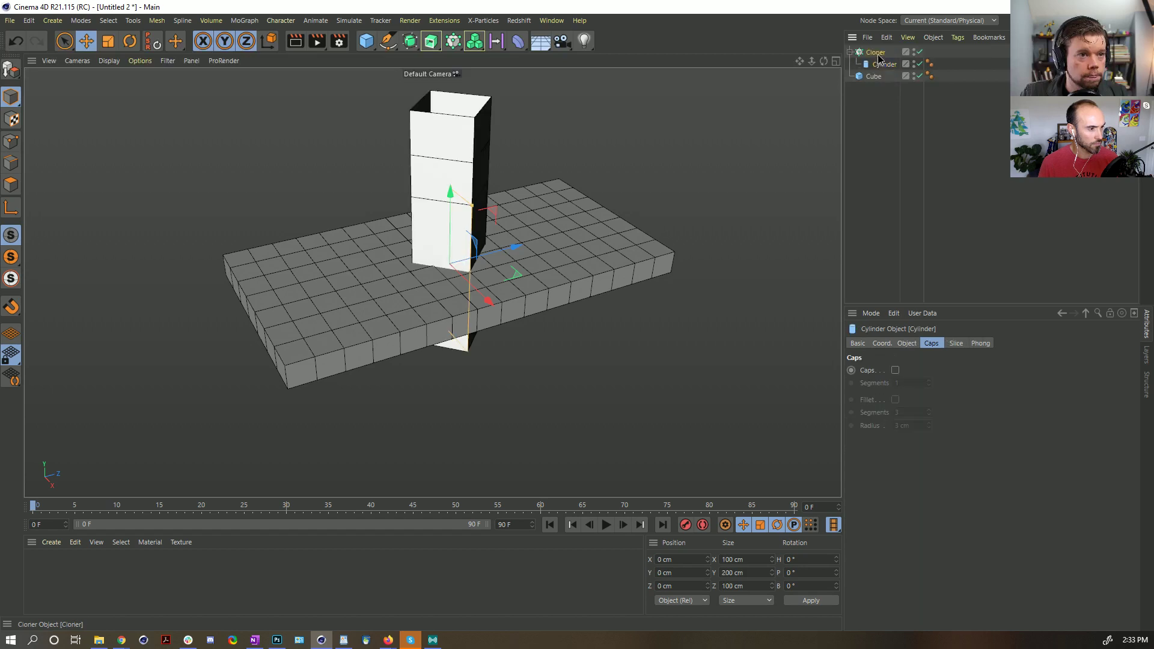
click(951, 371)
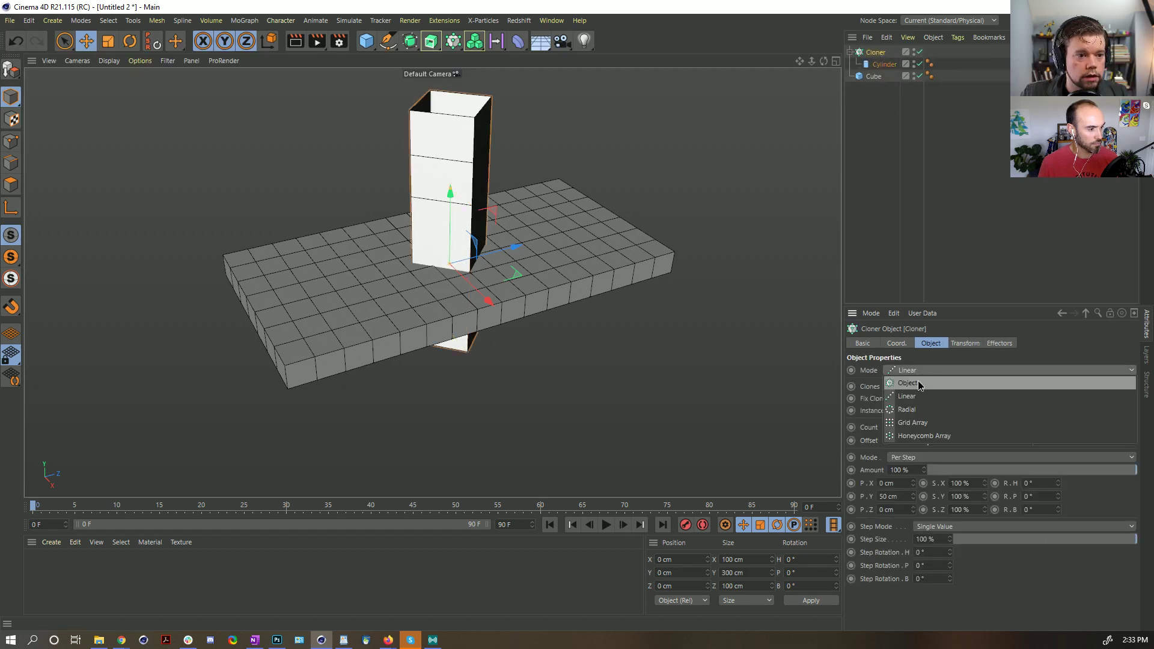
click(937, 436)
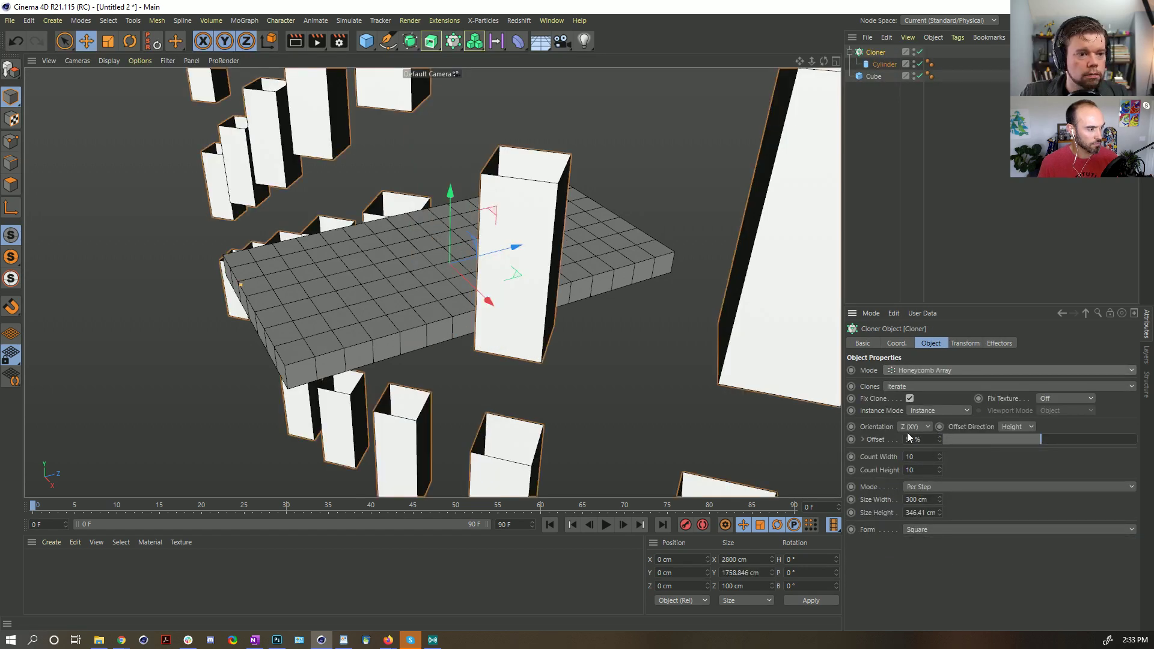
- Orient the honeycomb array to Y (XZ) and tighten its spacing to 59 cm width and 125.41 cm height
click(923, 428)
click(913, 466)
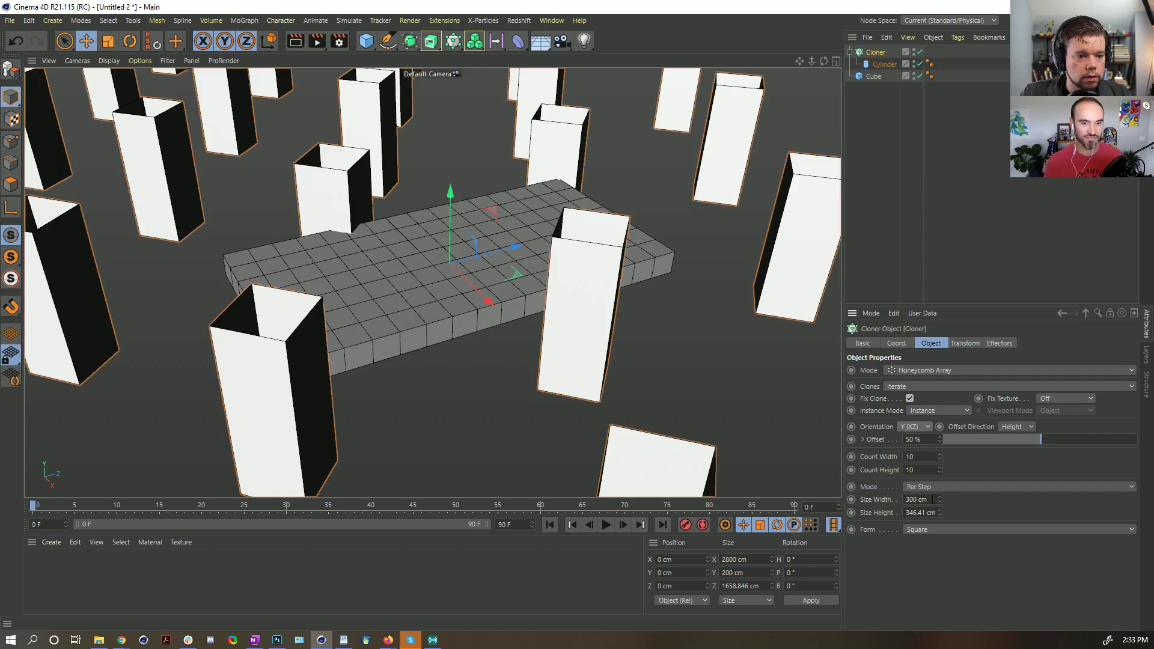
drag(938, 500, 899, 522)
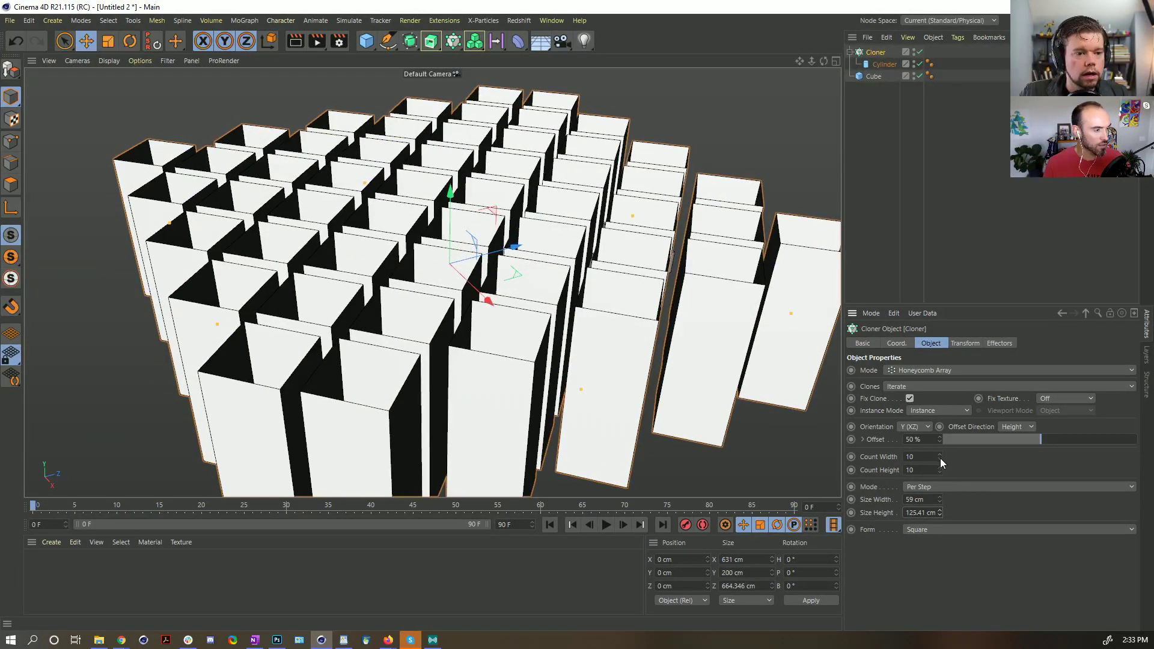
- Scale the Cloner down to about 14.6 × 31 cm spacing and cover the slab with counts of 15 width and 31 height
key(t)
scroll(333, 363, down, 5)
drag(334, 363, 342, 358)
click(873, 52)
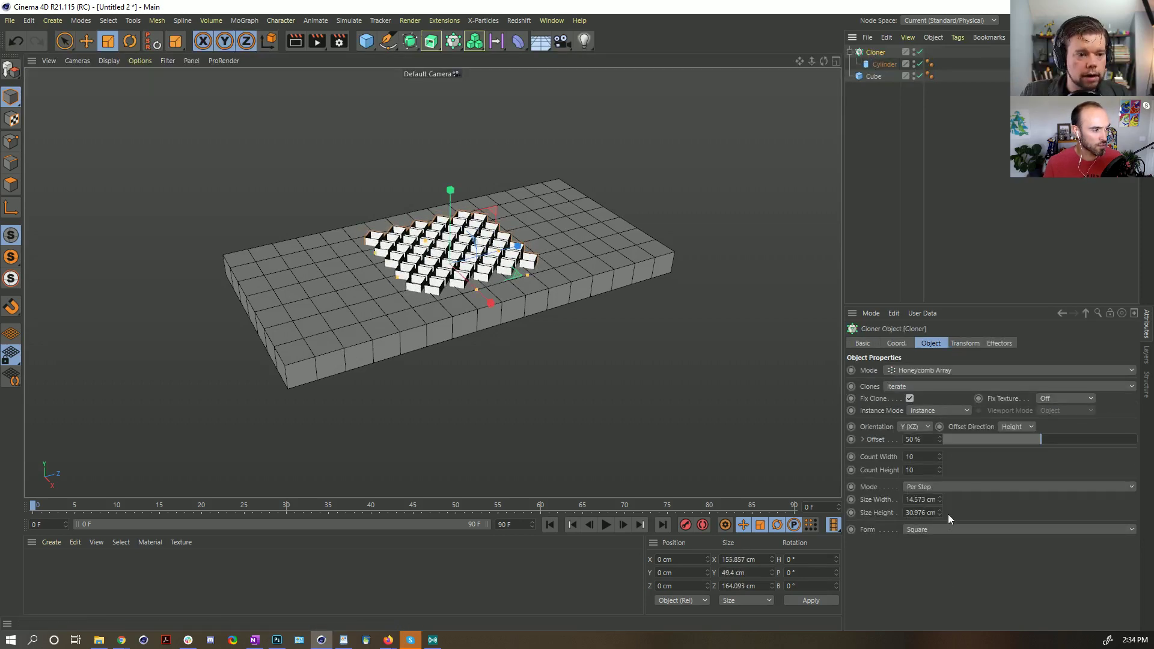
mouse_move(940, 457)
mouse_down()
mouse_move(951, 450)
mouse_move(940, 456)
mouse_up()
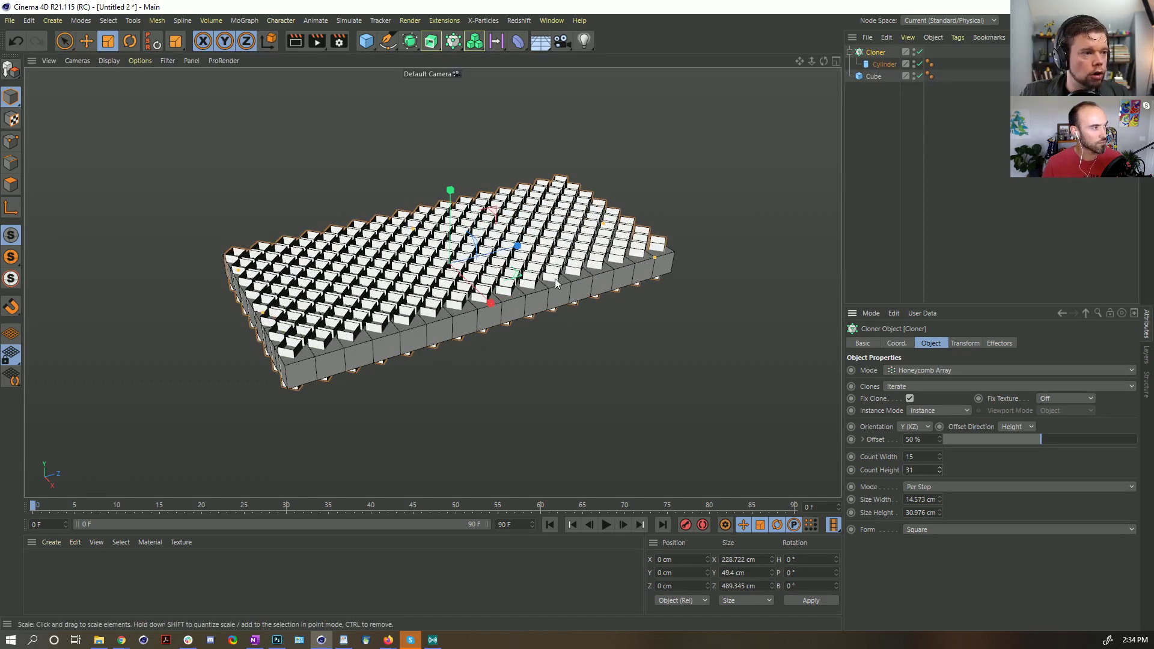
- Shorten the cloned cylinder's height to 29.4 cm to match the slab's thickness
alt+drag(554, 279, 552, 284)
click(878, 63)
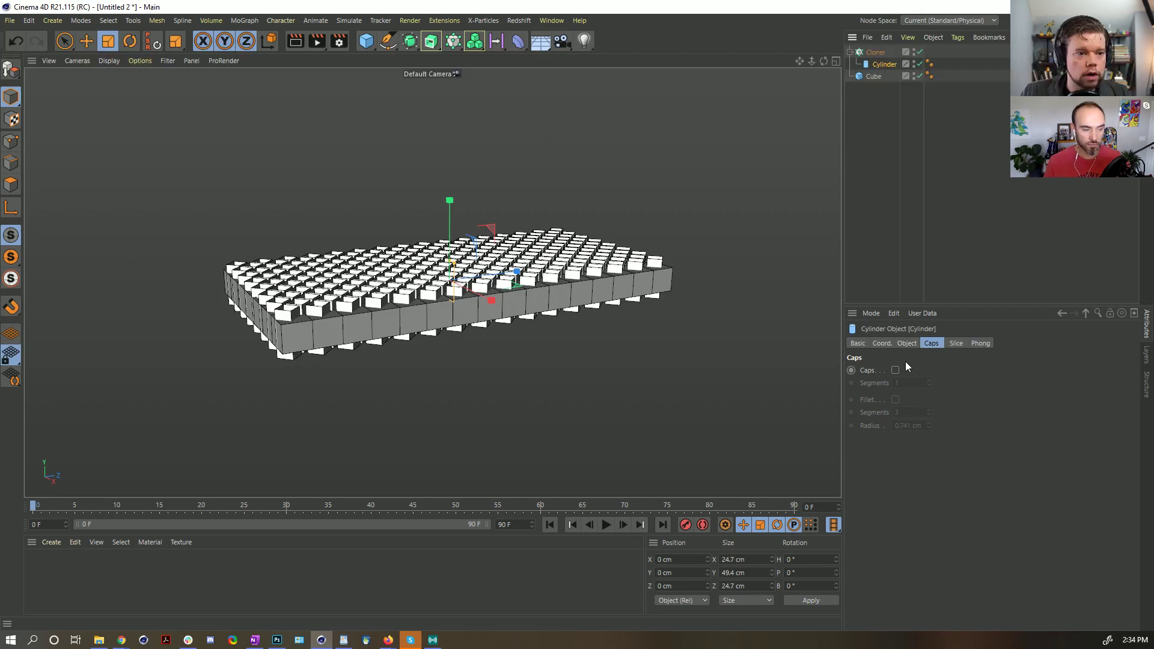
click(906, 343)
drag(956, 385, 956, 403)
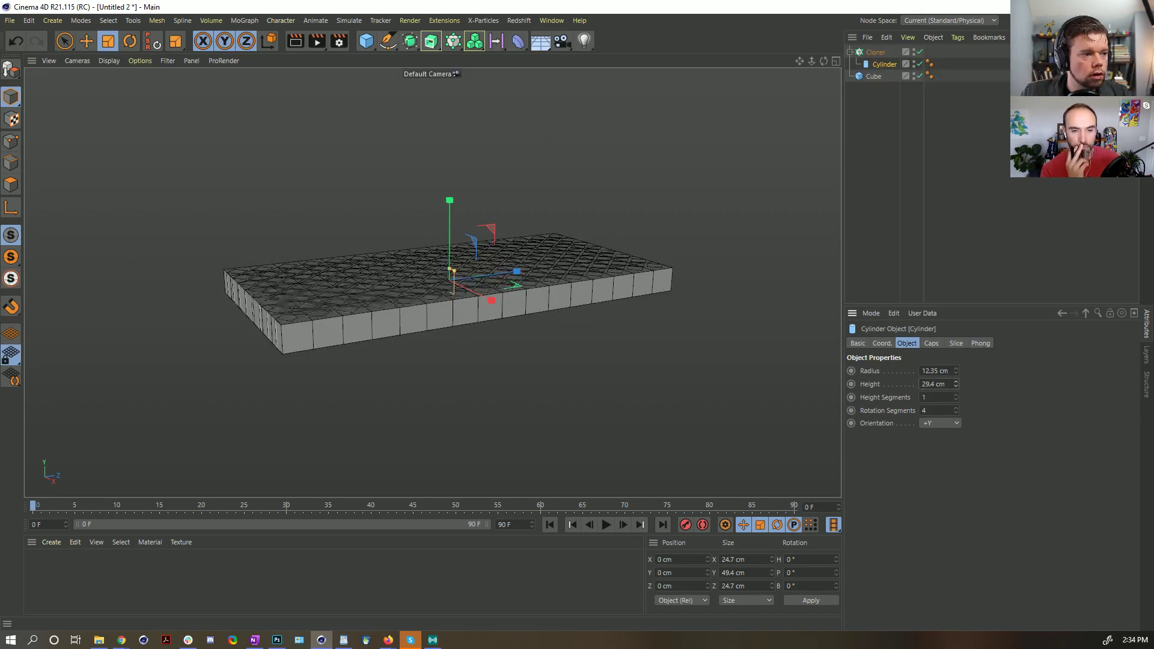
- Hide the Cloner in the viewport and add a floor lowered to about Y -17.65 cm beneath the slab
alt+drag(384, 336, 525, 333)
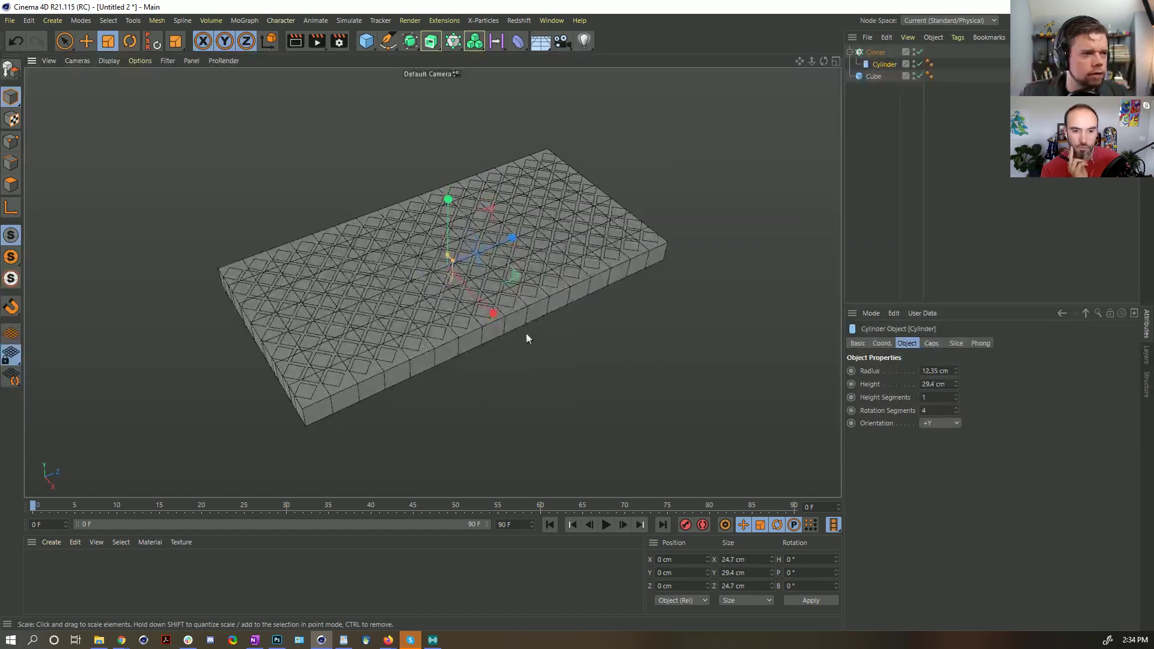
click(914, 51)
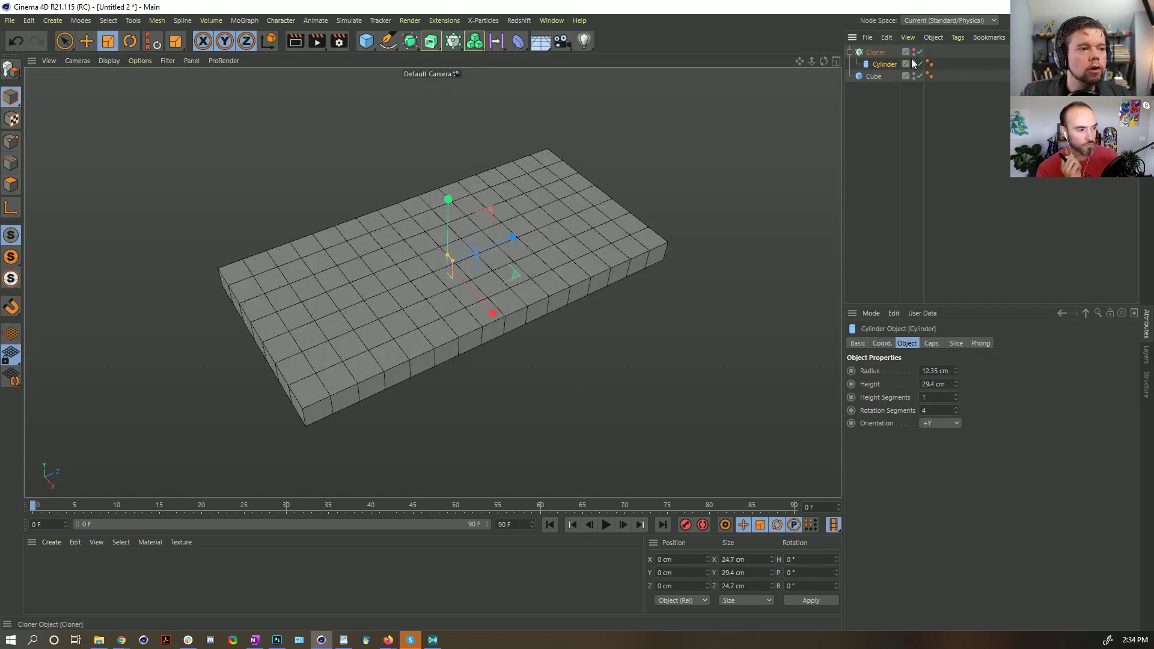
click(542, 42)
alt+drag(533, 252, 500, 251)
key(e)
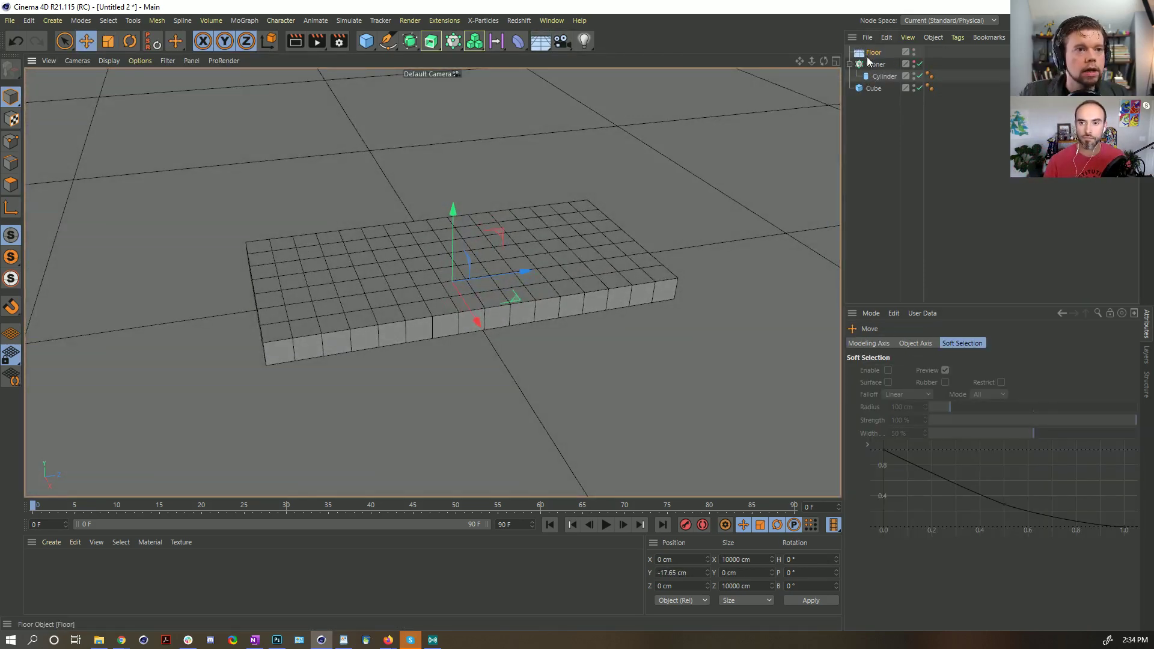
- Create a yellow-green material with hue 63° and saturation 100%, and apply it to the slab
click(177, 576)
double_click(79, 566)
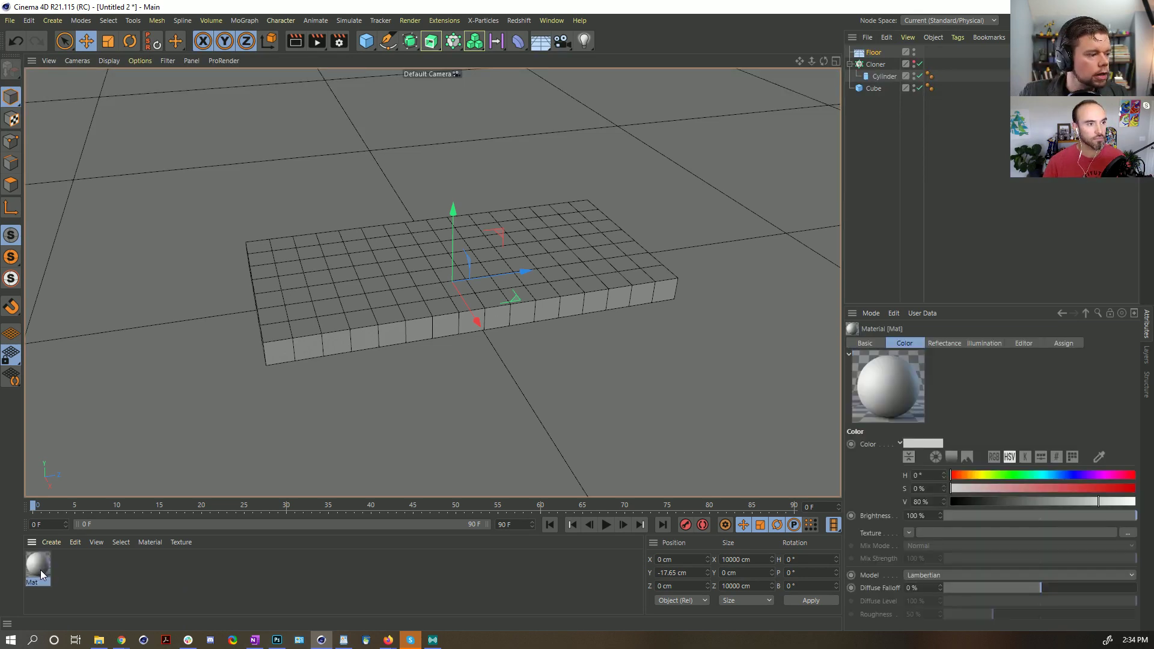
click(982, 475)
click(1133, 488)
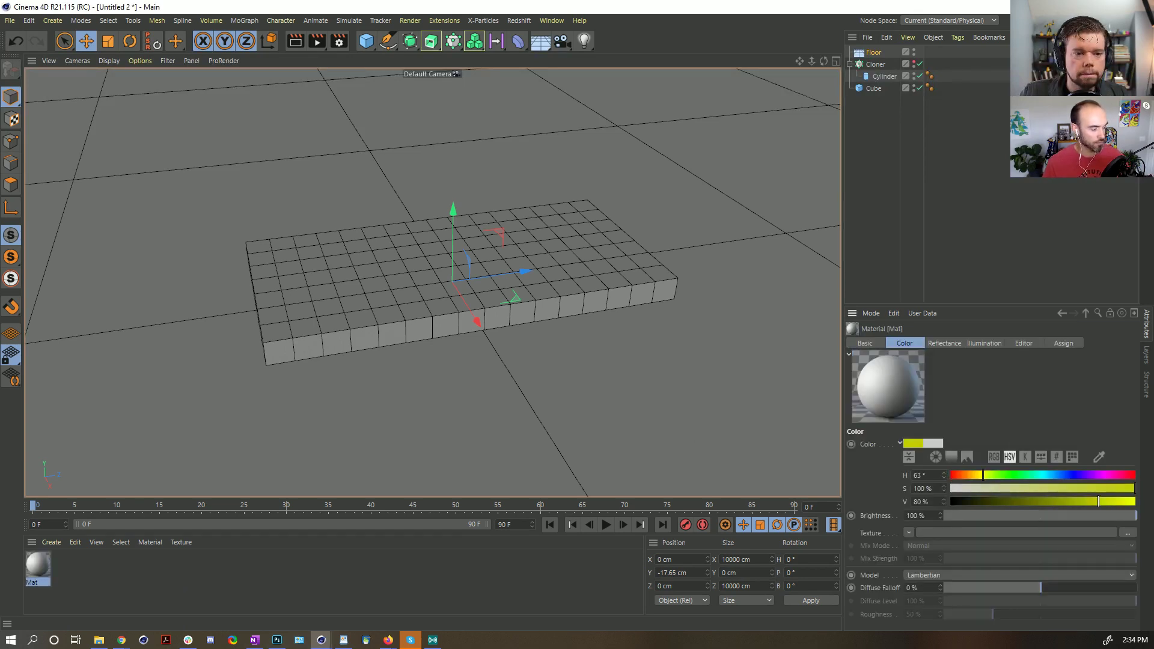
drag(38, 565, 308, 320)
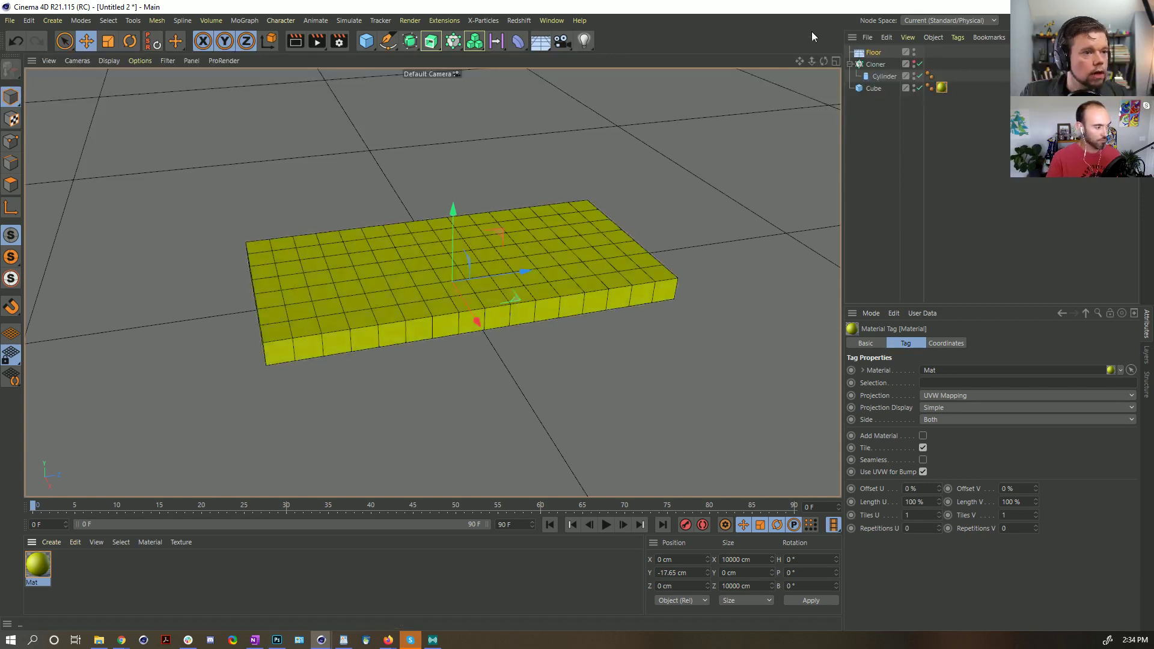
- Add a dynamics body simulation tag to the floor
right_click(882, 76)
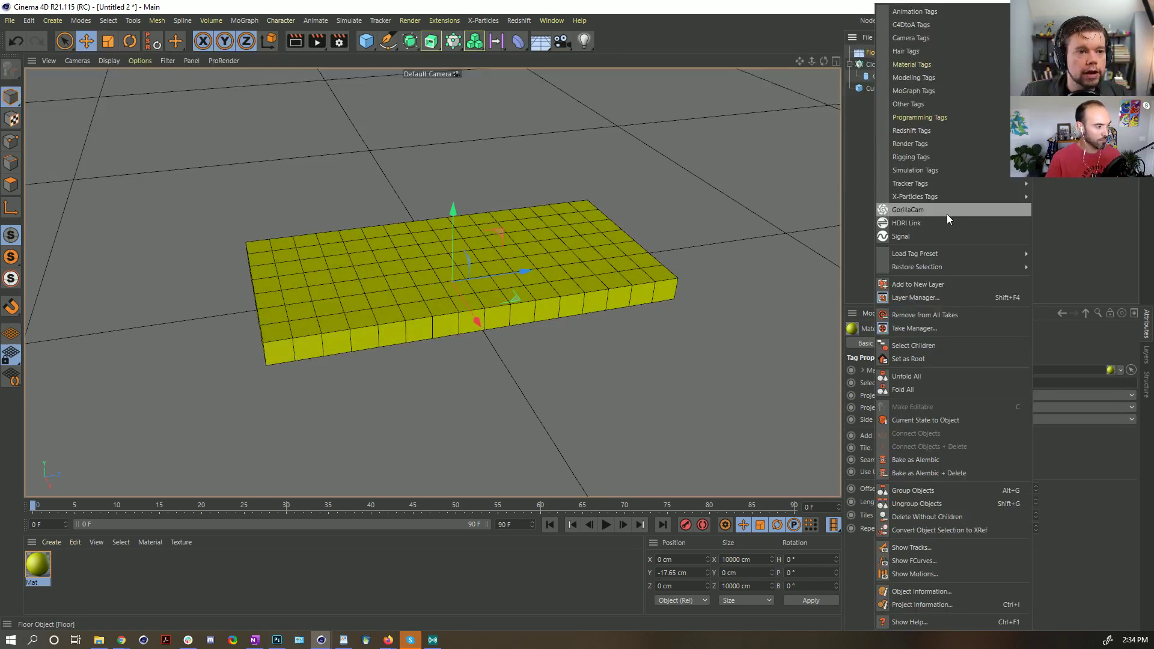
mouse_move(918, 169)
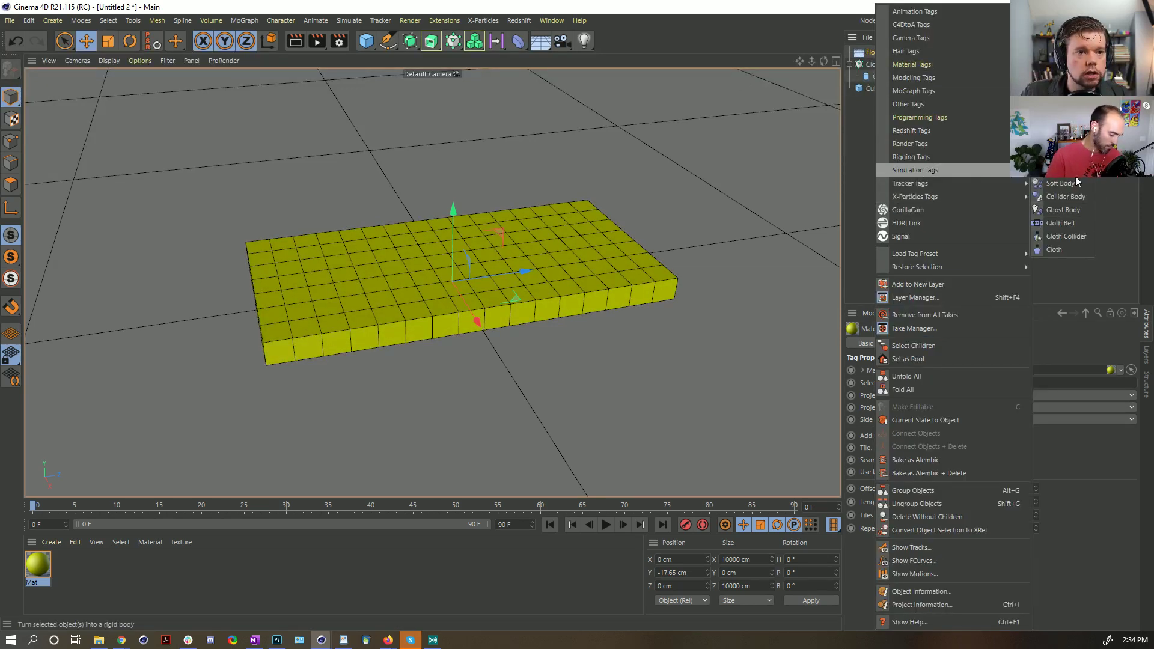
click(1059, 183)
- Rename the cube slab as Bed
double_click(876, 88)
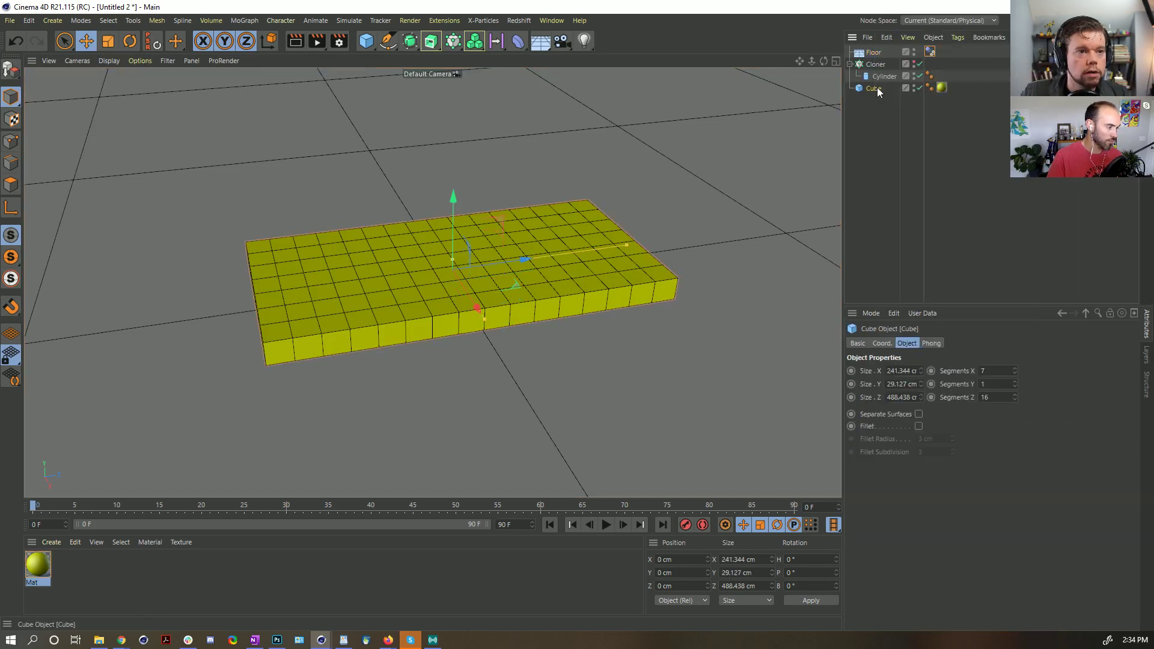
text(Bed)
key(Return)
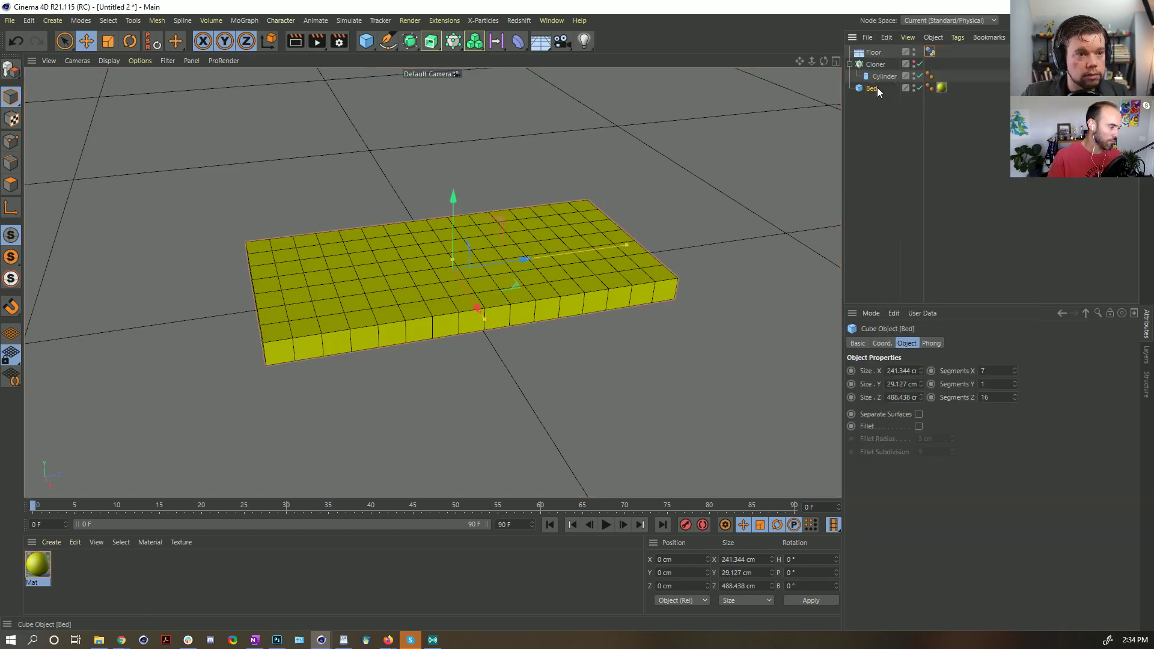
- Add a soft body simulation tag to the Bed and play the simulation
right_click(878, 88)
mouse_move(903, 172)
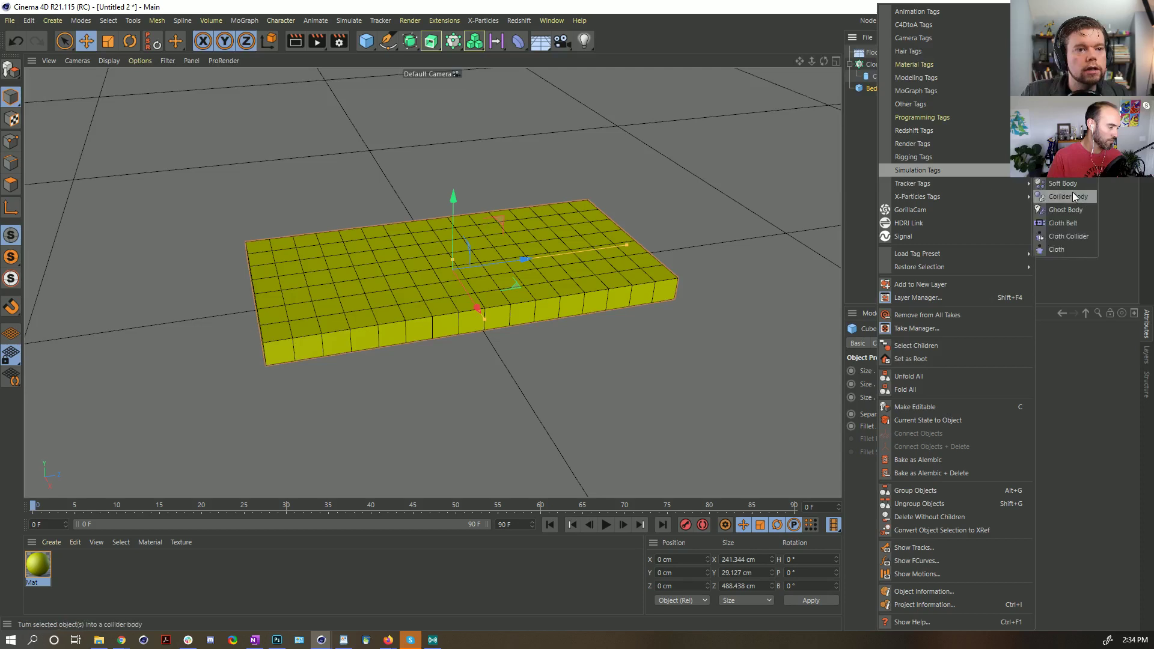
click(1077, 185)
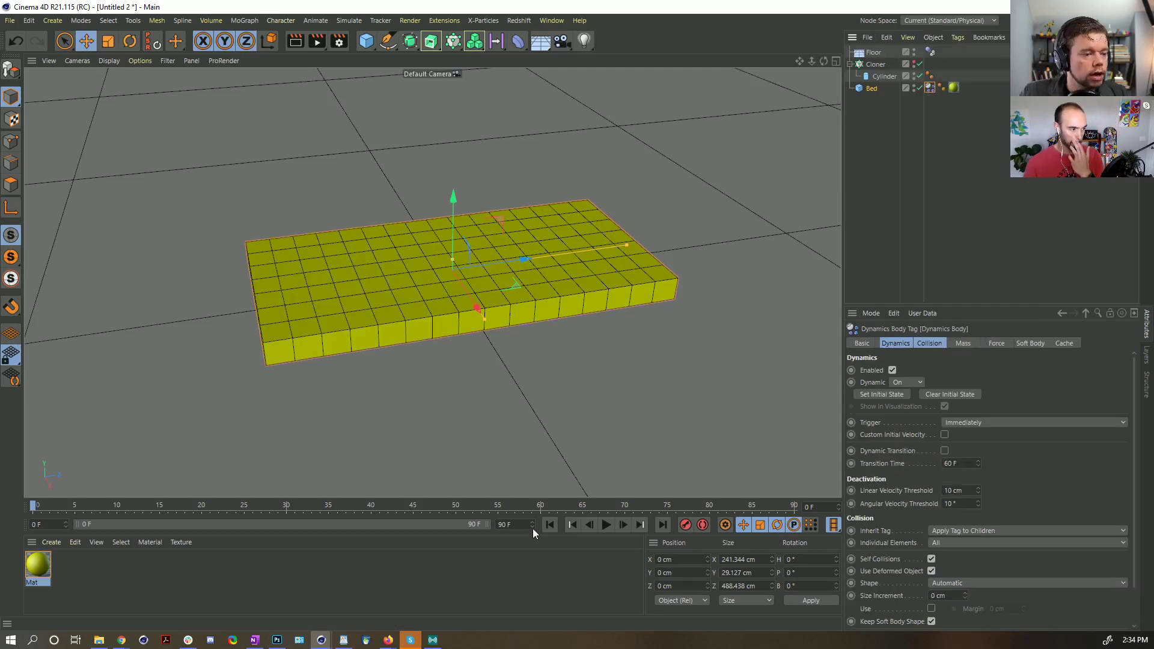
click(606, 524)
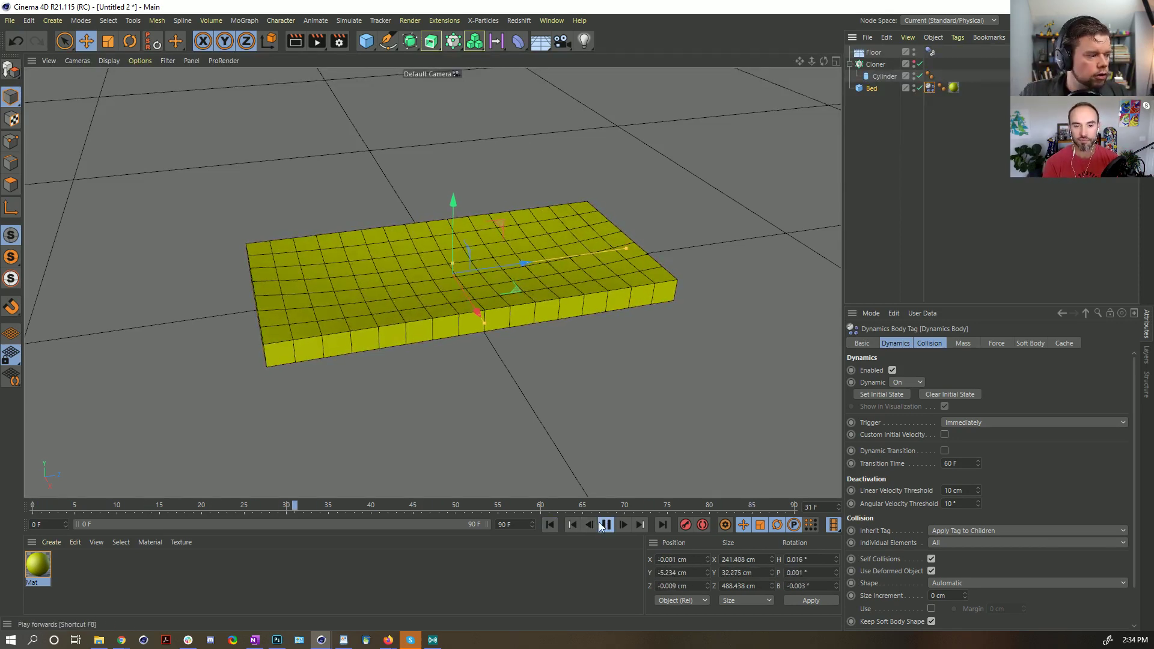
- Try a soft body pressure of 5 on the Bed's dynamics tag and settle on a pressure of 1
click(1029, 343)
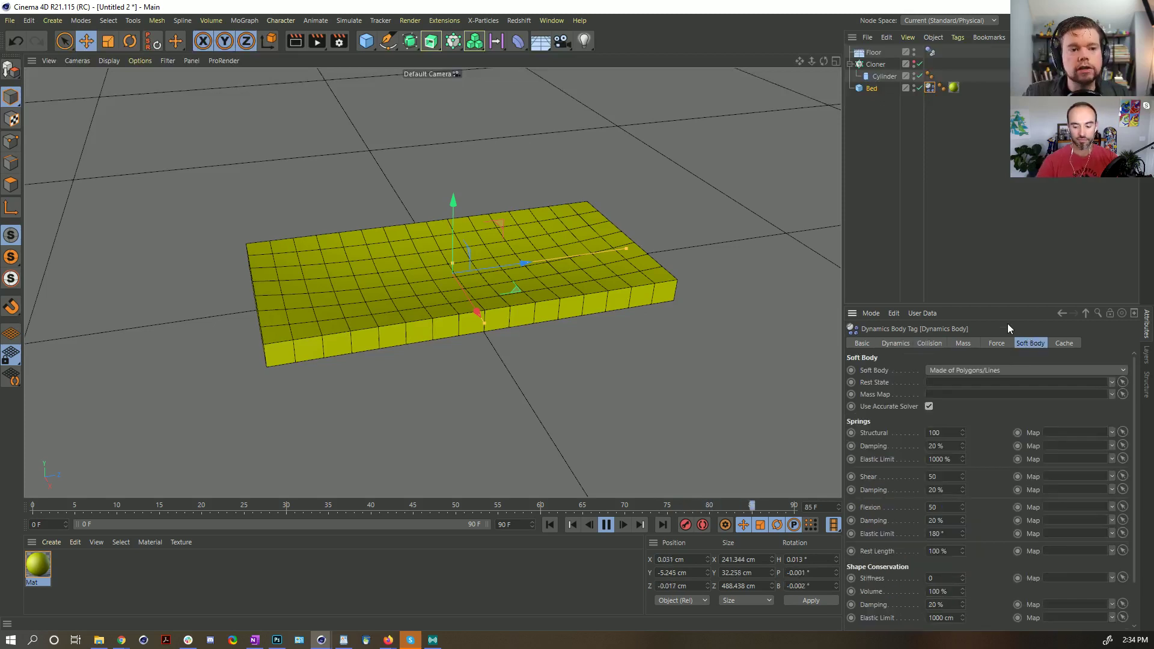
drag(986, 305, 985, 151)
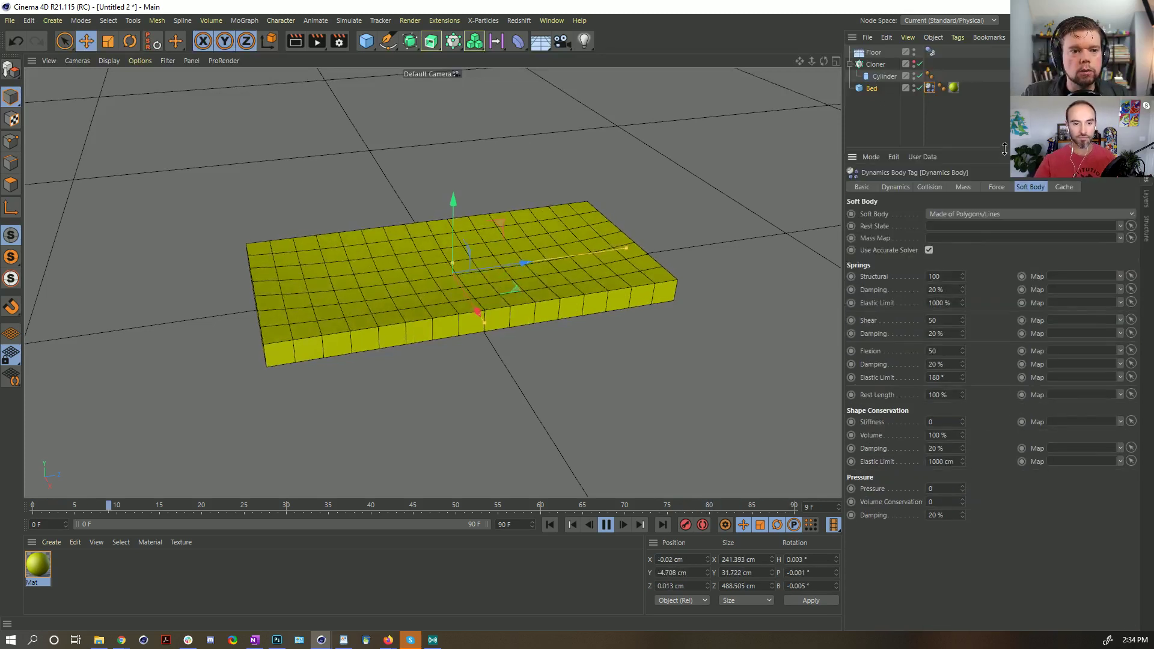
double_click(948, 488)
text(5)
key(Return)
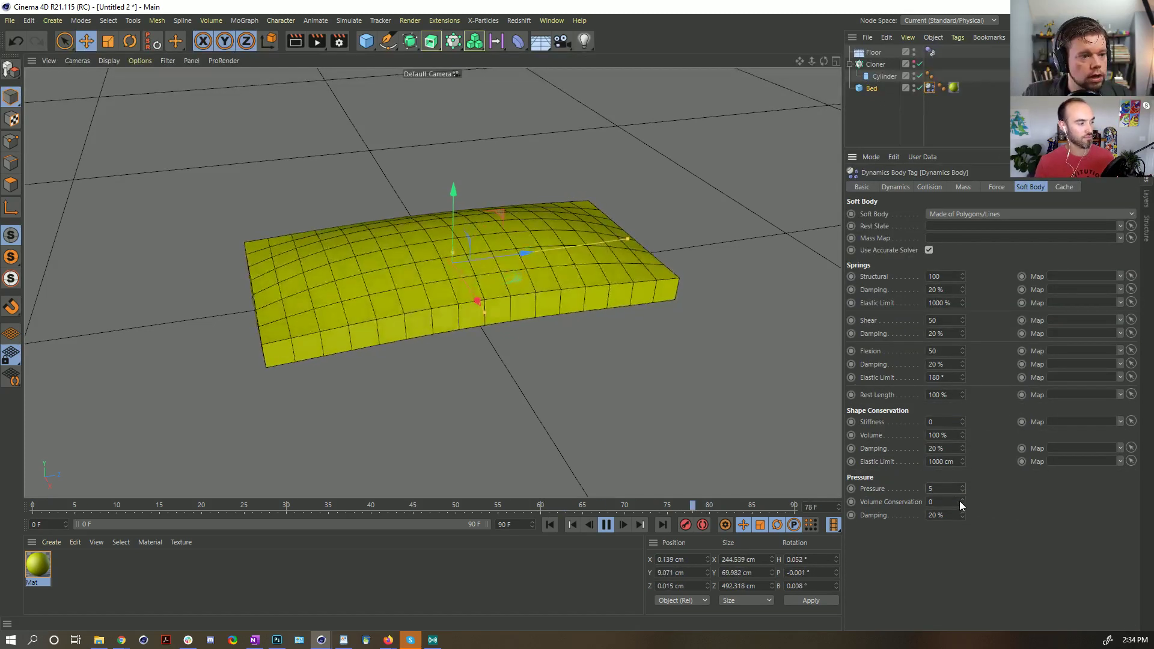
double_click(944, 488)
text(1)
key(Return)
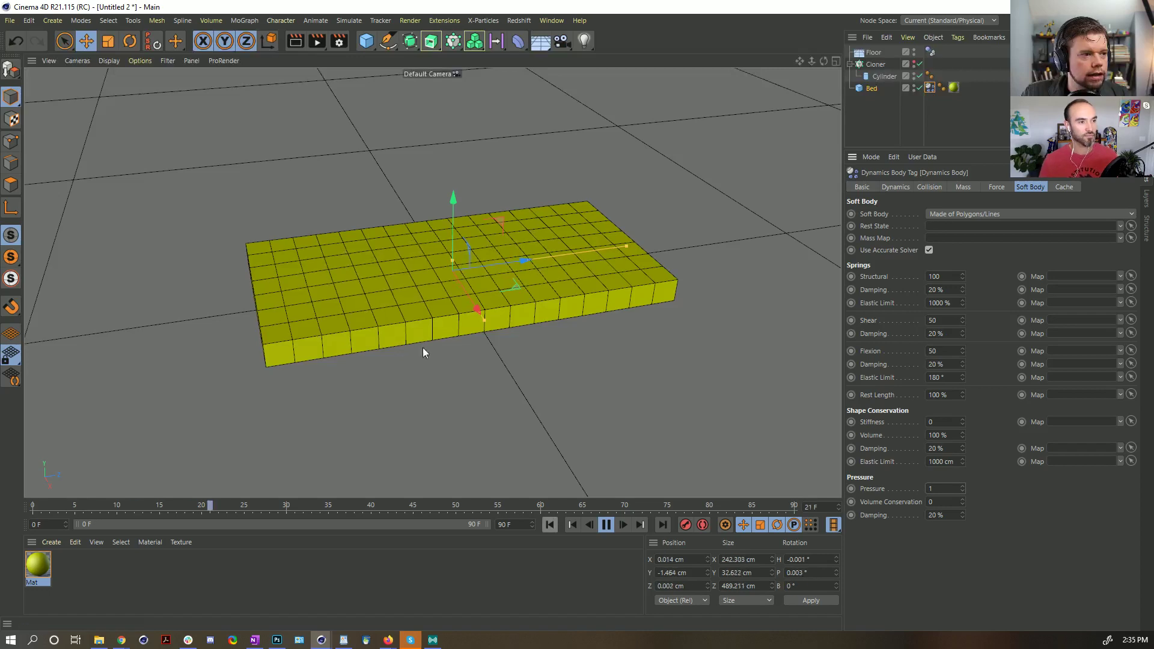
- Add a cube, raise it above the bed to about Y 138 cm and scale it uniformly to about 97 cm
click(366, 41)
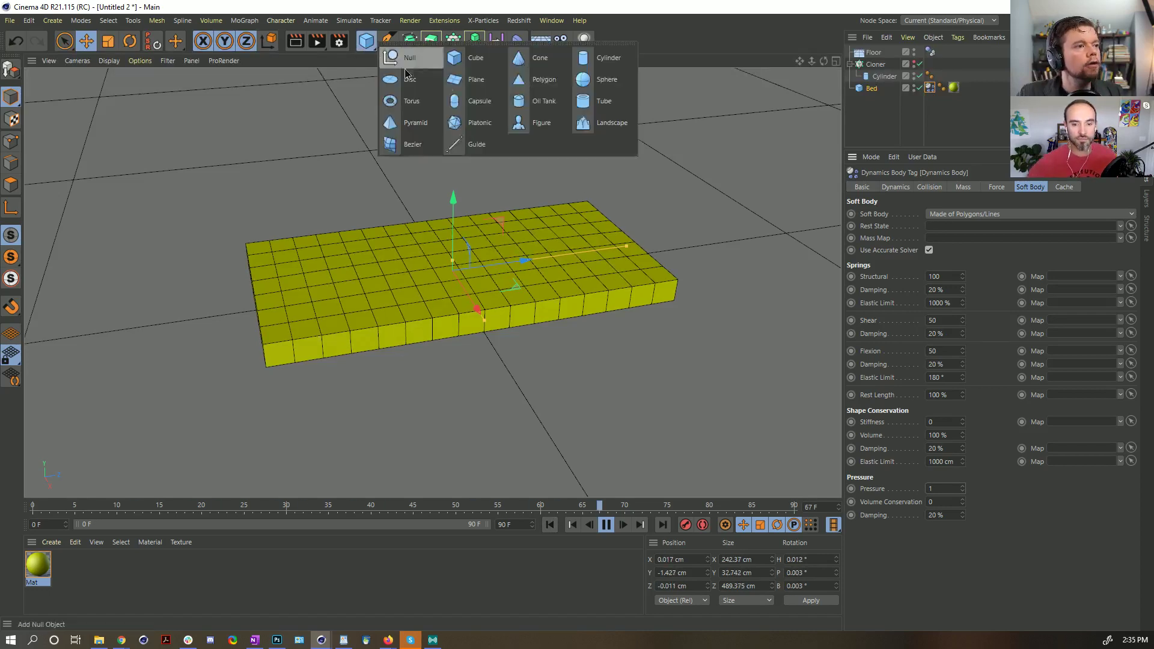
click(490, 53)
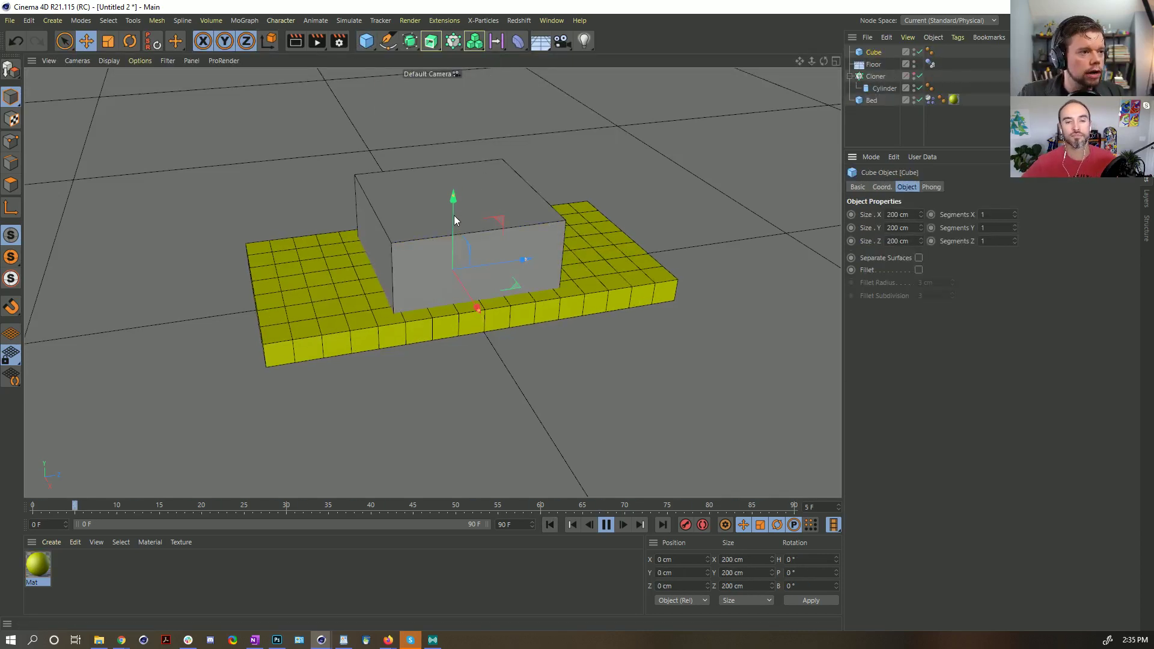
drag(454, 215, 463, 109)
key(t)
drag(663, 154, 447, 239)
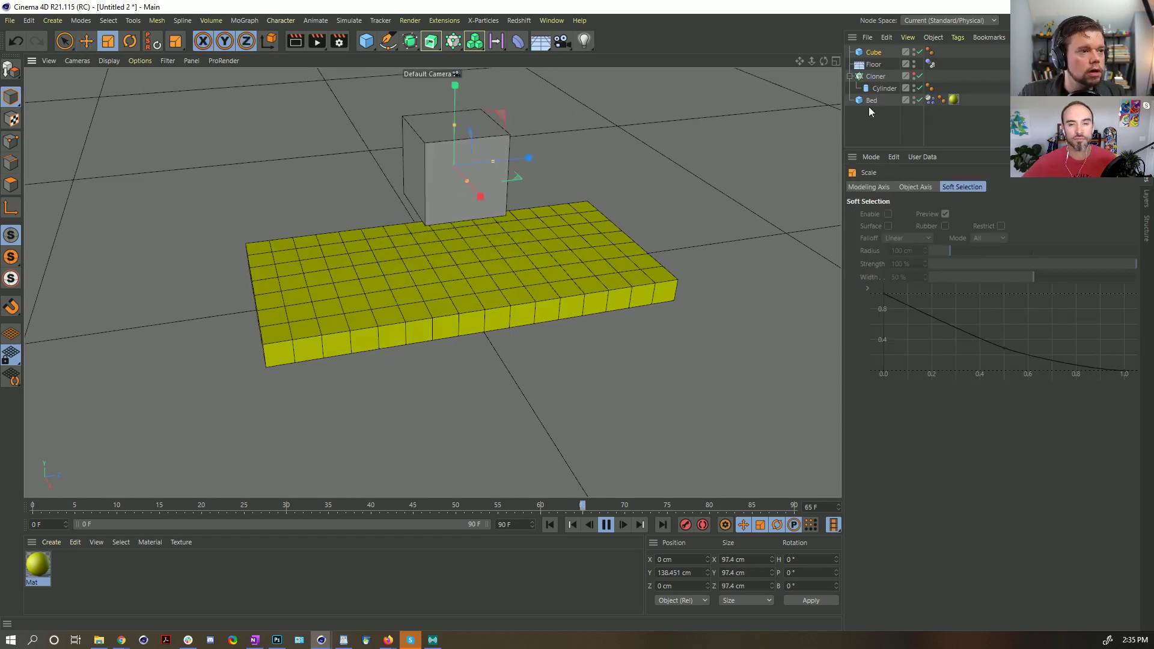
- Add a rigid body simulation tag to the cube above the bed
click(869, 53)
right_click(869, 53)
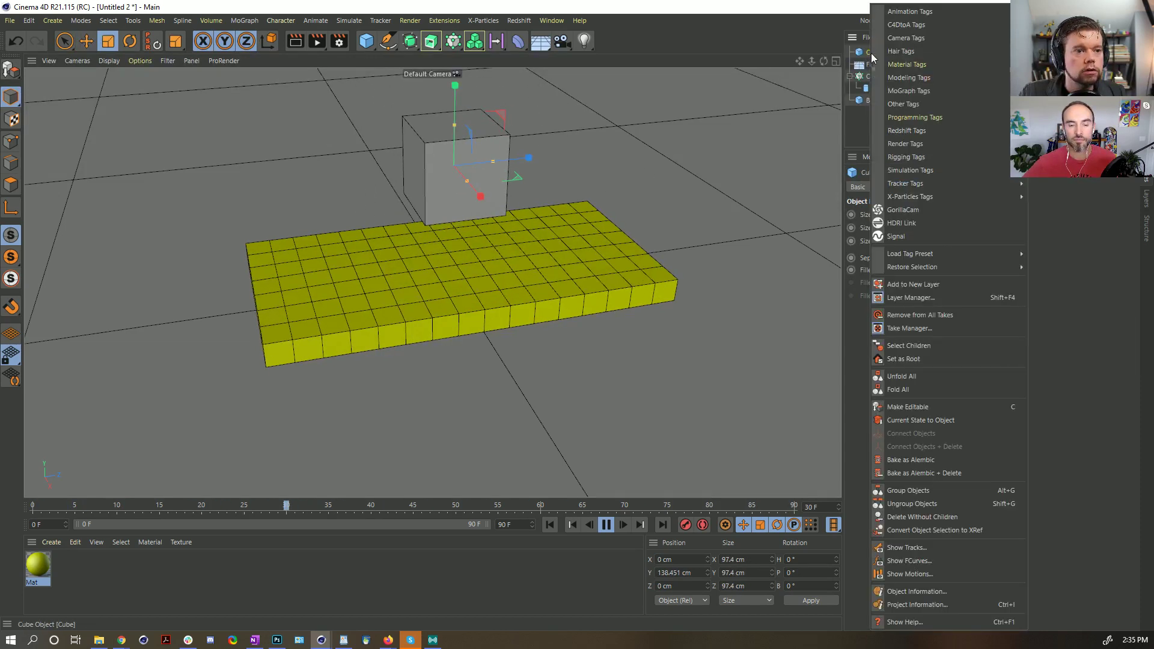
mouse_move(923, 193)
mouse_move(921, 171)
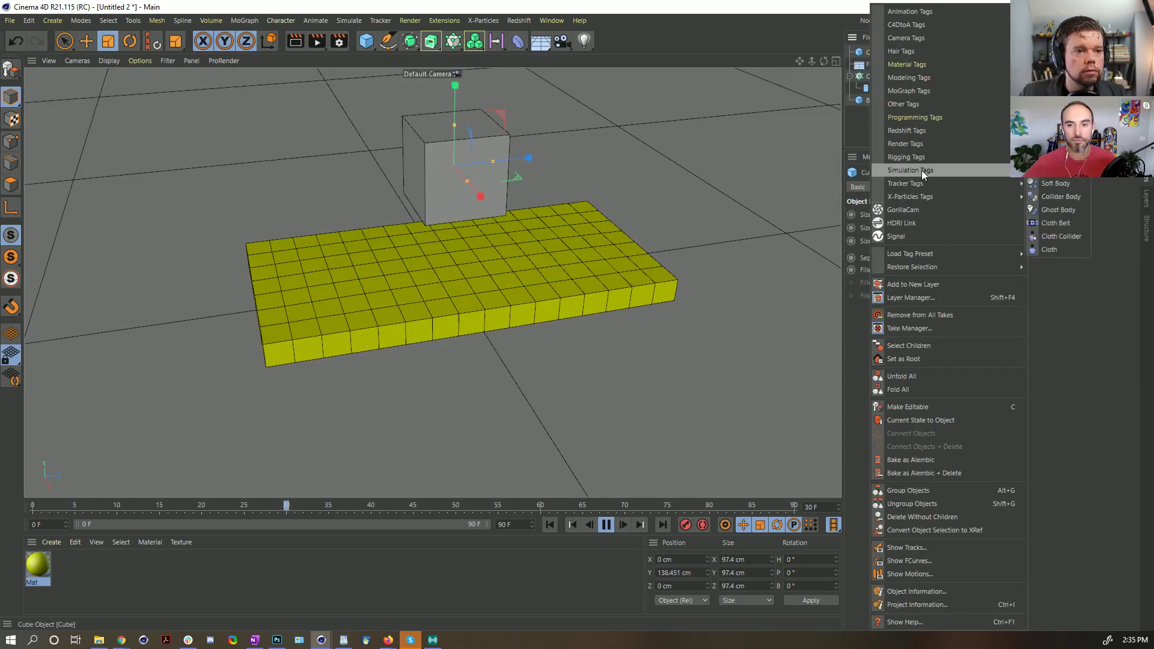
click(1069, 180)
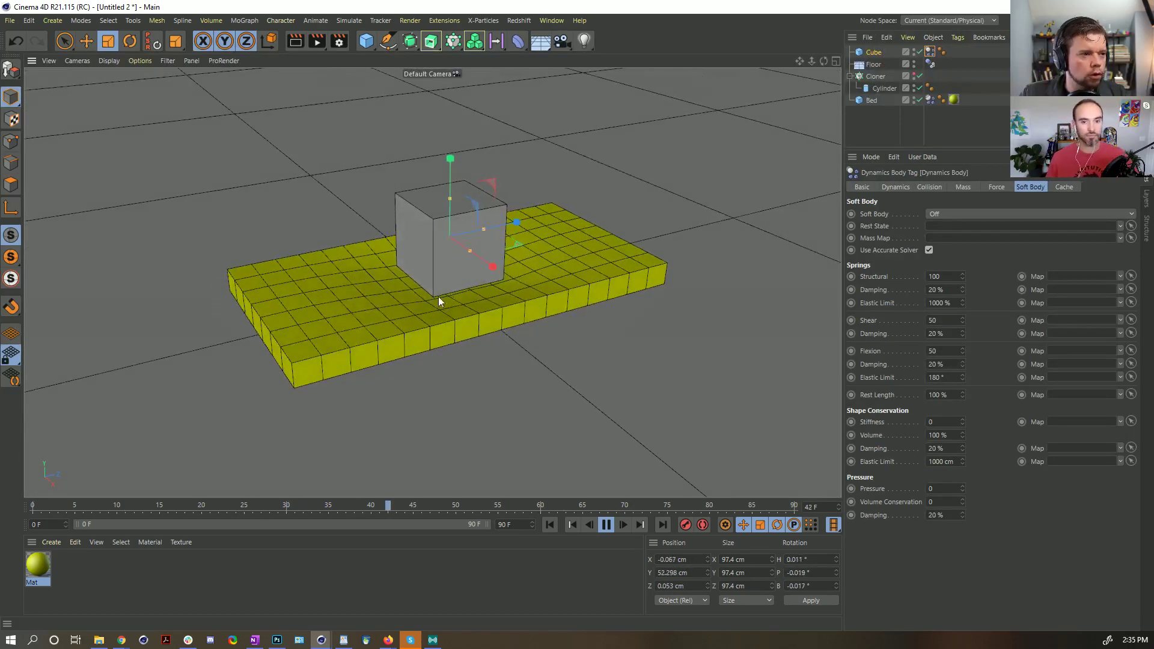
- Rename the cube above the bed as BLock
click(870, 100)
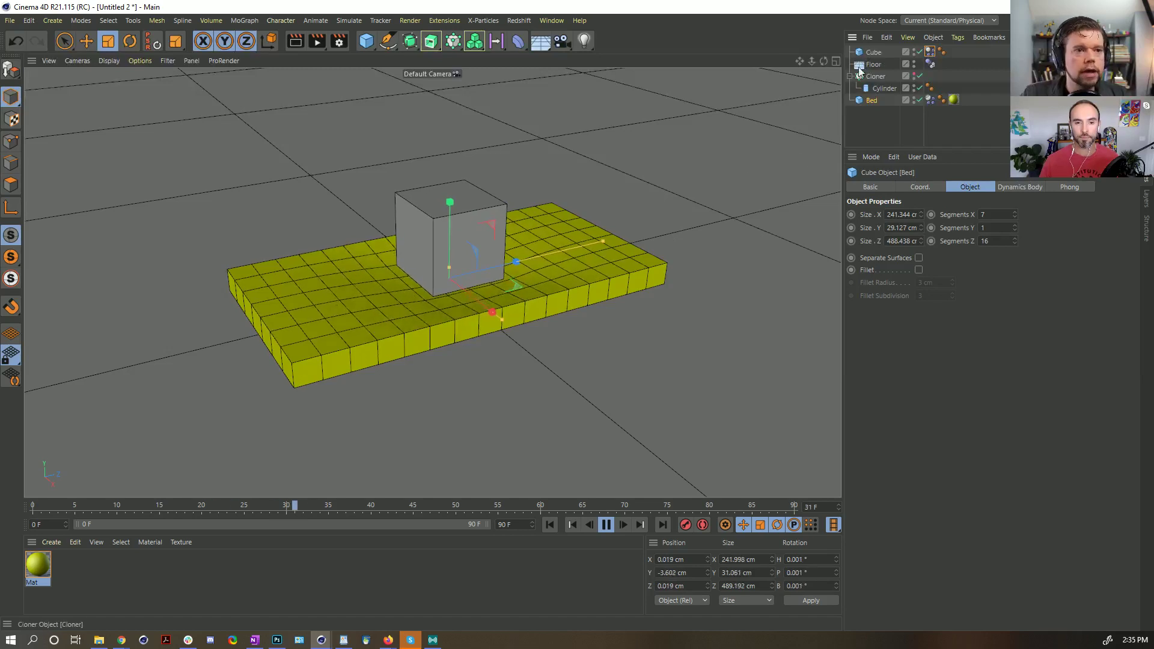
click(873, 54)
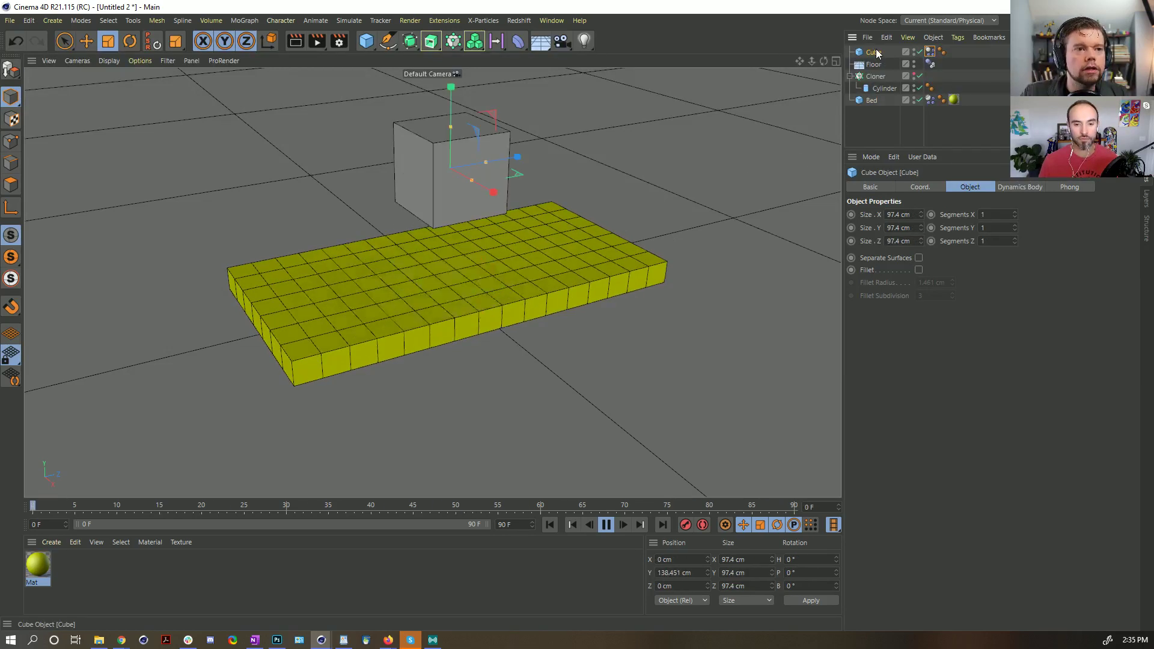
double_click(895, 53)
text(Block)
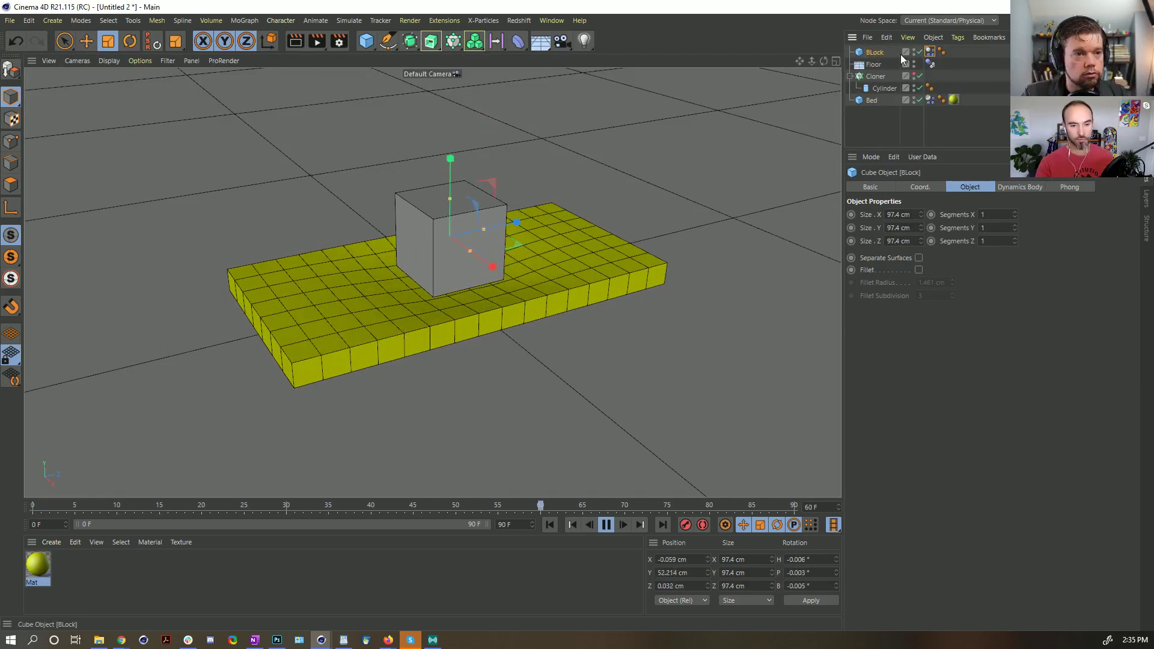
- Switch the block's dynamics mass to Custom Density with a density of 10
click(930, 52)
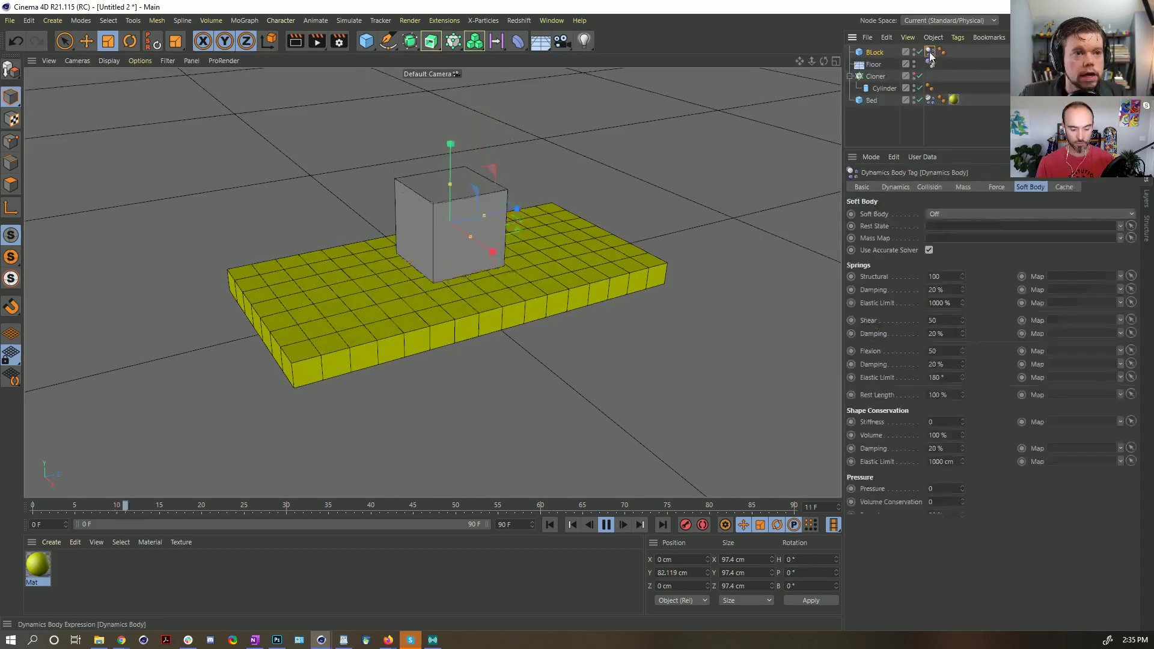
click(931, 187)
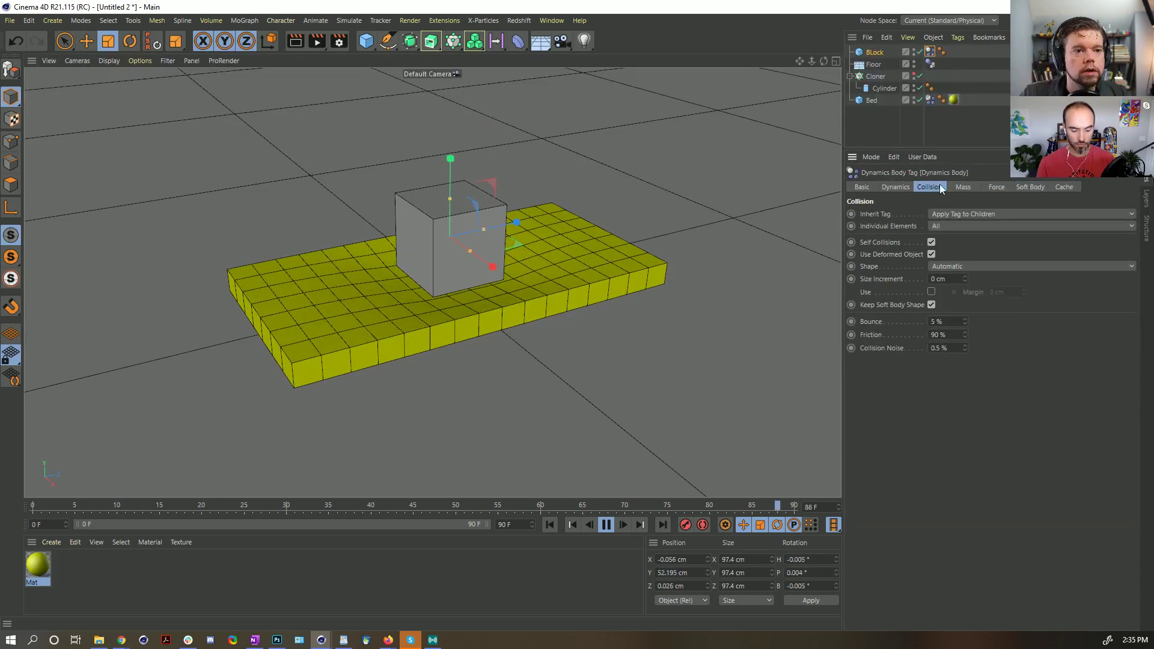
click(962, 187)
click(935, 213)
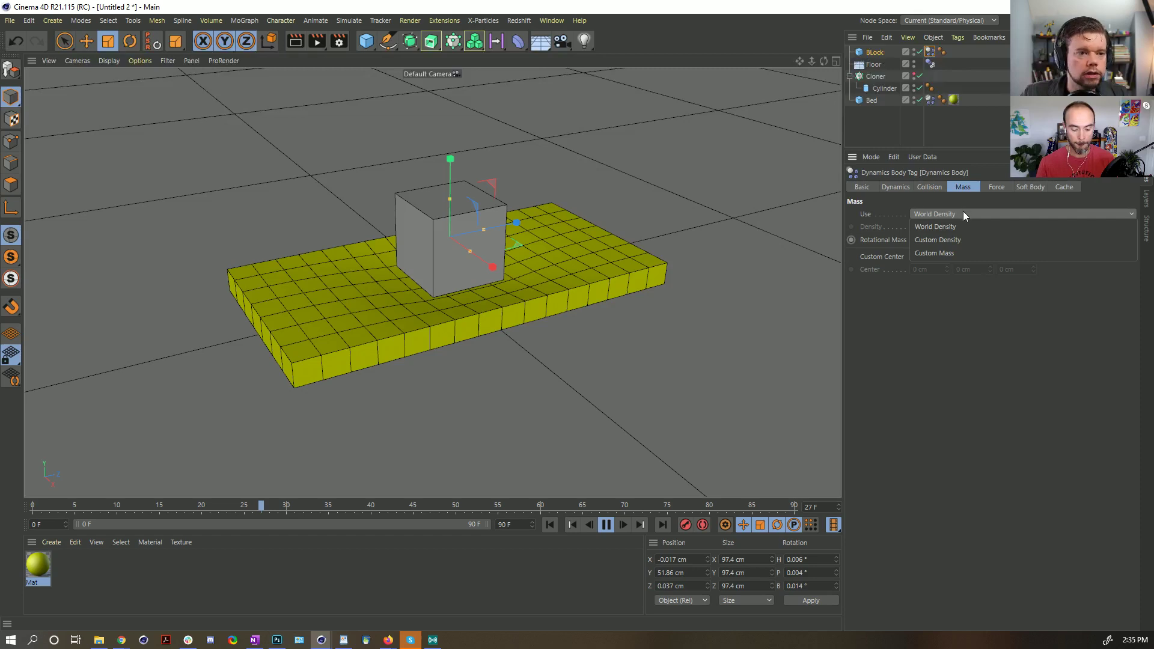
click(937, 239)
click(933, 226)
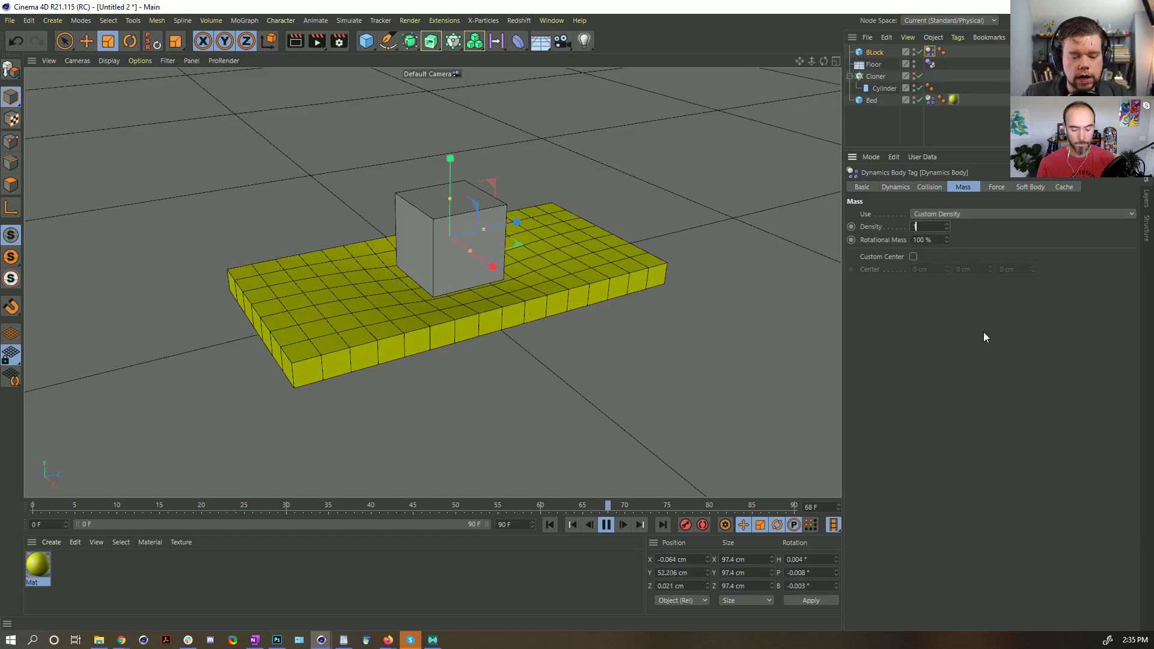
text(0)
key(Return)
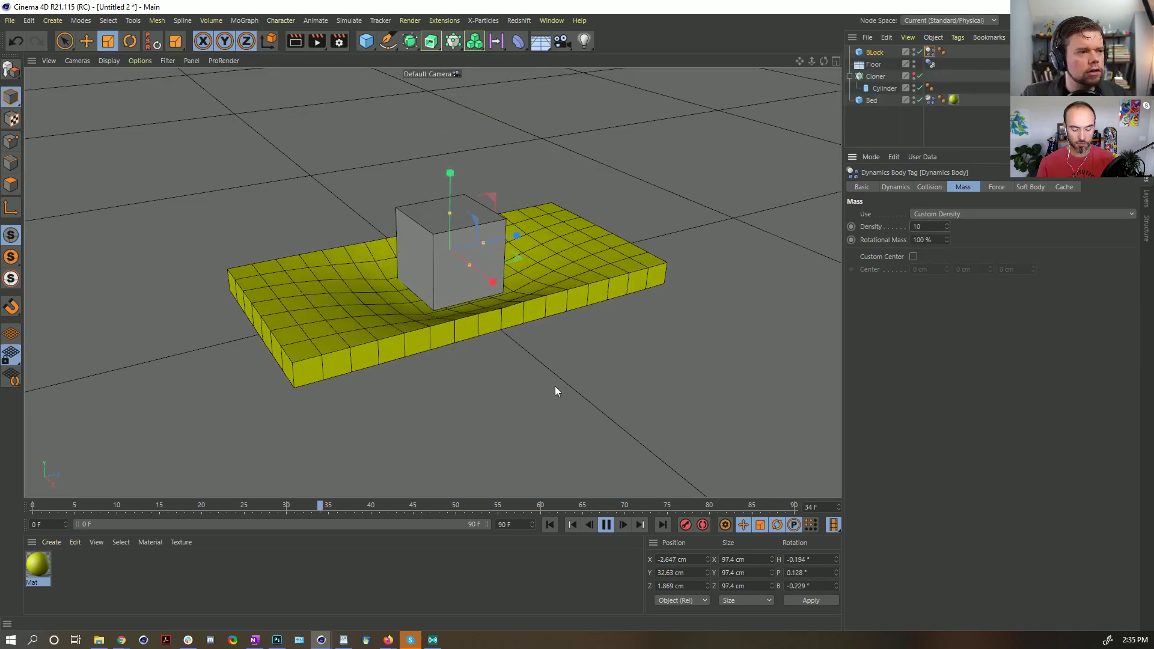
- Try a density of 0.5 for the block and settle on a density of 2
click(928, 228)
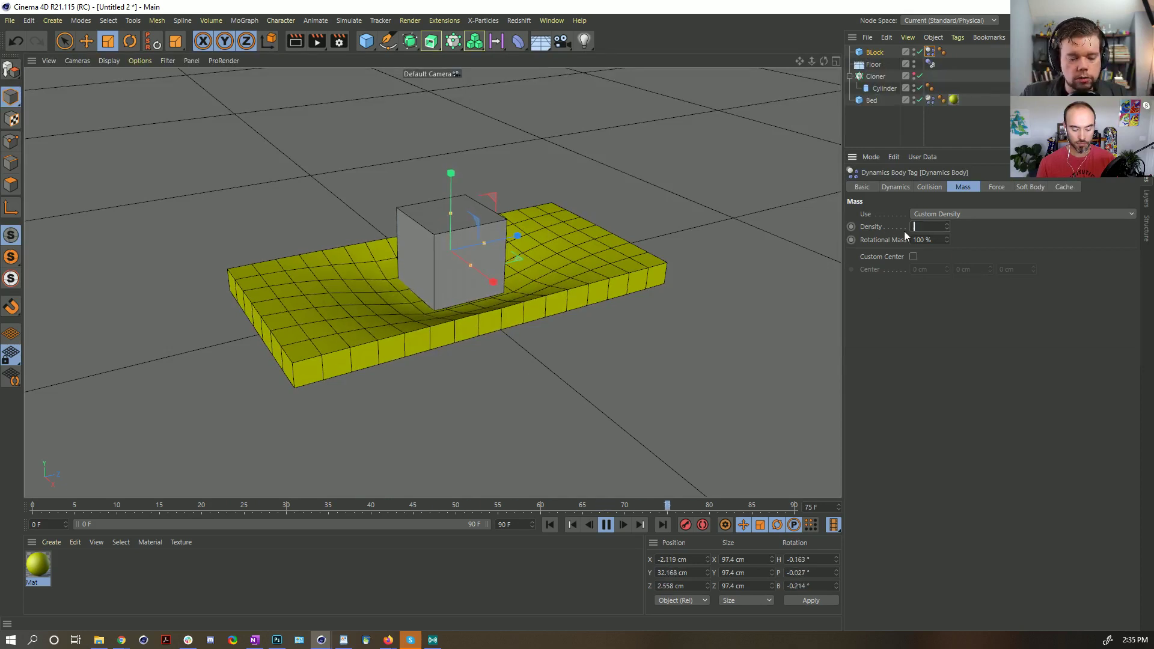
text(.5)
key(Return)
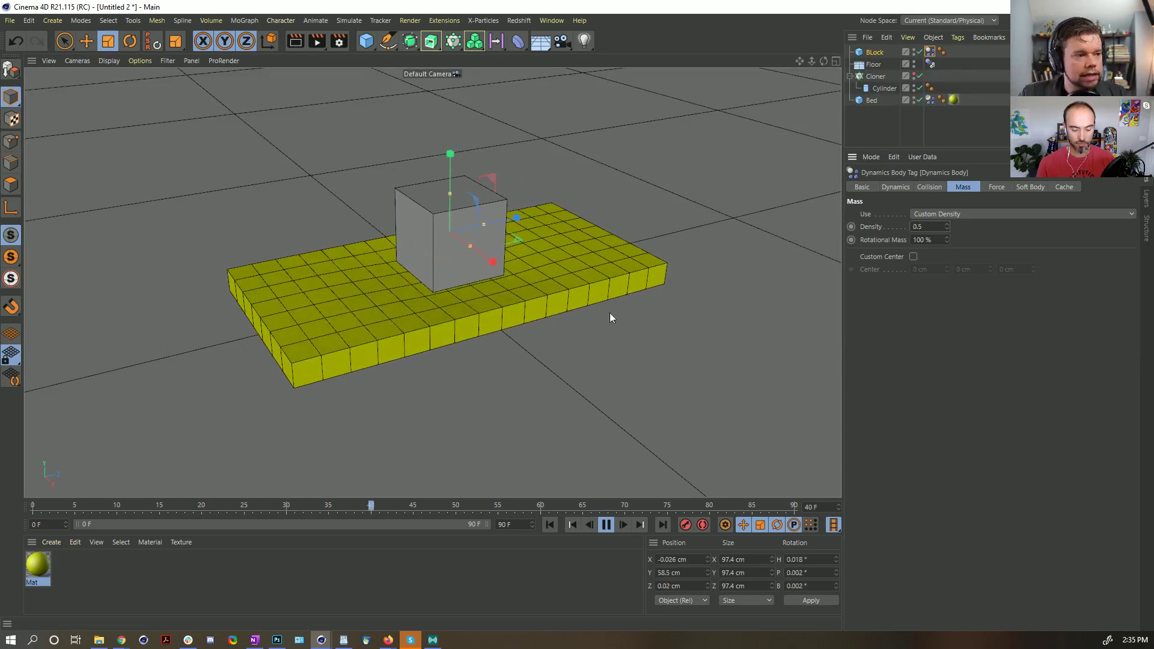
text(2)
key(Return)
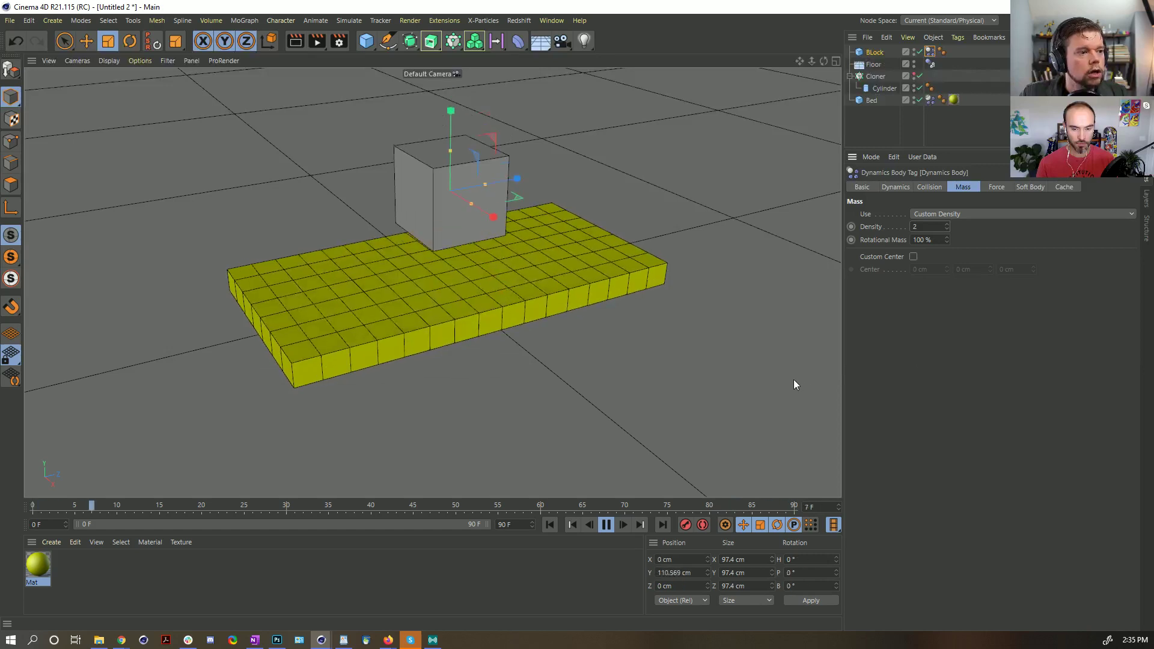
- Stop the simulation, rewind it to frame 0 and make the Cloner visible in the viewport again
click(604, 525)
click(550, 525)
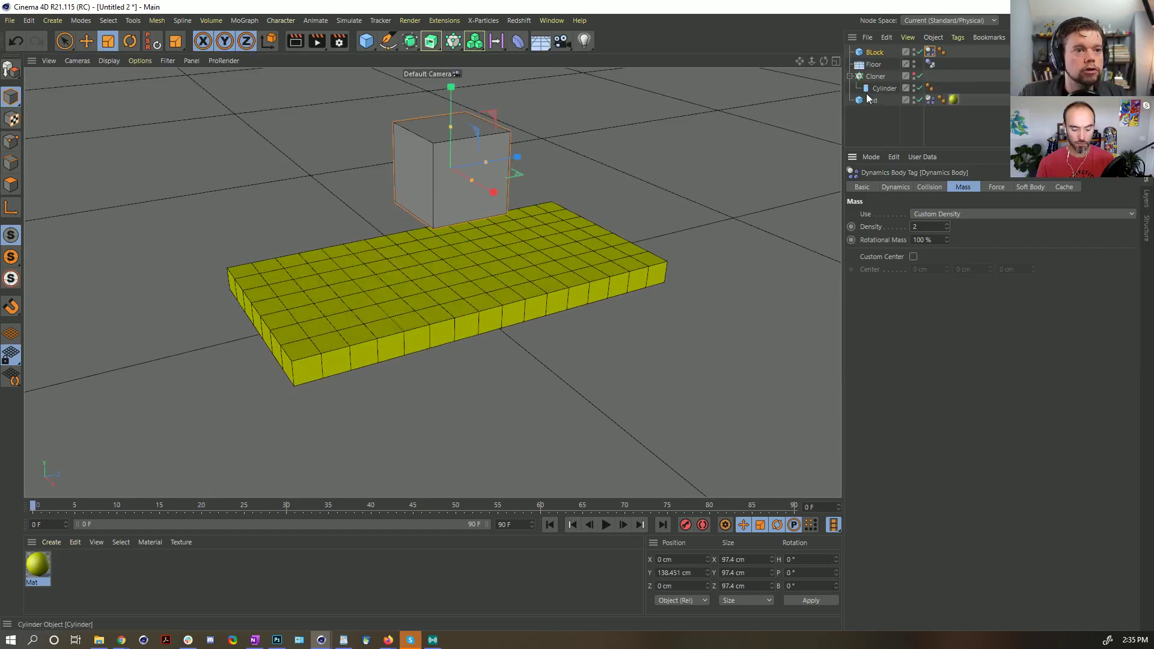
click(879, 77)
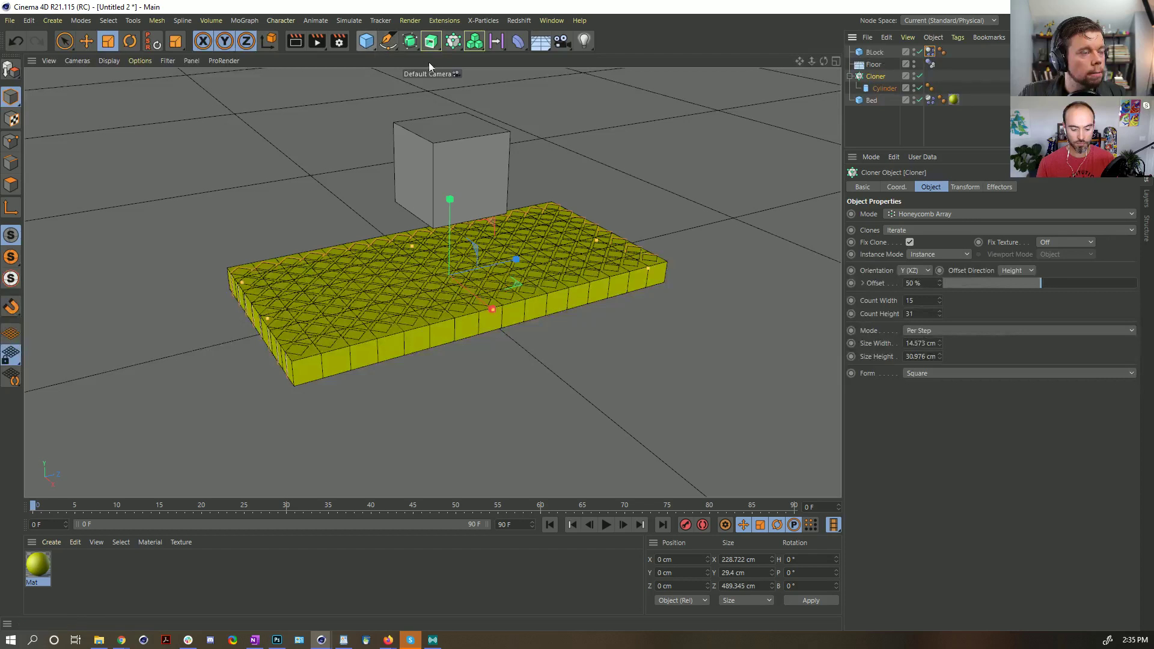
- Nest the Cloner inside a new Connect object with Weld turned off, and collapse the Cloner's hierarchy
click(410, 41)
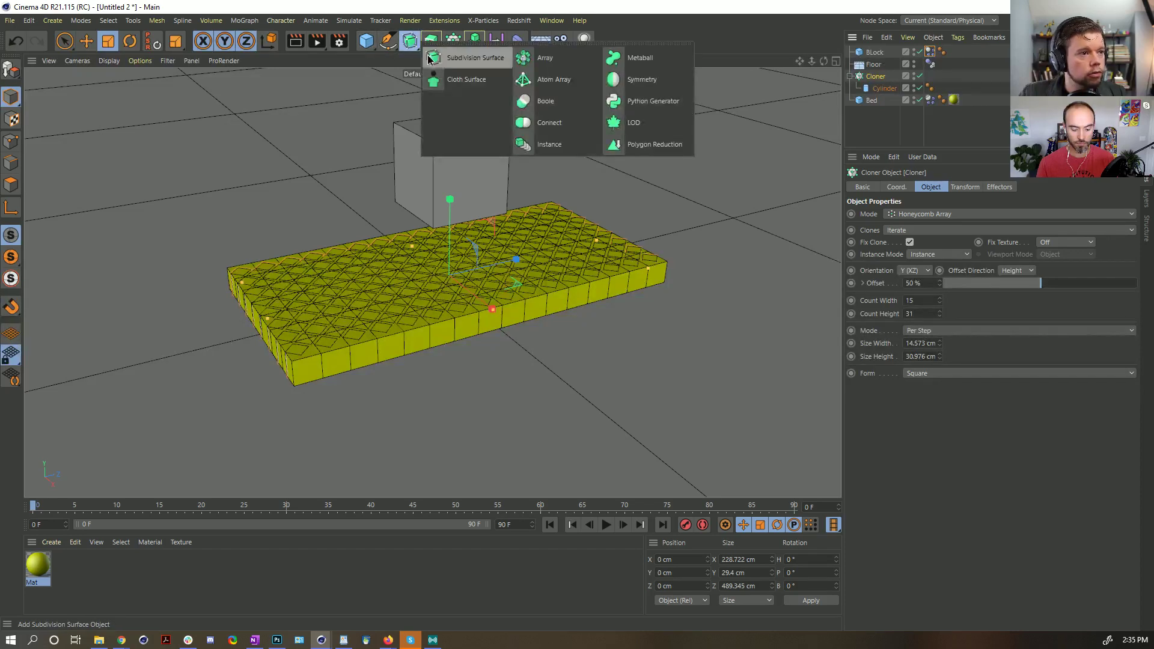
click(568, 126)
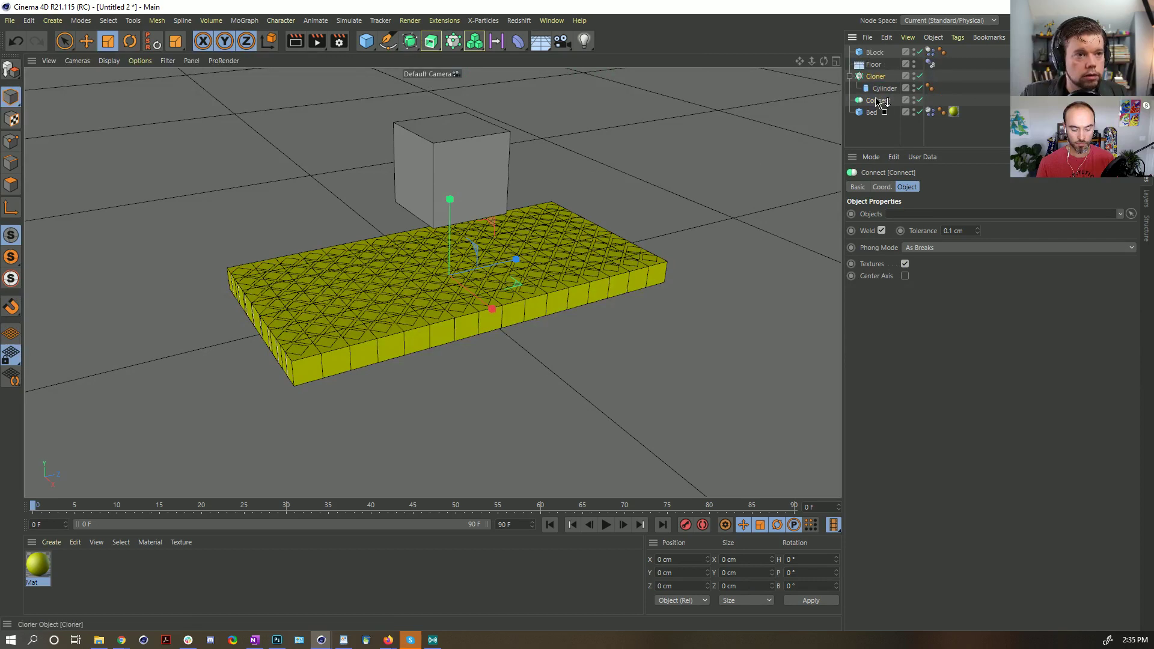
drag(878, 101, 876, 103)
click(888, 78)
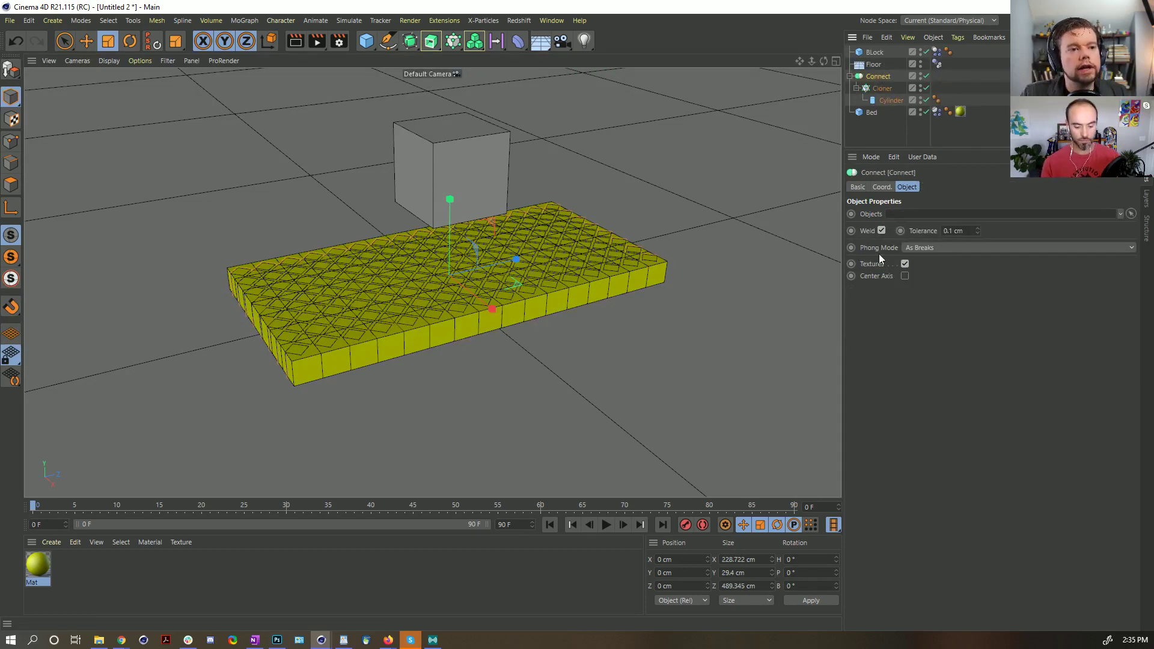
click(858, 89)
- Add a Mesh deformer and place it inside the Connect object below the Cloner
click(517, 42)
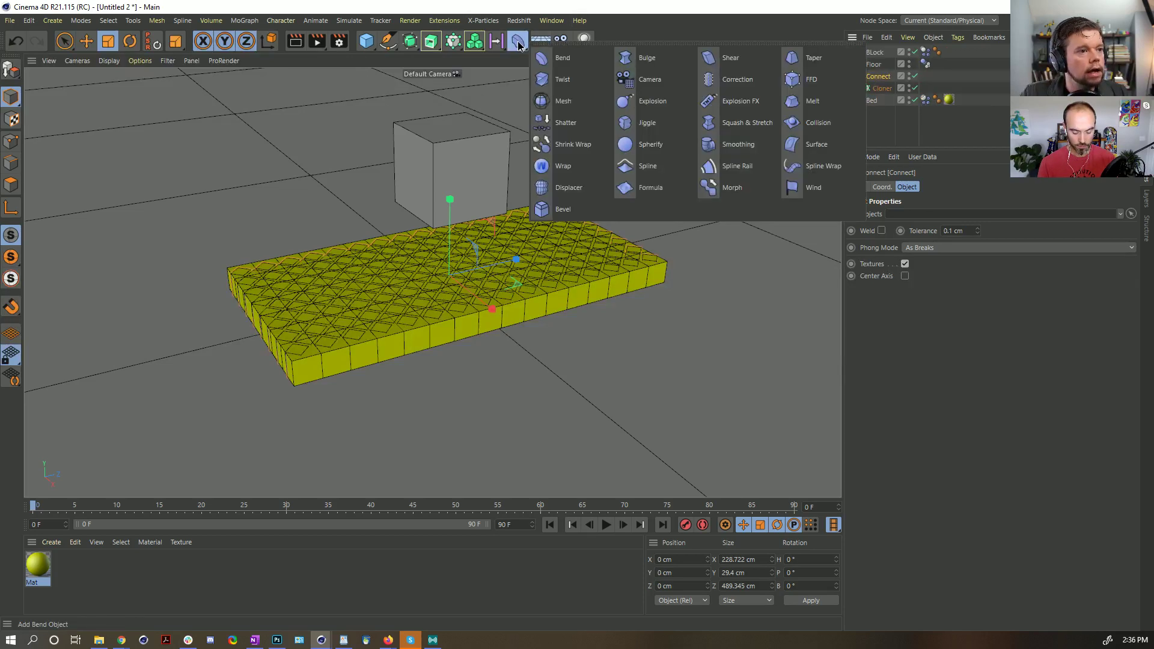
click(563, 101)
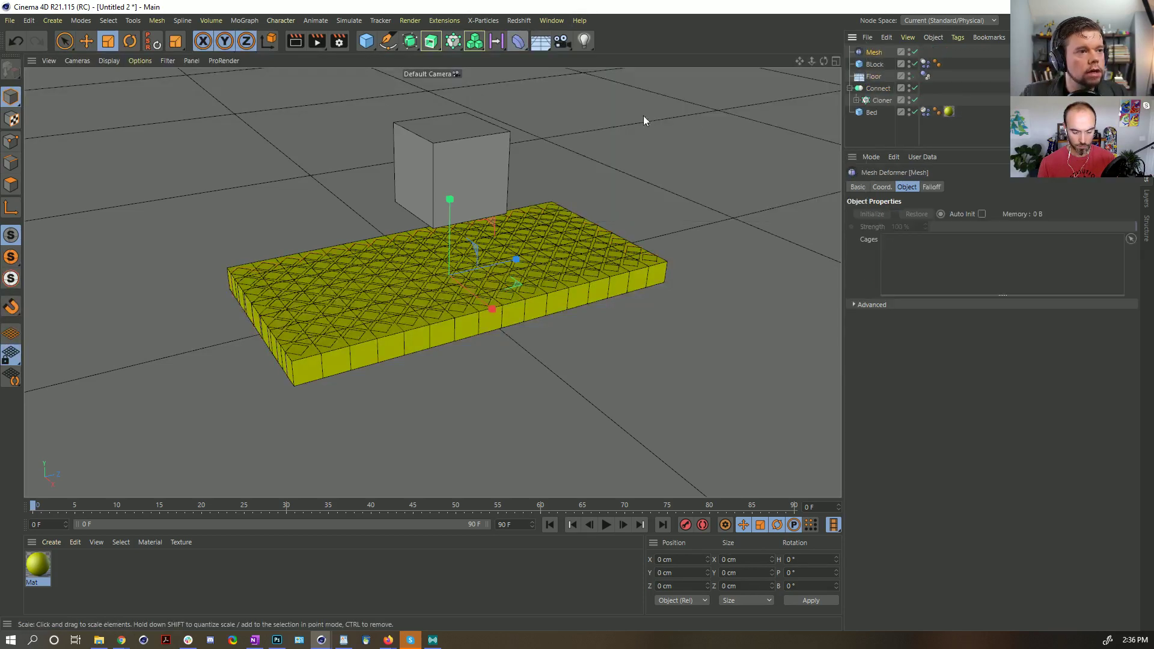
drag(880, 103, 878, 104)
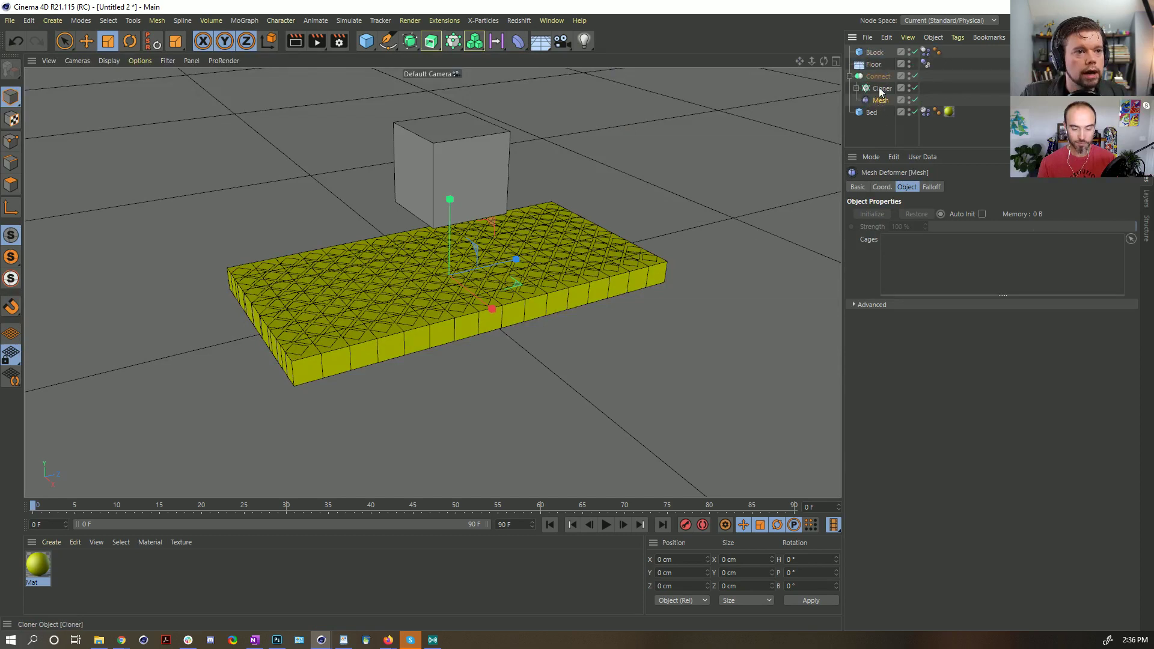
- Assign the Bed as the Mesh deformer's cage and set its advanced External option to Surface
drag(962, 284, 919, 266)
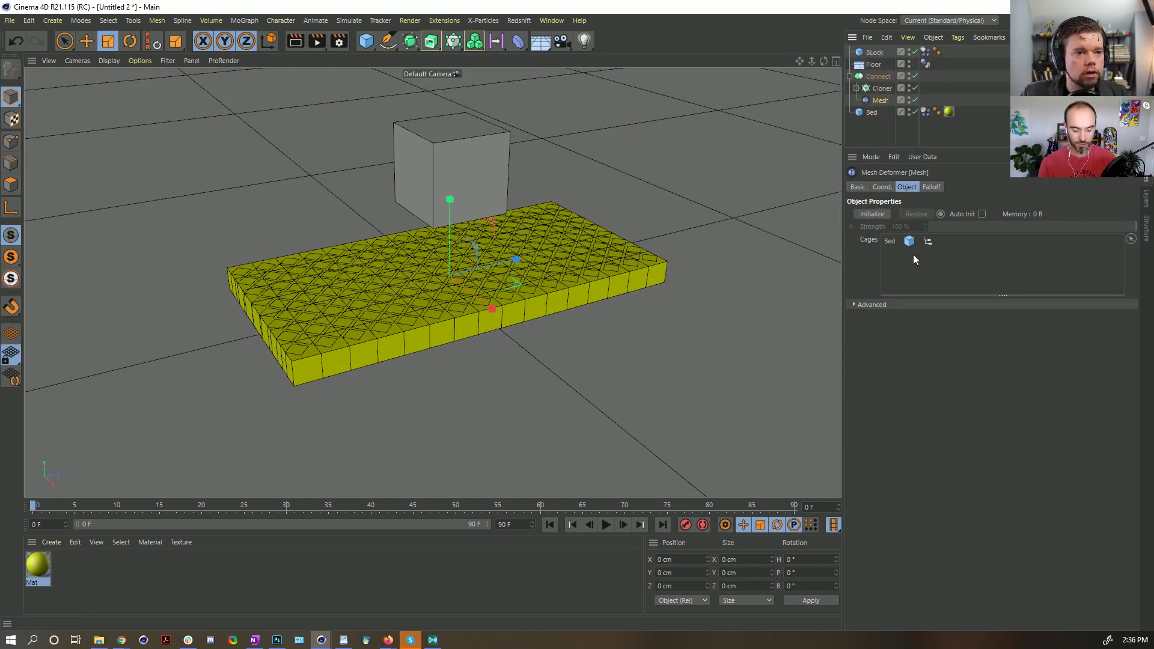
click(883, 307)
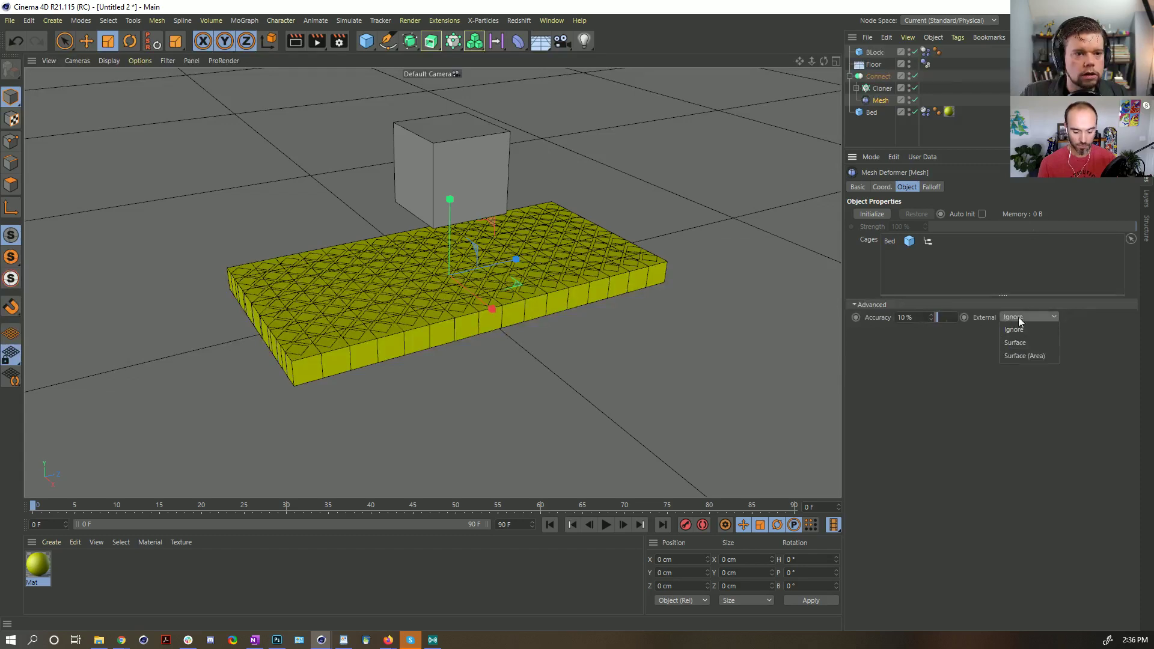
click(1025, 349)
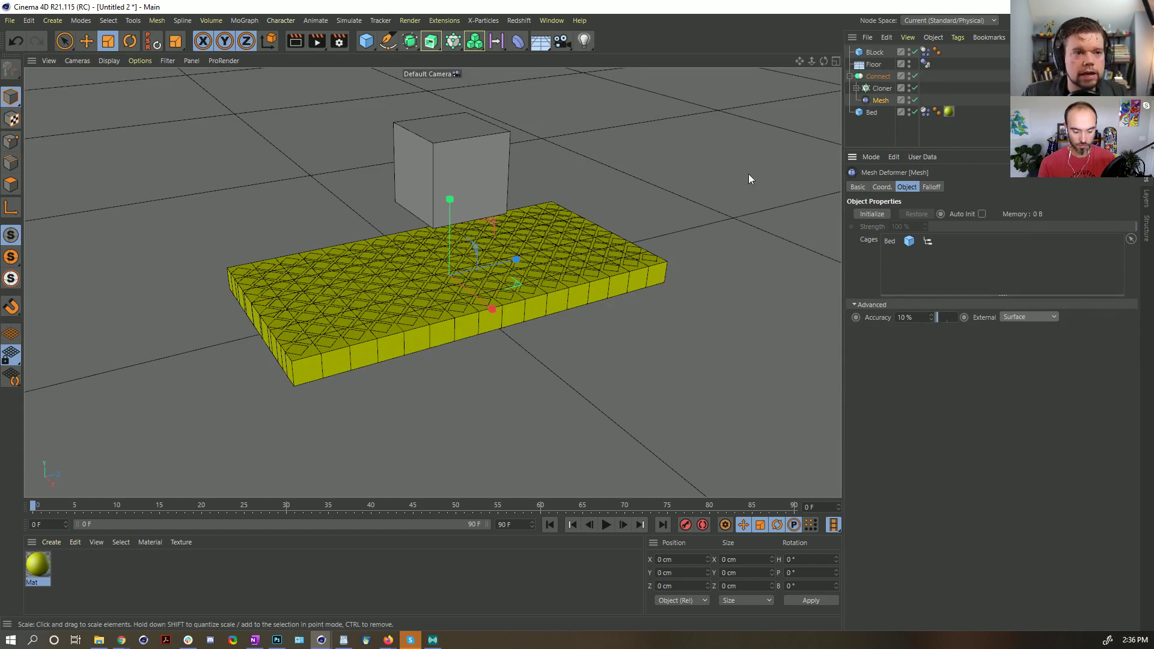
- Initialize the Mesh deformer and play the simulation to test how the Bed deforms the cylinder grid
click(881, 215)
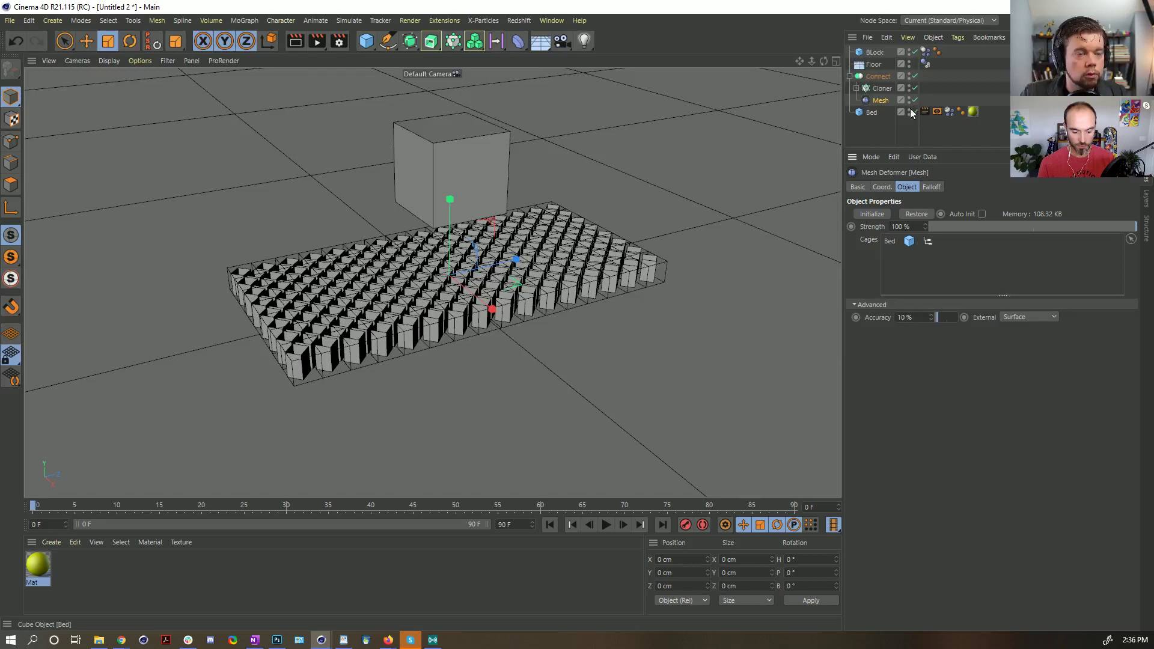
alt+drag(441, 312, 457, 325)
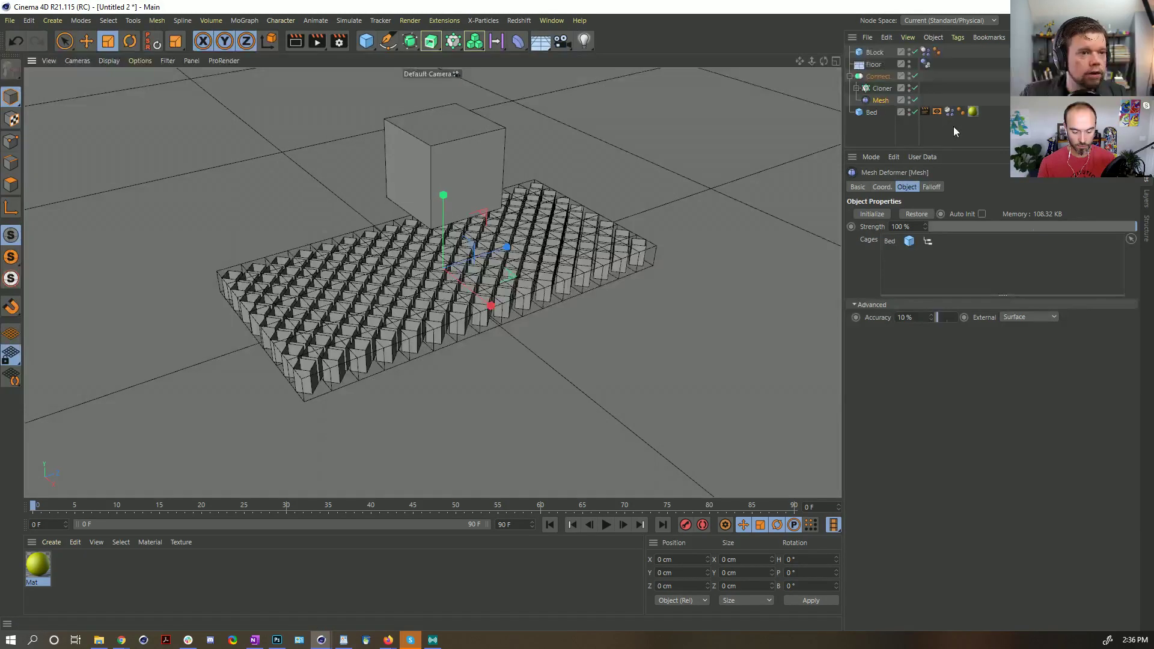
click(954, 128)
click(606, 525)
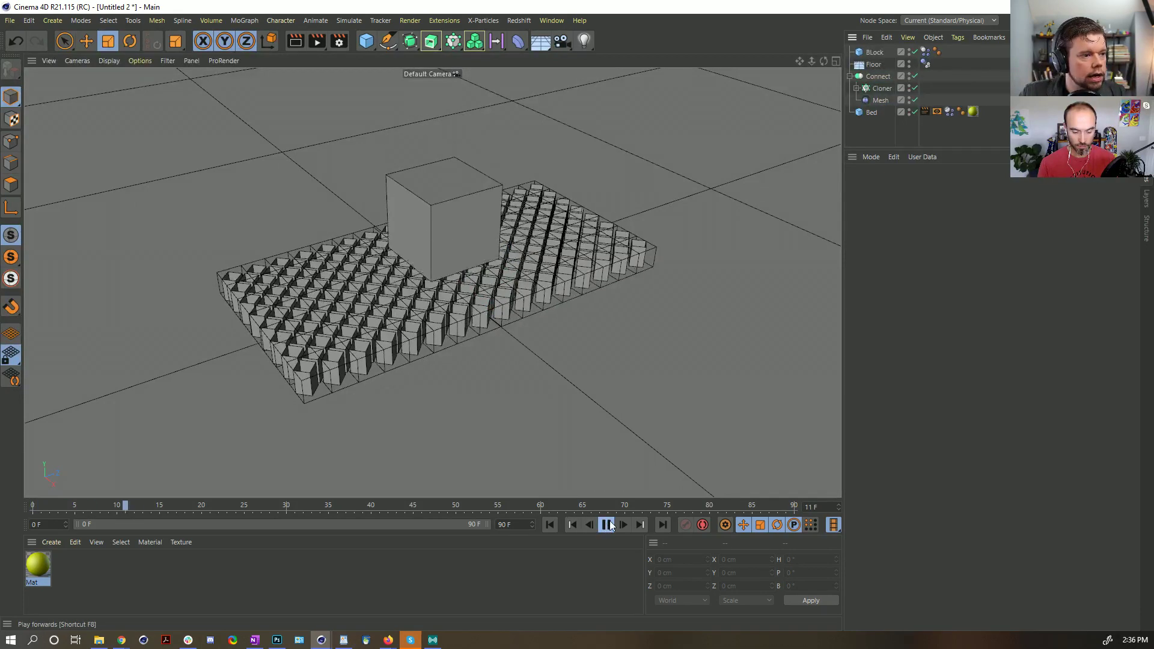
- With the Bed hidden in the viewport, apply the yellow material to the Connect object and rewind the simulation to frame 0
alt+click(908, 109)
mouse_move(478, 301)
alt+mouse_down()
mouse_move(449, 256)
mouse_move(457, 287)
mouse_move(496, 309)
alt+mouse_up()
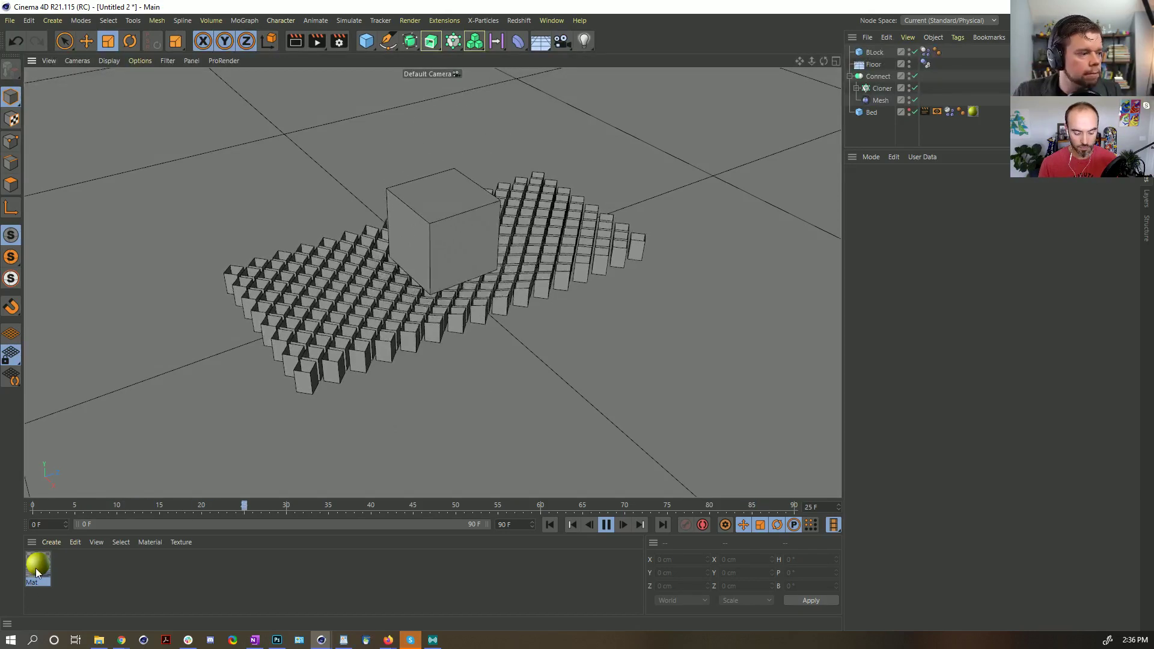
drag(36, 566, 879, 77)
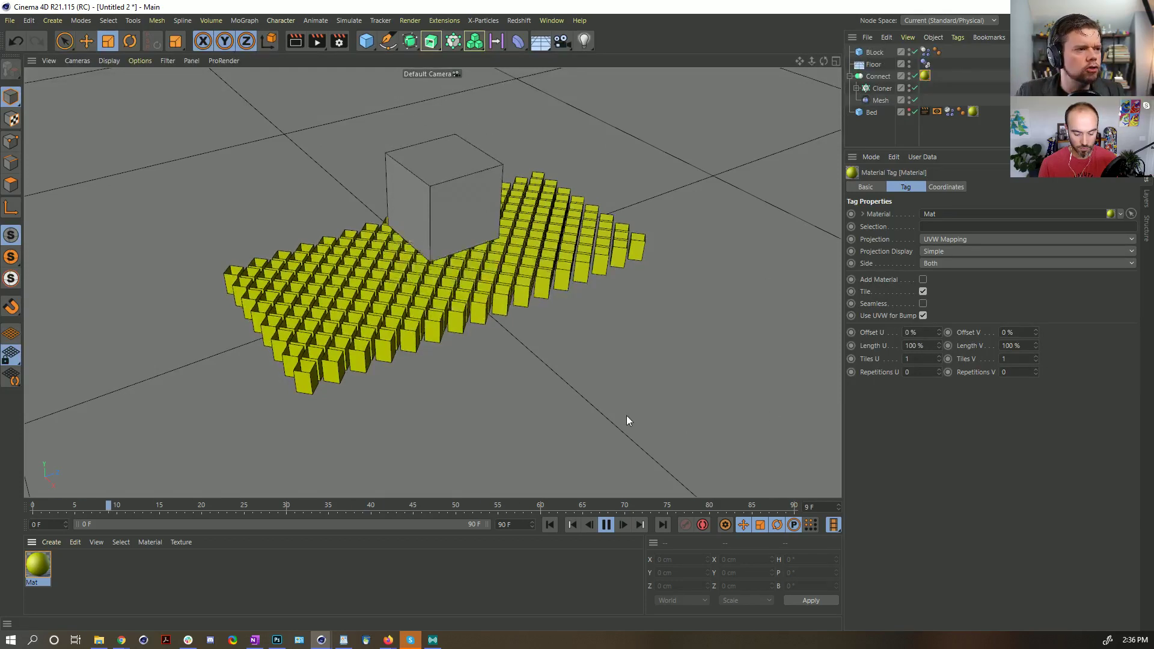
click(571, 527)
click(549, 525)
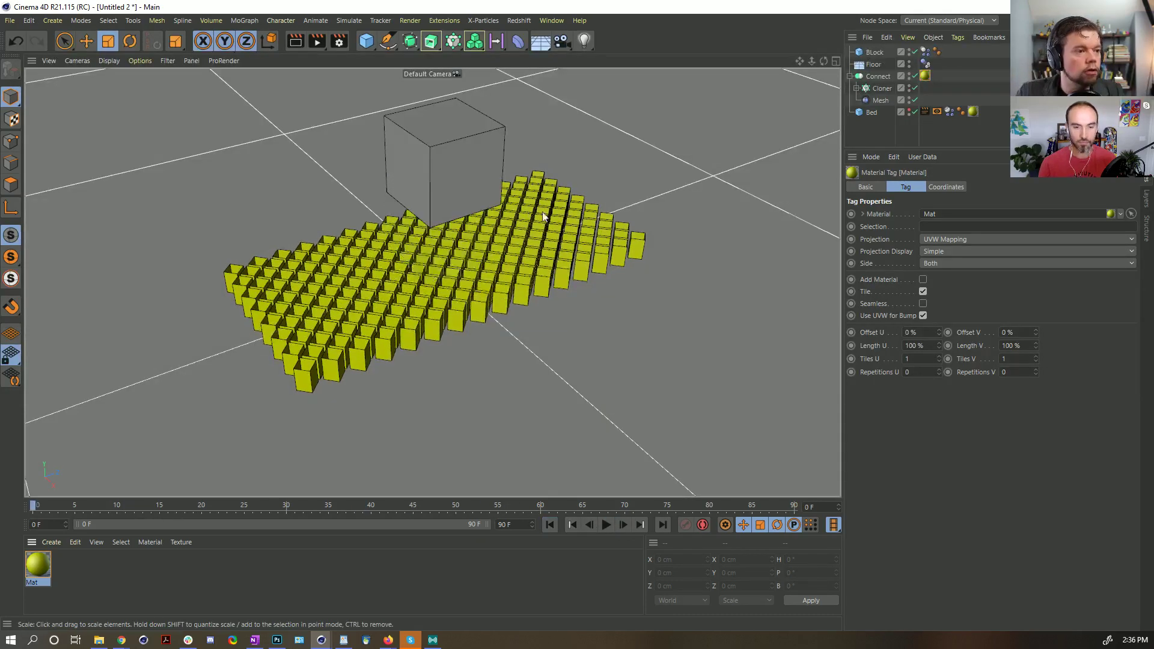
- Move the Floor straight down to about -1271 cm in Y, well below the bed
click(567, 217)
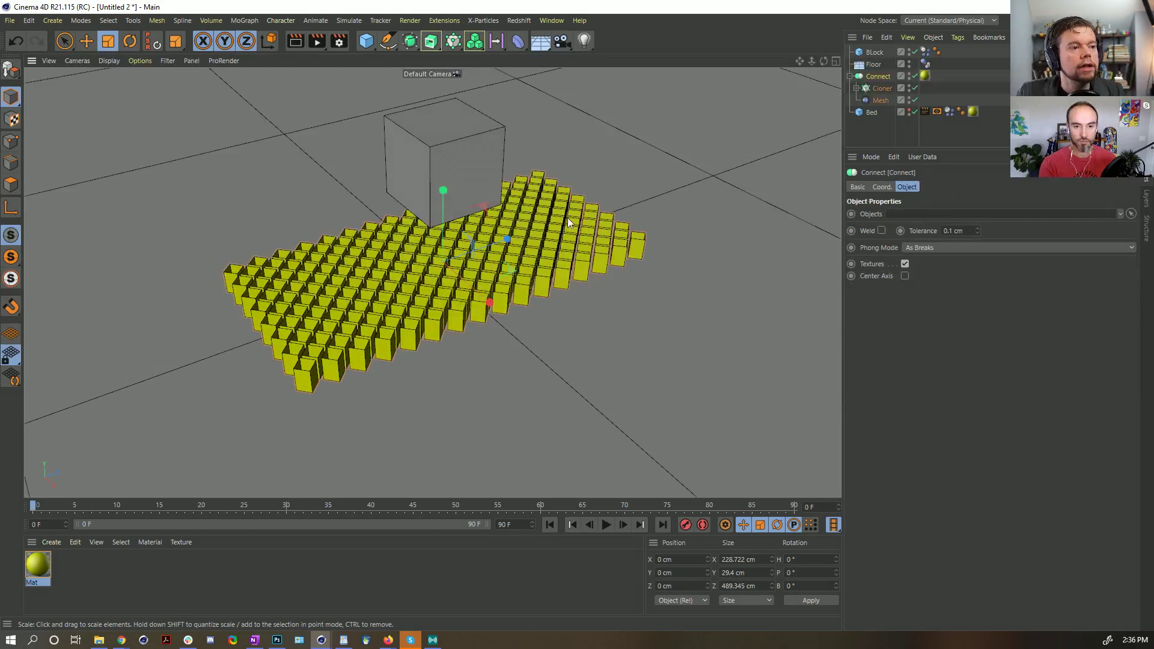
click(746, 243)
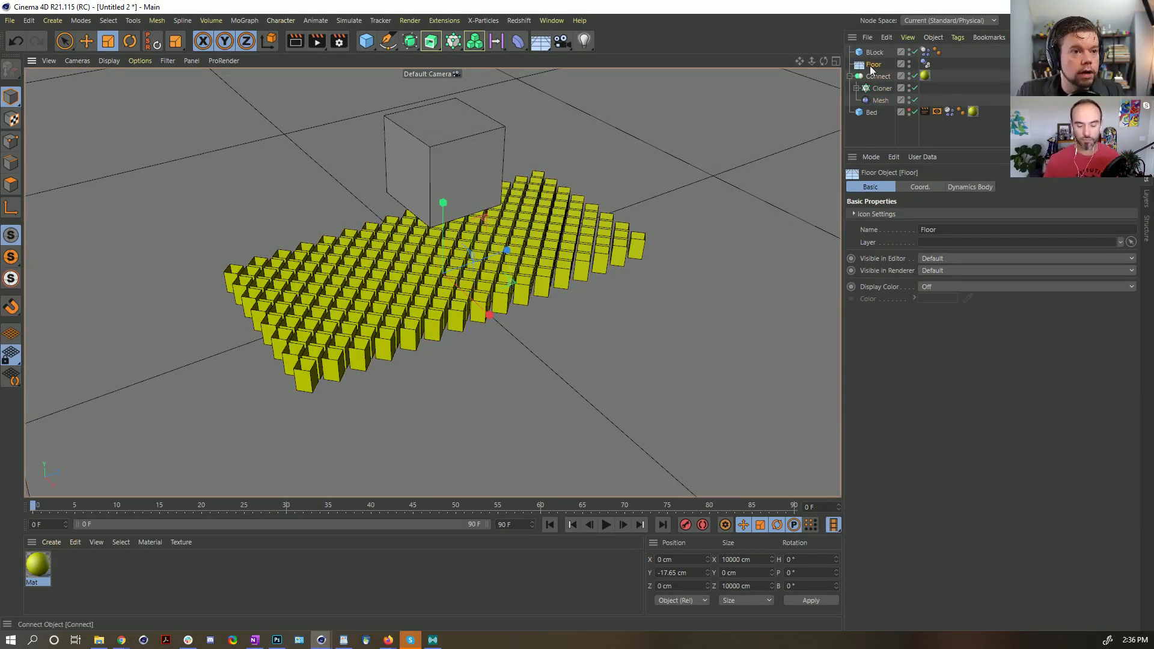
key(e)
drag(446, 214, 460, 457)
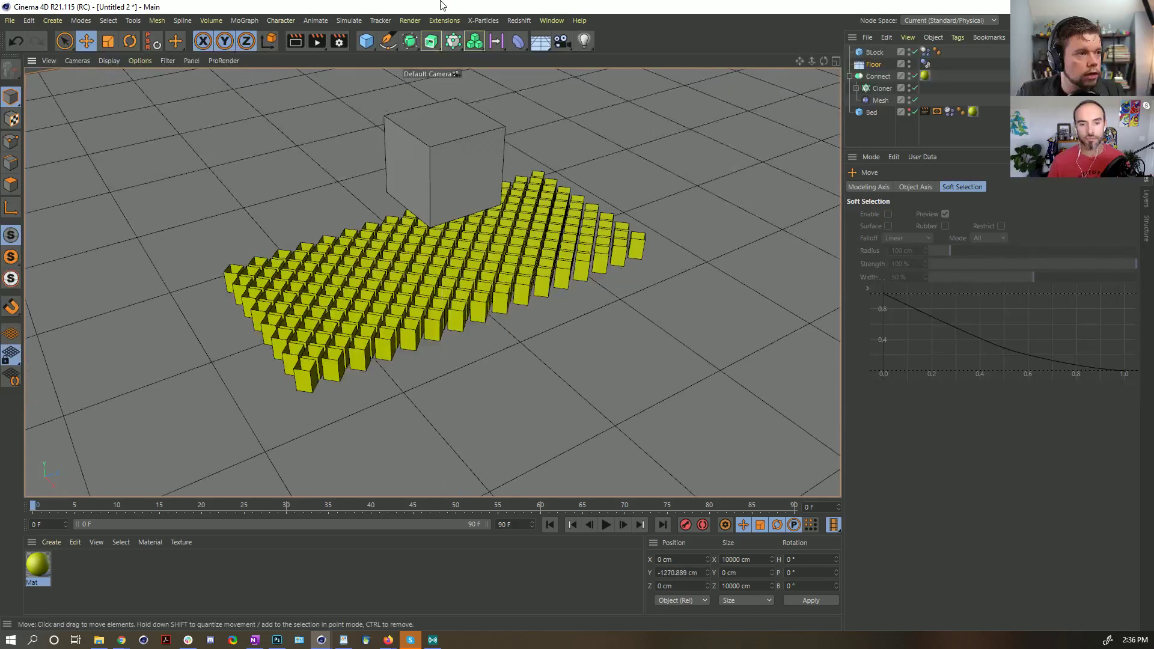
- Add a 200 cm cube under one end of the bed at about Y -174 cm, Z 200 cm, and make it a Collider Body
click(364, 45)
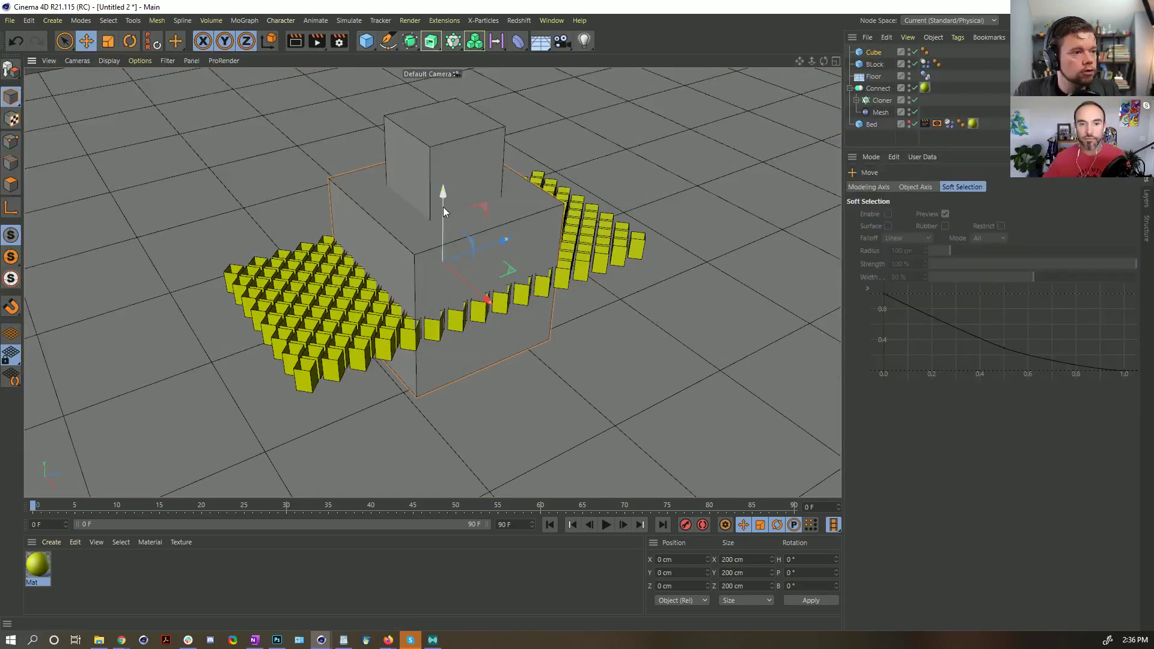
drag(442, 207, 444, 303)
drag(501, 342, 610, 295)
right_click(868, 54)
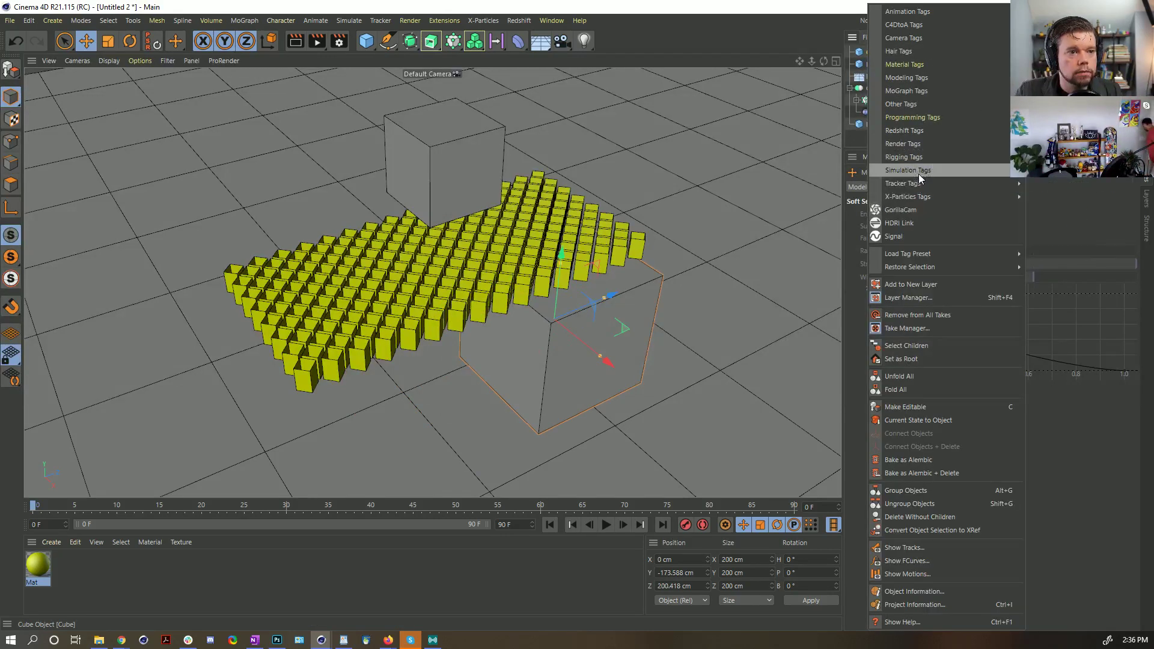
mouse_move(917, 172)
click(1069, 196)
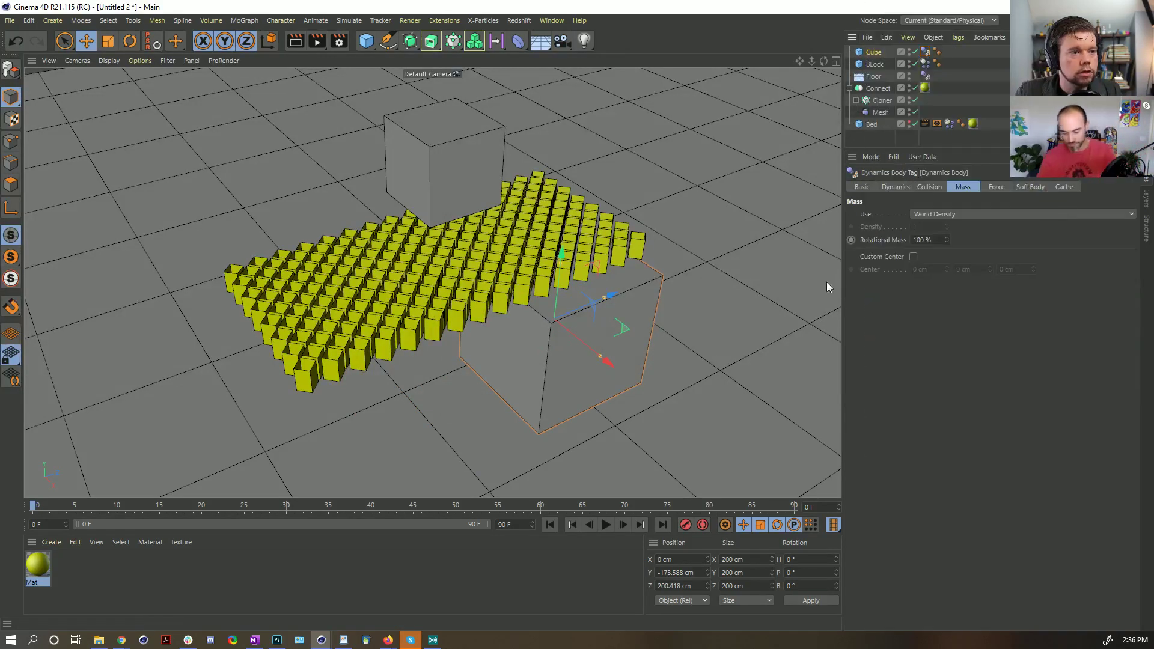
- Play the simulation to test the bed dropping onto the cube, and rewind it to frame 0
click(606, 524)
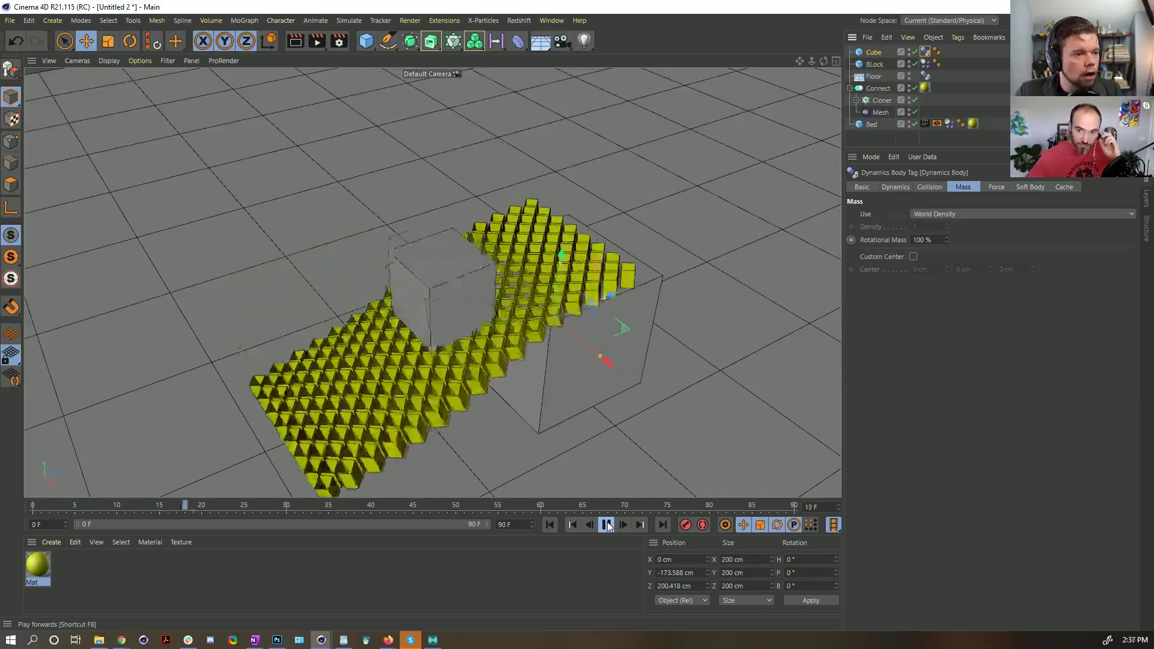
click(607, 525)
click(549, 524)
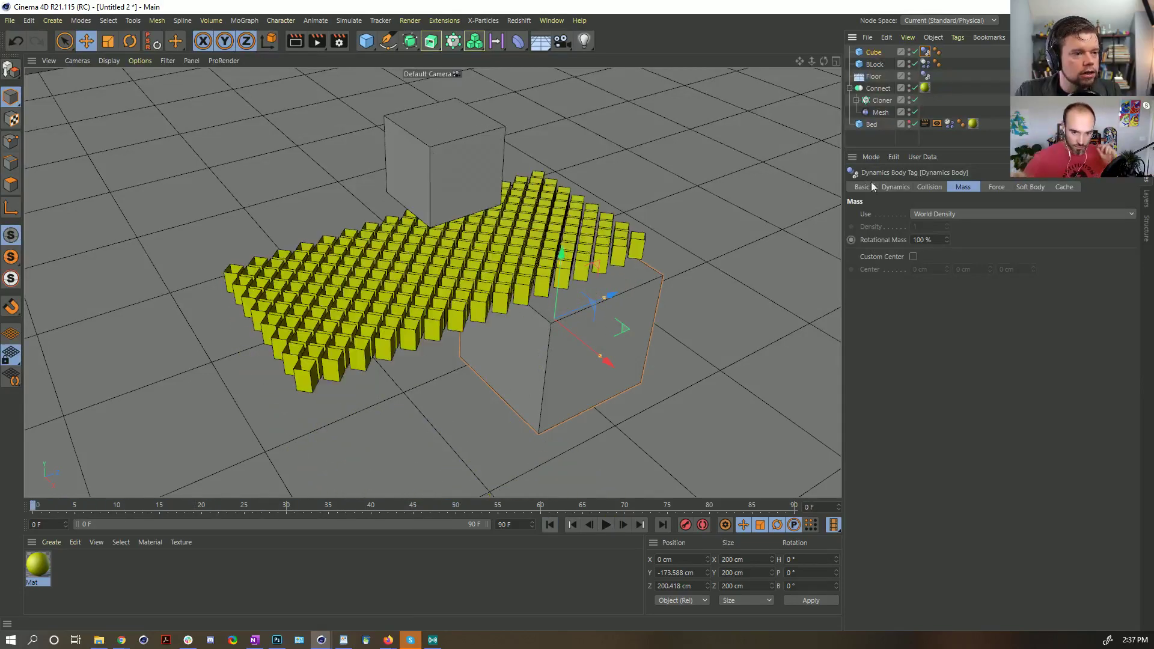
- Set the Pressure of the Bed's soft body to 0, replay the drop, and return to frame 0
click(1039, 187)
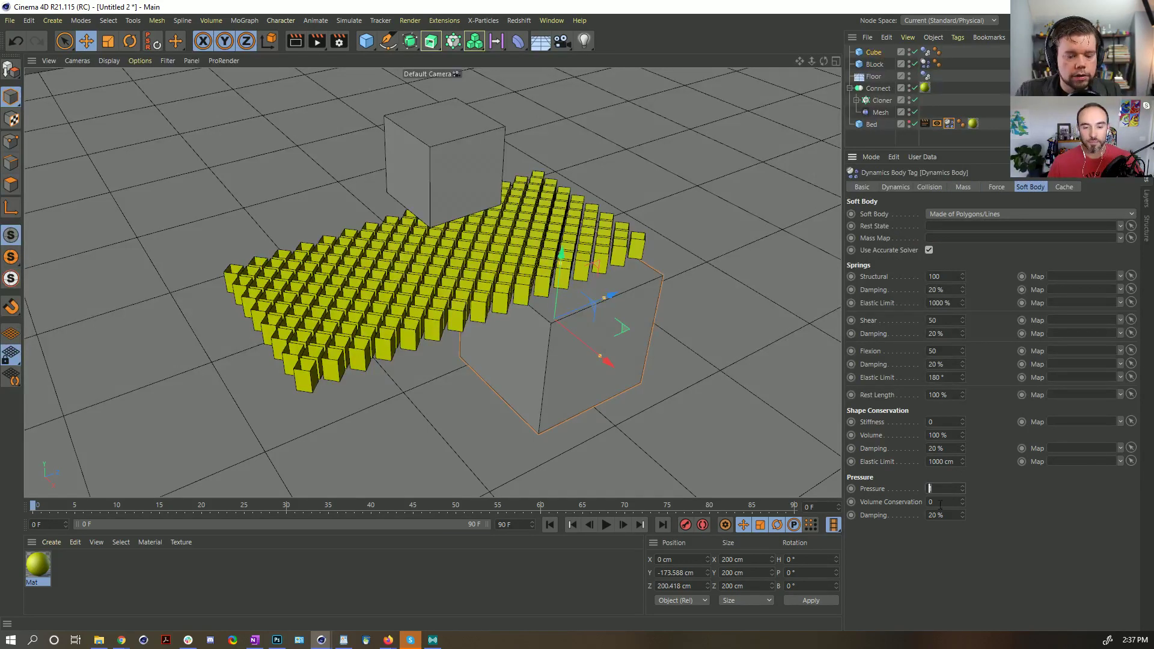
click(606, 524)
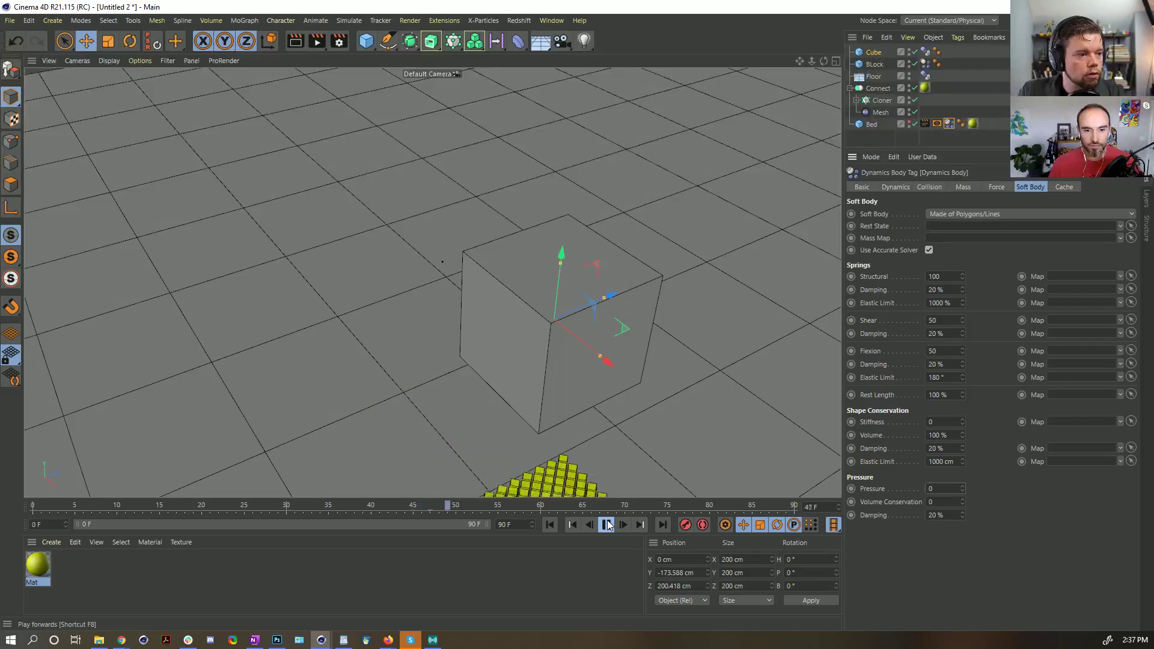
click(607, 525)
scroll(598, 282, down, 5)
alt+middle_drag(580, 357, 480, 330)
scroll(473, 245, down, 3)
click(550, 524)
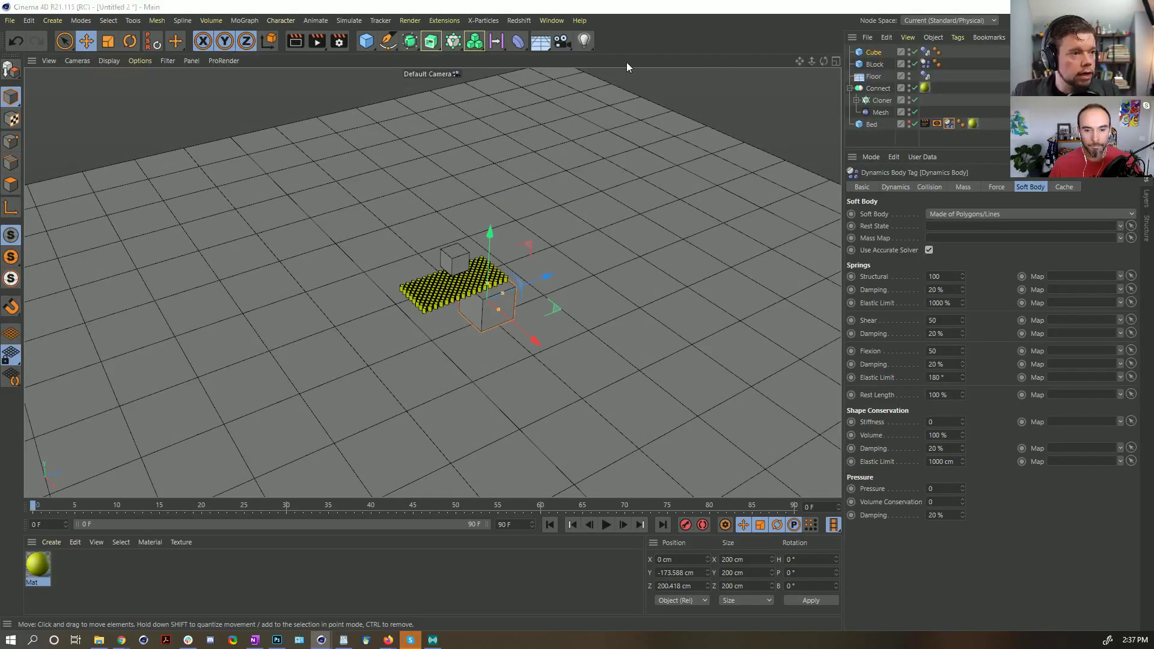
- Save the scene in the RocketLassoLive guest sync's SceneFiles folder, named "[1a]BedMeshDeformer_" followed by the author's first name
key(ctrl+s)
drag(184, 272, 163, 78)
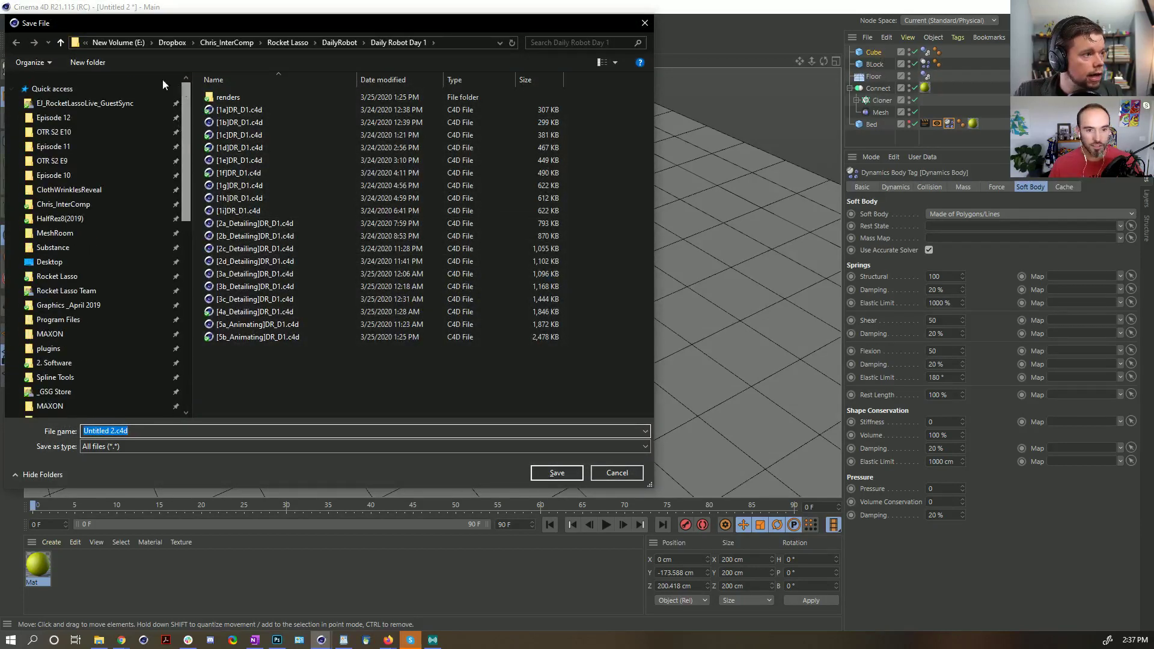
click(122, 103)
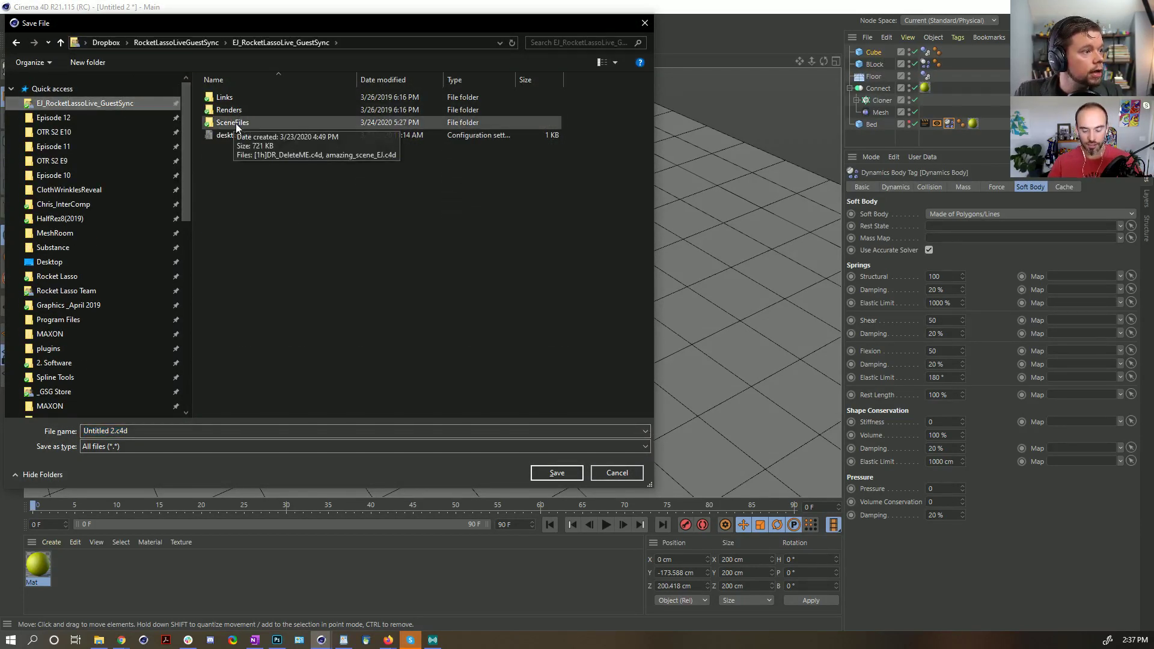
double_click(236, 122)
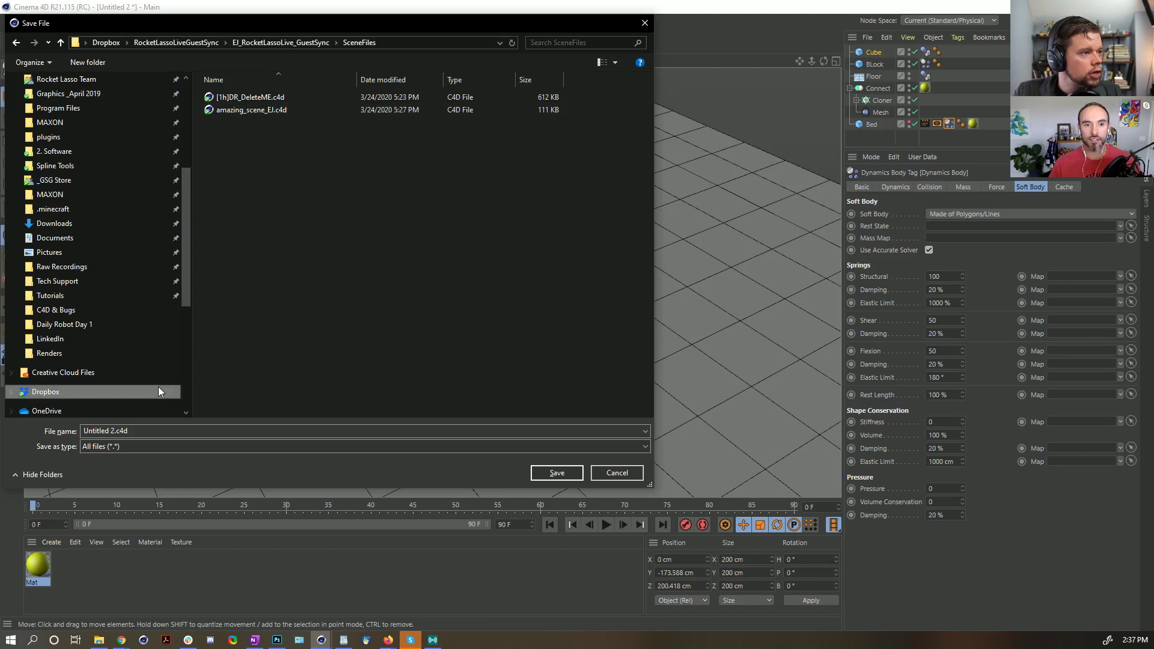
click(119, 431)
click(113, 431)
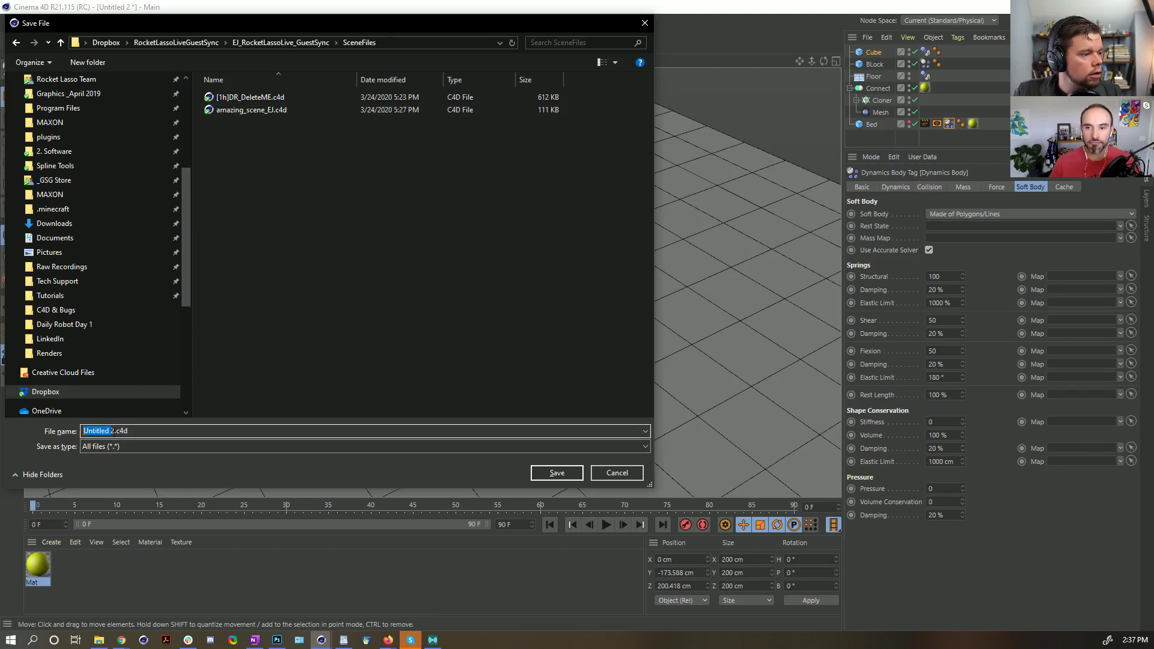
key(BackSpace)
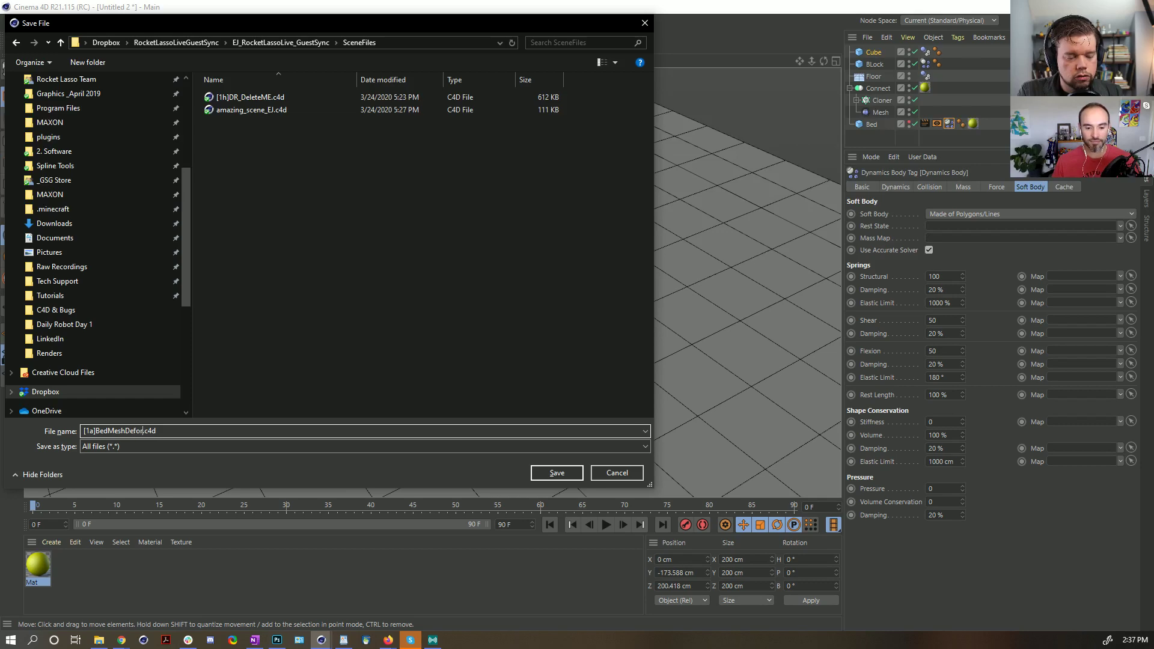
text([1a]BedMeshDeformer_Chris)
key(Return)
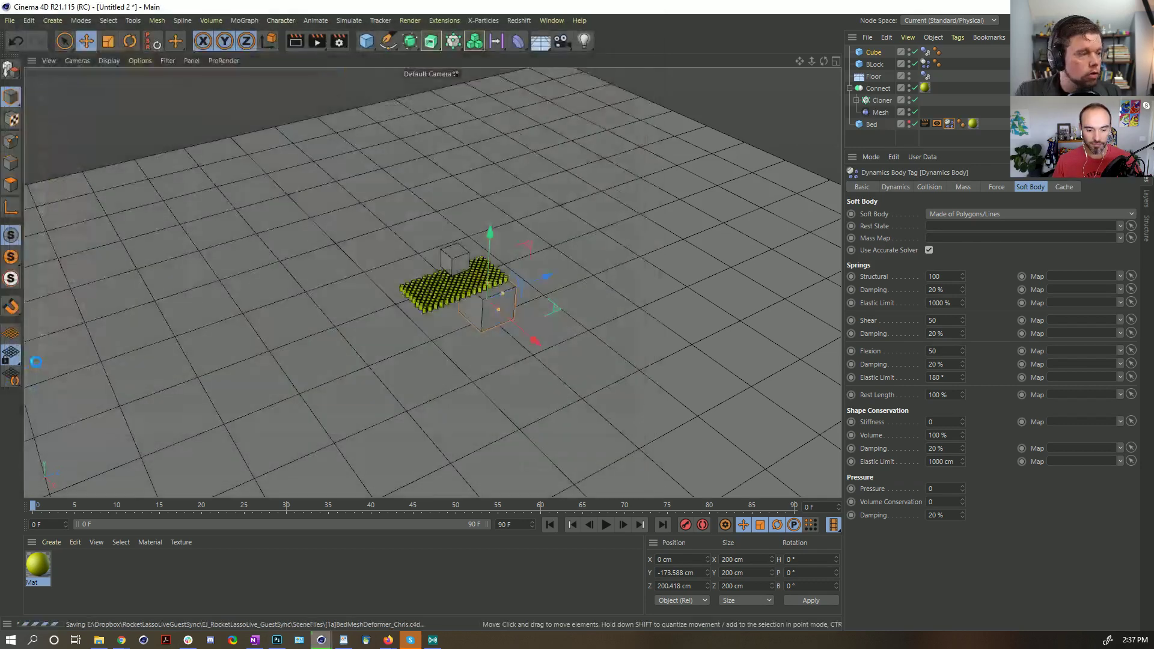
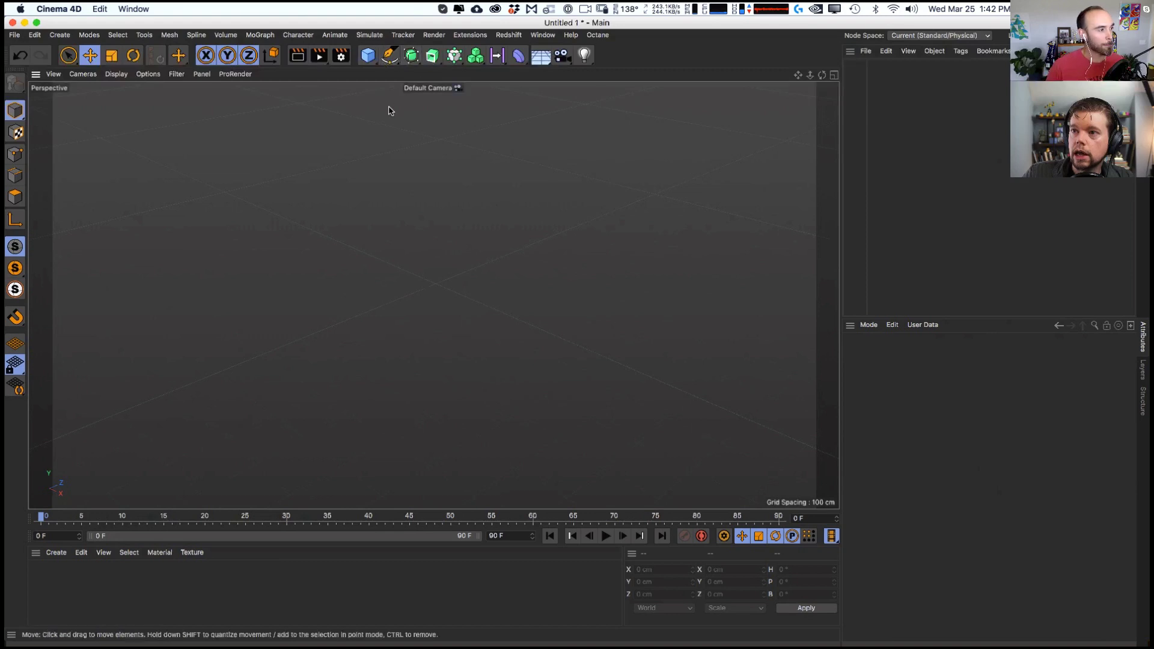
- Add a tube about 220 cm high with an inner radius of about 23 cm and an outer radius of about 115 cm
drag(372, 59, 610, 111)
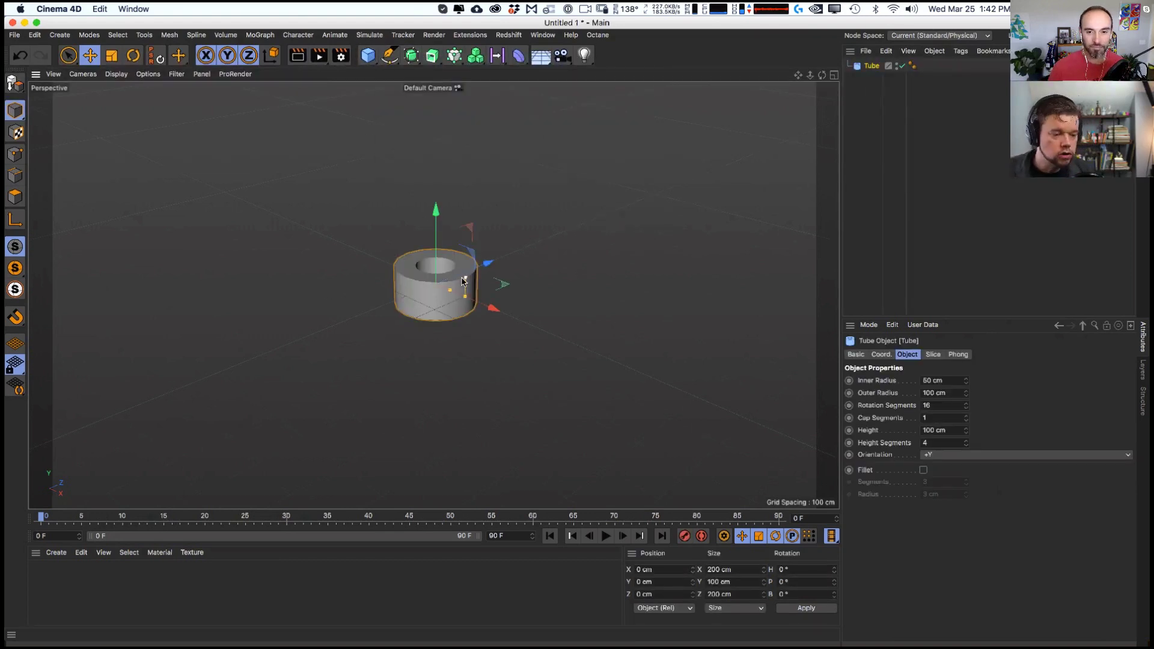
mouse_move(465, 278)
mouse_down()
mouse_move(464, 263)
mouse_move(443, 286)
mouse_move(468, 284)
mouse_move(472, 300)
mouse_move(470, 256)
mouse_up()
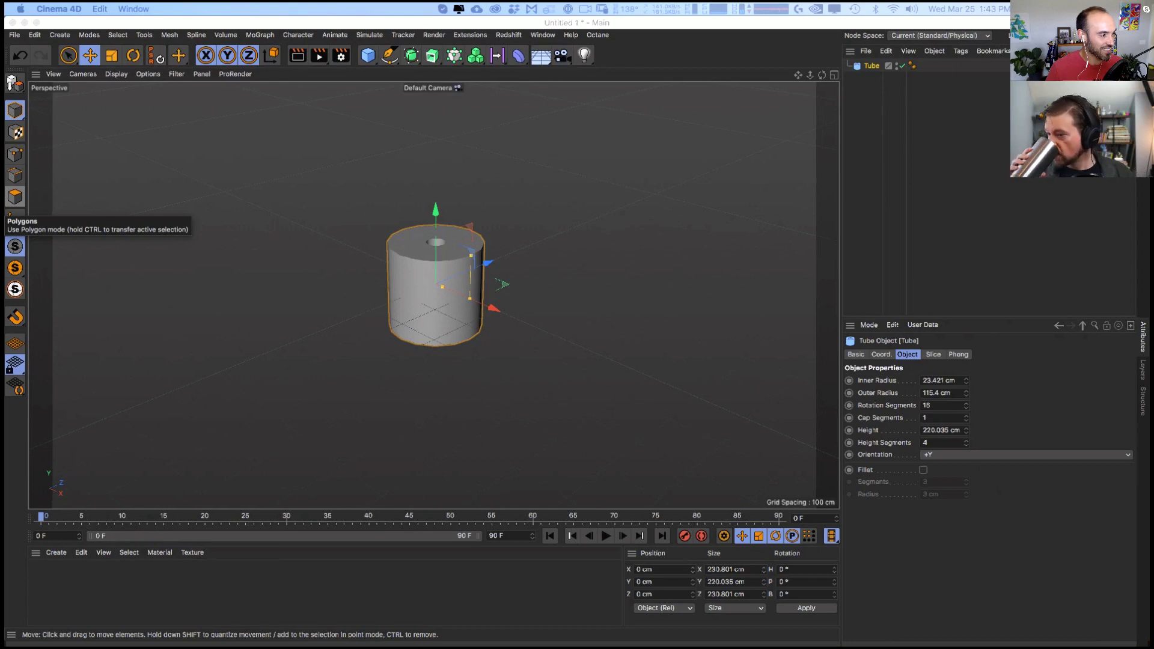
key(v)
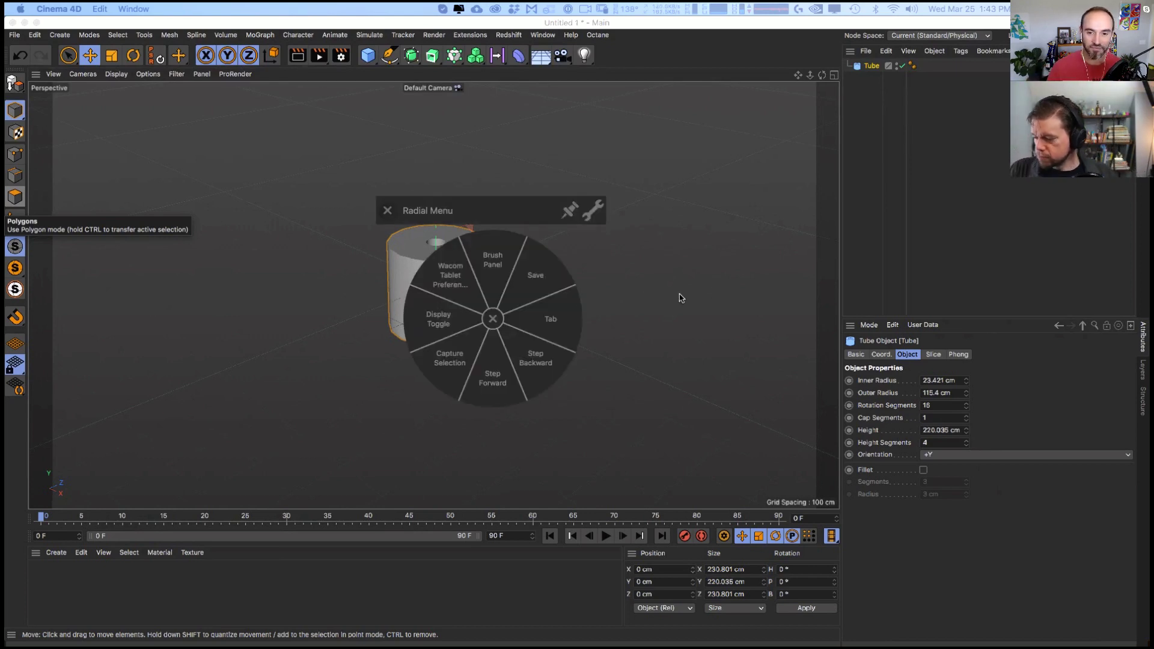
click(677, 381)
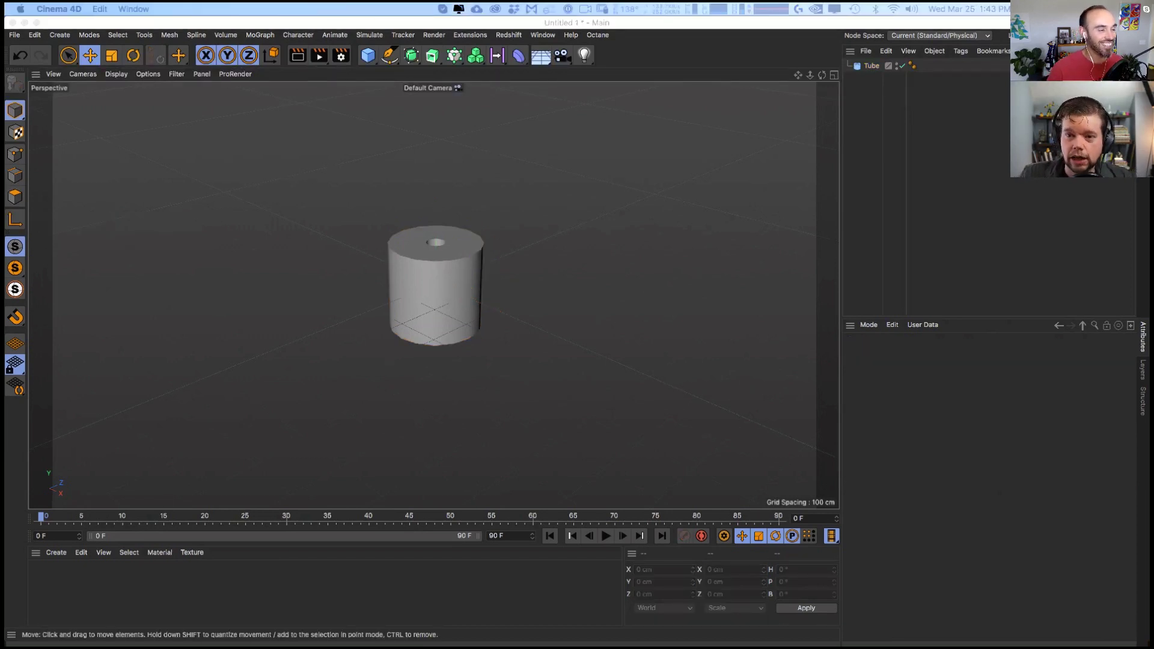
- Adjust the tube to an inner radius of about 31 cm and a height of about 215 cm
click(469, 254)
drag(470, 255, 440, 283)
alt+right_drag(421, 271, 448, 286)
alt+drag(448, 286, 431, 280)
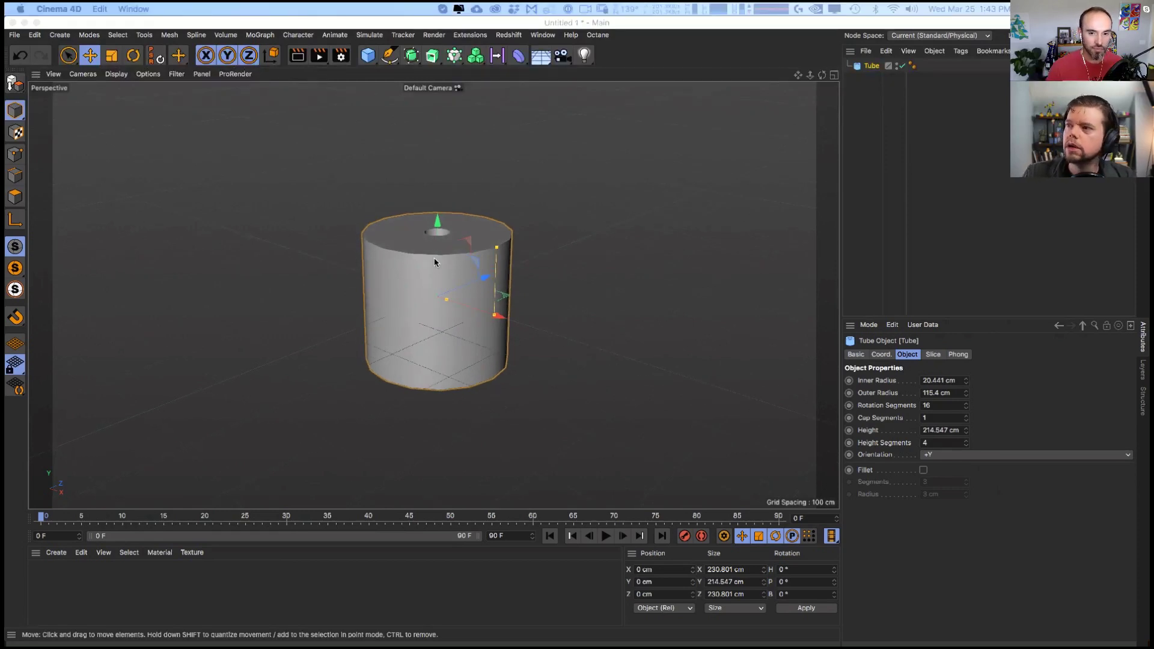
mouse_move(445, 299)
mouse_down()
mouse_move(462, 303)
mouse_move(452, 302)
mouse_up()
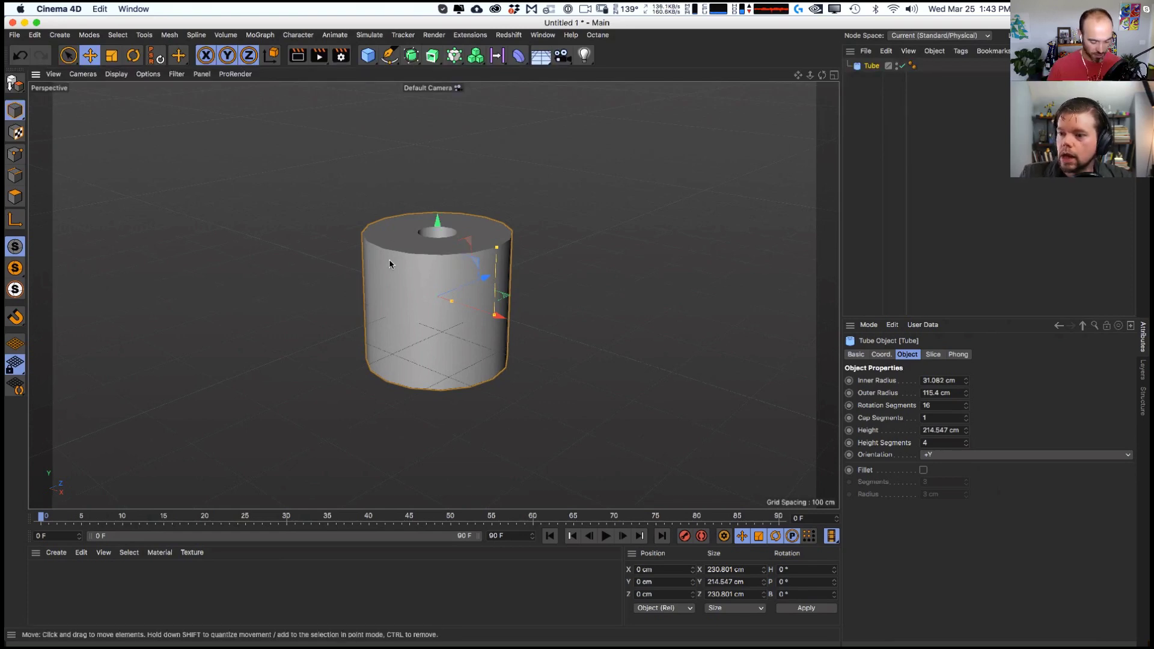
- Display the mesh lines and give the tube 64 rotation segments, 11 cap segments and 22 height segments
key(n)
key(b)
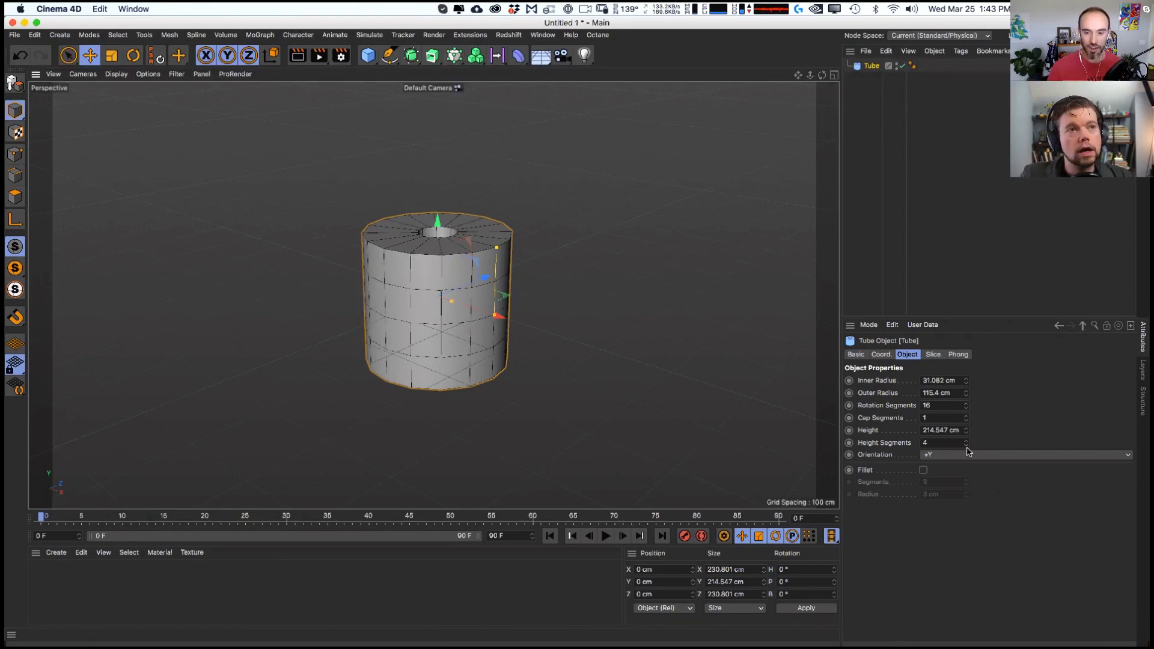
drag(964, 444, 969, 381)
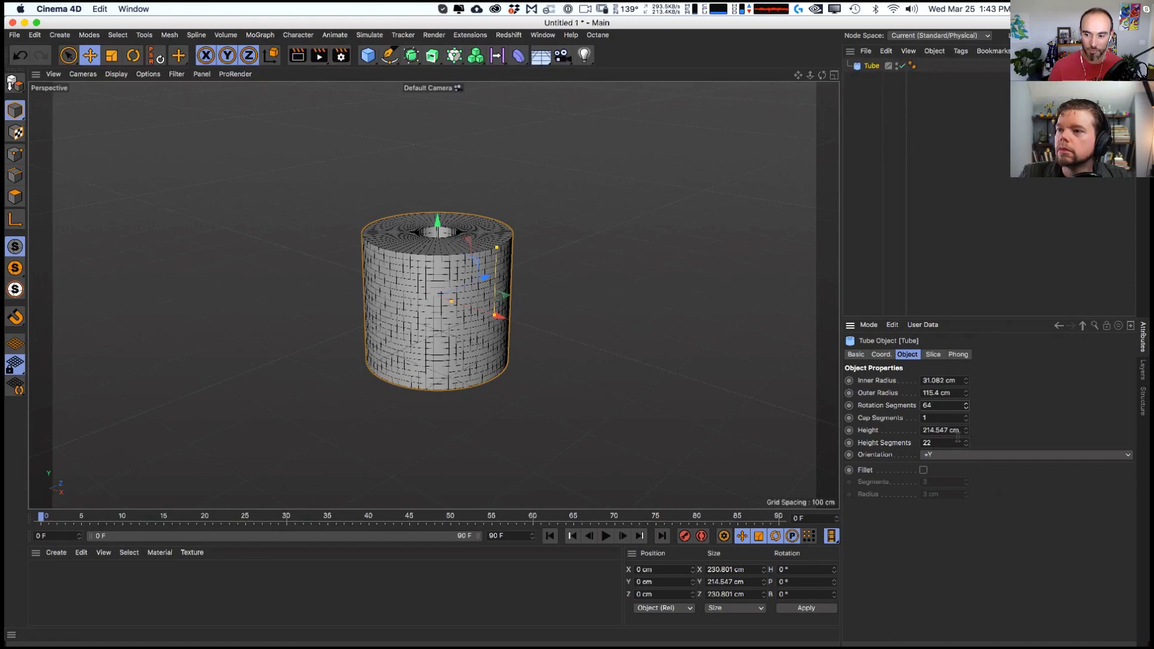
drag(964, 421, 969, 414)
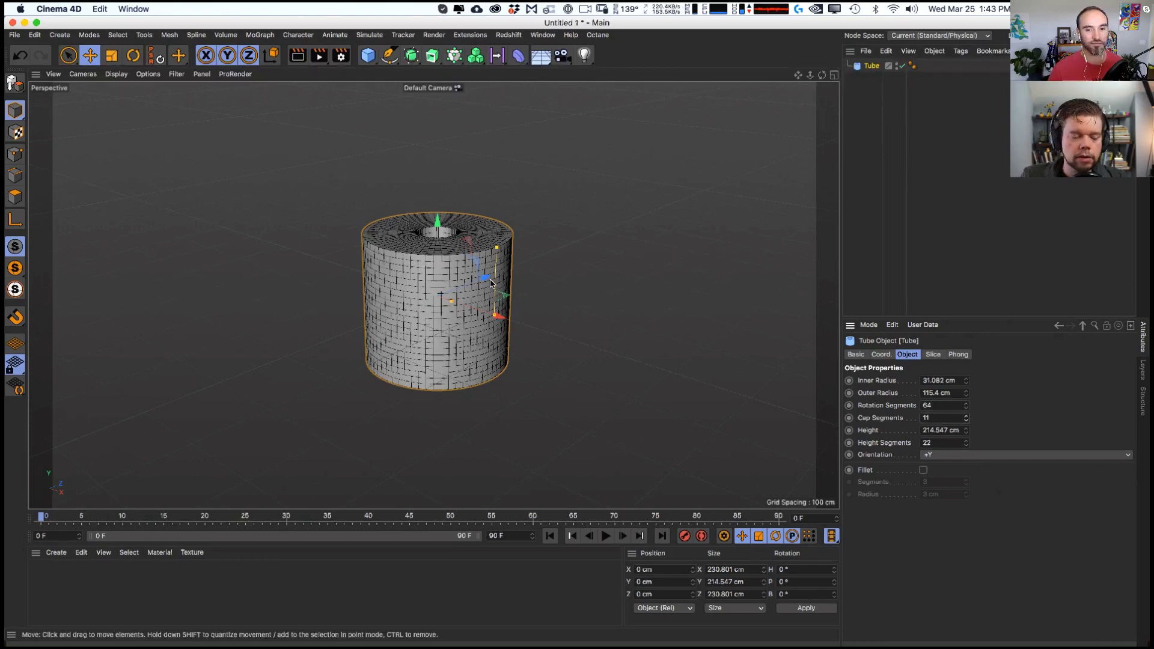
- Fine-tune the tube's height to about 217 cm
click(588, 221)
click(443, 249)
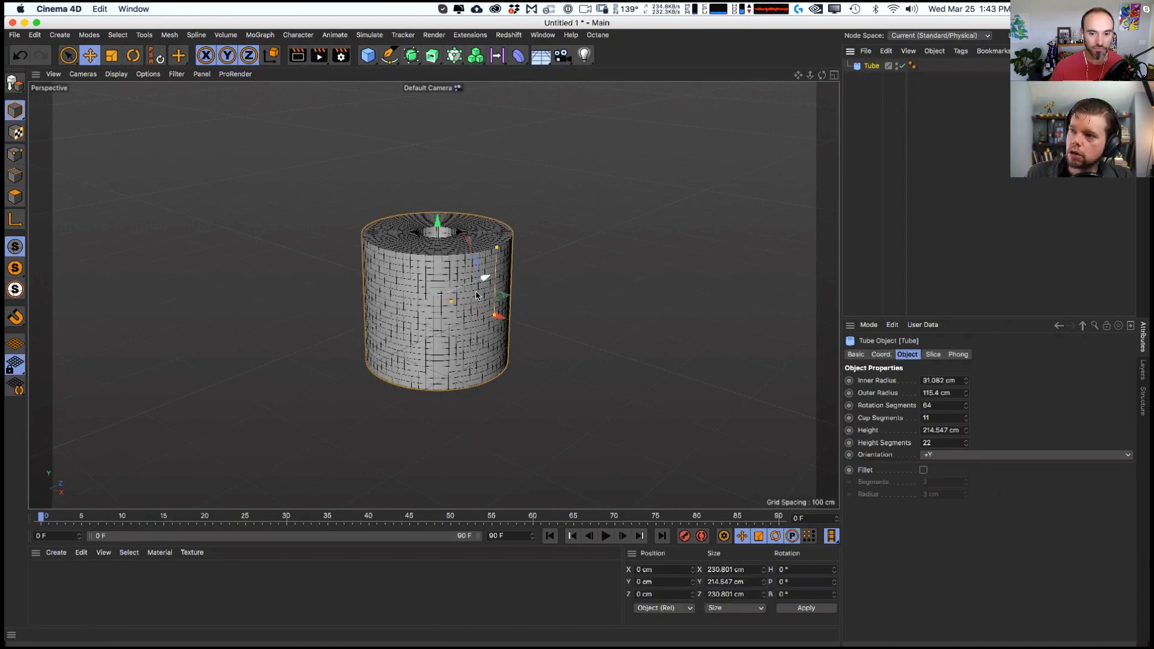
drag(497, 248, 500, 251)
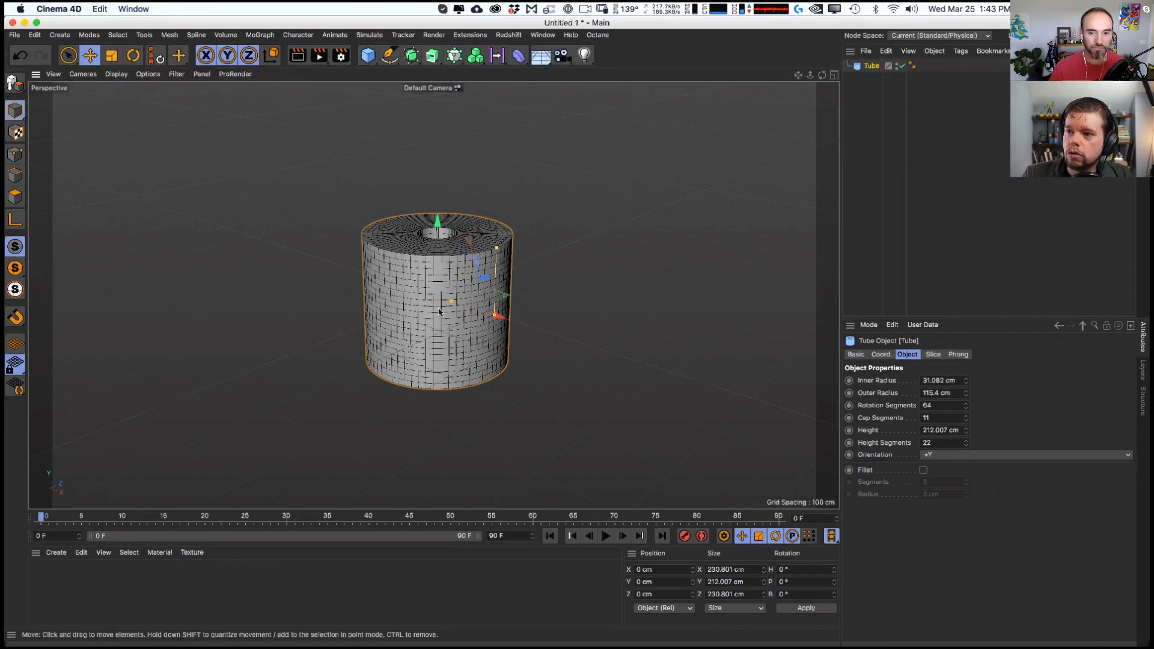
scroll(481, 265, up, 5)
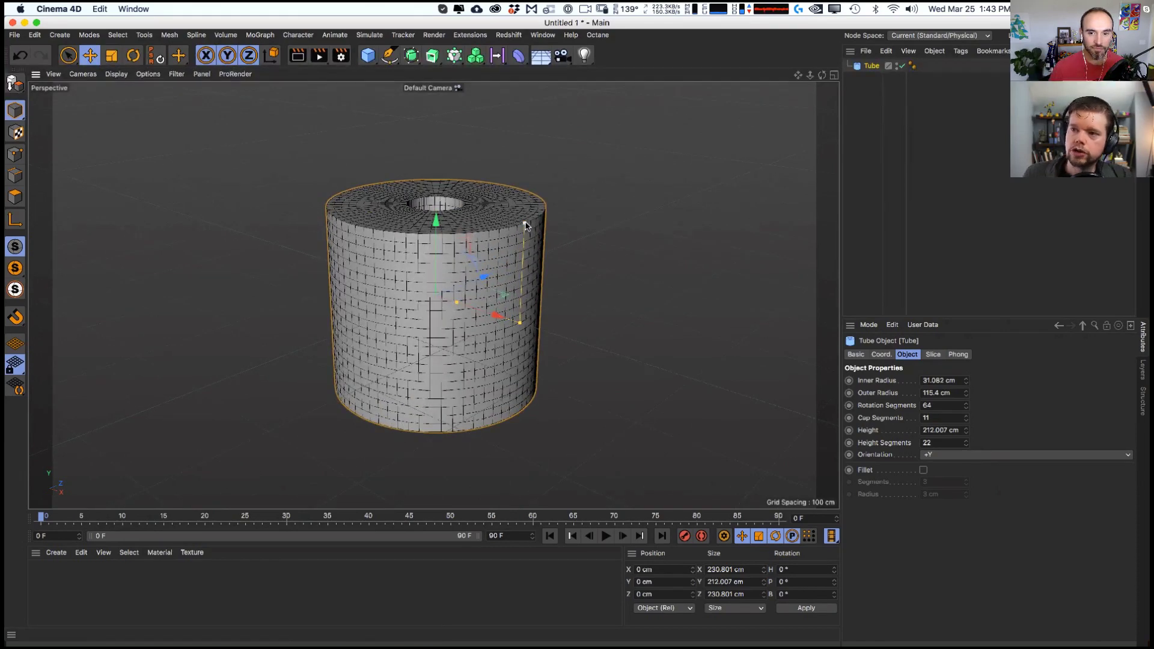
drag(526, 225, 526, 218)
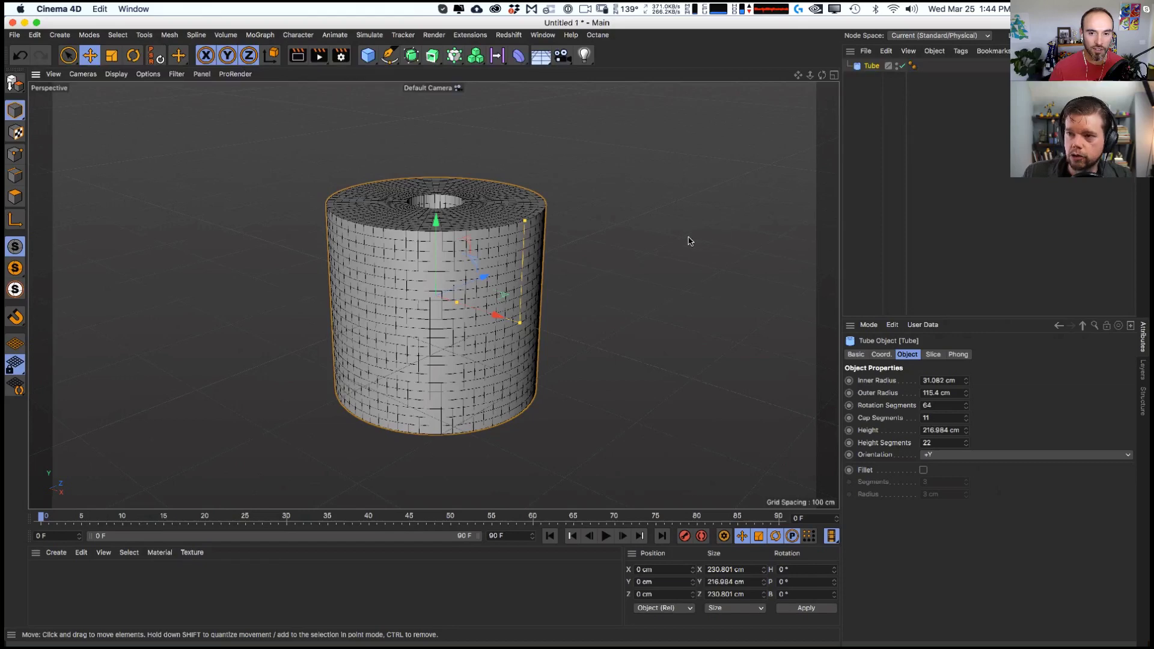
- Widen the tube's central hole to an inner radius of about 38 cm in the top view
alt+drag(689, 241, 397, 353)
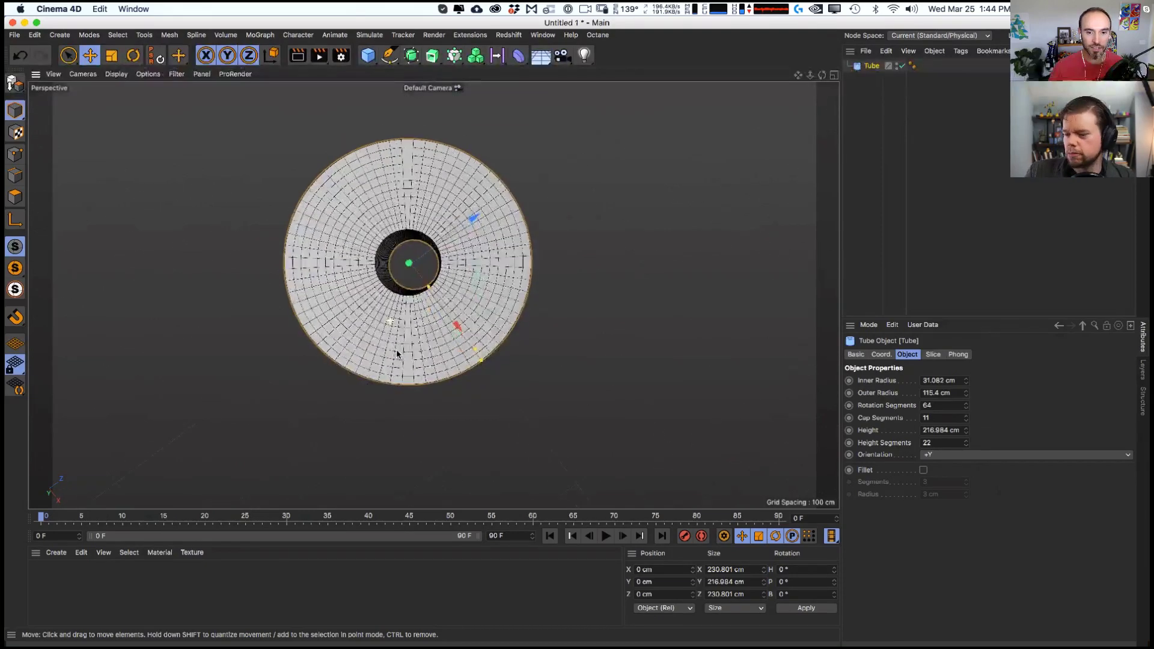
click(834, 75)
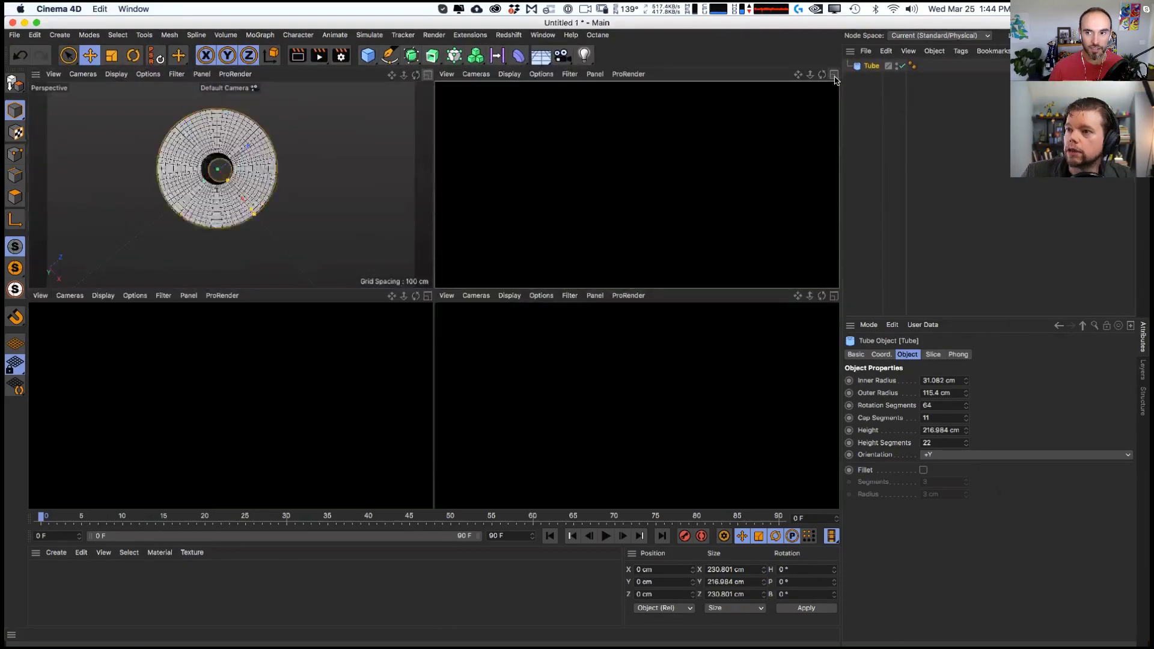
click(834, 75)
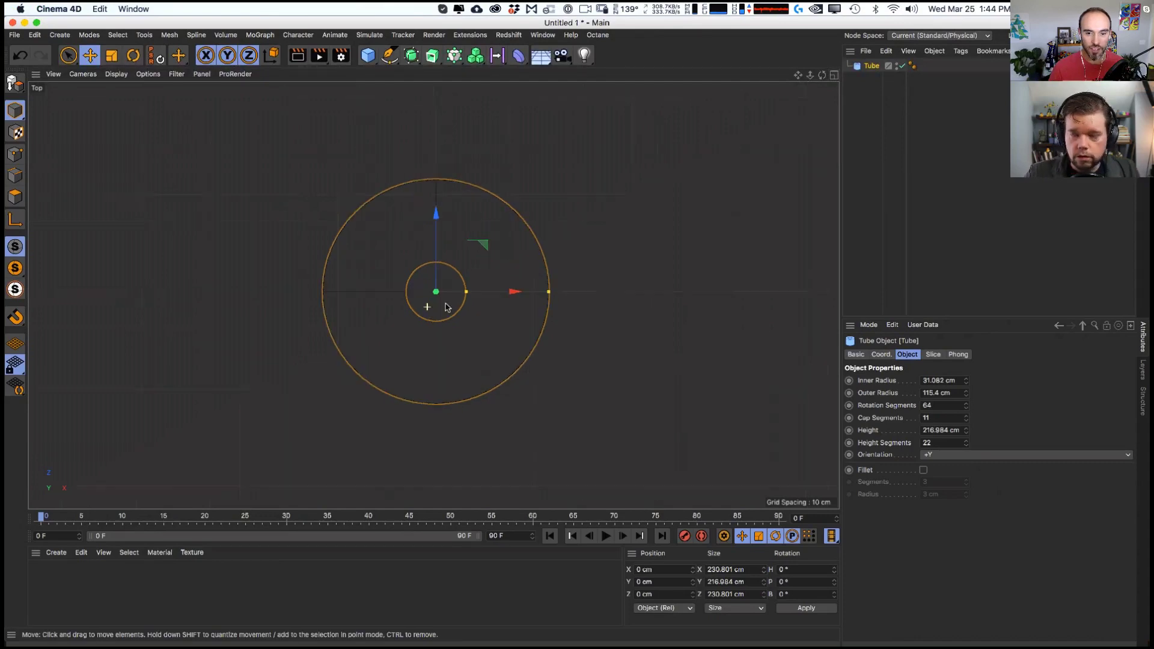
scroll(448, 304, up, 5)
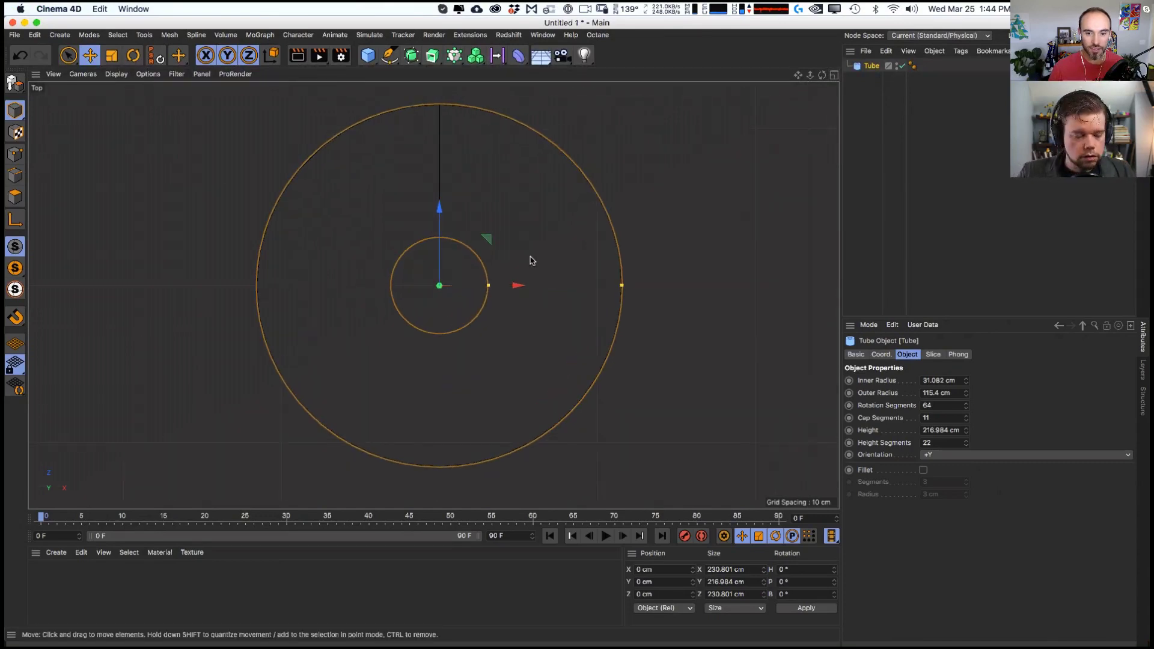
drag(488, 288, 499, 288)
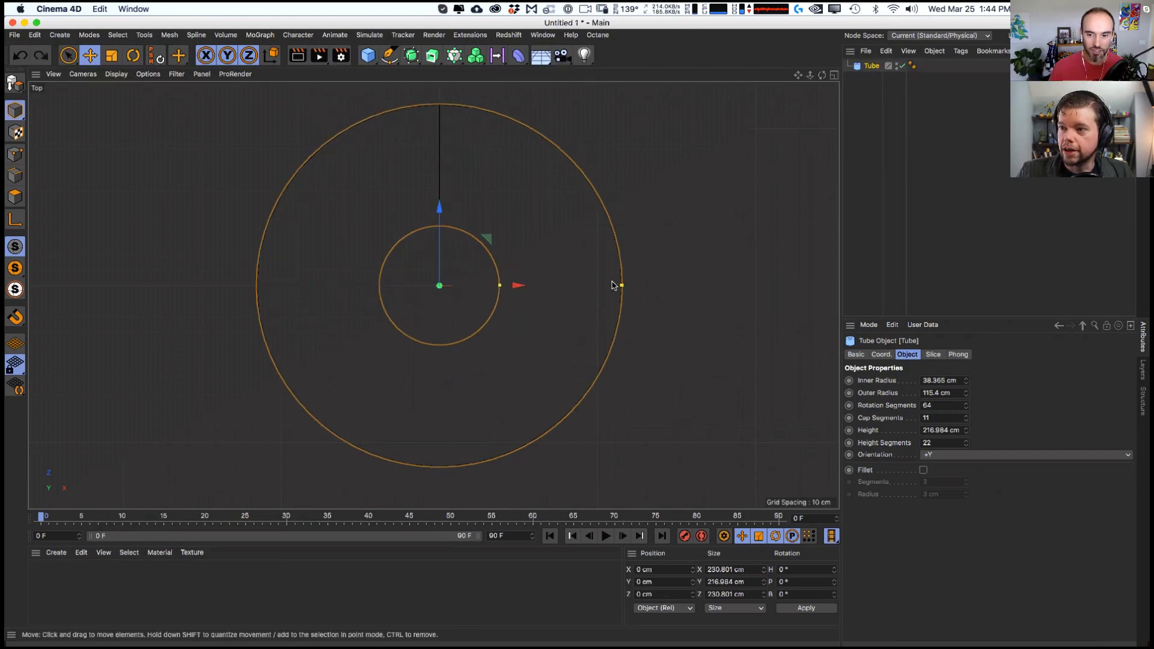
- Enlarge the tube to an outer radius of about 139 cm and a height of about 246 cm
middle_click(595, 172)
drag(253, 216, 246, 93)
key(super+z)
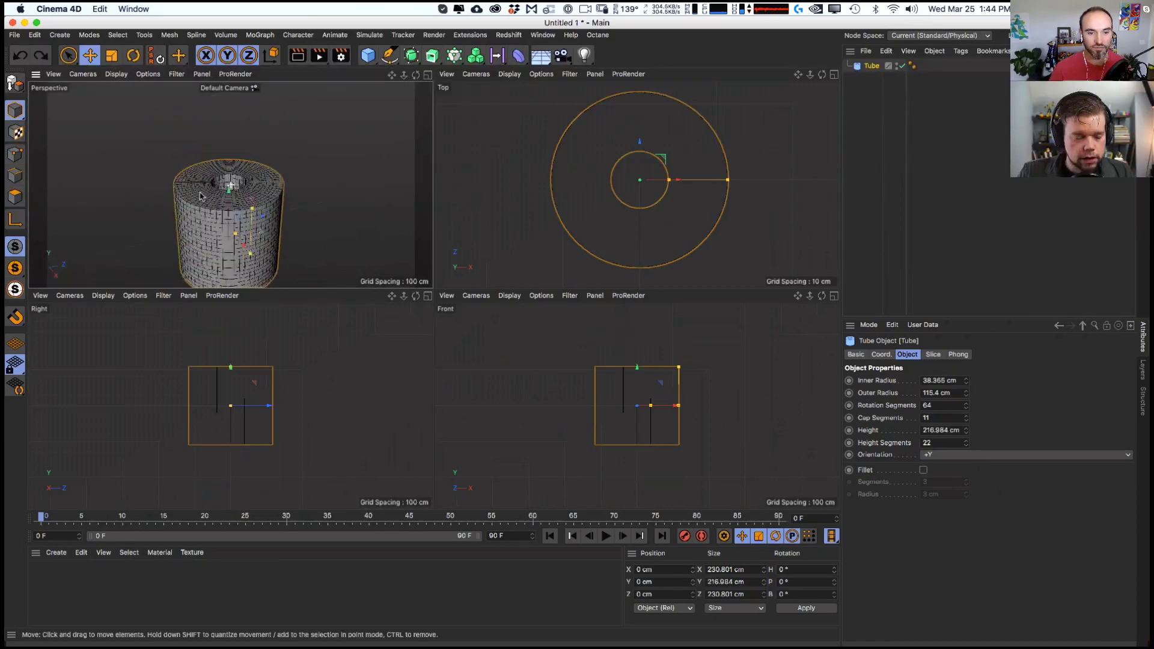
alt+drag(201, 196, 261, 194)
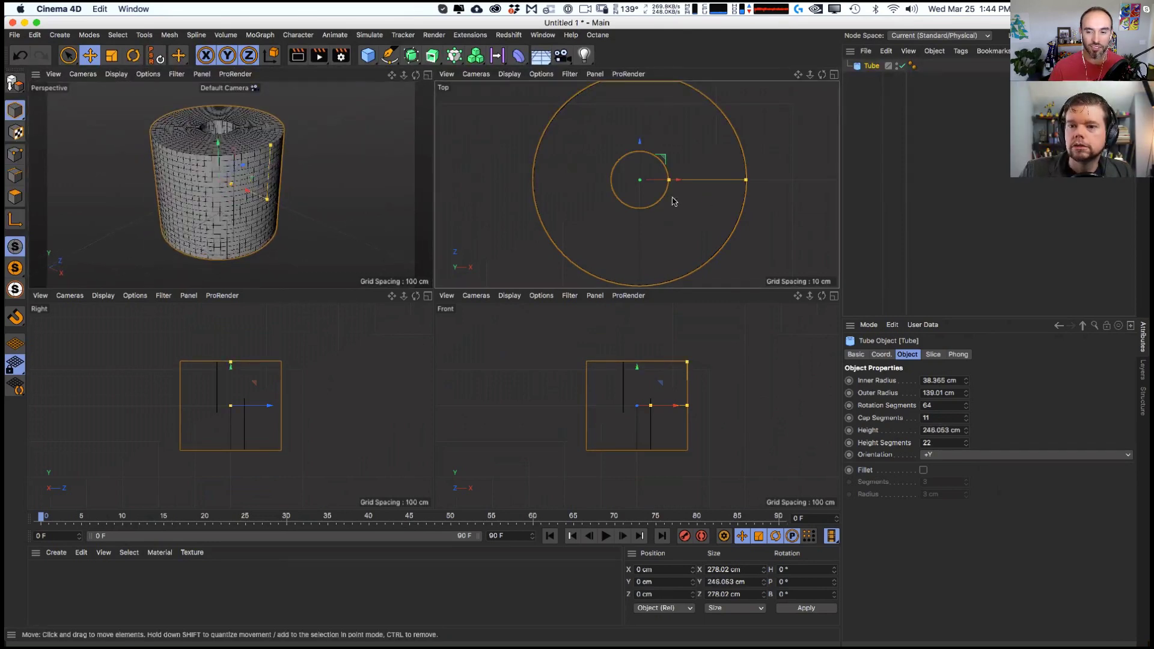
- Examine the tube's proportions and mesh density in the enlarged top view and the perspective view
scroll(674, 201, down, 2)
click(834, 75)
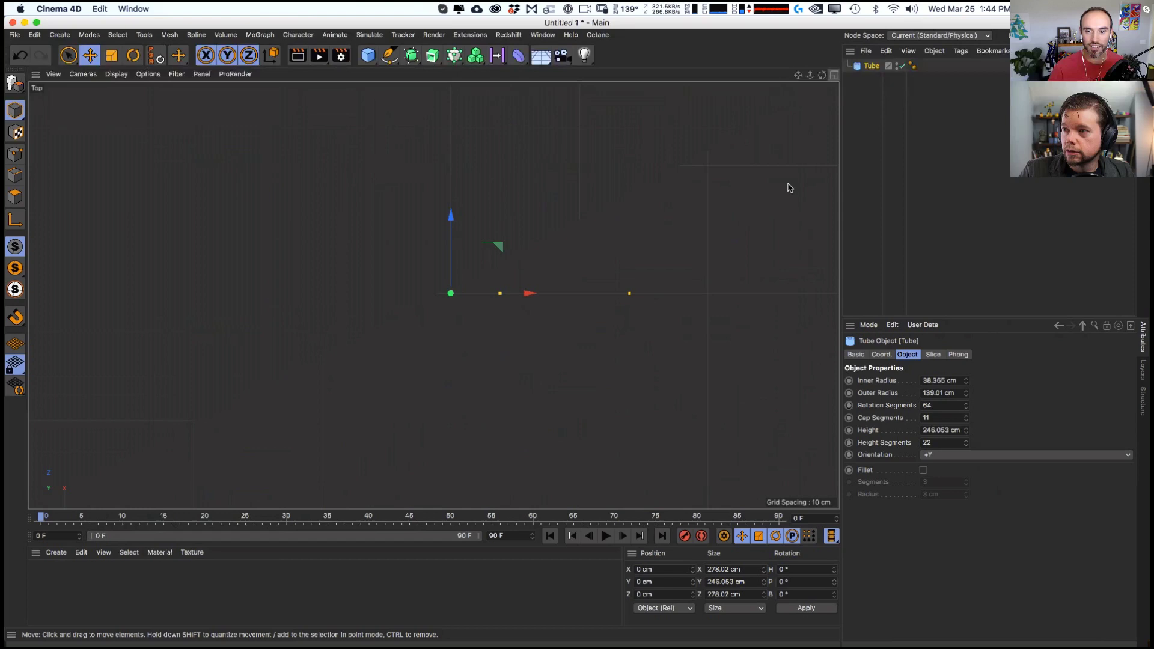
click(958, 273)
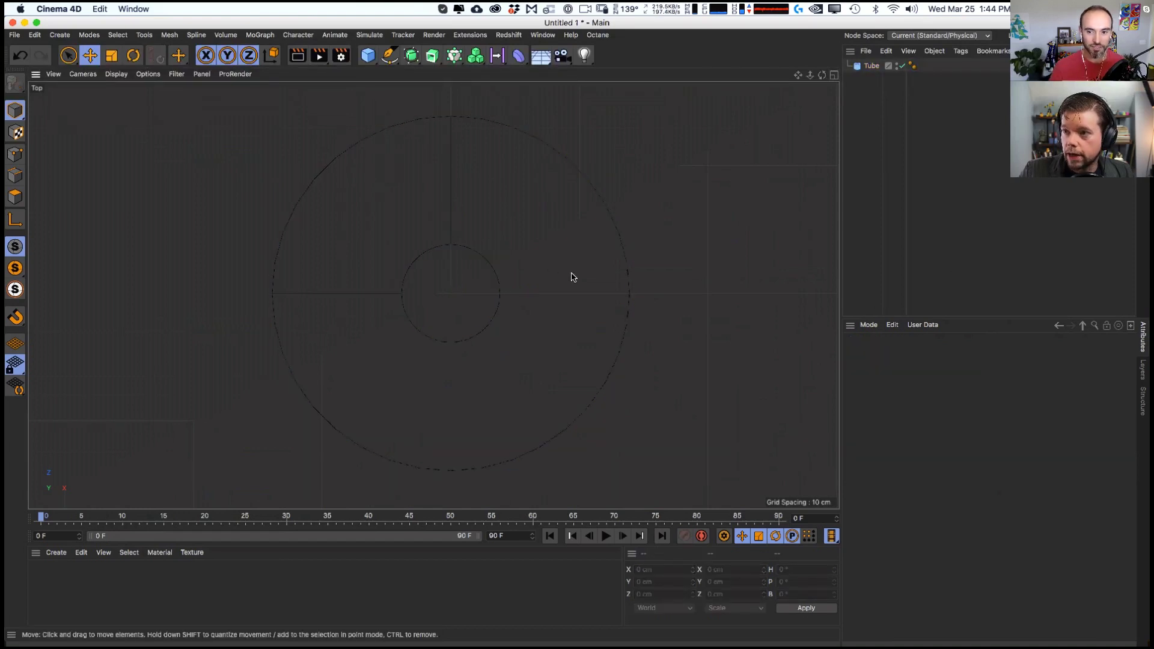
click(884, 66)
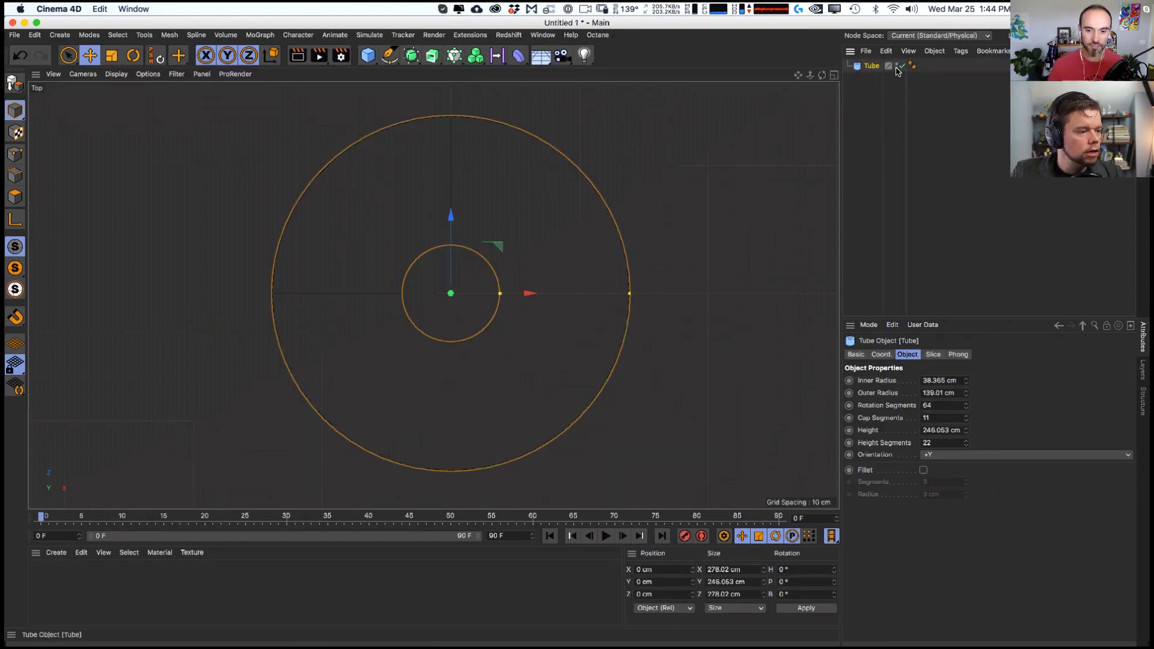
click(833, 74)
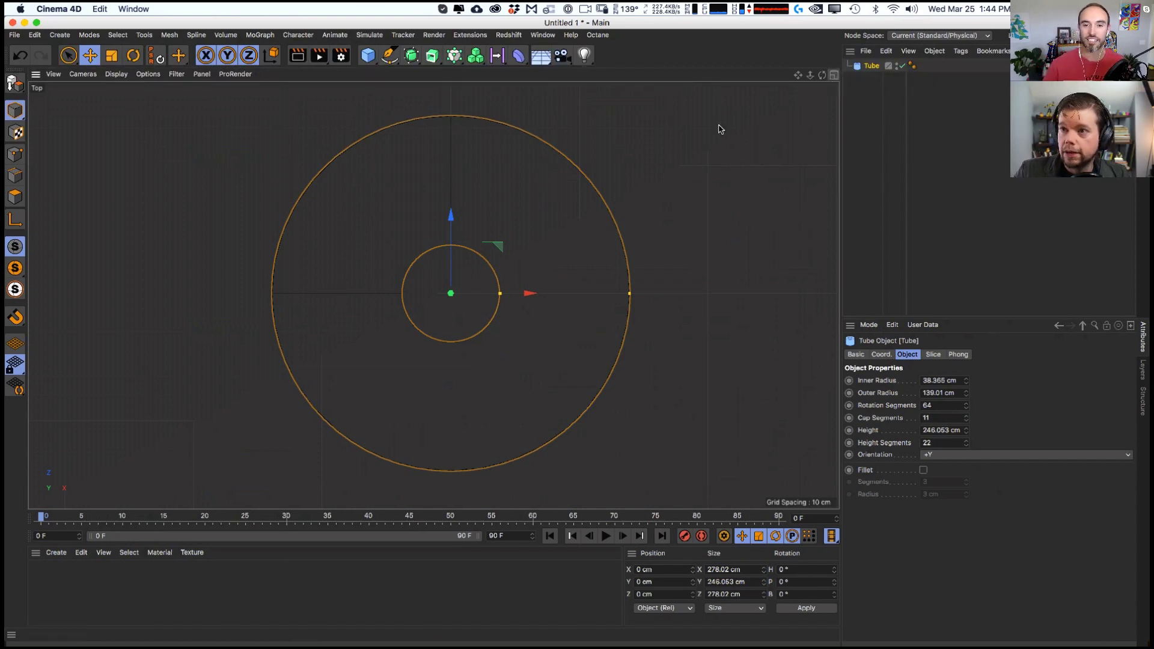
key(F1)
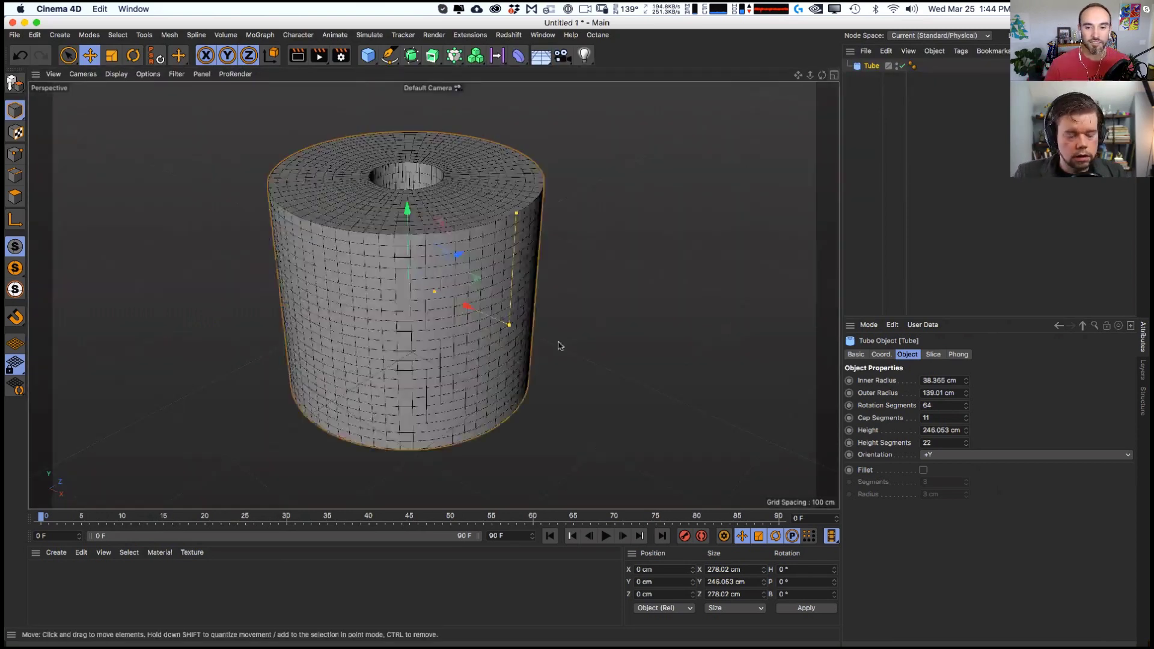
click(590, 336)
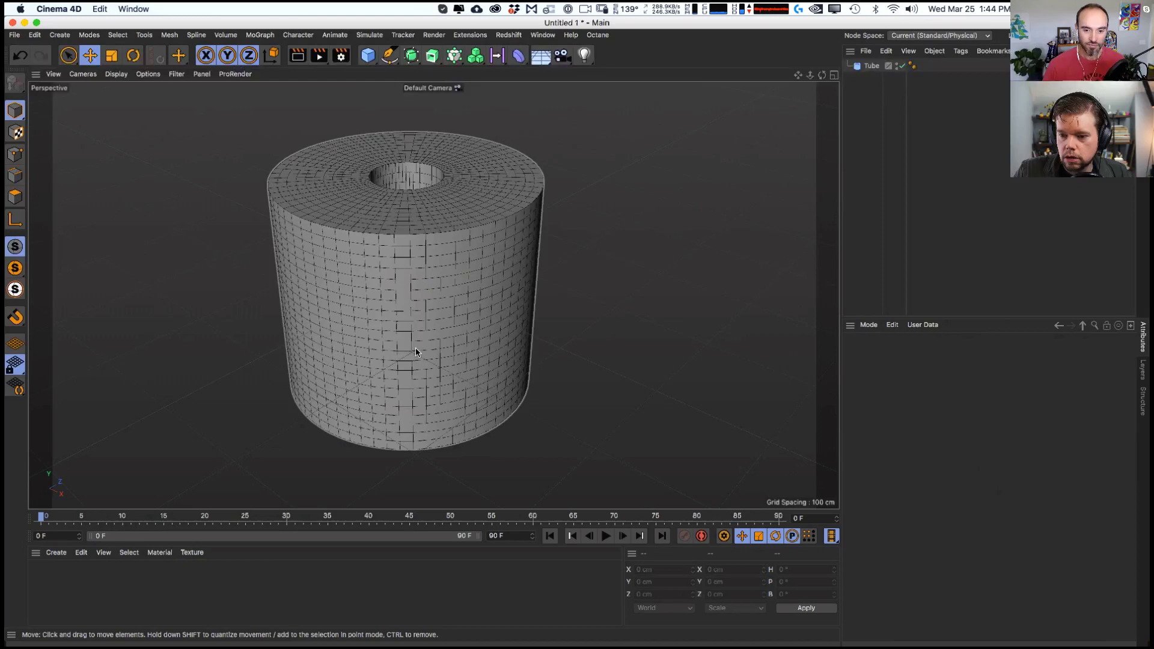
scroll(416, 351, down, 5)
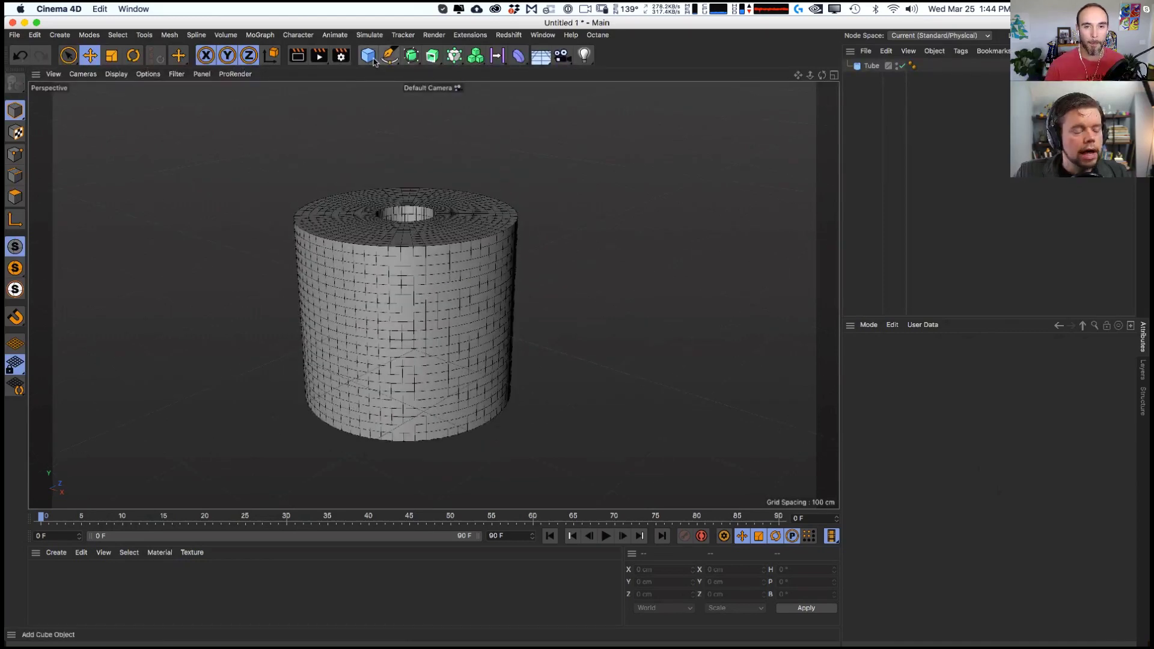
drag(373, 62, 616, 99)
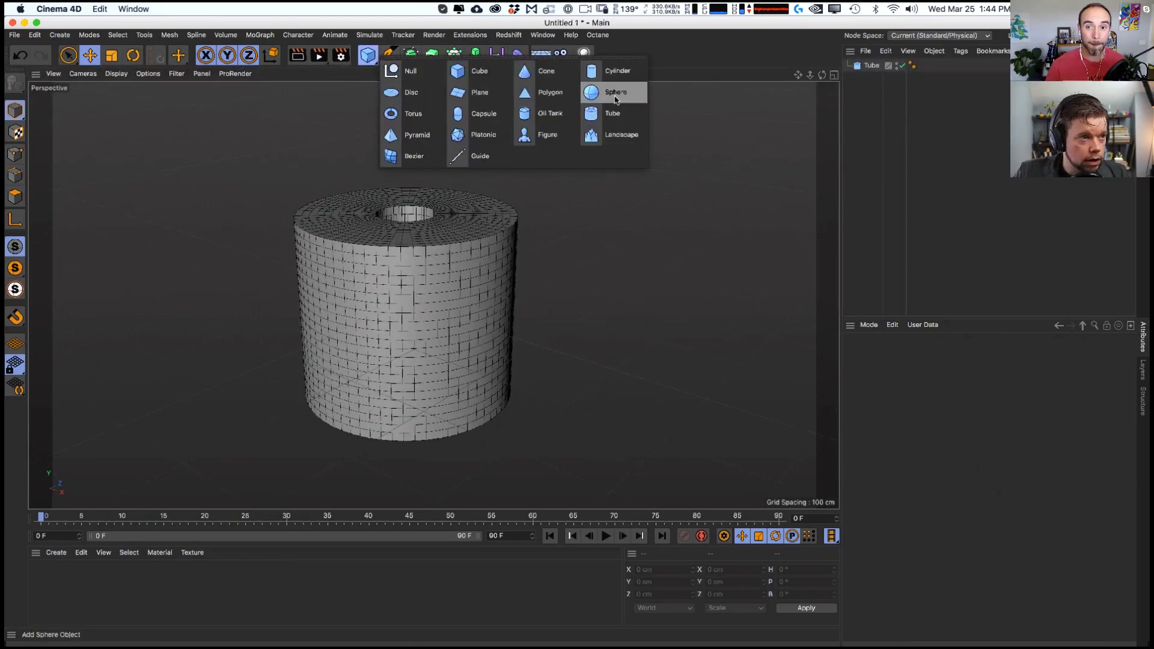
click(174, 94)
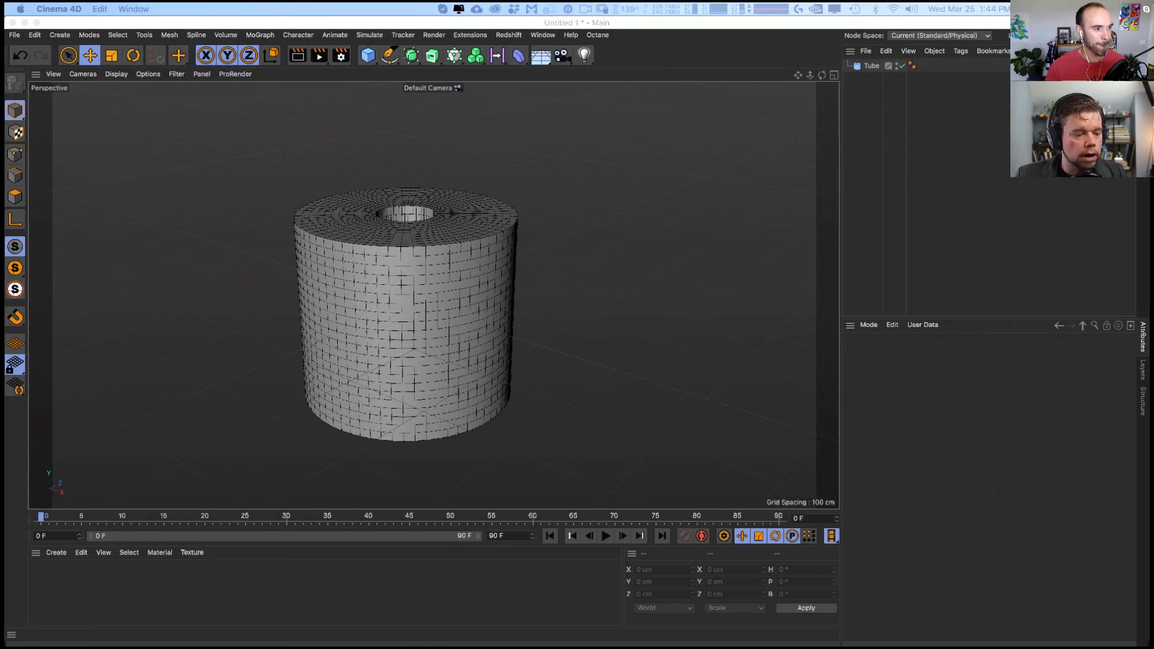
key(super+Tab)
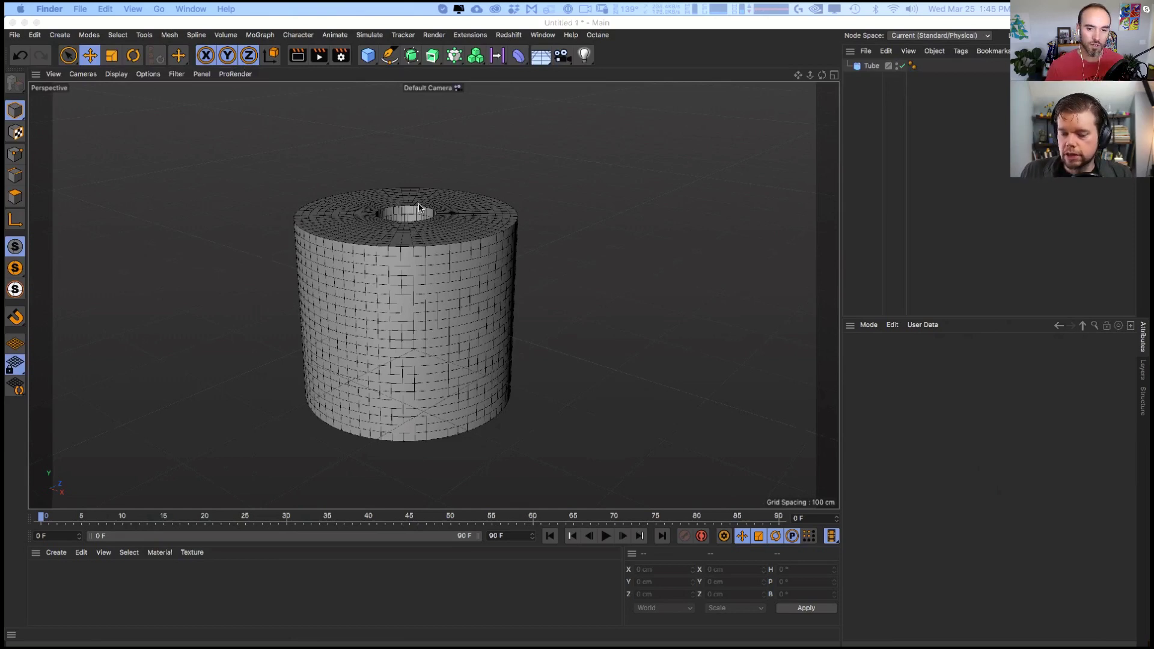
click(433, 250)
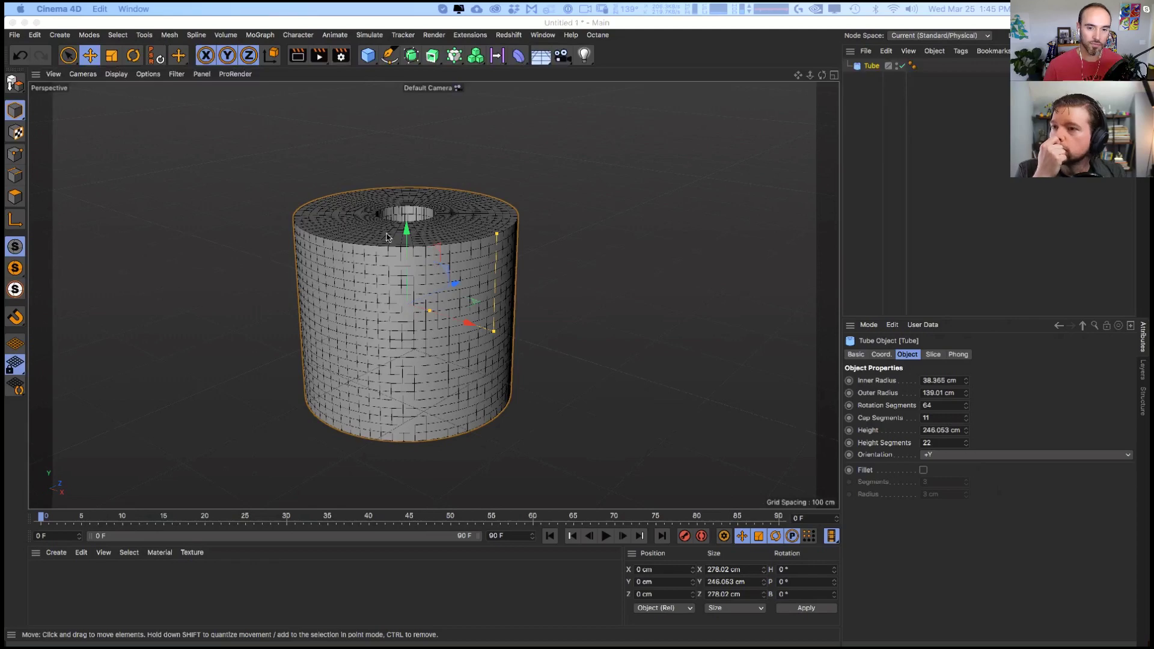
- Add a helix spline and orient it in the XZ plane
click(390, 55)
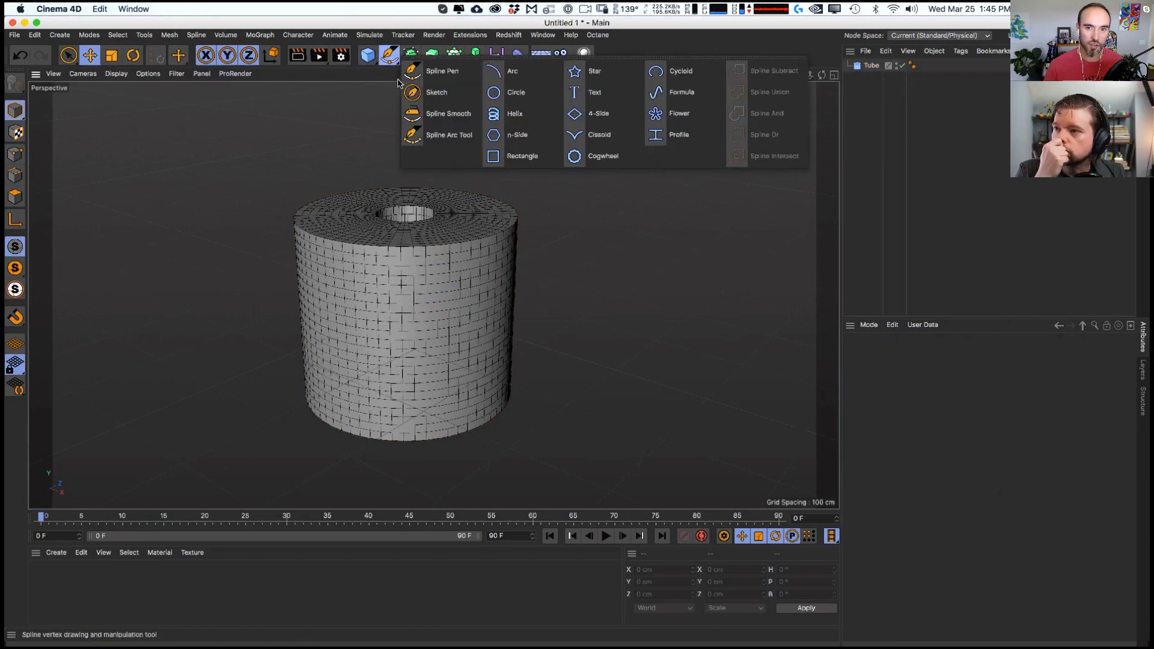
click(516, 113)
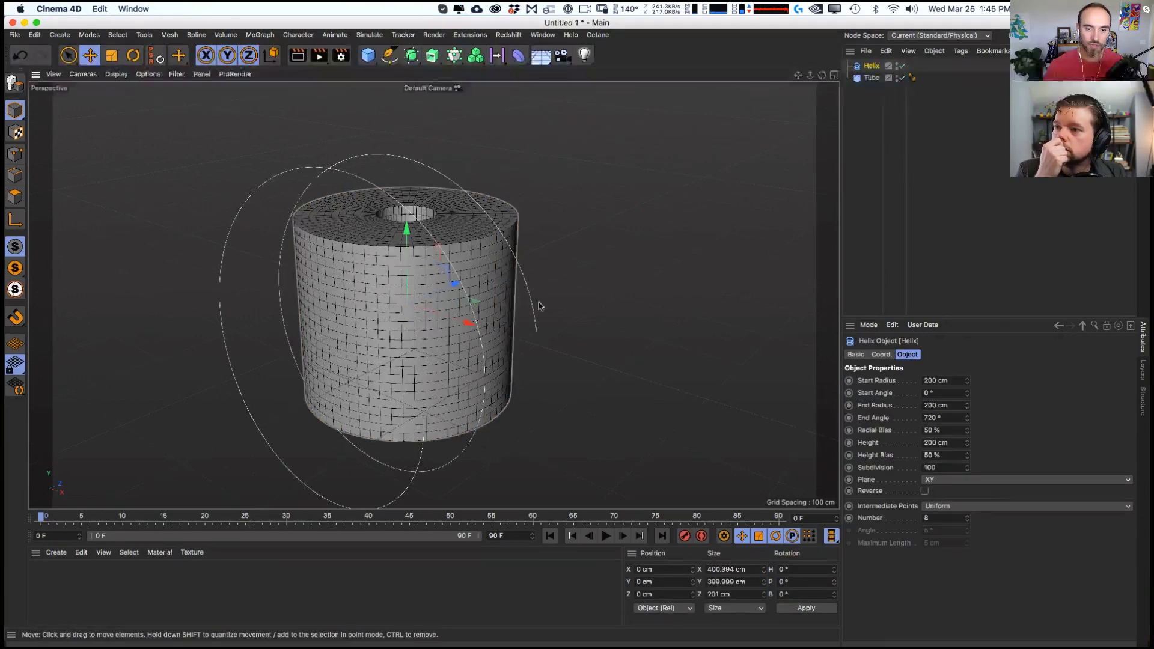
click(954, 479)
click(962, 515)
- Scale the helix to a radius and height of about 124 cm and raise it to about Y 107 cm
key(t)
drag(586, 221, 406, 146)
key(e)
click(872, 67)
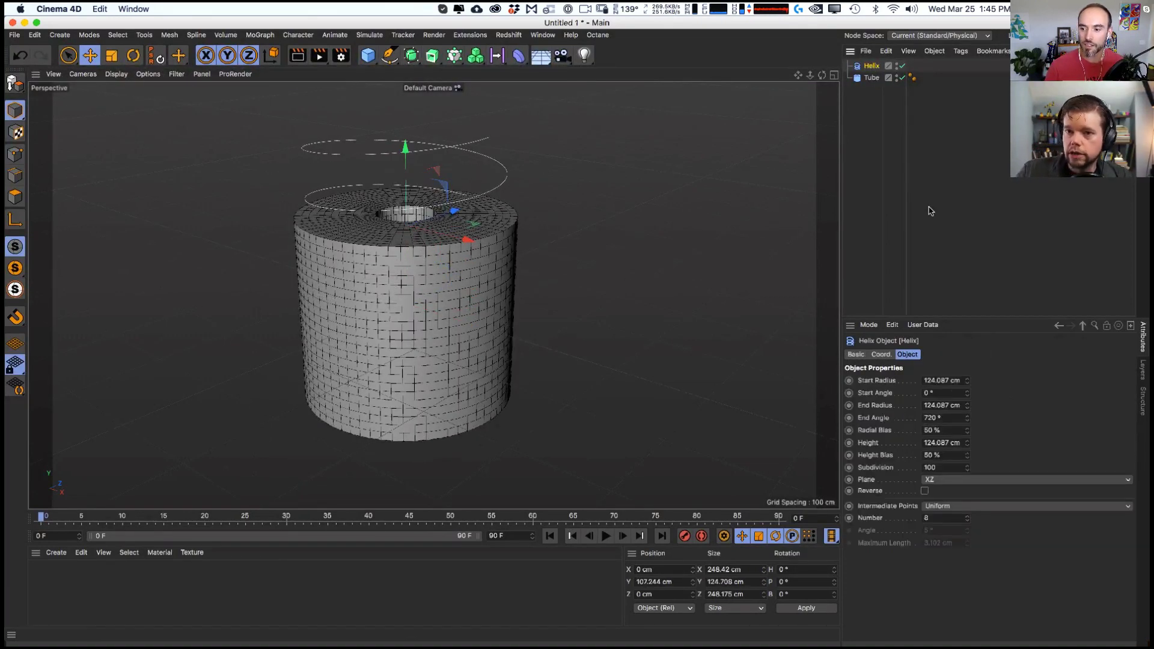
- Flatten the helix to a height of 0 cm and raise it to about Y 124 cm
click(941, 443)
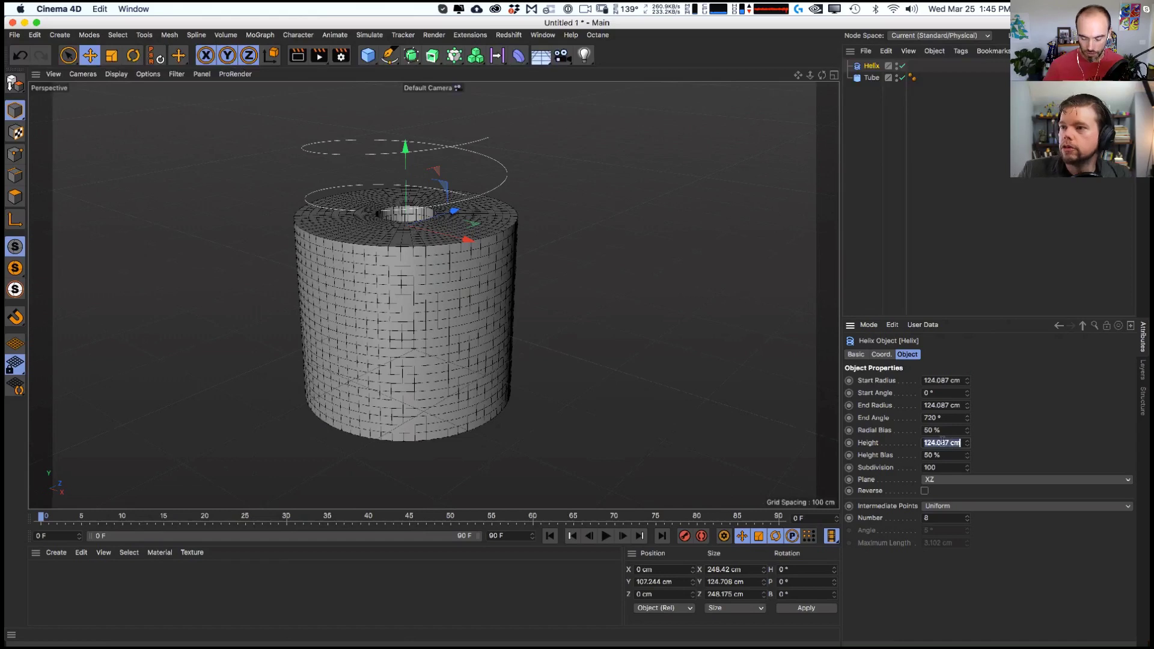
text(0)
key(Return)
drag(408, 182, 408, 170)
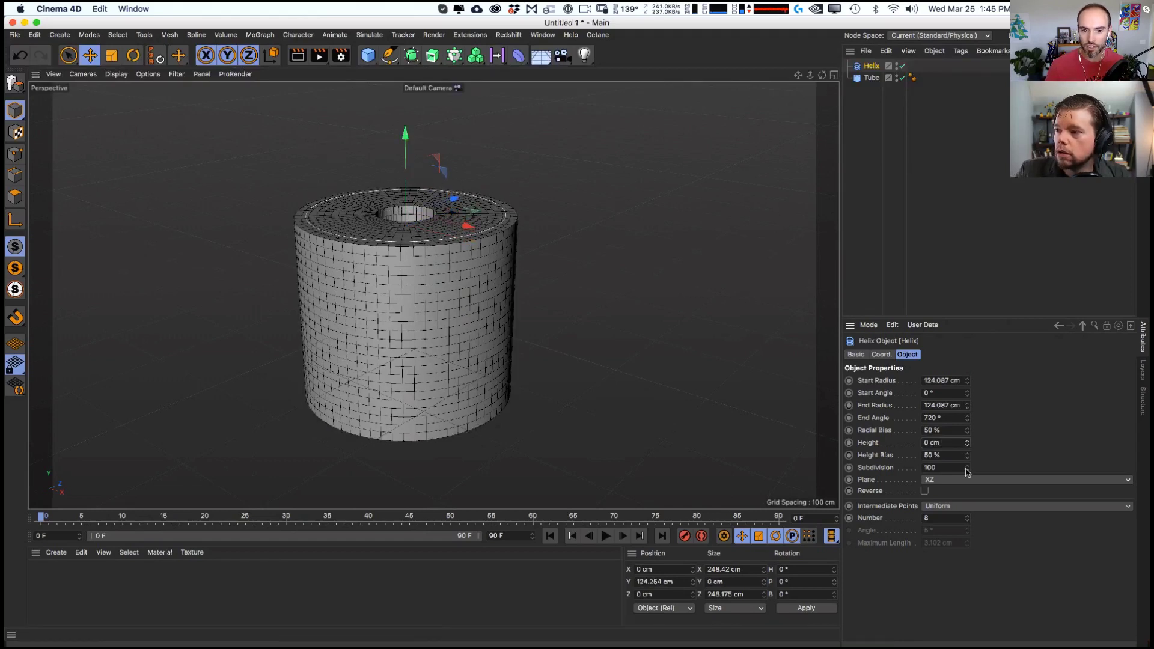
drag(965, 468, 950, 481)
key(super+z)
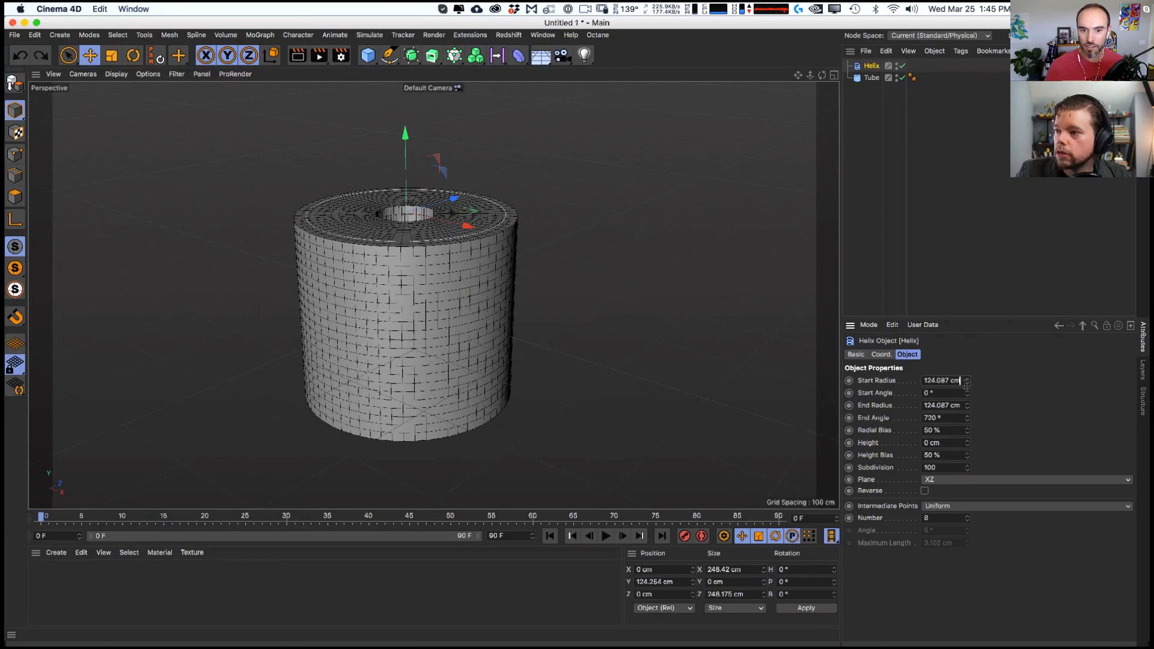
- Reduce the helix's start radius to 41 cm and increase its end angle to 21240°
drag(967, 380, 970, 441)
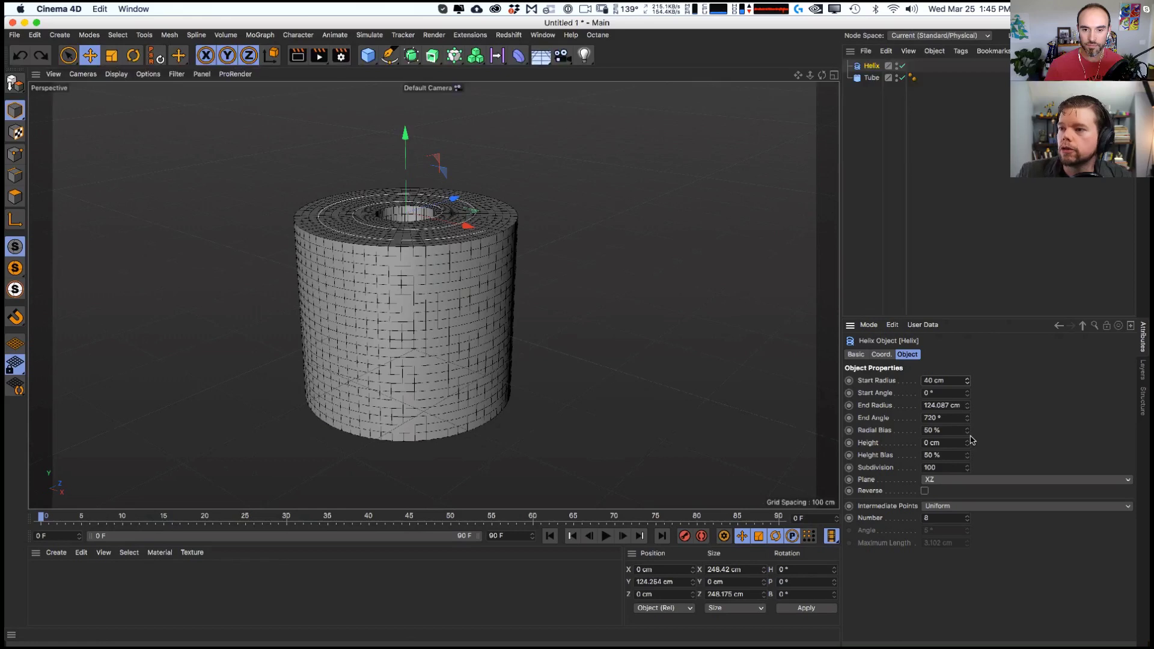
drag(968, 420, 964, 4)
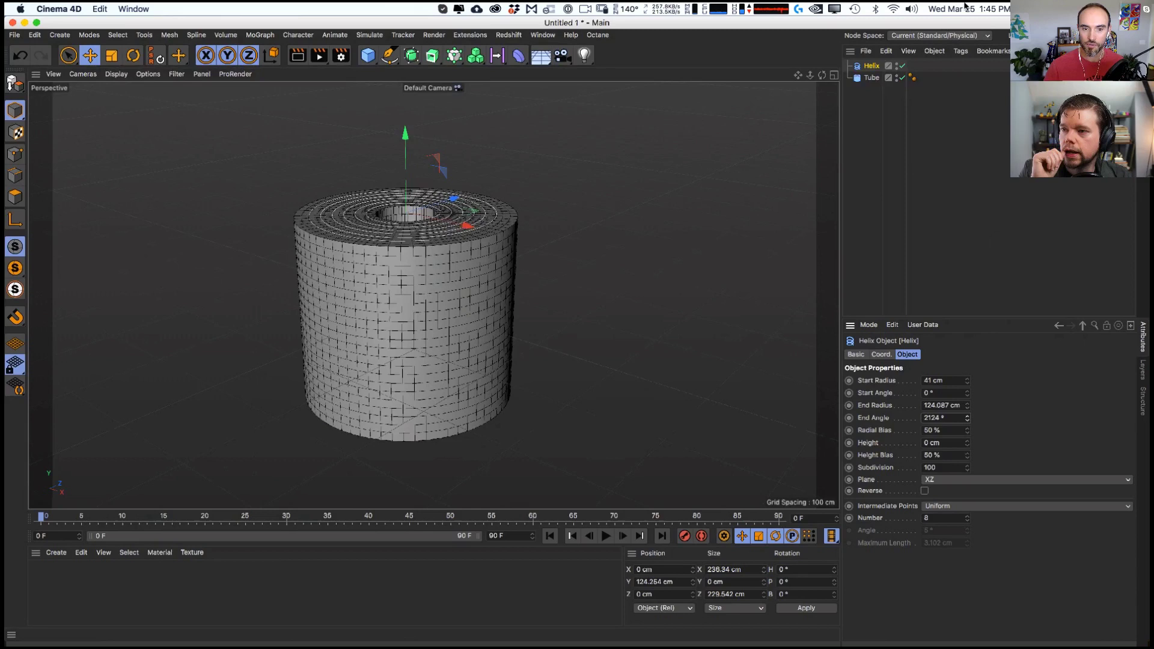
click(949, 417)
text(0)
key(Return)
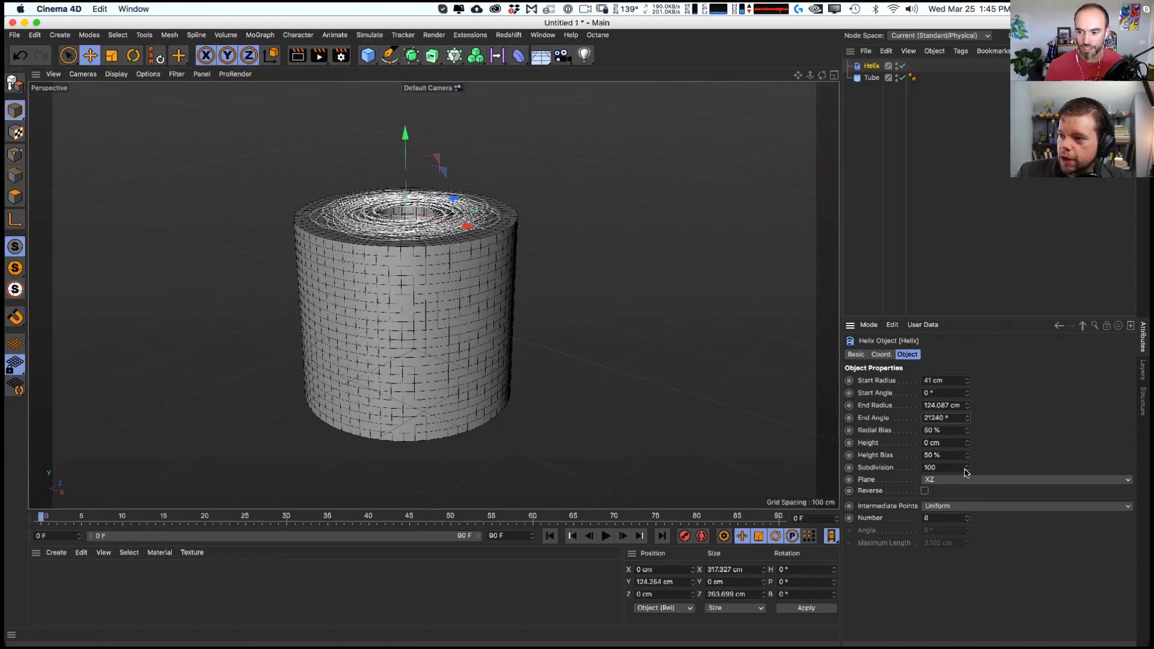
- Set the helix's end angle to 10000° and increase its subdivision to 350
drag(964, 473, 906, 643)
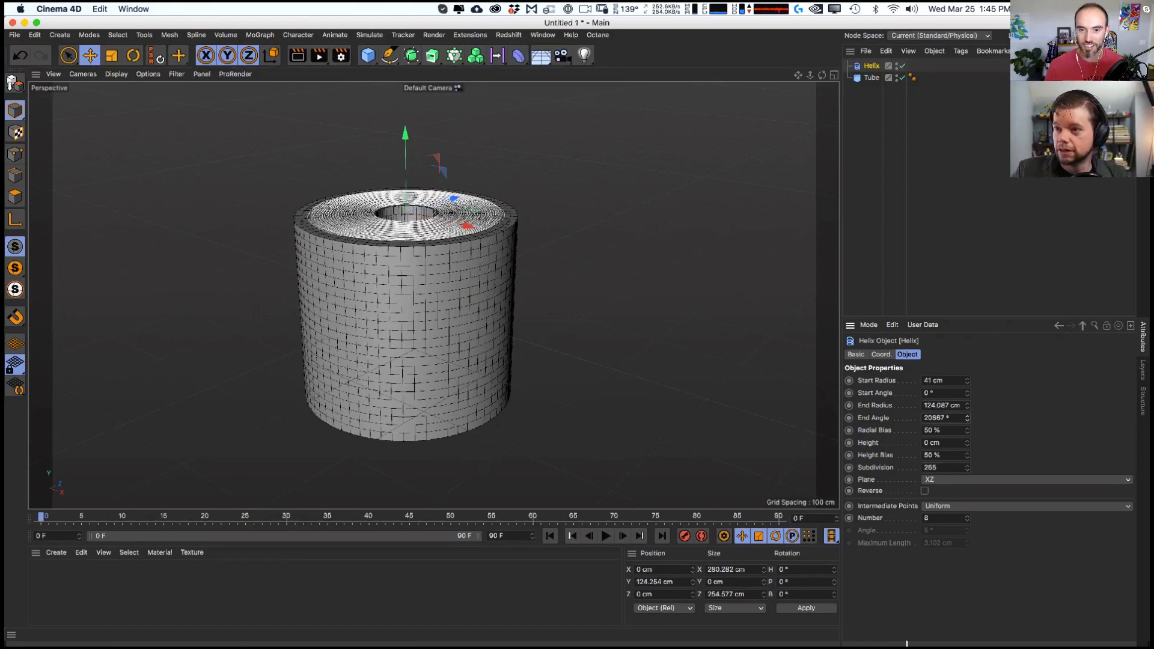
click(958, 418)
text(1000)
key(Return)
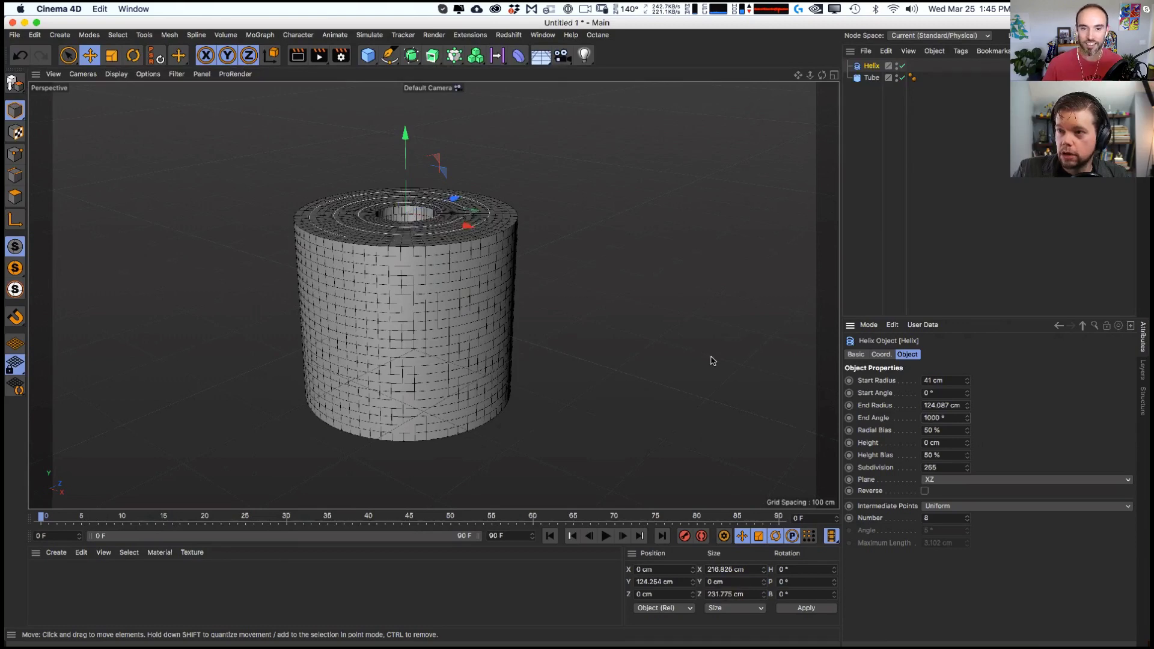
text(0)
key(Return)
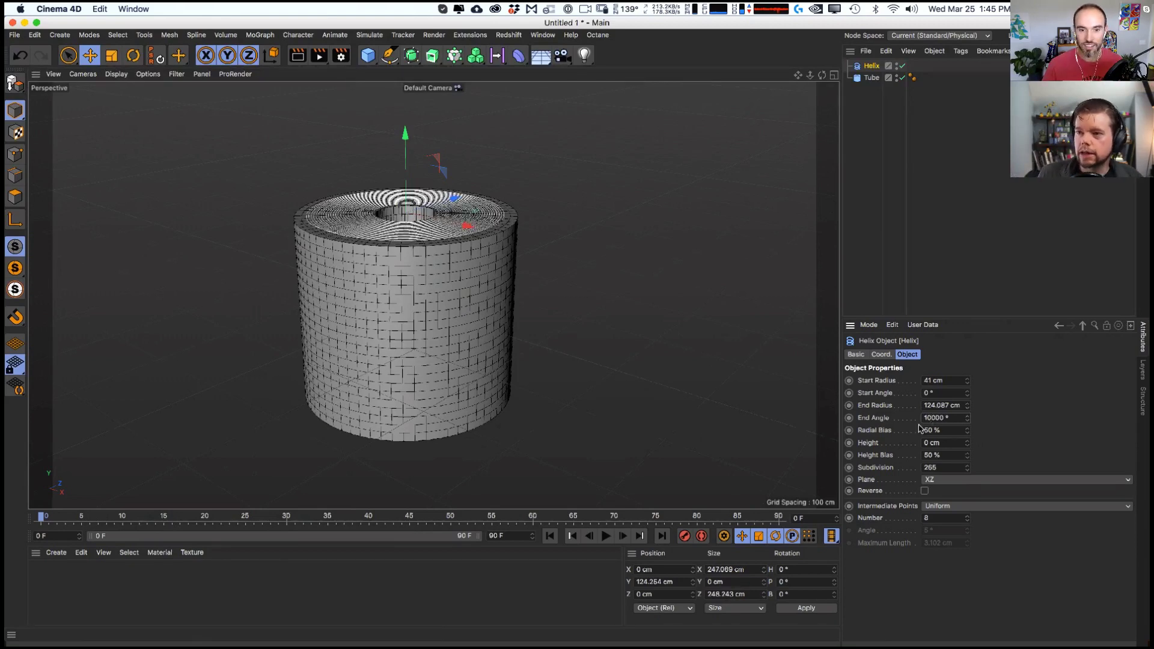
scroll(421, 283, up, 5)
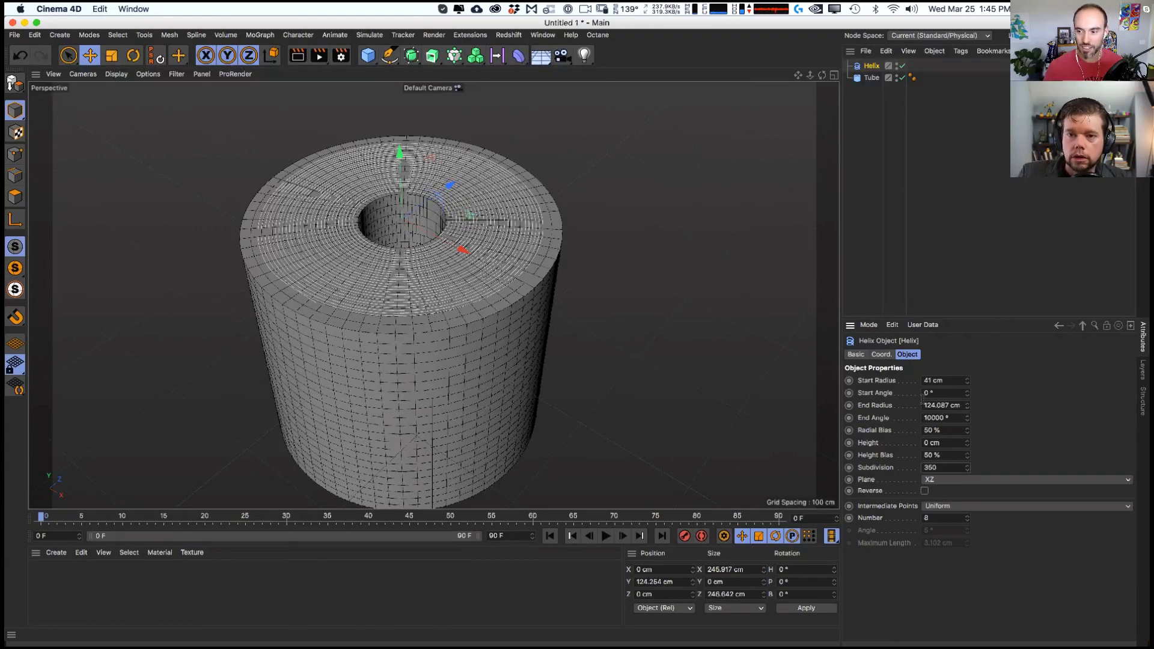
- Set the helix's start radius to 40 cm and its end radius to about 139 cm
click(967, 383)
click(967, 382)
click(967, 383)
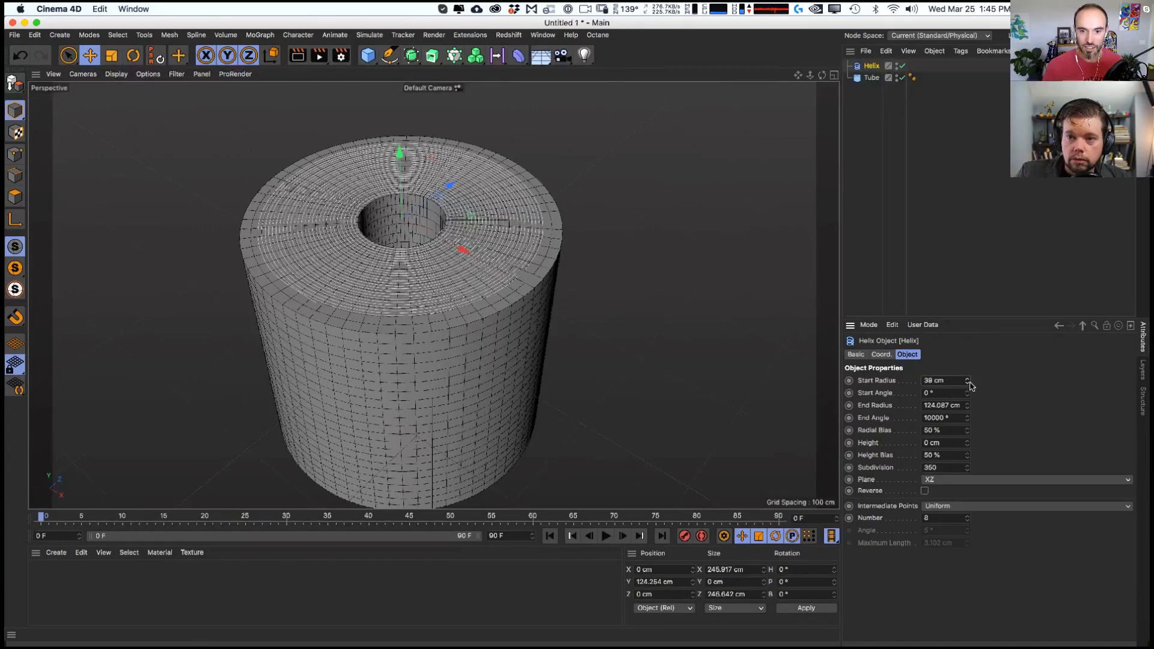
click(967, 379)
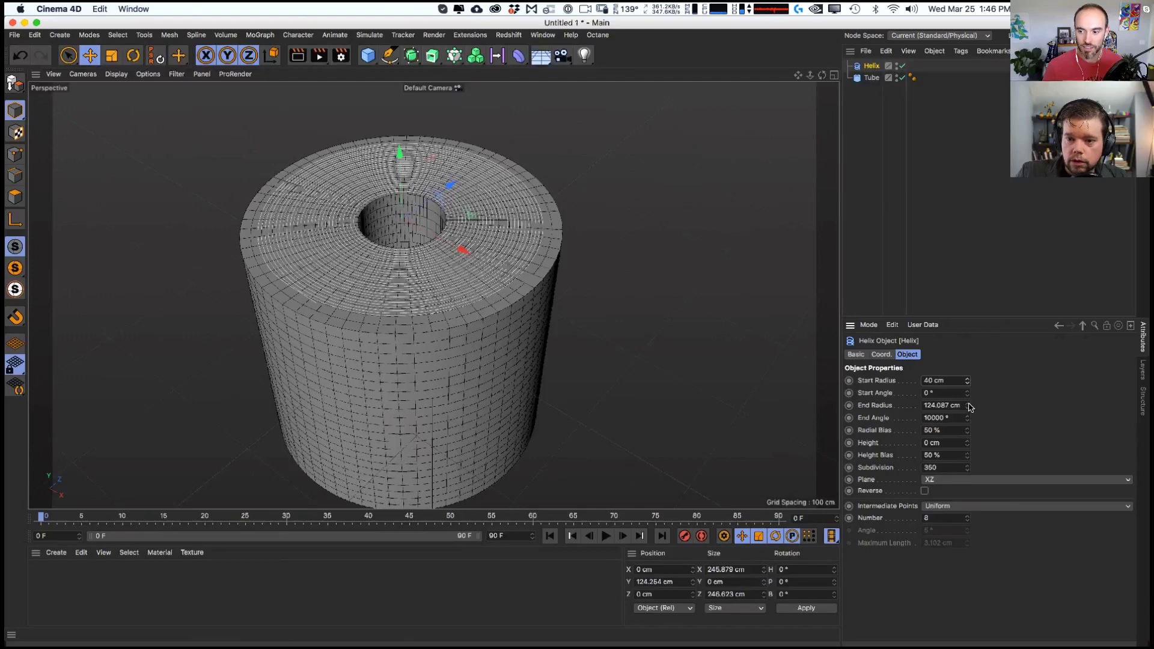
drag(968, 403, 971, 399)
alt+drag(435, 339, 373, 315)
drag(411, 56, 597, 135)
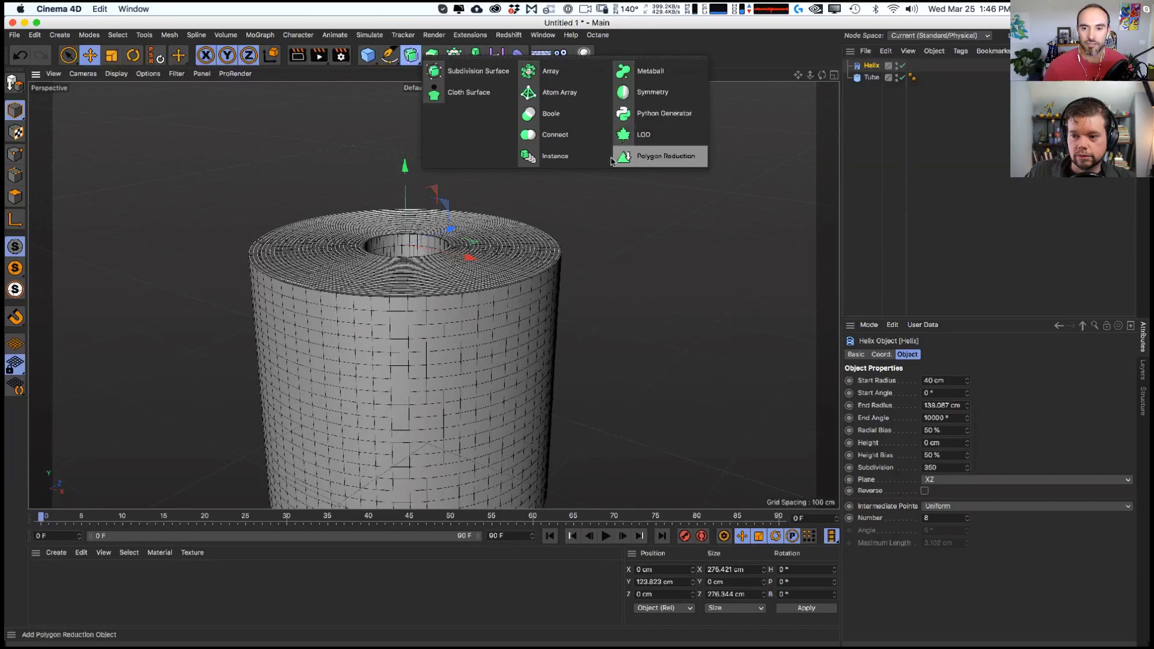
drag(384, 158, 287, 159)
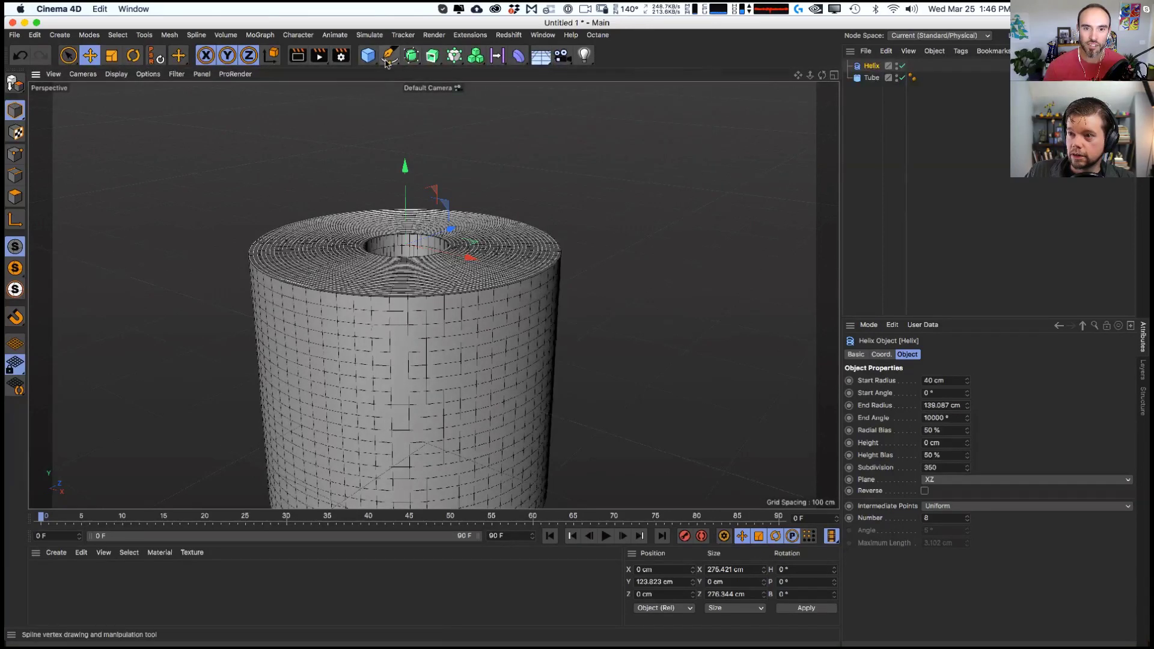
drag(368, 60, 401, 73)
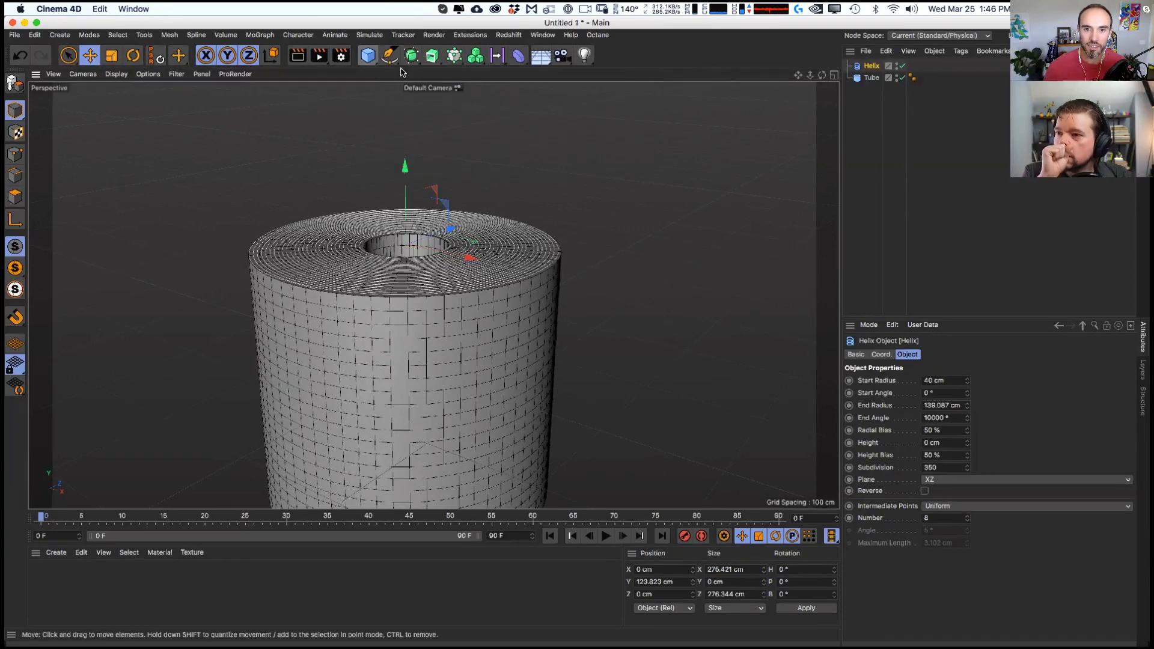
click(389, 56)
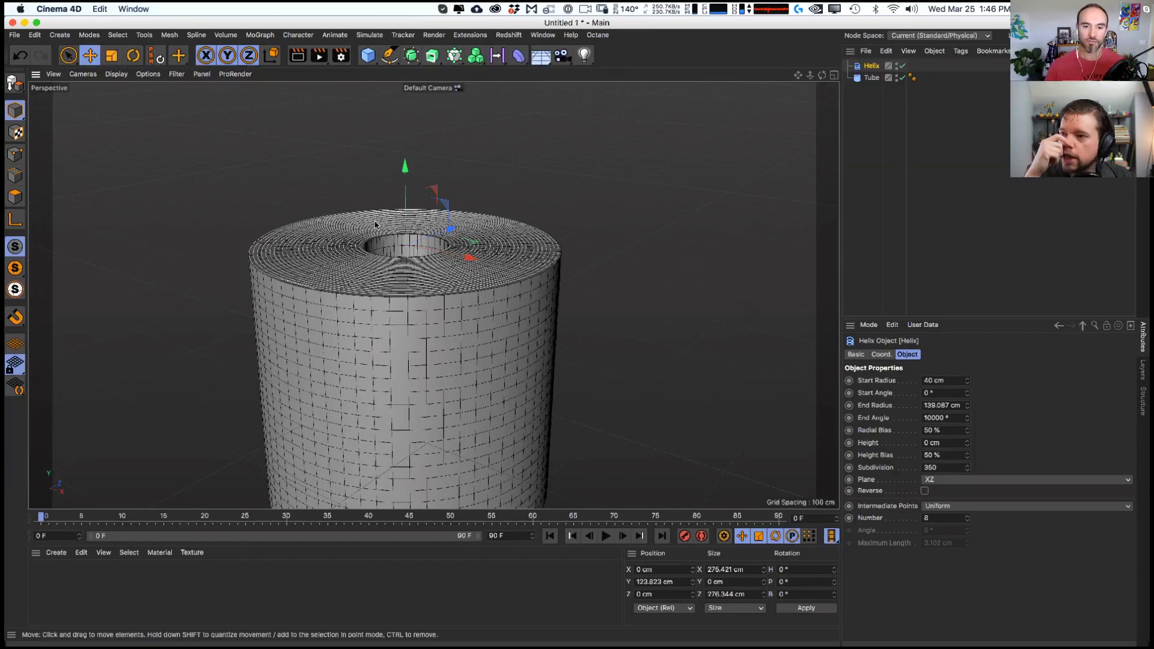
- Lower the helix to about Y 123 cm and scale it down slightly to about 272 cm across
drag(404, 169, 405, 169)
key(t)
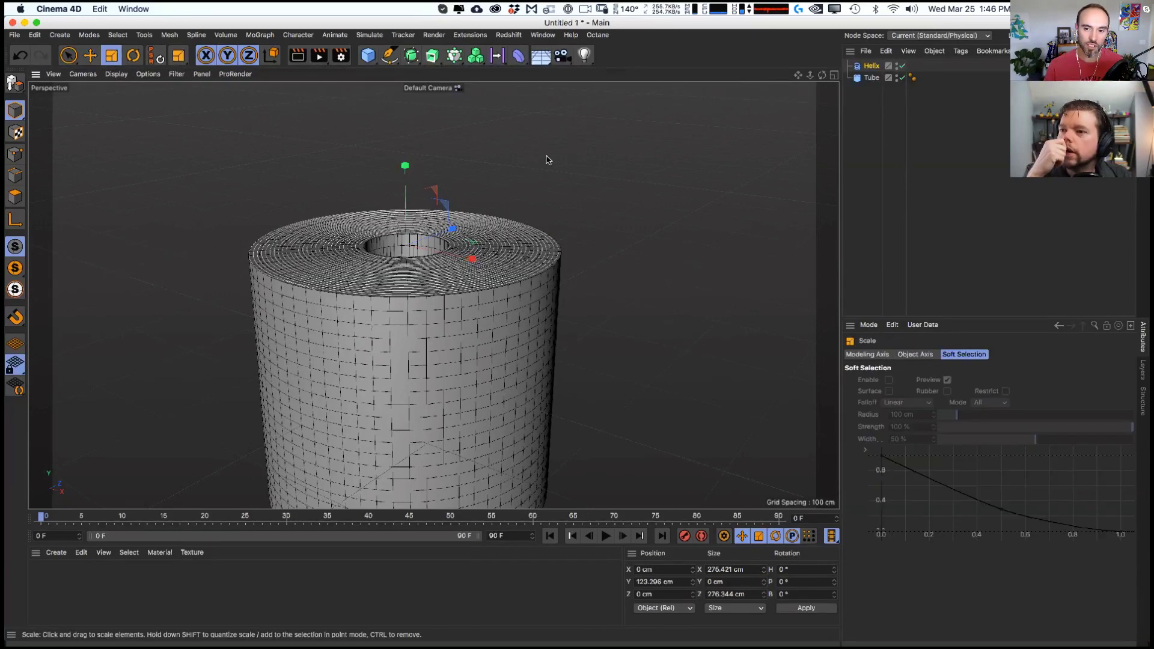
drag(548, 160, 543, 160)
key(e)
drag(472, 255, 679, 143)
key(super+z)
key(t)
key(e)
drag(405, 157, 406, 159)
click(56, 552)
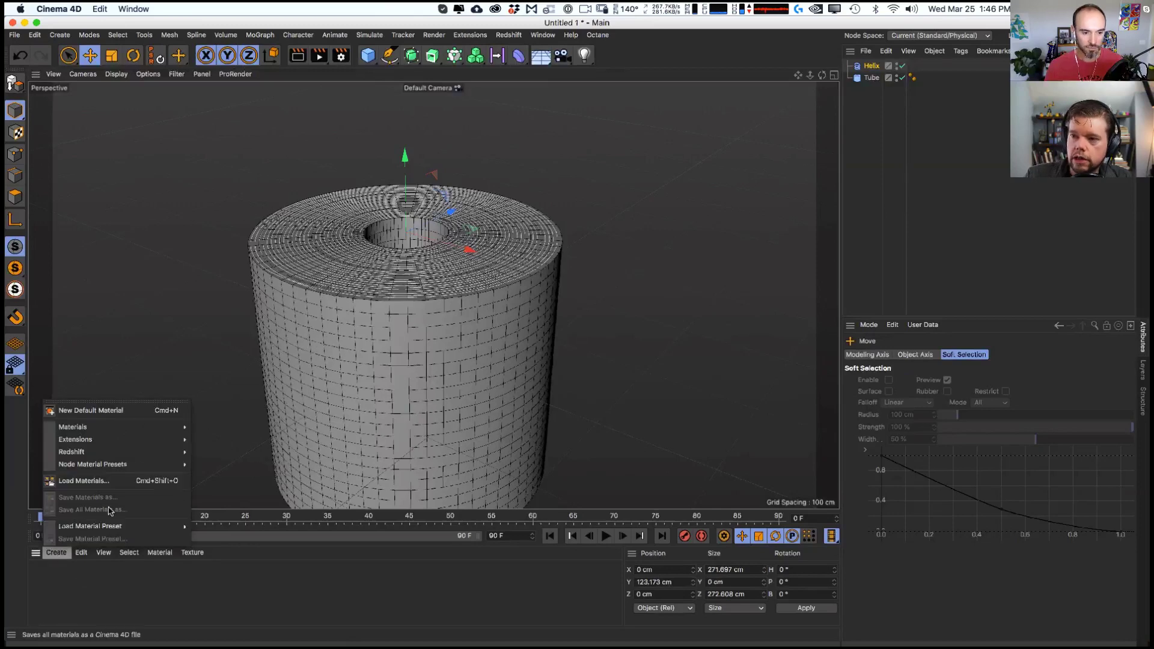
click(575, 280)
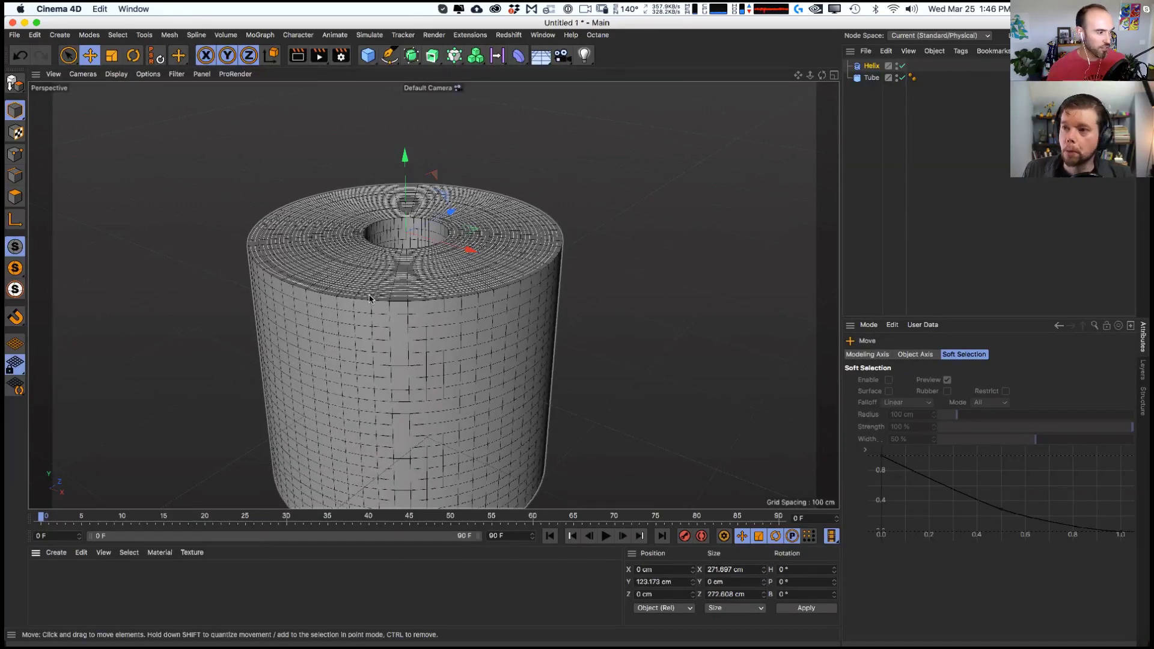
- Add a Displacer deformer and make it a child of the tube
alt+drag(343, 293, 395, 299)
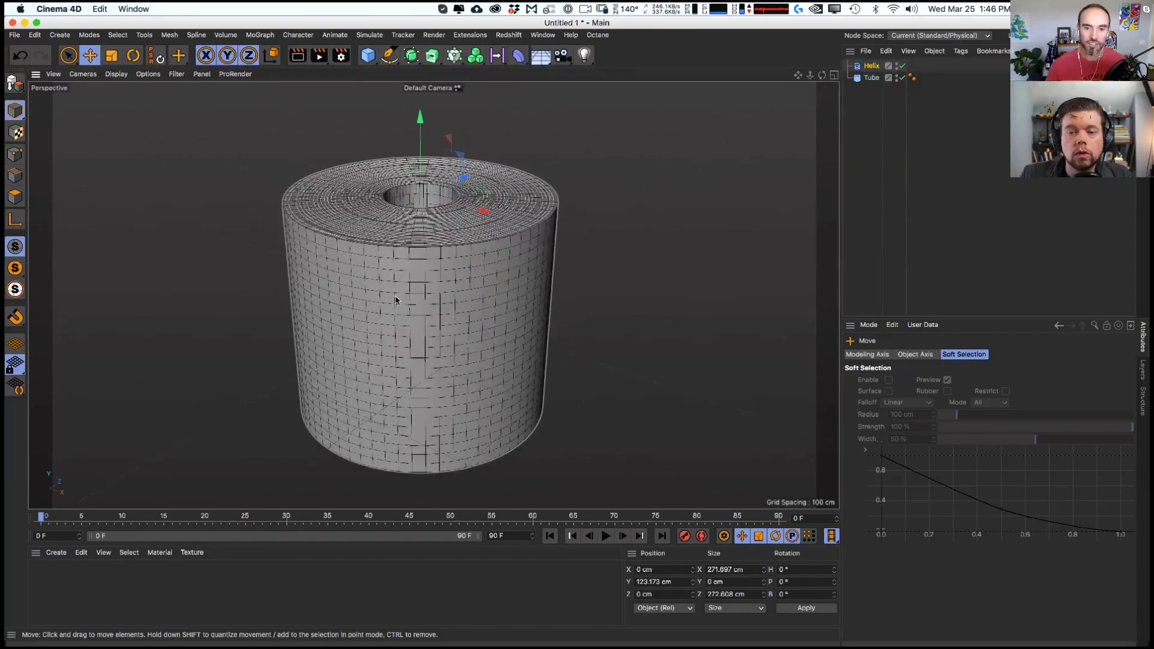
click(860, 78)
alt+drag(514, 316, 446, 308)
key(super+shift+a)
click(529, 305)
alt+right_drag(446, 308, 426, 356)
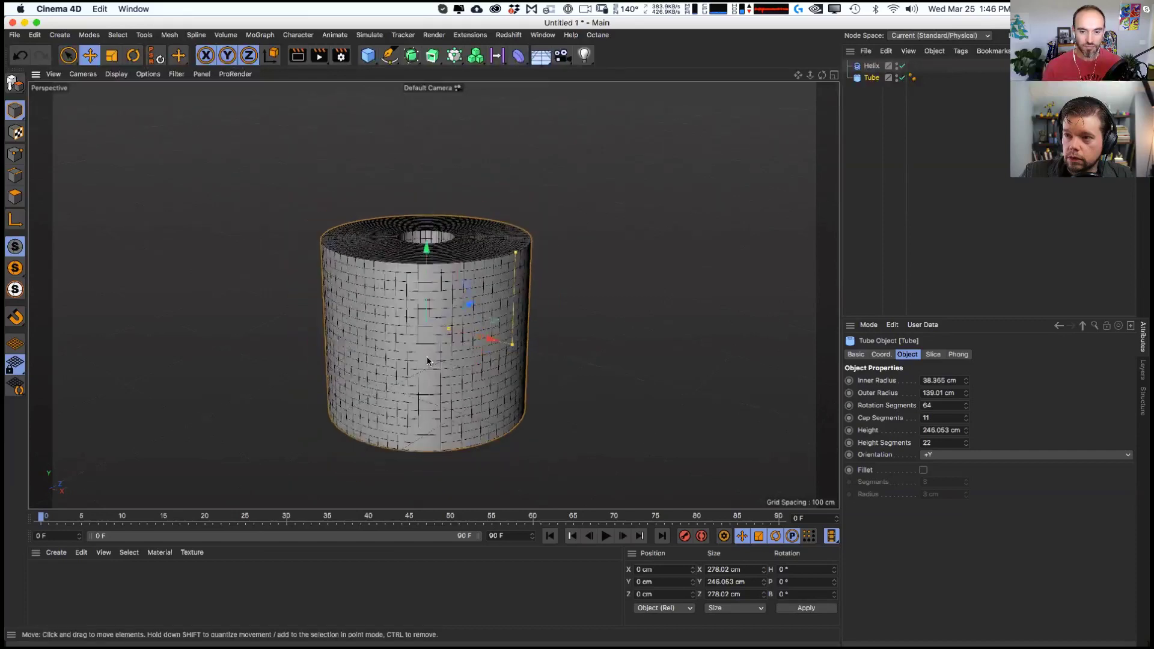
alt+middle_drag(426, 356, 412, 339)
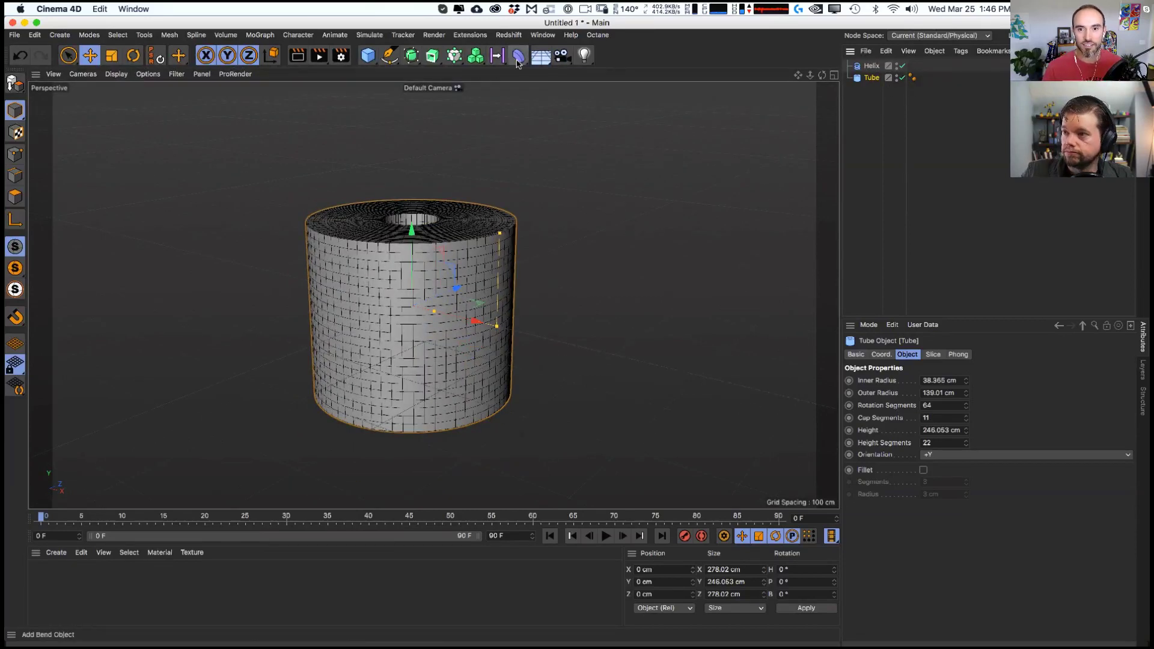
drag(516, 63, 571, 198)
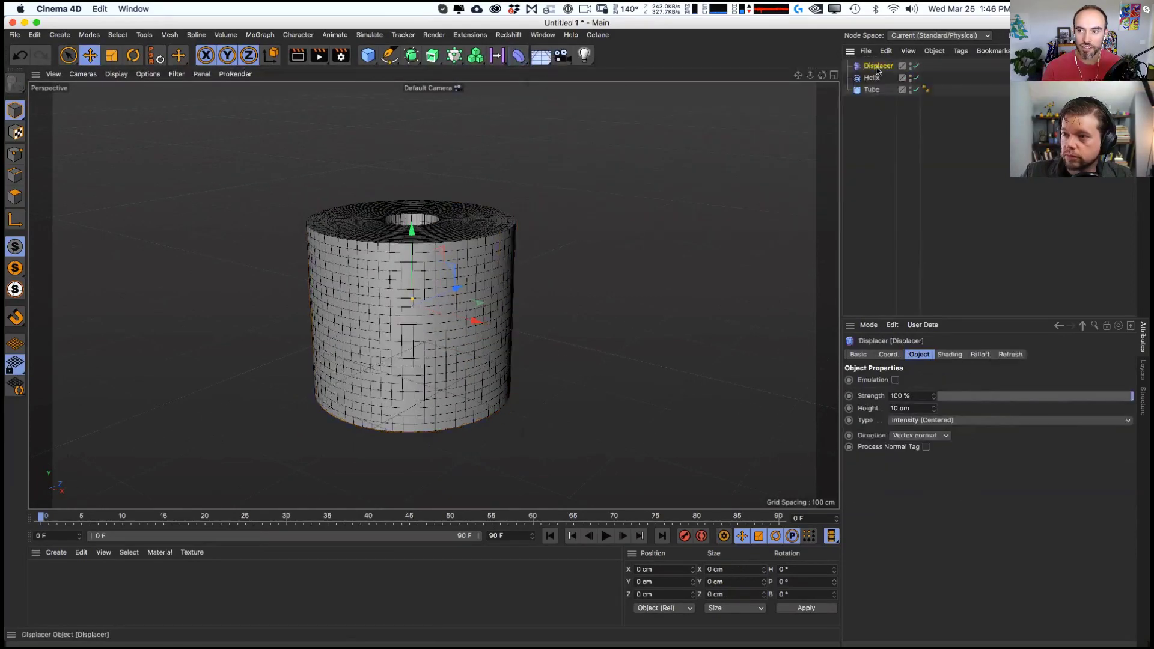
drag(871, 91, 871, 89)
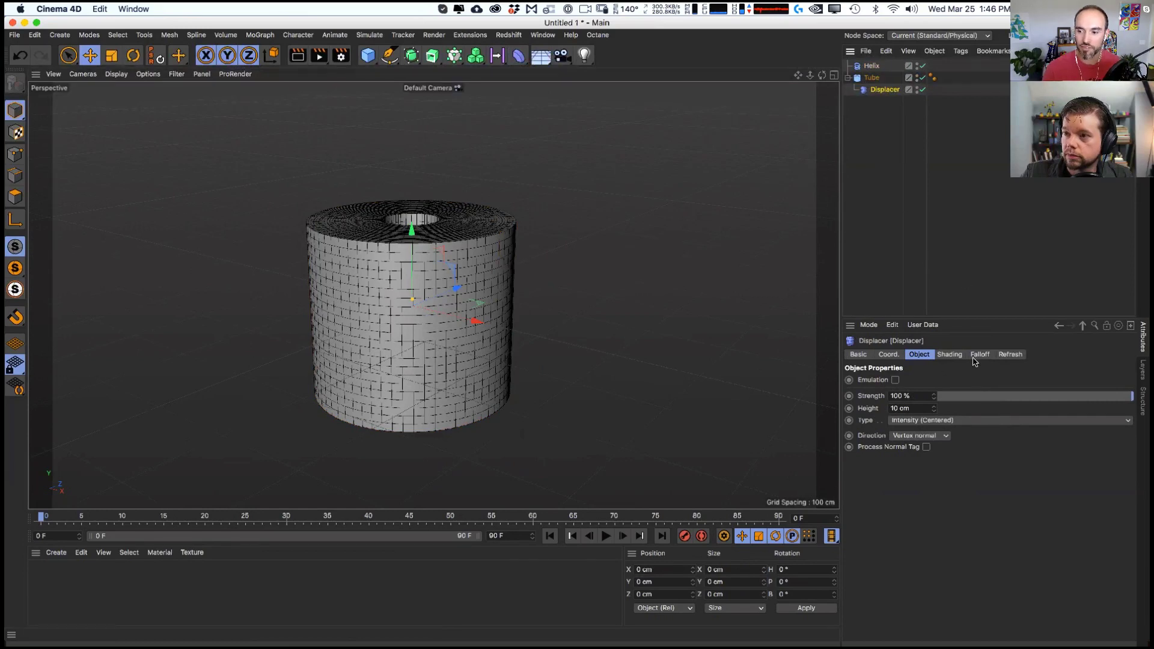
- Assign a Noise shader to the displacer and increase the noise's global scale to 1285%
click(960, 355)
click(891, 392)
click(929, 231)
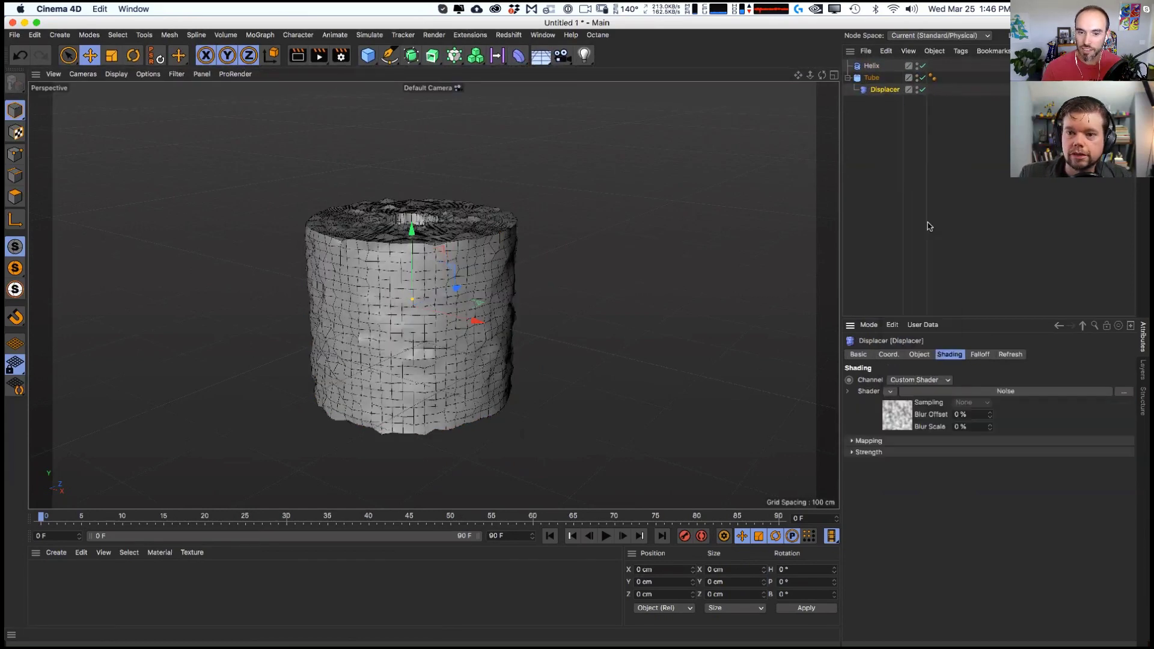
click(959, 392)
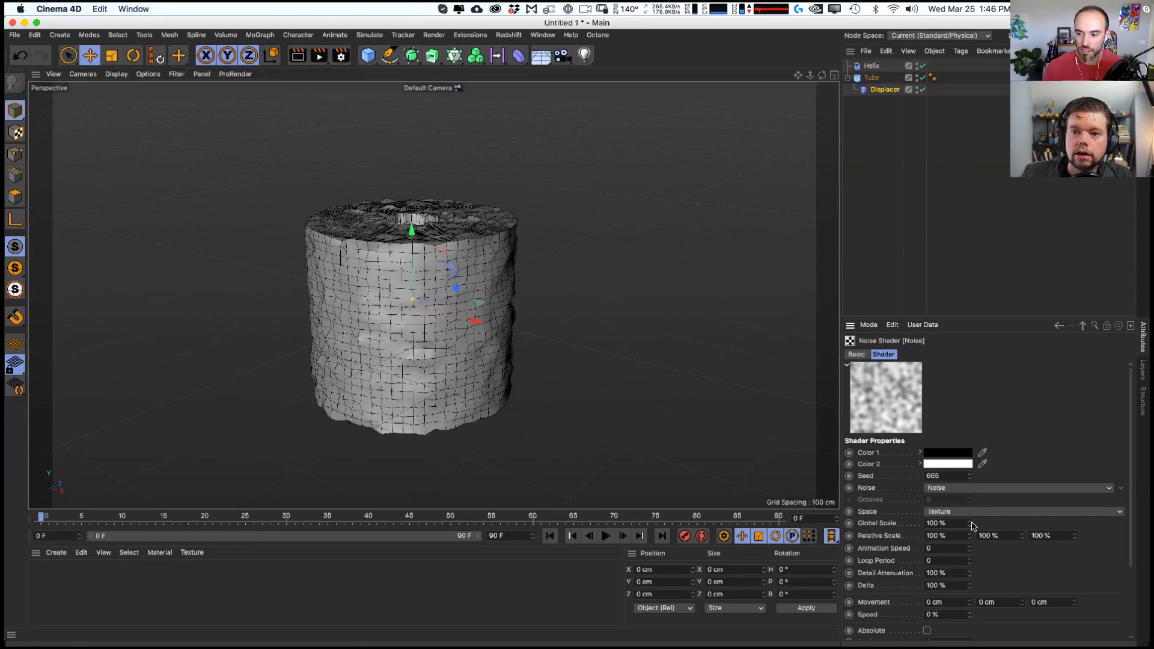
drag(970, 524, 988, 5)
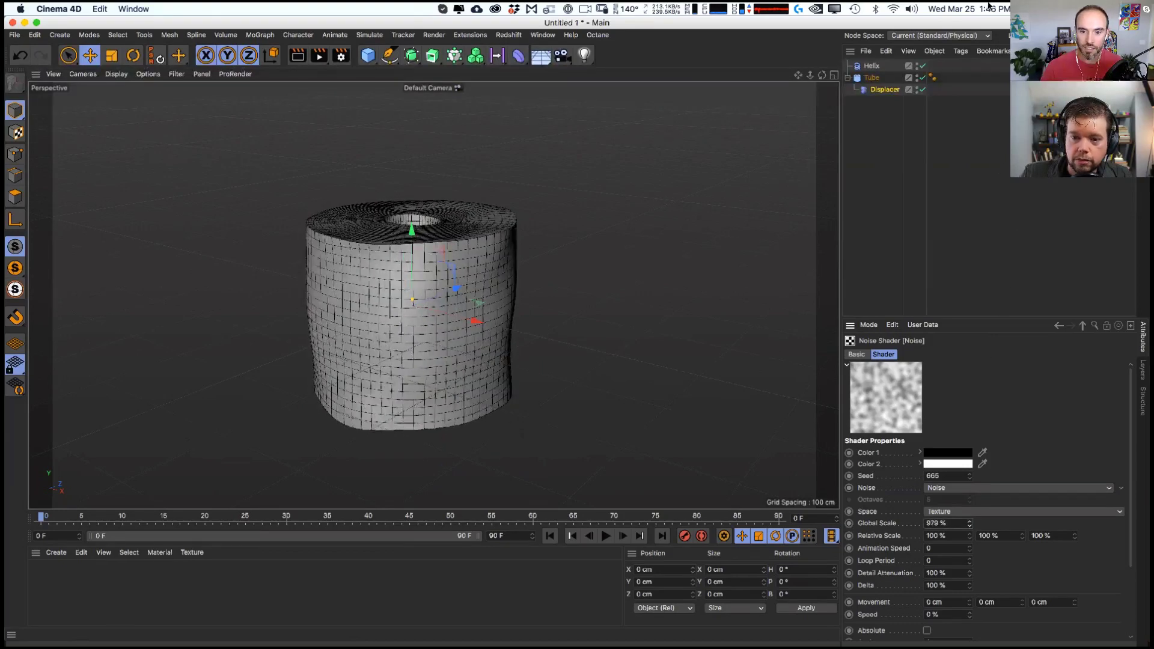
drag(969, 524, 992, 341)
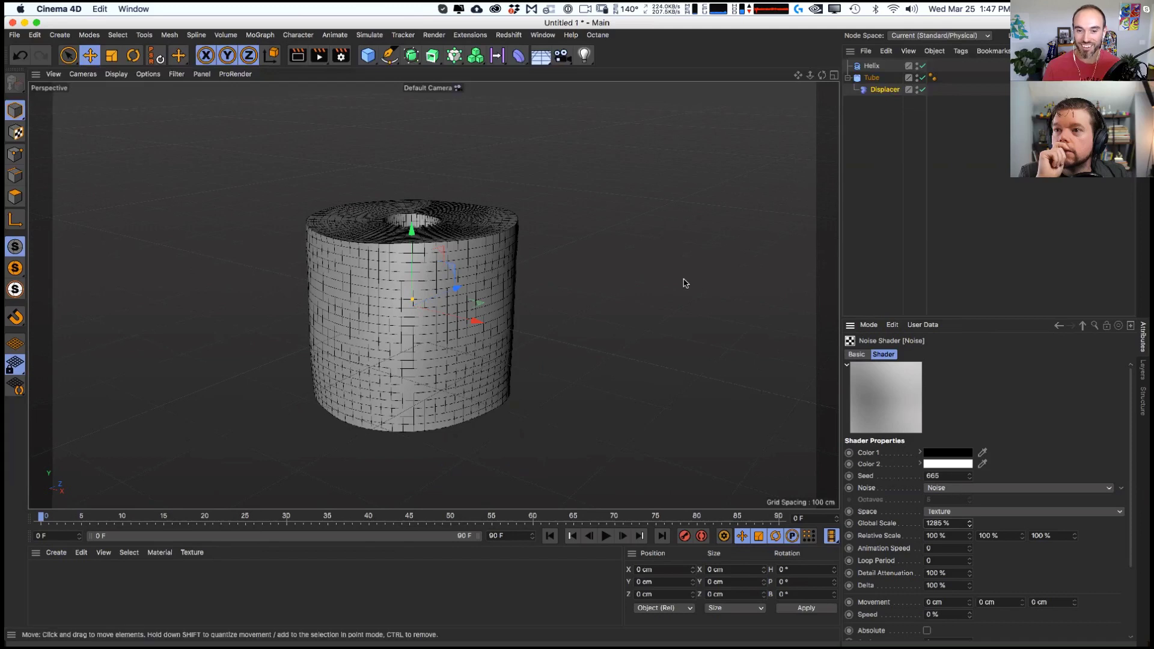
- Add a Box Field to the displacer's falloff
click(868, 77)
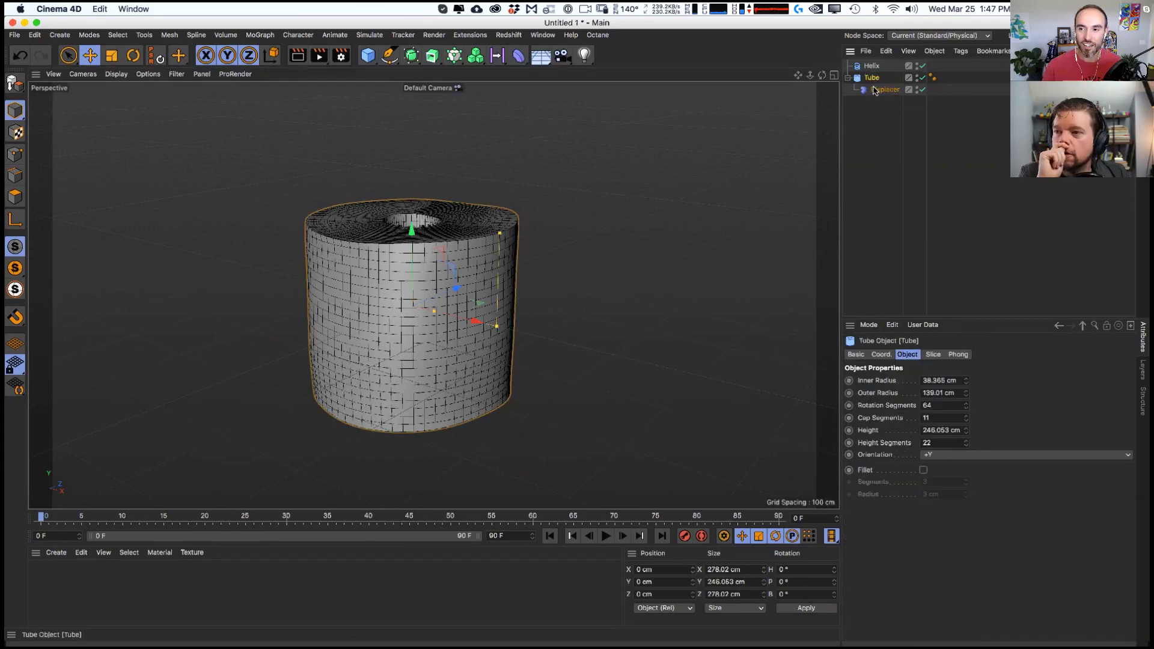
click(878, 90)
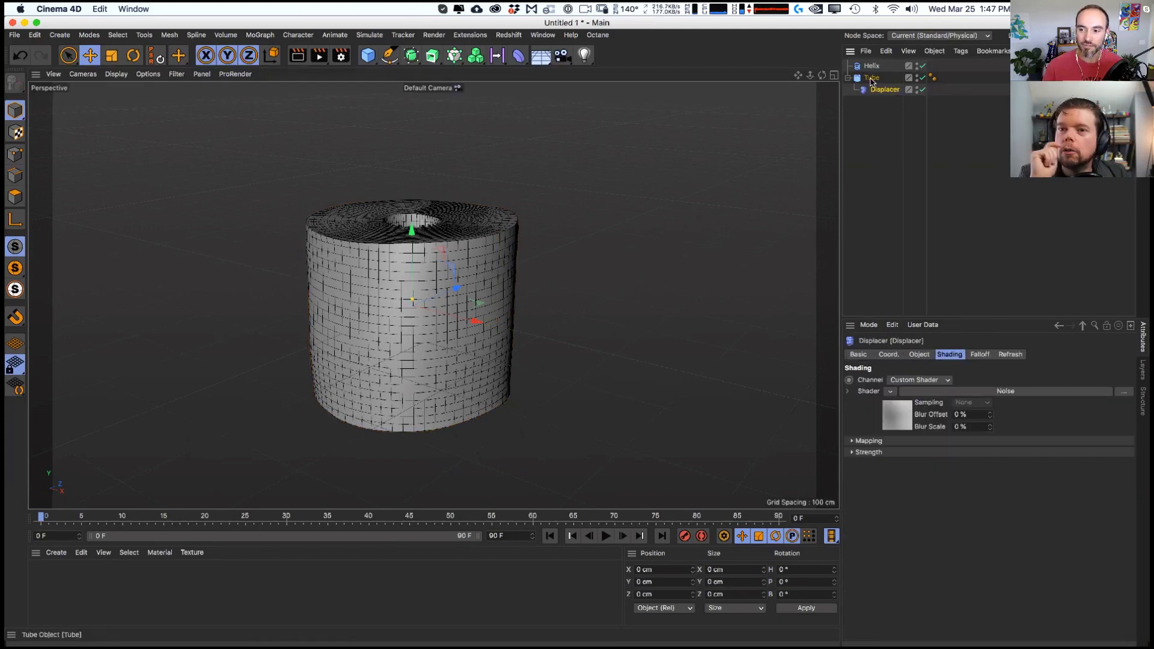
click(980, 354)
click(875, 470)
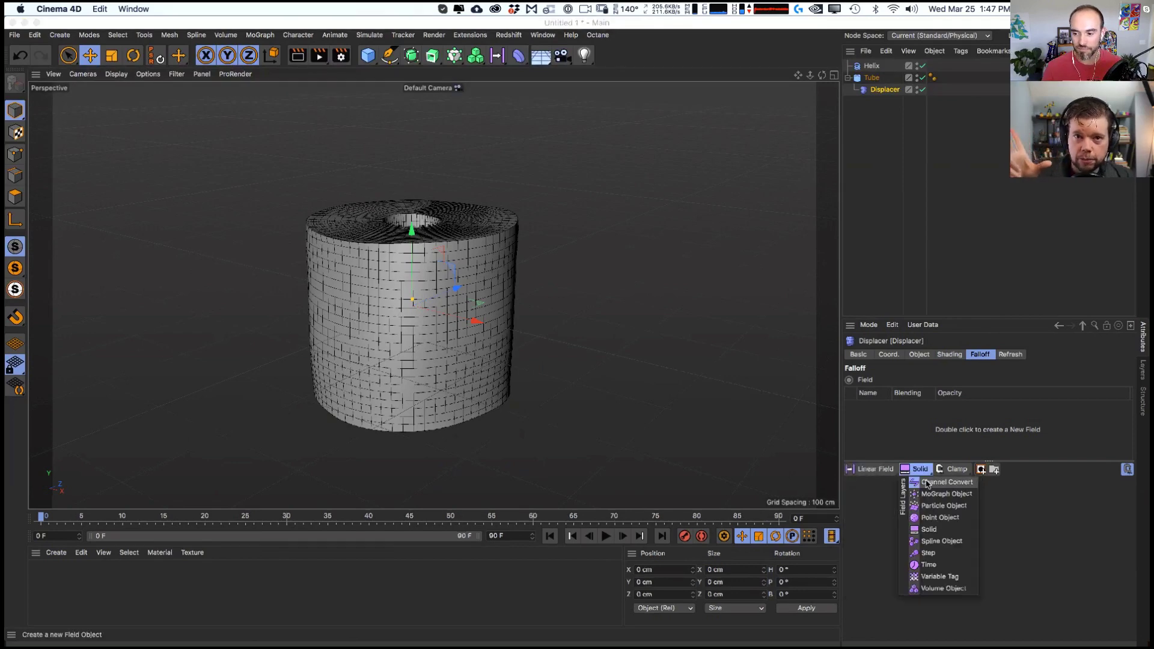
click(881, 483)
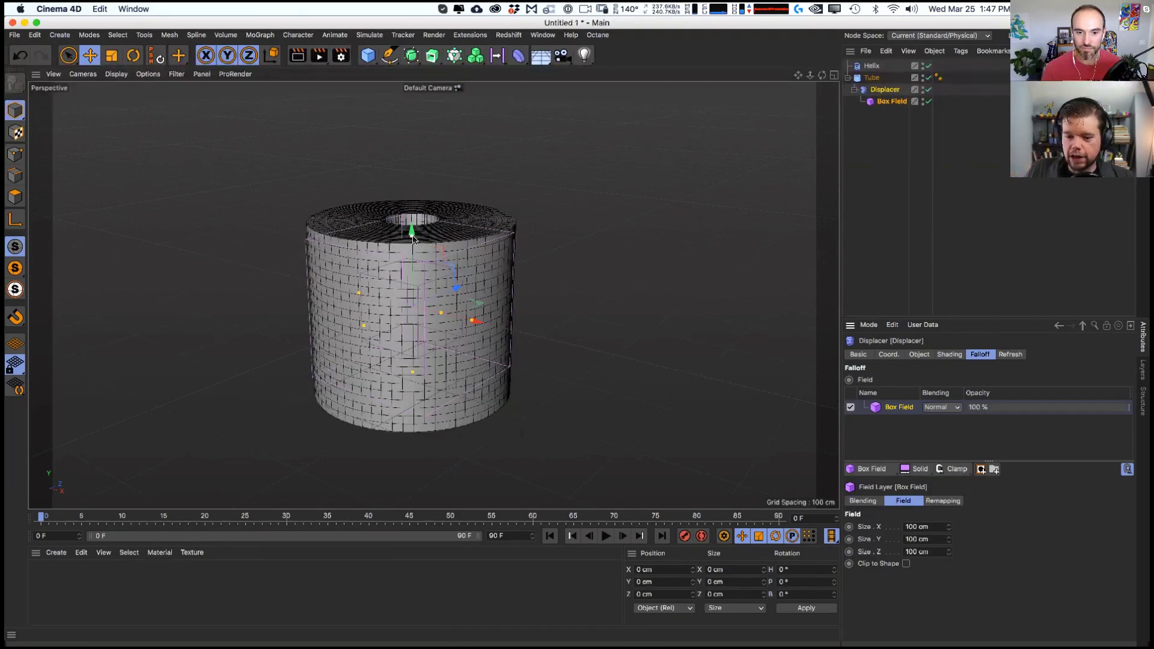
- Resize the box field around the tube to about 142 cm in X and Z and about 122 cm in Y
key(t)
drag(529, 249, 679, 222)
key(e)
drag(411, 185, 414, 214)
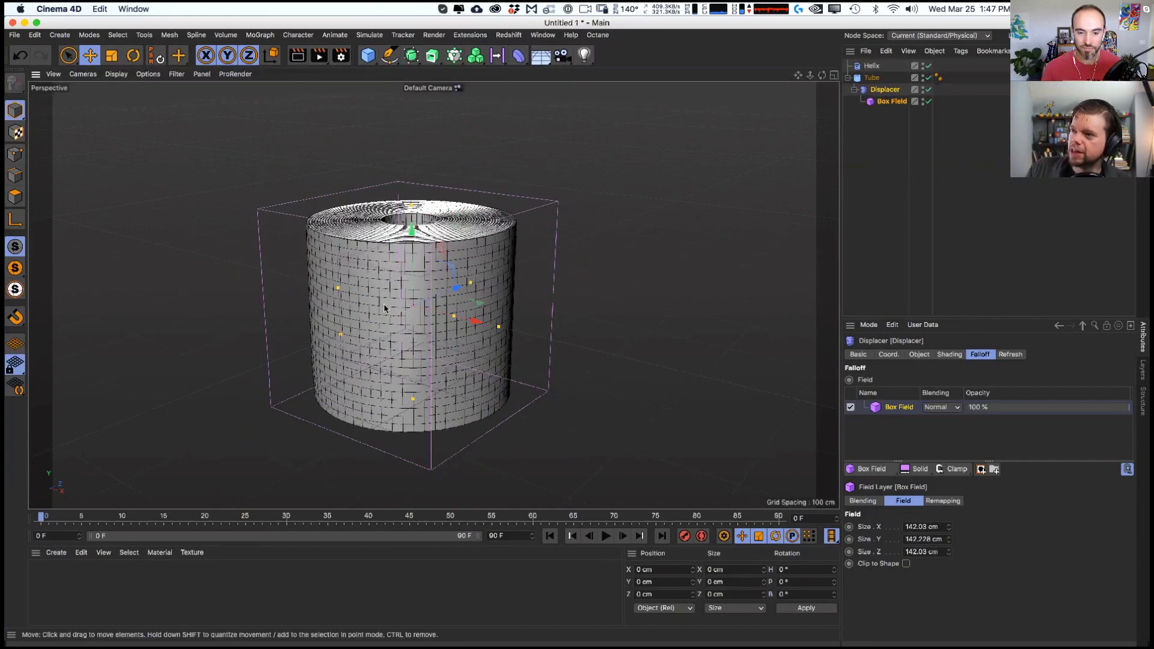
alt+drag(388, 307, 407, 247)
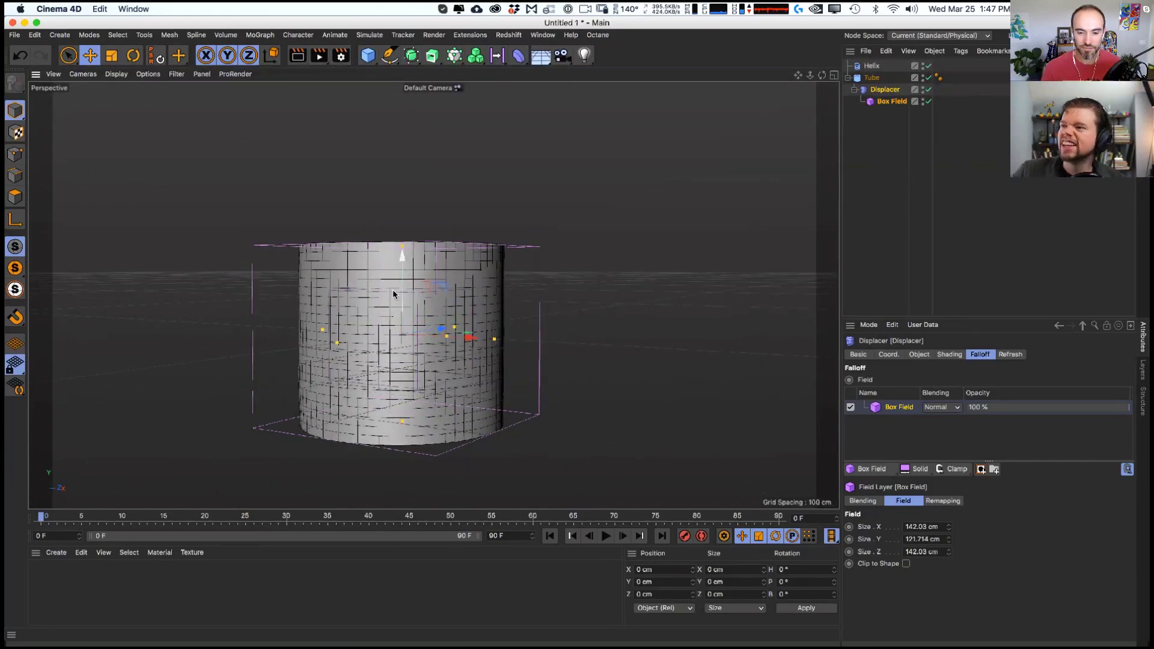
alt+drag(393, 294, 421, 307)
key(t)
drag(533, 319, 615, 298)
key(e)
key(super+z)
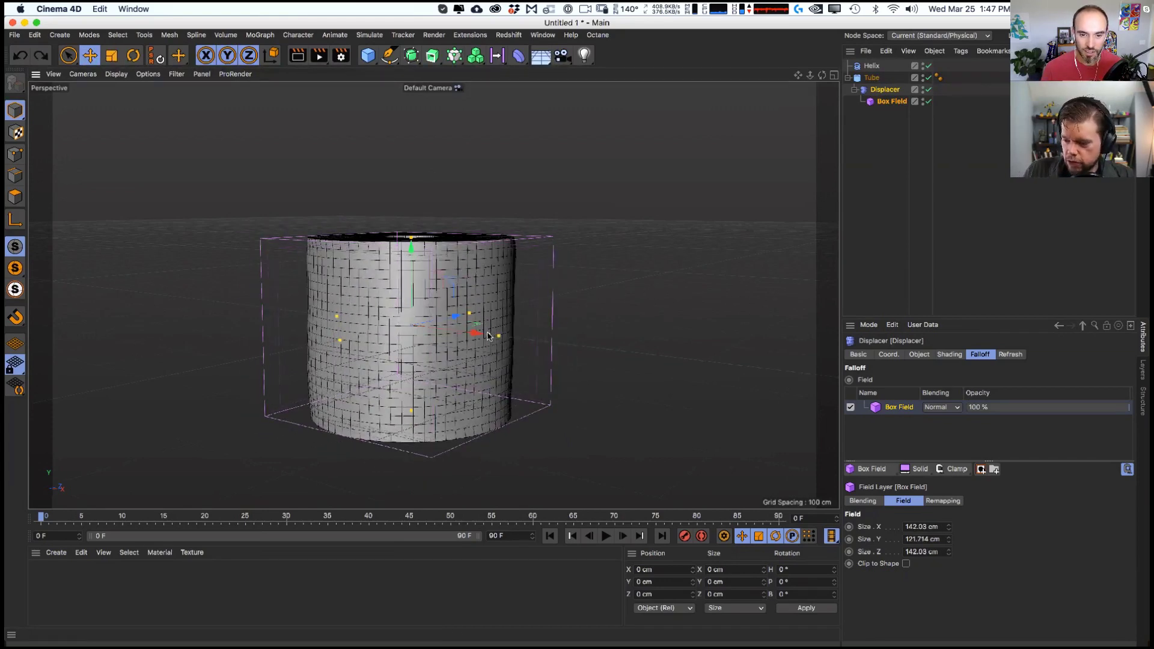
- Reduce the box field's Y size to about 121 cm and set the tube's rotation segments to 73
drag(488, 333, 494, 333)
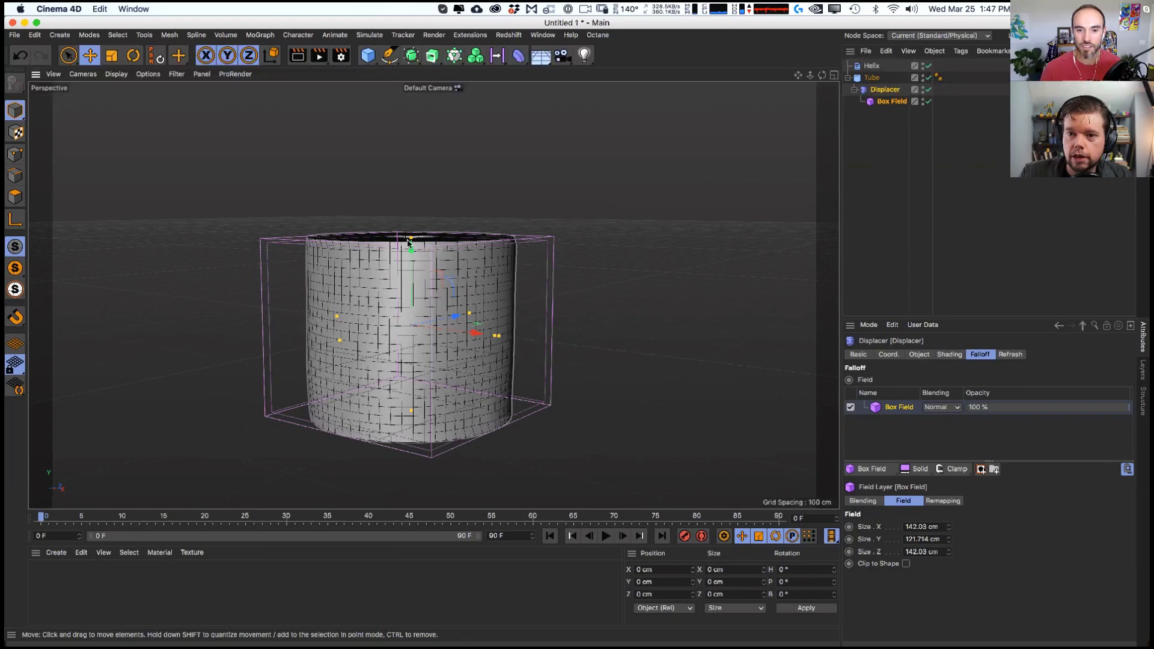
click(870, 79)
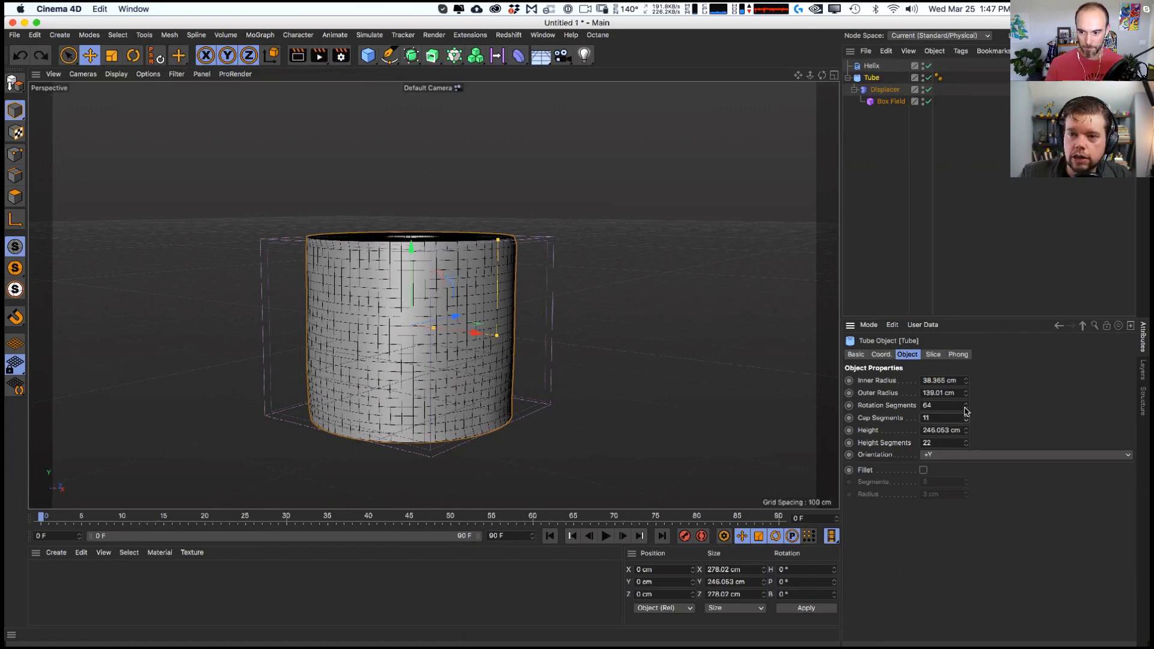
drag(965, 411, 981, 405)
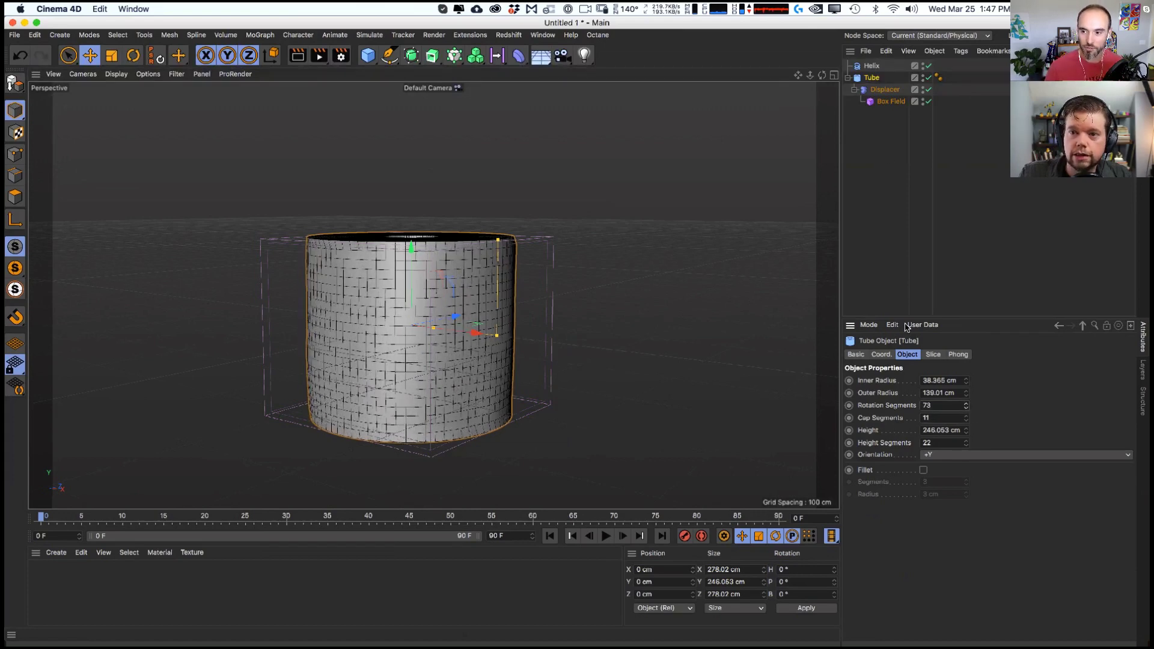
- Increase the global scale of the displacer's noise shader to 2500%
click(871, 90)
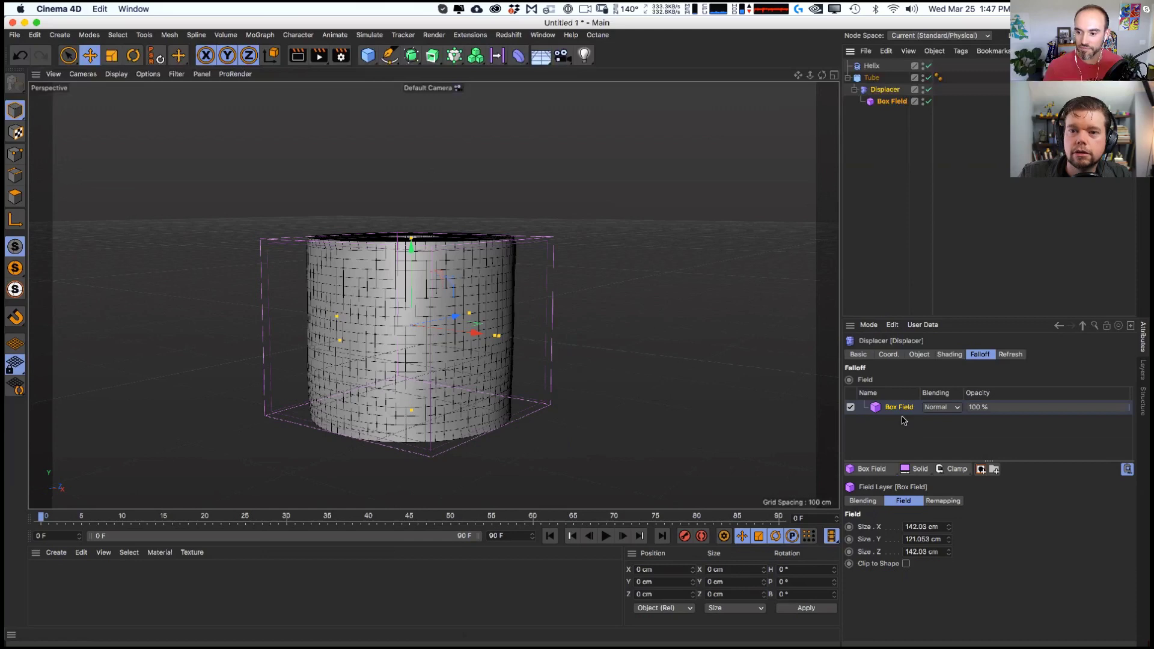
click(949, 355)
click(946, 392)
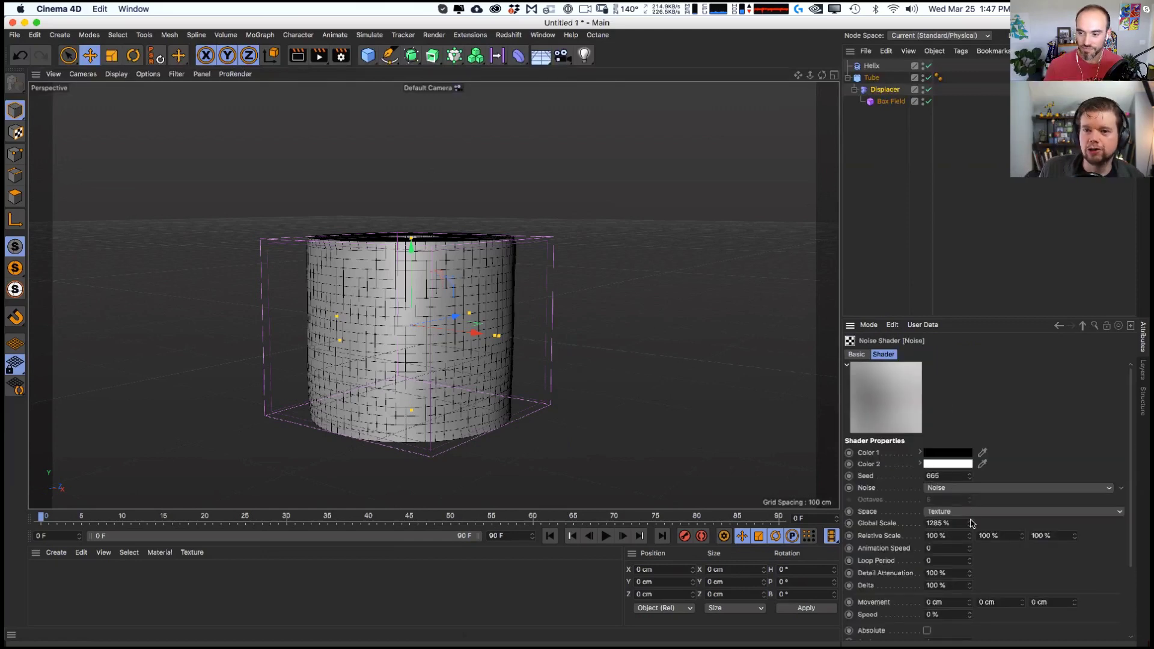
drag(969, 529, 863, 466)
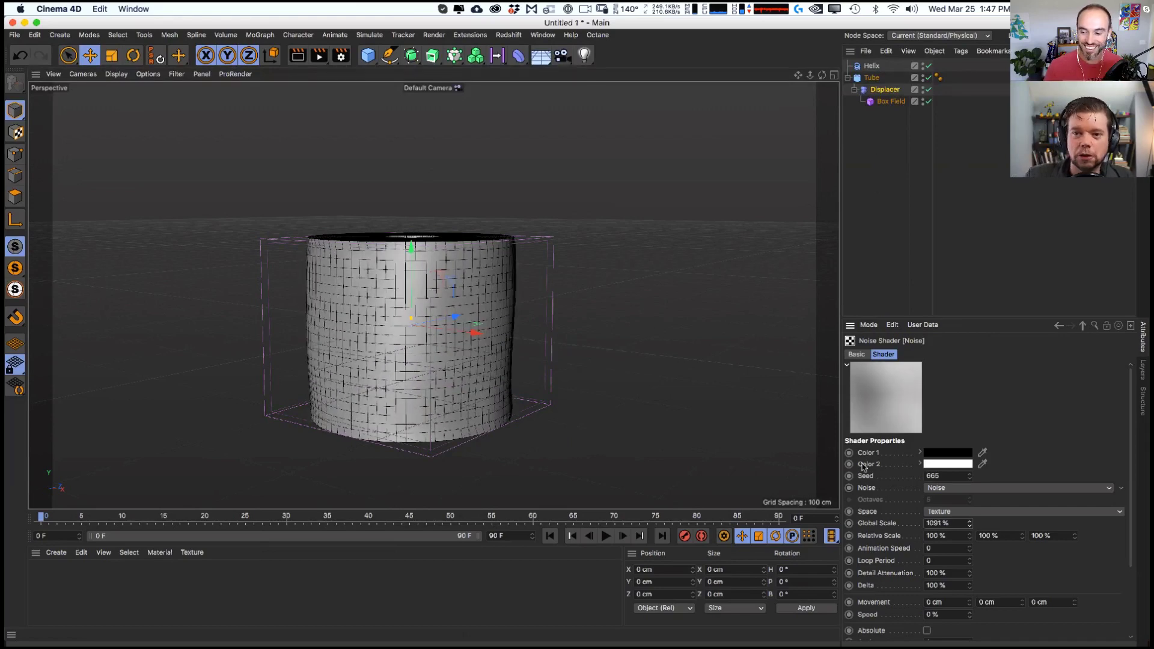
drag(974, 528, 976, 521)
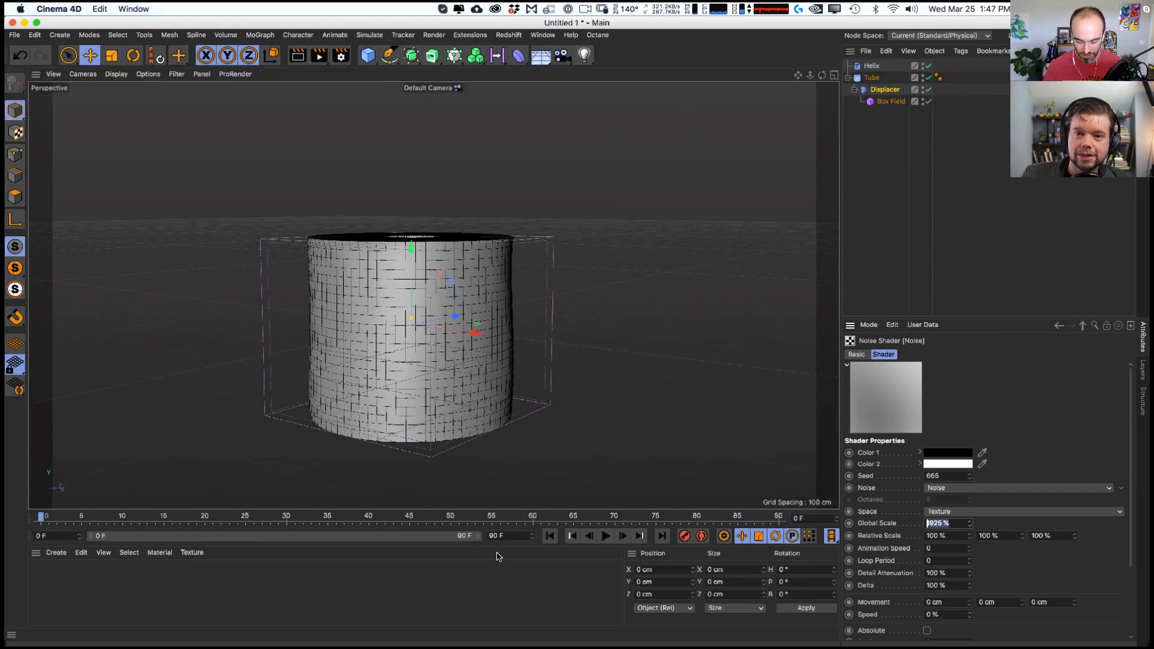
text(0)
key(Return)
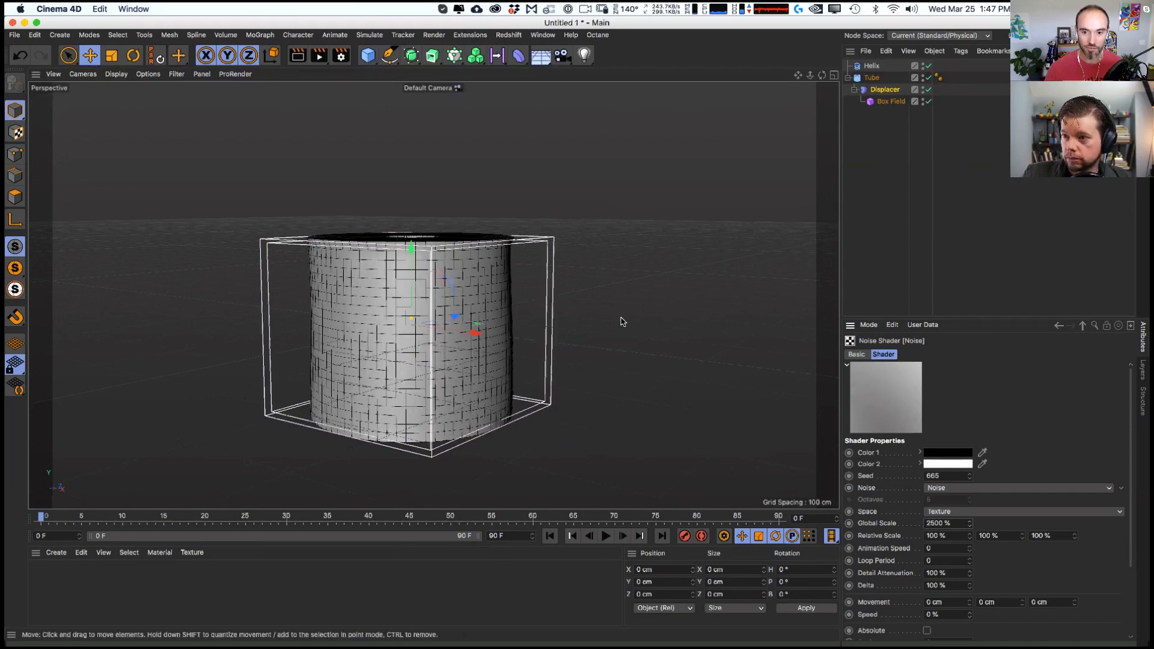
click(619, 322)
- Step the seed of the displacer's noise shader up to 671
click(883, 91)
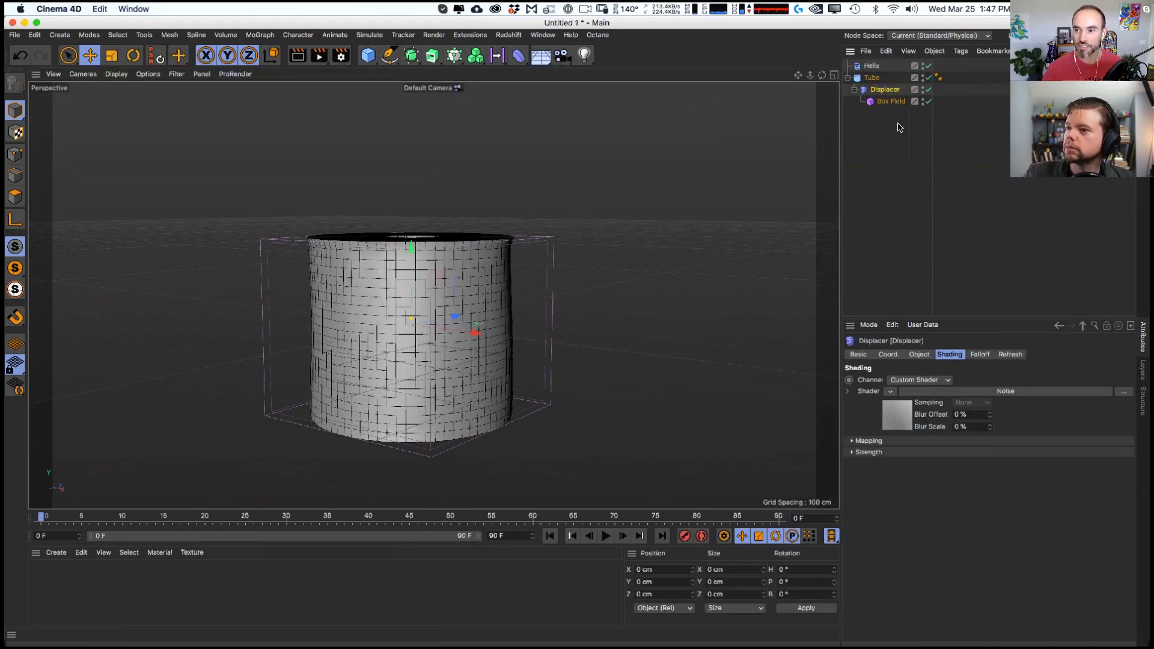
click(953, 391)
click(969, 474)
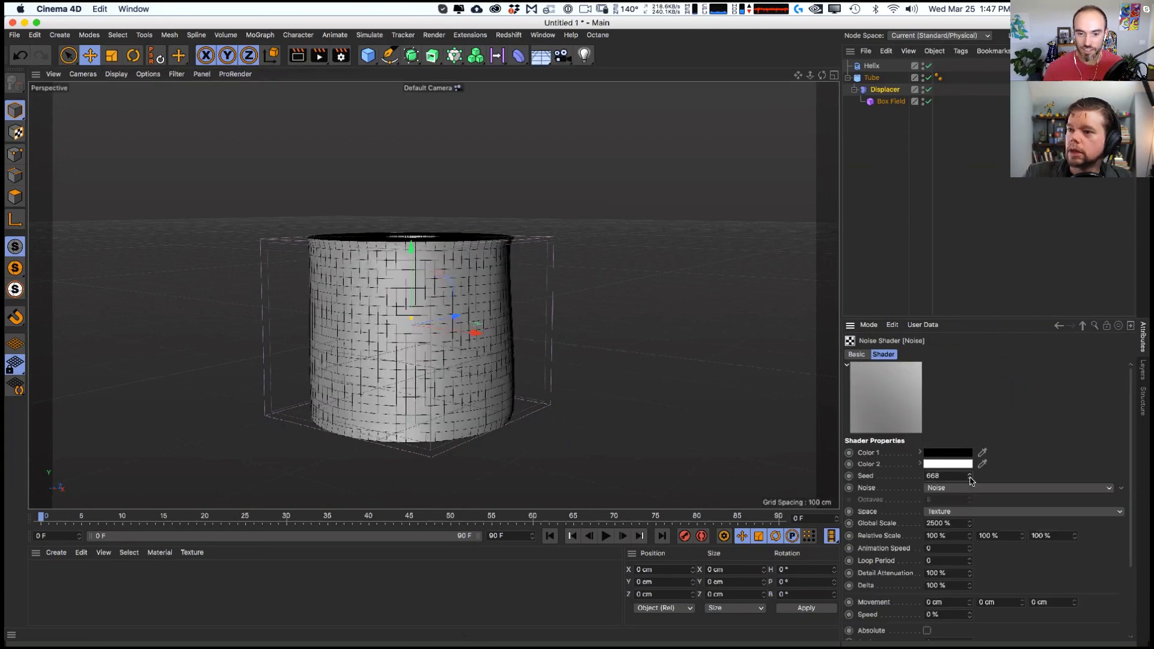
click(969, 474)
click(968, 474)
click(969, 474)
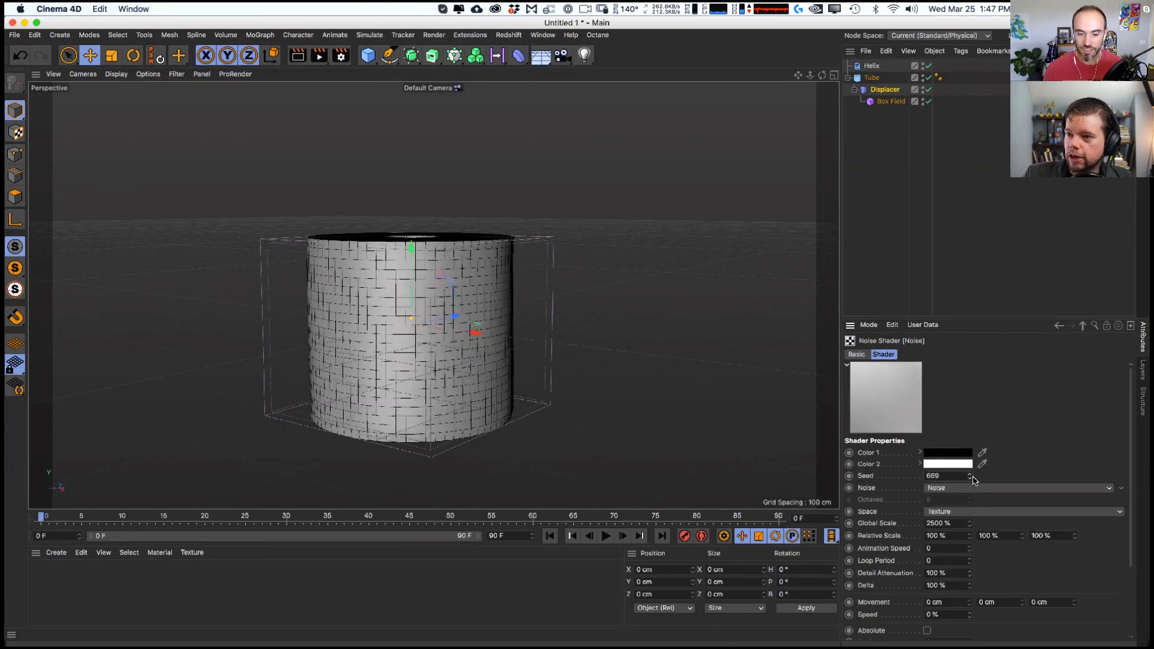
click(969, 474)
click(969, 473)
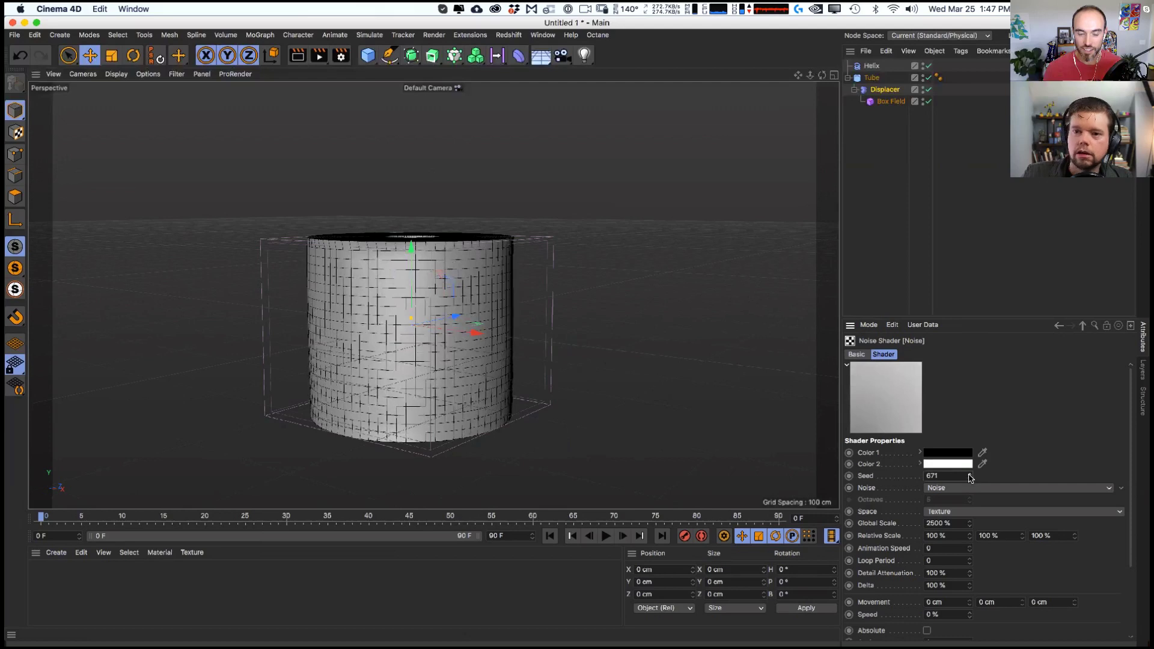
- Enable the fillet on the tube, adjust its radius, and hide the box field in the viewport
click(872, 78)
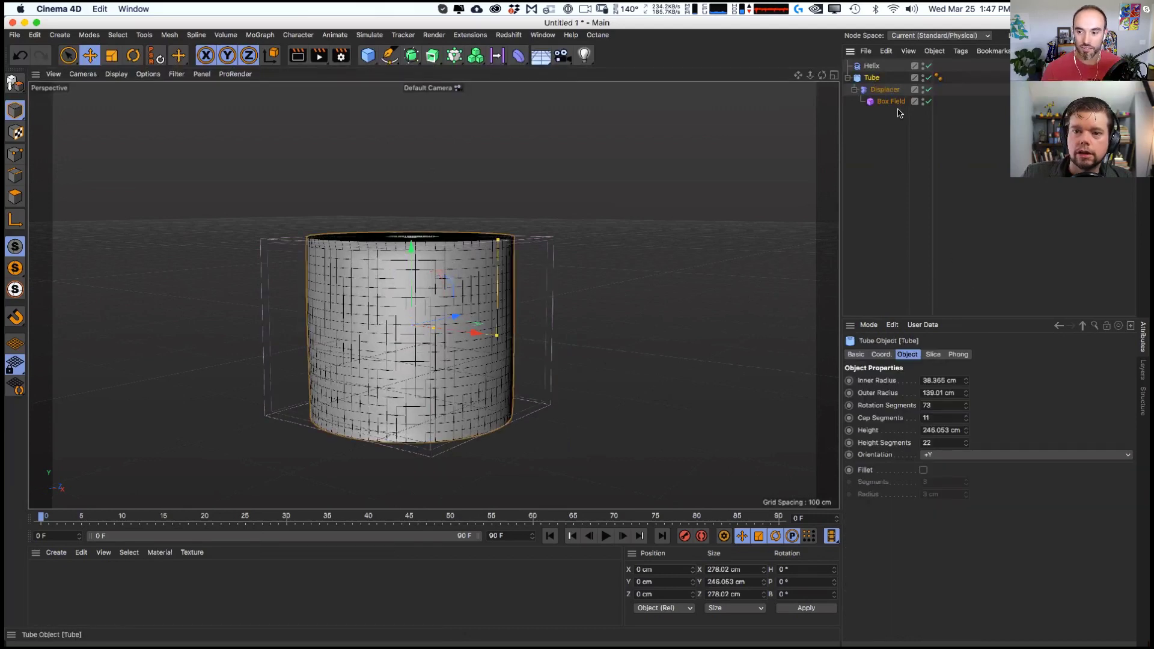
click(923, 470)
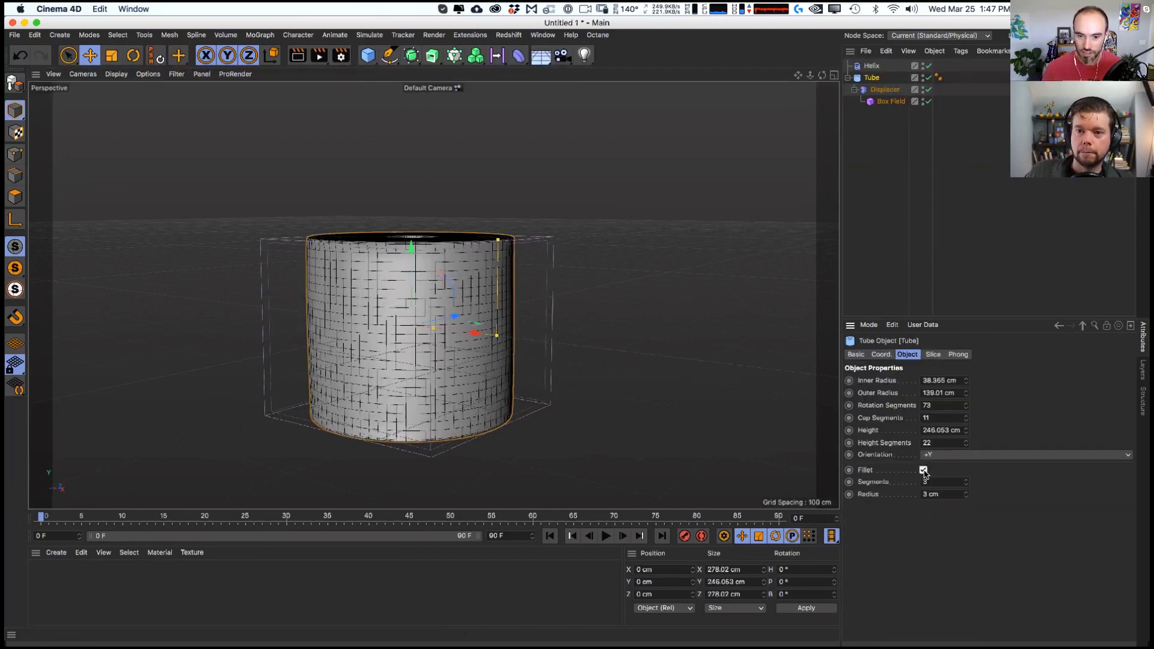
click(967, 498)
click(967, 499)
click(589, 301)
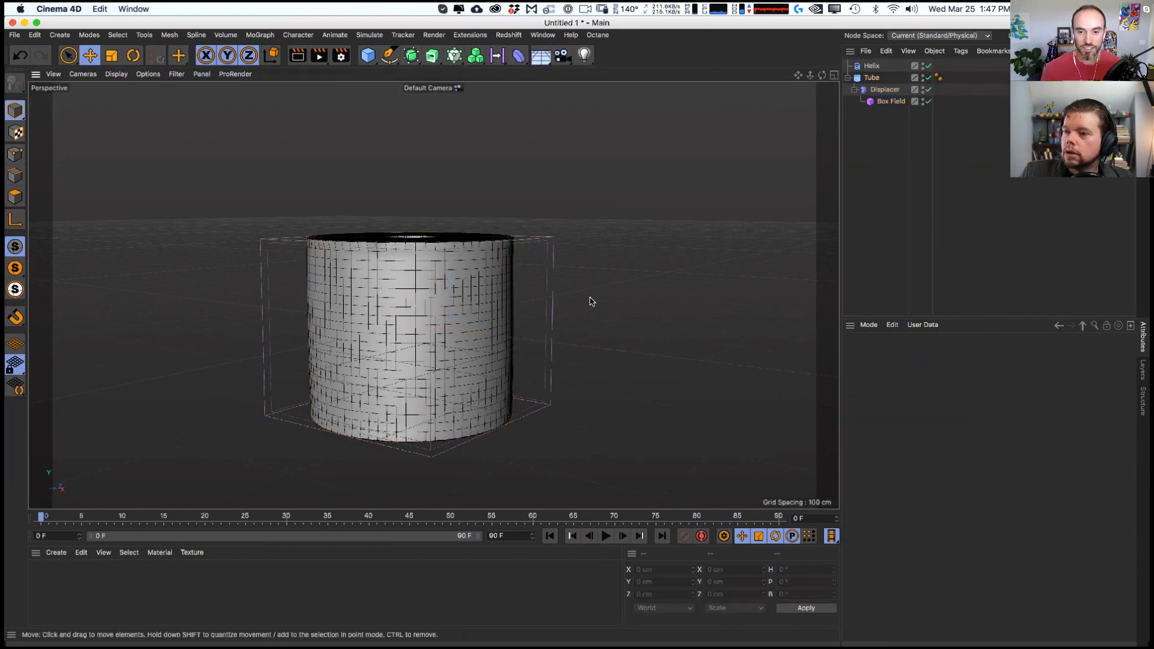
alt+drag(482, 300, 466, 282)
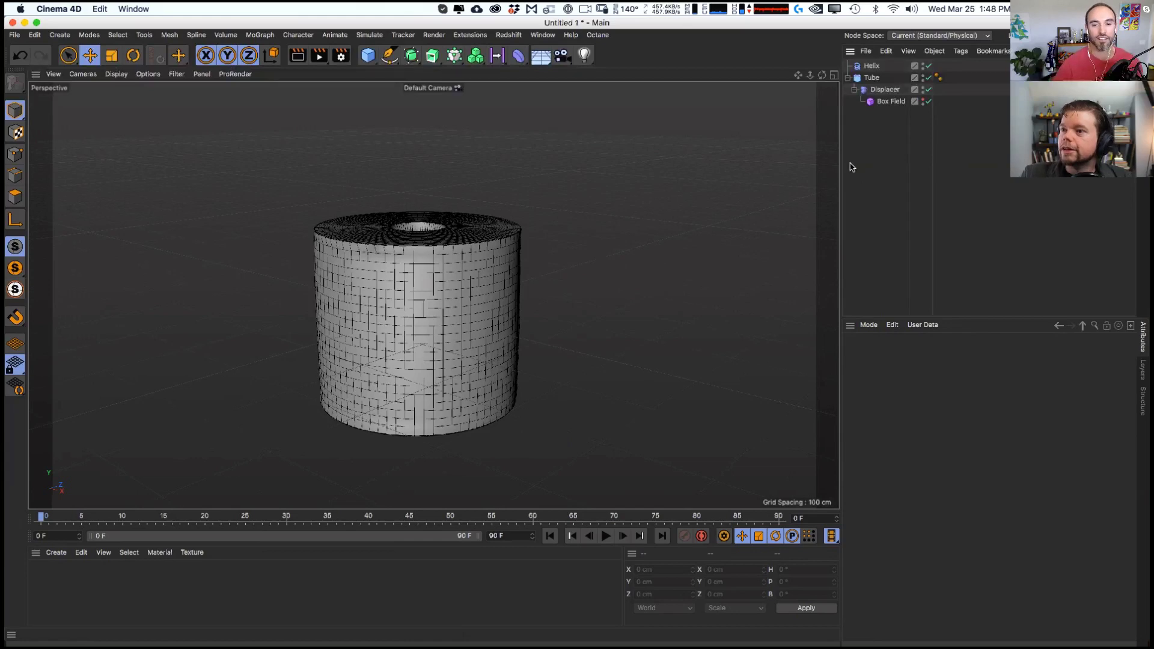
mouse_move(428, 284)
alt+mouse_down()
mouse_move(410, 237)
mouse_move(421, 280)
alt+mouse_up()
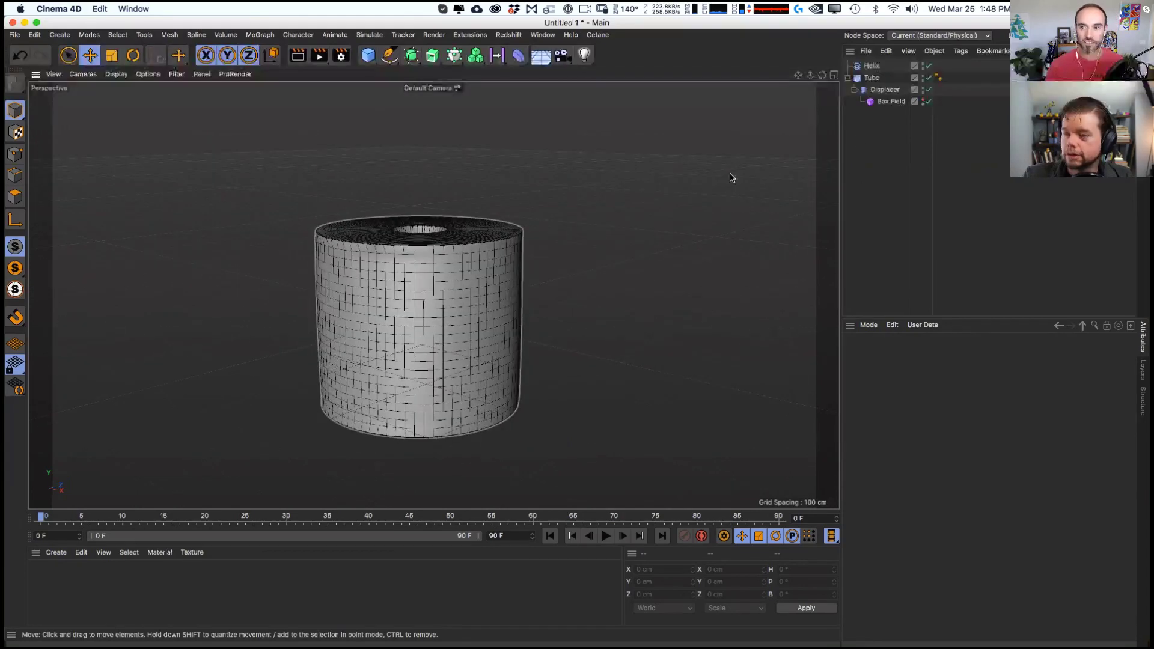
- Add a sphere and move it out in front of the tube to about -147 cm in Z
click(877, 90)
click(425, 109)
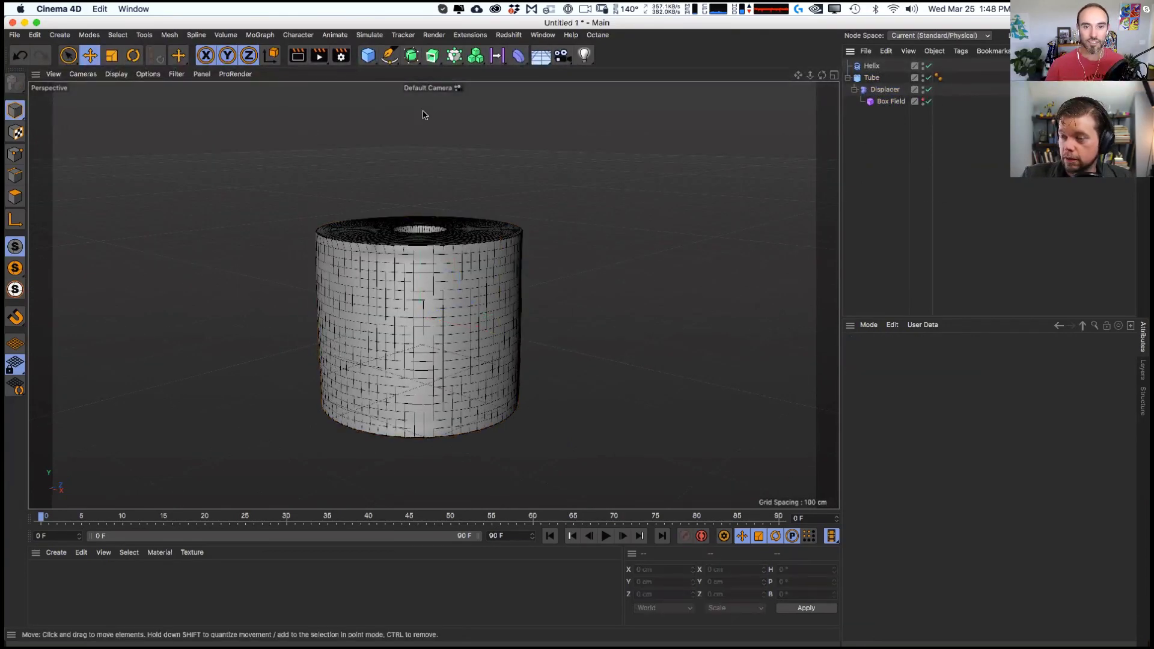
click(368, 55)
click(608, 90)
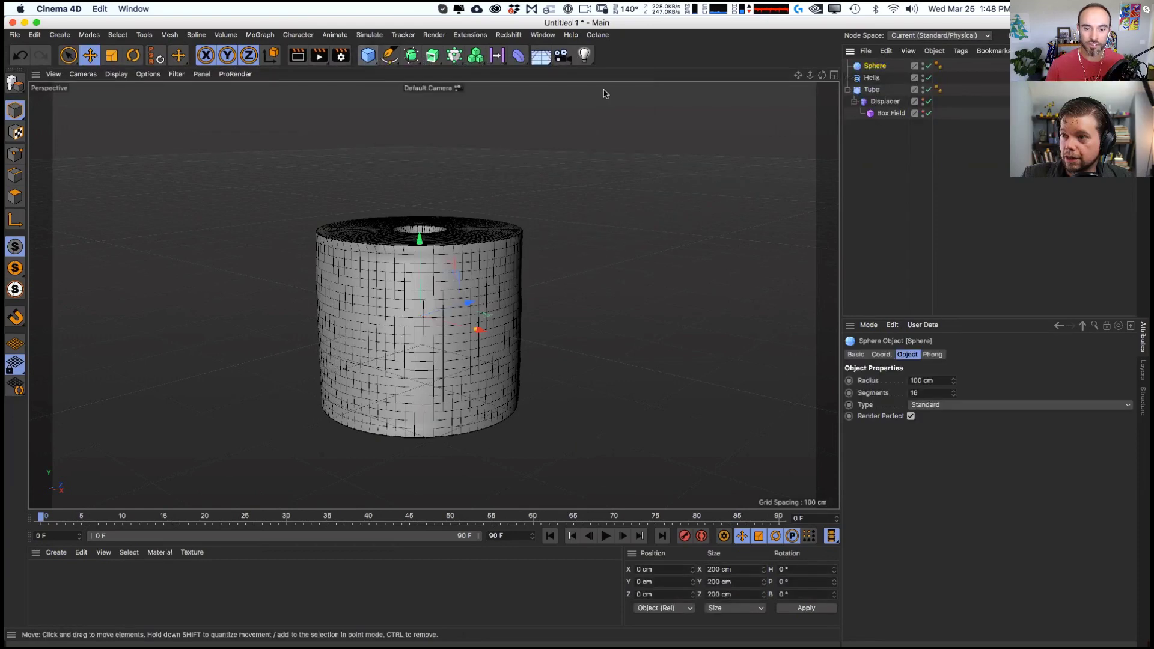
alt+drag(421, 317, 523, 361)
- Try the Tetrahedron, Octahedron and Icosahedron types on the sphere and settle on Hexahedron
click(956, 409)
click(967, 433)
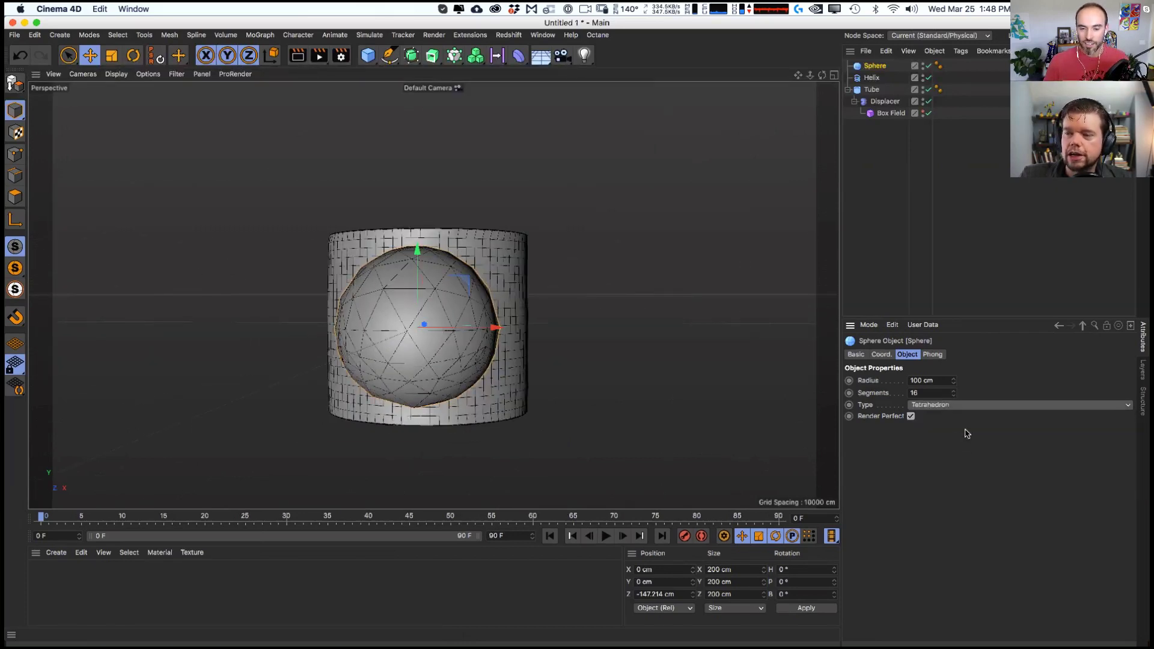
click(955, 408)
click(926, 452)
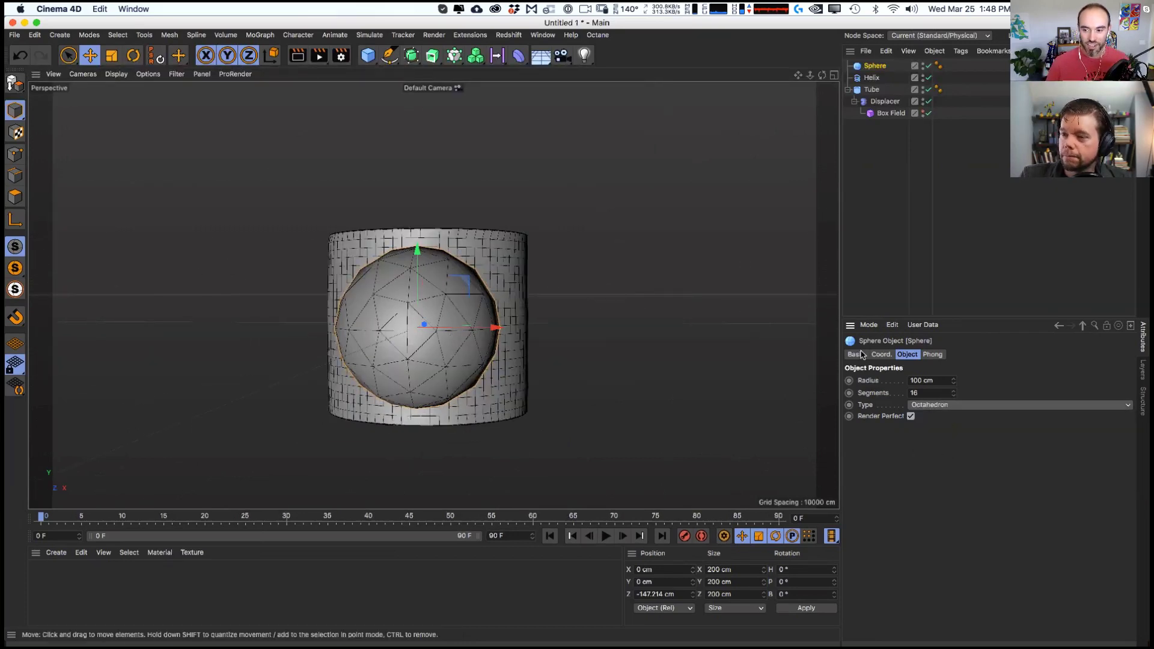
click(932, 408)
click(937, 461)
key(t)
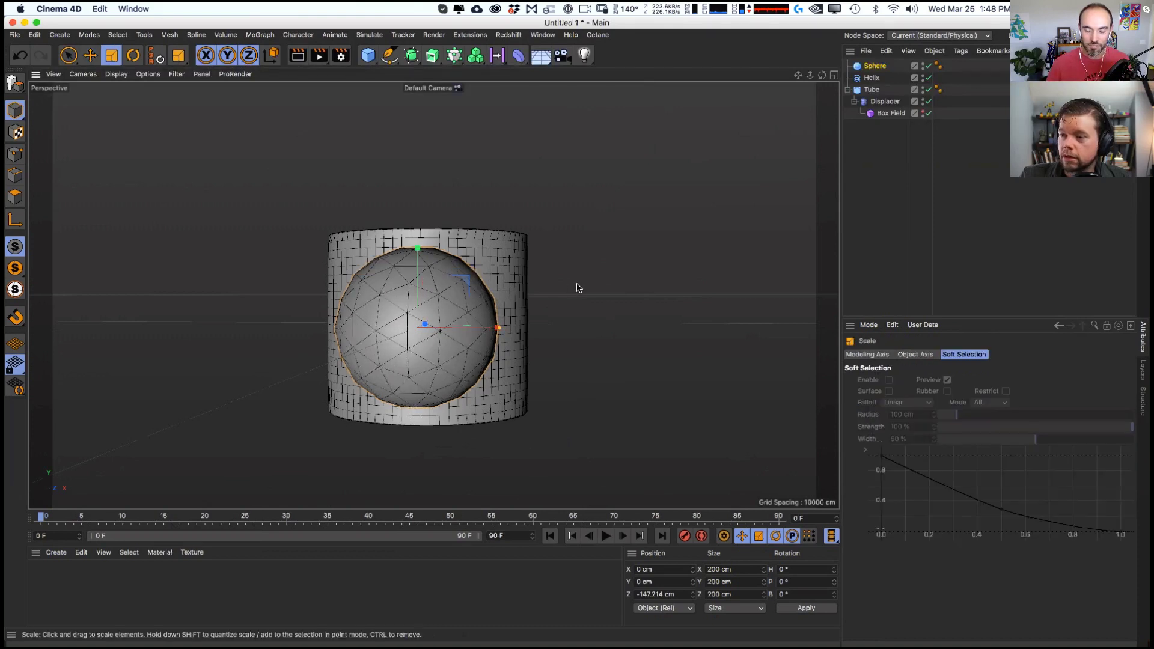
click(945, 405)
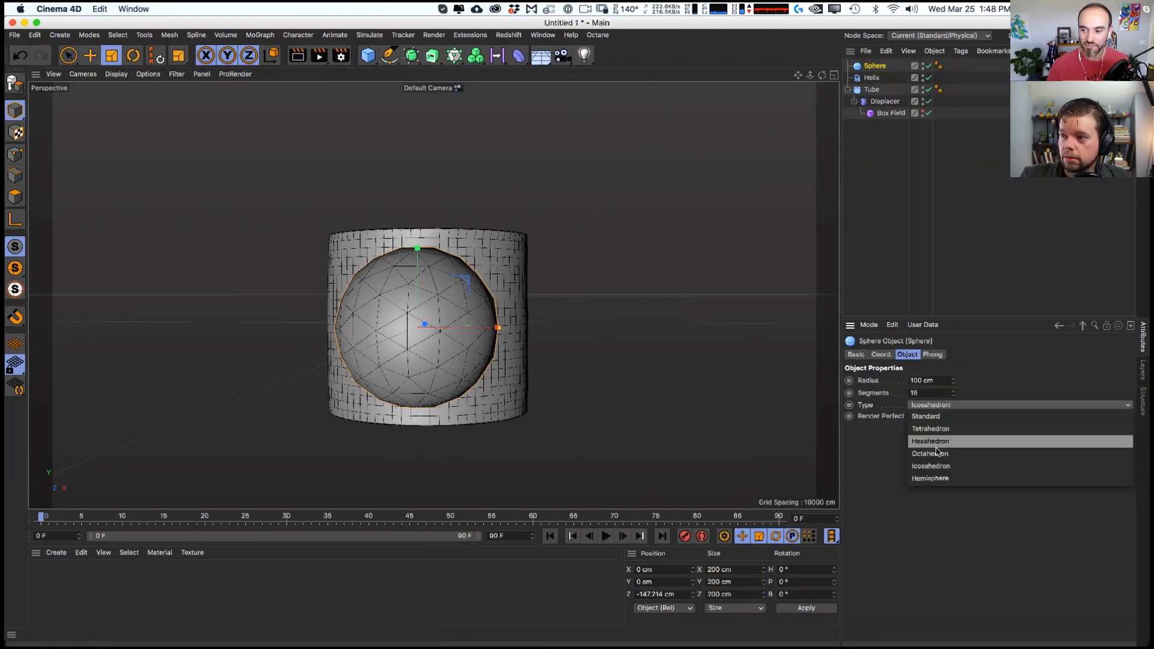
click(931, 442)
- Scale the sphere down to about 97 cm across and move it to about -174 cm in Z at the tube's front
key(t)
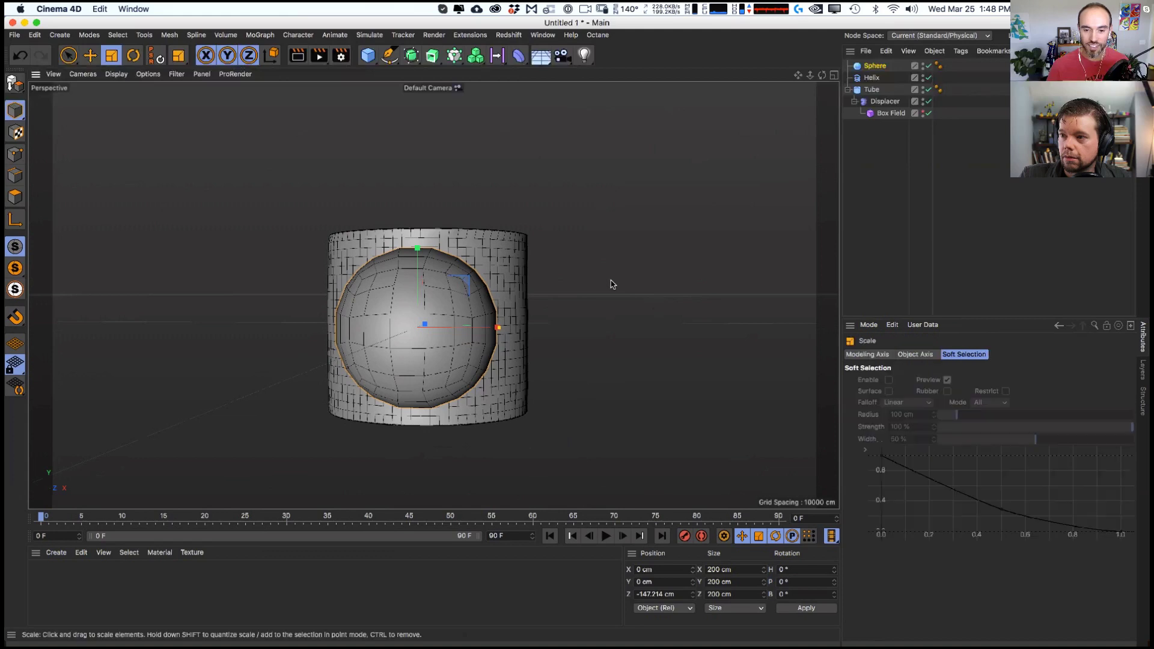
drag(610, 283, 350, 355)
key(e)
drag(505, 319, 523, 316)
alt+drag(523, 317, 586, 320)
drag(482, 306, 415, 312)
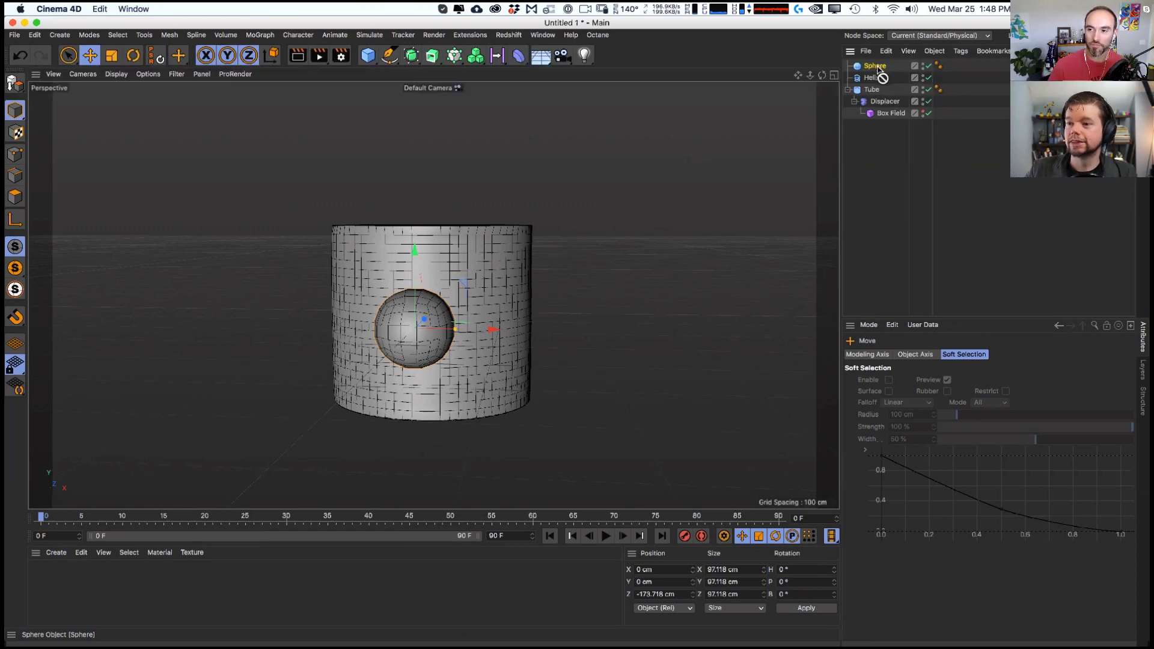
- Duplicate the sphere as its own child, scale the copy to about 59 cm across and move it about 37 cm forward
ctrl+drag(879, 69, 876, 71)
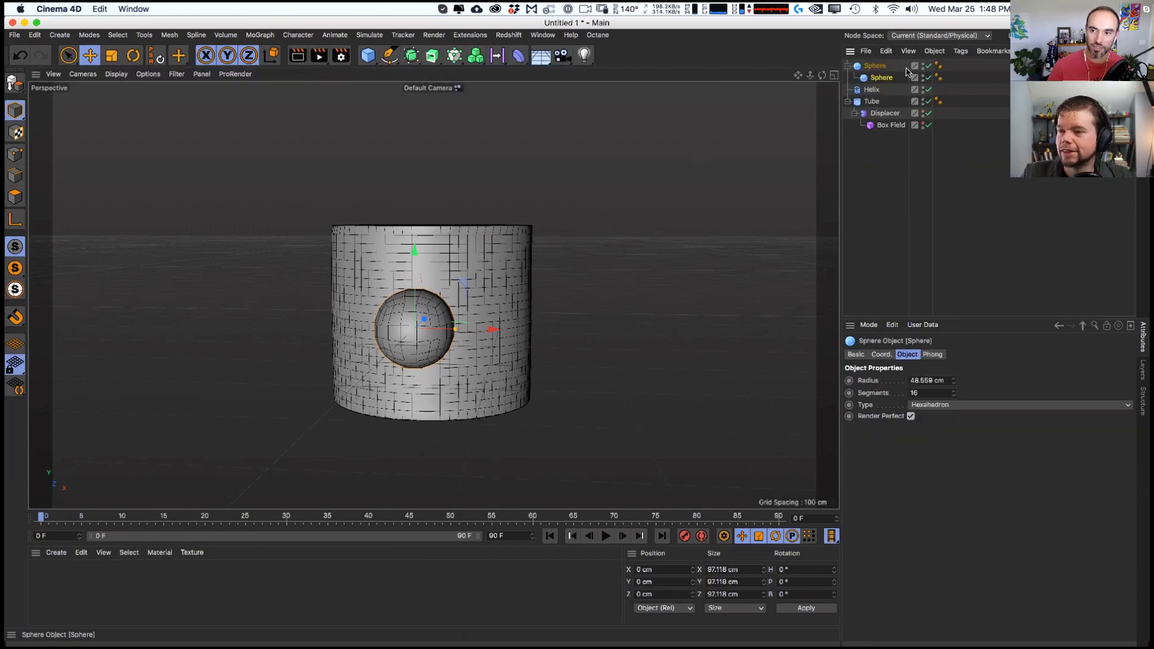
alt+drag(415, 330, 355, 342)
alt+right_drag(355, 342, 459, 316)
drag(459, 317, 377, 360)
key(t)
key(e)
alt+drag(377, 361, 344, 355)
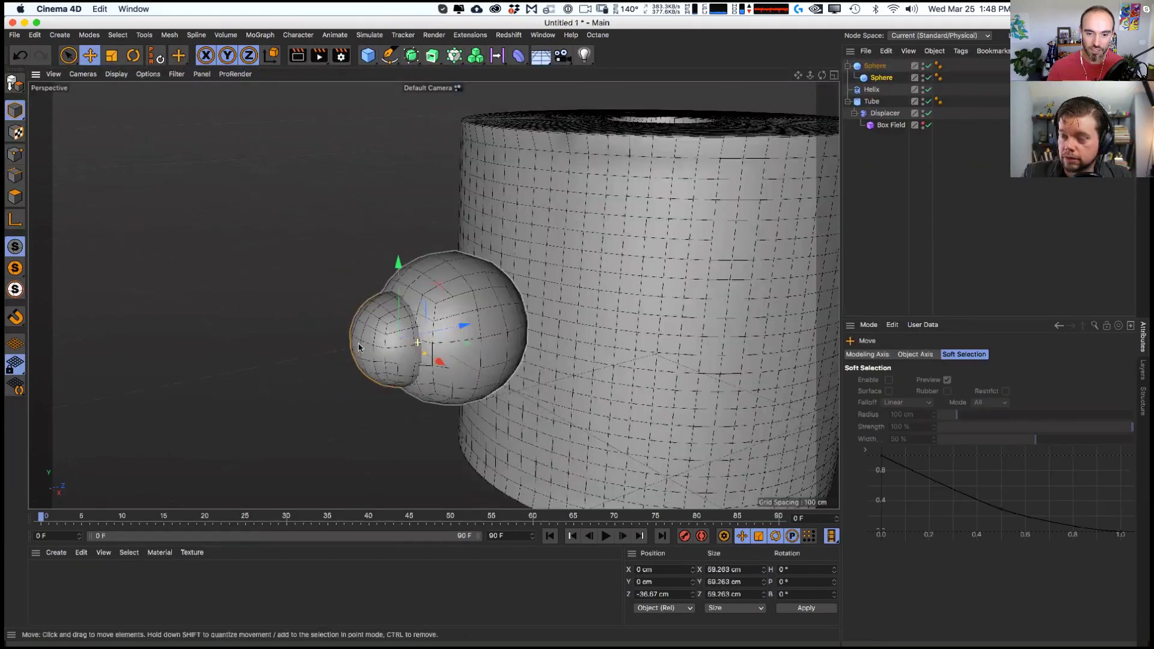
drag(424, 333, 485, 343)
- Add an FFD deformer for the two spheres
click(888, 67)
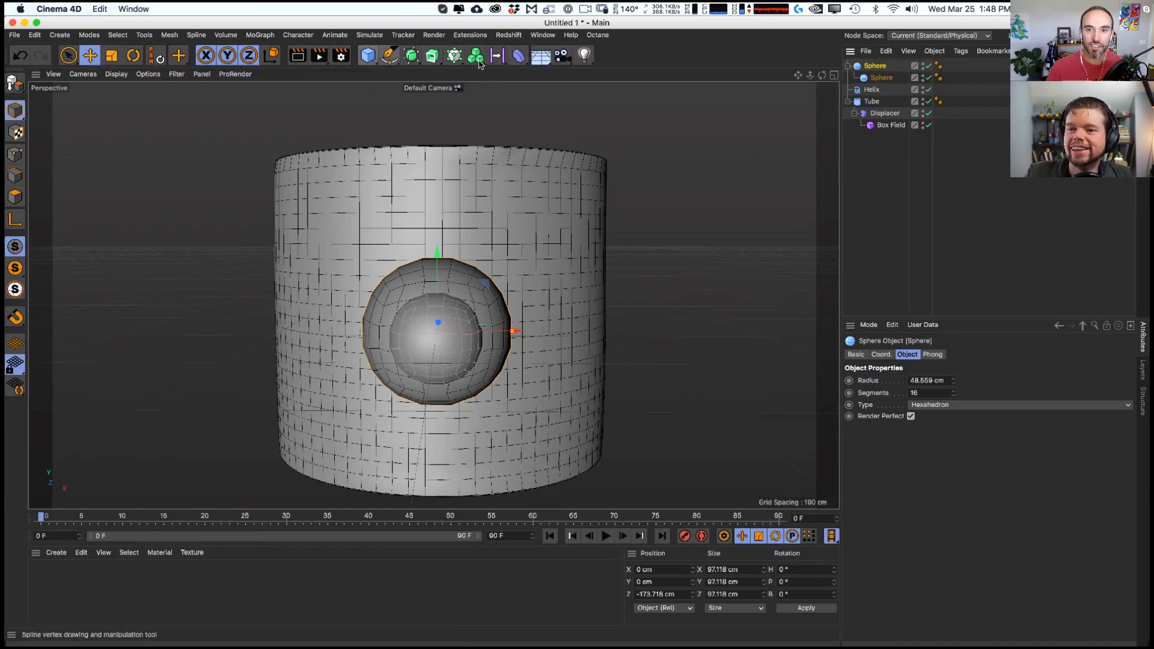
click(518, 56)
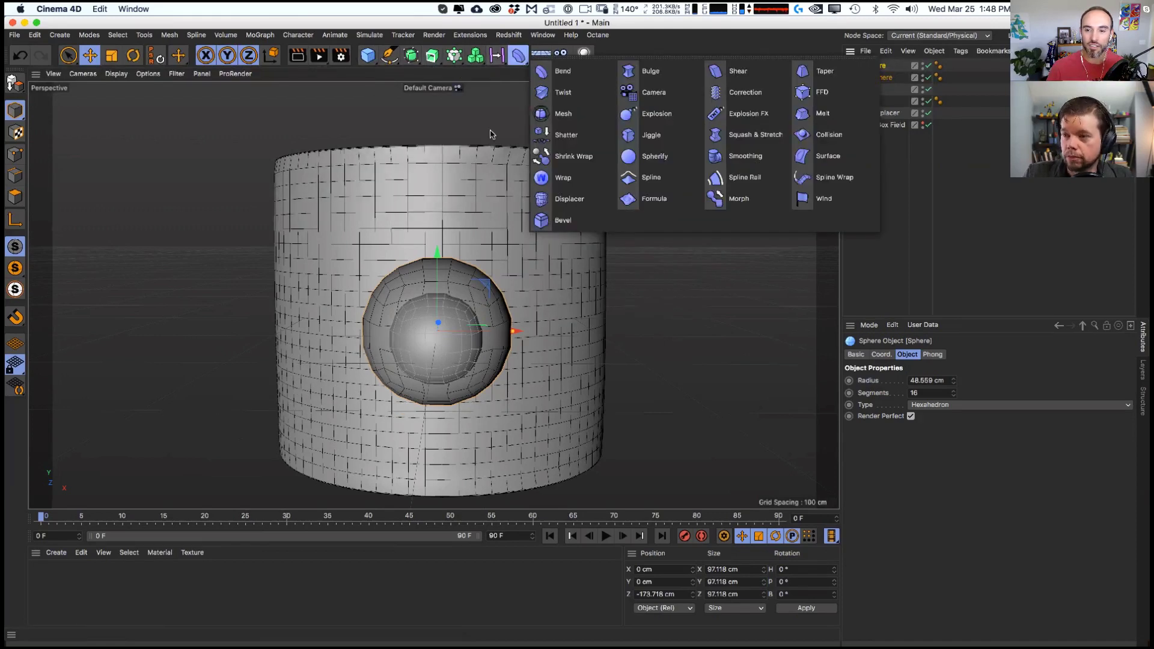
click(817, 92)
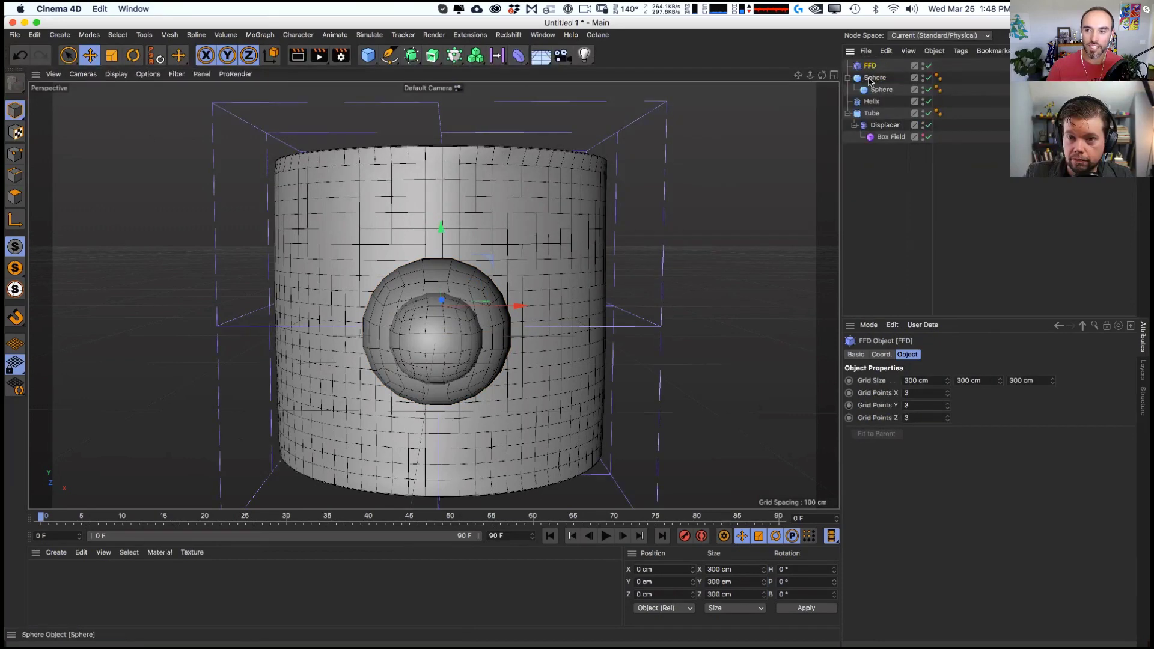
- Group the spheres under a null and place the FFD deformer inside it above them
right_click(875, 79)
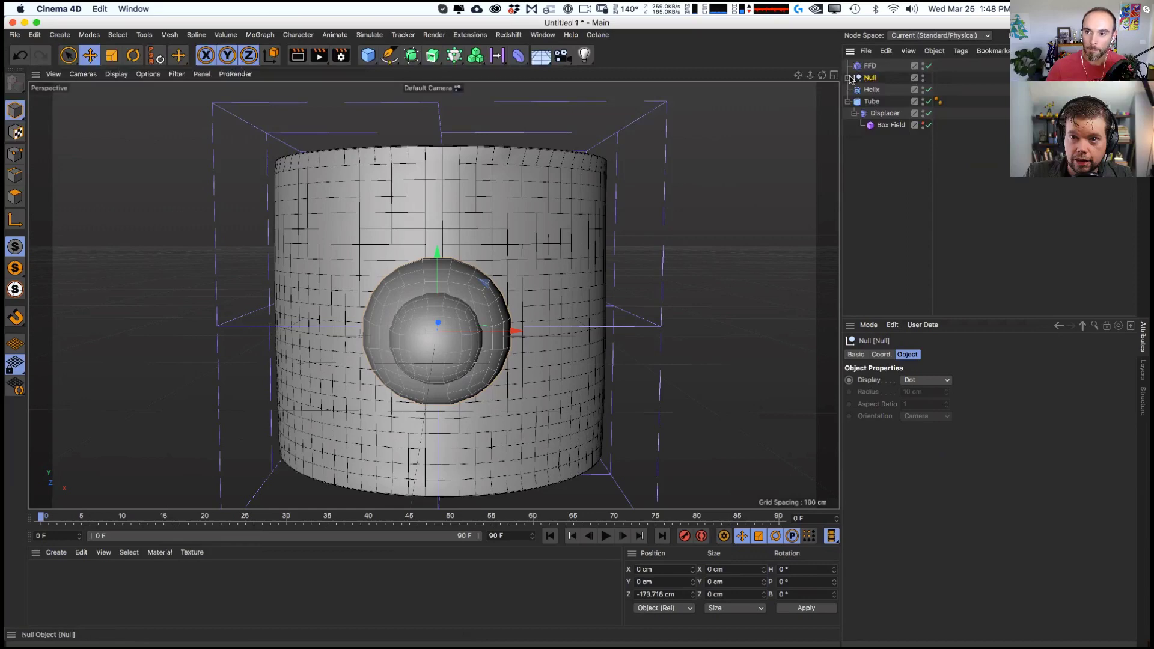
click(850, 78)
drag(870, 66, 874, 85)
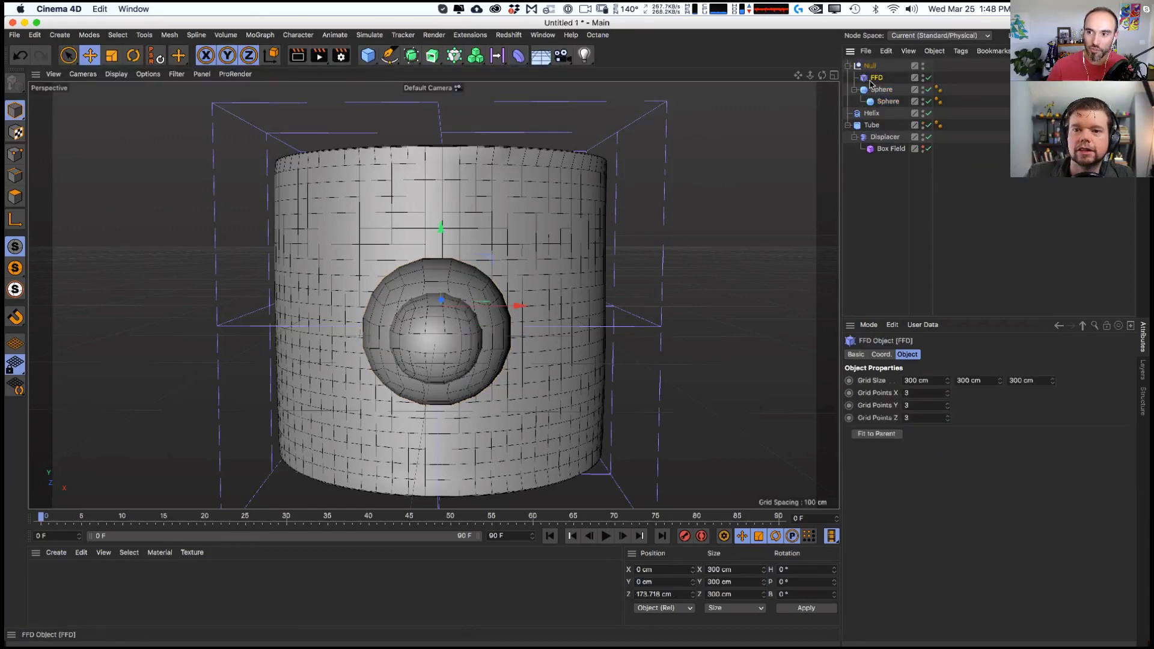
- Center the FFD cage on its parent null and scale it down to about 128 cm around the spheres
alt+drag(541, 252, 450, 258)
click(886, 436)
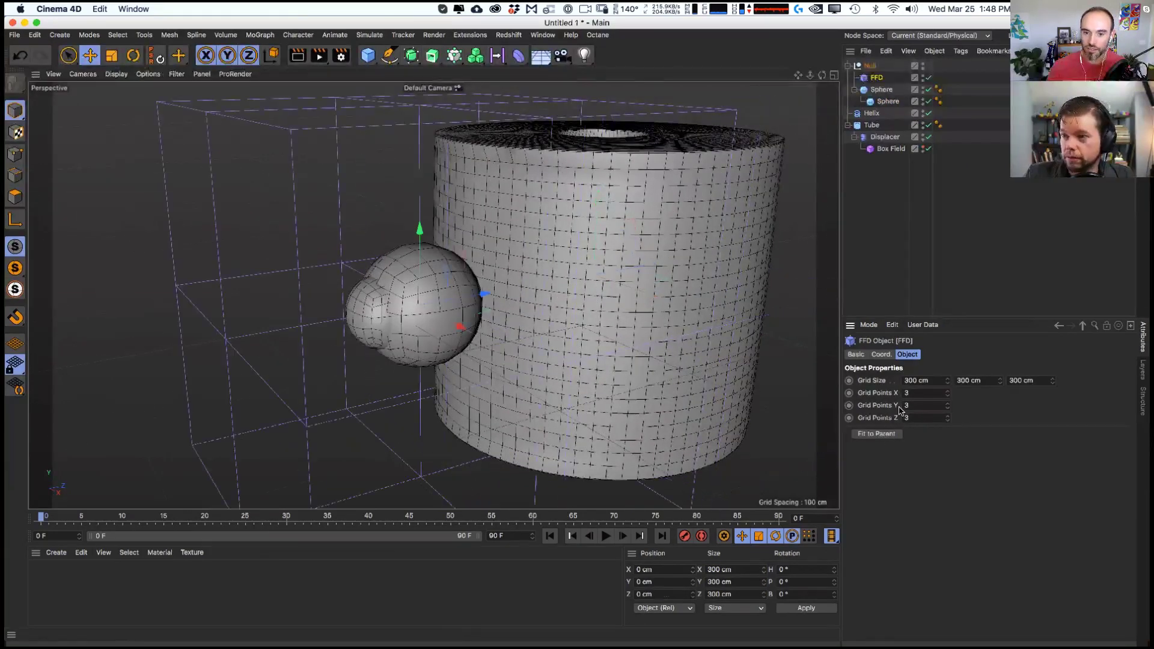
key(t)
drag(667, 227, 403, 311)
key(e)
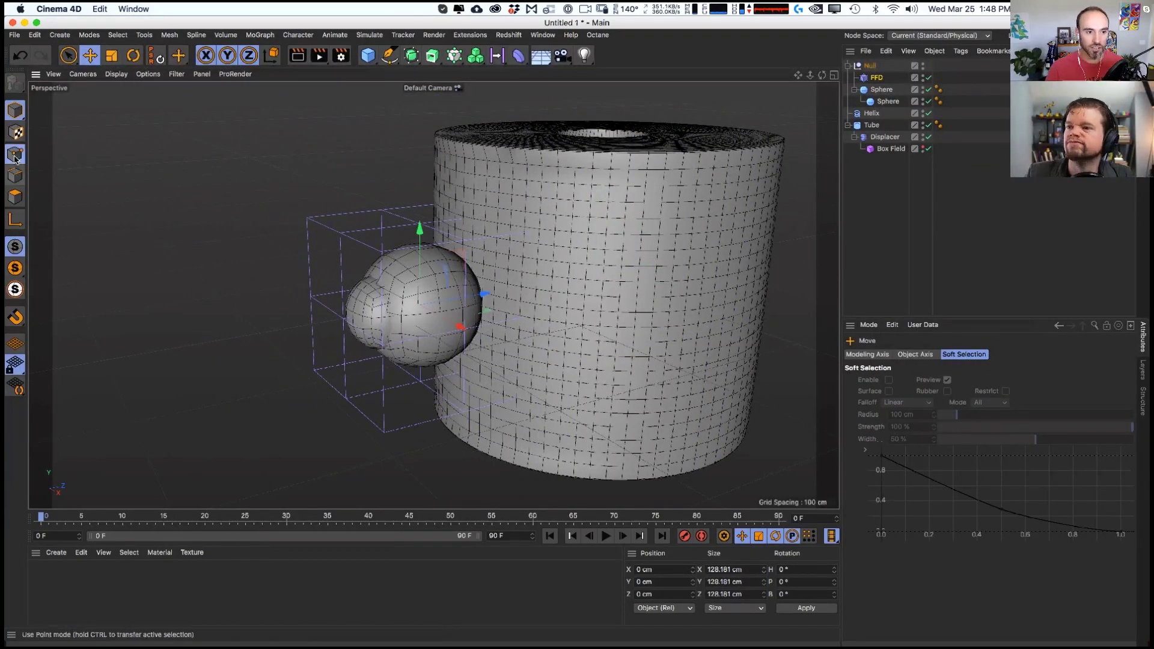
- Select all points of the FFD cage and scale them along Z to about 50 cm to flatten the spheres
click(16, 156)
key(super+a)
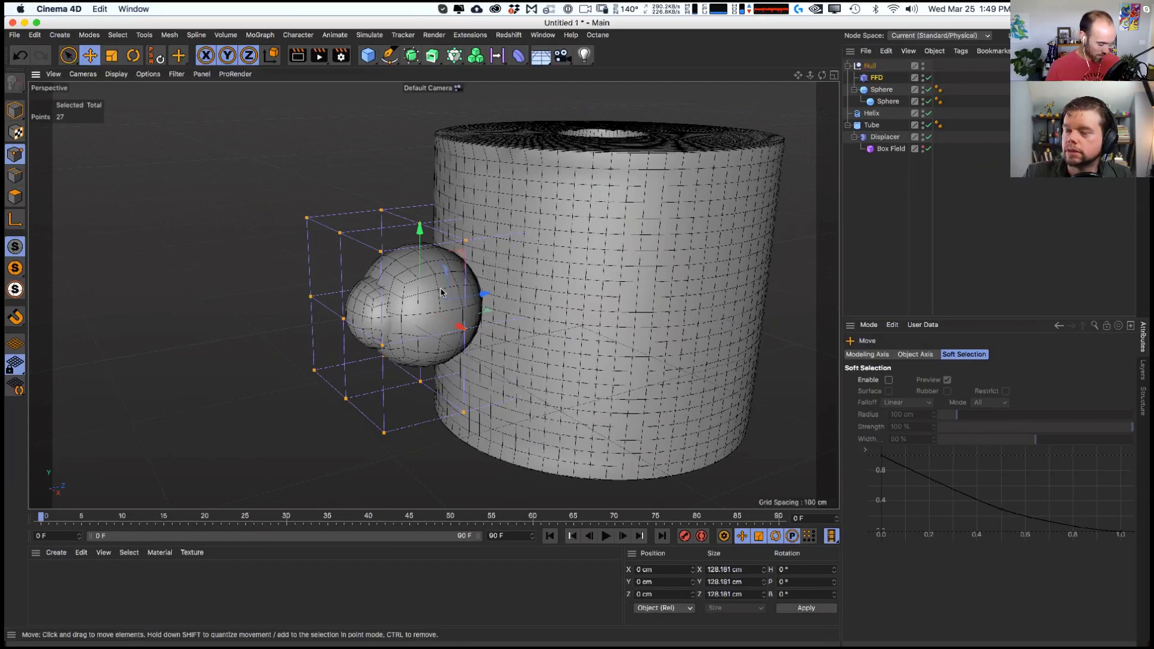
key(t)
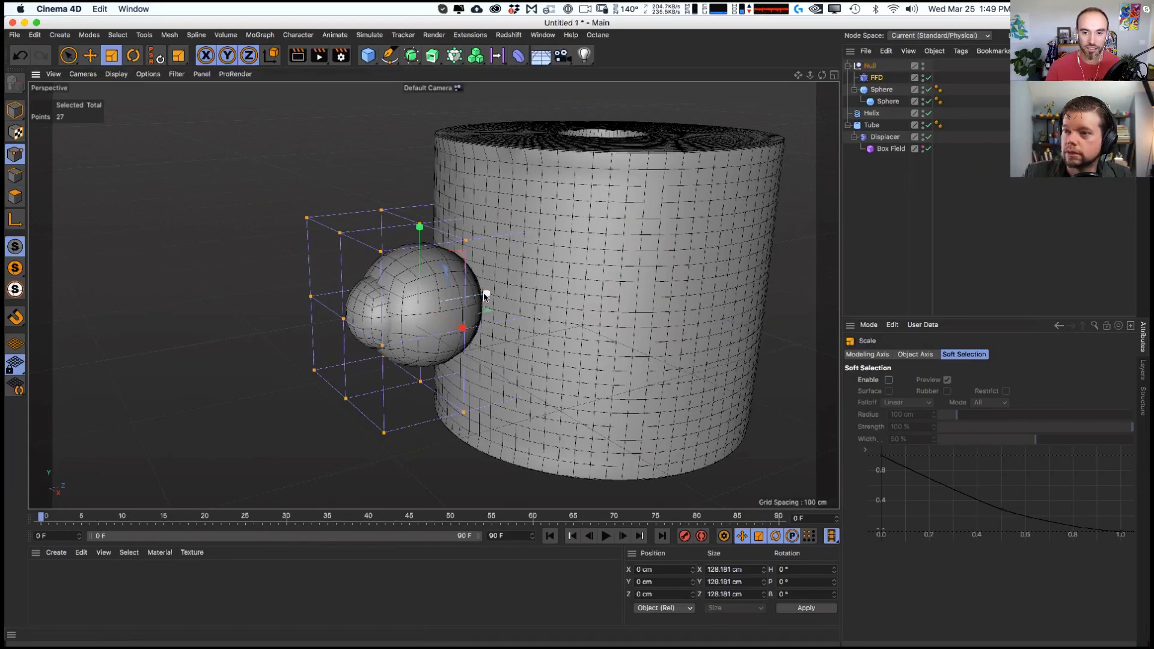
drag(486, 296, 467, 327)
key(e)
alt+right_drag(467, 327, 475, 330)
click(881, 89)
key(r)
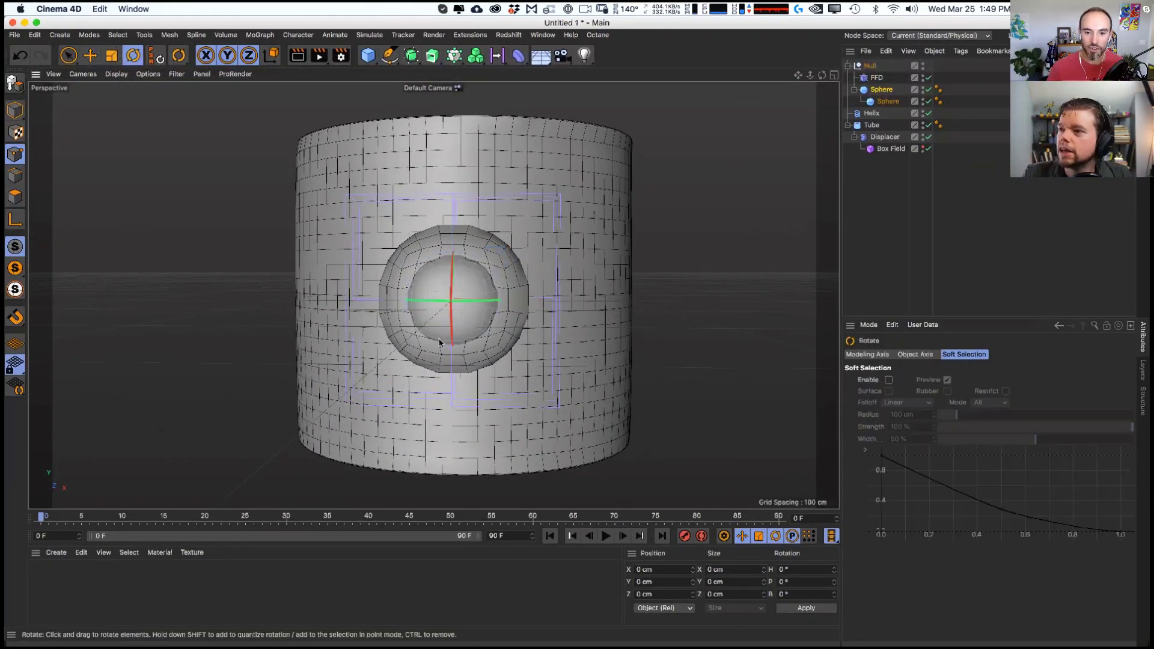
drag(439, 343, 699, 237)
key(ctrl+z)
key(ctrl+z)
key(ctrl+z)
- Scale up the child sphere so it nearly fills the face of the larger sphere
key(e)
click(546, 295)
key(t)
key(e)
alt+drag(592, 266, 616, 299)
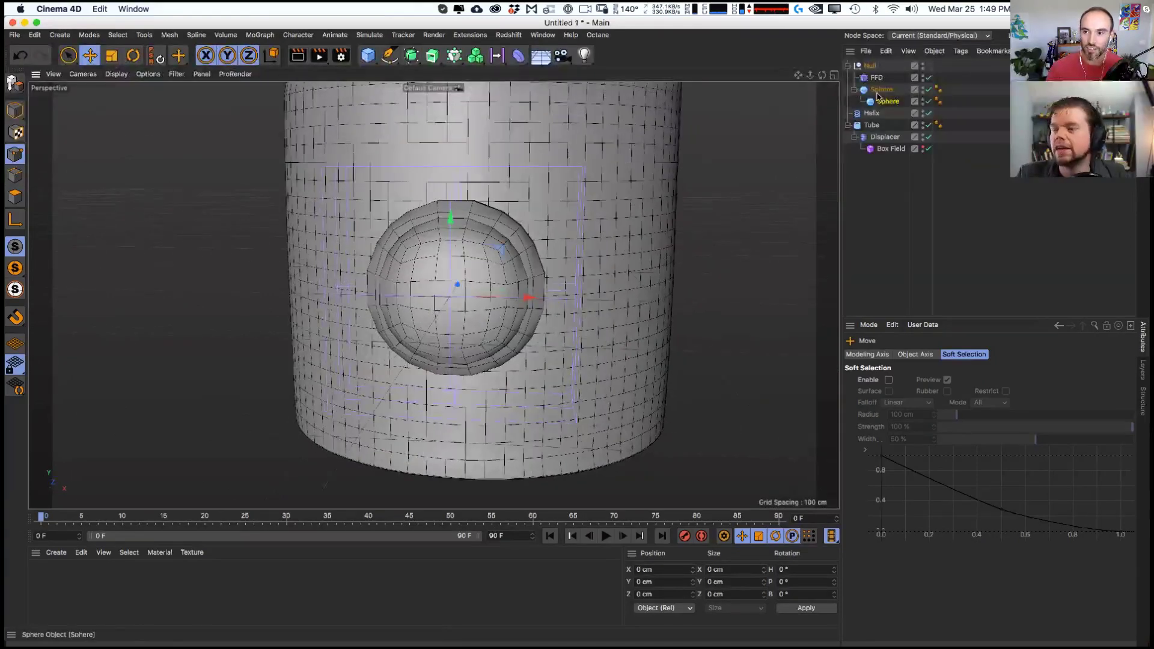
- Set both spheres to 57 segments and switch the viewport to Gouraud shading without lines
shift+click(881, 89)
drag(954, 393, 947, 373)
key(n)
key(a)
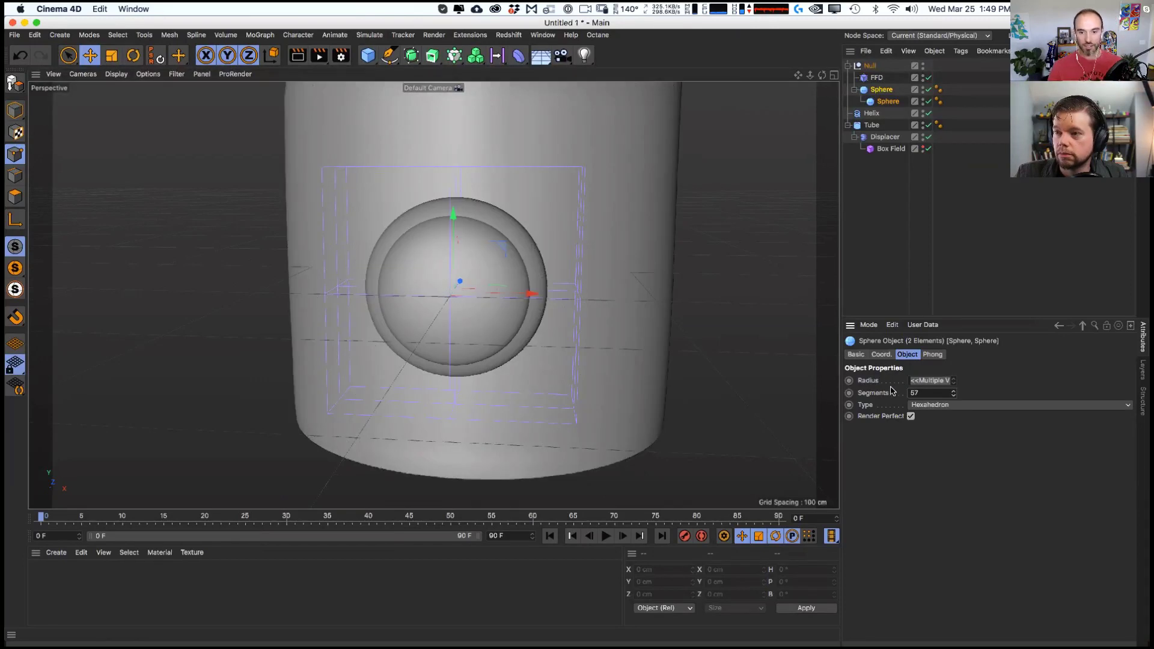
mouse_move(510, 299)
alt+mouse_down()
mouse_move(456, 298)
mouse_move(523, 295)
alt+mouse_up()
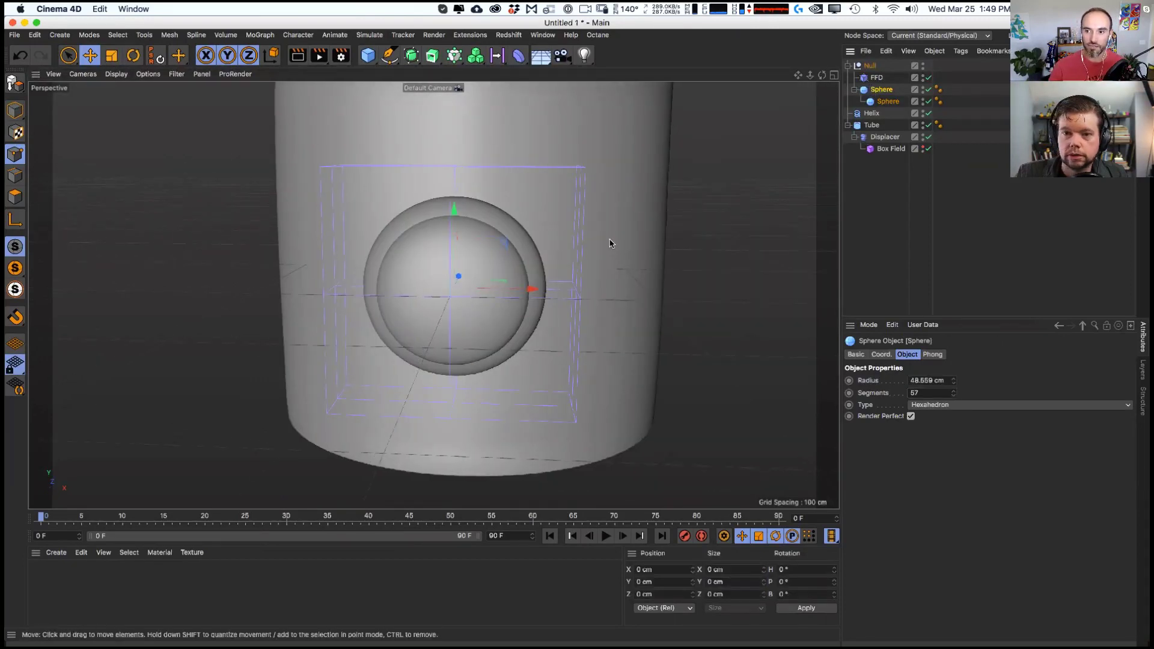
key(r)
drag(452, 313, 690, 217)
key(super+z)
- Shift the front sphere in depth and extend the FFD cage's Z grid size to about 138 cm
key(e)
click(474, 283)
drag(474, 284, 468, 285)
click(866, 80)
click(874, 78)
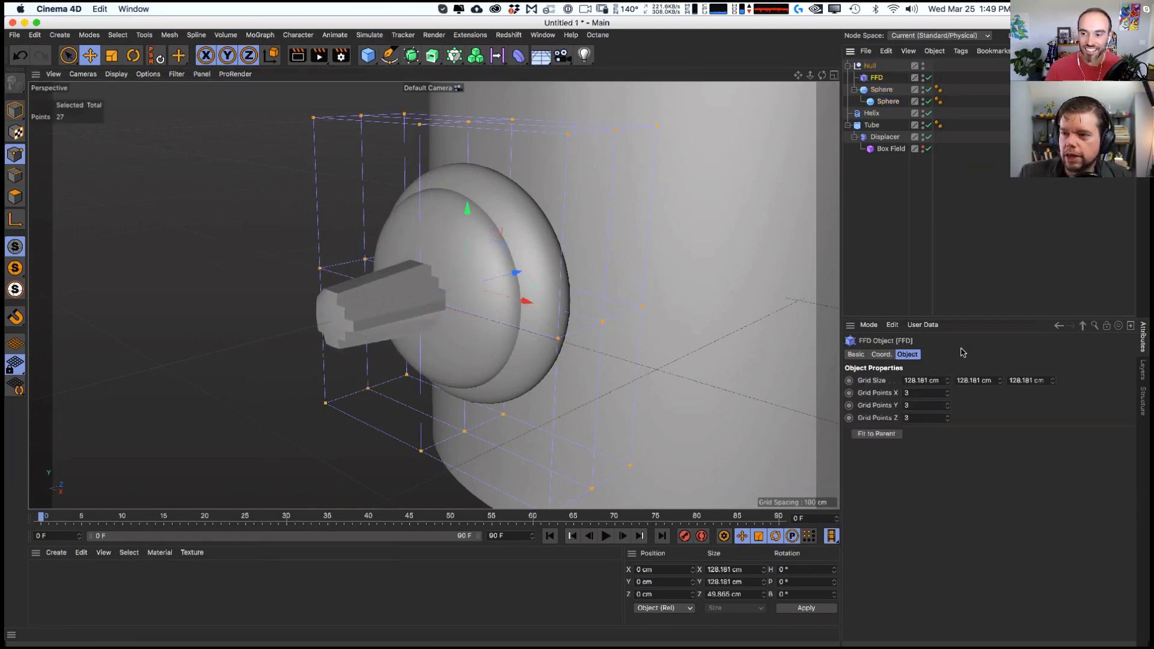
drag(1000, 381, 1052, 377)
- Reposition the child sphere in depth so it bulges evenly from the front of the larger sphere
click(874, 101)
drag(444, 291, 472, 287)
alt+drag(420, 319, 547, 303)
alt+right_drag(547, 304, 461, 307)
mouse_move(461, 306)
alt+mouse_down()
mouse_move(291, 307)
mouse_move(475, 288)
mouse_move(505, 268)
mouse_move(396, 288)
mouse_move(457, 287)
alt+mouse_up()
- Add a Symmetry object with the ZY mirror plane and place the null with the spheres inside it
click(870, 65)
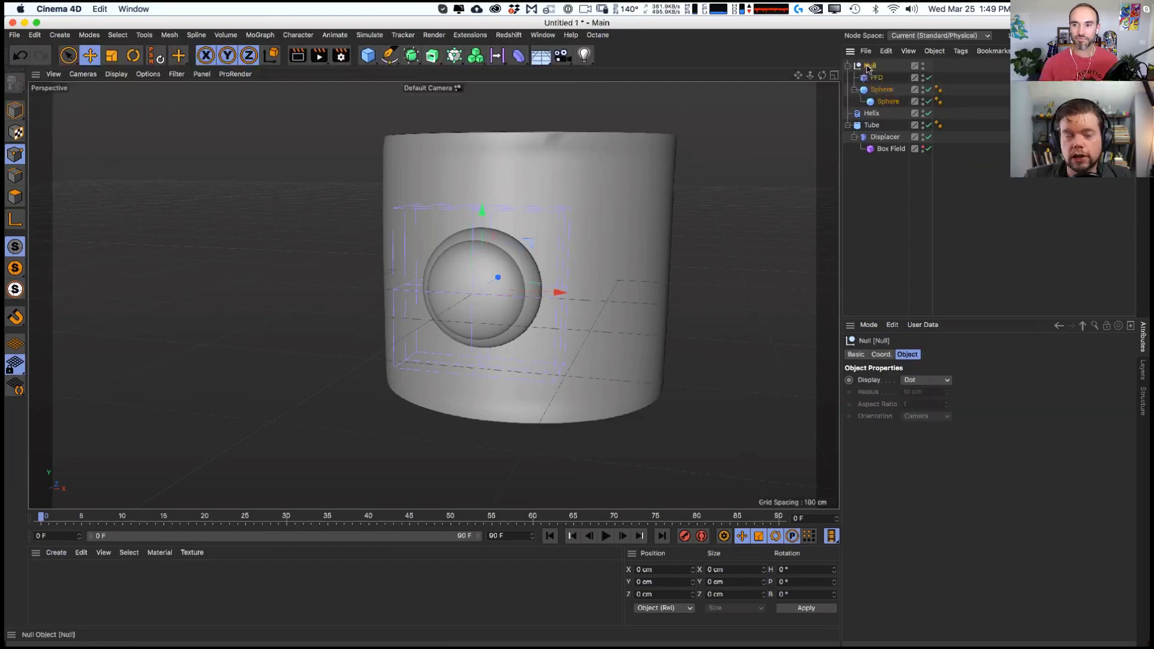
click(415, 60)
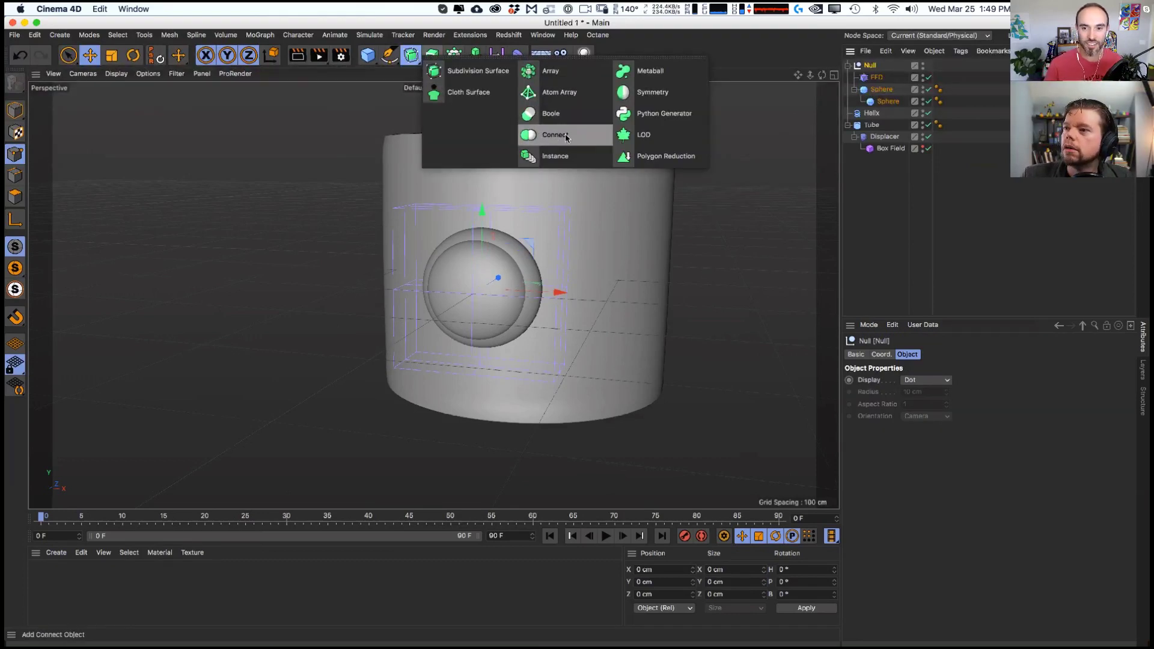
click(648, 93)
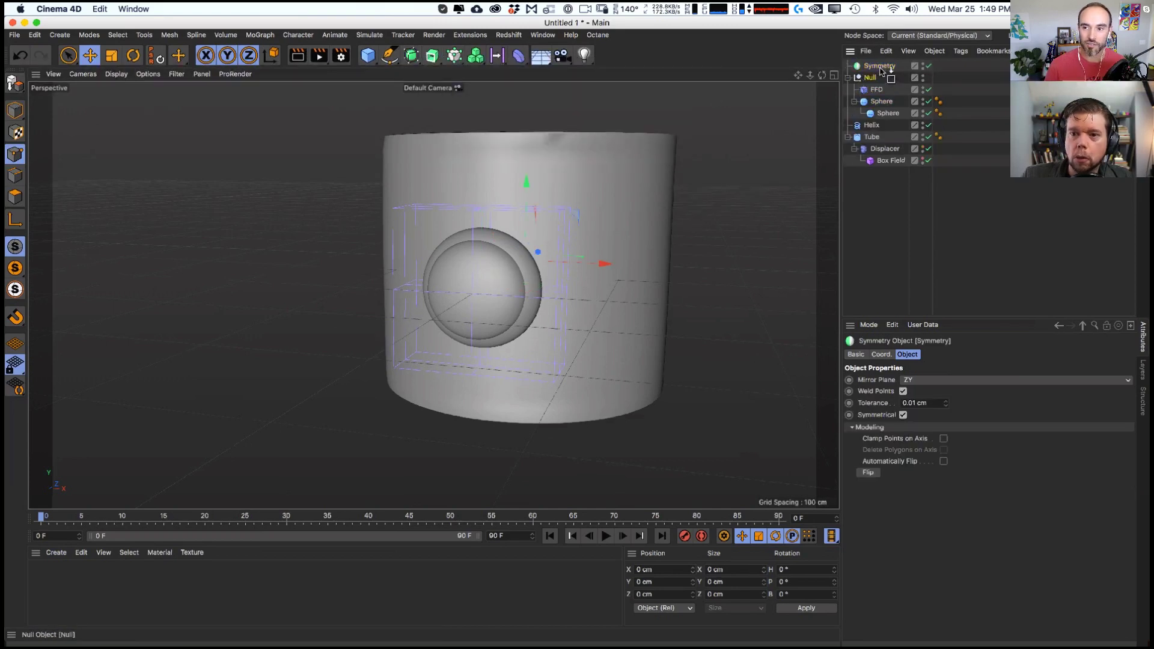
drag(880, 71, 880, 69)
- Move the null sideways from the tube's center and rotate it about its vertical axis to follow the tube's curve
drag(558, 293, 530, 286)
alt+drag(632, 249, 703, 196)
key(r)
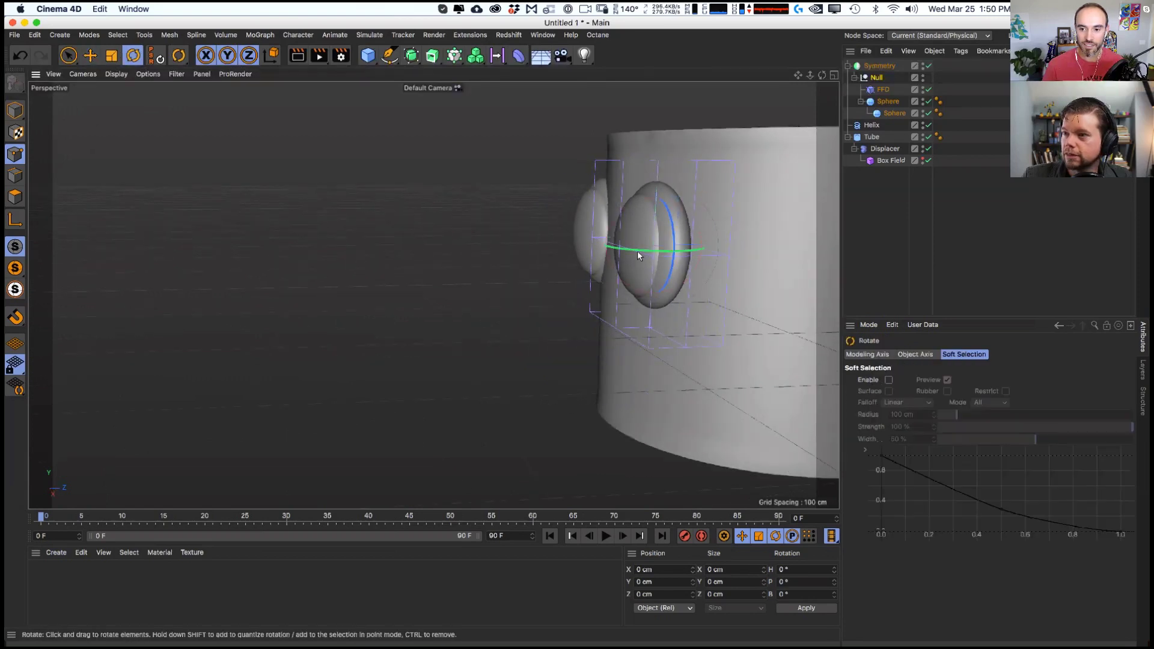
alt+drag(636, 264, 611, 259)
scroll(586, 240, up, 1)
key(e)
alt+drag(612, 259, 445, 273)
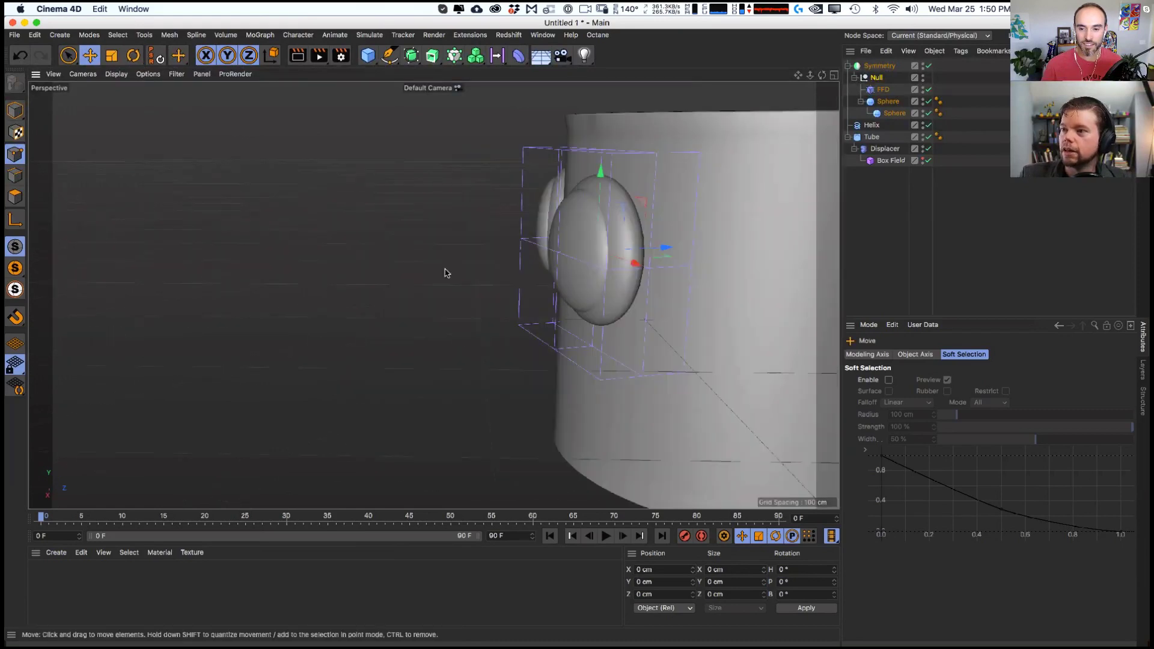
- Fit the null against the tube's curved front so the mirrored eyes sit wide apart on its upper half
drag(658, 249, 523, 318)
key(r)
key(e)
key(t)
key(e)
alt+drag(504, 242, 523, 237)
drag(586, 220, 595, 228)
alt+drag(595, 229, 540, 363)
alt+drag(523, 194, 554, 173)
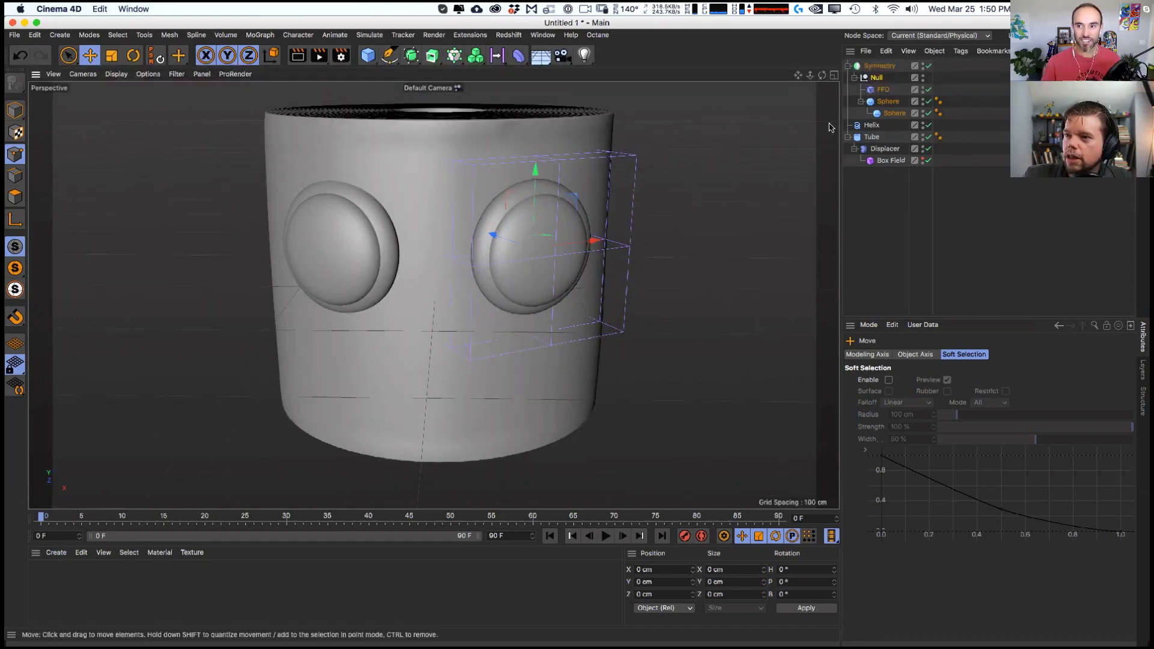
- Rename the FFD deformer as 003
click(923, 88)
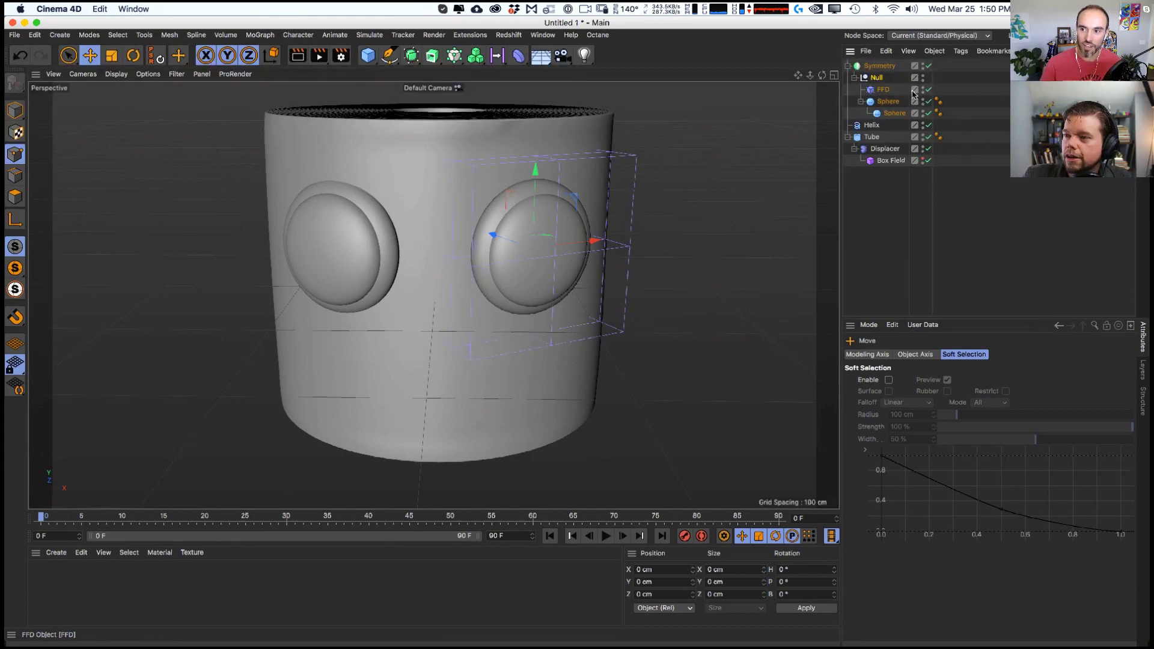
double_click(882, 90)
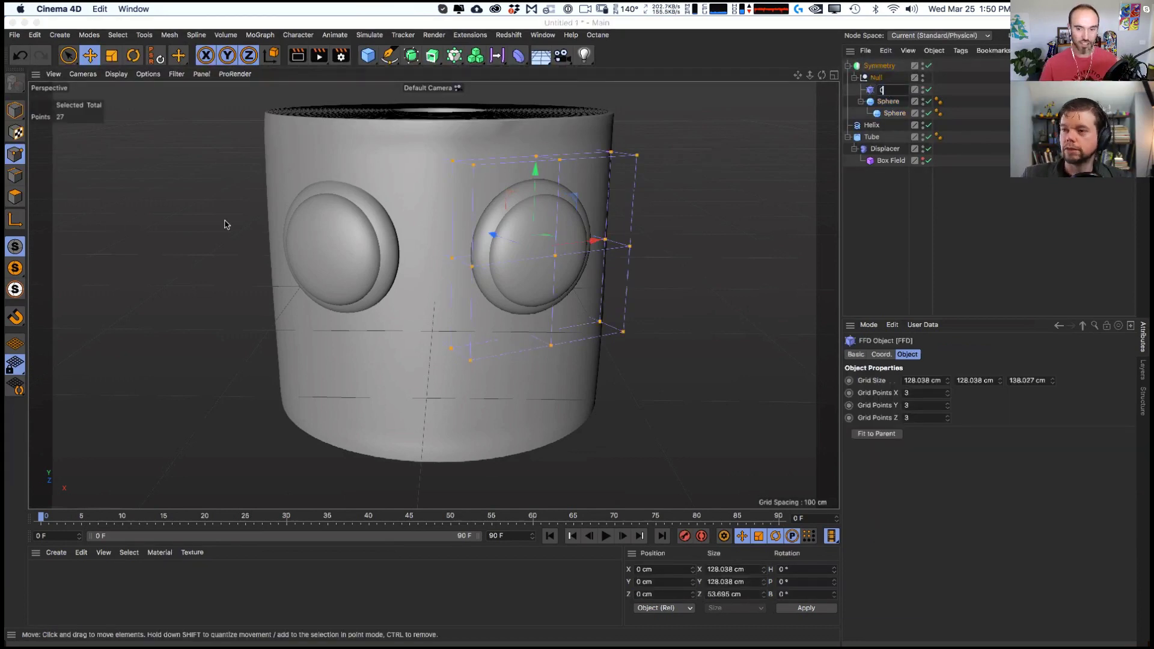
text(00)
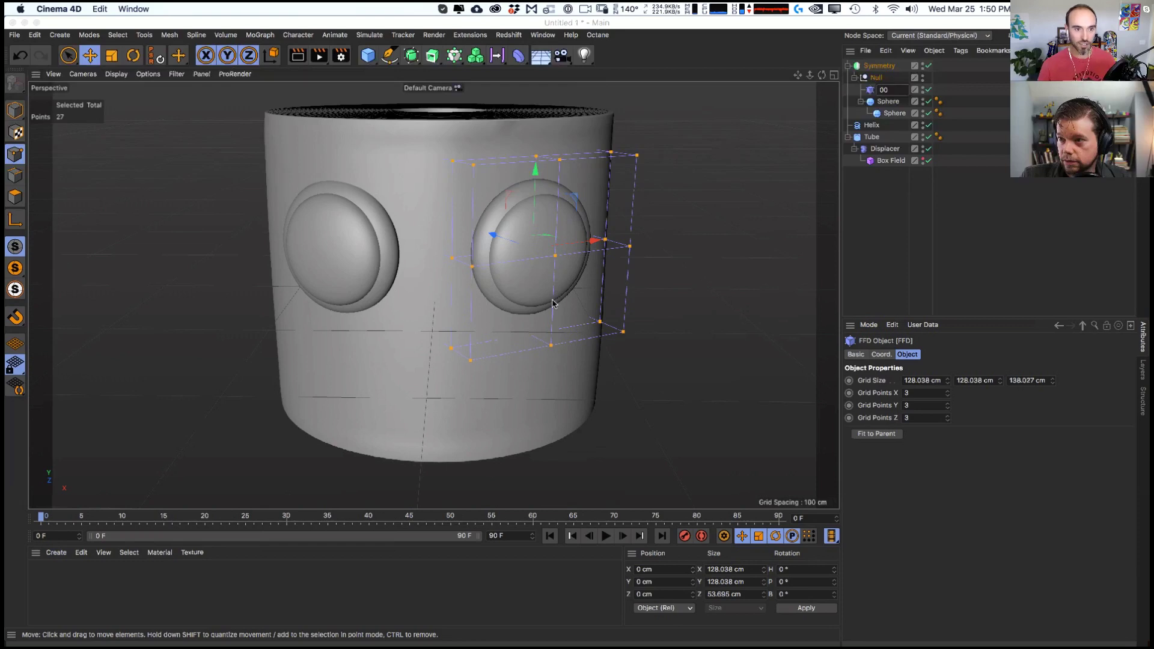
text(3)
key(Return)
- Rectangle-select the FFD cage's middle column of nine points and pull it forward to a cage depth of about 64 cm
alt+drag(553, 303, 494, 297)
key(0)
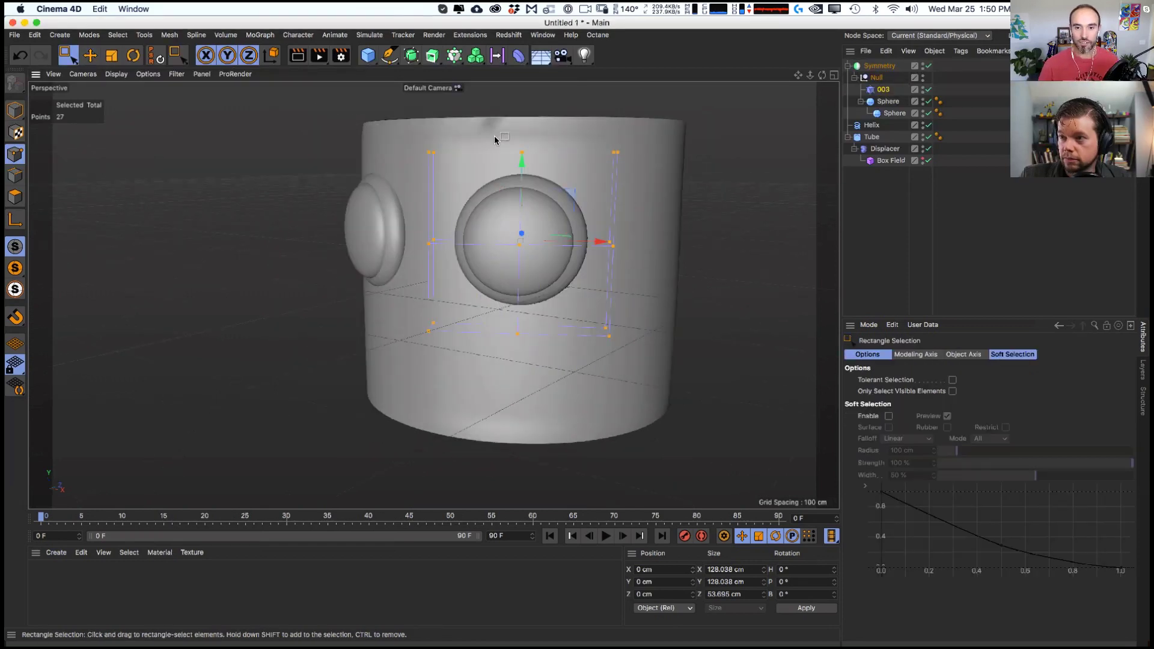
drag(486, 132, 550, 398)
key(e)
alt+drag(535, 237, 527, 387)
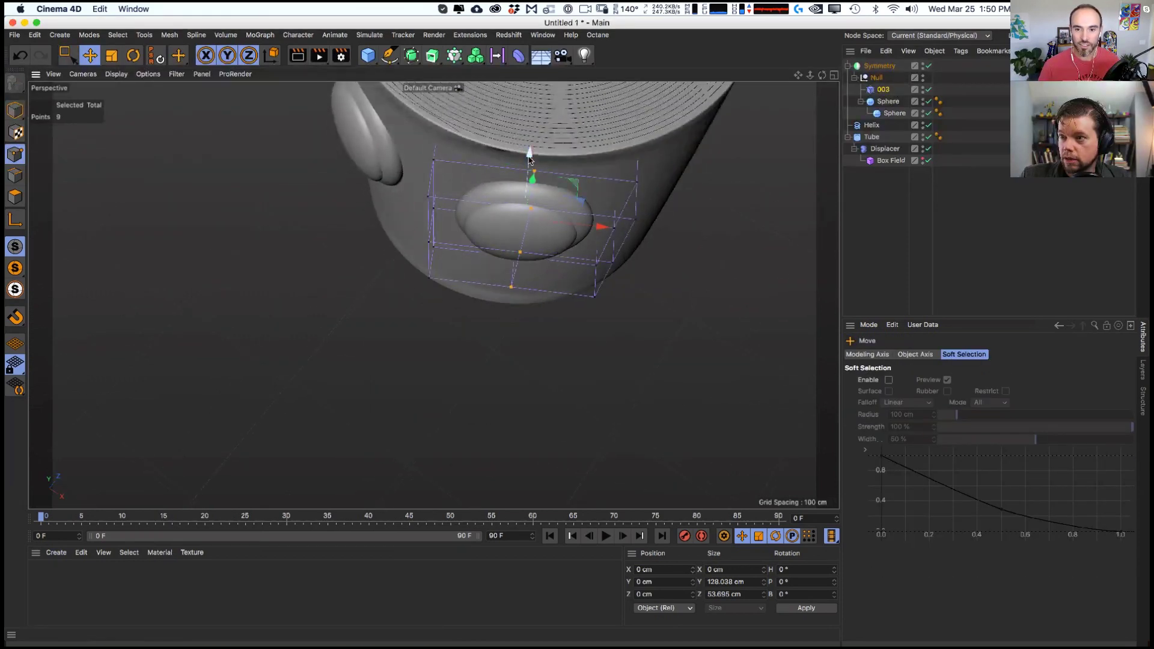
drag(529, 158, 526, 167)
alt+drag(501, 246, 515, 218)
click(622, 235)
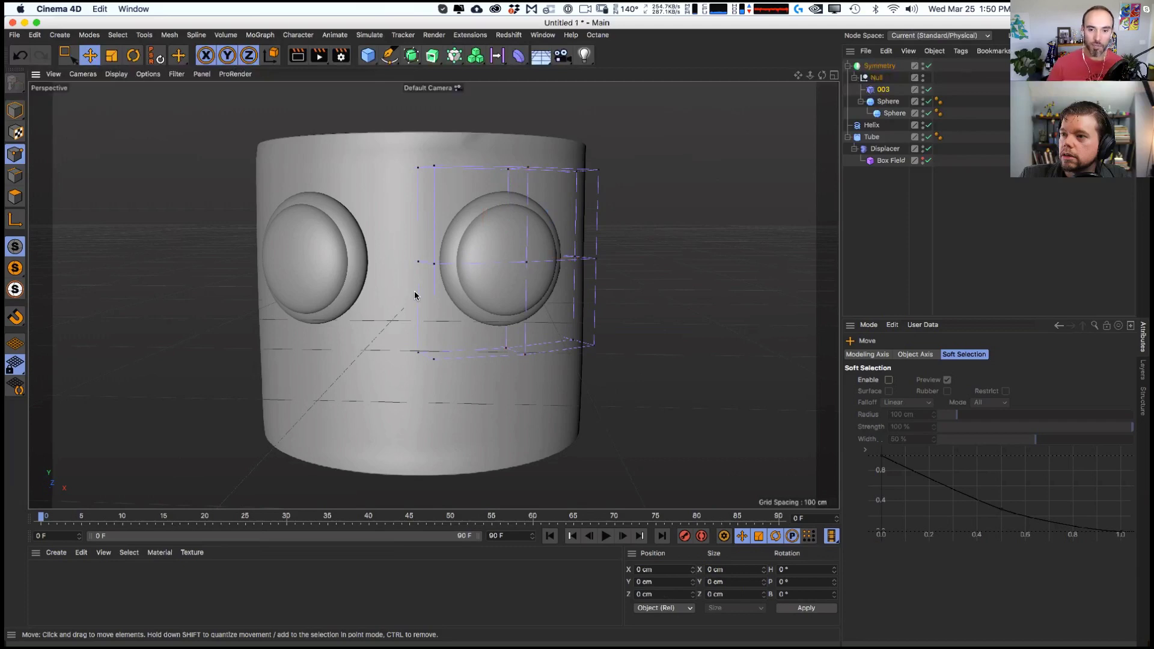
alt+drag(414, 291, 436, 289)
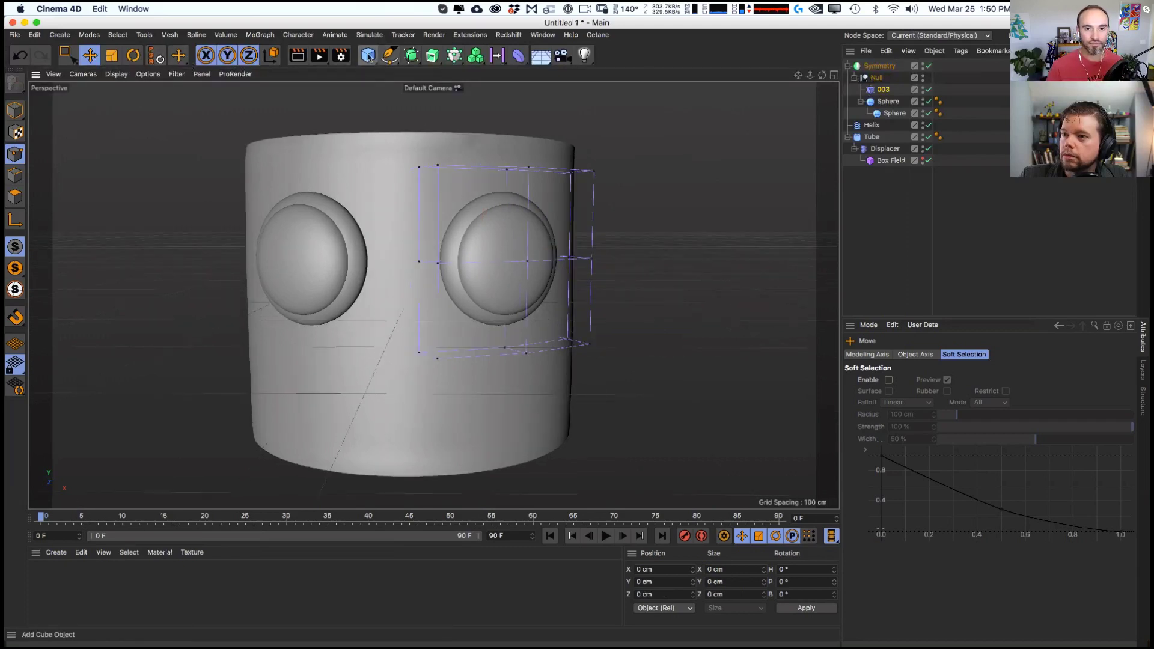
click(368, 60)
mouse_move(372, 60)
mouse_down()
mouse_move(388, 67)
mouse_move(391, 54)
mouse_up()
click(391, 56)
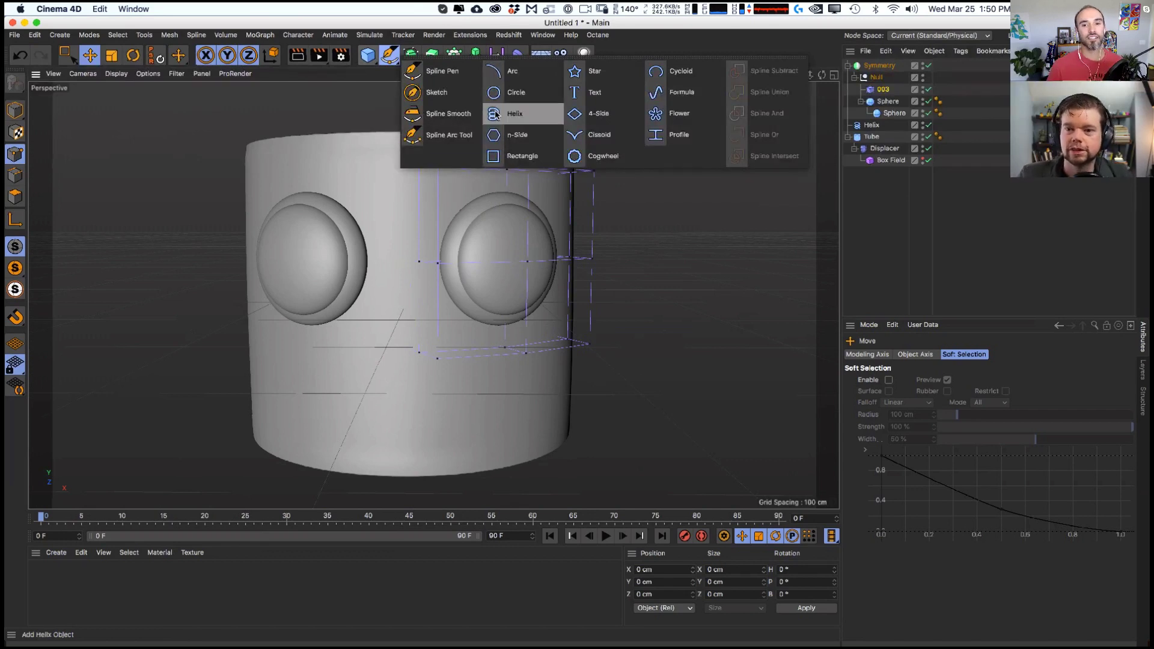
- Return to Model mode and display the tube and eyes with Gouraud shading and lines, leaving no object selected
click(15, 110)
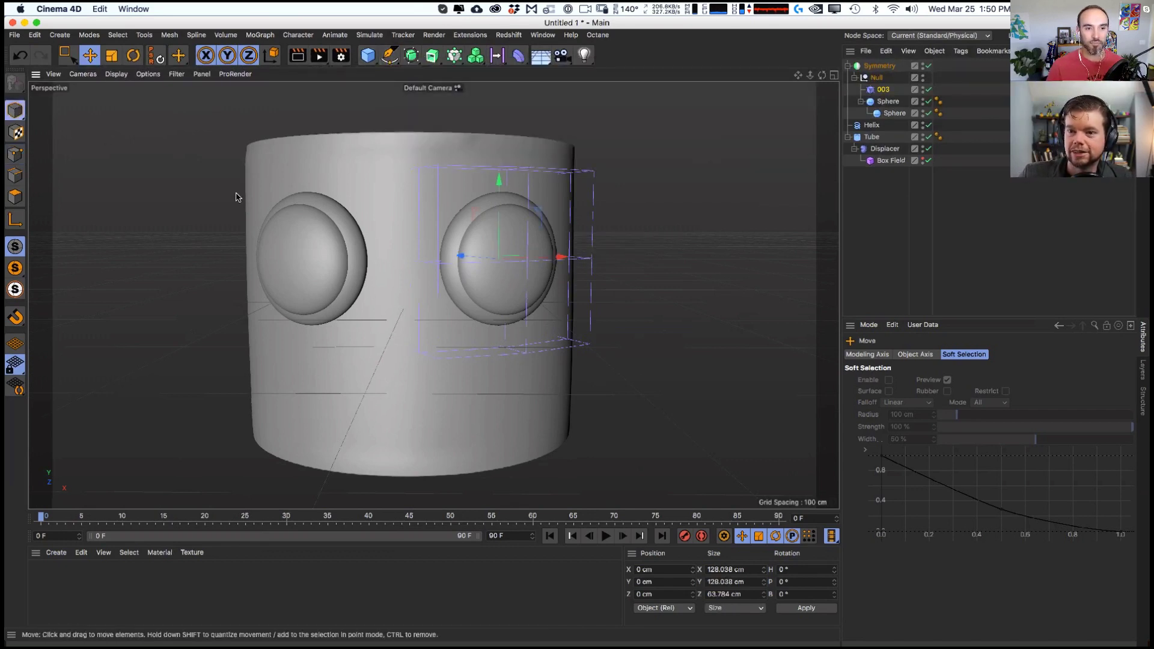
click(399, 294)
key(n)
key(b)
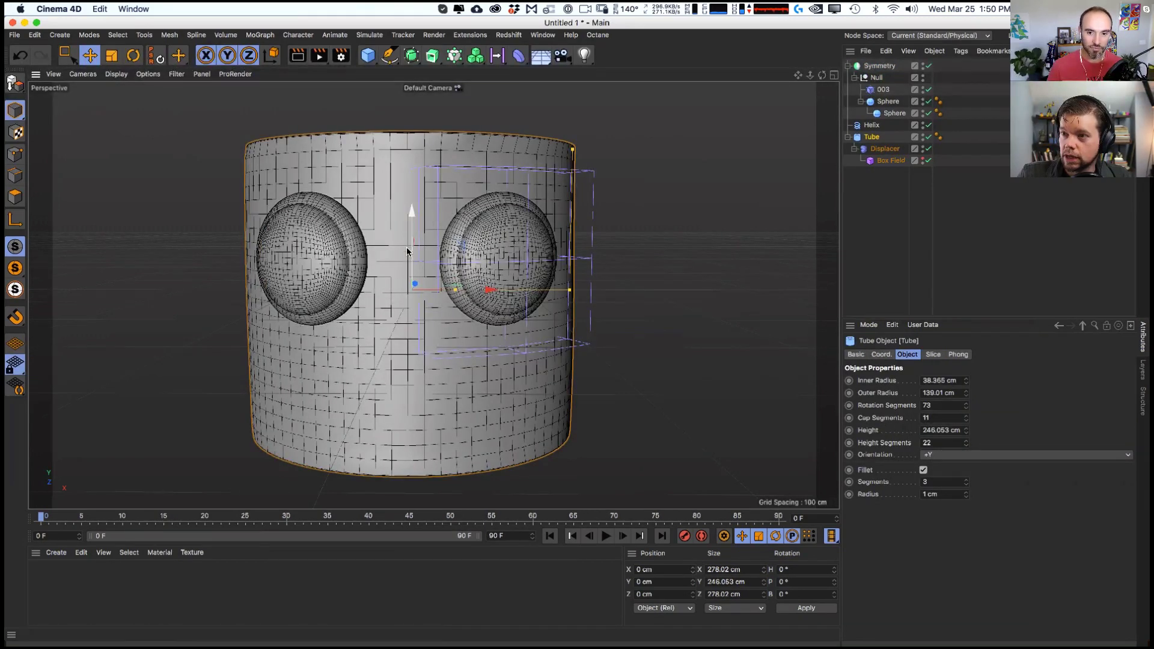
alt+drag(398, 279, 413, 285)
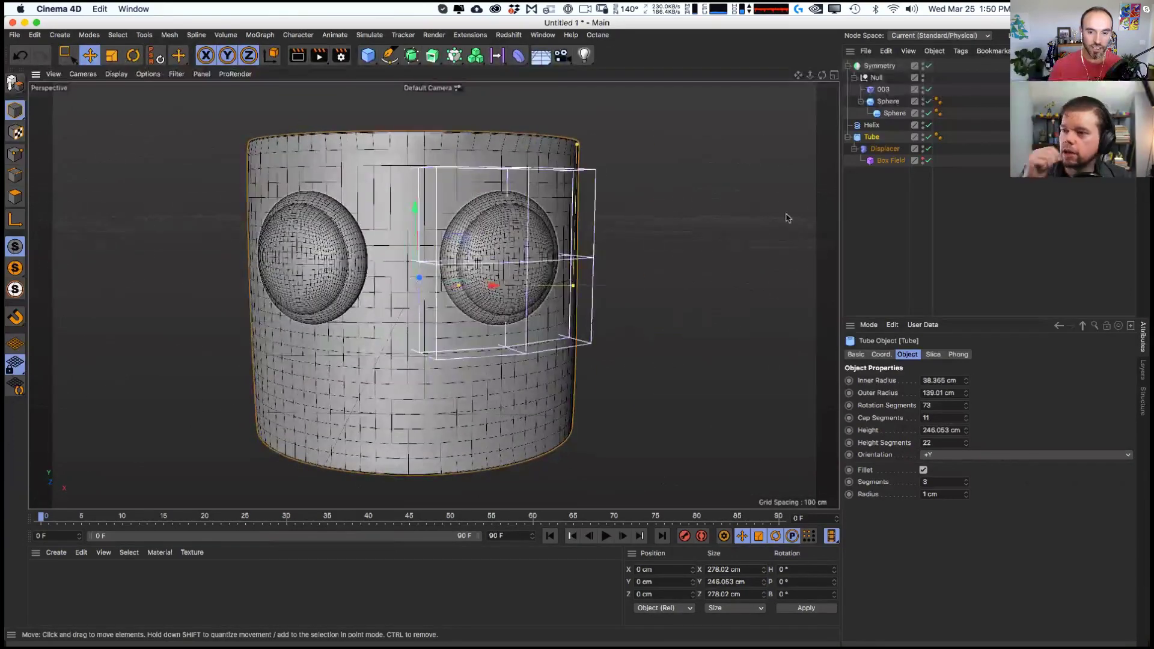
click(878, 208)
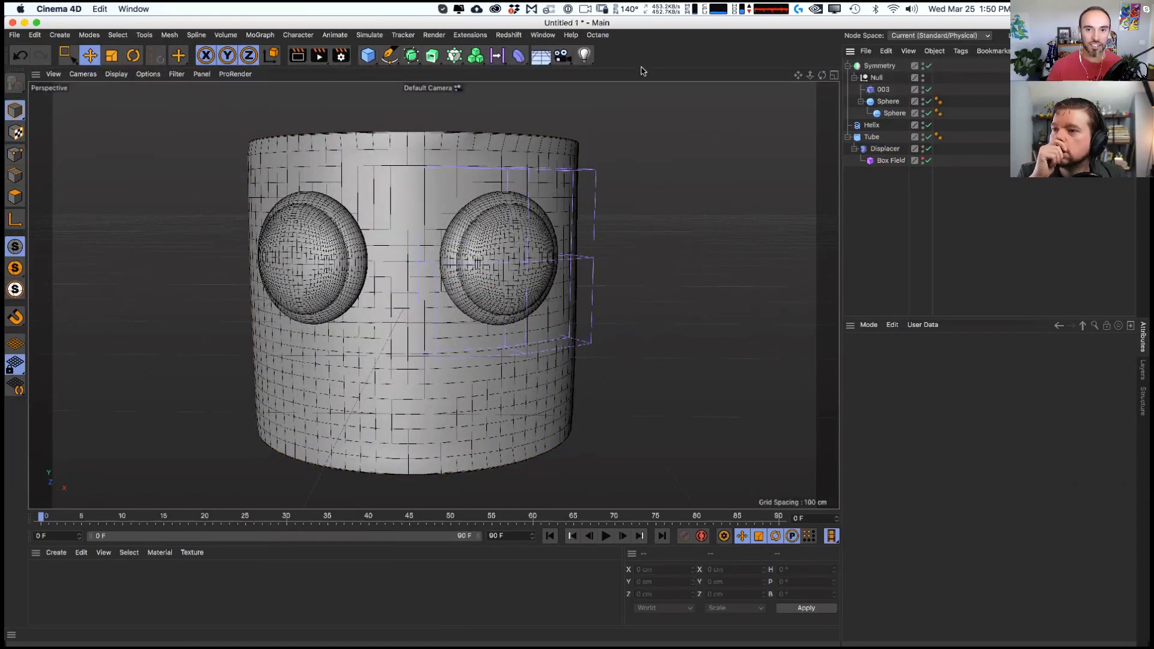
- Save the project as [1]TP_Guy_EJ.c4d in the SceneFiles folder
click(14, 34)
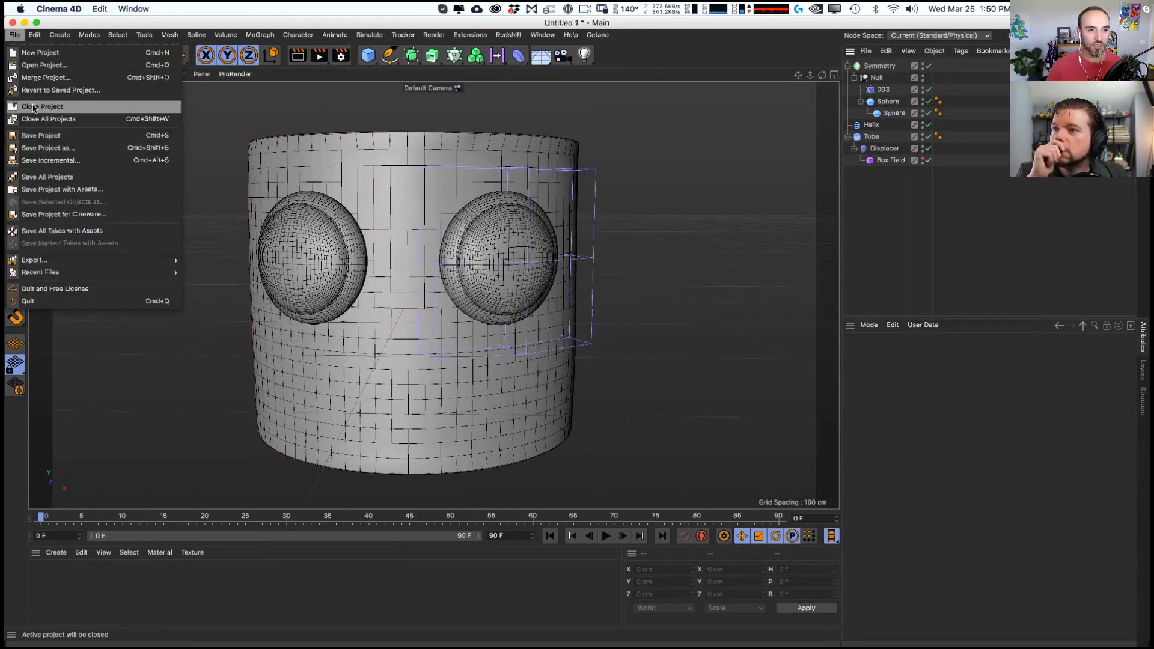
click(44, 147)
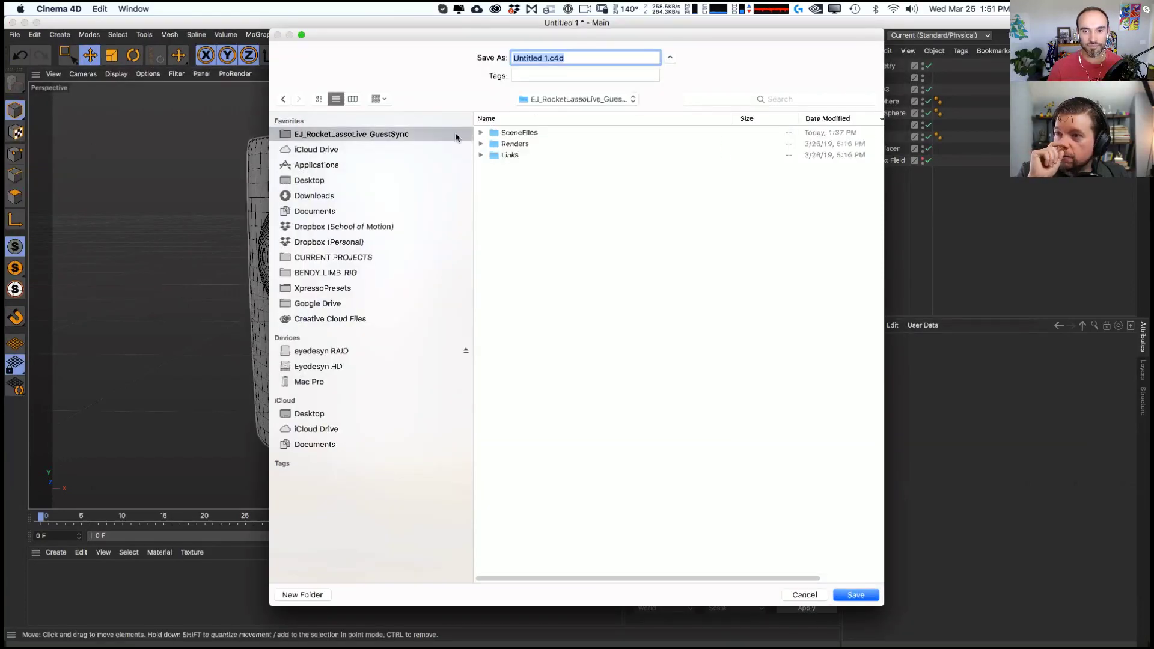
double_click(521, 133)
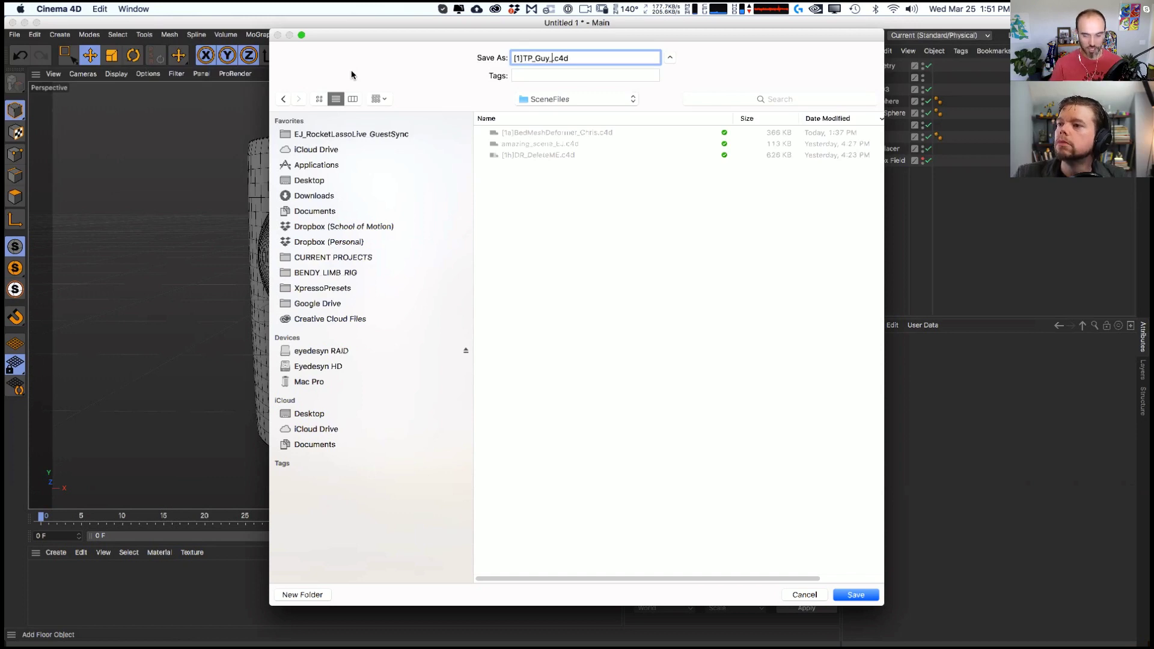
key(Return)
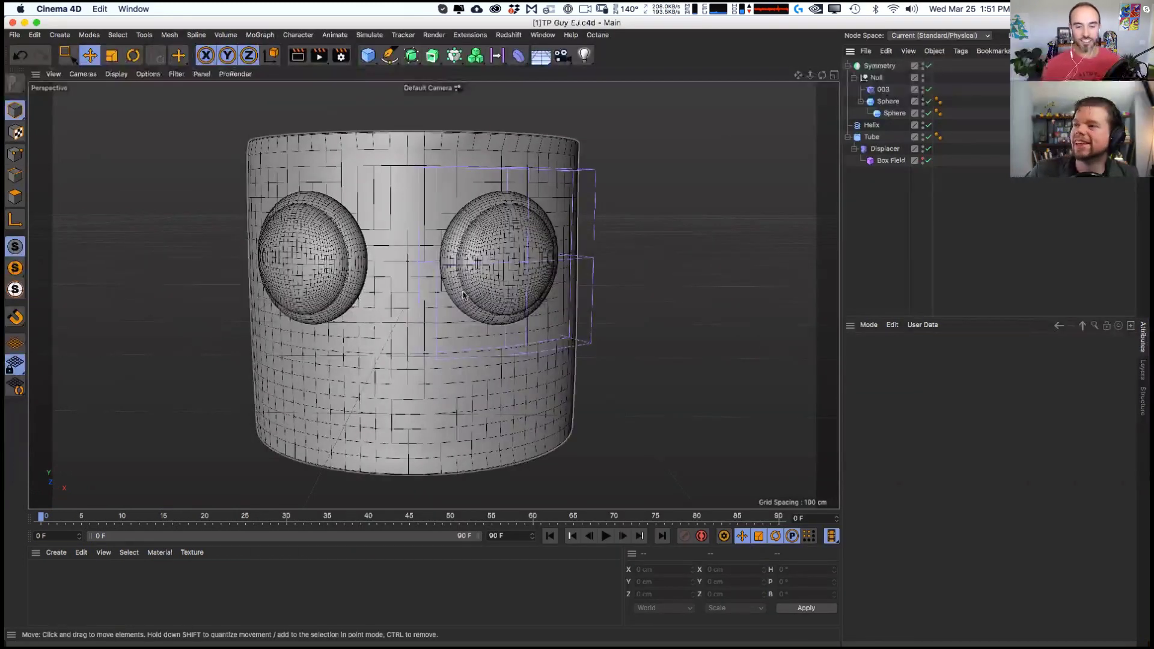
- Draw a closed four-point Bezier spline in the Front view with the Spline Pen, forming a smiling mouth between the eyes
click(389, 55)
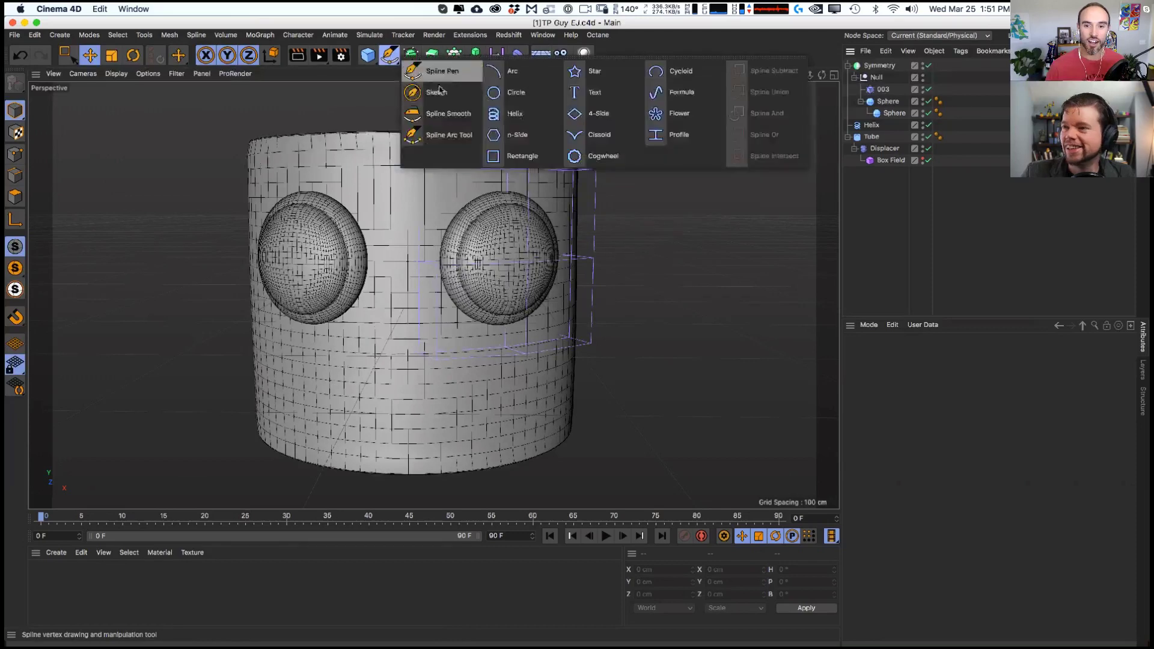
click(452, 73)
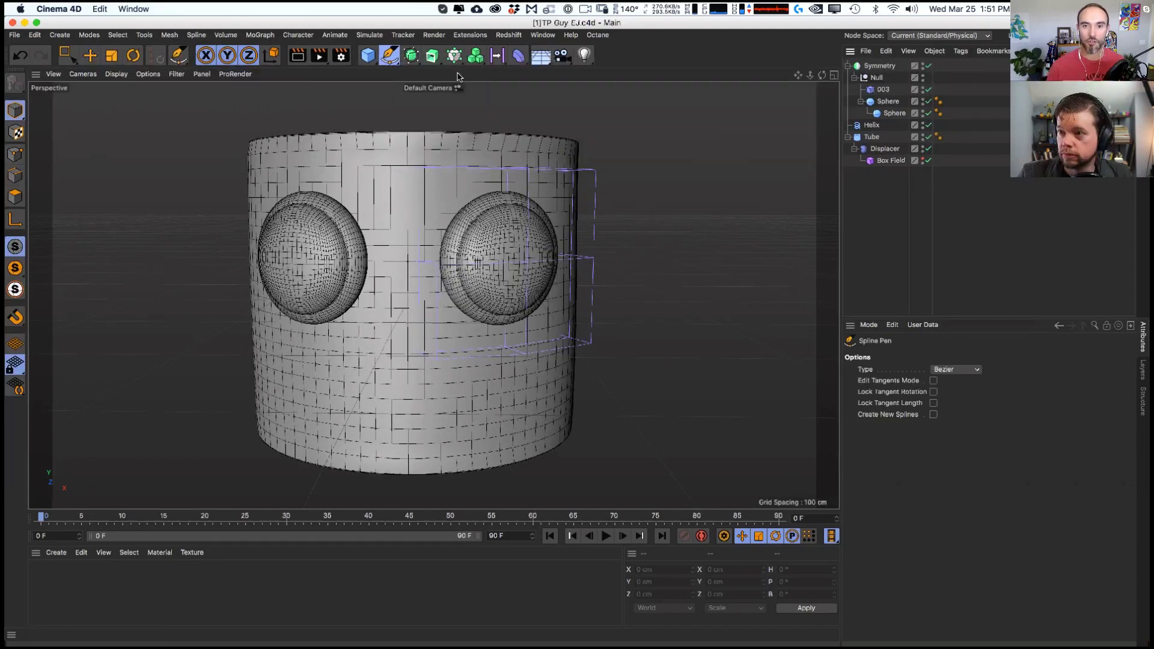
click(834, 75)
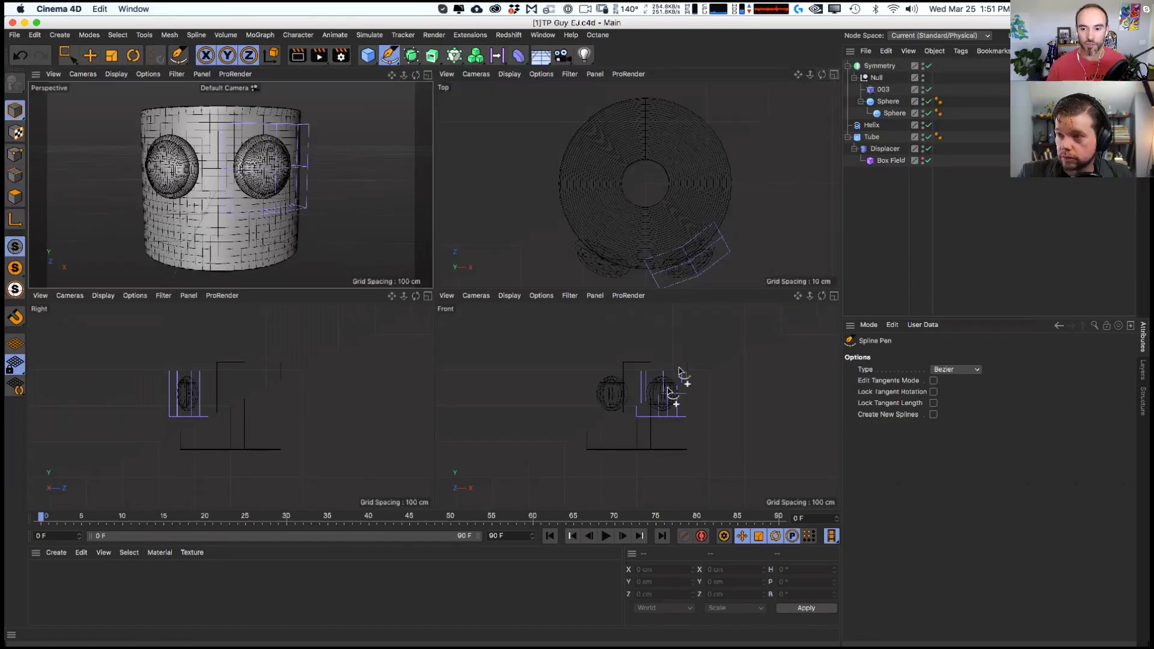
scroll(643, 406, up, 5)
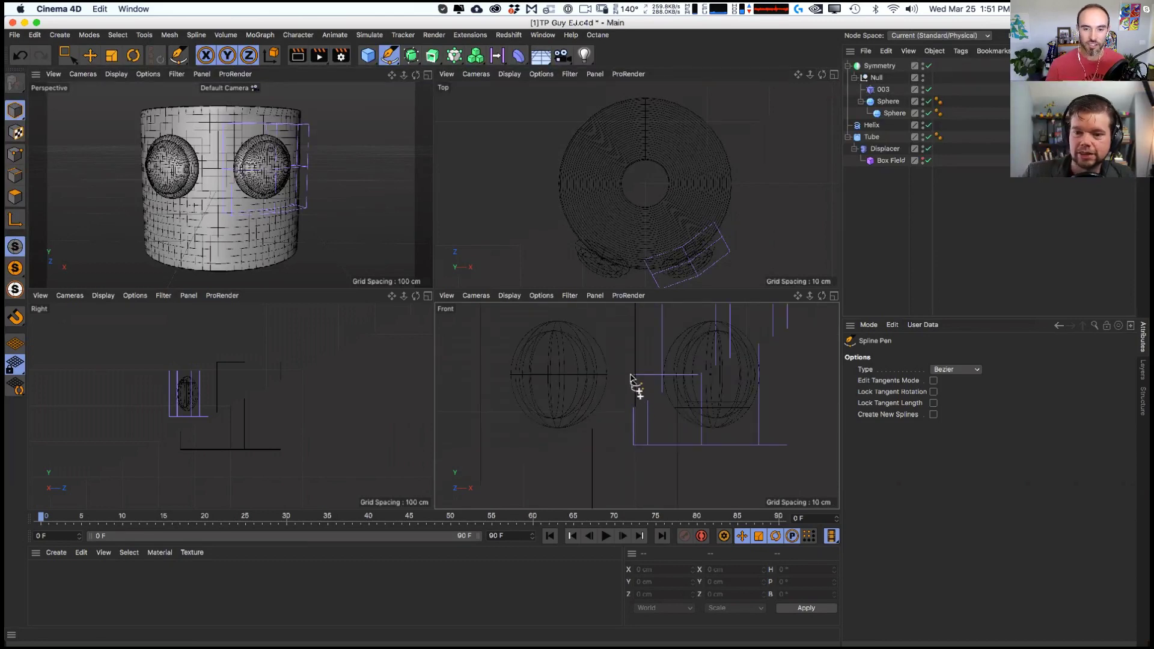
click(956, 369)
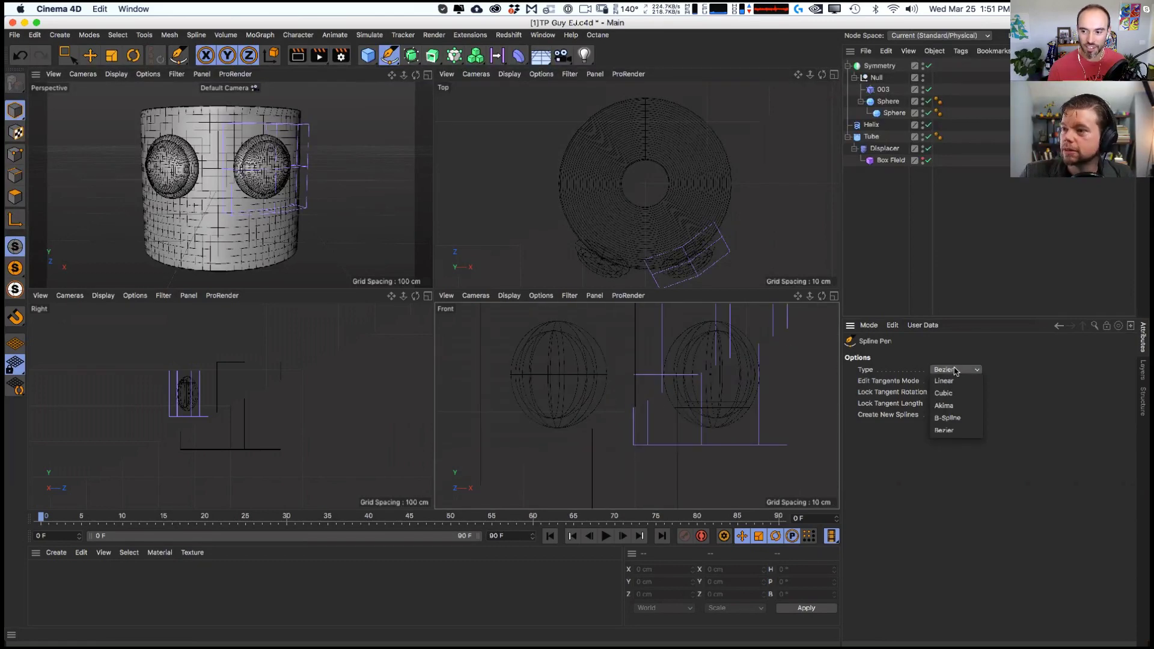
click(1063, 399)
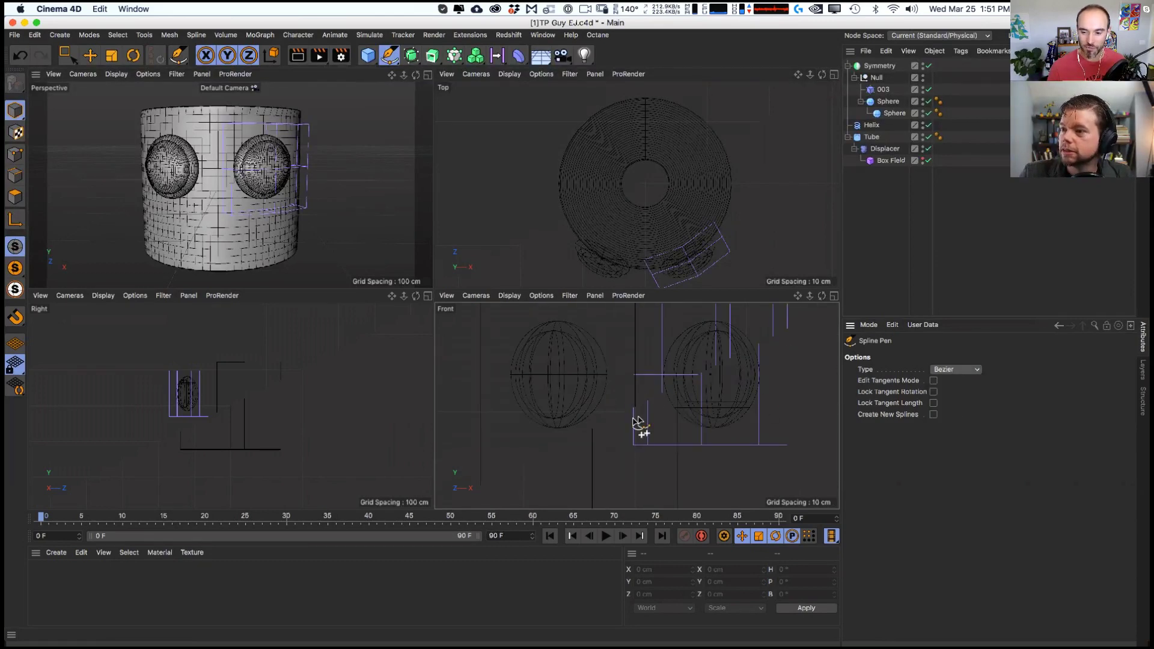
click(835, 297)
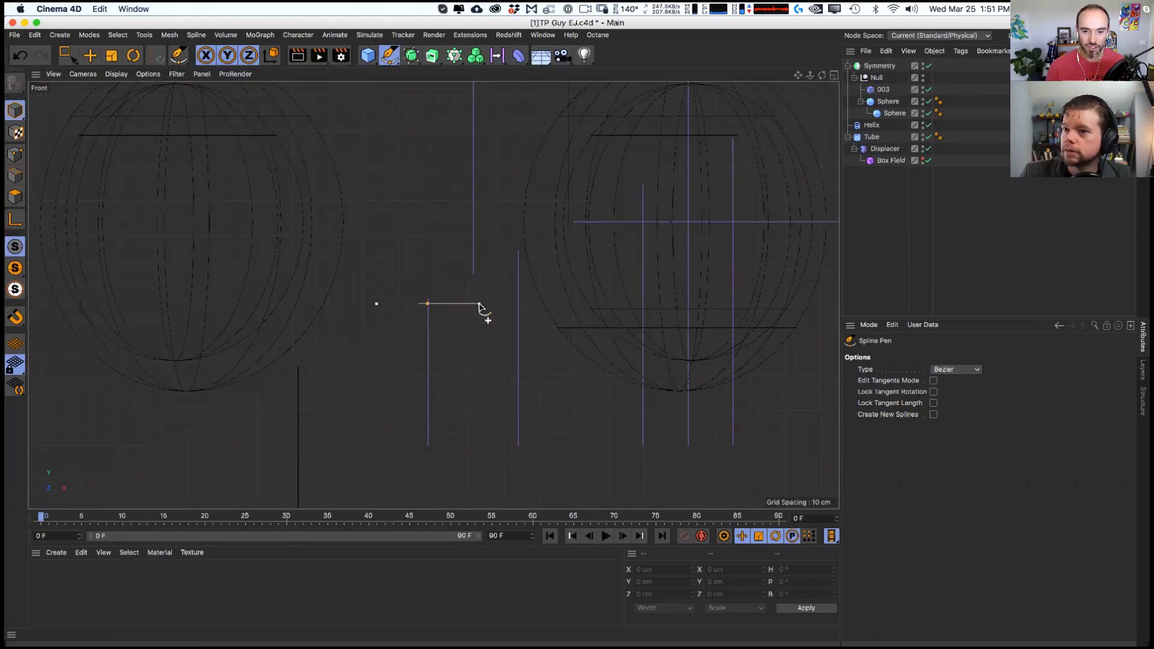
drag(480, 307, 543, 294)
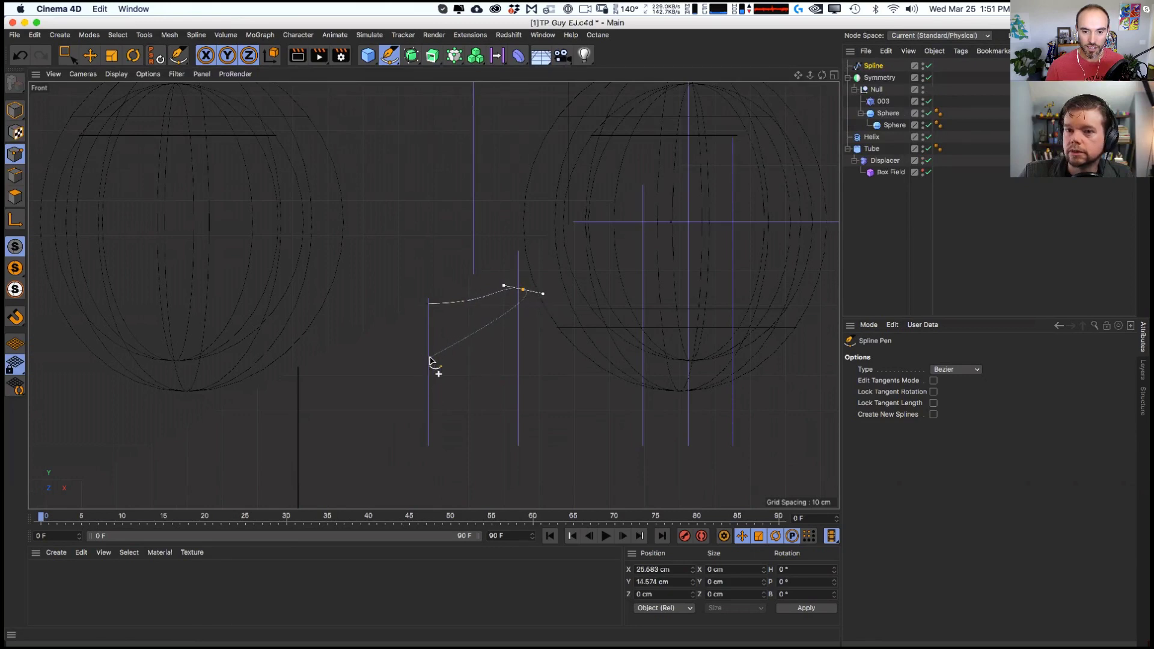
drag(430, 359, 371, 357)
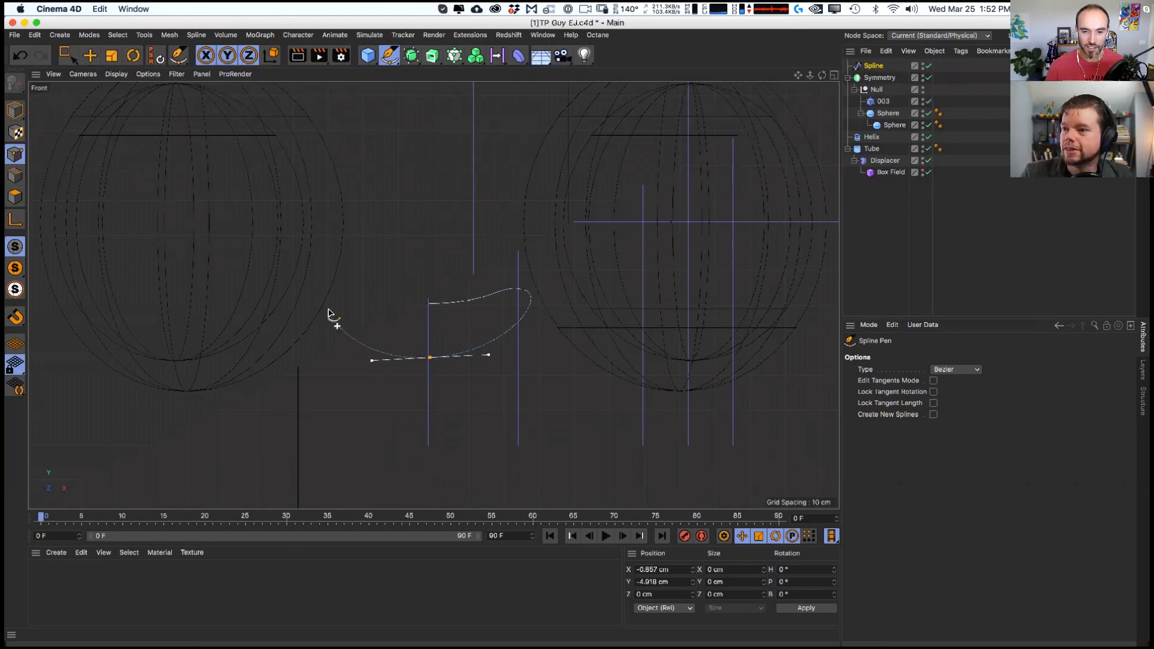
drag(330, 304, 350, 270)
click(428, 304)
- Adjust the tangents of the mouth spline's outer and bottom points to smooth the corners and lower curve
key(e)
click(330, 302)
click(523, 290)
drag(543, 294, 537, 307)
click(430, 359)
drag(373, 361, 381, 360)
drag(475, 320, 472, 318)
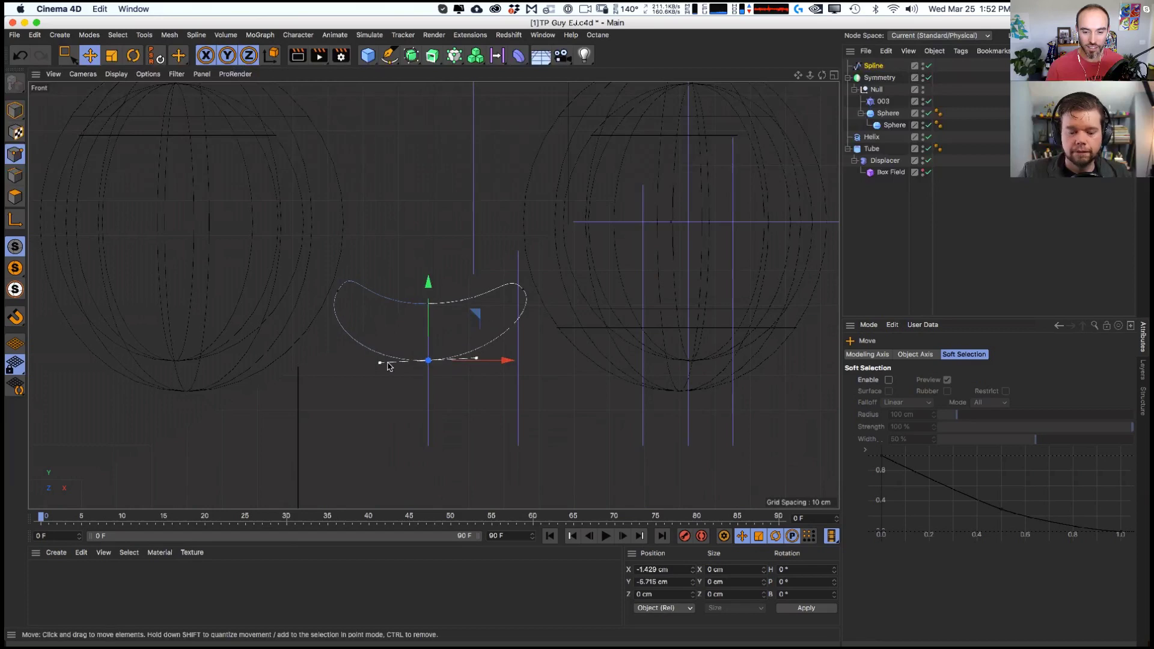
- Raise the mouth spline's upper middle point to about Y 12.7 cm and lower its bottom point to about Y -6.4 cm
click(425, 306)
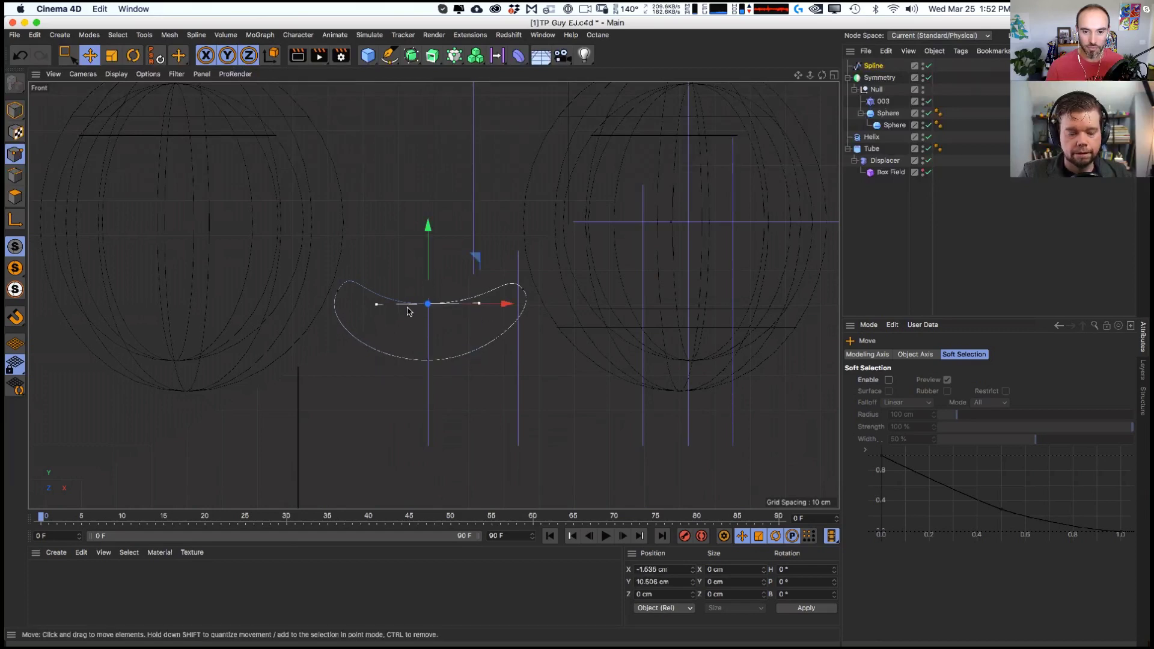
click(341, 299)
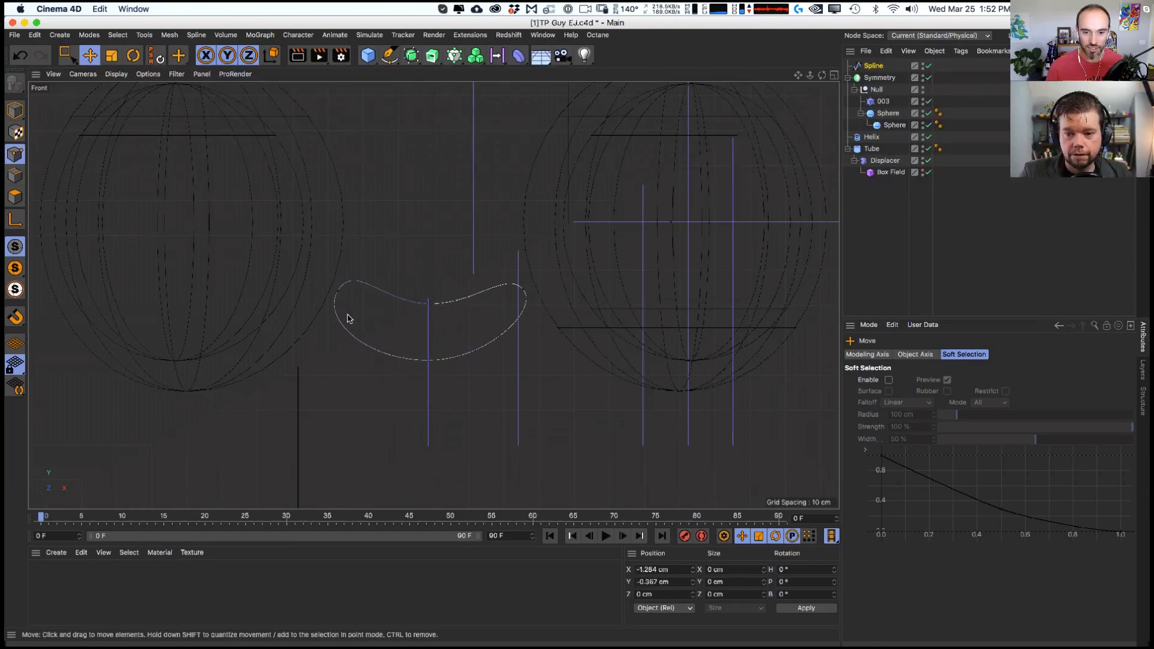
click(336, 294)
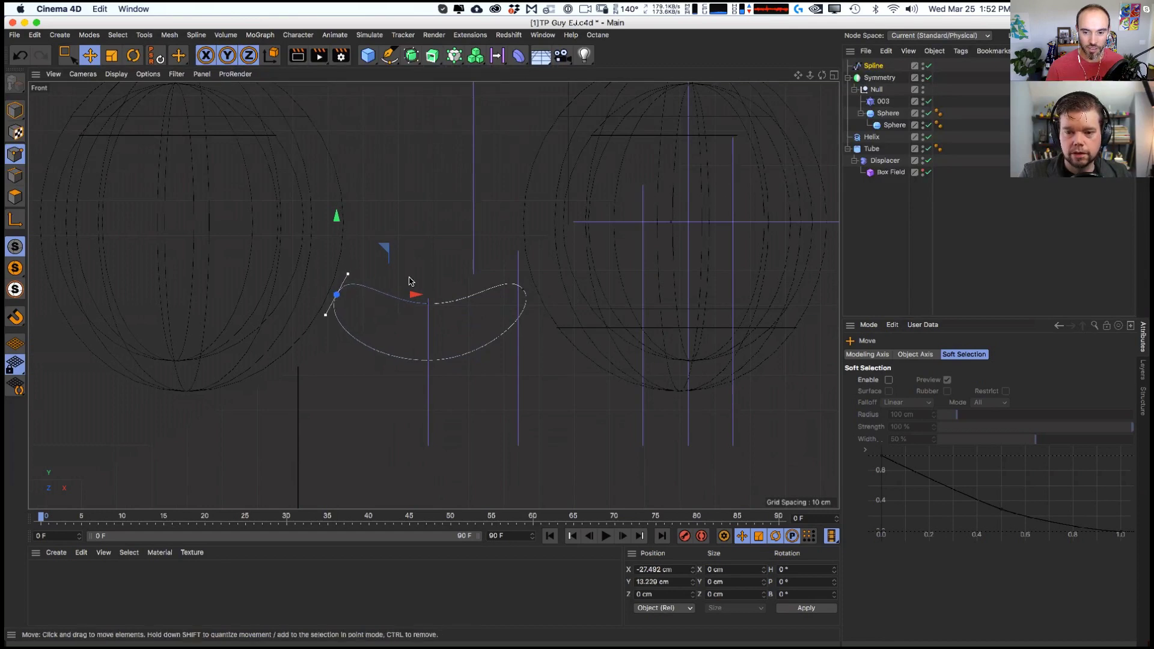
click(524, 290)
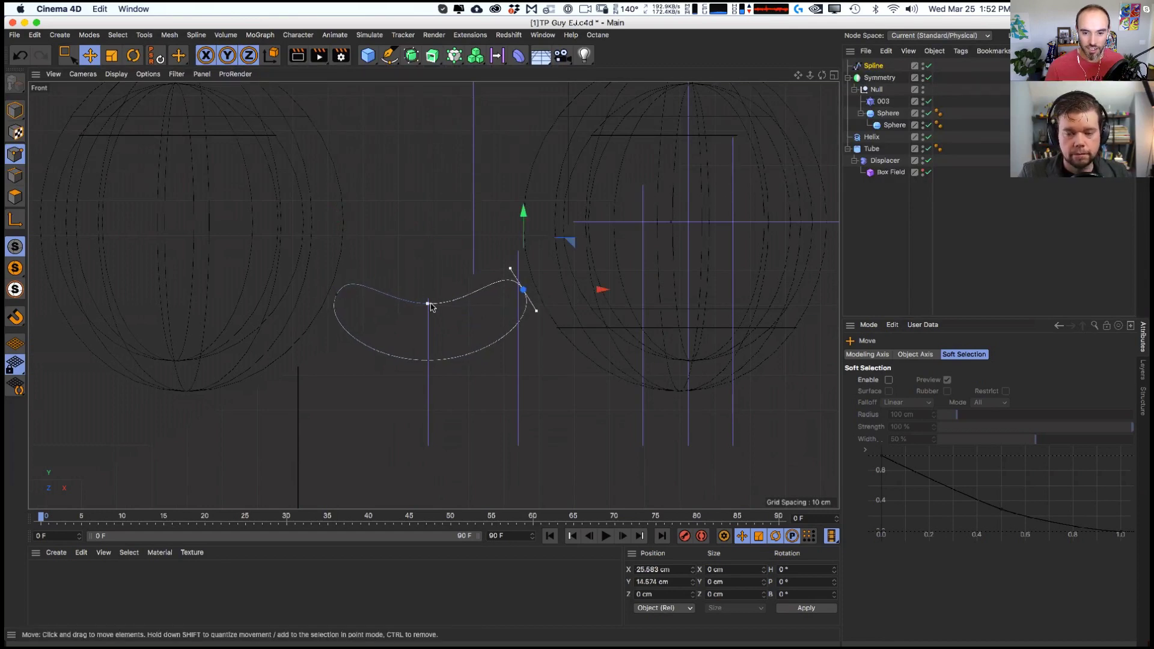
drag(430, 307, 430, 300)
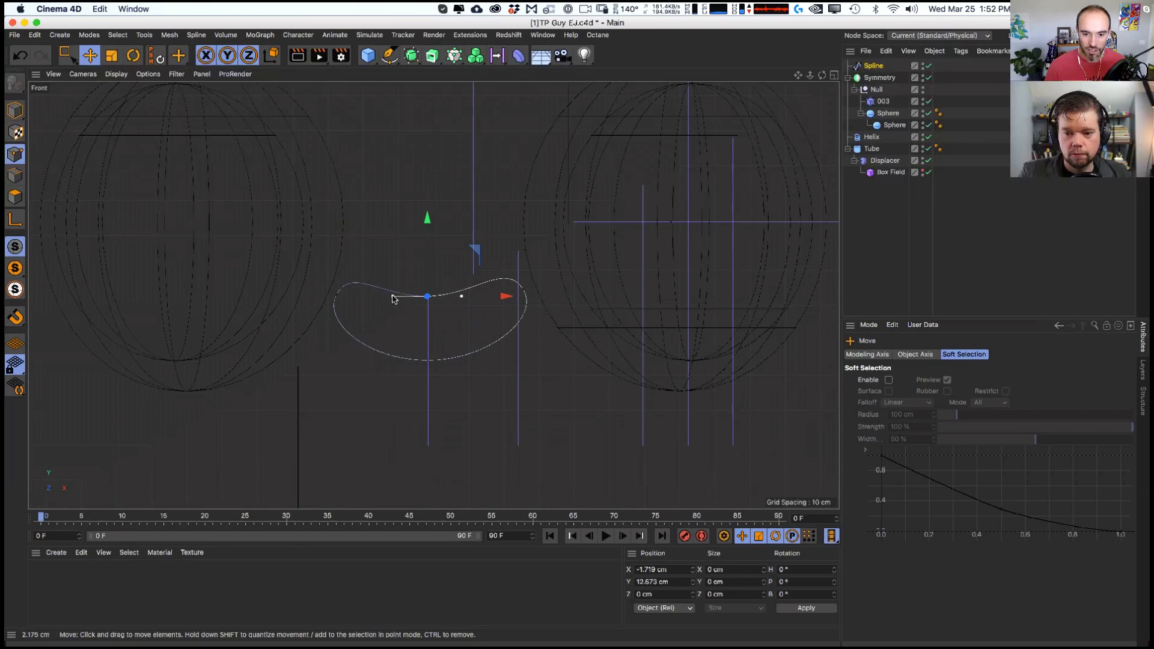
click(427, 361)
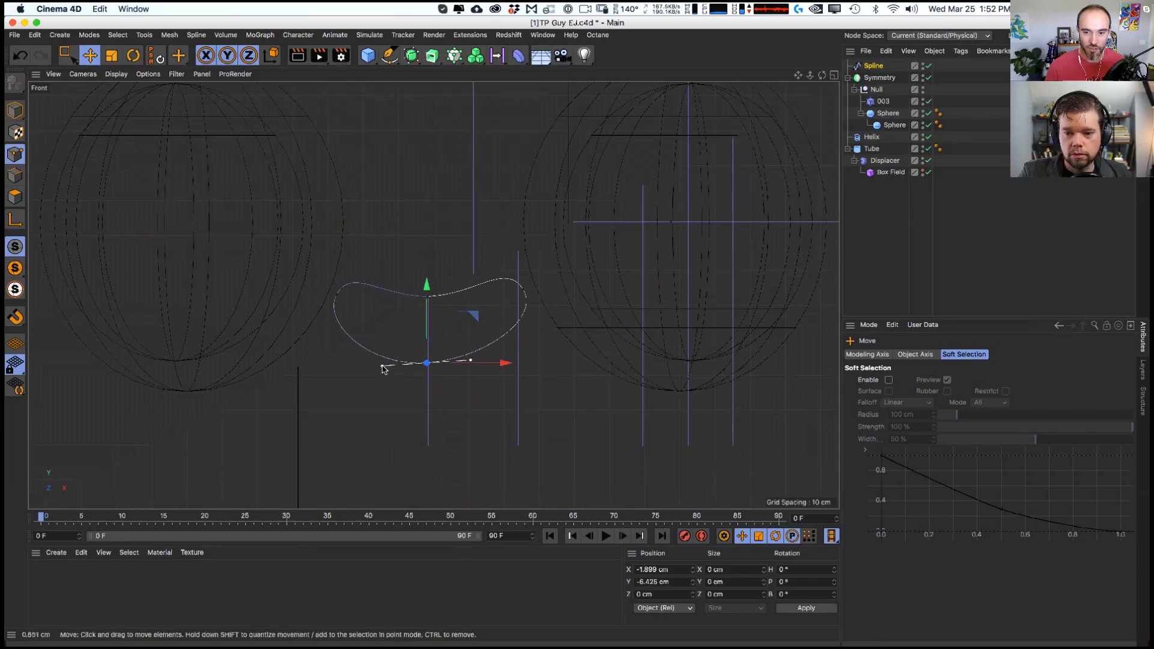
- Move the whole mouth spline forward along Z in Model mode to the front surface of the tube between the eyes
middle_click(621, 203)
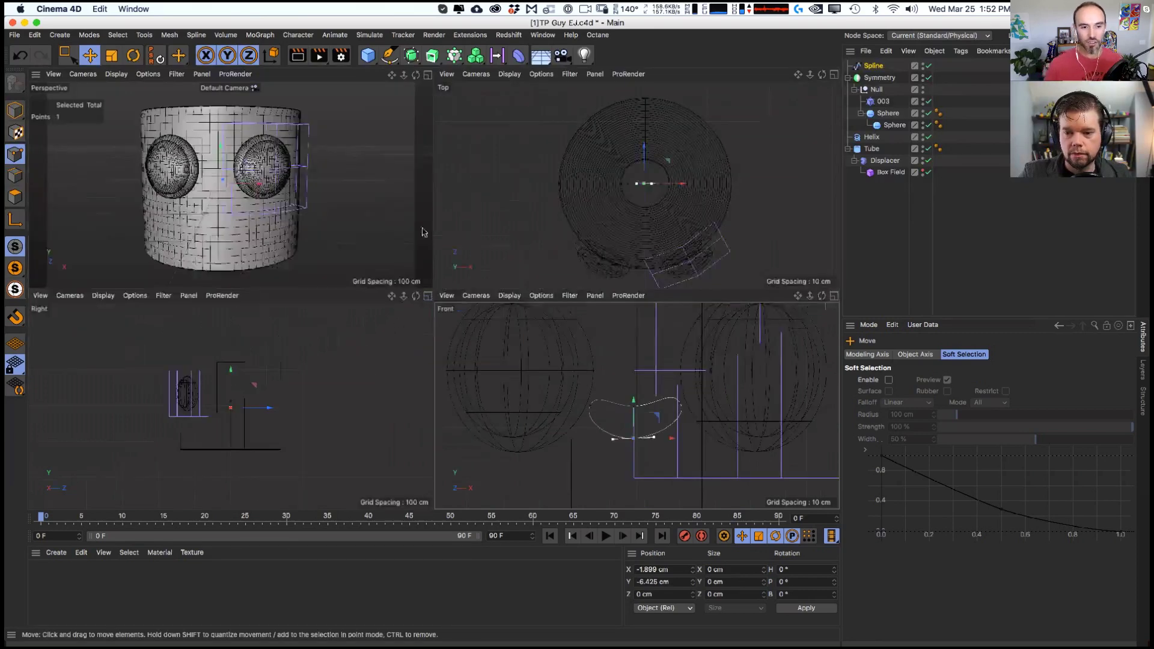
click(15, 110)
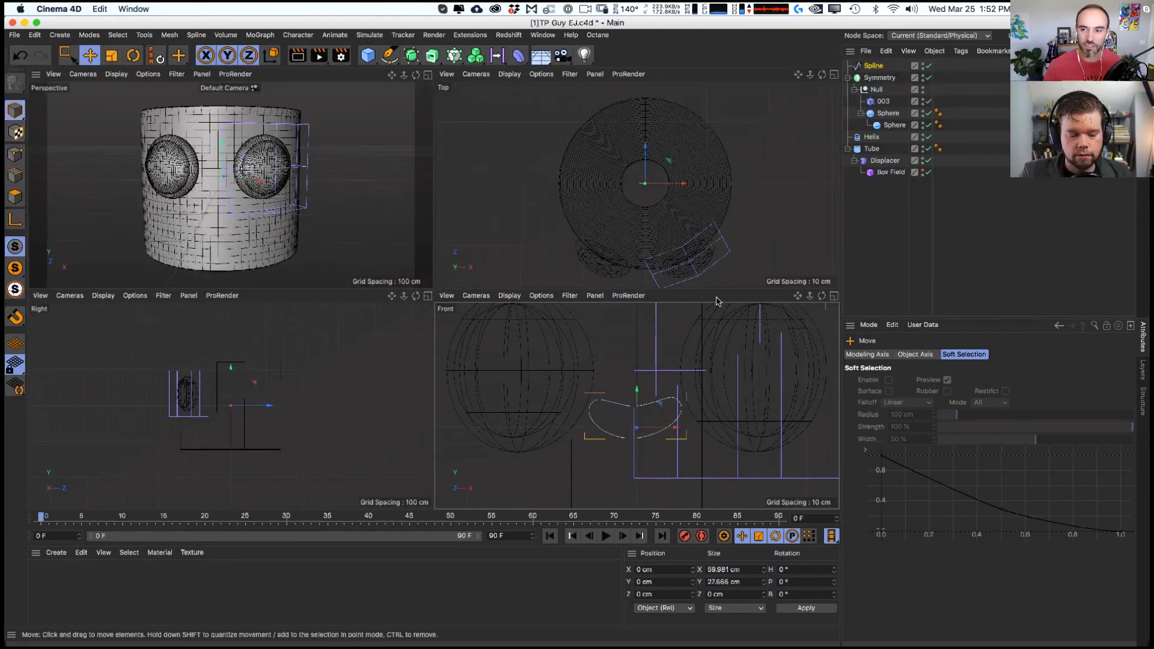
click(875, 67)
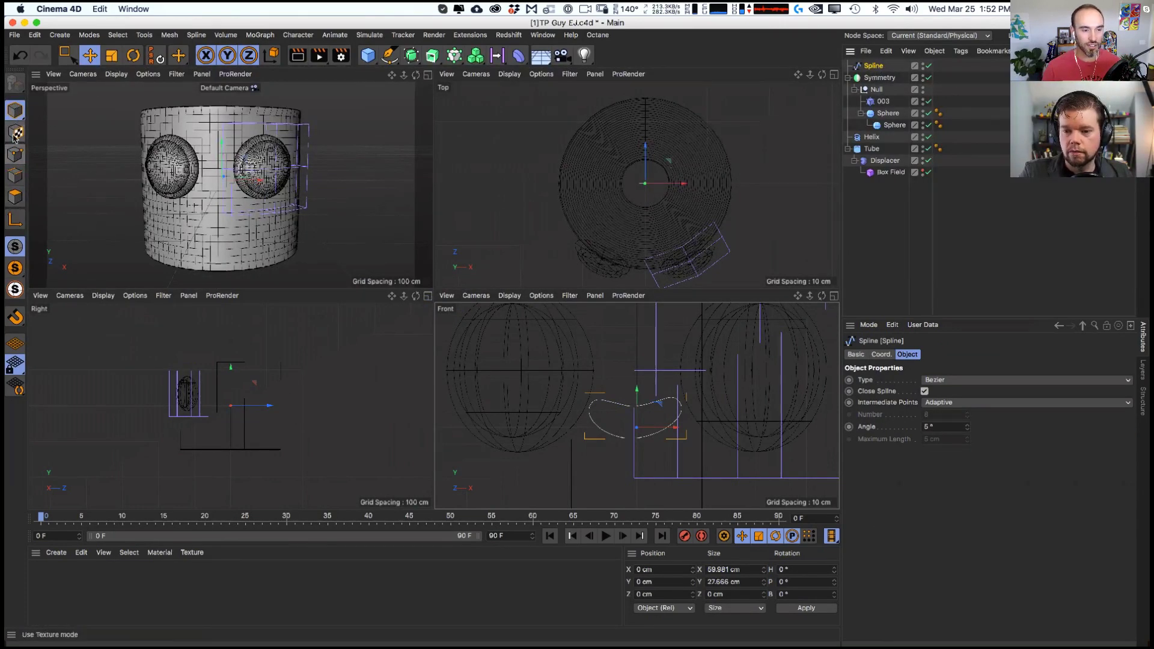
drag(265, 412, 213, 400)
scroll(655, 262, up, 4)
drag(637, 256, 638, 262)
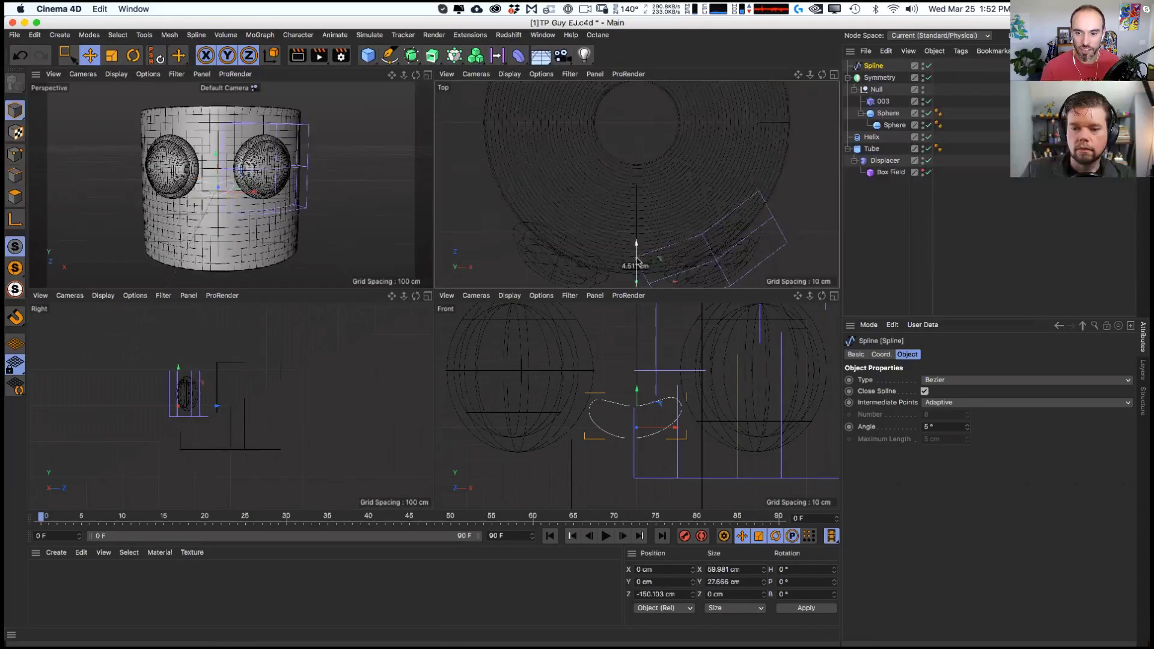
scroll(646, 270, up, 3)
alt+middle_drag(657, 276, 631, 239)
- Try to move the mouth spline's two outer points back toward the tube's curved surface in the Top view
click(14, 154)
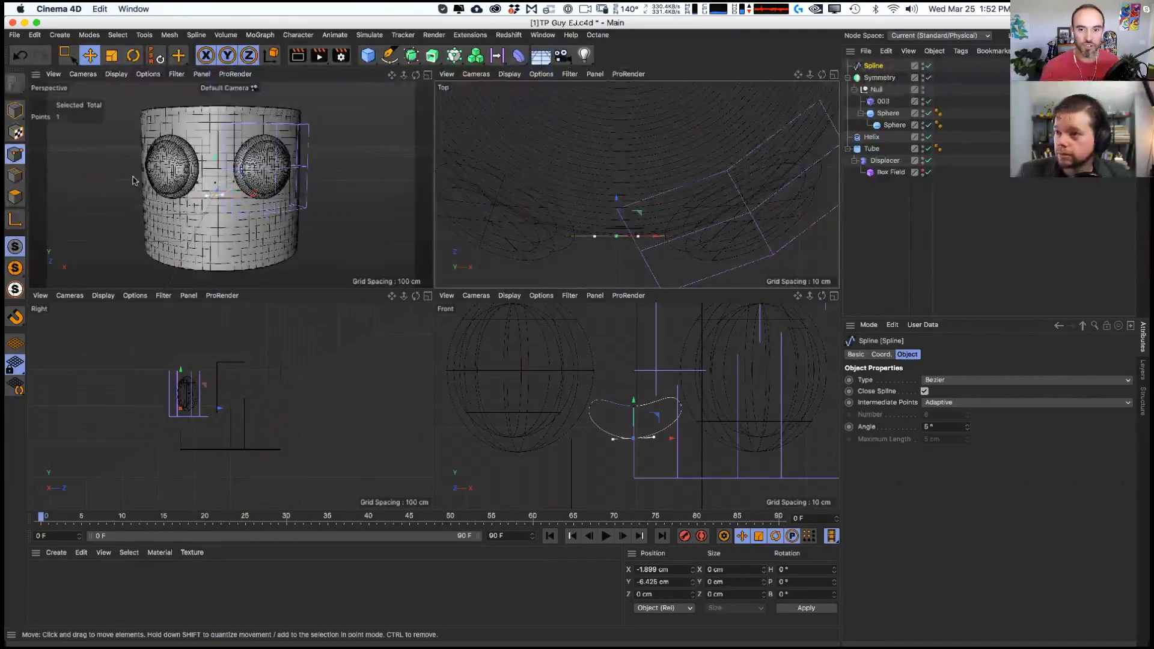
click(568, 236)
shift+click(665, 236)
drag(618, 211, 622, 205)
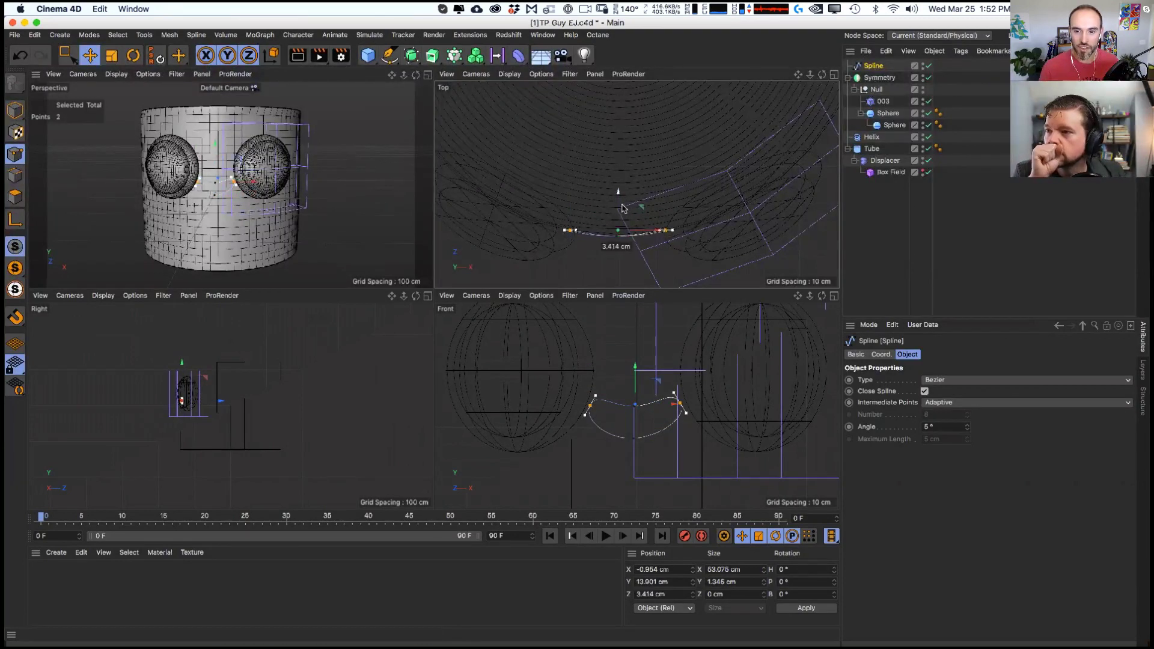
click(870, 220)
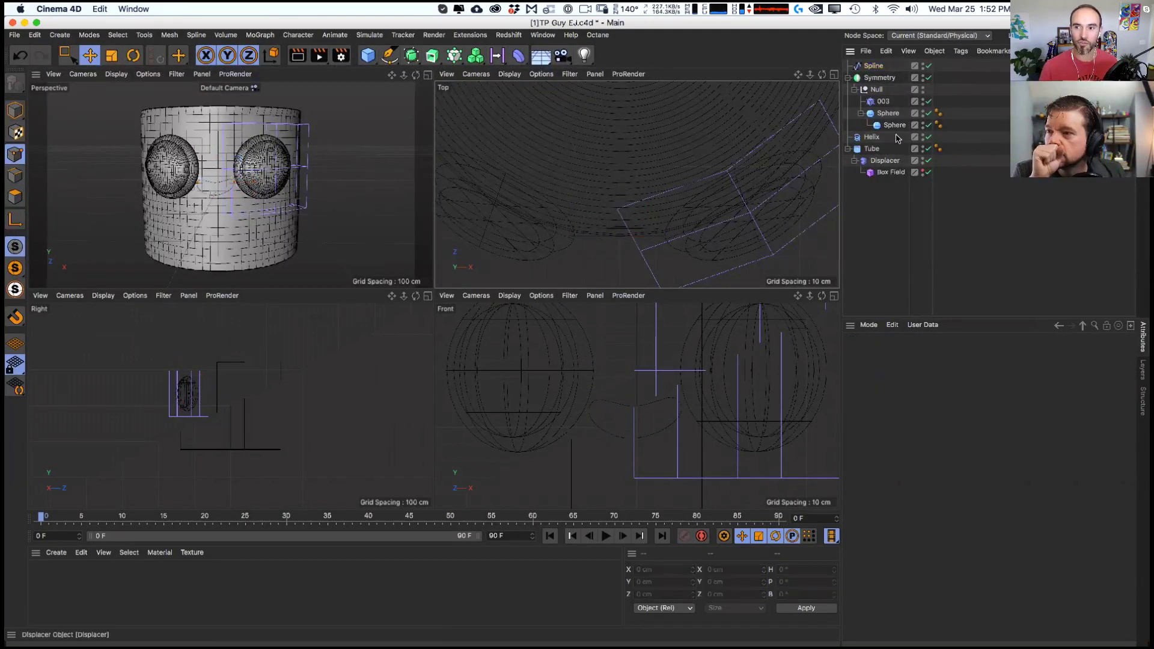
- Add a Loft generator and place the mouth spline inside it to fill the mouth shape
click(412, 62)
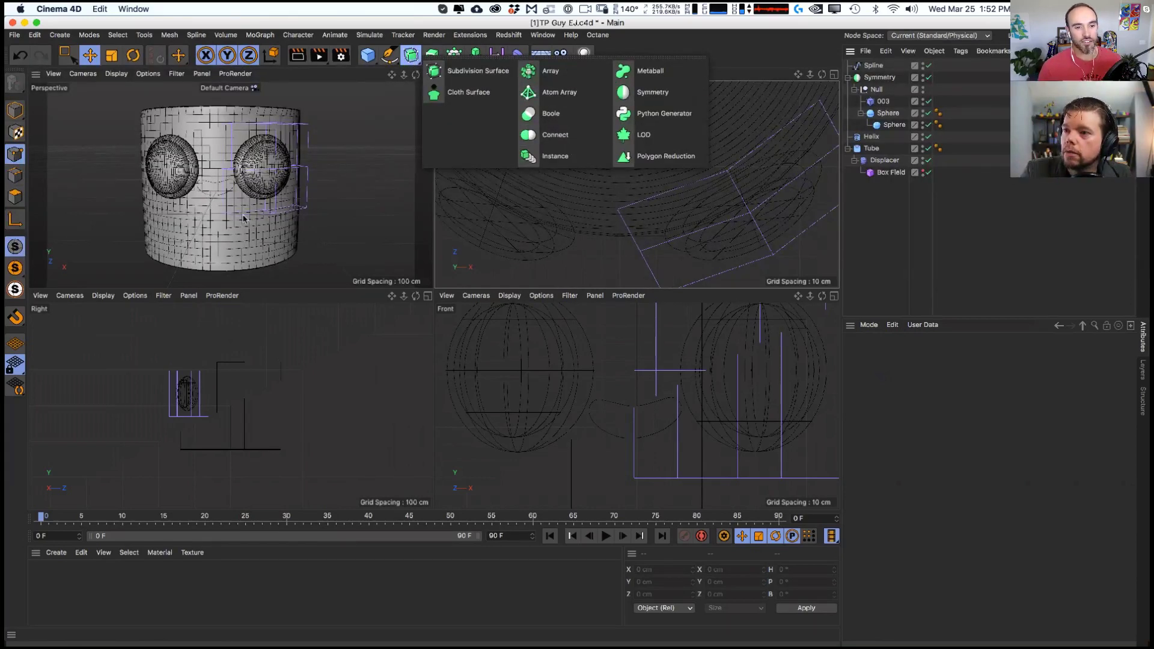
click(314, 230)
click(874, 66)
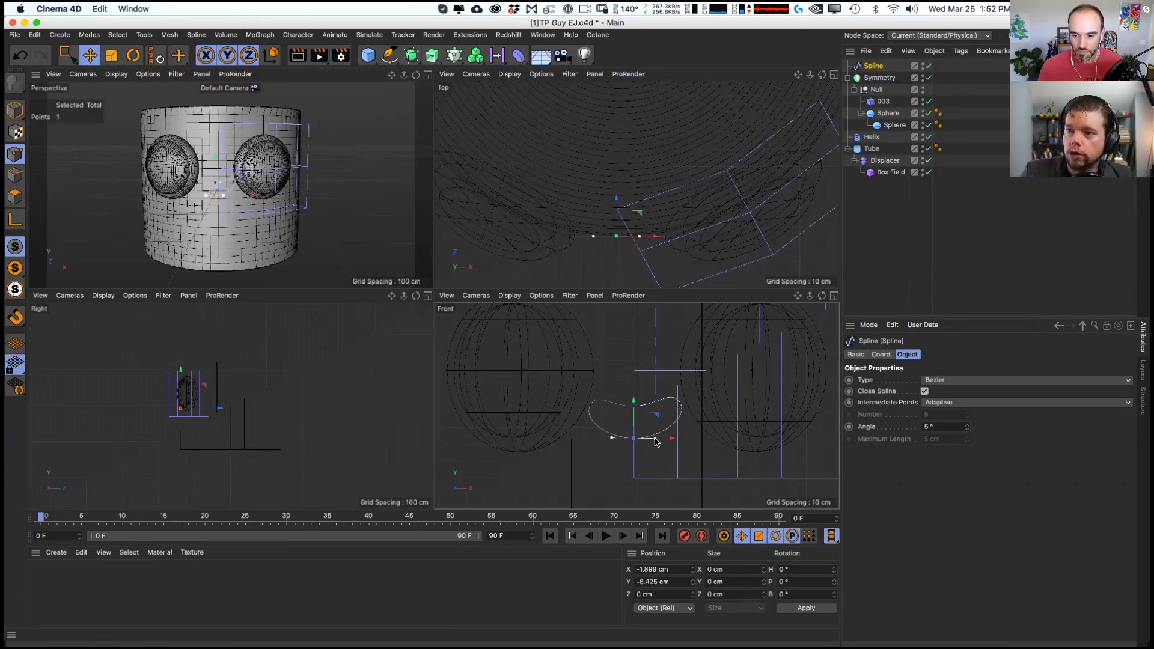
click(432, 59)
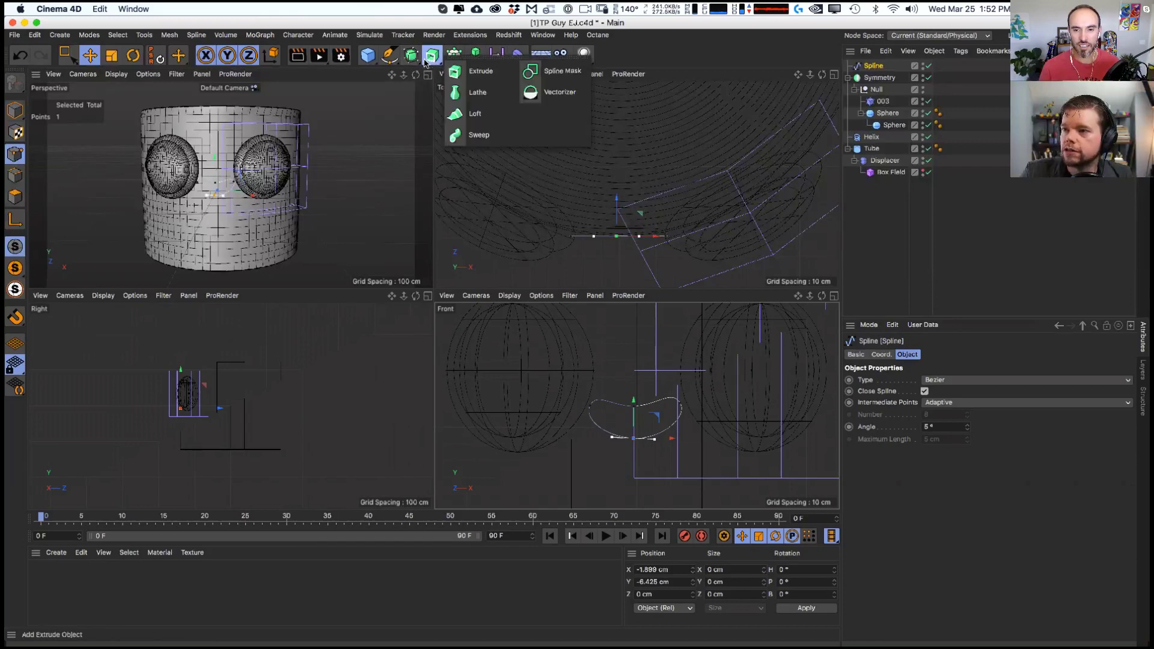
click(480, 118)
drag(880, 77, 869, 68)
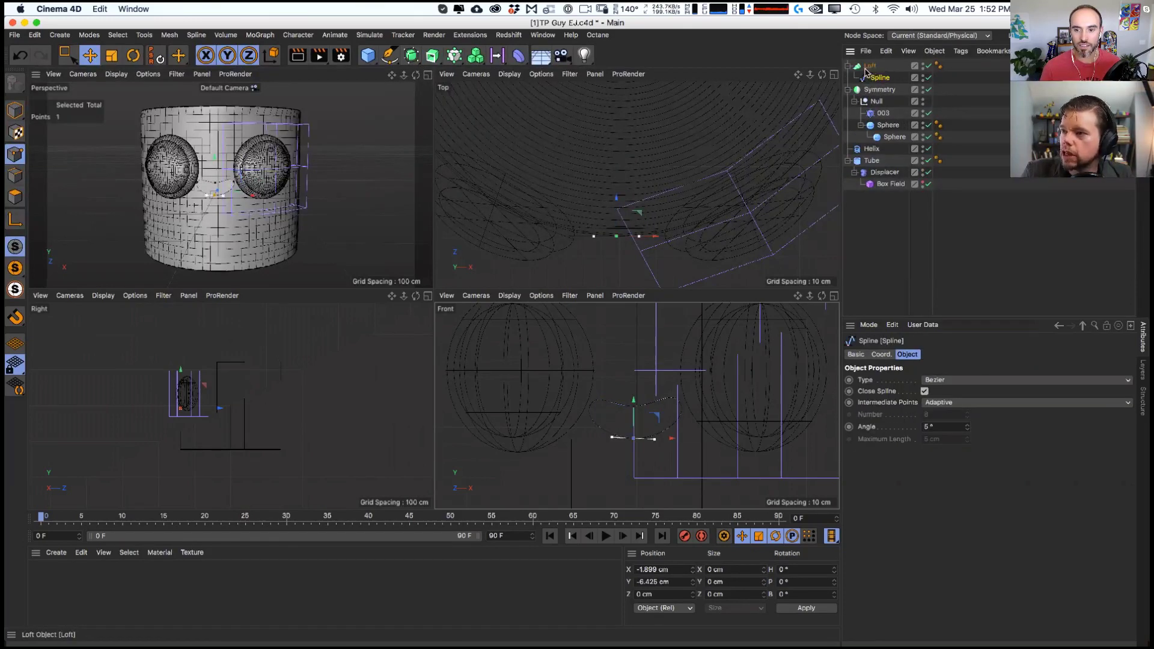
click(869, 66)
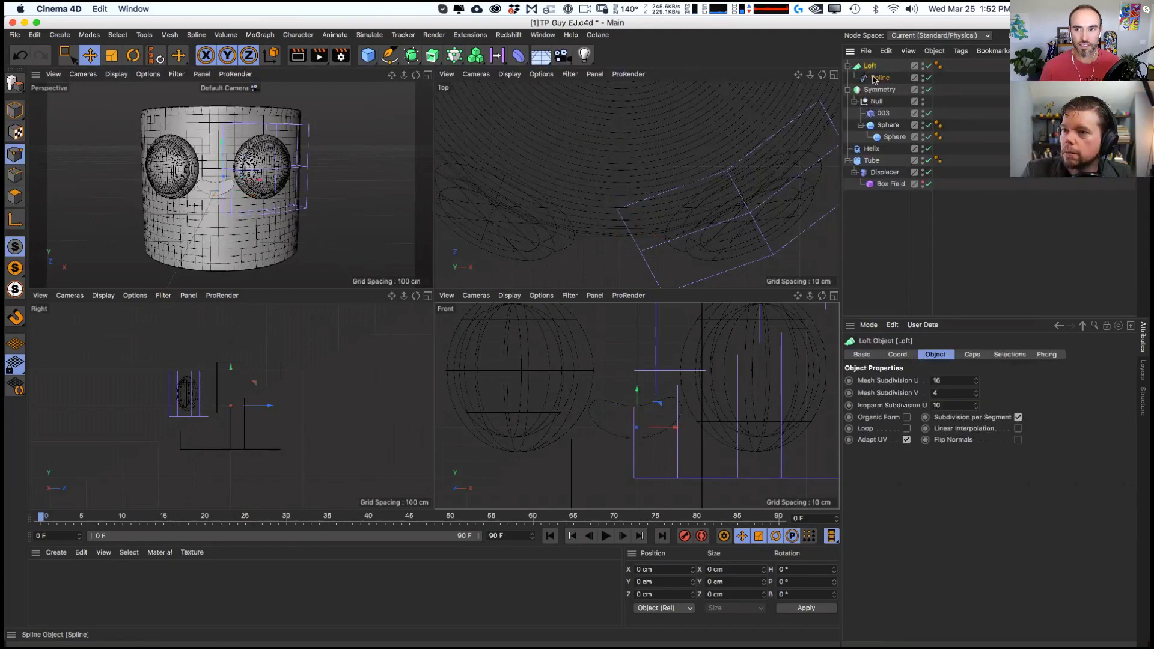
click(879, 77)
alt+drag(224, 226, 145, 205)
scroll(230, 180, up, 3)
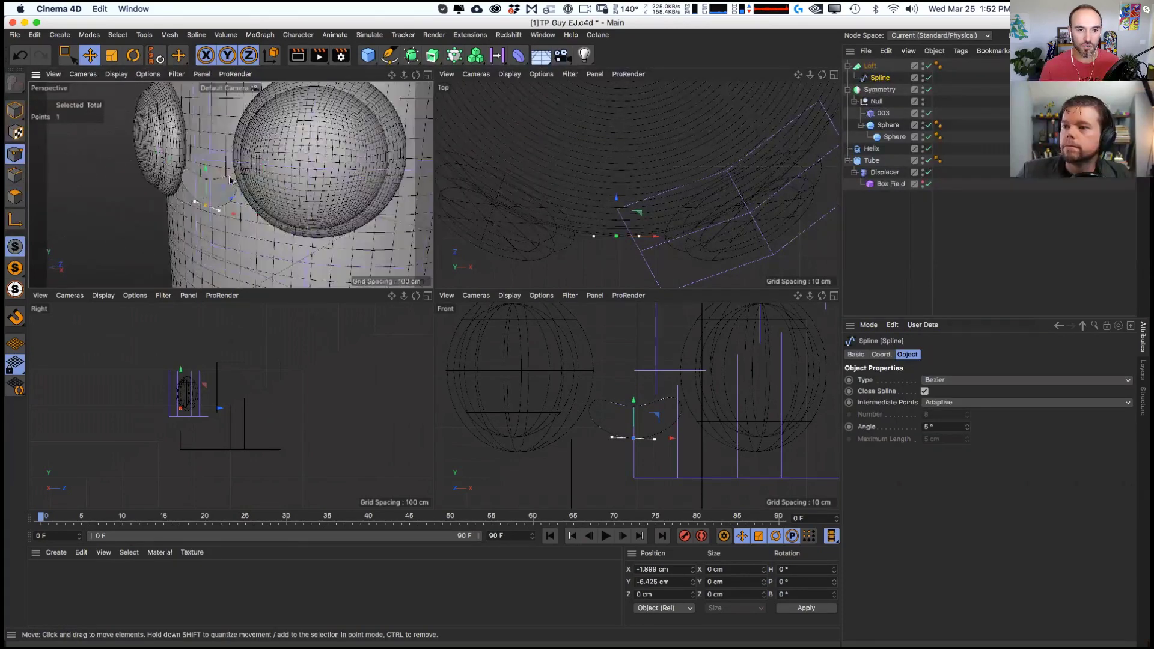
alt+drag(209, 173, 200, 166)
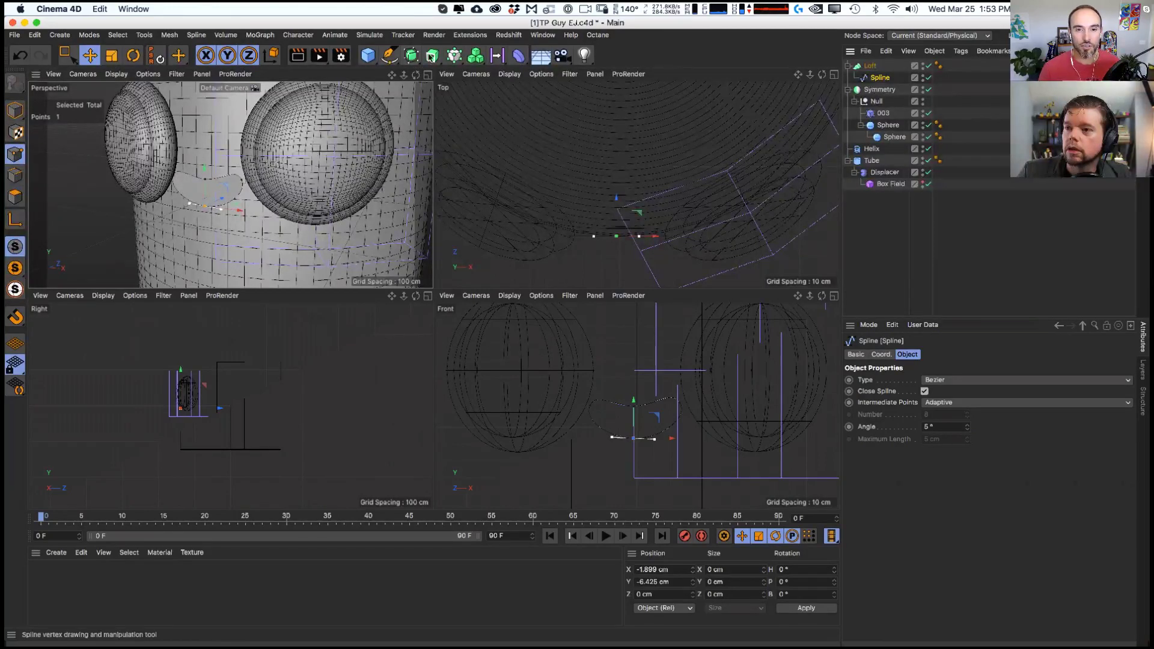
- Create an Instance object that references the mouth spline and leave the instance selected
click(476, 58)
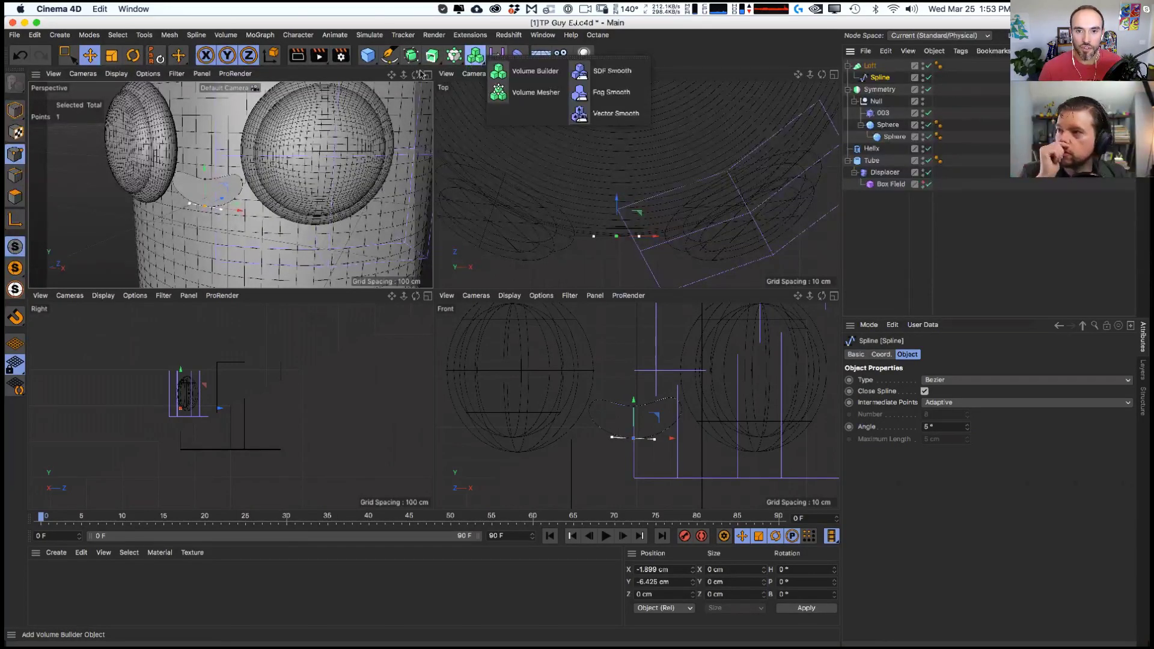
click(446, 58)
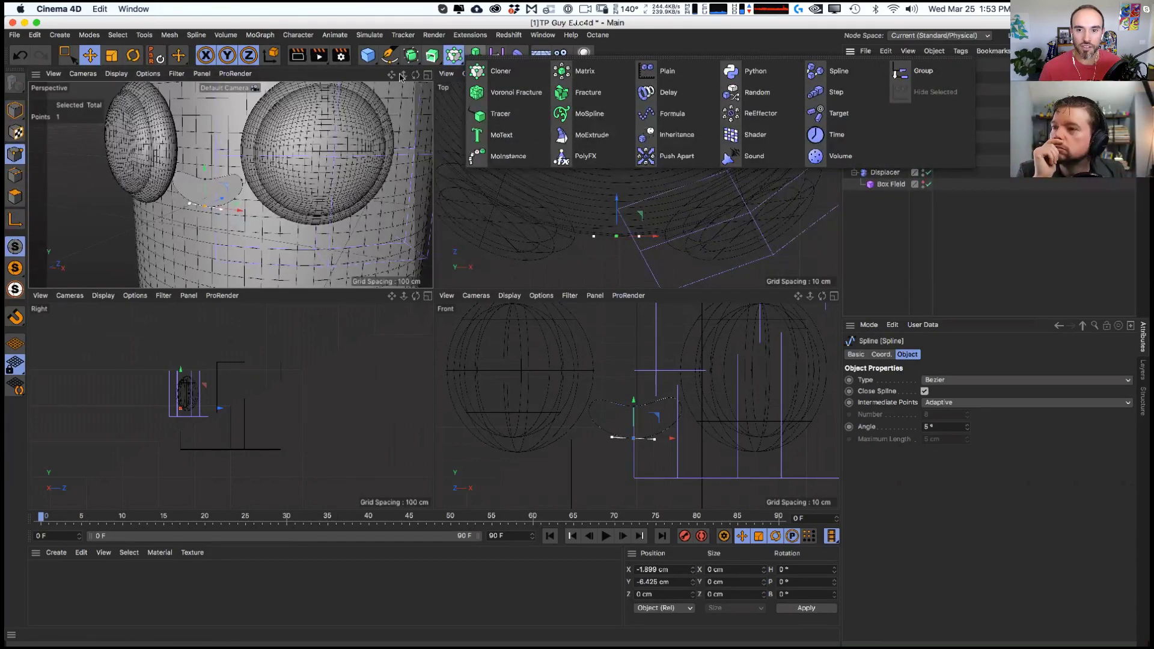
click(412, 56)
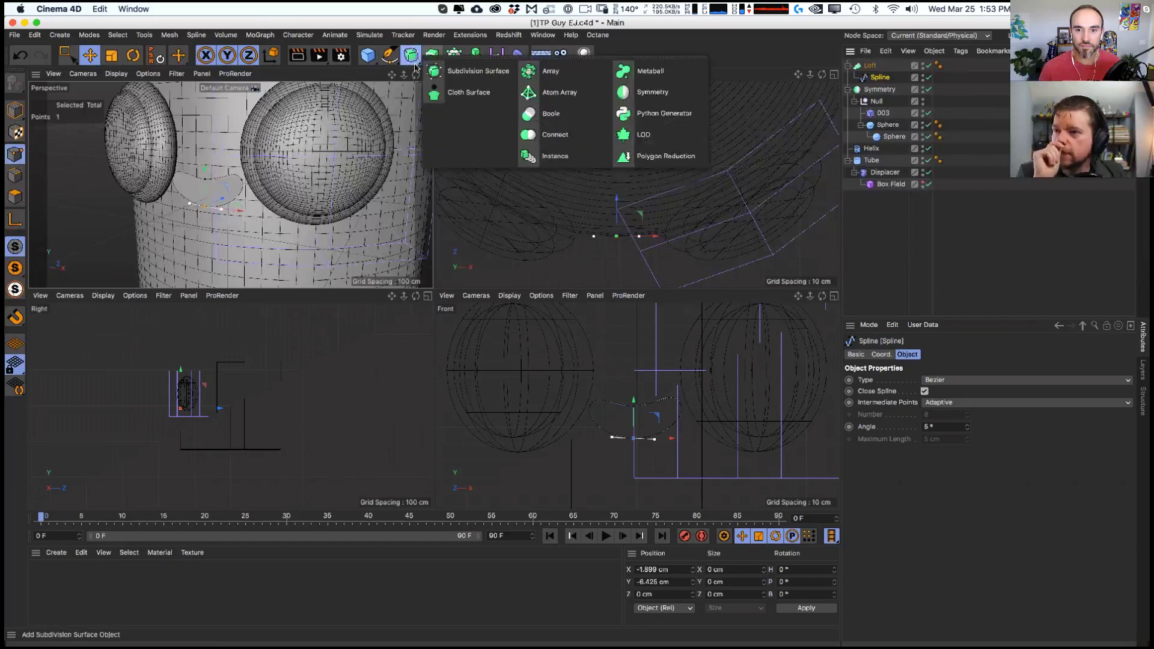
click(571, 155)
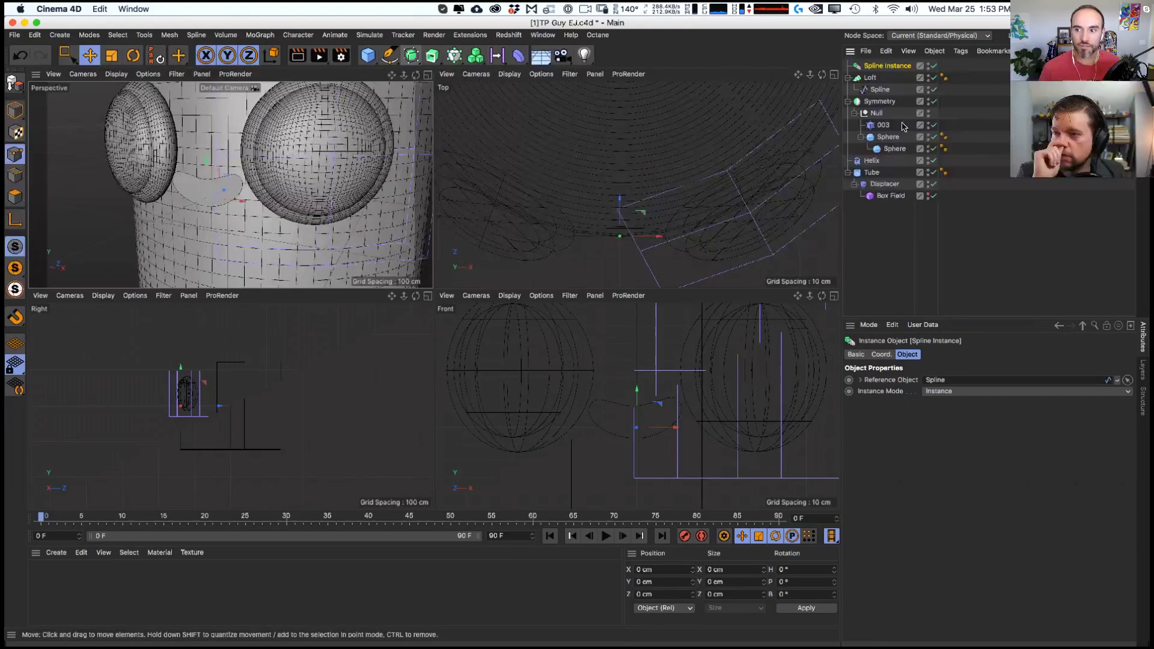
click(879, 90)
click(884, 67)
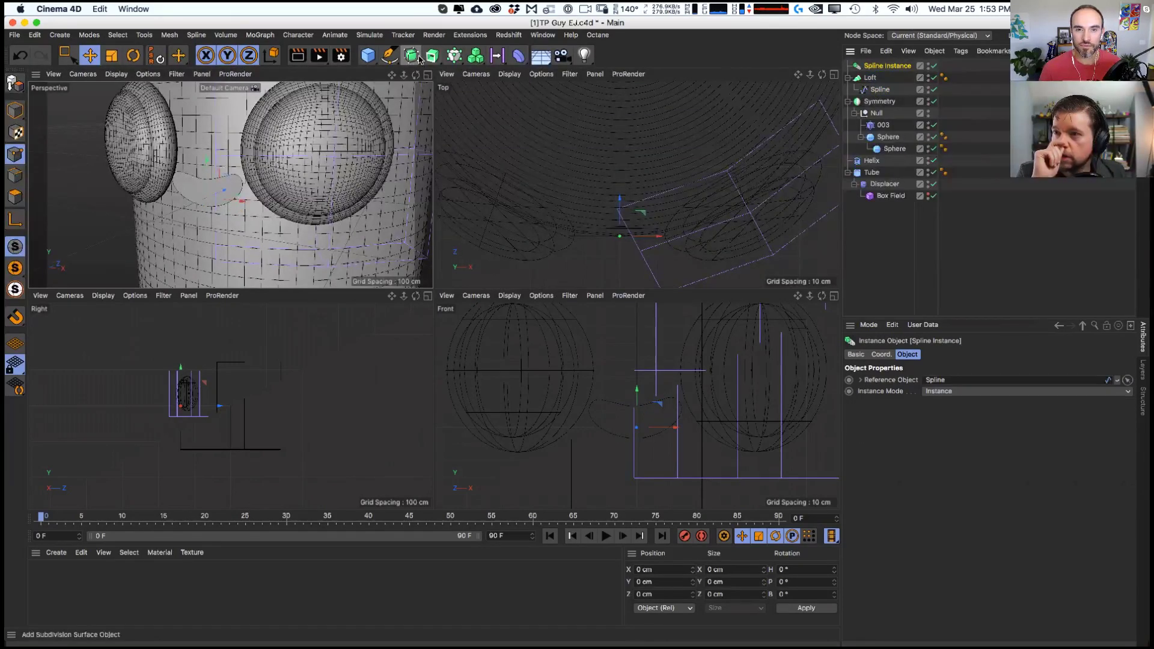
- Add a Sweep generator containing the mouth spline instance, with a new Circle spline above it as the profile
click(434, 58)
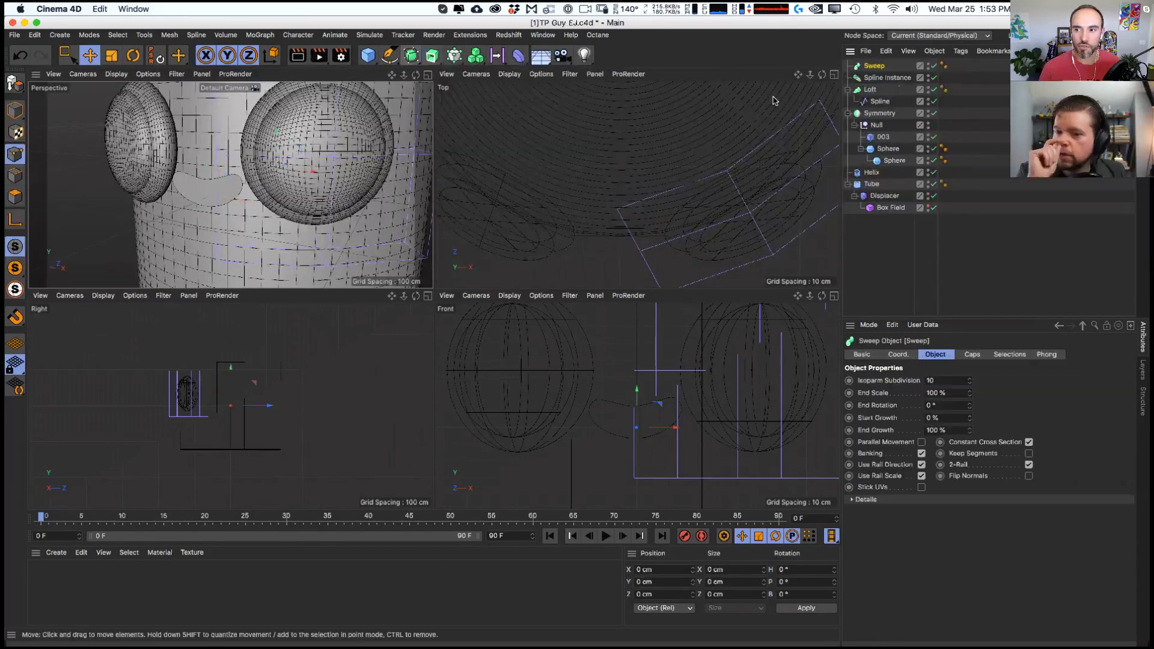
click(475, 135)
drag(877, 81, 876, 70)
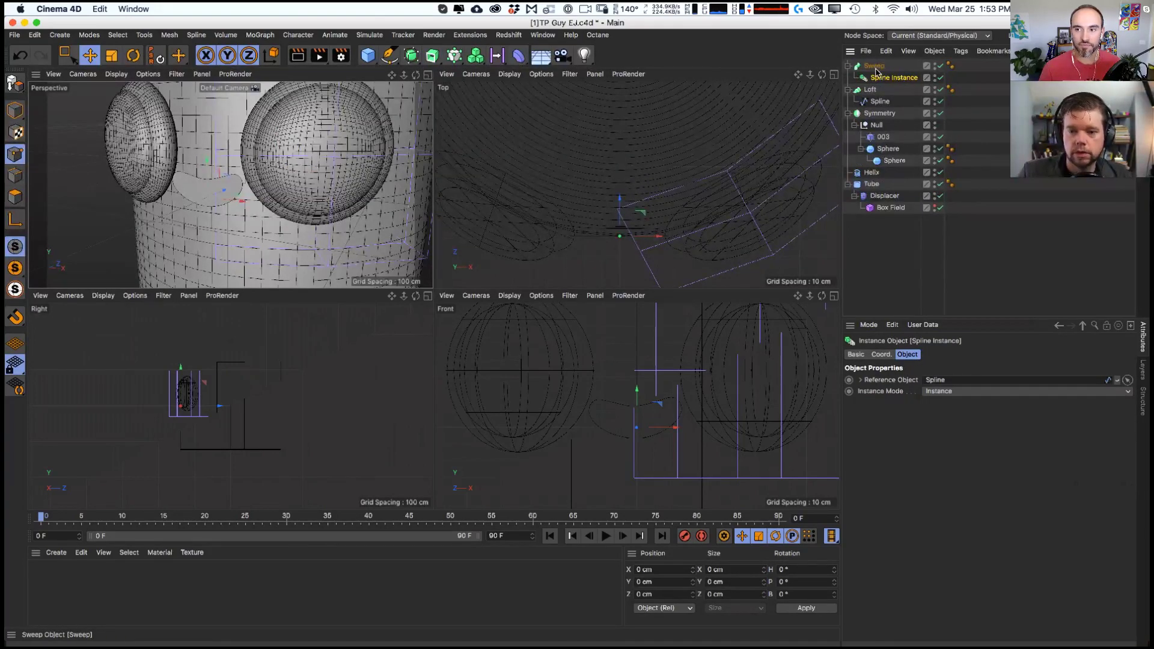
click(414, 59)
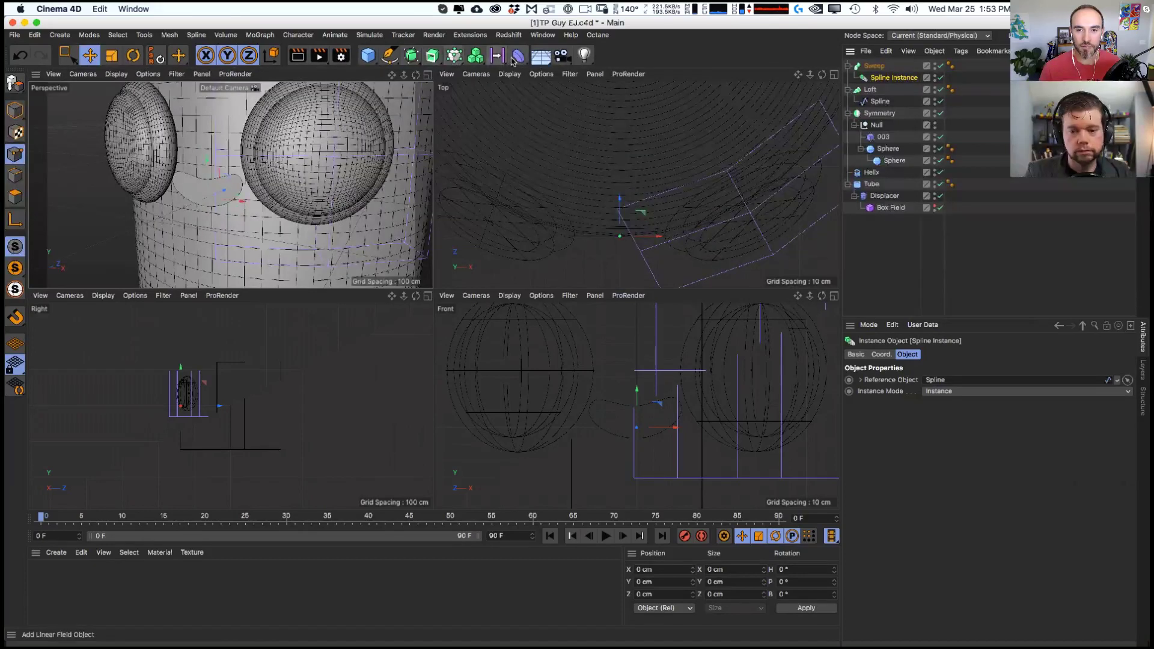
click(390, 56)
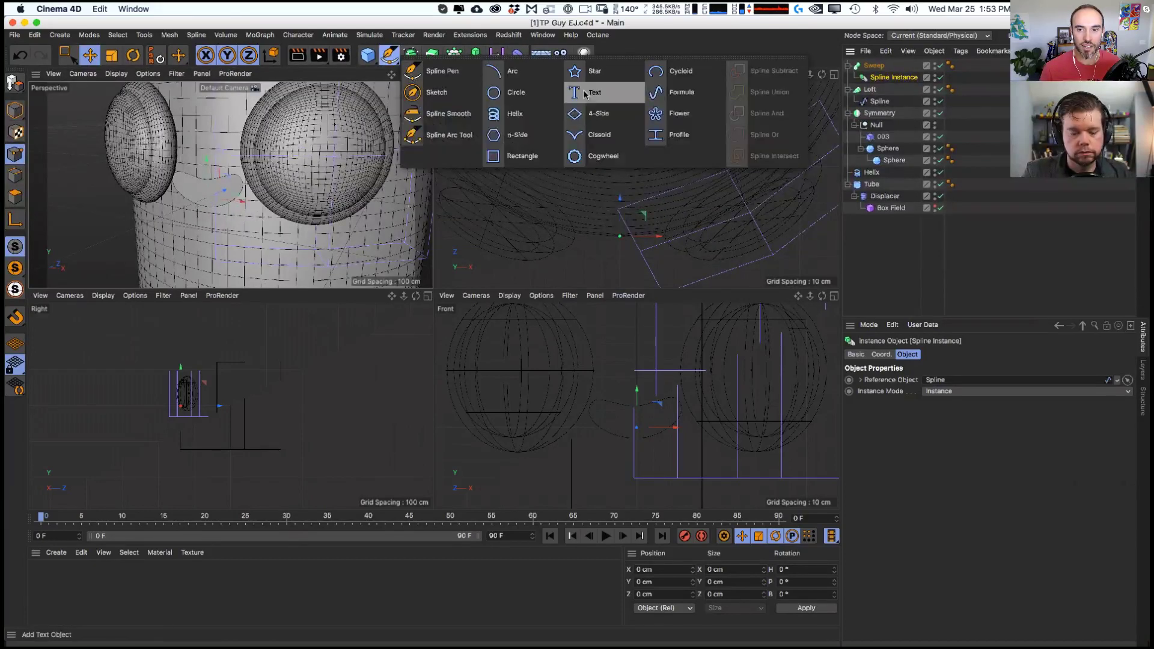
click(527, 97)
drag(876, 84, 875, 83)
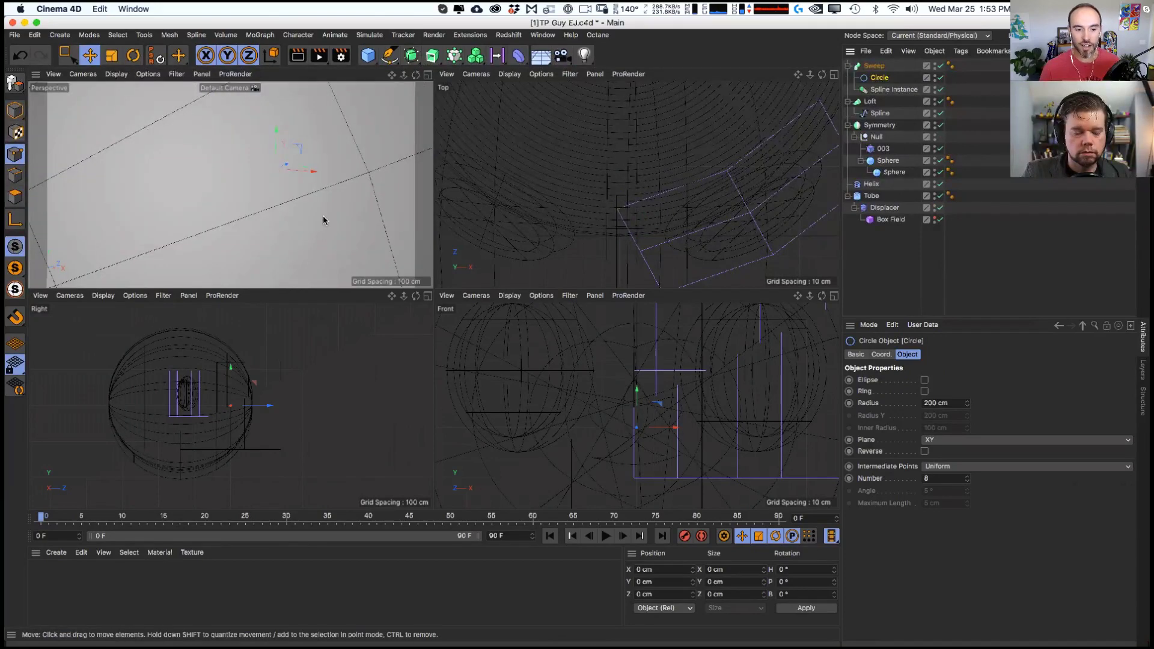
- Scale the Circle profile down until the sweep forms lips about 13.6 cm thick around the mouth
key(t)
drag(322, 215, 273, 164)
key(e)
mouse_move(210, 190)
alt+mouse_down()
mouse_move(242, 187)
mouse_move(230, 184)
alt+mouse_up()
- Create a new default material and apply it to the Loft that fills the mouth
click(881, 113)
double_click(67, 587)
drag(42, 576, 84, 490)
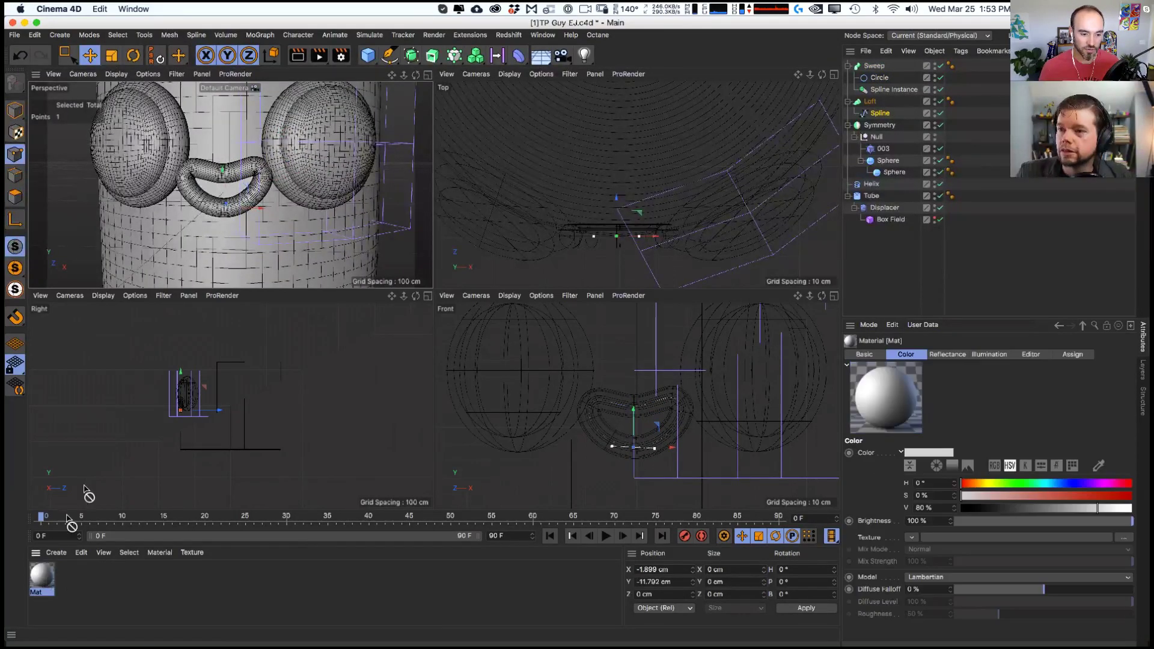
drag(207, 190, 211, 192)
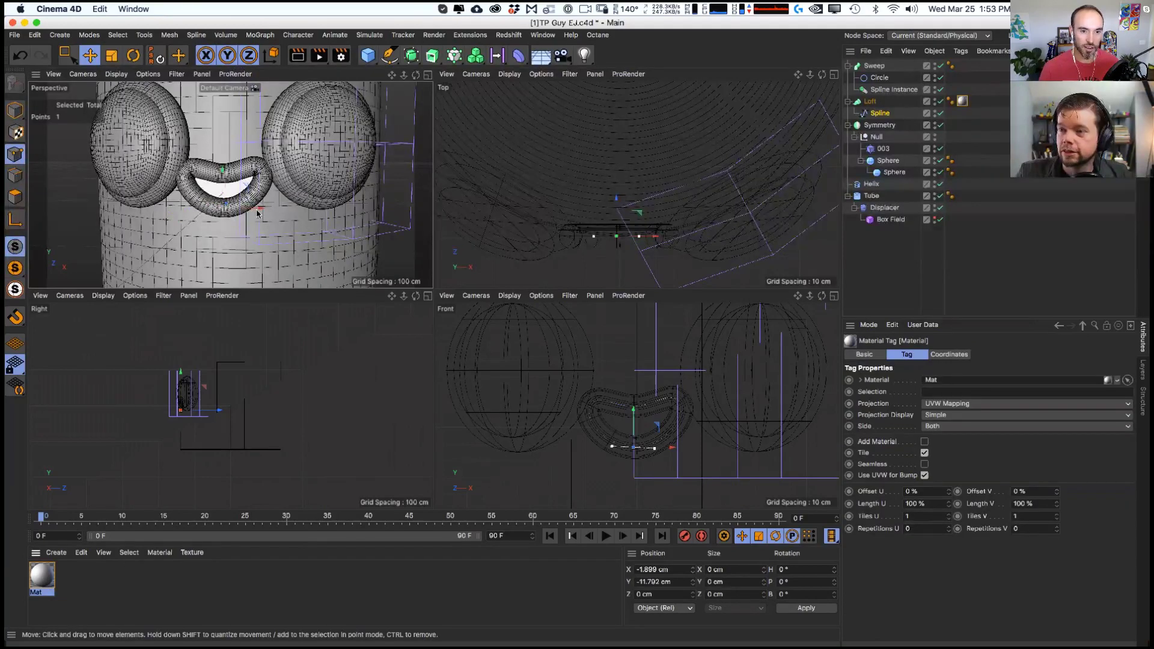
- Reshape the mouth by adjusting the Bezier handles of the spline's lower middle point and both corner points in the Front view
drag(613, 448, 611, 450)
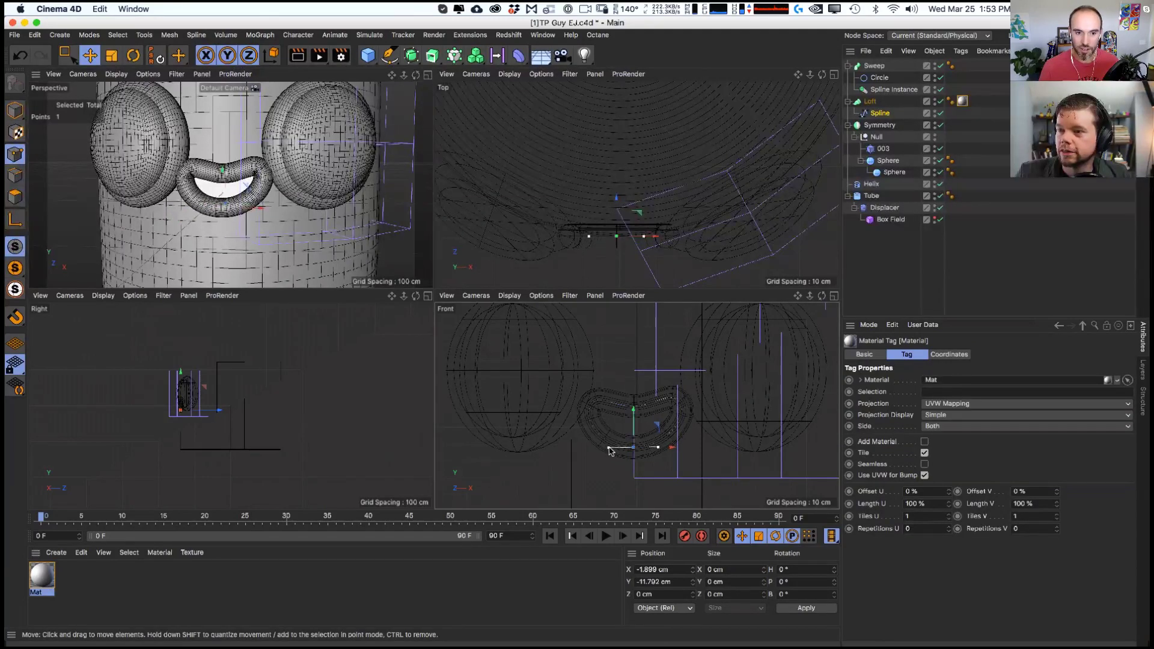
click(685, 413)
click(679, 403)
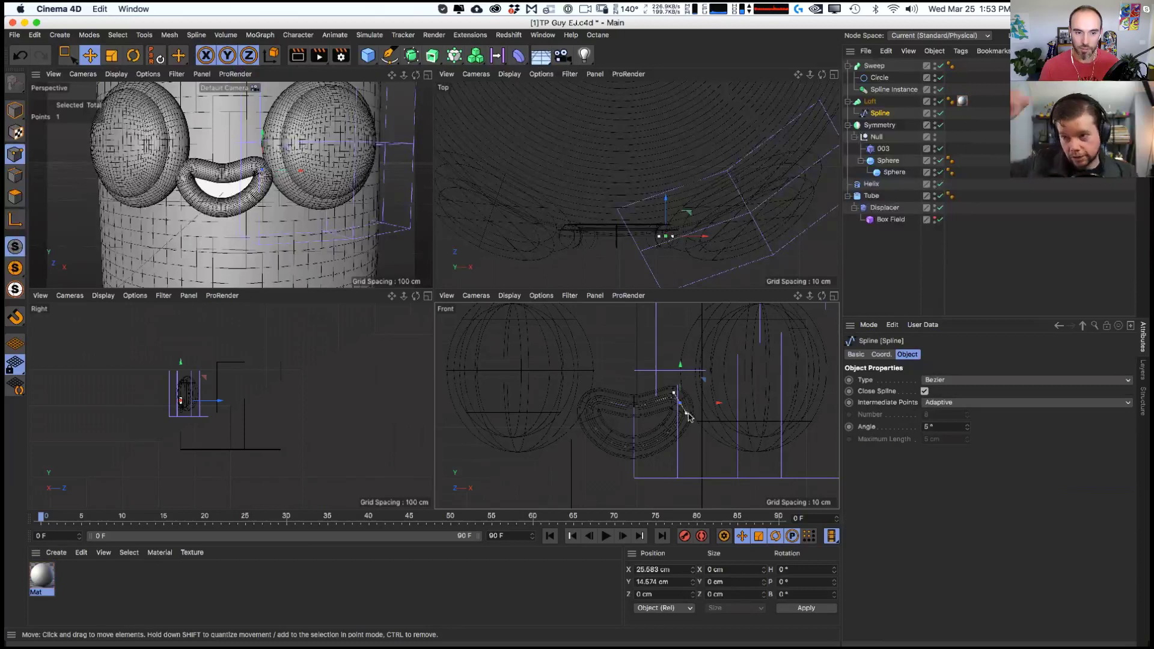
drag(687, 414, 685, 415)
click(590, 405)
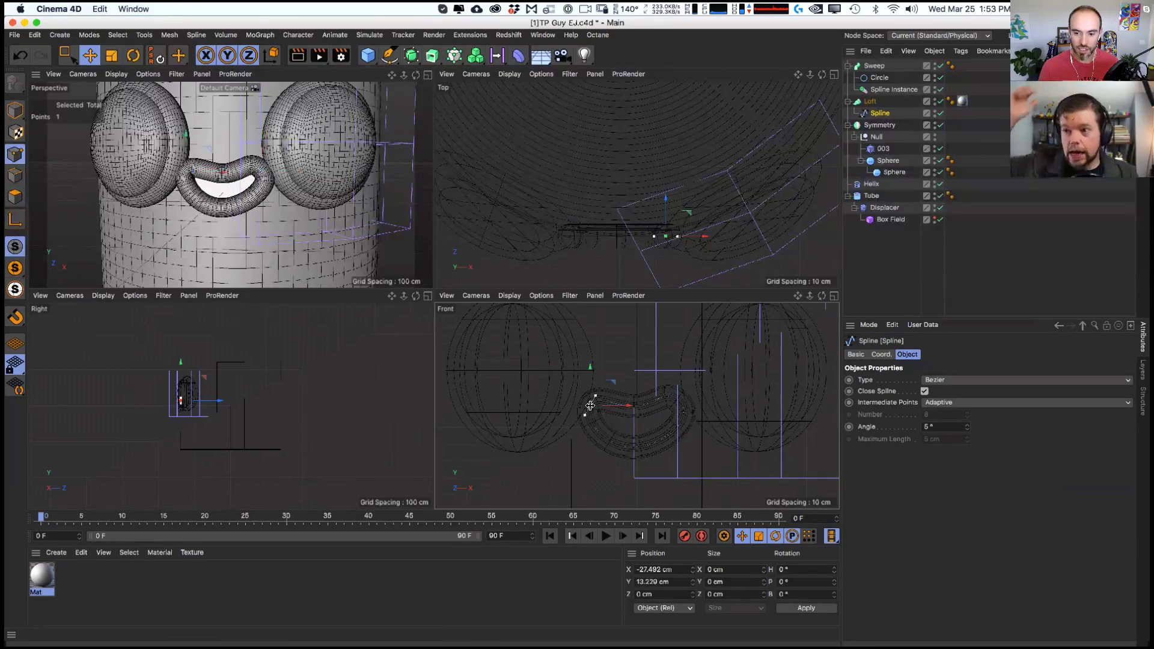
drag(594, 395, 597, 382)
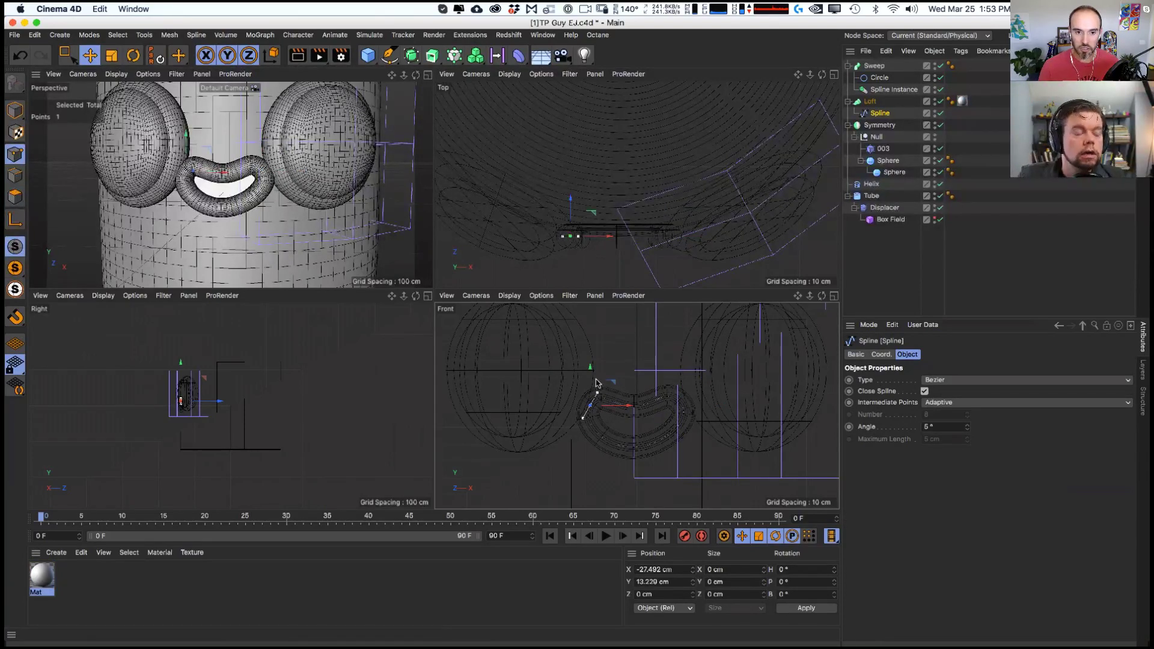
- Try to move both corner points of the mouth spline back toward the tube in the Top view
shift+click(666, 236)
drag(618, 200, 618, 190)
key(super+z)
key(e)
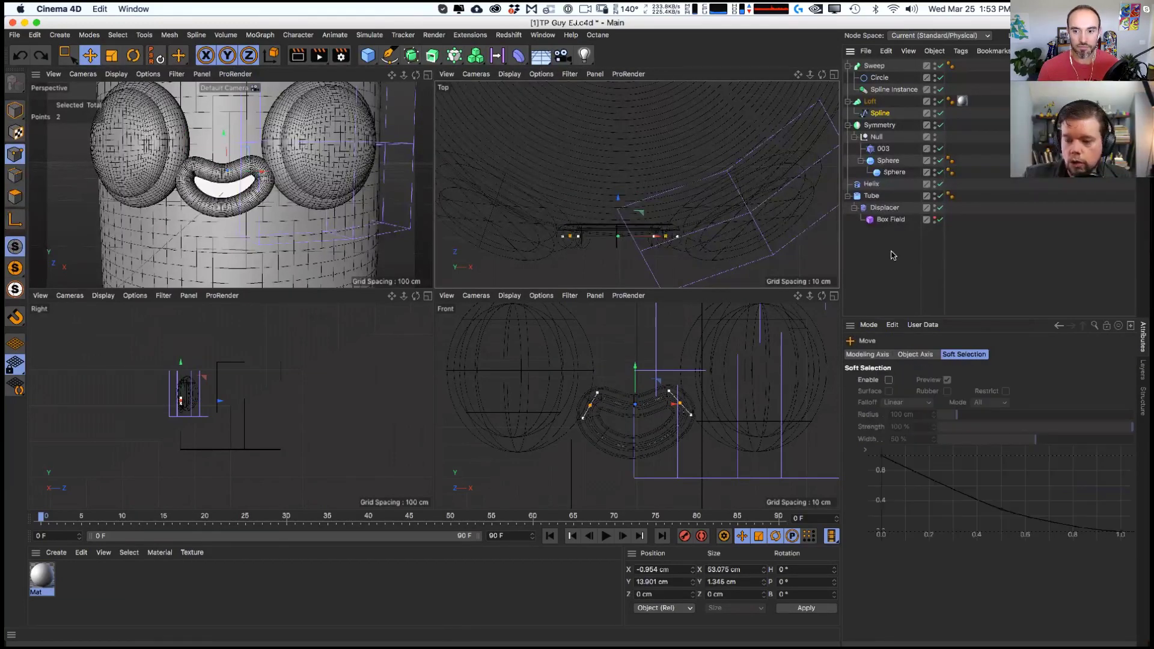
- Switch to Model mode and add a Bend deformer for the mouth geometry
click(579, 246)
click(16, 119)
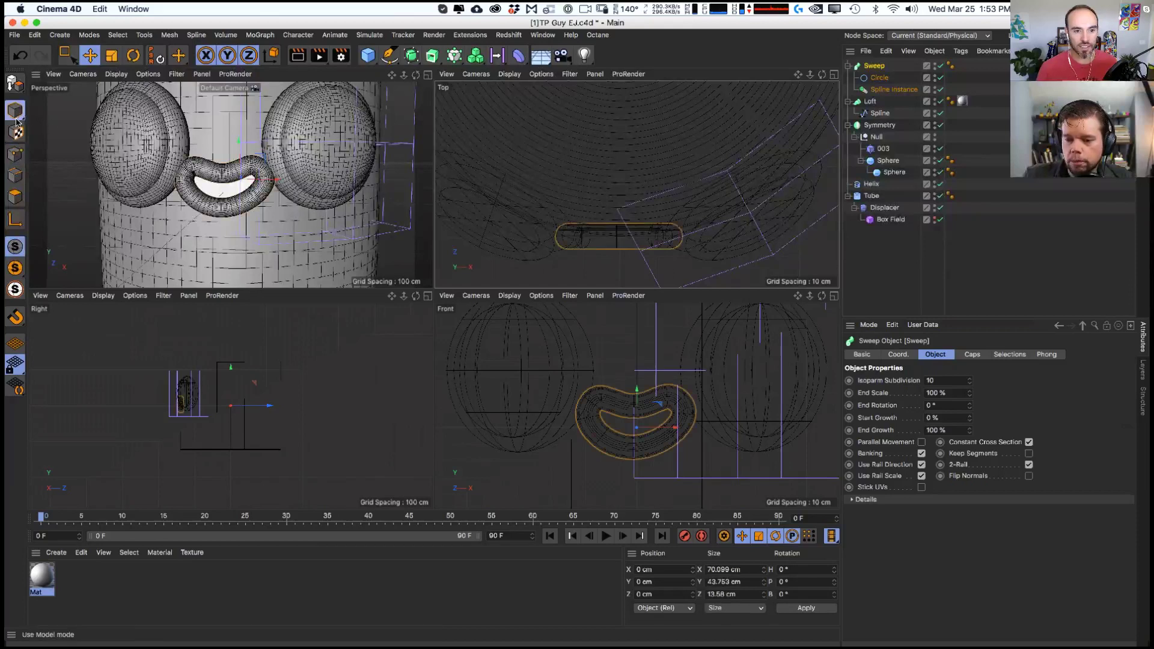
click(869, 90)
click(877, 68)
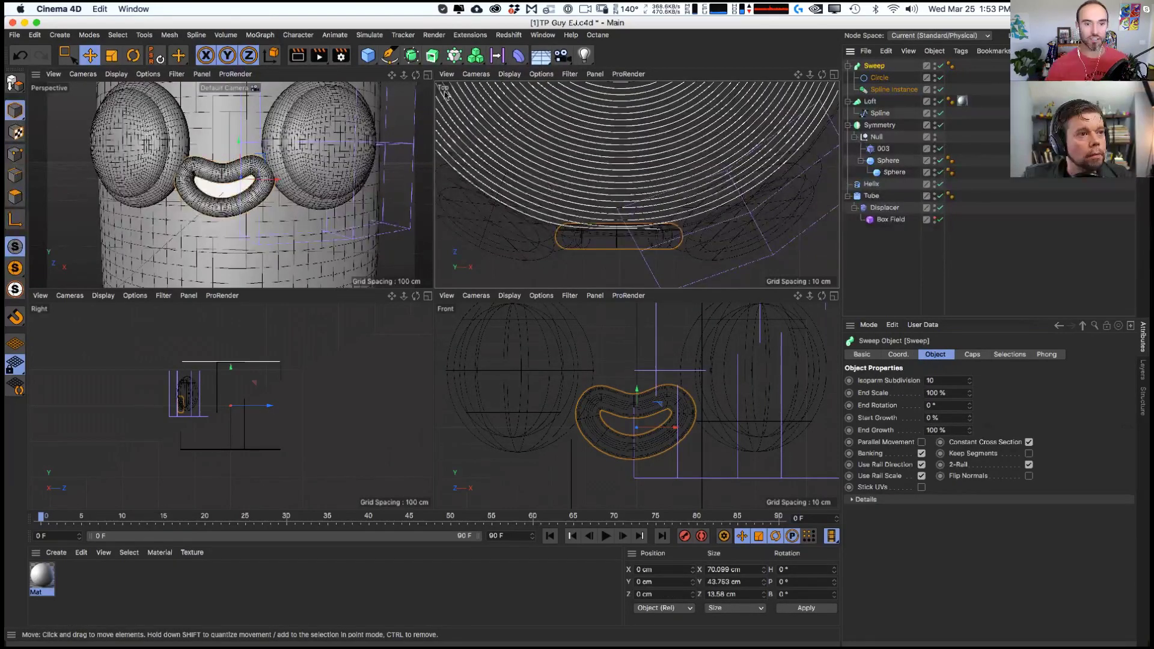
click(518, 55)
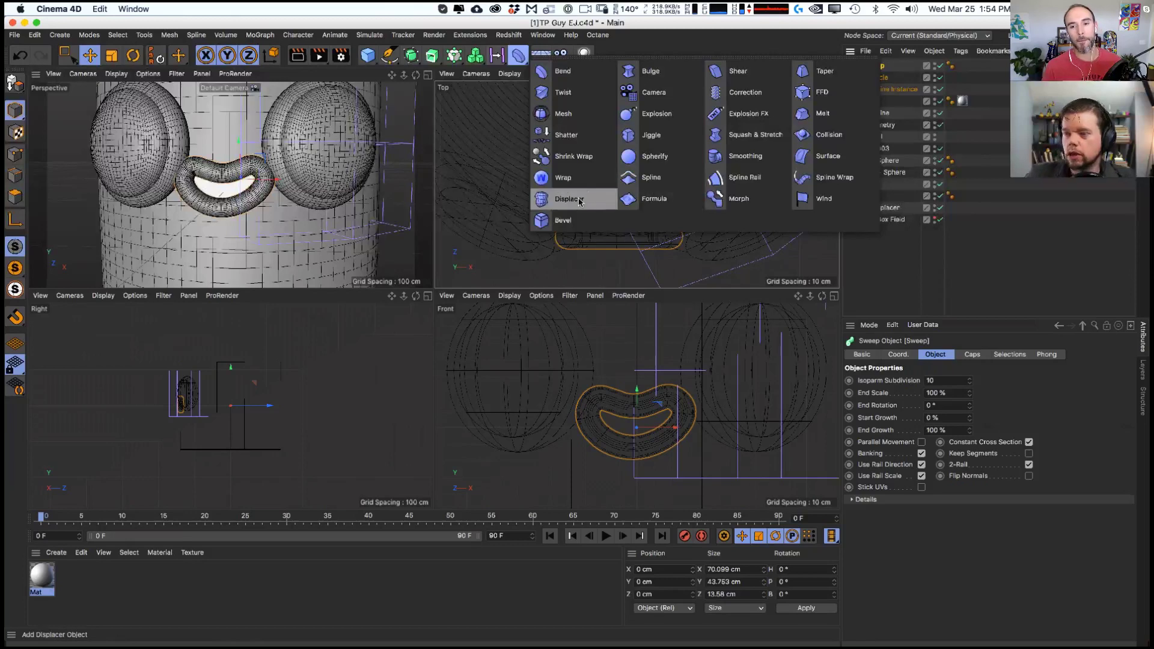
click(562, 71)
- Group the Sweep and Loft under one null and place the Bend deformer inside it as the first child
click(873, 79)
super+click(870, 112)
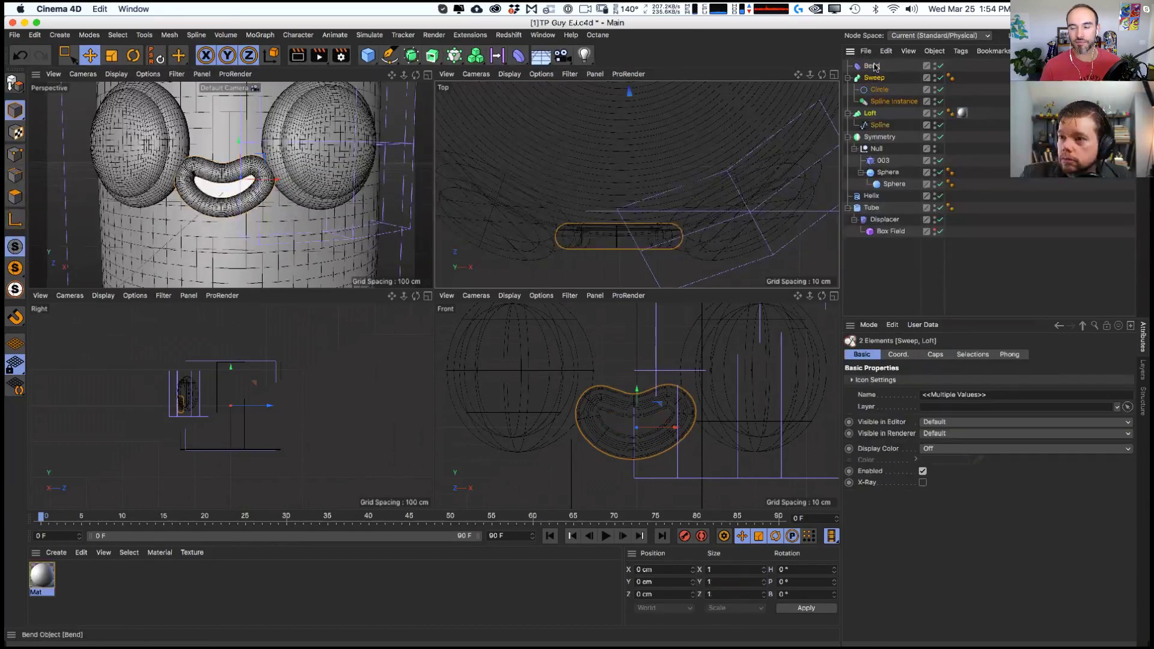
click(874, 65)
click(875, 78)
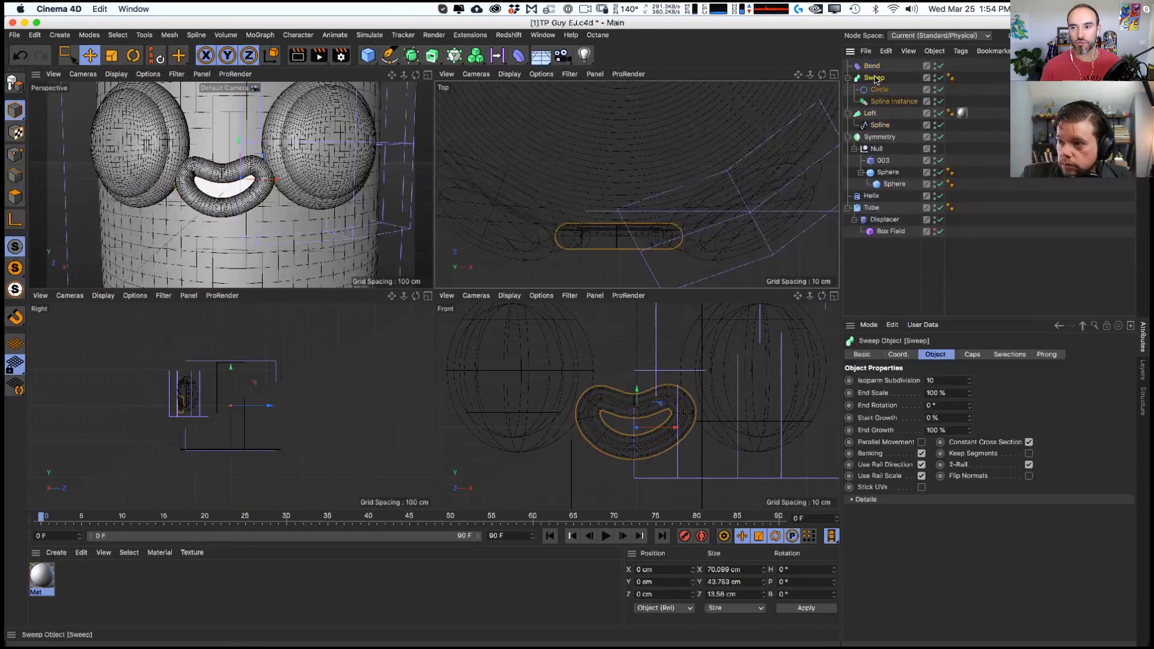
super+click(869, 113)
right_click(874, 80)
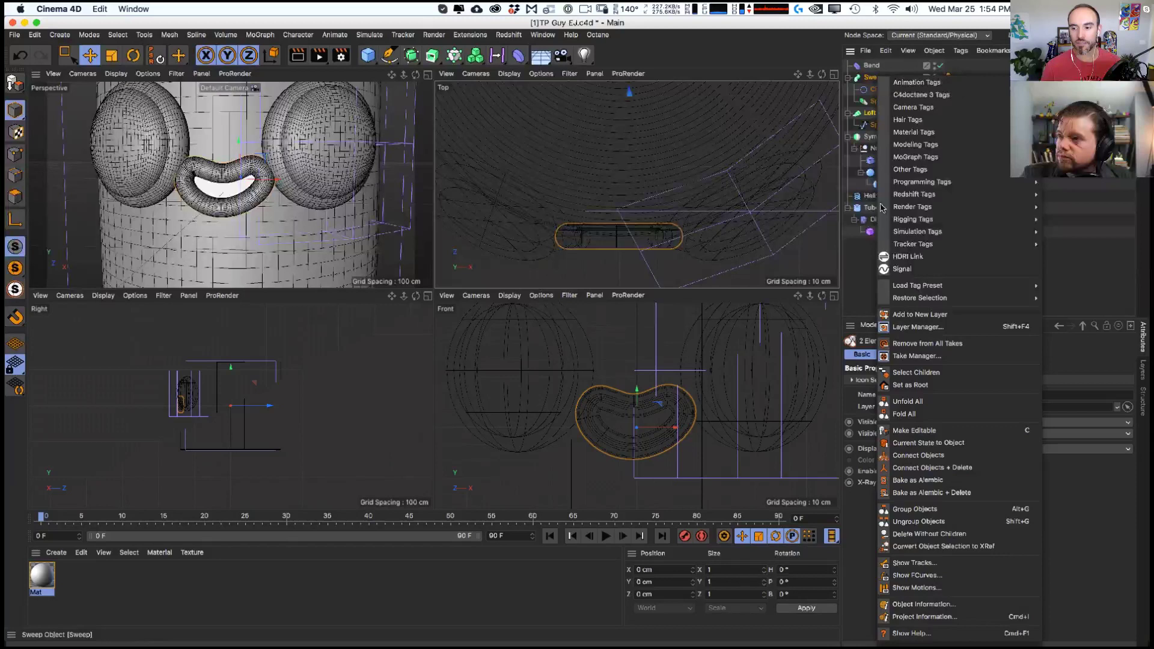
click(927, 508)
drag(875, 81, 872, 80)
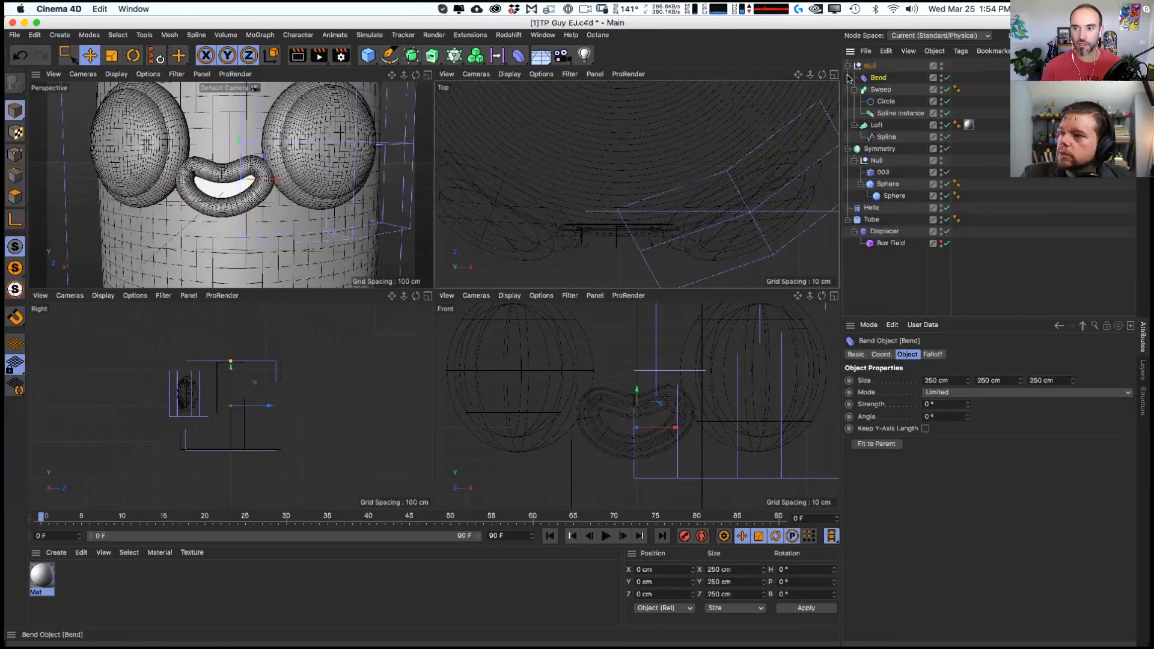
- Rename the Symmetry object that holds the eye spheres as Eyes
click(848, 65)
click(870, 100)
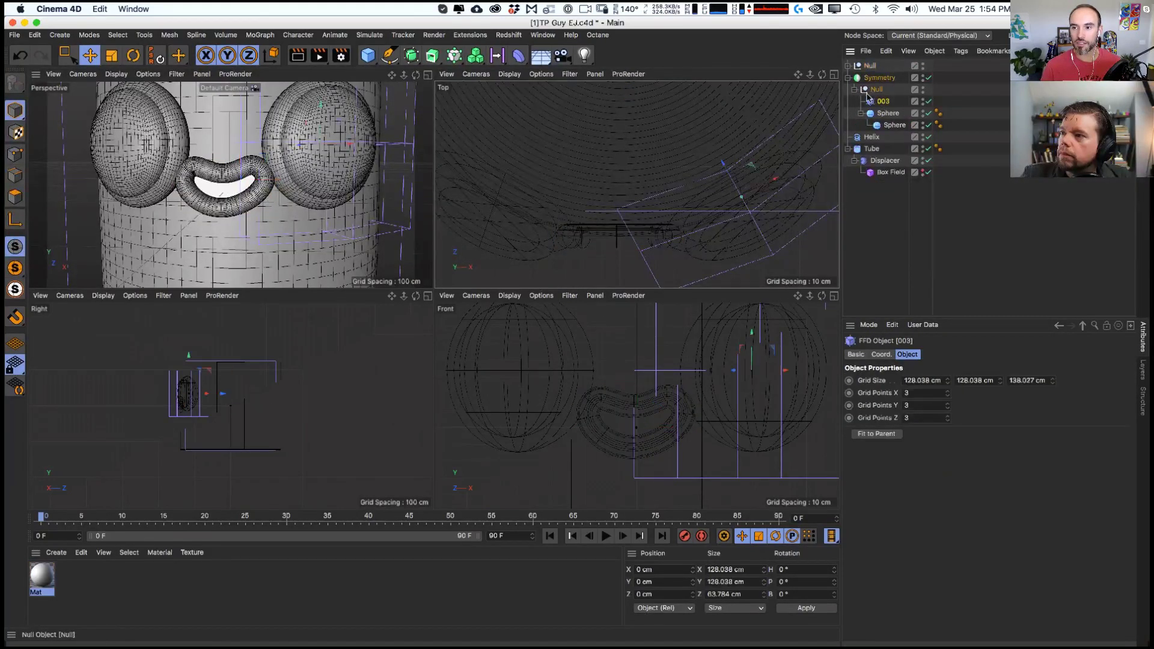
click(849, 66)
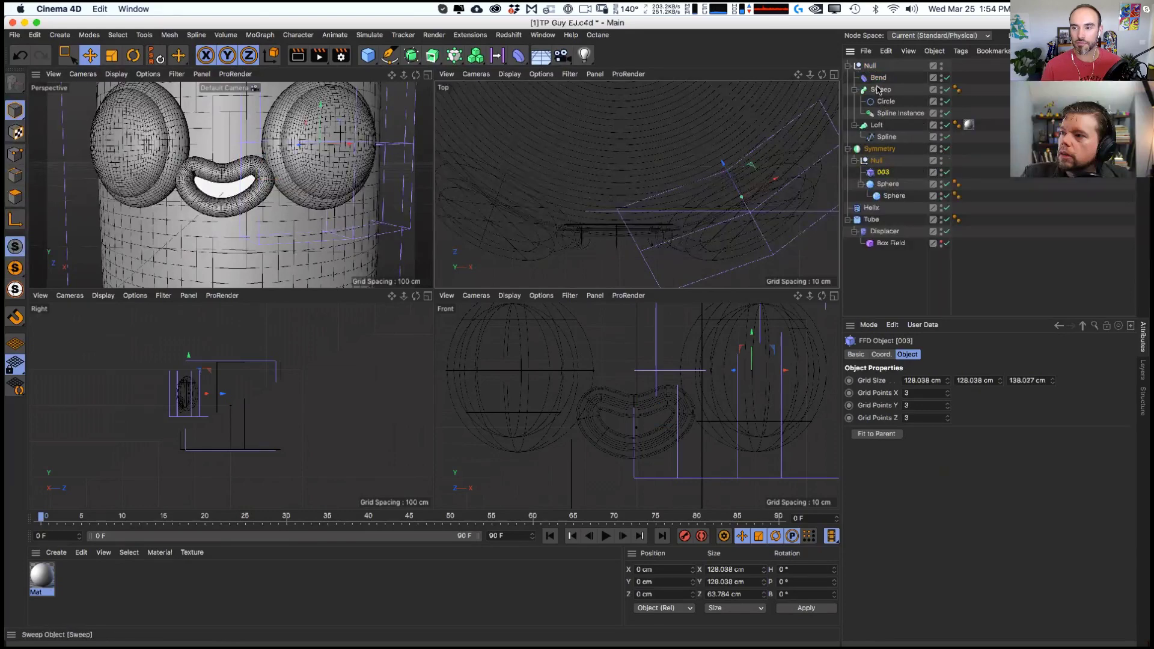
click(877, 148)
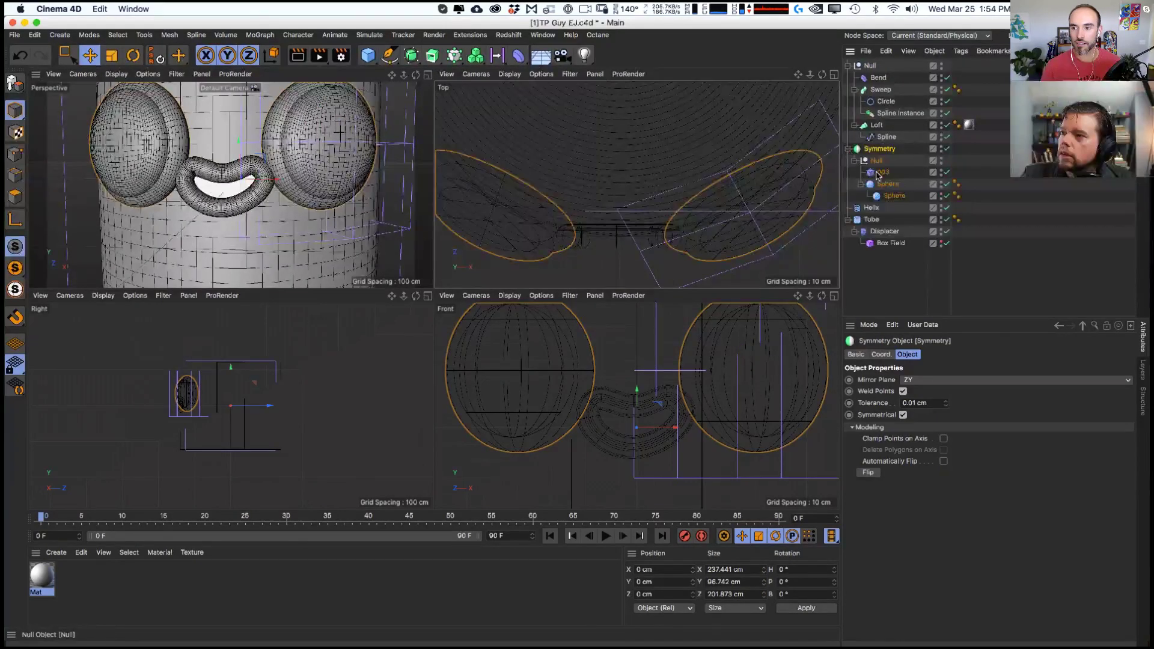
double_click(883, 172)
double_click(883, 148)
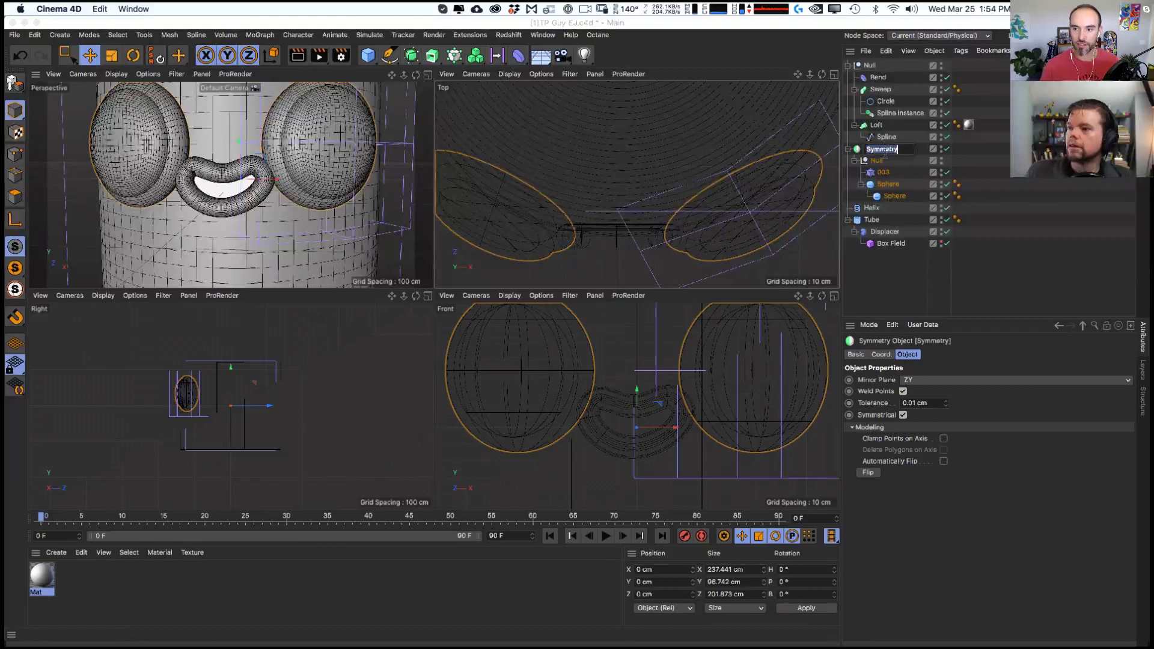
text(Eye)
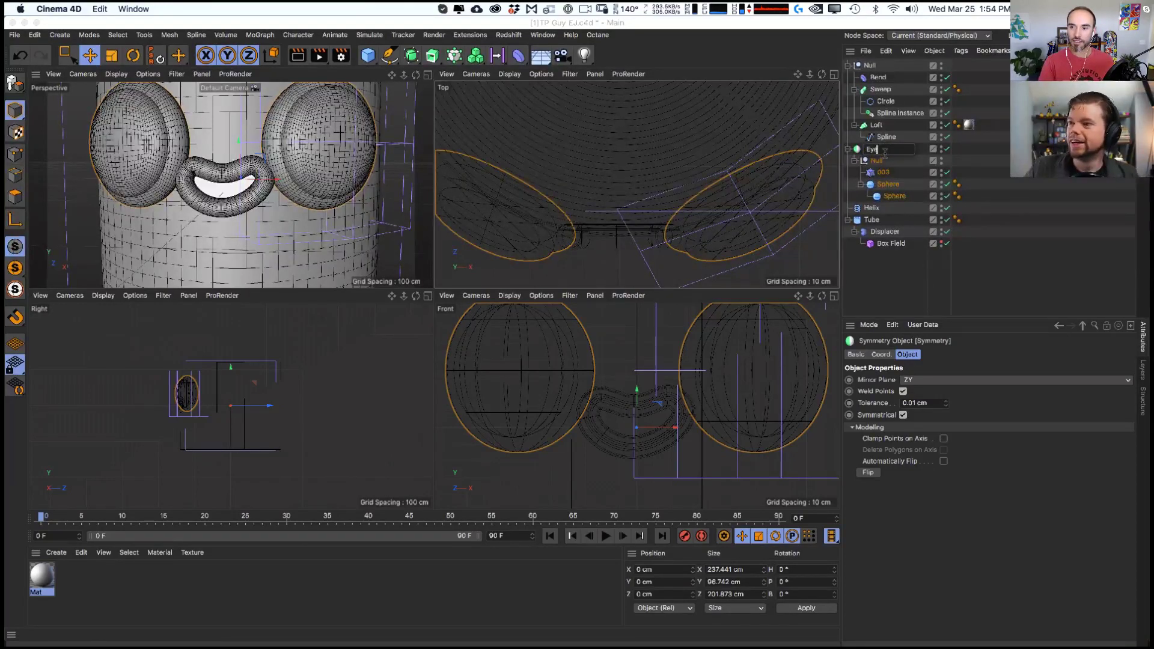
text(s)
key(Return)
- Rename the null containing the Bend, Sweep and Loft as Mouth
double_click(872, 66)
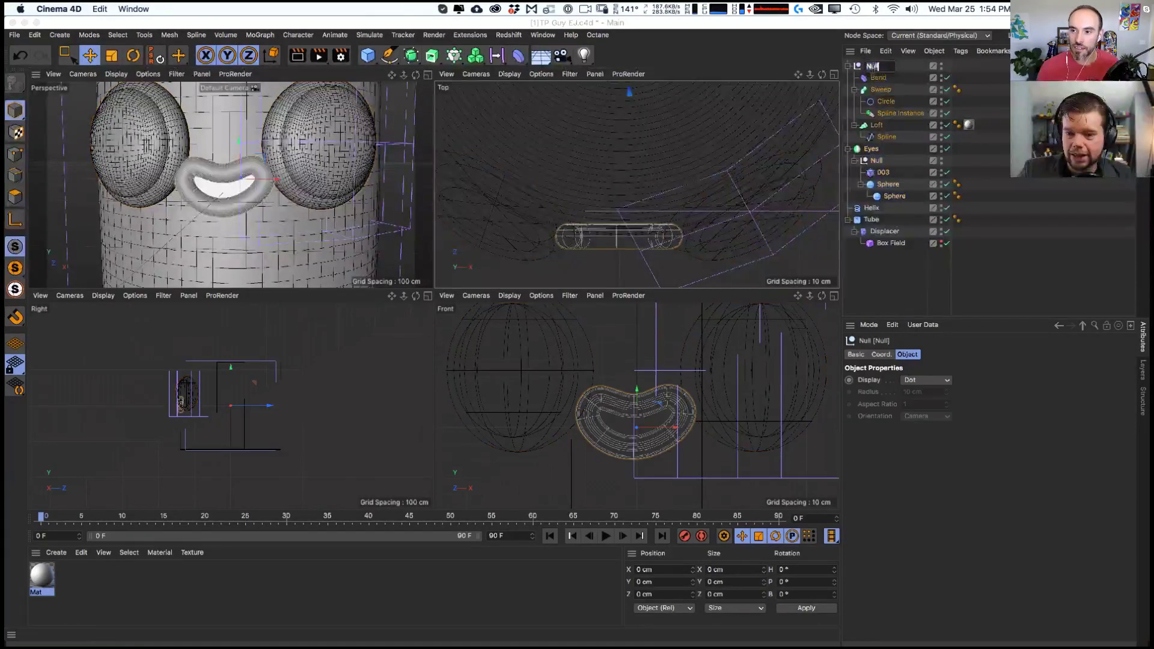
text(Mouth)
key(Return)
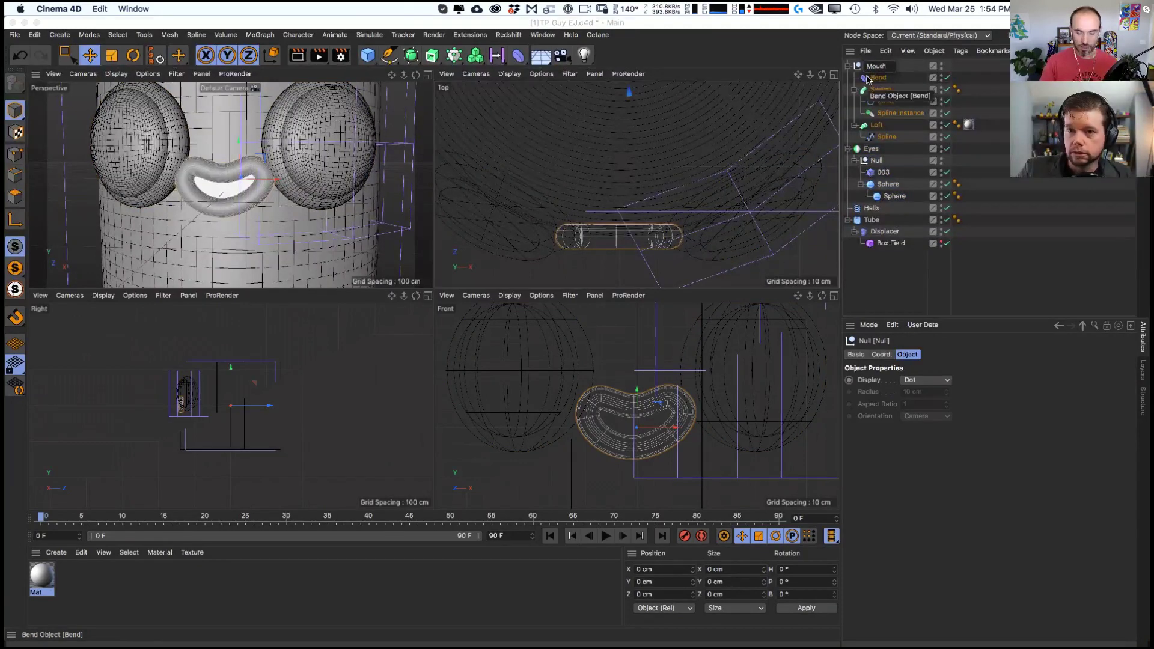
- Move the Bend deformer forward along Z to about -165.5 cm and rotate its bank to 90°
click(878, 77)
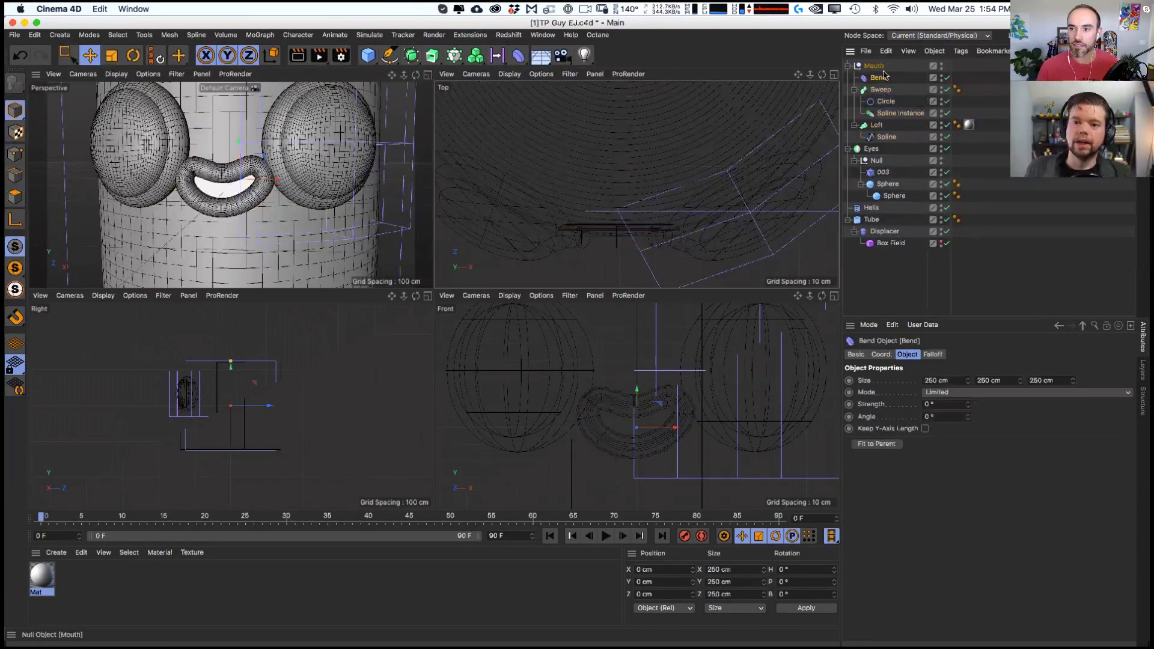
scroll(691, 153, down, 6)
alt+middle_drag(631, 203, 576, 267)
key(e)
drag(622, 168, 622, 229)
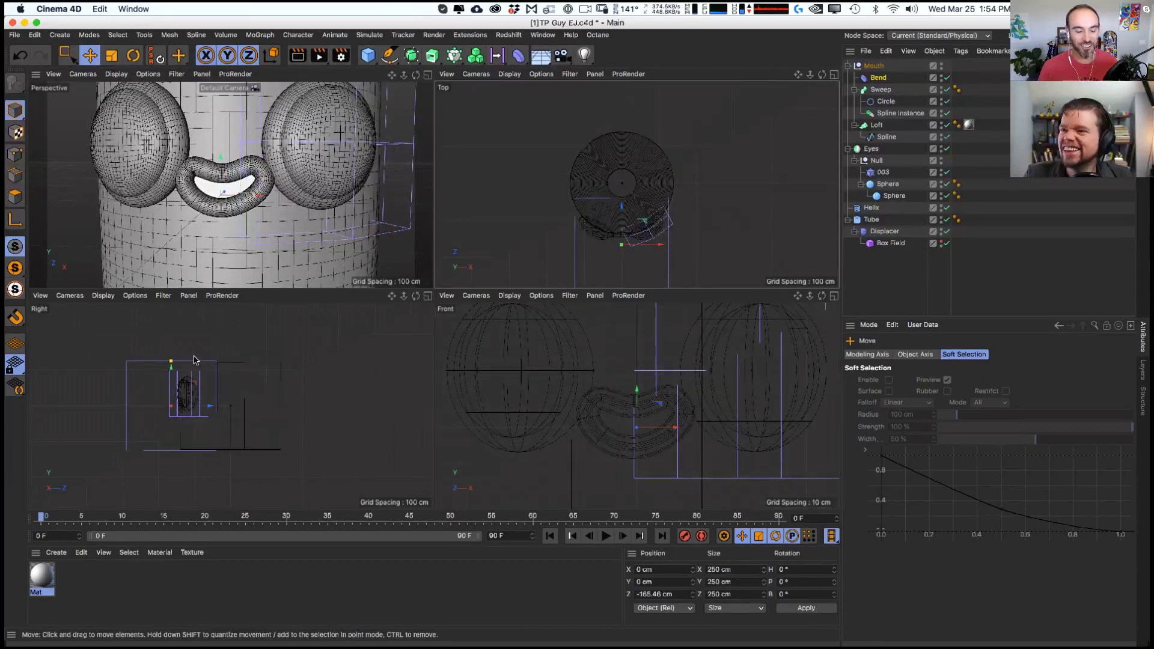
key(r)
drag(238, 182, 285, 196)
- Scale the Bend deformer down to about 33.2 cm and shift it to about 14.9 cm in X over the mouth
key(t)
key(r)
key(t)
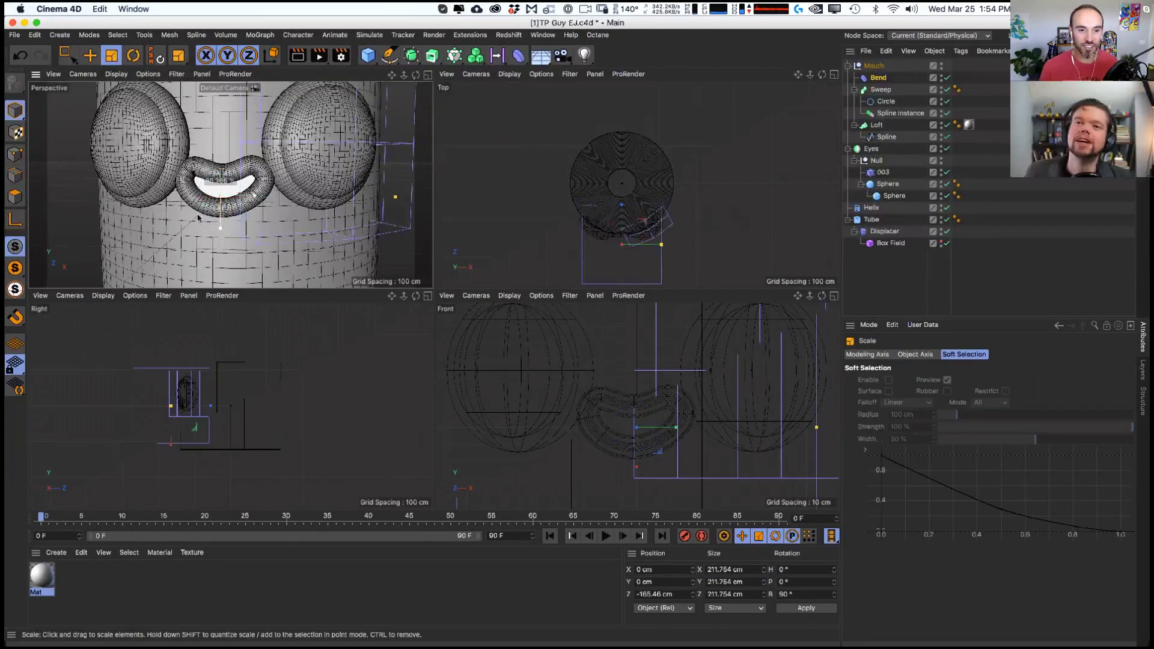
drag(710, 427, 675, 431)
key(e)
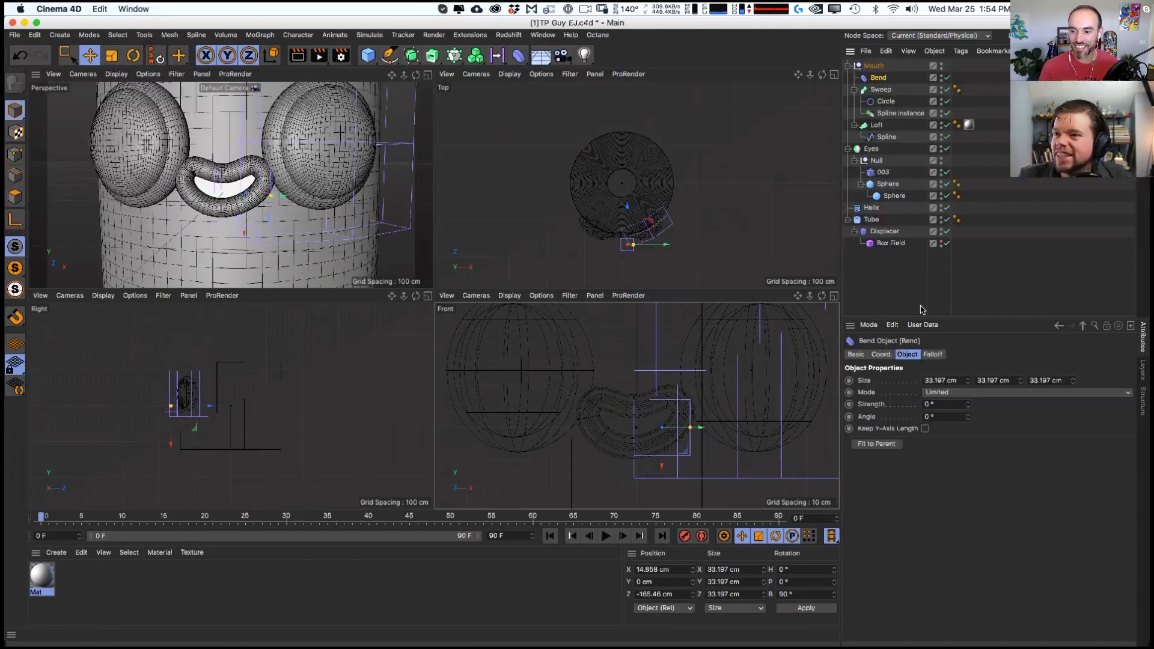
- Set the Bend to Unlimited mode with Keep Y-Axis Length enabled and a strength of 39°
click(881, 355)
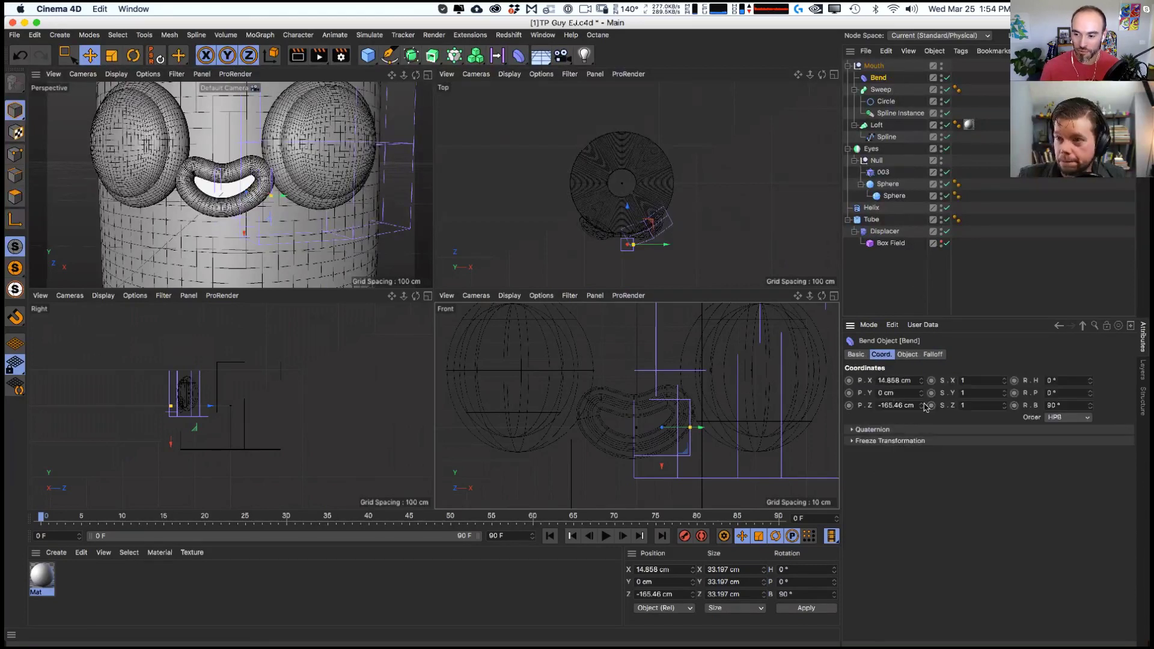
click(910, 355)
drag(968, 405, 974, 527)
click(925, 429)
click(968, 393)
click(972, 432)
- Set the Bend's angle to -180°
click(953, 416)
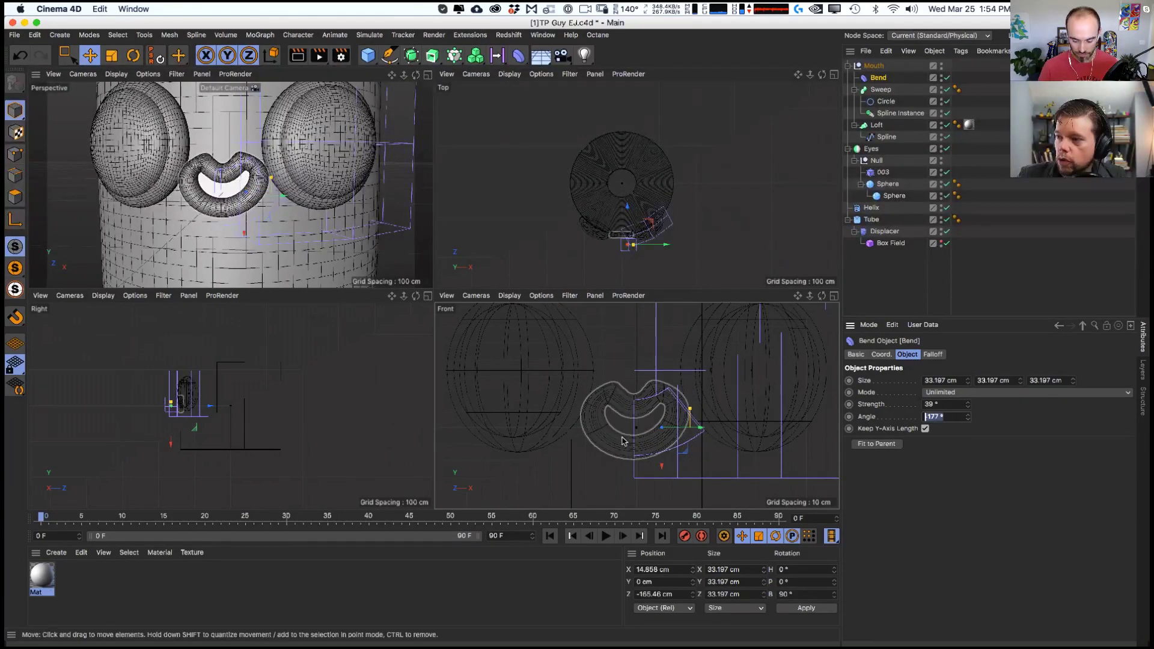
text(-180)
key(Return)
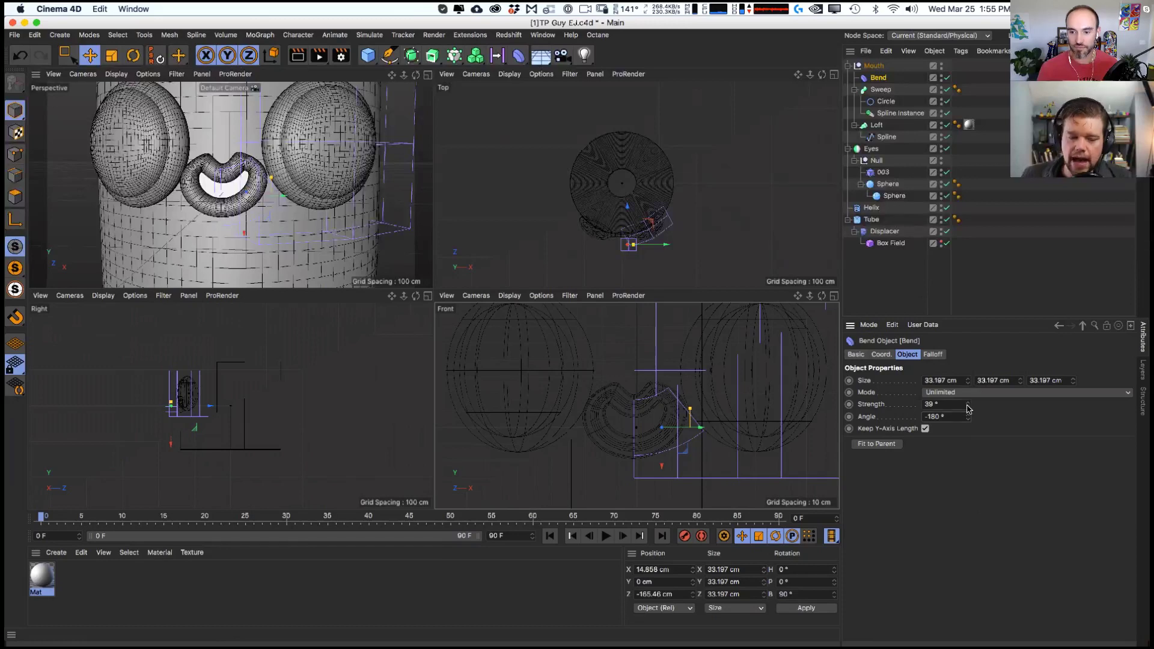
- Readjust the Bend to a strength of 28° and an angle of -274° to curve the mouth around the tube
drag(969, 408, 984, 434)
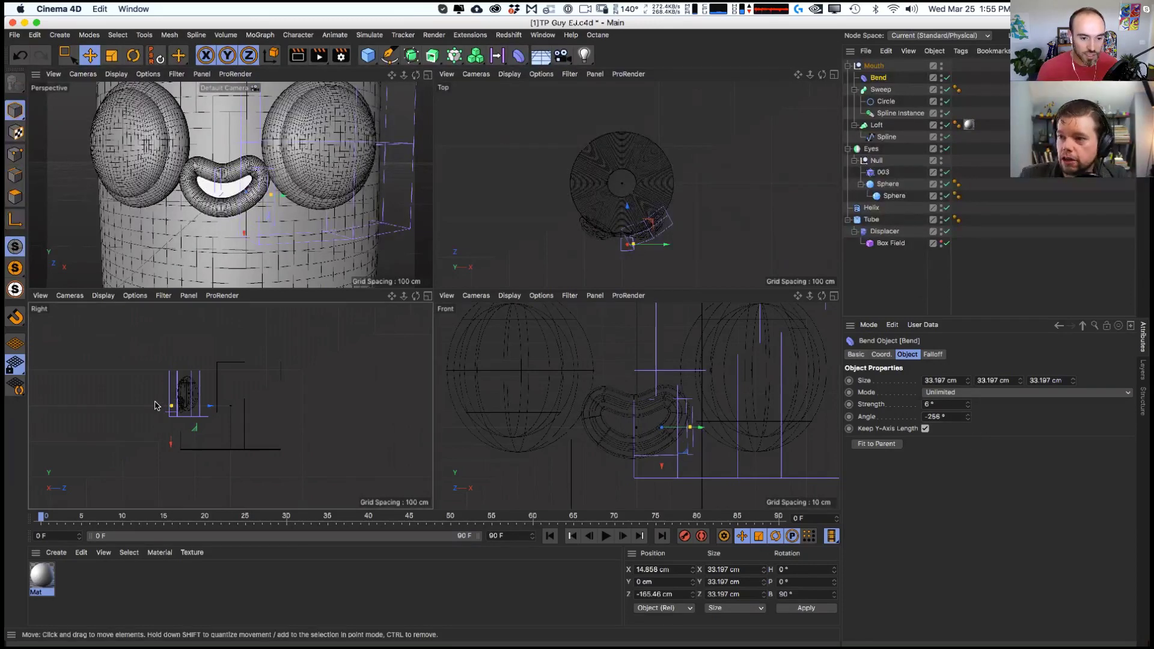
click(968, 402)
drag(969, 408, 972, 433)
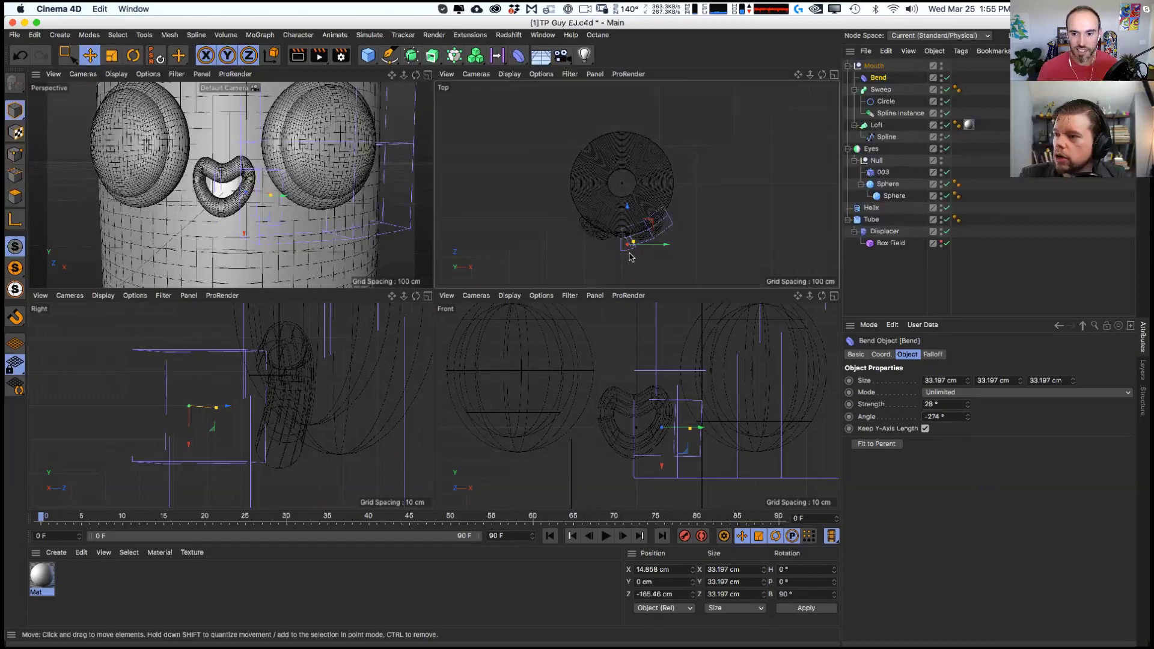
- Move the Bend deformer to about -138 cm in Z and set its angle to -270° and strength to 19°
scroll(625, 249, up, 6)
drag(622, 217, 625, 126)
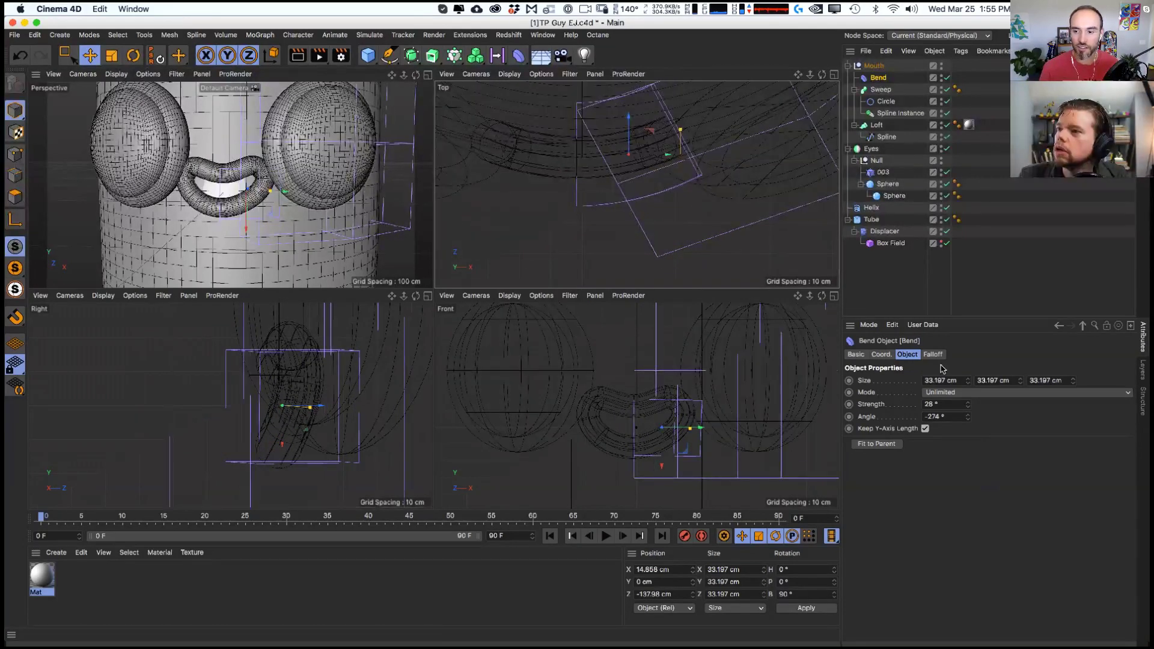
click(960, 419)
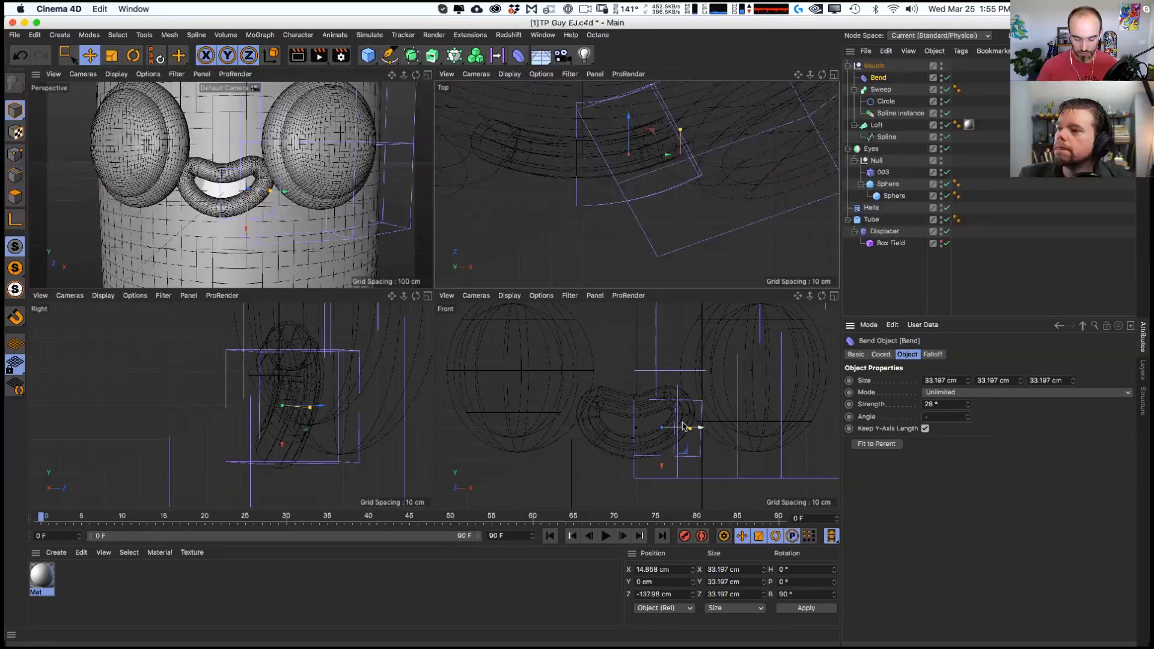
key(Return)
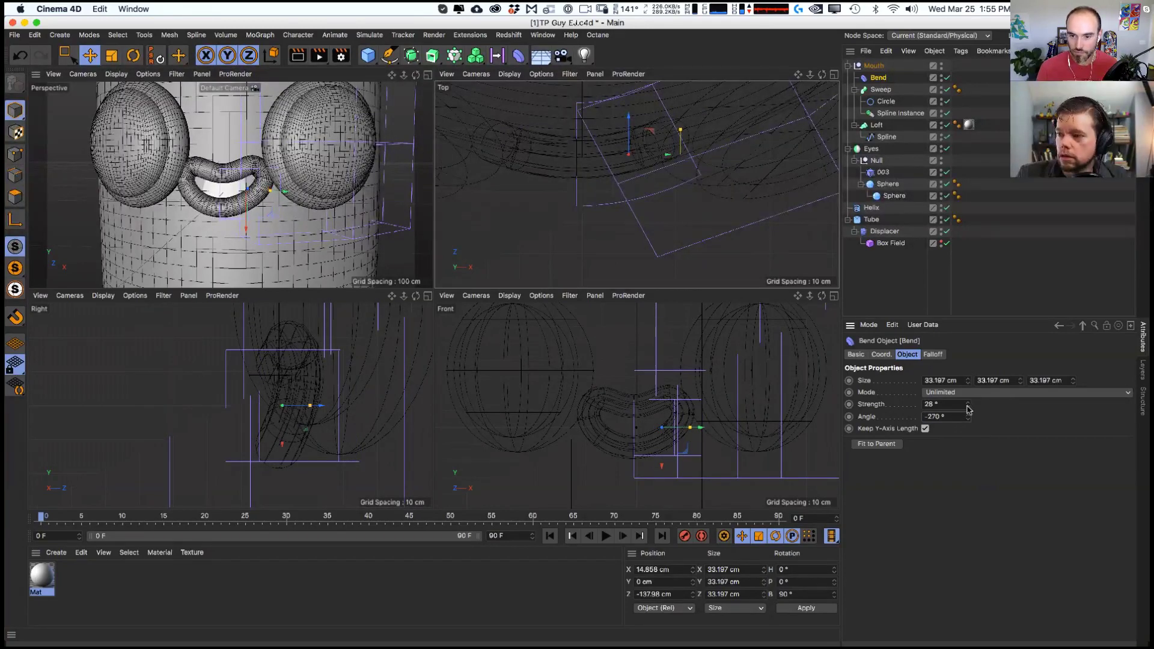
drag(968, 408, 972, 416)
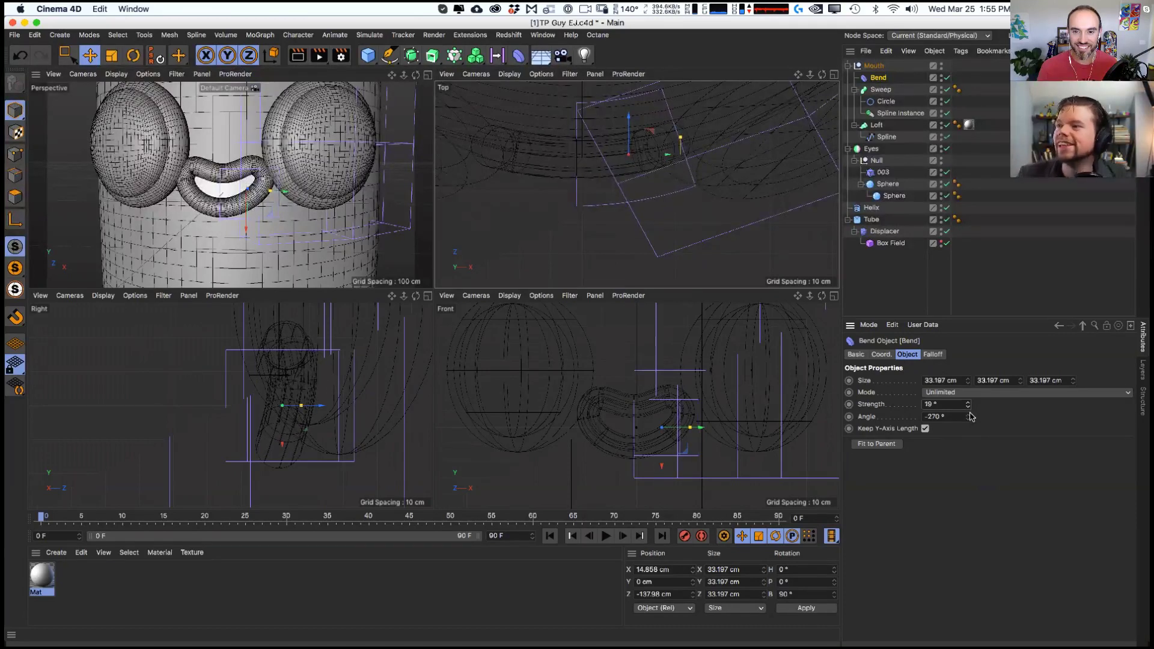
- Move only the axis of the Mouth null onto the mouth geometry, at about -139.9 cm in Z
click(874, 65)
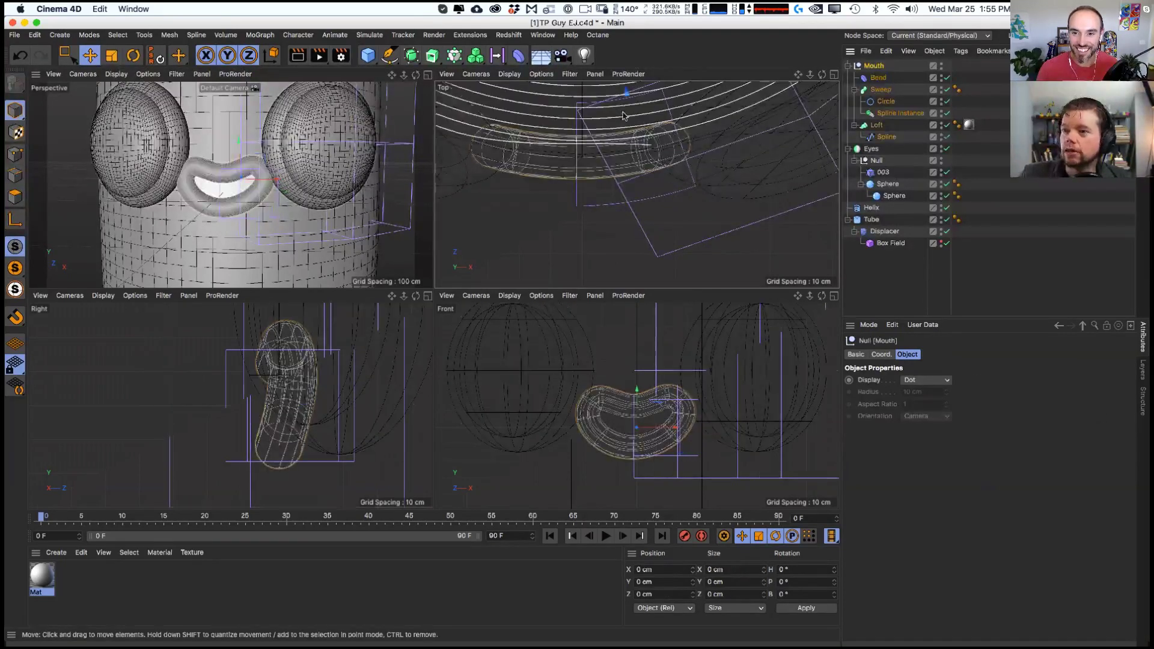
alt+middle_drag(651, 126, 637, 186)
alt+right_drag(637, 186, 176, 187)
scroll(652, 140, down, 5)
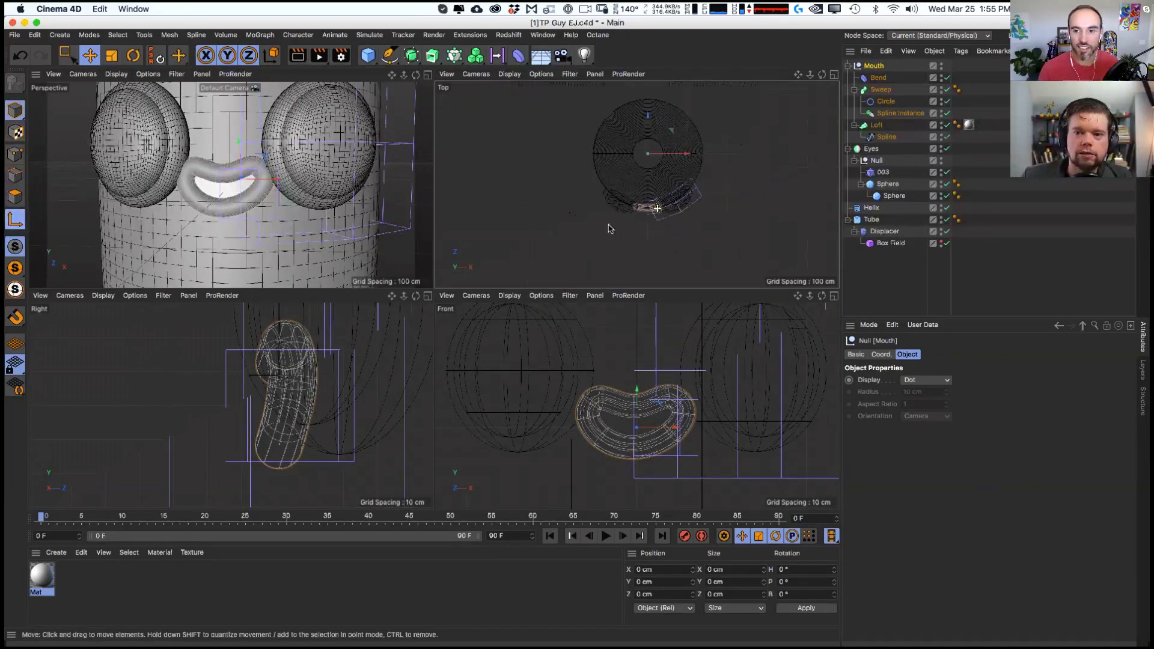
scroll(655, 190, up, 5)
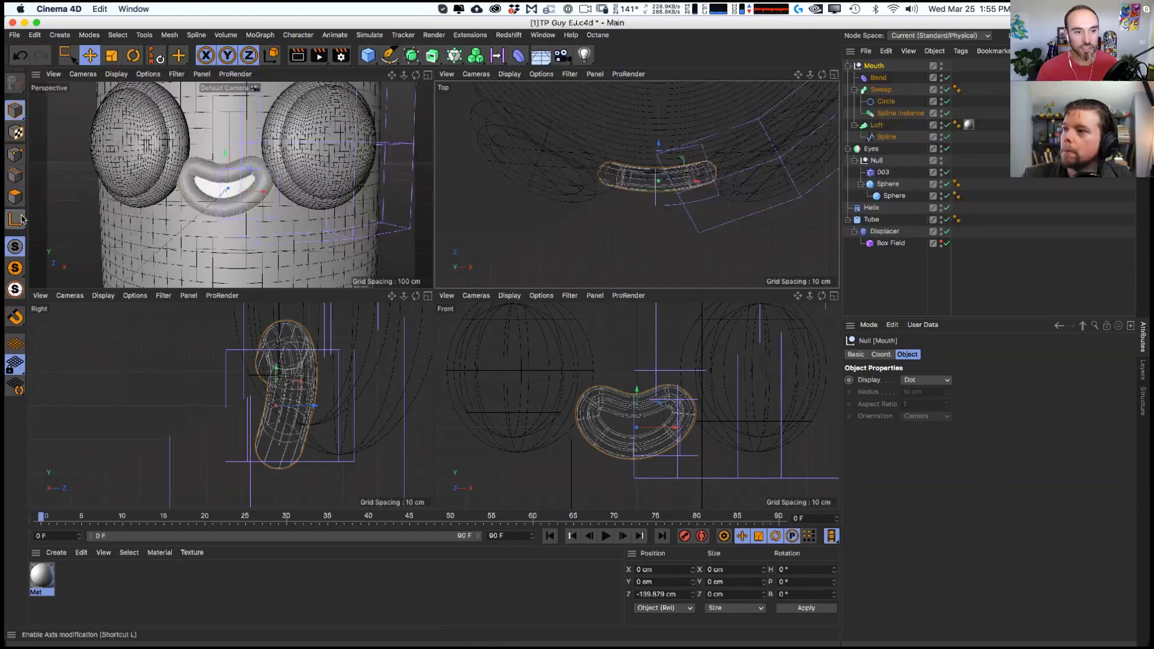
- Shift the Mouth null to about -143.9 cm in Z, then scale it down and raise it between the eyes
drag(658, 152, 658, 159)
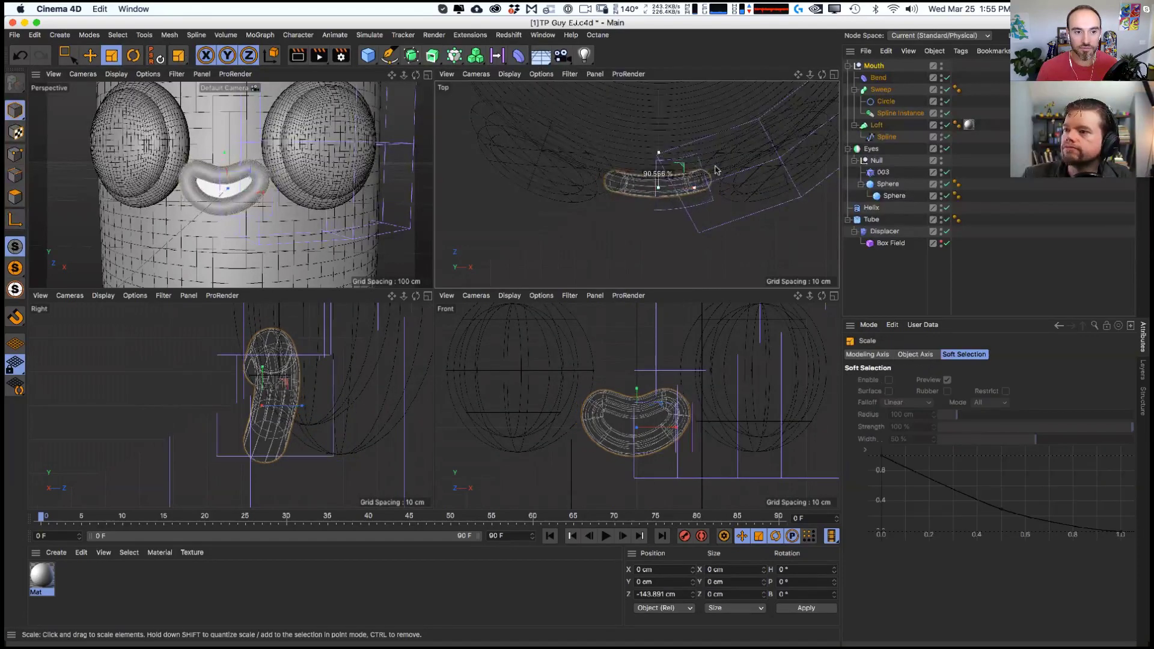
drag(224, 161, 223, 124)
key(t)
key(e)
scroll(274, 174, down, 6)
alt+drag(270, 178, 235, 197)
click(351, 199)
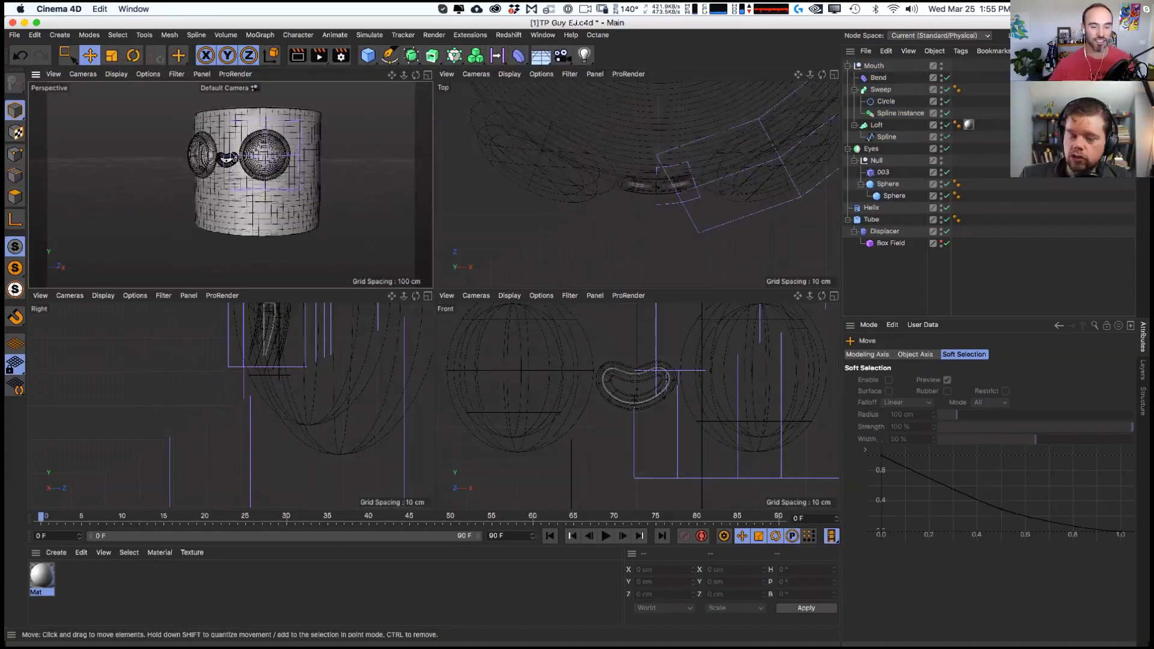
- Try to reposition the upper corner points of the mouth spline, then return to model mode
scroll(231, 161, up, 5)
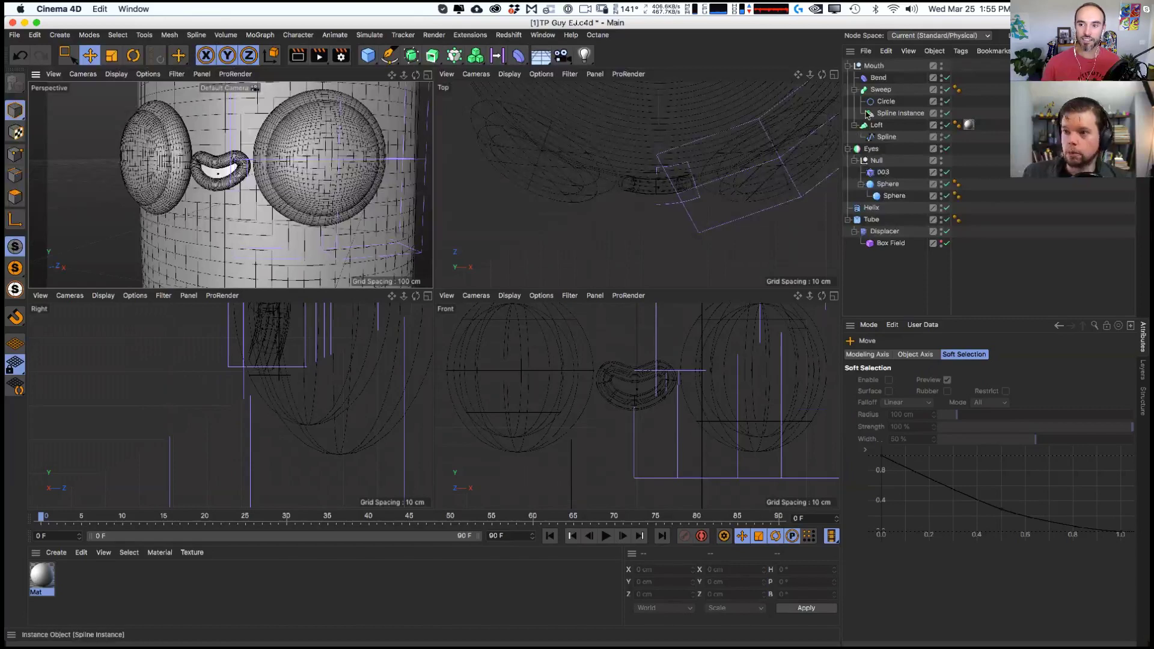
click(886, 137)
click(15, 154)
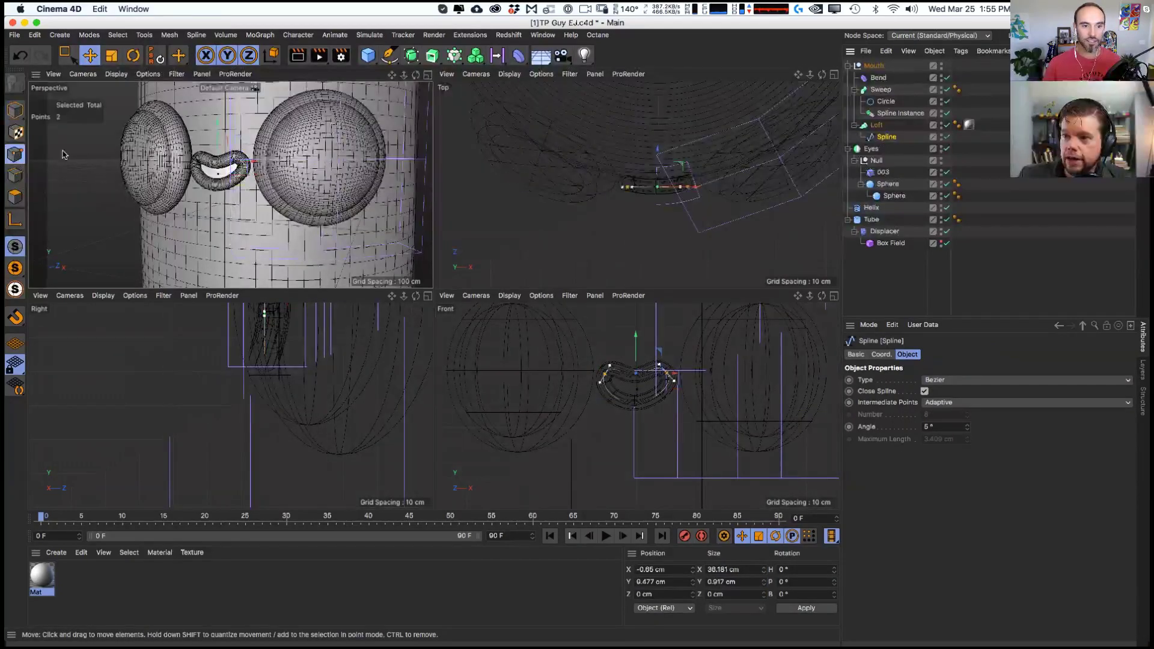
click(686, 359)
mouse_move(666, 372)
mouse_down()
mouse_move(669, 361)
mouse_move(680, 372)
mouse_move(666, 383)
mouse_up()
key(super+z)
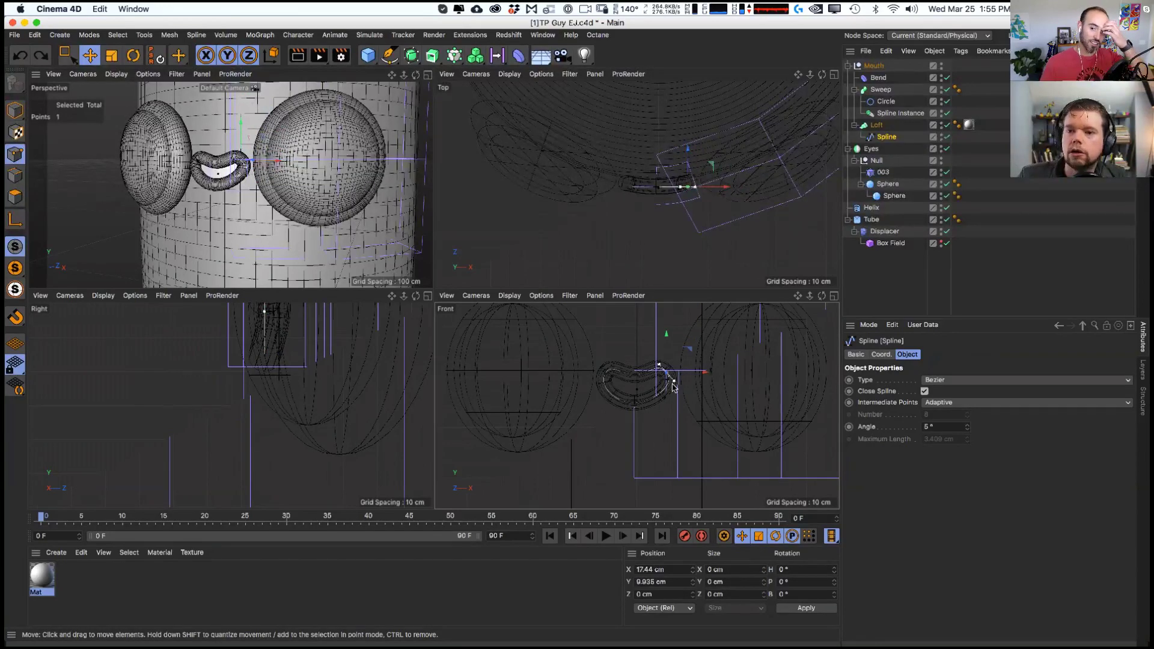
click(606, 377)
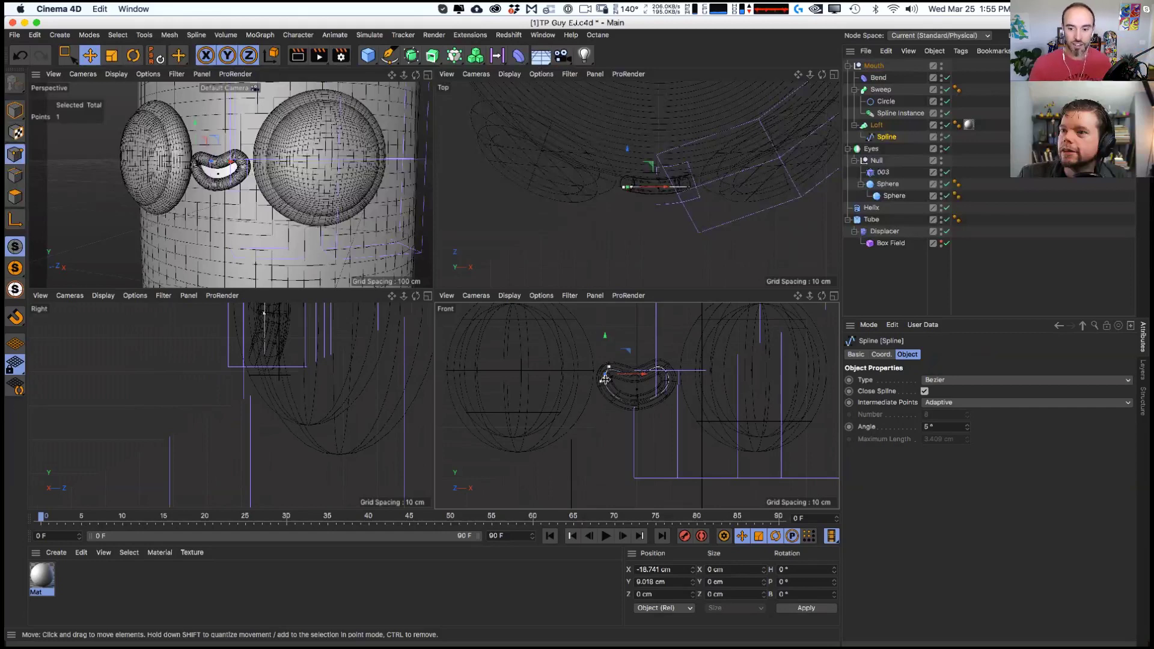
scroll(624, 360, up, 5)
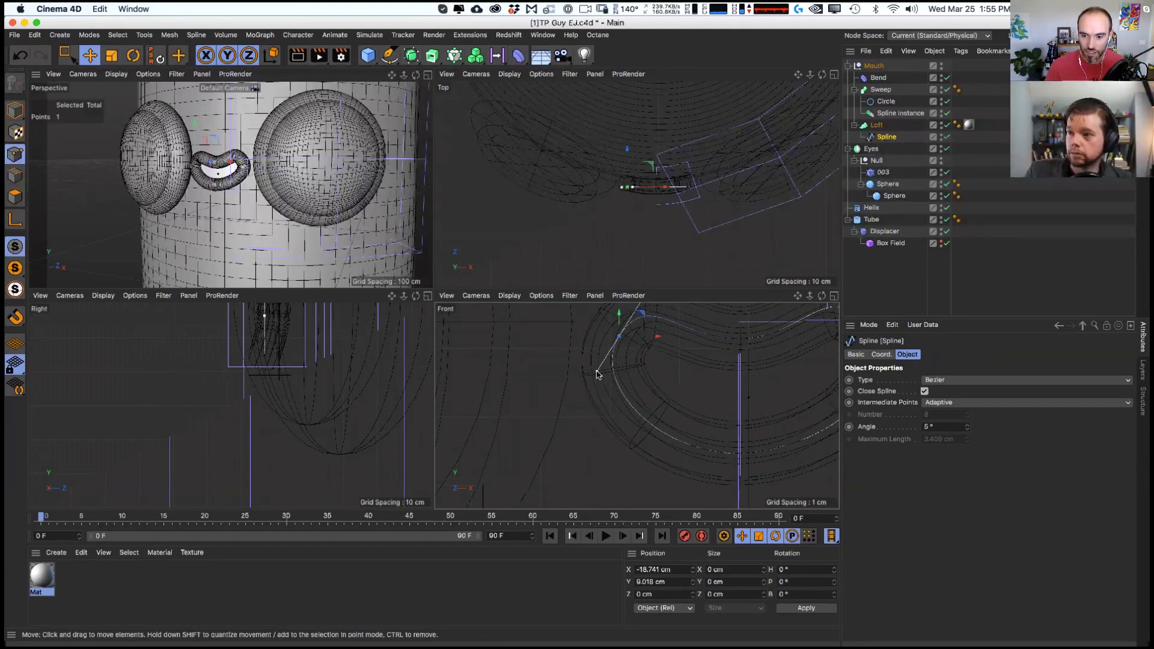
click(15, 110)
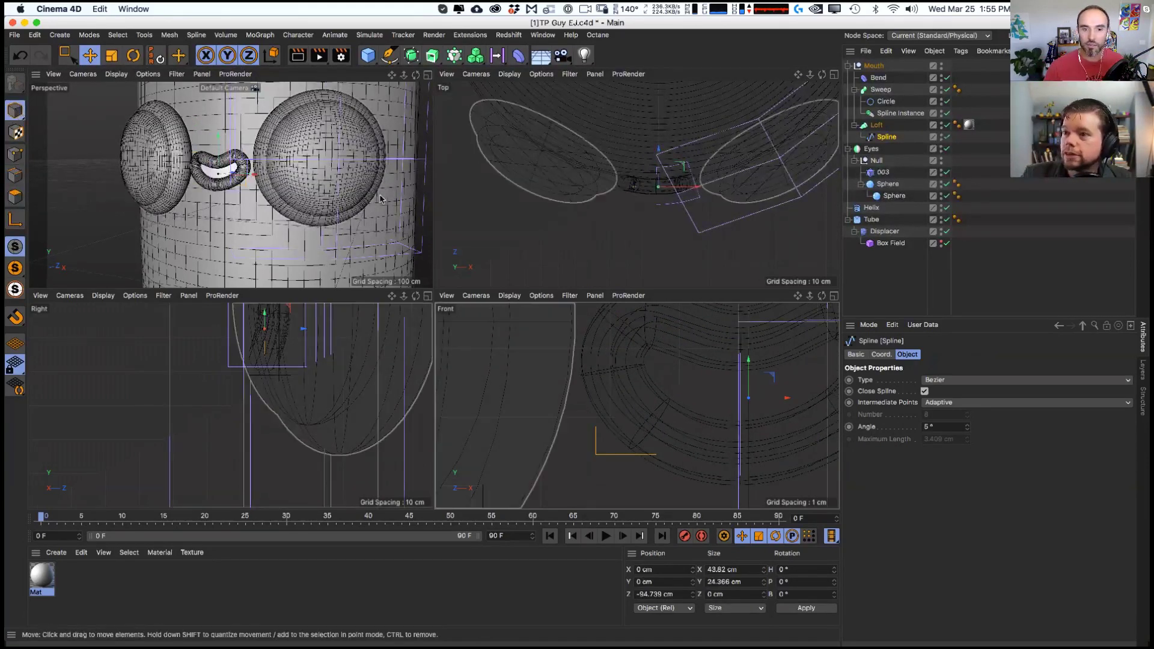
- Rotate the null holding the eye to a heading of about 28.5° to follow the tube's curve
alt+drag(282, 180, 319, 180)
scroll(318, 183, down, 4)
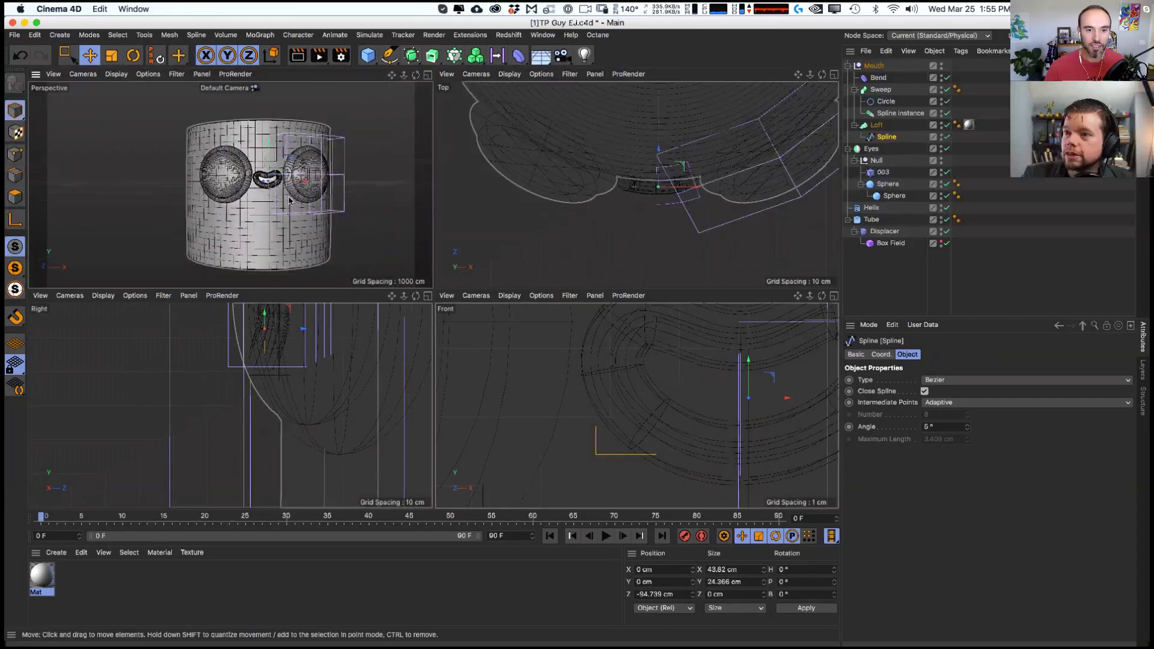
click(877, 160)
drag(785, 115, 799, 139)
key(r)
key(super+z)
alt+middle_drag(767, 168, 678, 216)
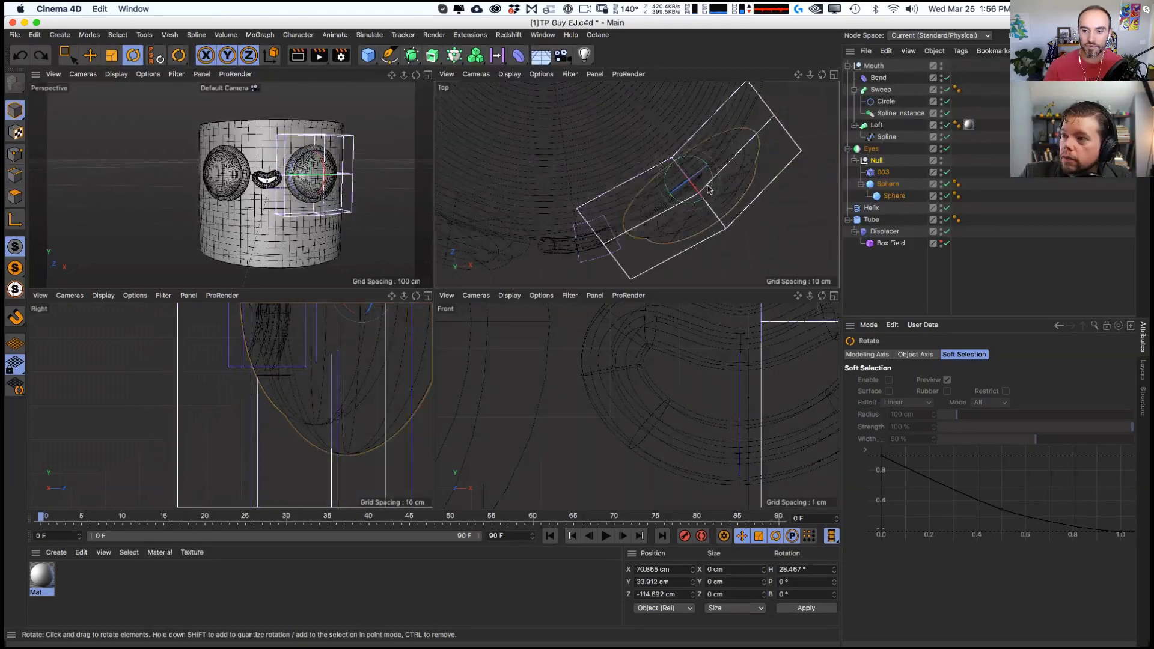
- Refine the eye null to a heading of about 26.2° and a position of about 73.3 cm in X, -113.5 cm in Z
scroll(712, 183, up, 5)
key(super+z)
key(super+z)
key(super+z)
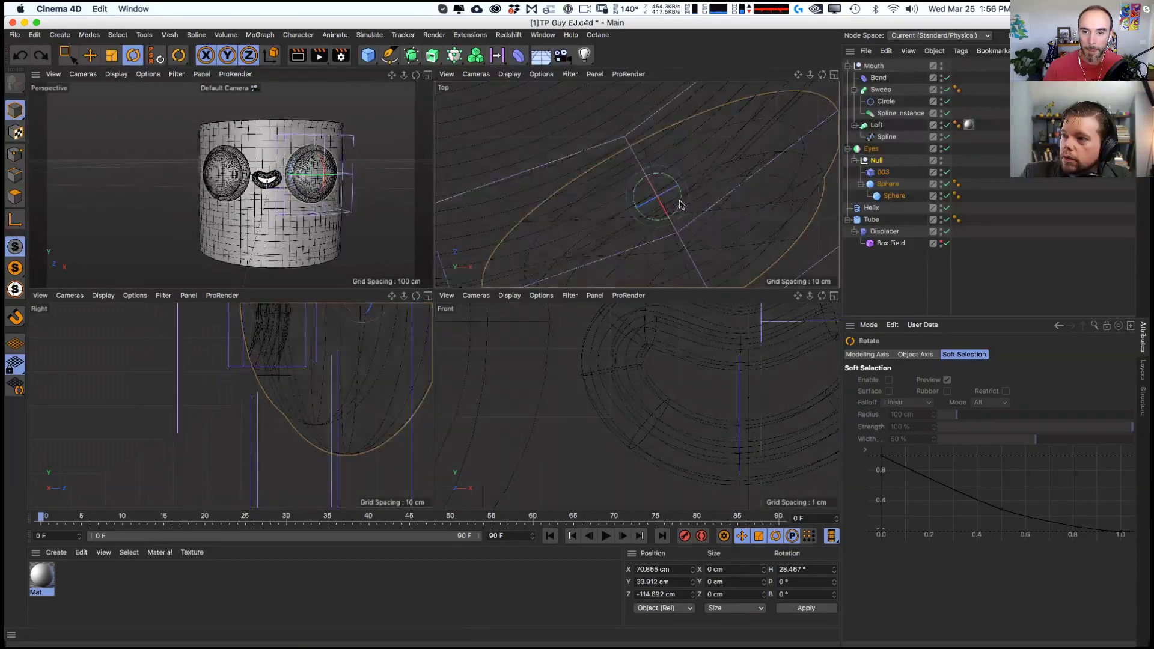
key(e)
drag(676, 187, 686, 182)
- Lower the eye null to about 6.2 cm in Y
alt+drag(271, 183, 162, 185)
key(super+z)
key(super+z)
key(super+z)
key(super+z)
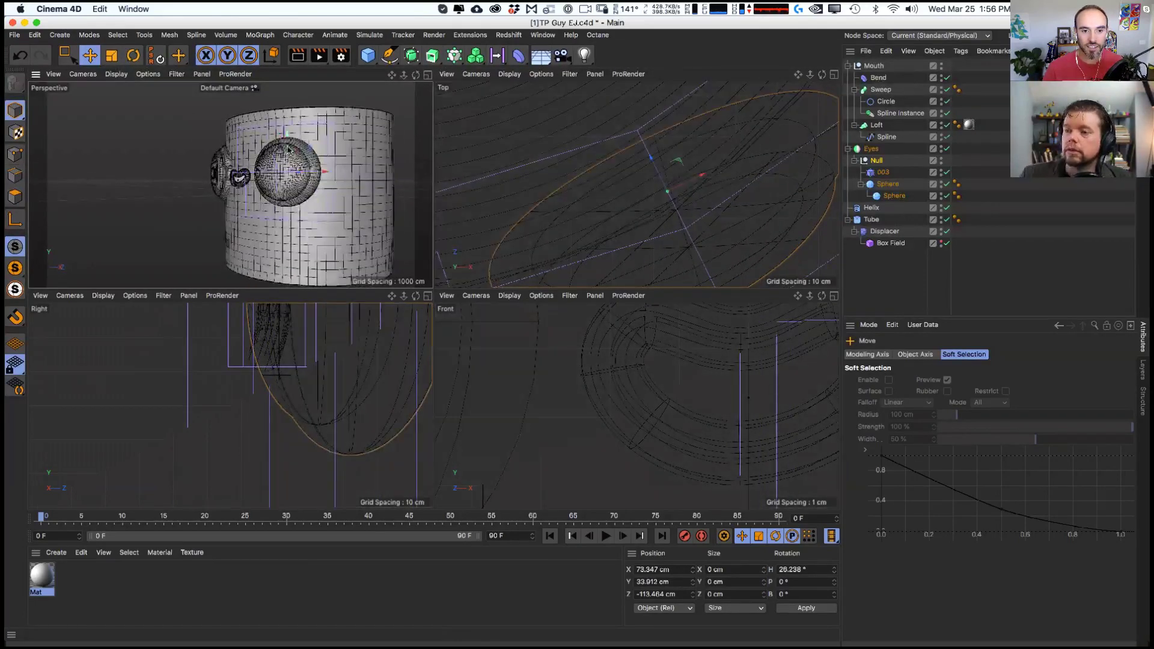
key(super+z)
key(super+z)
key(super+z)
key(super+z)
key(super+z)
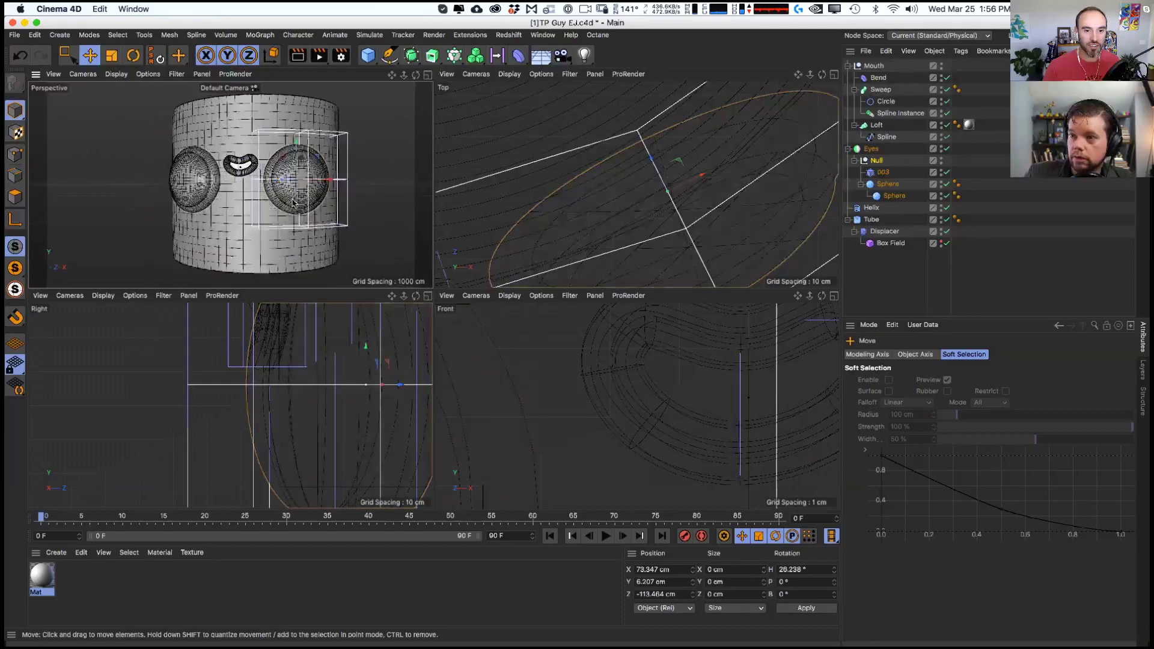
- Lower the Mouth null to sit between the lowered eyes
key(super+z)
key(super+z)
key(super+z)
key(super+z)
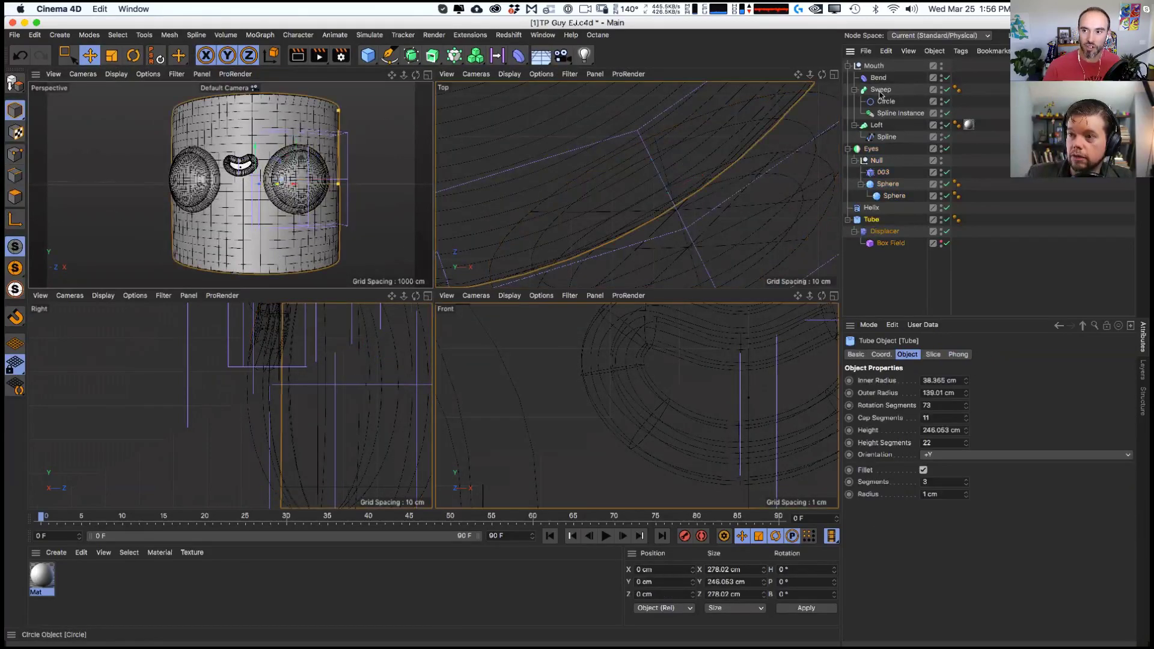
key(super+z)
key(super+z)
key(super+z)
key(super+z)
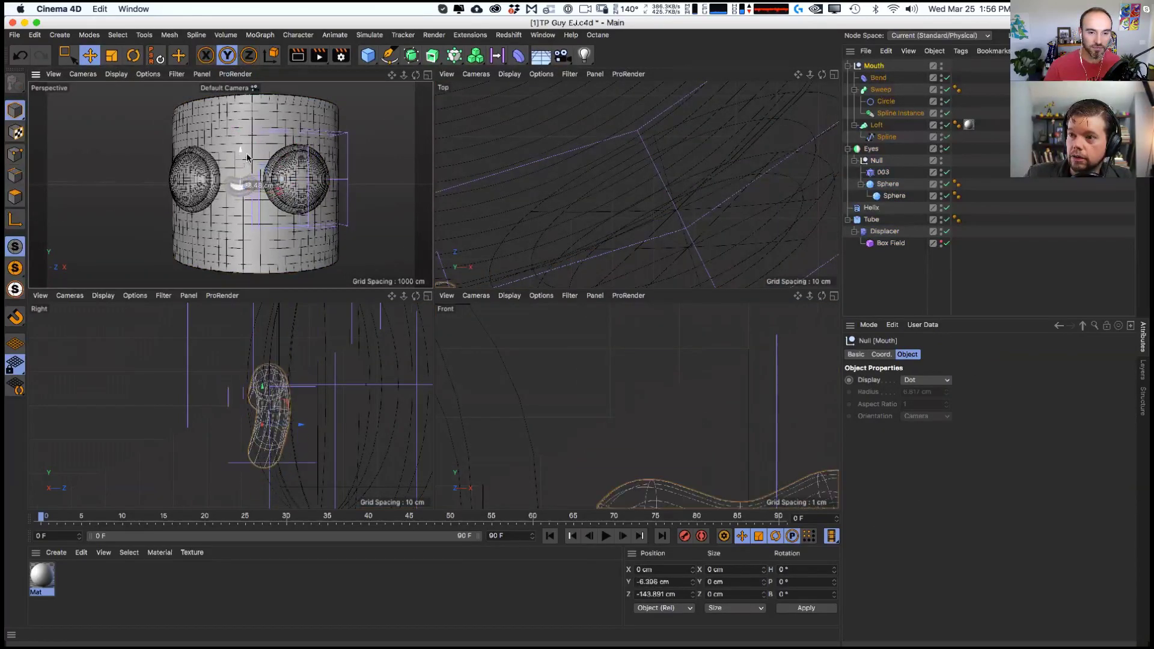
key(super+z)
key(super+z)
key(super+z)
key(super+z)
key(super+z)
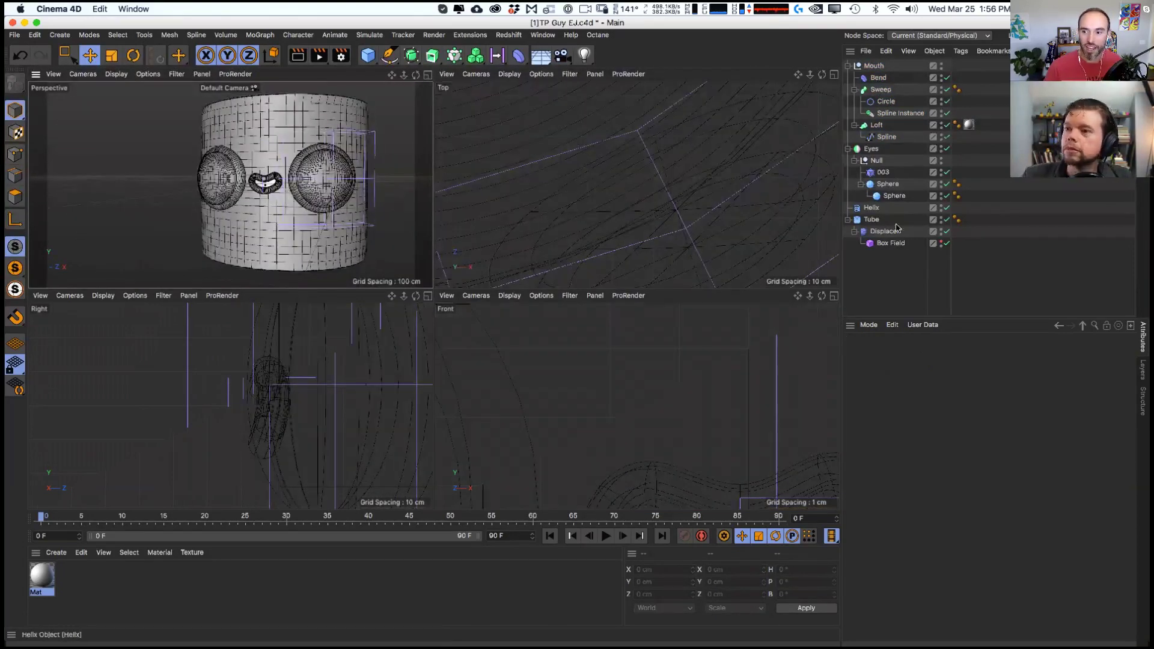
- Try rotating the eye null to change where the eyes look, then undo the rotation
click(328, 186)
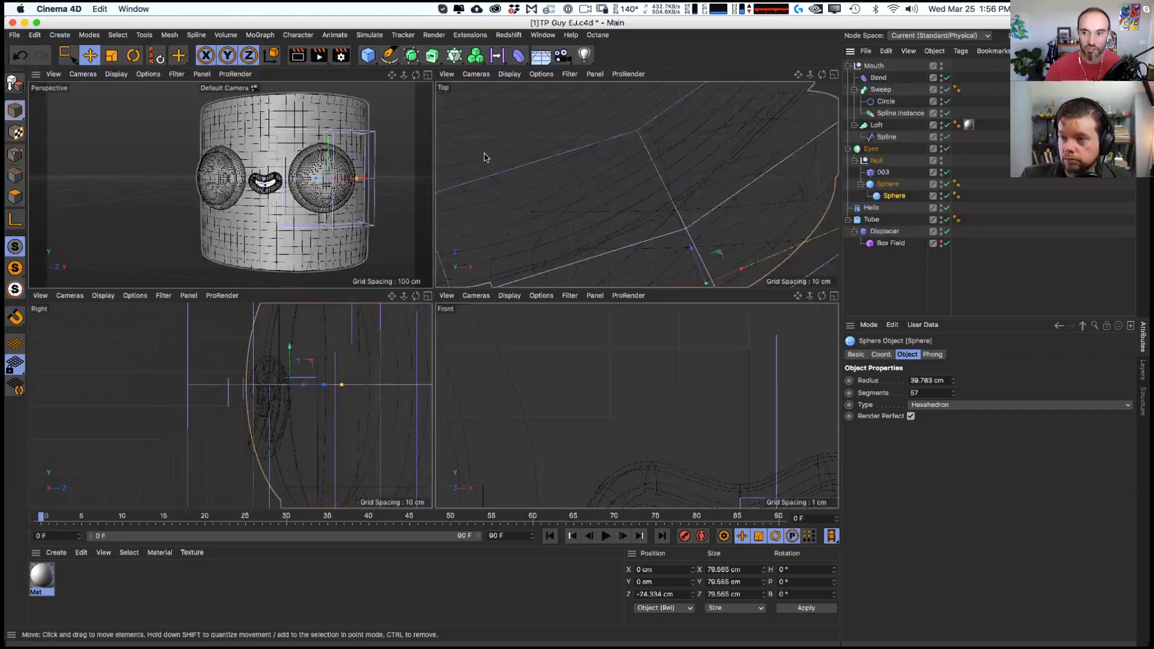
click(872, 159)
key(r)
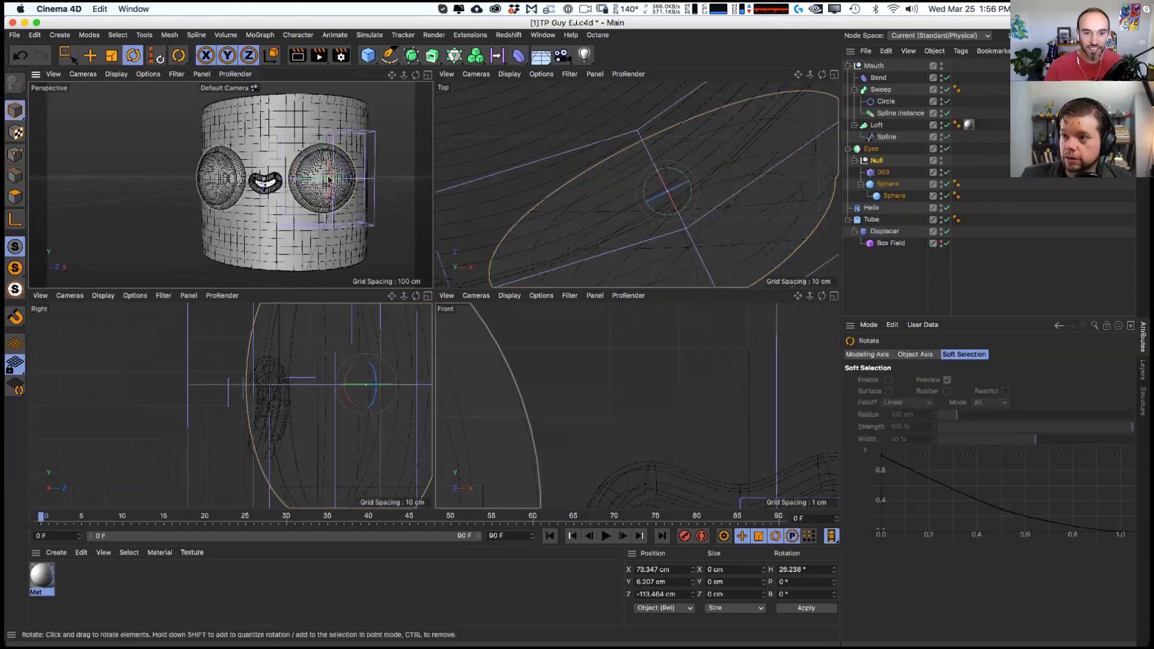
drag(311, 185, 453, 166)
key(super+z)
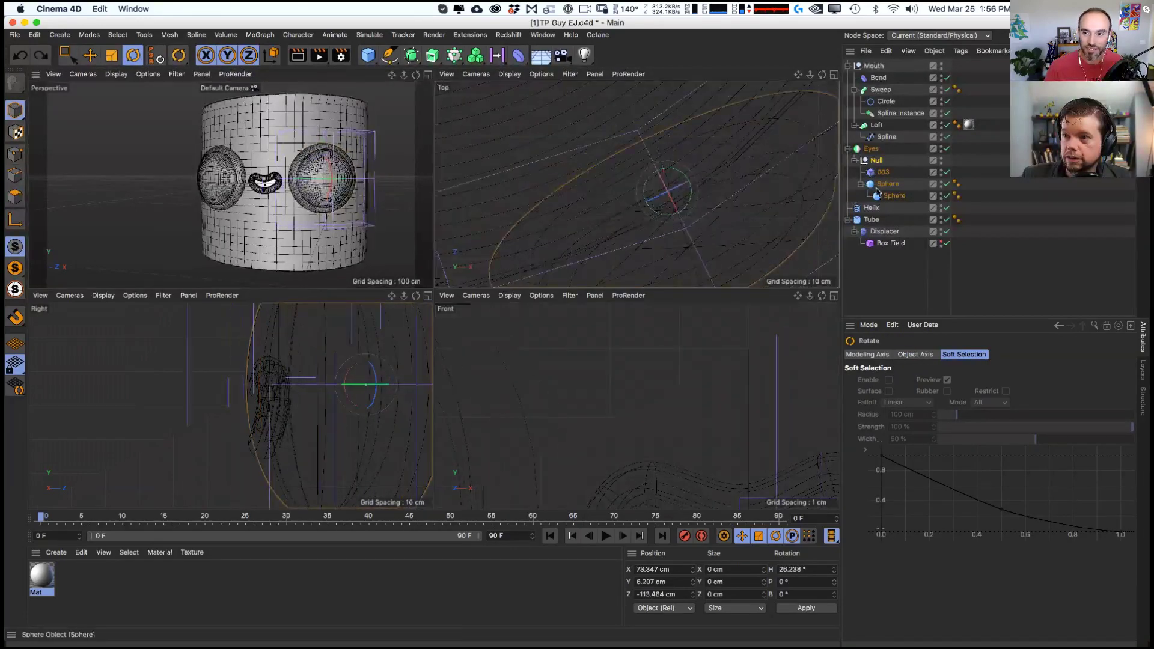
- Rotate the outer eye sphere inward toward the mouth and scale its child sphere down to about 54.5 cm
click(888, 184)
drag(321, 184, 250, 230)
click(882, 198)
key(t)
key(e)
alt+middle_drag(638, 223, 645, 192)
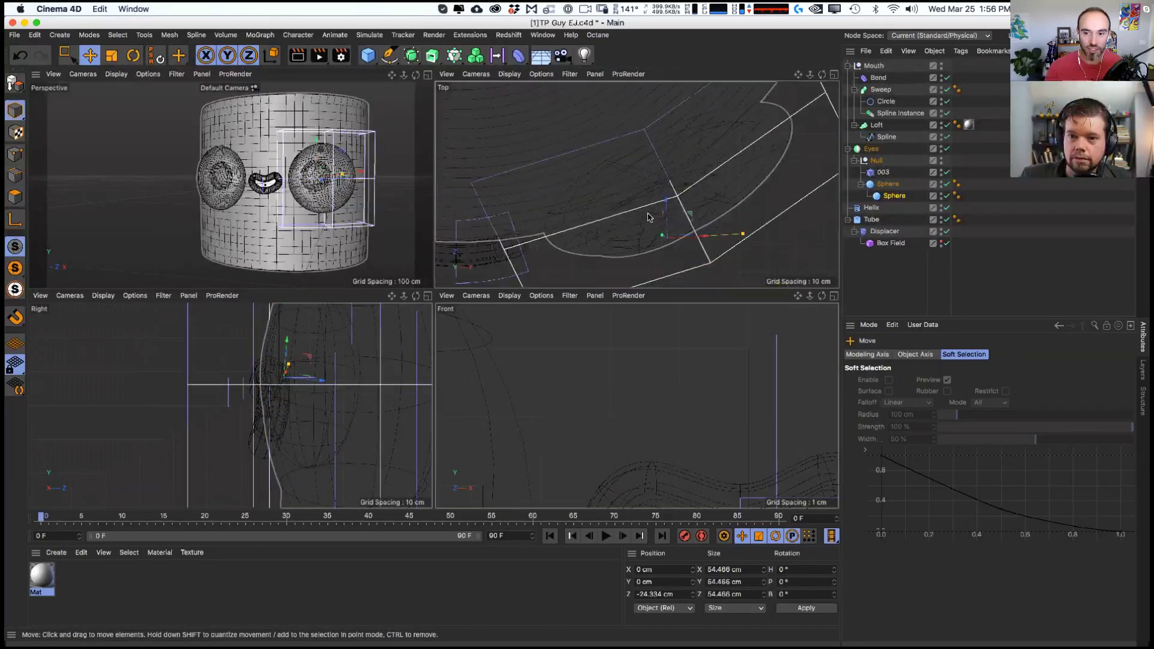
- Scale the inner eye sphere down to about 33.8 cm as a pupil and push it out to about -38.3 cm in Z
scroll(645, 192, down, 3)
drag(667, 211, 657, 236)
key(t)
drag(346, 180, 183, 250)
key(e)
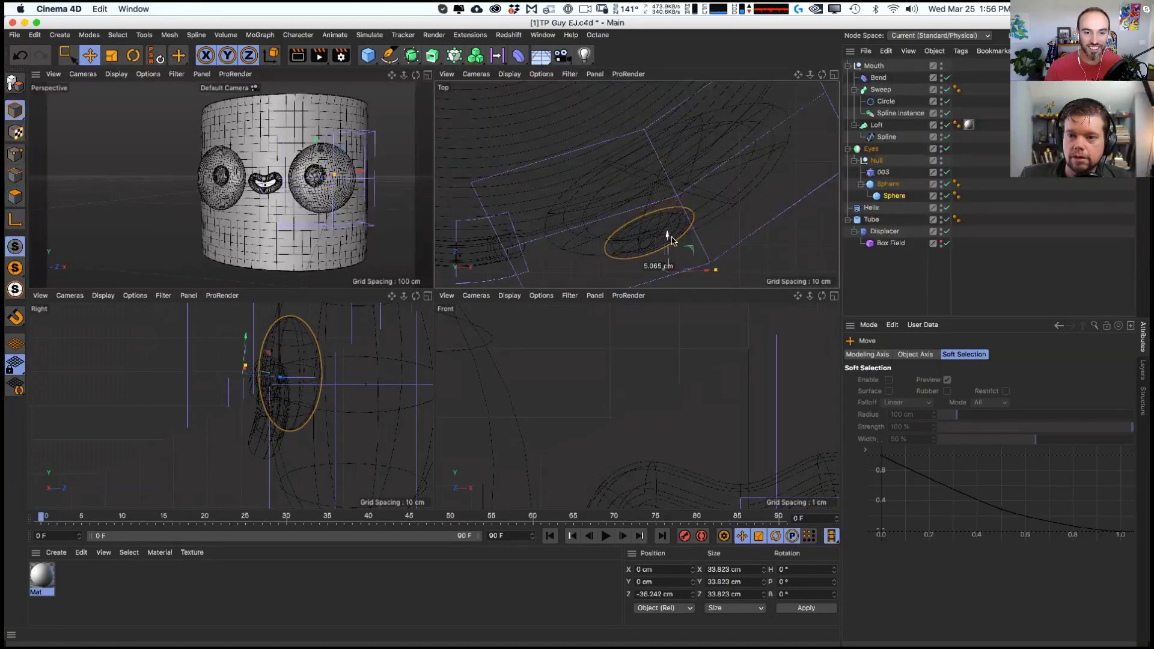
drag(675, 240, 675, 245)
alt+drag(325, 180, 274, 179)
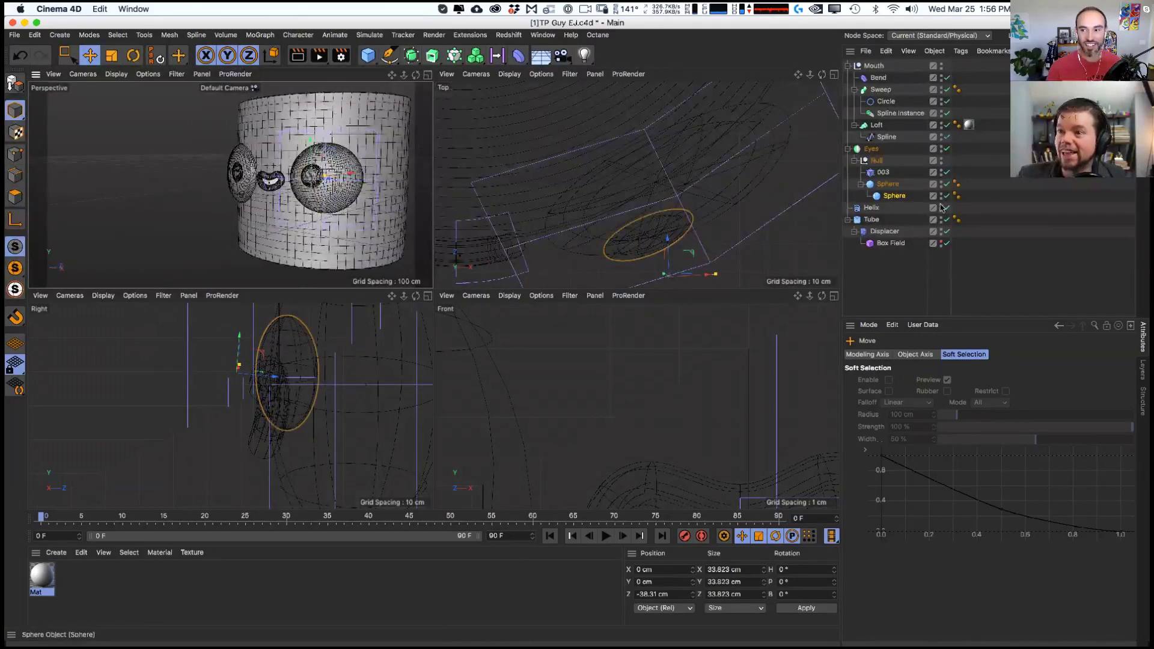
- Try rotating the whole eye null together with its FFD cage, then undo the rotation
click(883, 173)
key(r)
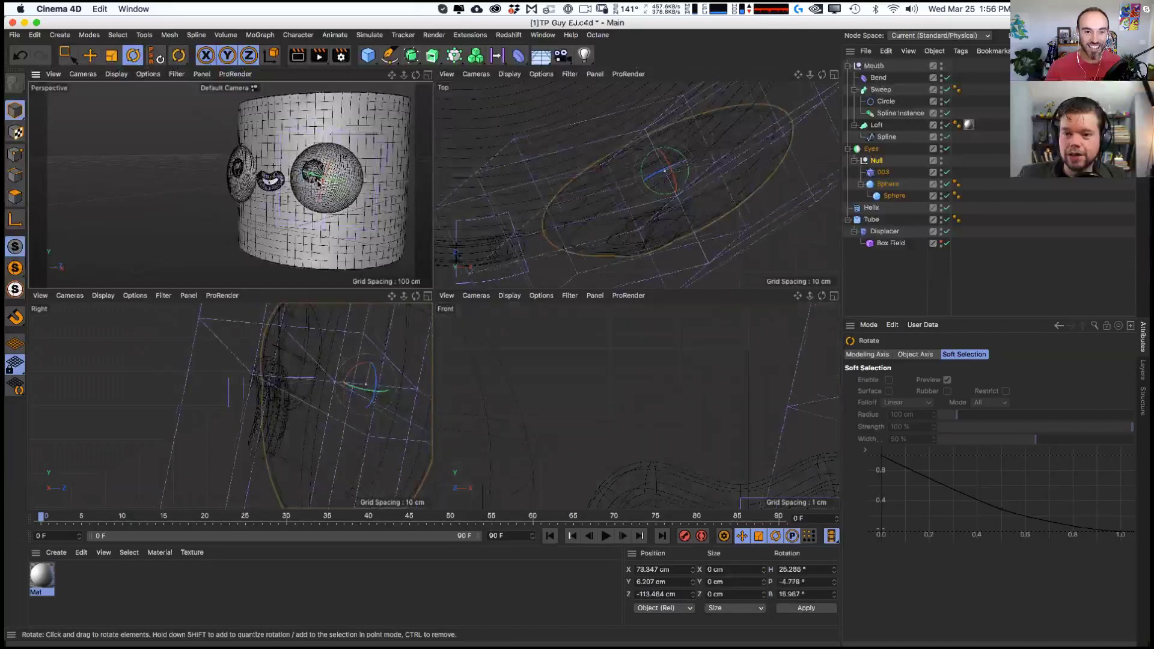
click(876, 161)
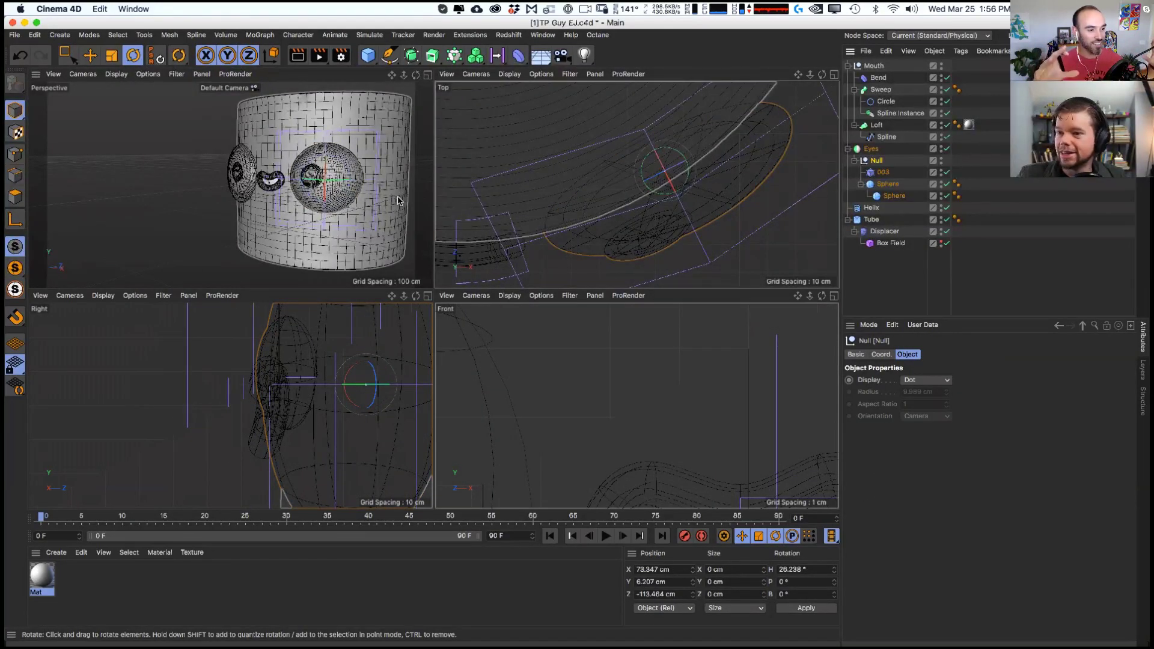
click(397, 200)
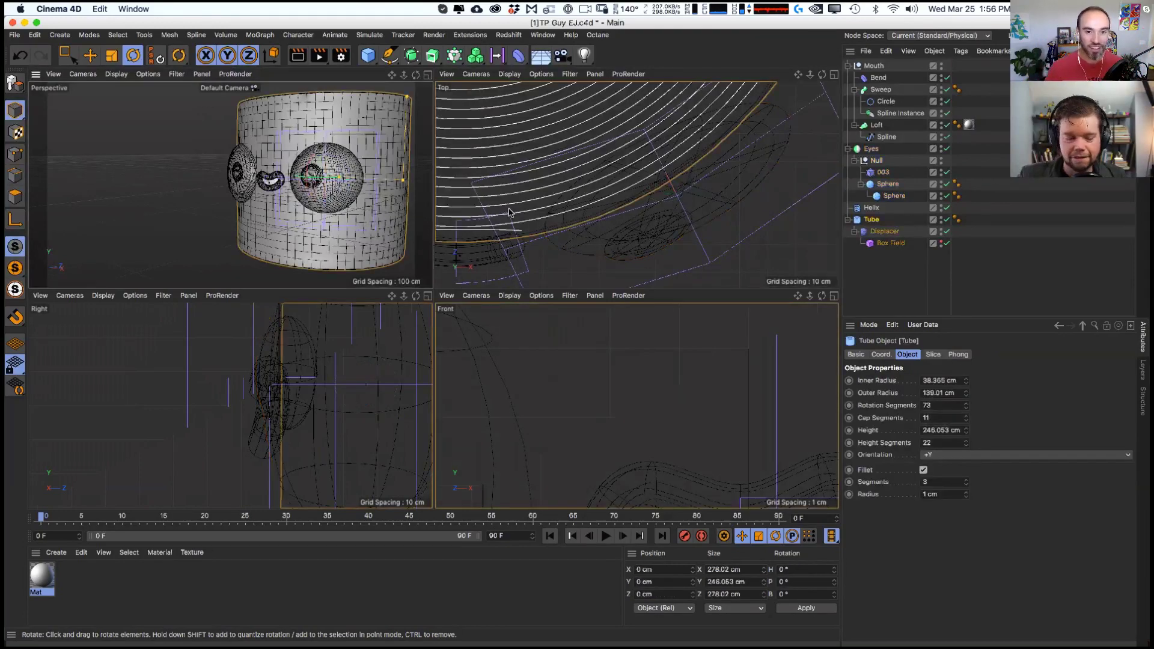
click(876, 160)
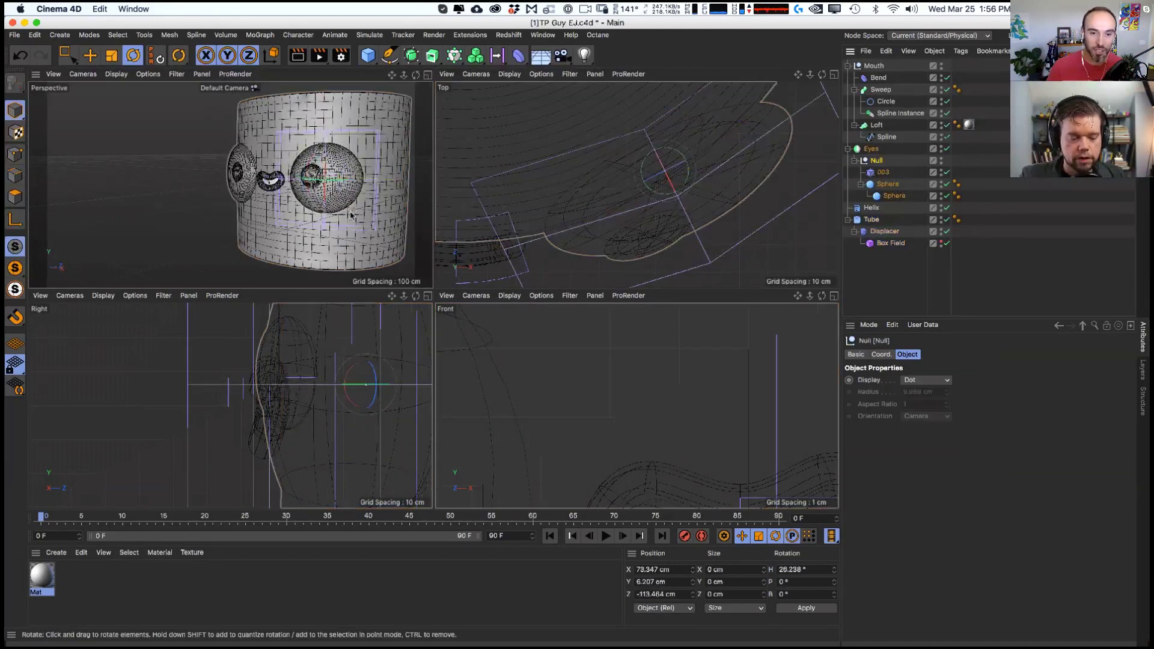
drag(320, 196, 354, 233)
key(super+z)
- Rotate the outer eye sphere to about 17.6° heading, -10.8° pitch and -20° bank, then select the mouth spline
click(881, 185)
key(e)
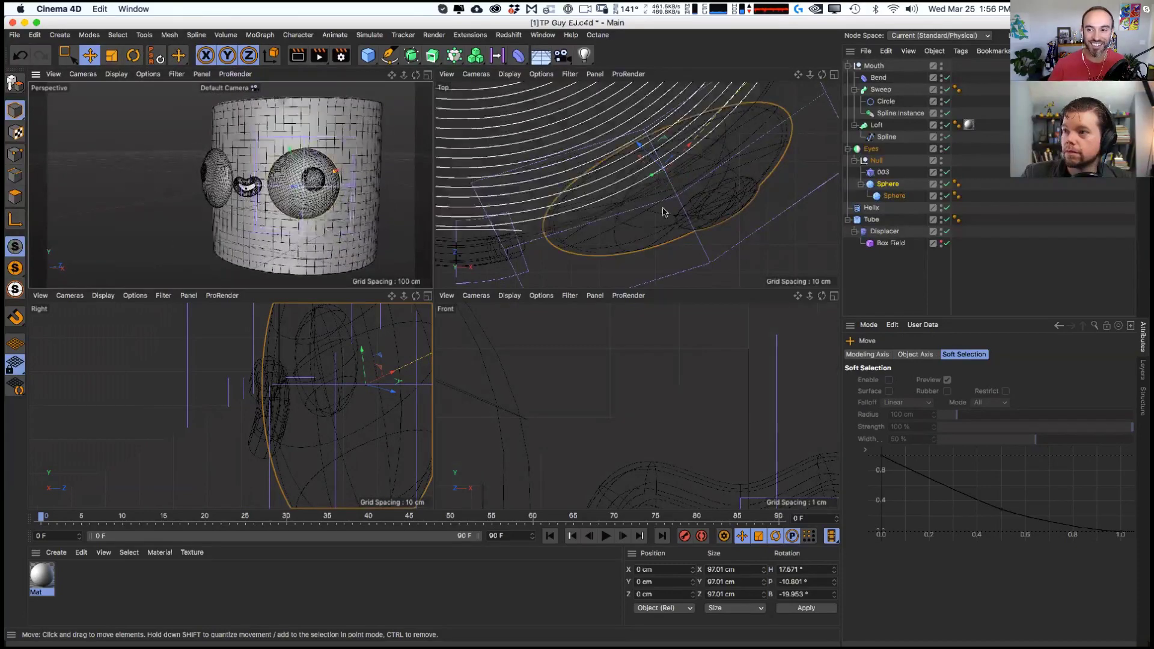
click(880, 137)
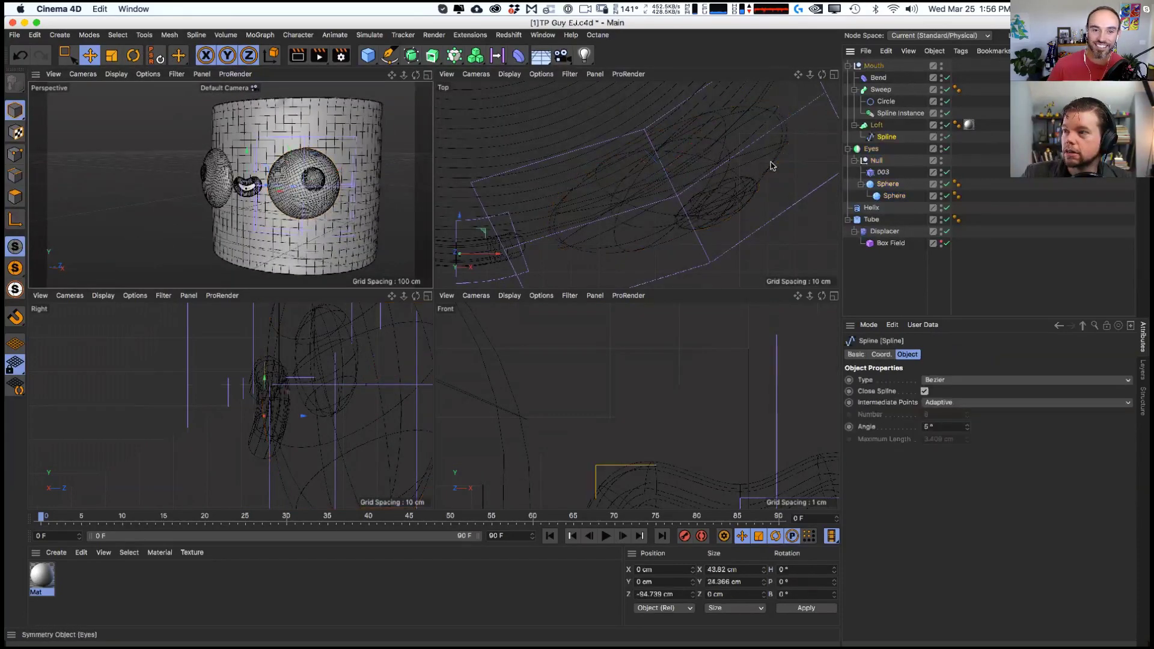
- Scale the mouth spline up uniformly to about 62.9 cm wide and 35 cm high
key(t)
drag(333, 193, 354, 193)
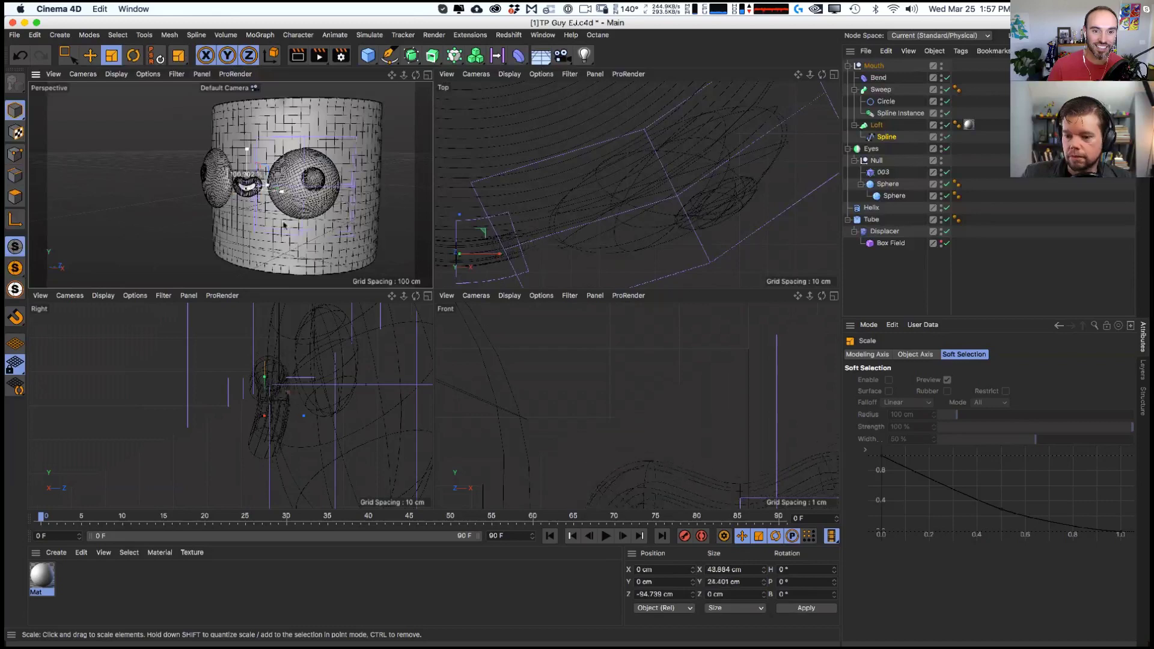
key(e)
scroll(565, 377, down, 6)
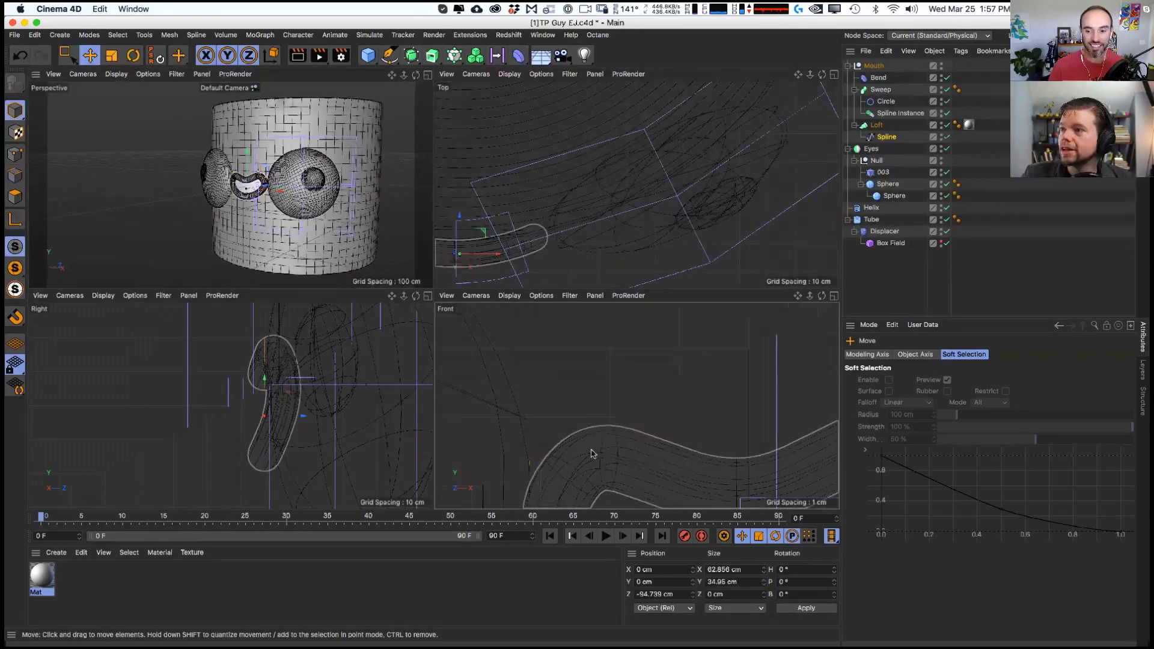
- Edit the mouth spline's points in the front view, adjusting its two corners and middle points to shape the smile
click(15, 155)
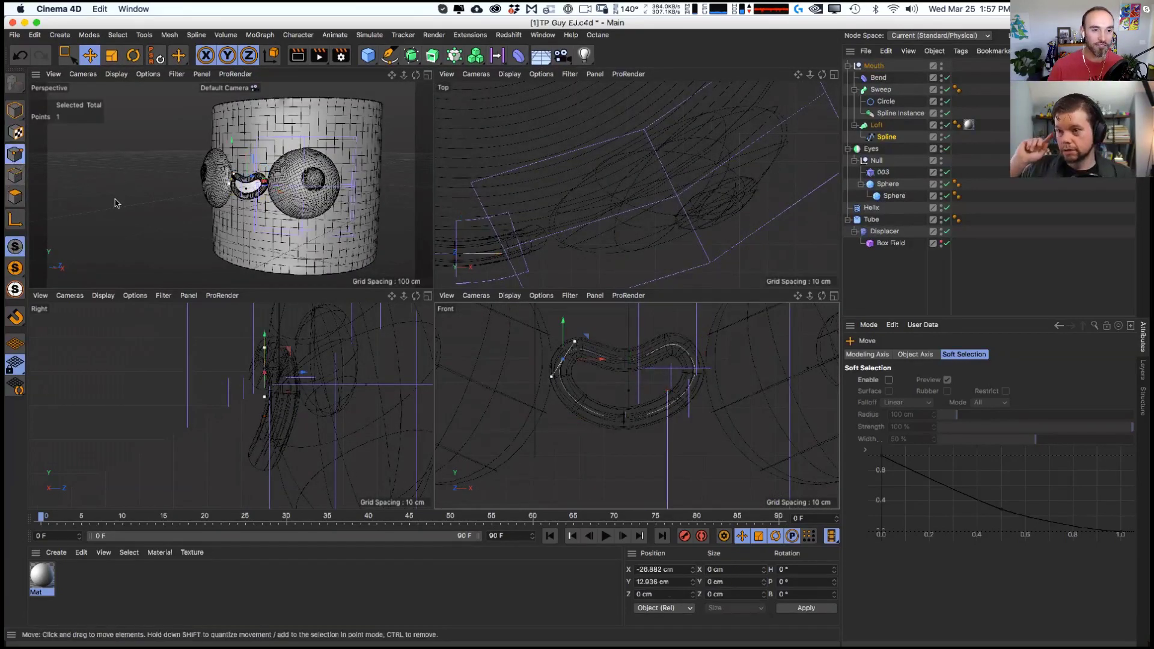
drag(627, 341, 673, 341)
click(684, 355)
click(689, 356)
click(566, 357)
drag(581, 344, 623, 357)
click(622, 370)
click(624, 416)
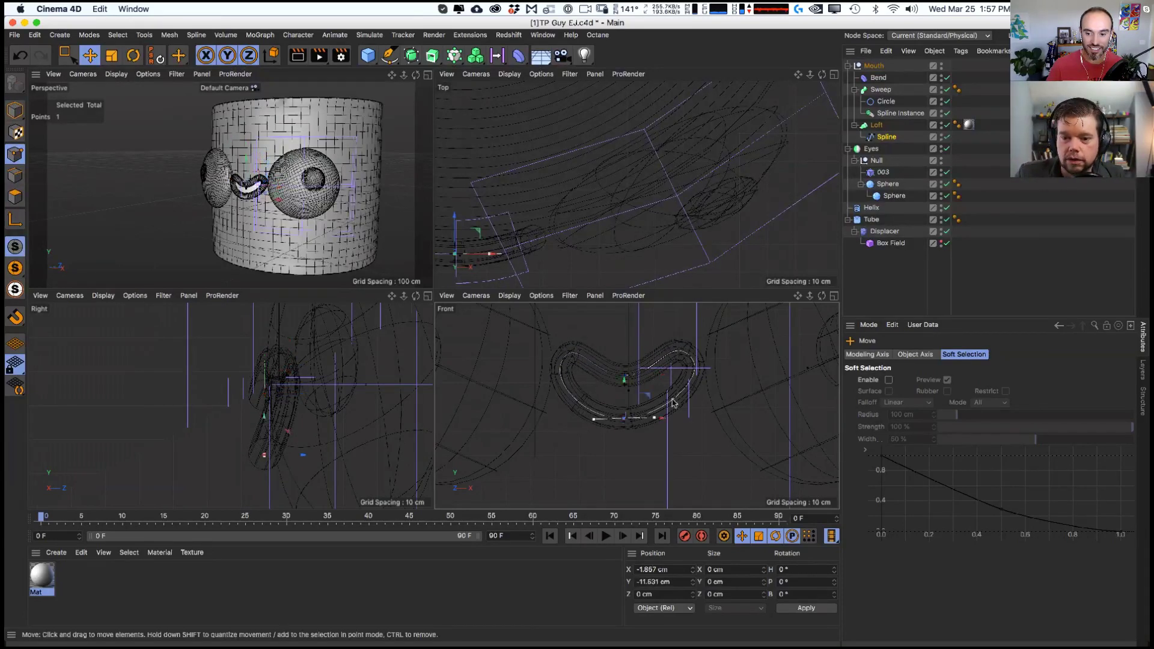
- Try adjusting the mouth spline's lower curve and corner points further, stepping back and forth through the edits, then undo the last change
mouse_move(666, 416)
mouse_down()
mouse_move(675, 416)
mouse_move(660, 410)
mouse_up()
drag(692, 356, 686, 349)
click(563, 358)
key(super+z)
key(super+z)
key(super+z)
key(super+z)
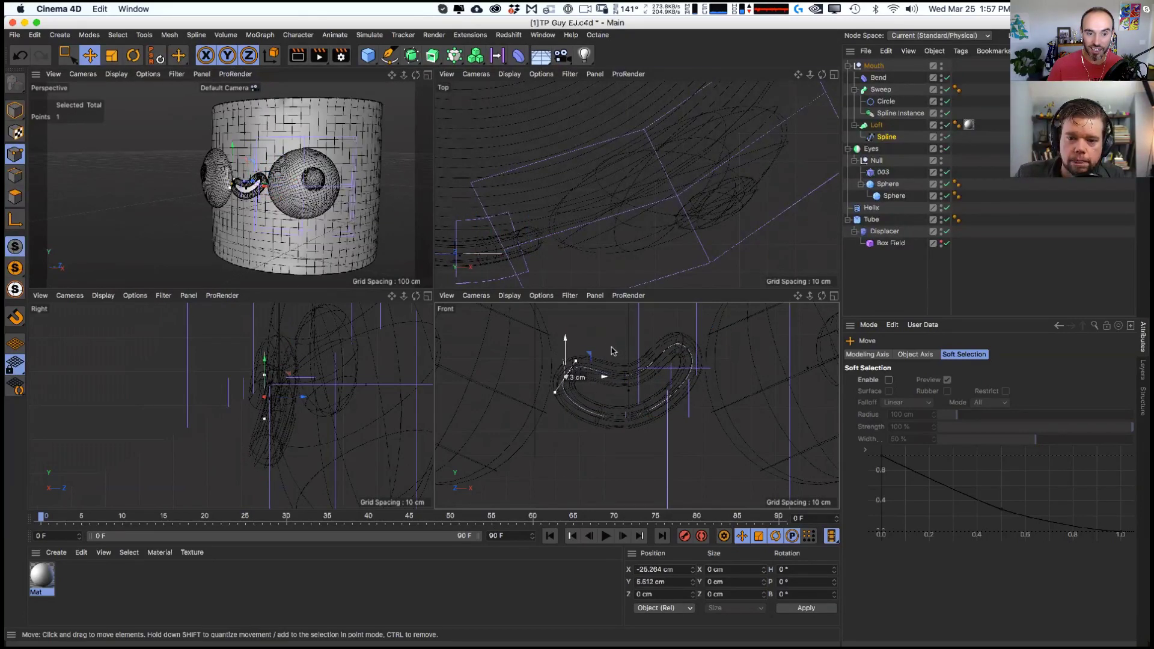
key(super+shift+z)
key(super+shift+z)
key(super+shift+z)
key(super+shift+z)
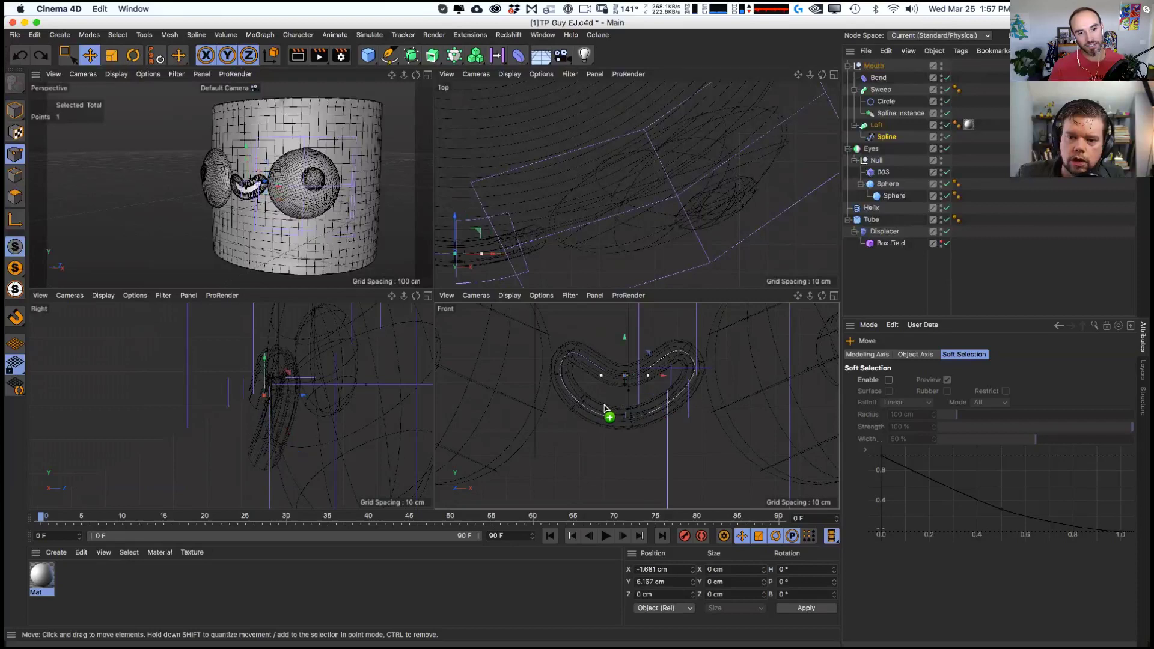
key(super+z)
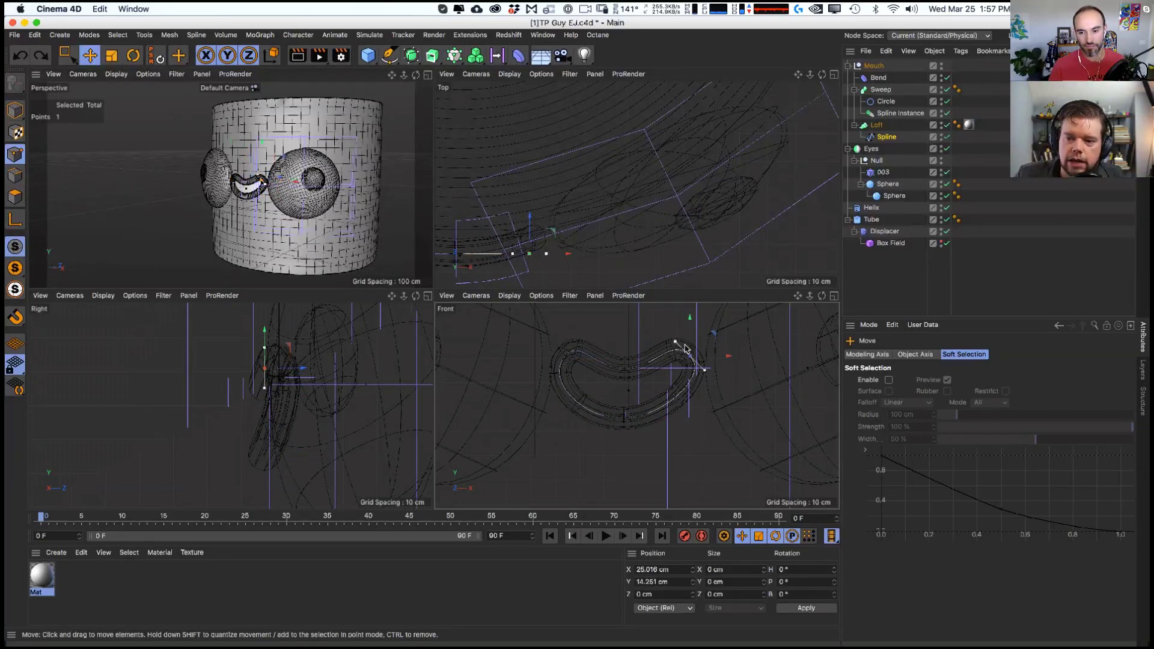
- Lower the mouth spline's corner points to about X 22.2, Y 8.6 cm and X -23.9, Y 7.2 cm, and refine their tangents
drag(676, 341, 700, 343)
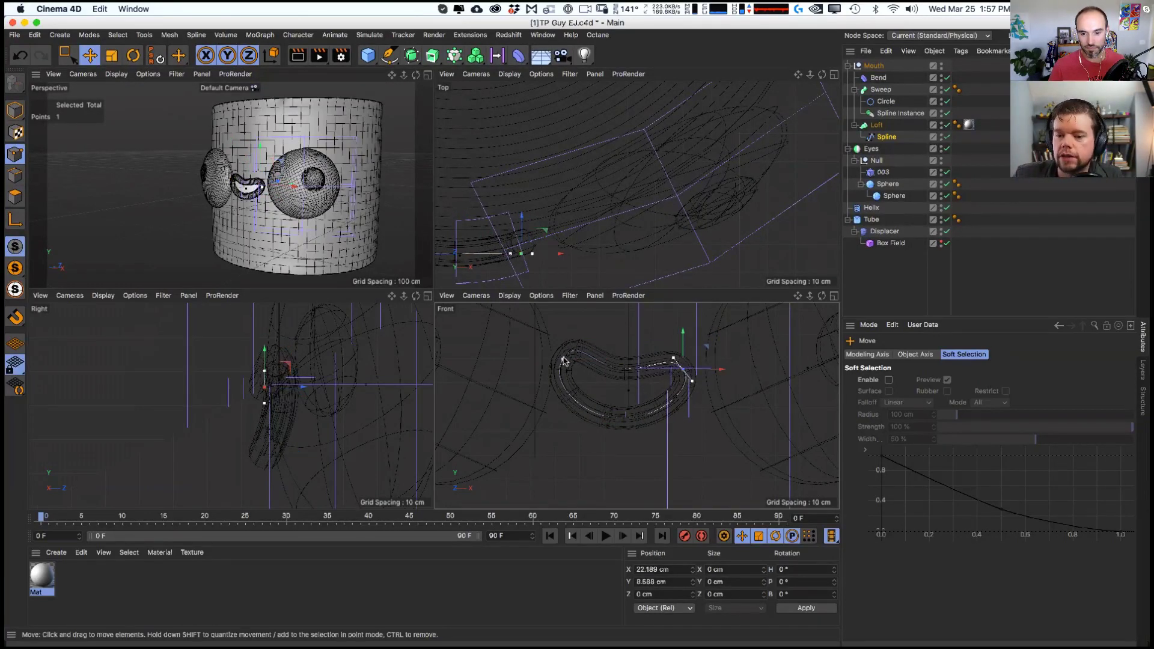
click(563, 358)
drag(585, 340, 577, 362)
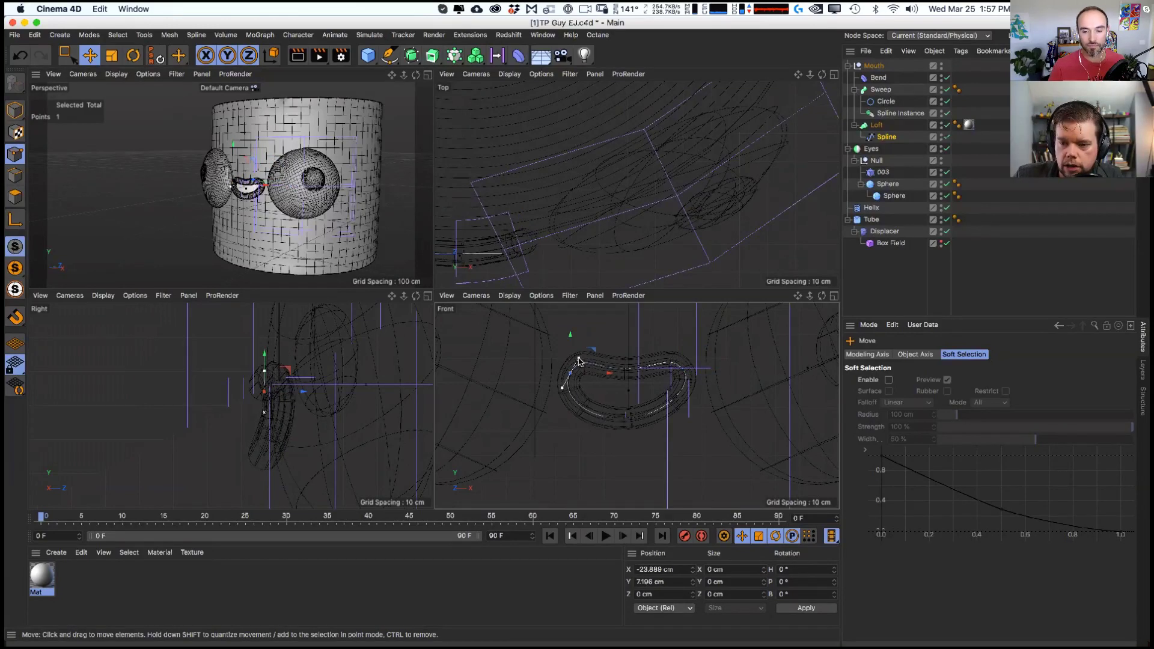
click(674, 361)
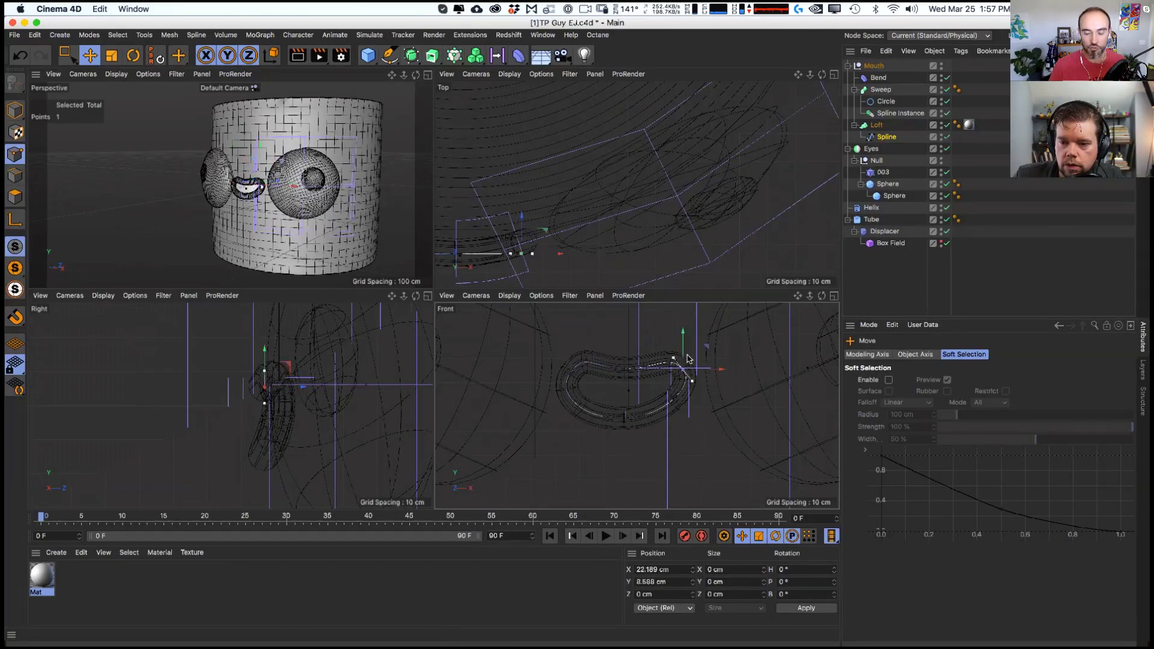
drag(674, 361, 672, 356)
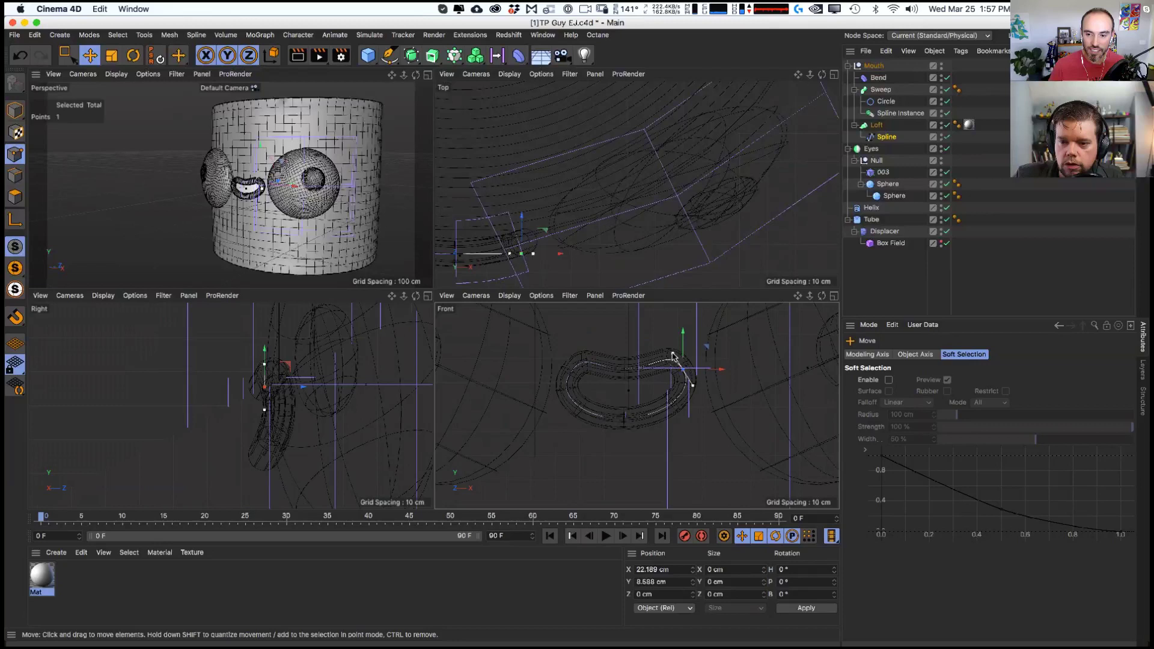
click(569, 371)
drag(581, 363, 577, 358)
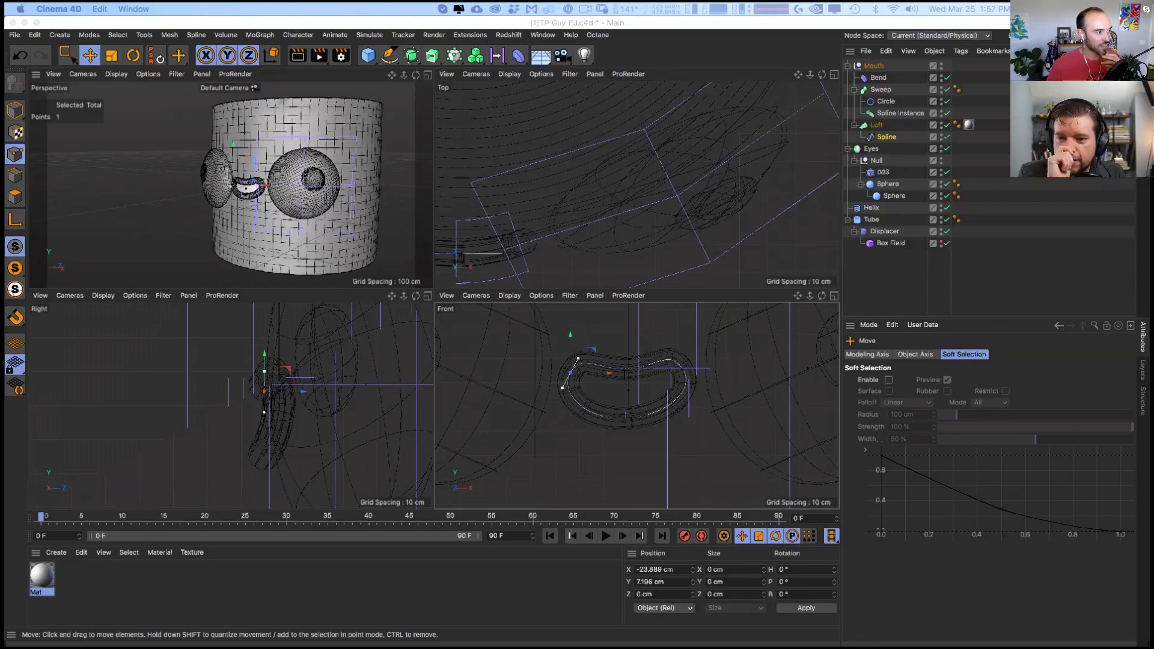
- Check the character's face from the front, select the Helix object, and save the scene
scroll(455, 138, up, 5)
scroll(403, 189, up, 4)
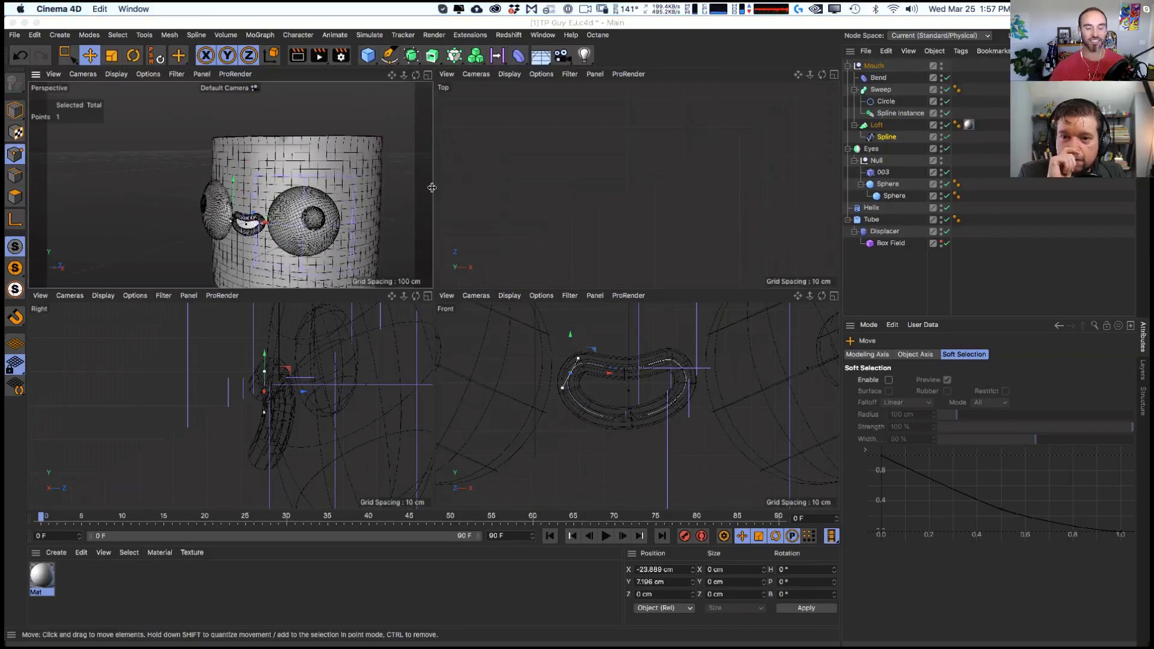
alt+middle_drag(284, 232, 243, 192)
mouse_move(243, 192)
alt+mouse_down()
mouse_move(319, 190)
mouse_move(258, 202)
alt+mouse_up()
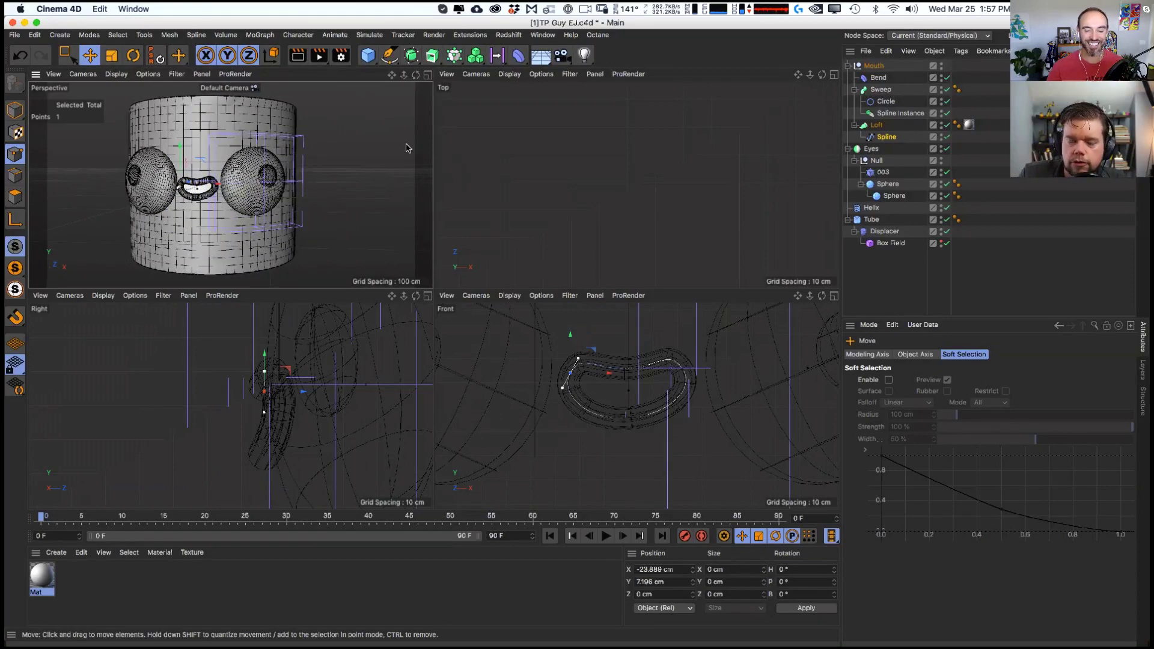
click(870, 209)
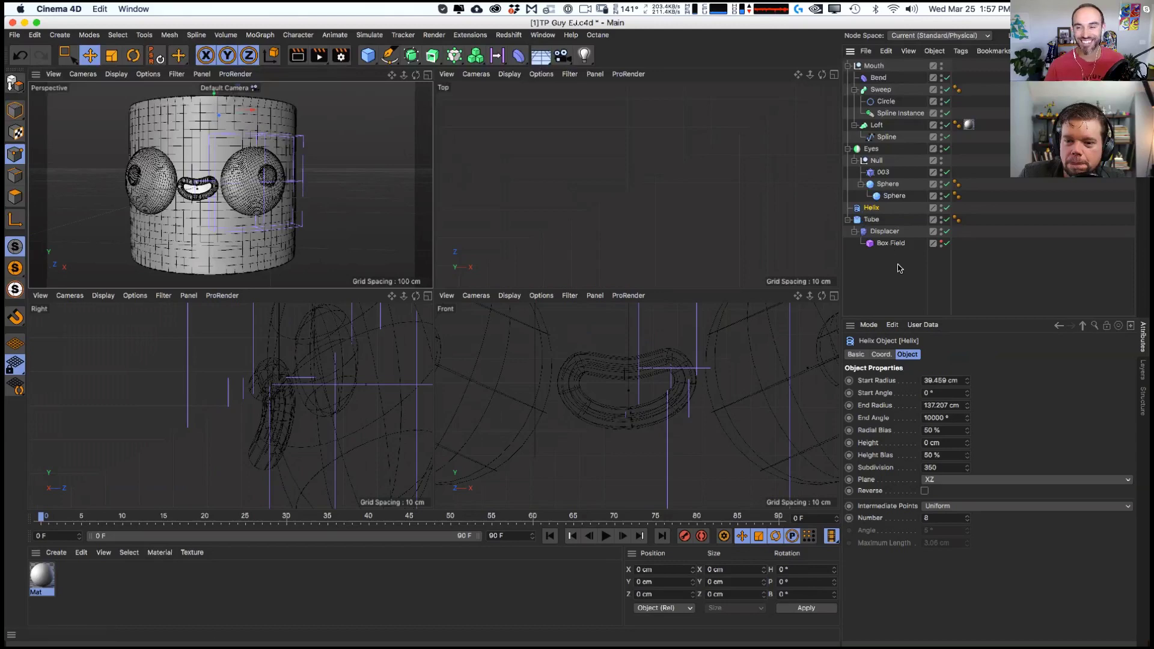
key(super+s)
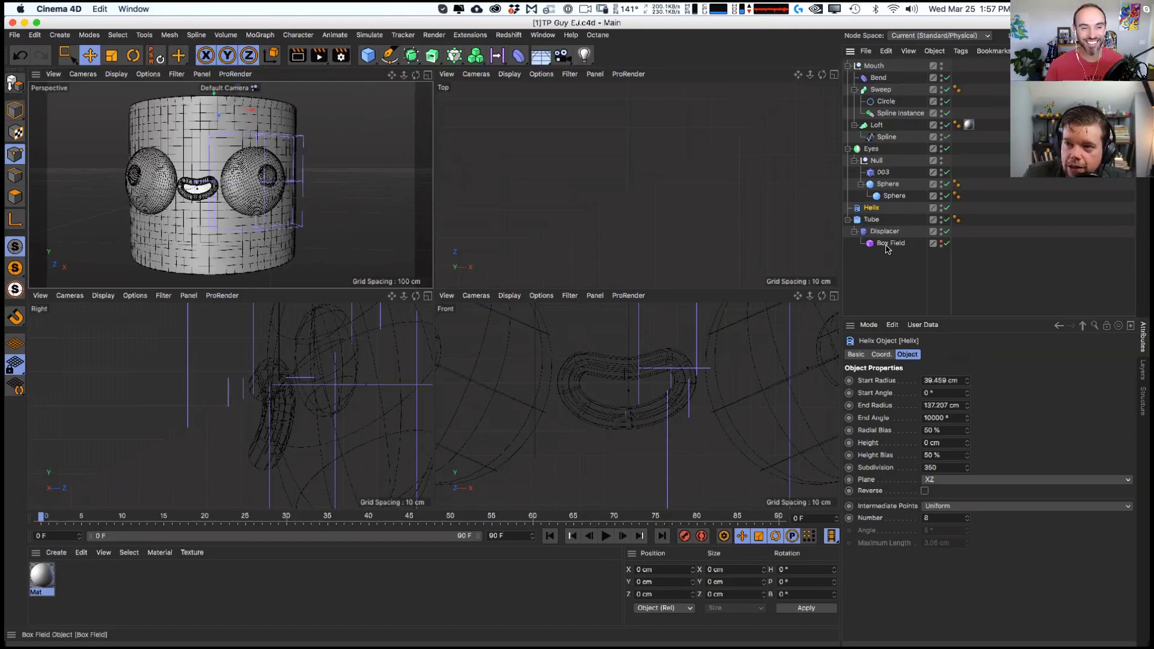
- Select the Displacer's Box Field and examine how it sits around the tube and face
click(891, 244)
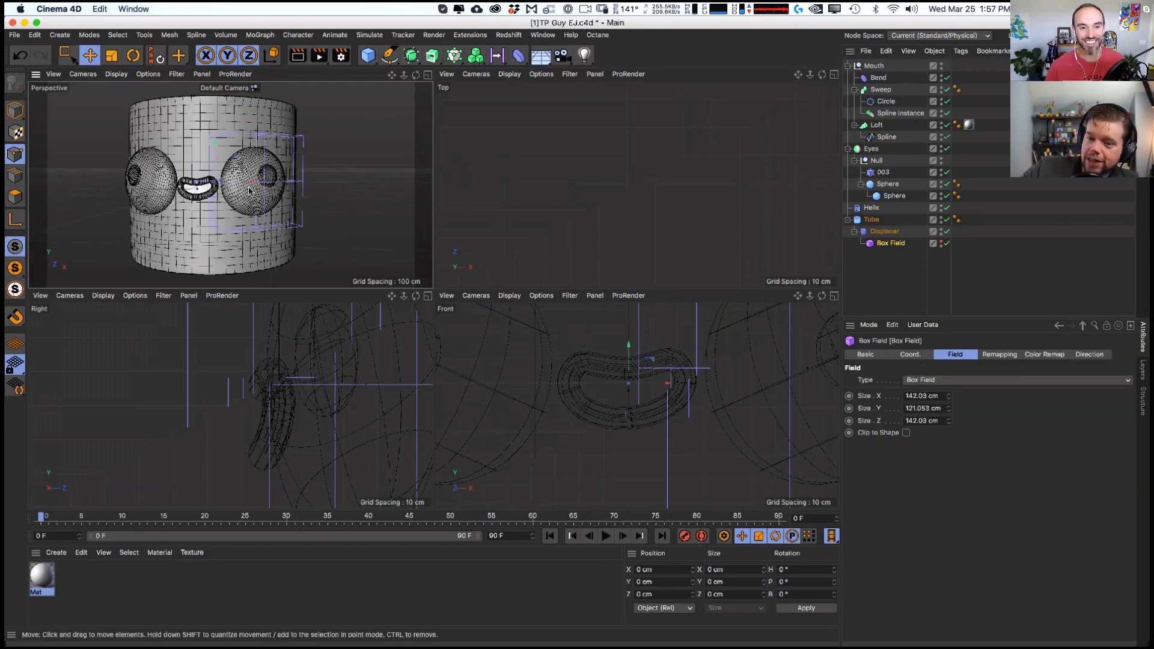
alt+drag(249, 192, 131, 202)
alt+right_drag(325, 206, 229, 182)
alt+middle_drag(297, 205, 226, 196)
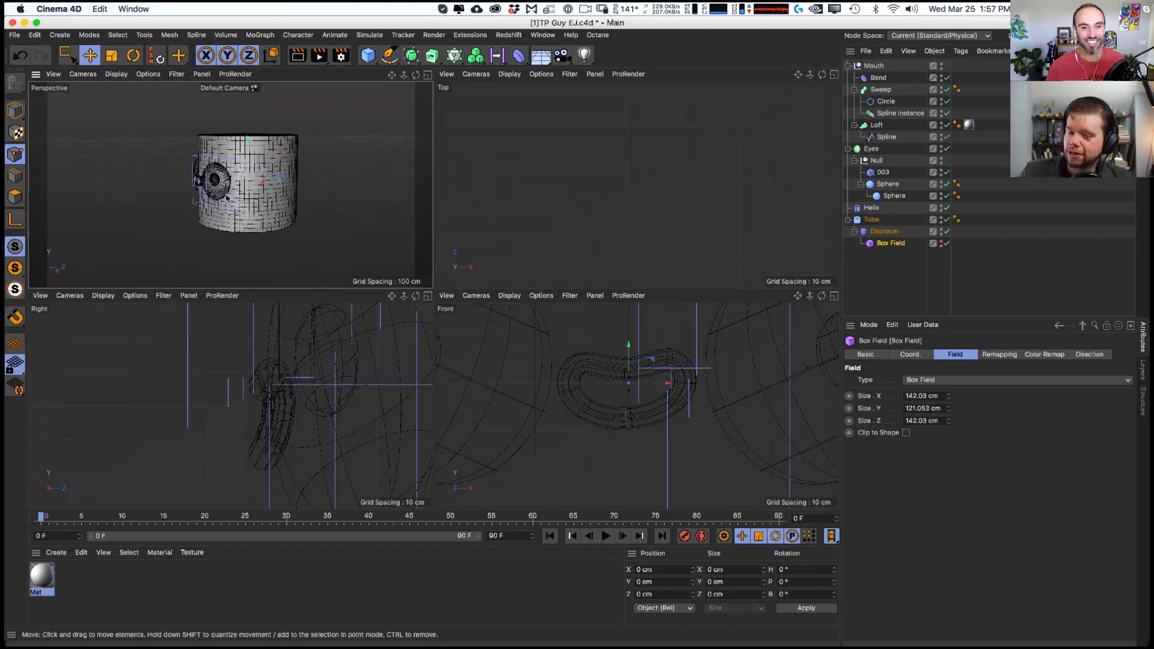
alt+drag(227, 197, 278, 173)
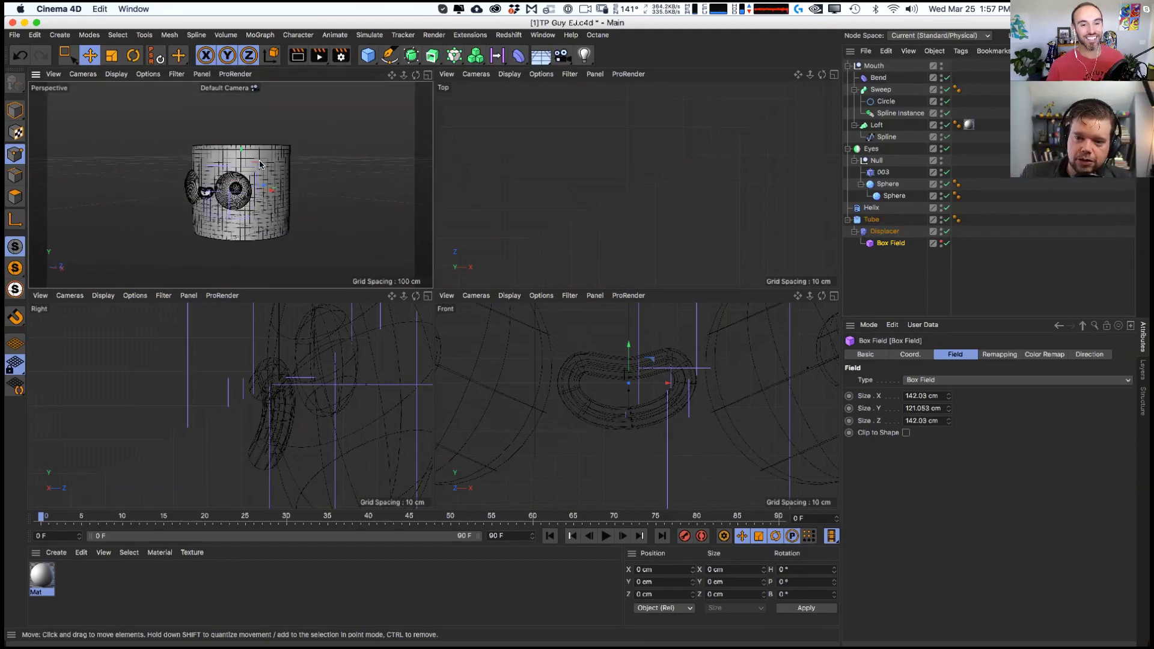
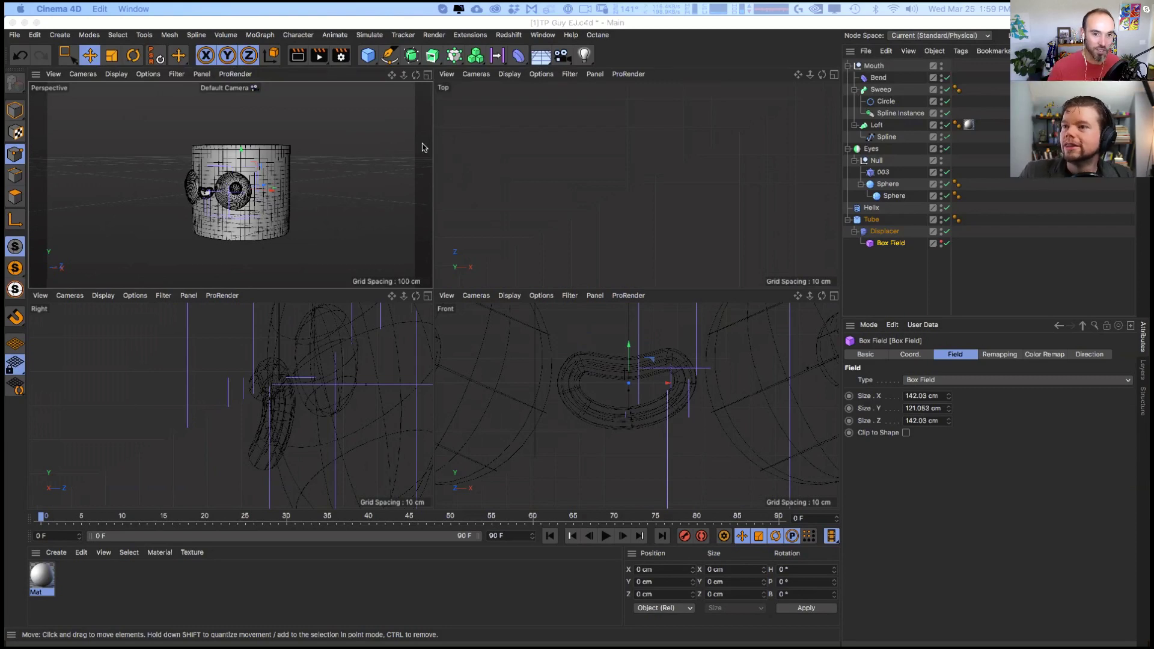
- Lower the Displacer's Box Field slightly to Y -1.229 cm and display the perspective view with Gouraud shading
click(326, 220)
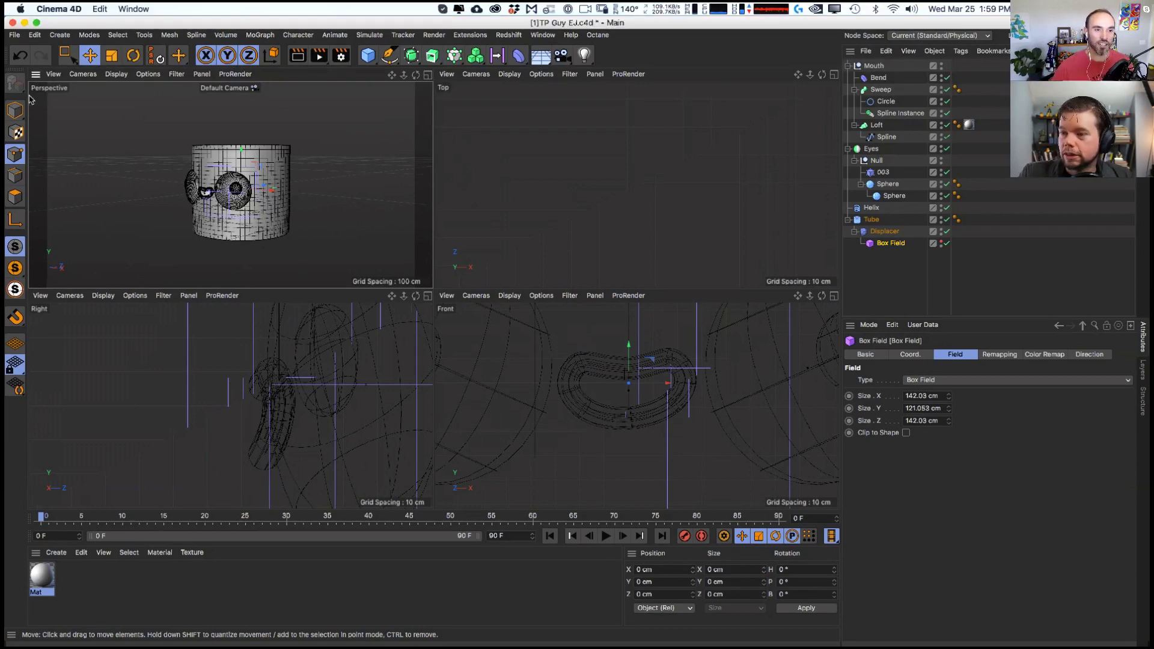
click(15, 110)
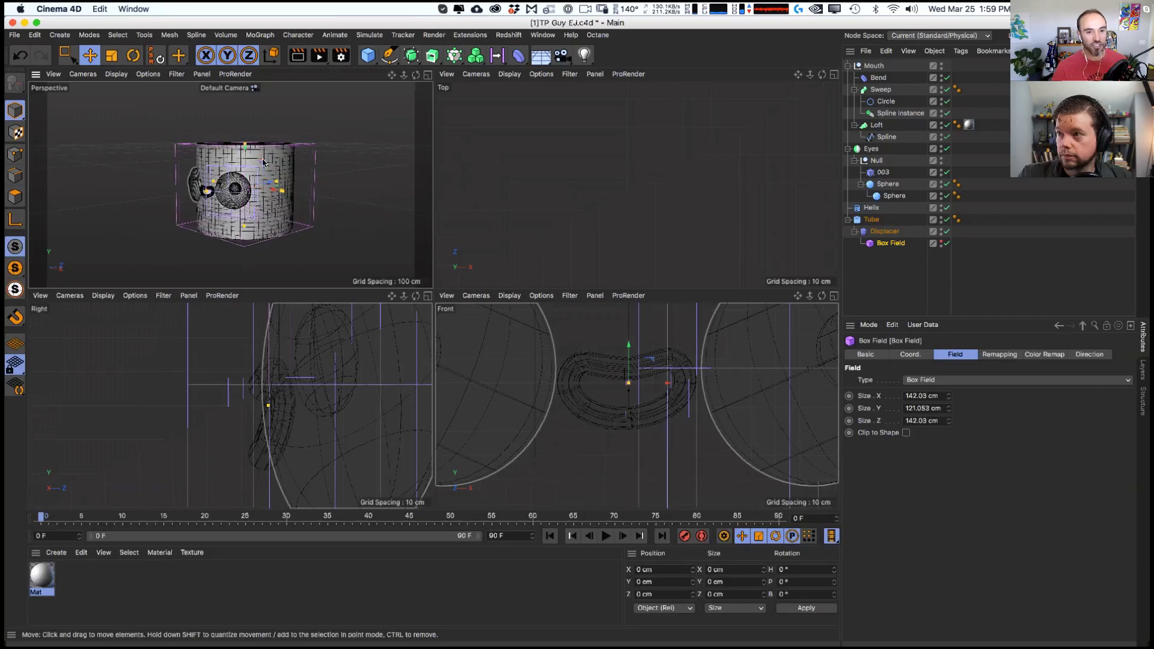
scroll(263, 169, up, 3)
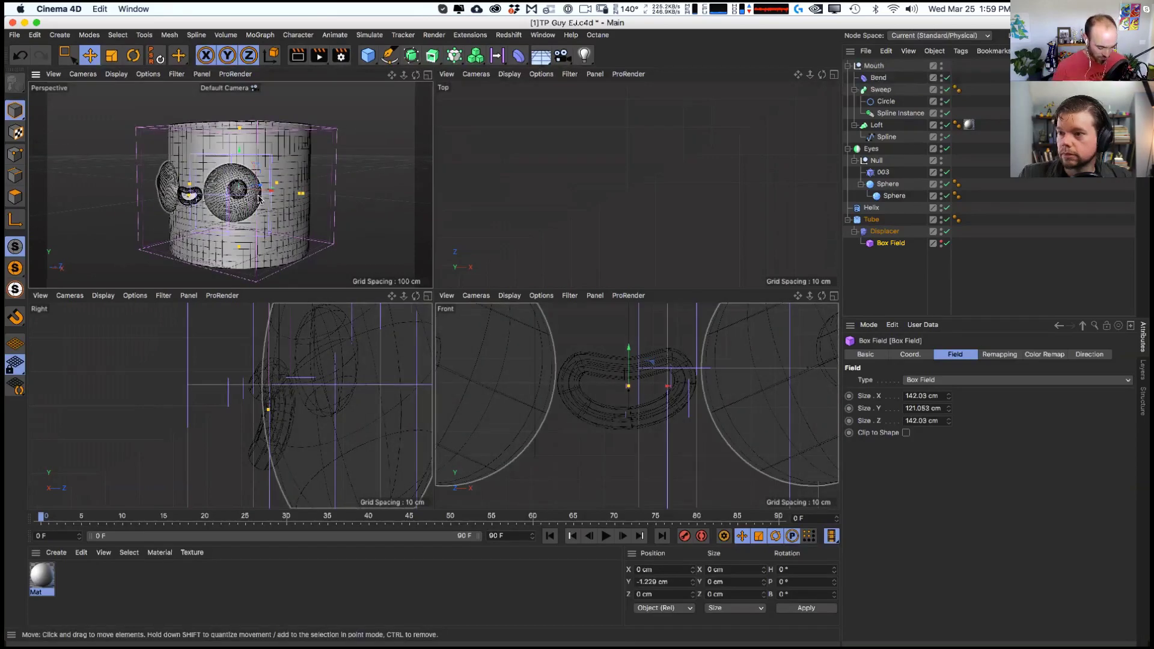
key(n)
key(a)
- Examine the shaded character from several angles and save the scene
mouse_move(201, 170)
alt+mouse_down()
mouse_move(232, 183)
mouse_move(235, 196)
mouse_move(210, 203)
alt+mouse_up()
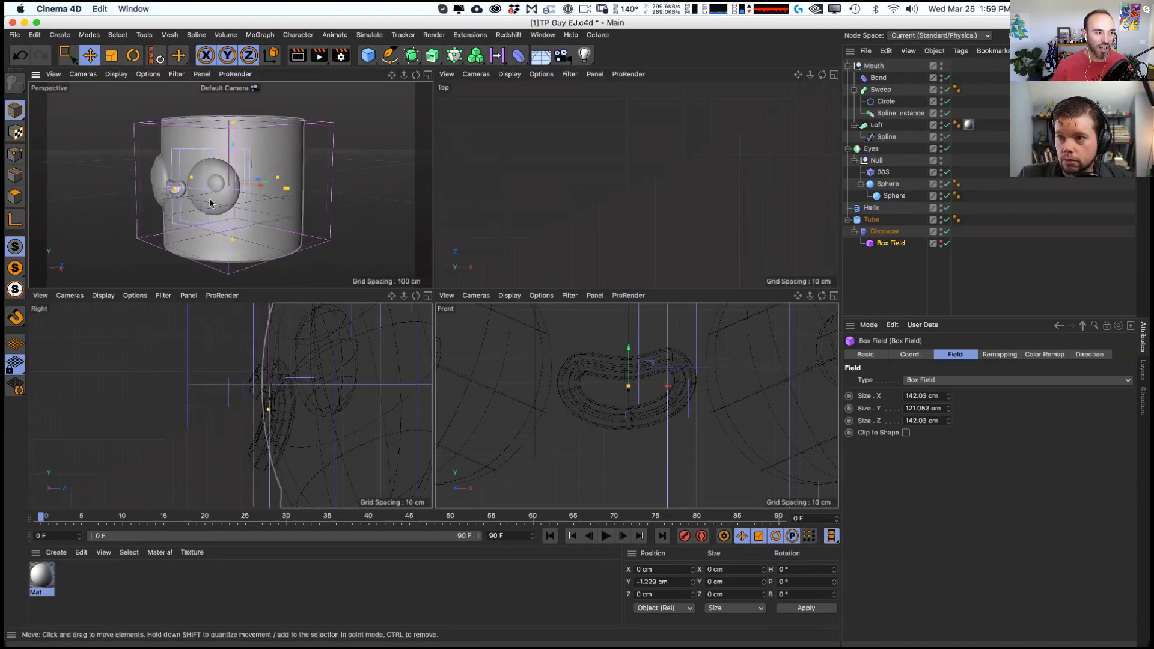
alt+drag(250, 149, 260, 163)
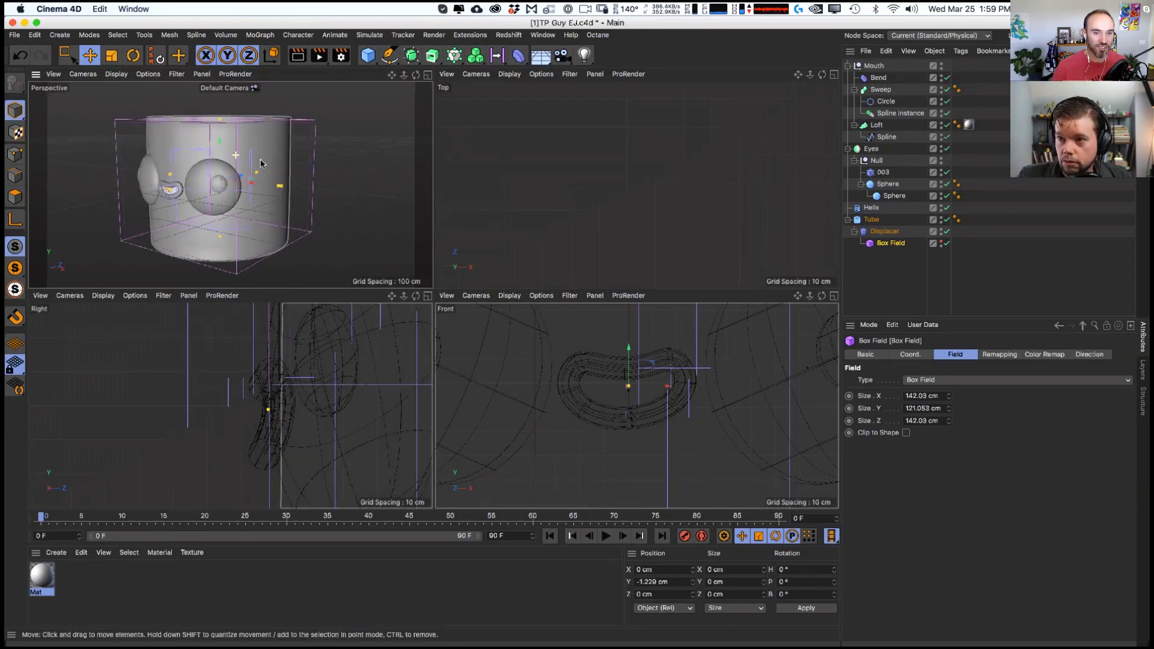
alt+drag(160, 134, 272, 167)
scroll(276, 158, down, 4)
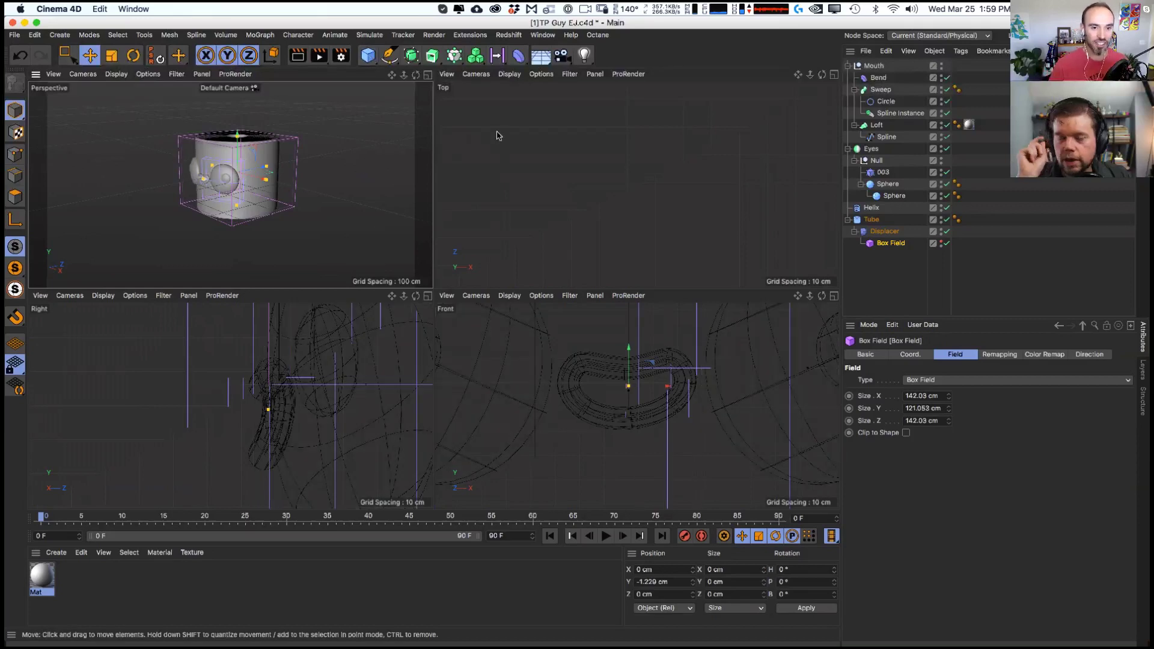
alt+drag(256, 167, 265, 168)
scroll(265, 173, up, 2)
alt+middle_drag(265, 172, 300, 179)
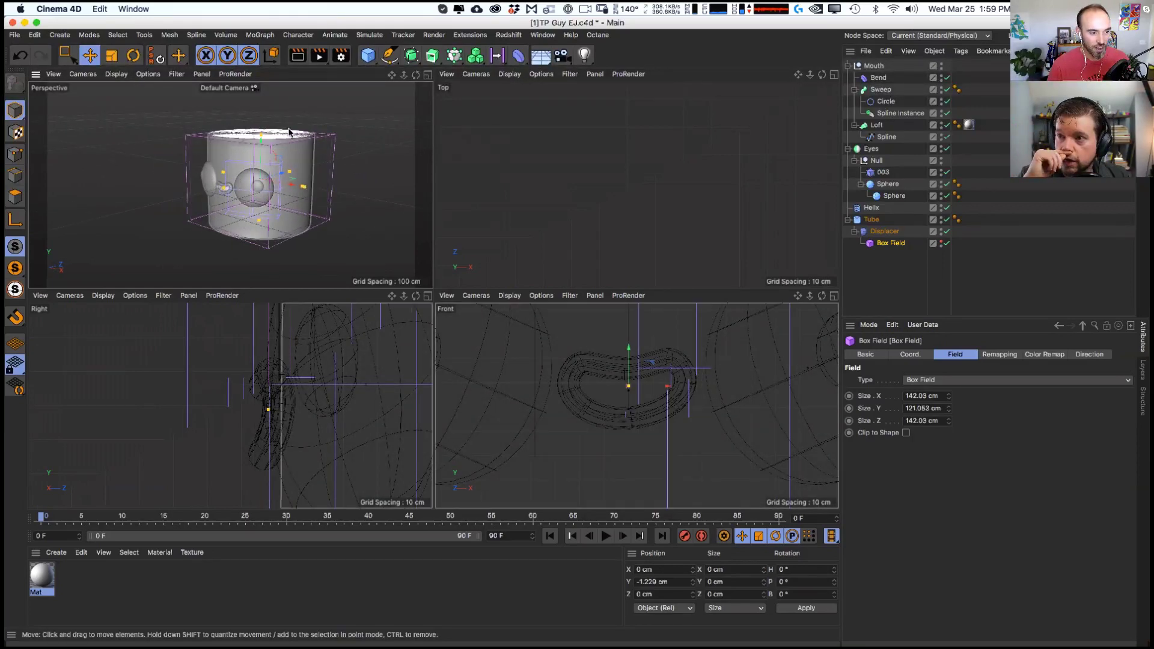
key(super+s)
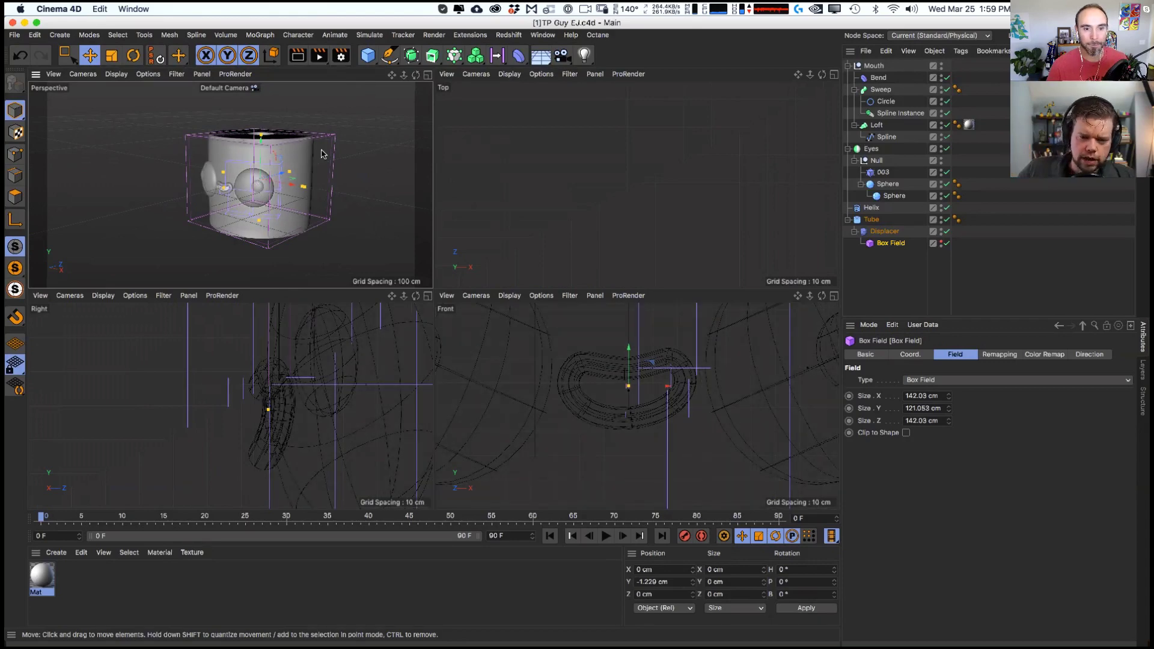
alt+drag(267, 184, 263, 170)
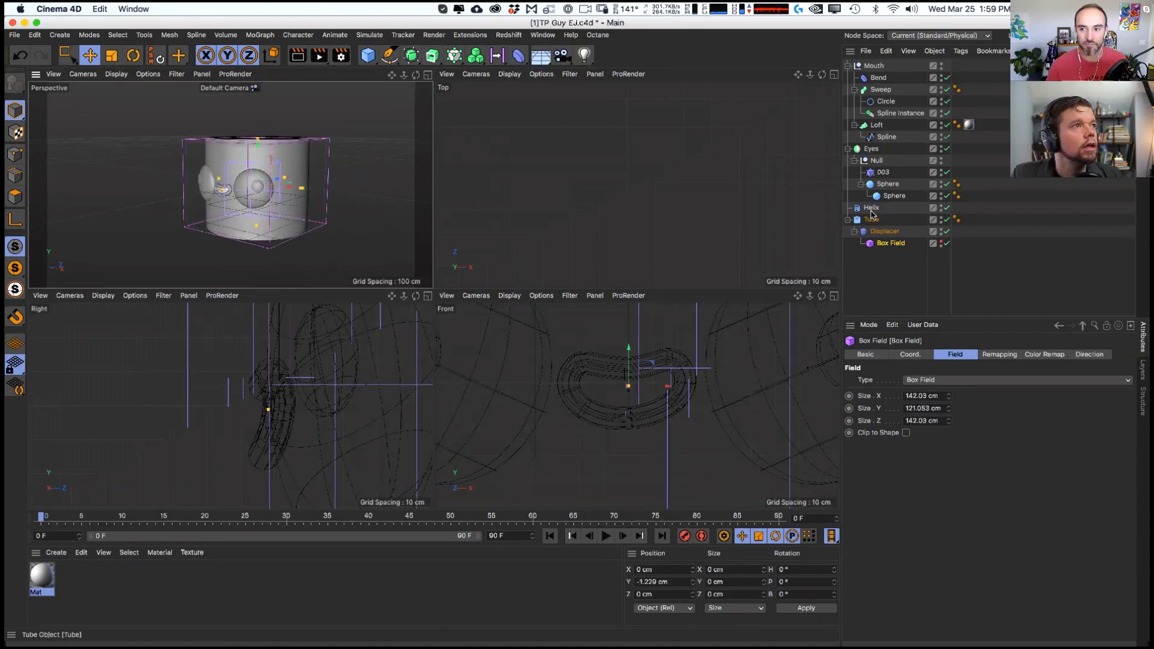
- Try to scale the eye's FFD deformer in the top view, and undo the change
click(875, 171)
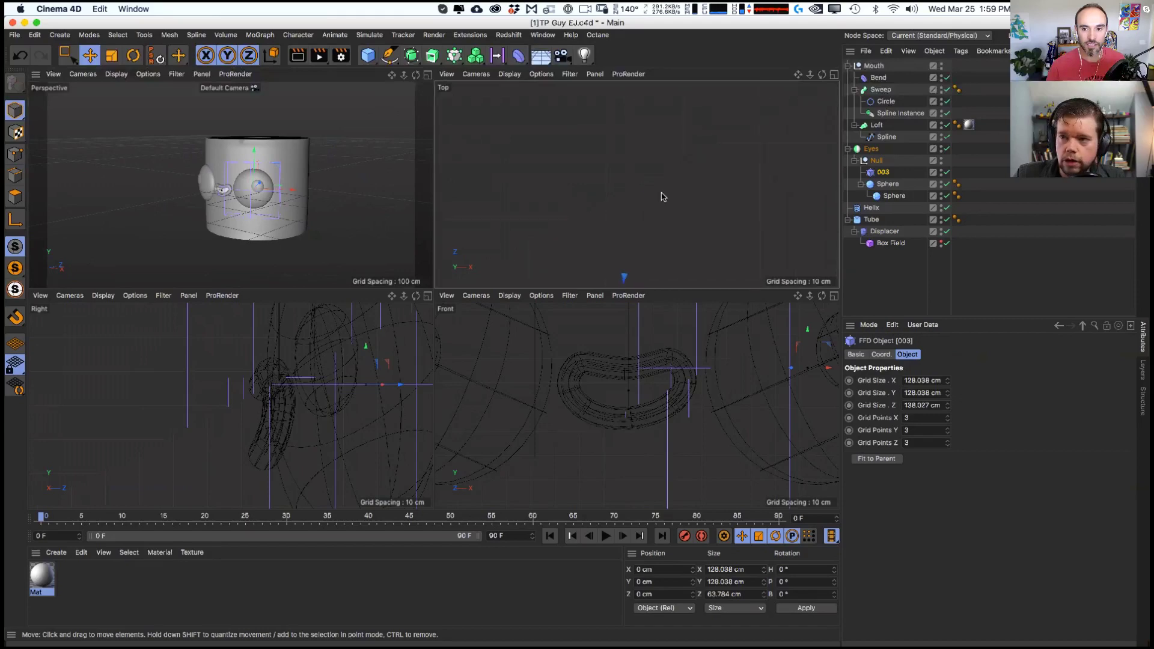
scroll(649, 205, up, 8)
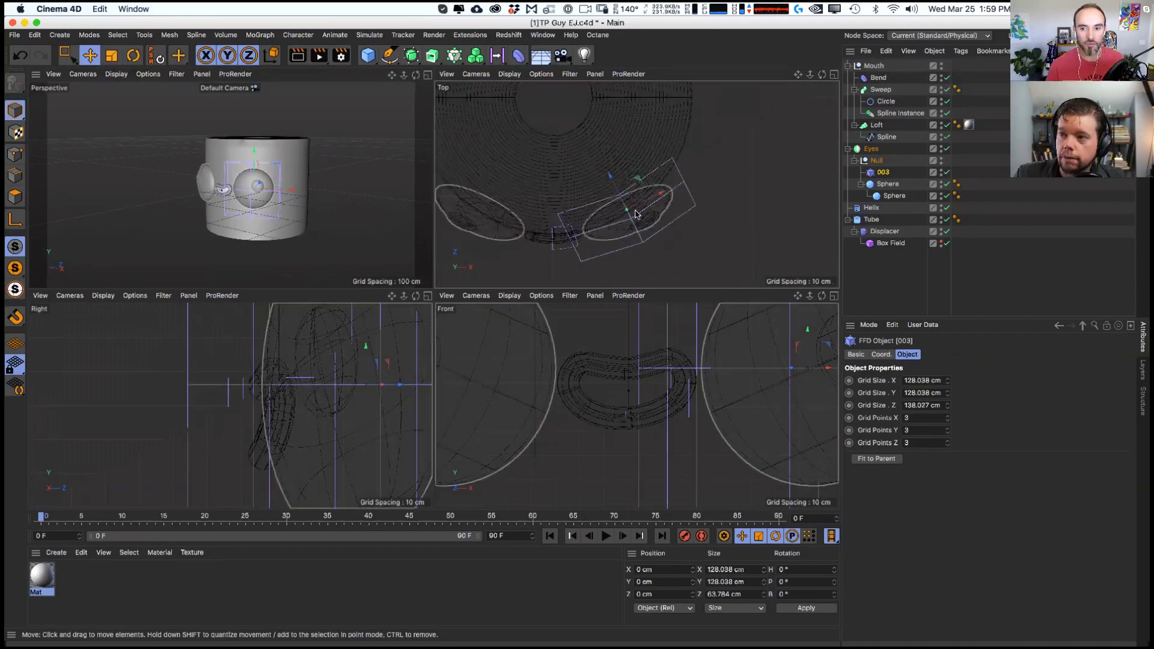
key(t)
drag(610, 176, 608, 174)
key(super+z)
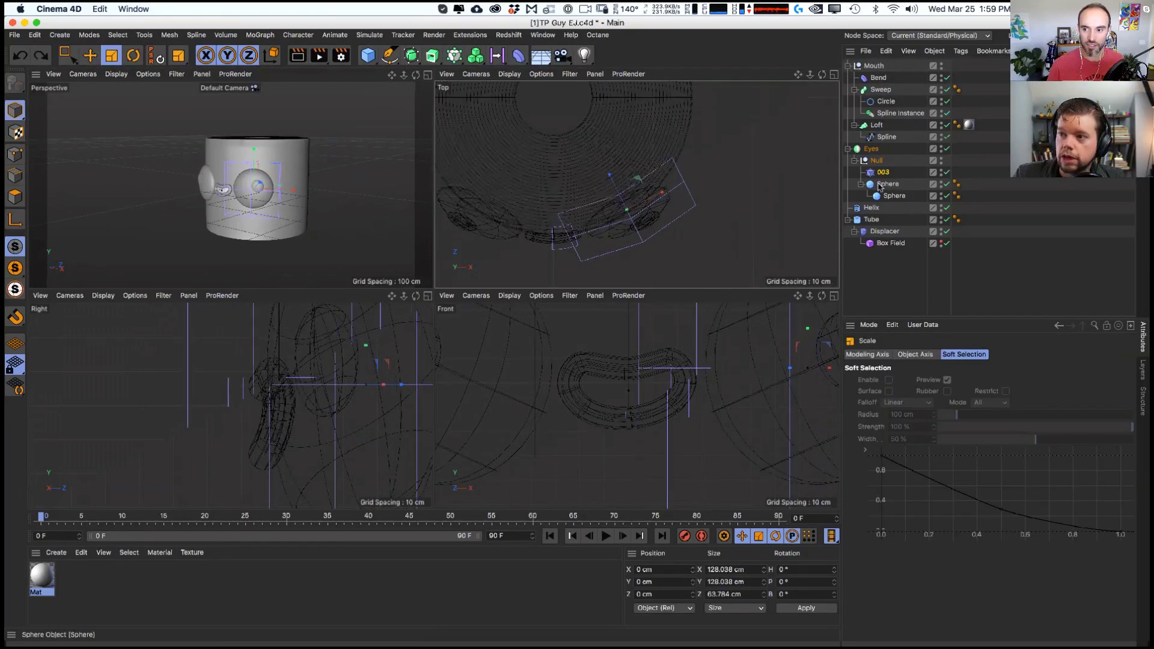
- Move the nine outermost points of the eye's FFD lattice away from the tube to Z -36.932 cm
click(878, 172)
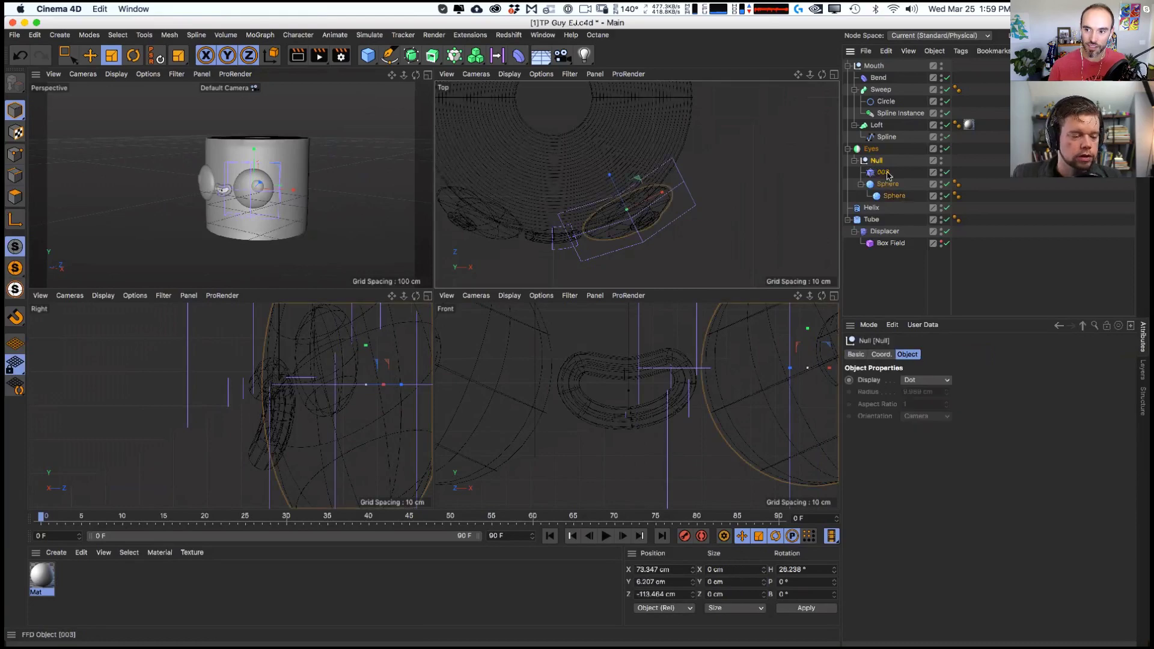
click(15, 154)
key(super+a)
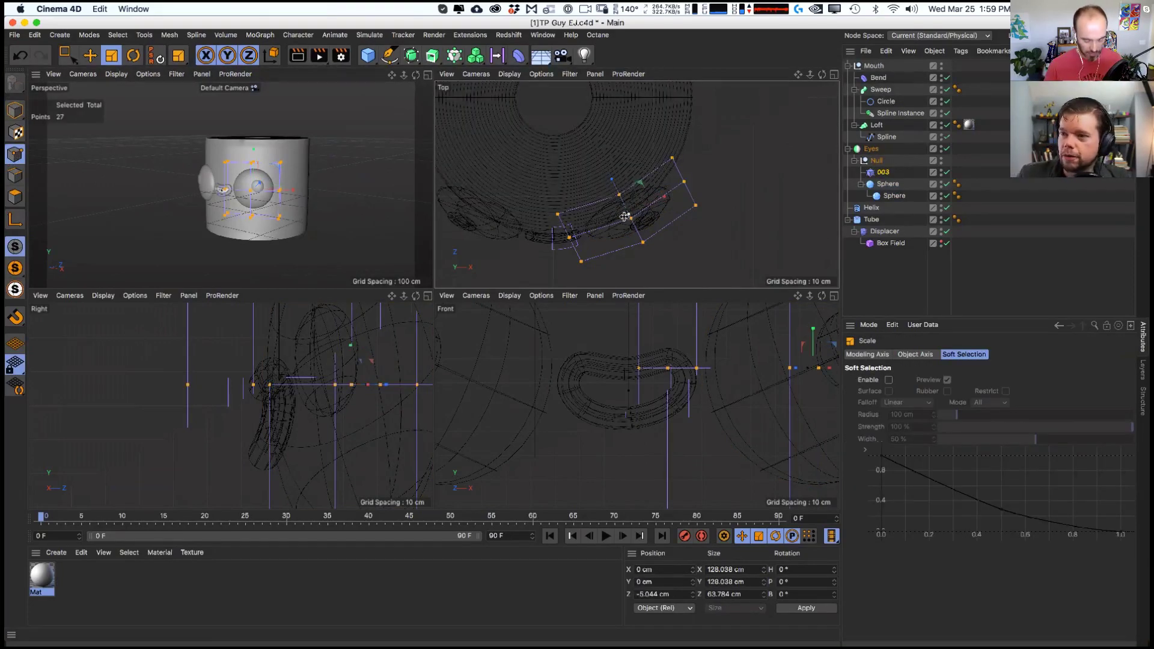
key(0)
drag(567, 250, 637, 273)
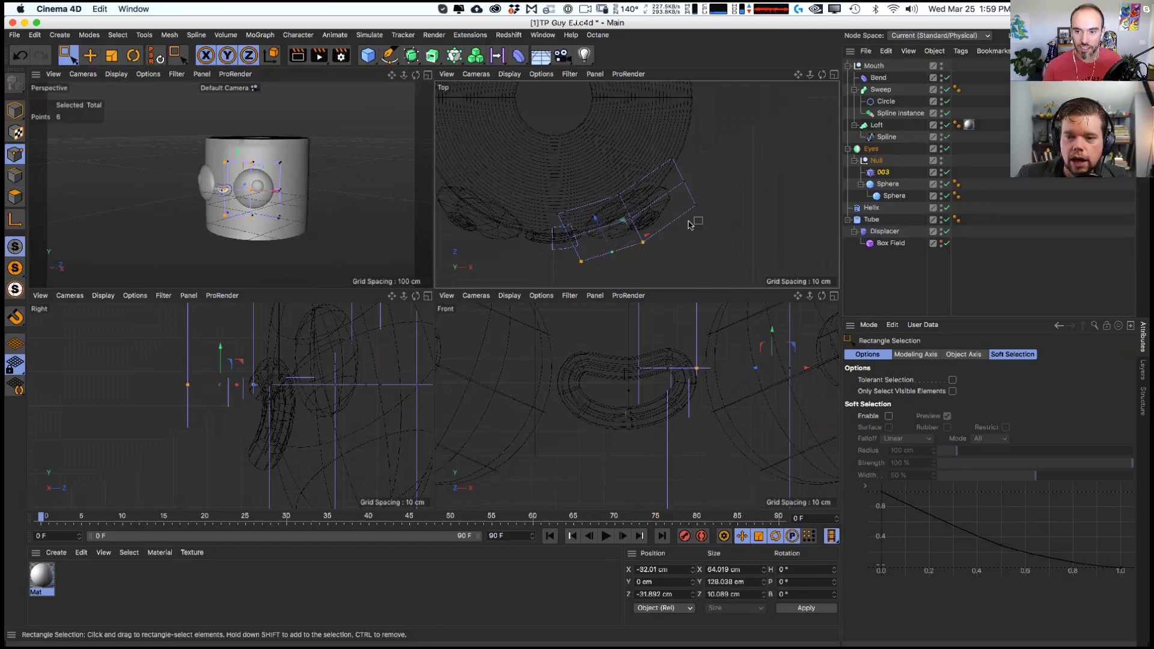
key(e)
drag(625, 208, 619, 214)
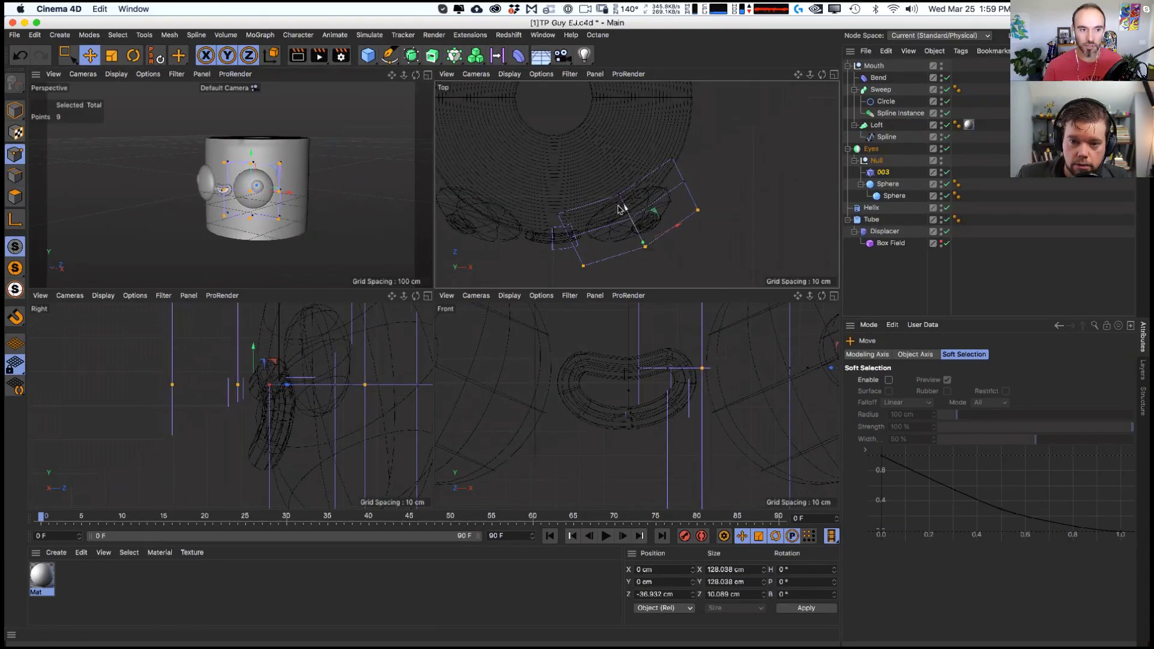
- Rotate the eyeball sphere to about H 22.5°, P -14° and B -20.8°, and clear the selection
click(16, 112)
click(265, 208)
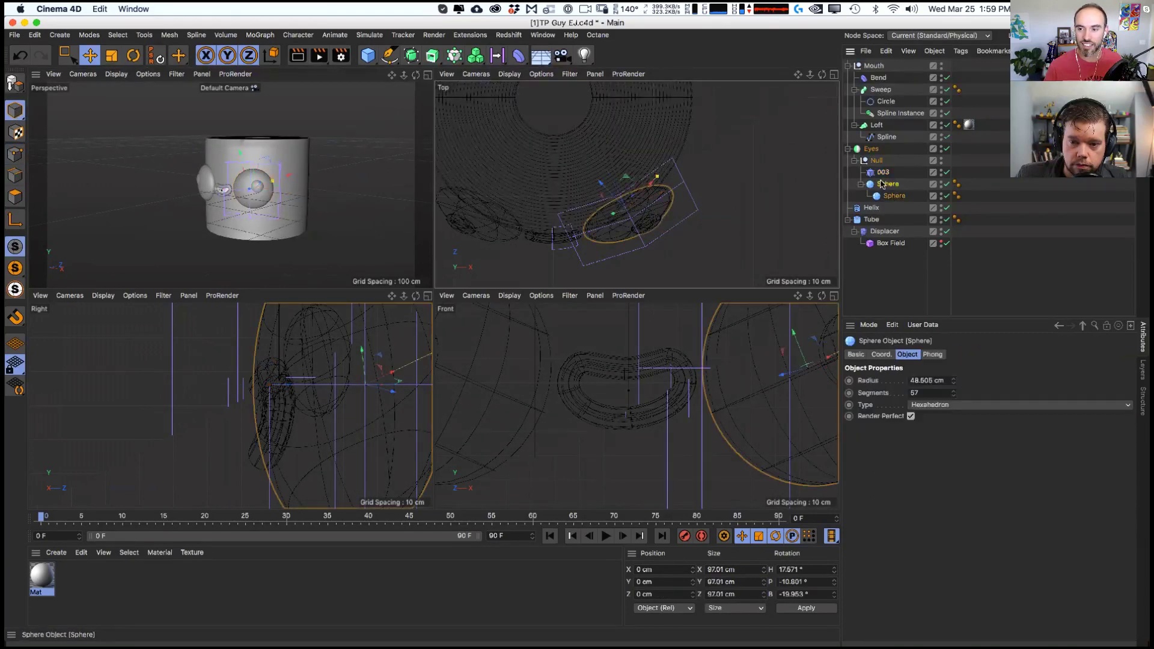
key(r)
drag(265, 207, 250, 203)
key(e)
click(317, 222)
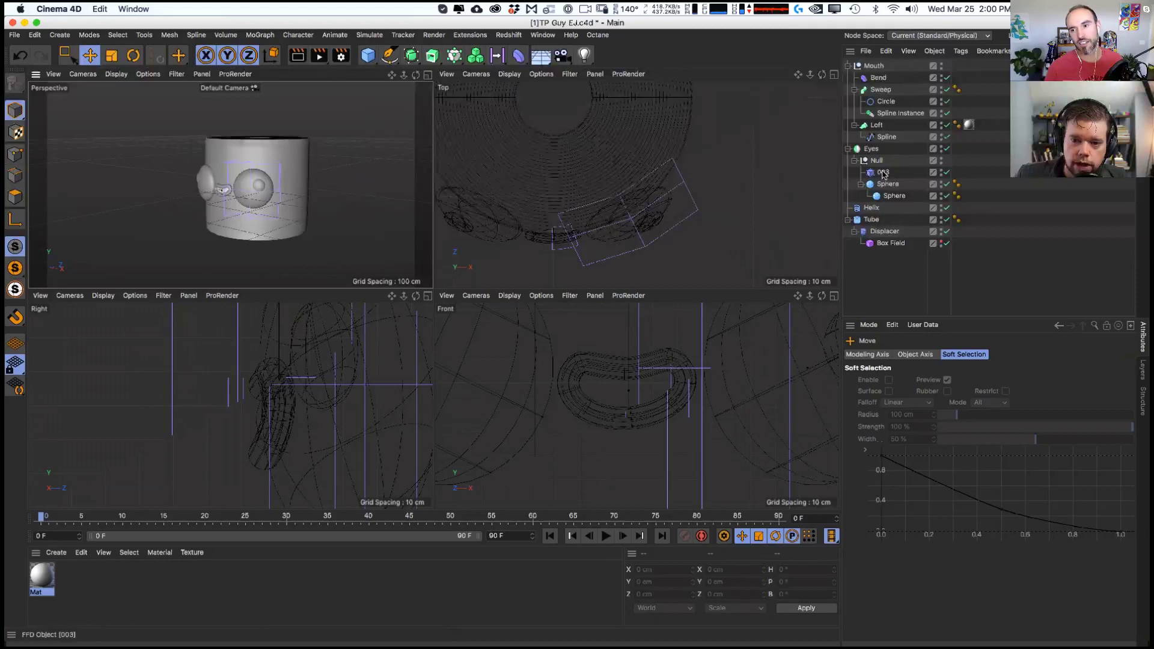
- Move the eye's Null around the tube to X 80.394, Z -103.151 cm and rotate its heading to 37.182°
click(877, 160)
drag(678, 197, 627, 189)
key(r)
key(e)
key(r)
key(e)
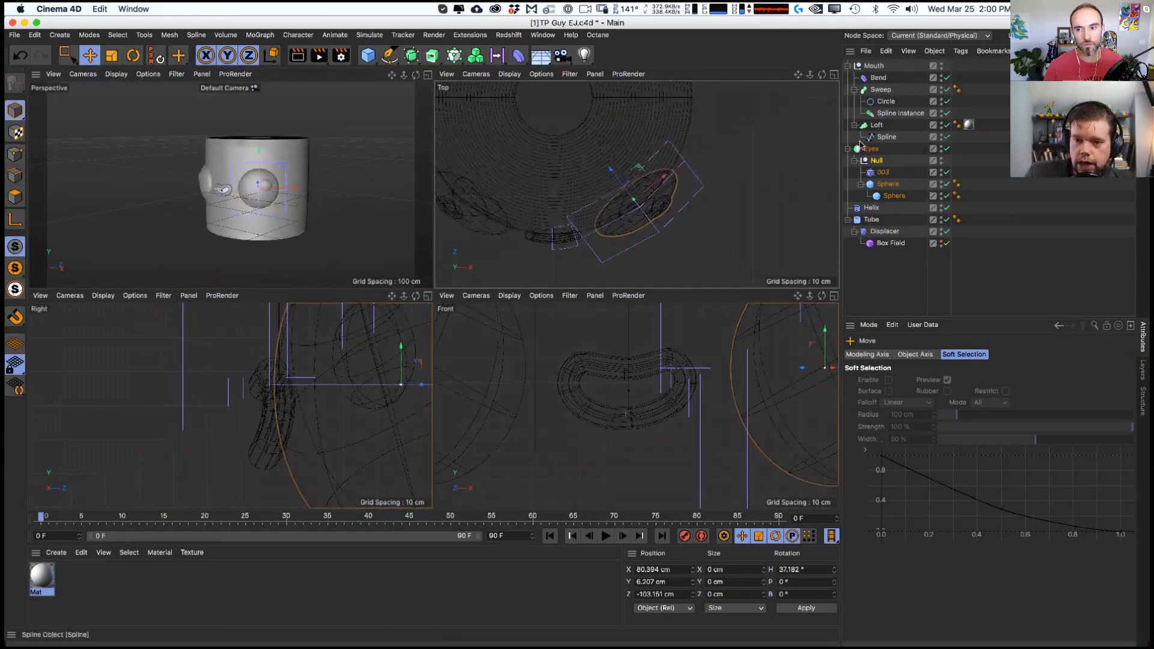
- Shift the middle column of the eye's FFD points outward to about Z -17 cm to refine the eyeball's curvature
click(884, 172)
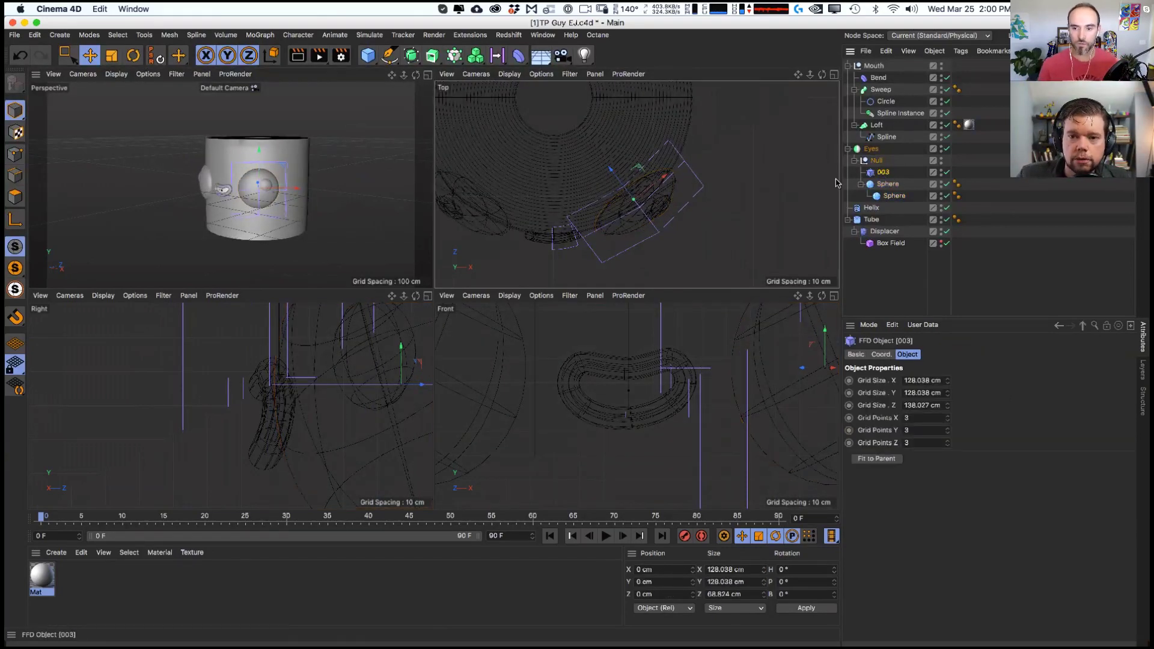
key(Return)
key(0)
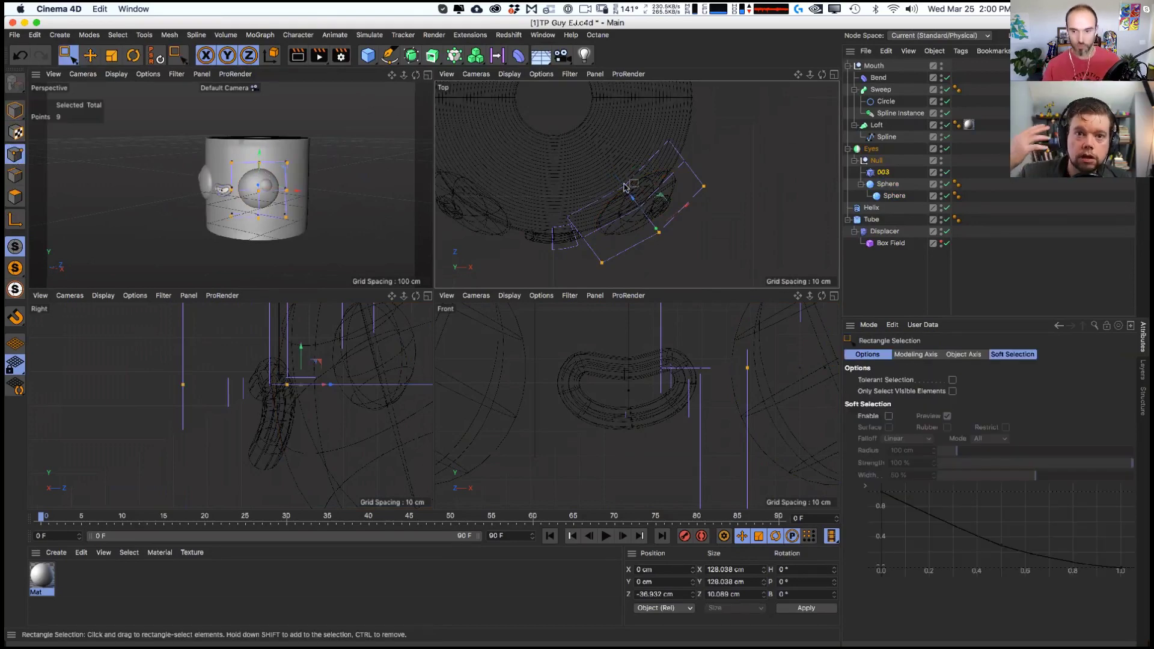
drag(608, 170, 681, 246)
key(e)
drag(627, 190, 628, 196)
alt+drag(264, 210, 258, 188)
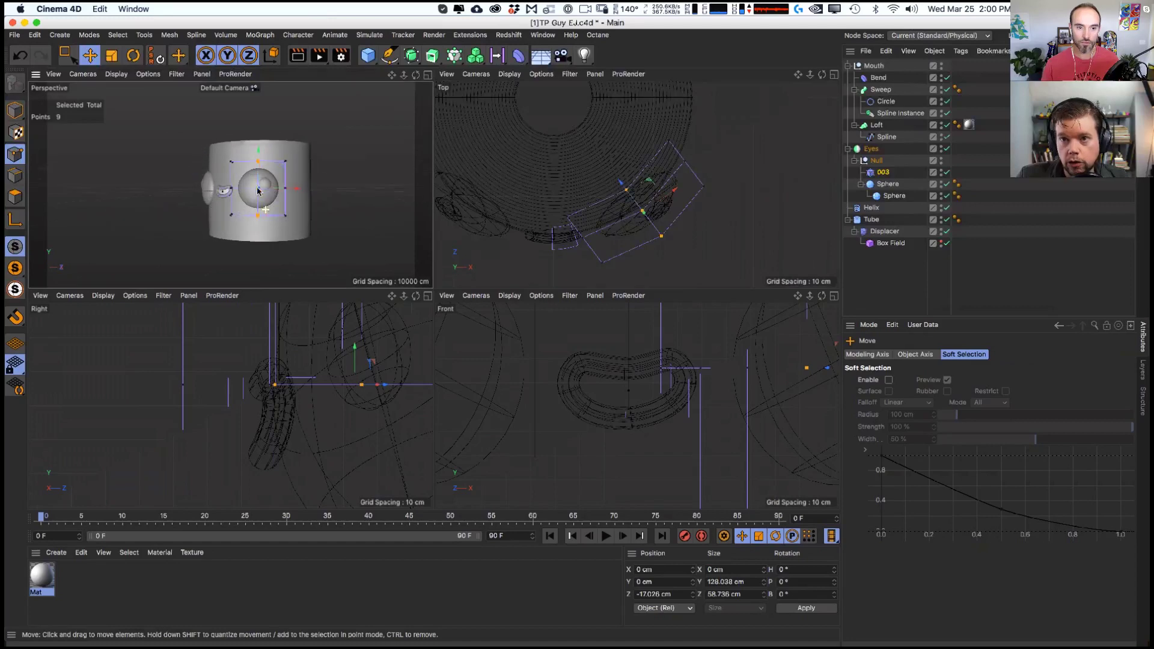
click(888, 184)
drag(636, 197, 646, 205)
key(super+z)
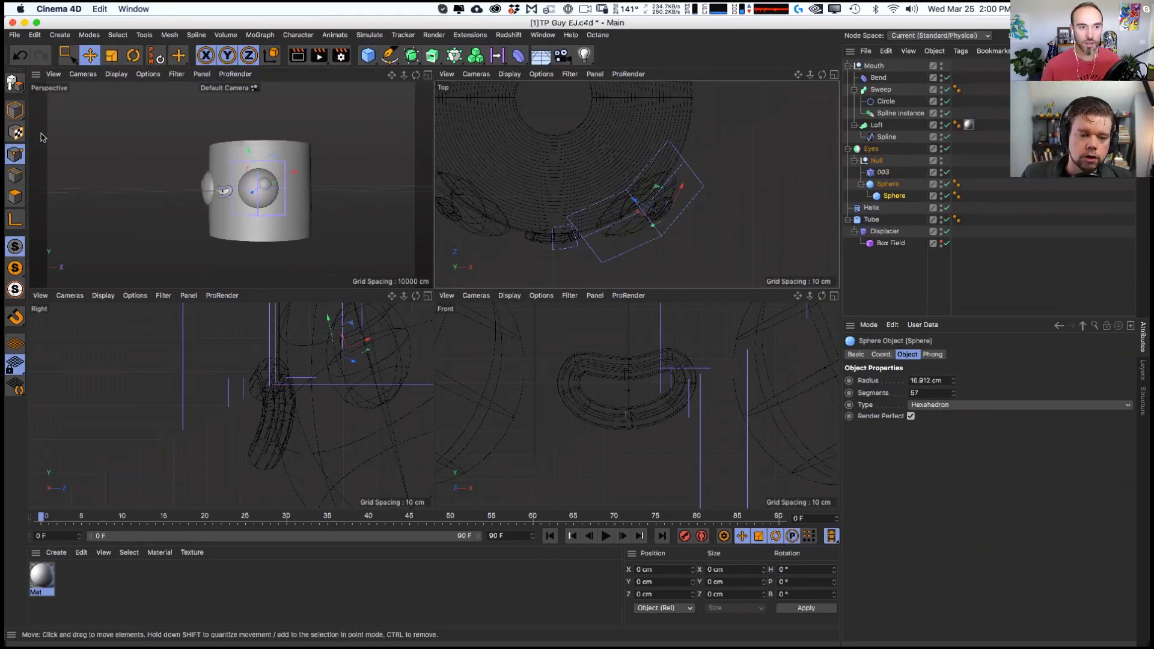
- Scale the pupil sphere up to about 40.5 cm across
click(16, 112)
key(t)
drag(715, 192, 761, 183)
key(e)
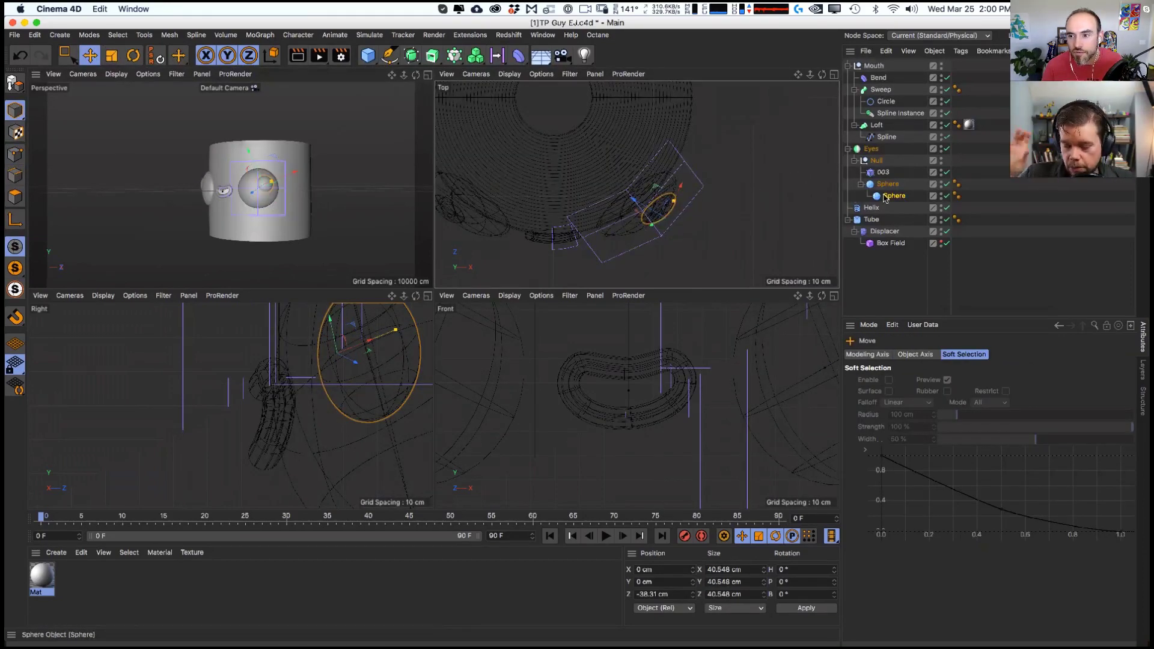
- Check the coordinates of the pupil and the eye's Null, and reset the eyeball sphere's rotation to 0° on all axes
click(893, 195)
click(881, 354)
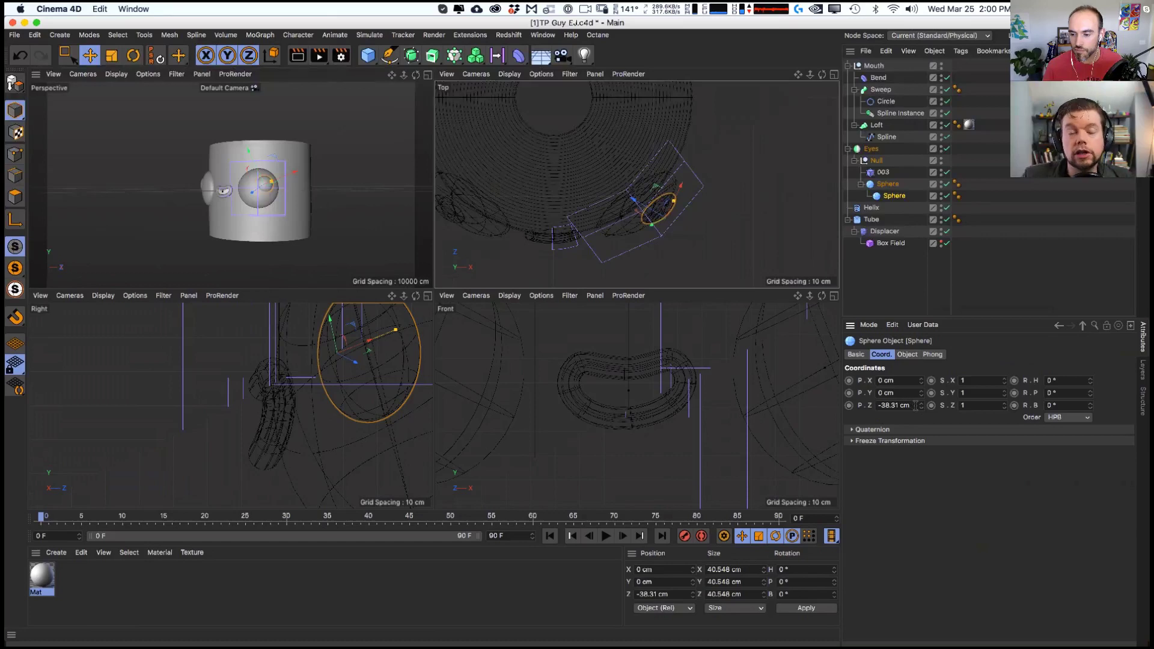
click(887, 185)
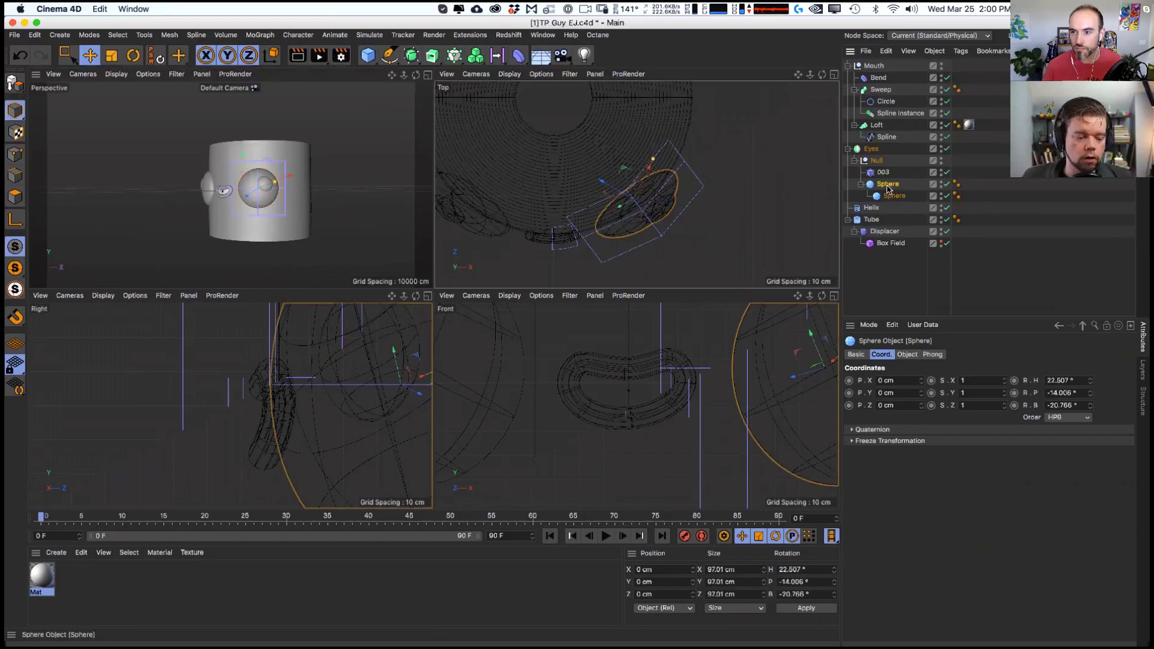
click(874, 161)
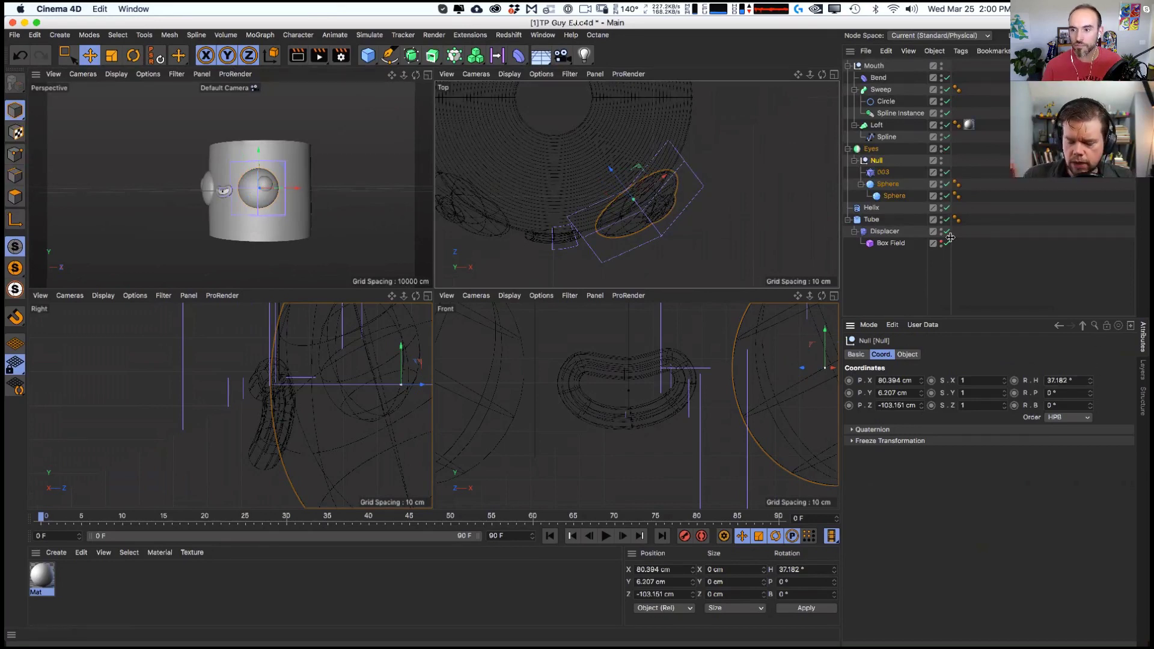
click(887, 185)
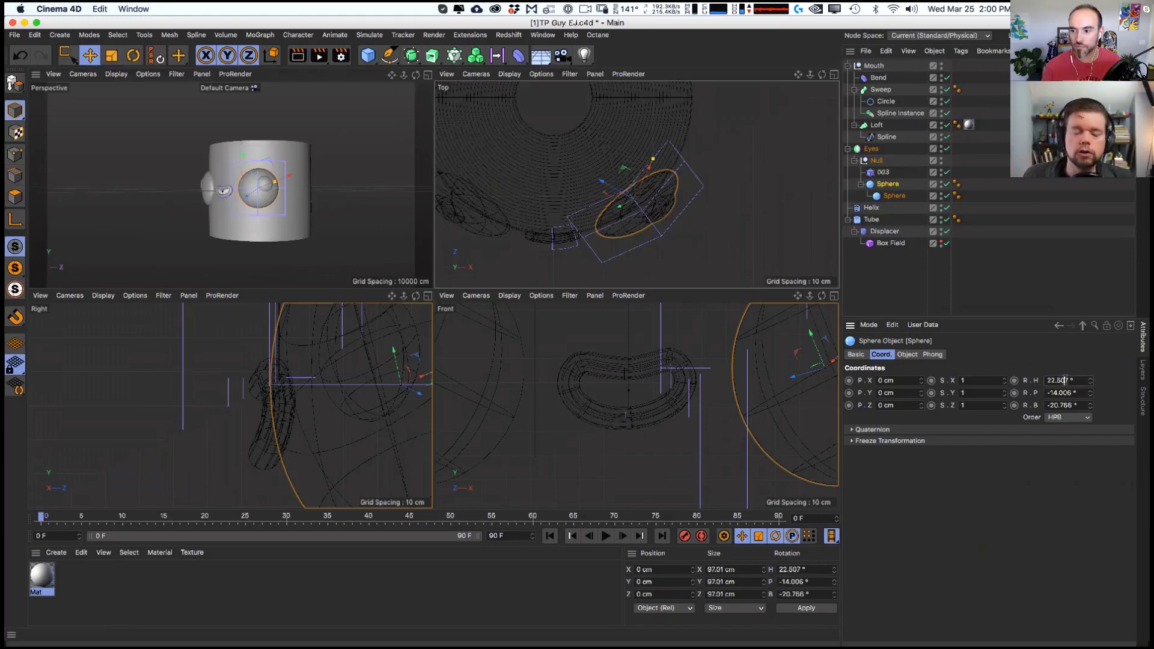
key(Return)
- Rotate the eyeball sphere in the perspective view to redirect its pupil, and deselect it
key(r)
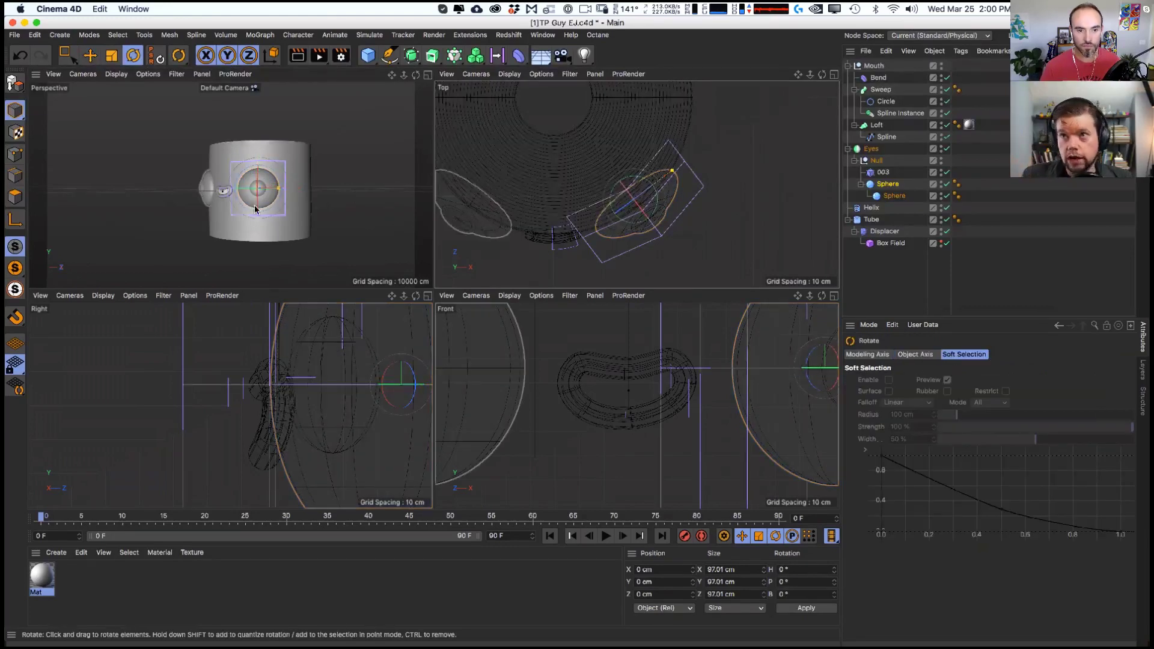
drag(253, 207, 295, 223)
key(e)
click(328, 201)
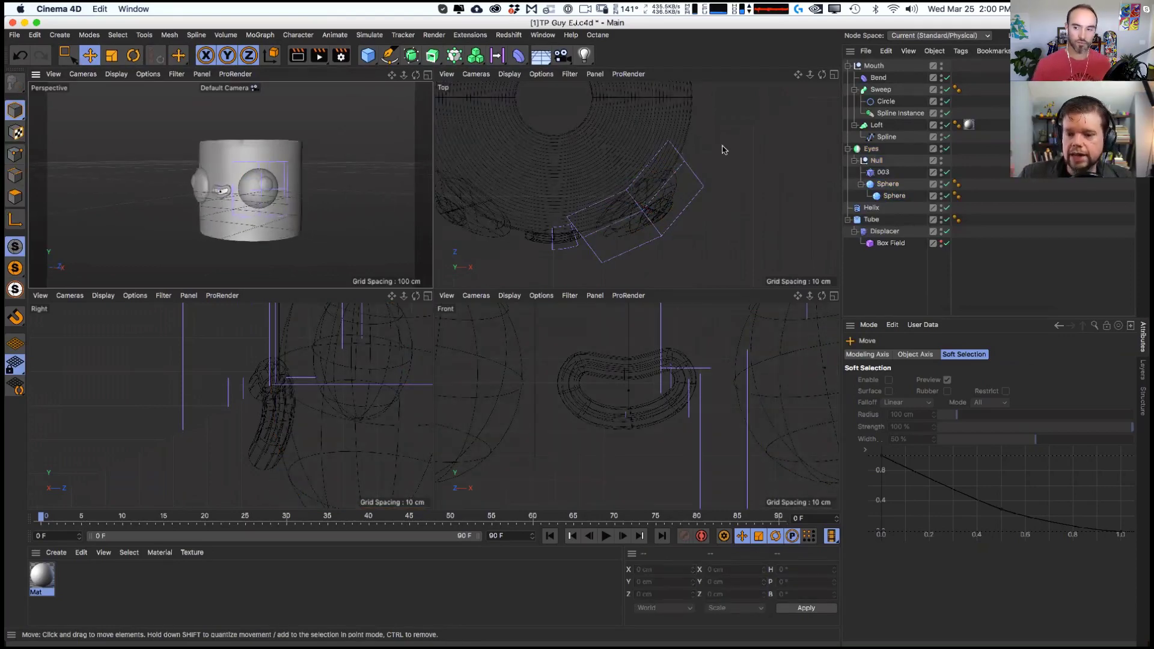
- Thicken the mouth's swept lips by setting the Circle profile's radius to 7.629 cm
click(886, 101)
click(907, 355)
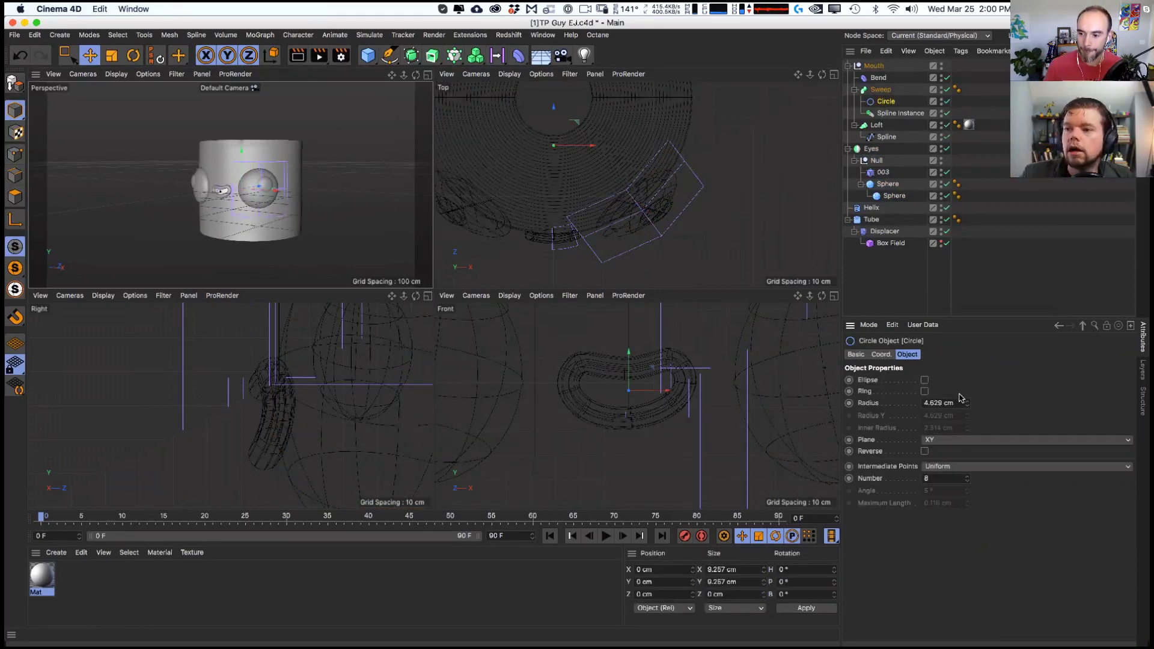
drag(962, 399, 967, 403)
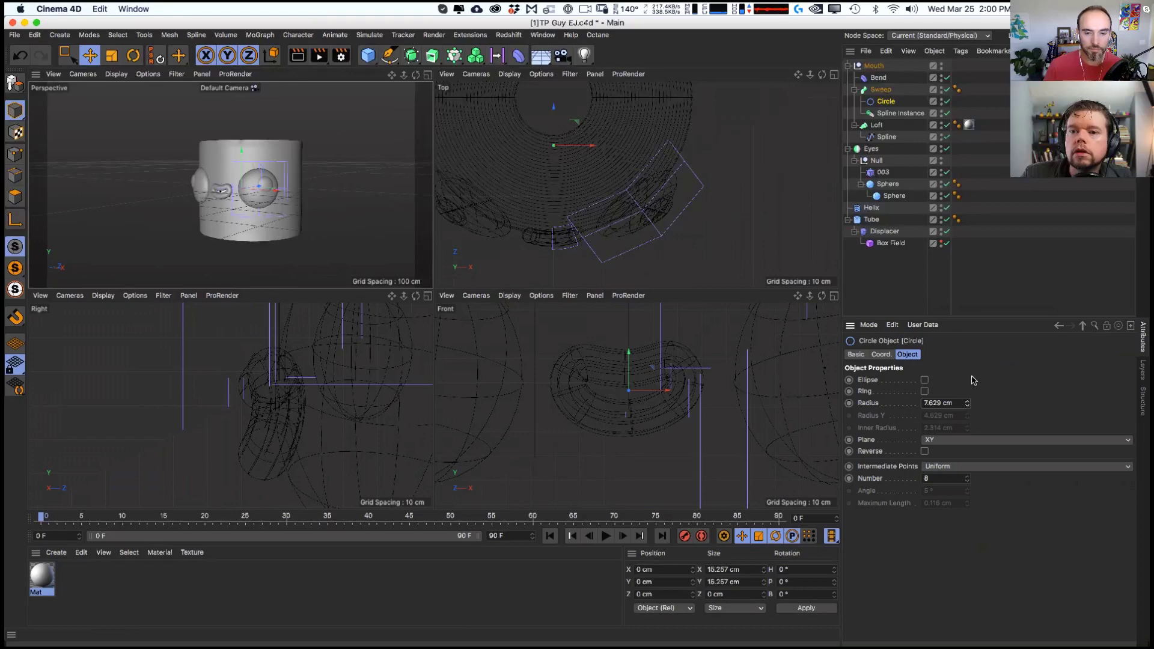
- Lower the bottom-middle point of the mouth's spline and adjust its tangent in the Front view
click(15, 154)
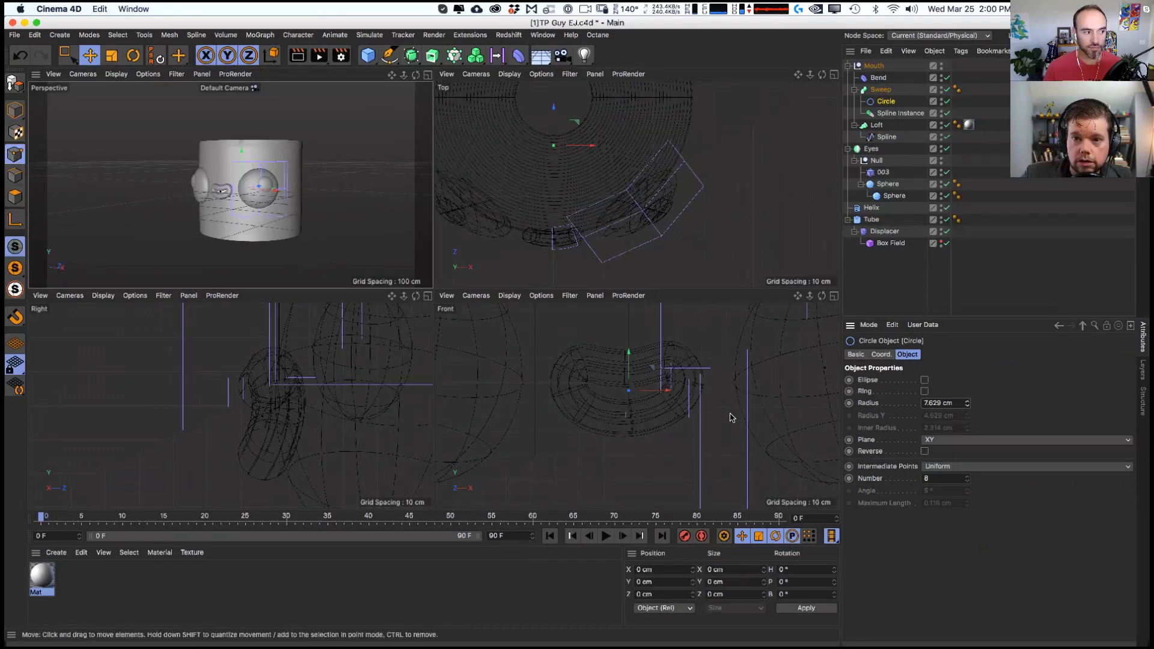
mouse_move(720, 449)
alt+right_down()
mouse_move(741, 448)
mouse_move(693, 446)
alt+right_up()
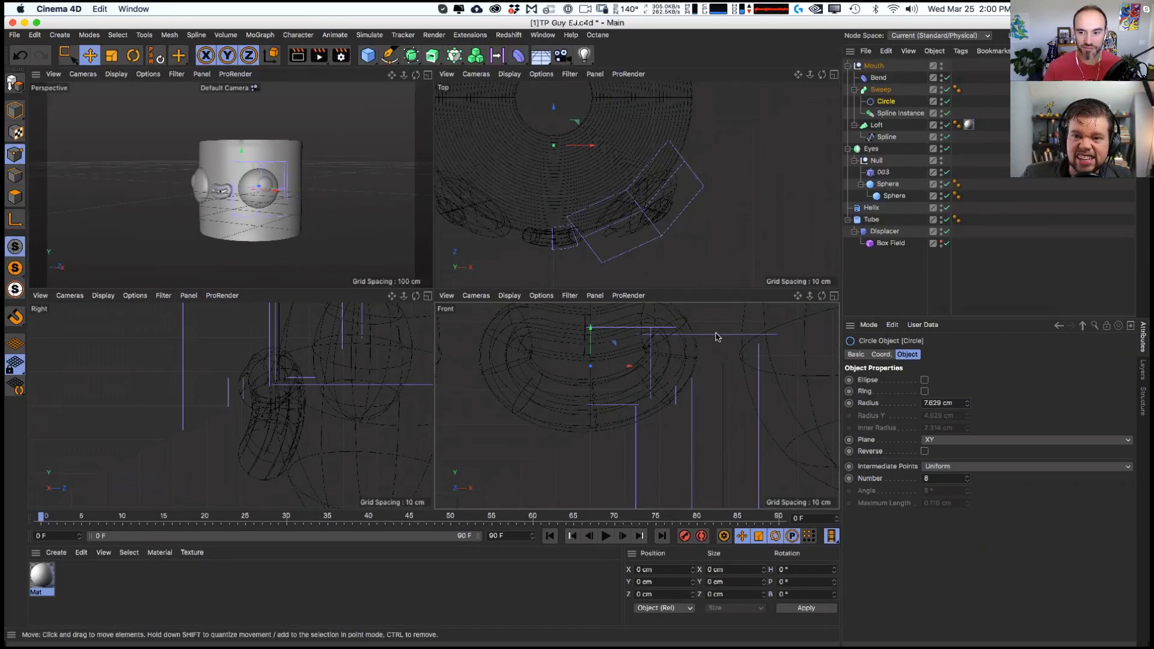
click(505, 350)
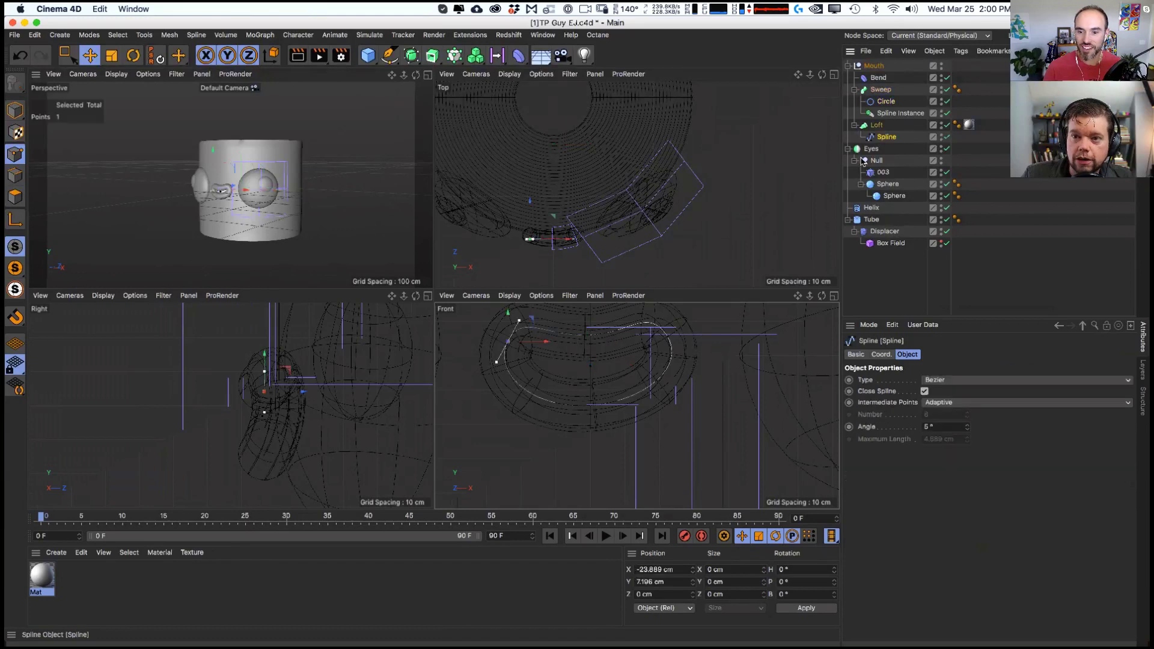
click(586, 410)
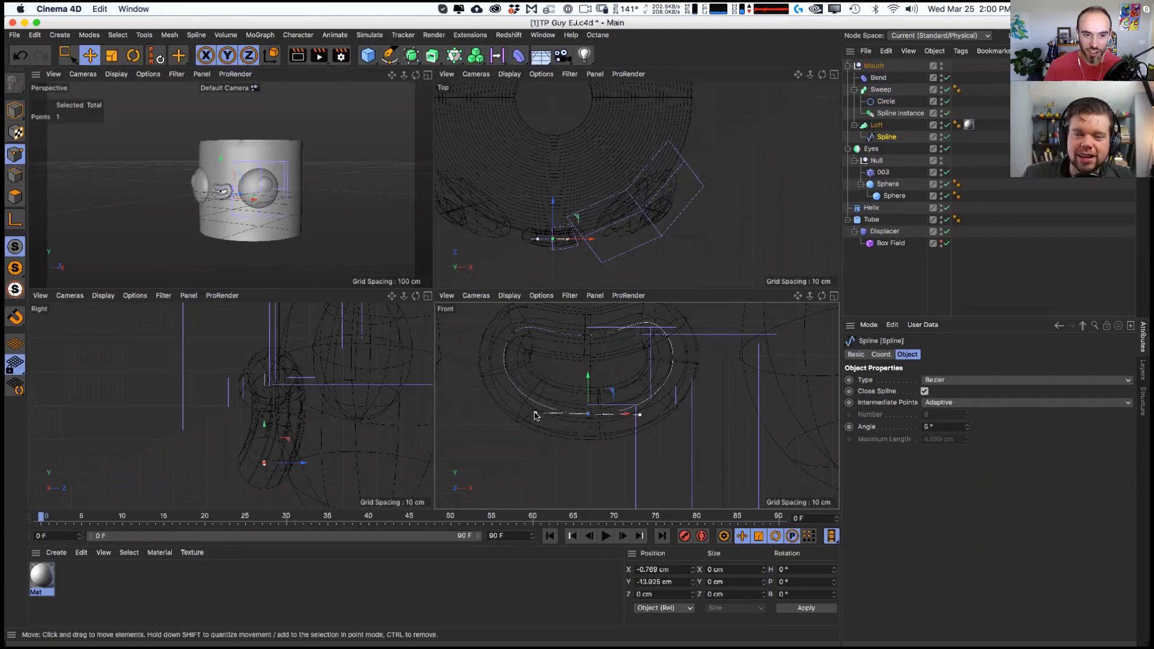
drag(536, 415, 538, 417)
drag(616, 396, 618, 408)
- Move the mouth spline's upper-right corner point outward and up to about X 25.3 cm, Y 10.1 cm
click(662, 336)
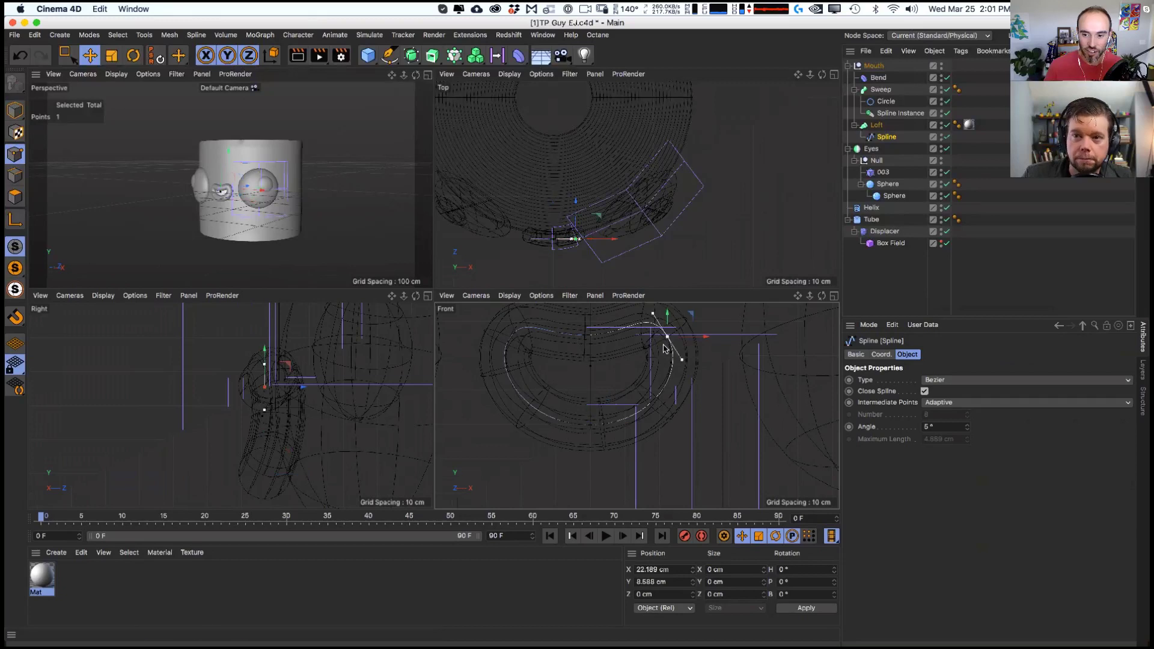
drag(652, 342, 665, 338)
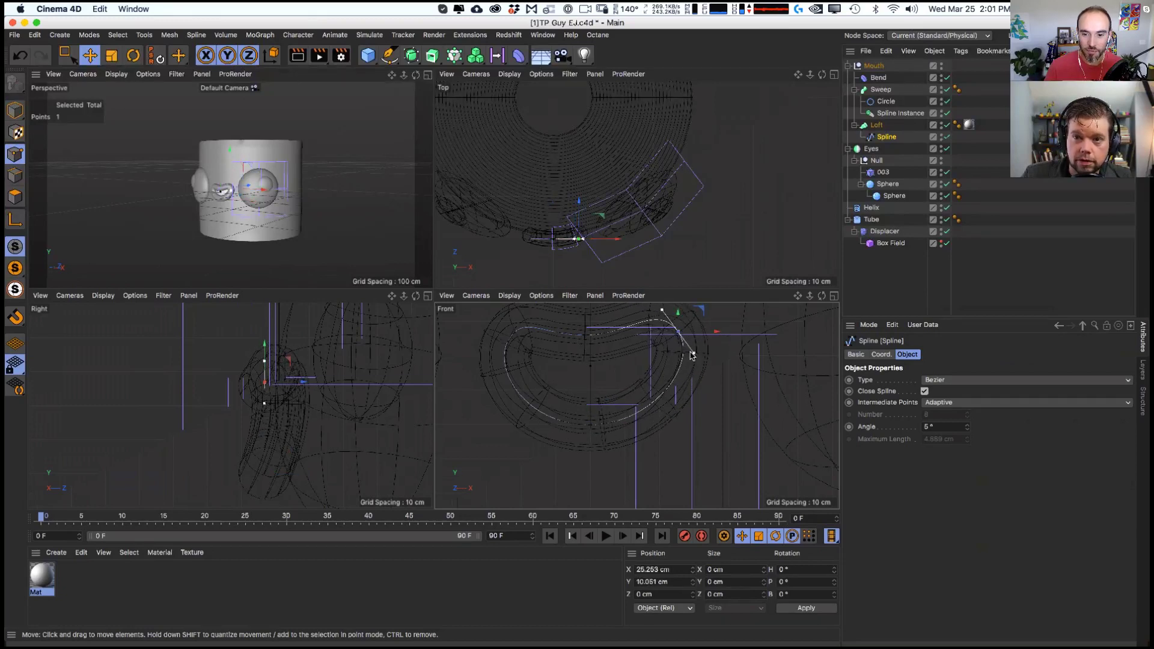
click(505, 340)
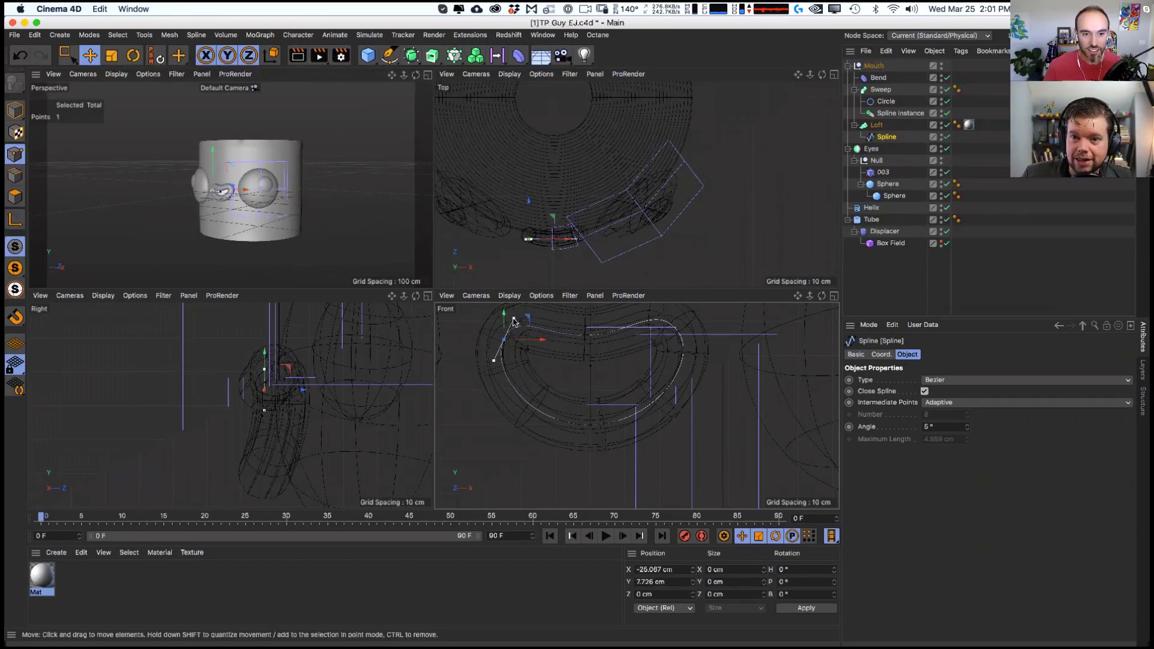
click(15, 110)
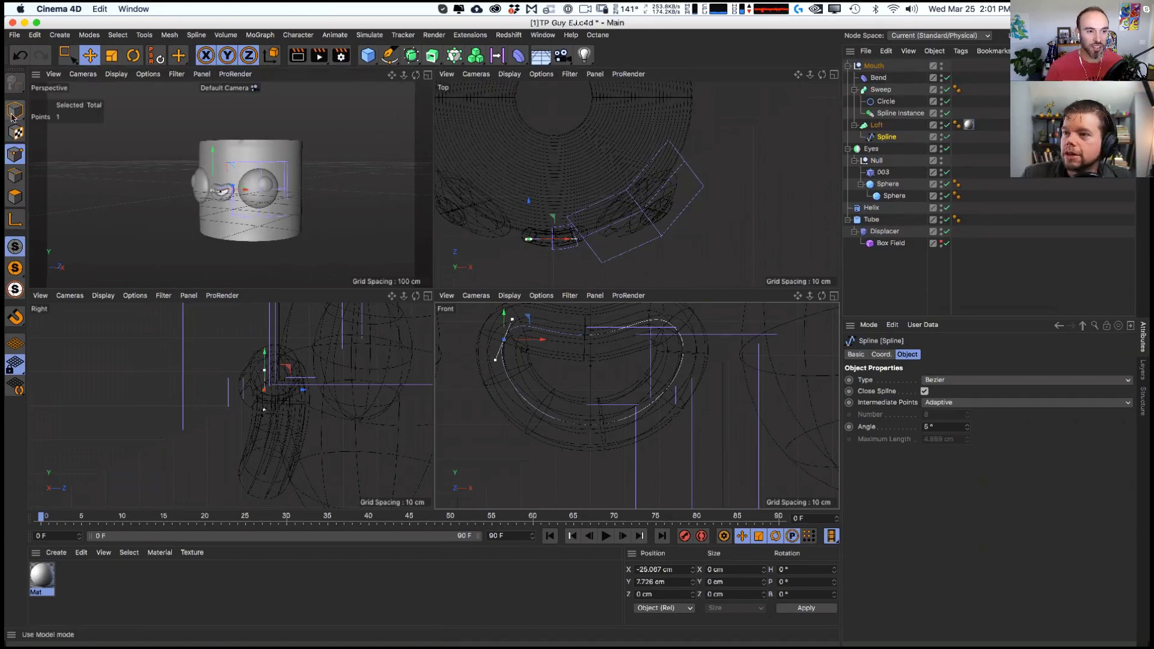
key(super+z)
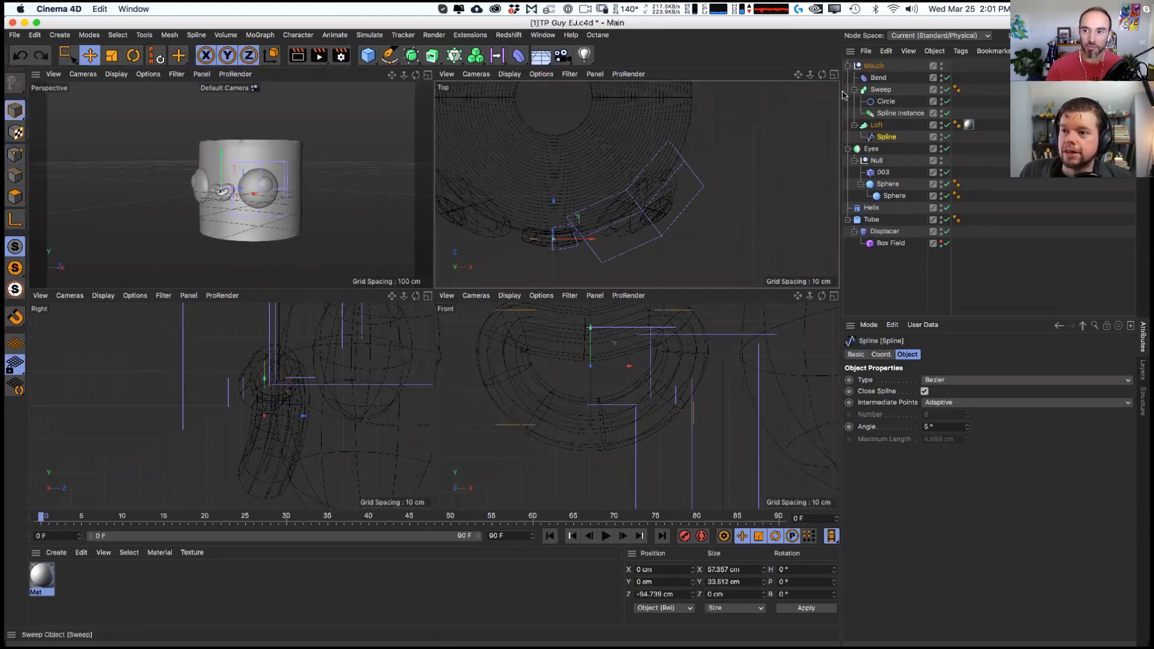
- Move the mouth spline's upper-left corner point outward to about X -26.1 cm, Y 8.4 cm
click(868, 68)
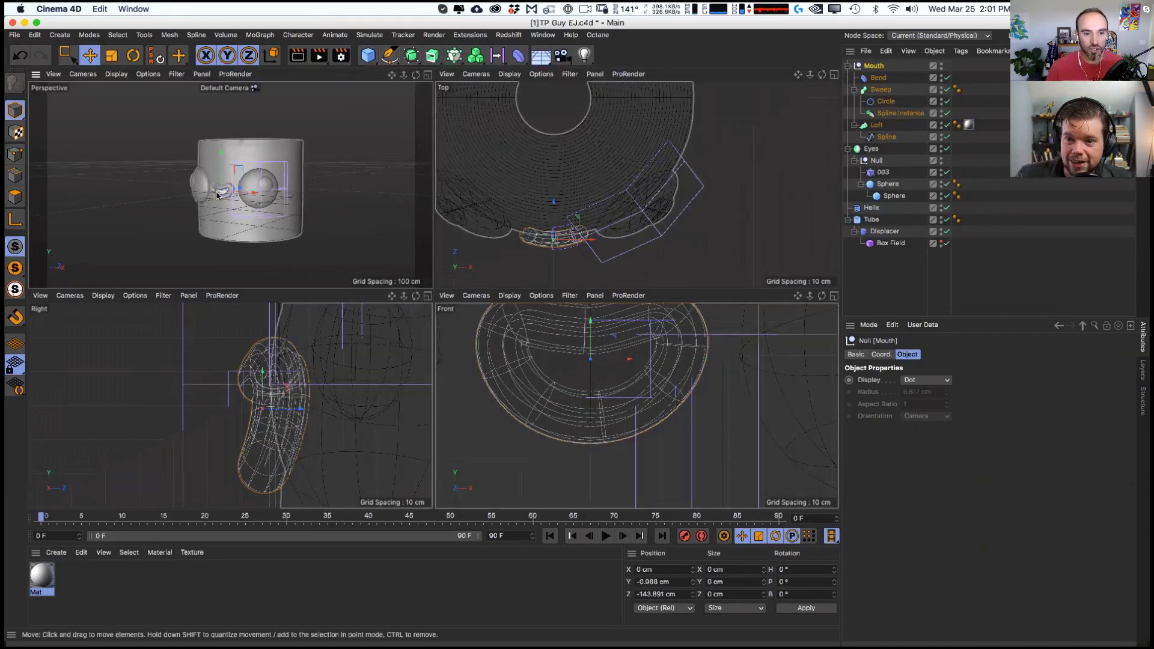
scroll(217, 196, up, 5)
alt+drag(216, 196, 321, 175)
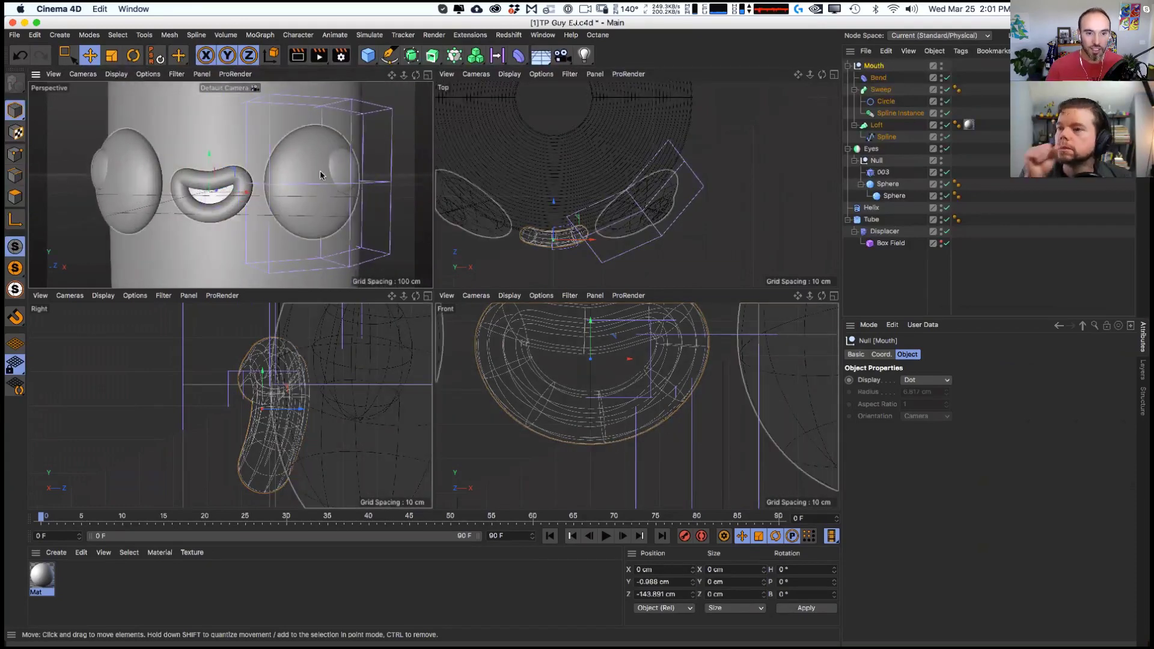
click(887, 136)
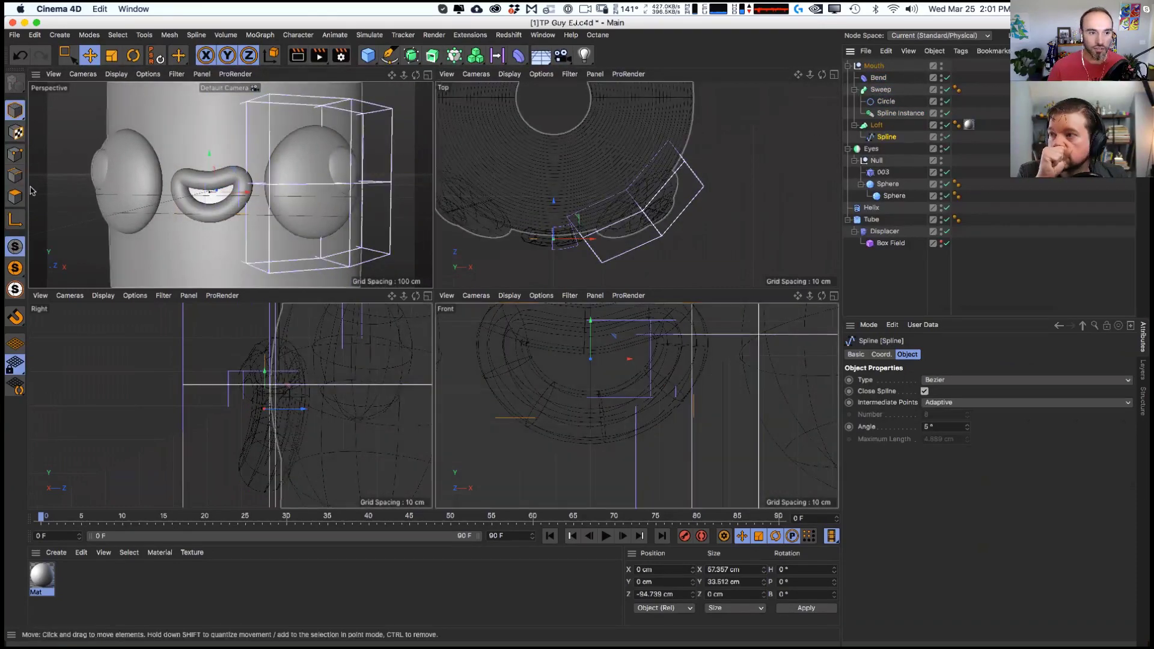
click(15, 154)
mouse_move(494, 356)
mouse_down()
mouse_move(523, 345)
mouse_move(482, 359)
mouse_up()
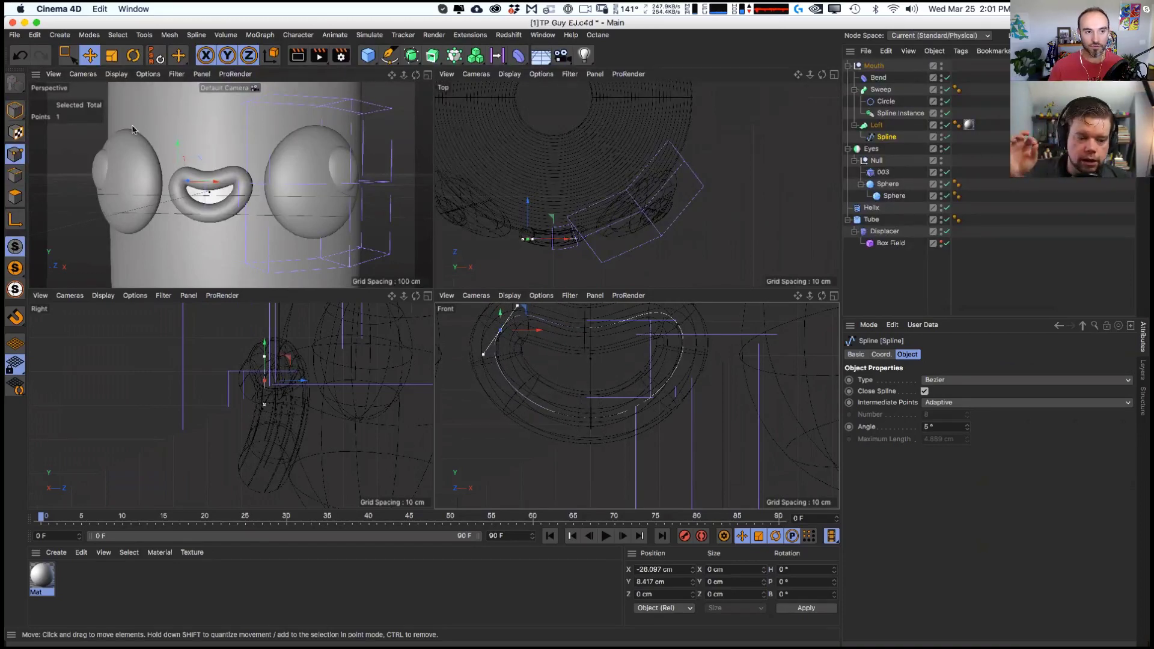
click(16, 112)
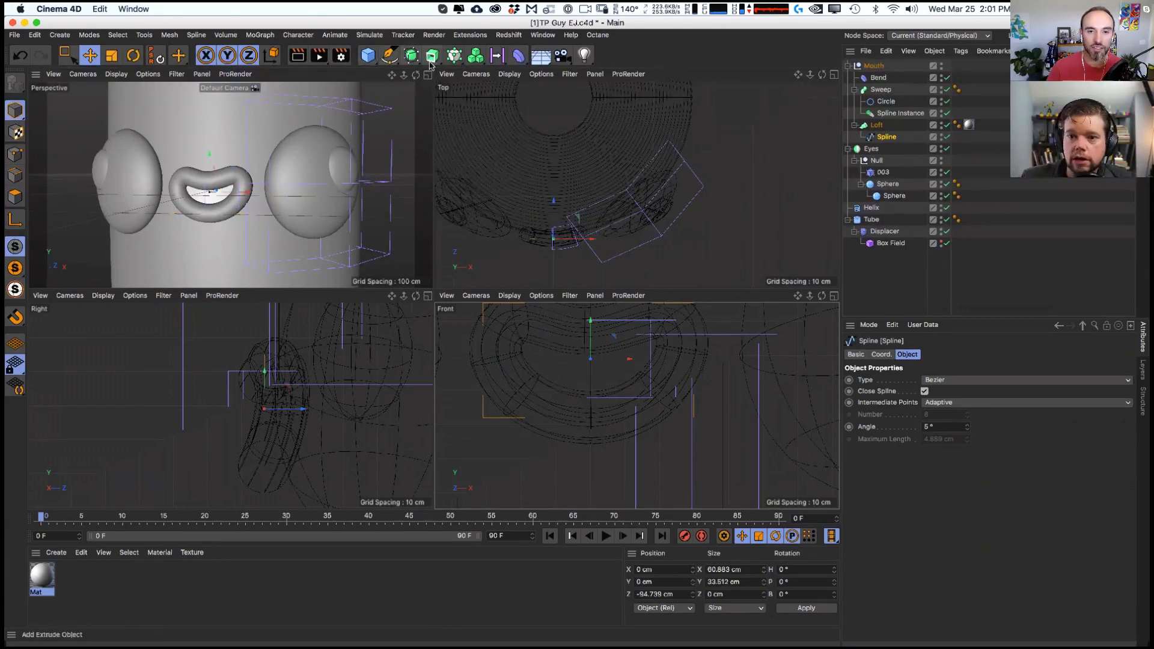
- Create a Cloner and a Capsule, and nest the Capsule inside the Cloner
click(455, 58)
click(494, 75)
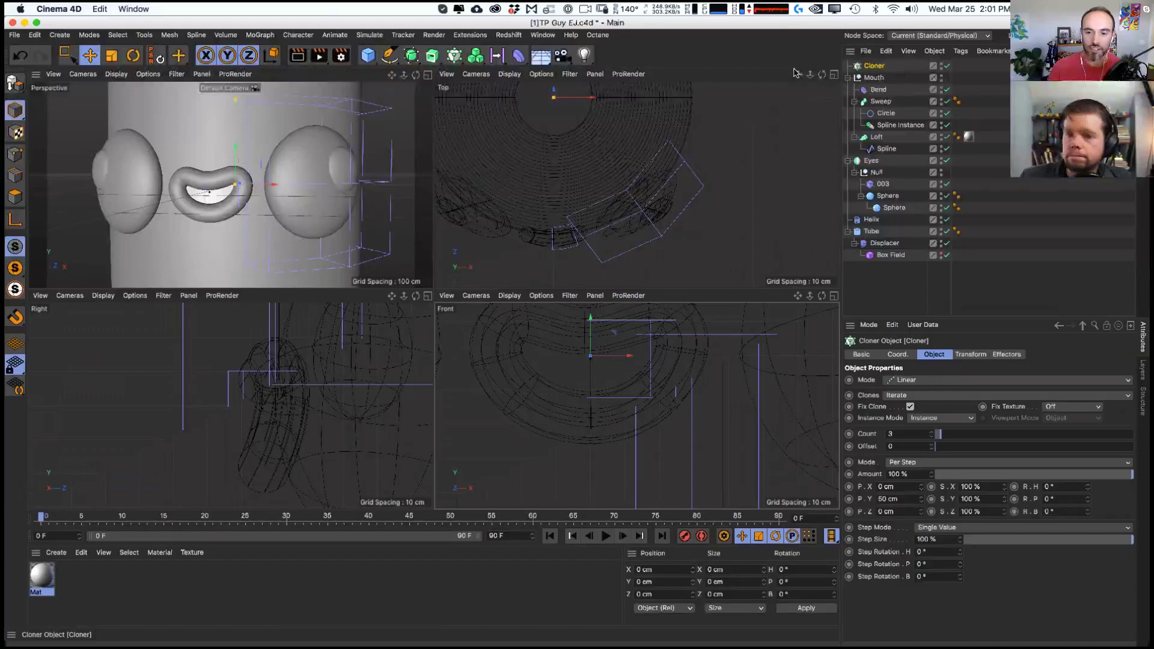
click(367, 56)
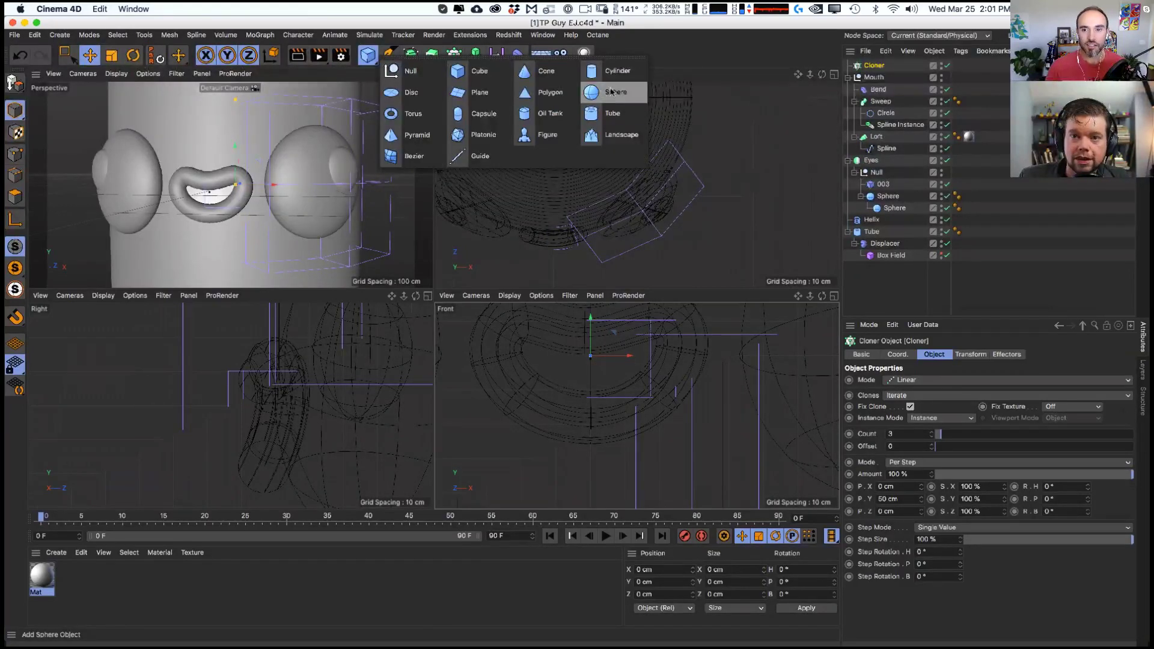
click(496, 114)
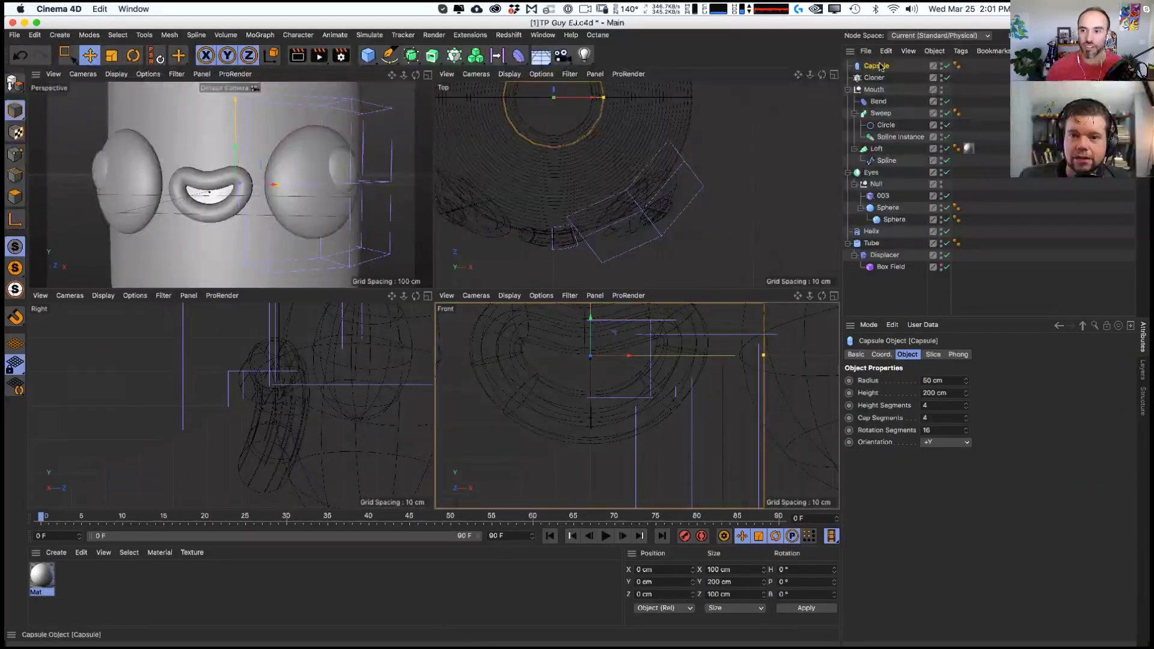
drag(884, 78, 890, 88)
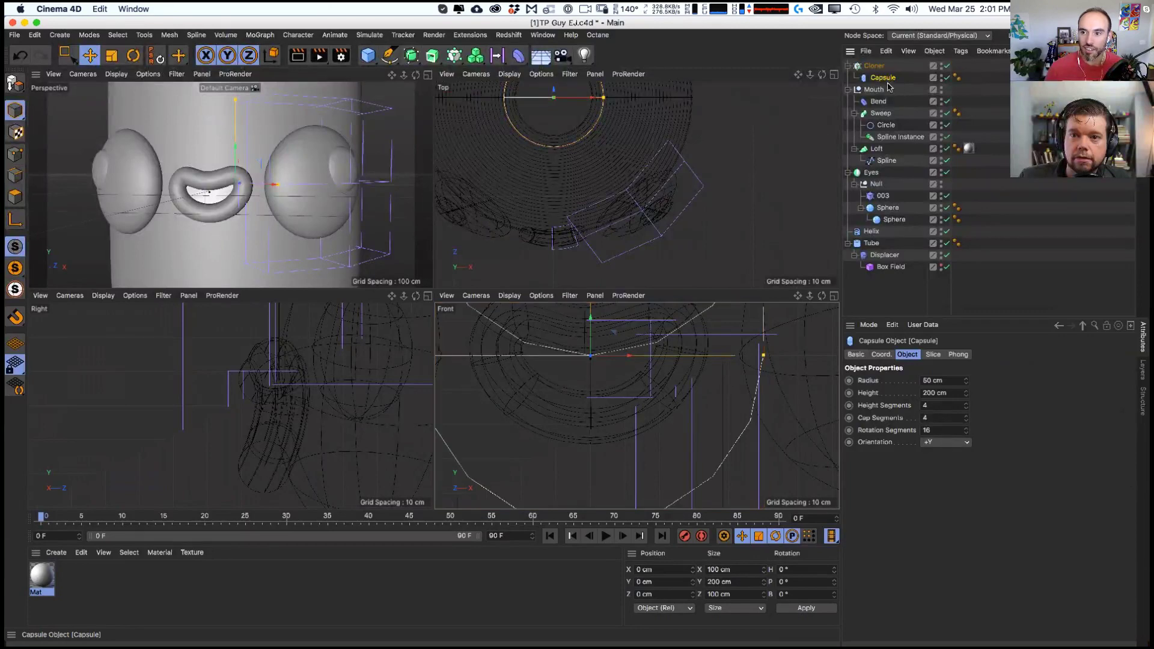
- Clone the capsule along the mouth's spline in Object mode, and scale it down to about 16.3 cm wide and 32.7 cm long
click(857, 67)
click(925, 379)
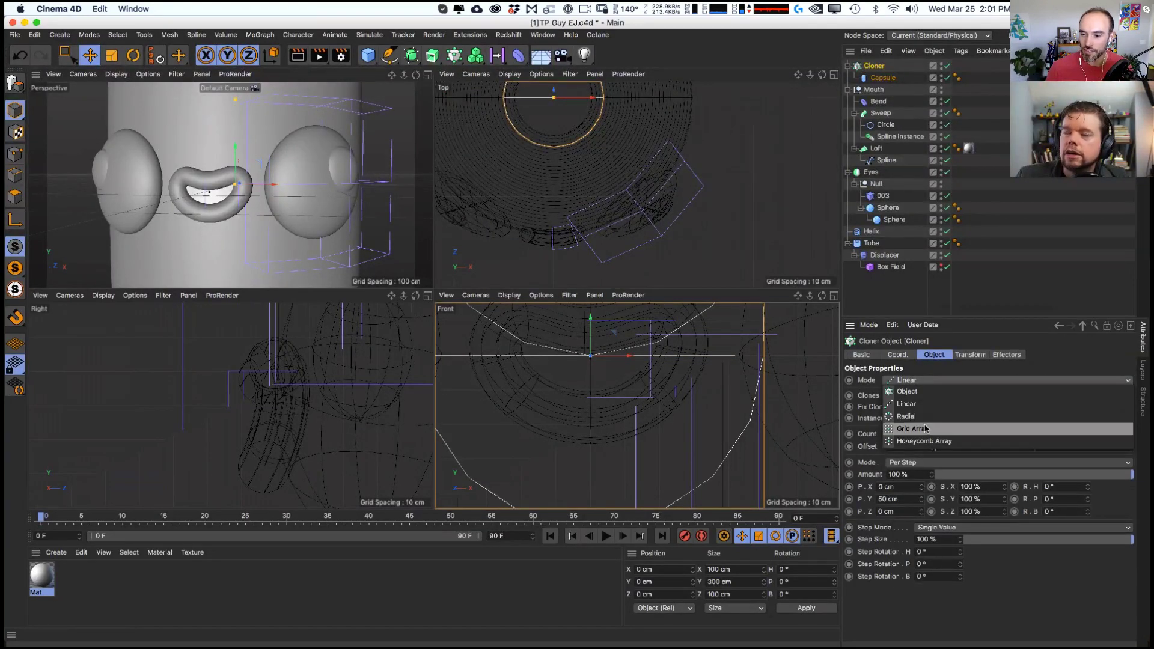
click(931, 391)
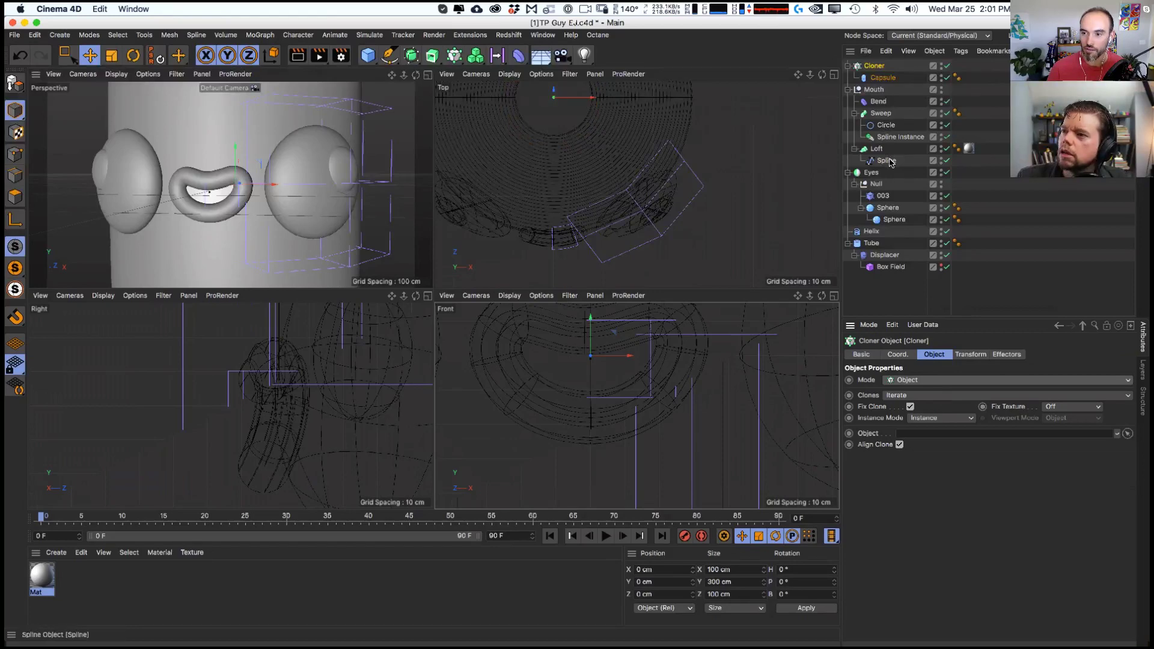
drag(890, 163, 952, 432)
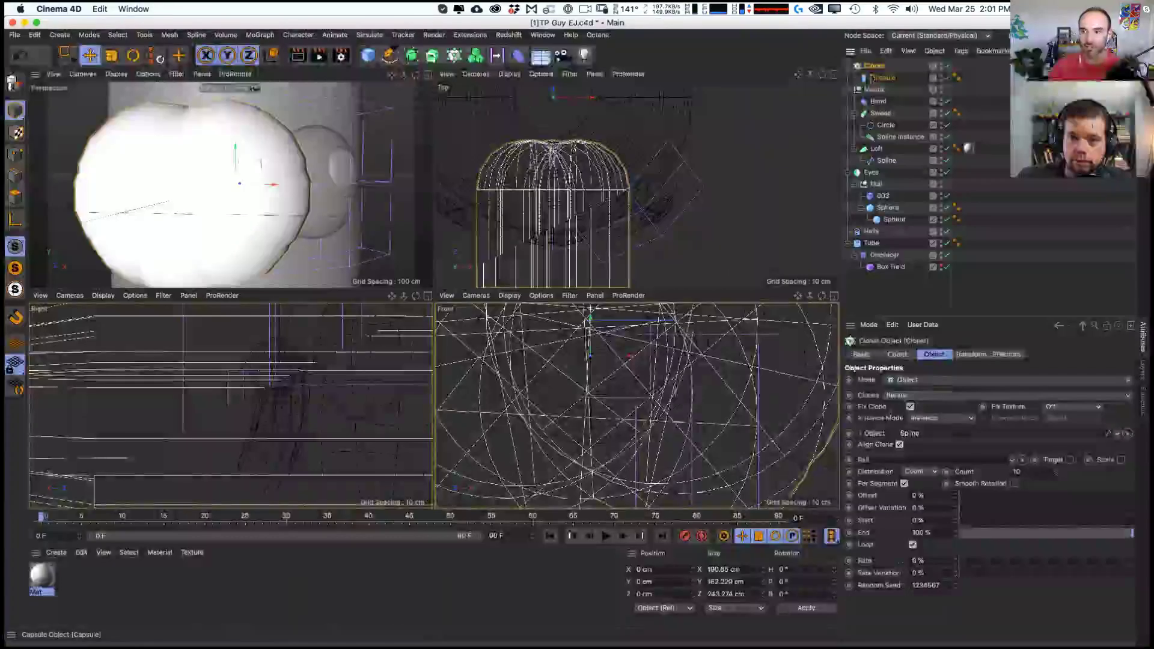
click(872, 78)
key(t)
drag(661, 337, 371, 338)
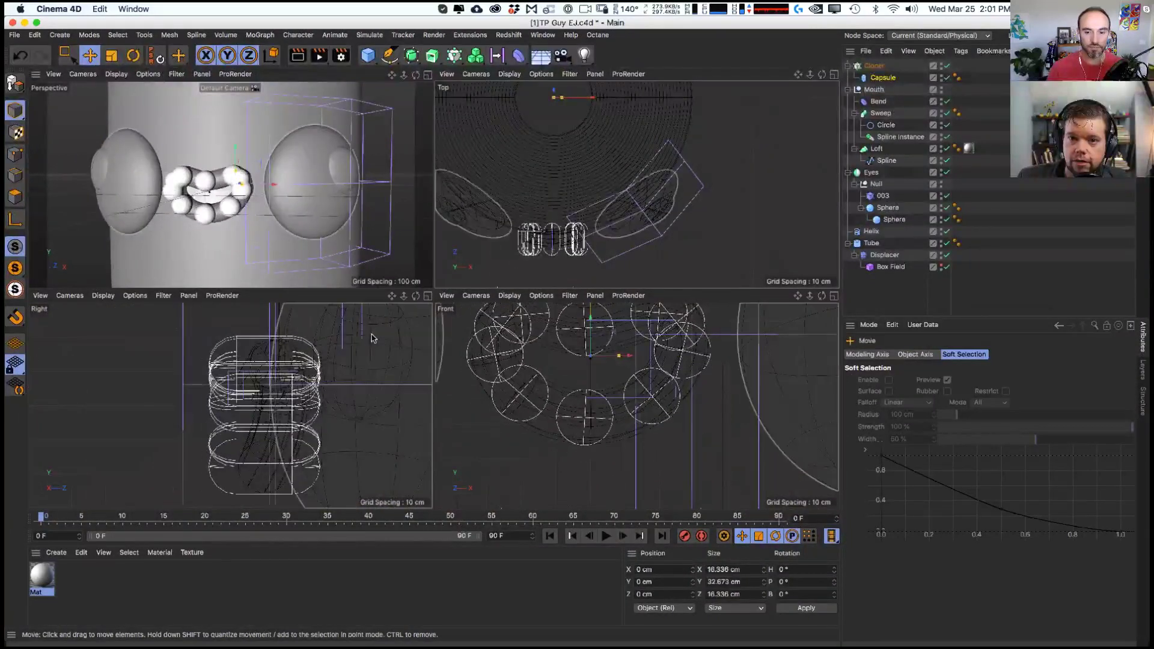
click(876, 67)
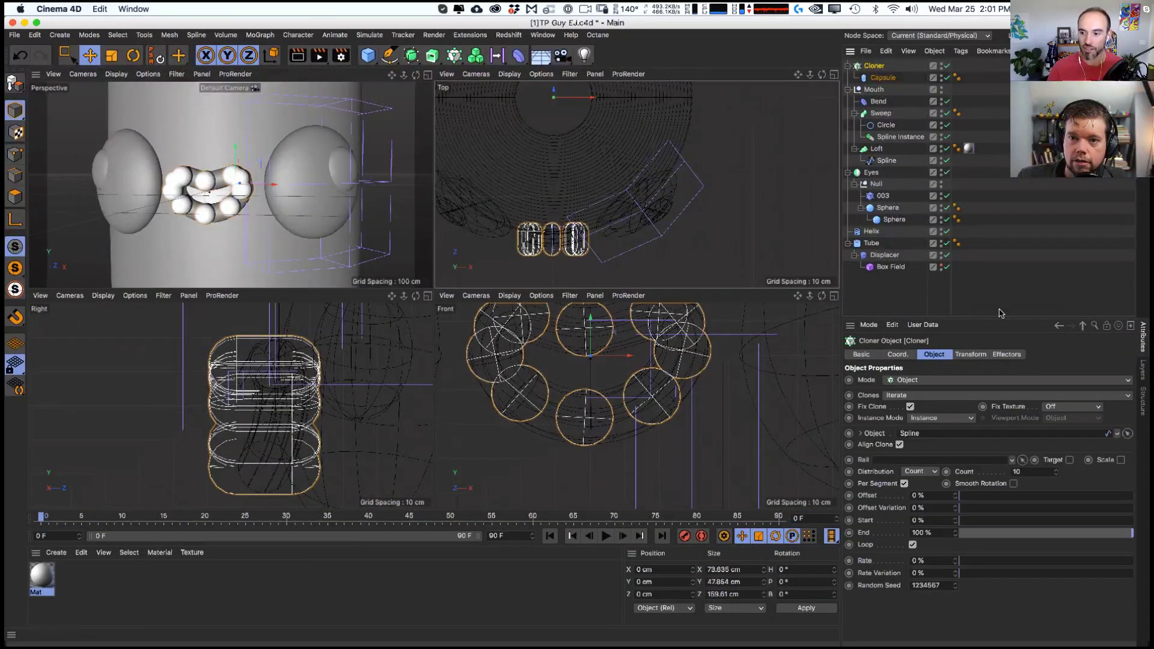
click(958, 355)
drag(1089, 411, 1094, 448)
key(super+z)
- Set the capsule's orientation to +X and shrink it to a radius of about 7.4 cm and height of about 29.6 cm
click(883, 77)
click(944, 441)
click(938, 454)
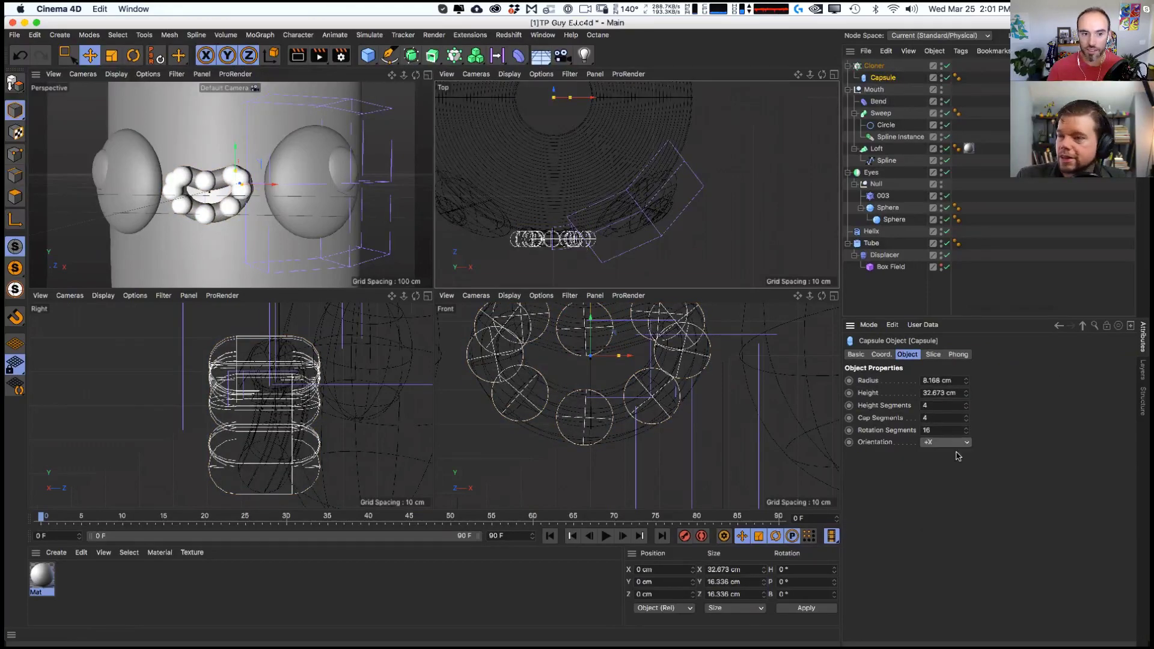
key(t)
drag(291, 205, 249, 230)
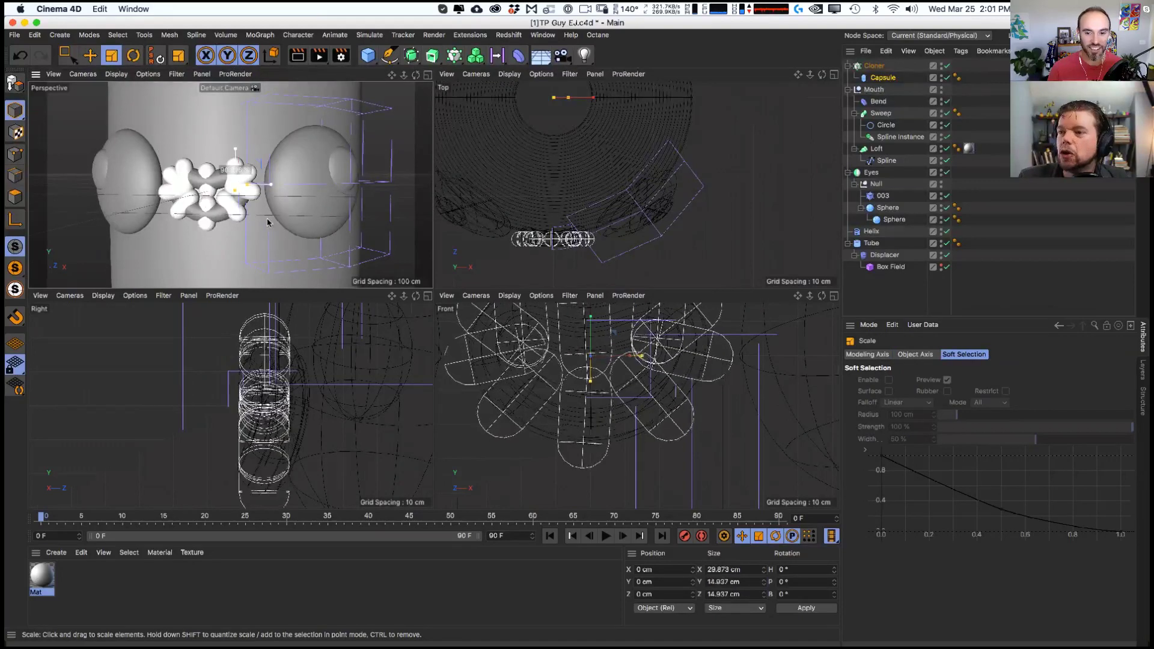
key(e)
- Flatten the clones to a Y scale of 0.52, and confine them to the upper lip with End 45% and Offset -15%
click(870, 67)
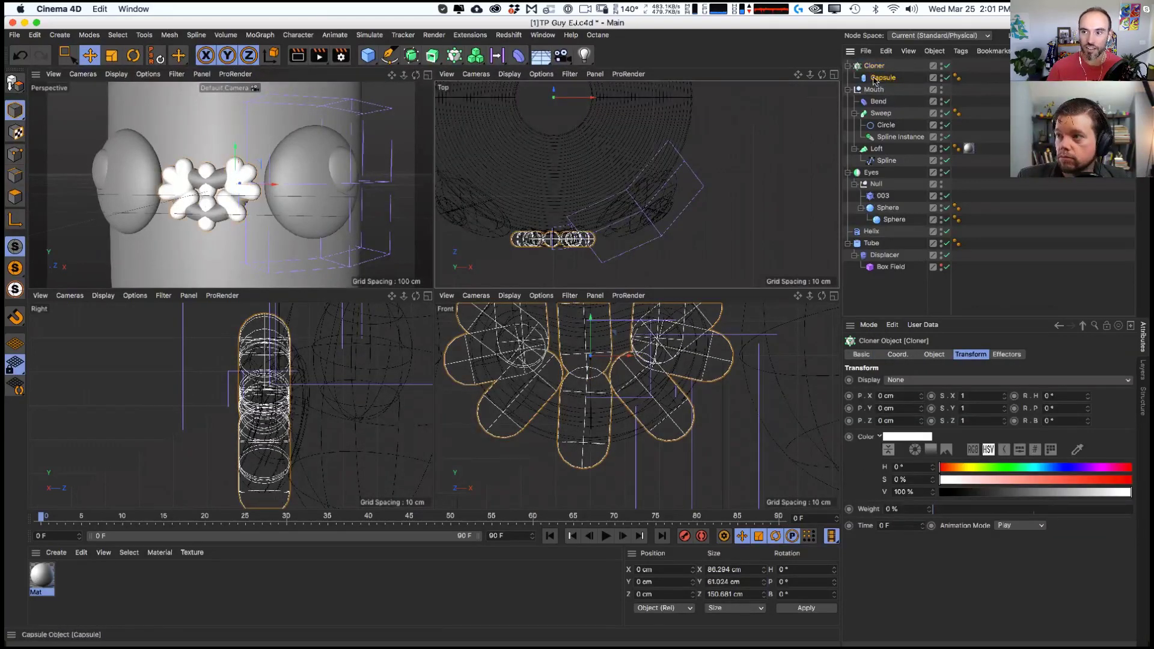
drag(1003, 408, 1003, 443)
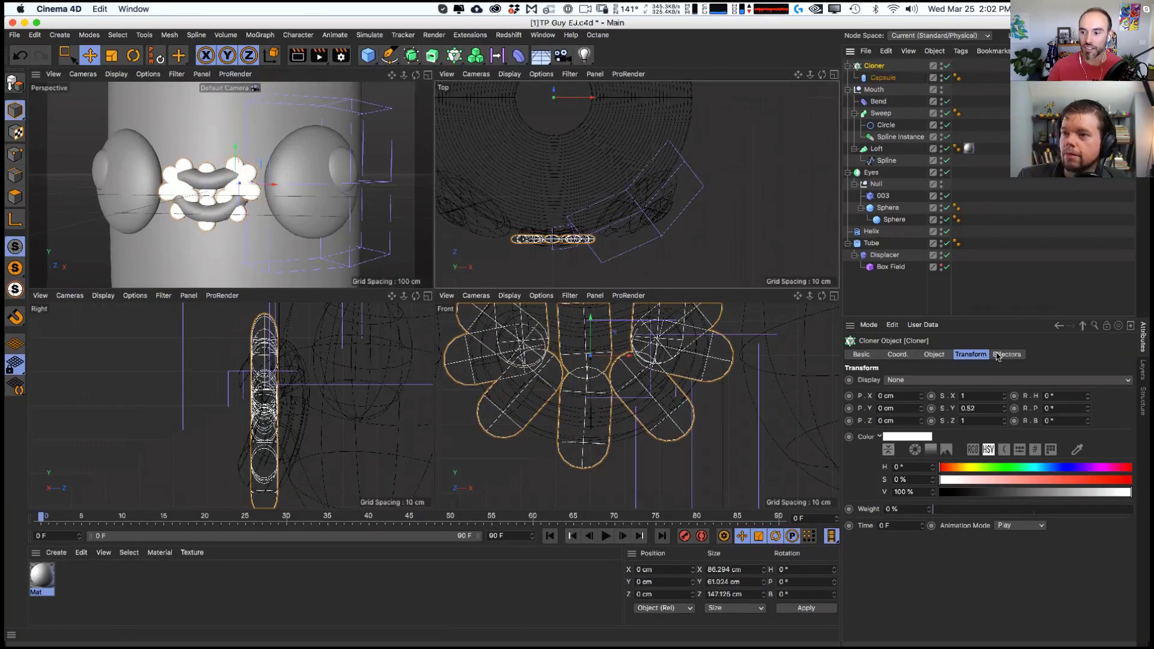
click(932, 354)
drag(1091, 534, 1037, 533)
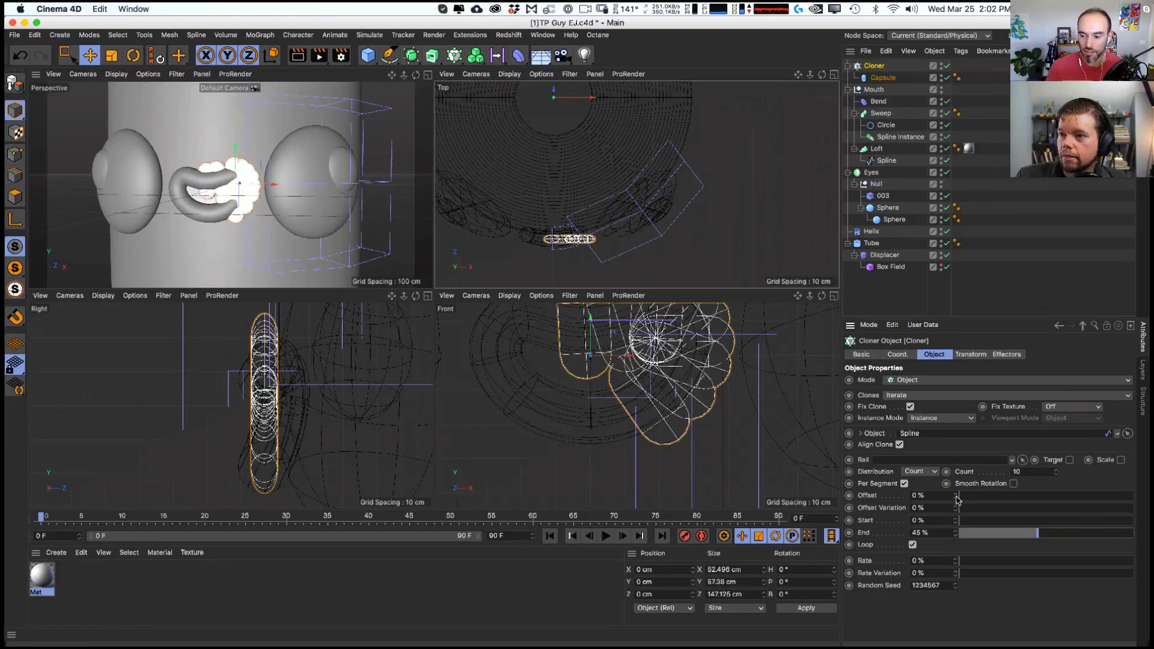
drag(957, 499, 957, 507)
drag(958, 509, 962, 515)
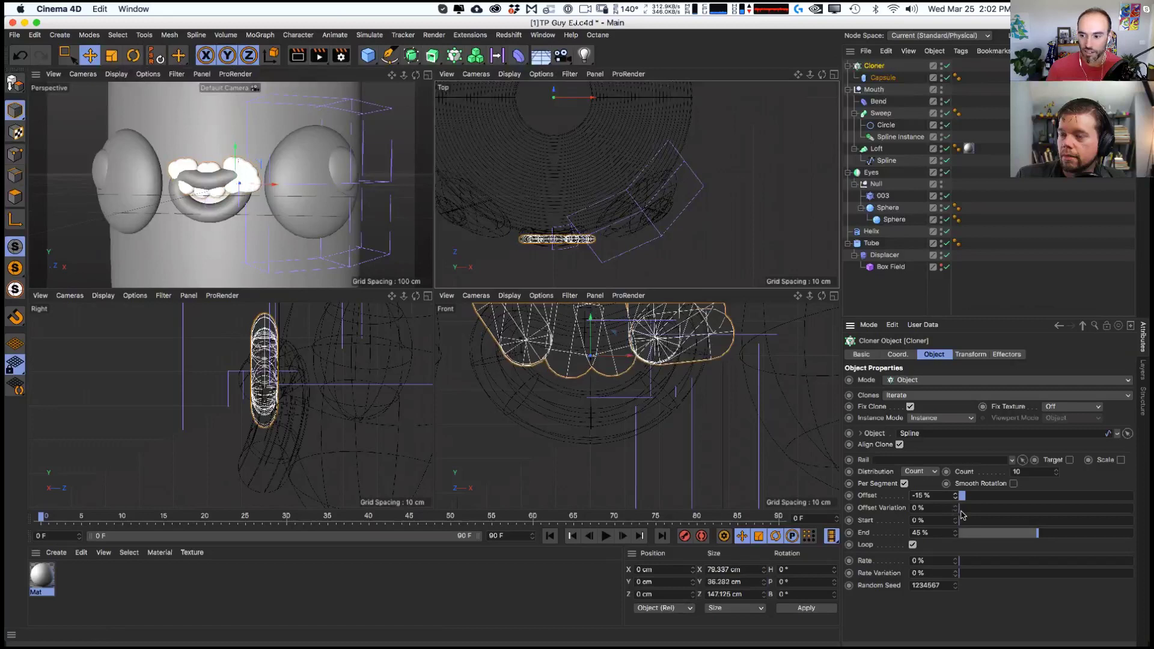
- Distribute two clones evenly and center them on the upper lip with Offset -16%, Start 11% and End 35%
click(919, 472)
click(923, 502)
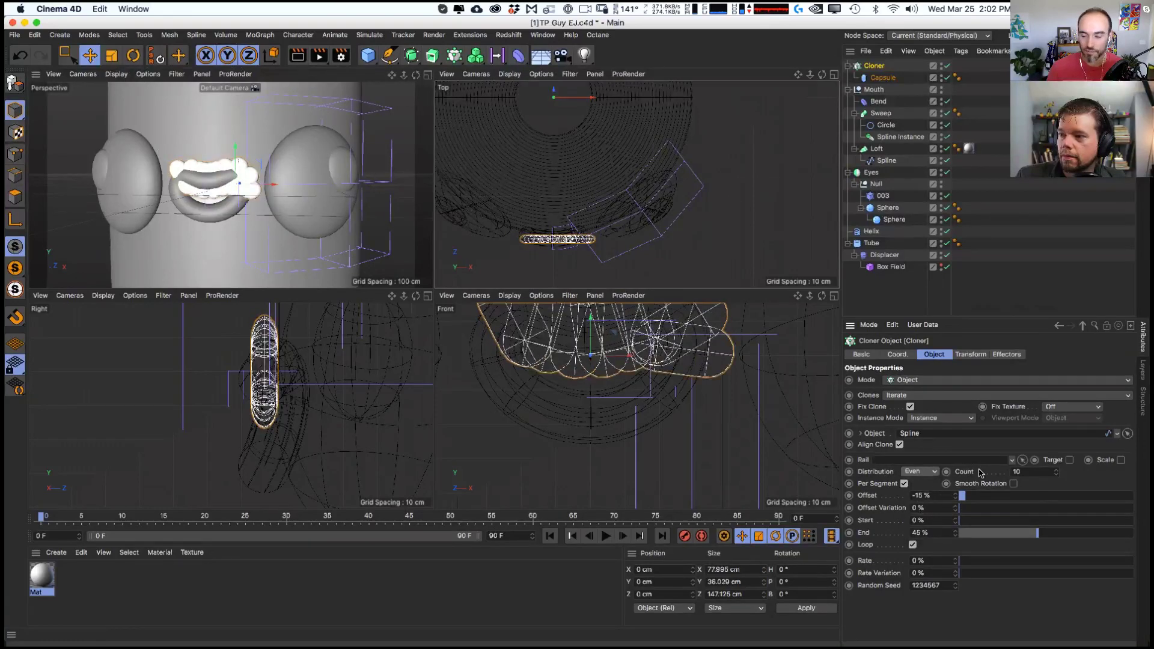
drag(1058, 476, 1052, 483)
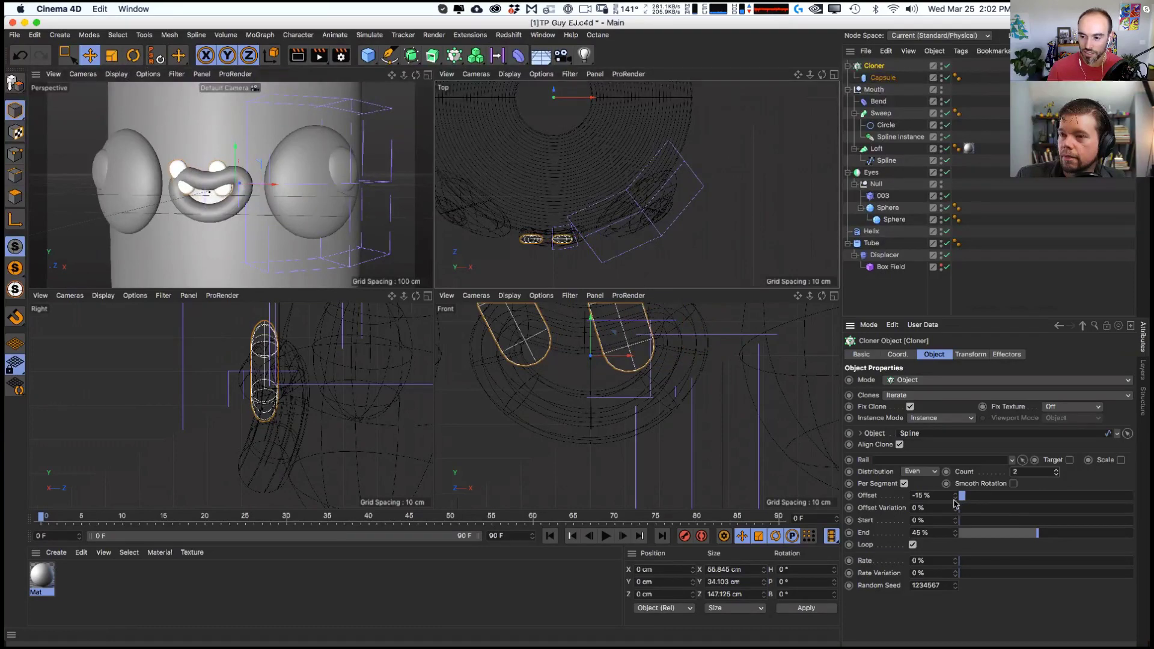
drag(953, 498, 1021, 536)
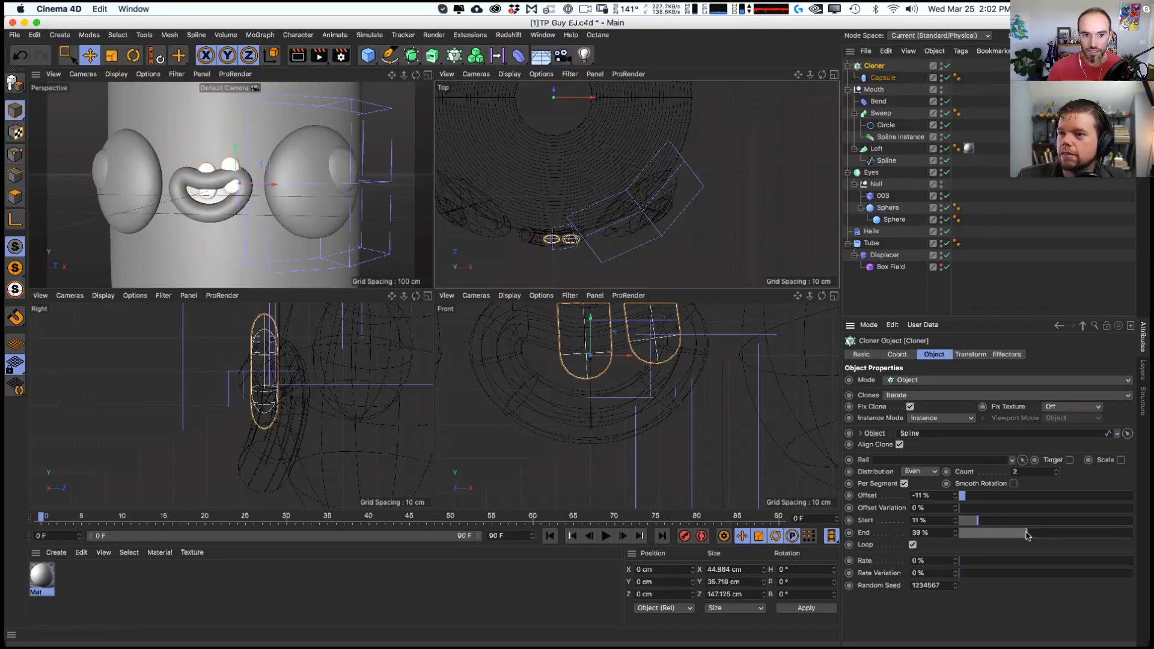
drag(959, 504, 958, 504)
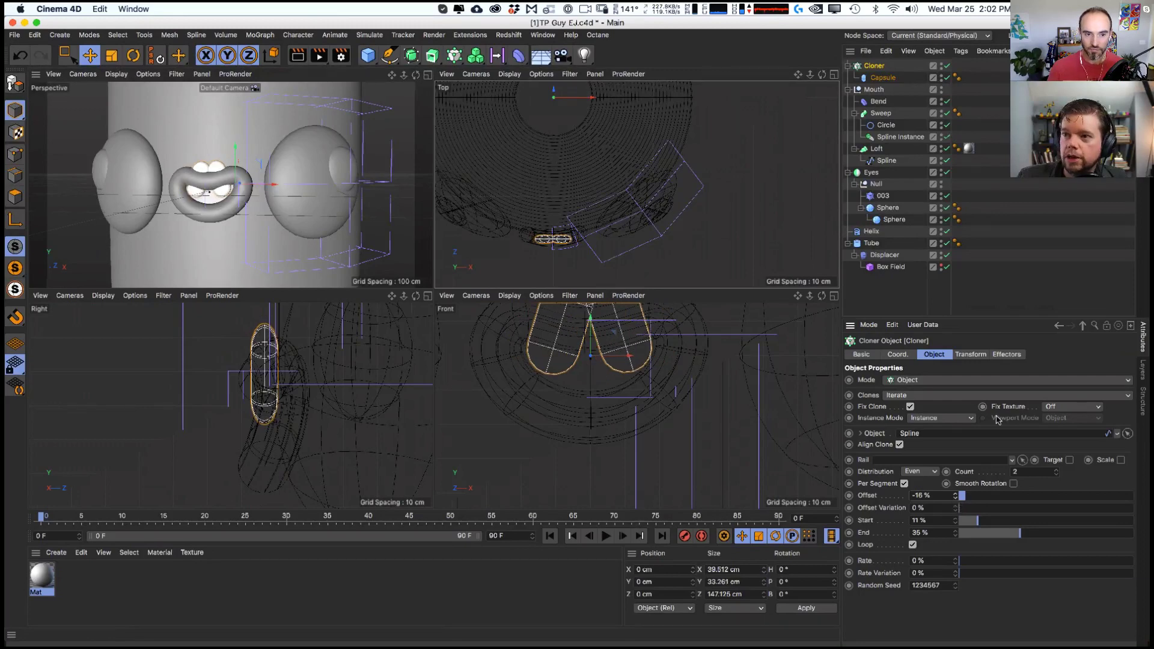
- Lower the tooth clones into the mouth opening by setting the cloner's X position transform to -11 cm
click(881, 78)
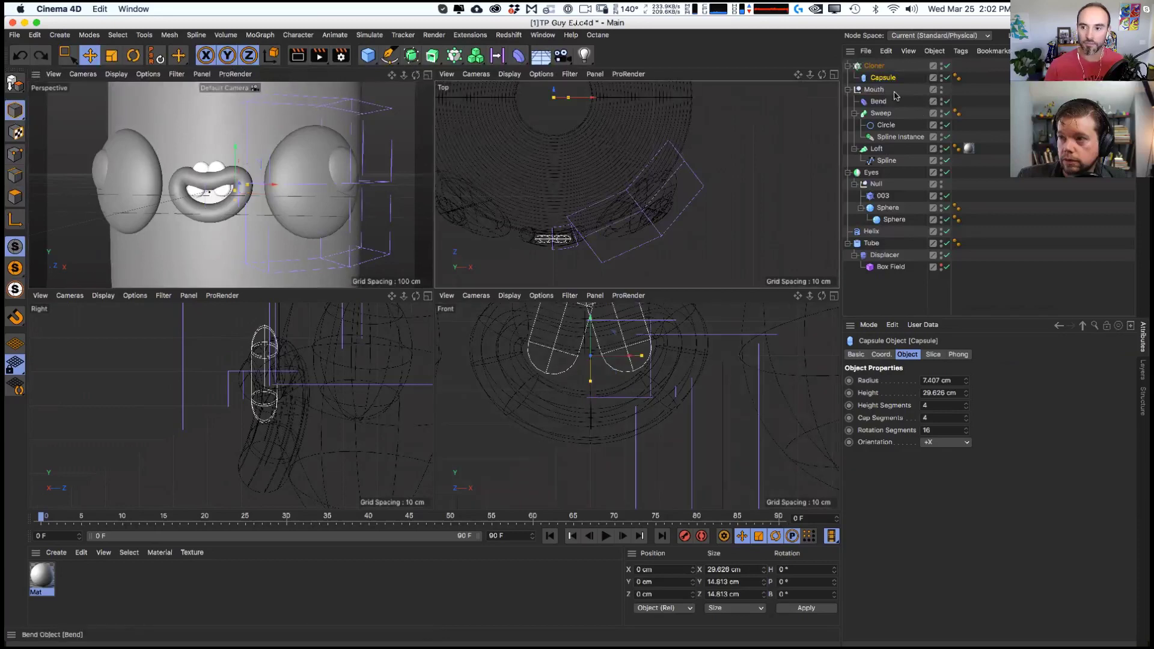
click(874, 66)
click(971, 354)
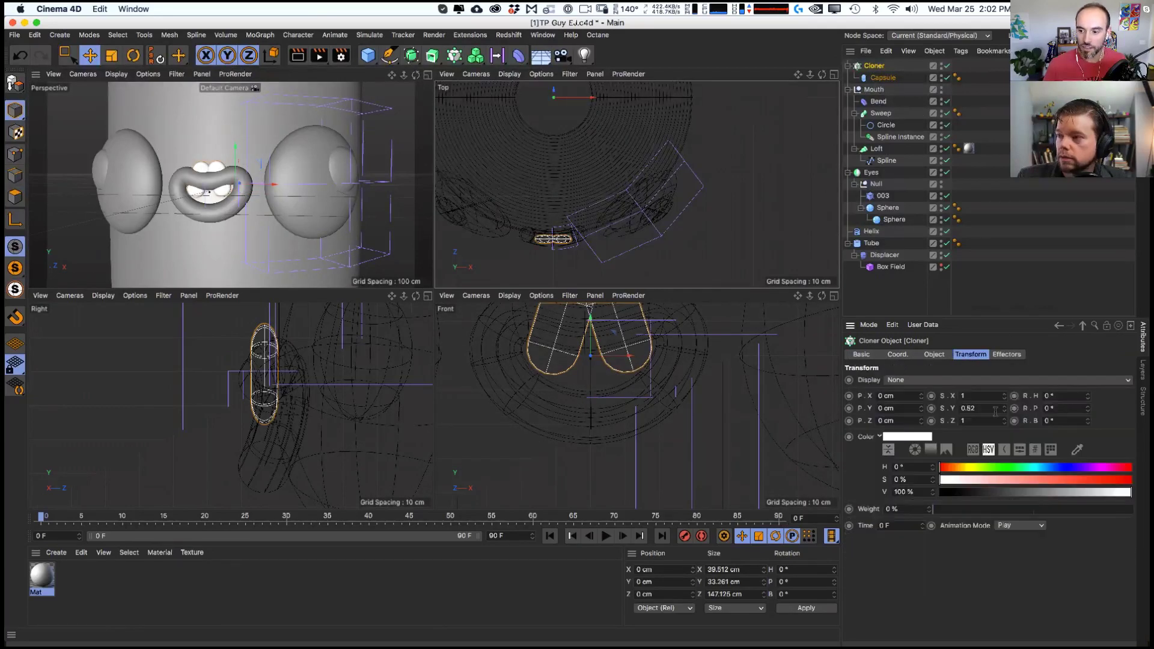
mouse_move(921, 396)
mouse_down()
mouse_move(923, 384)
mouse_move(925, 407)
mouse_up()
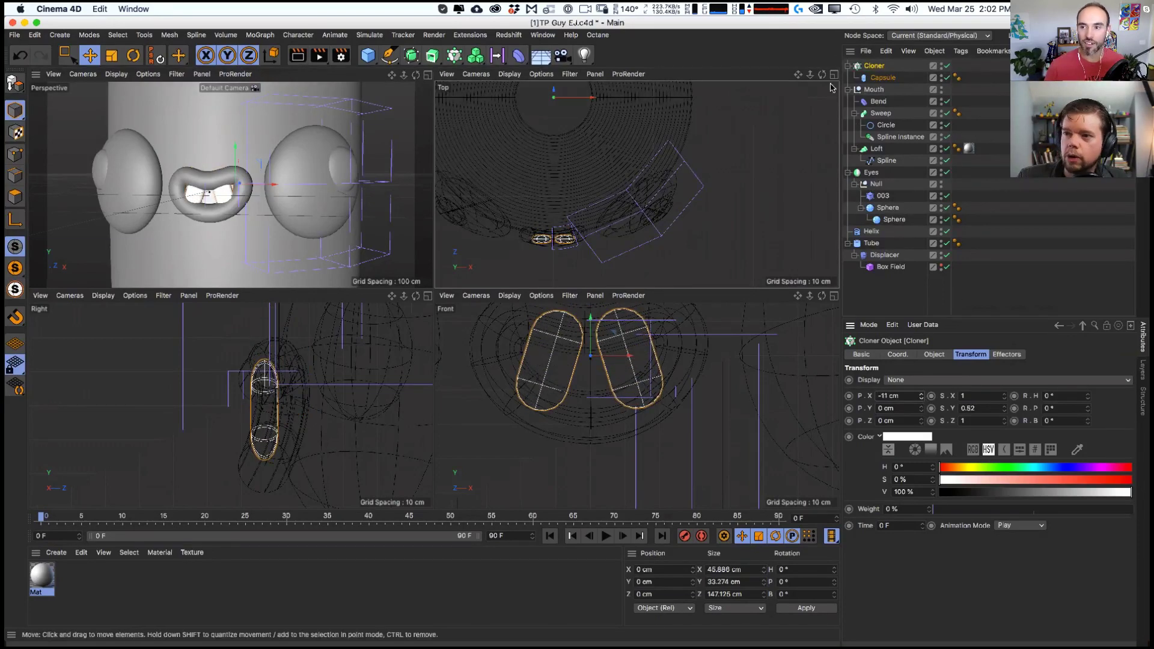
click(883, 78)
key(t)
drag(246, 222, 194, 227)
key(e)
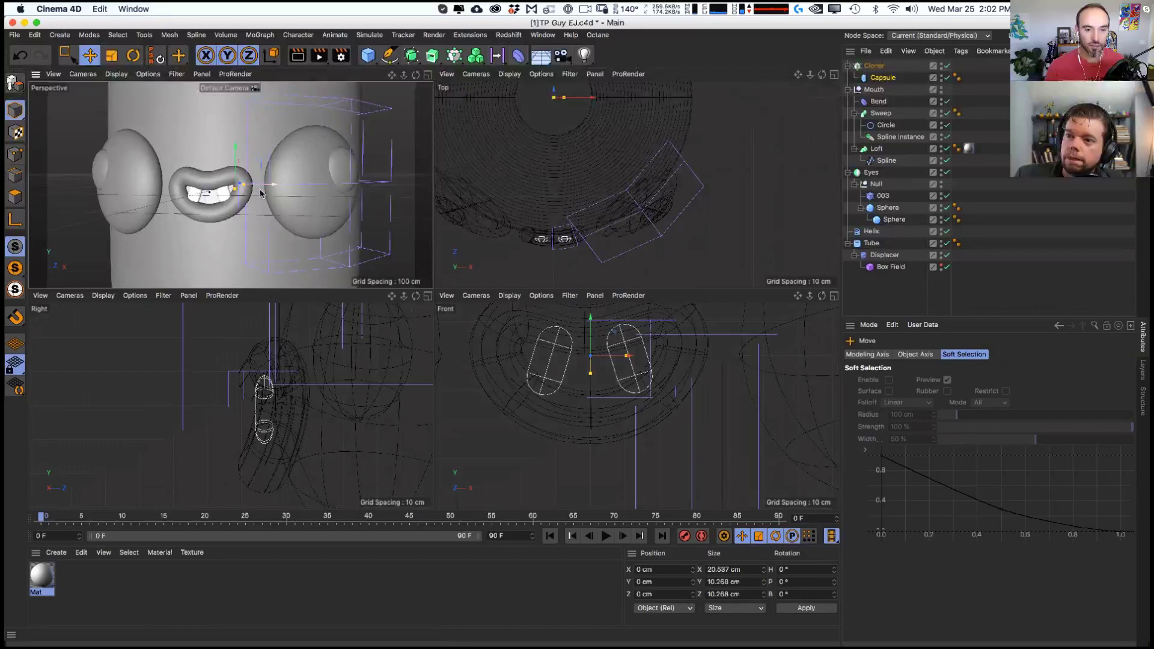
key(super+z)
- Shorten the capsule to a height of about 16.6 cm with a radius of about 7.3 cm
click(883, 78)
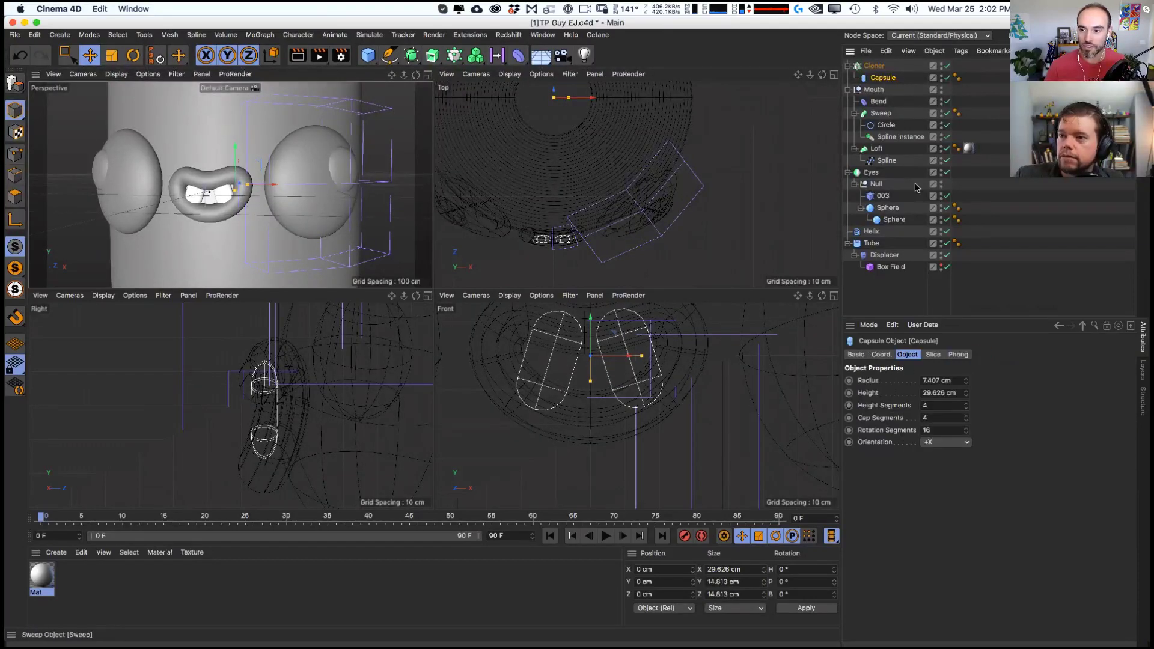
drag(966, 394, 966, 442)
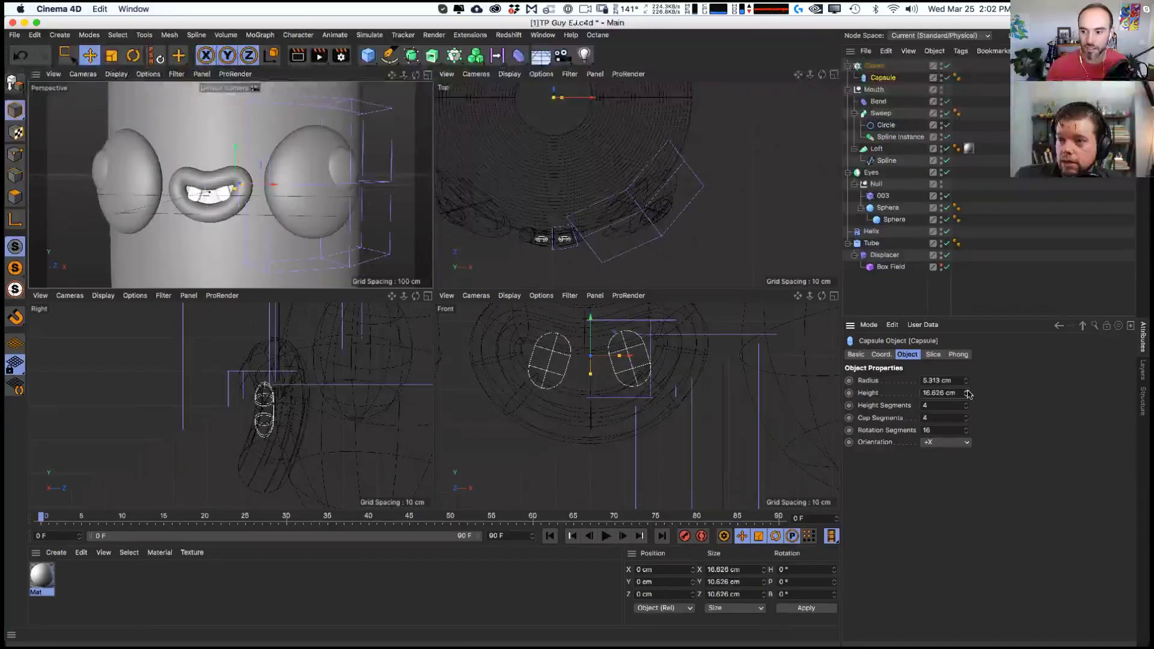
drag(966, 382, 966, 369)
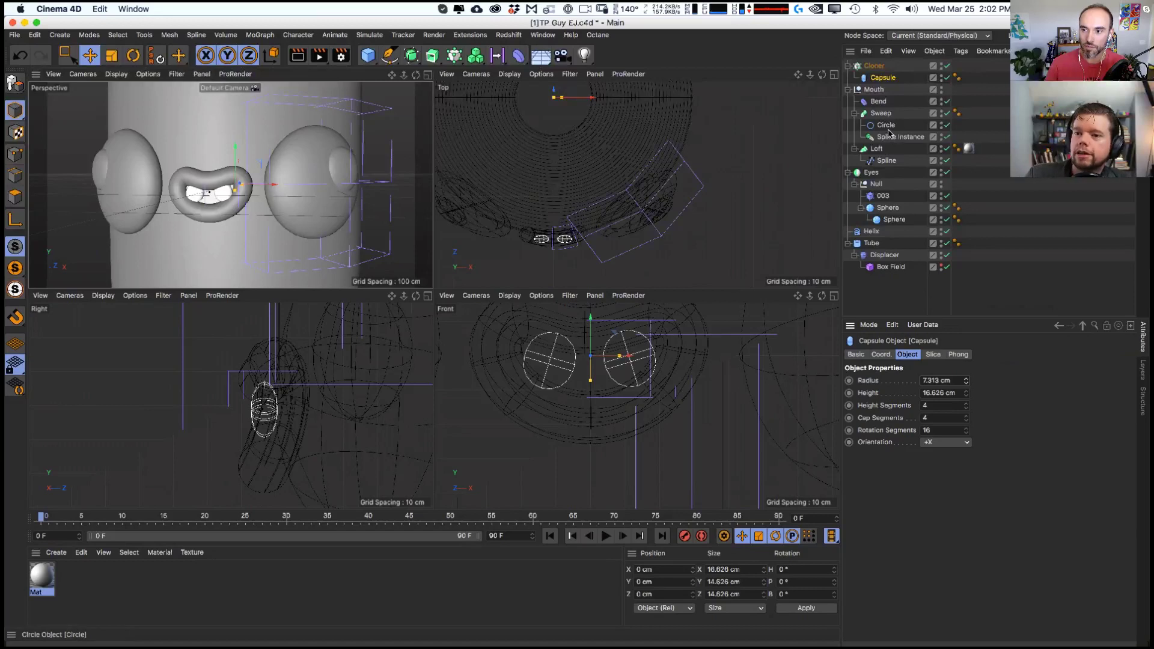
- Bring the two teeth closer together and recenter them with Start 9.9%, End 30.7% and Offset -14.2%
click(885, 161)
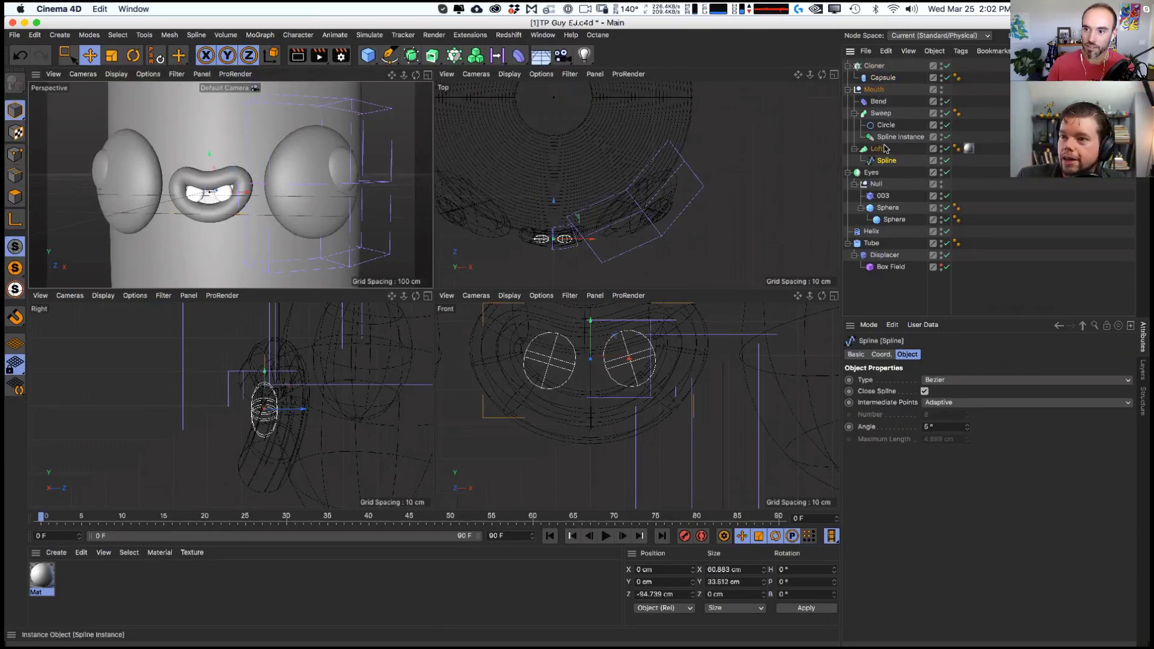
click(875, 66)
click(934, 354)
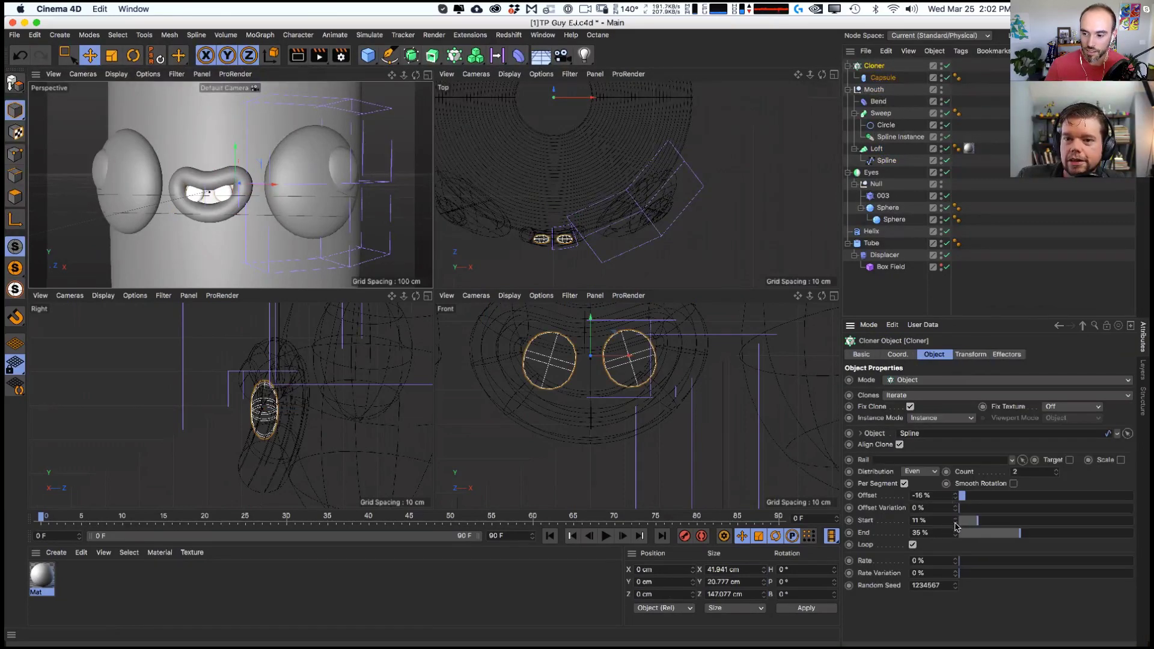
drag(956, 524, 960, 563)
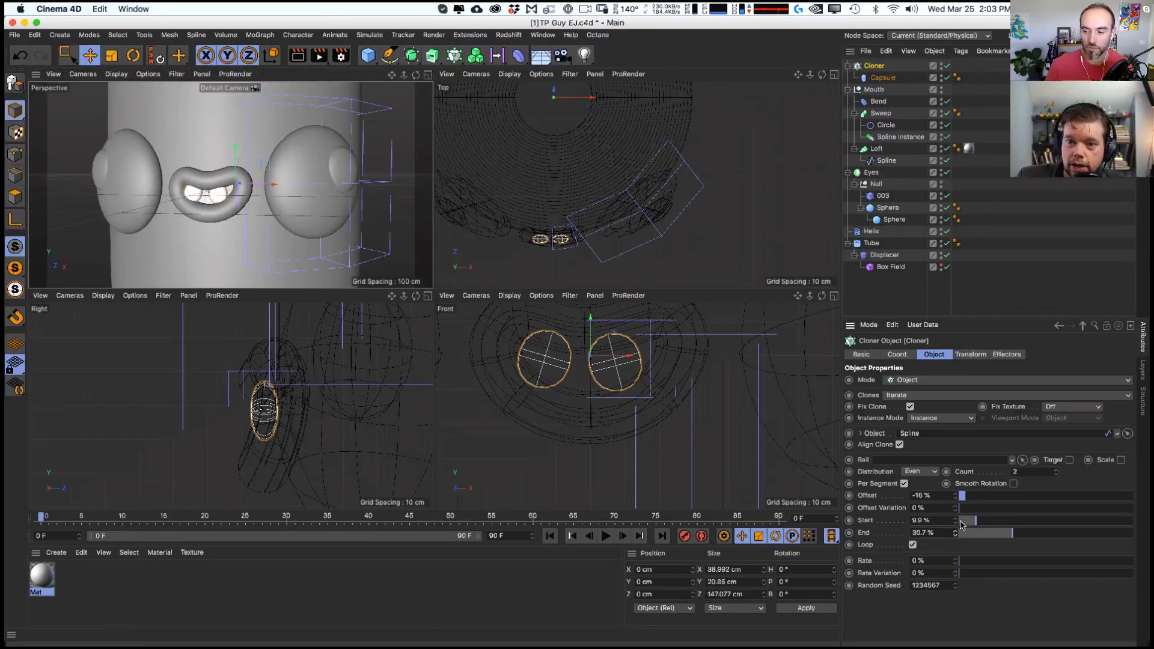
drag(956, 499, 957, 483)
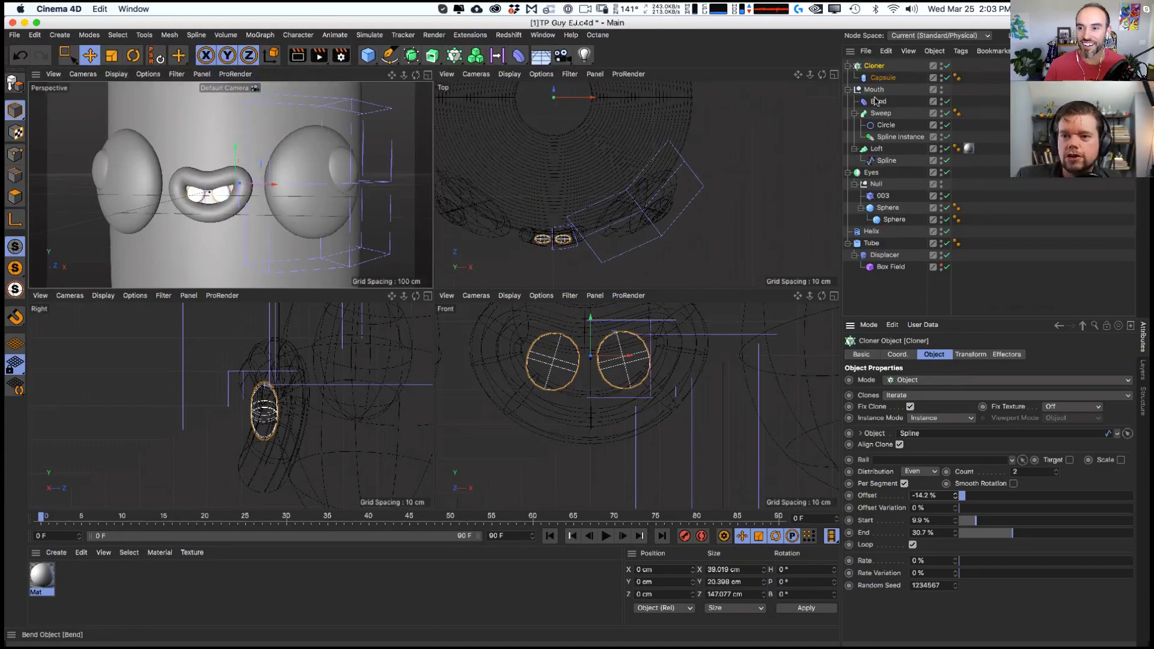
- Raise the teeth toward the upper lip with a cloner X position transform of -7.4 cm, and save the project
click(878, 79)
click(874, 65)
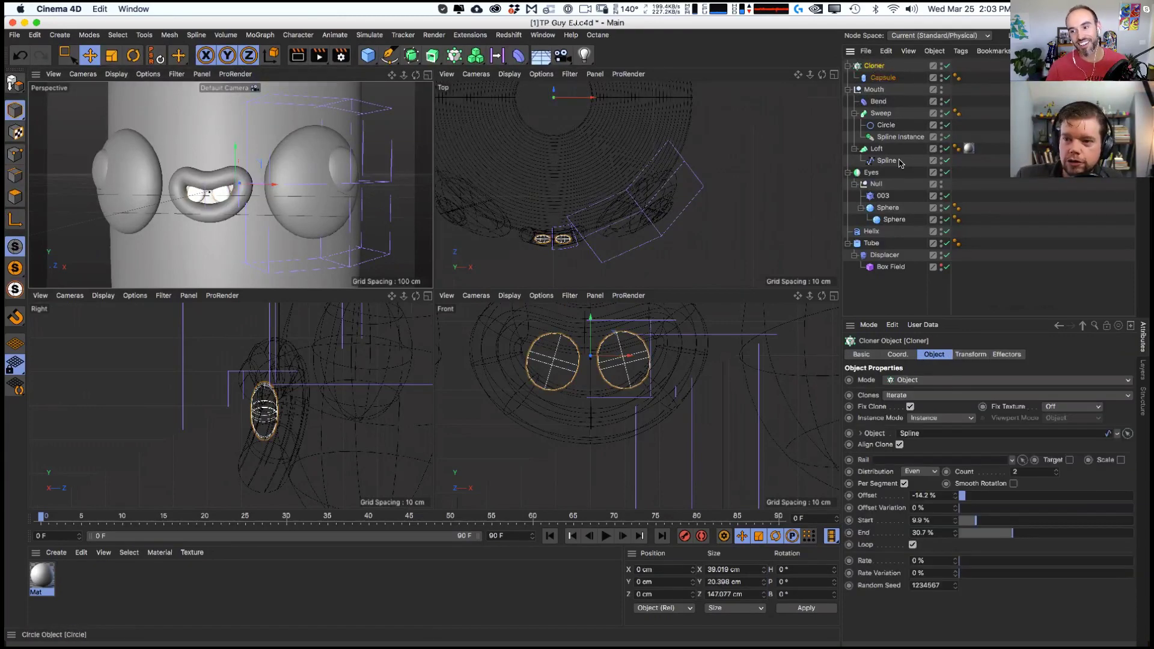
click(971, 354)
drag(922, 396, 919, 380)
scroll(334, 183, down, 5)
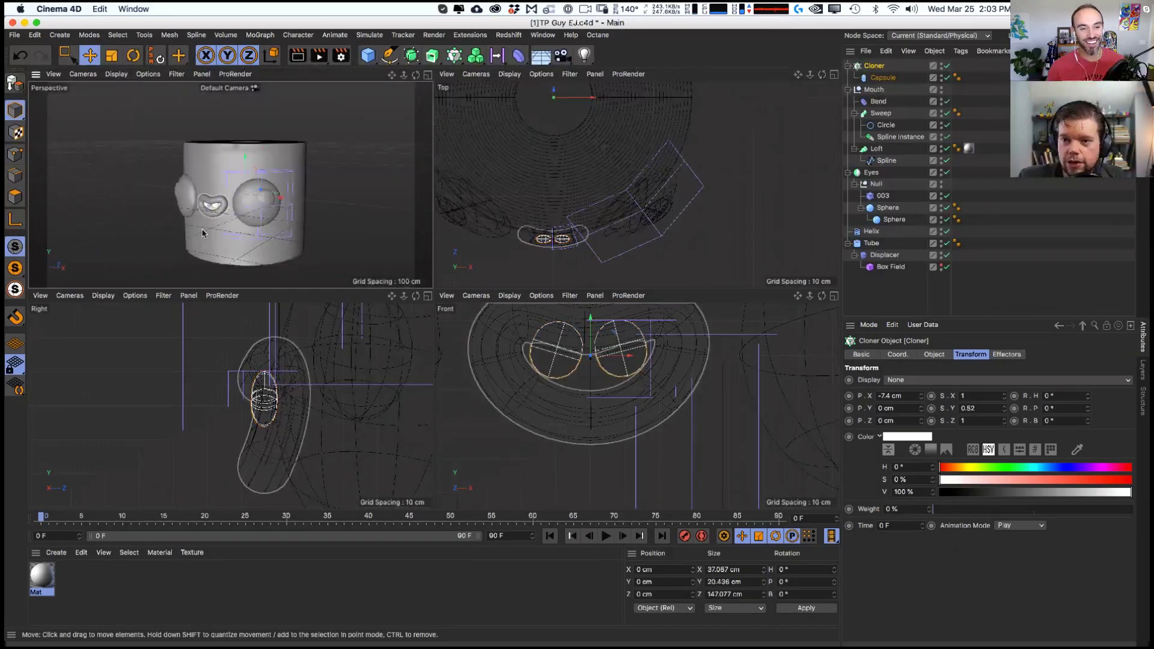
click(256, 142)
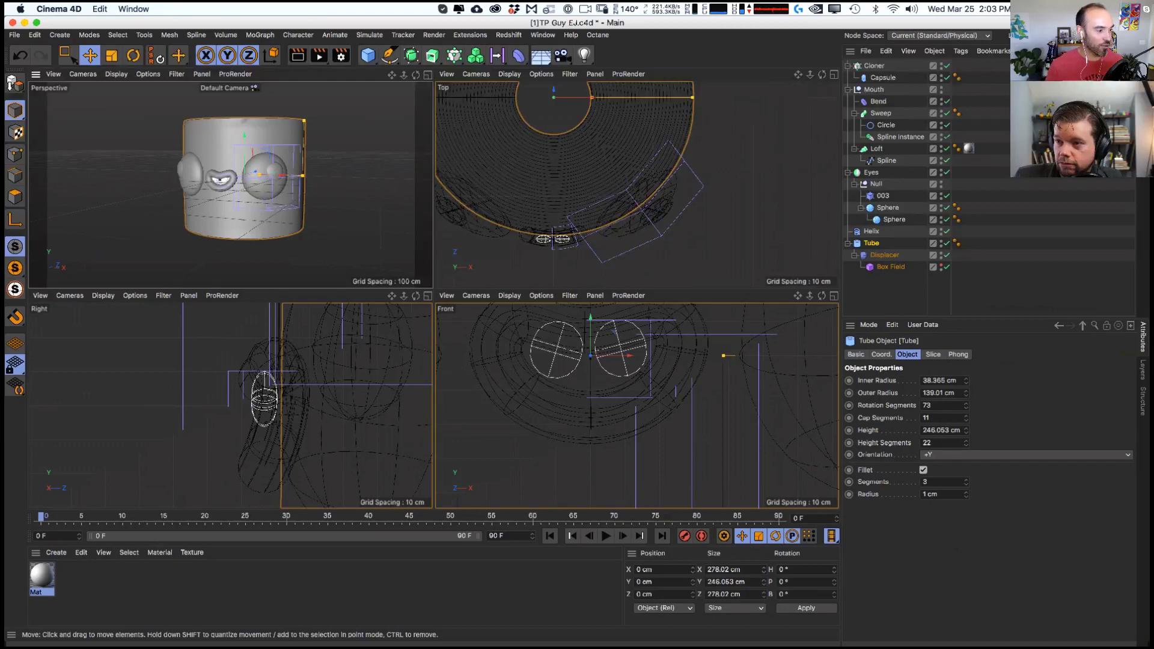
key(super+s)
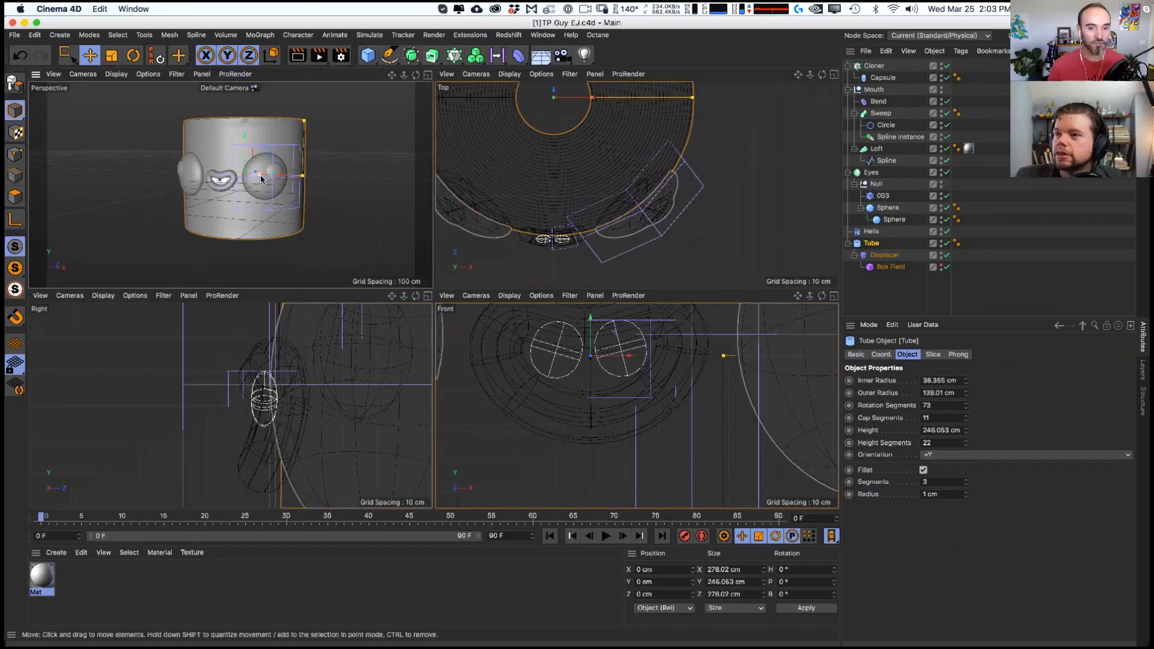
- Hide the box guides around the eyes in the viewports, check the character from the side, and save the project
alt+drag(261, 180, 196, 186)
alt+middle_drag(333, 159, 298, 171)
click(350, 177)
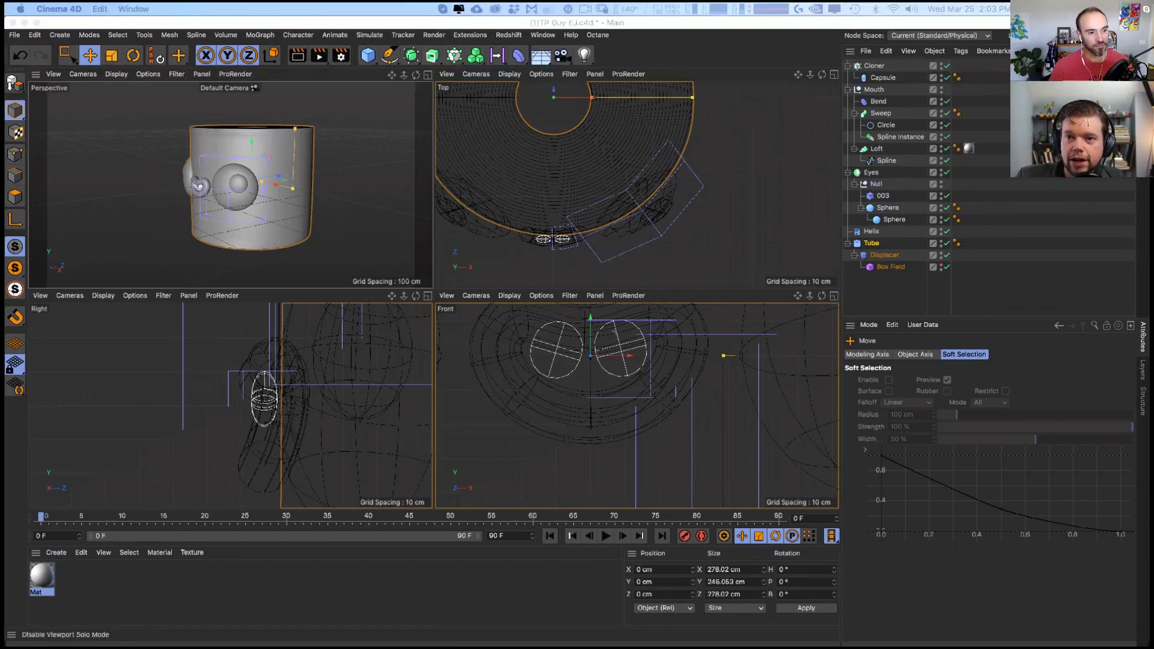
click(270, 234)
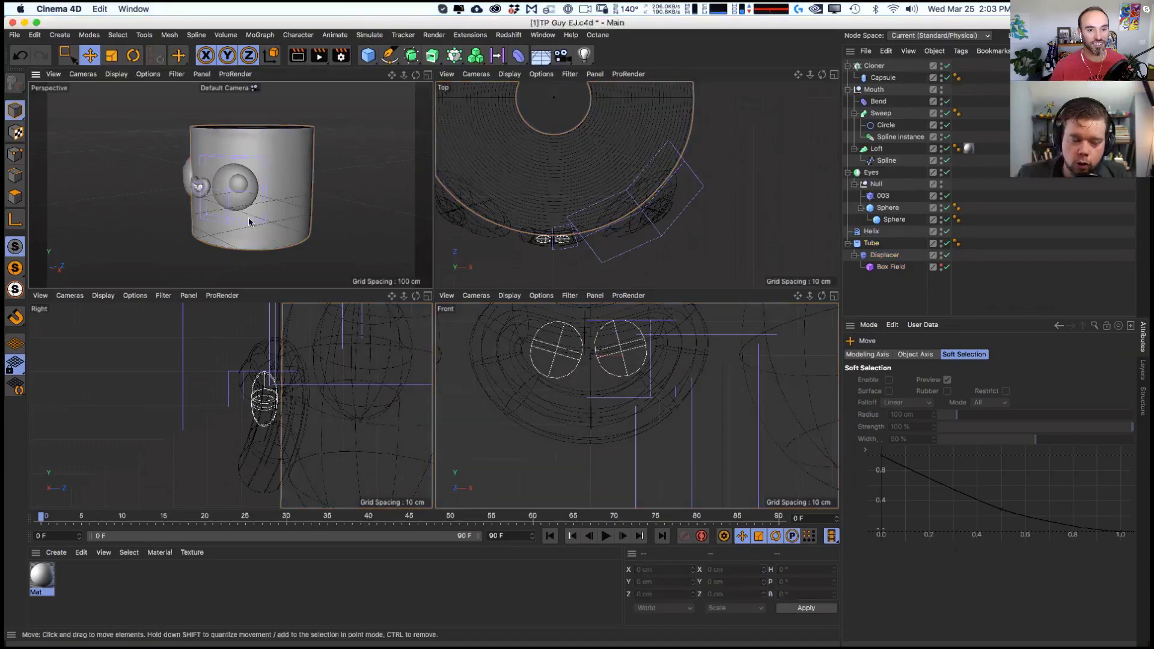
alt+drag(250, 222, 255, 215)
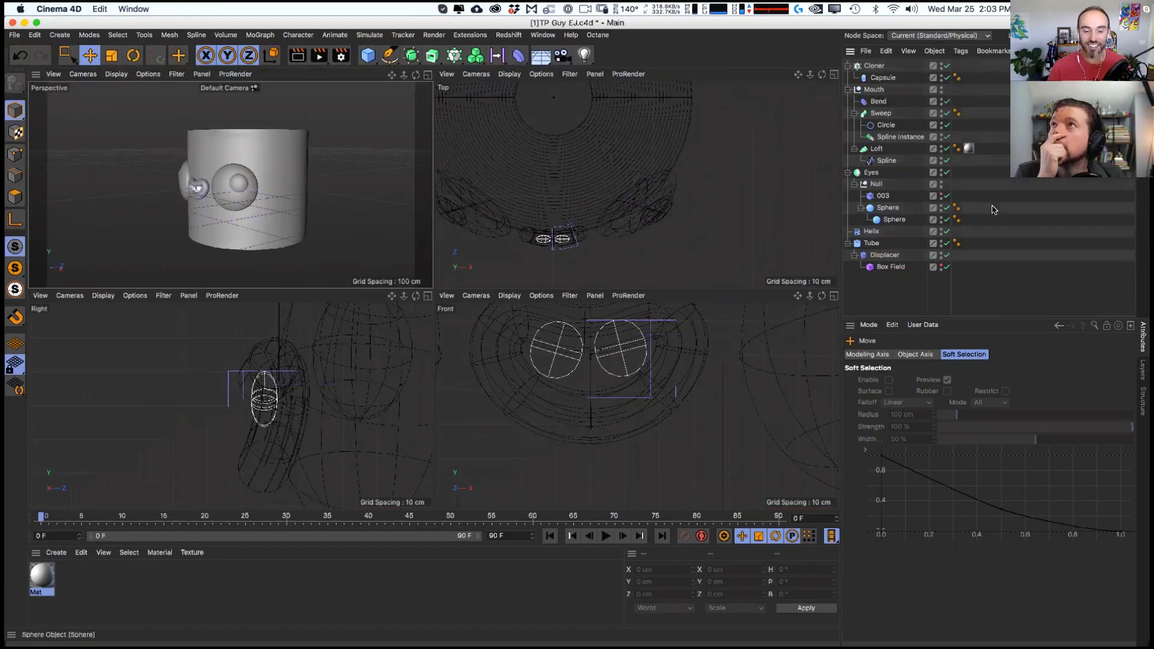
alt+drag(242, 226, 257, 213)
key(super+s)
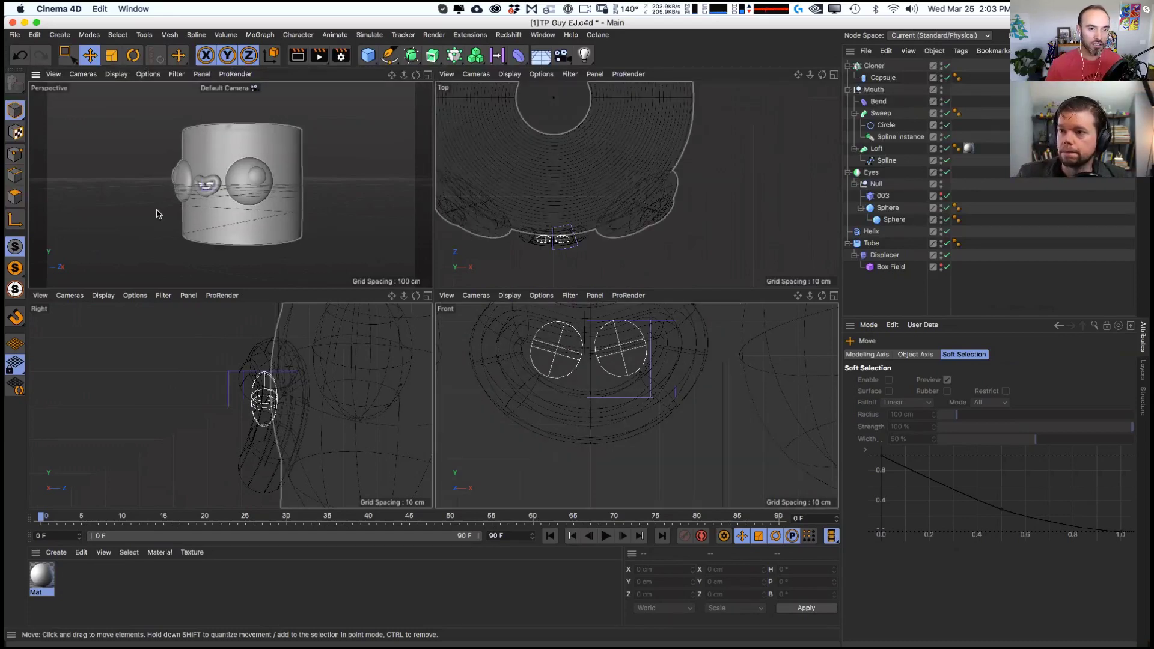
- Hide the mouth's Bend deformer guides and maximize the perspective view on the whole character
scroll(367, 168, up, 3)
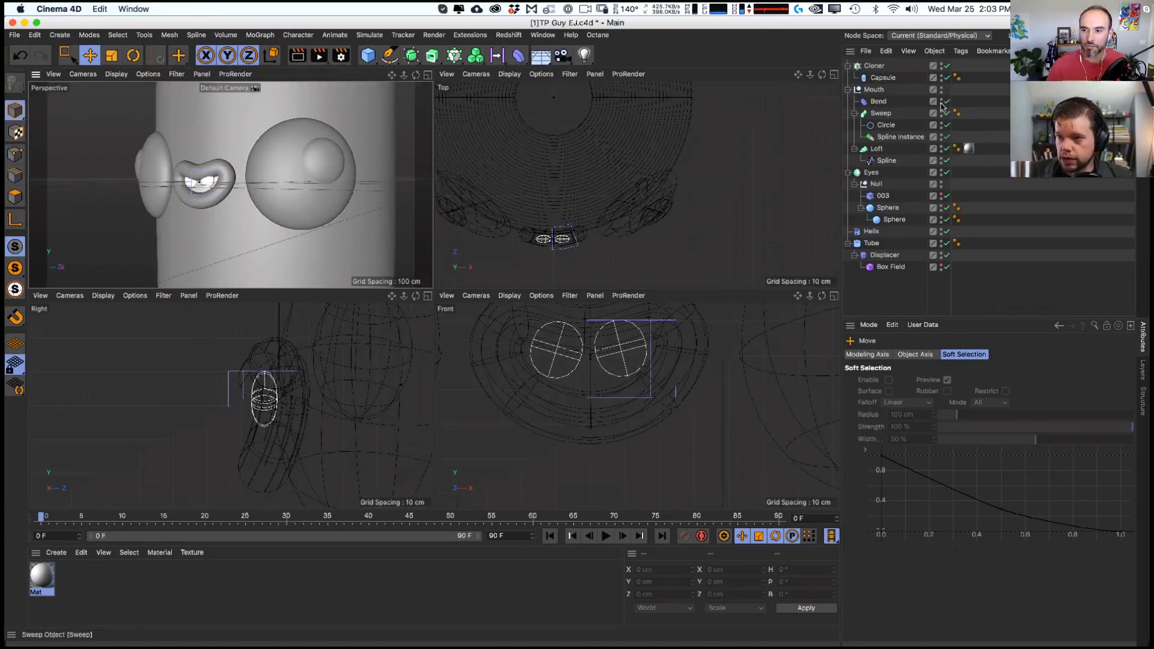
scroll(334, 198, down, 4)
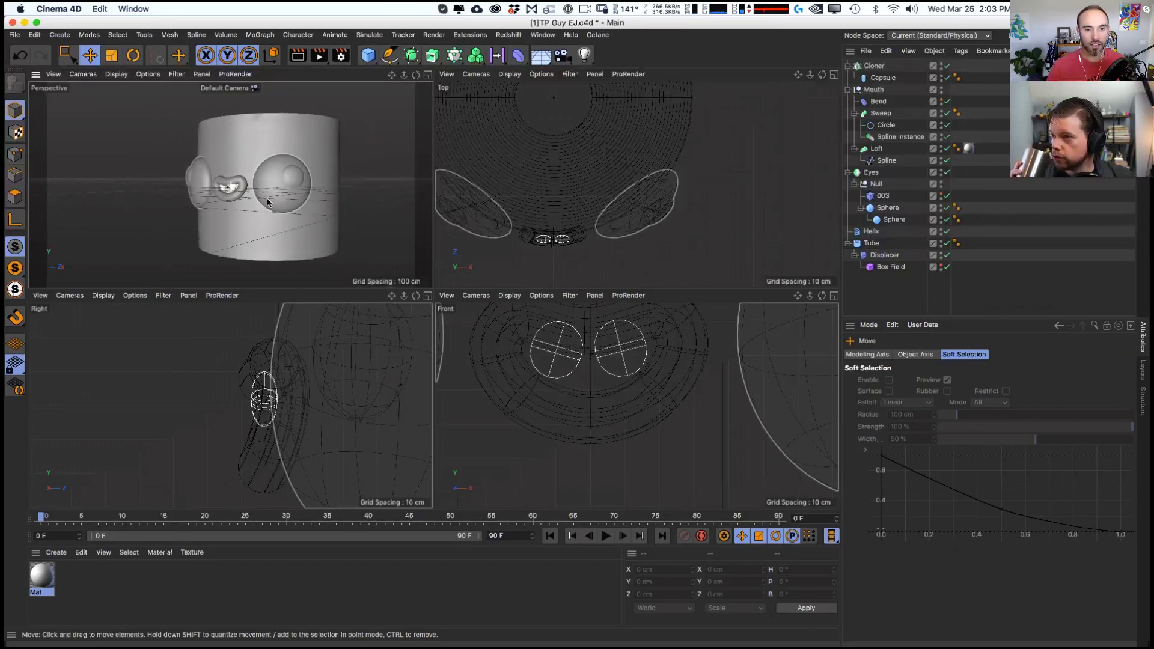
alt+drag(278, 199, 296, 210)
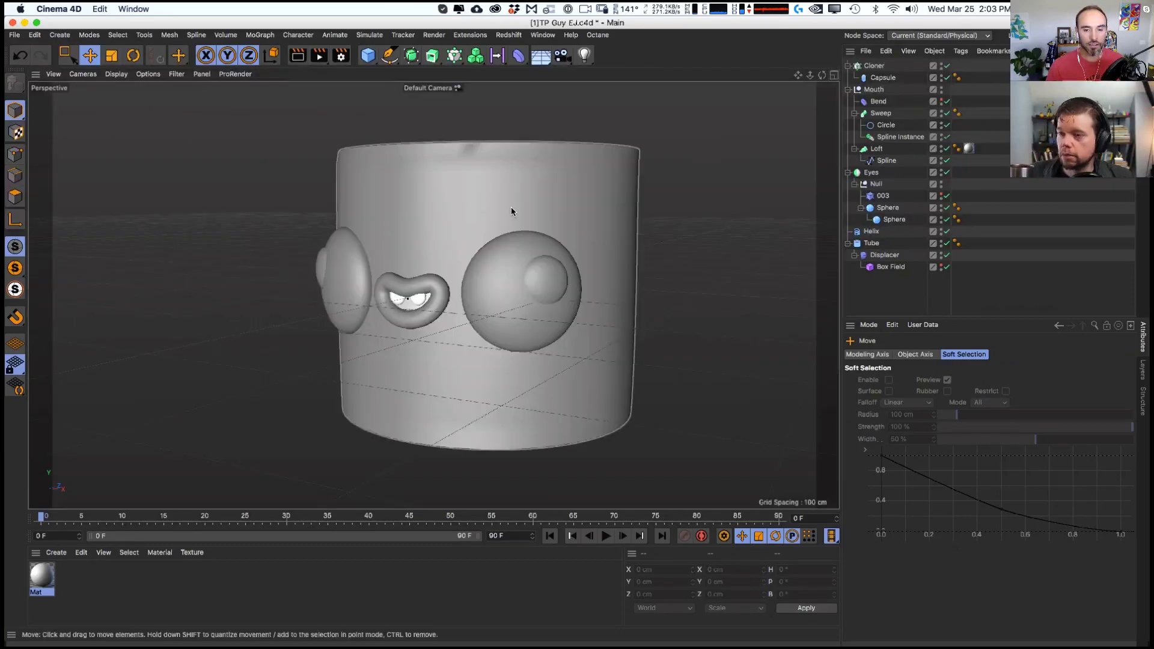
mouse_move(512, 210)
alt+right_down()
mouse_move(435, 226)
mouse_move(514, 207)
alt+right_up()
alt+middle_drag(514, 207, 489, 205)
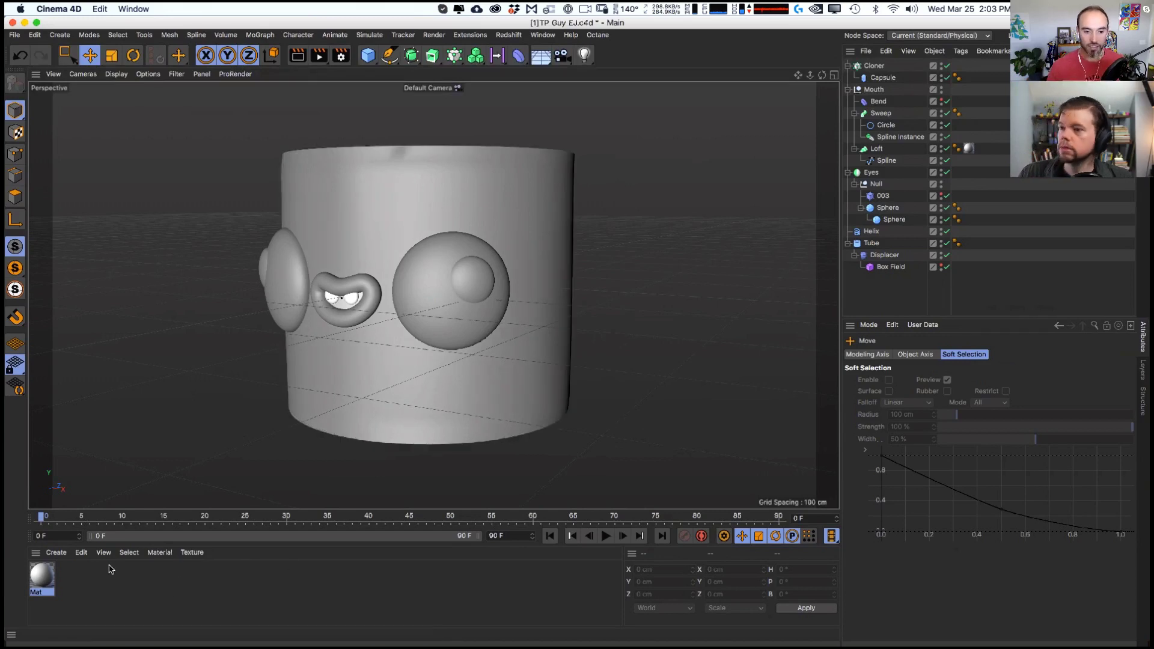
- Try out a new standard material on the tube, and delete that material
double_click(87, 580)
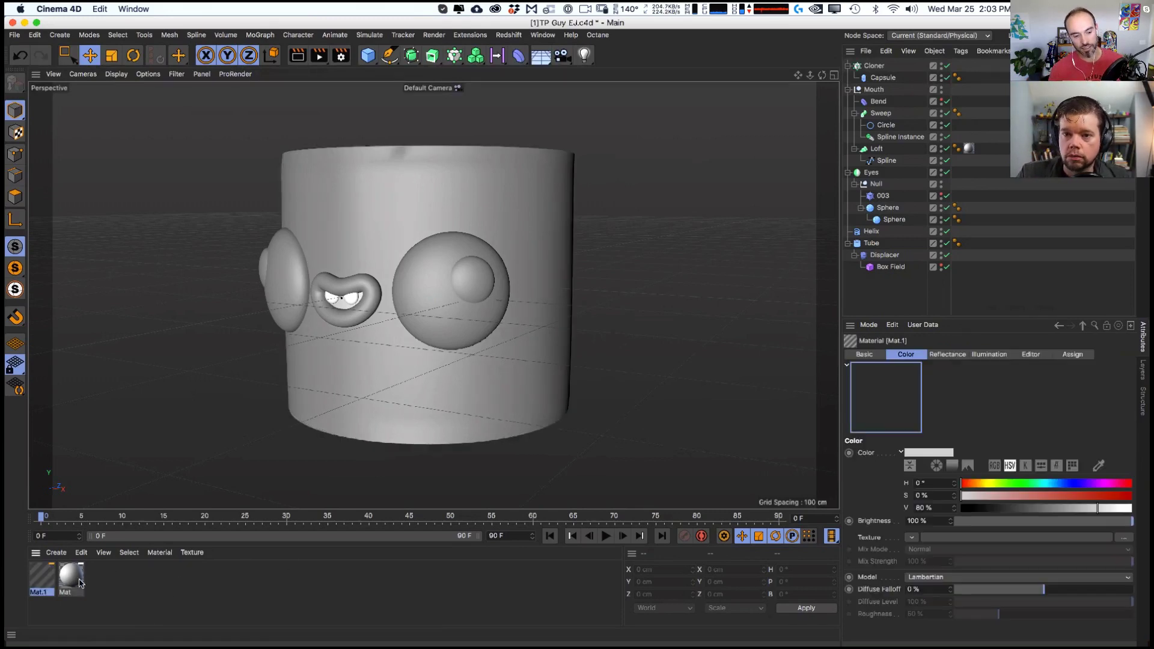
drag(43, 578, 357, 409)
double_click(42, 580)
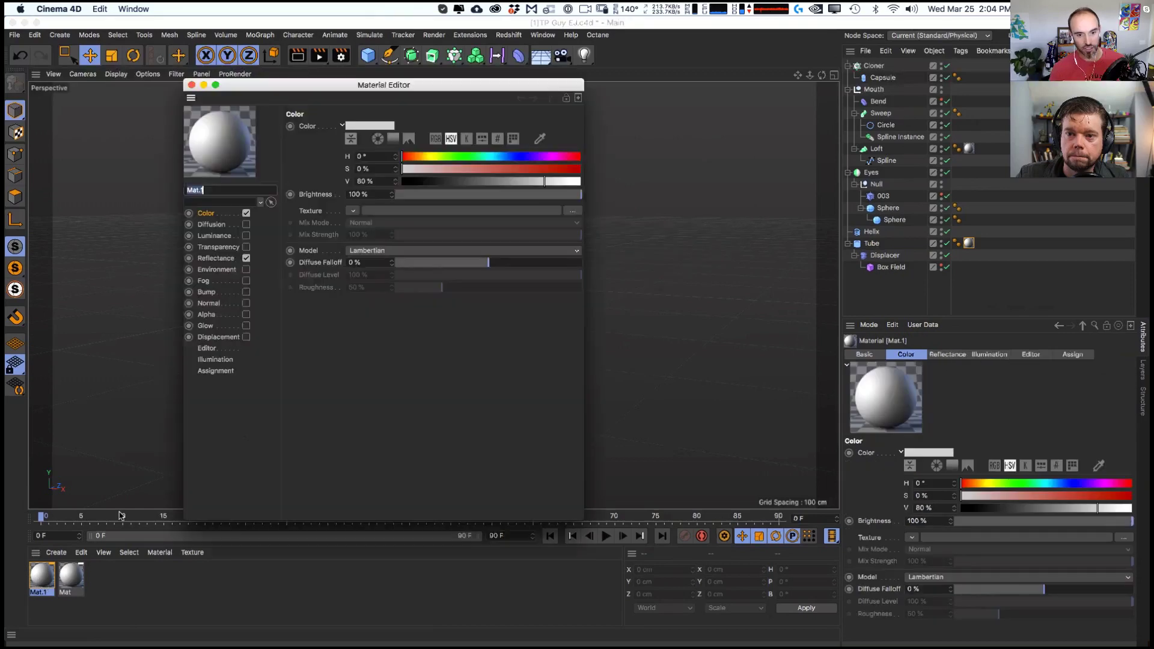
drag(361, 85, 788, 115)
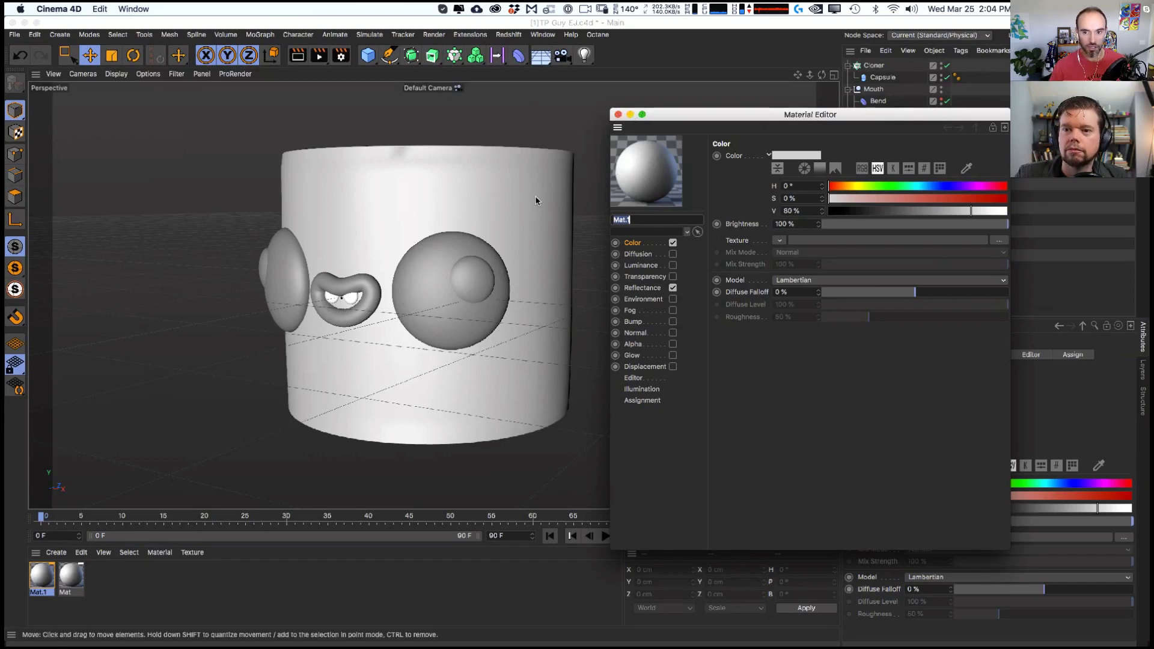
click(619, 114)
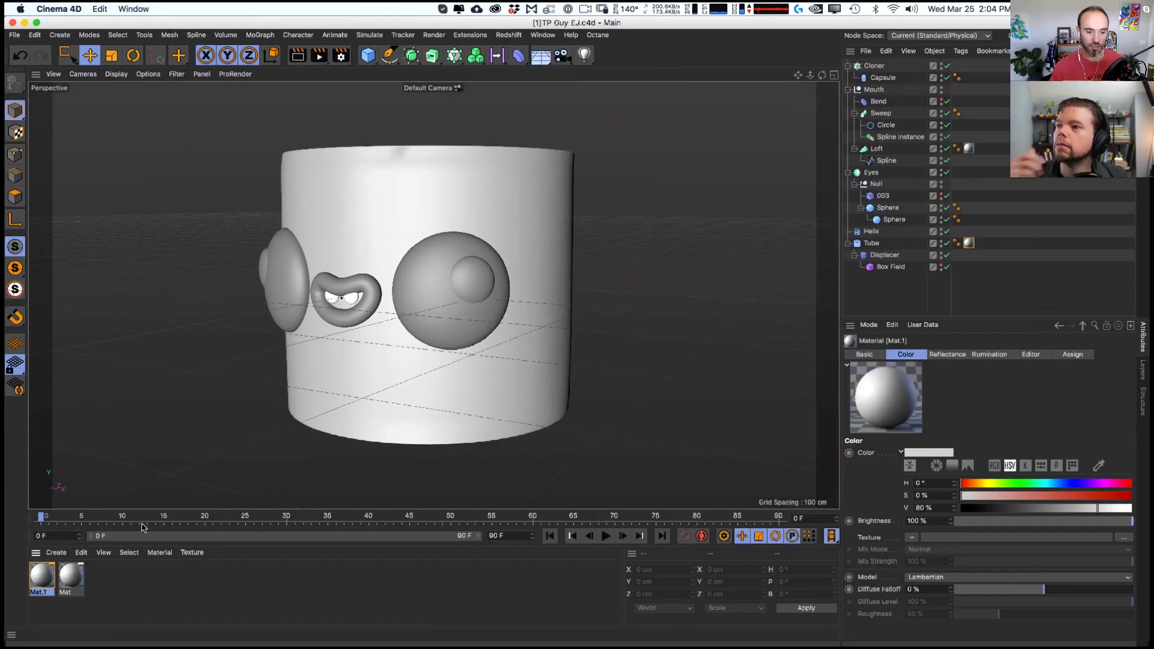
double_click(48, 577)
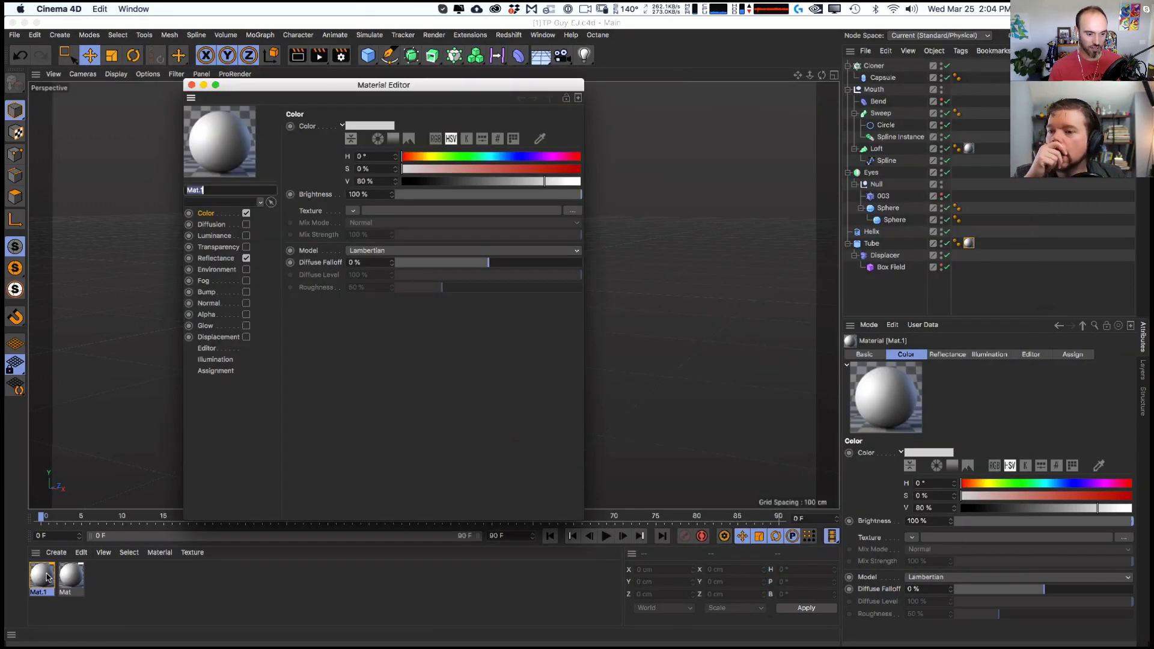
click(191, 85)
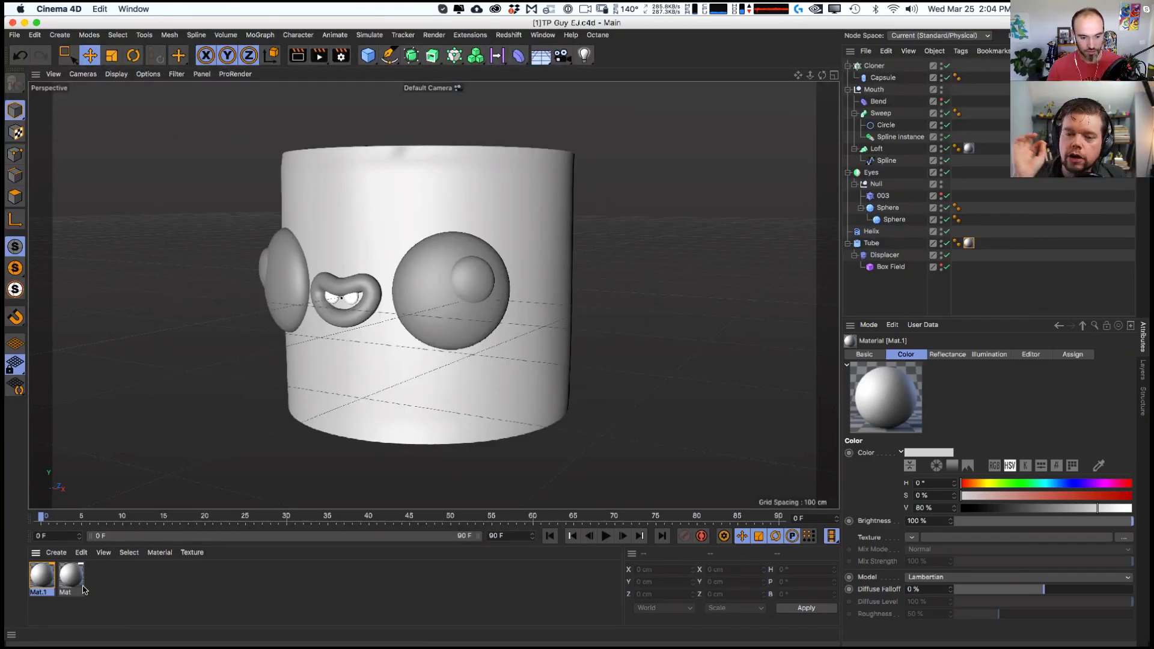
key(BackSpace)
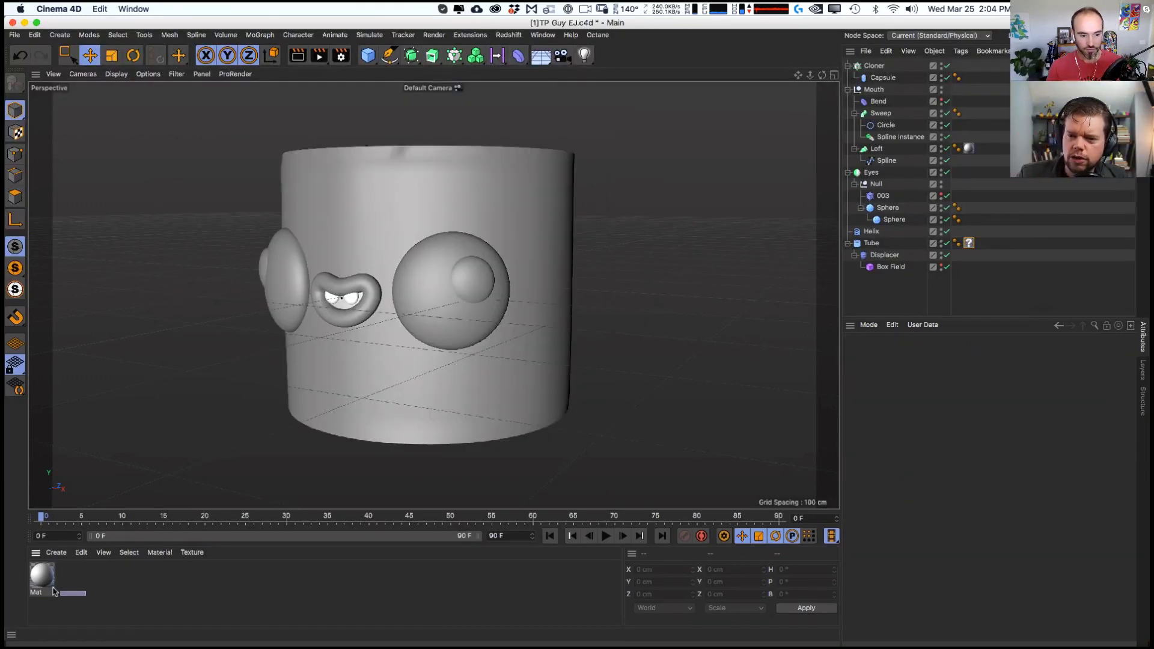
- Open the Redshift RenderView beside the viewport and reframe the character in the live render
click(509, 35)
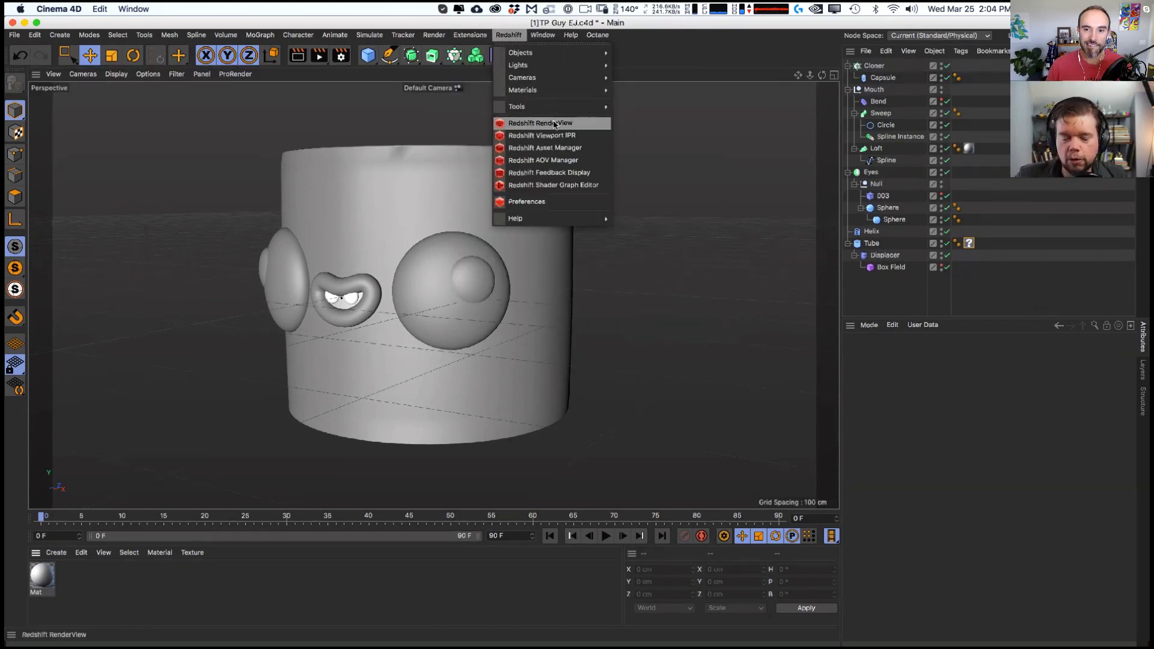
click(554, 124)
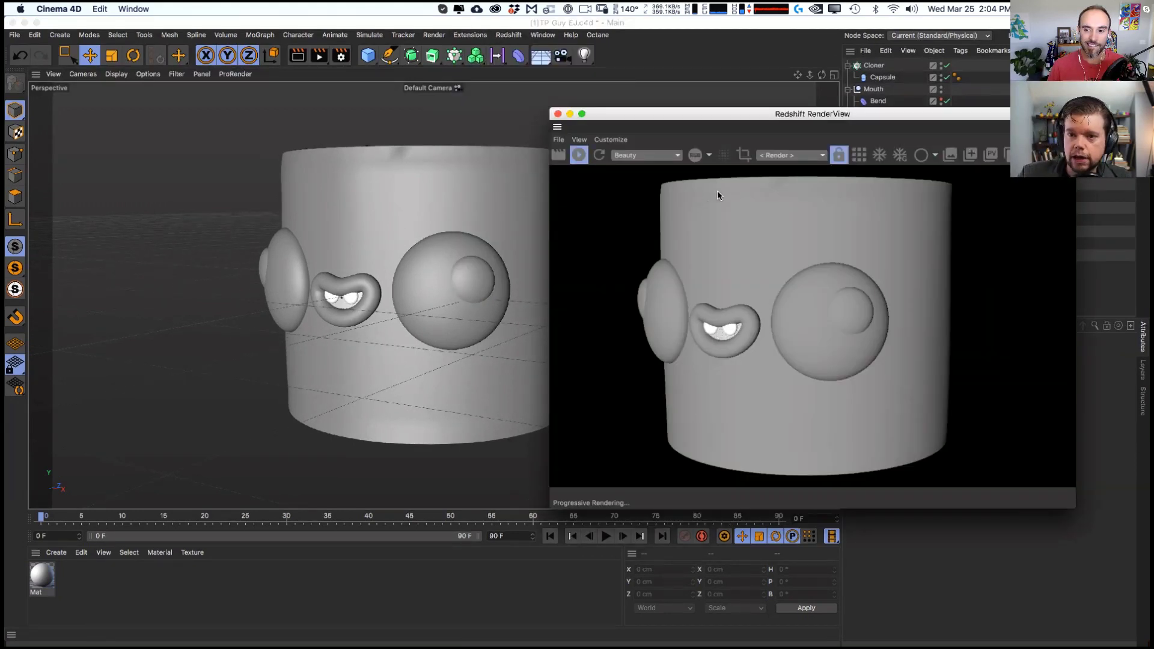
click(472, 253)
alt+drag(428, 273, 301, 321)
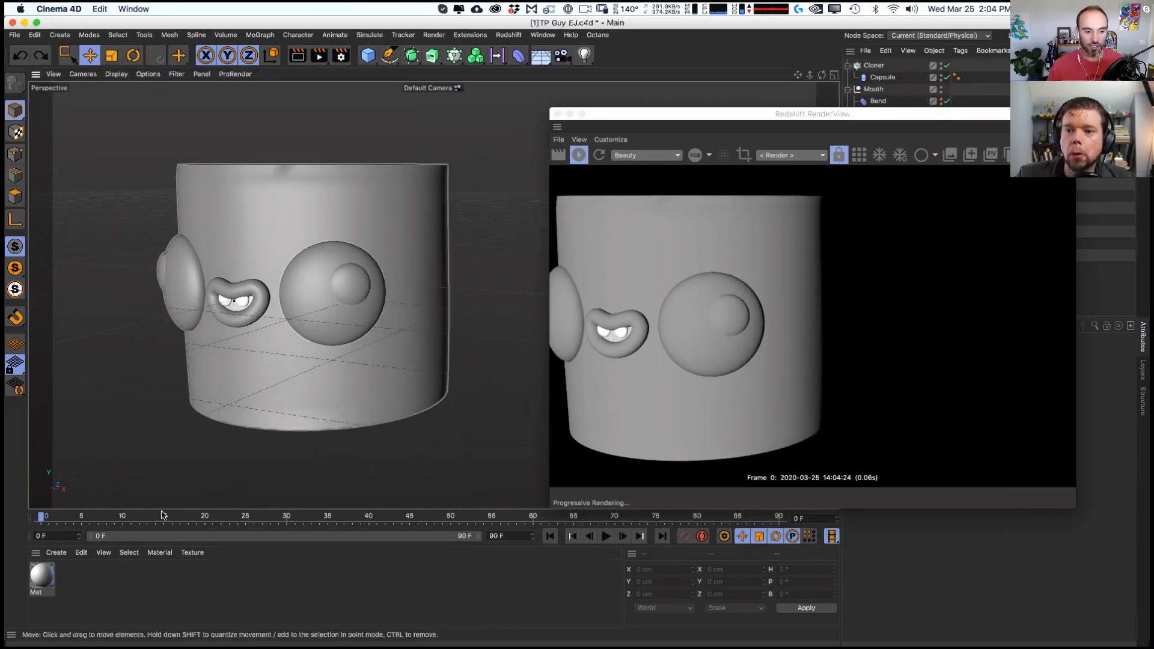
- Delete the remaining standard material, recenter the character in the render, and save the project
click(42, 576)
key(Delete)
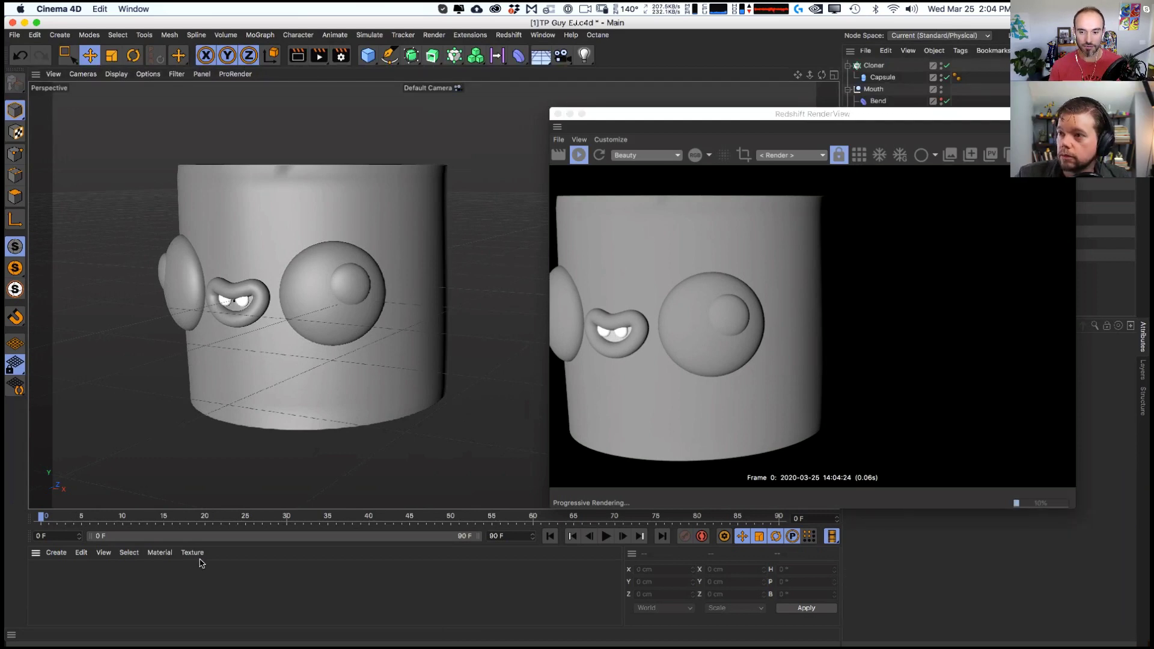
alt+middle_drag(337, 312, 414, 315)
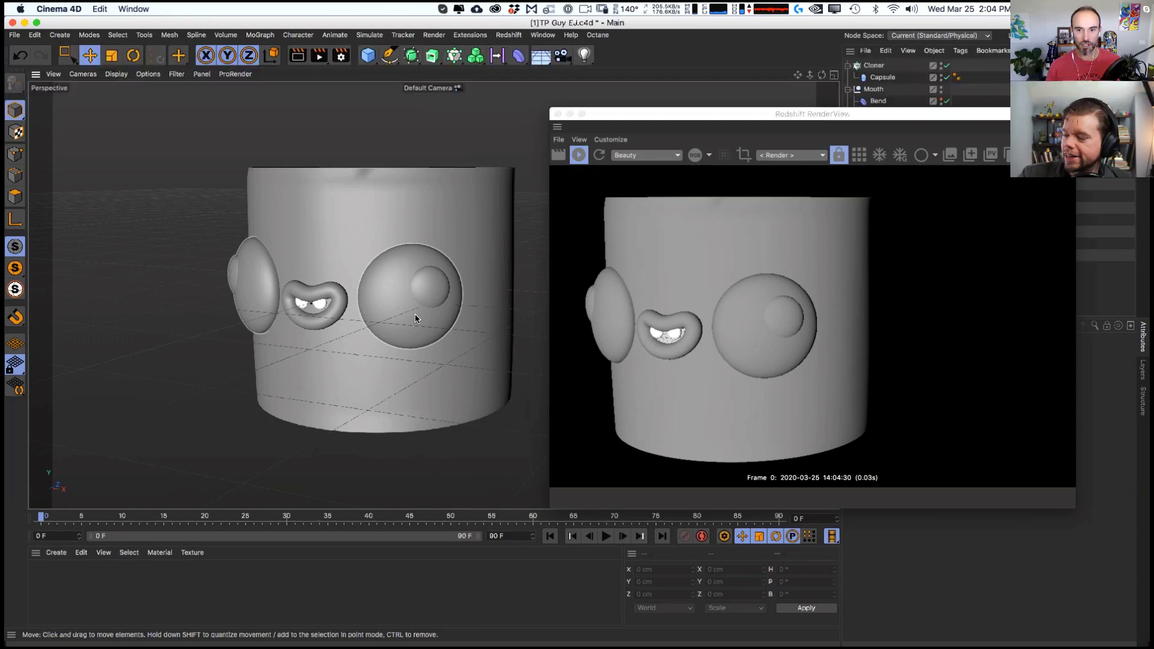
key(super+s)
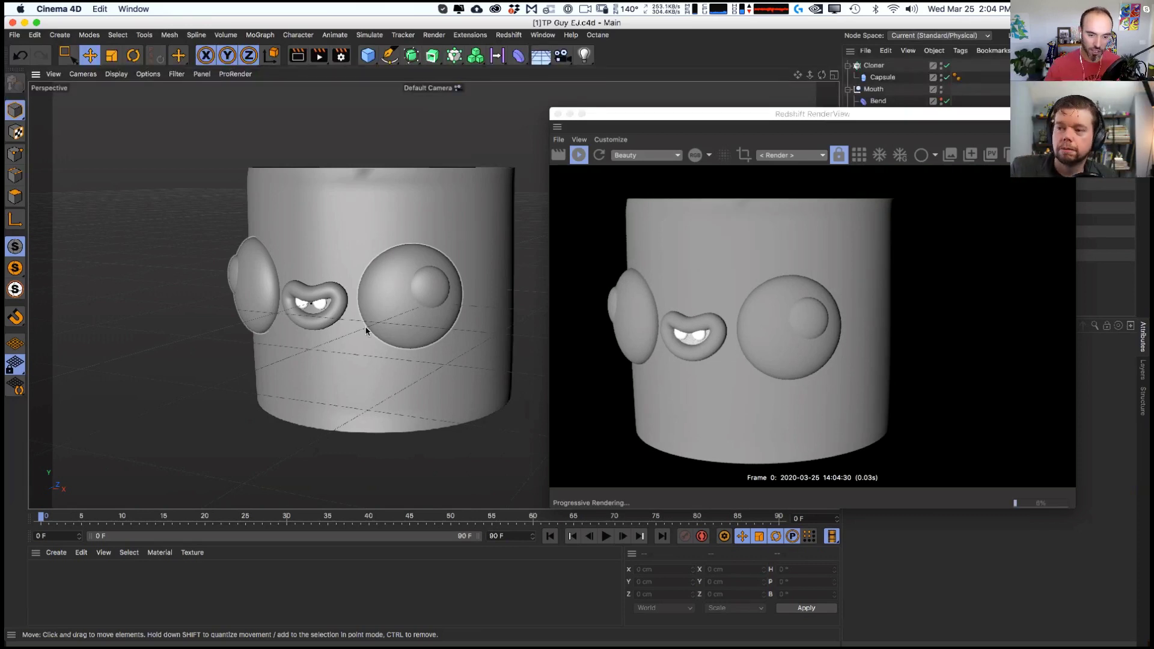
alt+middle_drag(479, 269, 479, 276)
click(381, 205)
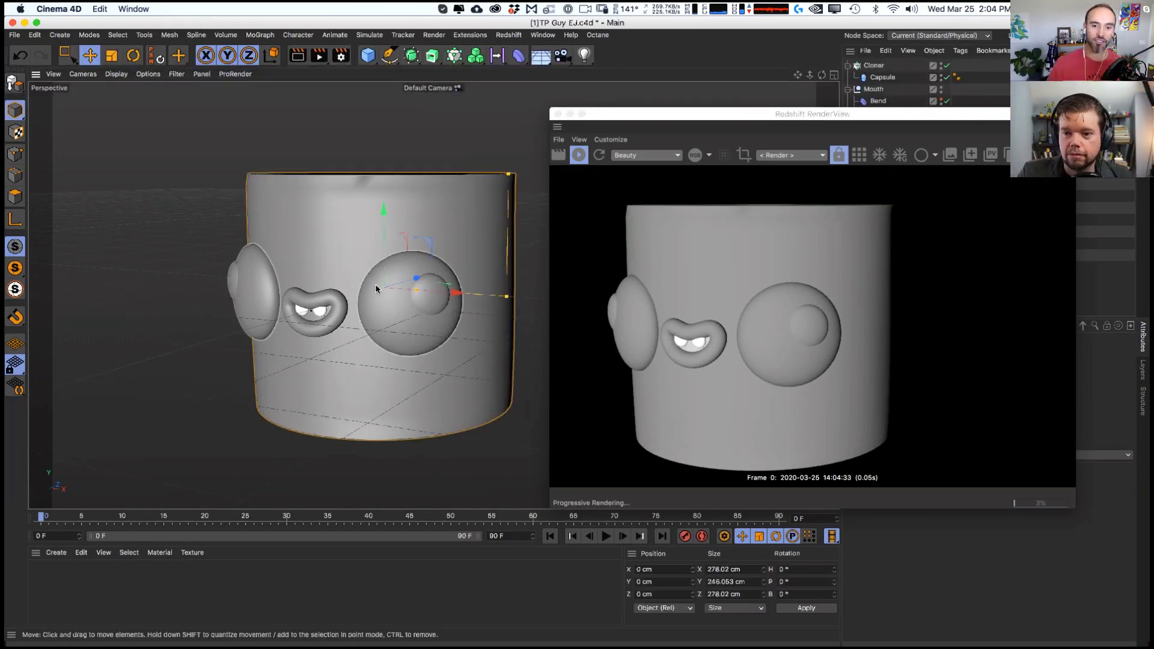
click(468, 149)
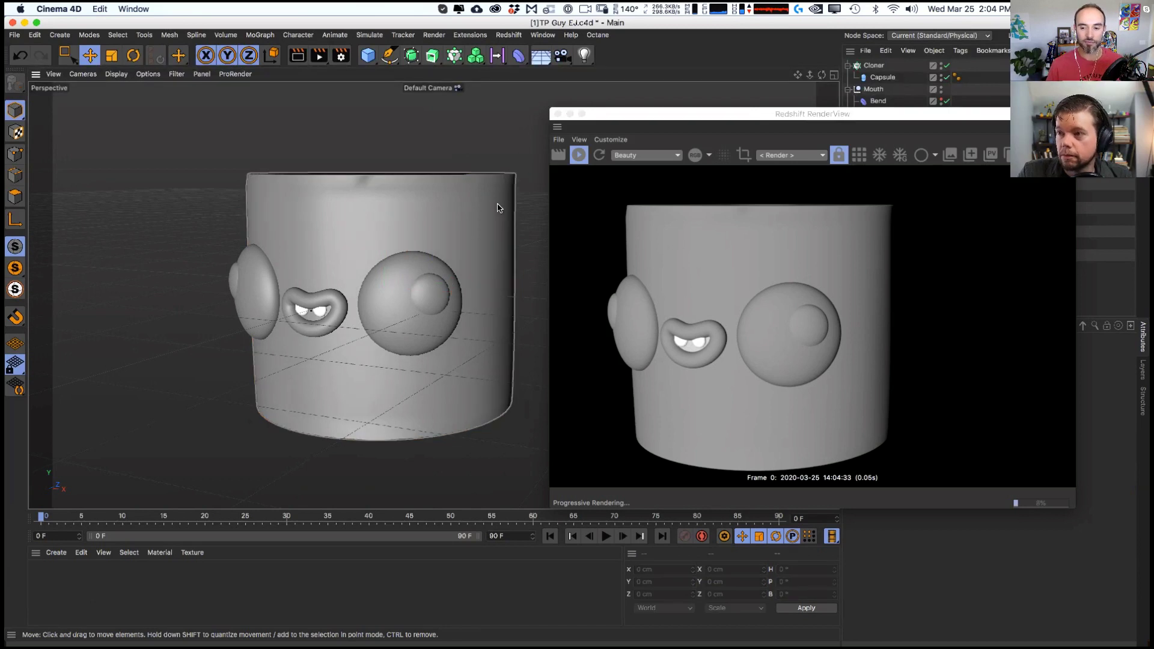
- Create a new Redshift material of the general-purpose RS Material type
click(509, 34)
click(282, 206)
click(56, 552)
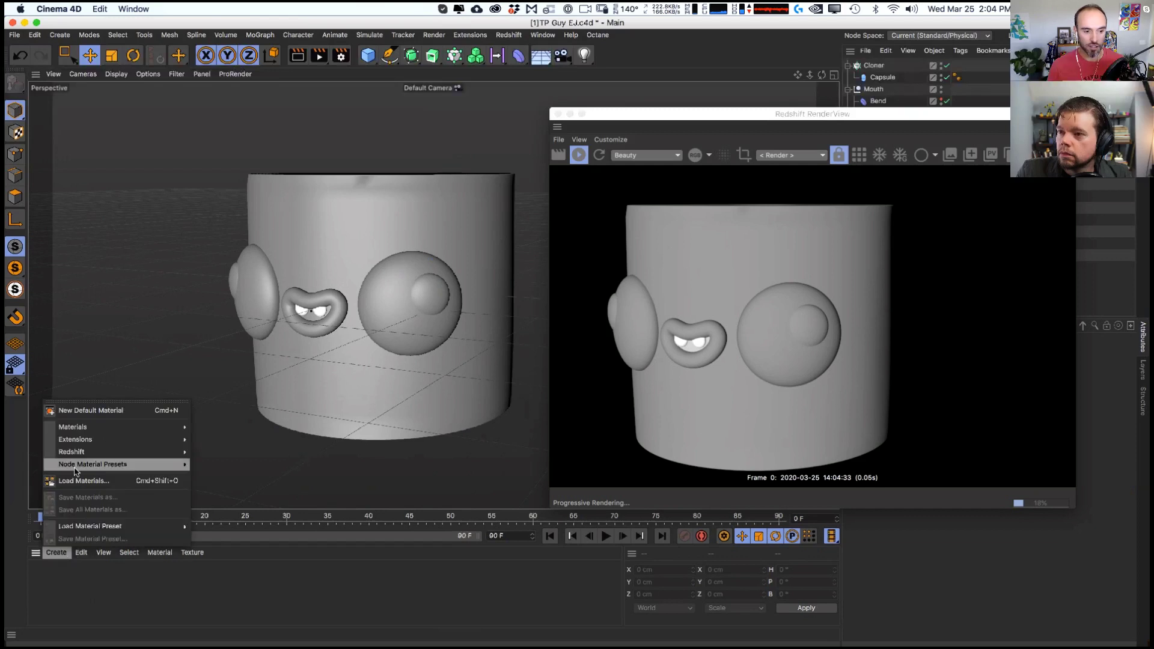
mouse_move(138, 426)
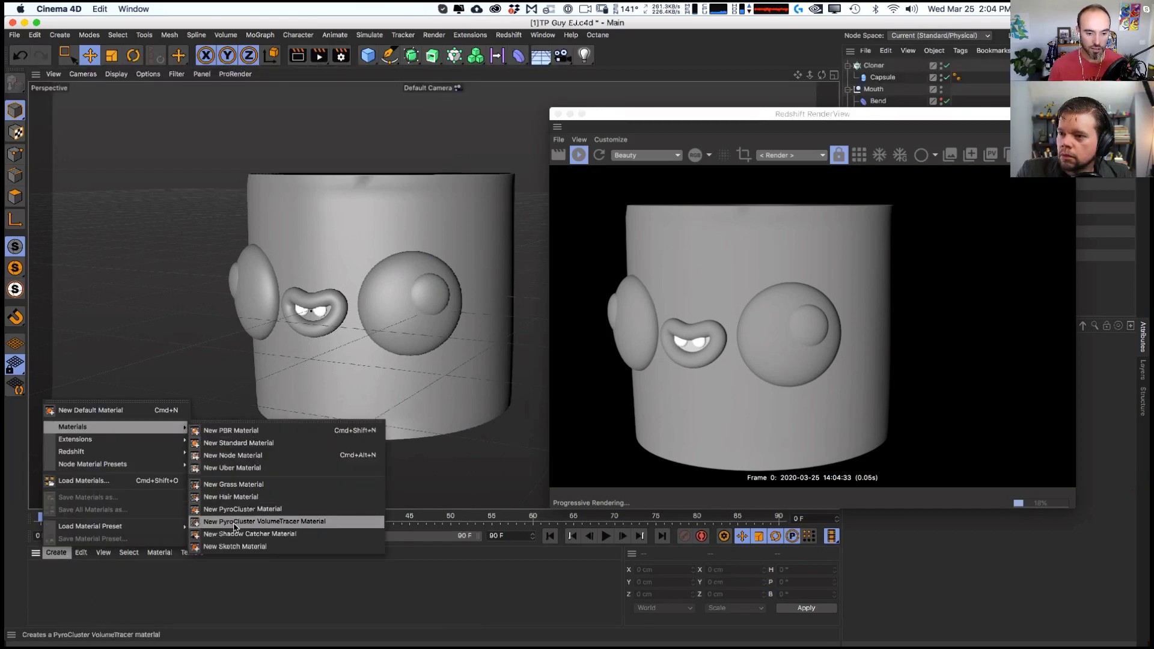
click(508, 34)
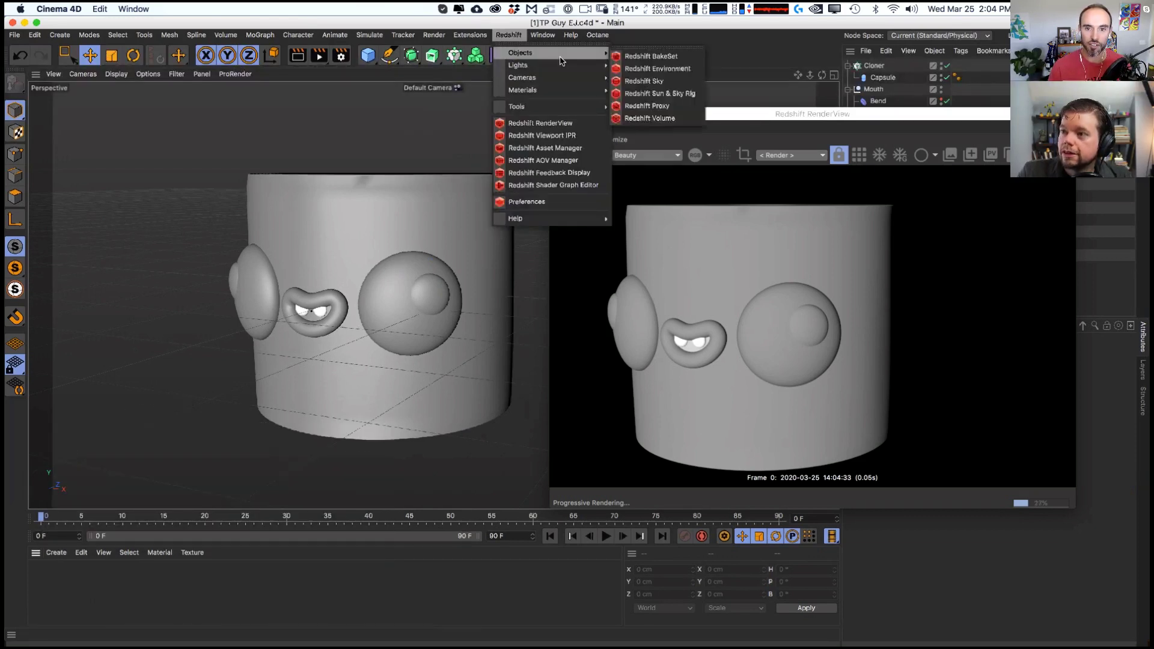
mouse_move(558, 82)
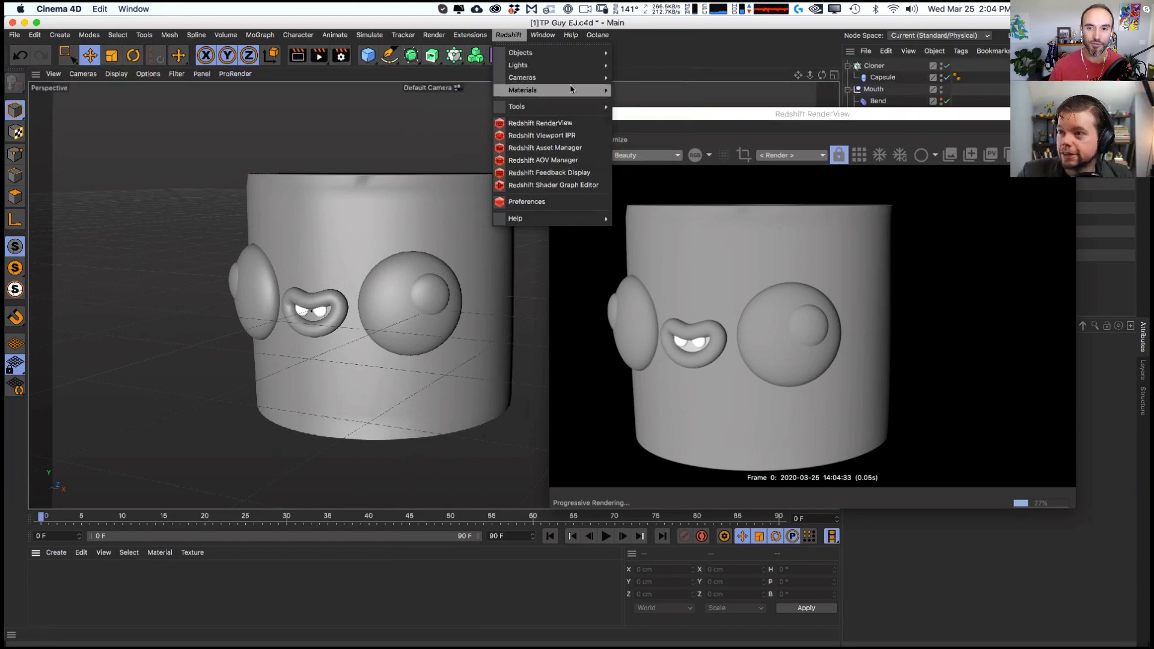
mouse_move(630, 89)
click(677, 89)
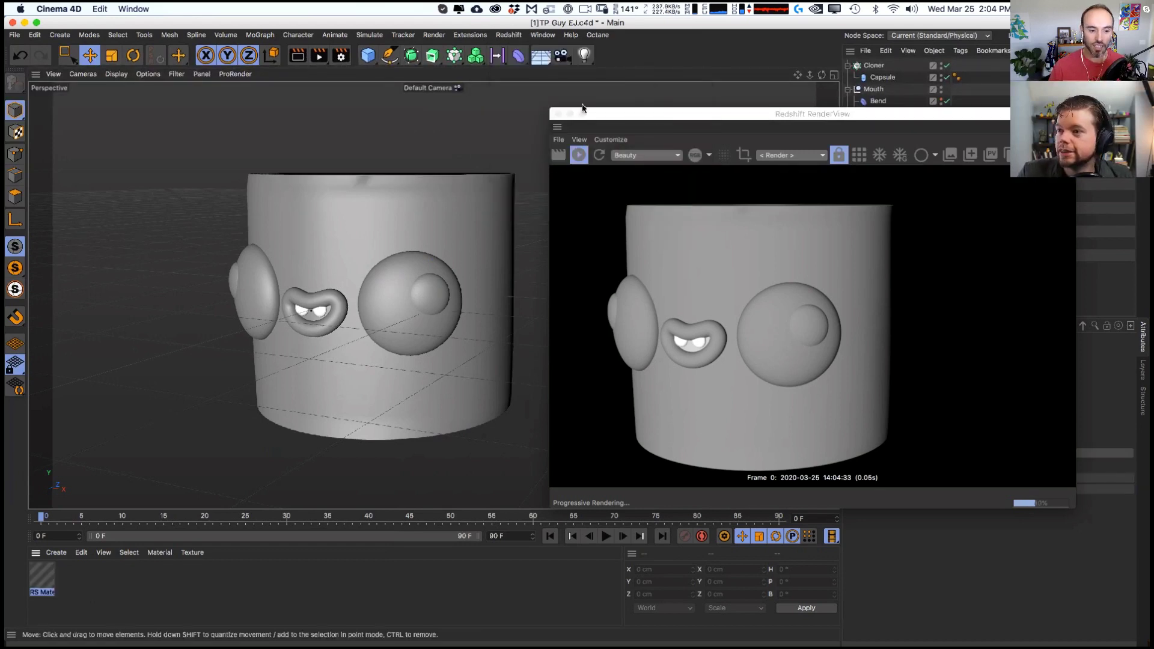
- Open the new RS Material in the Redshift Shader Graph, reposition and enlarge the window, and select the material node
double_click(43, 581)
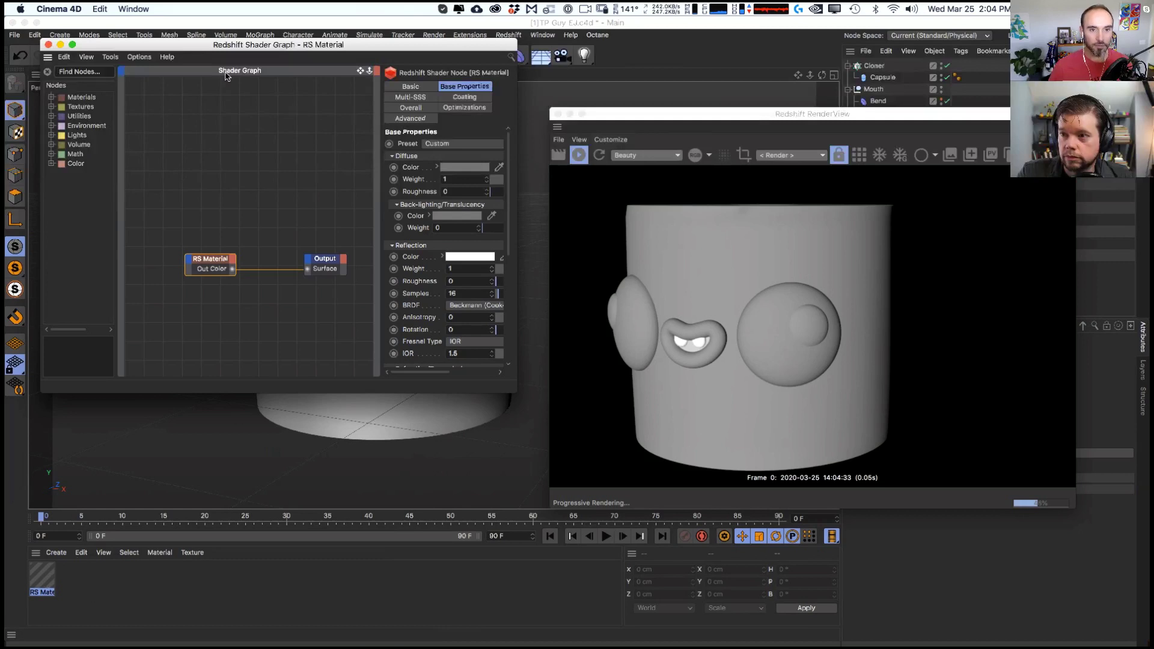
drag(253, 48, 299, 107)
drag(553, 452, 674, 469)
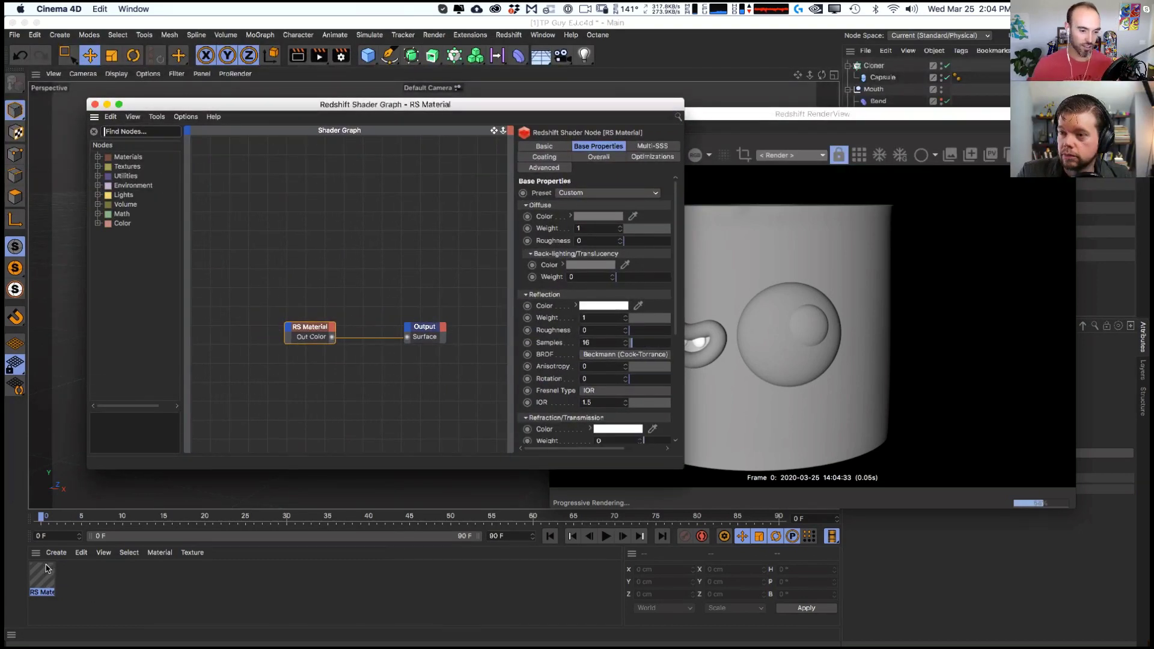
click(413, 265)
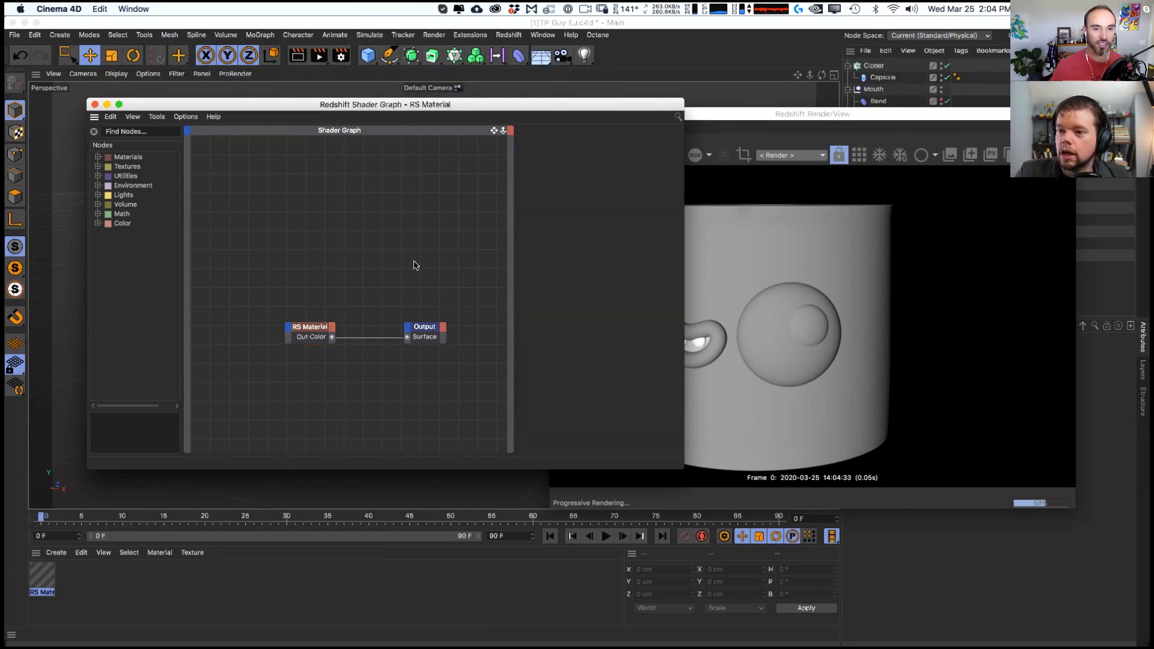
click(290, 323)
- Narrow the Shader Graph window so the render shows beside it, and shift the Output and RS Material nodes slightly
click(702, 474)
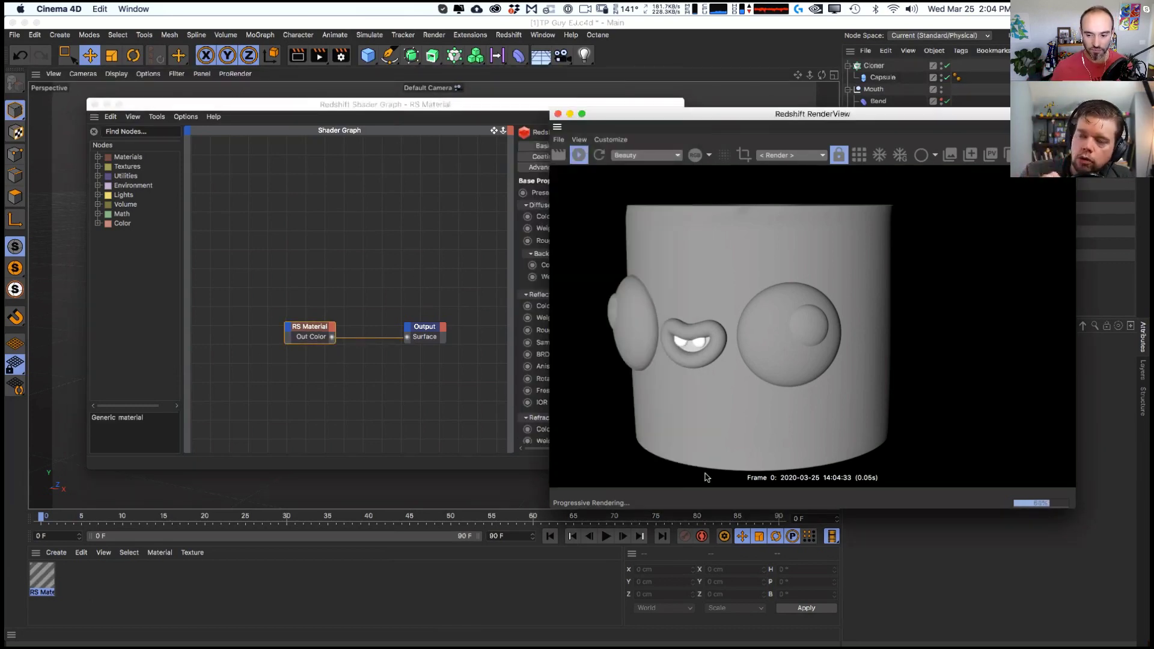
click(488, 438)
key(super+a)
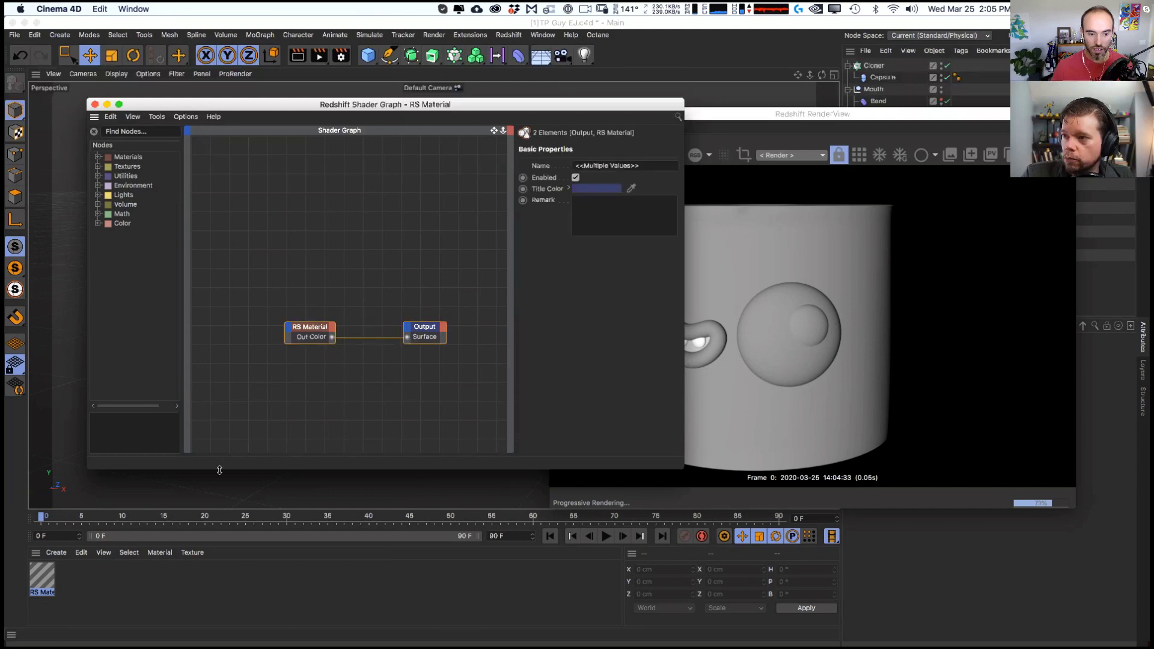
click(309, 408)
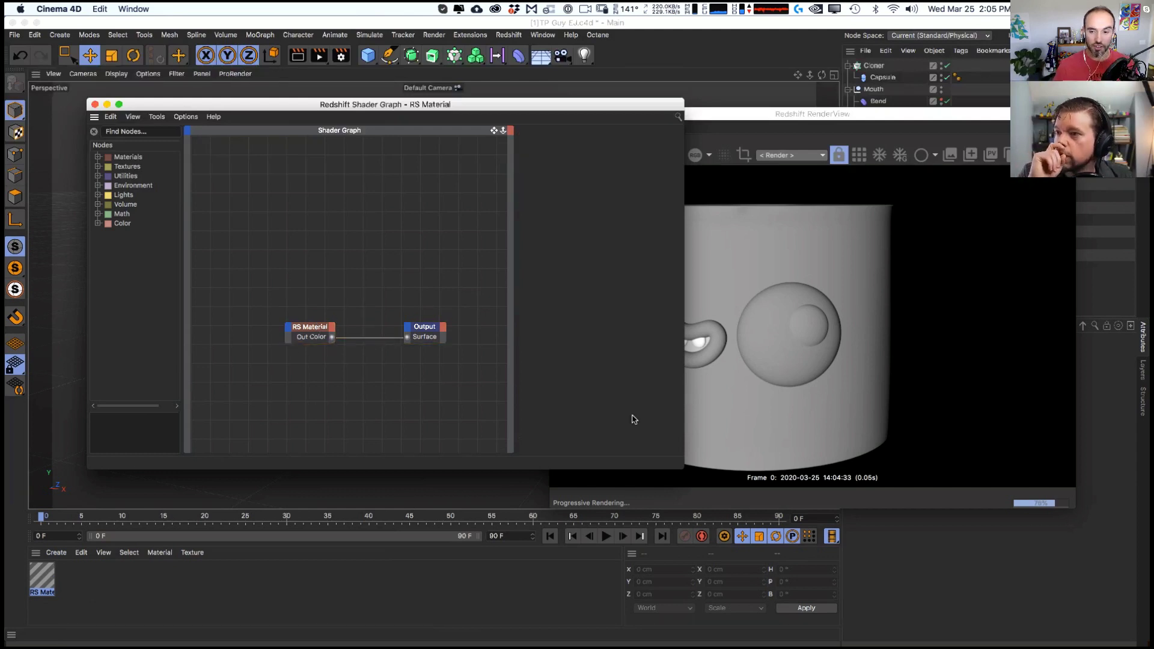
drag(681, 467, 610, 486)
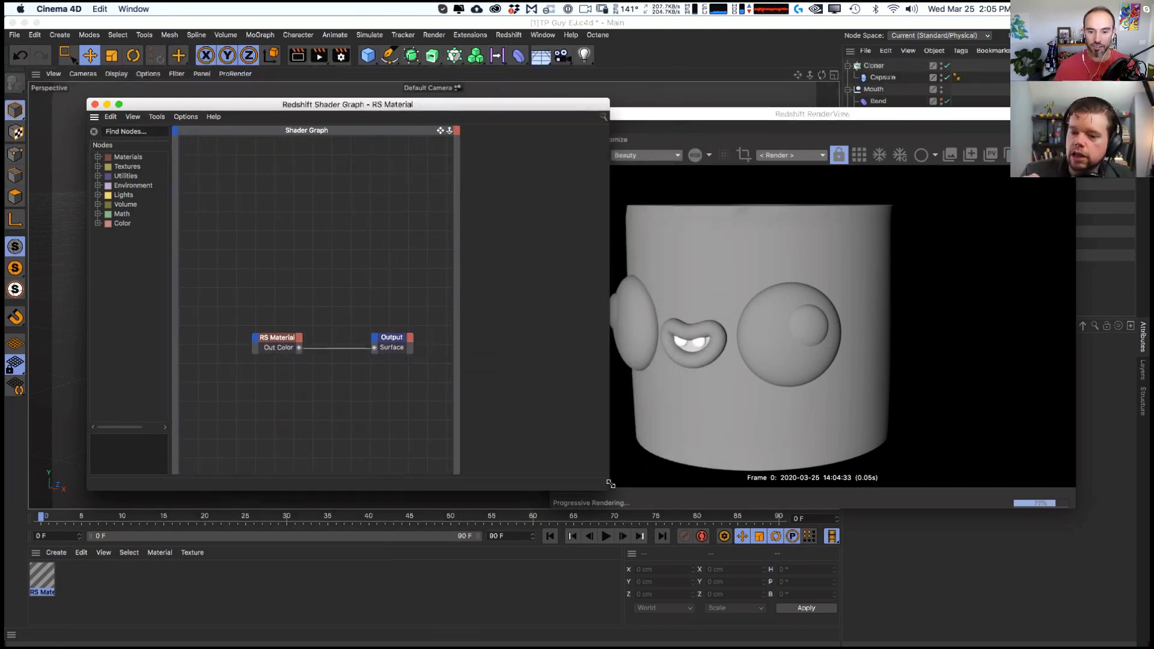
drag(390, 336, 383, 336)
drag(272, 334, 256, 334)
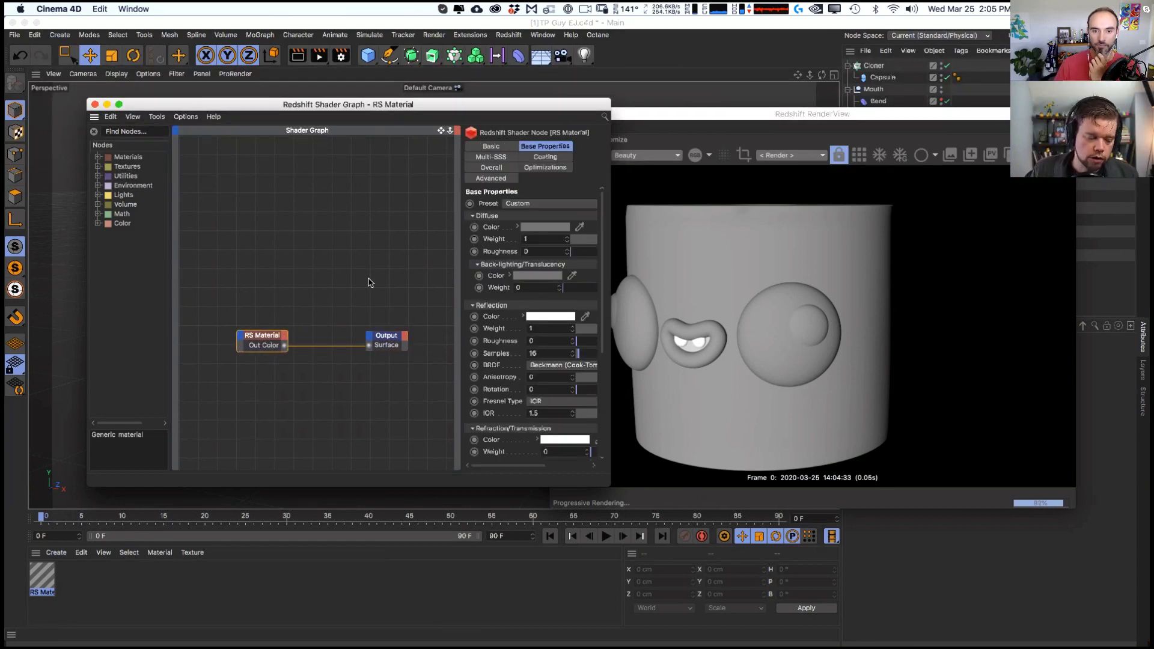
- Move the Shader Graph clear of the character, apply the RS Material to the tube, and return the window to the graph area
drag(409, 106, 523, 262)
drag(42, 580, 374, 227)
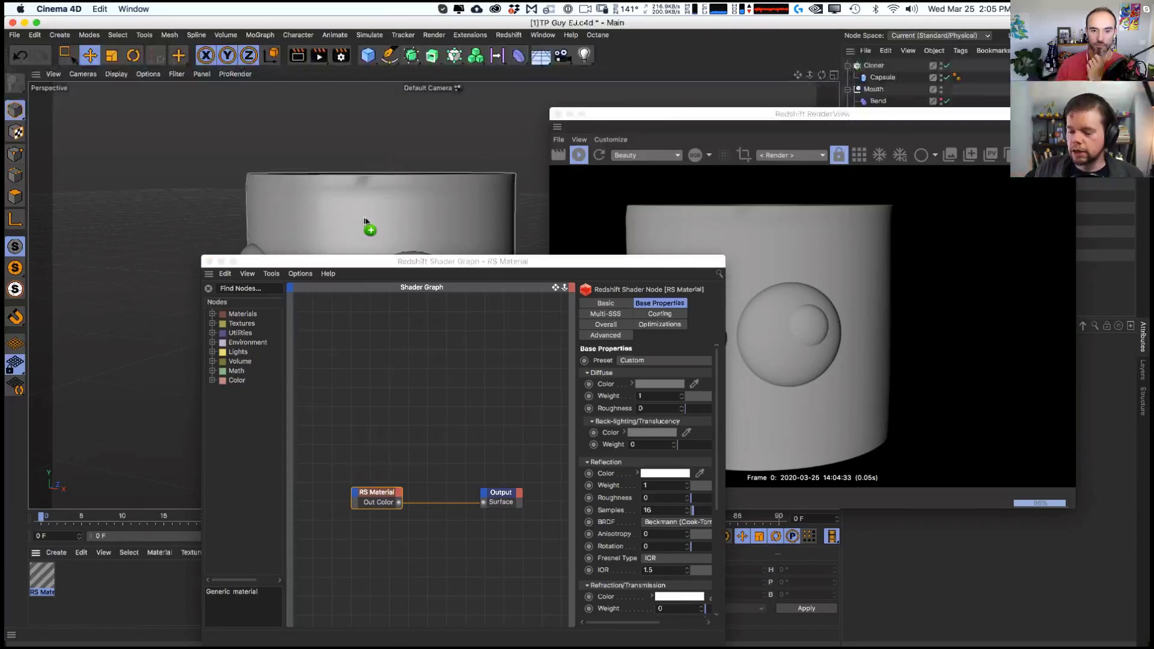
drag(527, 262, 402, 142)
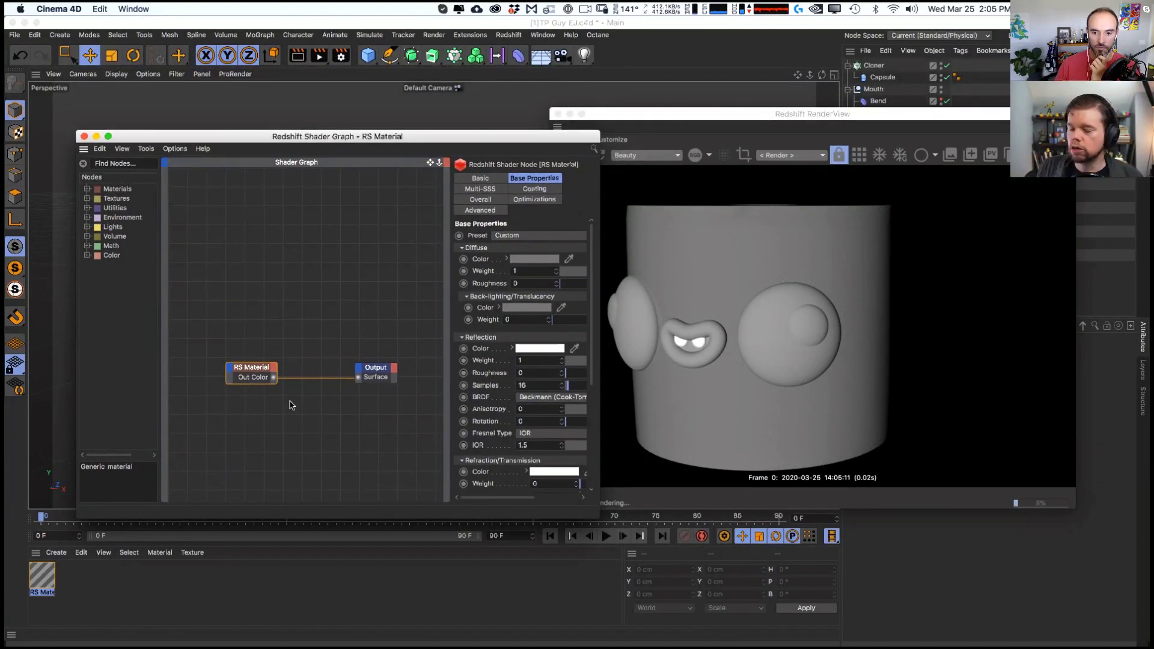
- Give the shader node's properties more width, fit a smaller RenderView beside the Shader Graph, and shift the character in the render
drag(599, 505, 633, 519)
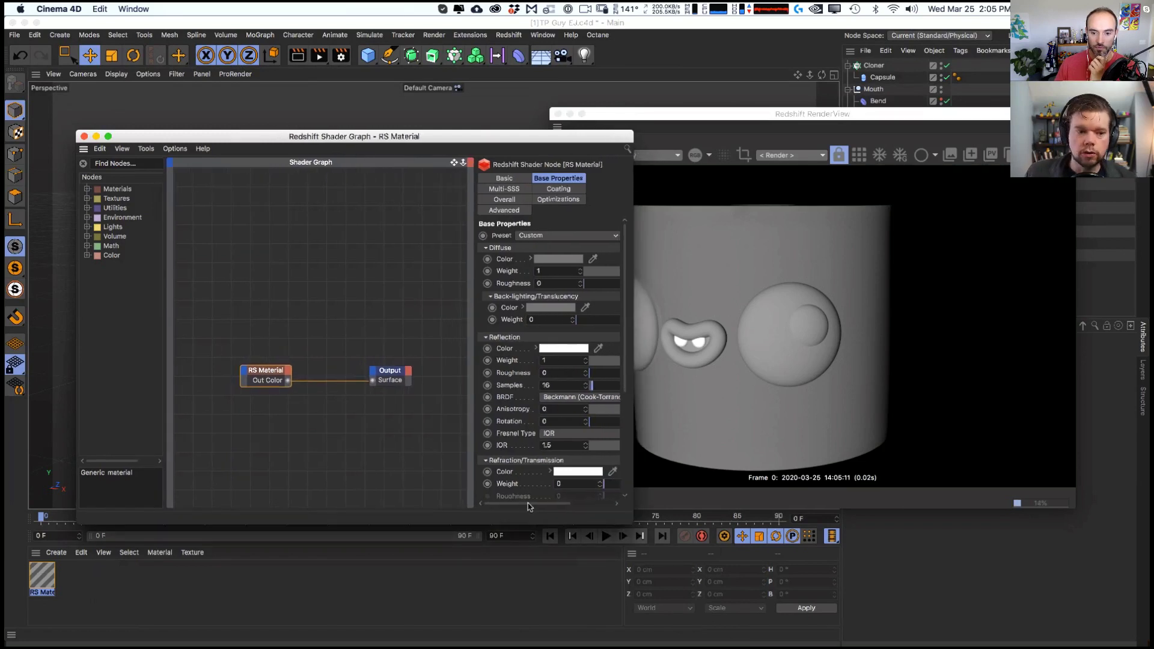
drag(473, 469, 411, 470)
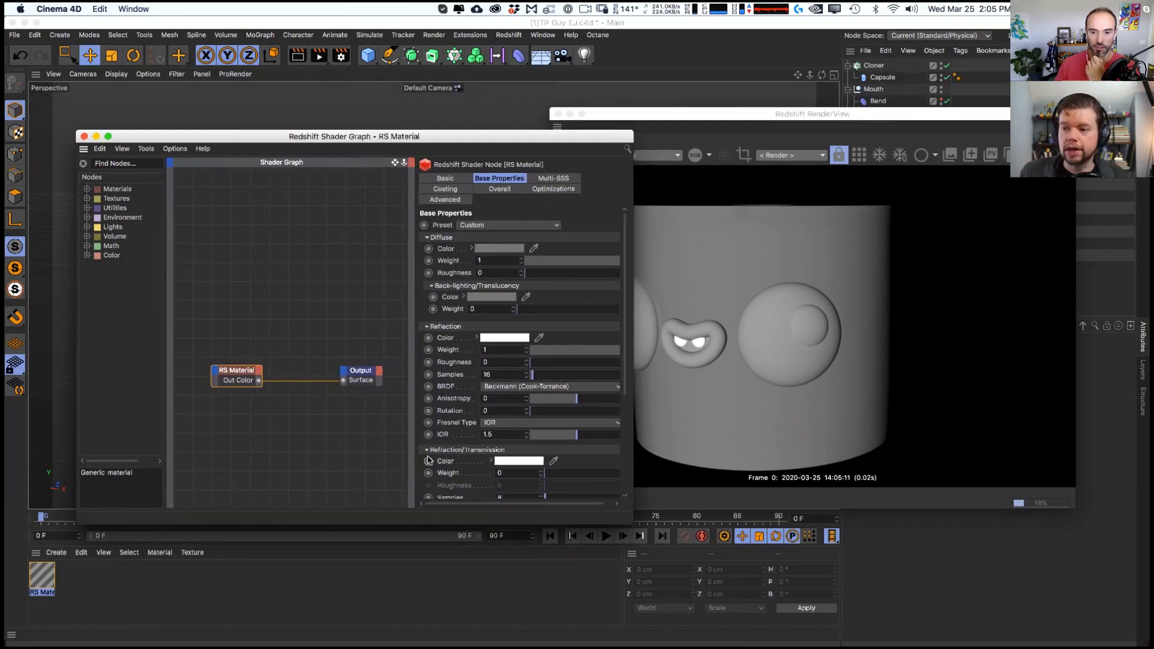
drag(688, 116, 734, 108)
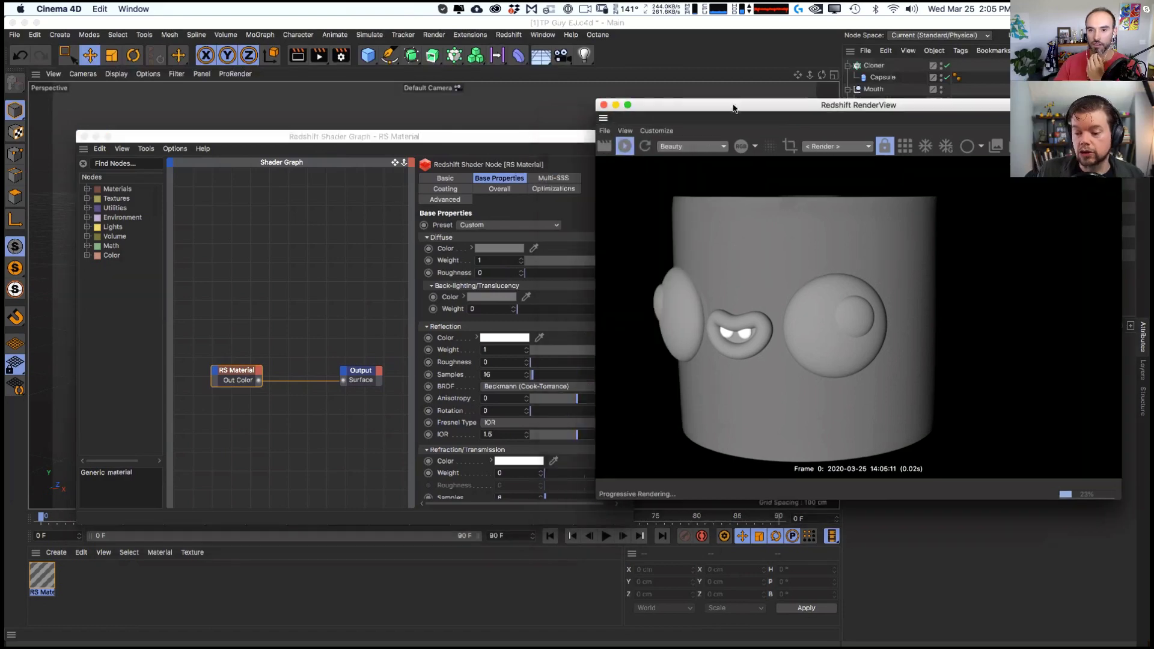
drag(604, 110, 608, 107)
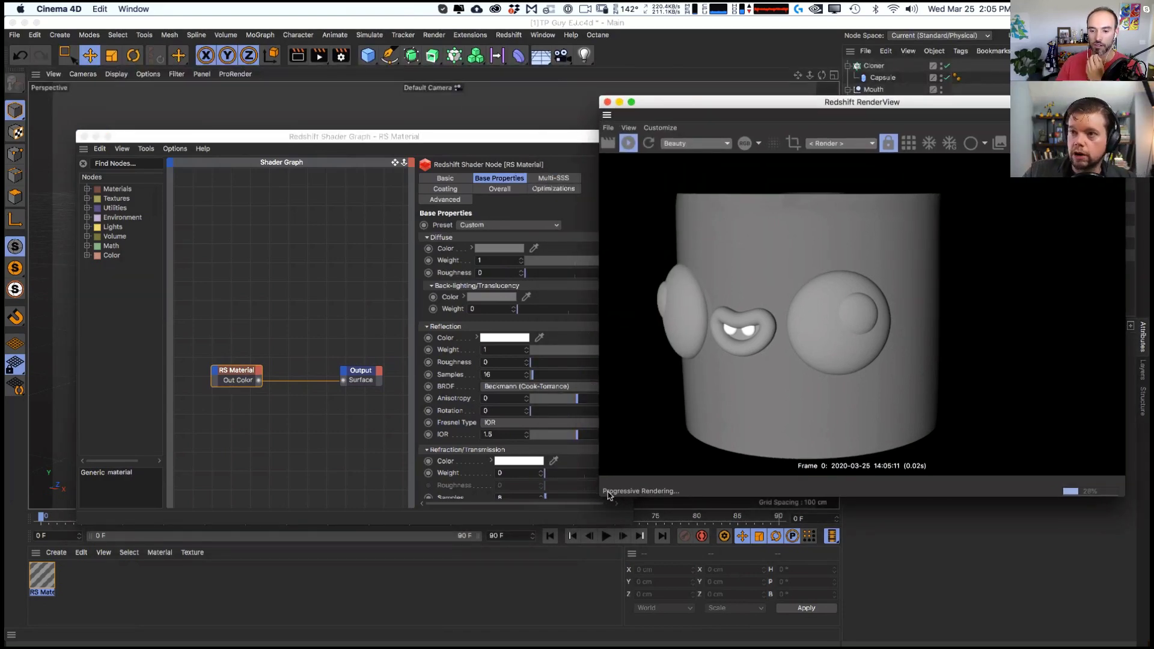
drag(609, 495, 672, 501)
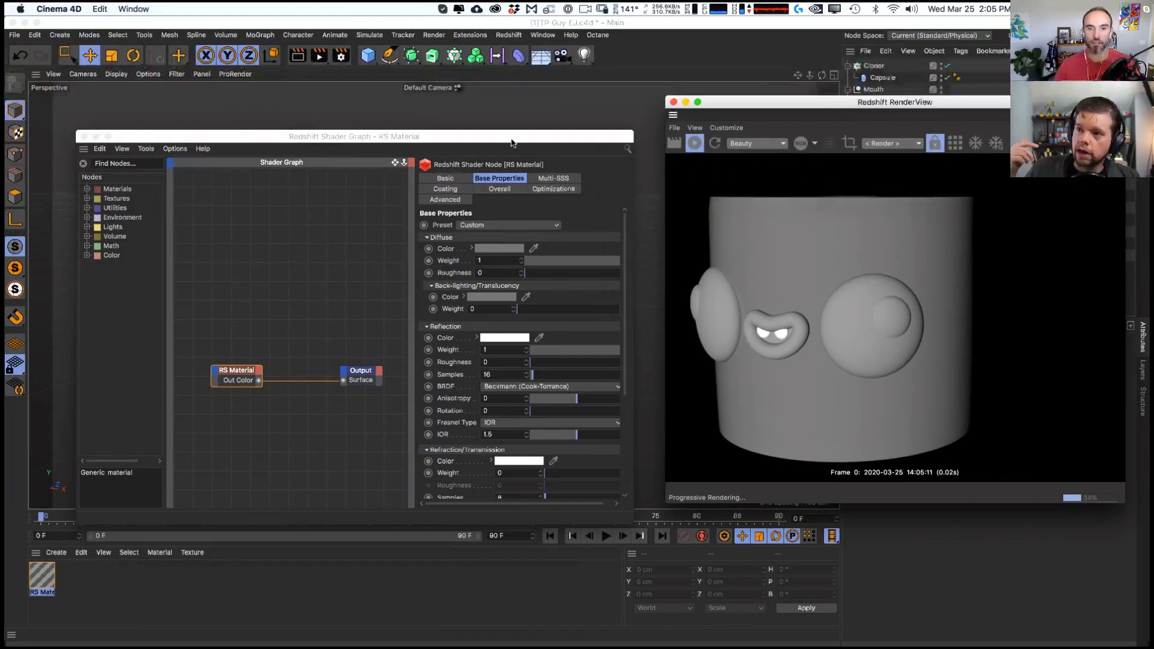
click(537, 122)
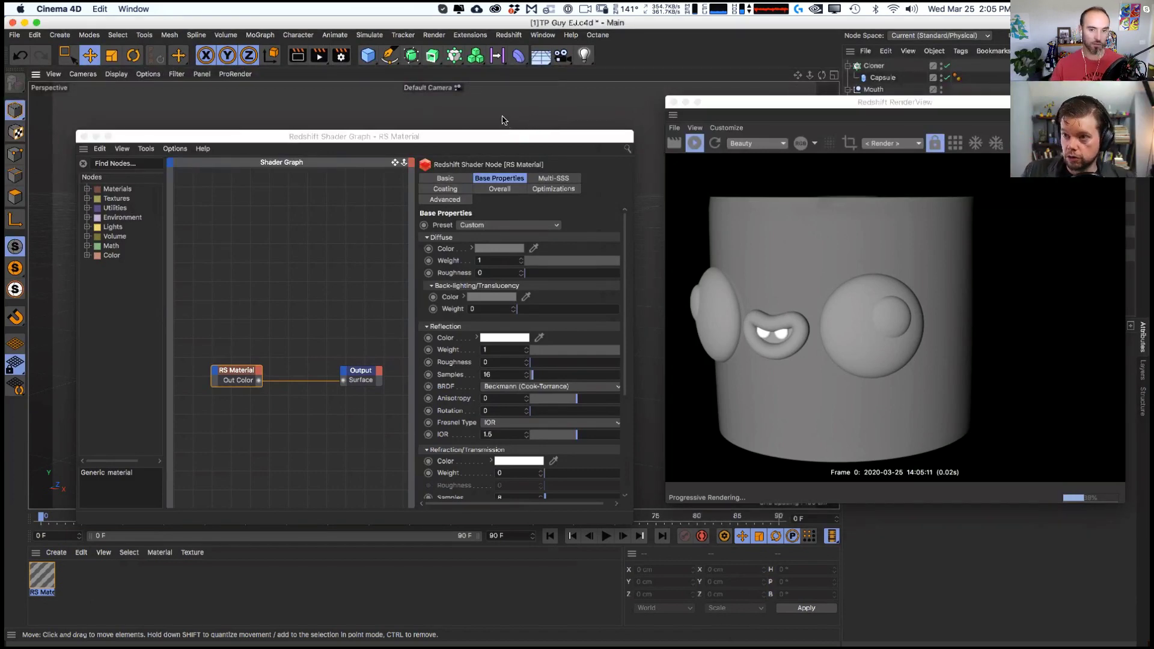
alt+middle_drag(503, 121, 591, 117)
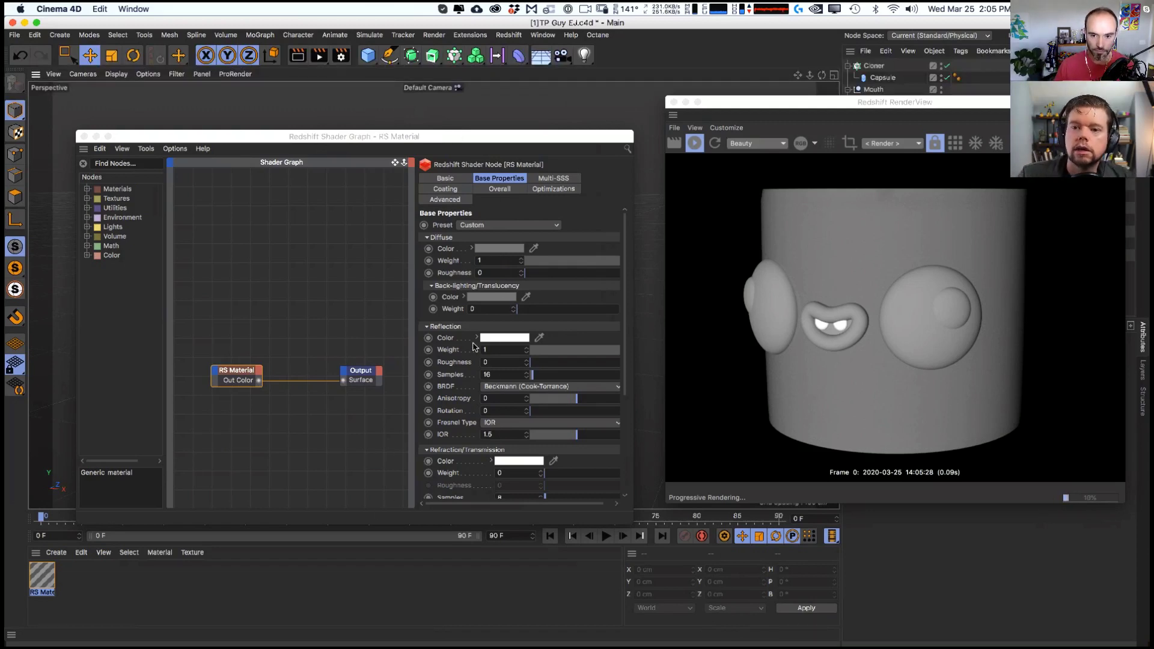
- Brighten the RS Material's diffuse color to near white
click(510, 286)
click(509, 251)
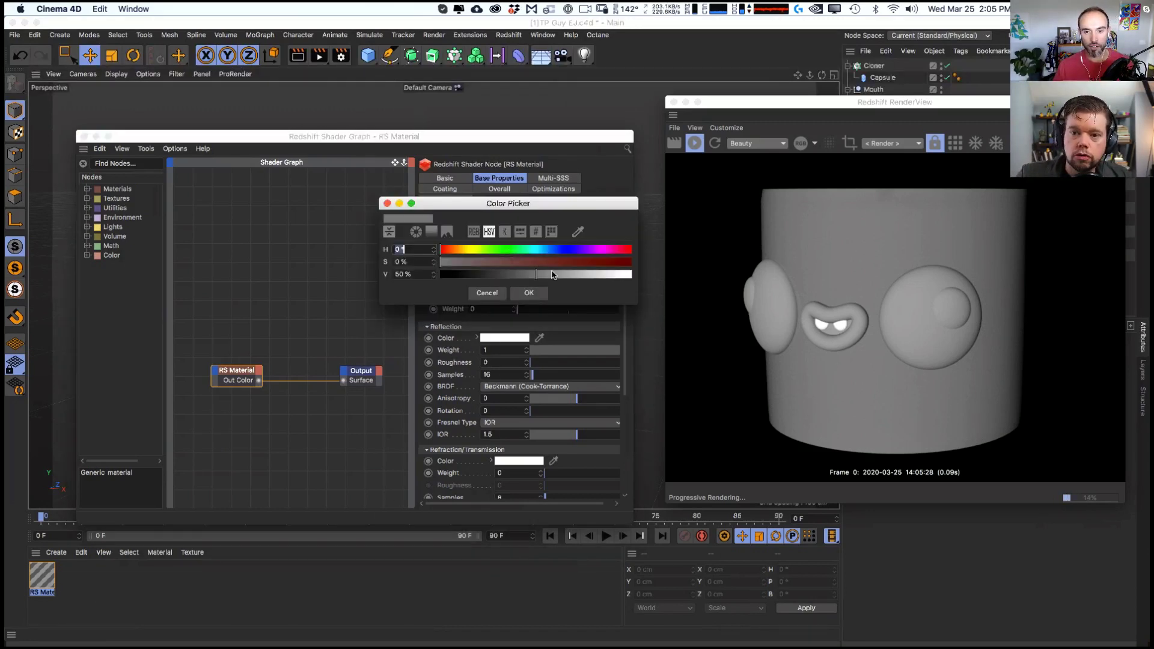
drag(551, 273, 614, 274)
click(528, 294)
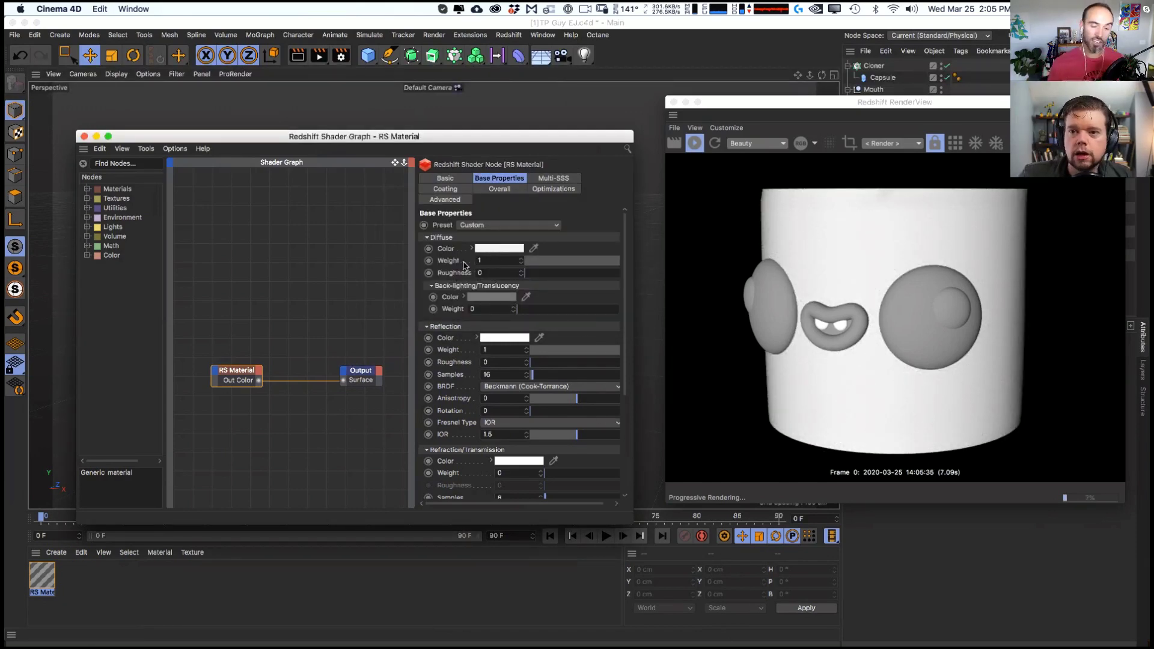
- Set the tube's fillet radius to 2 cm and open the object properties of its Displacer
drag(845, 105, 424, 168)
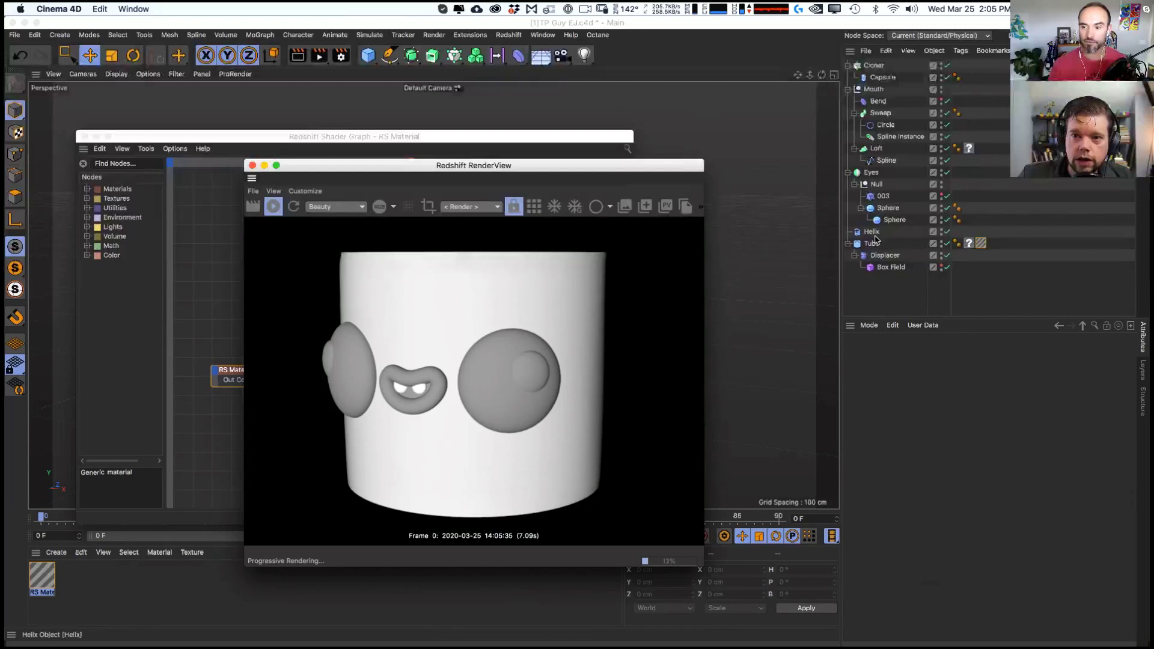
click(874, 243)
click(965, 492)
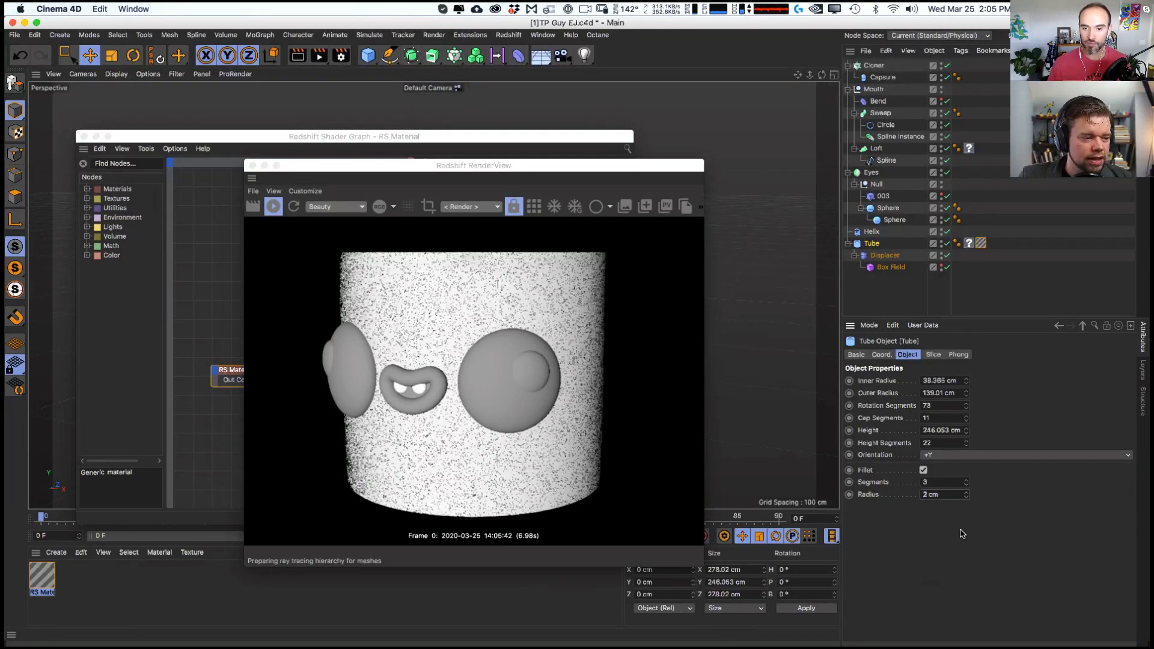
click(886, 256)
click(919, 355)
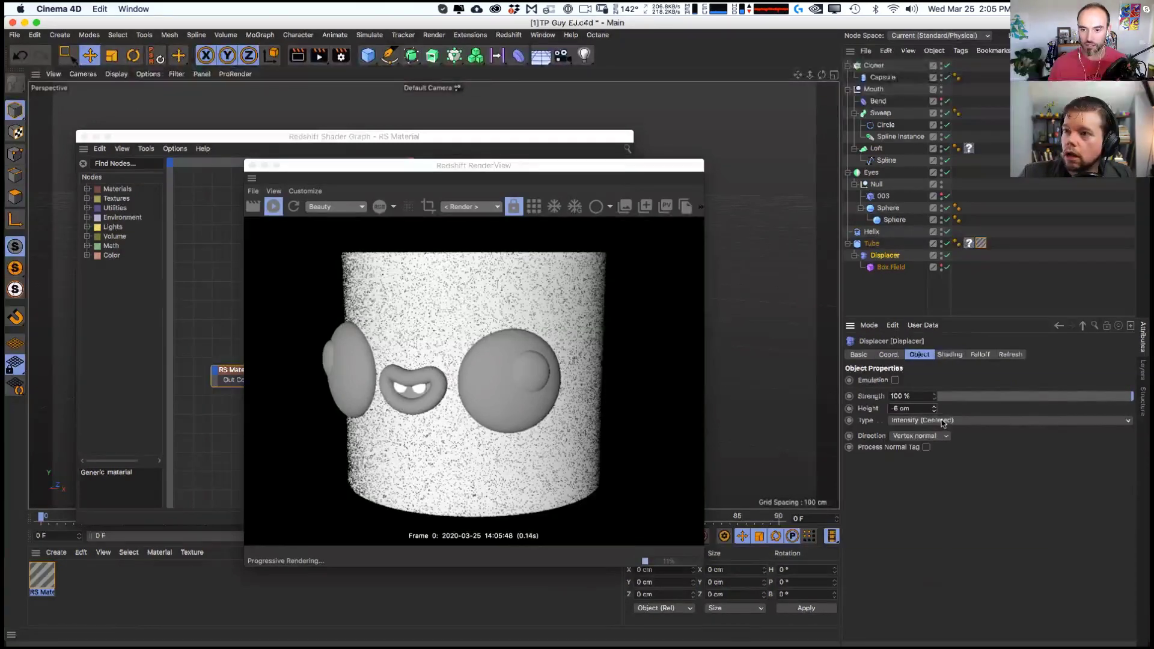
- Place the RenderView beside the Shader Graph again and save the project
drag(351, 170, 709, 122)
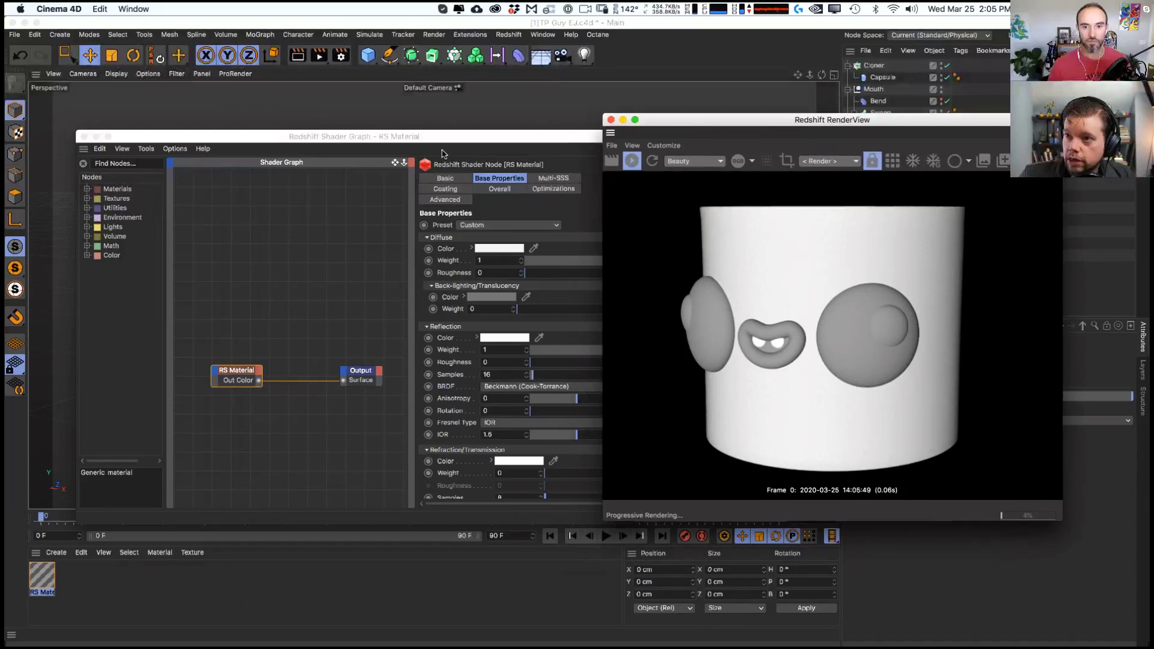
drag(434, 138, 432, 132)
click(661, 54)
key(super+s)
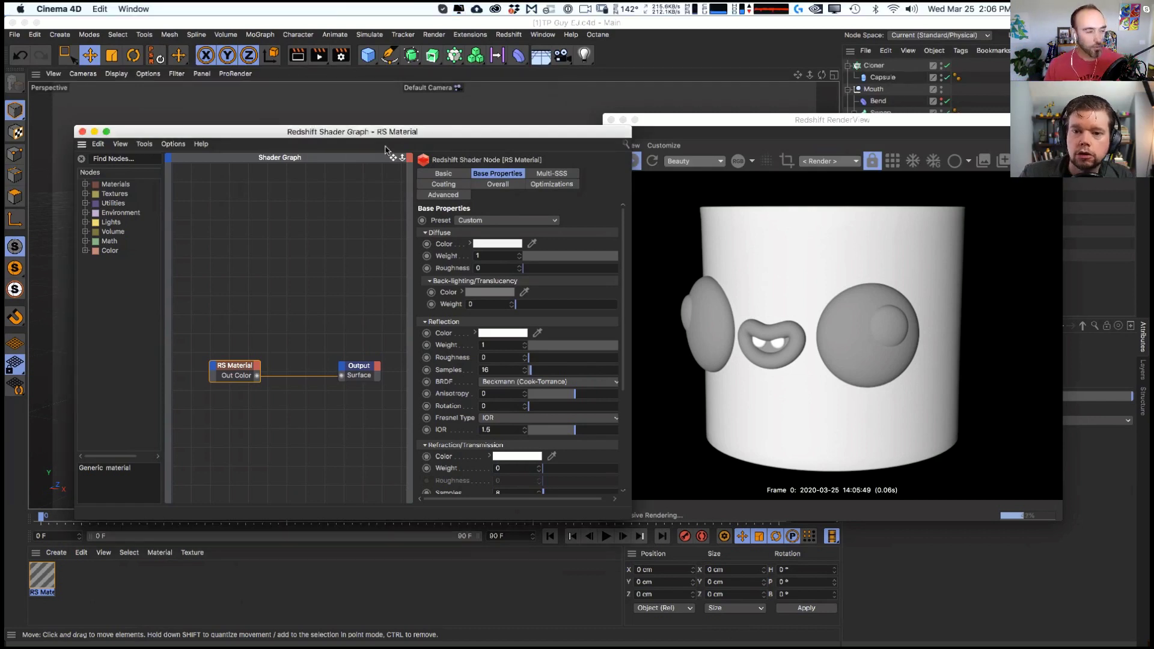
drag(392, 132, 406, 124)
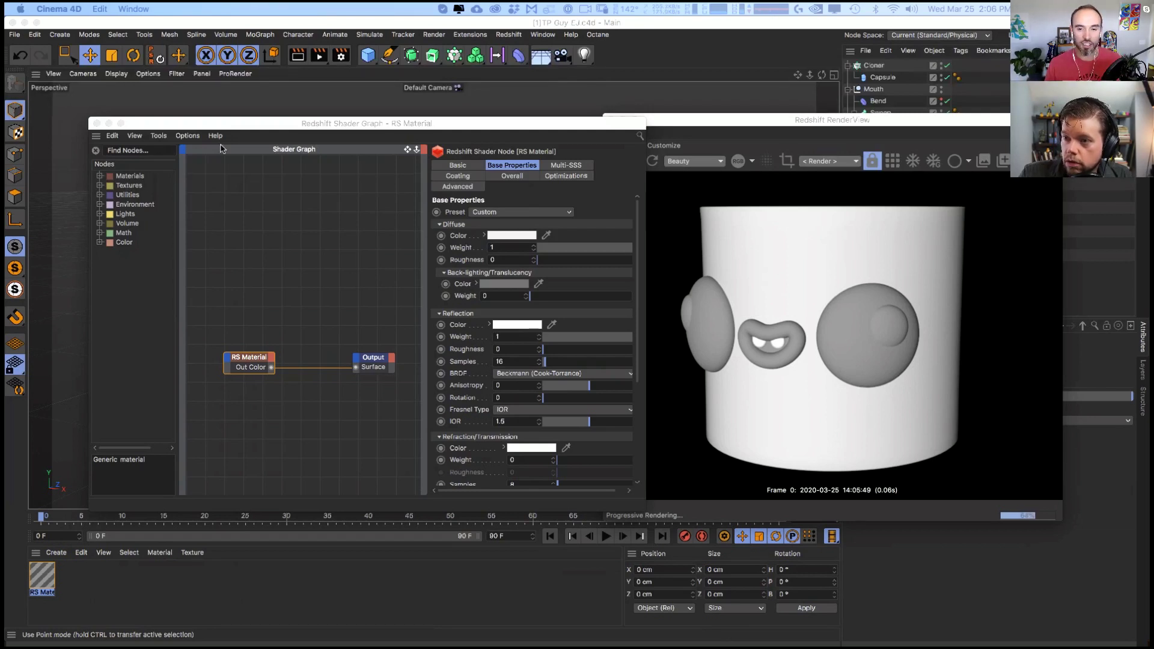
click(323, 126)
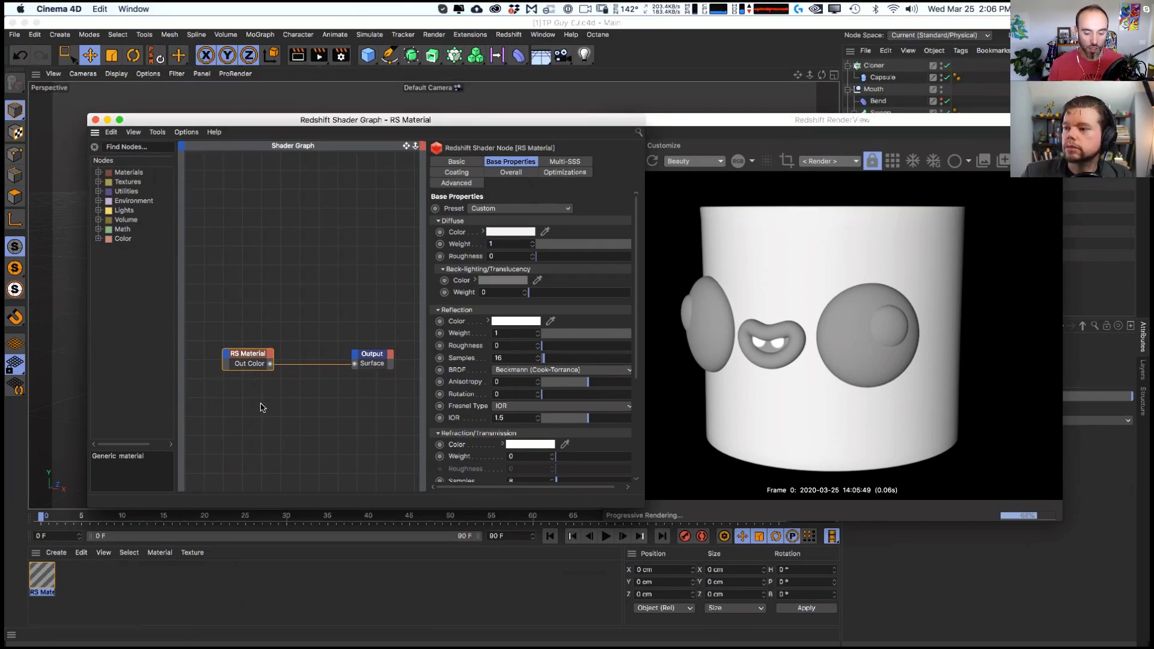
drag(374, 120, 368, 117)
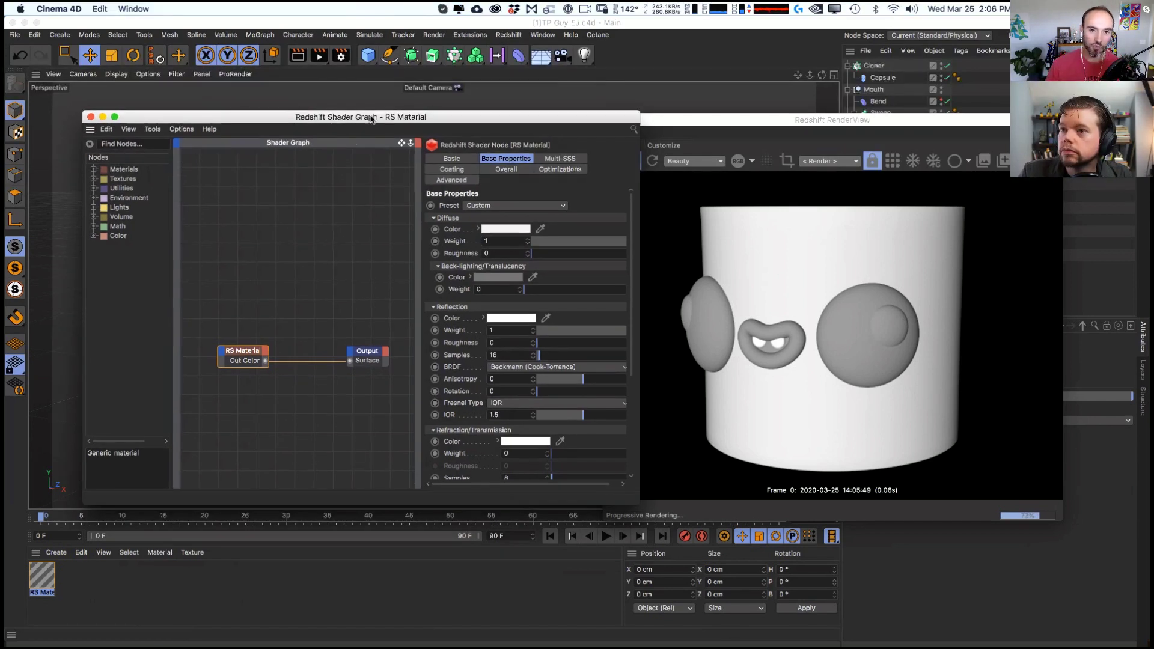
click(269, 327)
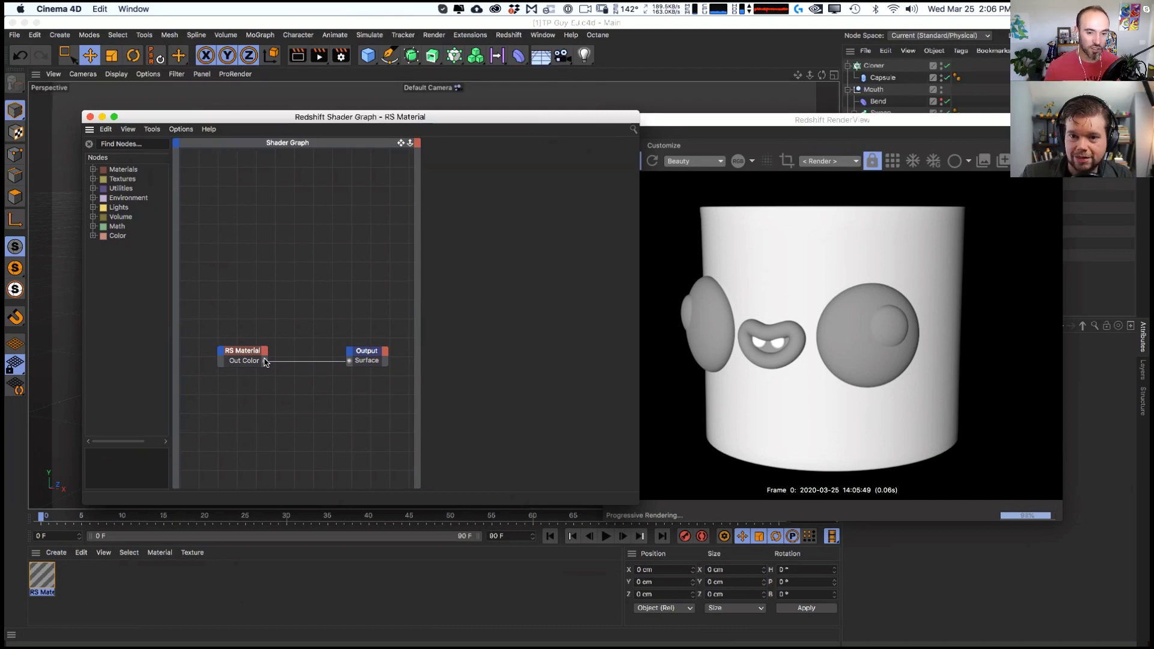
- Create a new PBR material and open it in the Material Editor
drag(243, 310, 387, 390)
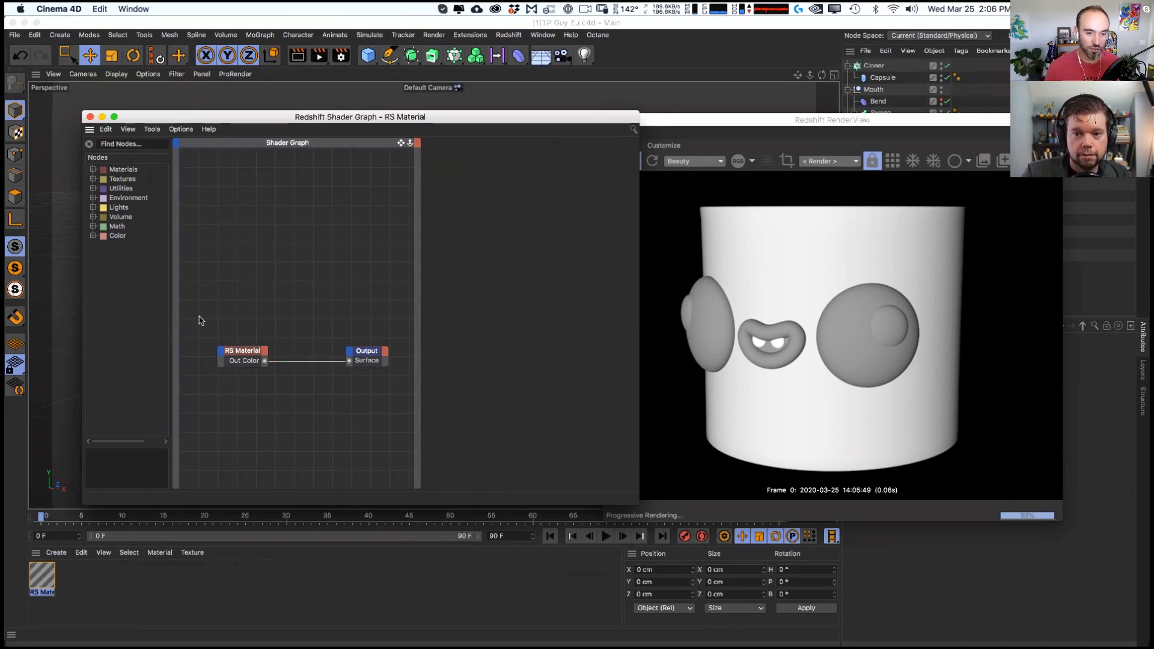
click(56, 553)
mouse_move(70, 430)
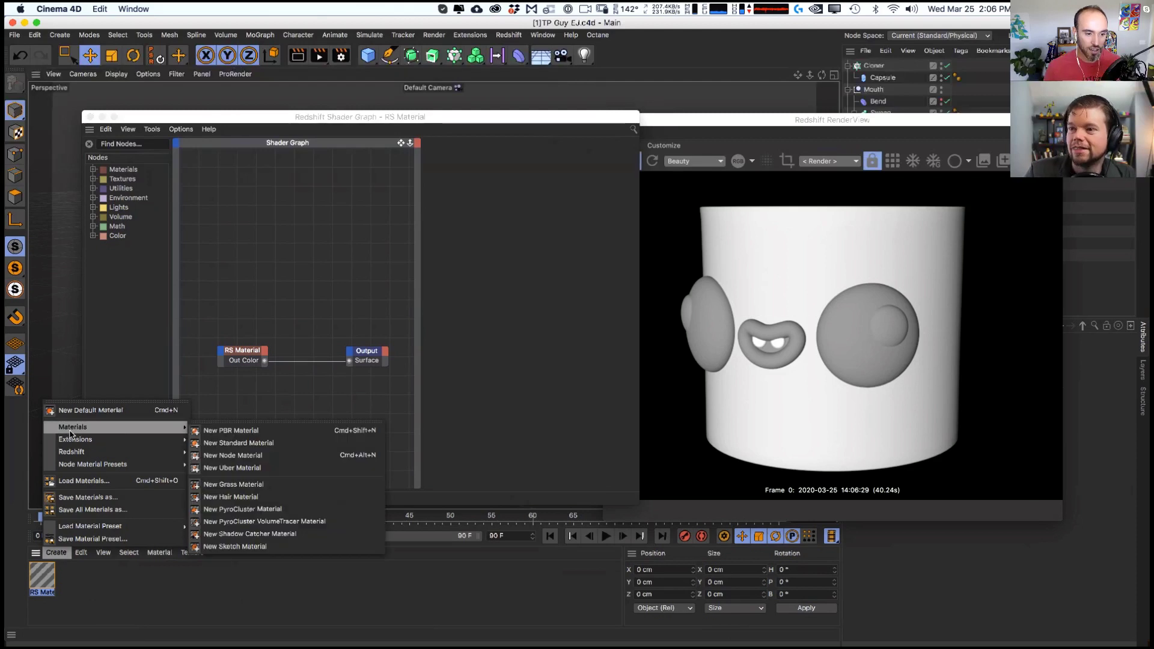
click(230, 430)
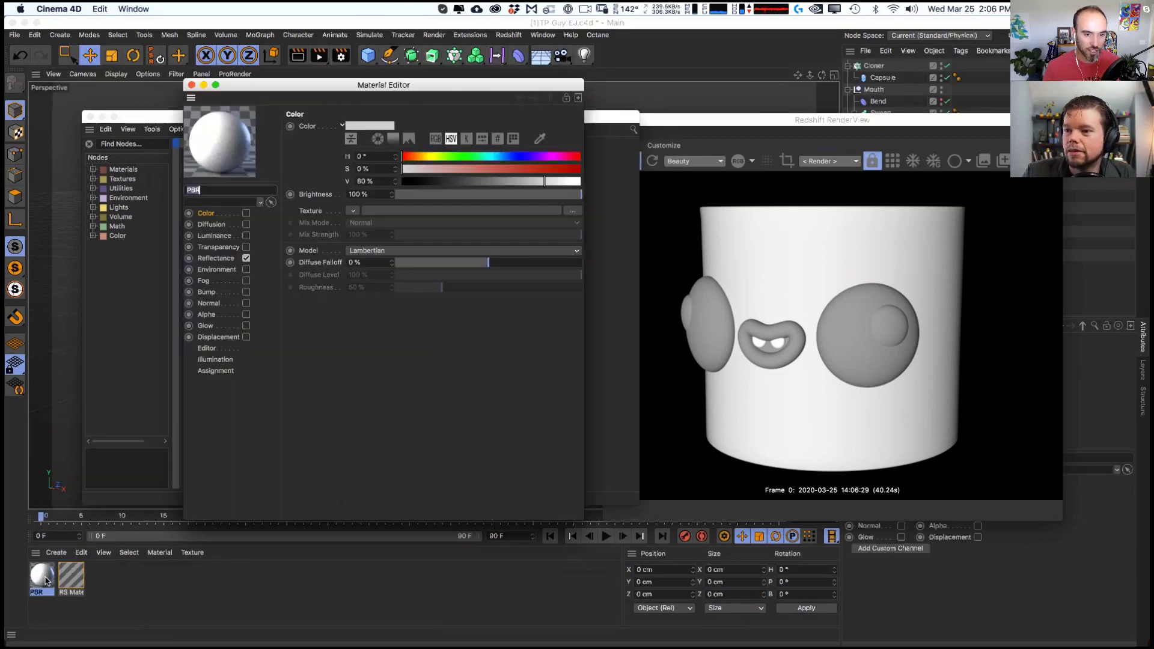
double_click(42, 576)
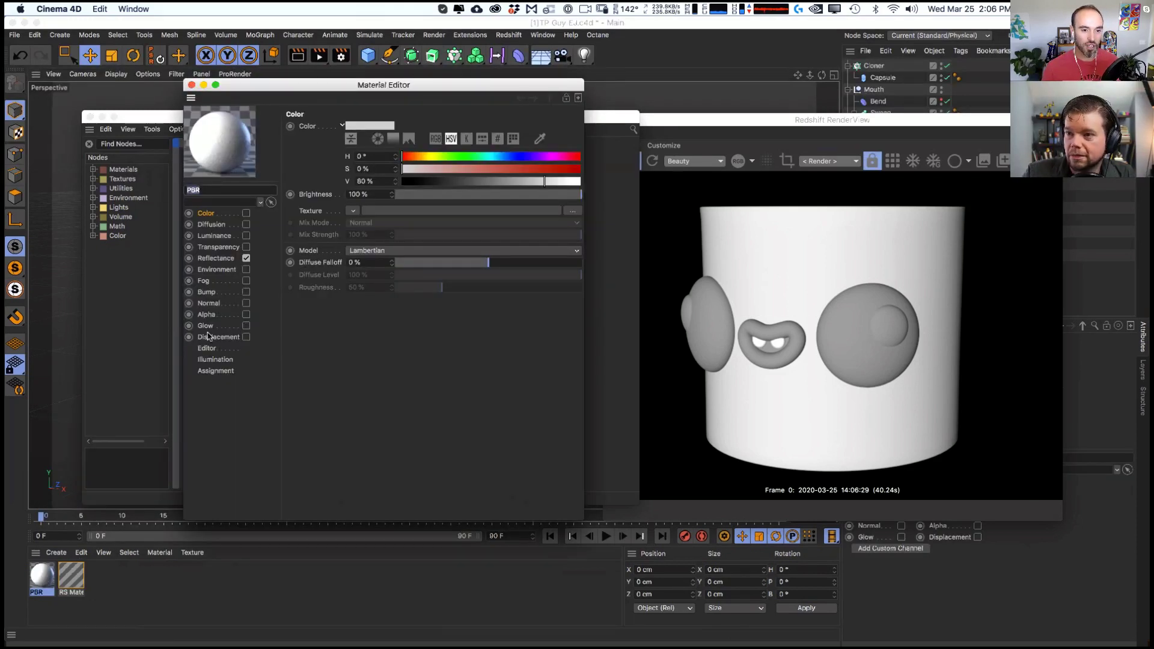
- Look through the PBR material's Diffusion, Luminance, Transparency and Reflectance channels, and close the Material Editor
click(211, 224)
click(215, 235)
click(217, 247)
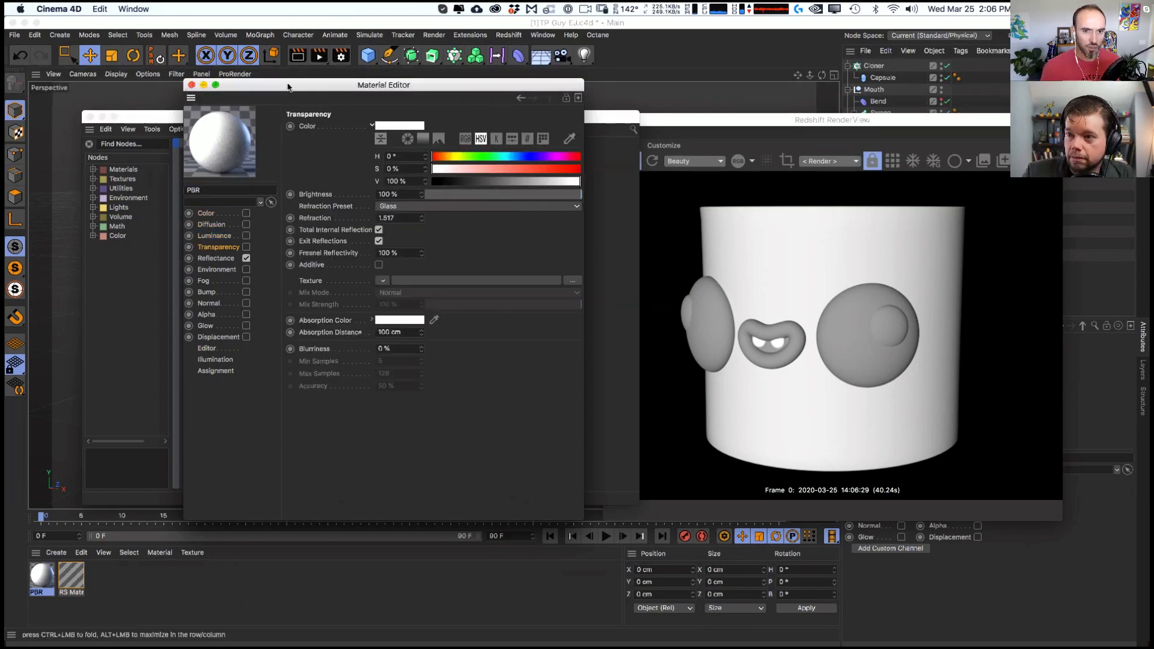
drag(413, 86, 632, 98)
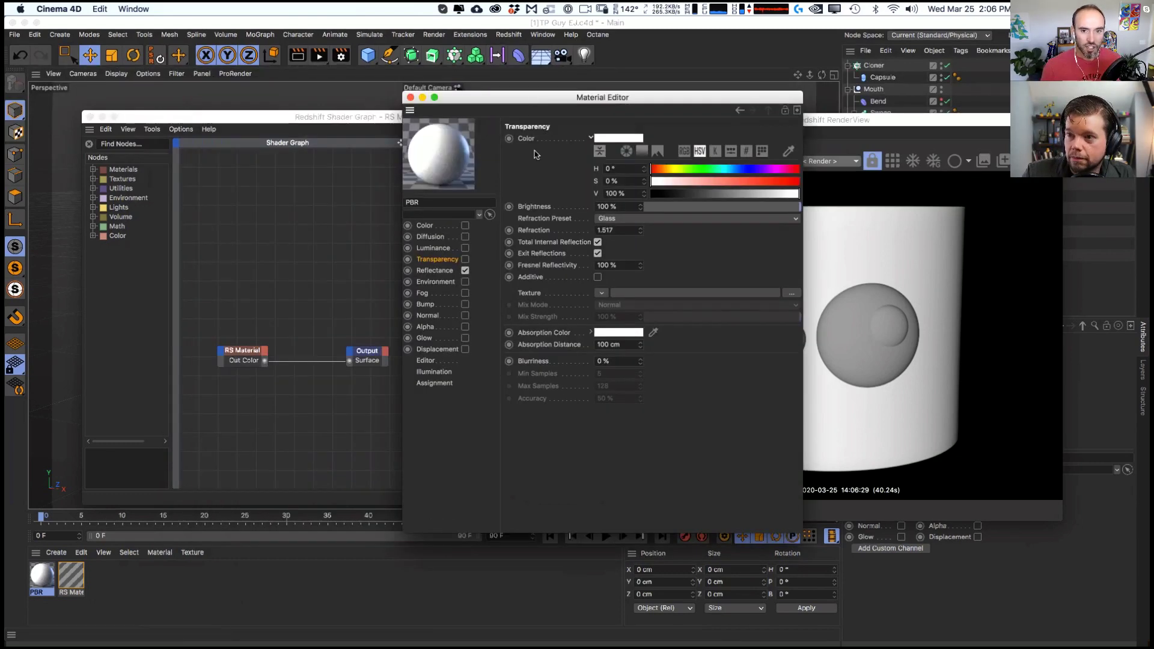
click(434, 248)
click(434, 271)
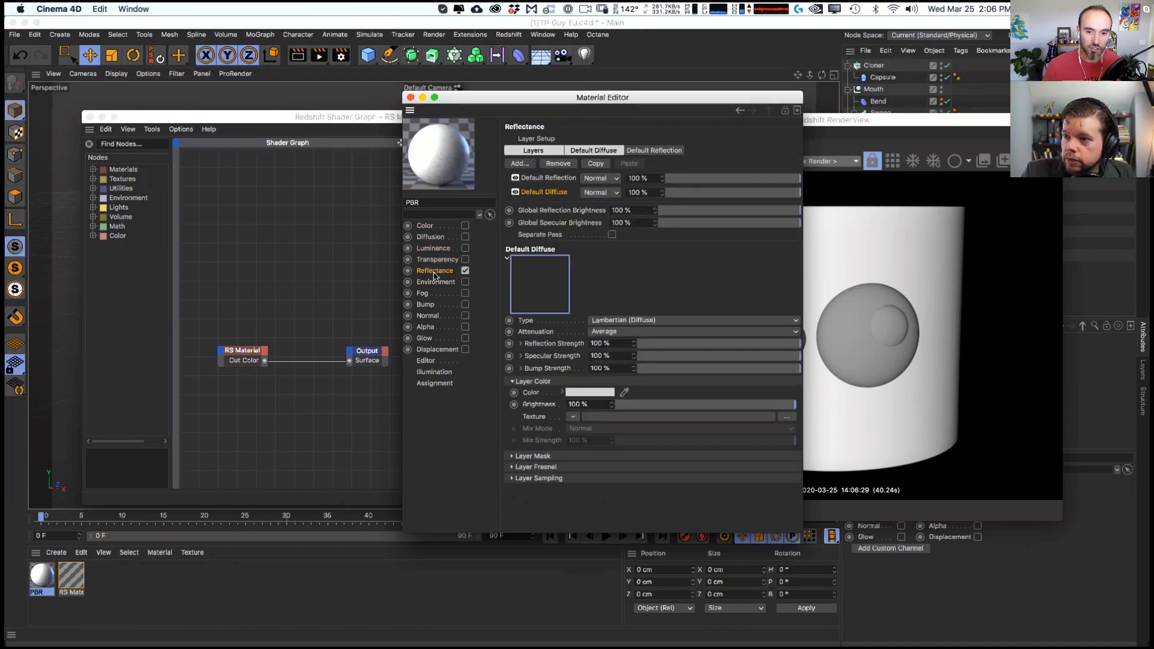
click(411, 98)
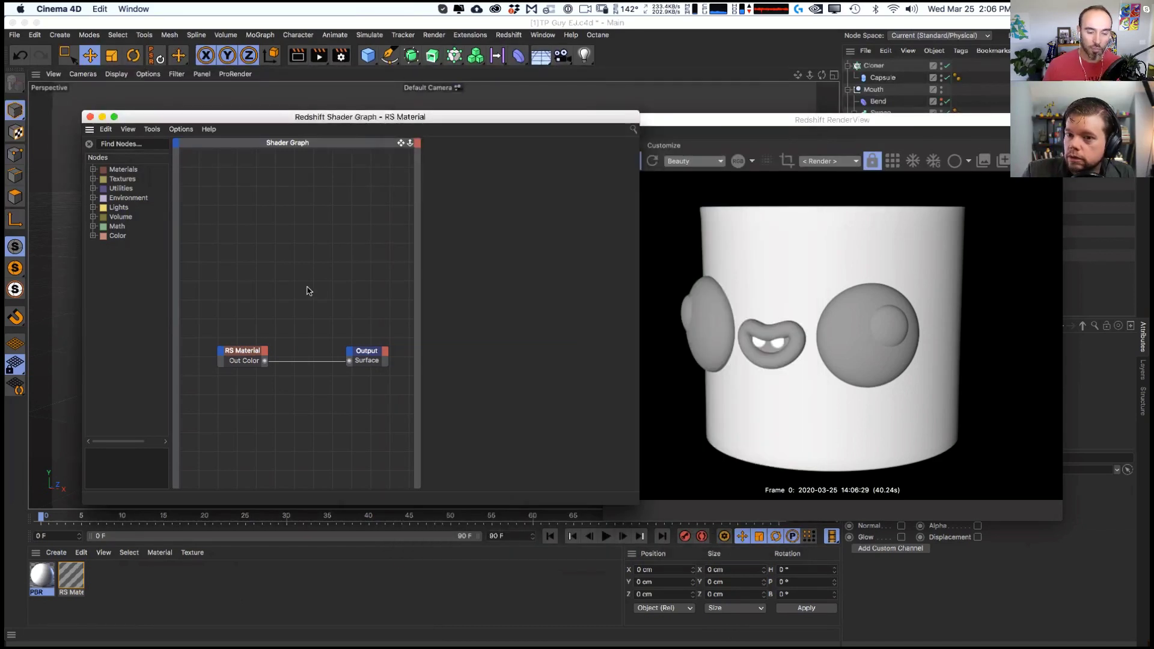
- Open the RS Material node's base properties with more width and review them down to the Sub-Surface settings
click(250, 362)
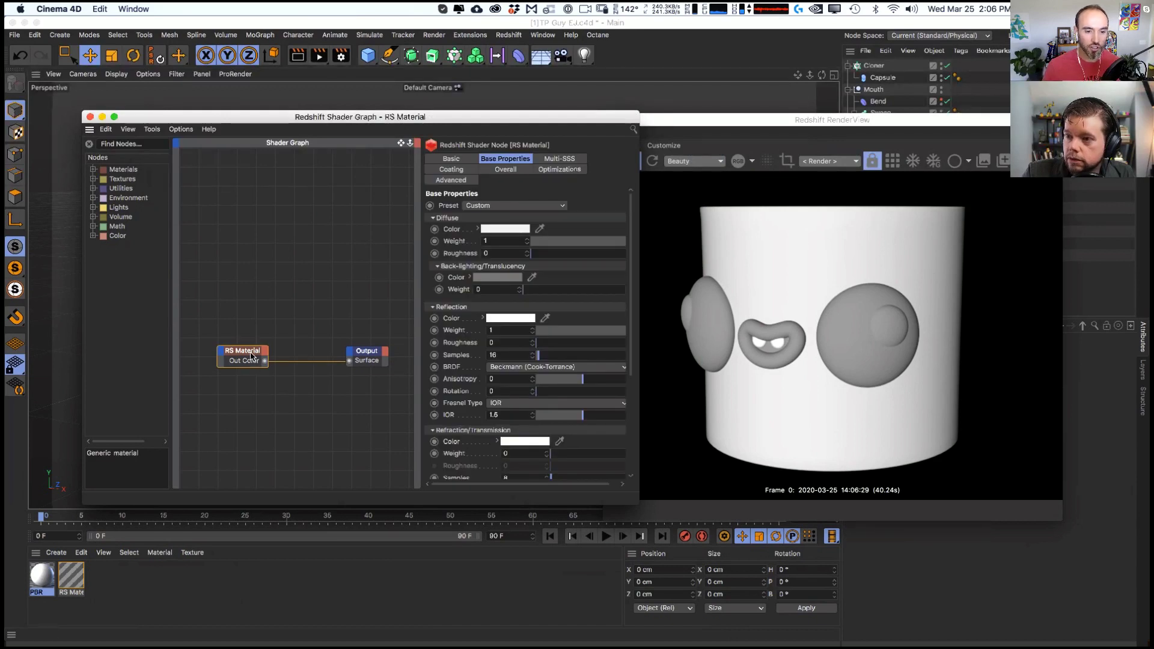
drag(640, 386, 661, 386)
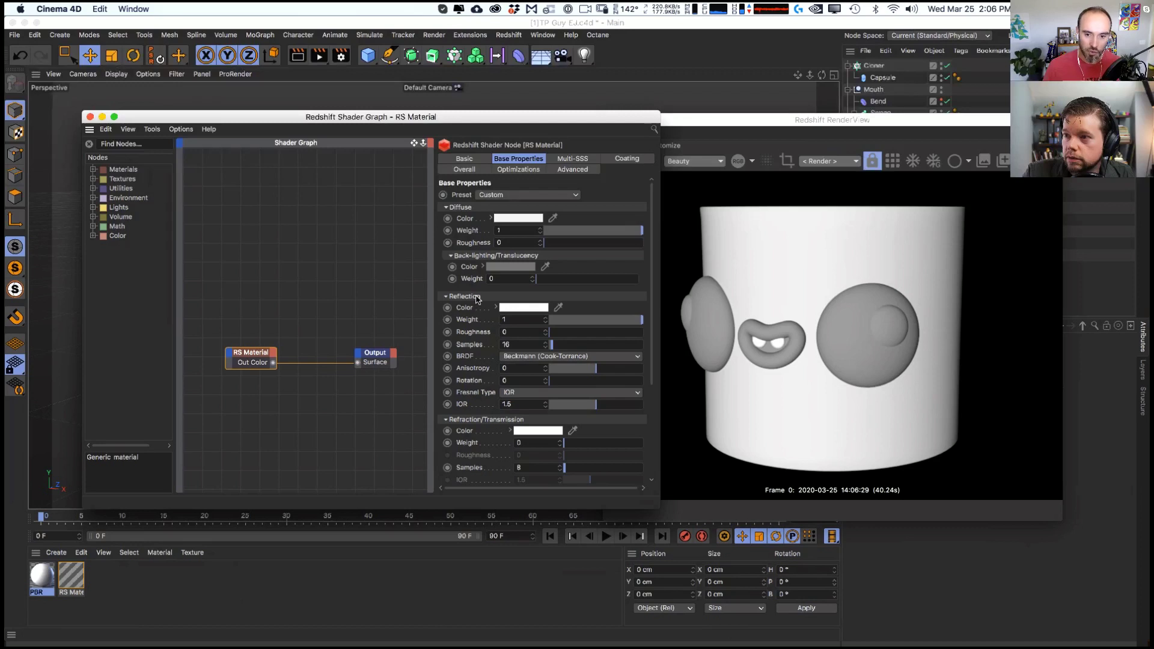
drag(652, 223, 501, 308)
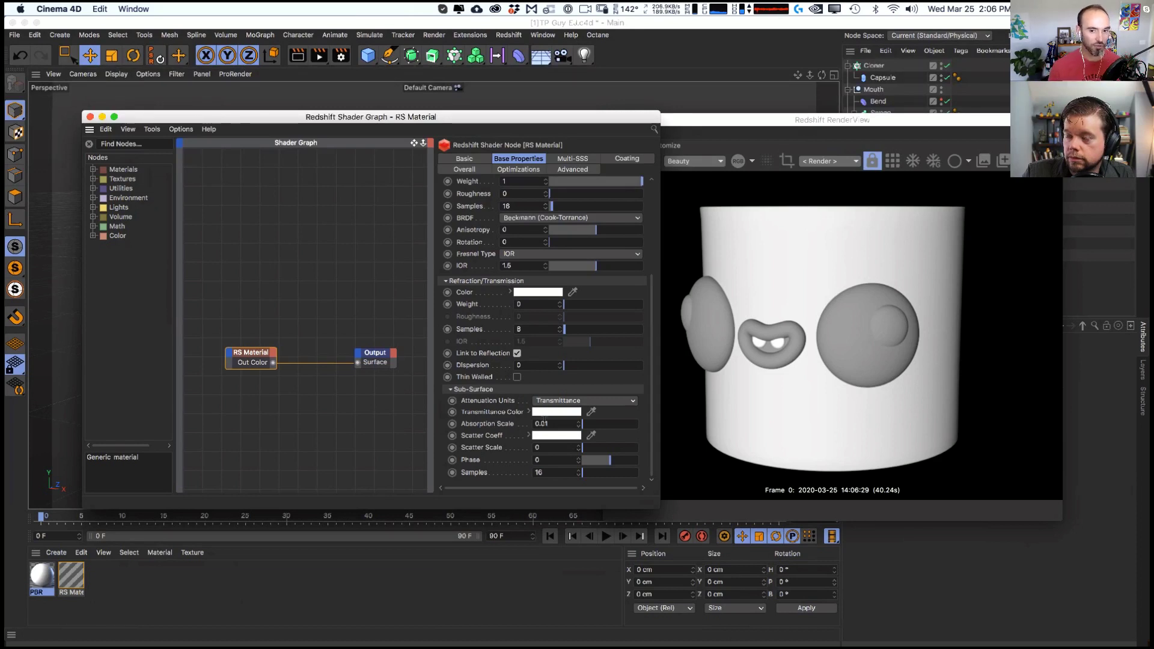
scroll(611, 181, up, 5)
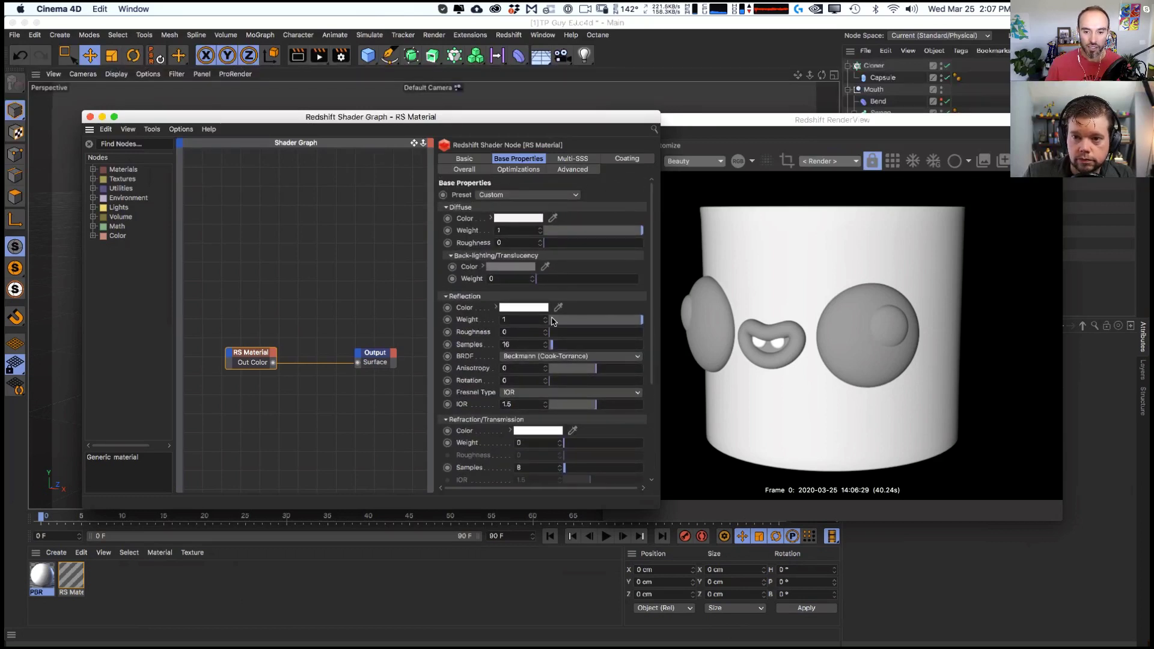
- Try out the RS Material's Refraction/Transmission weight and return it to 0
drag(571, 445, 523, 444)
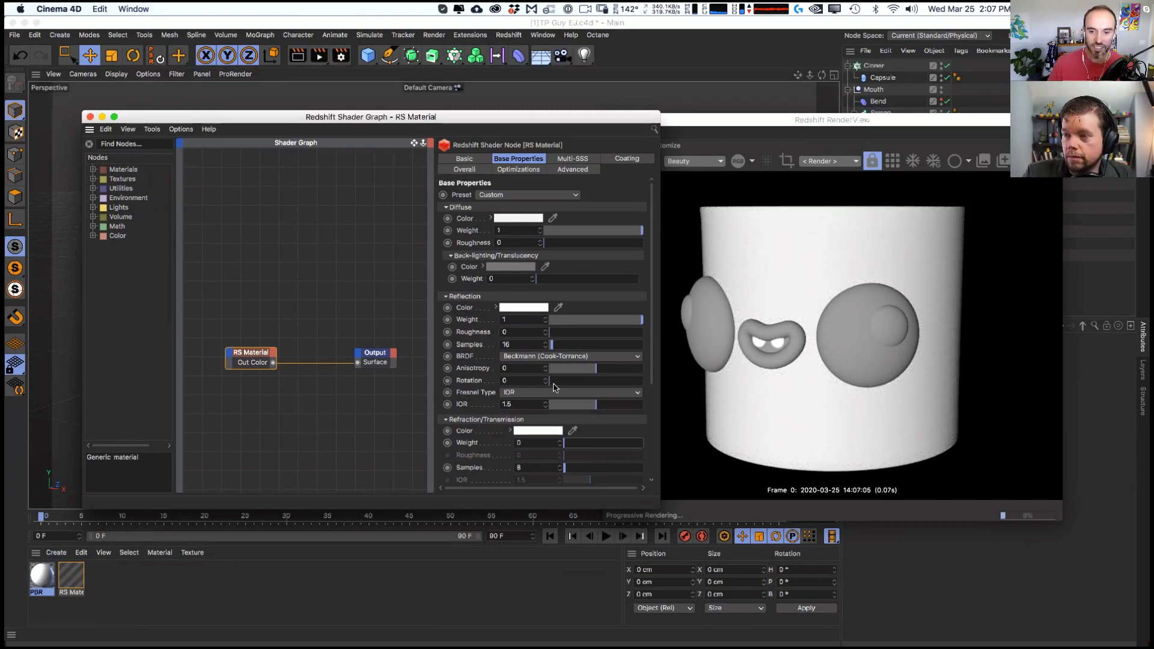
drag(565, 443, 563, 445)
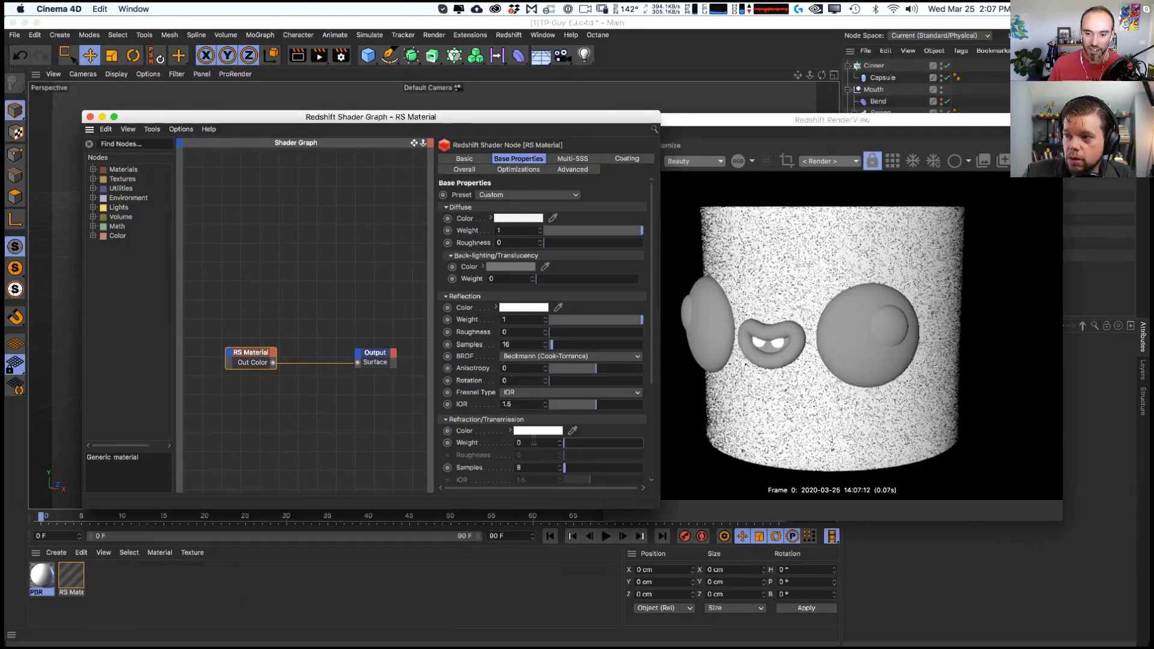
scroll(635, 304, down, 5)
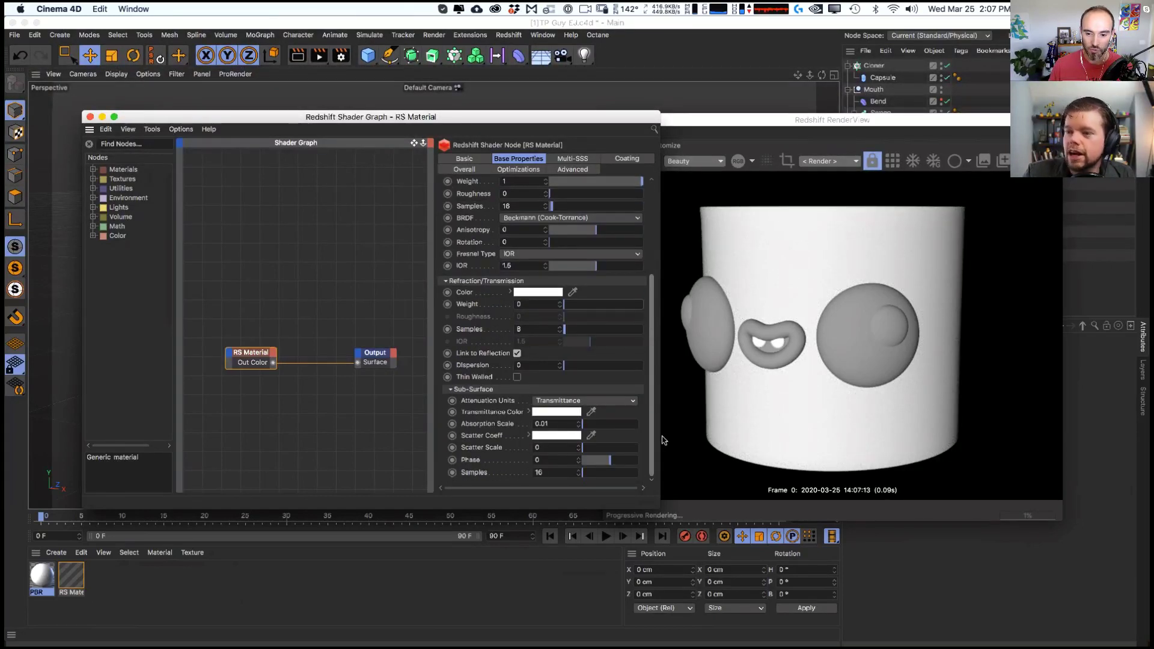
scroll(656, 407, up, 5)
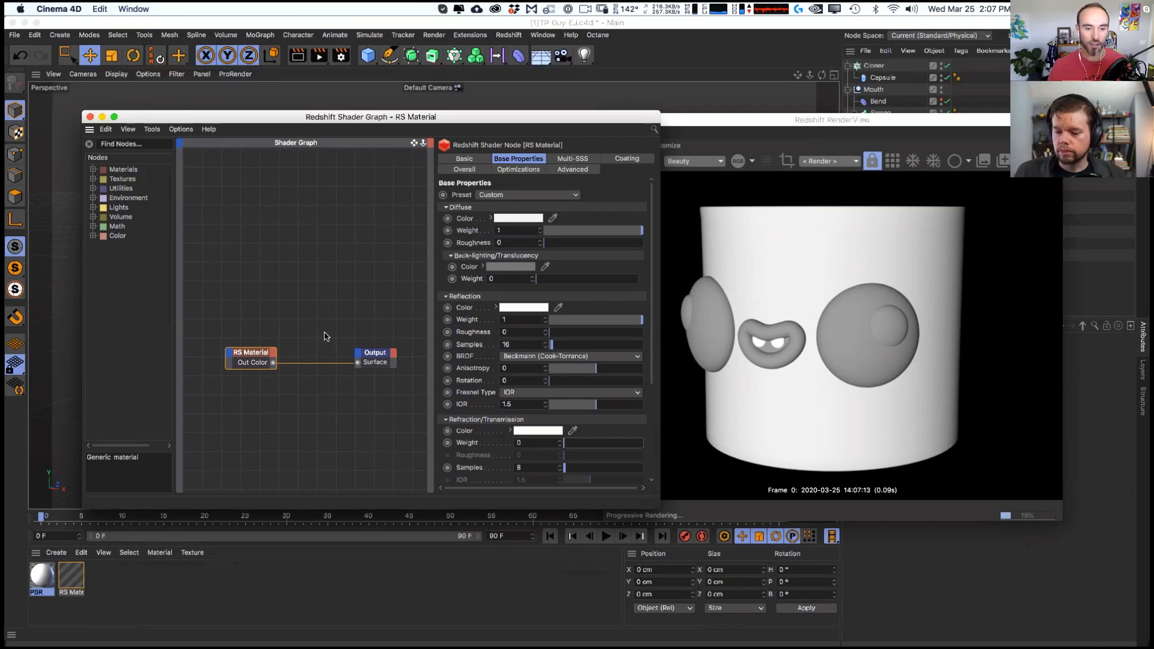
- Enlarge the Shader Graph window slightly and shift the RS Material node closer to the Output node
scroll(510, 346, down, 3)
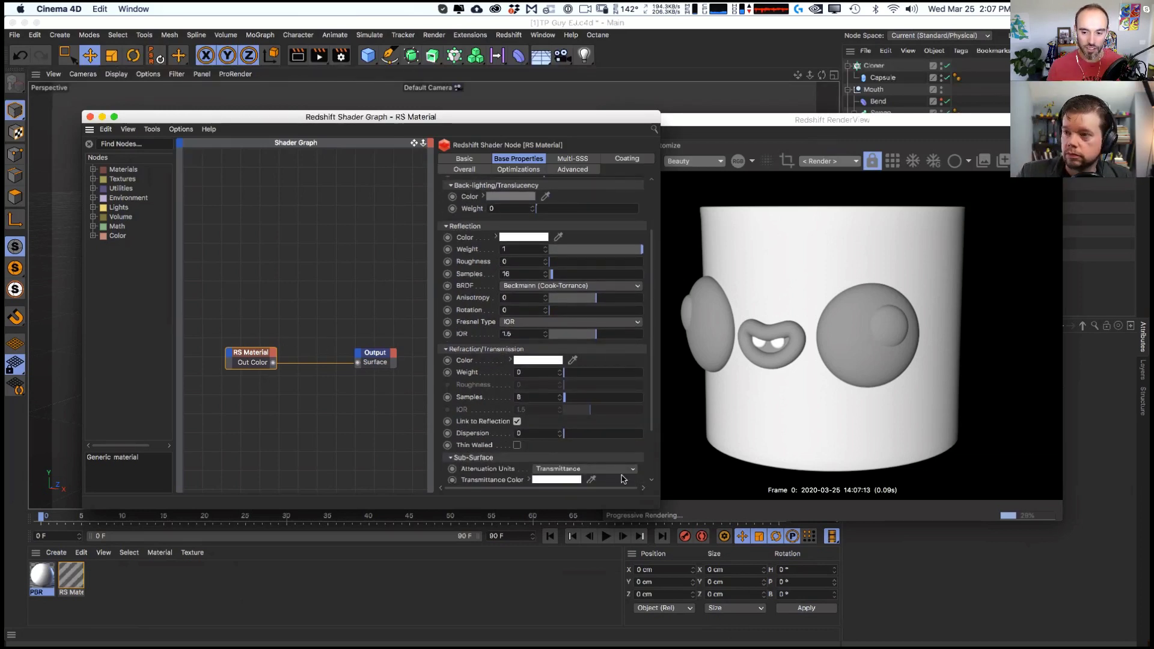
drag(658, 505, 665, 512)
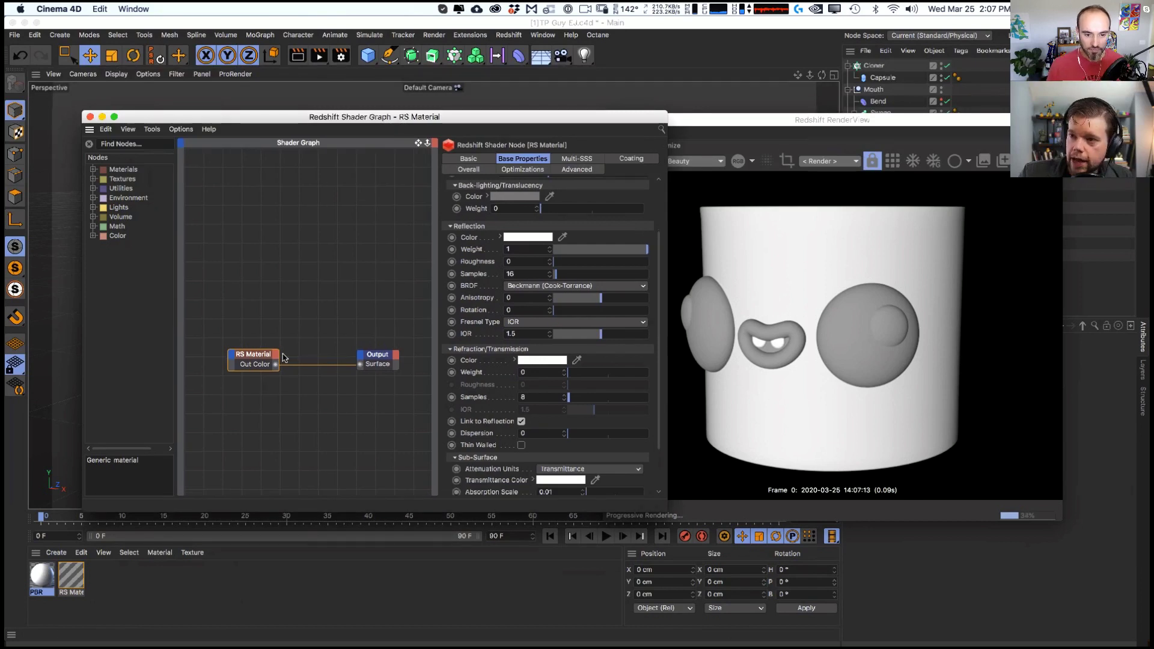
drag(259, 356, 259, 355)
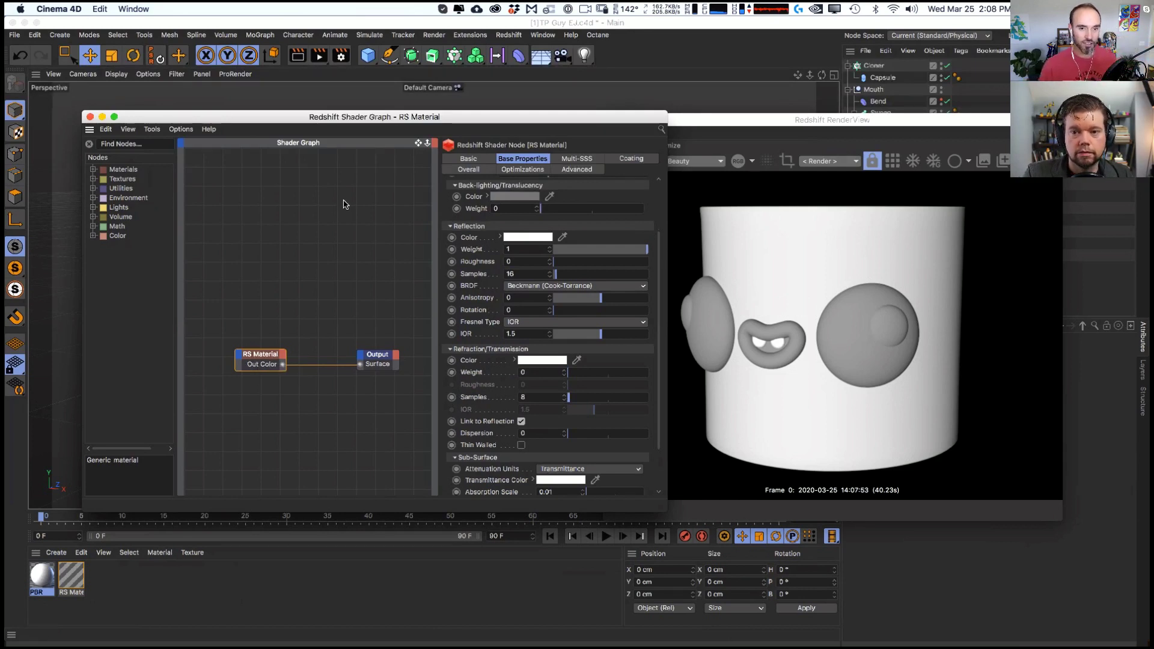
drag(291, 118, 297, 112)
click(544, 267)
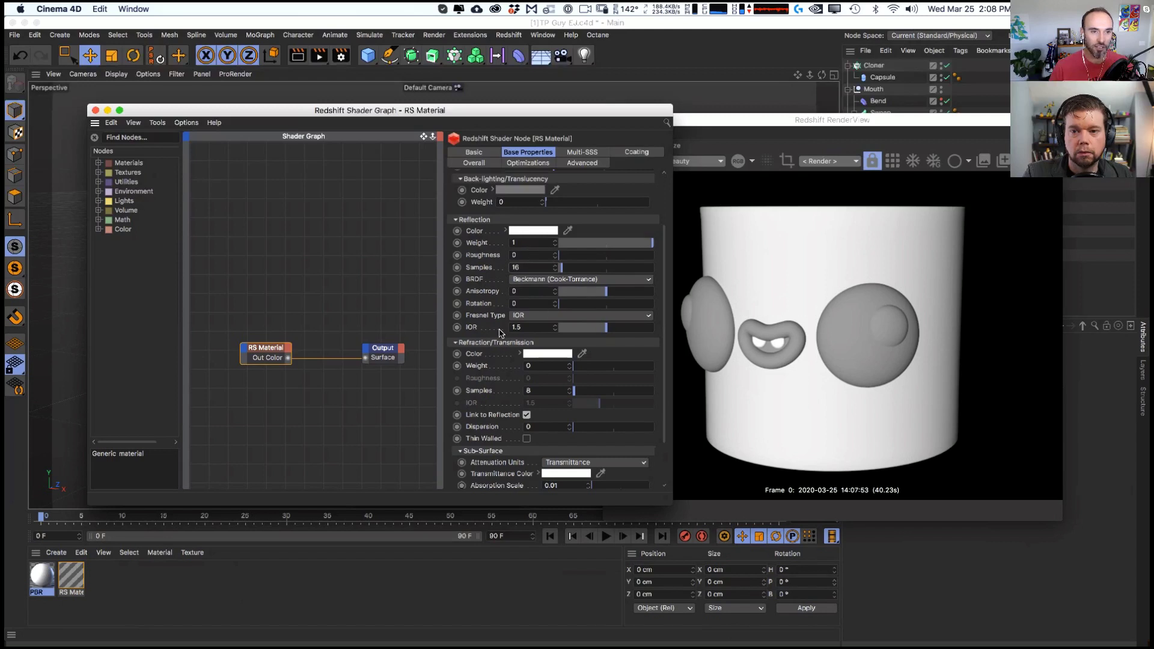
drag(523, 116, 525, 120)
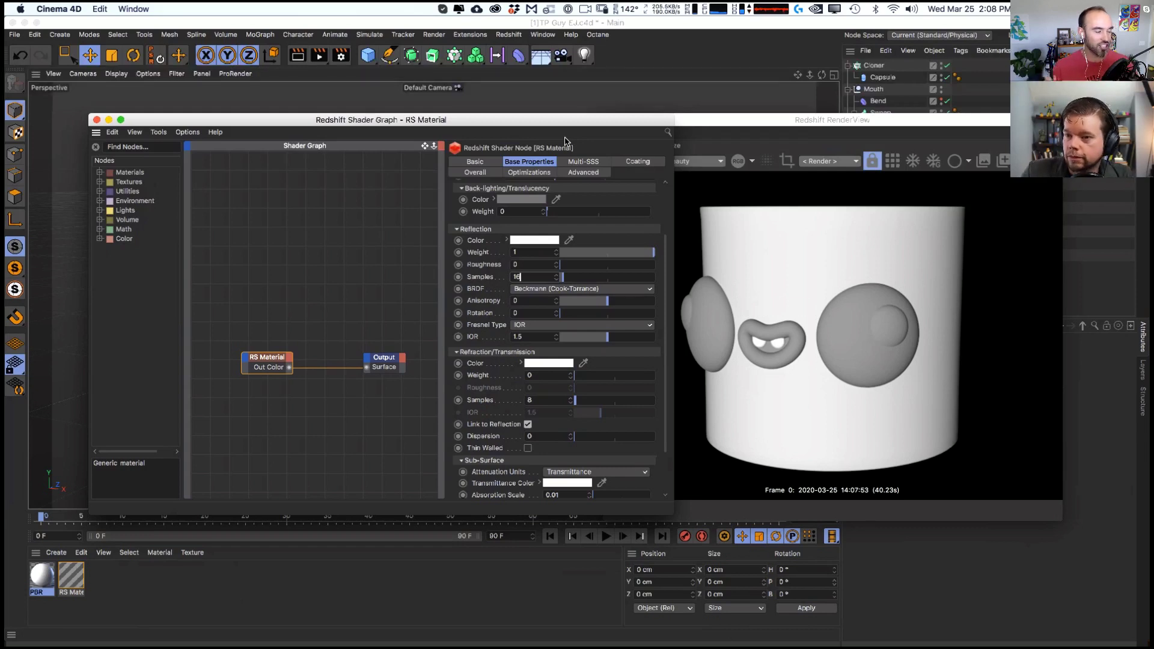
click(517, 277)
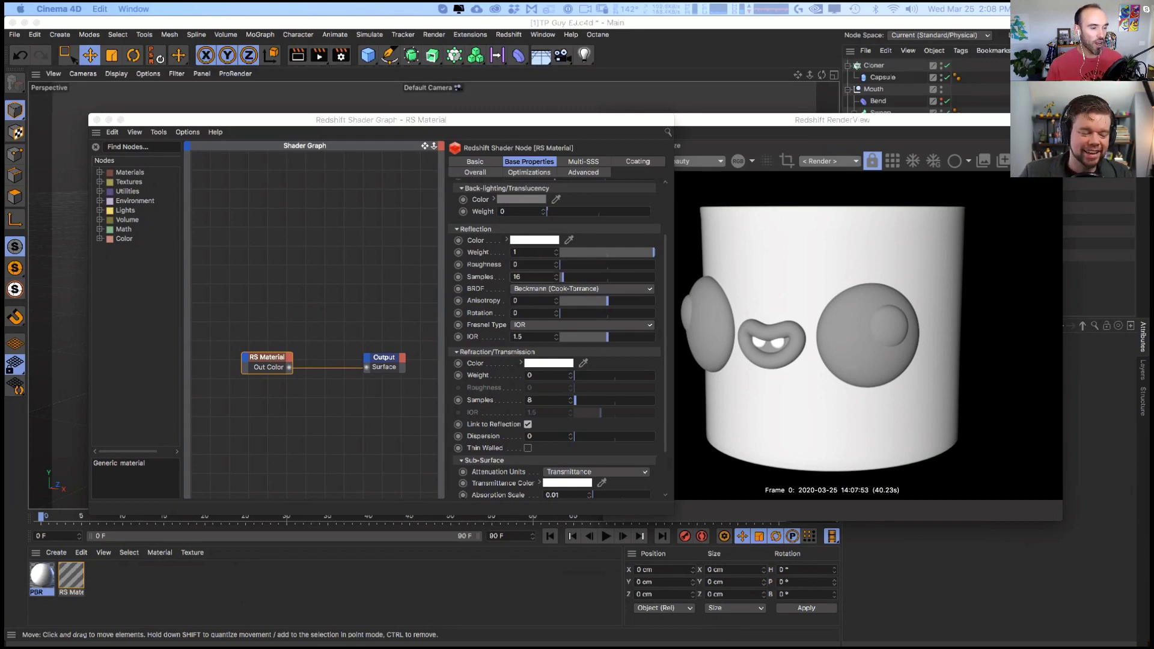
click(361, 118)
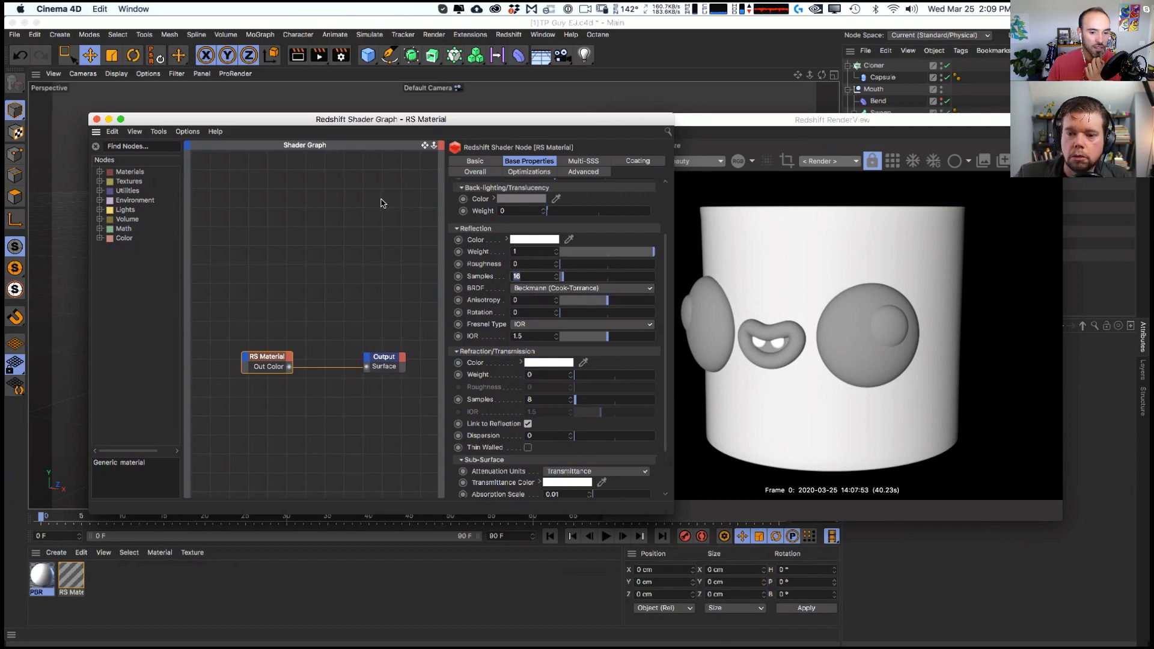
drag(420, 122, 418, 125)
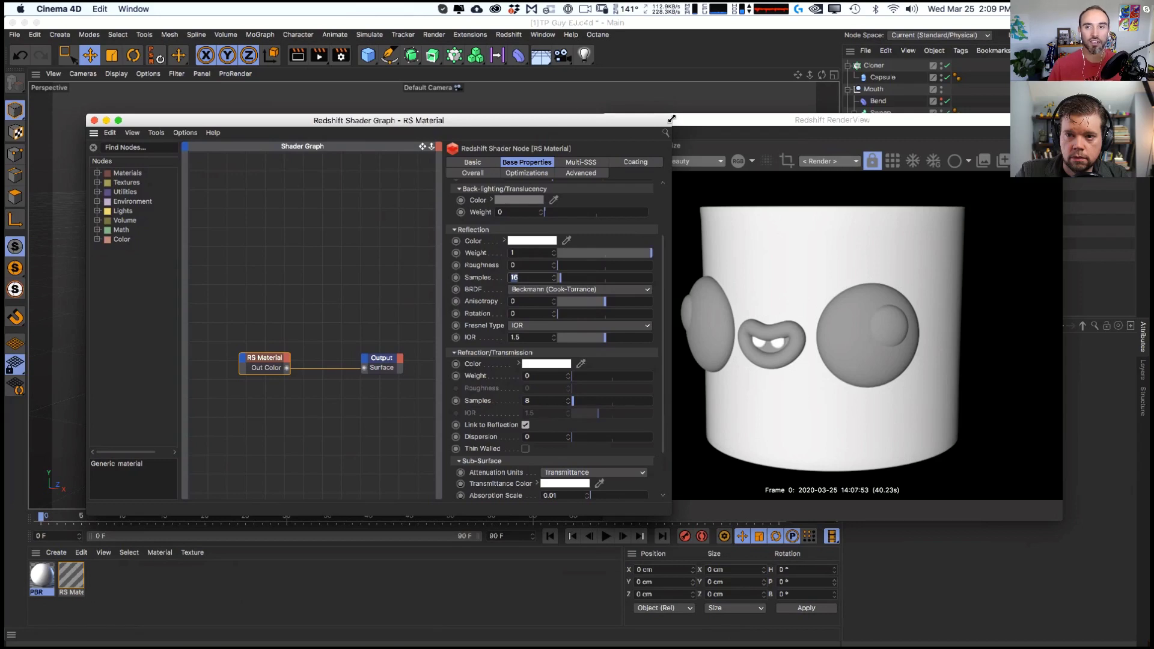
- Widen the Shader Graph, move it clear of the viewport, and orbit to see the roll from above
drag(671, 120, 700, 115)
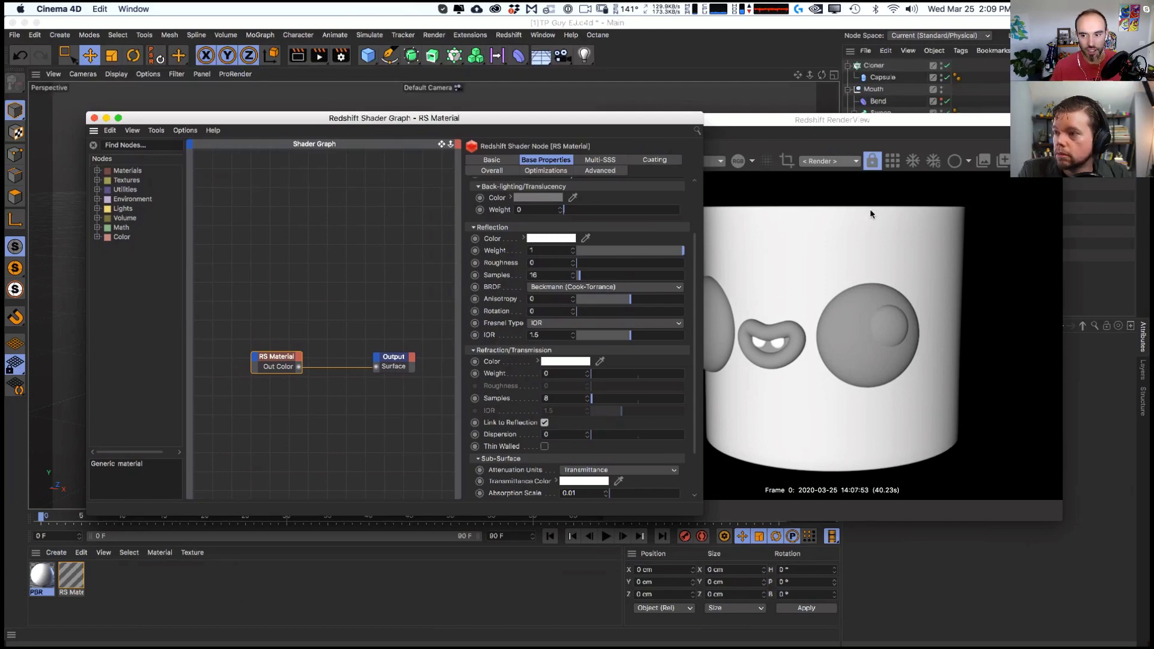
click(796, 445)
drag(365, 118, 373, 246)
click(418, 230)
drag(471, 247, 441, 227)
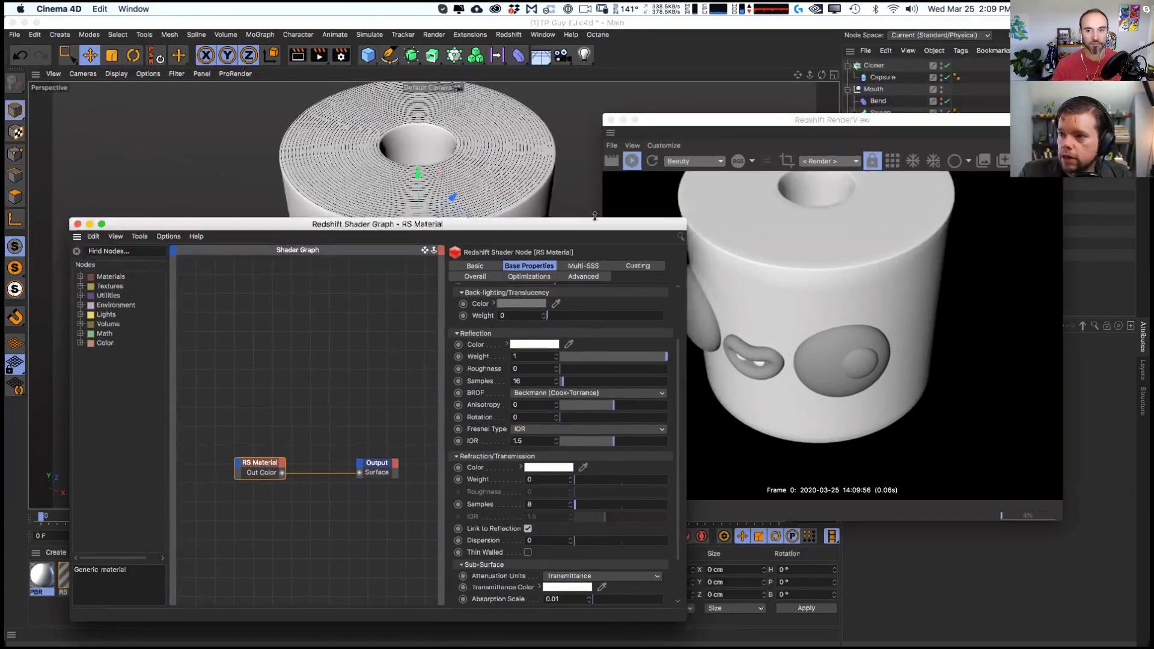
drag(684, 215, 678, 220)
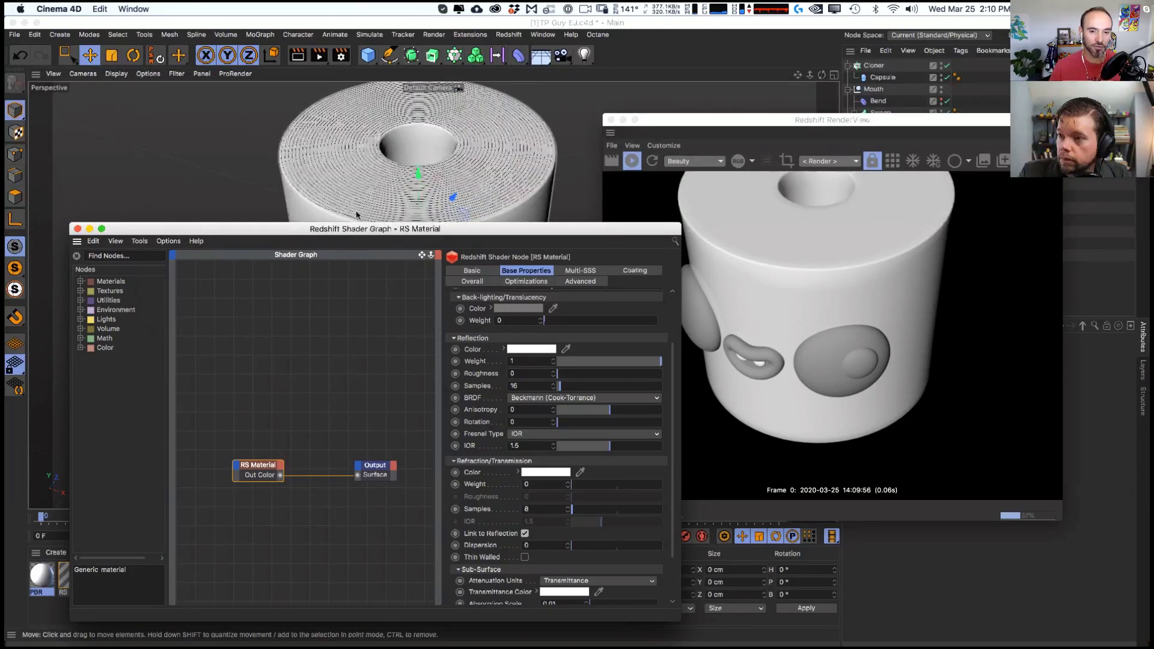
drag(374, 233, 423, 226)
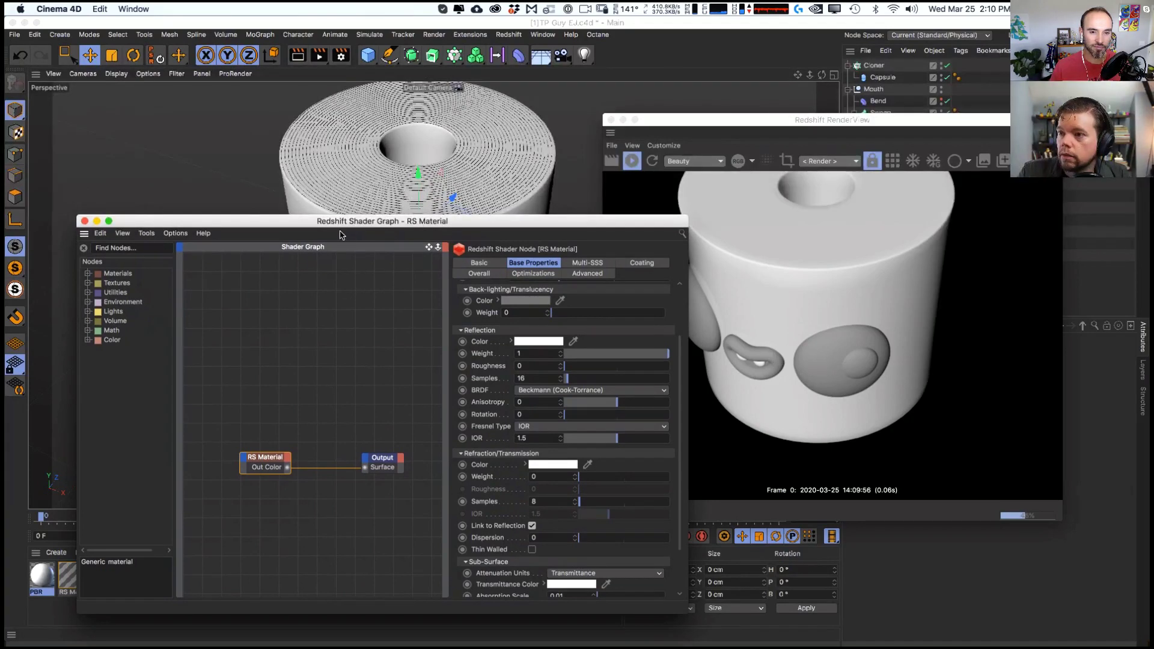
drag(340, 222, 362, 236)
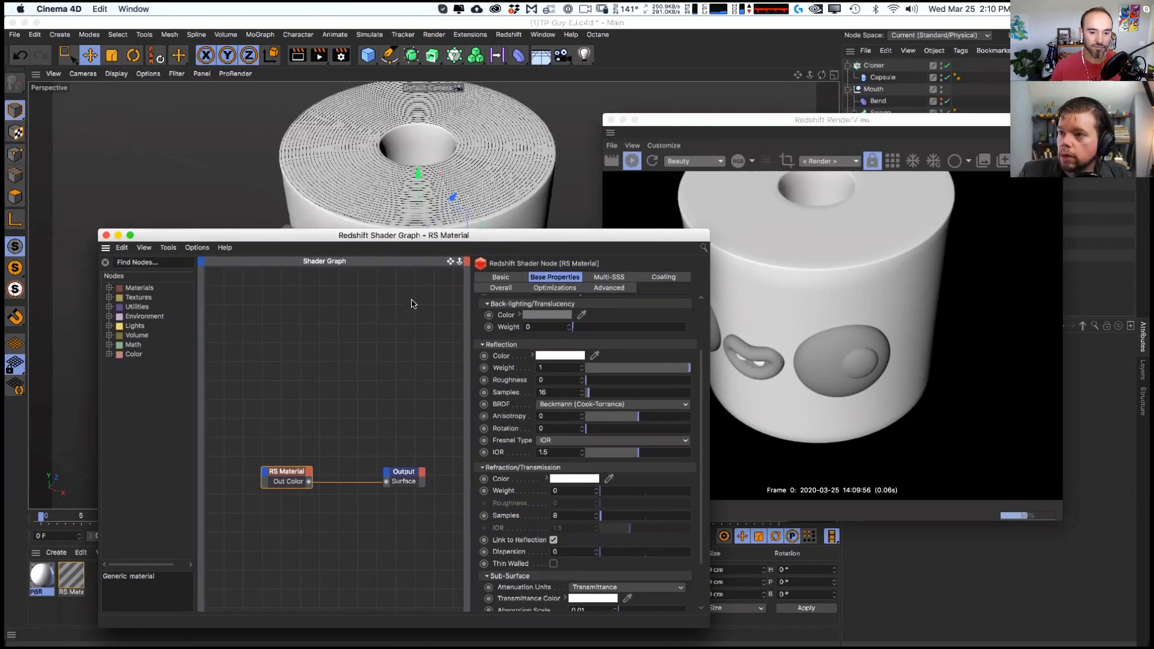
drag(352, 239, 354, 232)
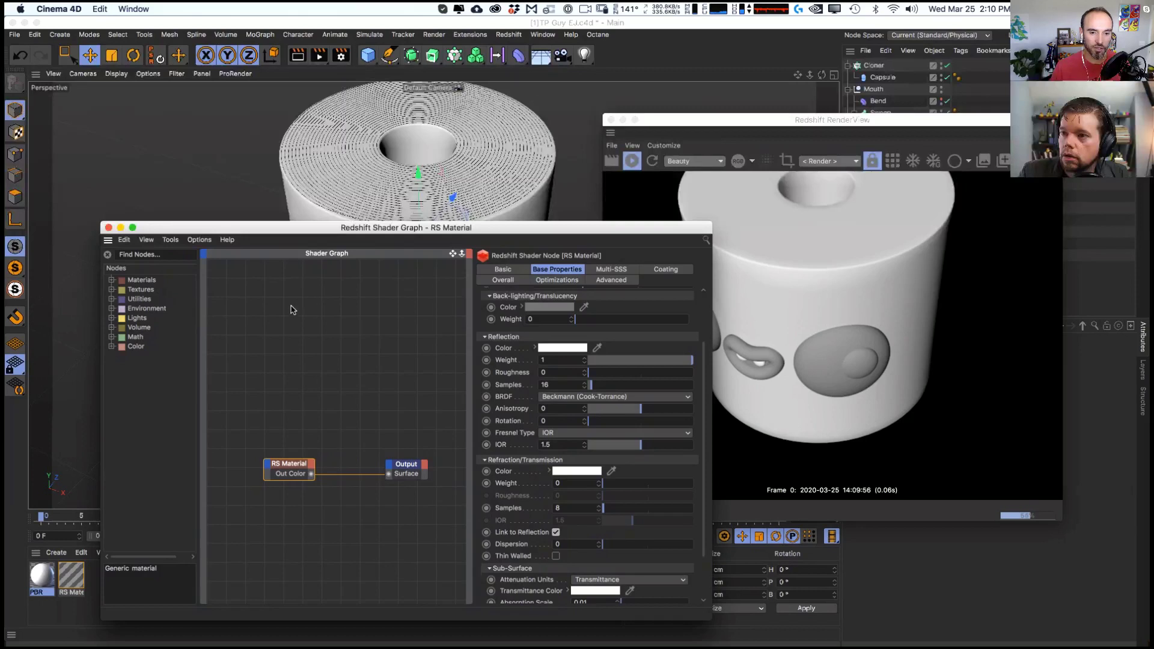
drag(276, 234, 261, 221)
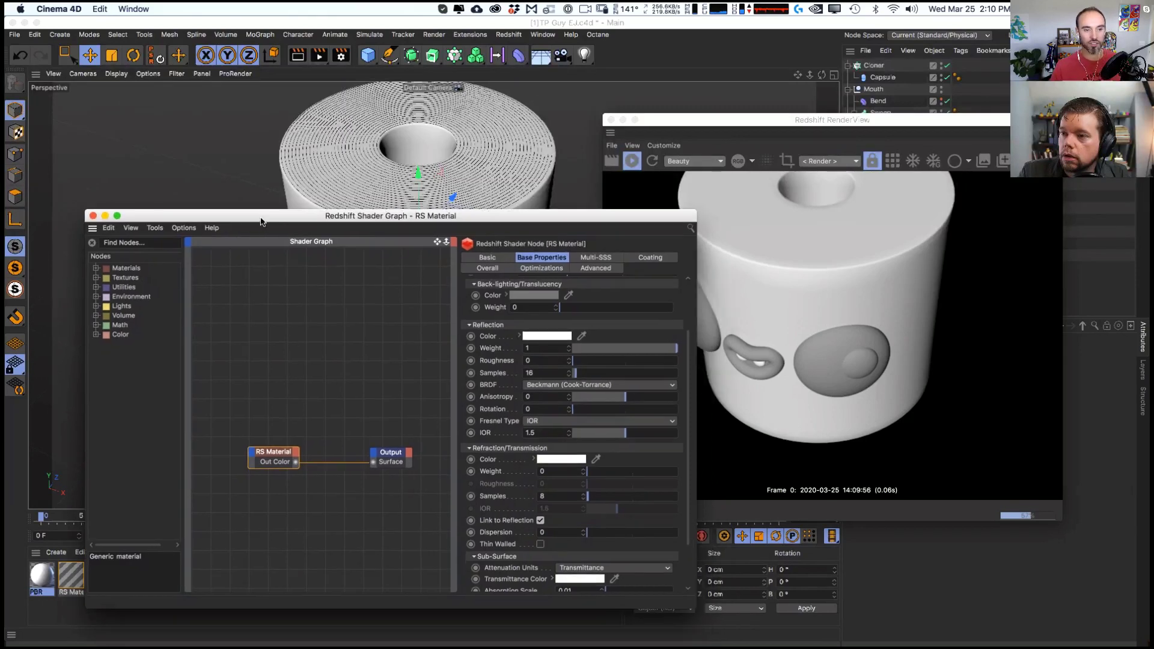
- Search the shader nodes for "c4d" and add a C4D Shader node above the RS Material node
click(108, 227)
click(271, 262)
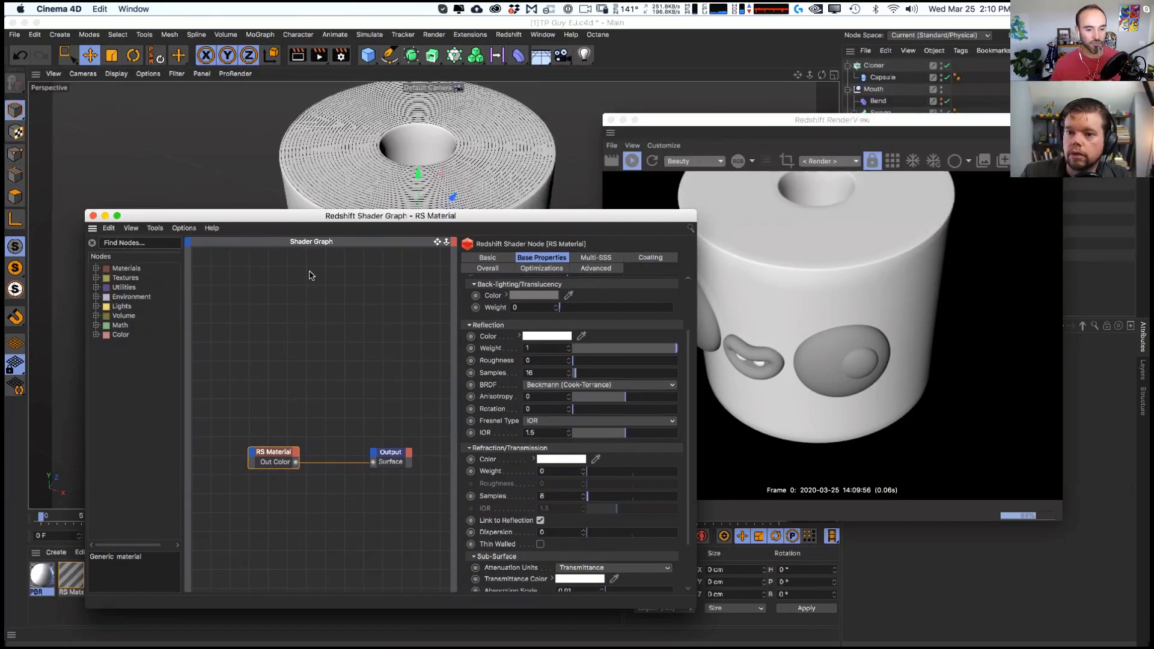
text(c4d)
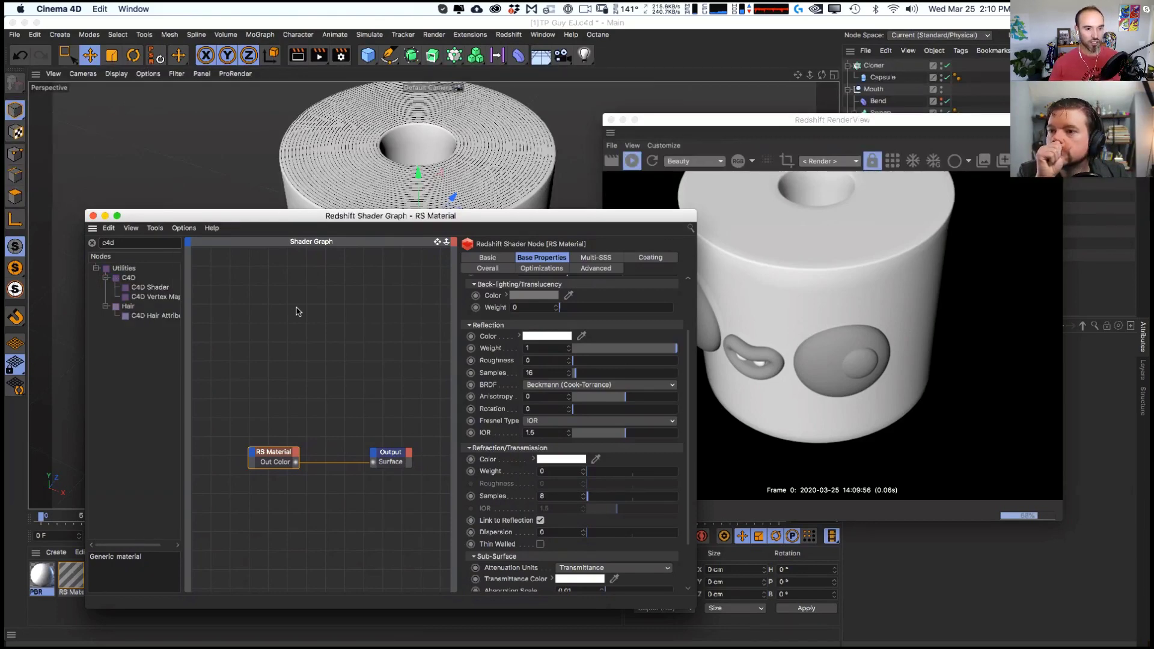
click(162, 288)
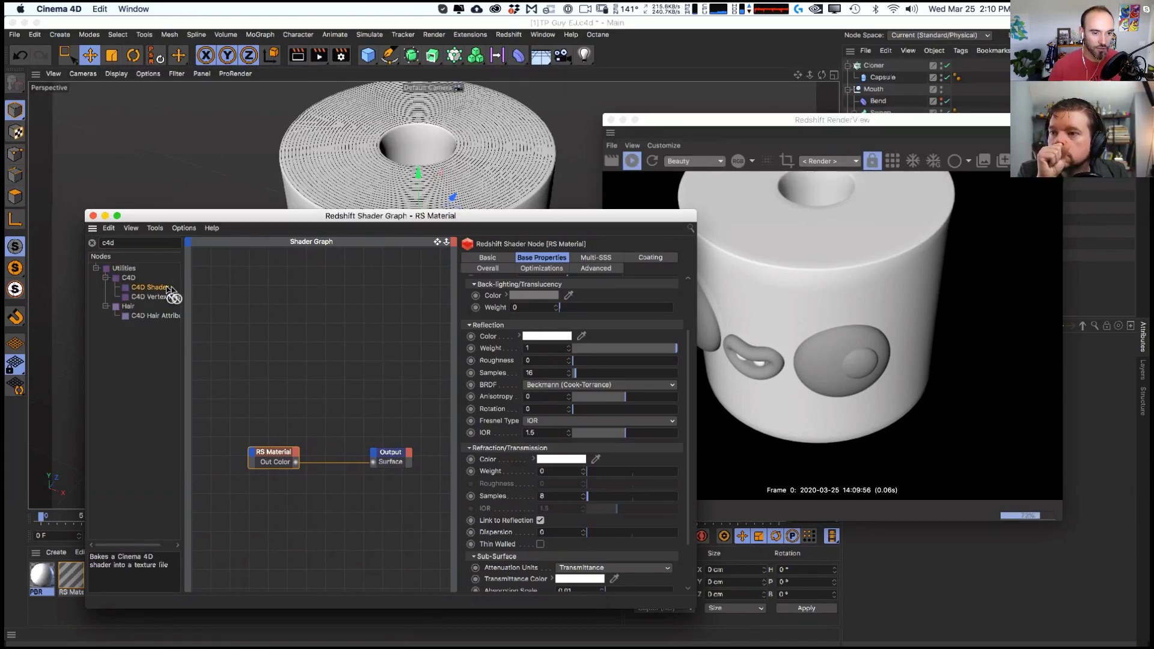
click(258, 313)
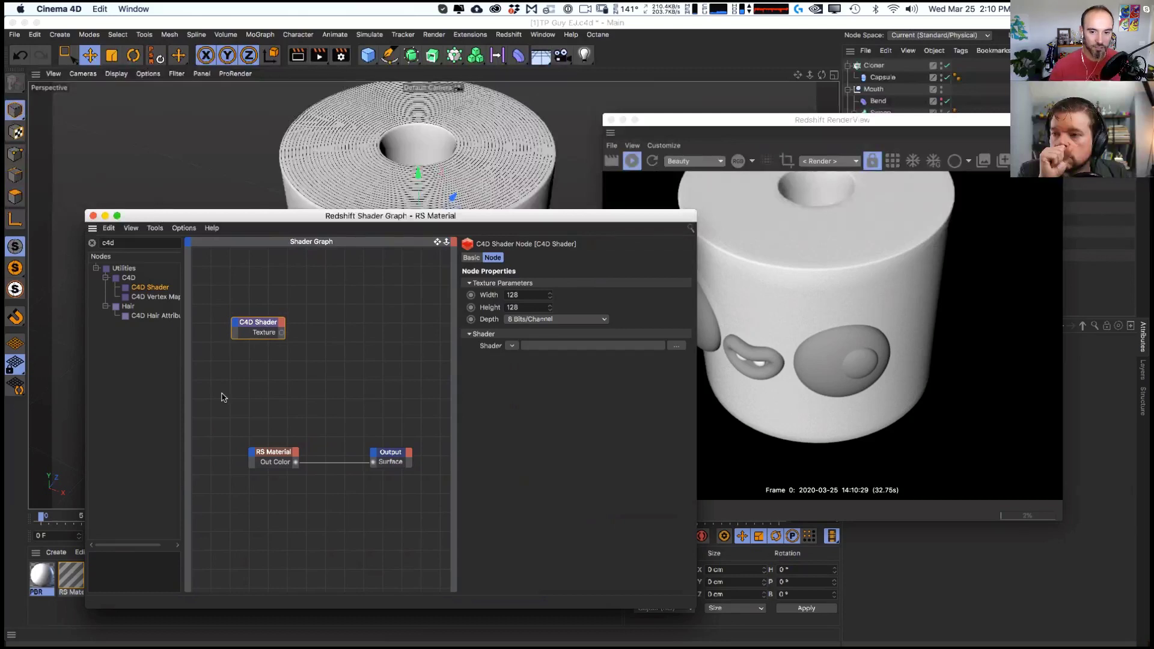
- Move and shrink the Redshift RenderView and shift the Shader Graph so the C4D Shader node's settings are unobstructed
drag(696, 121, 681, 81)
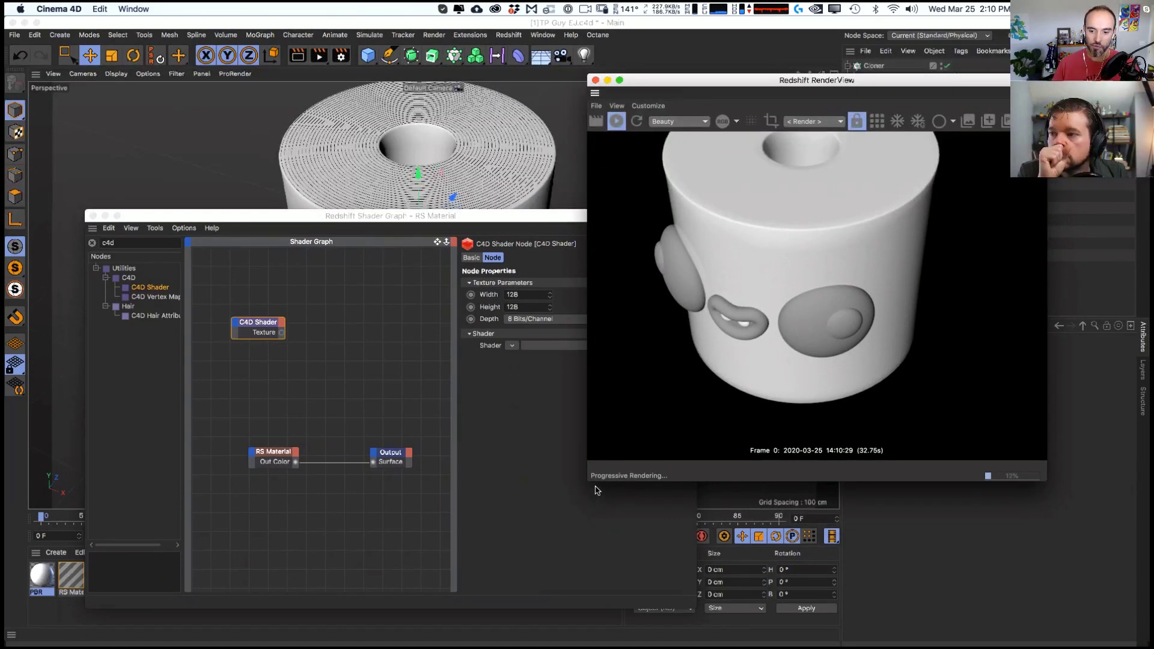
drag(590, 480, 651, 384)
drag(527, 210, 503, 203)
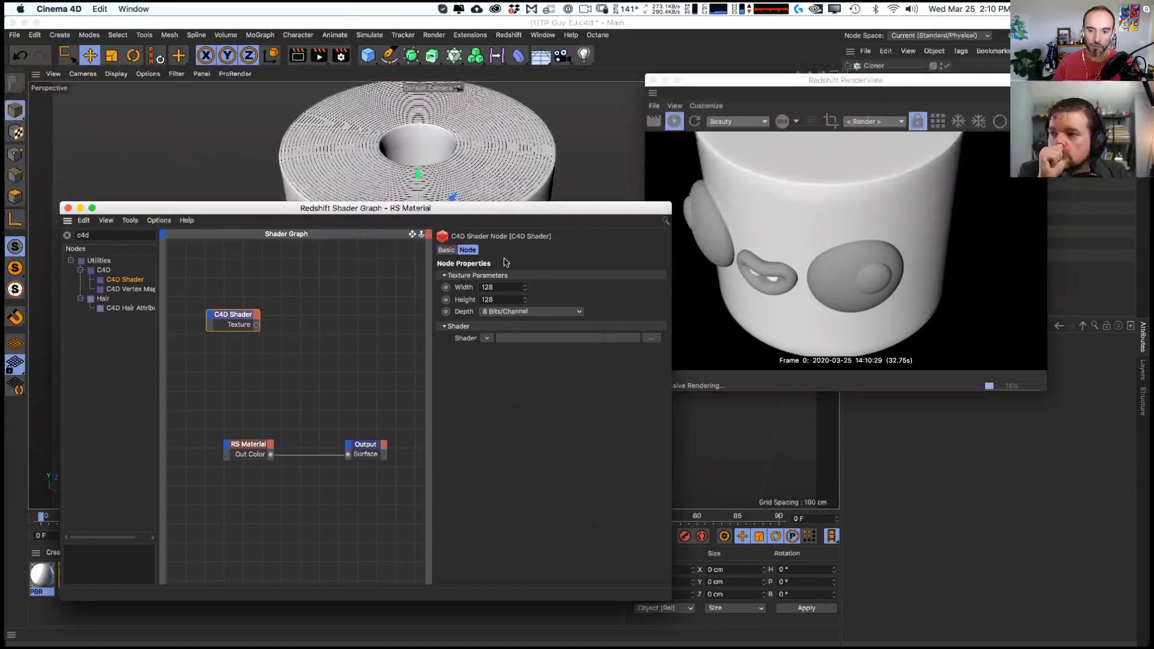
- Load the Tiles surface shader into the C4D Shader node, nudge the node aside, and open the shader's settings
click(487, 339)
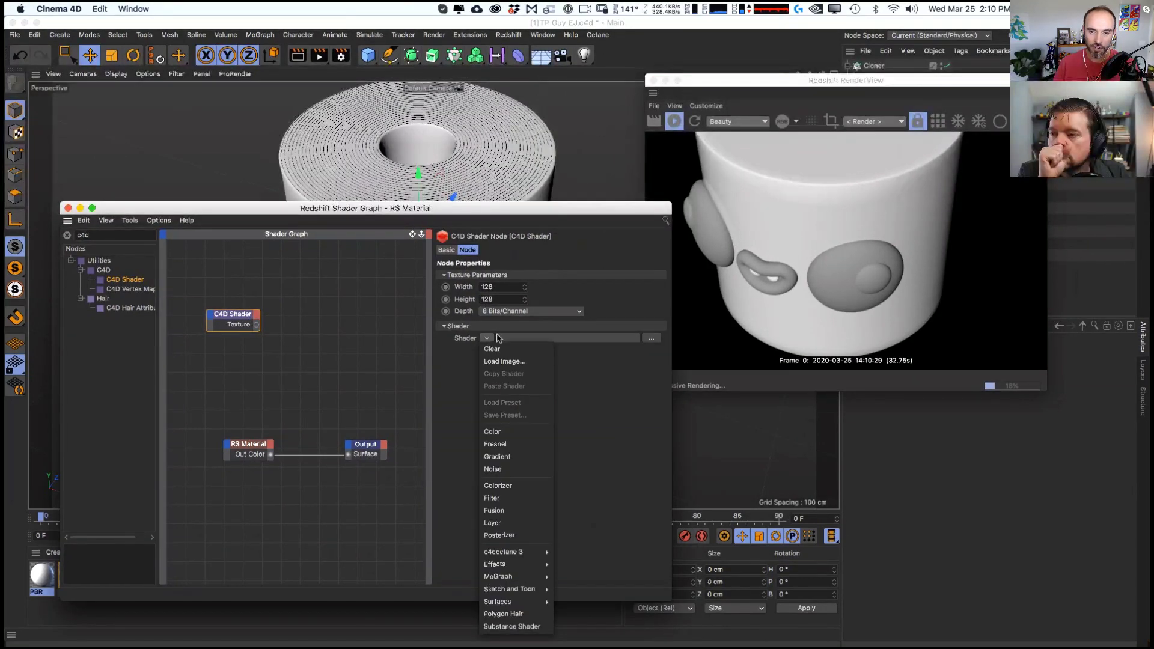
mouse_move(522, 583)
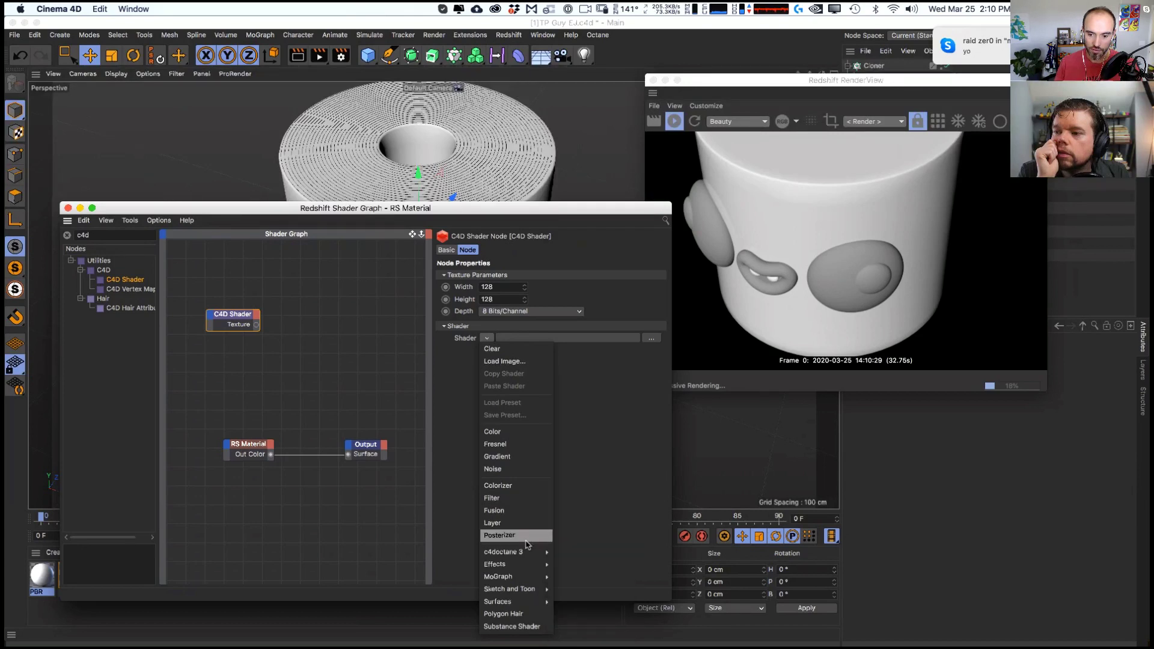
mouse_move(511, 602)
click(575, 574)
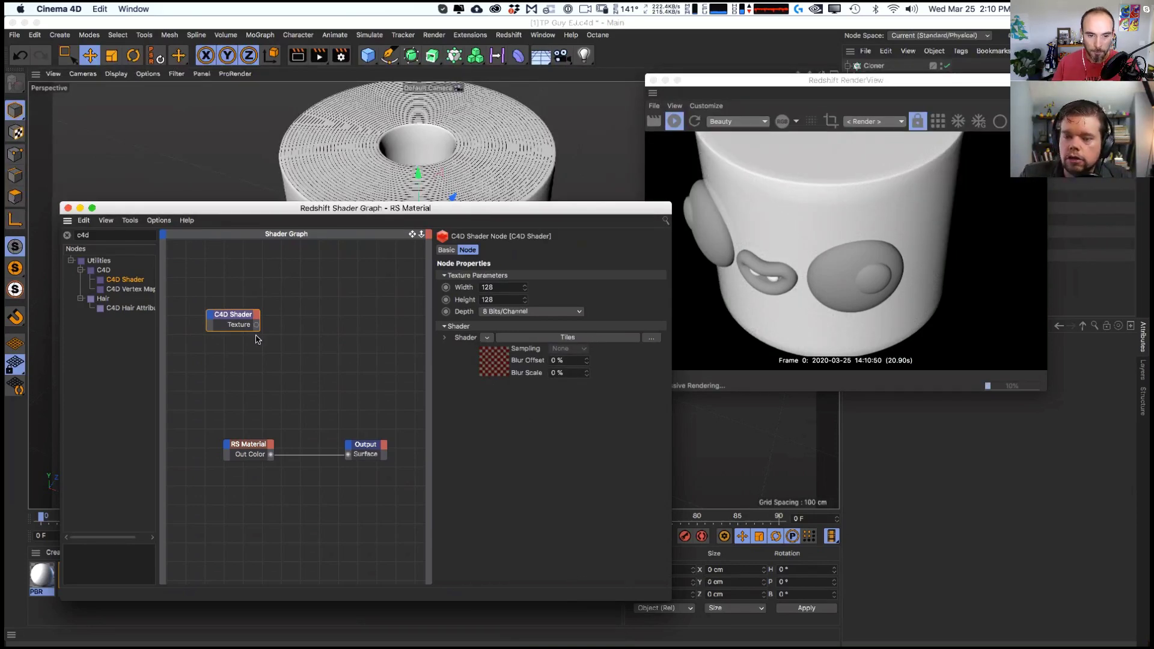
drag(245, 323, 217, 319)
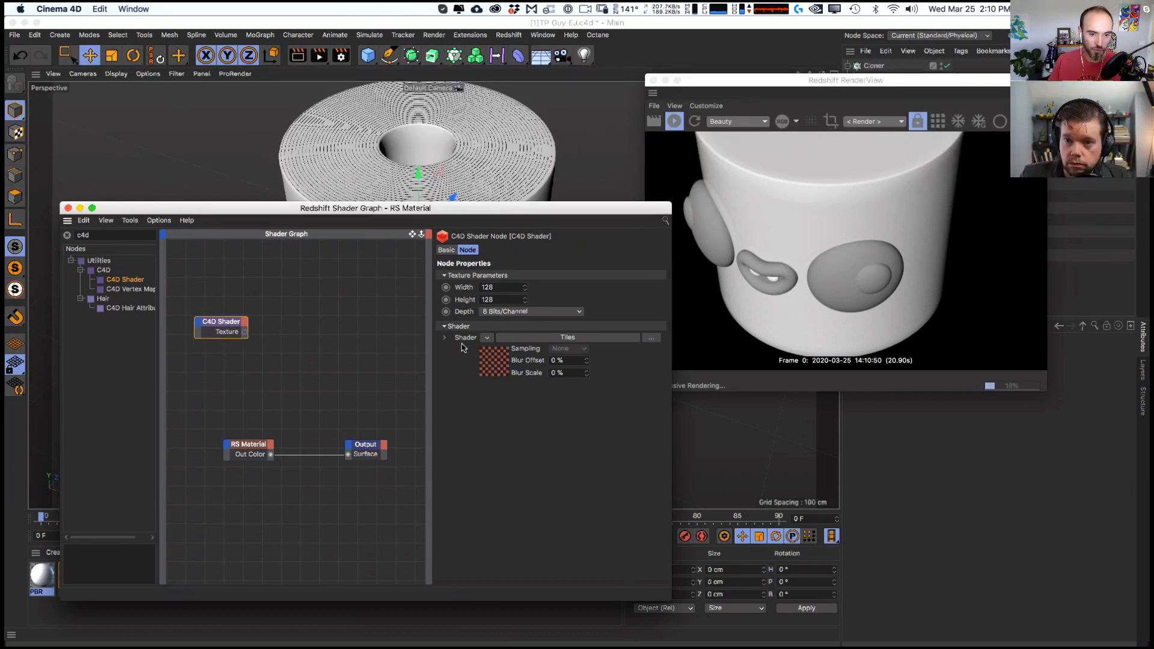
click(589, 337)
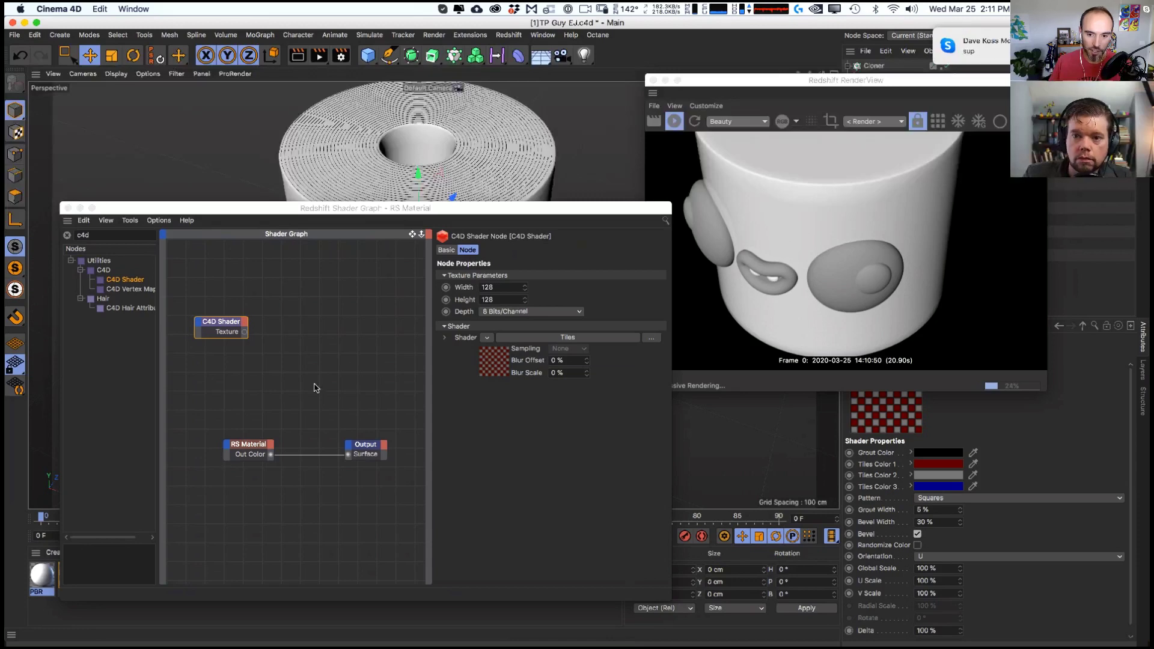
click(1145, 8)
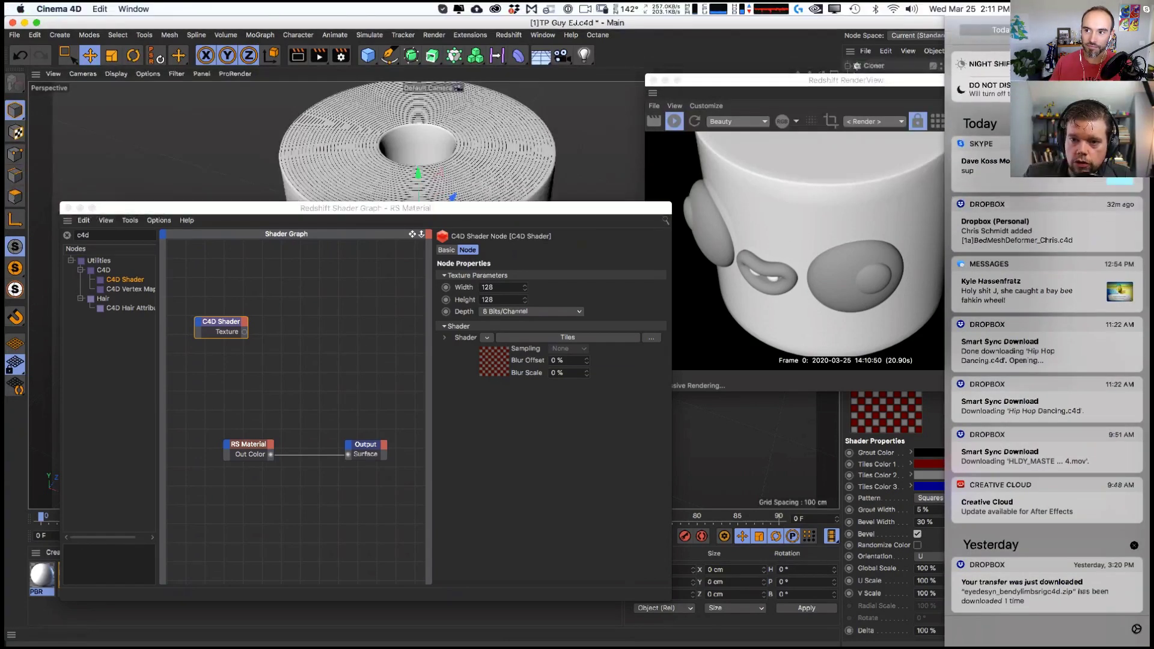
click(1145, 9)
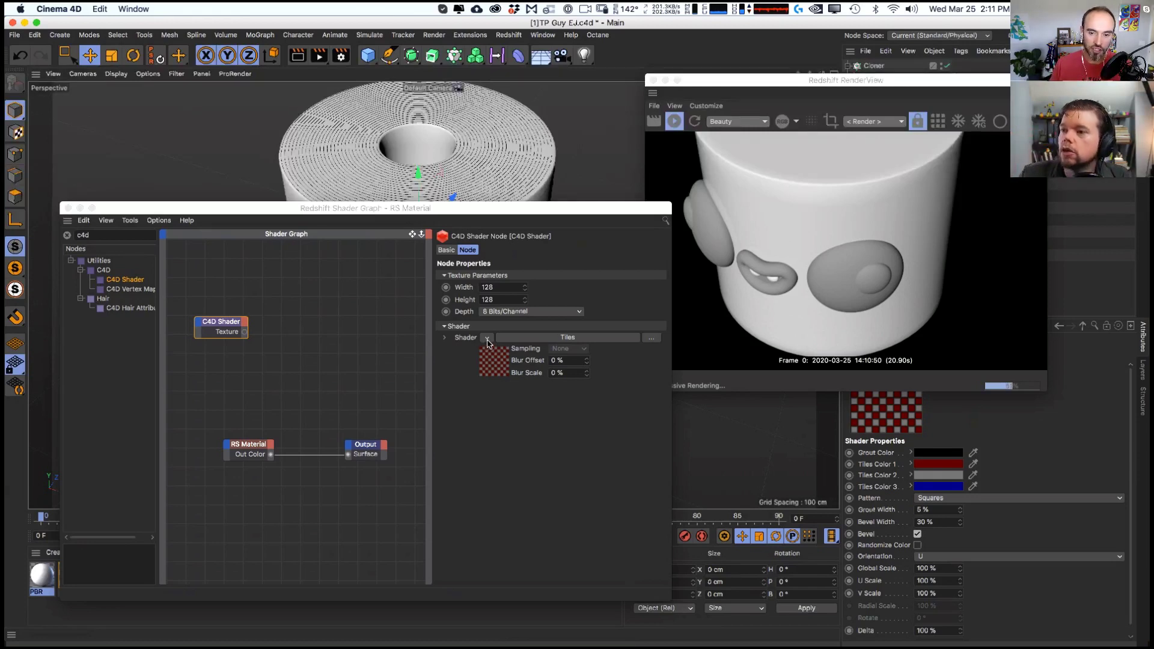
- Clear the C4D Shader node's shader, load the Tiles surface shader again, and open its settings
click(487, 338)
click(492, 31)
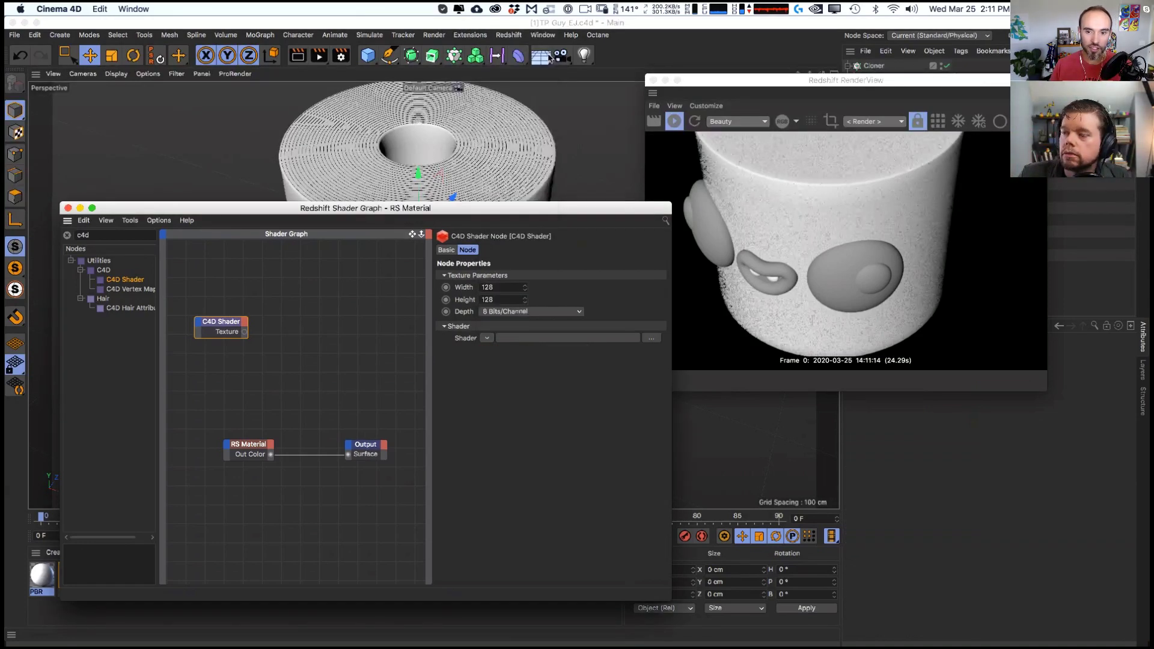
drag(460, 210, 486, 219)
click(515, 347)
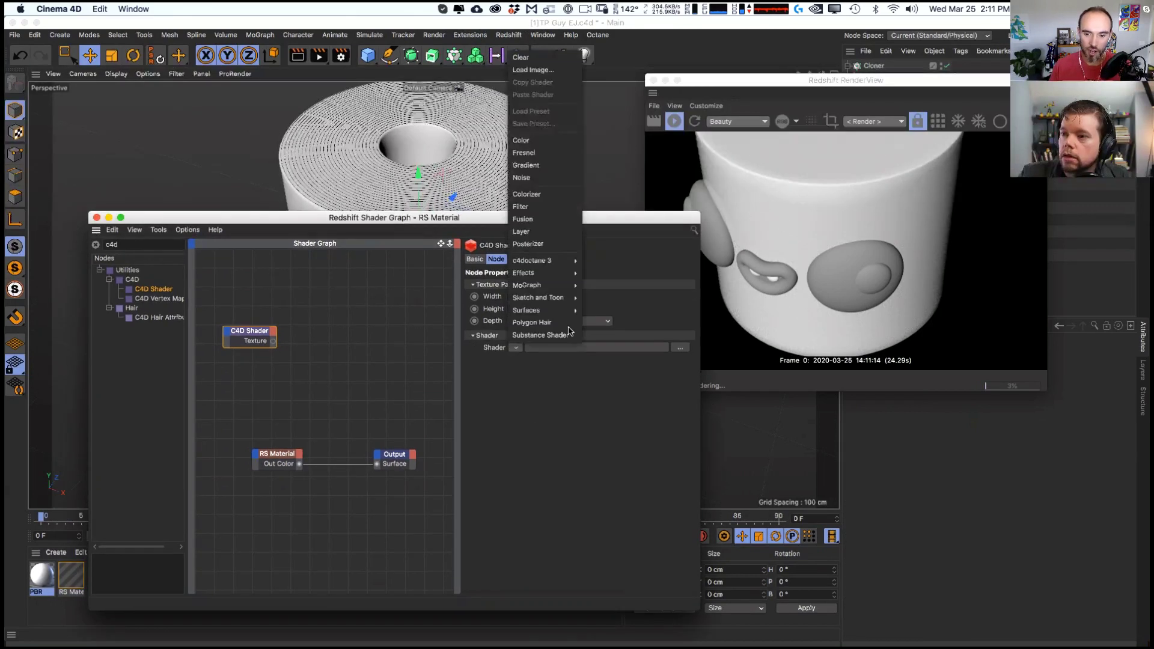
mouse_move(565, 314)
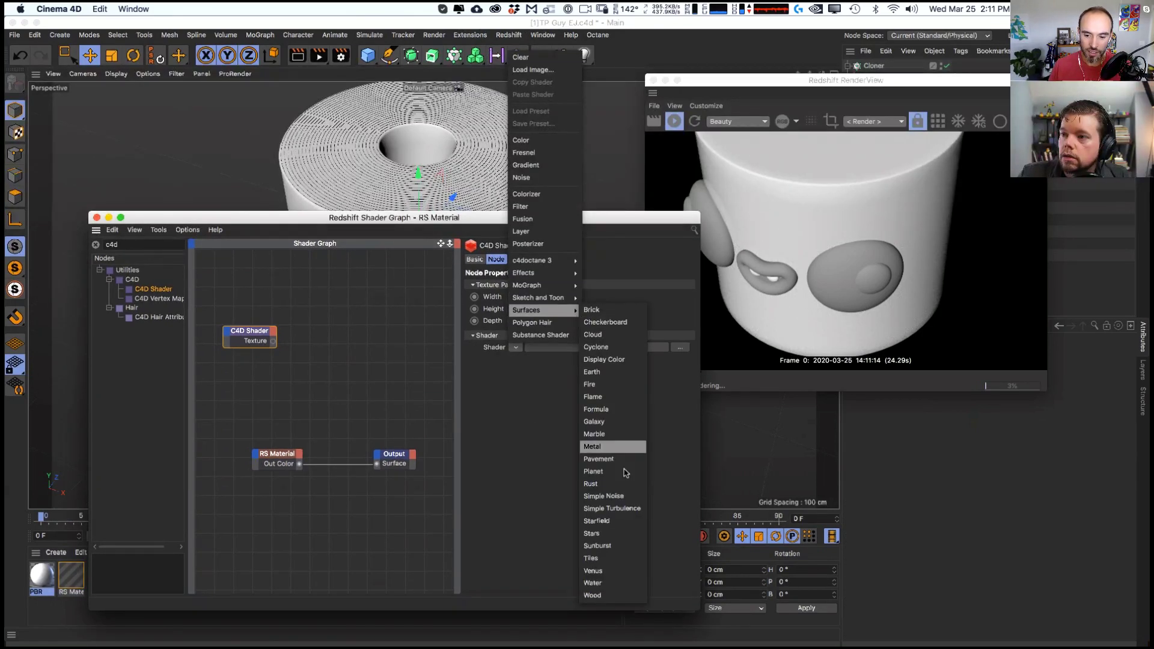
click(628, 559)
click(582, 348)
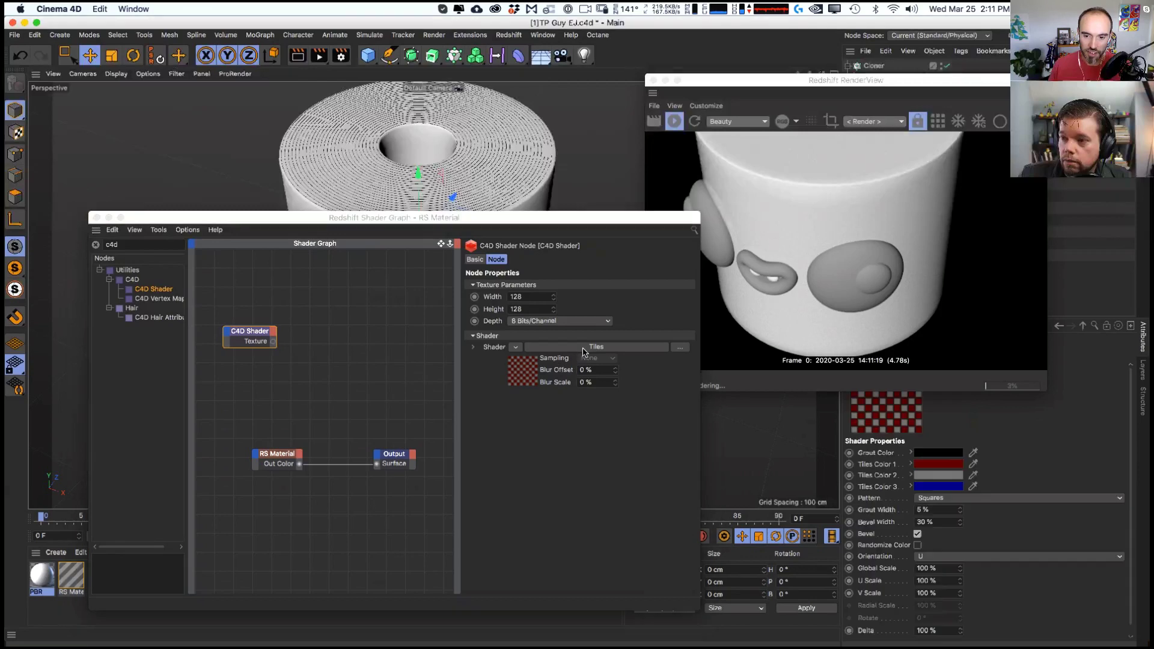
click(556, 349)
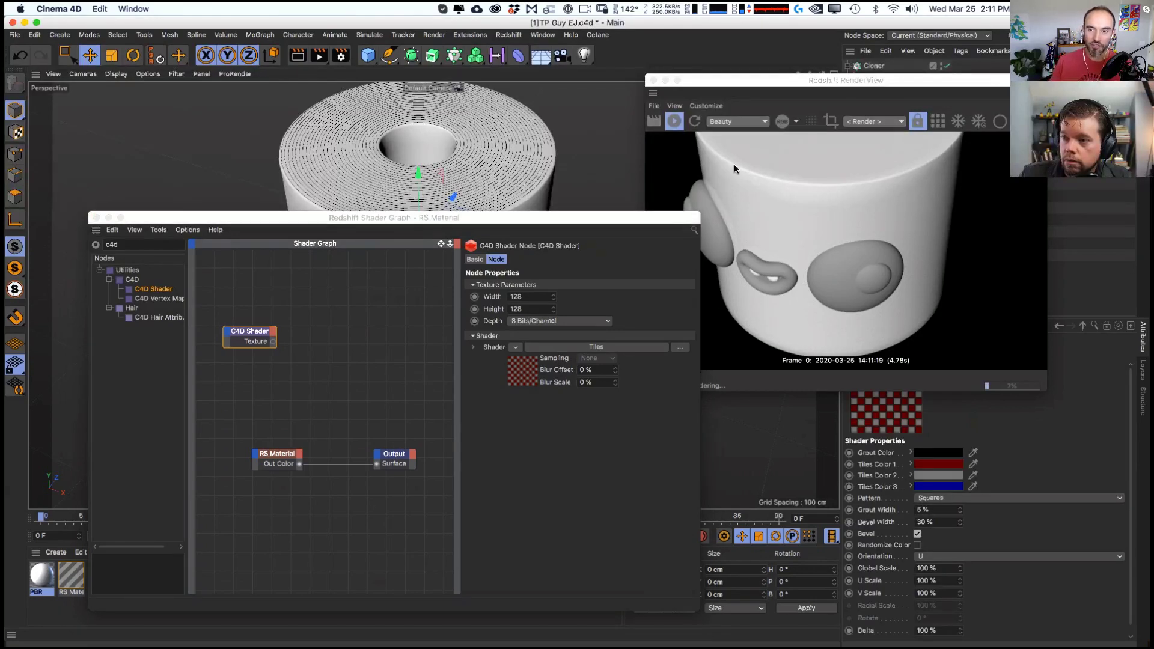
- Close the Redshift RenderView and move the Shader Graph window higher, clear of the Tiles shader's attributes
click(652, 80)
click(653, 80)
drag(652, 216, 696, 142)
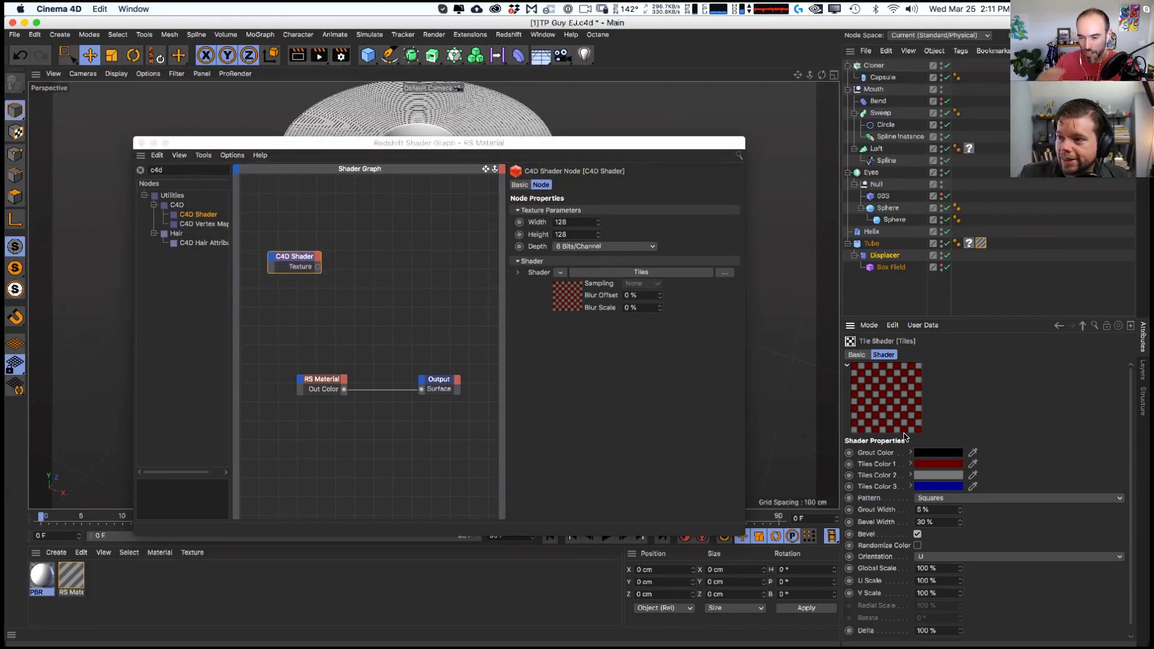
- Expand the Tiles shader's properties inside the C4D Shader node and enlarge the Shader Graph window to fit them
click(518, 272)
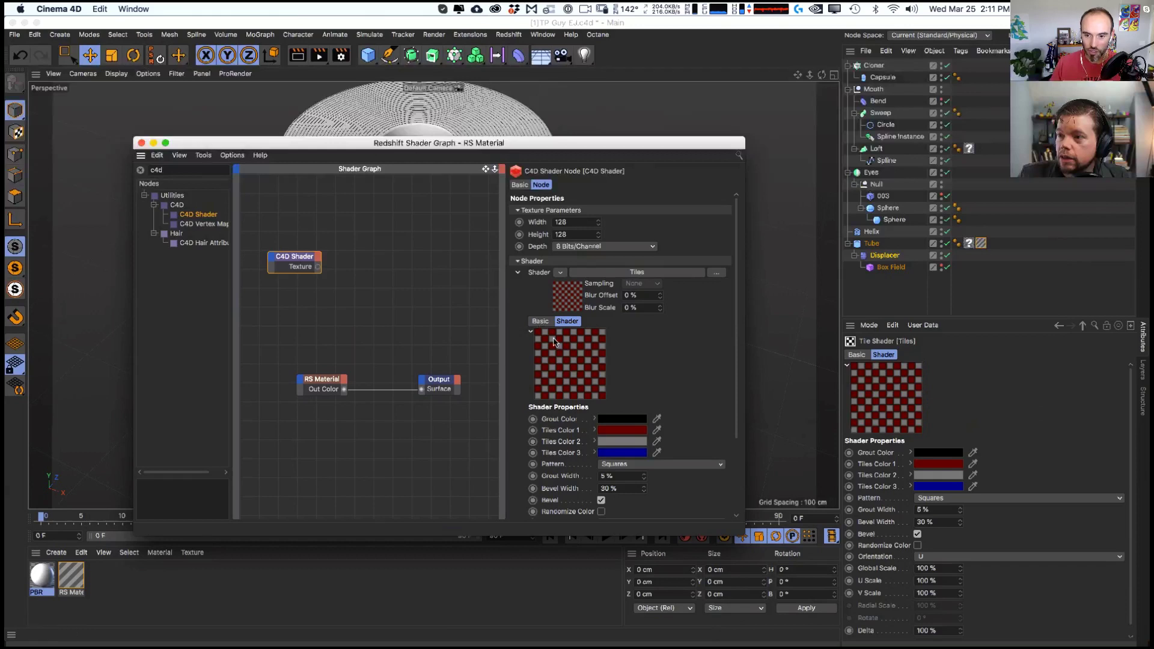
drag(734, 534, 786, 600)
click(551, 273)
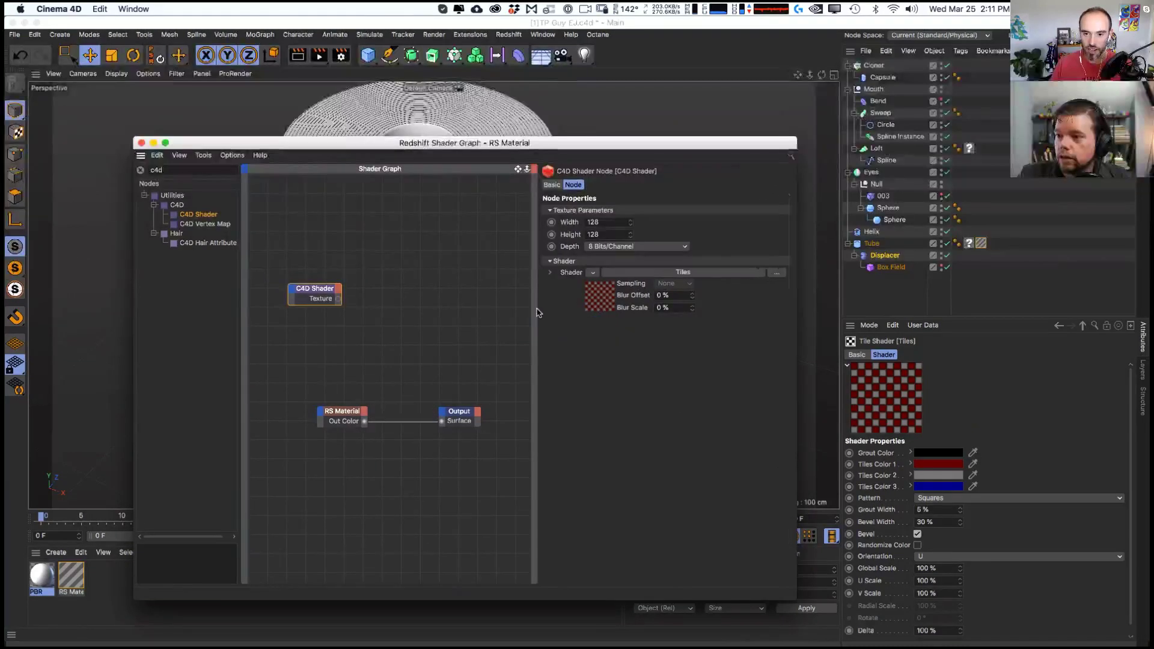
click(550, 274)
scroll(785, 365, down, 2)
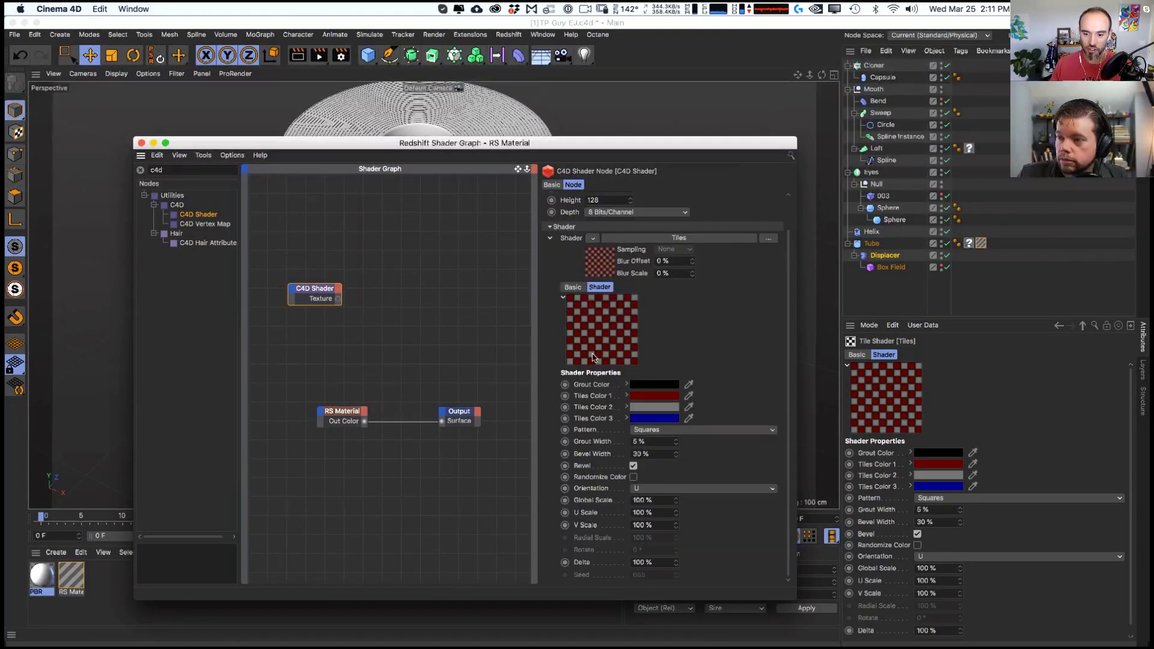
click(550, 240)
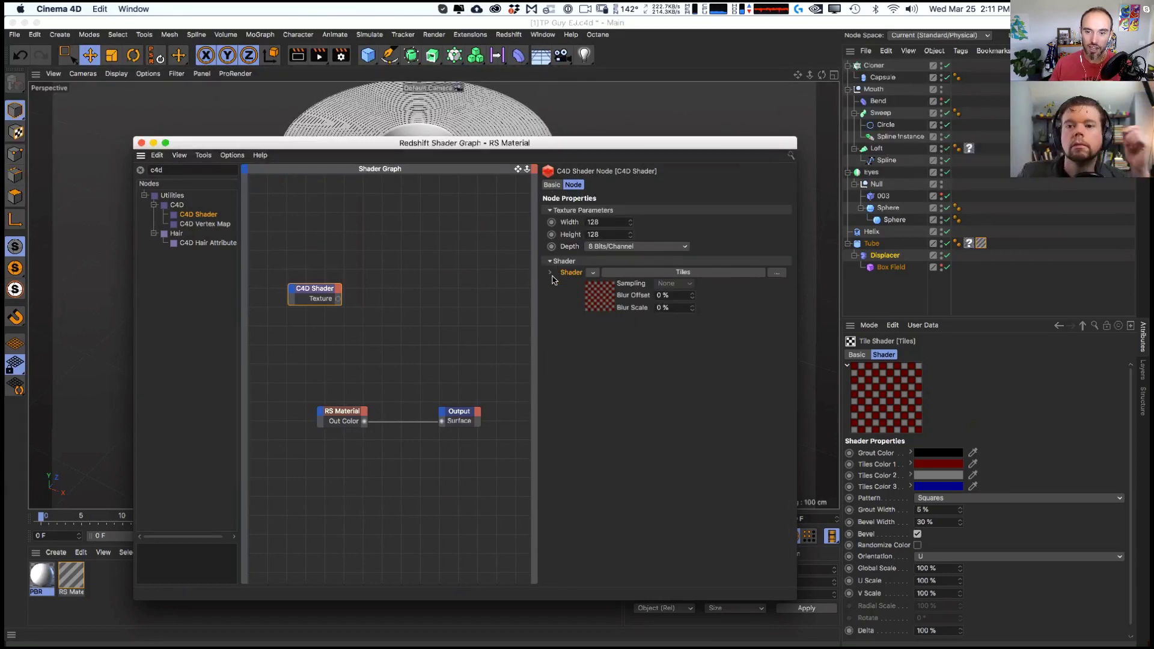
click(550, 274)
- Set the Tiles shader's pattern to Lines 2, all three tile colors to white, and the grout width to 43%
click(727, 465)
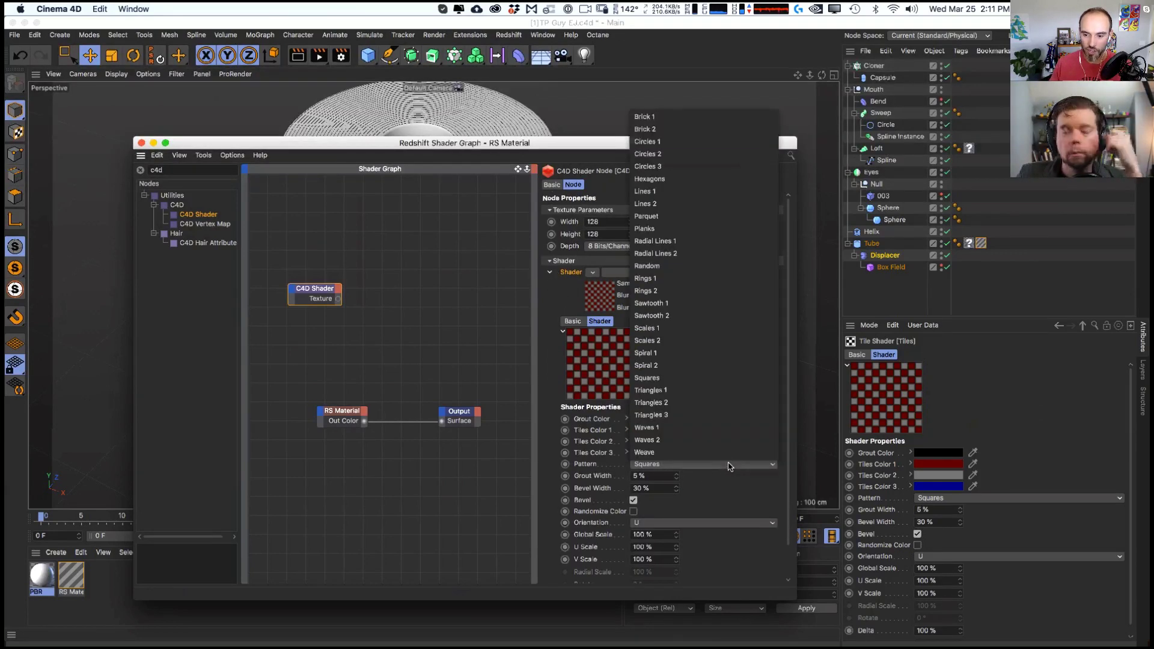
click(698, 204)
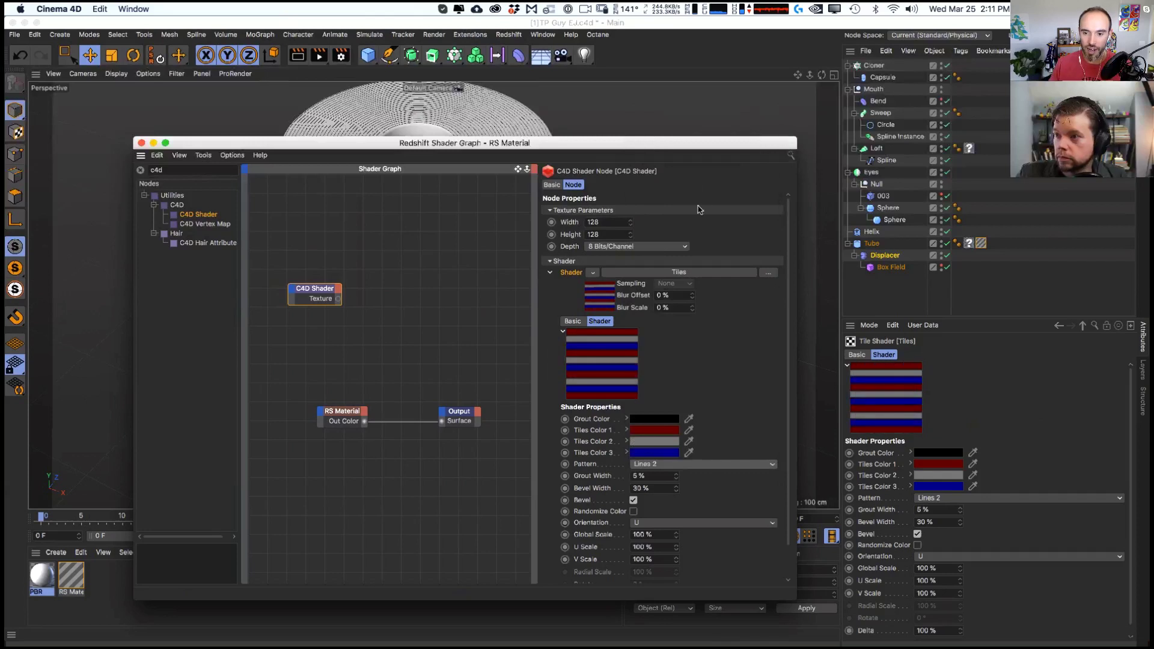
click(659, 435)
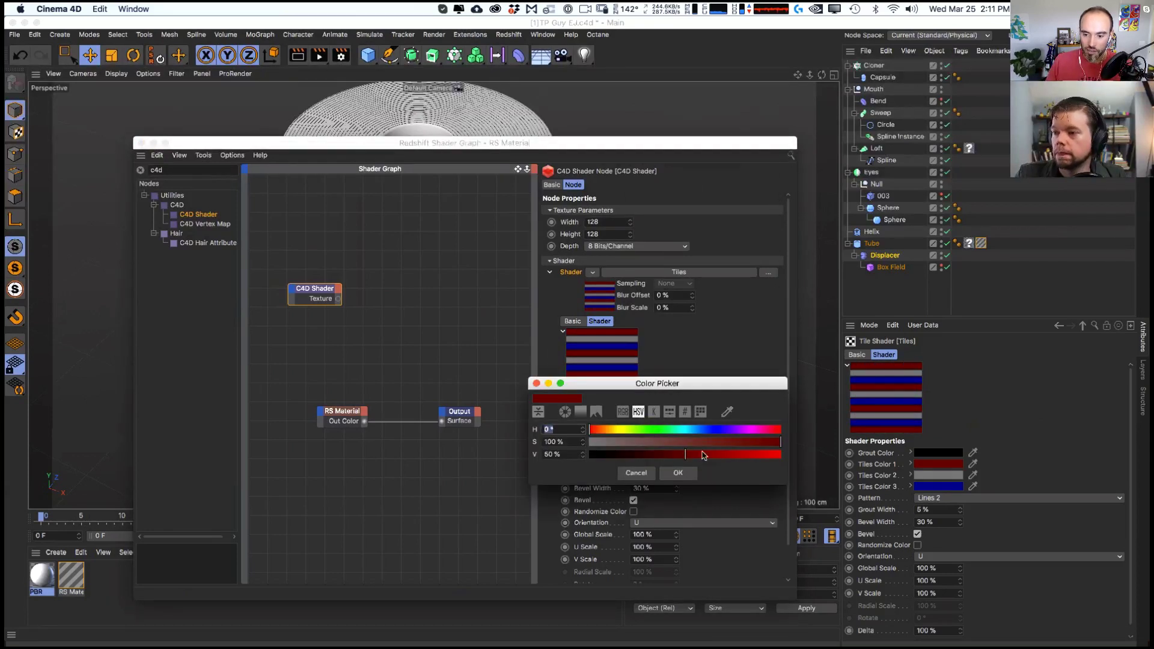
drag(703, 454, 781, 453)
drag(751, 443, 535, 443)
click(676, 473)
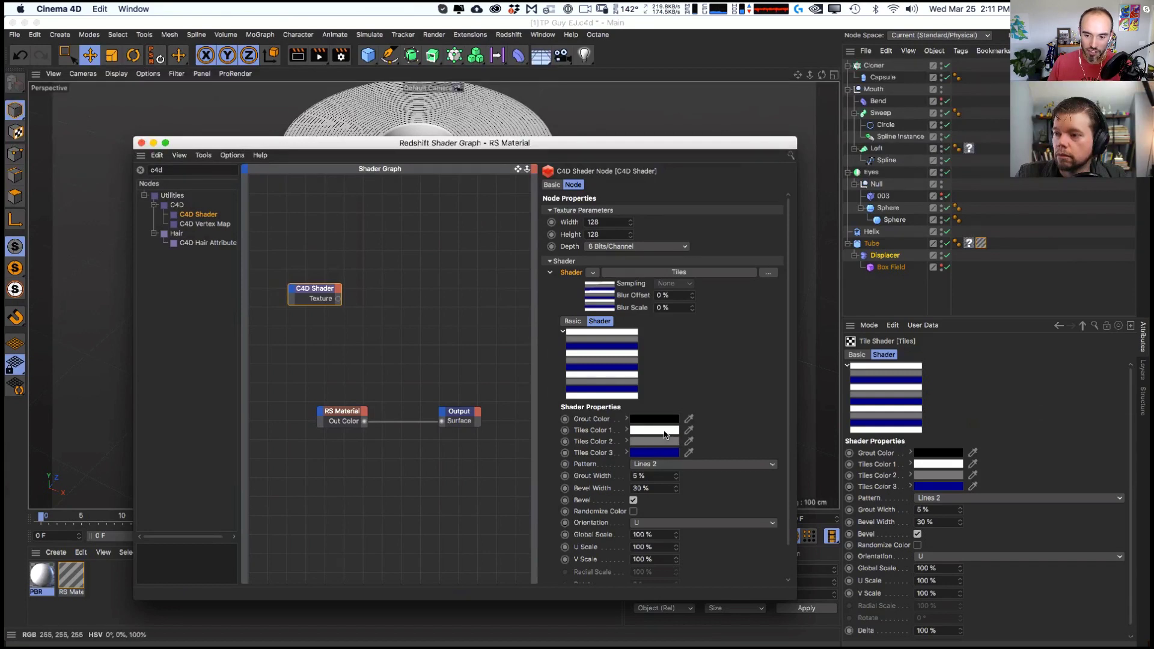
drag(663, 431, 669, 455)
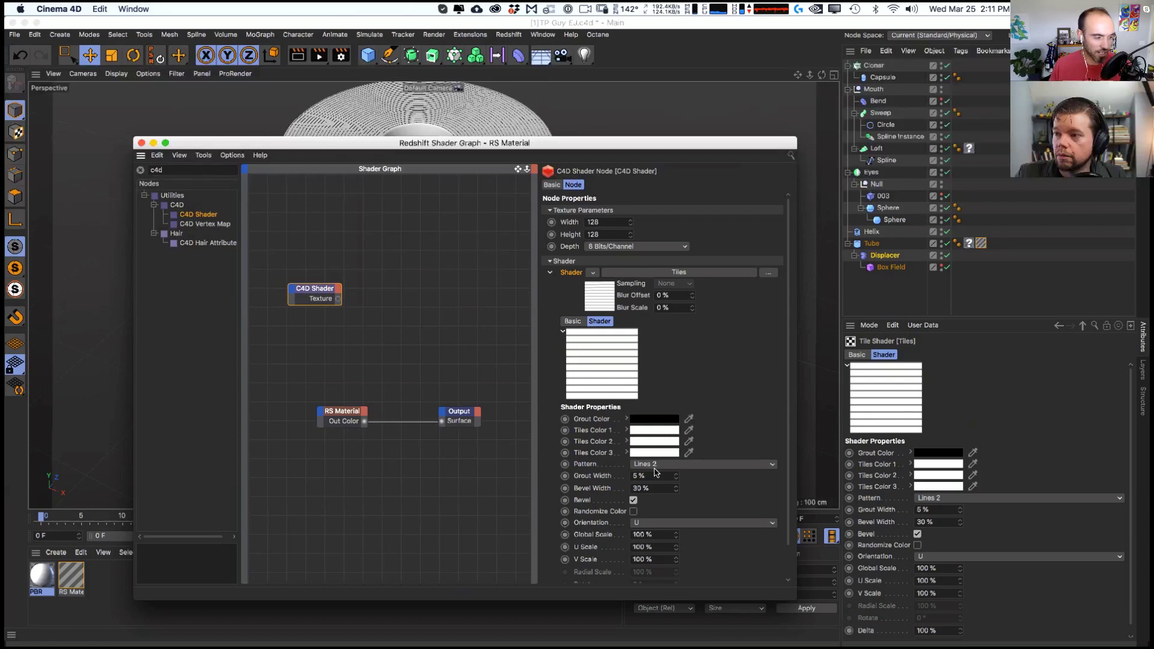
drag(677, 481, 680, 481)
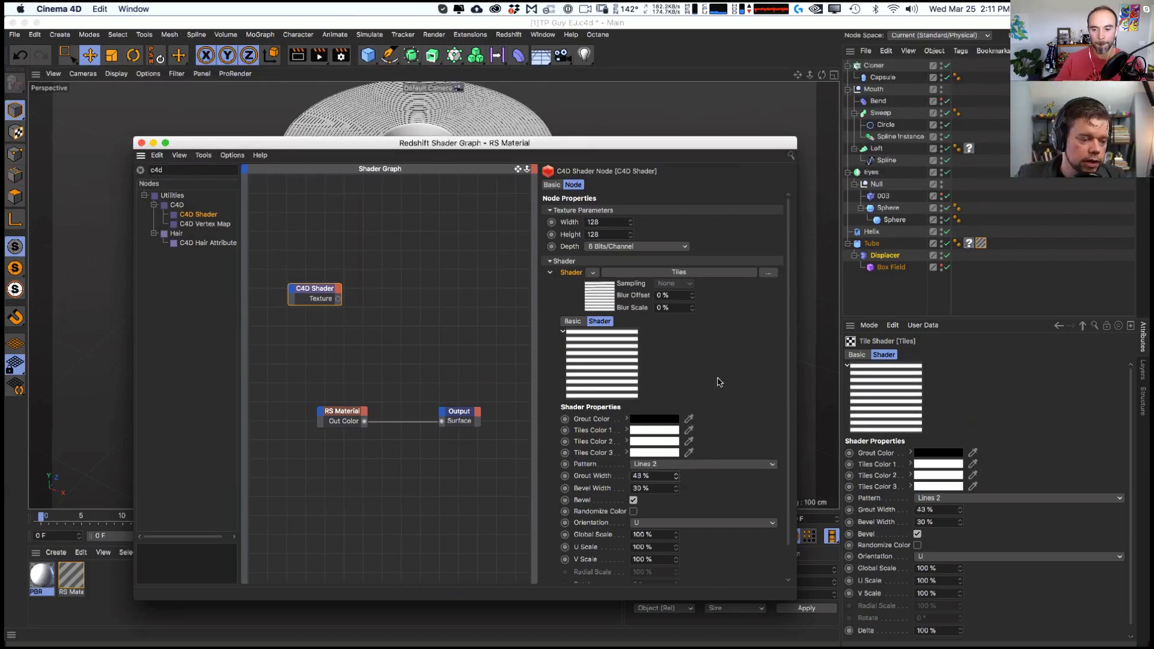
- Make Tiles Color 1 black and set both the grout width and the bevel width to 2%
click(689, 419)
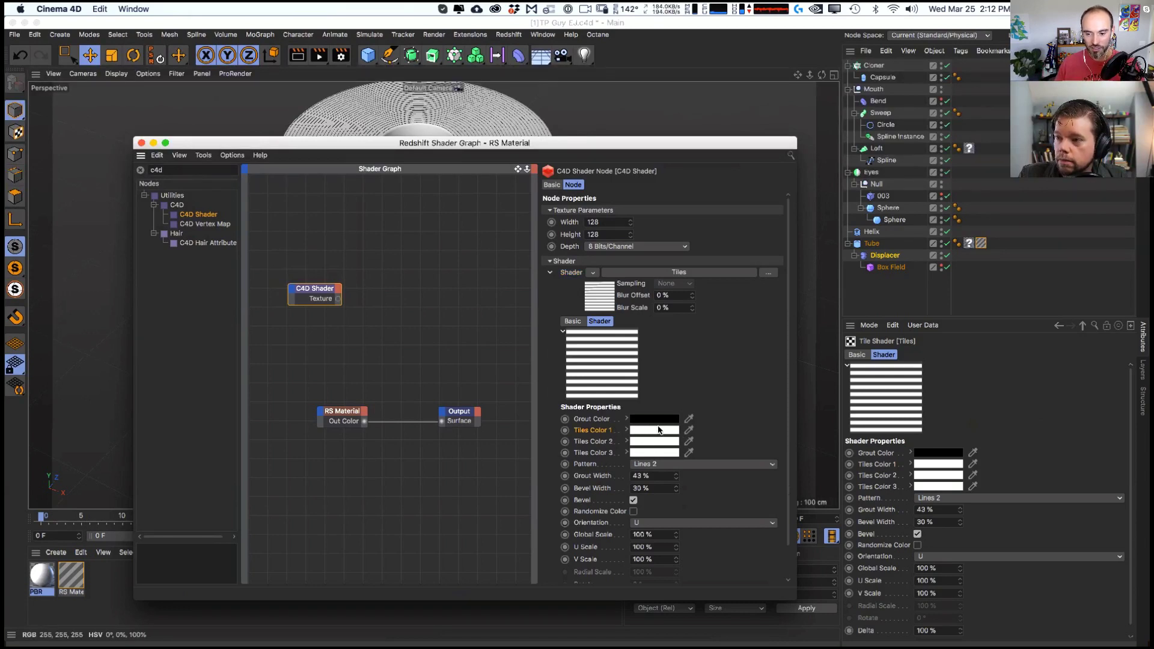
click(655, 476)
key(Return)
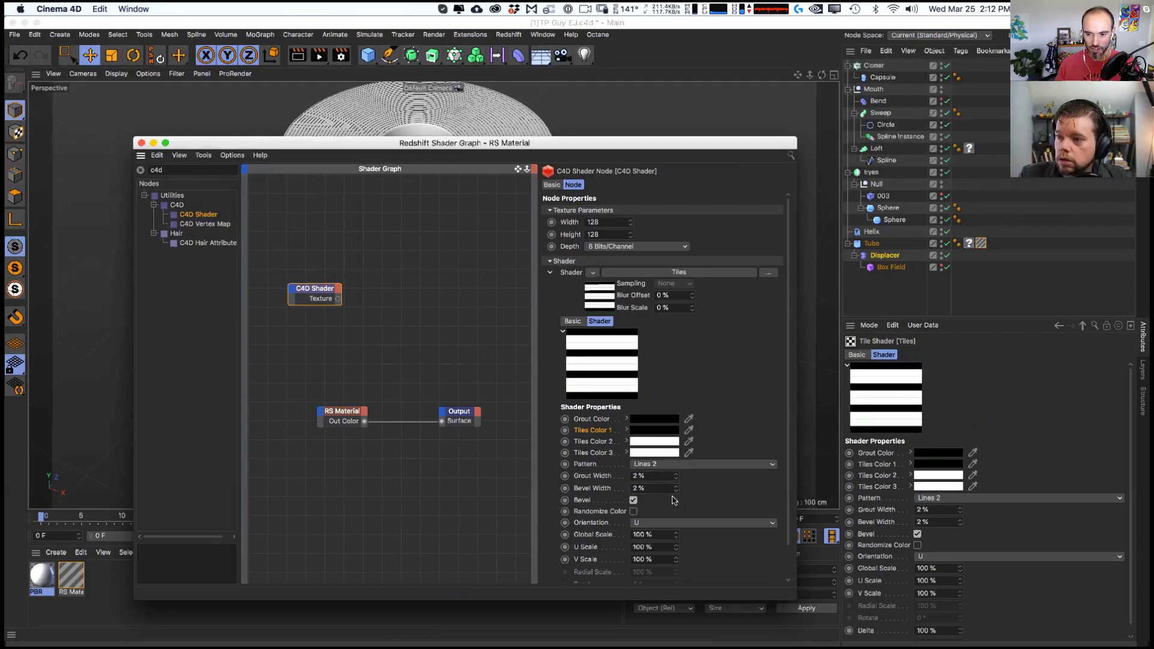
- Change the Tiles pattern to Lines 1 and set both the grout width and the bevel width to 0.1%
click(670, 464)
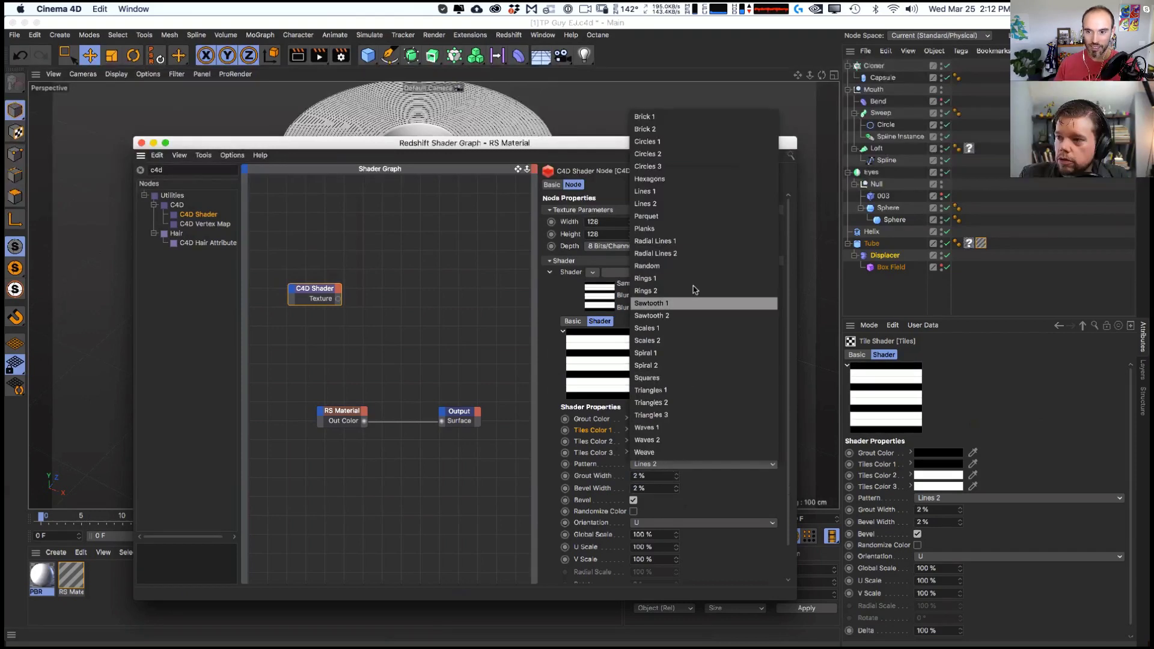
click(678, 191)
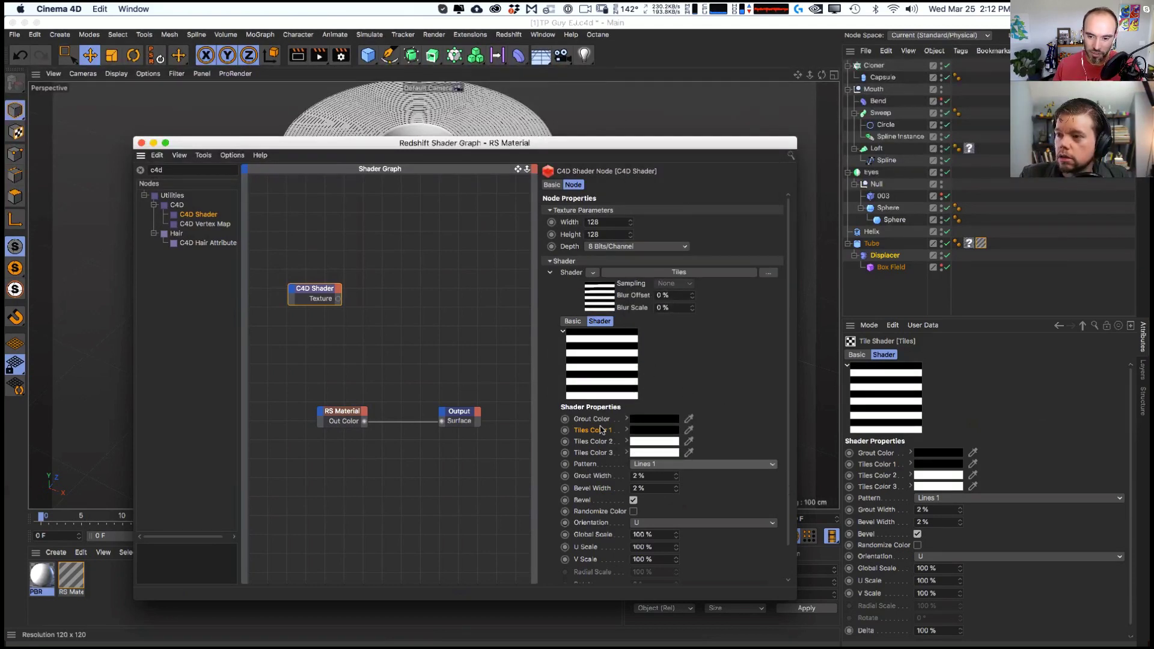
click(637, 476)
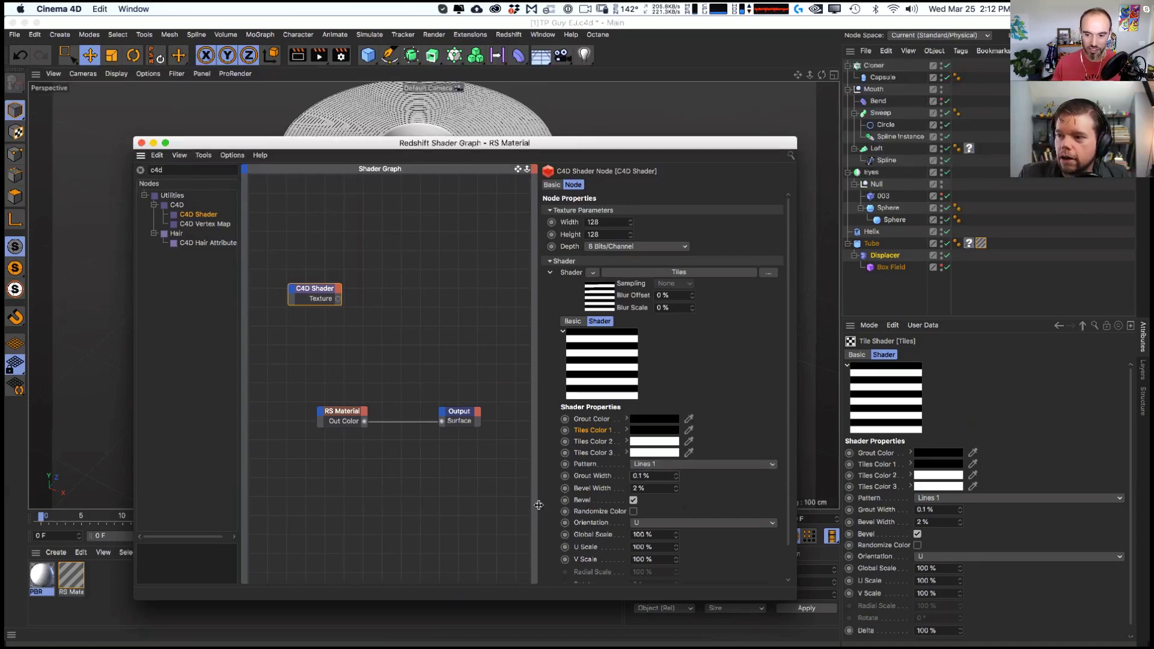
drag(646, 489, 492, 519)
text(.1)
key(Return)
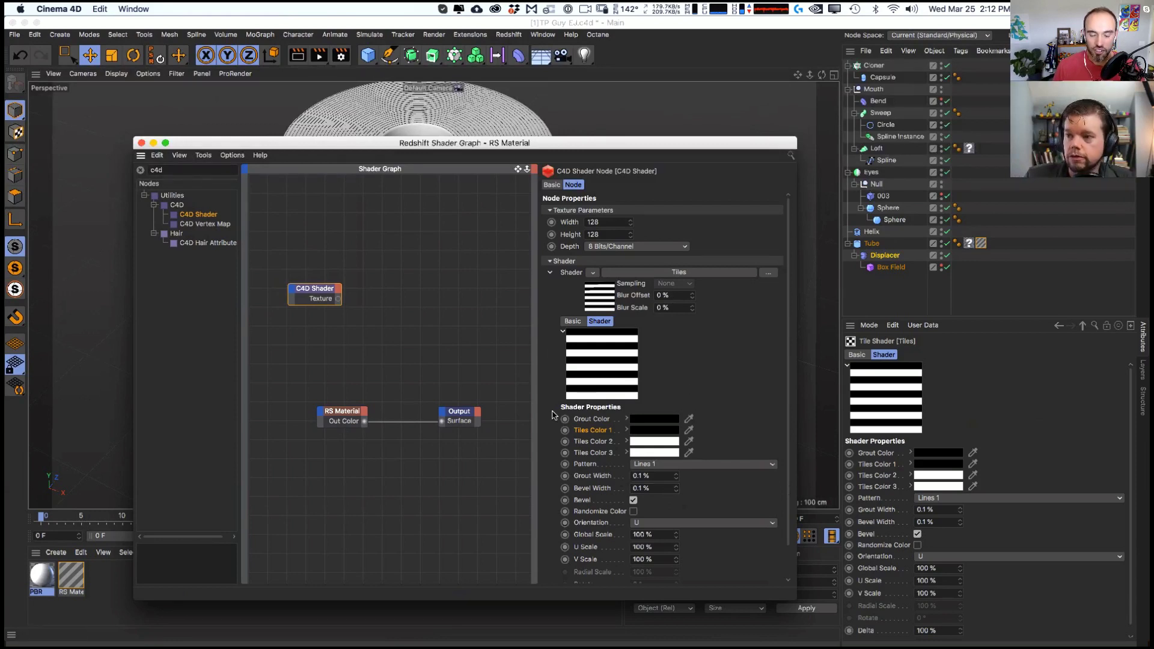
- Try the V orientation for the Tiles line pattern and return it to U
drag(568, 140, 593, 125)
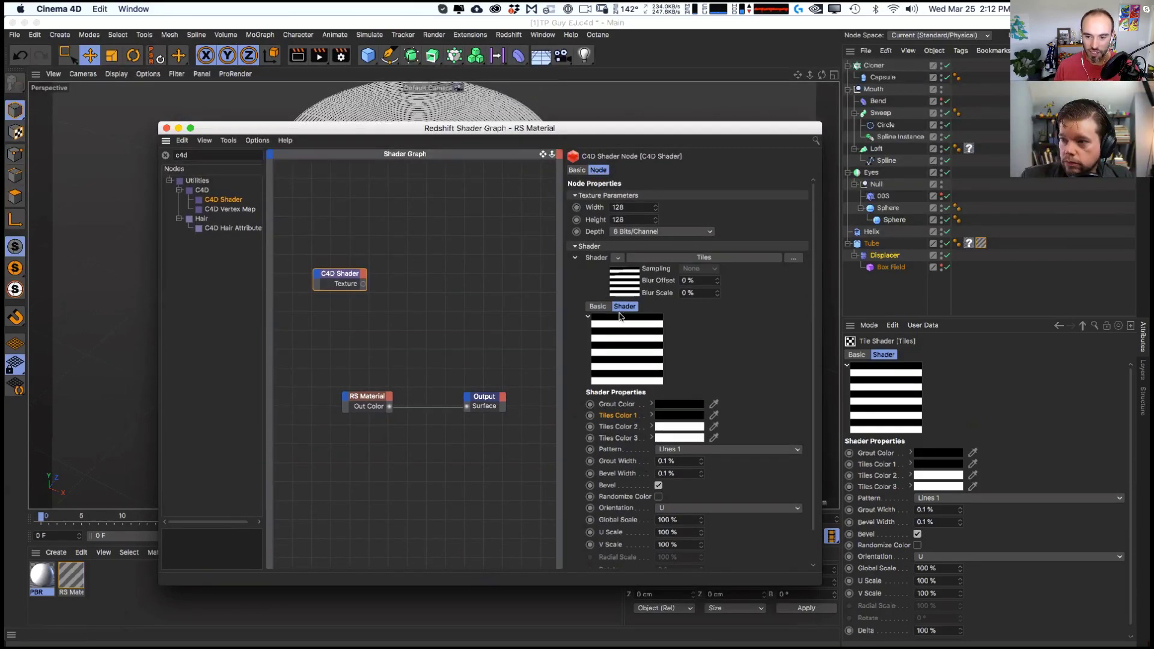
click(700, 509)
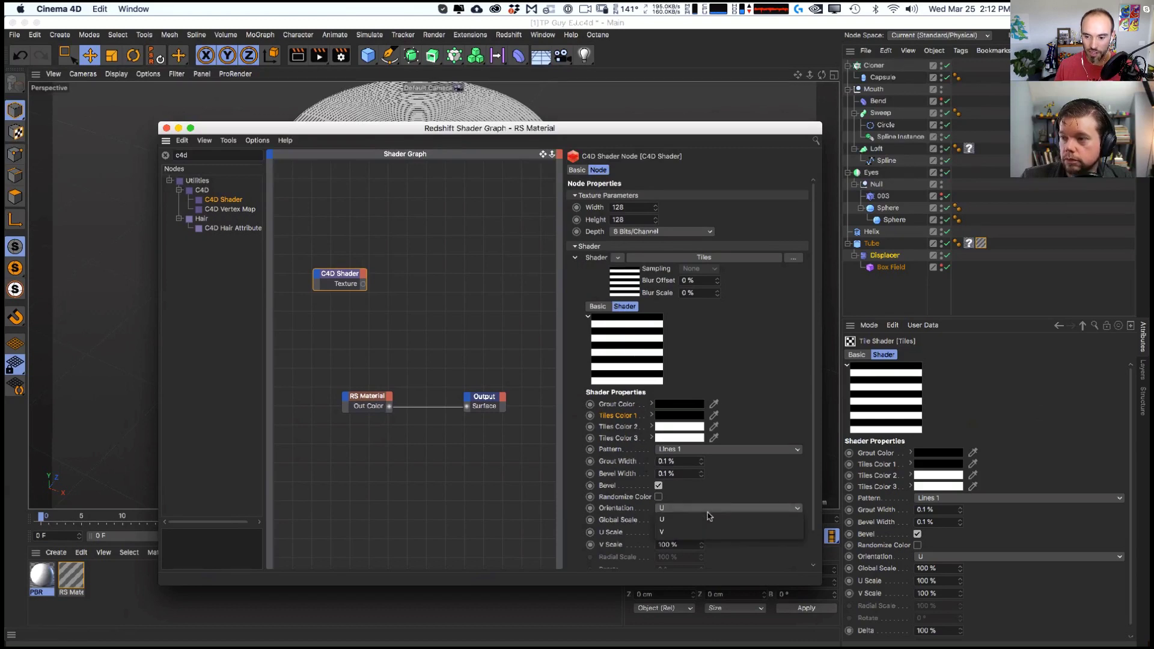
click(708, 529)
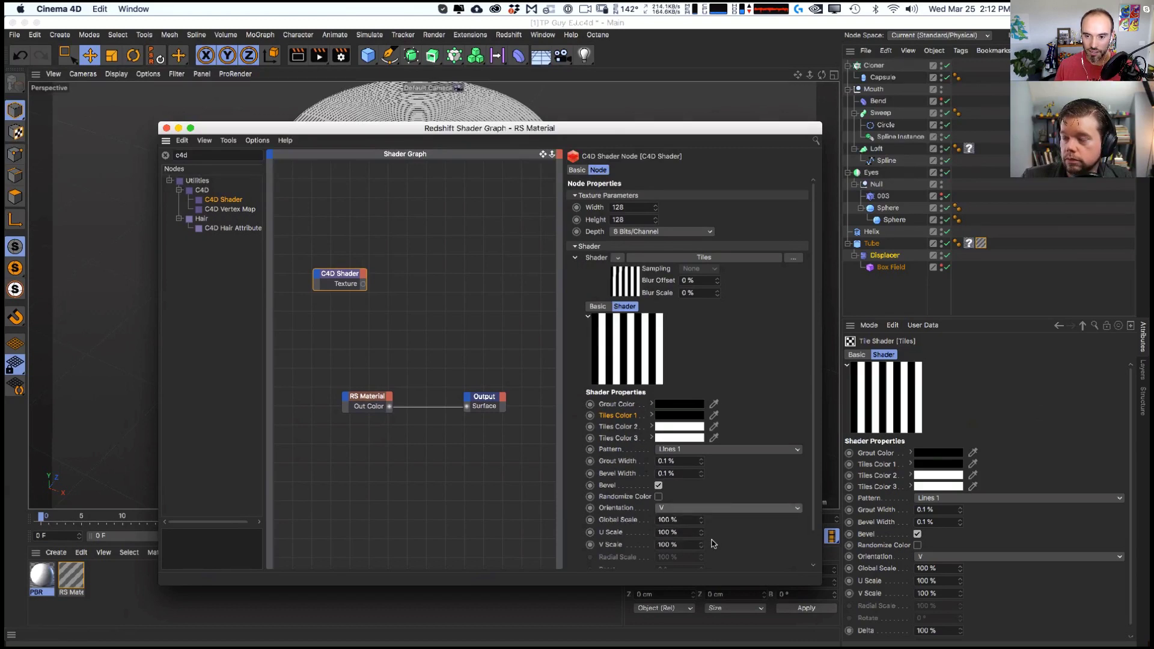
click(724, 510)
click(730, 518)
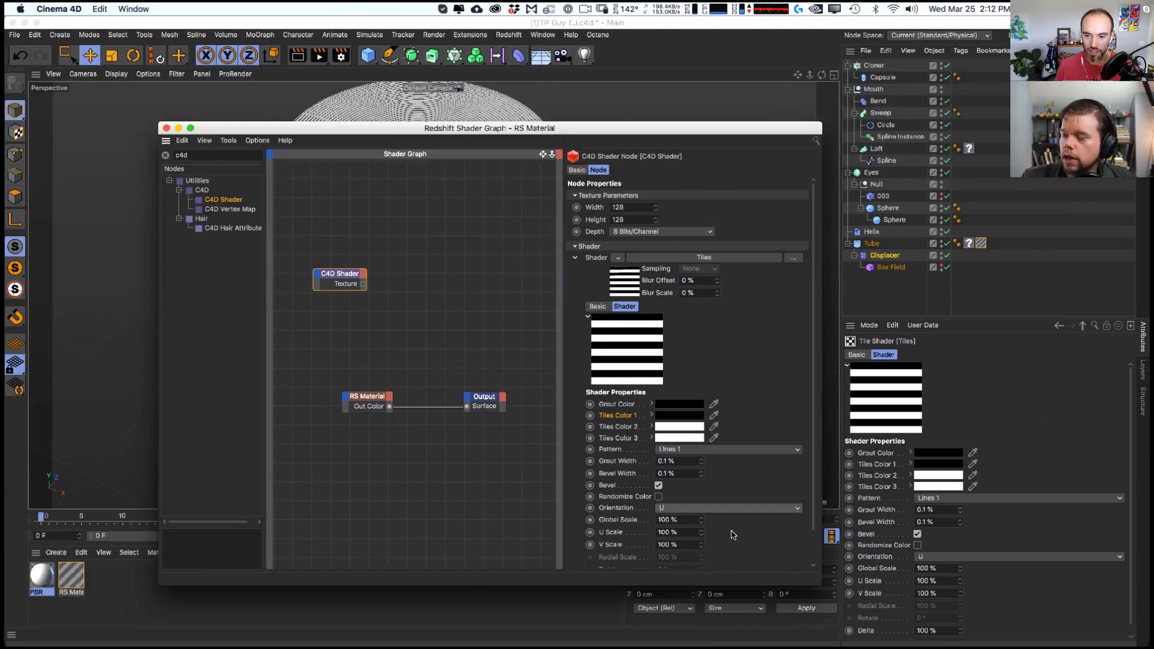
- Wrap the C4D Shader node's Tiles shader in a Layer shader and open the Layer shader's properties
click(618, 257)
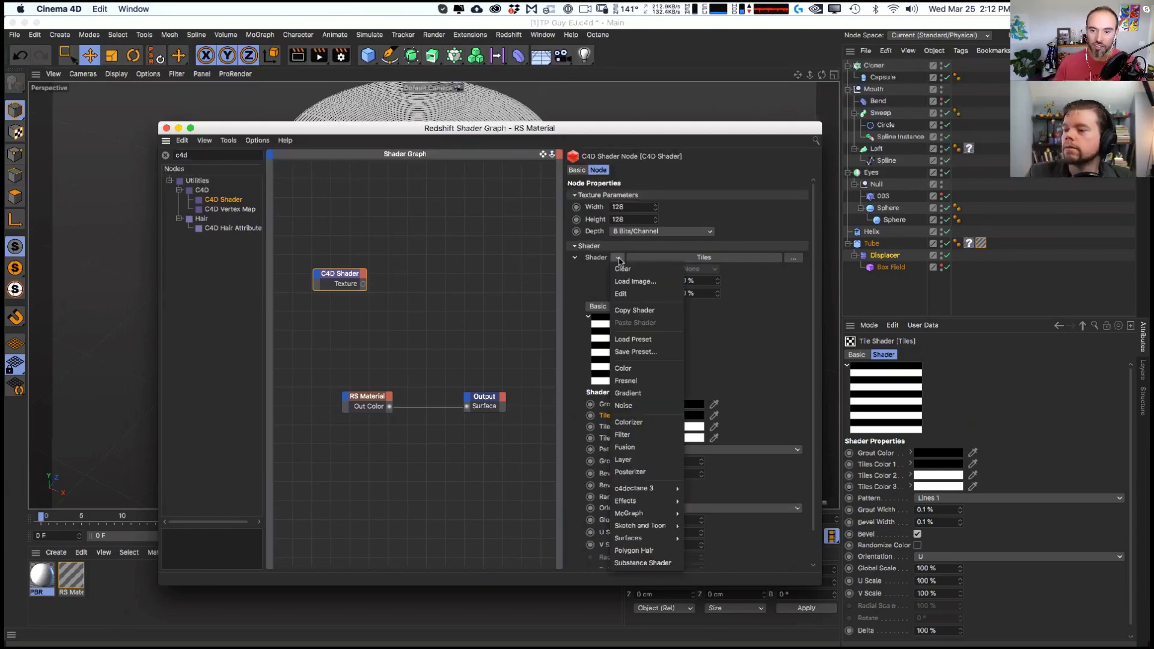
click(646, 463)
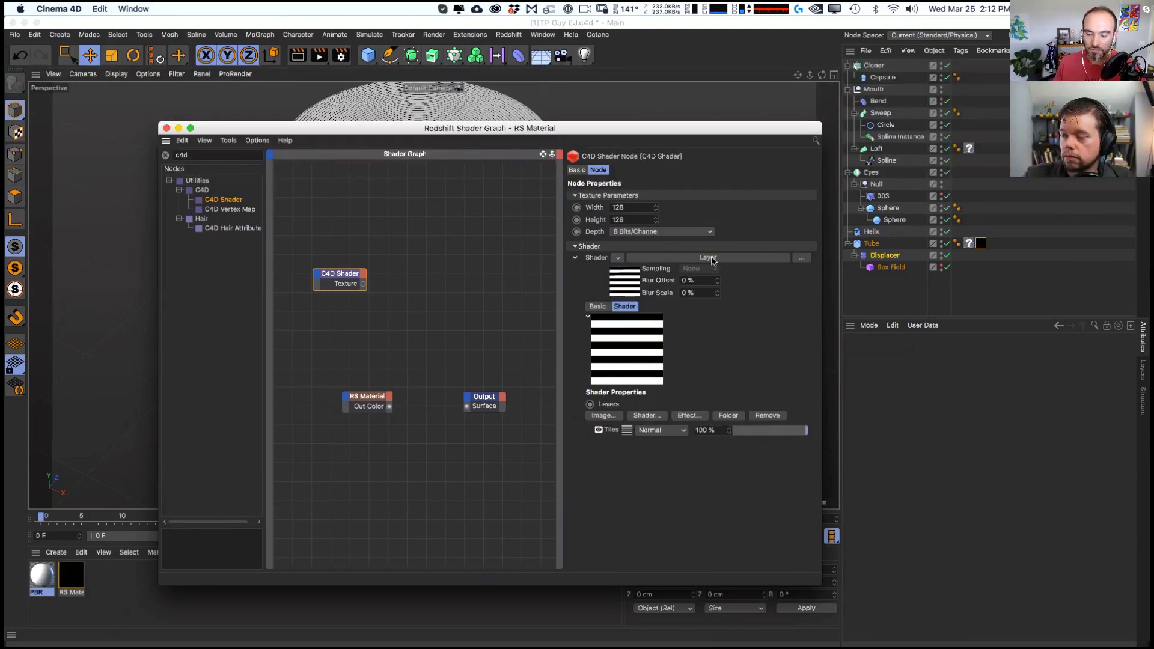
click(711, 258)
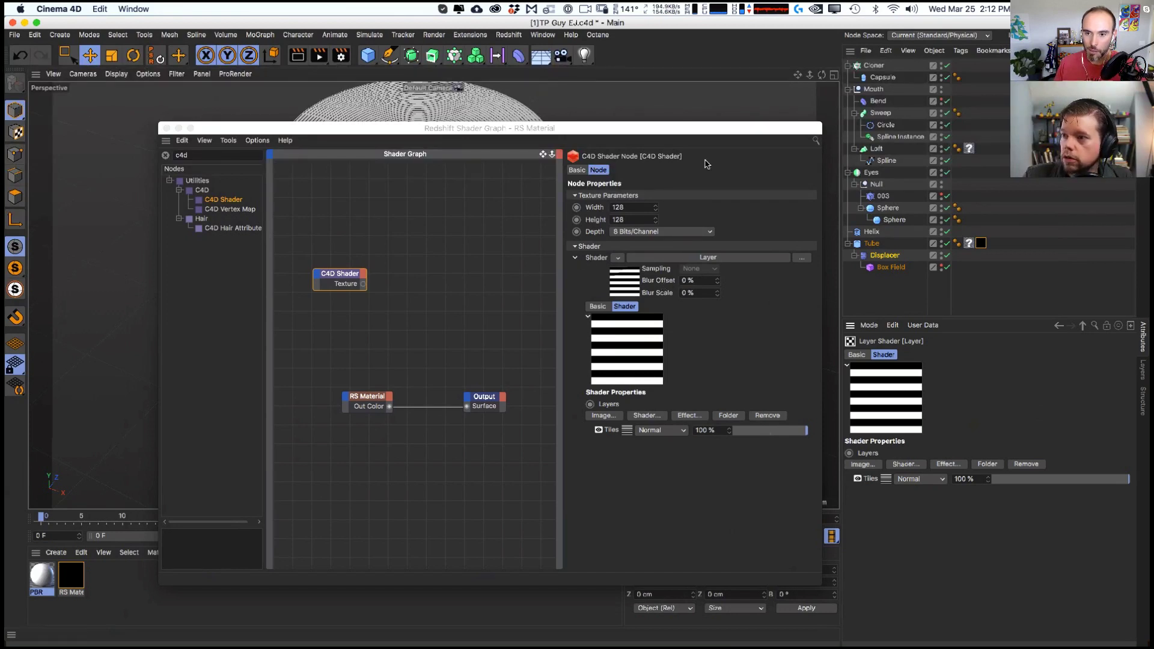
drag(712, 128, 648, 122)
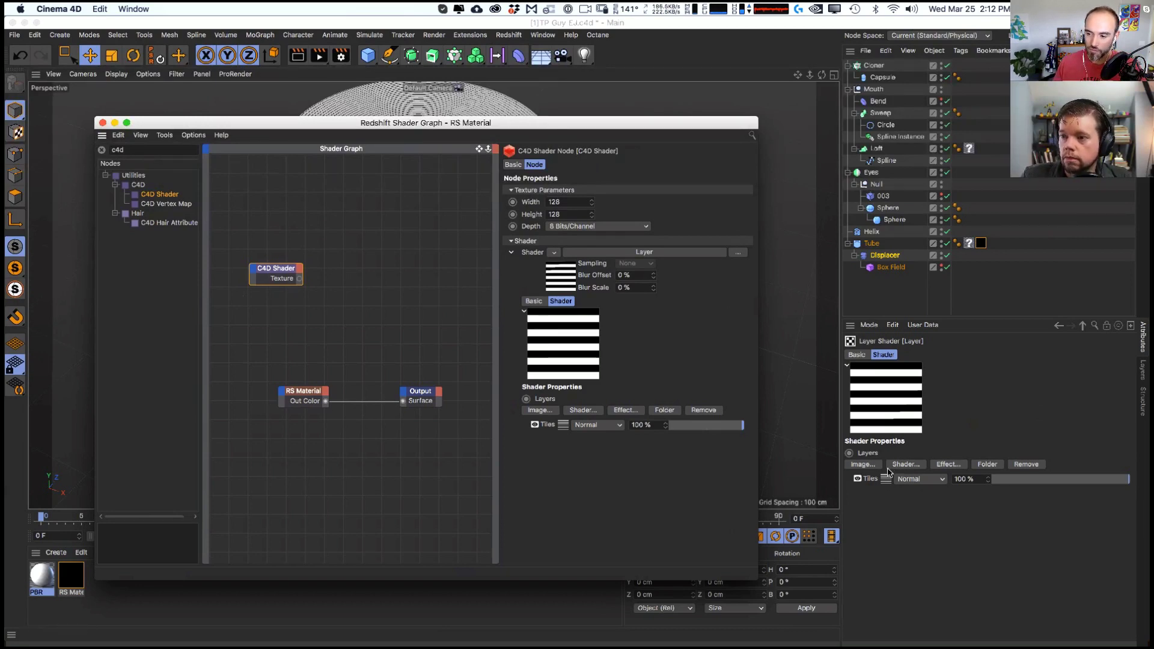
- Add a Gradient layer above Tiles and arrange its knots into a narrow, hard-edged white vertical stripe centered on black
click(912, 465)
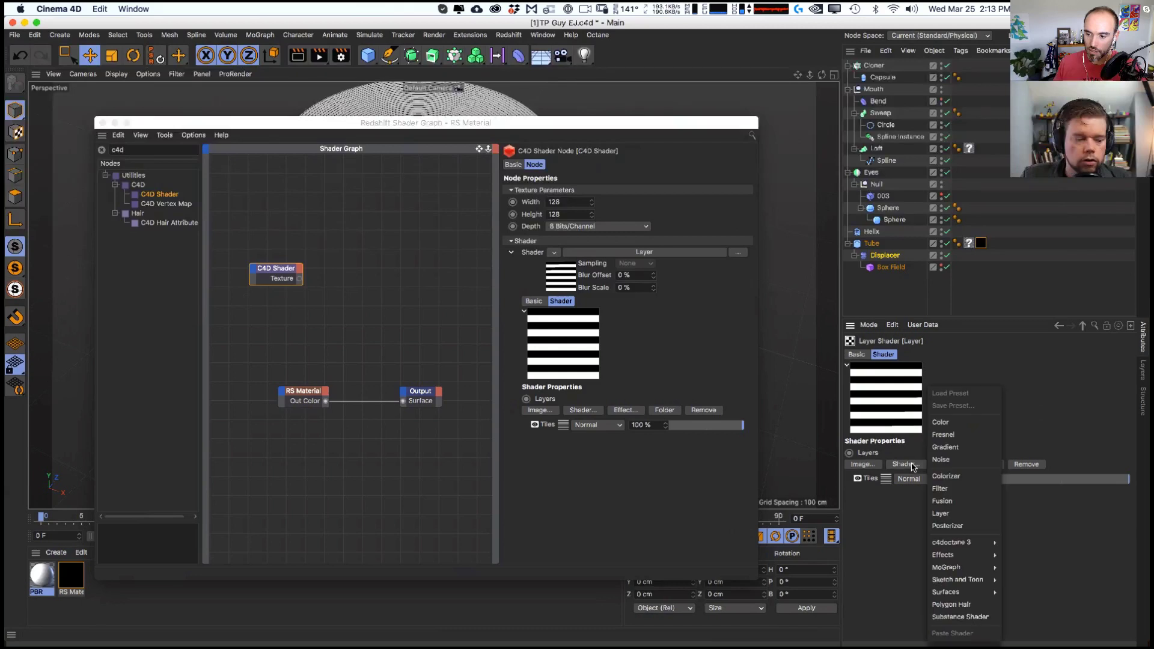
click(953, 448)
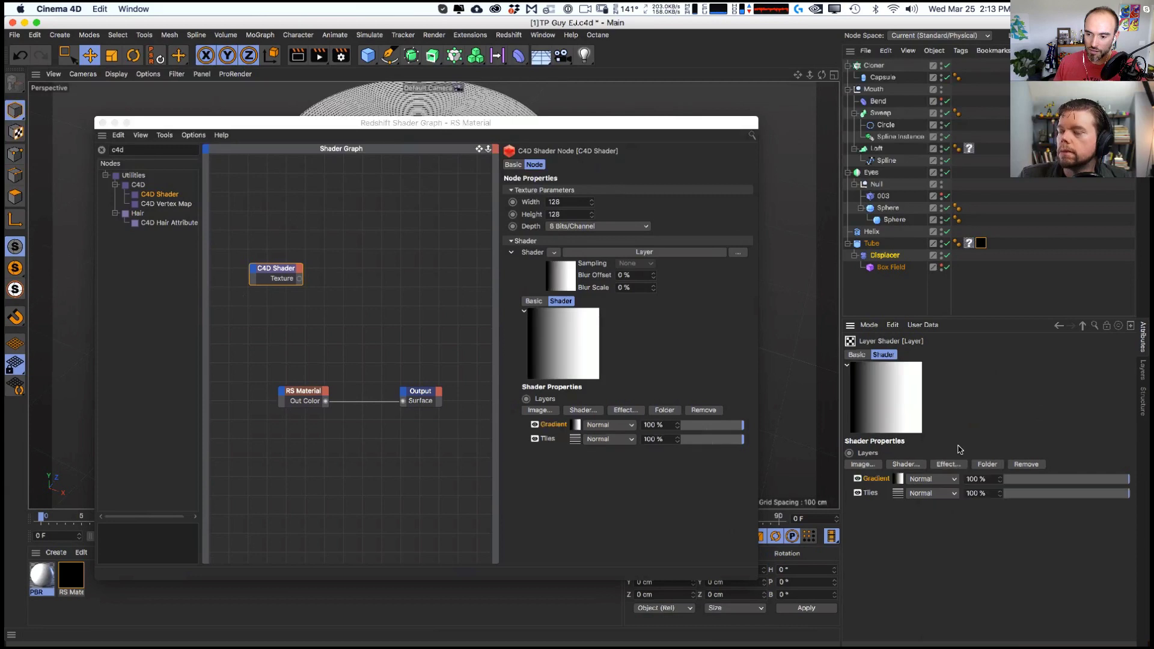
click(900, 479)
drag(903, 473, 1003, 473)
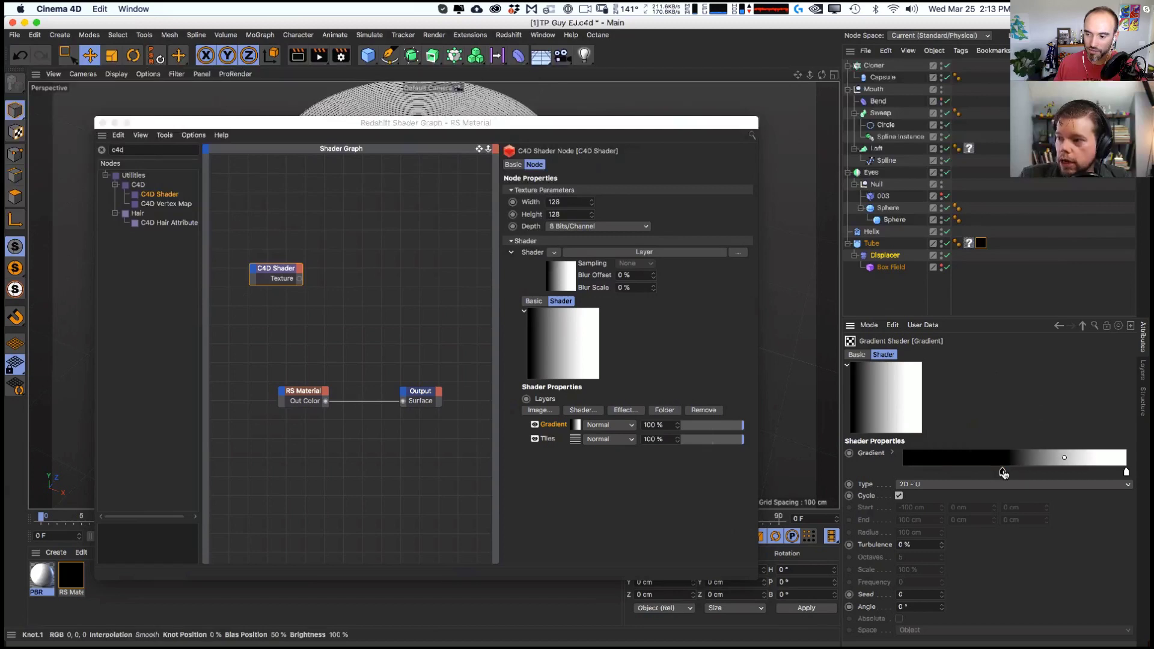
drag(1127, 472, 1030, 473)
click(1082, 472)
drag(1122, 472, 1032, 473)
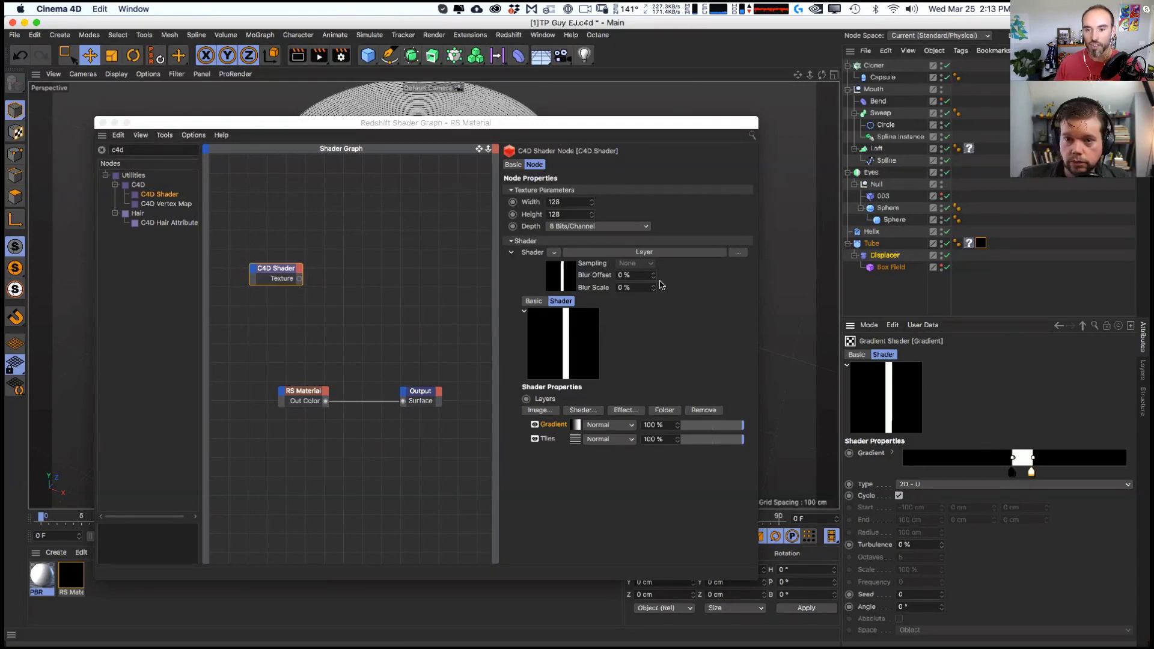
- Set the Gradient layer's blend mode to Multiply in the Layer shader
click(688, 253)
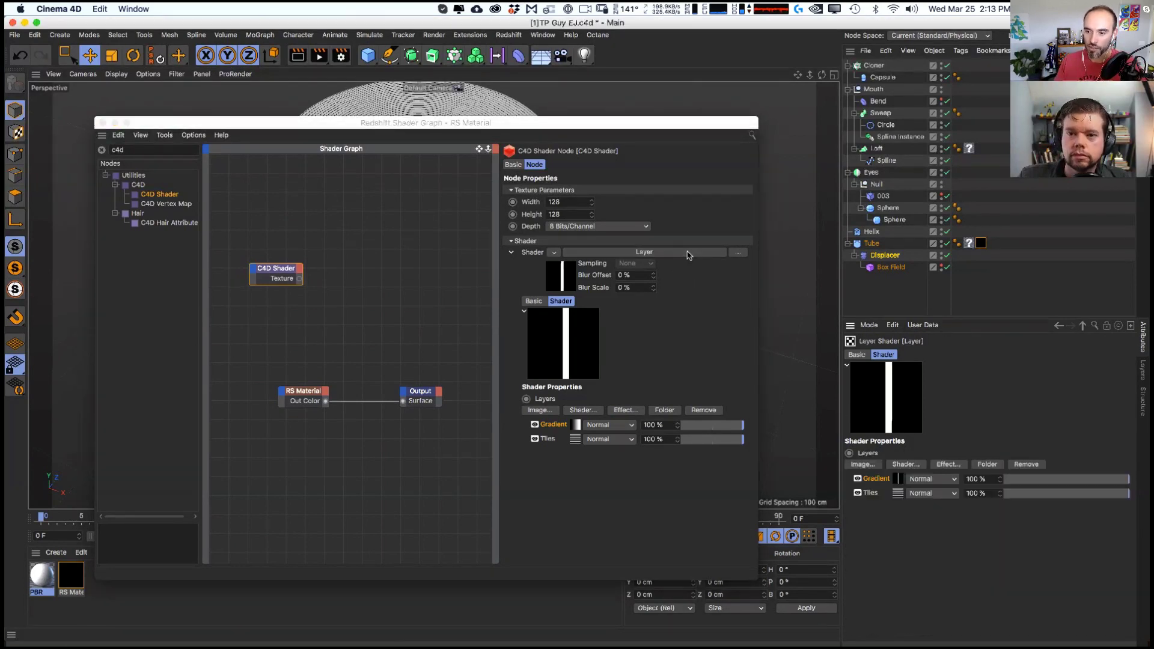
click(942, 479)
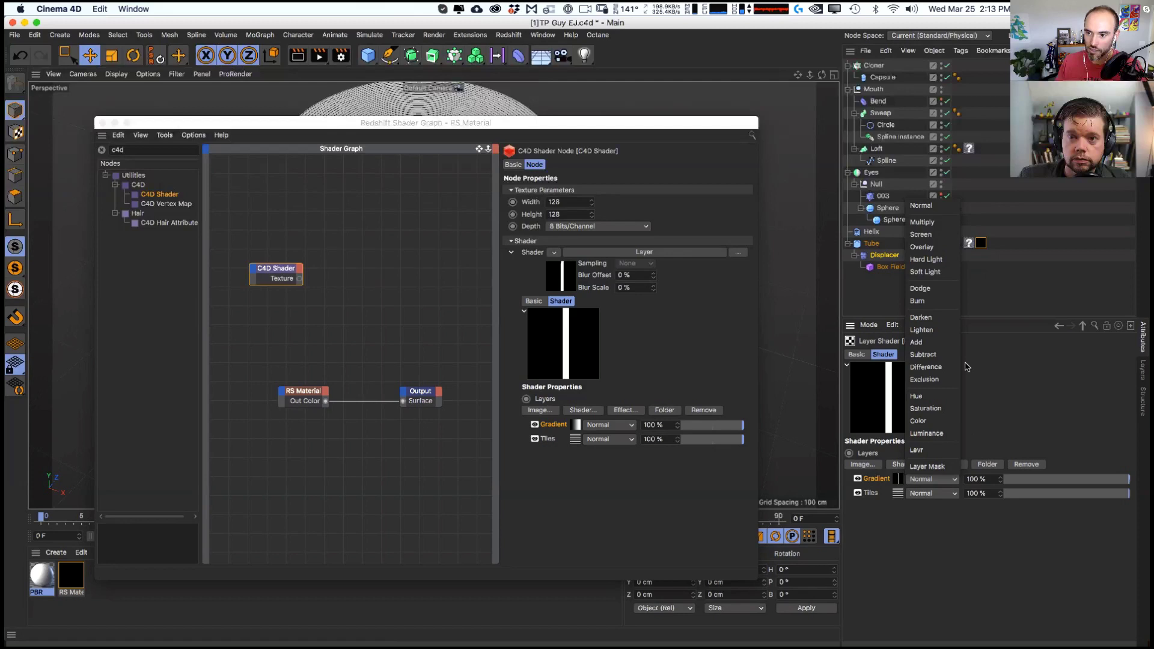
click(933, 235)
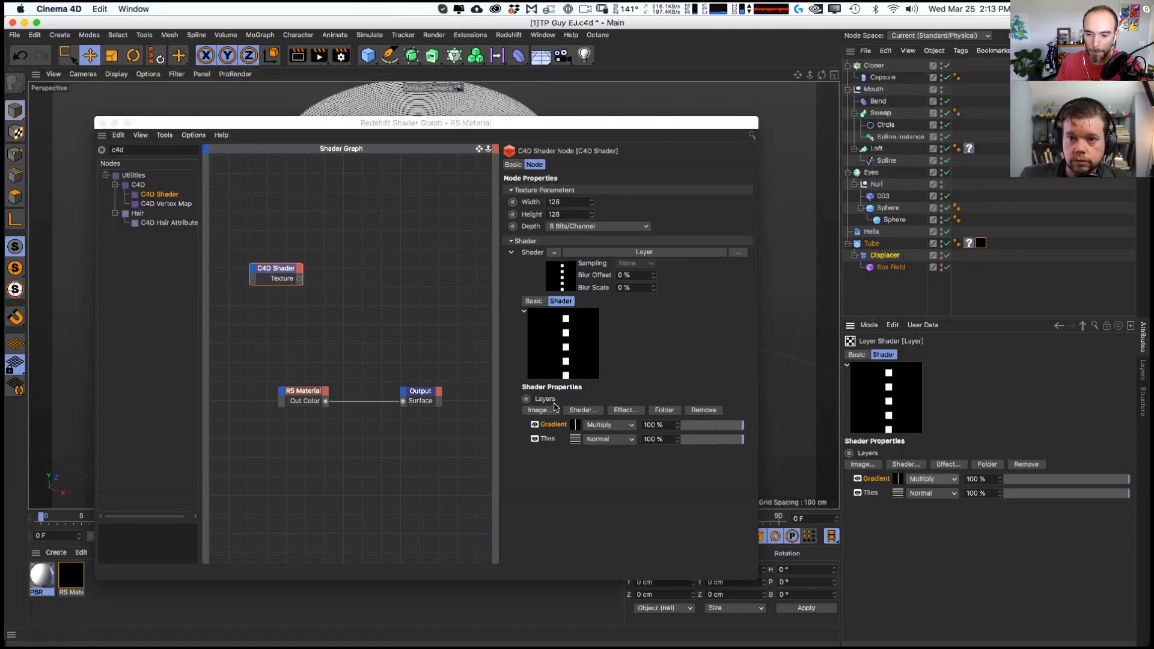
- Set the Tiles layer's Global Scale to 50%
click(575, 441)
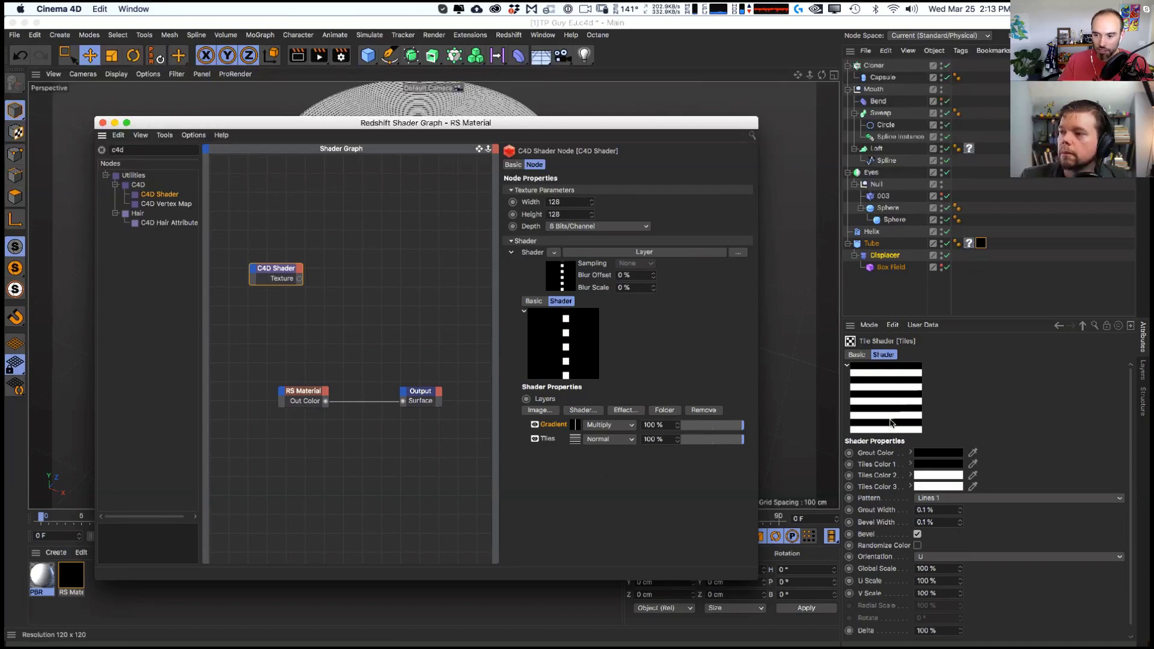
click(893, 570)
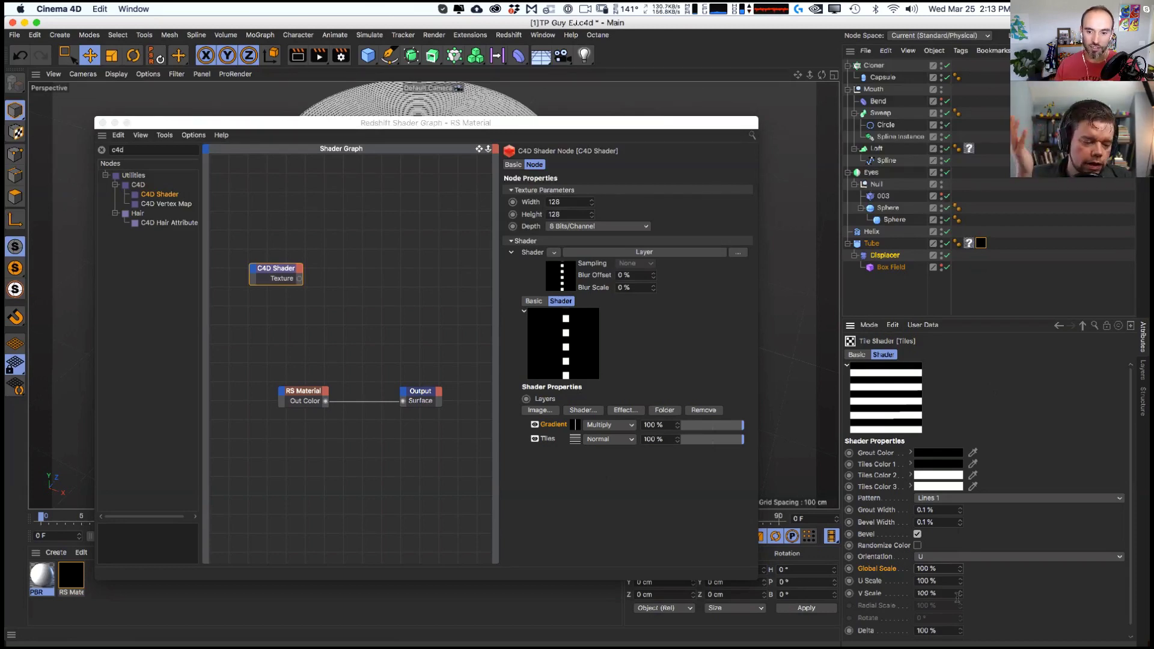
double_click(941, 562)
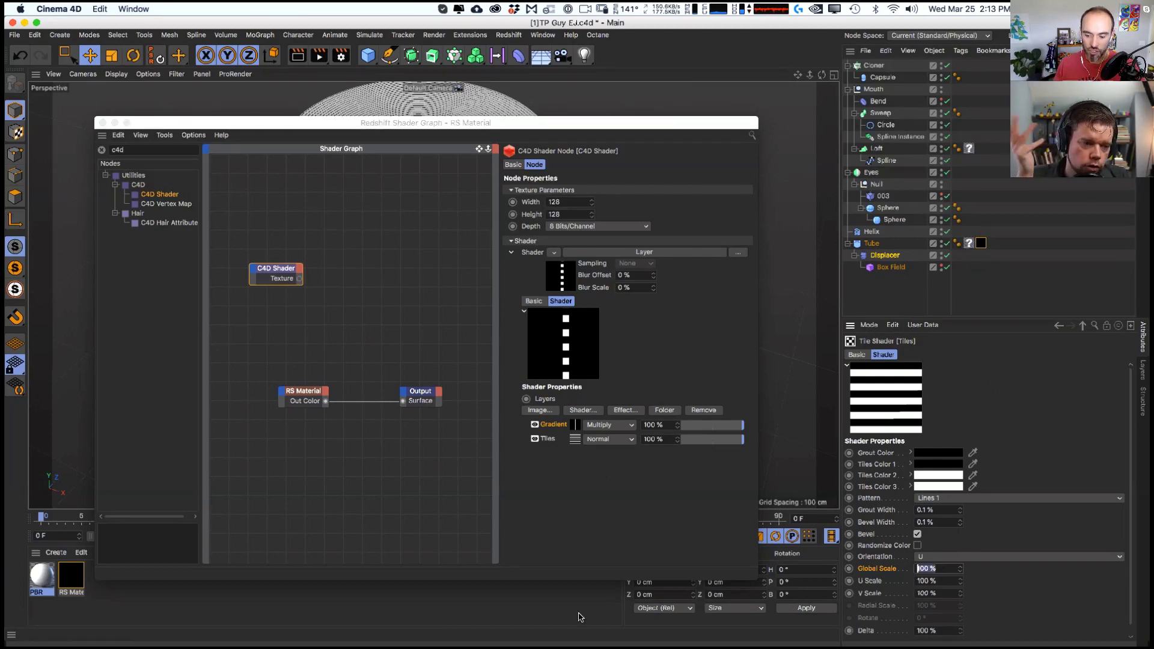
text(50)
key(Return)
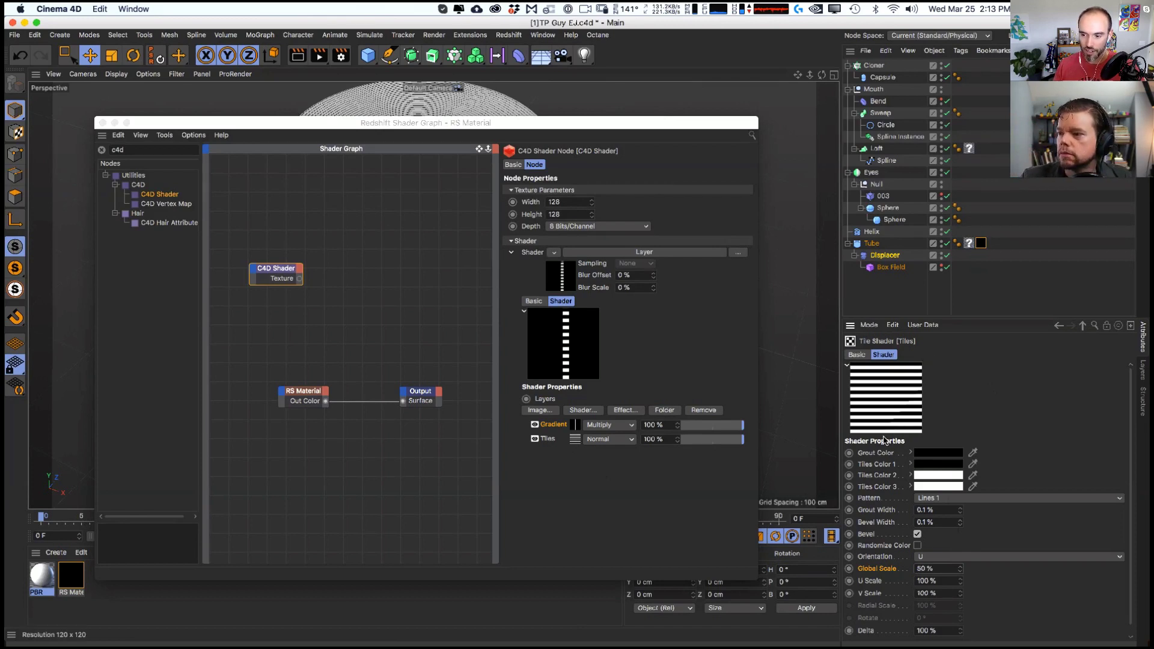
- Try a Global Scale of 55% on the Tiles layer and undo it
double_click(937, 569)
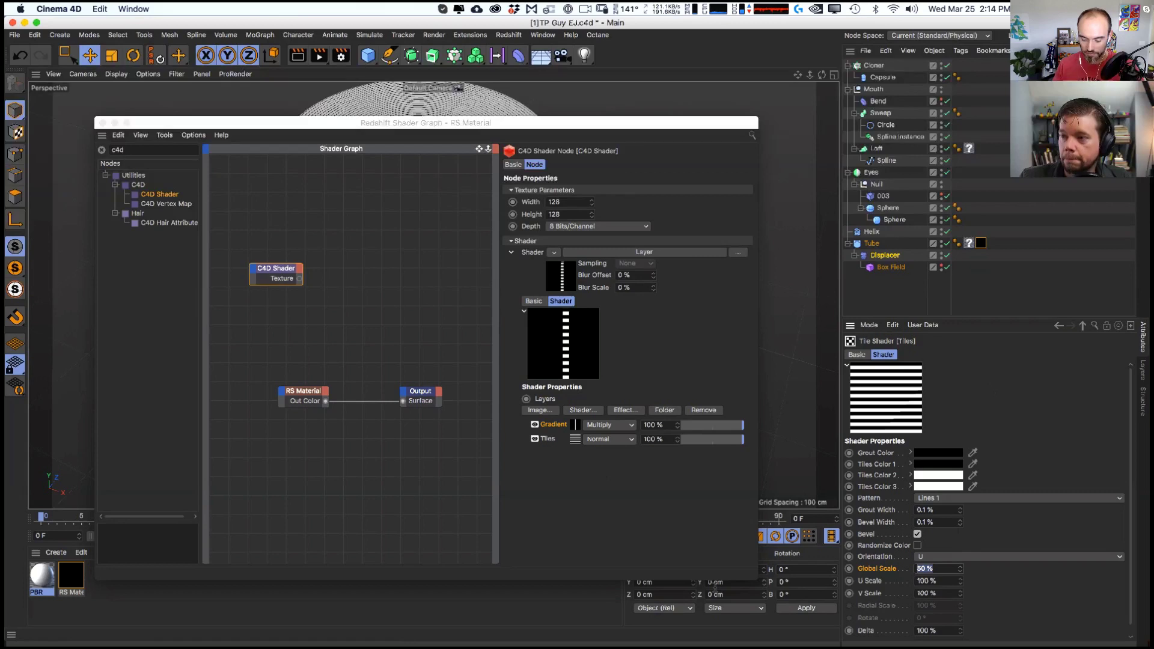
text(55)
key(Return)
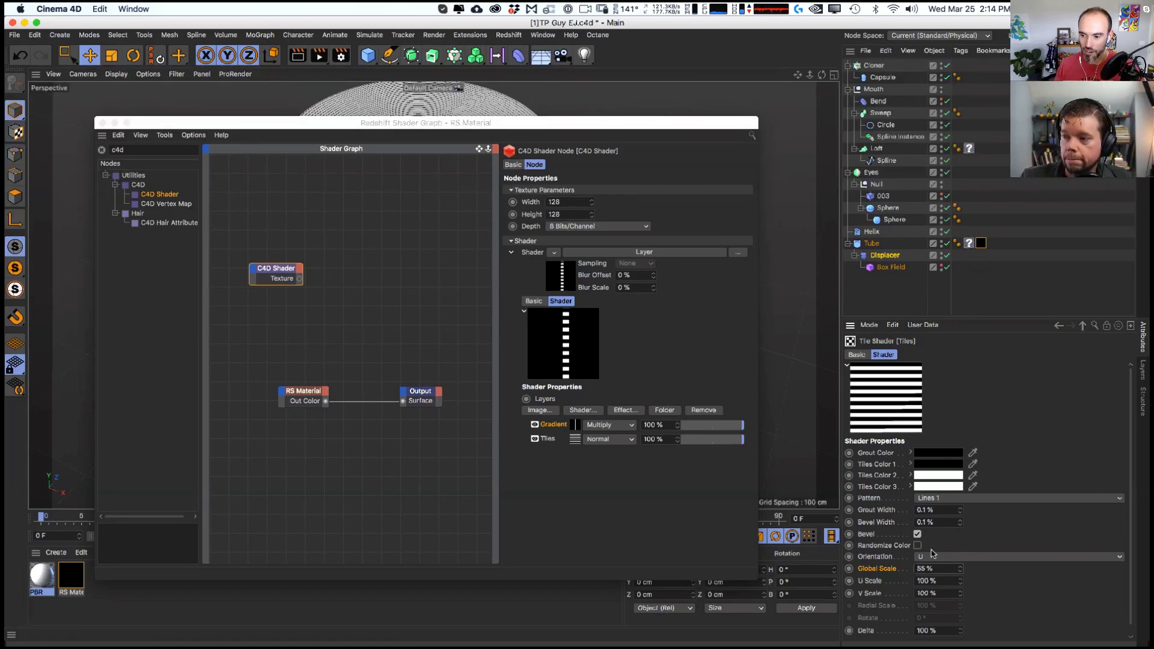
key(super+z)
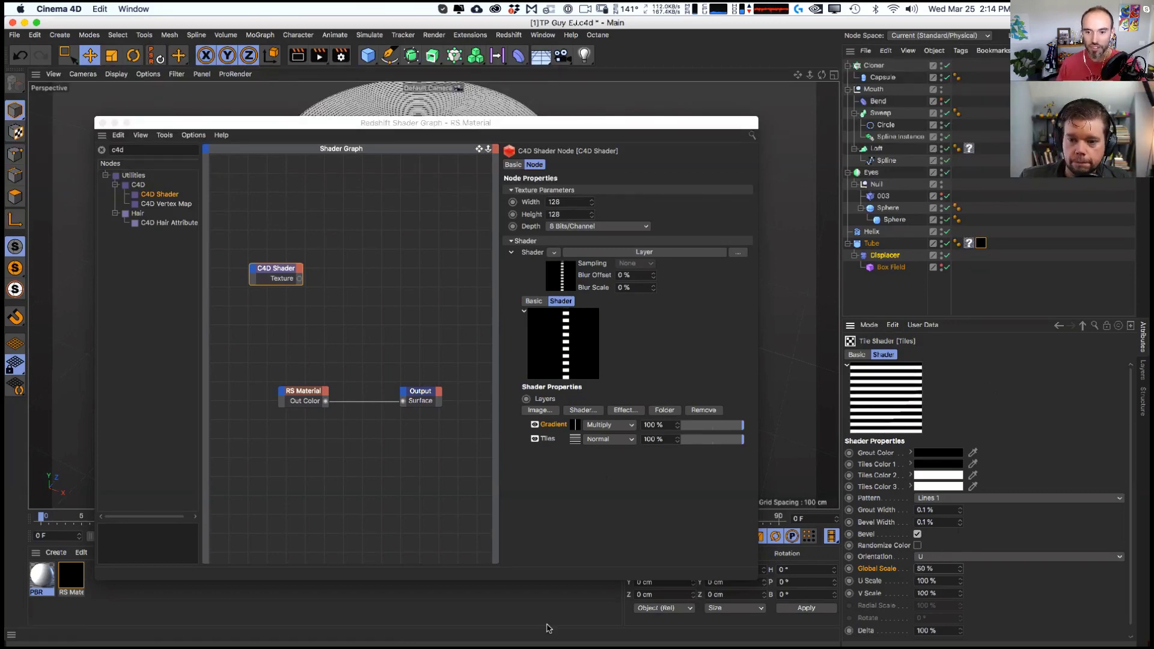
- Narrow the Gradient layer's white stripe by moving its right-hand knots closer to the left-hand ones
click(574, 424)
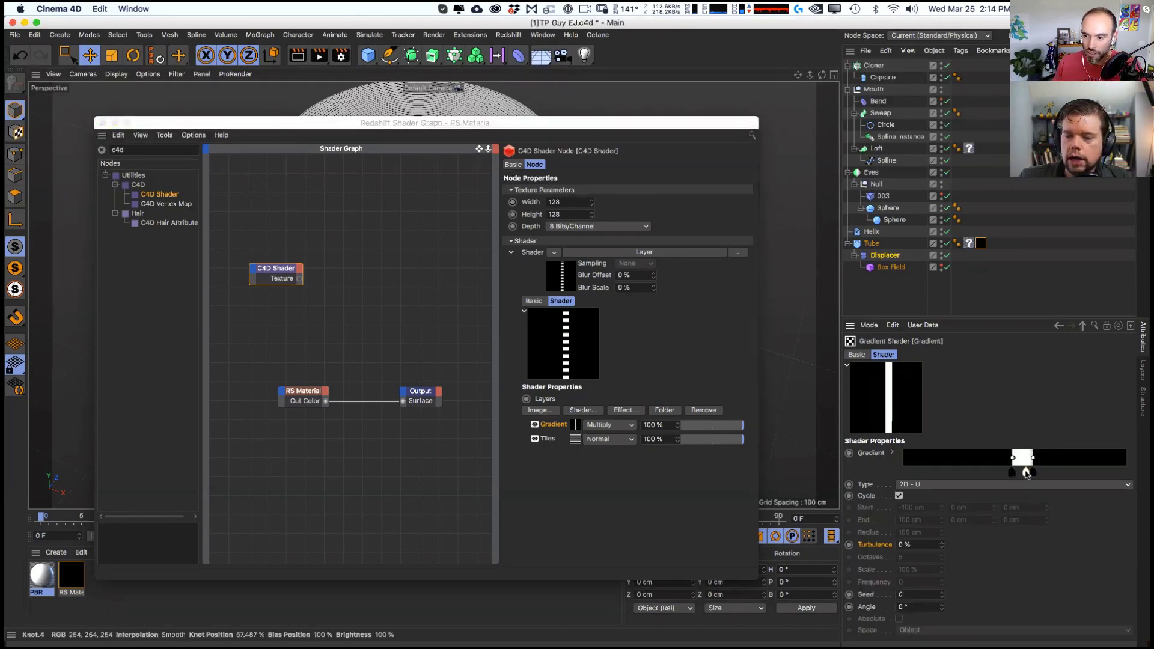
drag(1026, 473, 1022, 473)
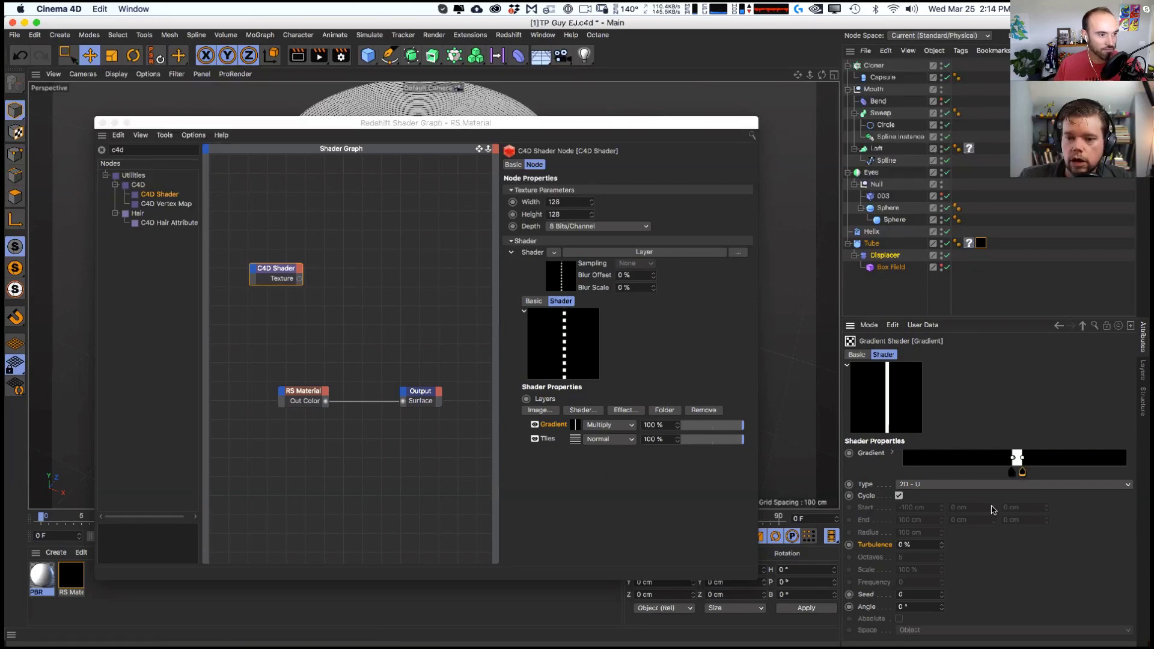
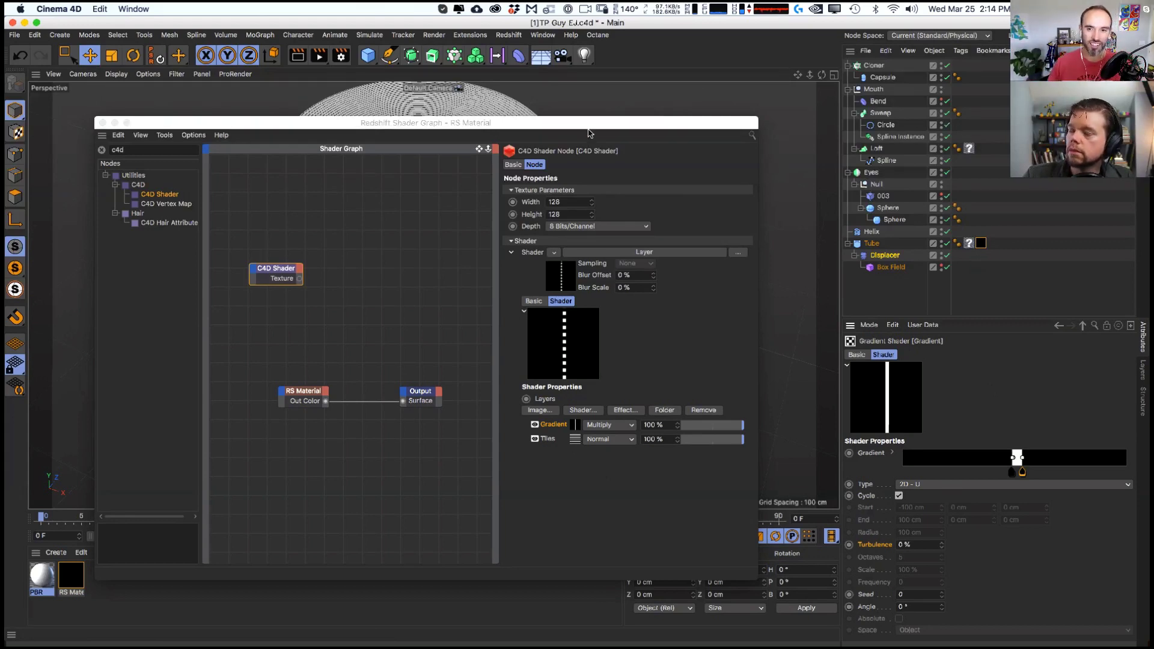
- Nudge the Gradient's right-hand black knot slightly to fine-tune the width of the white stripe
drag(599, 123, 616, 120)
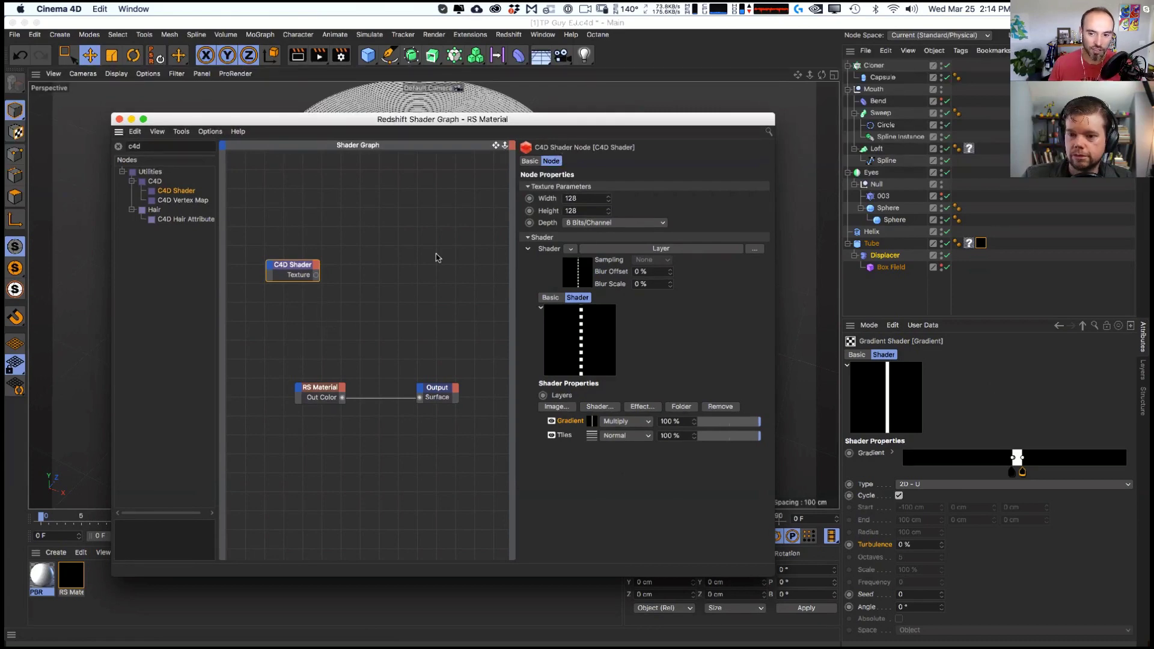
drag(527, 119, 693, 116)
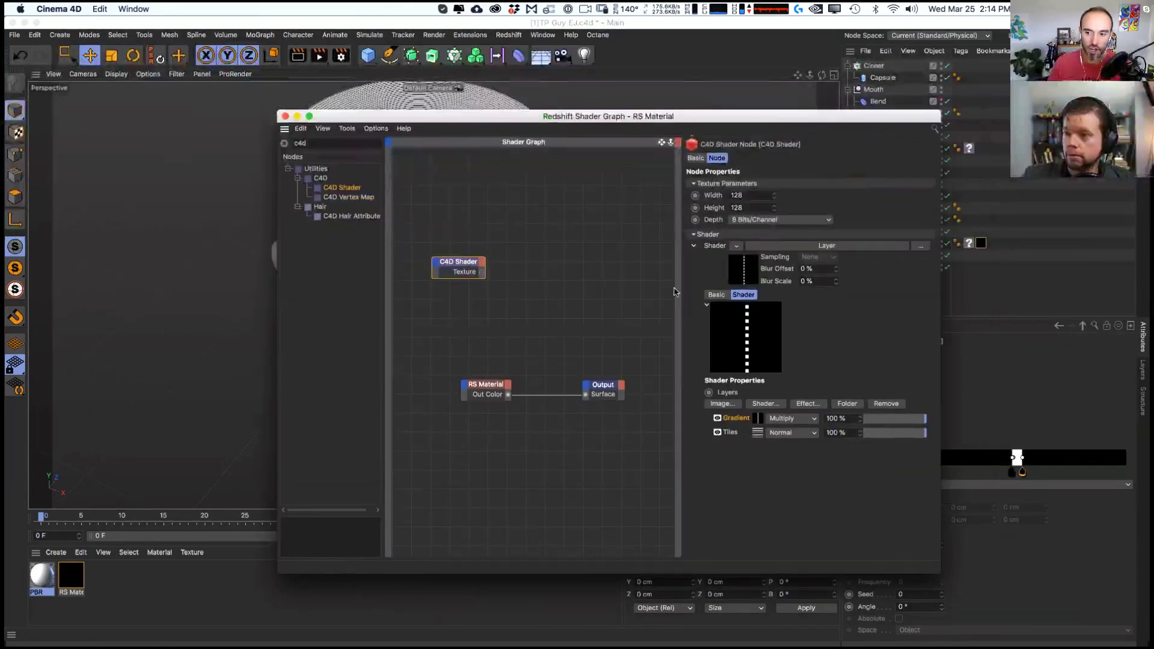
click(1020, 471)
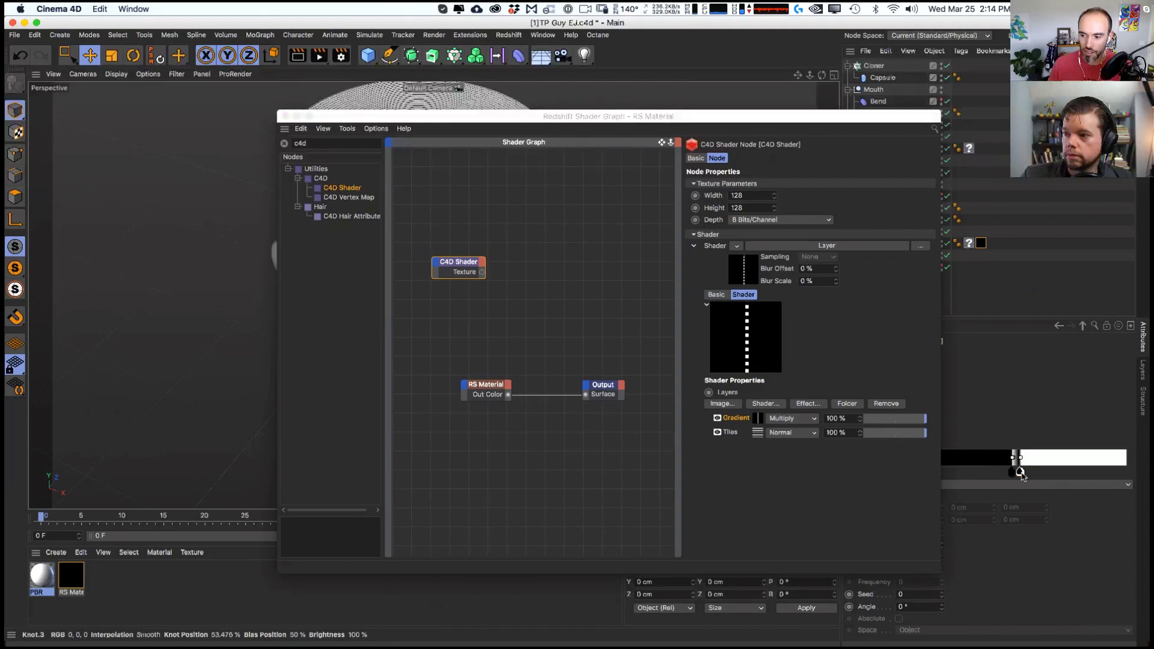
drag(1021, 472, 1023, 472)
- Move the shader graph window aside and view the toilet roll character from a level side angle
drag(589, 120, 677, 143)
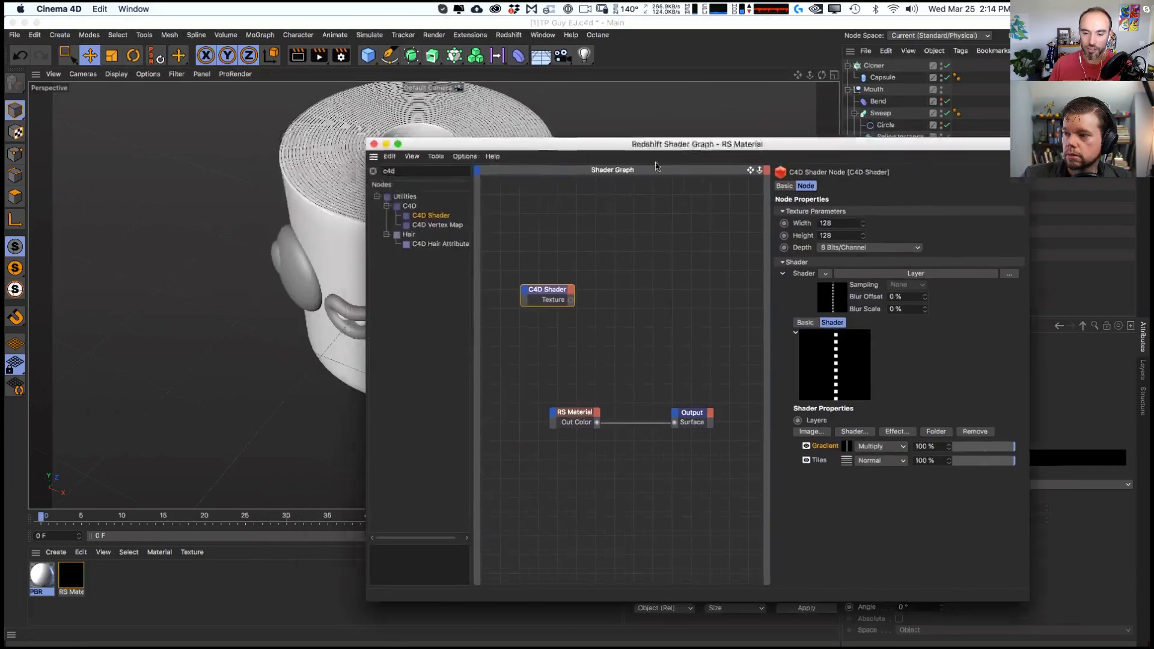
drag(602, 143, 809, 127)
alt+drag(391, 320, 438, 293)
alt+middle_drag(438, 294, 369, 315)
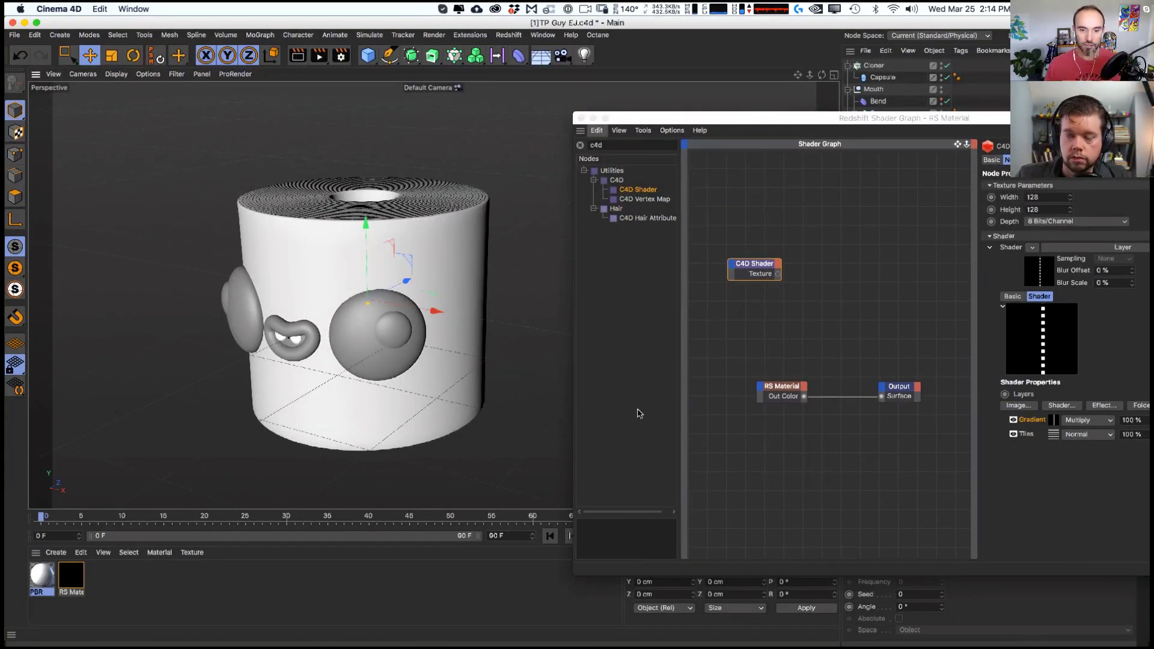
- Reposition the C4D Shader node and add a Texture node beside it in the shader graph
click(774, 265)
drag(773, 265, 747, 296)
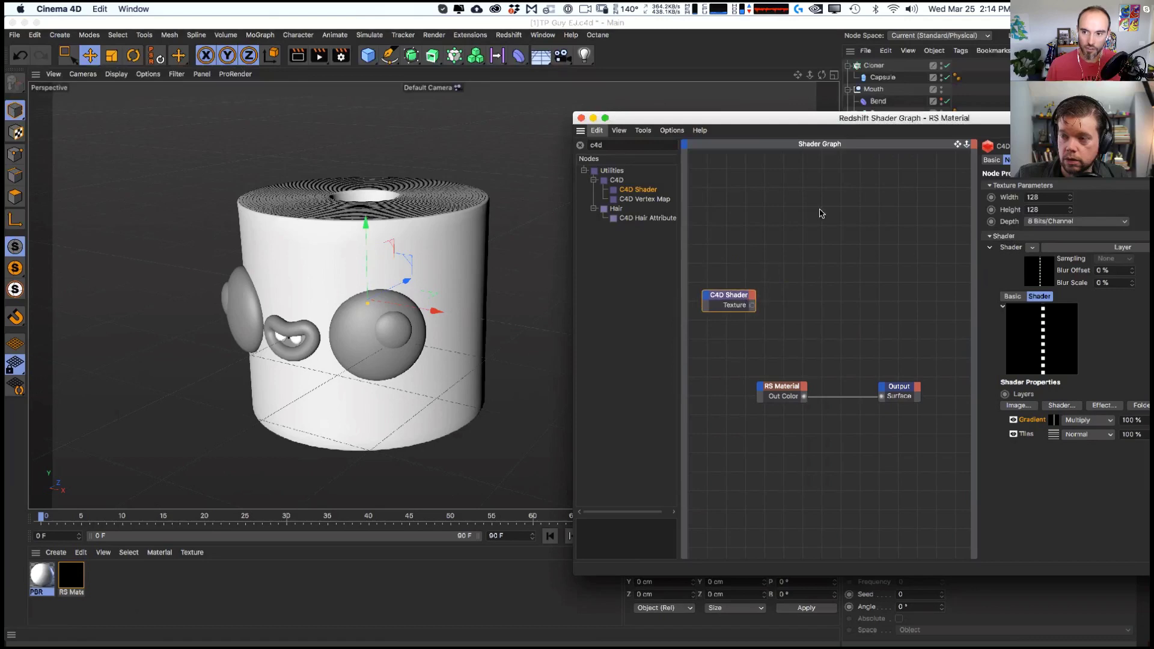
drag(805, 118, 578, 77)
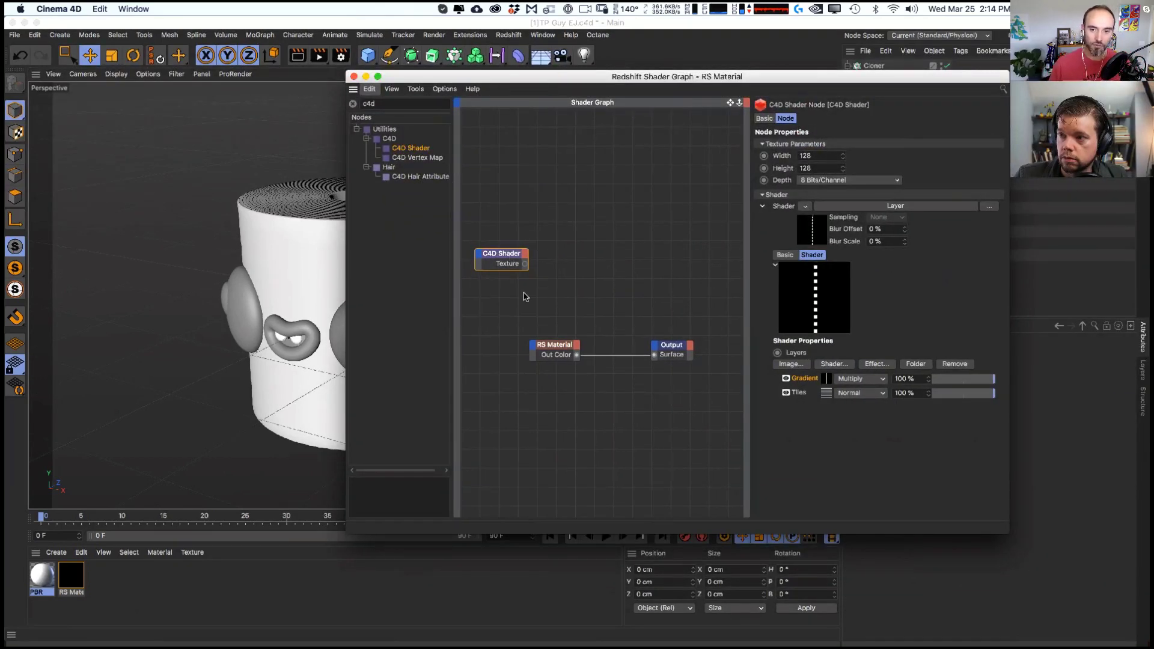
double_click(409, 105)
text(red)
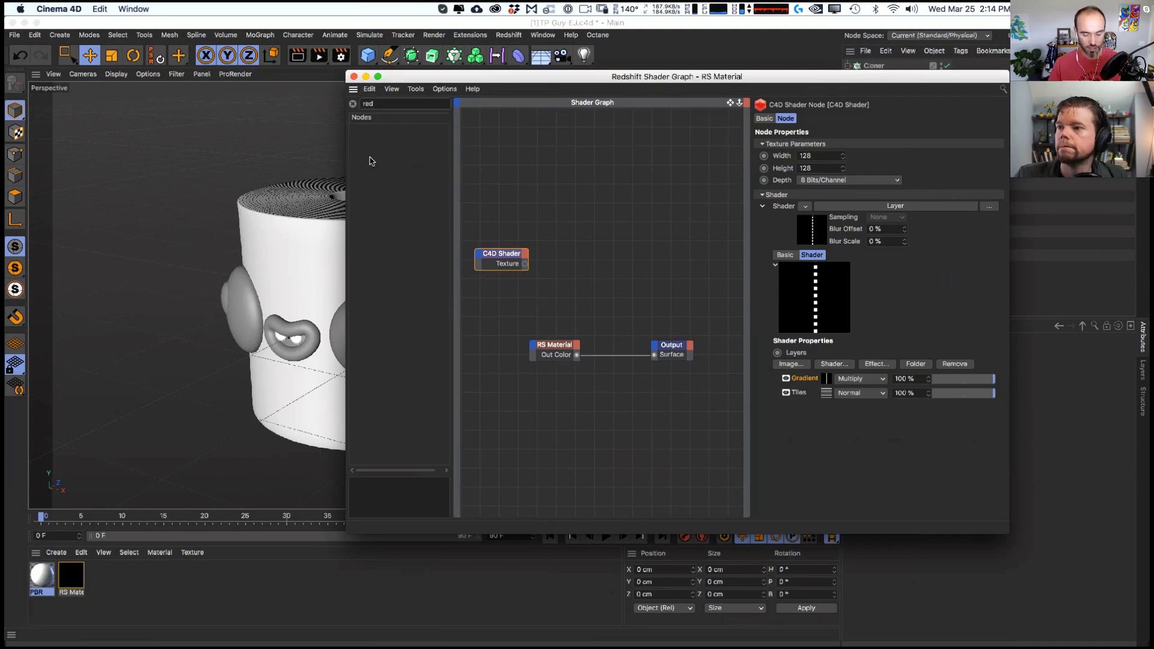
key(BackSpace)
key(BackSpace)
key(BackSpace)
click(357, 129)
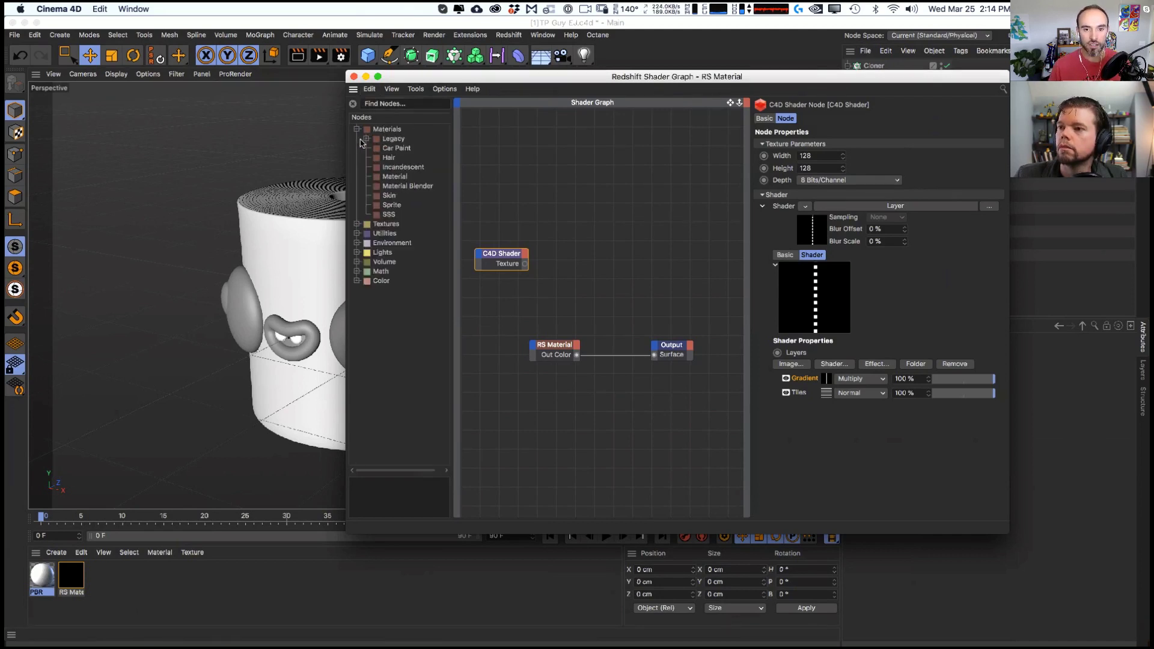
click(357, 225)
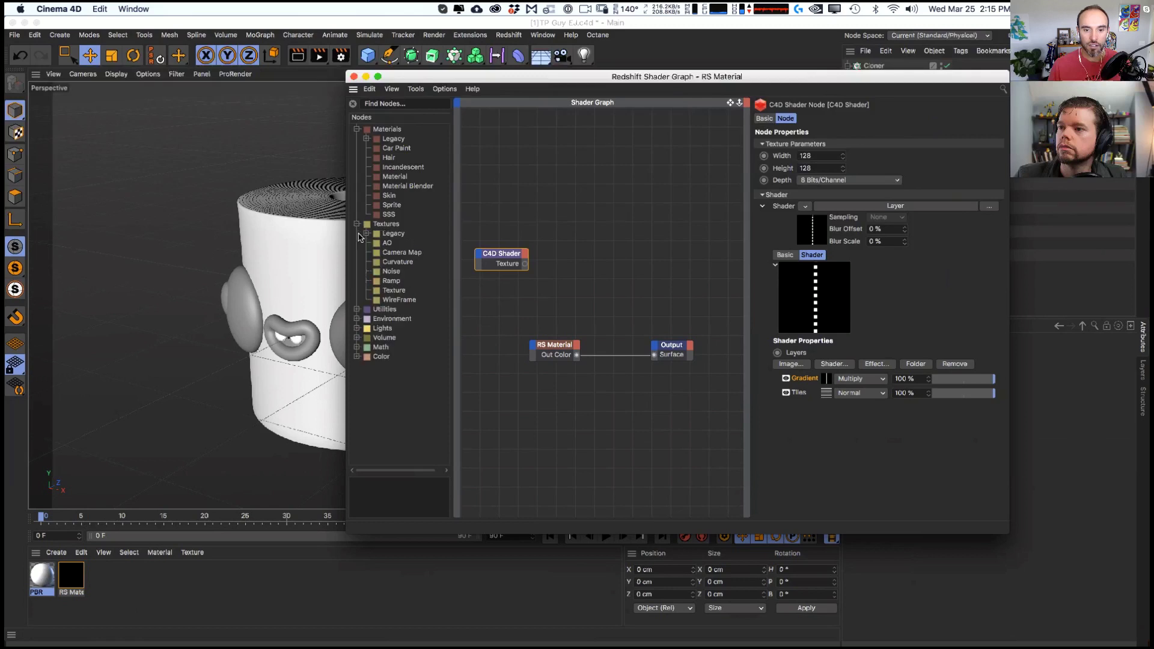
drag(387, 289, 568, 254)
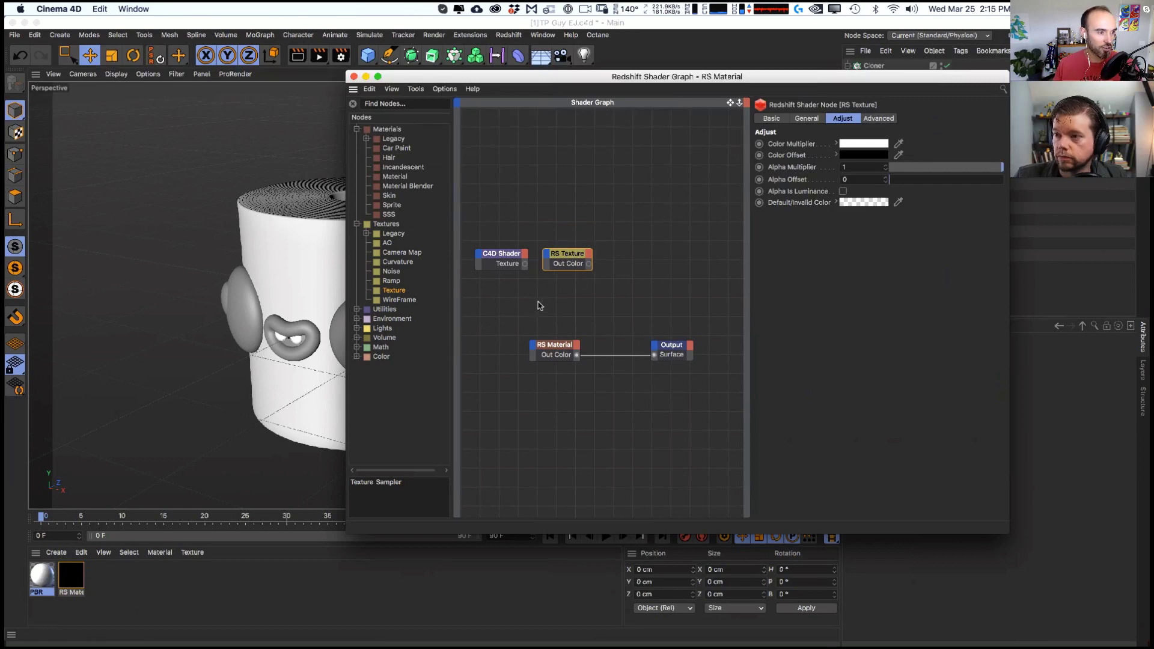
- Connect the C4D Shader's Texture output to the RS Texture node's Tex 0 input
drag(524, 263, 551, 258)
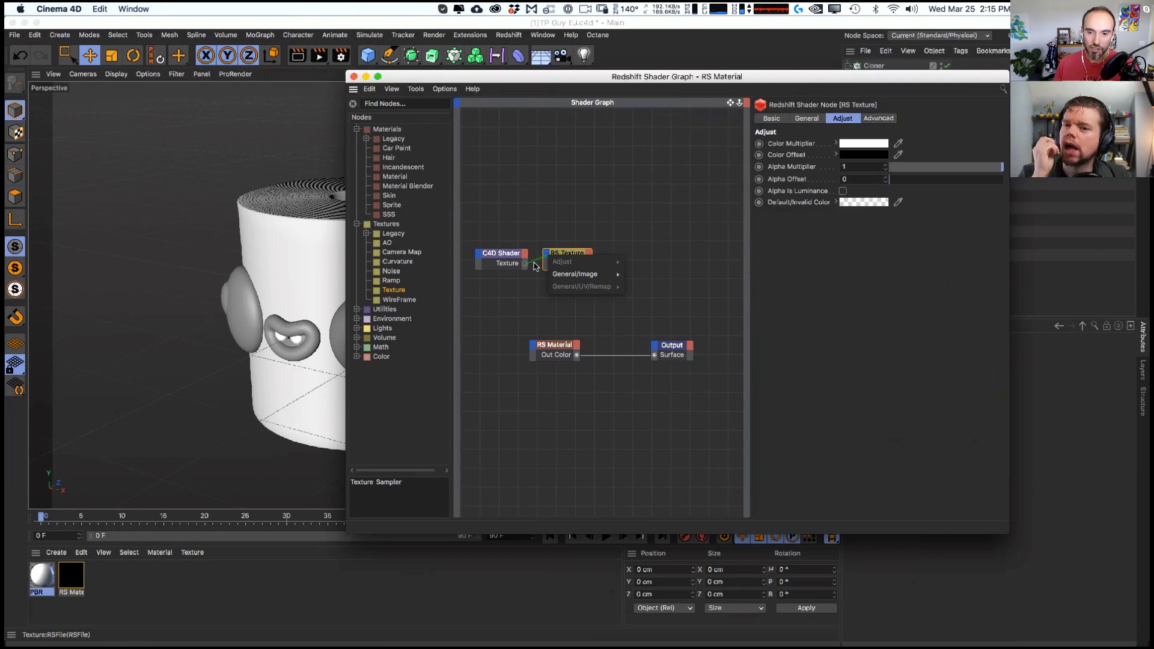
mouse_move(565, 276)
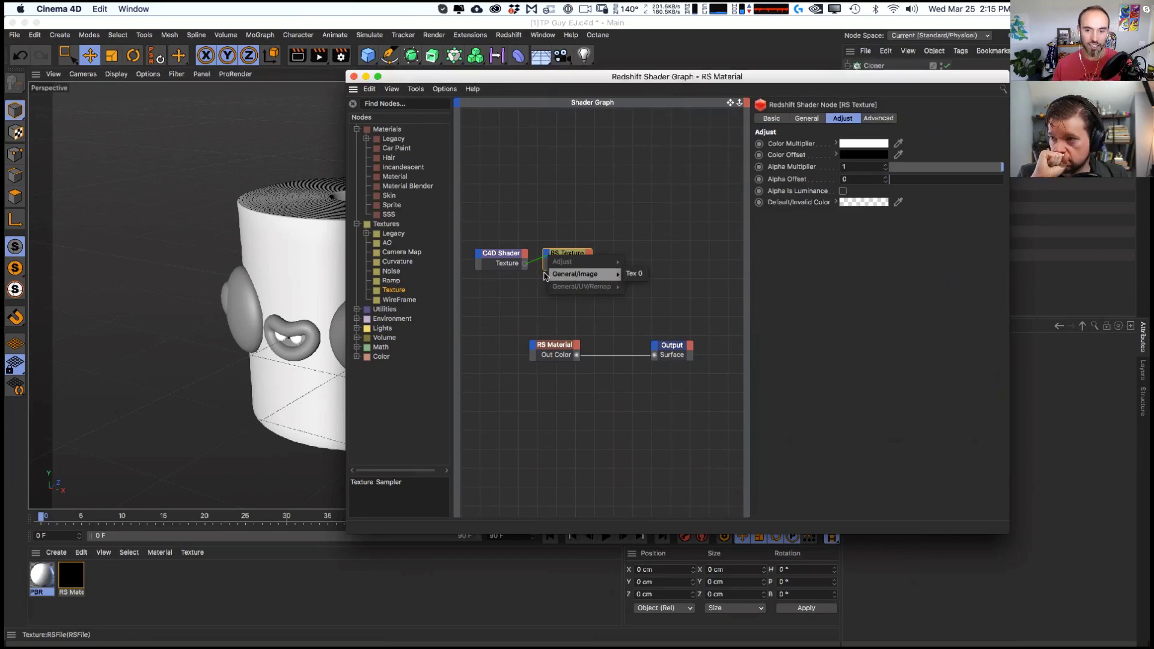
click(633, 273)
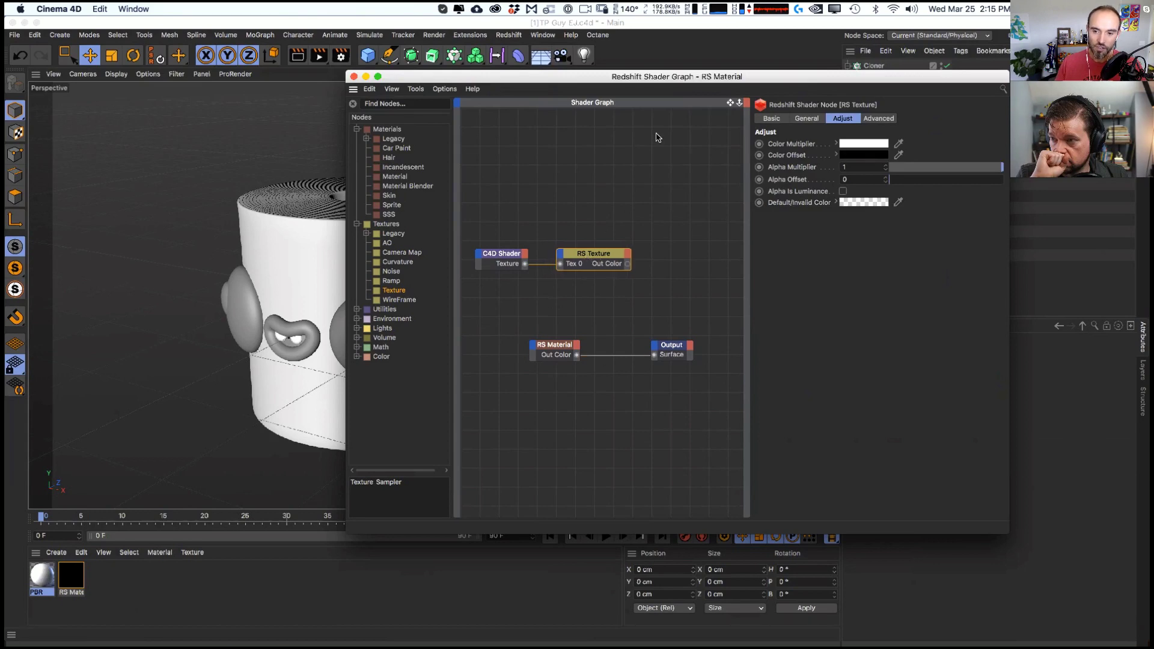
- Look through the RS Texture node's Basic, General, Adjust and Advanced settings
drag(683, 81, 467, 77)
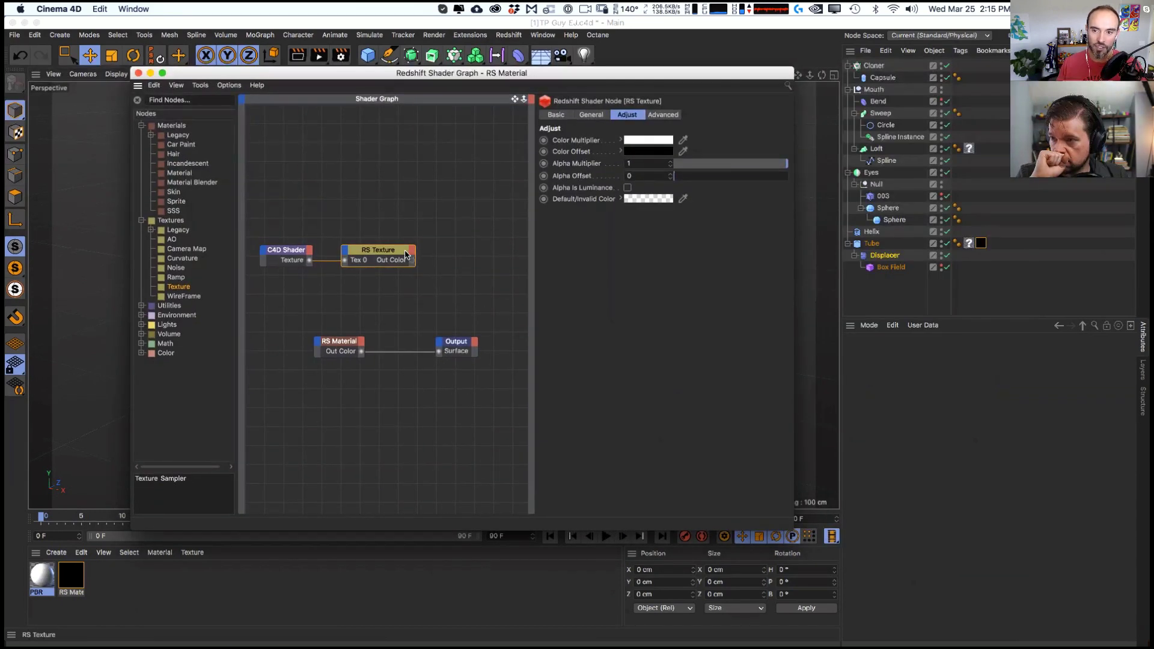
click(591, 115)
click(559, 116)
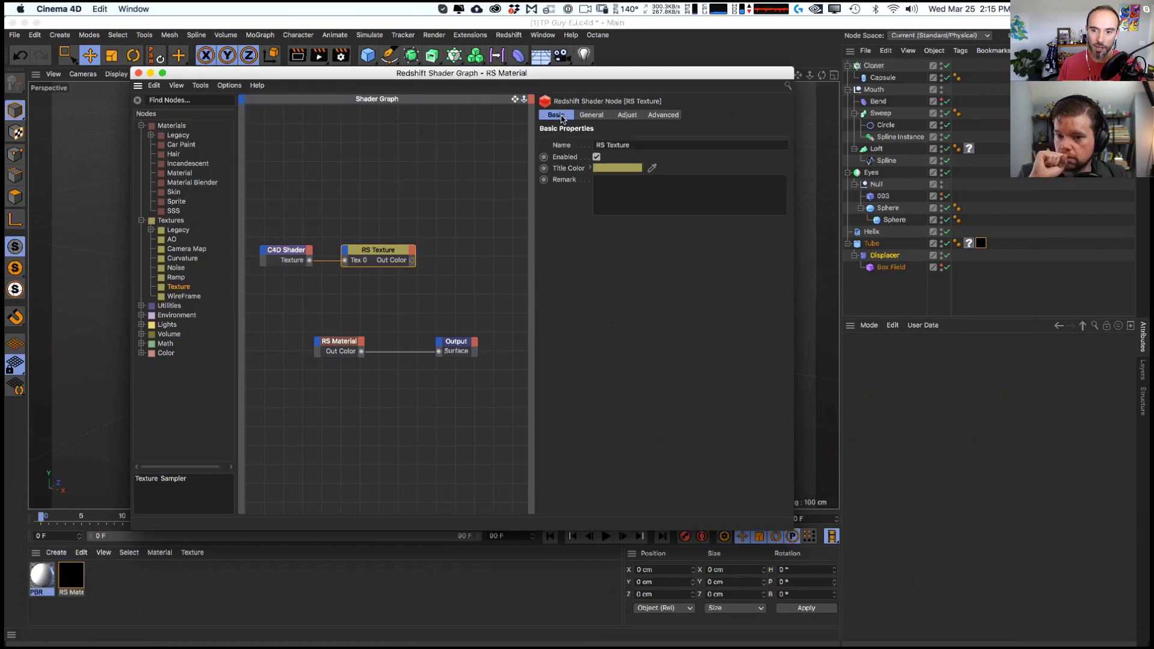
click(592, 115)
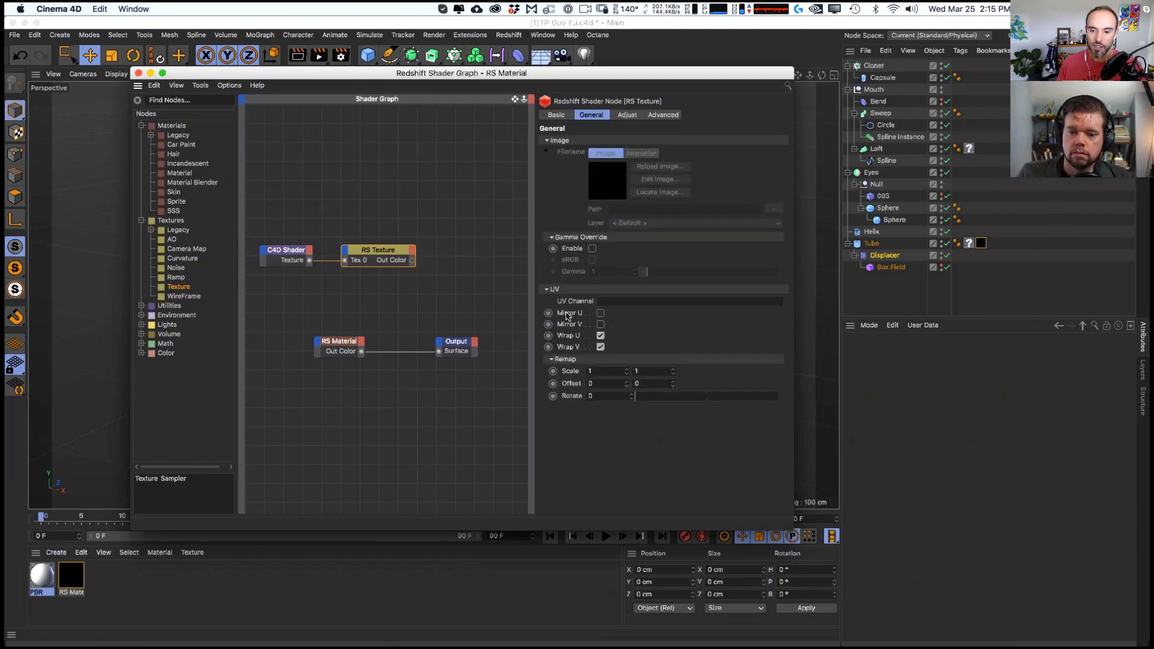
click(637, 115)
click(662, 114)
- Set the C4D Shader node's texture width and height to 1280
click(284, 252)
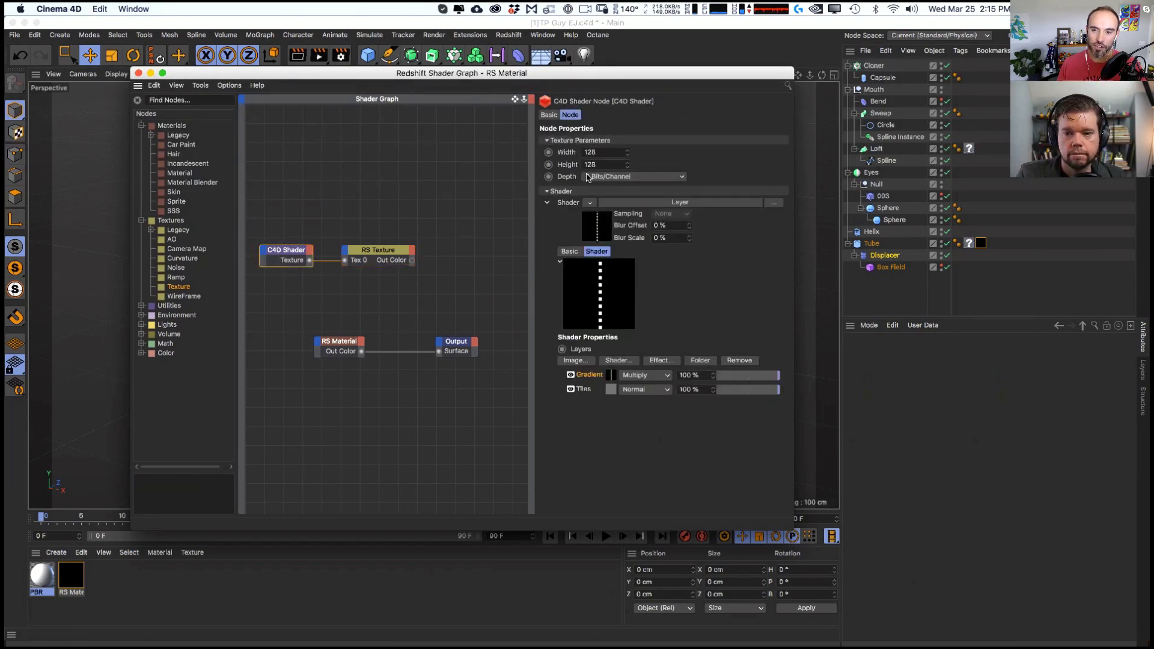
click(588, 176)
click(594, 153)
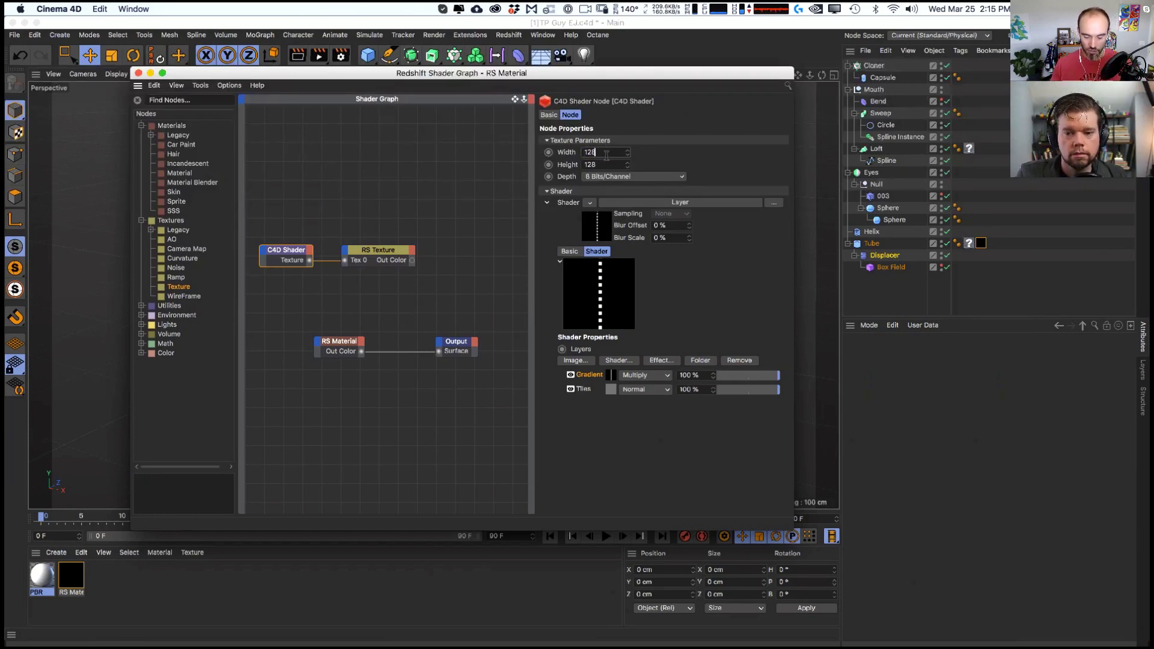
text(0)
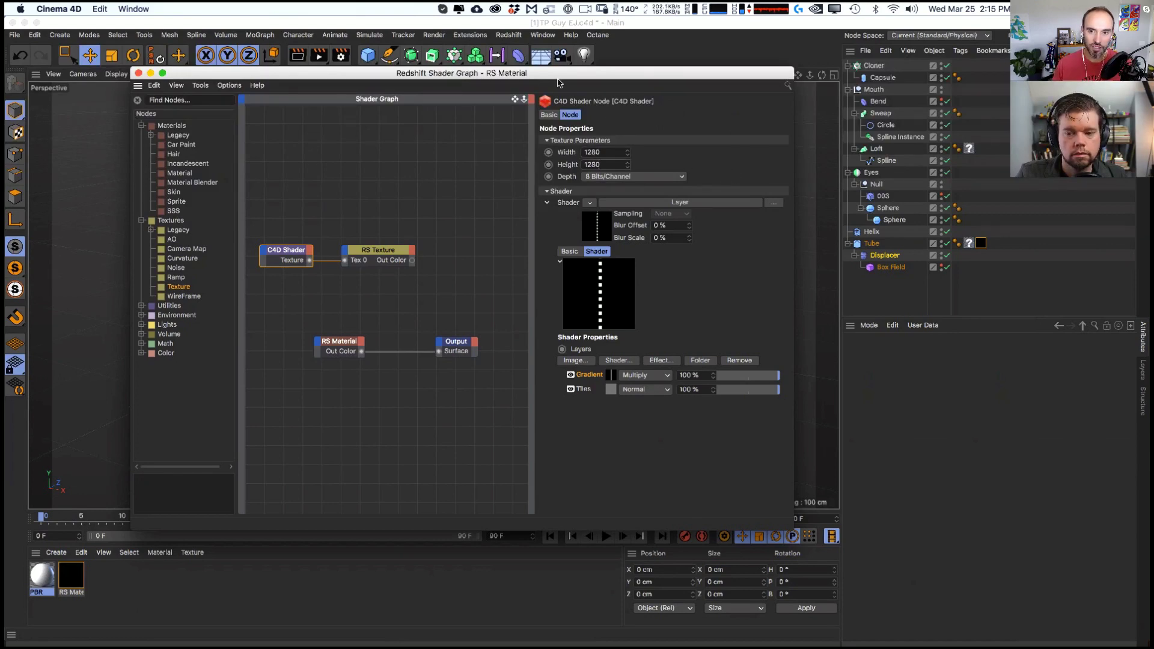
- Connect the RS Texture's Out Color to the RS Material's Overall Bump Input
drag(558, 82, 688, 101)
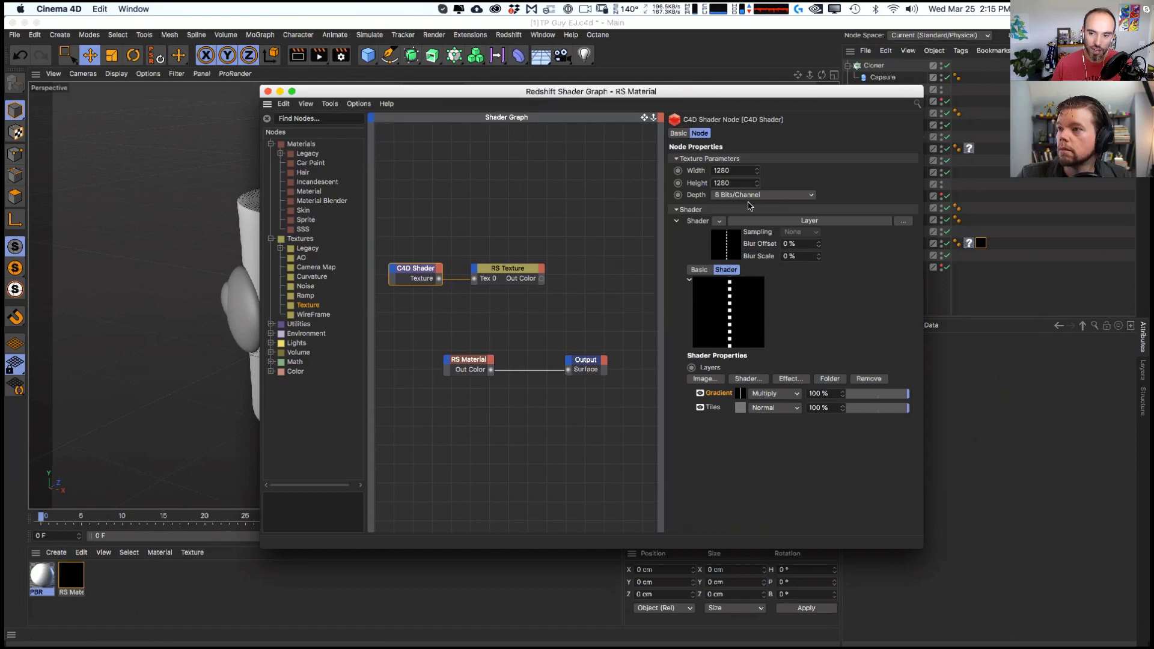
click(525, 272)
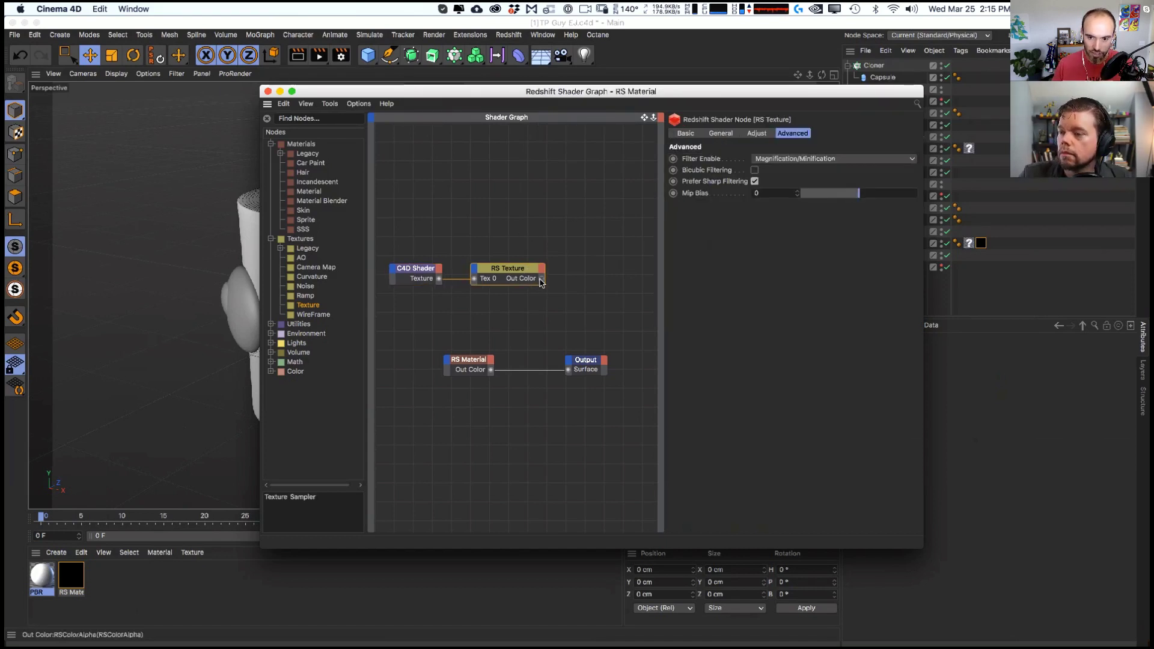
drag(541, 280, 452, 359)
mouse_move(455, 377)
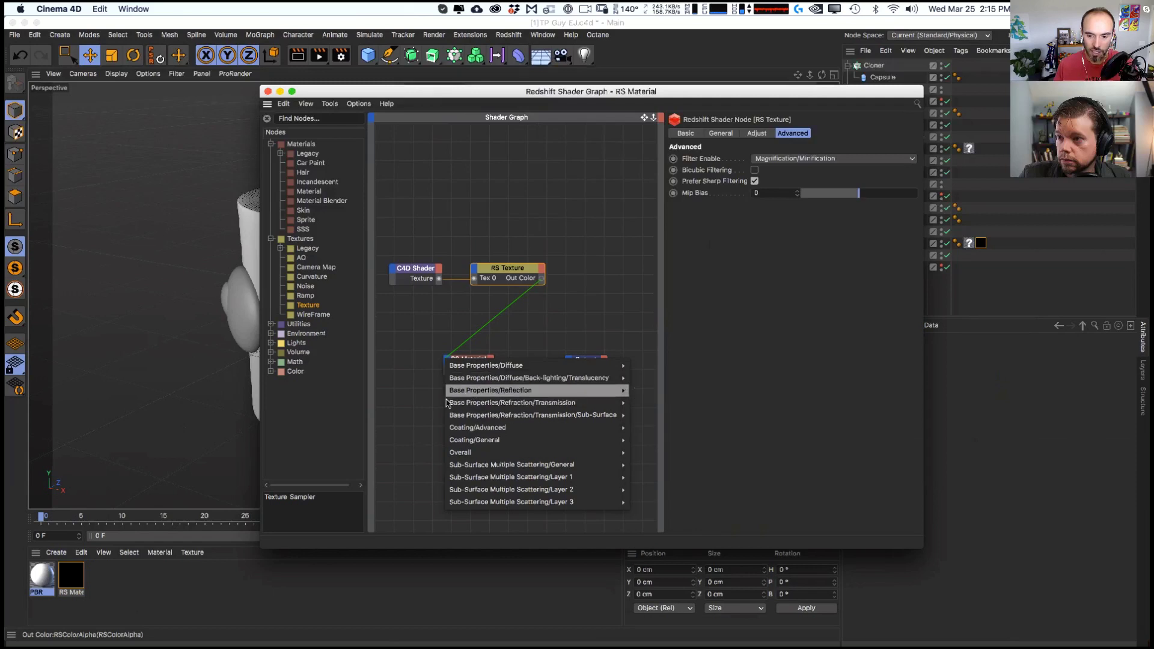
mouse_move(475, 456)
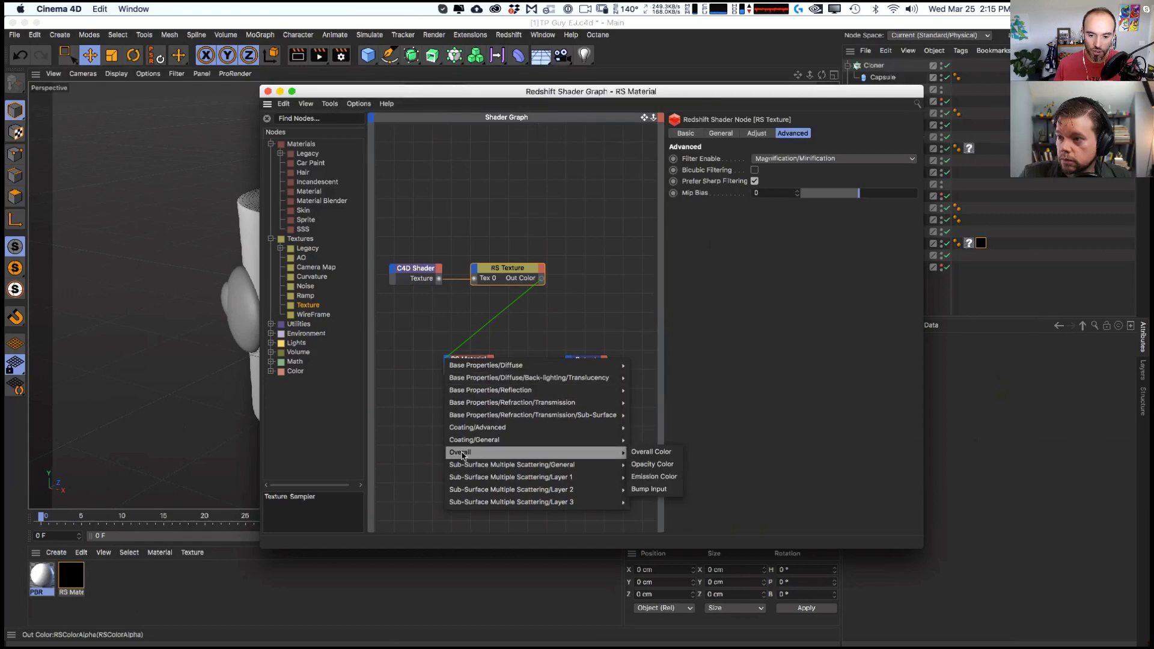
click(648, 489)
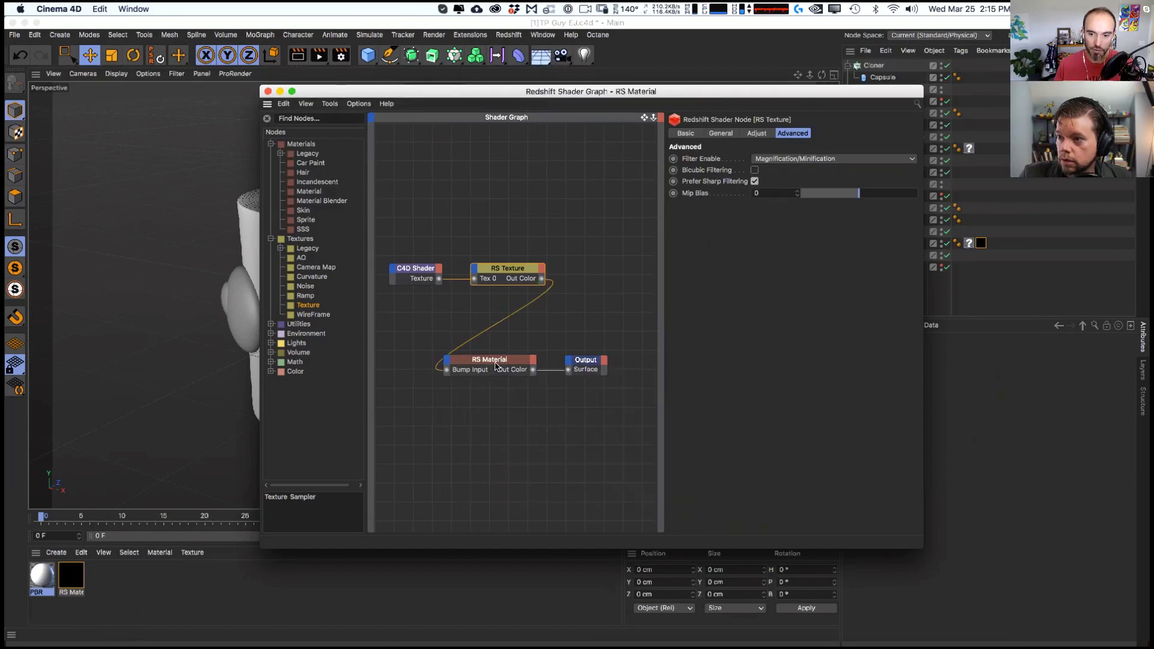
- Spread out the RS Texture, RS Material and Output nodes and delete the connection into the material's Bump Input
drag(574, 370, 596, 367)
drag(518, 269, 427, 312)
drag(471, 360, 483, 363)
click(465, 351)
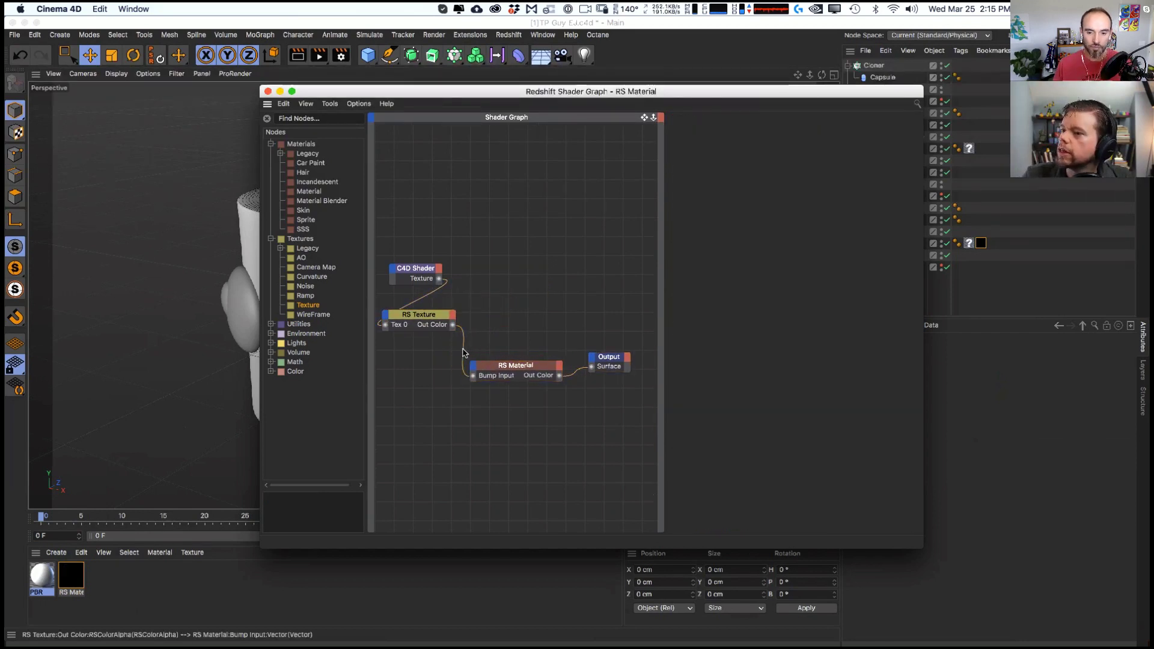
key(Delete)
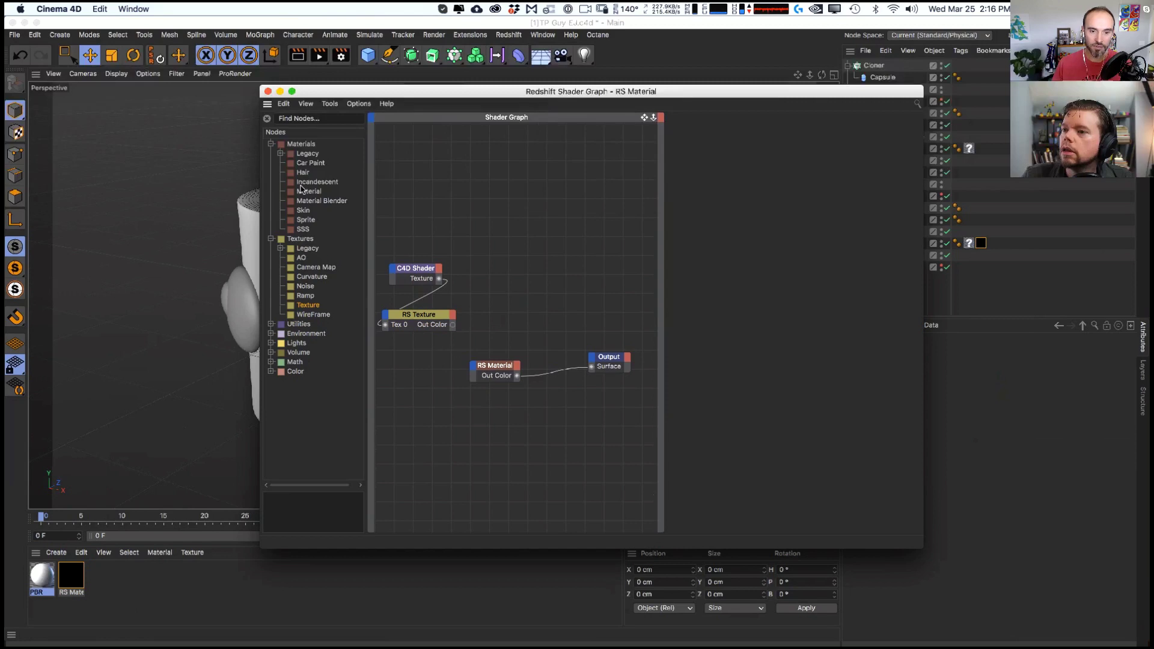
- Search the node list for bump and add a Bump Map node next to the RS Texture node
click(308, 120)
text(he)
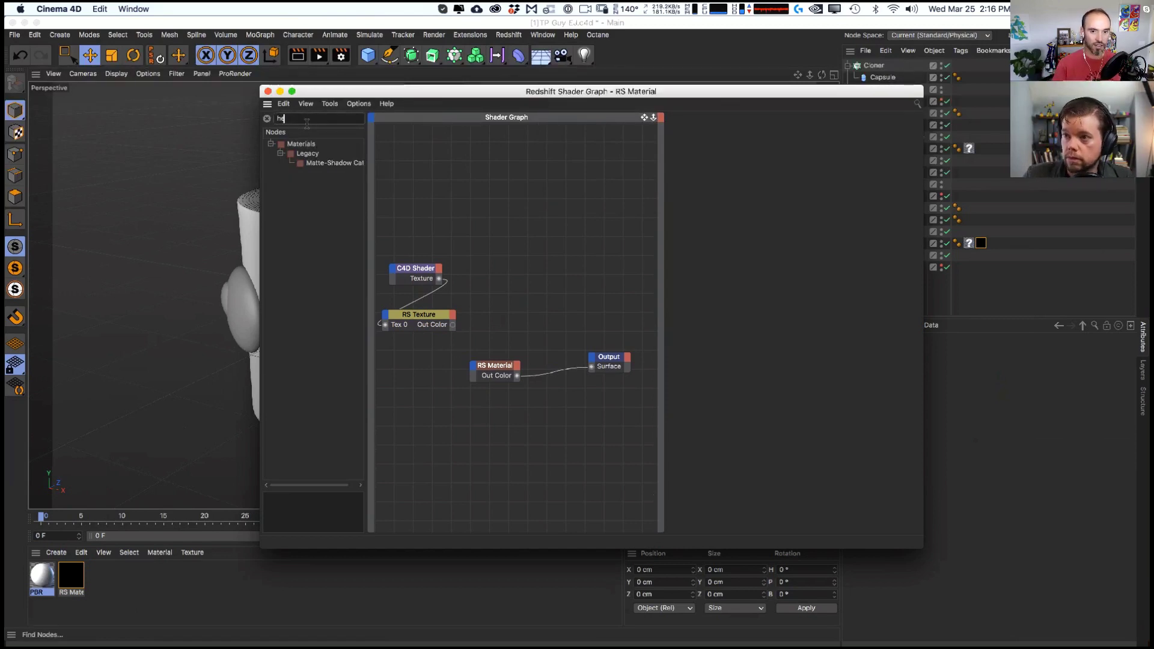
key(BackSpace)
key(BackSpace)
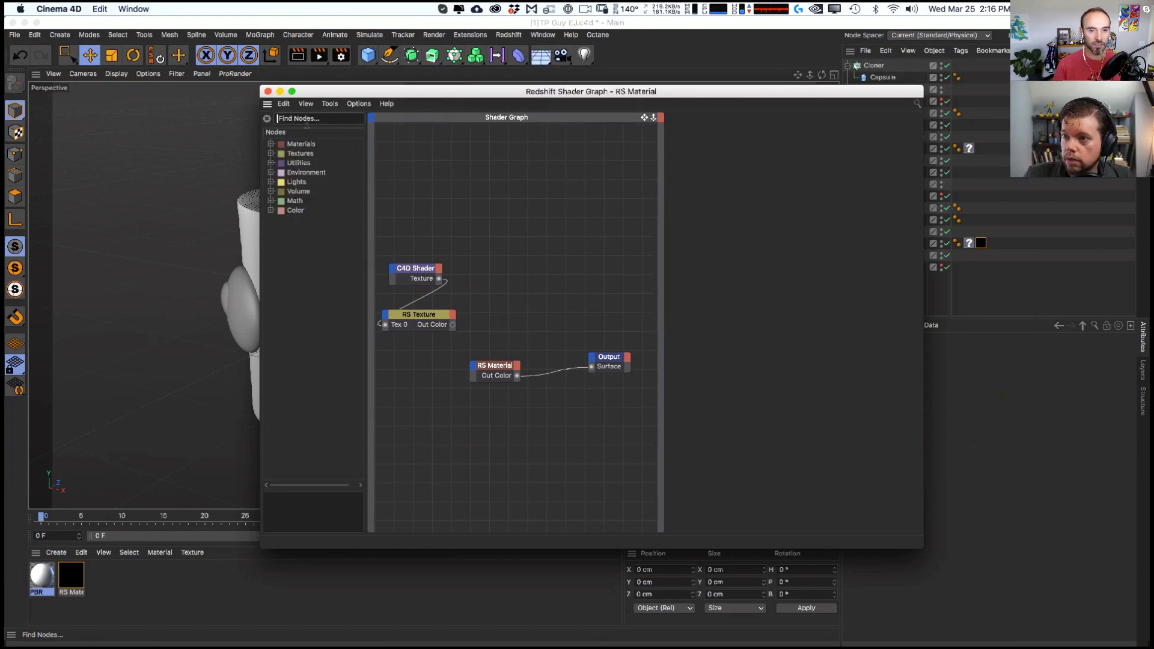
text(dis)
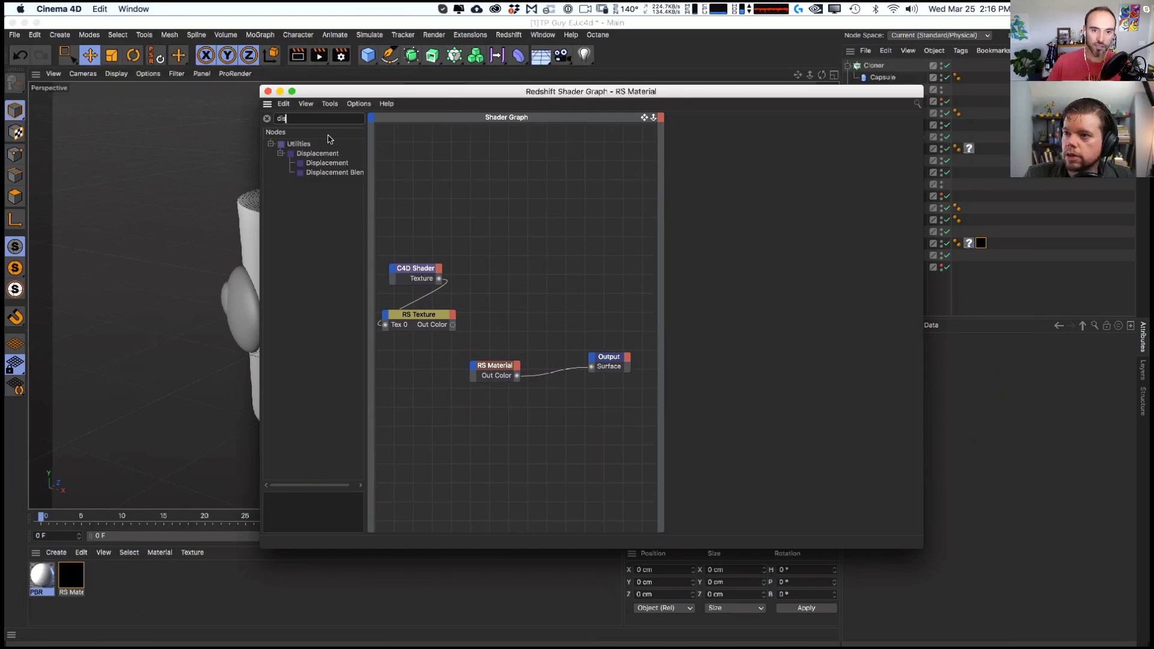
key(BackSpace)
key(BackSpace)
key(BackSpace)
text(bump)
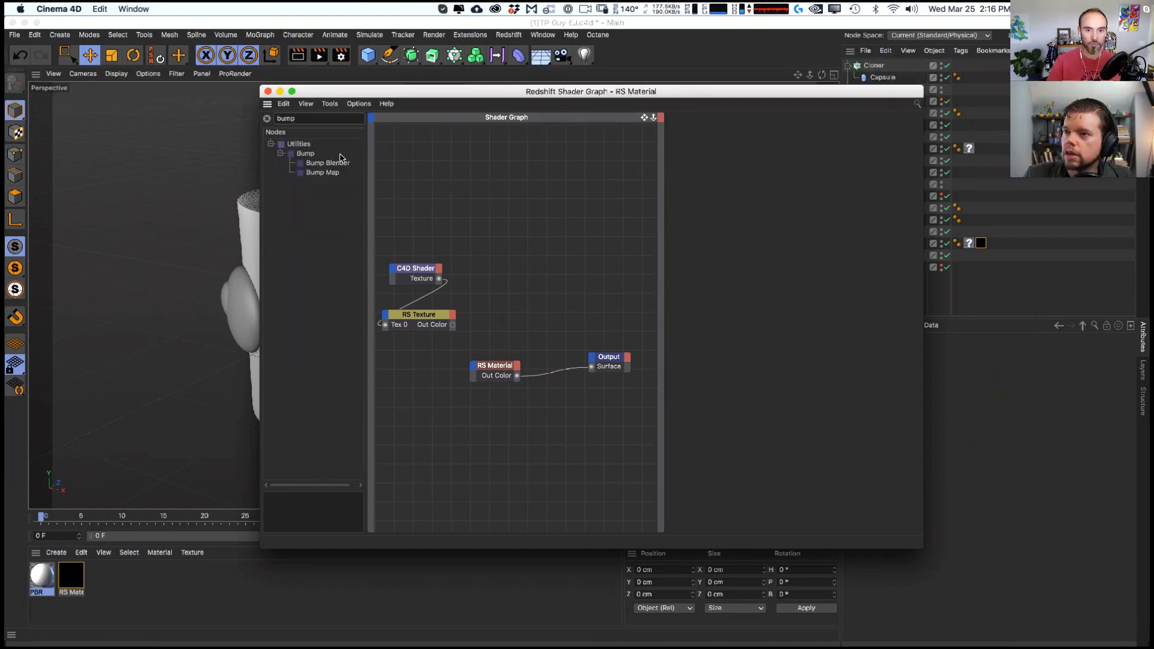
drag(313, 174, 455, 318)
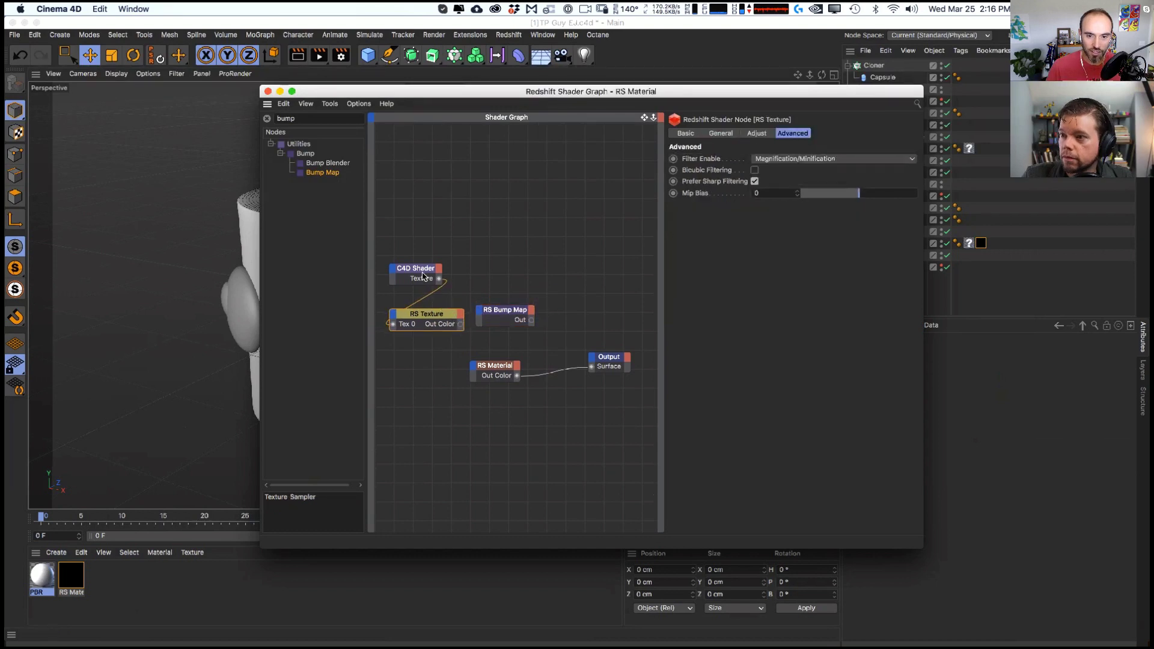
- Widen the shader graph window and connect the RS Texture's Out Color to the RS Bump Map's Input
click(417, 271)
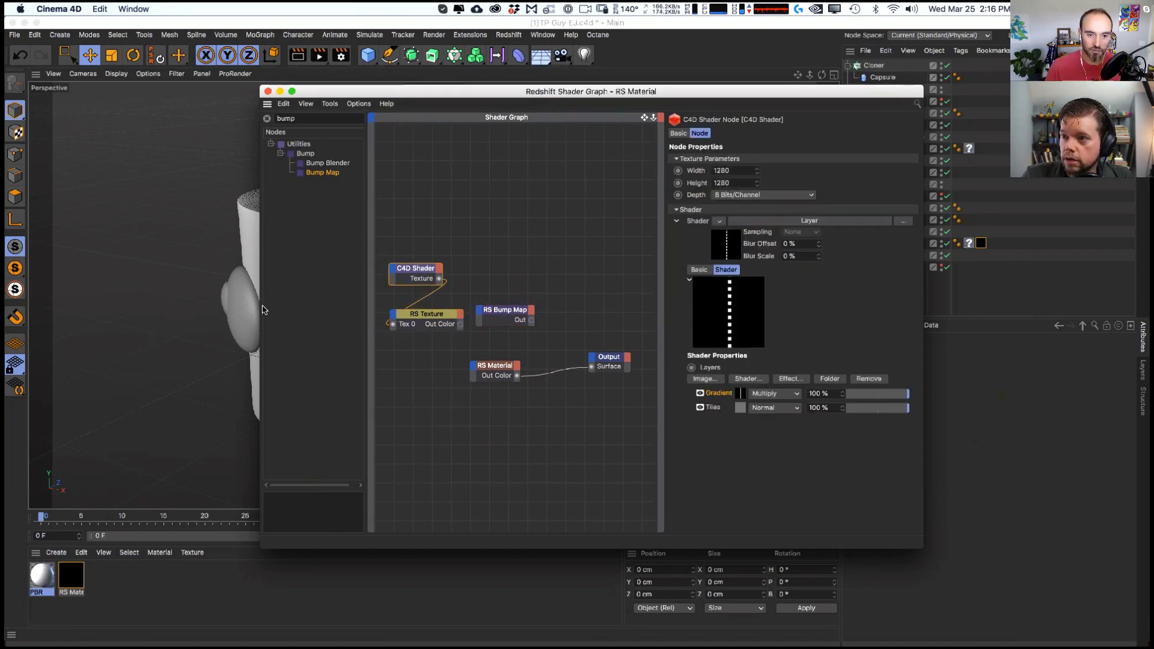
drag(261, 307, 74, 307)
click(324, 318)
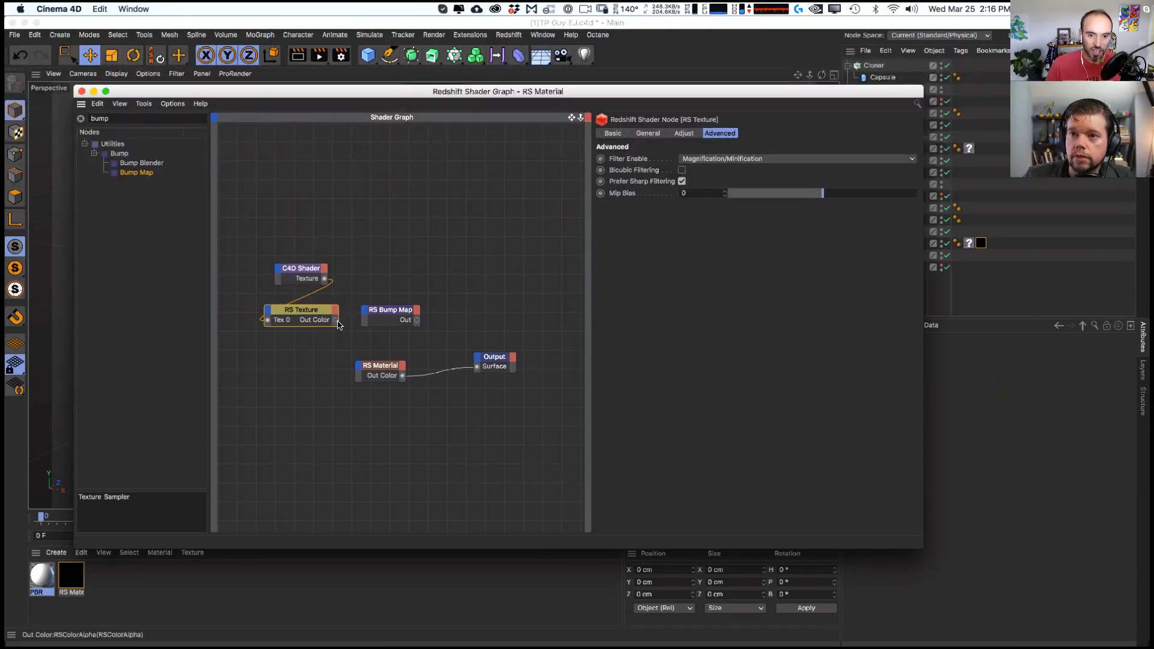
drag(363, 312, 423, 329)
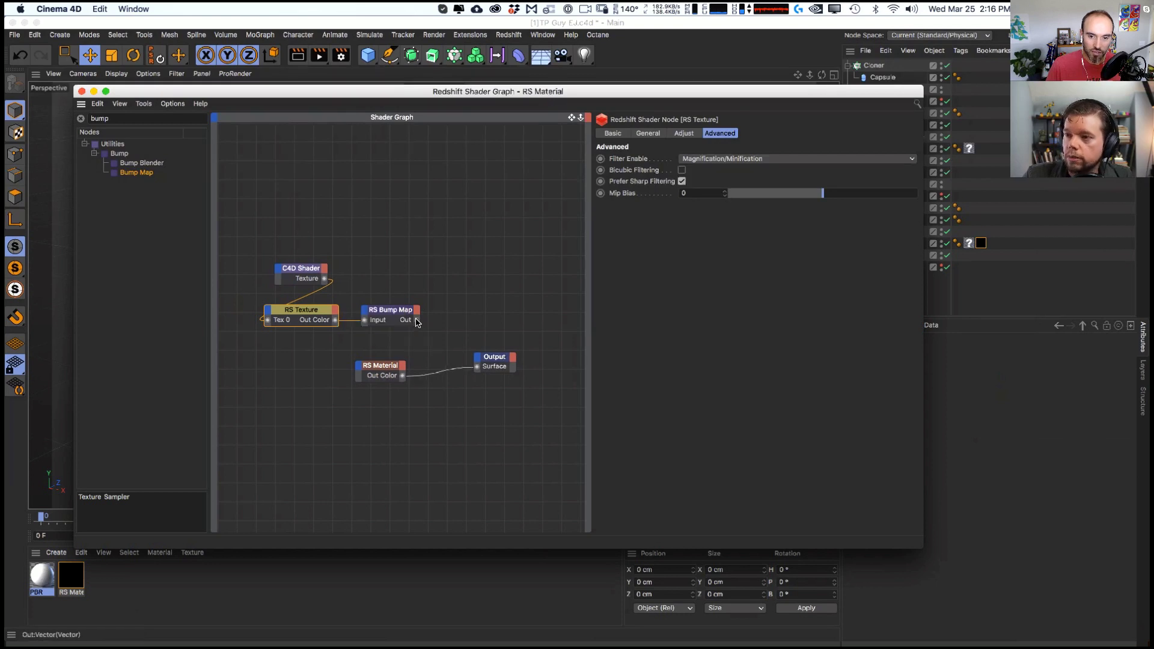
- Connect the RS Bump Map's Out to the RS Material's Overall Bump Input and place the Bump Map beside the material
drag(353, 362, 549, 497)
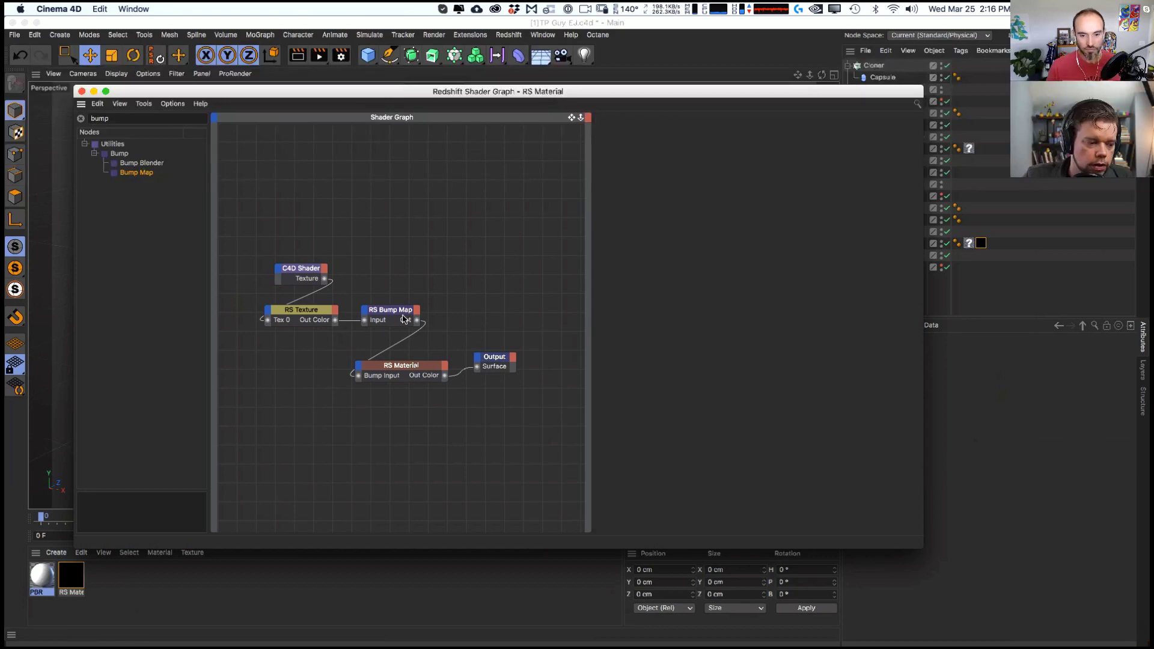
drag(377, 325, 290, 380)
drag(303, 312, 269, 321)
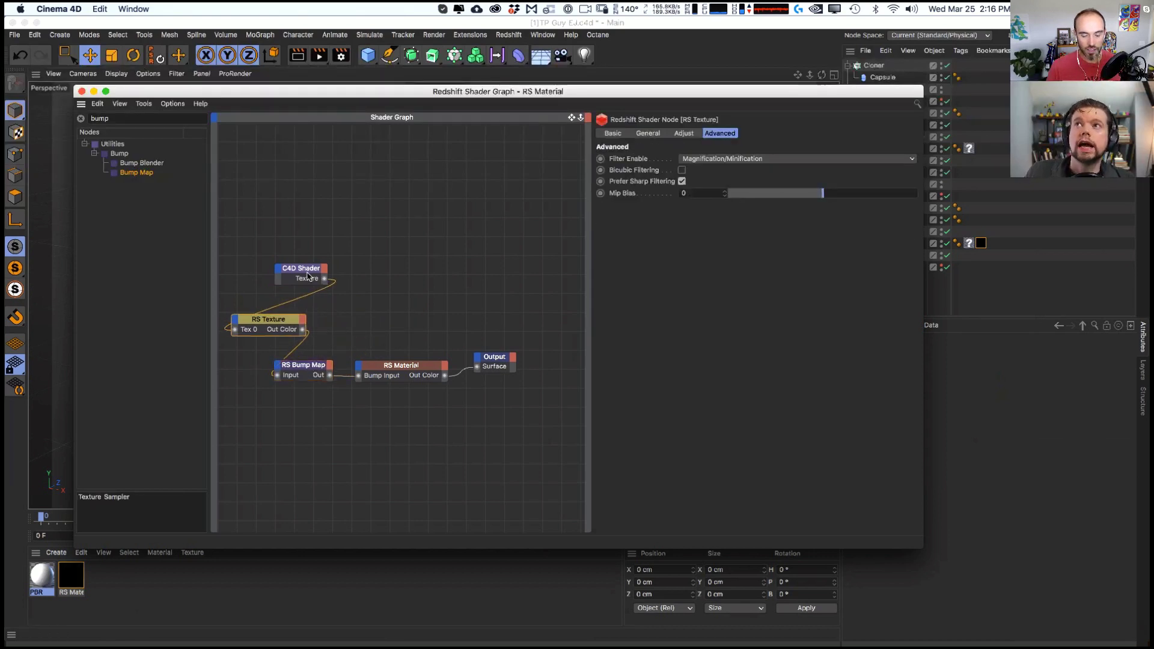
- Line up the C4D Shader, RS Texture, RS Bump Map, RS Material and Output nodes in one horizontal row
drag(307, 272, 289, 276)
scroll(422, 292, down, 1)
alt+middle_drag(364, 321, 427, 322)
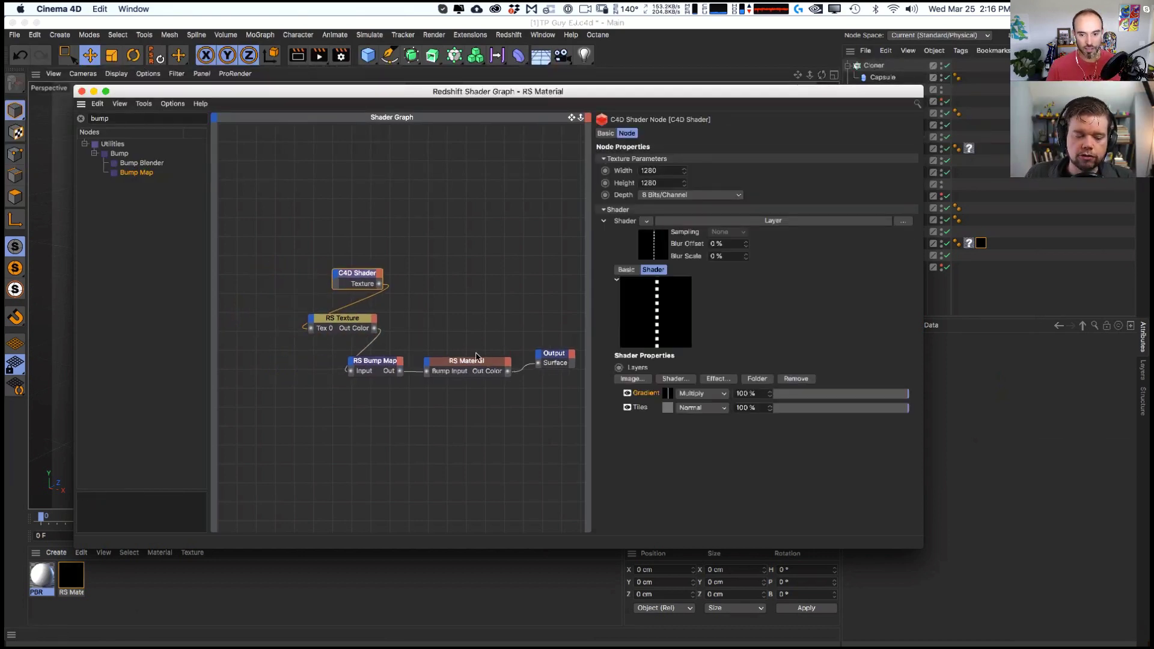
drag(487, 363, 499, 353)
drag(384, 363, 406, 353)
drag(362, 322, 346, 355)
drag(363, 286, 260, 363)
drag(422, 307, 415, 355)
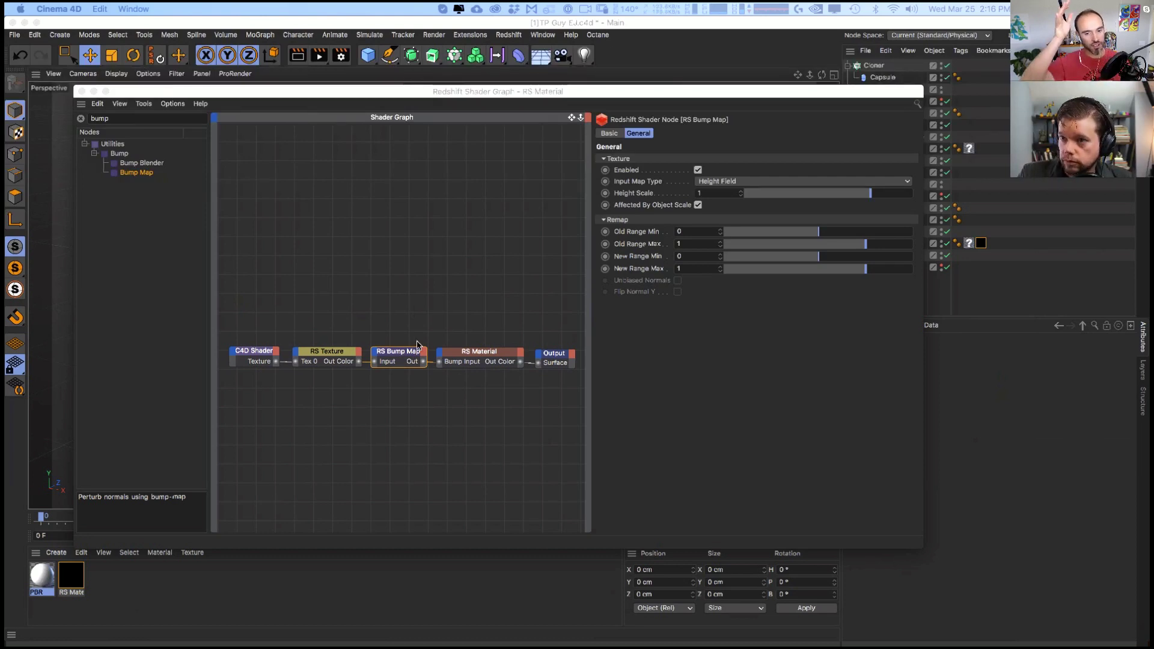
click(387, 329)
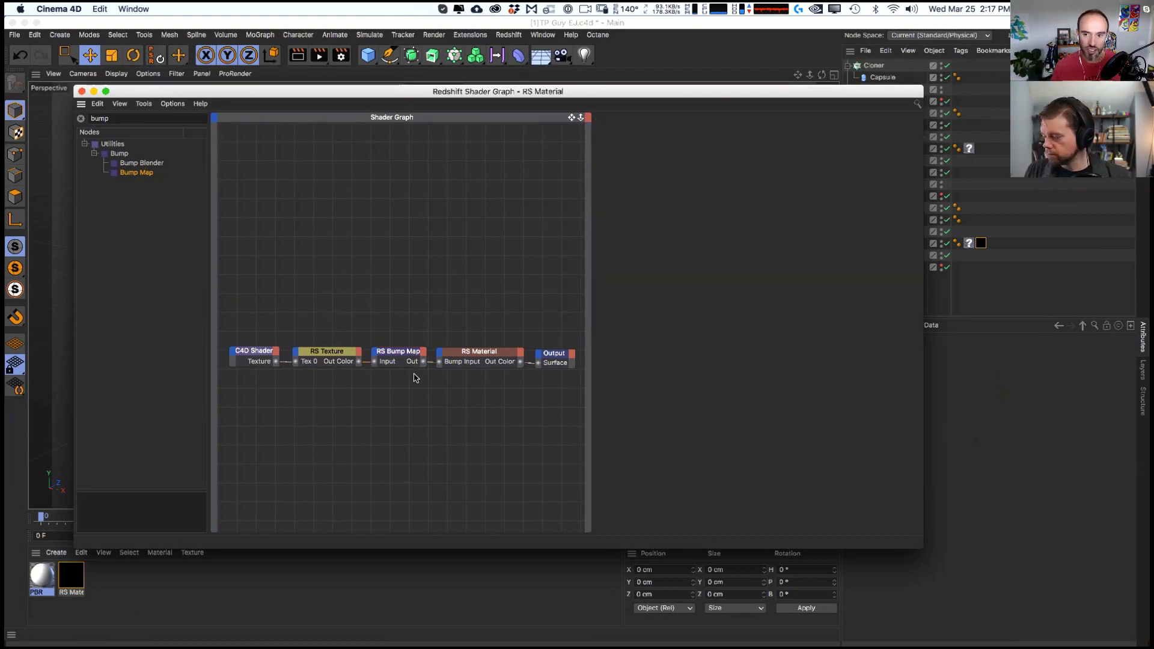
scroll(413, 378, up, 2)
scroll(487, 302, down, 2)
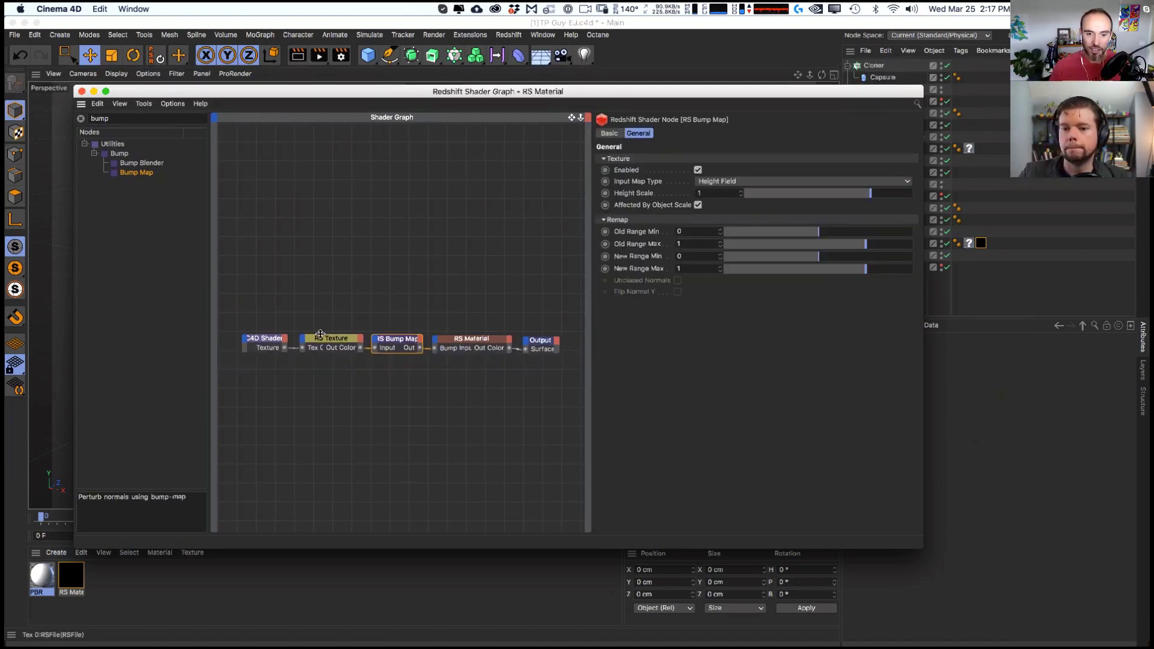
- Move the shader graph out of the way, open the Redshift RenderView and examine the bump on top of the roll
drag(241, 96, 301, 515)
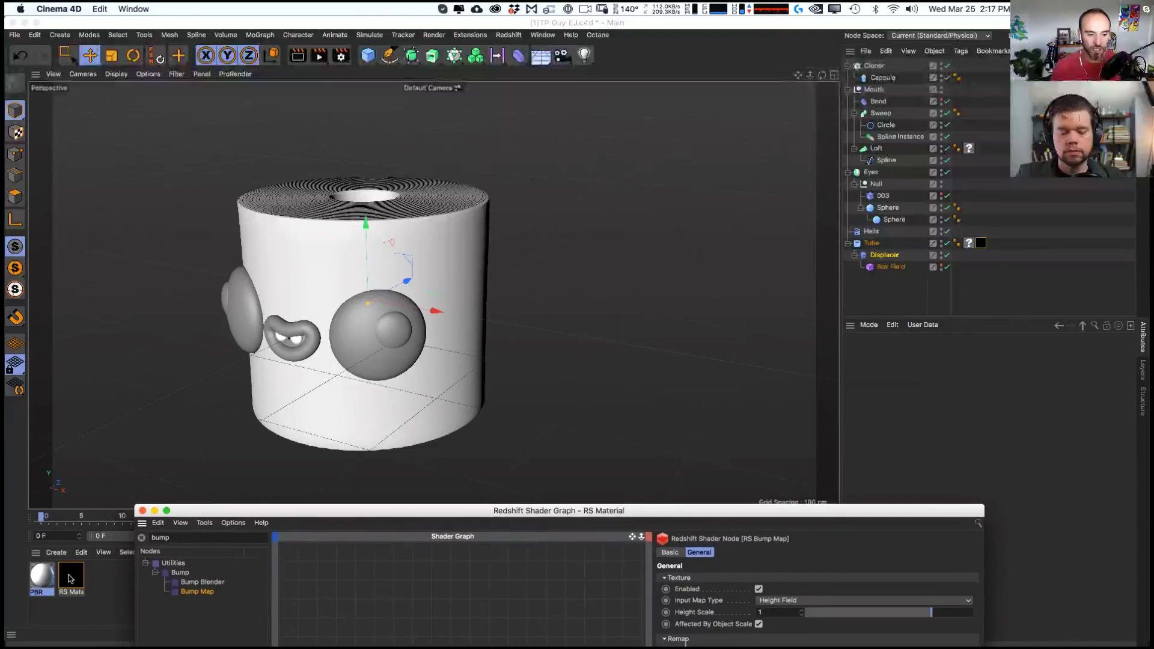
click(544, 126)
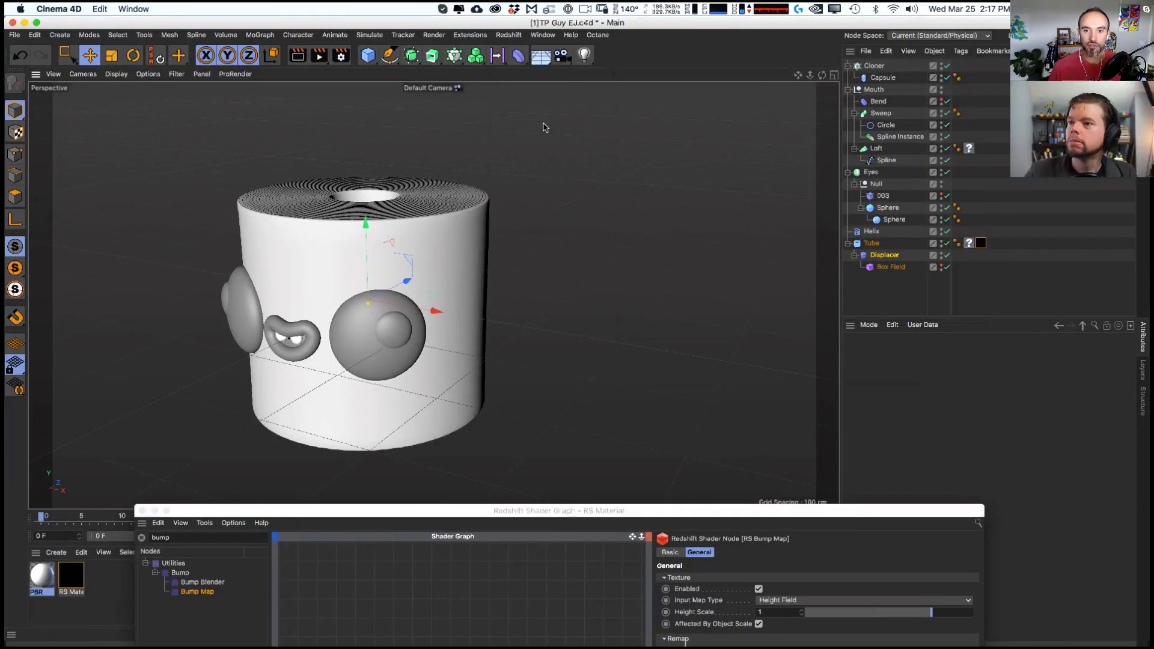
key(alt+r)
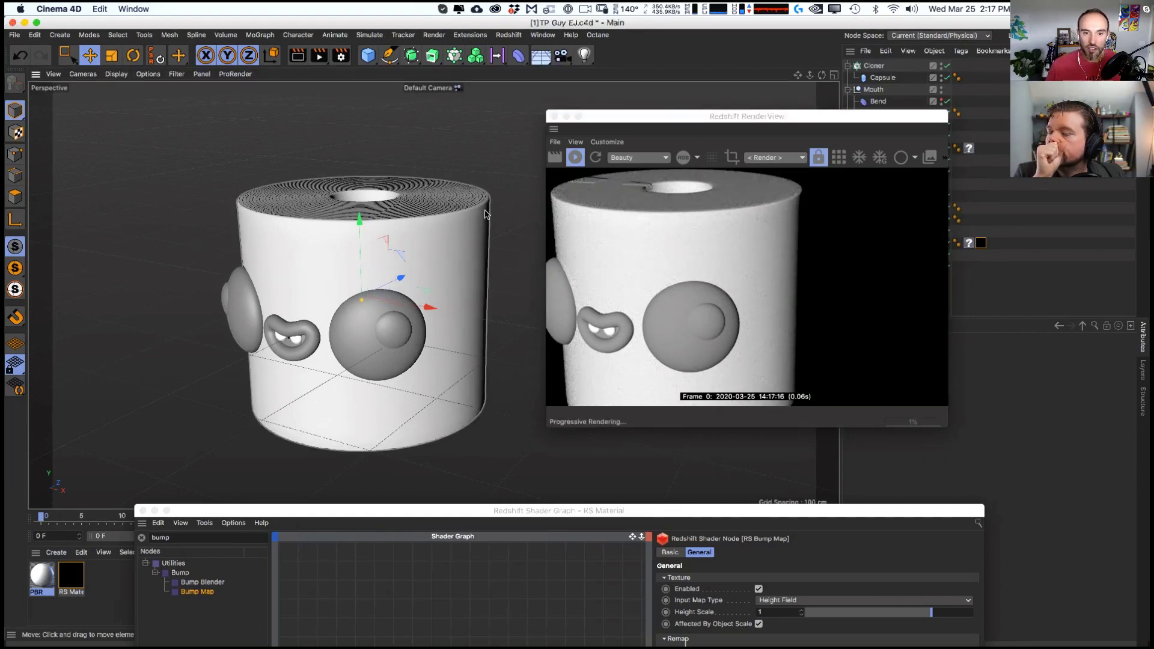
alt+drag(338, 212, 329, 239)
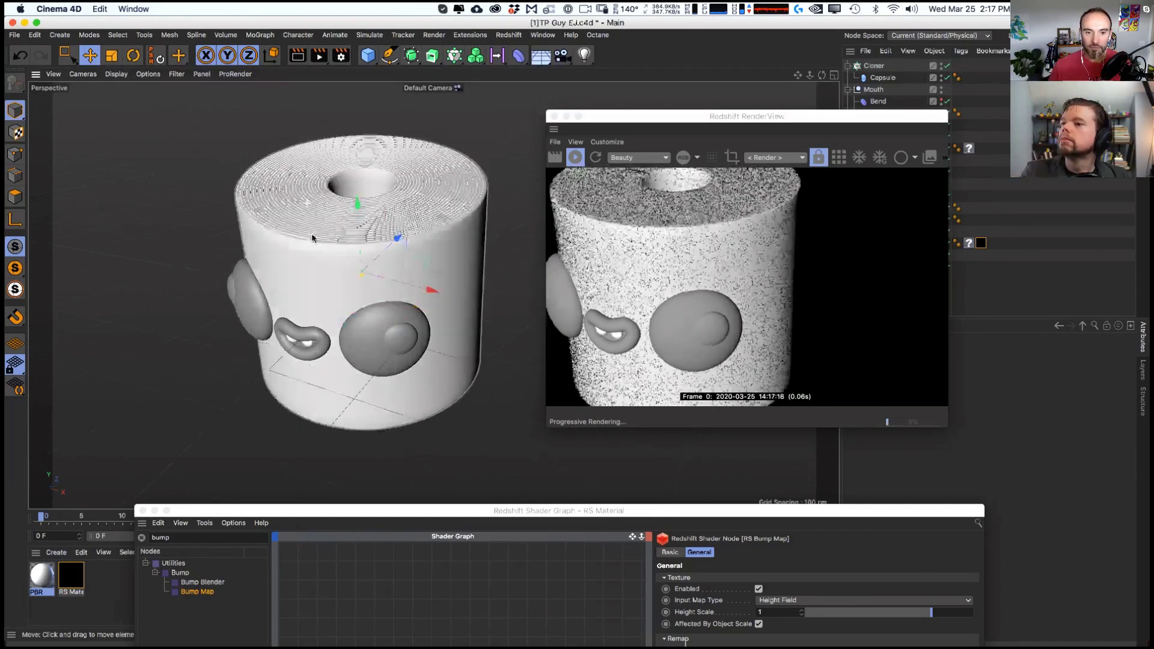
alt+right_drag(300, 158, 341, 149)
alt+middle_drag(341, 149, 371, 277)
alt+right_drag(327, 272, 376, 276)
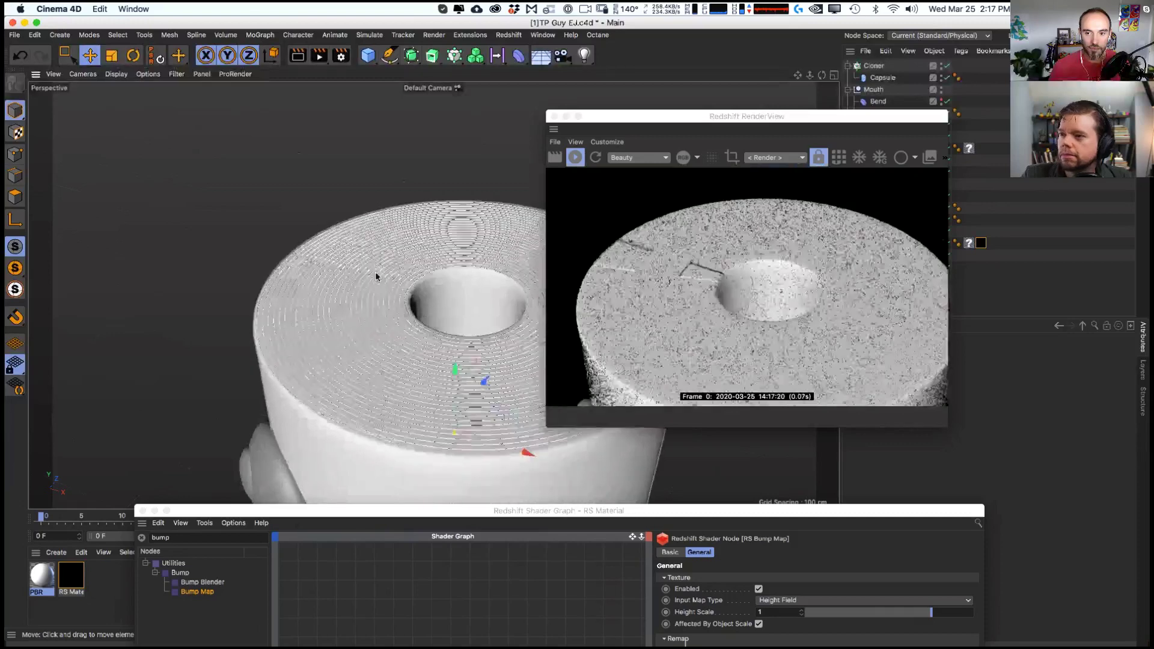
alt+middle_drag(425, 262, 421, 239)
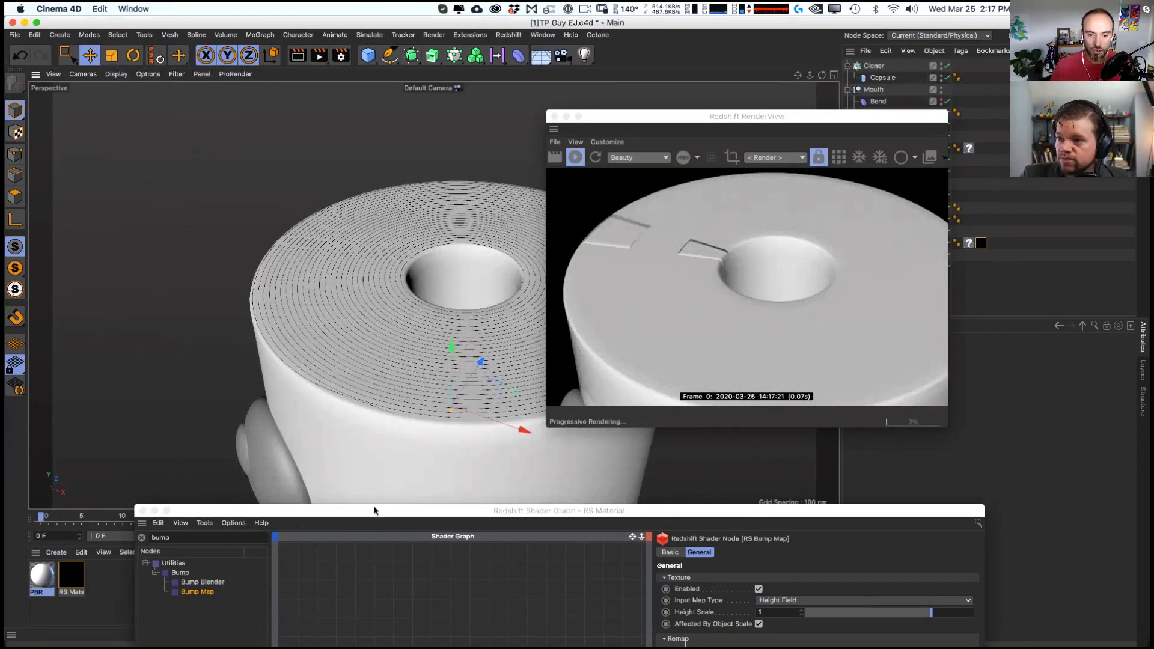
- Set the RS Bump Map's Height Scale to 0.5 and check the bumps around the roll's side in the render
drag(360, 510, 357, 383)
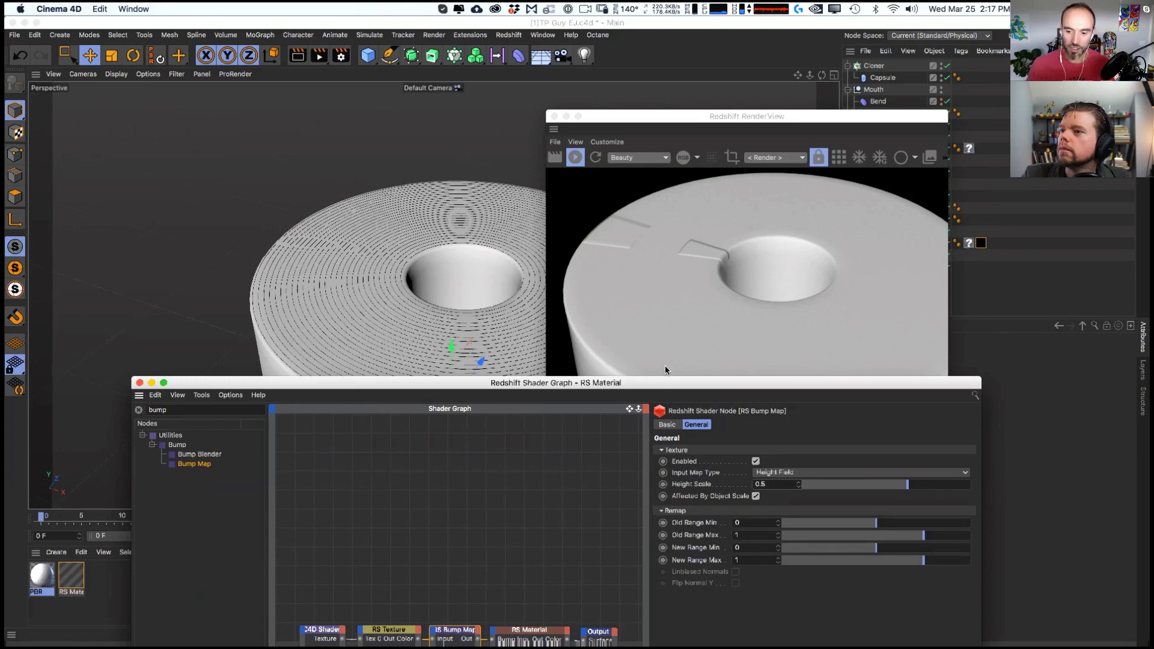
drag(569, 387, 585, 462)
alt+drag(319, 242, 363, 254)
alt+right_drag(363, 255, 345, 263)
alt+middle_drag(345, 263, 396, 224)
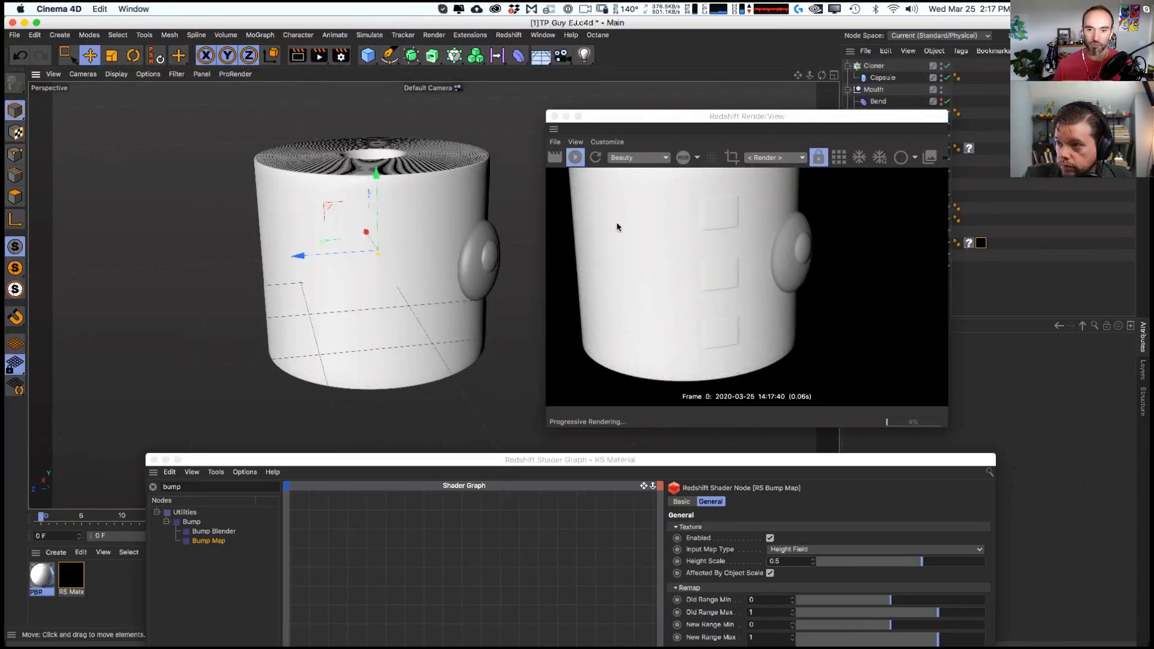
alt+drag(390, 268, 306, 279)
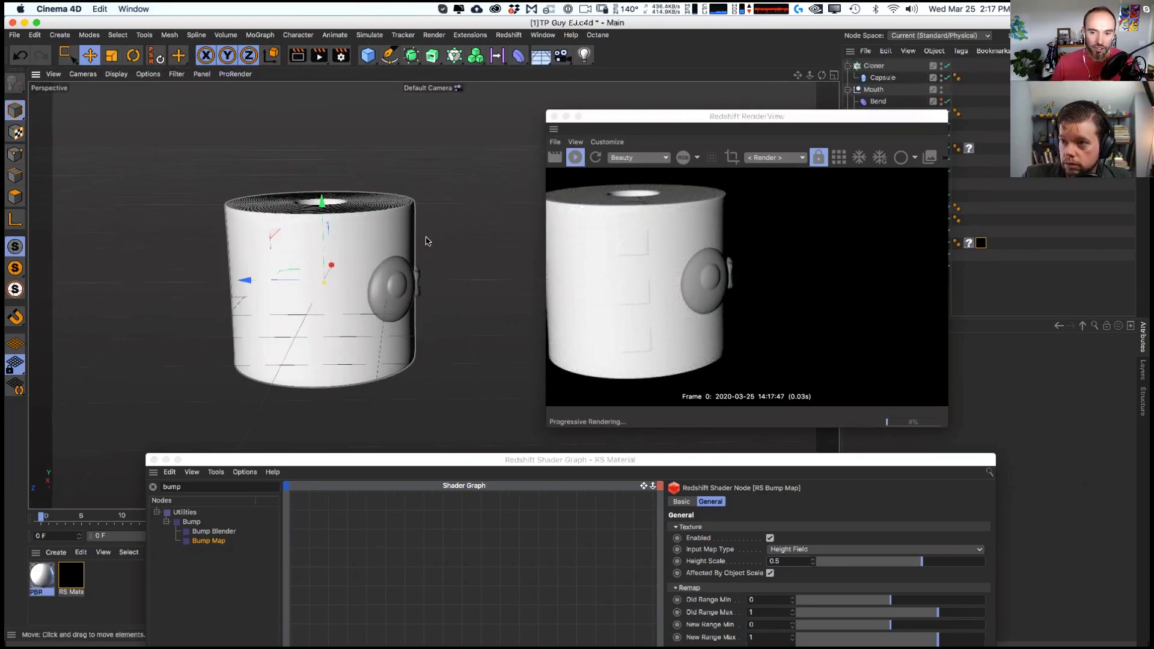
- Duplicate the Tube with its Displacer and Box Field, and hide the original Tube in the viewport and render
drag(682, 112, 539, 102)
click(867, 244)
click(868, 244)
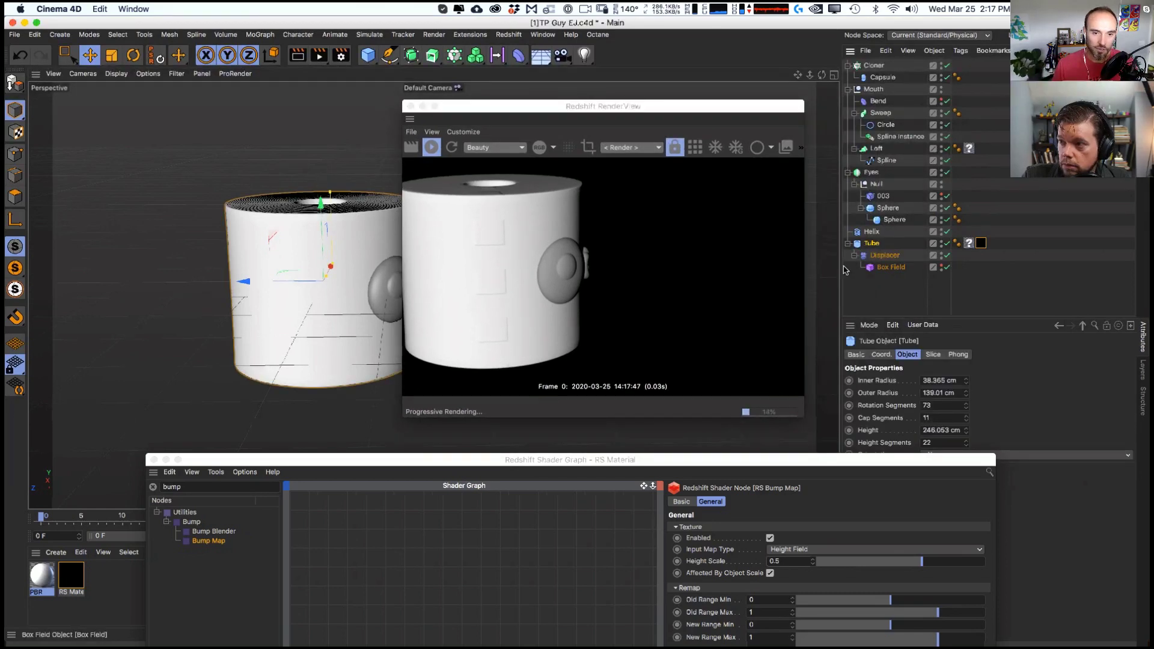
drag(880, 459, 845, 470)
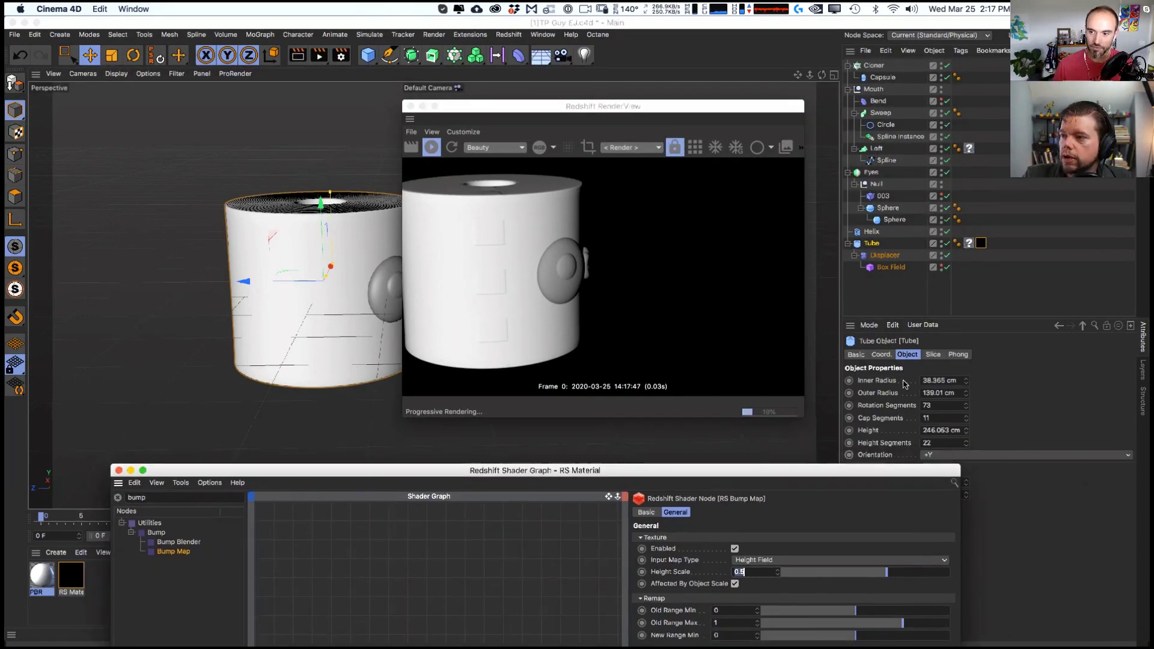
ctrl+drag(868, 243, 853, 299)
alt+double_click(941, 244)
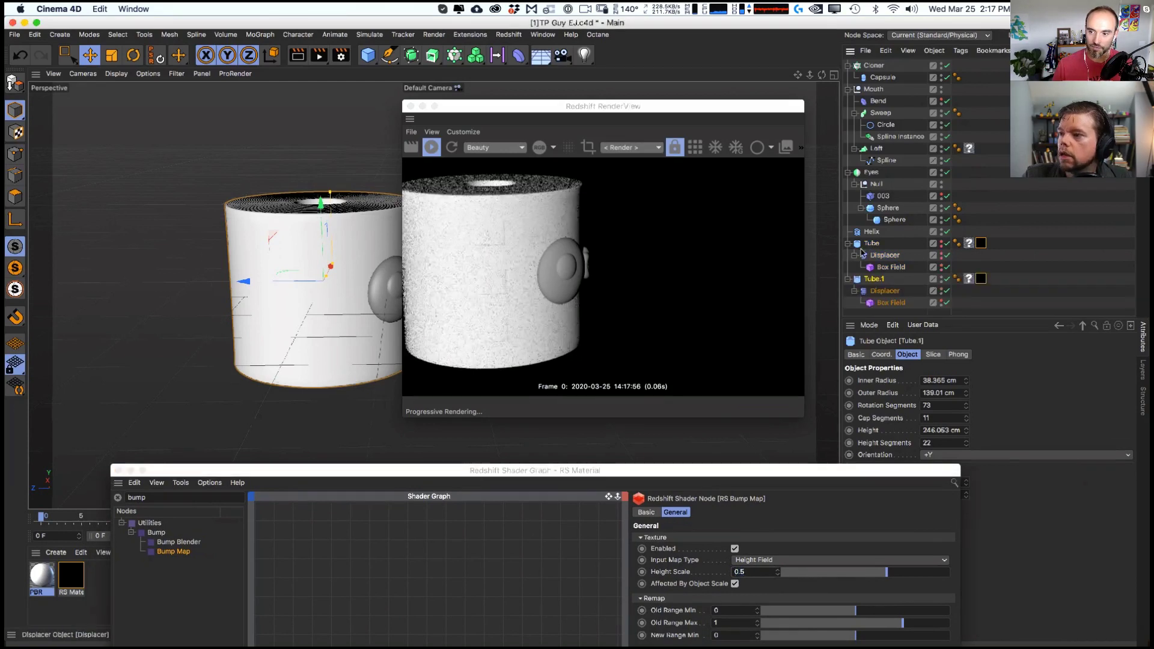
- Rename the hidden original tube BACKUP and the duplicate tube TP
click(848, 244)
double_click(875, 245)
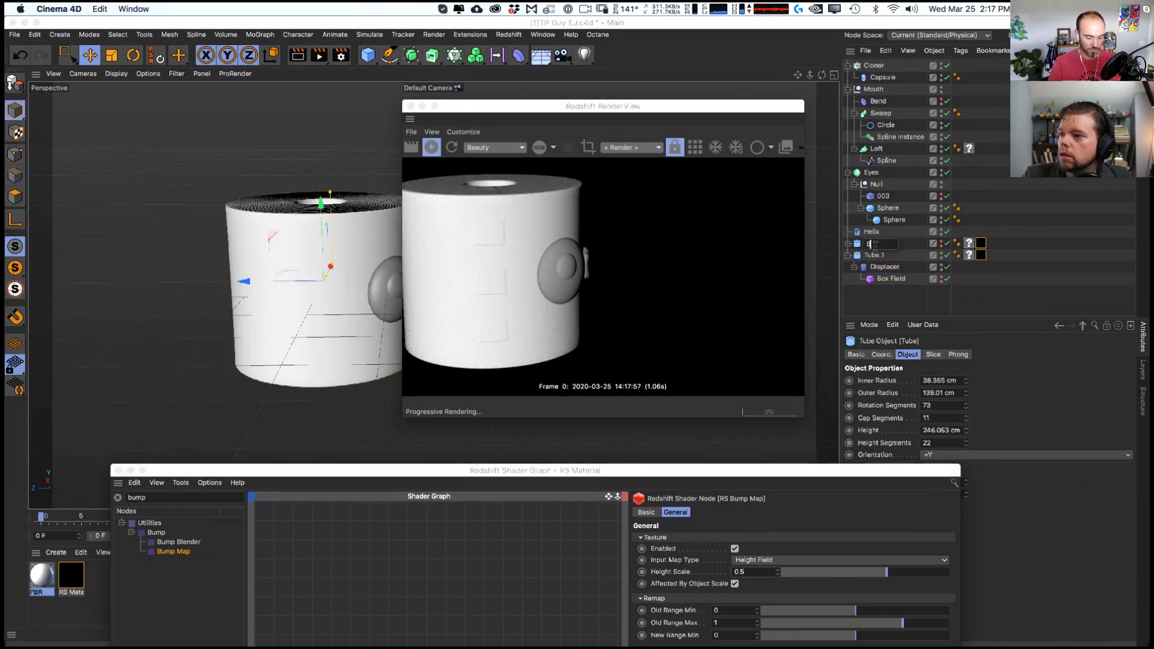
text(BACKUP)
key(Return)
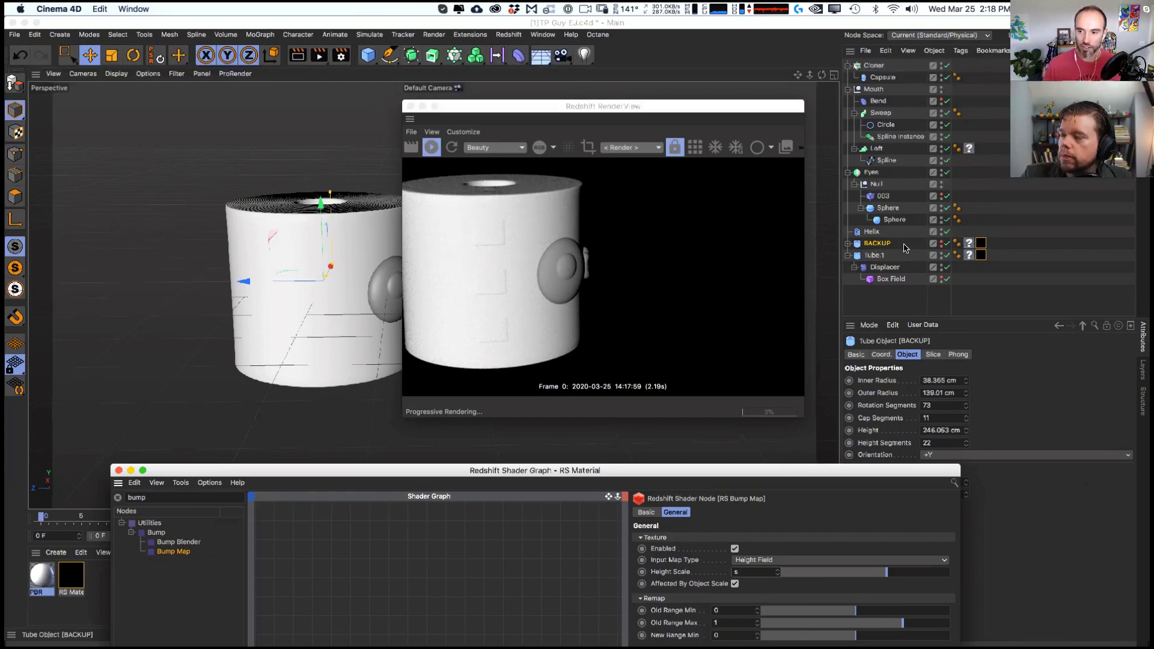
double_click(874, 255)
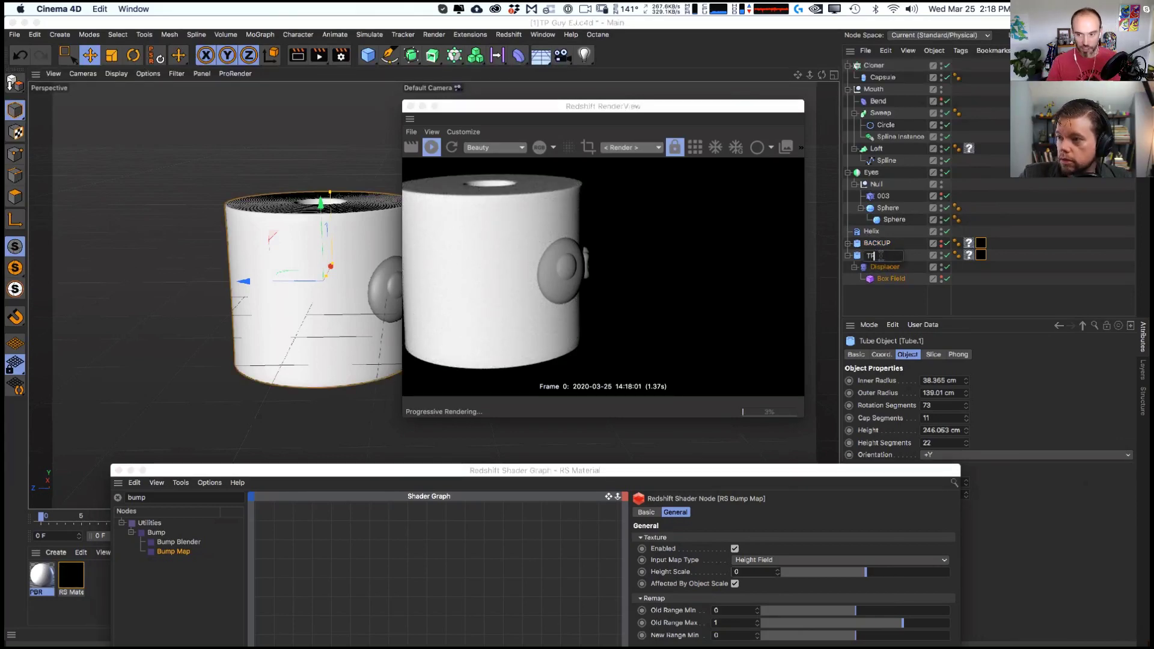
key(Return)
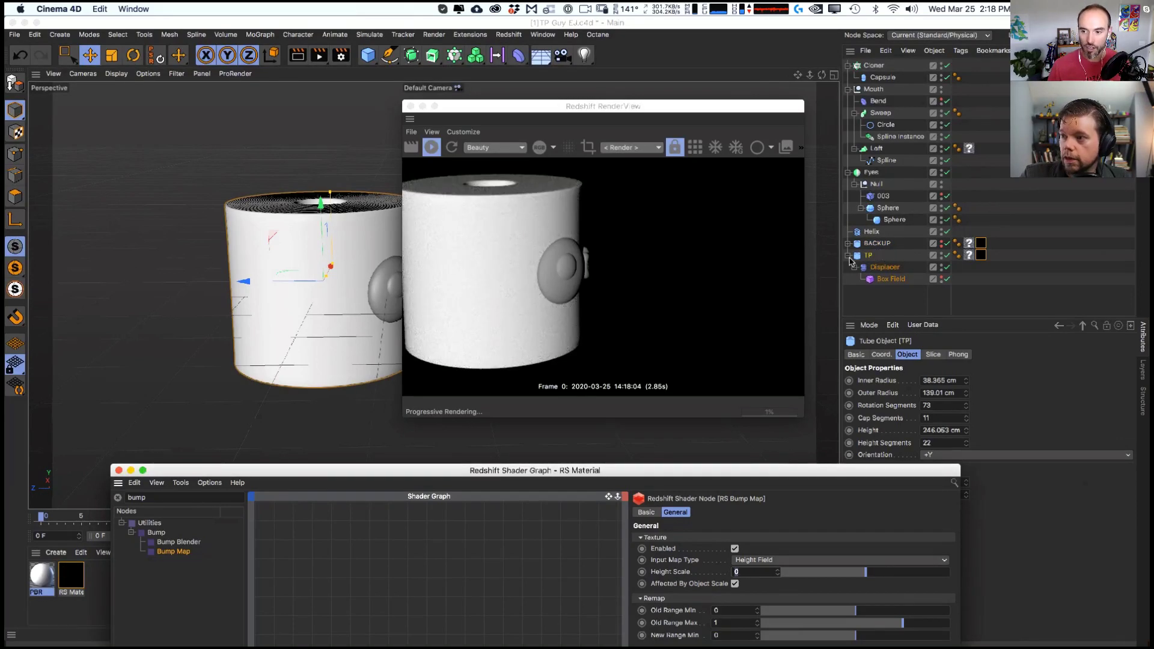
- Convert the TP tube into an editable polygon object
click(861, 257)
key(c)
click(847, 255)
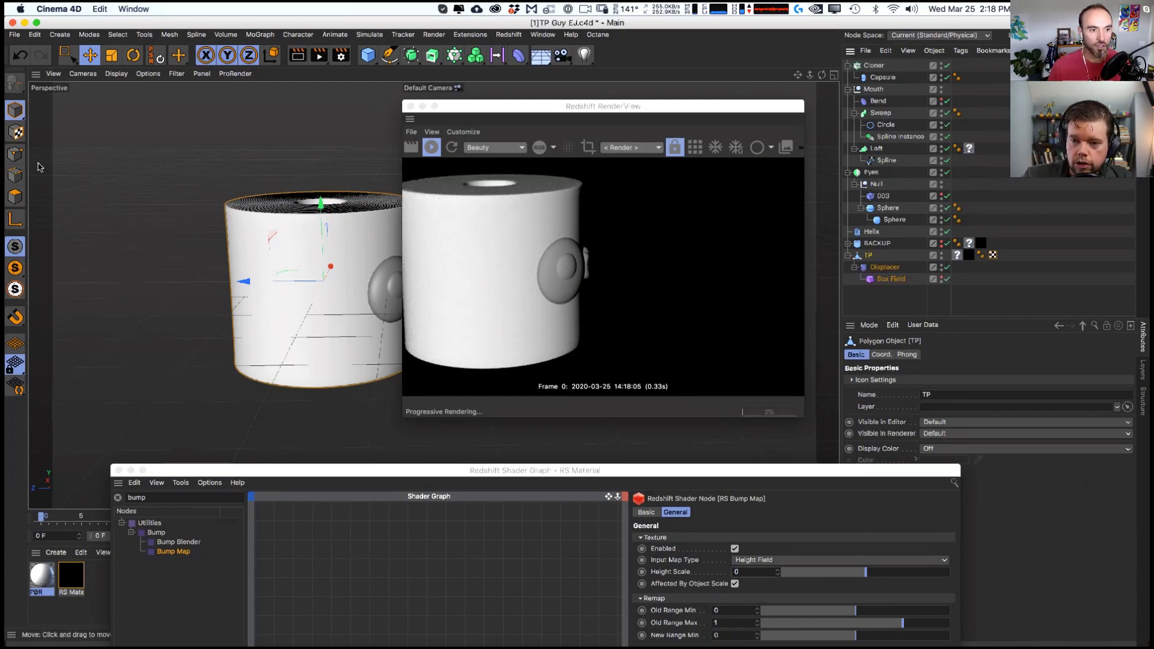
- Select the roll's whole outer wall in polygon mode with Phong Break Selection
click(15, 197)
key(u)
key(l)
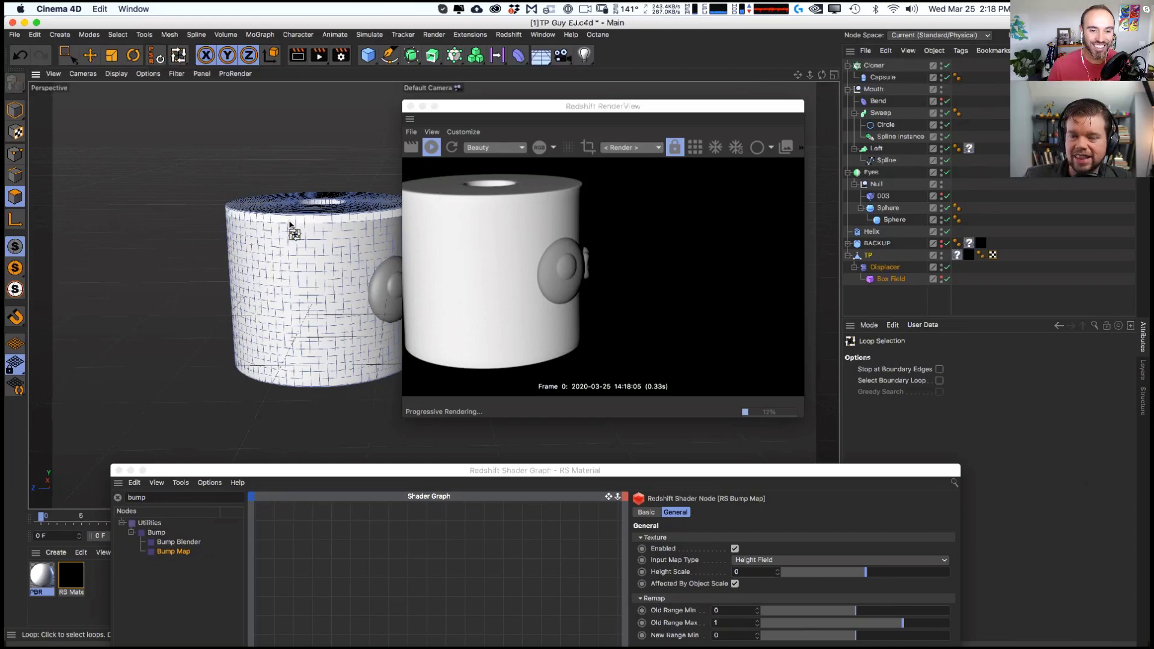
click(89, 34)
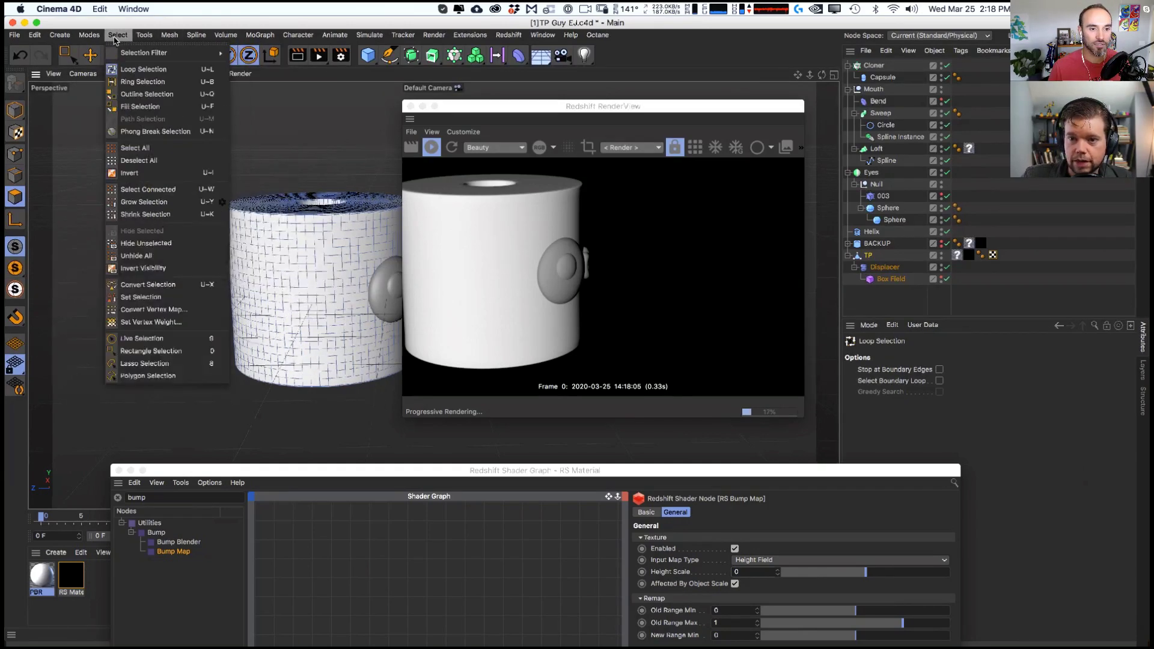
click(126, 134)
click(295, 290)
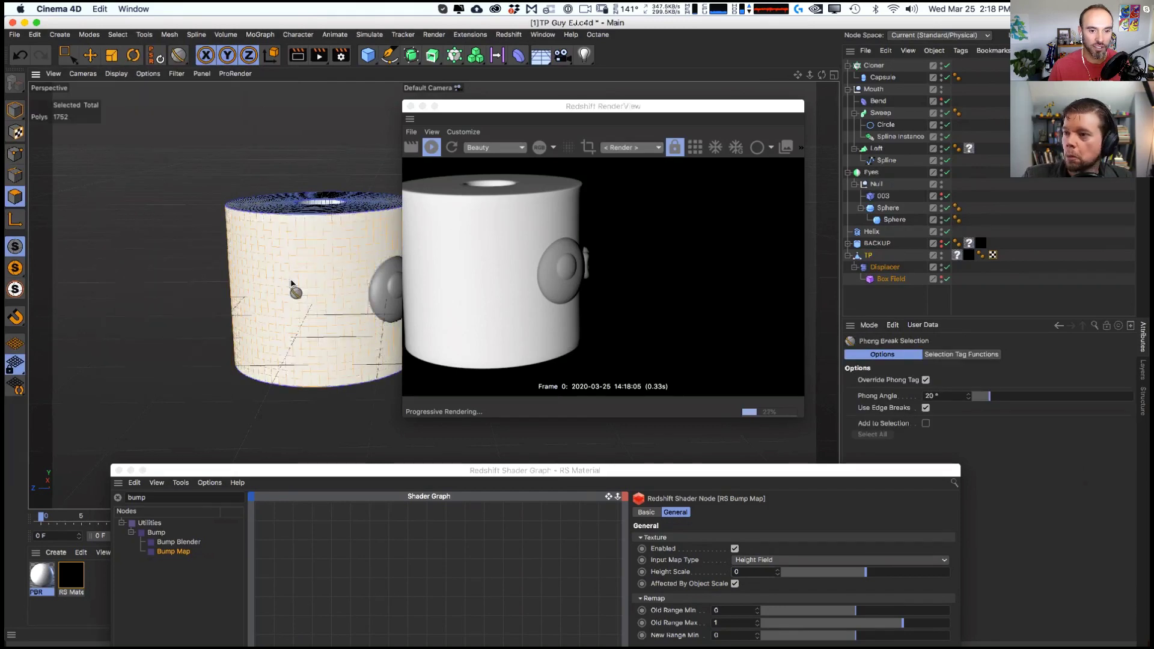
- Apply RS Material to the selected outer-wall polygons and delete TP's previous material tag and the unknown tag beside it
key(e)
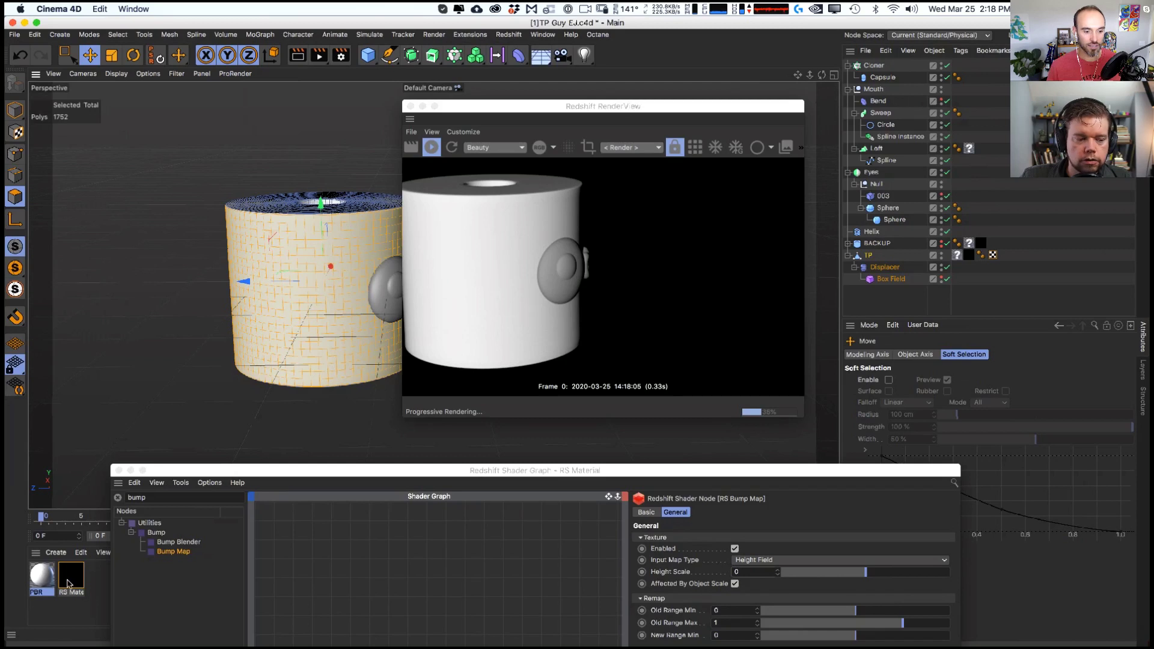
drag(273, 328, 274, 330)
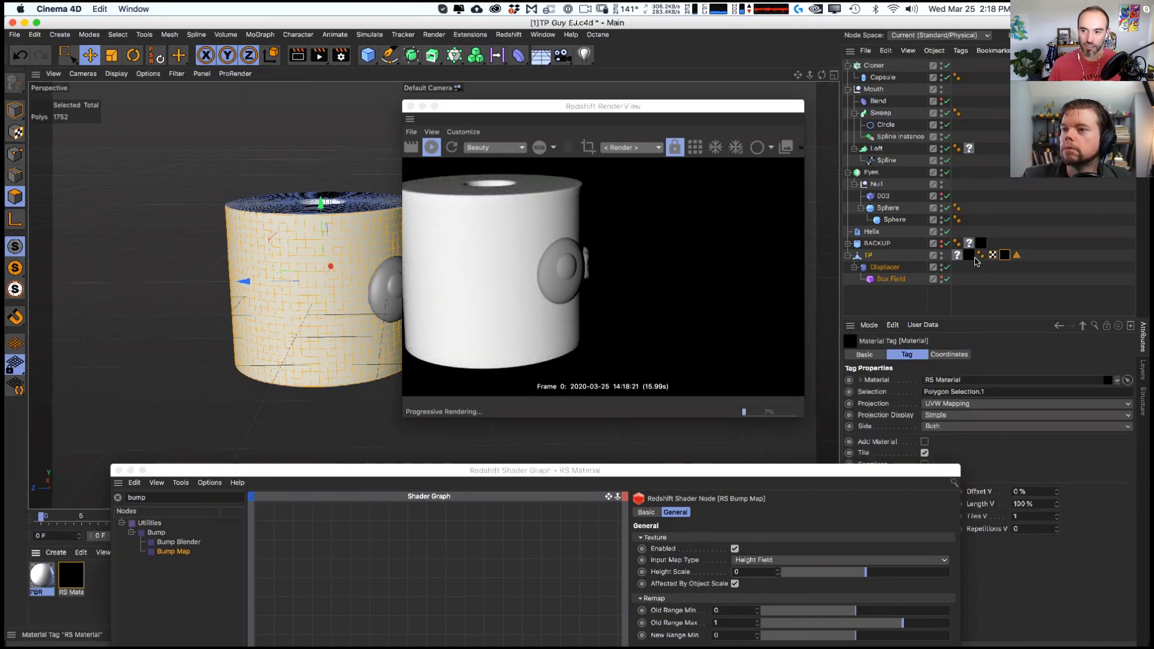
drag(955, 275, 970, 255)
key(Delete)
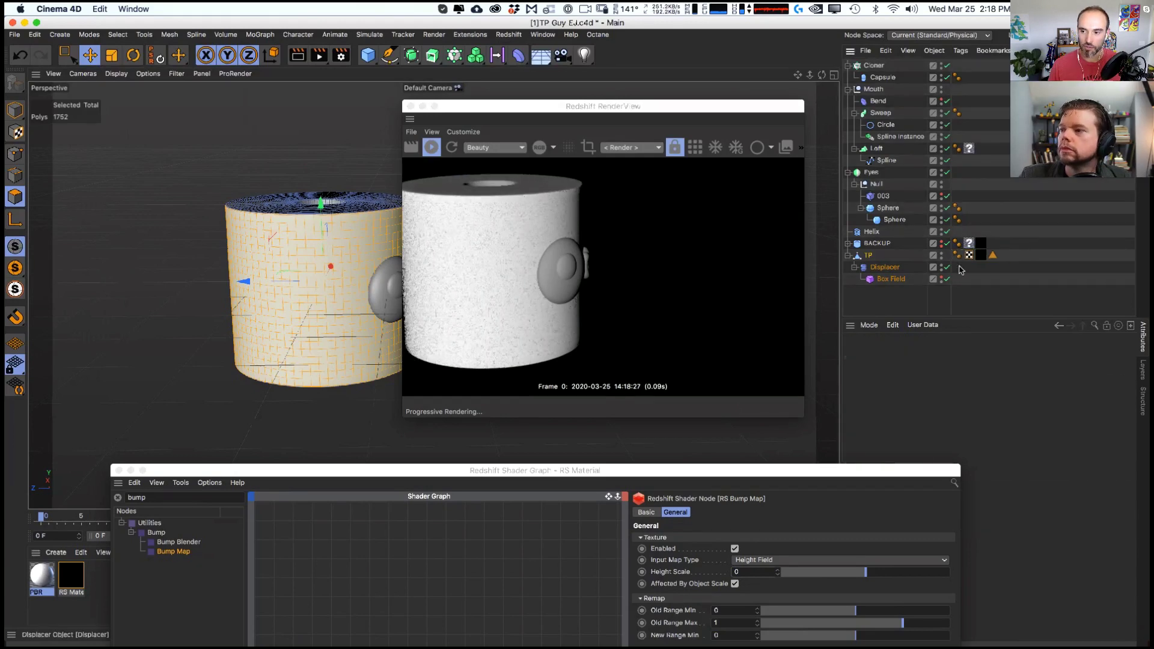
- Review TP's polygon selection tag, return to Model mode and check the other side of the roll in the render
click(984, 255)
click(993, 256)
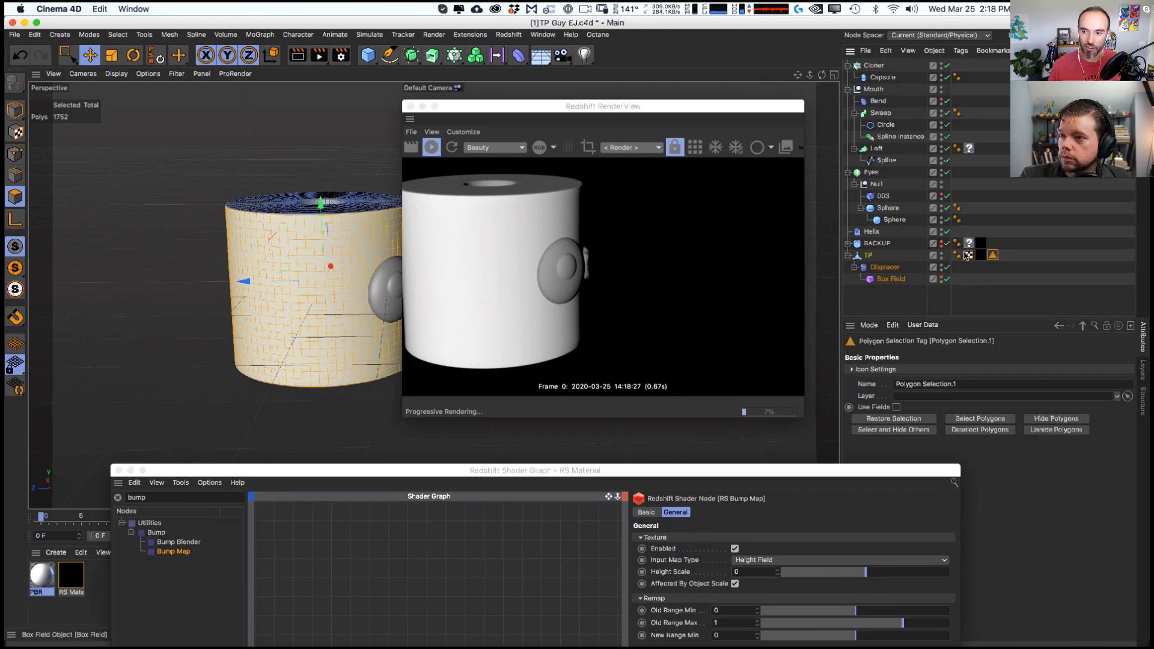
click(15, 111)
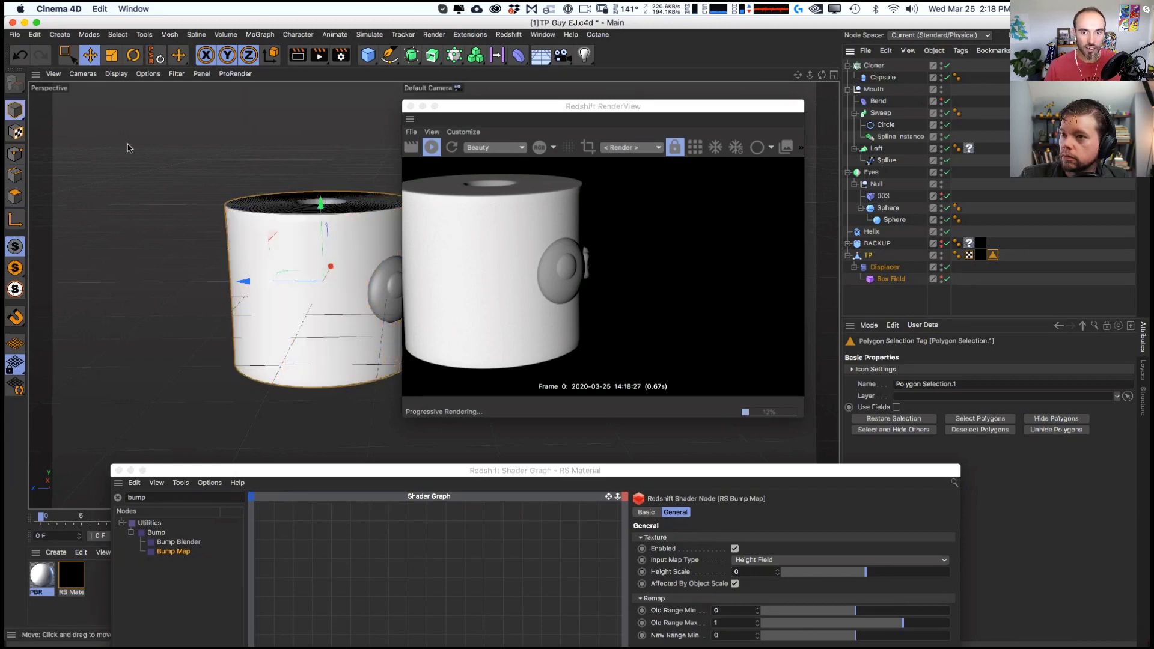
alt+drag(297, 251, 210, 285)
alt+middle_drag(210, 285, 230, 272)
- Check the polygon selection assigned in TP's RS Material tag and restore that stored selection on the outer wall
double_click(71, 576)
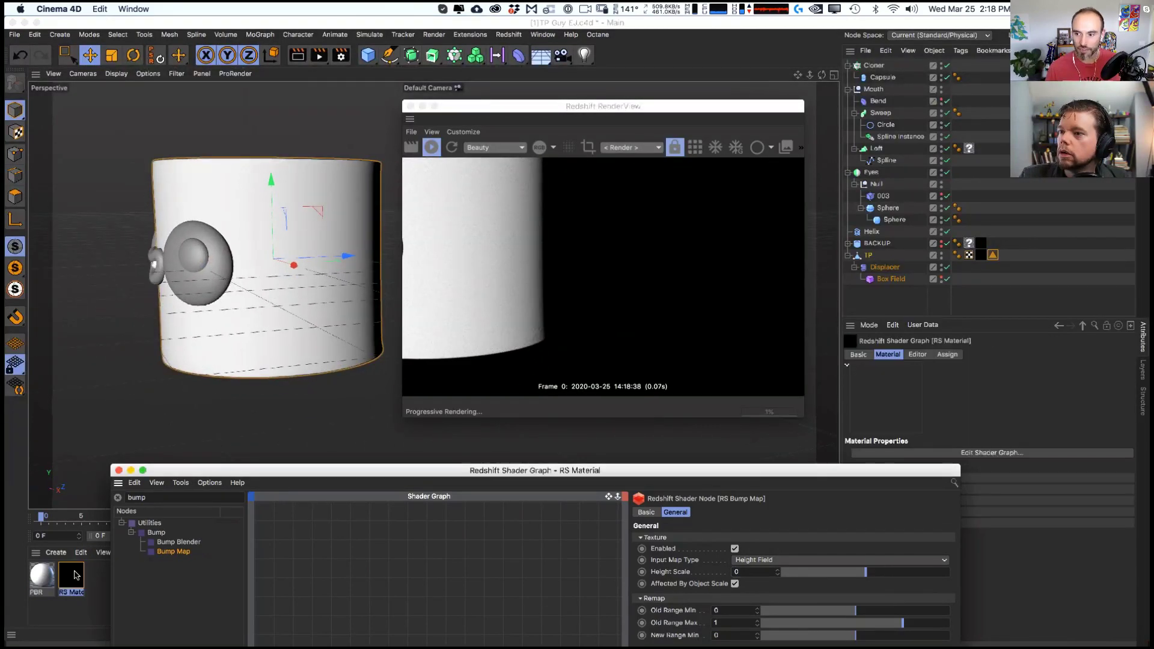
click(980, 255)
drag(880, 467, 821, 484)
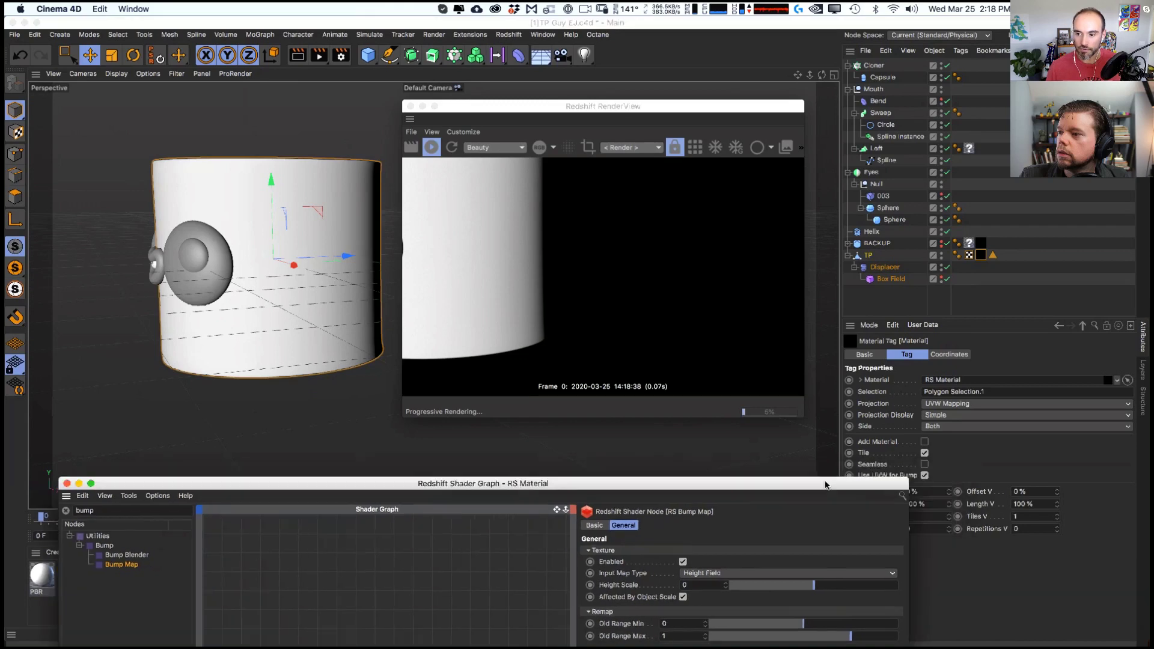
click(995, 260)
click(995, 257)
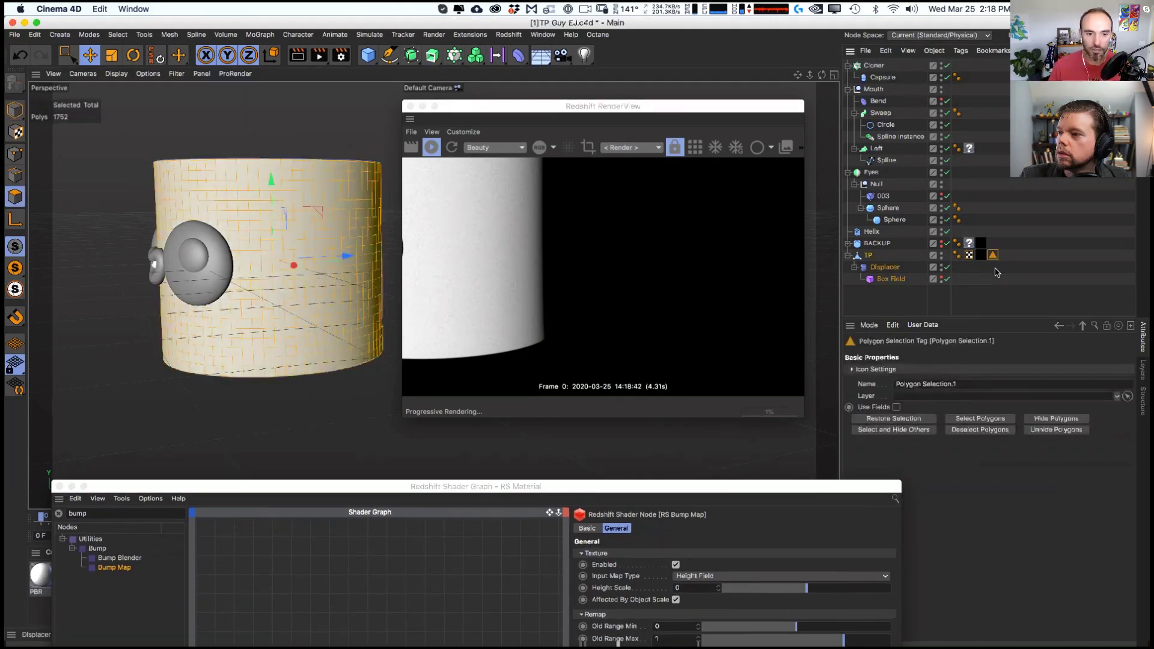
alt+drag(193, 244, 350, 303)
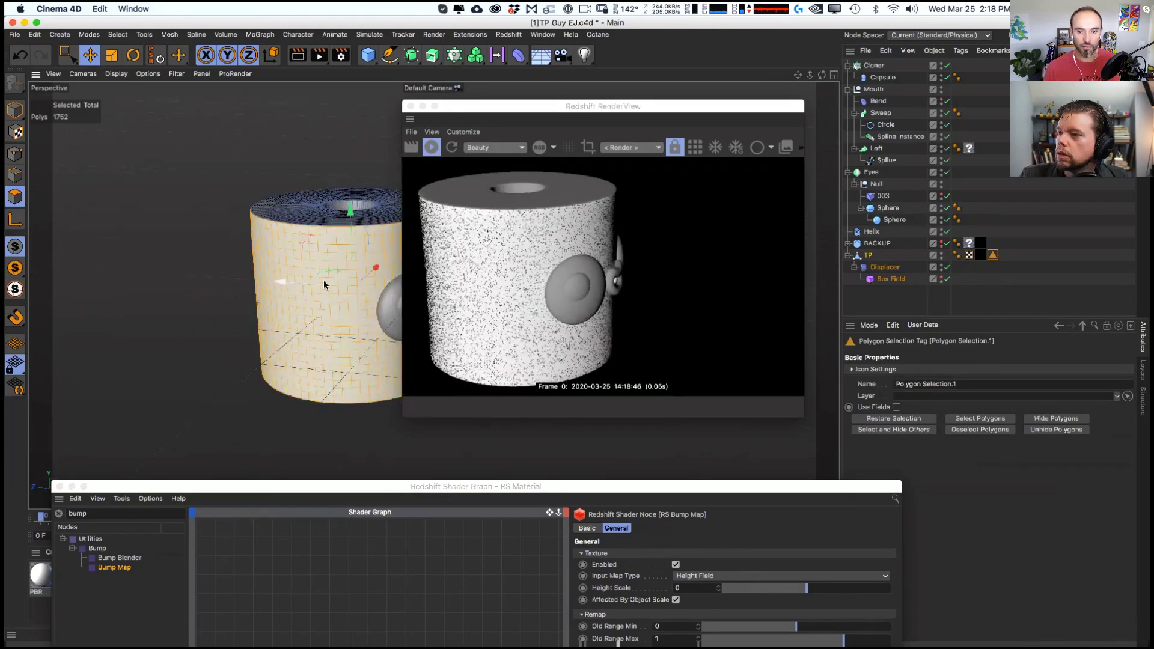
- Deselect the roll's polygons and set the RS Bump Map node's Height Scale to 1
click(284, 172)
drag(142, 488, 207, 211)
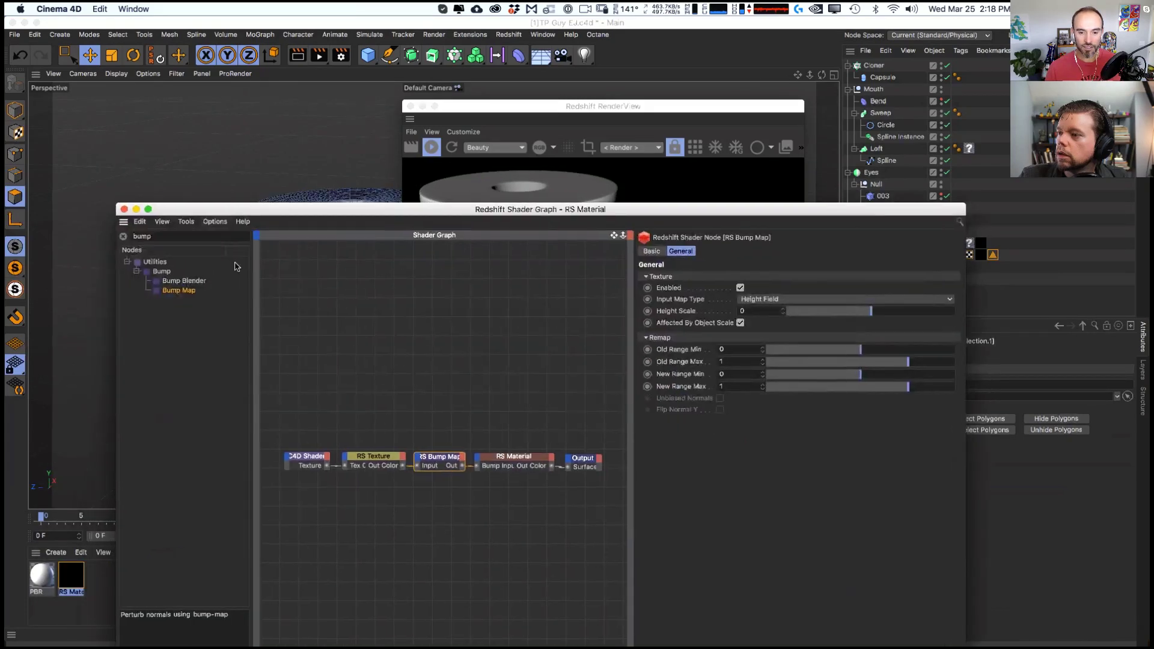
drag(541, 250, 521, 138)
double_click(706, 240)
text(1)
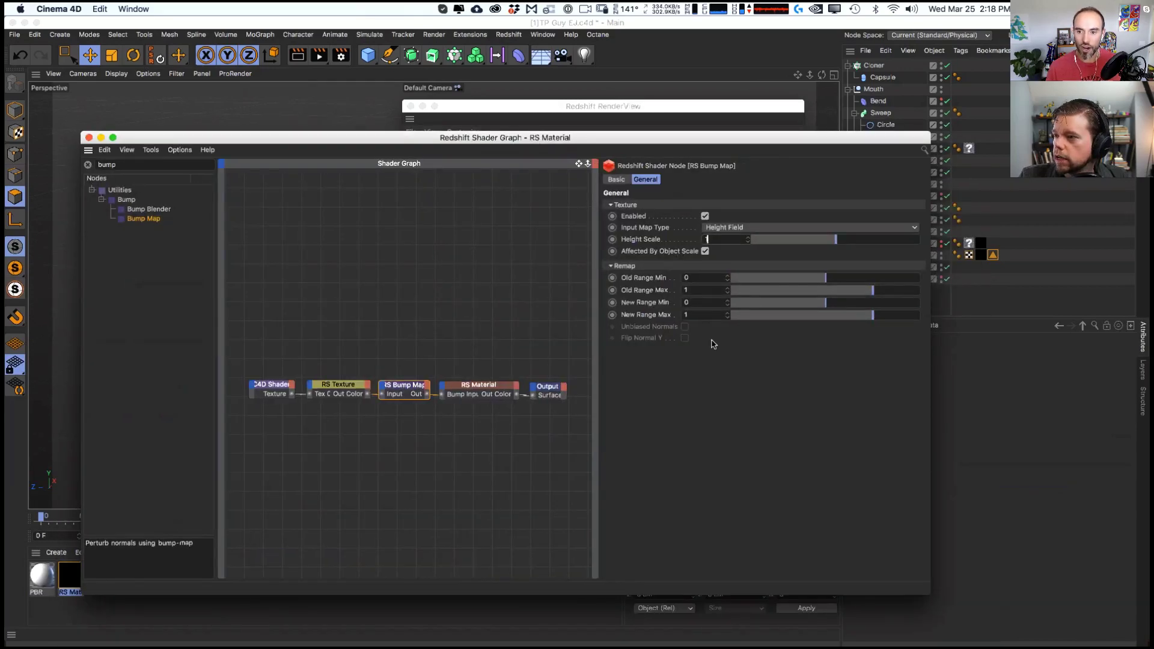
key(Return)
drag(601, 137, 668, 554)
- Set TP's RS Material tag to Cylindrical projection with Offset U 25% and Length U 20%
click(981, 255)
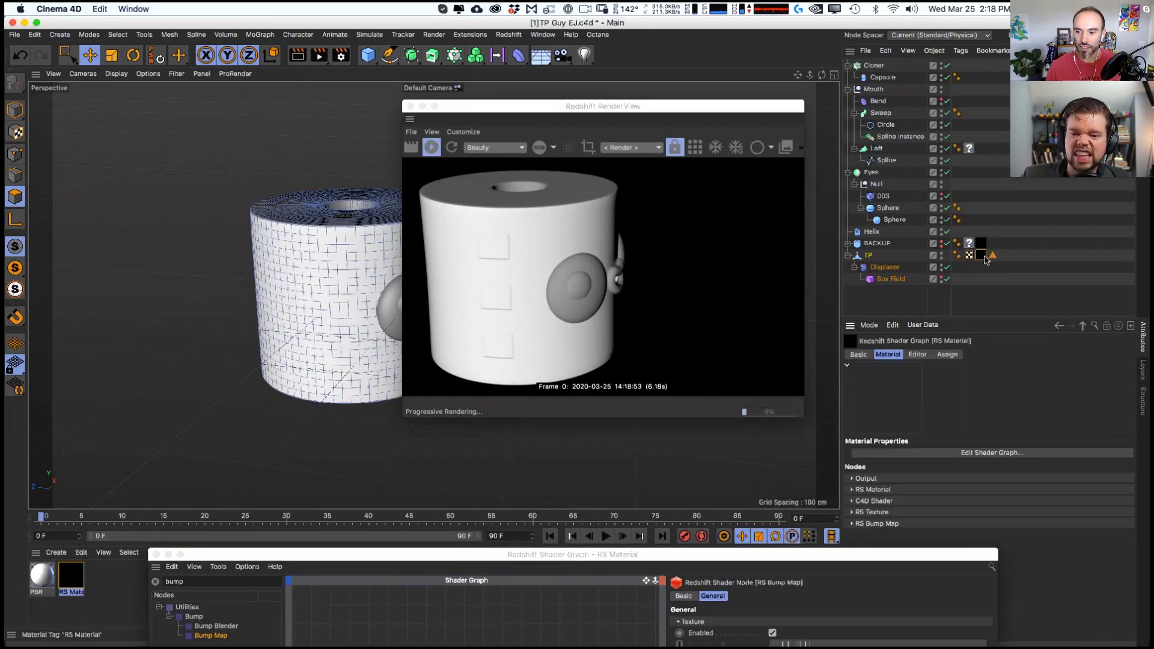
click(992, 256)
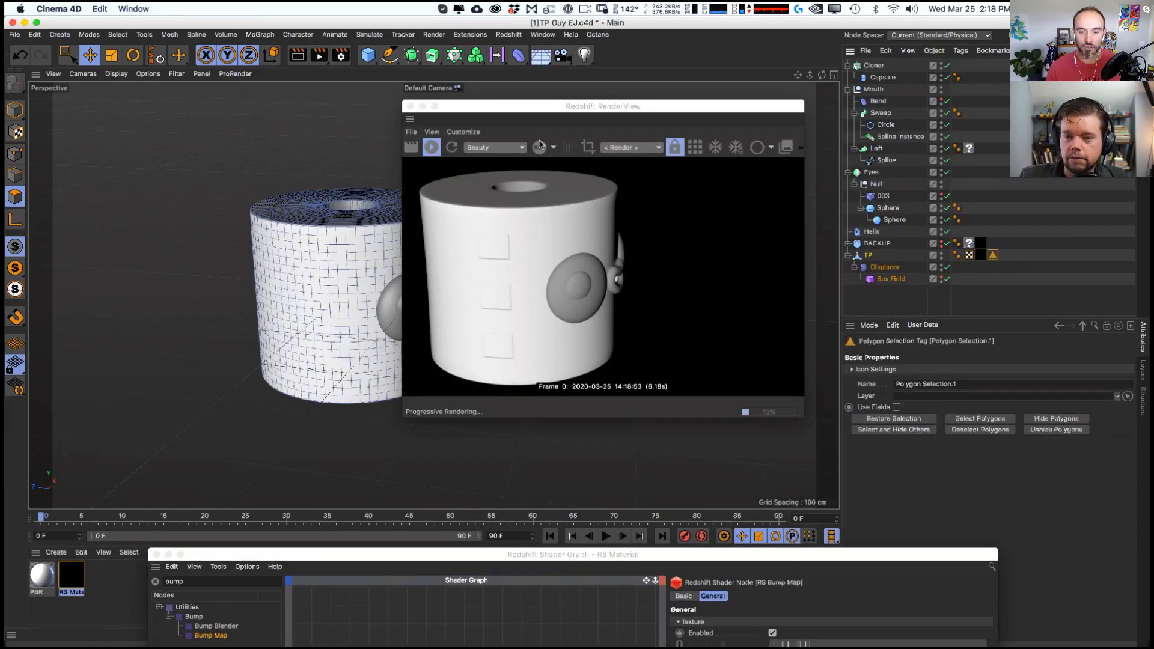
click(981, 255)
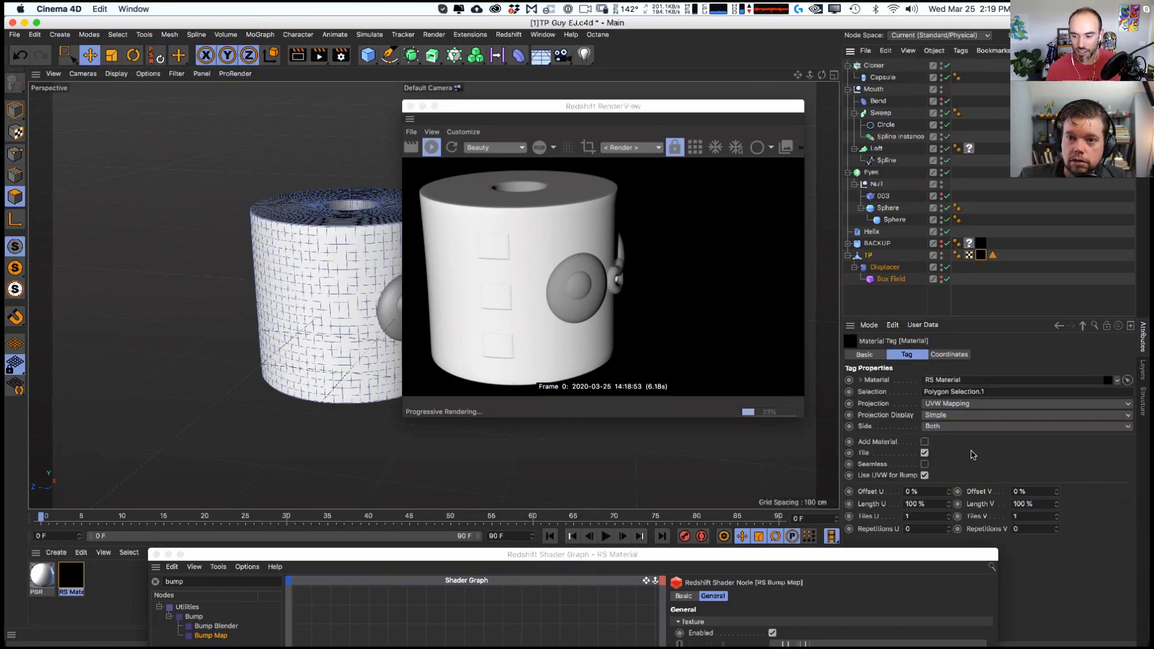
click(981, 403)
click(989, 428)
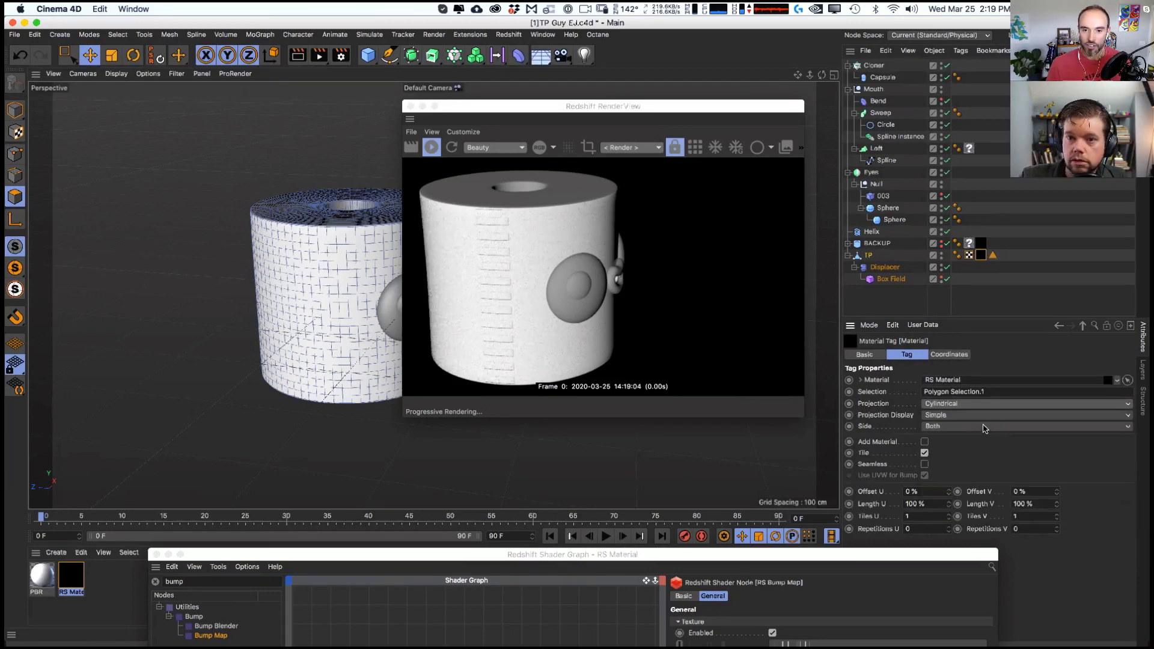
mouse_move(947, 506)
mouse_down()
mouse_move(957, 542)
mouse_move(951, 475)
mouse_move(954, 526)
mouse_move(950, 508)
mouse_up()
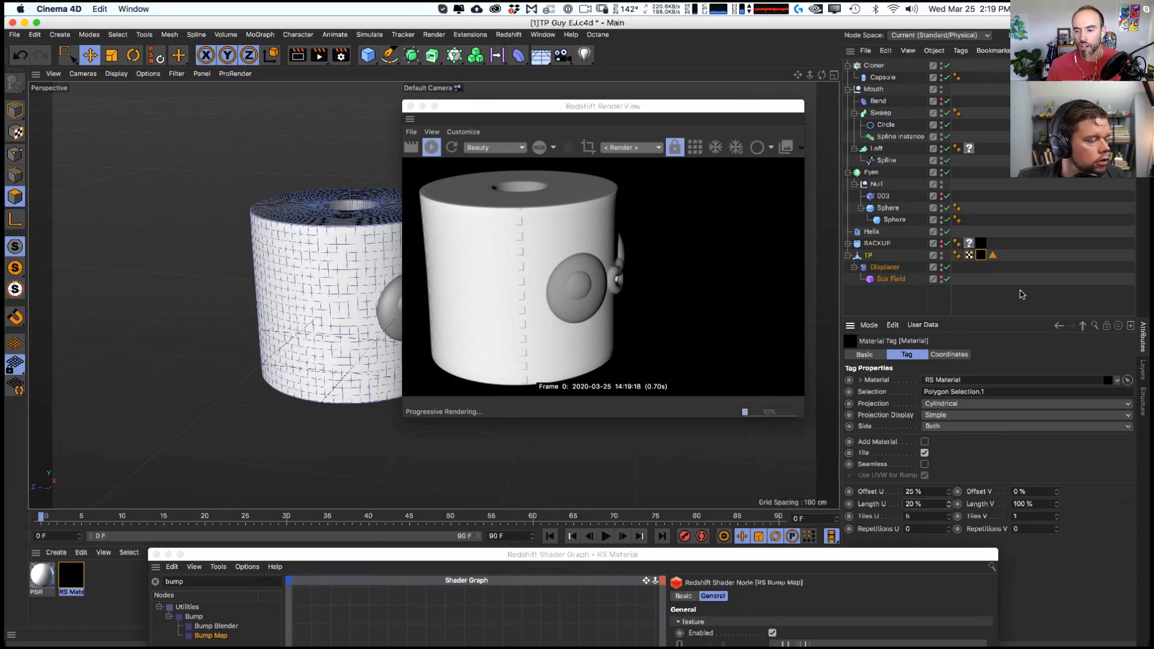
- Review the BACKUP tube's object properties, add a Cylinder to examine its Caps settings, and delete the cylinder
click(877, 243)
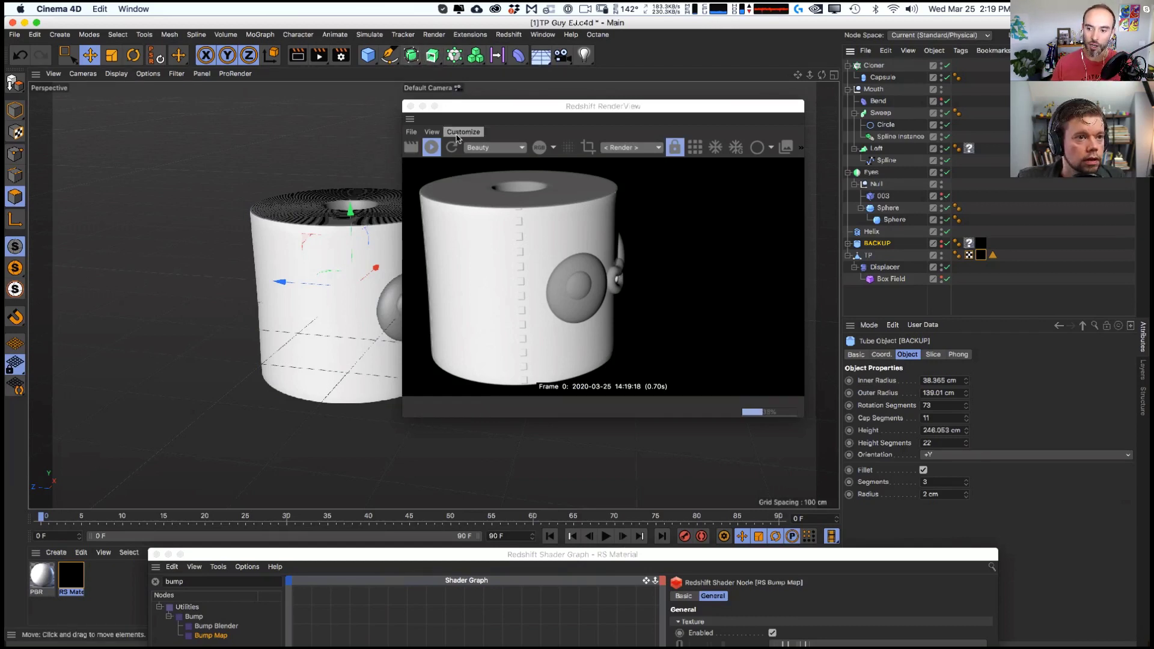
click(367, 55)
click(598, 72)
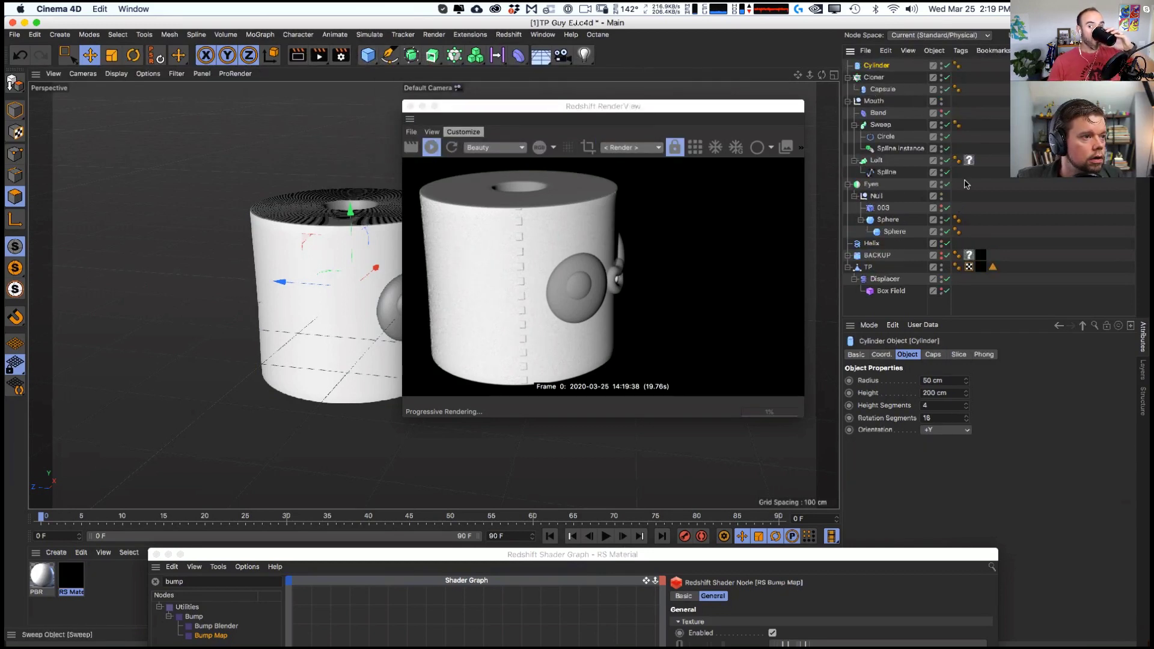
click(934, 354)
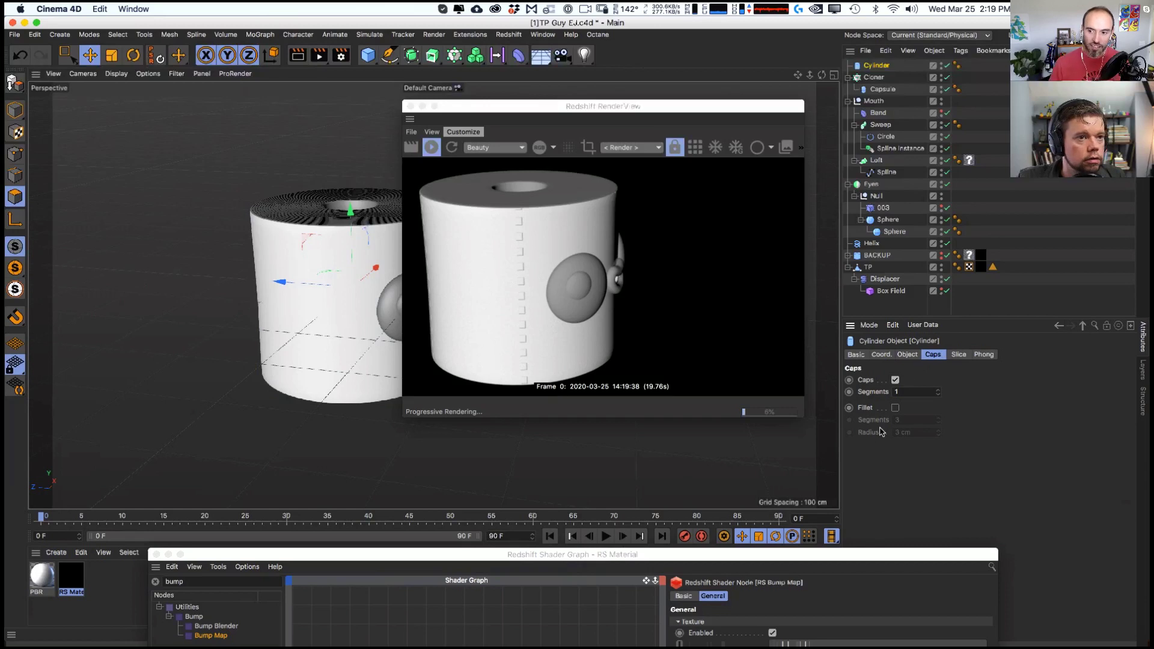
key(Delete)
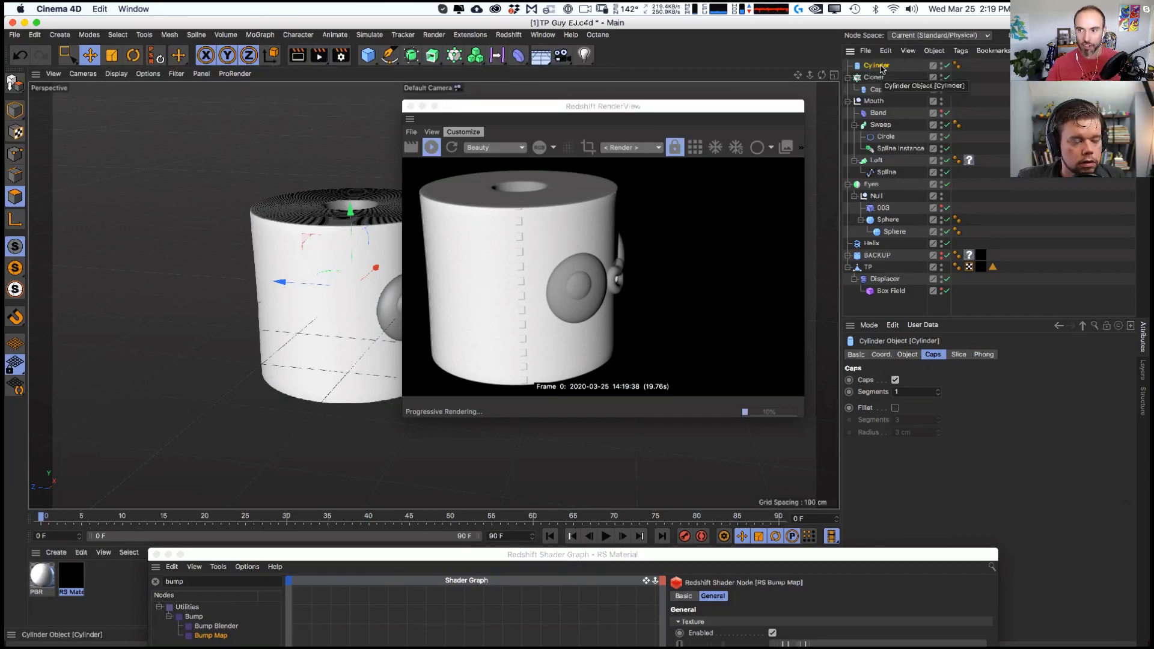
click(877, 243)
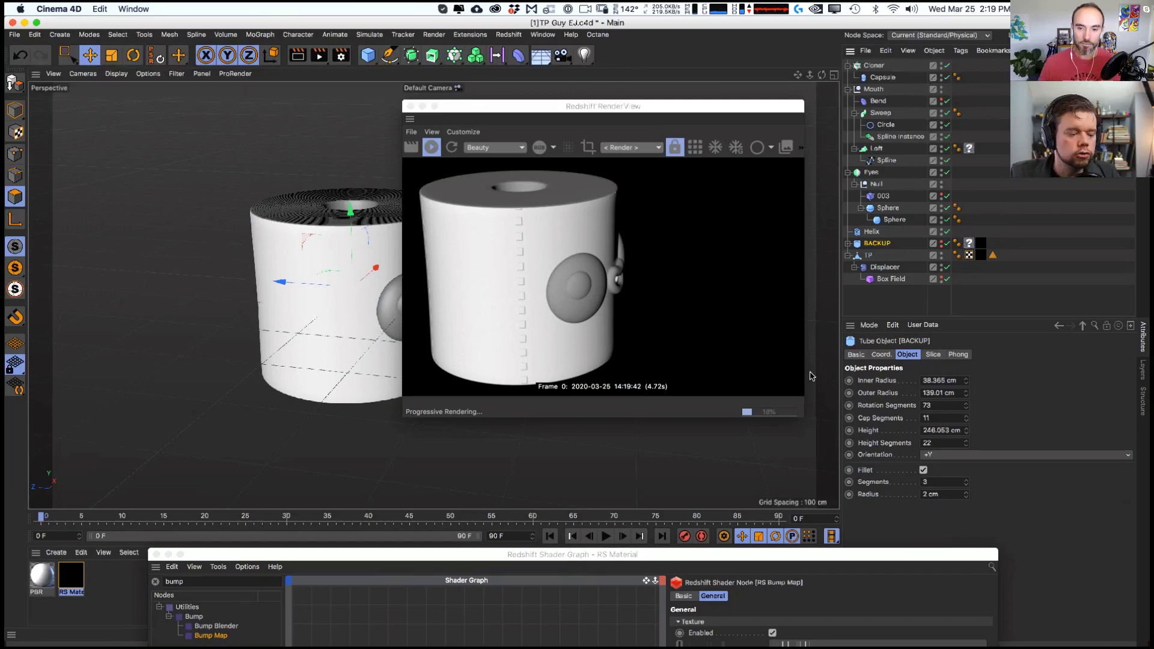
- Adjust TP's RS Material tag to Offset U 12% and Length U 25%, centring a dashed seam behind the mouth
click(868, 255)
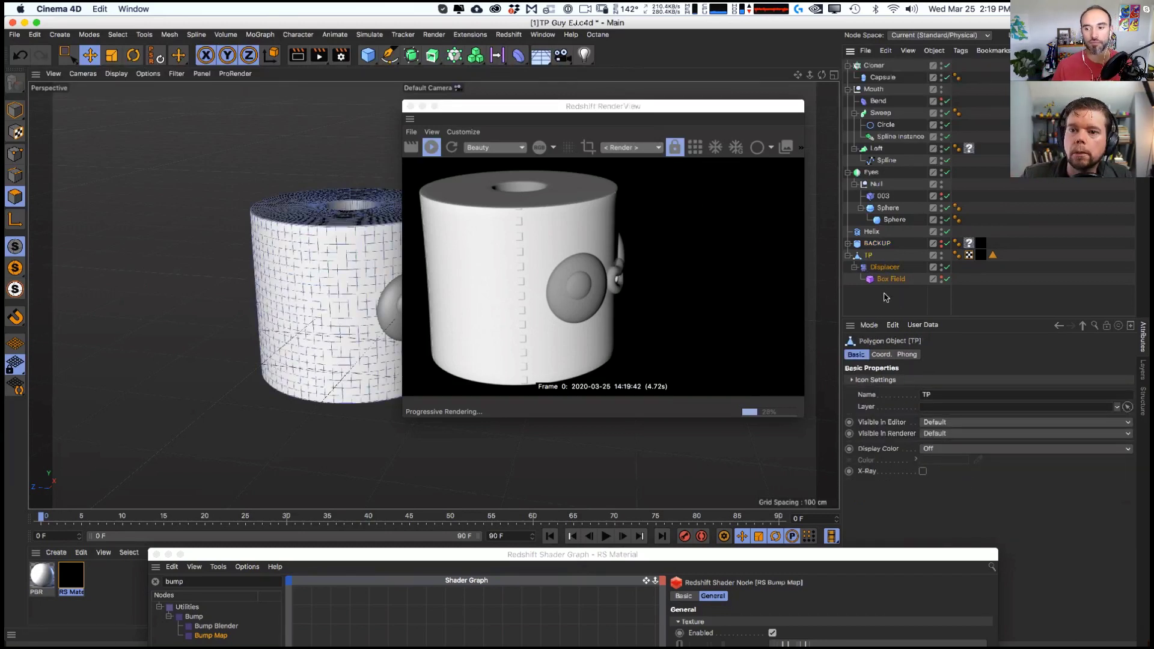
drag(507, 557, 538, 510)
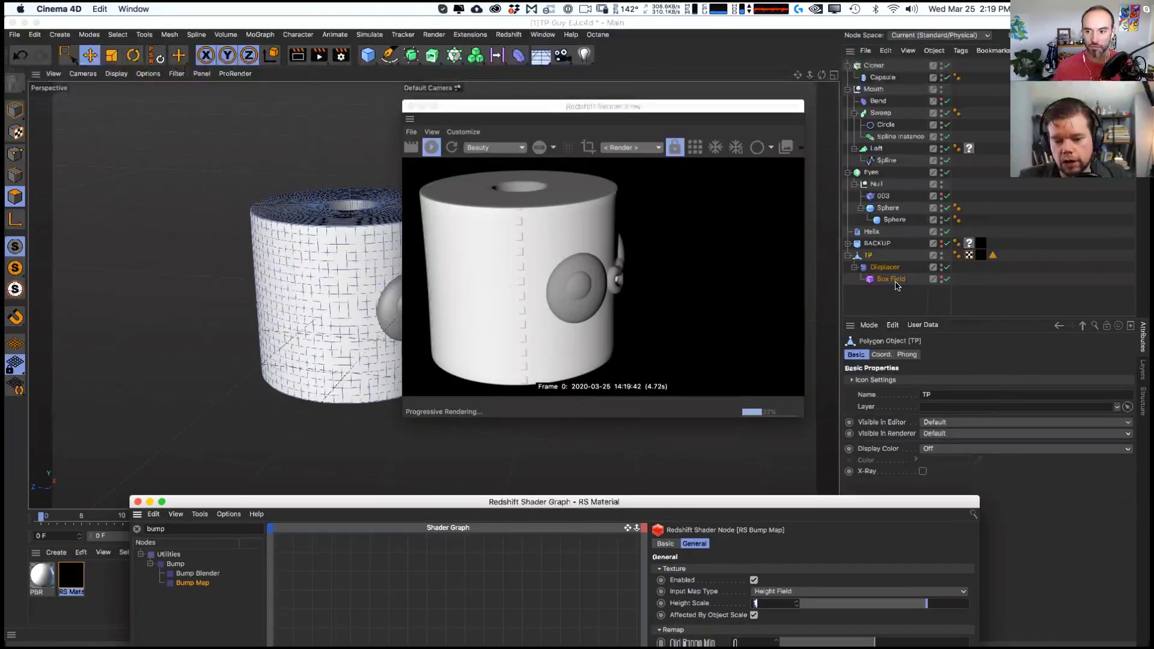
click(978, 254)
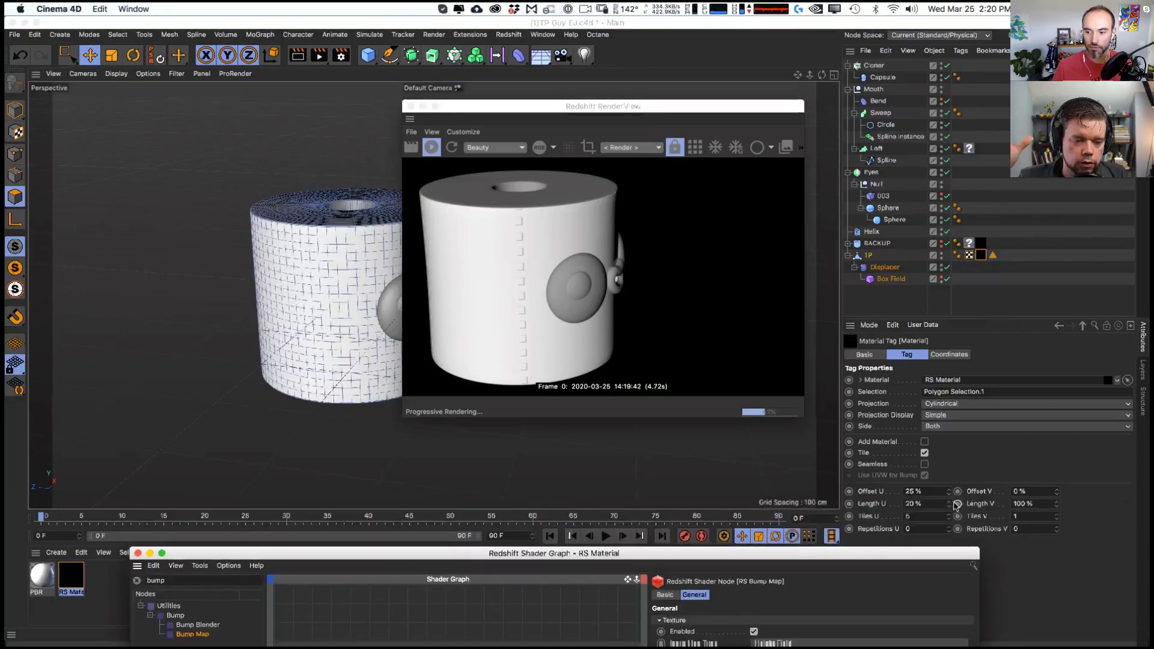
drag(948, 510, 948, 503)
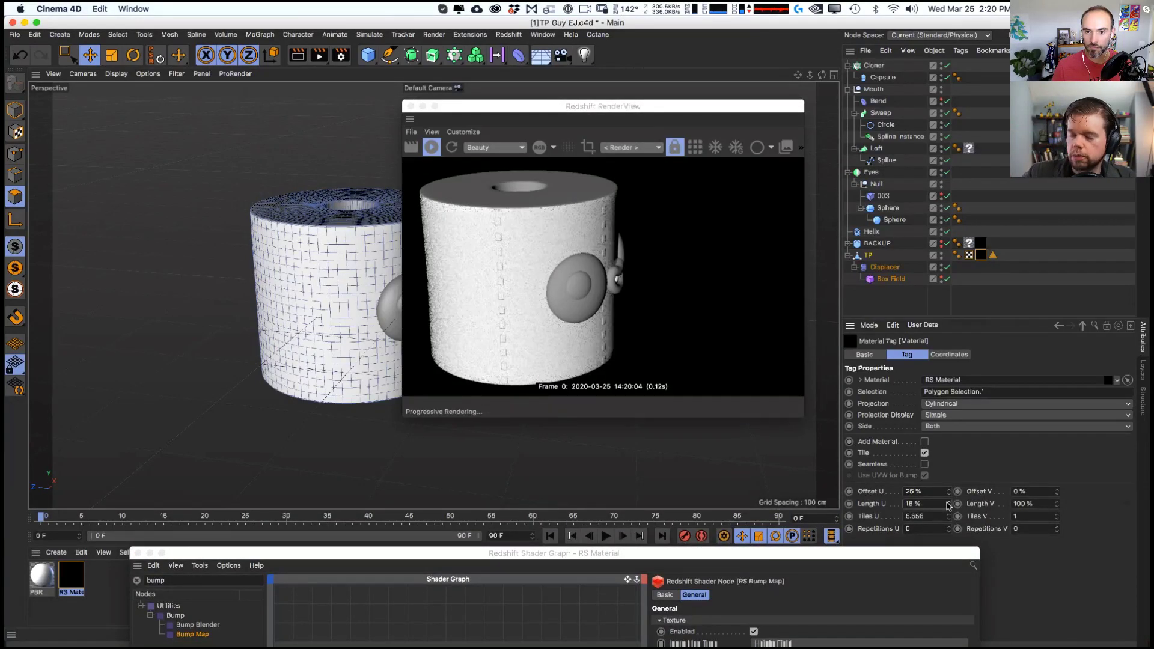
alt+drag(332, 299, 277, 295)
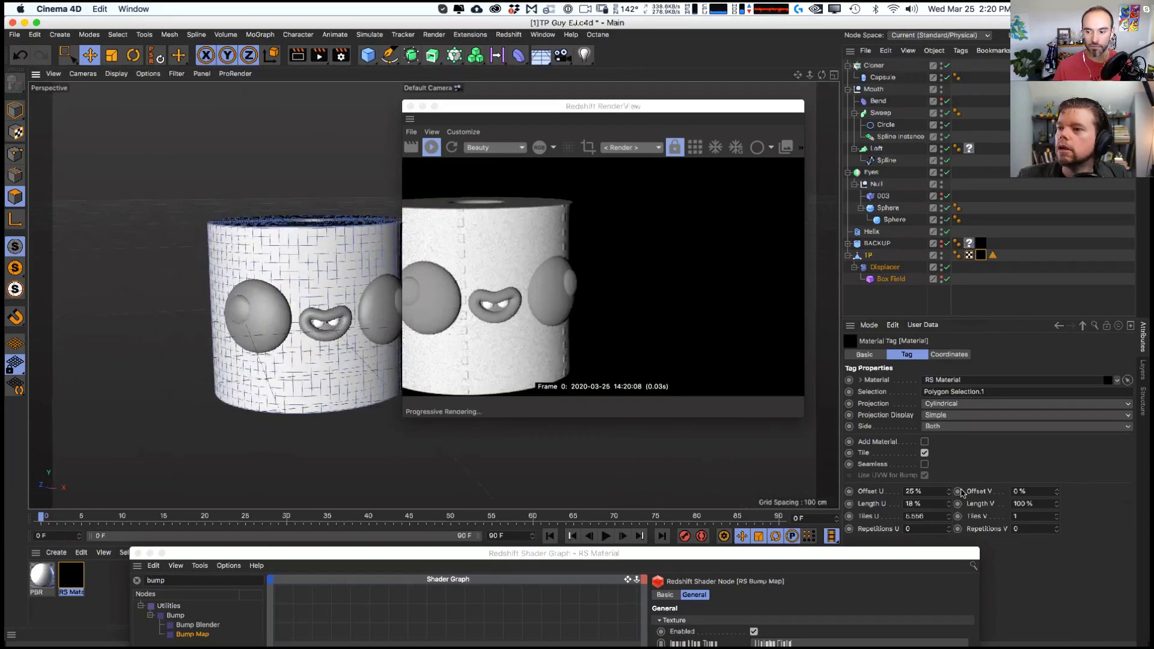
drag(949, 493, 950, 502)
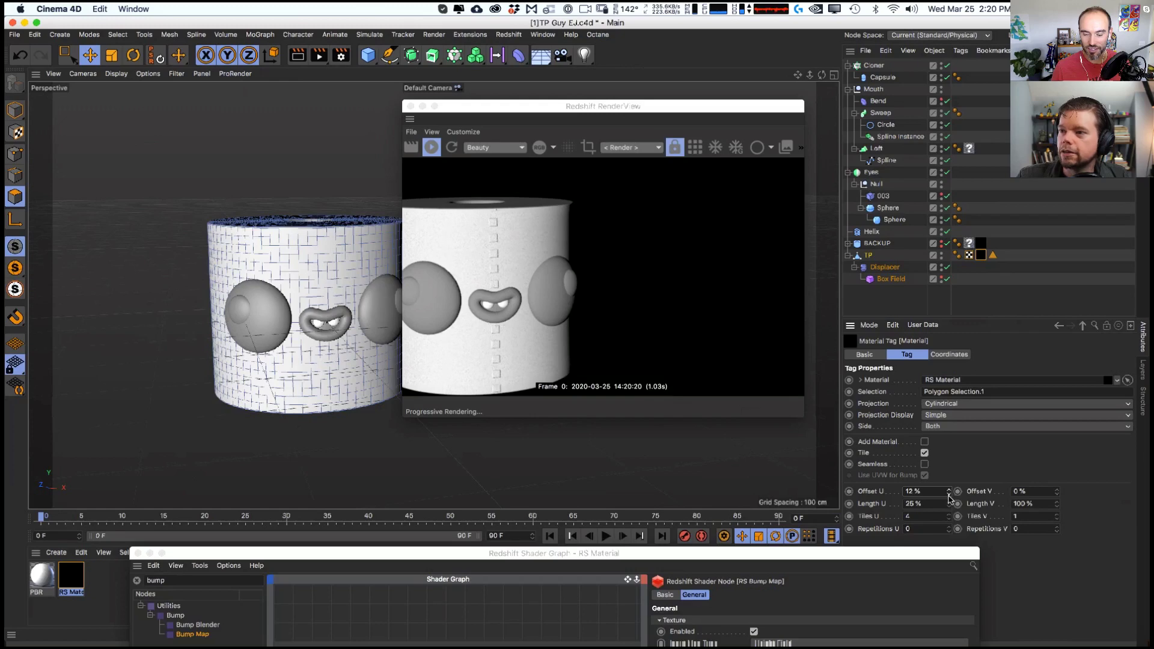
- Set the RS Bump Map's Height Scale to 3 and examine the dashed seams from the side of the roll
drag(434, 552, 431, 523)
alt+drag(301, 312, 223, 319)
alt+right_drag(263, 322, 202, 326)
alt+drag(203, 325, 287, 345)
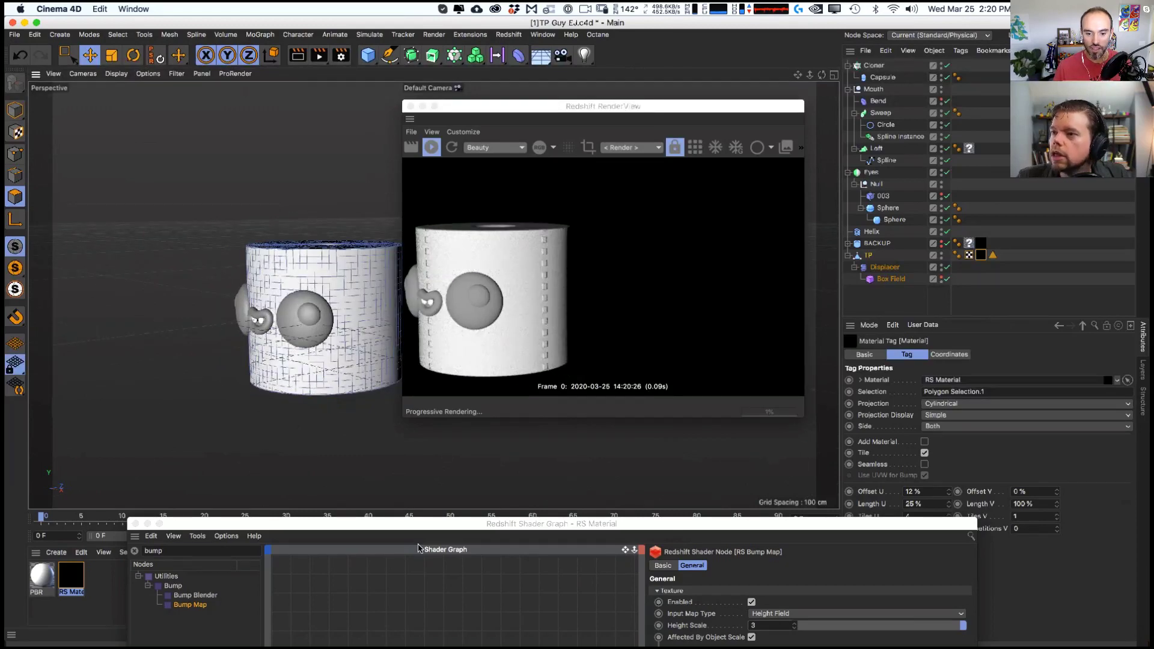
- Set the RS Bump Map's Height Scale to -1 and arrange the windows to compare the bump in the render
drag(424, 524, 428, 122)
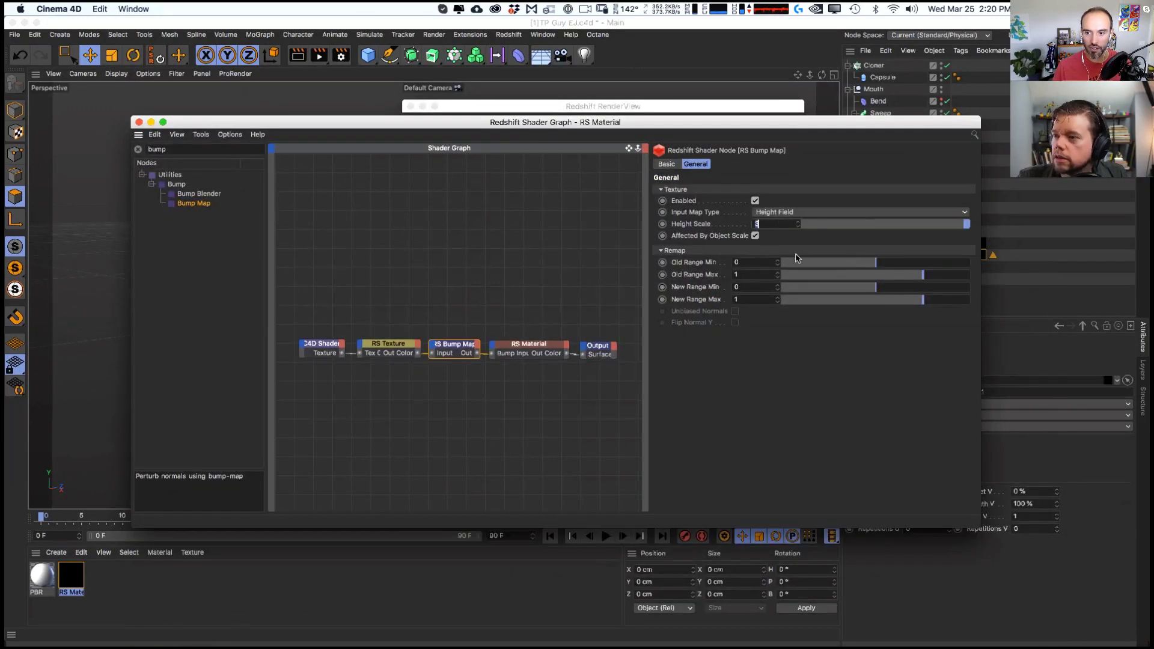
click(793, 213)
click(689, 218)
drag(762, 224, 714, 225)
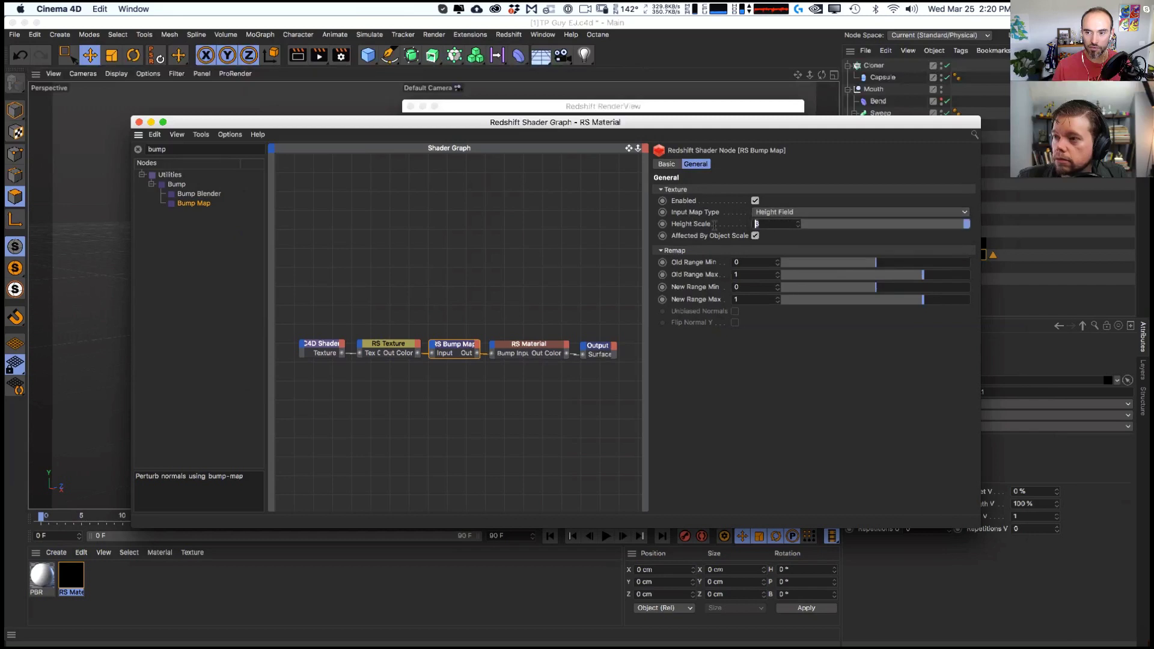
key(Return)
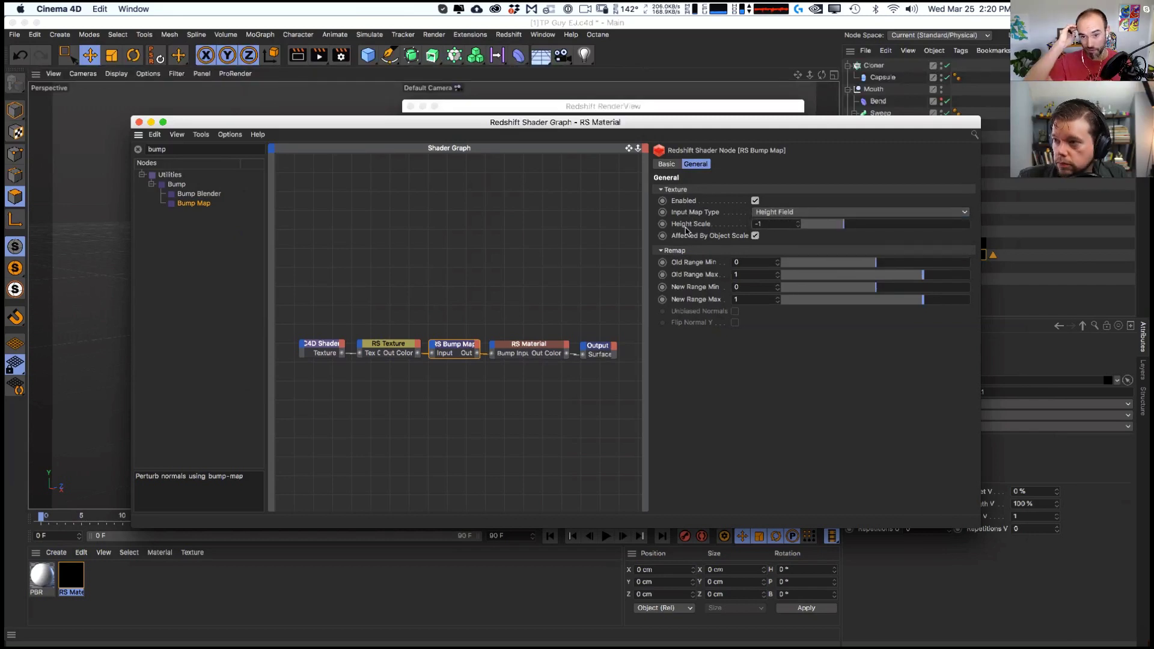
drag(621, 121, 706, 78)
click(404, 390)
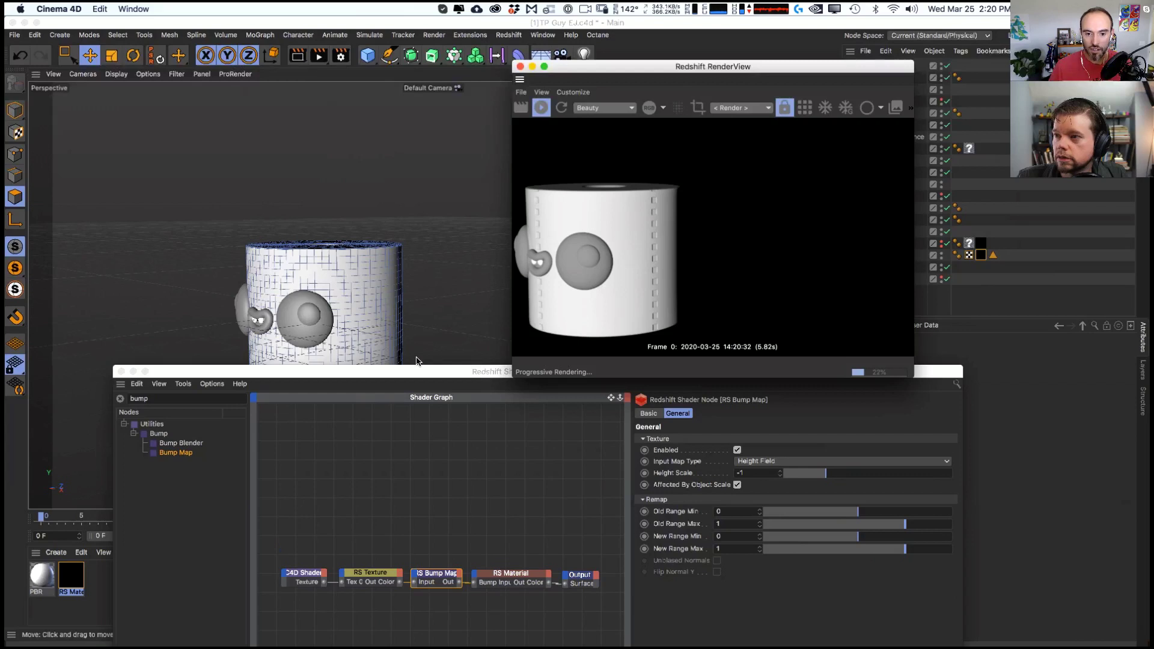
- Open the Gradient layer of the C4D Shader node's Layer shader, keeping the render and gradient settings in view
drag(409, 387, 391, 359)
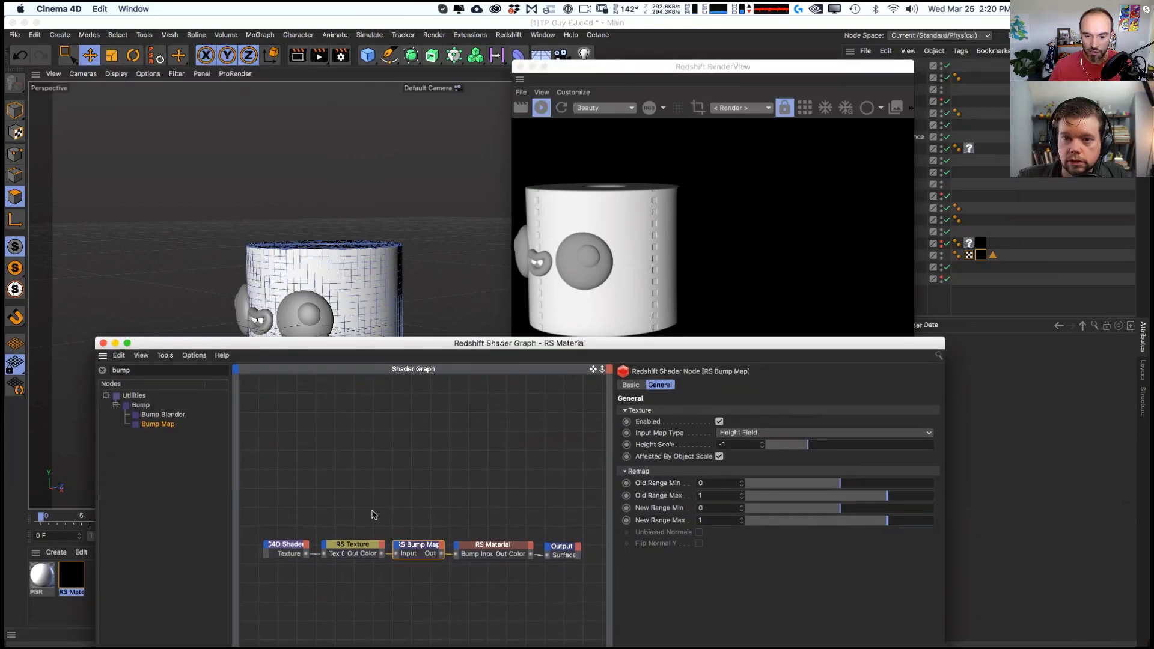
click(287, 548)
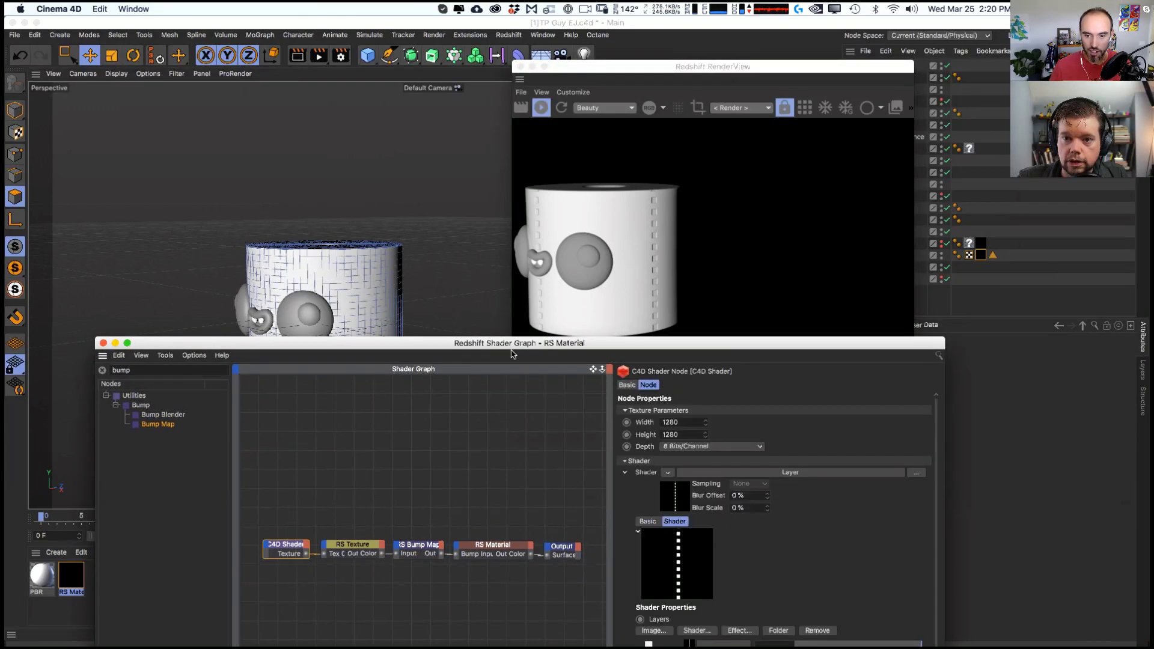
drag(512, 347, 431, 199)
drag(864, 189, 660, 160)
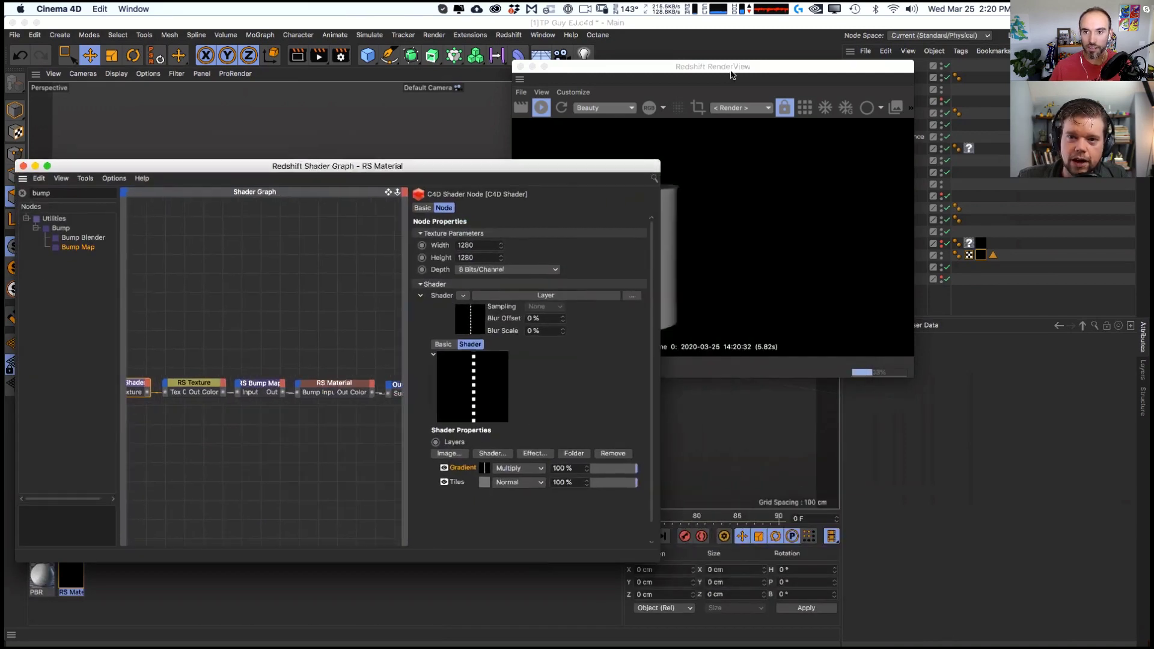
drag(732, 75, 893, 86)
drag(705, 390, 707, 475)
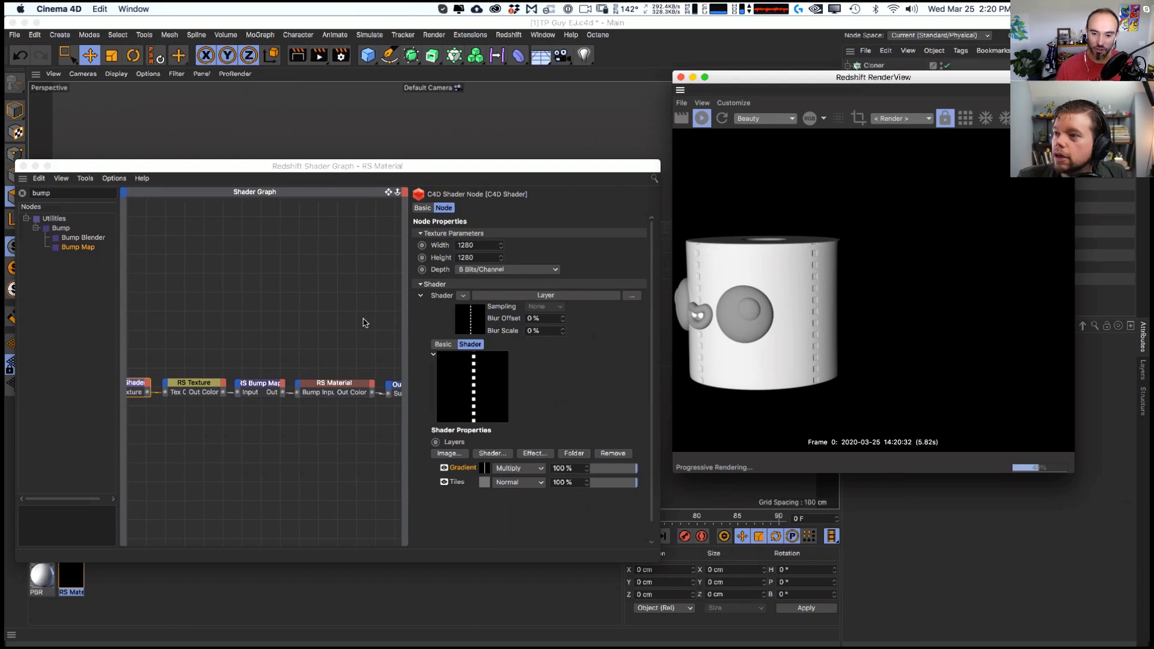
click(484, 472)
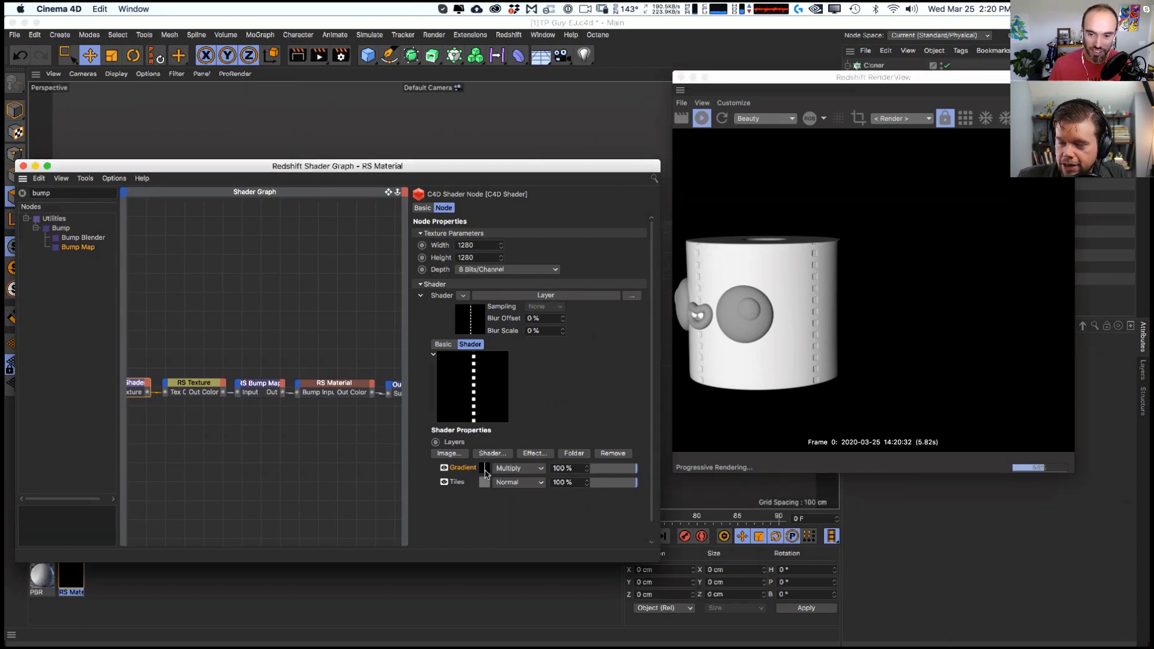
drag(909, 72, 604, 32)
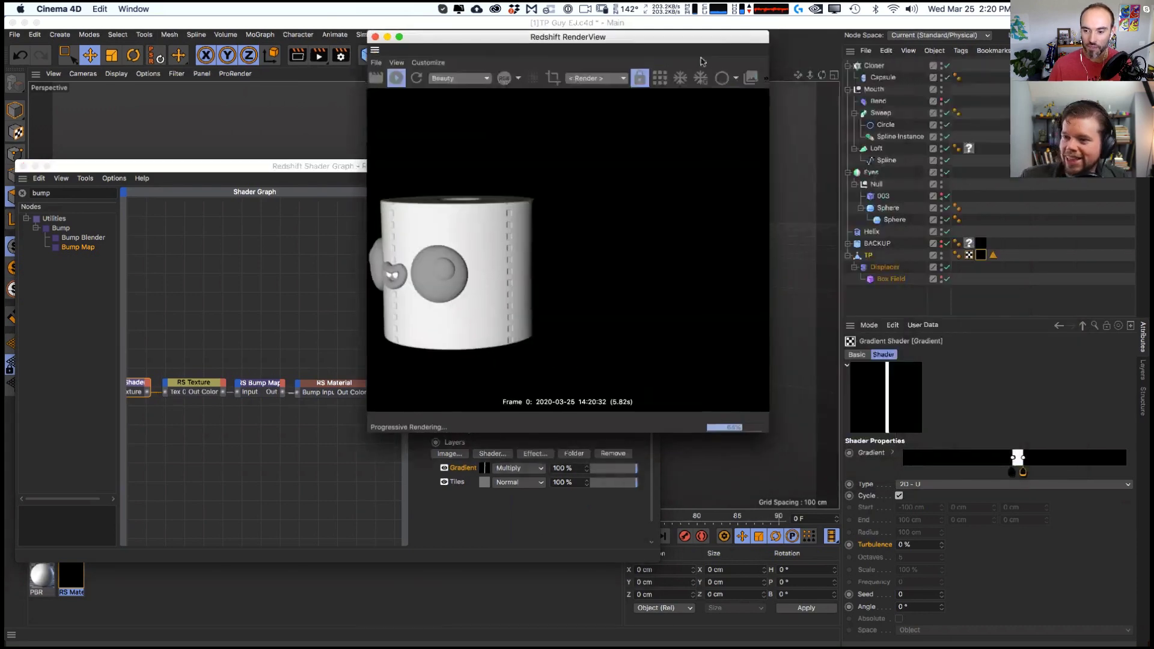
- Narrow the Gradient shader's white band by moving its left-hand black and white knots closer to the right-hand pair near 50%
click(1011, 474)
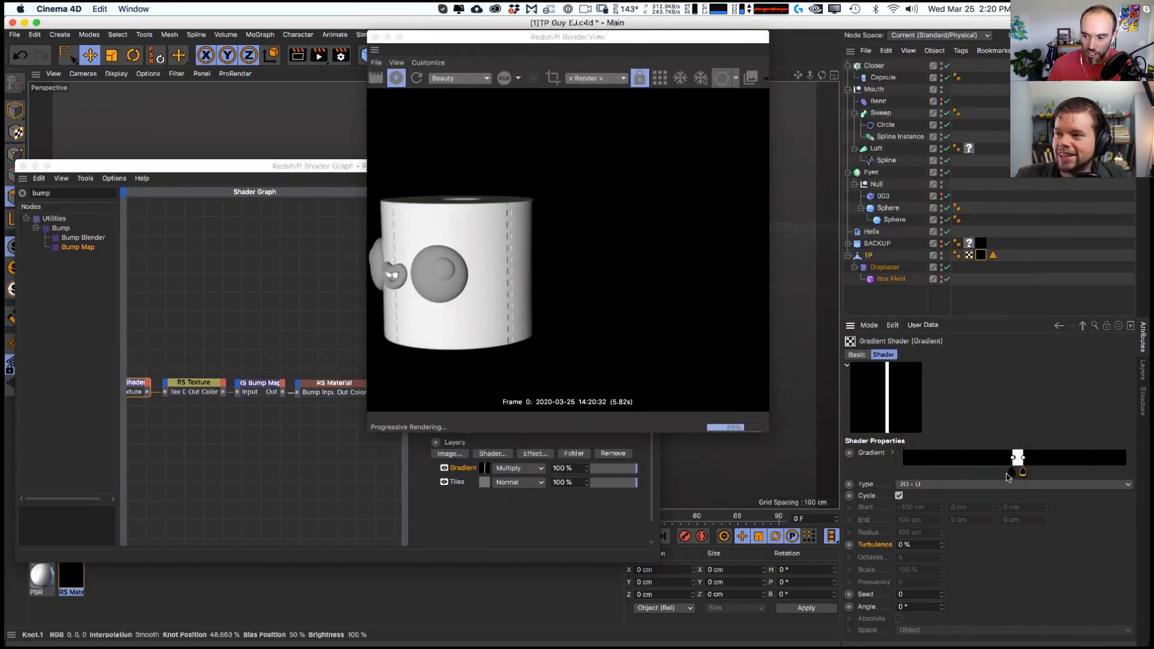
mouse_move(1012, 473)
mouse_down()
mouse_move(1000, 476)
mouse_move(1021, 474)
mouse_up()
click(1014, 475)
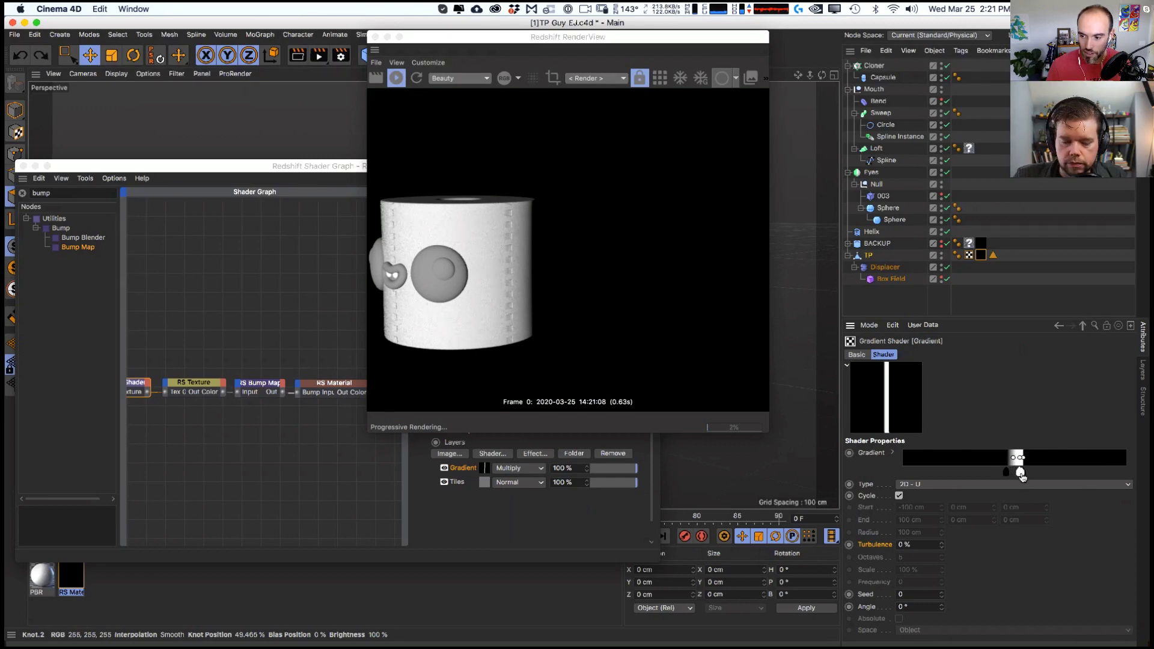
click(1009, 475)
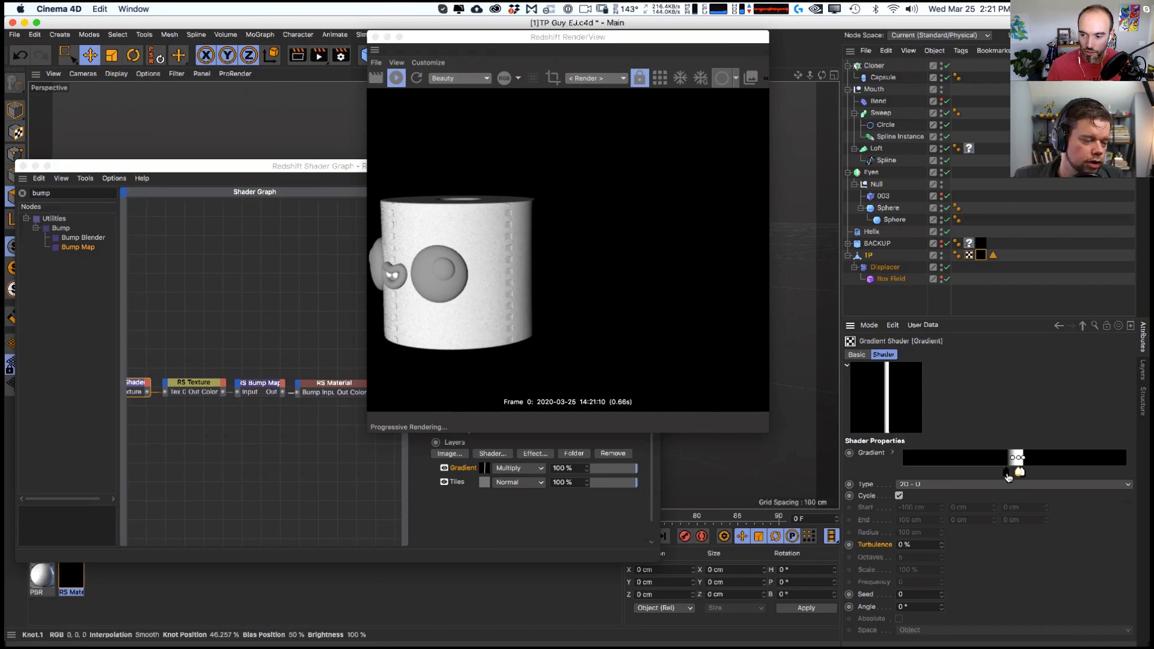
drag(1007, 473, 1017, 475)
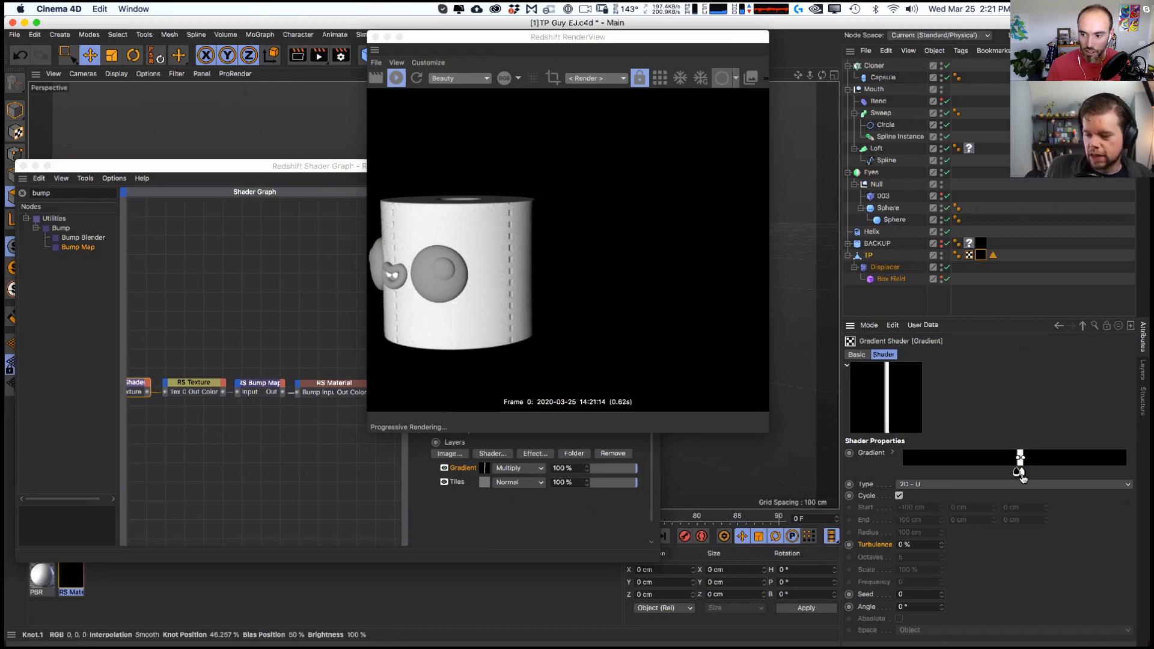
drag(1018, 474, 1019, 473)
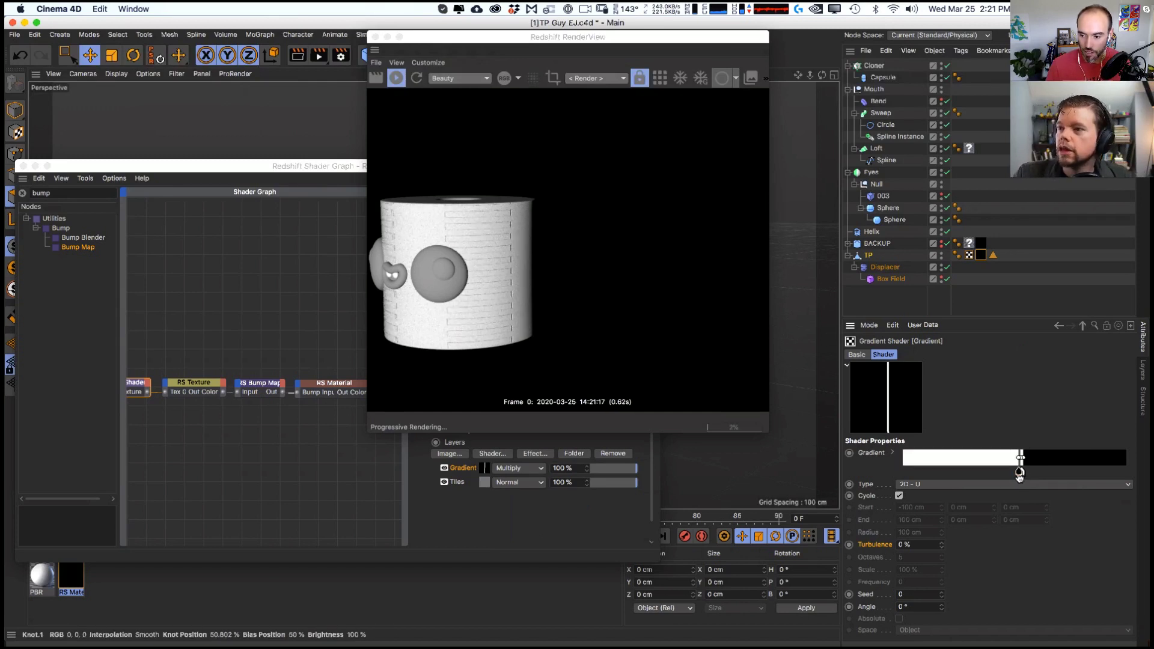
- Increase the display size of the Gradient shader's gradient bar
right_click(1043, 463)
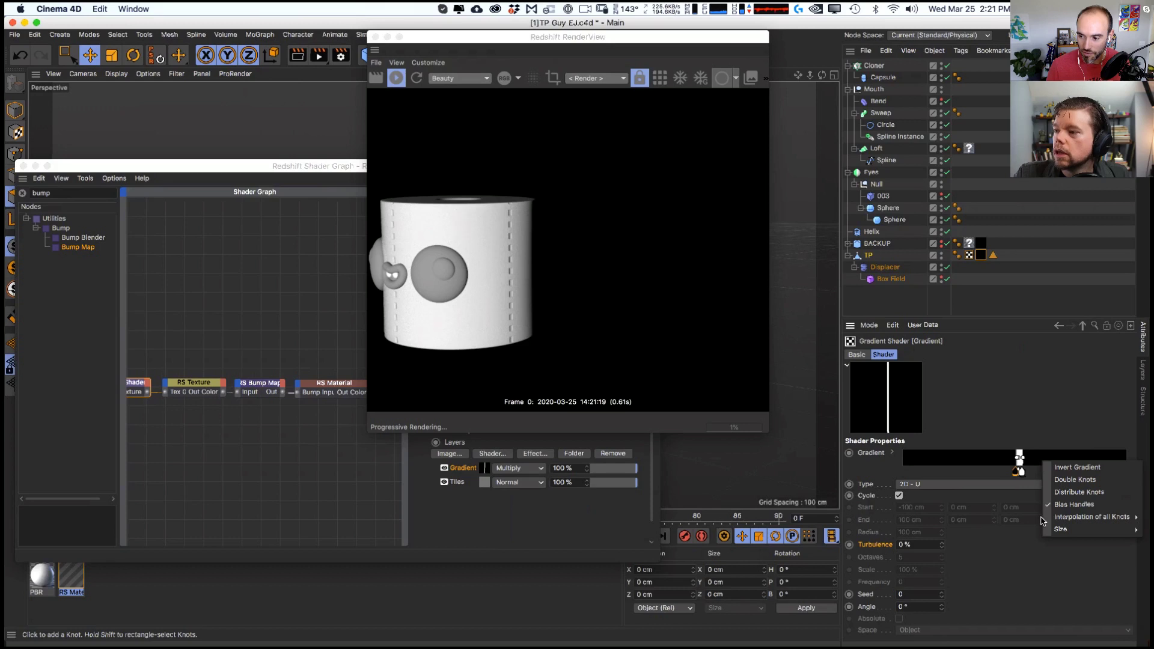
click(1032, 557)
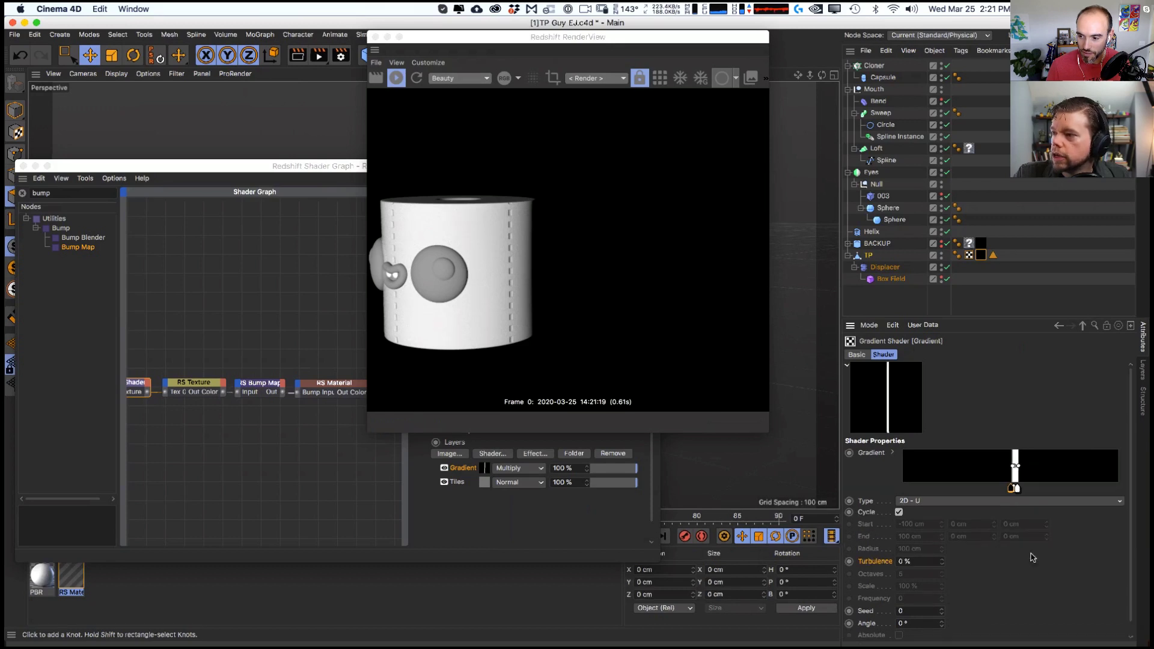
right_click(973, 473)
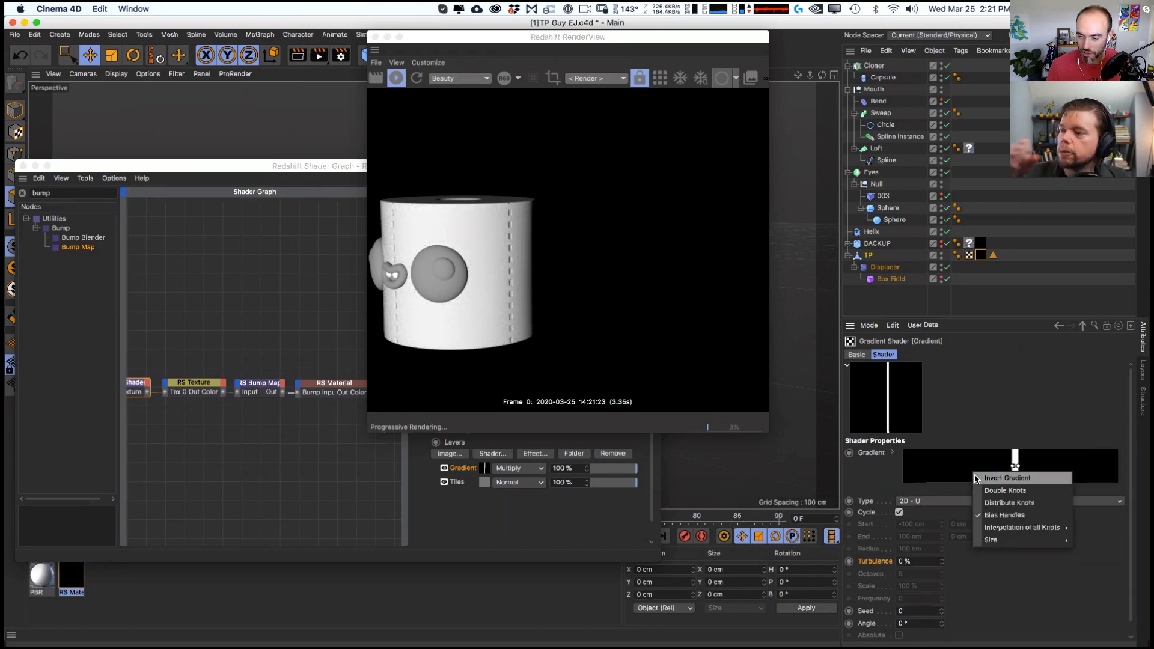
click(912, 469)
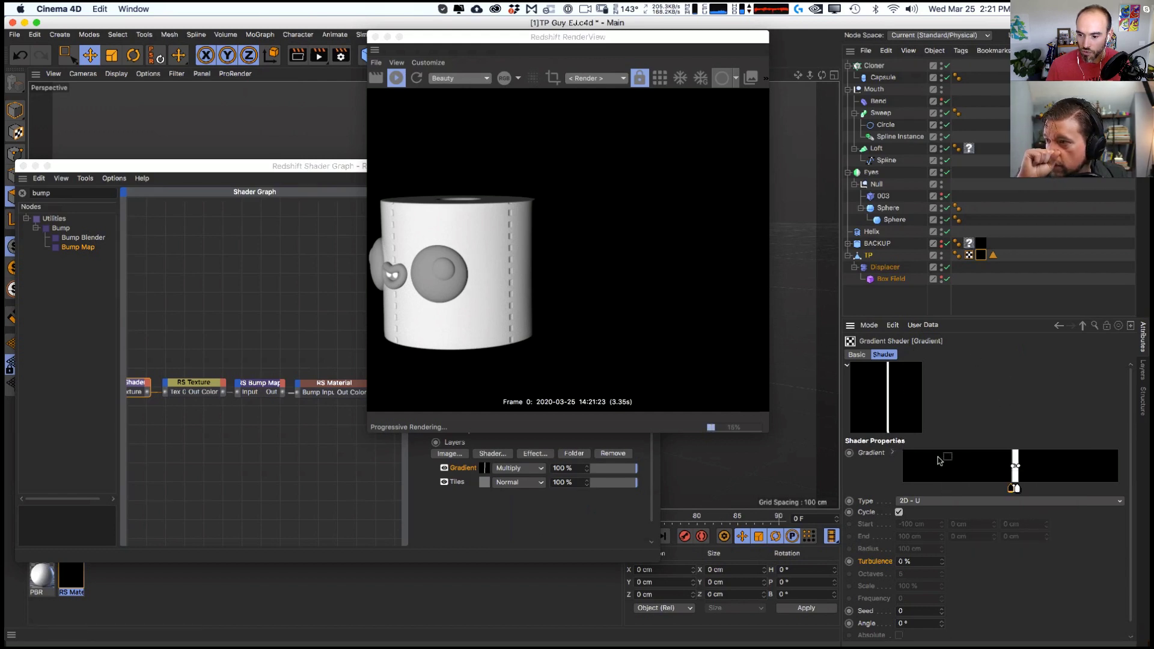
right_click(1051, 460)
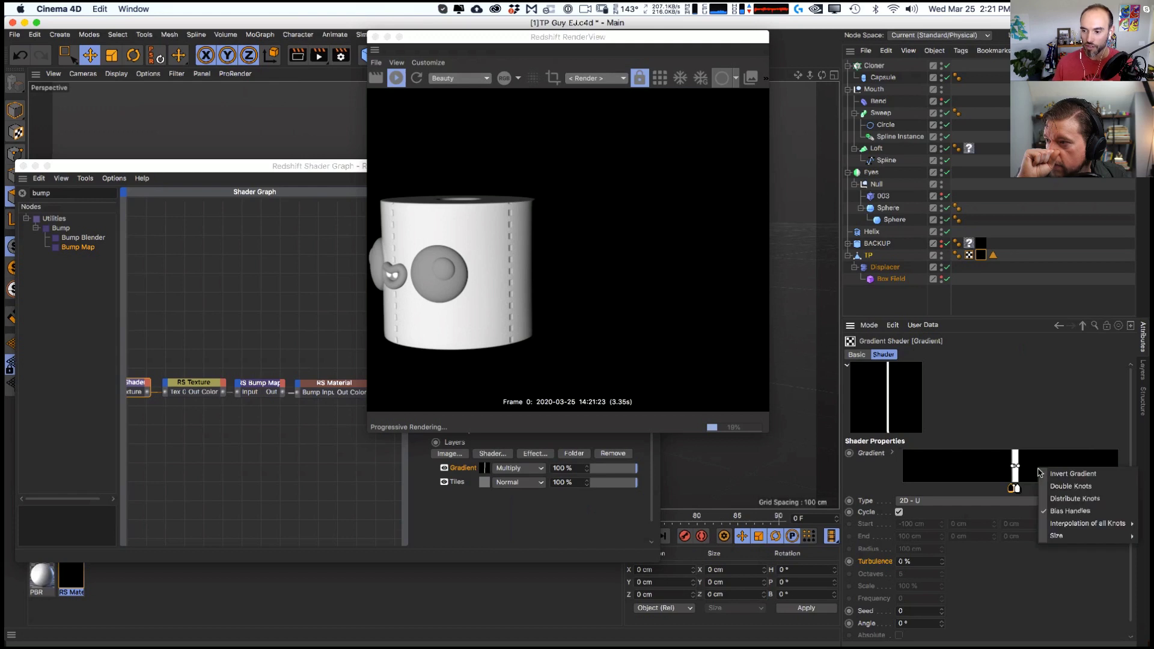
click(1049, 433)
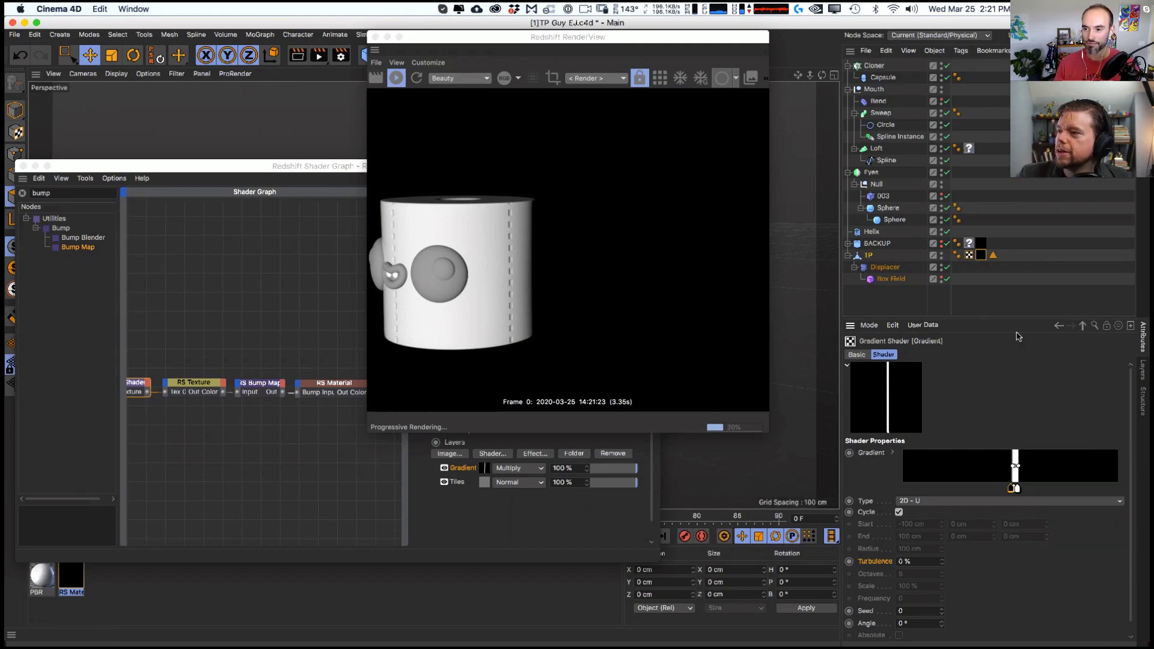
- Open the Gradient shader's attributes in a separate window and enlarge it so the gradient bar is much wider
click(867, 325)
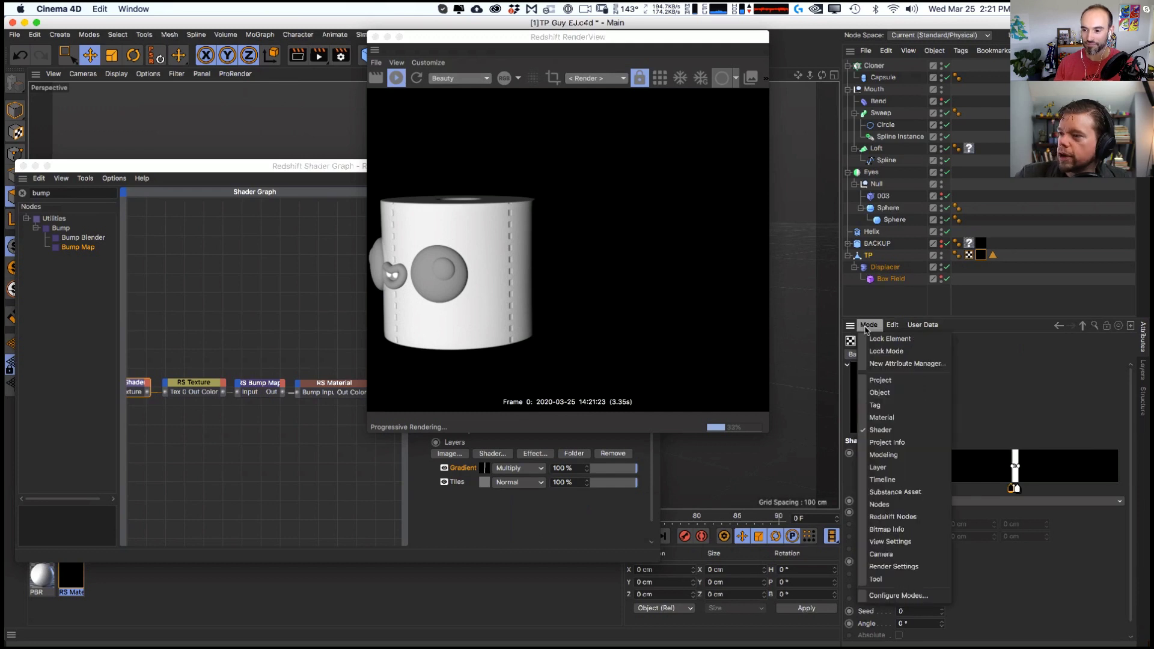
mouse_move(930, 328)
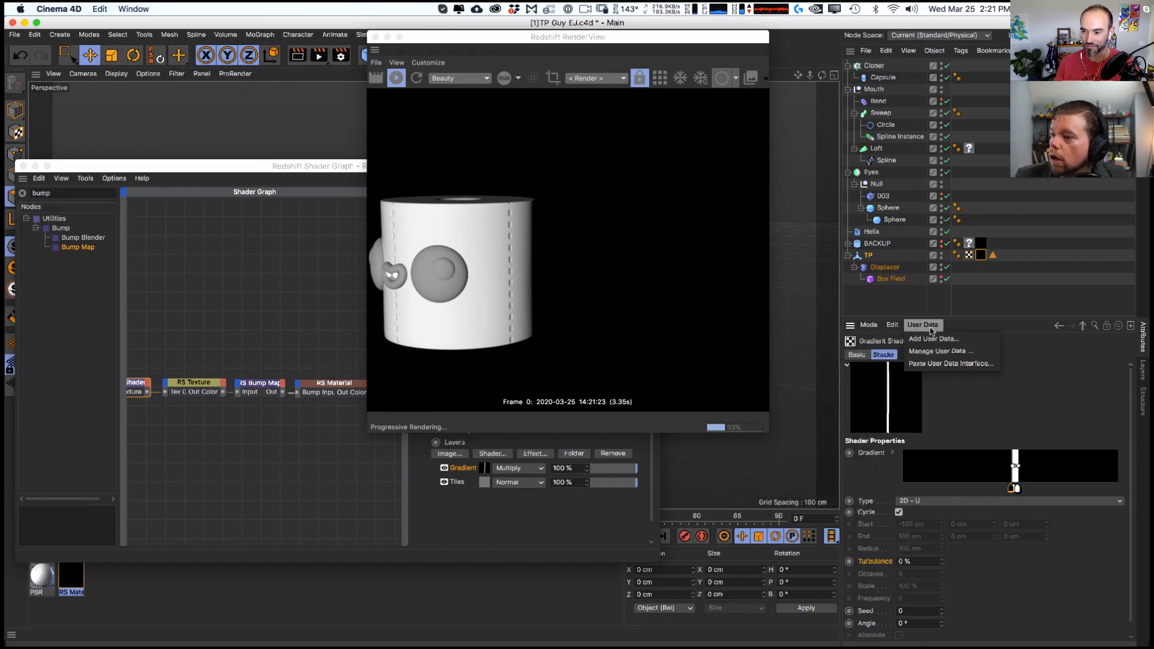
click(1140, 333)
click(1132, 329)
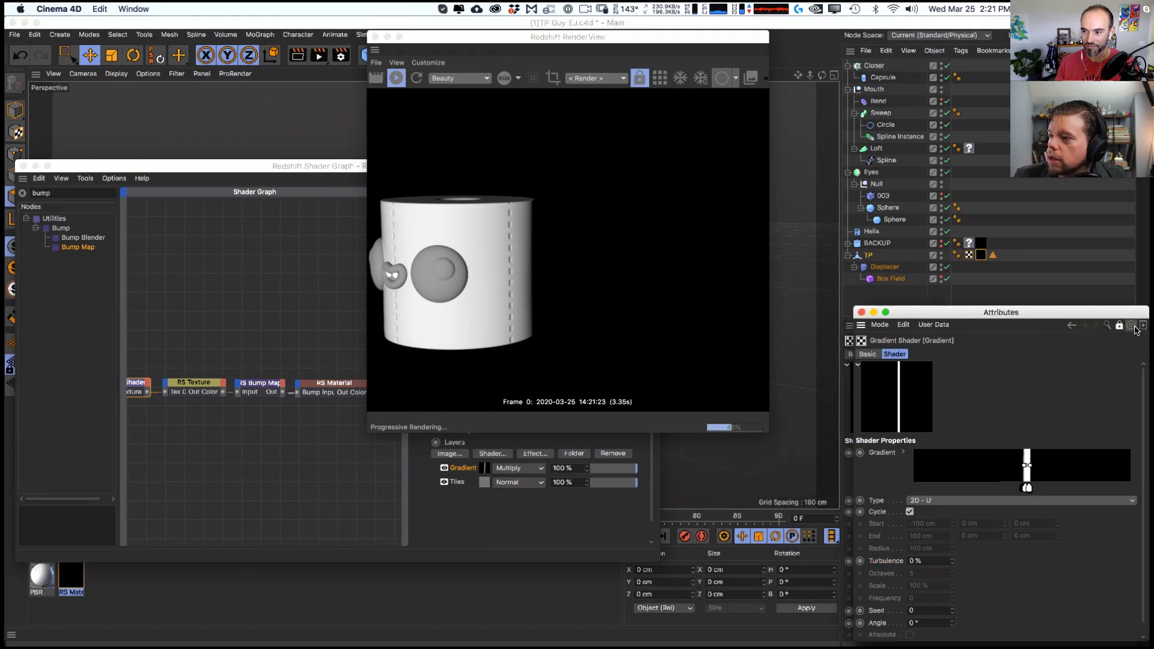
drag(435, 407, 1012, 543)
- Narrow the gradient's white band further to a thin line, check the seams in the render, and close the separate Attributes window
mouse_move(625, 259)
mouse_down()
mouse_move(608, 257)
mouse_move(625, 257)
mouse_up()
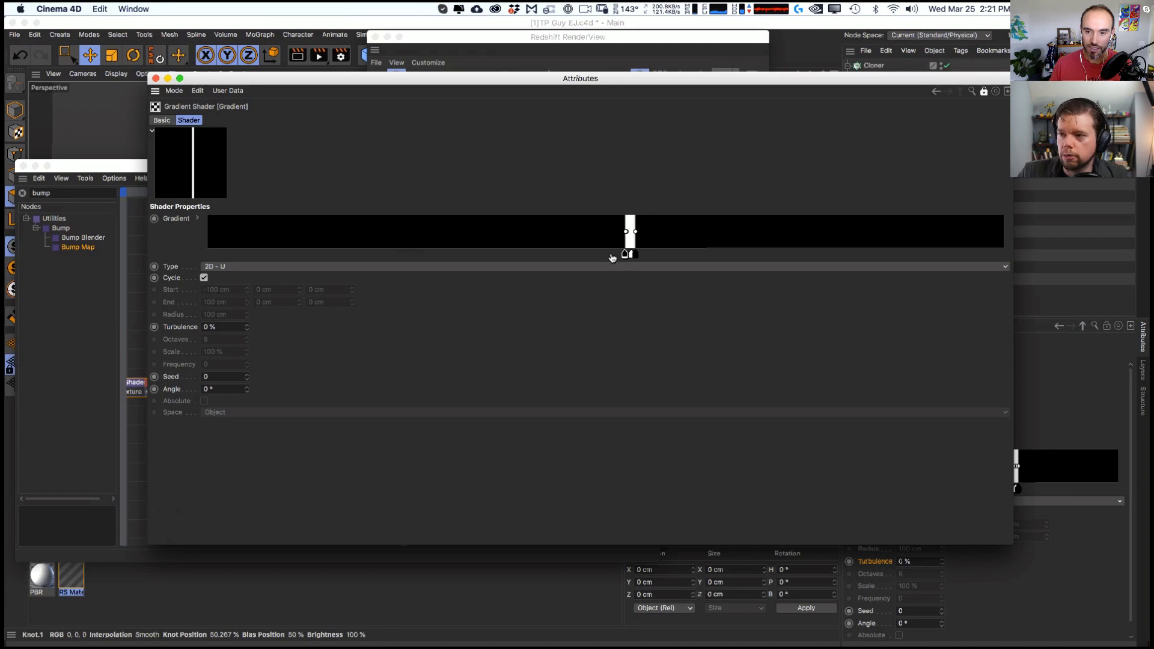
drag(496, 80, 493, 460)
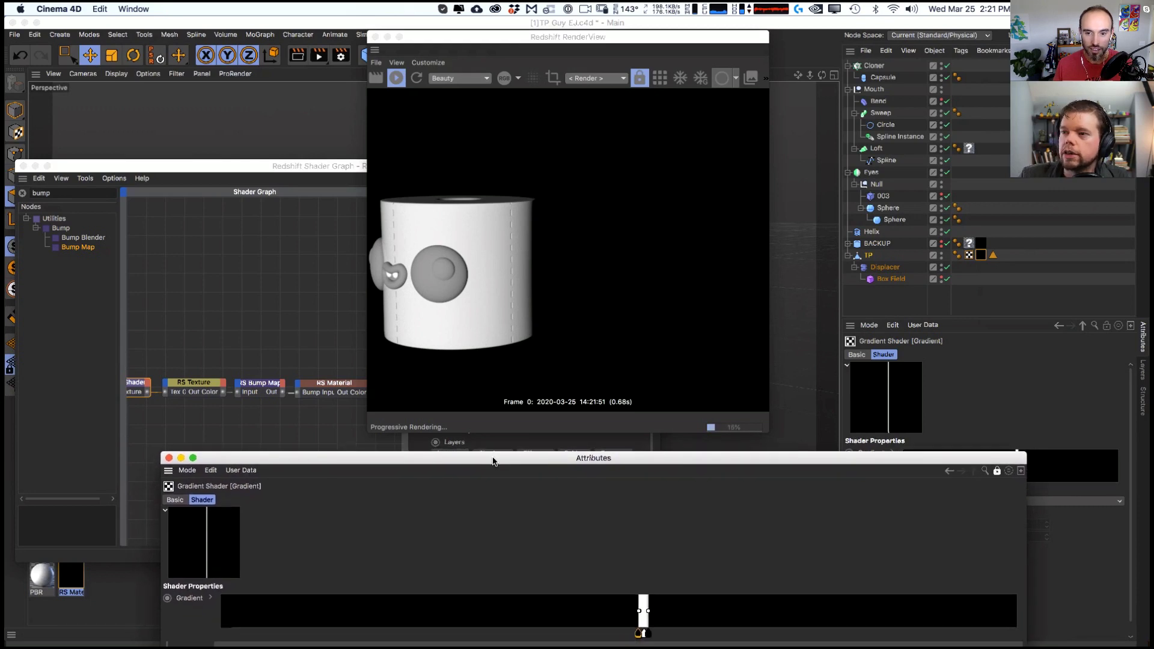
click(169, 457)
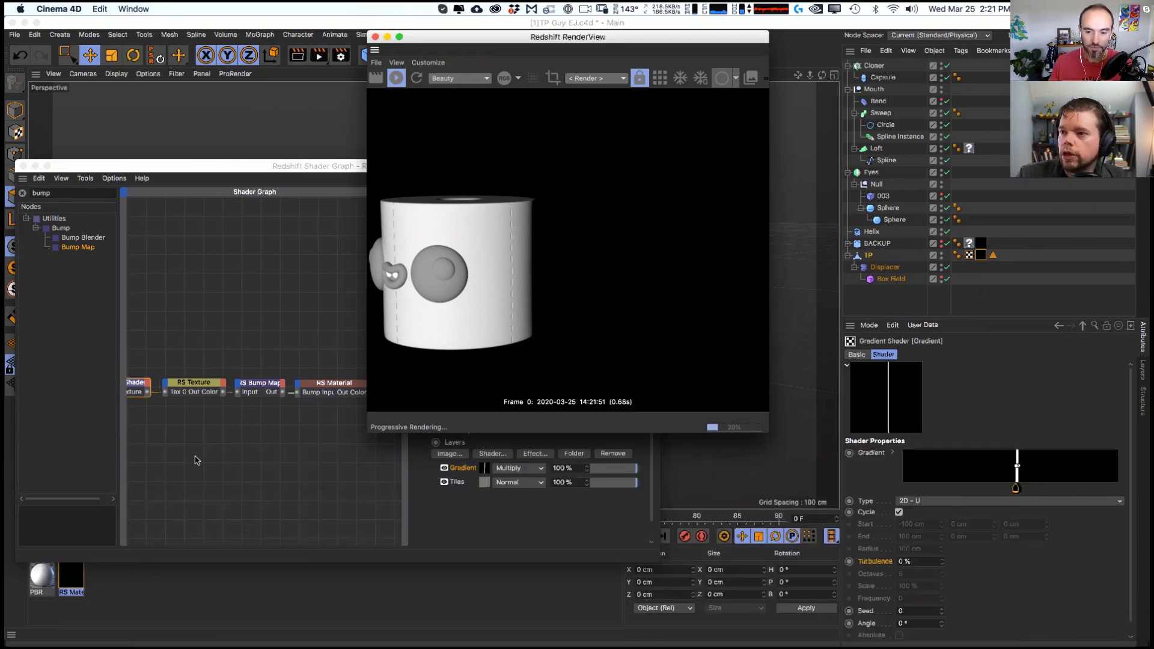
- Try a Global Scale of 25% on the Tiles shader and settle on 20%, keeping the render view alongside its settings
click(486, 486)
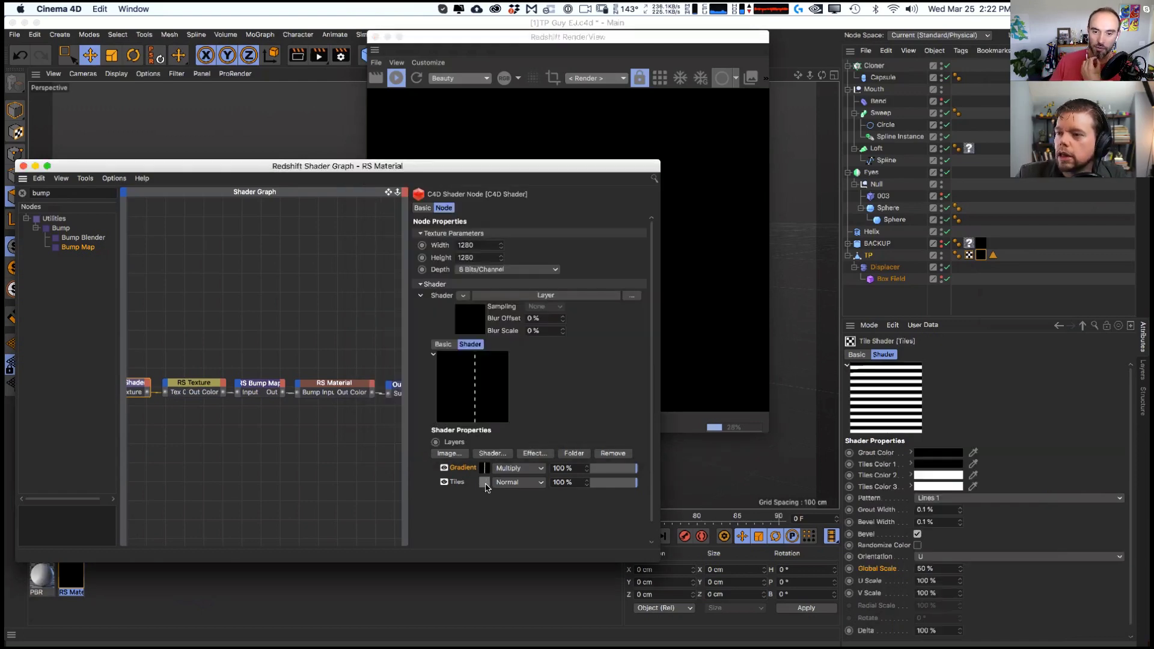
drag(629, 37, 984, 30)
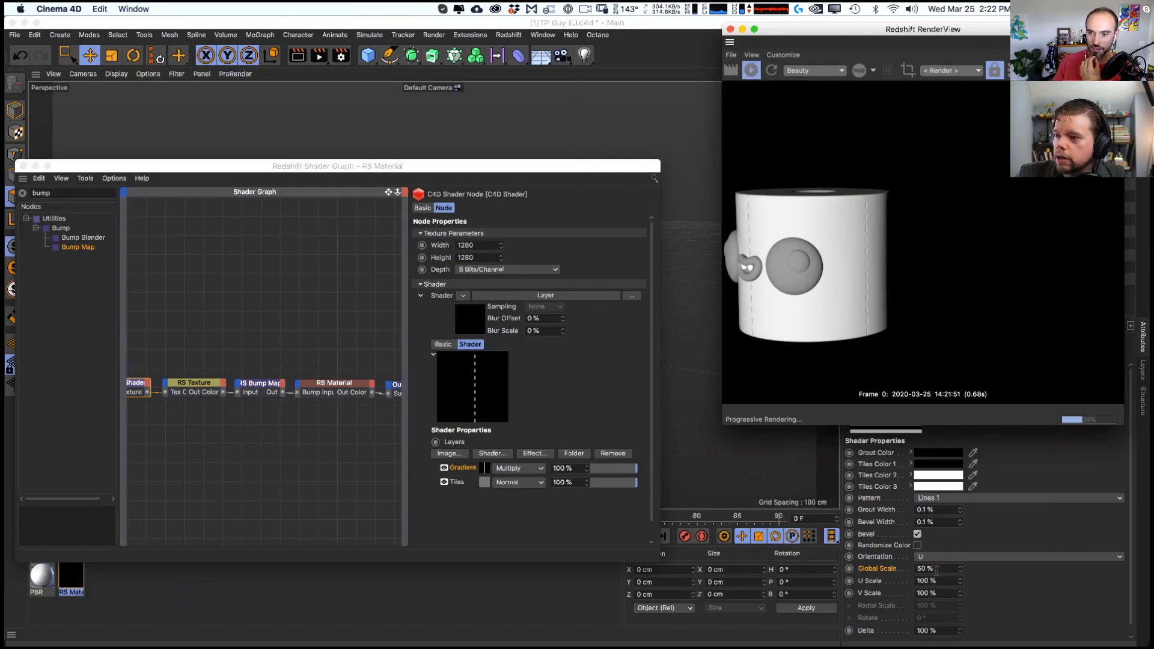
click(932, 572)
text(2)
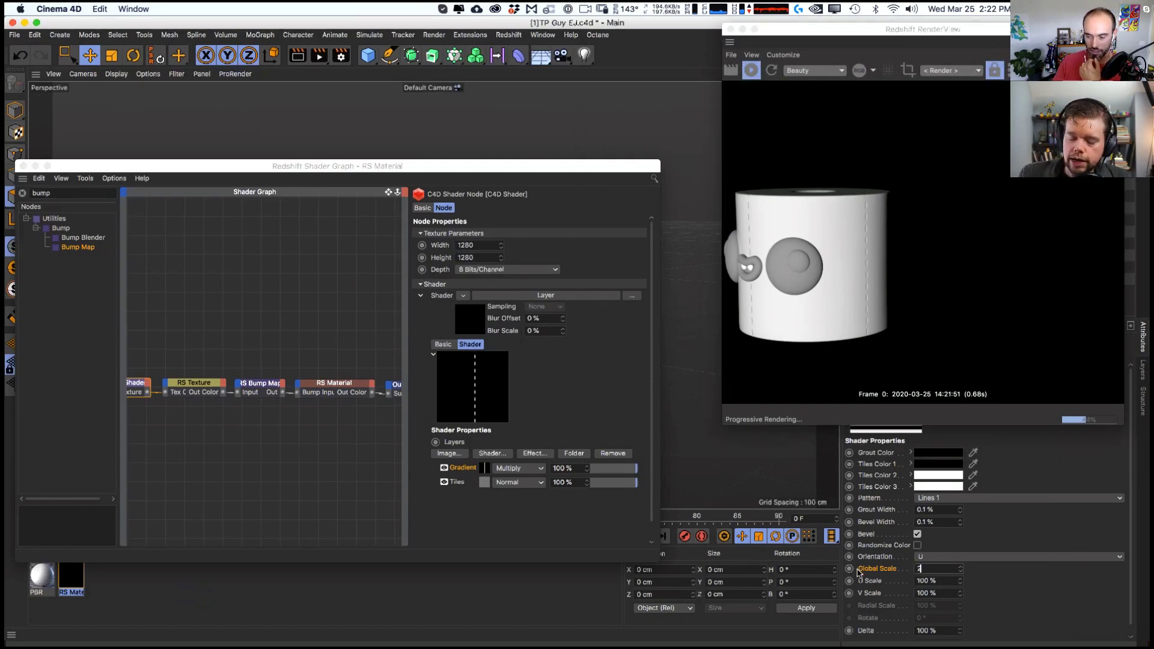
text(5)
key(Return)
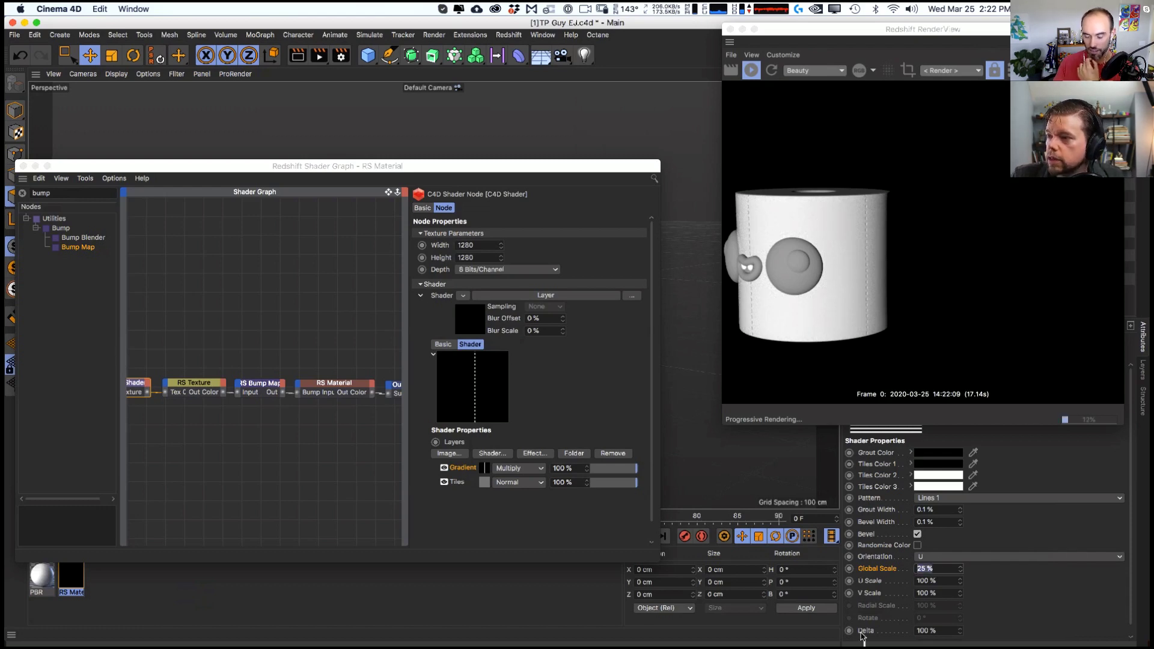
text(20)
key(Return)
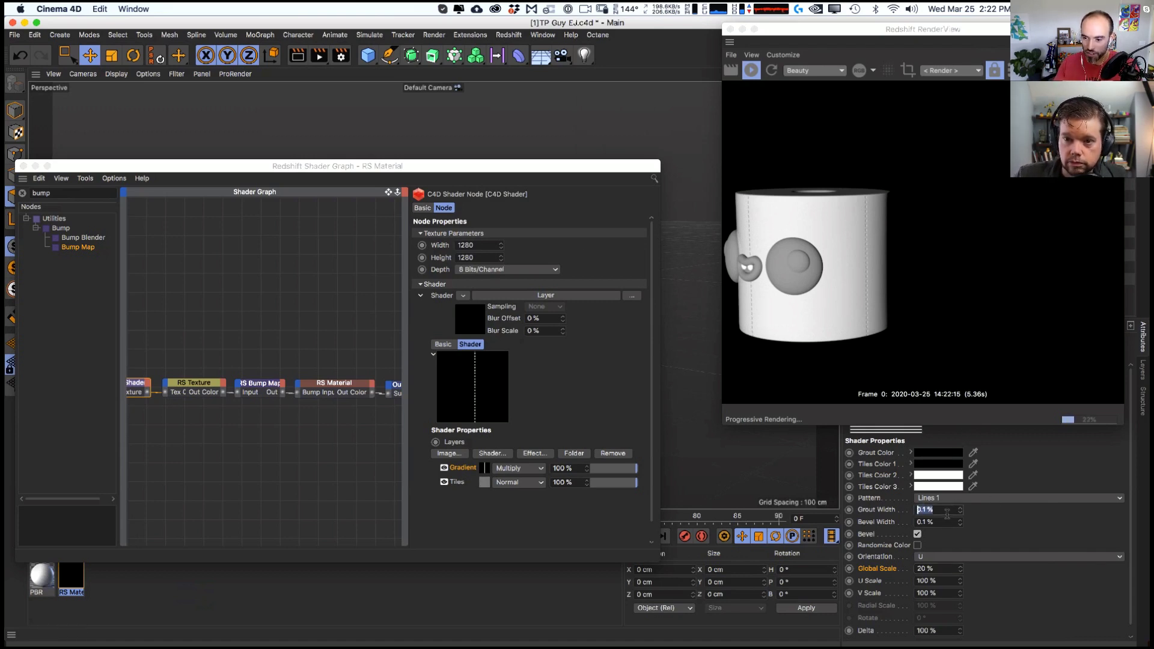
- Try 50% for the Tiles shader's Grout Width and Bevel Width, and settle on 20% for both
drag(948, 520, 1006, 521)
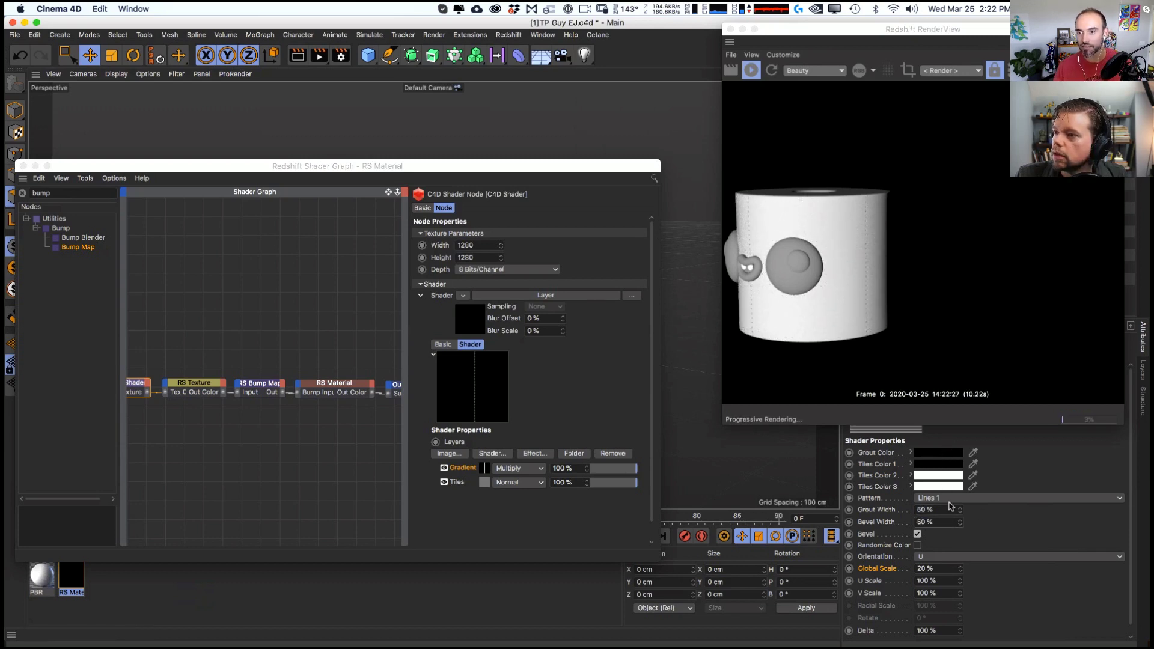
click(919, 510)
text(20)
key(Tab)
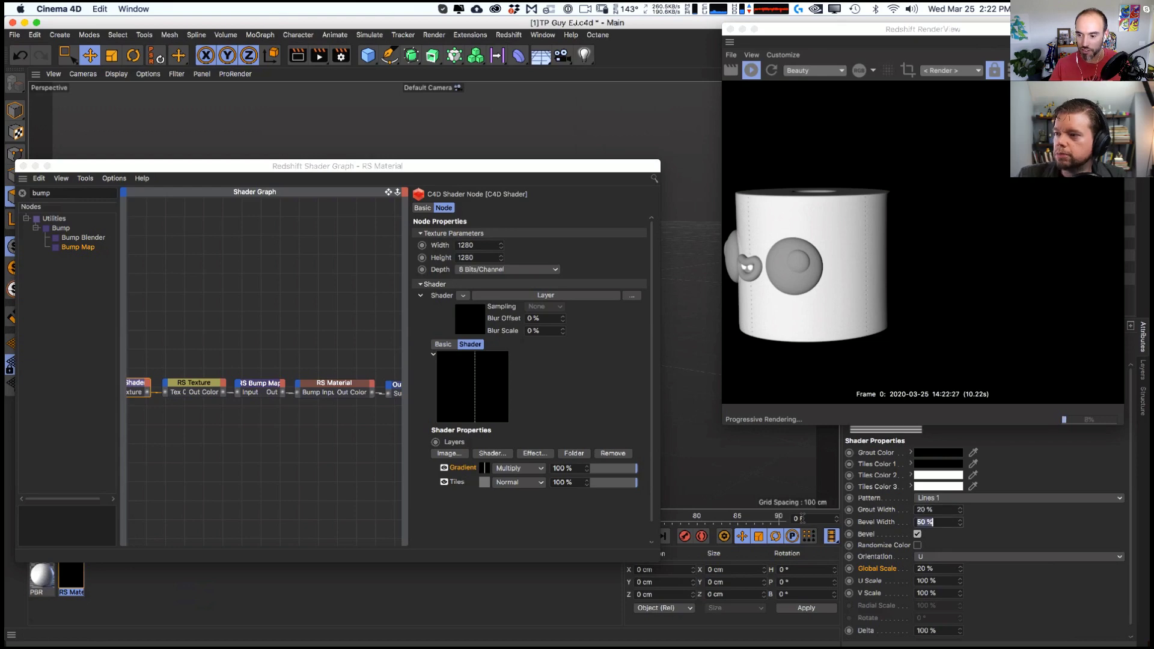
- Examine the perforated seams in the render from close up and farther out, and check the RS Bump Map node's general settings
drag(330, 166, 330, 334)
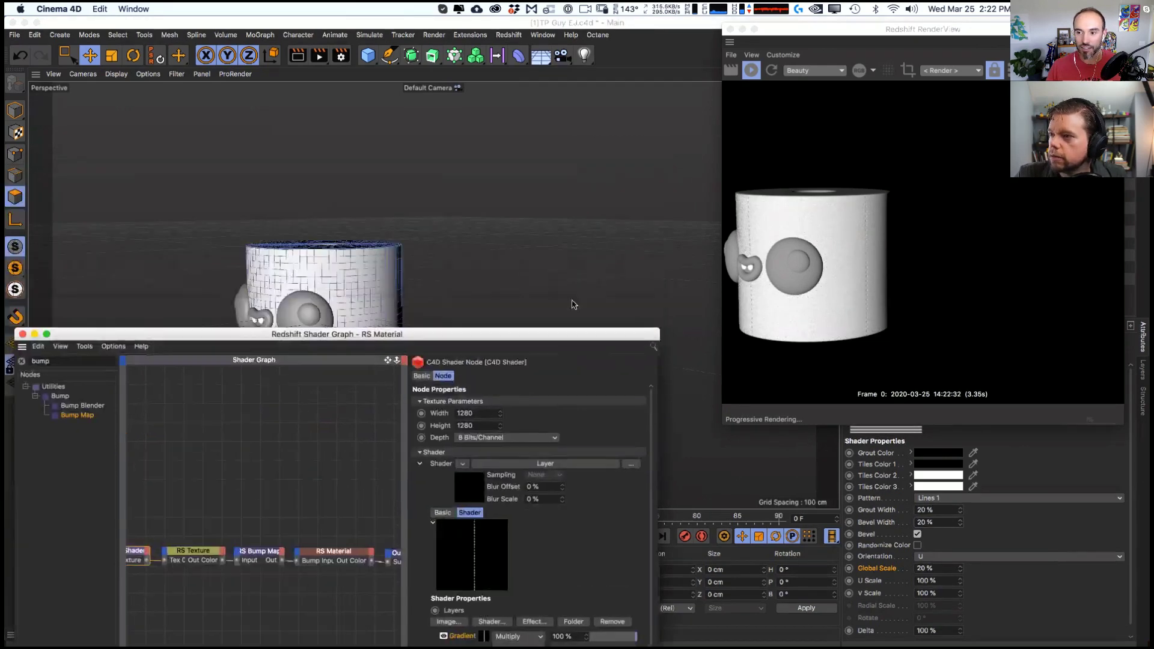
scroll(329, 290, up, 5)
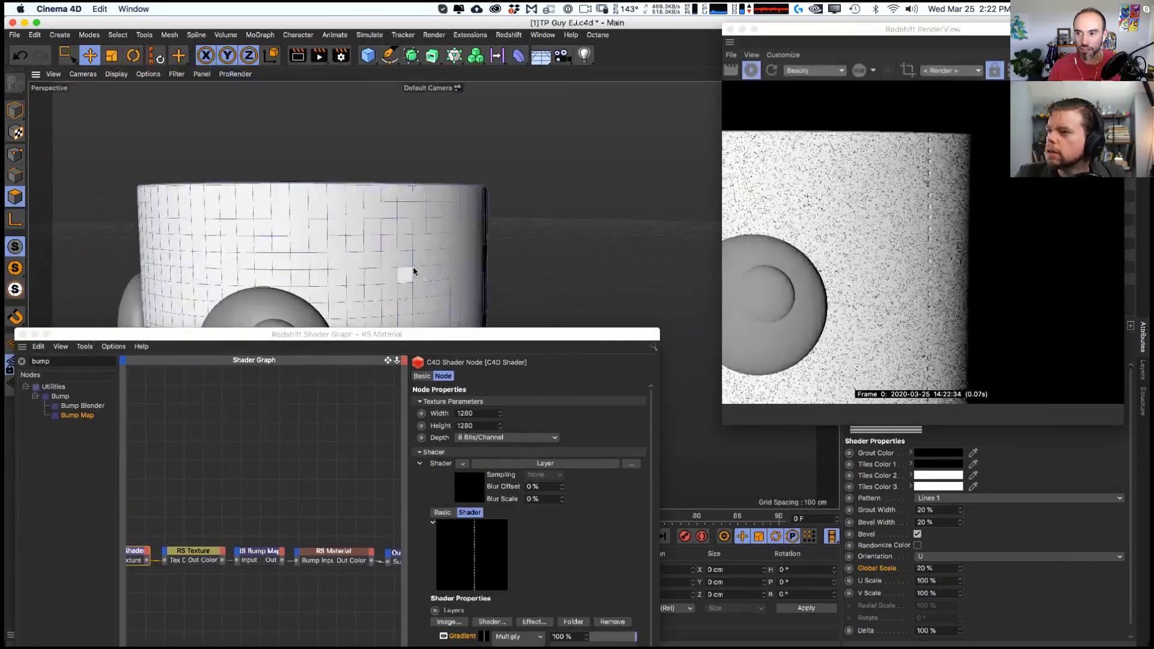
scroll(413, 266, up, 3)
alt+drag(430, 230, 394, 319)
scroll(475, 259, up, 2)
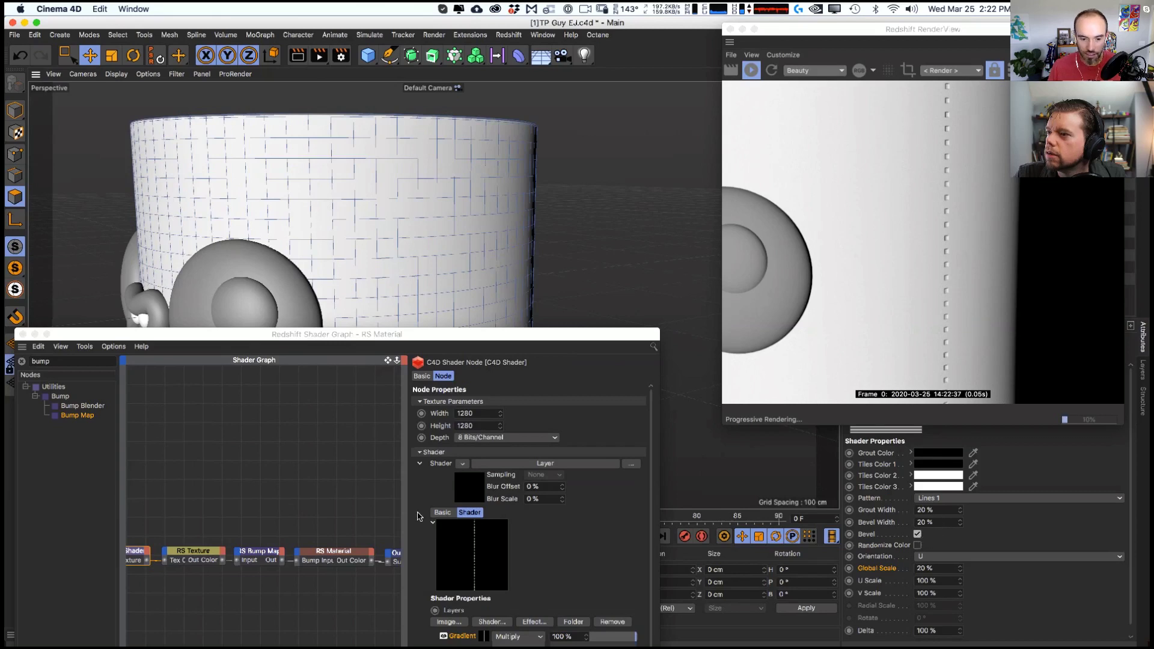
click(260, 551)
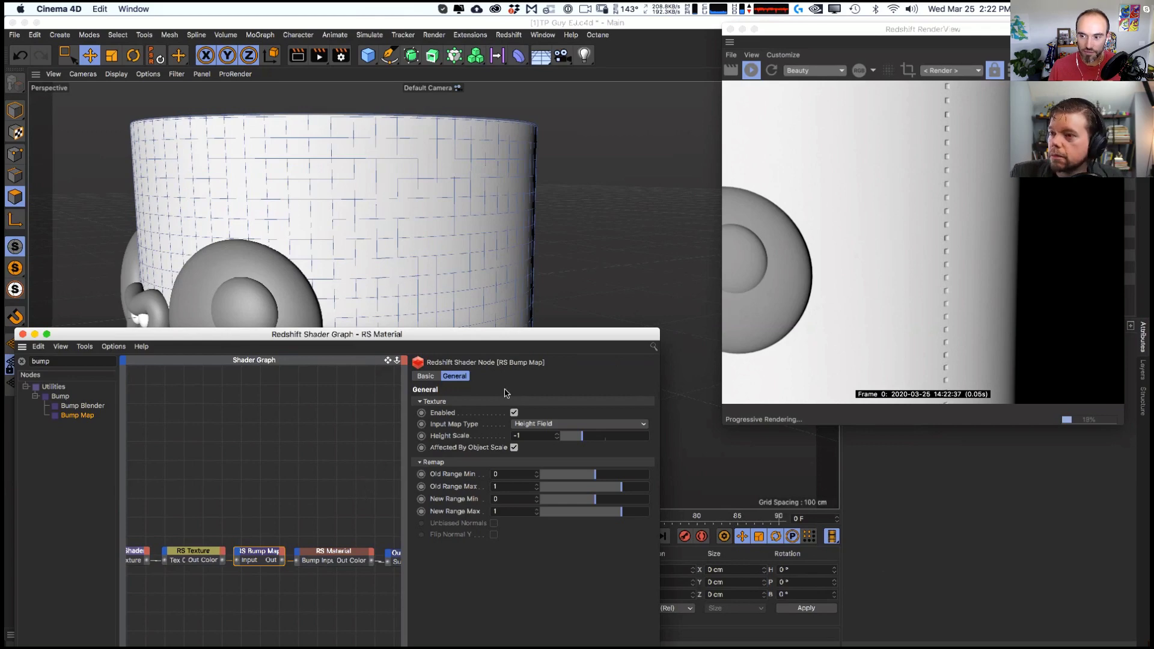
drag(362, 336, 585, 252)
click(645, 83)
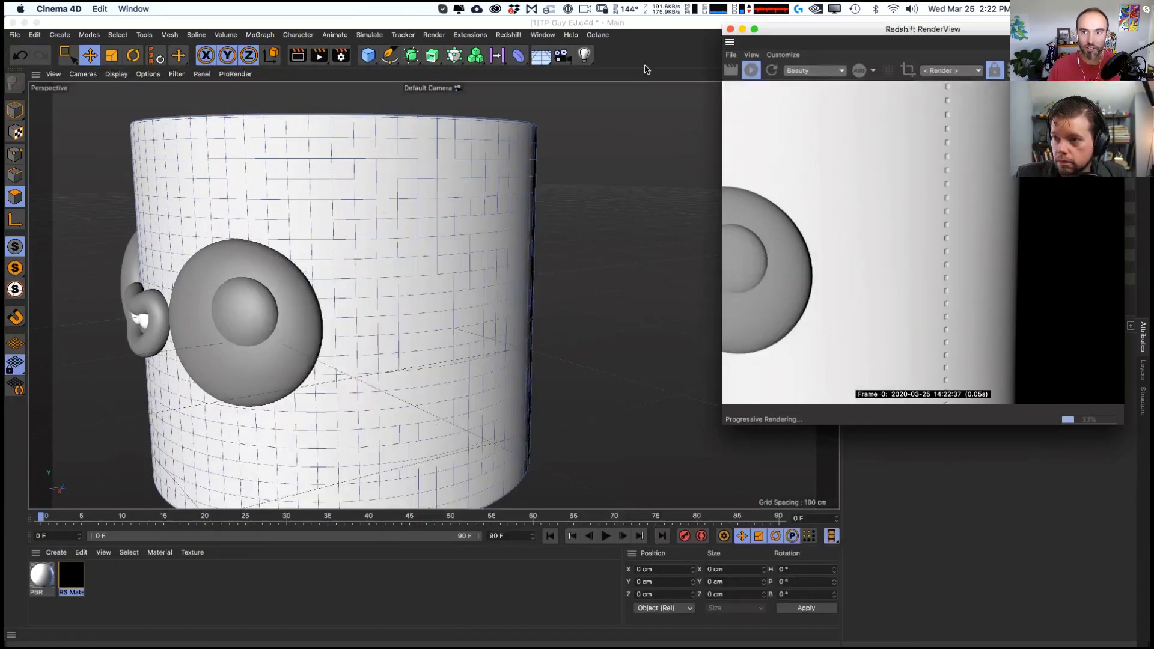
alt+right_drag(487, 260, 421, 290)
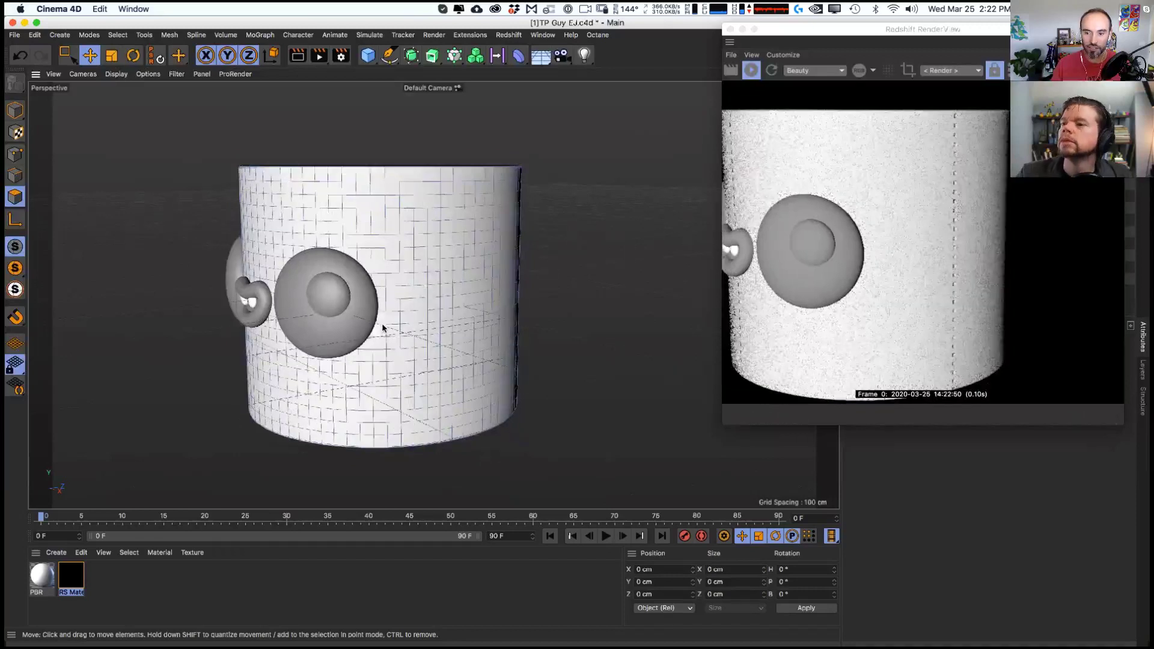
alt+middle_drag(384, 330, 396, 319)
alt+drag(448, 305, 404, 337)
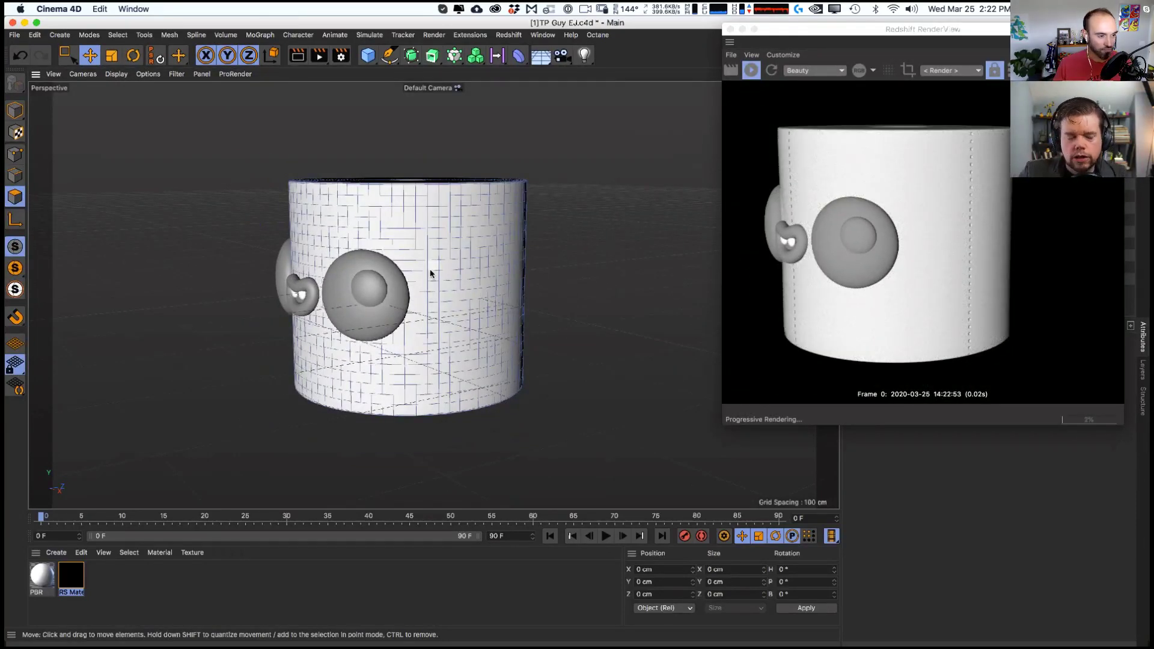
- Reopen RS Material's shader graph, view the RS Bump Map node's basic properties, and close the graph
double_click(77, 574)
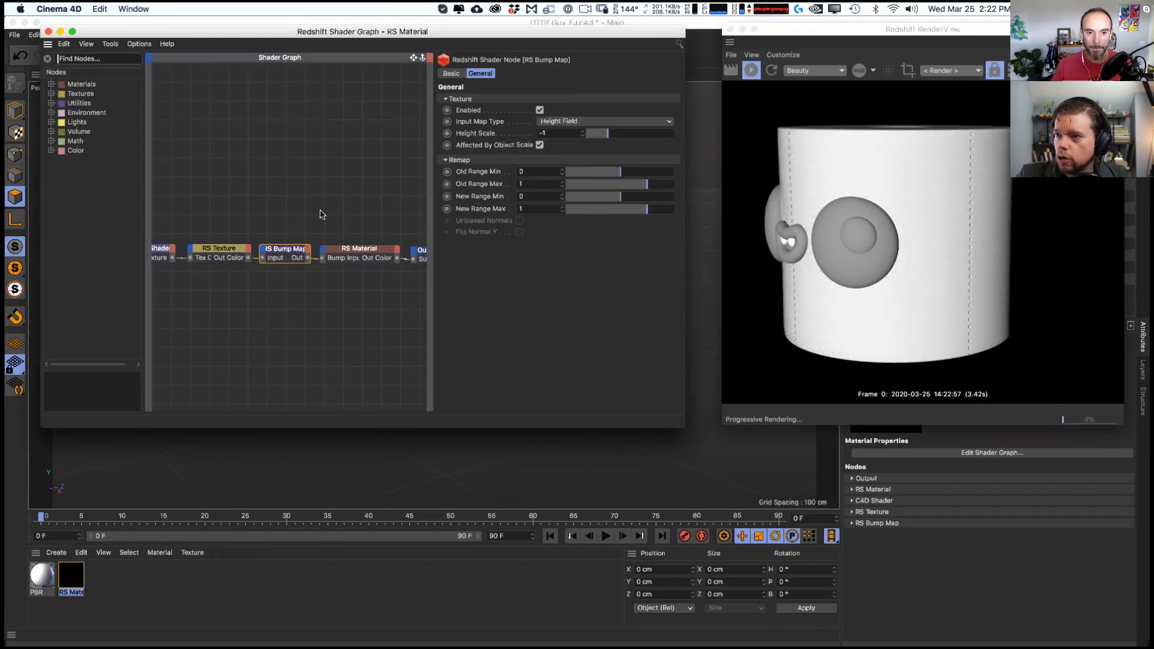
click(451, 73)
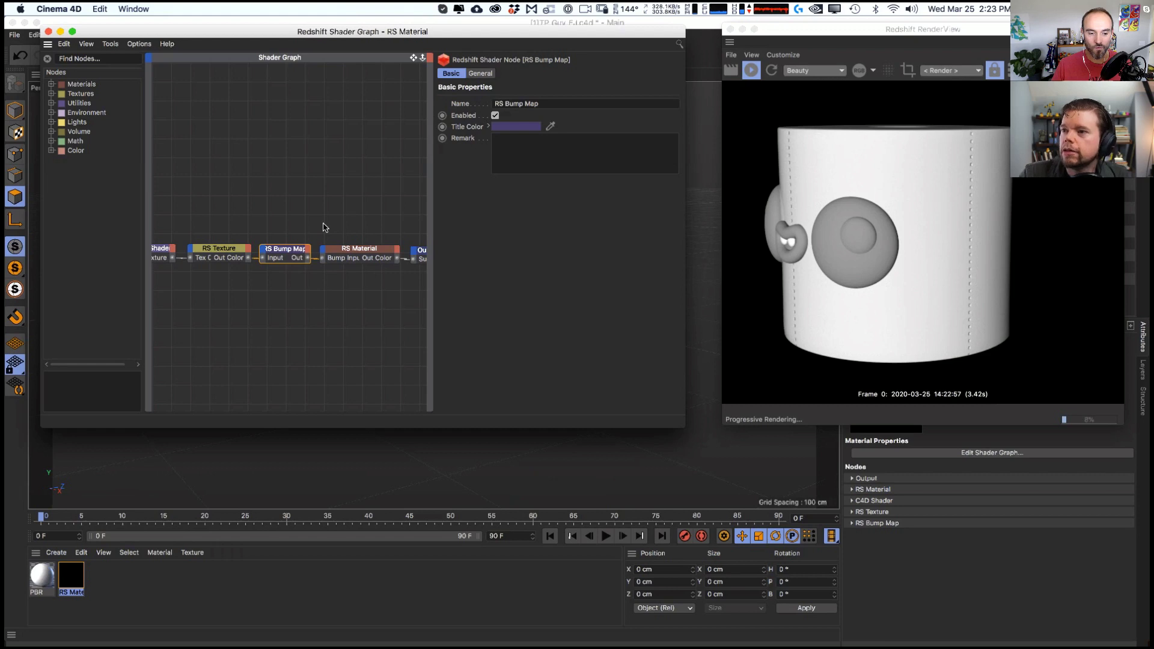
click(77, 556)
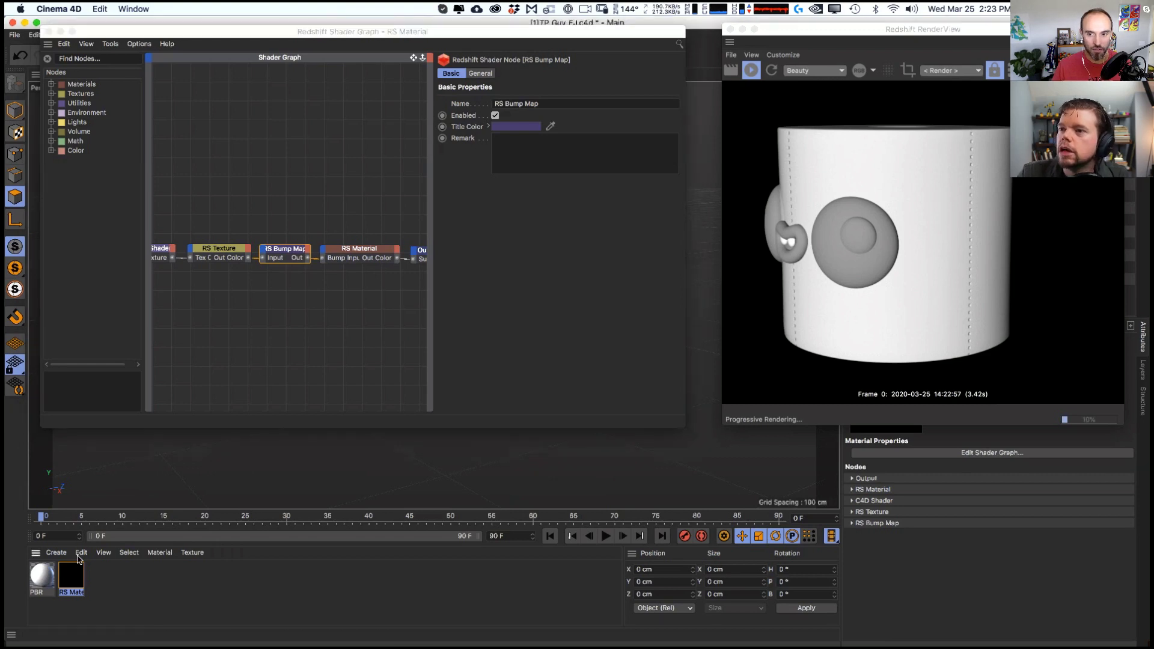
click(48, 31)
- Add a Redshift area light, then move and rotate it to shine on the roll from above and to one side
click(509, 35)
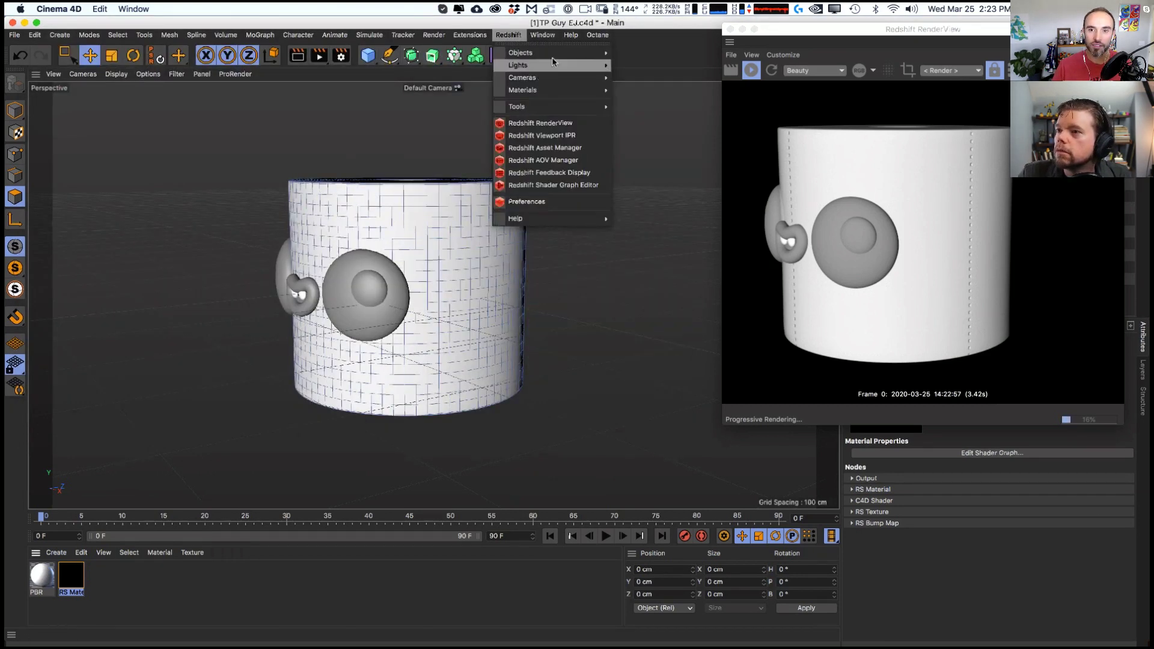
mouse_move(577, 65)
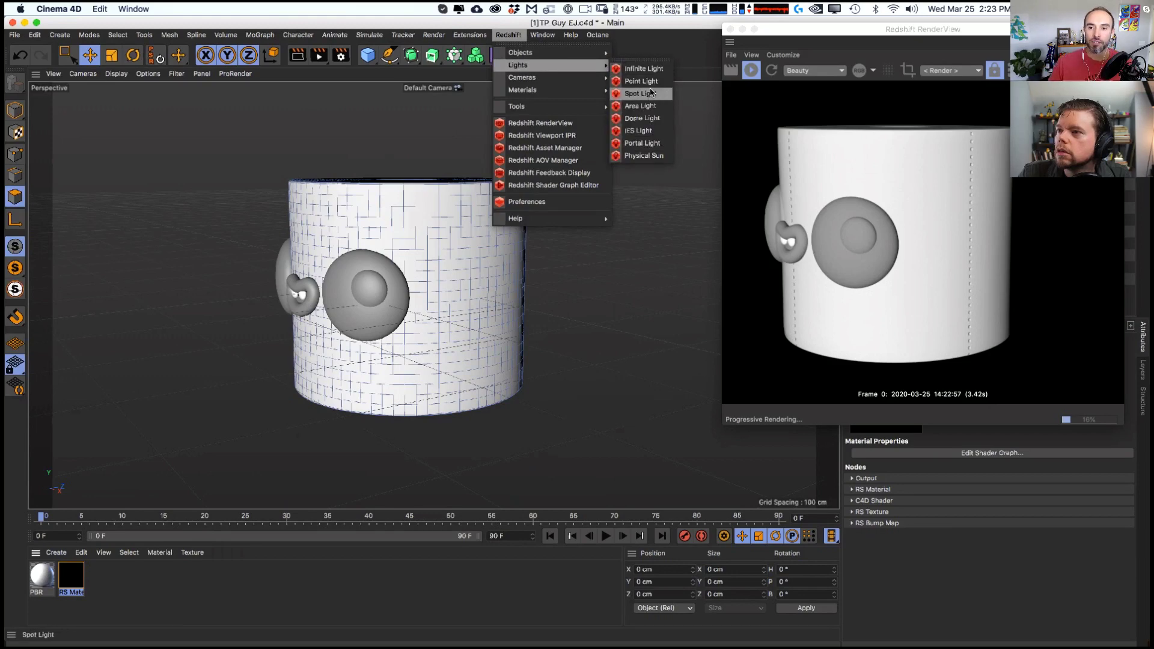
click(642, 93)
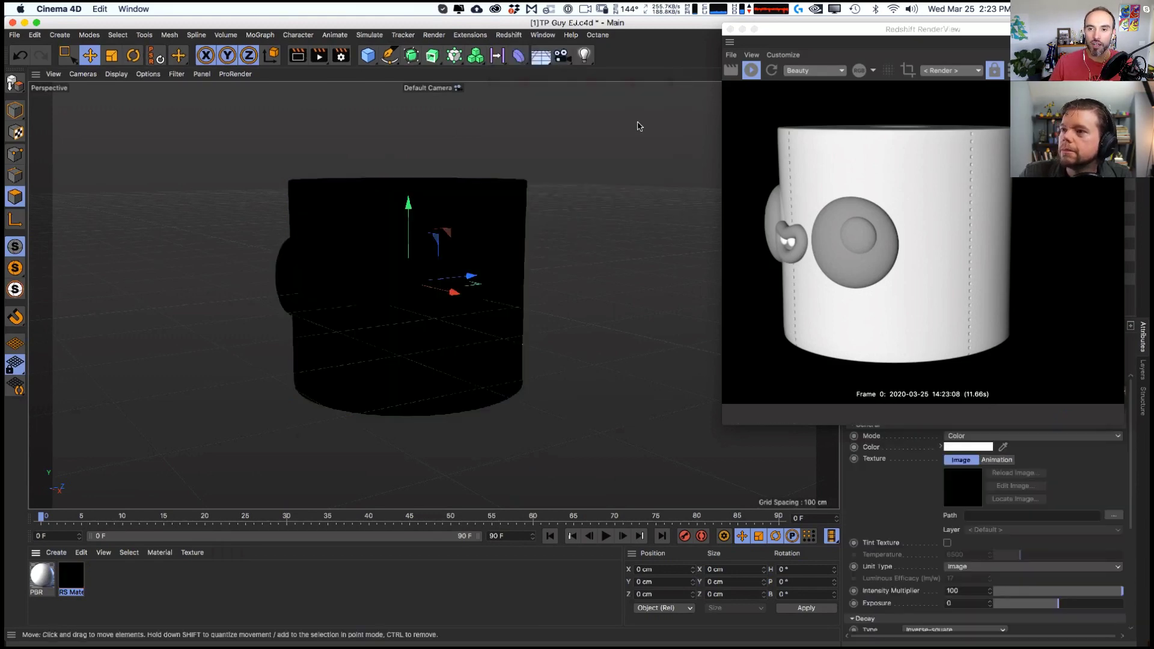
drag(453, 293, 679, 309)
drag(595, 320, 544, 201)
key(r)
drag(523, 251, 616, 201)
key(e)
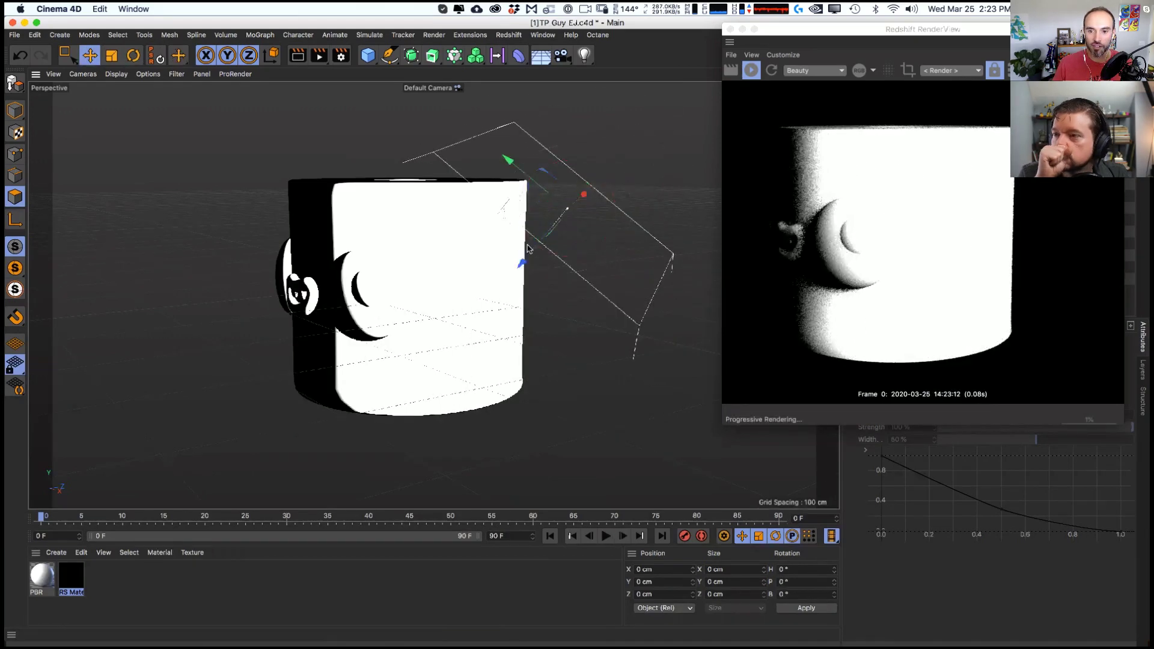
drag(529, 258, 592, 185)
- Switch to the four-view layout and reposition the render view so the area light can be placed from the Top view
alt+right_drag(463, 232, 397, 258)
alt+drag(397, 258, 502, 276)
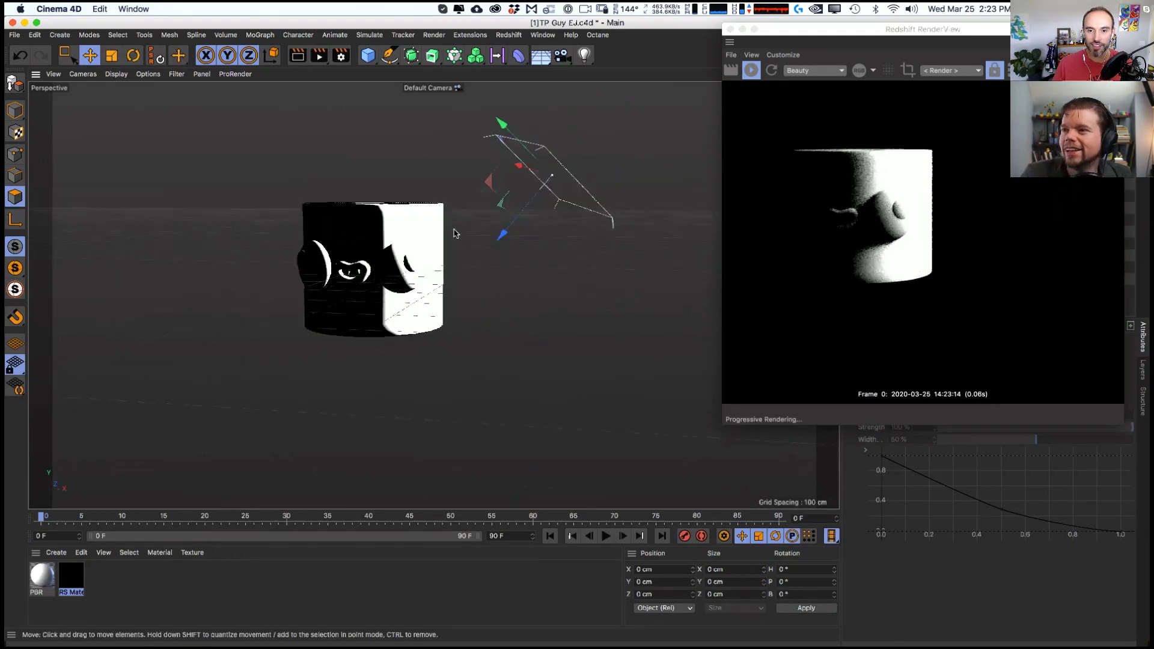
alt+drag(453, 232, 498, 222)
drag(569, 202, 661, 173)
drag(831, 31, 848, 119)
click(834, 75)
alt+right_drag(611, 173, 559, 203)
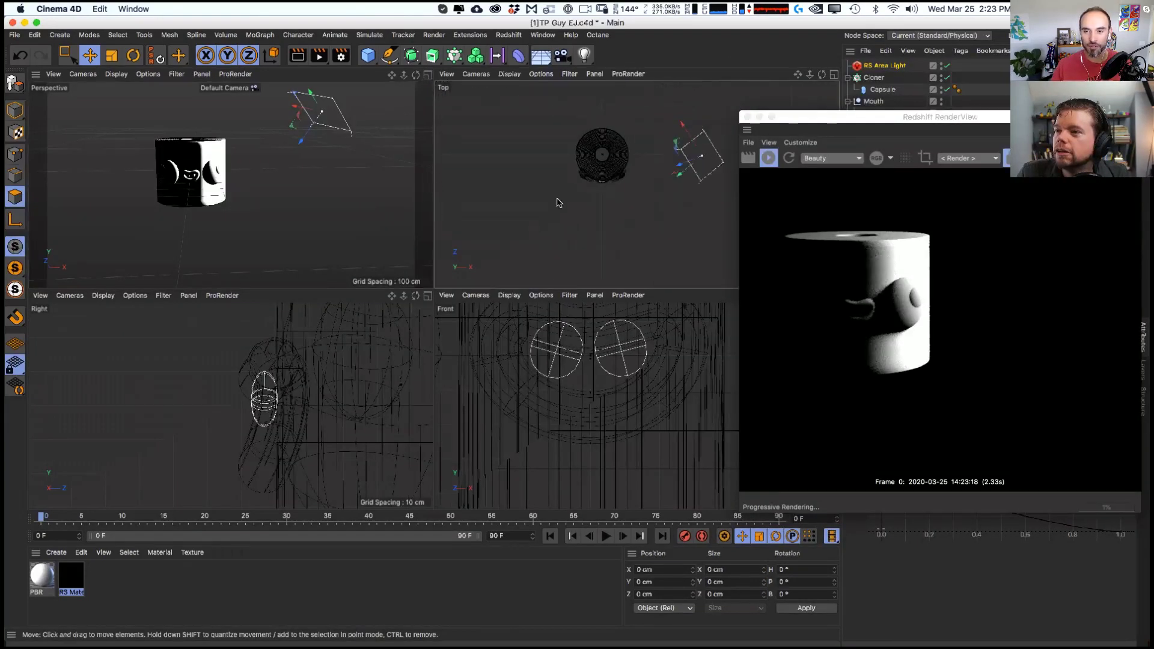
- Try moving and rotating the area light in the Top view, and settle on a position at the roll's front right
alt+middle_drag(559, 203, 503, 222)
mouse_move(660, 233)
mouse_down()
mouse_move(613, 252)
mouse_move(670, 237)
mouse_up()
key(r)
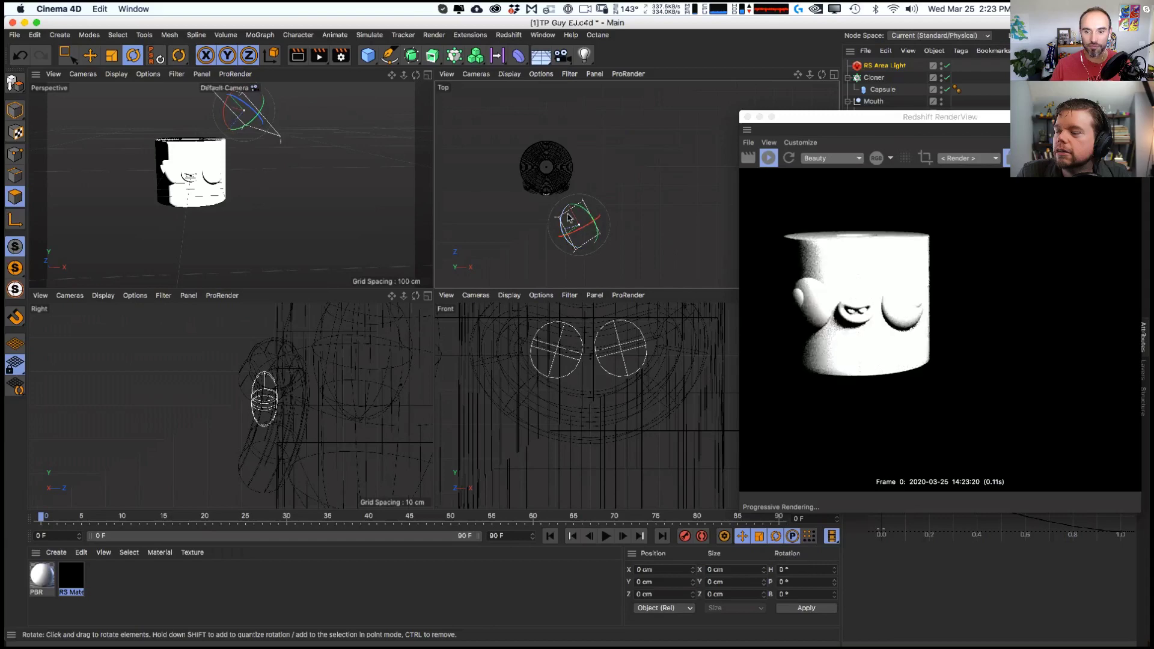
drag(567, 237, 595, 255)
key(super+z)
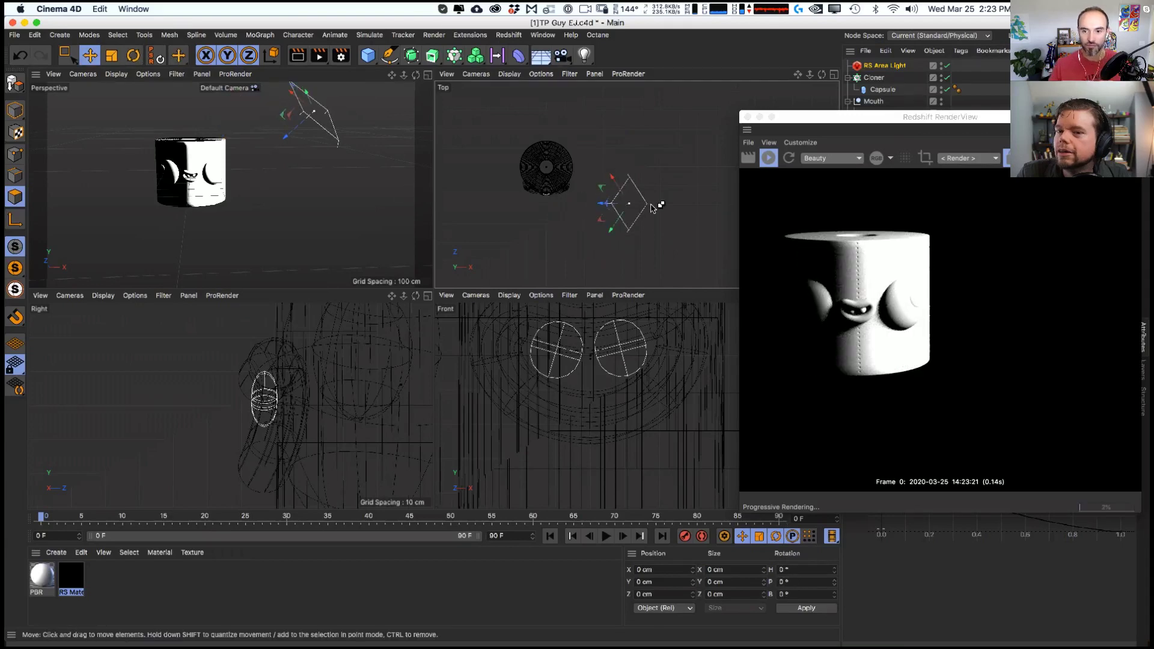
- Duplicate the area light to the roll's front left, rotate the copy toward the character and raise it above the roll
ctrl+drag(650, 208, 423, 257)
key(r)
drag(499, 235, 488, 201)
key(e)
alt+right_drag(337, 355, 178, 459)
alt+middle_drag(248, 441, 213, 438)
drag(214, 438, 262, 385)
drag(604, 249, 626, 279)
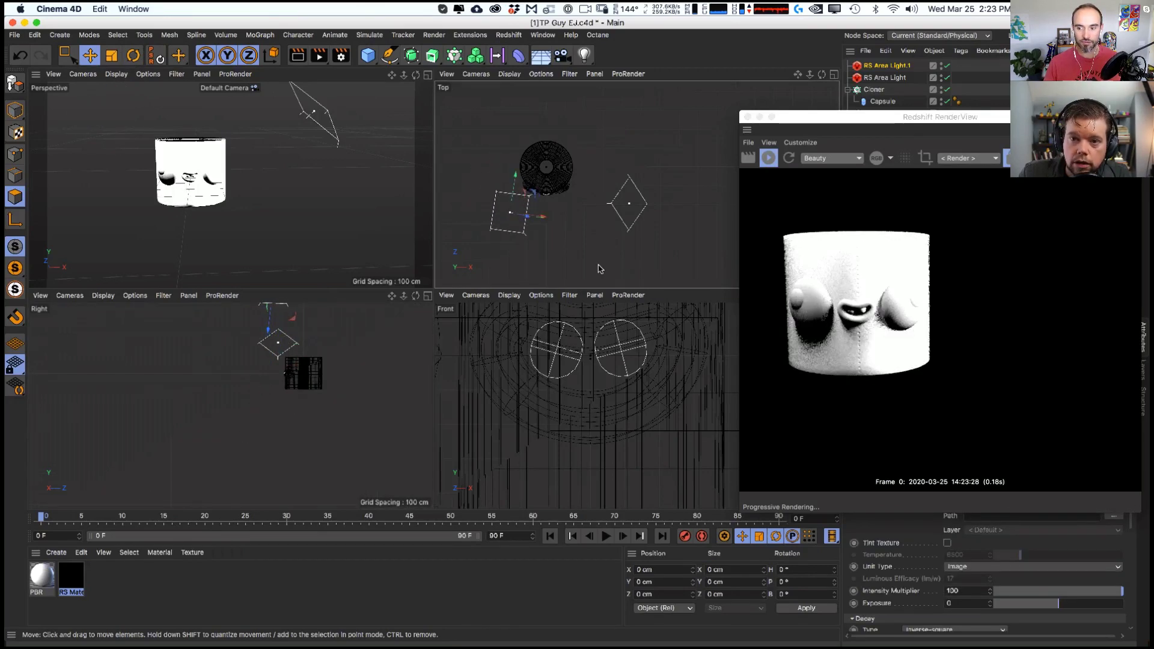
- Add a Redshift dome light and lower its Exposure to about -2.766
alt+drag(259, 211, 229, 208)
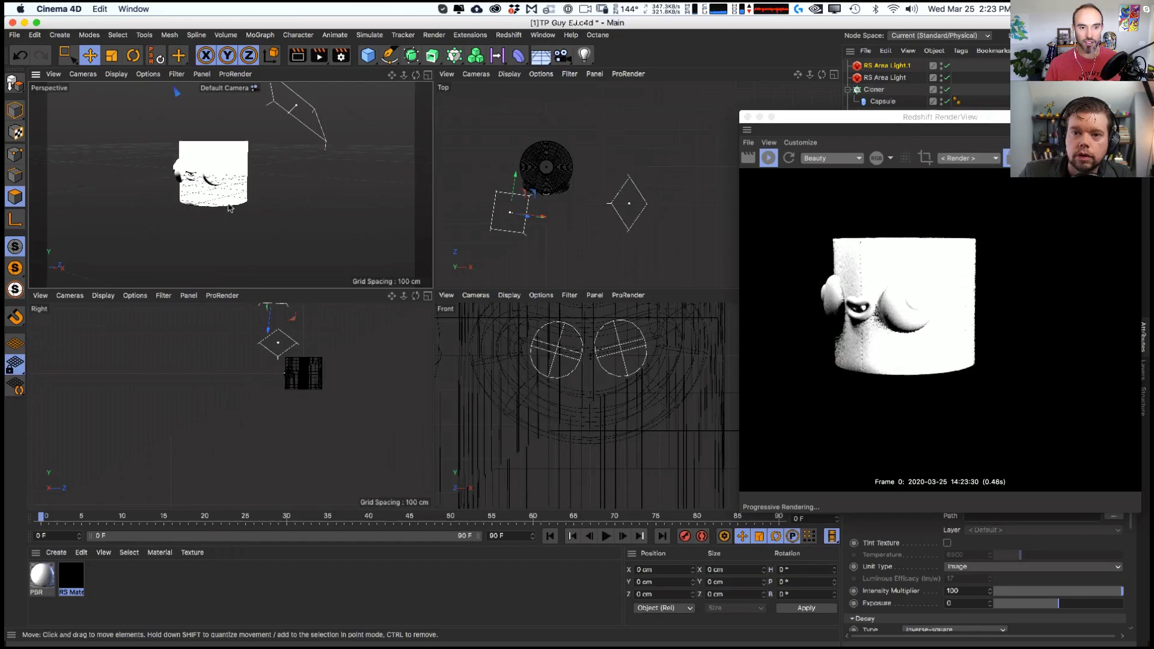
alt+middle_drag(229, 208, 245, 232)
click(508, 35)
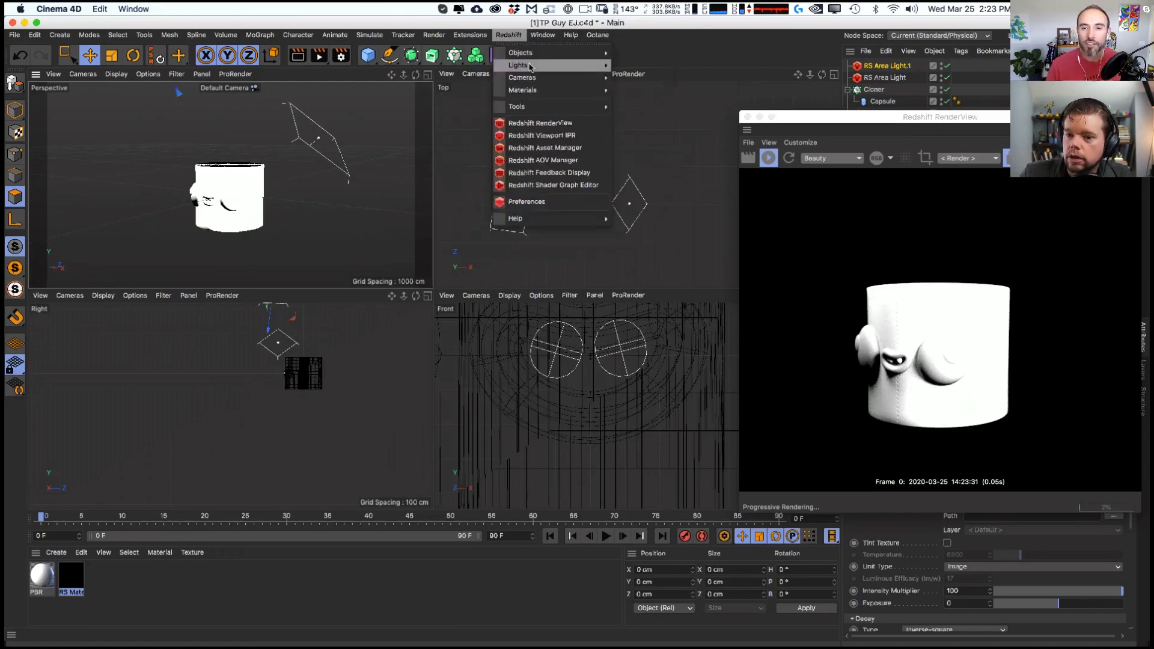
mouse_move(563, 66)
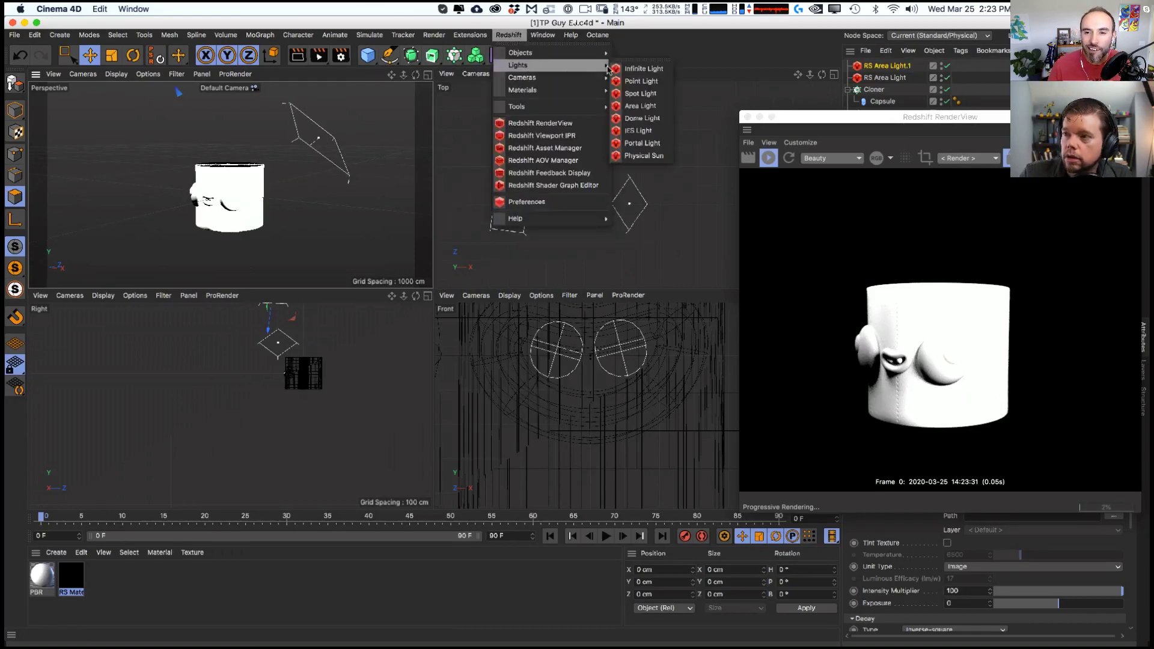
click(642, 118)
drag(829, 116, 416, 146)
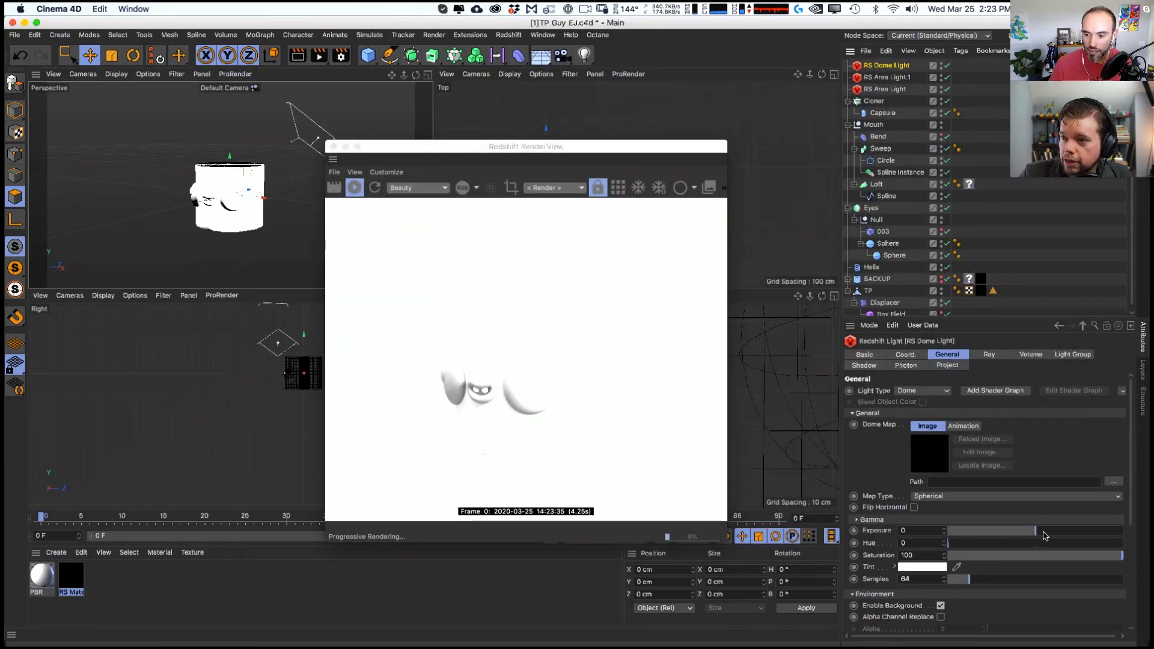
click(989, 520)
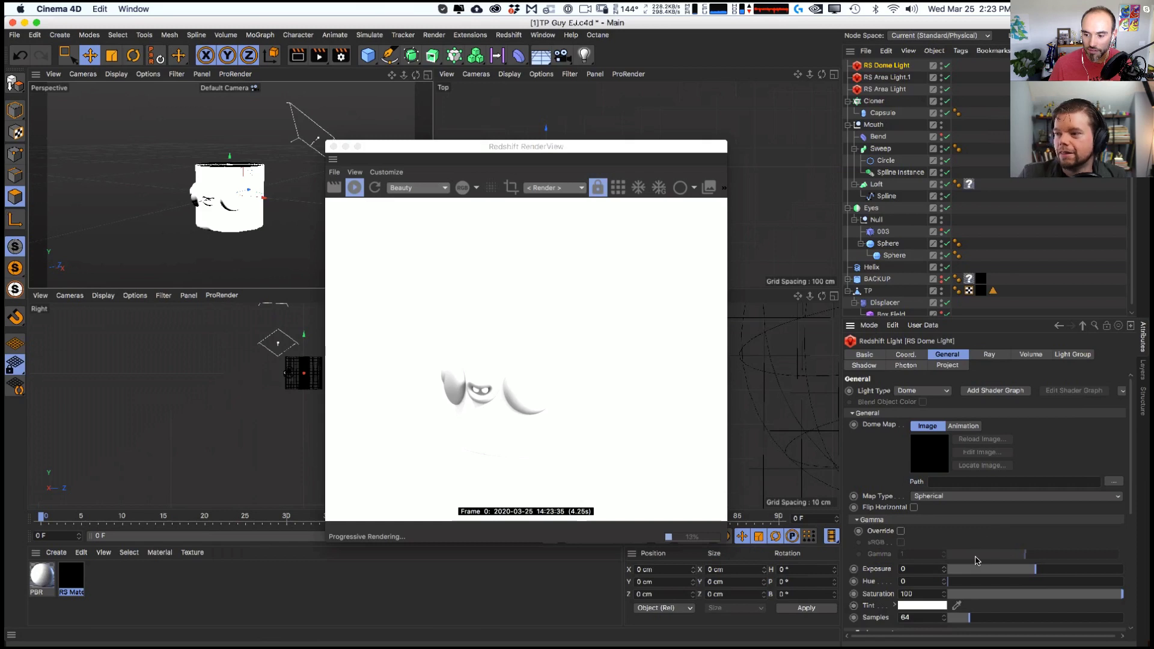
click(946, 520)
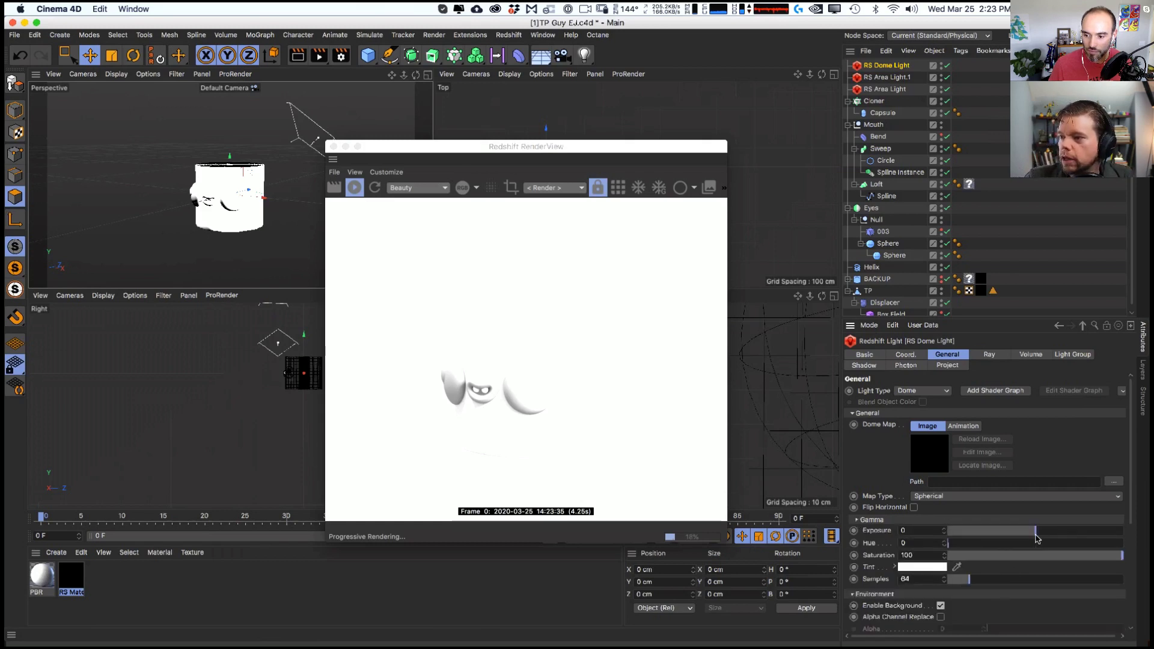
drag(1035, 537, 1010, 539)
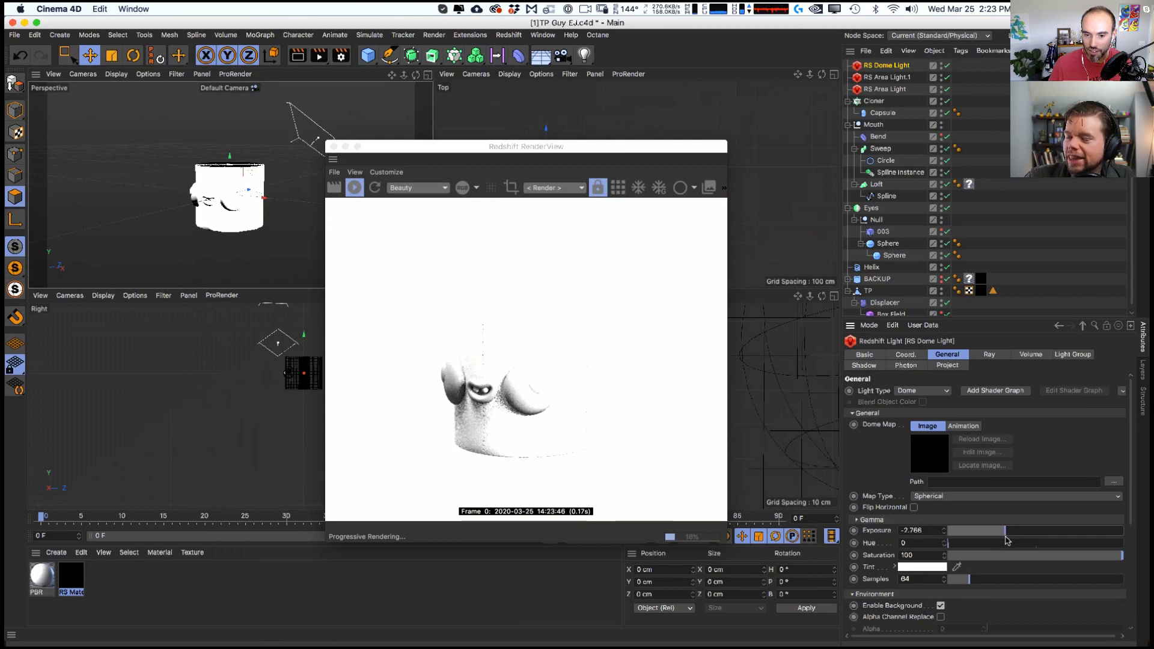
- Lower the Exposure of RS Area Light to -2.431 and RS Area Light.1 to -0.872, and save the scene
click(887, 77)
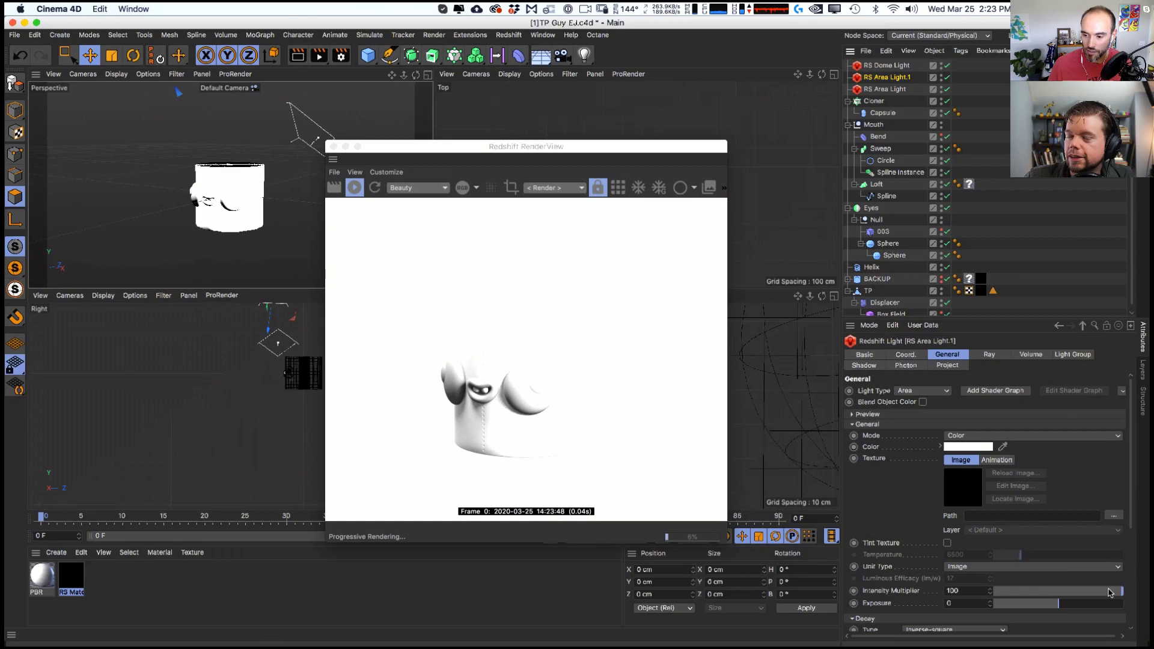
drag(1115, 591, 1044, 605)
key(super+z)
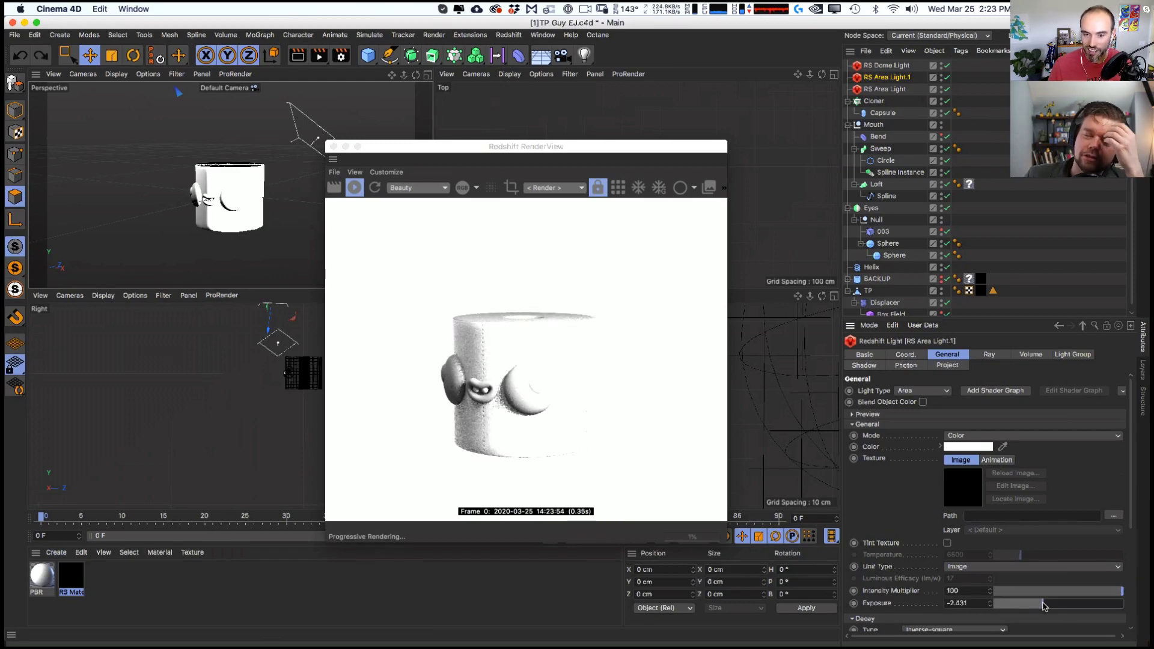
click(892, 90)
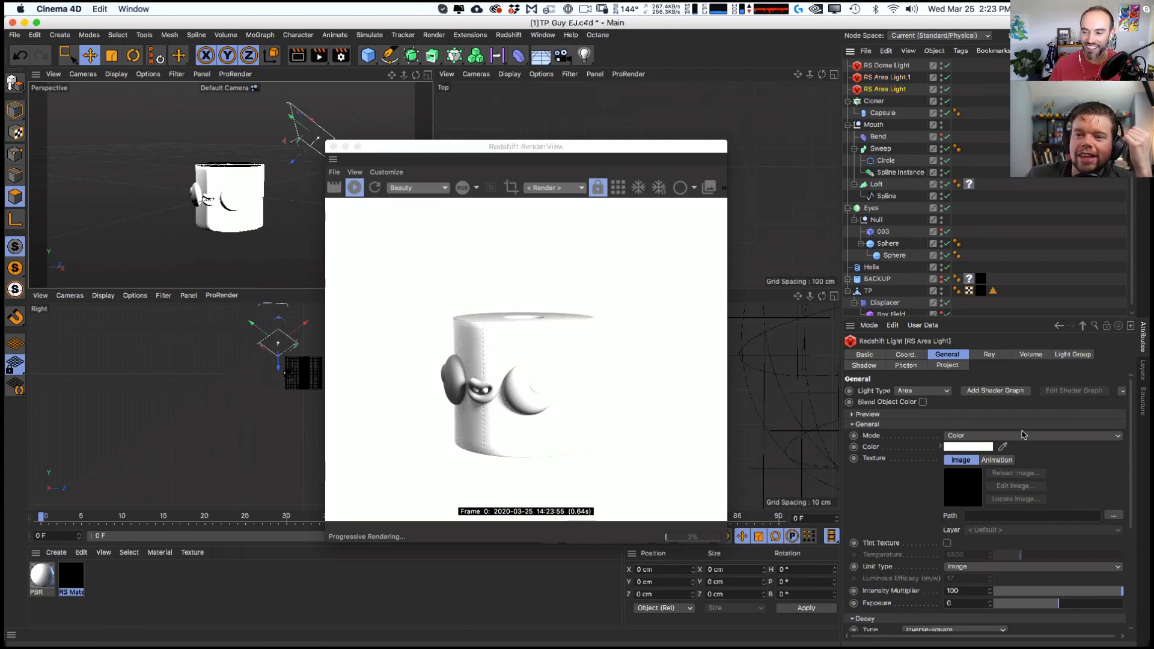
drag(1059, 608, 1052, 606)
click(882, 79)
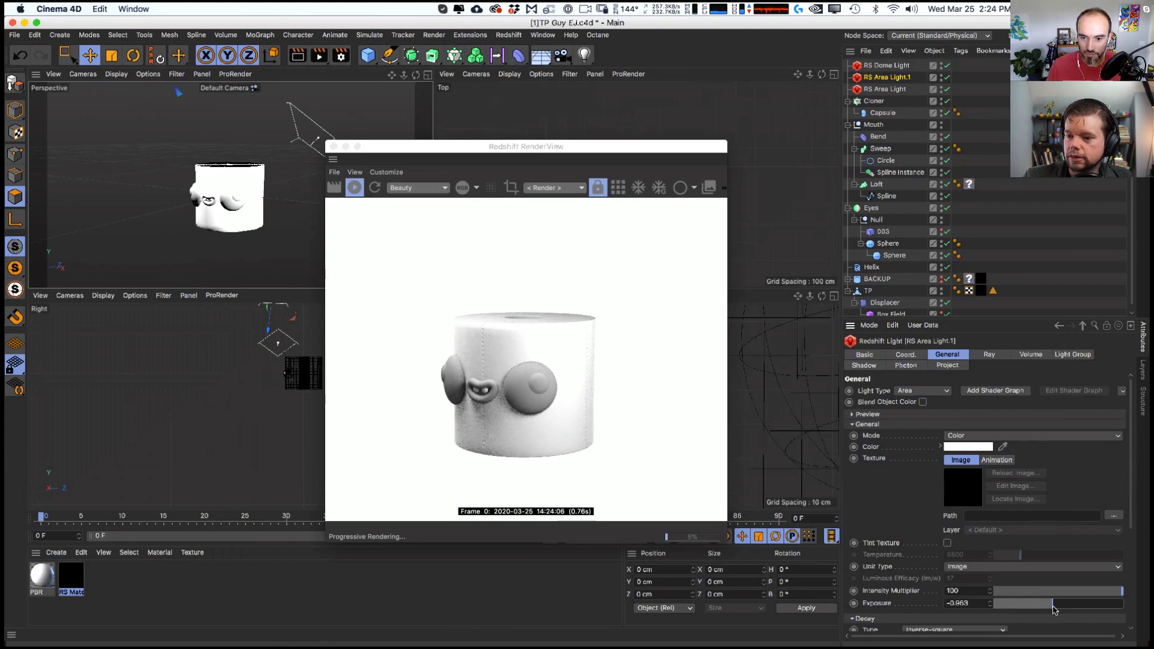
key(super+s)
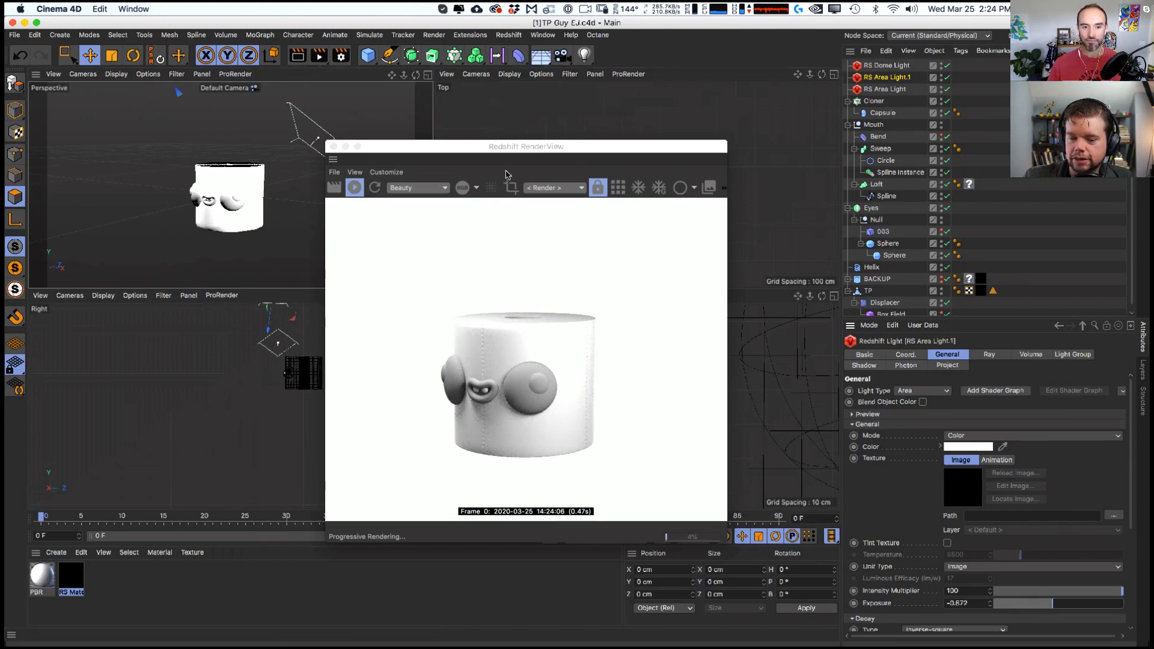
- Scale up RS Area Light and move it farther from the roll
alt+drag(227, 205, 262, 200)
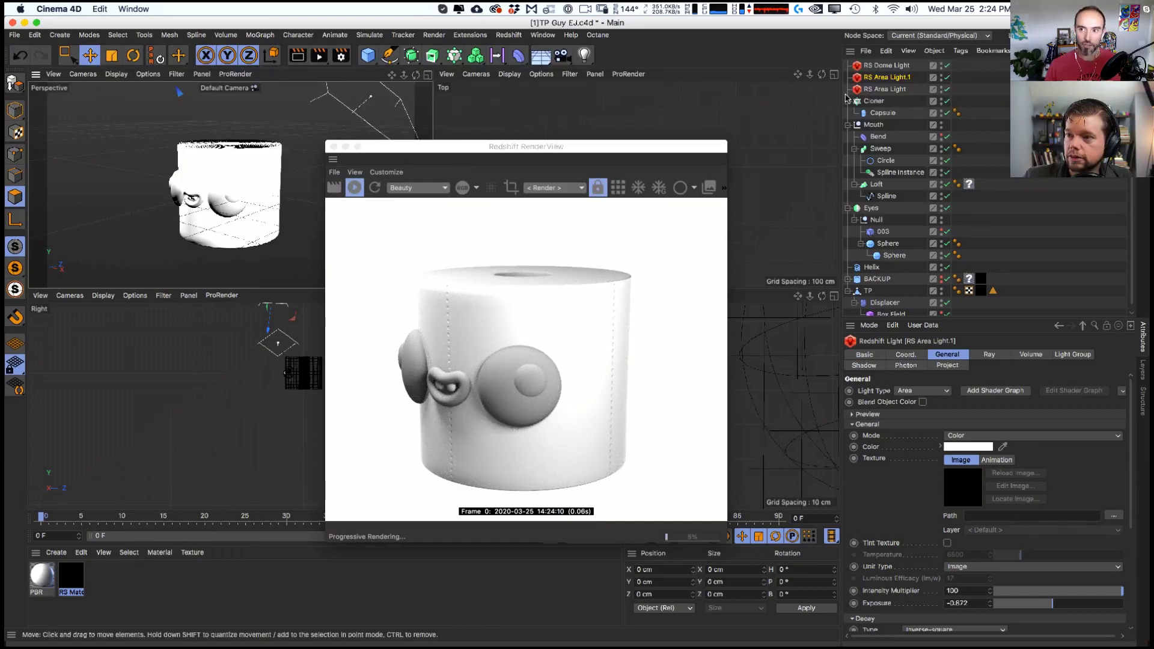
key(super+z)
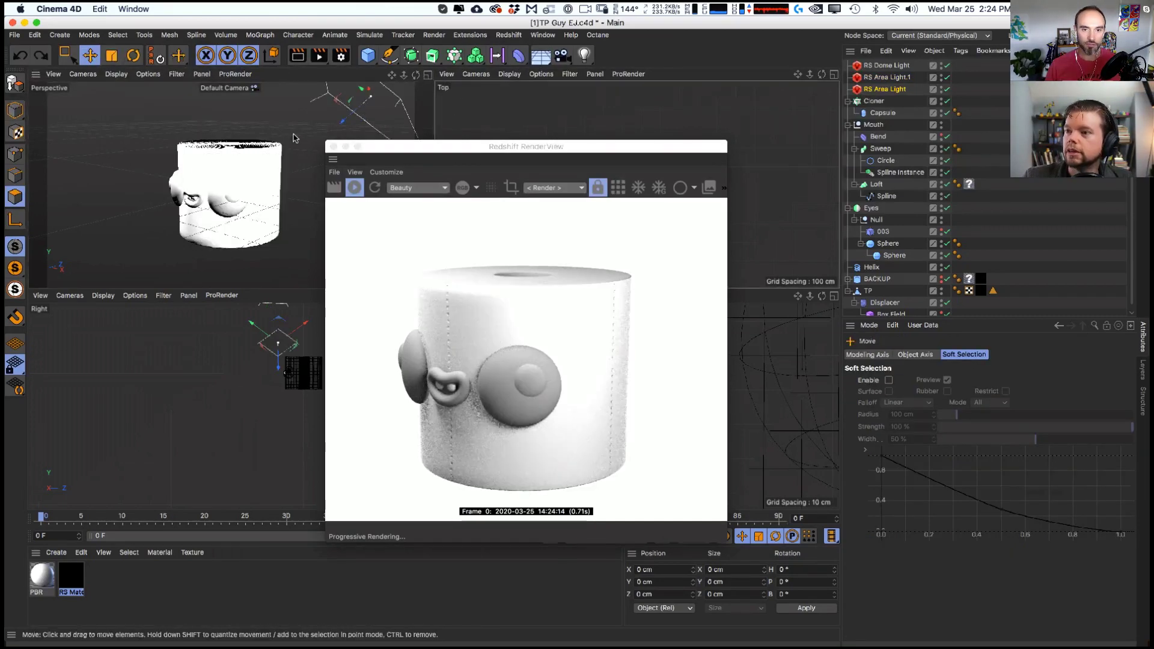
key(t)
drag(293, 139, 539, 80)
key(e)
drag(351, 115, 458, 87)
- Scale and reposition RS Area Light.1 at the roll's upper left, angled toward the character, and set its Exposure to -2.431
click(886, 77)
alt+right_drag(256, 157, 183, 195)
key(t)
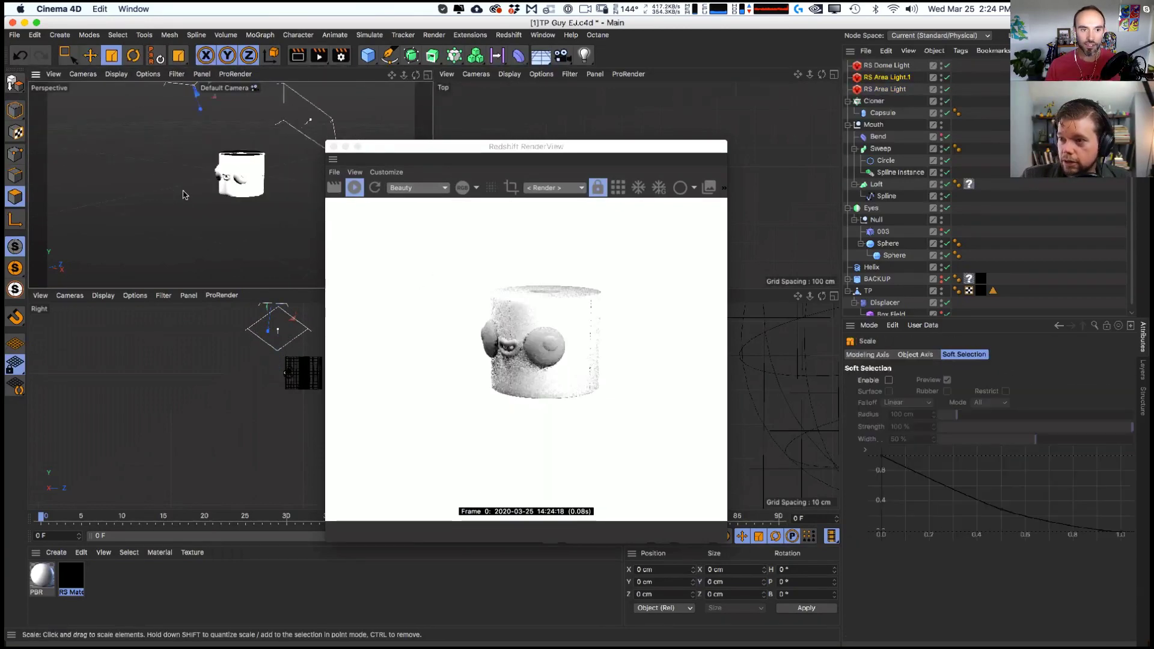
key(e)
drag(199, 107, 171, 128)
key(r)
key(e)
key(t)
key(e)
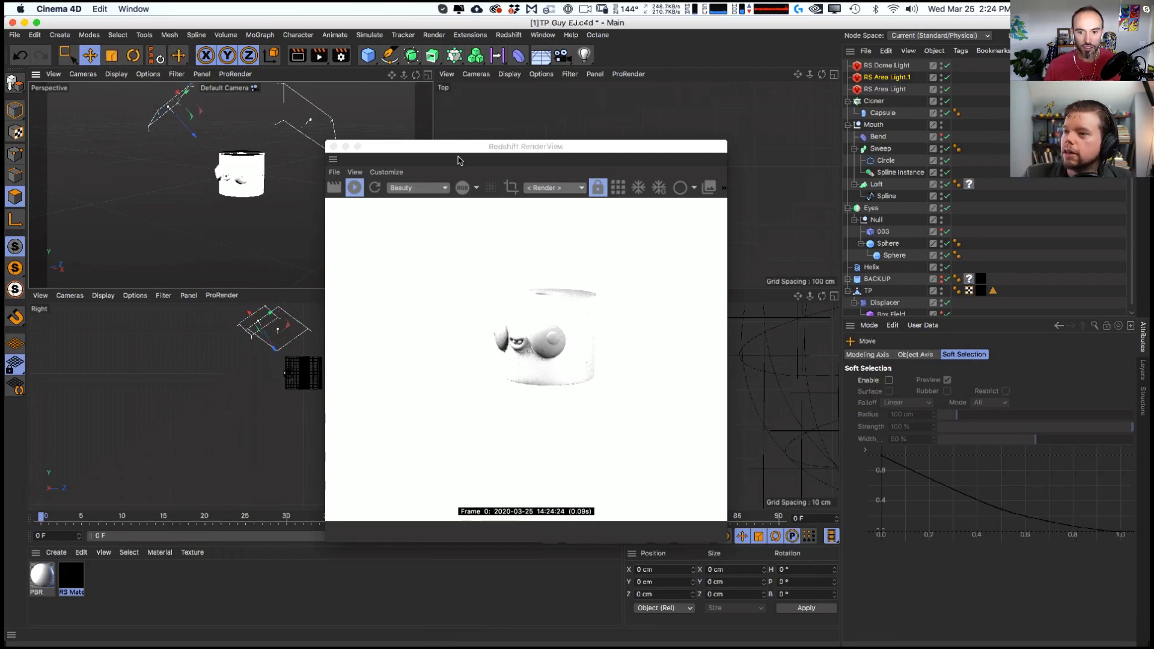
click(888, 77)
drag(1051, 603, 1042, 603)
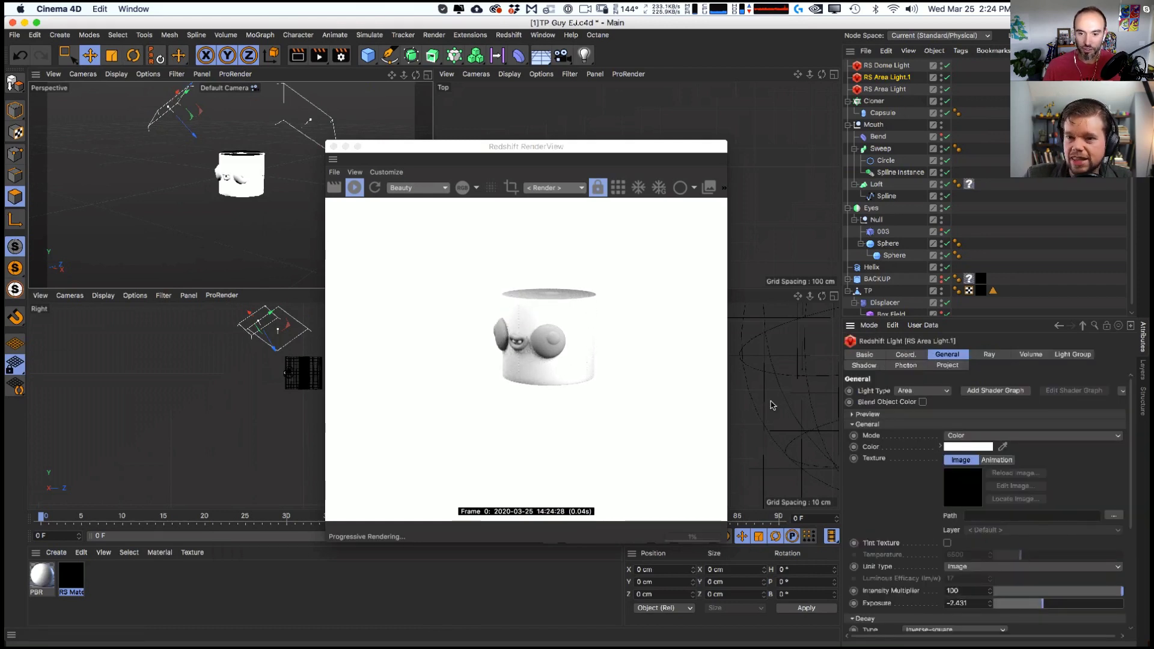
- Rotate RS Area Light toward the roll and place it at about X 637 cm, Y 278 cm, Z -146 cm
drag(362, 161, 373, 167)
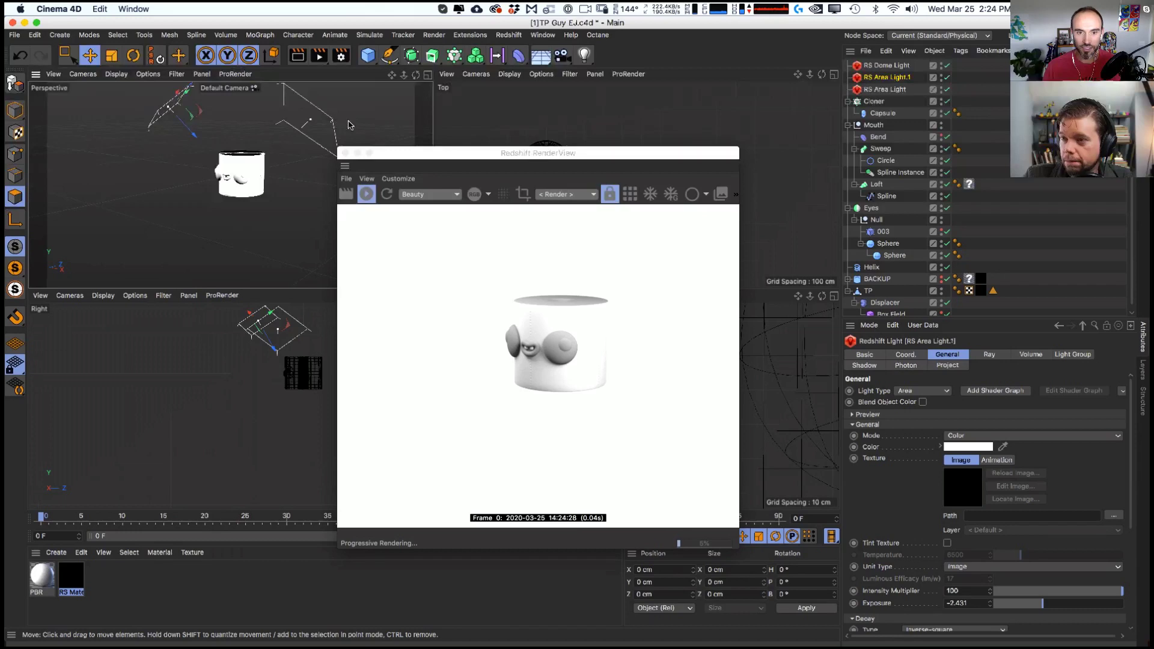
click(358, 136)
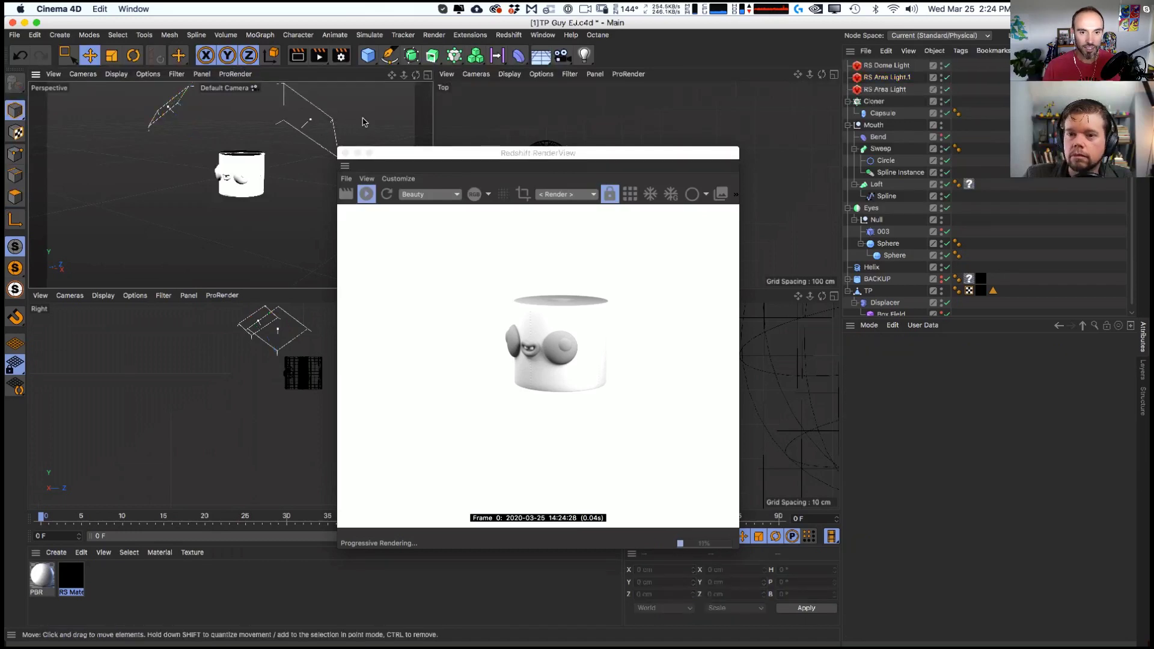
click(334, 132)
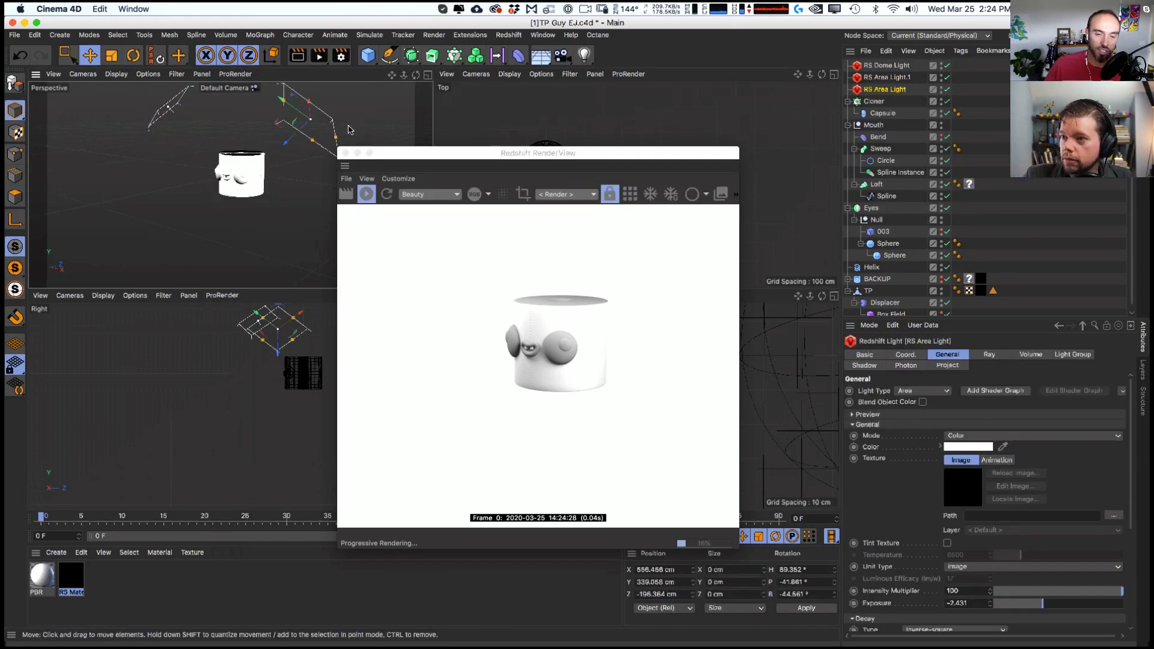
drag(393, 125, 394, 126)
key(r)
drag(395, 126, 421, 115)
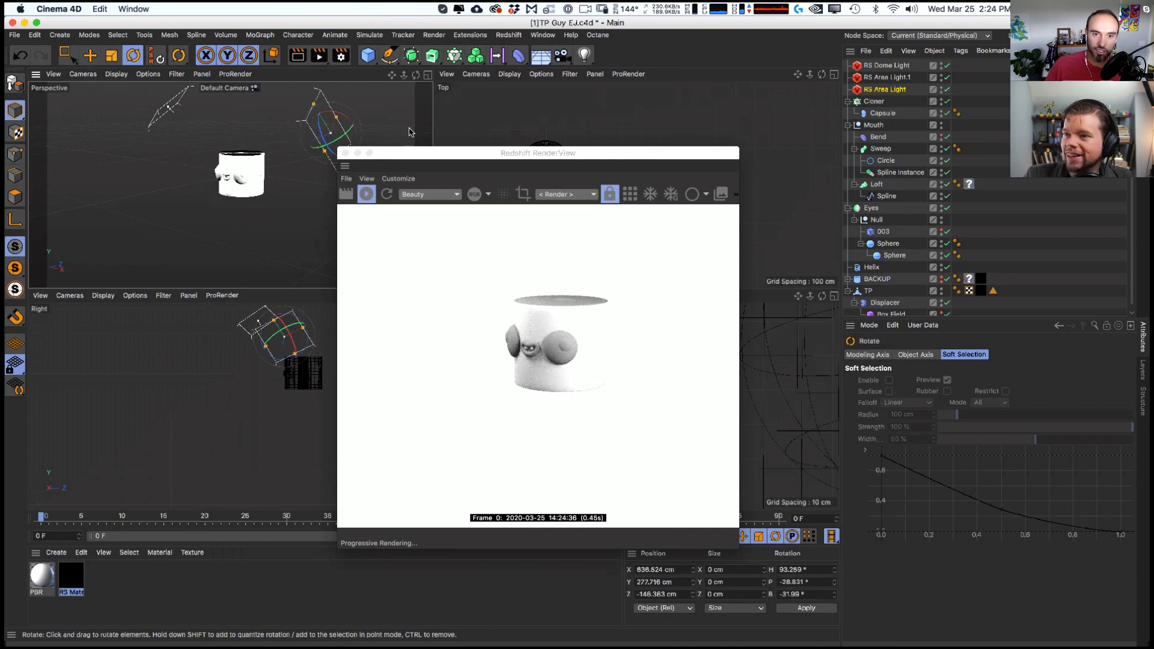
key(e)
drag(318, 107, 328, 144)
click(363, 194)
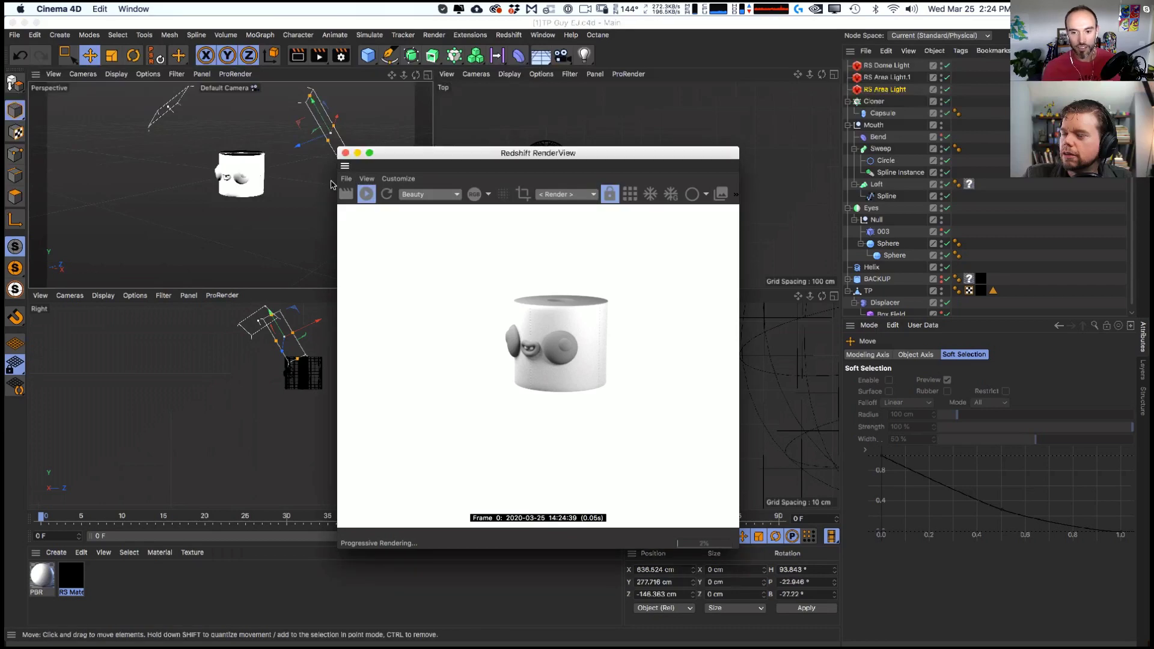
- Fine-tune the Exposure of RS Area Light.1 to -2.798 and RS Area Light to -2.429, judging the render up close
alt+right_drag(242, 158, 298, 144)
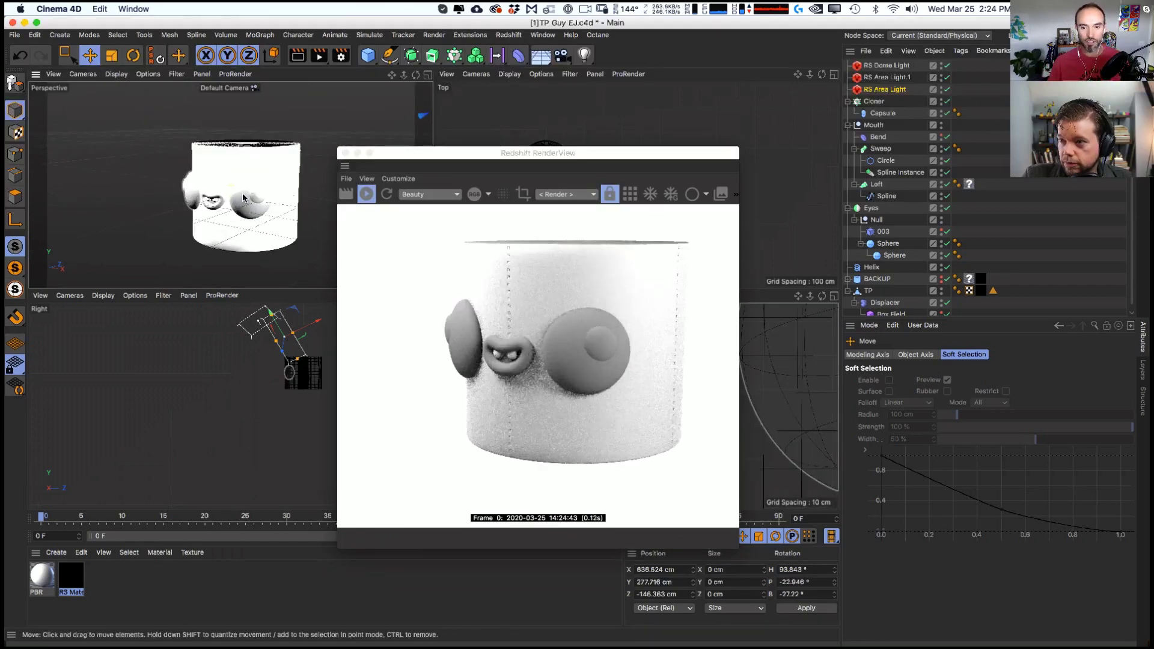
click(887, 77)
drag(1043, 605, 1042, 606)
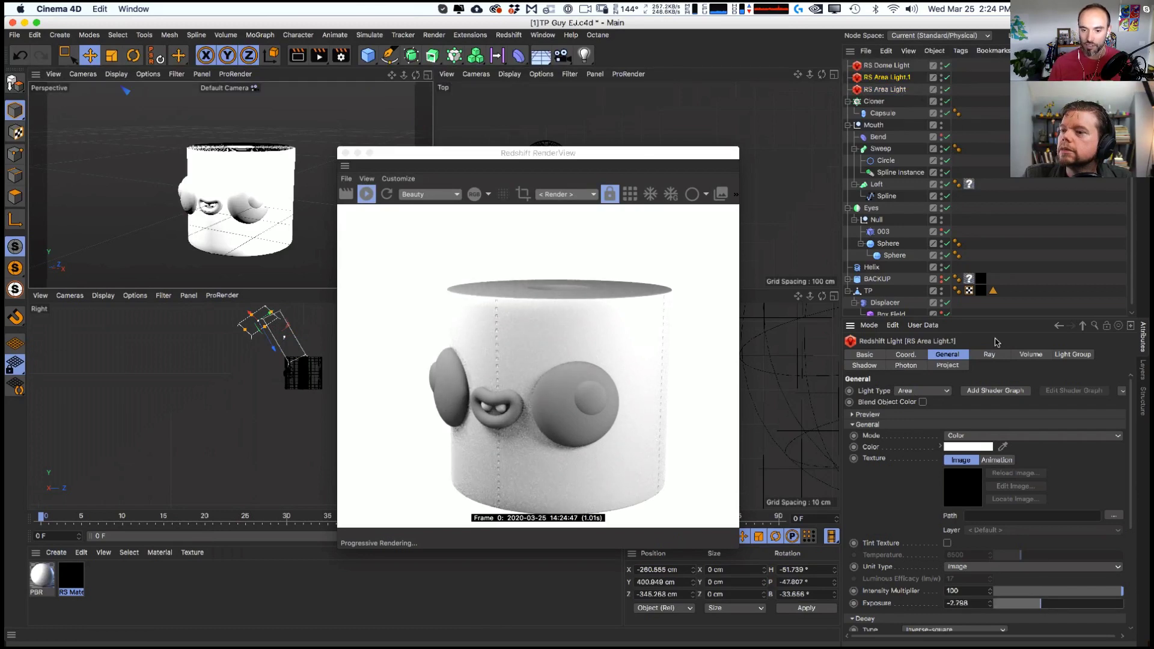
double_click(870, 89)
key(Escape)
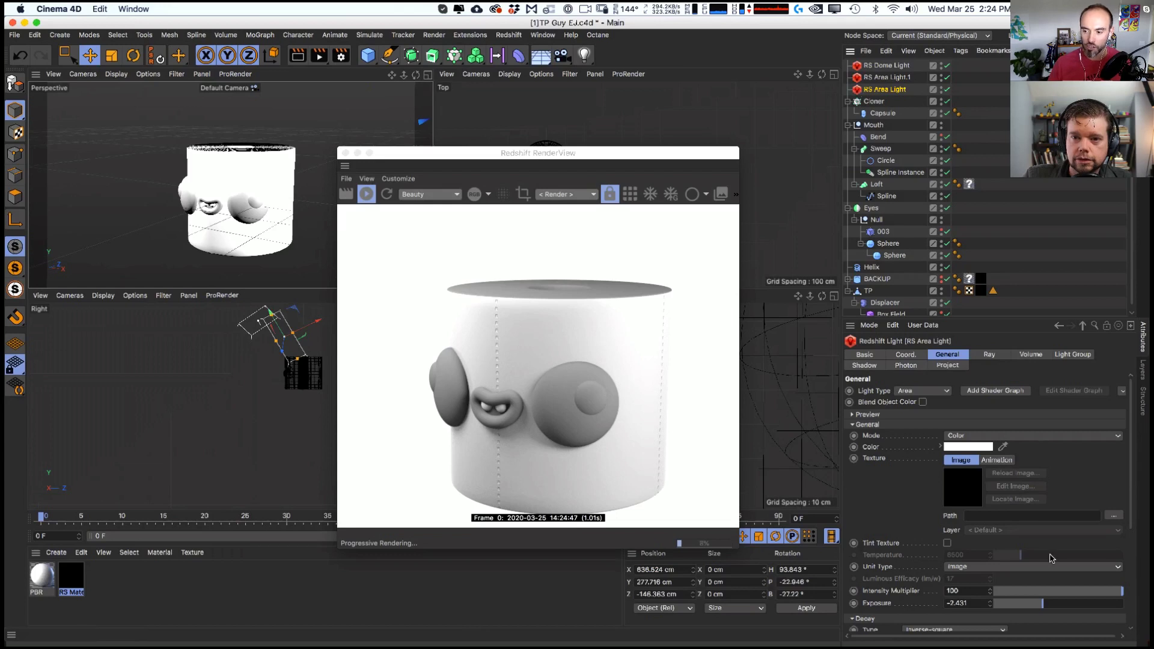
click(991, 603)
click(991, 602)
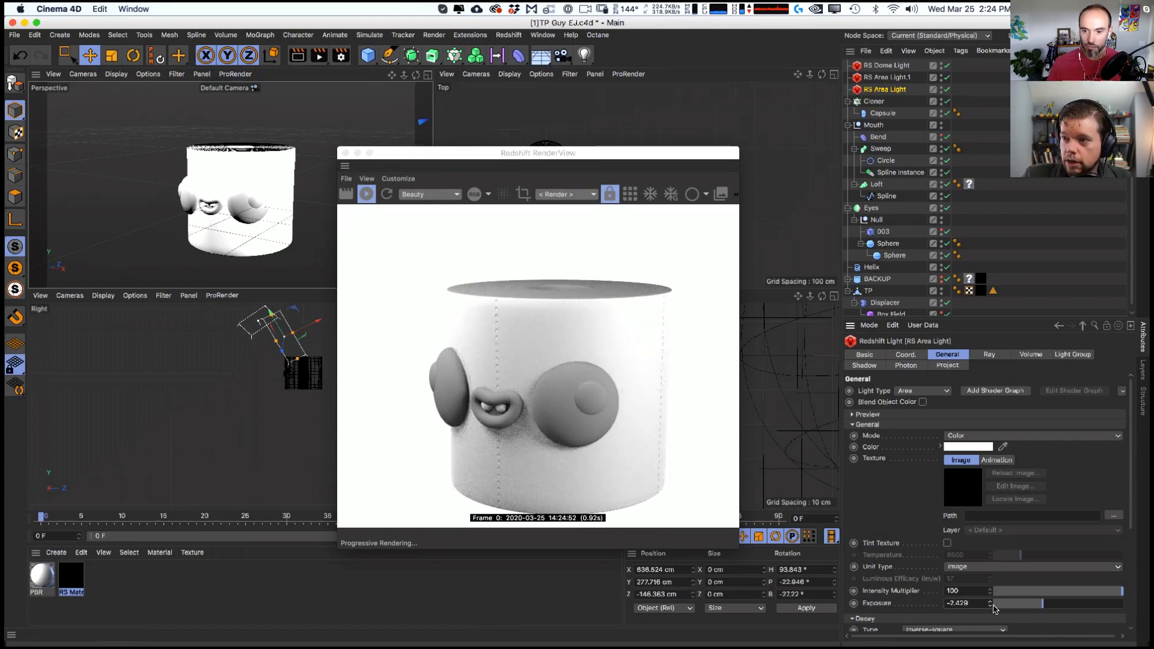
- Delete the unused PBR material, open the RS Material's shader graph and enlarge the object list to show the whole TP hierarchy
click(43, 577)
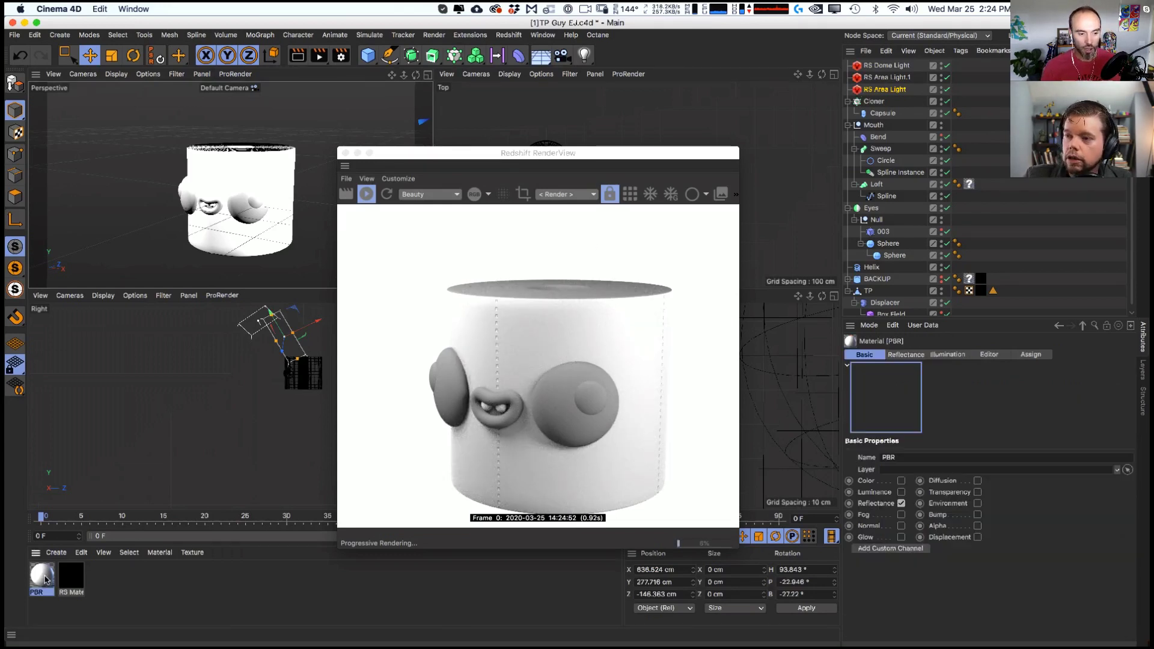
double_click(77, 580)
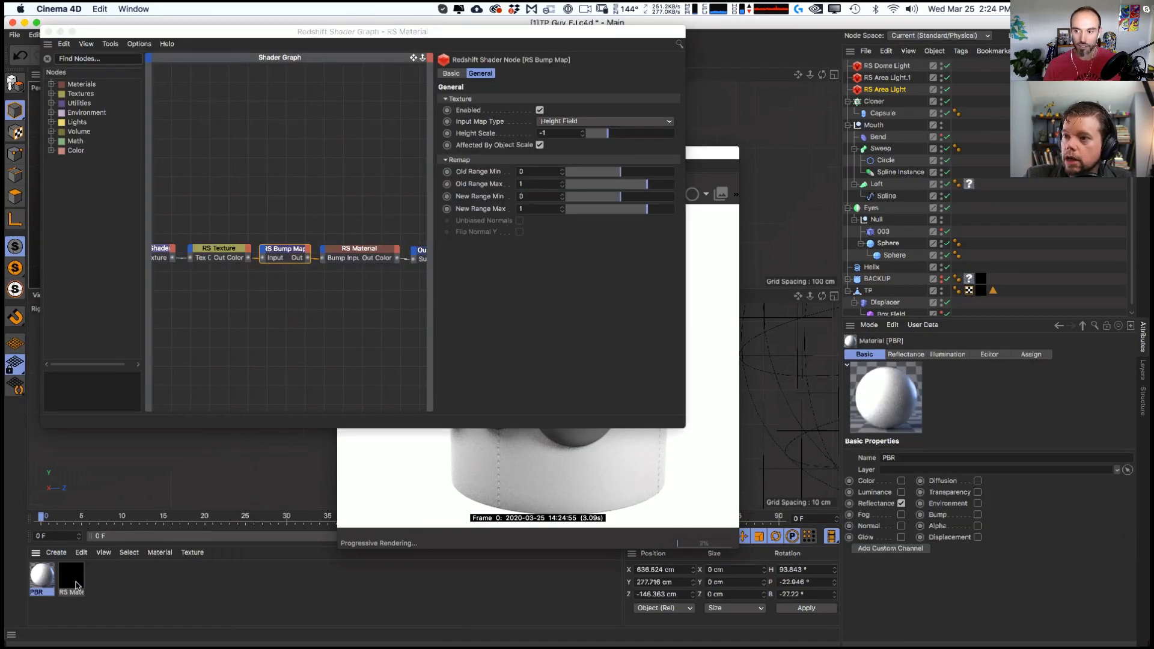
drag(51, 582, 45, 586)
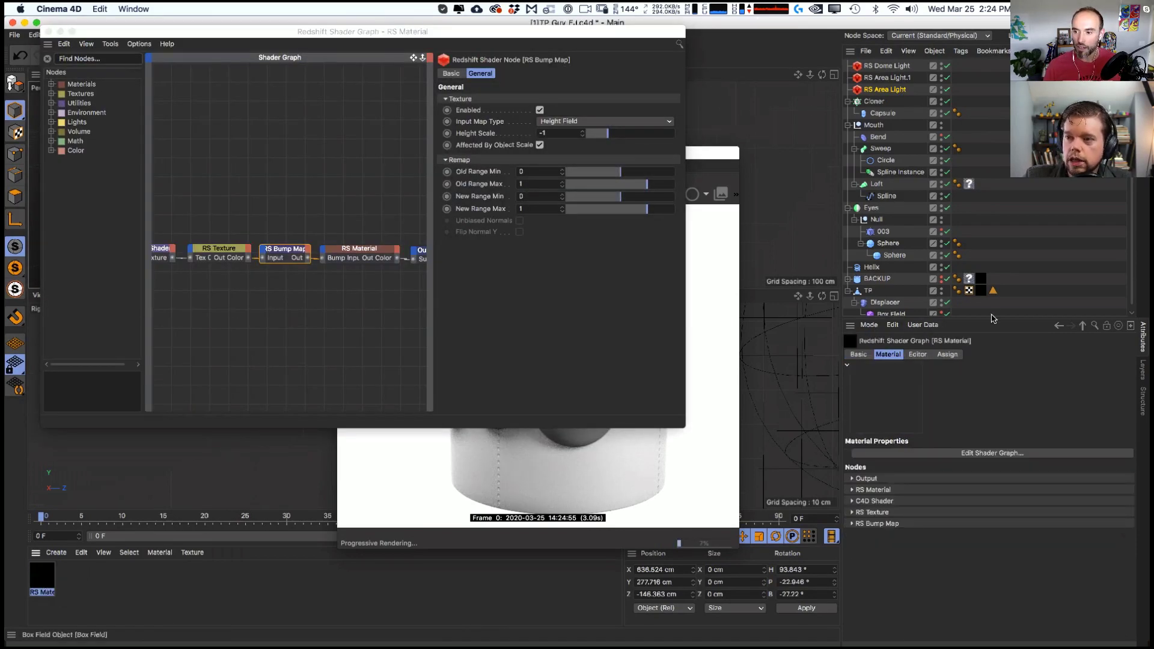
drag(991, 319, 992, 363)
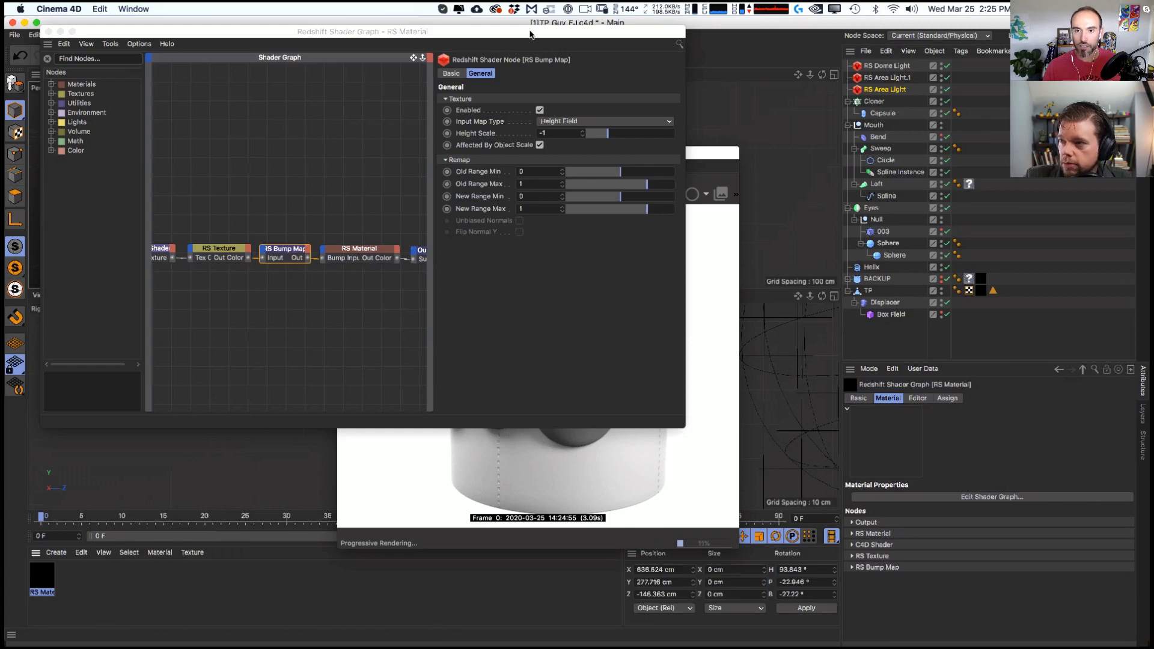
drag(529, 35, 632, 59)
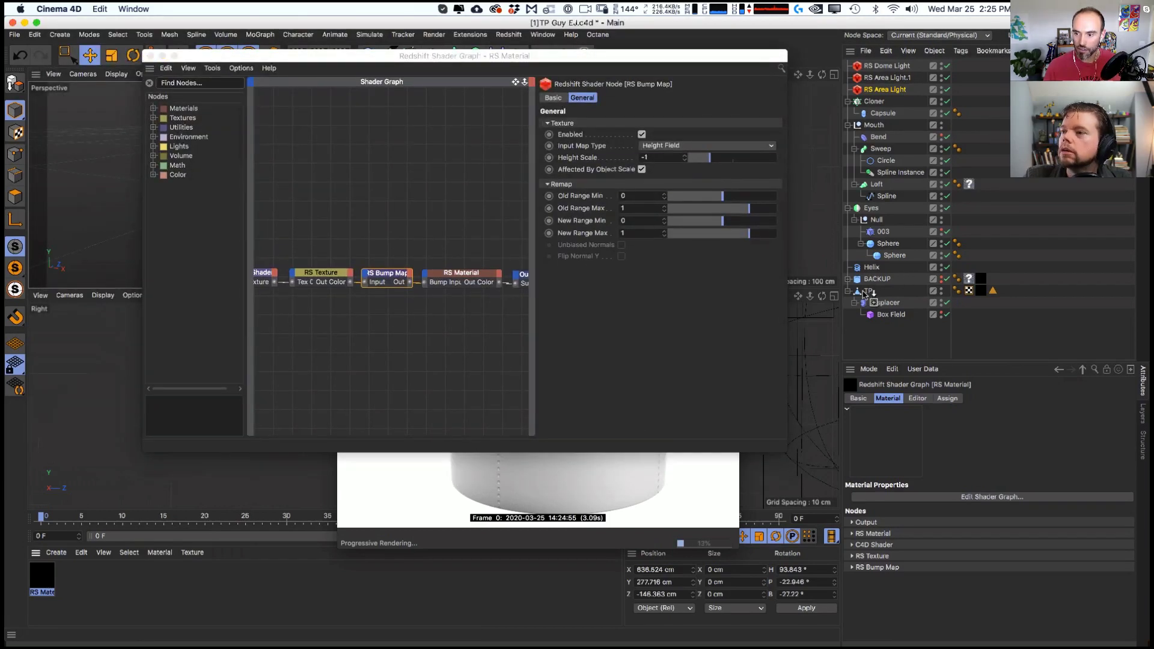
- Try to assign the RS Material to the TP object, undo it, and reselect the material
drag(862, 293, 866, 291)
key(super+z)
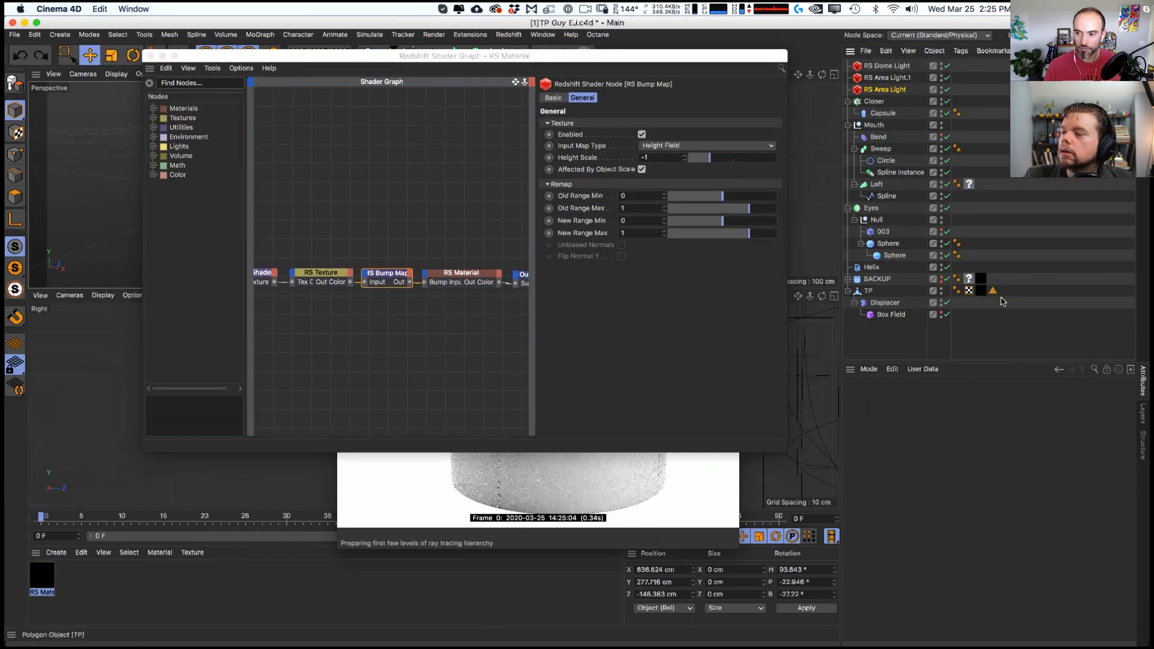
click(47, 581)
- Move the shader graph clear of the render, maximize the perspective view and orbit to see the roll's top
drag(298, 60, 800, 187)
drag(721, 184, 781, 195)
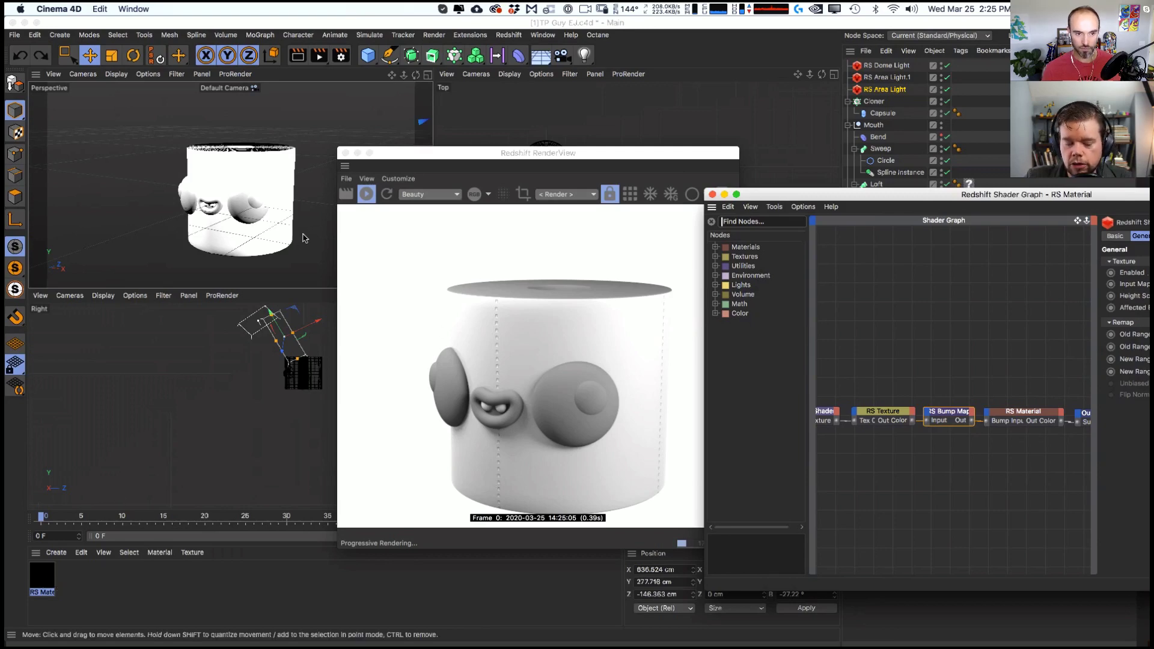
text(3)
drag(303, 237, 238, 179)
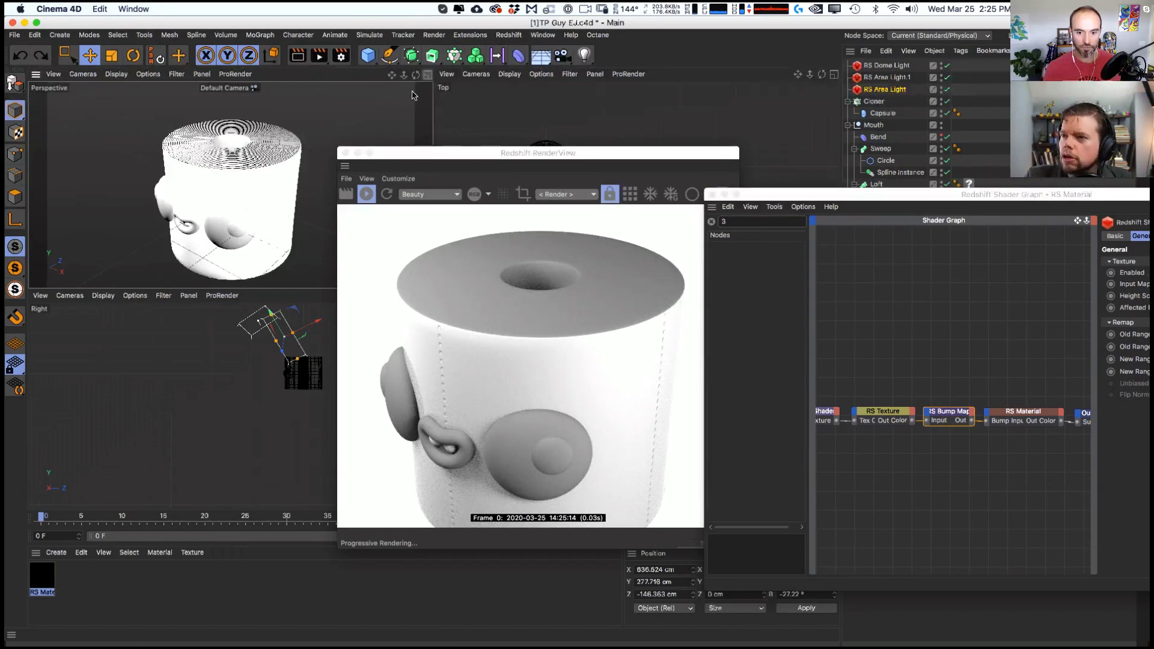
click(427, 75)
alt+middle_drag(265, 224, 95, 195)
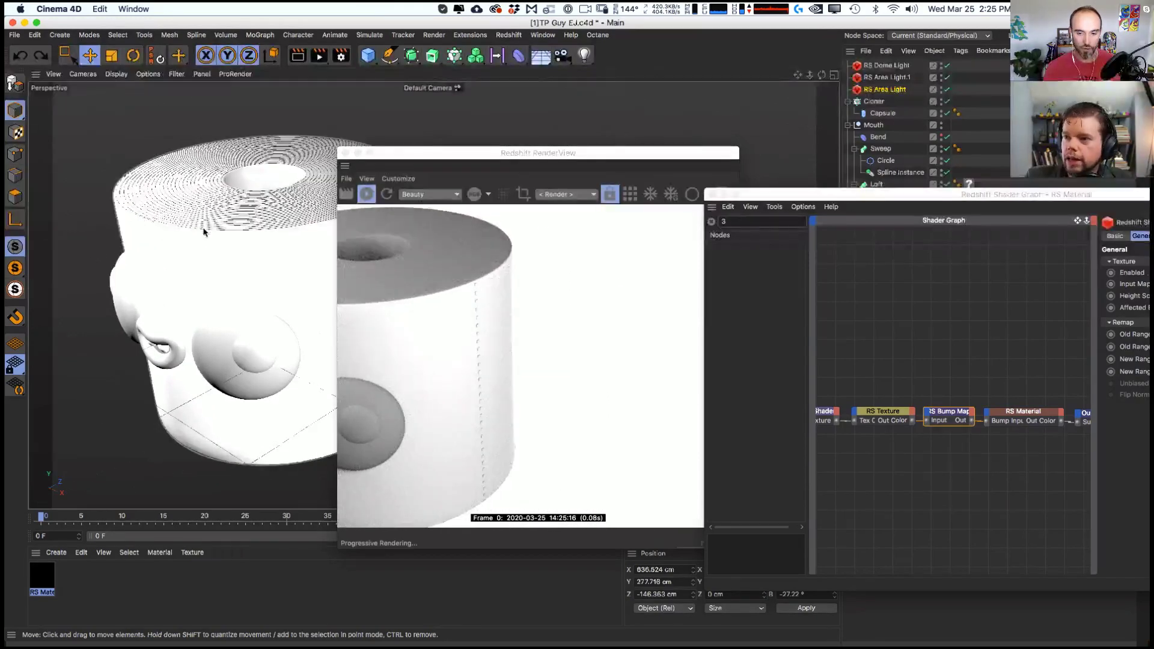
alt+drag(203, 232, 250, 287)
- Show the RS Material node's base properties and arrange the shader graph beside the Redshift RenderView
drag(43, 579, 95, 598)
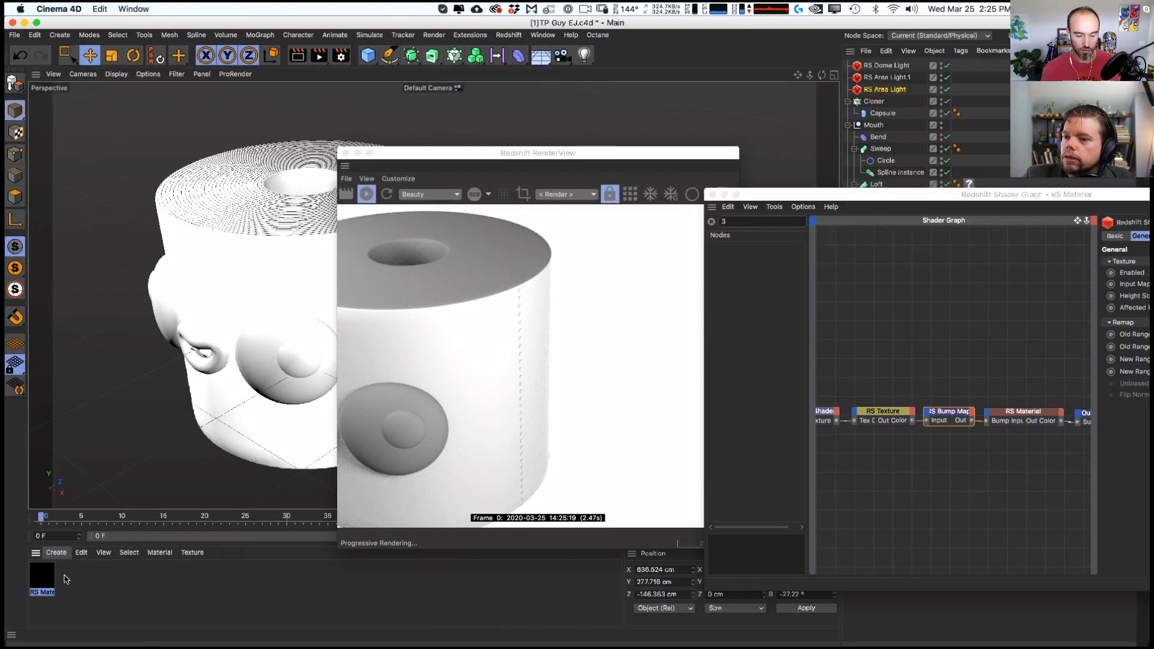
key(super+z)
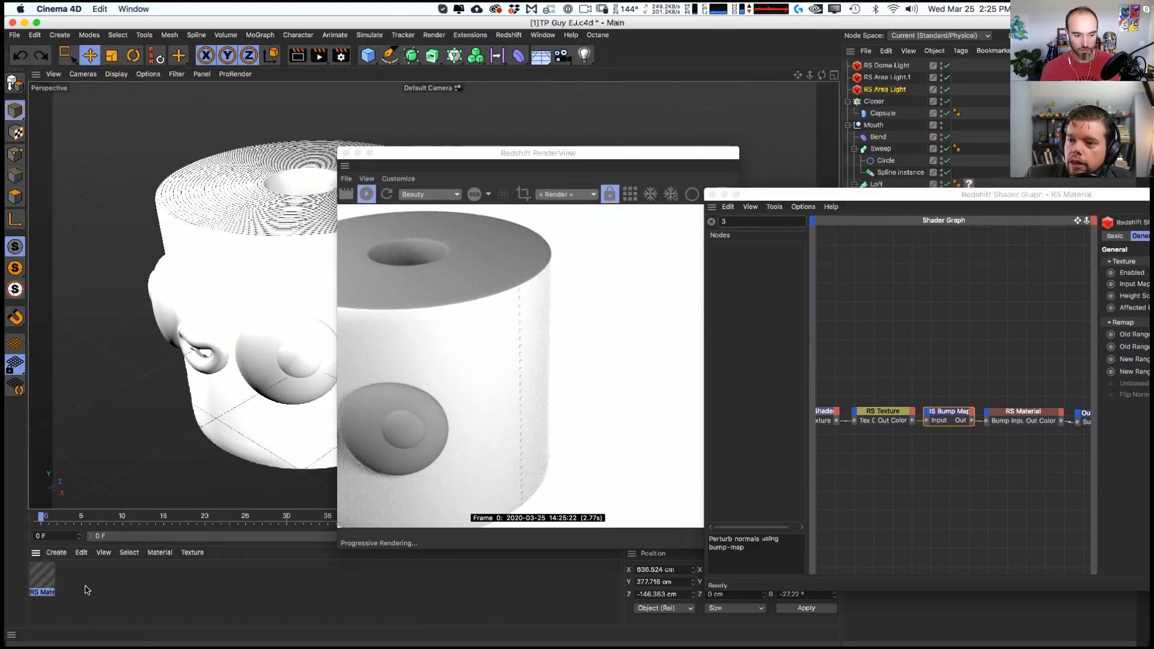
double_click(43, 579)
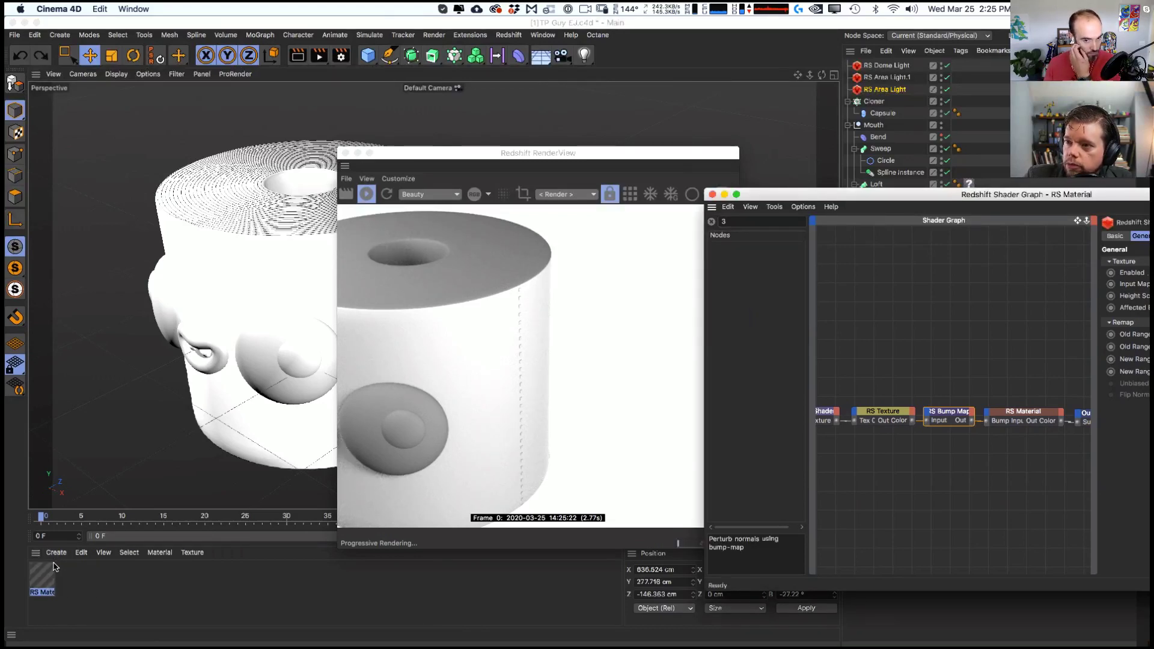
double_click(36, 565)
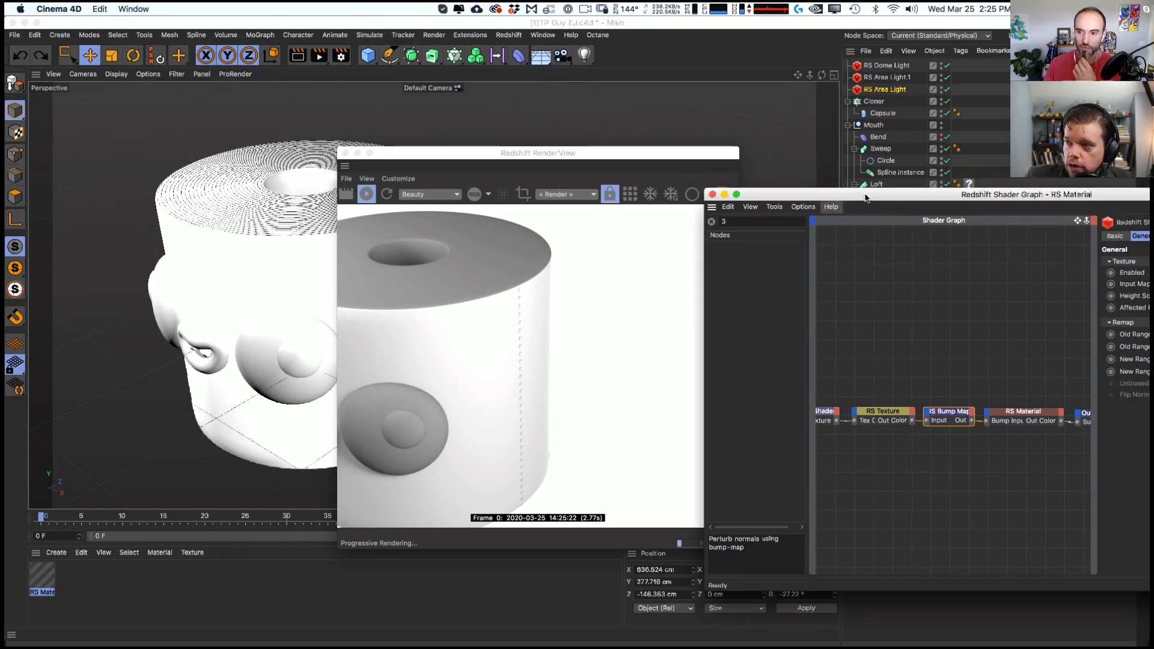
drag(864, 195, 440, 192)
click(559, 388)
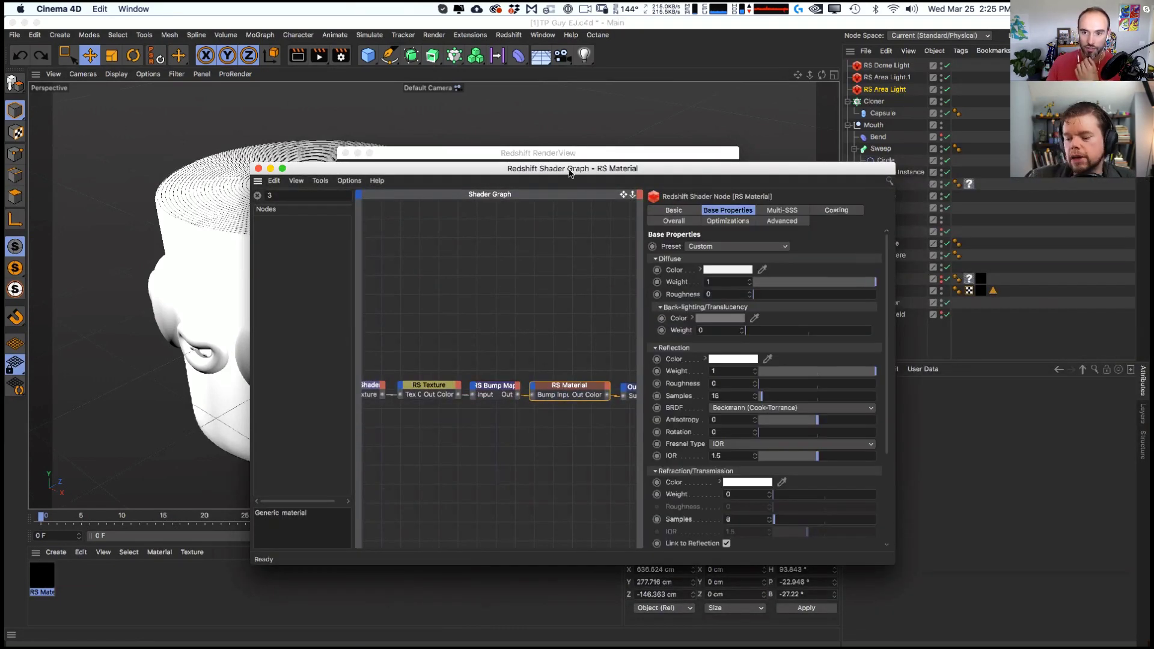
drag(578, 169, 899, 141)
drag(290, 102, 250, 104)
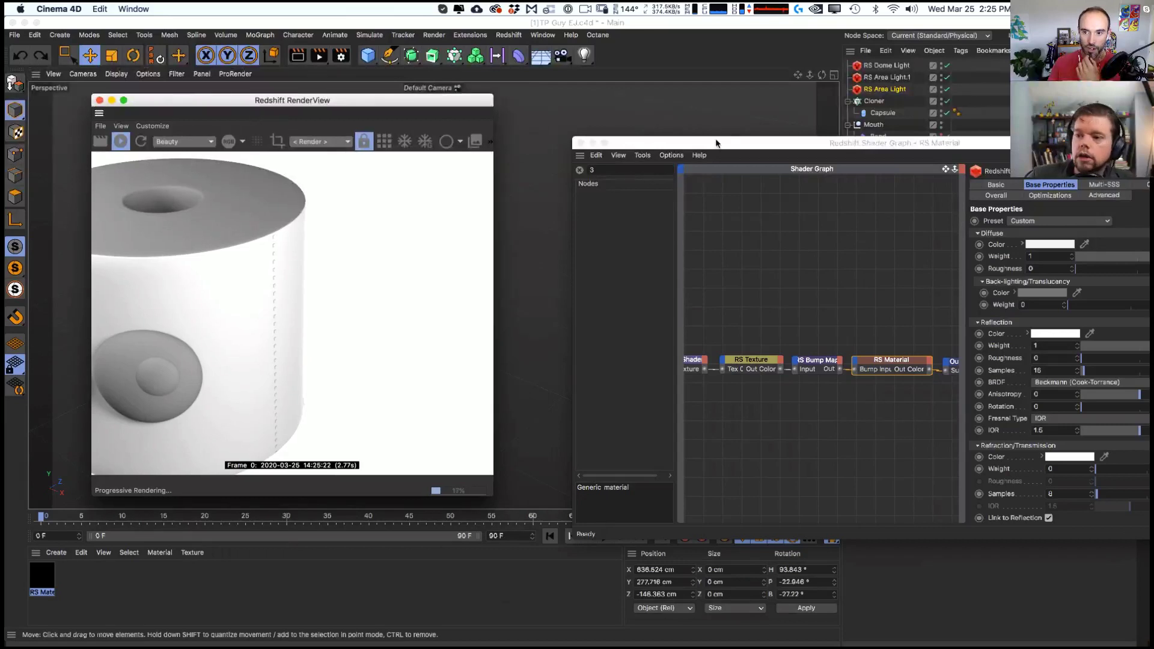
drag(721, 144, 609, 122)
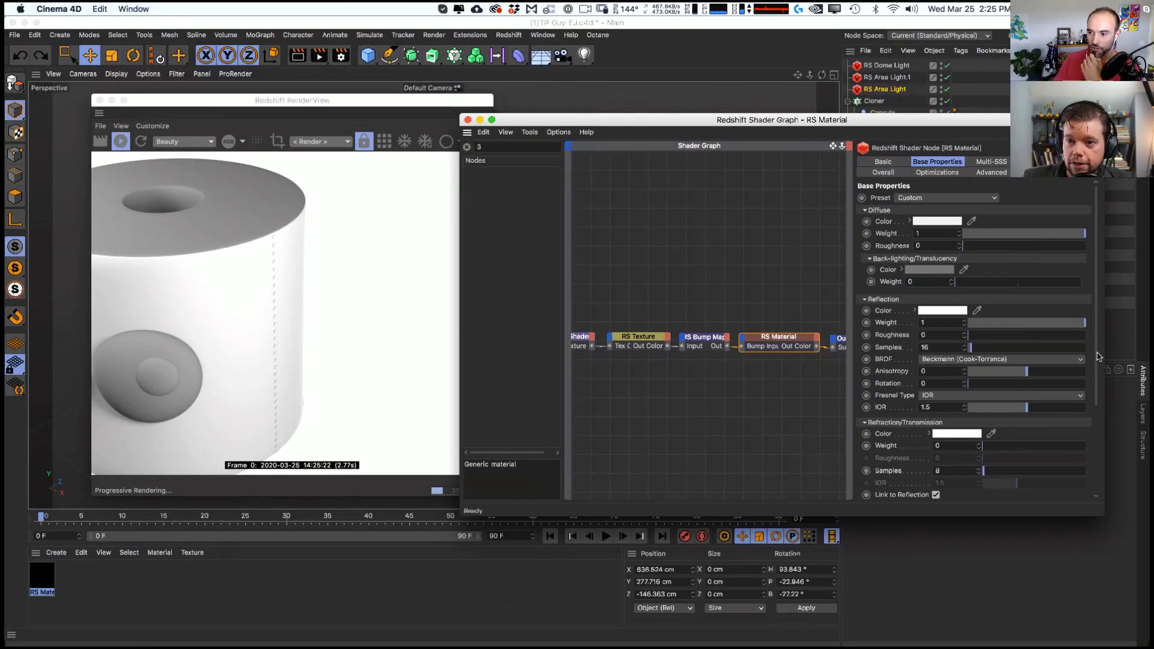
- Switch the sub-surface Attenuation Units to Extinction, test the scattering, and set Extinction Scale and Scatter Scale to 0
scroll(1097, 357, down, 5)
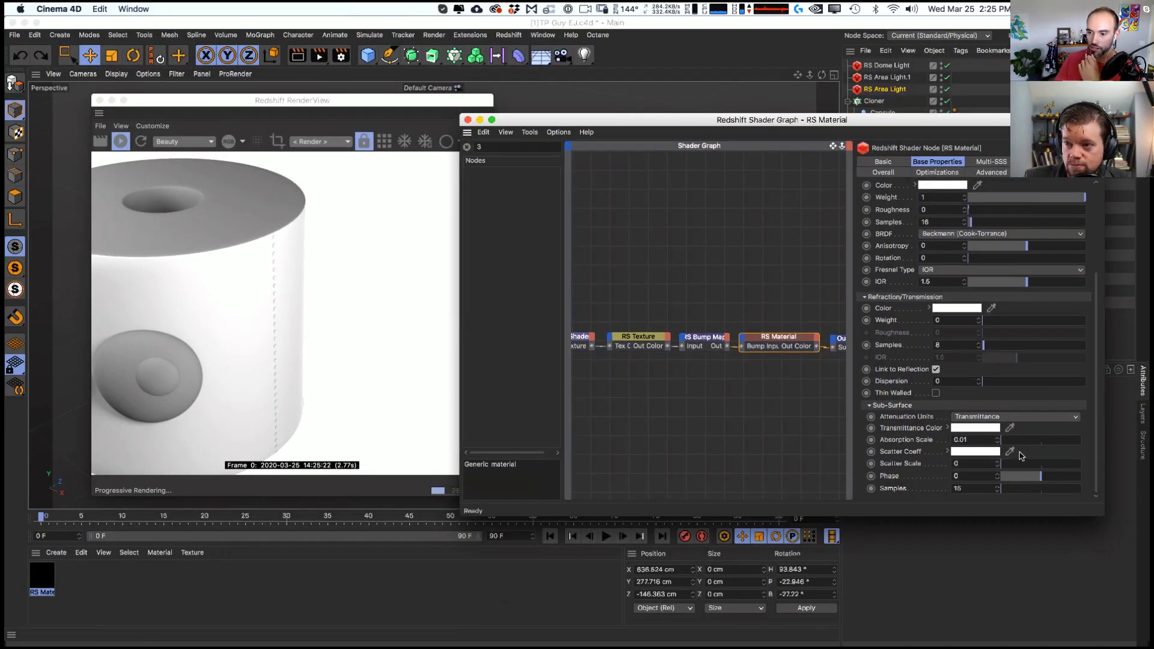
click(1016, 418)
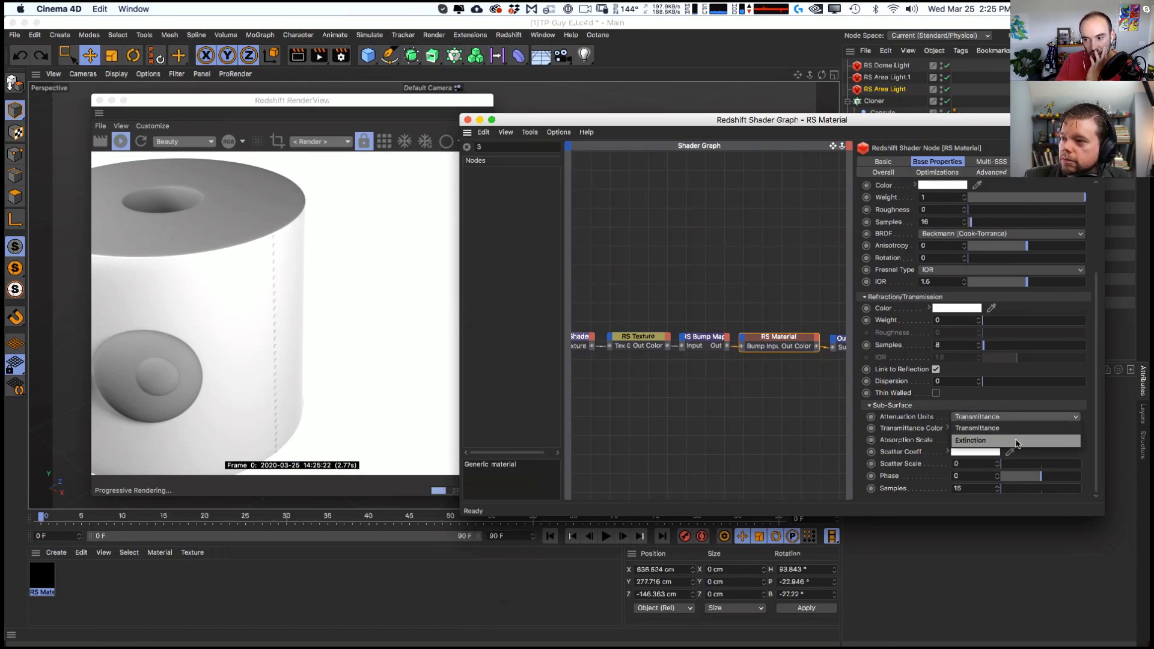
click(1017, 442)
click(1001, 440)
mouse_move(995, 463)
mouse_down()
mouse_move(1012, 463)
mouse_move(994, 464)
mouse_move(991, 441)
mouse_move(990, 465)
mouse_up()
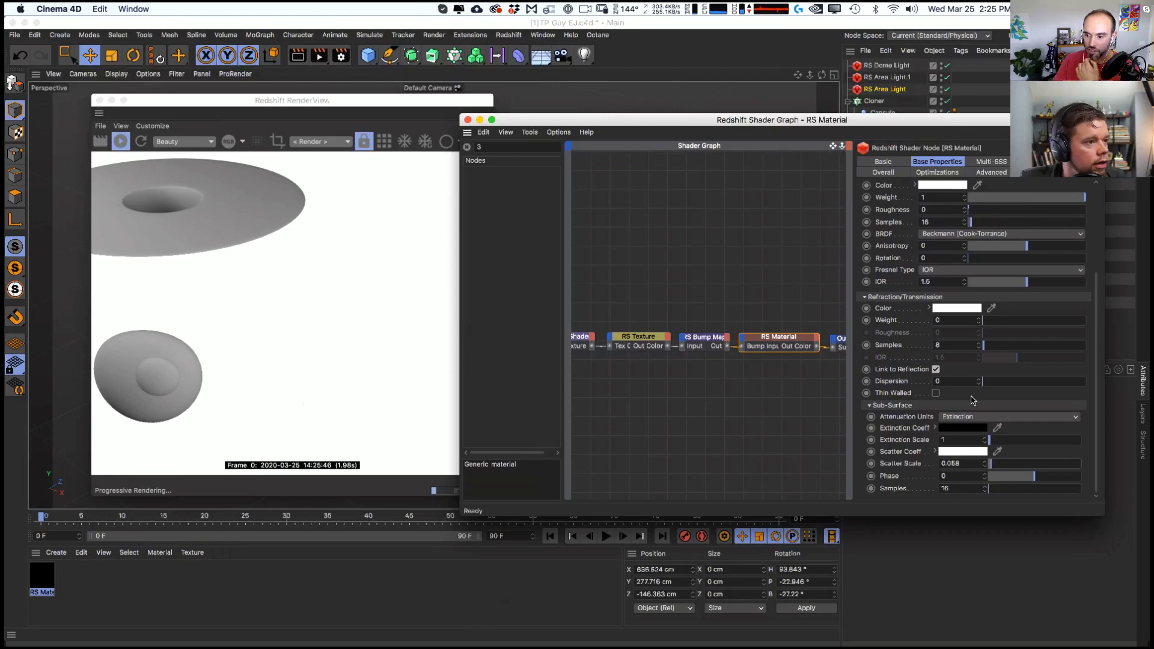
drag(990, 440, 979, 468)
click(994, 463)
- Set the material's refraction Weight to 0.083 and its reflection Roughness to 0.806
click(993, 325)
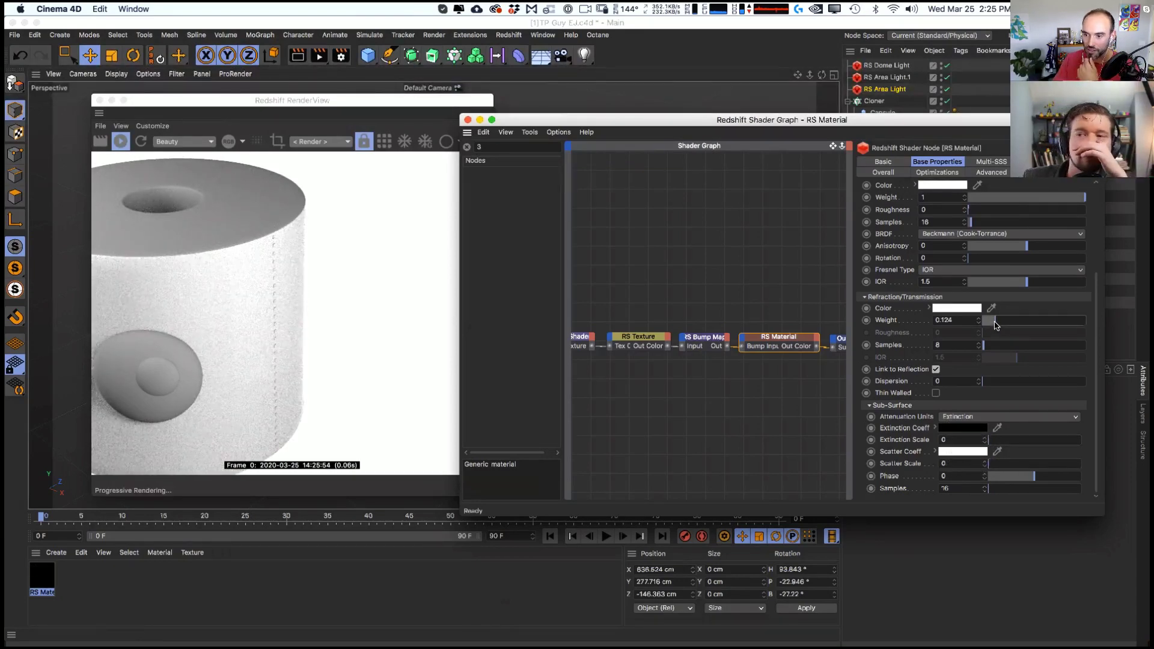
mouse_move(995, 325)
mouse_down()
mouse_move(1105, 325)
mouse_move(986, 324)
mouse_up()
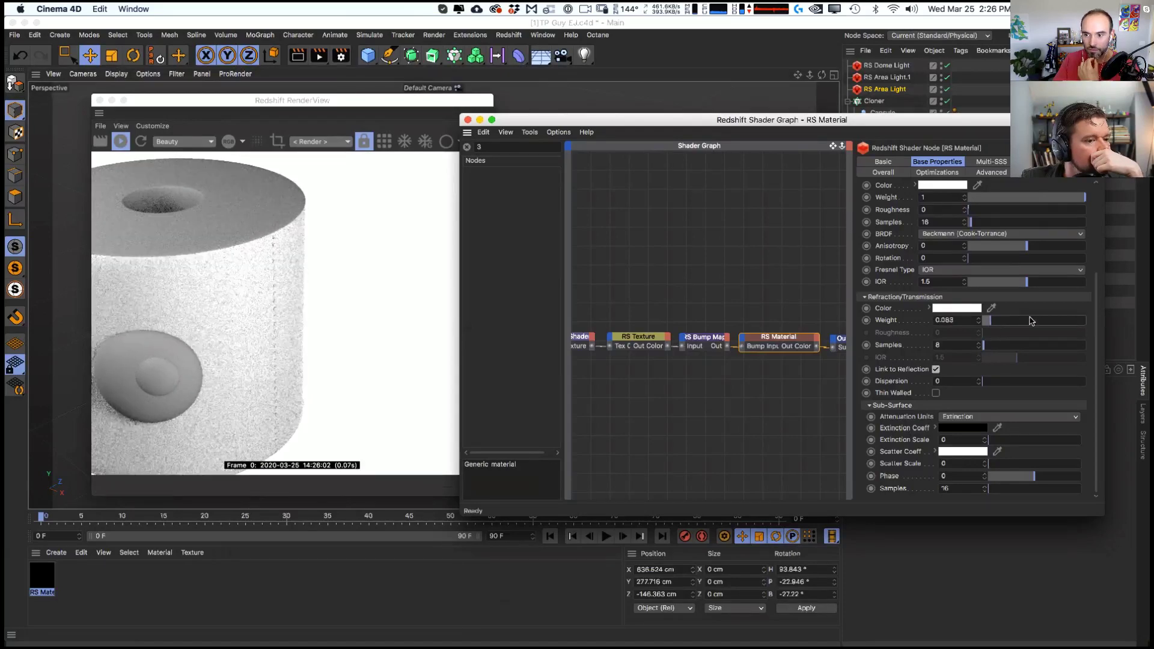
scroll(1062, 272, up, 5)
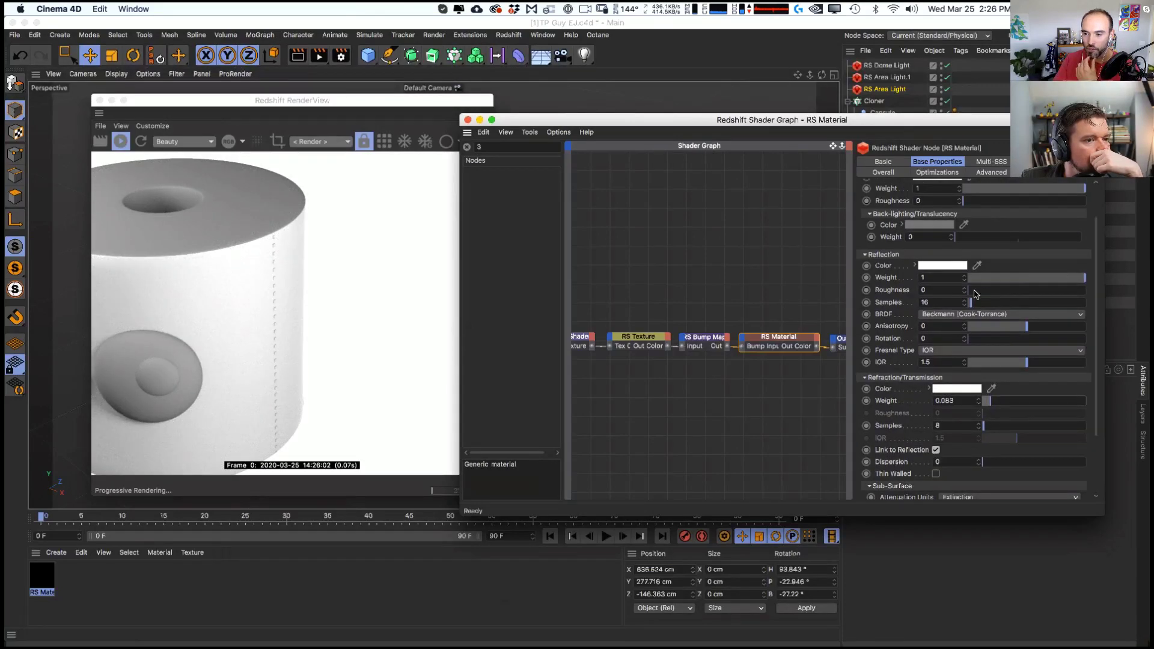
drag(974, 294, 1063, 292)
- Set the Back-lighting/Translucency Weight to about 0.84 and the refraction Weight to 0, and close the shader graph
scroll(945, 335, down, 5)
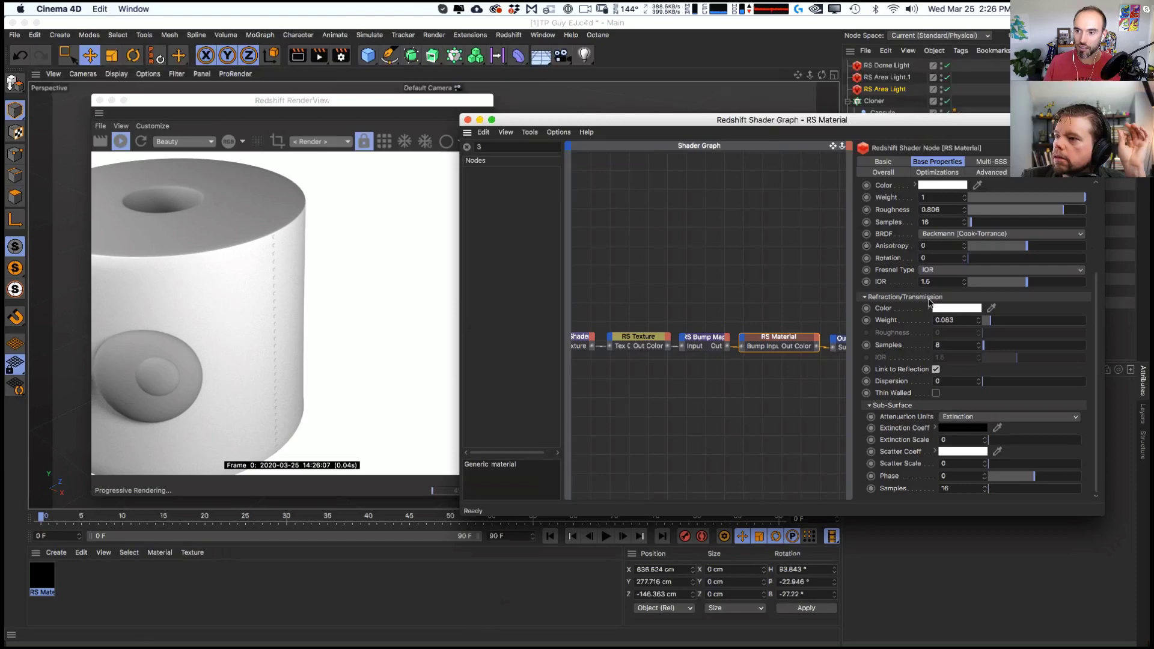
scroll(1095, 361, up, 8)
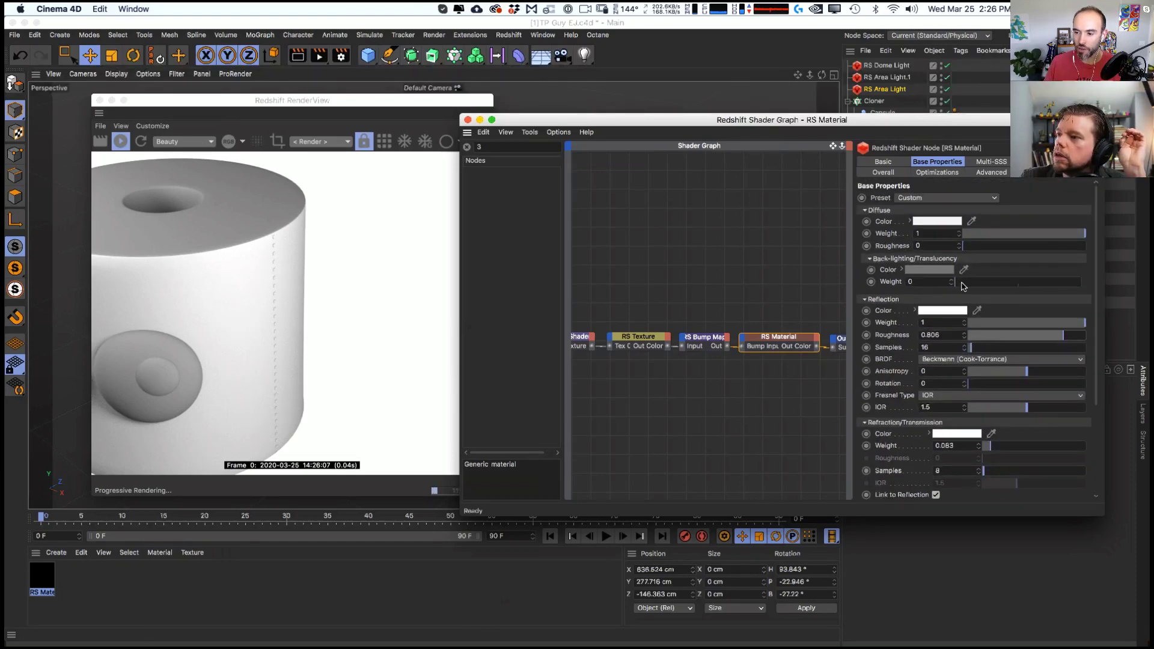
drag(963, 287, 991, 283)
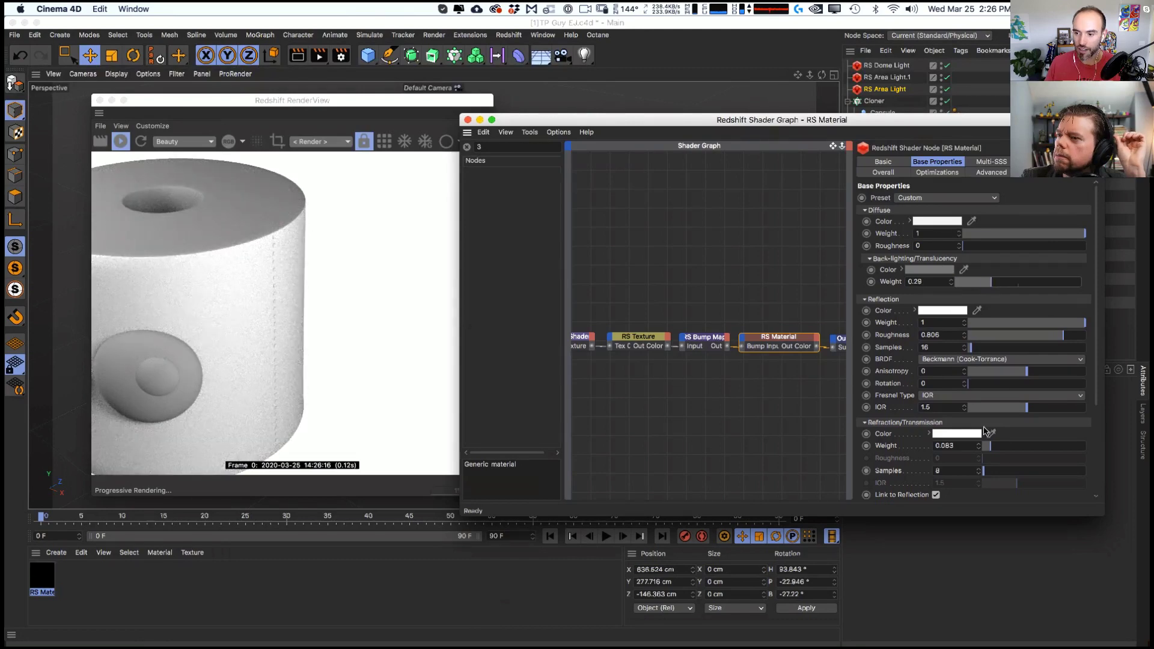
drag(991, 446, 976, 446)
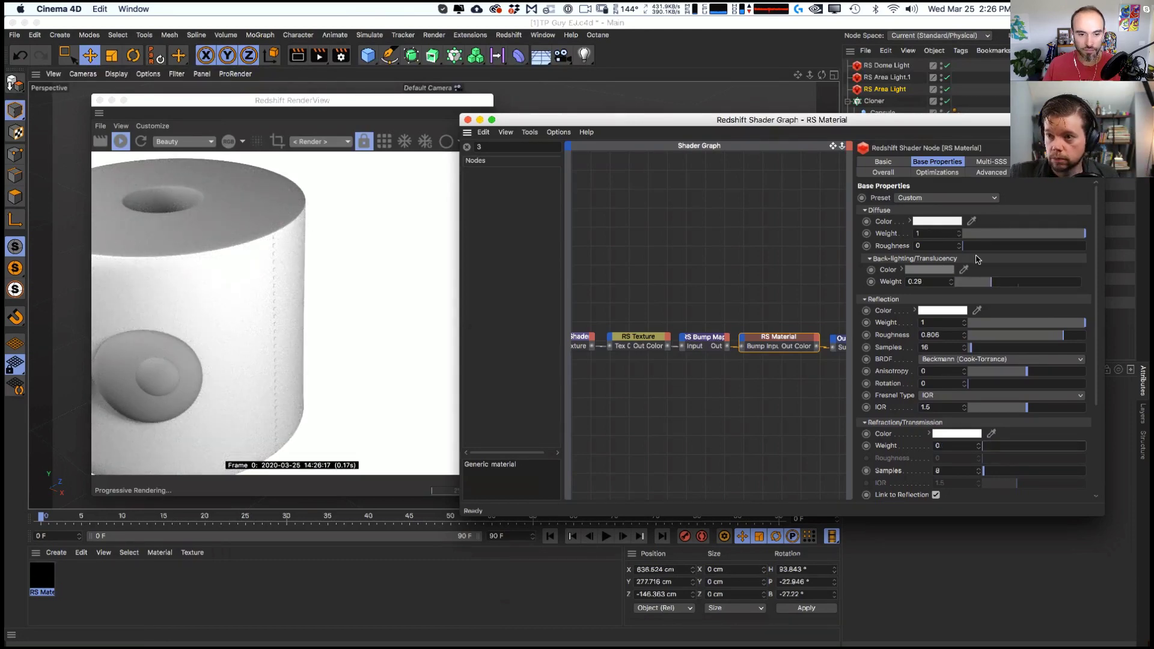
drag(991, 281, 1056, 281)
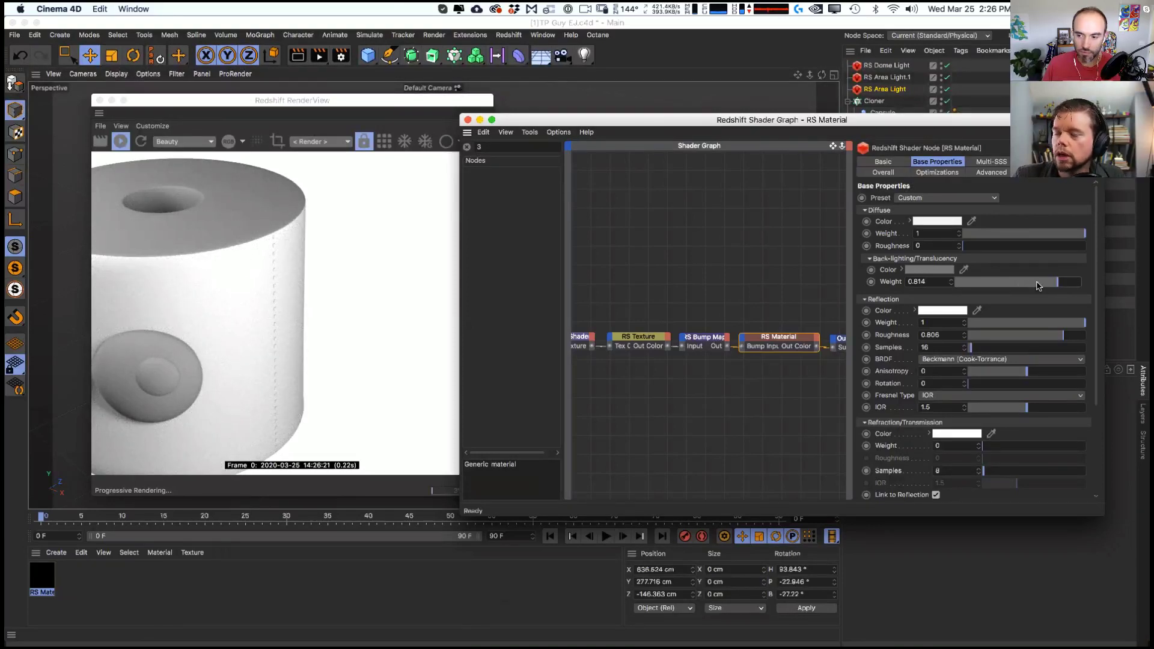
drag(1048, 283, 1062, 282)
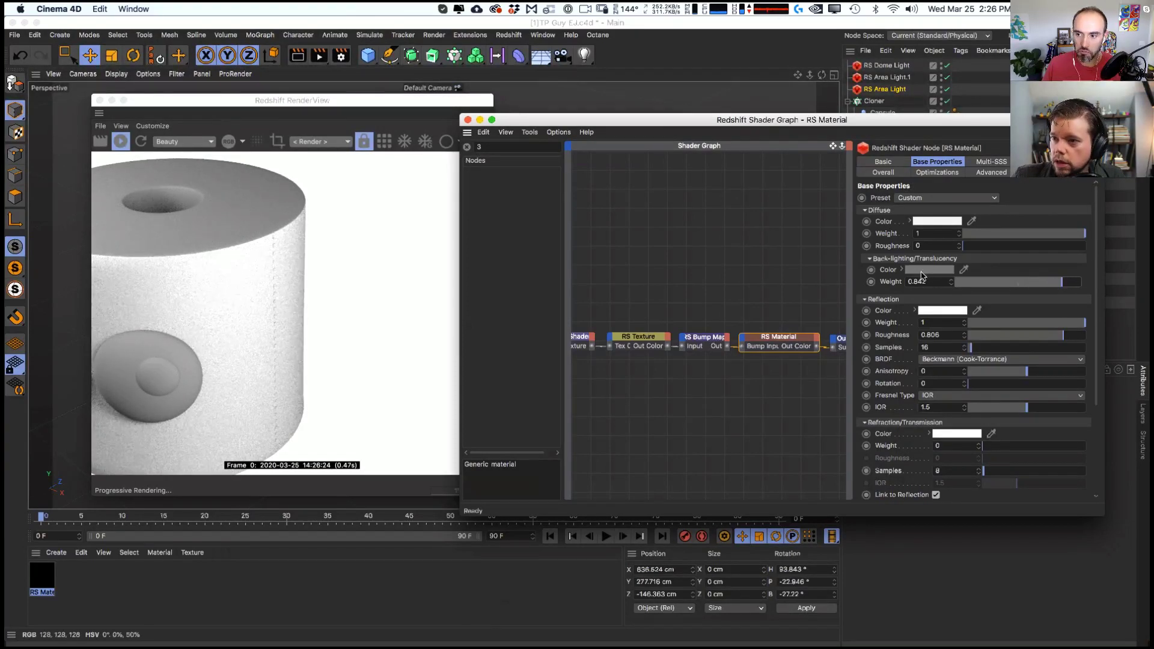
click(468, 120)
- Tint RS Area Light.1 a very pale blue with a hue of about 198°
click(887, 77)
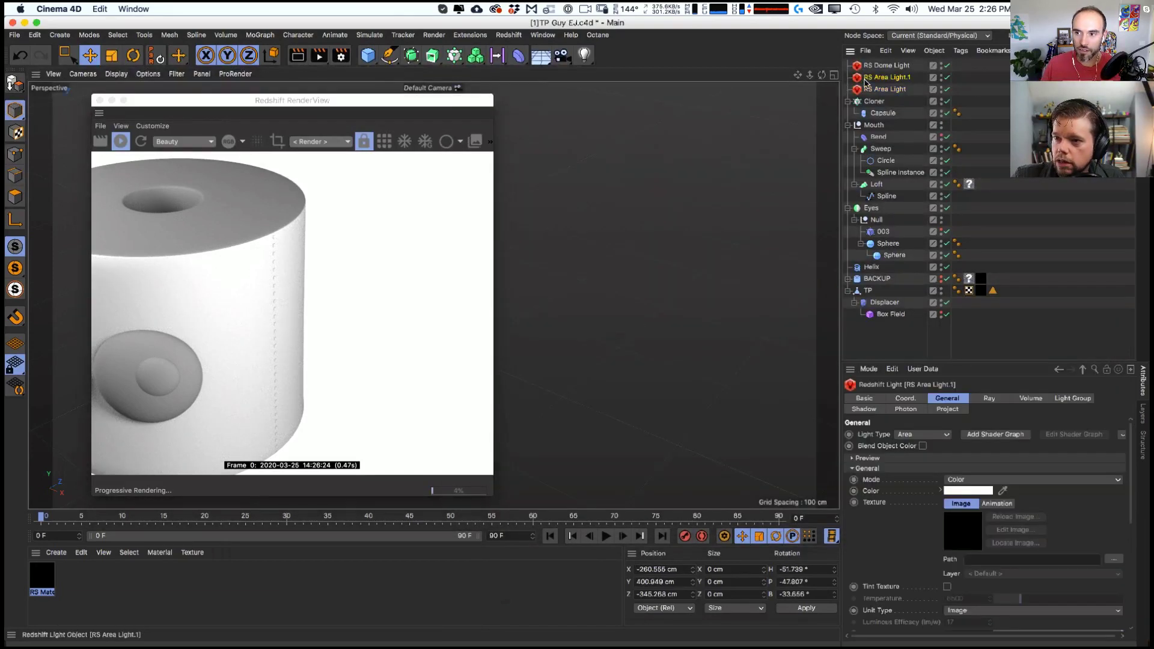
click(958, 491)
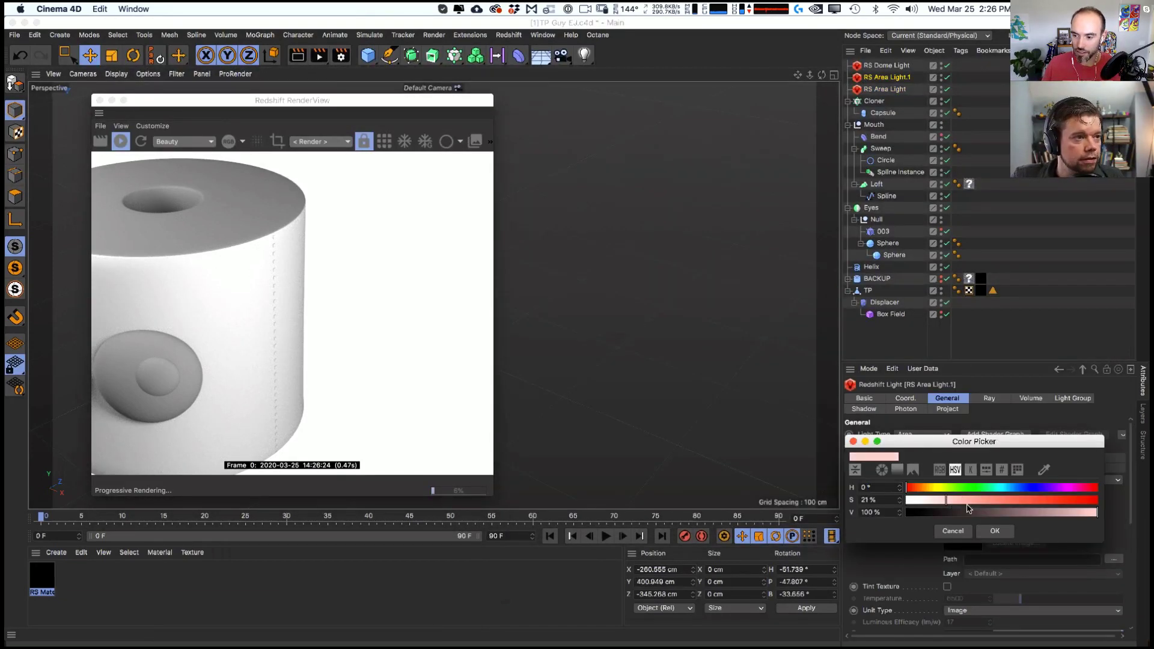
click(994, 531)
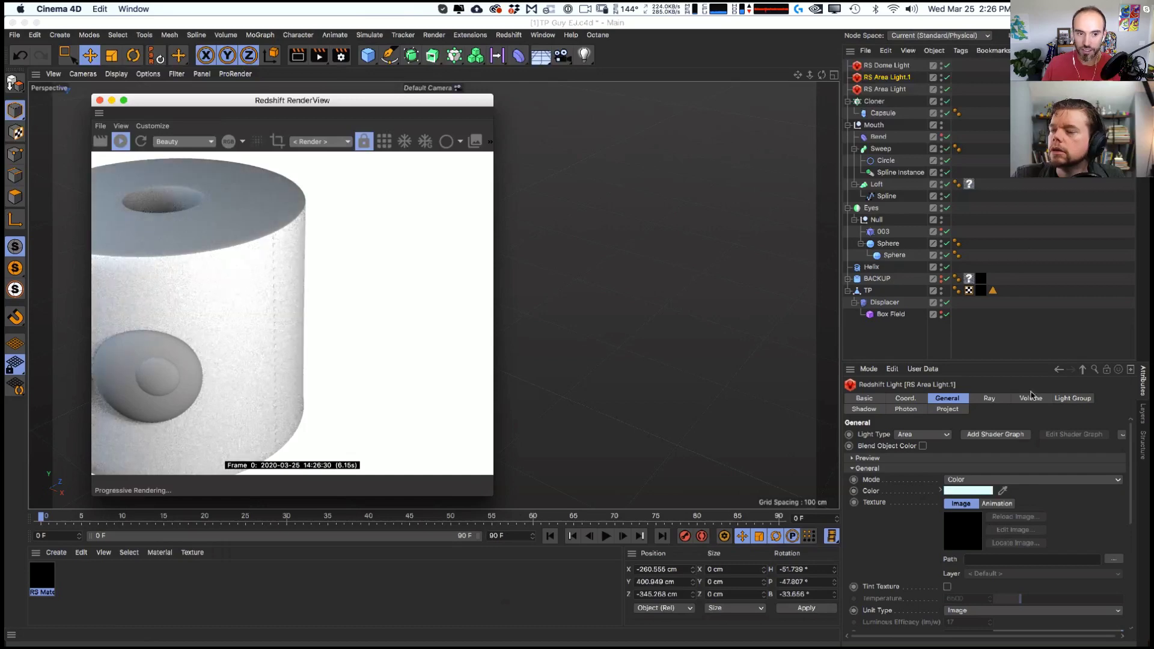
click(971, 493)
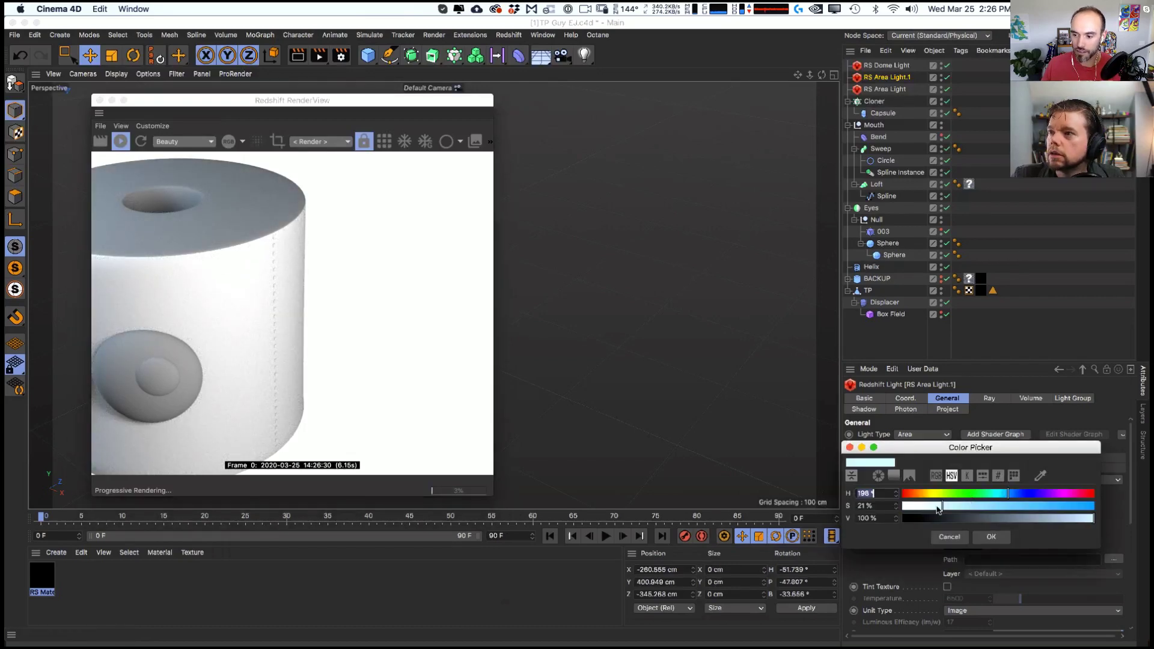
click(937, 509)
click(988, 535)
- Give RS Area Light a very pale, warm yellowish color
click(893, 90)
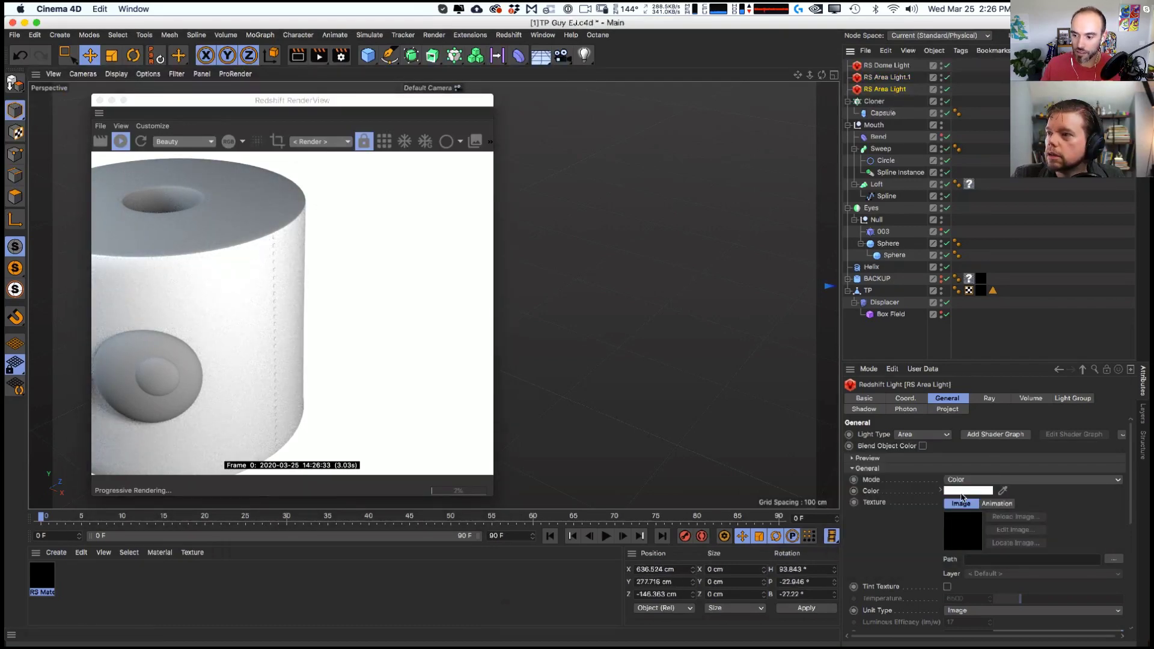
click(965, 491)
click(922, 492)
click(978, 533)
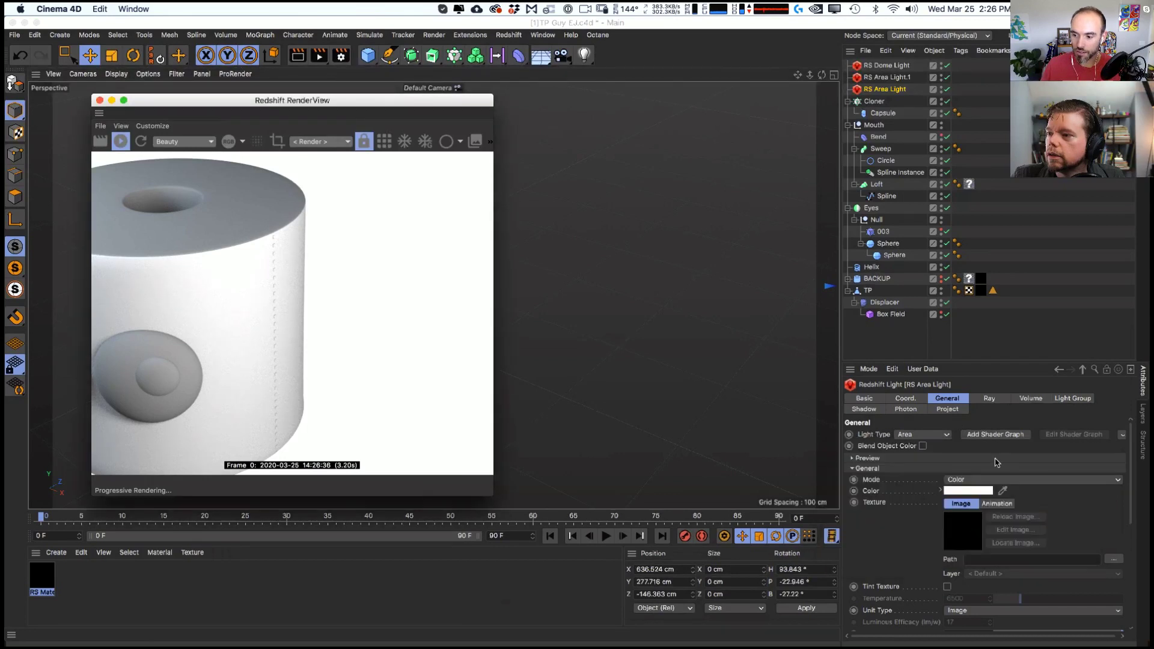
- Tint RS Dome Light a very pale cyan with a hue of 171° and 4% saturation
click(886, 65)
click(937, 610)
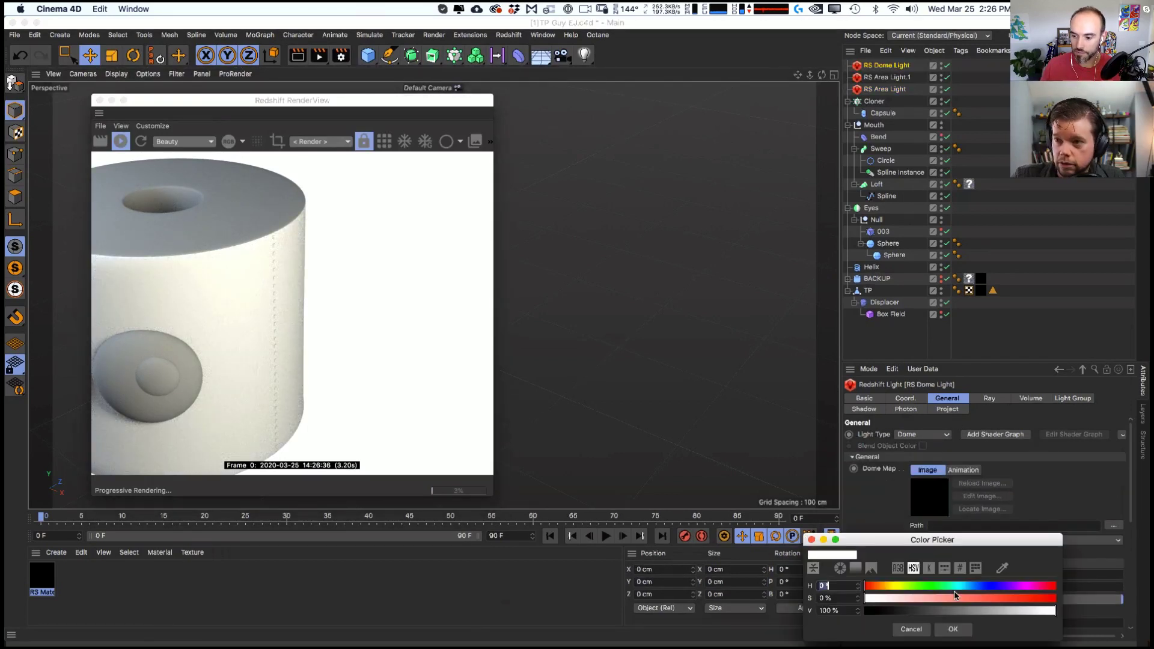
click(873, 599)
click(956, 586)
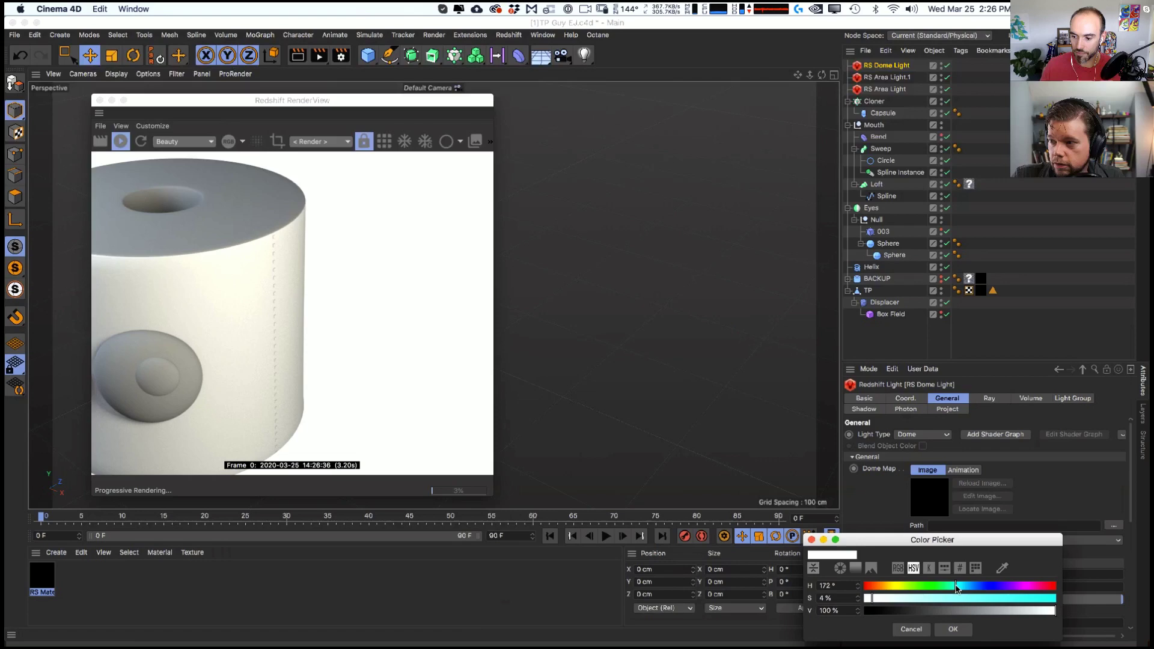
click(954, 629)
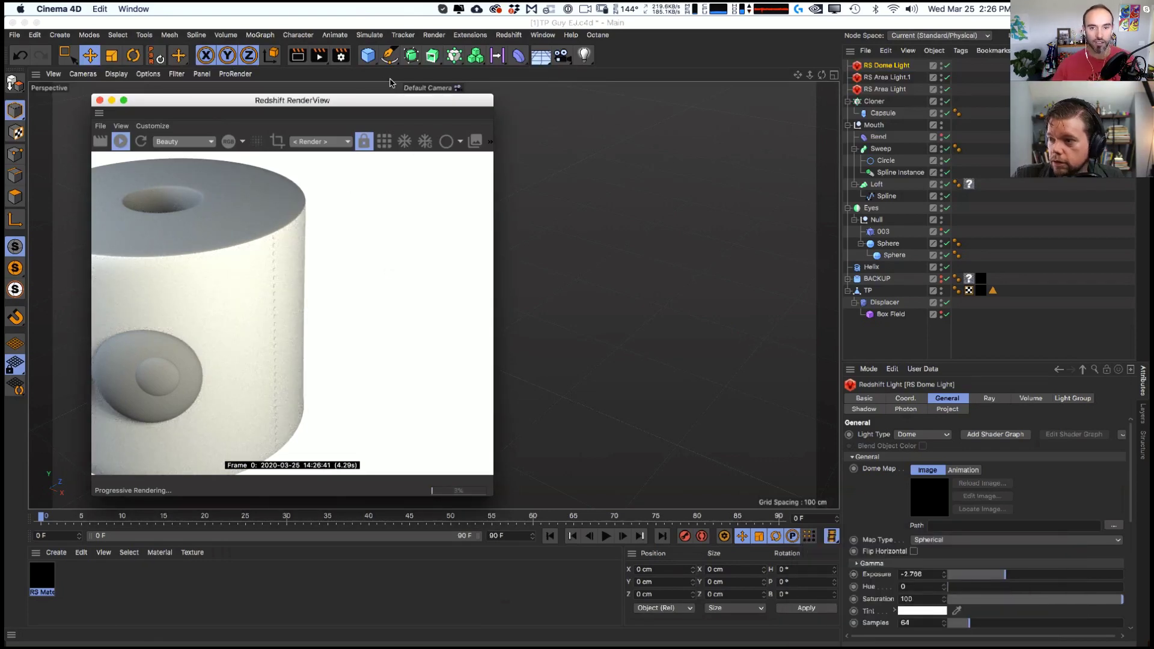
- Orbit the roll to a front view showing the eyes and mouth, and examine the tinted lighting in the Redshift RenderView
drag(337, 100, 548, 103)
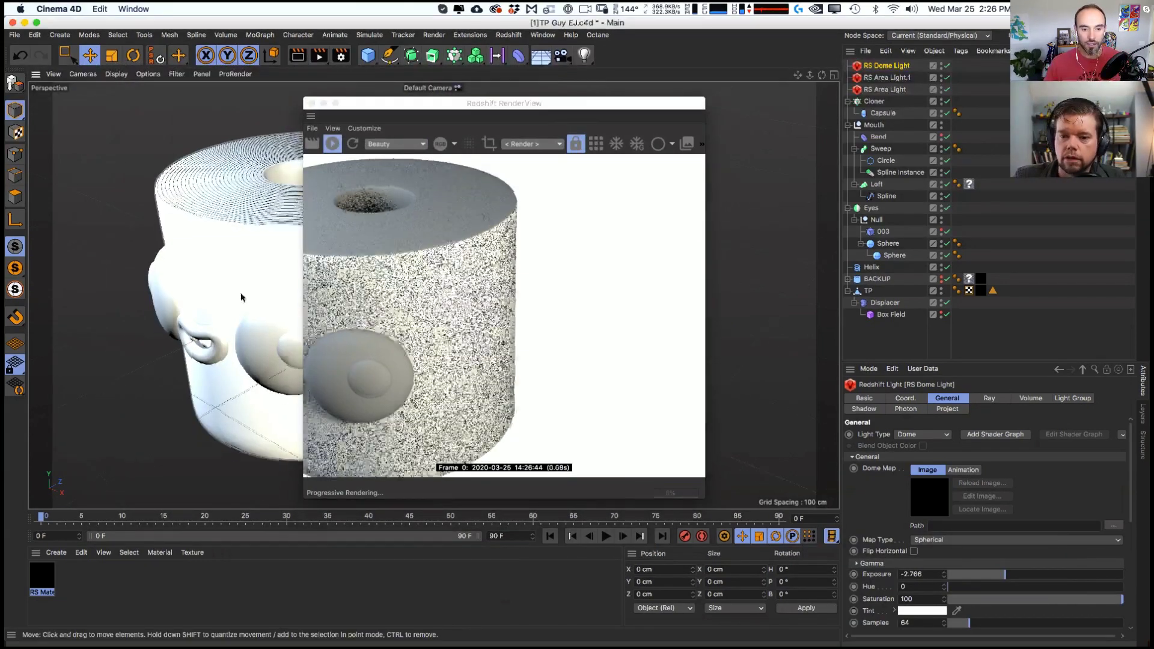
alt+drag(241, 297, 232, 291)
alt+right_drag(232, 291, 199, 305)
alt+middle_drag(198, 305, 388, 269)
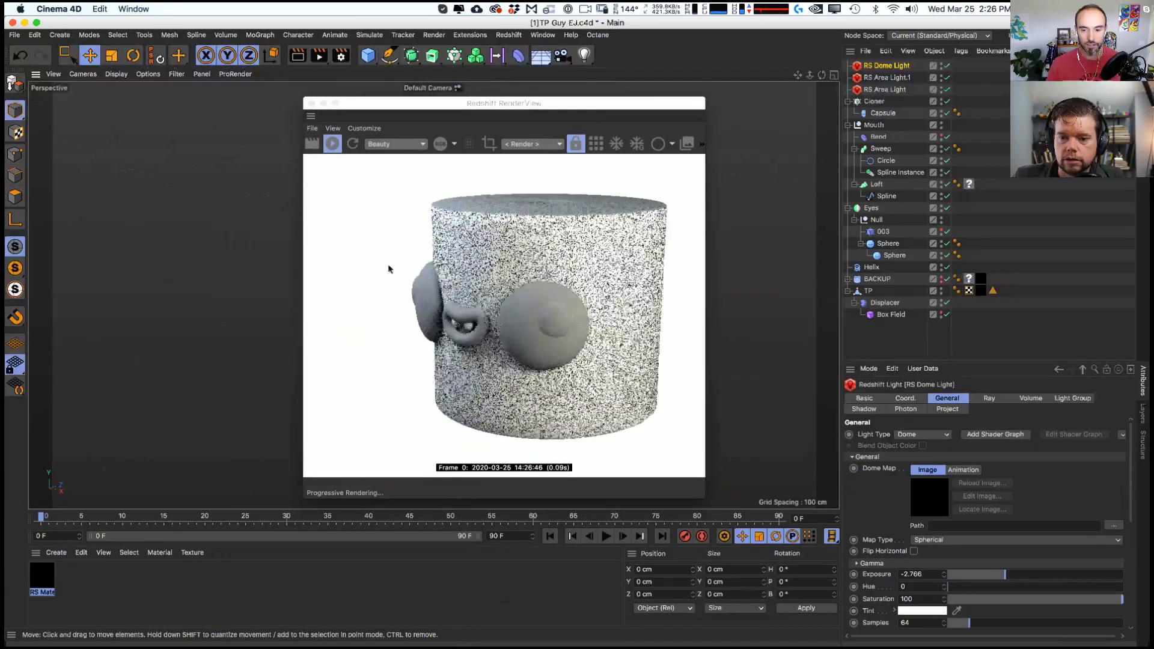
drag(548, 103, 754, 97)
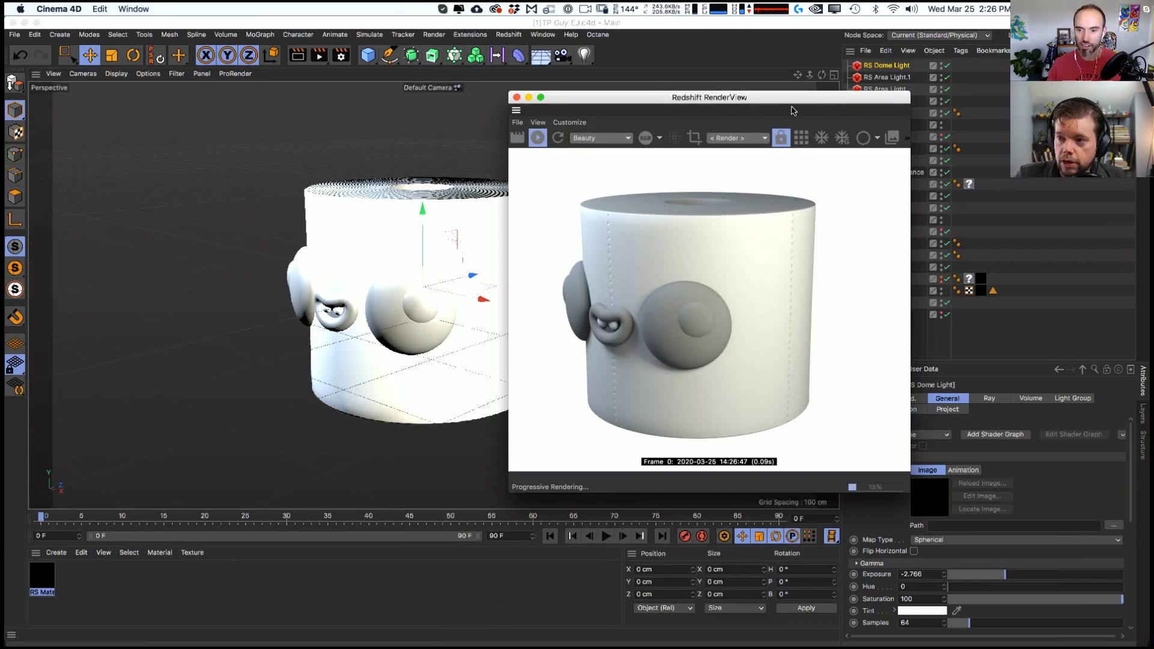
drag(709, 97, 676, 130)
click(893, 67)
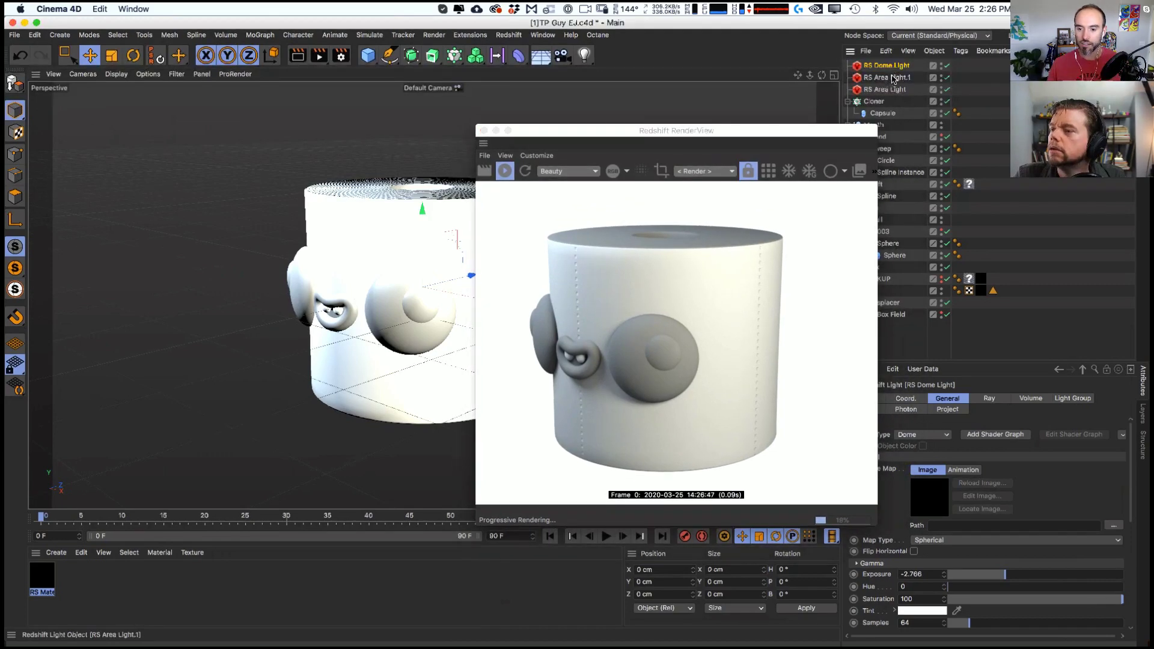
click(891, 78)
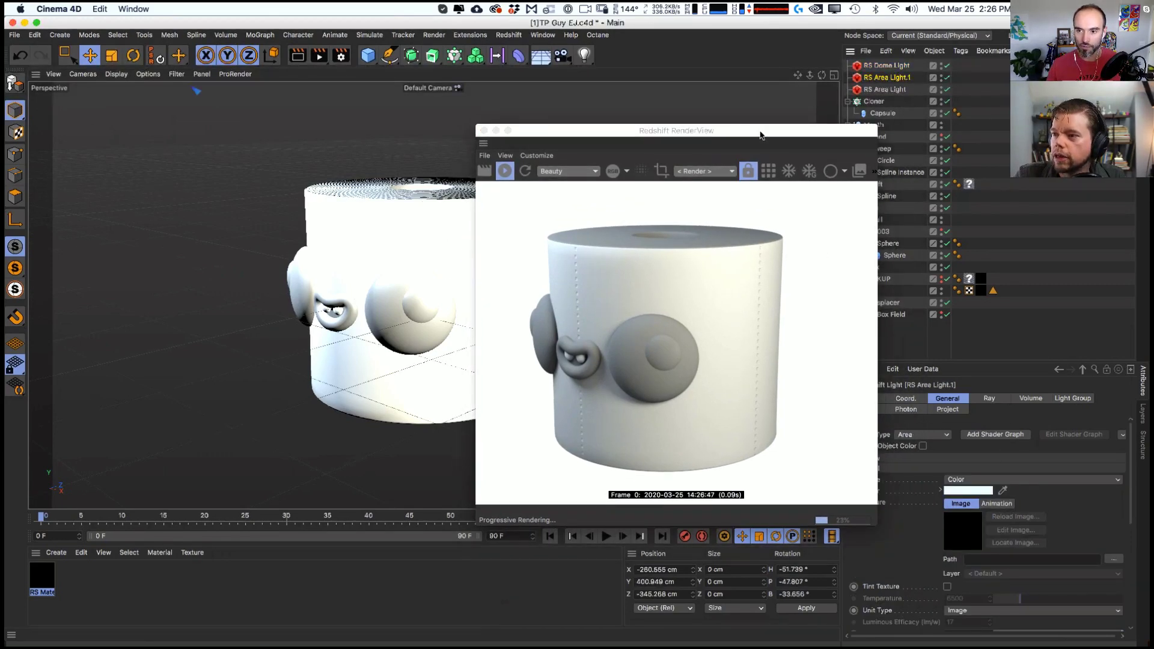
drag(761, 135, 809, 131)
alt+middle_drag(400, 260, 353, 273)
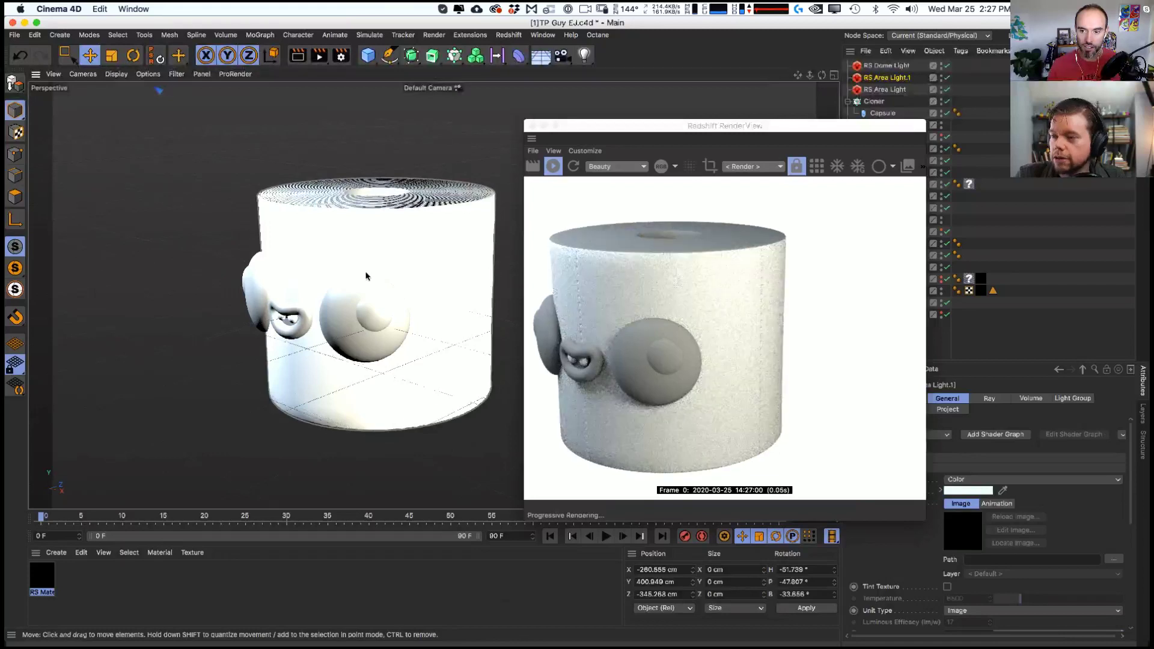
alt+drag(379, 259, 355, 290)
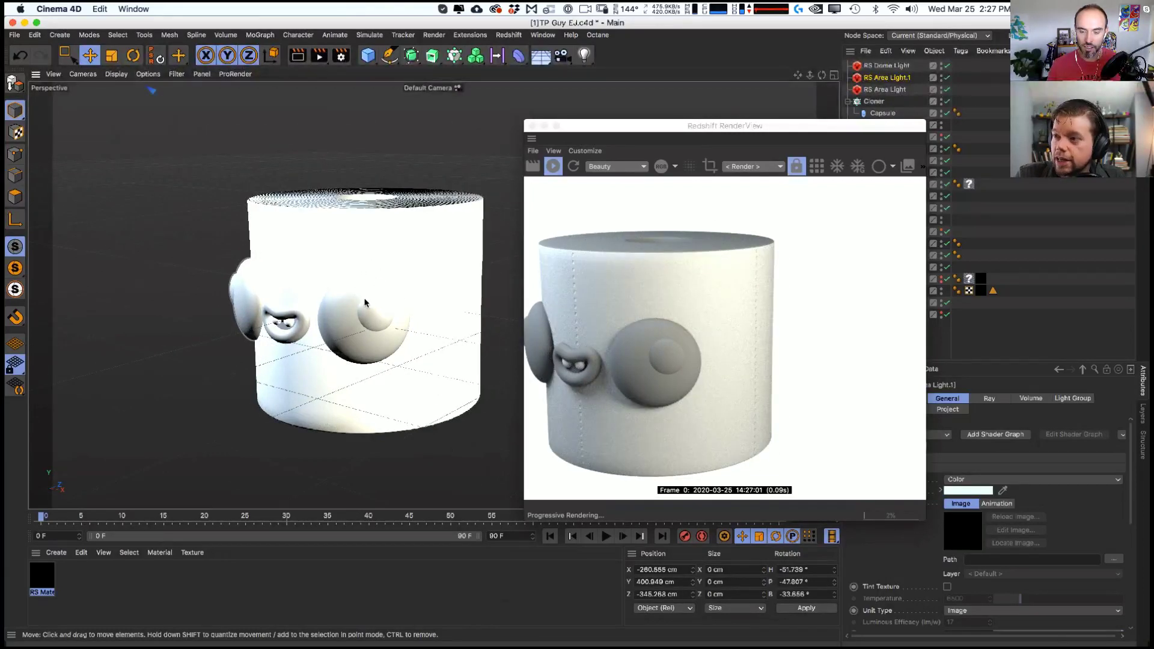
- Open the RS Material's shader graph and arrange it beside the Redshift RenderView
double_click(42, 576)
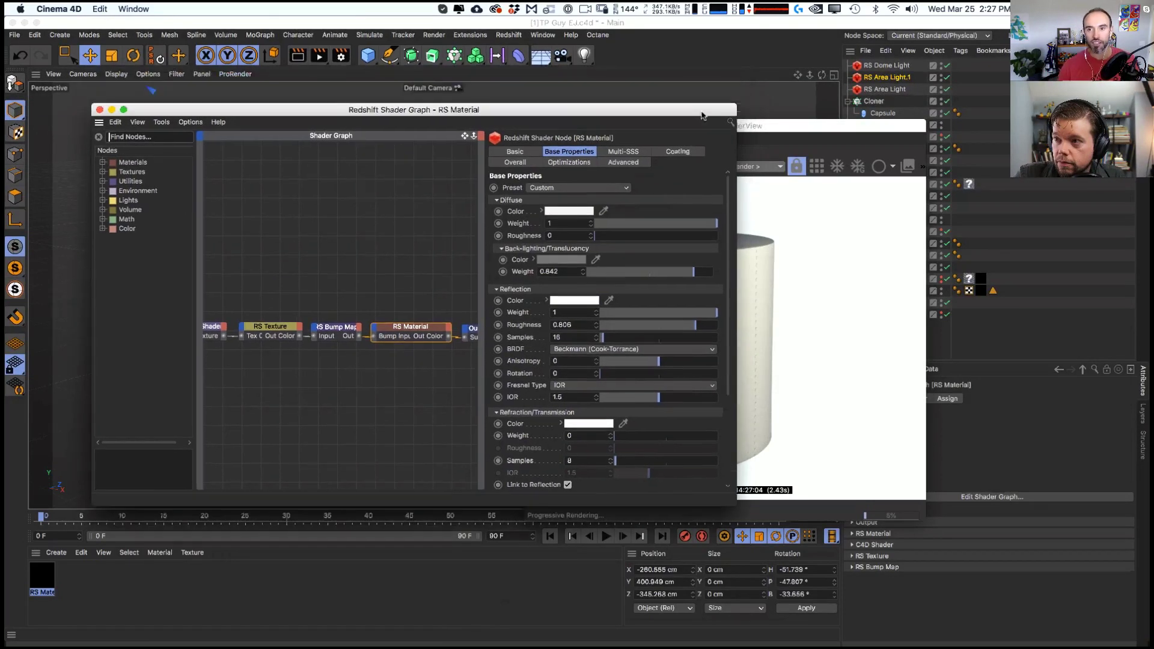
drag(702, 115, 671, 135)
drag(776, 123, 875, 110)
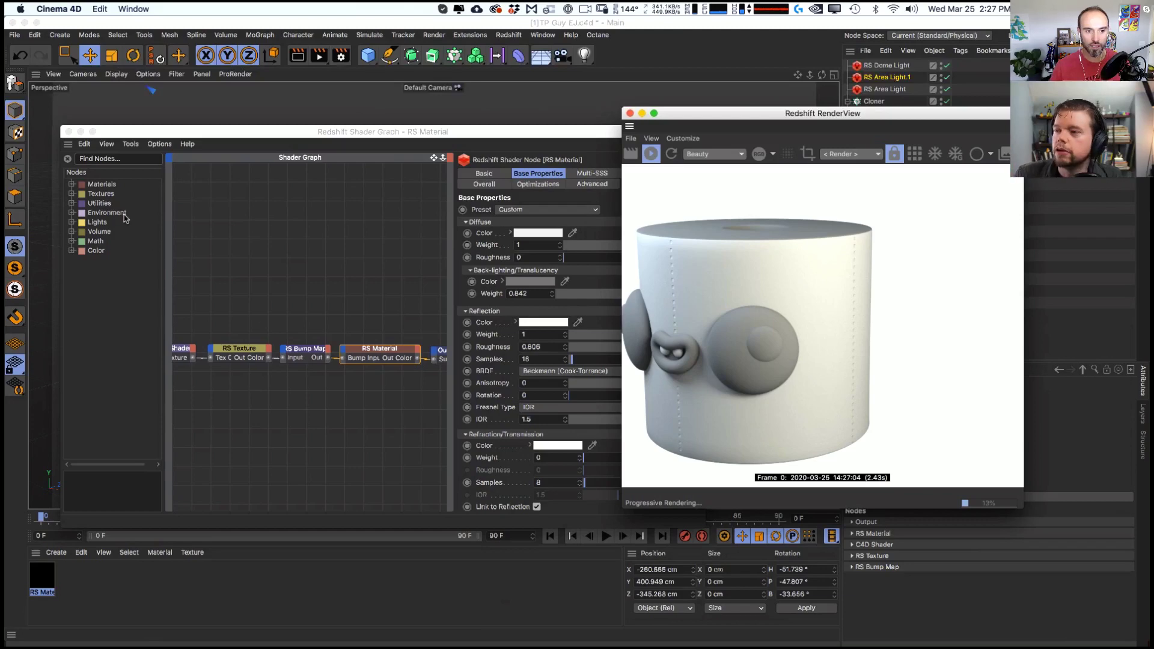
click(121, 158)
text(noise)
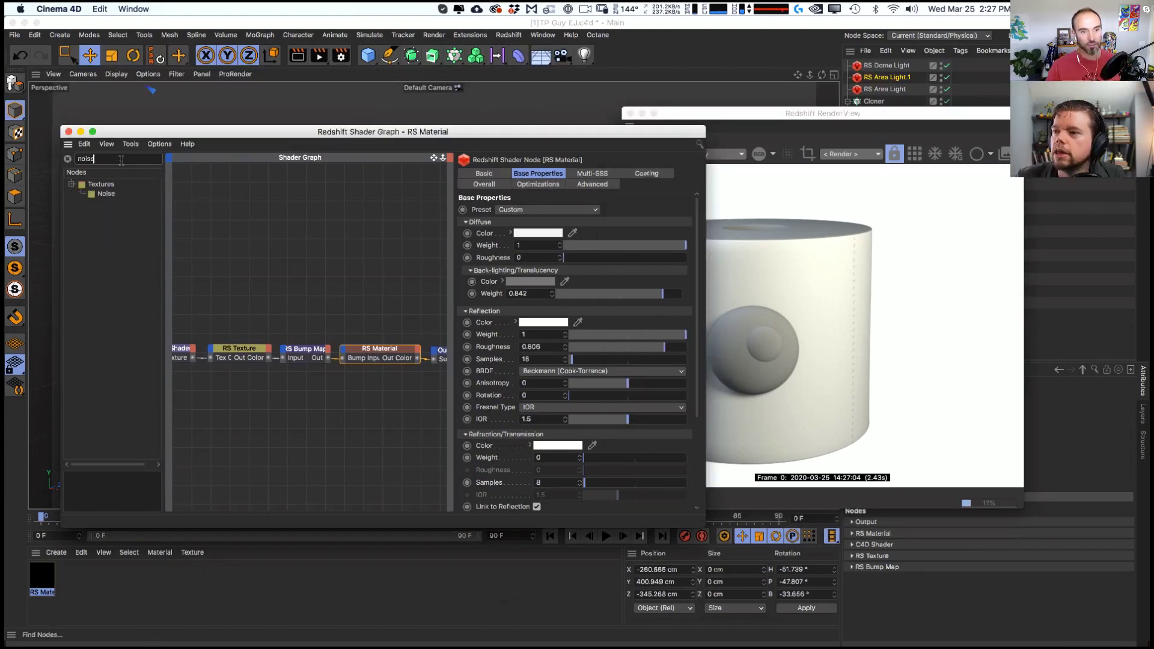
drag(107, 194, 229, 212)
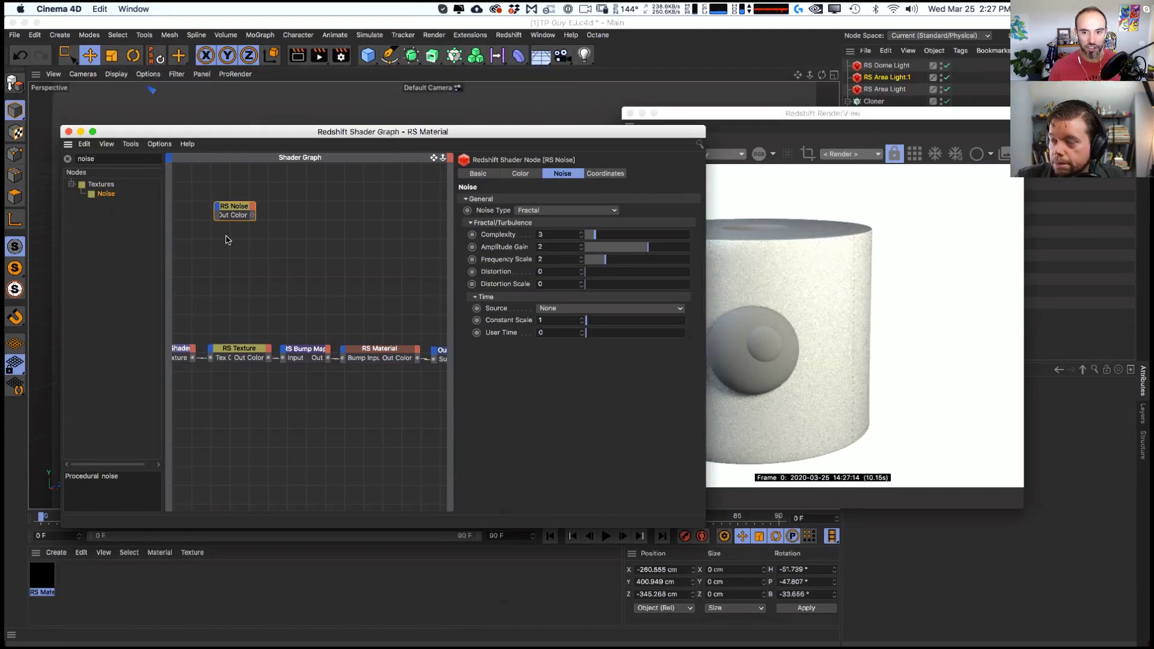
click(568, 211)
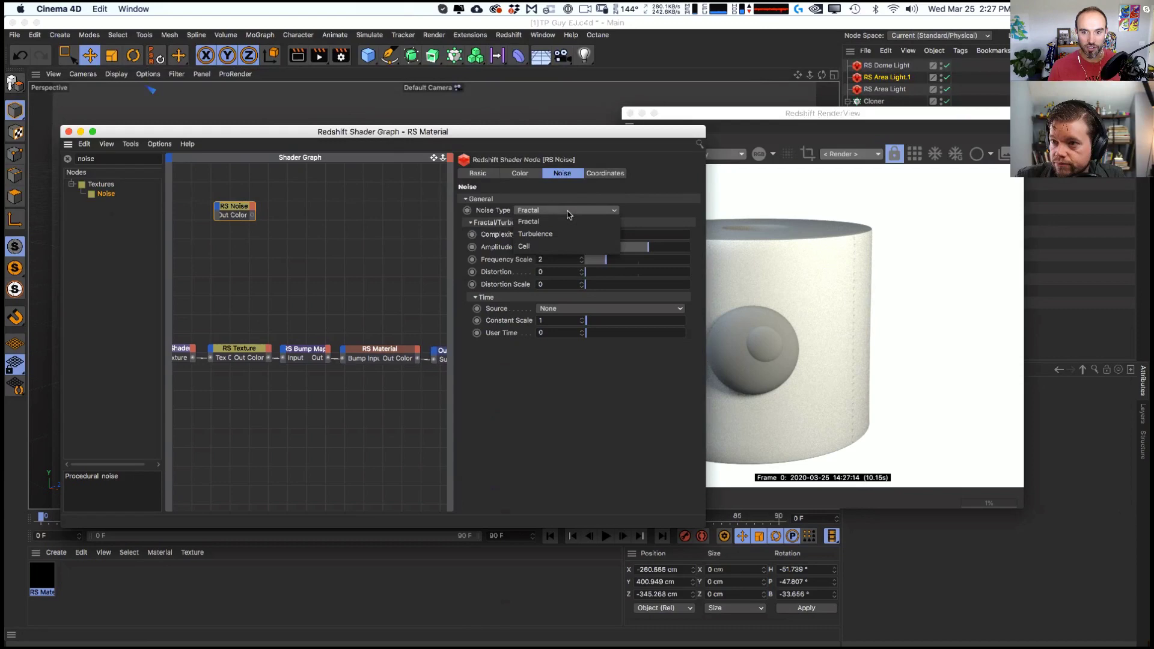
click(248, 212)
key(BackSpace)
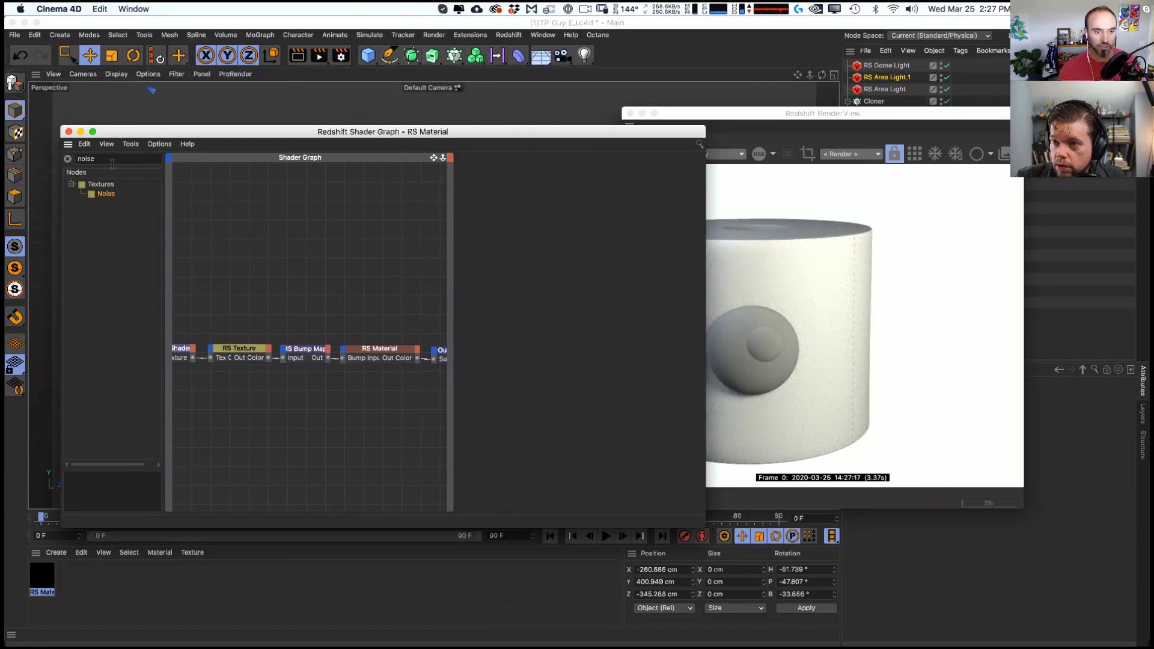
drag(113, 163, 62, 161)
key(BackSpace)
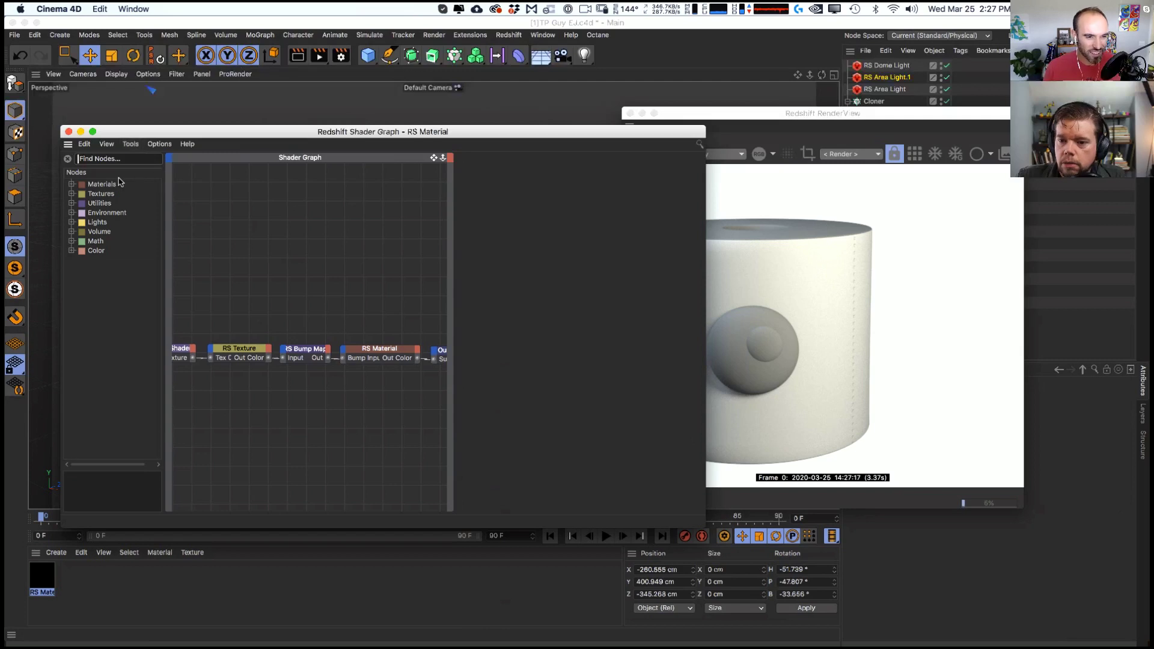
- Add a C4D Shader node to the graph above the existing bump chain
click(72, 184)
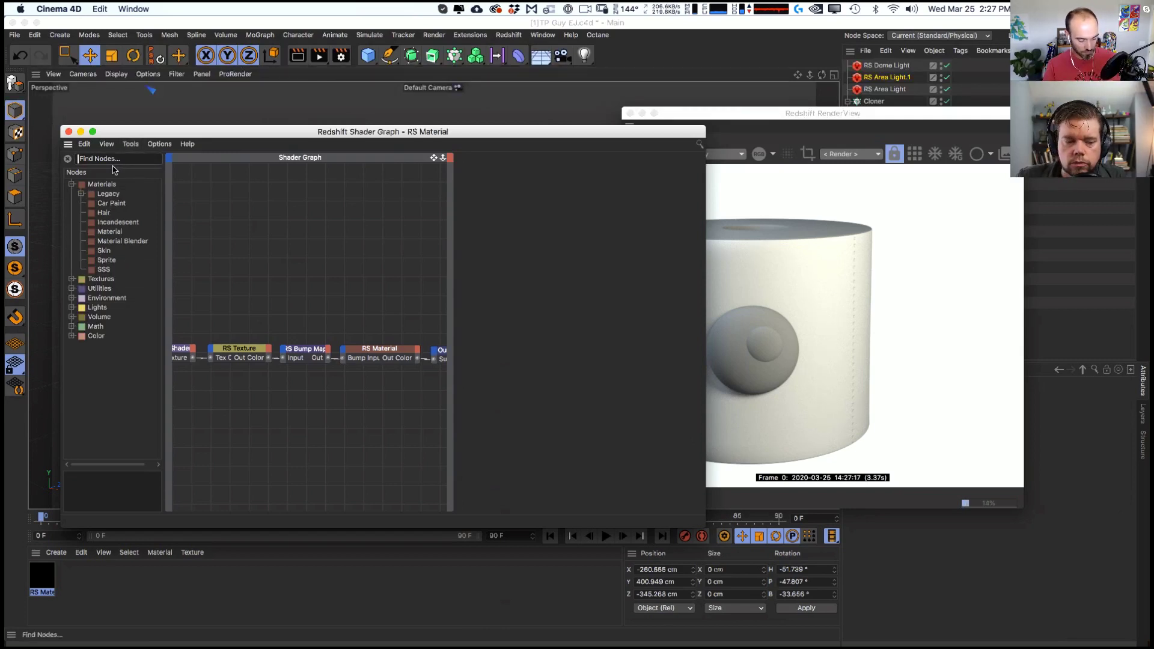
text(c4d)
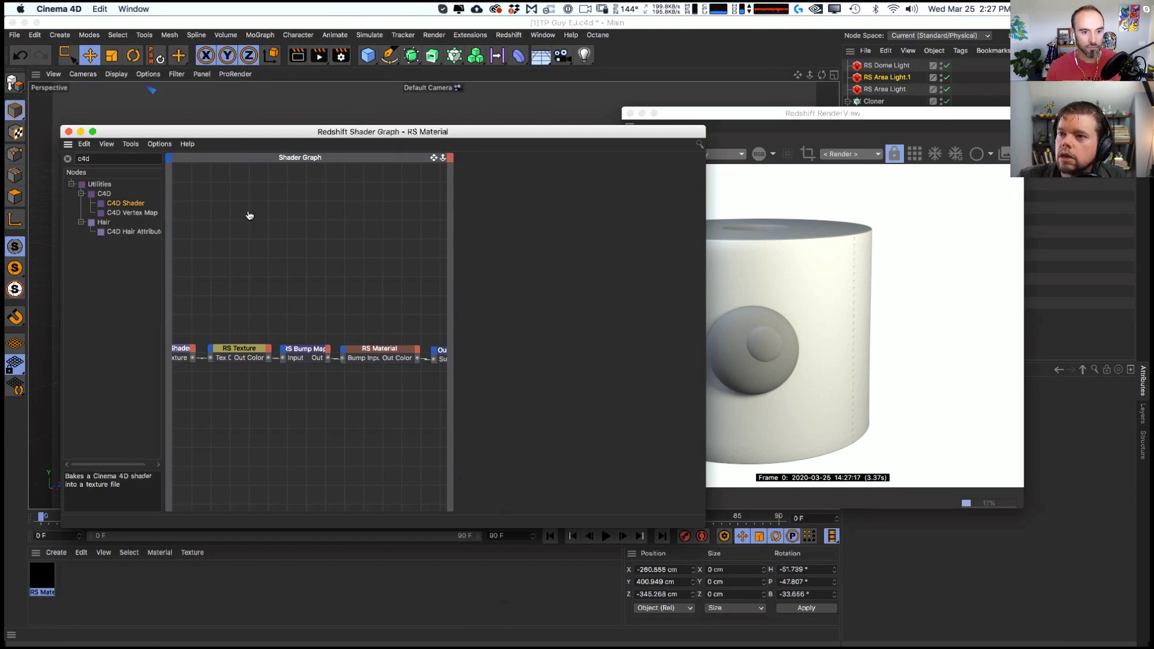
drag(249, 216, 219, 226)
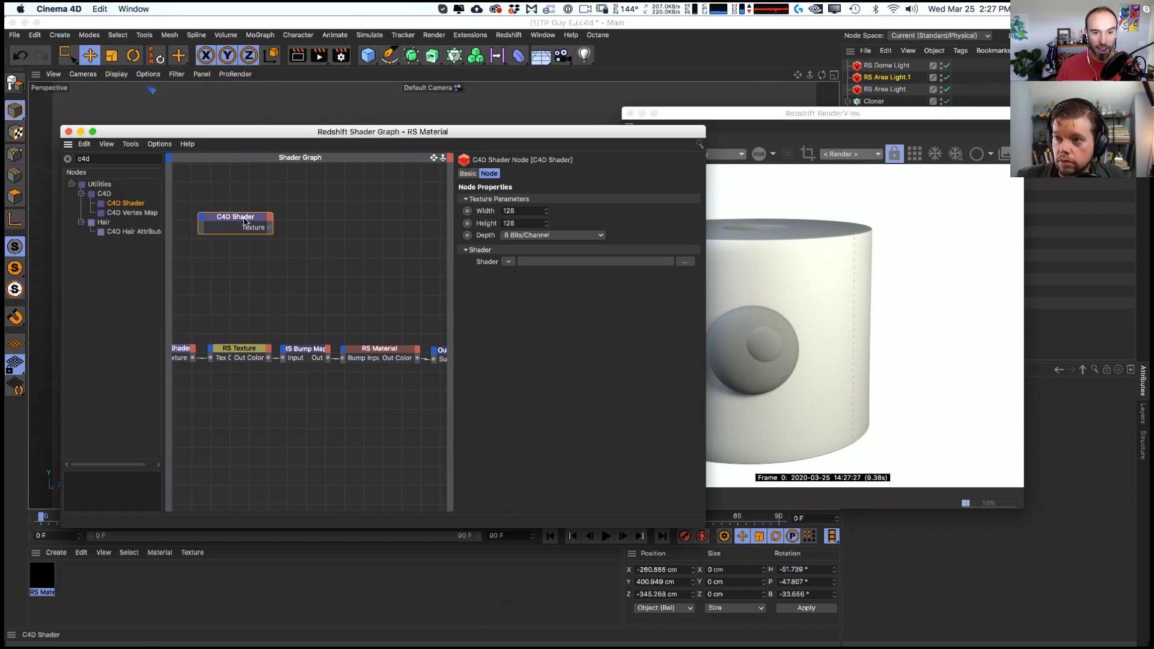
drag(246, 218, 239, 219)
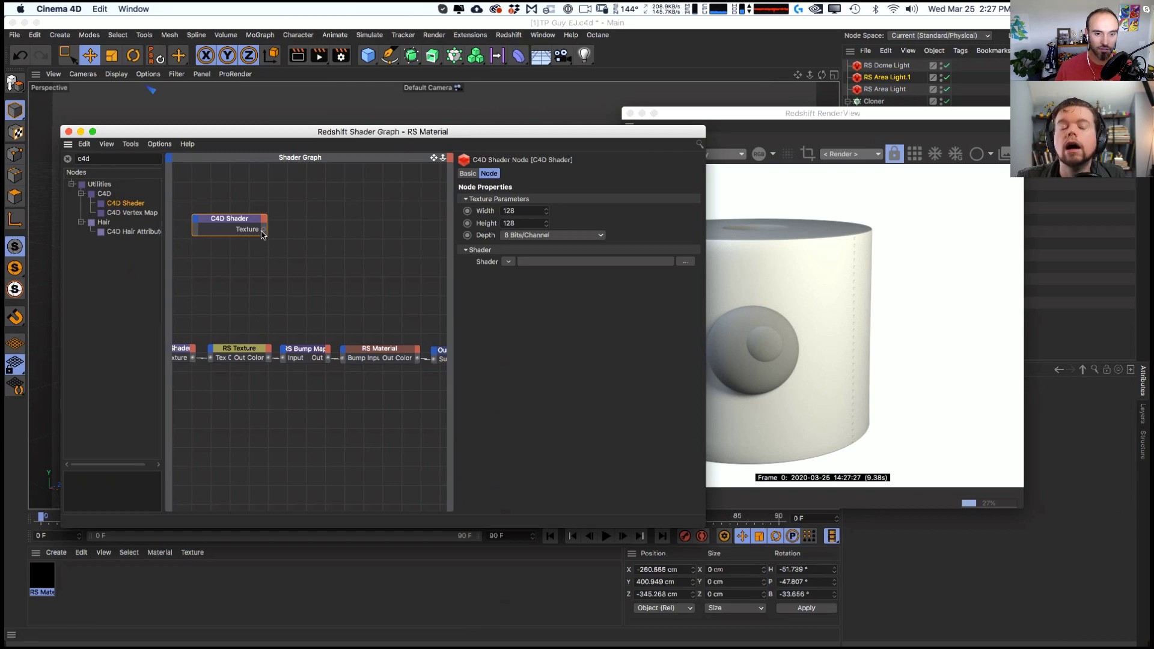
drag(228, 230, 232, 230)
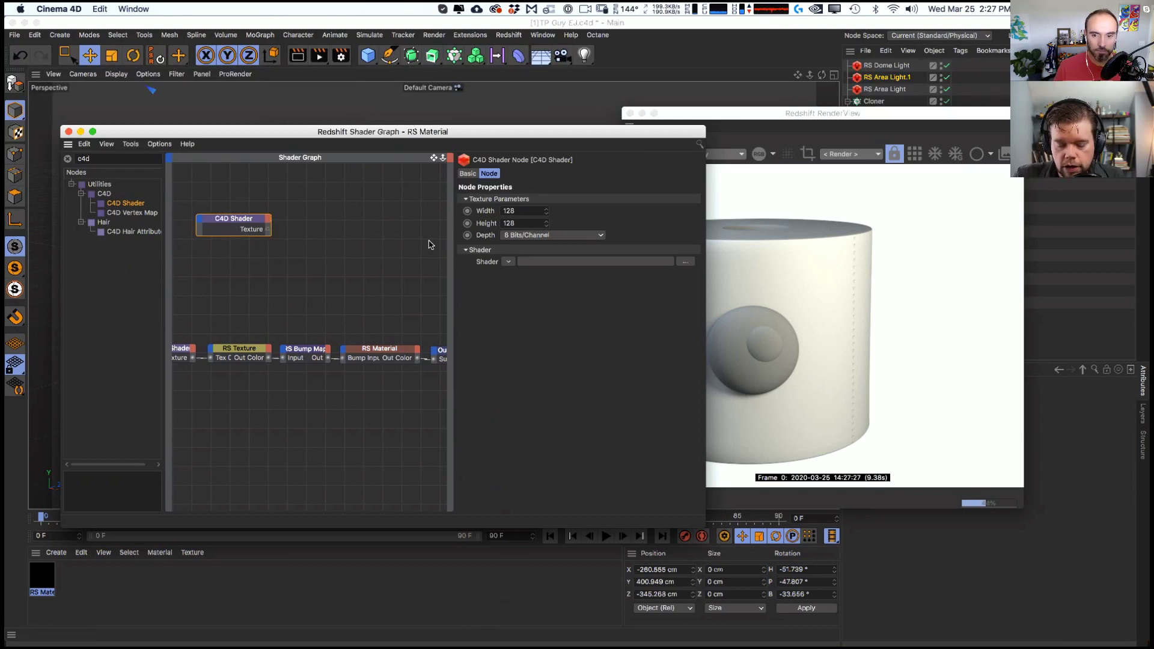
- Load a Noise shader into the new C4D Shader node
click(506, 262)
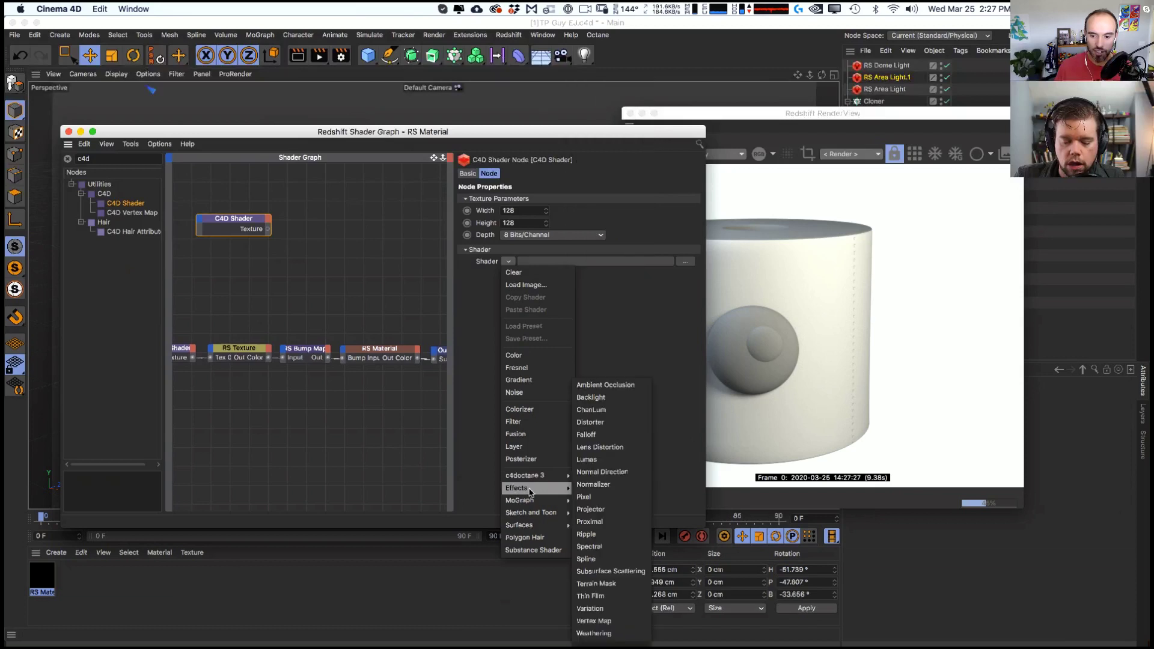
mouse_move(521, 485)
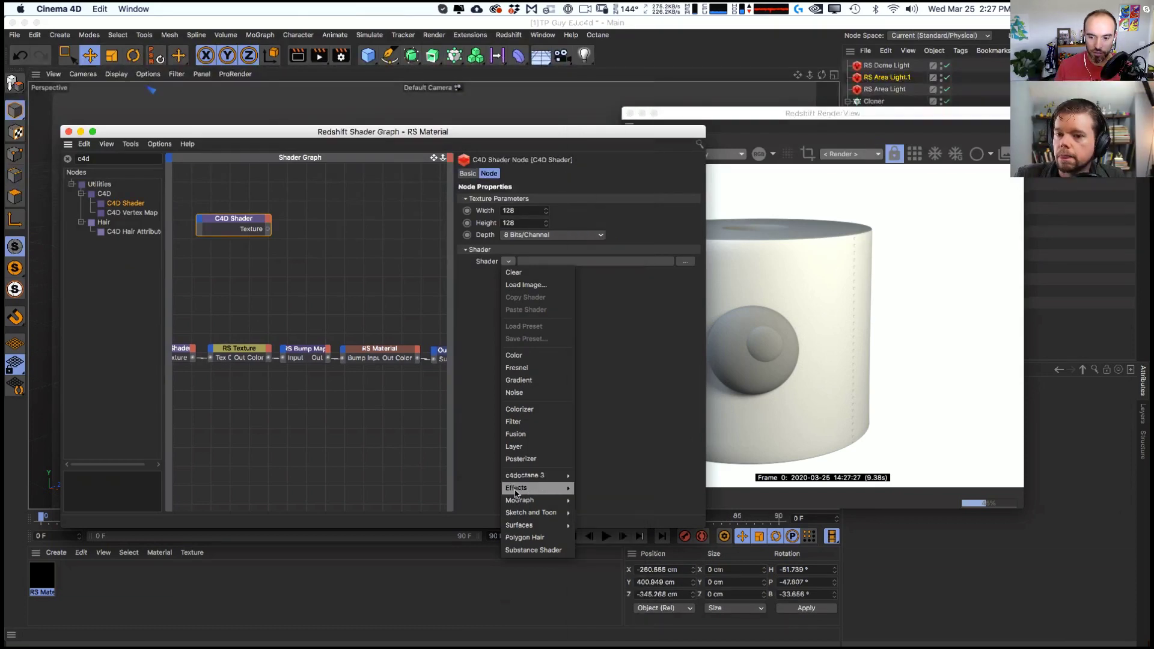
mouse_move(521, 525)
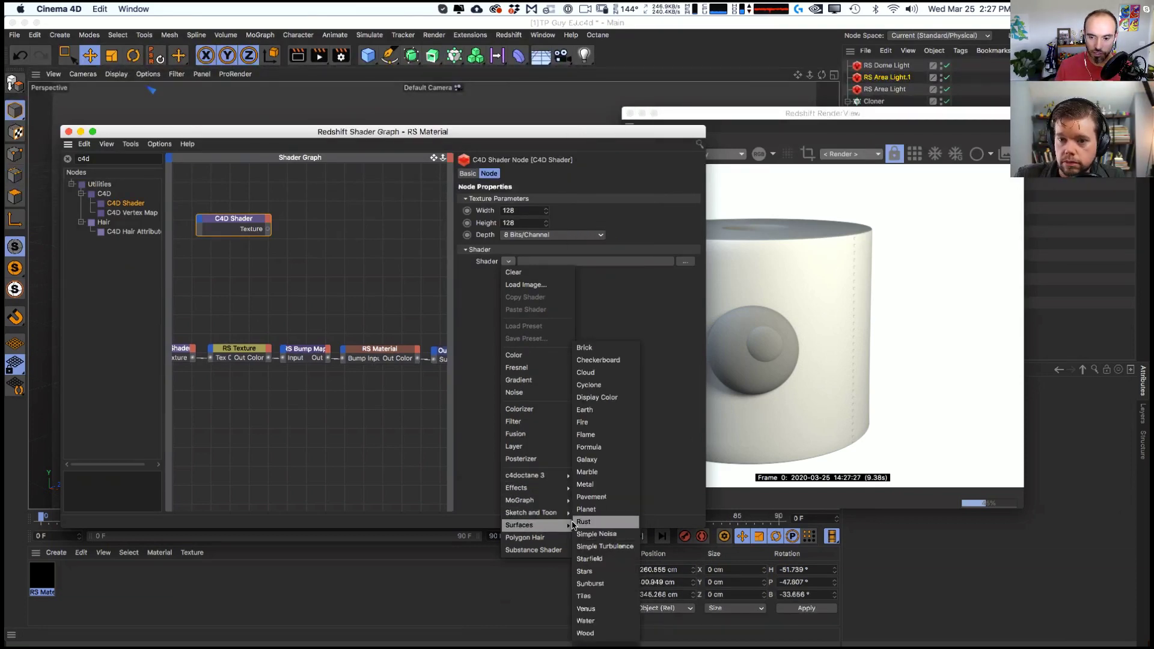
click(531, 394)
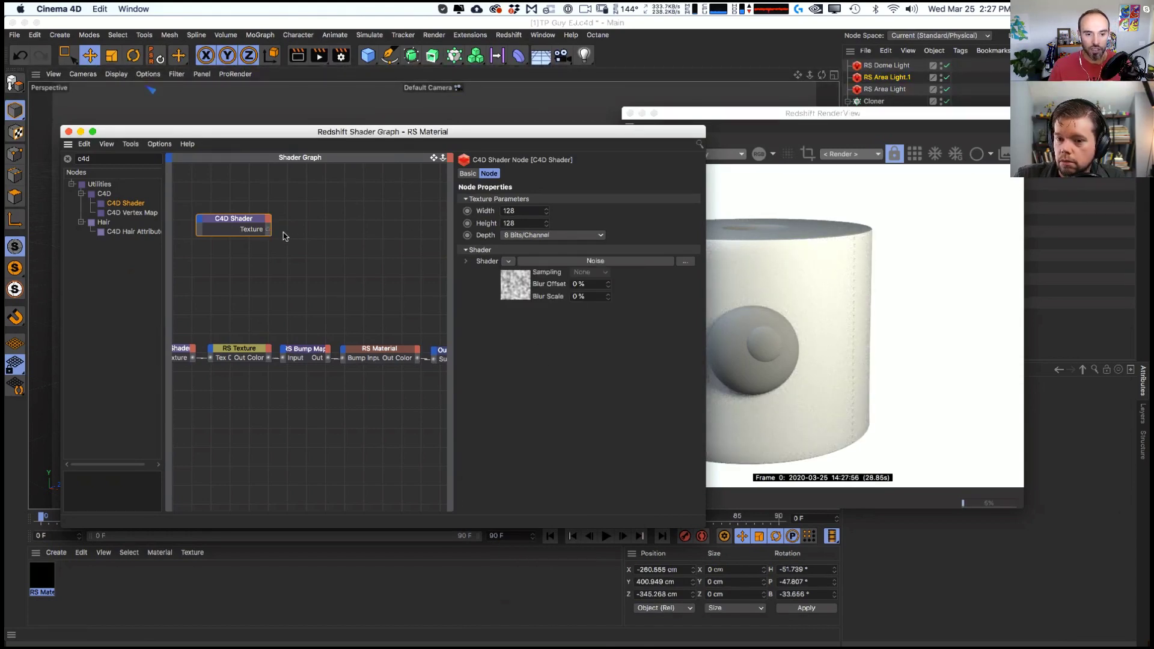
- Duplicate the RS Texture node beside the noise C4D Shader, feed it from that shader, and enlarge the RS Material node
ctrl+drag(247, 349, 330, 277)
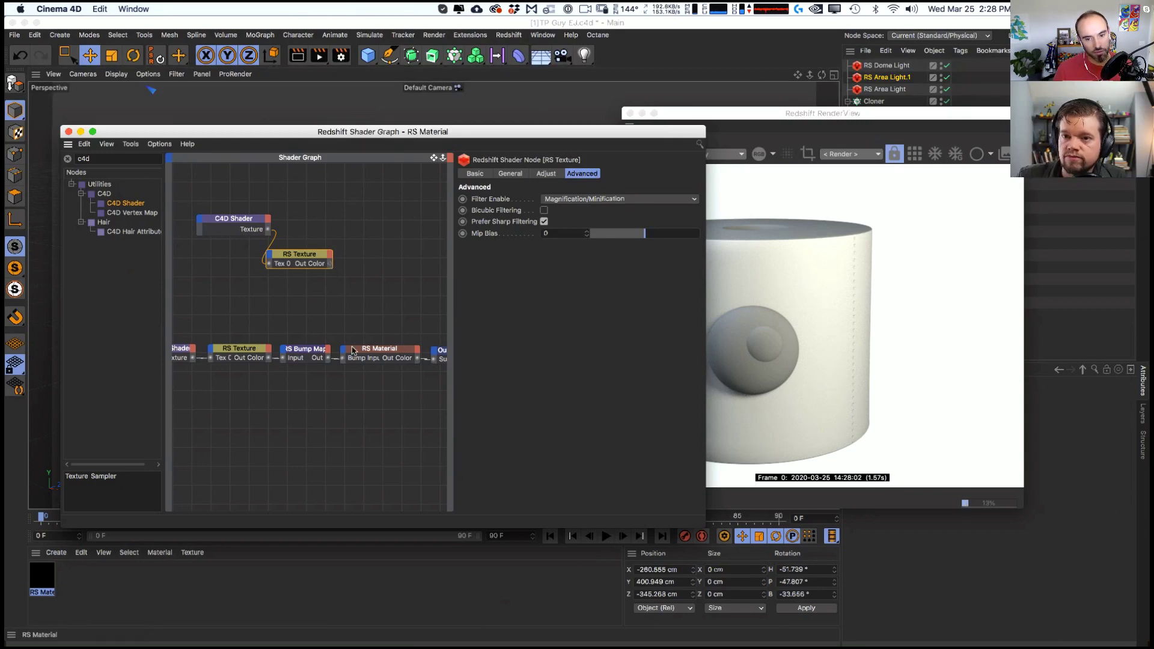
drag(354, 351, 362, 321)
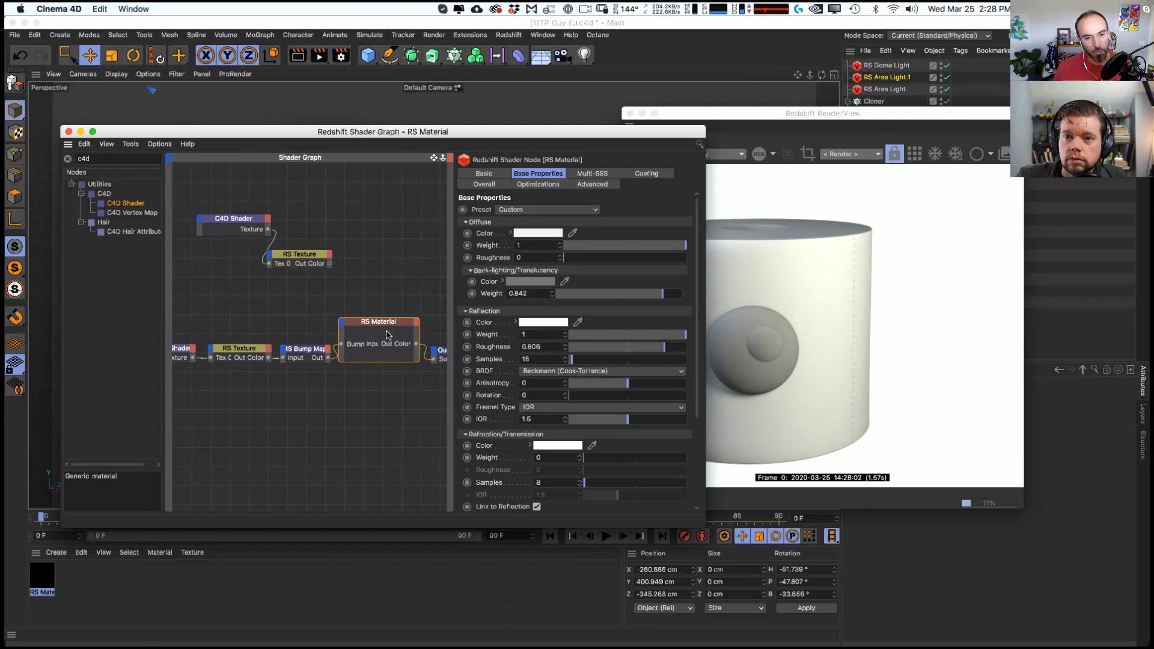
drag(469, 131, 451, 125)
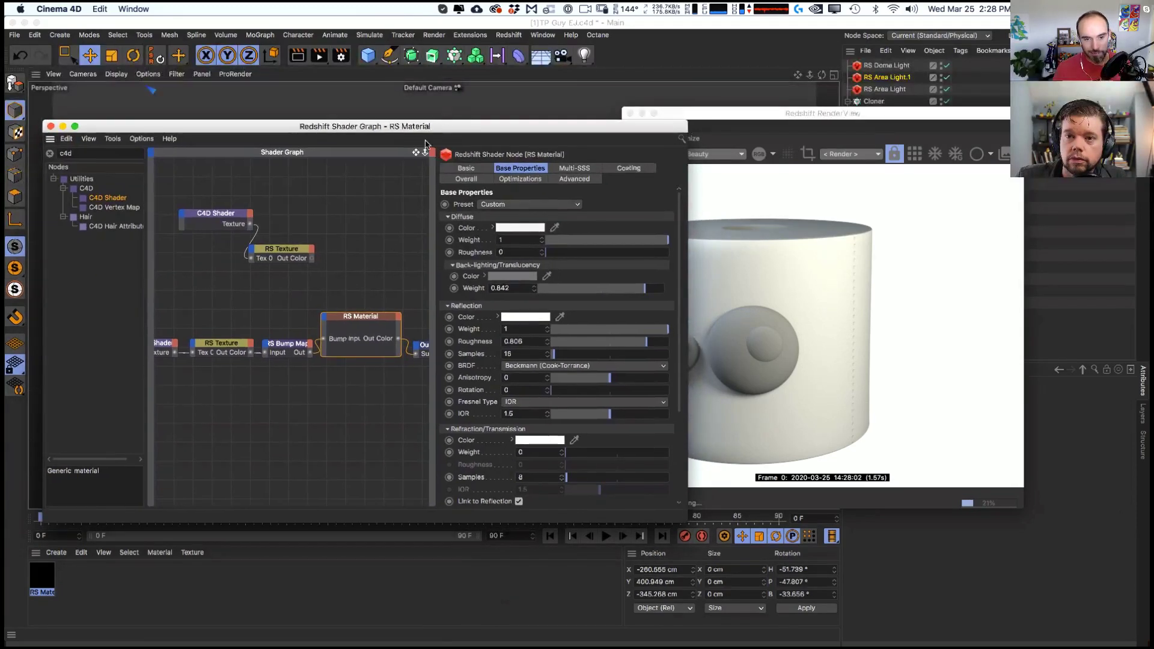
click(273, 269)
drag(273, 270, 322, 226)
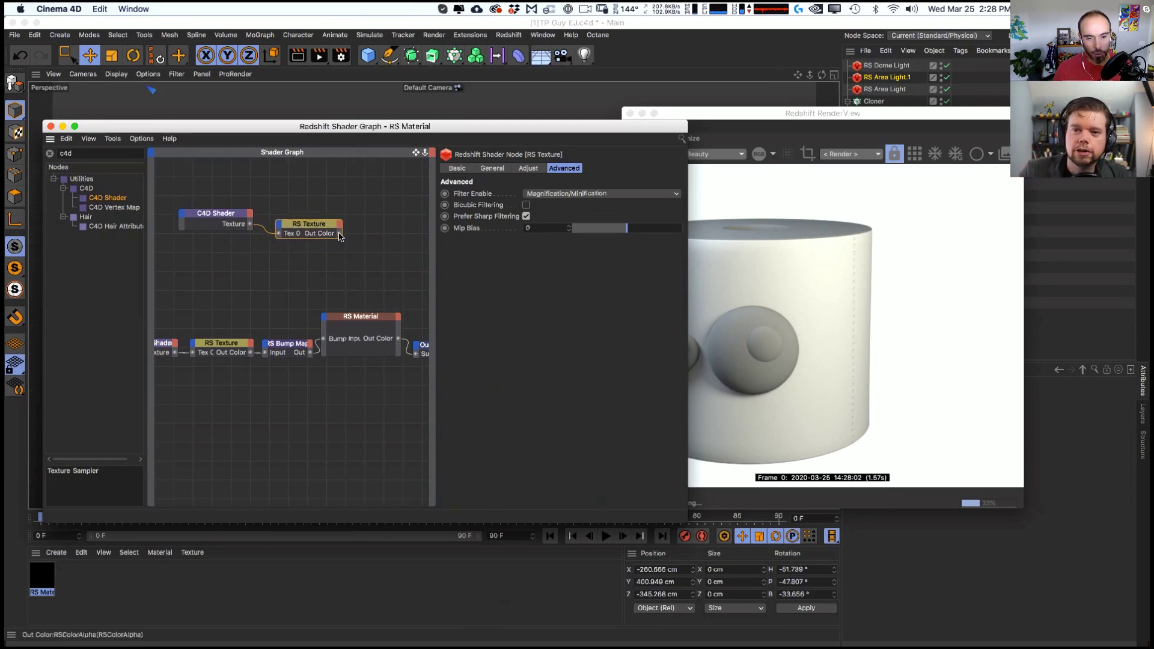
click(337, 324)
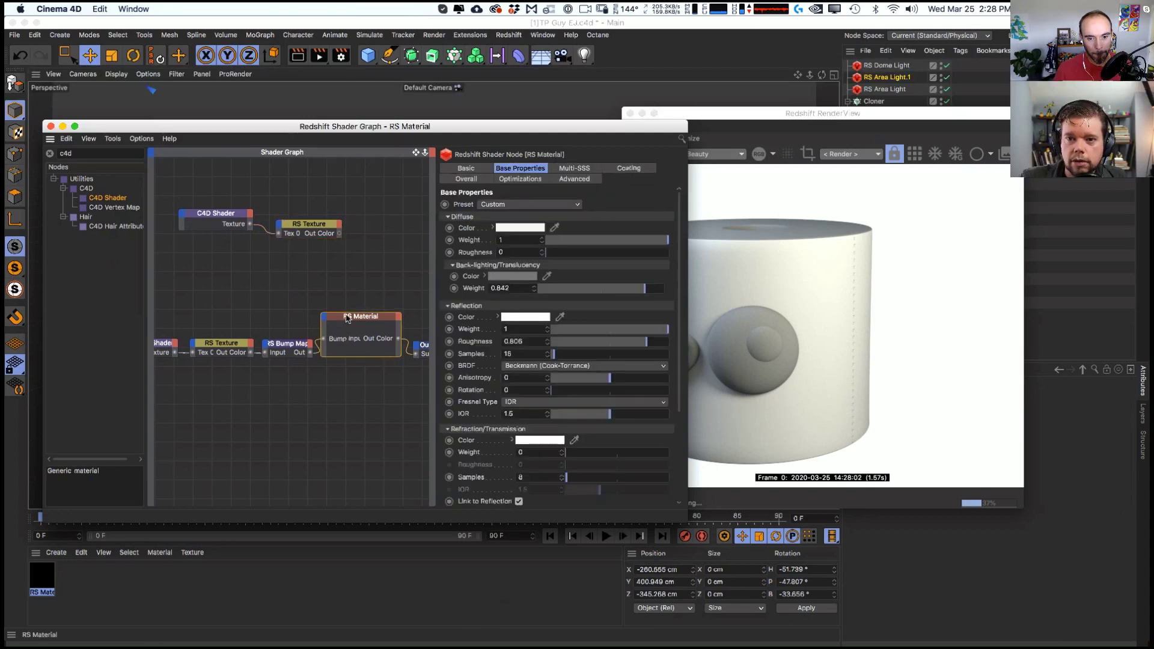
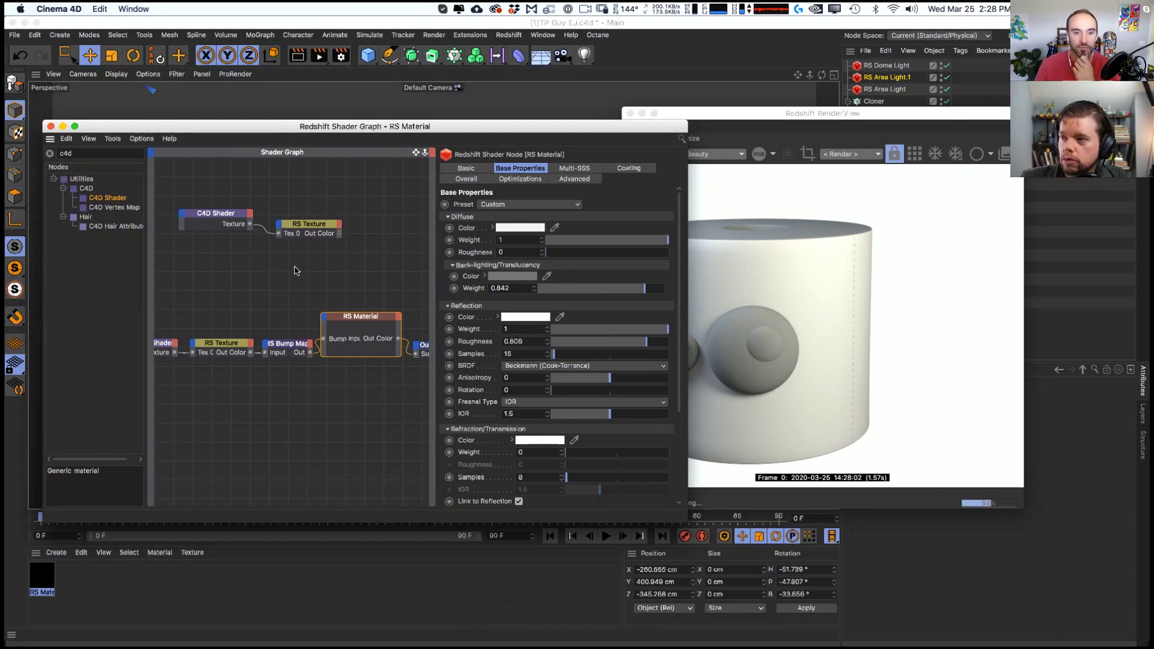
- Try to route the upper RS Texture through a new Displacement node into the RS Material, and delete that node
click(87, 154)
text(displ)
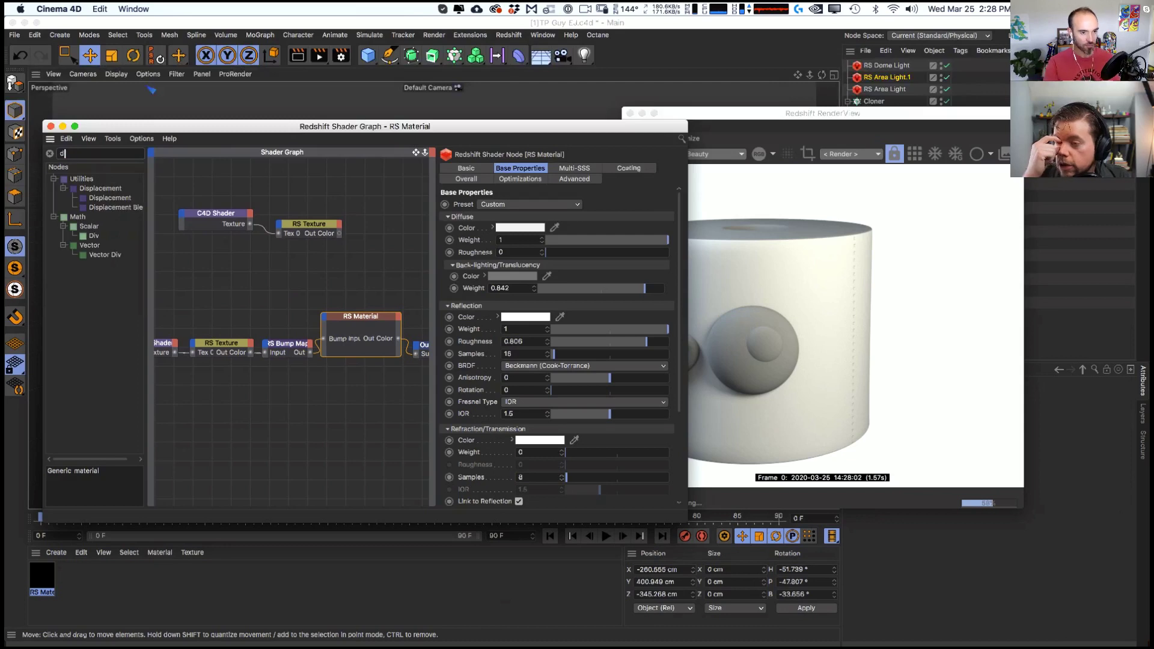
drag(110, 197, 299, 271)
click(294, 238)
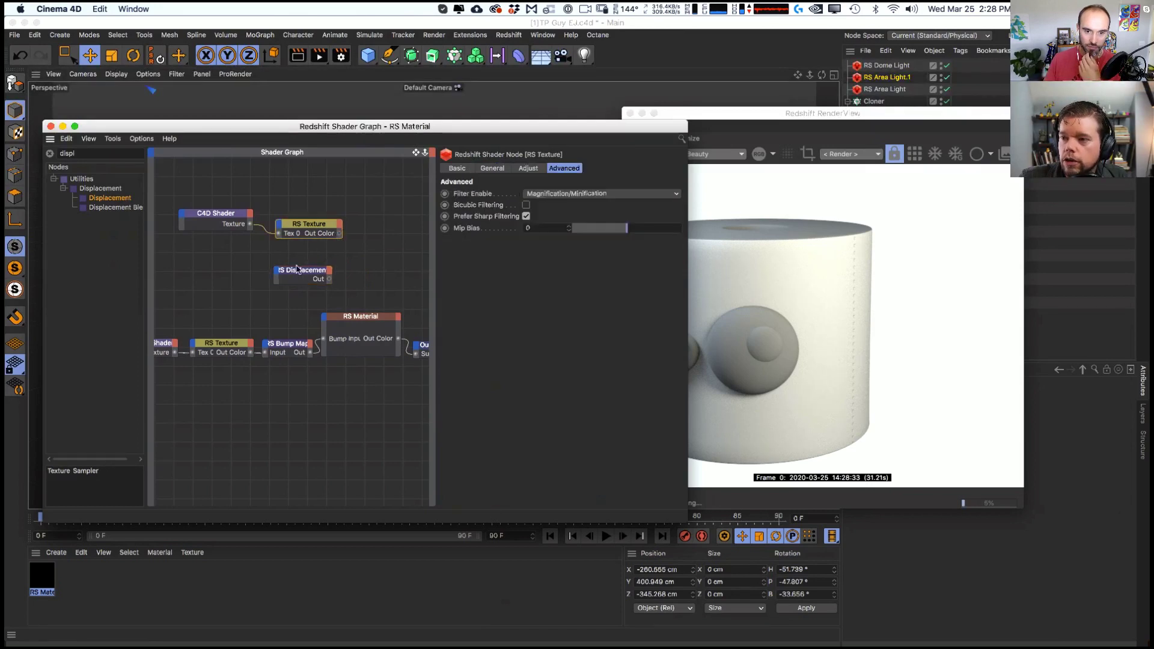
drag(338, 235, 359, 415)
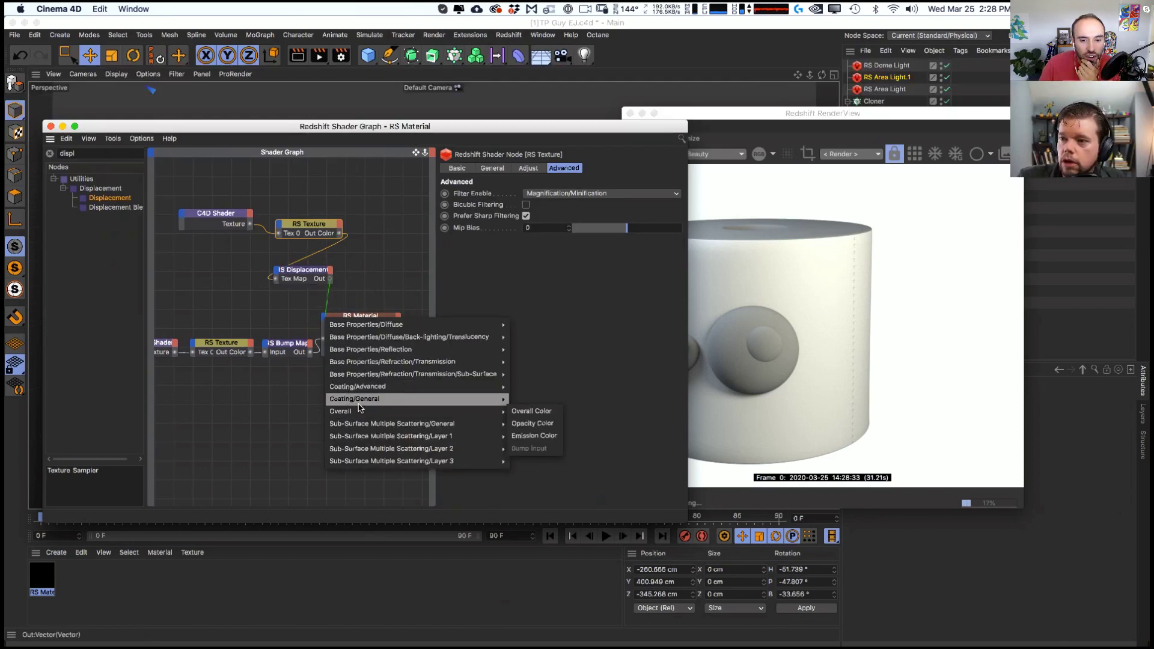
click(248, 286)
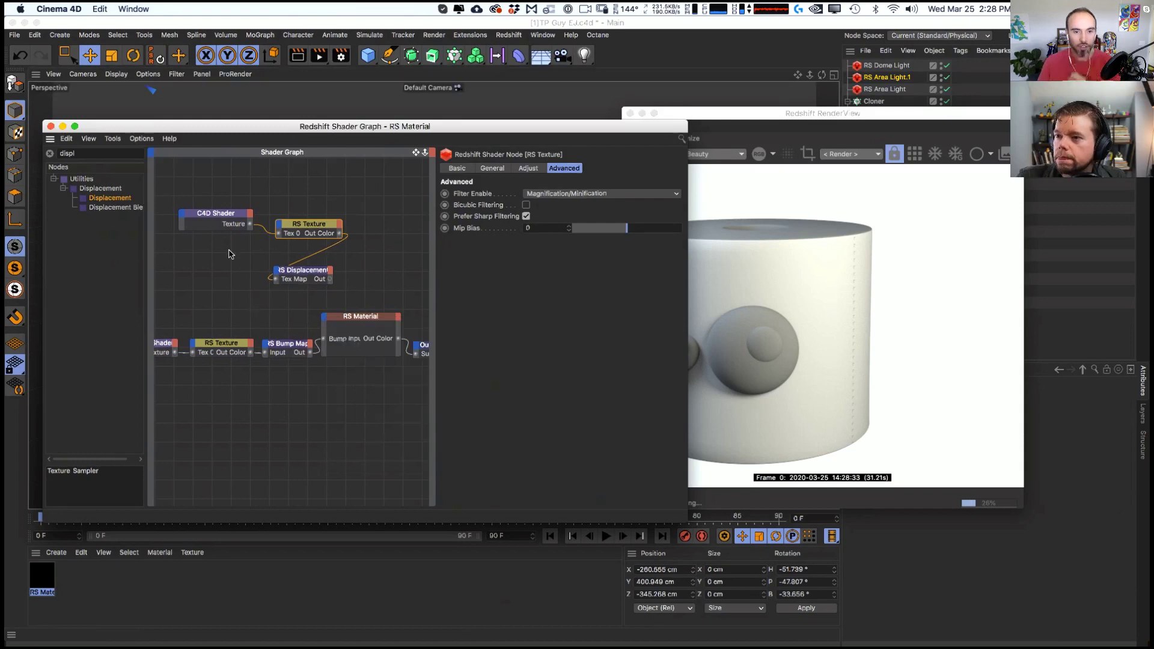
click(275, 269)
key(Delete)
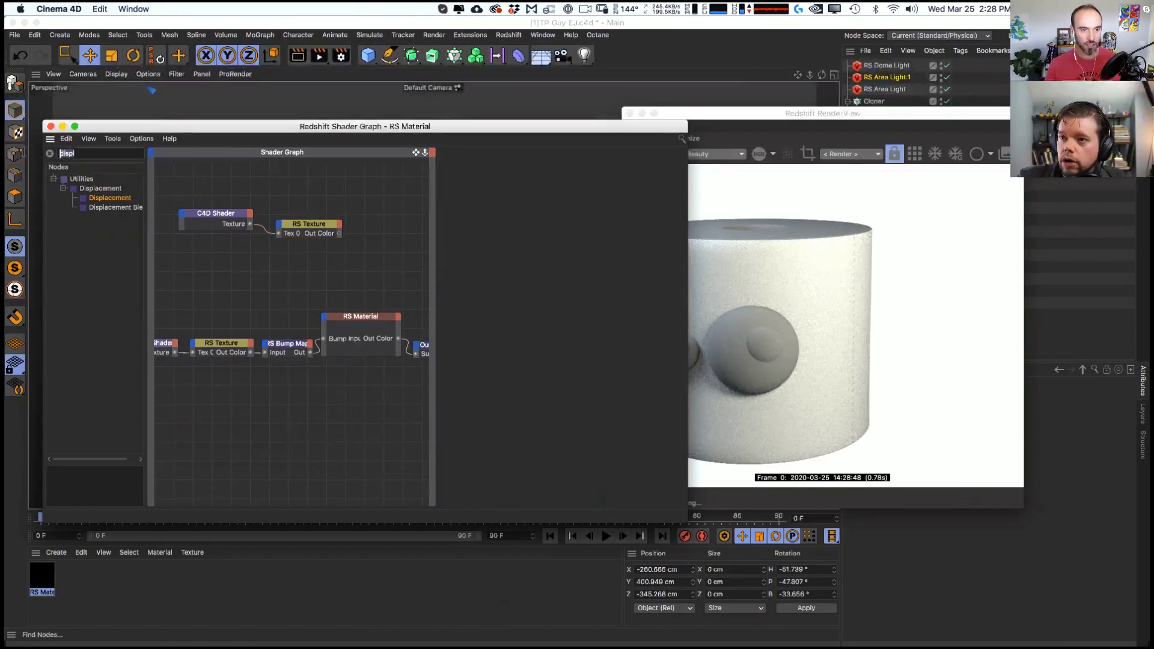
- Add a Bump Blender node between the upper RS Texture and the RS Material, and enlarge it in the graph
text(bump)
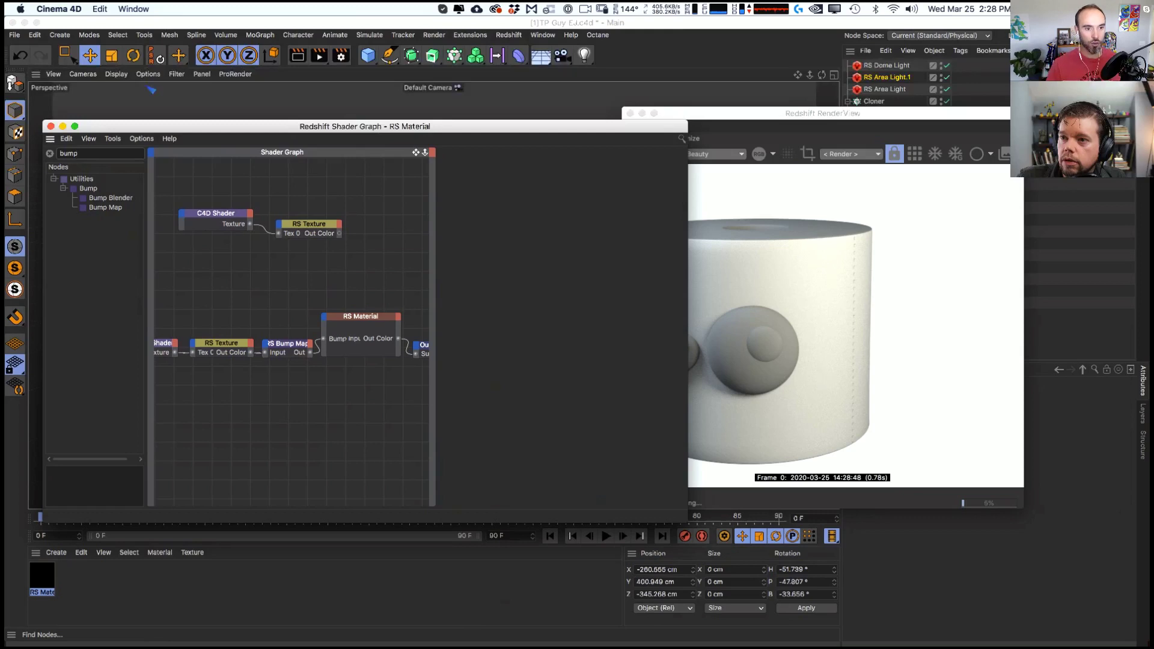
drag(105, 198, 339, 277)
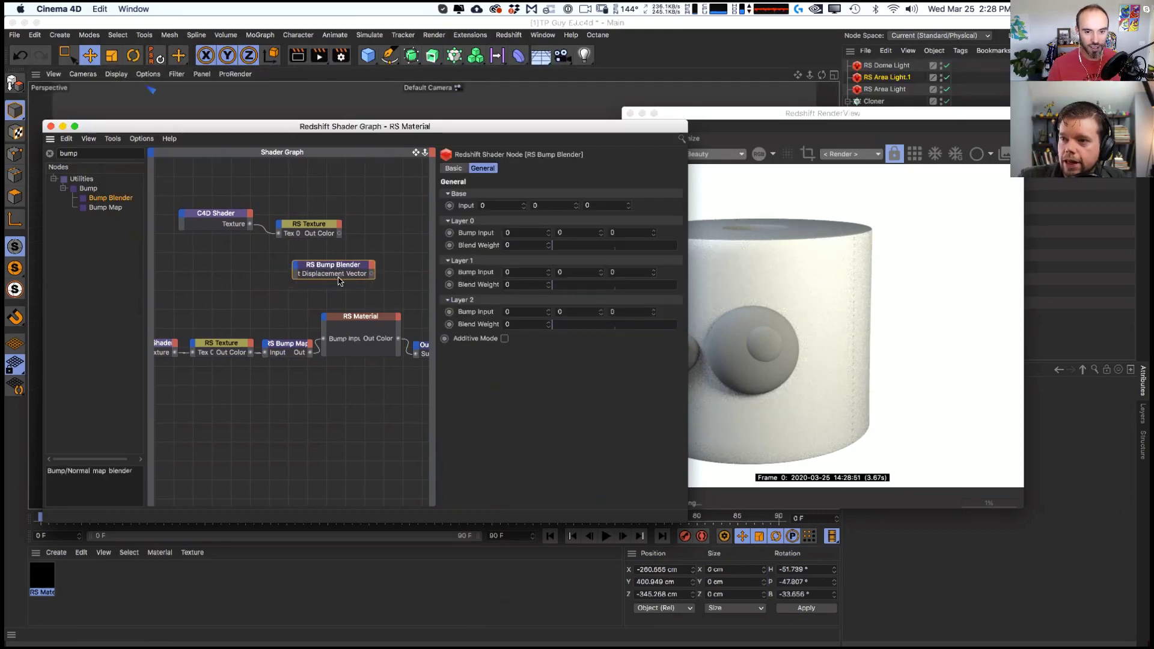
click(327, 301)
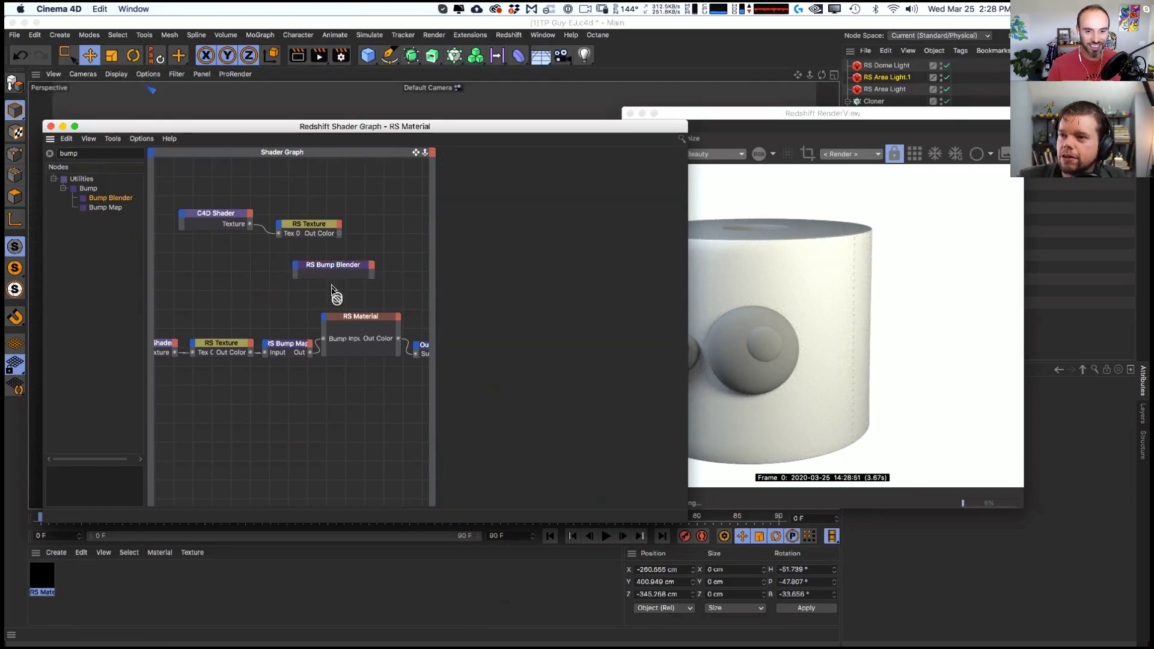
click(336, 278)
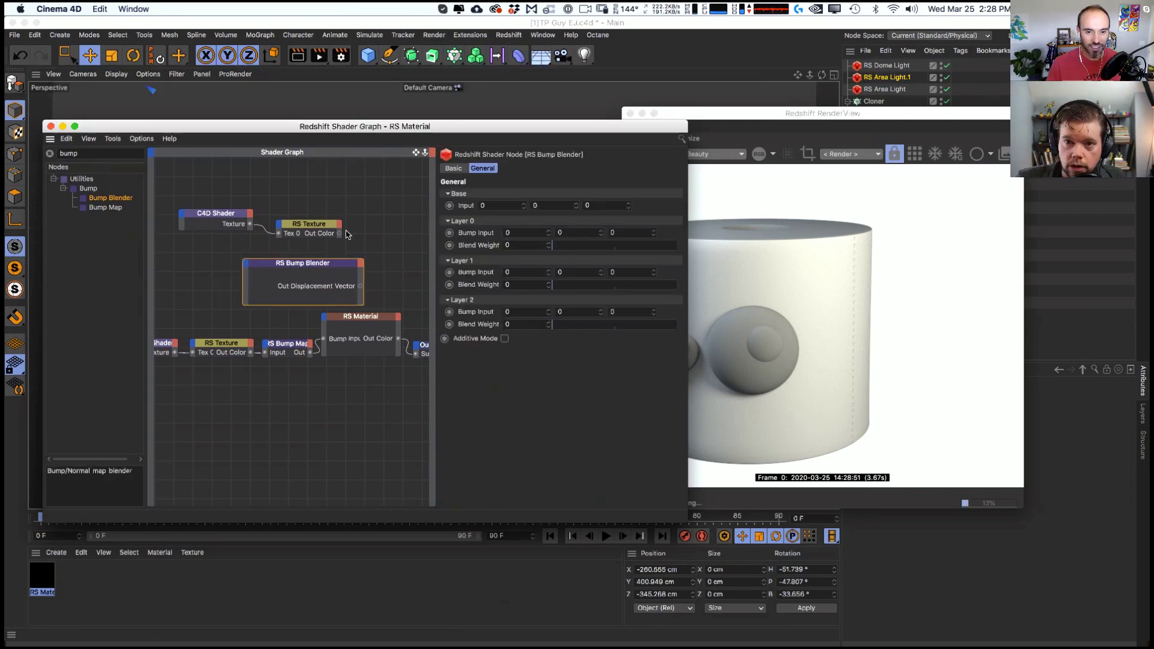
drag(339, 234, 247, 267)
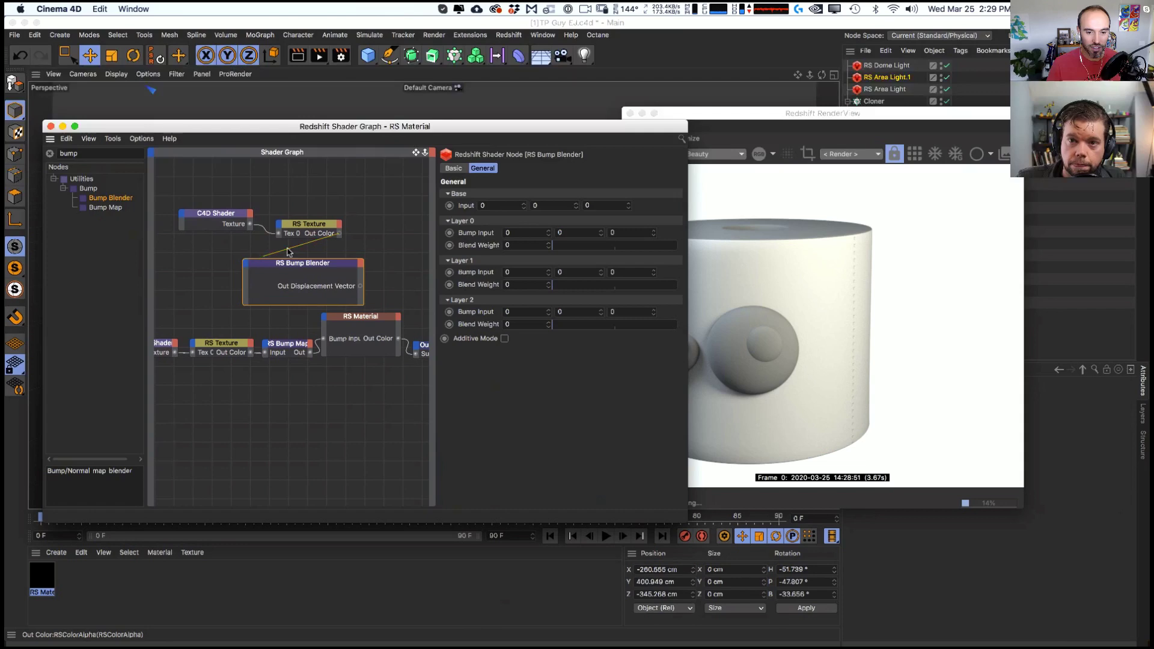
- Duplicate the existing RS Bump Map, feed the upper RS Texture's Out Color into the copy's input, and place it beside that texture
drag(284, 347, 212, 251)
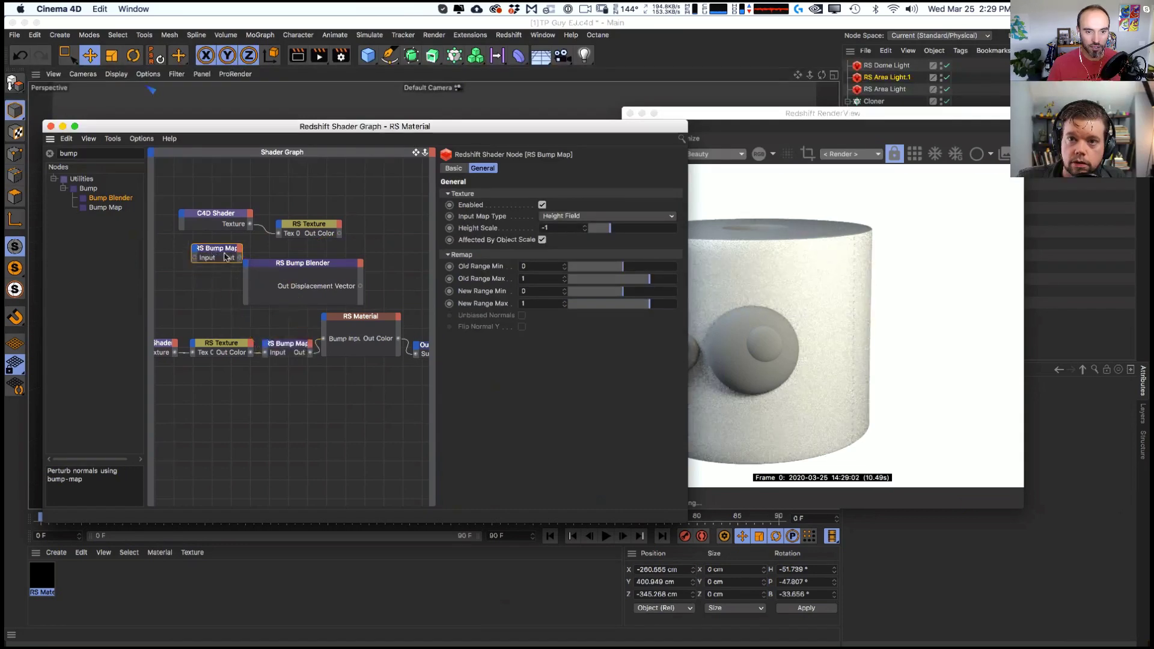
drag(339, 234, 306, 243)
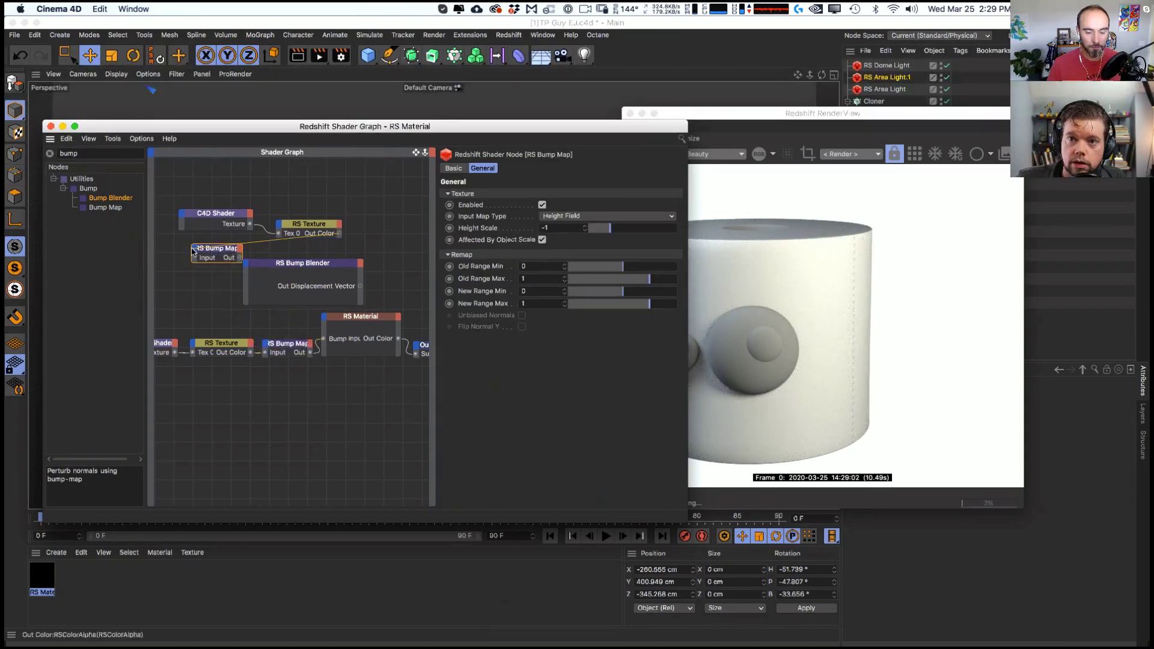
drag(216, 249, 390, 199)
- Connect the duplicated Bump Map's output to the Bump Blender's Base Input
drag(340, 233, 323, 283)
click(304, 272)
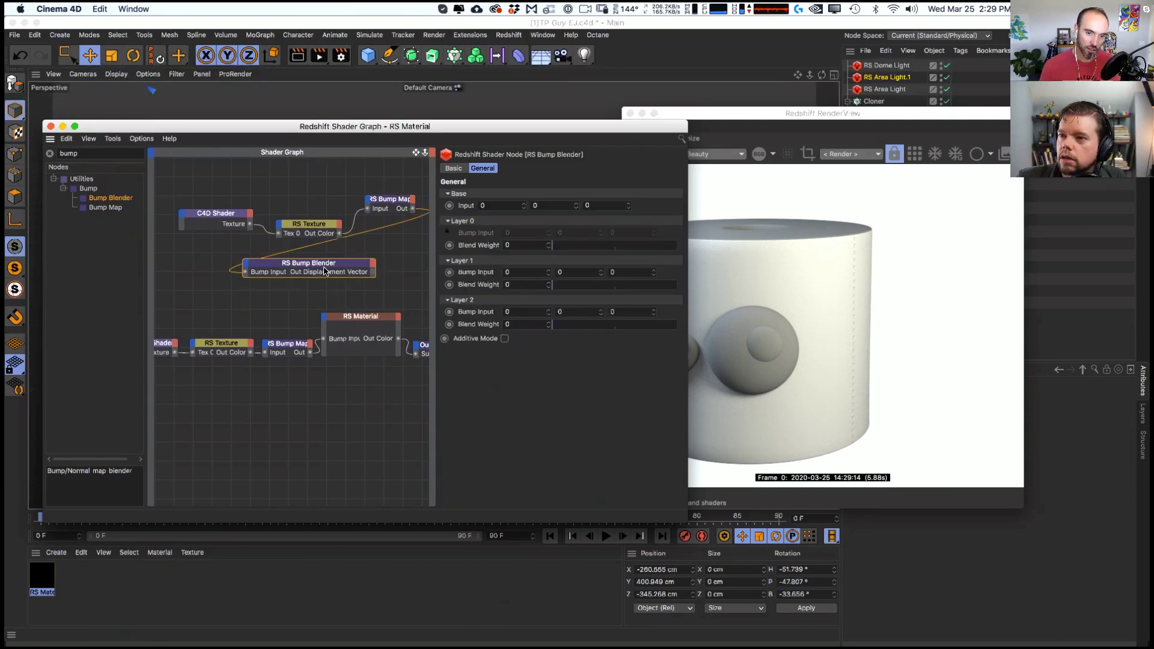
click(371, 241)
drag(343, 237, 301, 269)
click(412, 210)
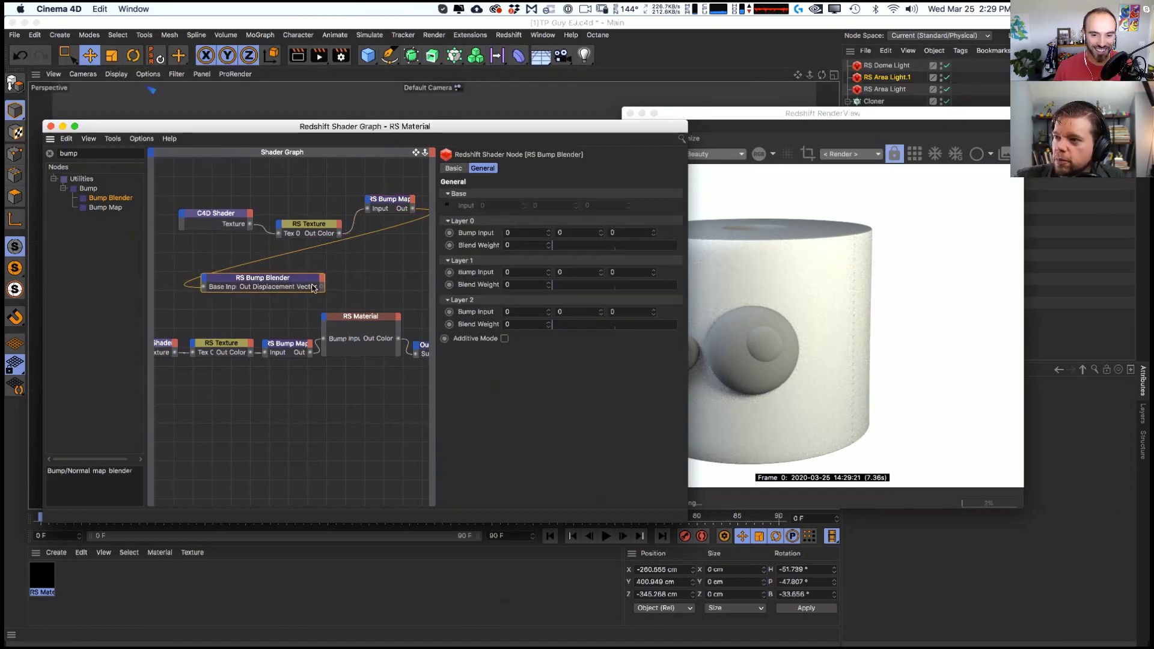
- Rearrange the Bump Blender and RS Material, and reroute the original Bump Map's output from the material to the blender's Layer 0 Bump Input
drag(353, 321, 353, 331)
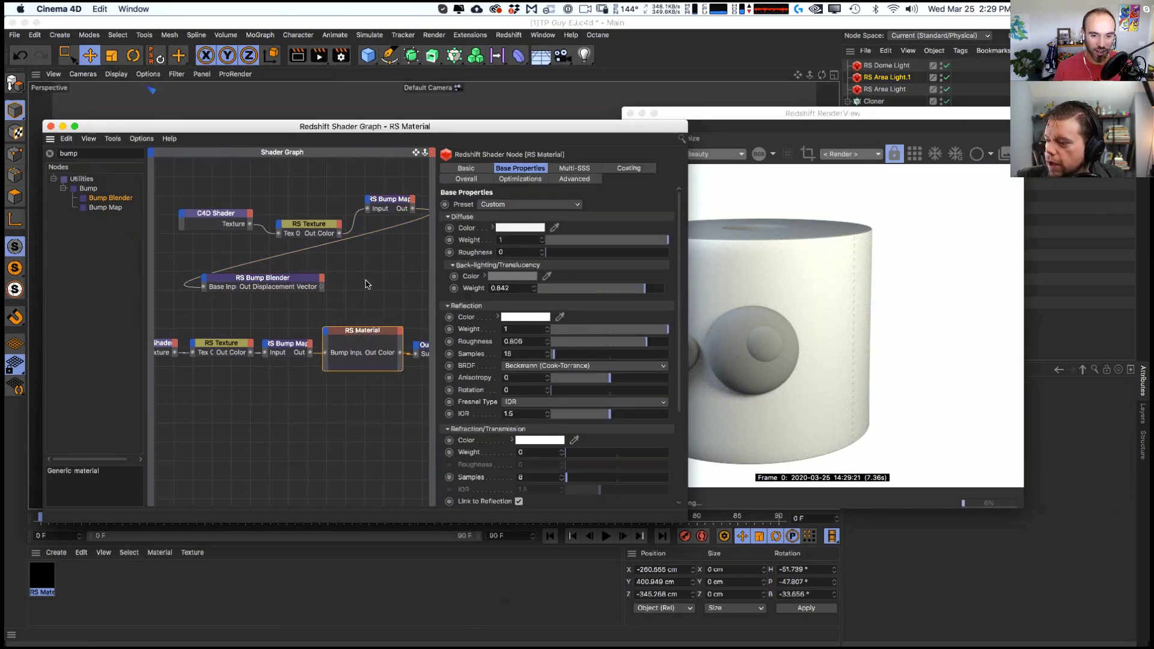
drag(321, 286, 386, 273)
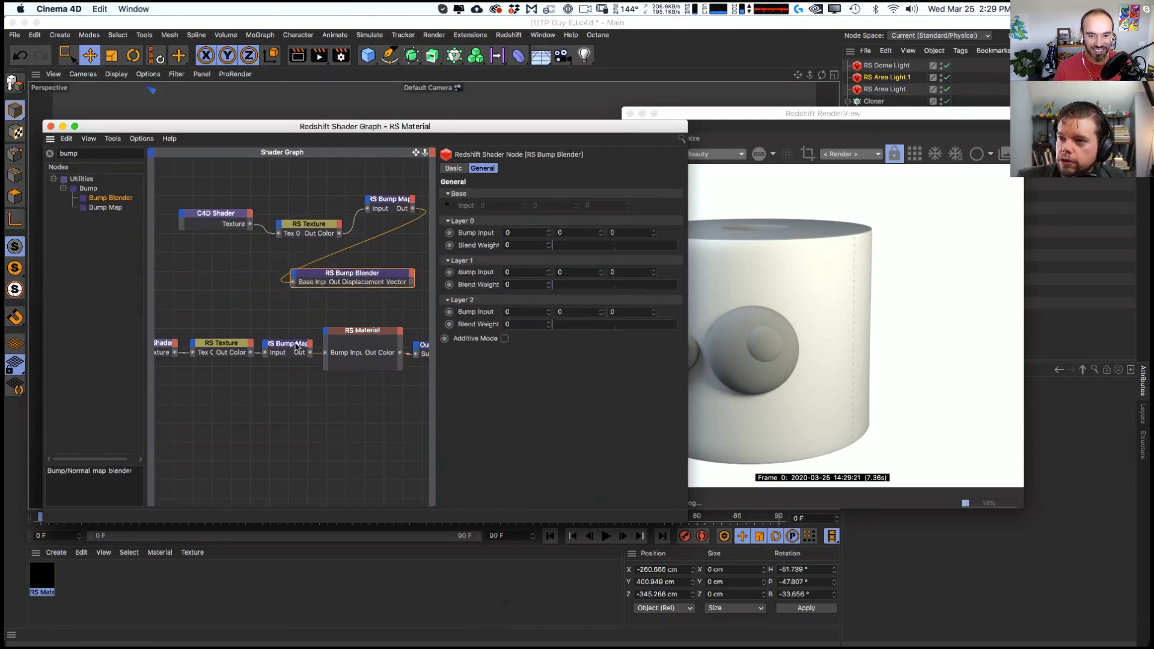
click(318, 353)
drag(310, 352, 294, 274)
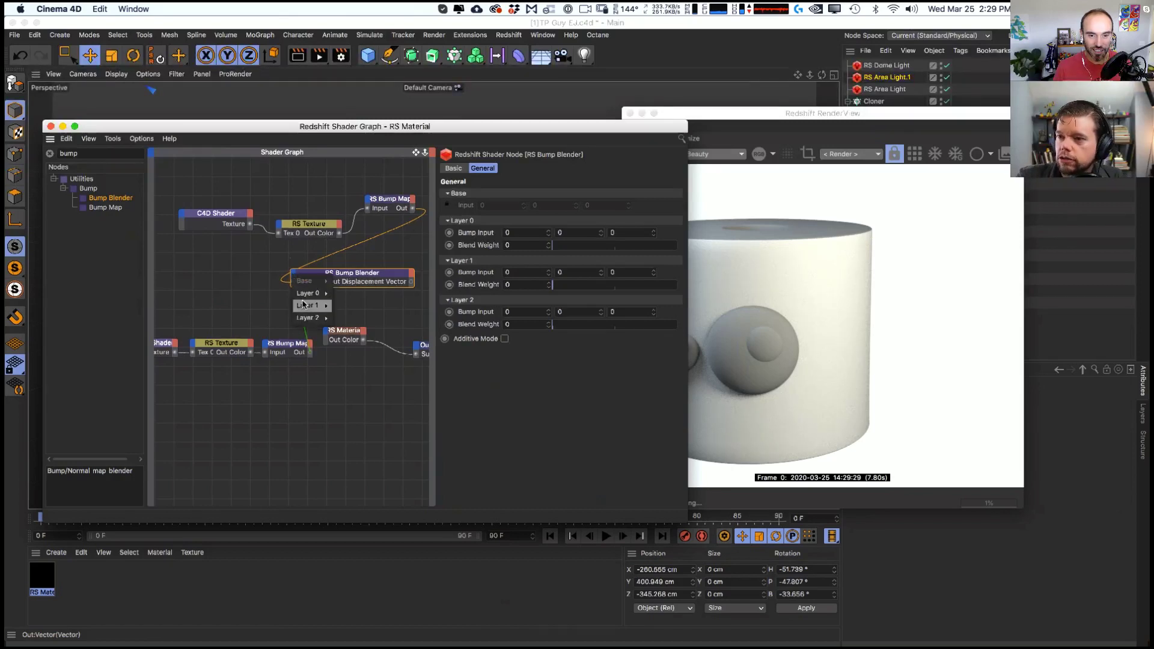
mouse_move(308, 293)
click(357, 297)
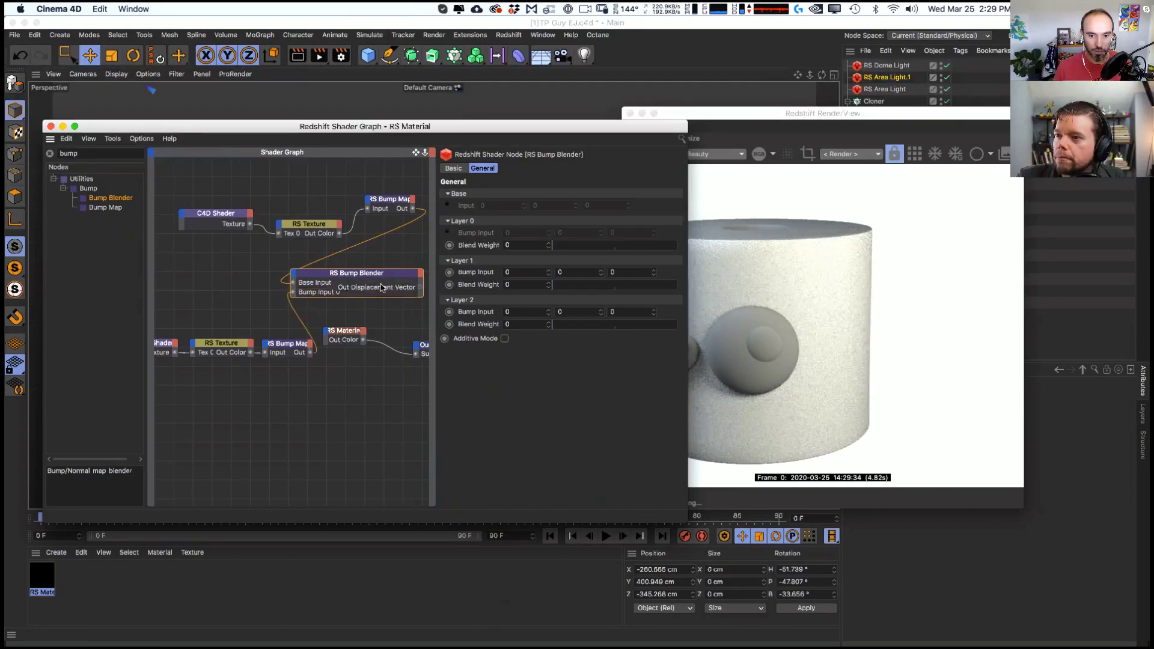
- Connect the Bump Blender's output to the RS Material's Overall Bump Input and set the Layer 0 Blend Weight to about 0.56
drag(381, 288, 282, 287)
drag(324, 334, 326, 334)
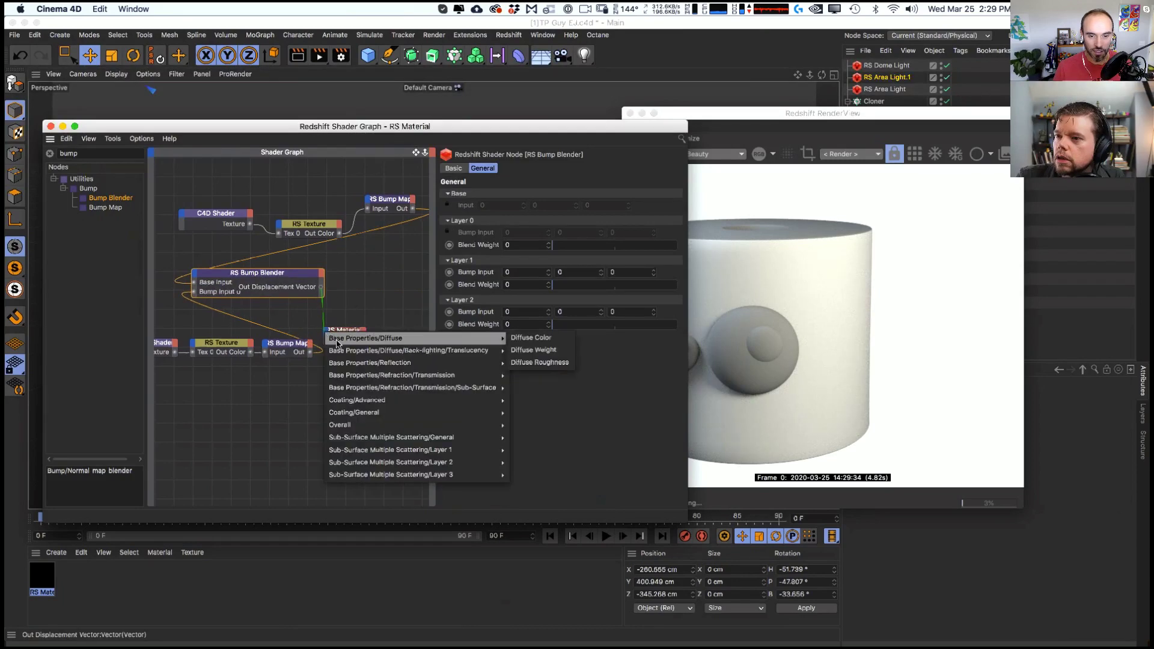
mouse_move(370, 425)
click(532, 463)
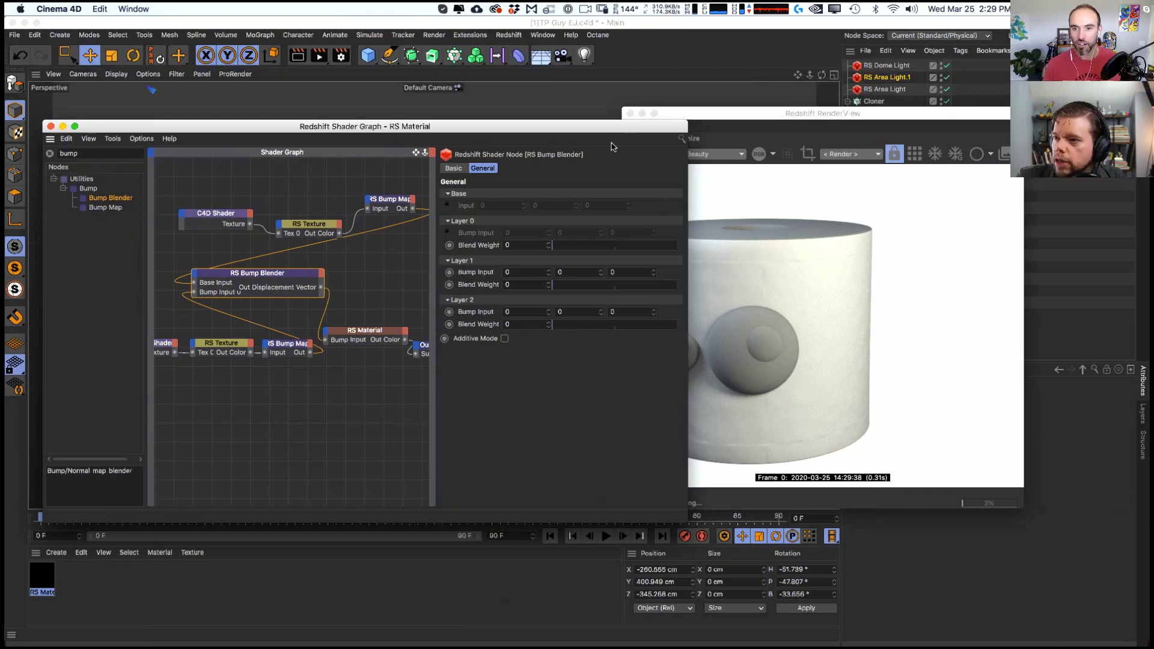
drag(607, 127, 502, 132)
drag(465, 252, 517, 254)
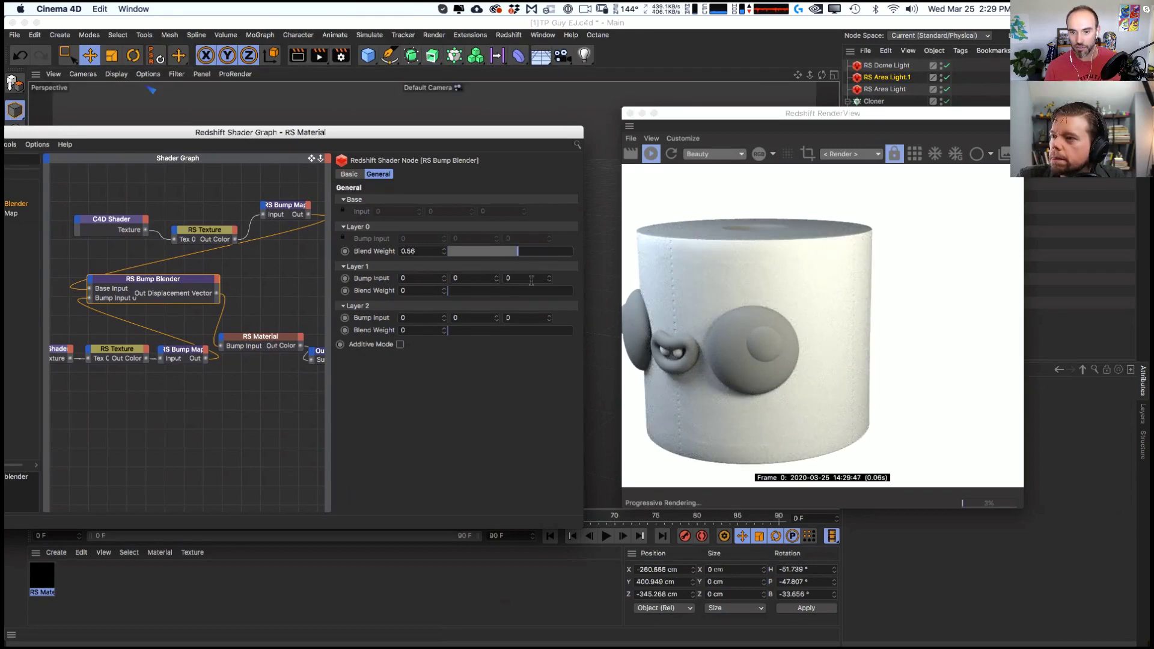
- Set the upper C4D Shader node's texture width and height to 2560 each
click(143, 223)
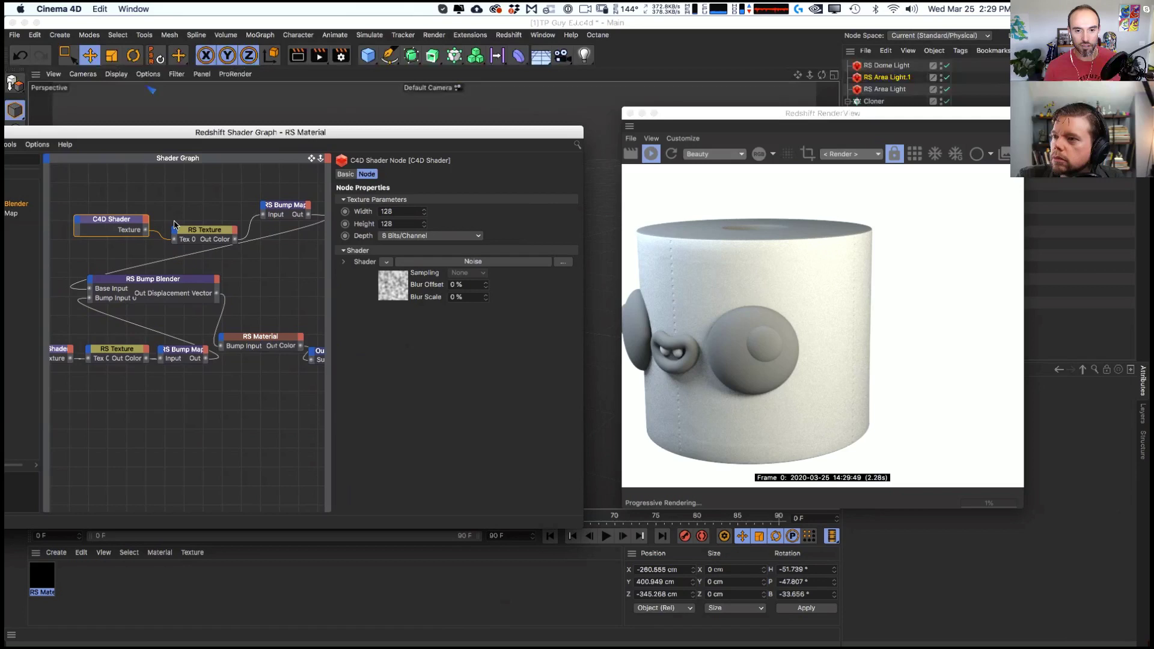
click(447, 263)
click(406, 215)
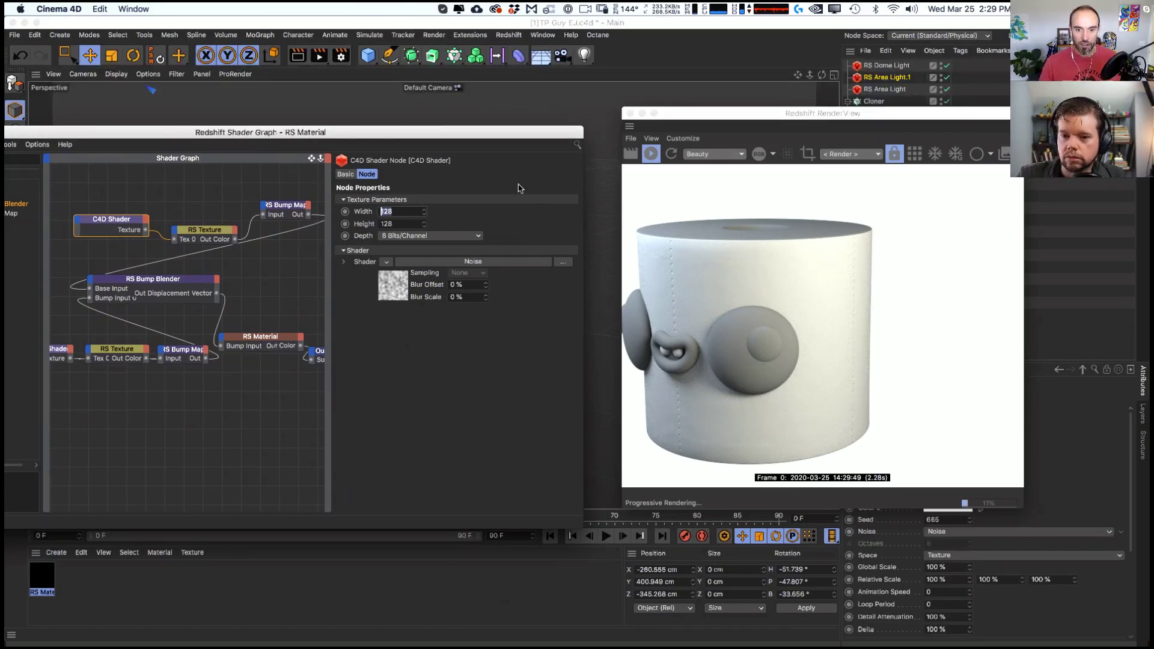
text(2560)
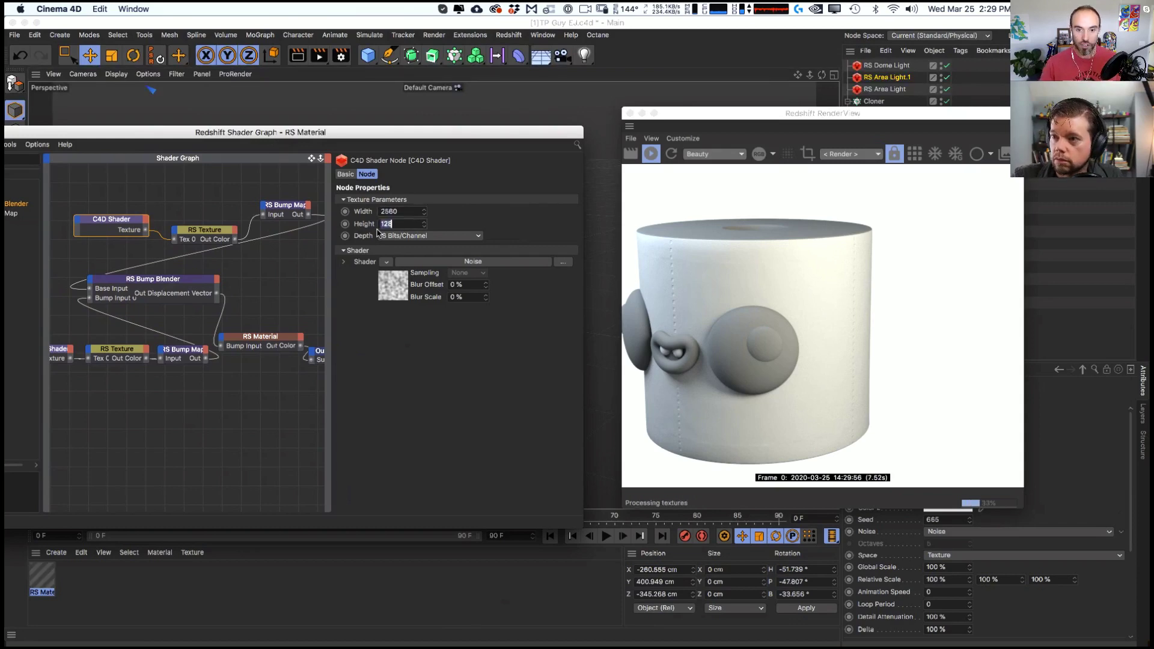
key(Tab)
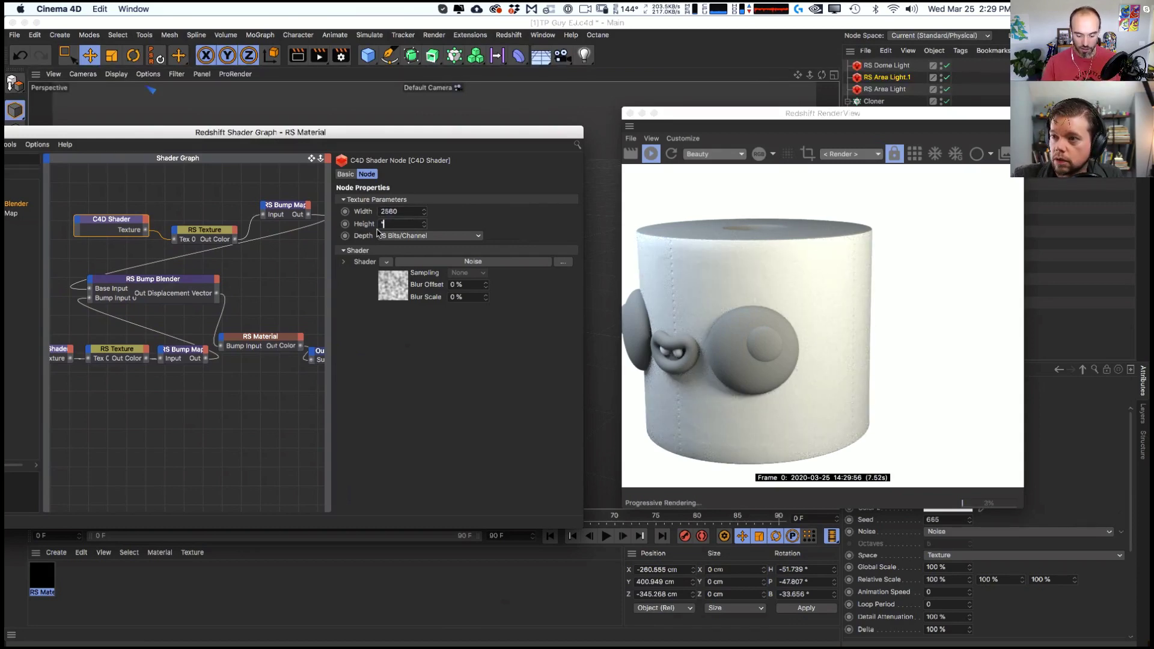
key(Return)
click(382, 223)
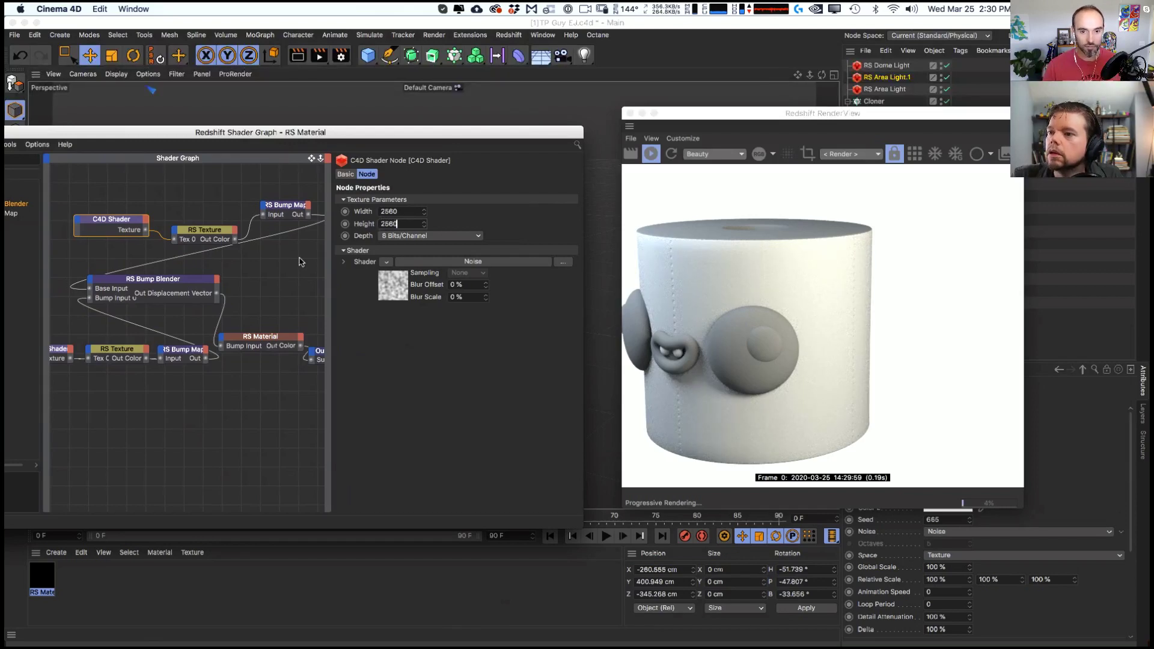
text(2560)
key(Return)
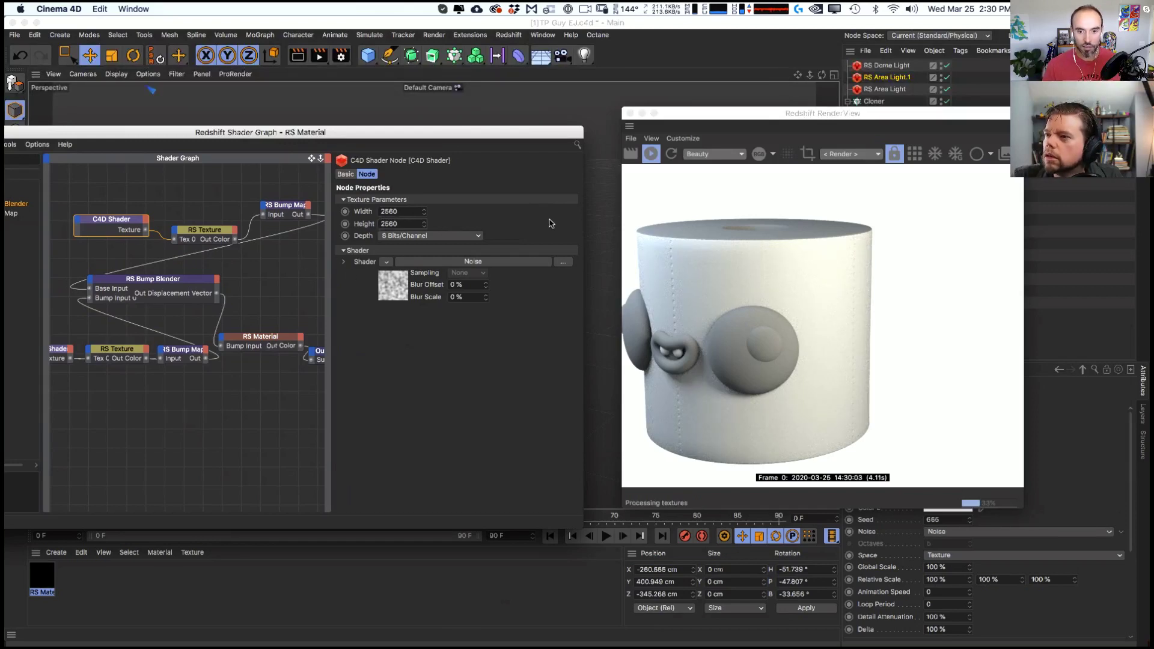
- Expand the Noise shader's properties within the upper C4D Shader node
drag(212, 232, 208, 218)
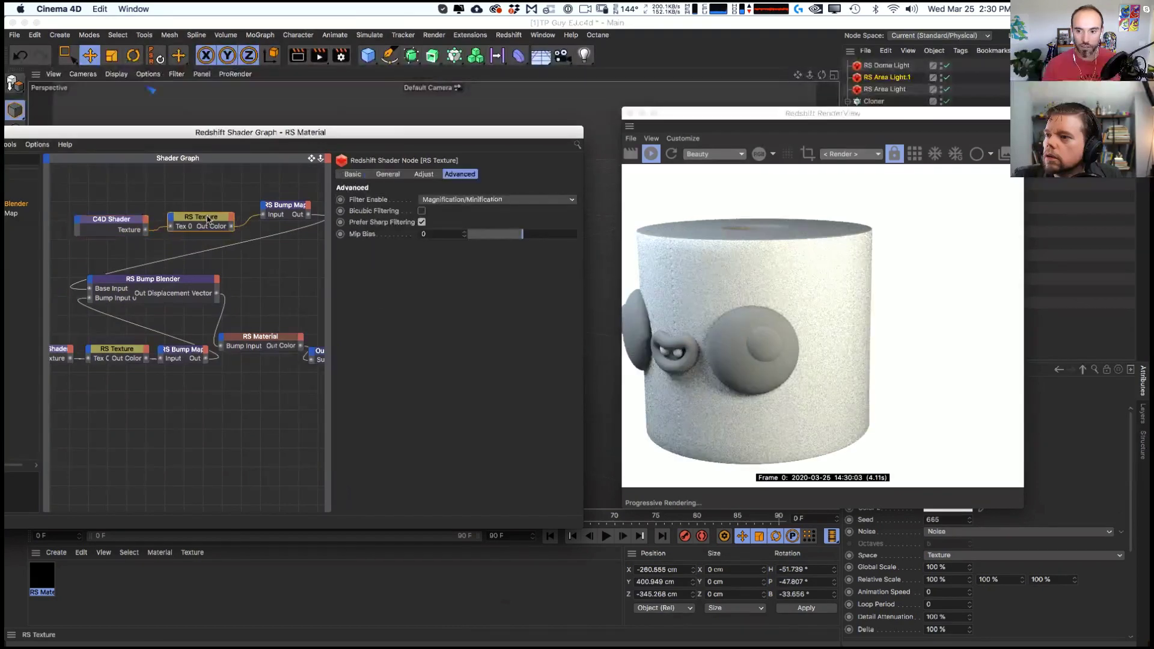
click(121, 218)
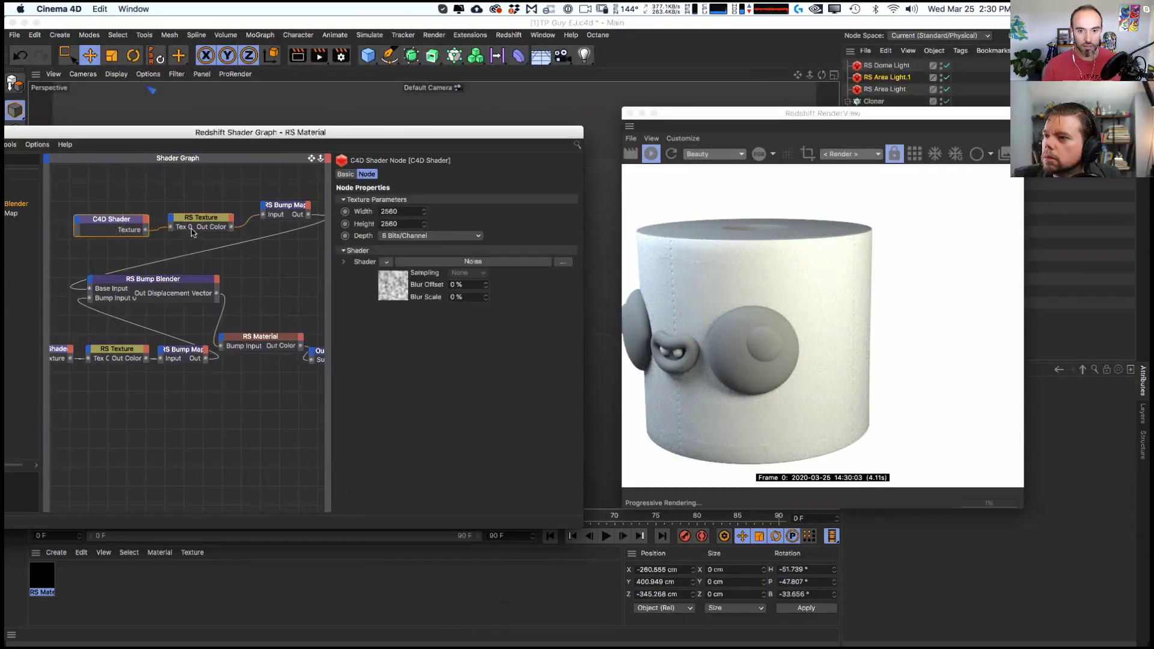
click(441, 262)
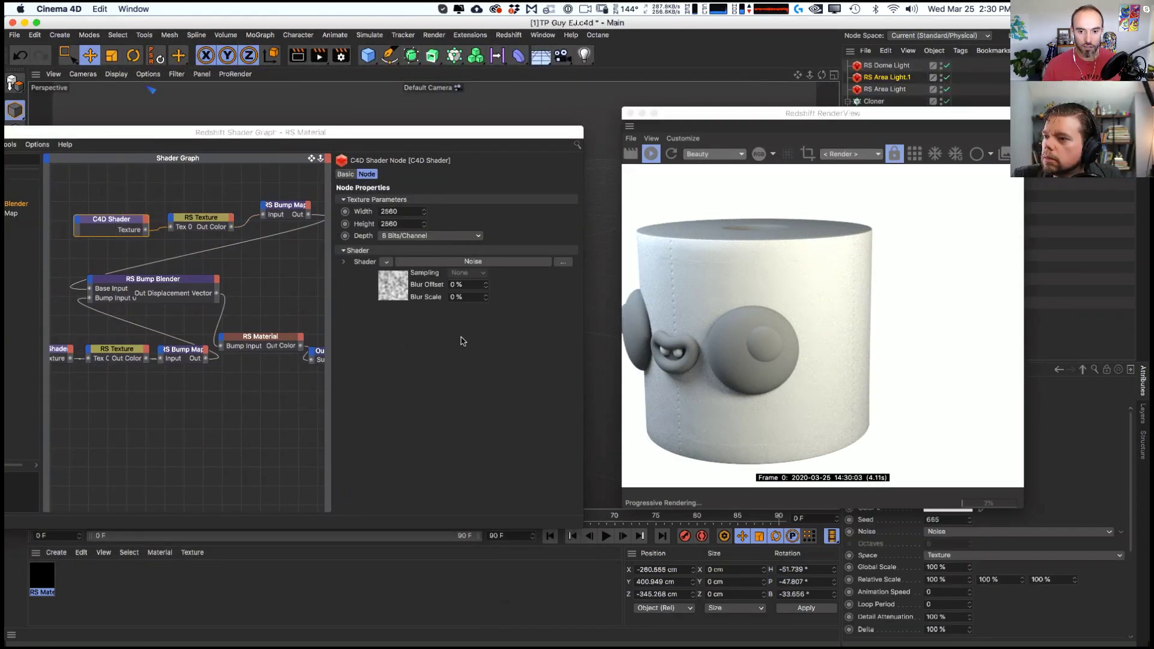
click(348, 263)
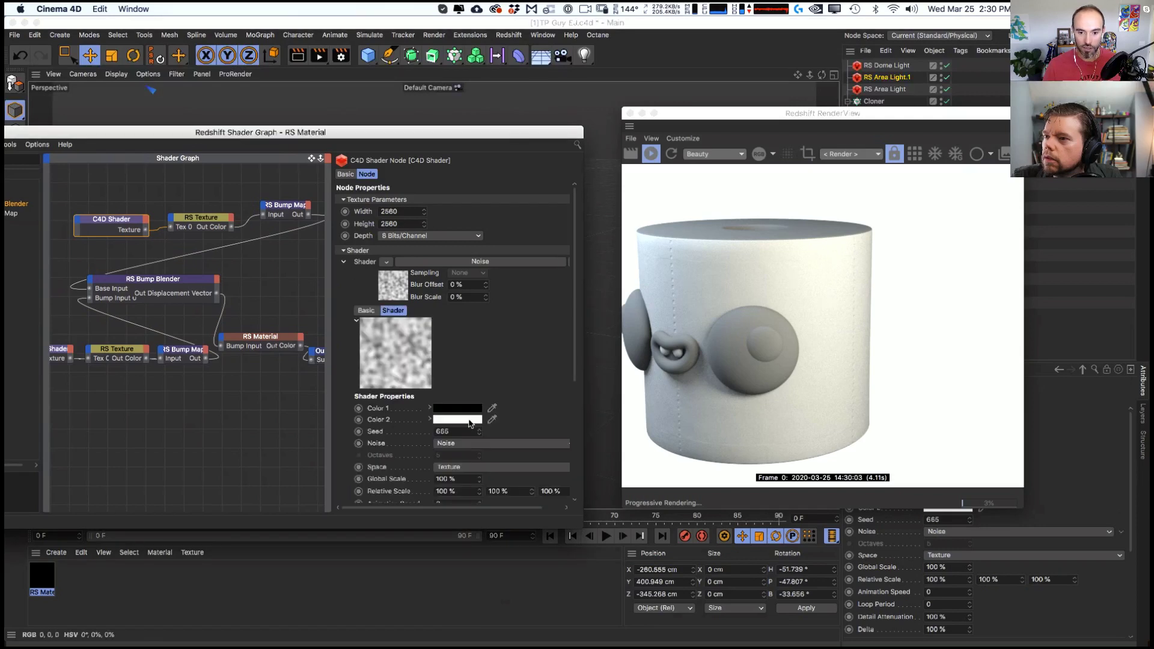
- Try a Global Scale of 1000% on the upper C4D Shader's noise
click(443, 479)
text(0)
key(Return)
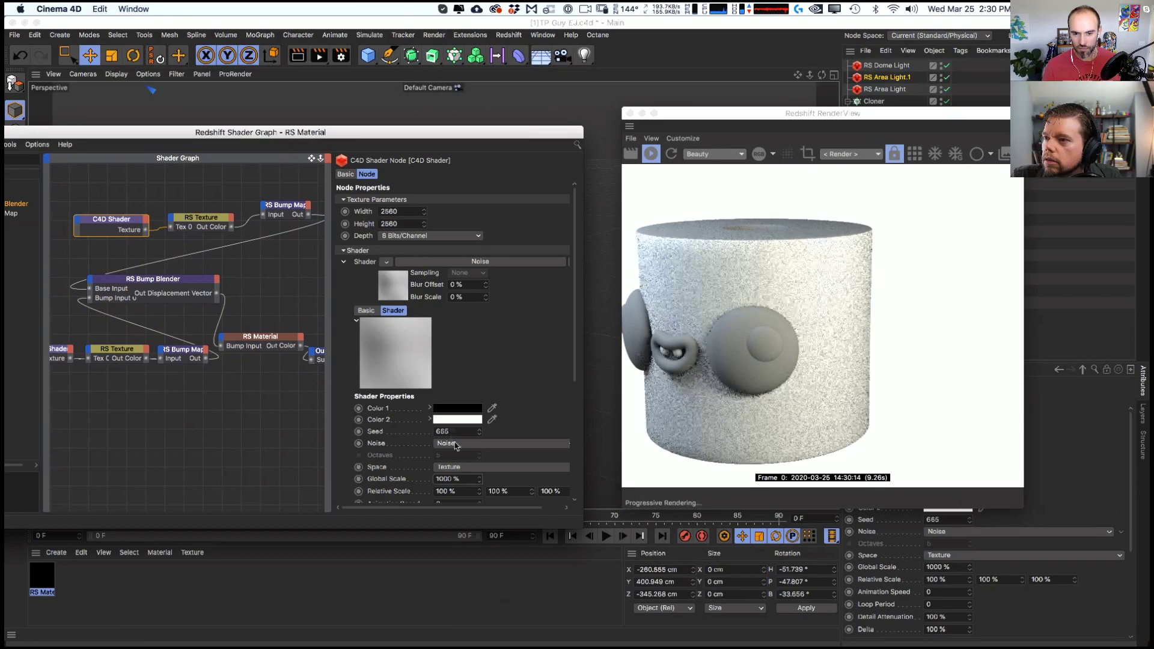
- Set the Global Scale of the upper C4D Shader's noise to 200%
drag(459, 478, 334, 473)
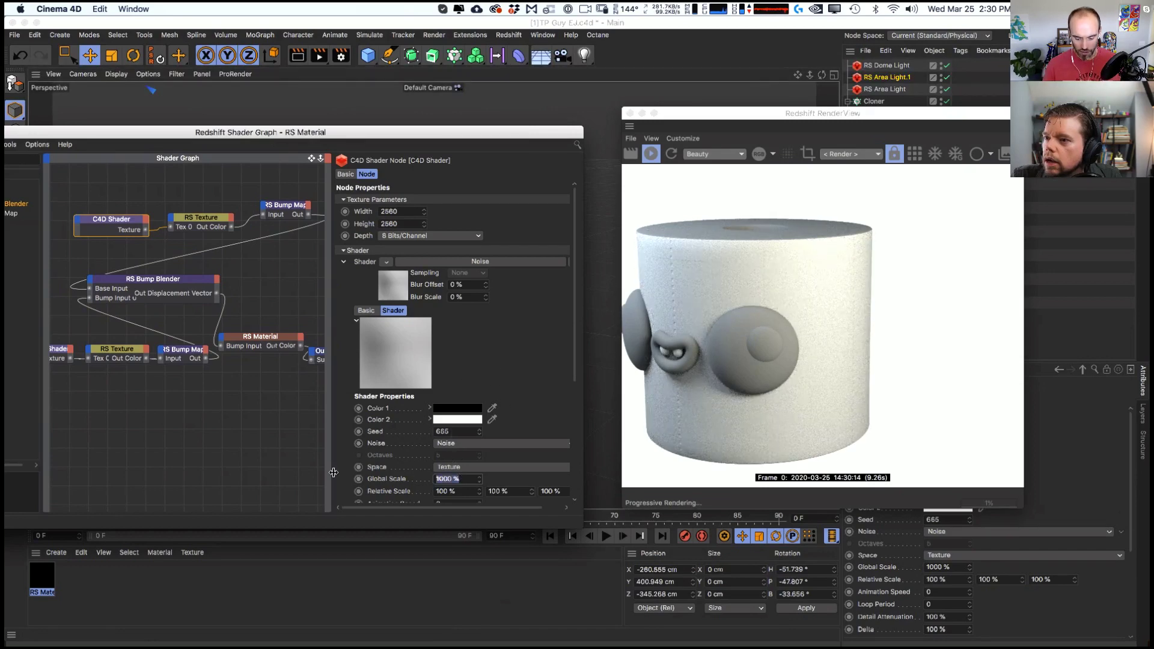
text(200)
key(Return)
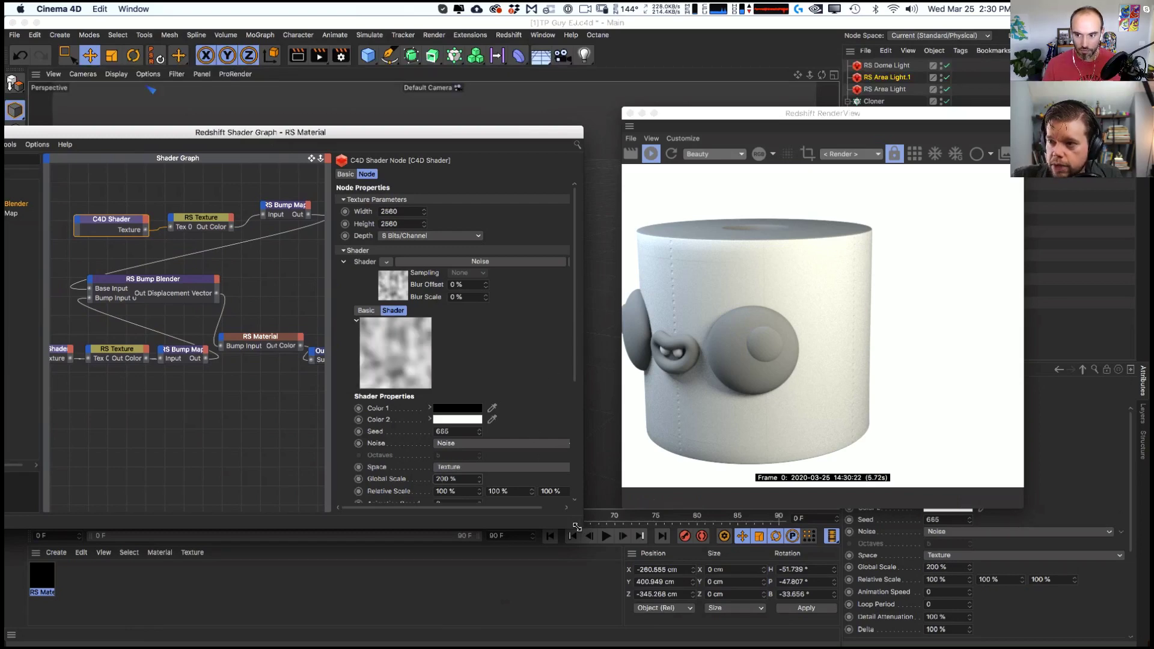
- Change the noise type of the upper C4D Shader to FBM
drag(577, 527, 651, 570)
click(619, 443)
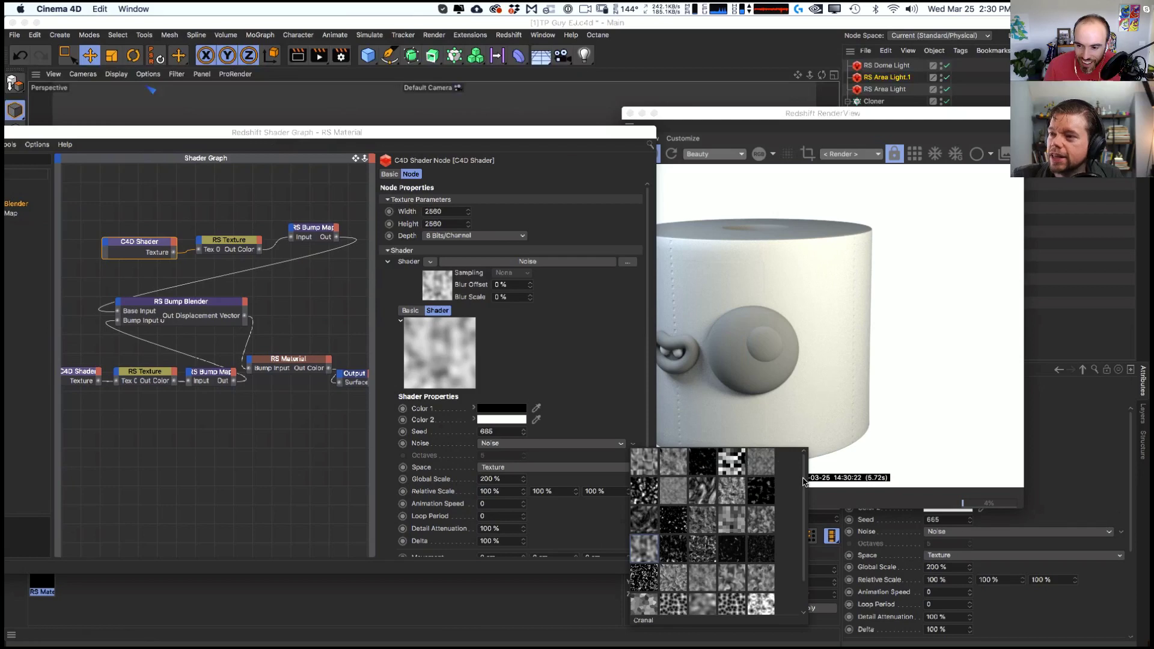
scroll(667, 604, down, 2)
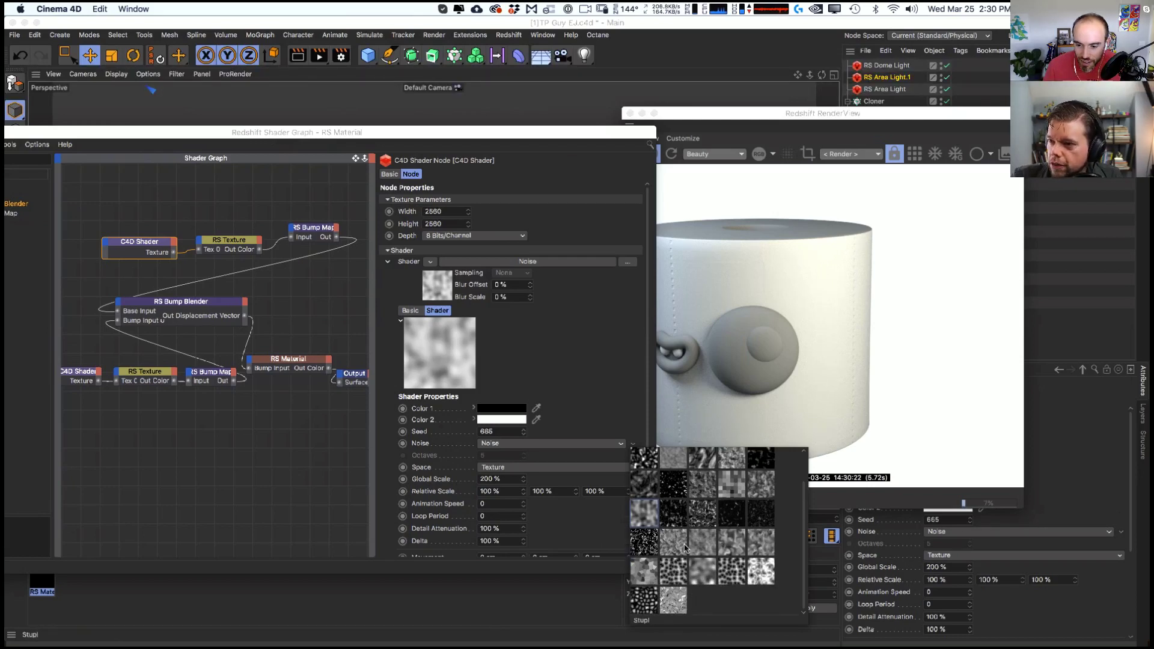
click(554, 444)
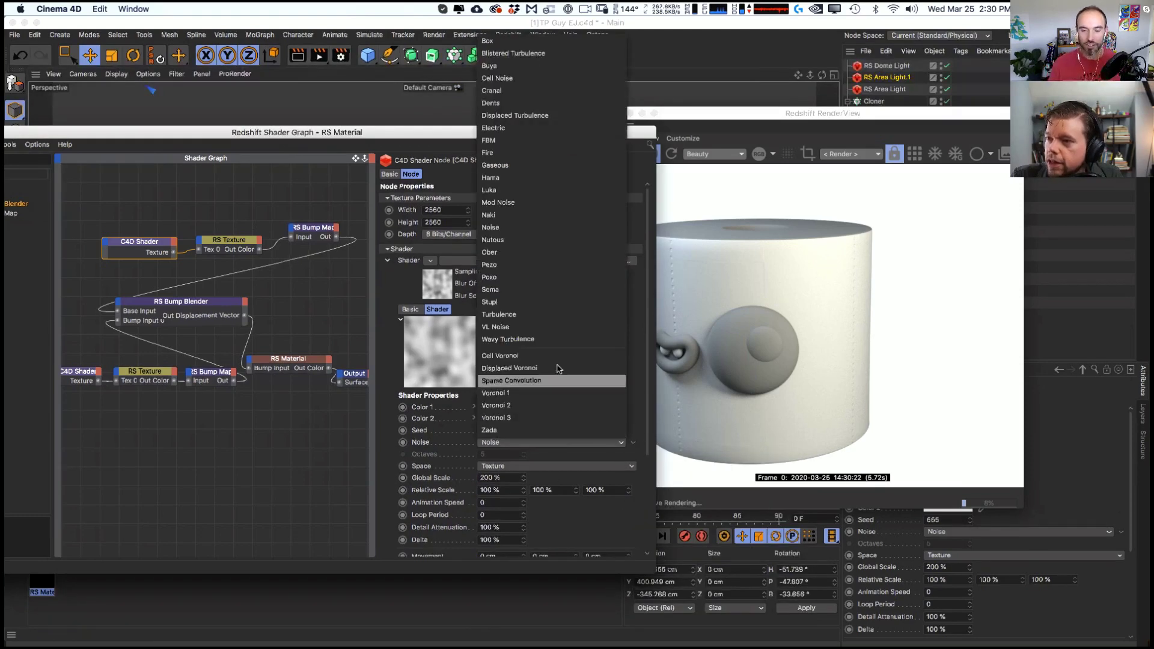
click(527, 141)
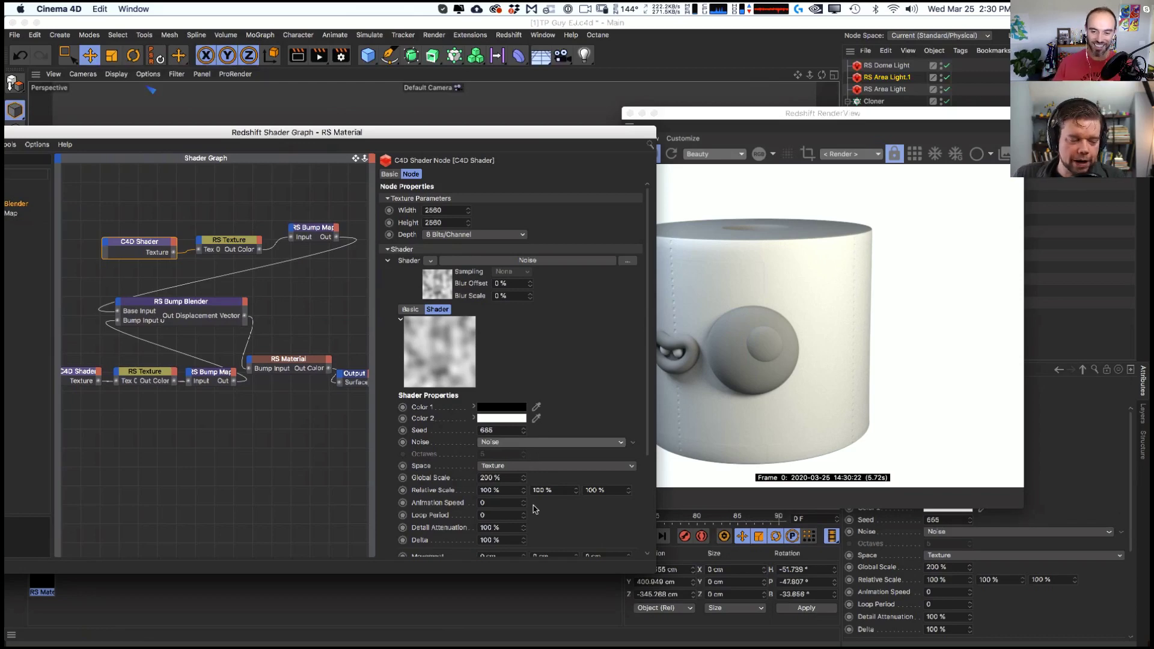
click(552, 443)
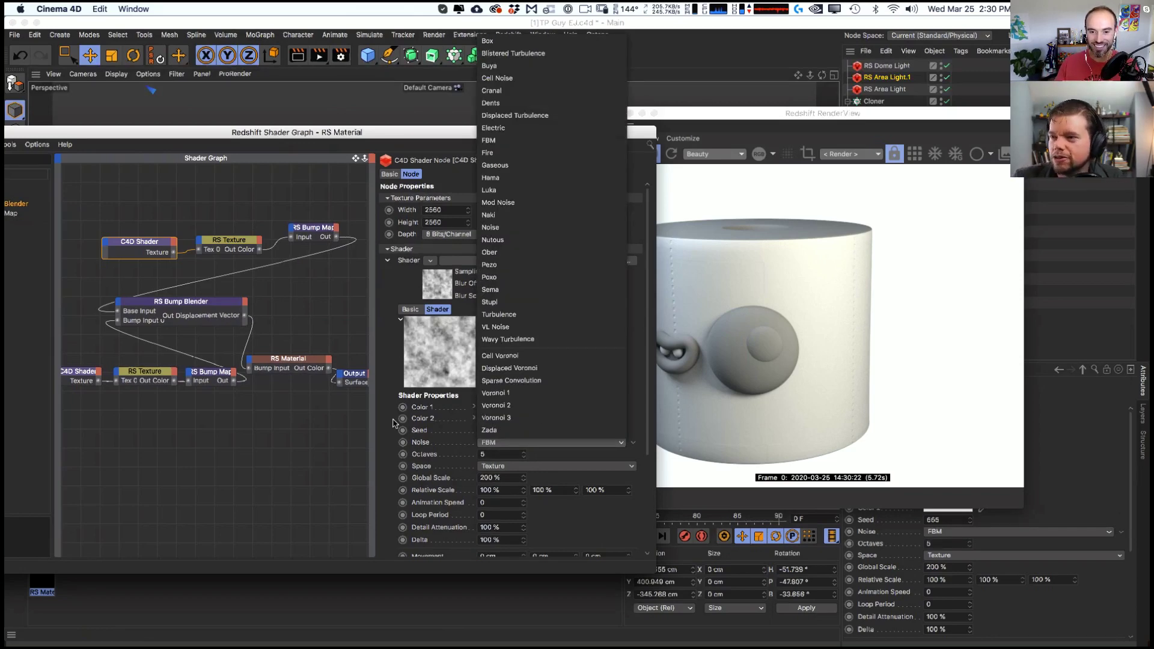
click(363, 458)
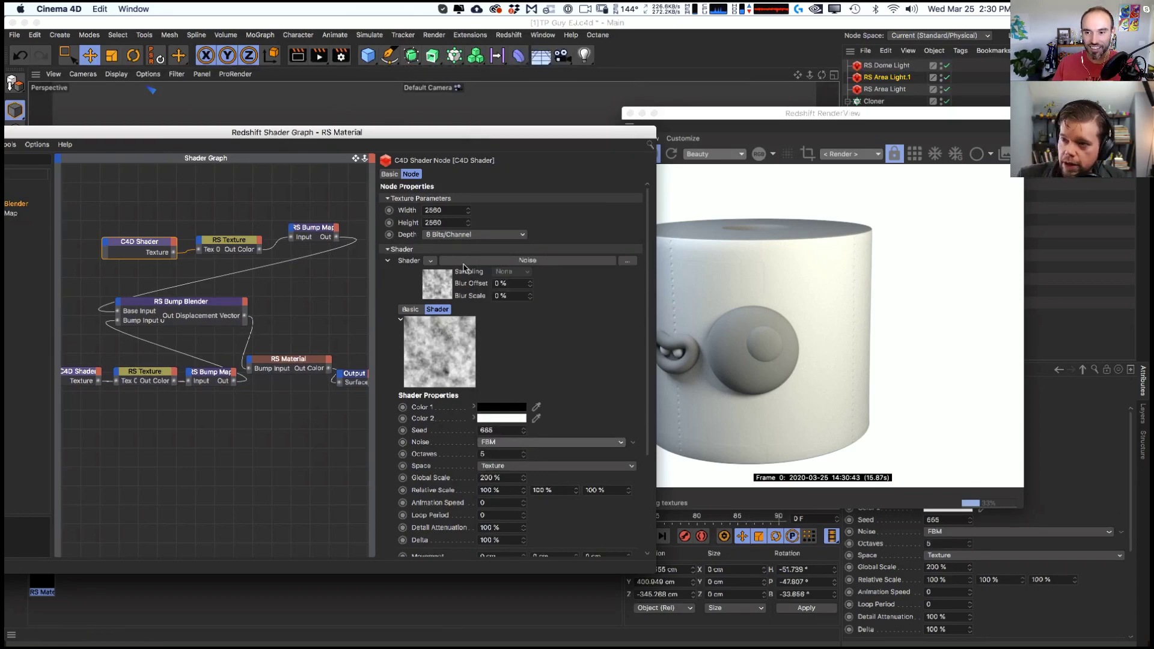
- Set the Height Scale of the upper RS Bump Map to 1
click(230, 243)
drag(230, 243, 224, 239)
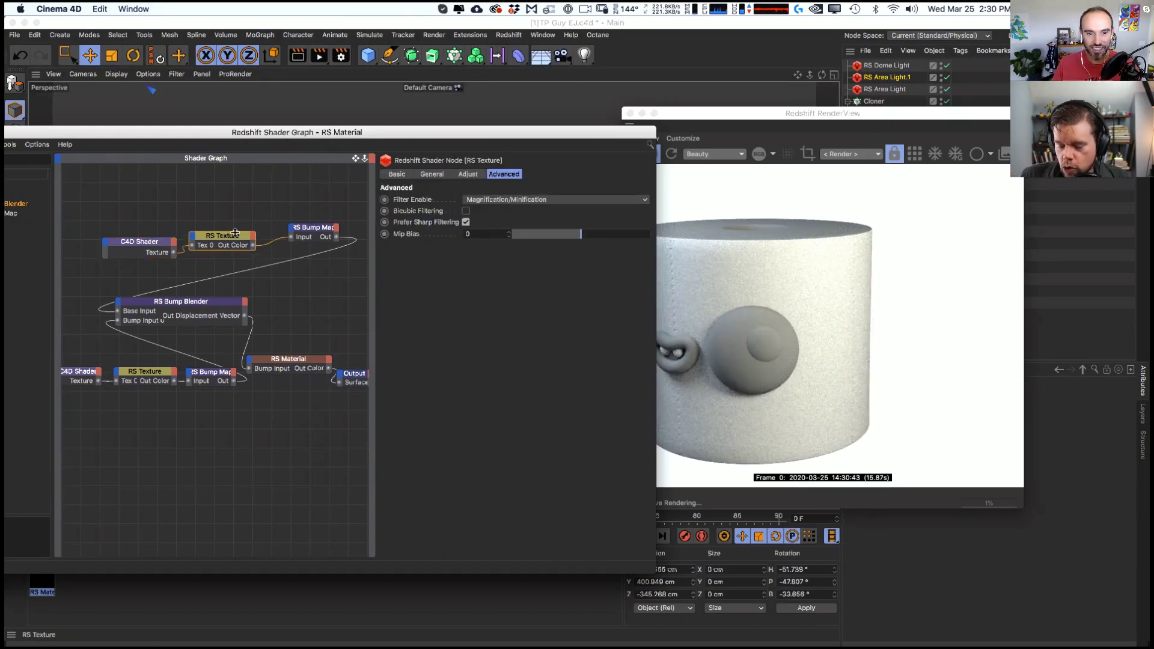
click(313, 227)
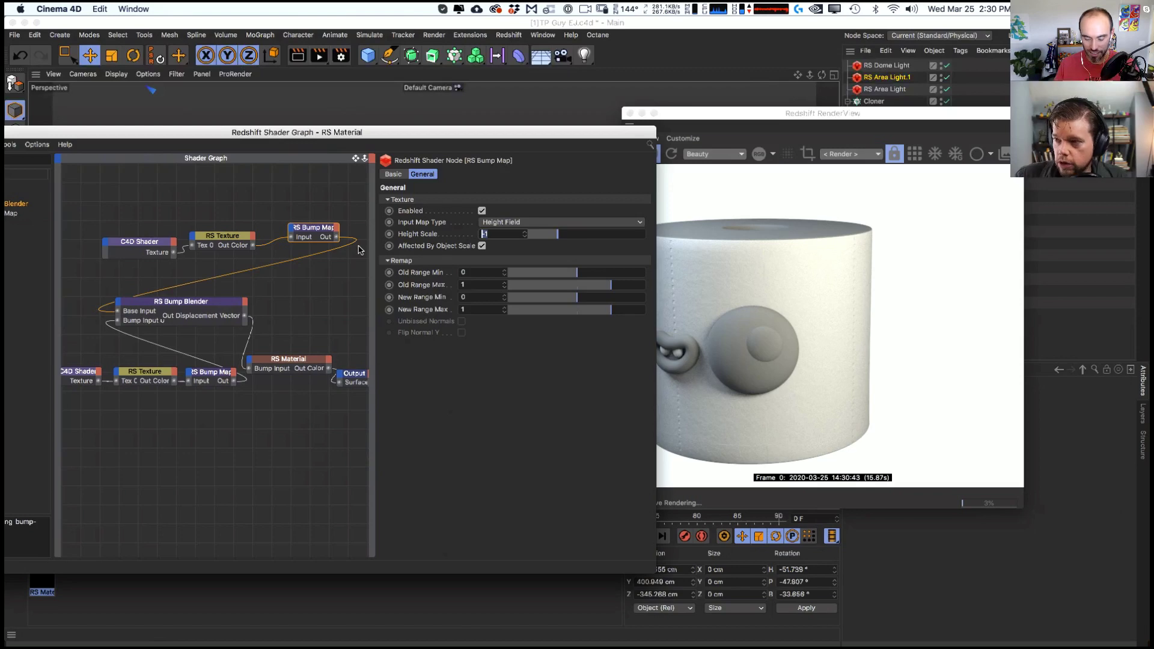
text(1)
key(Return)
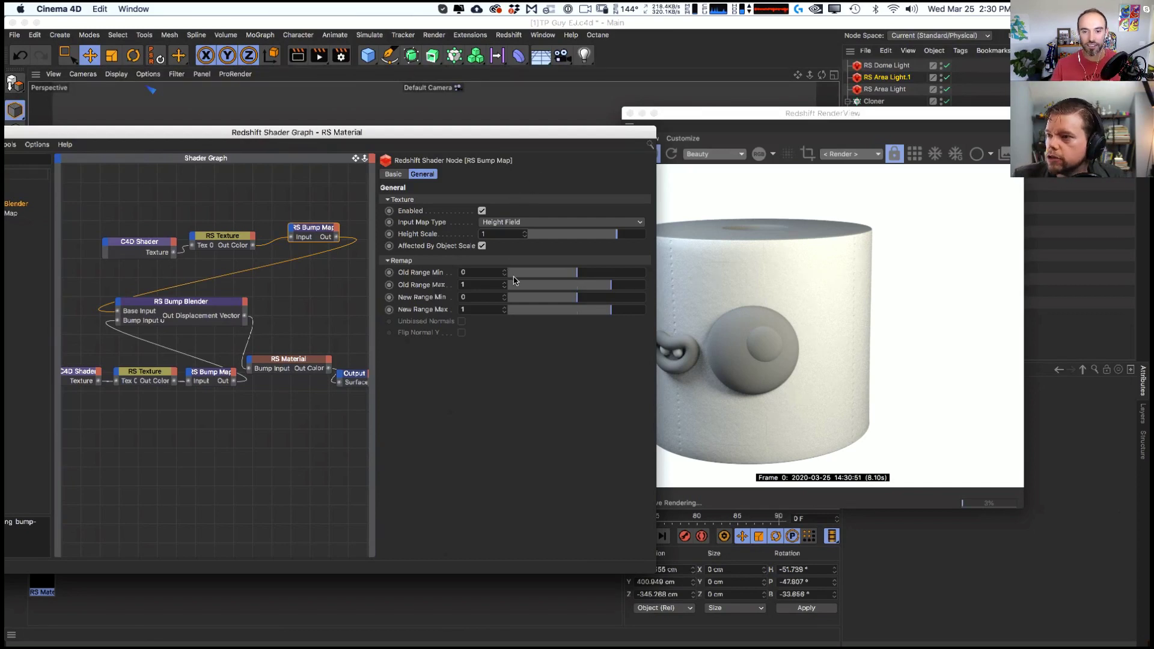
drag(228, 236, 239, 235)
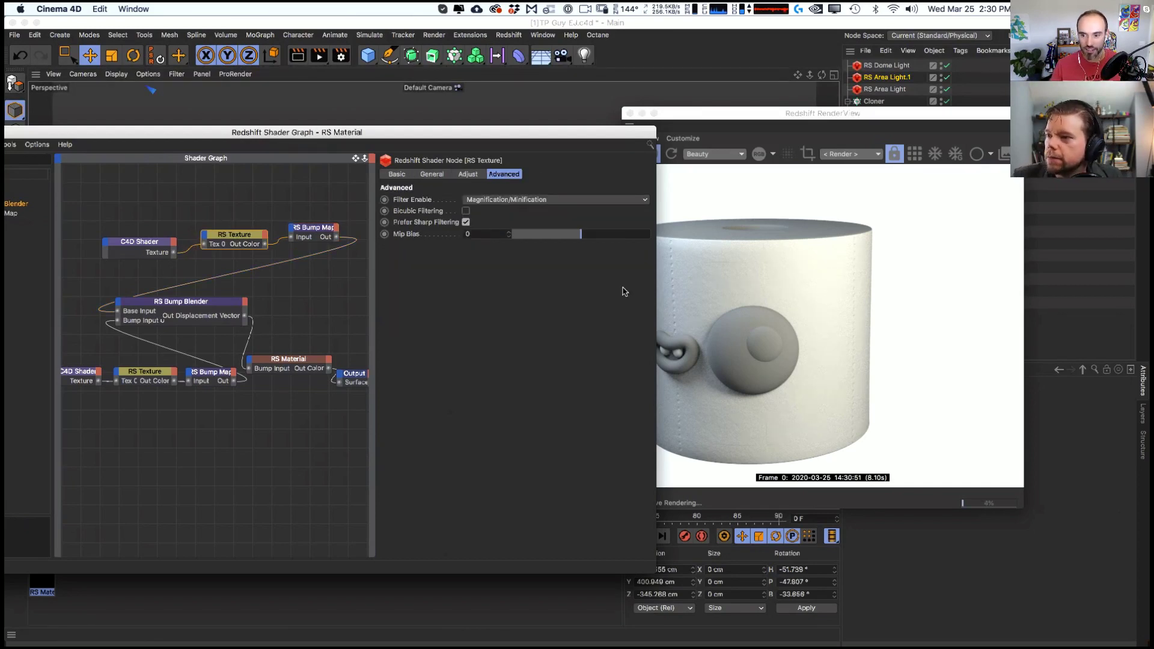
- Close the shader graph and frame the whole toilet paper roll in the perspective view
drag(401, 135, 437, 172)
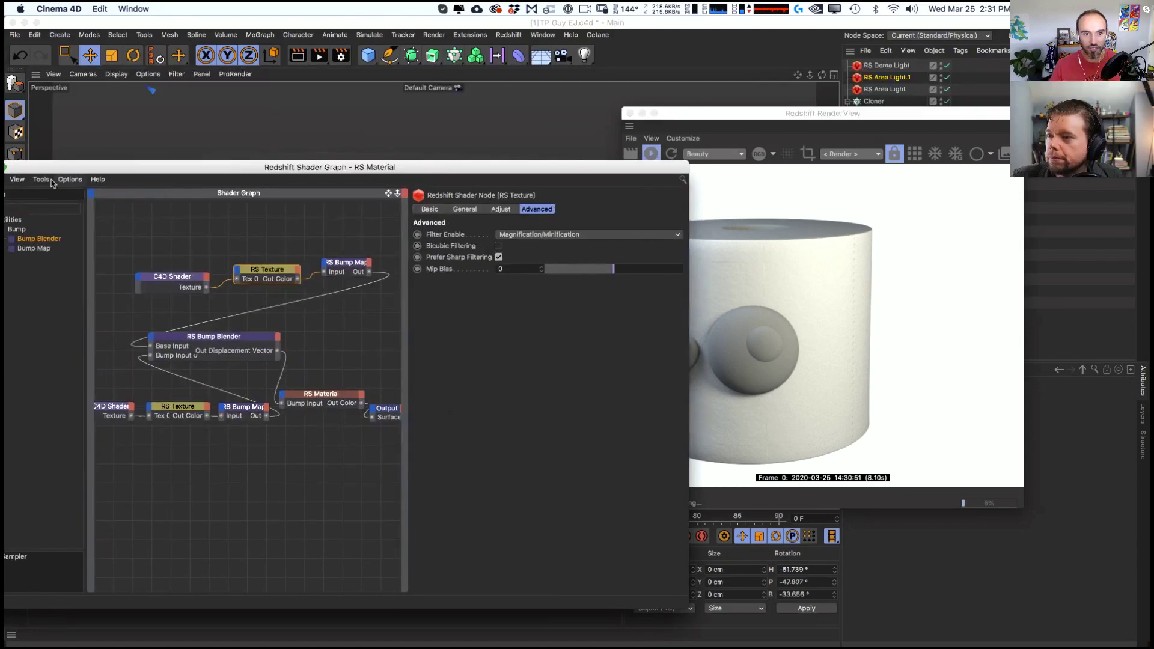
drag(65, 167, 138, 179)
click(54, 180)
scroll(448, 303, up, 3)
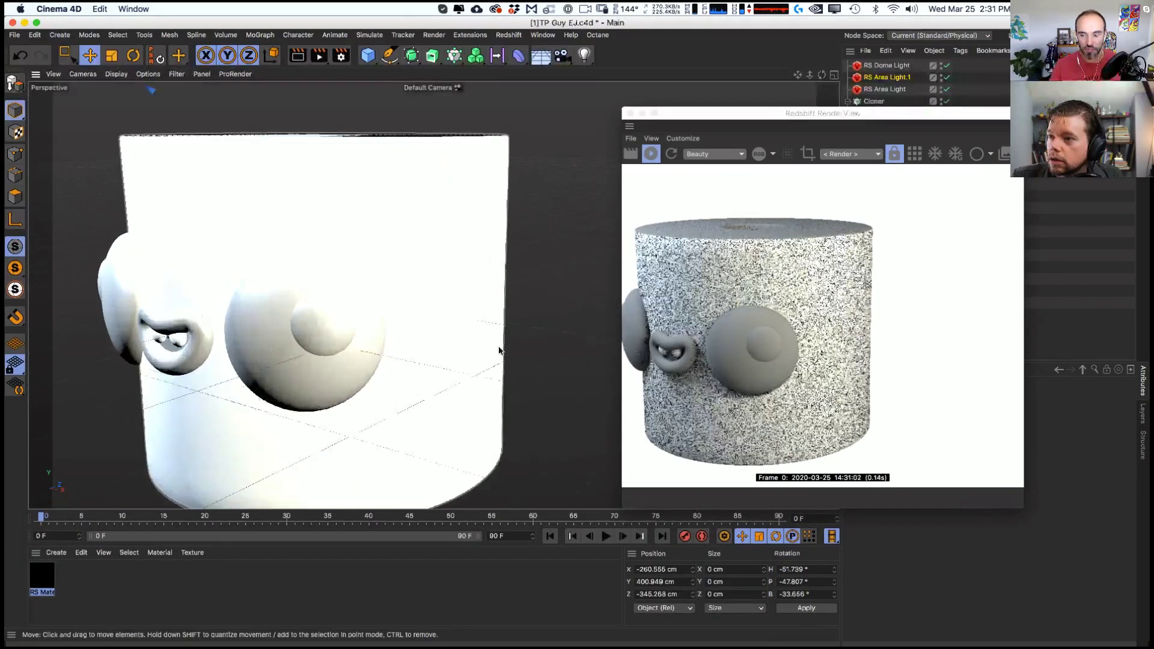
scroll(424, 289, down, 3)
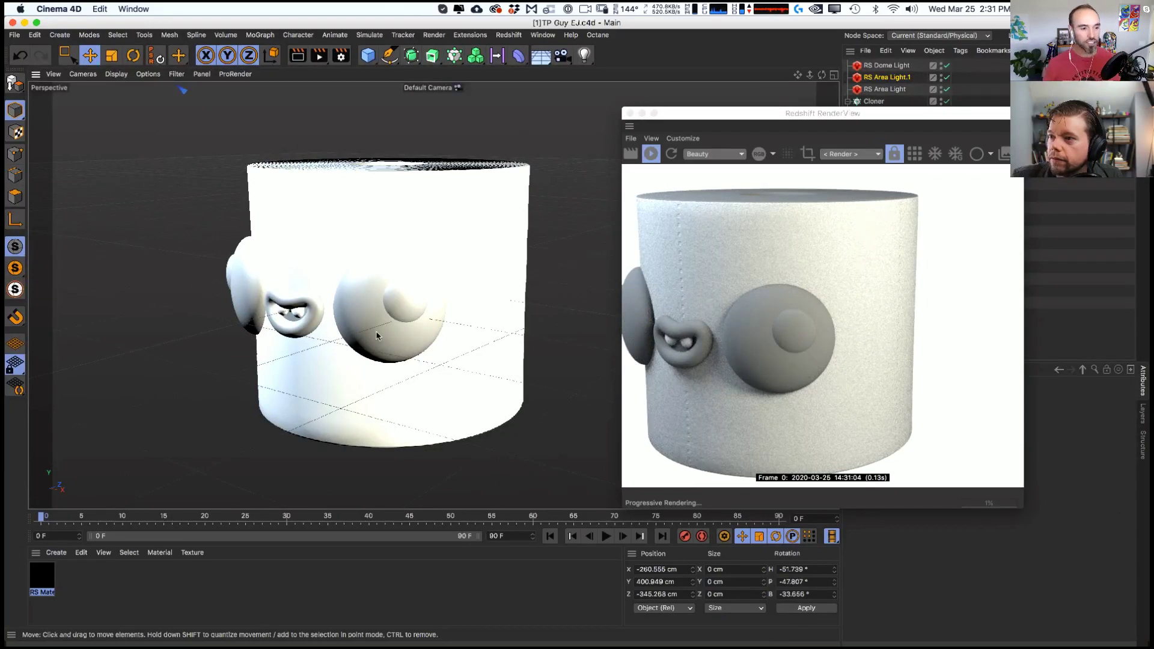
double_click(72, 591)
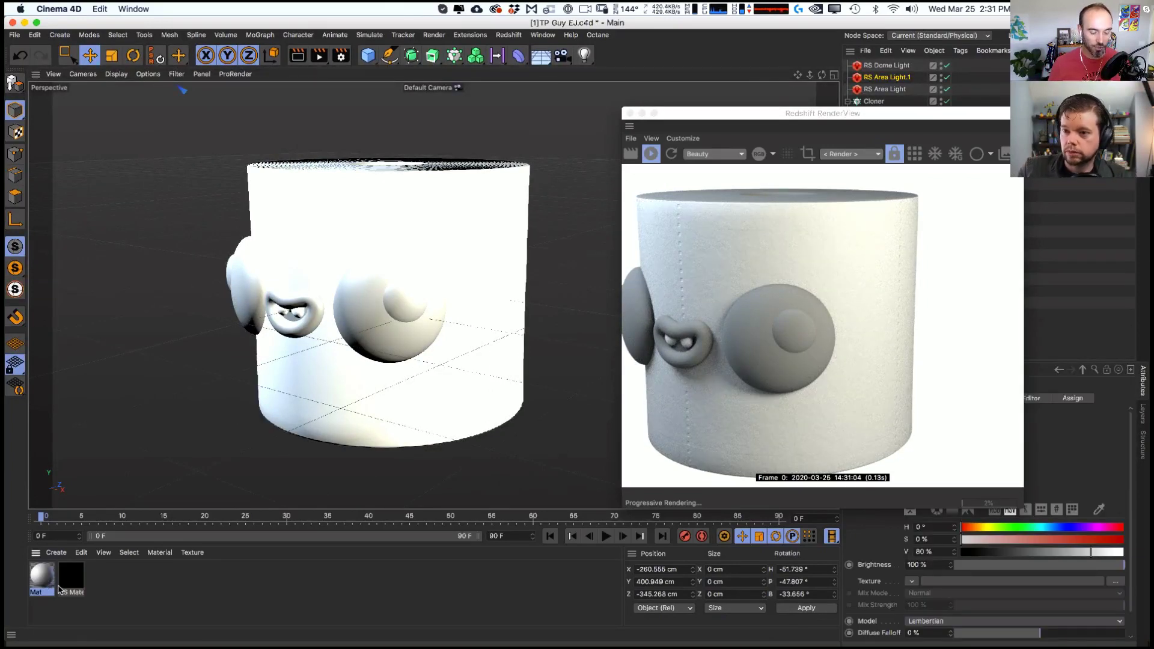
key(super+z)
click(56, 553)
mouse_move(114, 426)
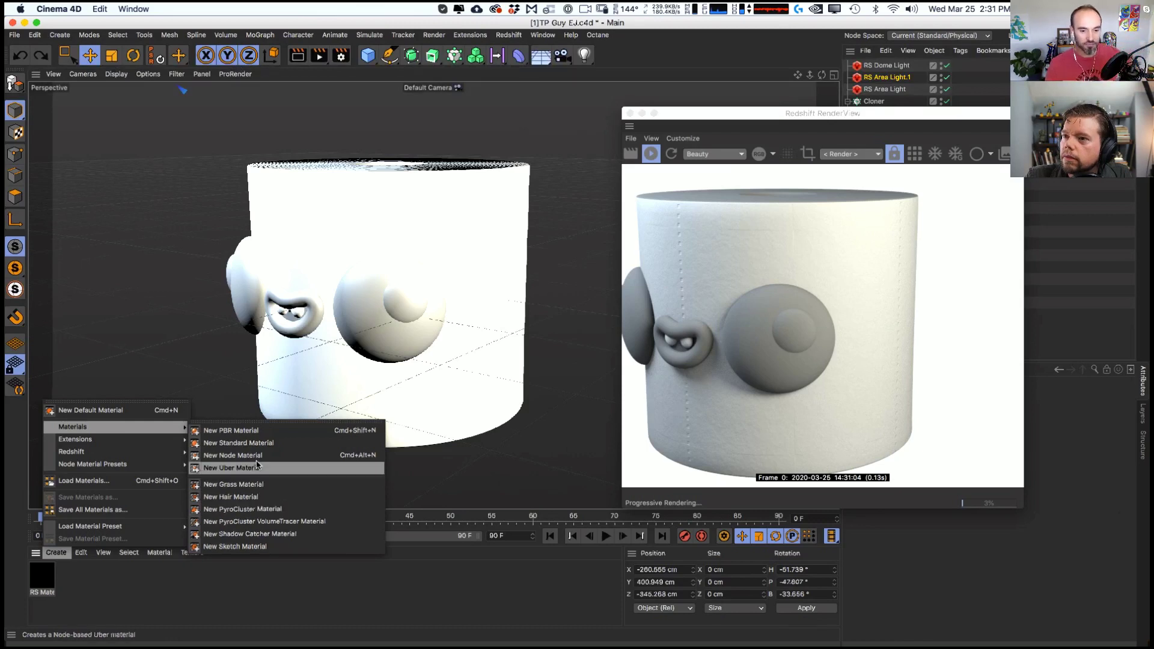
click(229, 619)
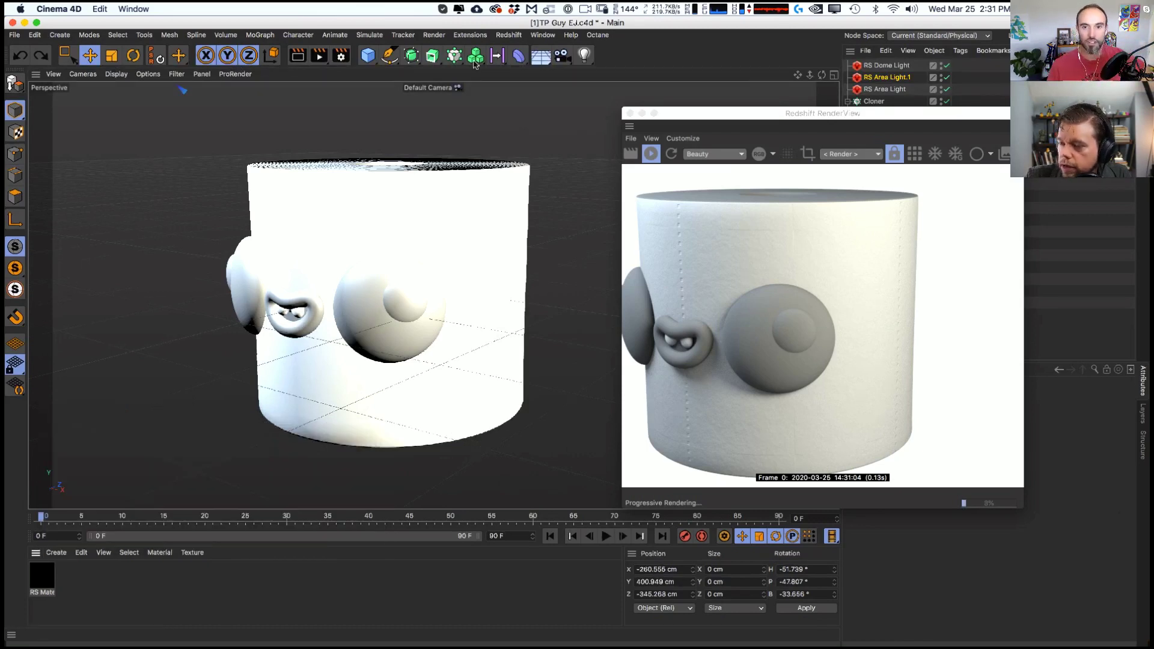
- Create a new standard Redshift material
click(509, 35)
mouse_move(532, 65)
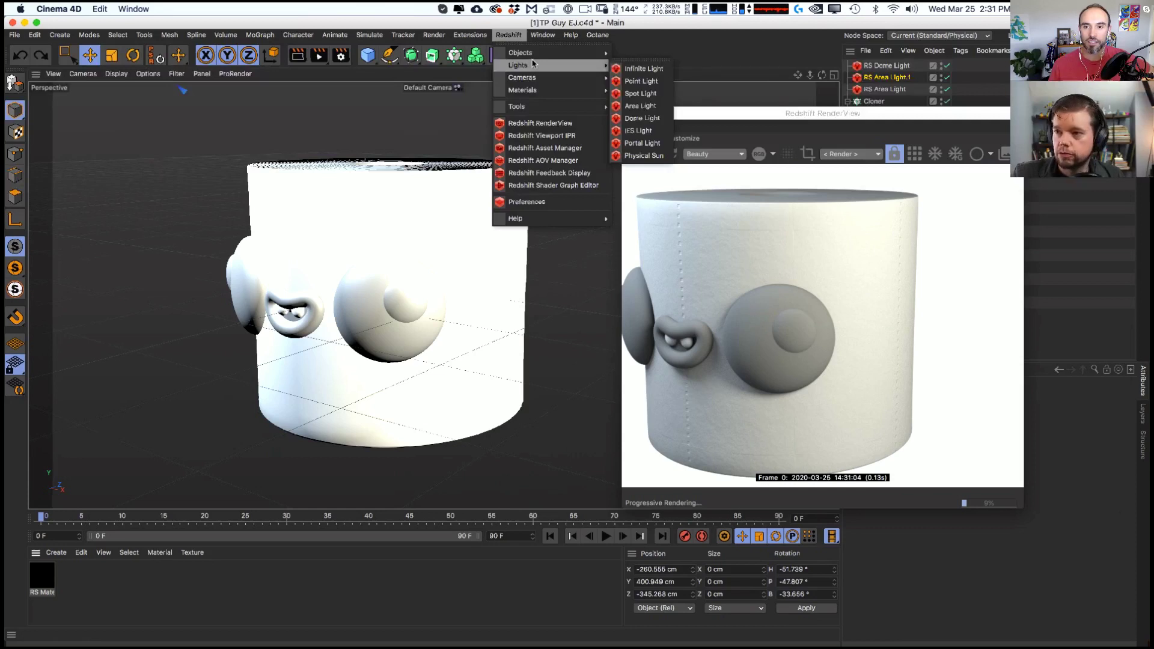
mouse_move(577, 53)
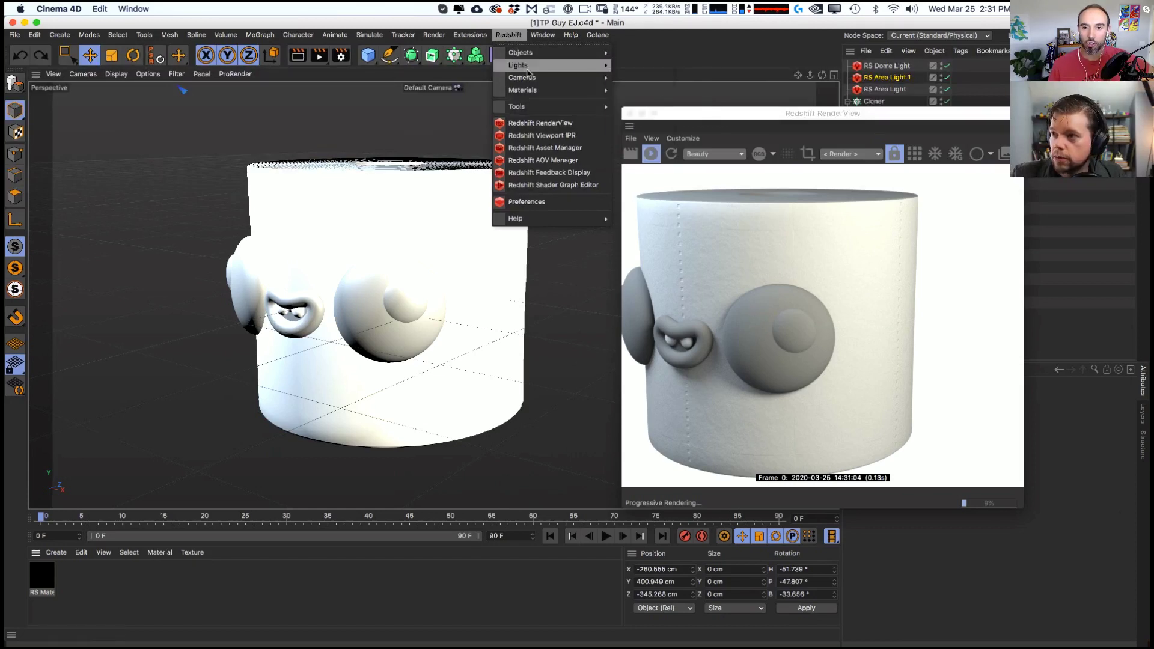
mouse_move(557, 91)
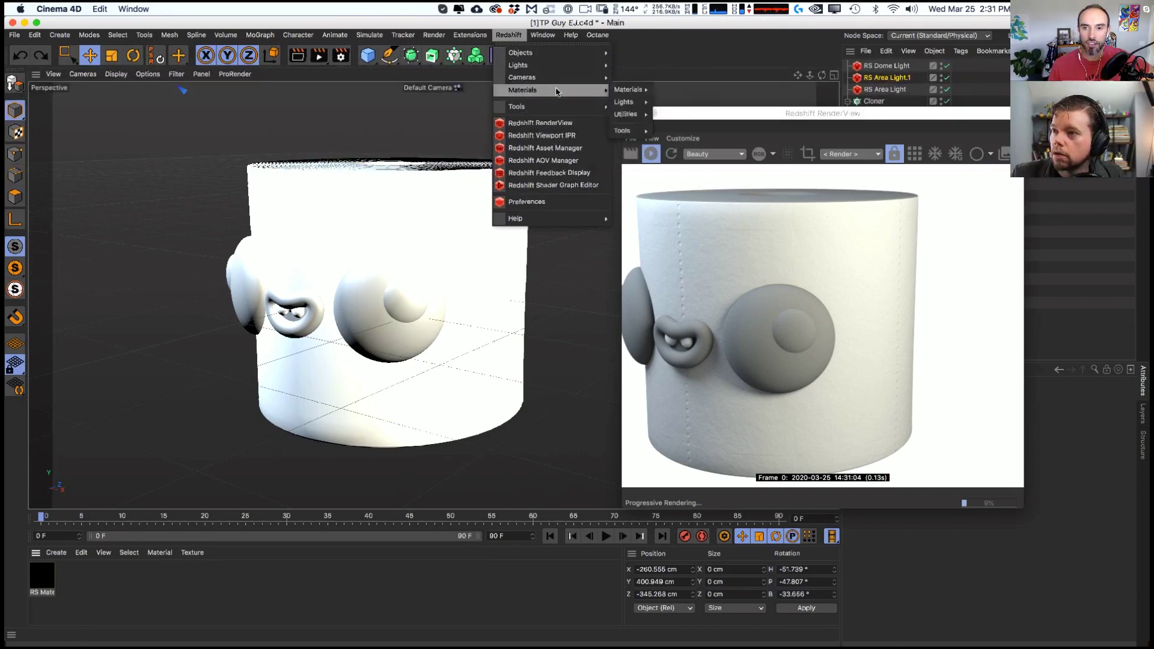
mouse_move(628, 90)
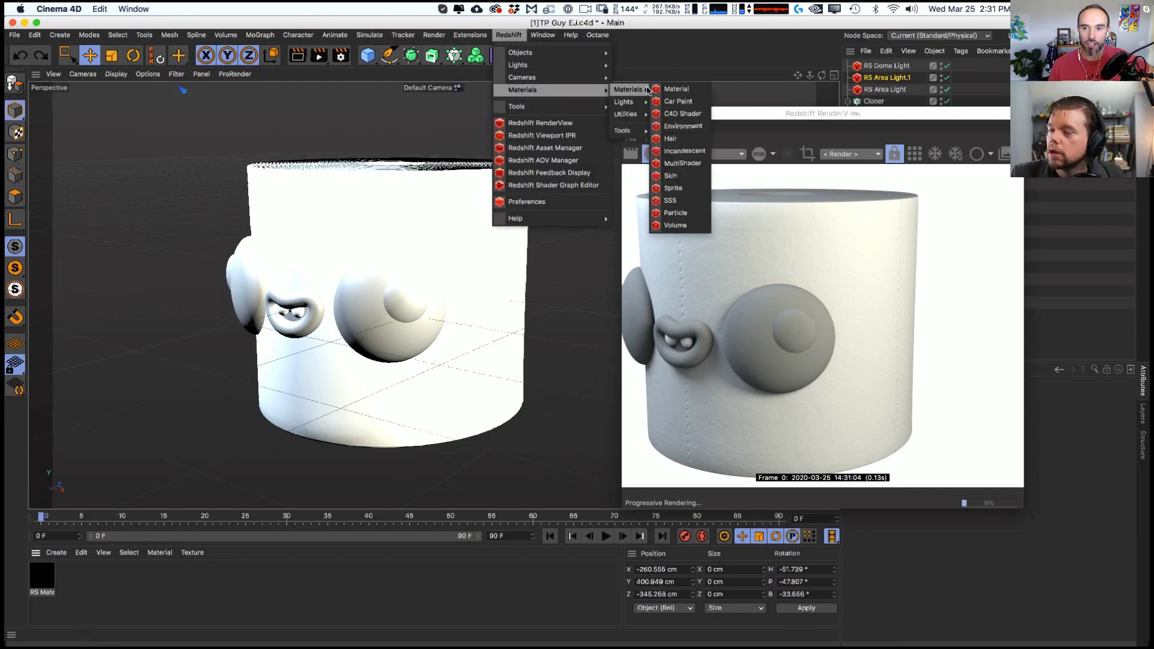
click(678, 89)
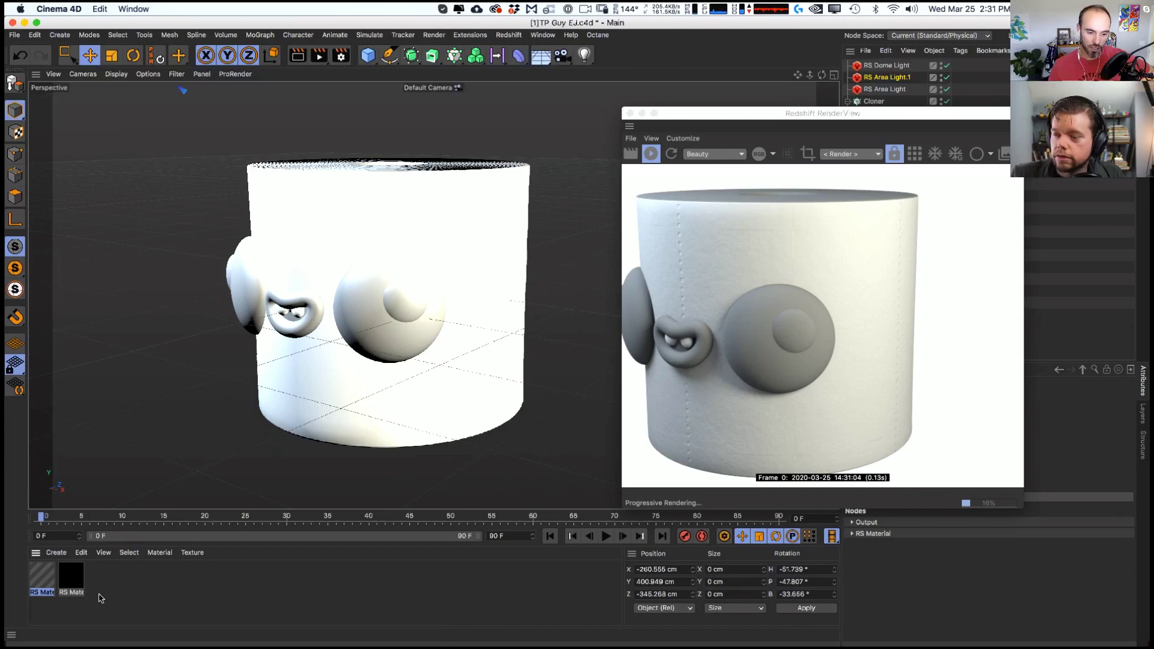
- Rename the new Redshift material to Eyes and the toilet paper roll's material to TP Tex
double_click(45, 582)
click(51, 592)
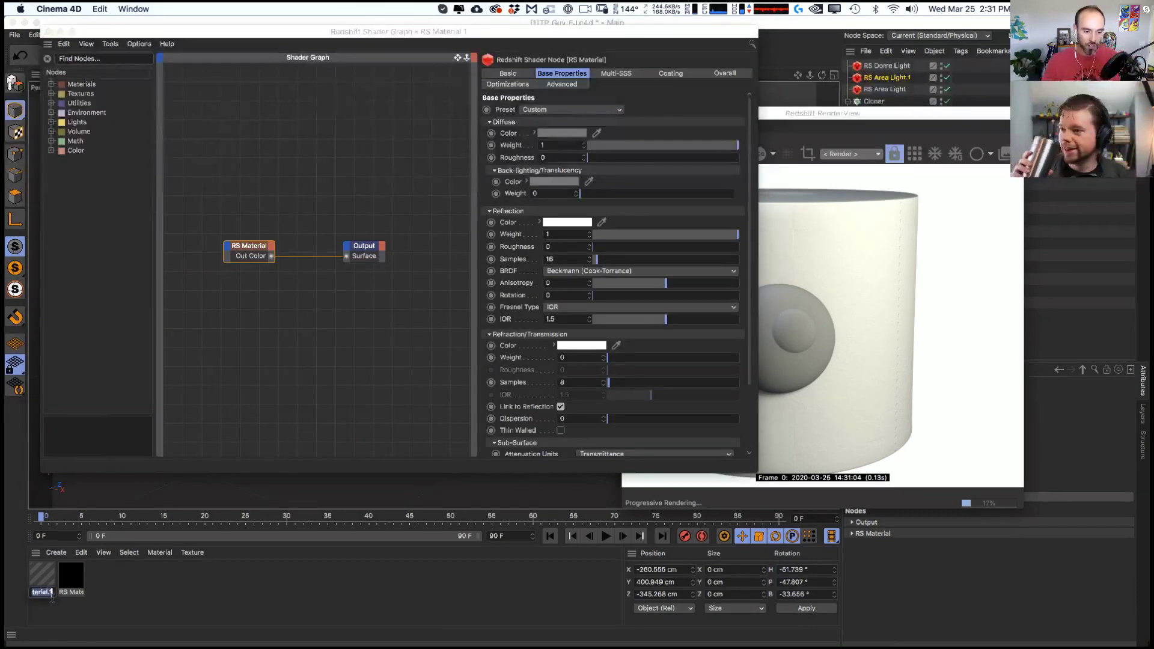
text(Eyes)
key(Return)
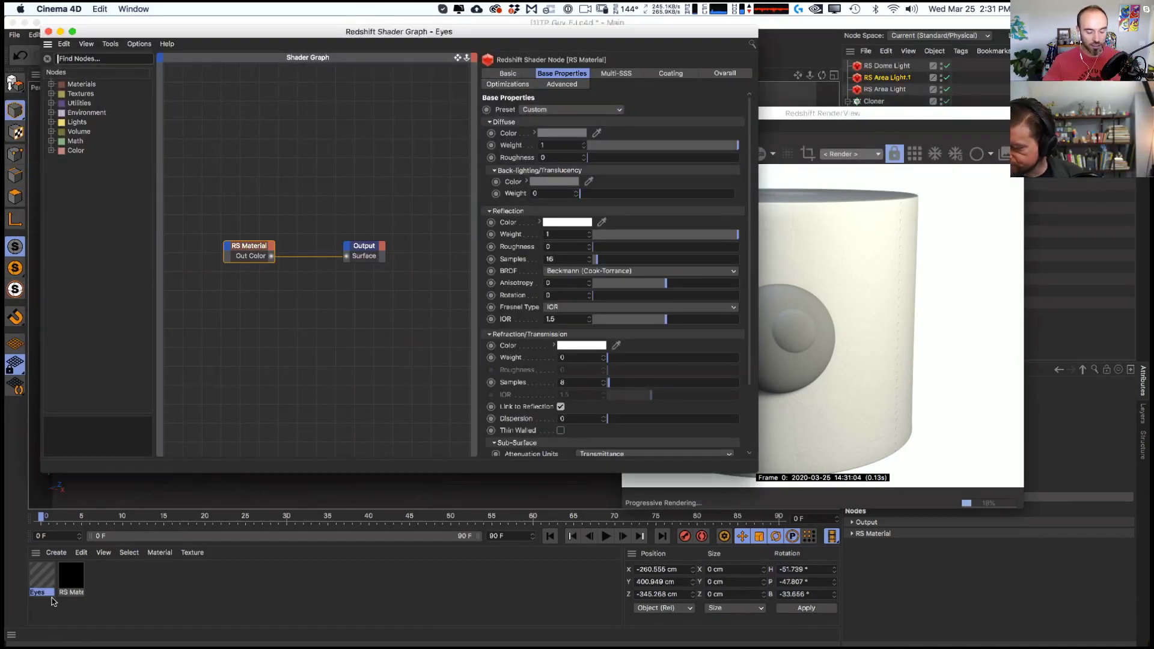
double_click(70, 593)
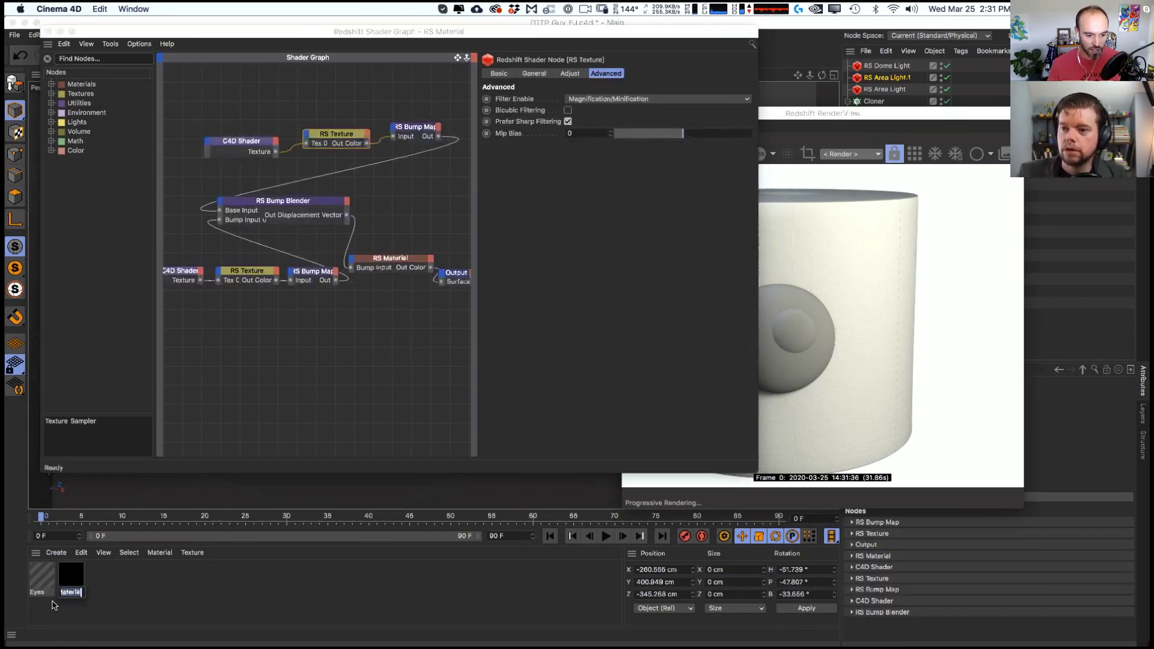
text(TP Tex)
key(Return)
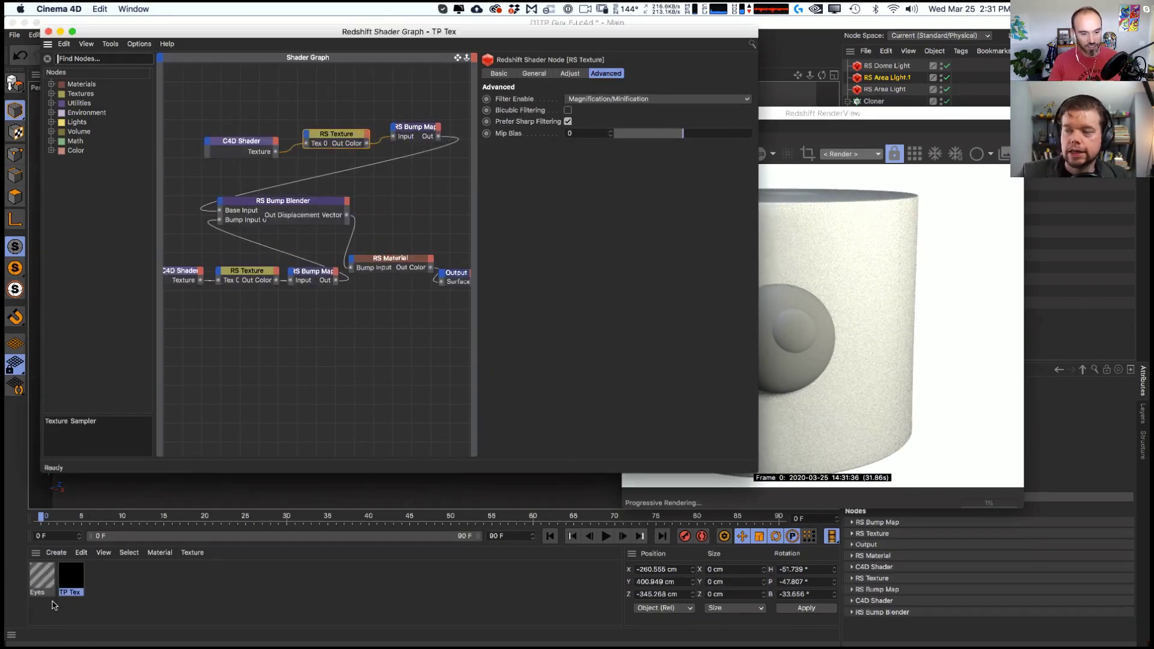
- Move the Eyes shader graph clear of the views and apply the Eyes material to the character's eyes
click(42, 573)
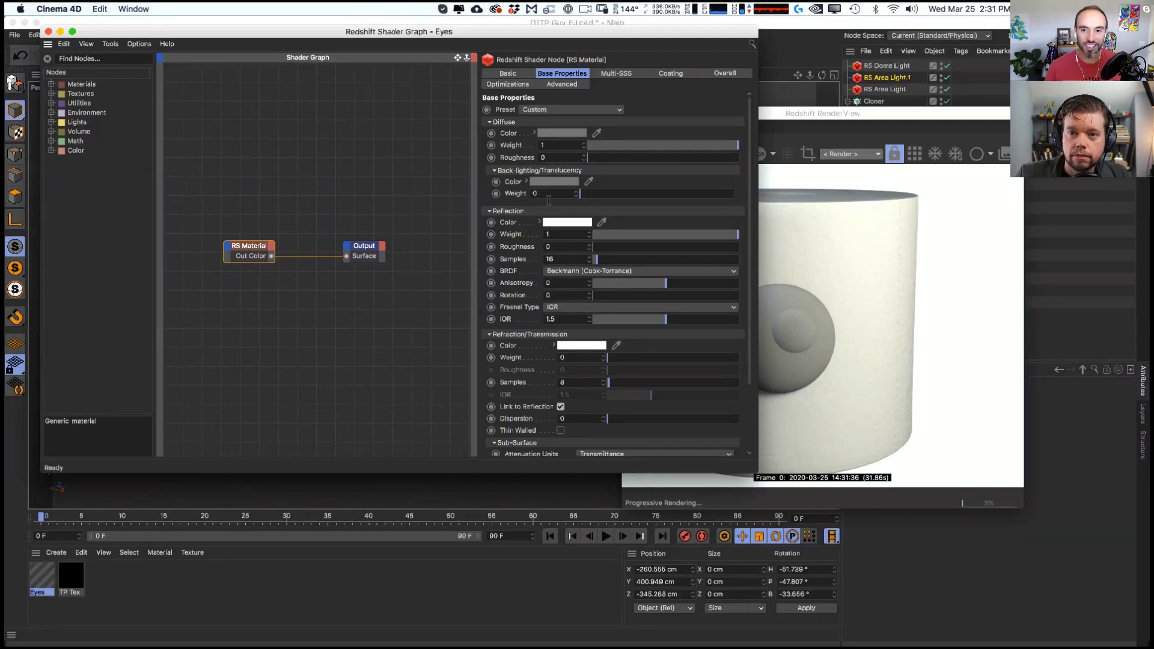
drag(523, 27, 627, 458)
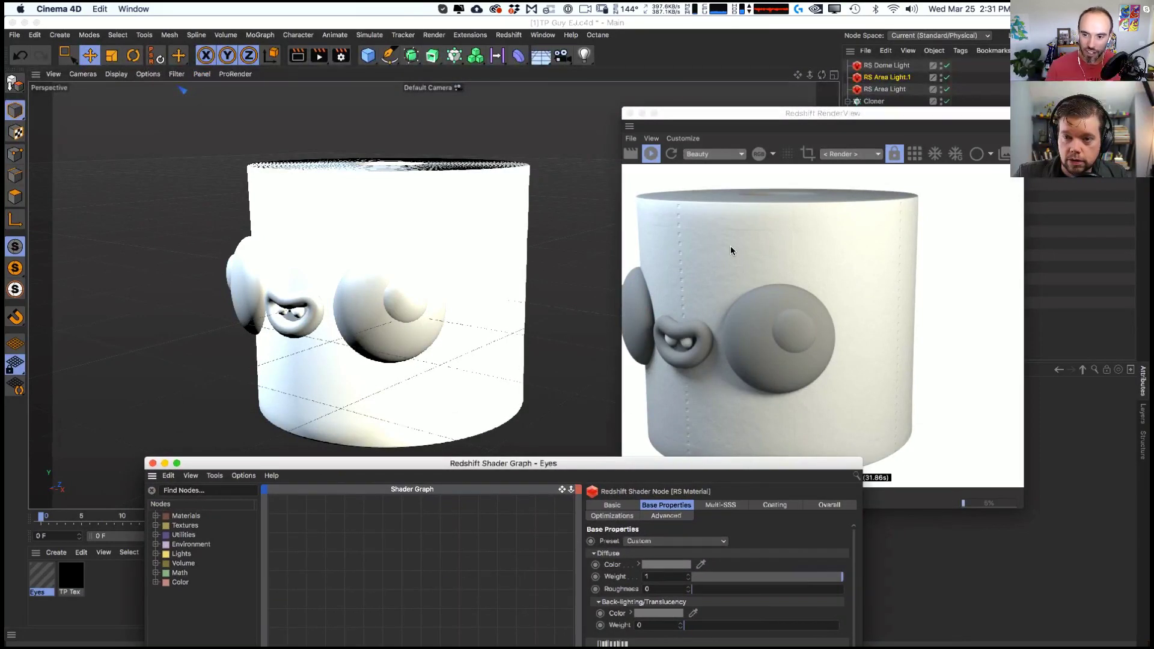
drag(689, 463, 684, 185)
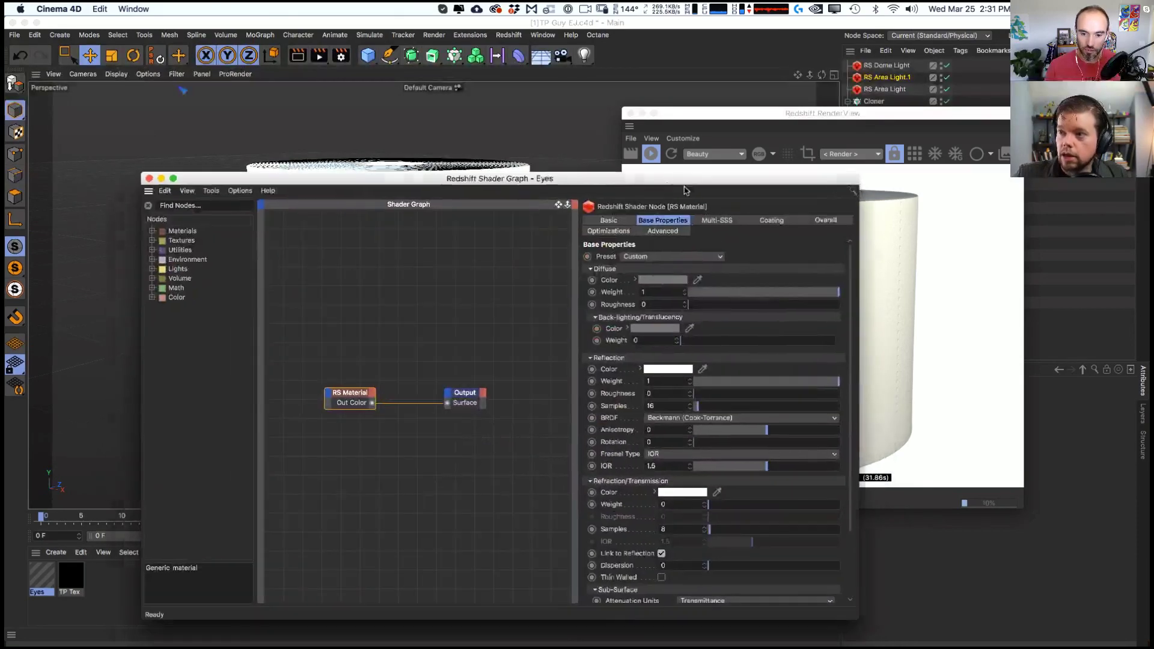
drag(525, 179, 597, 448)
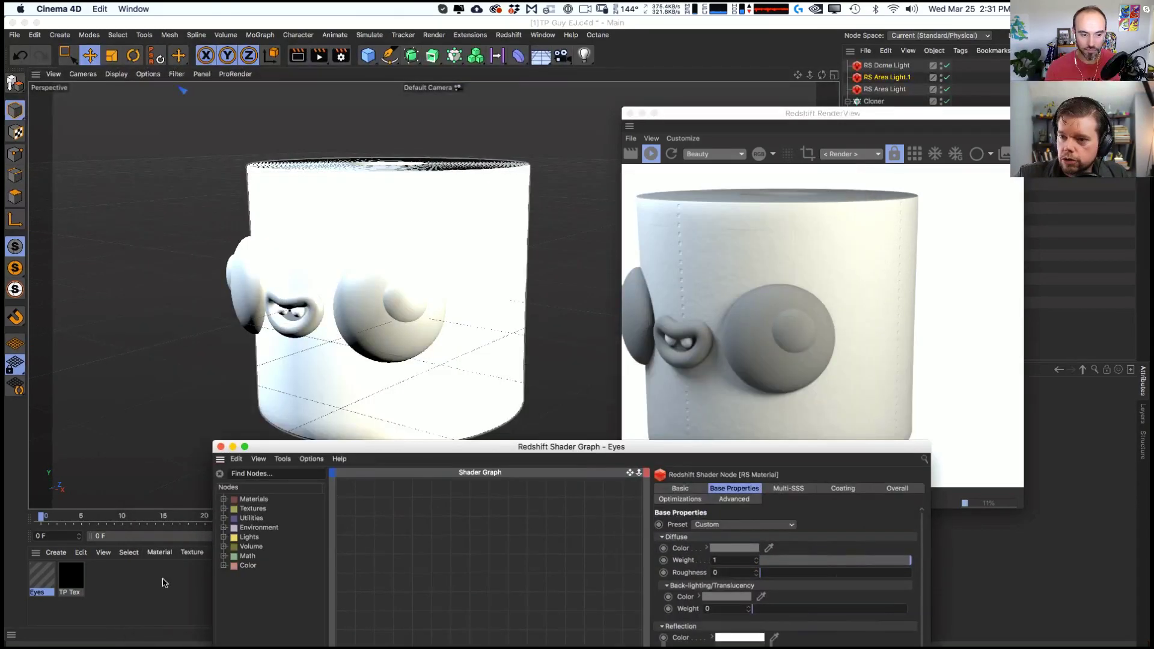
drag(50, 578, 409, 317)
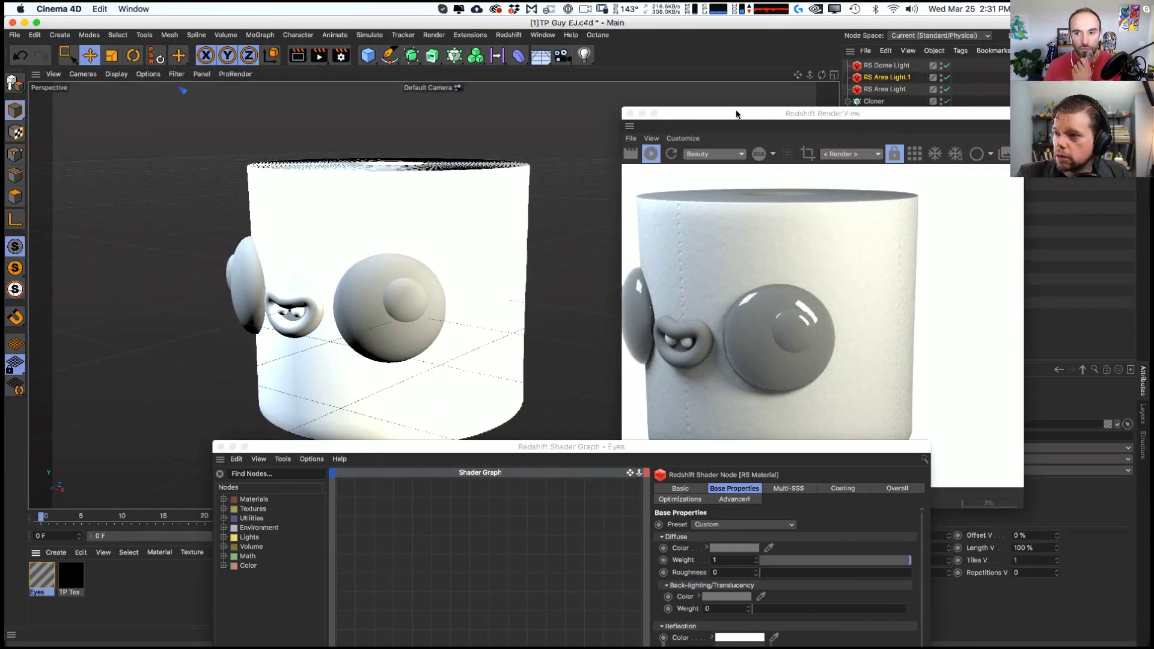
- Reconnect the upper RS Bump Map's output to the Base Input of the RS Bump Blender in the TP Tex material
drag(737, 113, 719, 90)
drag(469, 446, 529, 297)
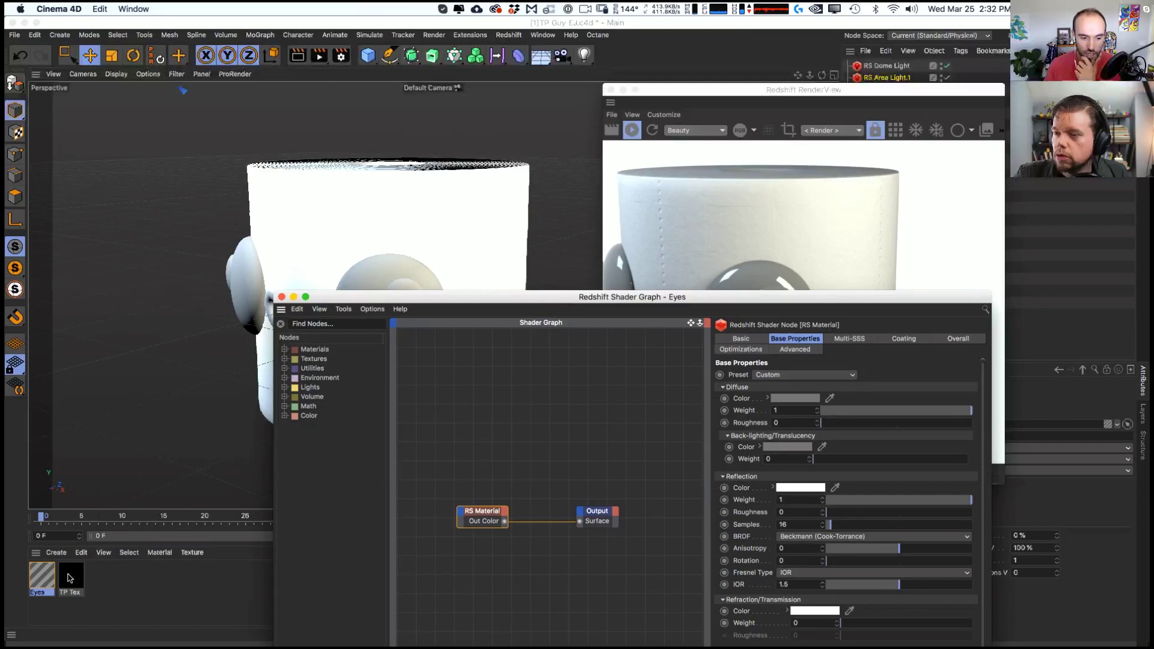
click(72, 579)
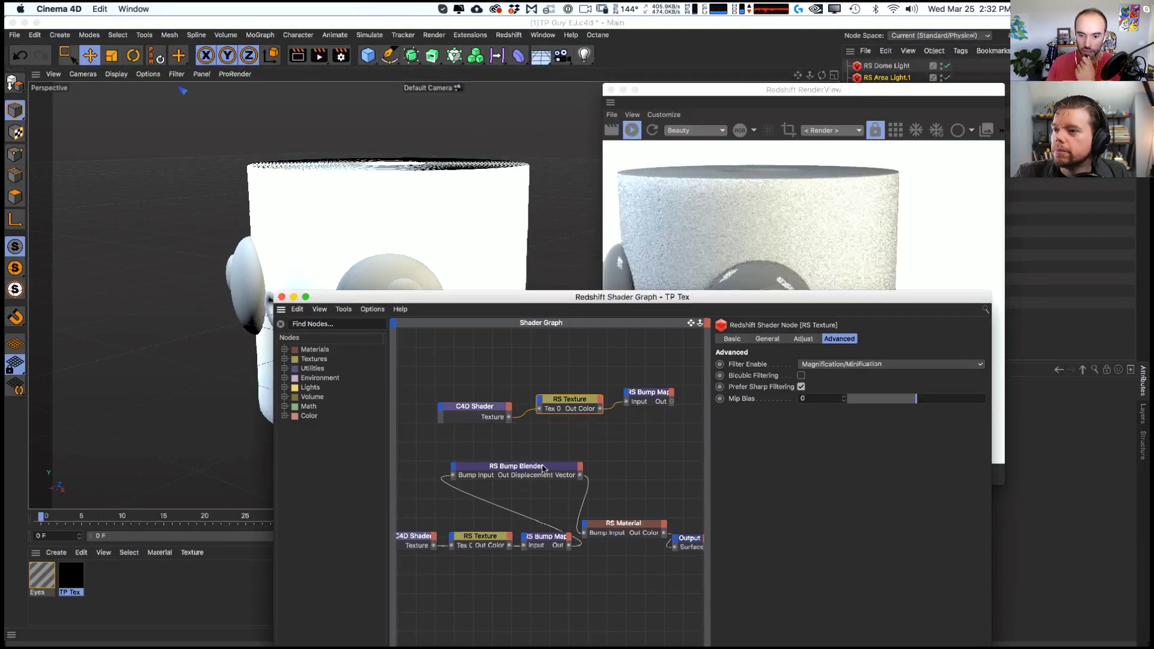
drag(672, 401, 523, 472)
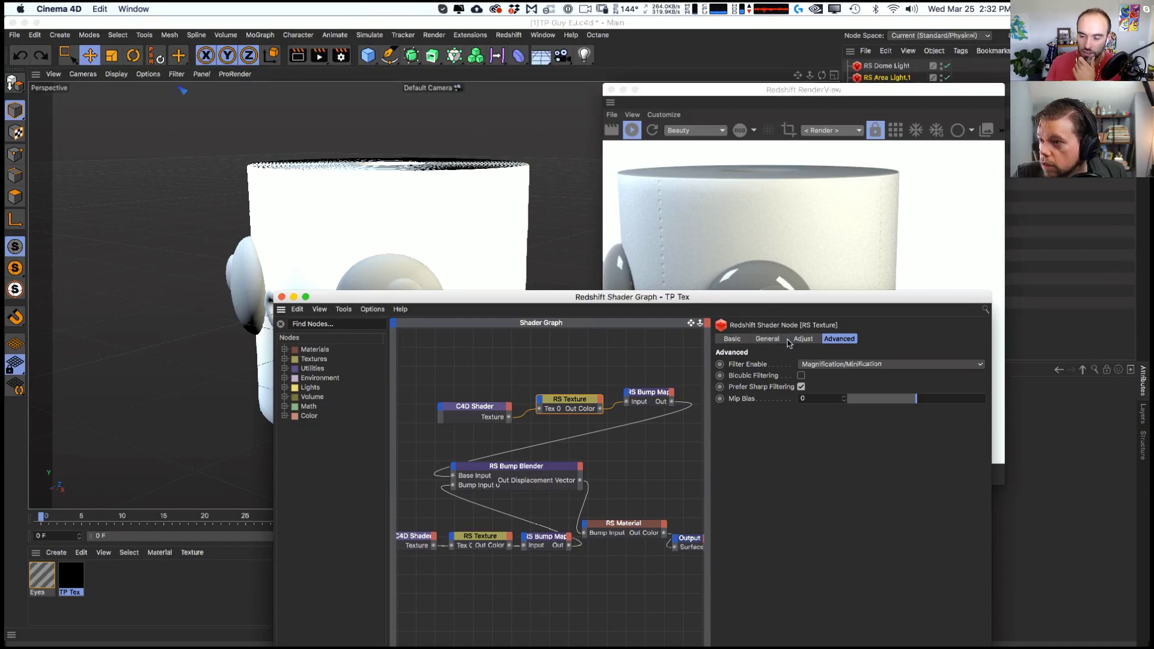
- Show the RS Bump Blender's general properties and move the shader graph clear of the render preview
drag(778, 302, 678, 191)
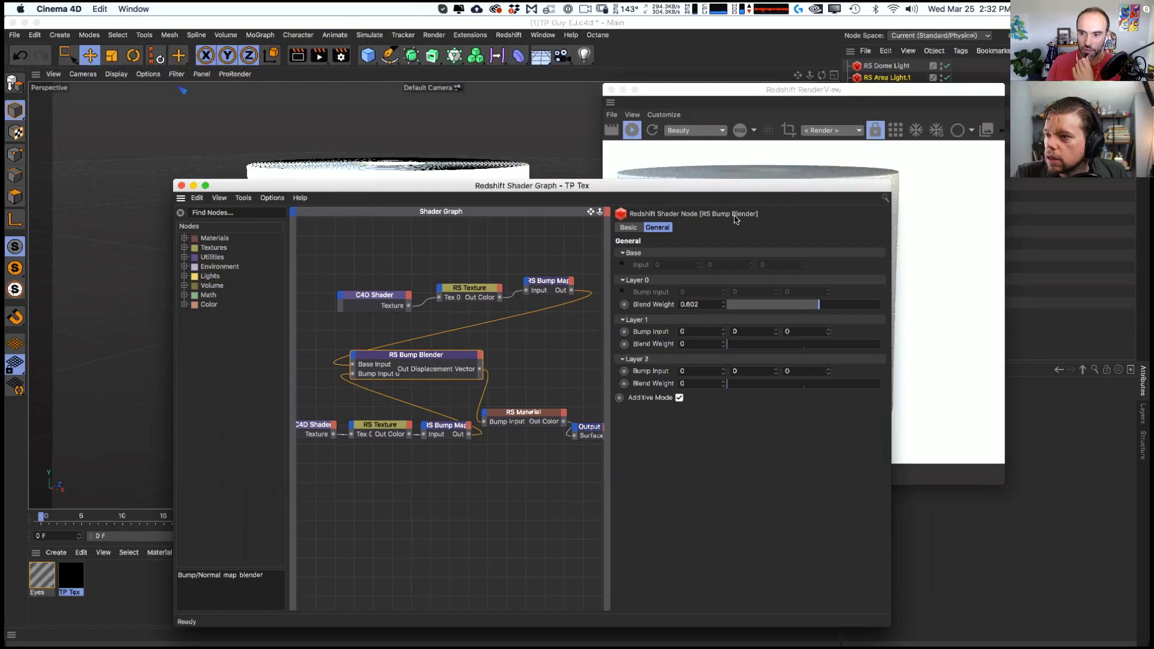
drag(768, 187, 509, 282)
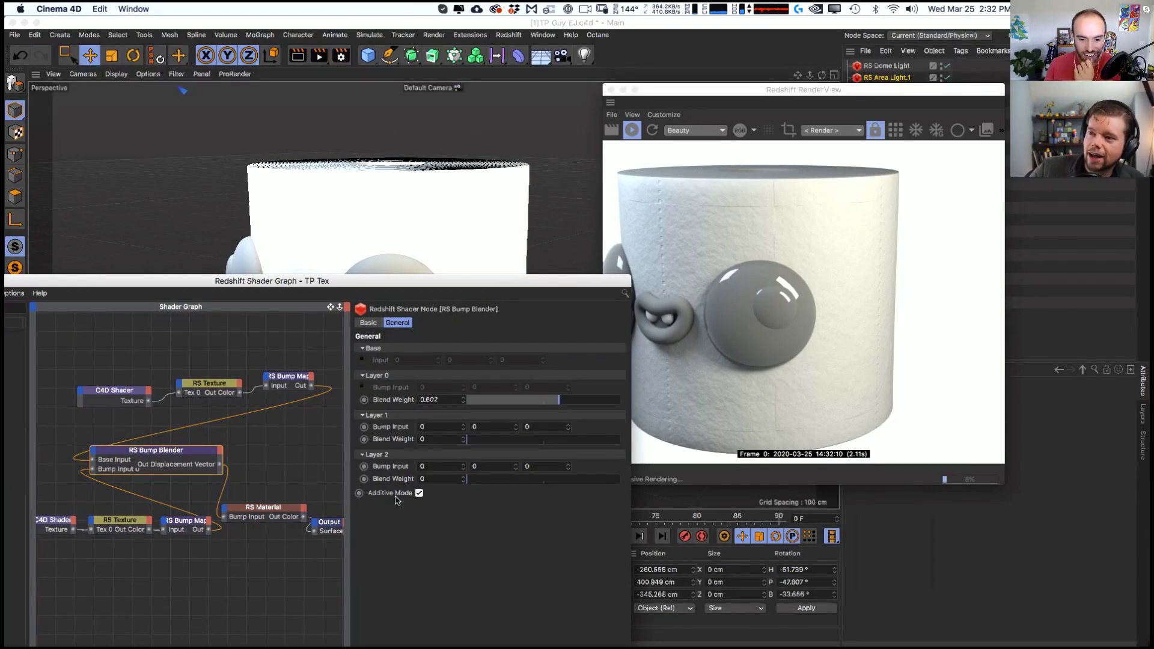
- Set the upper RS Bump Map's Height Scale to 0.5 and show the RS Bump Blender's properties again
click(288, 379)
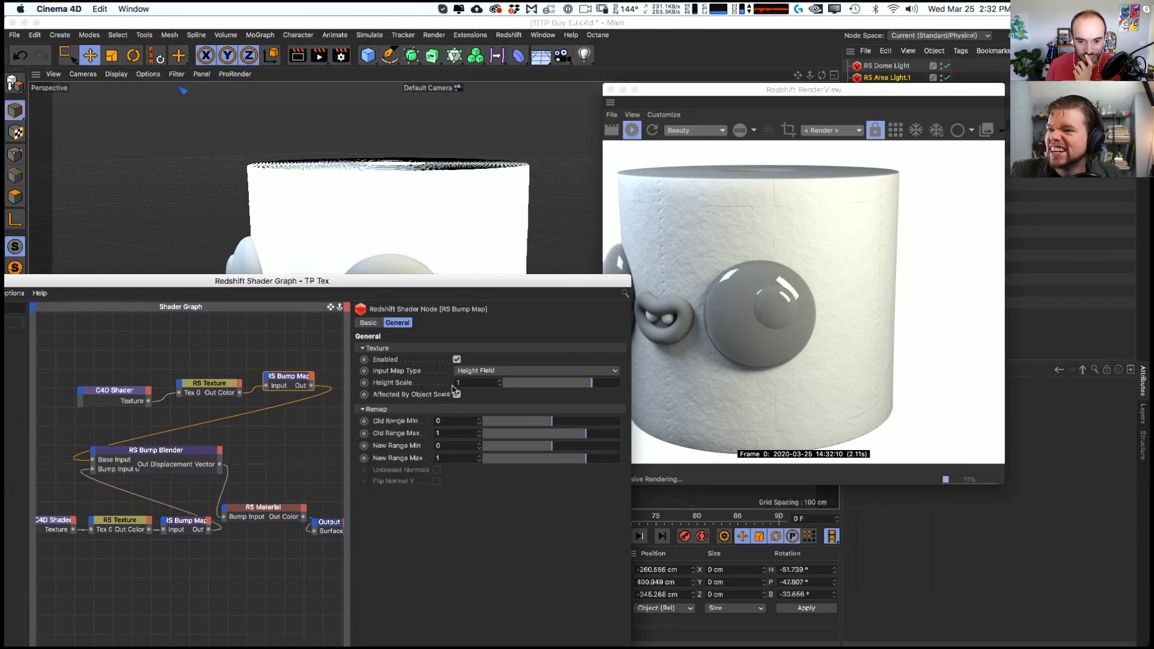
text(0.5)
key(Return)
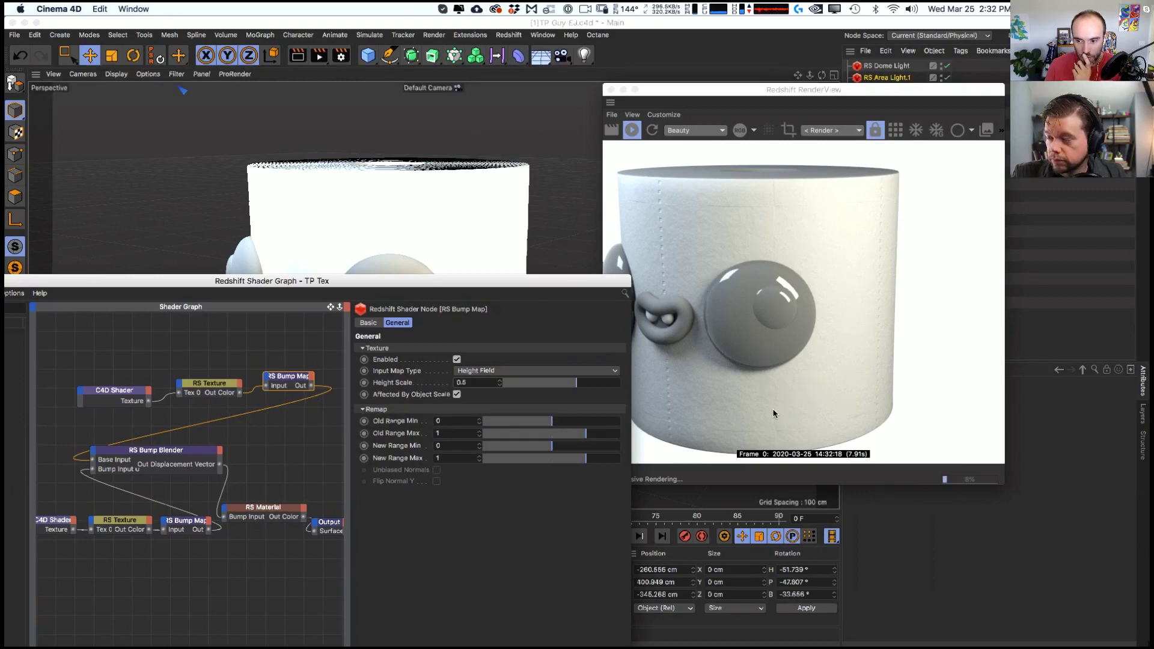
click(204, 451)
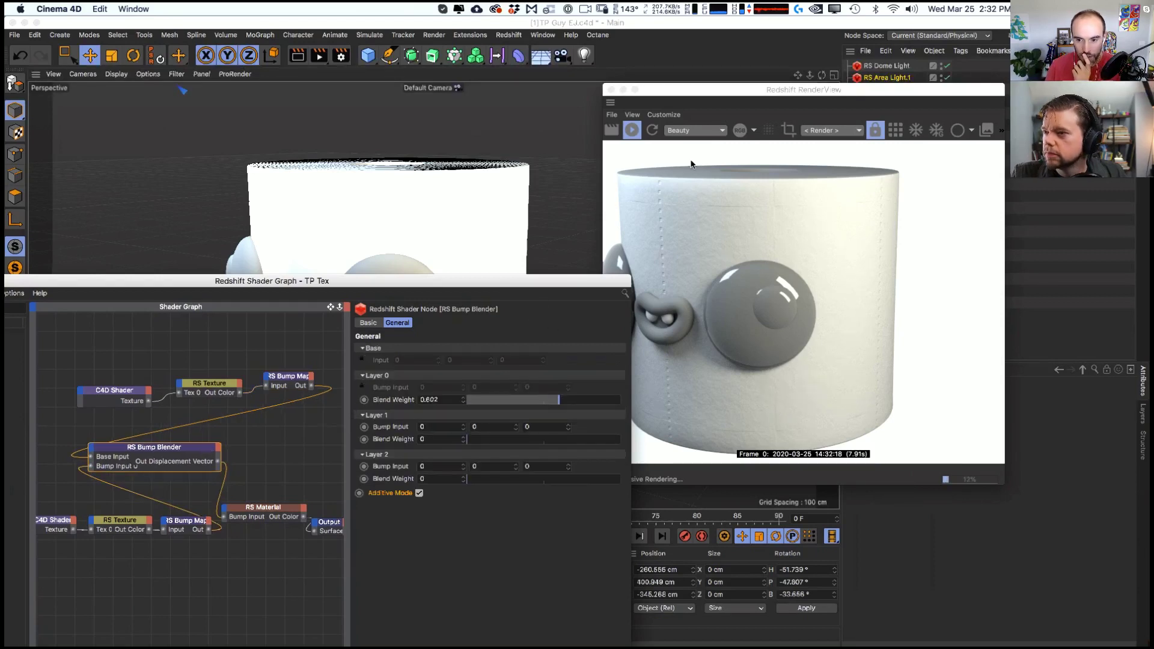
- Try a Length U of 24% and of 50% on the roll's TP Tex material tag, then undo both changes
drag(784, 92, 616, 92)
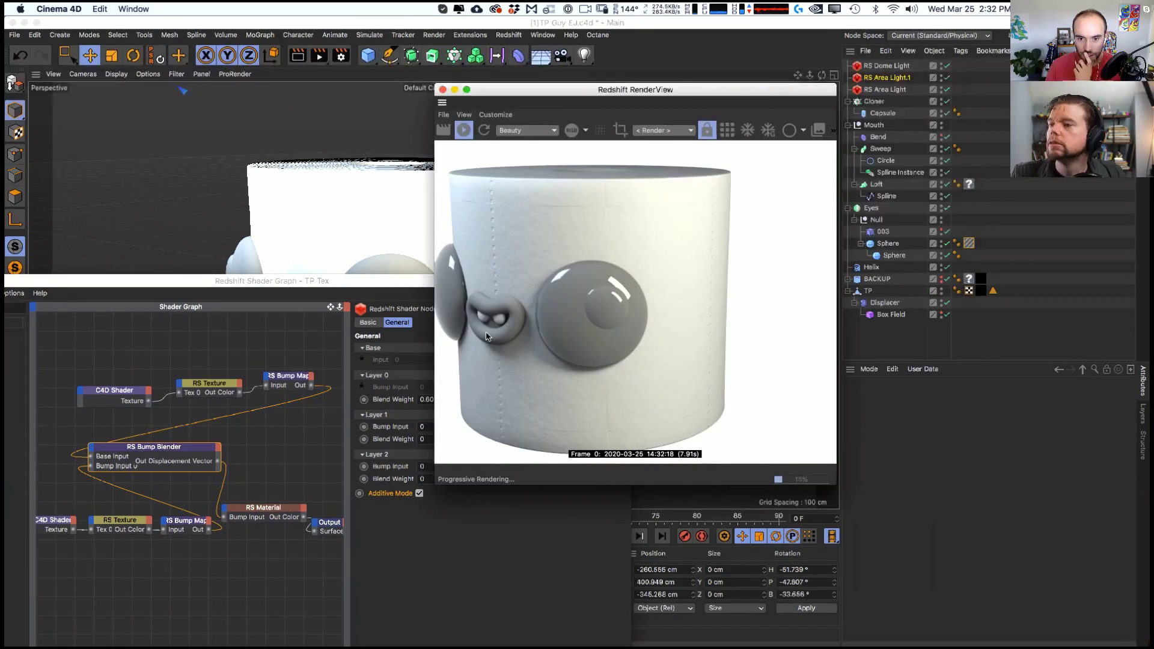
drag(691, 92, 657, 92)
click(982, 291)
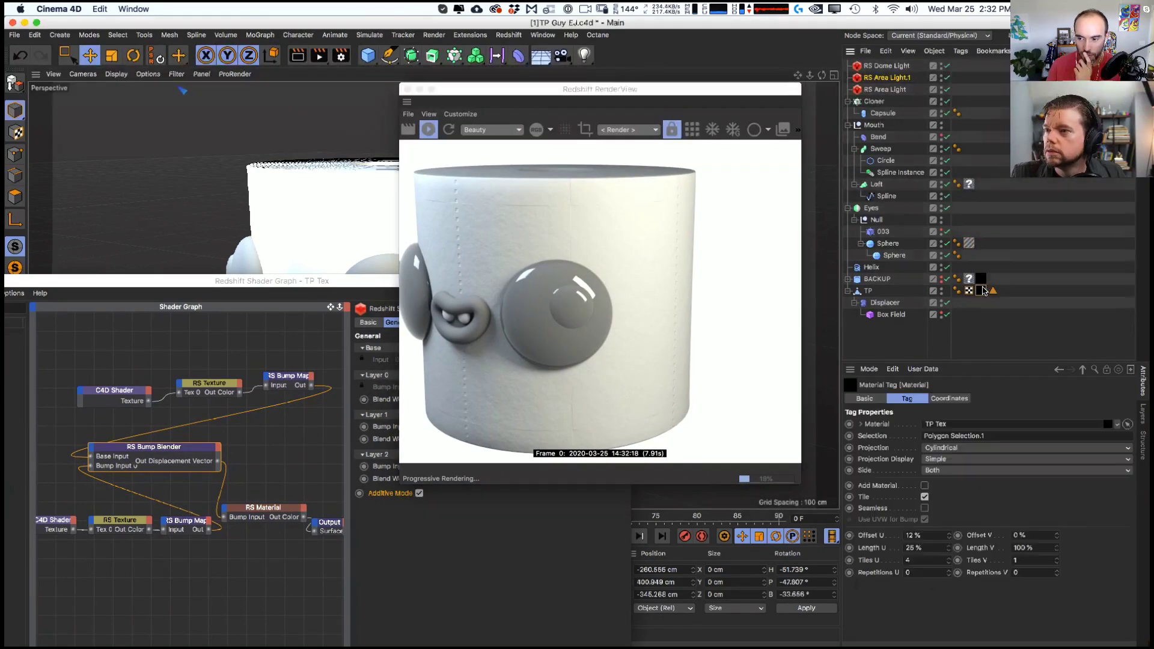
click(948, 550)
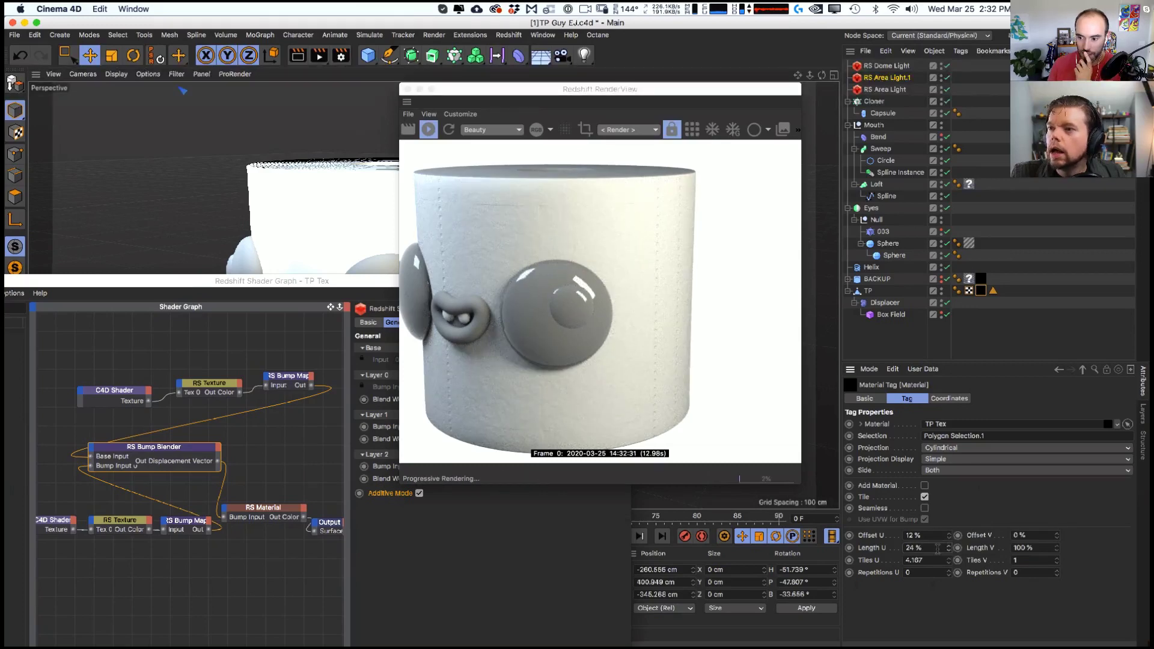
click(929, 548)
text(50)
key(Return)
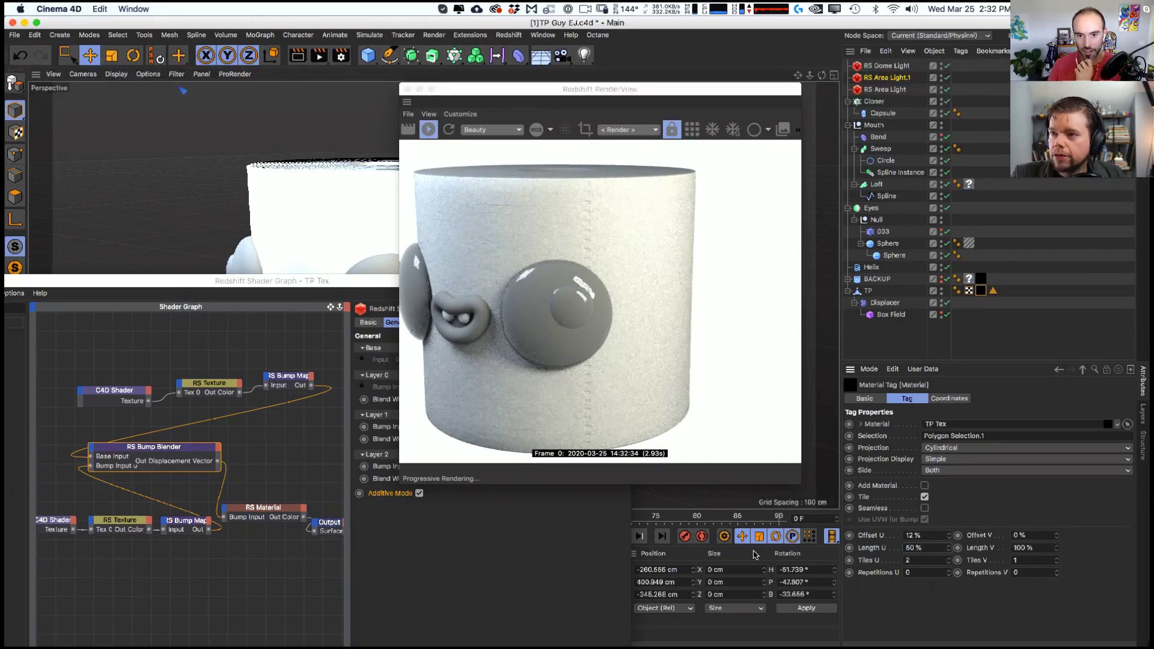
key(super+z)
key(super+z)
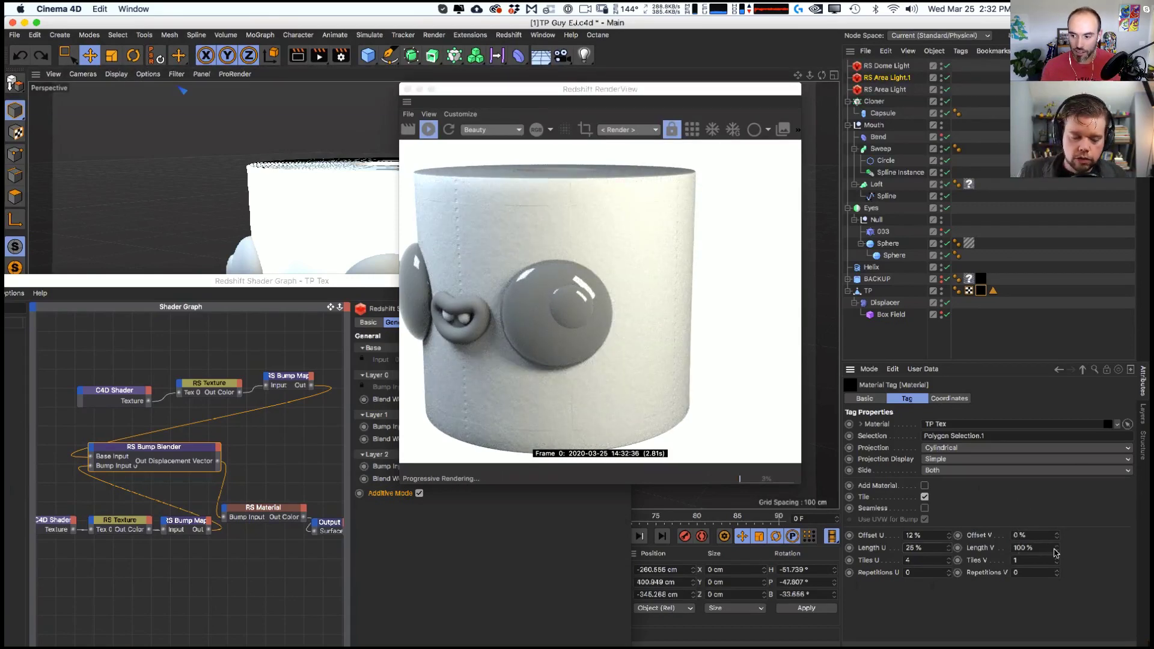
- Try a Length V of 125% and of 150% on the TP Tex material tag, undoing each change
drag(1056, 552, 1056, 539)
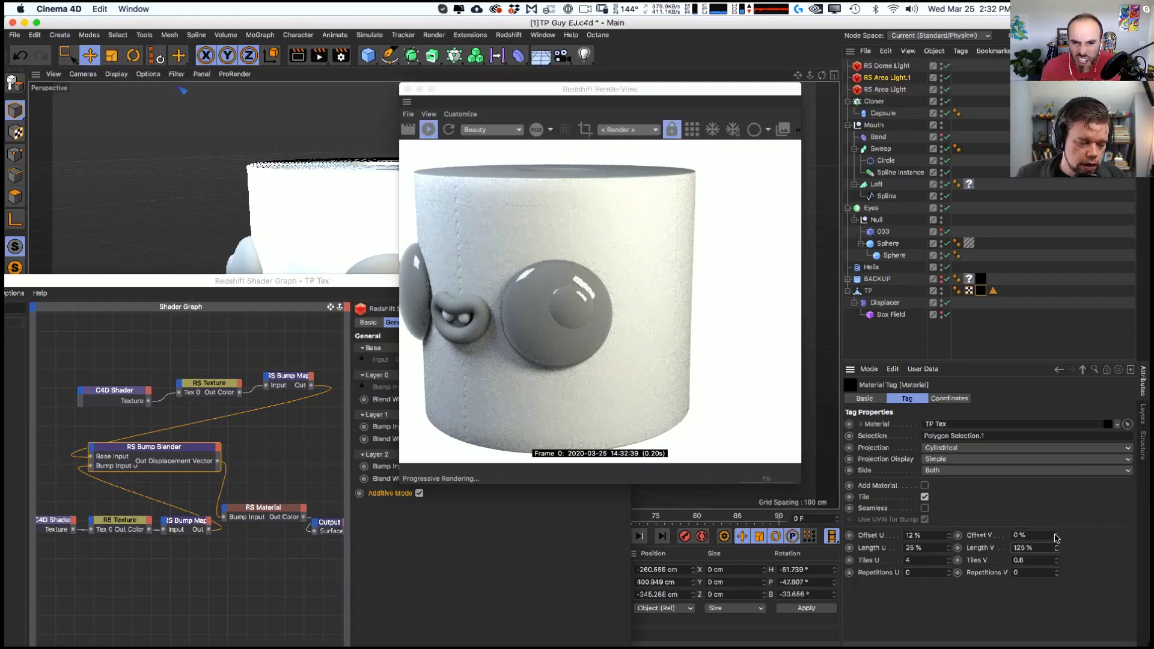
key(super+z)
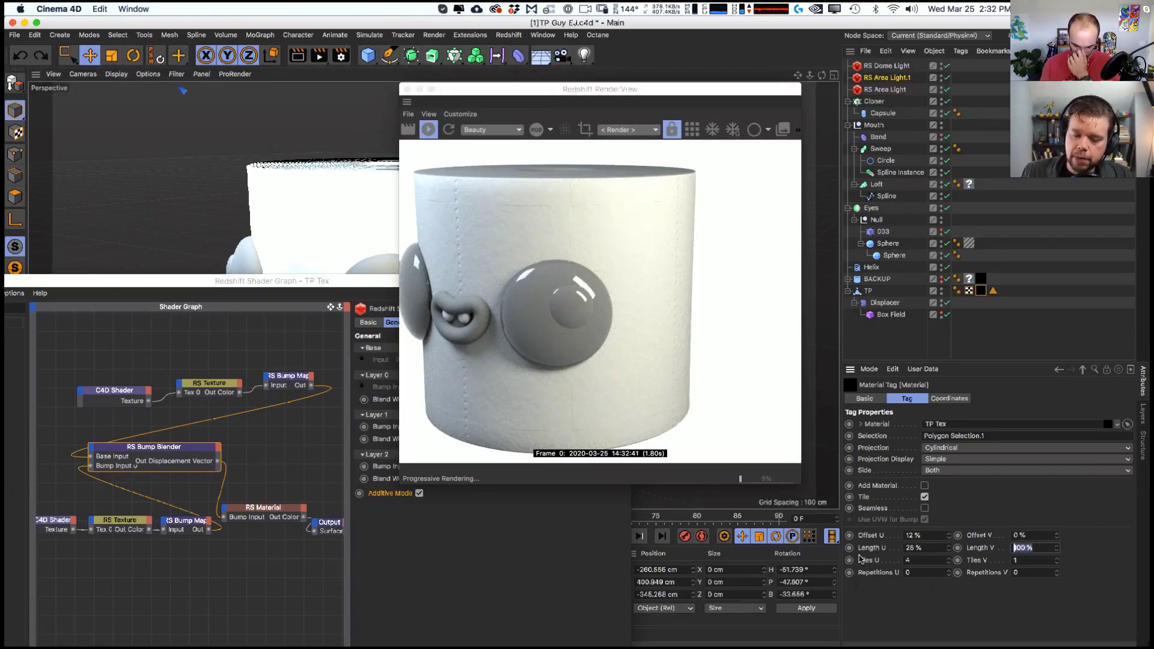
text(150)
key(Return)
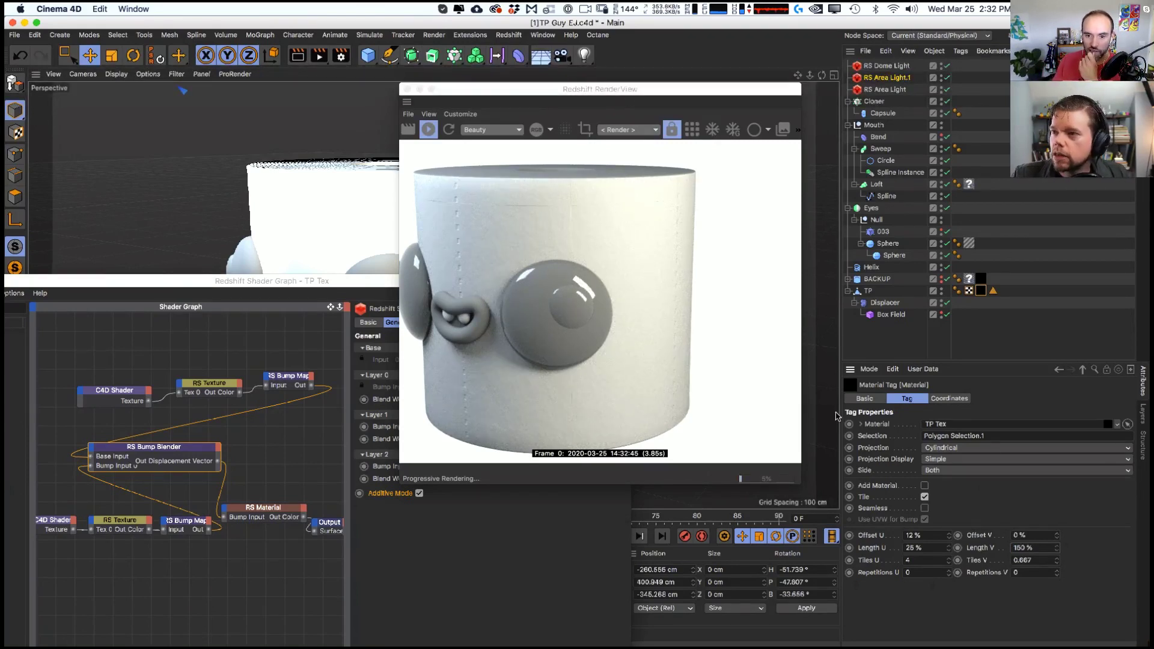
key(super+z)
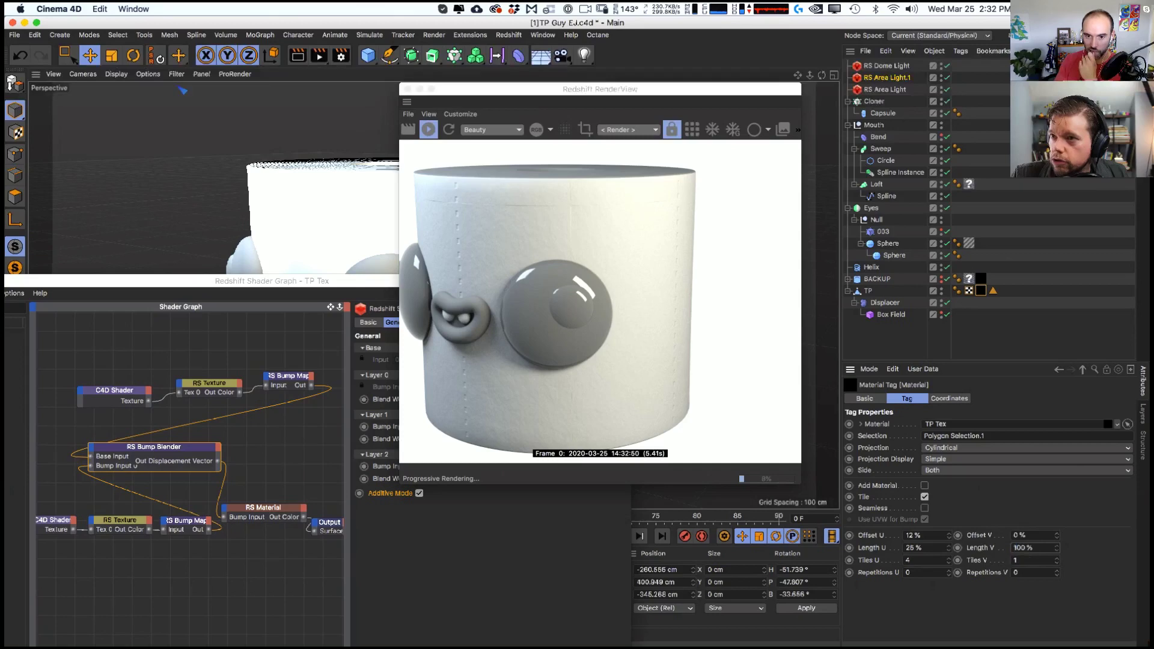
- Move the render preview off the shader graph, then disconnect the RS Bump Blender from the RS Material and reconnect it to the overall Bump Input
click(647, 108)
drag(681, 89, 887, 59)
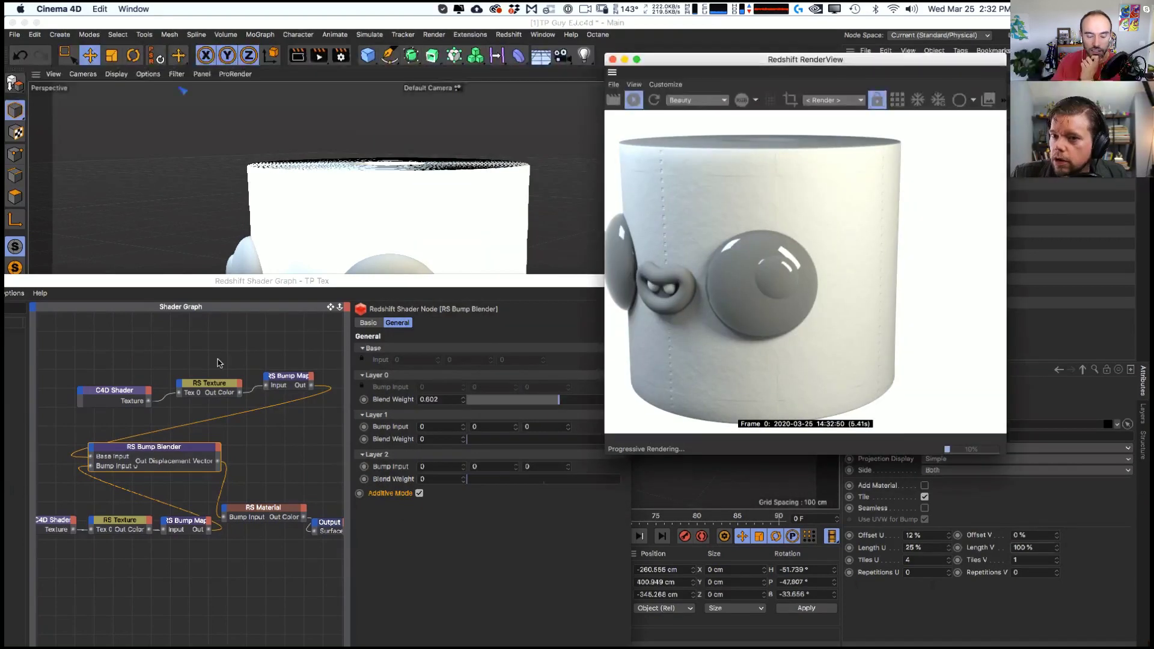
drag(223, 517, 285, 512)
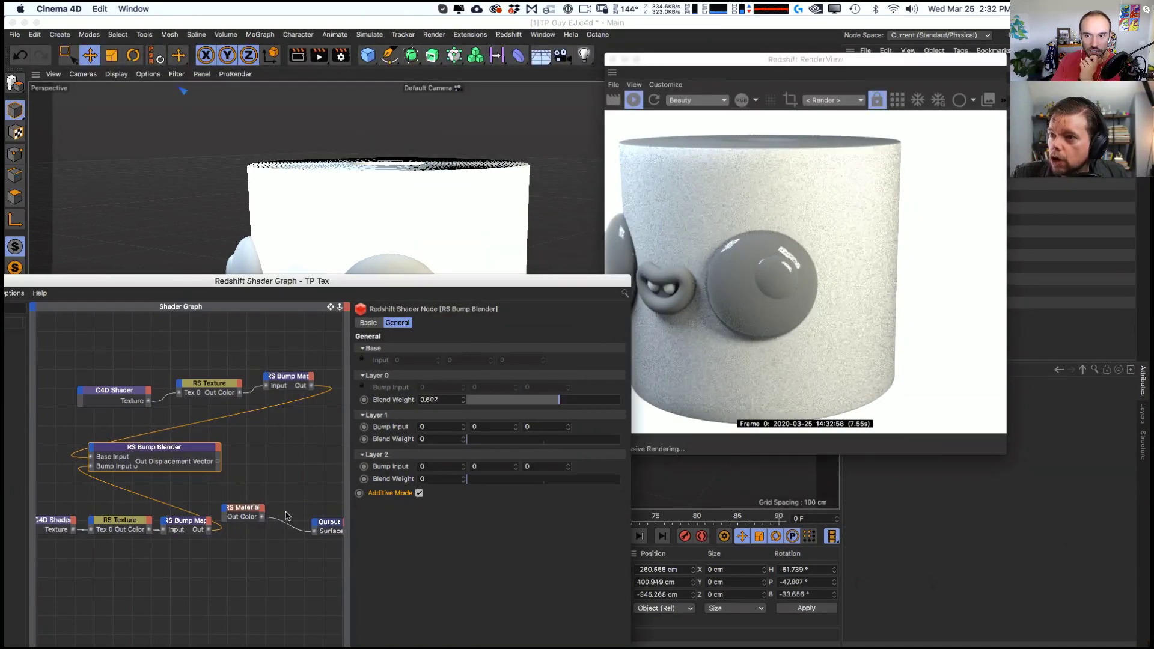
click(225, 511)
mouse_move(361, 584)
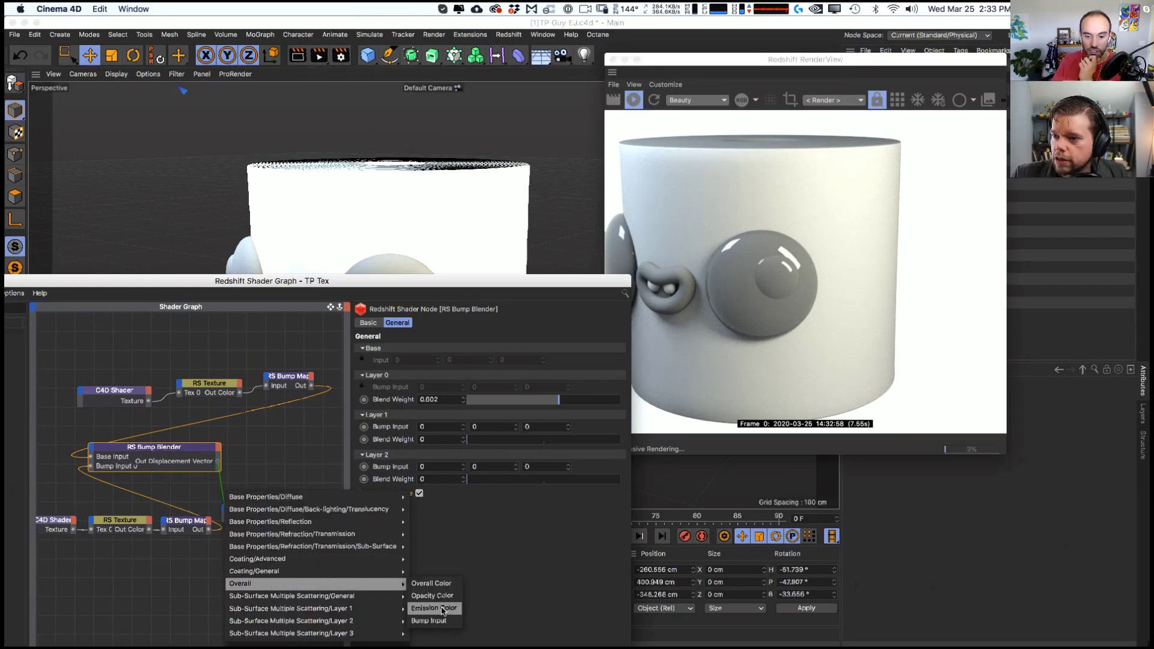
click(445, 620)
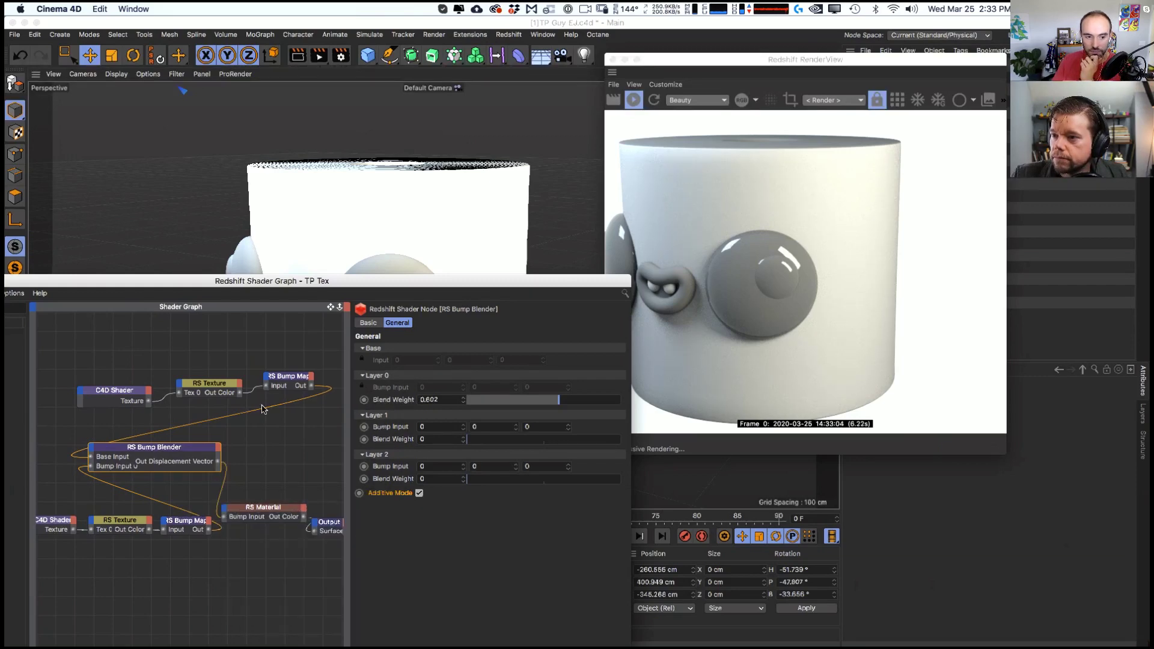
- Find the Noise texture node, add it to the TP Tex graph and connect it to the upper RS Bump Map's input
drag(146, 312, 283, 261)
click(96, 257)
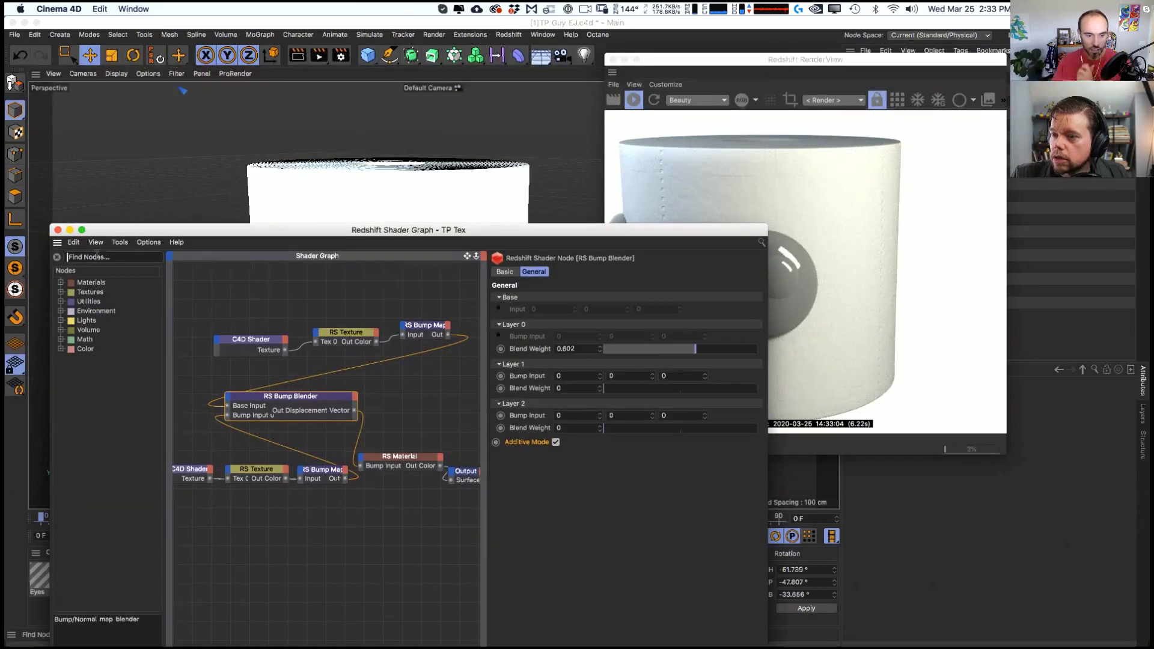
text(noise)
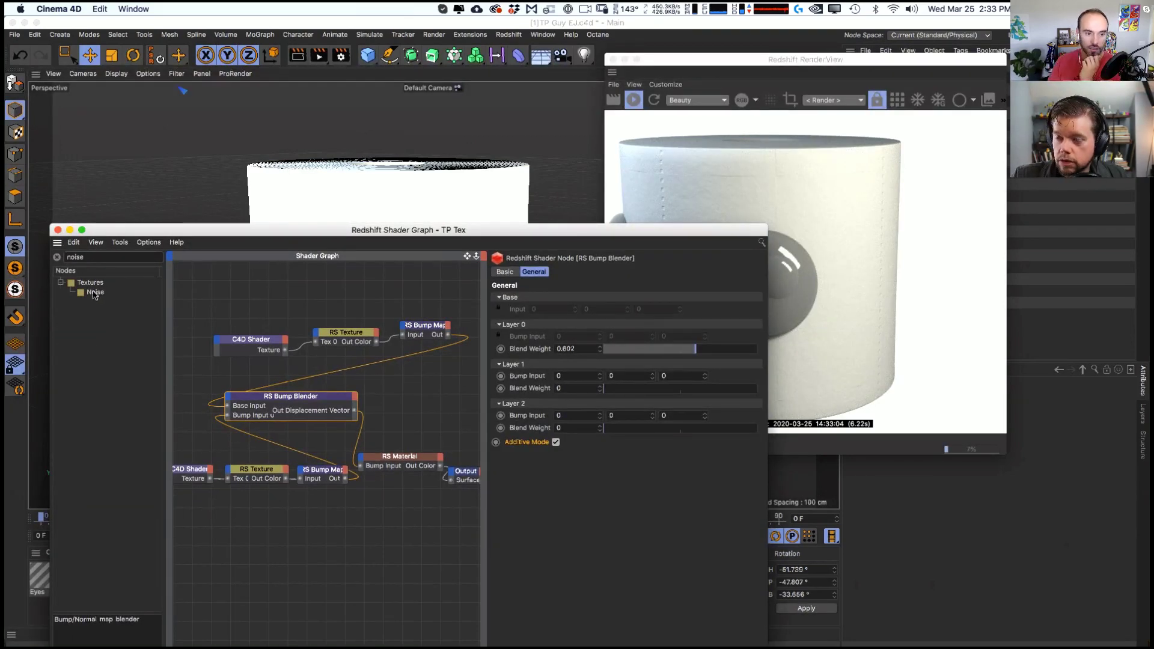
drag(94, 294, 403, 335)
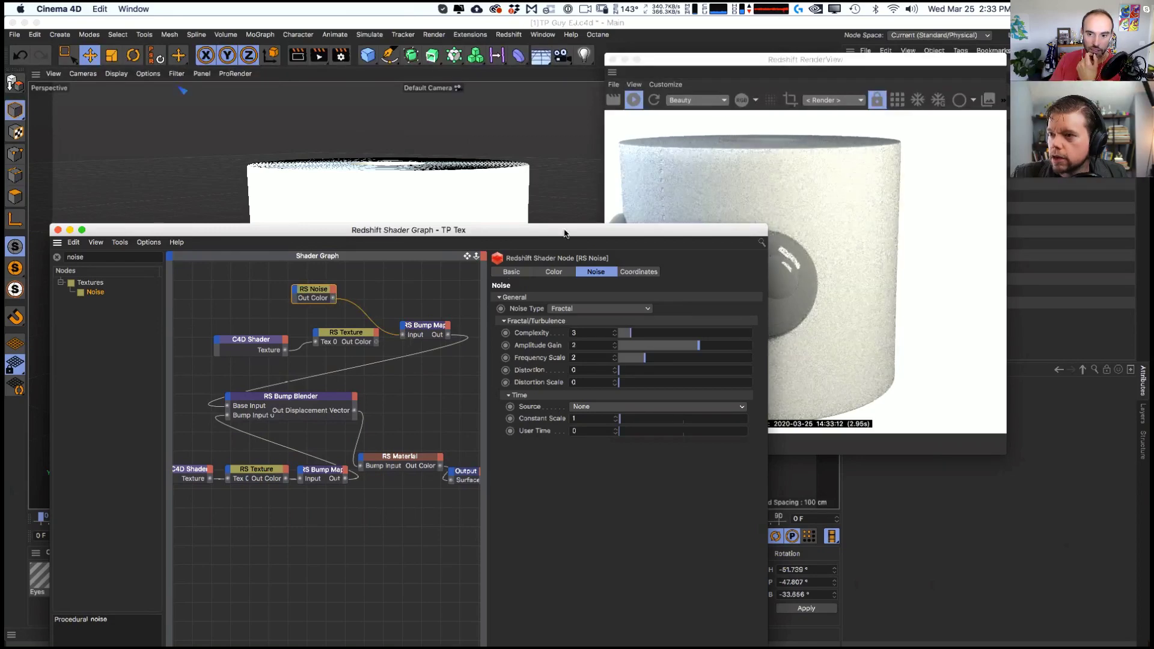
- Set the RS Noise to Turbulence with a Complexity of 9, and adjust the upper RS Bump Map's Height Scale to about 0.89
drag(564, 233, 457, 225)
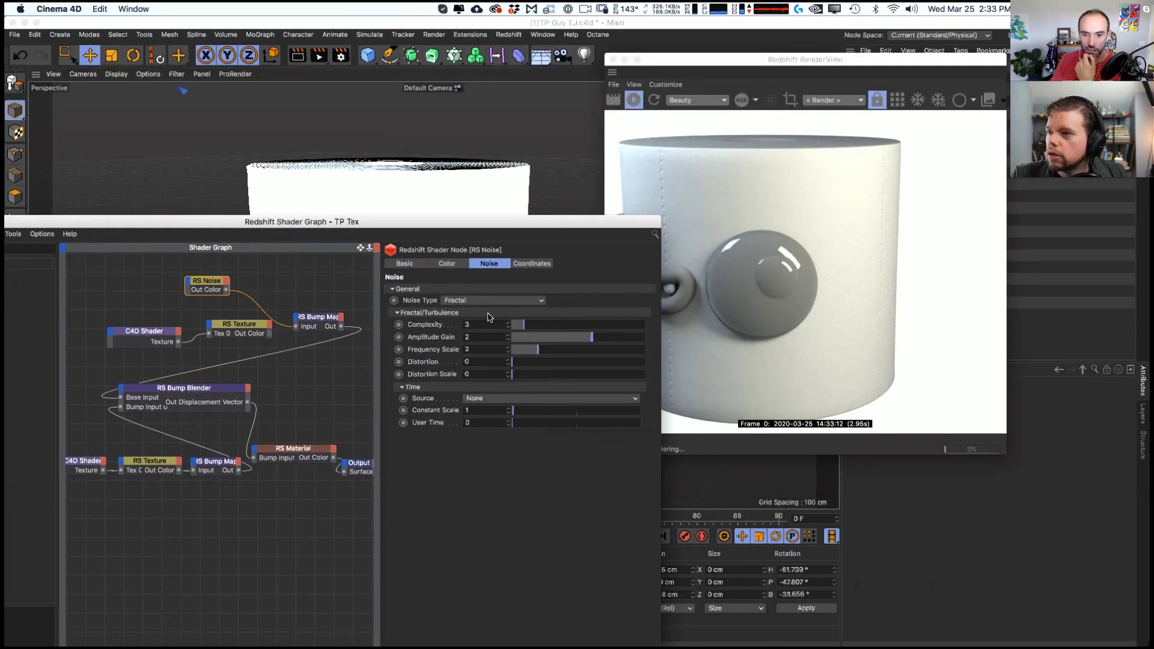
click(536, 302)
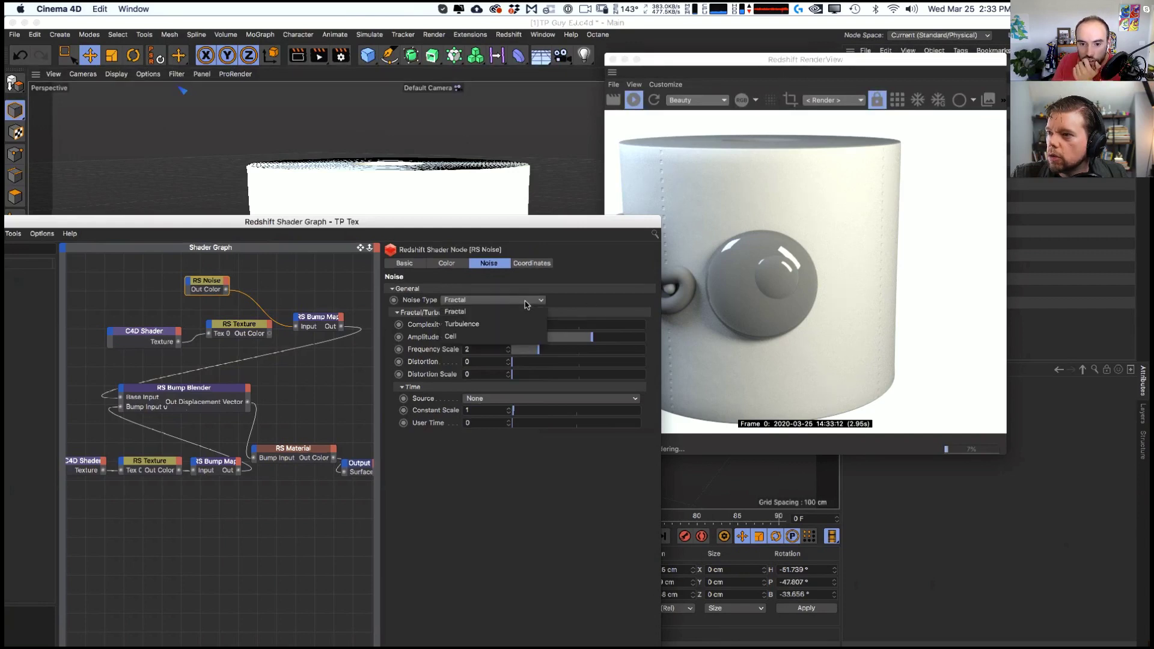
click(529, 324)
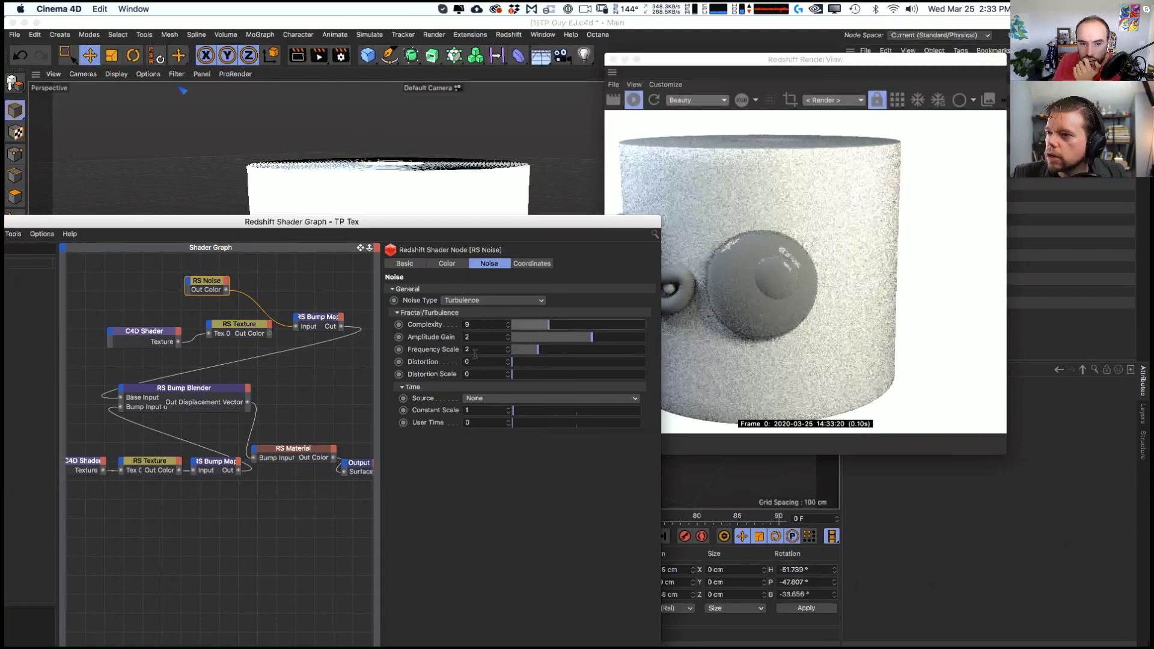
click(327, 329)
mouse_move(598, 328)
mouse_down()
mouse_move(625, 325)
mouse_move(614, 327)
mouse_up()
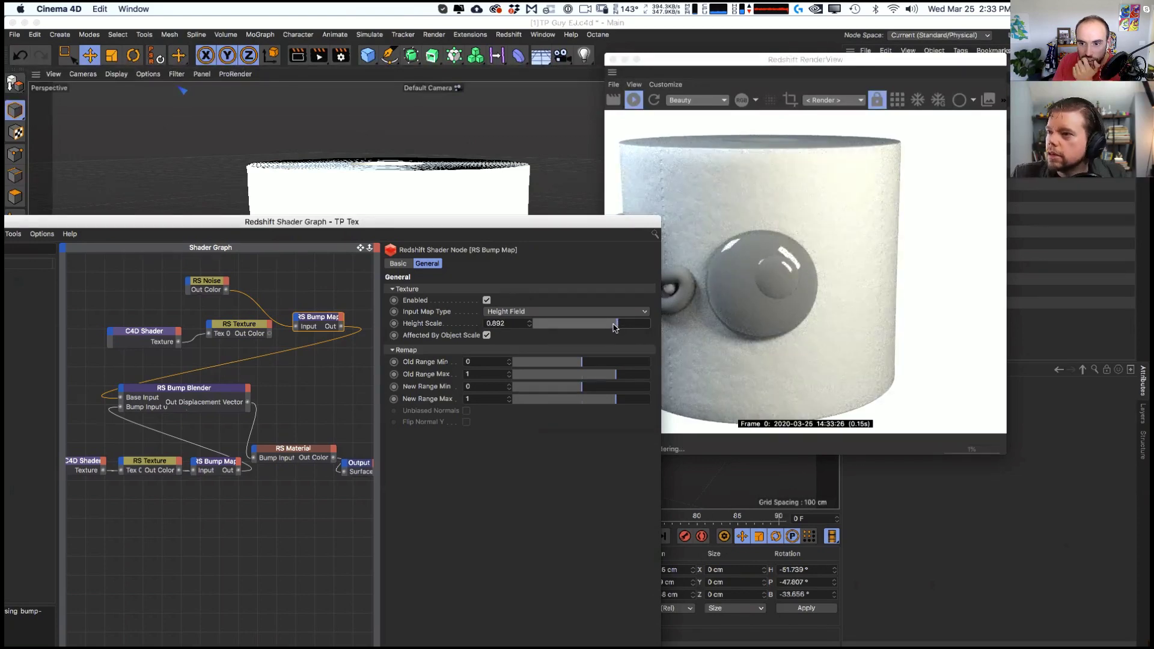
- Try the Fractal noise type on the RS Noise node, then return it to Turbulence
click(217, 291)
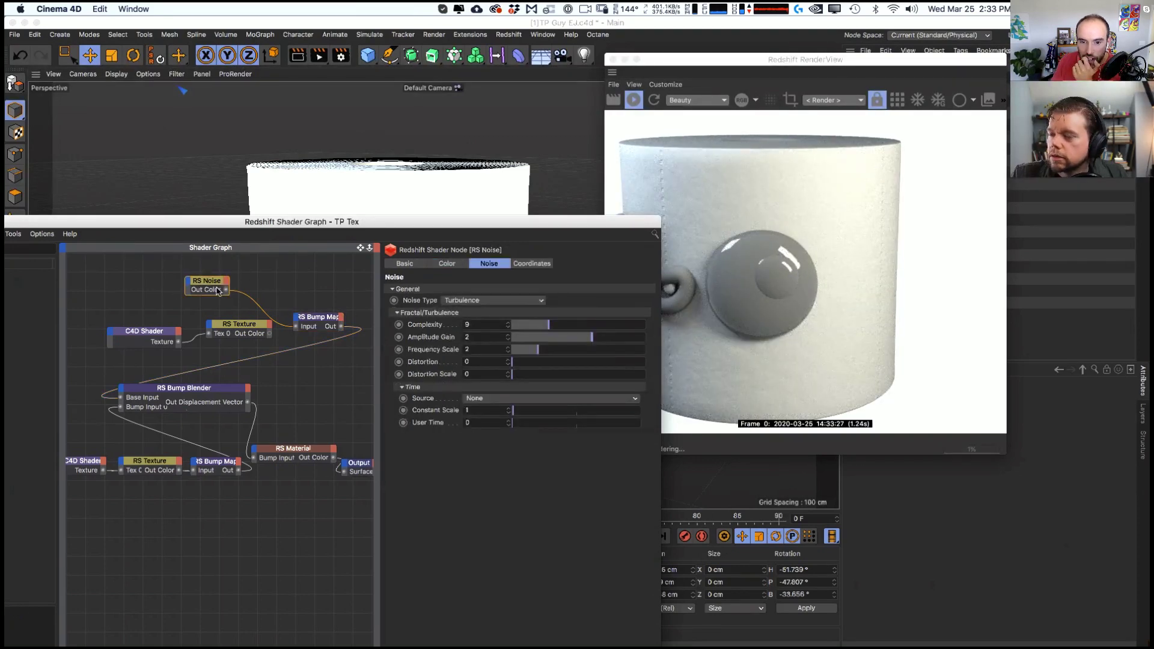
click(499, 300)
click(493, 307)
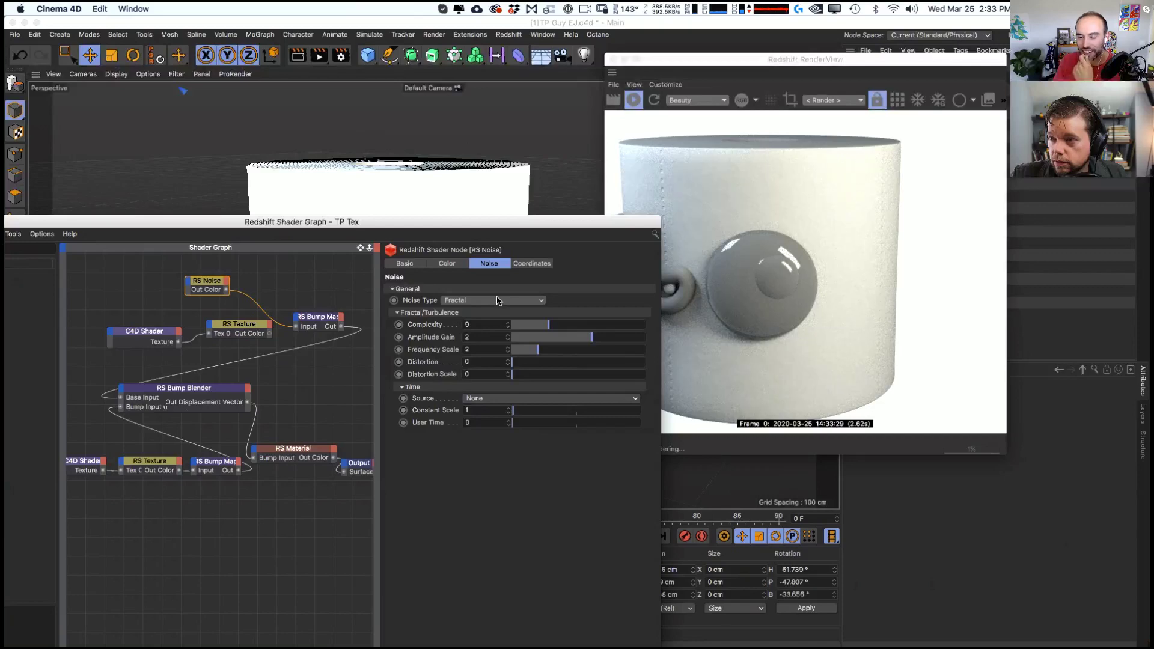
click(495, 301)
click(523, 331)
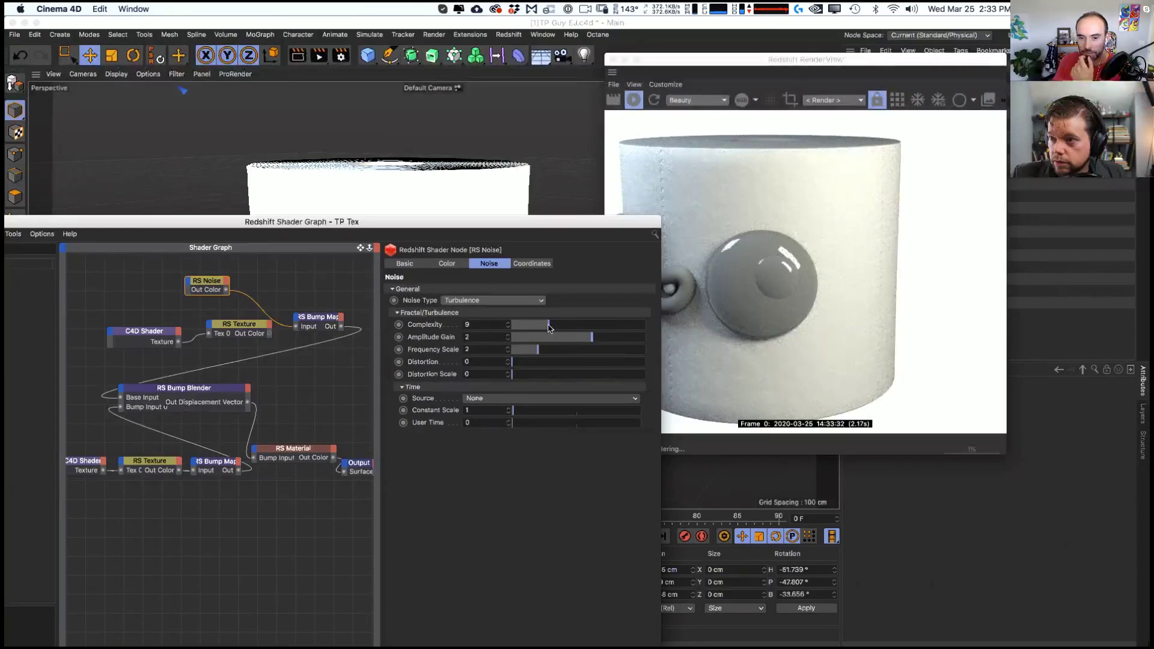
- Set the RS Noise's Complexity to 25 and its Amplitude Gain to about 0.88
drag(554, 325, 577, 338)
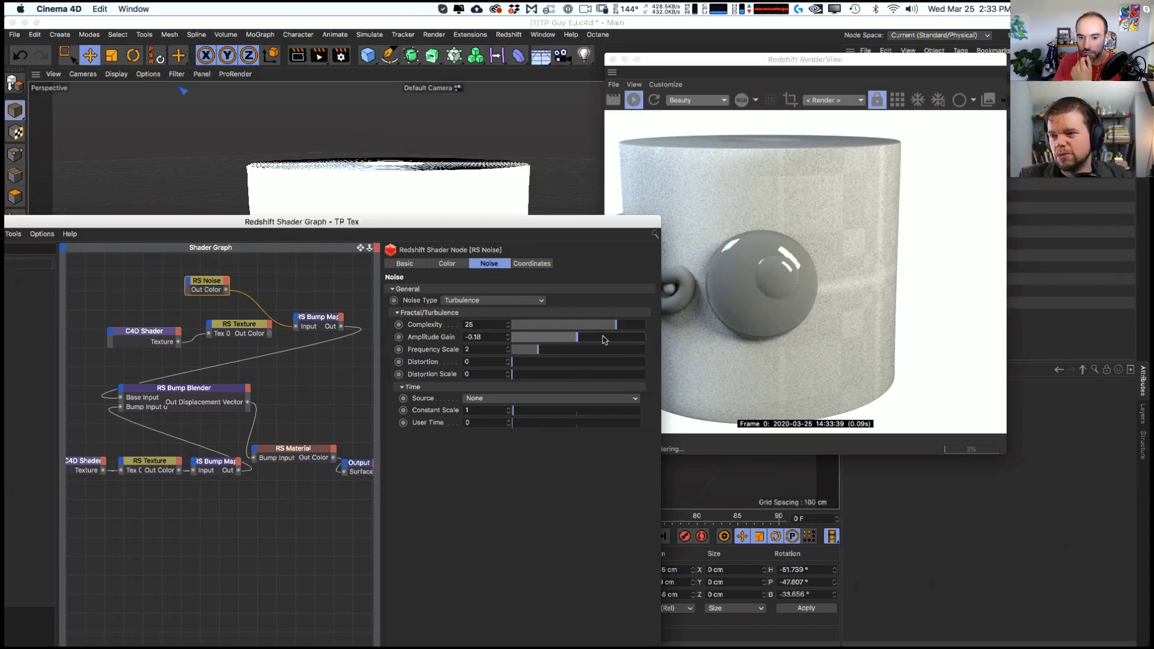
click(604, 340)
click(584, 339)
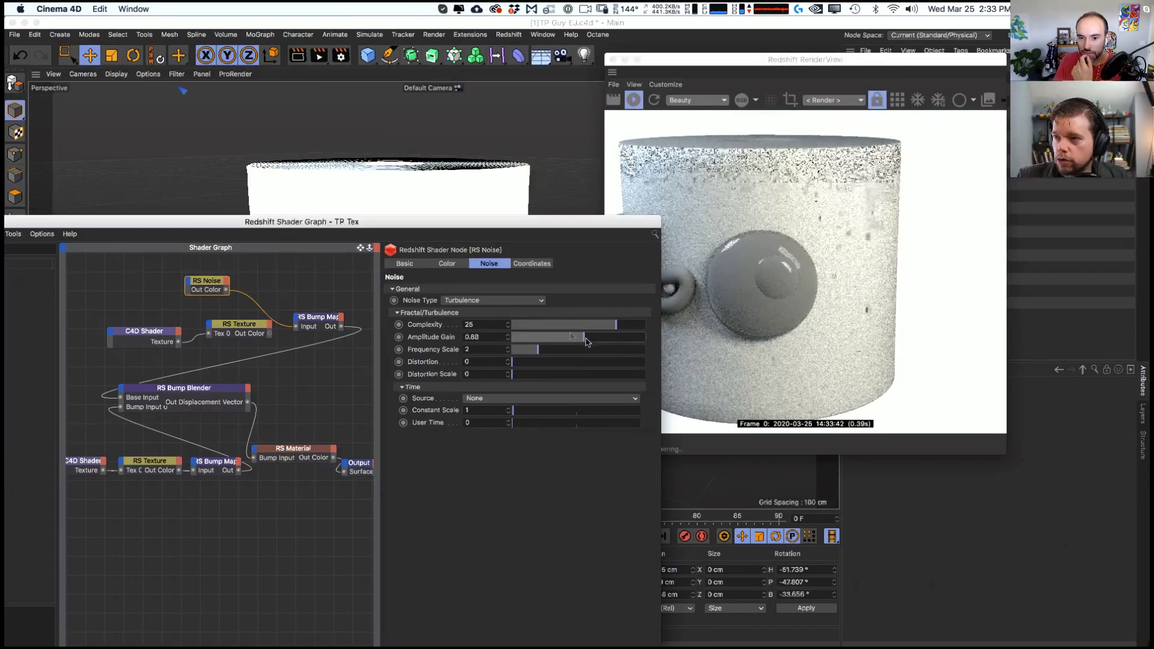
click(591, 326)
drag(592, 328, 620, 328)
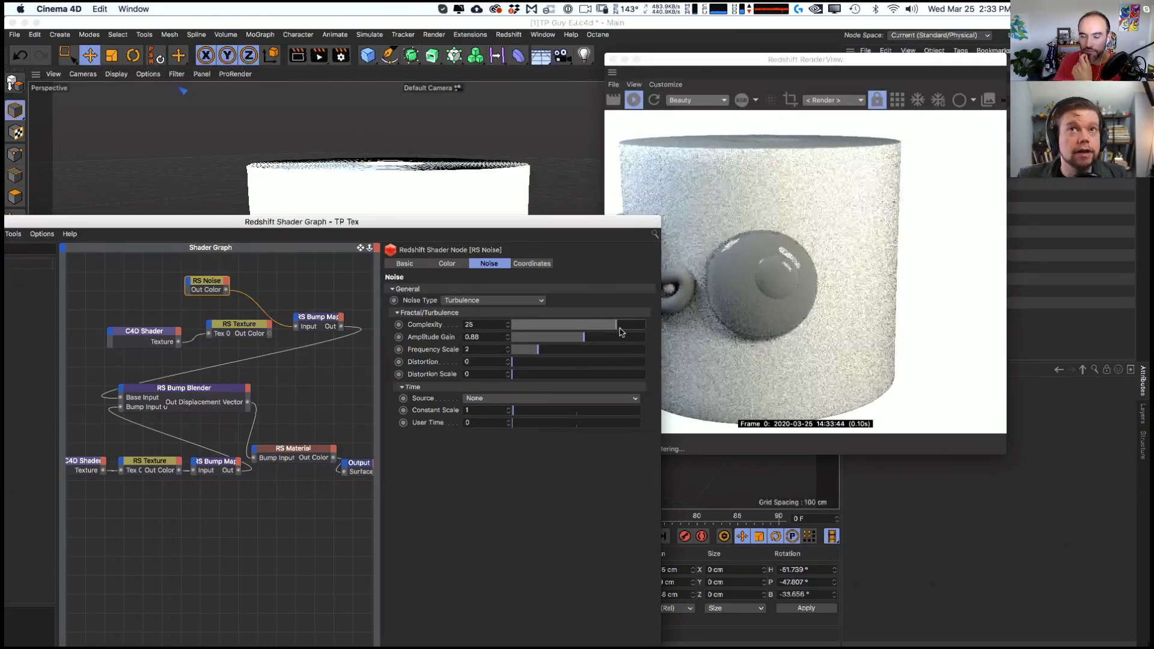
- Set the upper RS Bump Map's Height Scale to about 0.63, and switch the RS Noise to Fractal with a Complexity of about 20
click(314, 318)
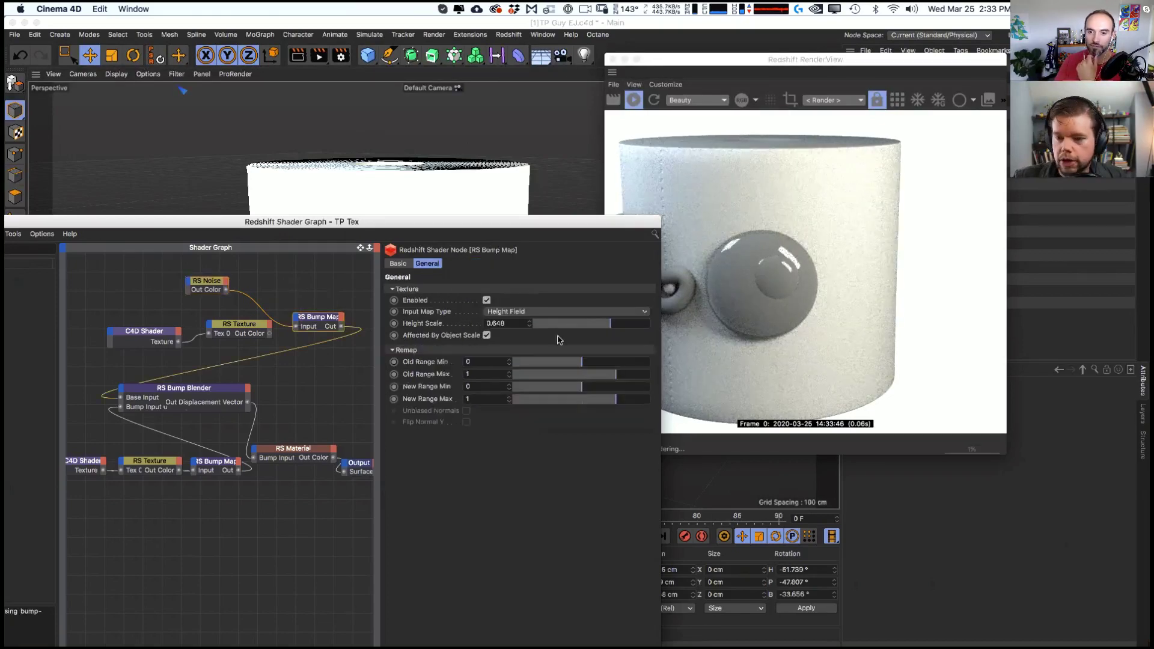
drag(628, 328, 582, 337)
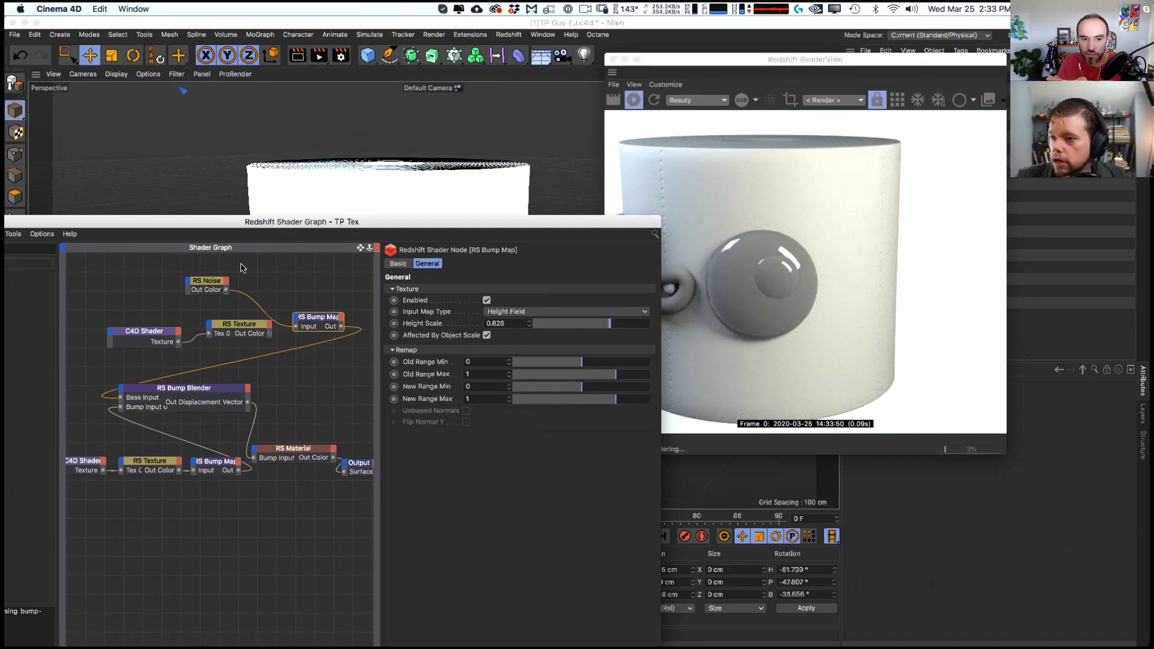
click(207, 282)
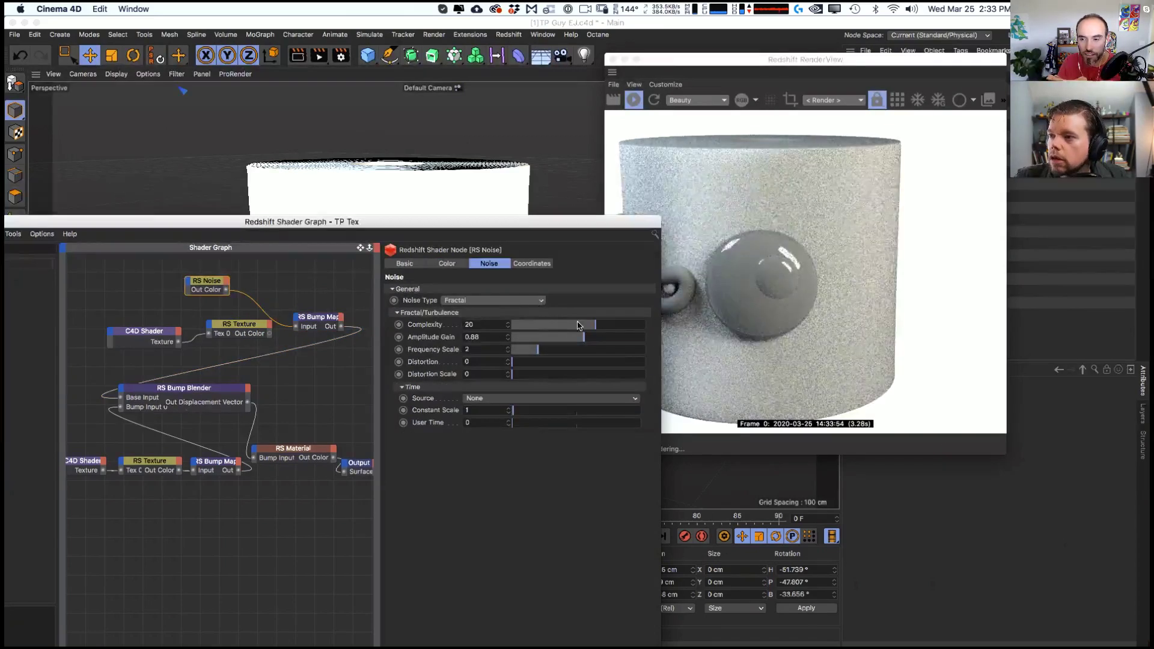
drag(584, 337, 544, 350)
- Raise the upper RS Bump Map's Height Scale to 2 and close the TP Tex shader graph
click(328, 322)
drag(620, 326, 634, 327)
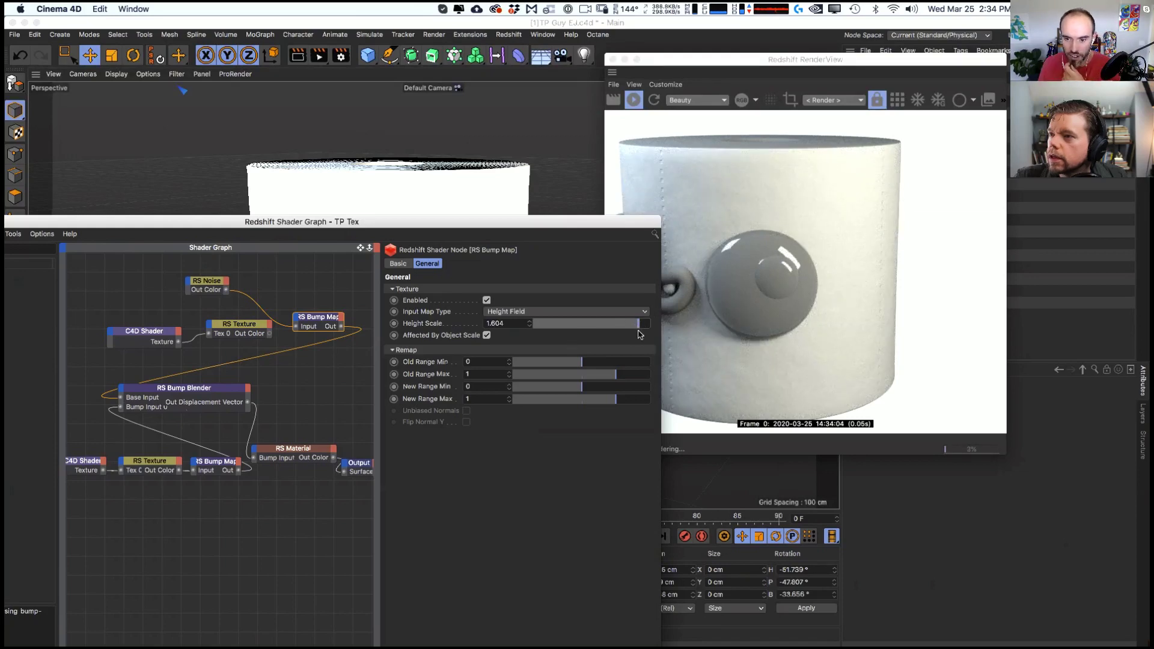
drag(640, 325, 649, 325)
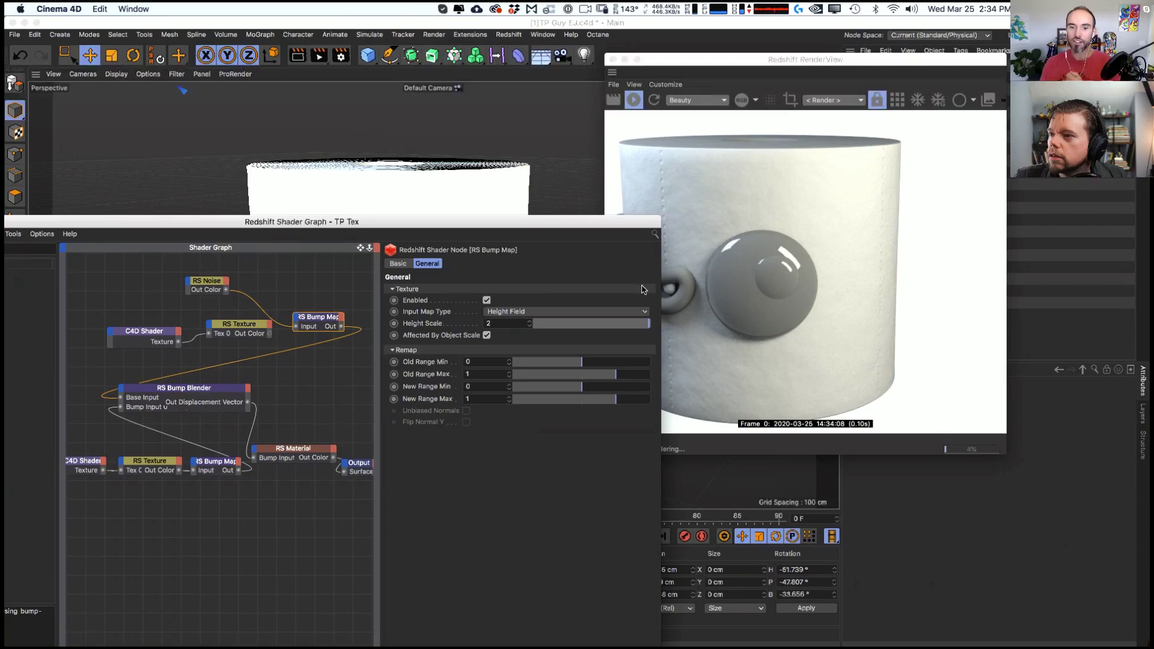
drag(61, 223, 222, 197)
click(113, 197)
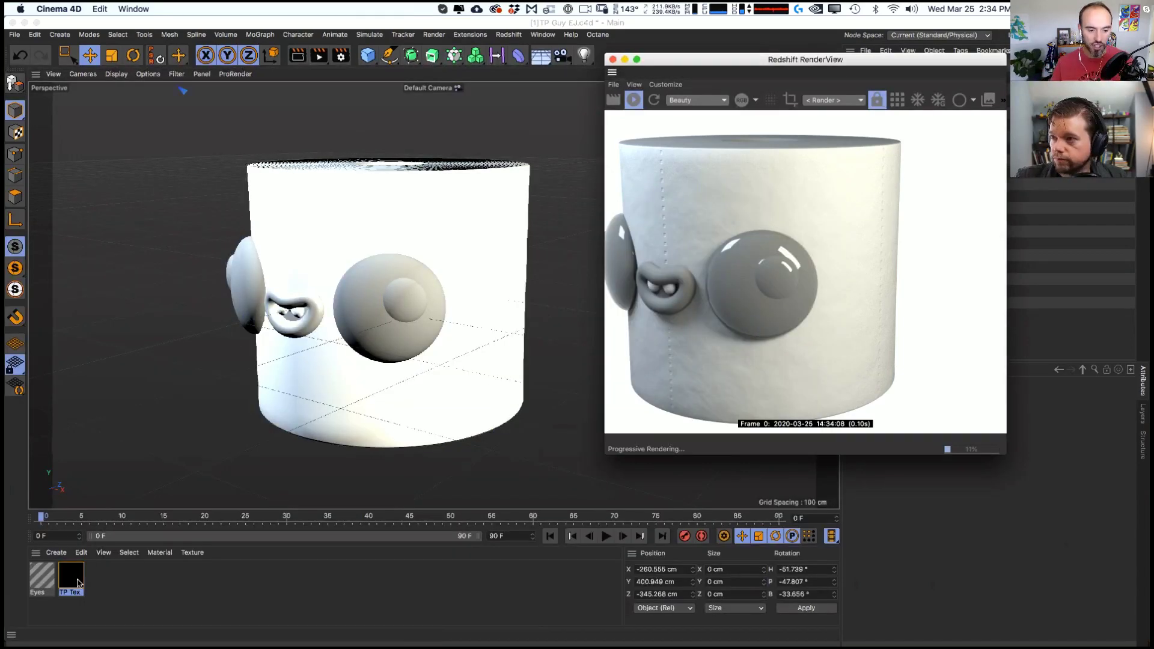
- Open the Eyes material's shader graph and set its RS Material's Reflection Roughness to about 0.04
double_click(42, 578)
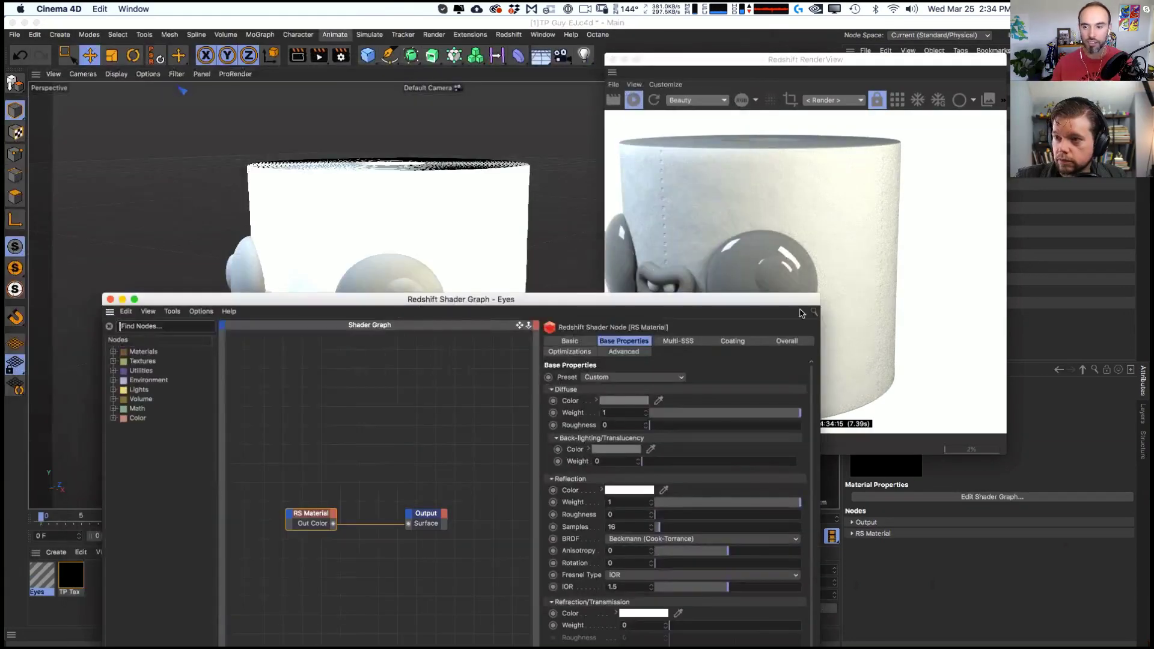
drag(818, 294, 729, 333)
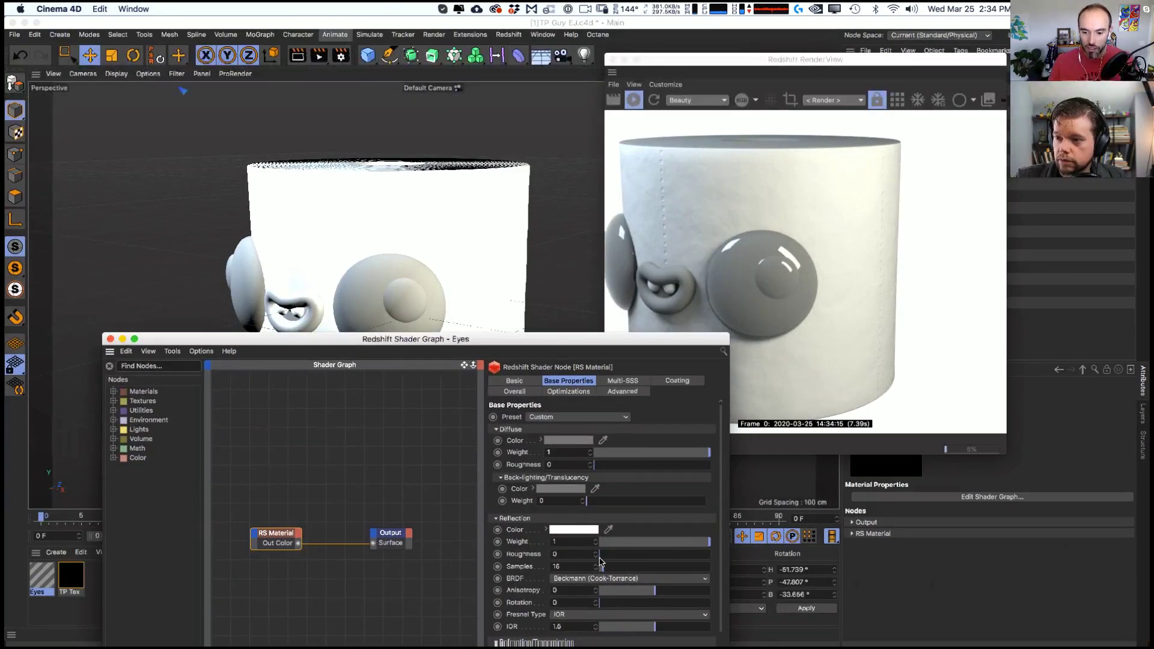
drag(600, 560, 605, 556)
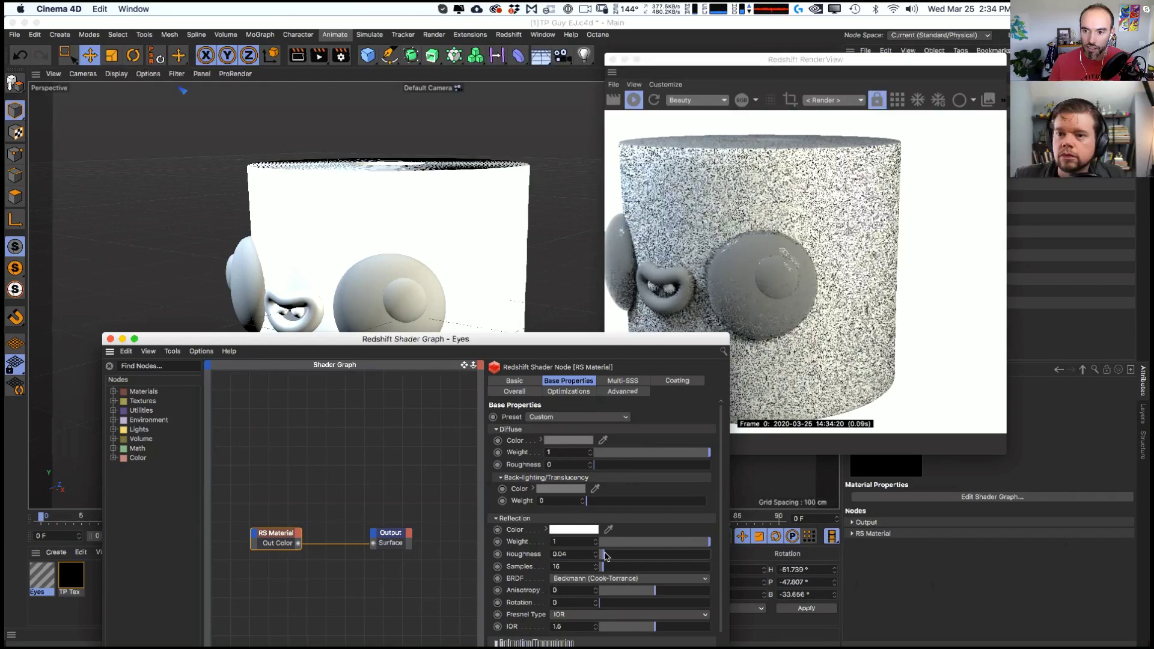
- Add an RS Noise node to the Eyes graph and connect its Out Color to the RS Material's Refl Roughness
click(153, 365)
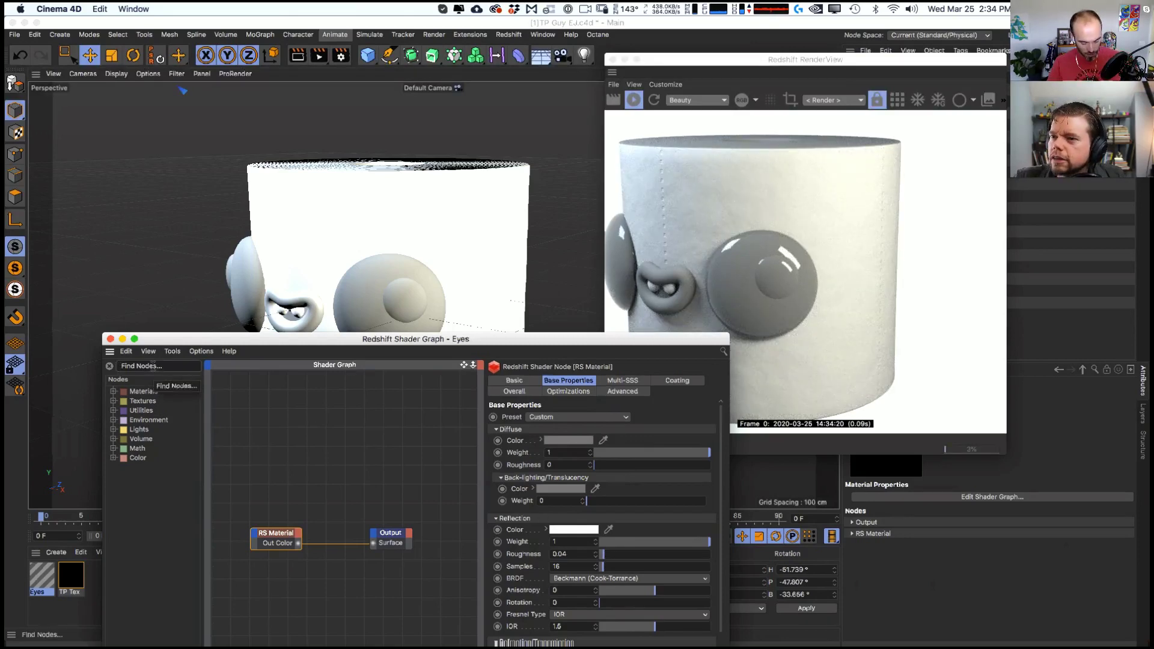
text(noise)
drag(148, 401, 257, 538)
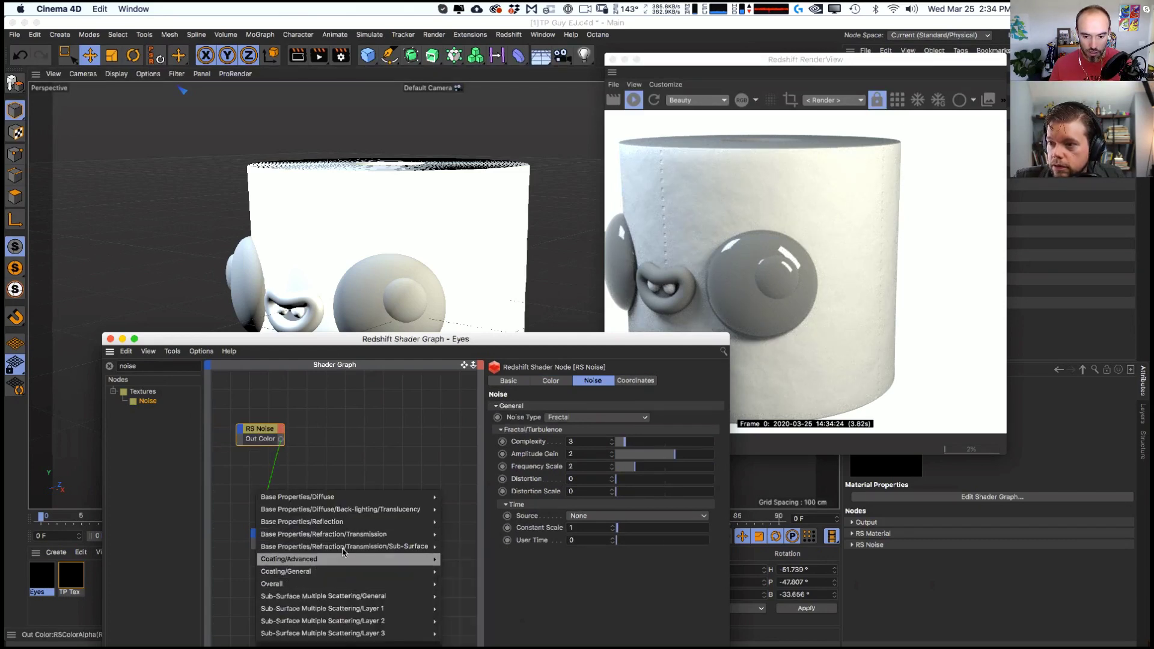
mouse_move(340, 524)
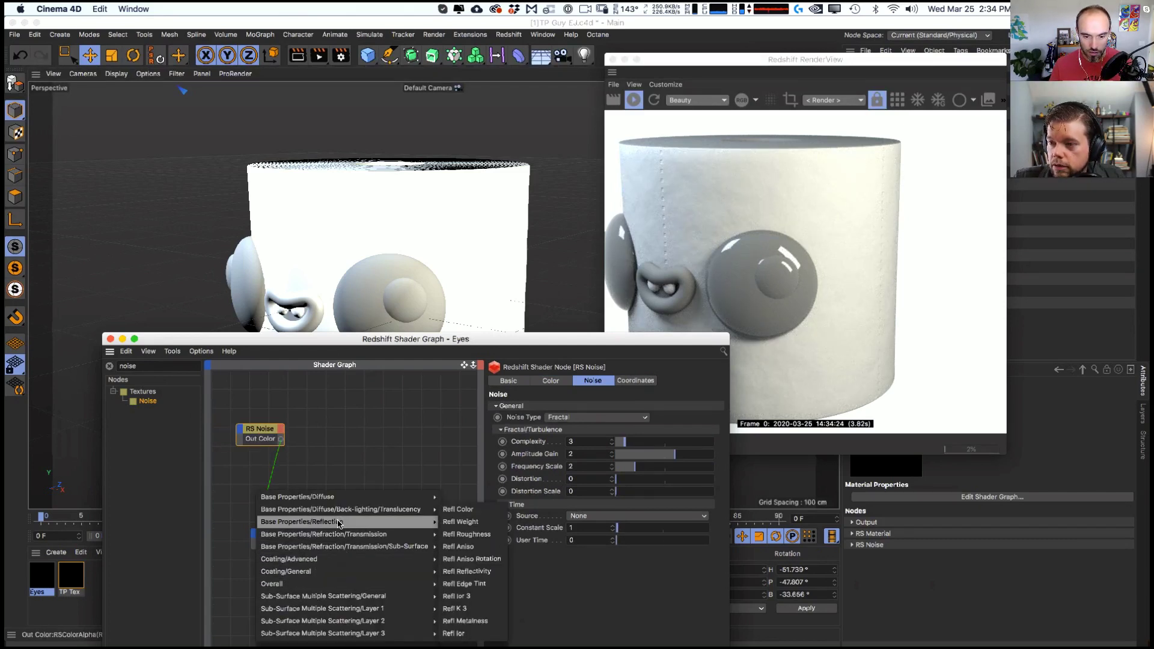
click(488, 534)
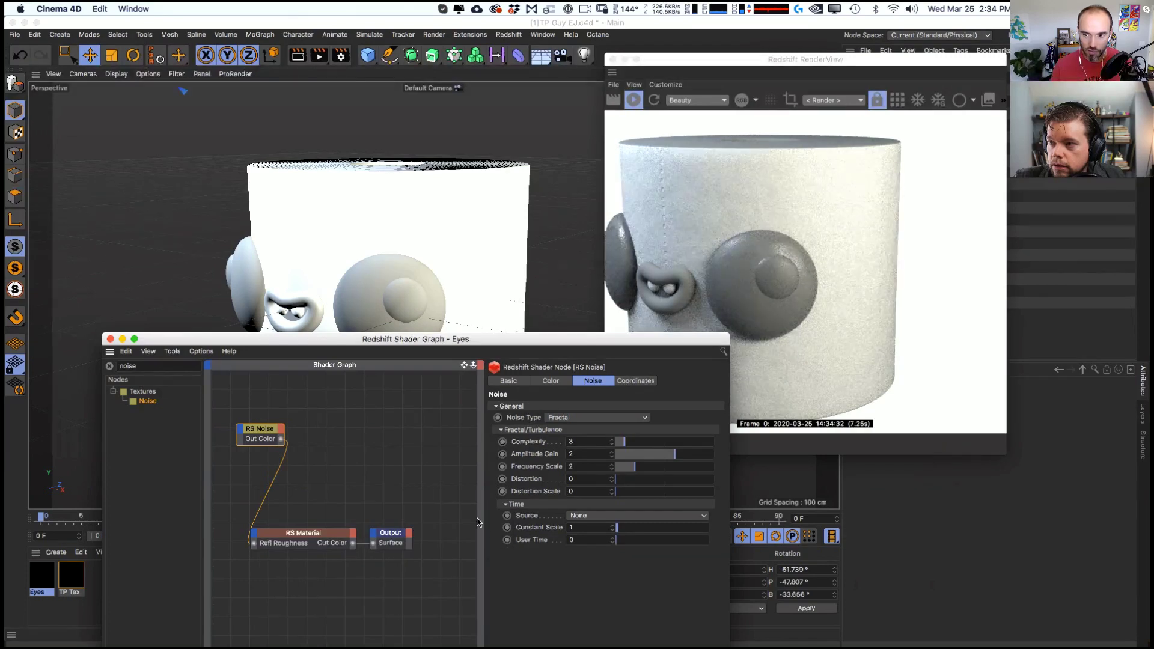
drag(288, 436, 274, 447)
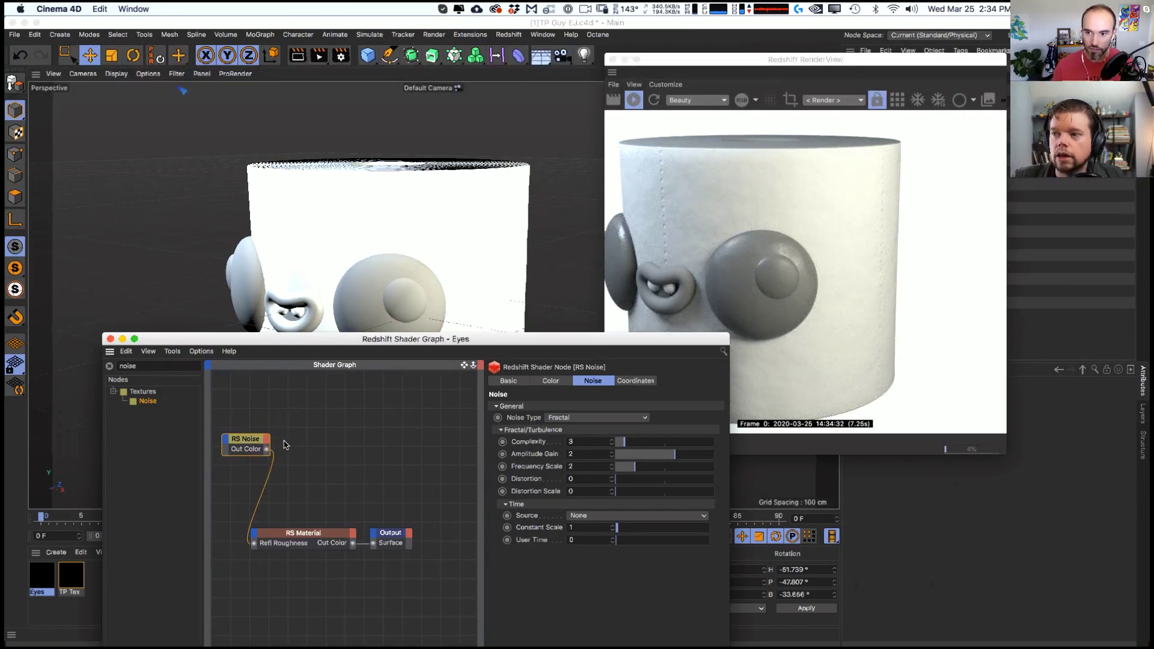
- Lower the Bias in the RS Noise's color Remap settings slightly and close the Eyes shader graph
click(304, 534)
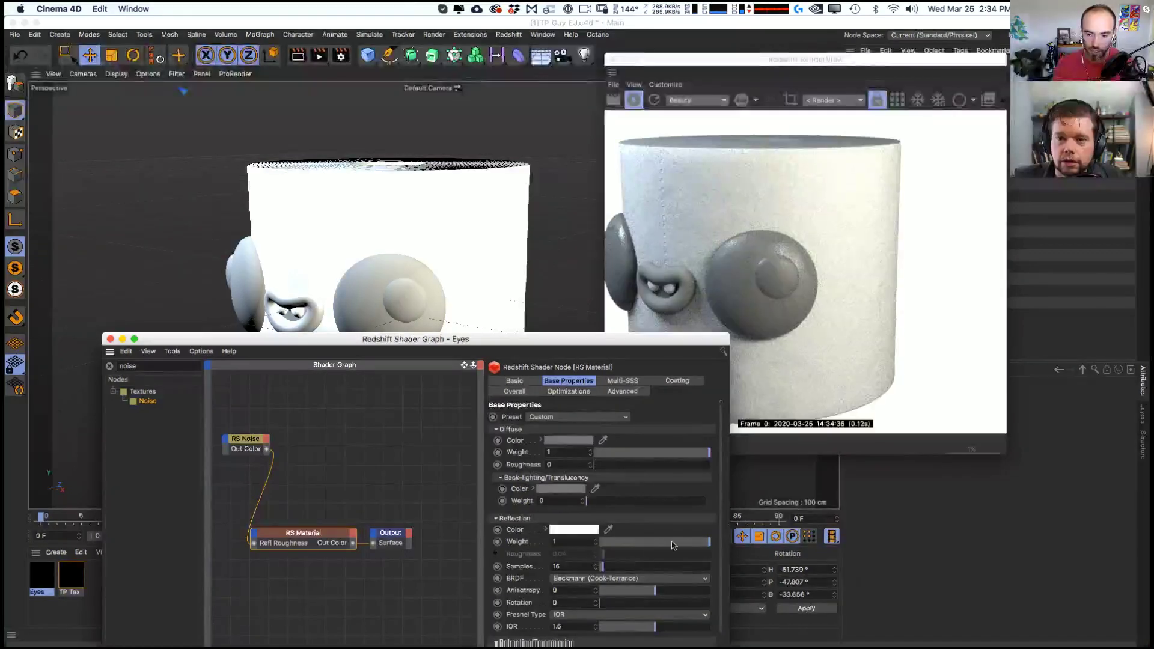
click(259, 445)
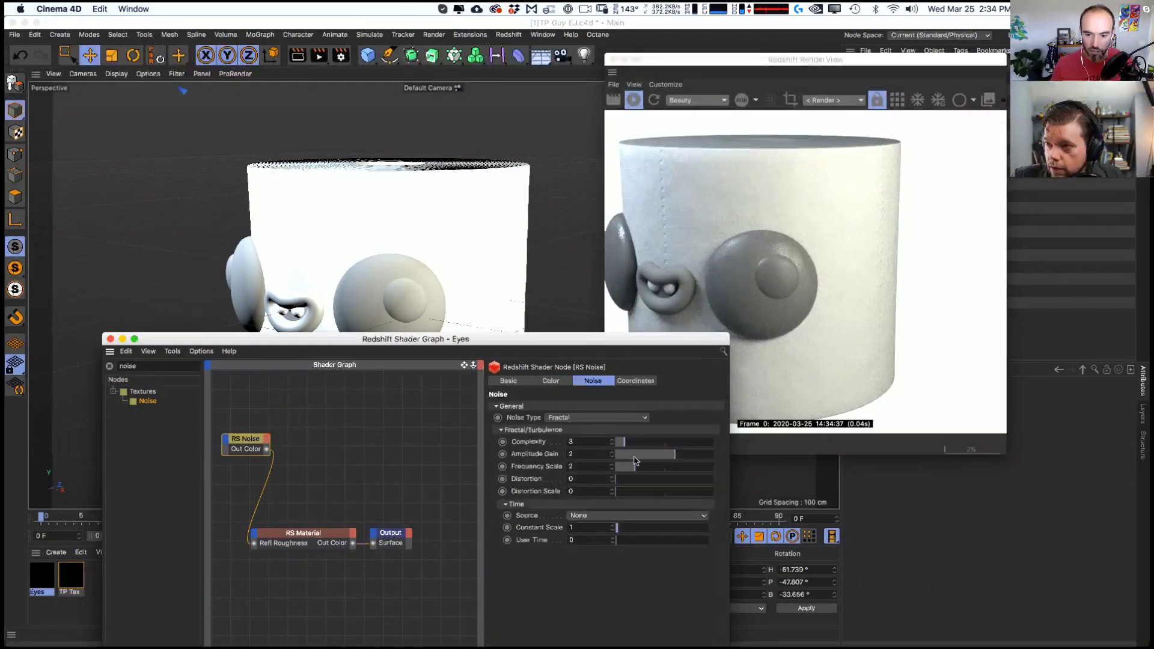
click(550, 381)
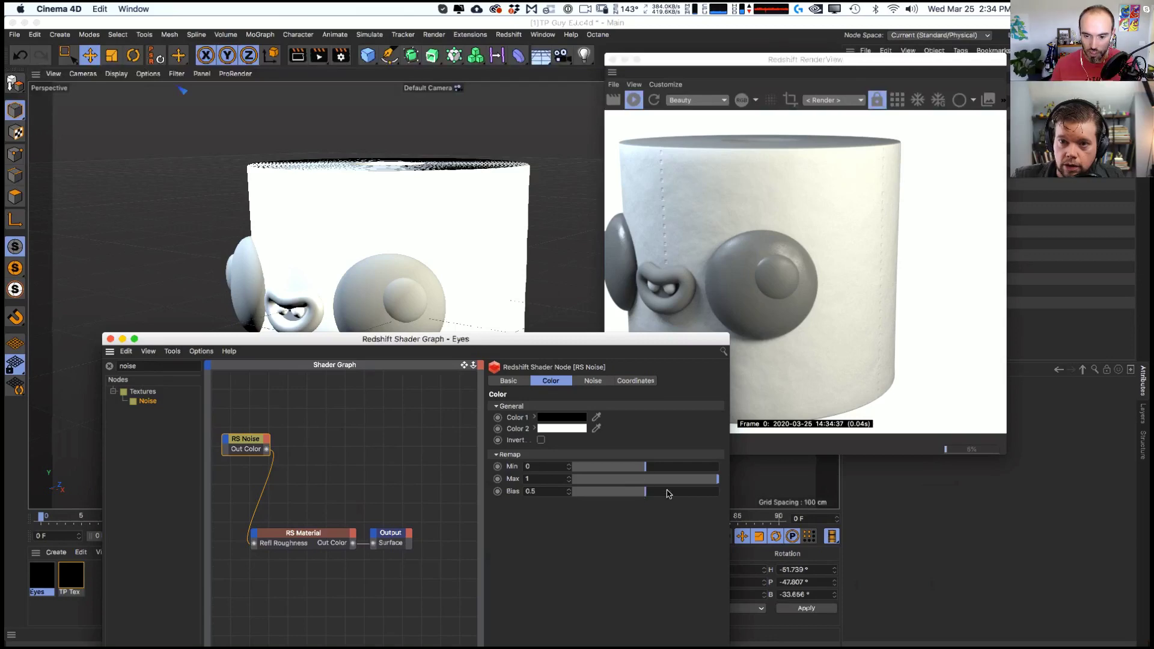
mouse_move(644, 494)
mouse_down()
mouse_move(625, 494)
mouse_move(691, 494)
mouse_move(611, 494)
mouse_move(621, 498)
mouse_up()
click(110, 338)
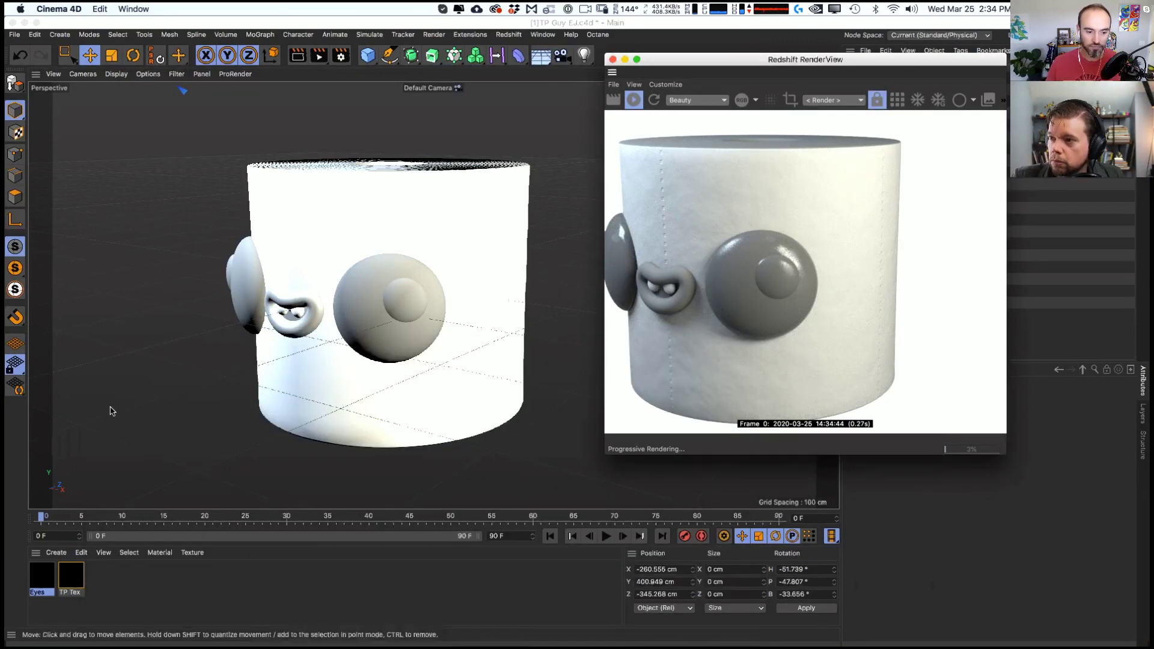
- Reopen the Eyes shader graph and set the RS Material's Diffuse Color to pure white
double_click(43, 578)
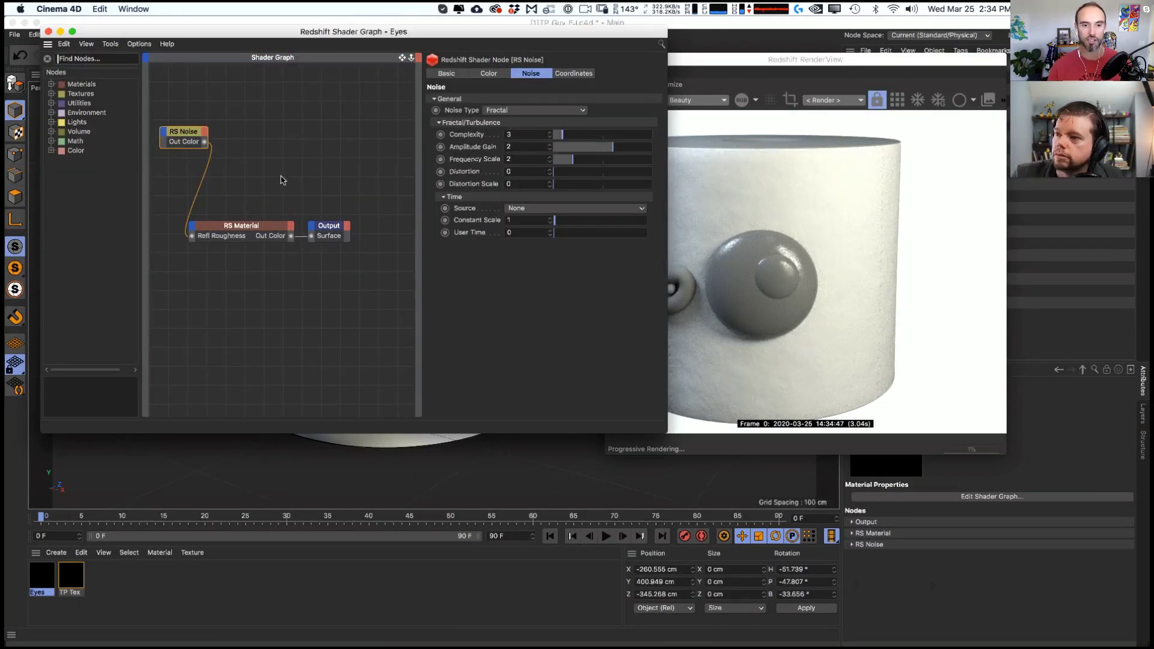
click(233, 226)
click(505, 134)
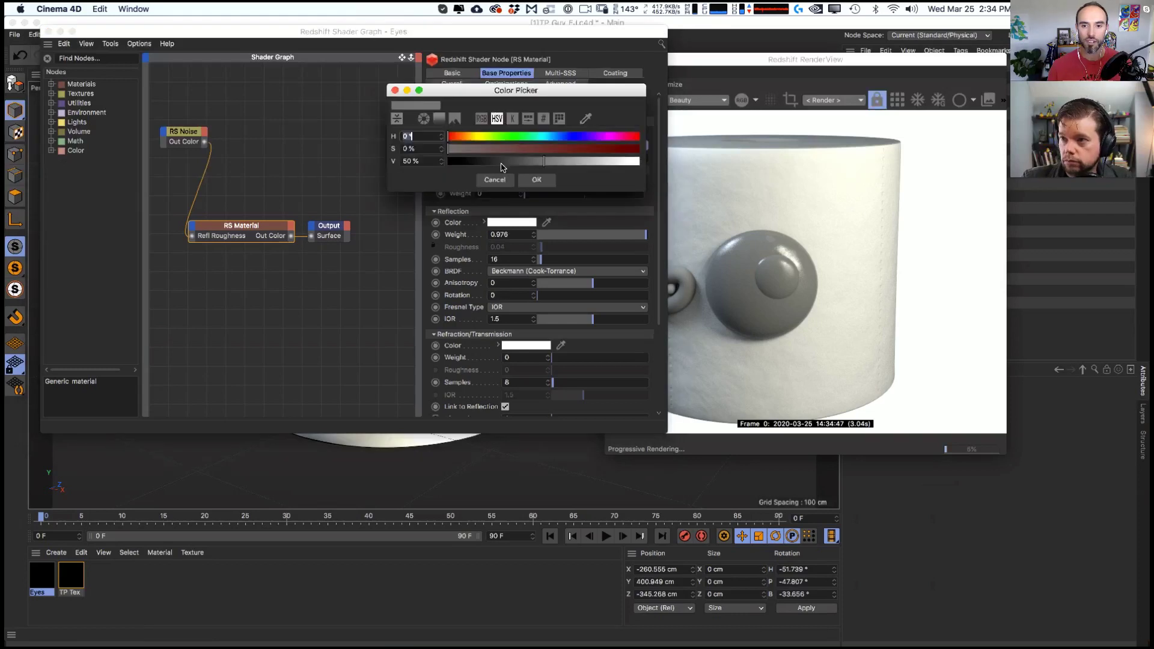
click(594, 160)
drag(594, 160, 639, 161)
click(536, 179)
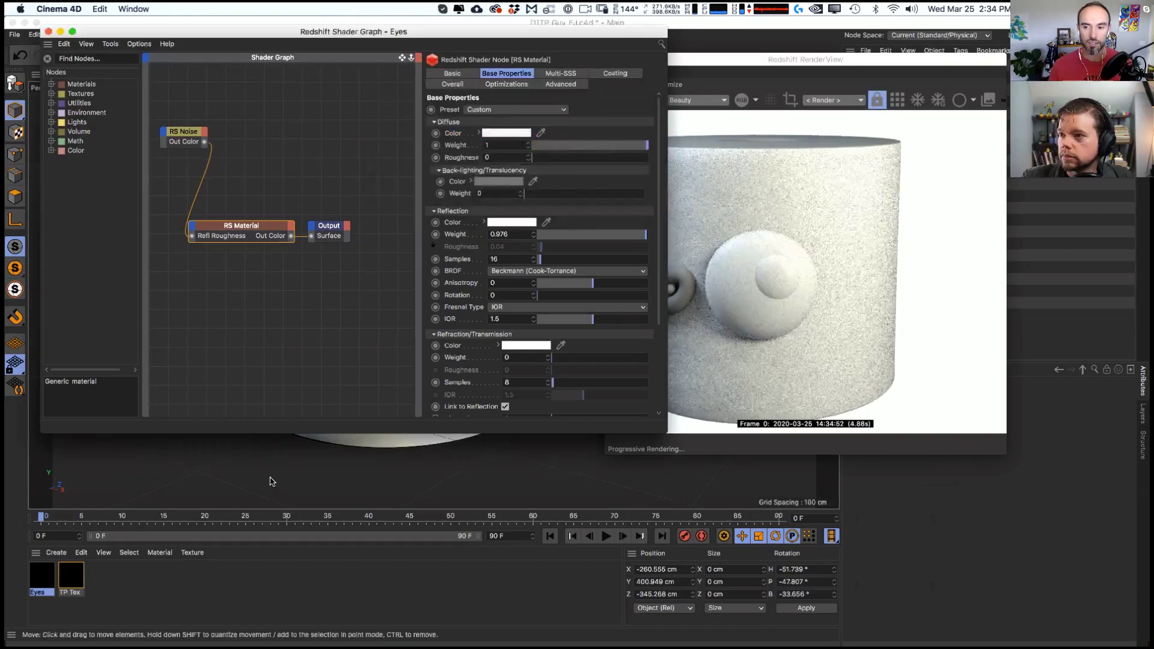
- Duplicate the Eyes material as Pupil and apply it to the inner Sphere nested in the Eyes group
ctrl+drag(47, 581, 65, 590)
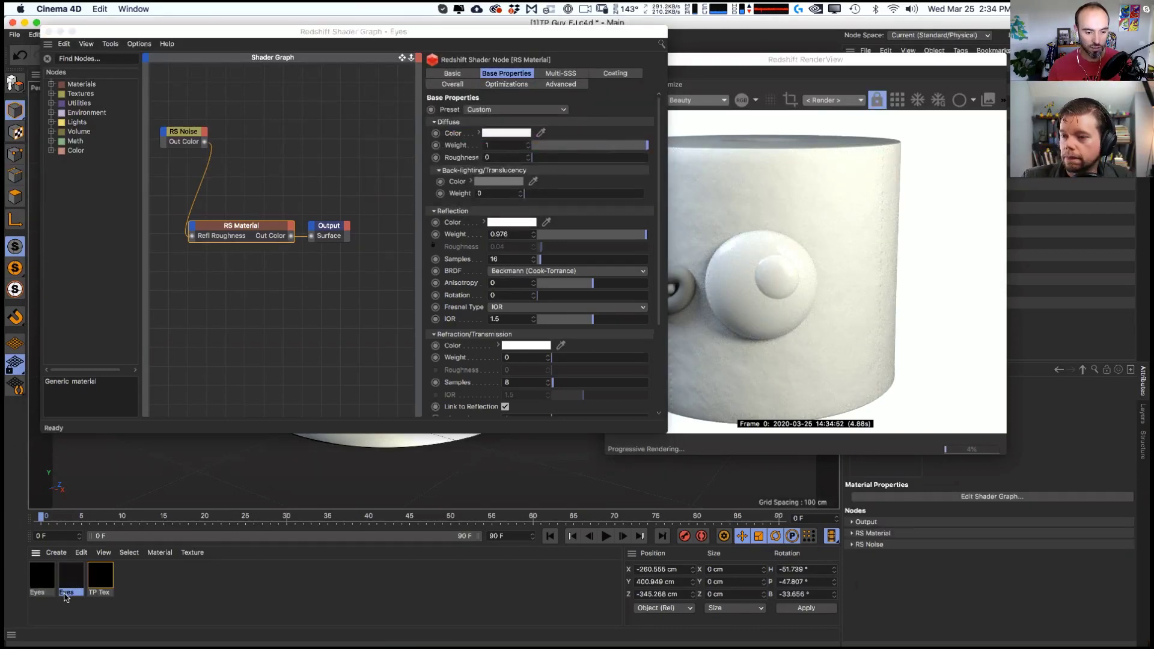
double_click(66, 593)
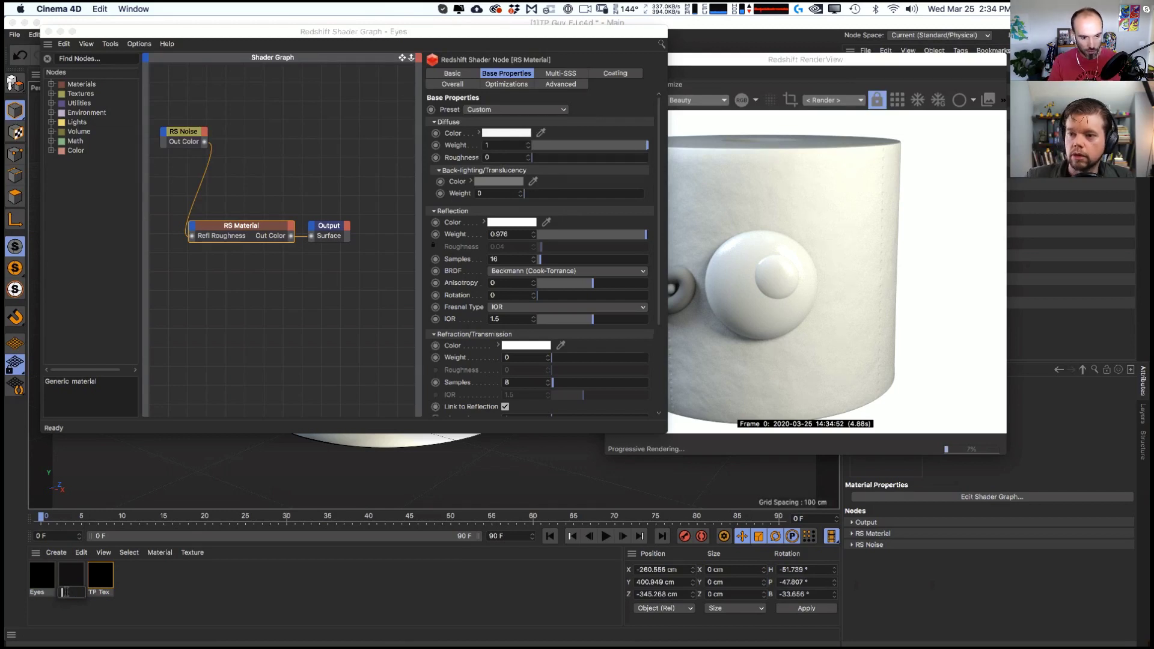
click(66, 591)
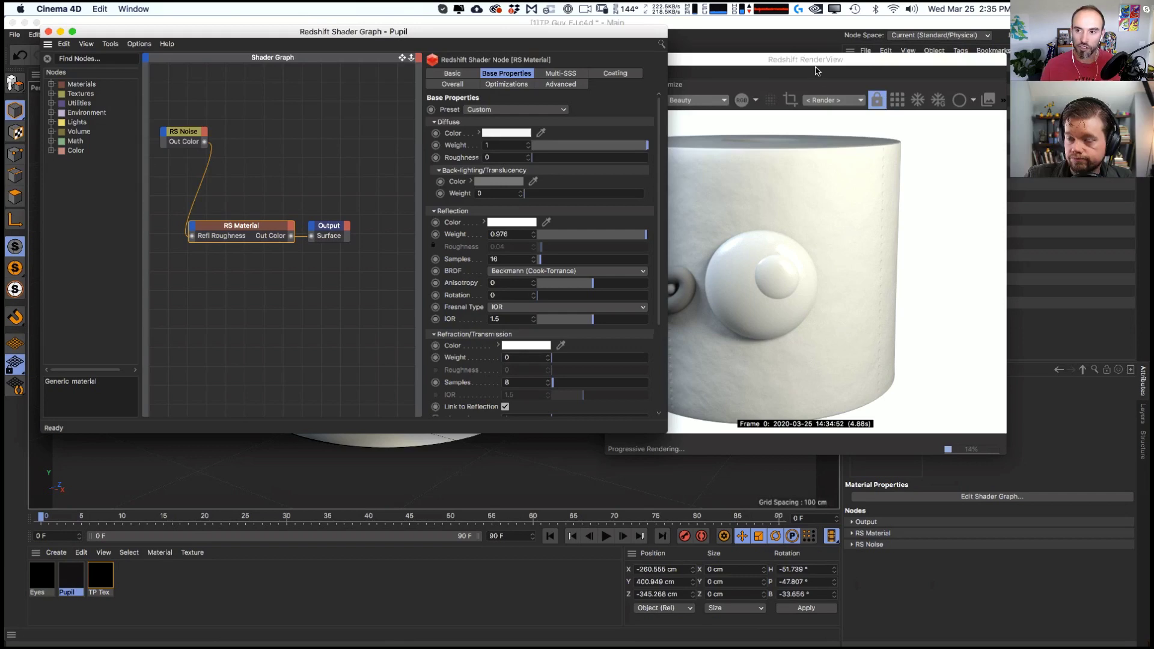
drag(816, 71, 452, 251)
drag(72, 582, 905, 257)
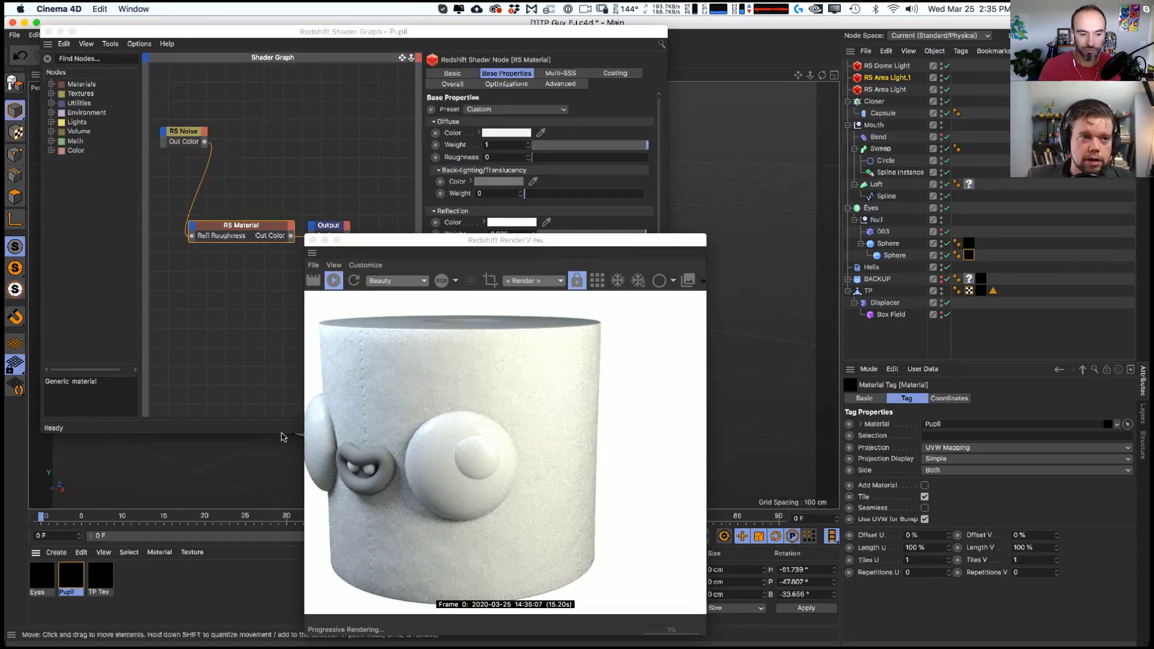
- Set the Pupil material's Diffuse Color to a crimson red with hue 343°, saturation about 86% and value 91%
double_click(82, 582)
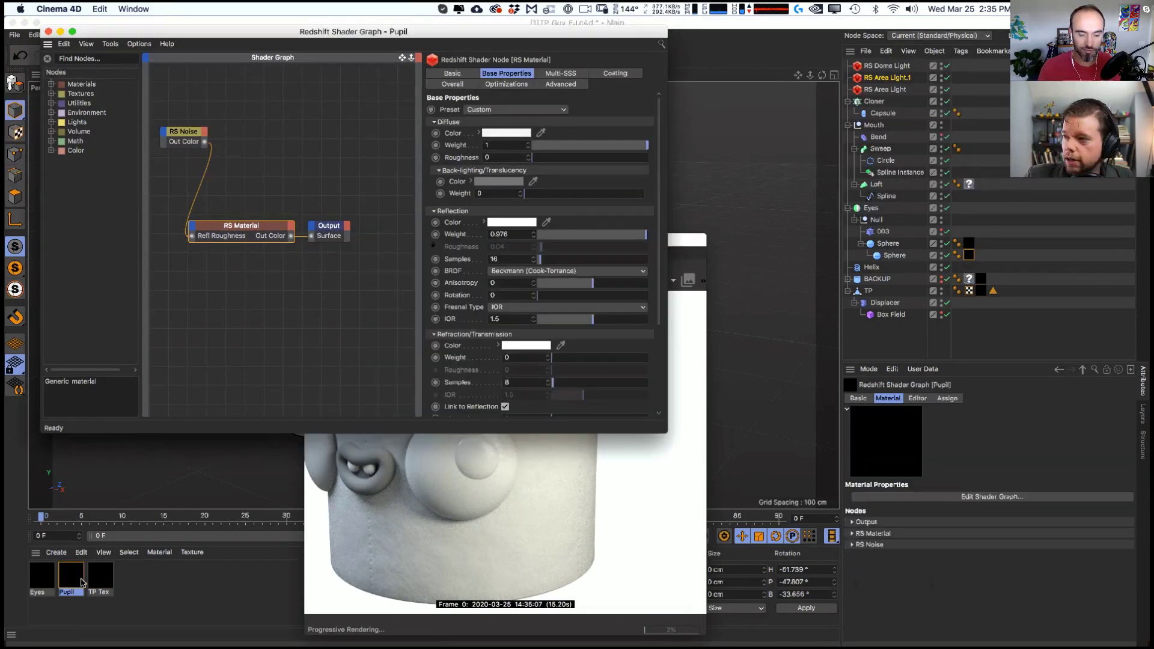
click(506, 133)
drag(603, 132, 624, 133)
click(605, 145)
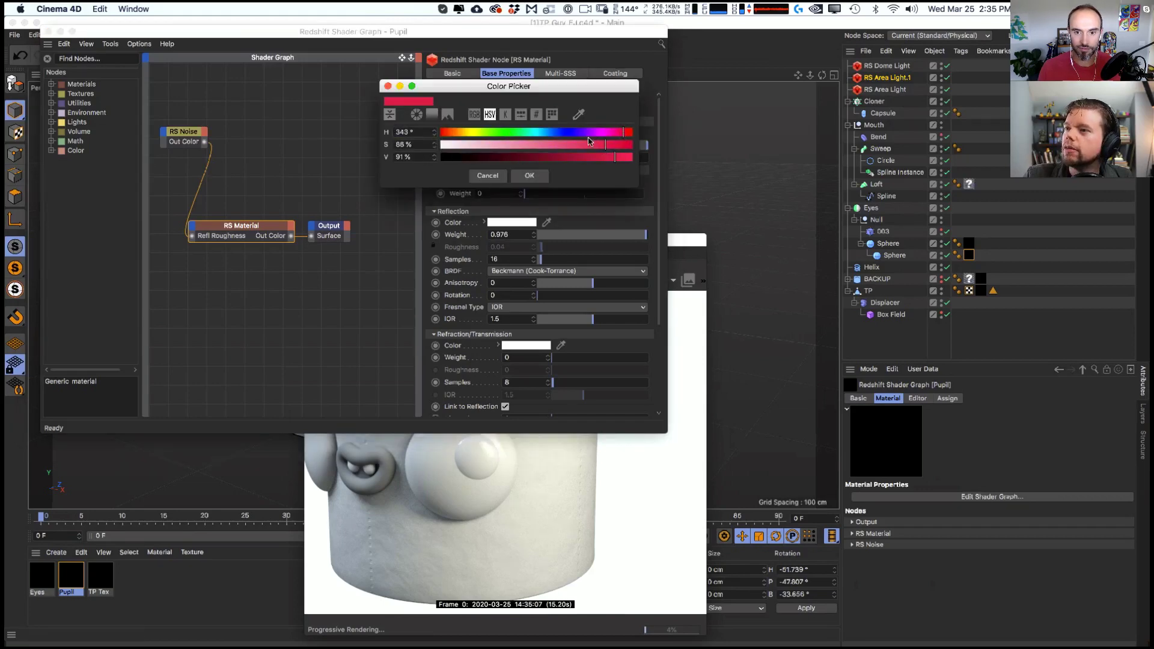
click(530, 176)
drag(561, 35, 1009, 48)
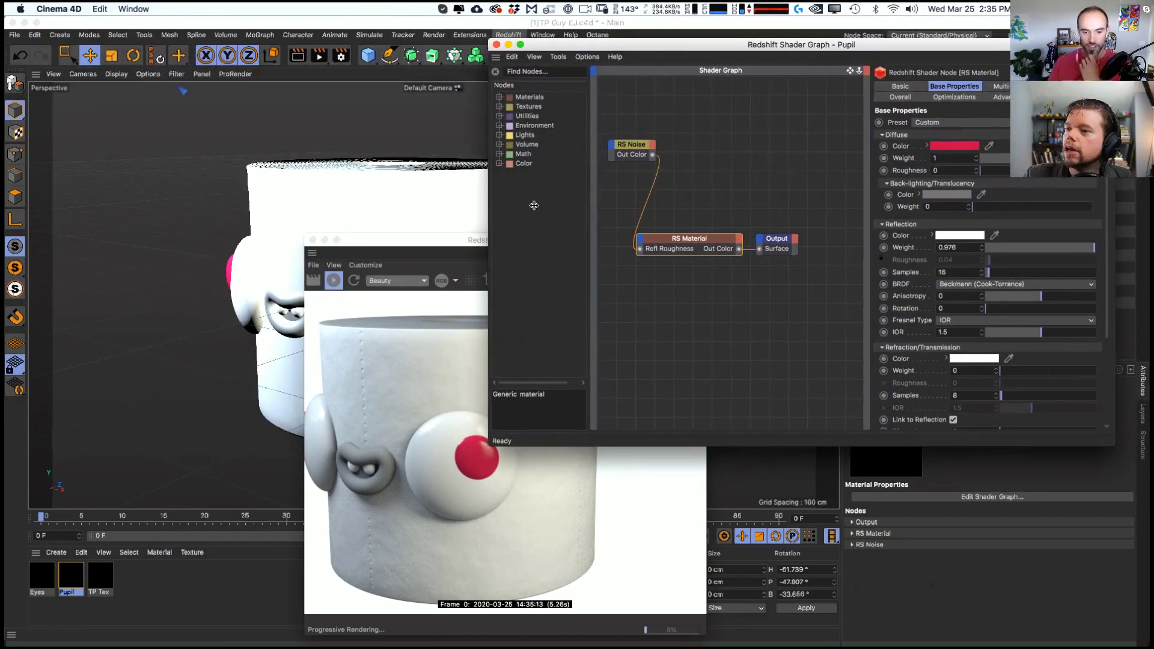
- Duplicate the Pupil material and rename the copy Lips
click(82, 589)
ctrl+drag(78, 582, 97, 594)
double_click(74, 583)
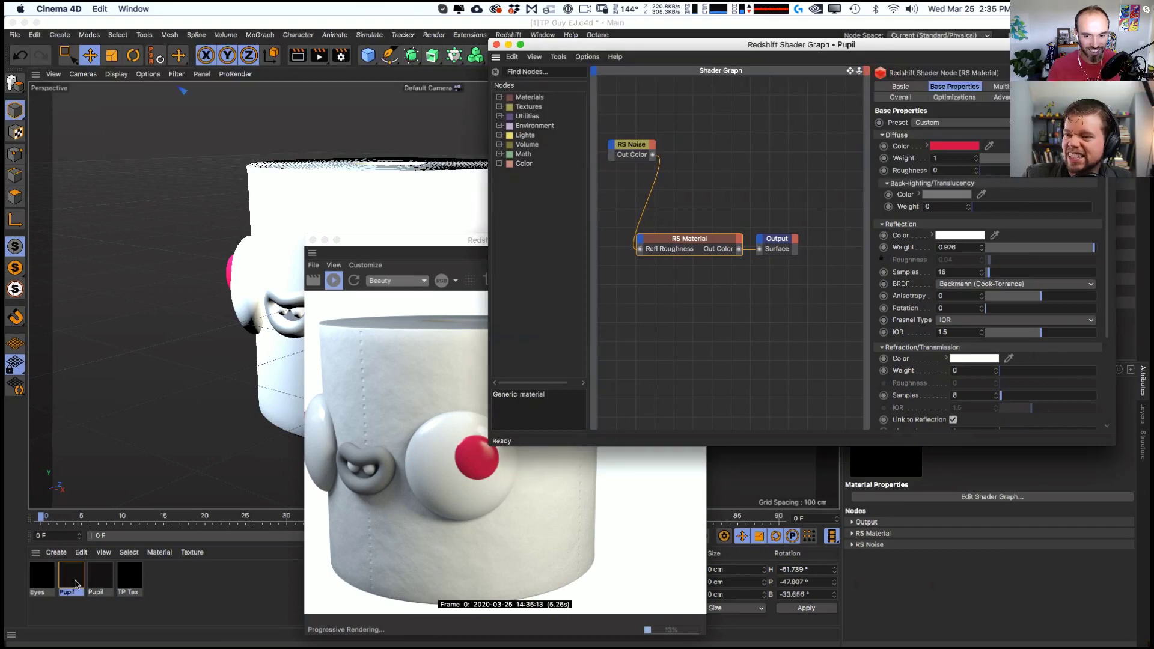
click(84, 587)
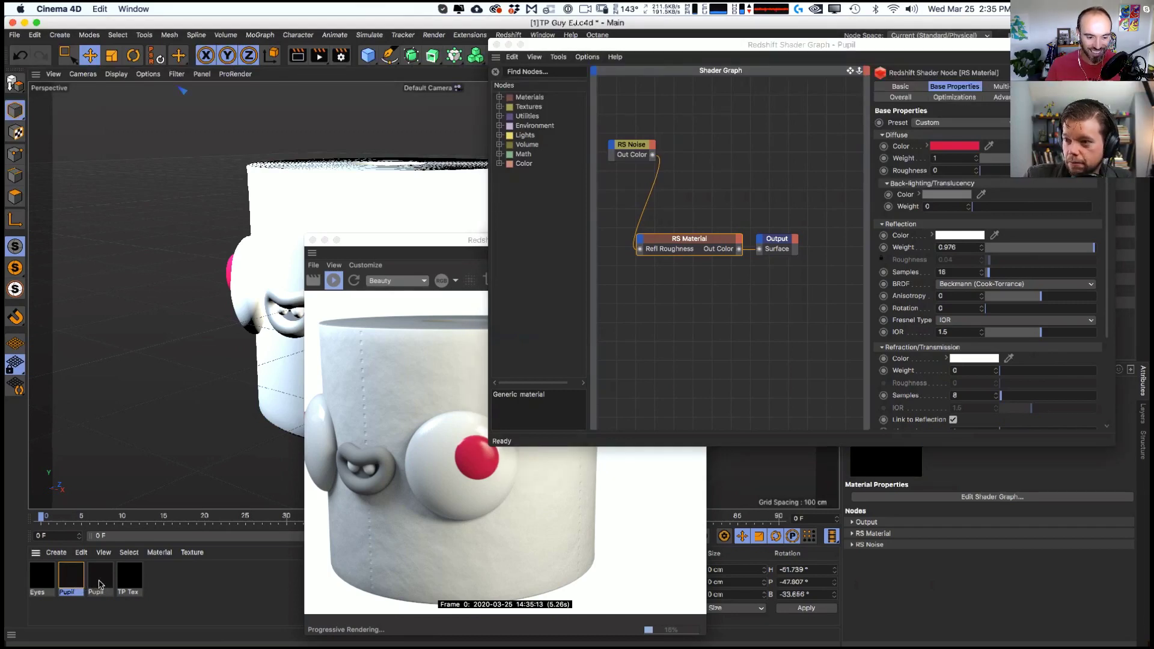
double_click(96, 592)
text(Pup)
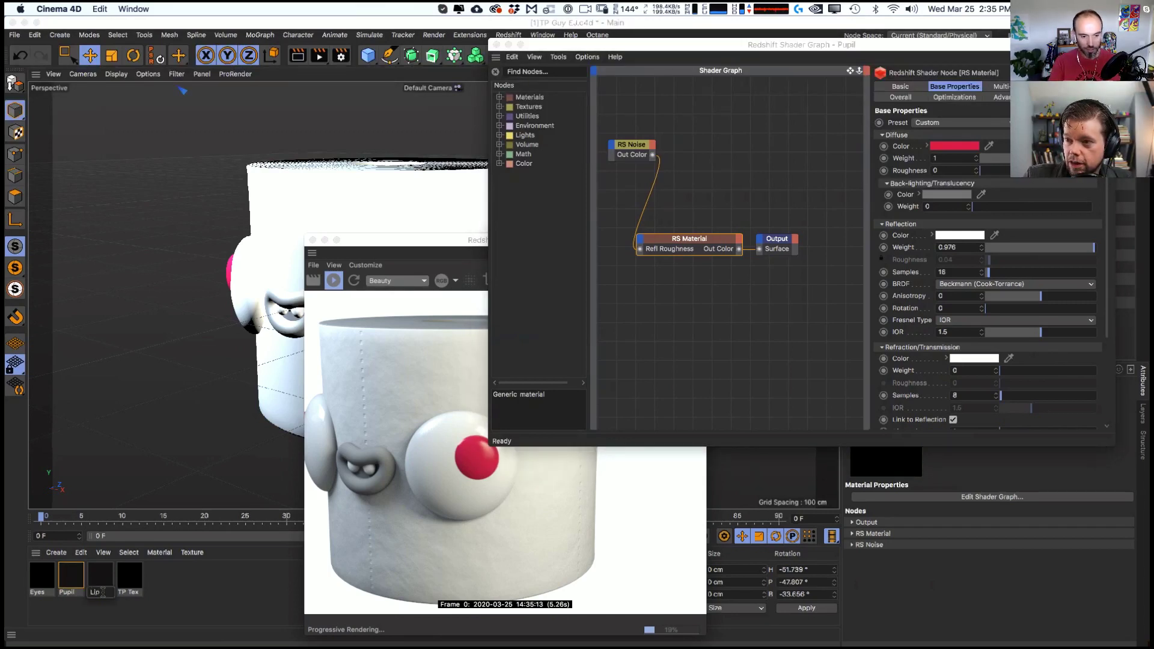
text(s)
key(Return)
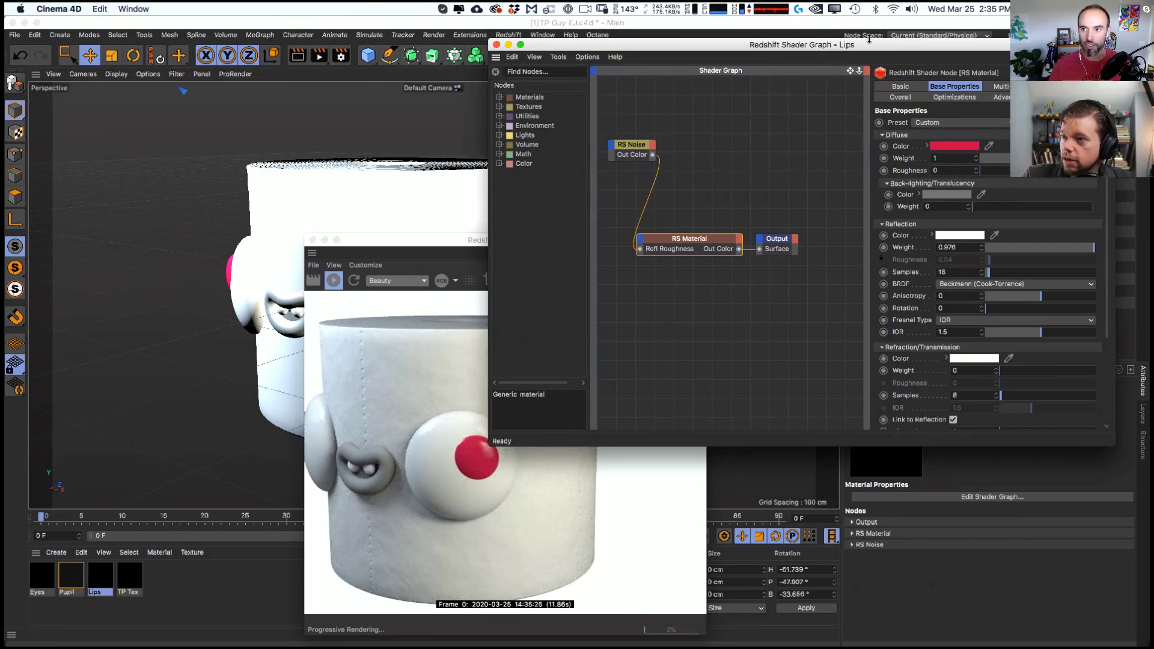
- Set the Lips material's Diffuse Color to a light blue with saturation about 71% and value about 97%
drag(869, 40, 714, 268)
click(809, 377)
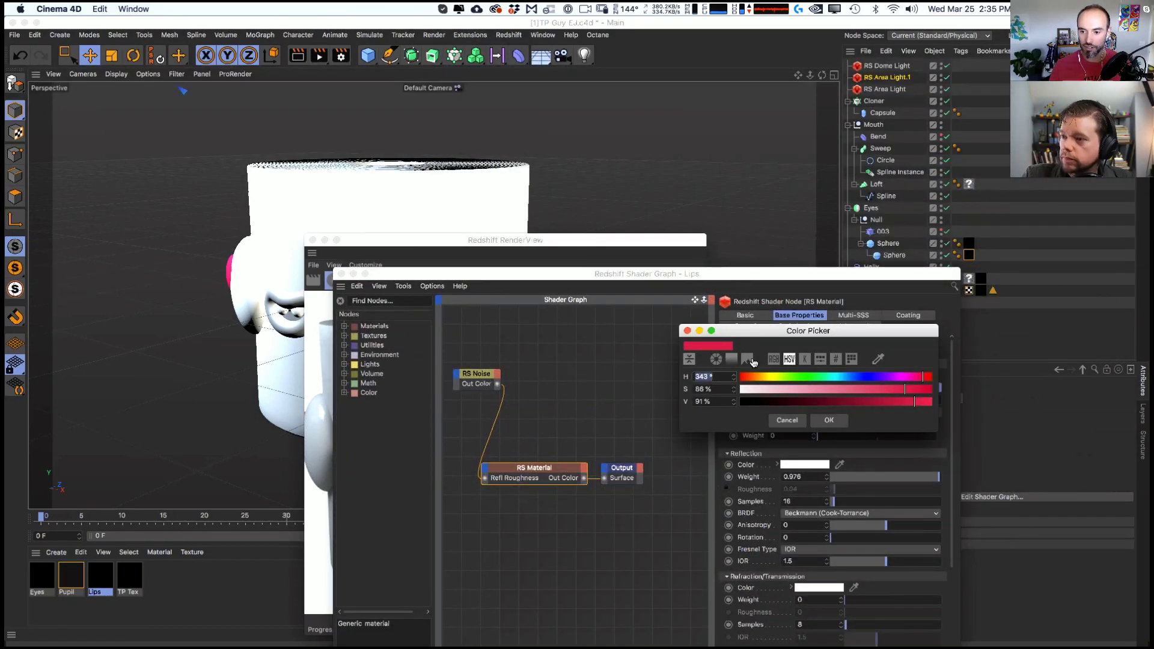
click(732, 359)
click(816, 446)
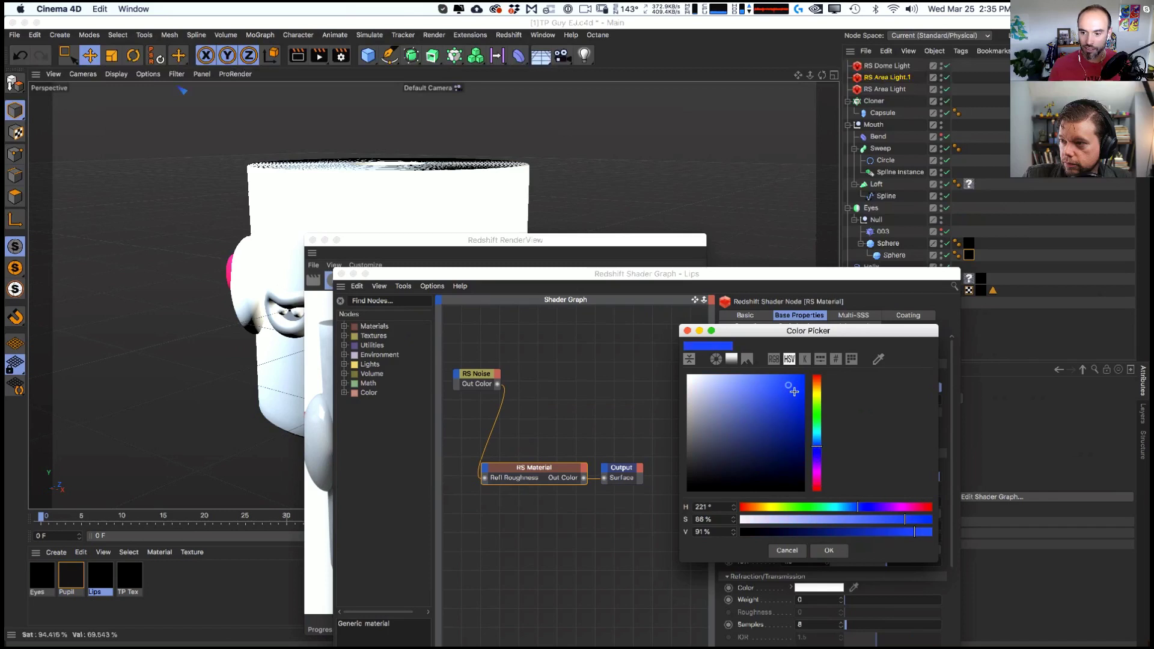
drag(791, 387, 770, 378)
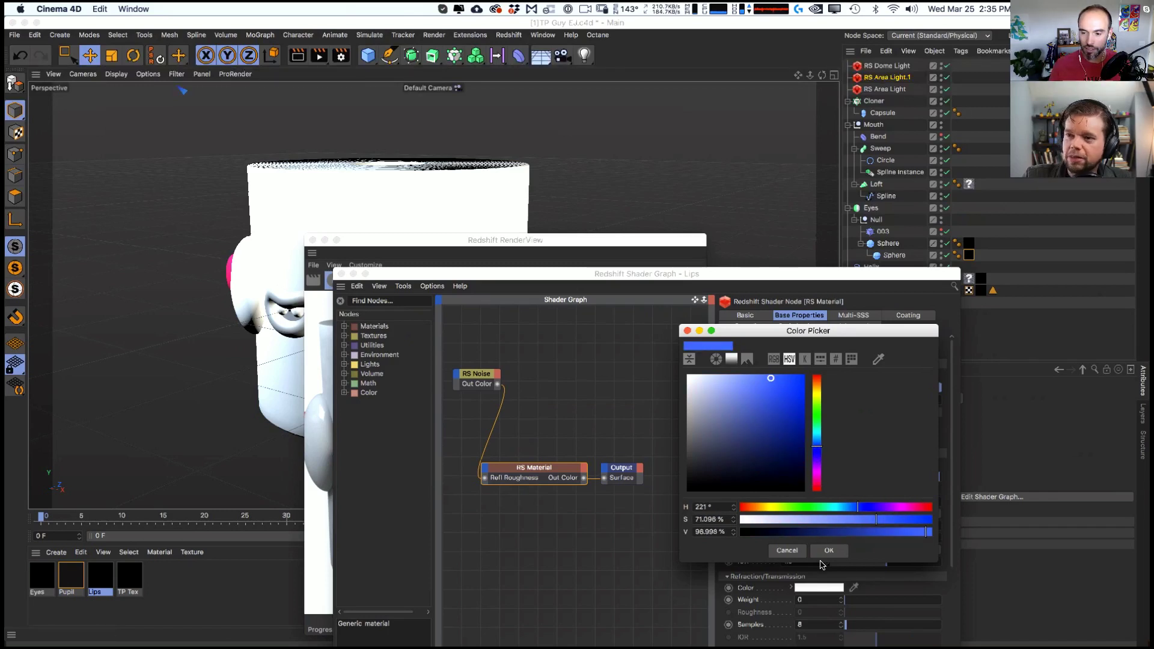
drag(816, 447, 816, 442)
click(829, 551)
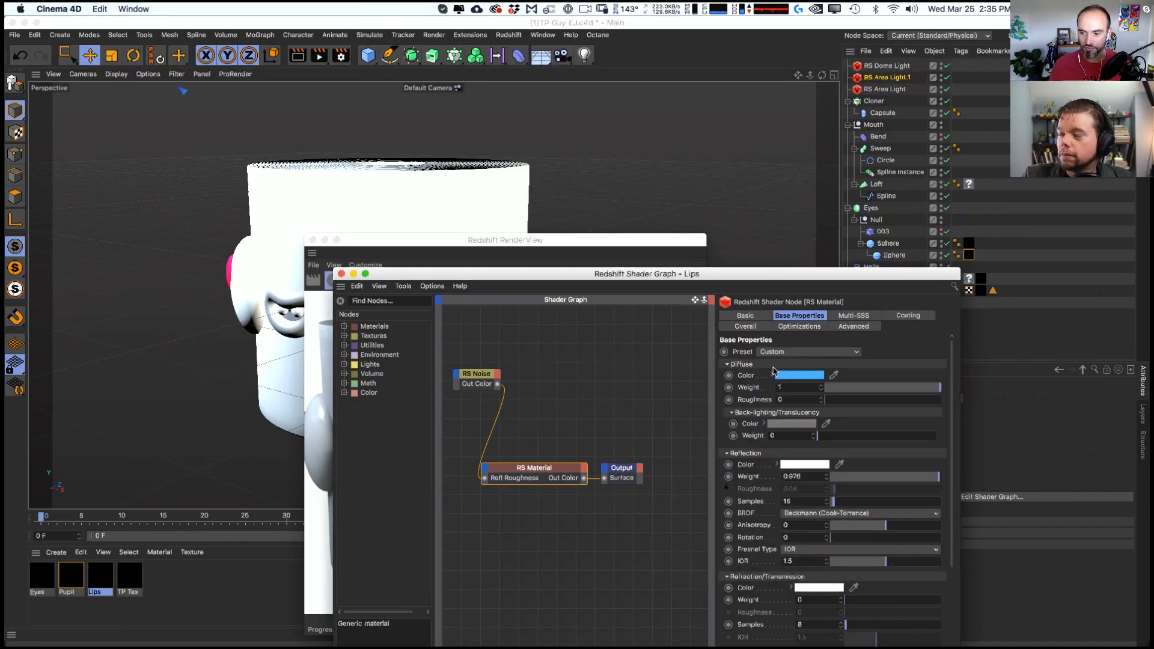
drag(740, 280, 719, 481)
- Apply the Lips material to the Sweep in the Mouth group and delete the Loft's empty material tag
drag(119, 583, 879, 315)
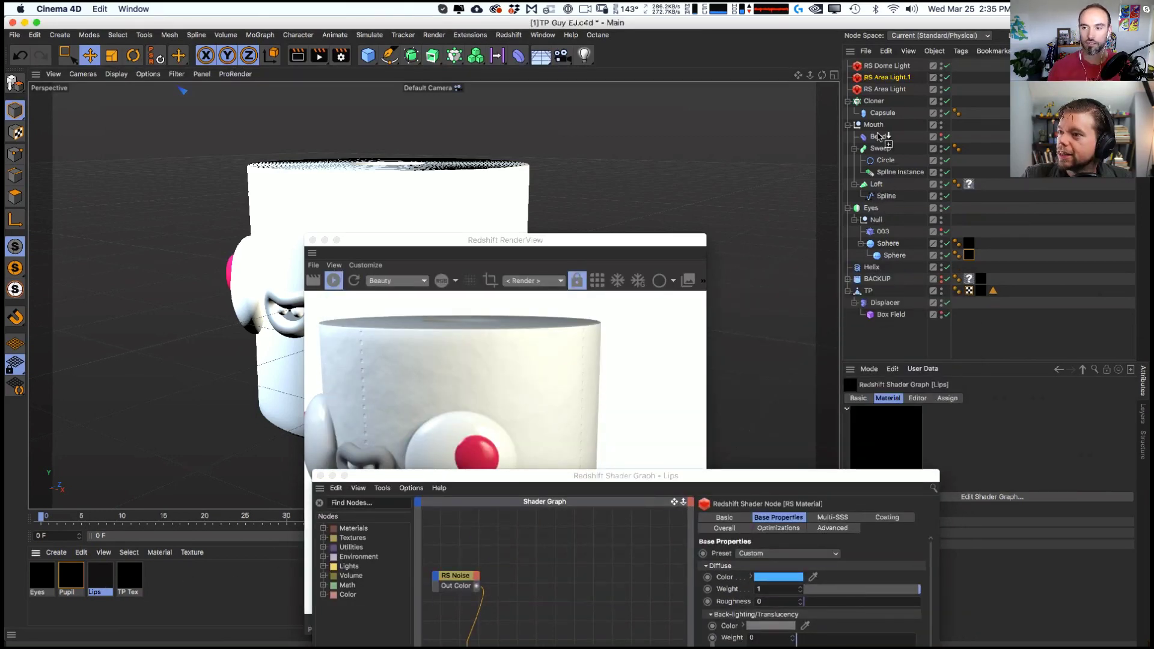
drag(880, 188, 881, 185)
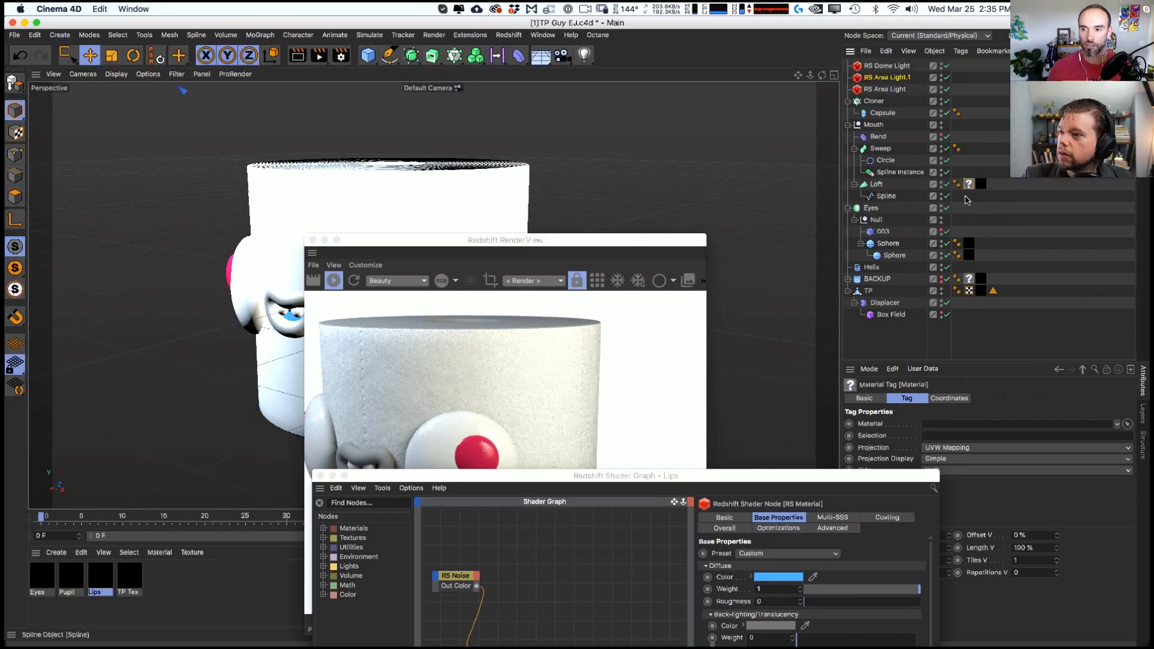
key(Delete)
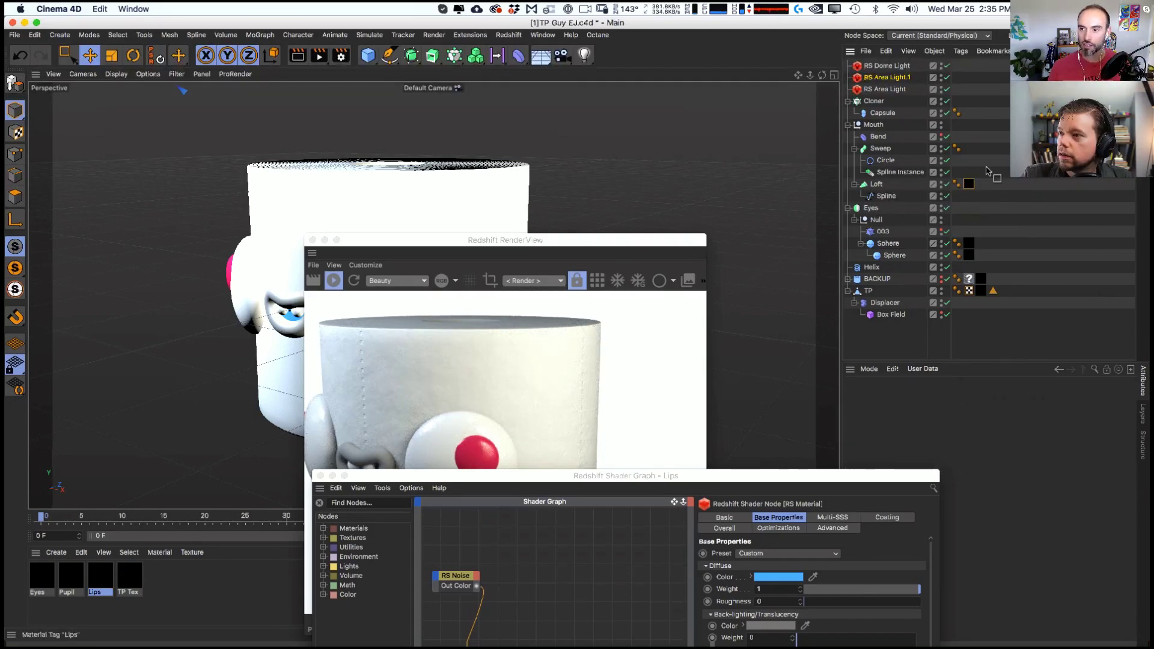
drag(980, 155, 969, 148)
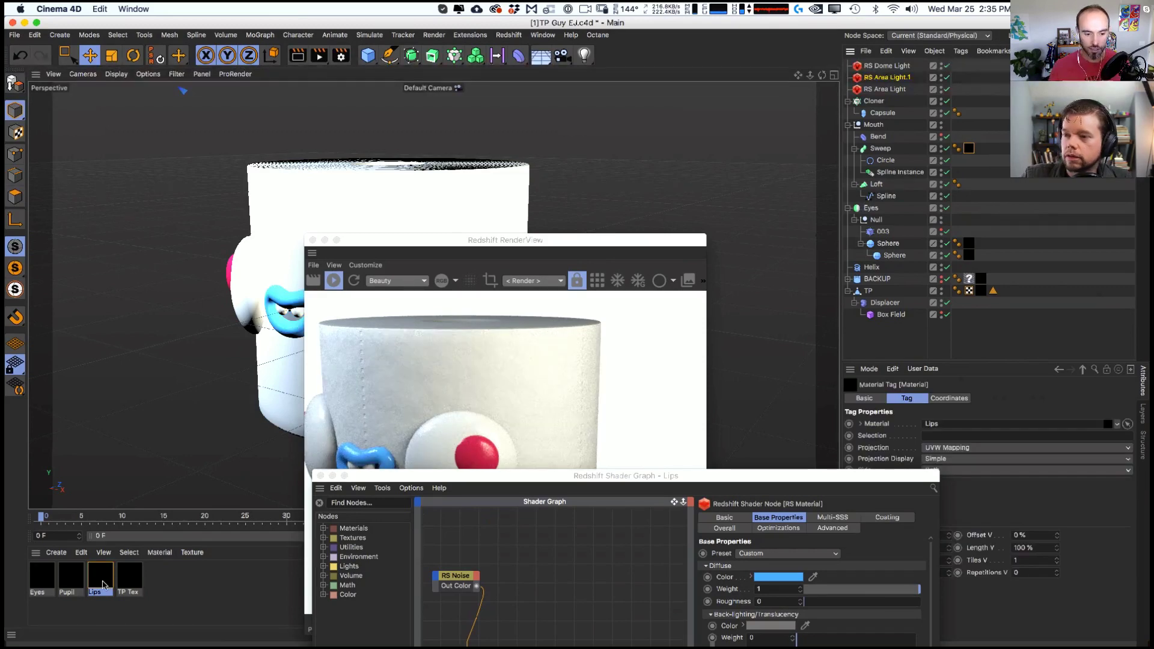
- Duplicate the Pupil material and rename the copy Mouth
drag(44, 581, 93, 586)
click(71, 584)
double_click(93, 591)
text(Mou)
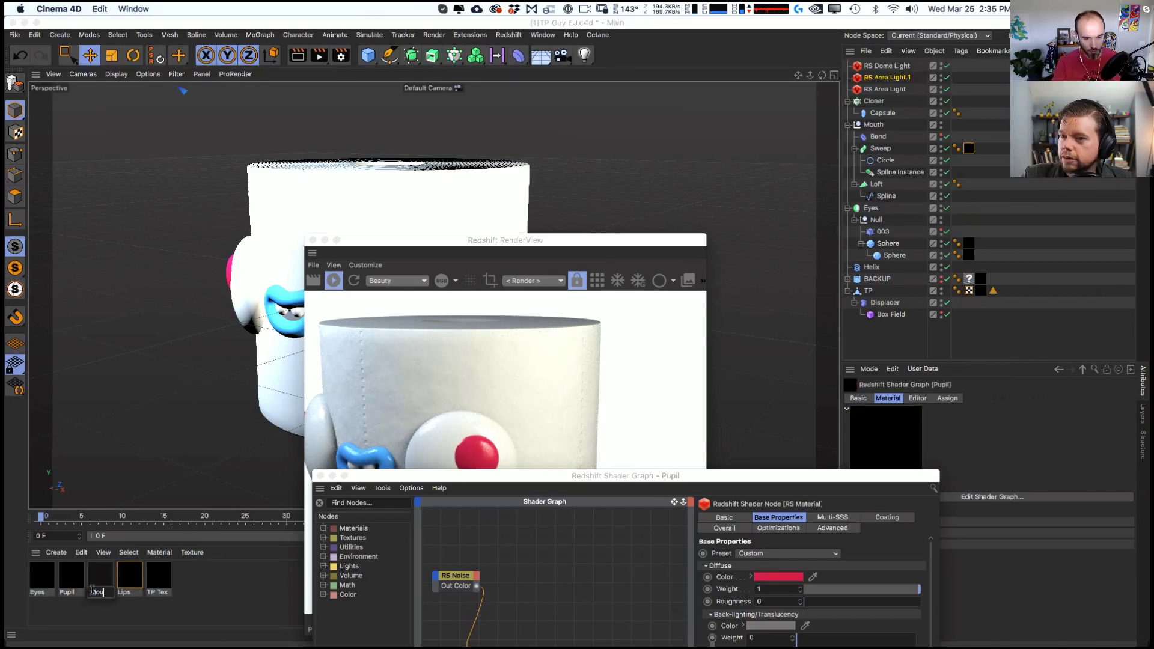
text(th)
key(Return)
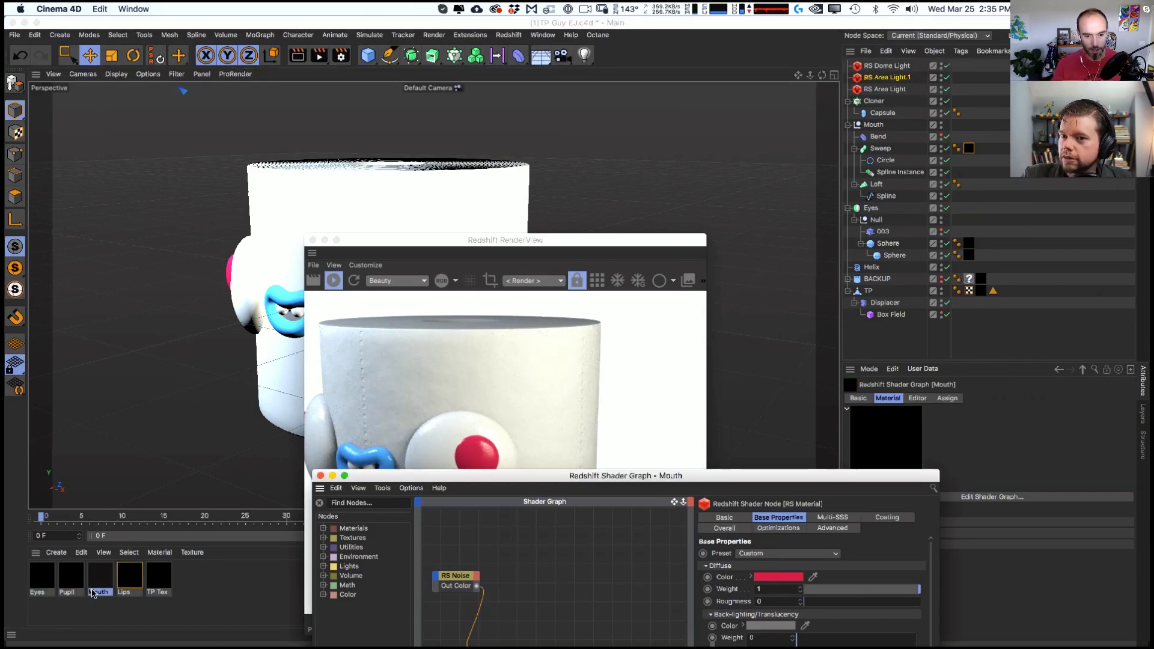
- Set the Mouth material's Diffuse Color to a dark red with hue 5°, saturation 100% and value about 43%
click(782, 577)
drag(862, 610, 898, 598)
drag(774, 517, 777, 519)
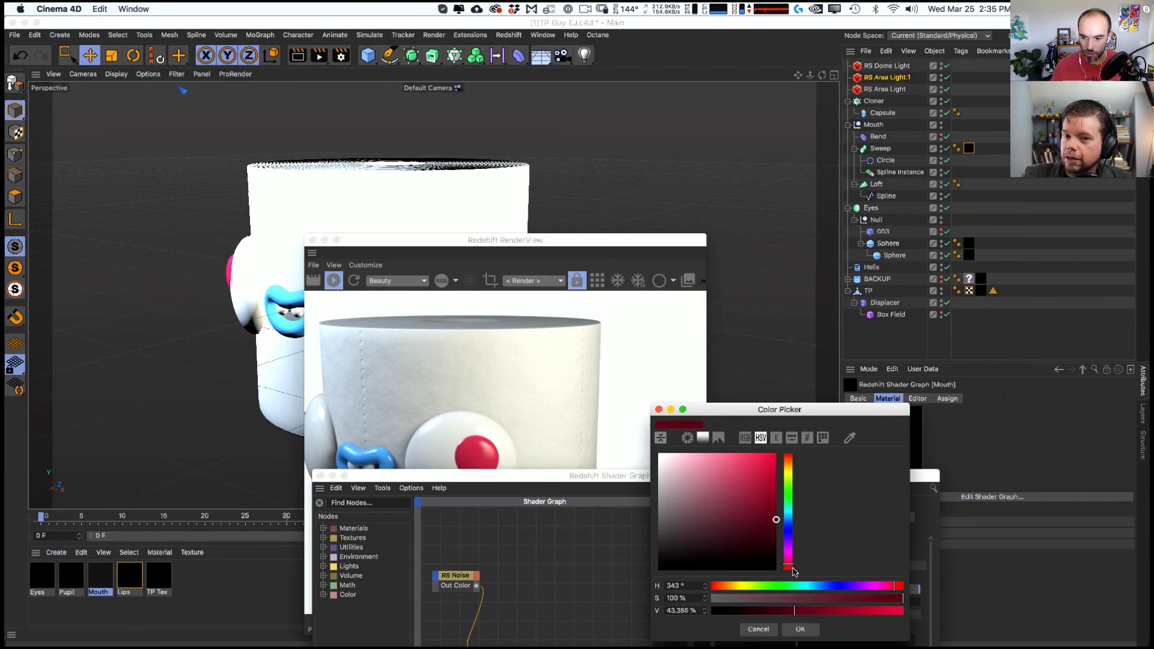
click(789, 458)
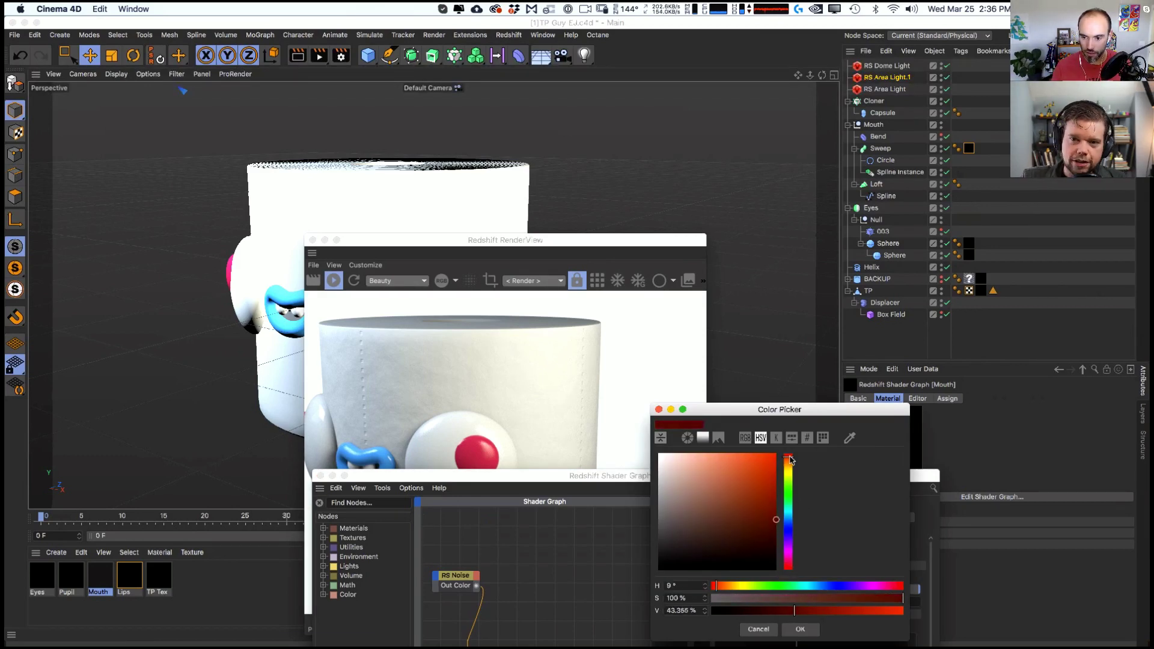
click(800, 628)
- Close the shader graph and apply the Mouth material to the Loft in the Mouth group
drag(560, 479, 479, 283)
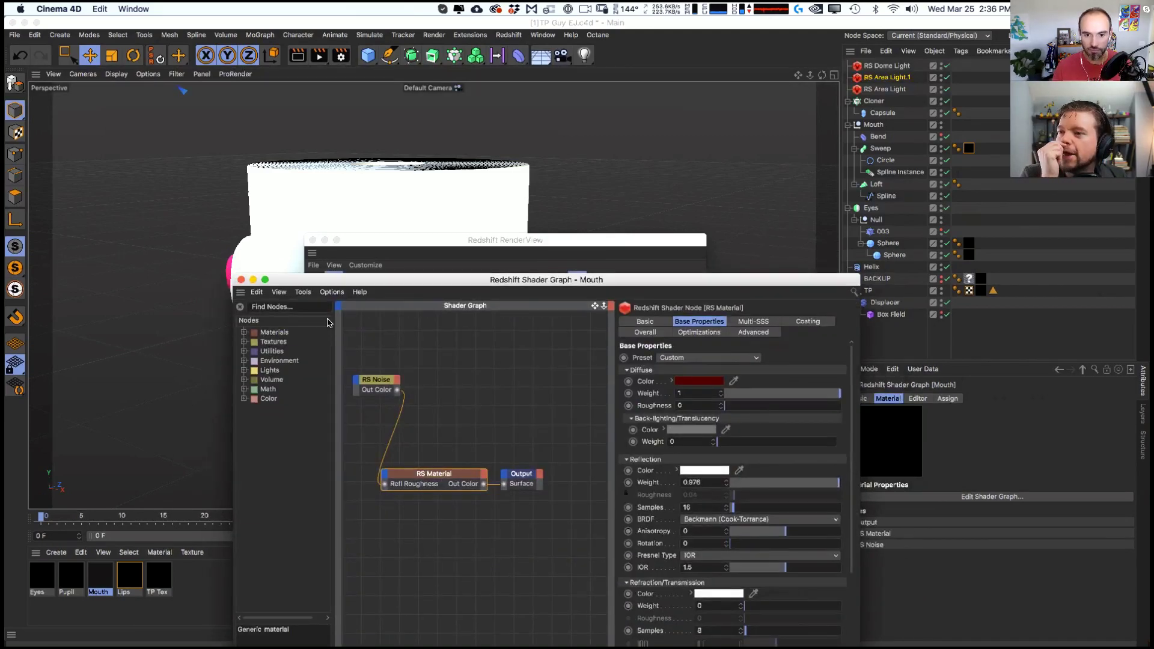
click(240, 279)
drag(111, 591, 876, 185)
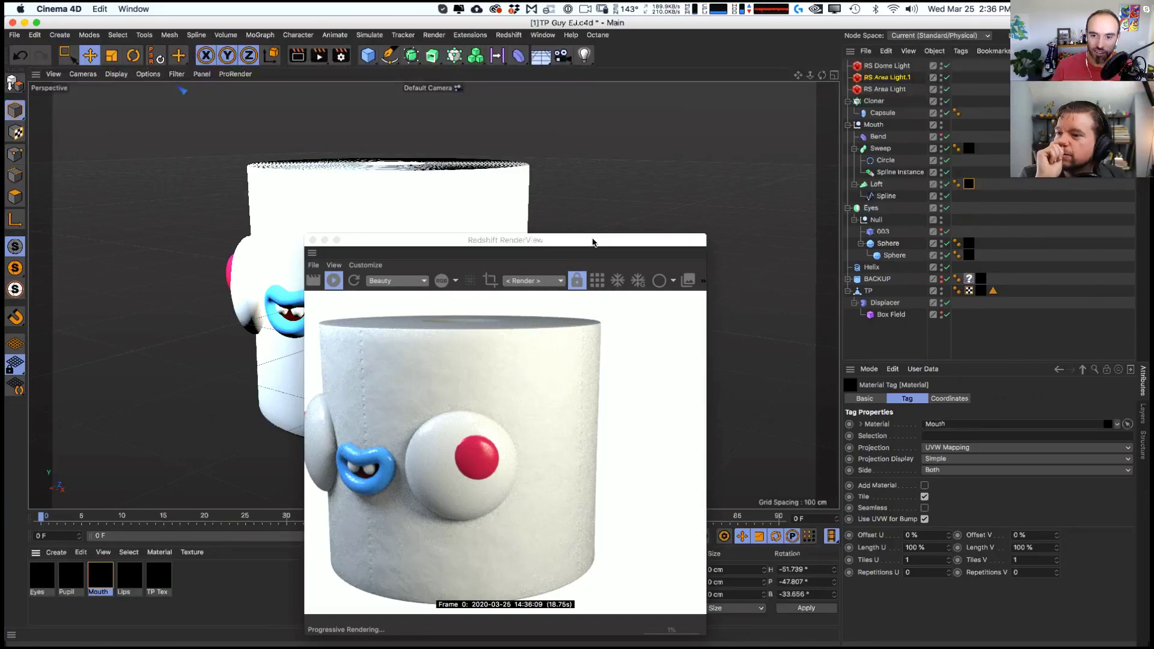
- Check the mouth from closer to the front in the live render and save the project
drag(612, 241, 797, 184)
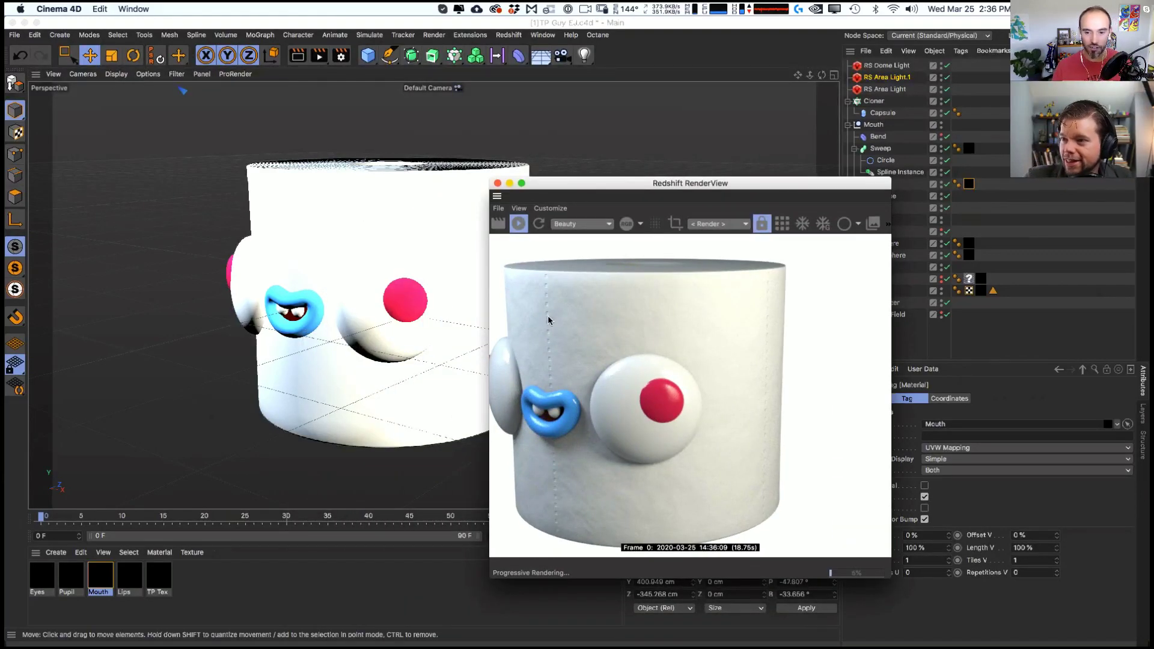
click(331, 322)
alt+drag(332, 319, 397, 325)
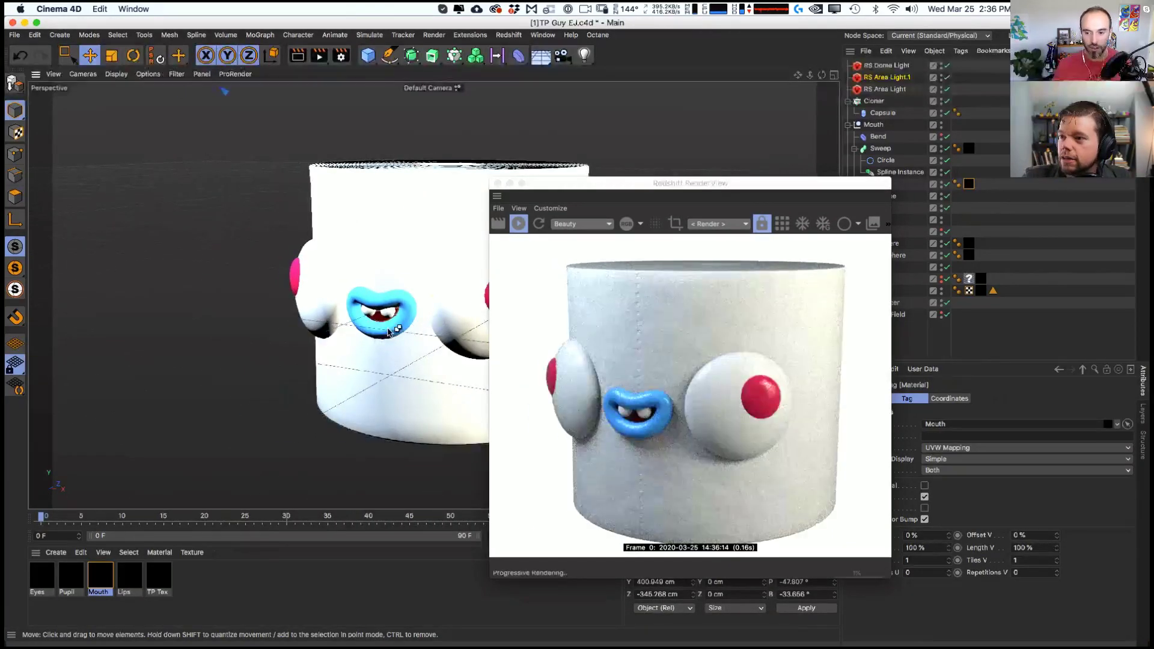
key(super+s)
- Set the Pupil material's Diffuse Color to an orange with hue 16°, saturation 95% and value 88%
double_click(71, 577)
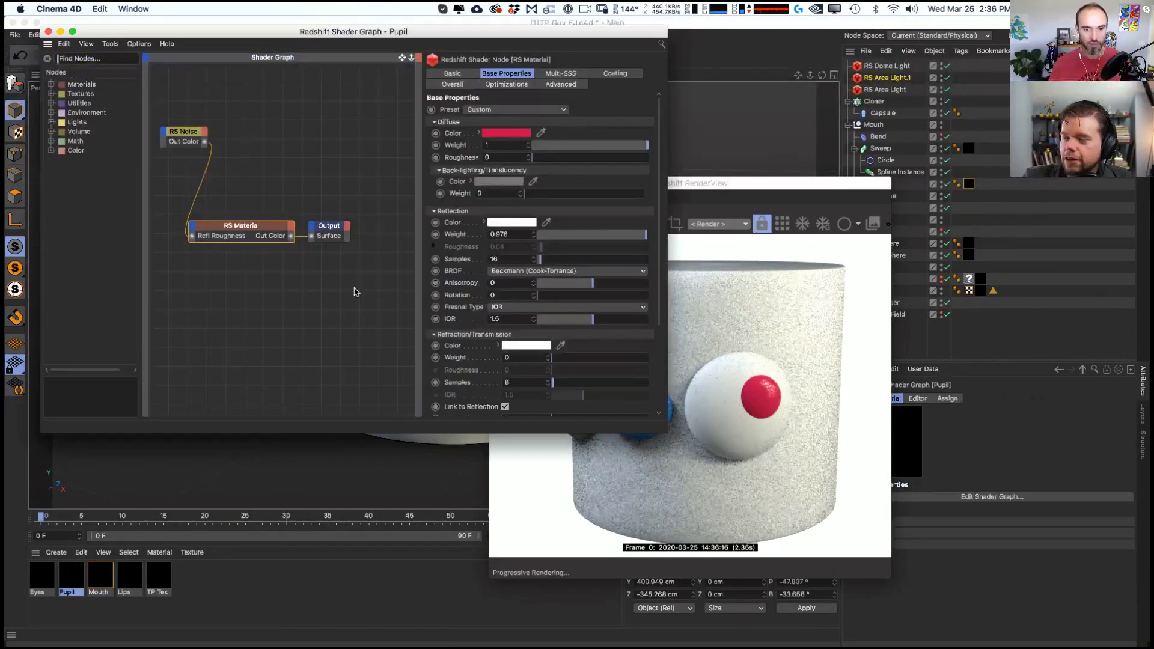
click(506, 133)
click(466, 131)
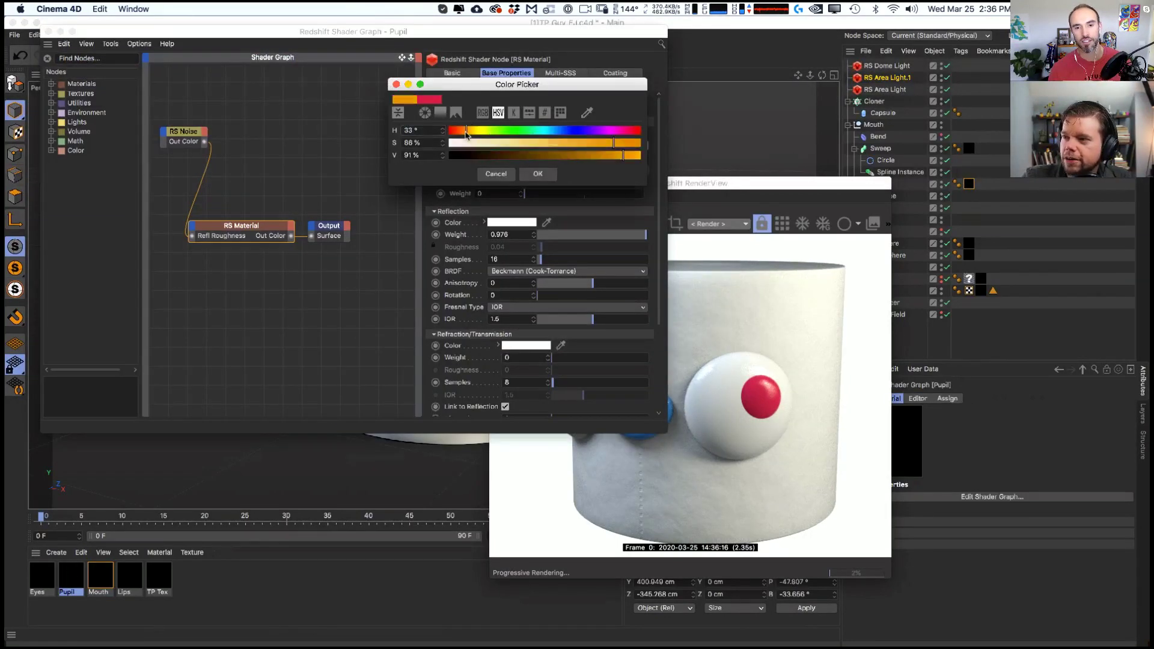
drag(464, 132, 449, 132)
drag(610, 143, 631, 143)
drag(470, 132, 457, 132)
drag(622, 154, 620, 157)
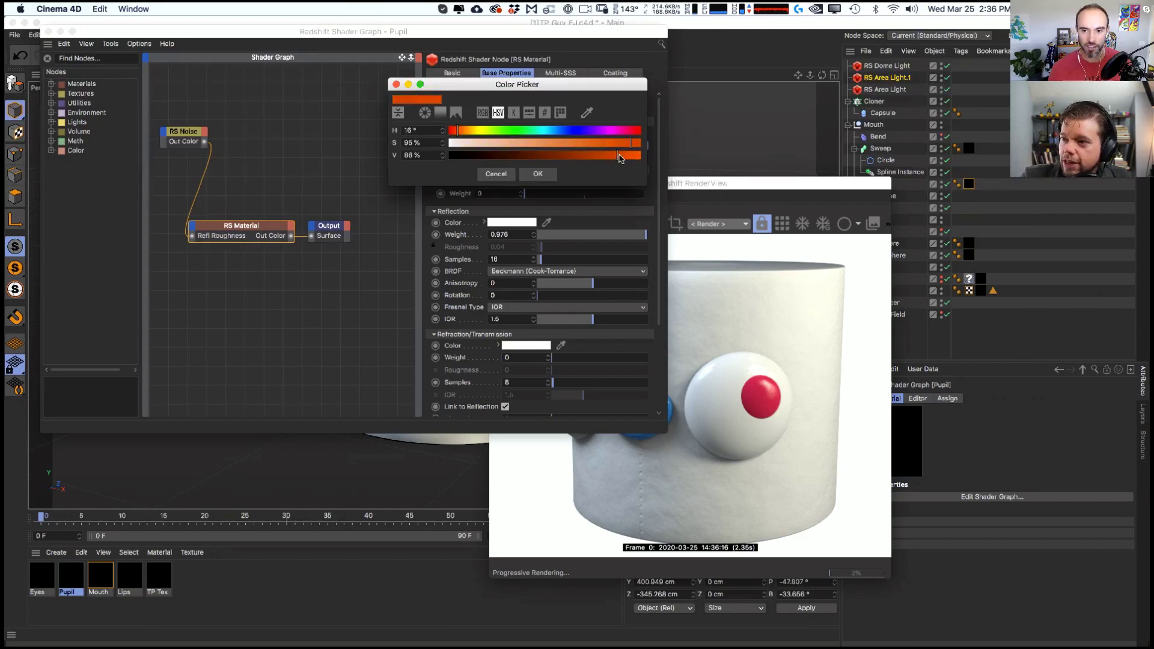
click(522, 174)
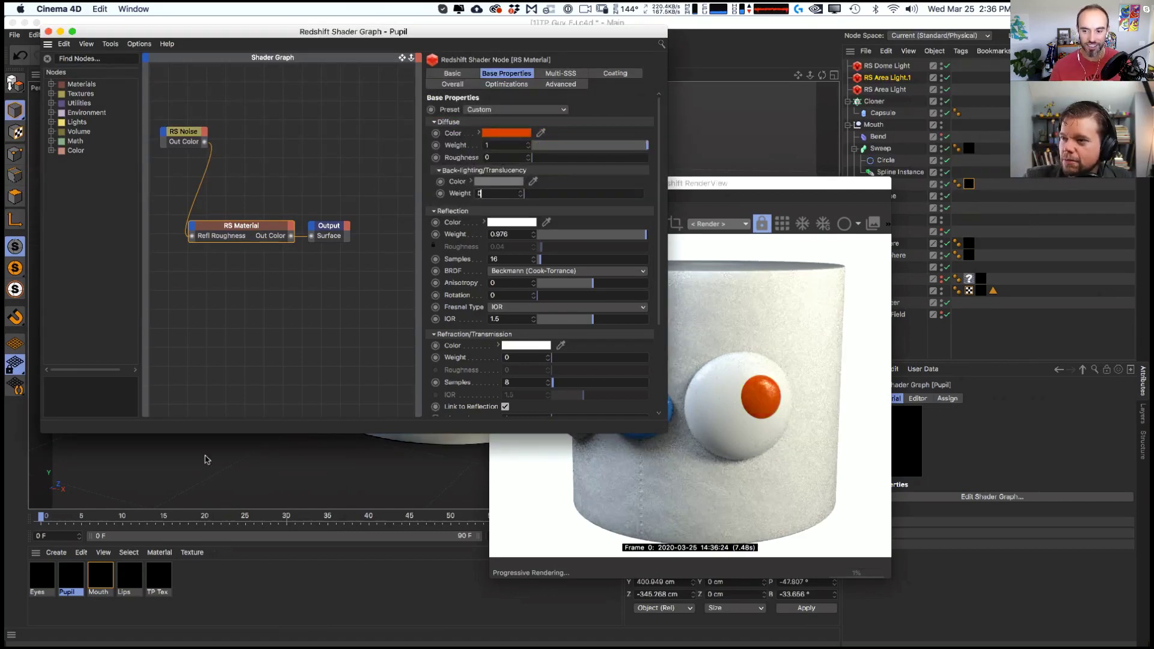
- Set the Eyes material's Diffuse Color to a pale yellow with hue 50°, saturation 42% and value 91%
click(39, 584)
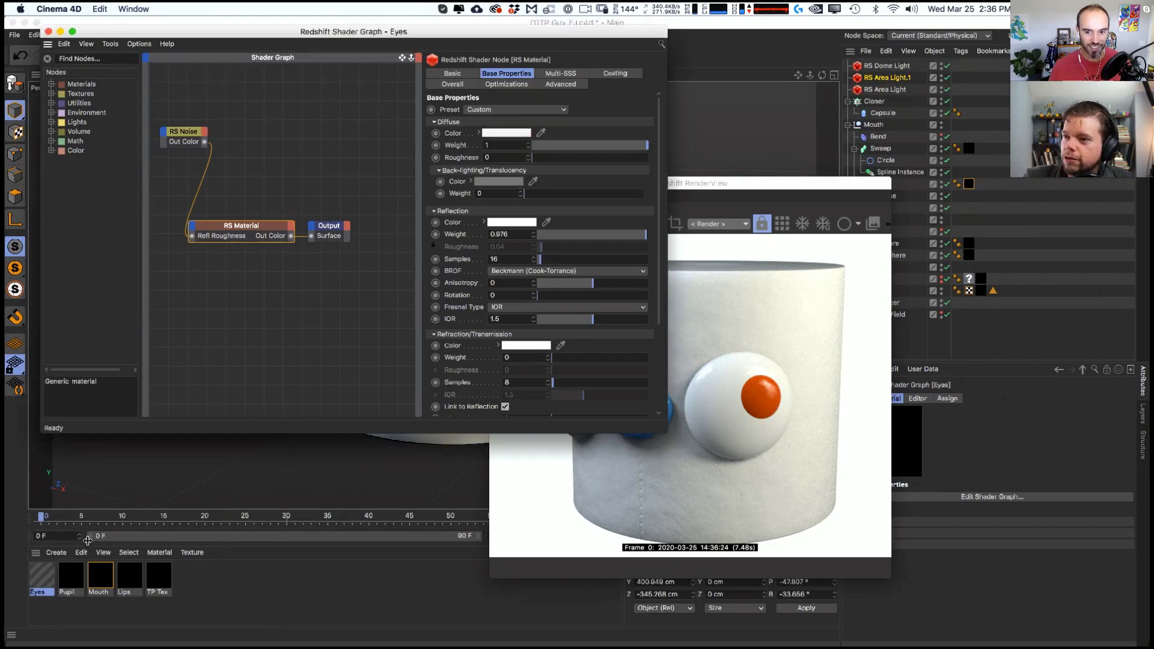
click(511, 132)
drag(497, 144, 559, 143)
click(534, 173)
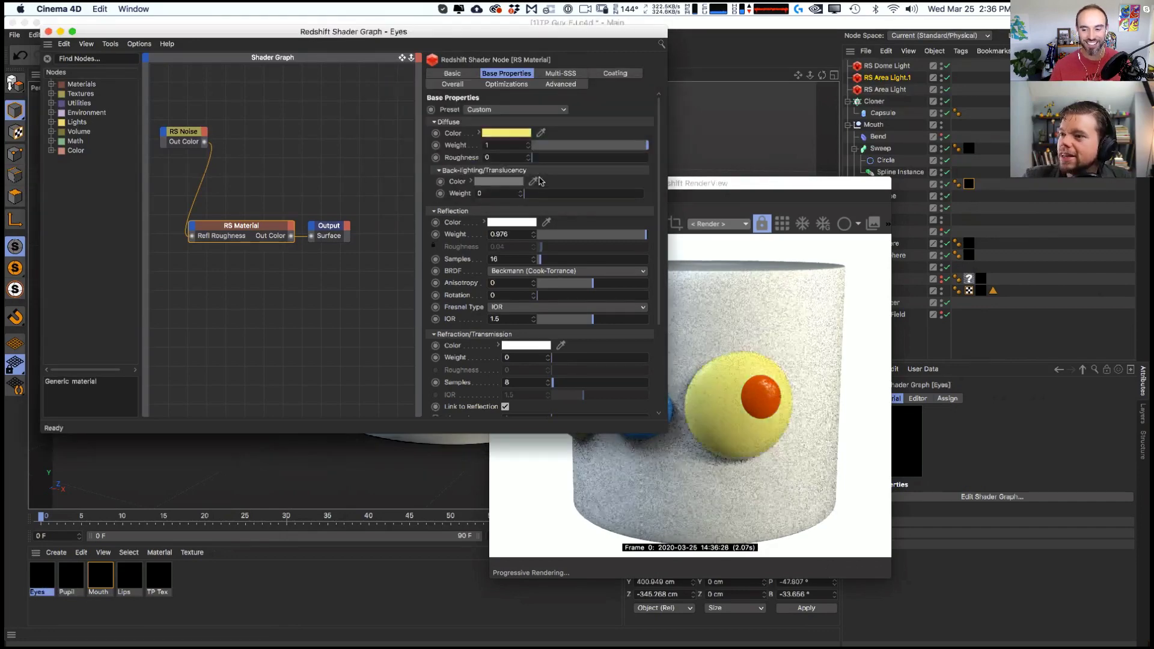
drag(751, 185, 799, 181)
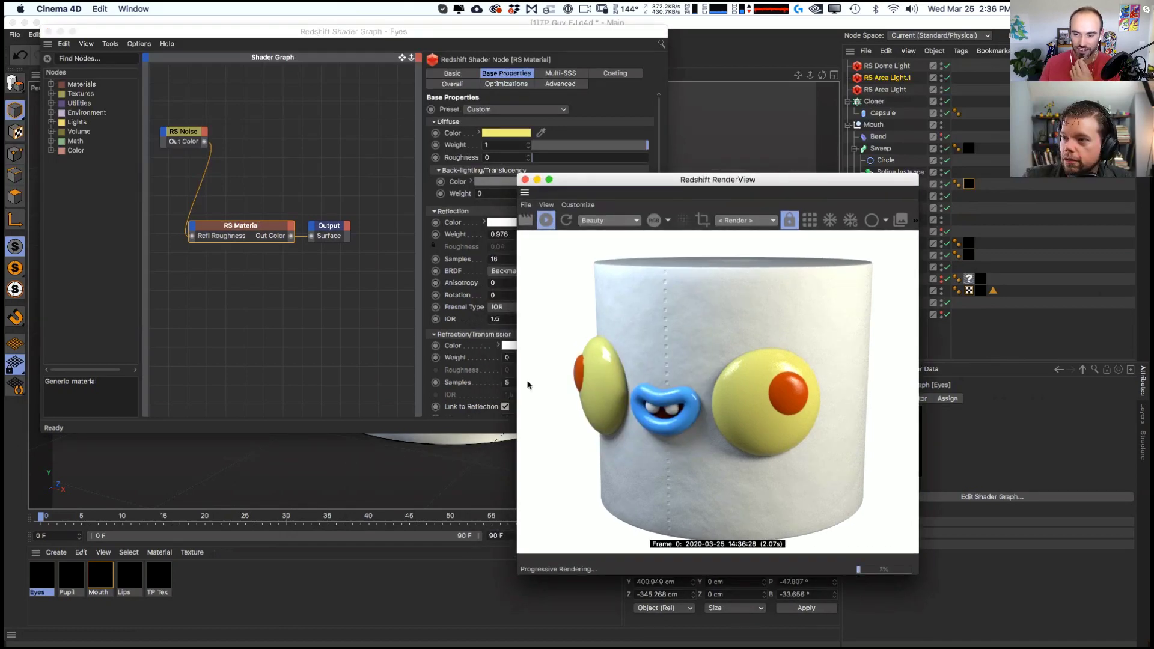
- Set the Pupil material's Diffuse Color to a bright red with hue 349° and saturation 95%, raising its value
click(71, 577)
click(565, 147)
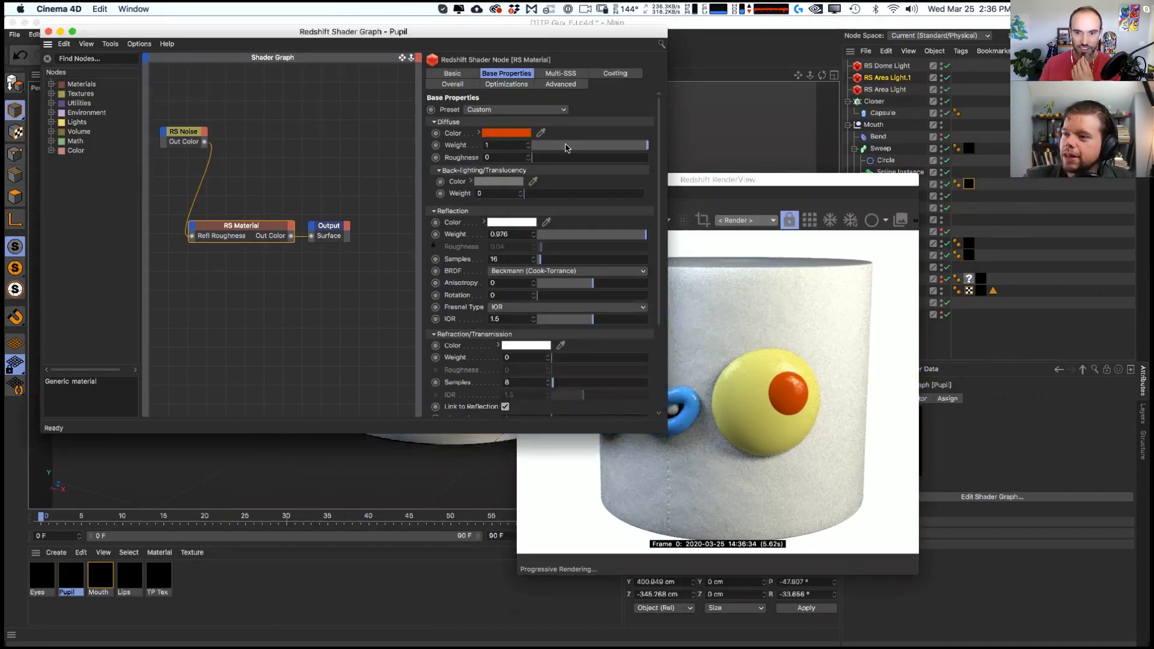
click(506, 132)
drag(454, 132, 443, 133)
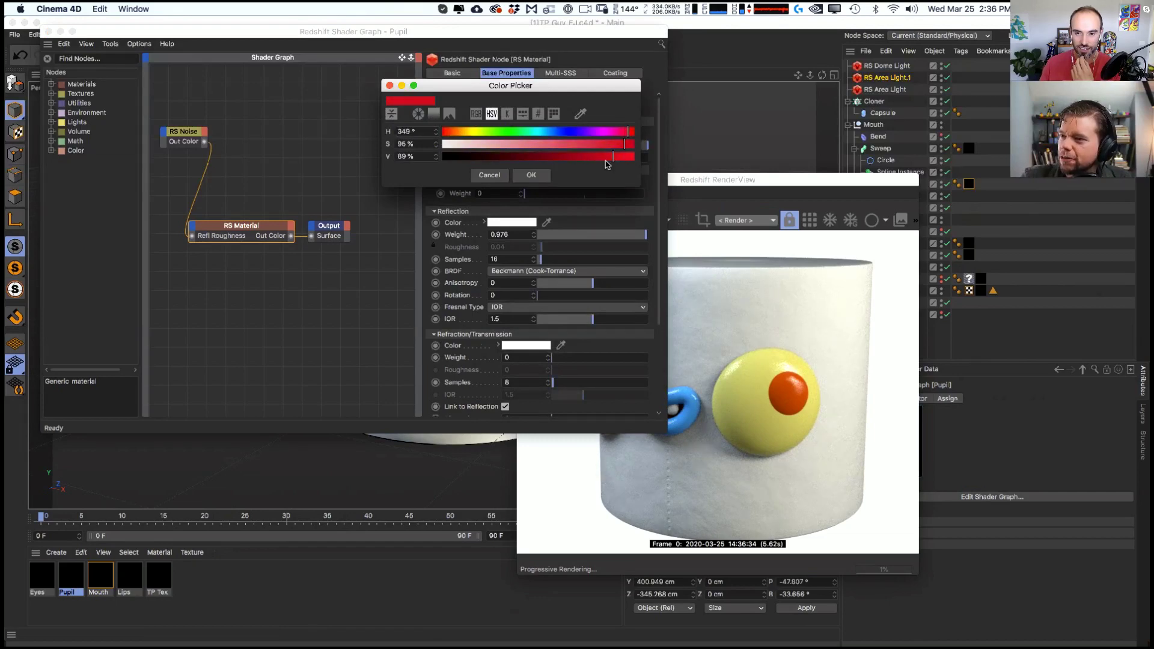
drag(605, 161, 631, 158)
click(531, 174)
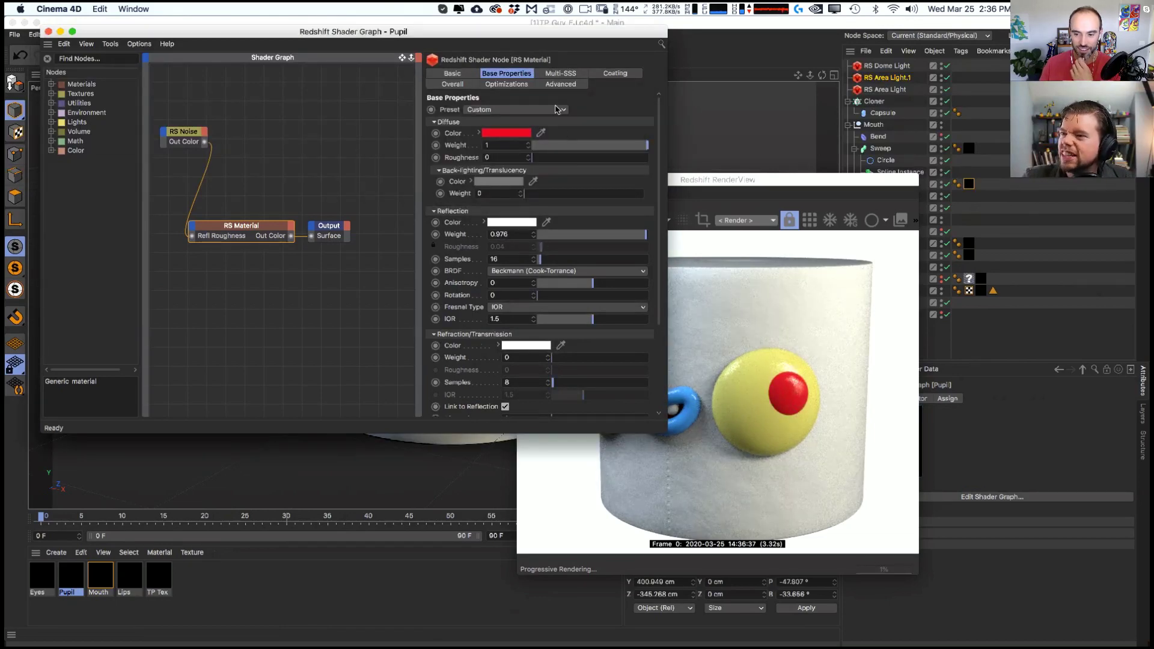
drag(545, 43, 502, 50)
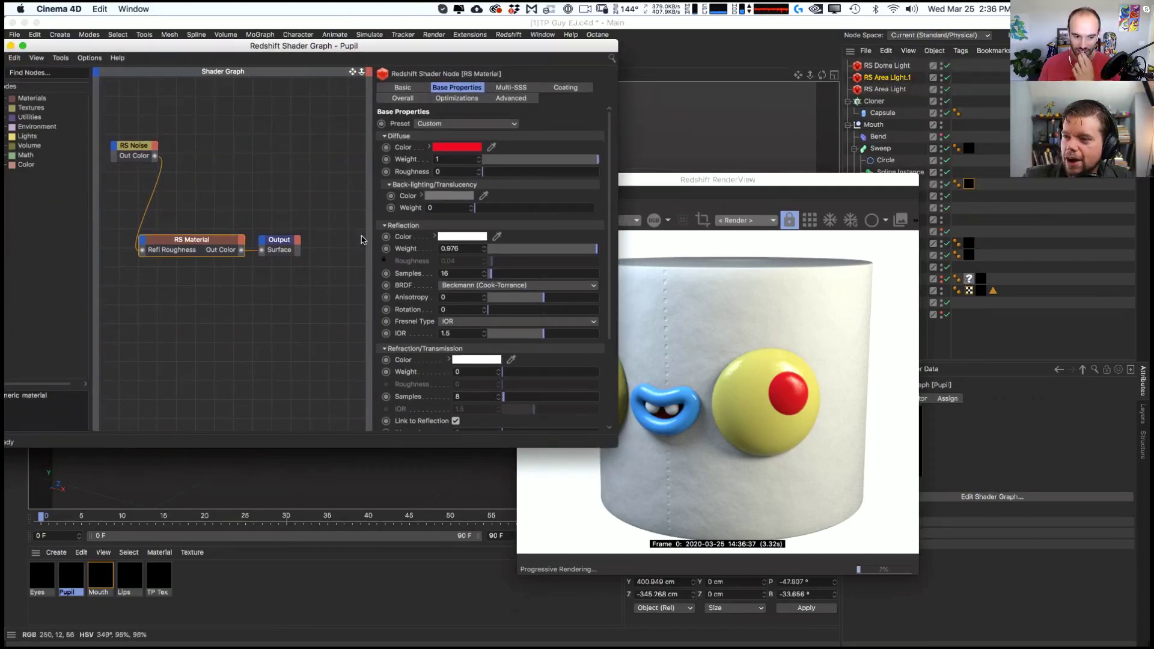
- Desaturate the Eyes material's Diffuse Color to a near-white with saturation 2%
click(100, 577)
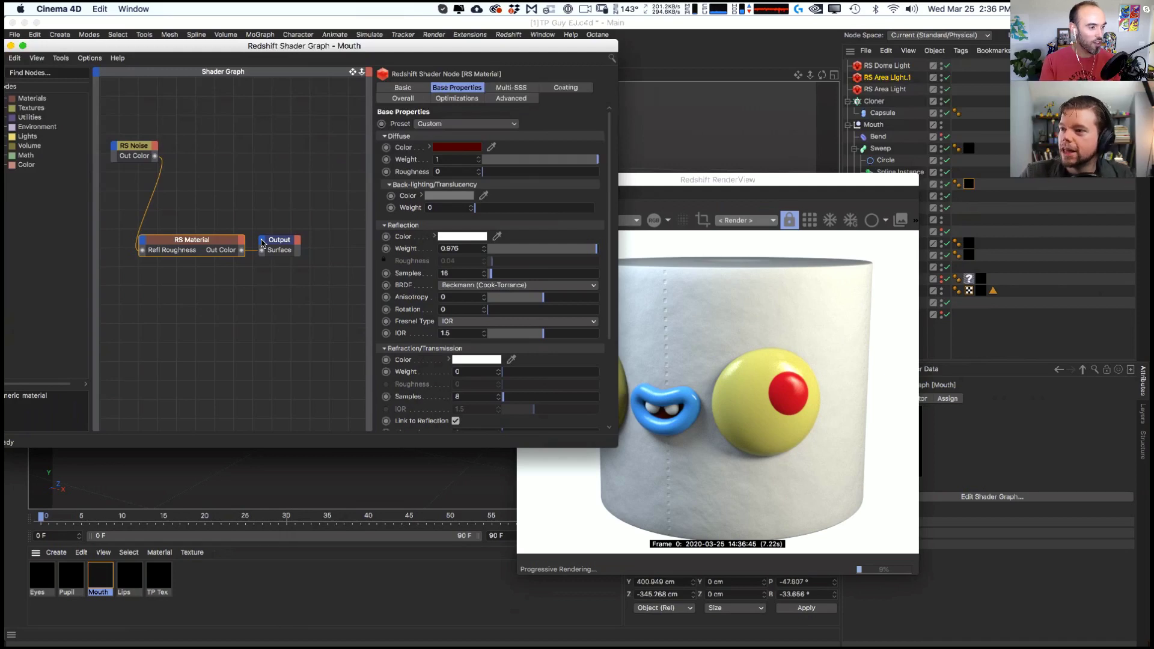
click(41, 577)
click(453, 147)
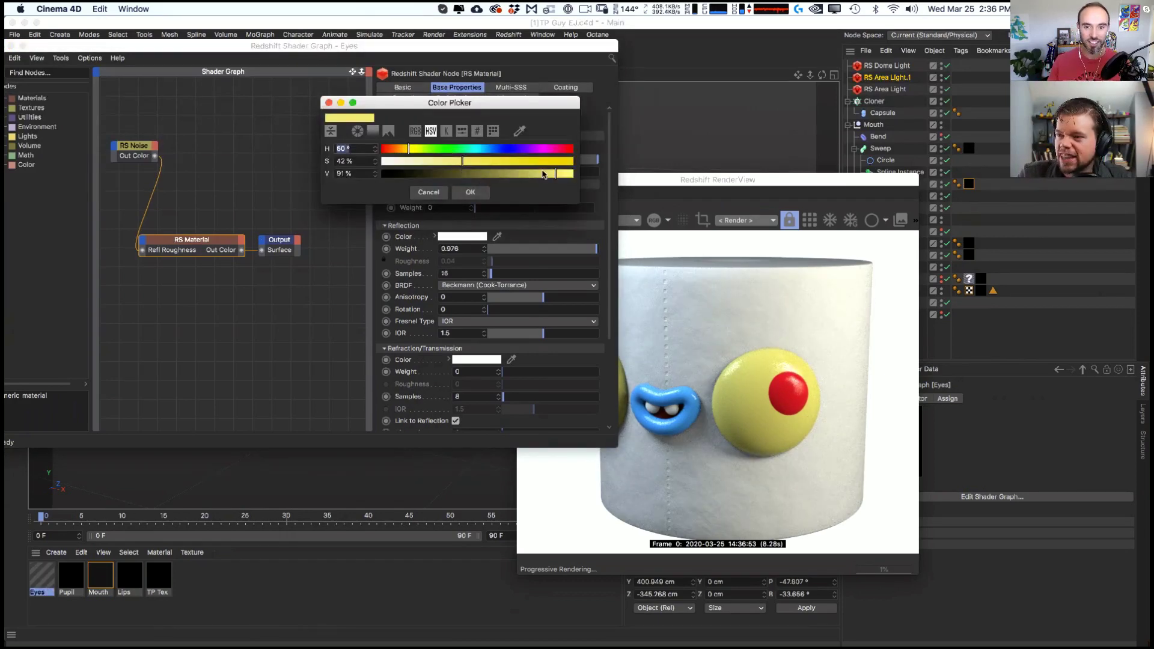
drag(462, 161, 404, 162)
click(480, 193)
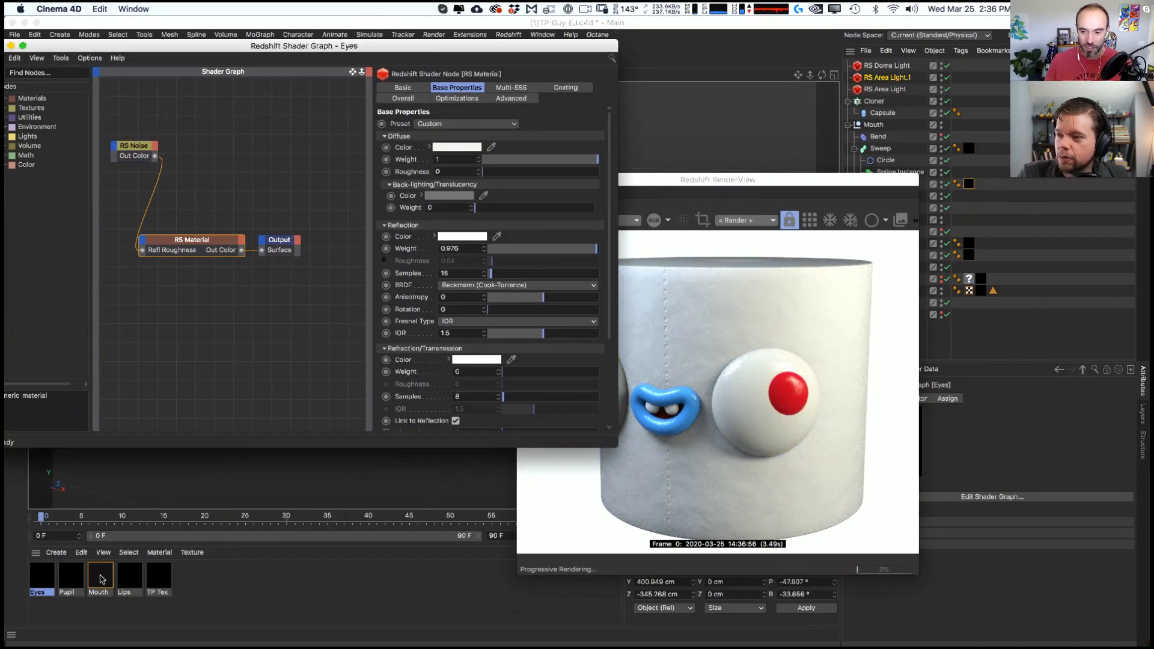
- Set the Eyes material's Diffuse Color to black
click(51, 580)
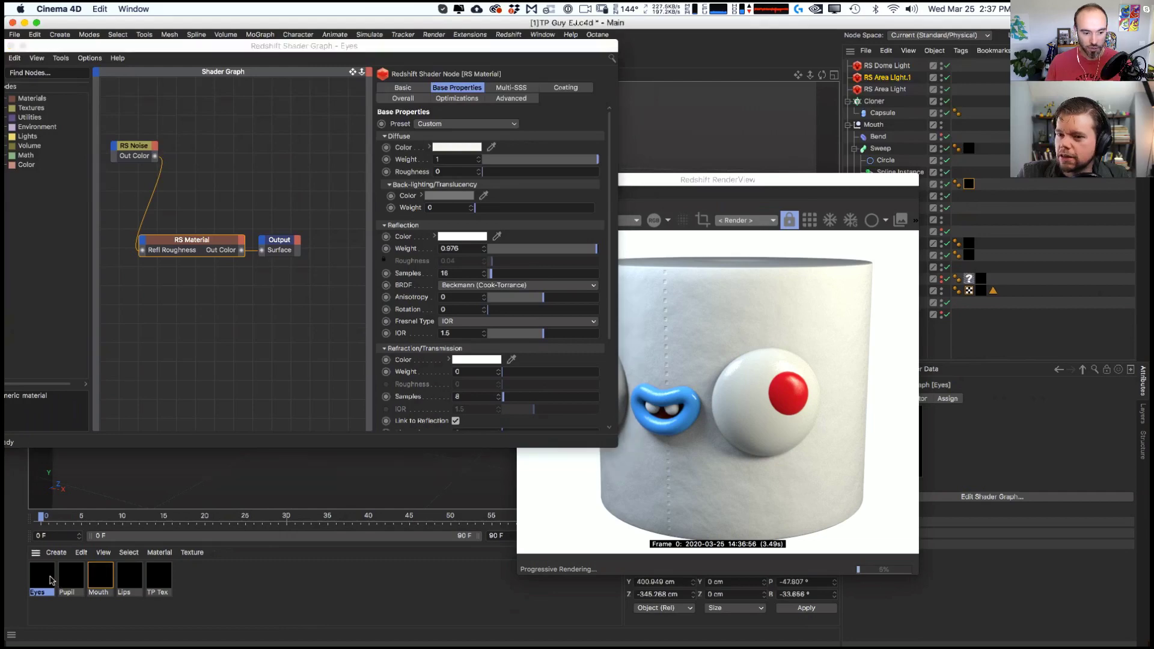
click(448, 147)
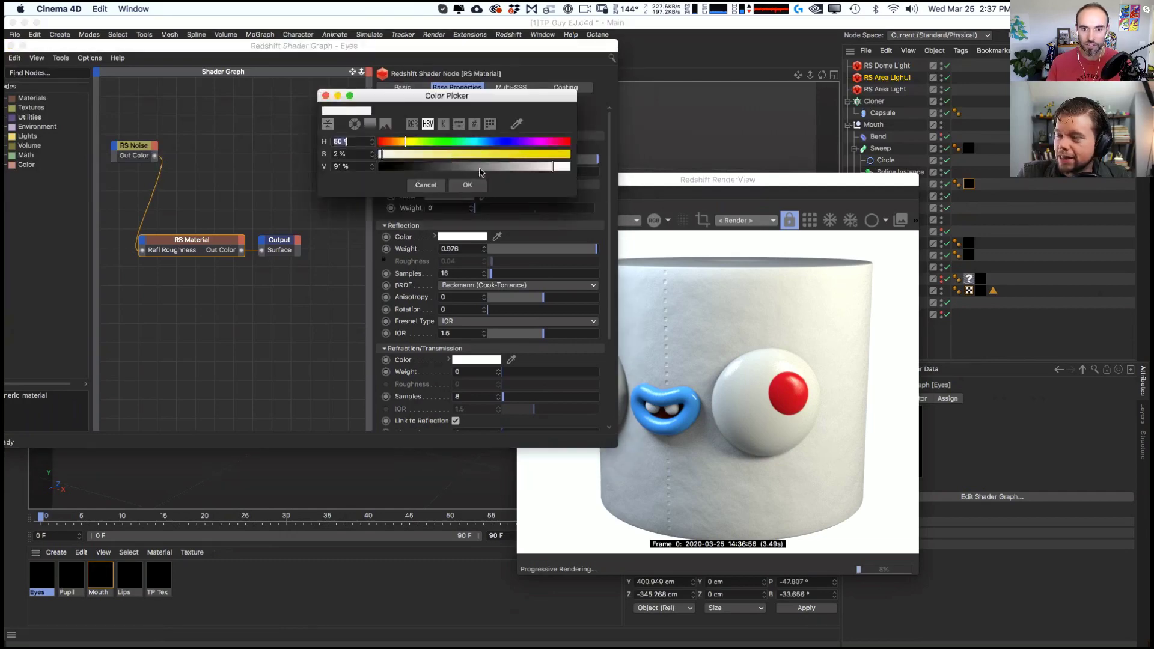
drag(482, 169, 389, 177)
click(467, 184)
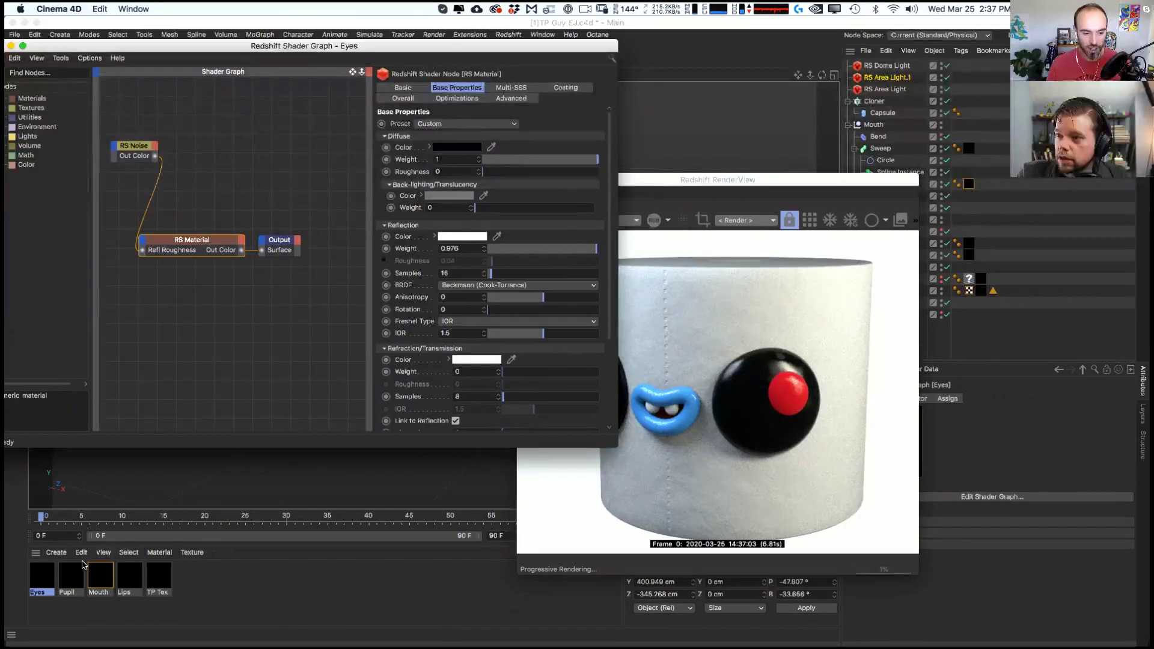
- Set the Pupil material's Diffuse Color to white and bring the whole character render into view
click(71, 577)
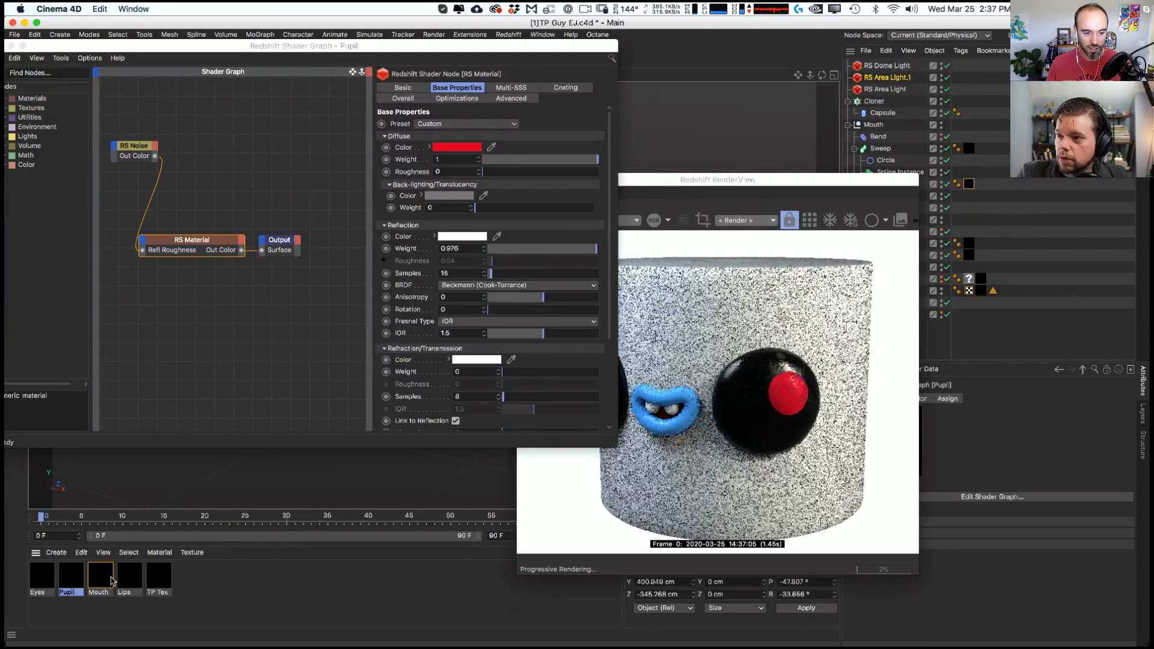
click(453, 147)
drag(456, 169, 589, 170)
click(467, 185)
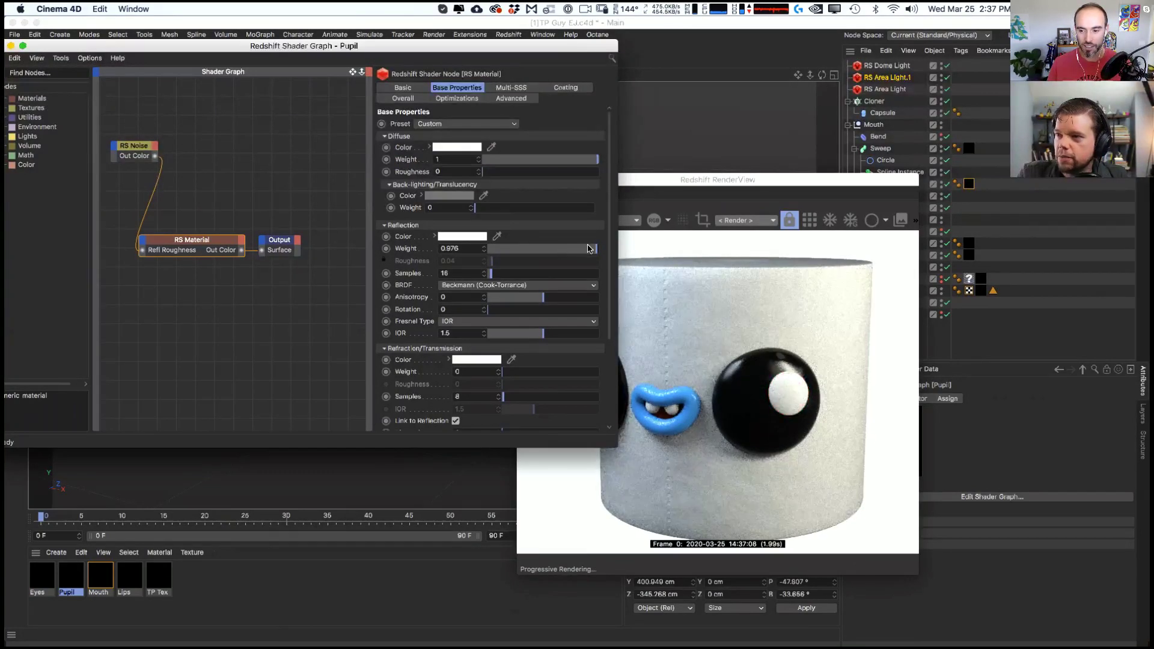
drag(728, 179, 813, 235)
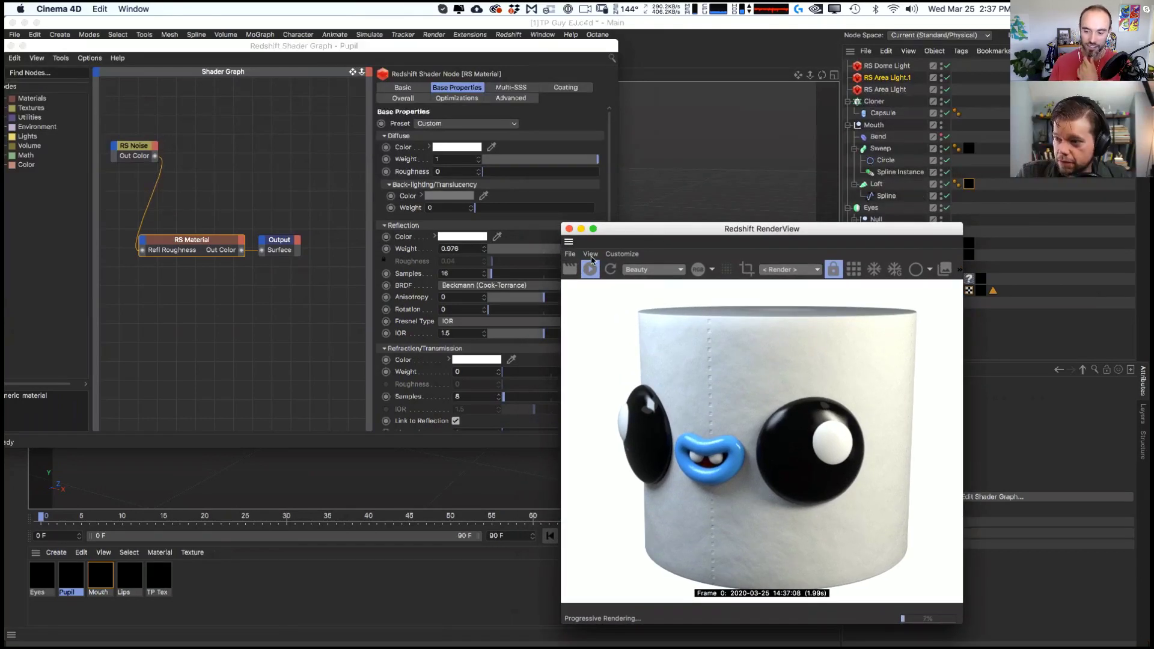
- Set the Pupil material's Diffuse Color to purple
double_click(71, 584)
click(469, 147)
drag(490, 173, 548, 173)
drag(428, 149, 505, 162)
click(485, 192)
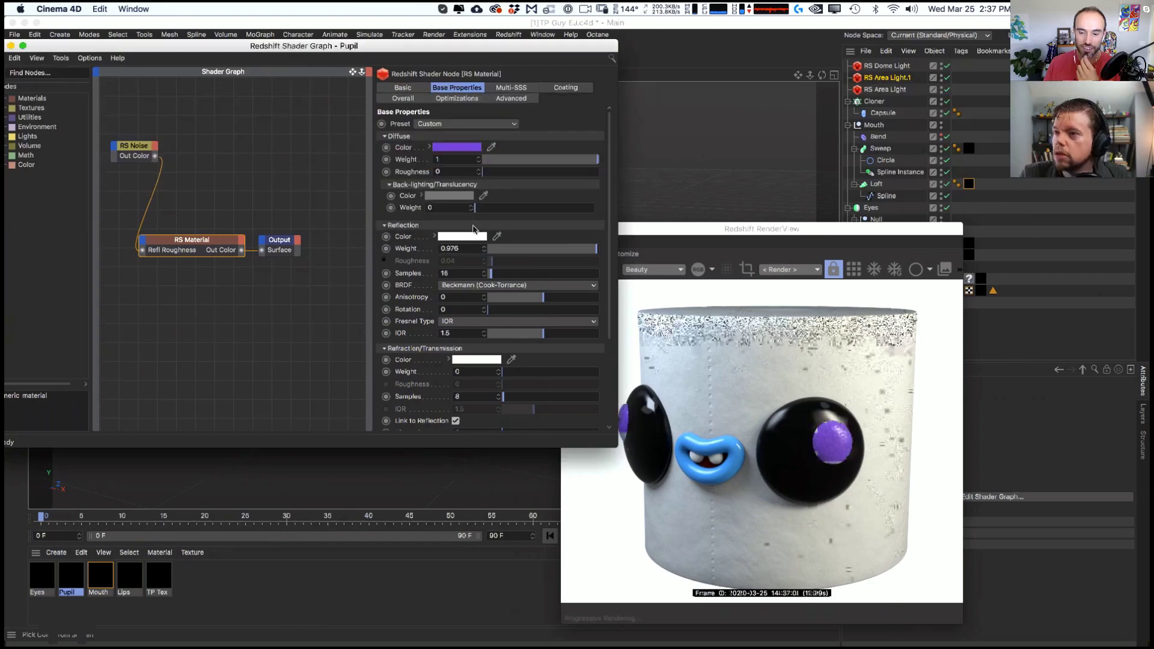
- Set the Eyes material's Diffuse Color back to near-white and close the shader graph
click(56, 581)
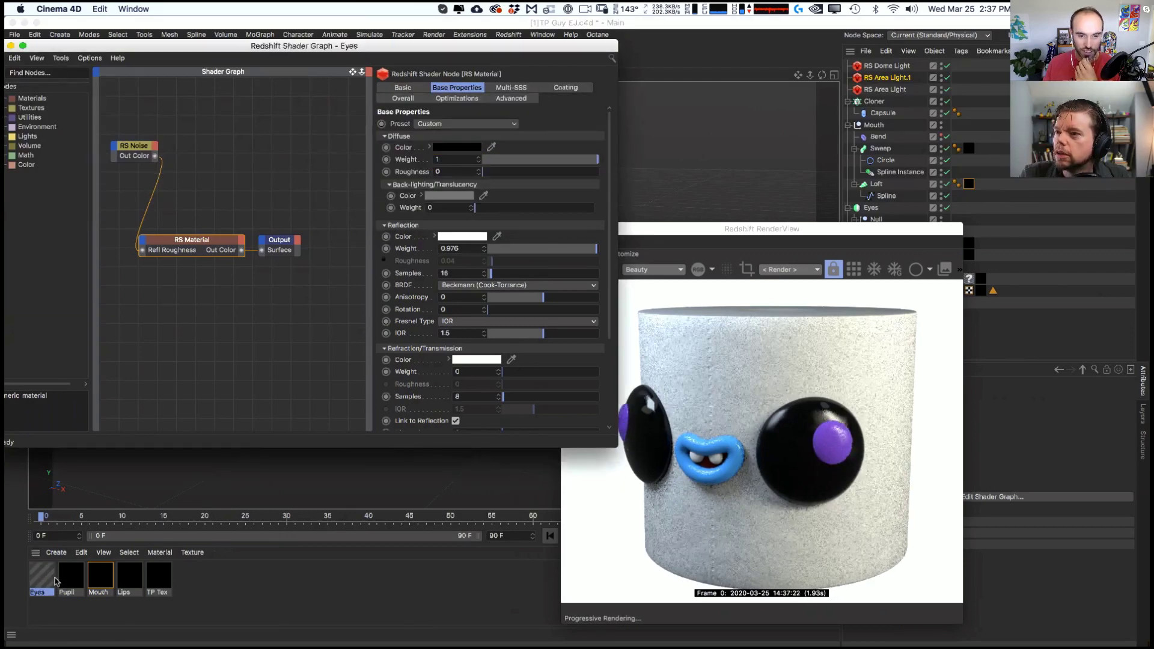
click(472, 147)
drag(392, 172, 571, 171)
click(479, 190)
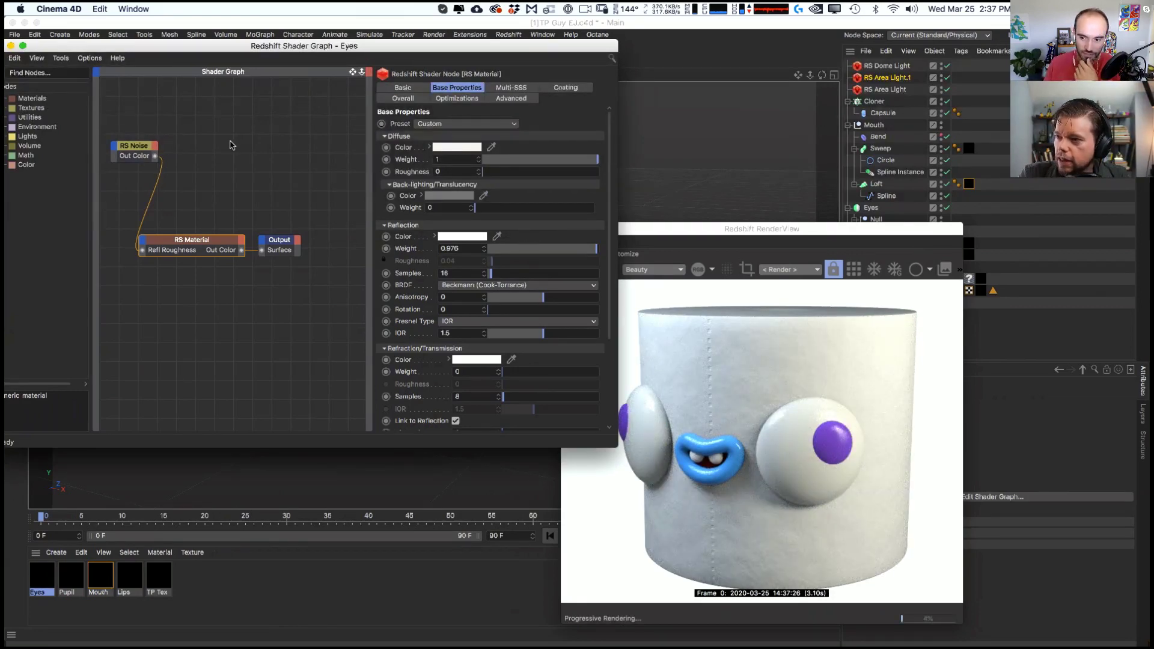
drag(43, 46, 113, 51)
click(67, 51)
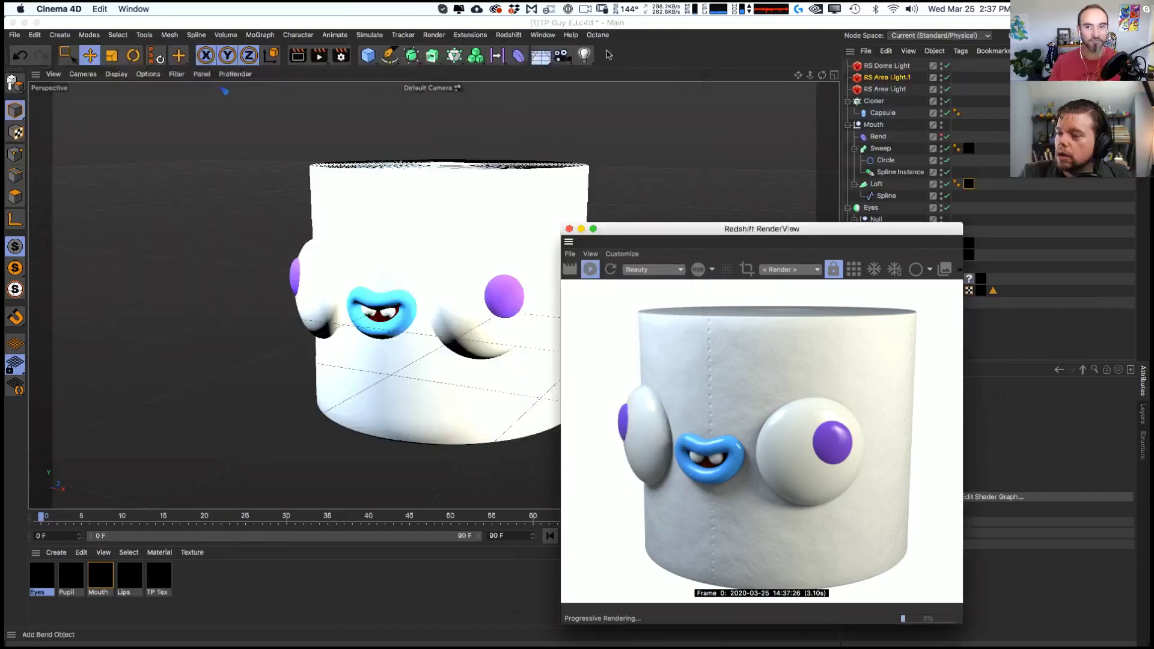
- Examine the character's face from slightly different angles in the live Redshift render
click(609, 53)
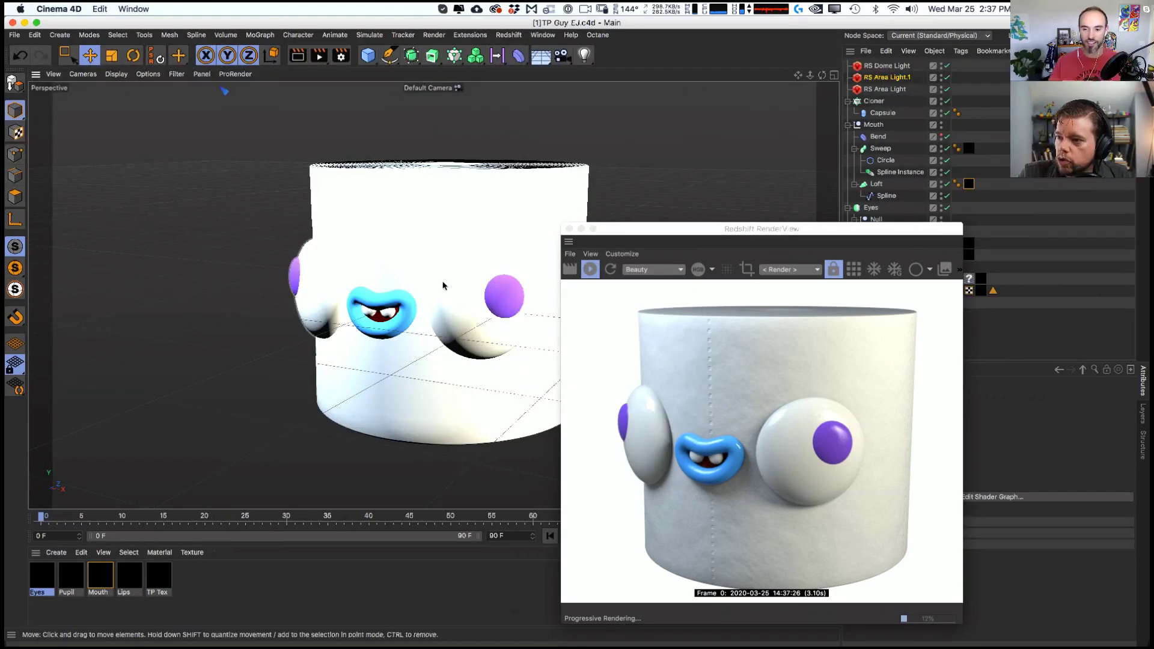
alt+drag(442, 285, 424, 295)
drag(688, 229, 644, 159)
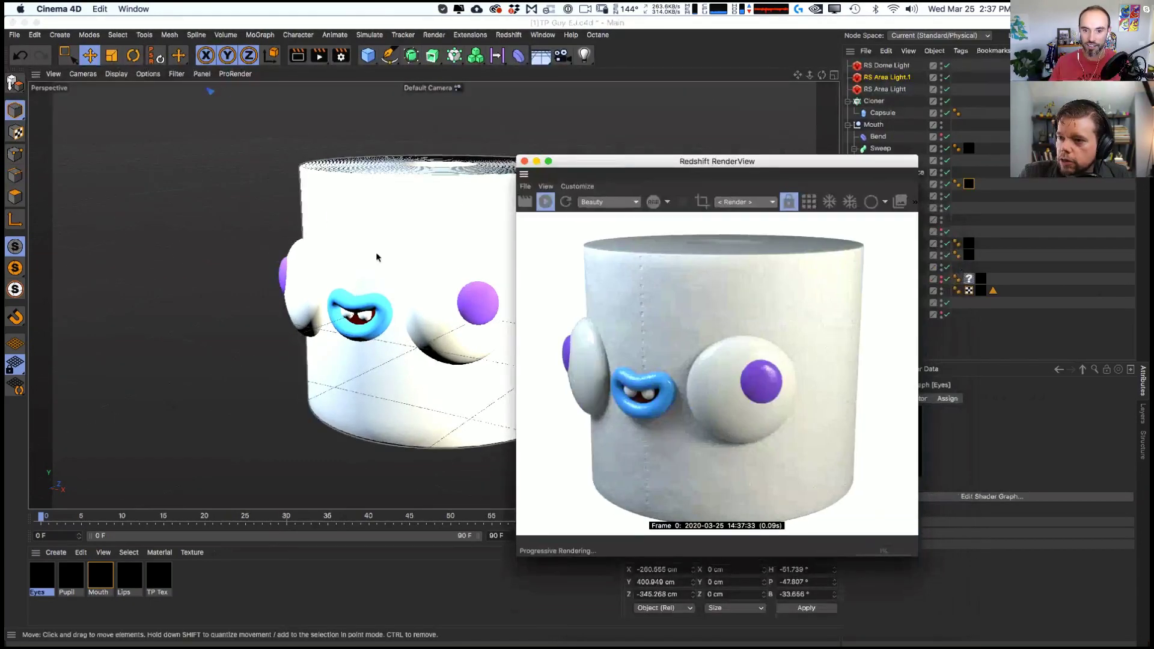
alt+drag(376, 252, 407, 266)
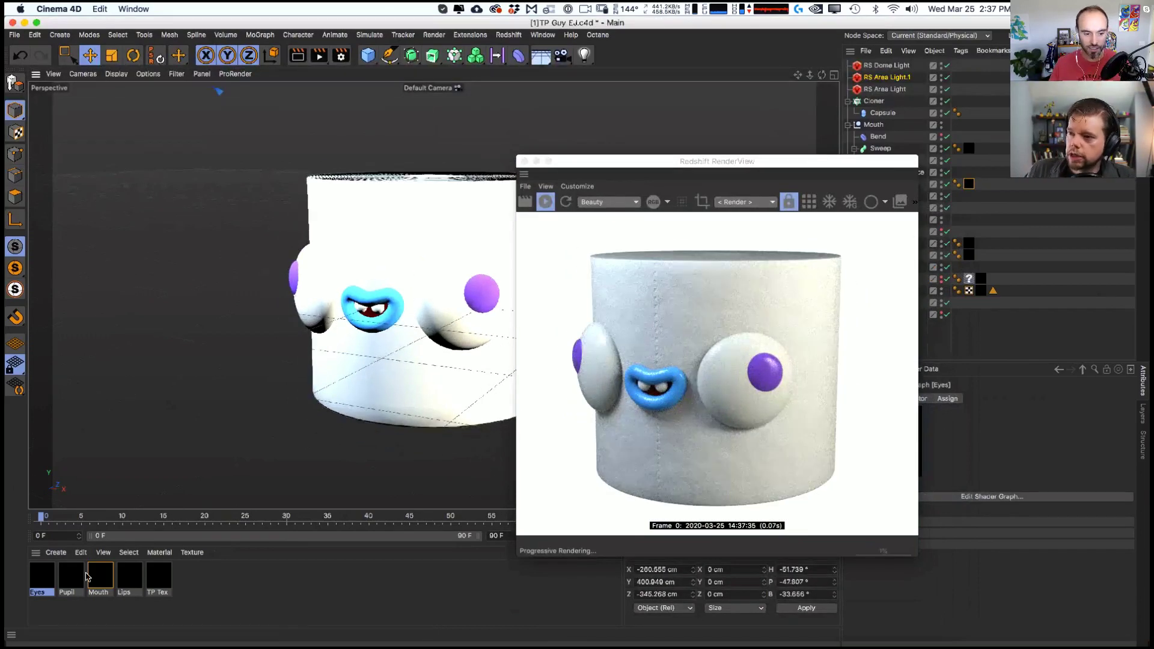
- Duplicate the TP Tex material and apply the copy to the TP object
click(158, 580)
ctrl+drag(214, 583, 187, 586)
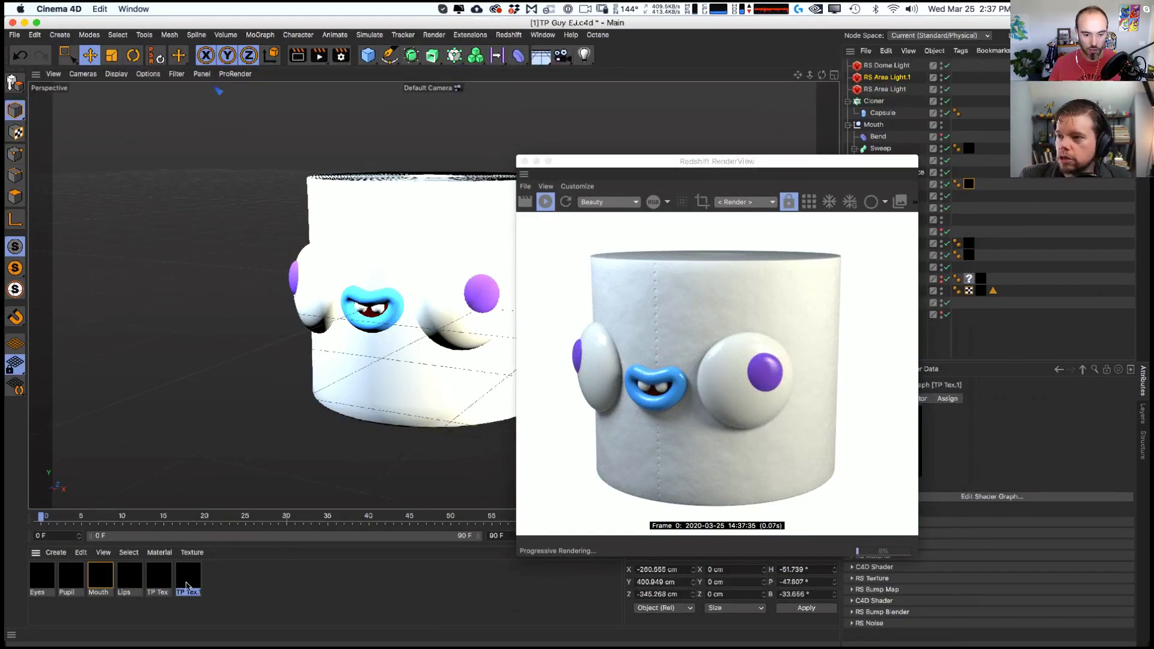
drag(672, 173, 590, 165)
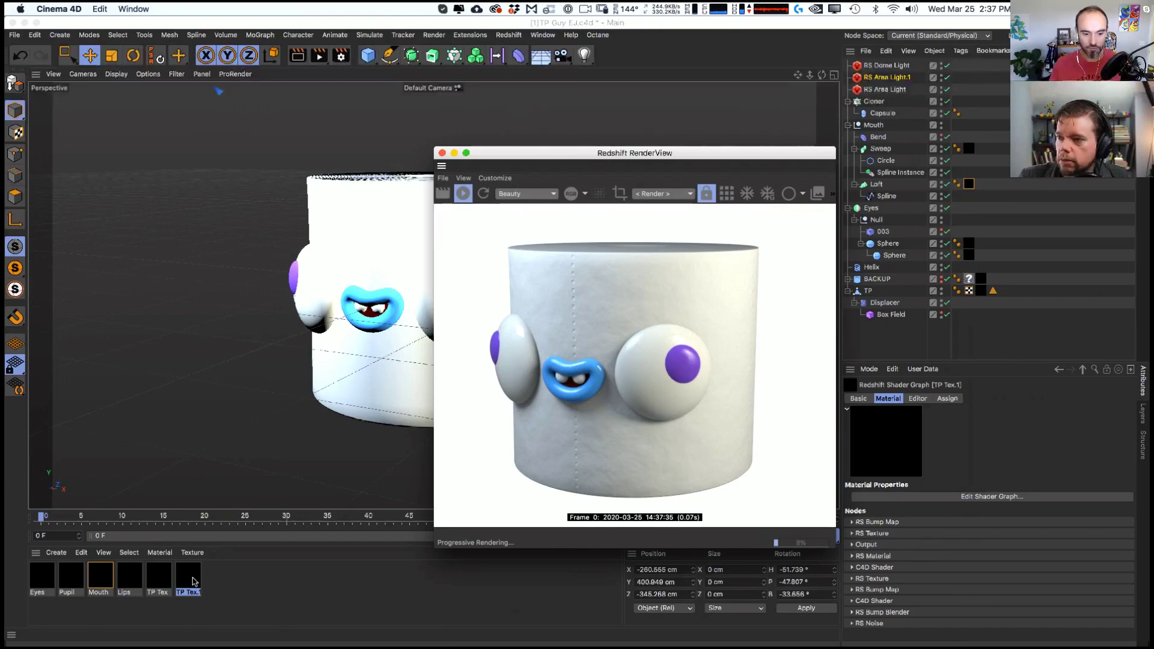
drag(189, 580, 932, 290)
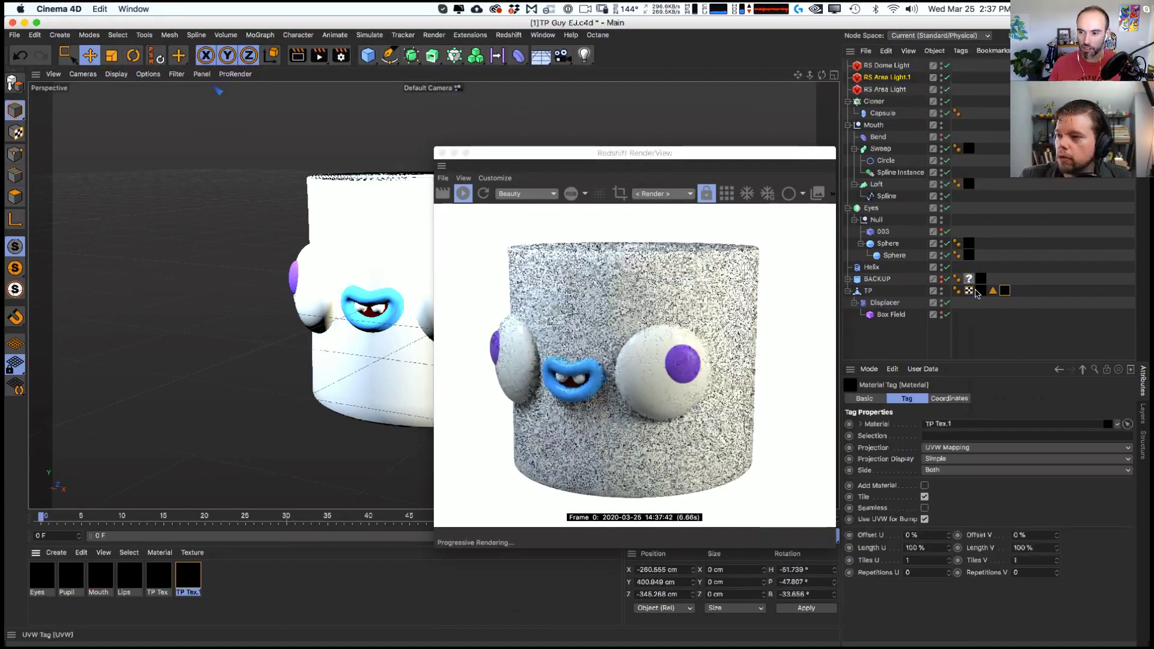
- Rename the duplicated toilet paper material as TP Main
double_click(188, 580)
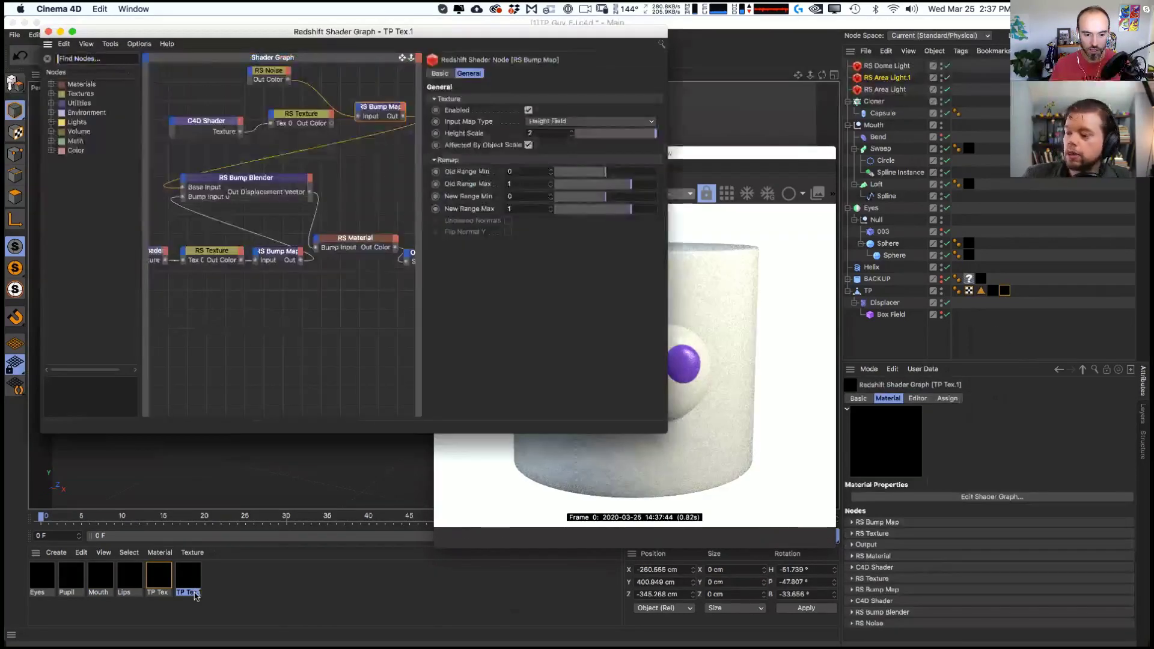
text(TP Mai)
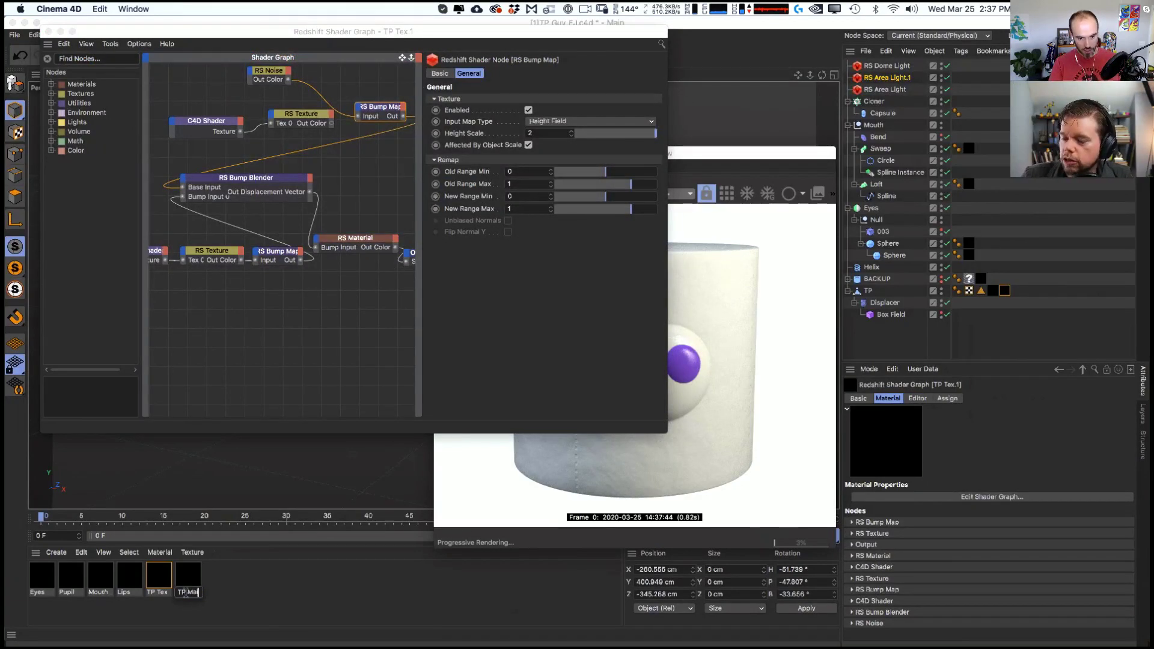
text(n)
key(Return)
- Delete the C4D Shader, RS Texture and RS Bump Map chain feeding the RS Bump Blender's Bump Input 0 in the TP Main graph
drag(265, 38, 338, 64)
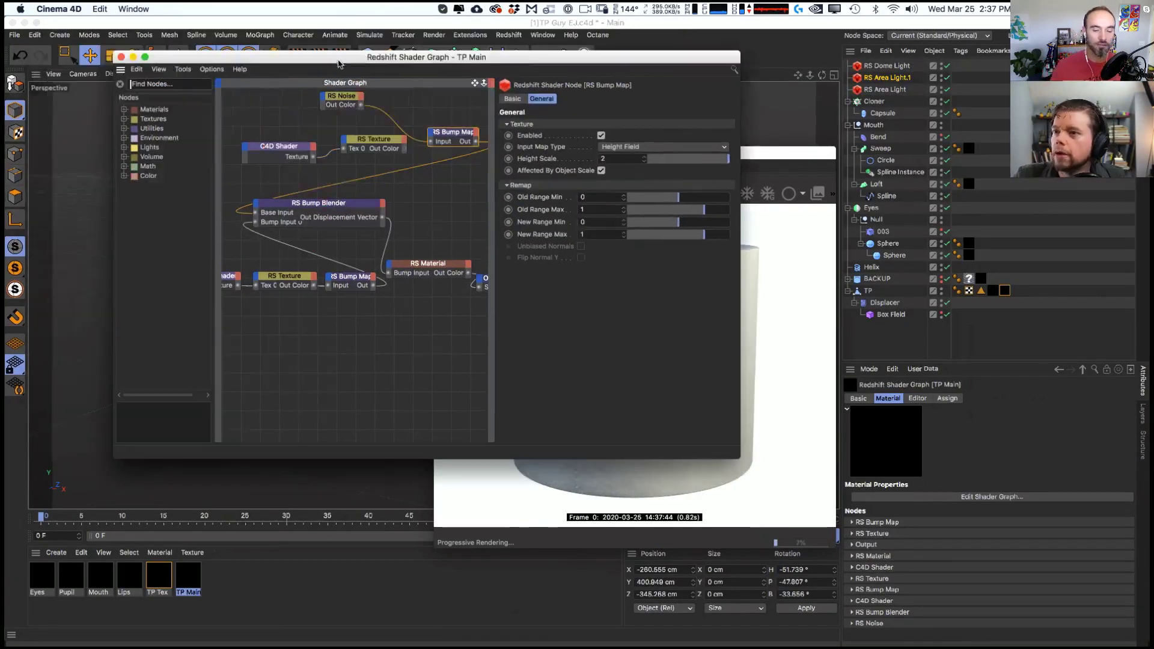
text(2)
drag(338, 223, 227, 416)
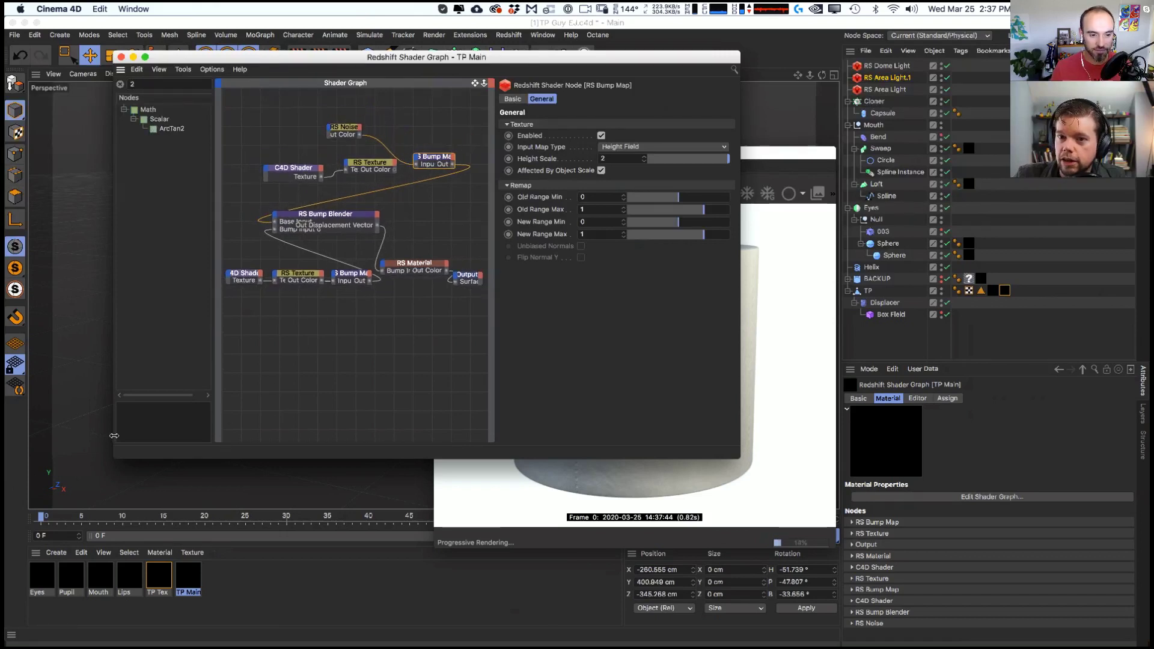
drag(114, 435, 38, 435)
drag(734, 456, 798, 468)
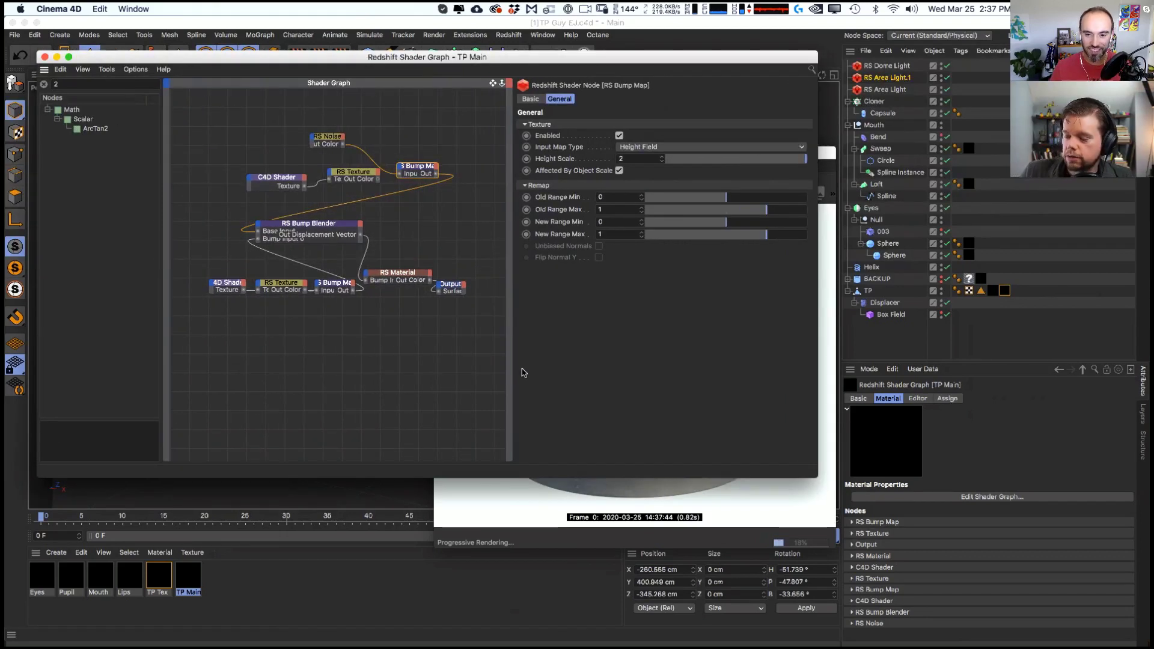
drag(515, 367, 611, 318)
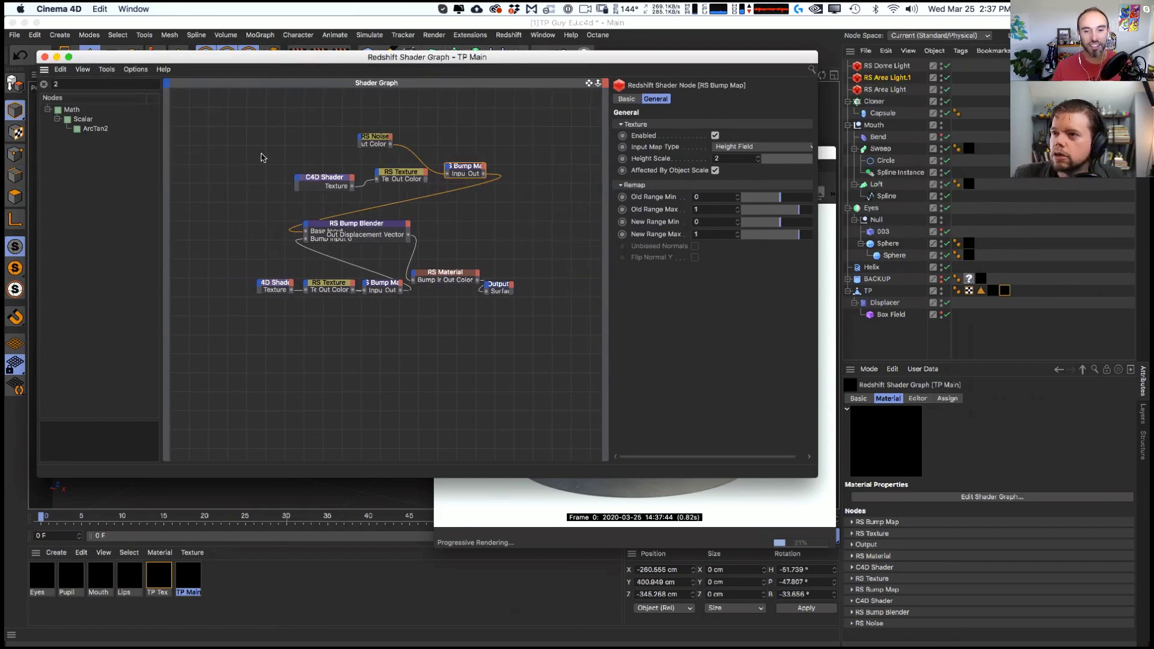
click(239, 236)
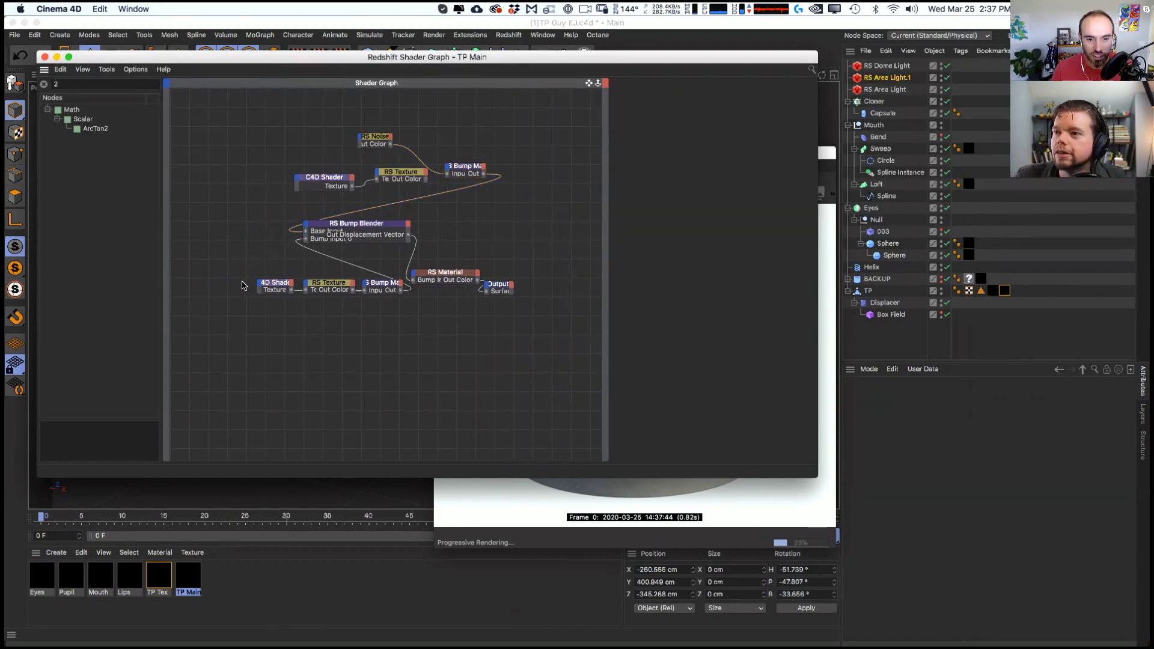
drag(234, 275, 328, 322)
key(Delete)
click(368, 289)
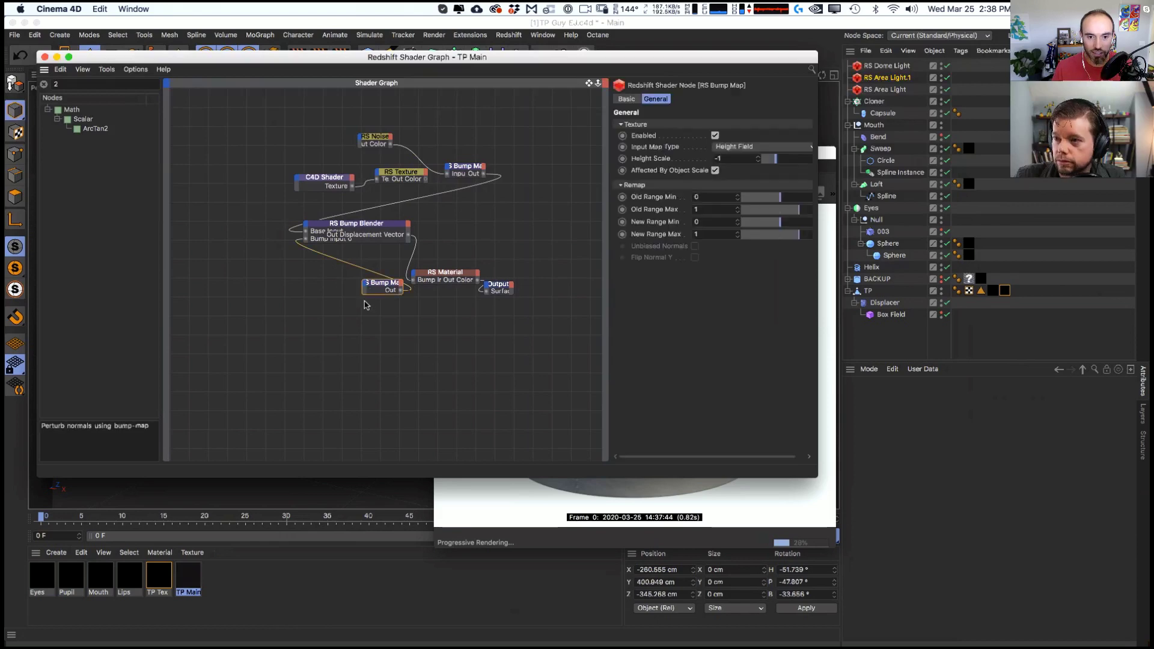
key(Delete)
- View the roll from above and check the settings of the TP object's two material tags
drag(502, 61, 646, 342)
alt+drag(366, 229, 304, 266)
drag(515, 337, 455, 412)
click(1004, 291)
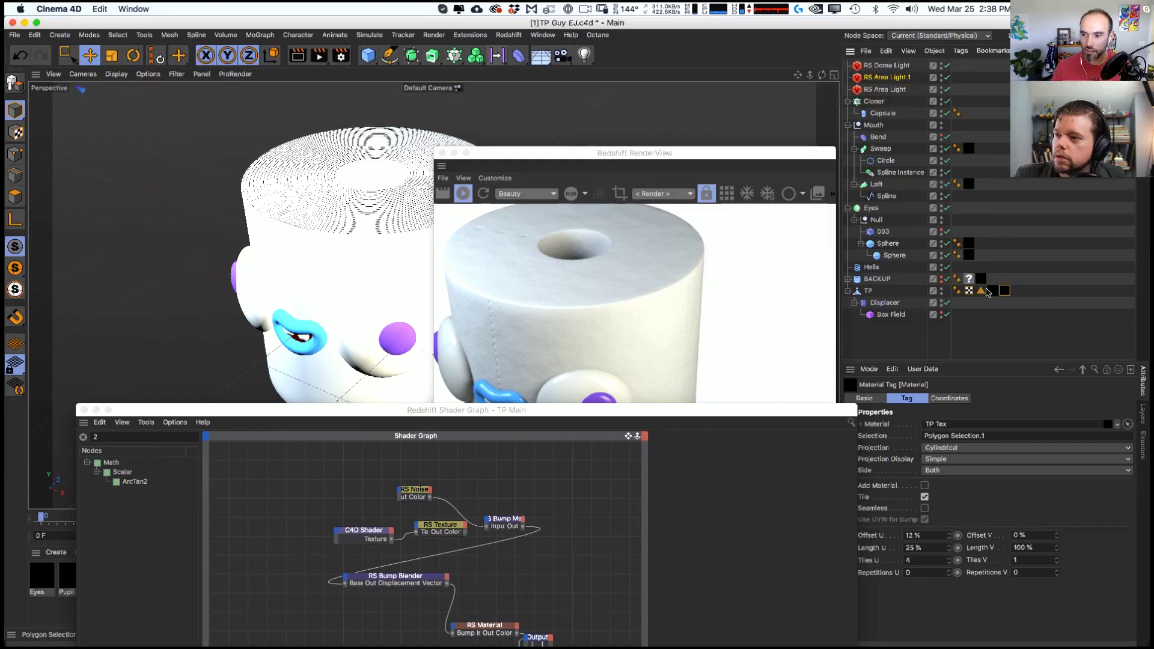
click(992, 290)
- Rearrange the C4D Shader, RS Bump Blender and RS Material nodes in the TP Main shader graph
drag(446, 411, 456, 257)
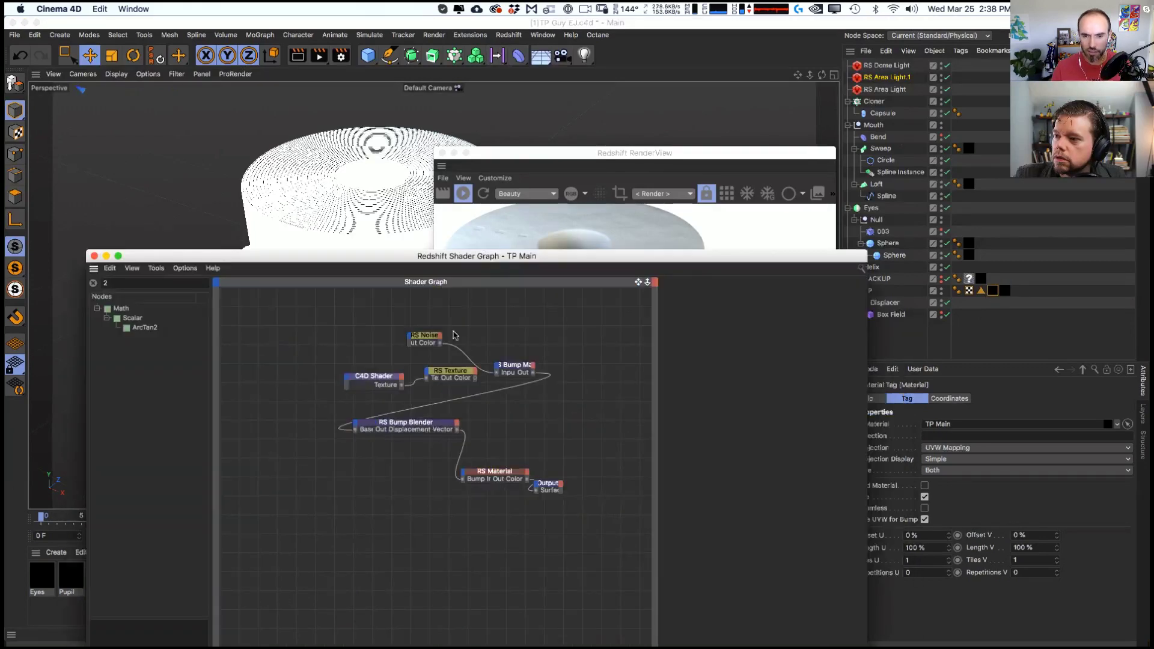
click(442, 369)
click(346, 369)
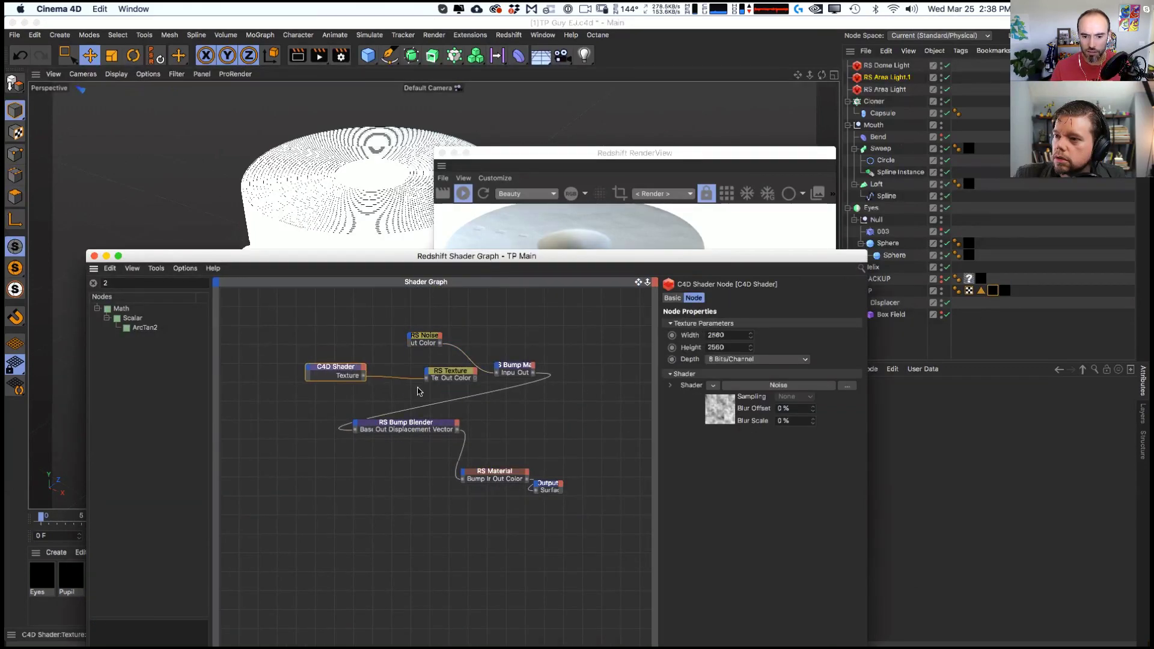
drag(434, 425, 472, 433)
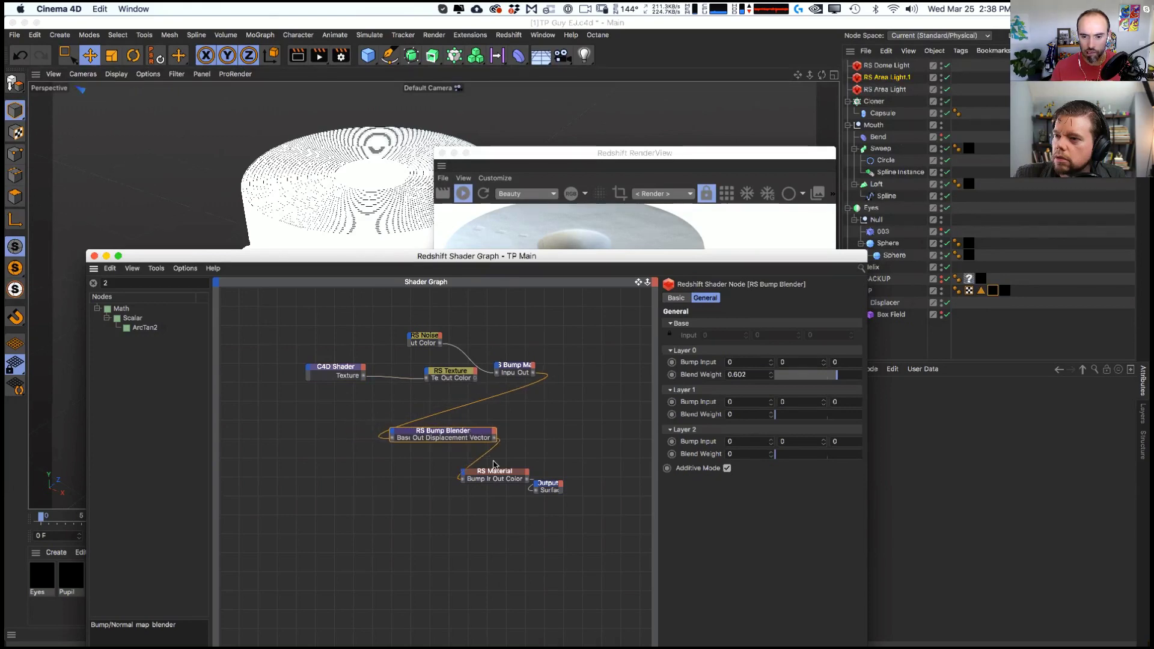
drag(494, 477, 481, 480)
- Assign the TP Main material to the TP object's first material tag and bring the live render into view
drag(352, 258, 682, 394)
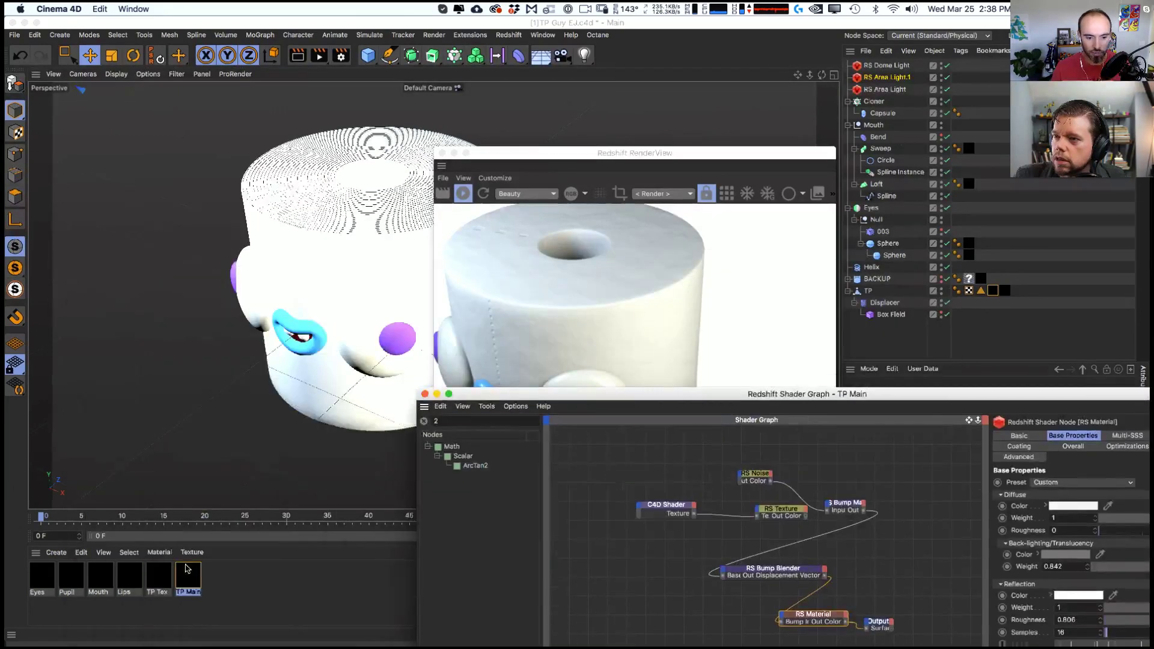
drag(191, 589, 993, 291)
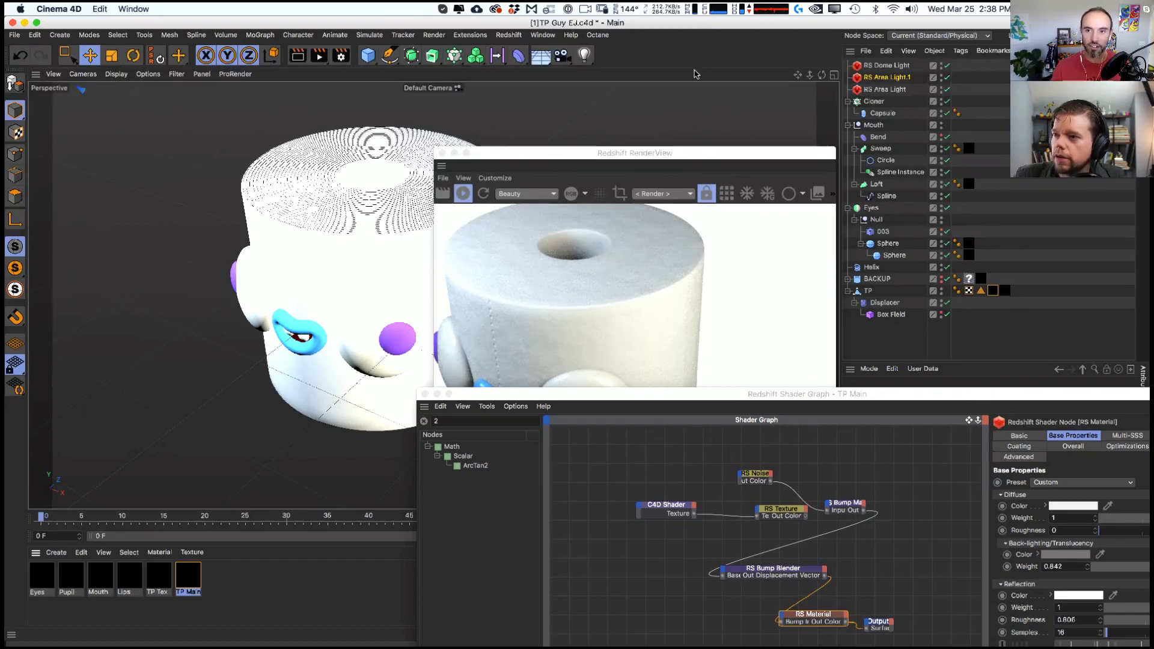
drag(616, 152, 685, 151)
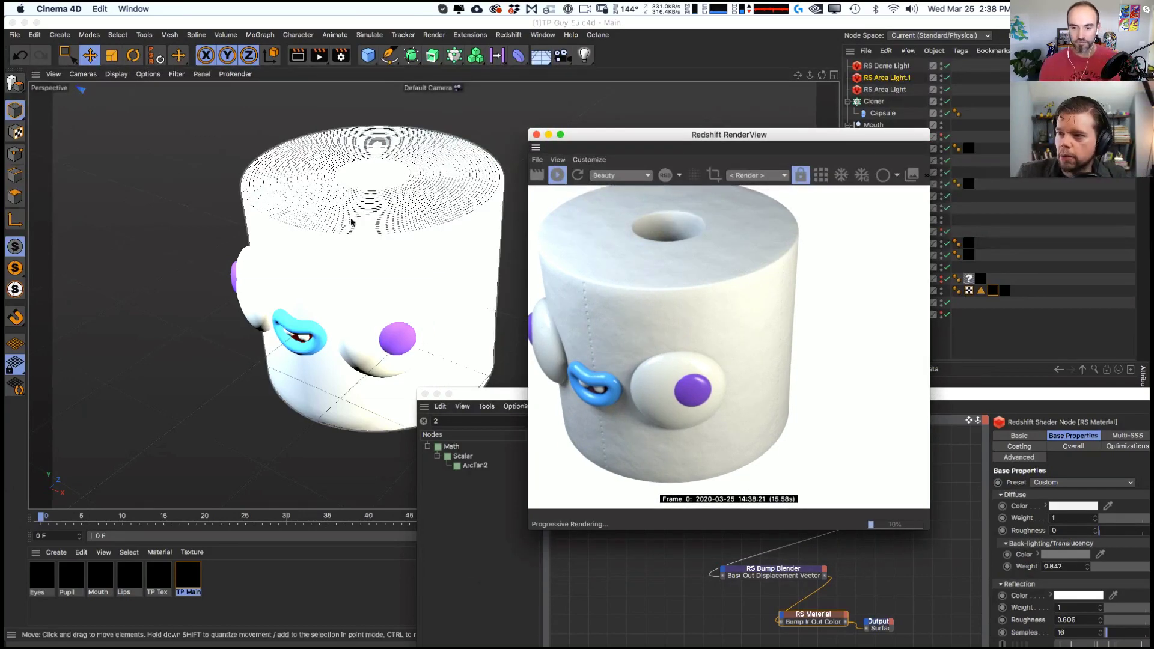
- Clear the node search and close the TP Main shader graph
drag(503, 395, 439, 289)
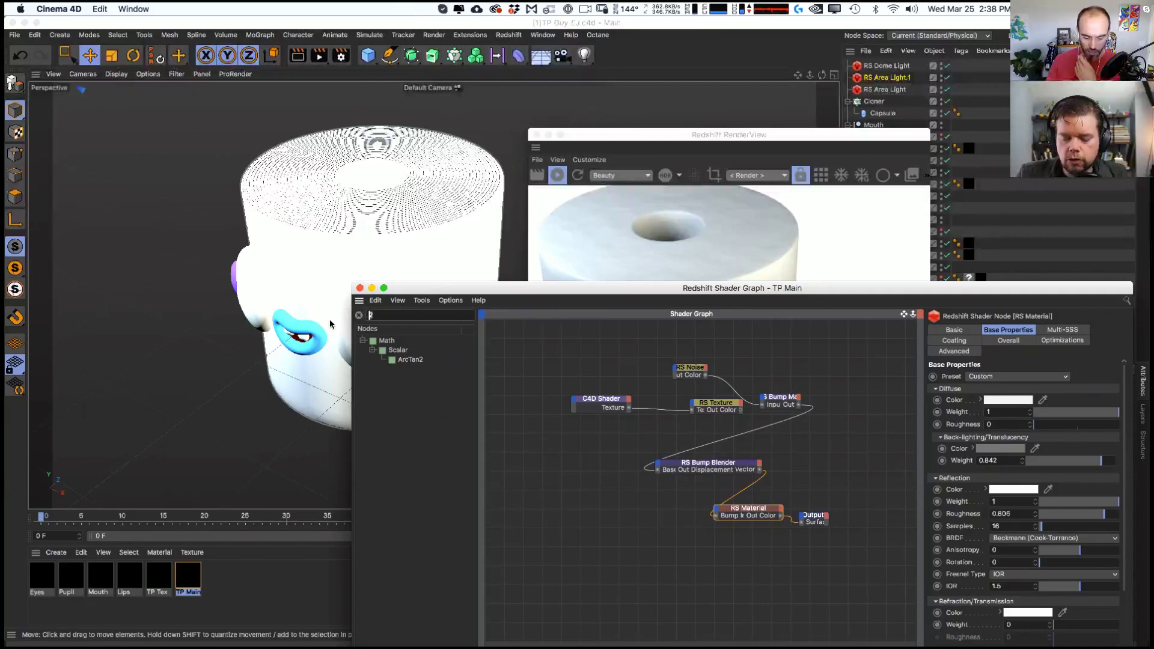
key(BackSpace)
drag(597, 285, 440, 215)
right_click(263, 249)
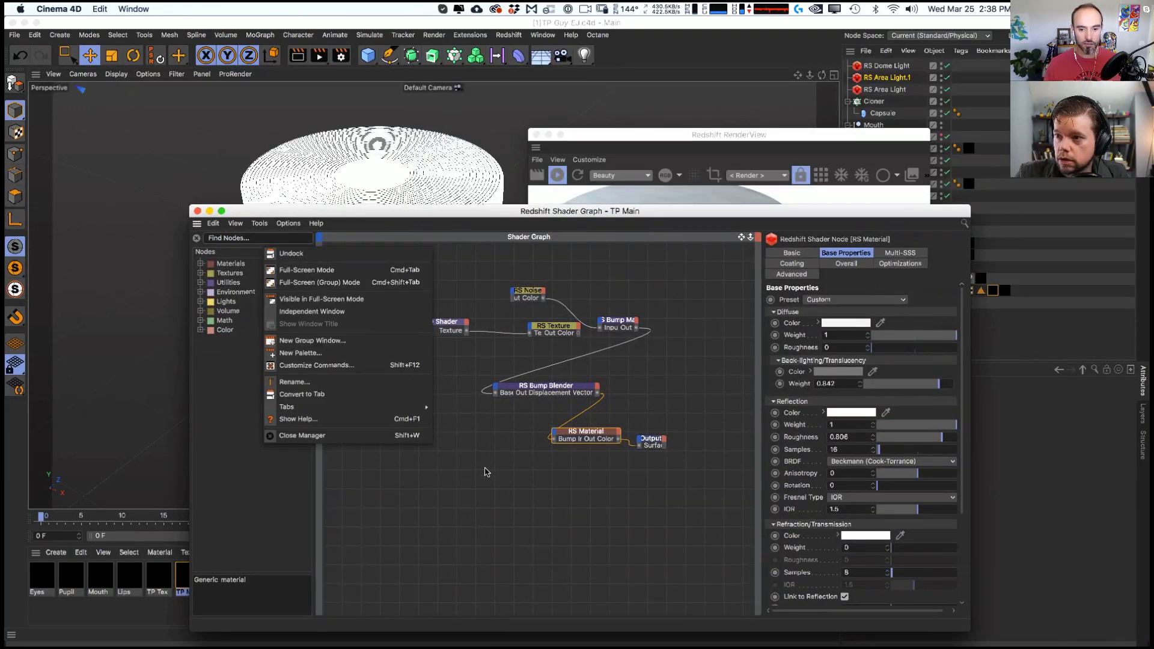
click(484, 426)
click(198, 211)
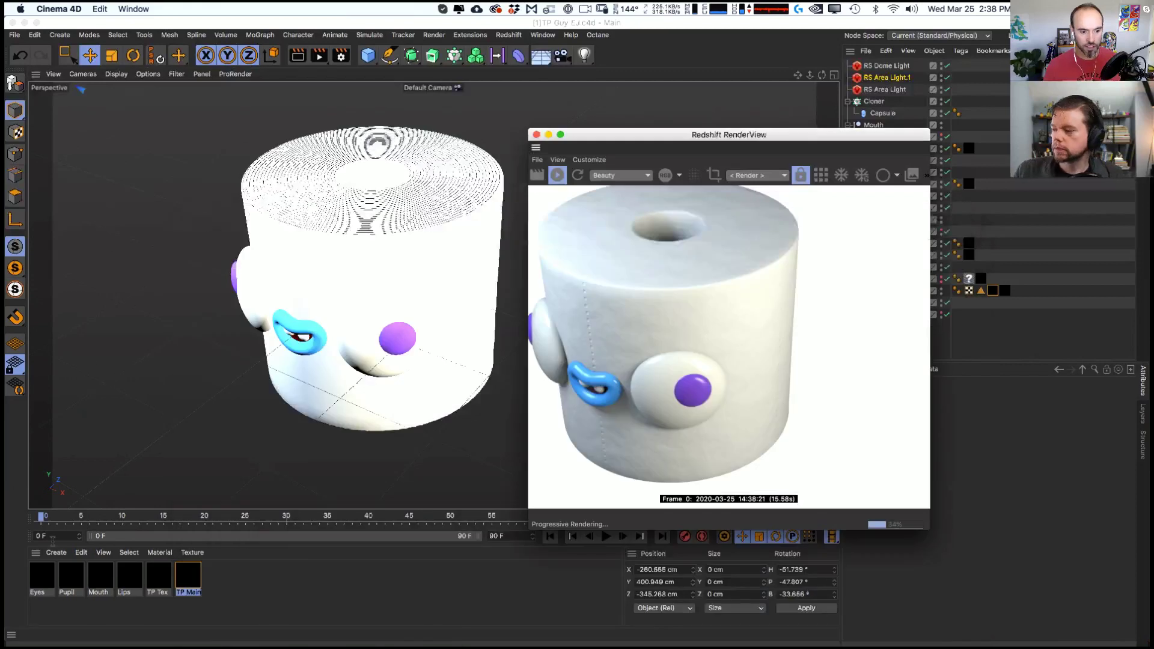
- Create a Redshift Hair material
click(508, 35)
mouse_move(540, 71)
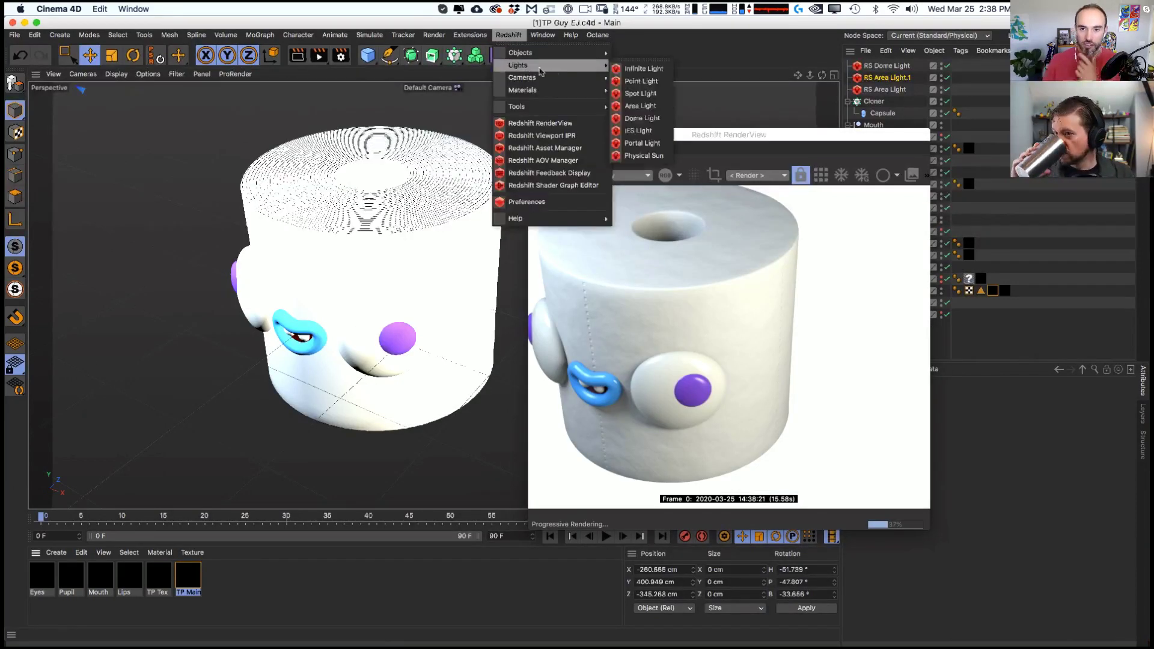
mouse_move(571, 90)
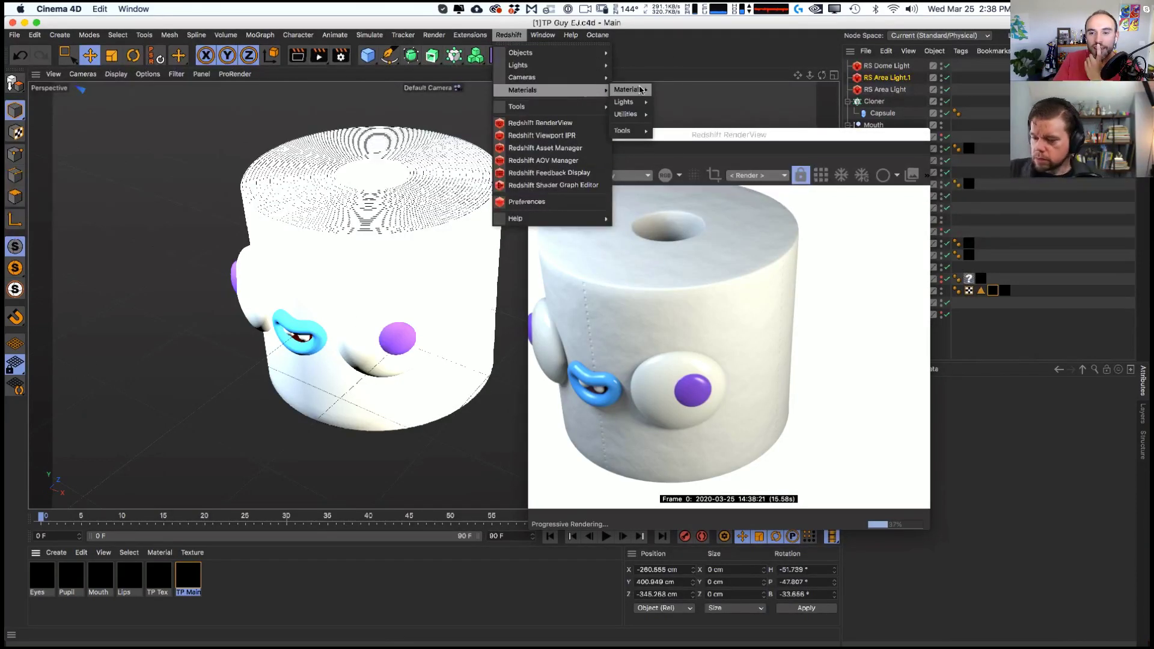
mouse_move(640, 89)
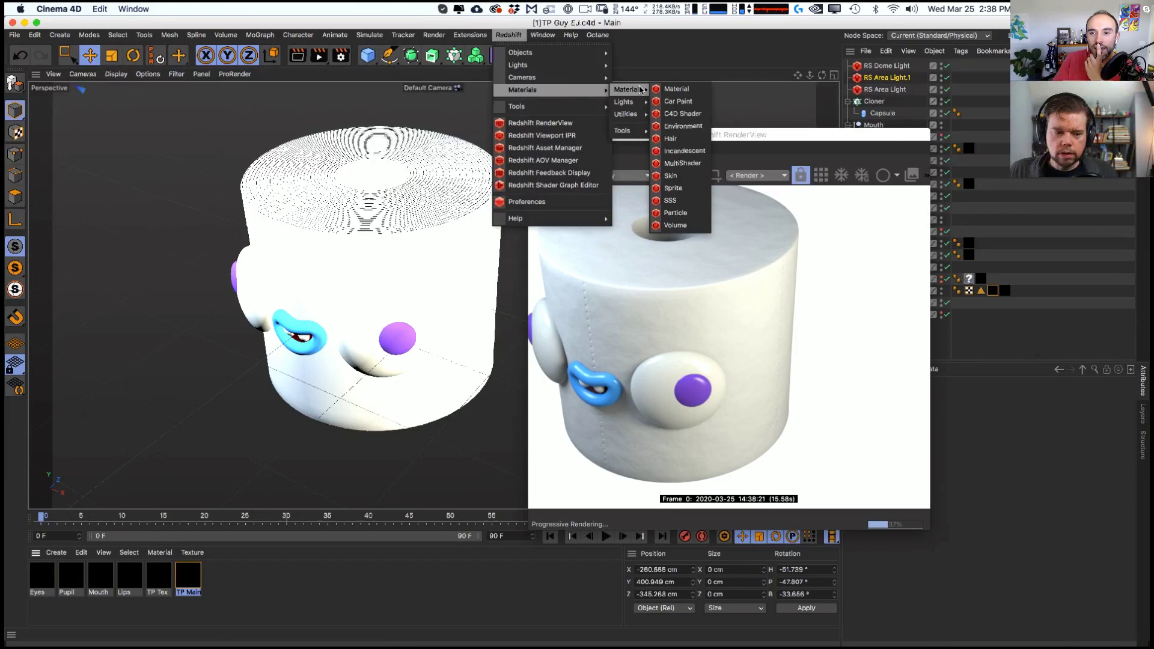
click(671, 138)
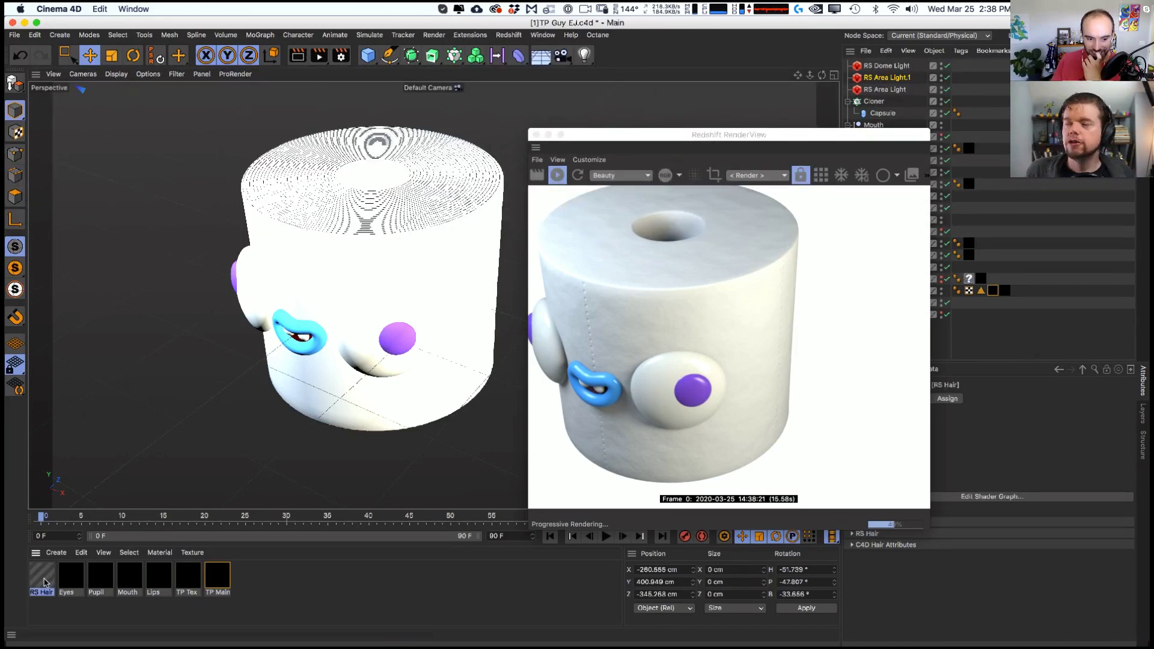
- Apply the RS Hair material to the Helix spline and check the spline's object and material tag settings
drag(47, 580, 765, 191)
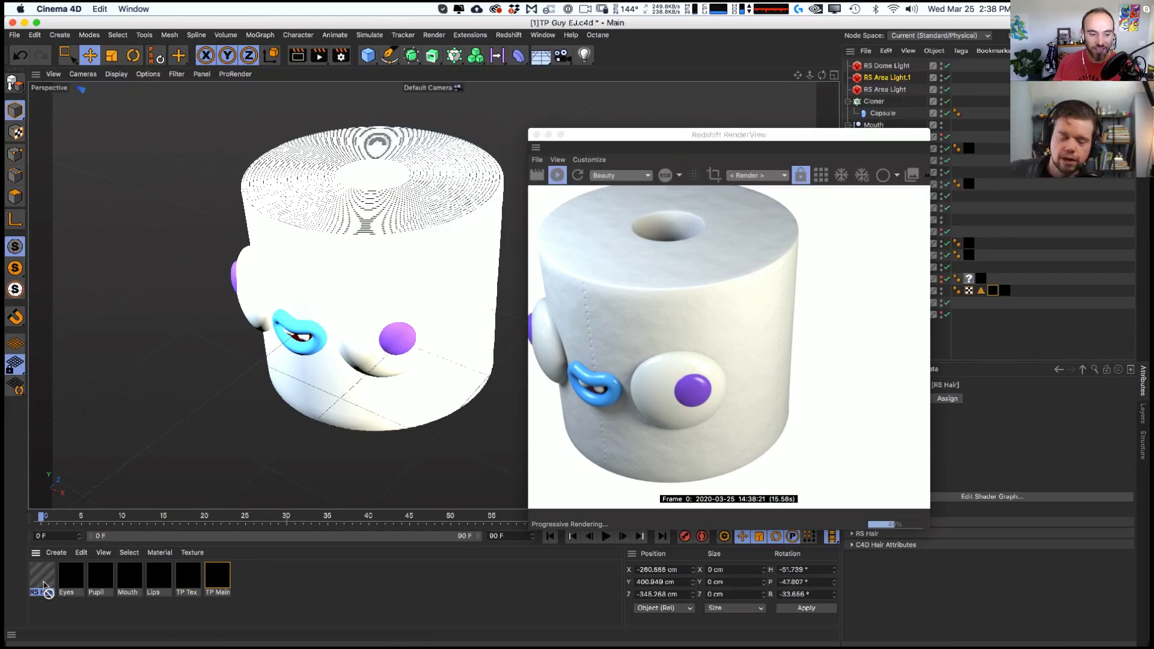
drag(636, 144, 538, 262)
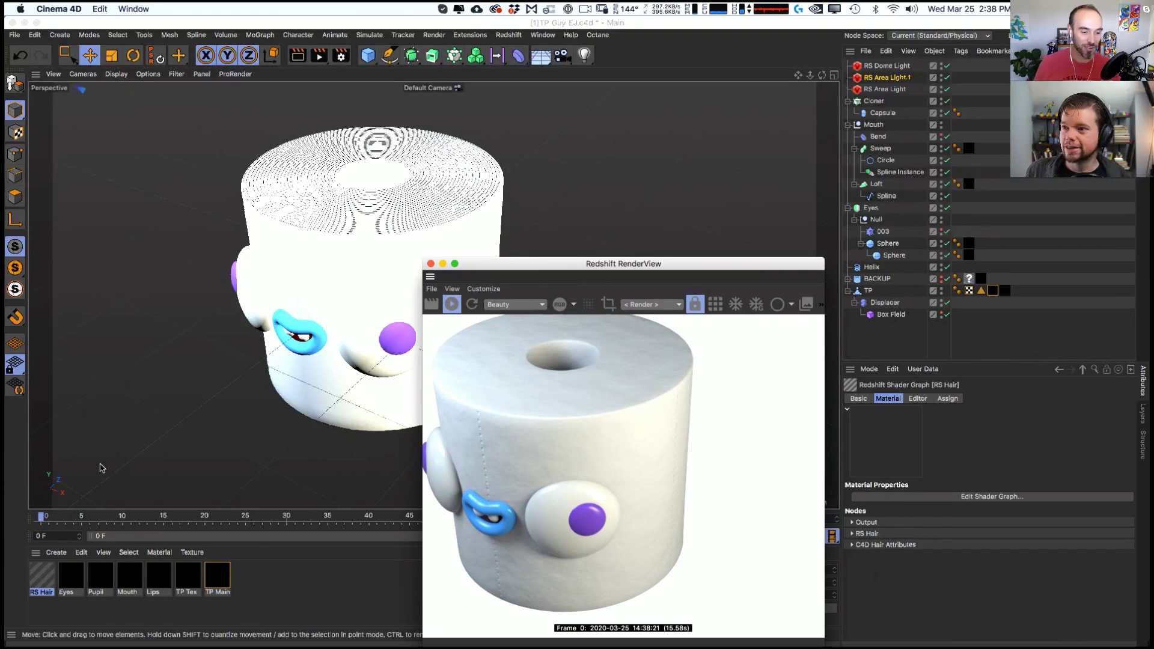
drag(43, 569, 44, 570)
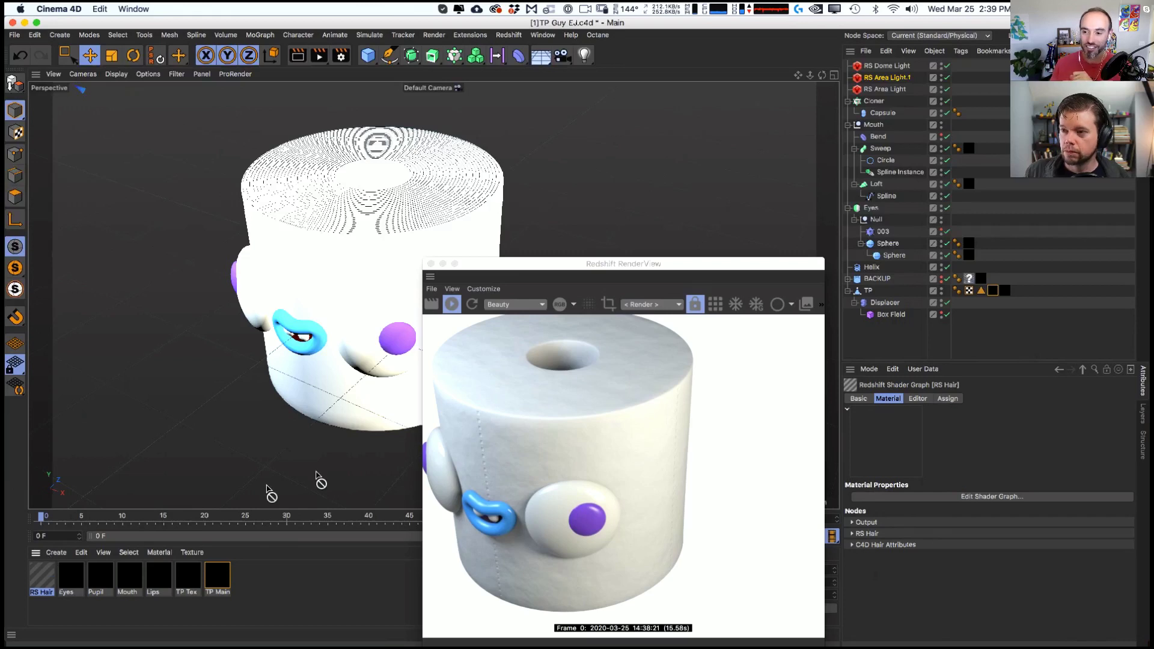
drag(316, 473, 957, 267)
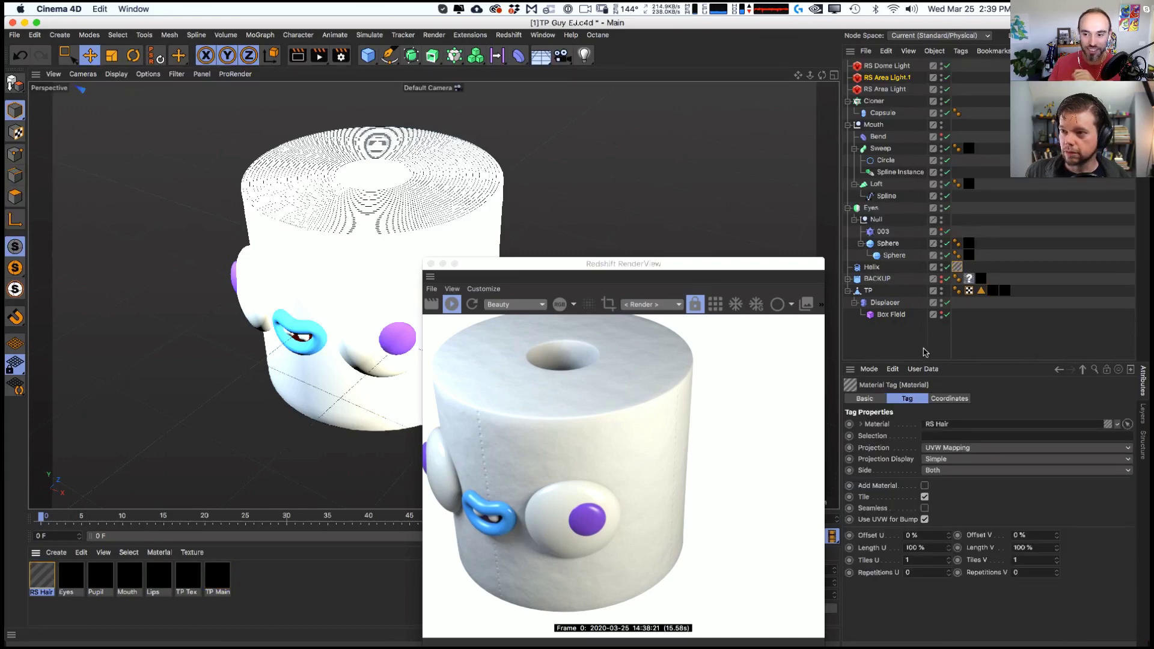
click(871, 267)
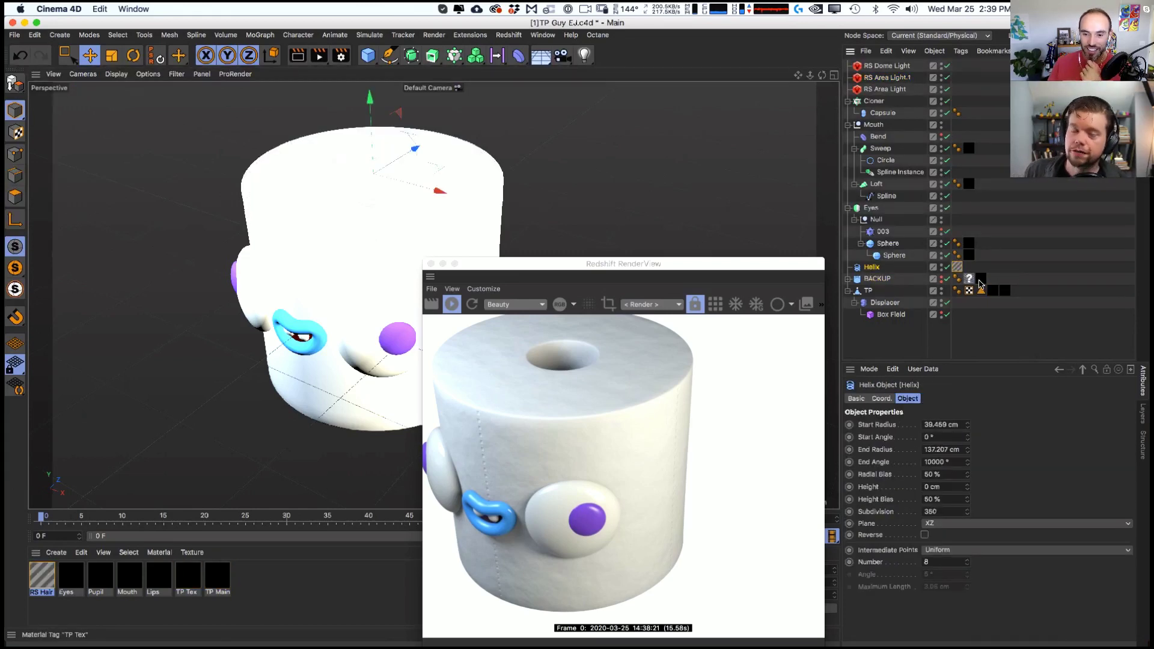
click(958, 269)
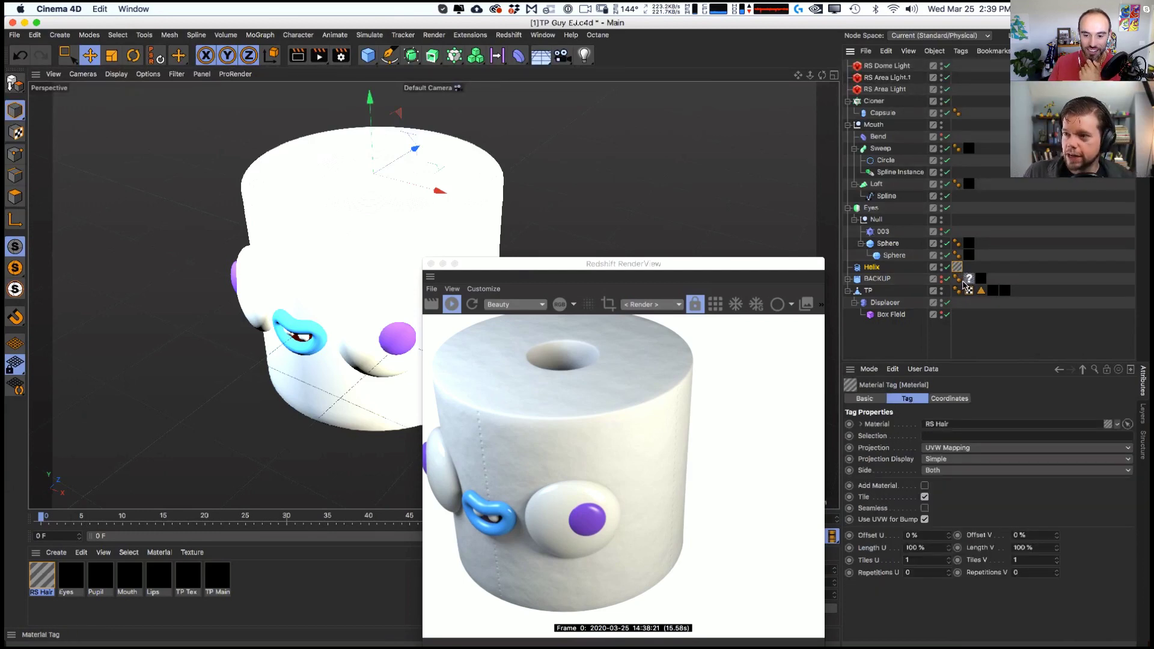
- Add a Tube primitive and stretch its height up to the top of the toilet paper roll
click(368, 55)
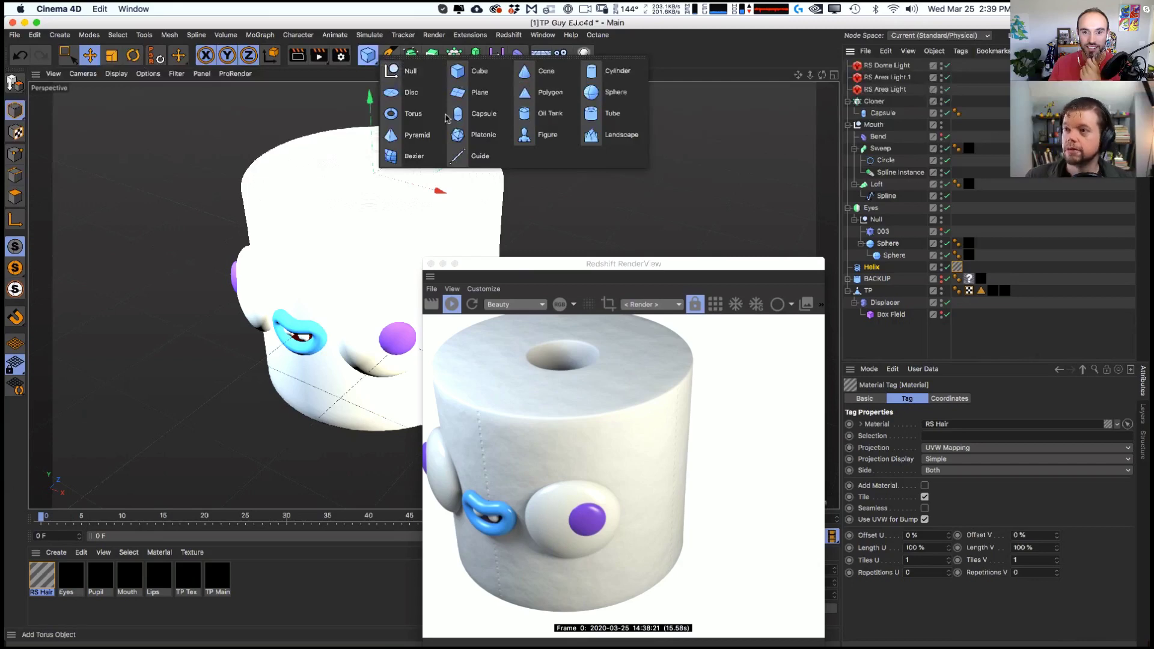
click(605, 113)
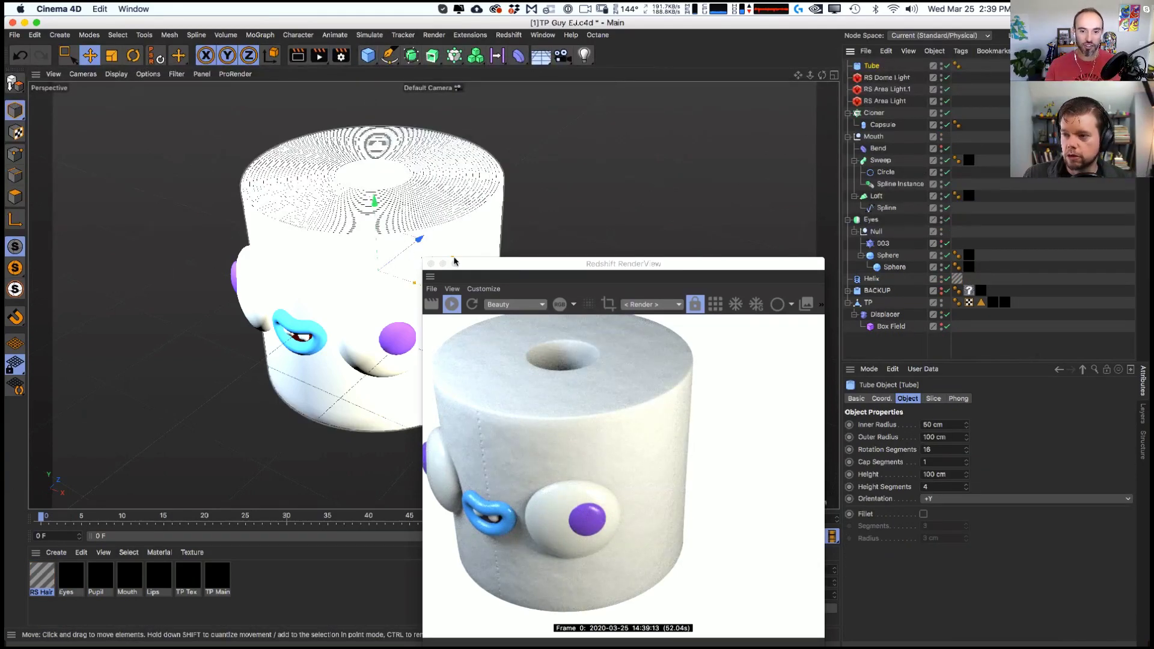
drag(491, 262, 602, 288)
drag(453, 258, 454, 194)
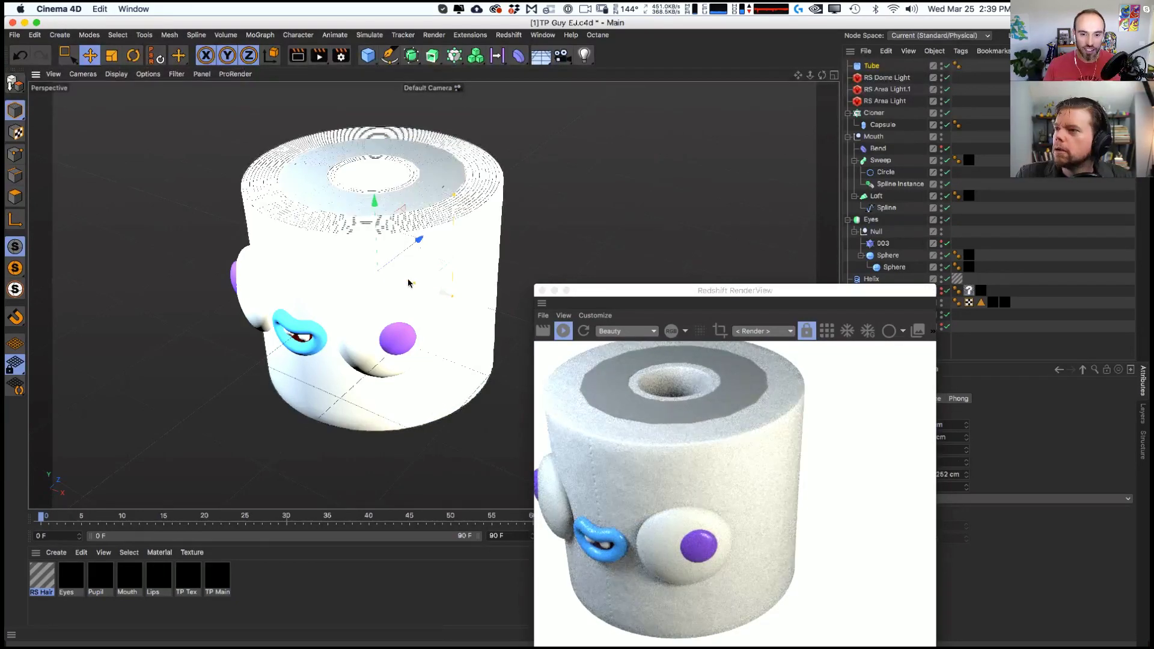
- Shrink the tube's radii so it fits inside the roll's center hole as a cardboard core
mouse_move(408, 284)
mouse_down()
mouse_move(424, 295)
mouse_move(403, 293)
mouse_move(404, 279)
mouse_up()
drag(623, 285, 475, 262)
key(t)
key(e)
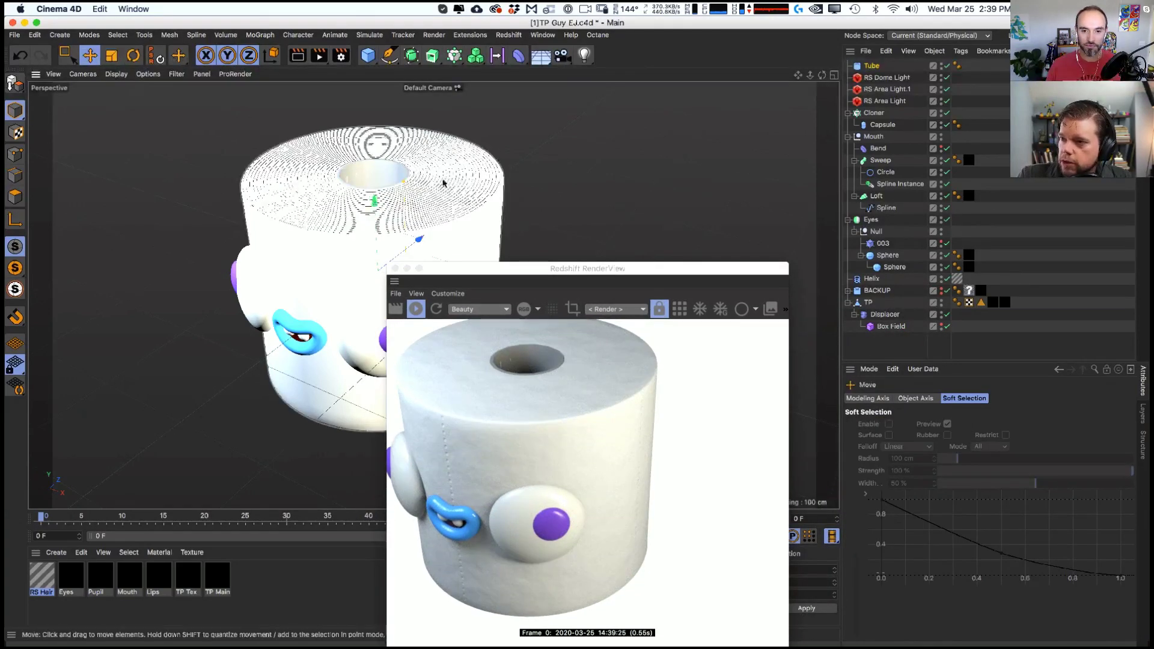
- Scale the cardboard tube down very slightly within the roll's center hole
key(t)
drag(473, 175, 460, 177)
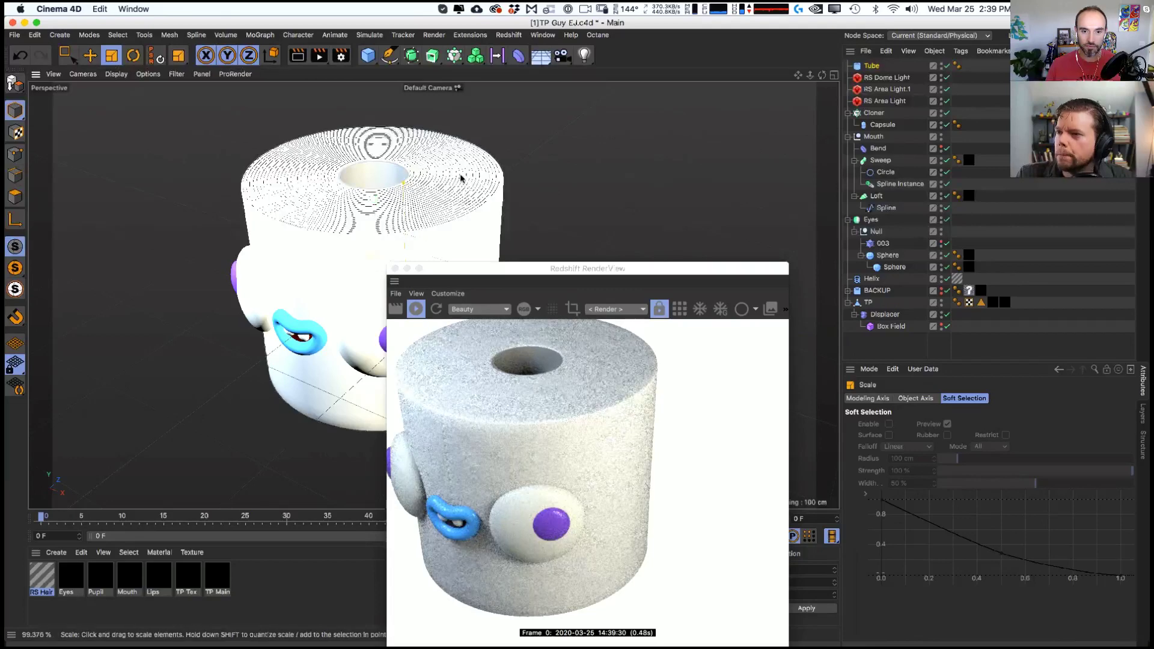
key(e)
- Duplicate the TP Main material and rename the copy Roll
click(129, 580)
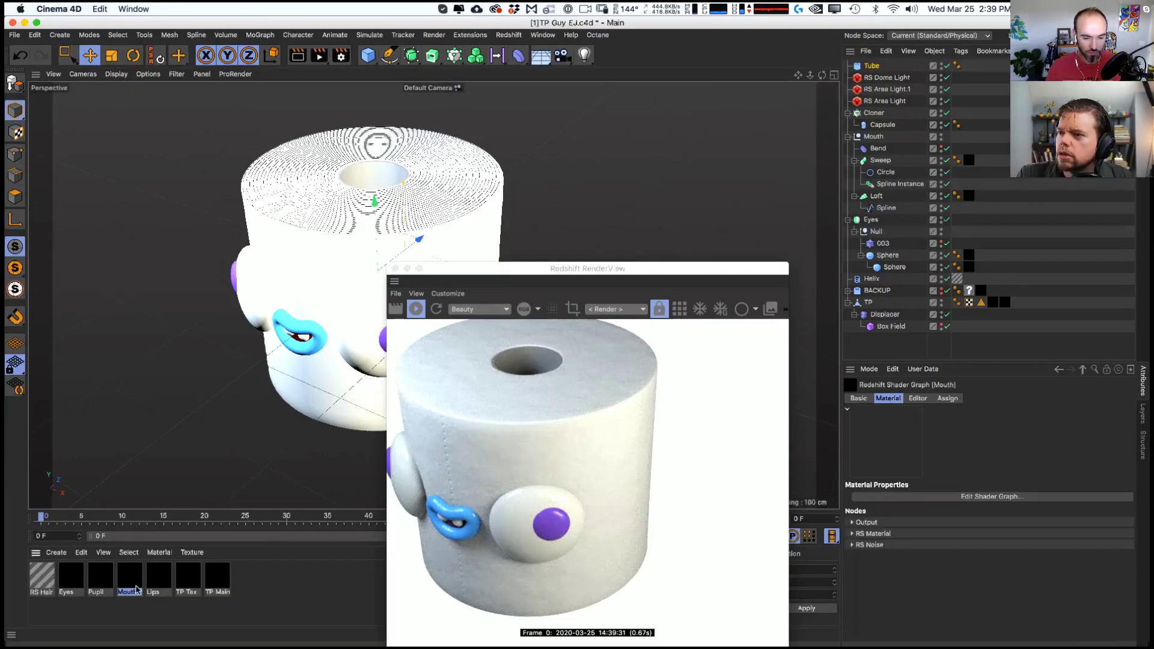
click(220, 584)
ctrl+drag(258, 584, 250, 584)
double_click(246, 585)
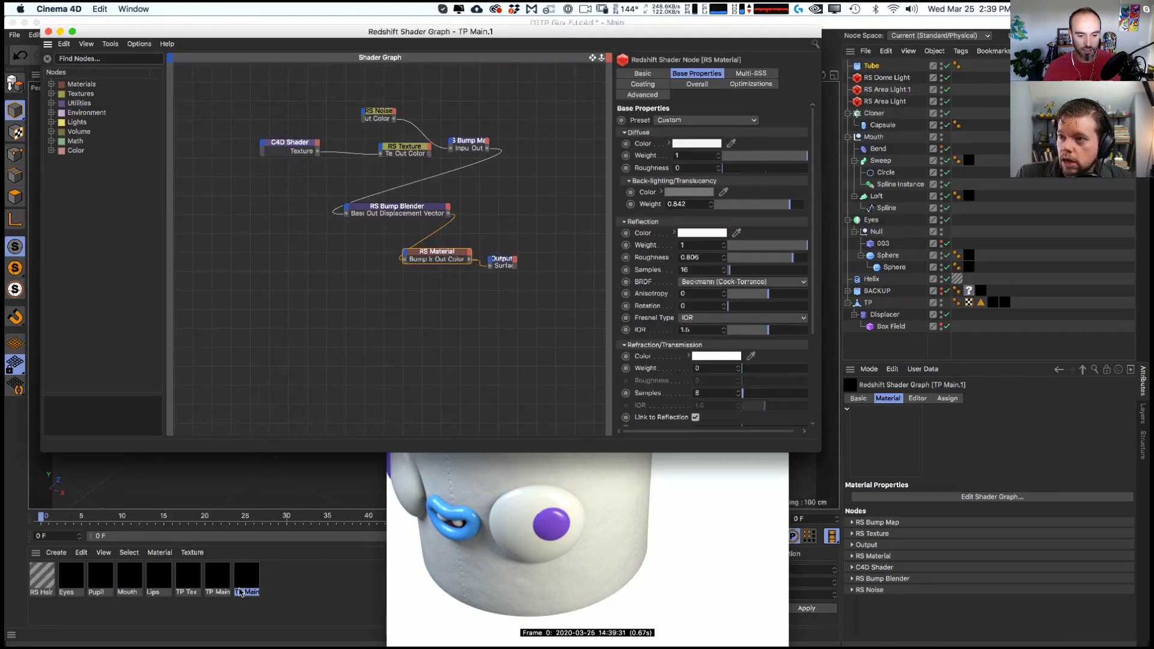
double_click(242, 592)
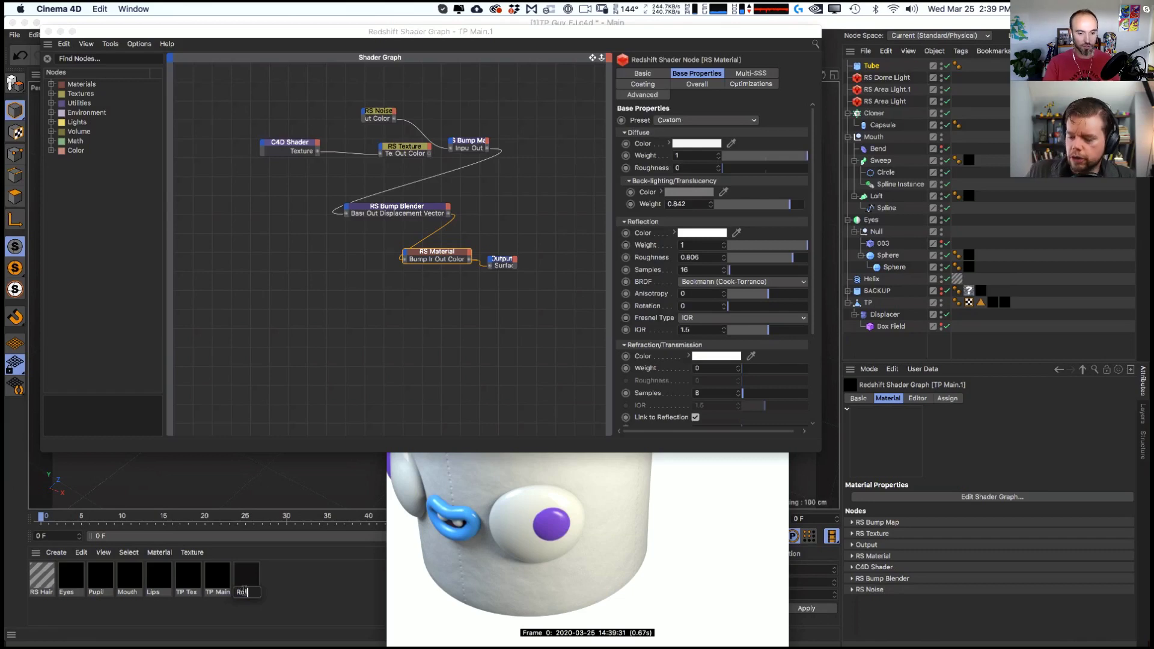
text(Roll)
key(Return)
- Set the Roll material's diffuse color to a muted cardboard brown with a hue of about 26°
click(696, 144)
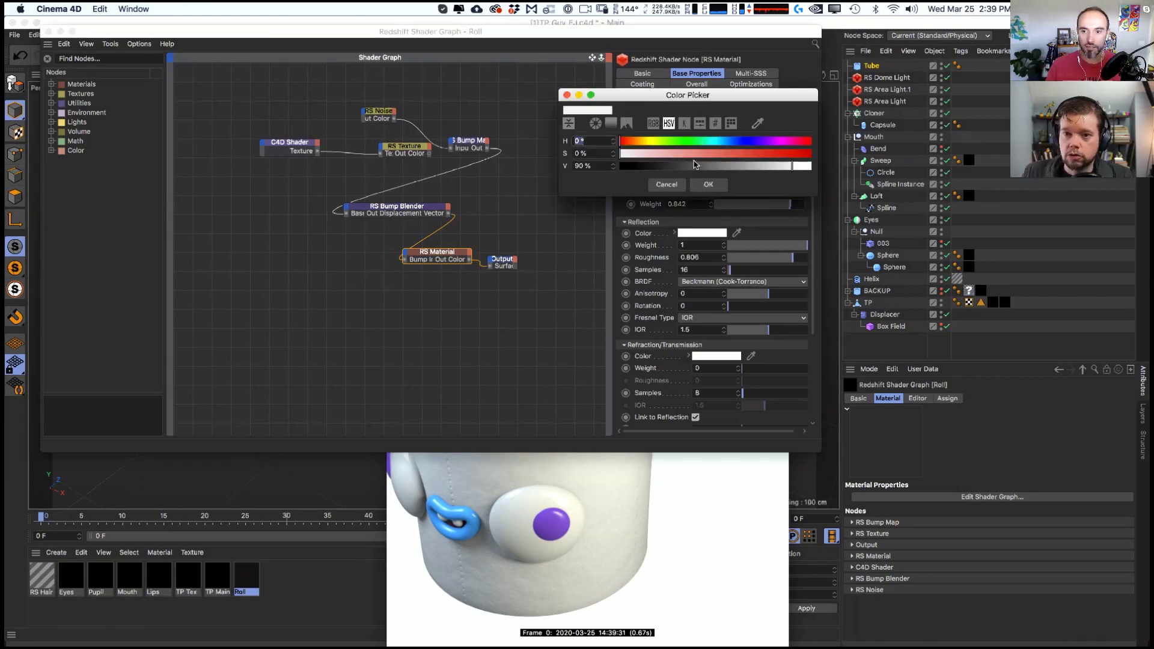
drag(702, 154, 634, 152)
click(765, 153)
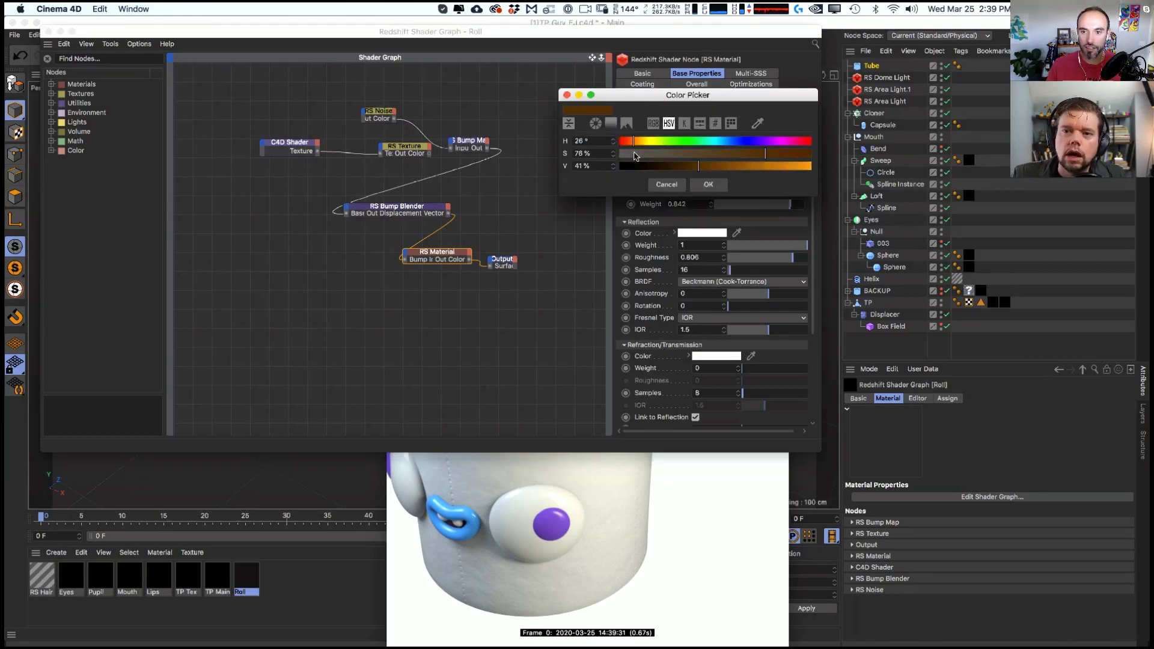
click(611, 124)
click(609, 161)
drag(620, 204, 610, 193)
click(706, 314)
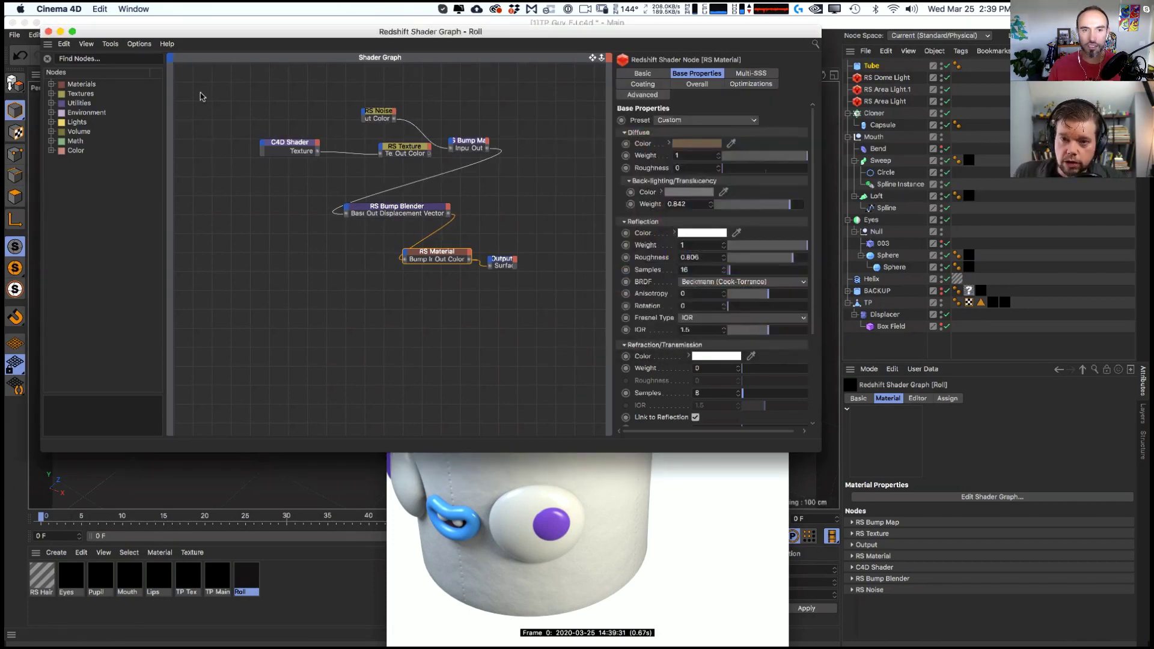
click(48, 32)
- Apply the Roll material to the Tube and move the Tube between Helix and BACKUP in the object hierarchy
drag(424, 277, 451, 205)
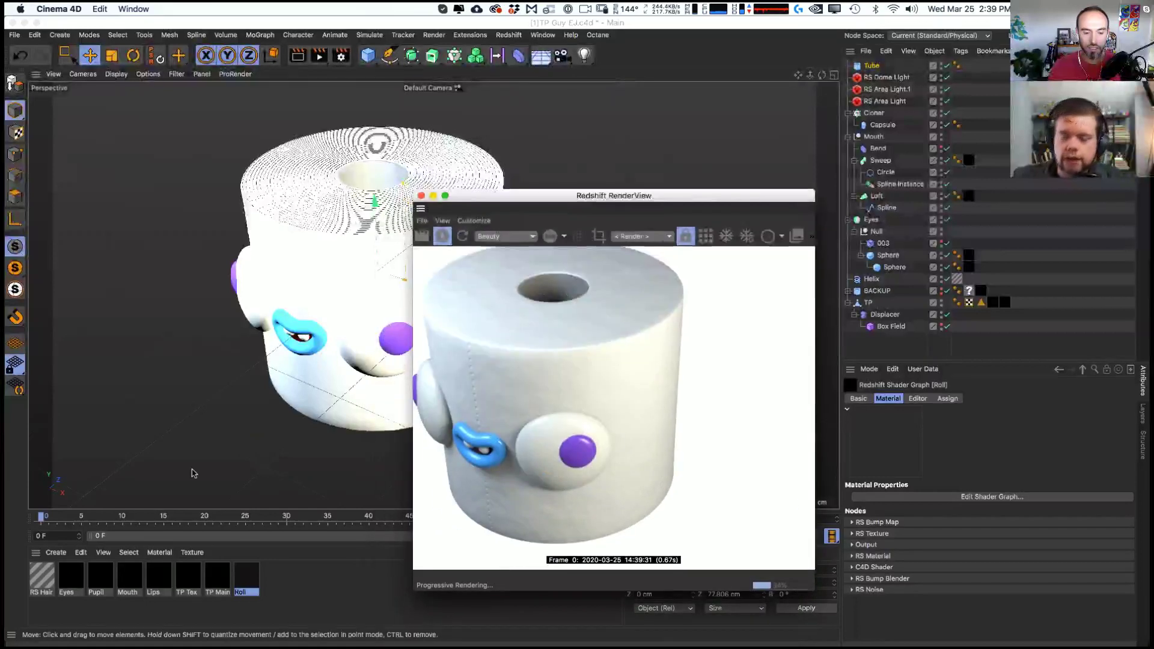
click(252, 583)
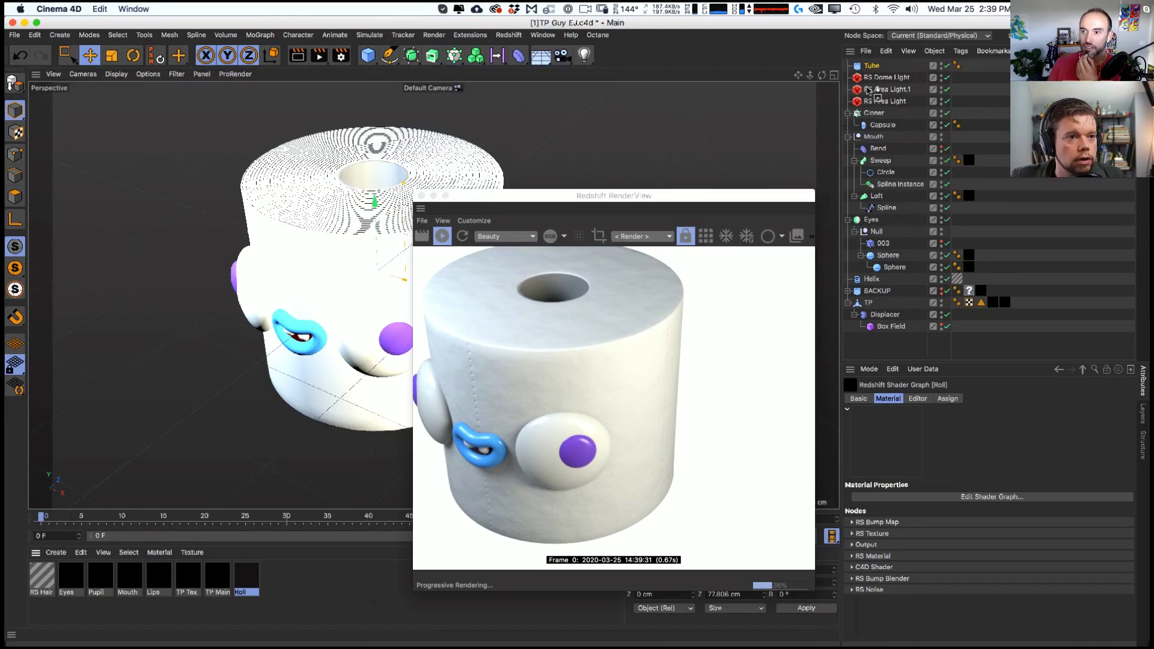
drag(868, 90, 877, 286)
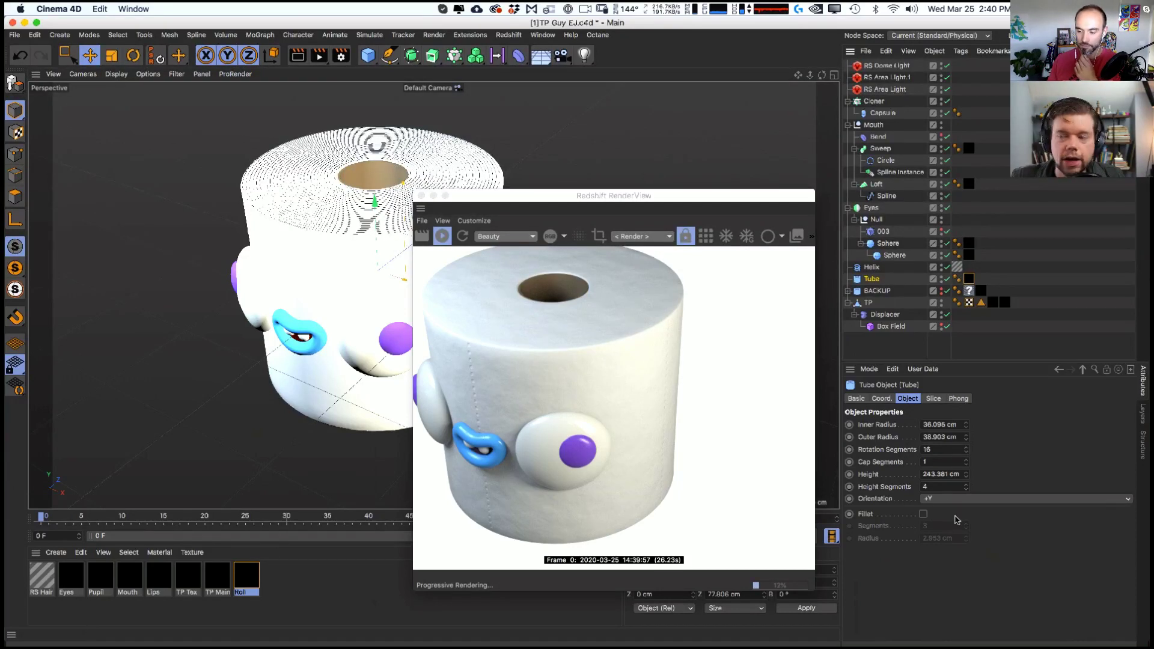
- Give the tube a 1 cm fillet, an inner radius of 33.096 cm and 47 rotation segments
click(923, 514)
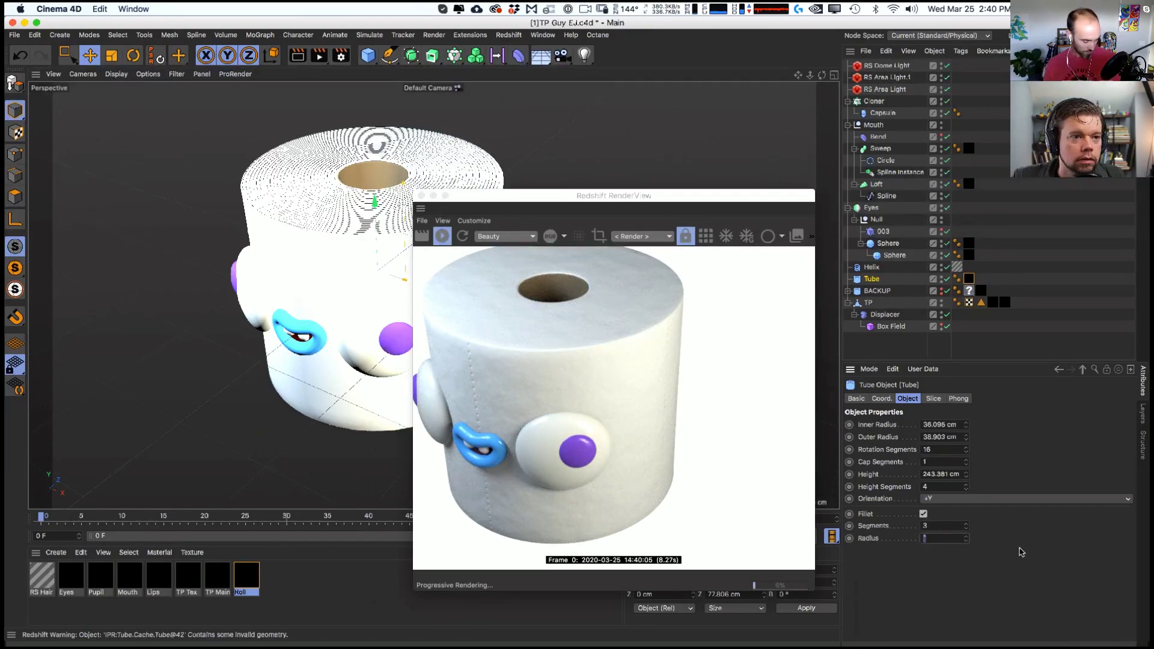
text(1)
key(Return)
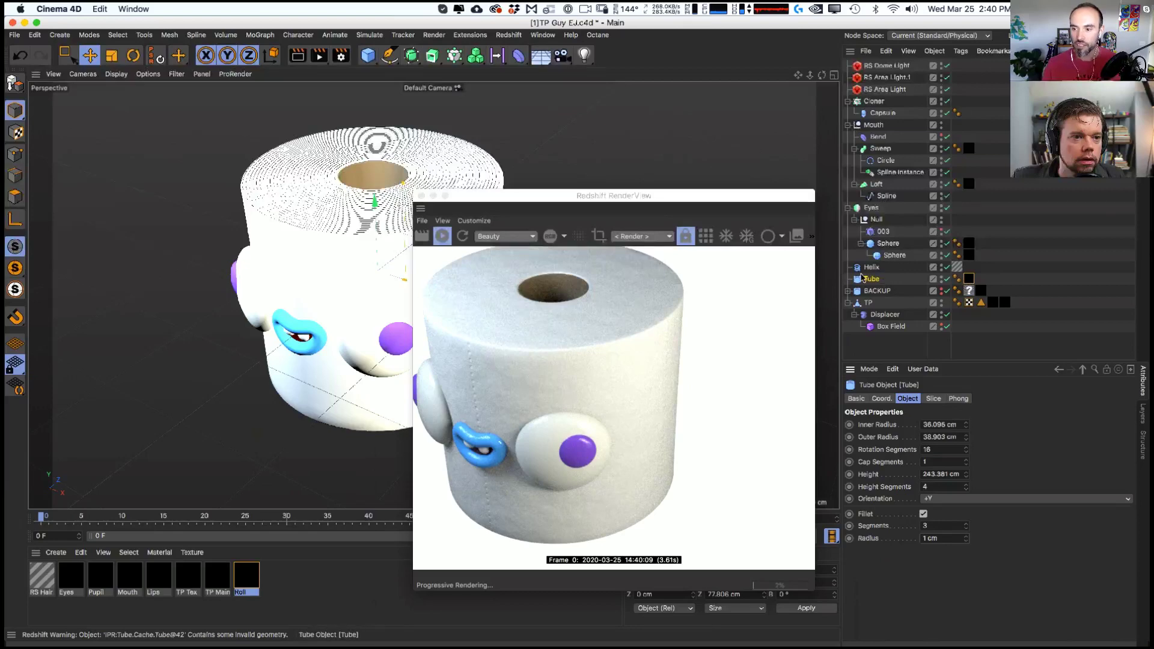
drag(966, 426, 964, 436)
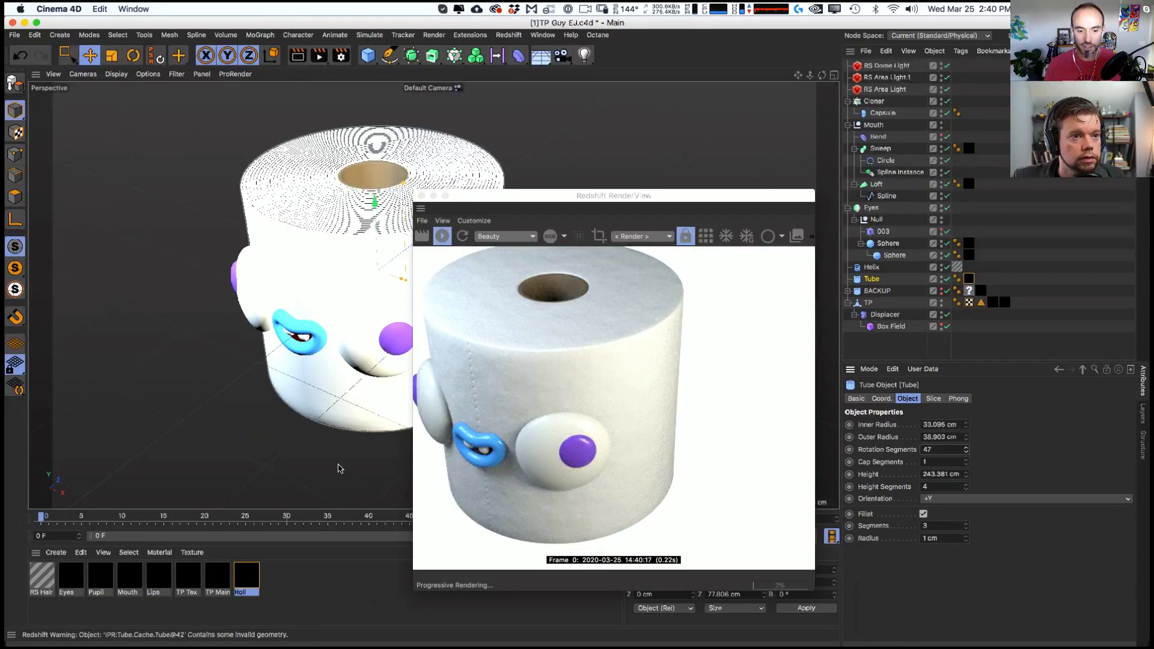
- Darken the Roll material's diffuse brown to about 46% saturation and 32% value
double_click(246, 576)
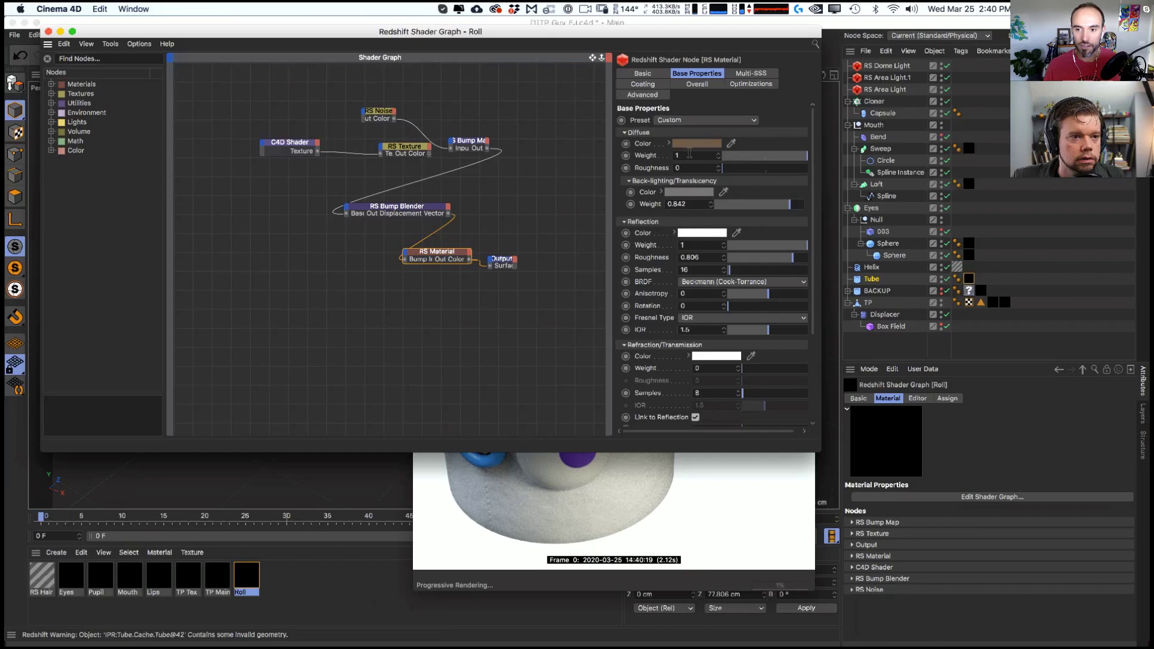
click(702, 144)
click(617, 125)
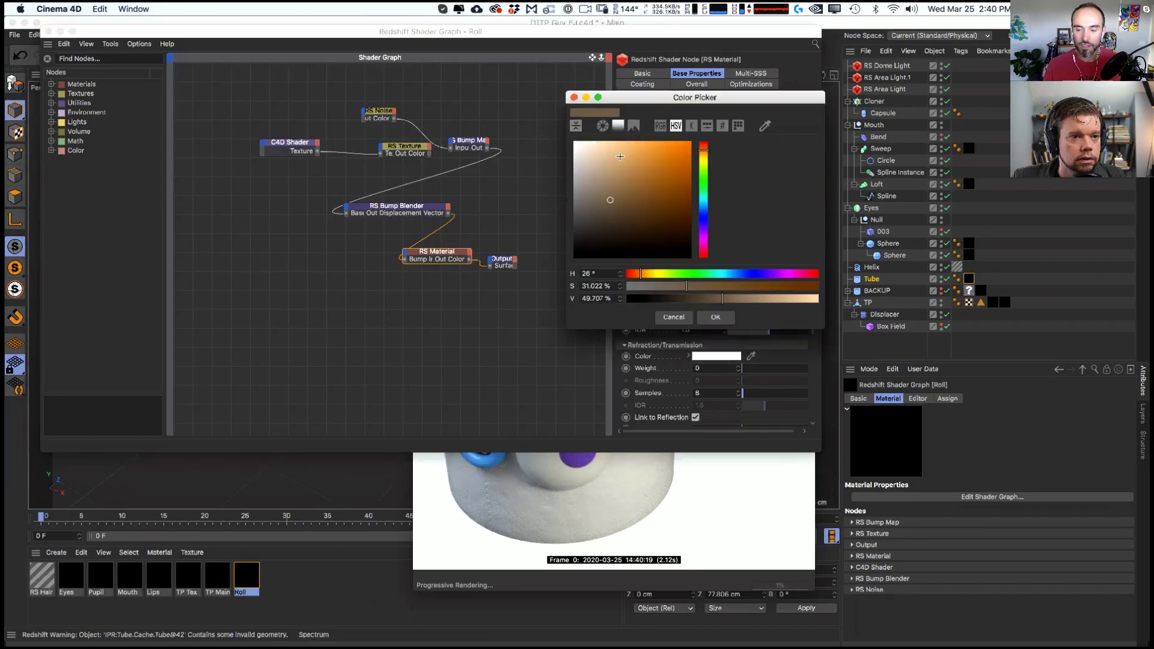
click(620, 210)
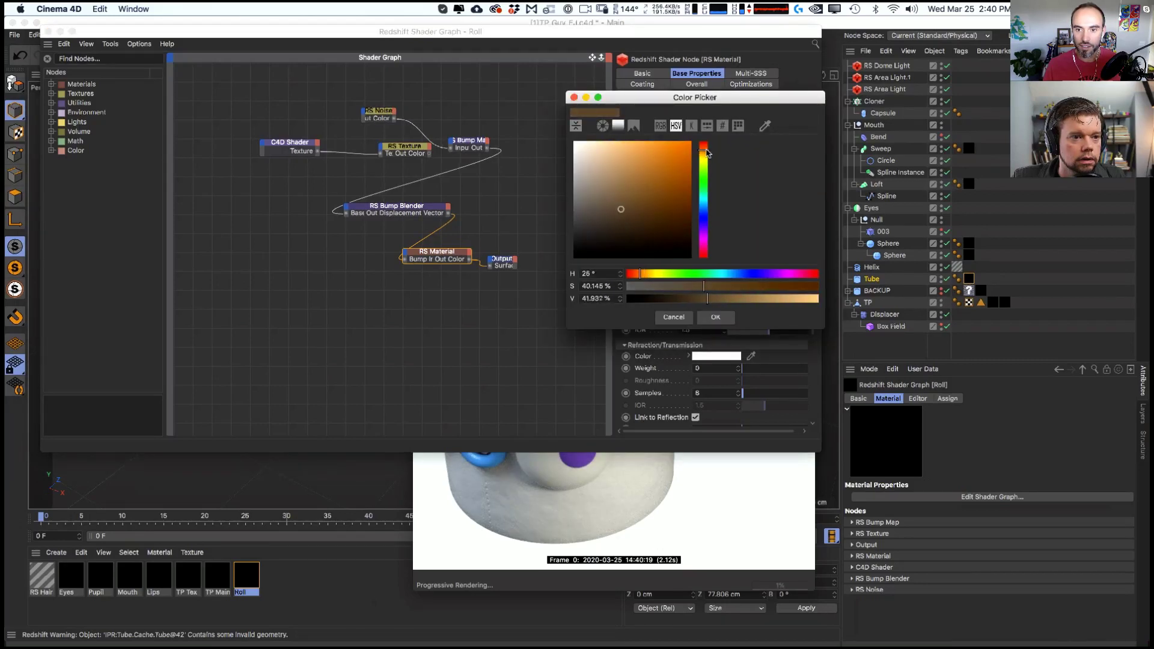
click(710, 320)
click(674, 145)
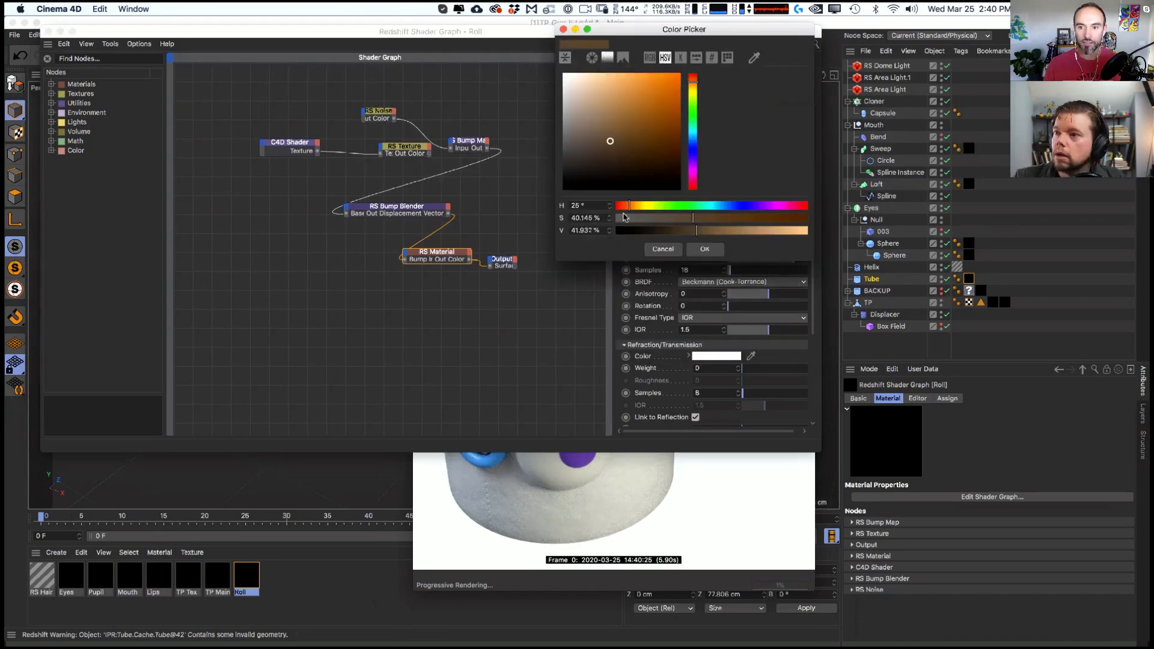
click(617, 153)
click(705, 249)
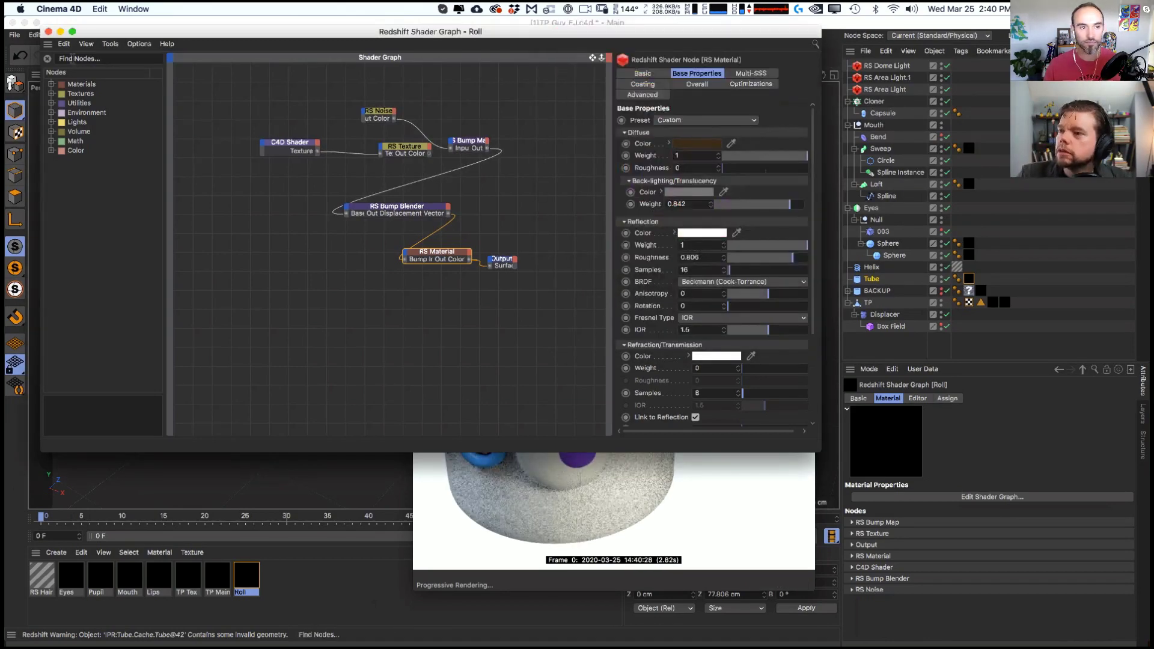
click(49, 32)
- Brighten the Roll material's diffuse brown slightly and save the scene
alt+drag(494, 172, 335, 441)
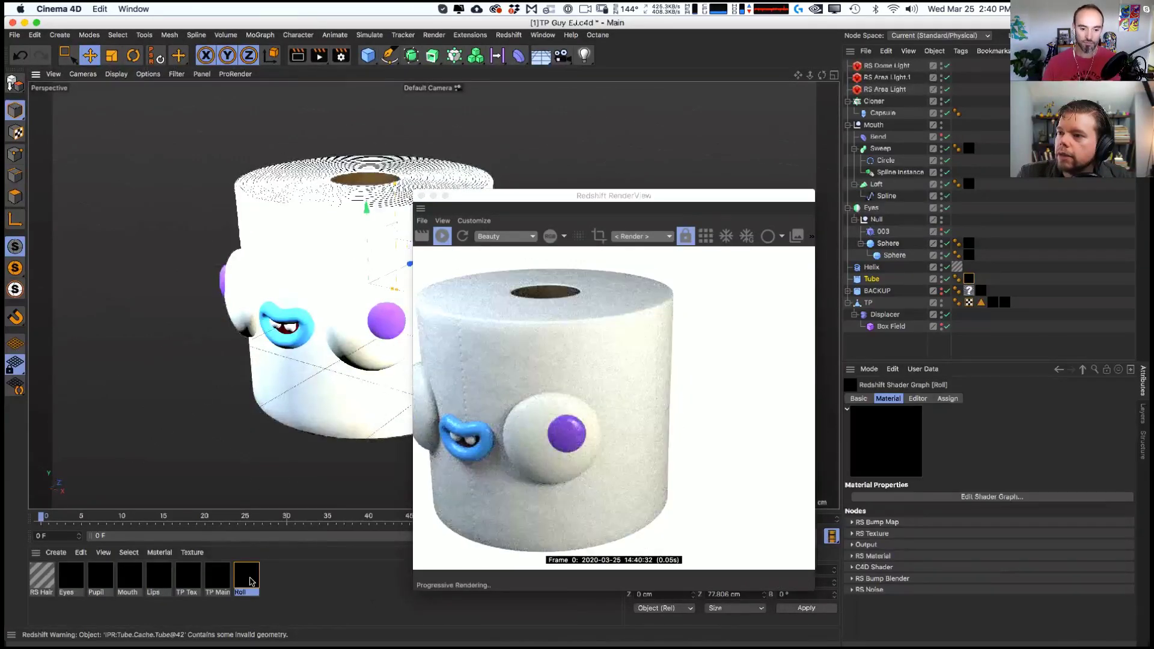
double_click(246, 576)
click(682, 145)
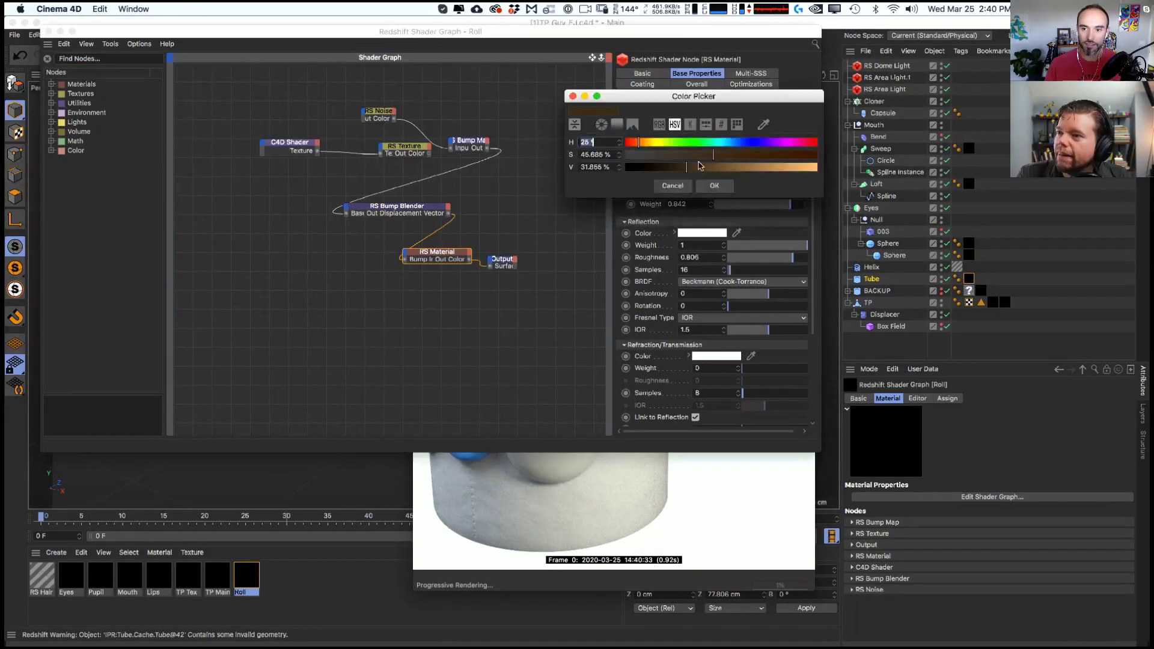
click(699, 165)
click(717, 186)
click(49, 31)
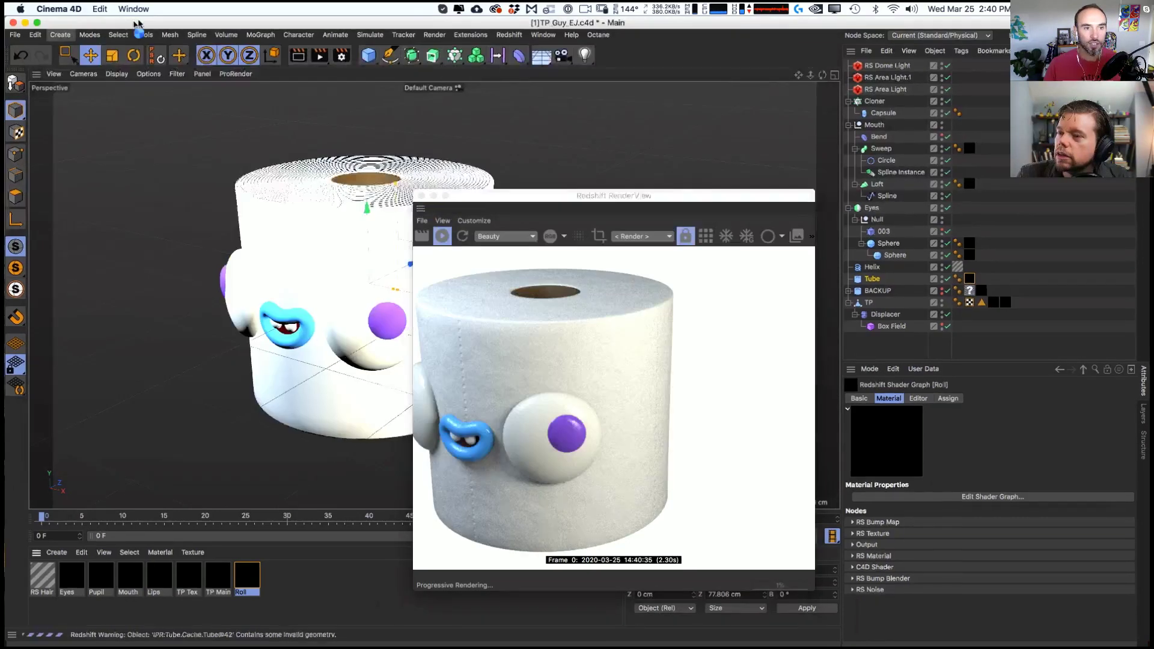
key(super+s)
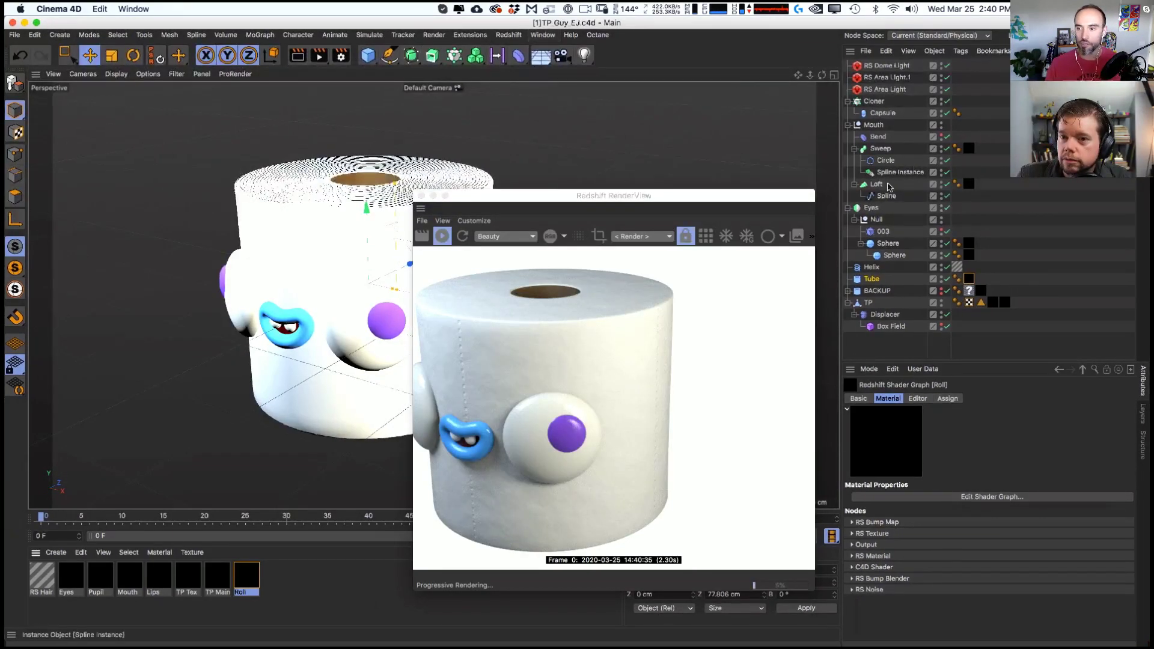
- Add a Redshift Object tag to the Helix and set its curve mode to Hair Strands
click(878, 268)
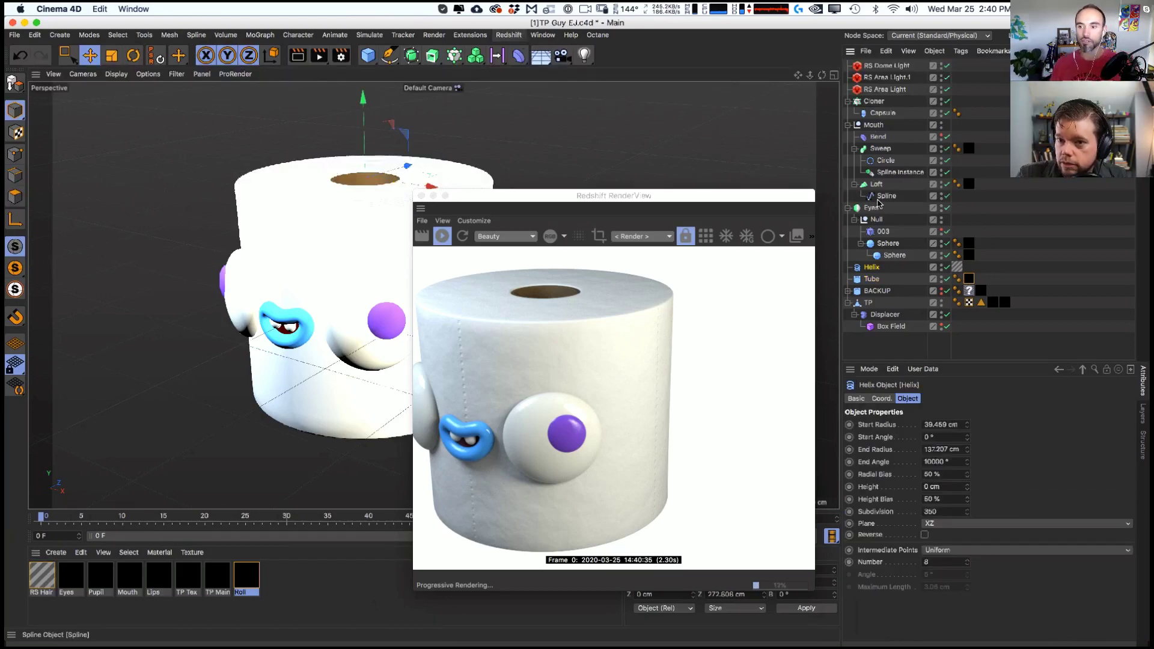
right_click(873, 267)
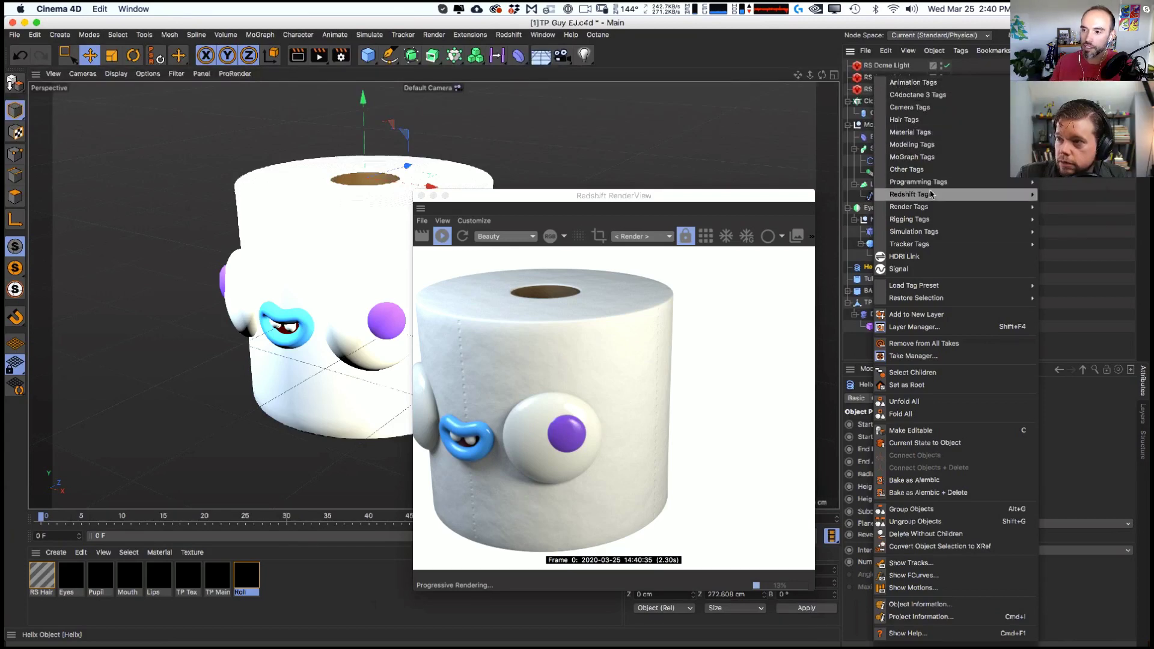
mouse_move(931, 194)
click(1074, 206)
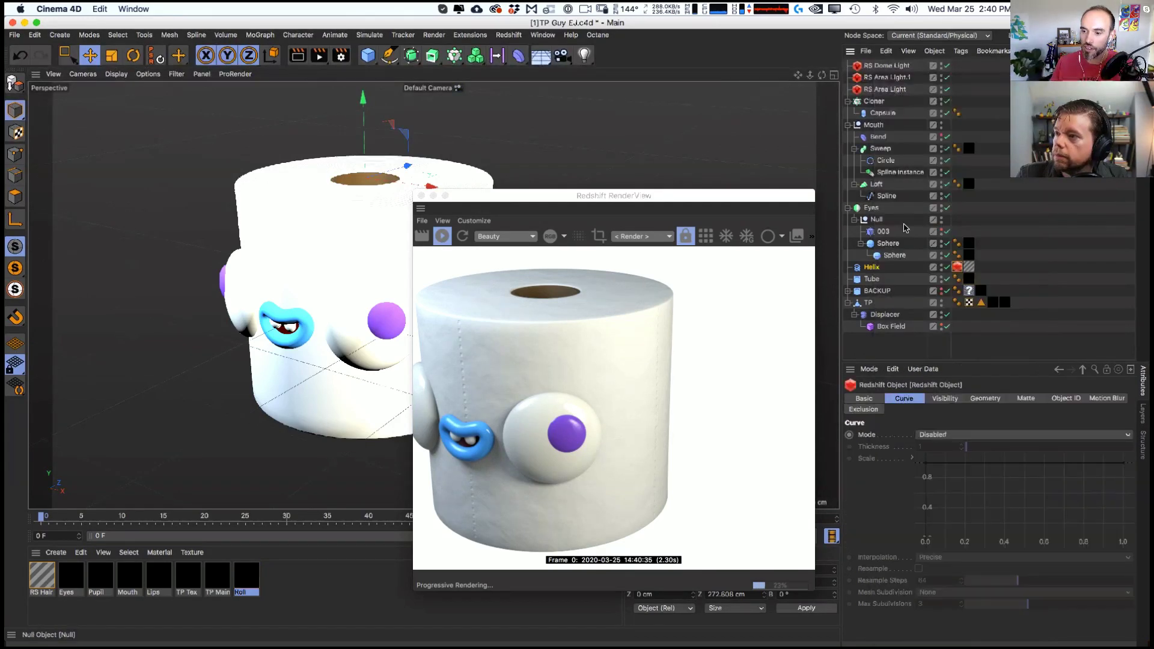
drag(755, 193, 709, 197)
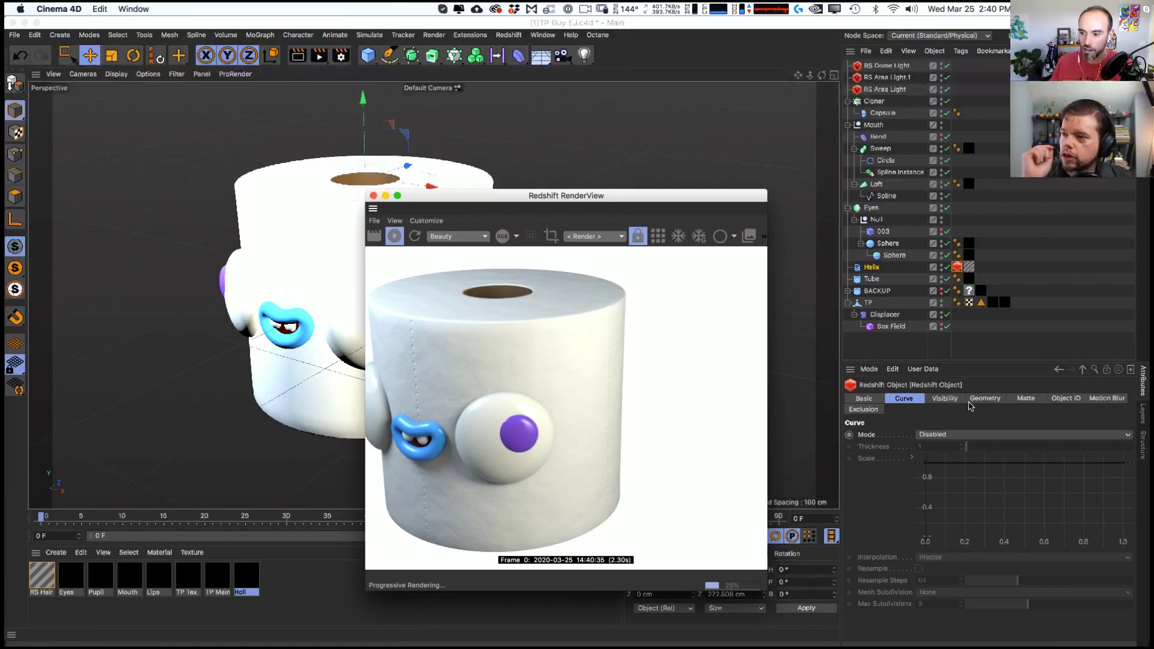
click(995, 399)
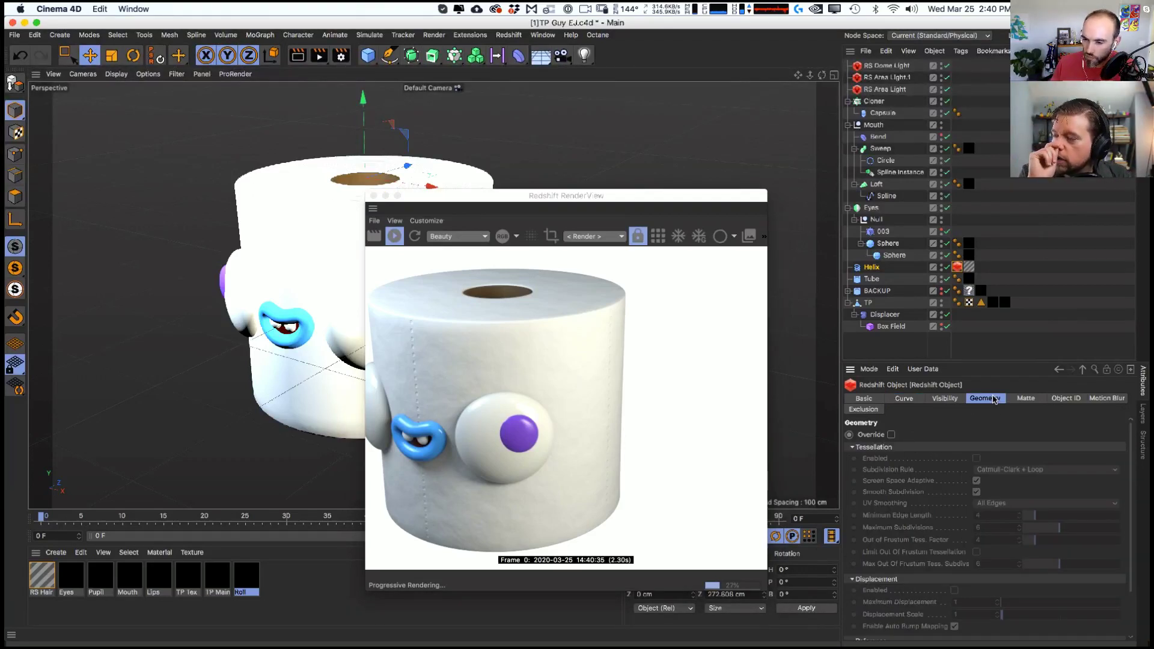
click(903, 399)
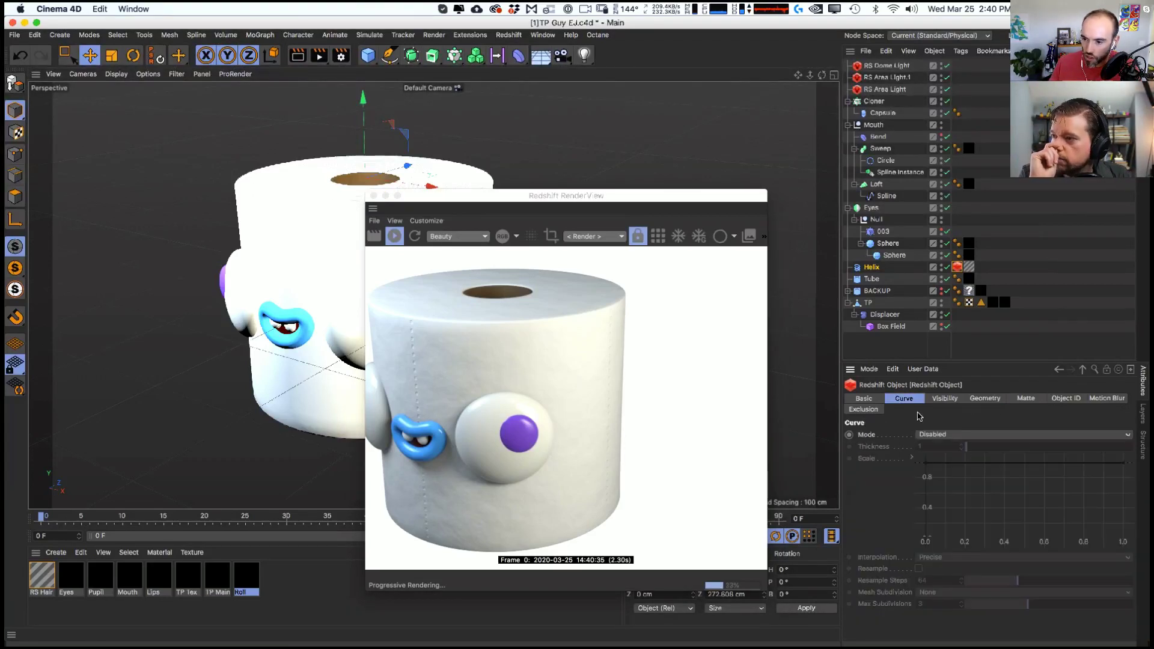
click(938, 433)
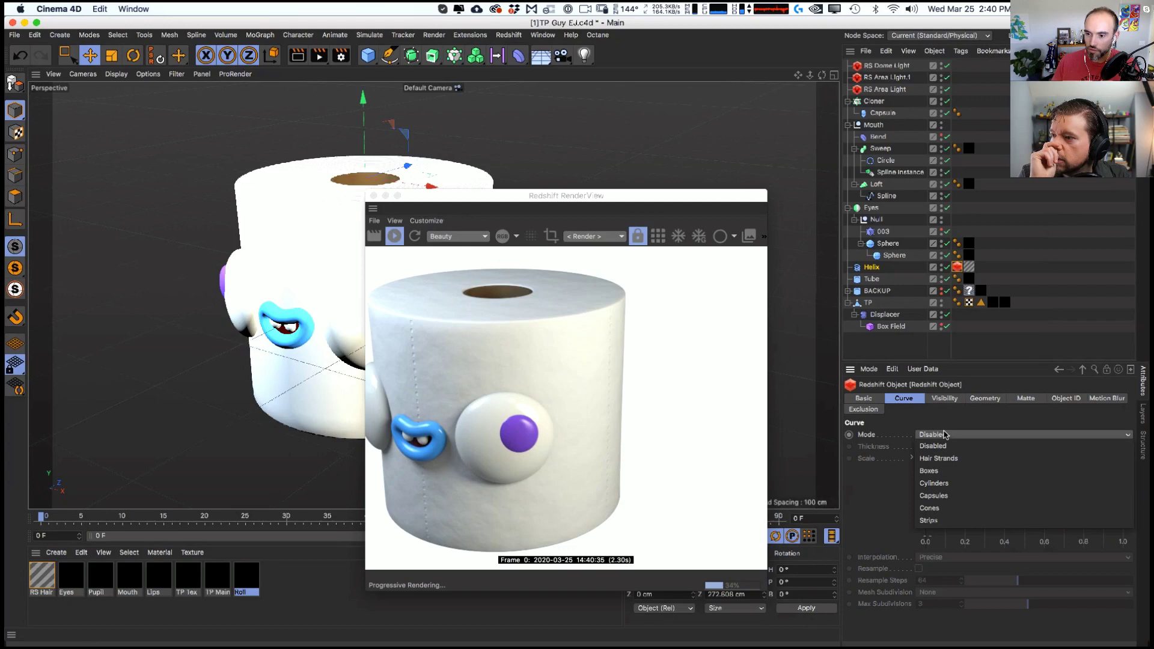
click(962, 458)
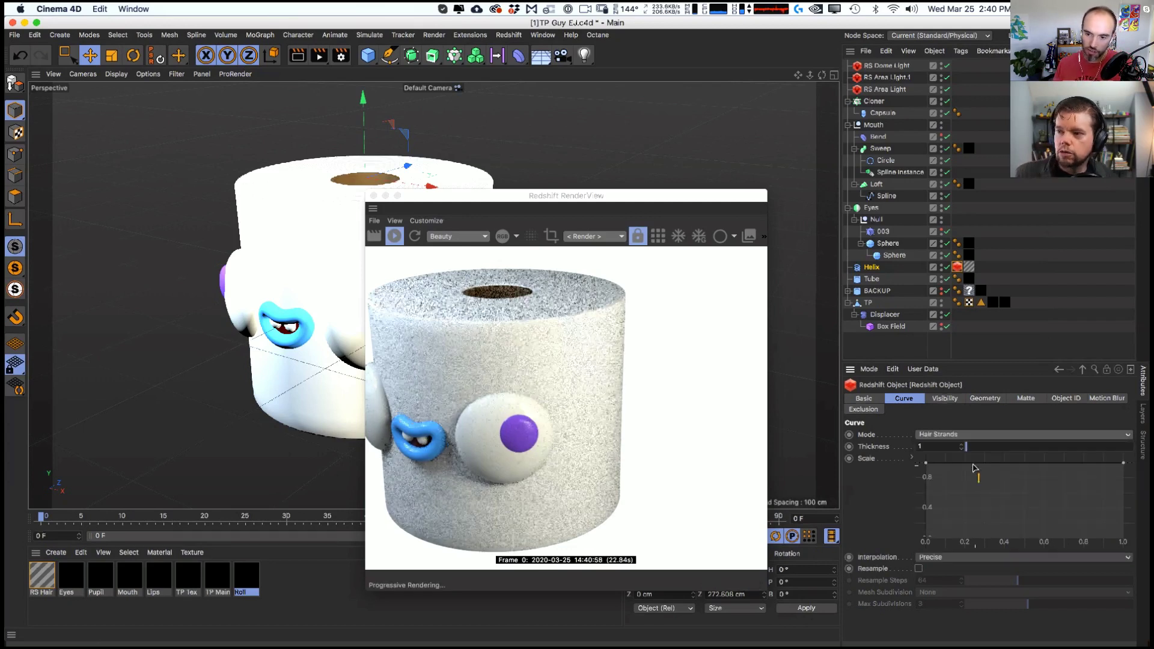
- Nudge the Helix vertically, then spread out the nodes in the RS Hair material's shader graph
click(867, 271)
drag(364, 143, 364, 140)
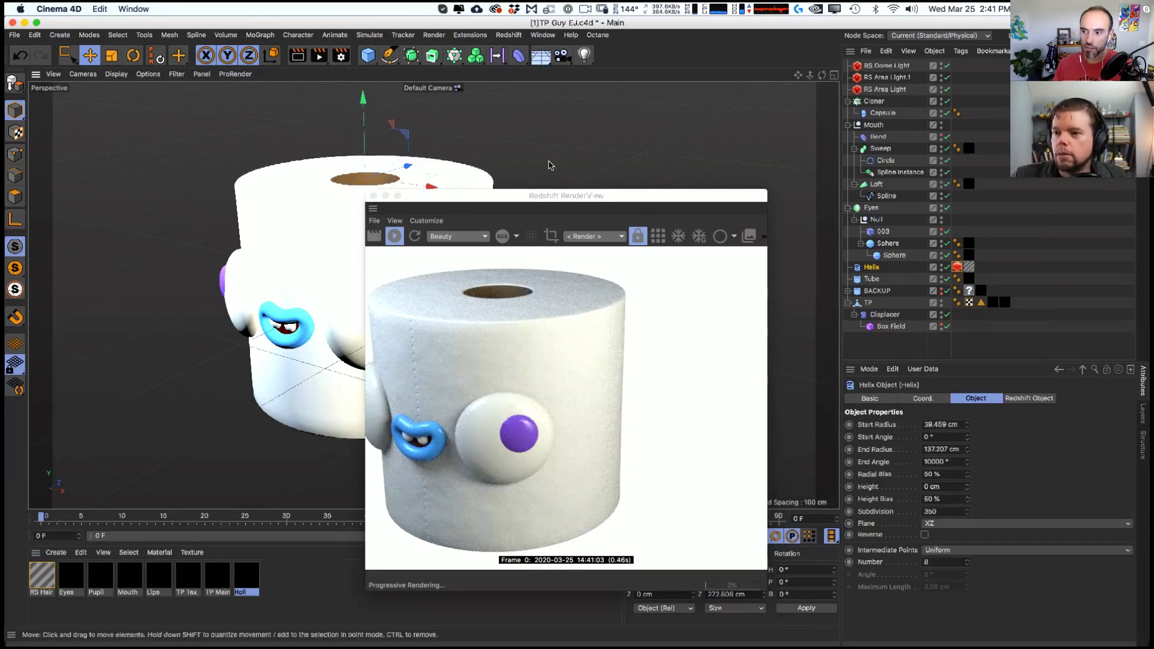
click(970, 267)
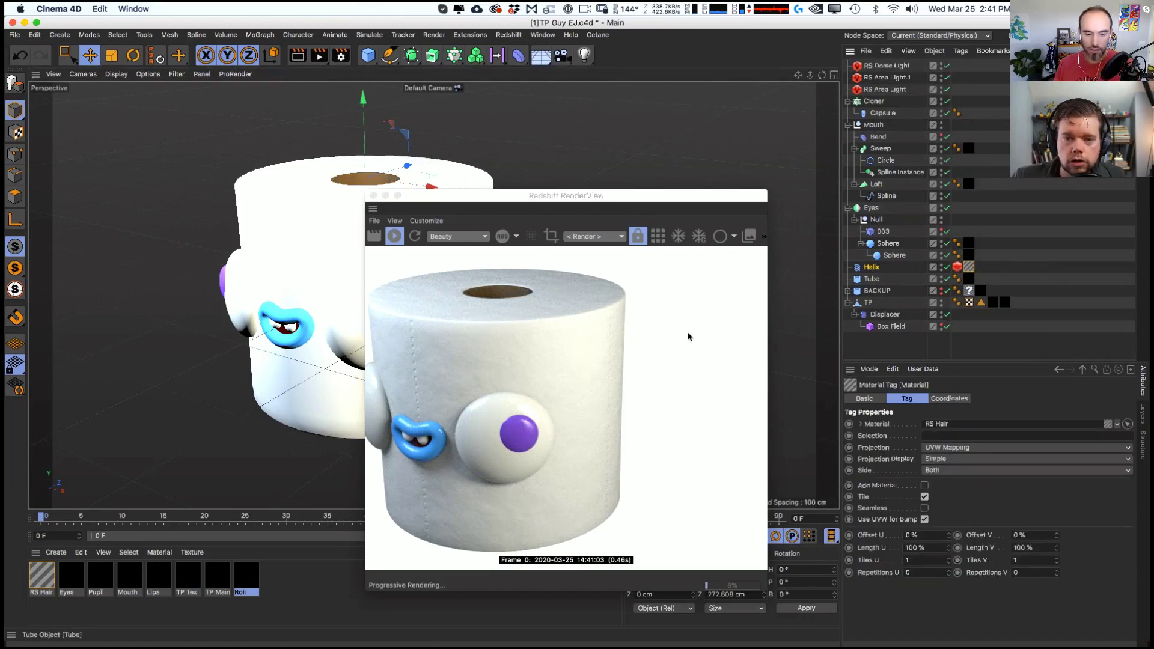
double_click(41, 575)
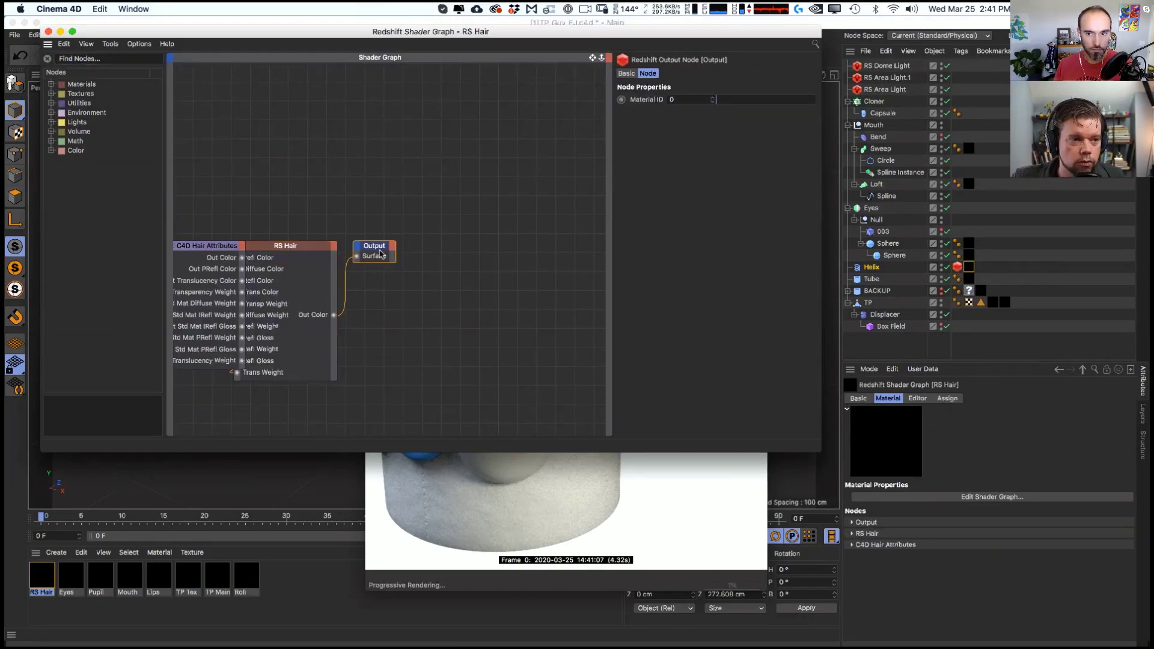
drag(287, 248, 462, 230)
drag(328, 248, 372, 233)
drag(219, 248, 264, 241)
drag(443, 35, 488, 66)
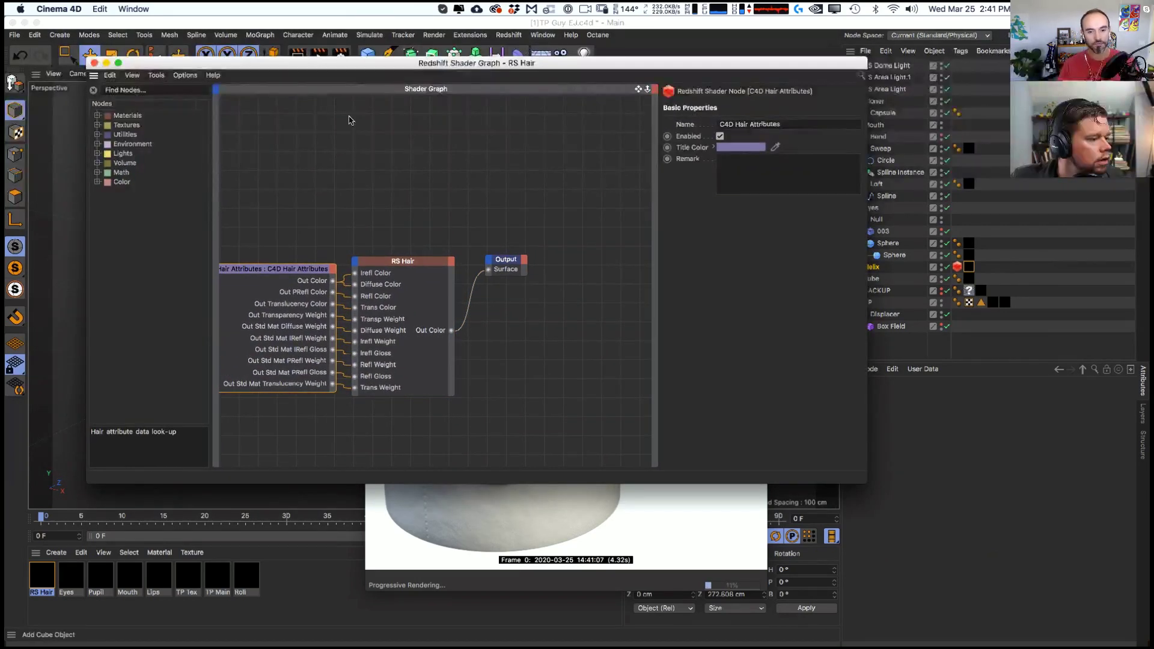
click(94, 63)
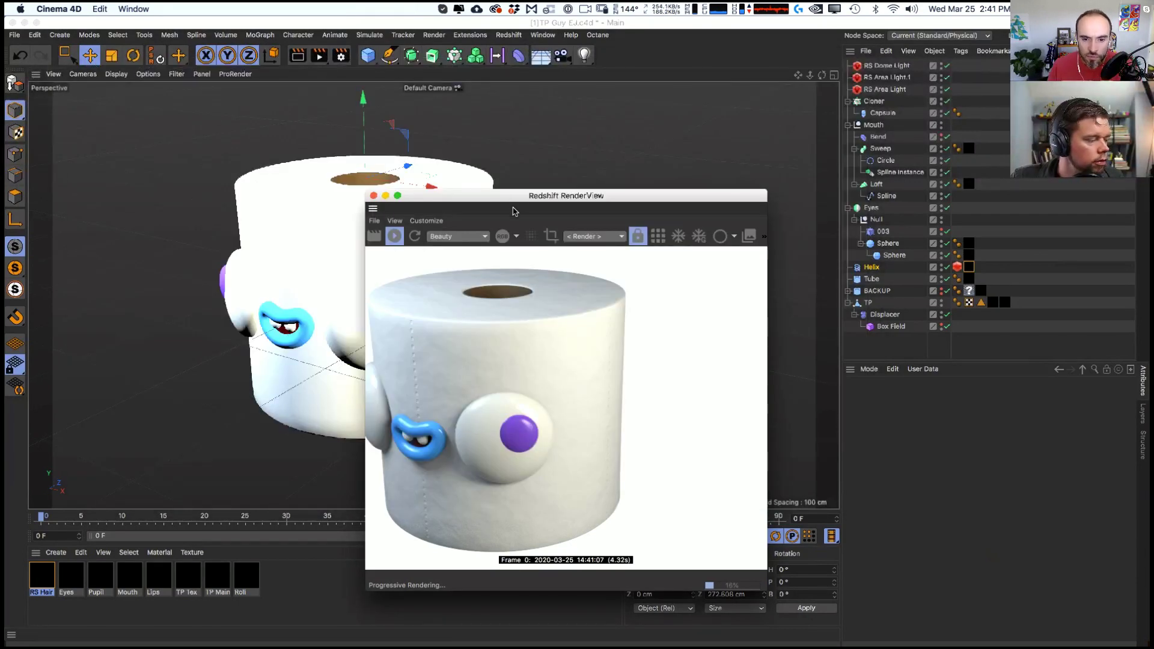
- Raise the Helix's hair strand thickness to about 15.8
click(872, 268)
click(957, 267)
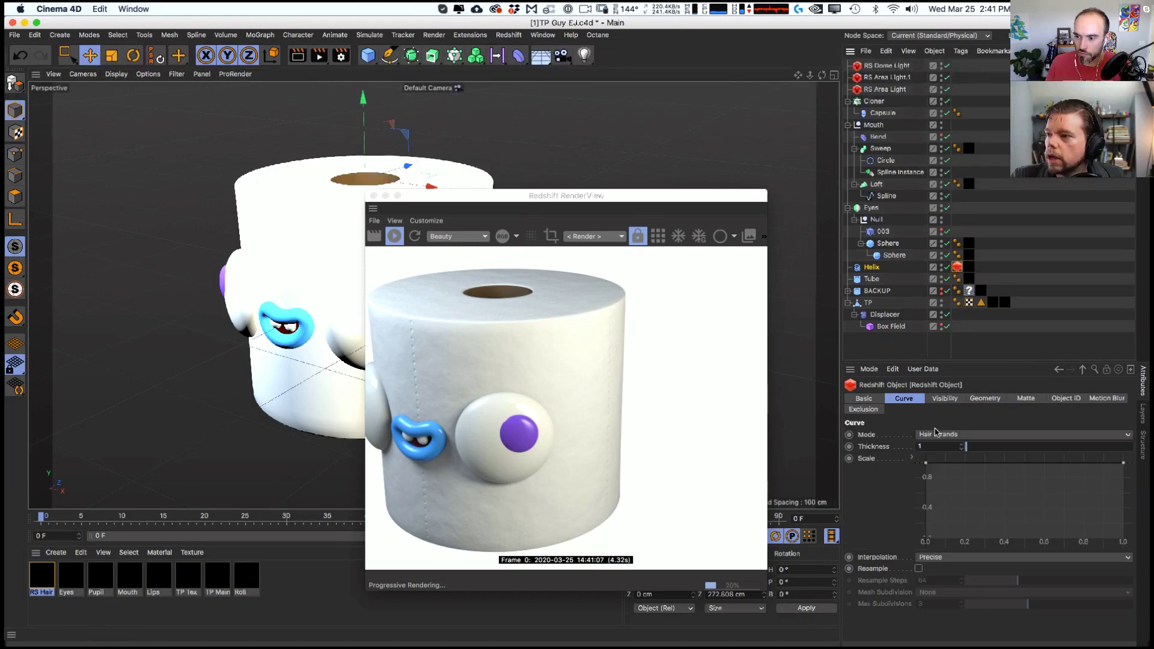
drag(959, 443, 997, 454)
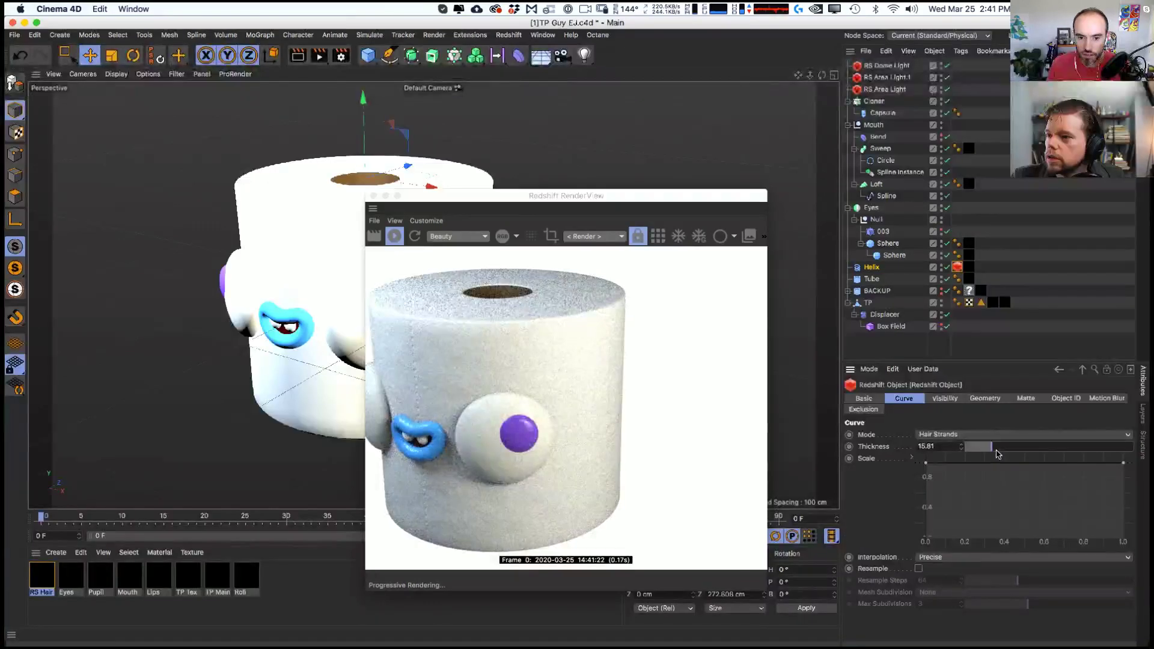
- Reposition the Helix vertically so it sits just above the roll's top face
click(870, 278)
click(871, 267)
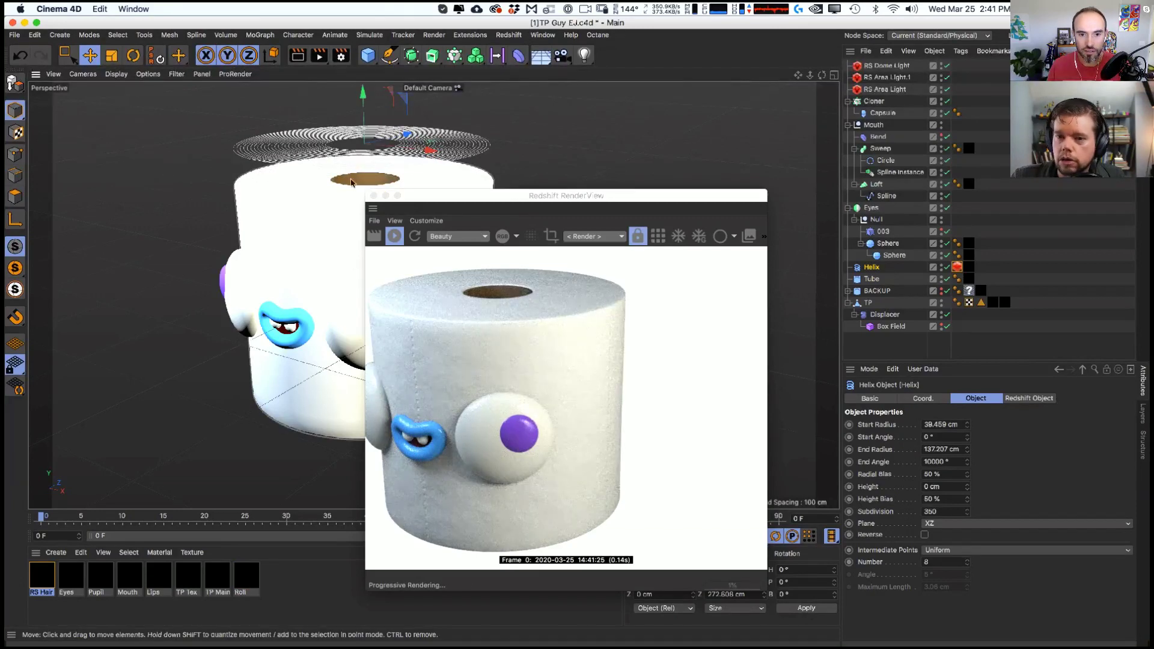
drag(365, 121, 367, 154)
click(384, 118)
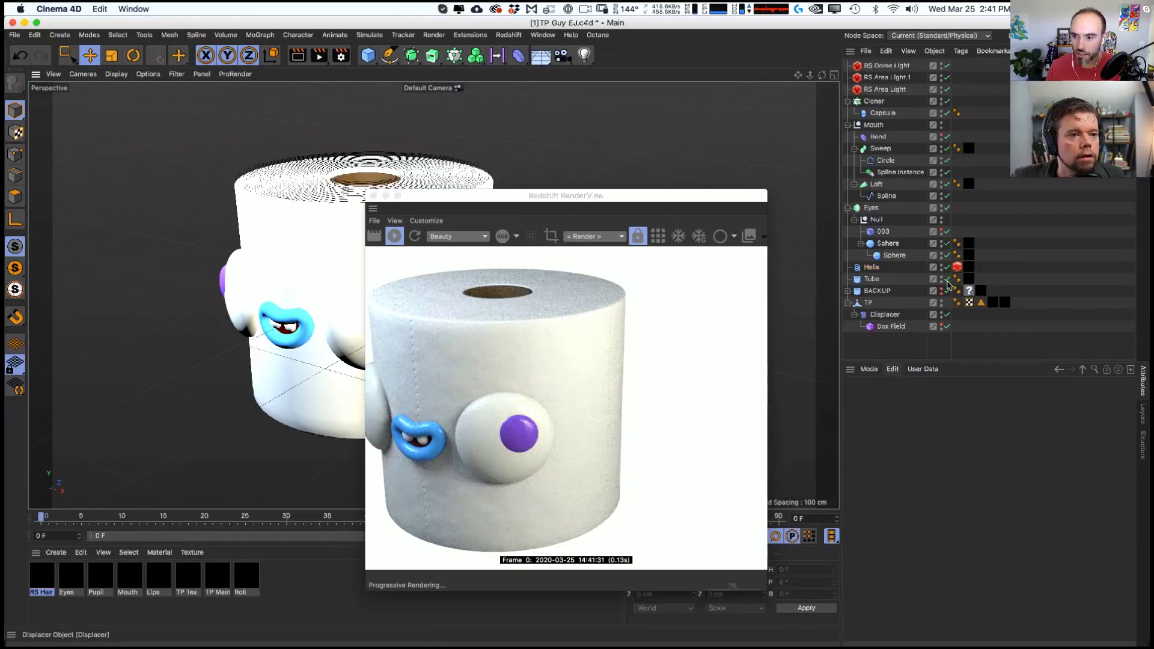
- Increase the Helix's hair strand thickness to about 67
click(872, 266)
click(957, 267)
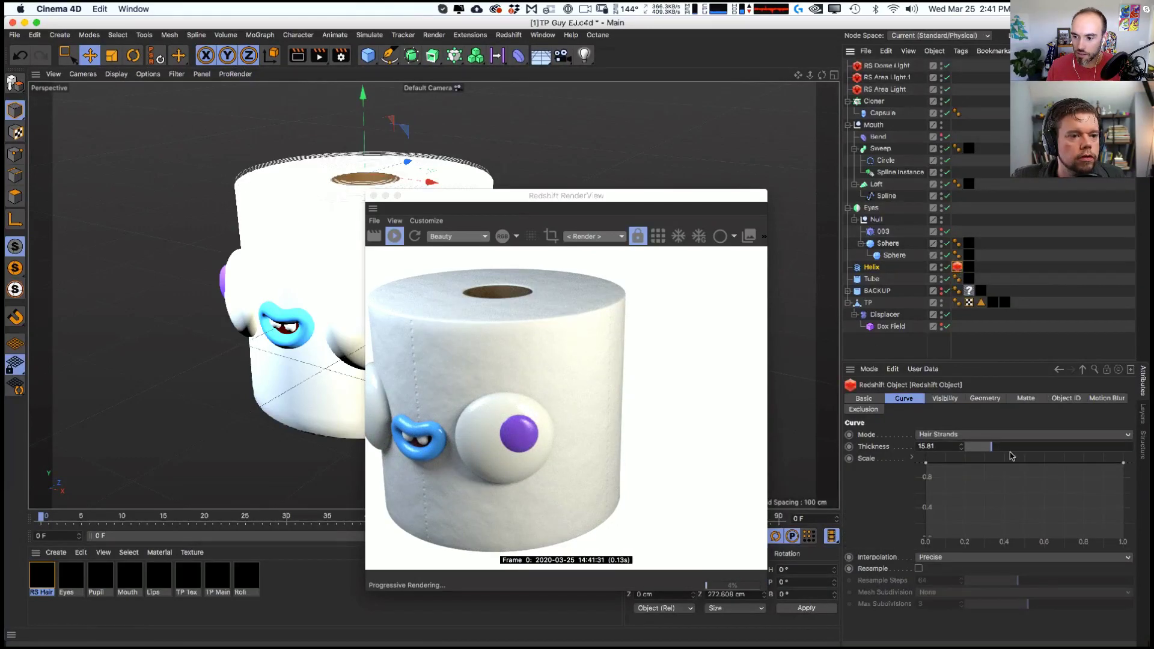
drag(1013, 455, 1056, 460)
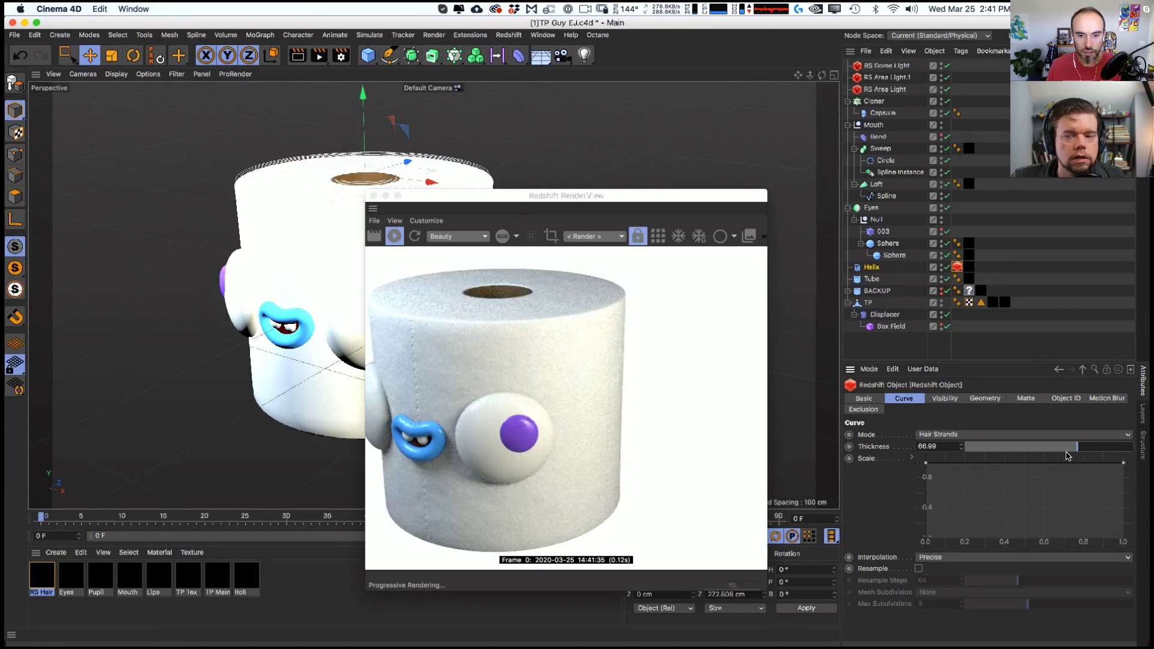
- Set the RS Hair node's transparency color to fully saturated red and close its shader graph
double_click(55, 574)
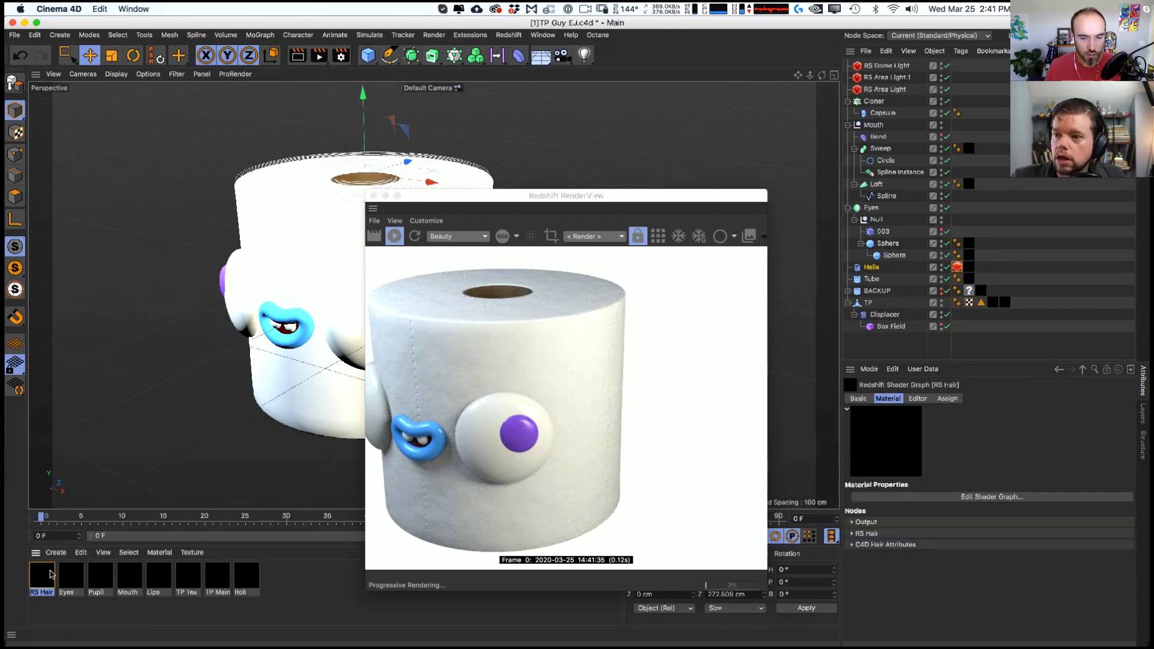
click(683, 110)
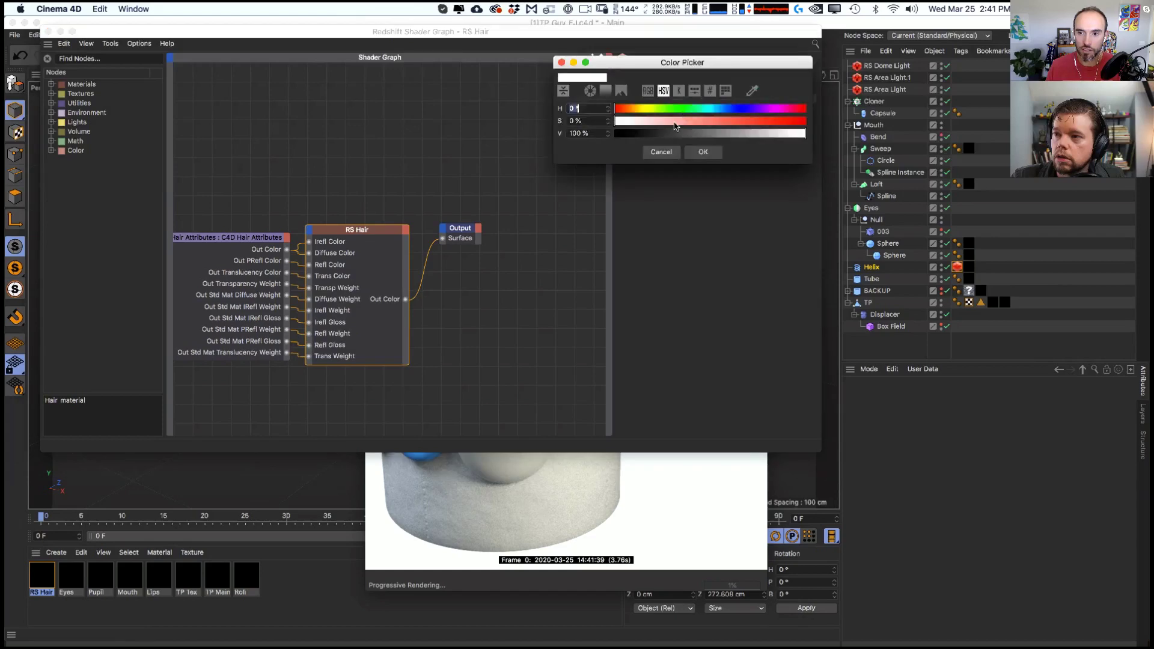
click(650, 121)
mouse_move(788, 132)
mouse_down()
mouse_move(777, 132)
mouse_move(806, 121)
mouse_up()
click(714, 152)
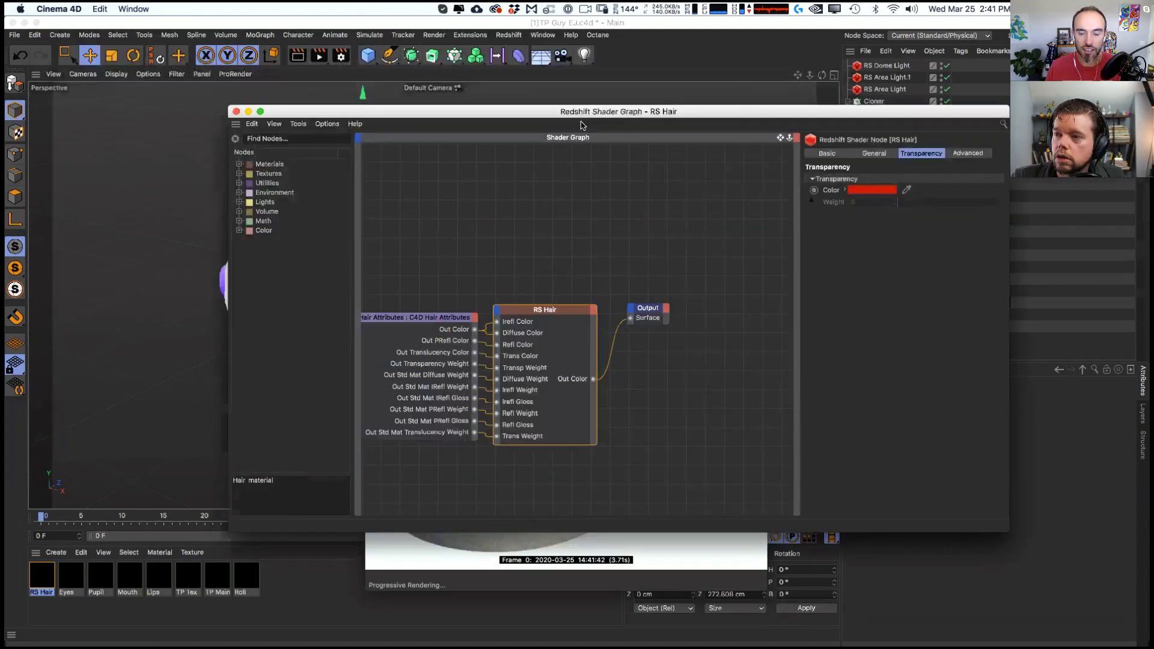
drag(363, 35, 733, 180)
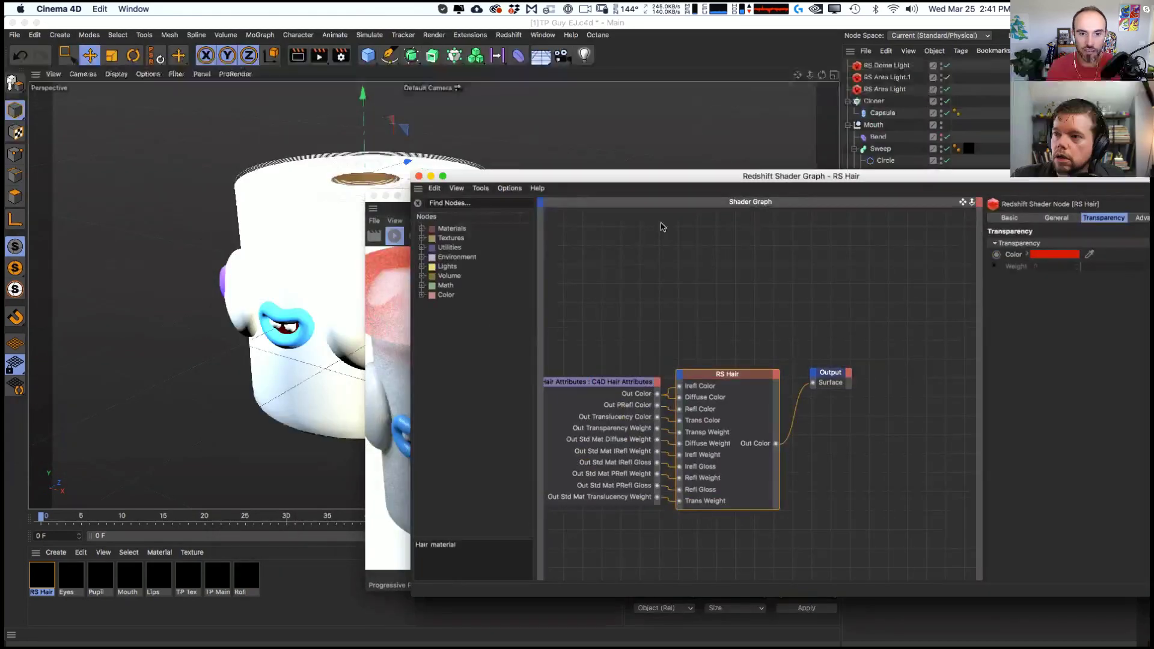
click(830, 375)
click(419, 176)
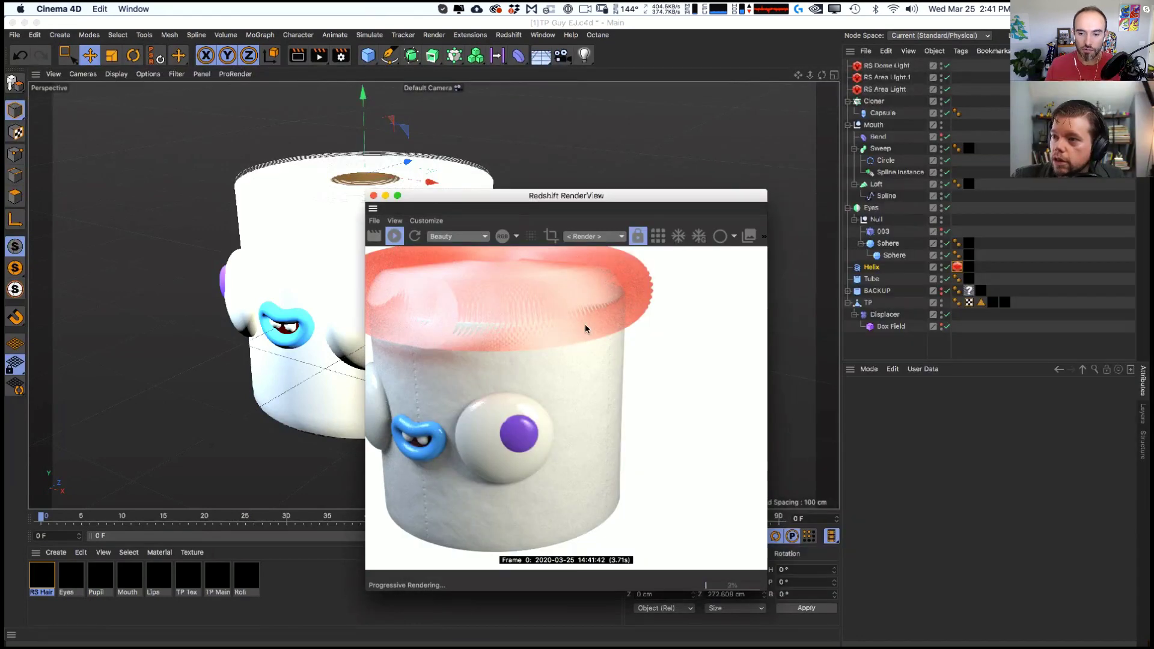
- Reduce the Helix's hair strand thickness to about 3.45
click(969, 268)
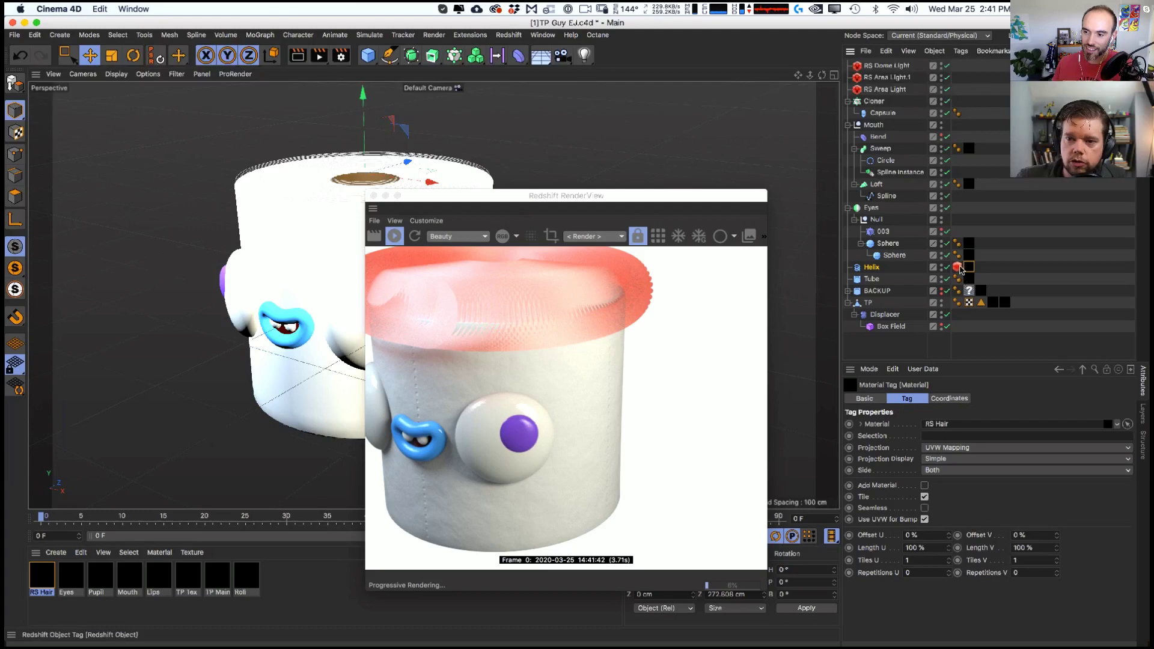
click(957, 268)
drag(1078, 452, 985, 458)
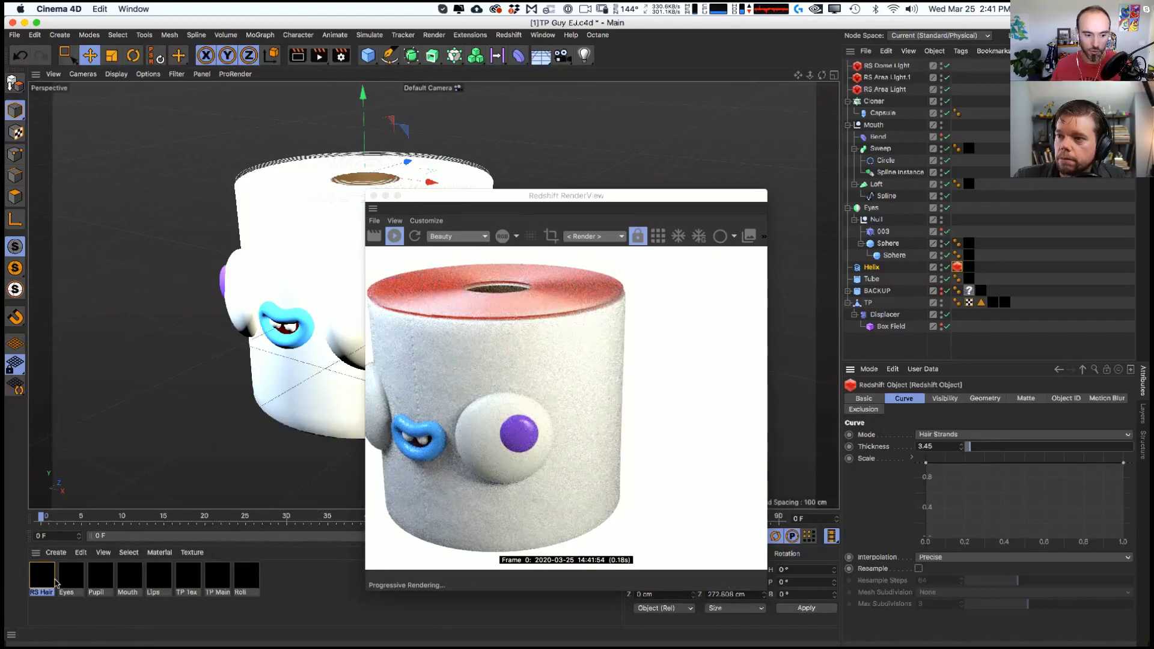
- Delete the RS Hair material and apply the purple Pupil material to the Helix instead
click(43, 577)
key(Delete)
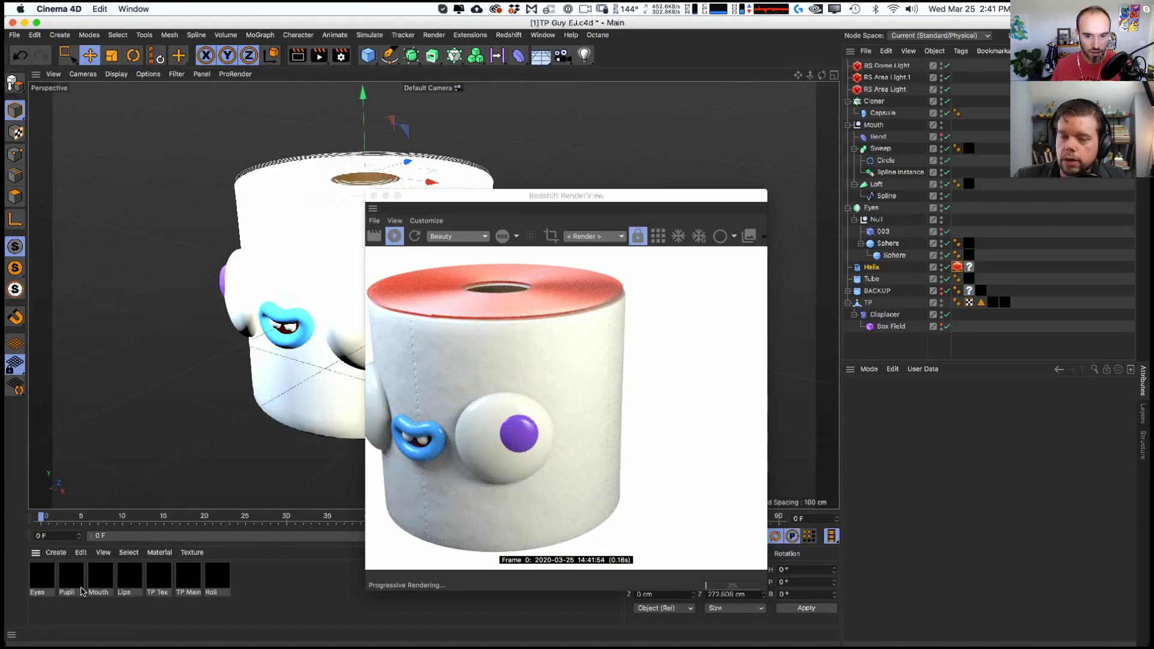
drag(162, 584, 967, 267)
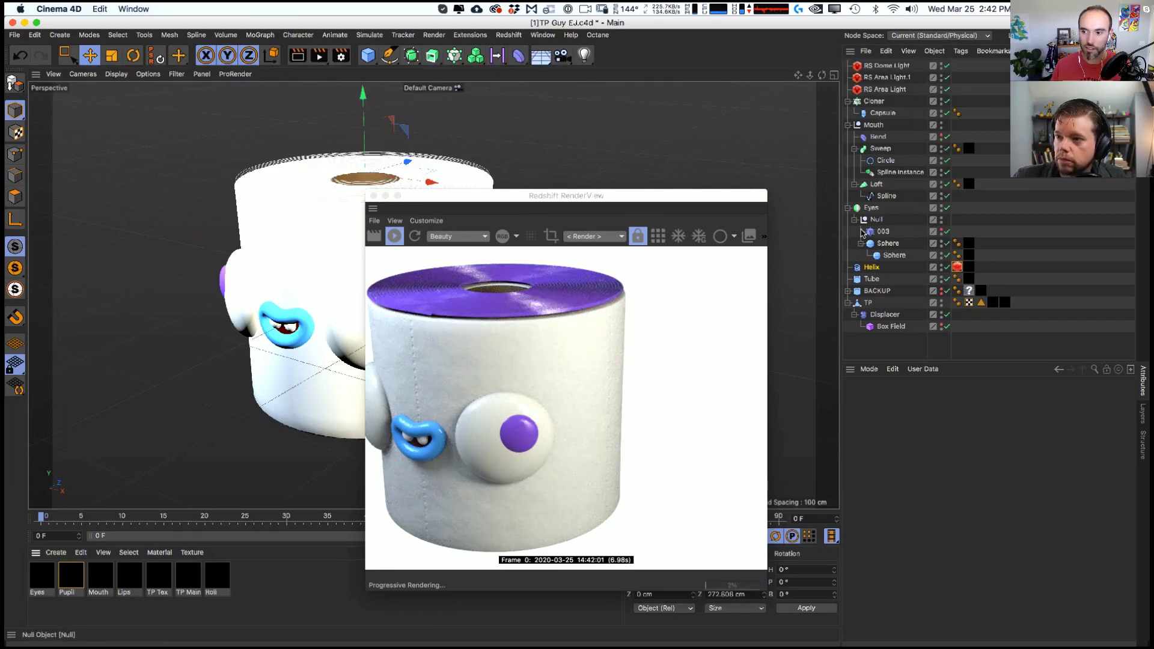
- Lower the Helix slightly so its strands sink partly into the roll's top face
click(871, 267)
drag(367, 104, 370, 111)
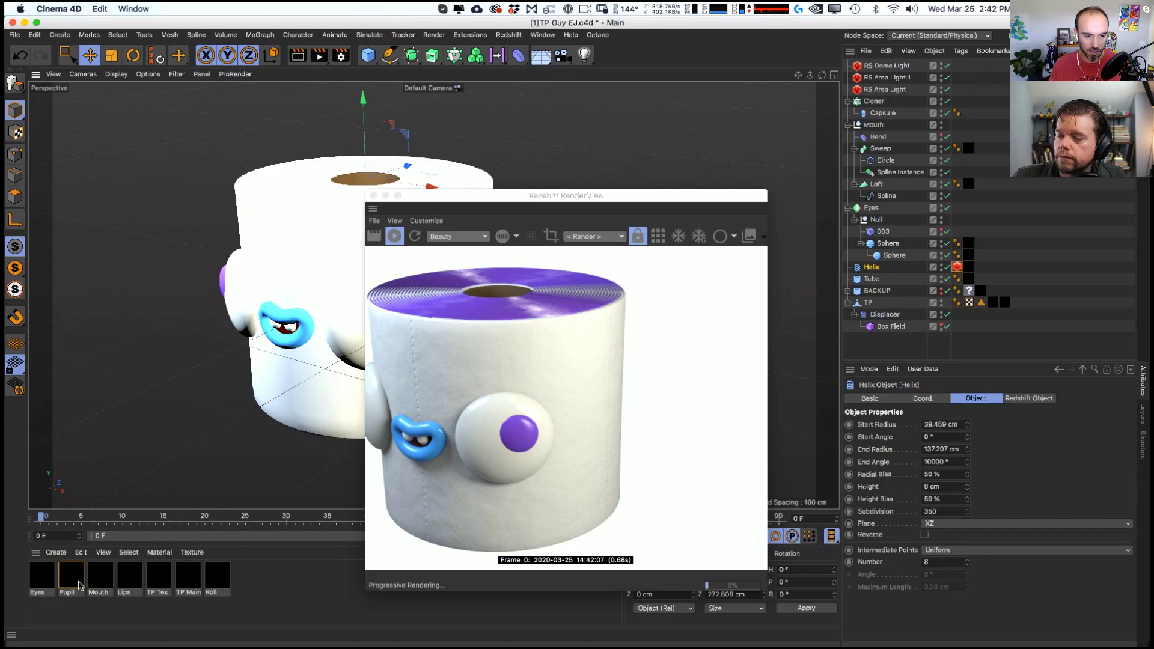
- Duplicate the Pupil material and rename the copy Spiral
ctrl+drag(79, 585, 70, 587)
double_click(70, 592)
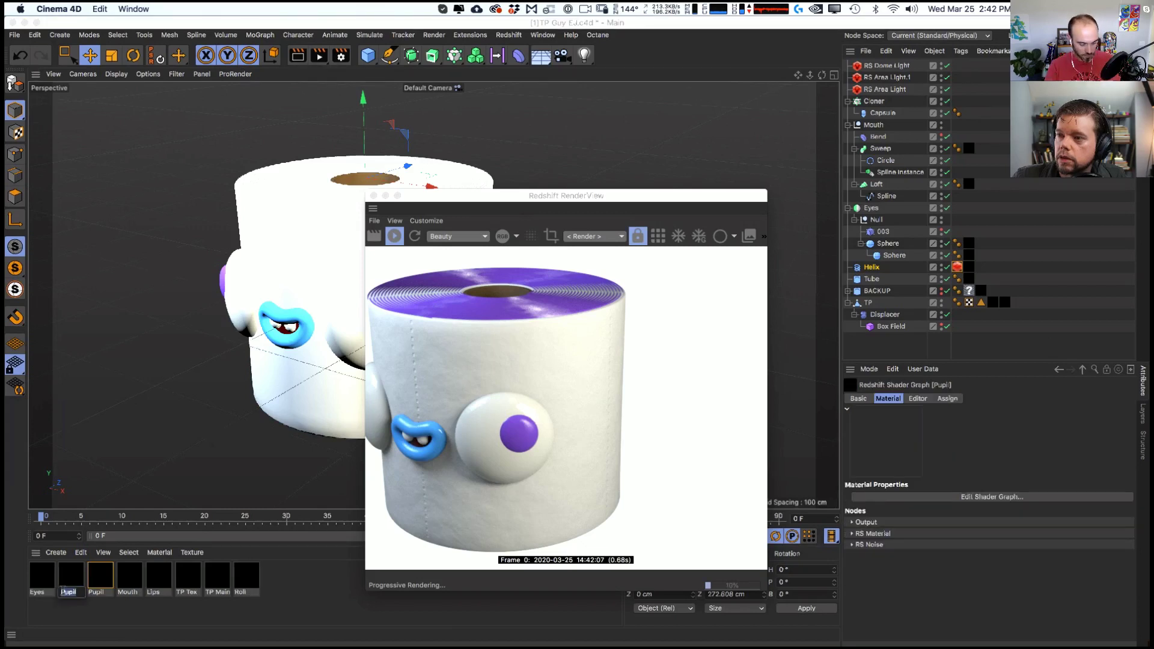
text(Spiral)
key(Return)
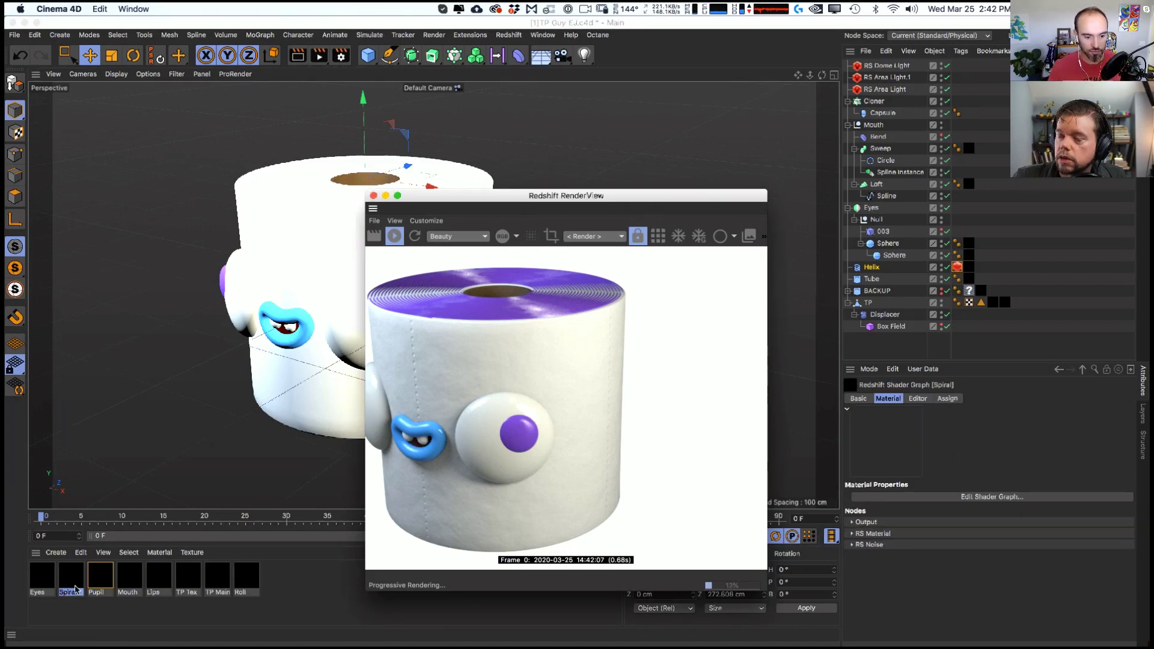
click(73, 588)
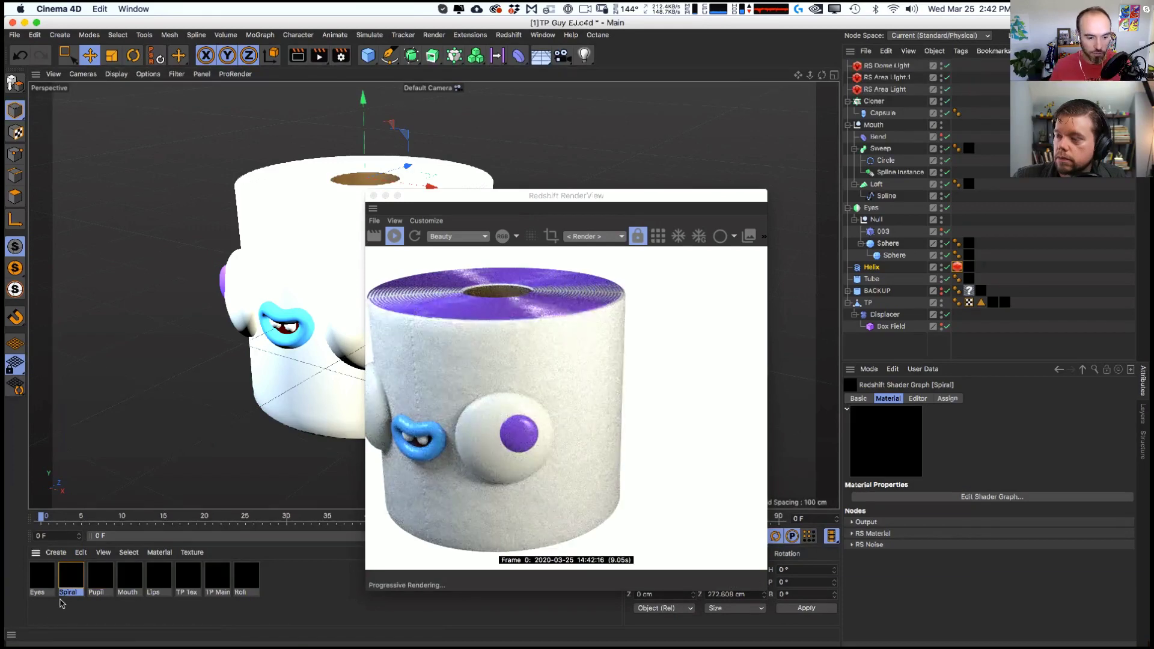
- Change the Spiral material's diffuse color to a neutral light grey with 0% saturation and 74% value
double_click(65, 589)
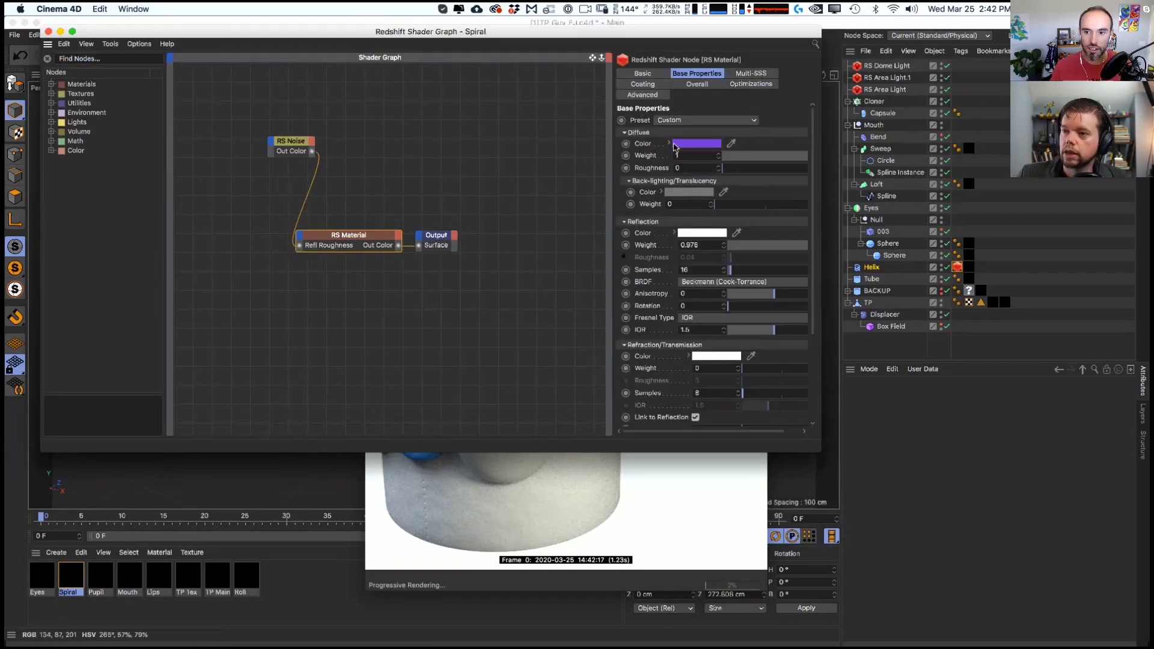
click(688, 143)
drag(724, 155, 781, 166)
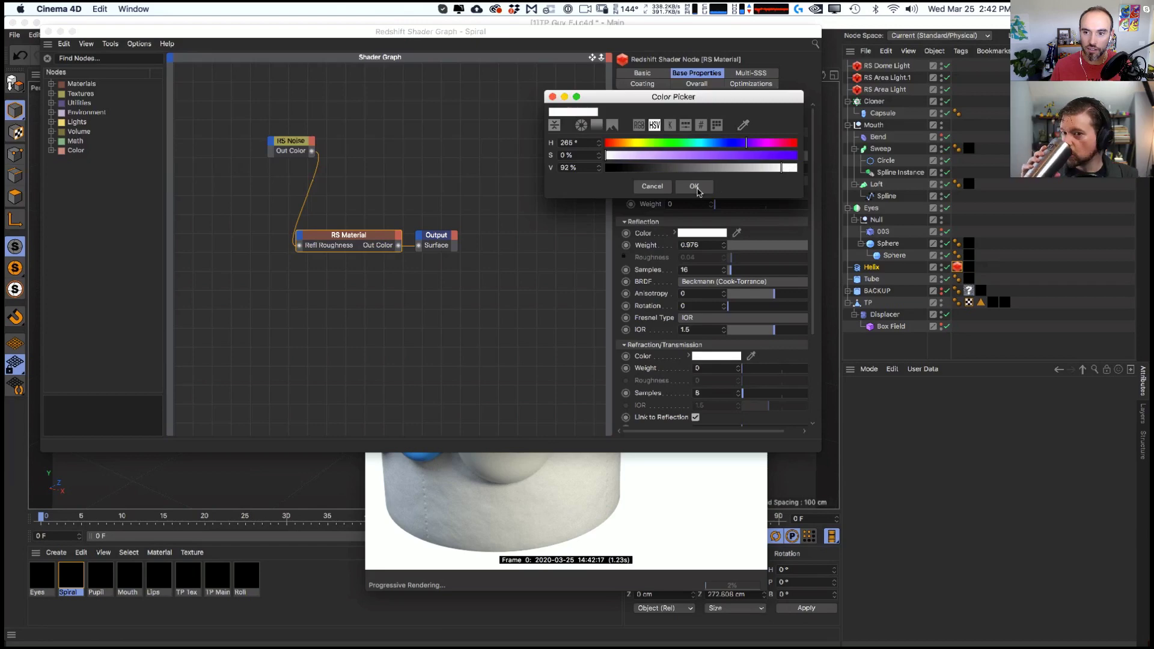
click(695, 187)
click(698, 145)
drag(638, 159, 607, 170)
drag(785, 171, 770, 173)
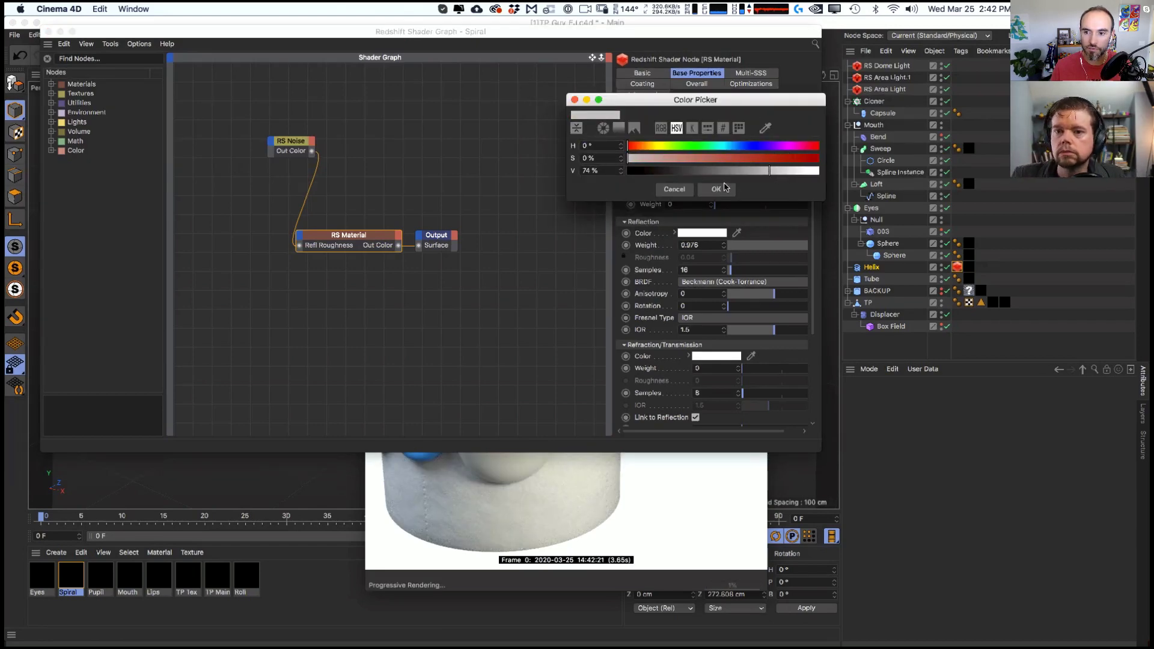
click(717, 189)
- Set the Spiral material's reflection weight to 0 and delete the RS Noise node that drives its roughness
drag(480, 33, 783, 129)
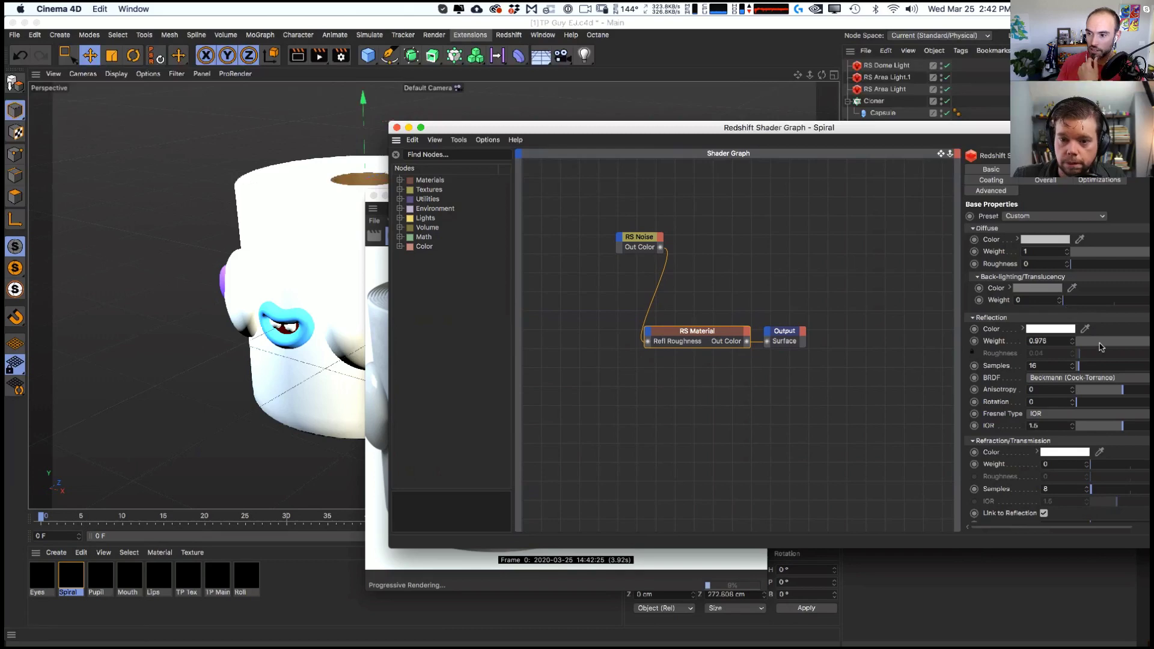
drag(1102, 340, 922, 358)
click(639, 241)
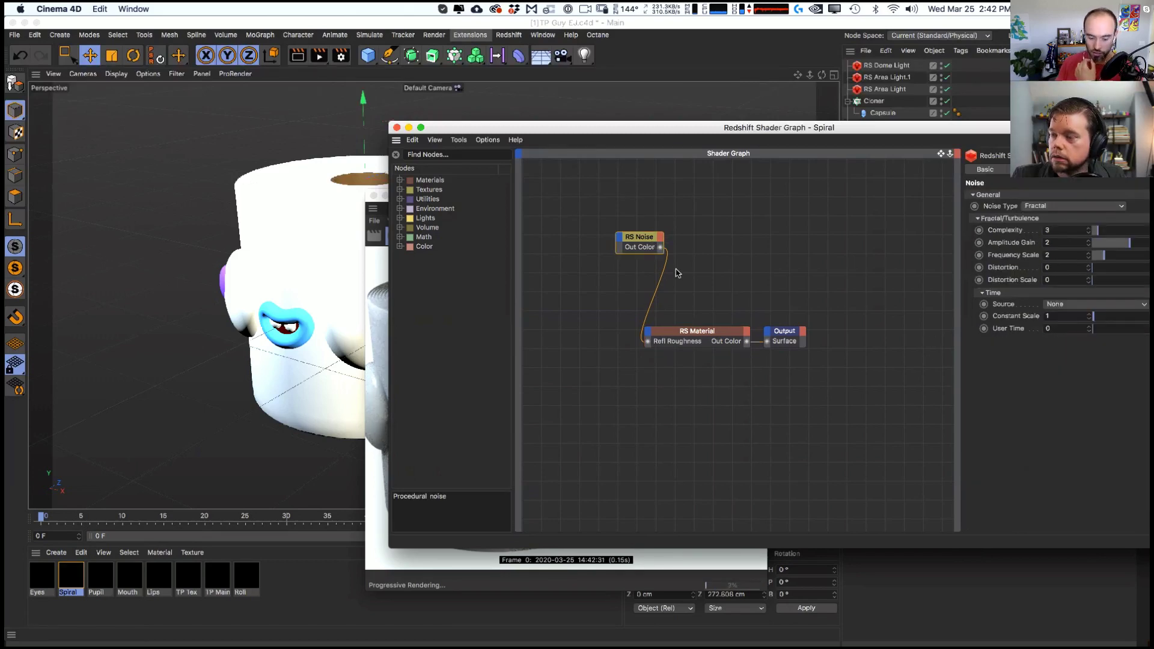
key(Delete)
drag(552, 136, 966, 136)
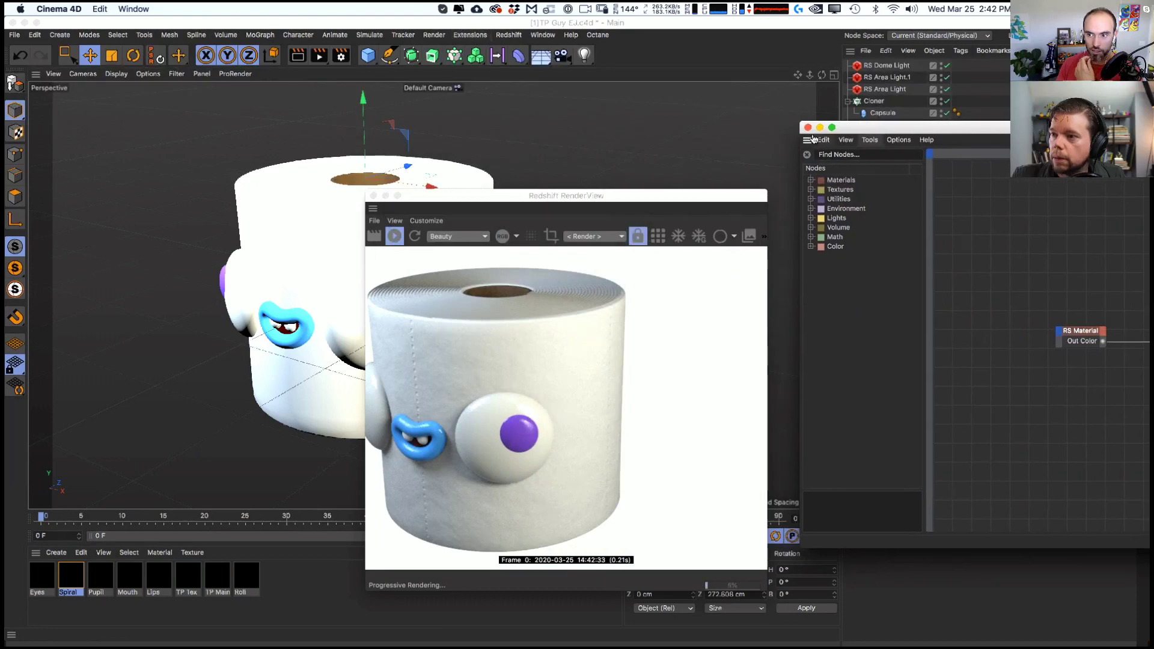
click(805, 130)
- Nudge the Helix vertically at the roll's top face and switch its Redshift curve mode to Cylinders
click(870, 266)
drag(361, 100, 362, 99)
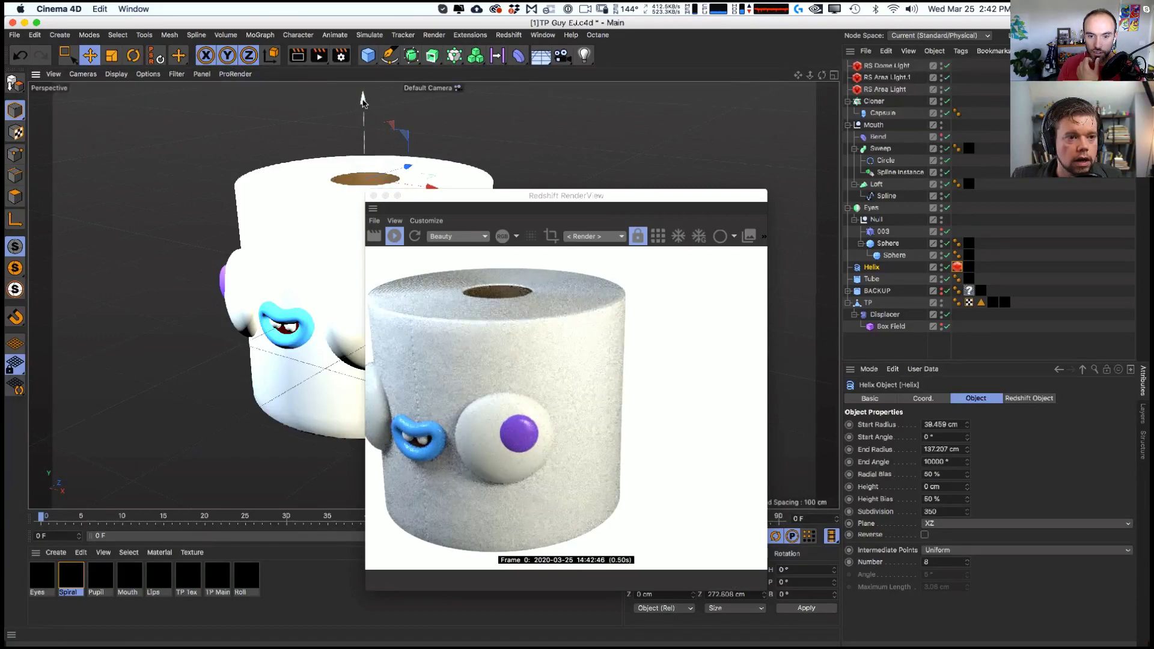
click(957, 266)
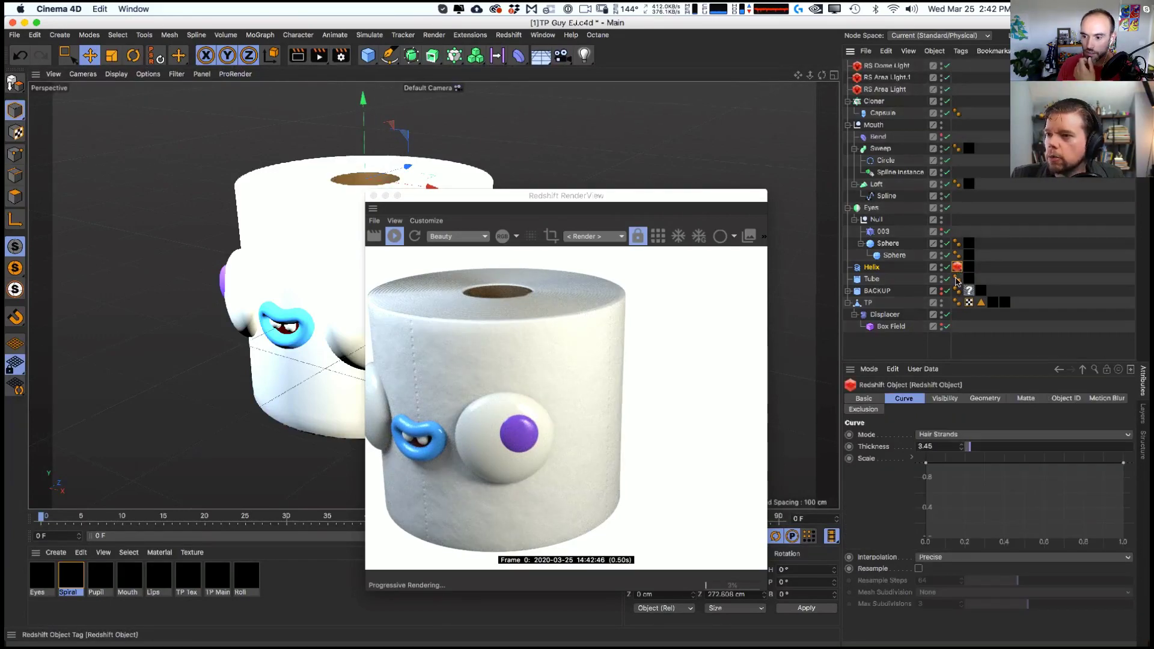
click(963, 435)
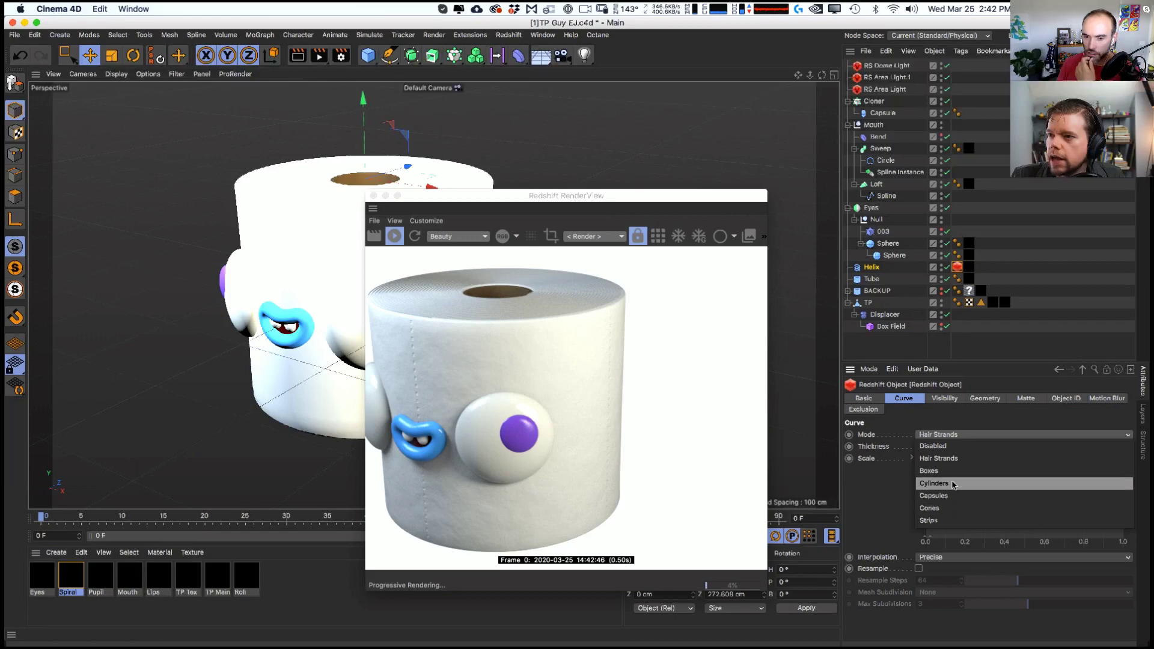
click(953, 484)
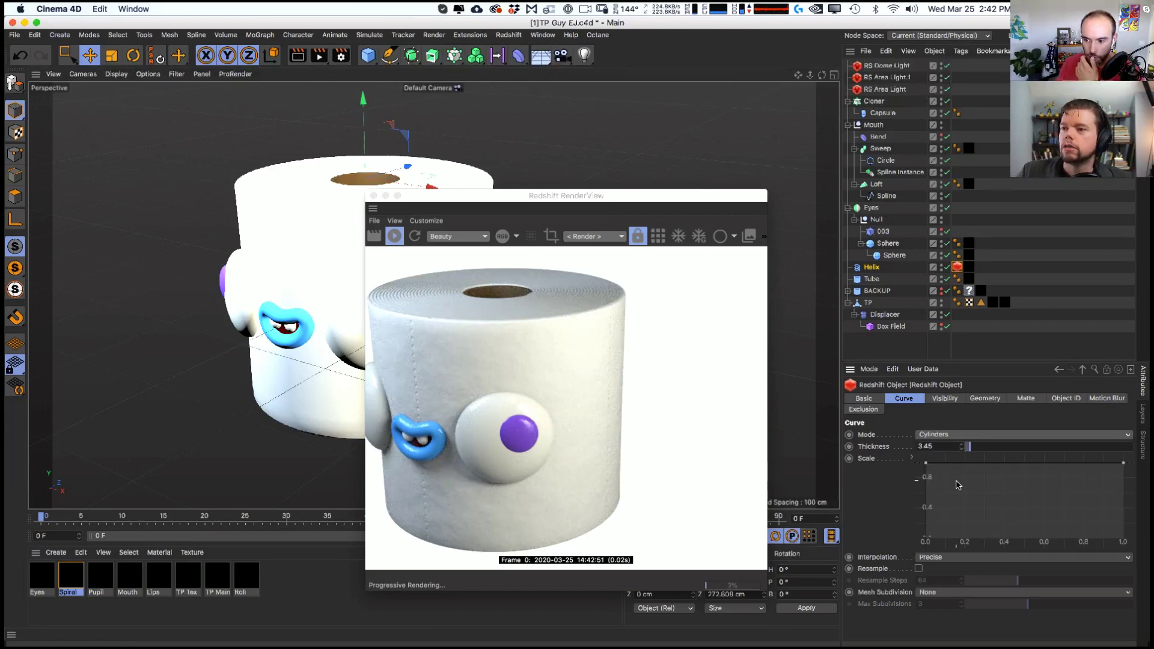
- Try a thickness of 2 for the Helix's cylinders, and set it to 2.5
double_click(938, 446)
text(2)
key(Return)
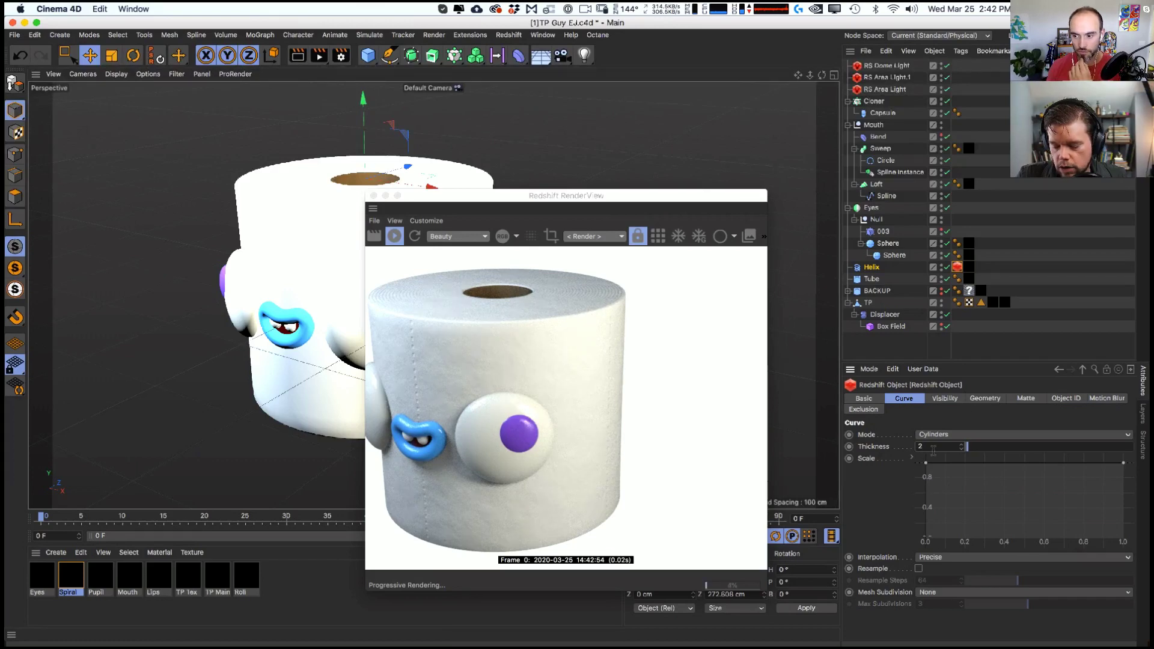
drag(933, 448, 746, 456)
text(2.5)
key(Return)
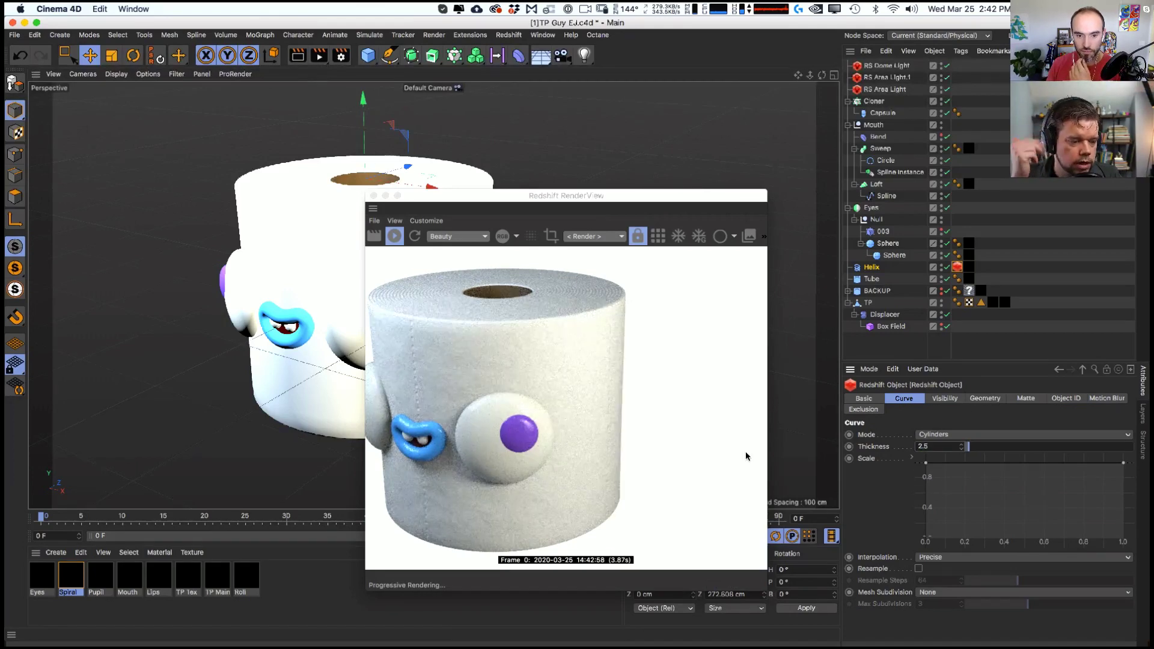
- Adjust the Helix's height slightly and scale it up to an end radius of about 138 cm
drag(612, 198, 633, 192)
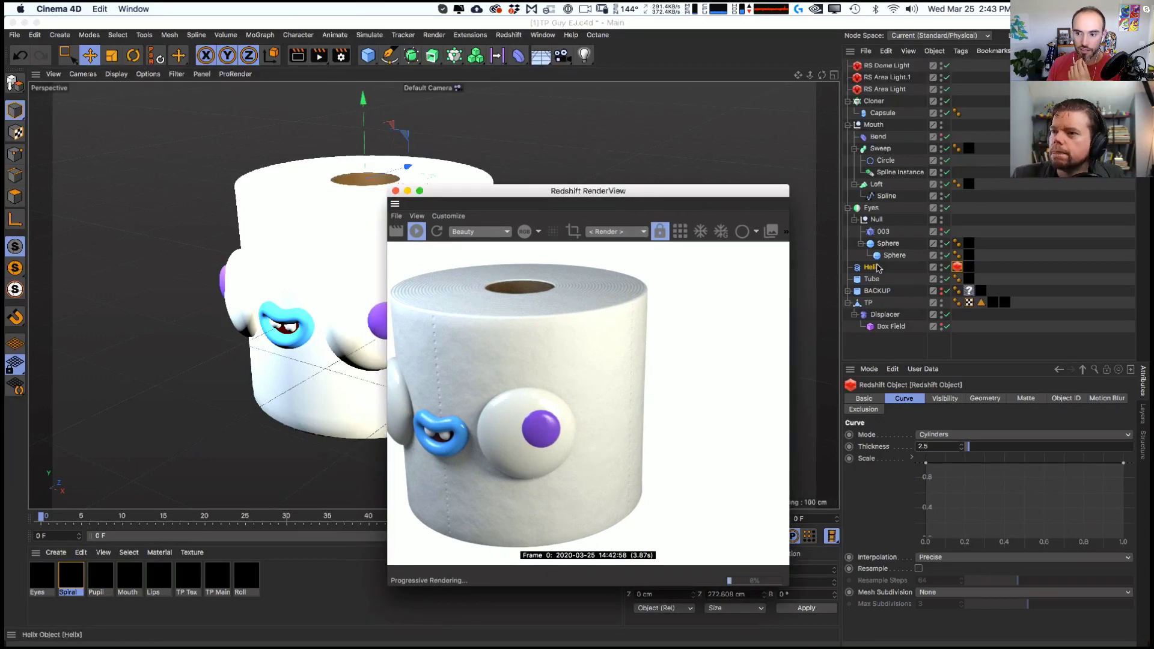
click(377, 114)
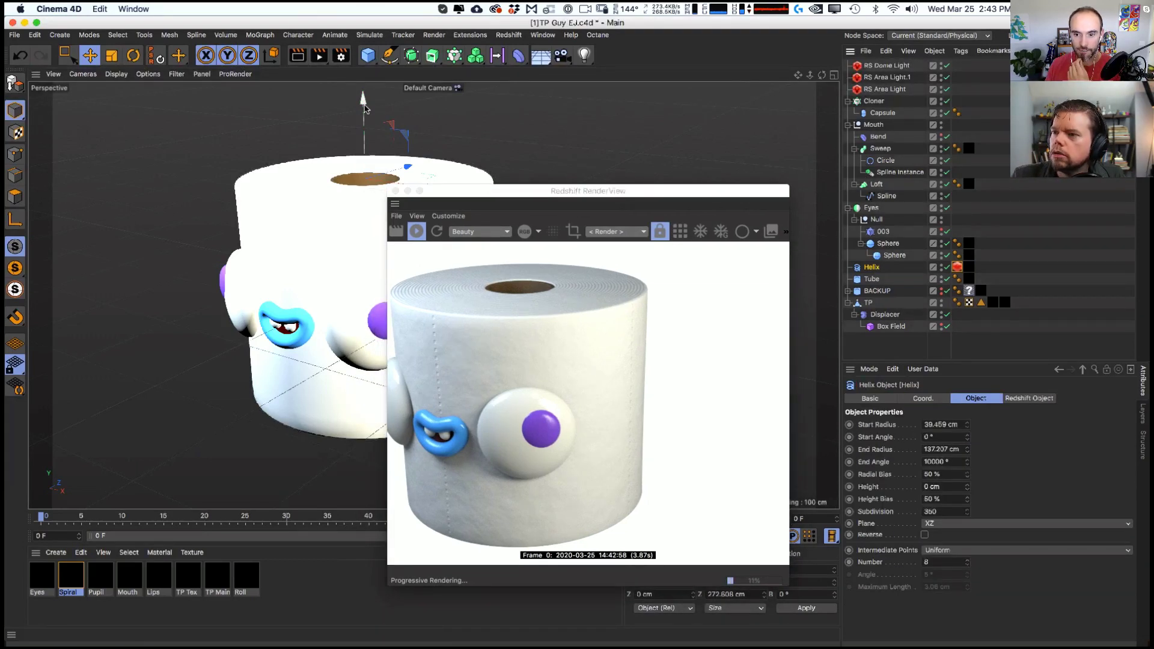
key(t)
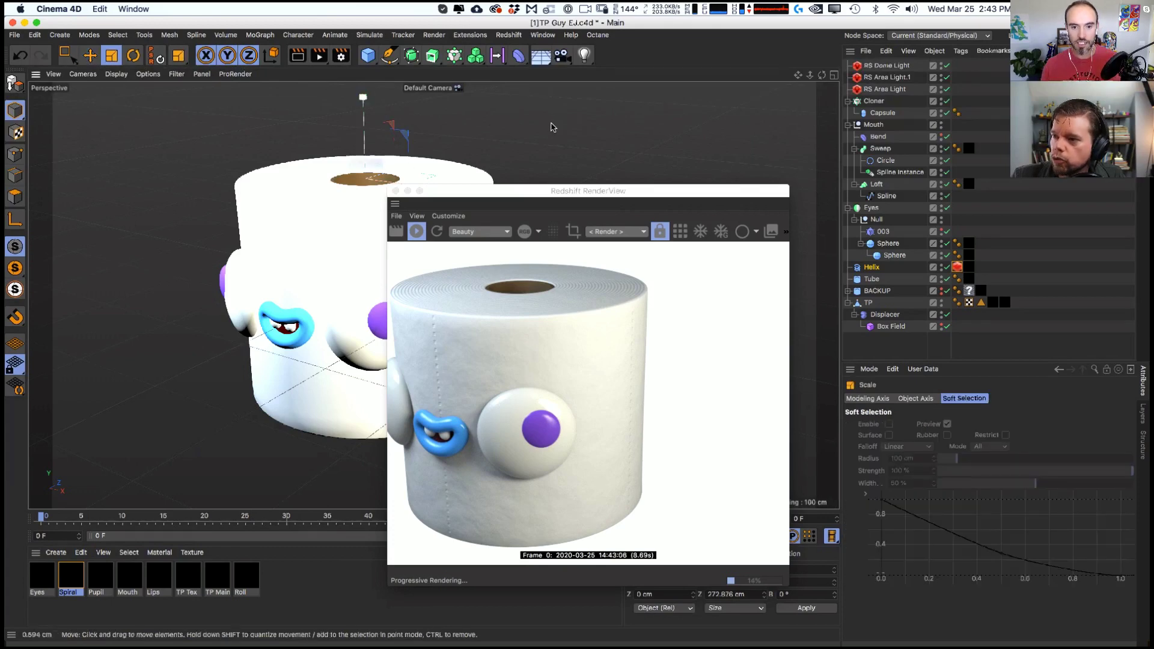
drag(551, 124, 553, 124)
key(e)
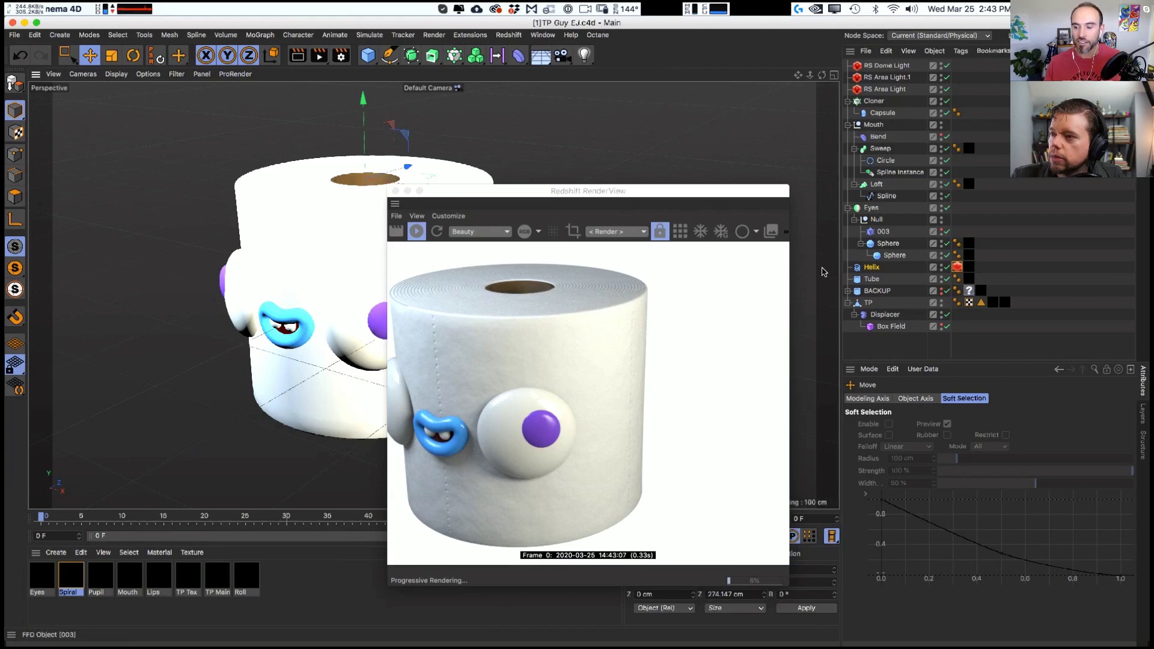
- Brighten the Spiral material's diffuse grey to a value of 81%
double_click(75, 577)
click(685, 133)
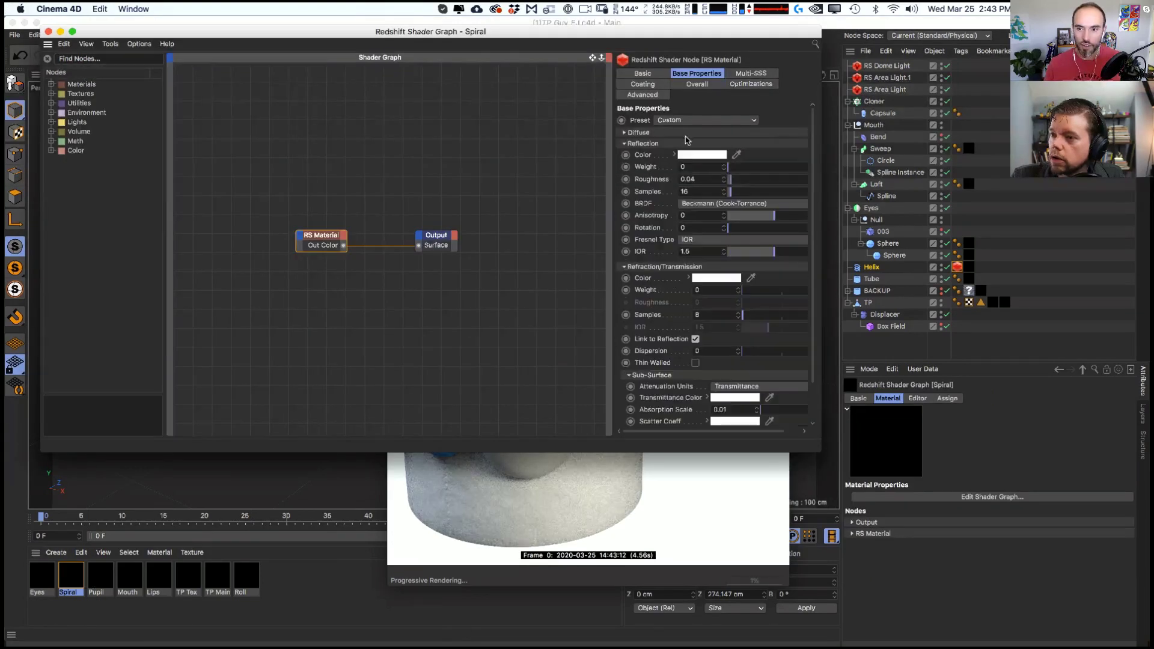
click(677, 133)
click(702, 144)
click(789, 167)
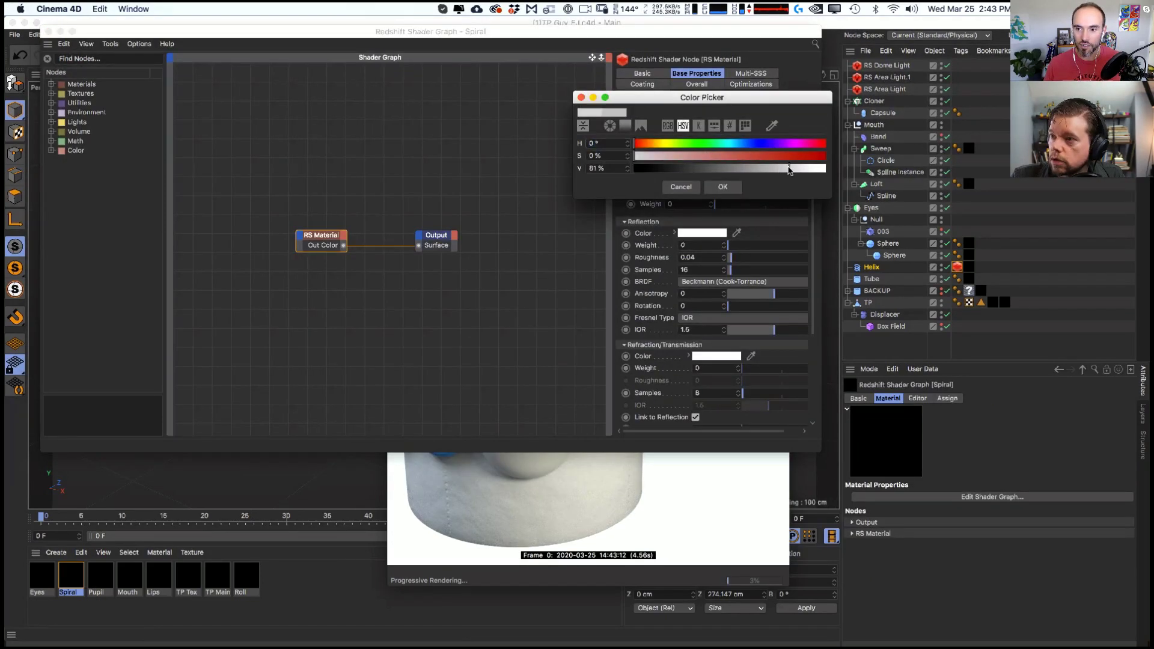
click(724, 187)
click(49, 32)
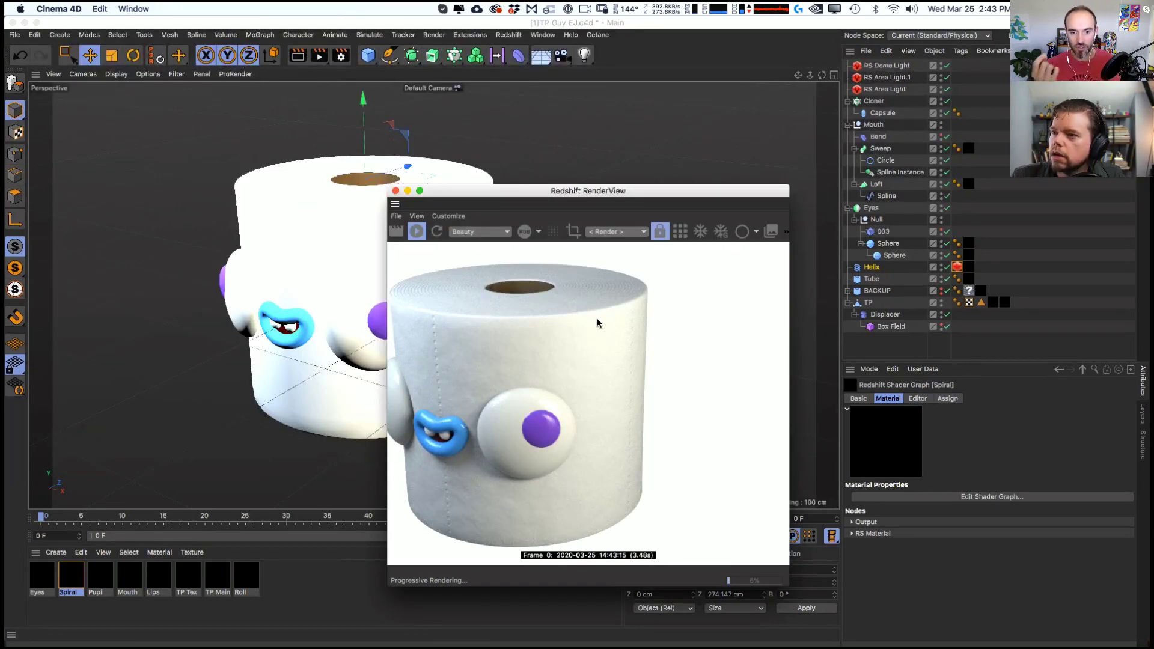
- Set the Helix's end angle to 8000° to space out the paper layers
click(869, 267)
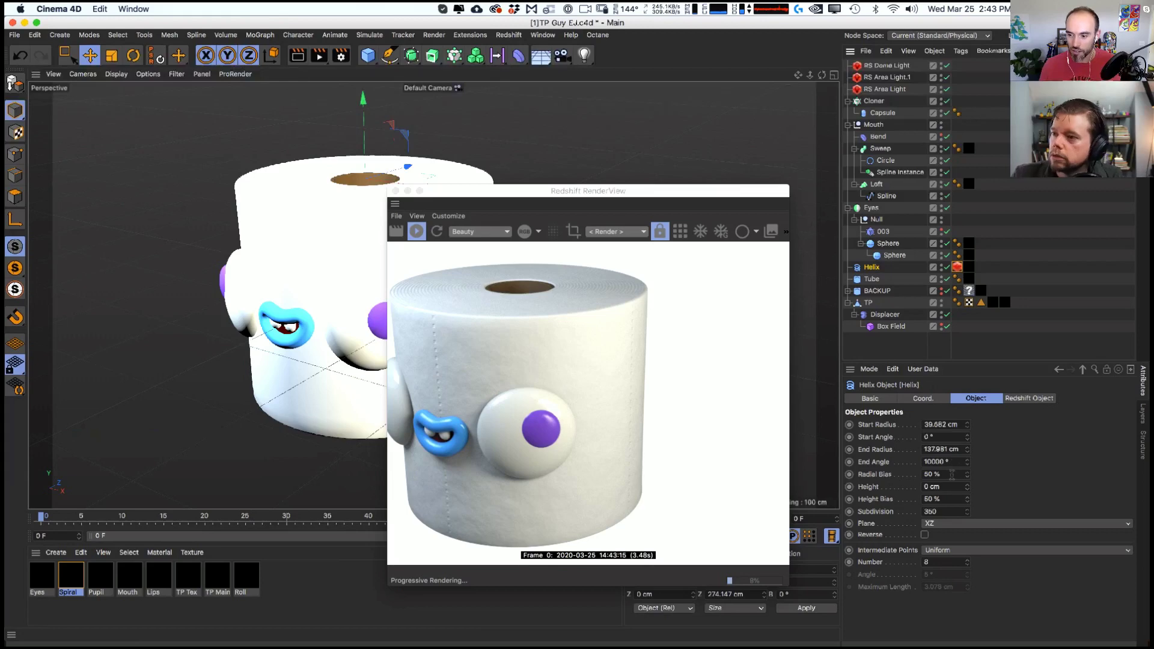
drag(963, 462, 981, 375)
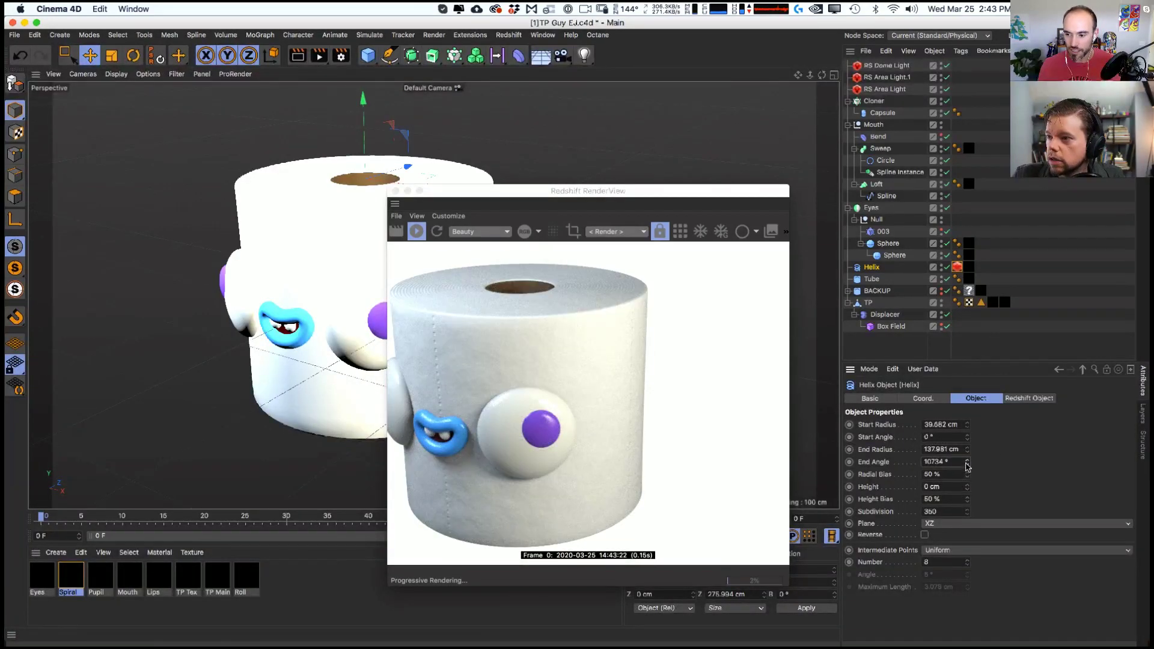
drag(967, 466, 601, 483)
text(80)
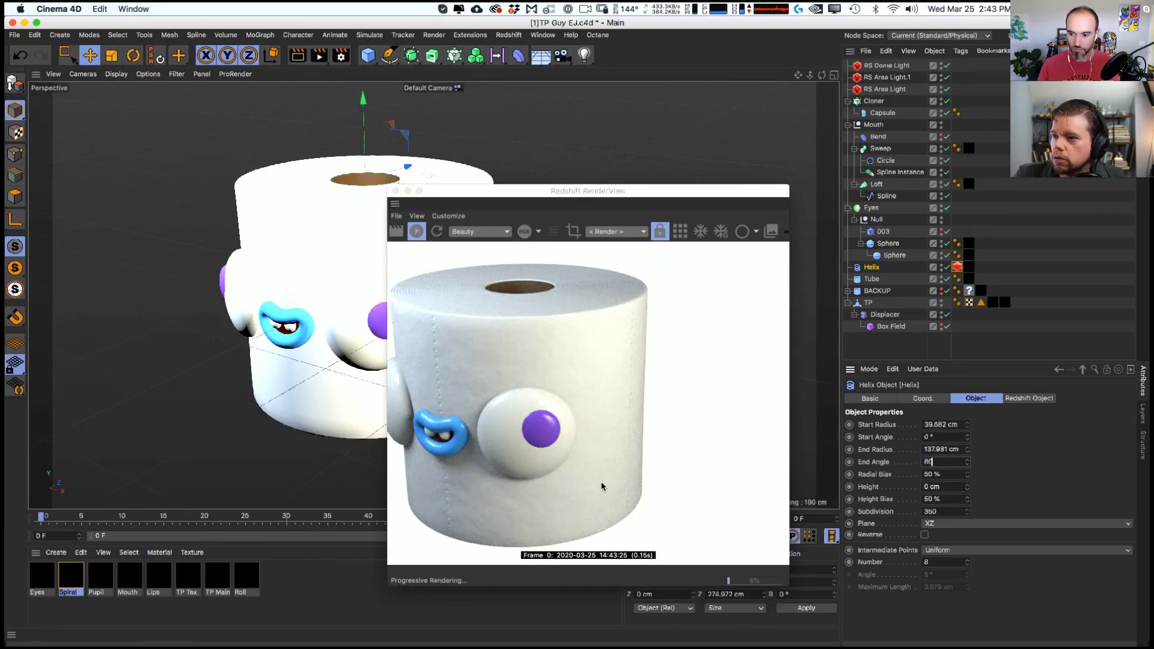
text(00)
key(Return)
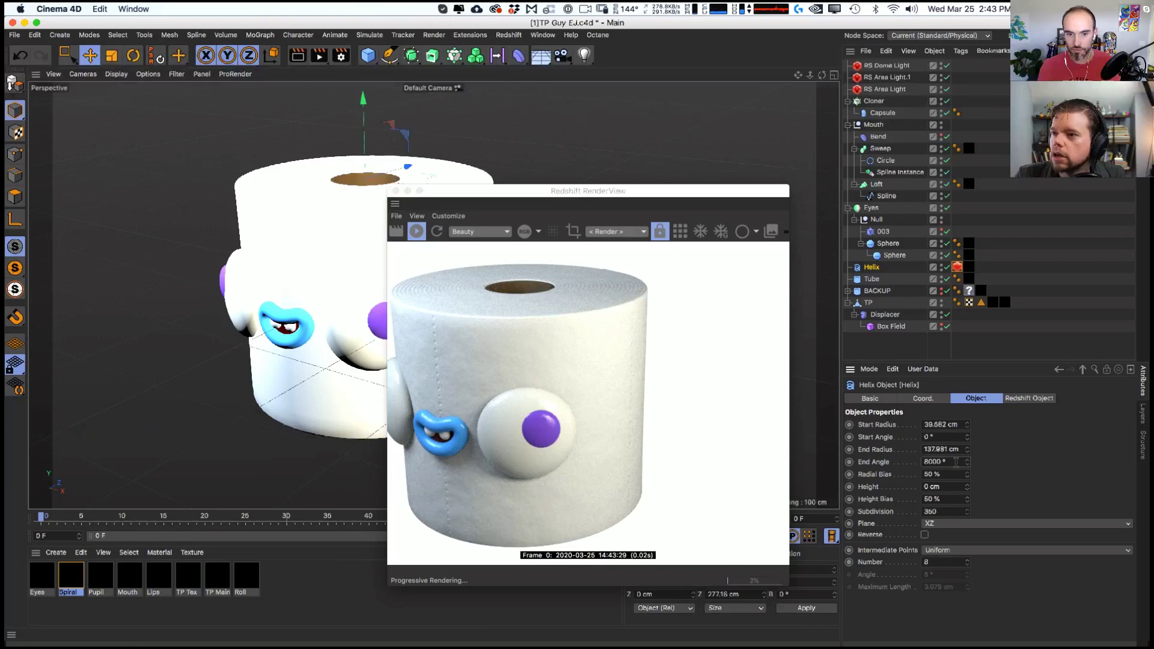
- Set the Helix's Redshift curve thickness to 2
alt+drag(317, 199, 301, 326)
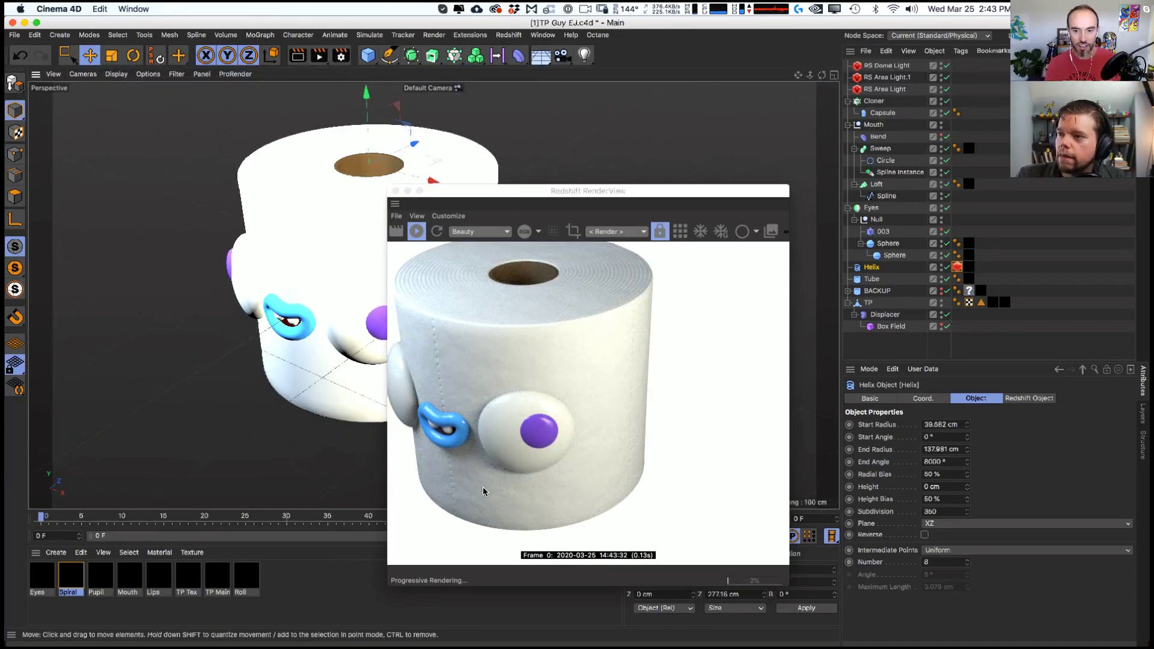
click(957, 267)
drag(935, 447, 763, 474)
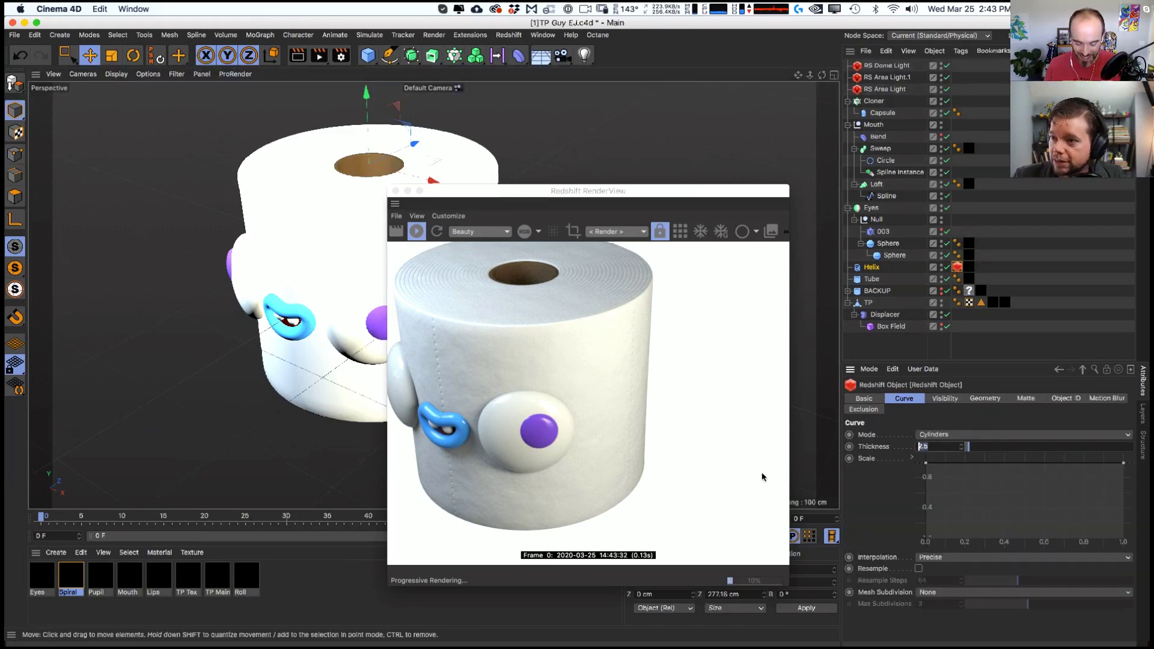
text(2)
key(Return)
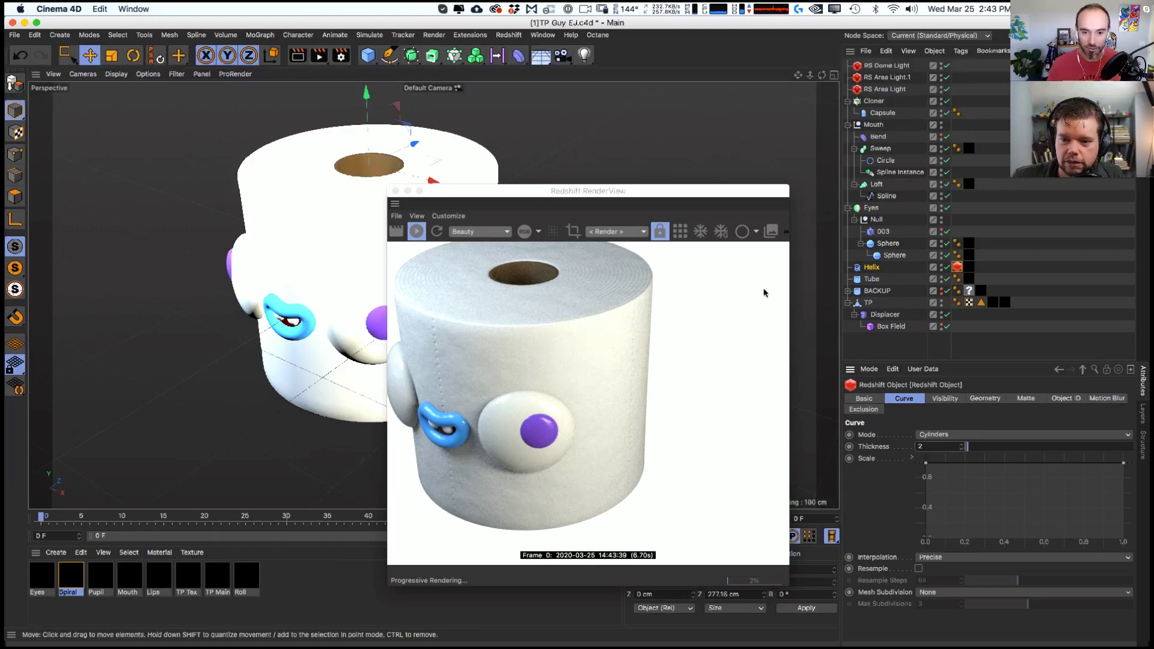
- In the Right view, fine-tune the Helix's height against the roll's top face and scale it to an end radius of about 137.85 cm
click(879, 268)
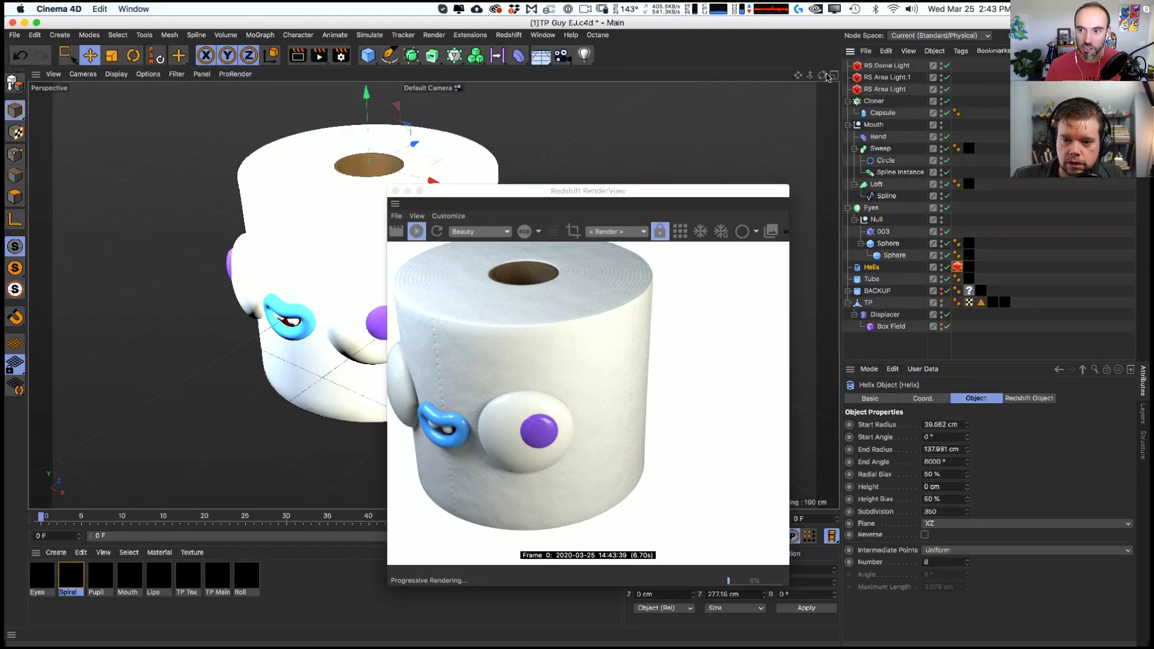
middle_click(661, 162)
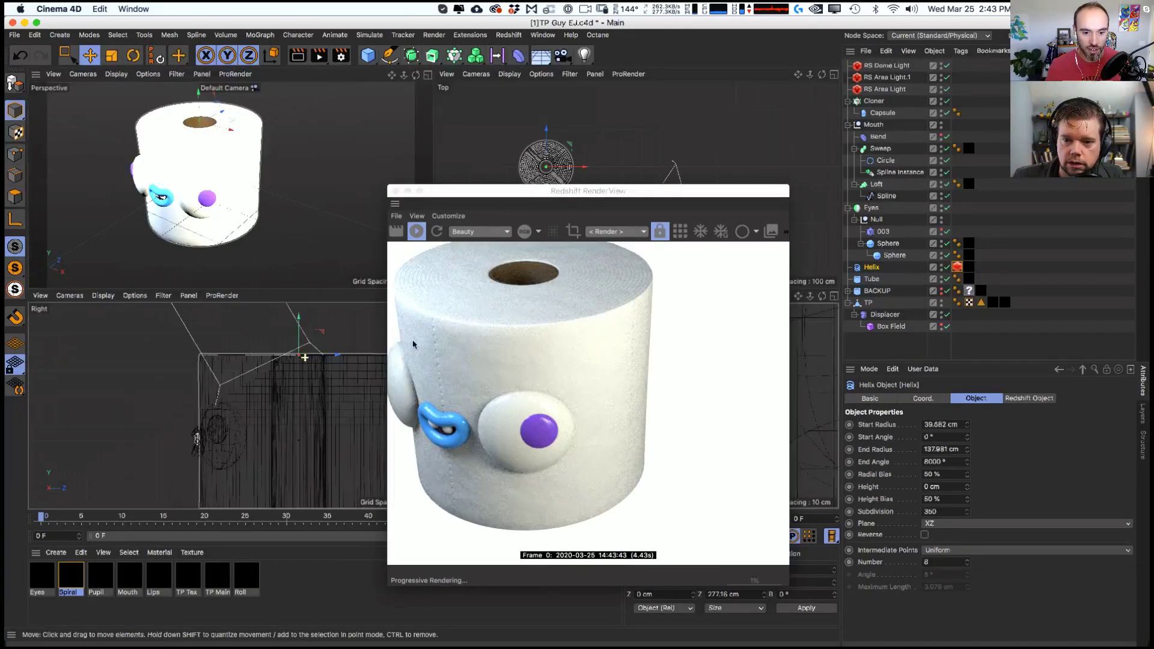
drag(271, 363, 271, 357)
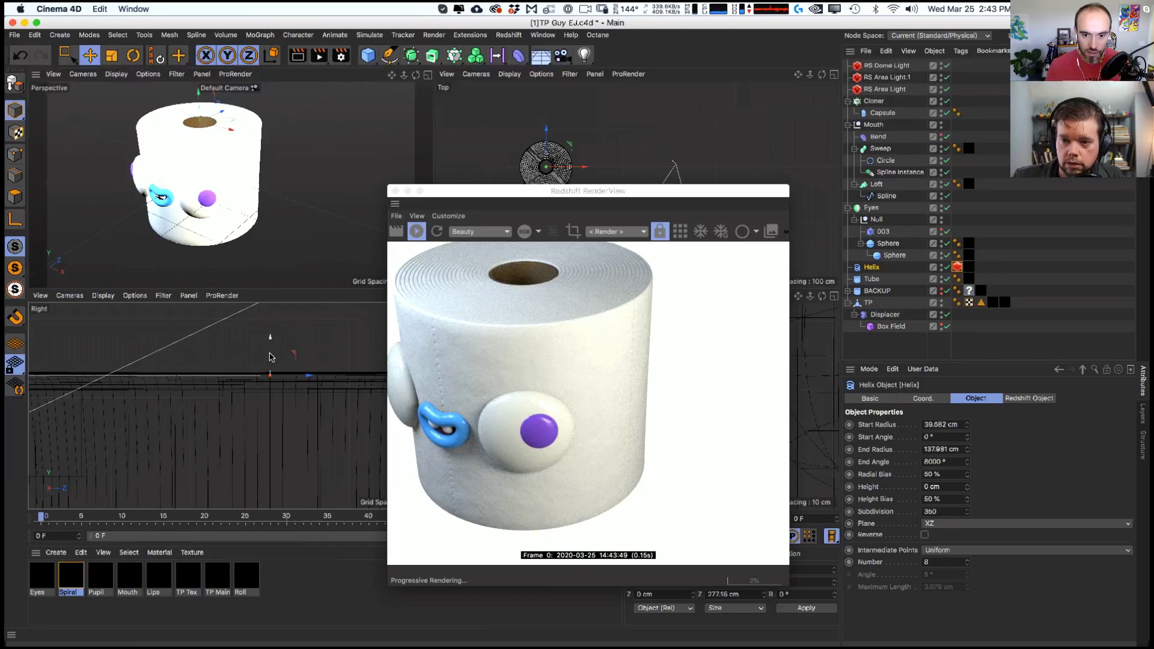
key(t)
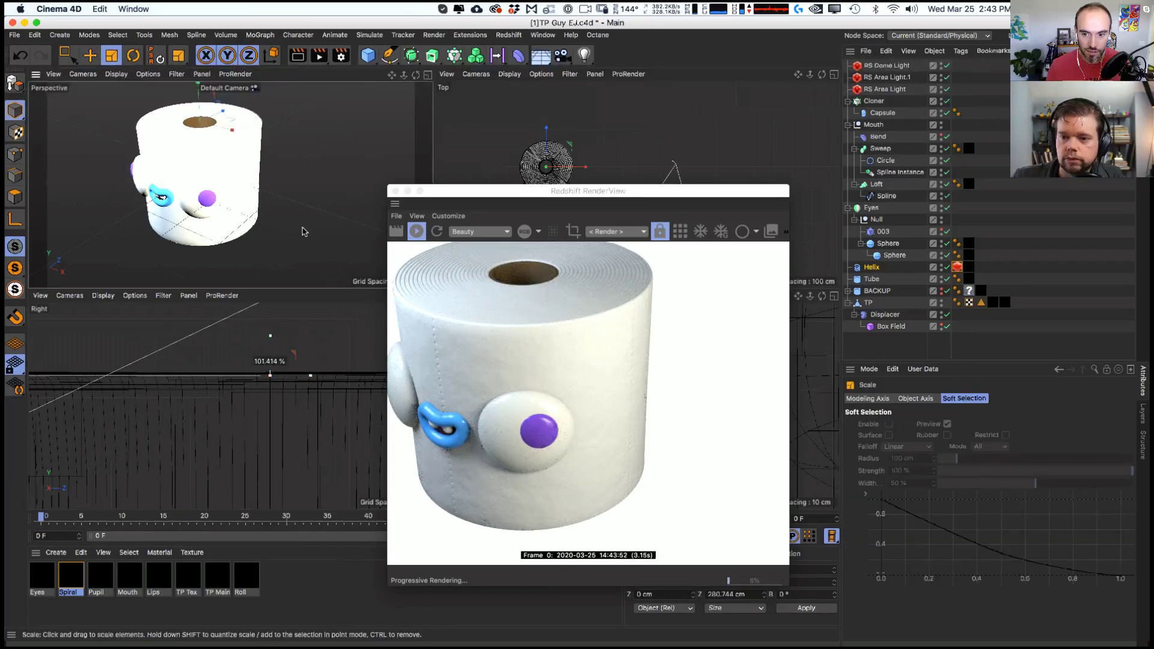
key(e)
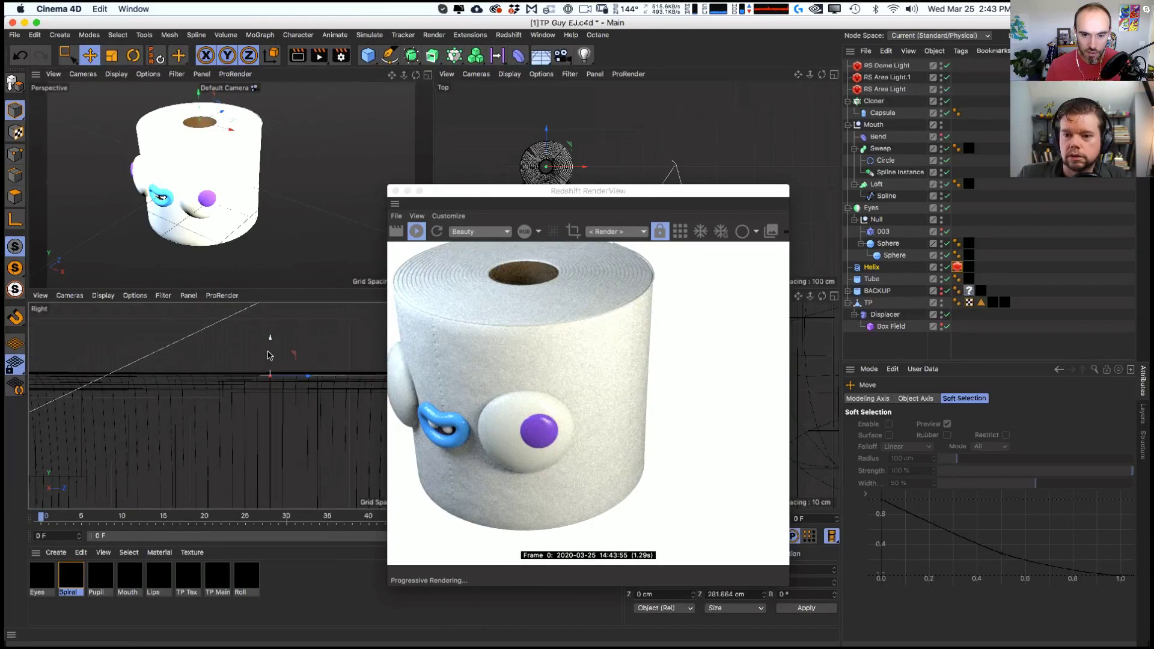
key(t)
drag(295, 350, 271, 340)
key(e)
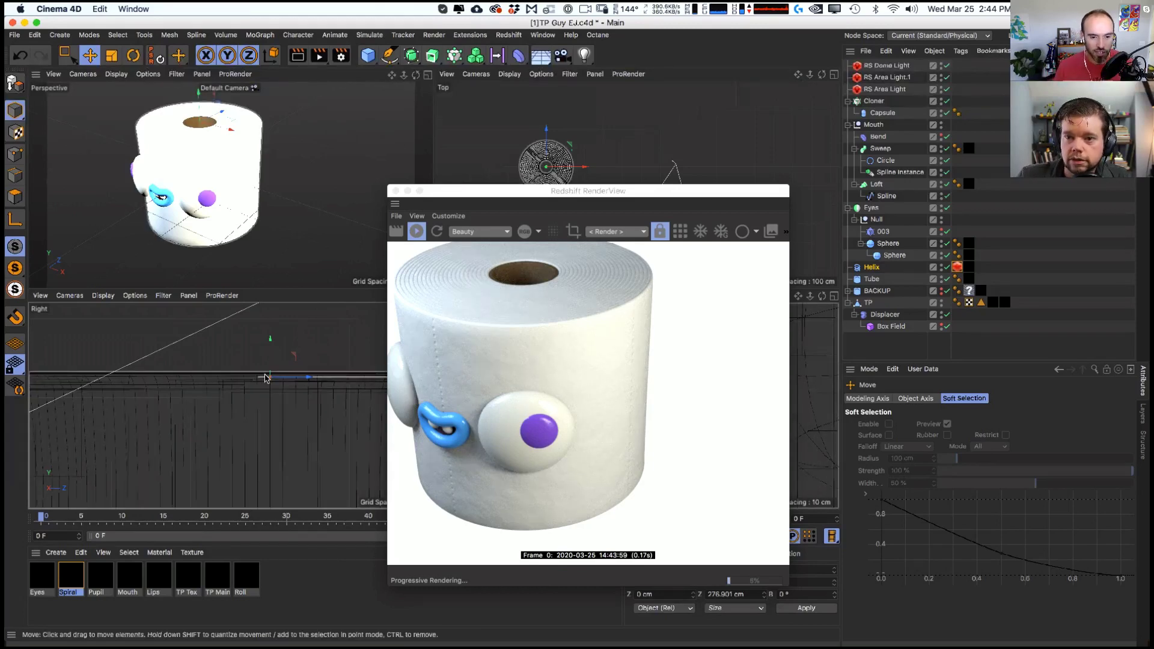
drag(270, 364, 270, 365)
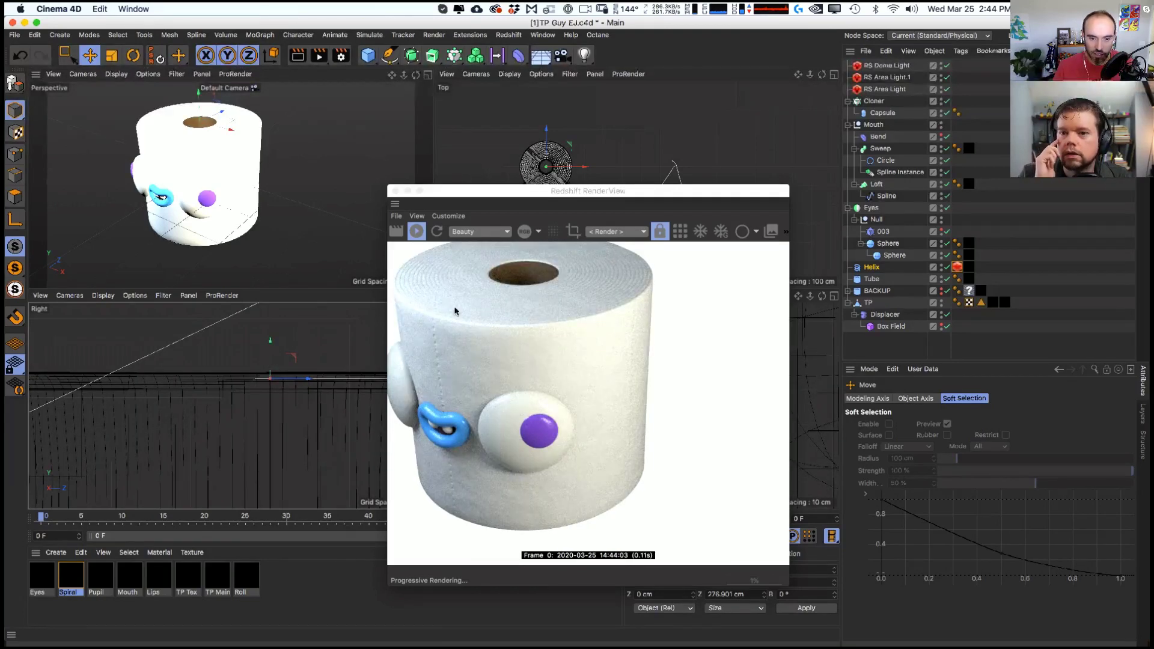
- Shape the Helix's Redshift curve Scale graph into gentle waves dipping to about 0.8 so the cylinder thickness varies along the spiral
click(968, 267)
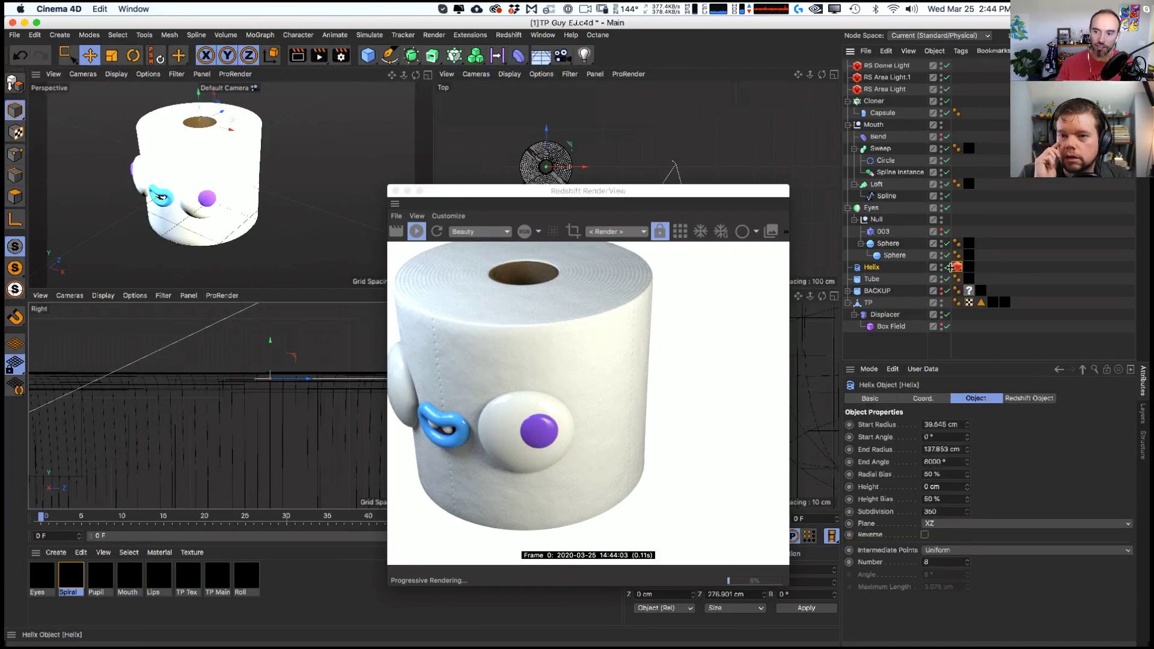
click(957, 267)
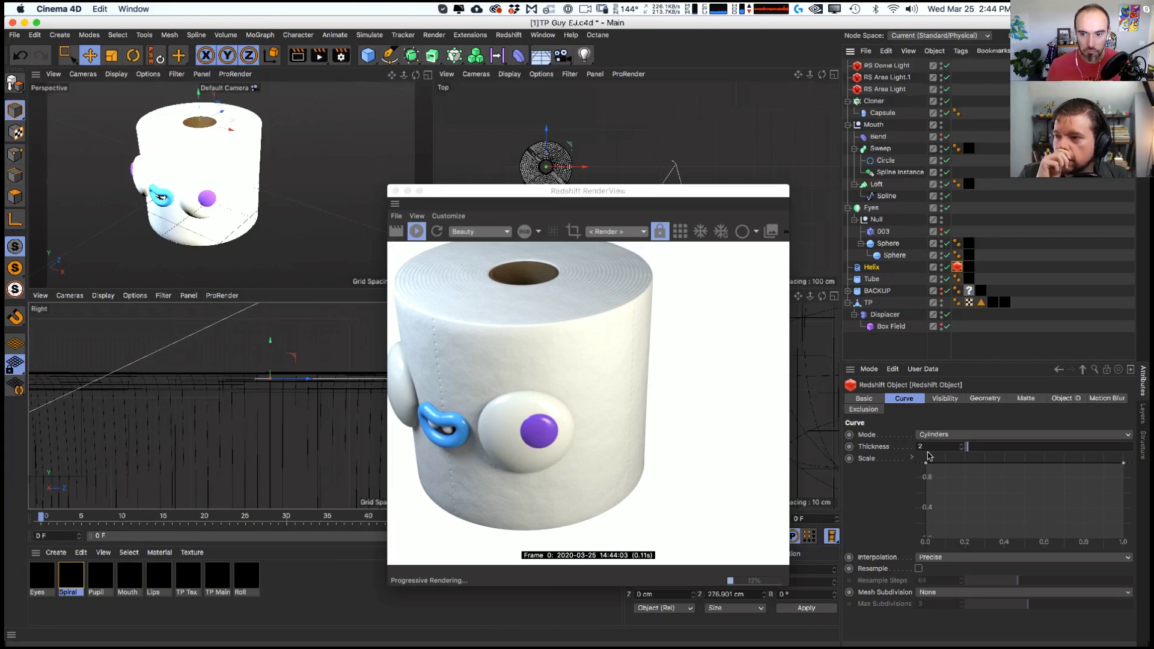
drag(269, 339, 271, 341)
ctrl+drag(952, 476, 997, 497)
ctrl+click(995, 483)
ctrl+drag(1021, 490, 1094, 464)
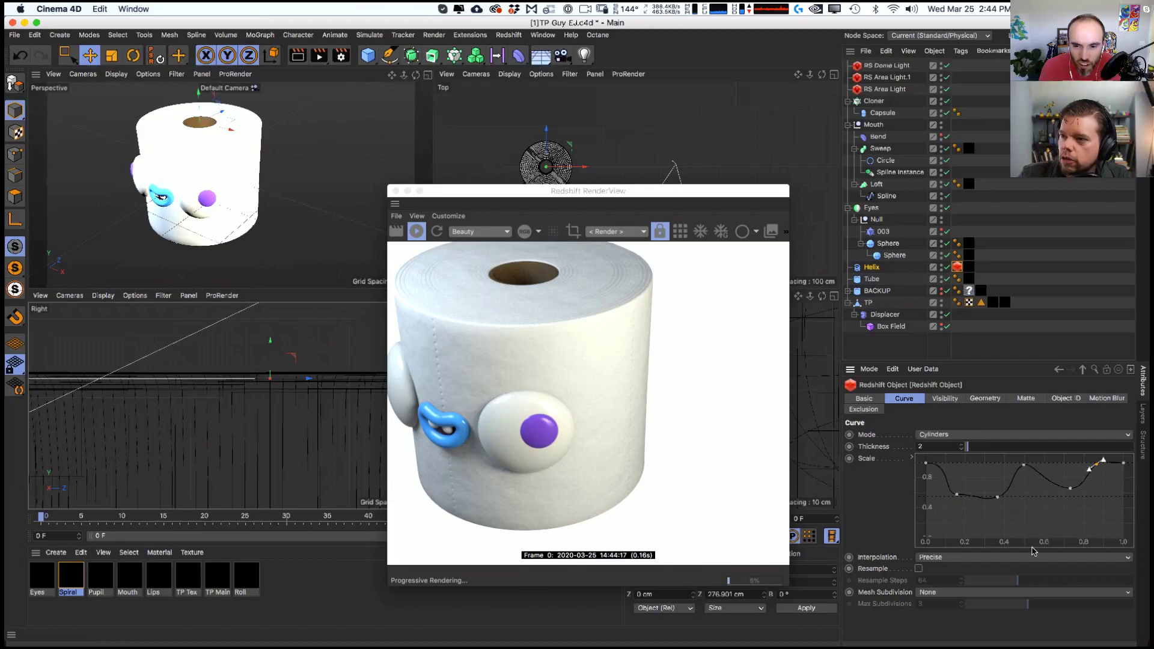
mouse_move(953, 497)
mouse_down()
mouse_move(960, 474)
mouse_move(995, 477)
mouse_move(965, 481)
mouse_up()
click(960, 475)
drag(1070, 481, 1025, 467)
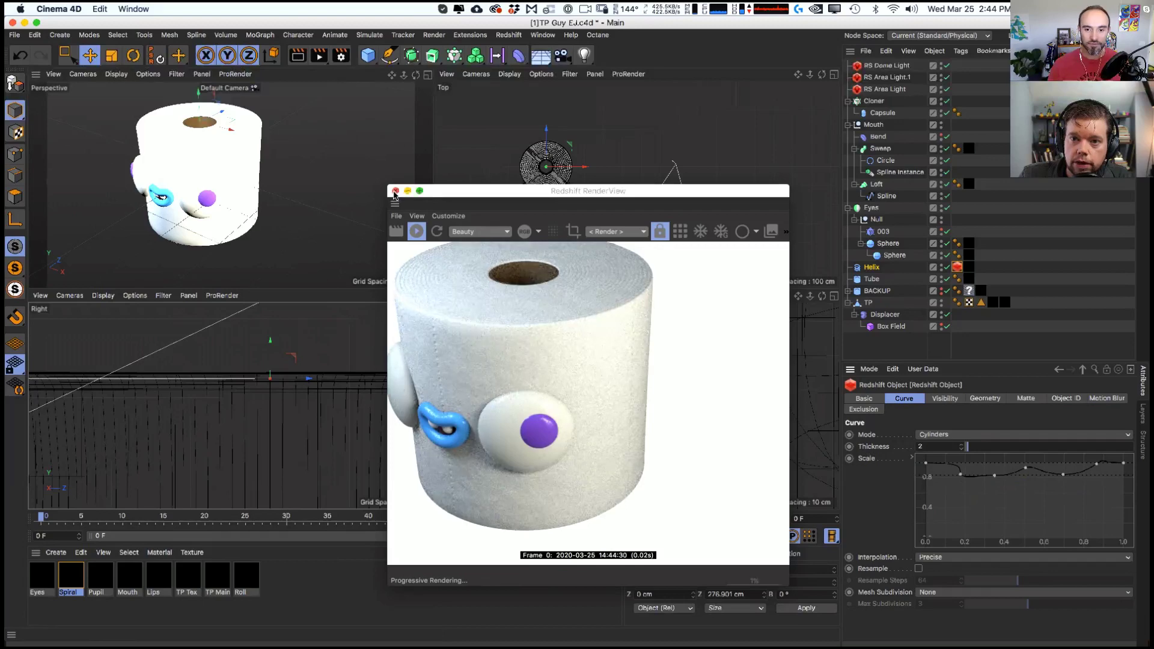
- Close the Redshift RenderView, save the project, and reopen the RenderView with the live render running
click(395, 190)
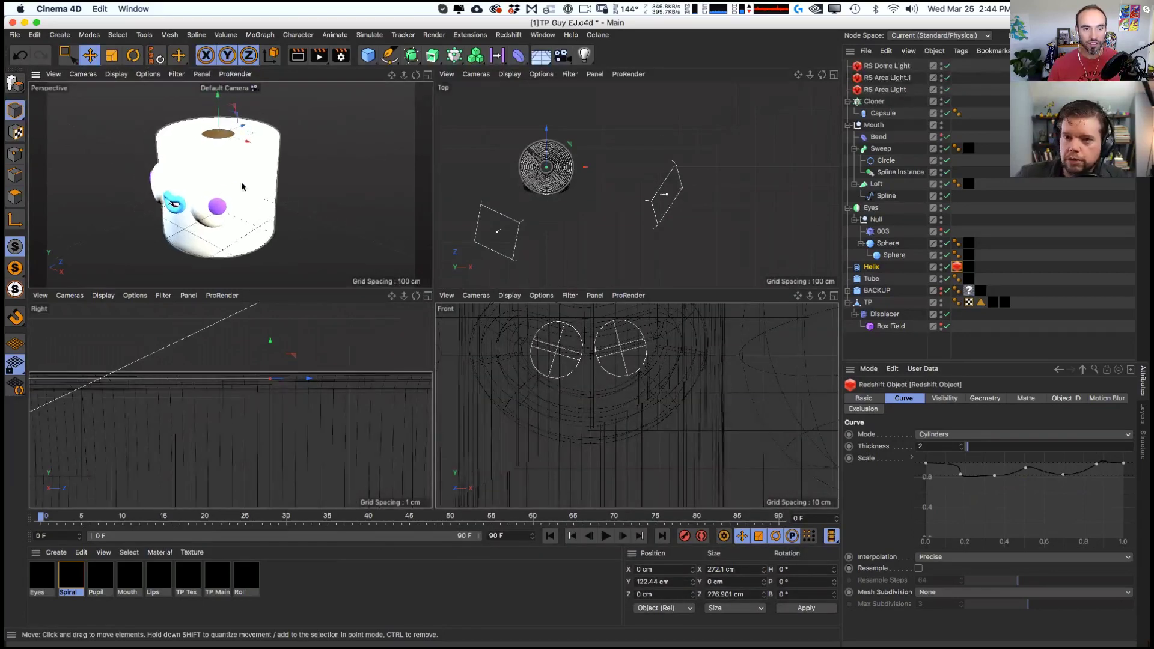
key(super+s)
click(571, 35)
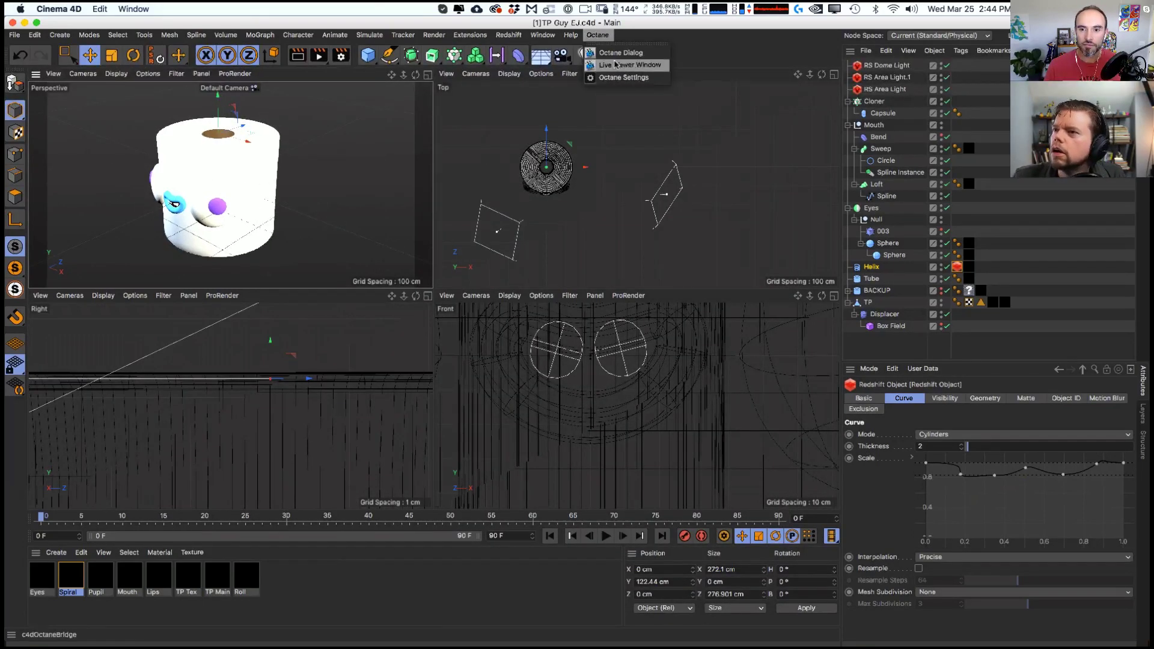
click(540, 123)
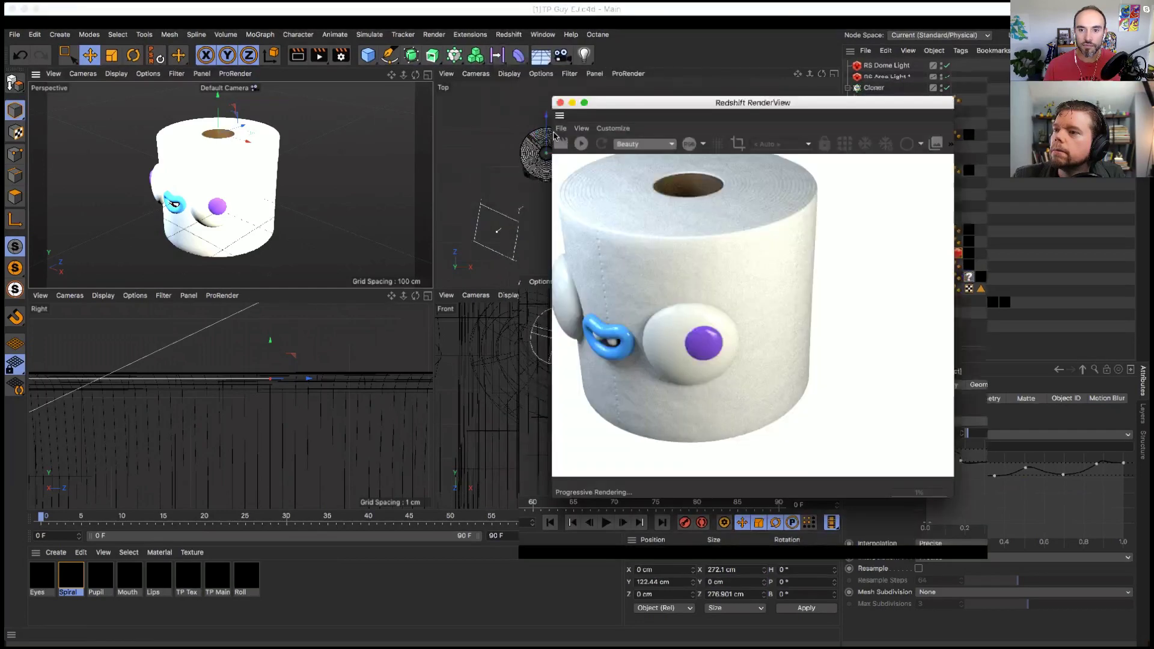
click(582, 157)
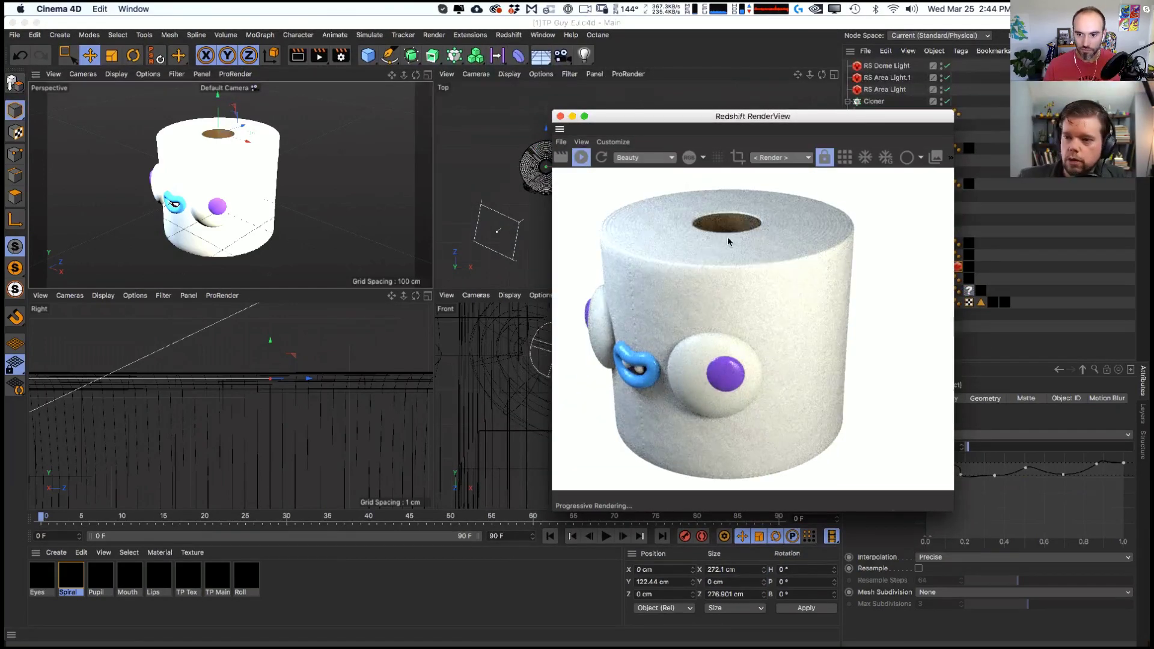
- On the TP object, set the TP Tex material tag's Length U to 19% and Offset U to 18%
alt+drag(202, 223, 205, 213)
alt+middle_drag(205, 213, 230, 201)
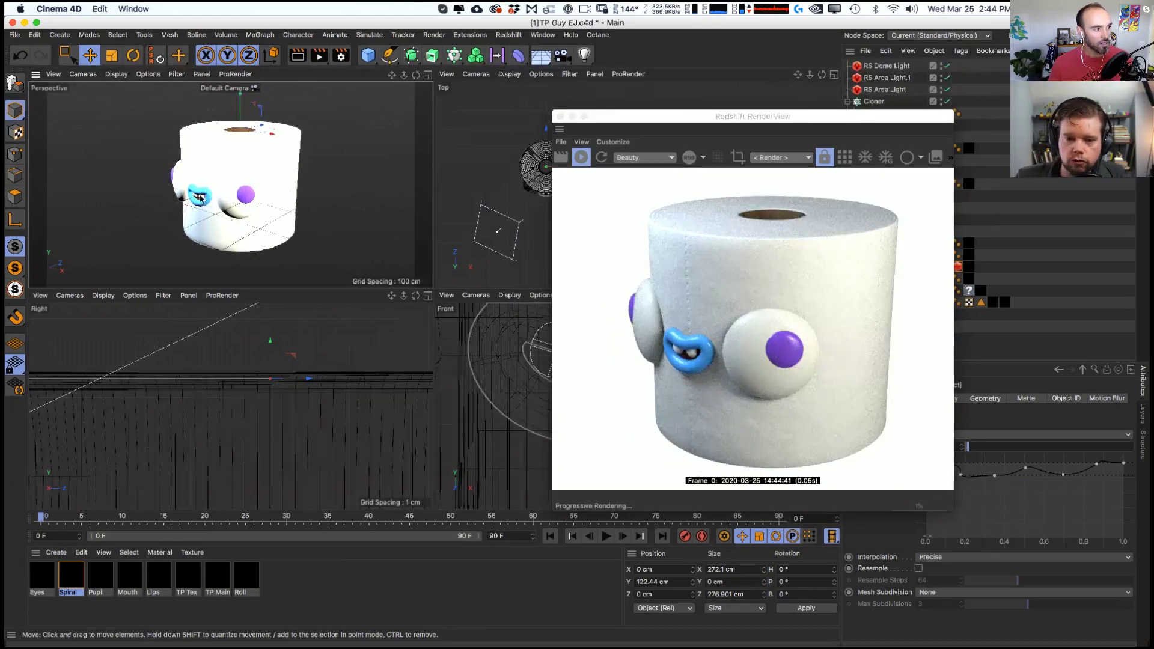
alt+drag(201, 198, 233, 187)
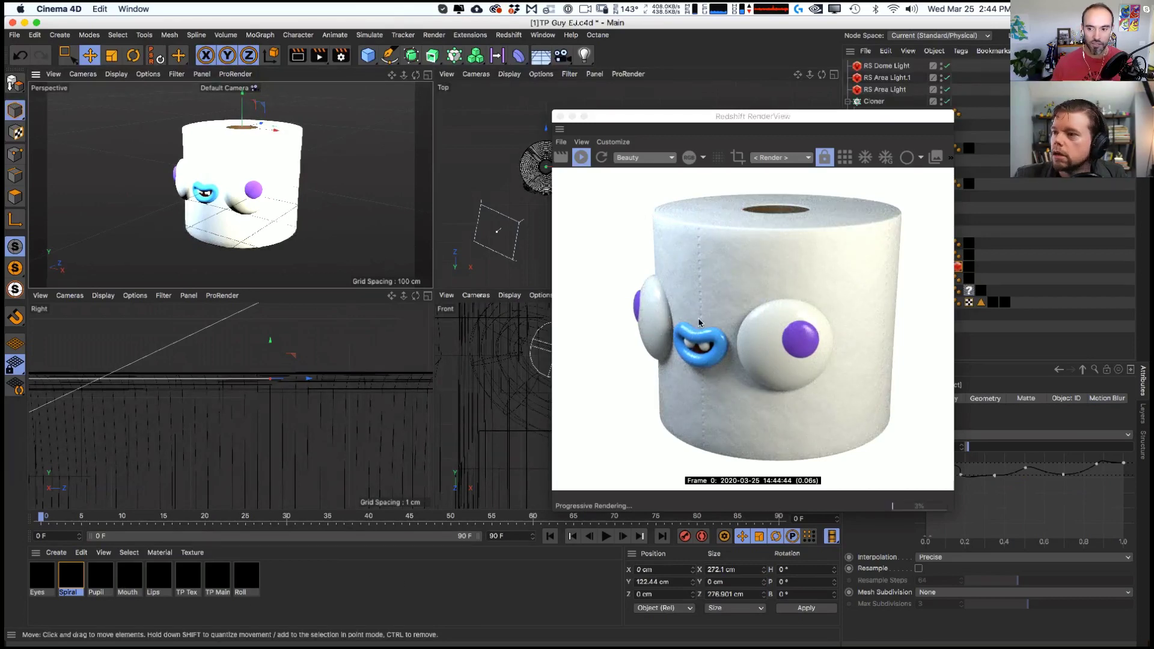
drag(840, 116, 720, 113)
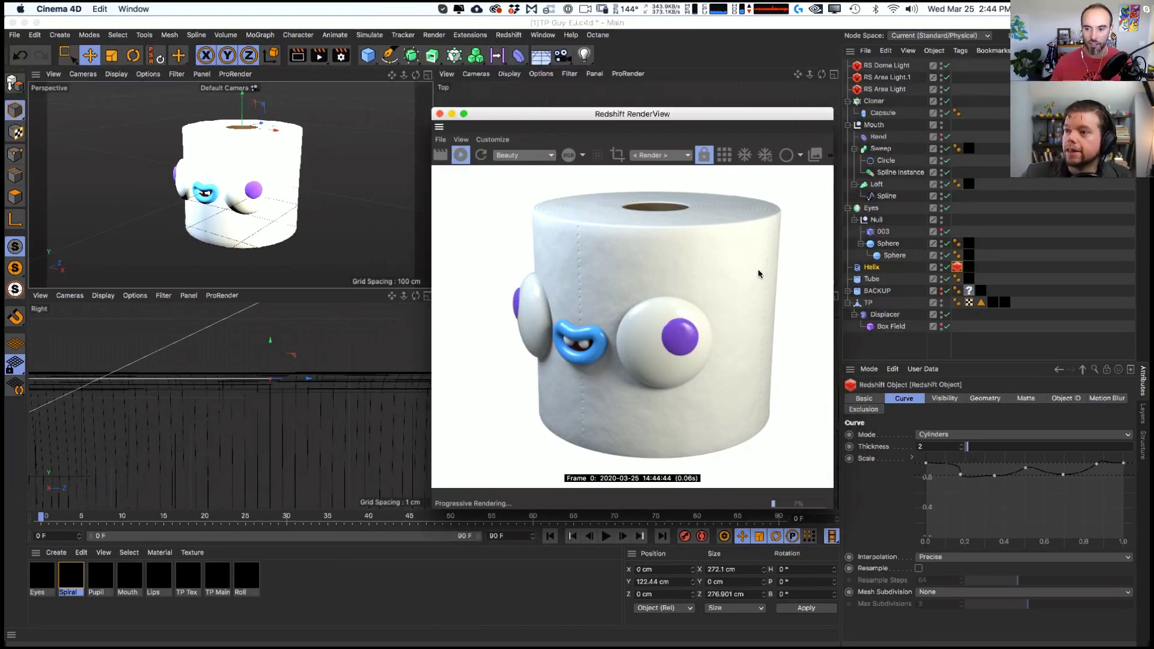
click(993, 302)
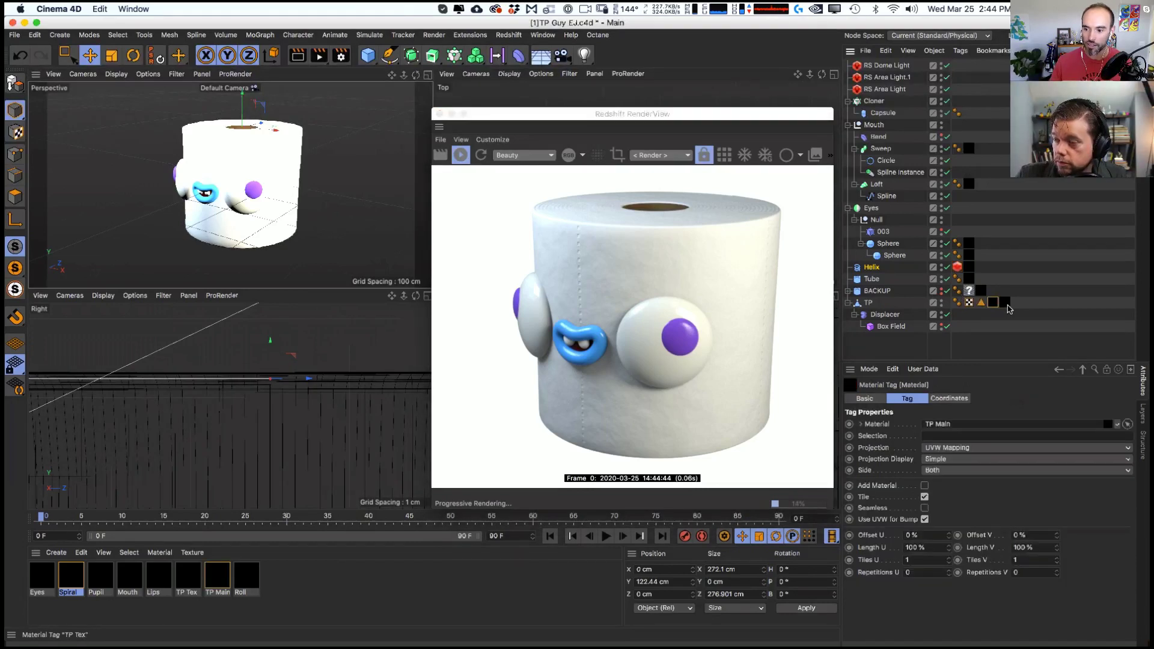
click(1005, 303)
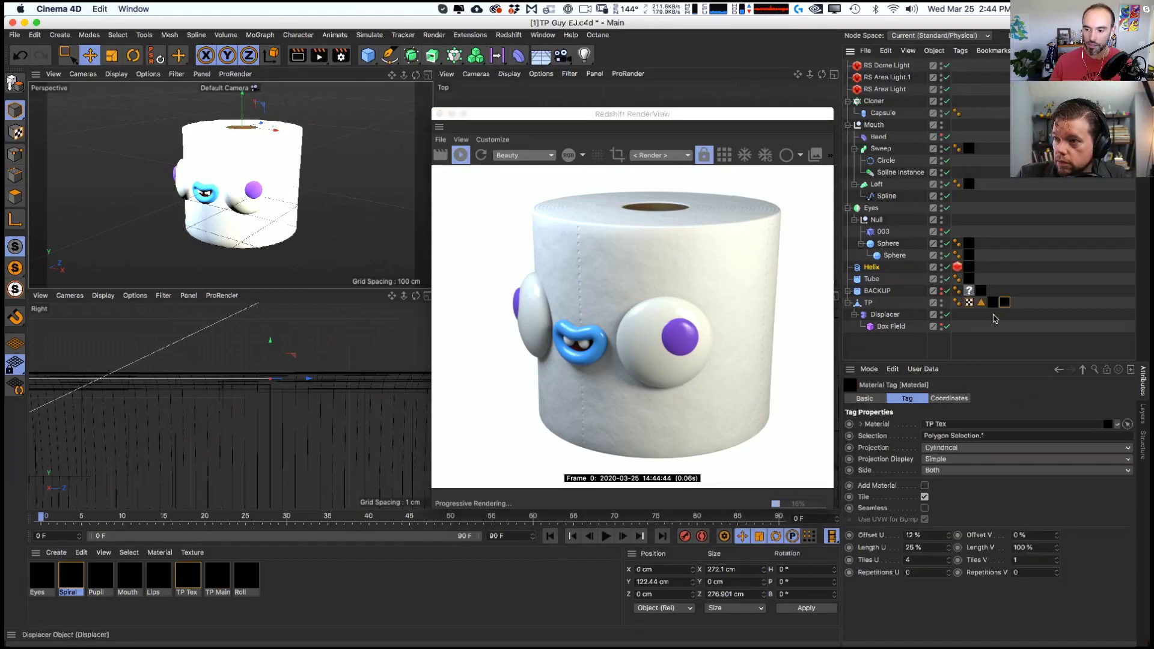
click(924, 547)
text(20)
key(Return)
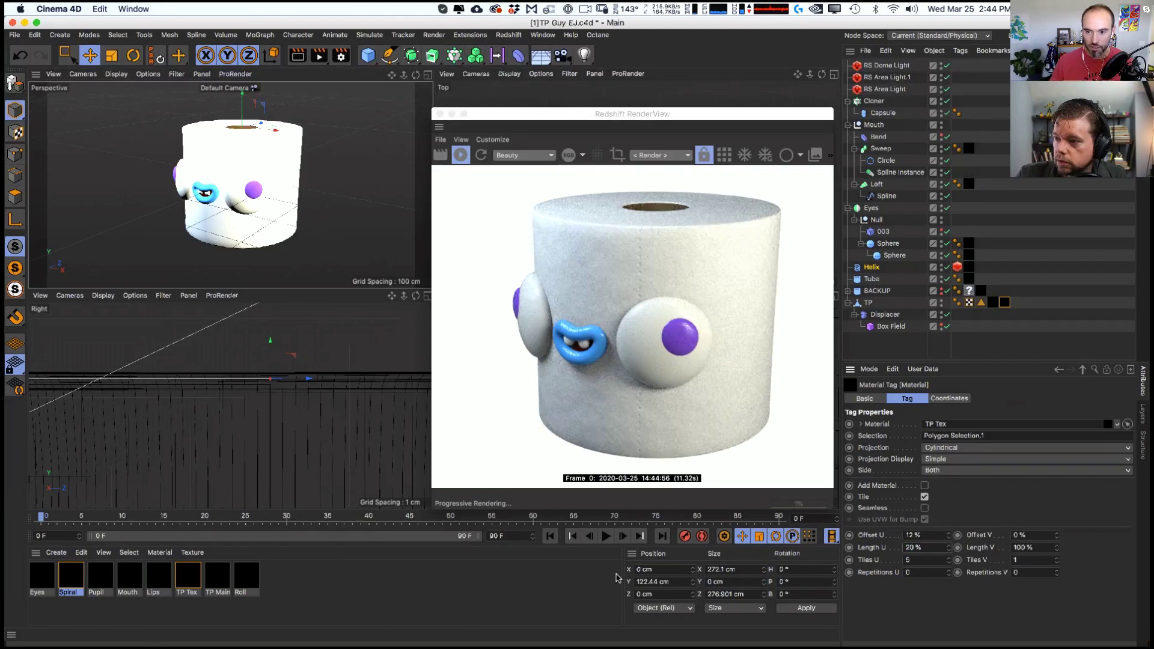
text(15)
key(Return)
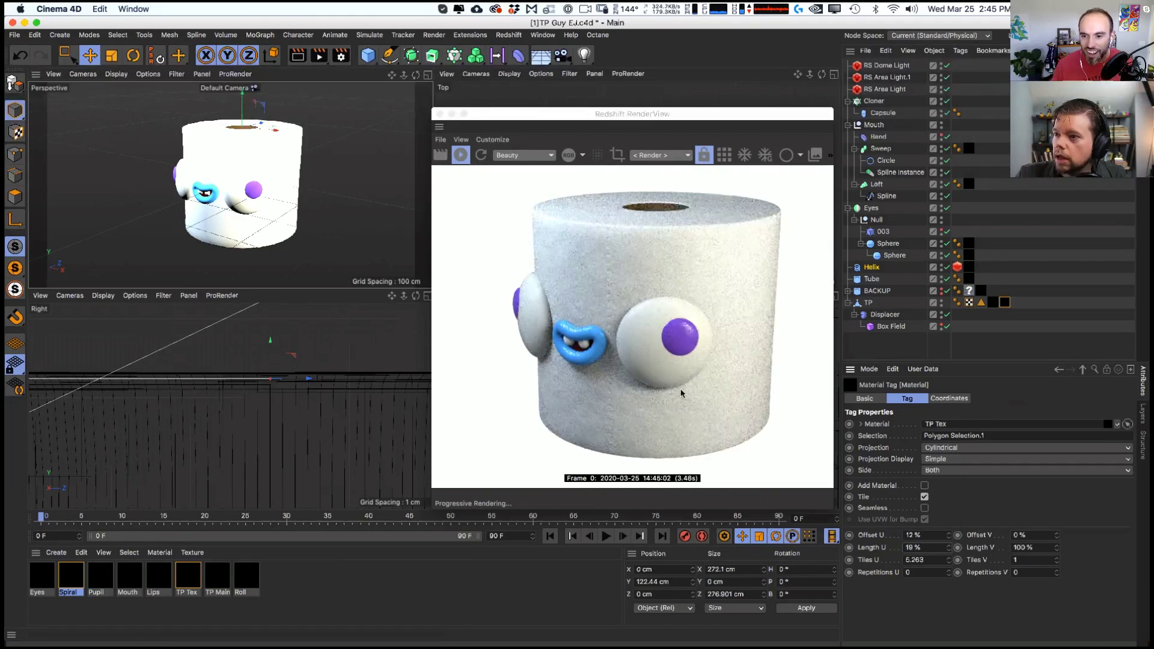
drag(947, 535, 948, 531)
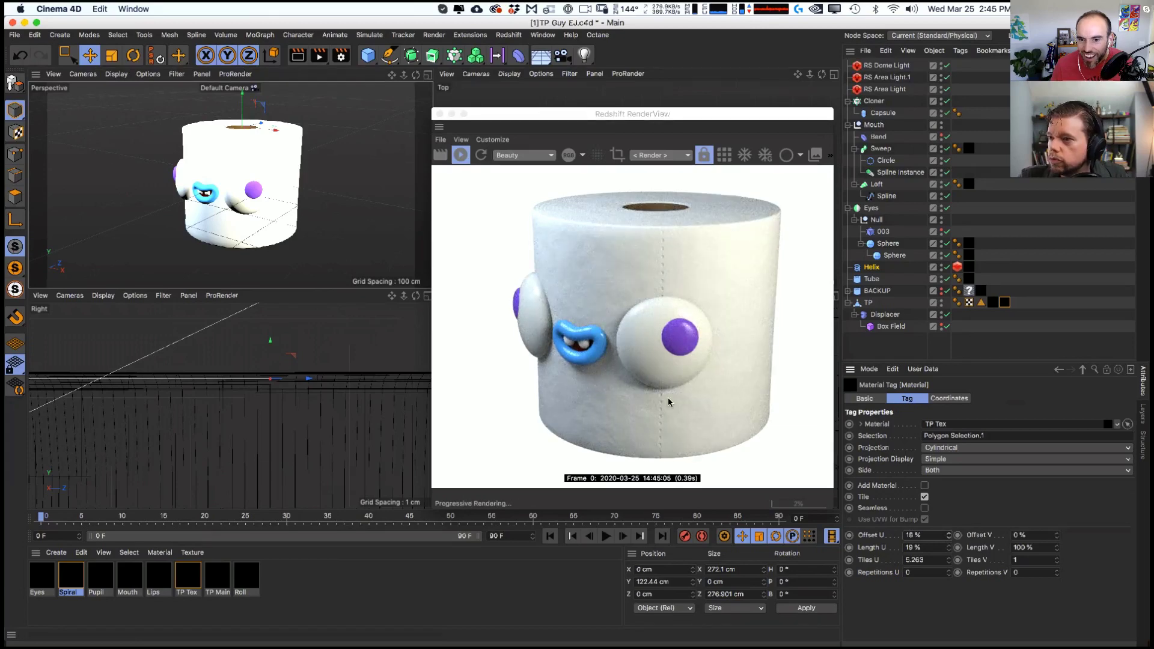
- Set the TP Tex tag's Length U to 22% to space the perforation lines wider across the character's face
alt+drag(154, 199, 222, 215)
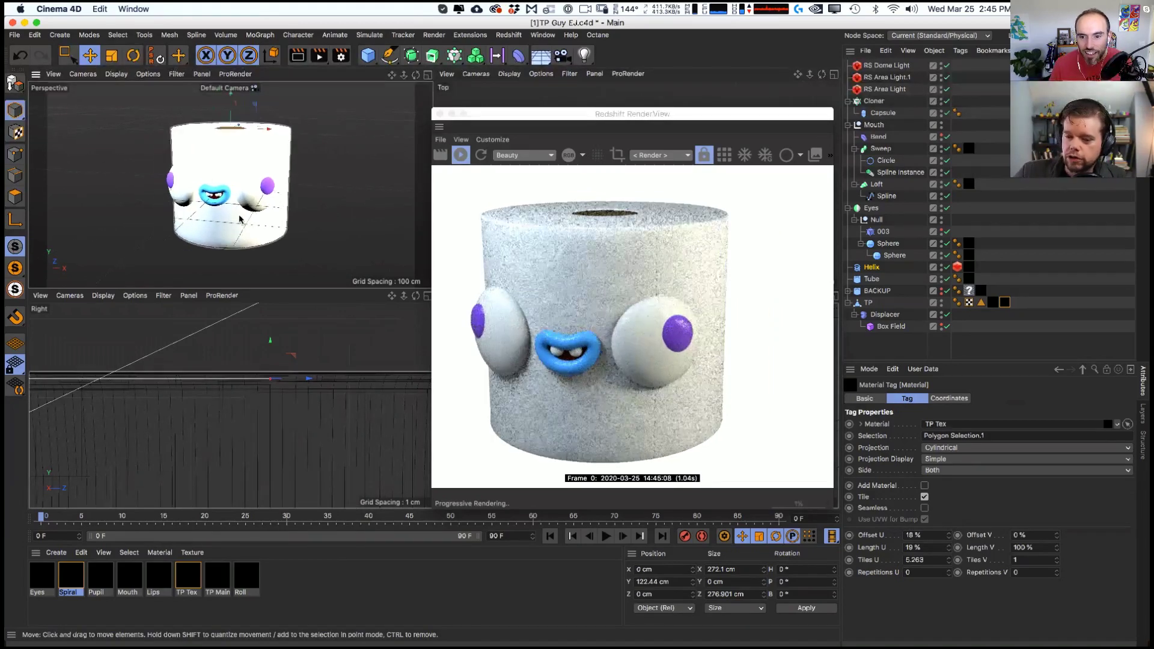
alt+middle_drag(239, 219, 241, 218)
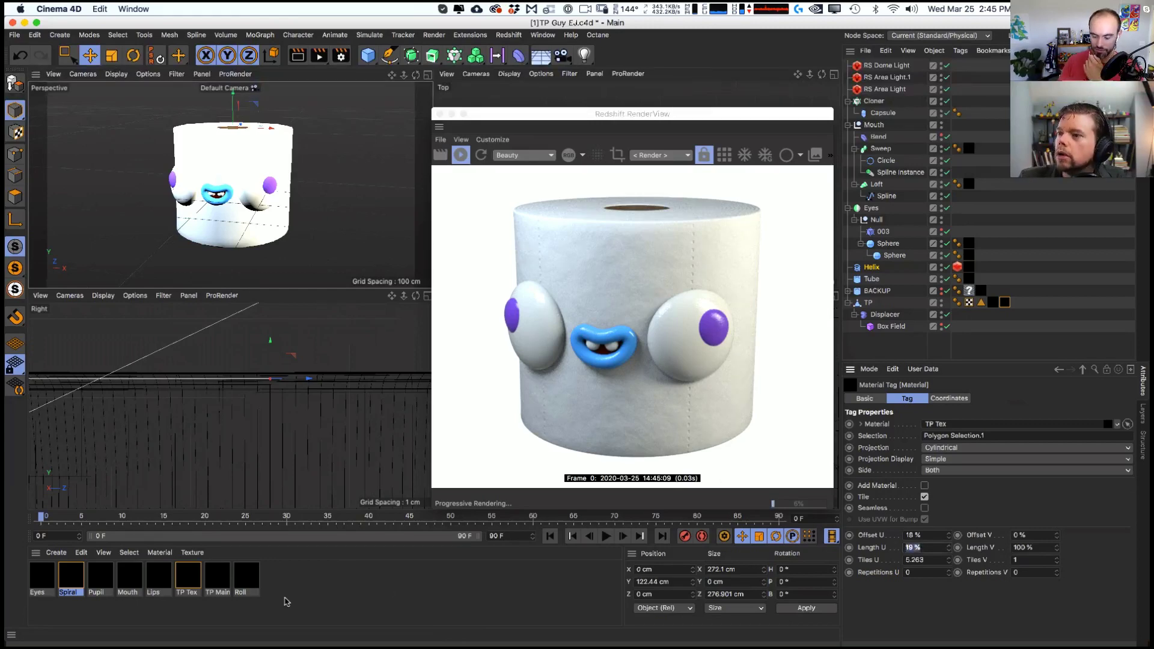
text(22)
key(Return)
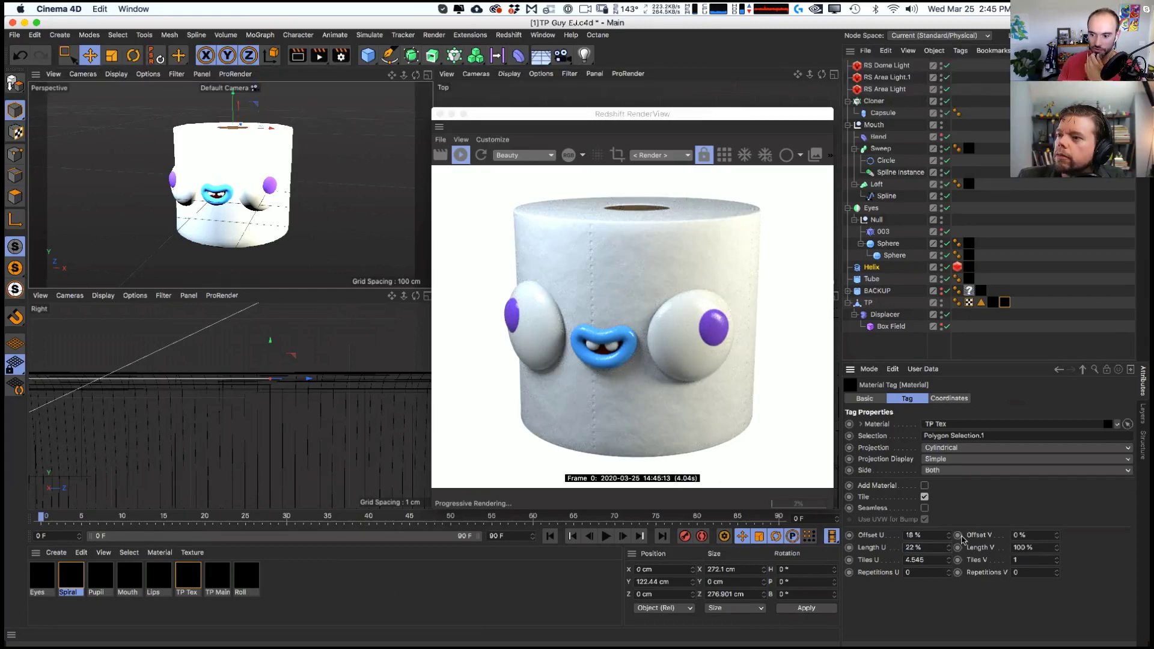
- Fine-tune the TP Tex tag's Offset U to 19.1% so a perforation line runs down behind the mouth
click(949, 533)
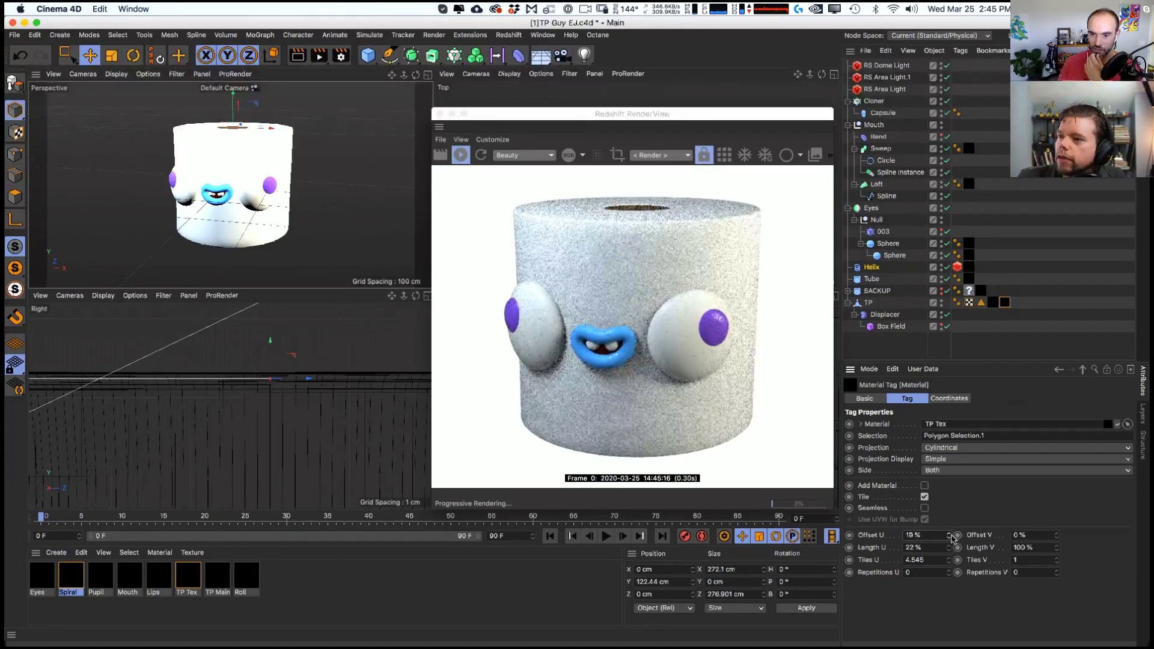
drag(952, 536, 948, 541)
click(948, 541)
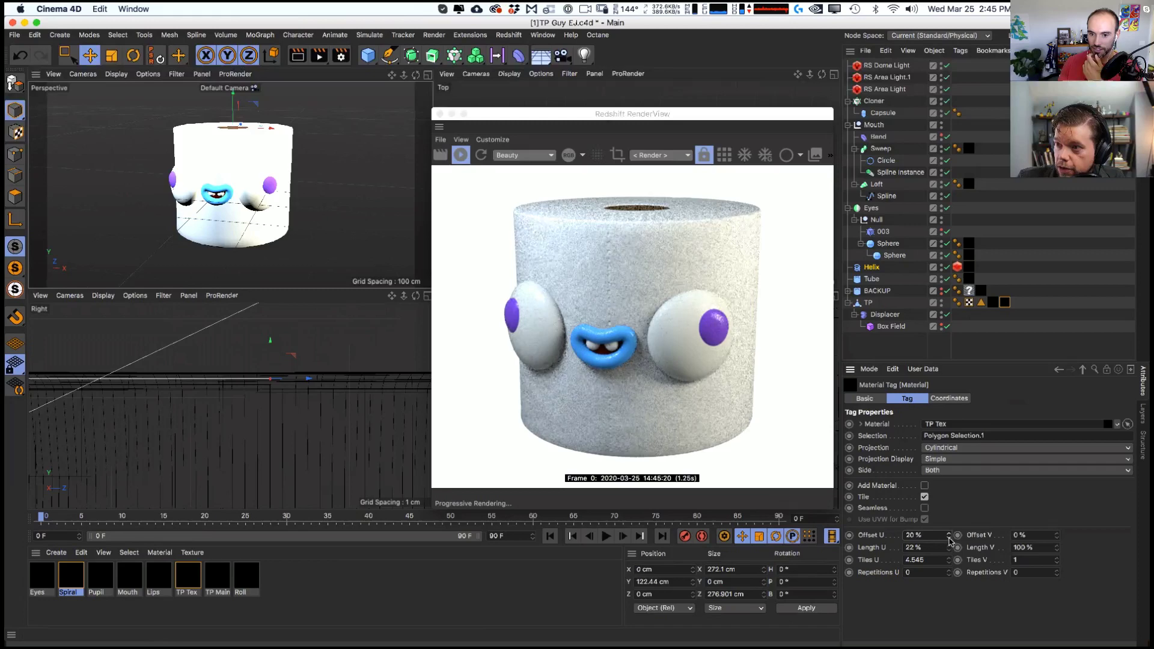
click(948, 541)
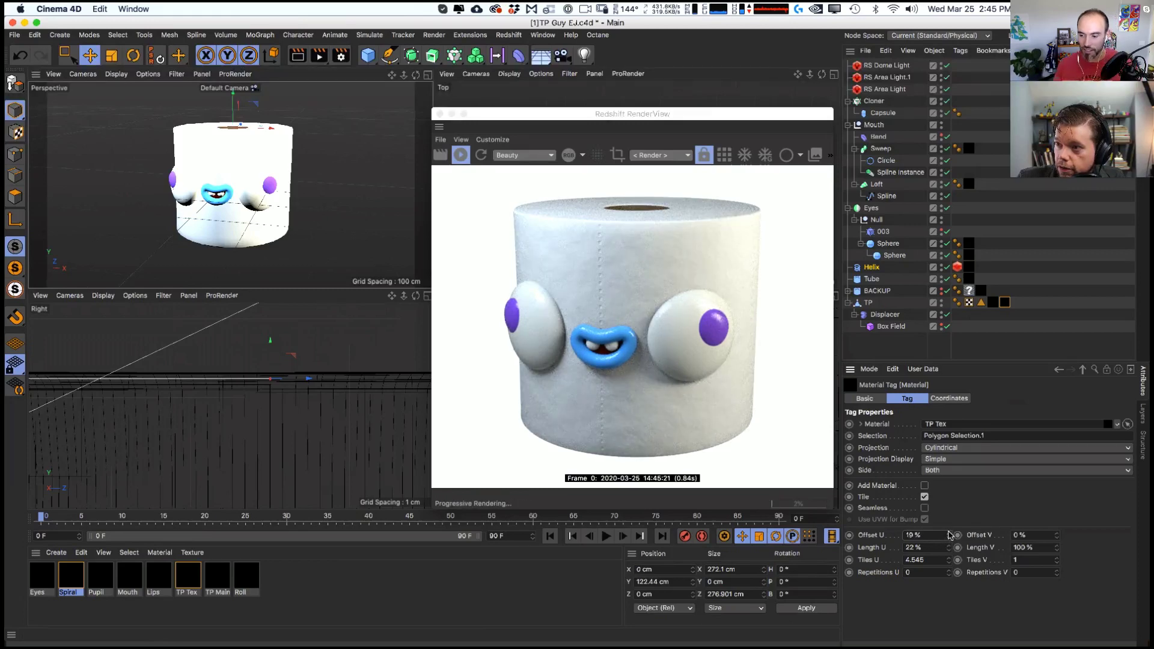
key(Return)
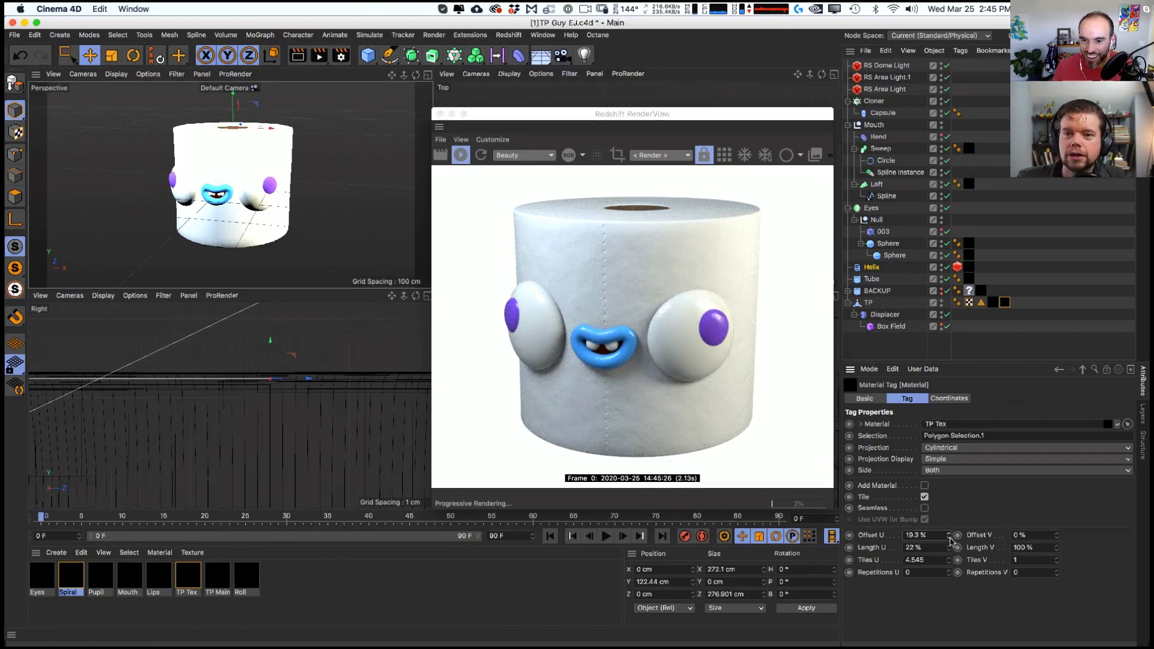
drag(949, 537, 951, 539)
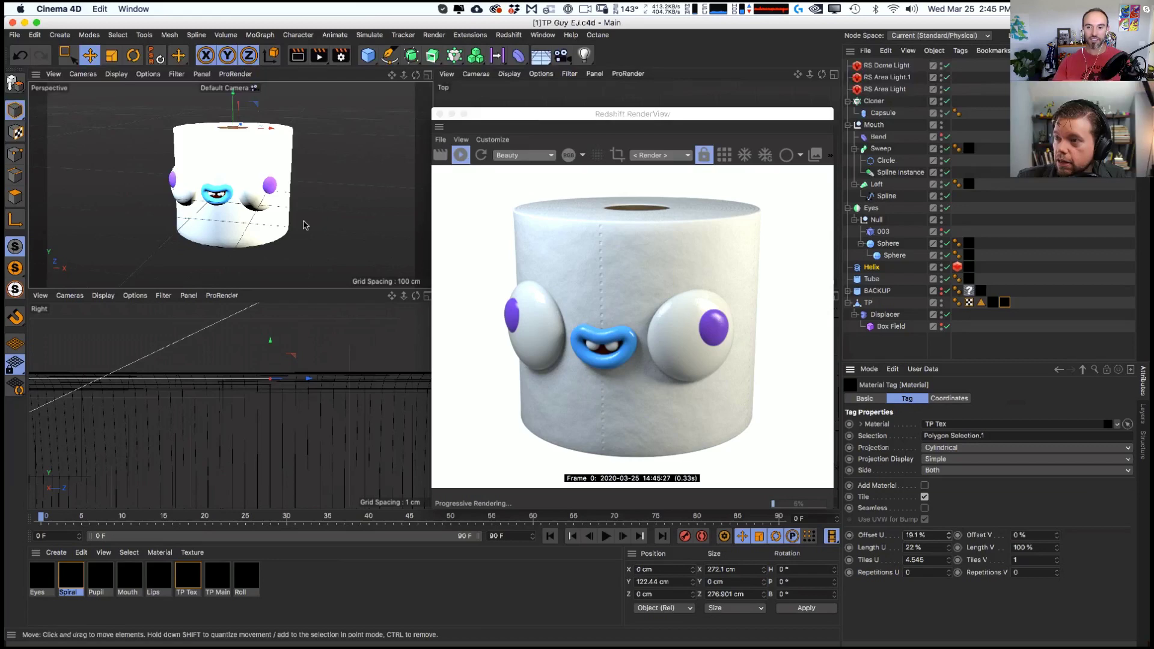
- Turn the character to an angled view and select the pupil, the Sphere nested under the eye's Sphere
alt+drag(257, 206, 220, 209)
drag(452, 113, 427, 167)
click(892, 256)
drag(288, 216, 298, 211)
key(super+z)
drag(592, 165, 528, 258)
drag(591, 197, 664, 168)
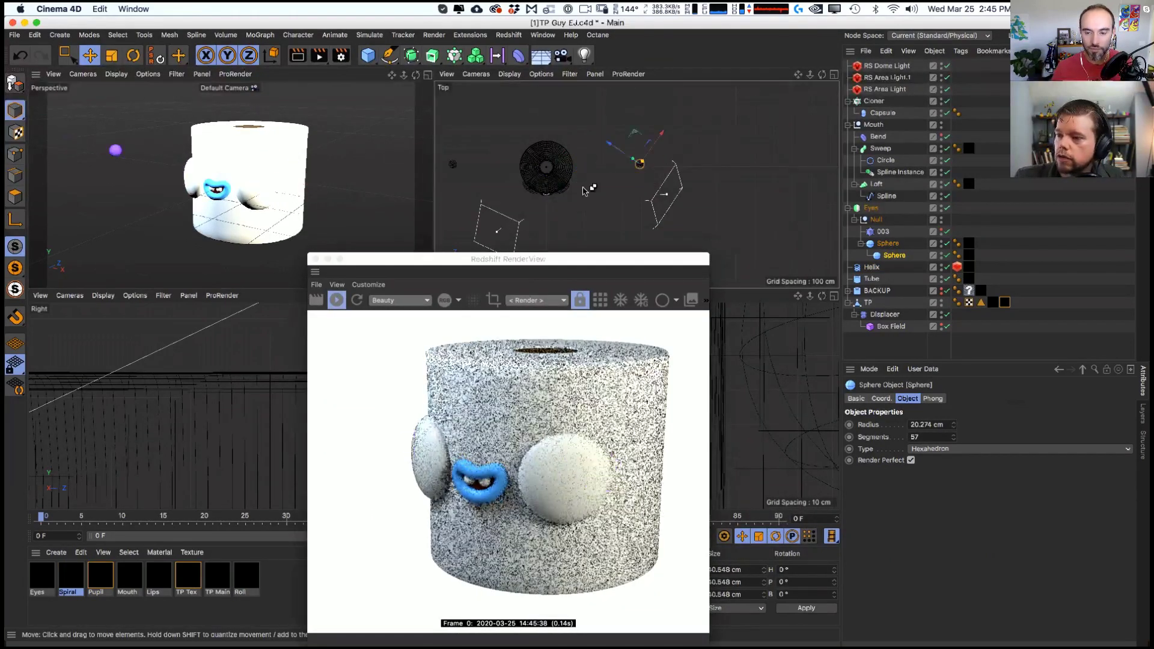
key(super+z)
- Flatten the pupil sphere by setting its Z scale to 0.66
scroll(555, 186, up, 10)
drag(660, 220, 666, 225)
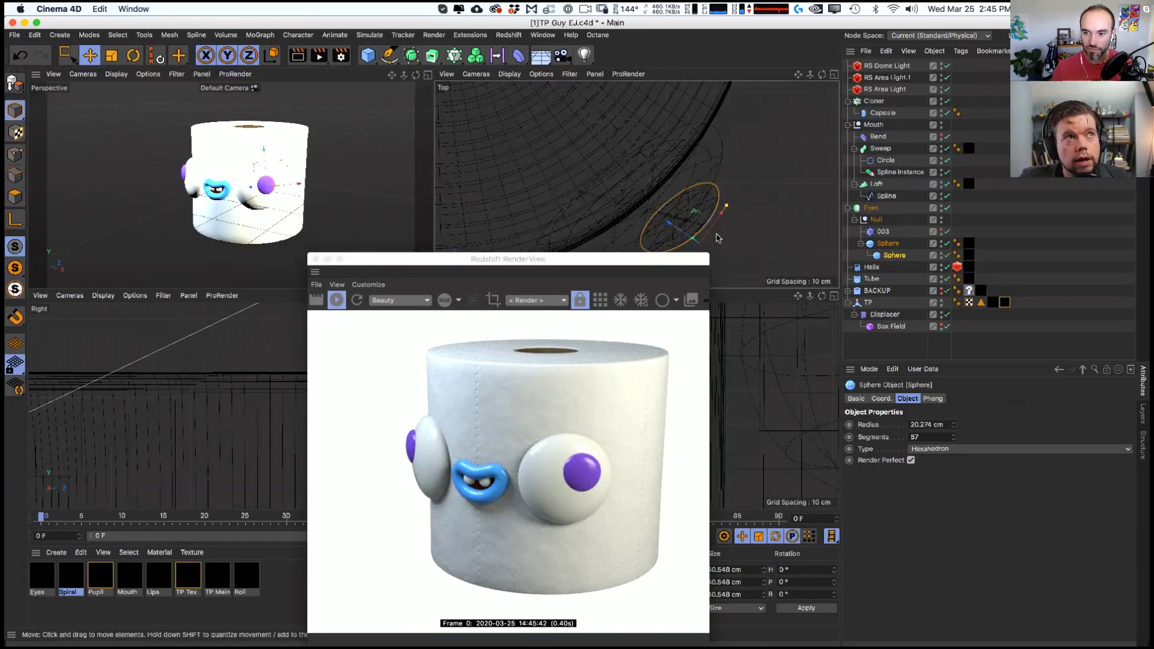
key(t)
click(684, 233)
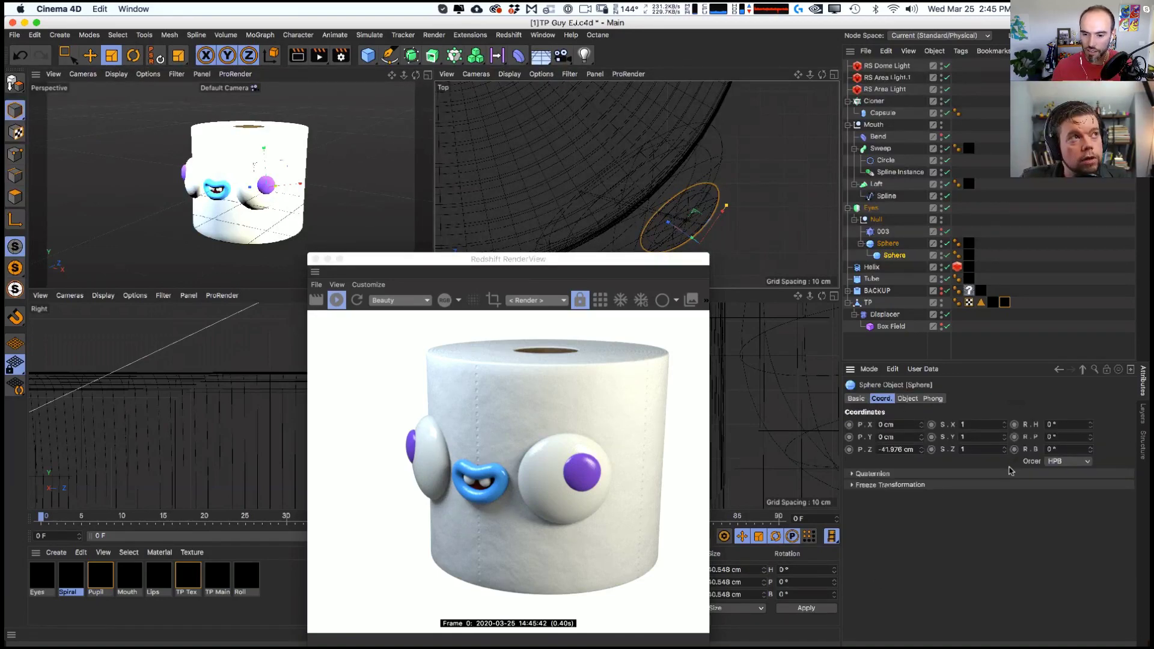
drag(1006, 453, 1006, 464)
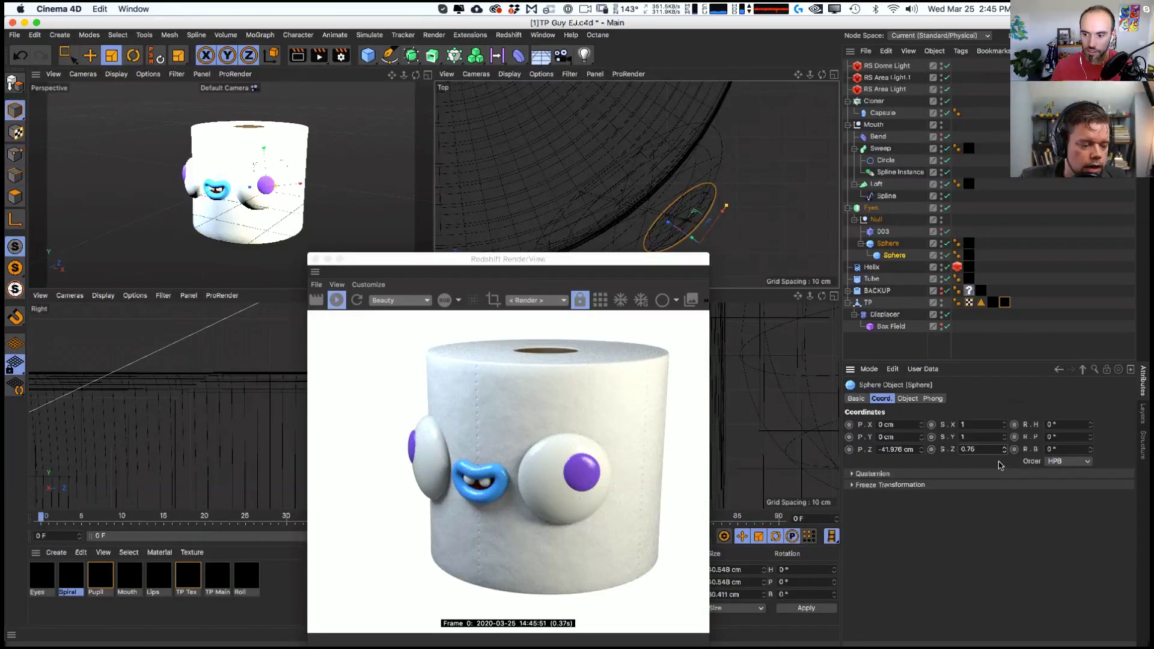
drag(1002, 451, 1006, 464)
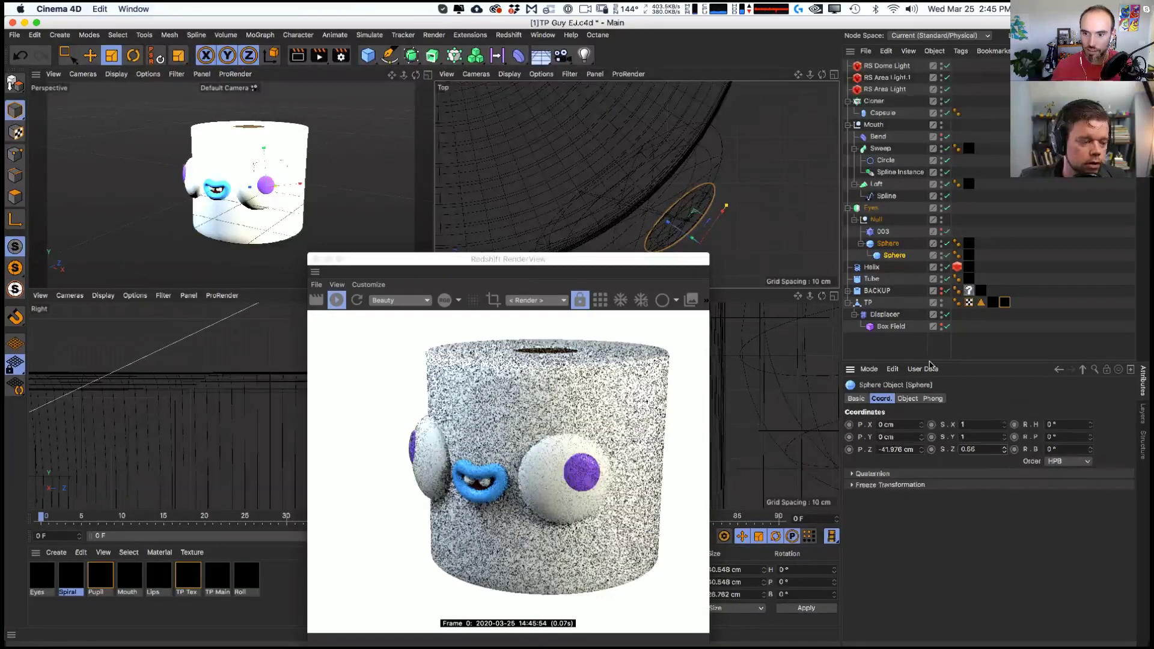
- Move the flattened pupil slightly outward from the eyeball in the Top view, to a Z position of about -43.3 cm
key(e)
drag(675, 226, 670, 223)
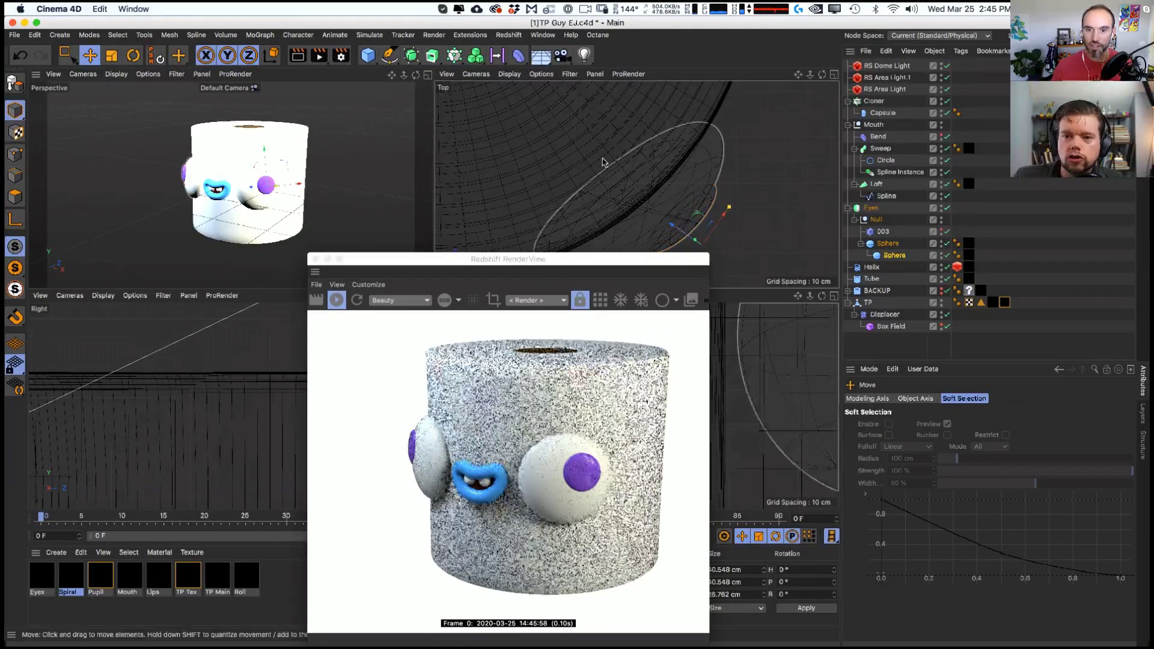
drag(458, 259, 524, 145)
click(665, 57)
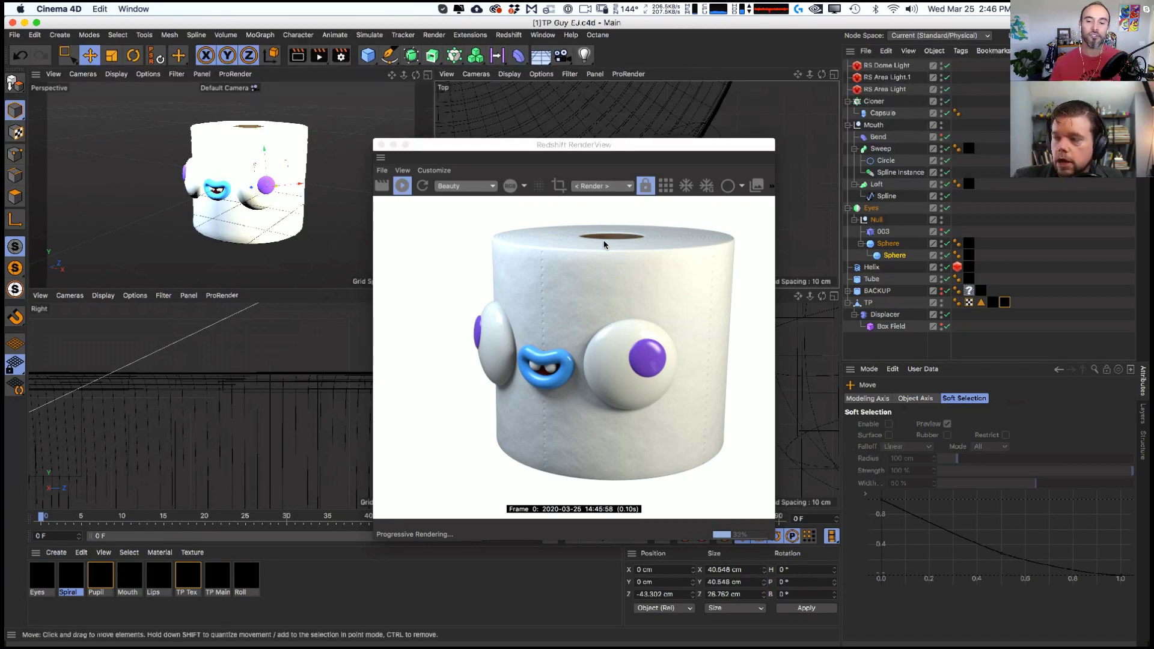
click(521, 347)
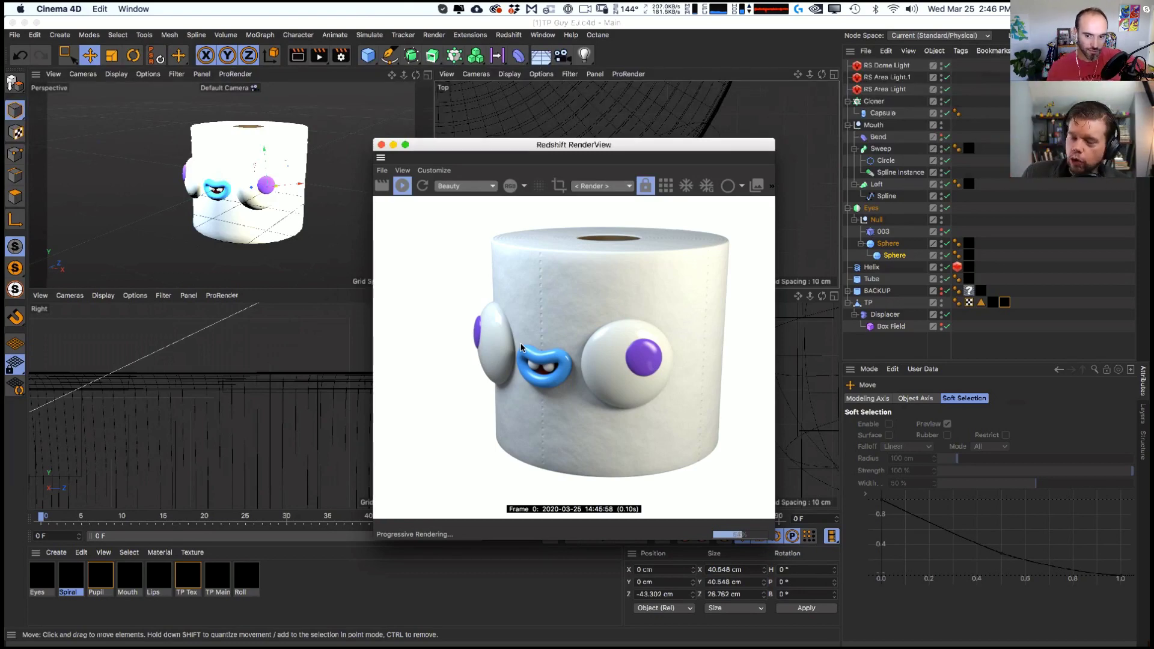
click(176, 620)
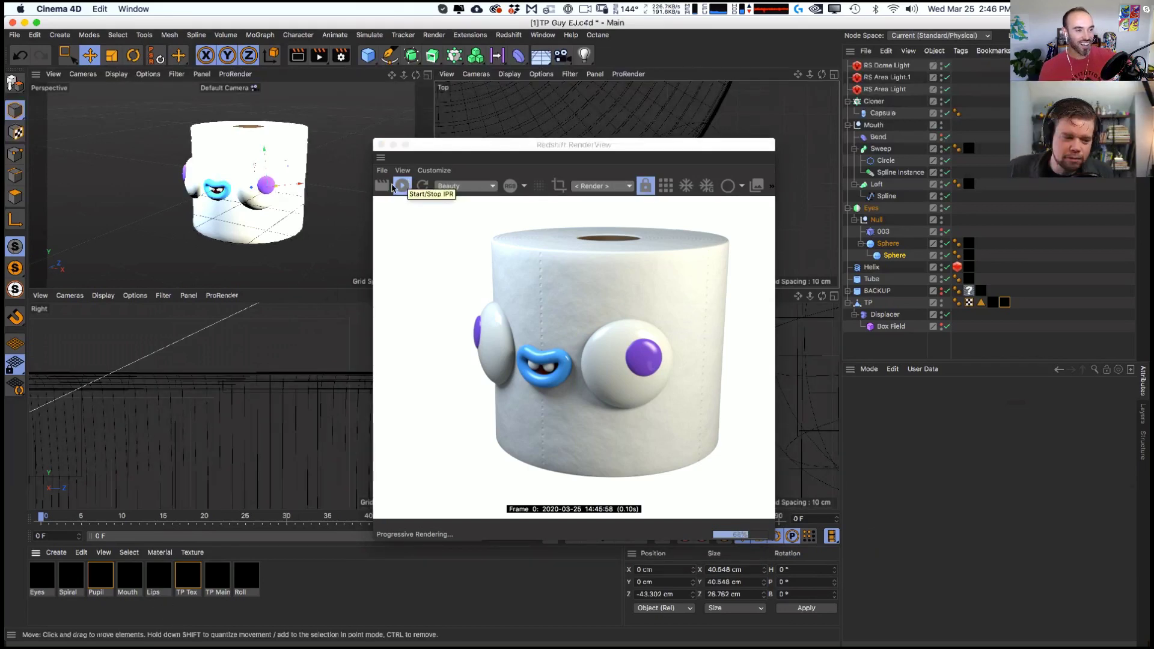
click(393, 186)
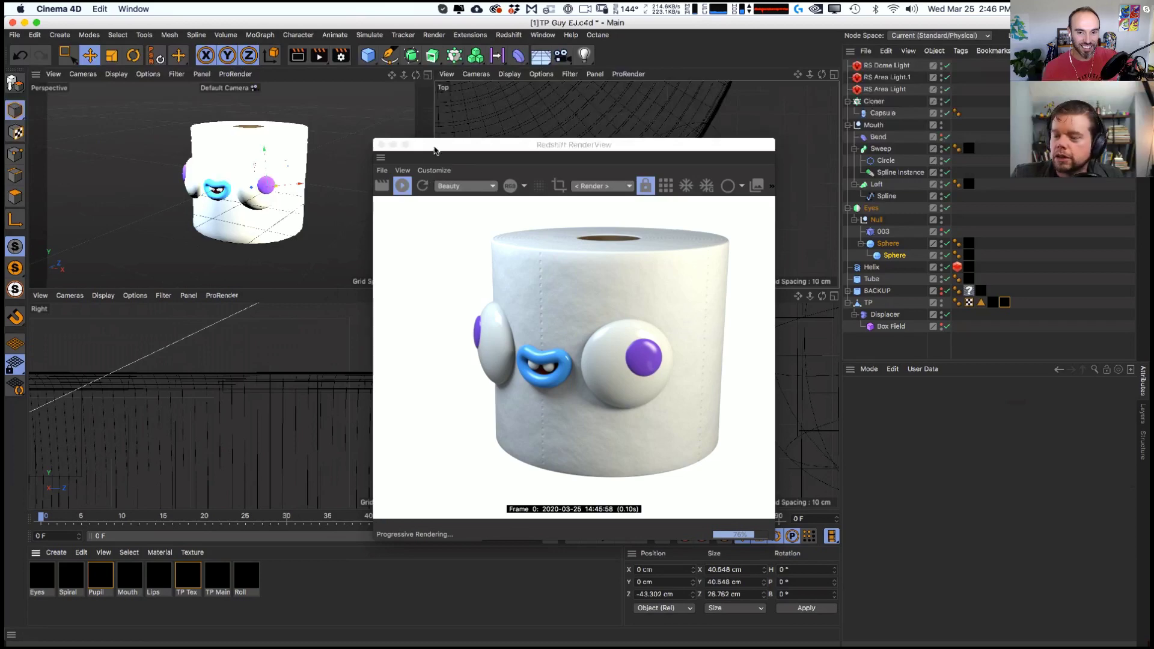
drag(436, 150, 416, 158)
click(508, 35)
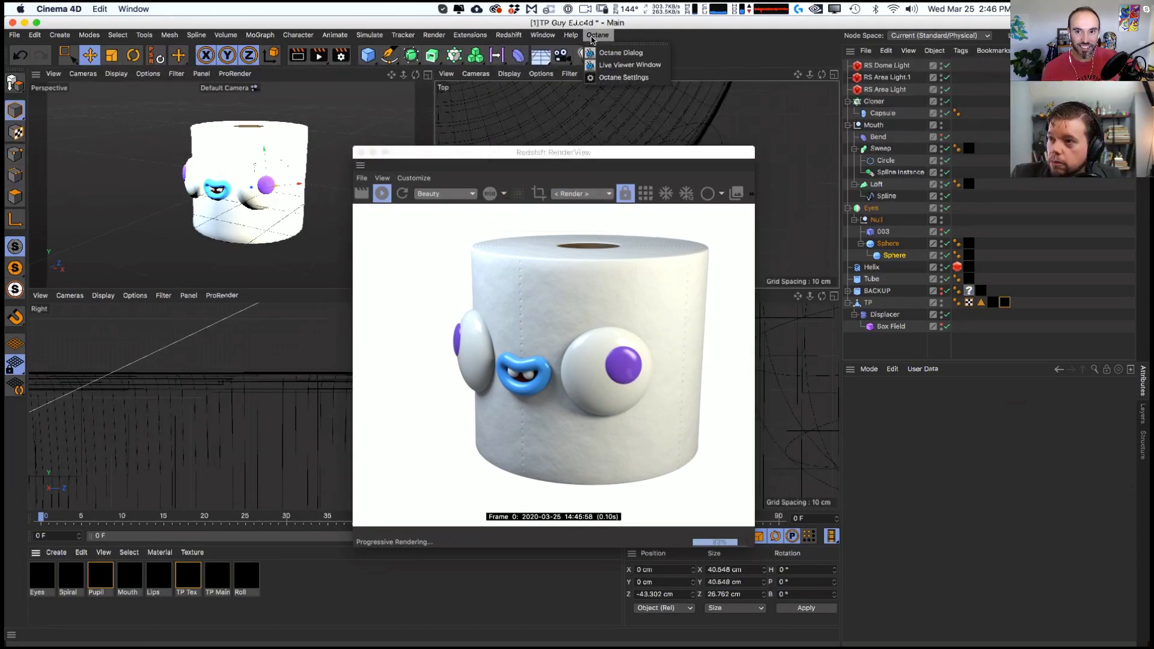
mouse_move(529, 66)
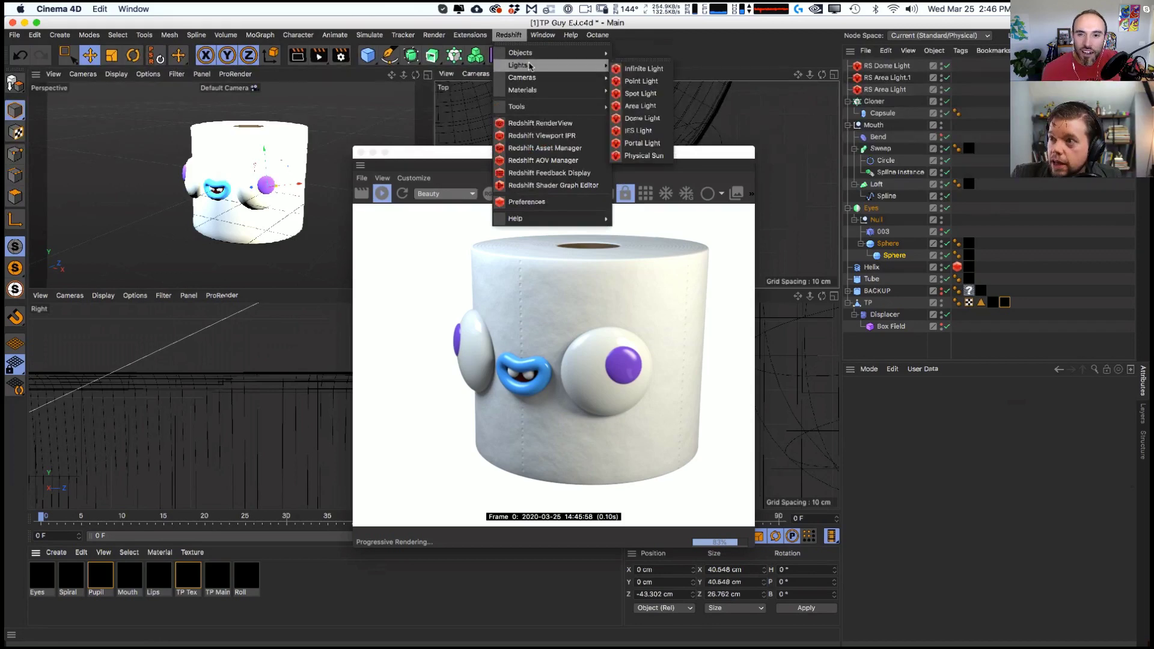
click(468, 104)
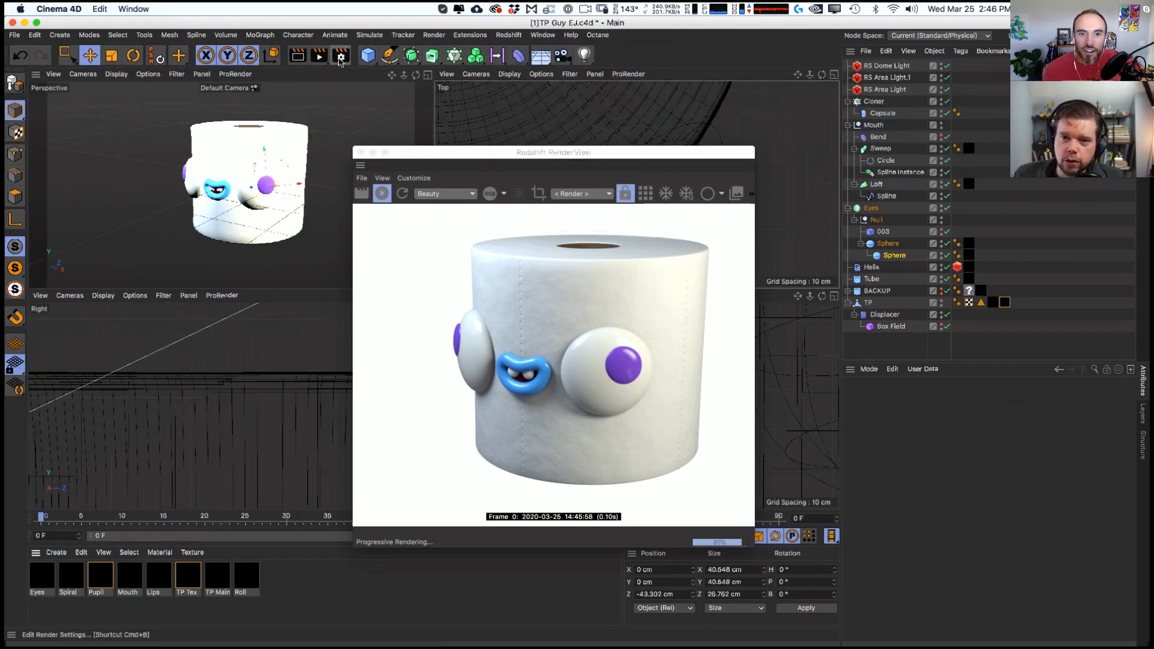
click(340, 59)
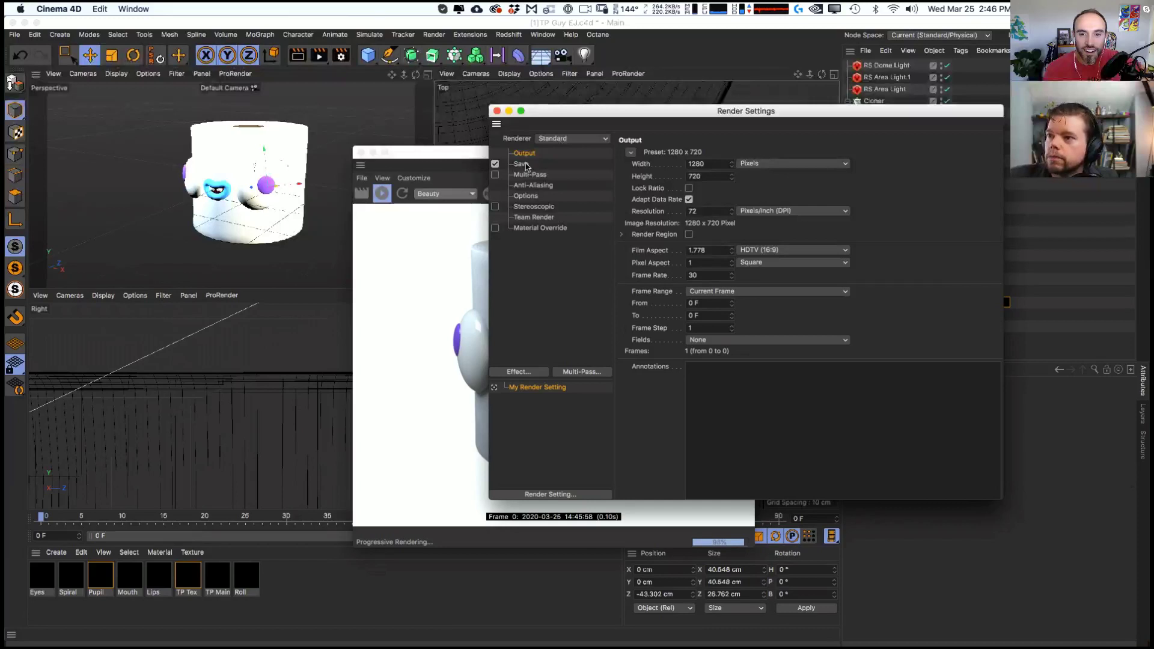
click(526, 167)
click(497, 110)
drag(442, 154, 441, 176)
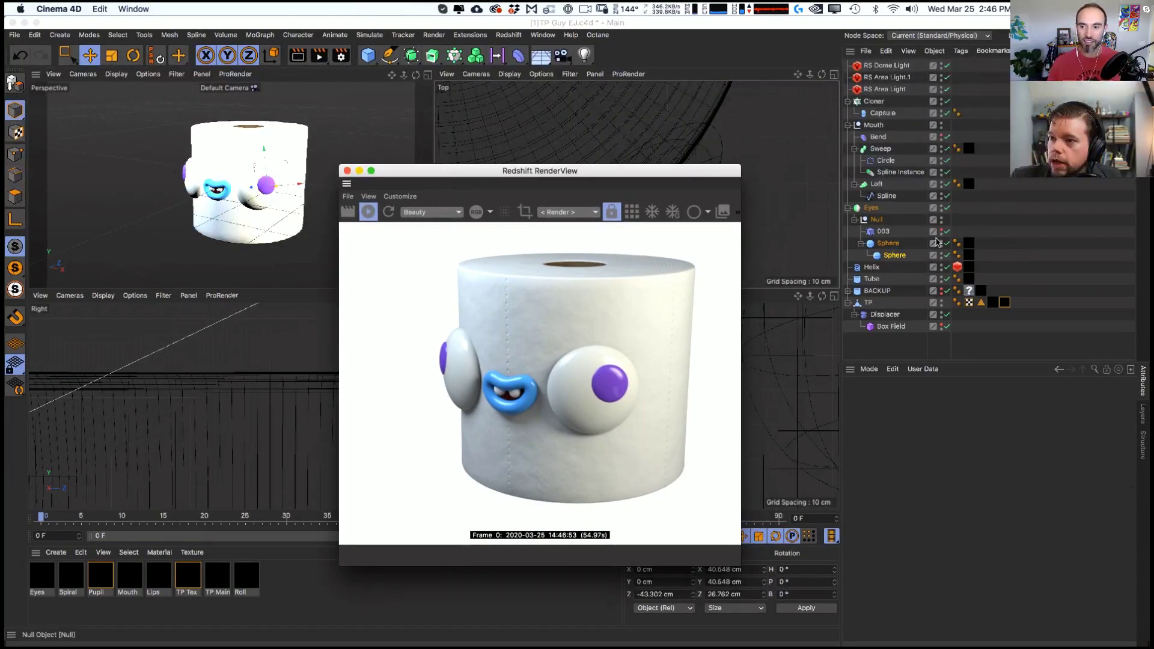
- Collapse the TP, Cloner, Mouth and Eyes hierarchies and move BACKUP below TP in the object list
click(848, 302)
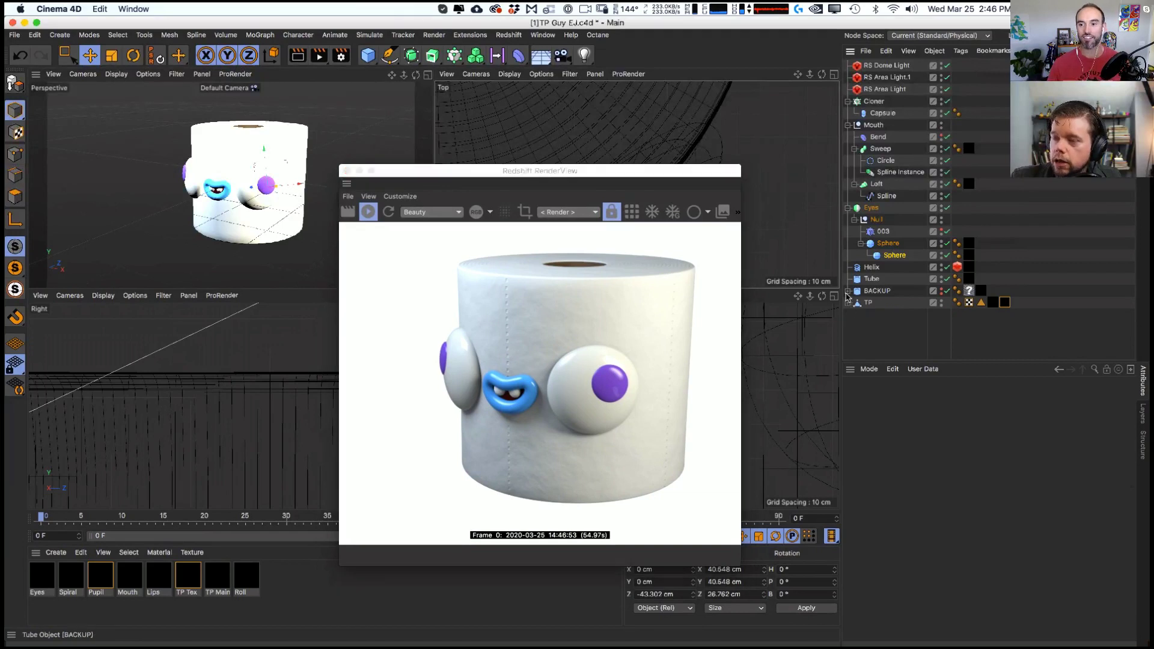
click(847, 101)
click(847, 113)
click(848, 125)
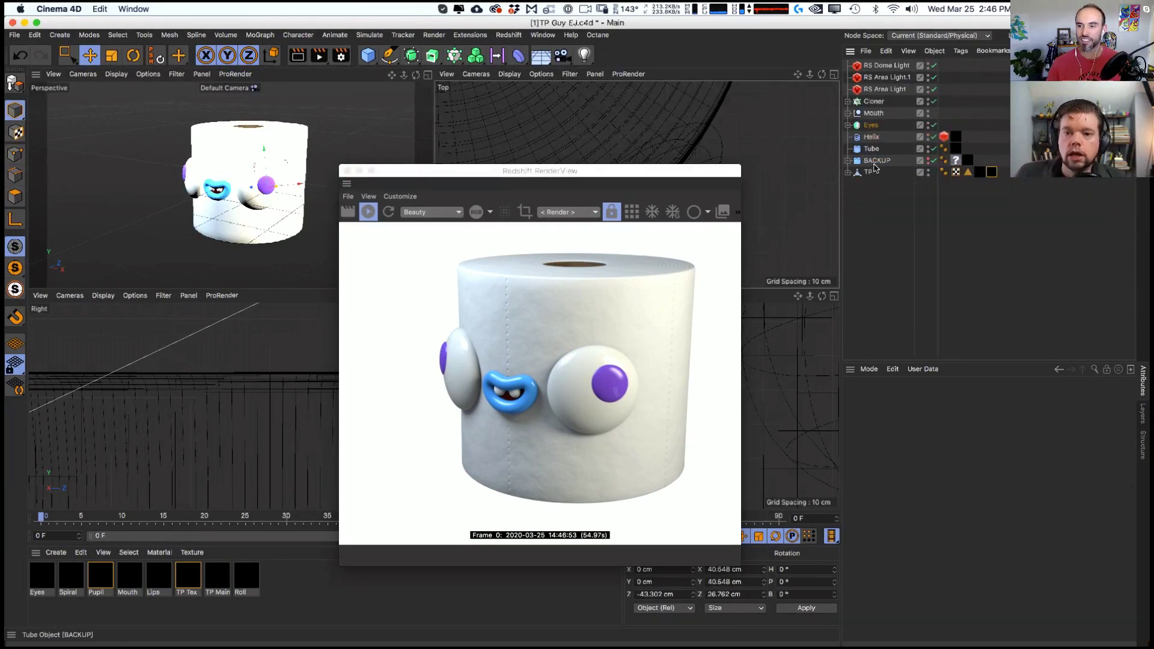
drag(873, 229, 875, 231)
- Add the BACKUP object to a new layer and name that layer BACKUP
click(1144, 419)
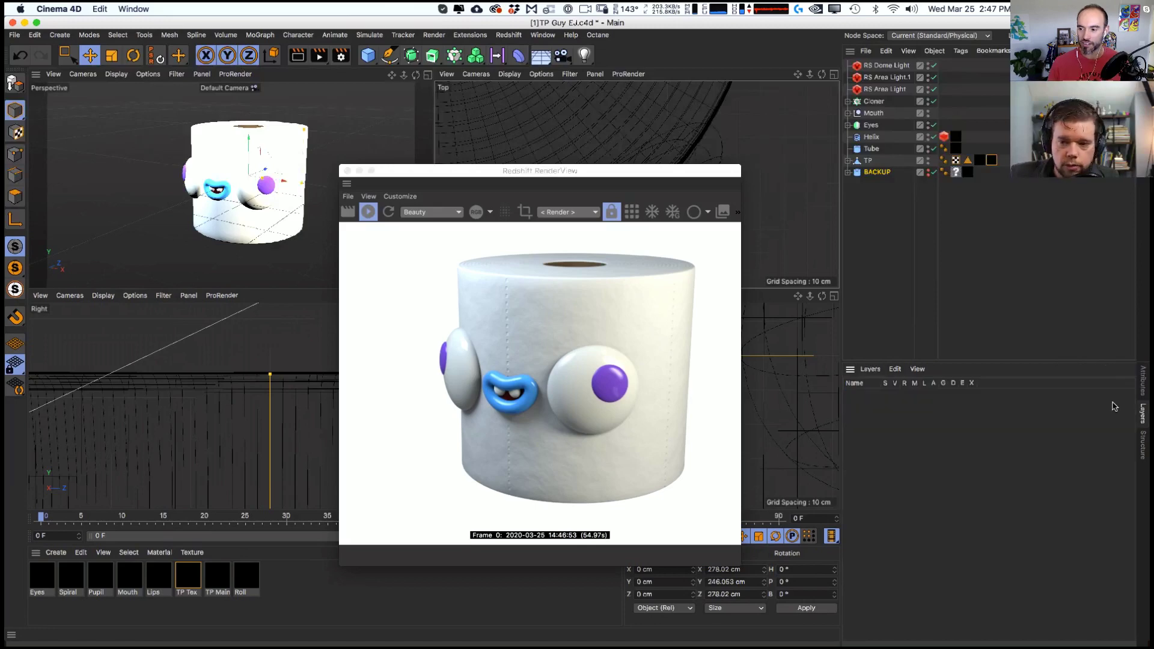
right_click(875, 178)
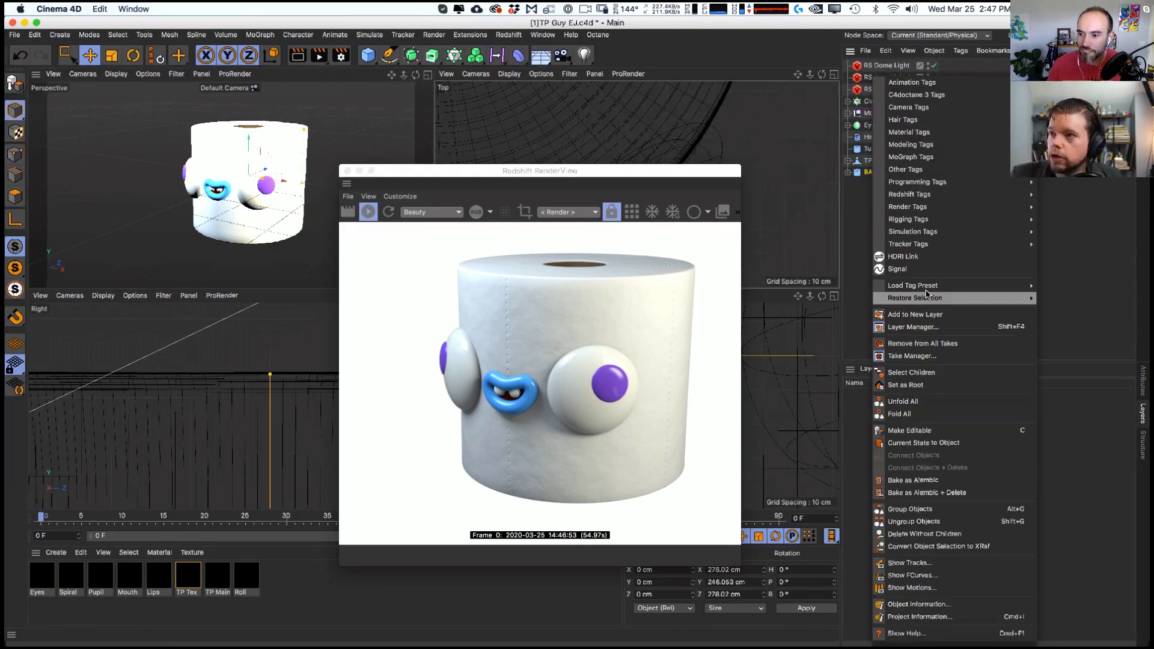
click(926, 321)
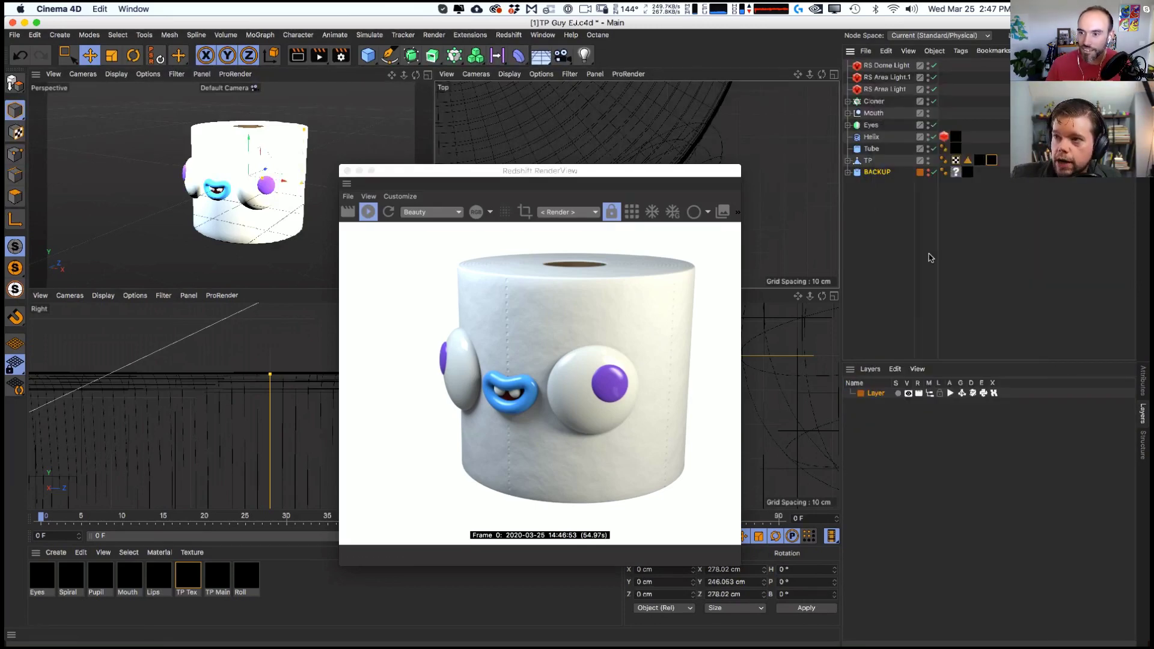
double_click(876, 394)
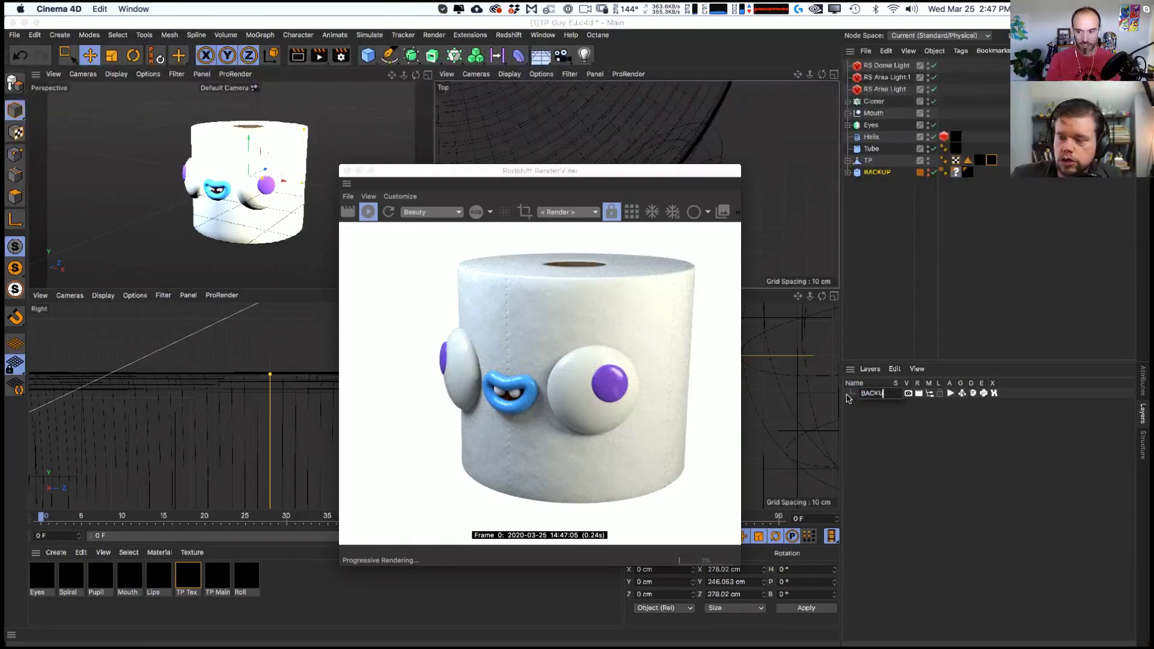
text(BACKUP)
key(Return)
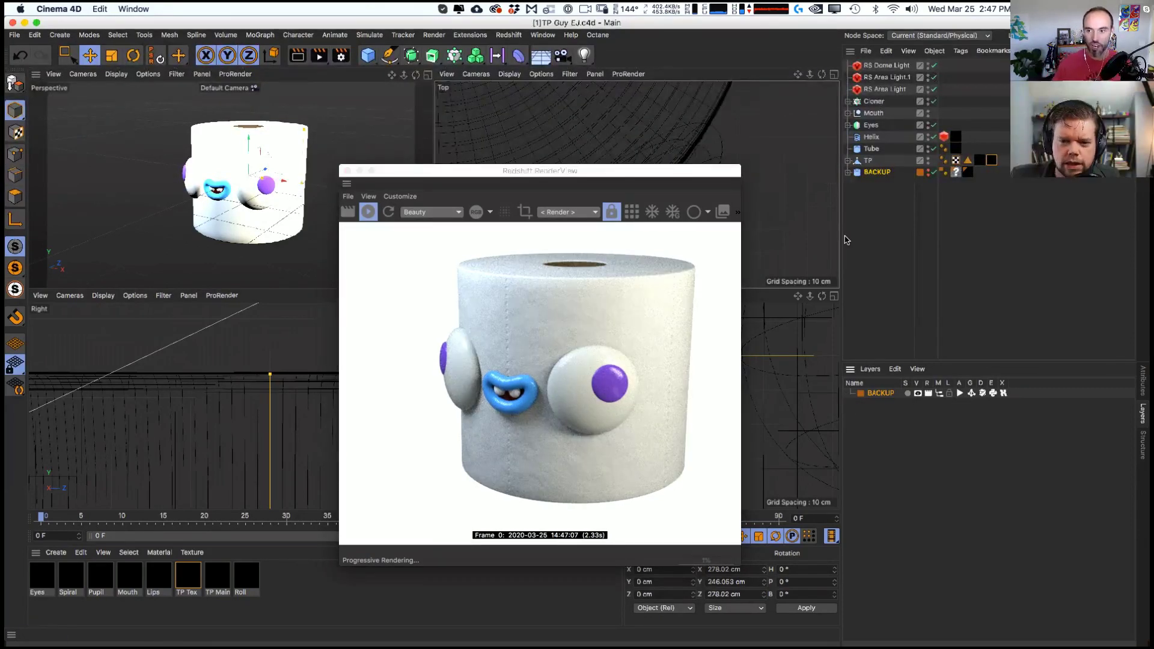
- Rename the Cloner that makes the character's teeth to Toofs
scroll(238, 202, down, 4)
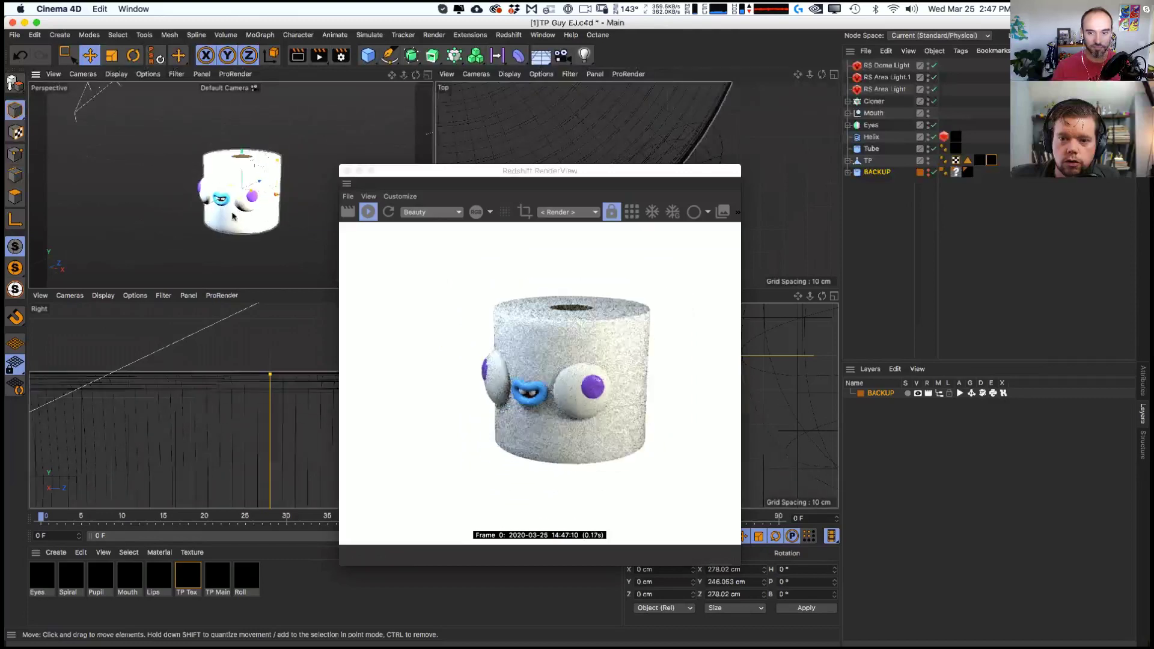
alt+middle_drag(233, 213, 230, 246)
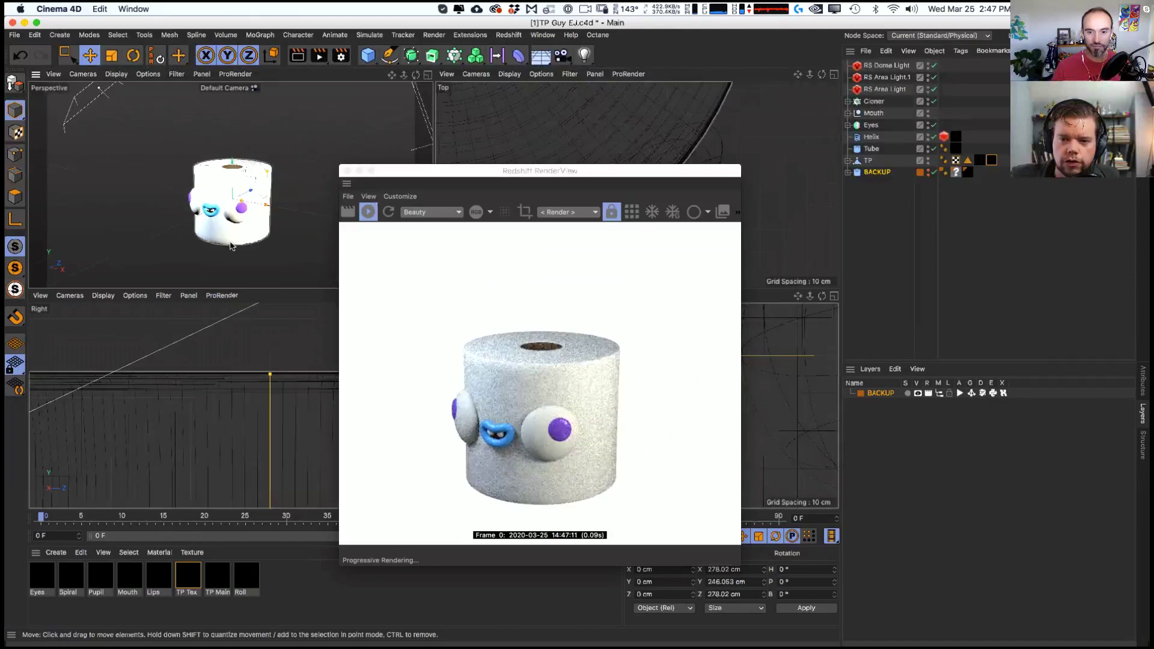
click(863, 161)
click(874, 102)
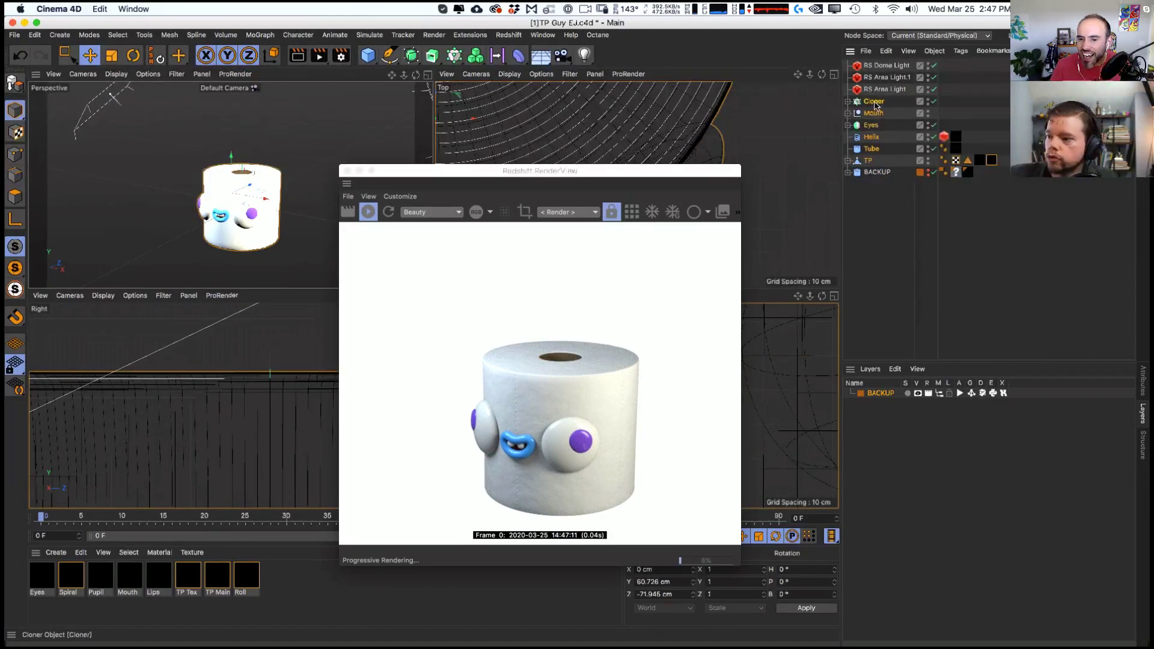
click(920, 210)
click(849, 102)
click(849, 102)
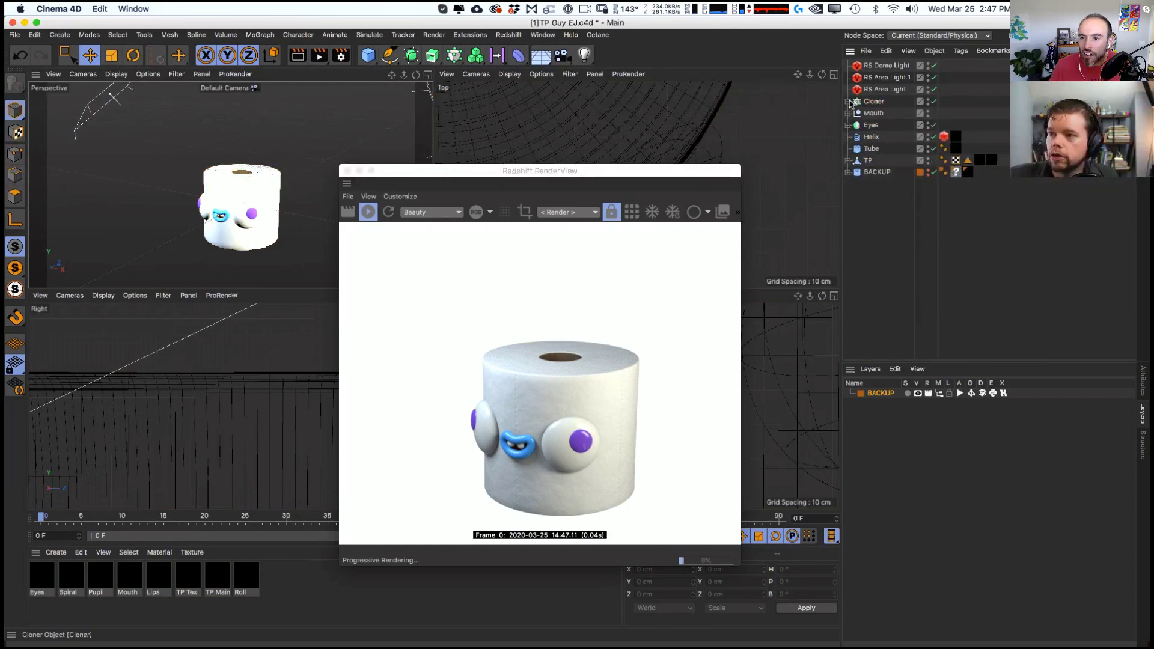
double_click(874, 102)
text(Tools)
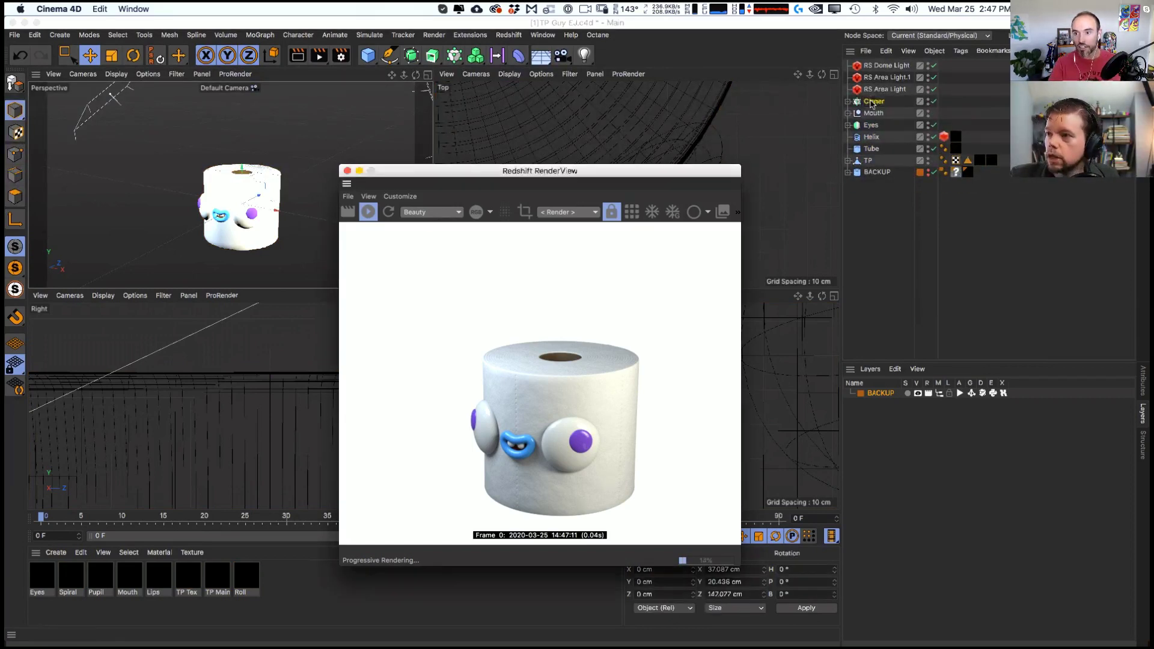
key(Return)
- Group the objects from Toofs through TP under a null and name it TP1
shift+click(867, 162)
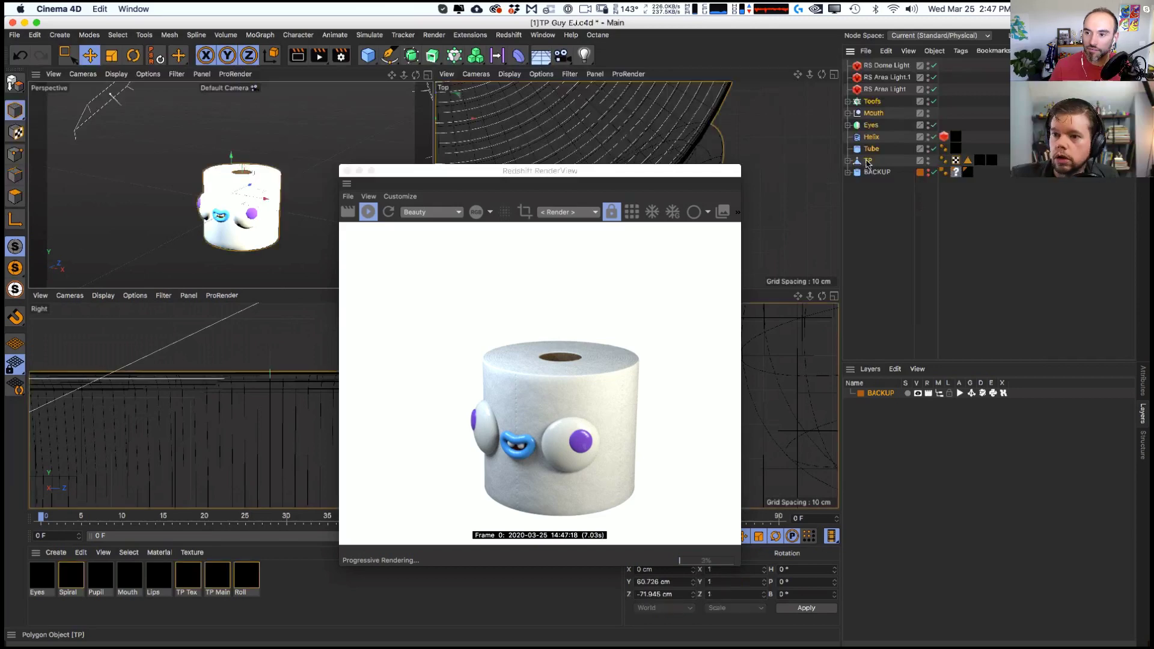
right_click(871, 140)
click(887, 504)
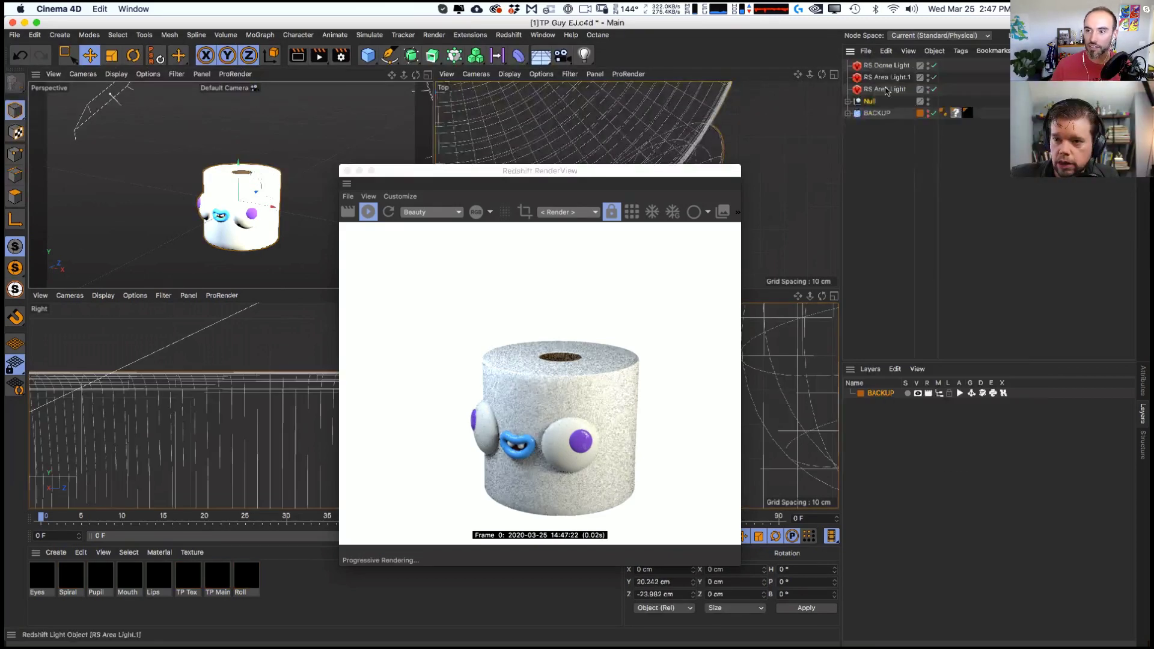
double_click(869, 102)
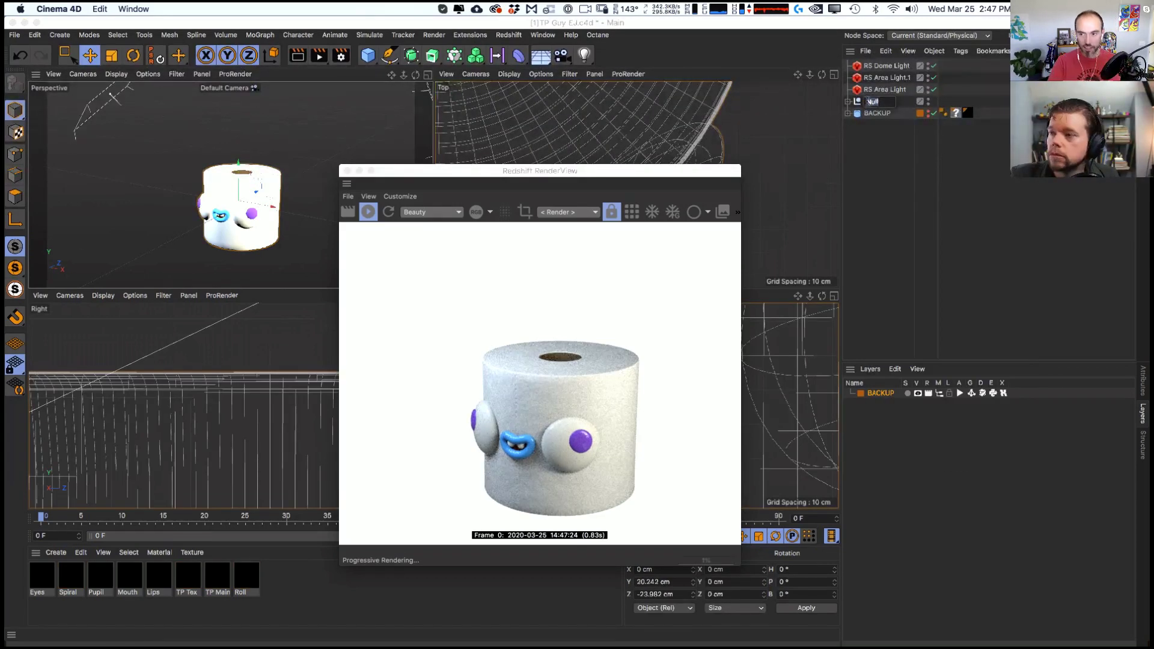
text(TP1)
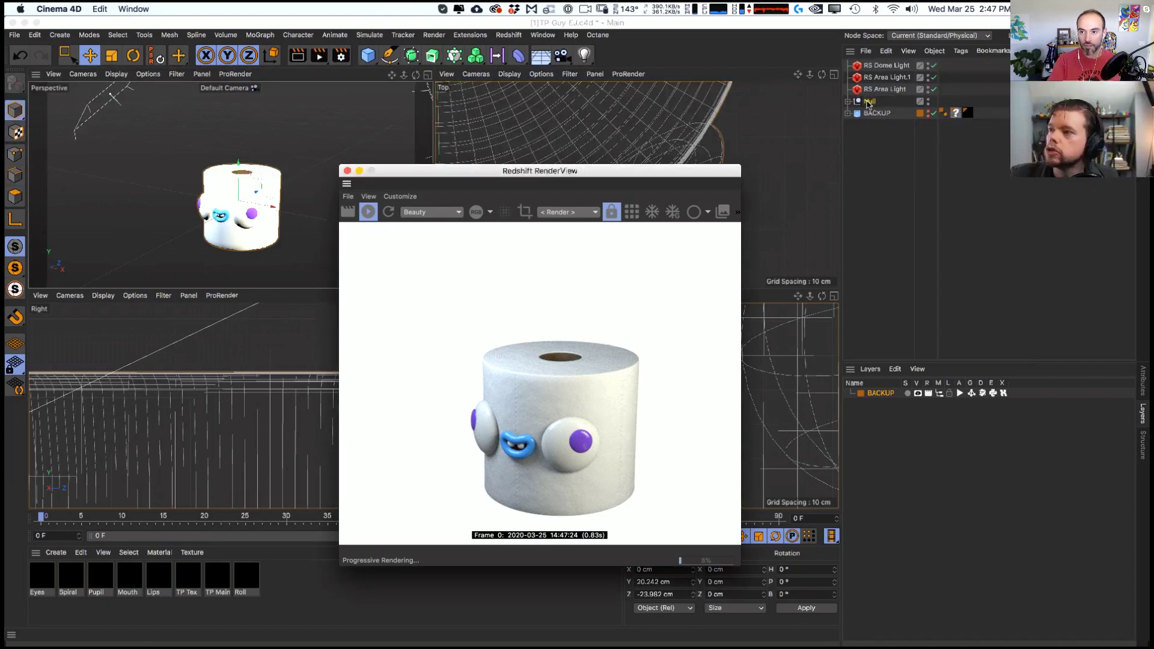
key(Return)
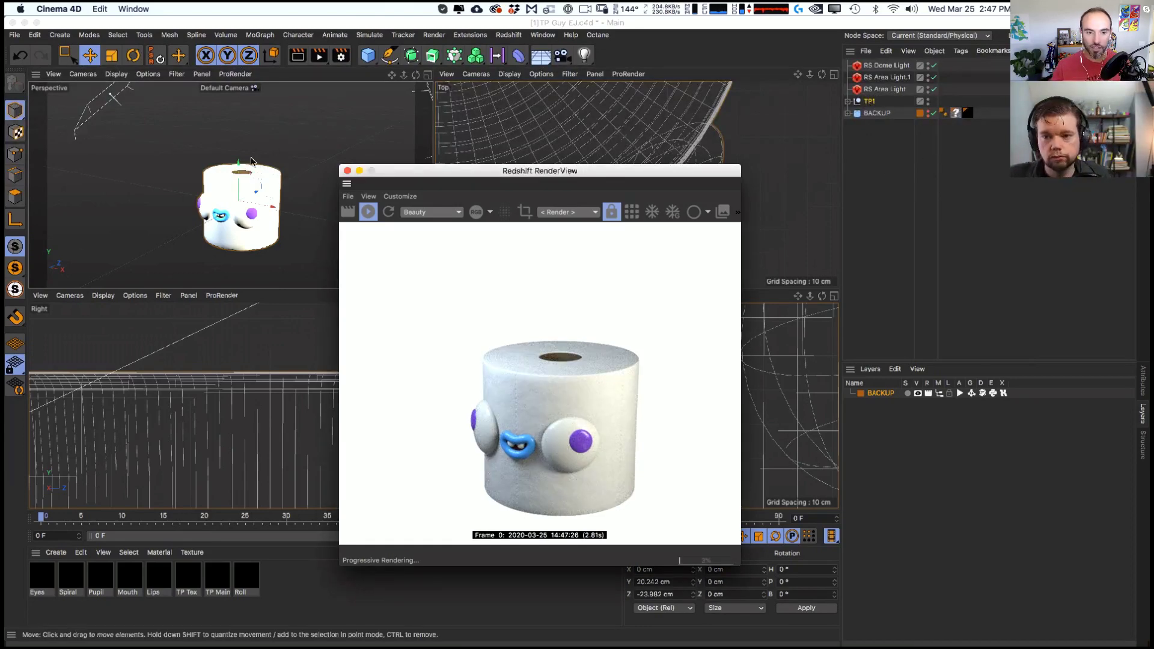
- Try stacking a copy of the TP1 group above the original at a Y position of about 265.9 cm and rotating it
drag(238, 169, 252, 101)
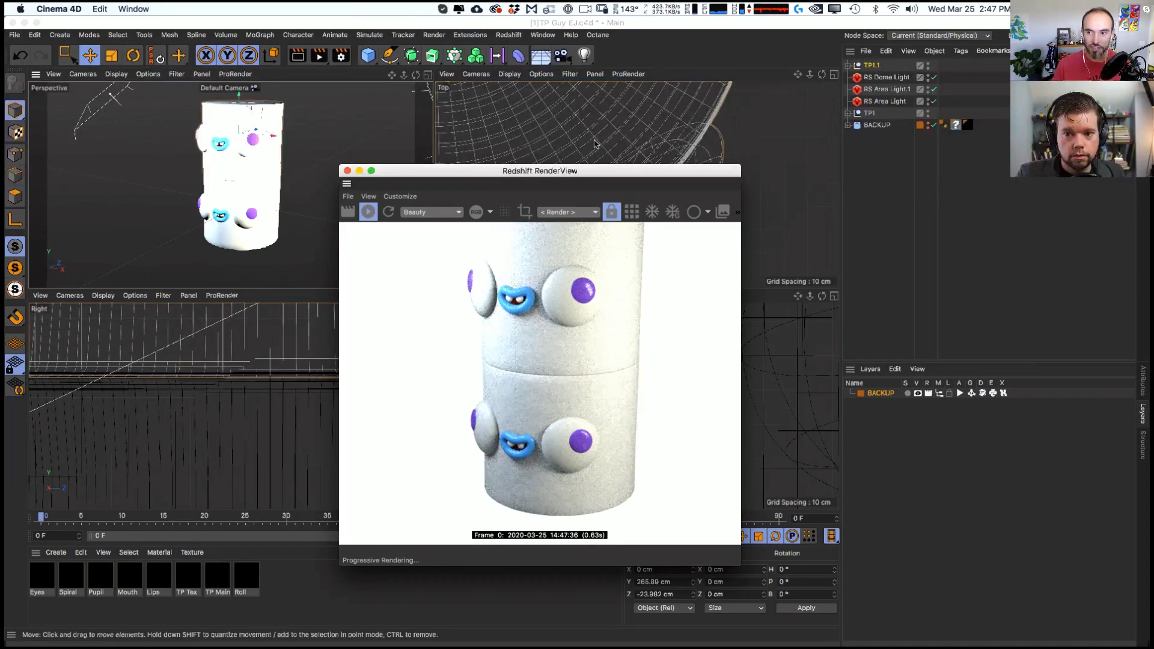
click(325, 177)
key(r)
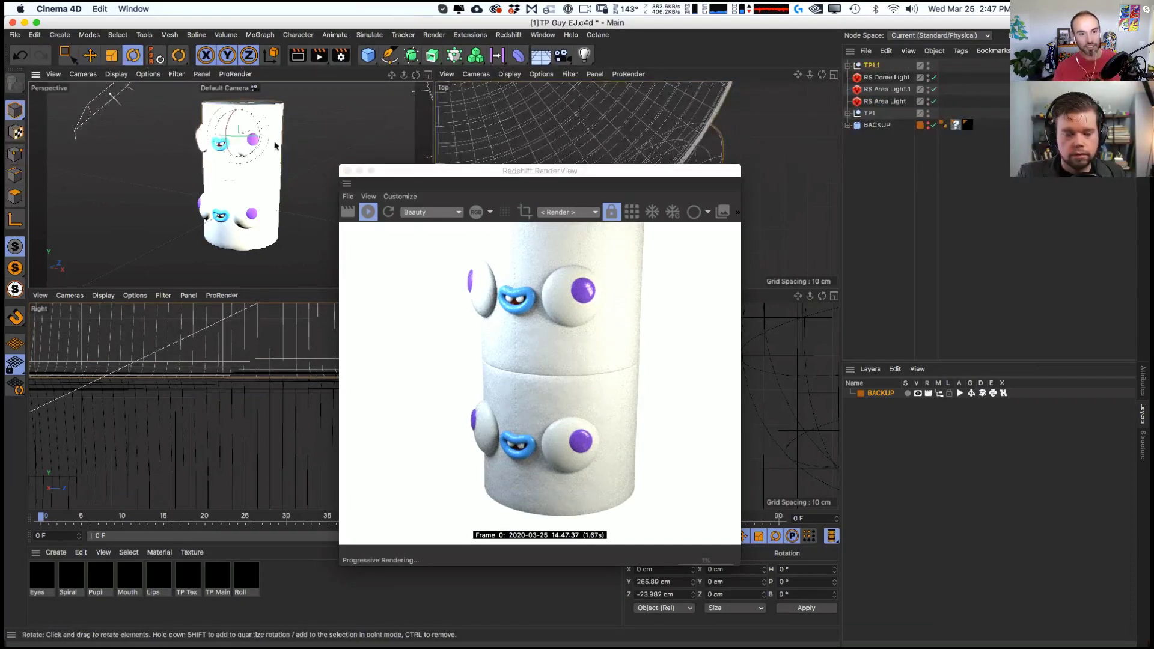
drag(238, 141, 274, 134)
key(super+z)
drag(539, 171, 541, 271)
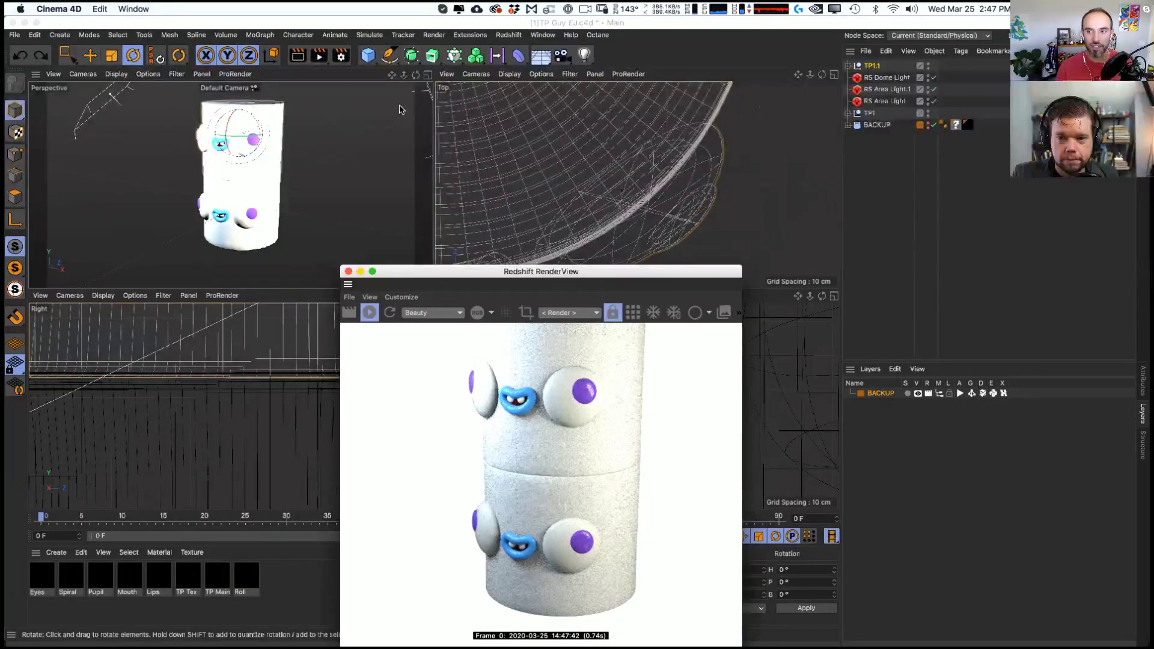
- Delete the stacked copy and undo the edits back to before the character's objects were grouped
click(875, 67)
key(Delete)
click(867, 101)
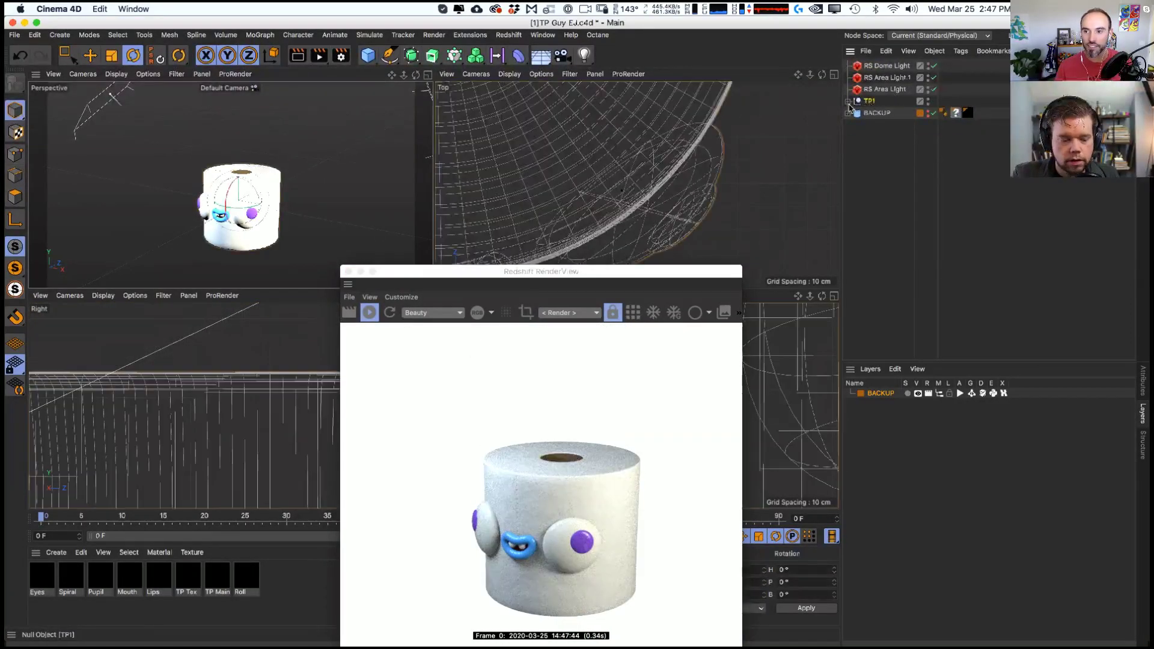
click(848, 101)
key(super+z)
key(super+z)
key(super+z)
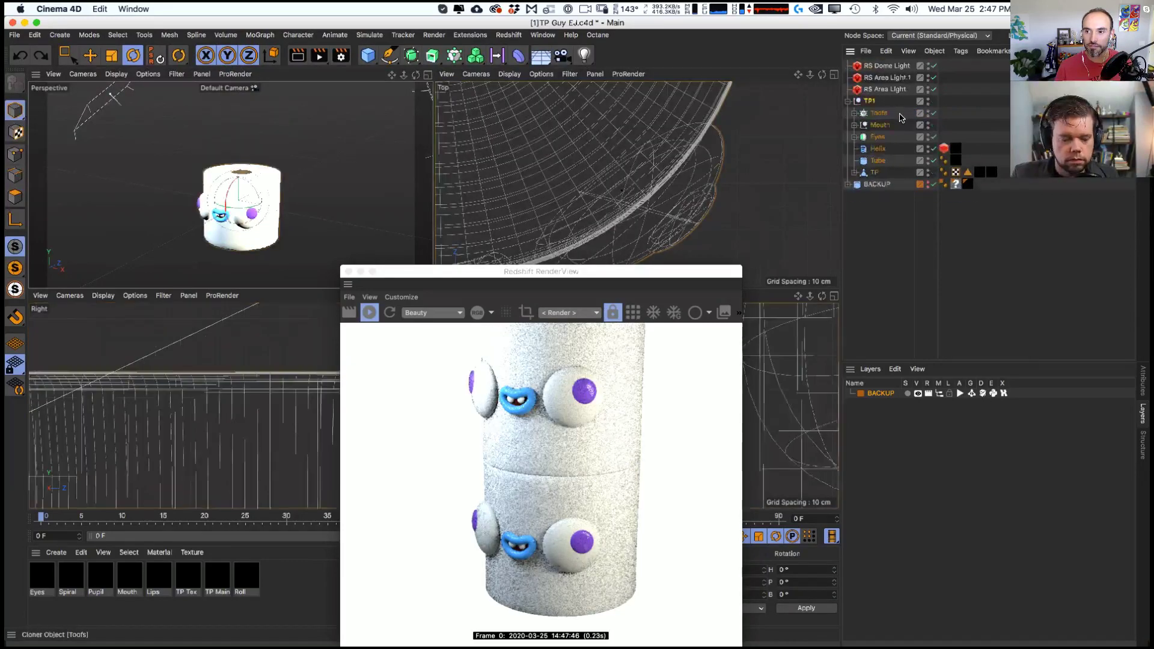
key(super+z)
key(super+z)
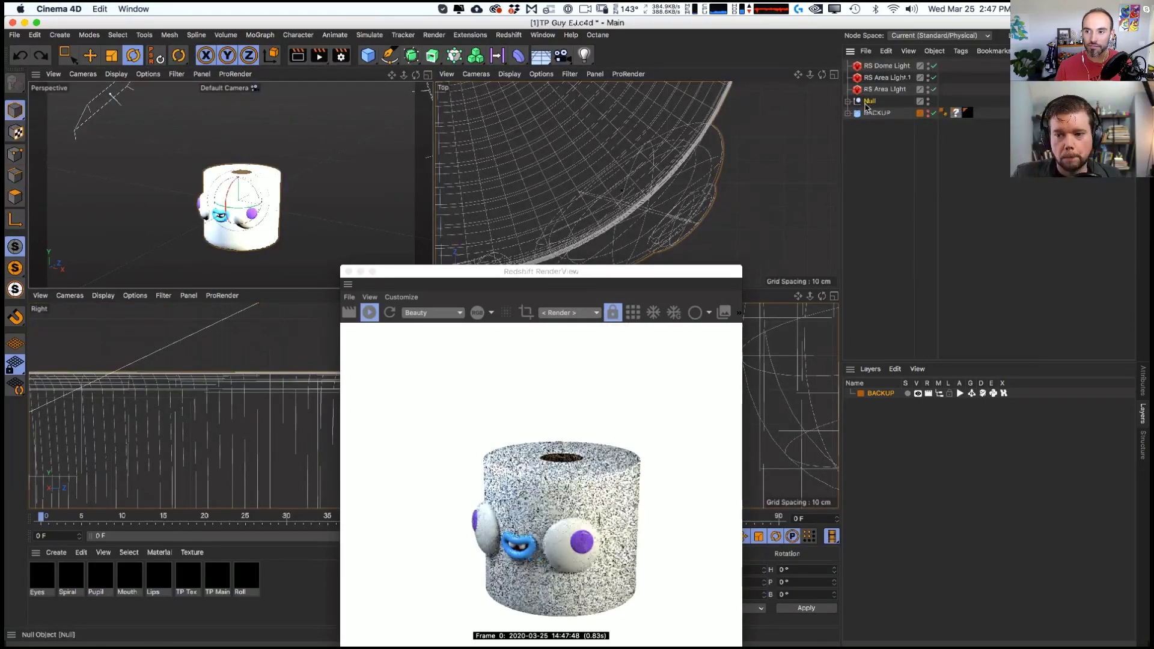
key(super+z)
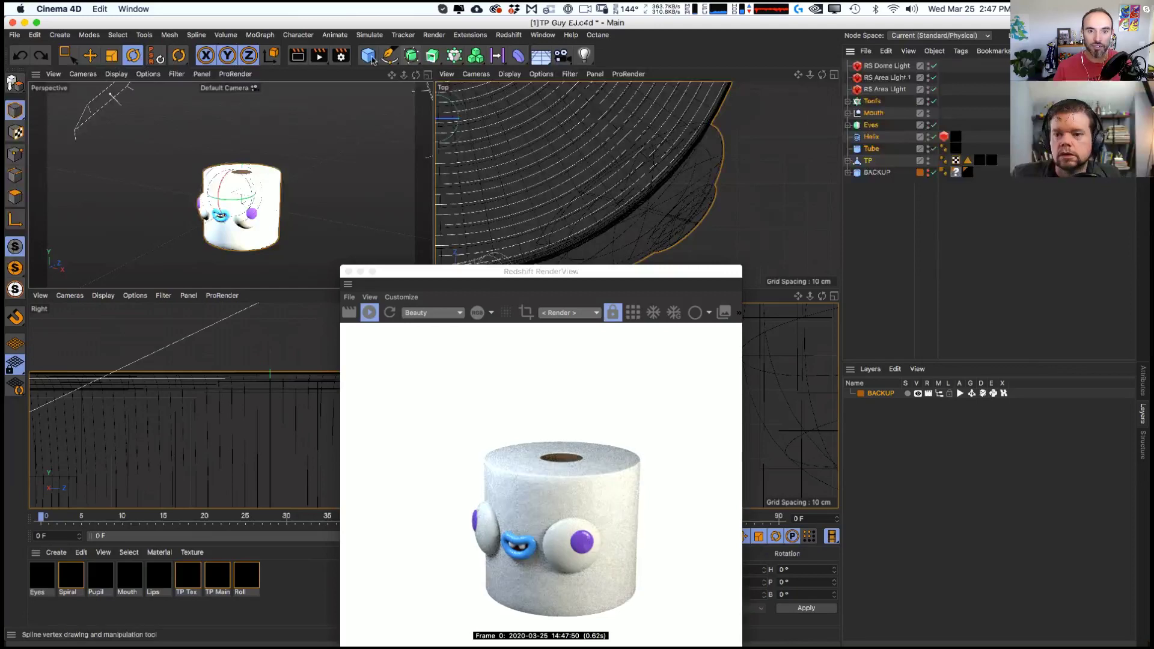
- Create a Null at the world origin and nest all objects from Toofs through TP under it
drag(367, 56, 396, 72)
key(e)
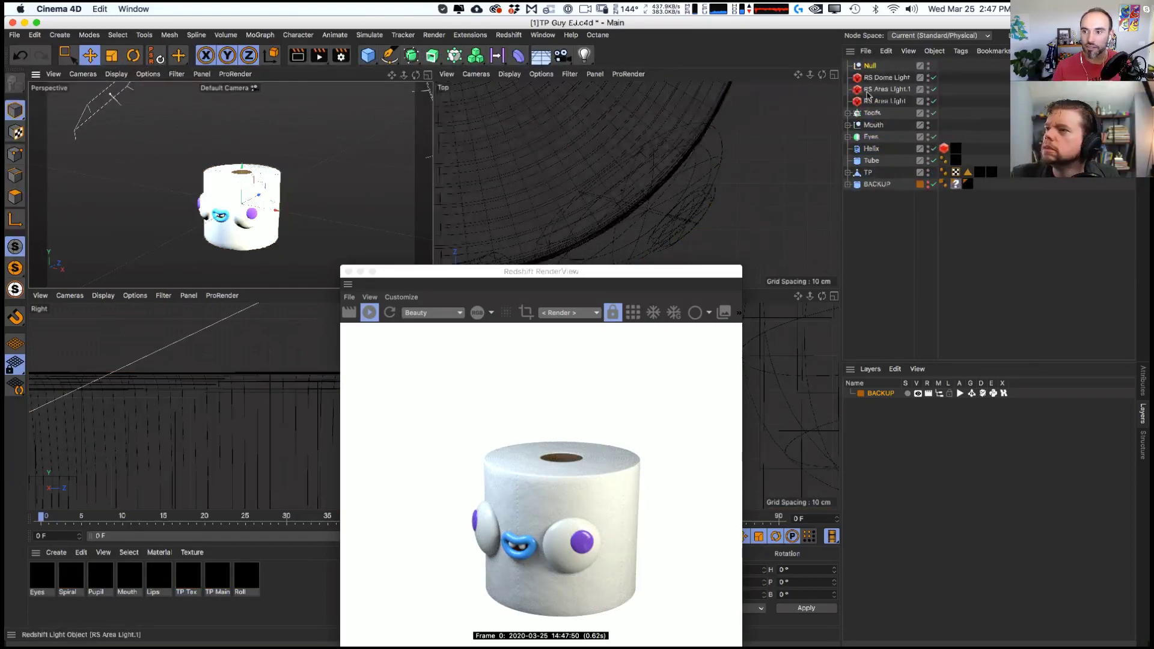
click(870, 113)
shift+click(868, 172)
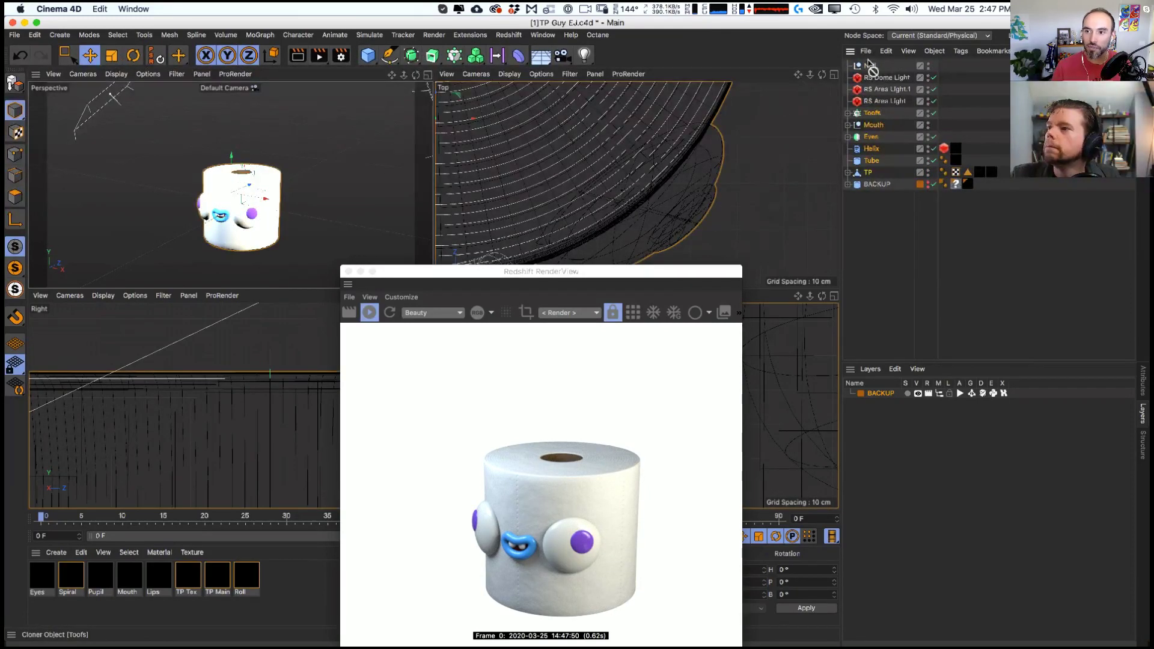
drag(870, 66, 870, 66)
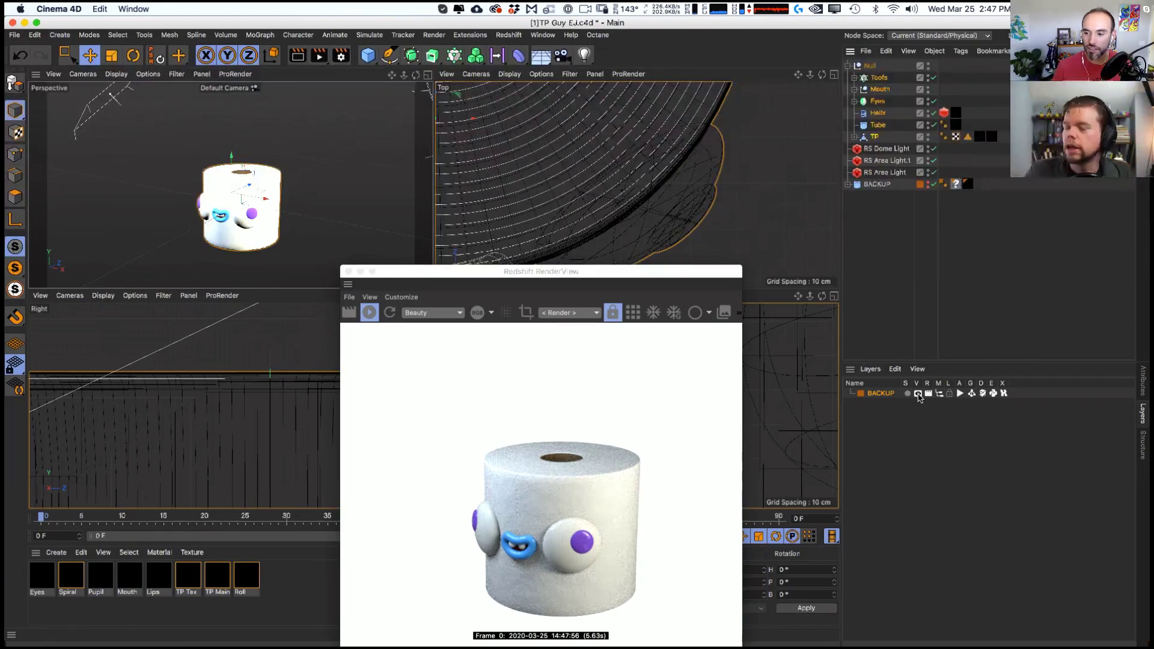
- Hide the BACKUP layer in the viewport, render and object list, and rename the character's parent null to TP 1
click(941, 394)
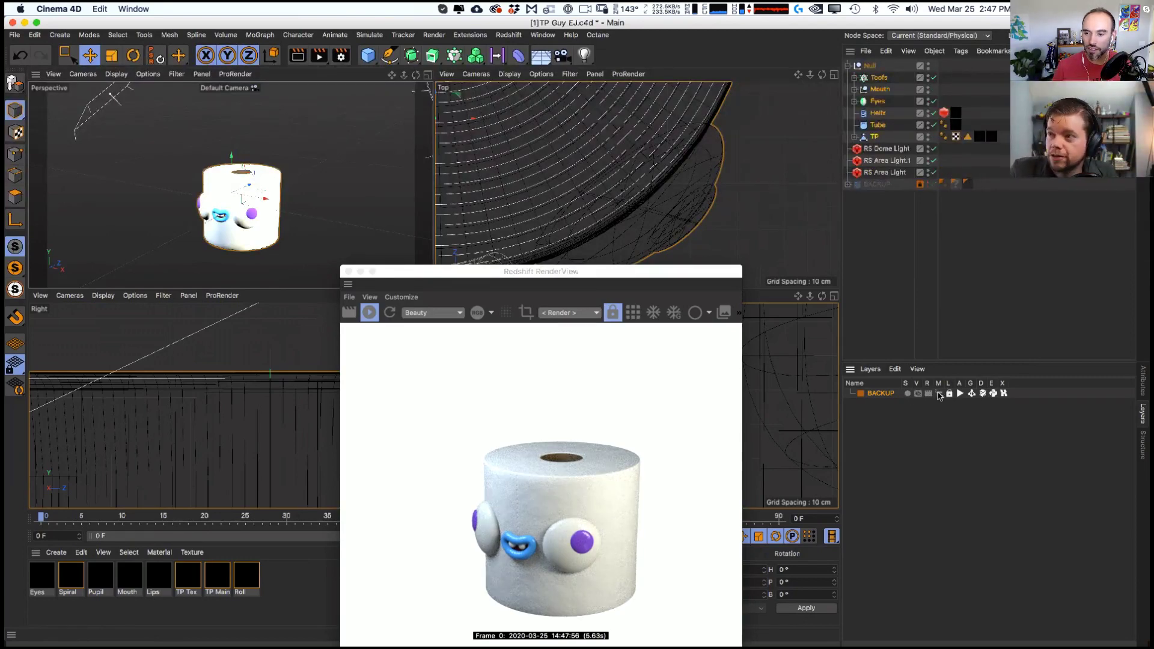
click(1144, 380)
click(869, 65)
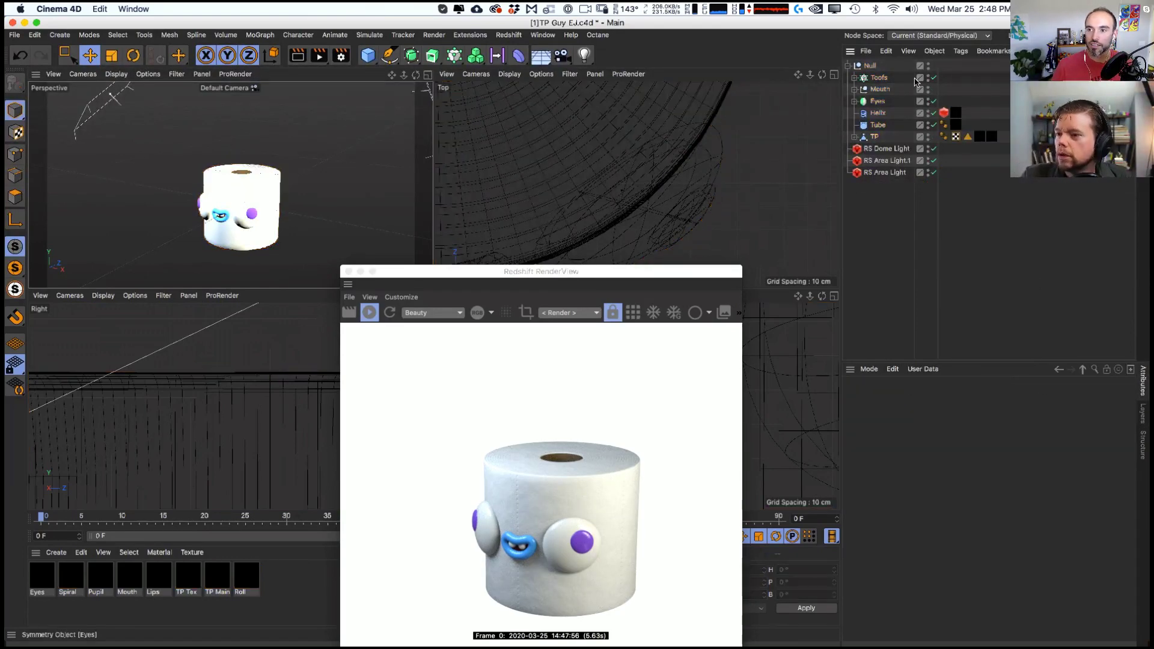
double_click(871, 66)
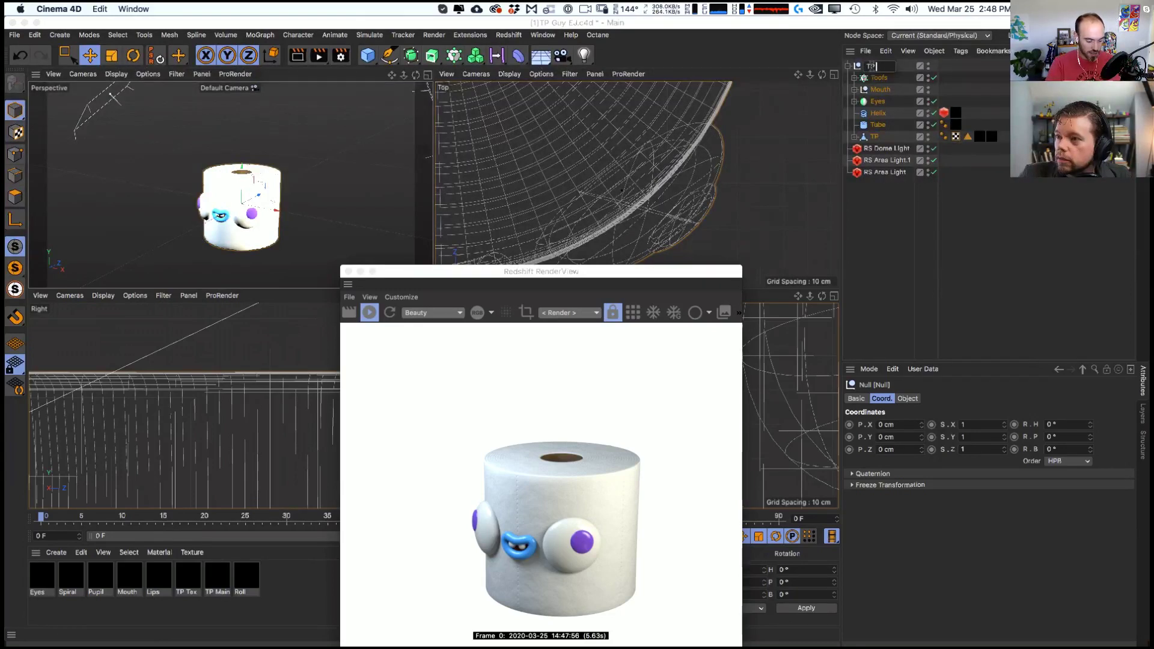
text(TP 1)
key(Return)
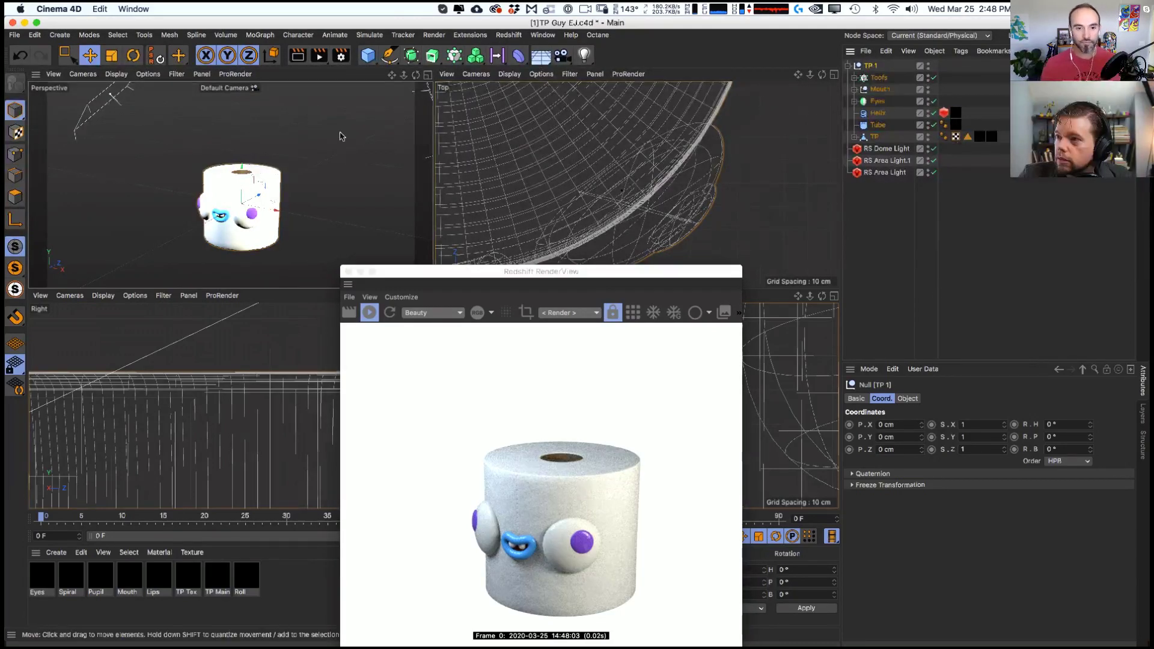
- Duplicate the TP 1 character, raise the copy to a Y position of about 248 cm, and rotate its heading to 55°
click(848, 66)
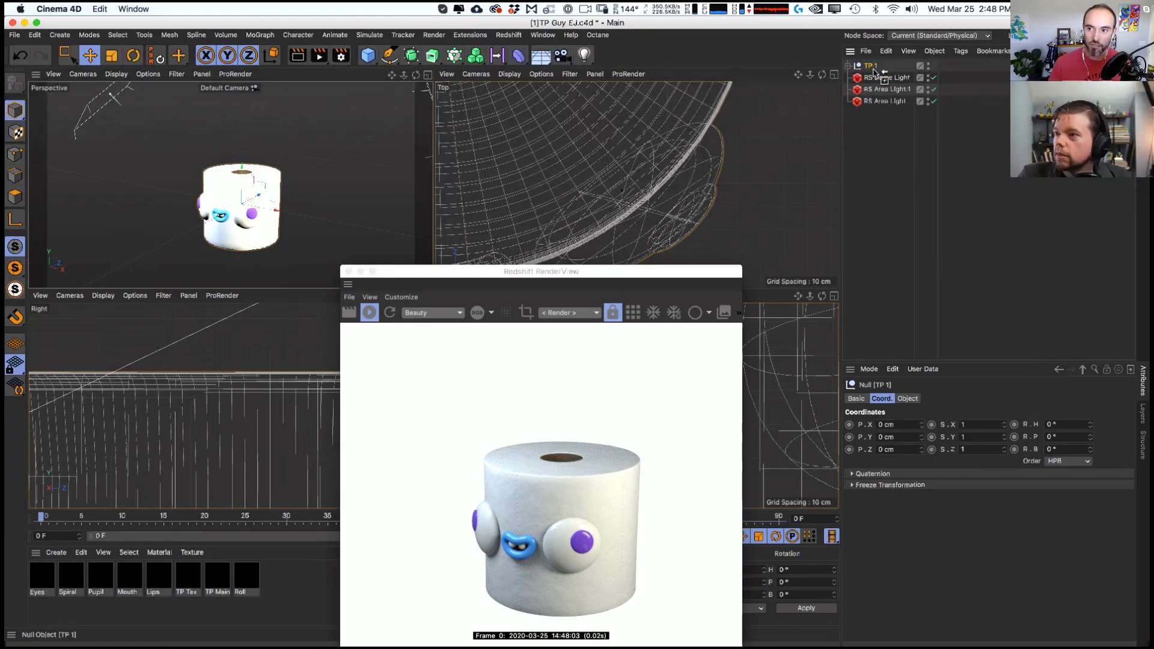
ctrl+drag(874, 72, 875, 75)
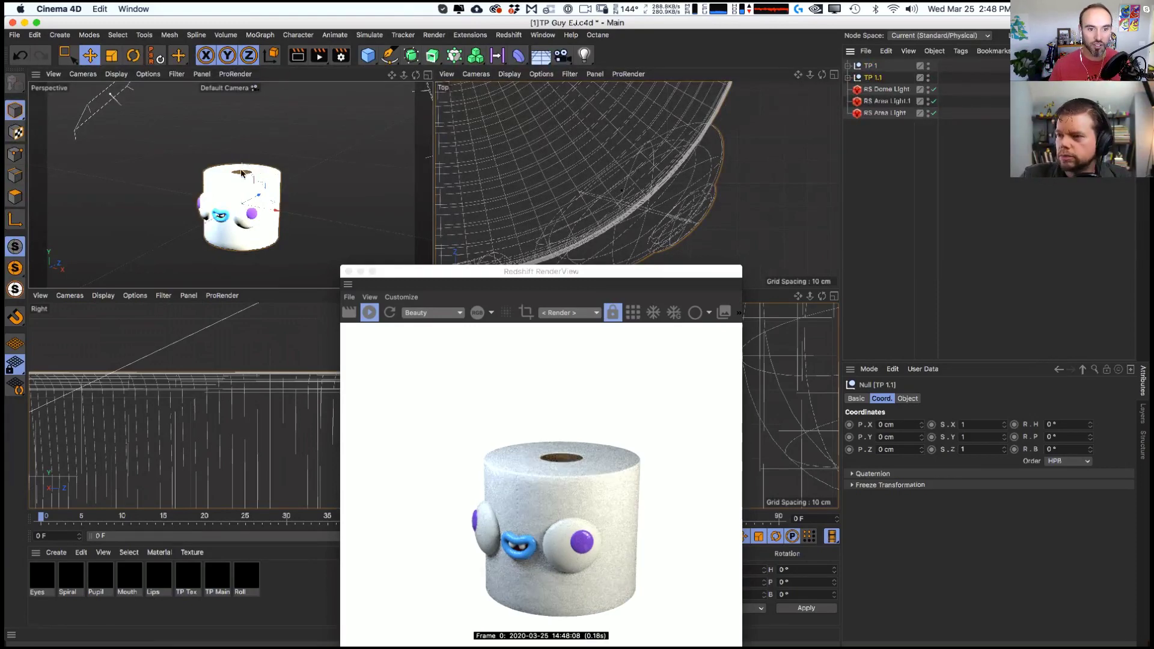
drag(241, 168, 244, 103)
key(r)
scroll(225, 173, down, 5)
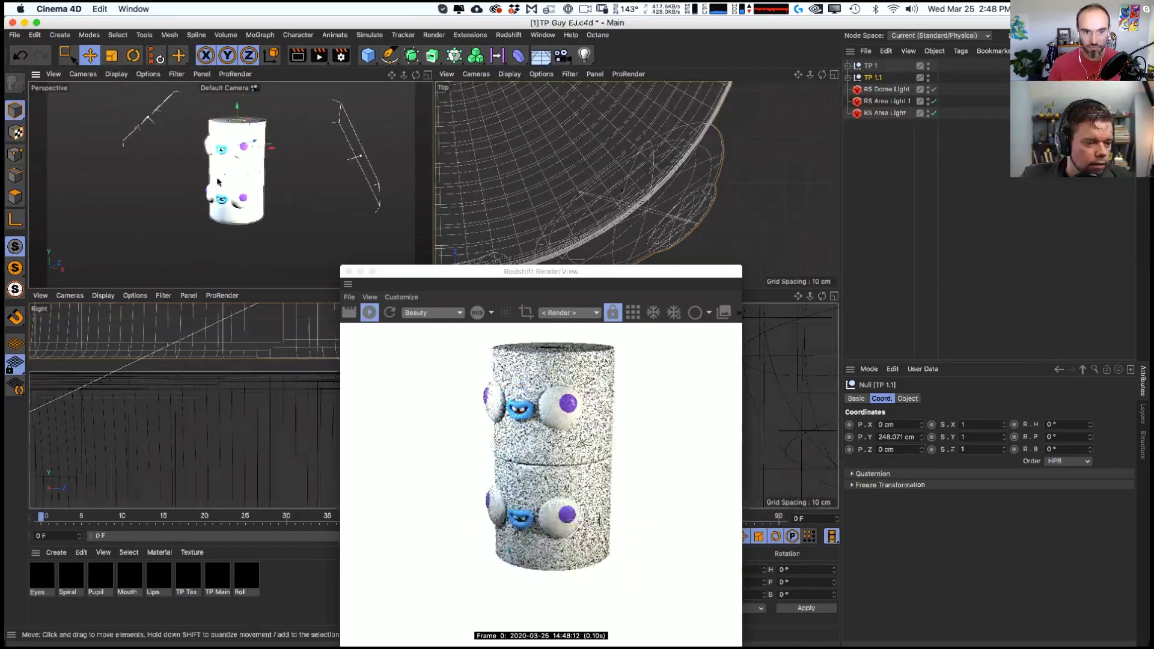
drag(225, 173, 243, 174)
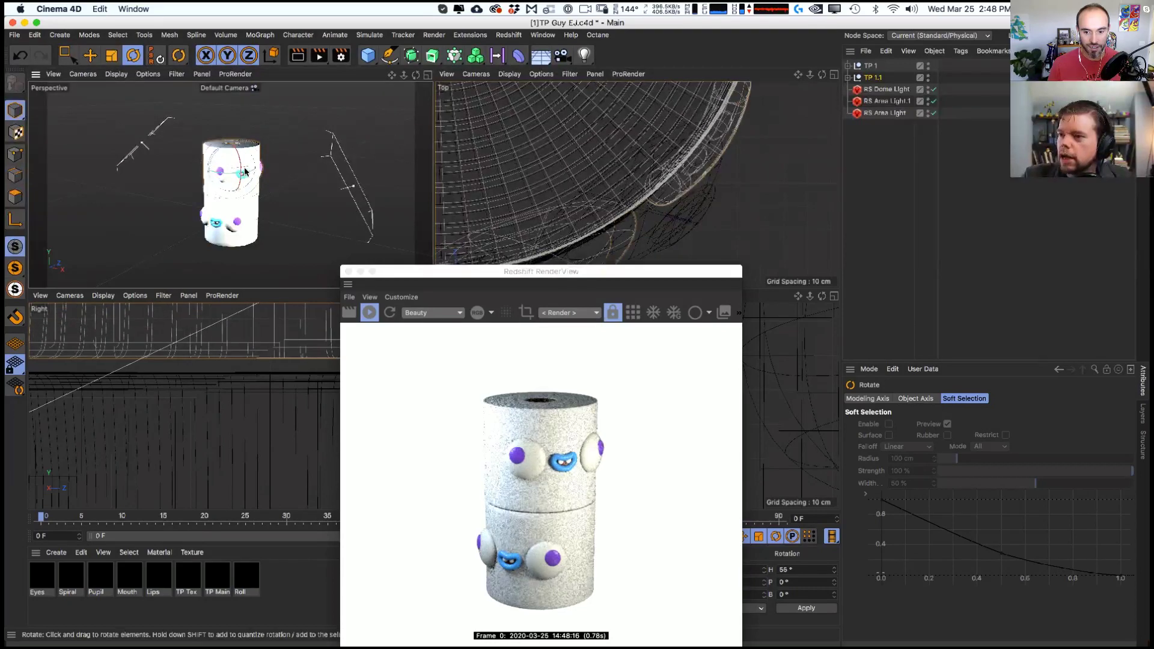
- Duplicate the TP 1.1 roll and raise the copy above it as the third roll of the stack
ctrl+drag(869, 84, 870, 85)
key(e)
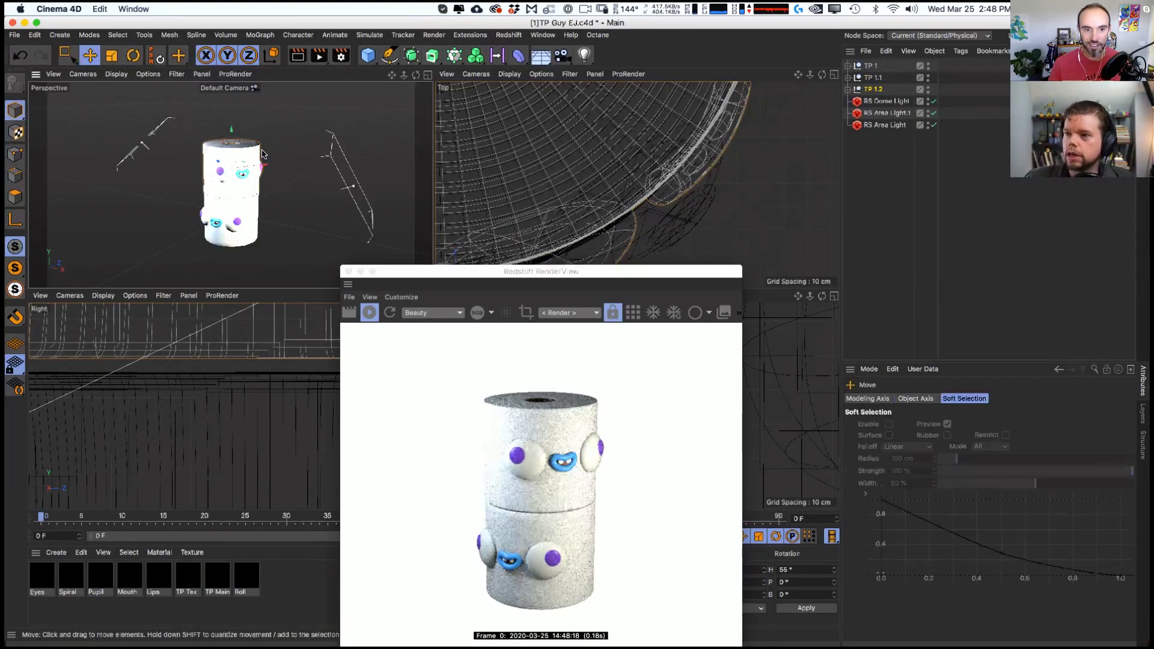
drag(233, 147, 235, 97)
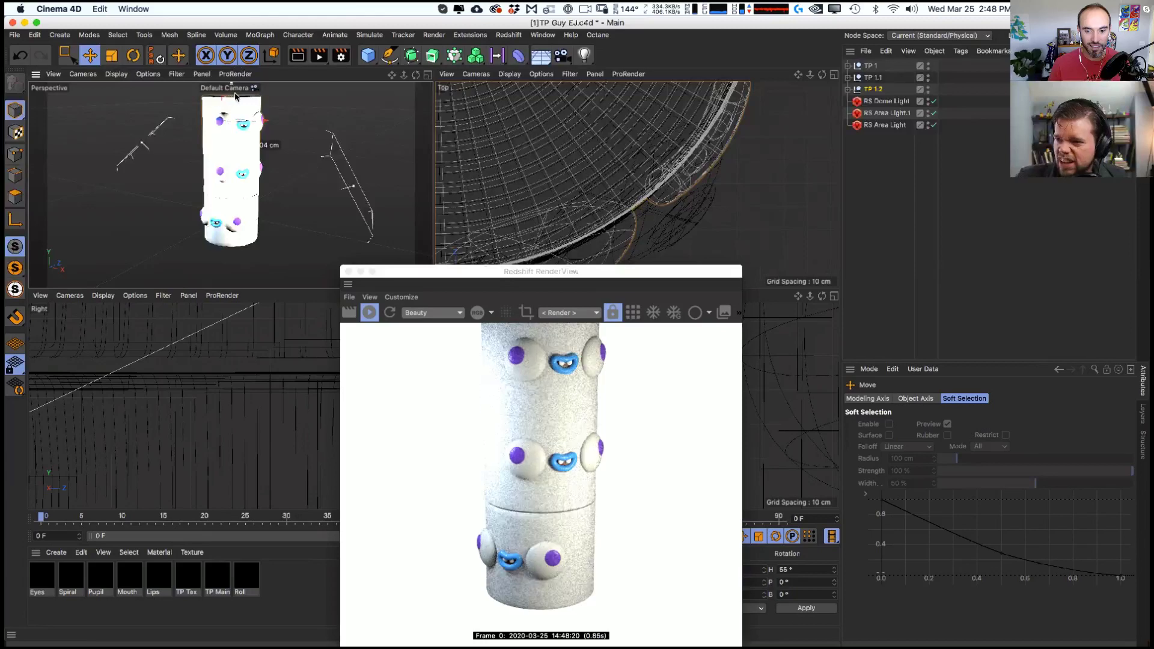
scroll(535, 179, down, 5)
drag(504, 91, 509, 95)
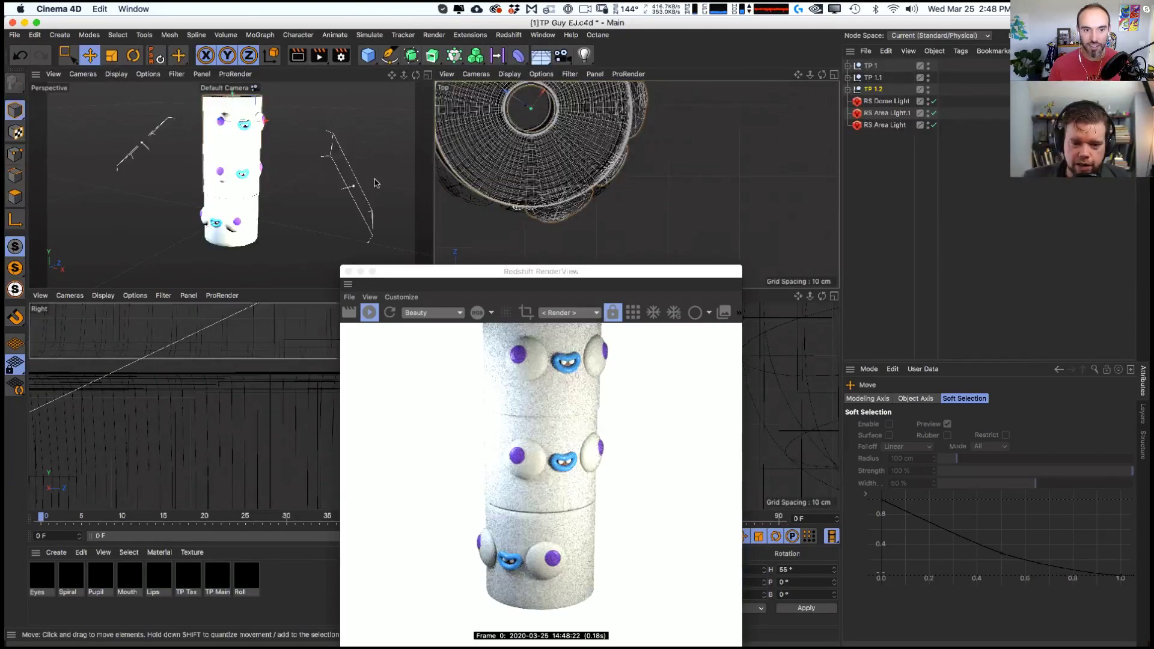
drag(232, 107, 232, 105)
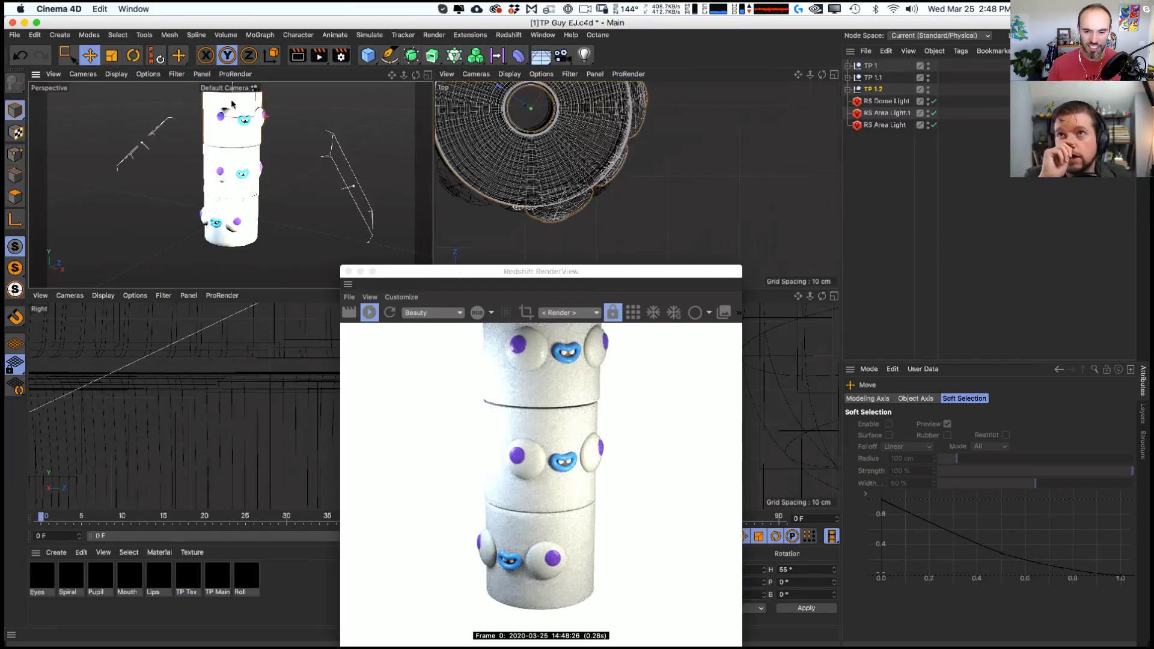
- Rotate the top roll to a heading of about -30.6° and lower it to rest on the middle roll
drag(532, 112, 525, 110)
key(r)
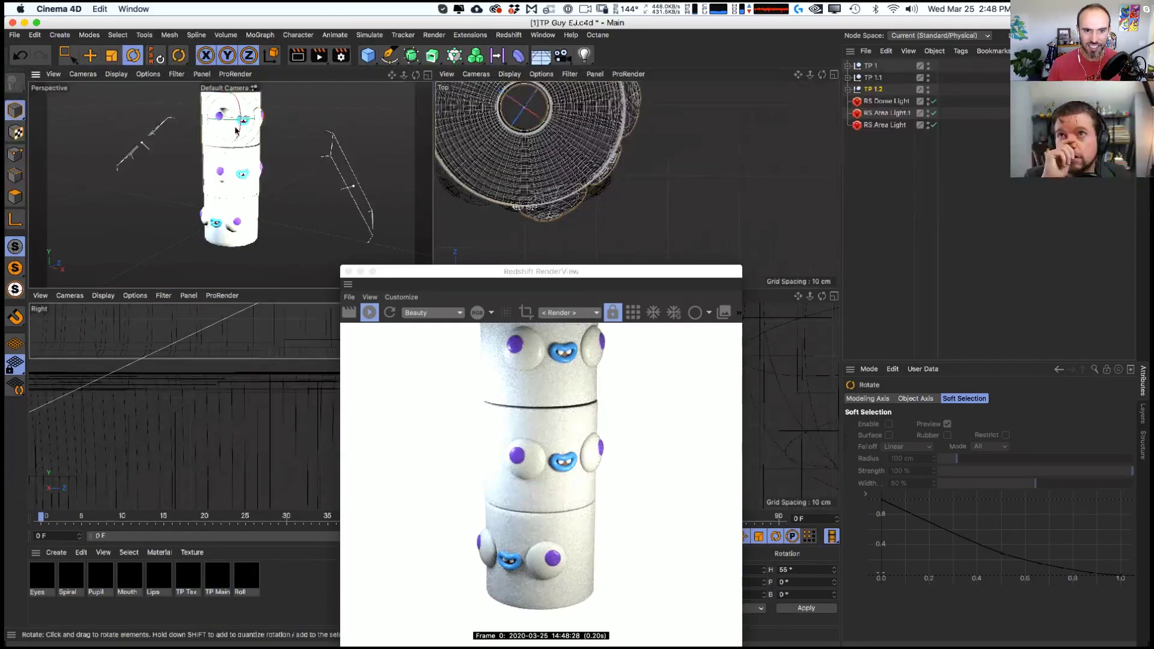
drag(233, 122, 104, 116)
drag(436, 270, 481, 240)
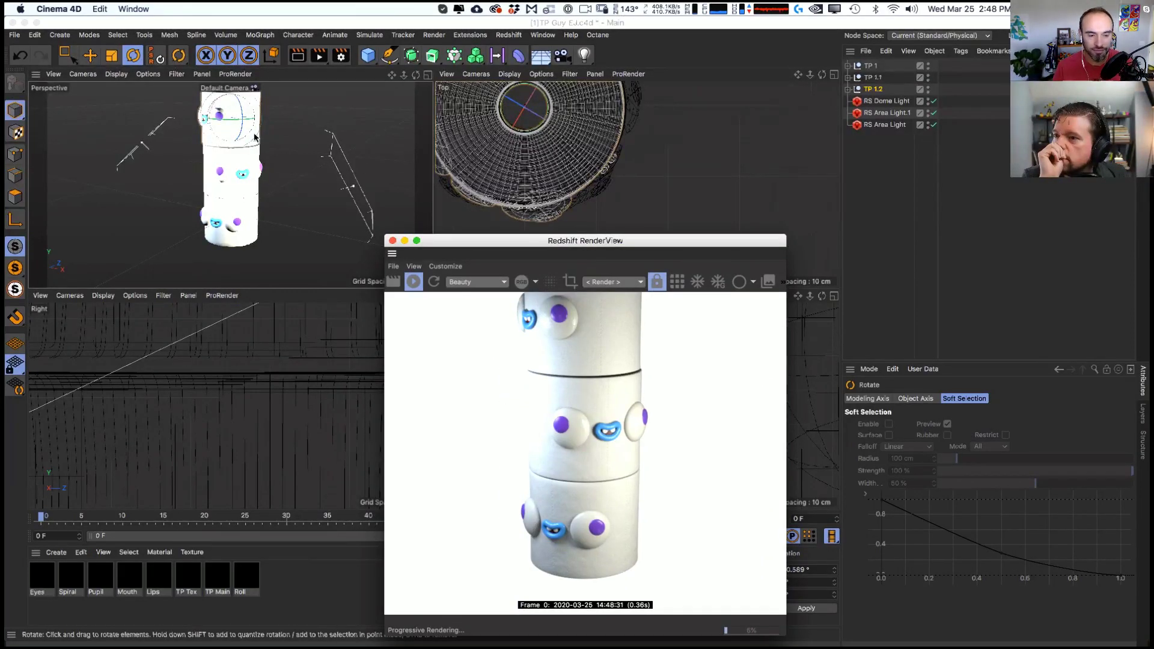
click(232, 147)
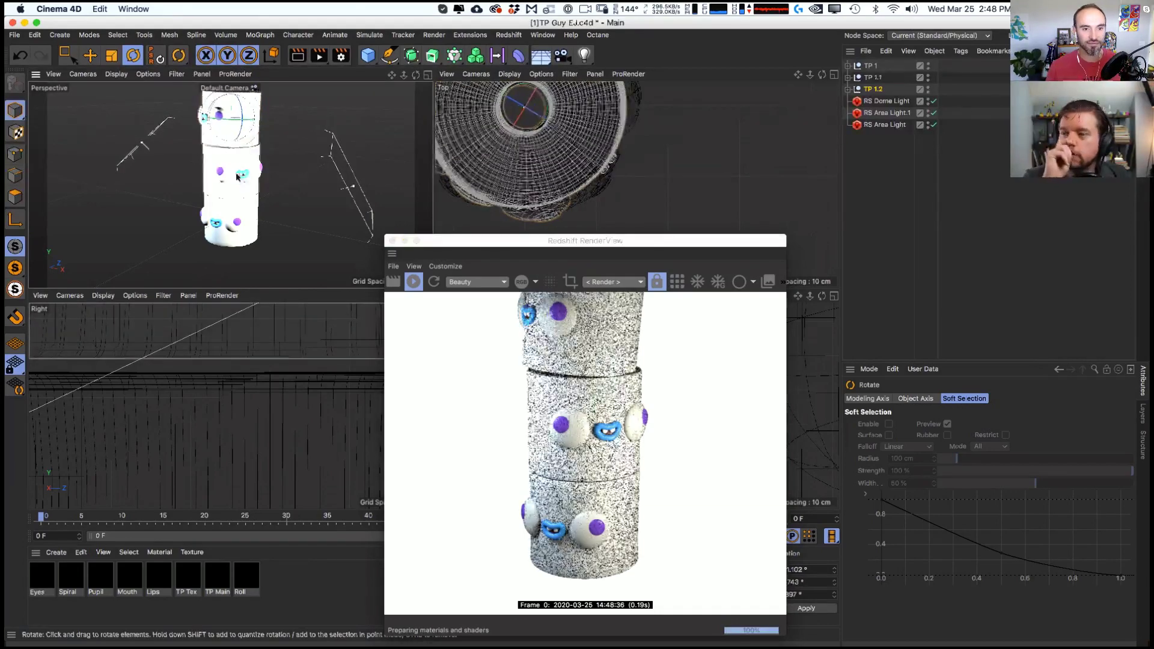
key(e)
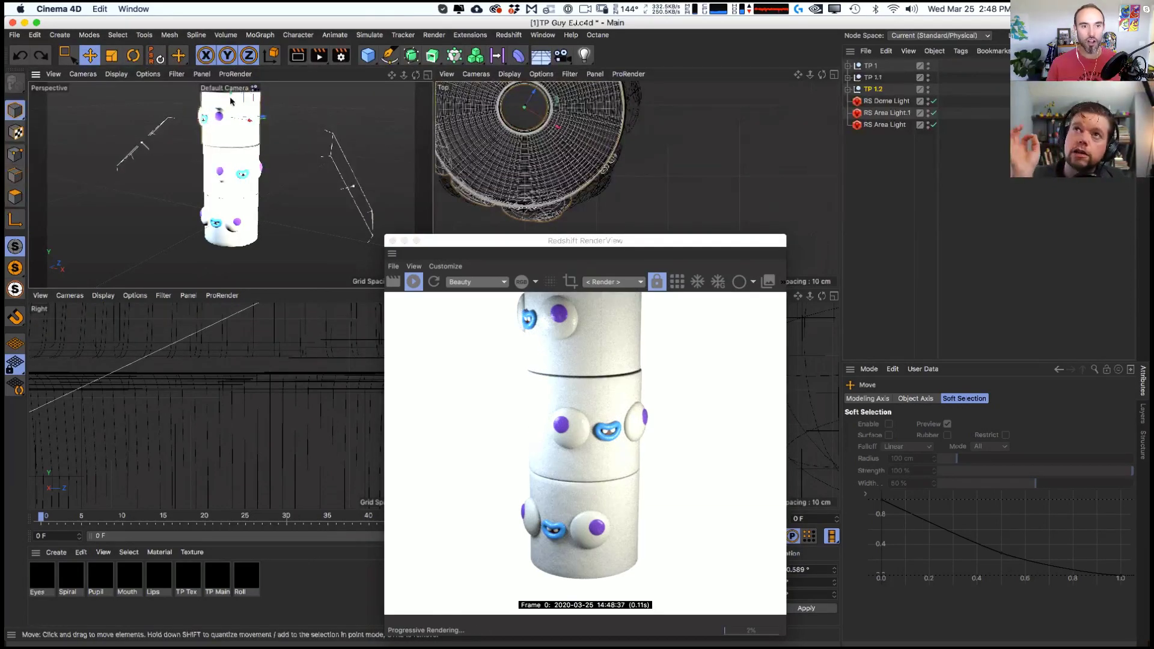
scroll(232, 101, up, 3)
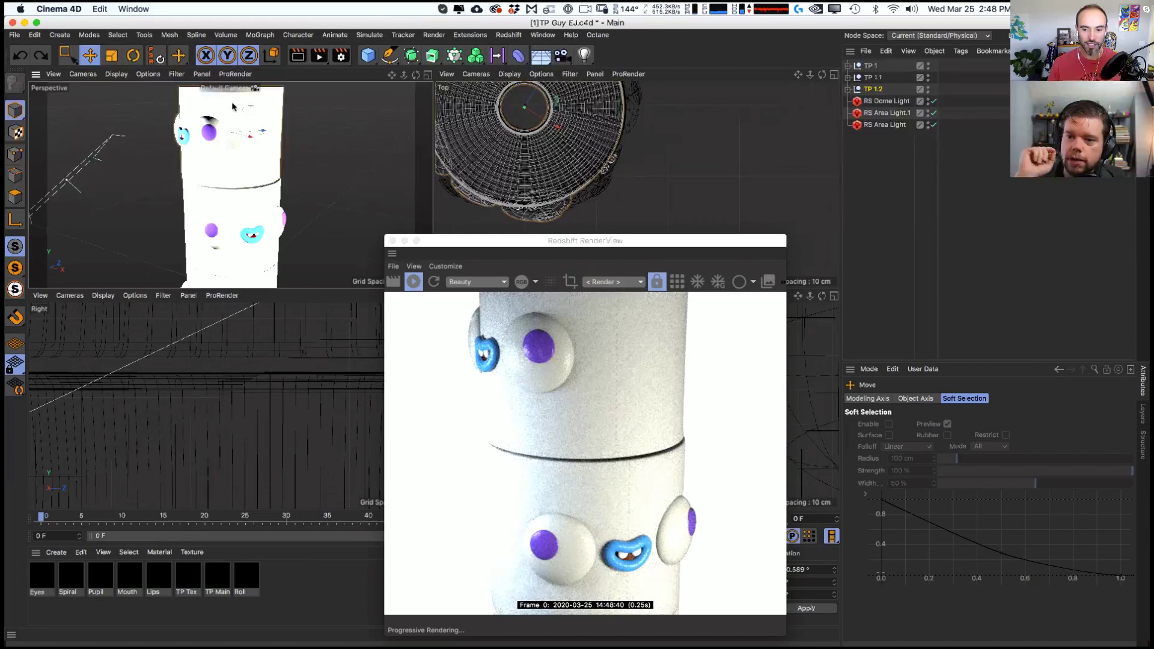
drag(232, 107, 234, 114)
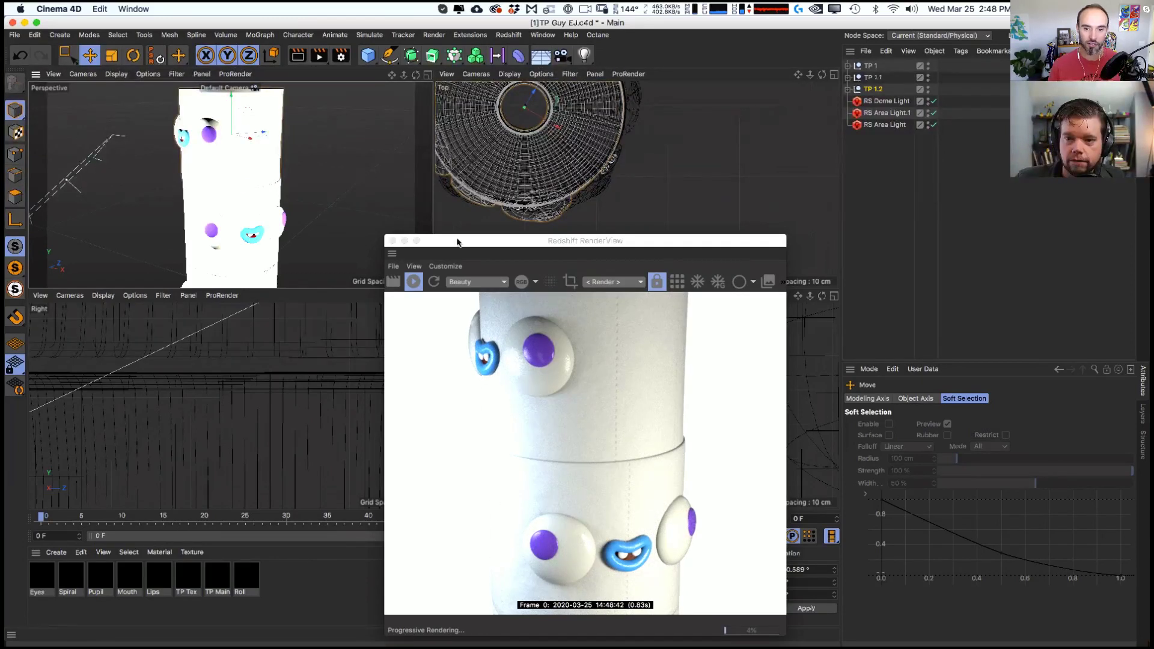
- Offset the middle roll, TP 1.1, horizontally to about X 3.6 cm and Z -4.3 cm
drag(459, 241, 471, 252)
click(872, 79)
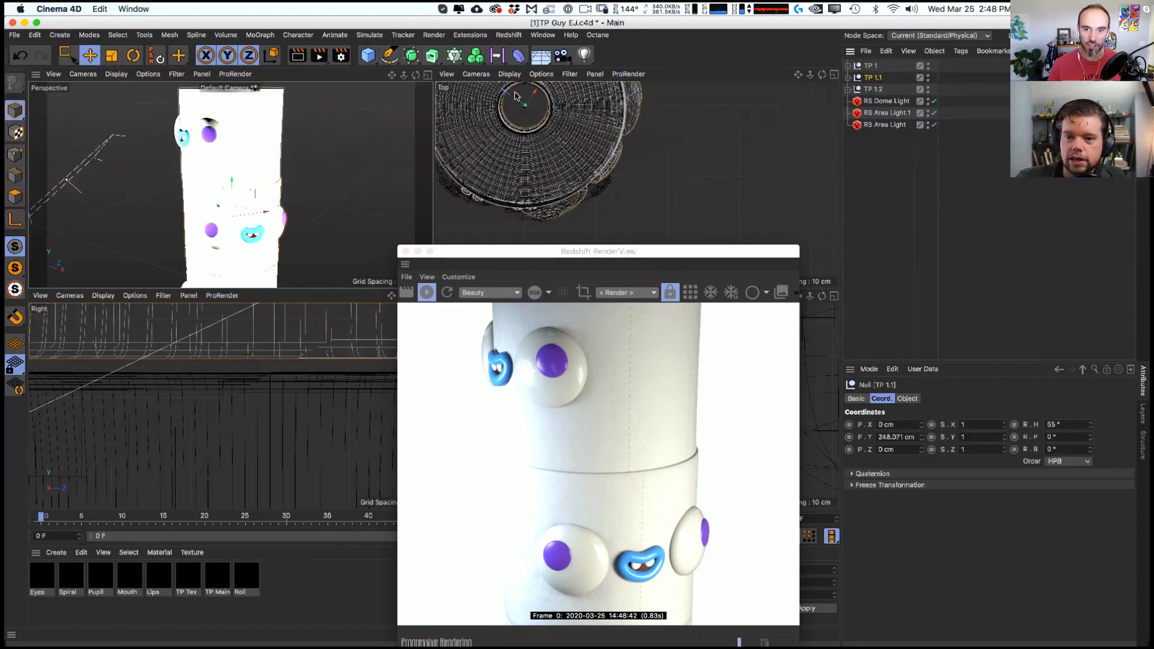
alt+middle_drag(528, 99, 565, 134)
drag(559, 111, 562, 114)
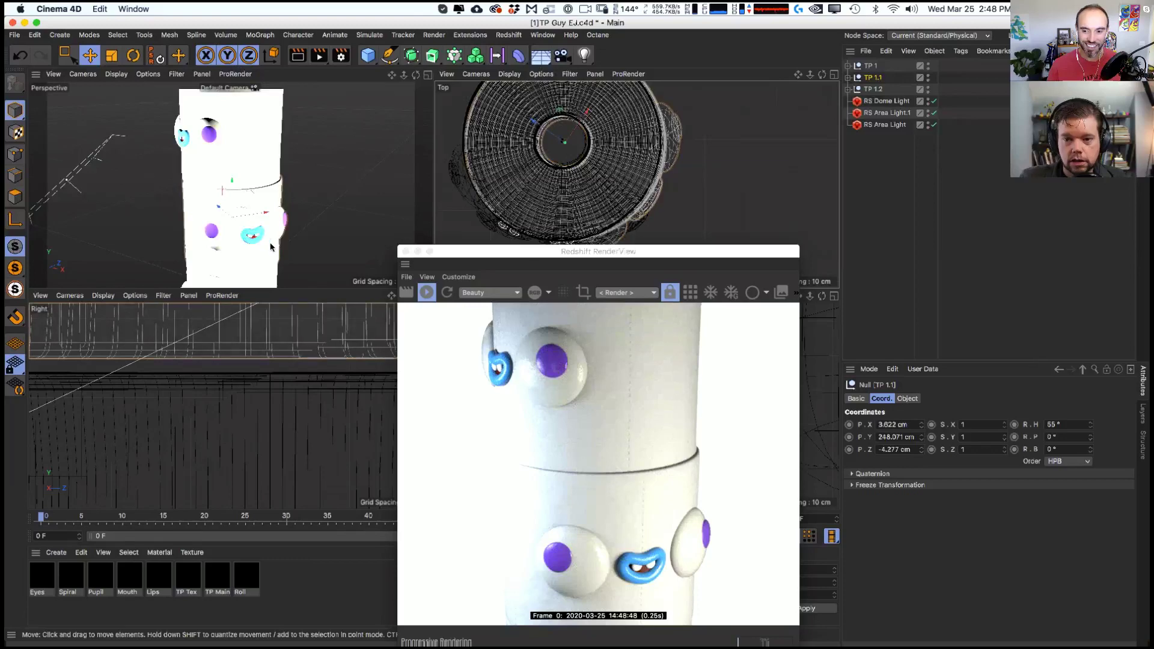
- Bring more of the stack into the perspective view and widen the Redshift RenderView window
scroll(270, 247, down, 2)
alt+middle_drag(270, 247, 272, 220)
drag(667, 250, 657, 200)
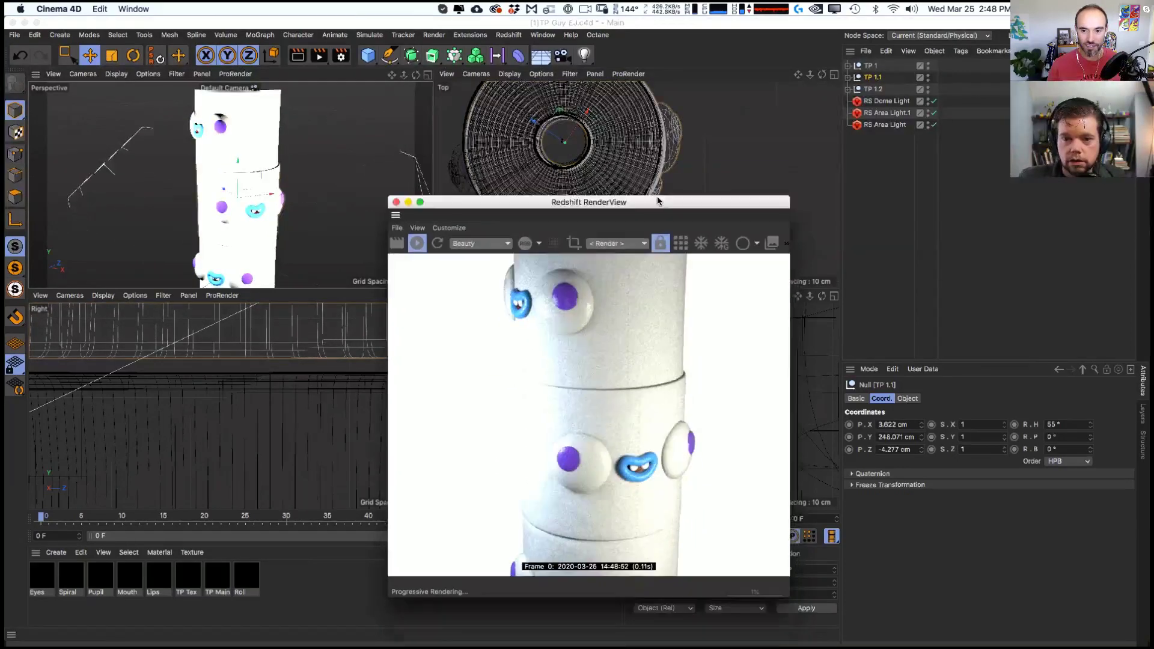
drag(791, 198, 936, 197)
- Shift the middle and top rolls slightly sideways in opposite directions to stagger the stack
drag(283, 210, 259, 215)
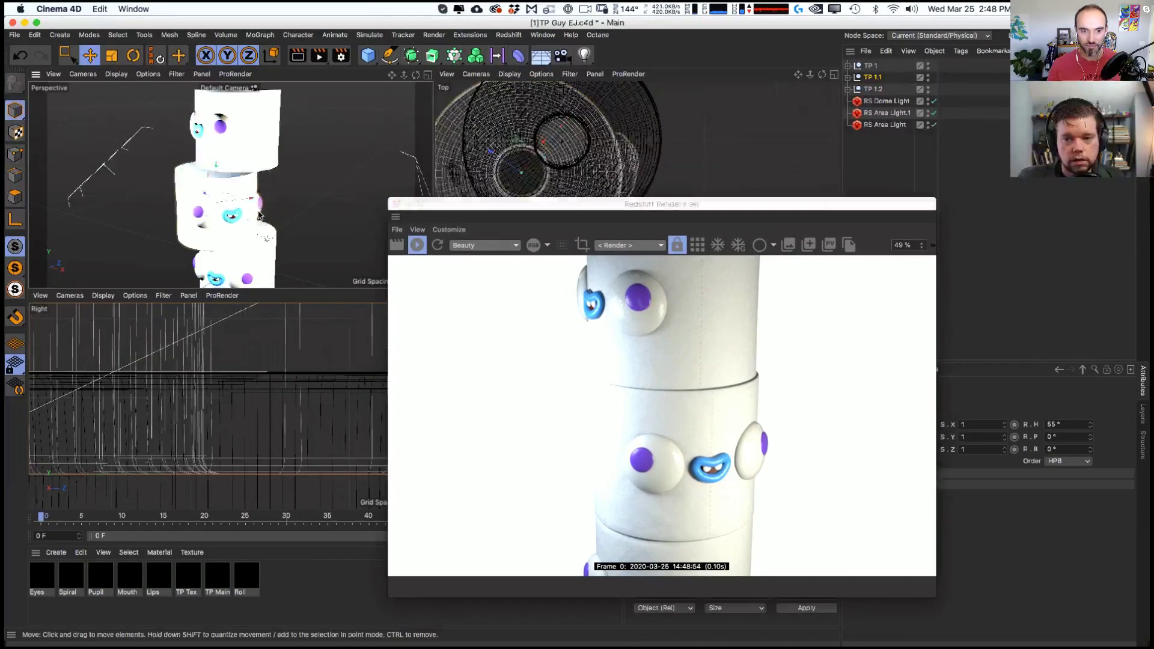
key(super+z)
drag(628, 151, 636, 144)
click(874, 88)
drag(568, 132, 567, 116)
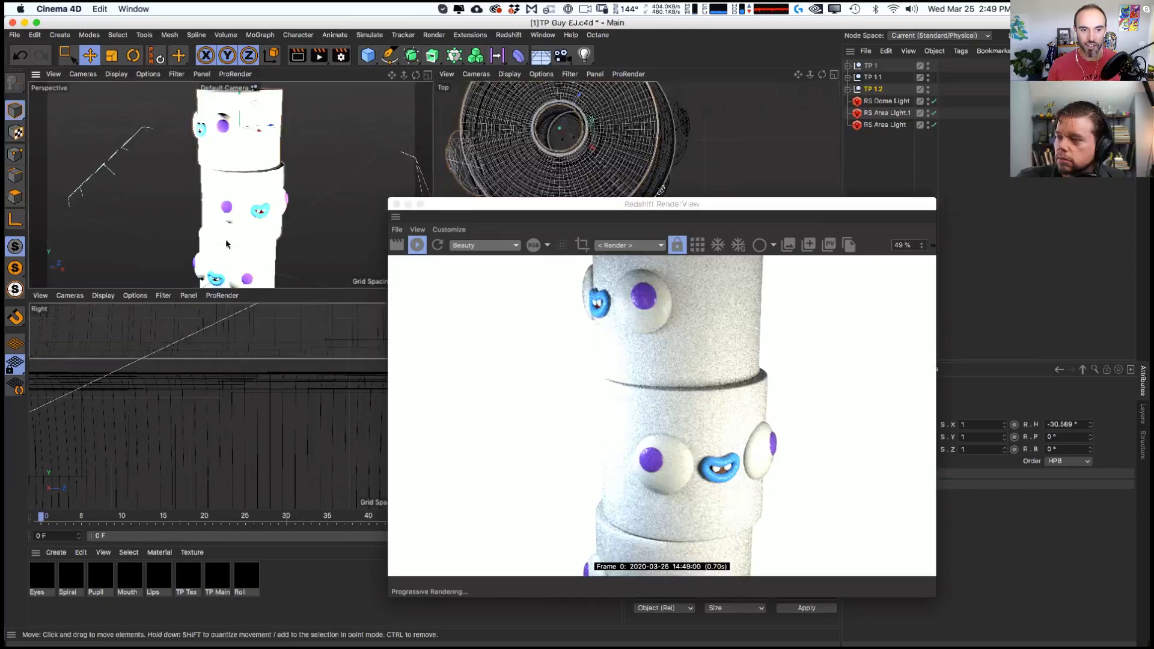
- Frame the whole stack, try shifting the top roll far off its axis, and undo that shift
scroll(227, 240, down, 3)
alt+drag(226, 240, 232, 213)
scroll(223, 215, down, 1)
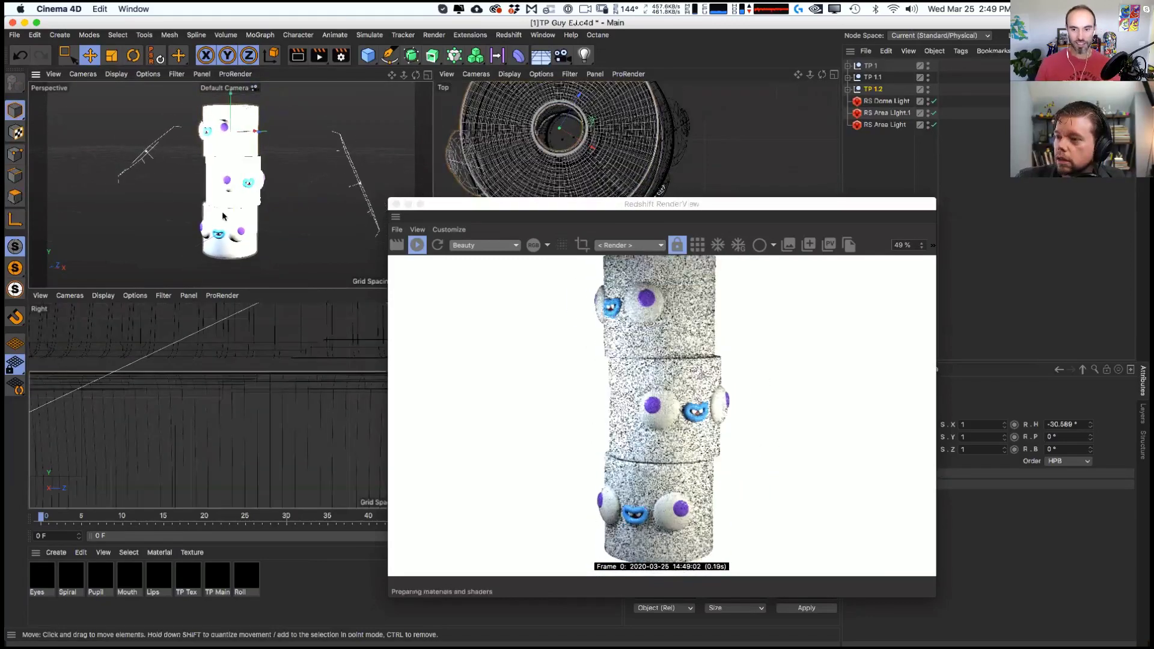
drag(455, 204, 407, 209)
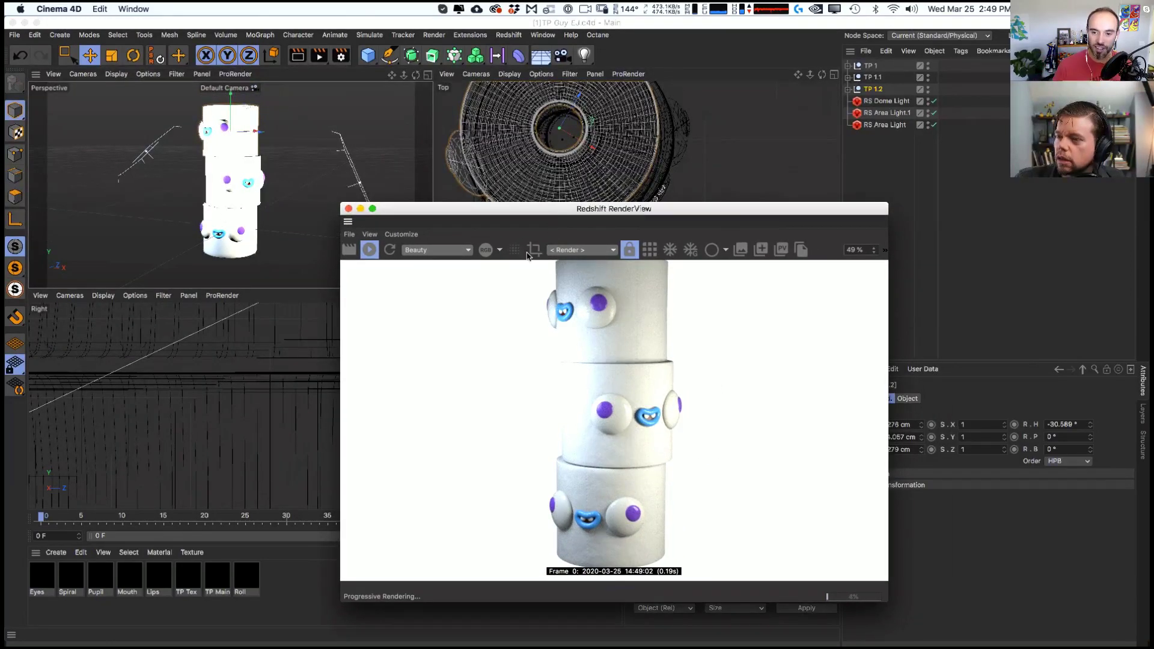
drag(696, 111, 638, 140)
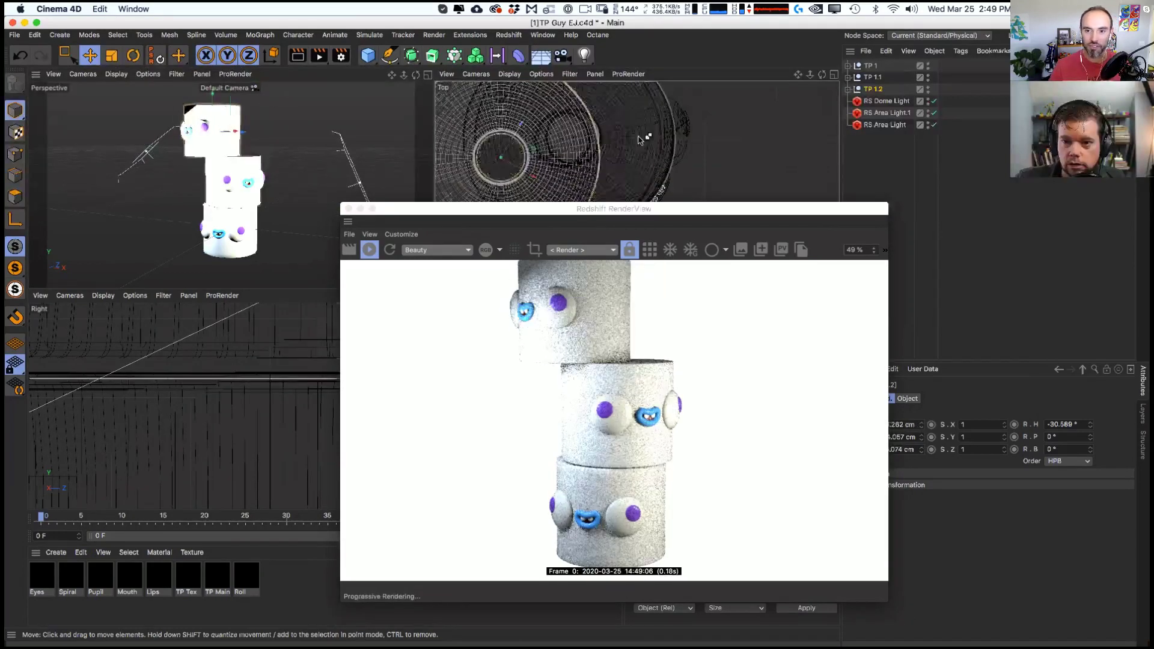
key(super+z)
- Reposition RS Area Light.1 beside the stack and rotate it to about H -70° and P -25°
scroll(726, 129, down, 8)
click(685, 150)
drag(720, 168, 706, 176)
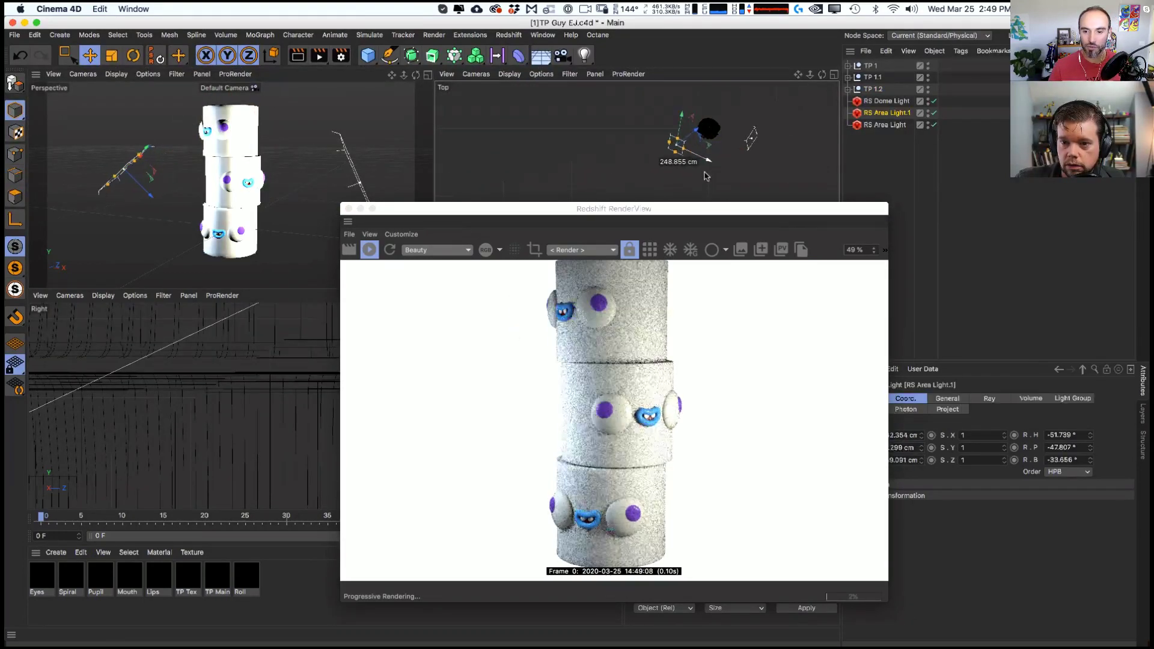
key(r)
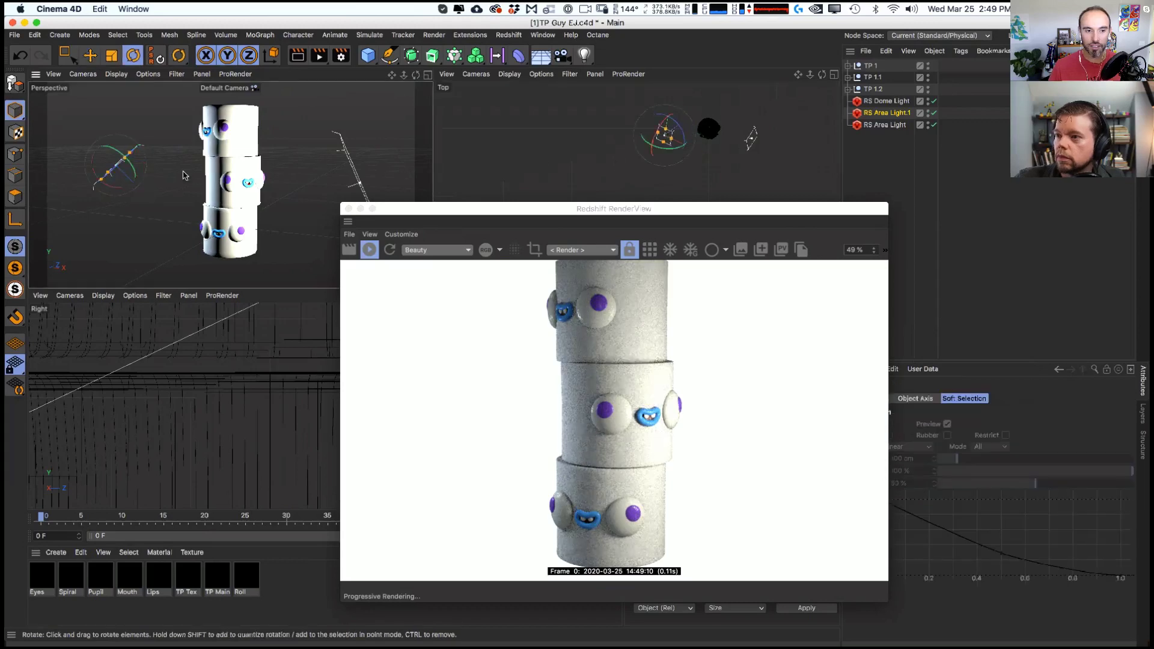
drag(183, 175, 355, 30)
key(t)
key(r)
key(e)
drag(546, 120, 549, 136)
- Enlarge the light's attribute area, uncover its settings, and lower the exposure of RS Area Light.1 to about -3.44
click(885, 112)
click(947, 399)
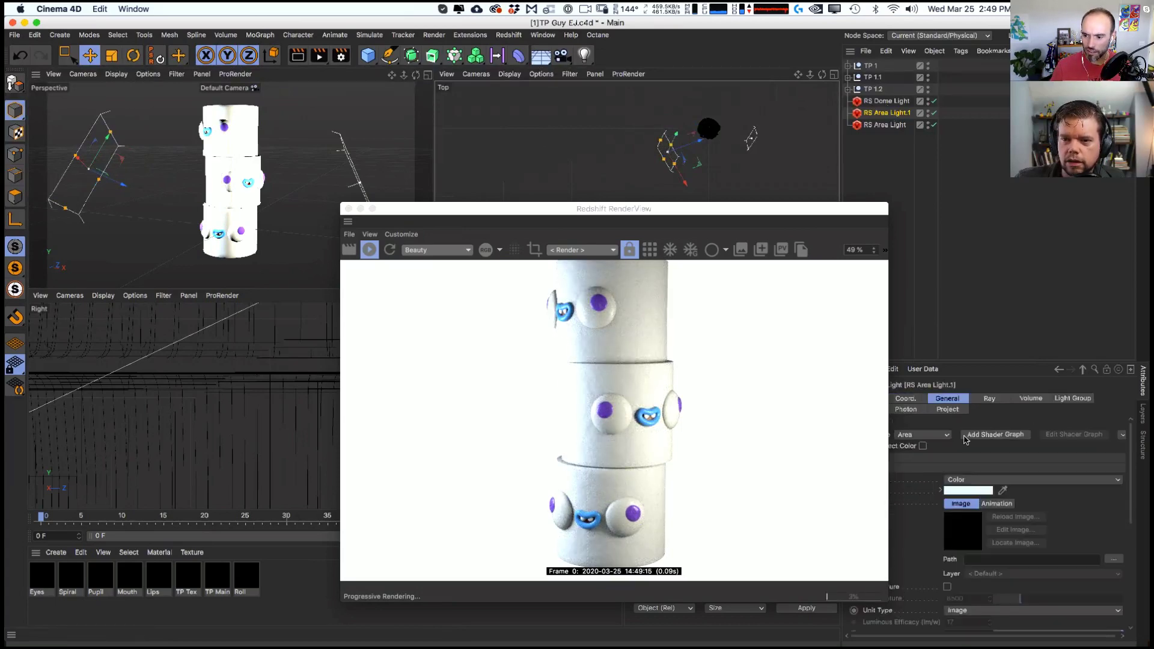
drag(1072, 360, 1071, 186)
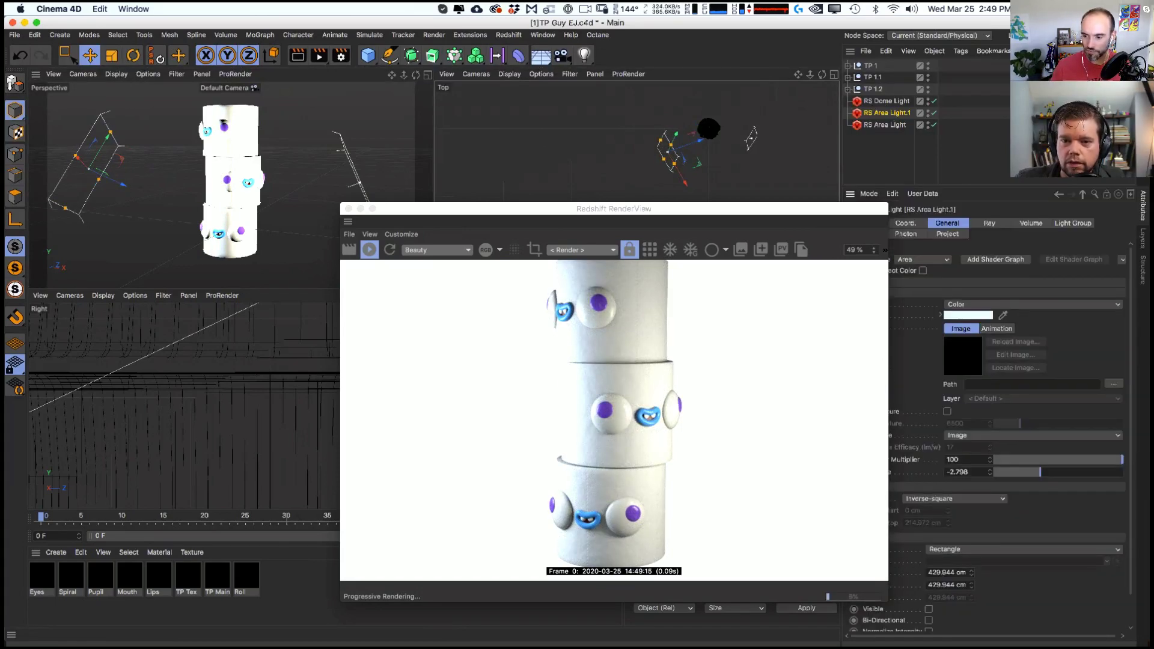
drag(750, 213, 628, 229)
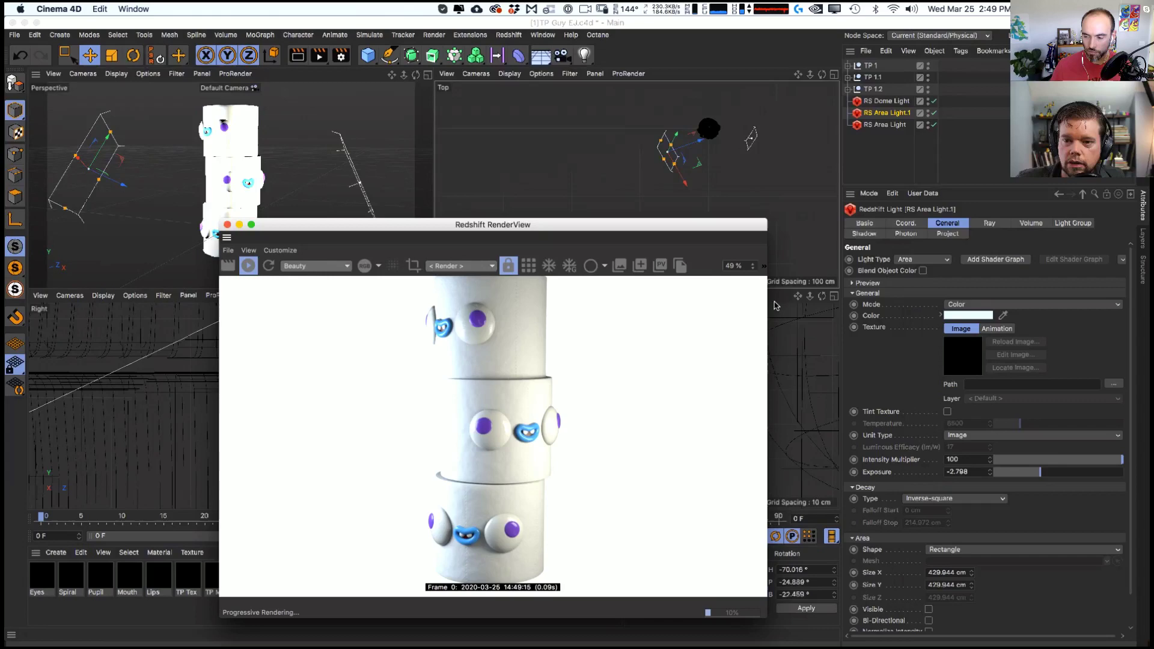
click(1035, 475)
click(1036, 474)
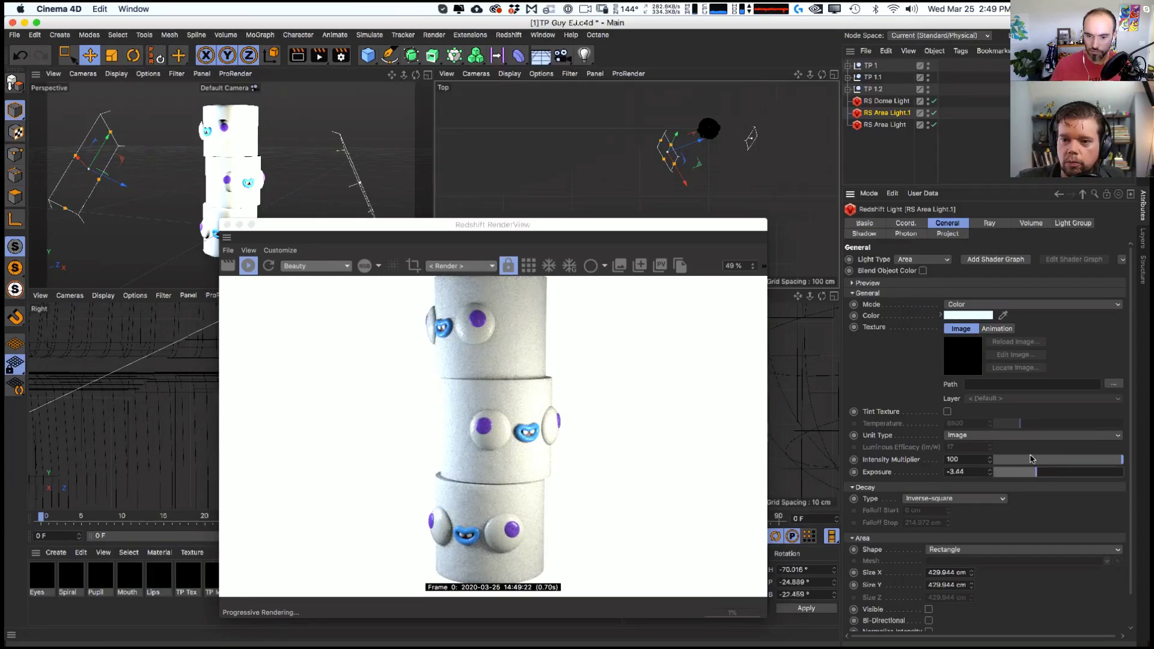
- Set the RS Dome Light's exposure to about -2.743 and the exposure of RS Area Light.1 to about -3.716
click(888, 101)
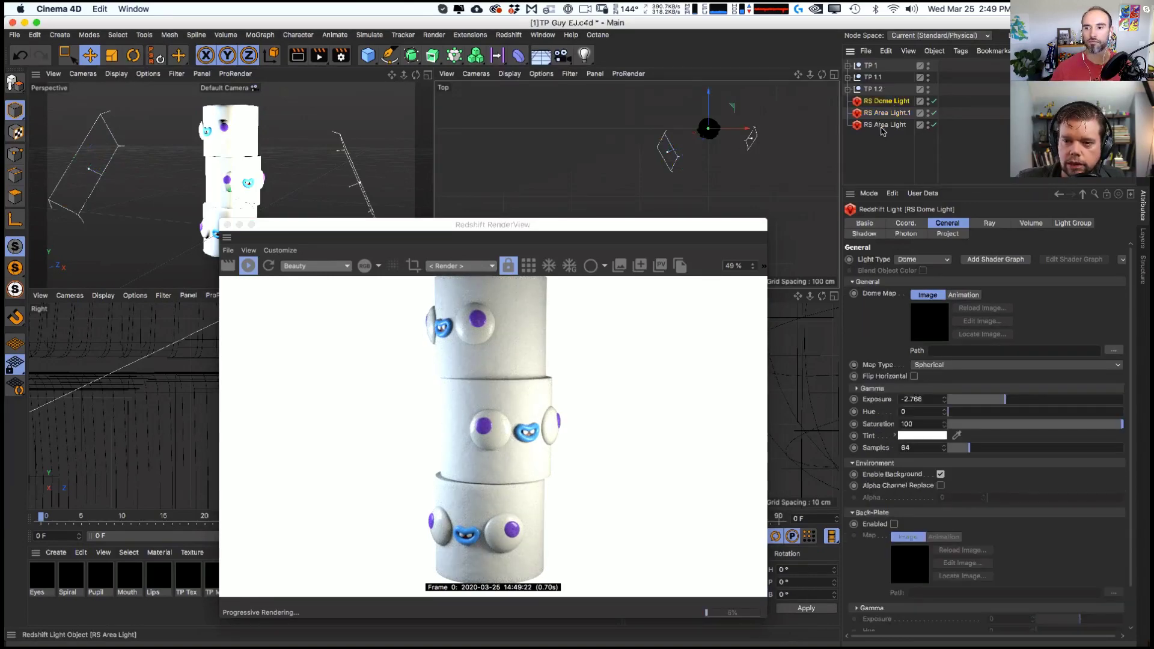
drag(944, 399, 946, 384)
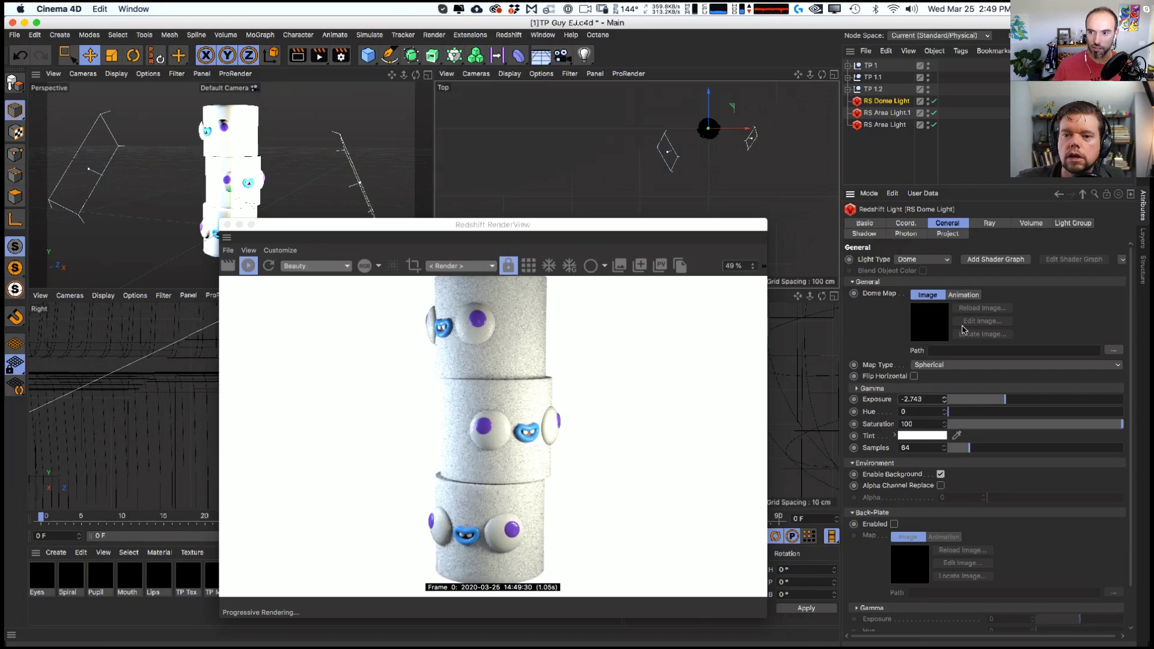
click(889, 114)
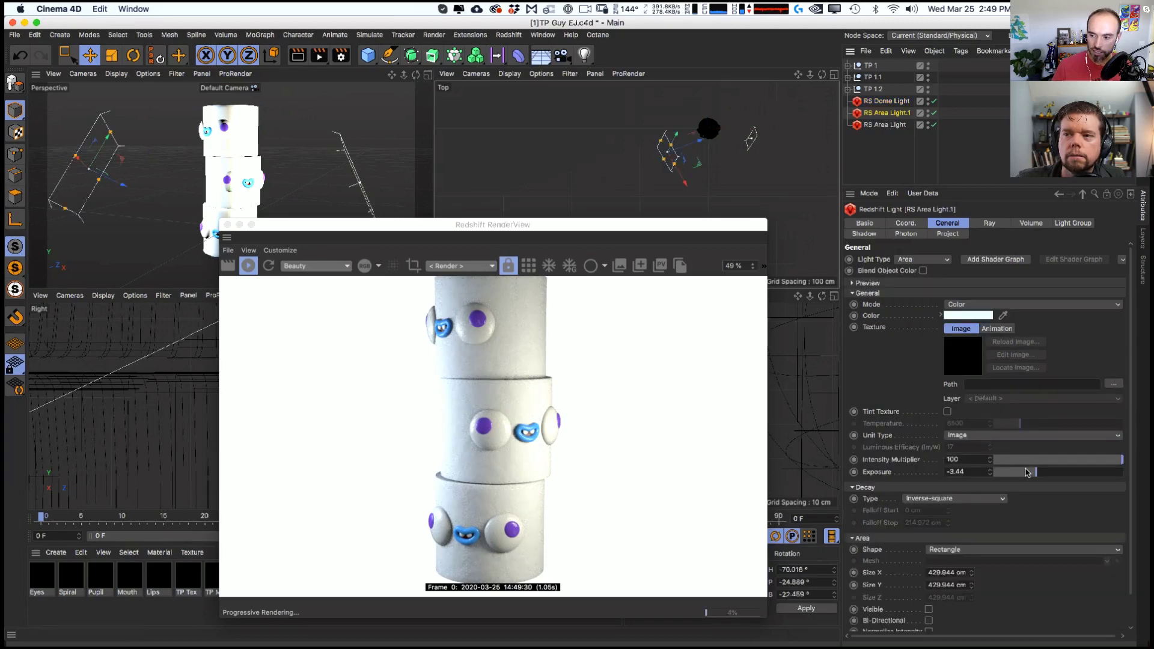
drag(1026, 473, 1035, 475)
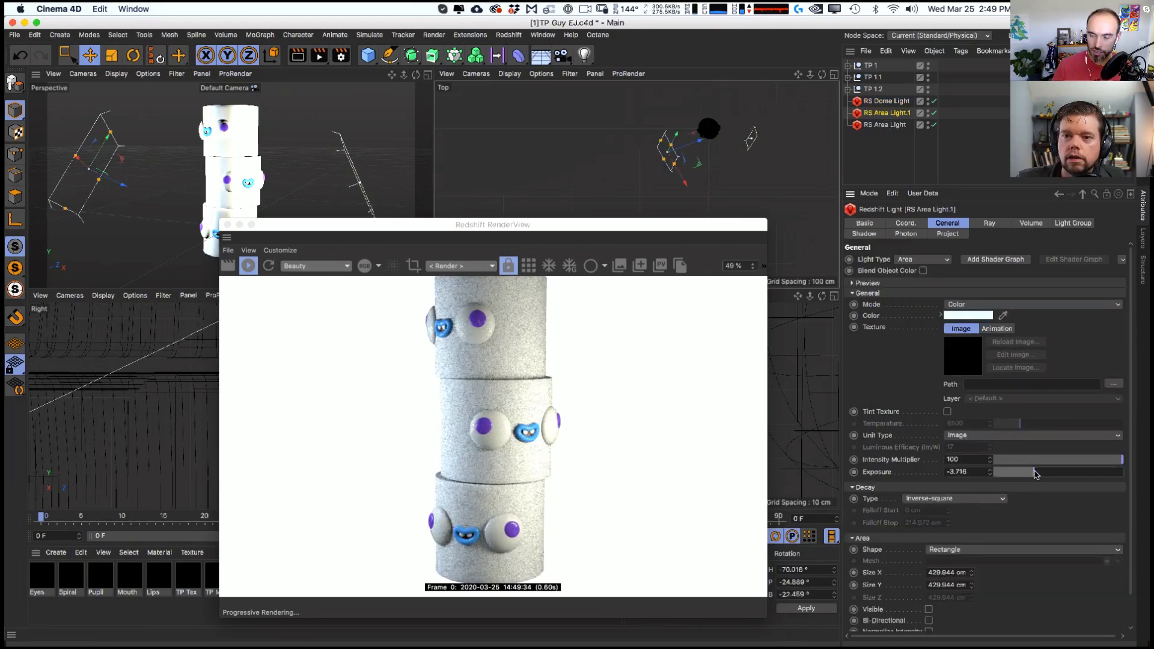
- Rotate RS Area Light.1 to a heading of about -72.9° and bank of about -24°, and reposition it beside the stack
key(r)
mouse_move(120, 130)
mouse_down()
mouse_move(149, 173)
mouse_move(125, 174)
mouse_move(125, 113)
mouse_move(133, 141)
mouse_up()
key(e)
key(r)
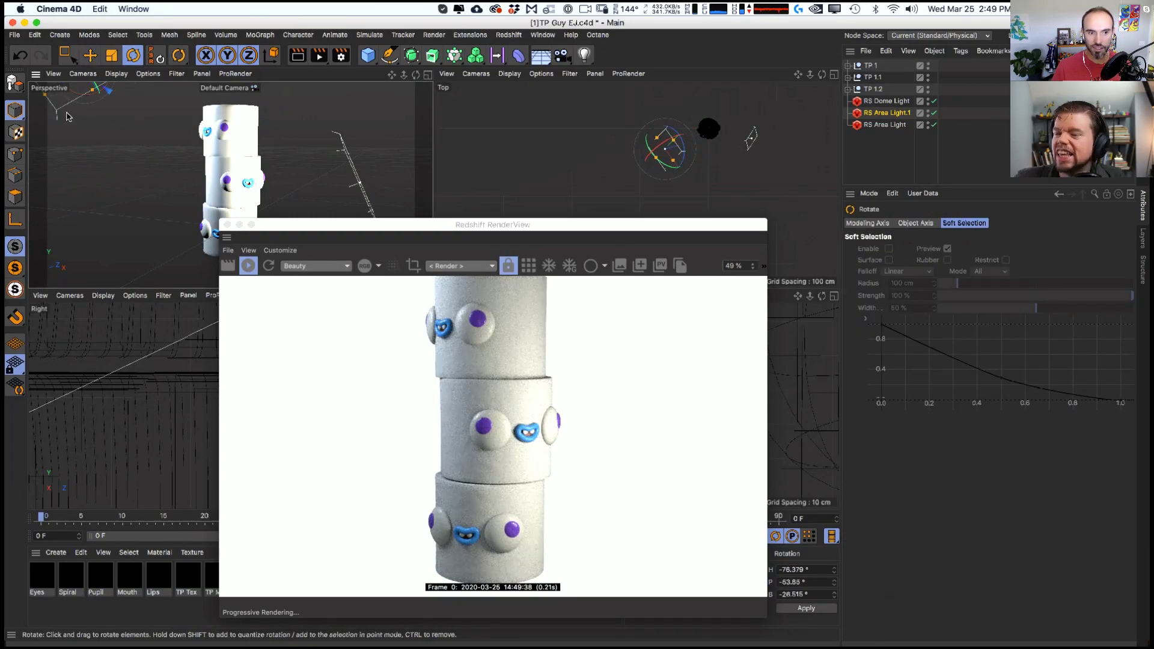
key(e)
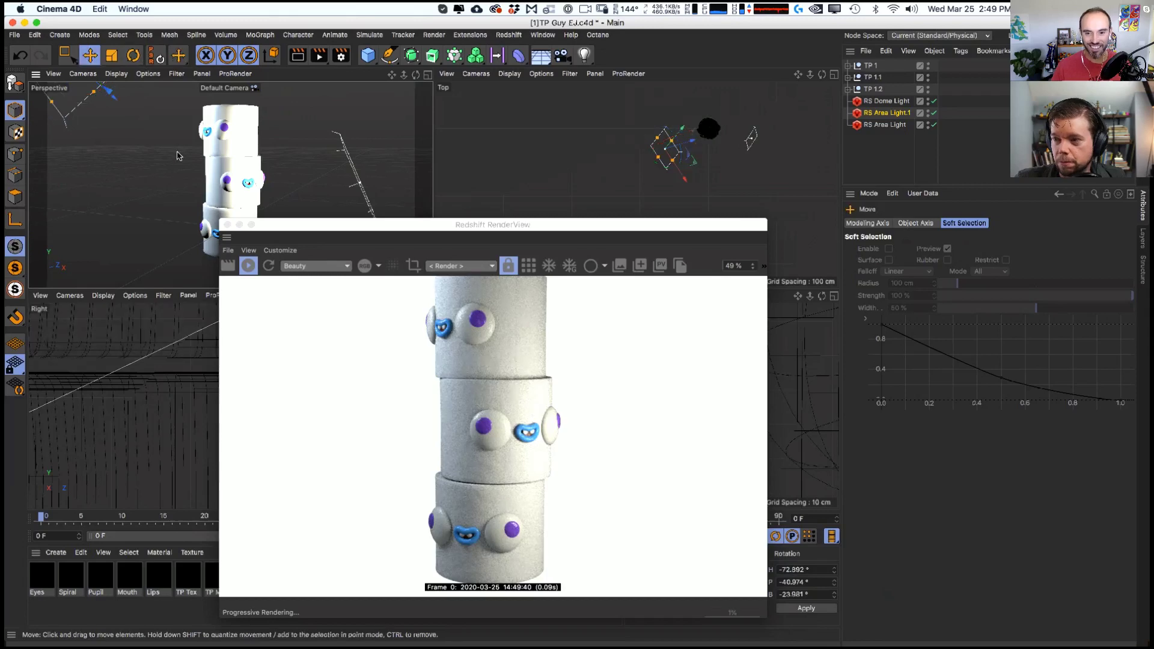
drag(171, 153, 181, 212)
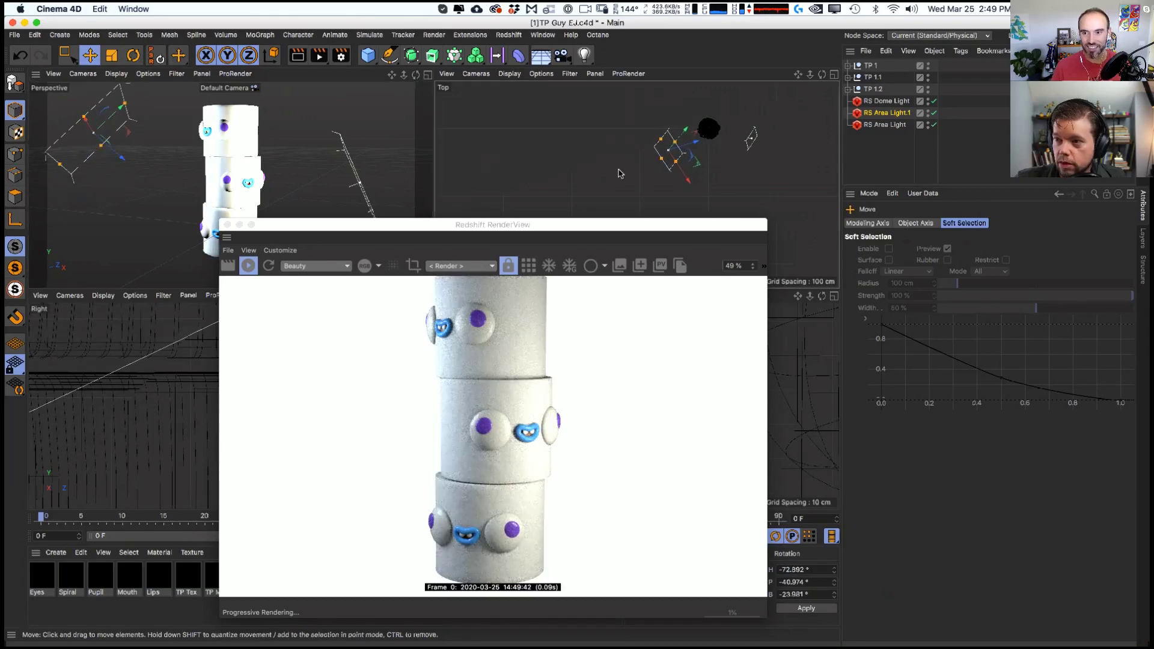
- Enlarge RS Area Light to about 437 by 1240 cm and move it farther away from the stack
click(752, 138)
key(t)
drag(721, 196, 890, 168)
key(e)
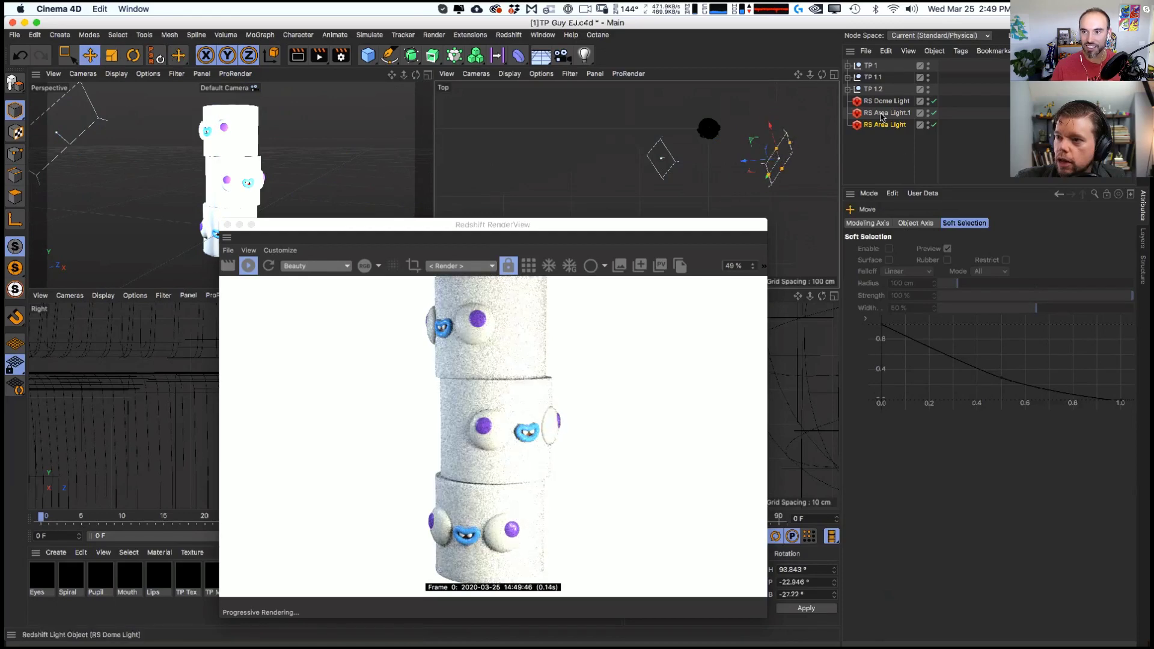
drag(766, 165, 810, 228)
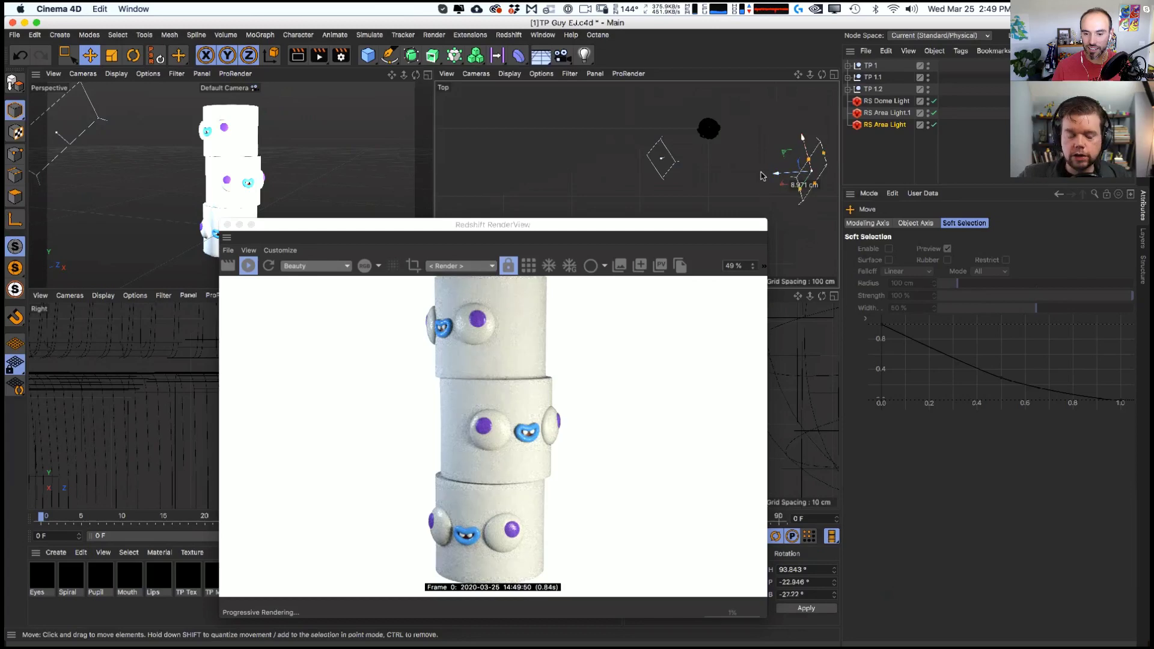
mouse_move(761, 175)
mouse_down()
mouse_move(780, 161)
mouse_move(753, 165)
mouse_up()
key(t)
key(e)
key(t)
key(e)
- Change the color of RS Area Light to a faint warm tint with hue 28° and saturation 4%
click(887, 126)
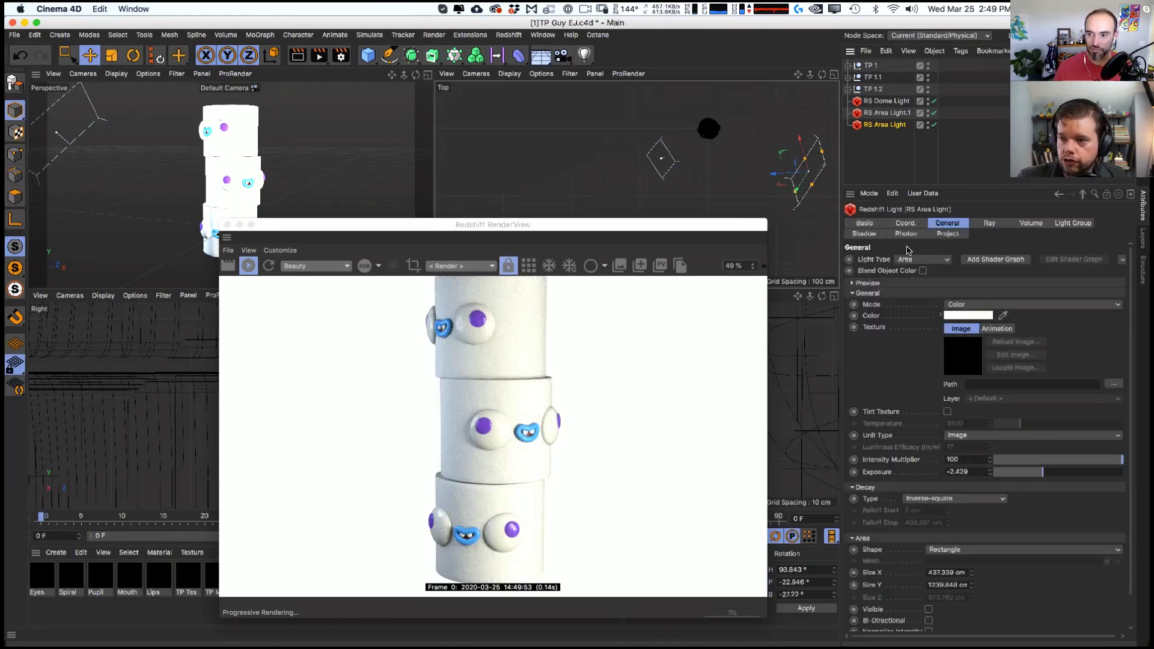
click(973, 315)
drag(933, 314, 928, 315)
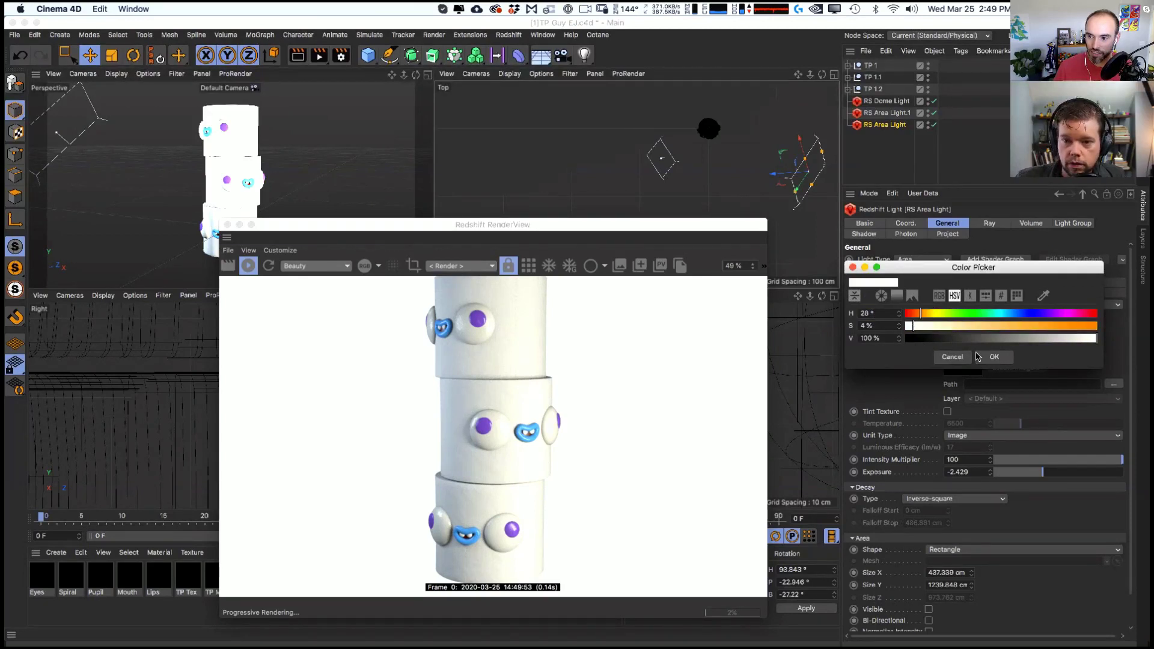
click(992, 357)
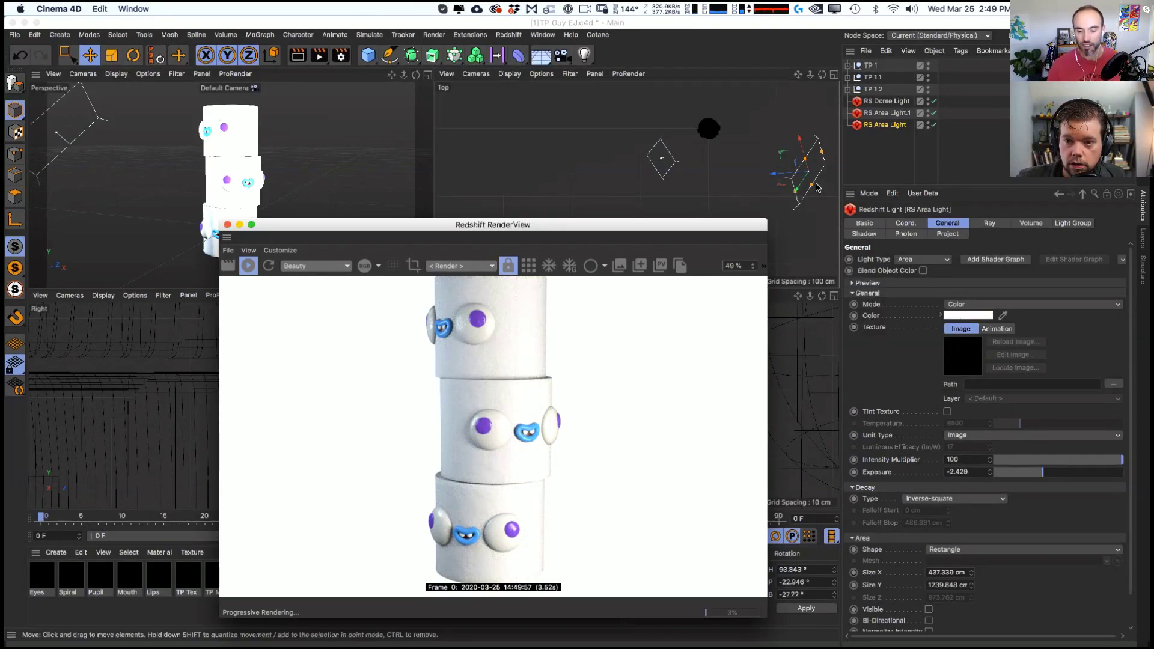
- Move the render window off the perspective view, expand TP 1.1 down to its eye sphere, and rotate that sphere slightly
click(321, 89)
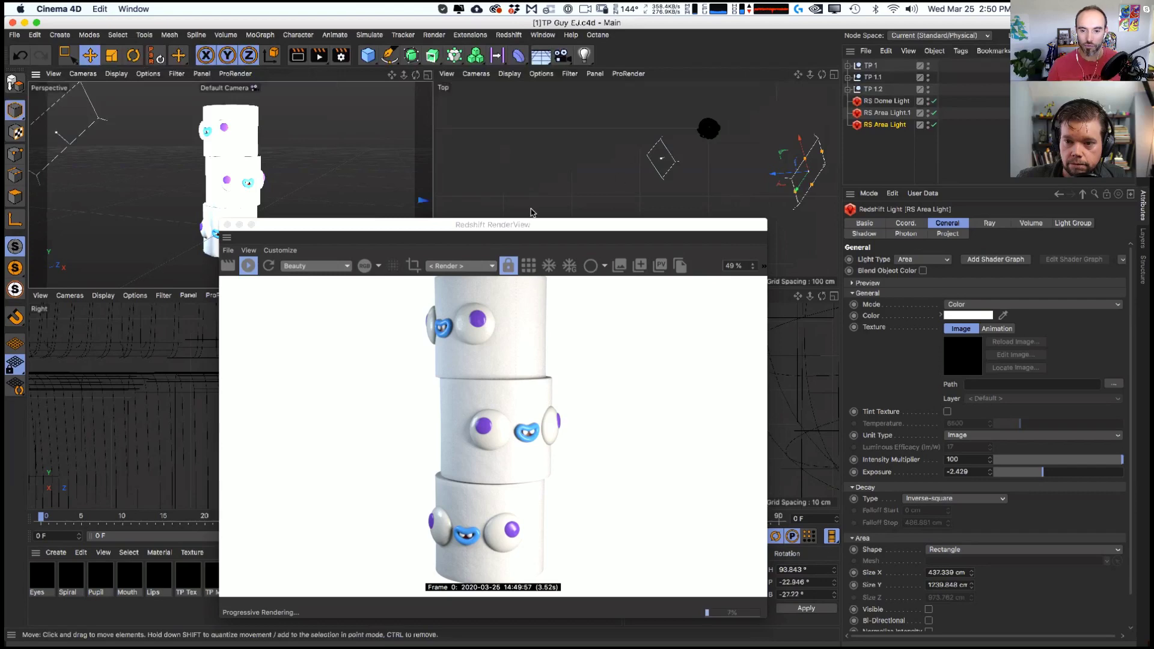
drag(421, 224, 671, 247)
click(857, 77)
click(853, 78)
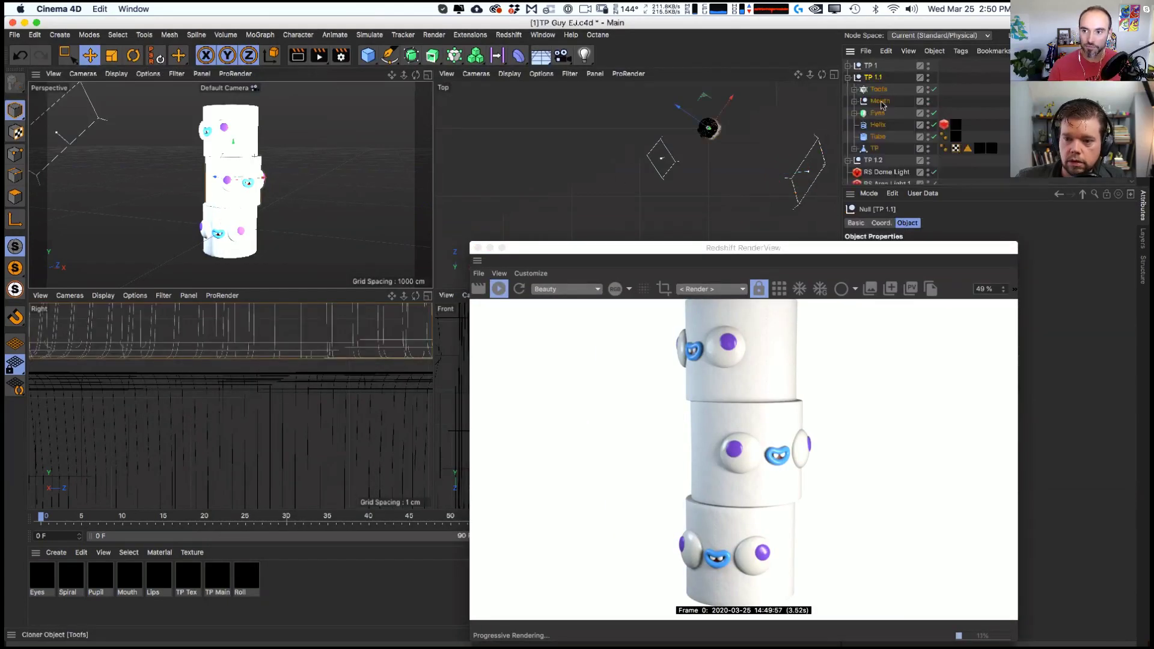
click(854, 113)
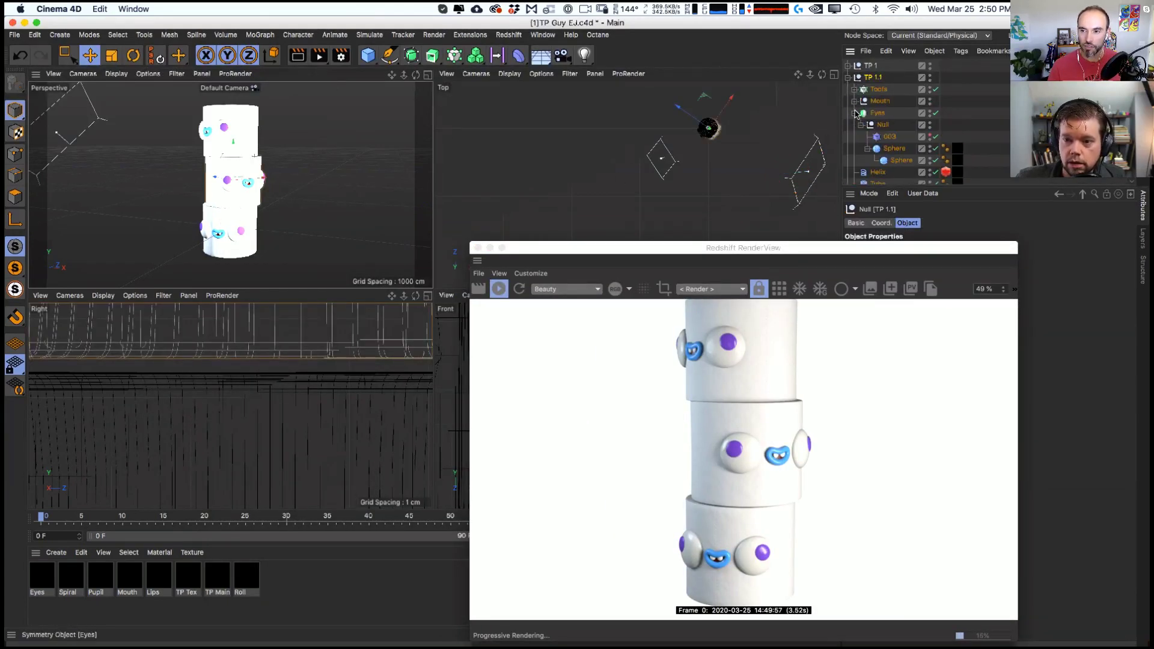
click(877, 150)
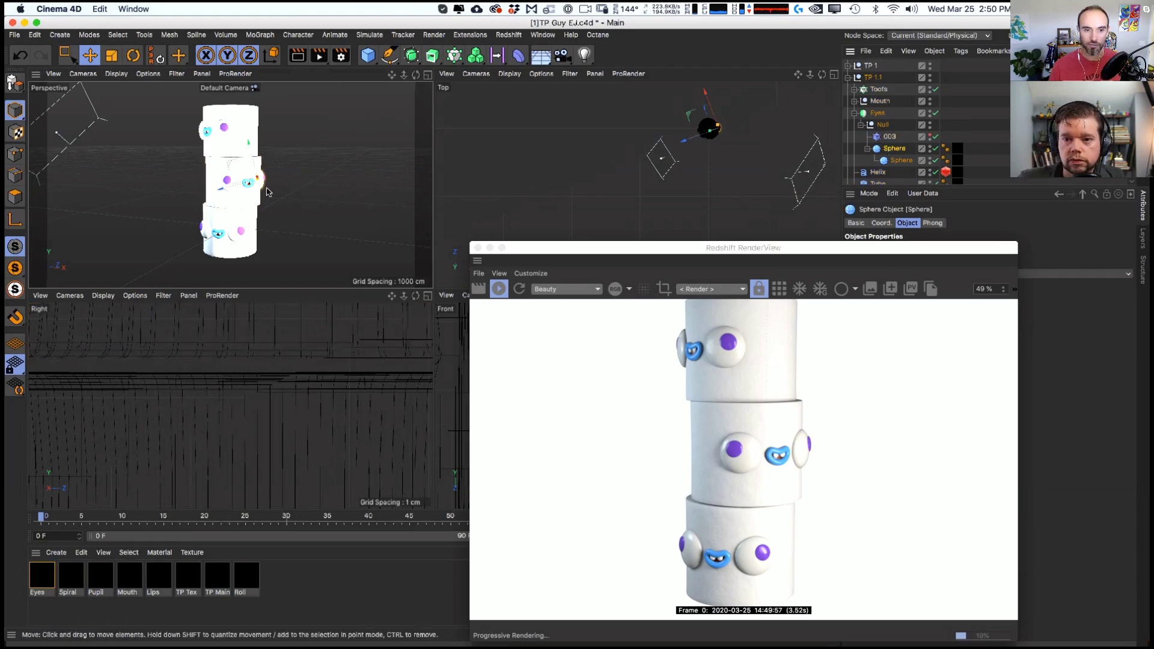
key(r)
mouse_move(284, 180)
mouse_down()
mouse_move(271, 188)
mouse_move(282, 189)
mouse_up()
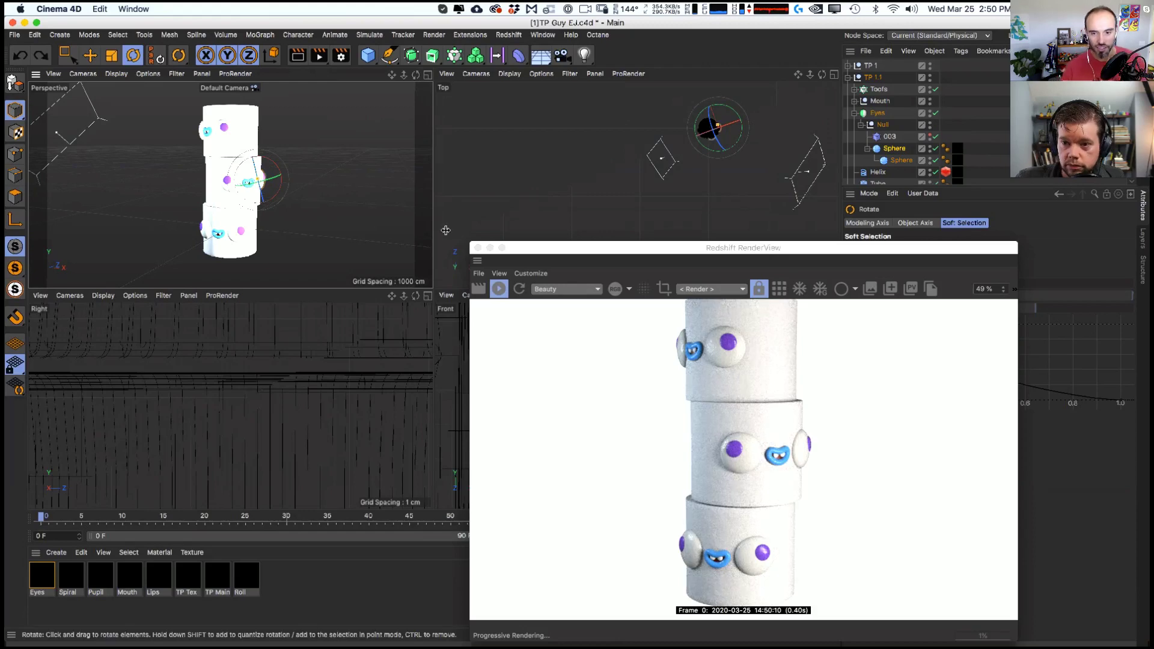
- Lower the render window clear of all four viewports and rotate the eye sphere of TP 1.1 further
drag(562, 248, 383, 493)
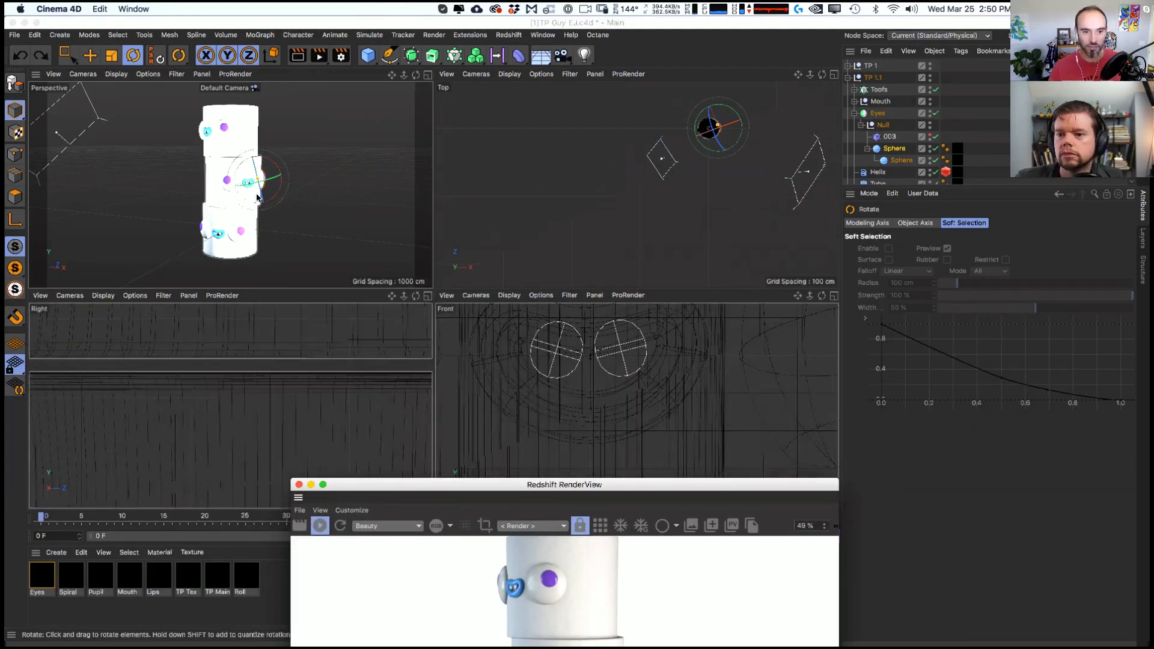
click(261, 174)
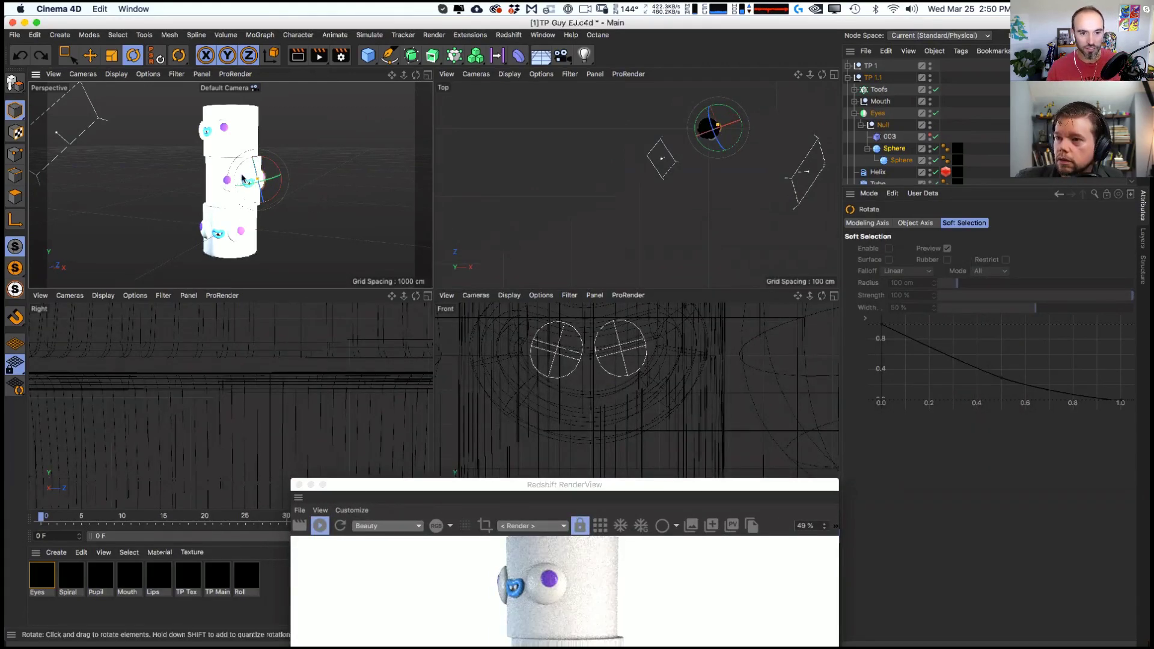
scroll(261, 174, up, 5)
drag(265, 168, 290, 206)
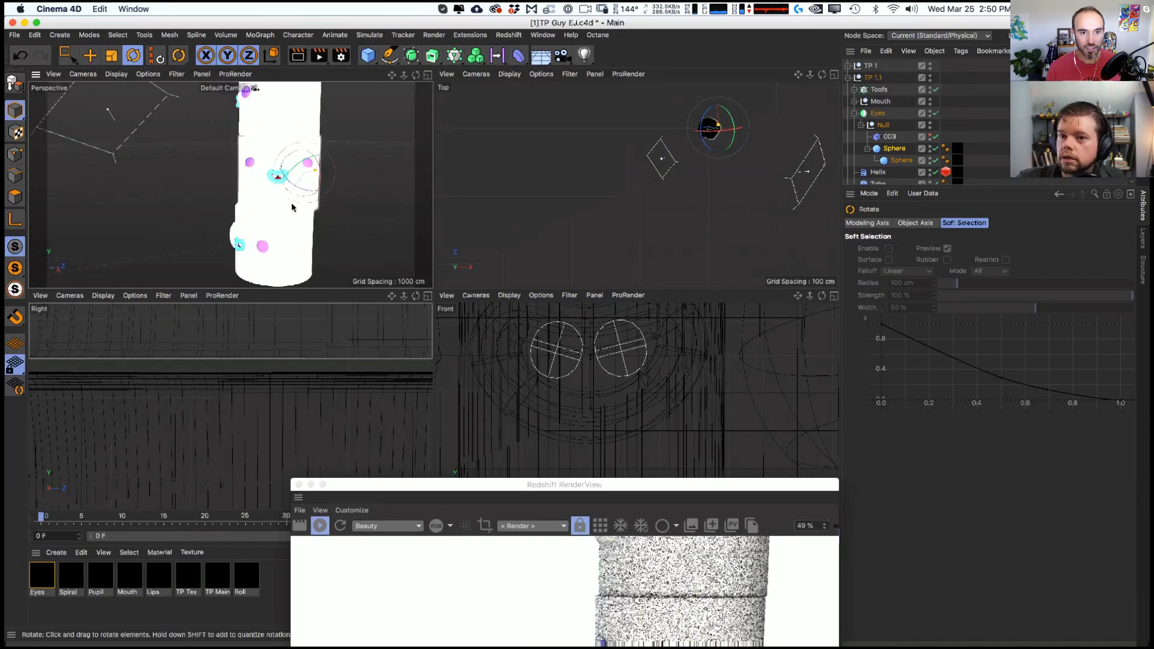
alt+right_drag(290, 206, 272, 226)
alt+drag(272, 226, 328, 176)
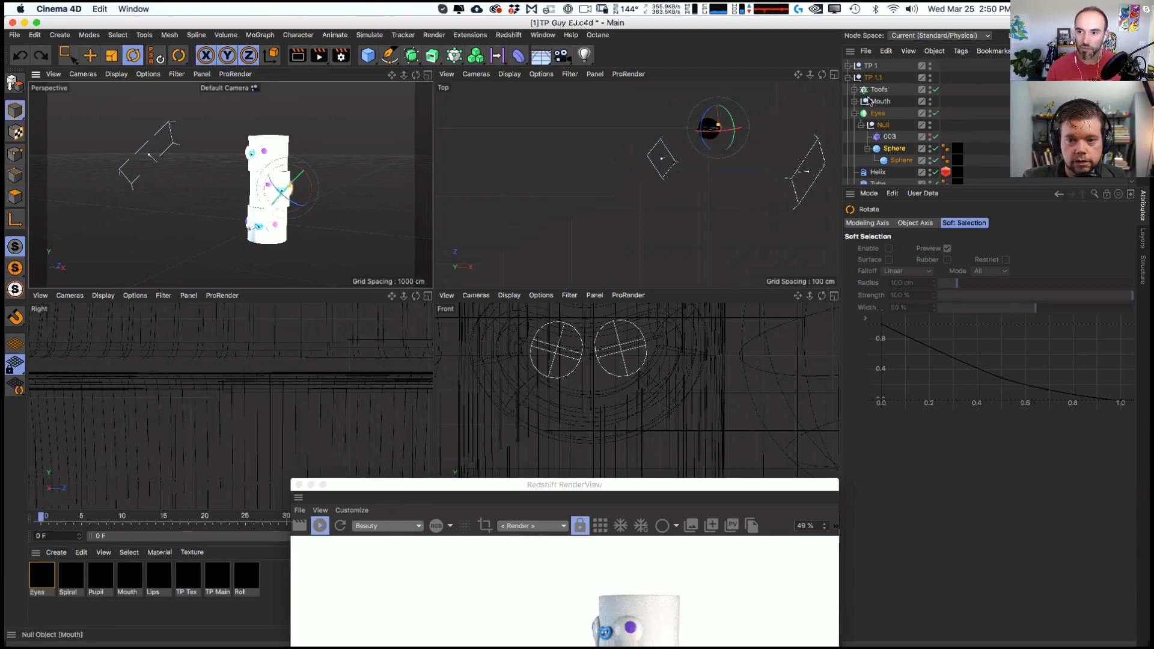
- Collapse TP 1.1 and turn the top roll, TP 1.2, slightly around its vertical axis
click(848, 78)
click(871, 90)
key(r)
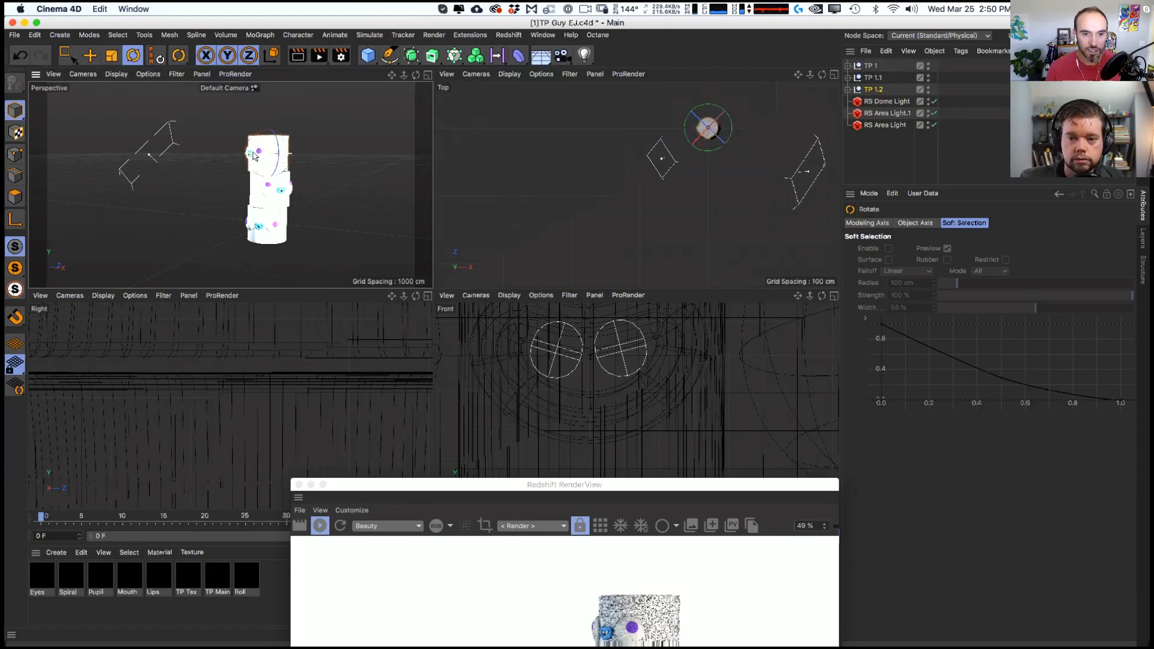
alt+drag(301, 216, 273, 210)
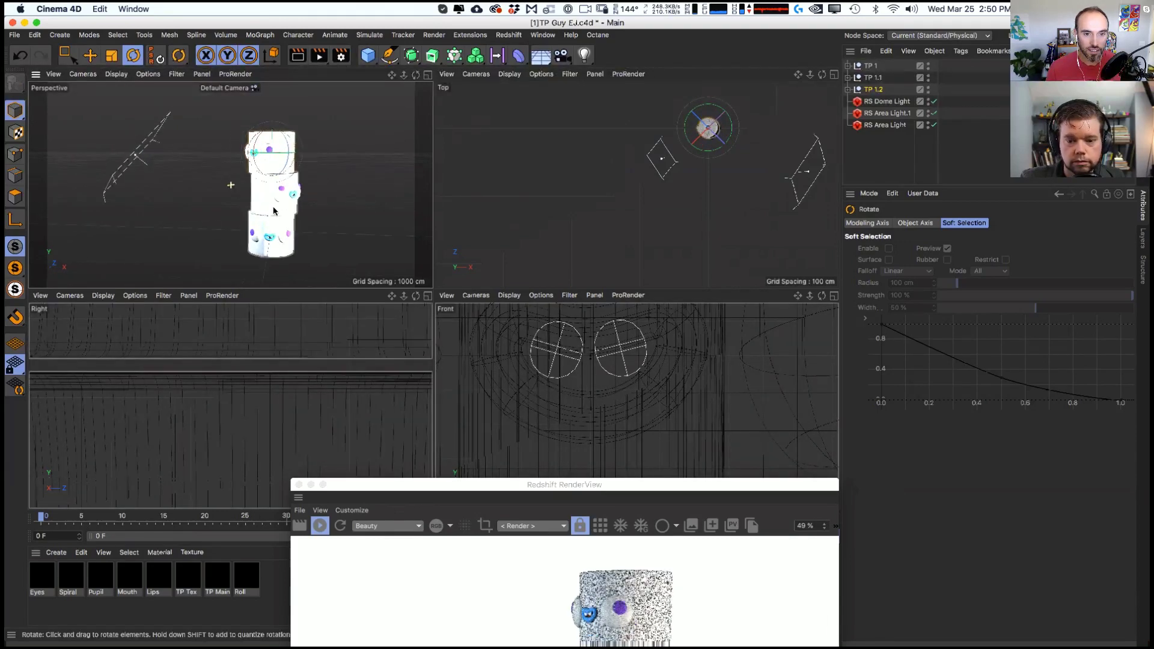
scroll(271, 206, up, 3)
- Select the eye sphere inside TP 1.1 again and rotate it to change where the middle character looks
click(848, 78)
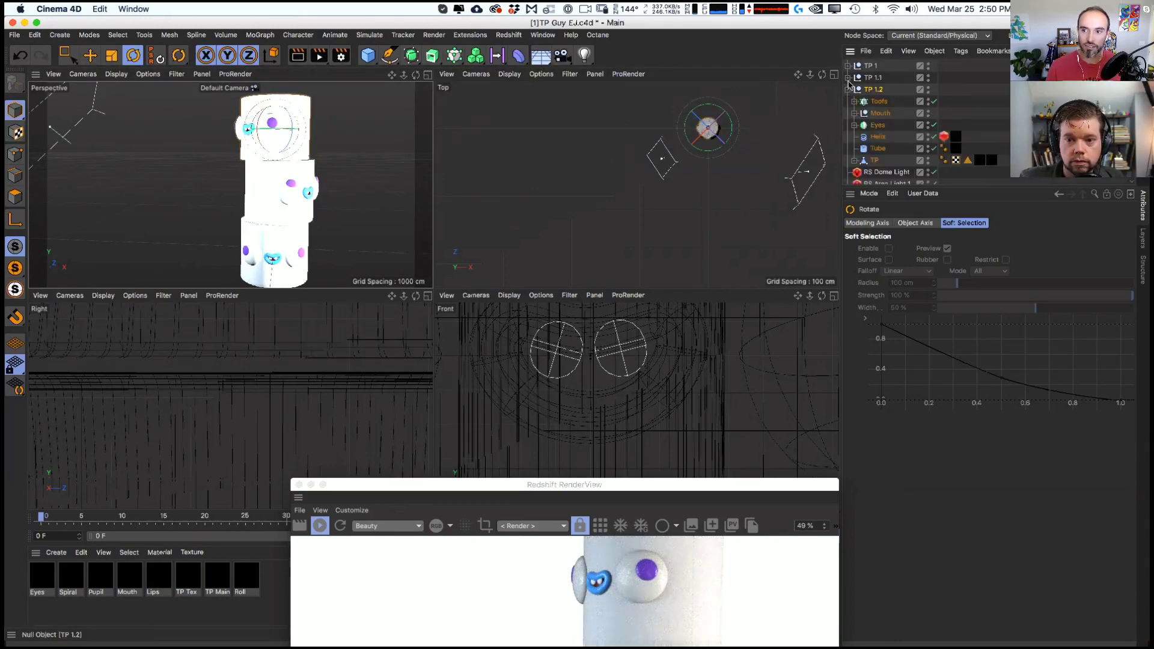
click(873, 78)
click(885, 150)
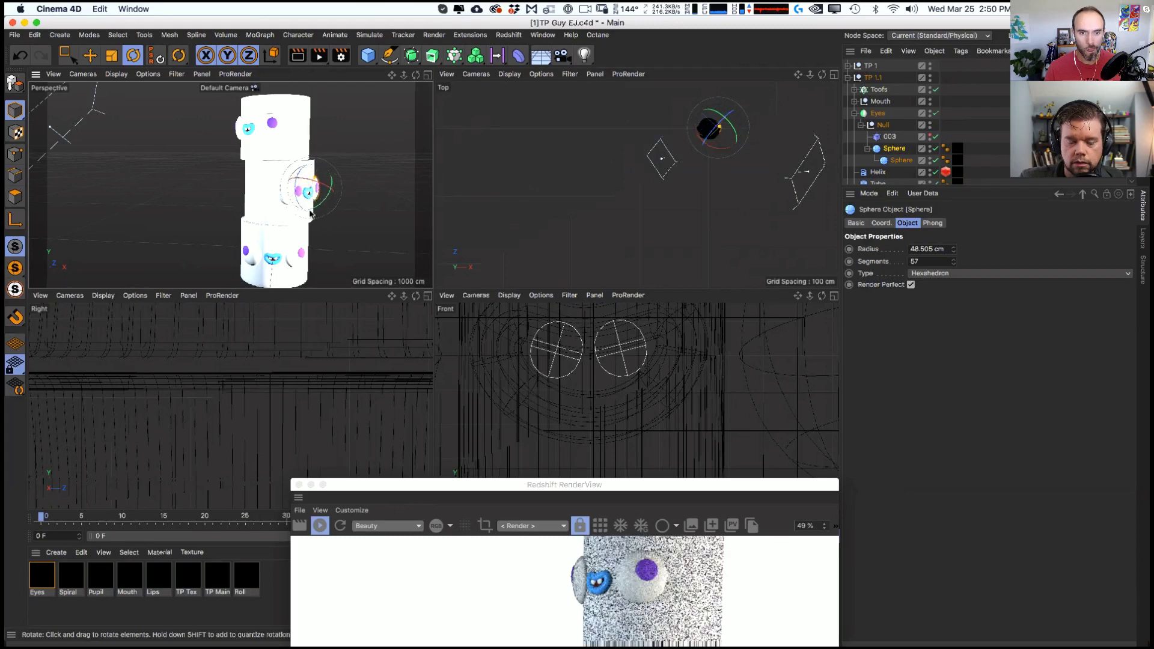
scroll(347, 178, up, 5)
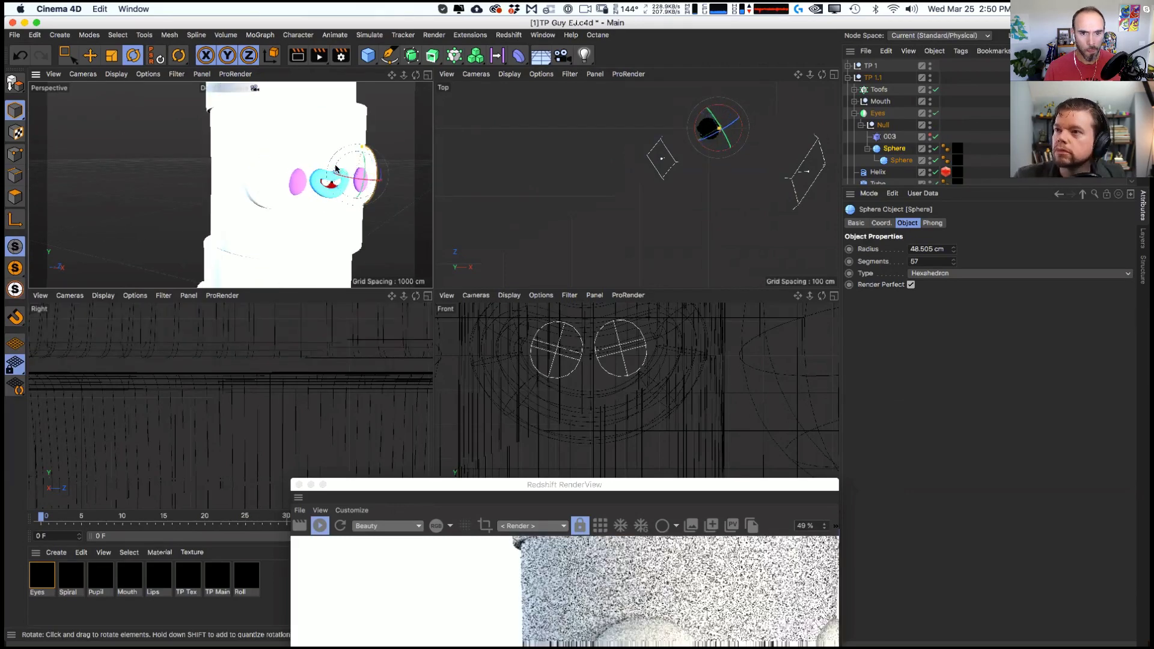
mouse_move(348, 178)
mouse_down()
mouse_move(362, 175)
mouse_move(302, 199)
mouse_move(332, 190)
mouse_up()
alt+right_drag(332, 190, 309, 212)
scroll(309, 213, down, 6)
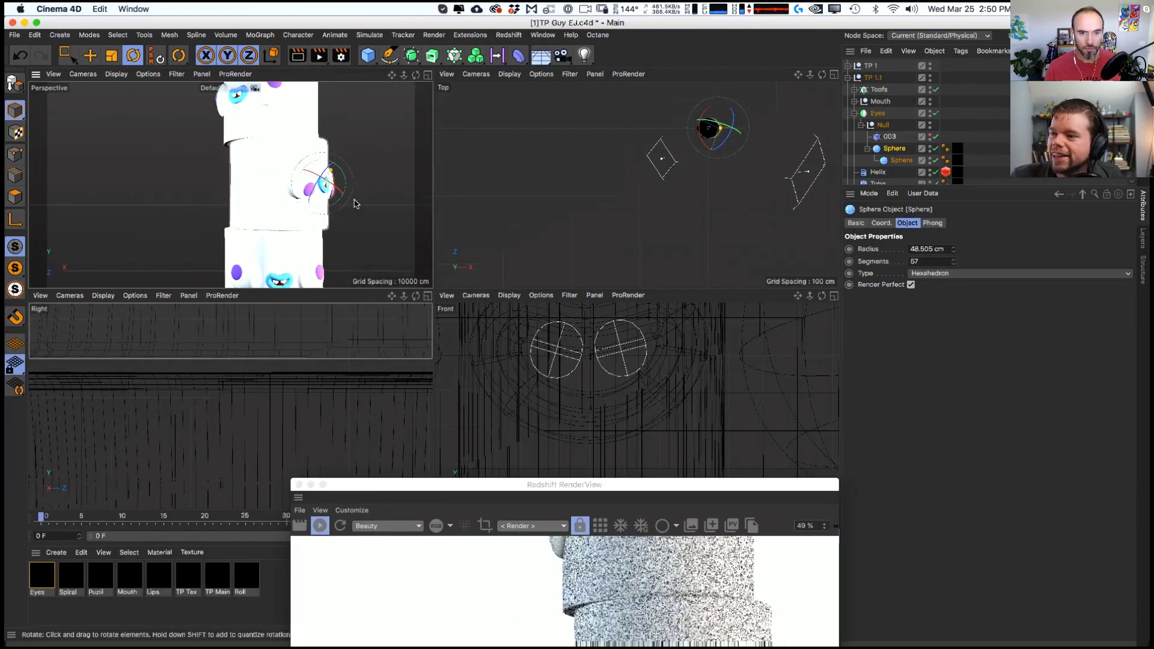
- Try to scale up the pupil sphere nested inside the TP 1.1 eye
key(t)
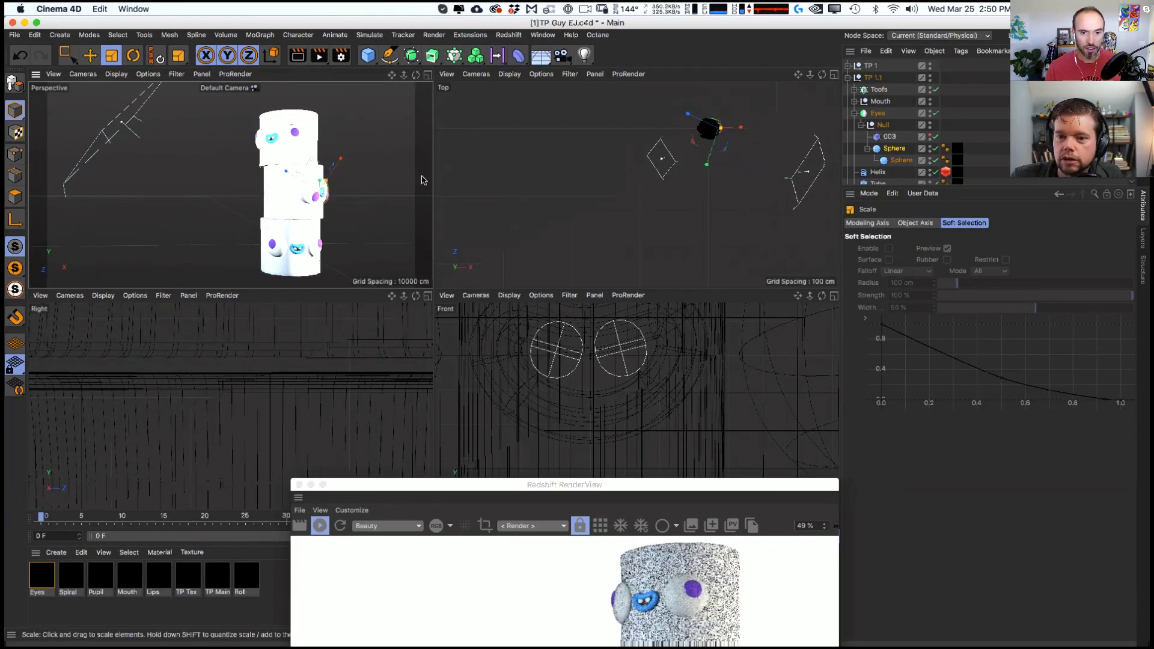
key(r)
click(901, 160)
key(t)
drag(391, 181, 649, 98)
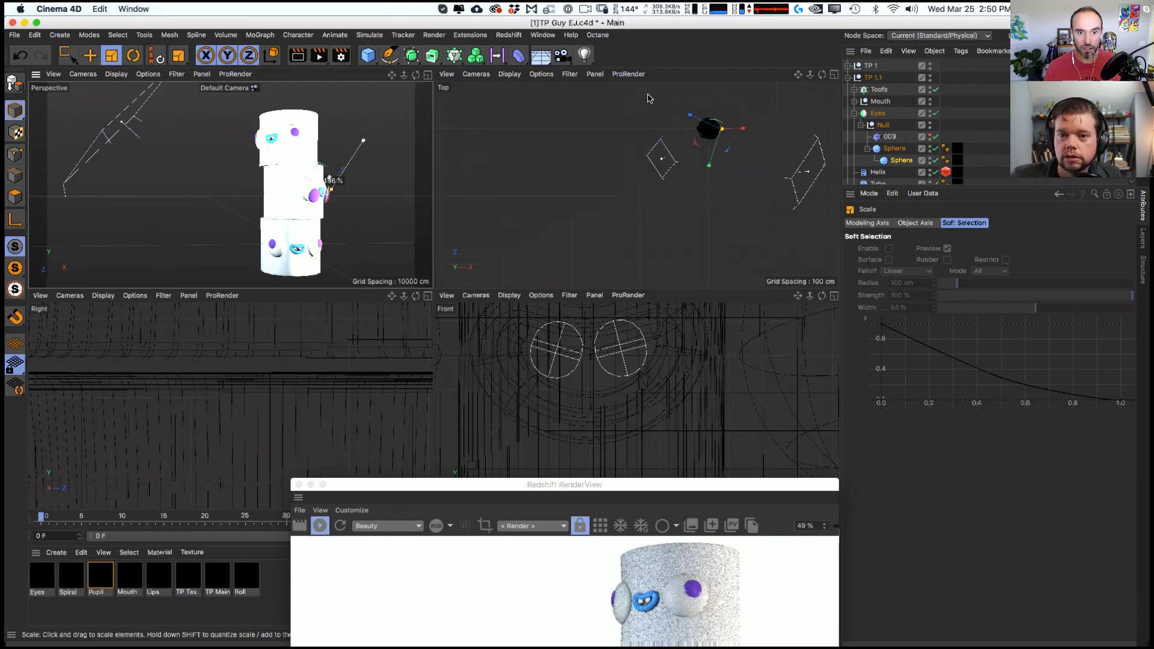
key(r)
key(super+z)
- Scale up the pupil sphere of TP 1.1 until it fills most of the middle character's eyes
key(e)
alt+drag(363, 193, 342, 217)
scroll(340, 217, up, 5)
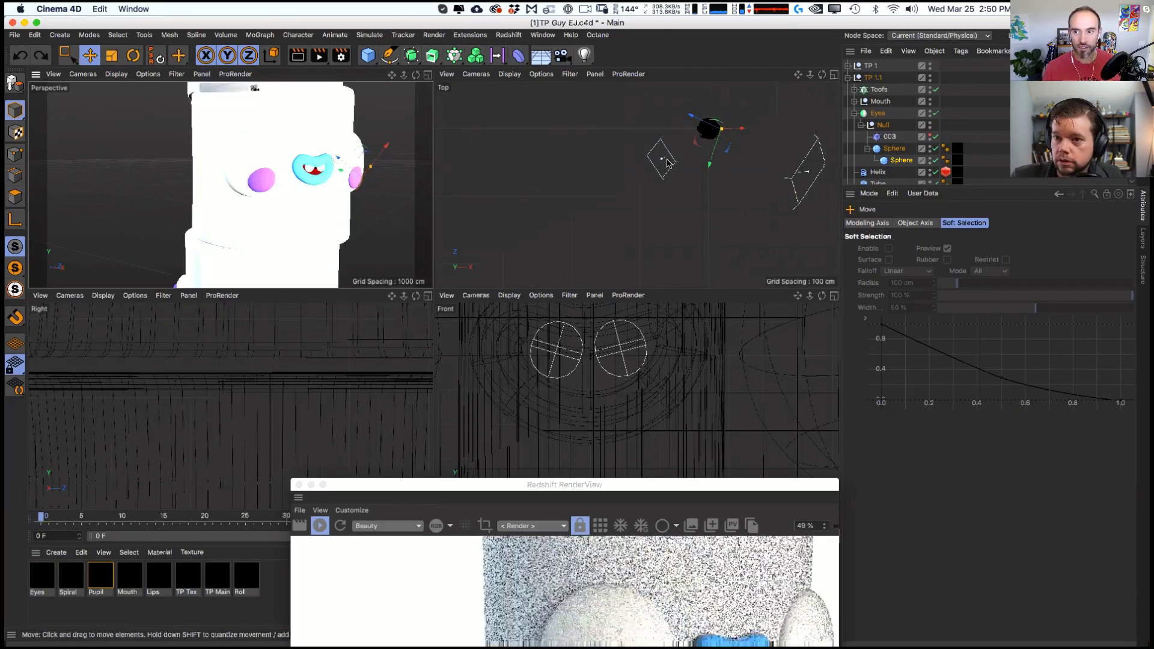
click(363, 161)
key(r)
drag(355, 167, 713, 51)
click(900, 160)
key(t)
key(e)
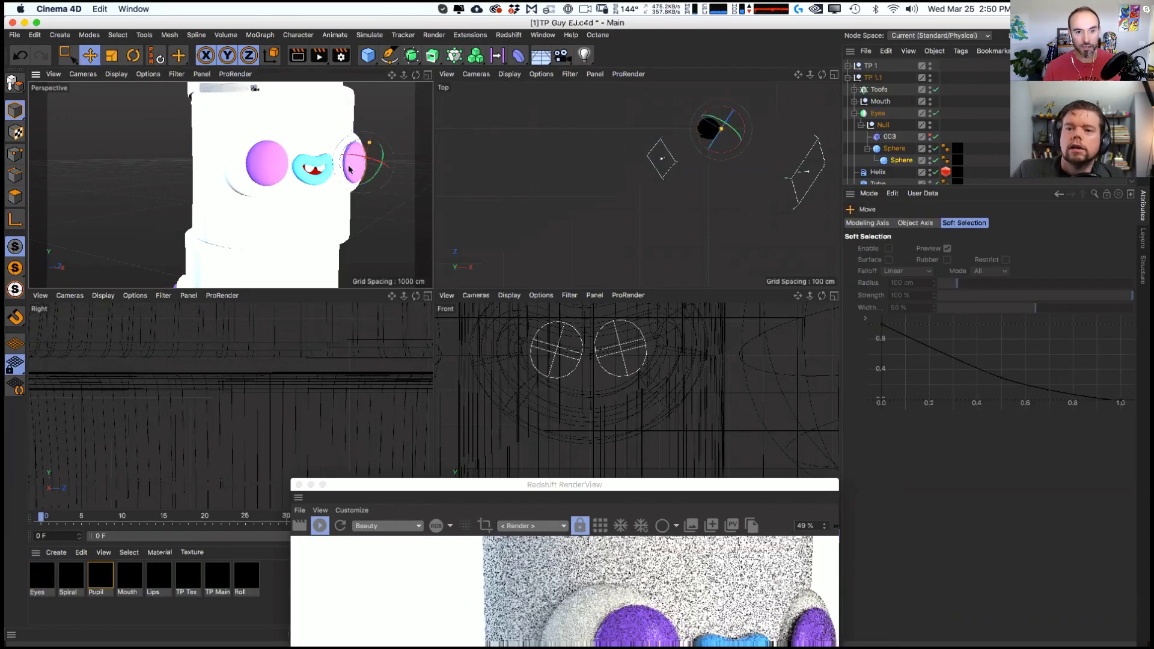
scroll(246, 232, down, 4)
scroll(258, 213, down, 3)
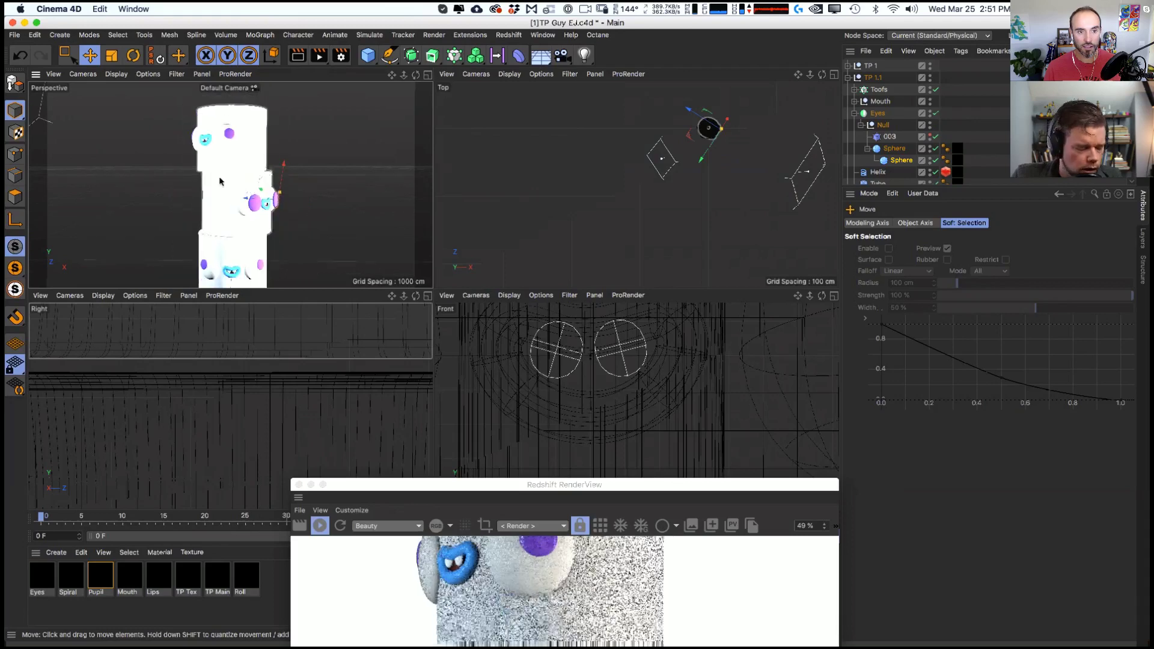
- Collapse the TP 1.1 eyes, enlarge the object hierarchy area, and expand the Mouth and TP objects of TP 1.1
click(854, 113)
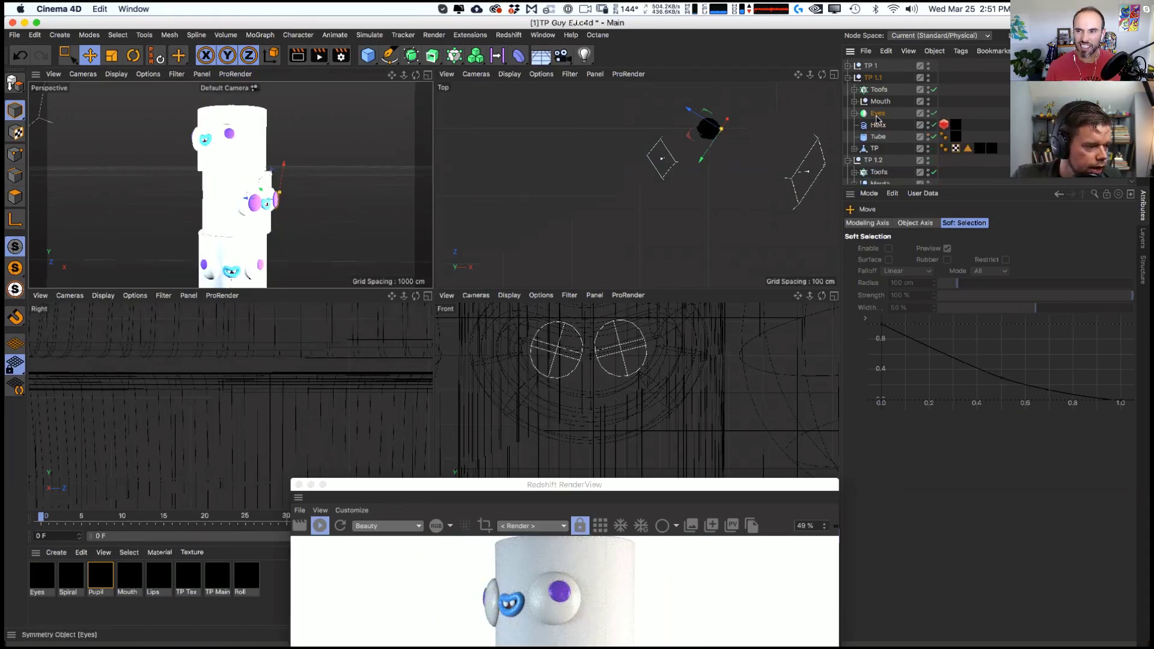
click(862, 102)
click(855, 102)
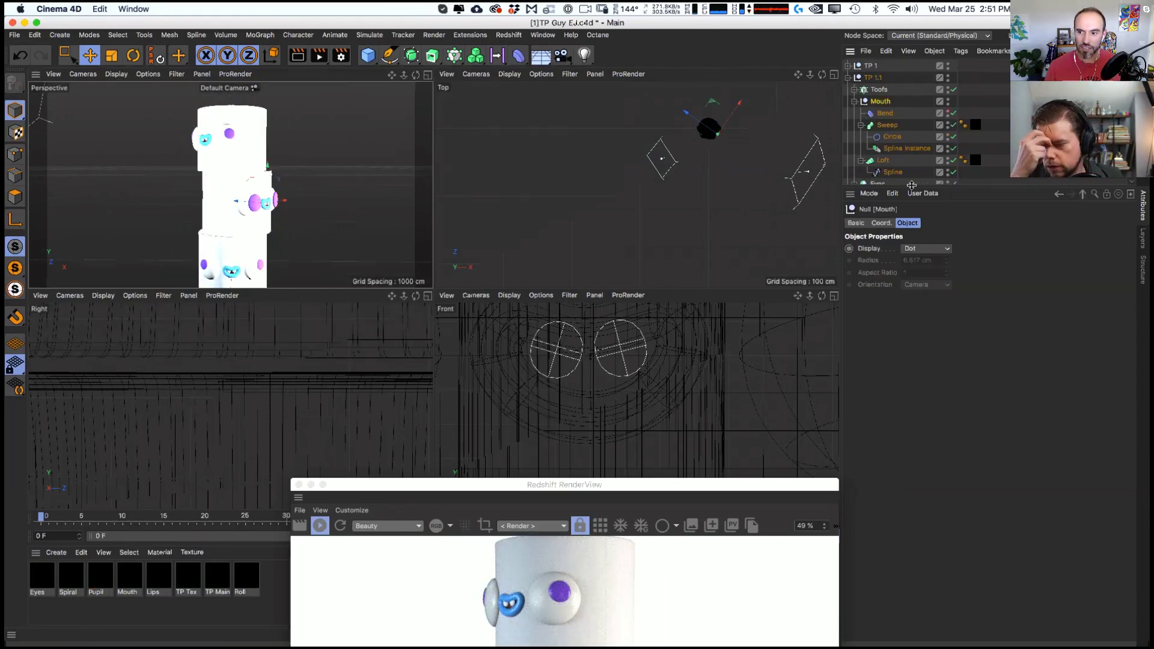
drag(912, 185, 900, 330)
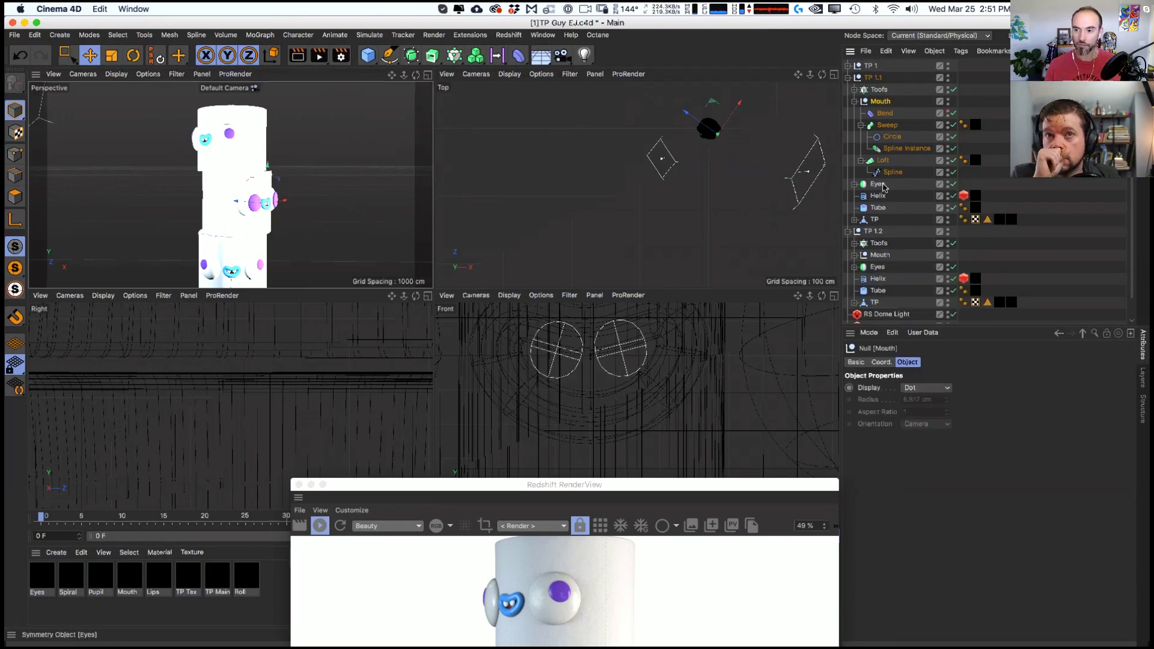
click(855, 220)
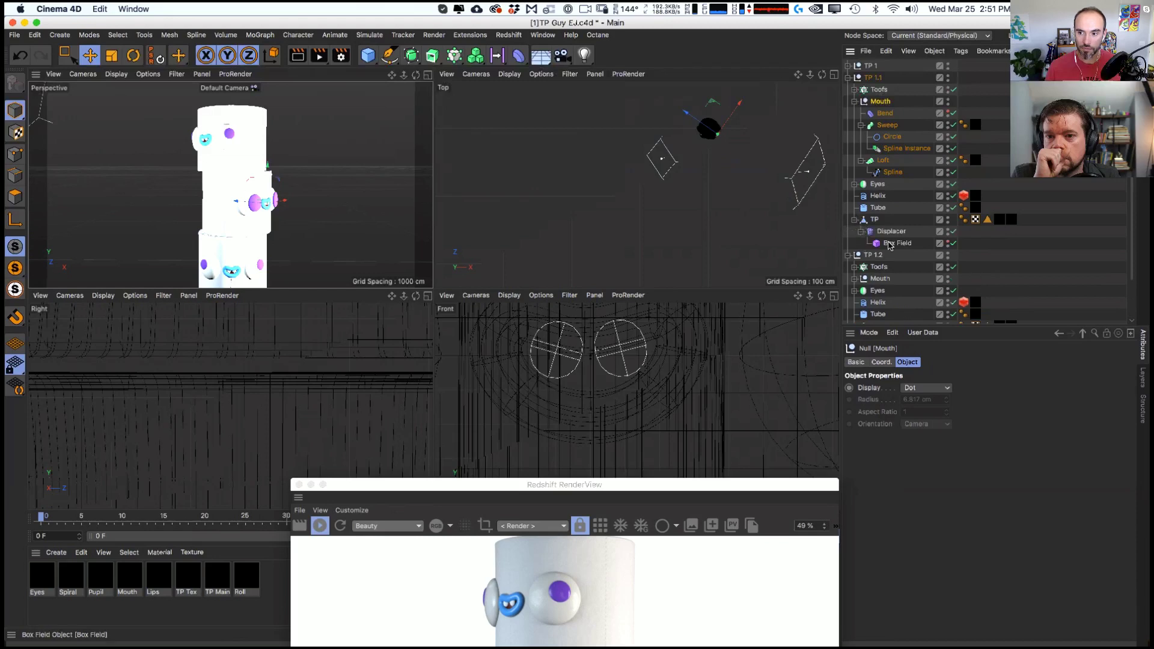
scroll(876, 248, down, 4)
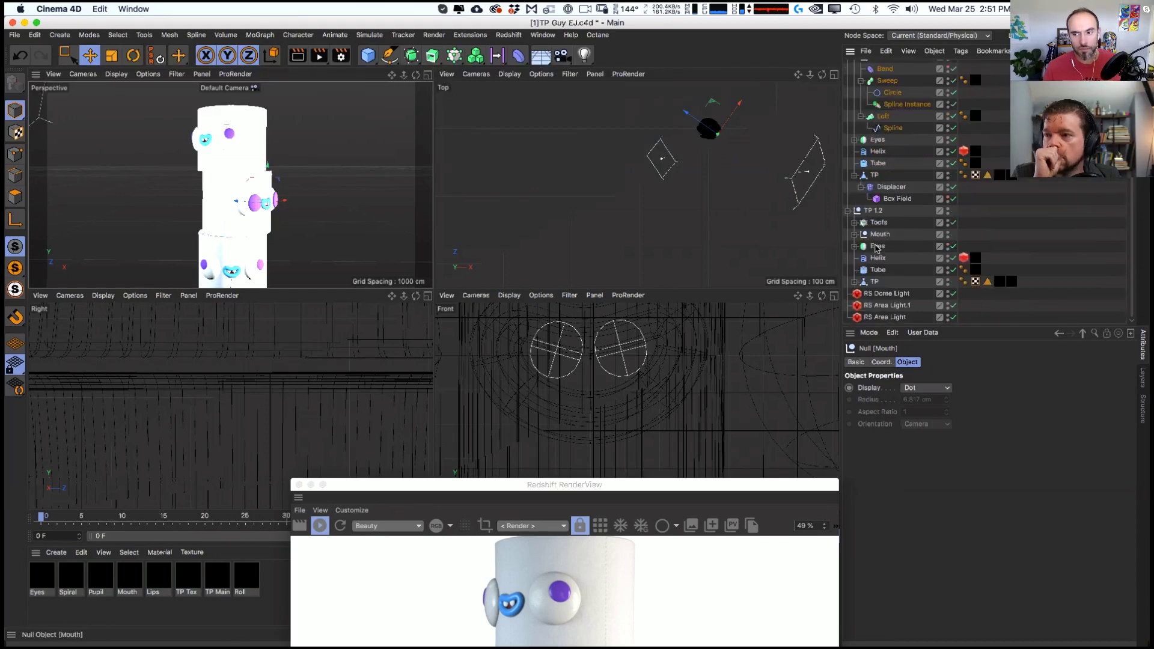
- Expand the eyes of TP 1.2 and rotate the eye sphere so the top character's pupils turn inward toward the mouth
click(854, 247)
click(899, 295)
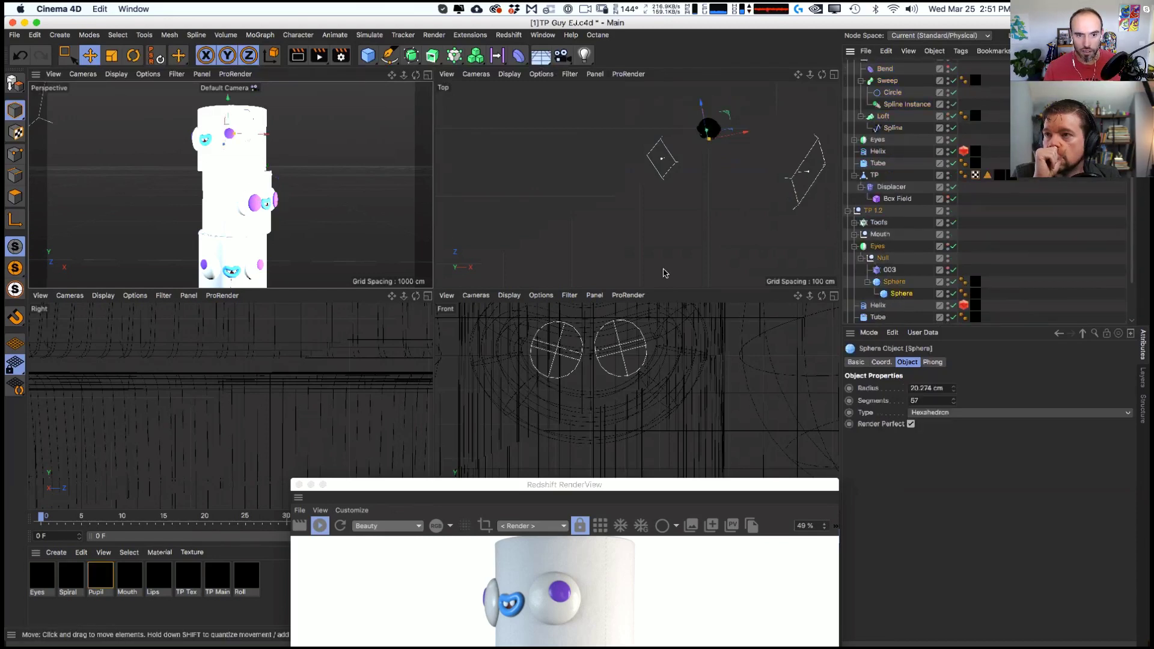
click(906, 282)
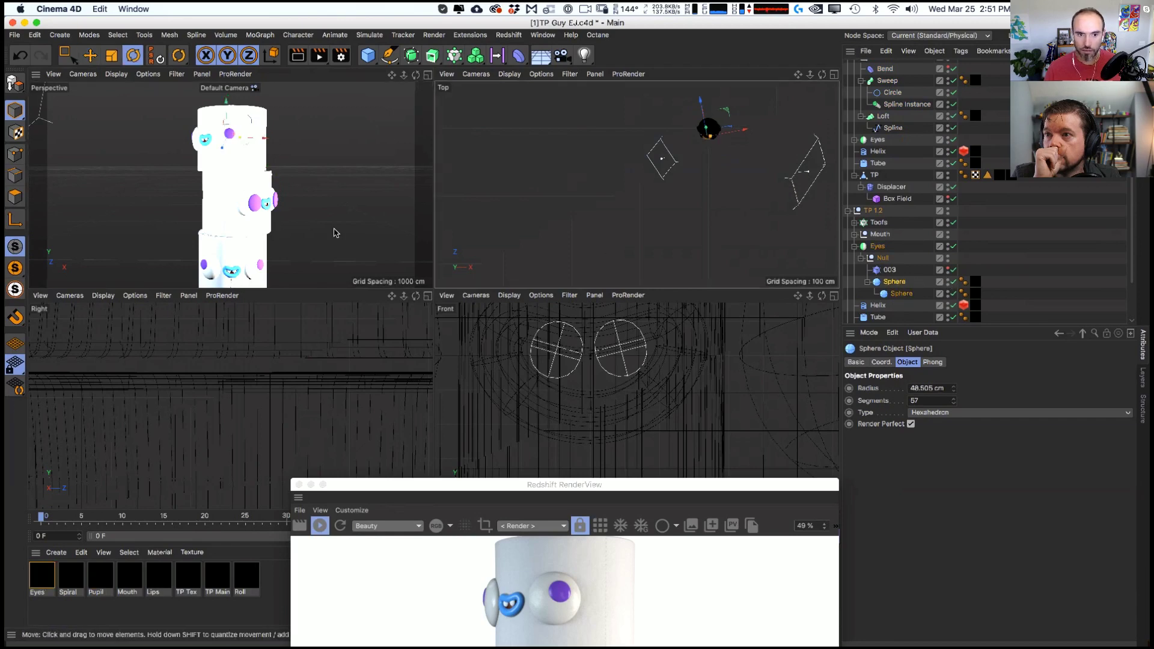
key(r)
drag(222, 143, 243, 152)
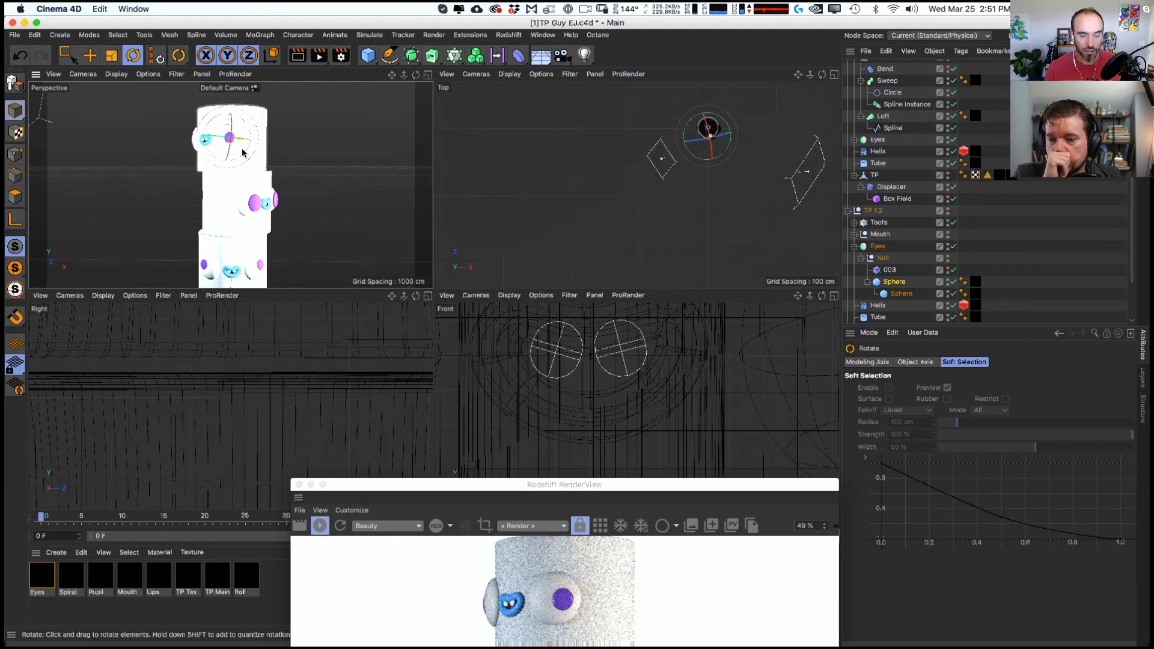
key(super+z)
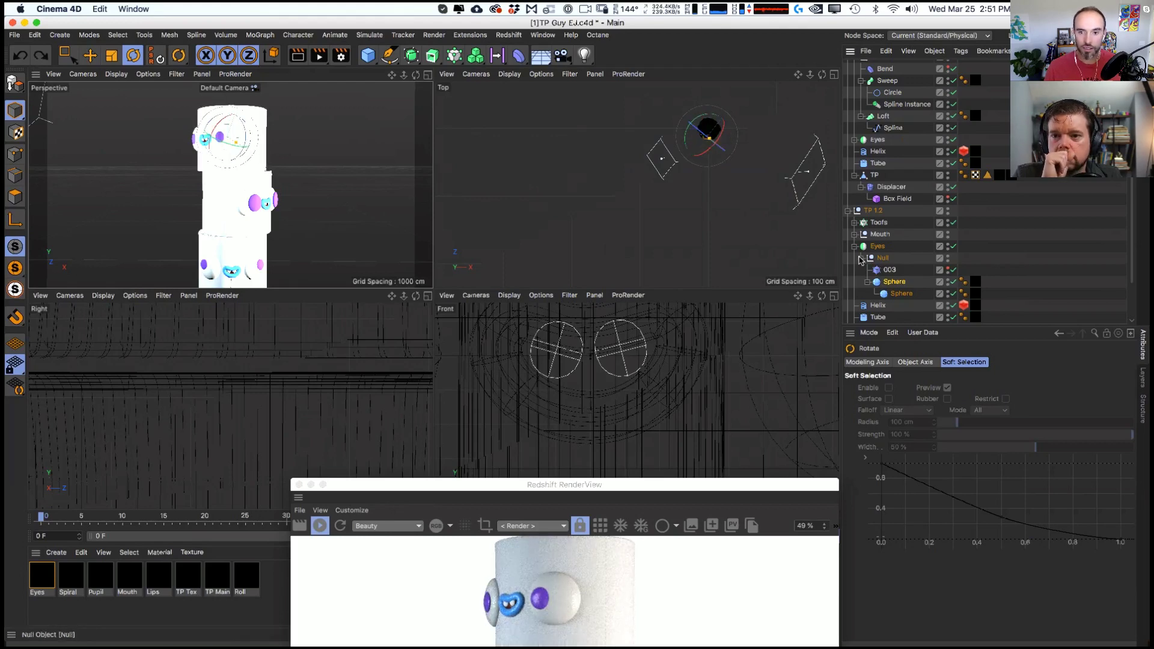
alt+right_drag(214, 134, 300, 125)
alt+drag(231, 142, 264, 150)
key(e)
scroll(229, 196, down, 6)
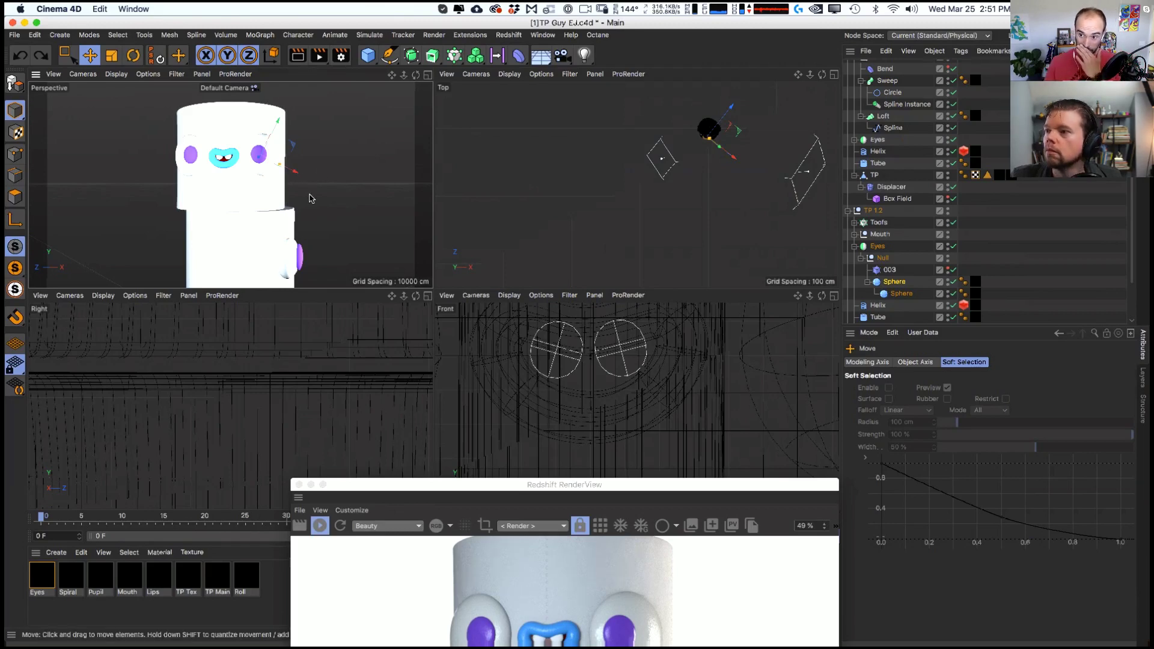
- Try to rotate the TP 1.2 eye sphere so the top character's pupils point lower
key(r)
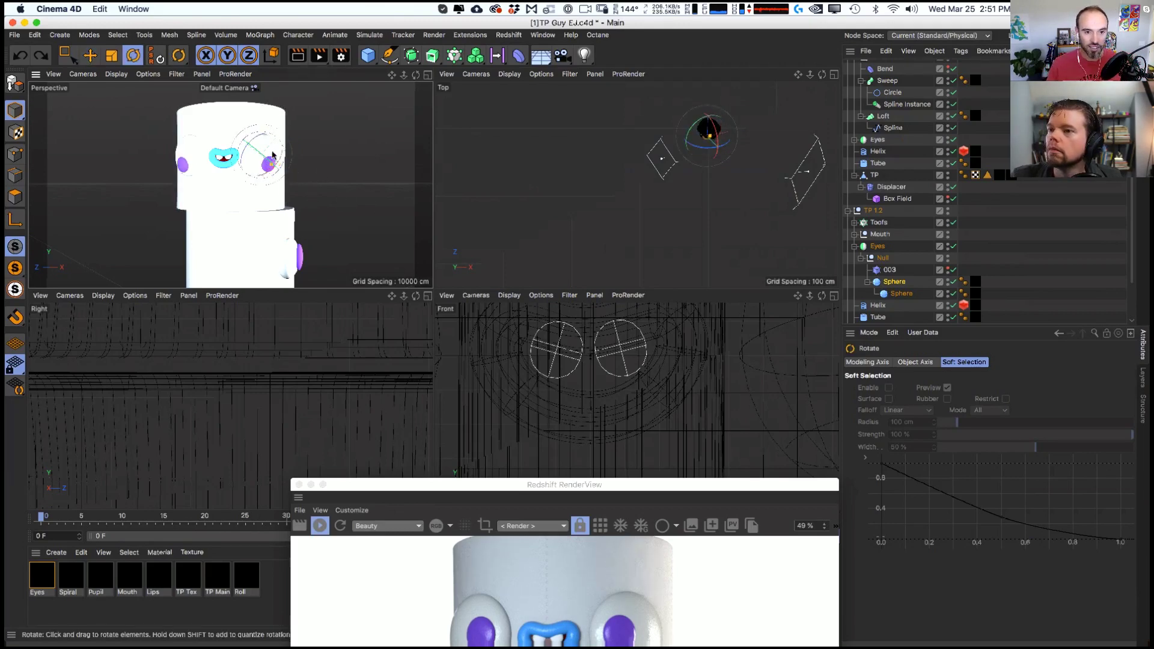
drag(252, 145, 265, 155)
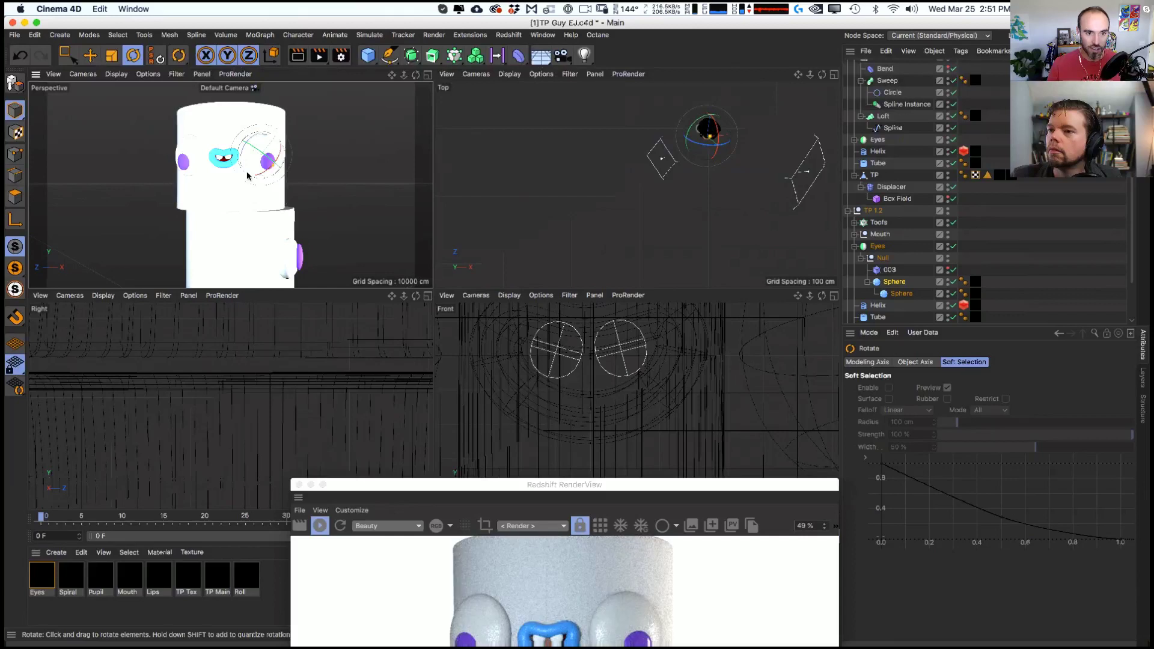
key(super+z)
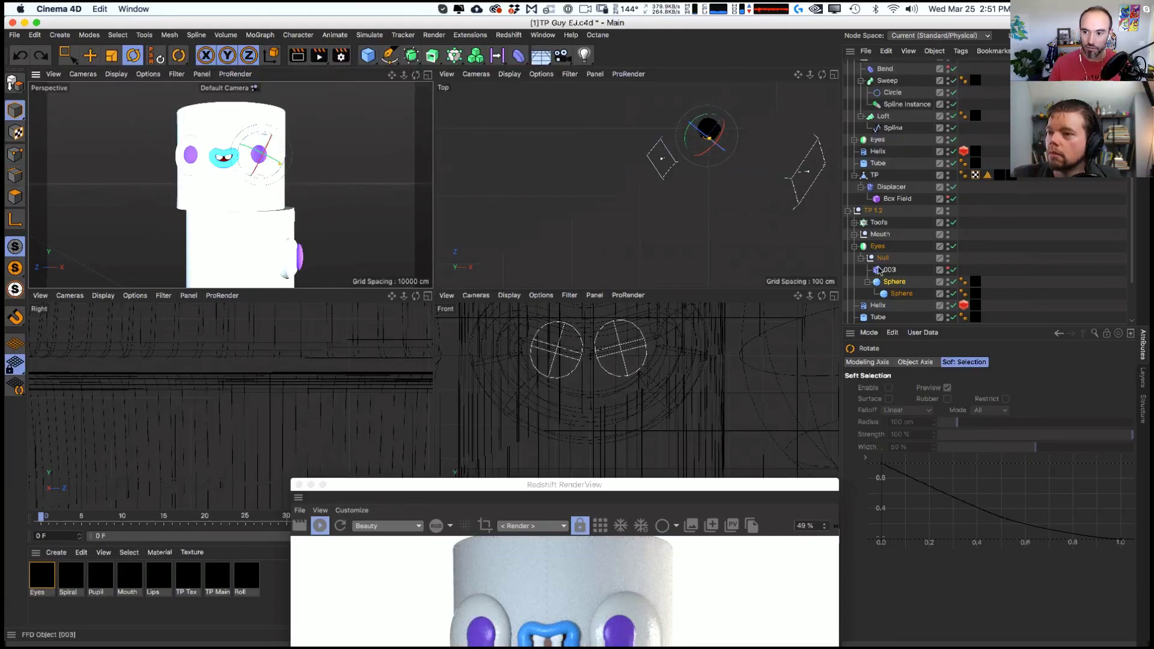
- Duplicate and flip the TP 1.2 Eyes symmetry, extract its eye Null as a separate eye, and delete the duplicate symmetry object
click(874, 246)
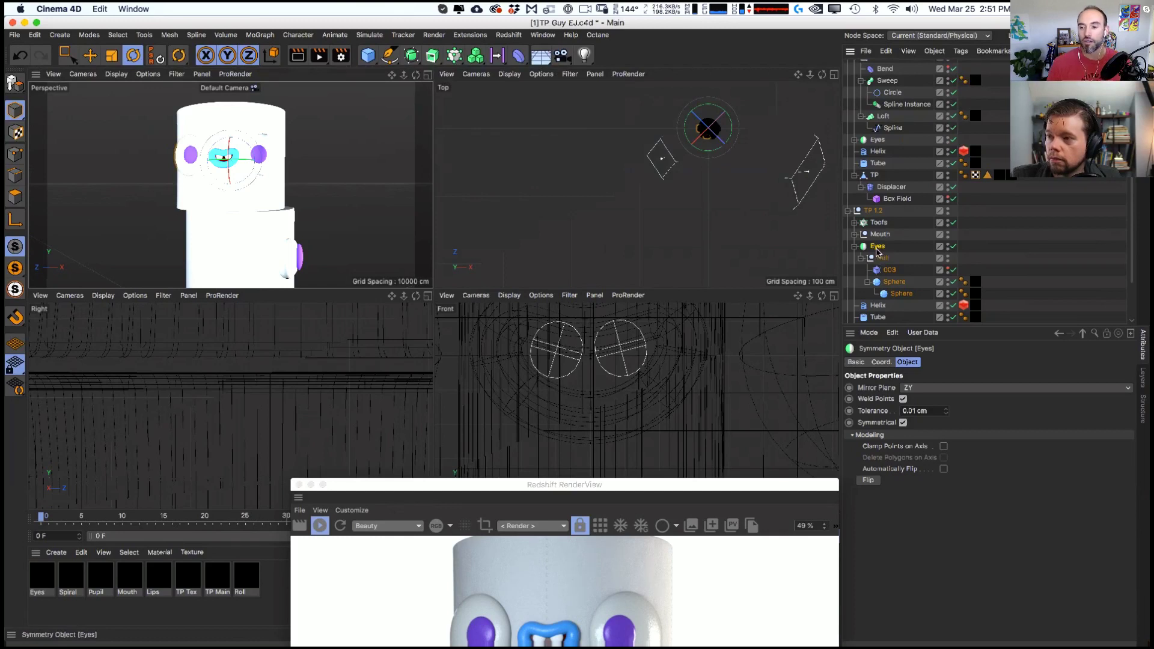
ctrl+drag(877, 246, 880, 248)
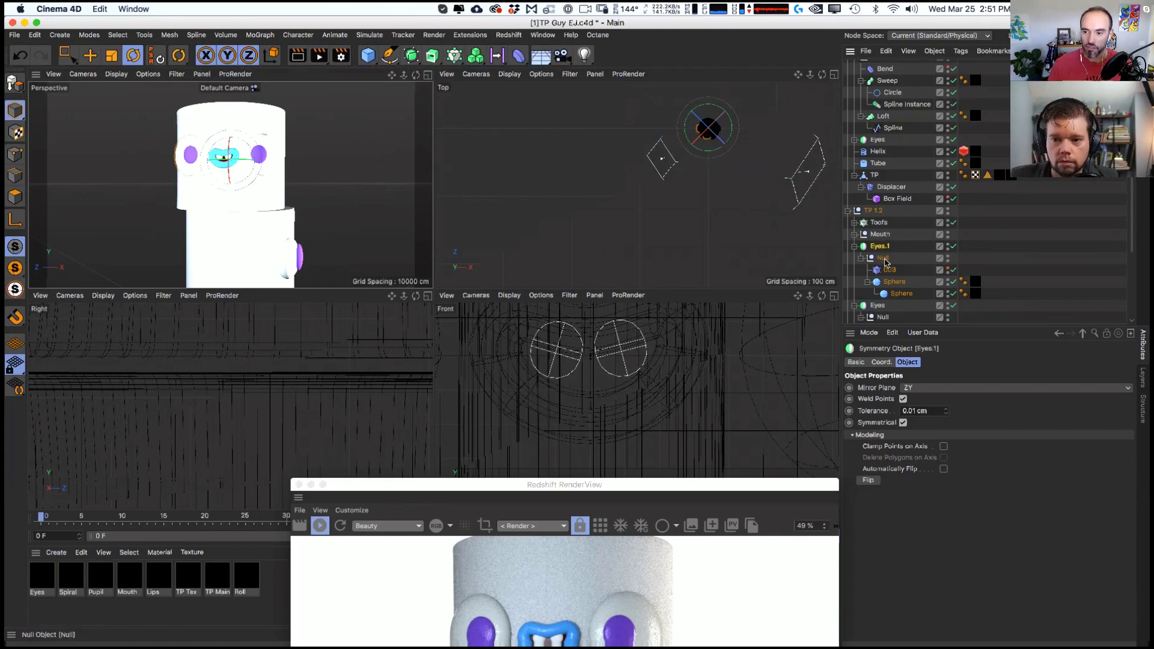
click(869, 480)
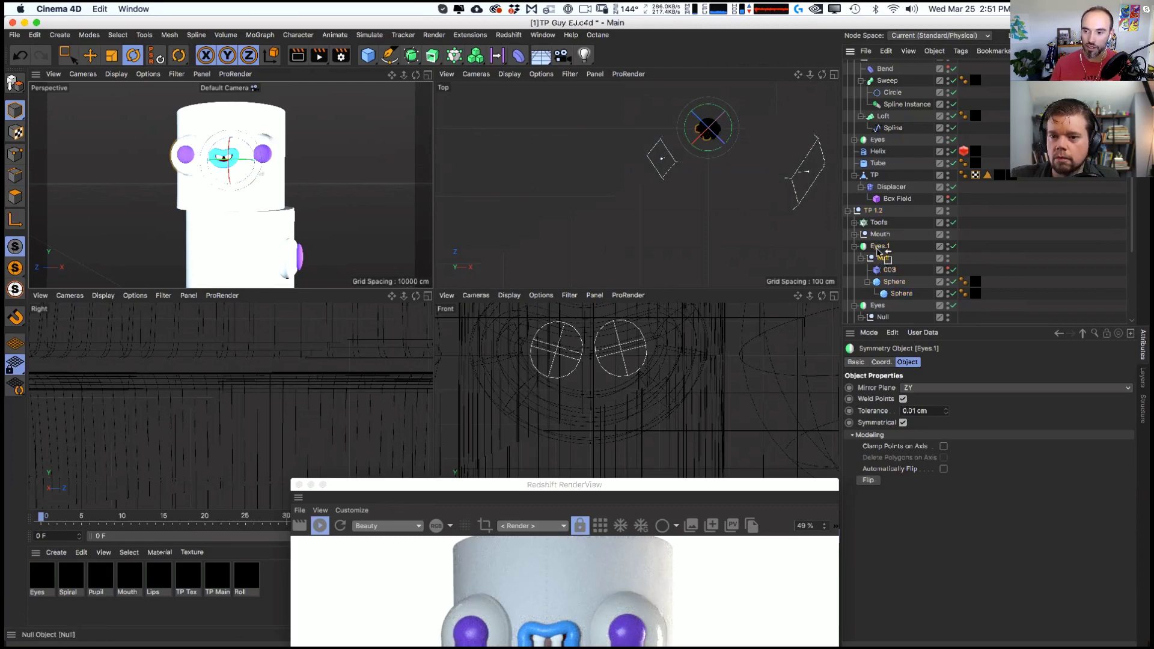
drag(882, 259, 881, 241)
click(879, 293)
key(Delete)
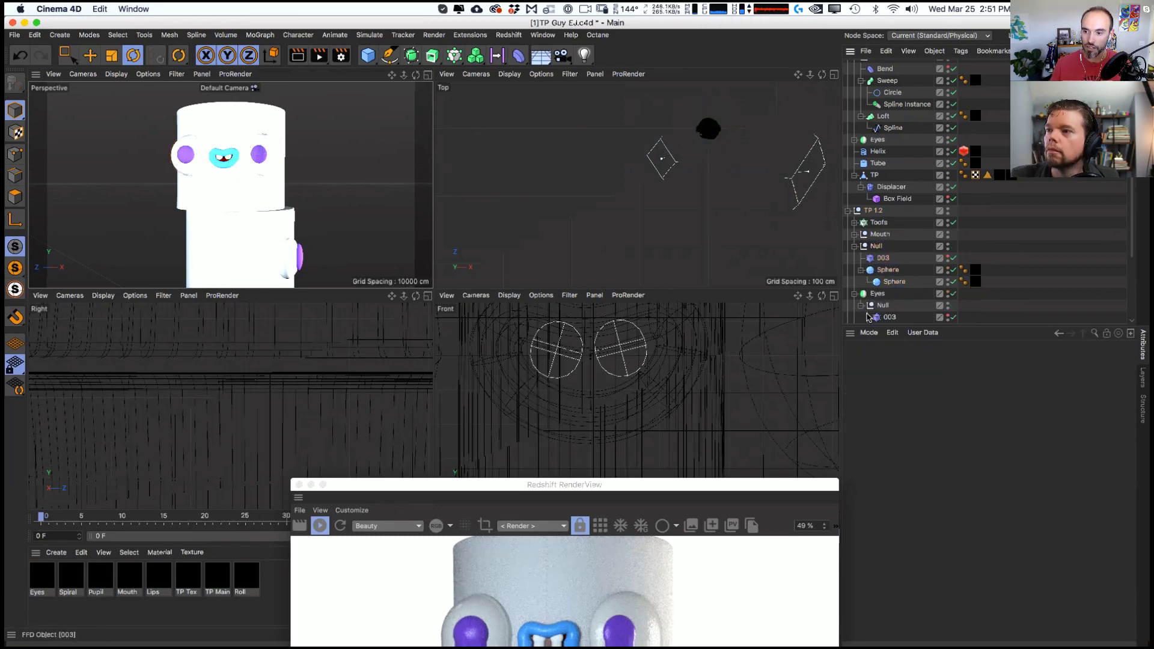
- Pull the second eye Null out of the original TP 1.2 Eyes symmetry and delete the leftover symmetry object
click(871, 306)
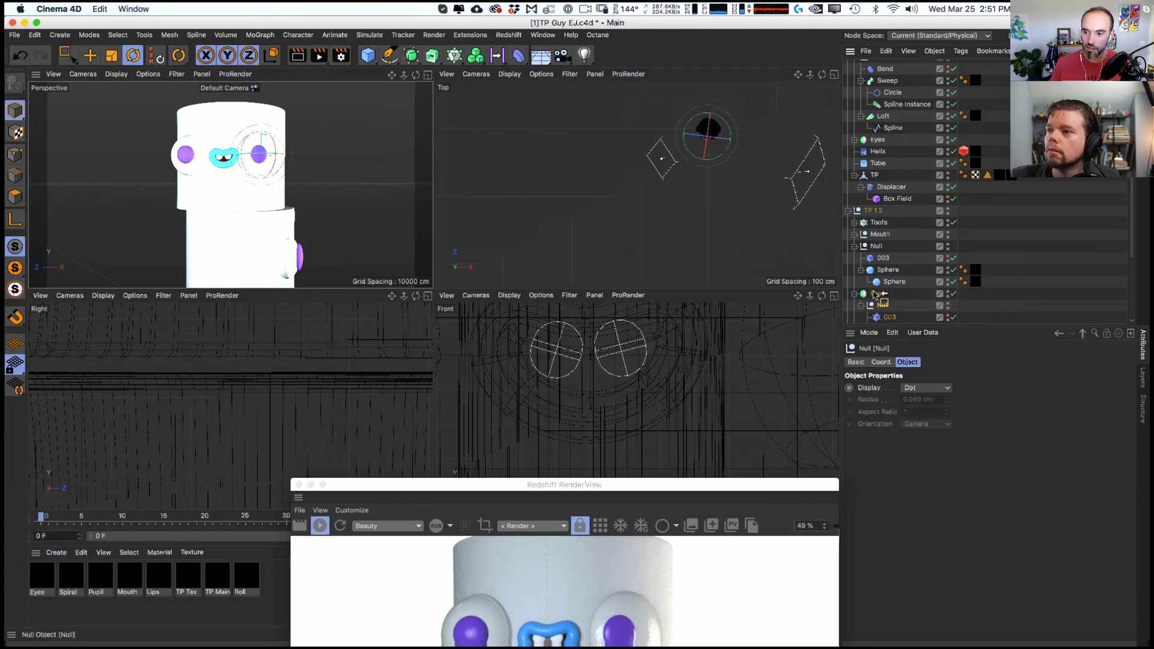
click(888, 318)
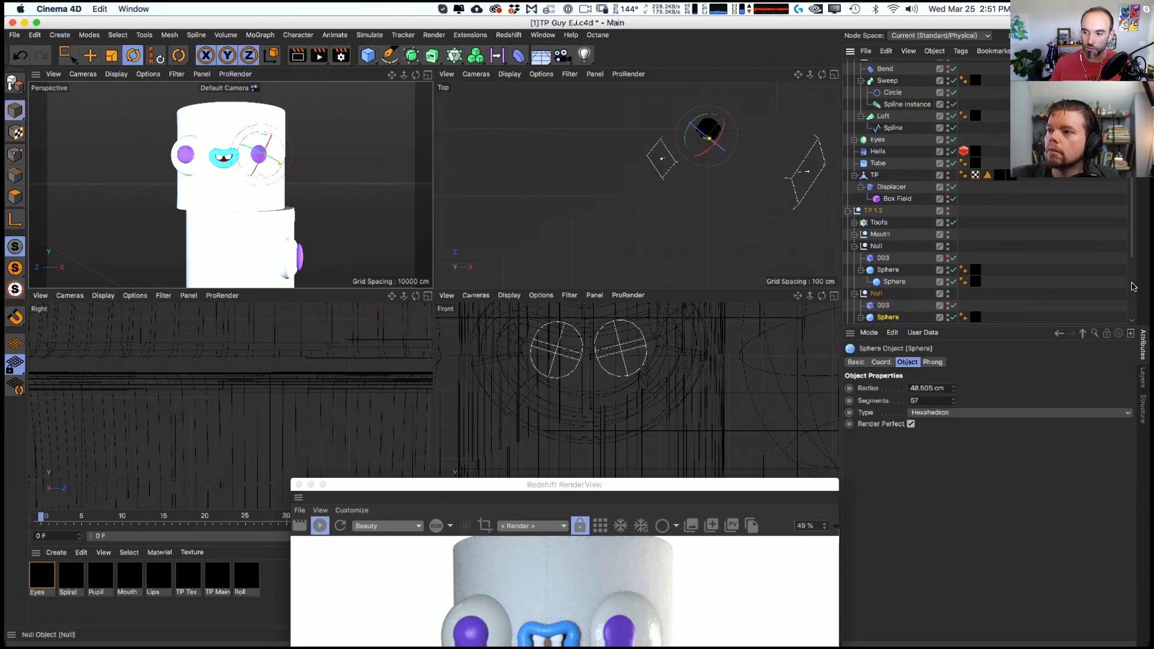
drag(1130, 252, 1131, 309)
click(877, 270)
key(Delete)
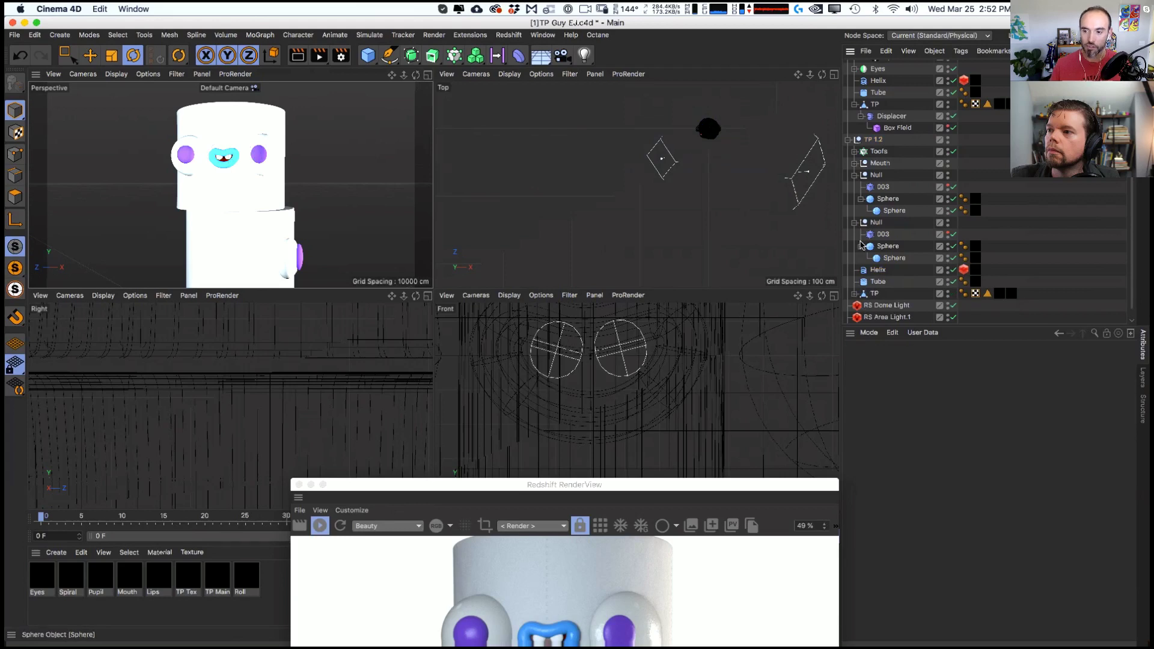
- Select the main eye sphere in both TP 1.2 eye Nulls and add a Target tag to each
click(875, 224)
key(e)
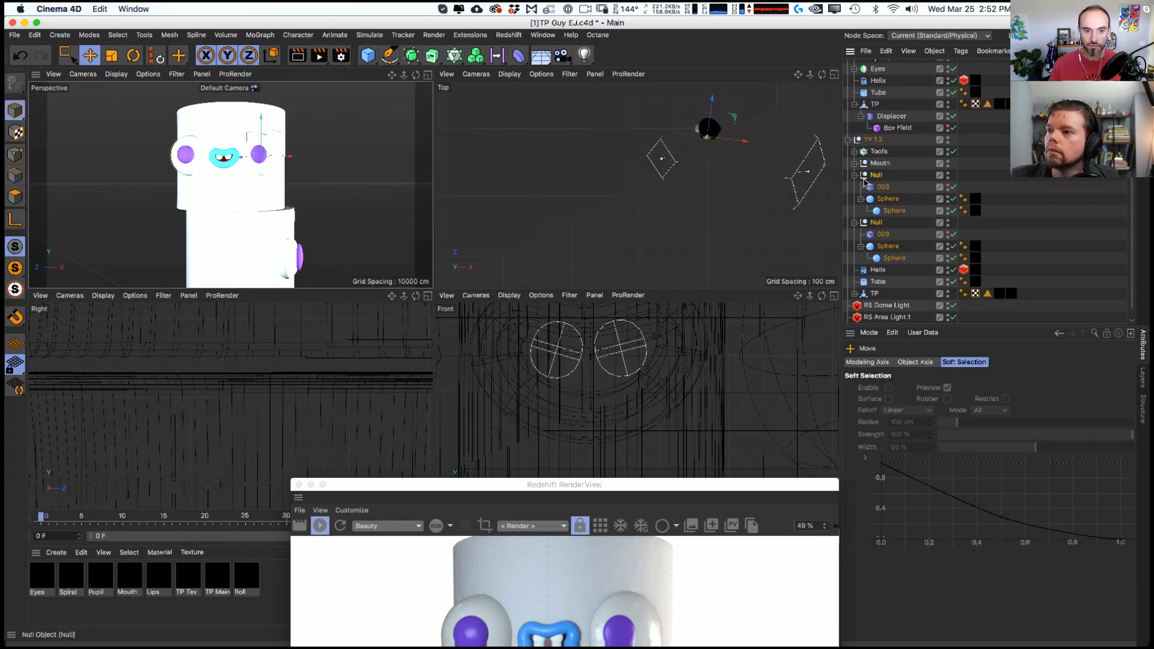
click(854, 224)
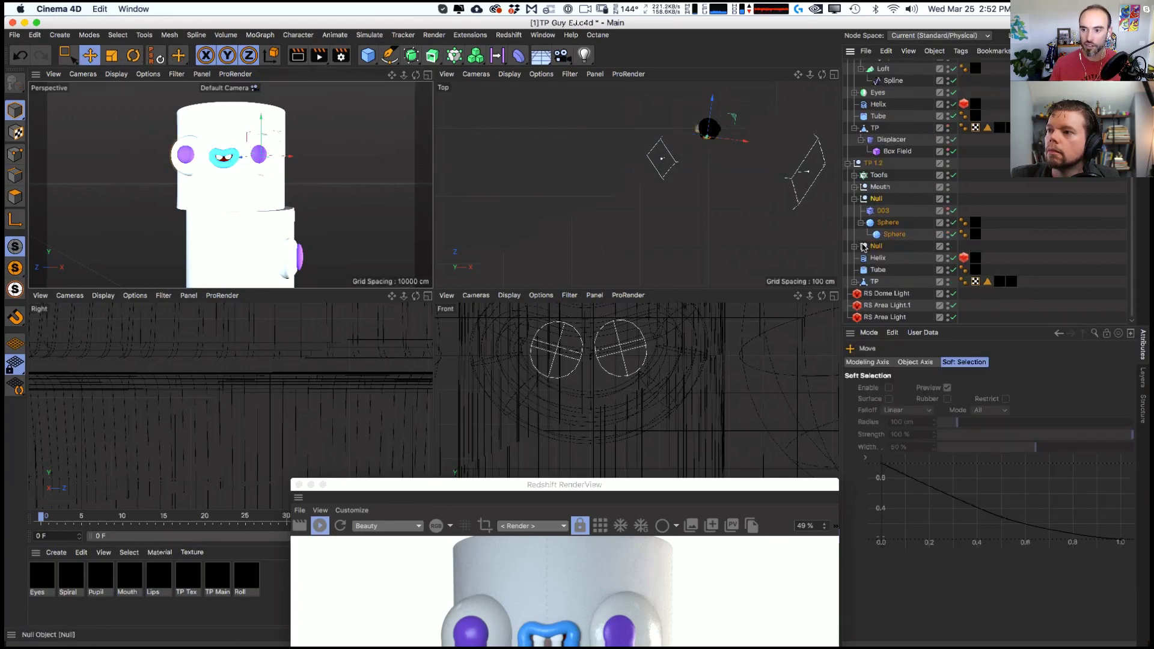
click(854, 247)
click(880, 223)
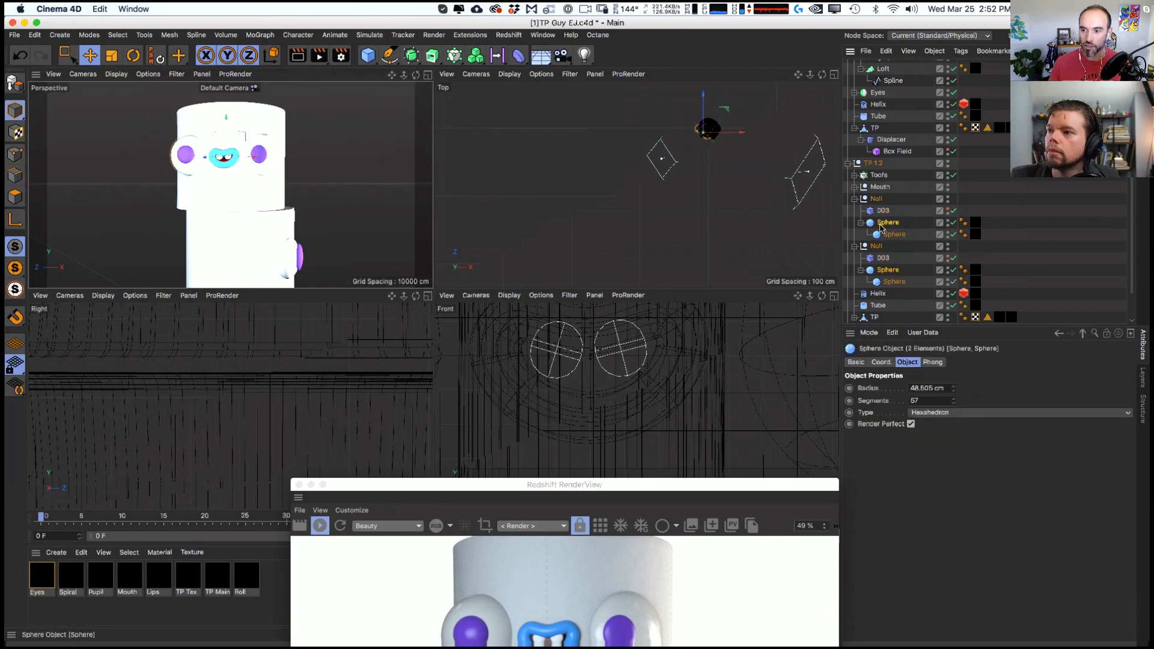
right_click(887, 224)
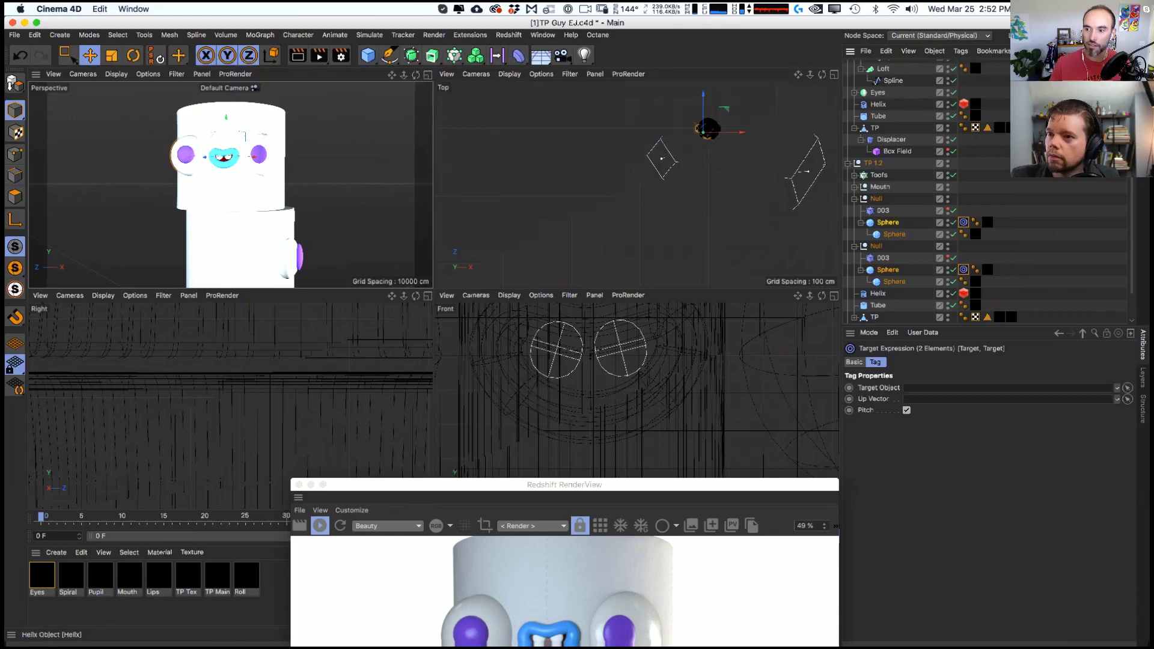
- Create a new null and move it out in front of the top character's face
drag(370, 59, 415, 72)
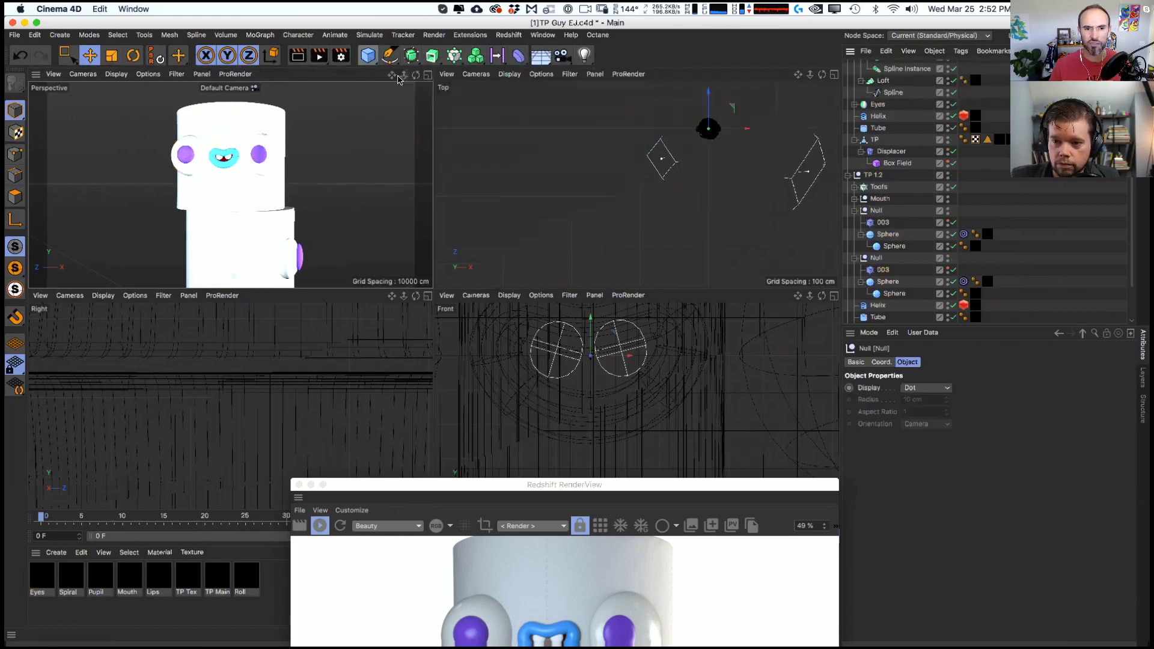
click(724, 156)
scroll(709, 121, up, 6)
drag(709, 120, 699, 207)
- Assign the new null as Target Object of both eye Target tags and reposition the null in front of the face
click(962, 235)
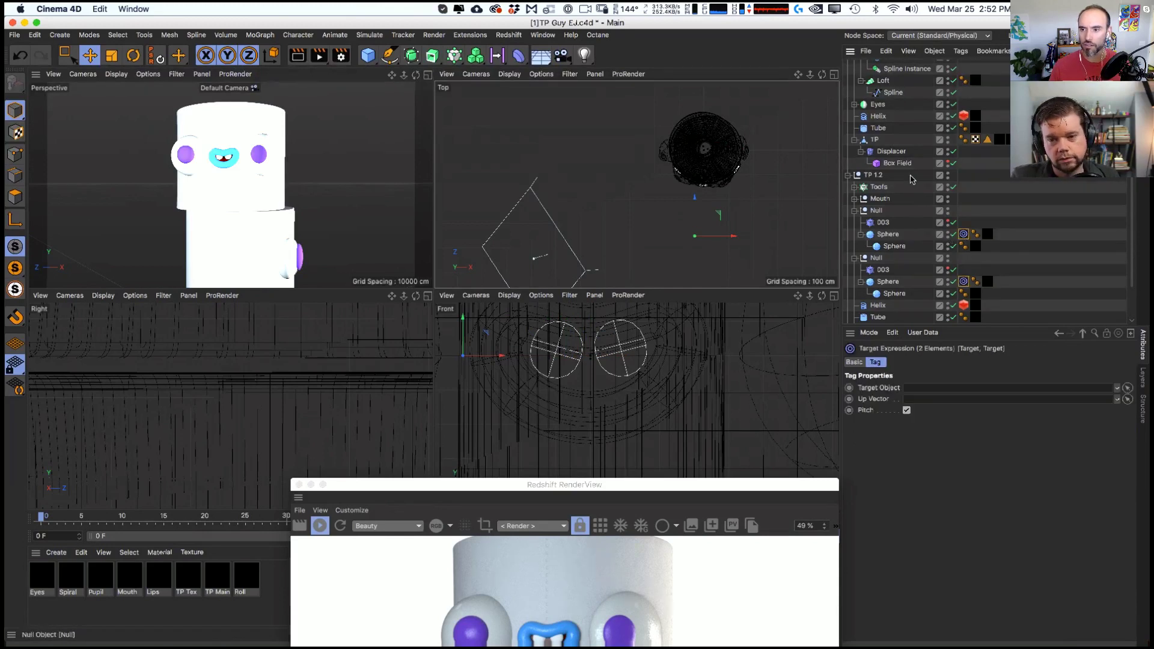
scroll(949, 123, up, 4)
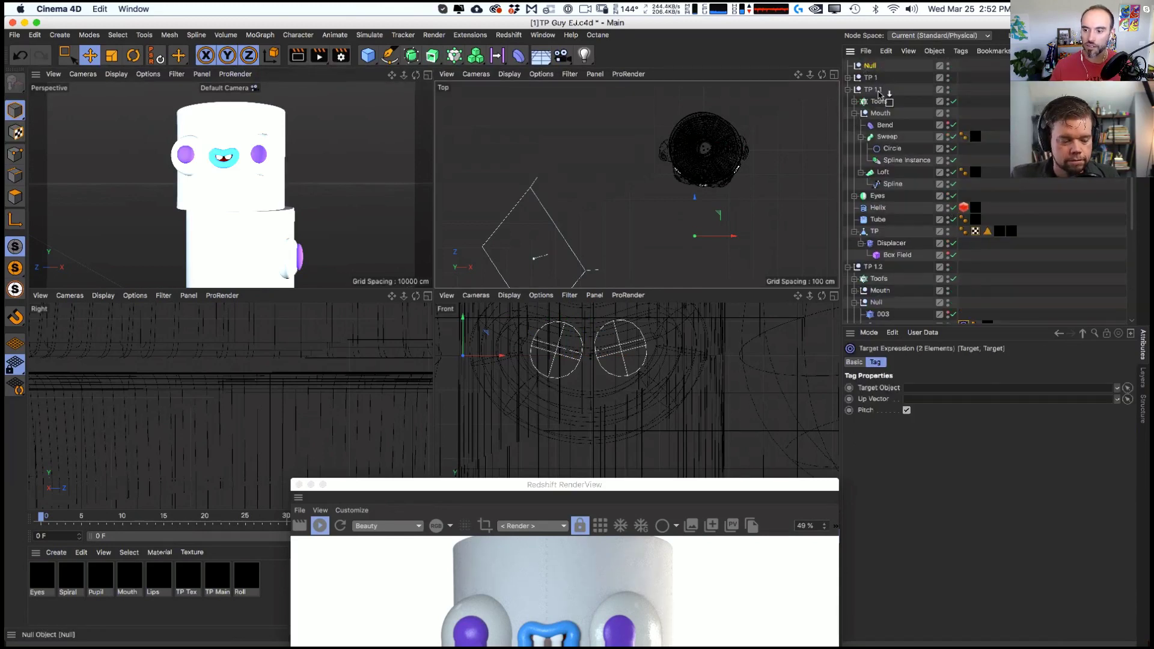
drag(972, 397, 964, 386)
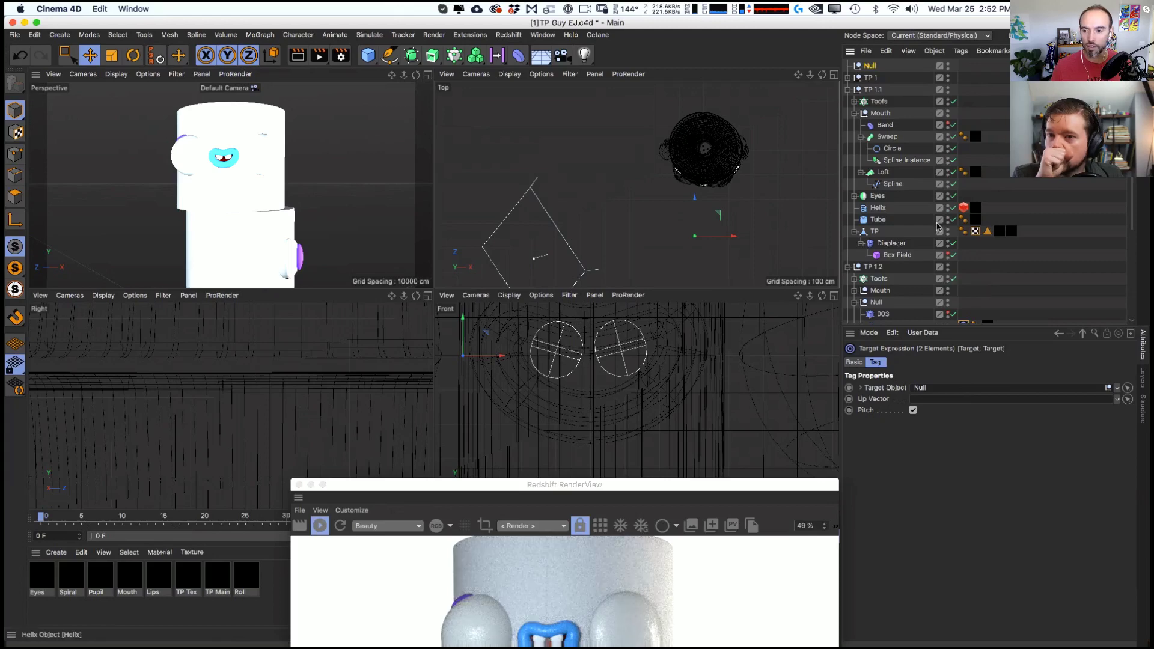
click(871, 65)
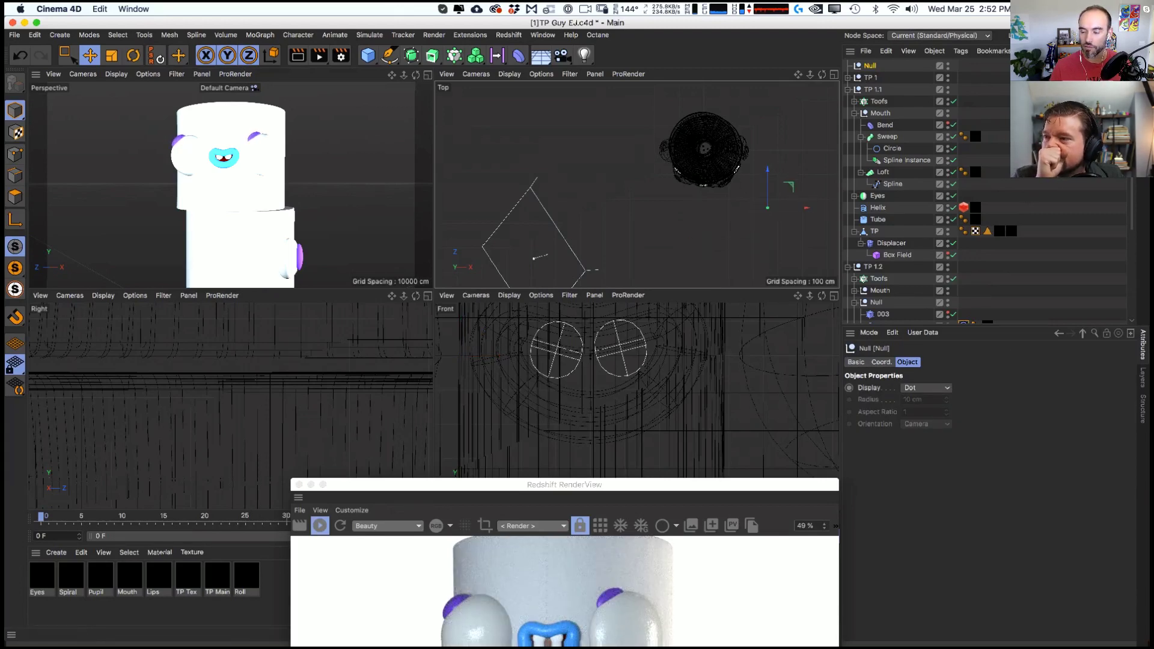
- Delete the Target tags from both TP 1.2 eye spheres
scroll(961, 198, down, 5)
click(963, 187)
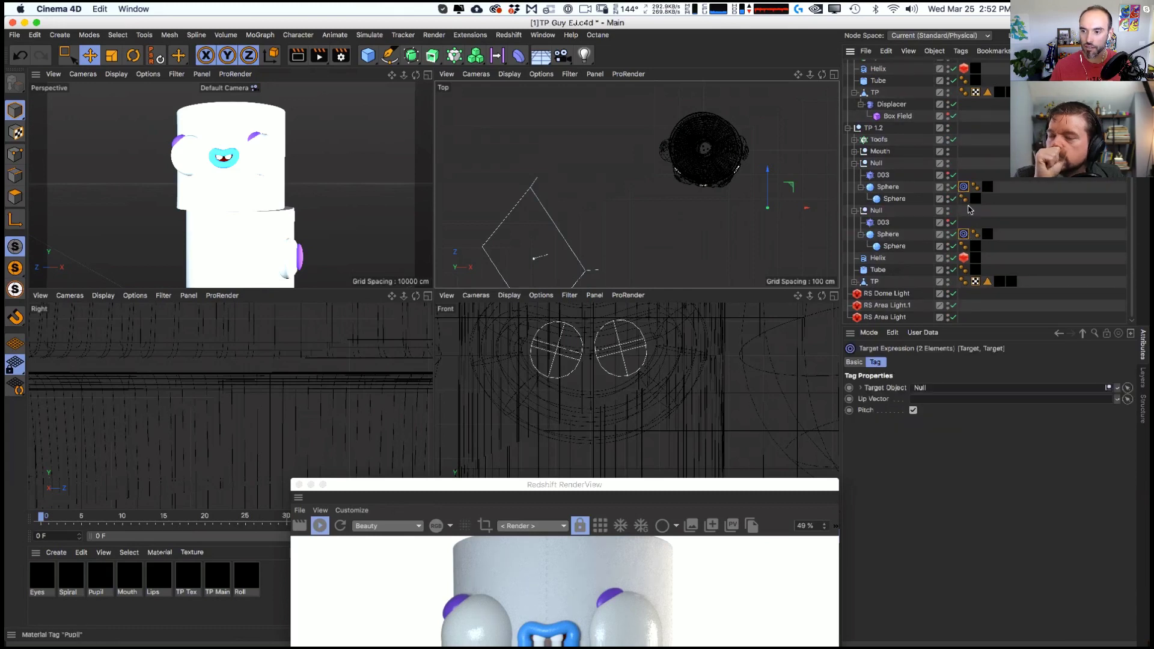
key(Delete)
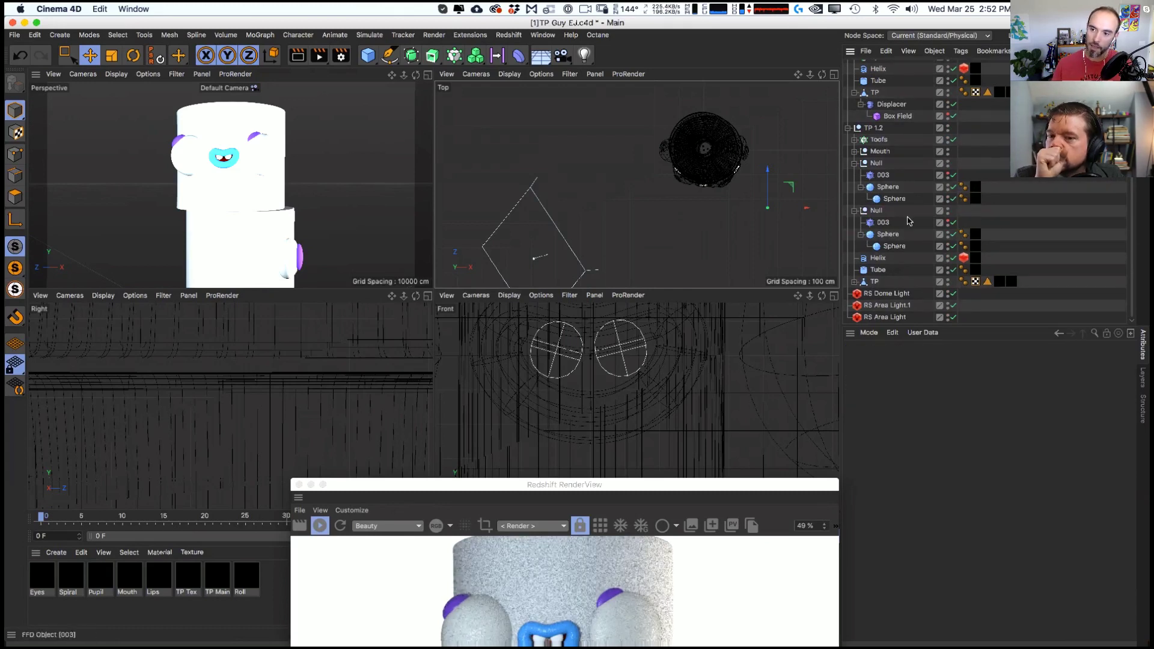
- Add a Constraint tag to both TP 1.2 eye spheres and enable the Aim constraint
click(887, 187)
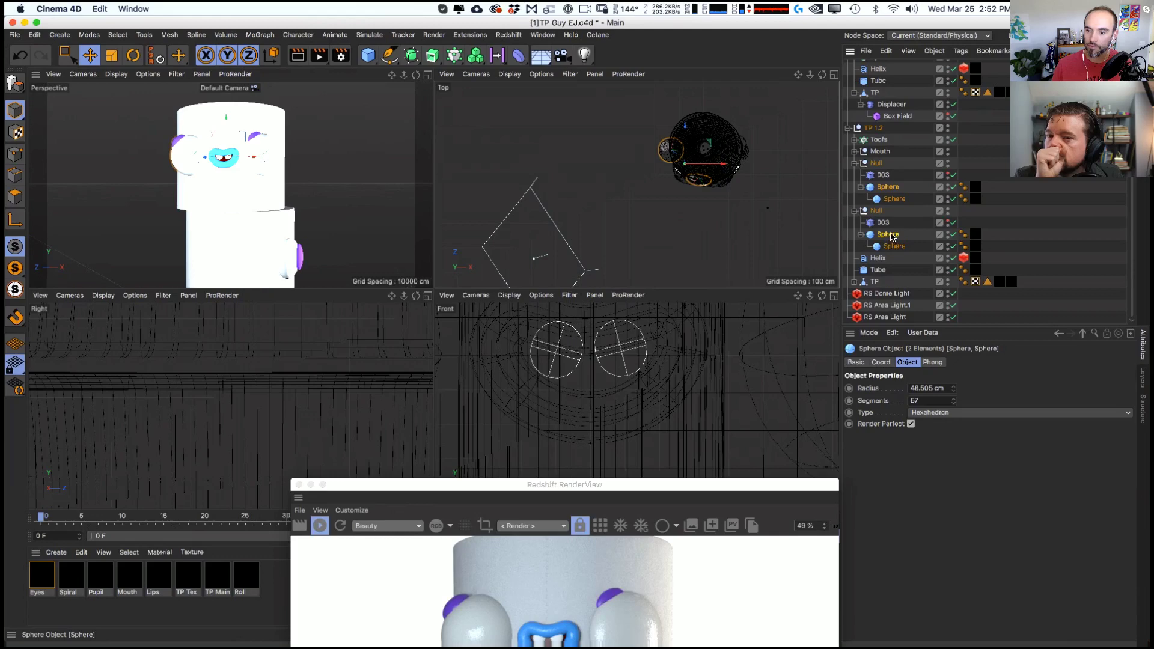
right_click(892, 236)
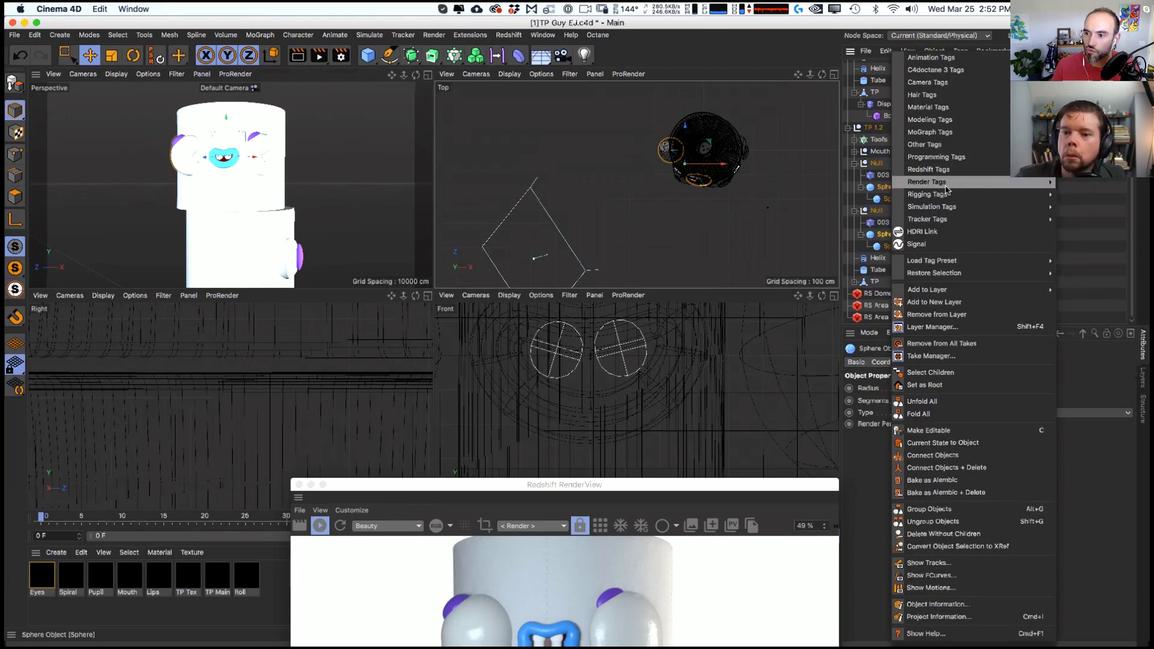
mouse_move(946, 195)
click(1086, 220)
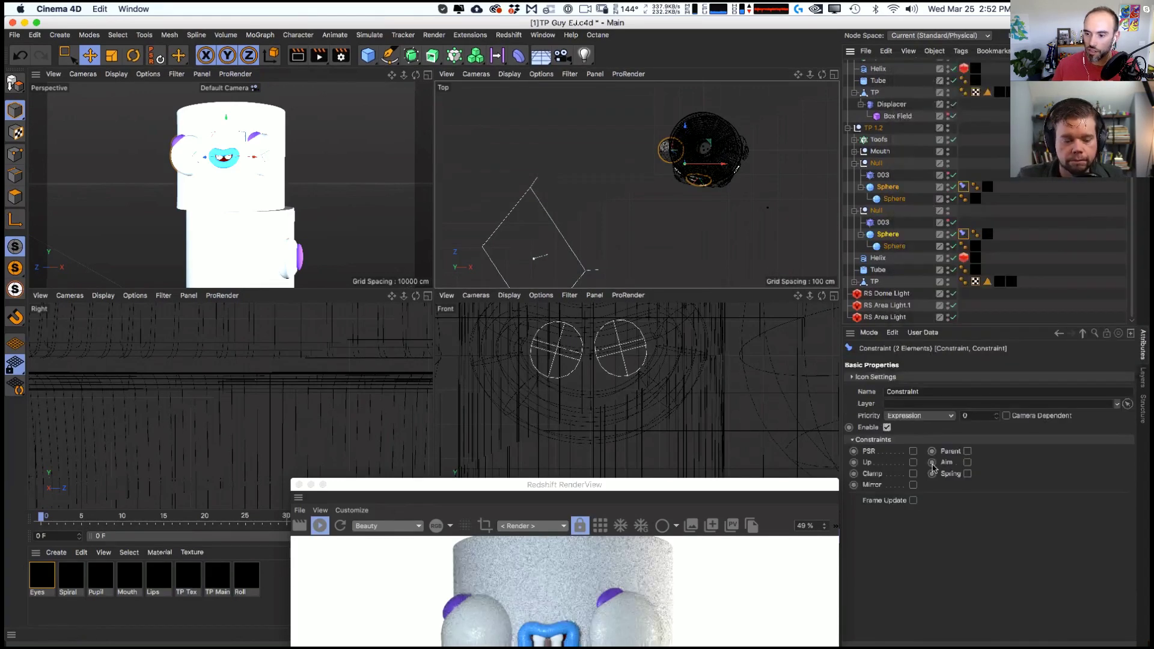
click(967, 463)
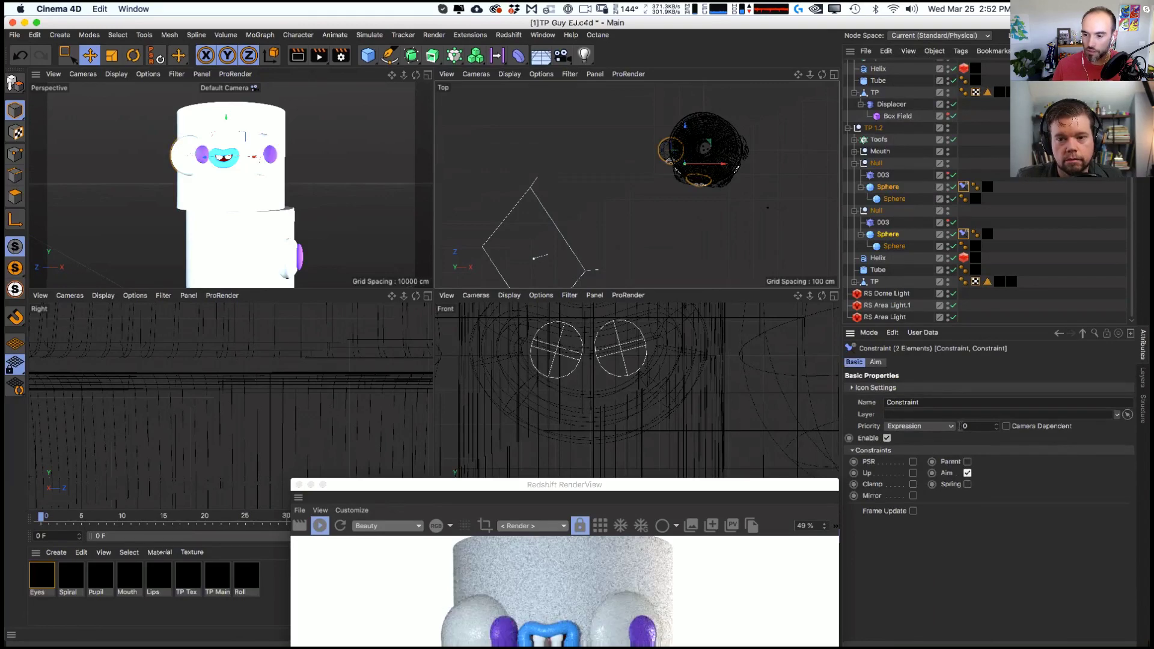
- Set the null in front of the face as the Aim target of both eye constraints
click(876, 361)
scroll(1021, 169, up, 5)
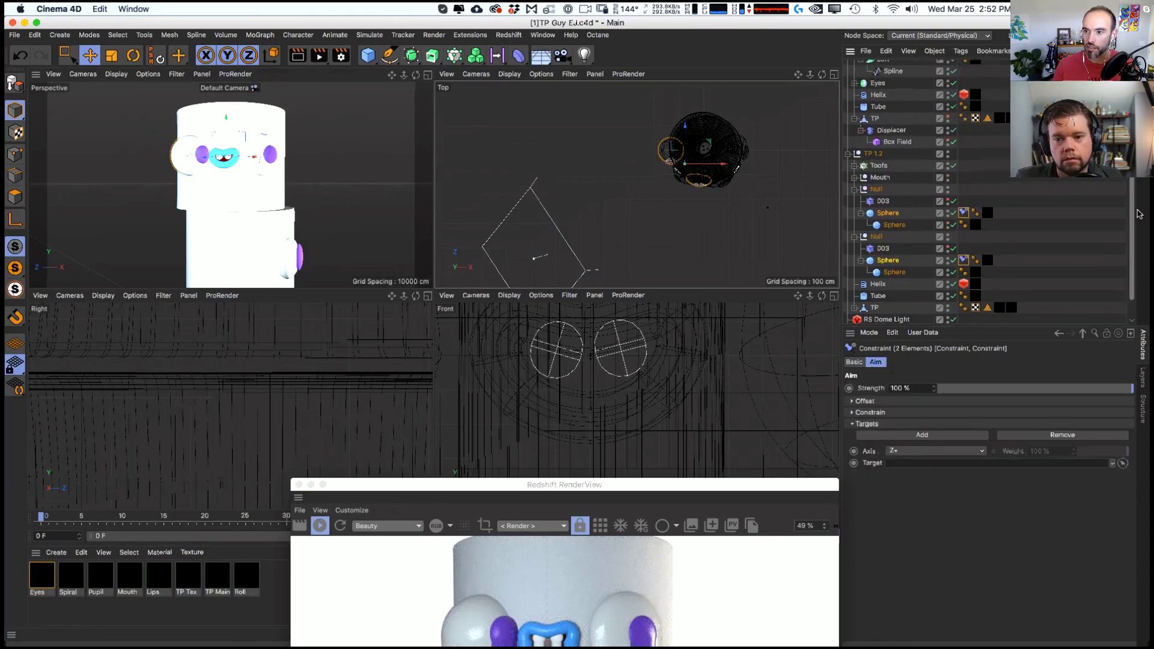
drag(933, 464, 938, 463)
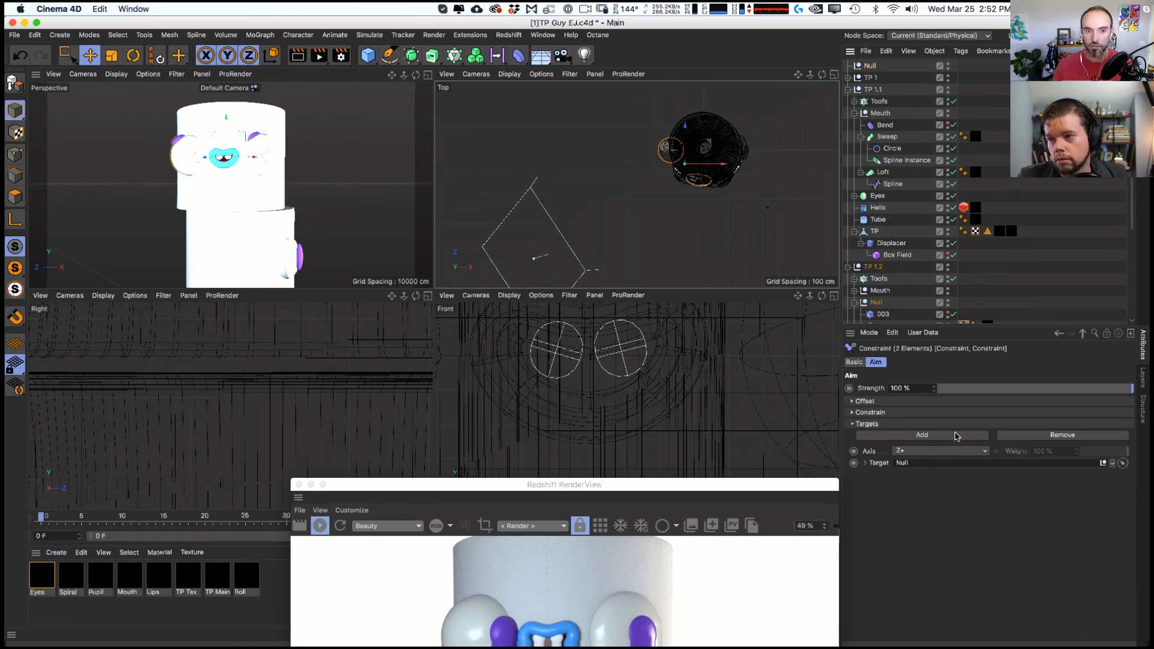
- Rename the target null as Eye Aim
double_click(870, 65)
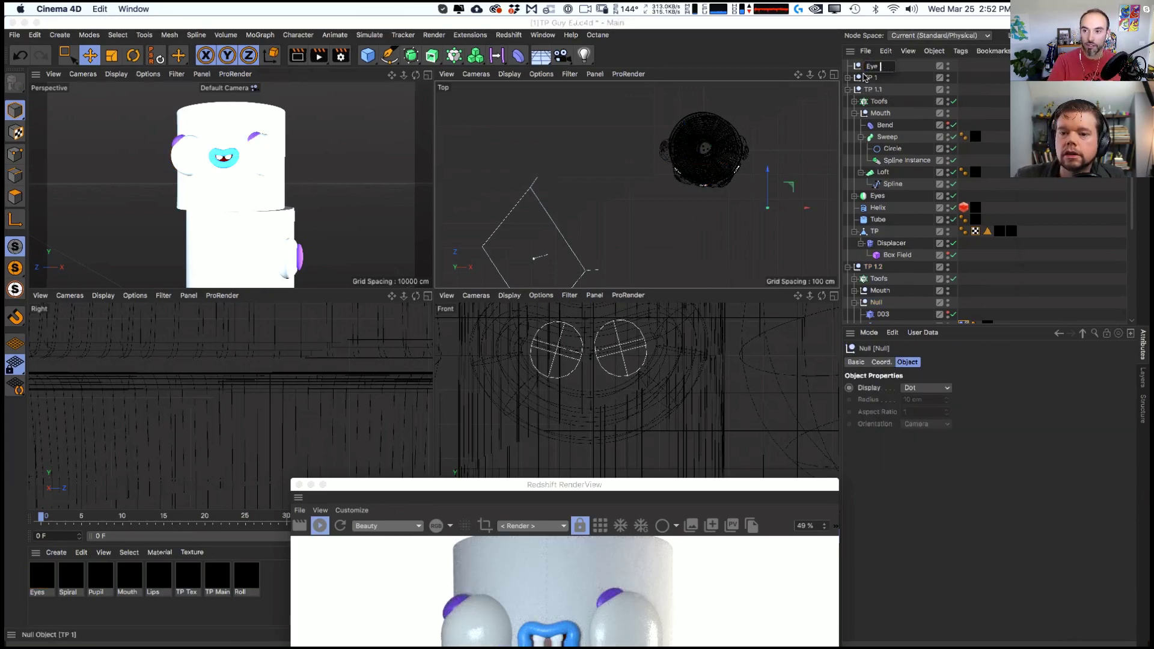
text(Eye Aim)
key(Return)
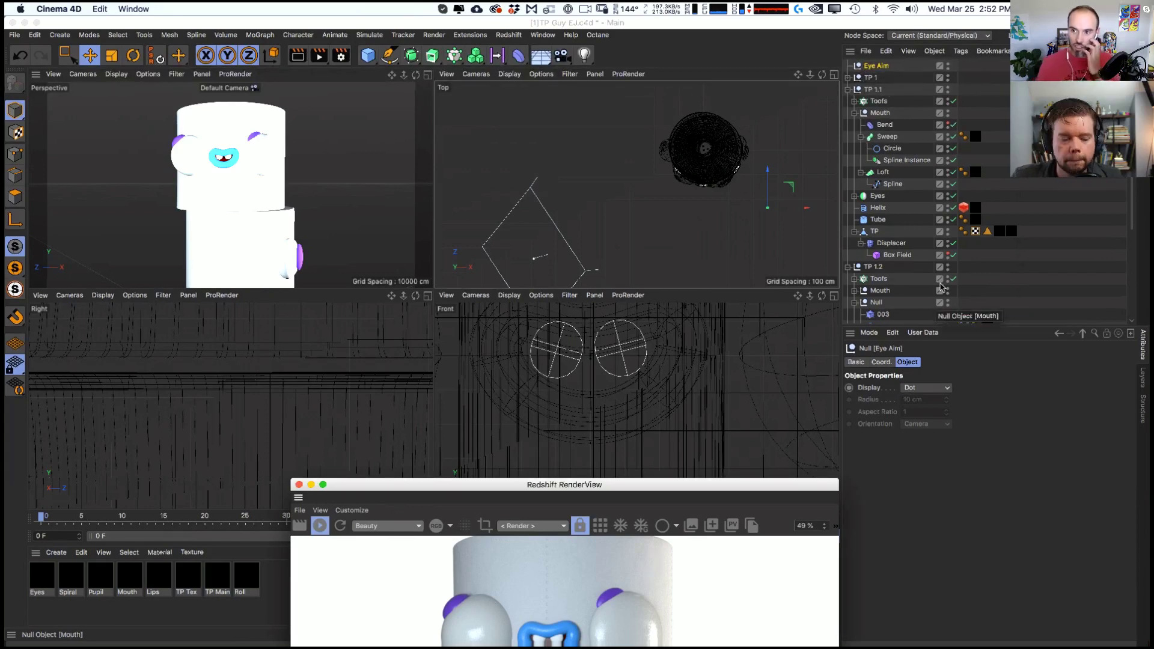
- Set the Aim axis to Z- on the constraints of both TP 1.2 eye spheres
scroll(961, 297, down, 5)
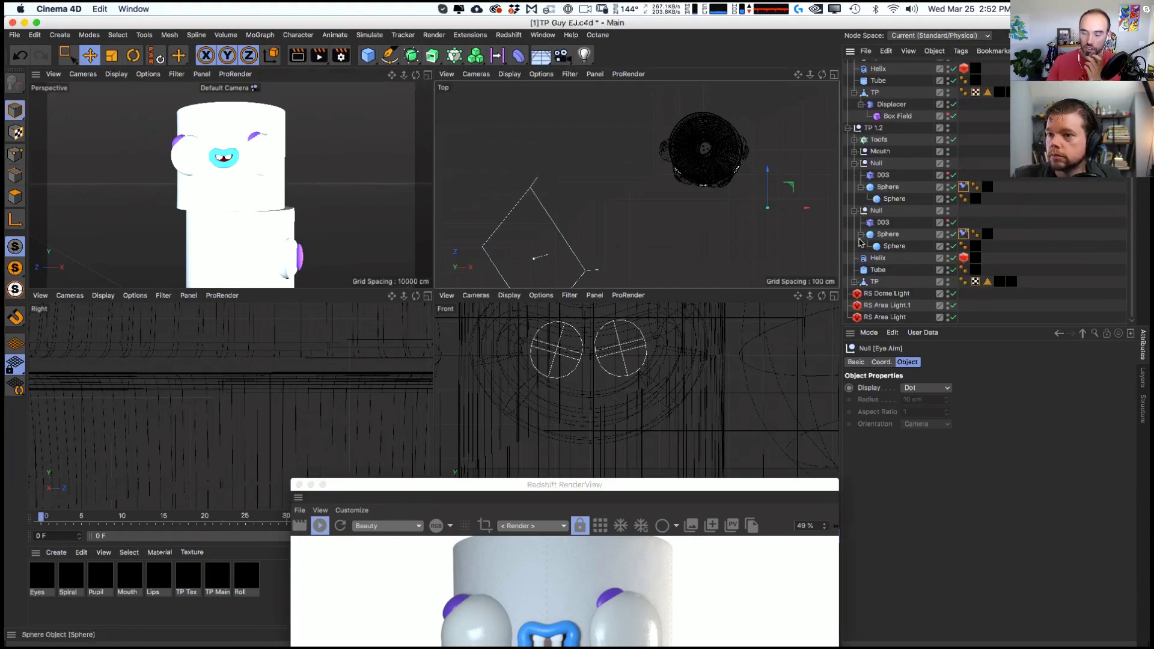
click(963, 234)
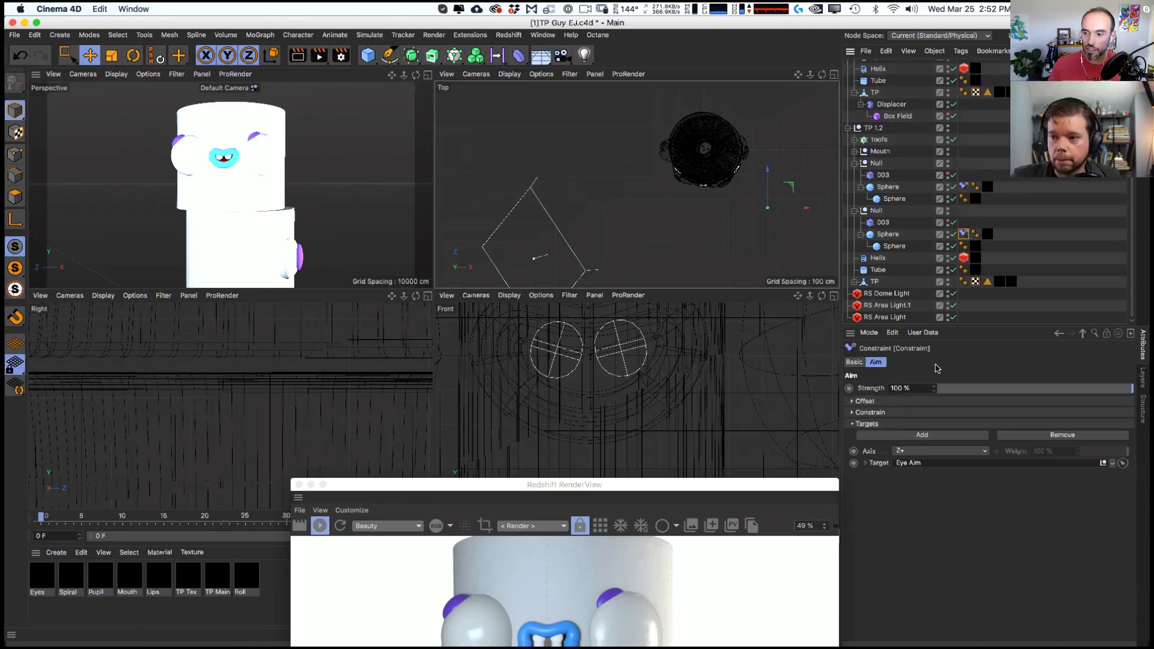
click(951, 451)
click(939, 525)
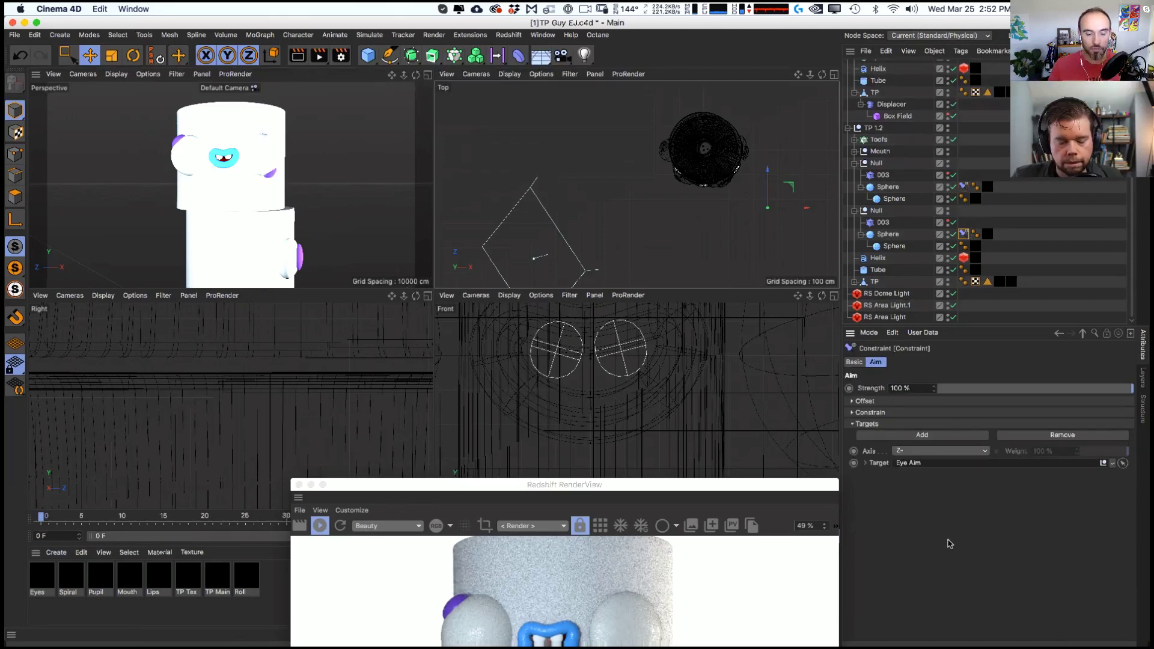
click(963, 186)
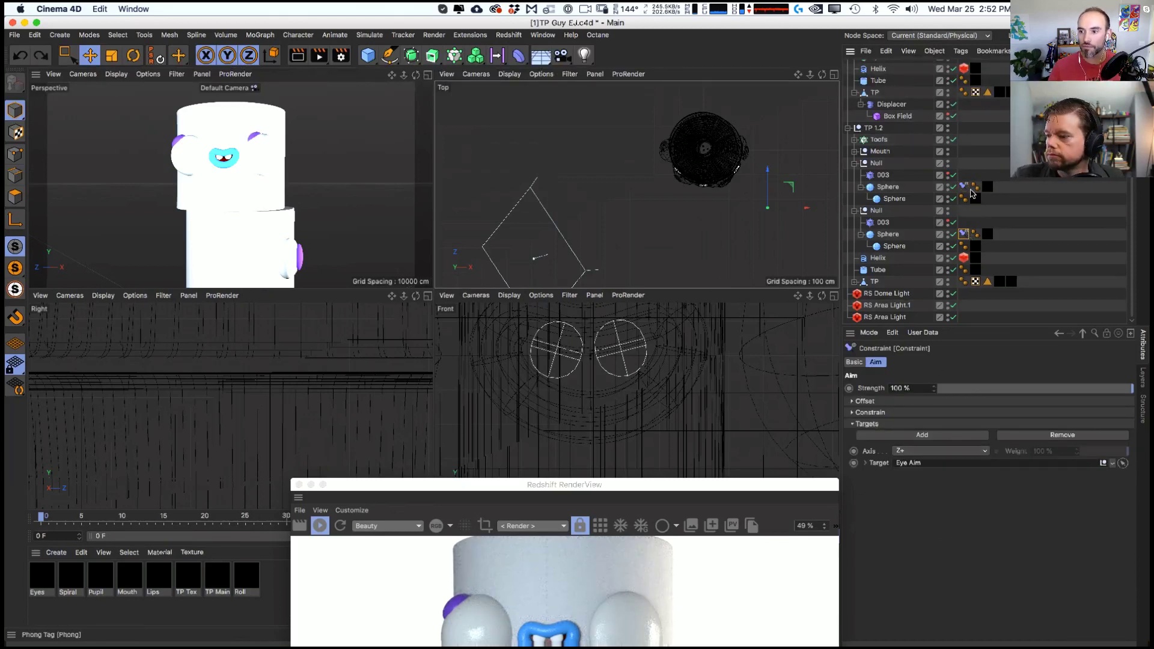
click(912, 452)
click(938, 525)
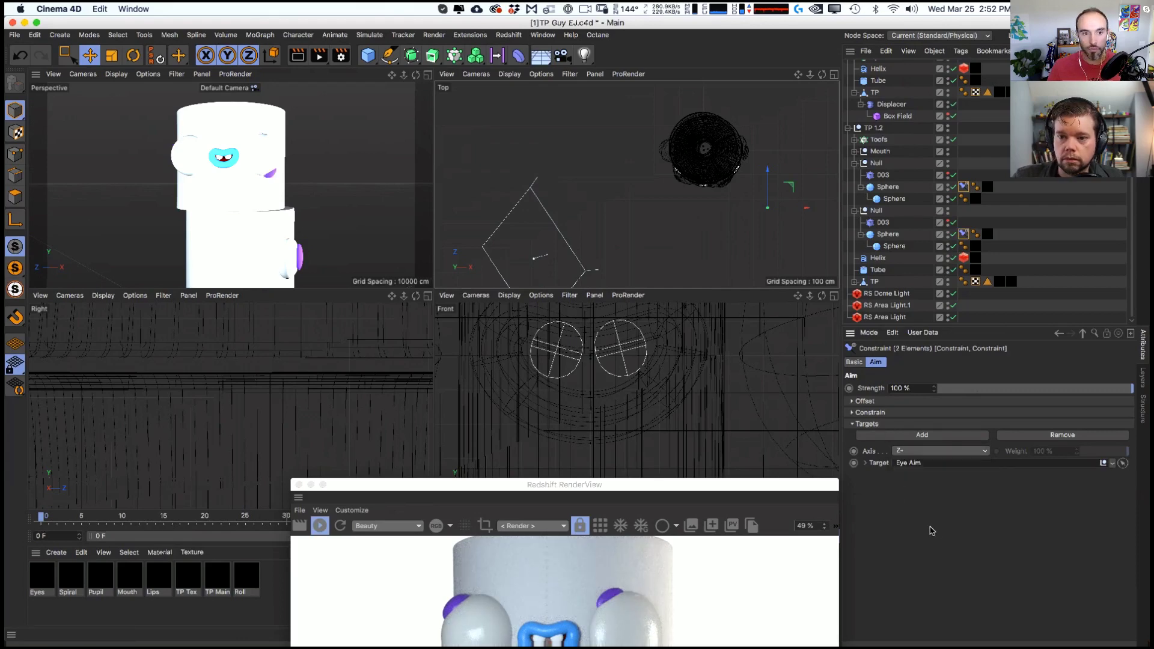
scroll(885, 105, up, 5)
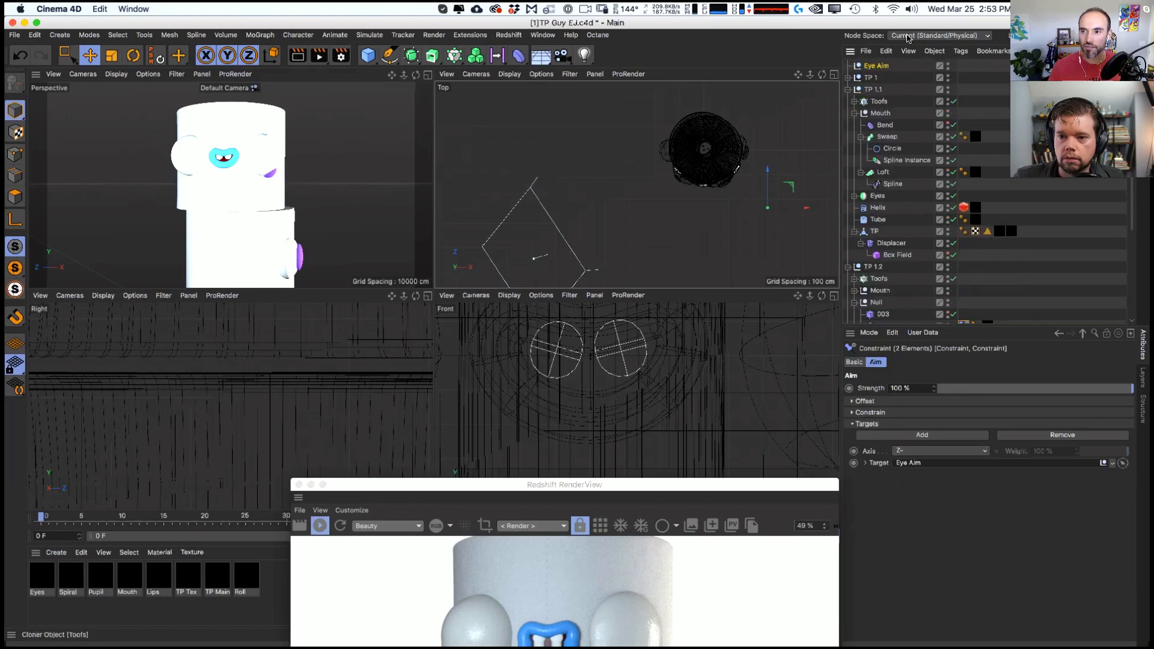
- Move the Eye Aim null down and away from the top character's face to redirect both eyes
click(874, 67)
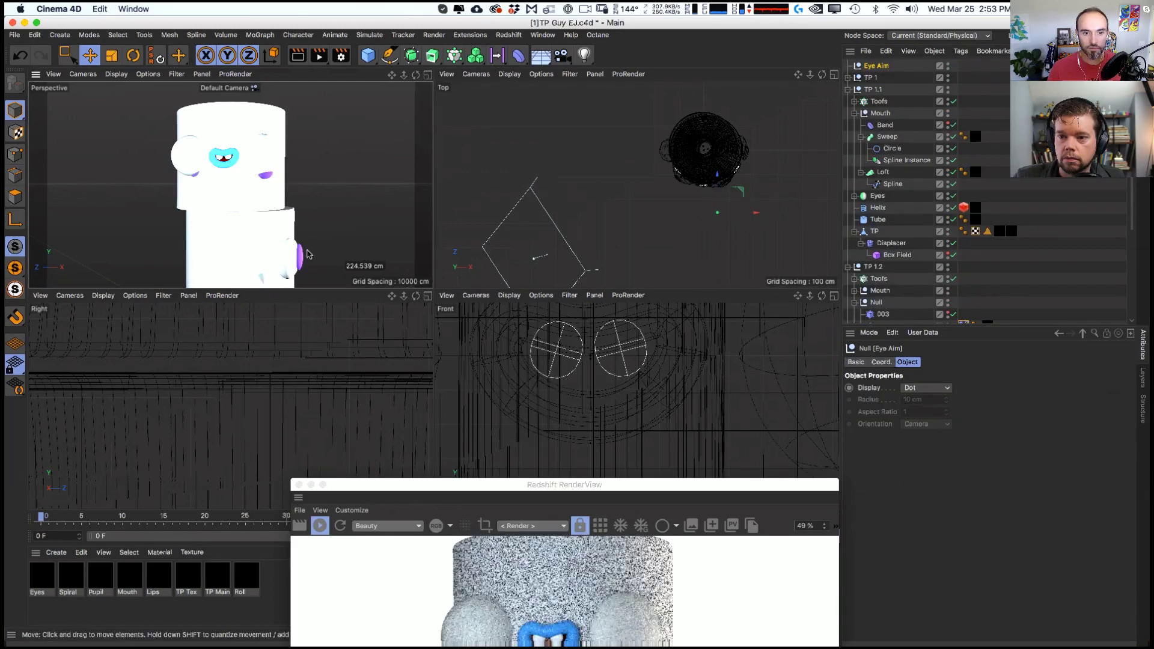
scroll(613, 413, down, 6)
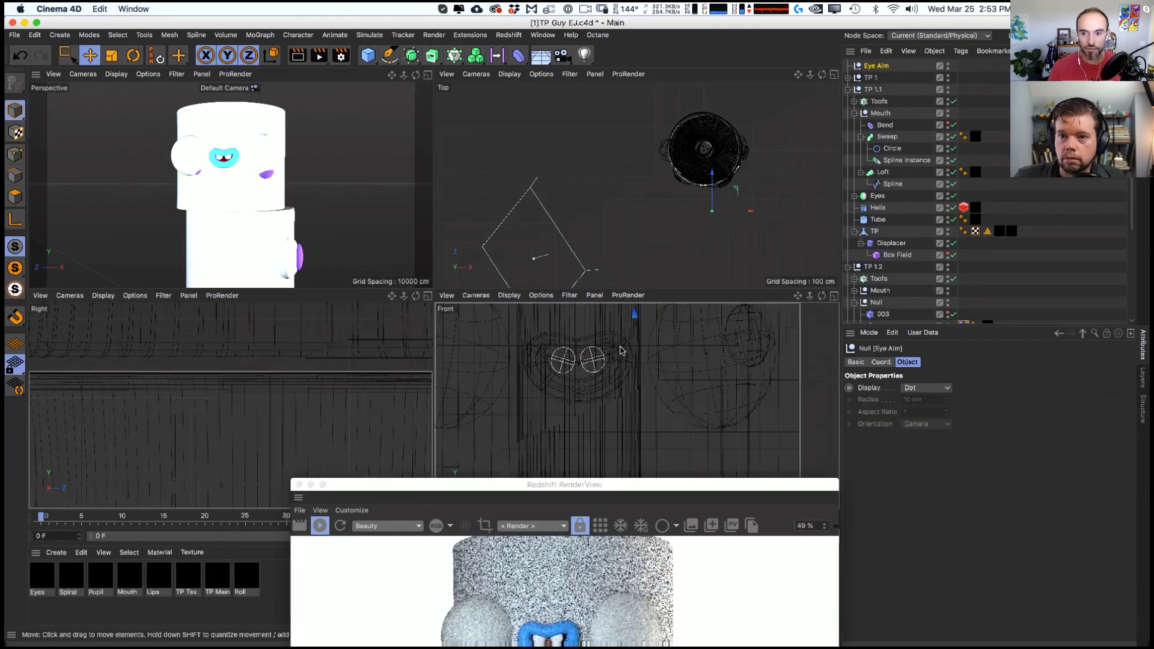
alt+middle_drag(613, 413, 612, 471)
drag(688, 365, 695, 291)
drag(793, 162, 731, 197)
drag(345, 104, 373, 208)
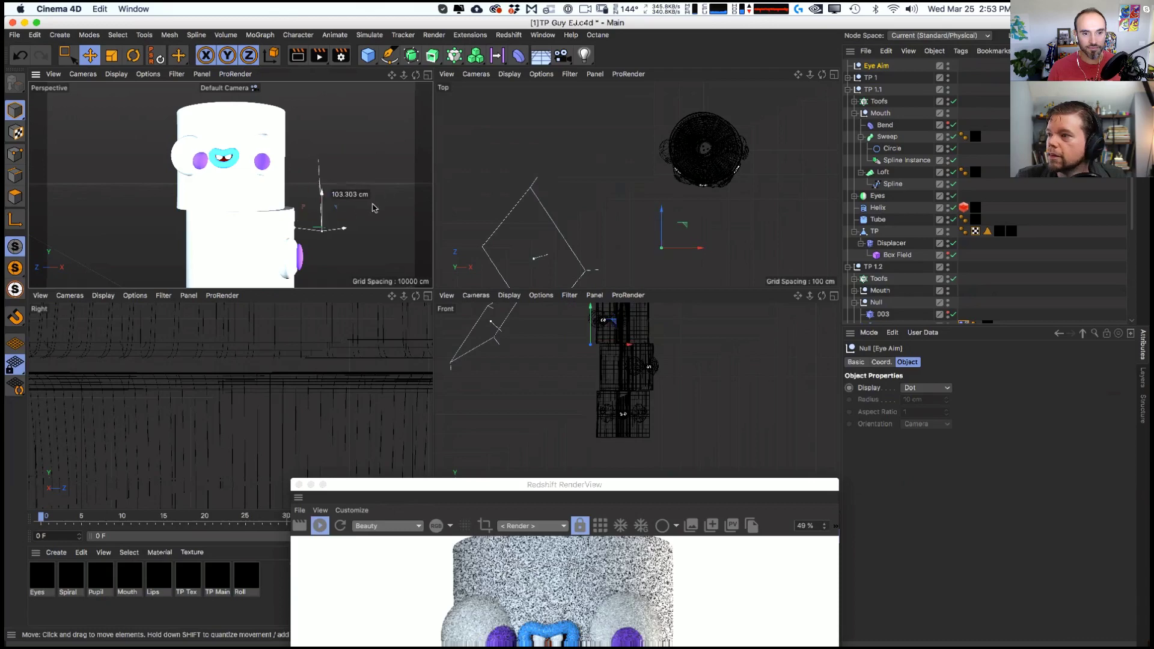
alt+drag(240, 194, 202, 193)
alt+drag(250, 221, 323, 265)
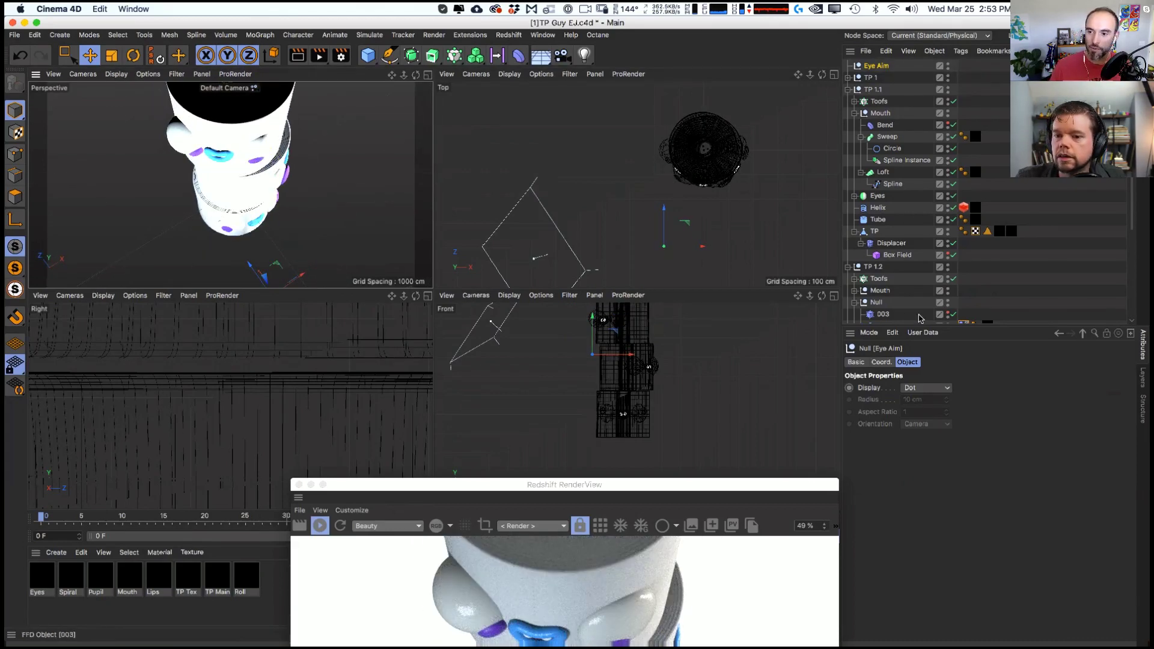
- Fit the 003 FFD of the first TP 1.2 eye group to its eye sphere, keeping the FFD inside the Null
drag(920, 325, 920, 450)
click(869, 313)
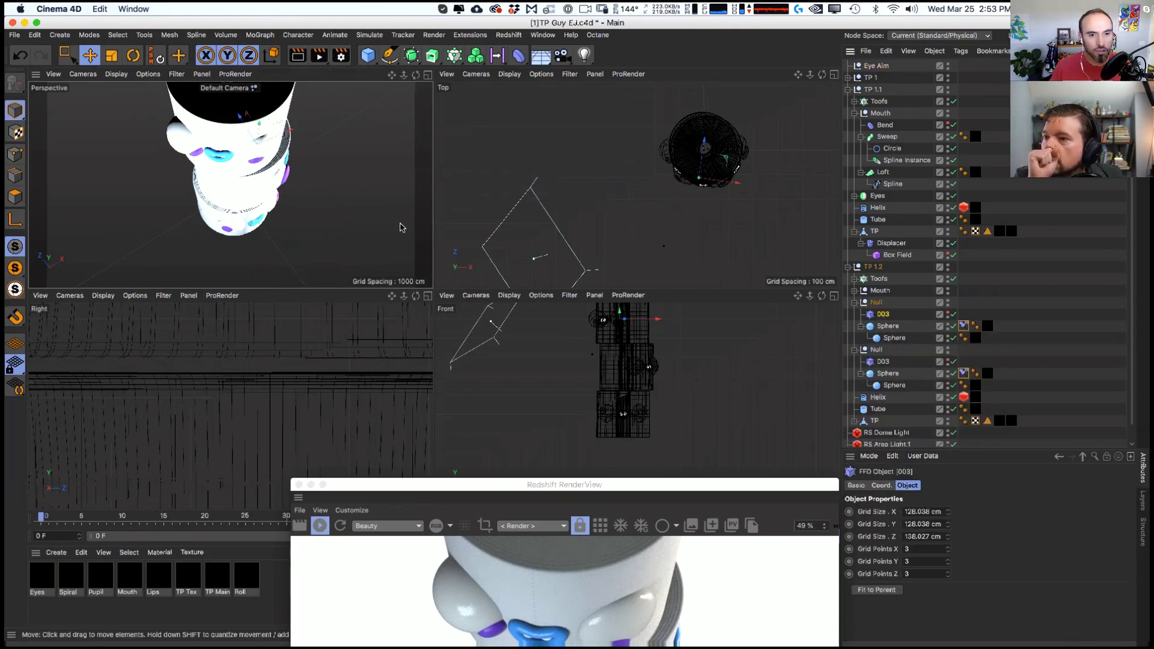
key(o)
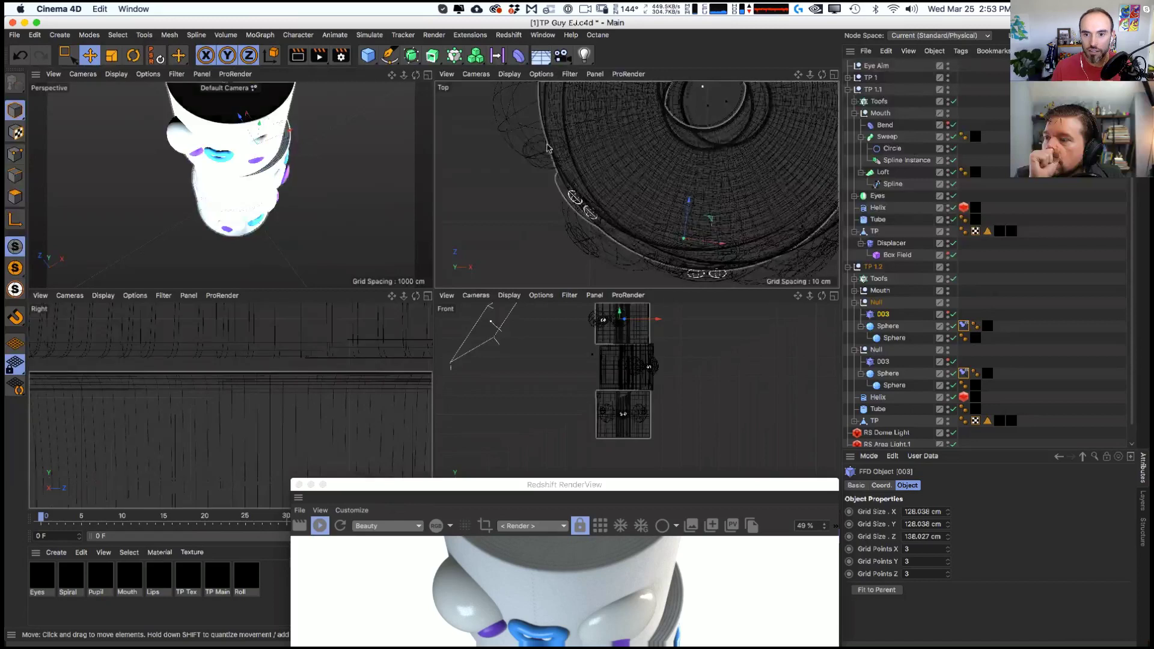
click(520, 131)
scroll(621, 174, down, 3)
click(876, 303)
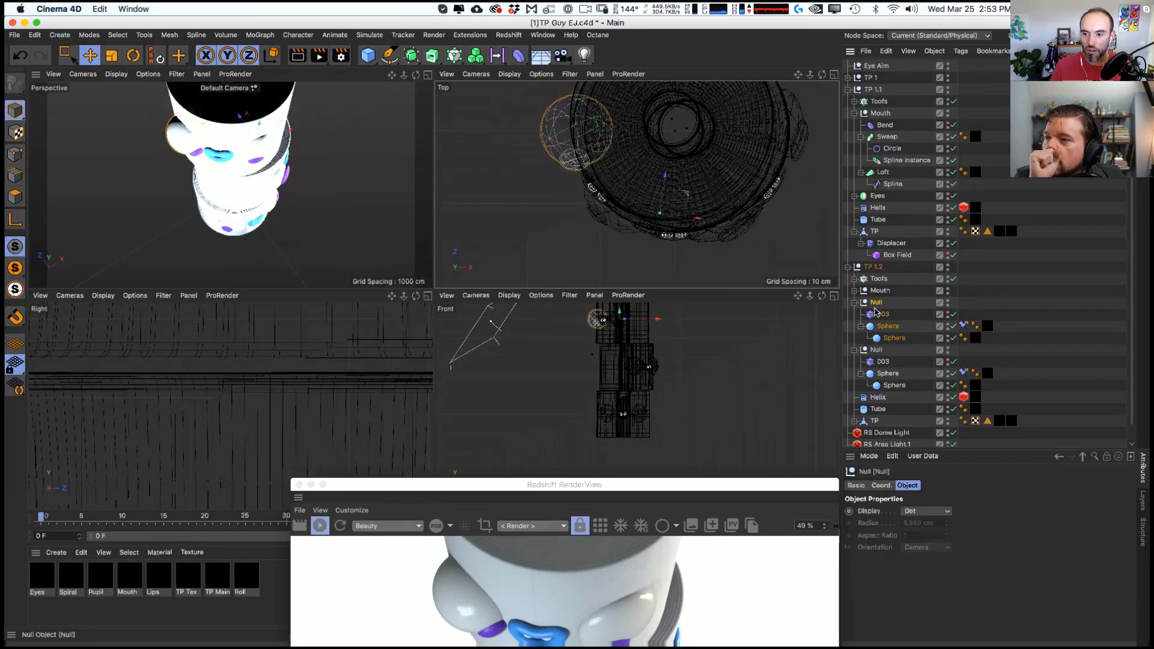
click(884, 316)
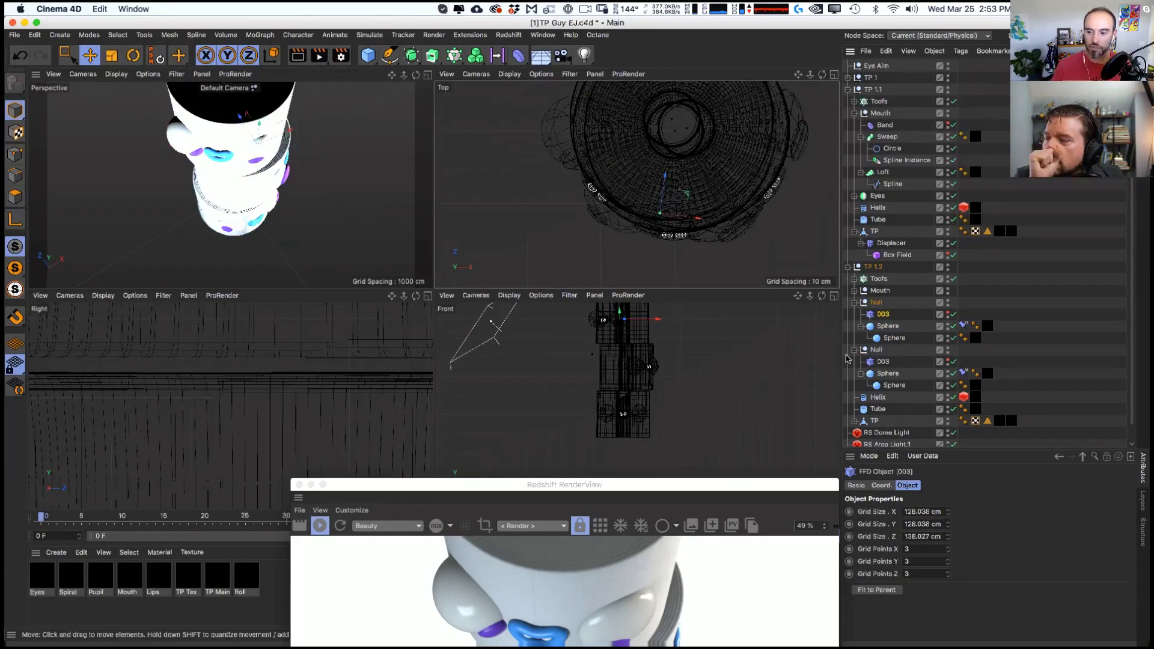
click(881, 590)
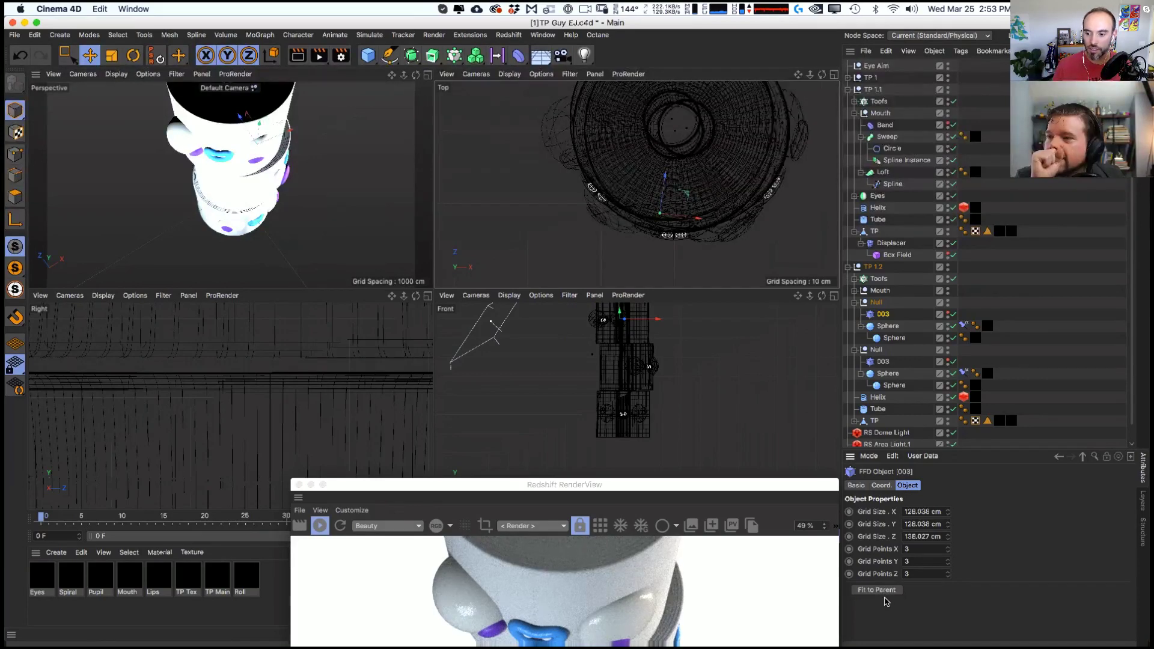
click(884, 590)
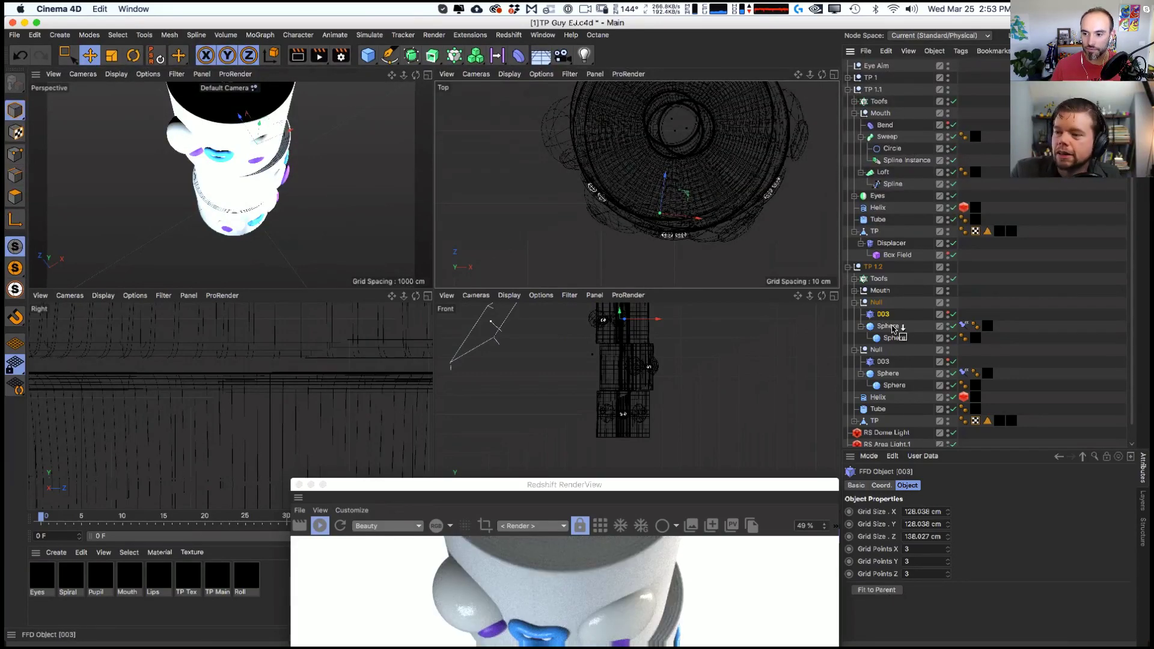
drag(892, 329, 879, 315)
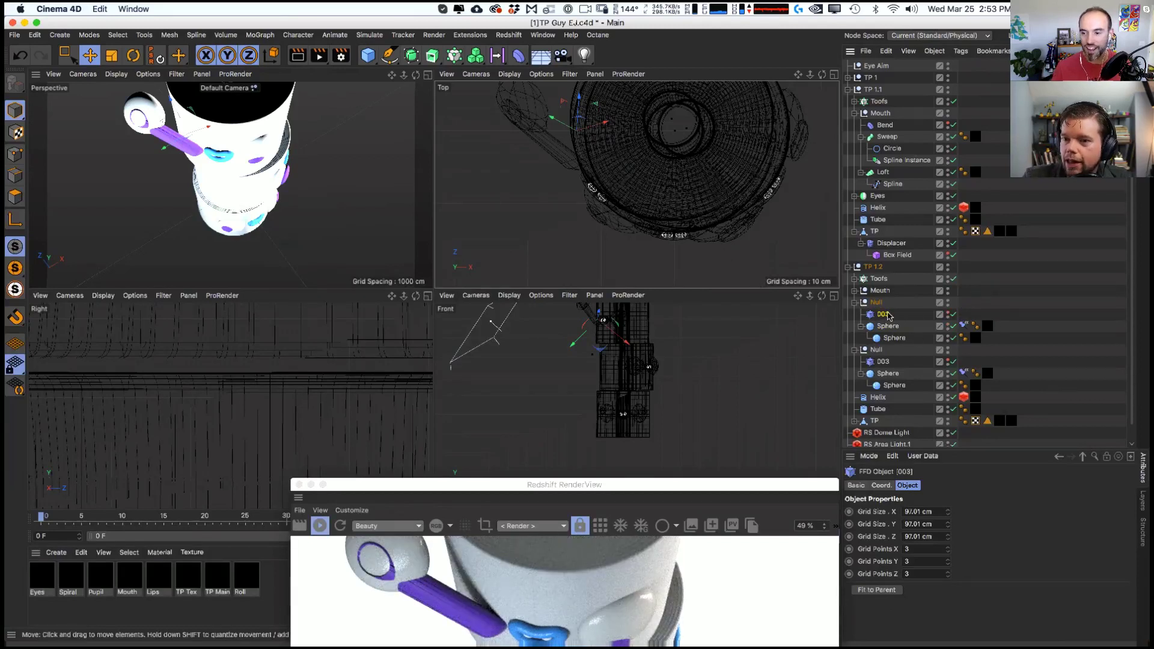
- Set the fitted FFD's position and rotation to 0 on all axes, with a Y scale of 1
click(880, 486)
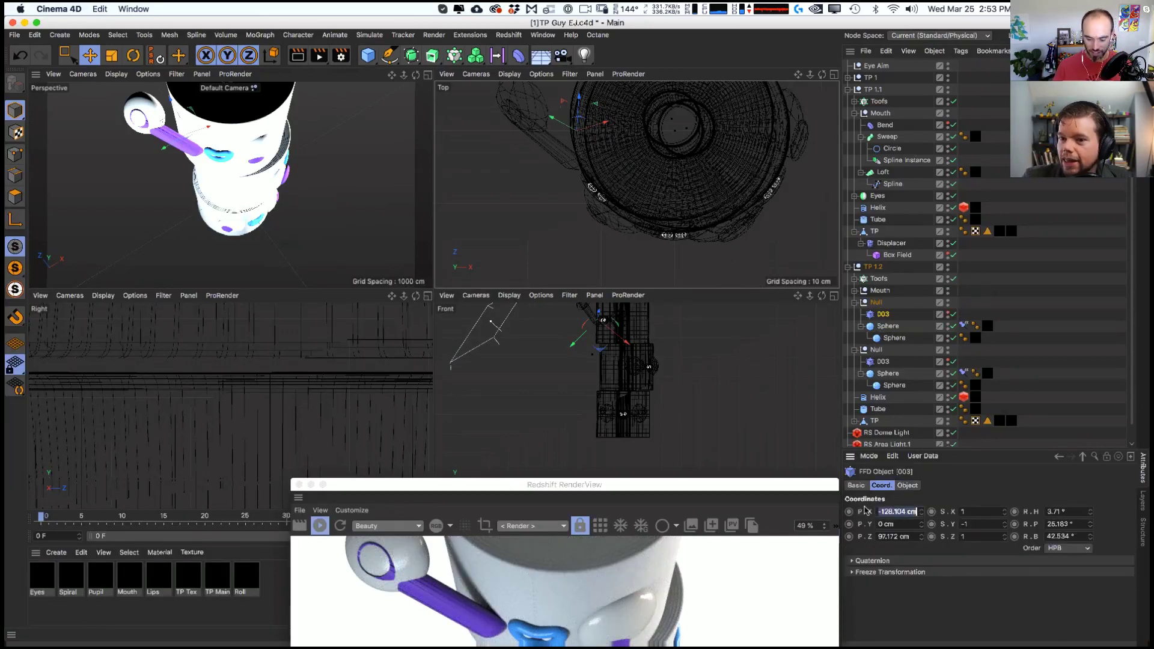
text(0)
key(Tab)
key(Tab)
text(0)
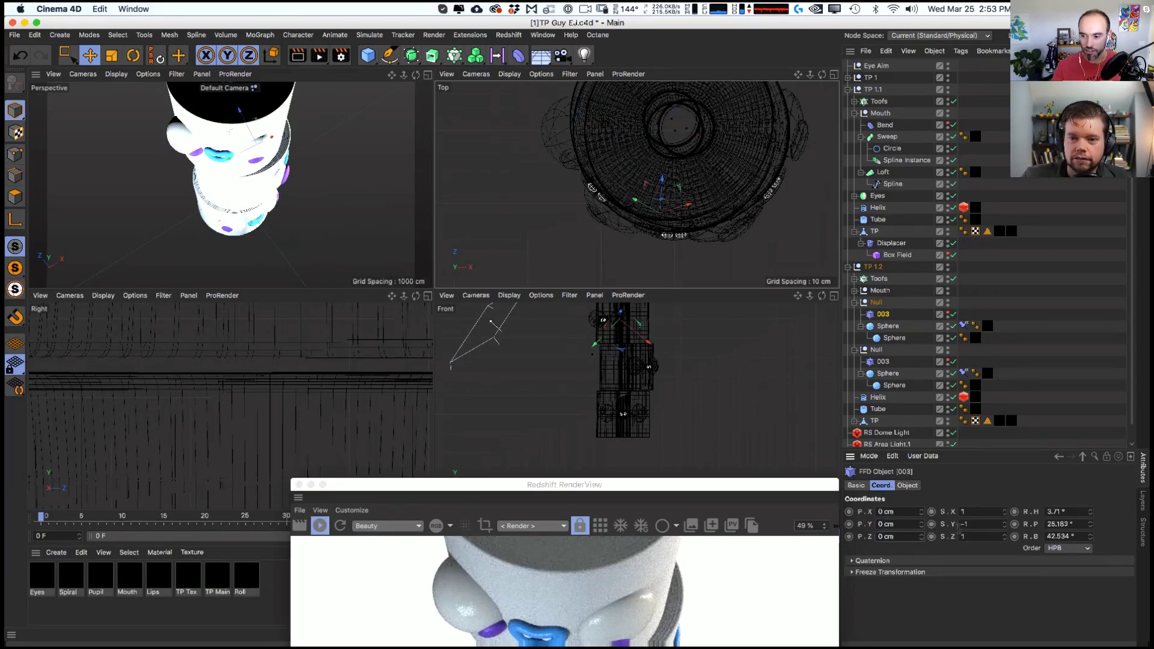
click(1054, 485)
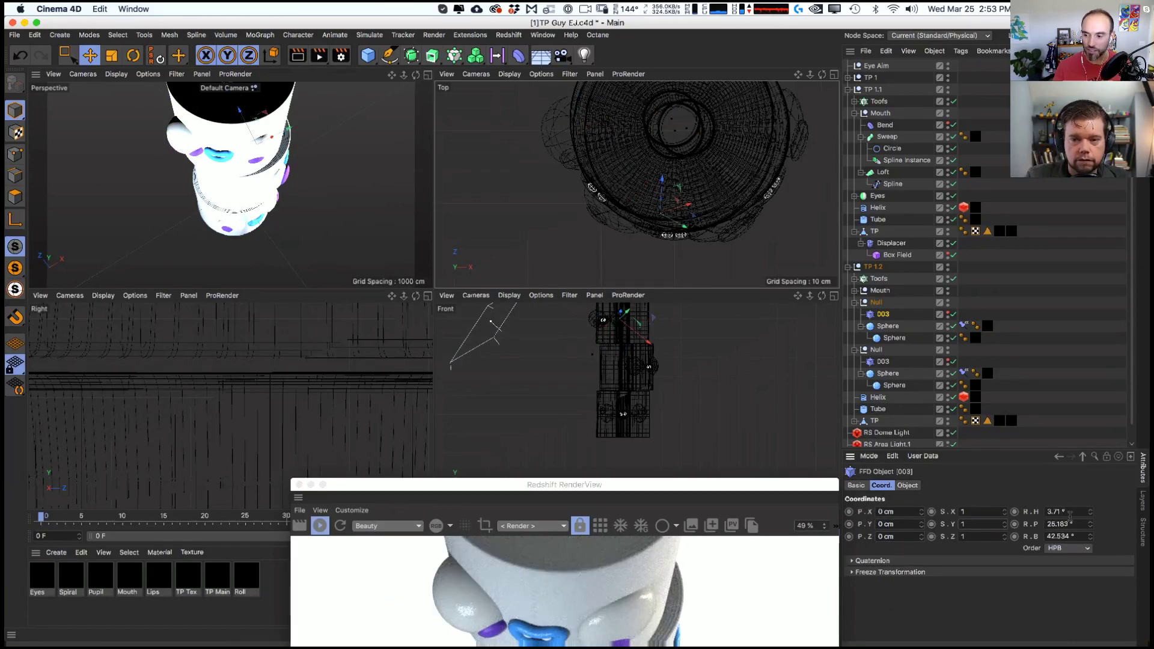
text(0)
key(Tab)
text(0)
key(Tab)
text(0)
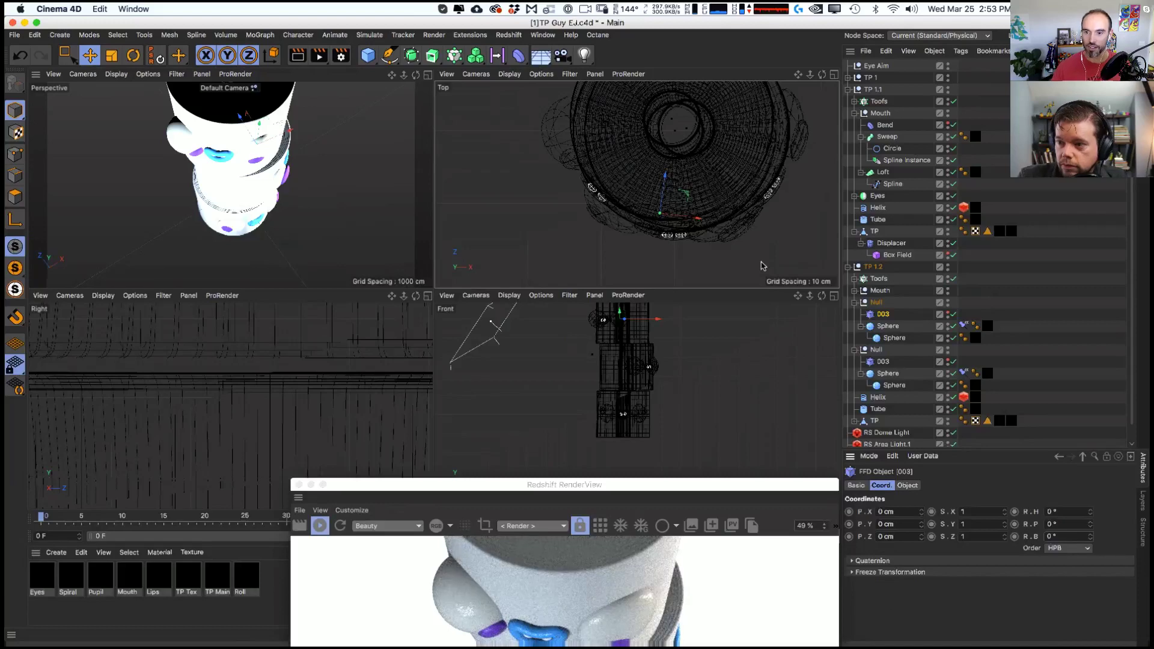
key(Return)
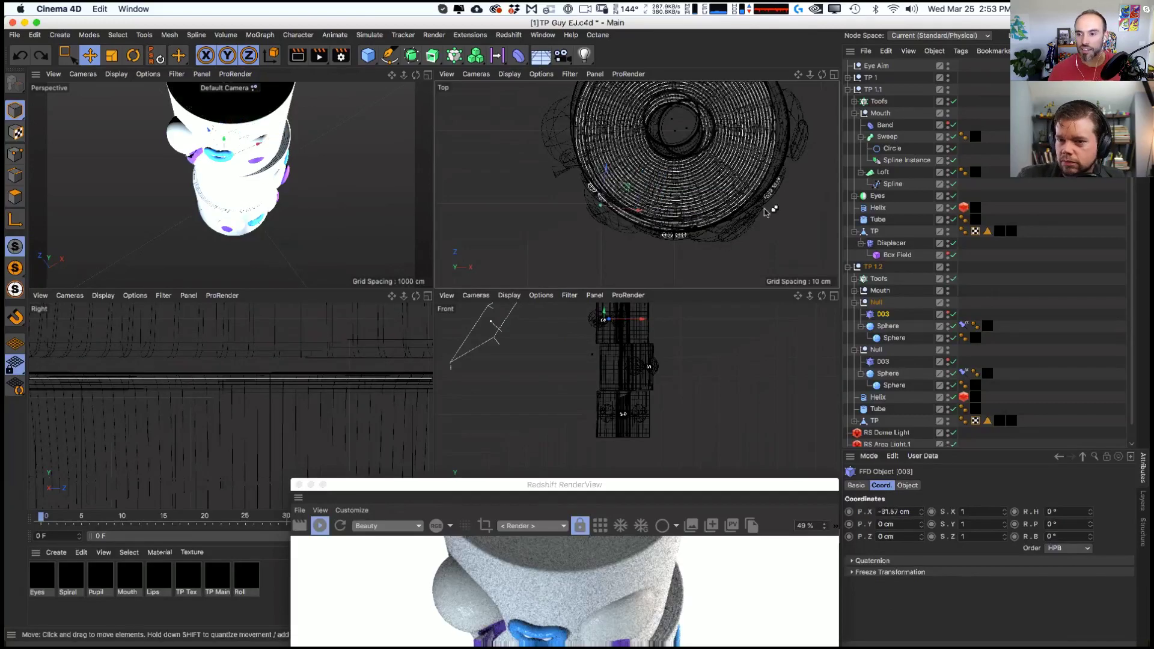
- Show the 003 FFD cages of both TP 1.2 eyes in the viewports
click(879, 267)
alt+drag(240, 191, 237, 126)
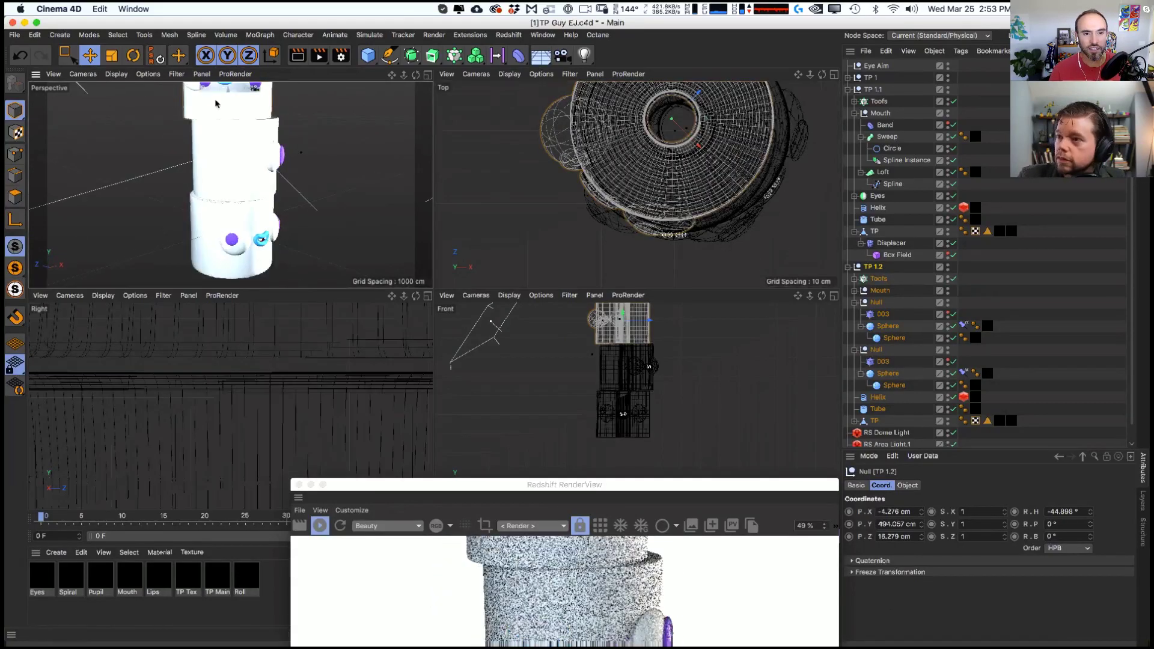
alt+middle_drag(237, 126, 239, 170)
alt+right_drag(239, 170, 276, 152)
alt+drag(275, 152, 288, 207)
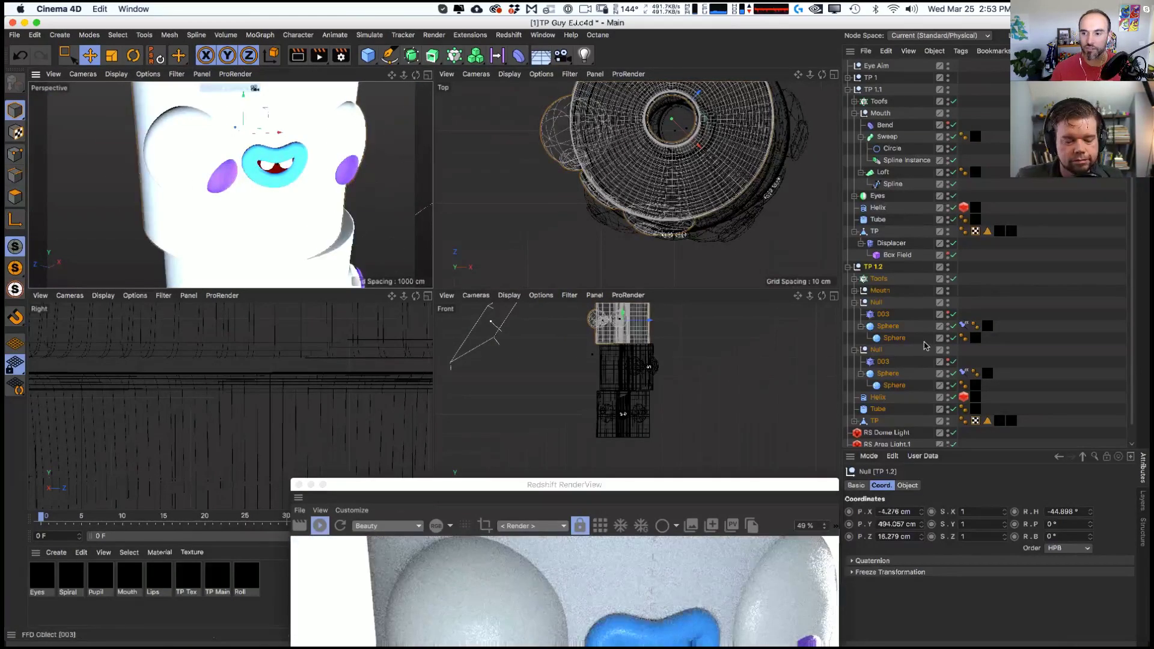
click(882, 315)
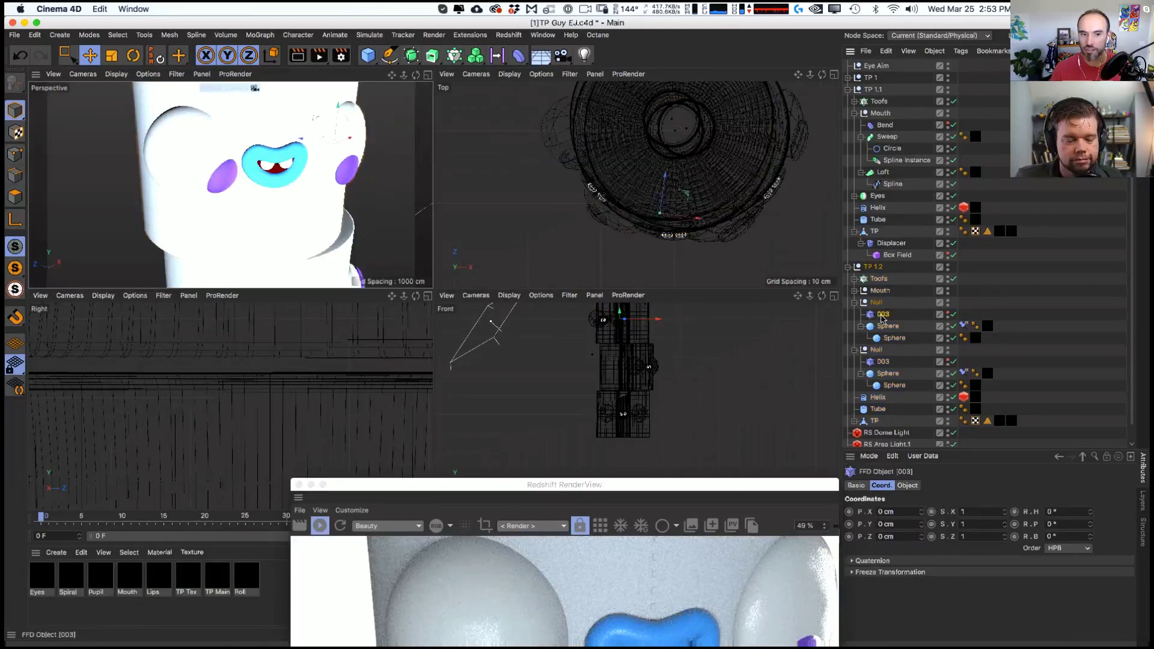
click(951, 361)
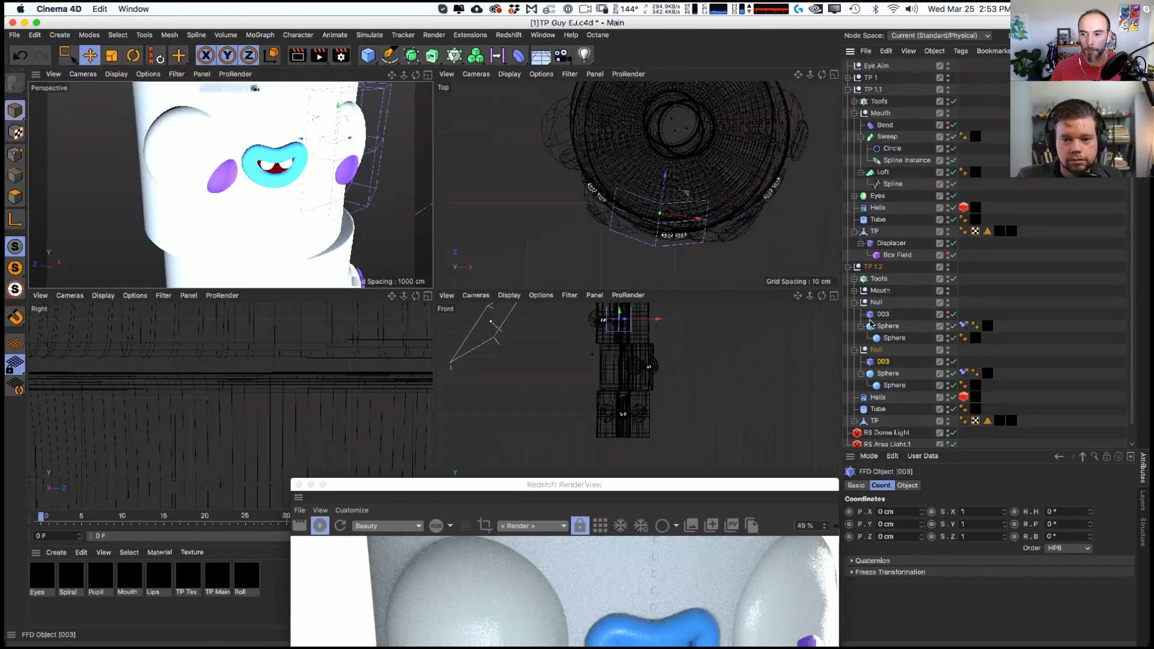
click(893, 338)
click(886, 315)
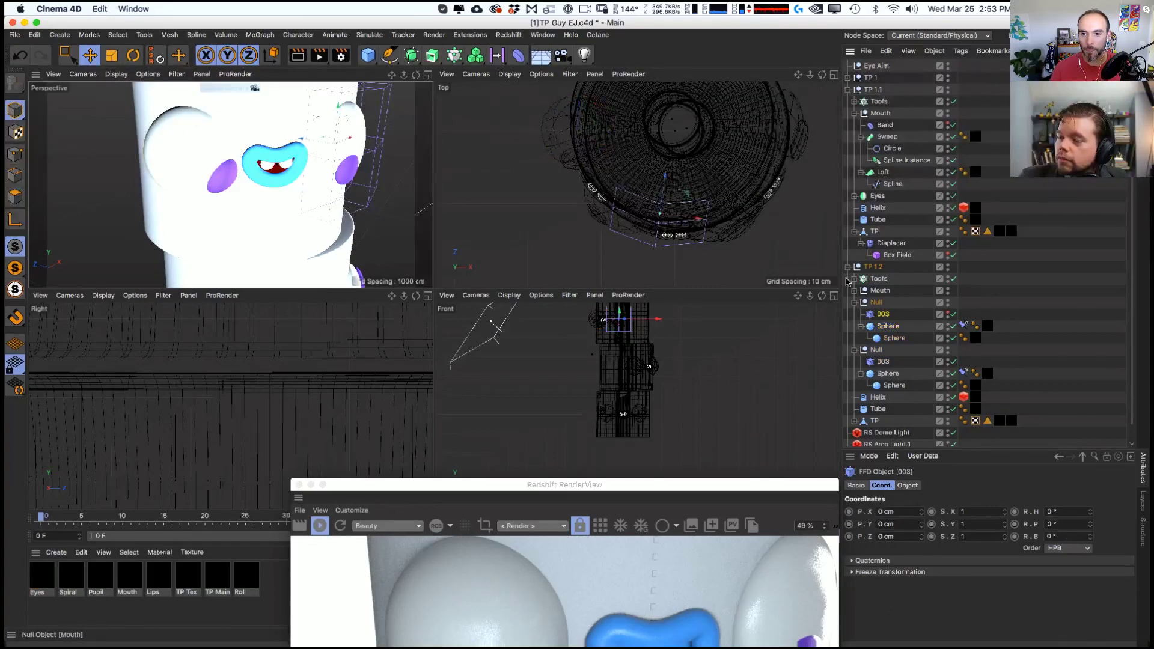
drag(681, 199, 596, 155)
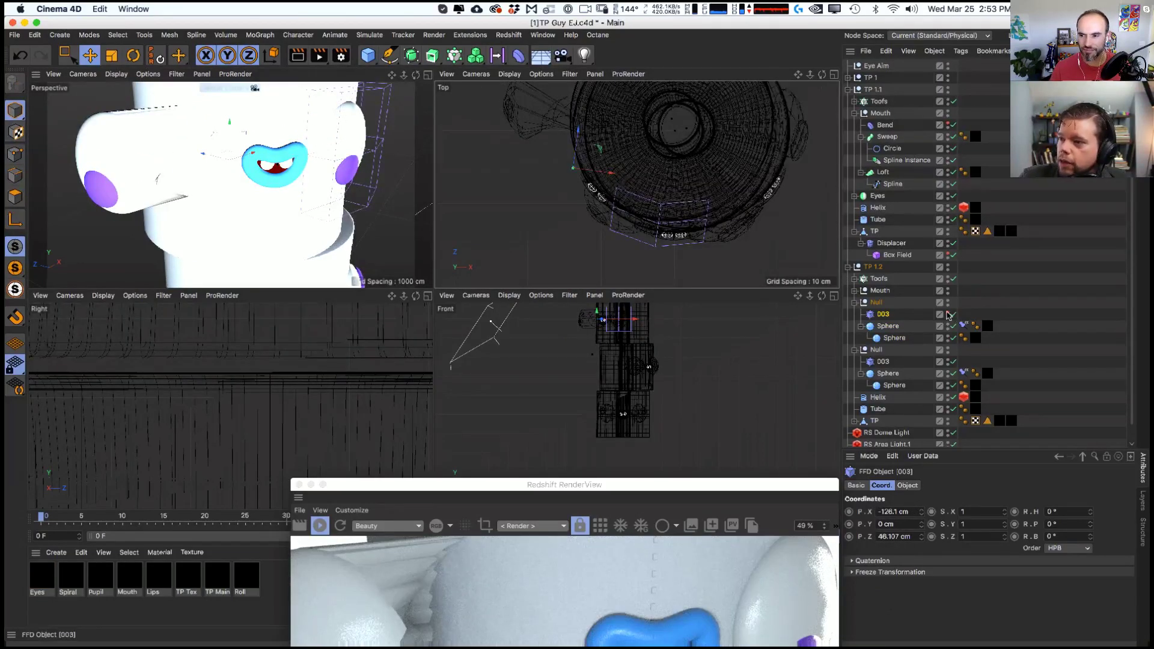
key(ctrl+z)
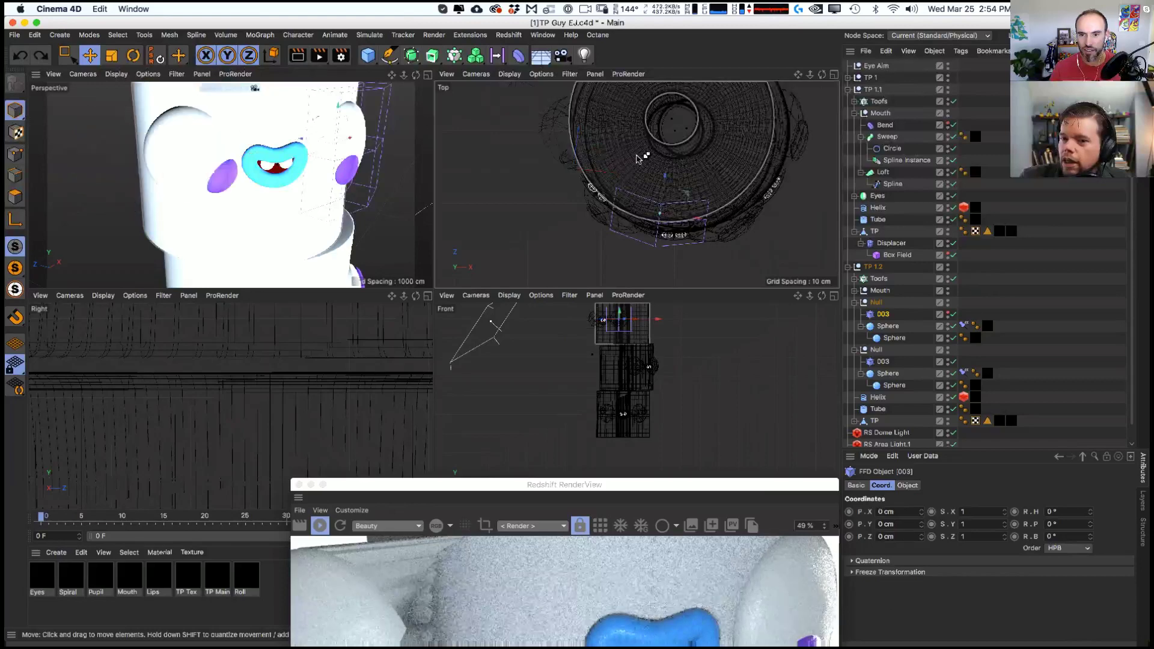
click(947, 313)
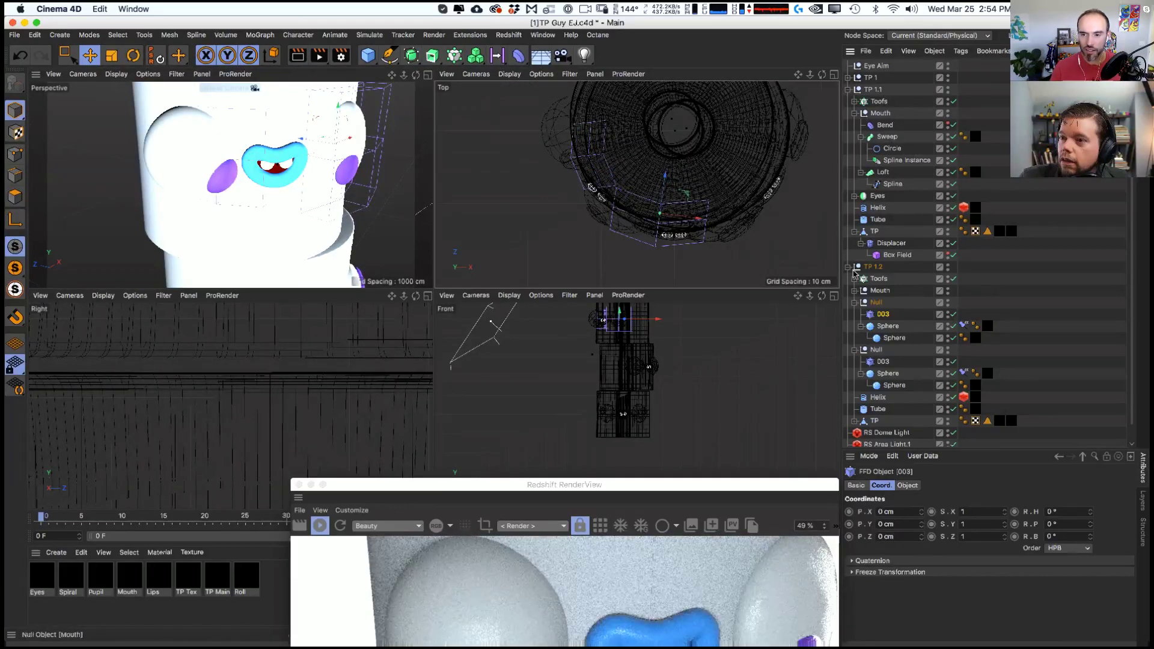
- Move the first eye's FFD cage over its eye sphere, to about X -140 cm and Z 92 cm
drag(688, 196, 664, 178)
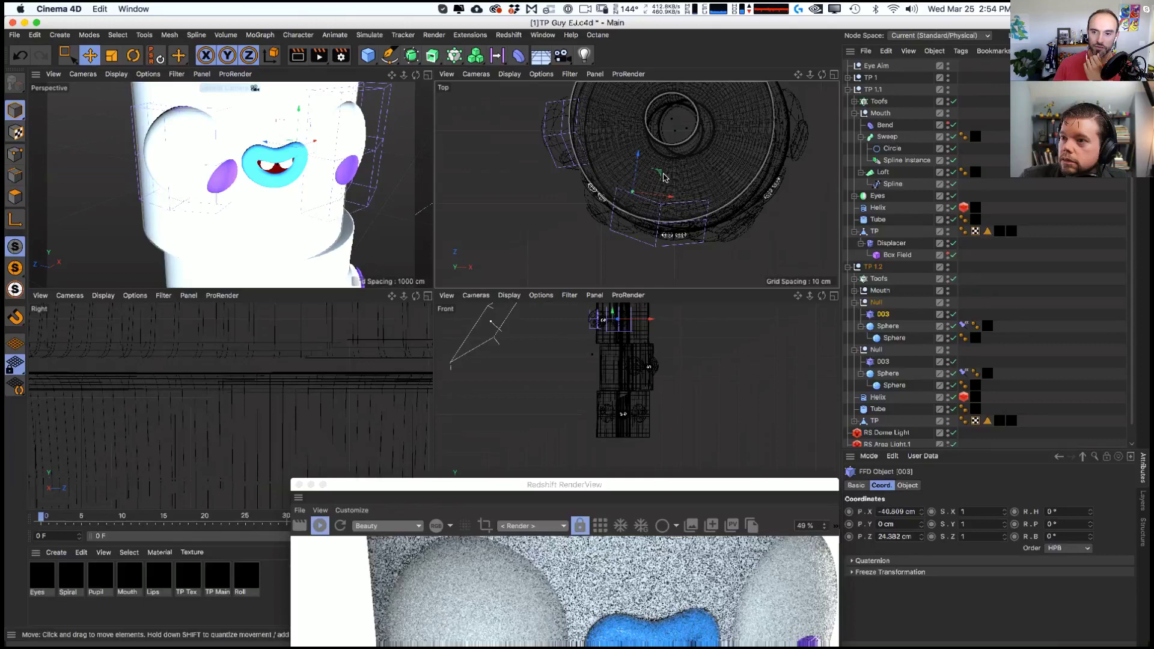
key(super+z)
click(118, 35)
mouse_move(89, 34)
mouse_move(126, 58)
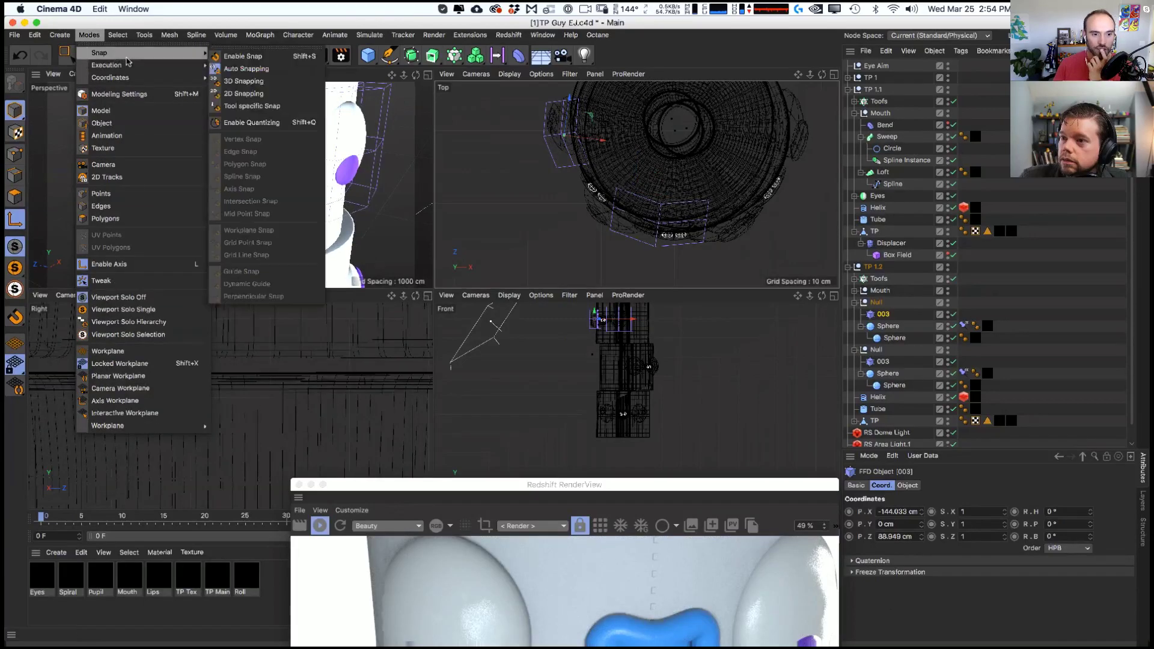
mouse_move(170, 38)
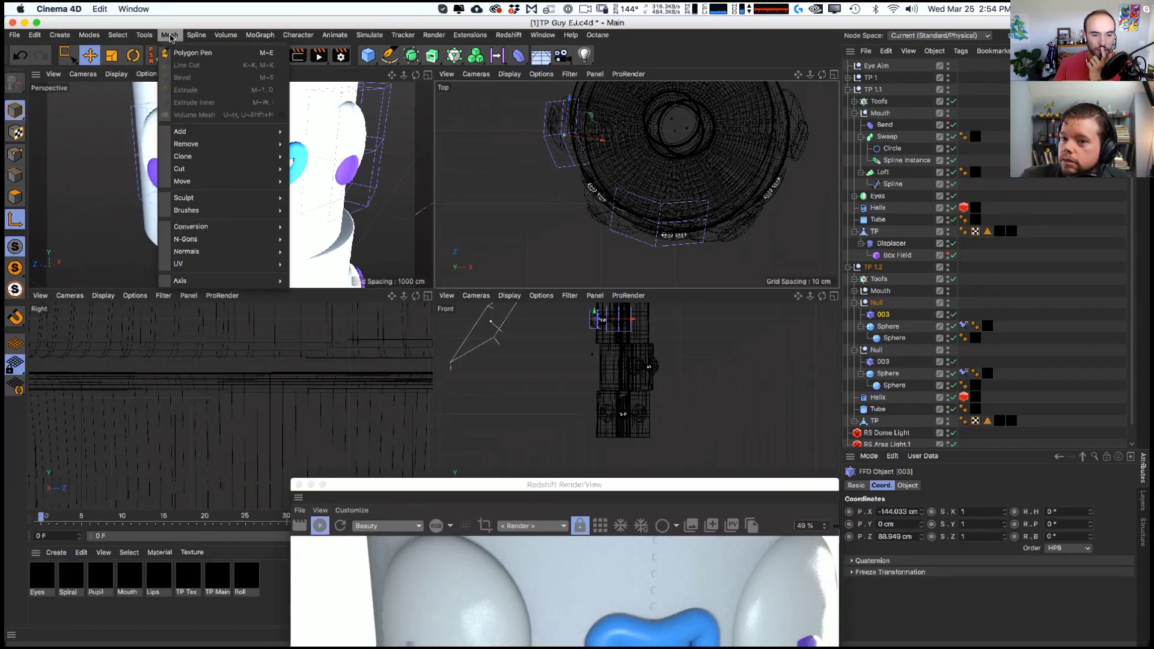
mouse_move(258, 280)
click(359, 307)
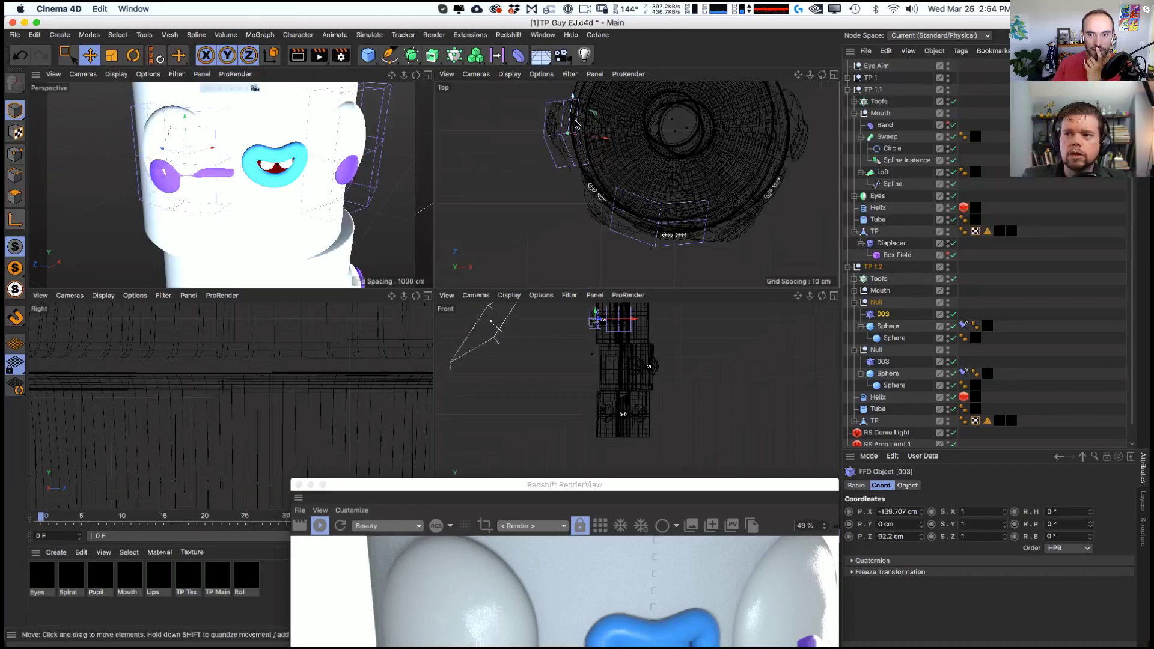
- Try nudging the first eye's FFD cage and setting its Z position to 0 cm, and undo both changes
drag(576, 125, 626, 140)
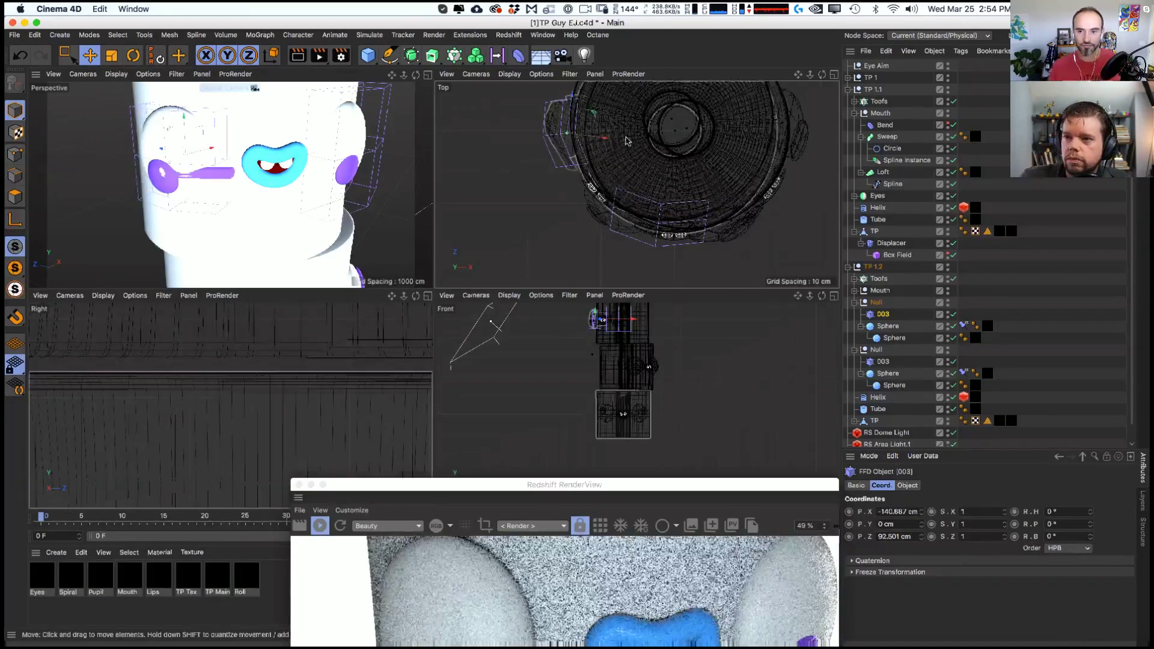
key(super+z)
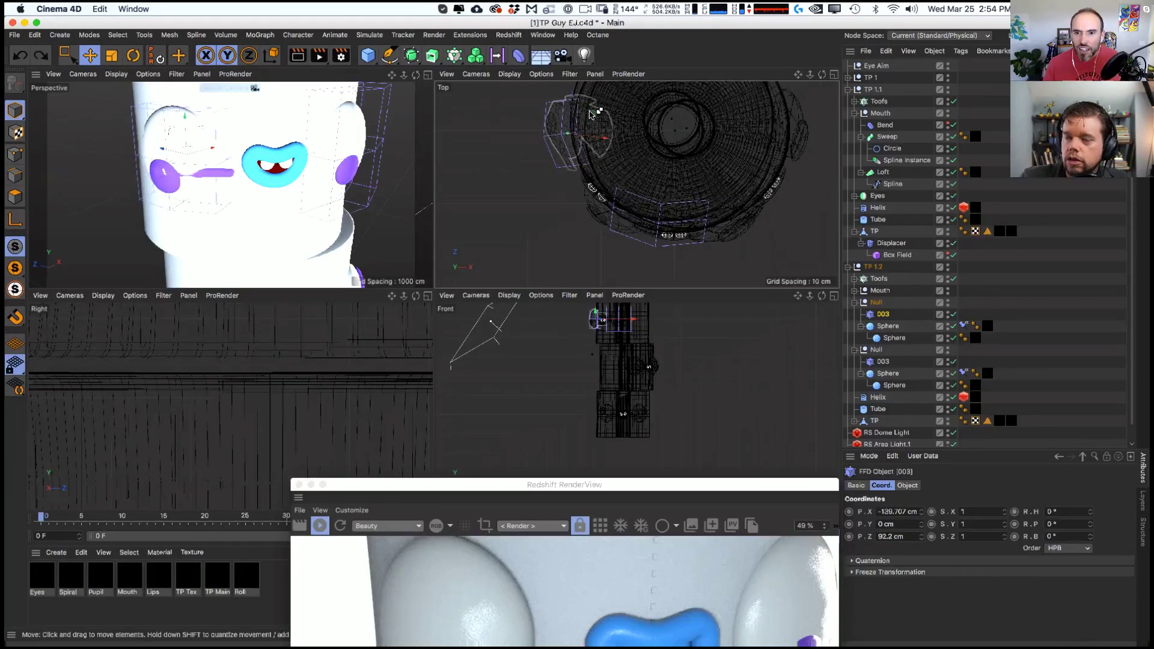
text(0)
key(Return)
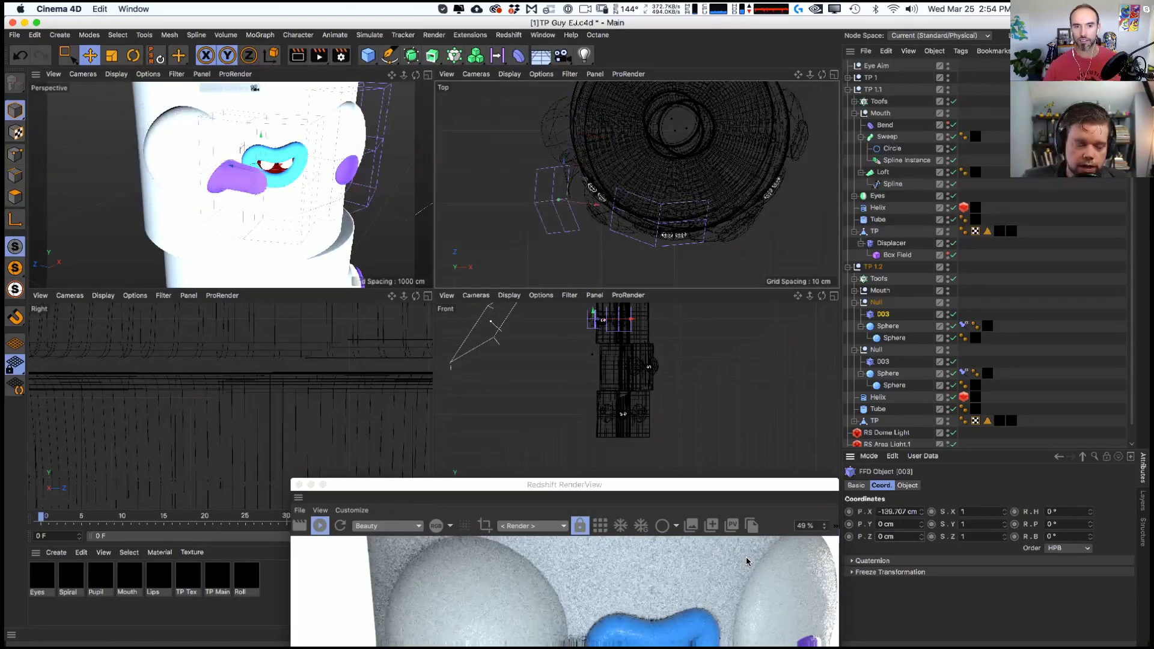
key(super+z)
drag(922, 514, 921, 506)
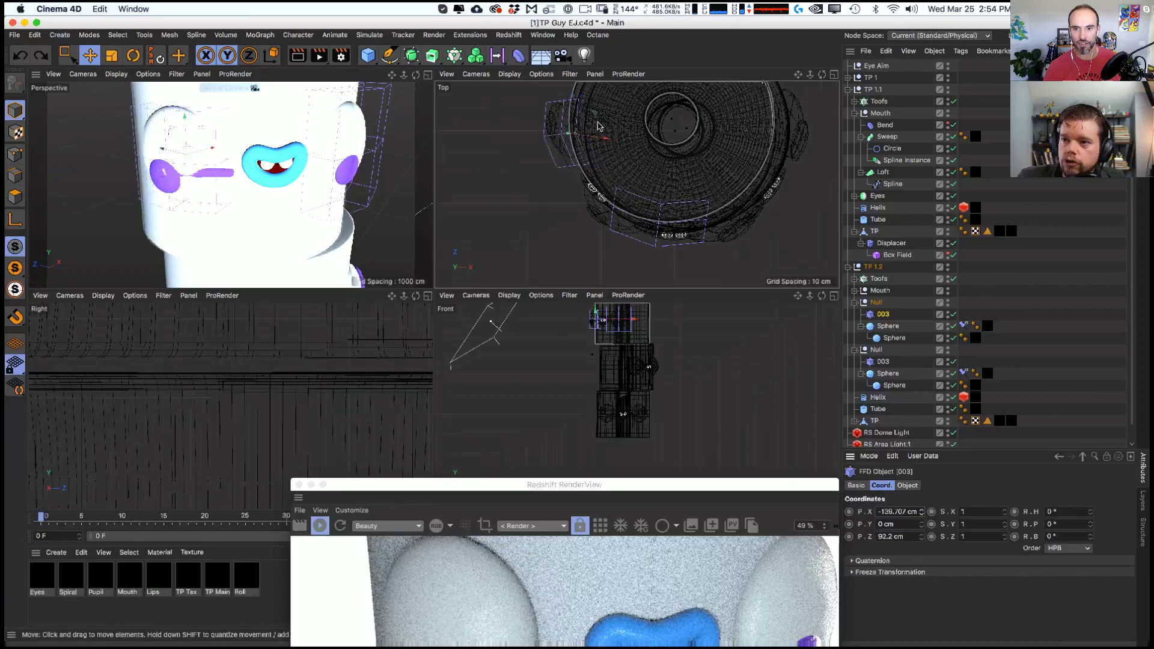
- Shift the FFD cage to about X -130 cm and enlarge its grid to 102.01 × 109.01 × 112.01 cm
drag(604, 122, 601, 121)
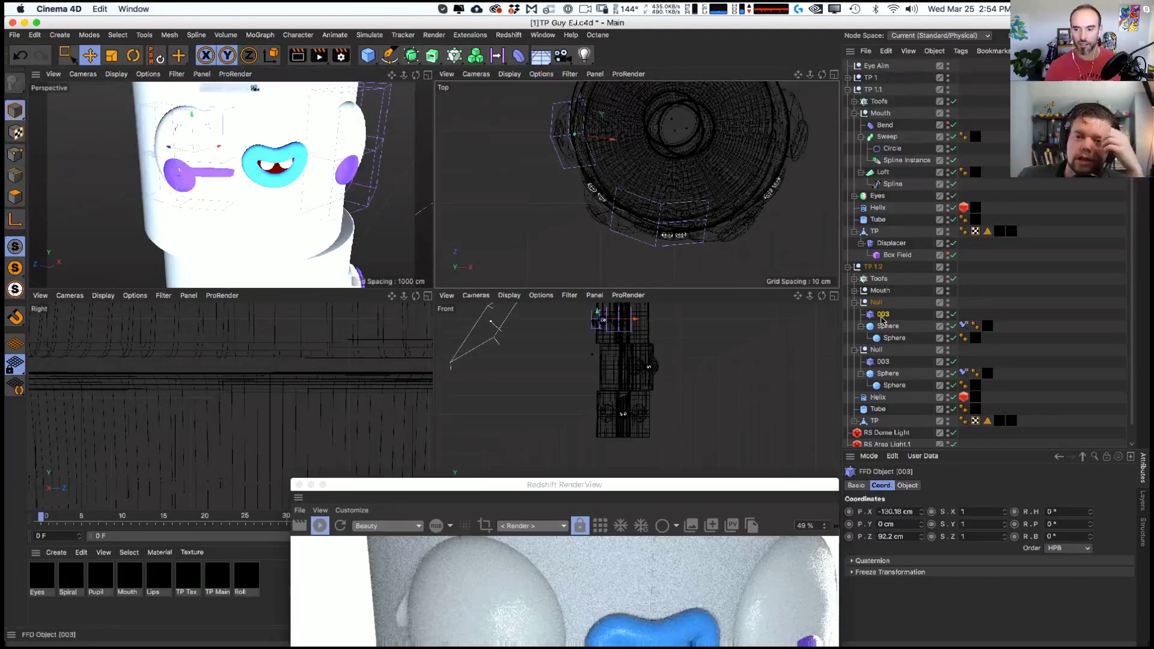
click(907, 486)
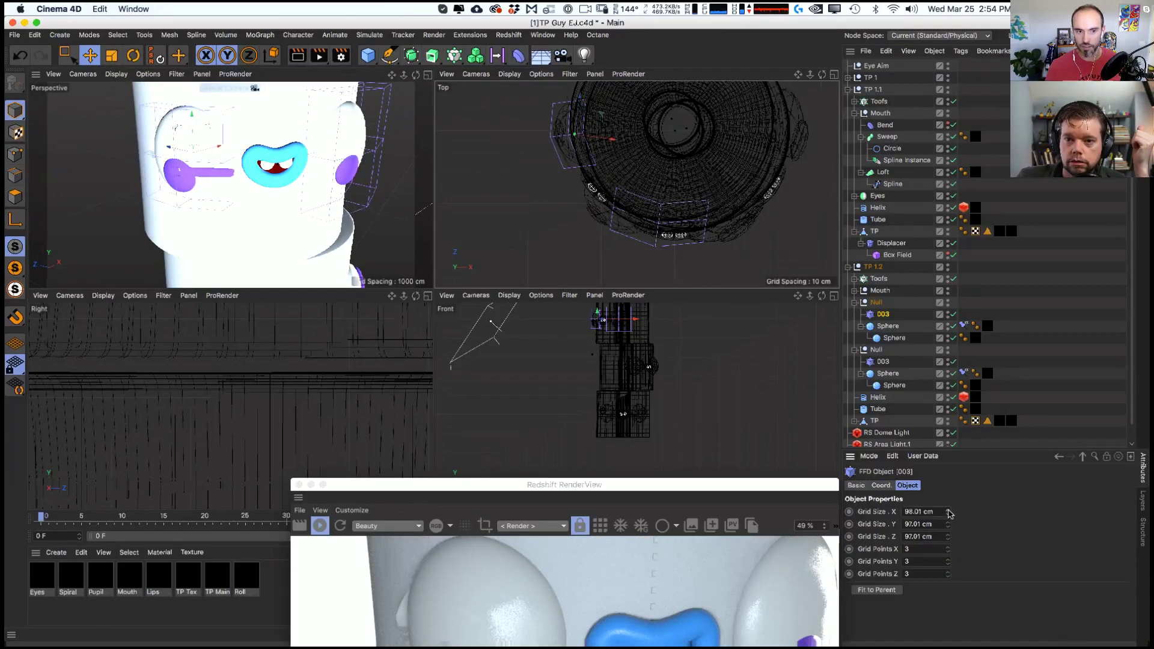
mouse_move(948, 511)
mouse_down()
mouse_move(949, 529)
mouse_move(951, 518)
mouse_up()
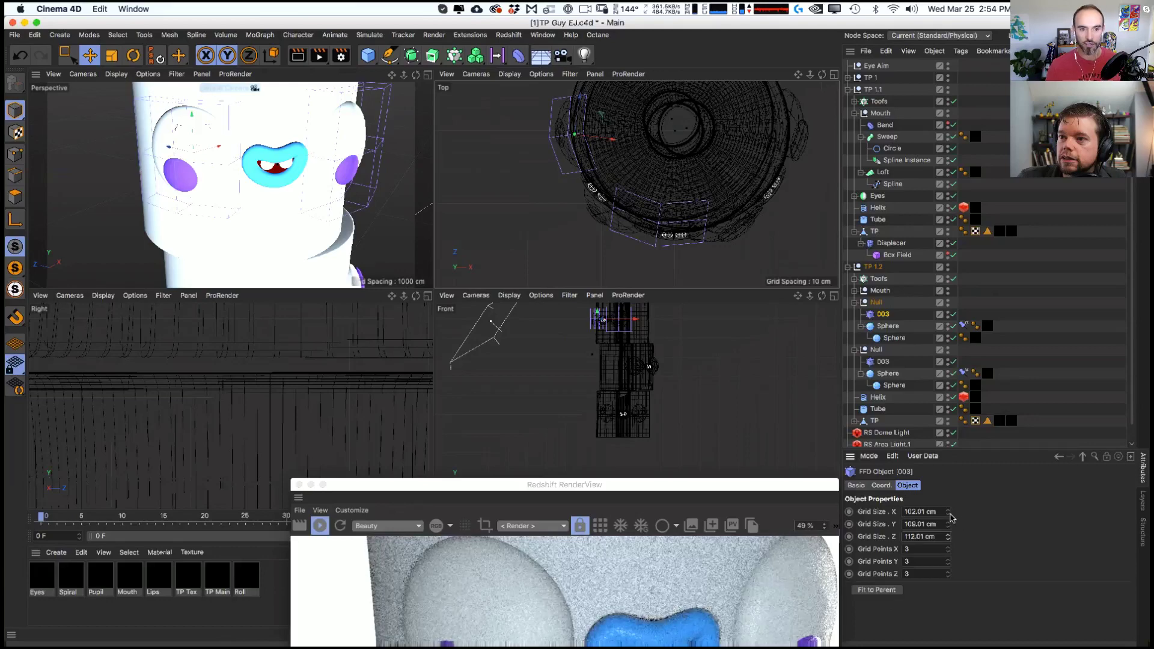
- Examine the first TP 1.2 eye's FFD fit and the coordinates of its eye and pupil spheres
alt+drag(291, 196, 170, 155)
alt+right_drag(268, 161, 234, 174)
alt+drag(233, 174, 309, 172)
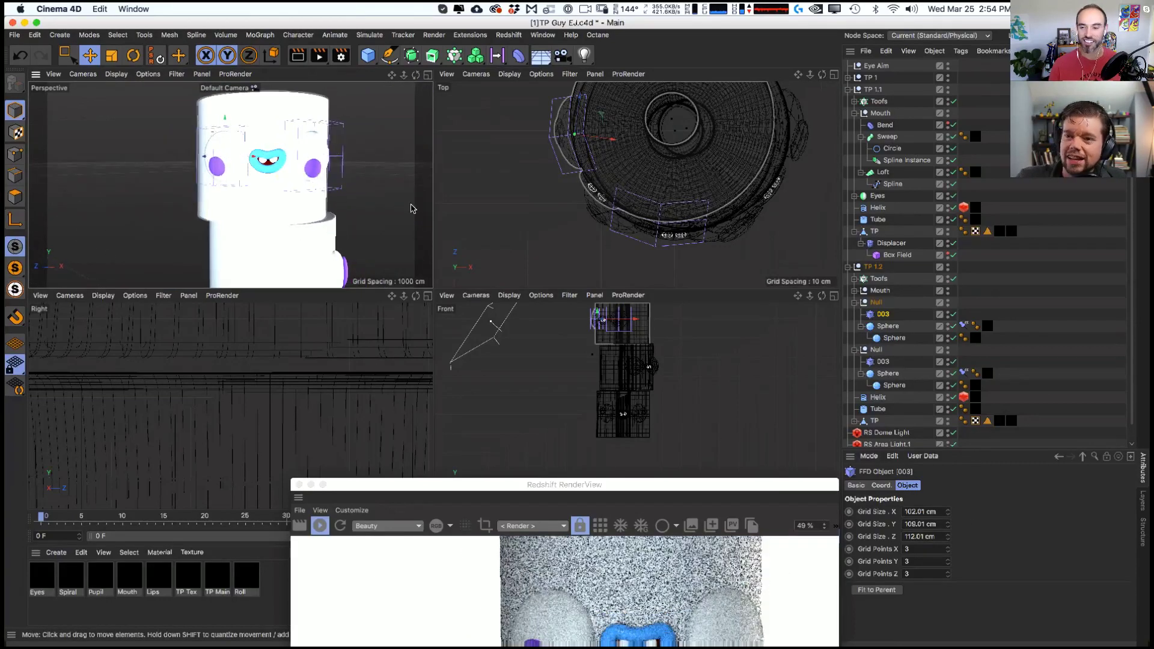
click(887, 326)
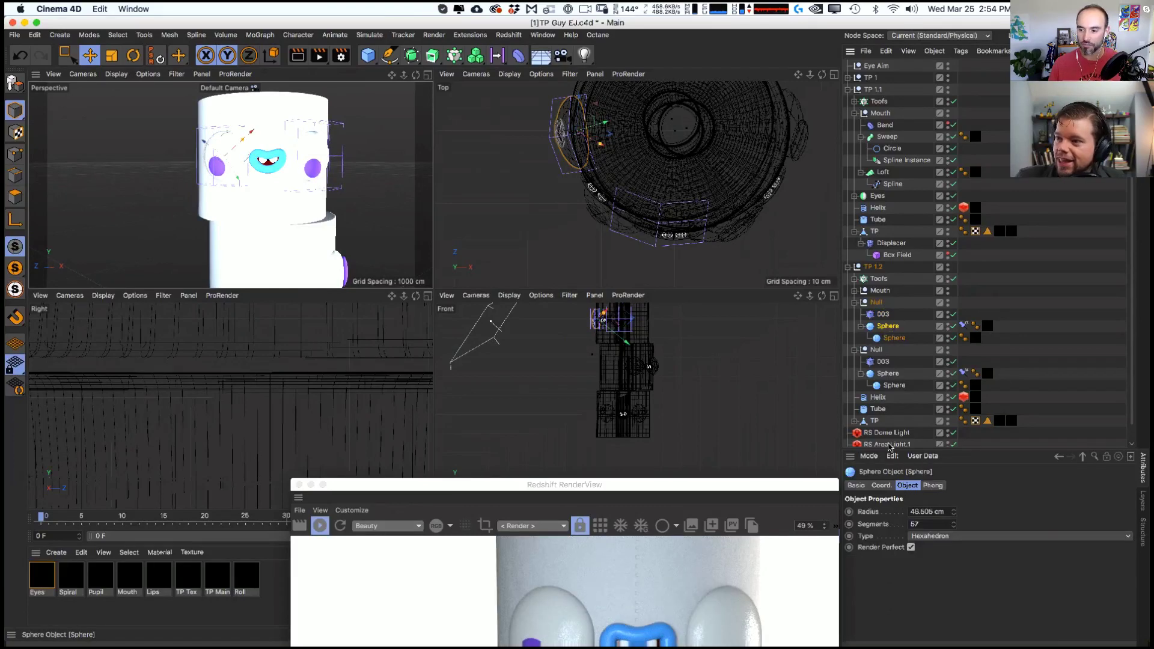
click(881, 485)
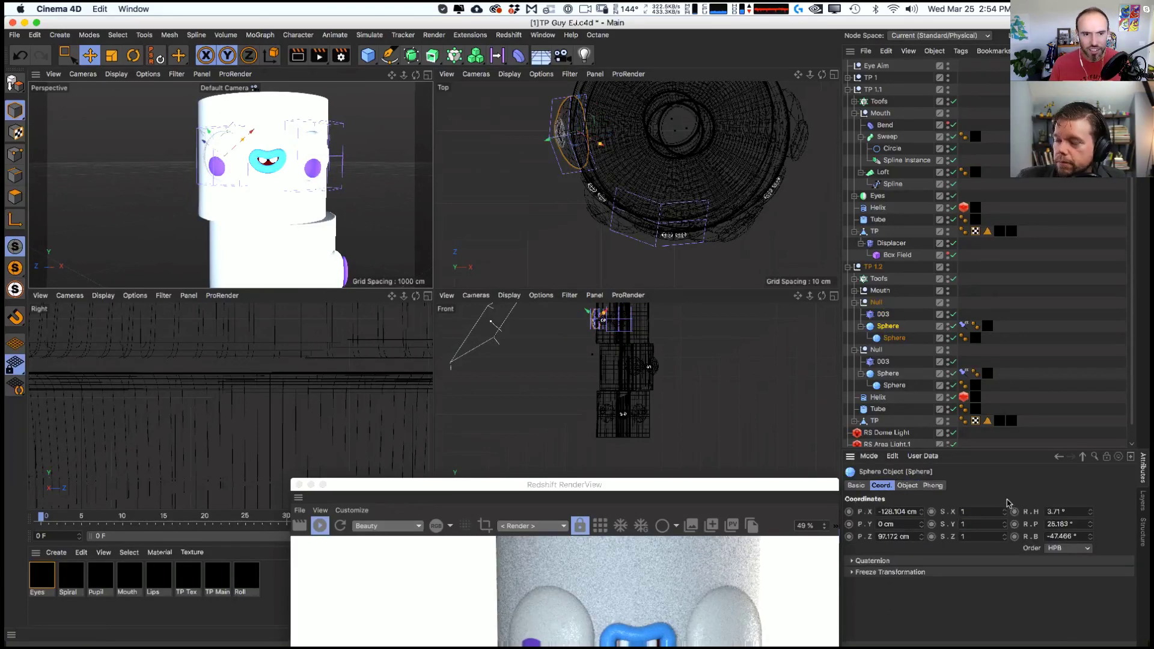
click(900, 340)
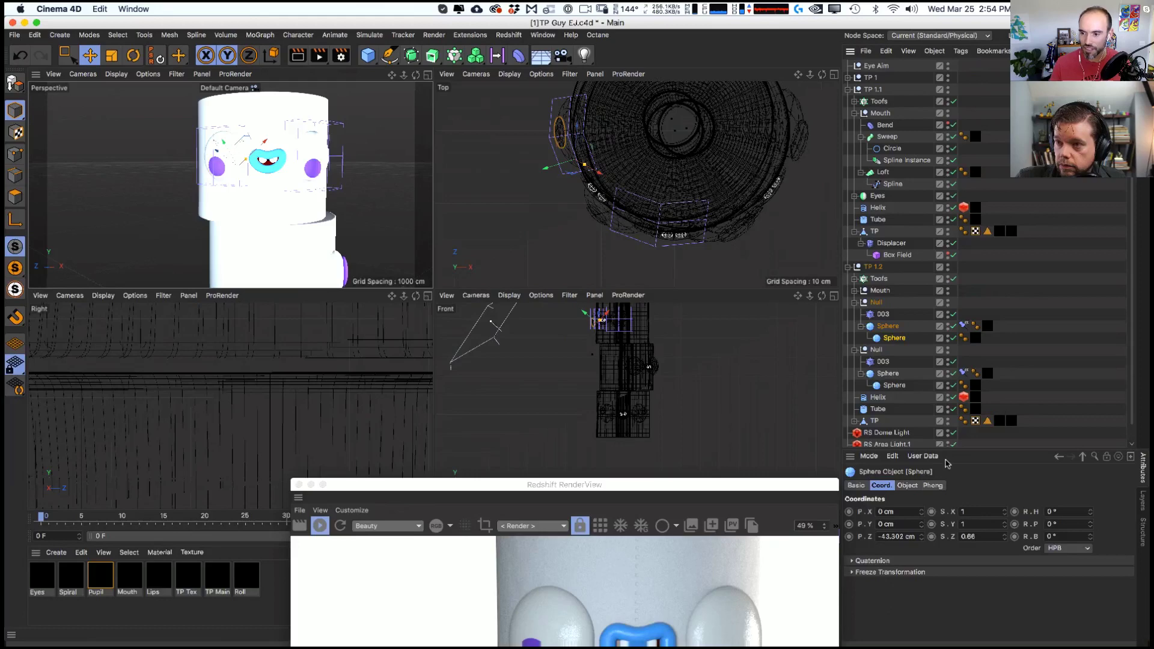
click(891, 339)
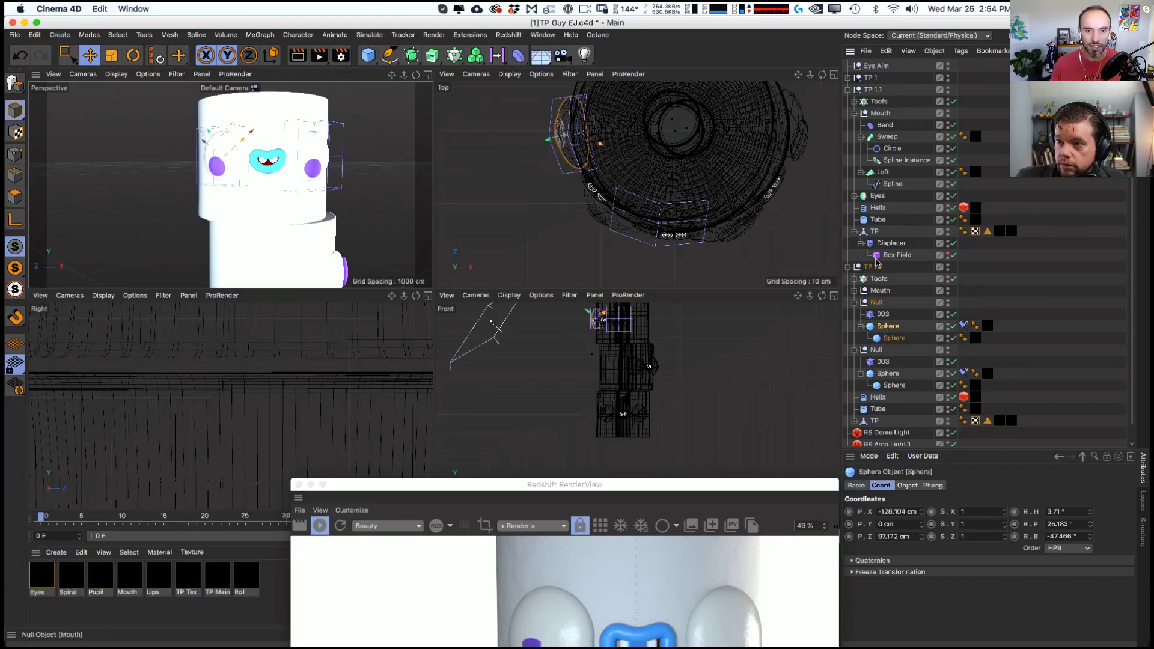
- Reposition the Eye Aim null in the front view to redirect the top character's pupils, and check the eyes from both sides
click(862, 66)
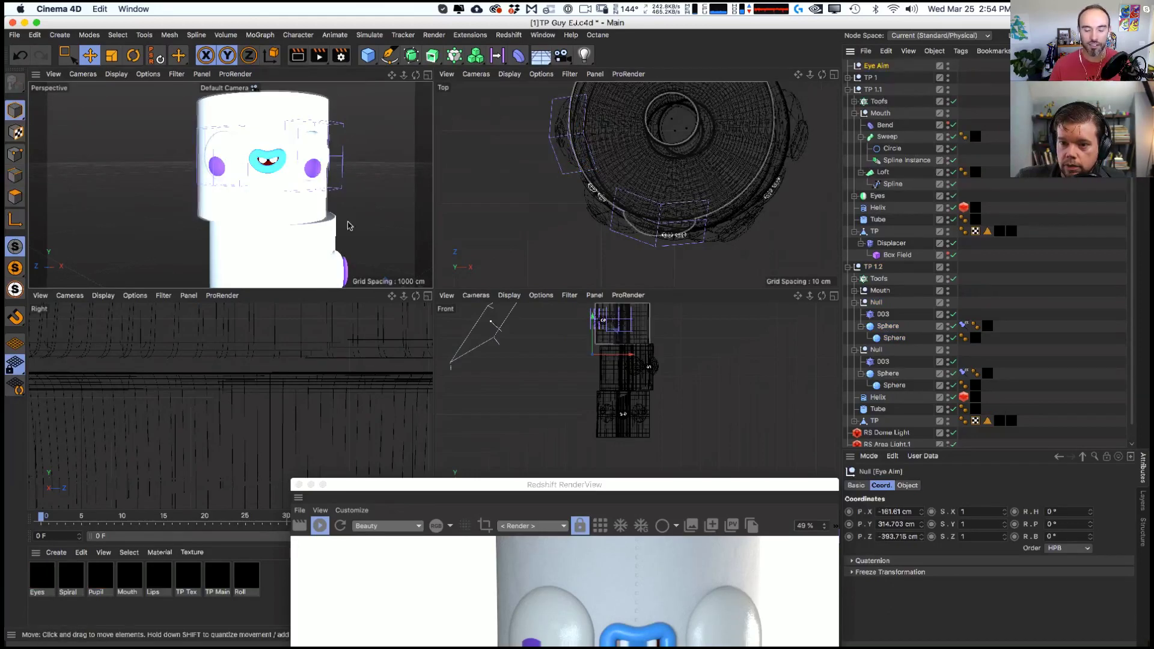
drag(607, 333, 642, 323)
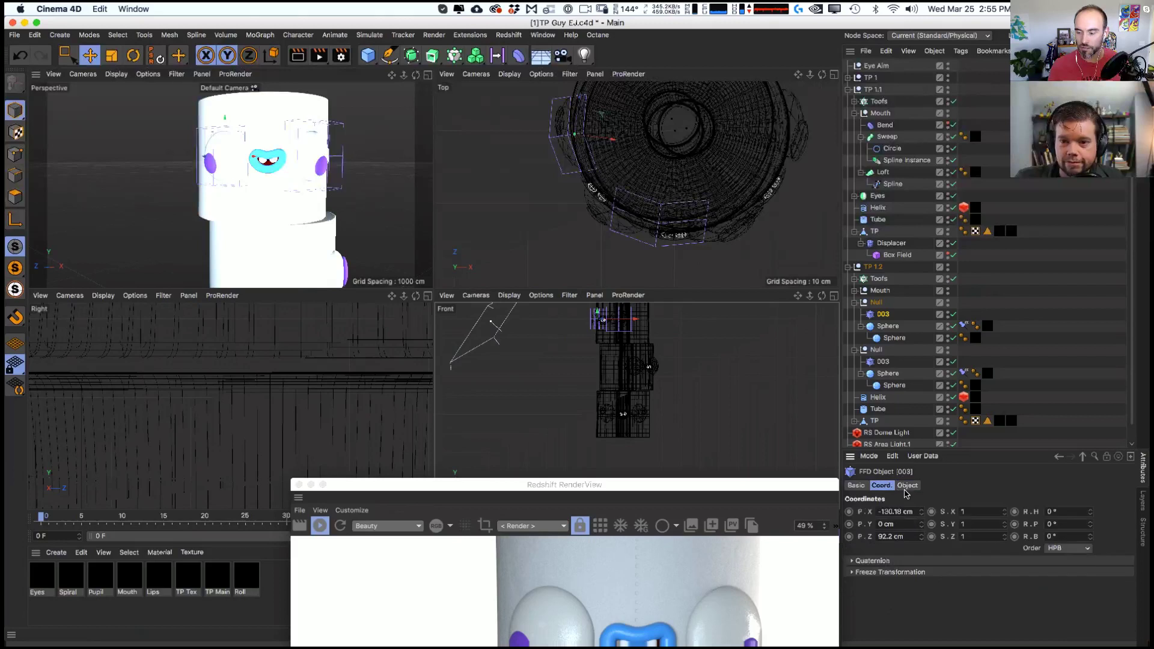
click(878, 303)
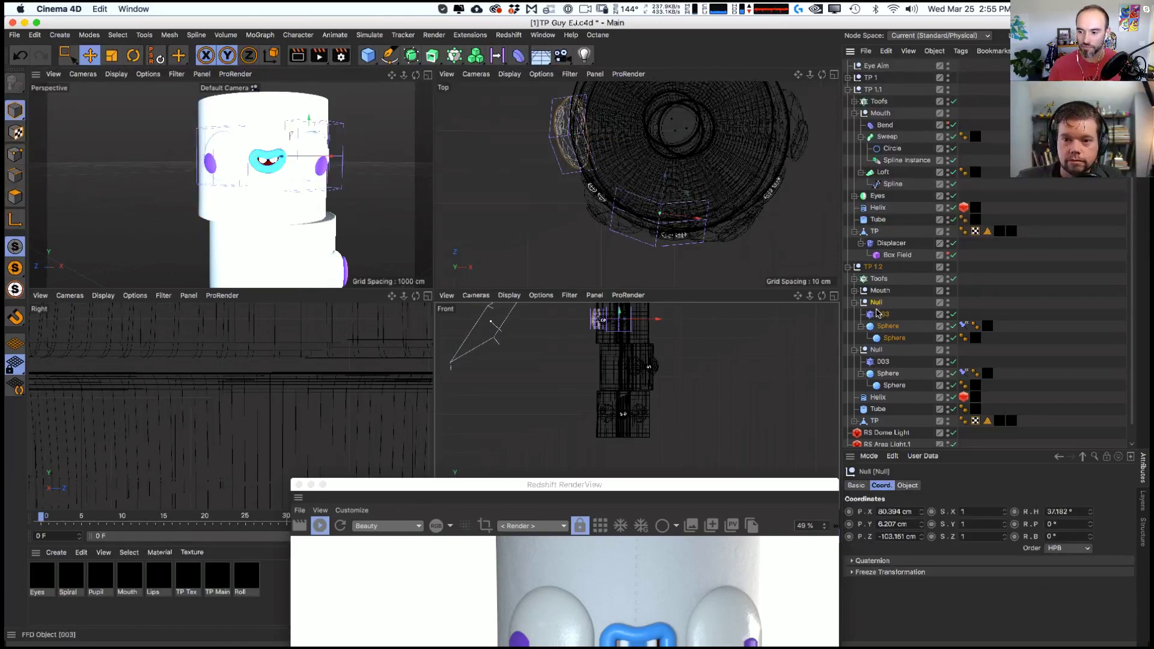
alt+right_drag(394, 210, 324, 225)
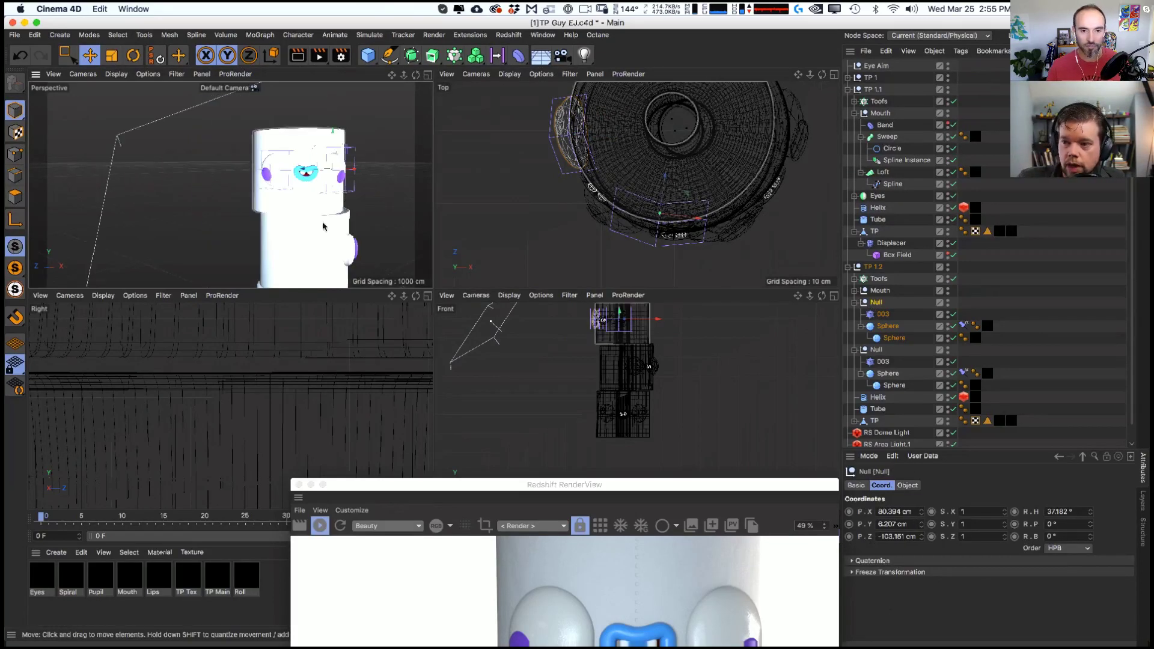
alt+drag(324, 225, 231, 213)
alt+middle_drag(227, 246, 233, 209)
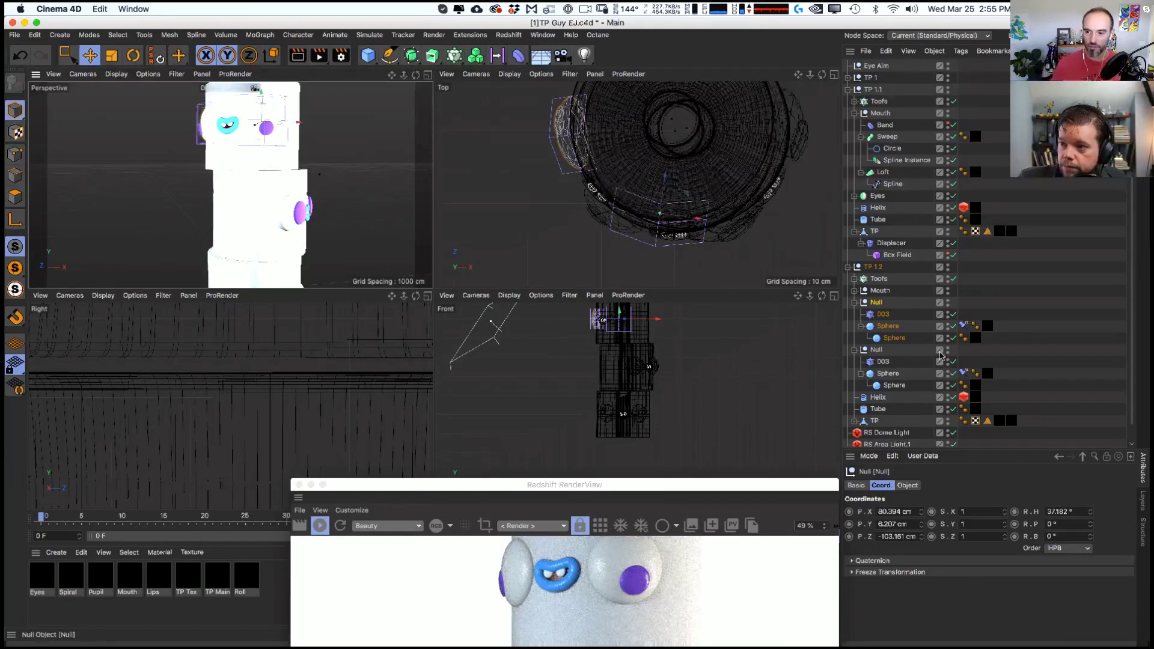
- Hide the 003 FFD cages of both TP 1.2 eyes in the viewports
click(854, 303)
click(855, 315)
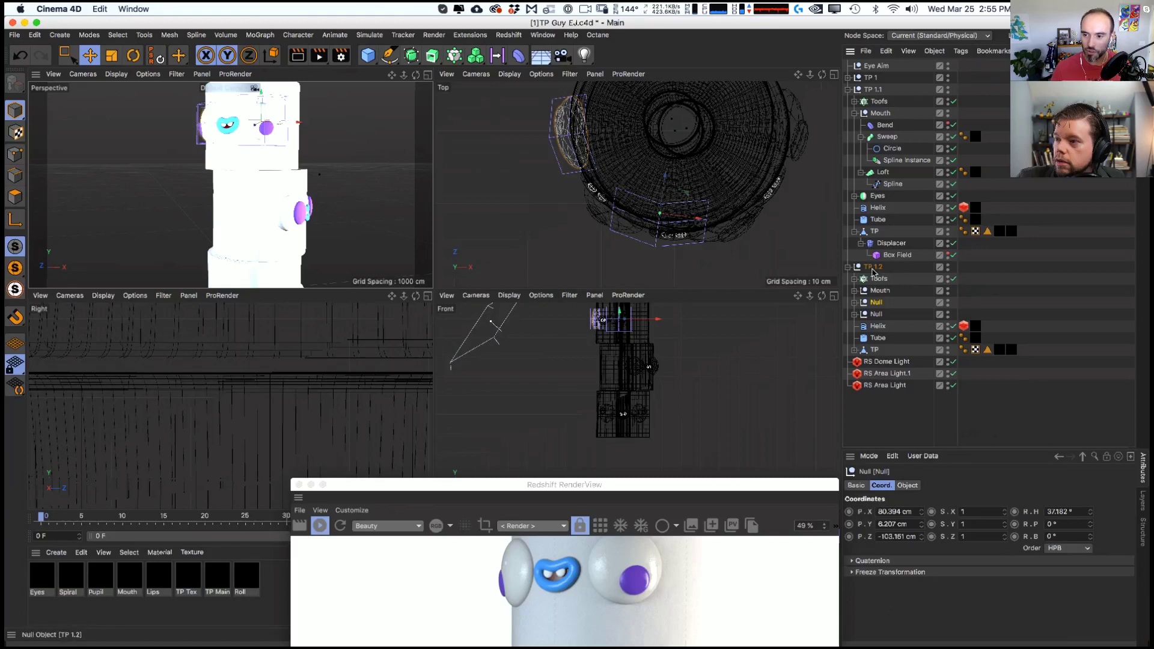
click(848, 267)
click(848, 268)
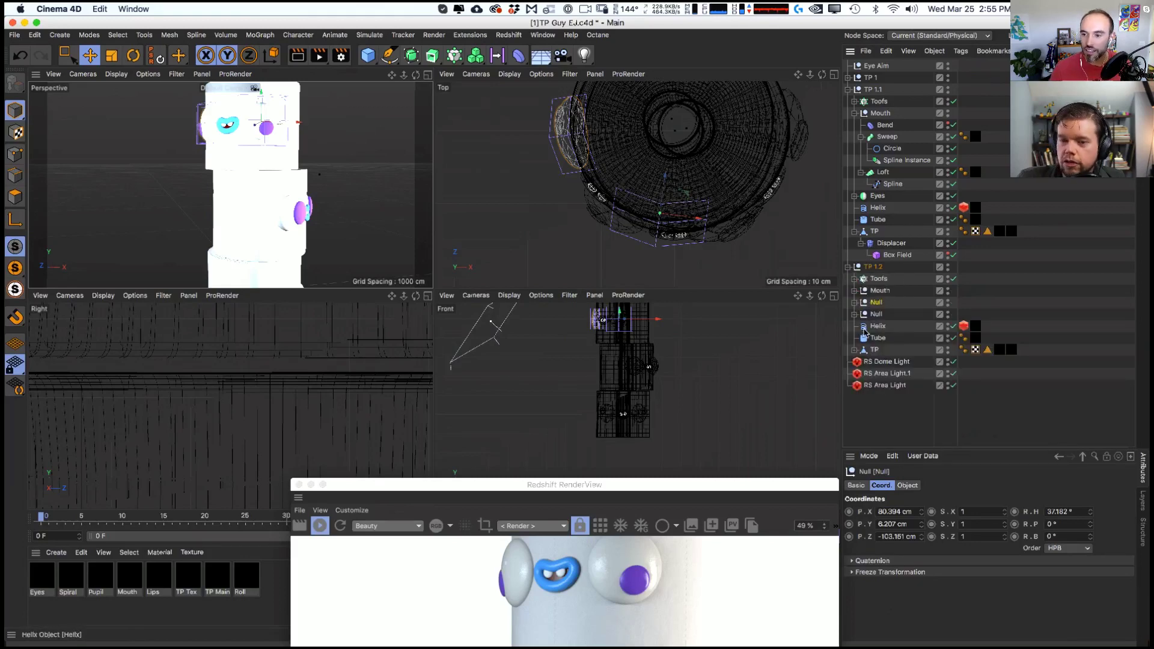
click(854, 302)
click(854, 350)
click(950, 313)
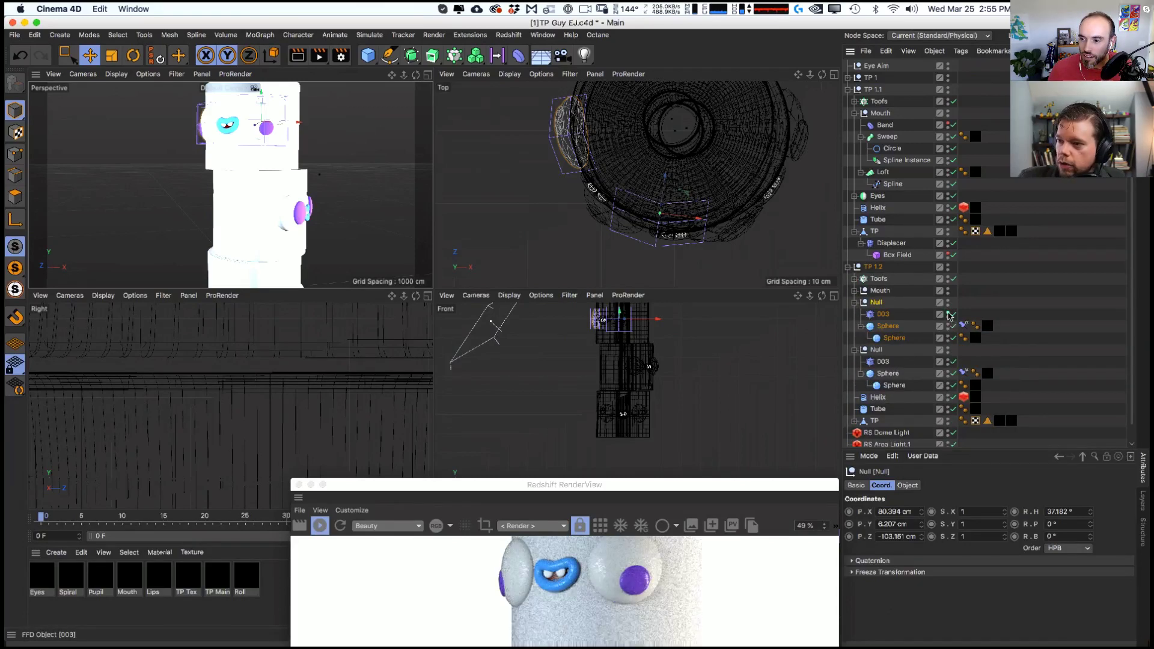
click(947, 362)
- Frame the full three-character stack in the perspective view and render window, and save the scene
drag(731, 480, 757, 124)
alt+right_drag(223, 194, 186, 214)
alt+middle_drag(223, 211, 226, 191)
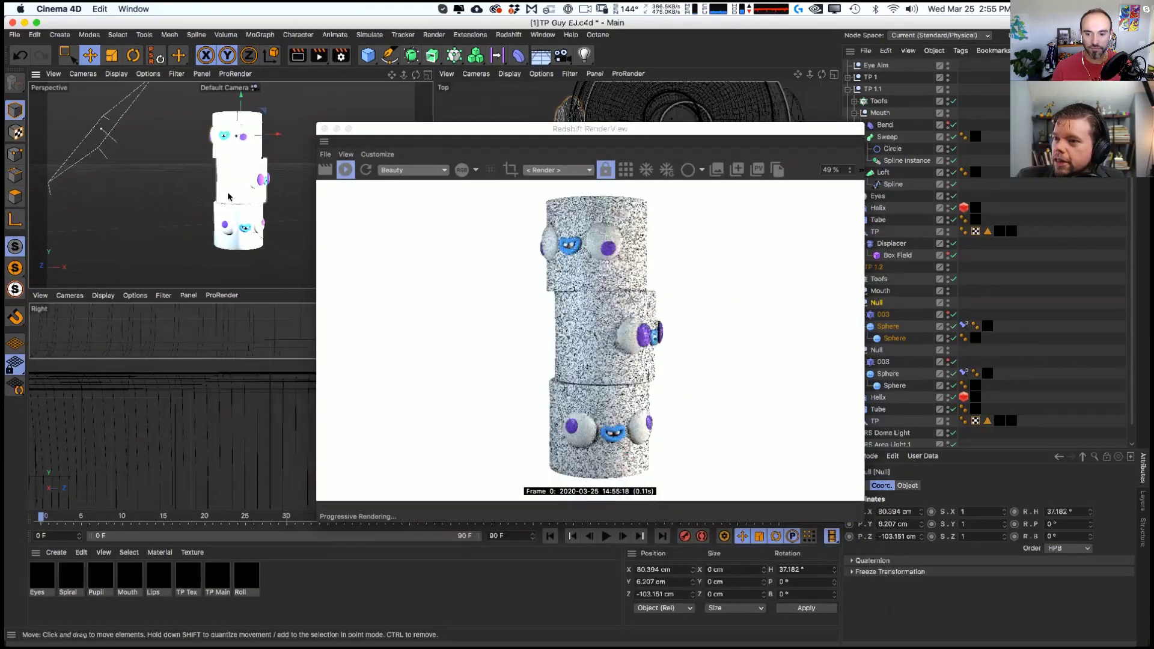
key(super+s)
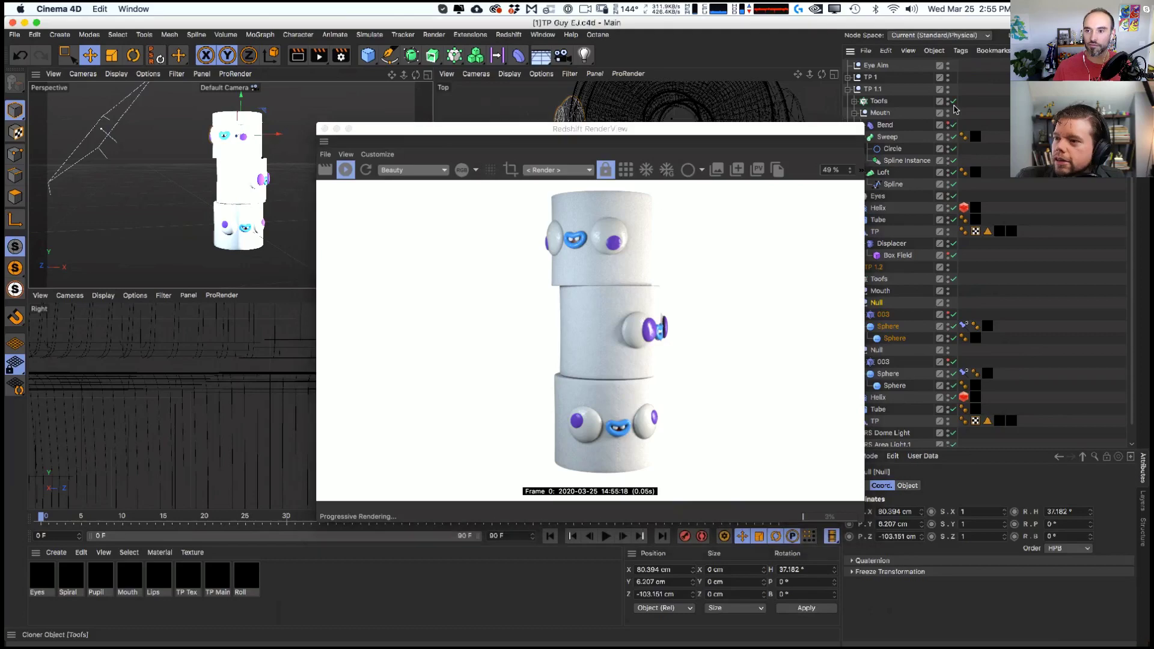
- Examine the top character's face close up in the render and select its Mouth null
drag(681, 134, 660, 136)
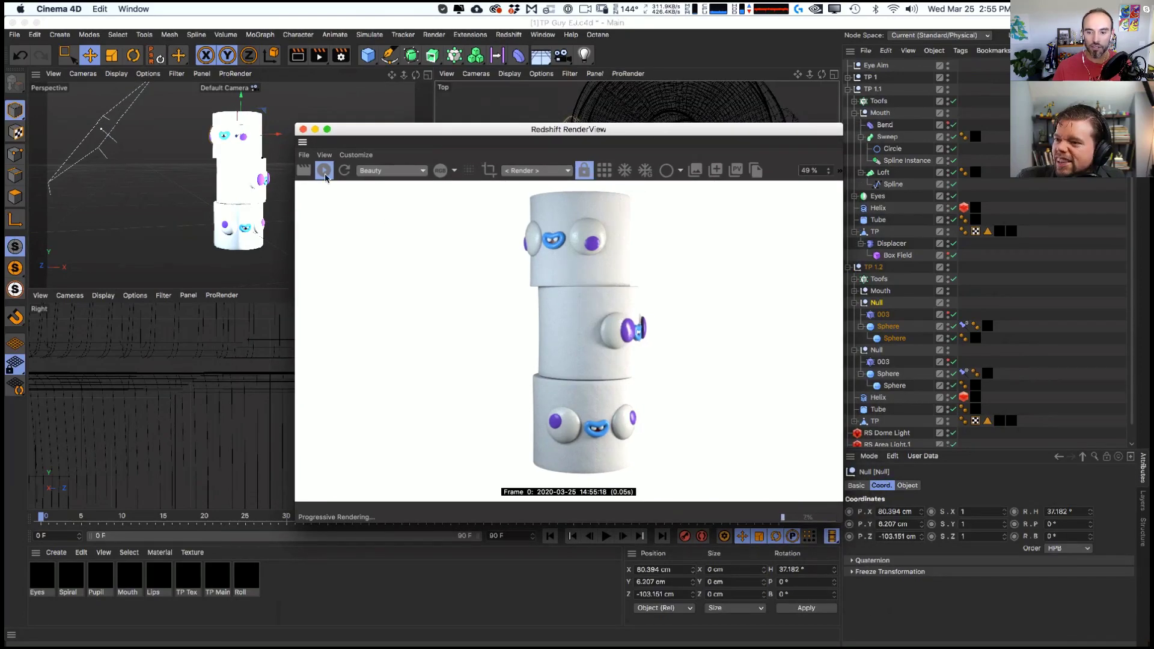
alt+right_drag(236, 135, 328, 135)
drag(382, 134, 306, 241)
click(879, 290)
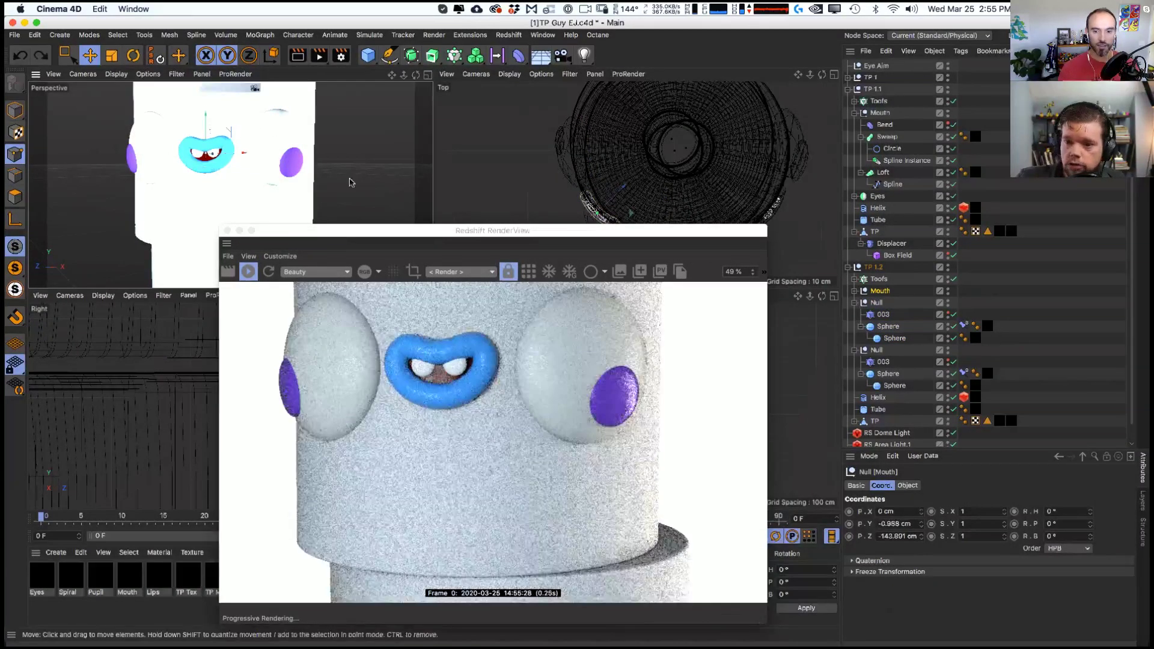
drag(382, 224, 537, 150)
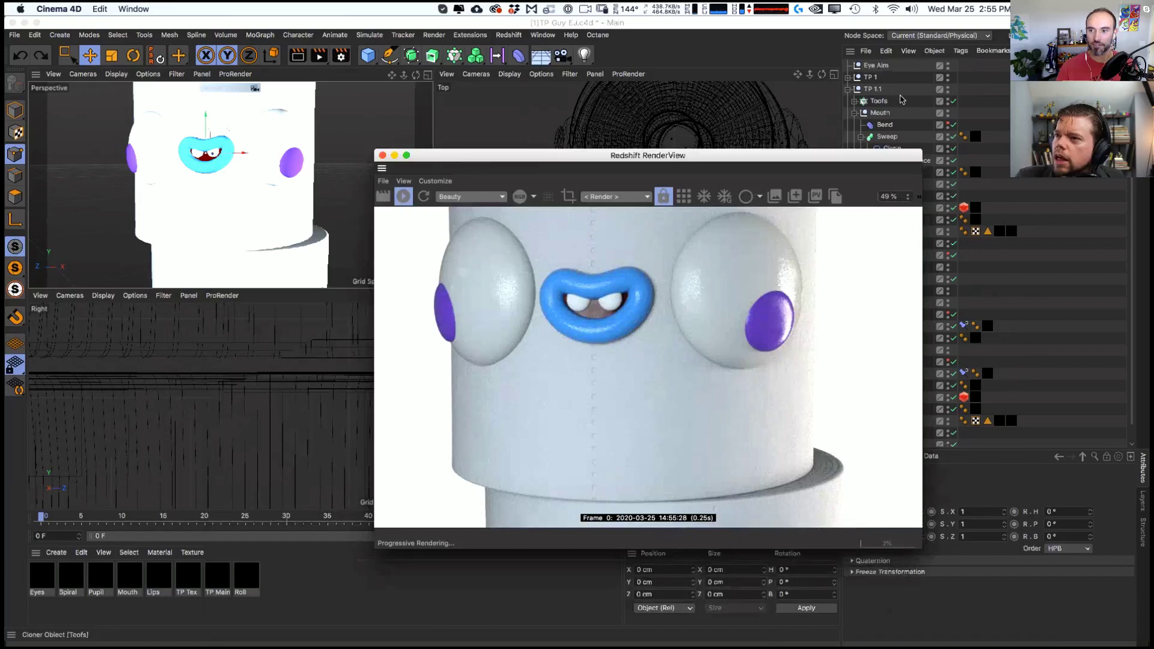
- Brighten the RS Dome Light by setting its exposure to -1.247, and save the scene
click(847, 89)
click(847, 101)
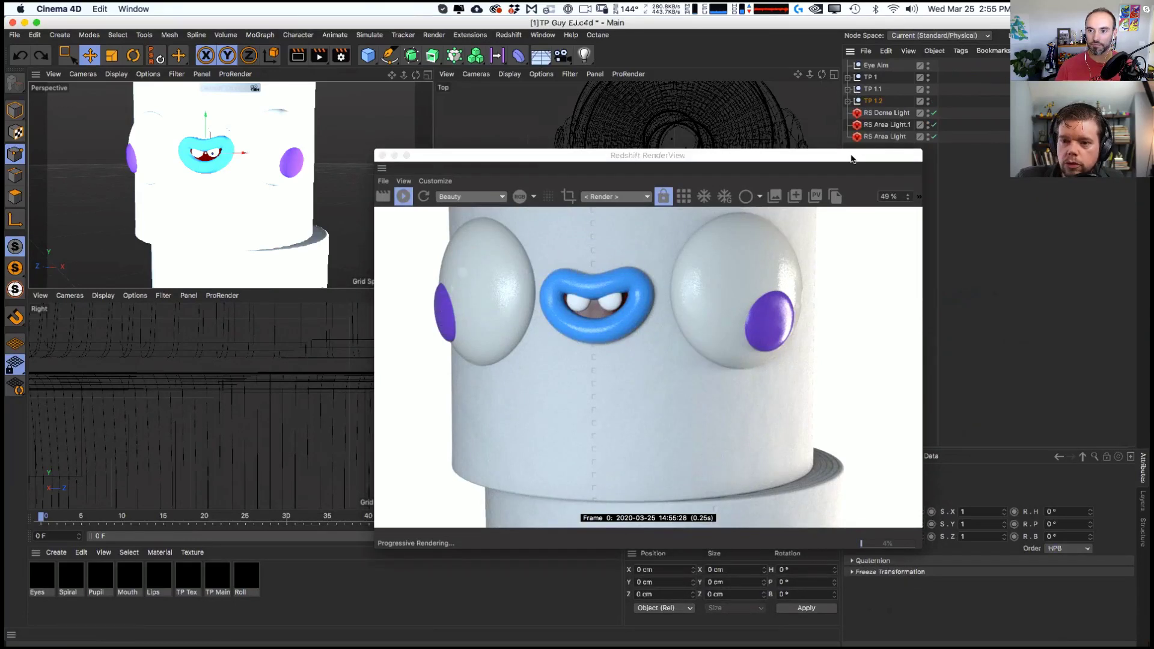
click(890, 114)
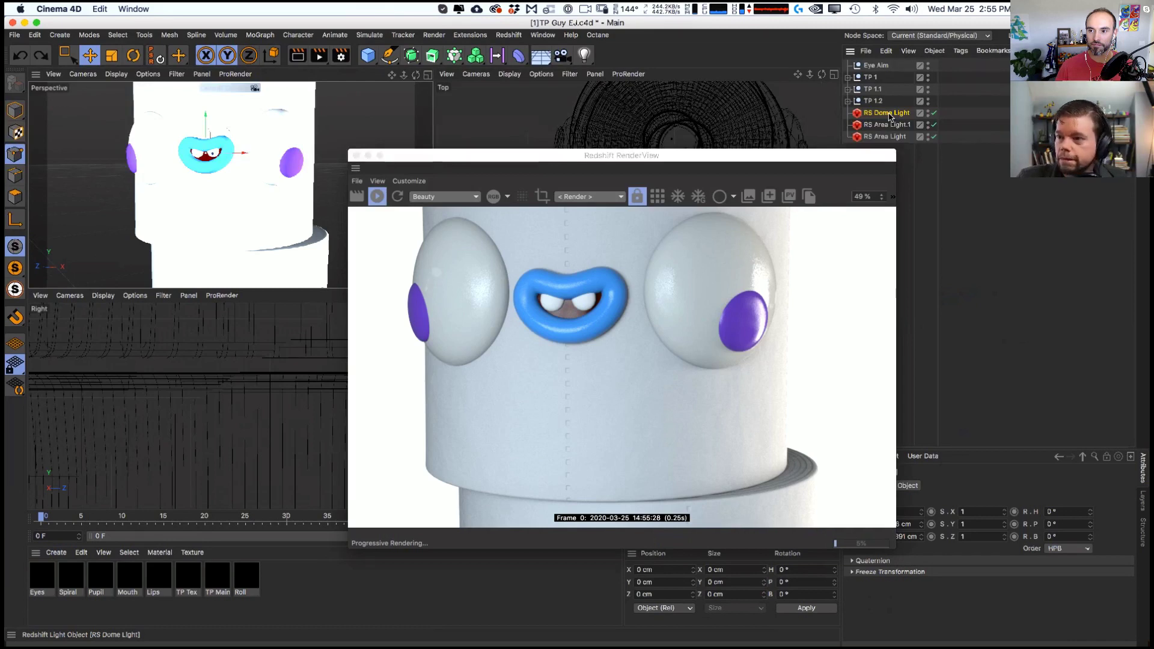
click(890, 114)
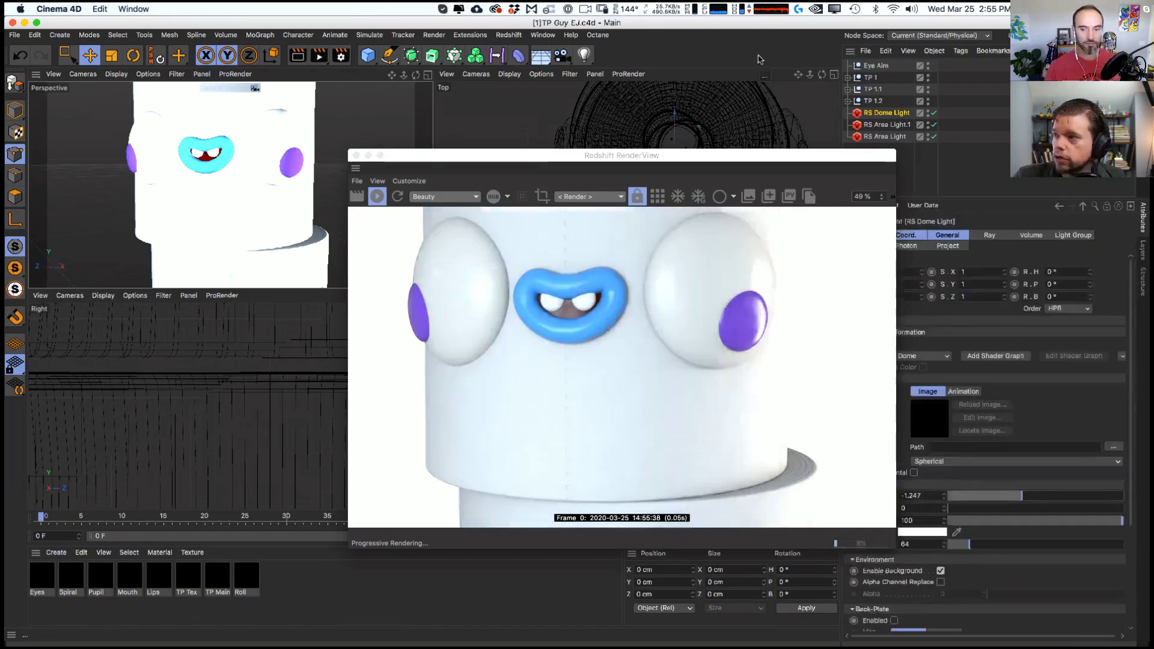
scroll(290, 156, down, 2)
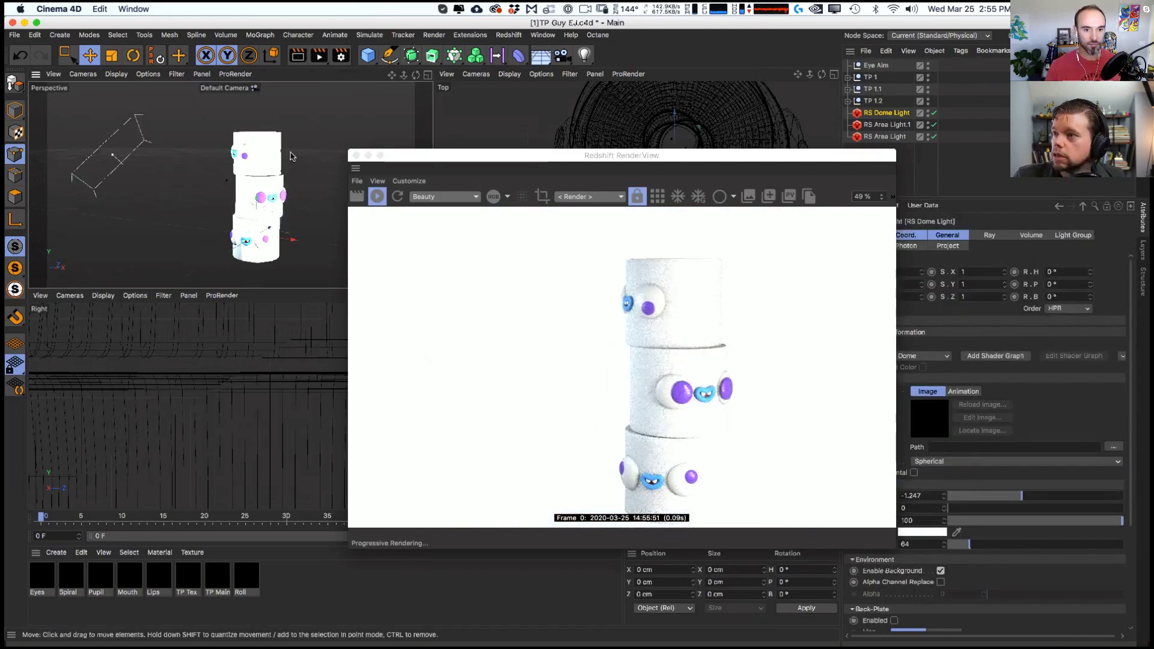
key(super+s)
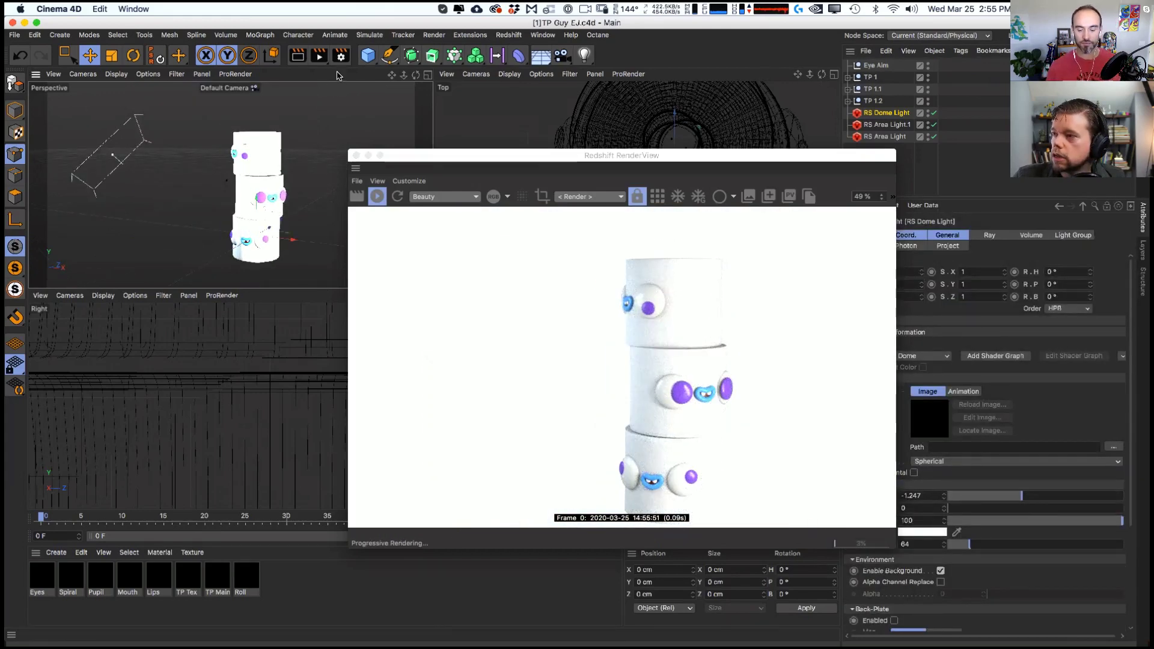
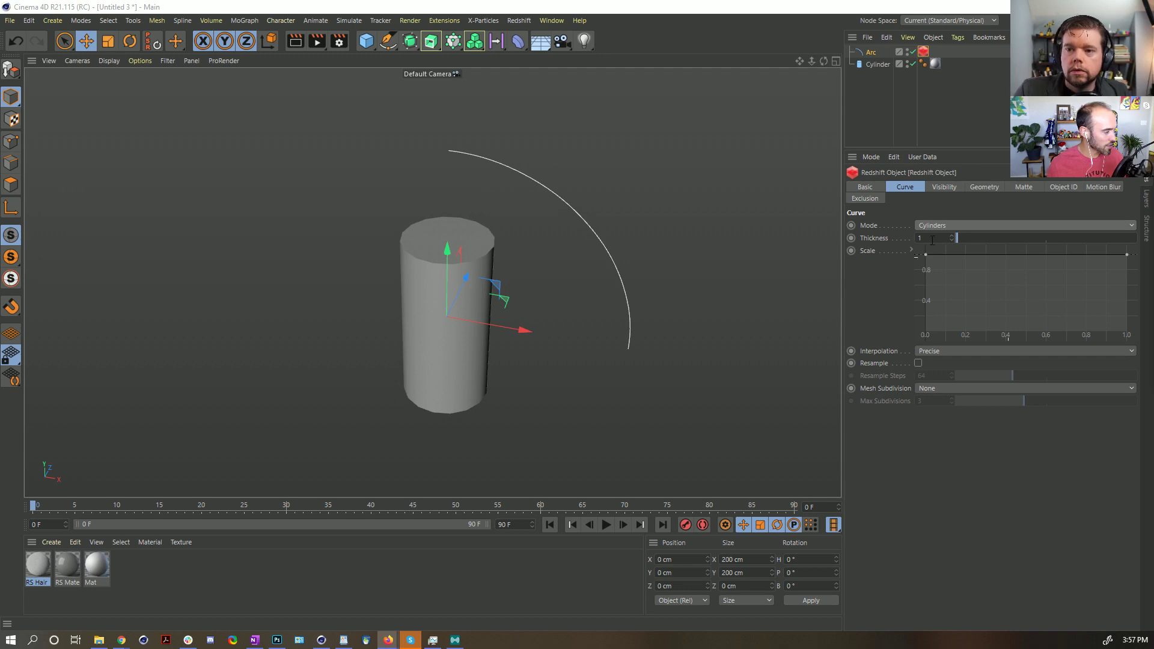
- Return to the TP_Guy_EJ.c4d scene and view the three-character stack slightly from above
click(1049, 225)
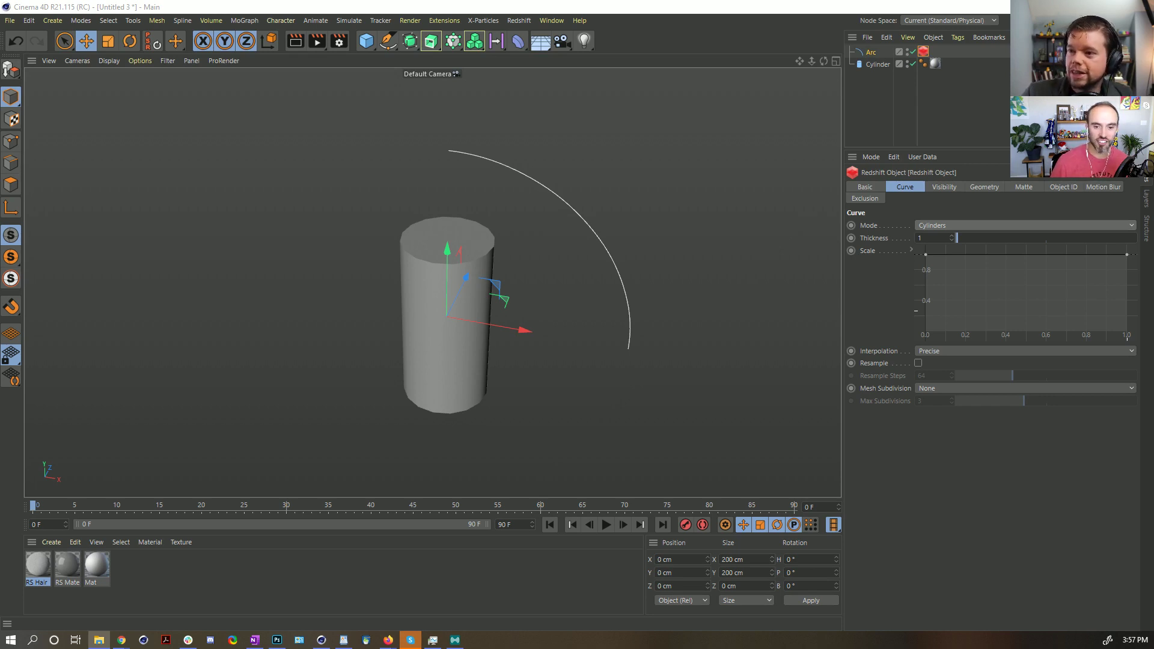
drag(803, 270, 449, 239)
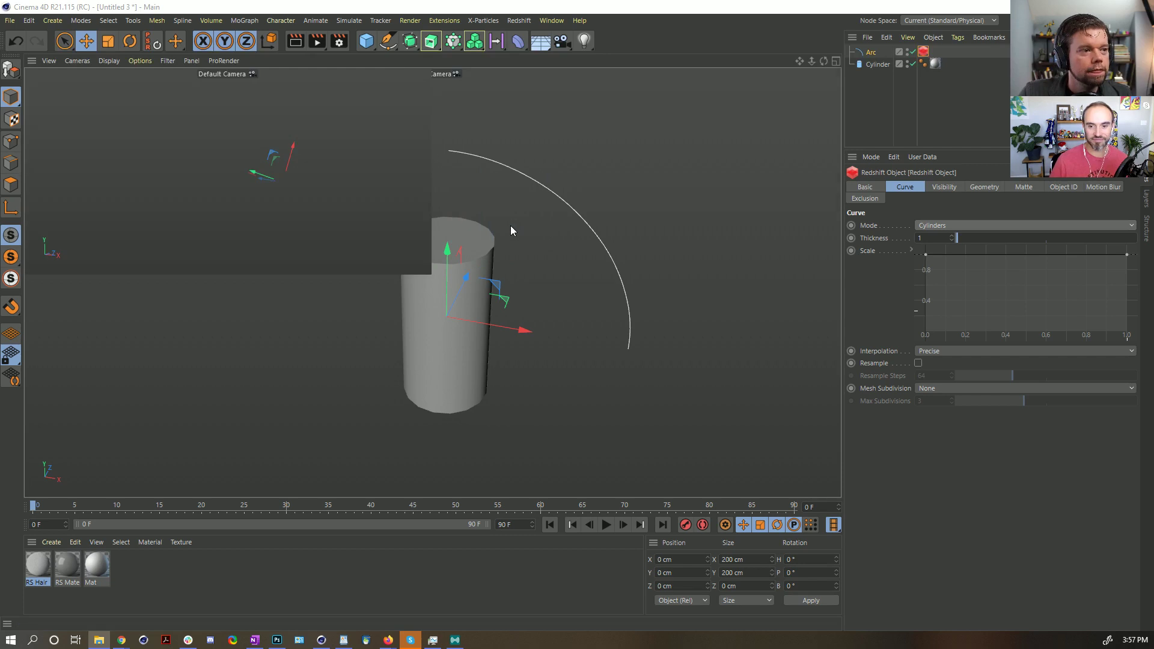
middle_click(310, 181)
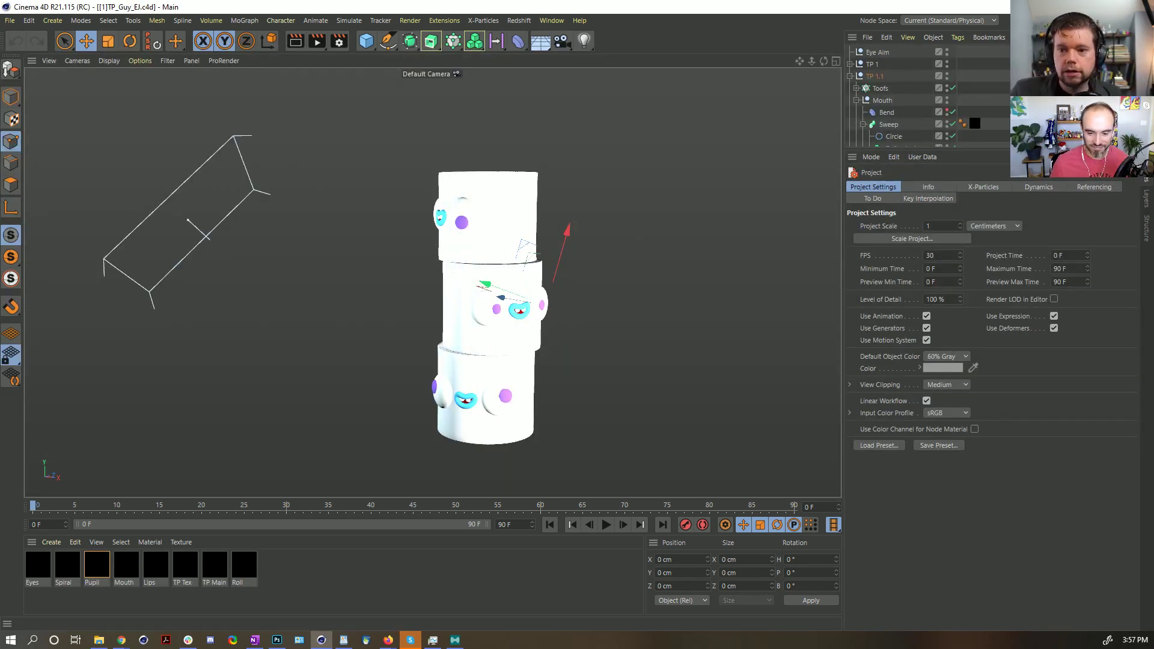
key(alt+Tab)
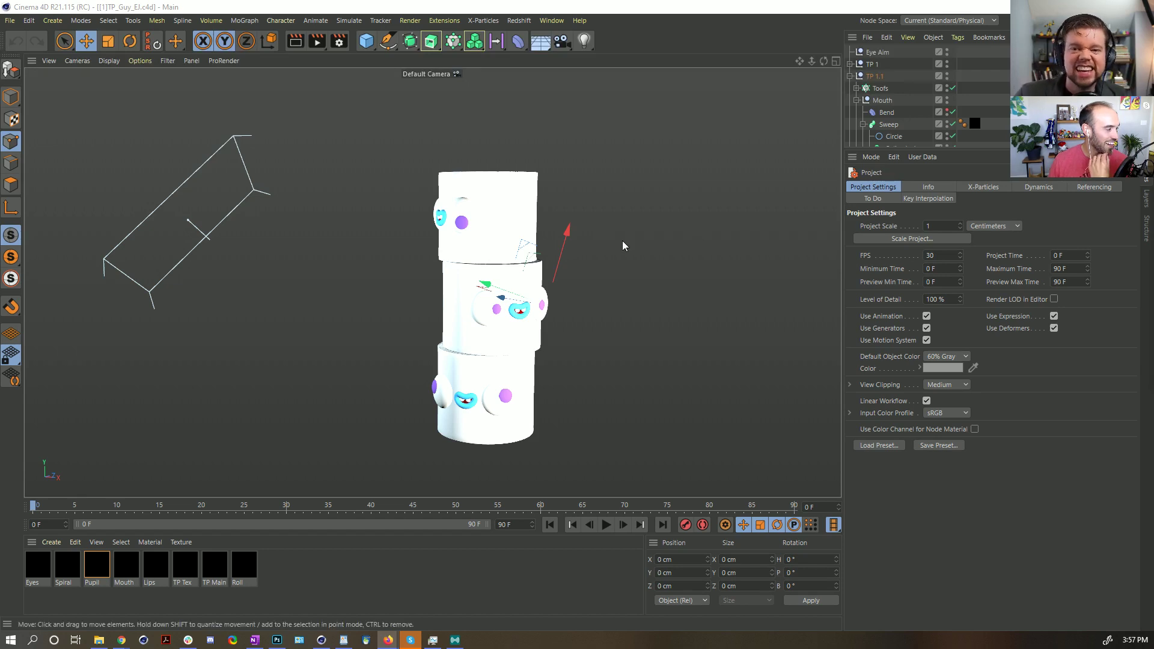
click(622, 35)
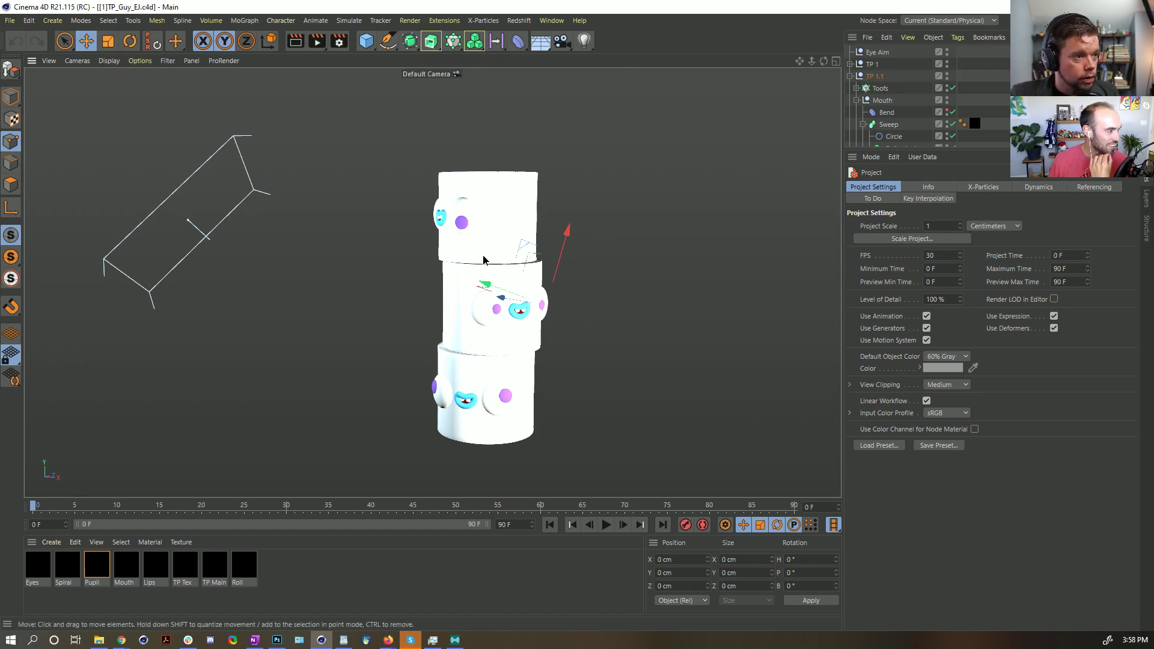
alt+drag(483, 258, 597, 163)
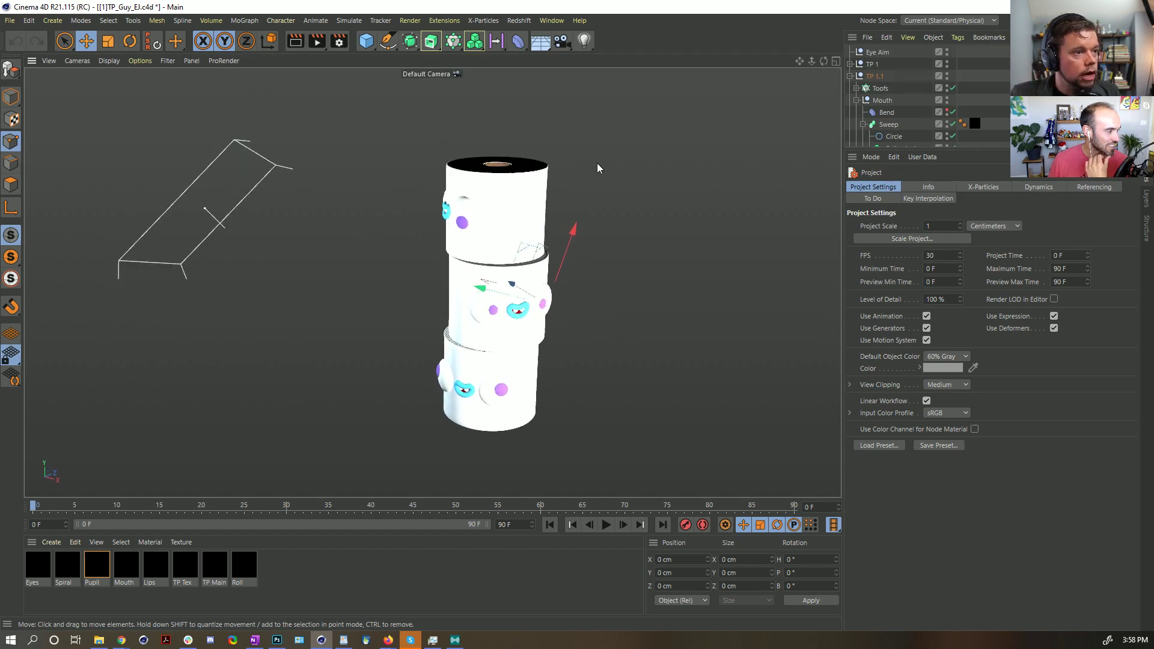
- Enlarge the object list, collapse TP 1.1's Mouth and Eyes groups, and delete the Eye Aim null
drag(899, 148, 900, 324)
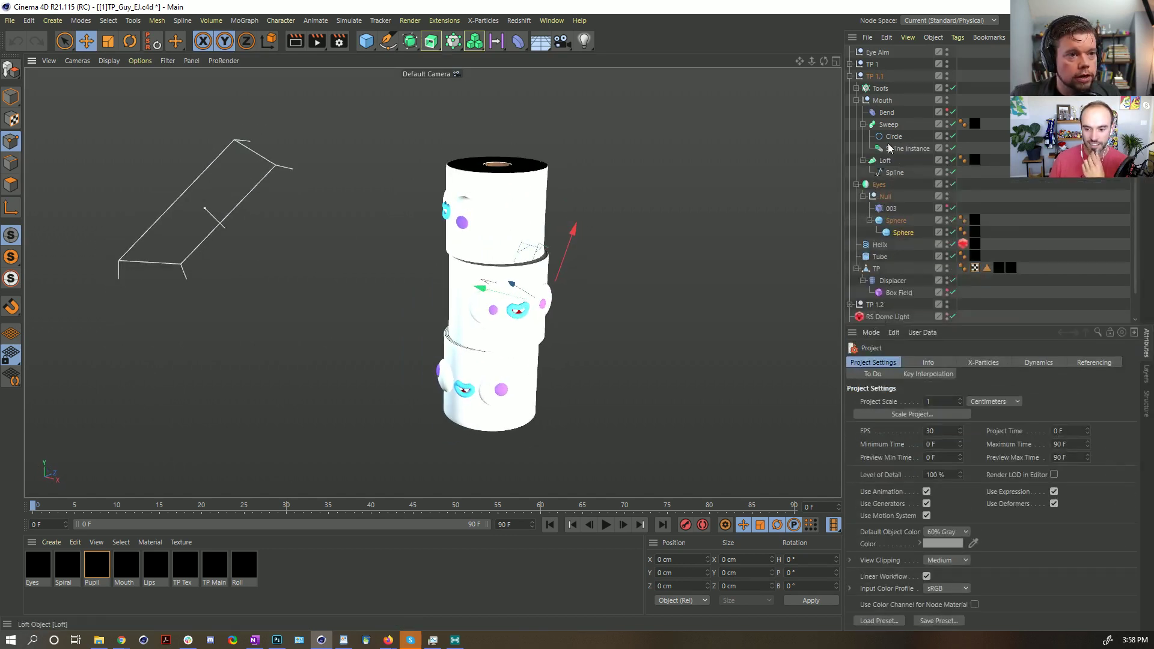
click(857, 100)
click(856, 112)
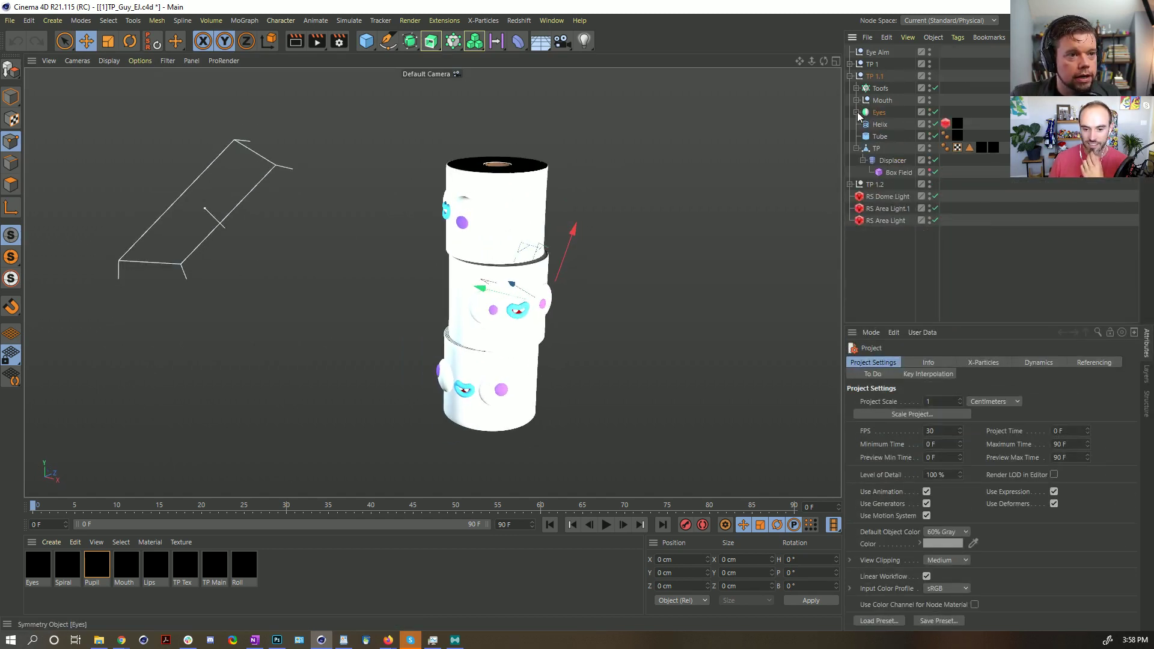
click(875, 76)
click(877, 51)
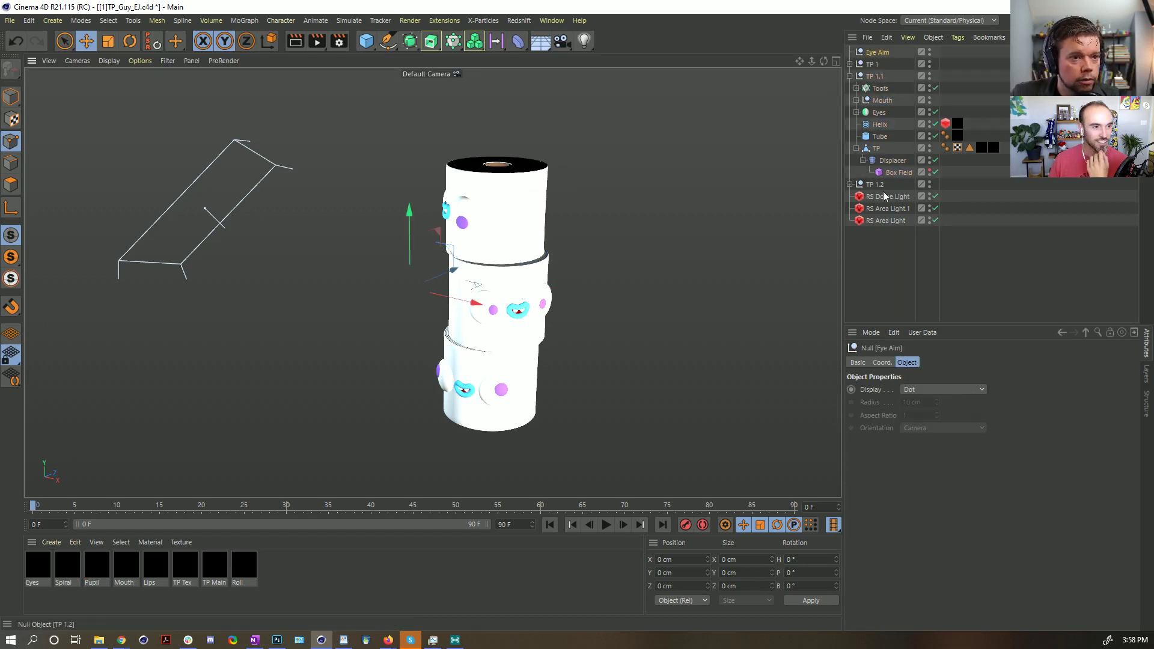
key(Delete)
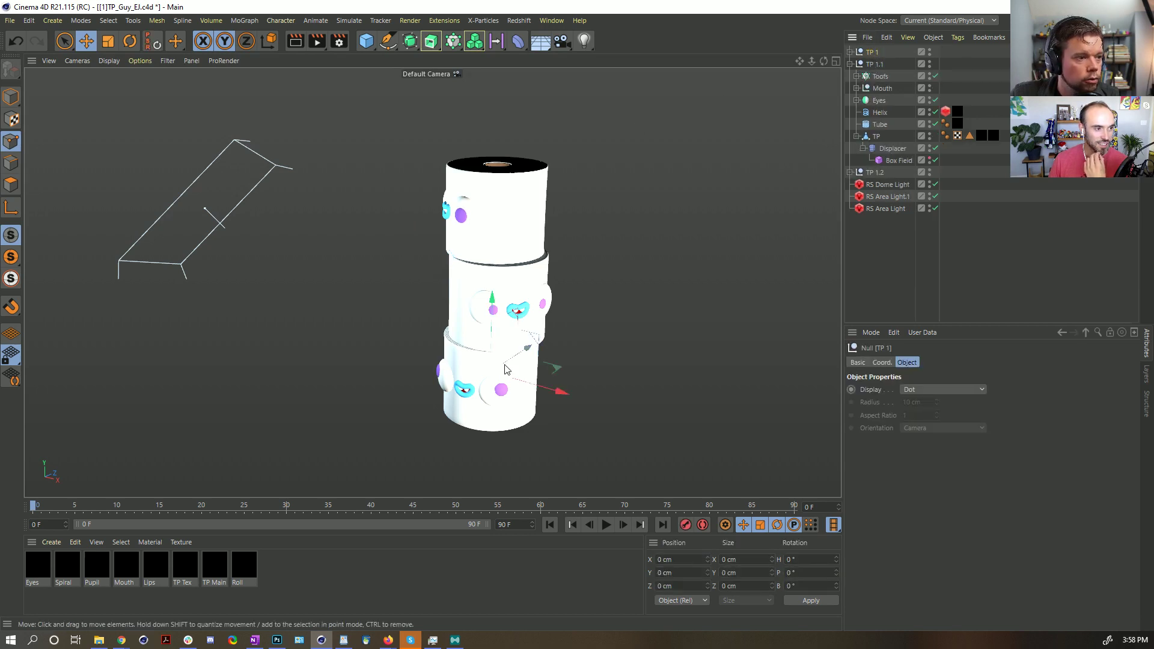
- Delete the TP 1.1 and TP 1.2 characters, keeping only the TP 1 roll and the lights
click(878, 65)
key(Delete)
click(877, 65)
key(Delete)
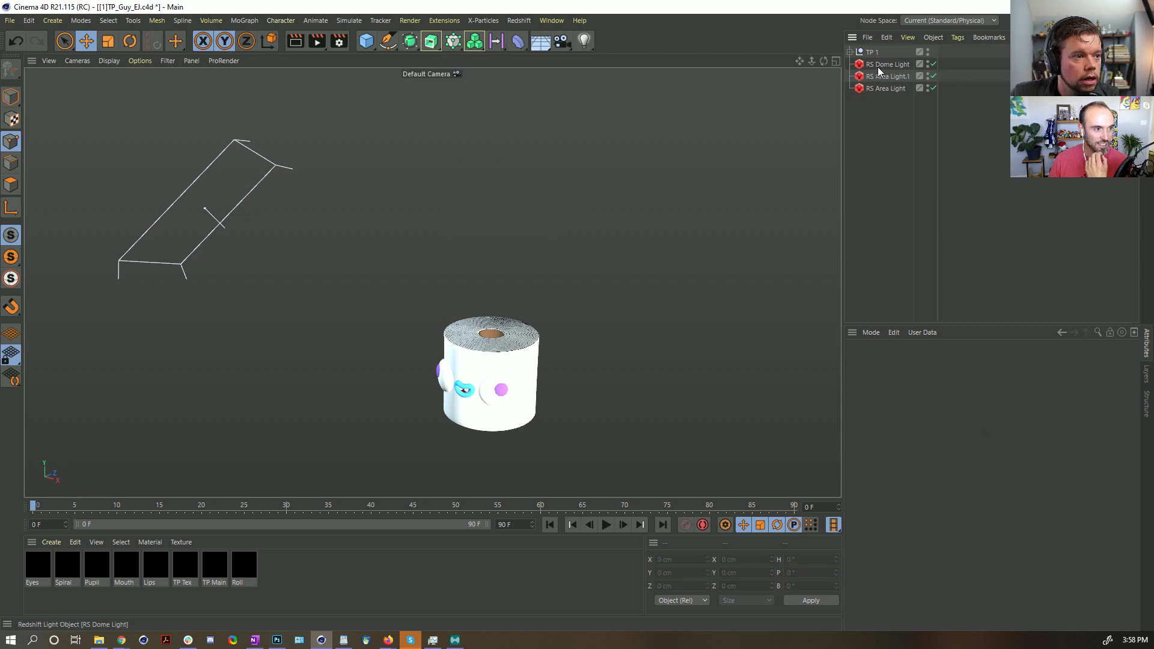
- Add a Plane to the scene at the remaining roll and set its orientation to -Z
alt+drag(508, 356, 428, 385)
scroll(415, 385, up, 6)
alt+middle_drag(405, 374, 506, 269)
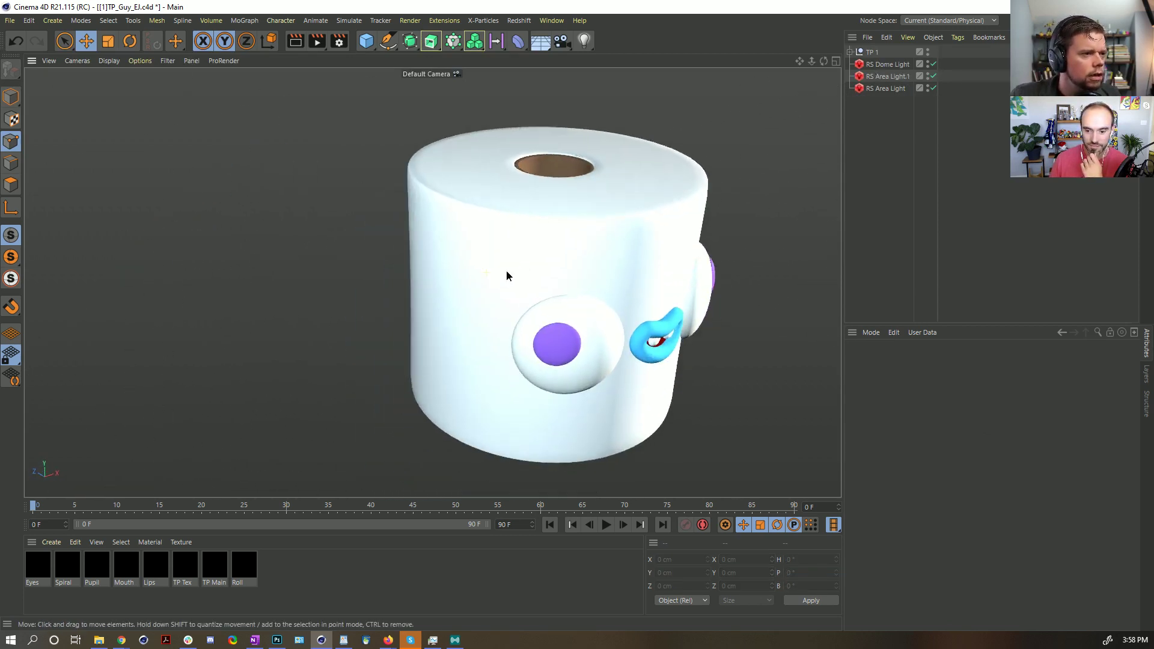
alt+drag(507, 270, 551, 267)
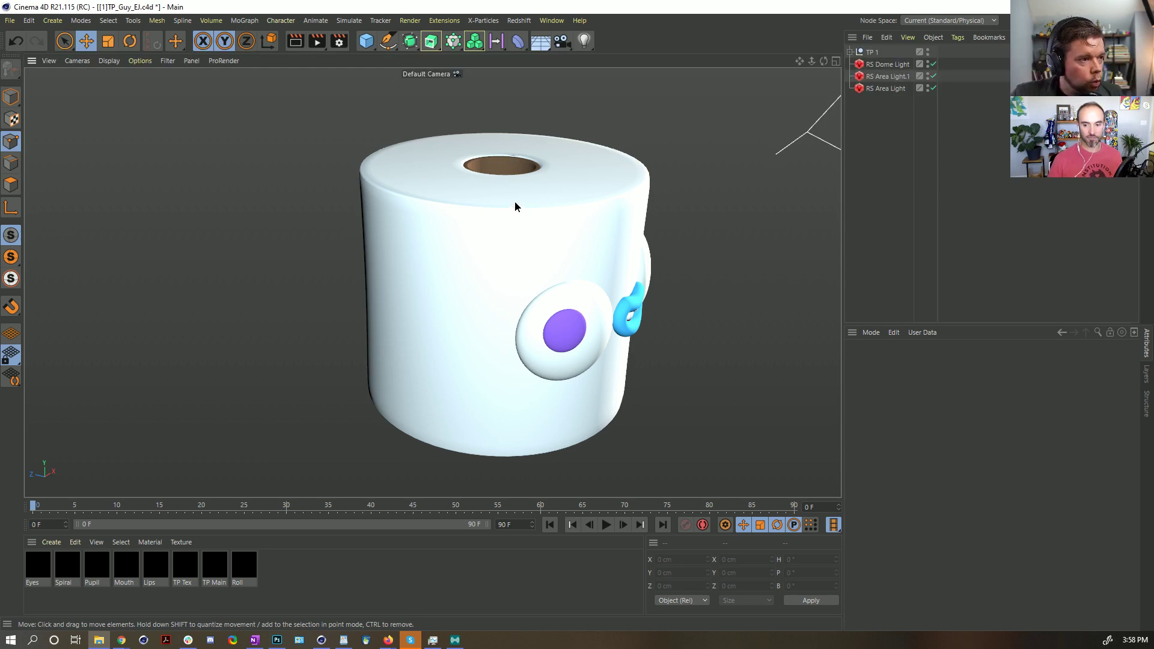
alt+drag(515, 201, 467, 224)
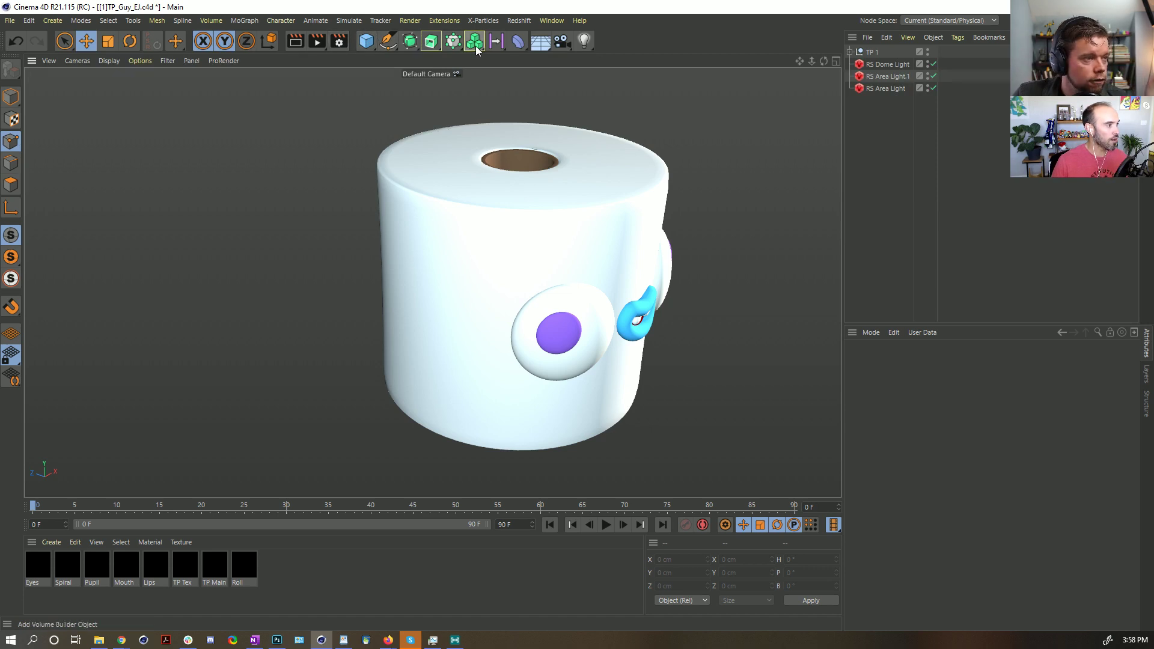
click(365, 44)
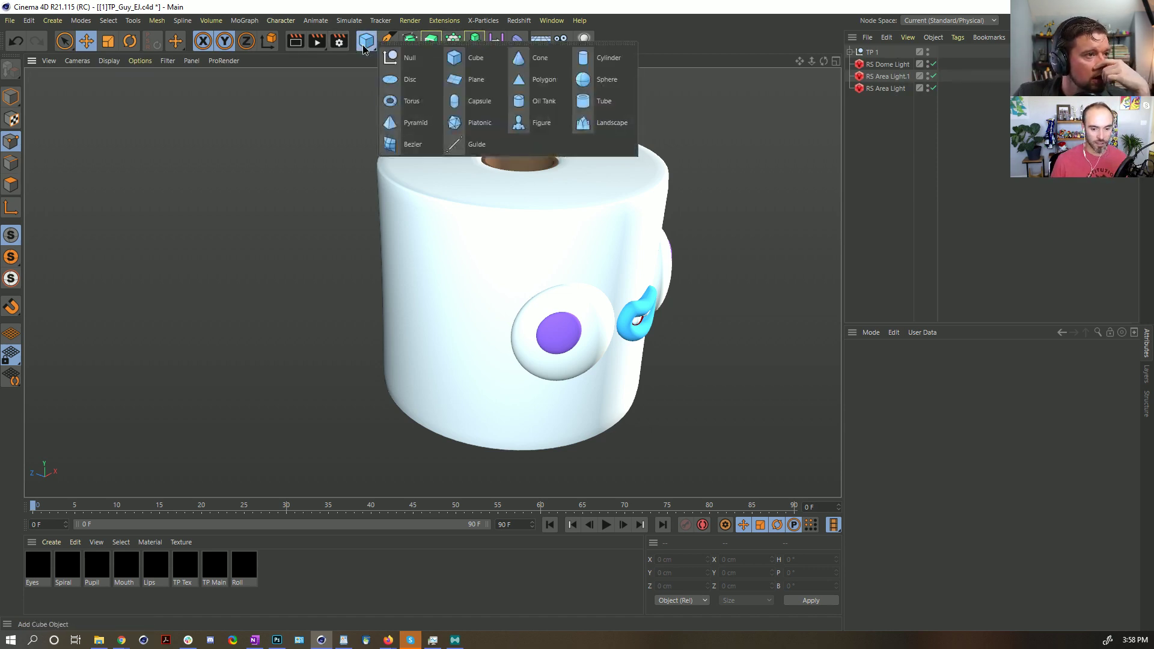
click(475, 80)
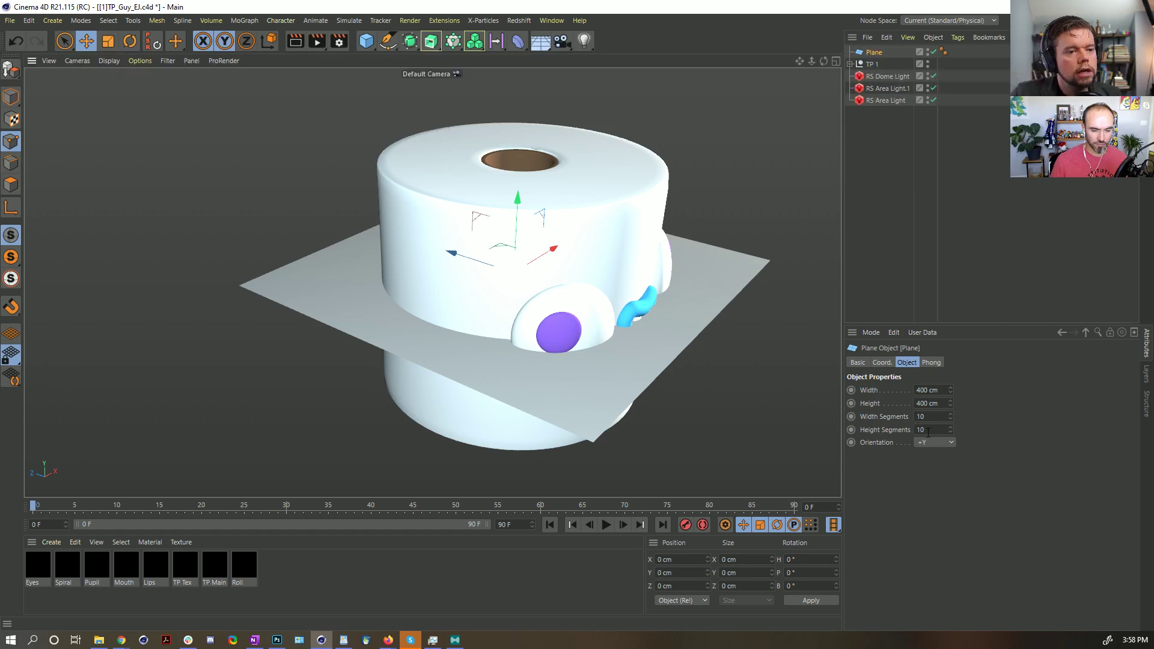
scroll(936, 445, down, 3)
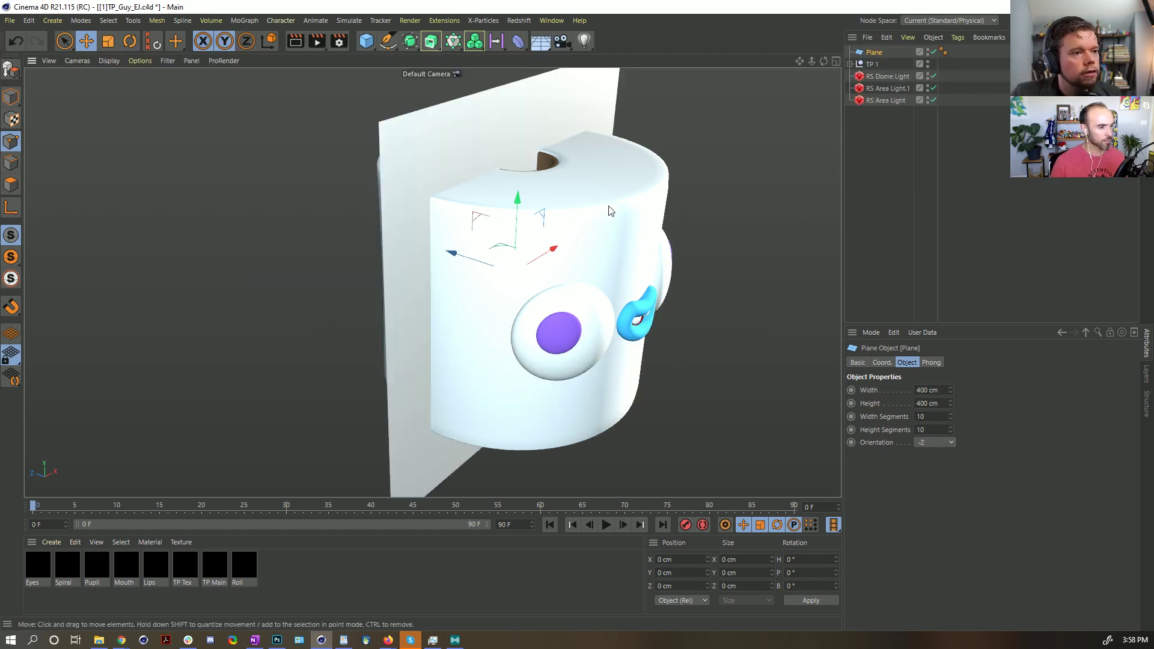
- Select the TP roll mesh in polygon mode and copy its Y size value
click(3, 99)
click(664, 196)
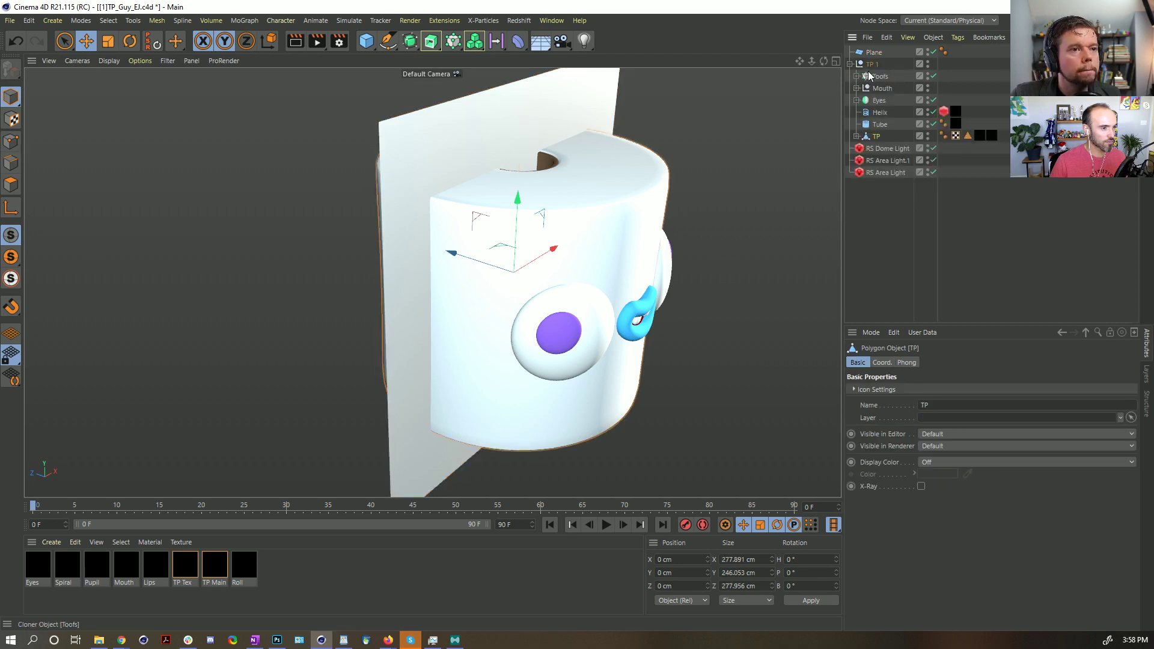
click(874, 125)
click(876, 137)
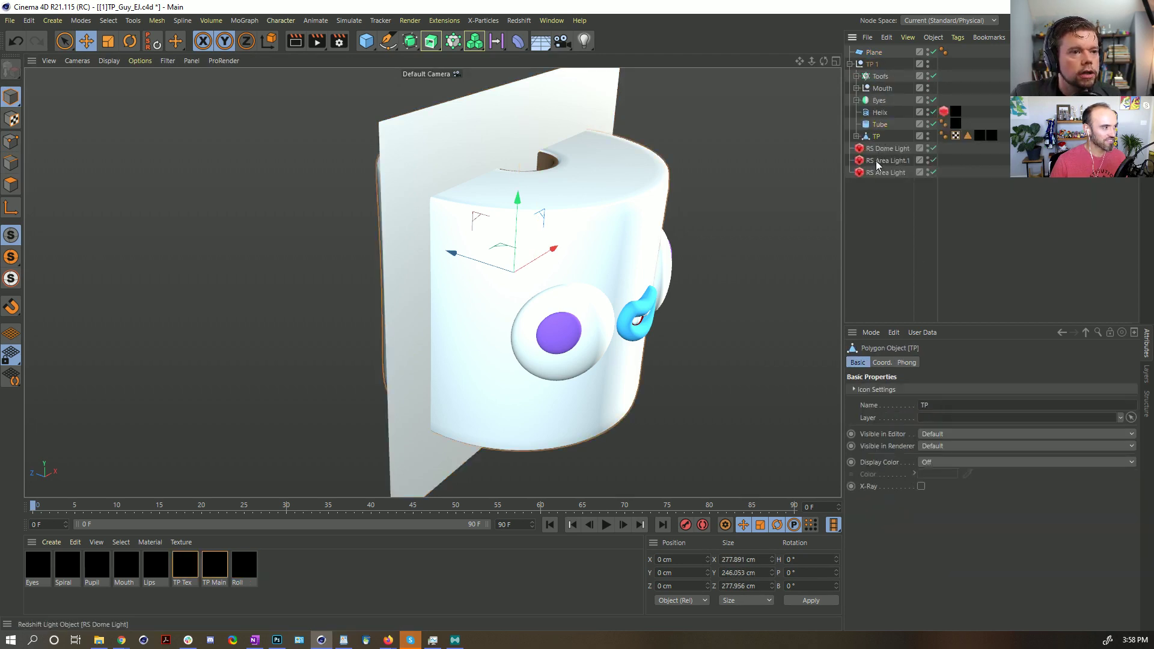
click(11, 185)
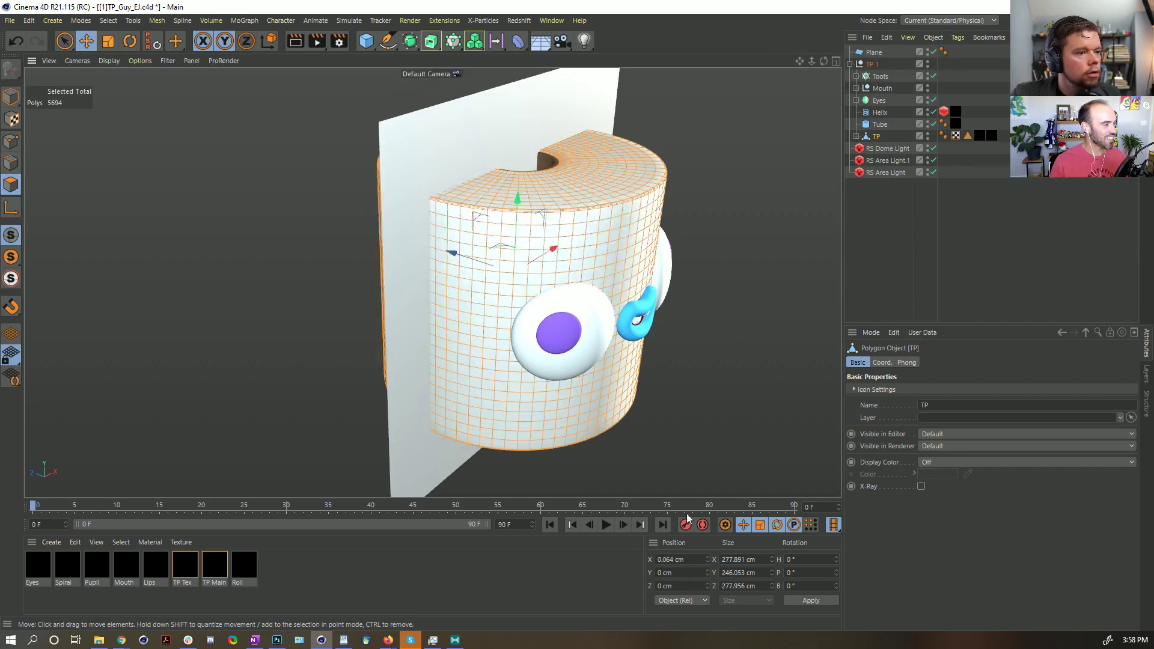
click(745, 573)
key(ctrl+c)
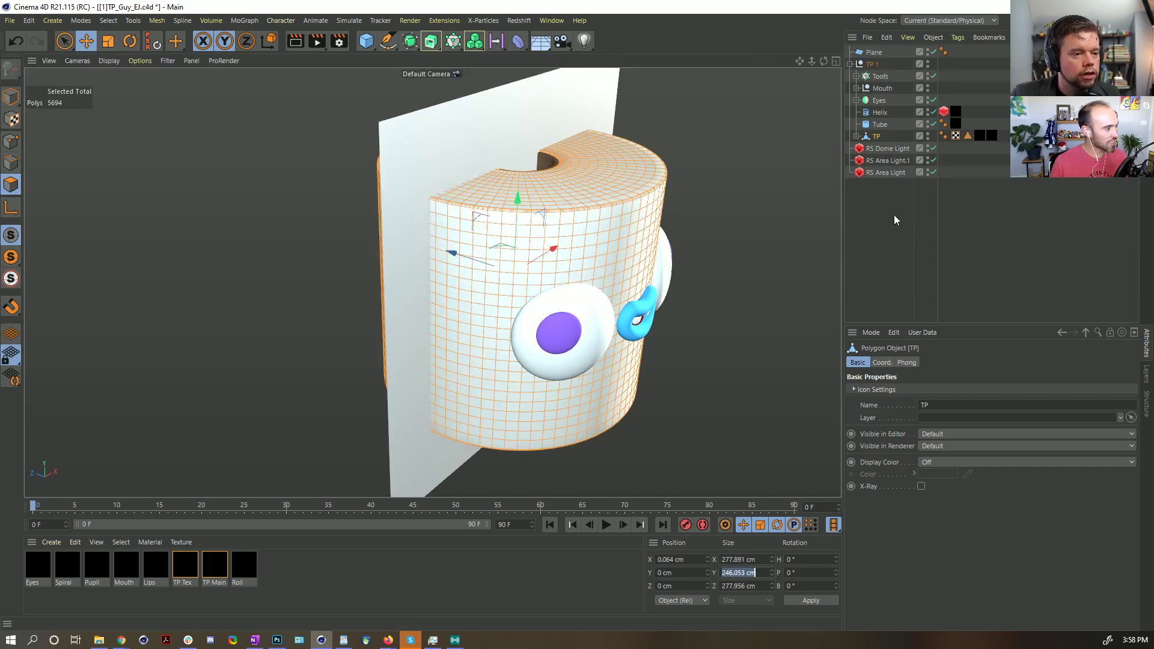
- Set the plane's height and width to 246.053 cm and move it beside the roll to about -264 cm on X
click(873, 53)
click(932, 403)
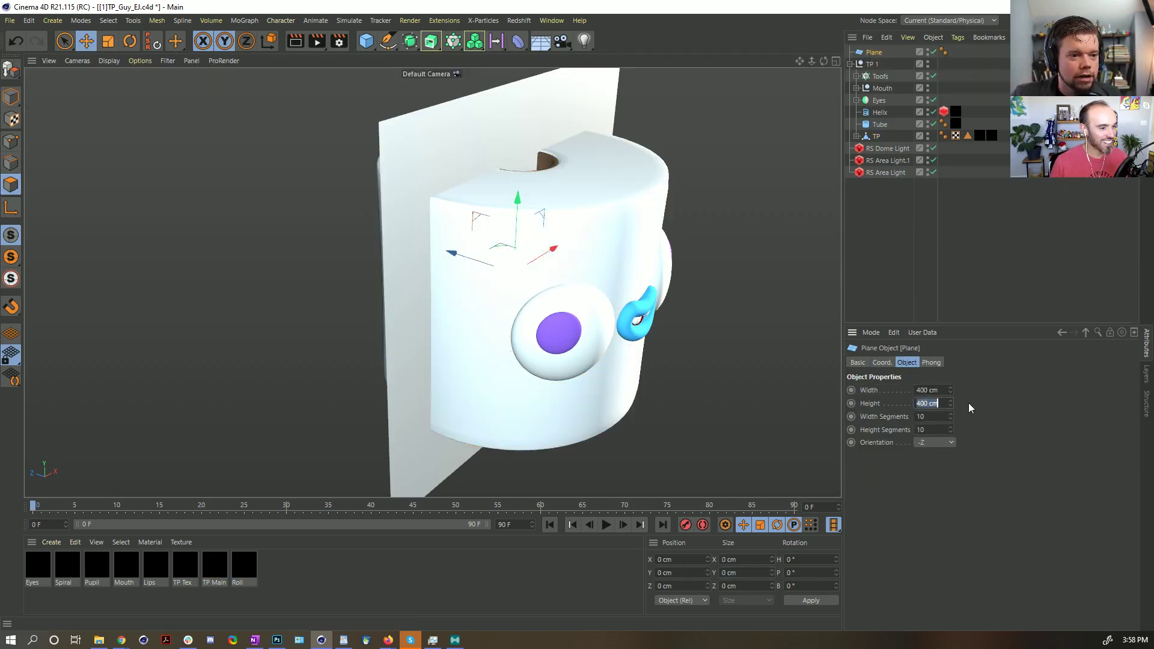
key(ctrl+v)
key(Return)
click(938, 390)
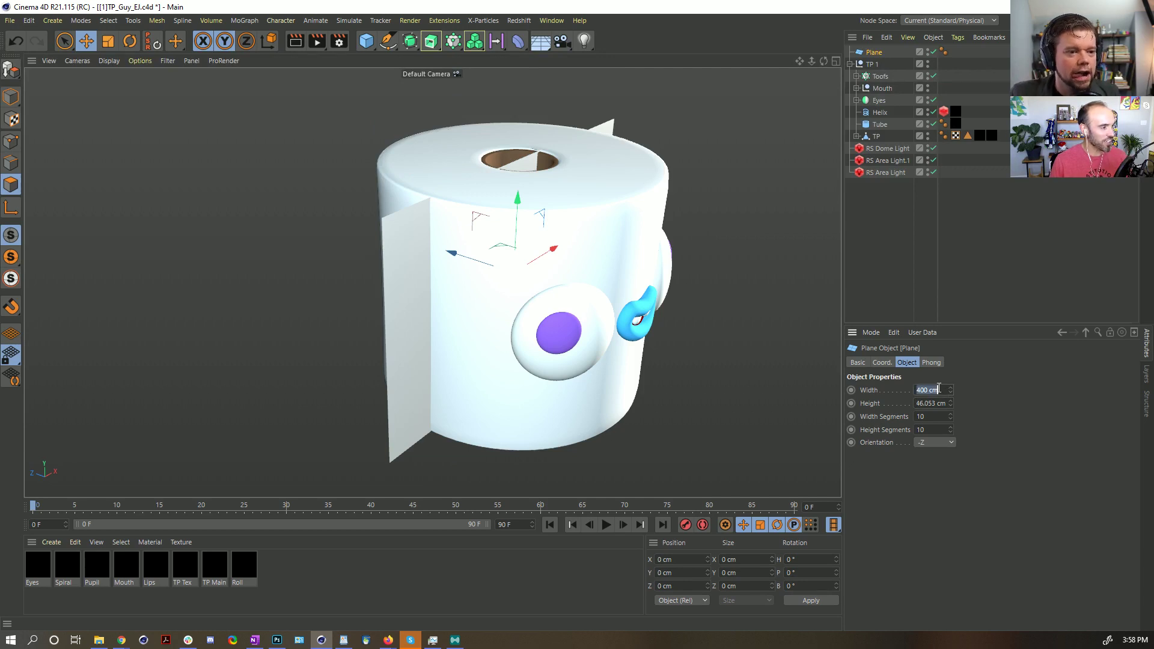
key(ctrl+v)
key(Return)
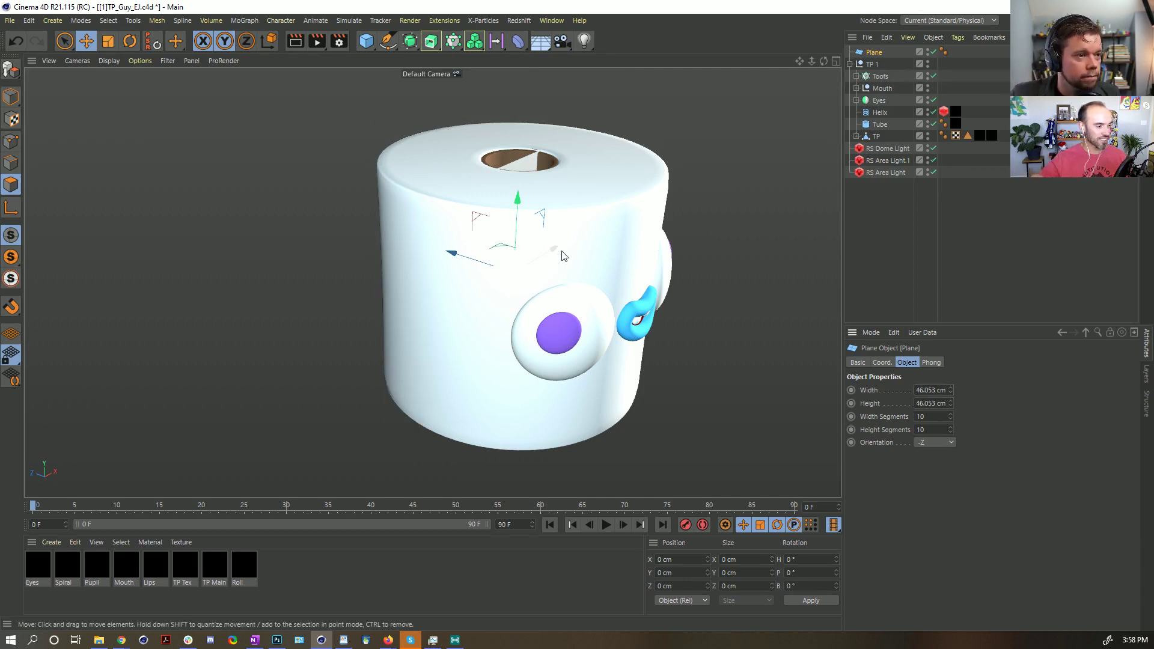
drag(552, 249, 392, 284)
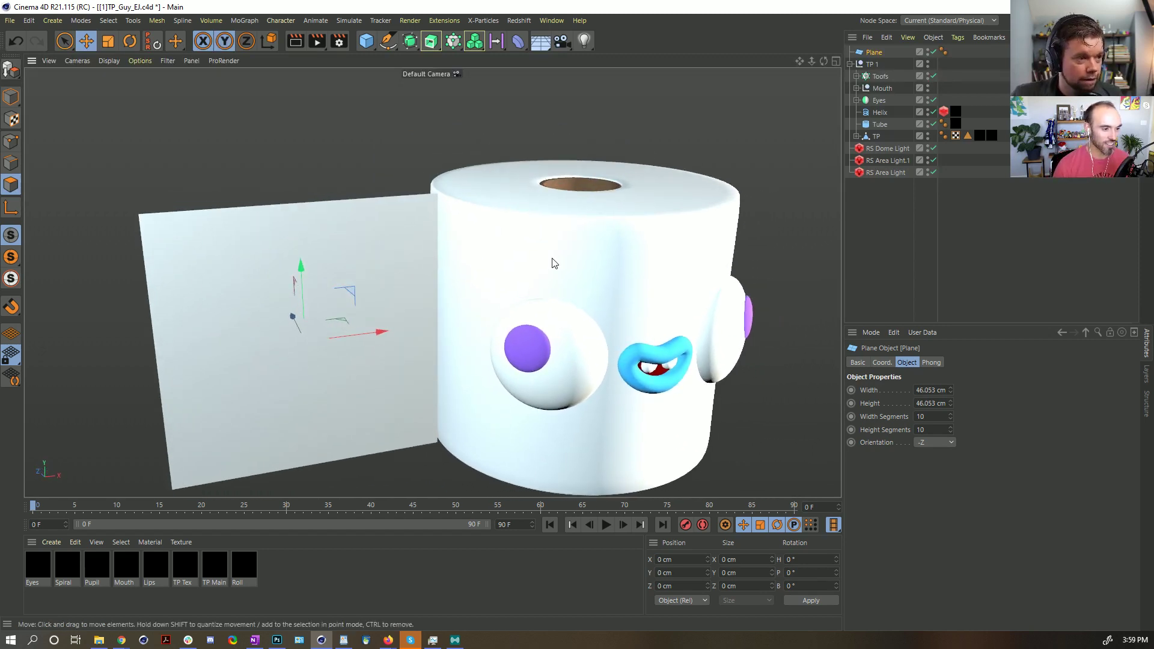
click(17, 102)
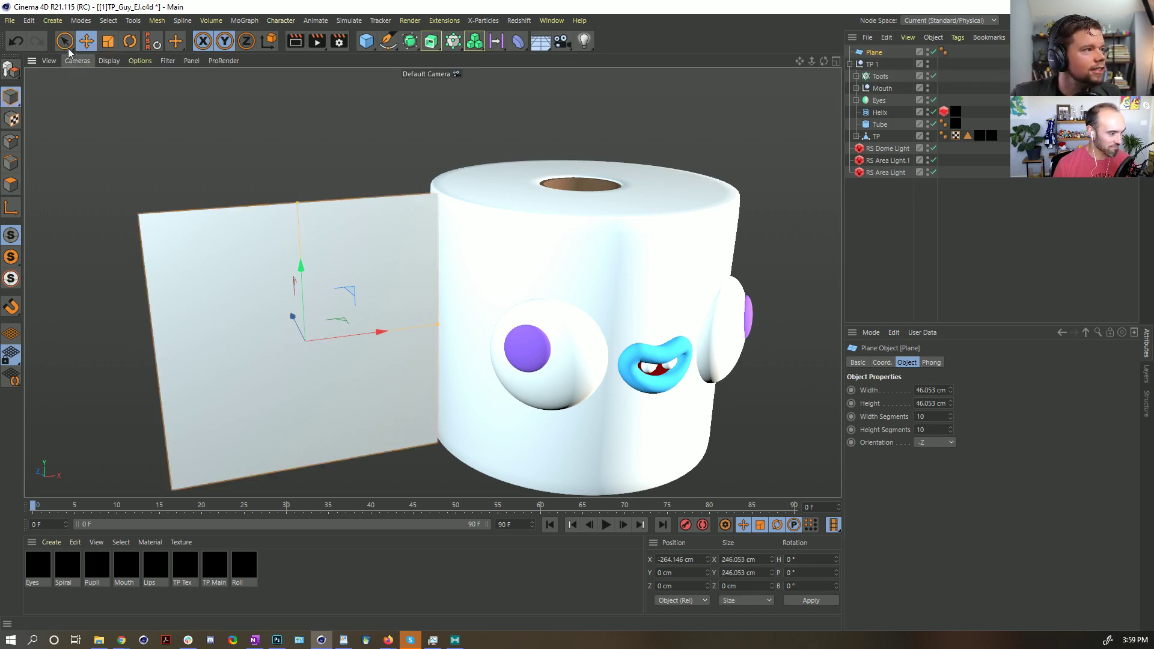
- Select the TP roll mesh in polygon mode and view its side next to the plane up close
click(65, 42)
click(490, 245)
click(11, 185)
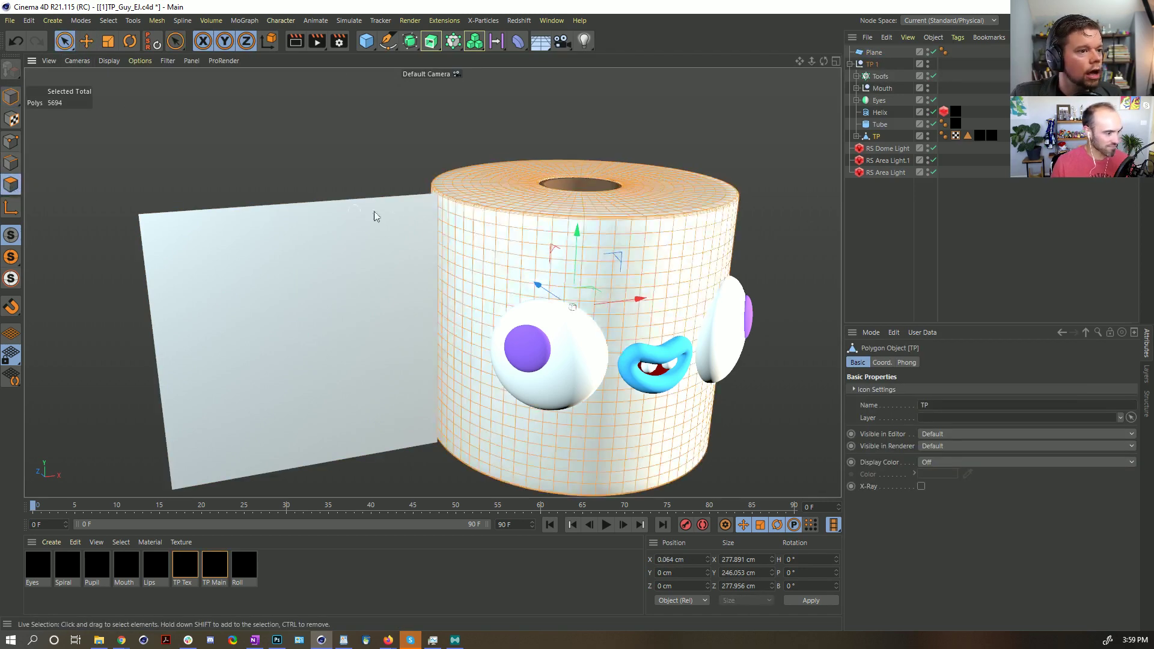
key(e)
scroll(514, 228, up, 1)
scroll(514, 226, up, 3)
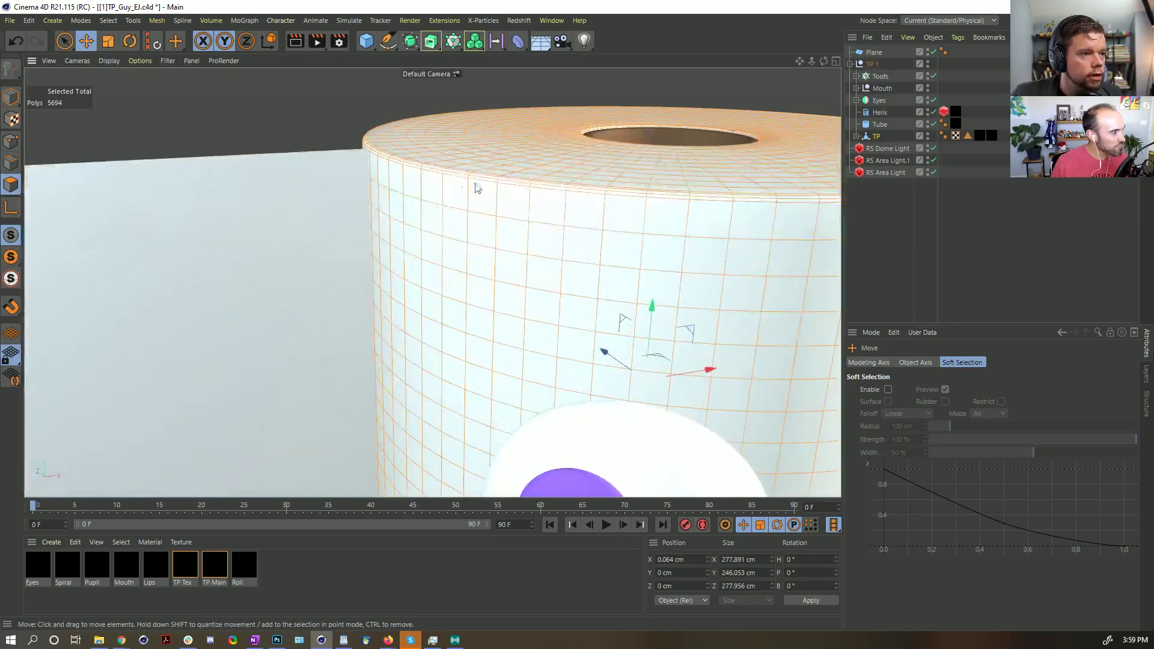
mouse_move(474, 184)
alt+mouse_down()
mouse_move(413, 168)
mouse_move(487, 180)
alt+mouse_up()
scroll(481, 187, down, 3)
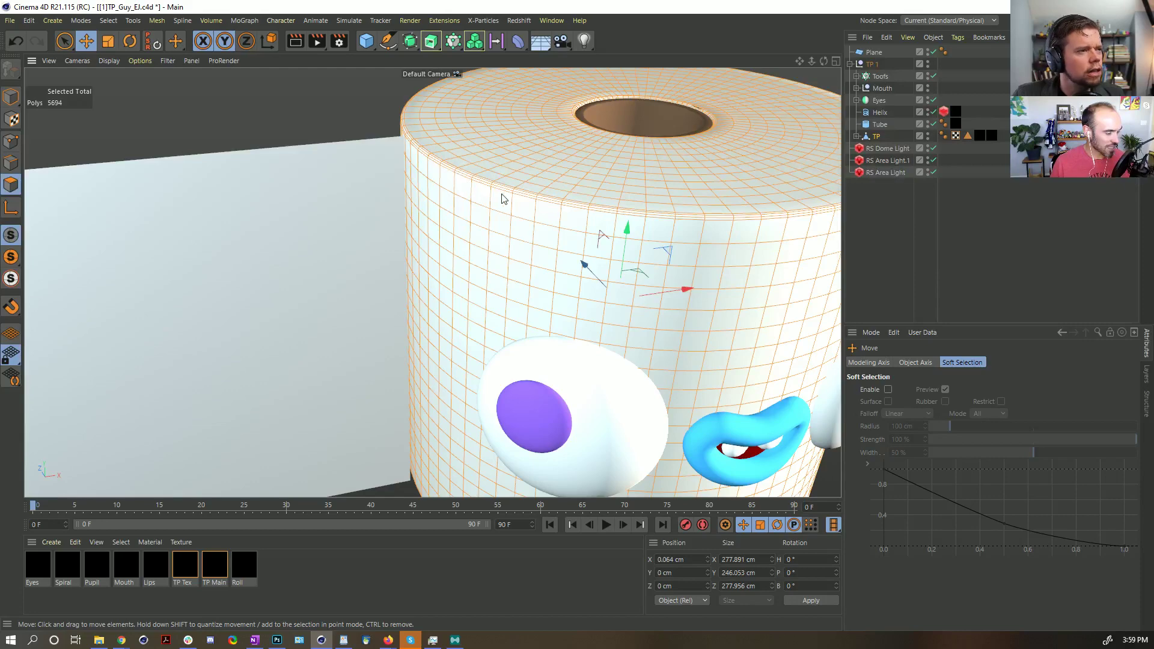
alt+drag(503, 198, 545, 200)
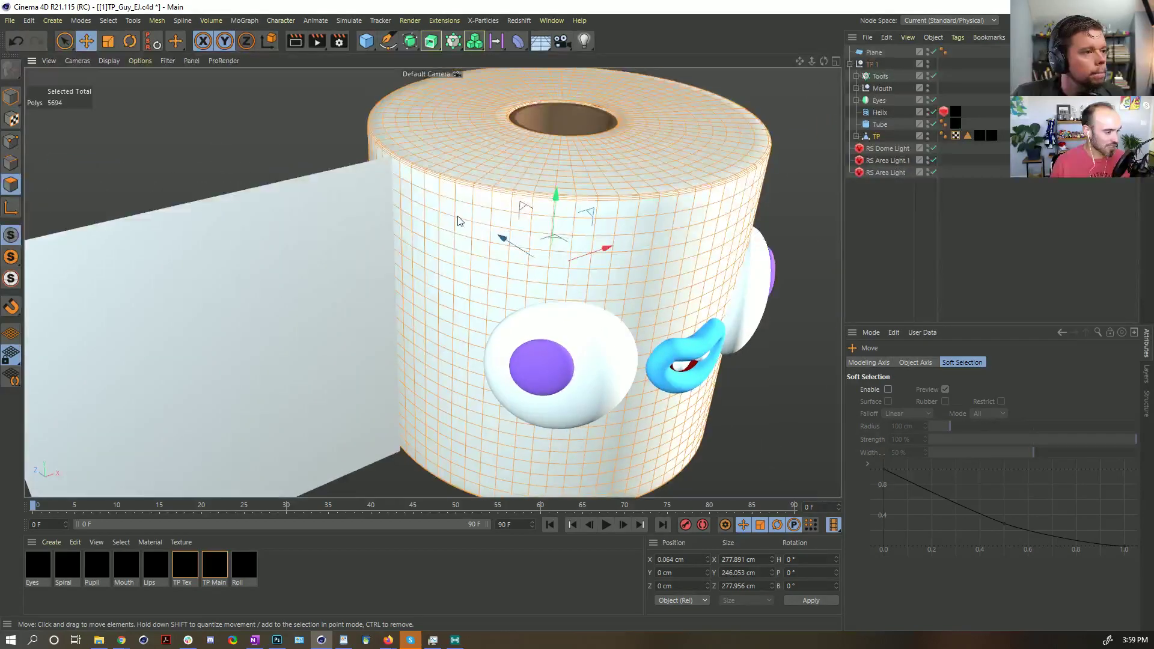
- Select one full-height column of polygons on the roll's side near the plane, deselecting the extra polygons beside it
key(space)
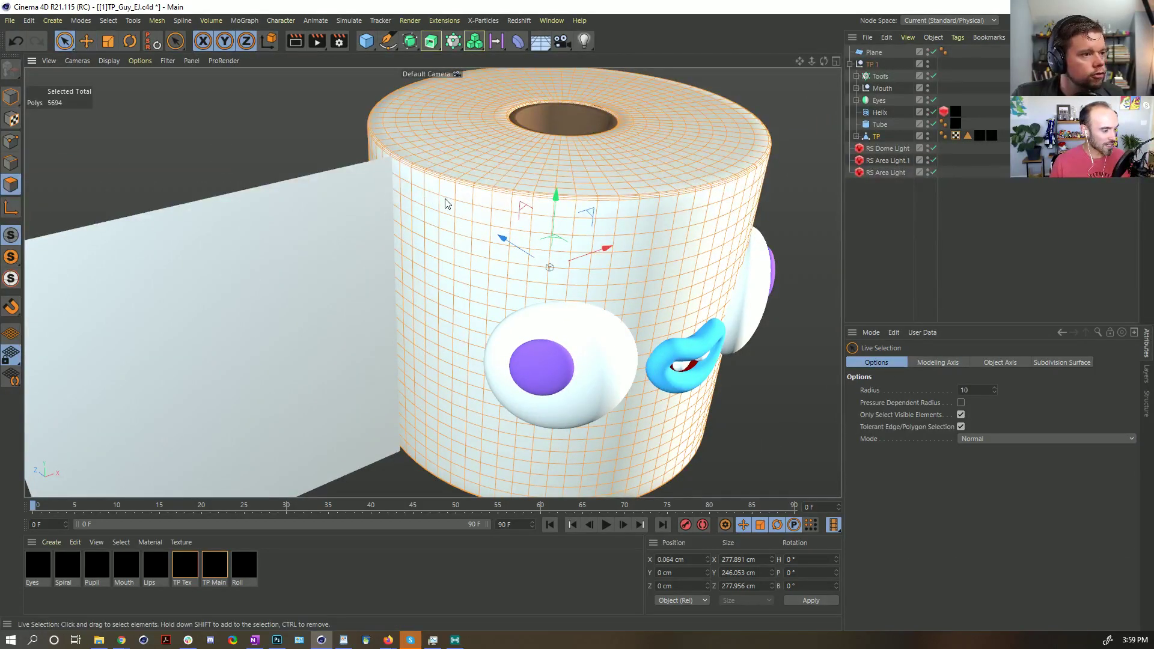
drag(446, 186, 442, 423)
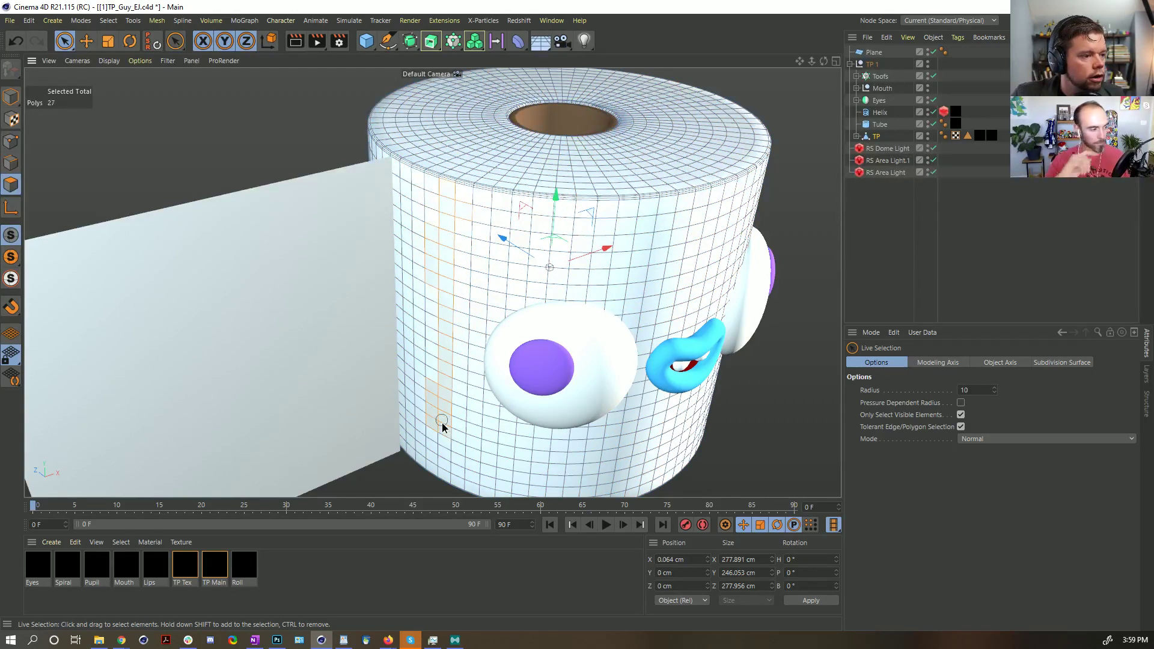
drag(446, 465, 462, 497)
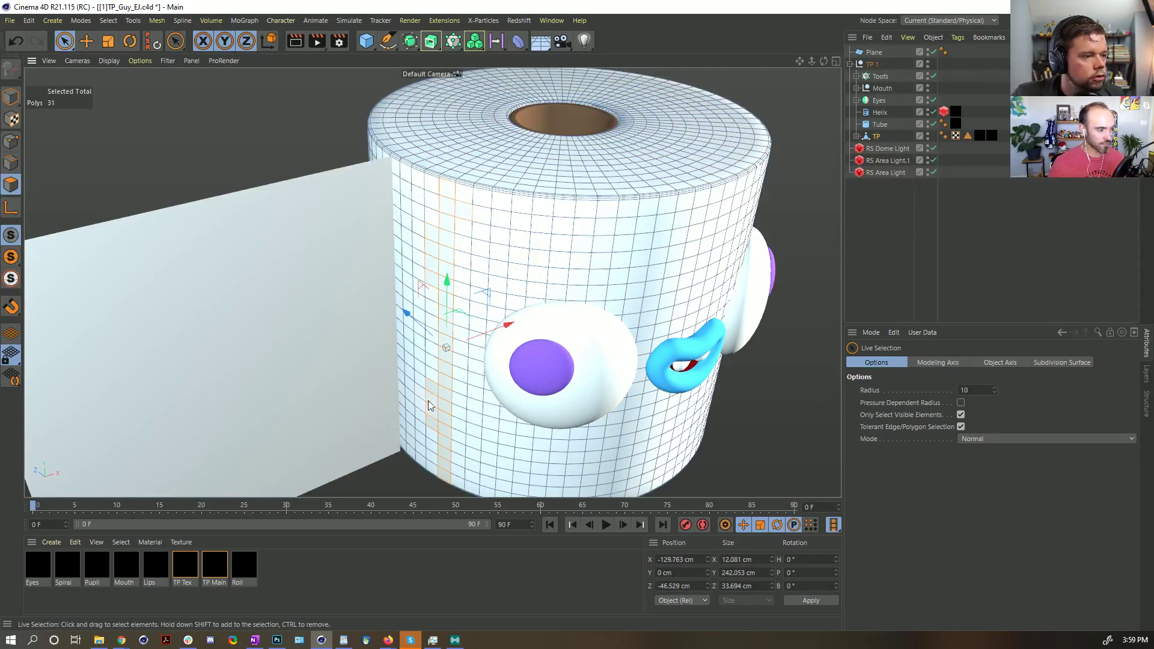
ctrl+drag(426, 383, 424, 422)
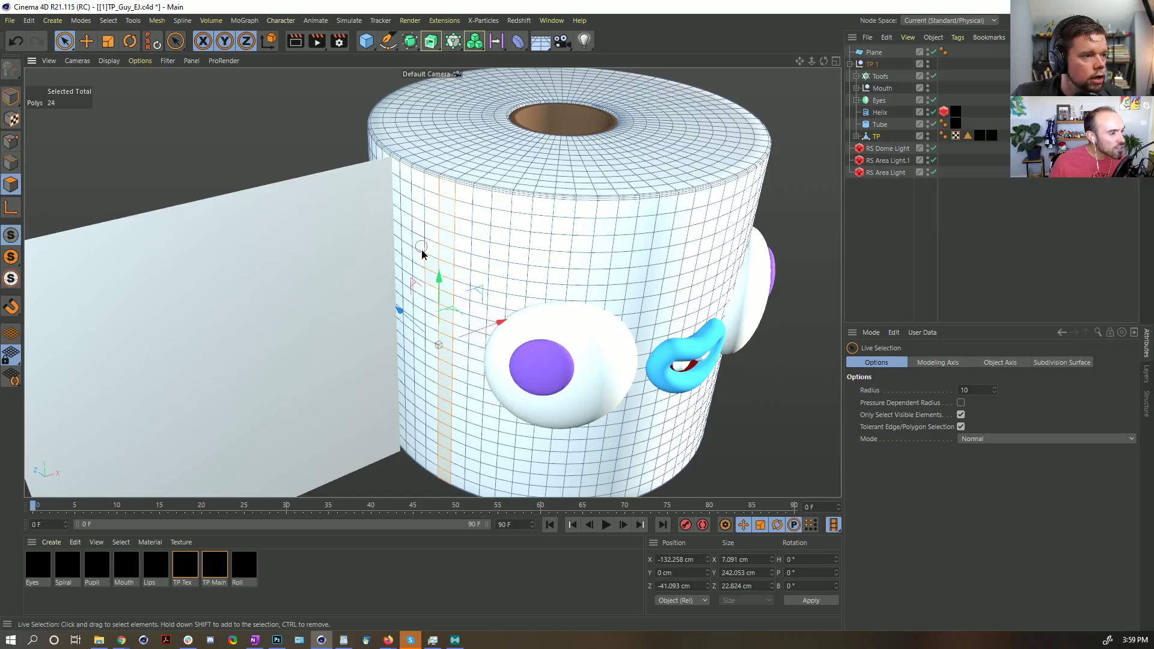
ctrl+drag(421, 250, 417, 298)
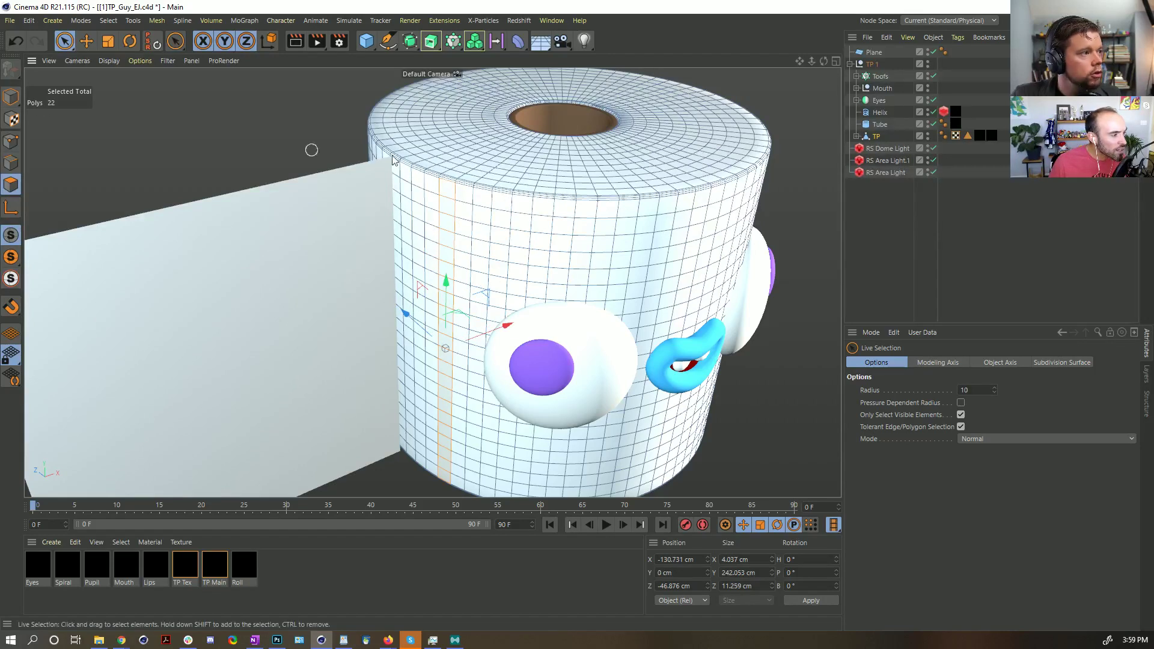
- Show mesh lines in the viewport shading and set the plane's height segments to 22
click(875, 52)
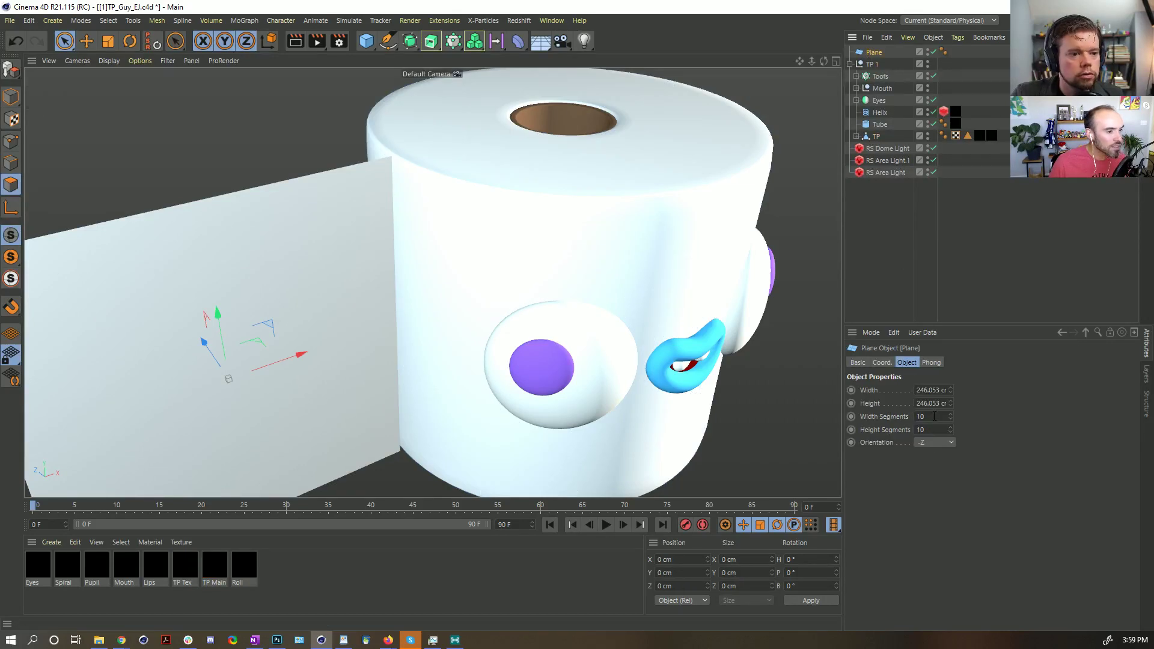
key(n)
key(b)
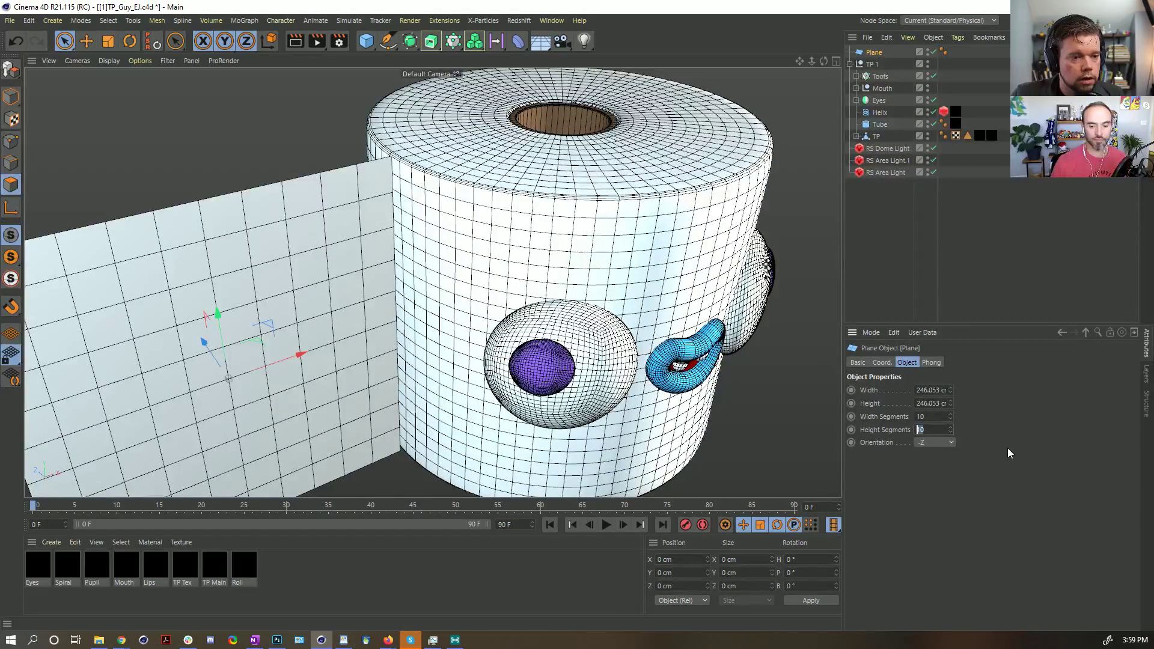
text(22)
key(Return)
scroll(406, 216, up, 5)
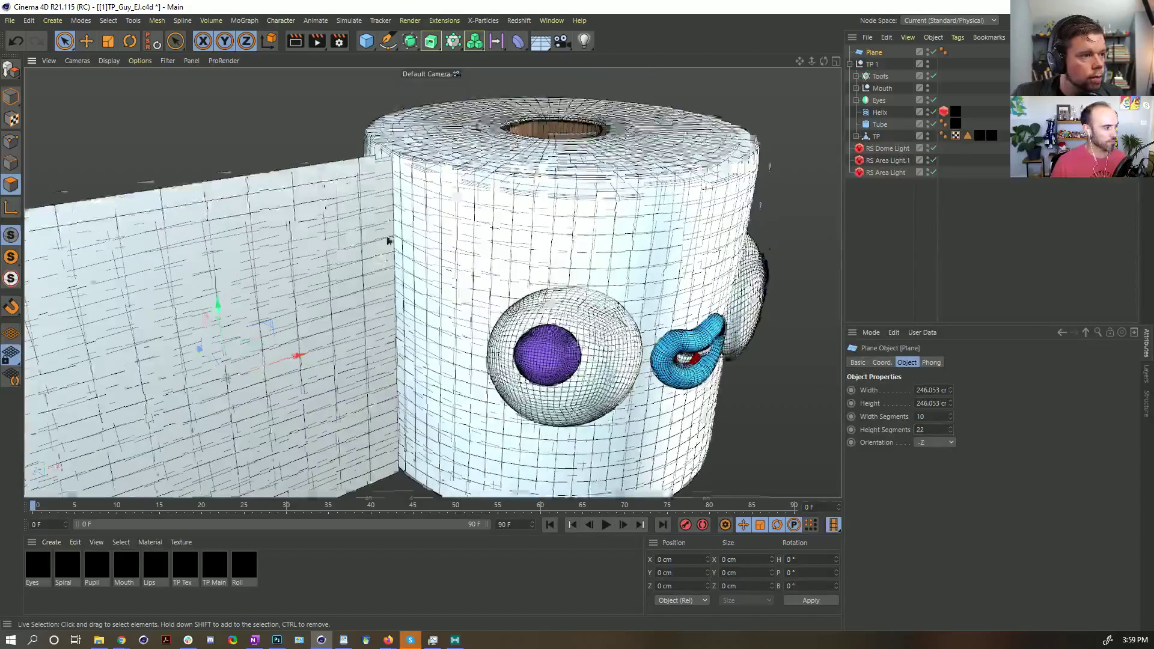
scroll(405, 216, up, 3)
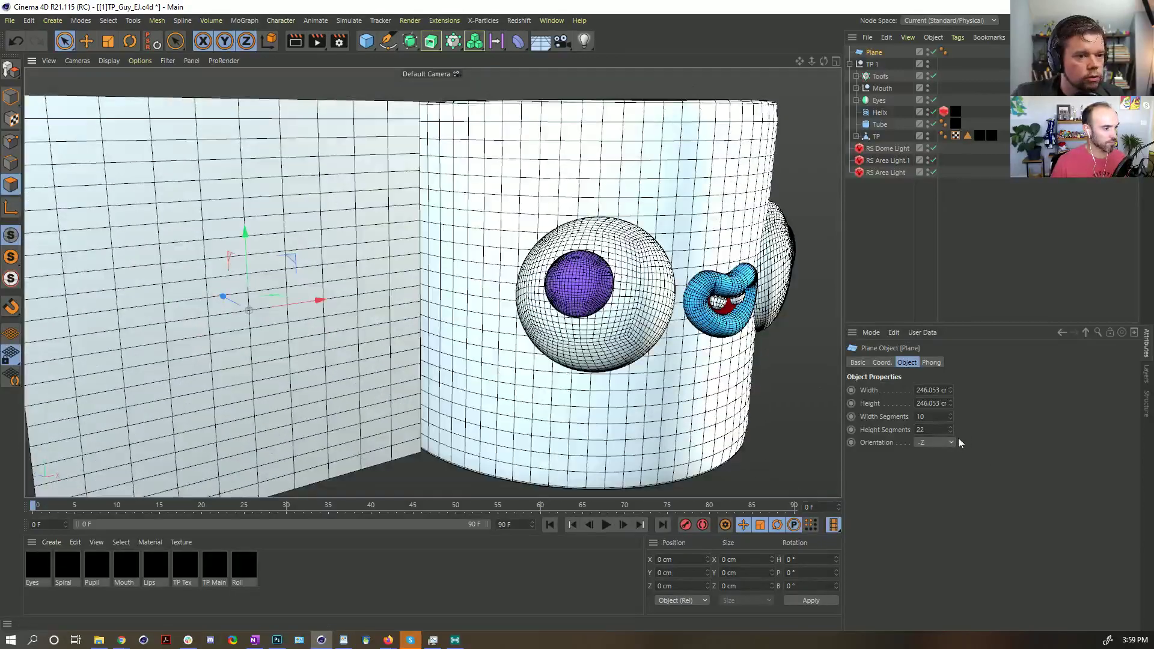
- Reduce the plane's height segments to 21 and compare its rows with the roll's polygon rows up close
click(951, 432)
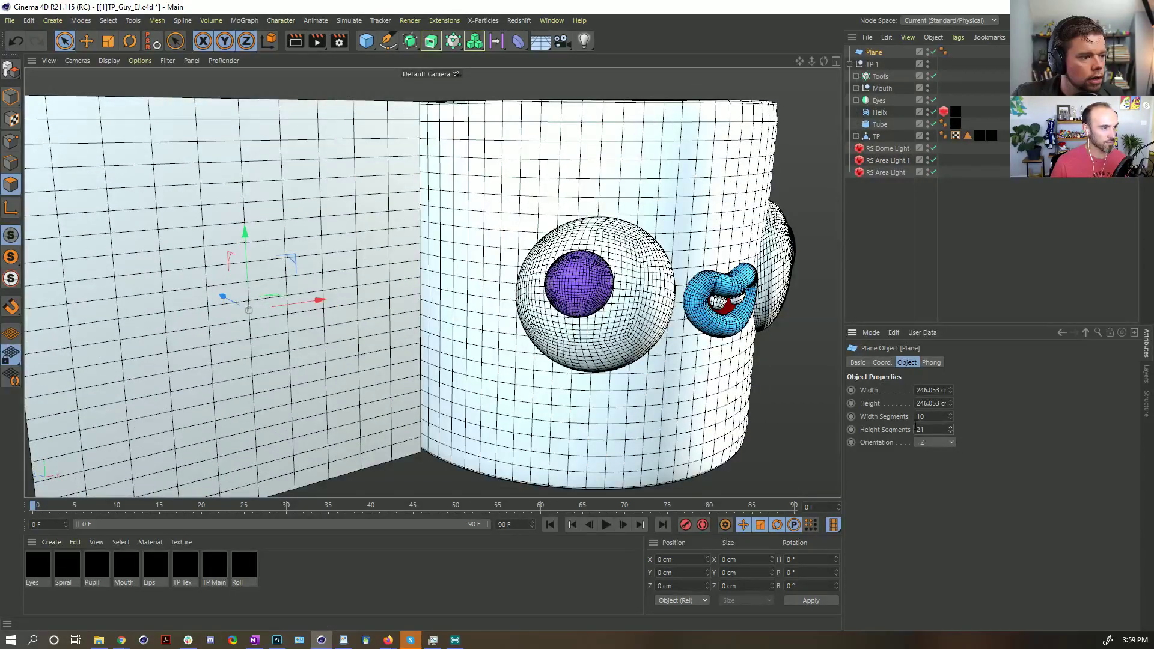
alt+drag(464, 310, 446, 360)
scroll(457, 303, up, 3)
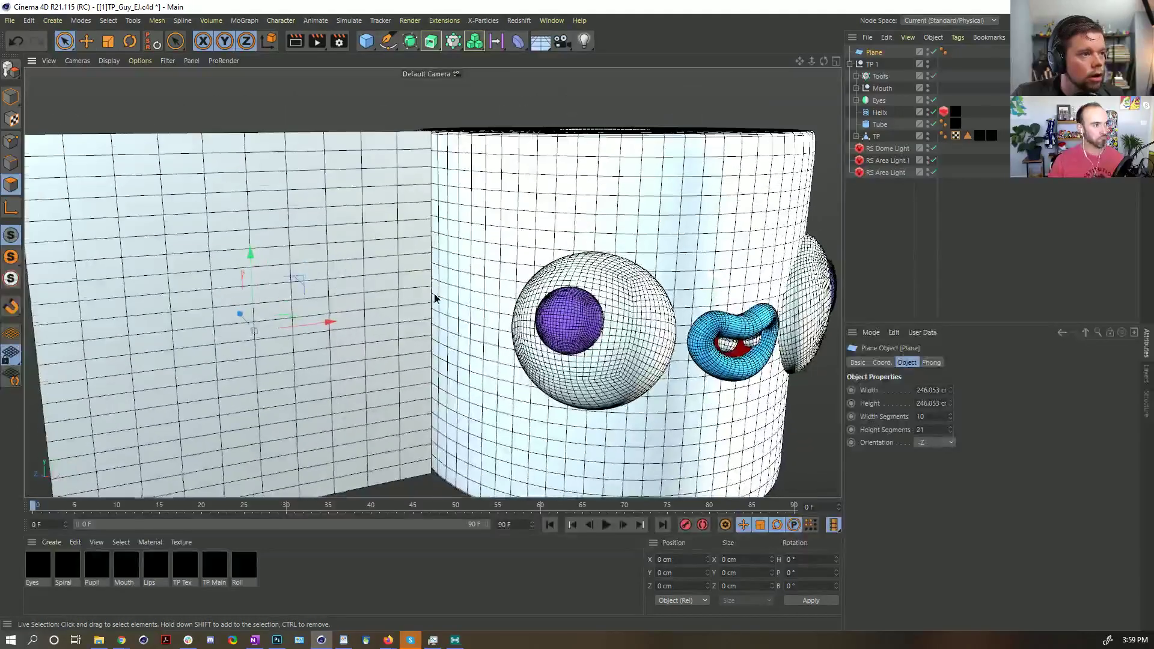
scroll(435, 296, up, 3)
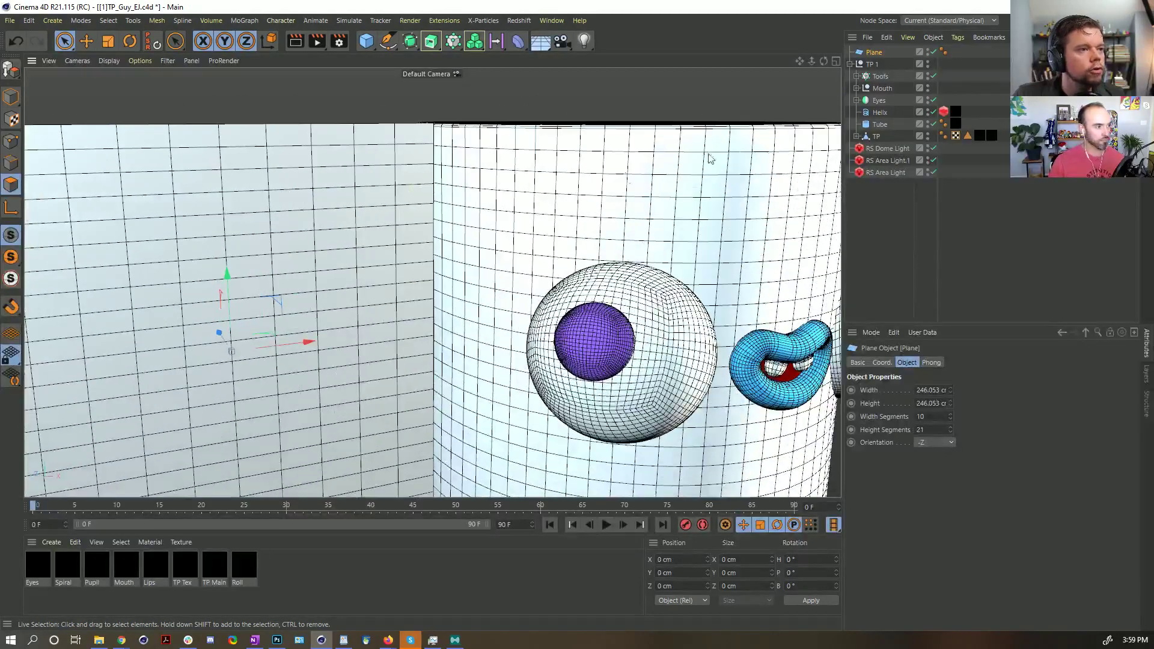
- Copy the Y size of the selected polygon column on the TP mesh and set the plane's height to 242.053 cm
click(875, 137)
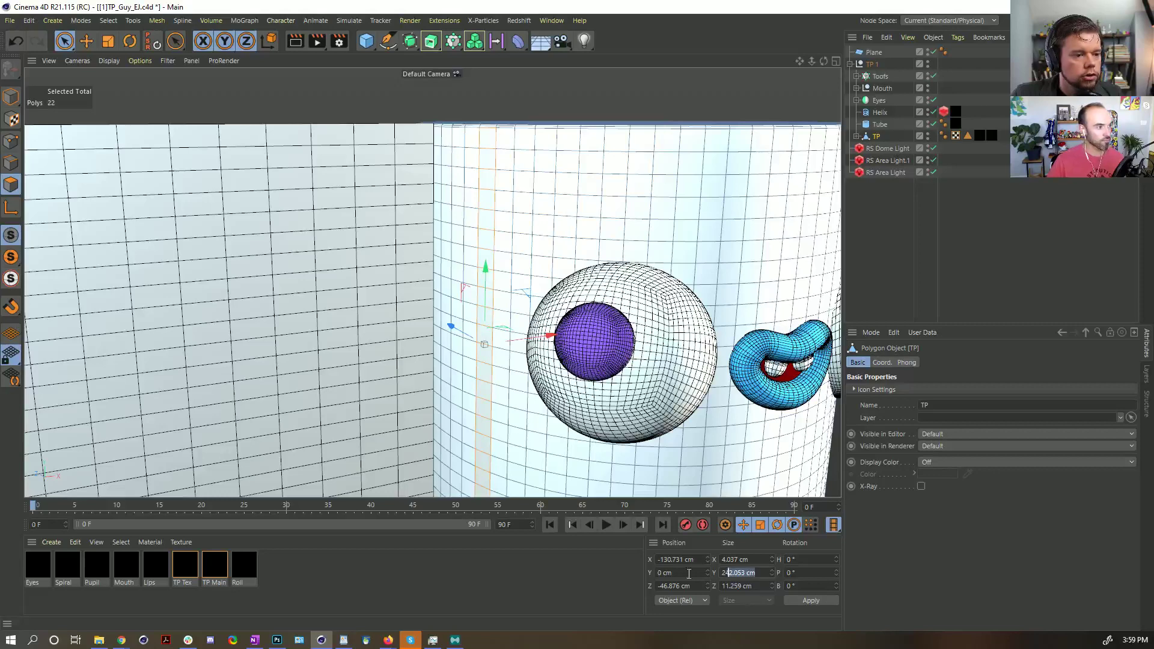
click(871, 53)
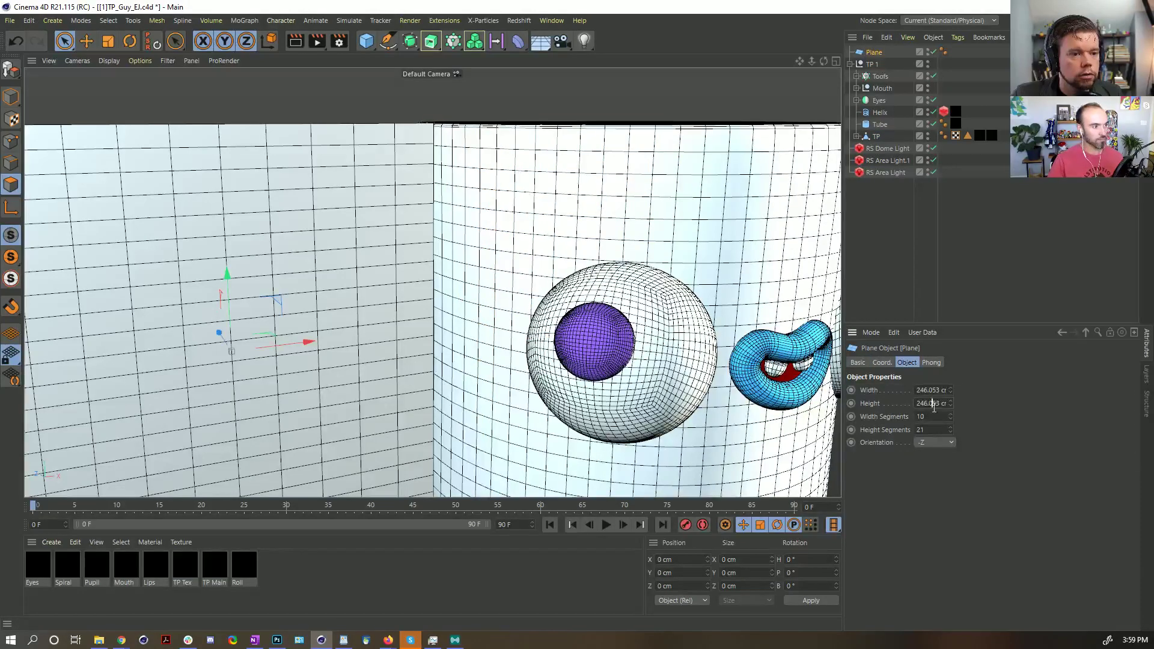
key(Return)
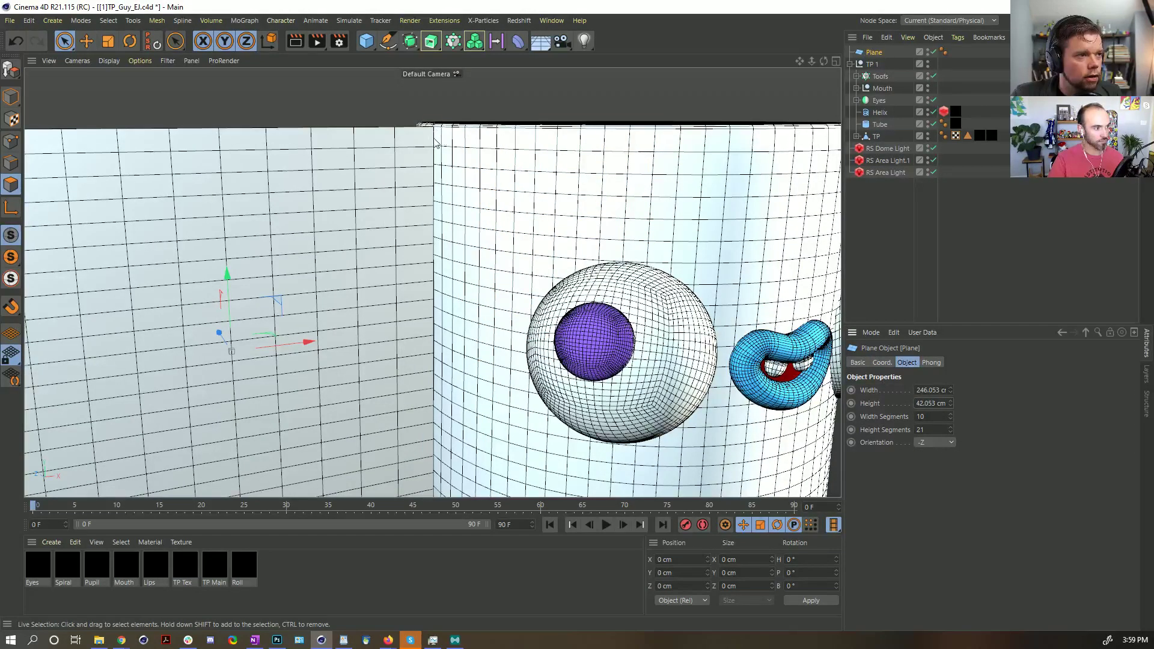
alt+drag(434, 141, 395, 182)
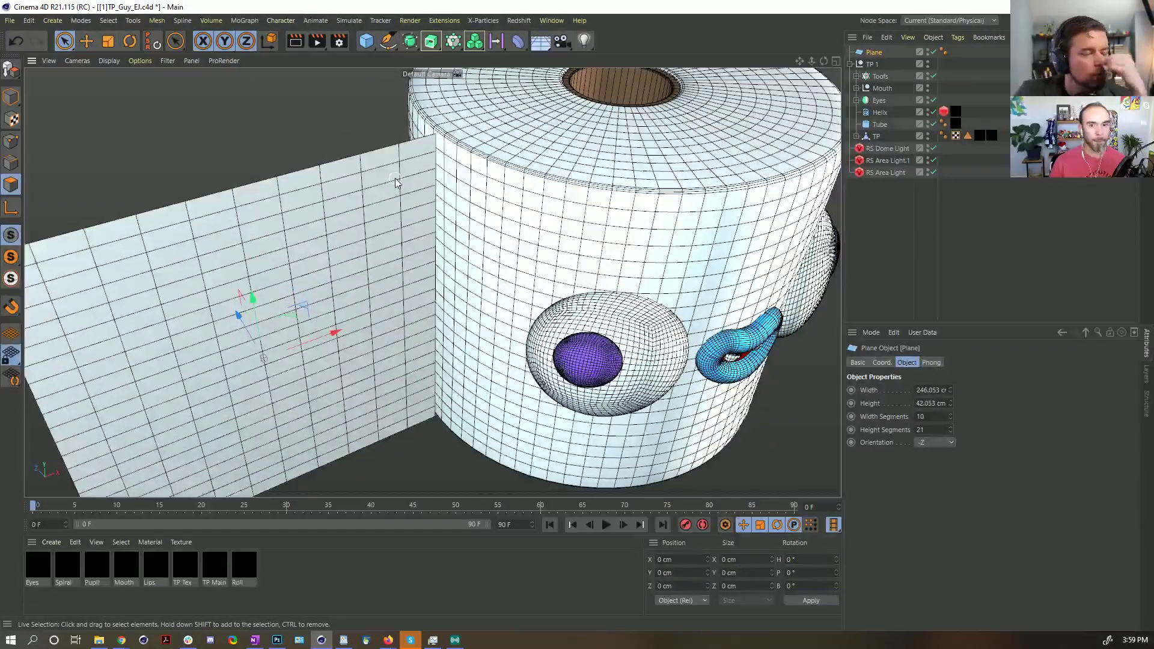
key(alt+Tab)
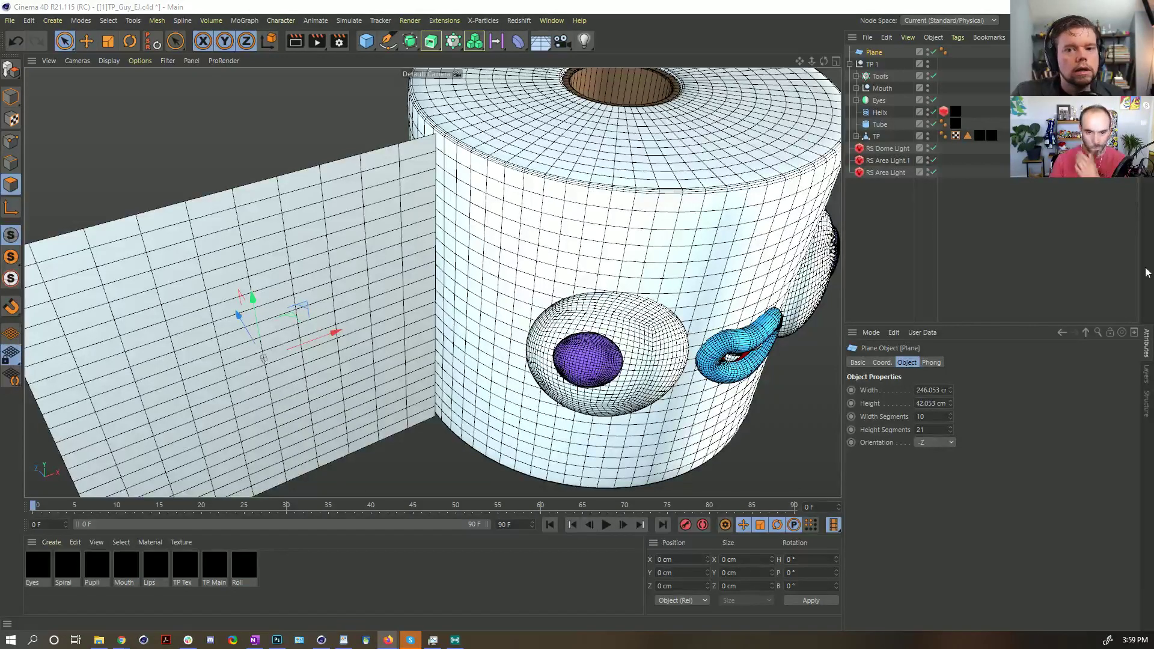
key(alt+Tab)
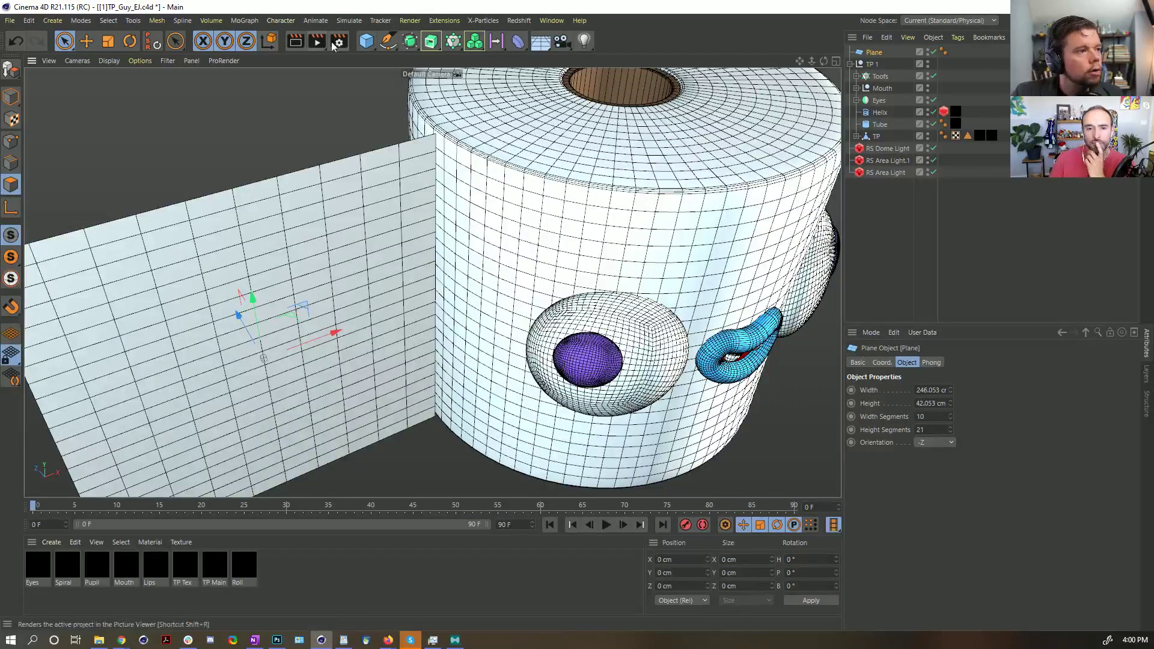
- Switch to model mode and set the plane's width segments to 16 so its polygons are roughly square
click(11, 97)
alt+right_drag(479, 234, 403, 226)
scroll(354, 232, down, 2)
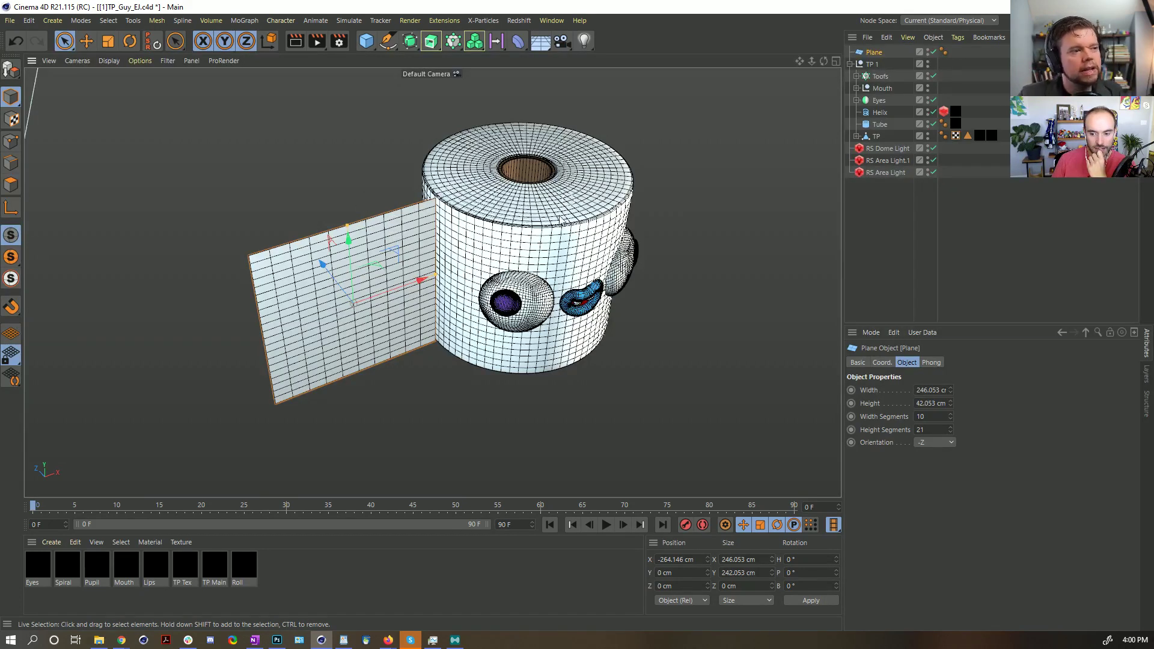
mouse_move(435, 206)
alt+mouse_down()
mouse_move(456, 180)
mouse_move(443, 211)
mouse_move(419, 213)
alt+mouse_up()
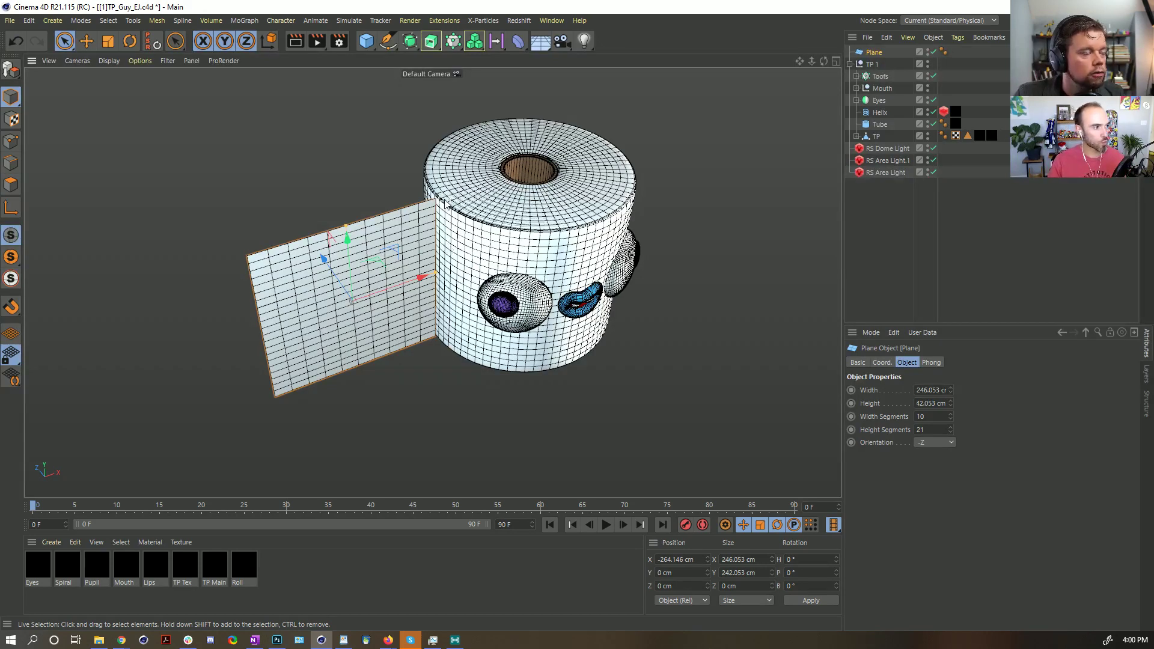
mouse_move(411, 273)
alt+mouse_down()
mouse_move(464, 262)
mouse_move(400, 288)
alt+mouse_up()
alt+right_drag(401, 287, 433, 254)
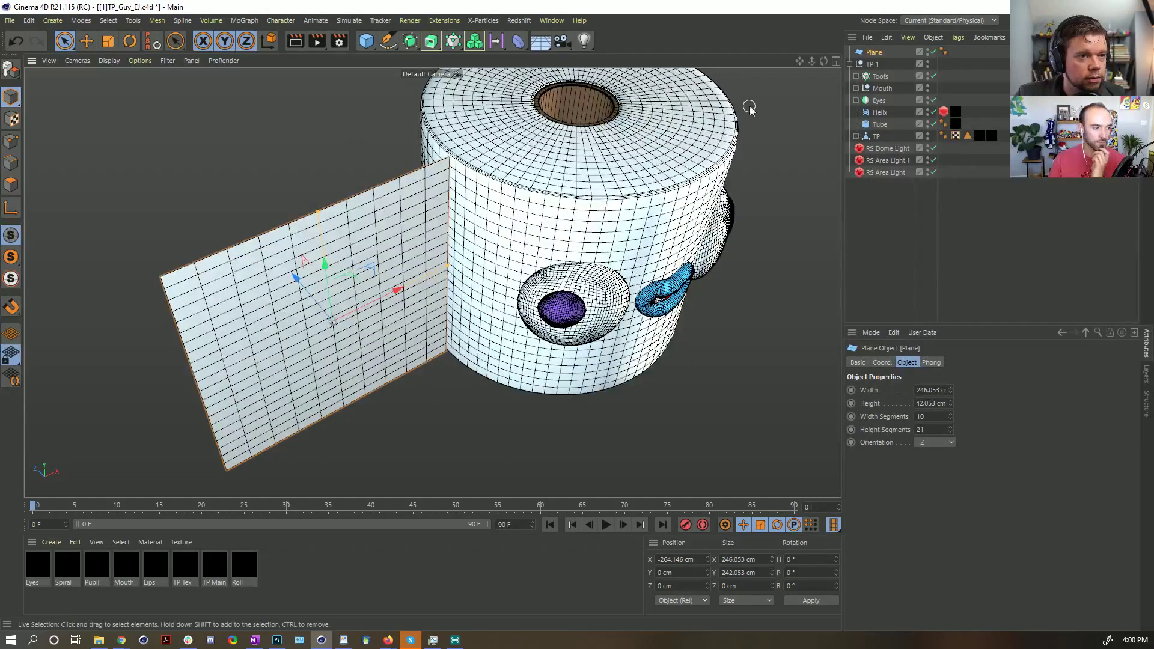
click(938, 417)
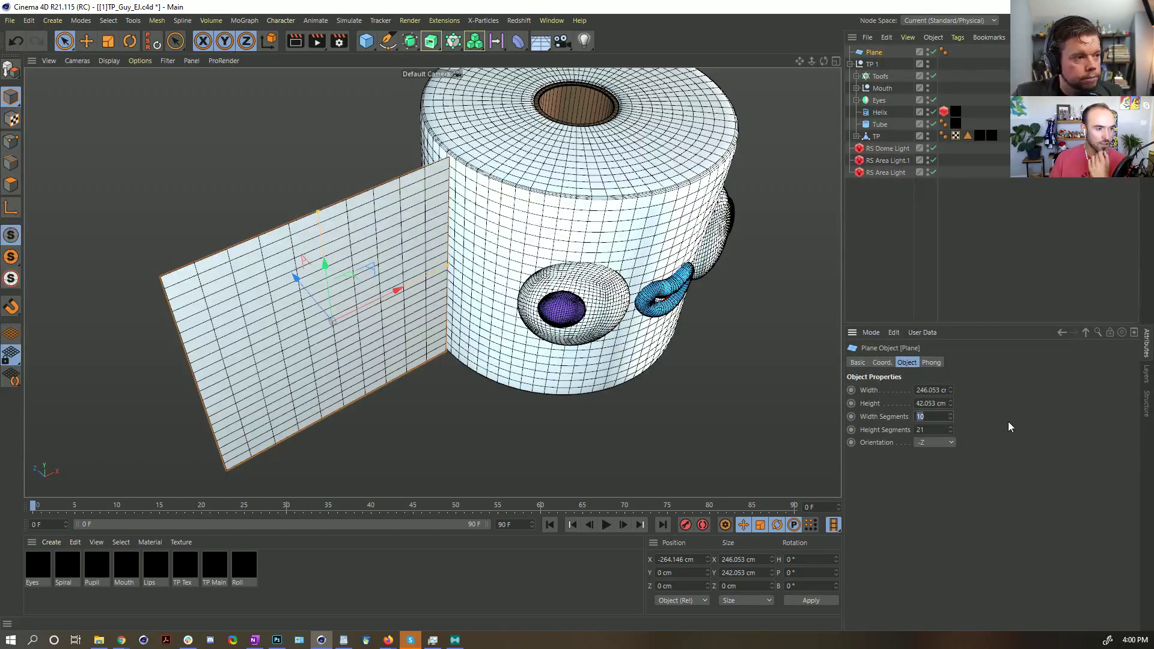
double_click(940, 417)
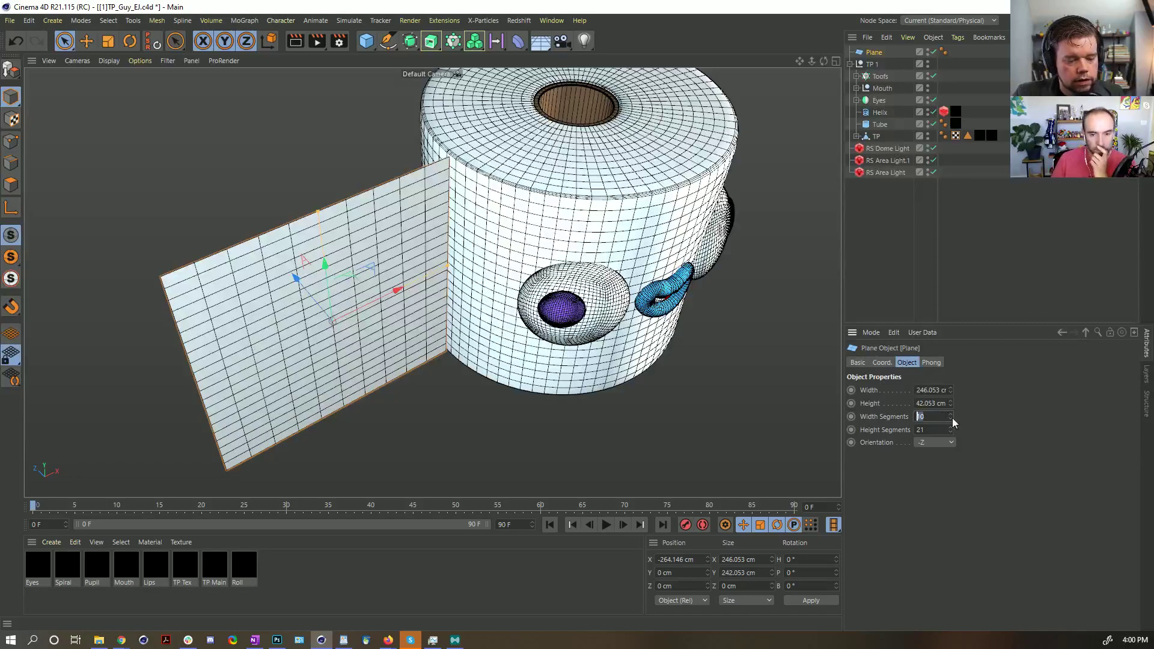
key(Return)
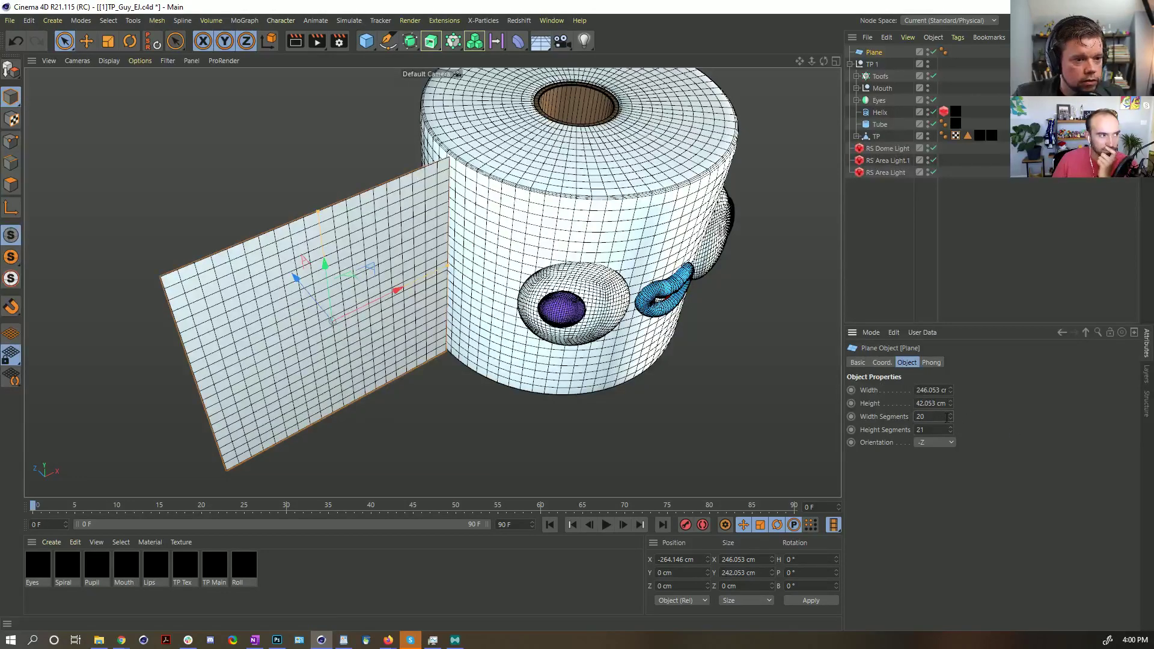
click(951, 419)
click(951, 419)
click(950, 419)
click(950, 419)
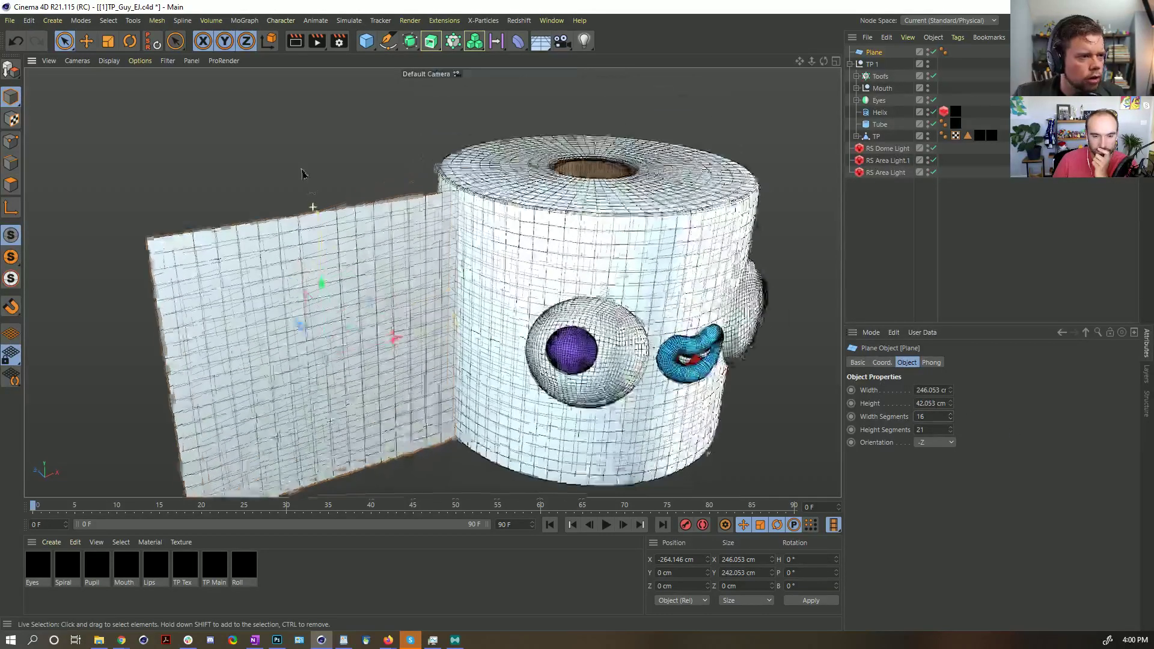
- Rotate the plane's heading to 90° and move it against the roll's side at about X -139 cm, Z 117 cm
key(r)
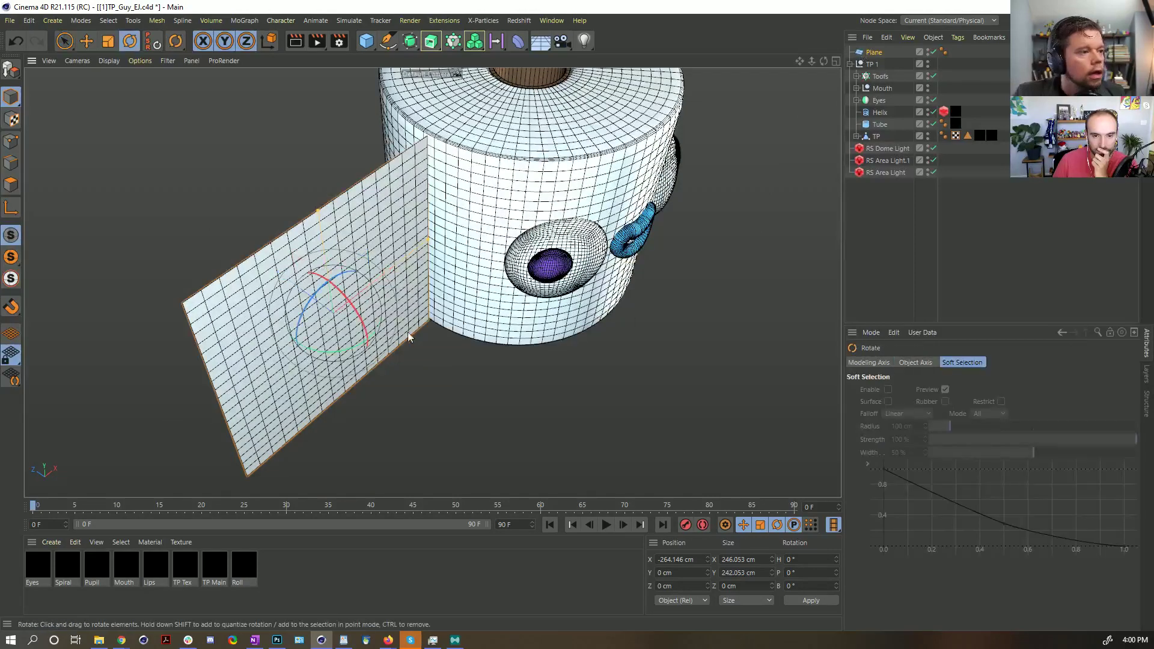
drag(340, 351, 468, 306)
key(e)
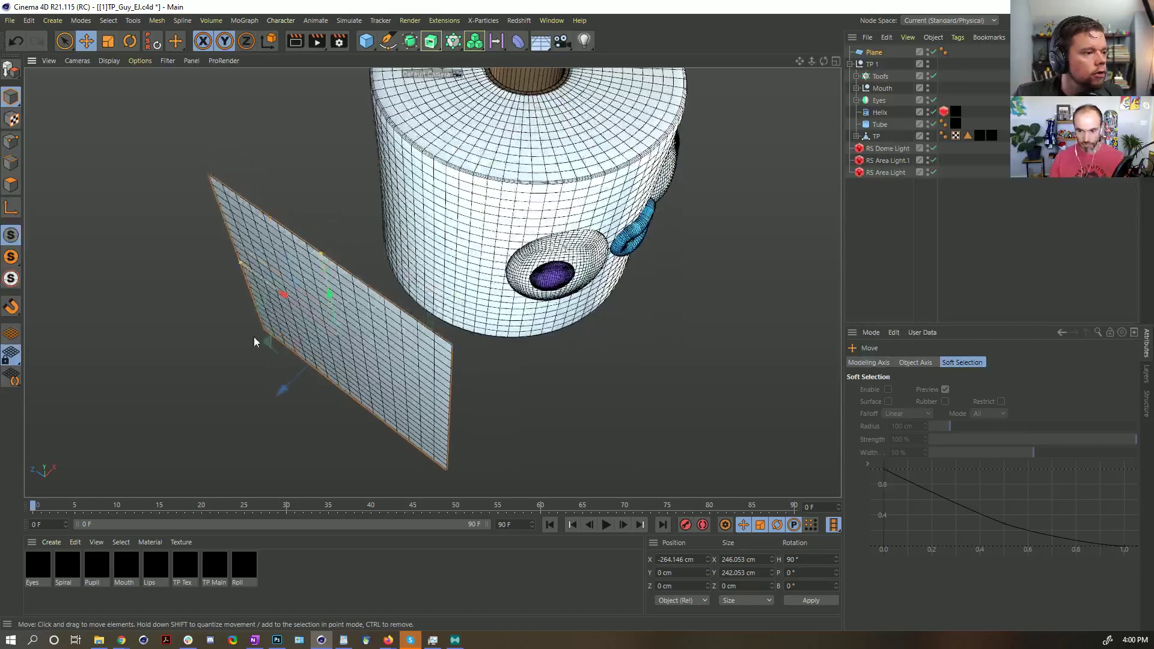
drag(263, 348, 268, 193)
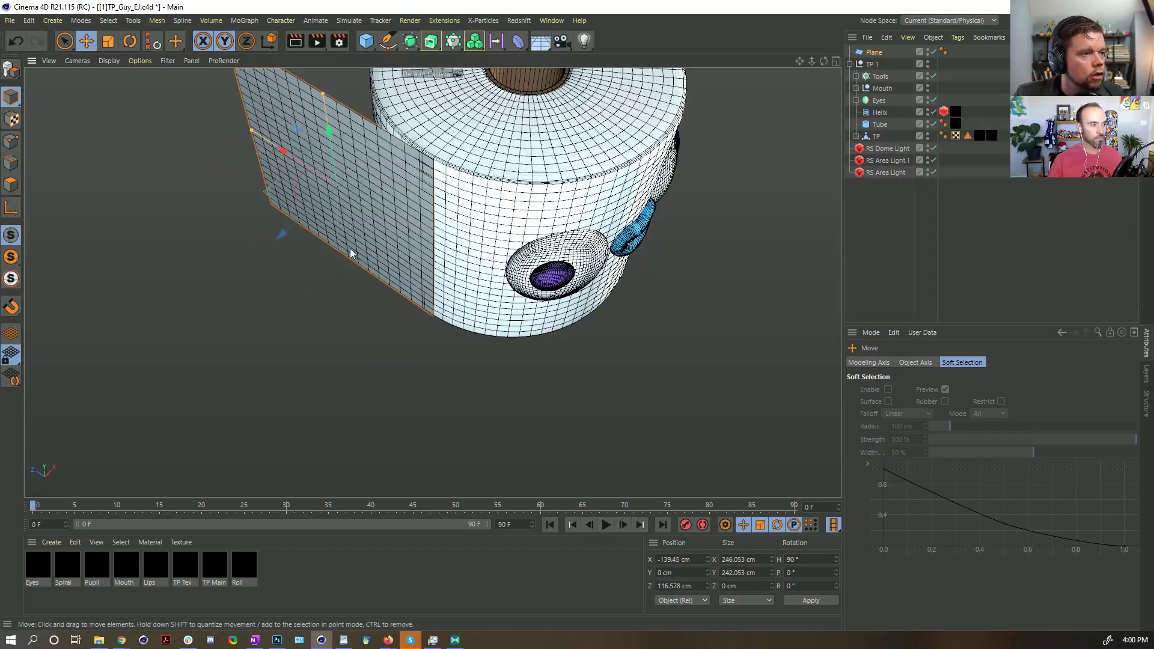
- Nudge the plane's near edge to meet the roll's surface, at X -139.338 cm and Z 116.788 cm
alt+middle_drag(382, 240, 350, 317)
alt+drag(351, 317, 370, 265)
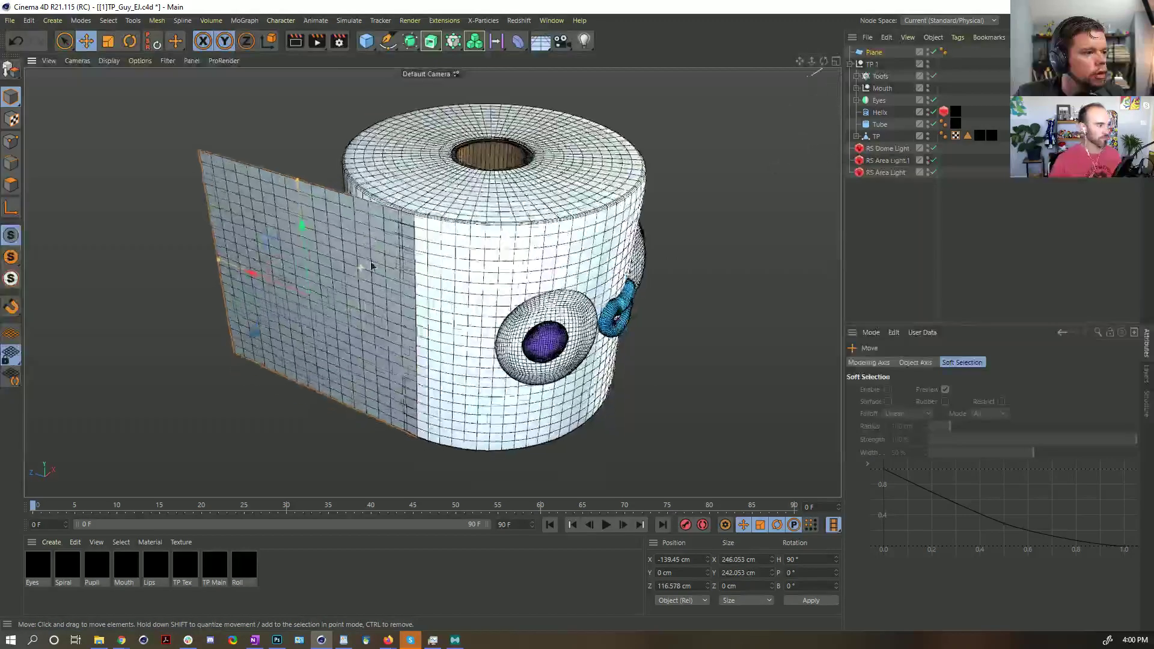
alt+right_drag(371, 265, 432, 240)
alt+drag(432, 242, 404, 242)
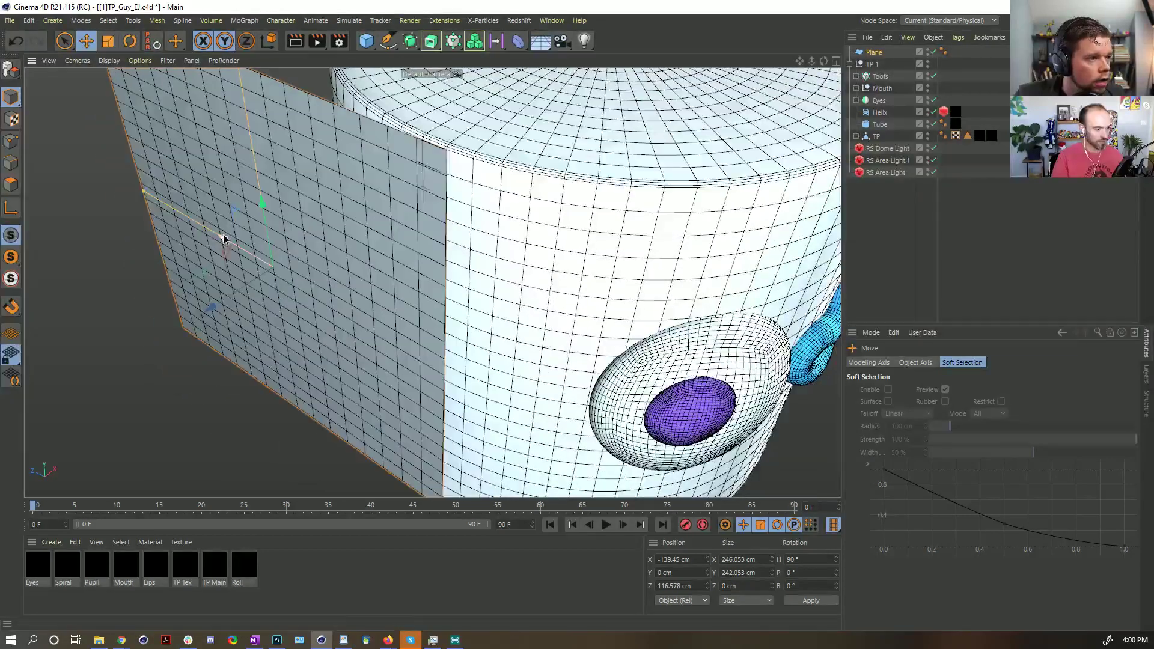
drag(223, 238, 224, 236)
drag(211, 309, 211, 312)
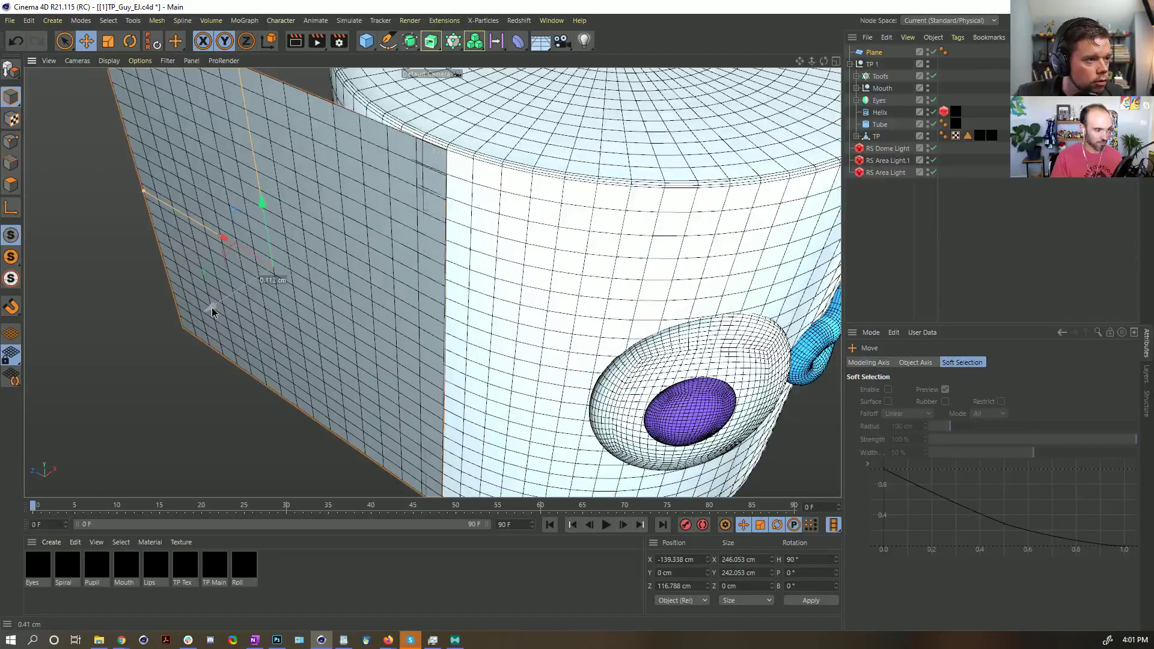
- Duplicate the plane and disable the original as a backup
scroll(376, 312, down, 4)
alt+drag(481, 232, 497, 239)
key(ctrl+c)
key(ctrl+v)
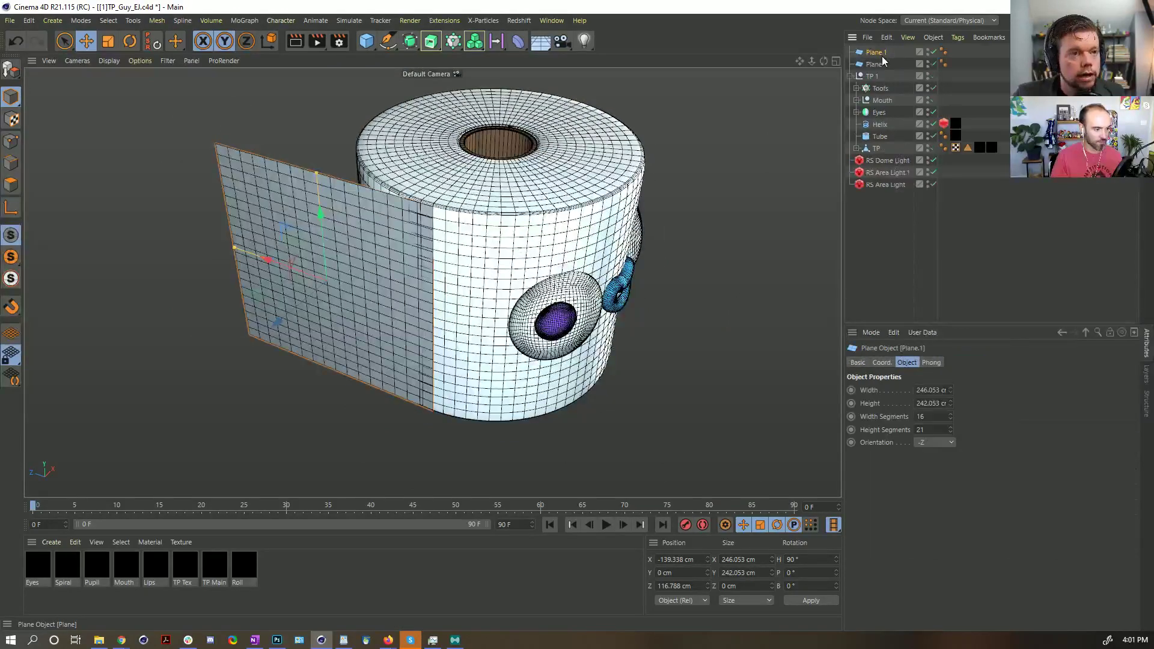
click(934, 64)
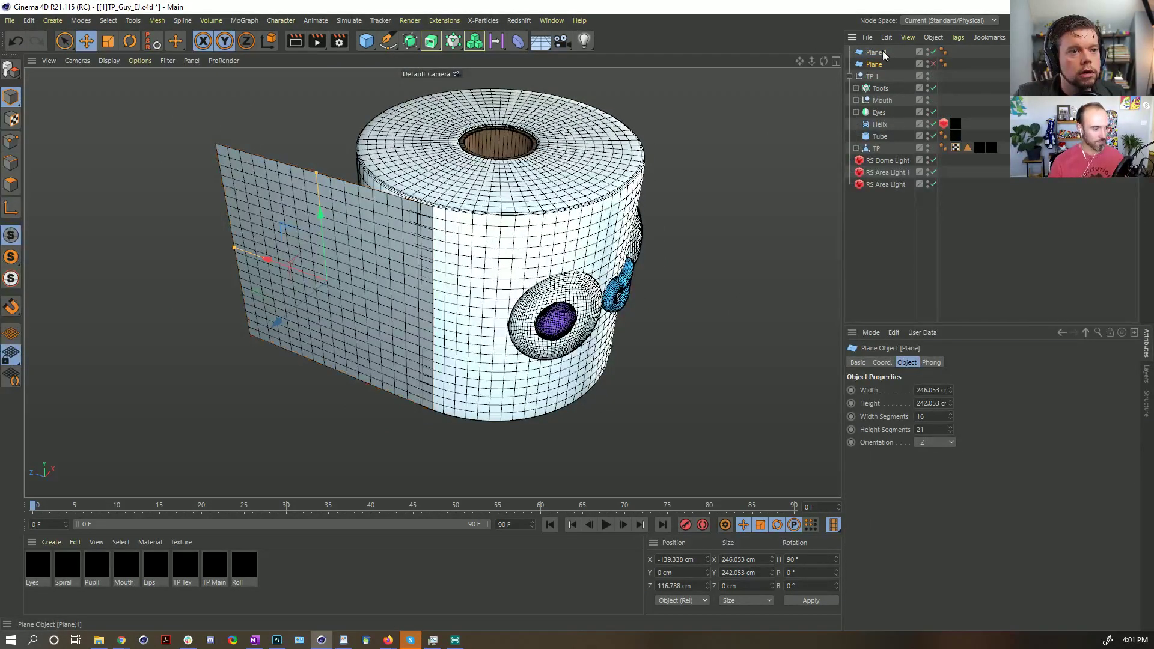
- Make the plane copy editable and select the full column of points along its edge touching the roll
key(c)
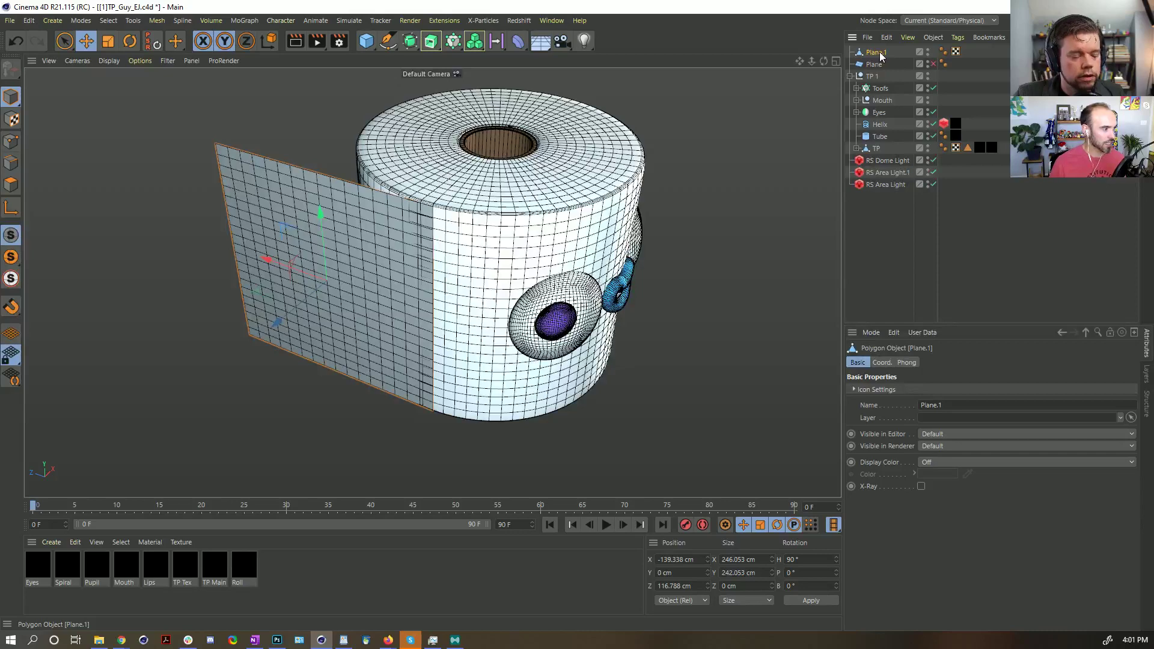
click(10, 142)
click(65, 41)
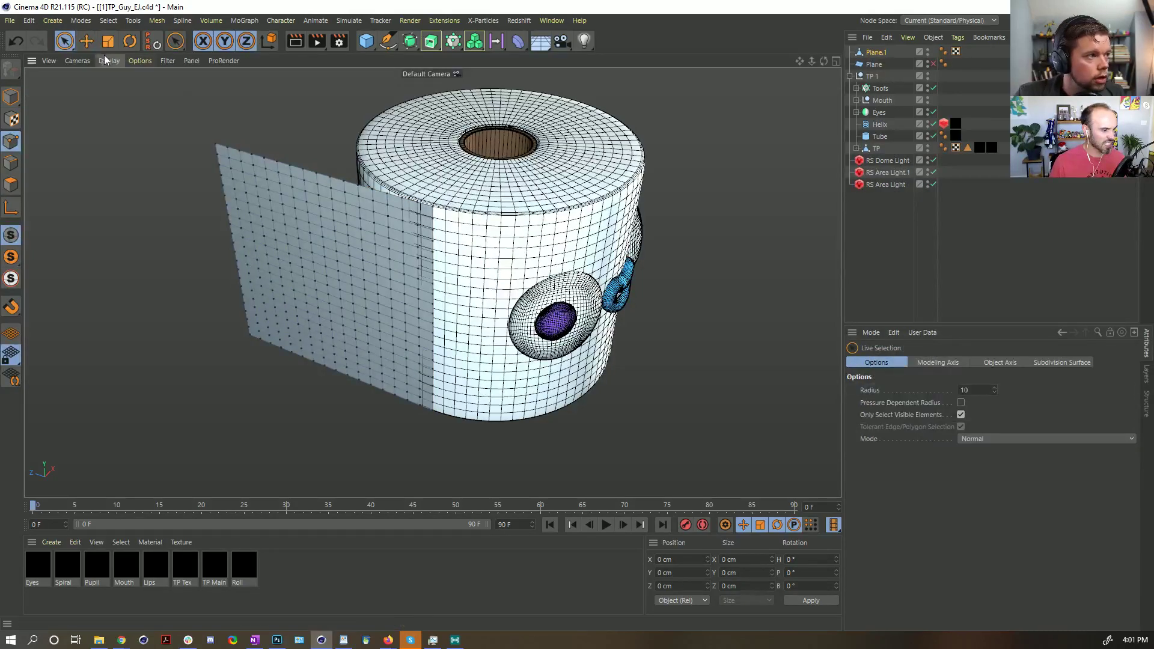
alt+drag(449, 265, 425, 161)
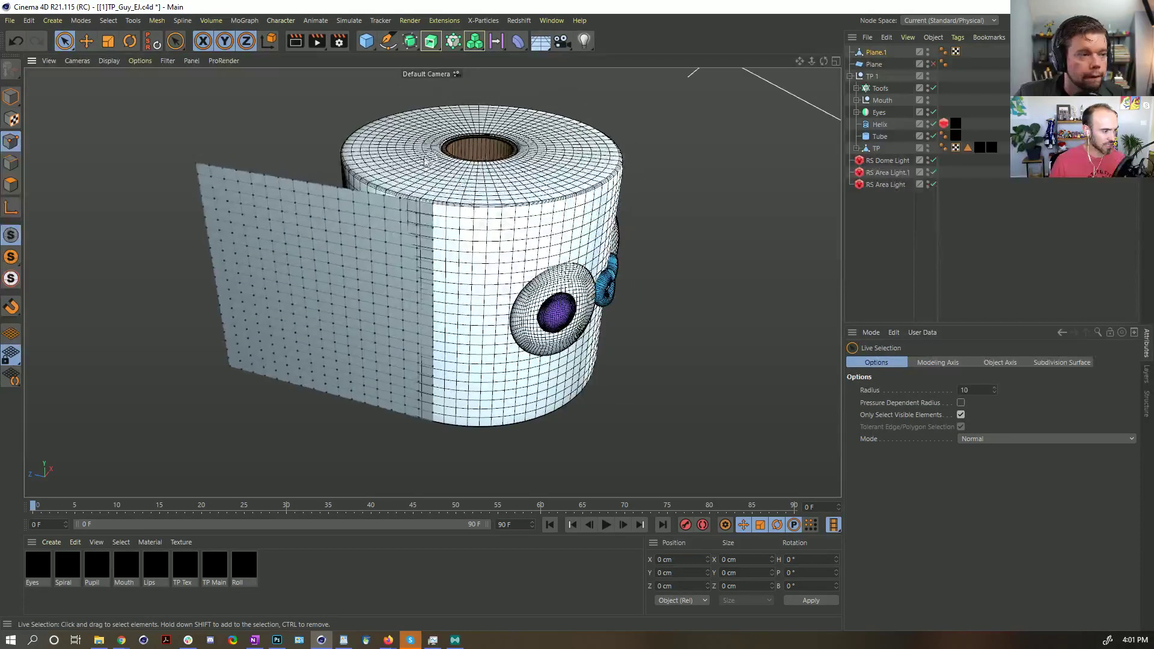
drag(429, 201, 437, 325)
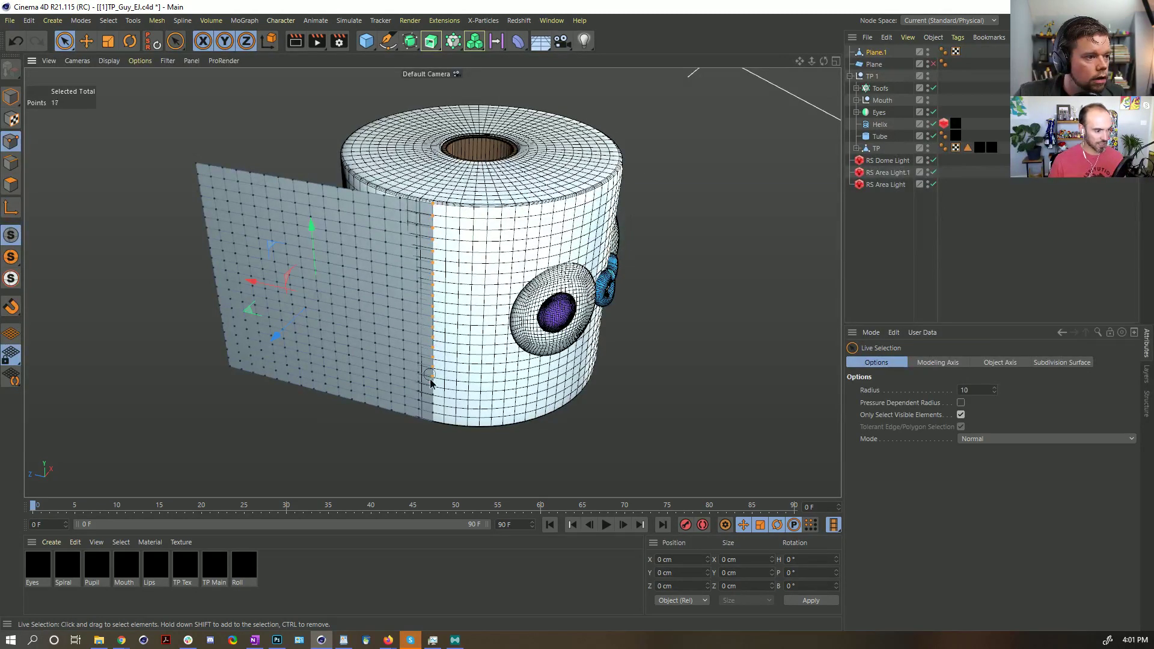
mouse_move(430, 382)
mouse_down()
mouse_move(434, 425)
mouse_move(734, 213)
mouse_up()
- Add a Cloth simulation tag to the editable plane copy
right_click(885, 54)
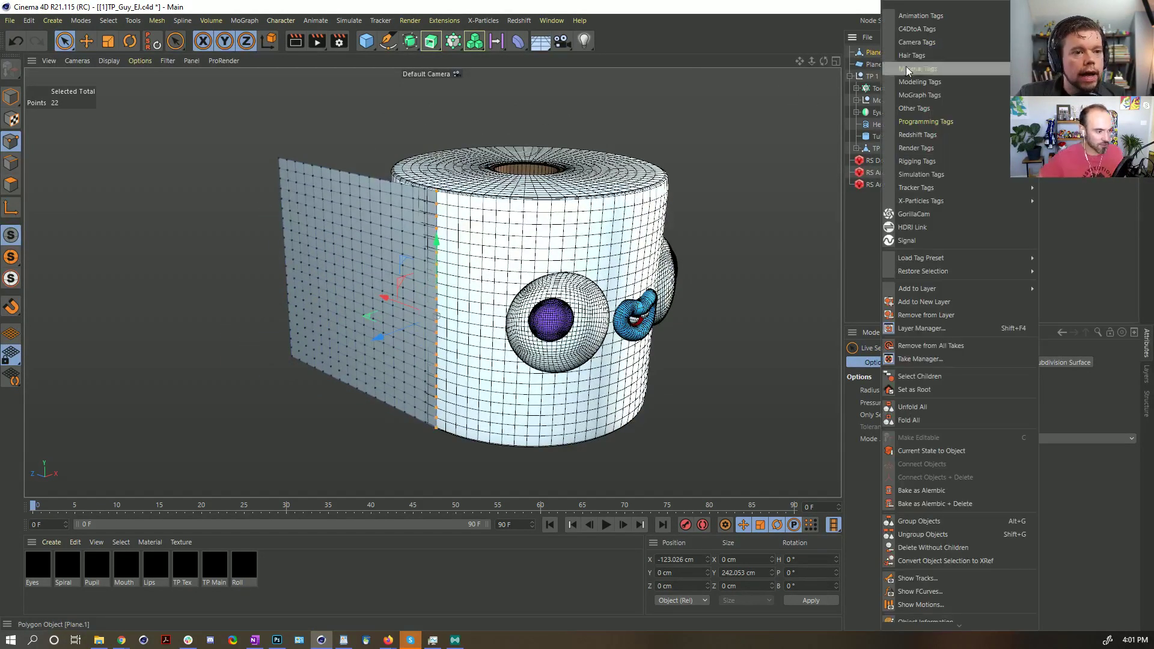
mouse_move(935, 175)
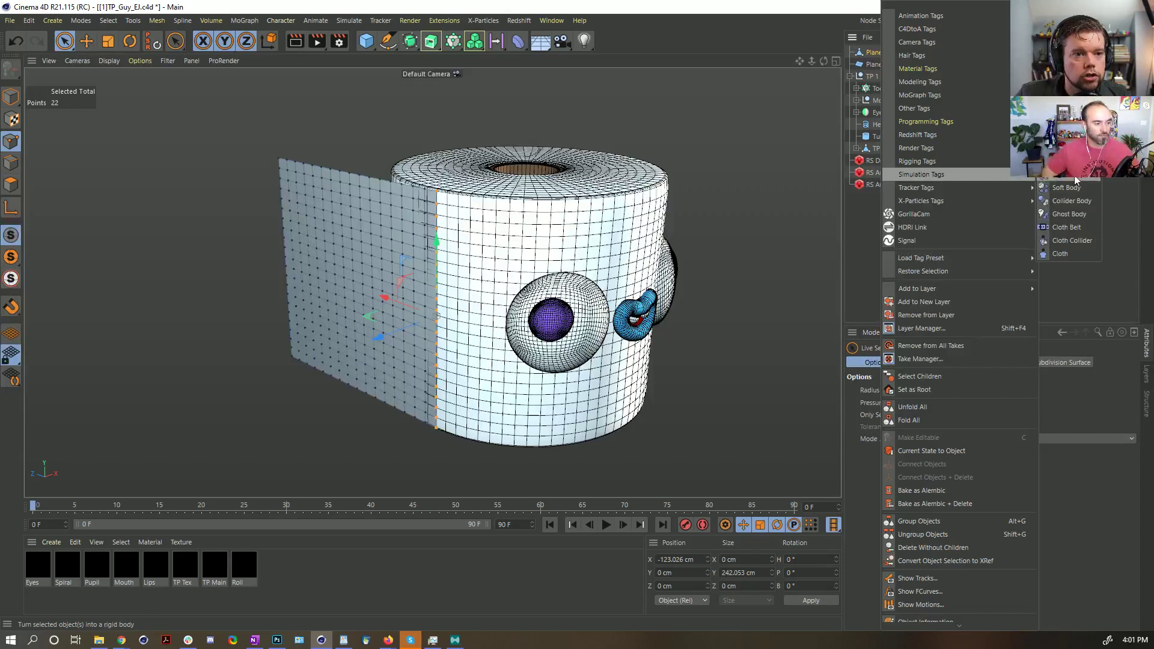
click(1066, 255)
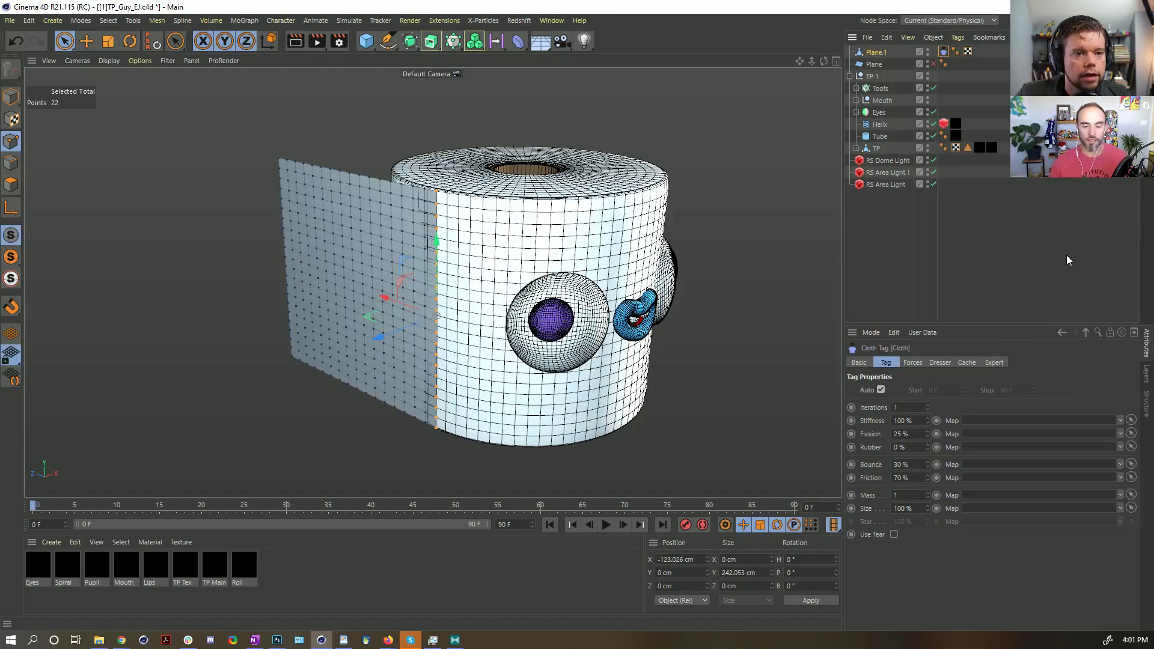
- Set the selected edge points as the cloth's fixed points, play the simulation, and rewind to frame 0
click(935, 363)
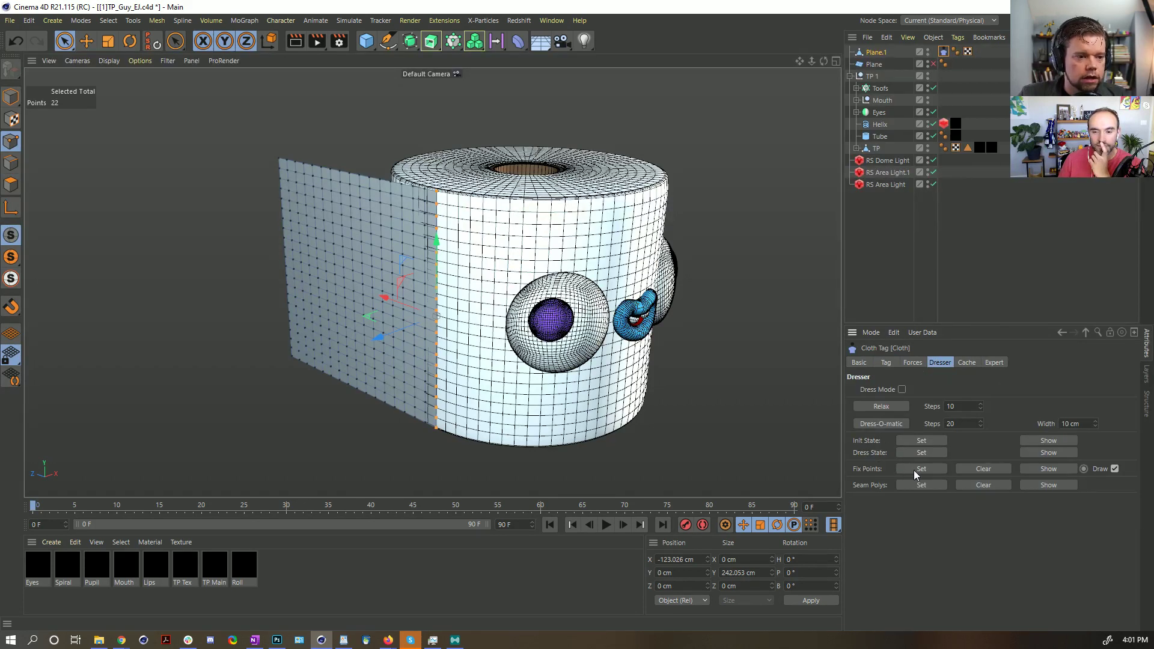
click(605, 524)
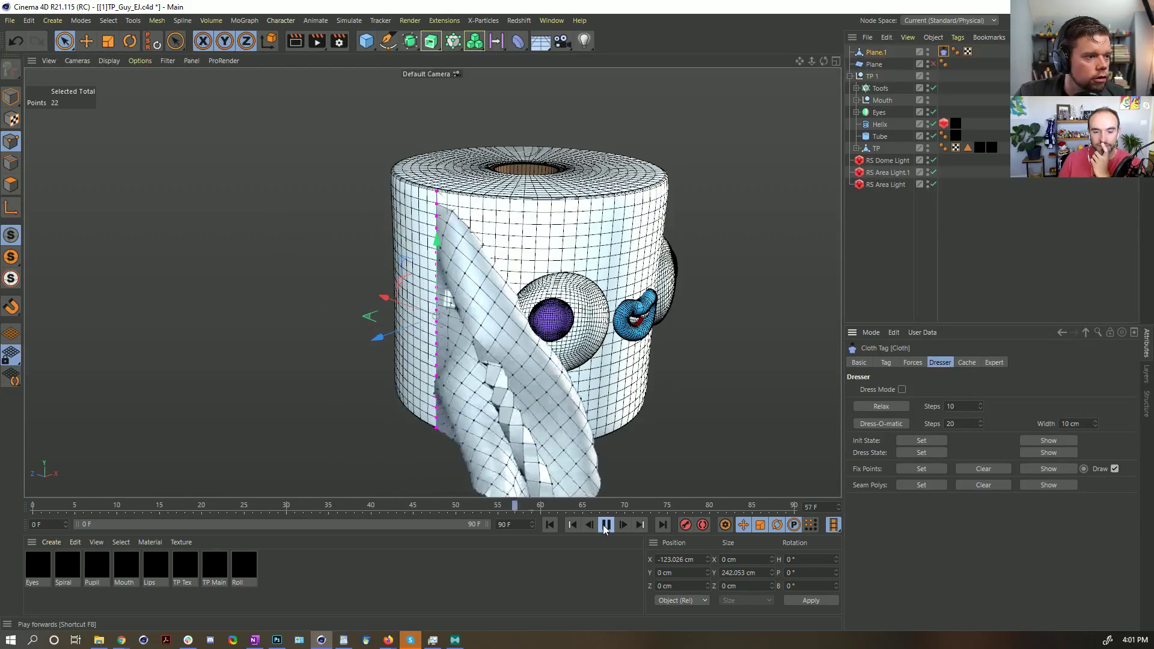
click(606, 525)
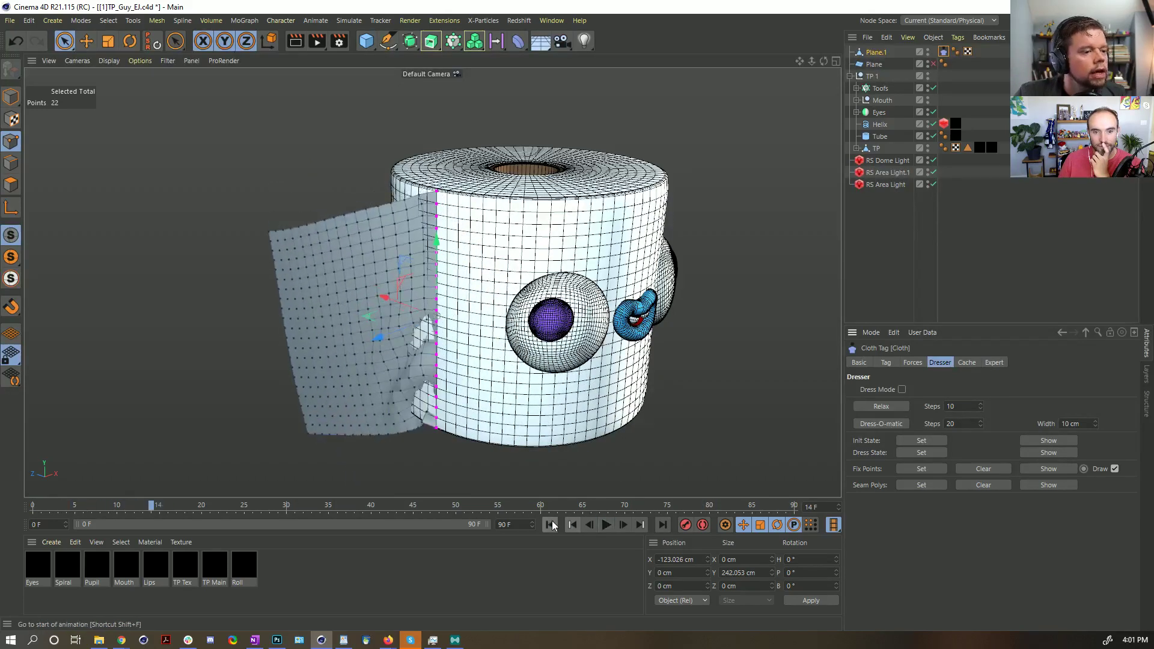
click(549, 525)
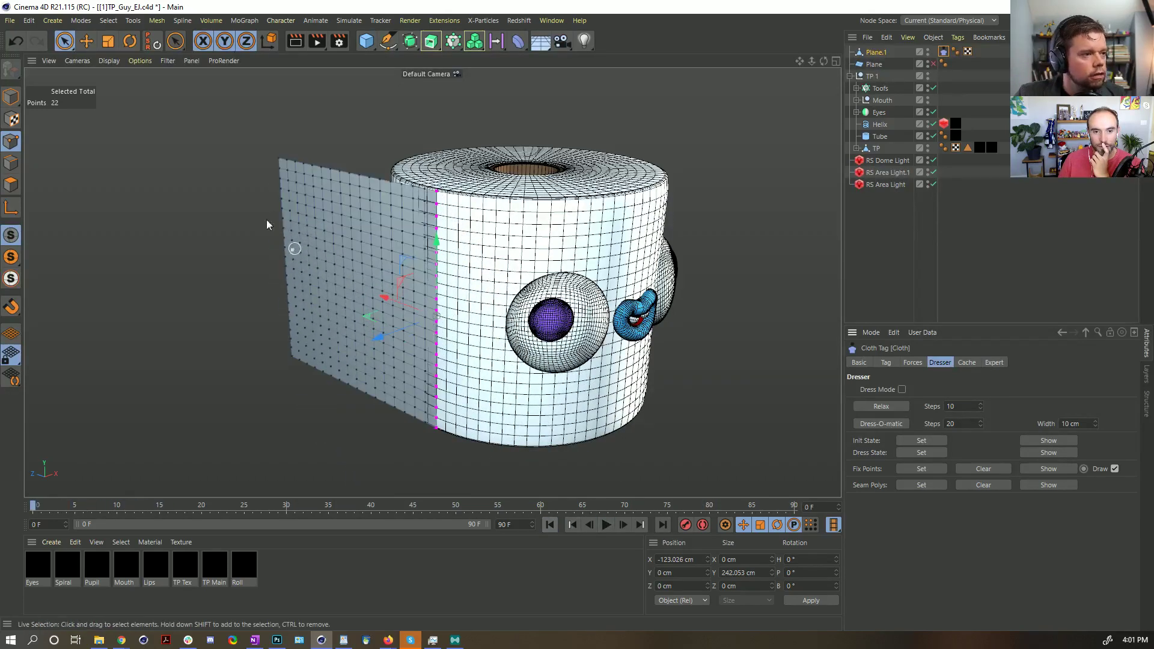
- Add a cylinder and scale it to enclose the roll, at about 279 cm across and 248.4 cm high
click(9, 97)
click(366, 41)
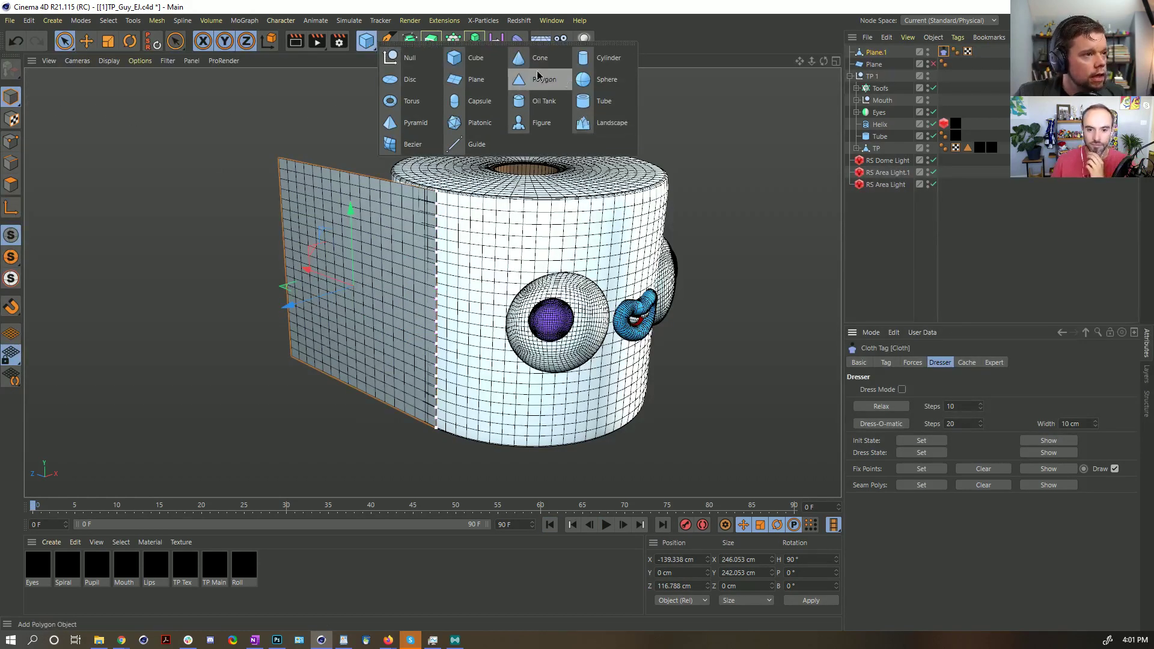
click(596, 67)
mouse_move(595, 74)
alt+mouse_down()
mouse_move(546, 147)
mouse_move(565, 139)
mouse_move(521, 161)
mouse_move(593, 112)
alt+mouse_up()
key(t)
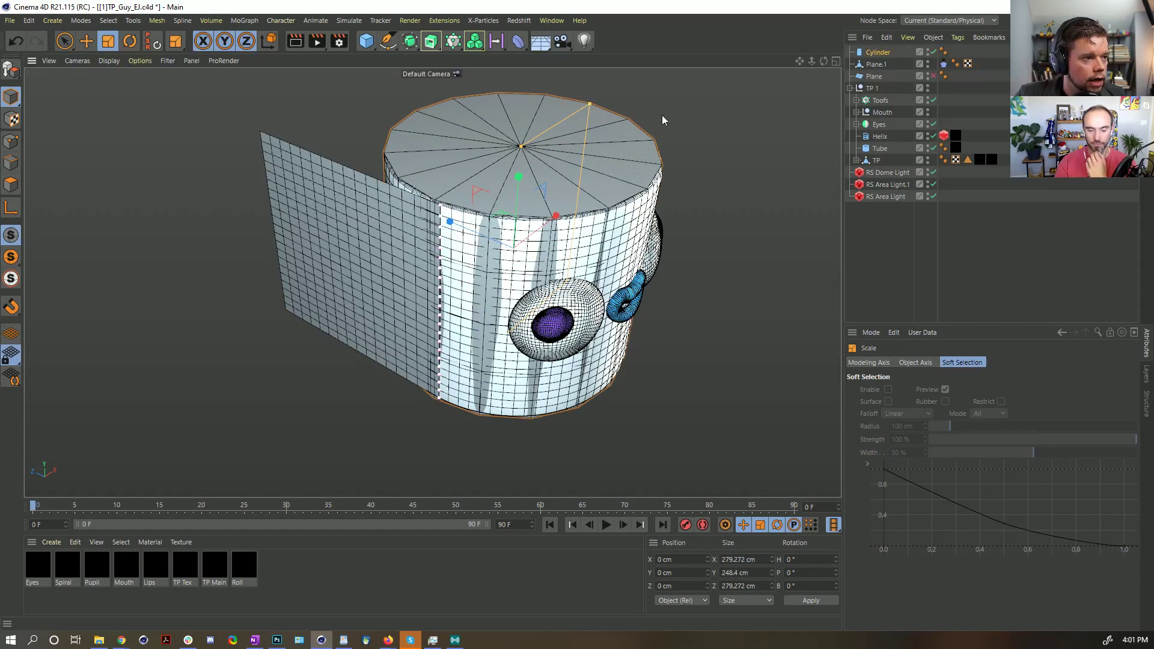
- Reduce the cylinder's height segments to 1 and hide it in the viewport
click(879, 55)
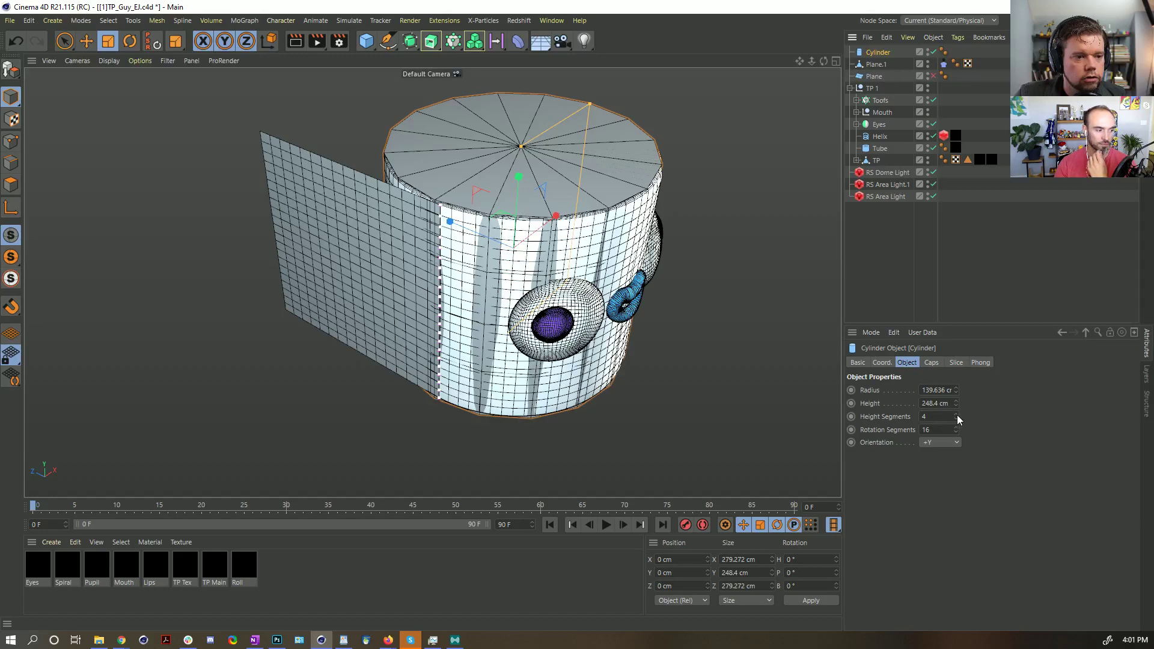
drag(956, 419, 608, 339)
alt+drag(503, 198, 481, 168)
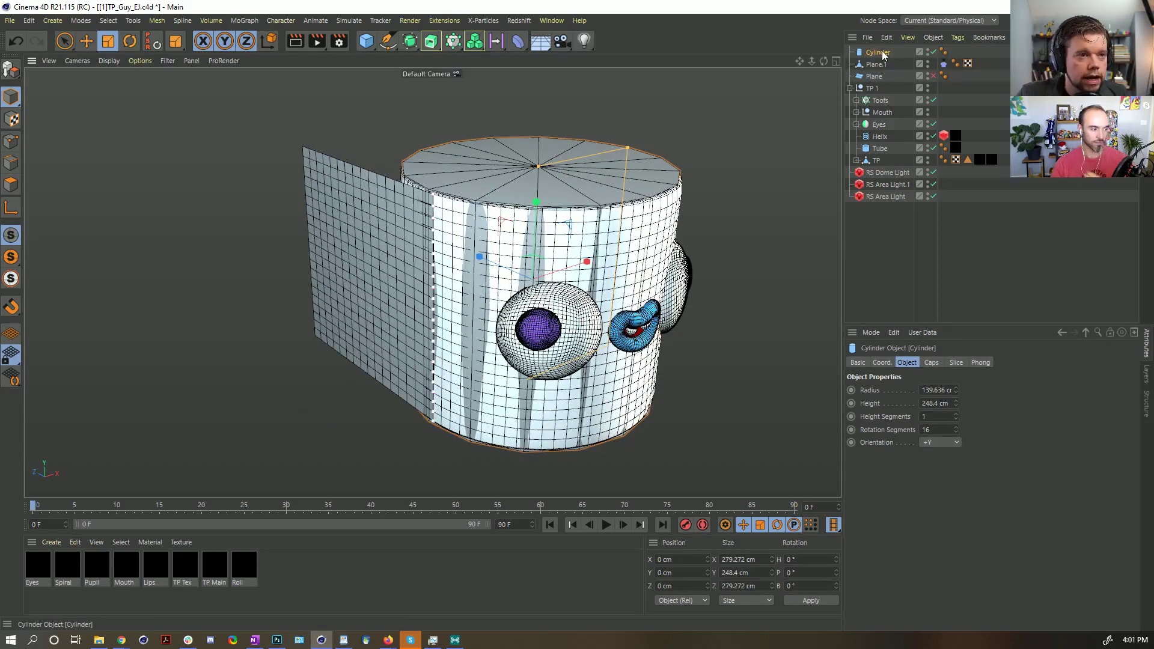
click(927, 53)
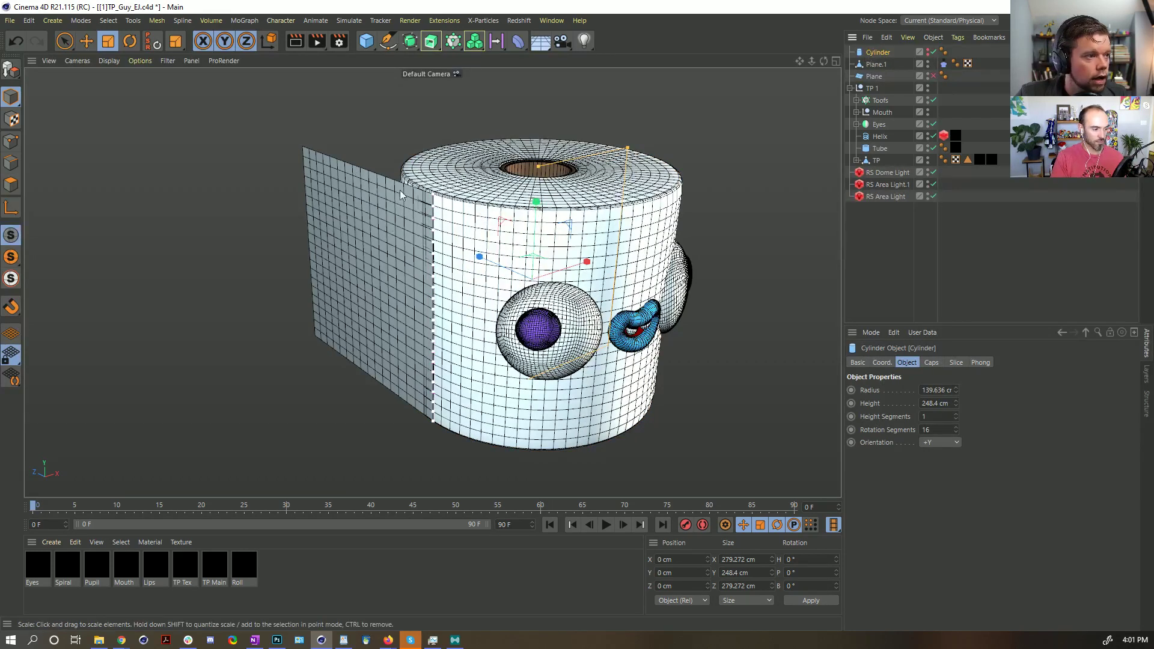
- Add a Cloth Collider simulation tag to the hidden cylinder
right_click(879, 53)
click(869, 55)
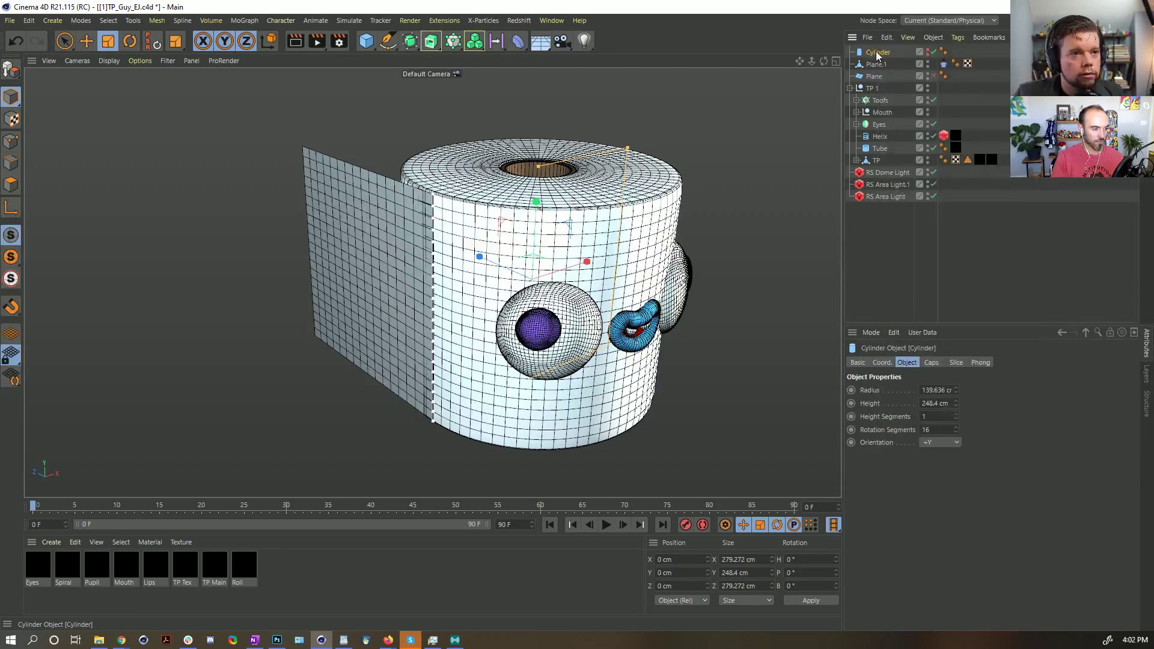
right_click(877, 56)
mouse_move(925, 175)
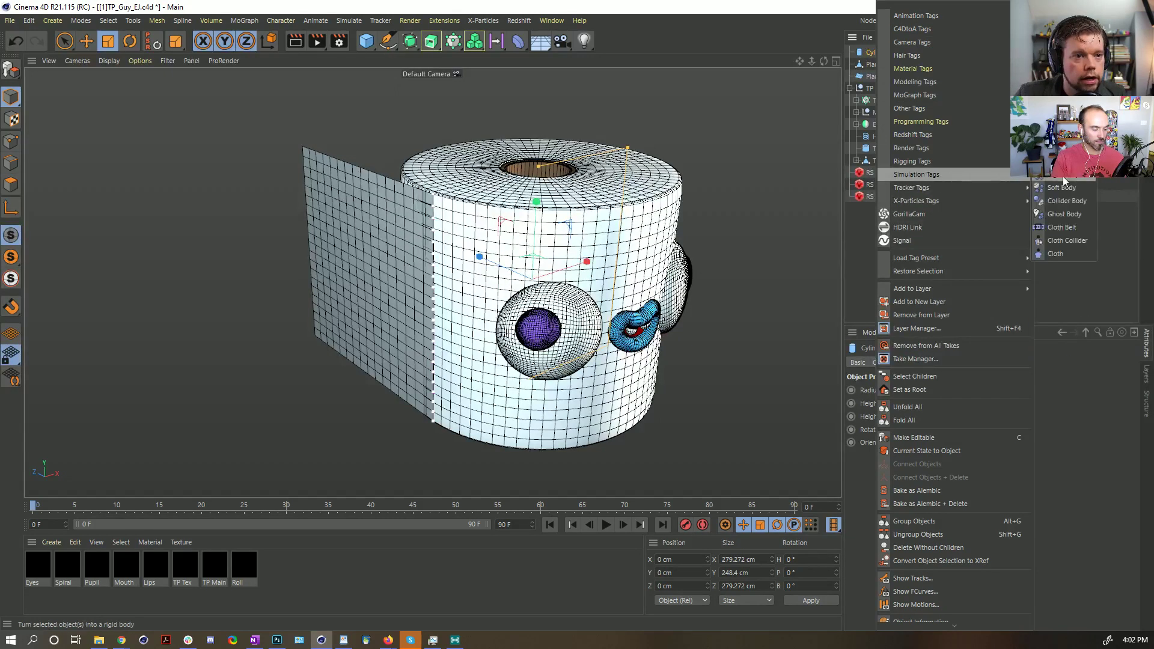
click(1066, 240)
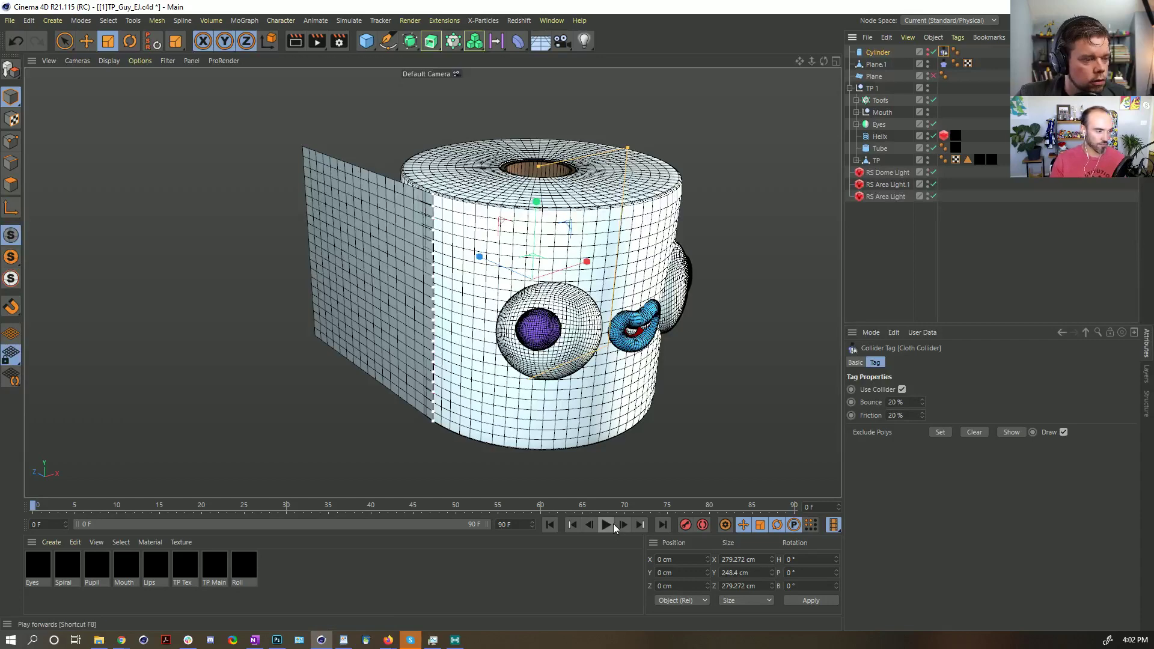
- Save the scene under a new file name, [2]TP_Guy_ followed by the author's first name, in the SceneFiles folder
key(ctrl+shift+s)
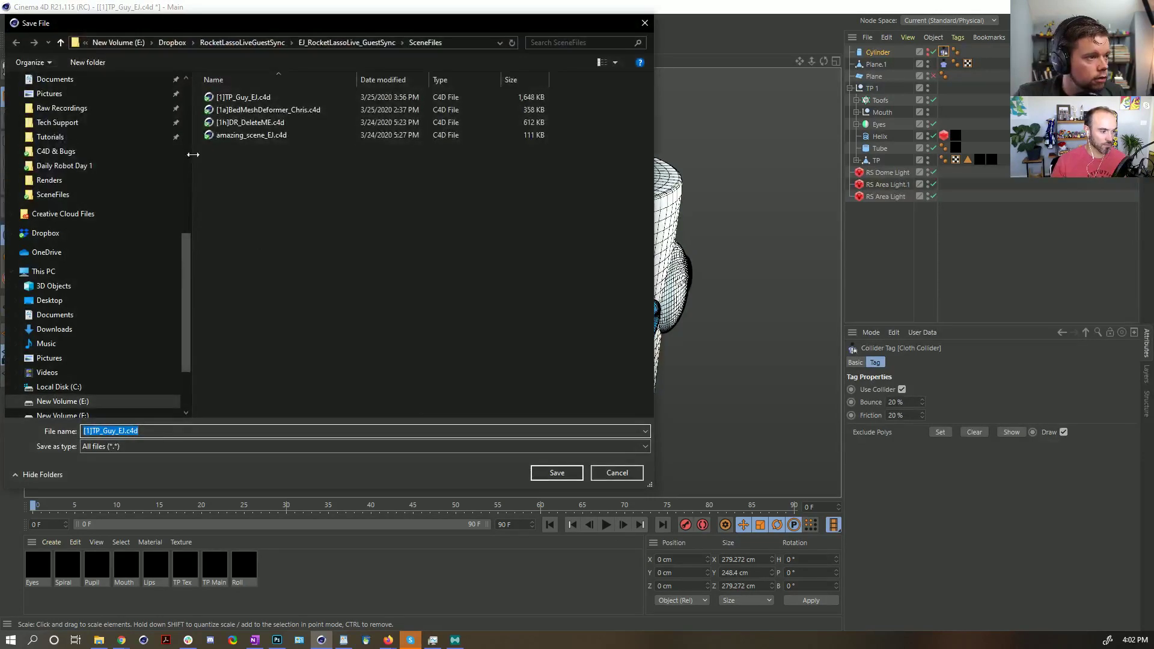
click(123, 430)
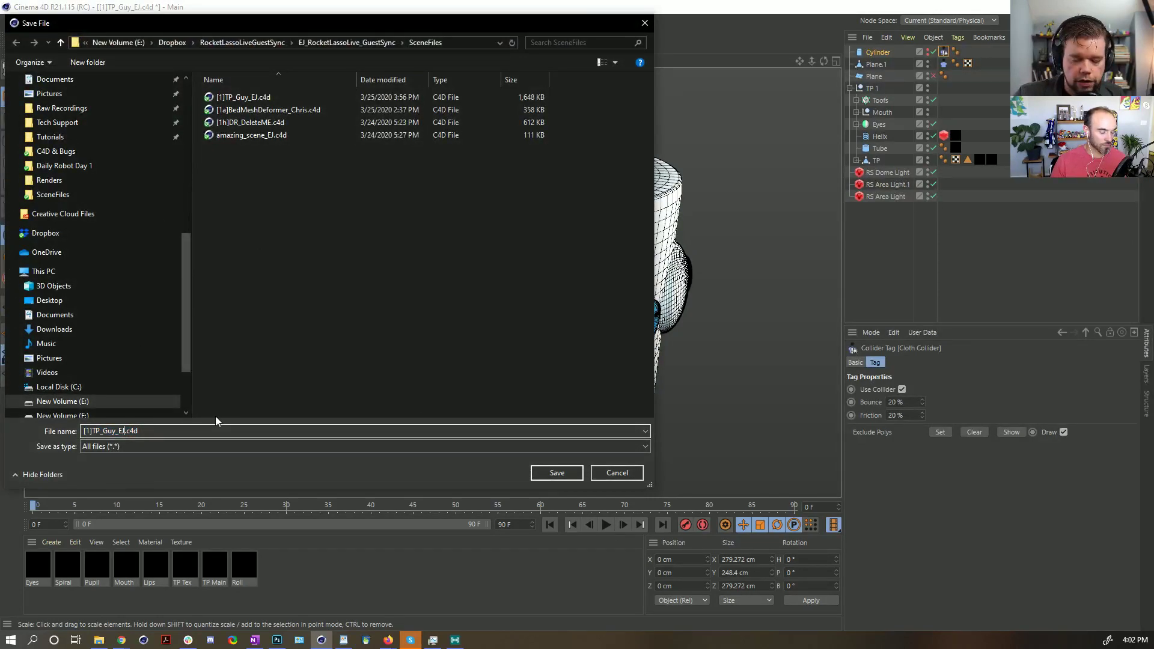
key(BackSpace)
text(Chris)
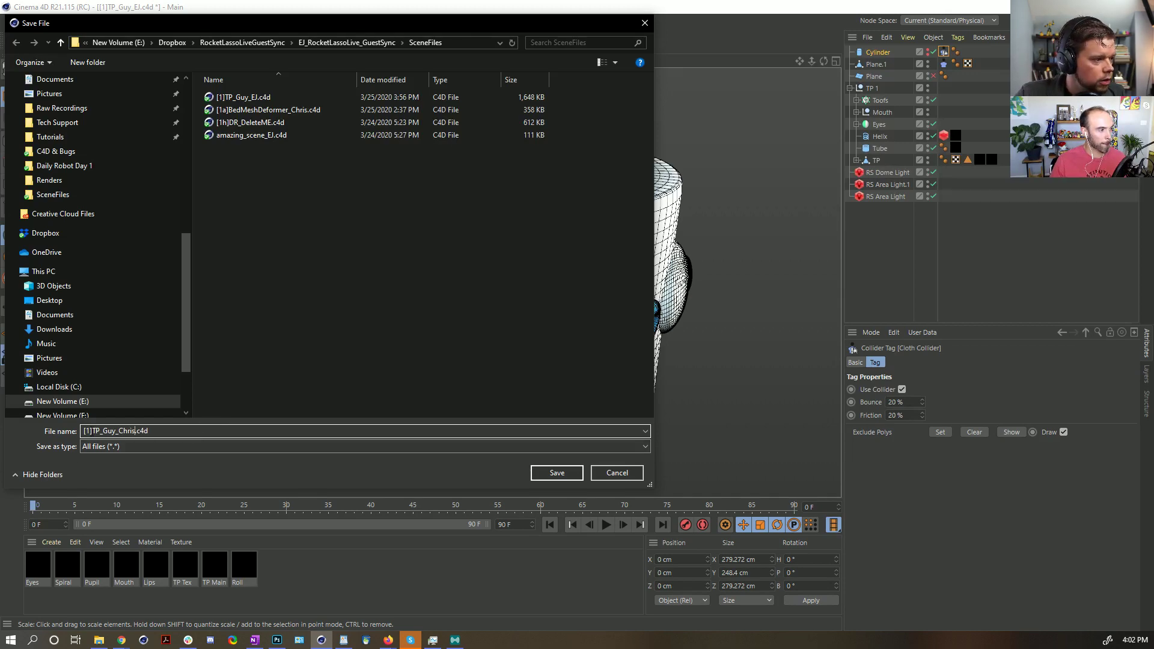
key(Delete)
text(2)
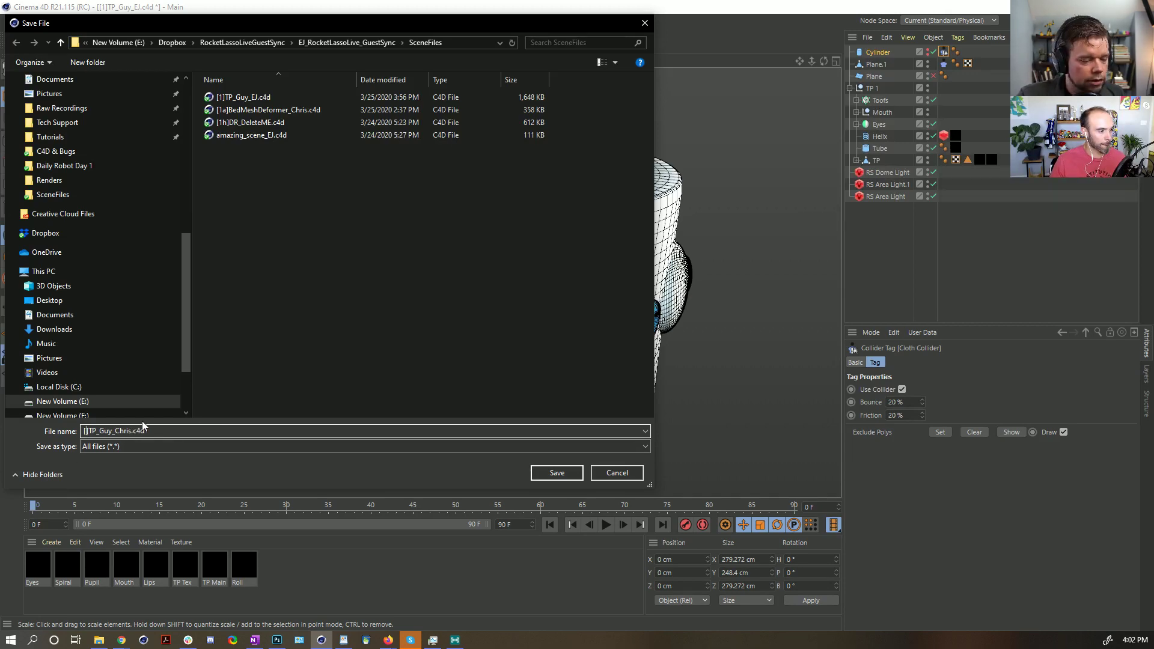
key(Return)
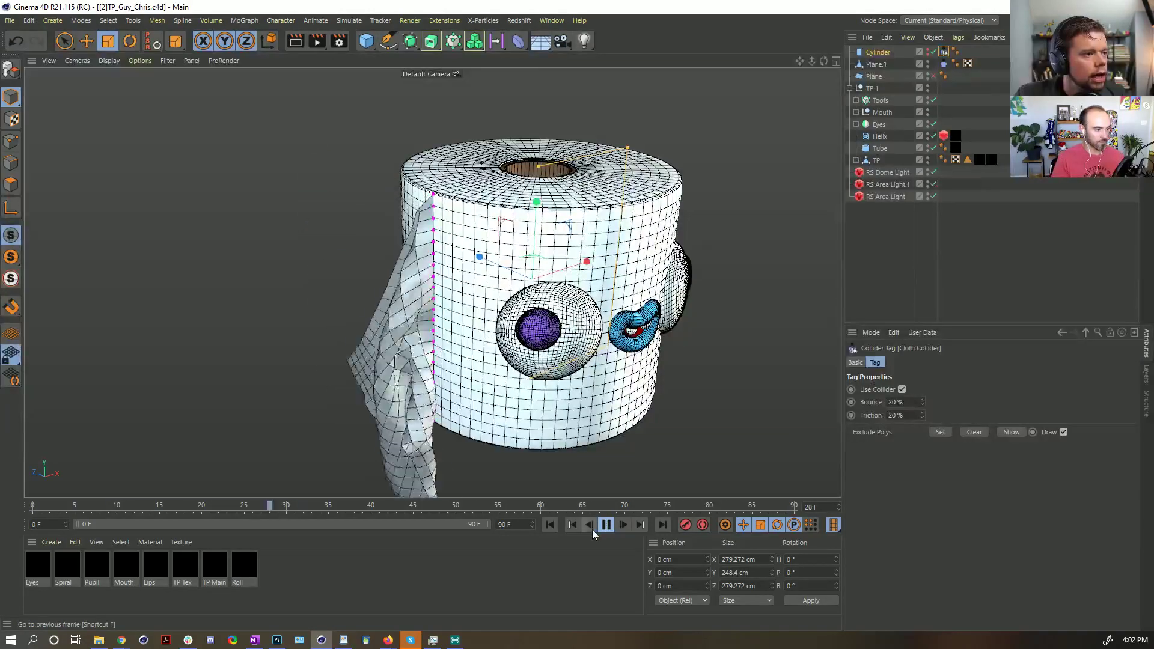
- Play the cloth simulation against the collider and rename the editable plane copy to Sheet
alt+drag(458, 280, 564, 250)
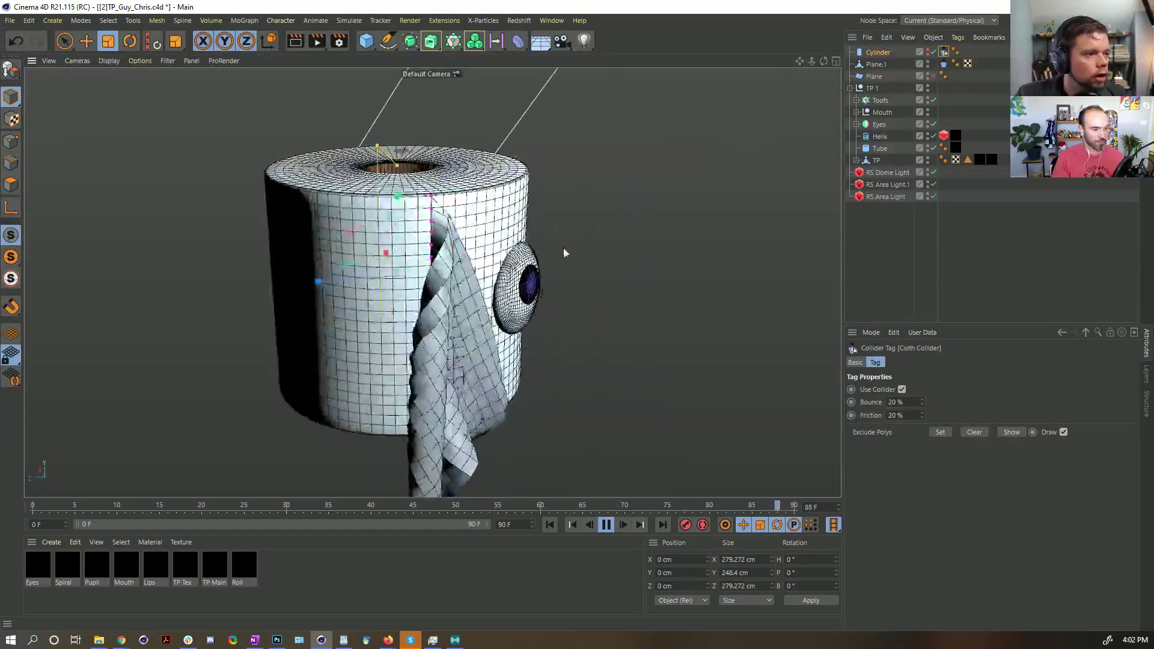
alt+drag(433, 247, 494, 318)
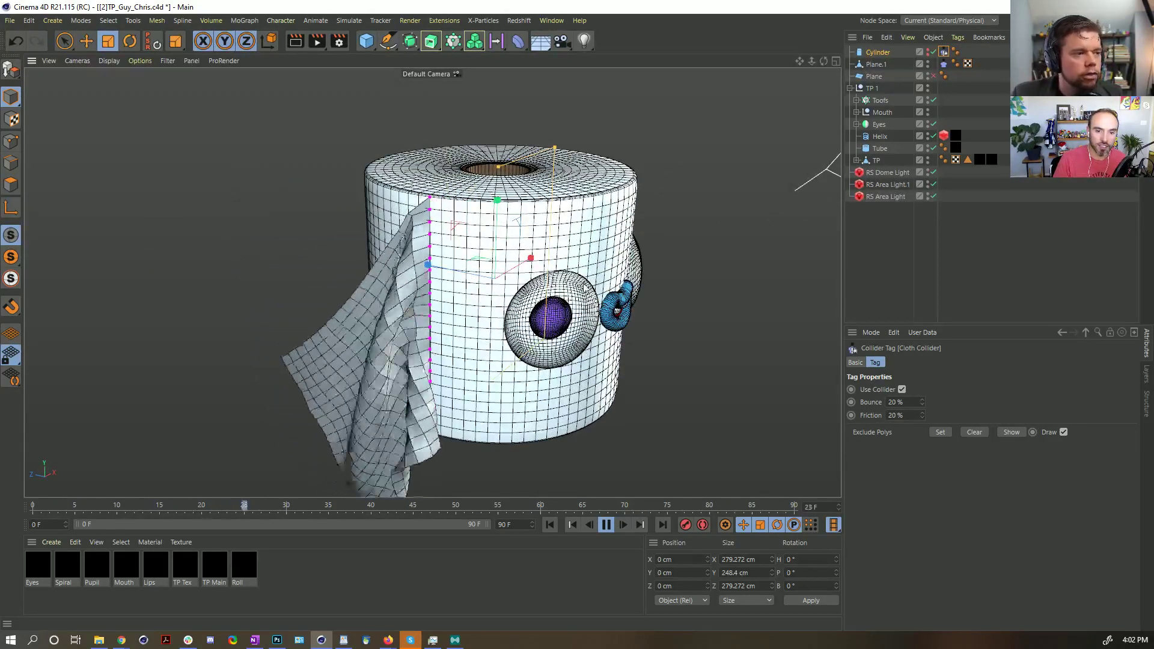
scroll(506, 212, down, 3)
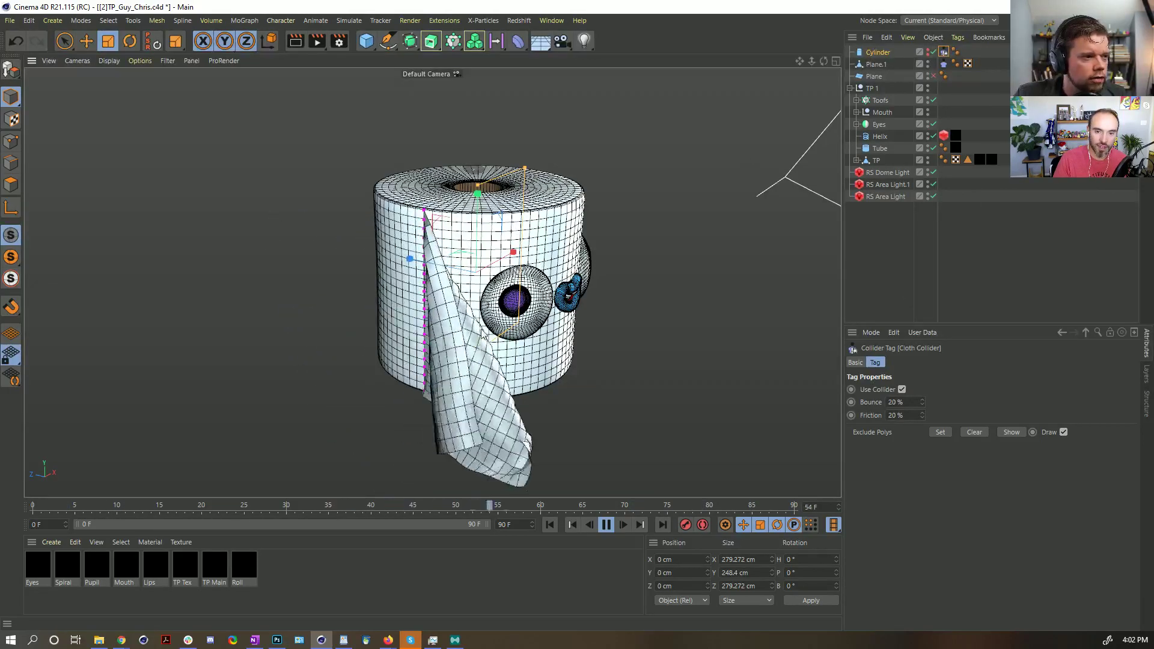
click(943, 64)
double_click(876, 64)
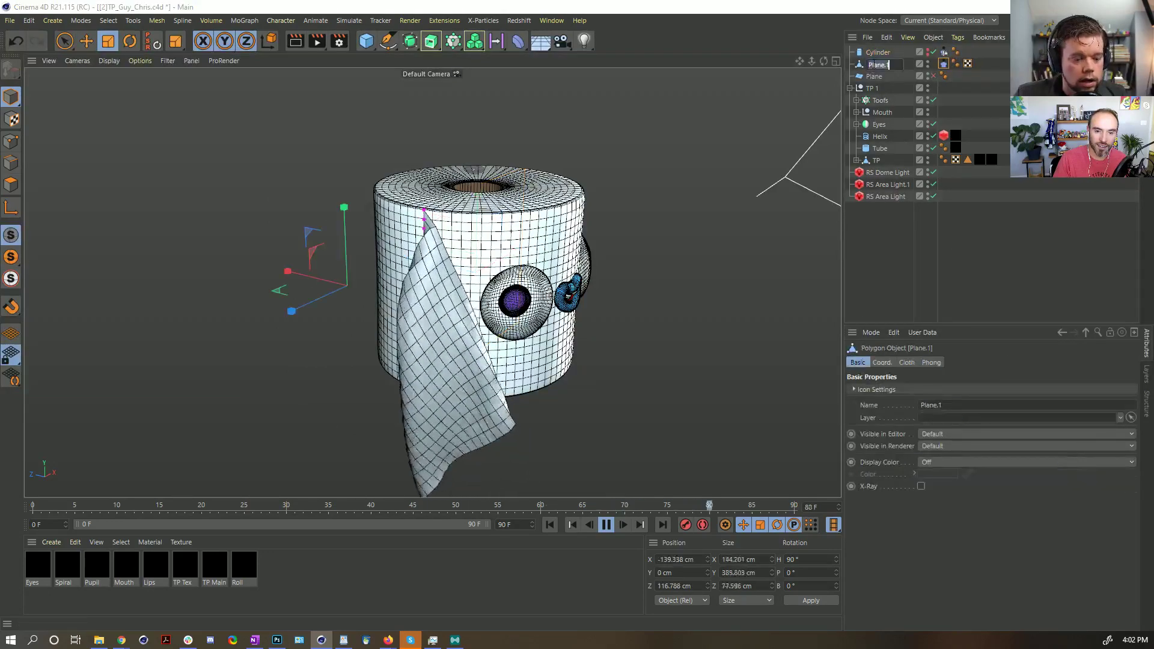
text(Sheet)
key(Return)
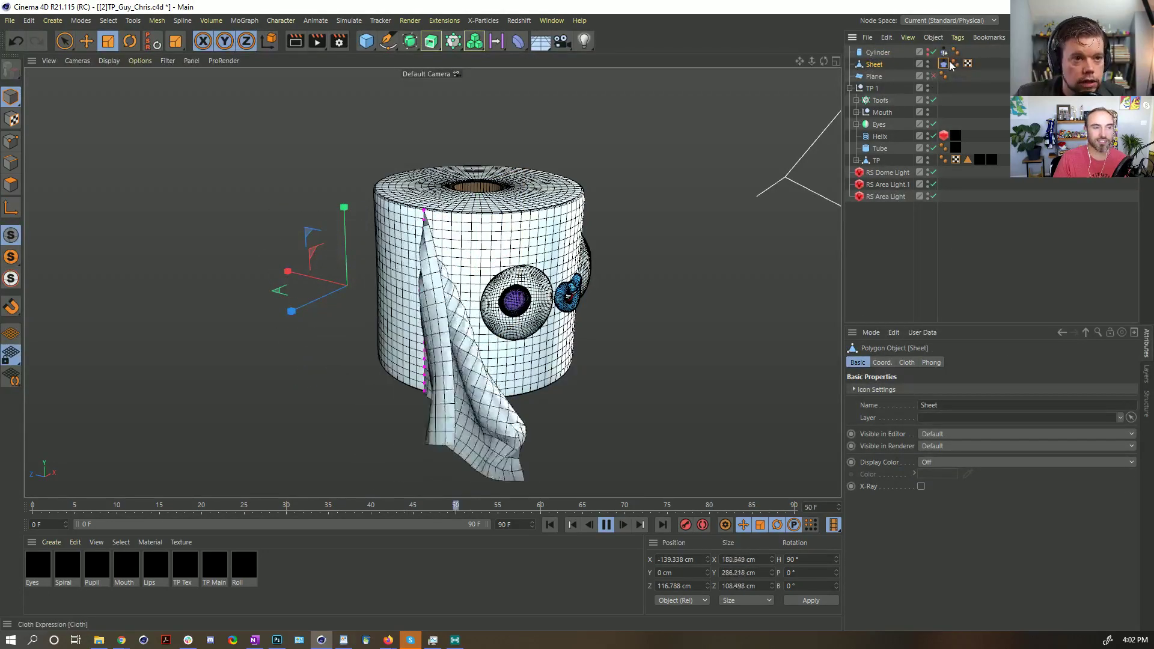
- Set the gravity of the Sheet's cloth tag to -1
click(943, 64)
click(914, 362)
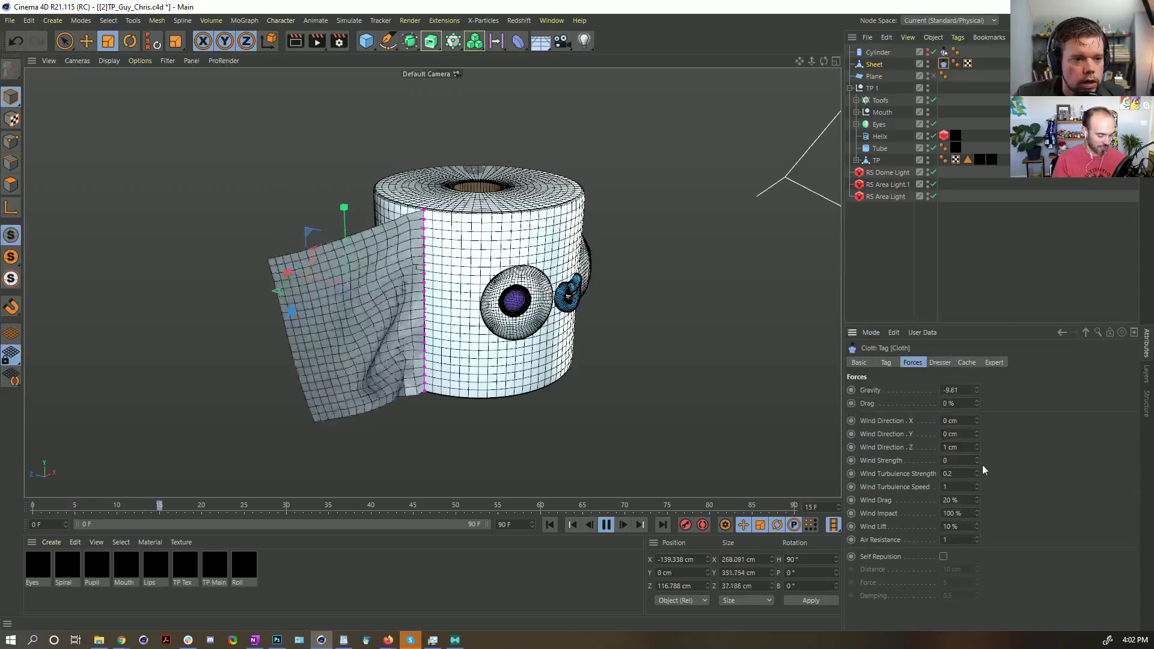
text(-1)
key(Return)
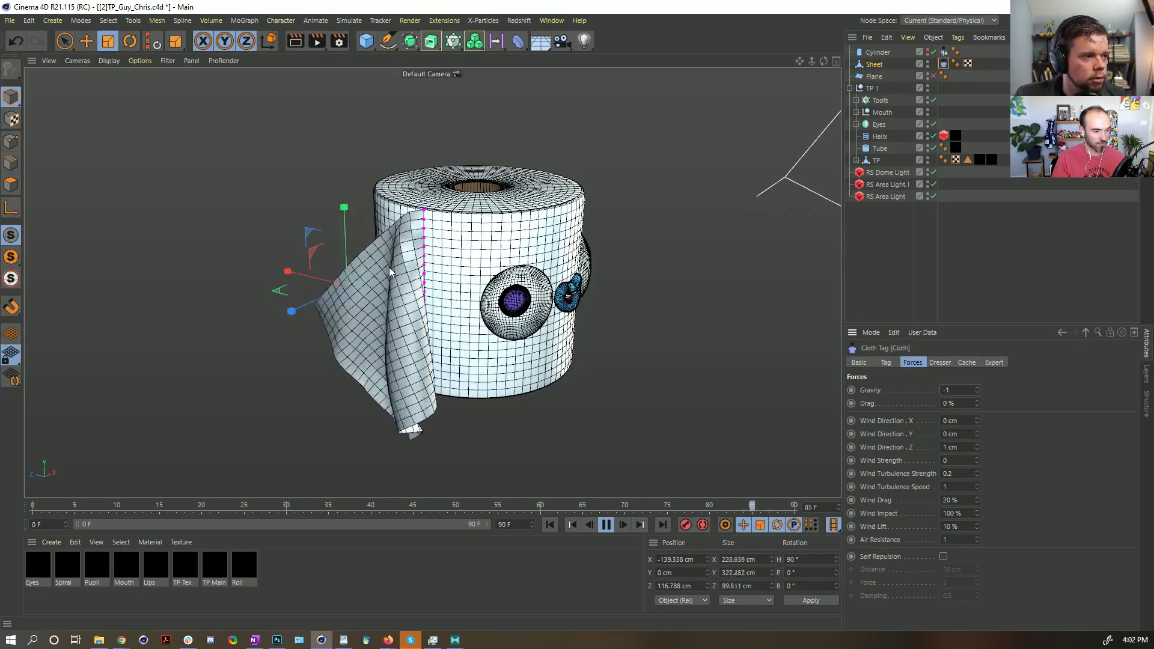
- Set both the friction and the bounce of the Sheet's cloth to 0 %
click(886, 363)
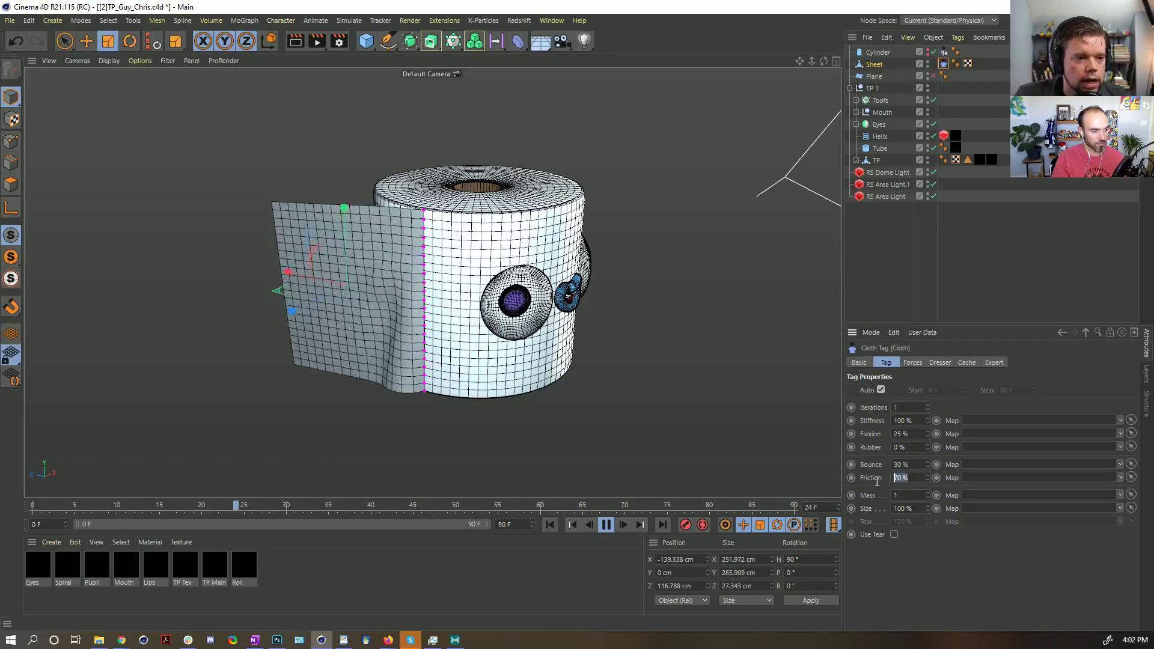
text(0)
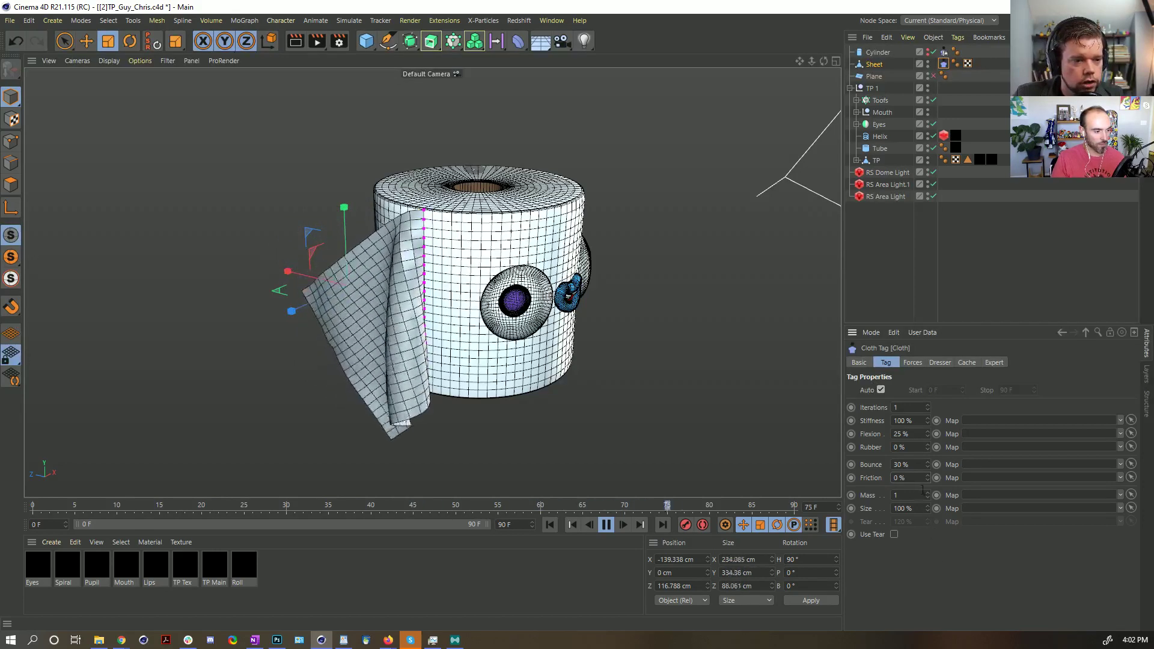
double_click(908, 464)
text(0)
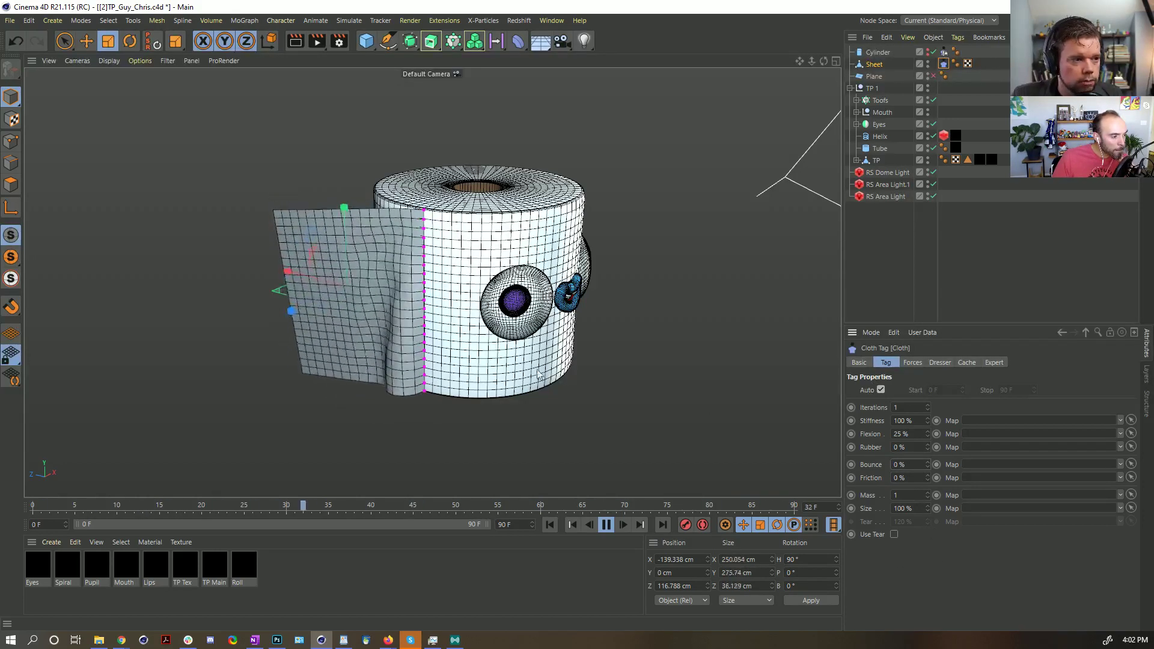
- Try the Sheet's cloth simulation with a flexion of 1 %
click(910, 434)
text(1)
key(Return)
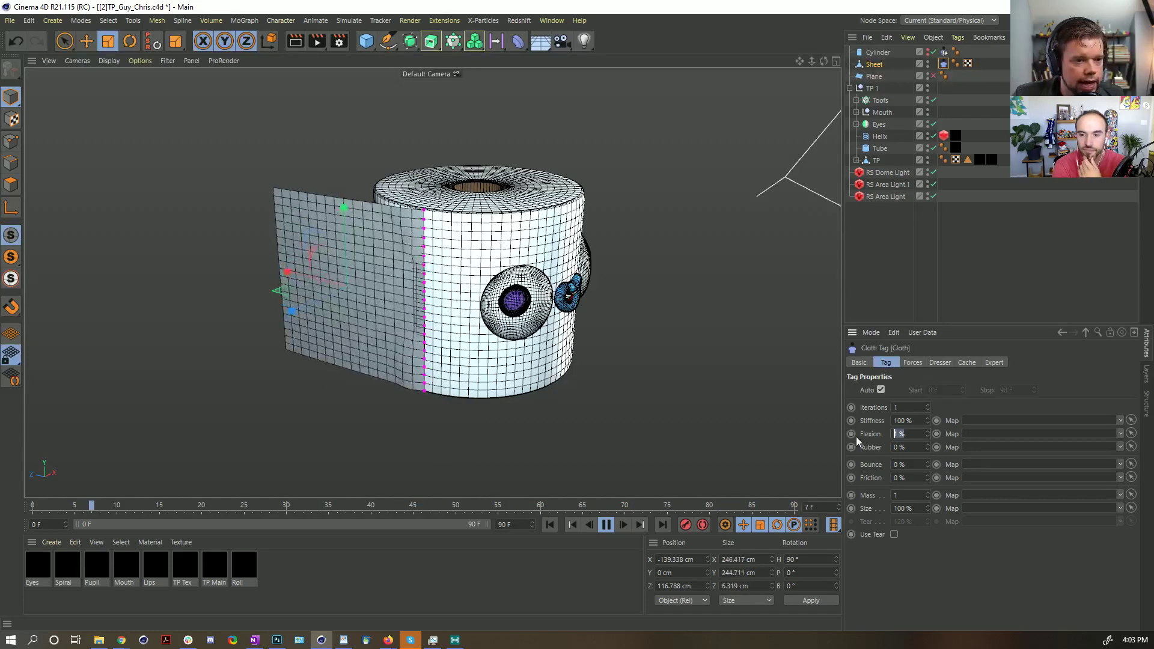
- Set the cloth's flexion to 99 %, replay the simulation from the start, and rewind to frame 0
text(5)
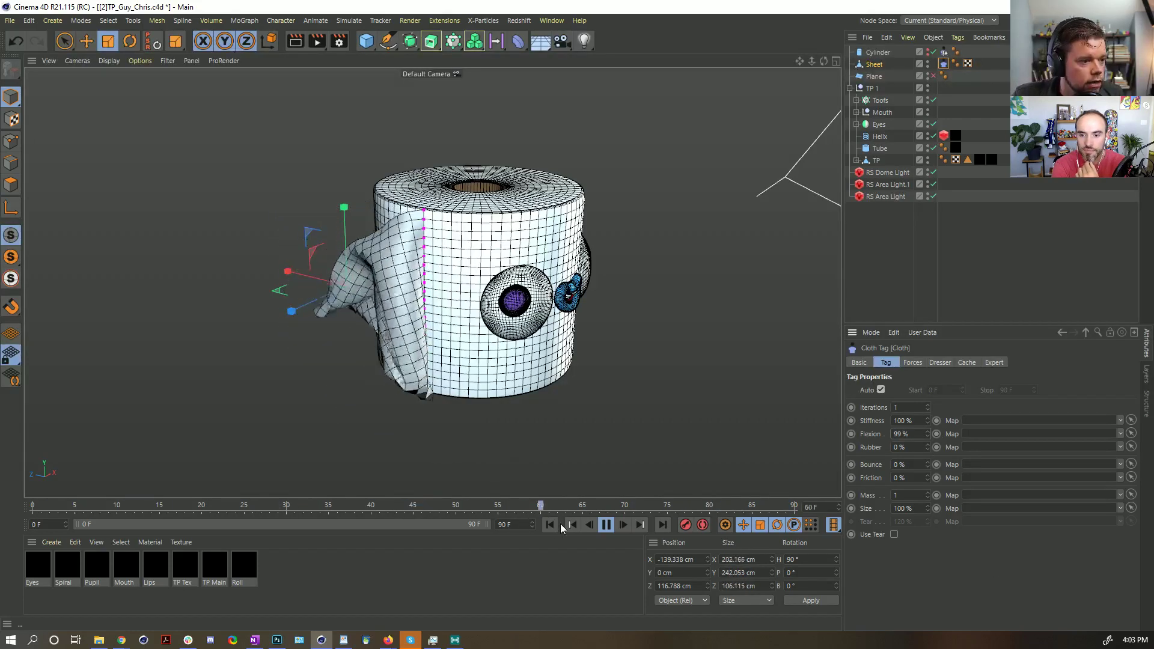
click(551, 525)
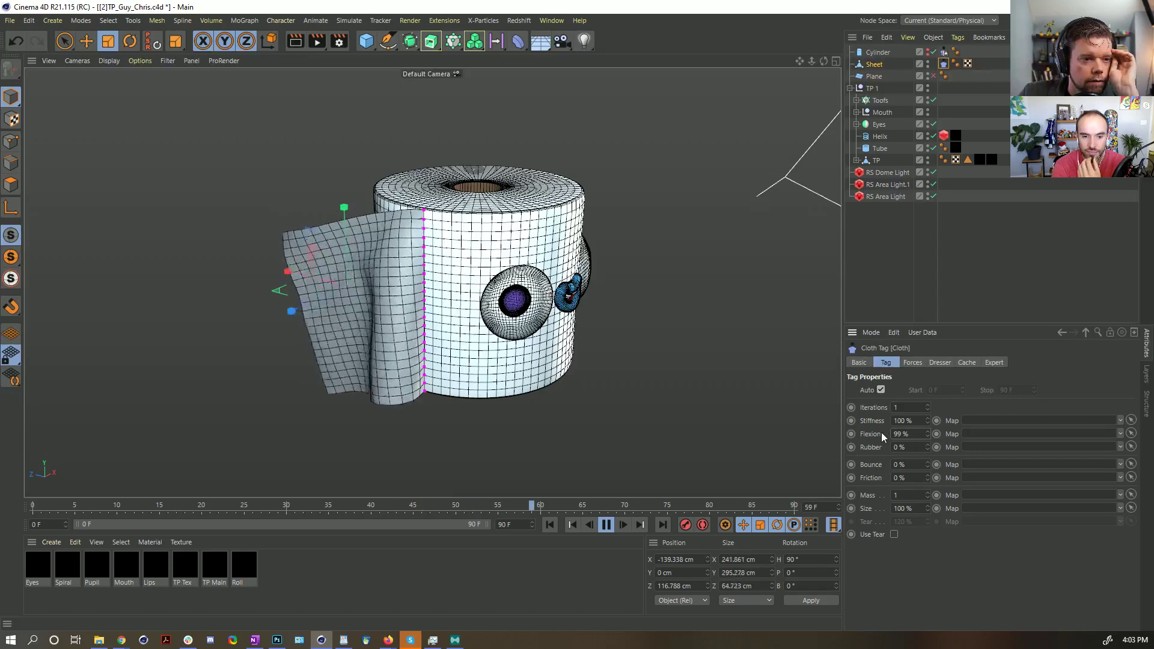
click(607, 524)
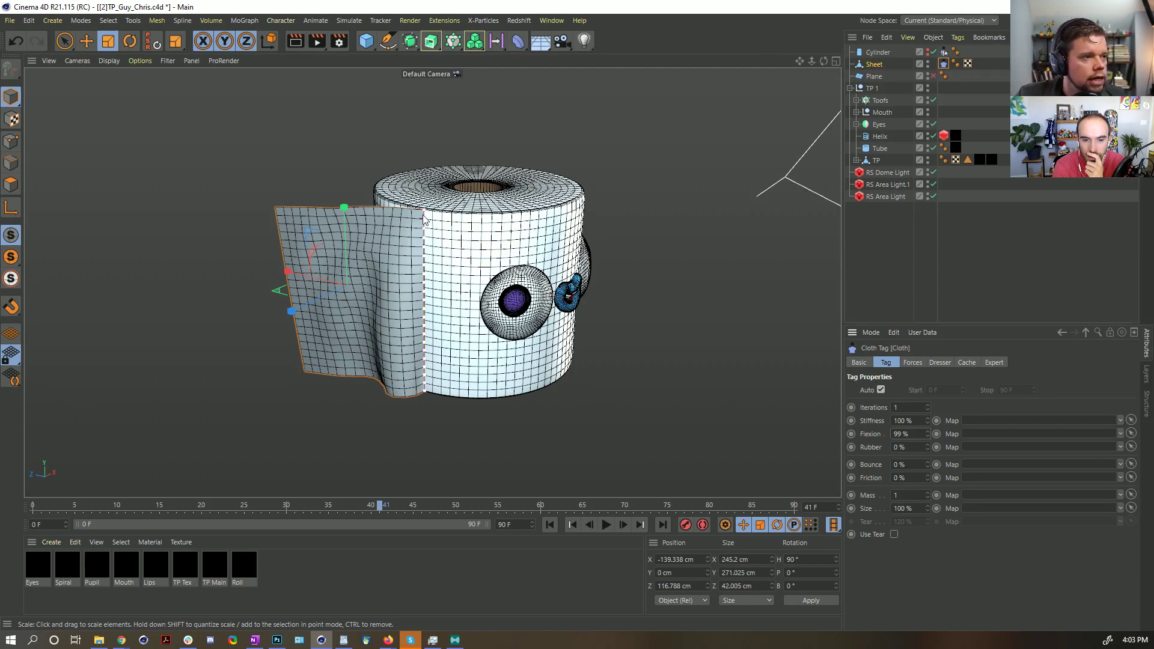
click(550, 525)
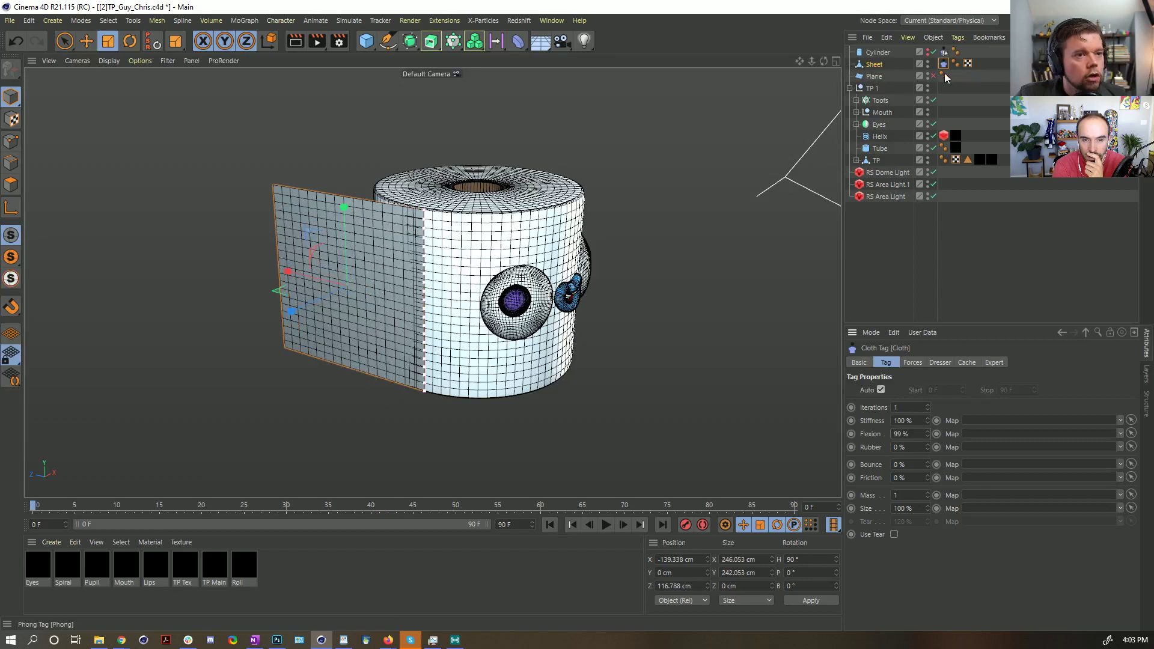
- Select the two columns of Sheet points nearest the roll and set them as the cloth's fixed points
click(11, 141)
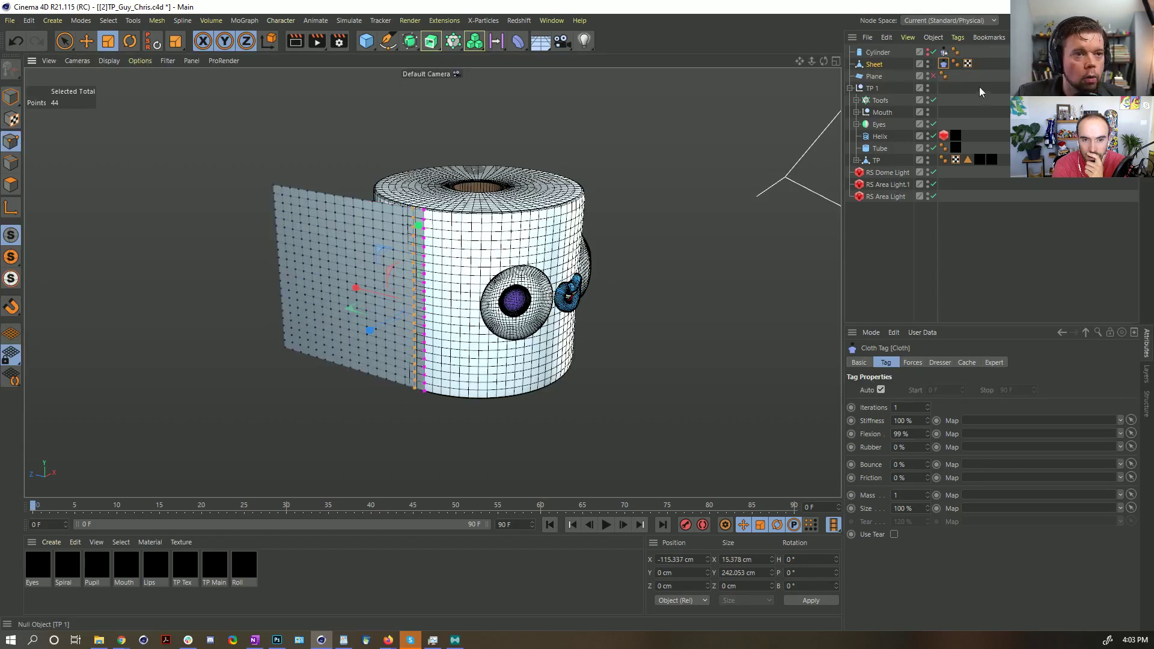
click(912, 362)
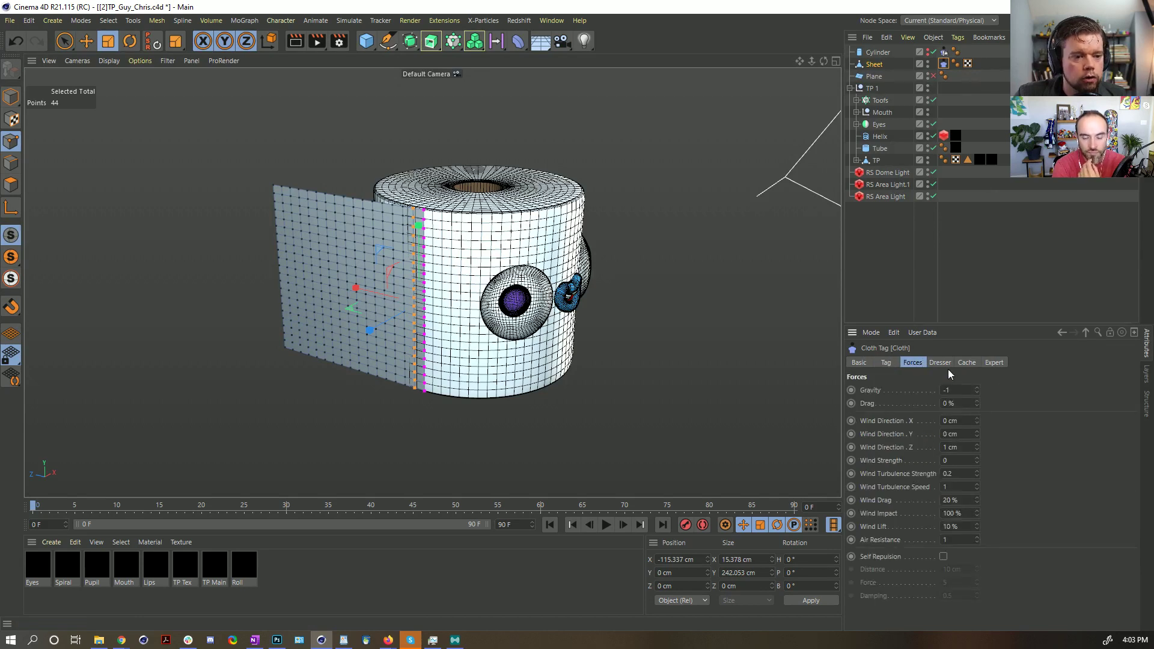
click(945, 365)
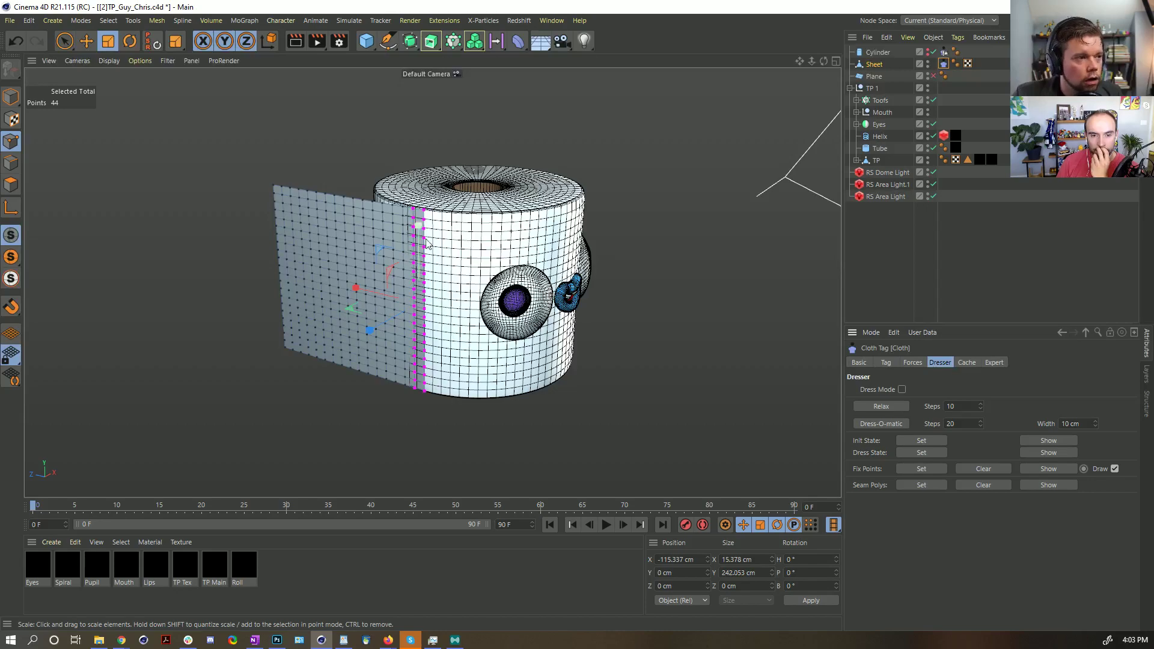
- Leave point editing for the Sheet and play its cloth simulation with the fixed points attached to the roll
alt+drag(421, 213, 416, 253)
alt+right_drag(421, 213, 709, 158)
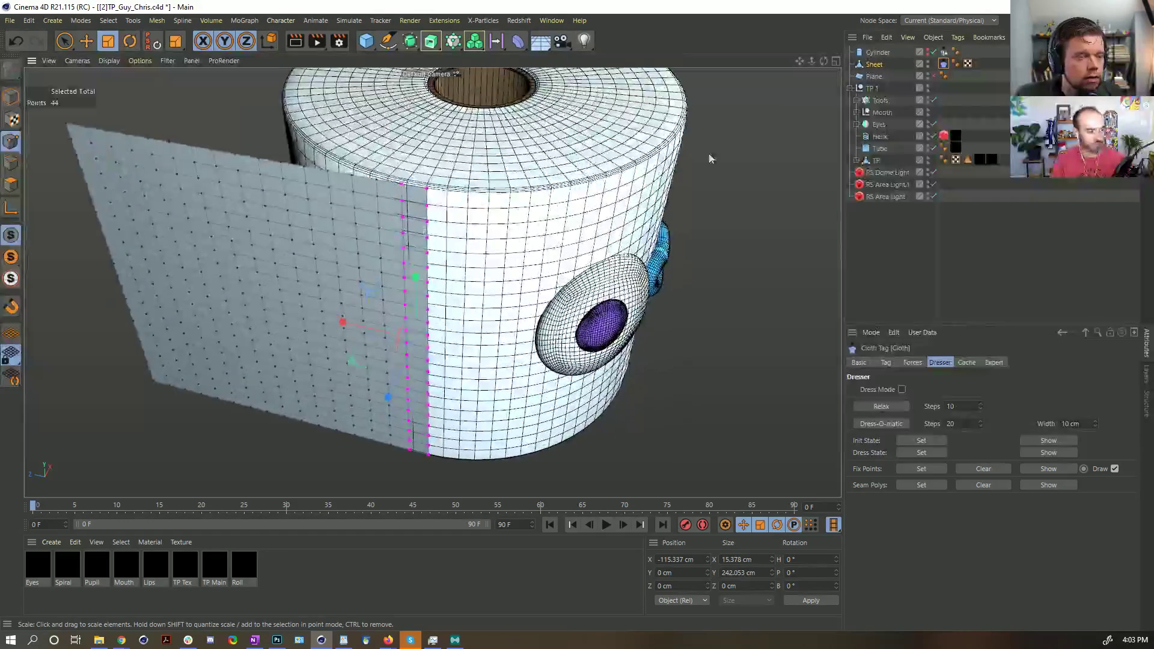
click(87, 42)
click(11, 97)
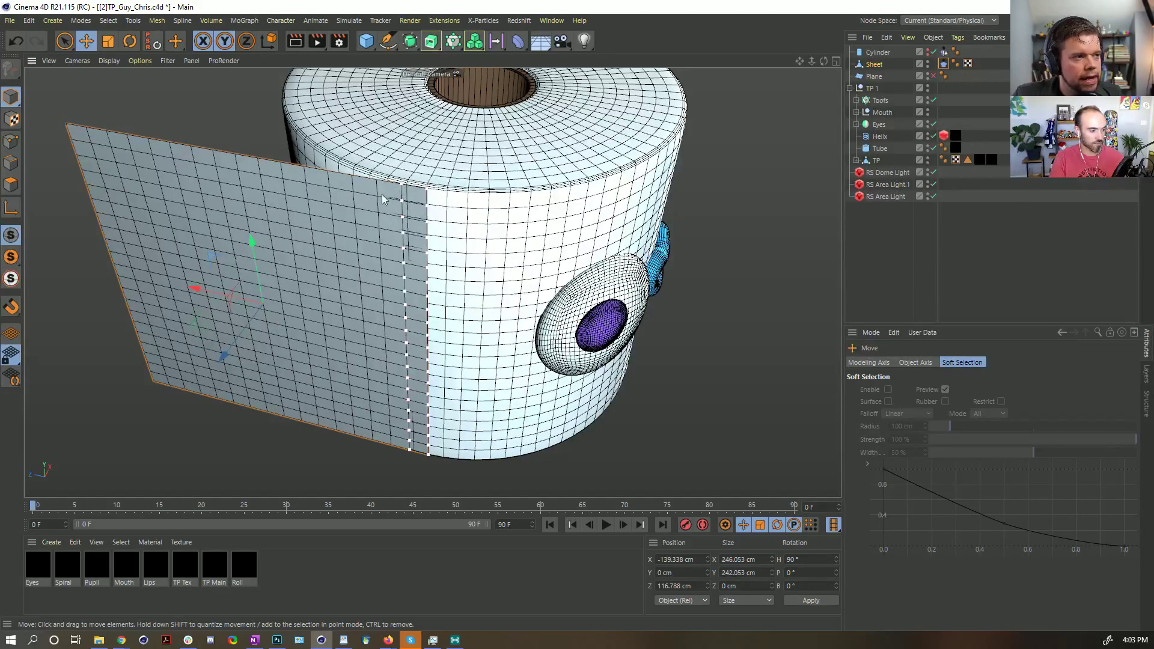
alt+drag(410, 215, 340, 207)
alt+middle_drag(541, 306, 409, 216)
alt+right_drag(451, 216, 383, 266)
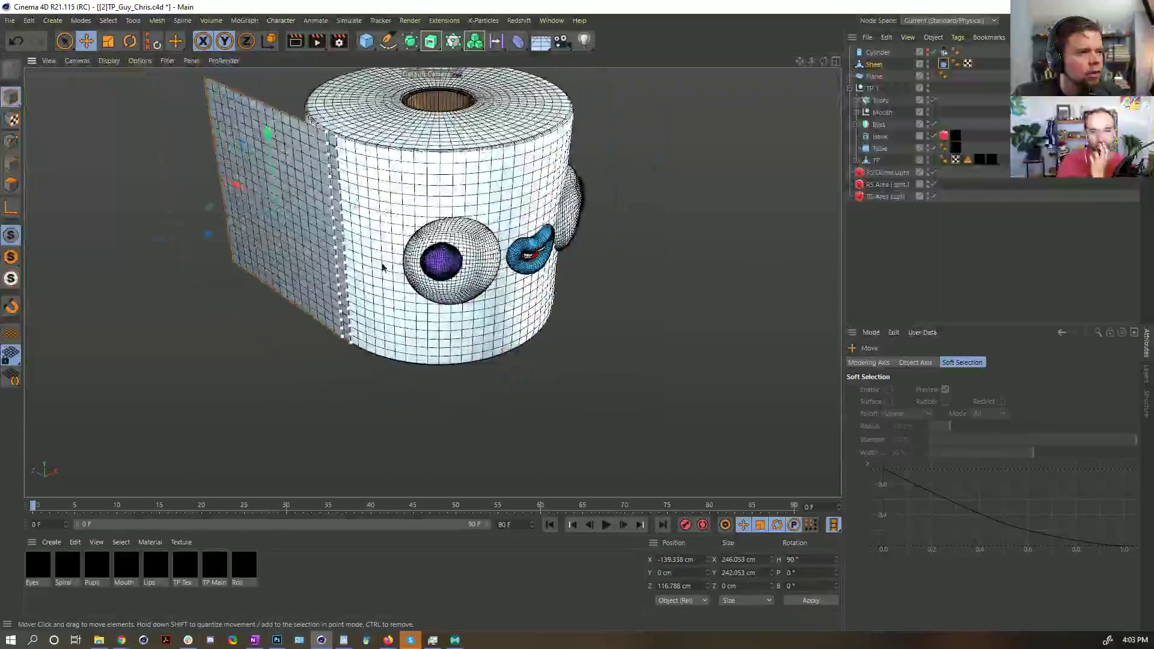
alt+drag(383, 266, 587, 438)
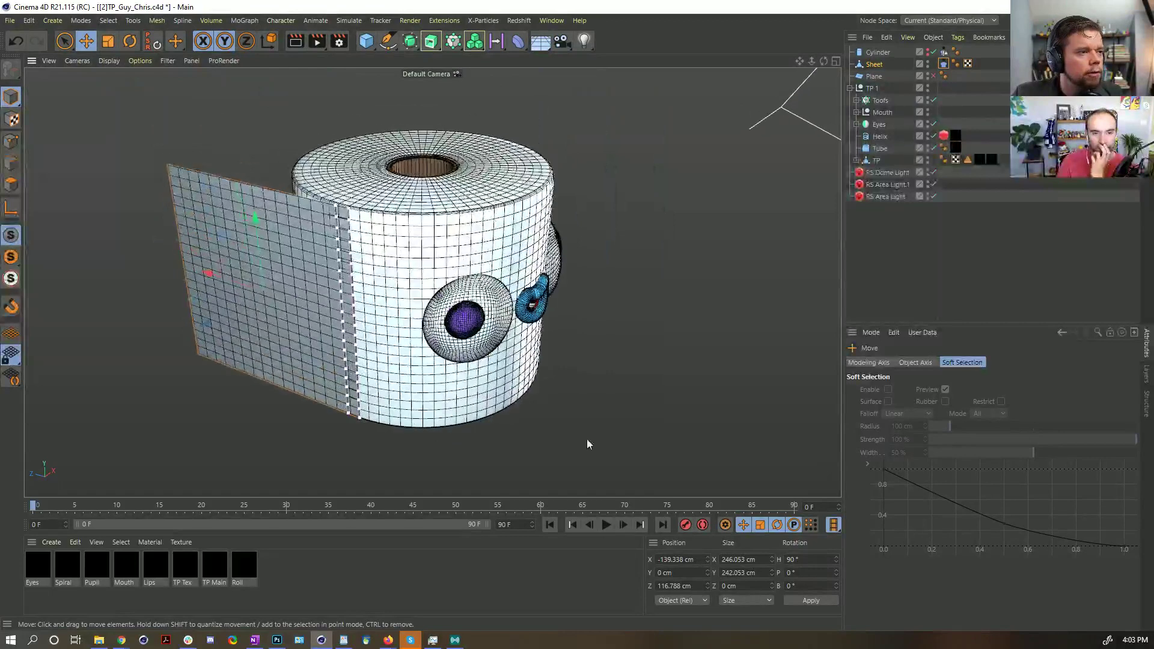
click(606, 524)
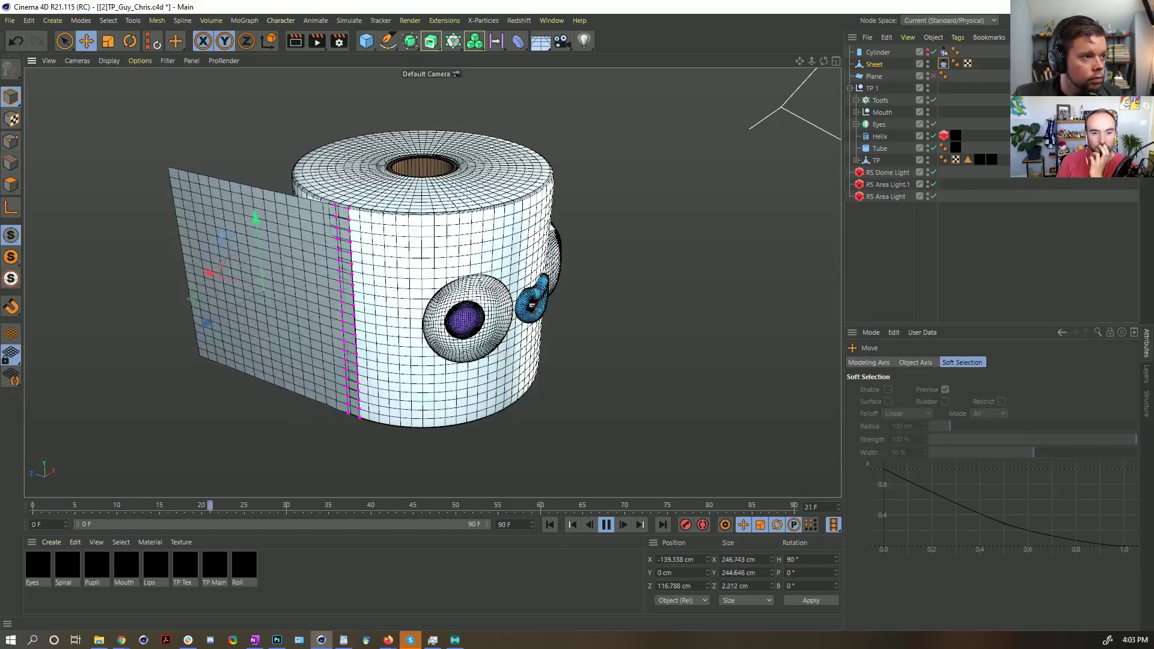
- Set the collider Cylinder's rotation segments to 24, watch the simulation, and rewind to frame 0
click(877, 52)
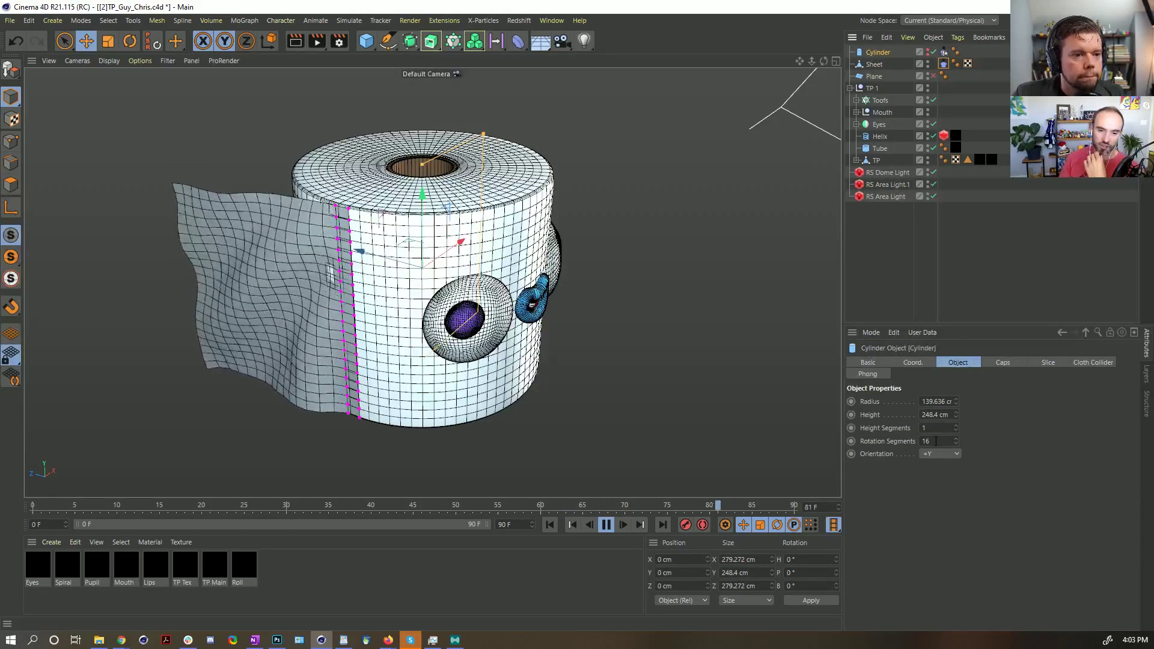
text(24)
key(Return)
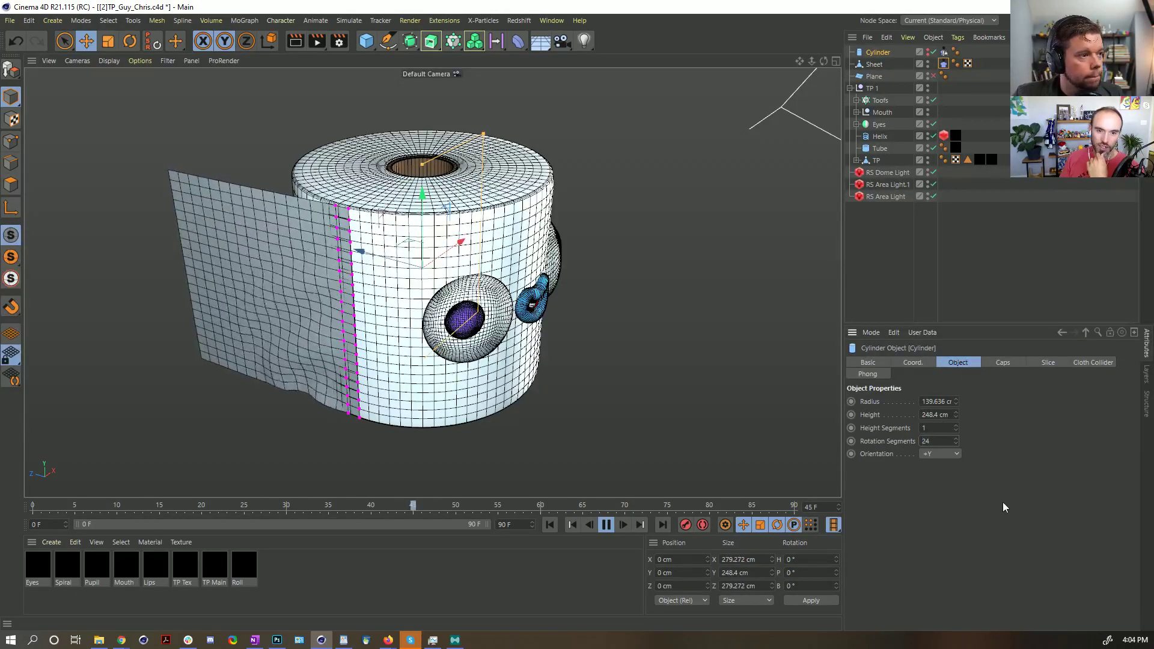
alt+drag(350, 257, 377, 253)
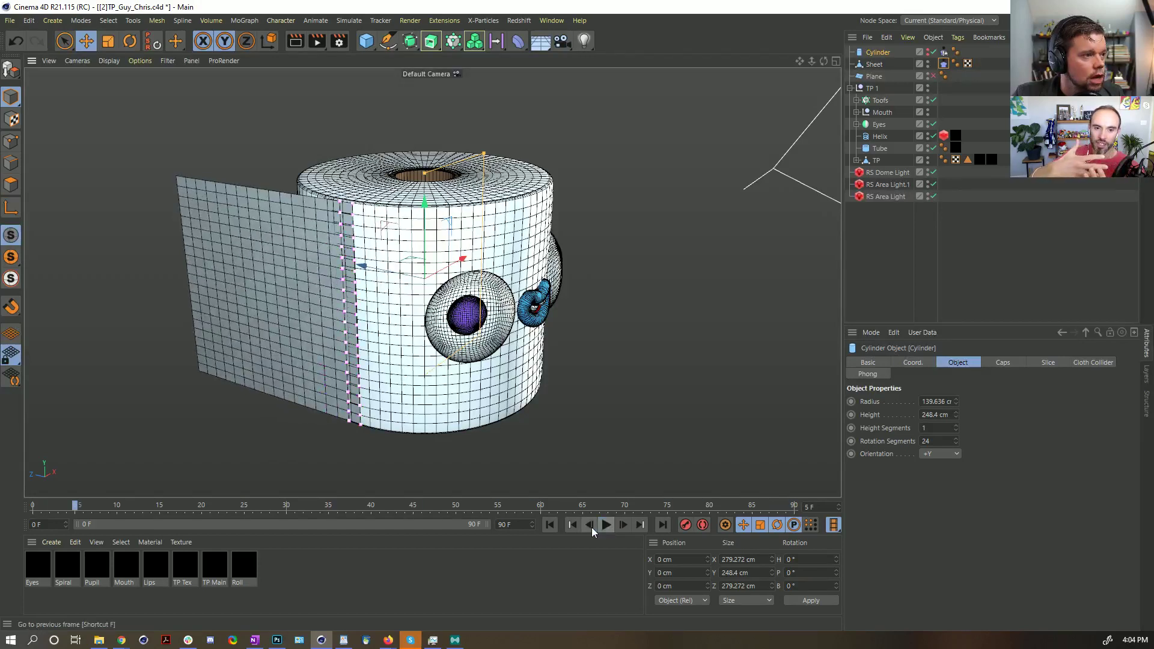
click(549, 524)
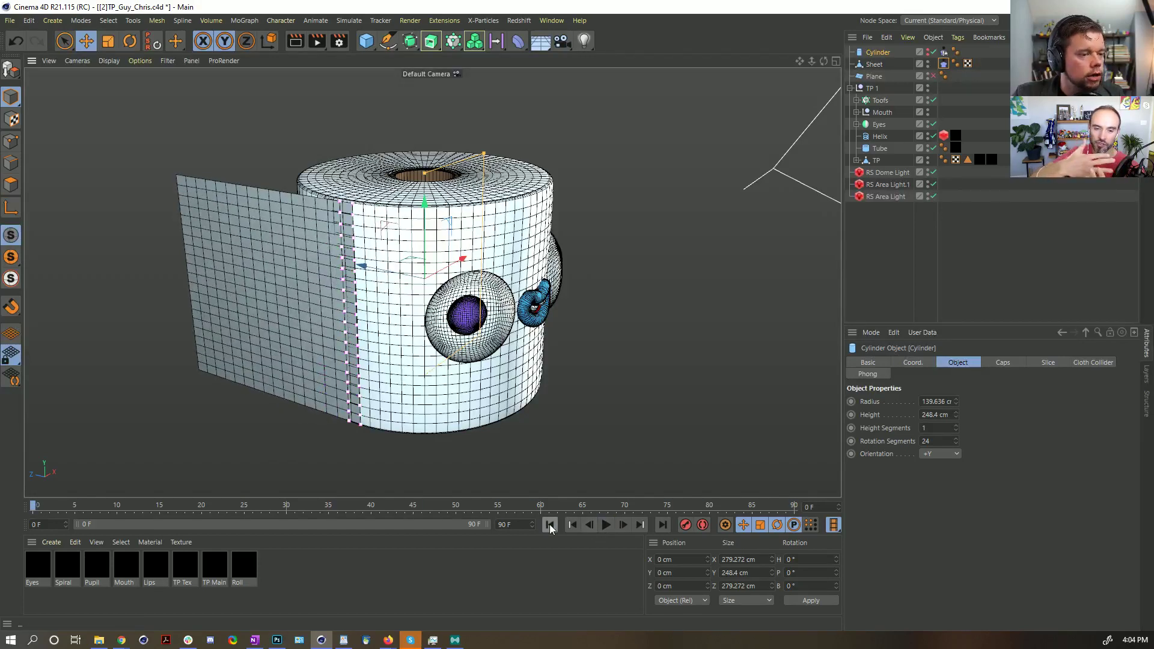
- Deselect scattered points in the fixed column farther from the roll and set the remaining selection as the Sheet's cloth fixed points
click(894, 66)
click(11, 141)
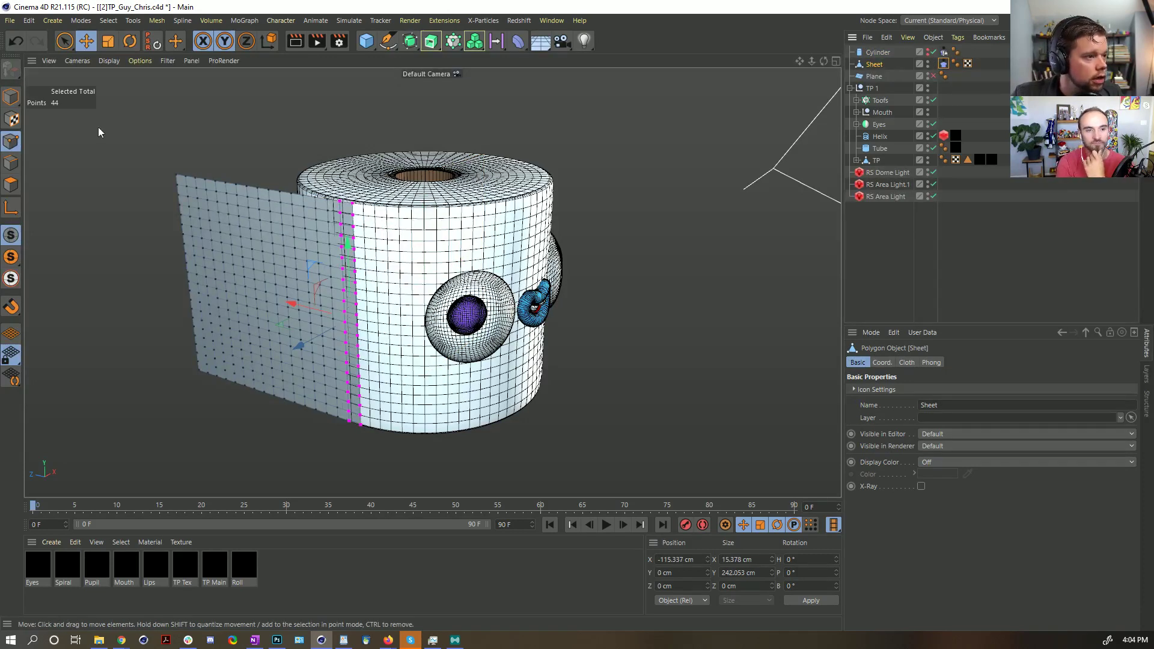
key(9)
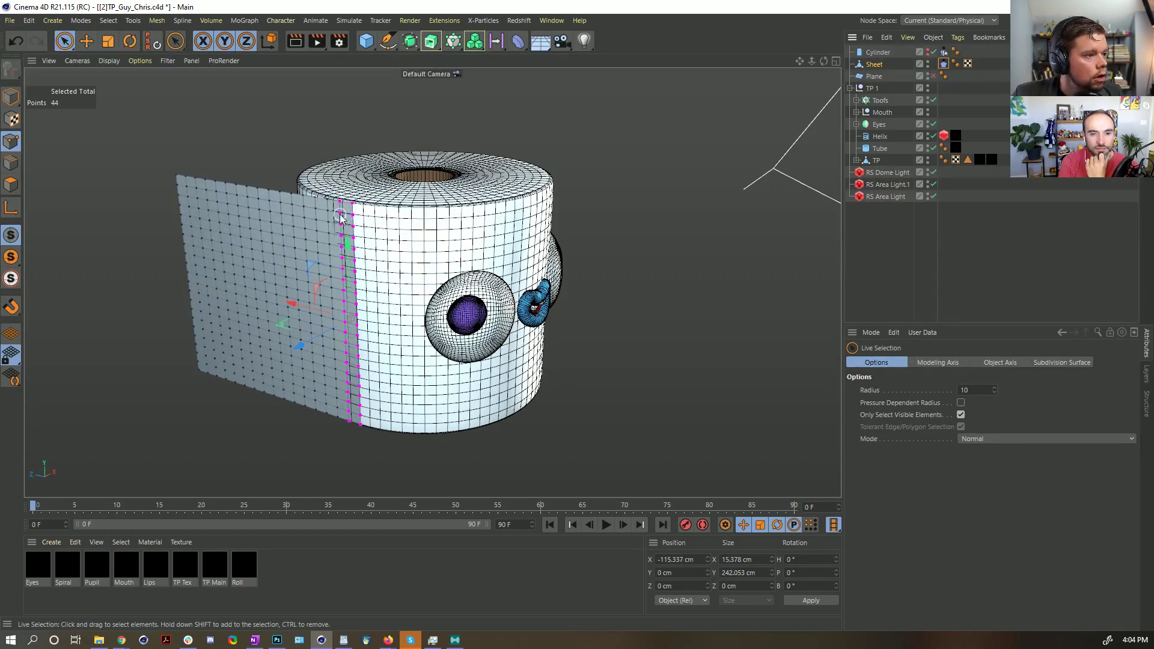
ctrl+drag(340, 216, 336, 230)
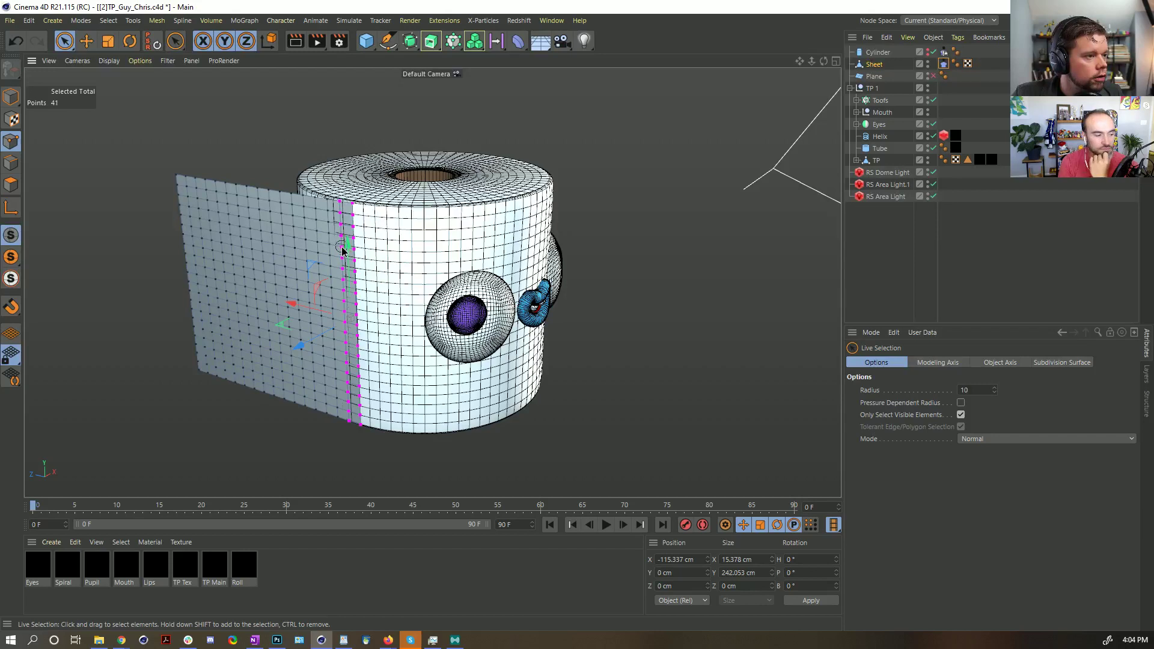
ctrl+drag(342, 272, 339, 308)
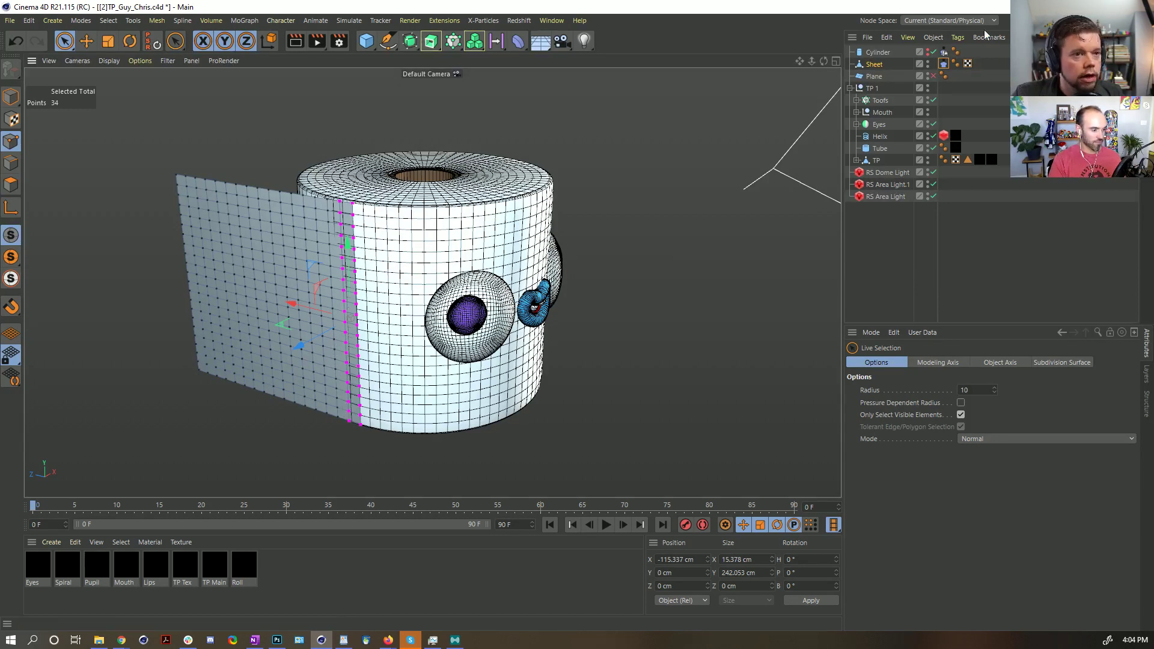
click(943, 63)
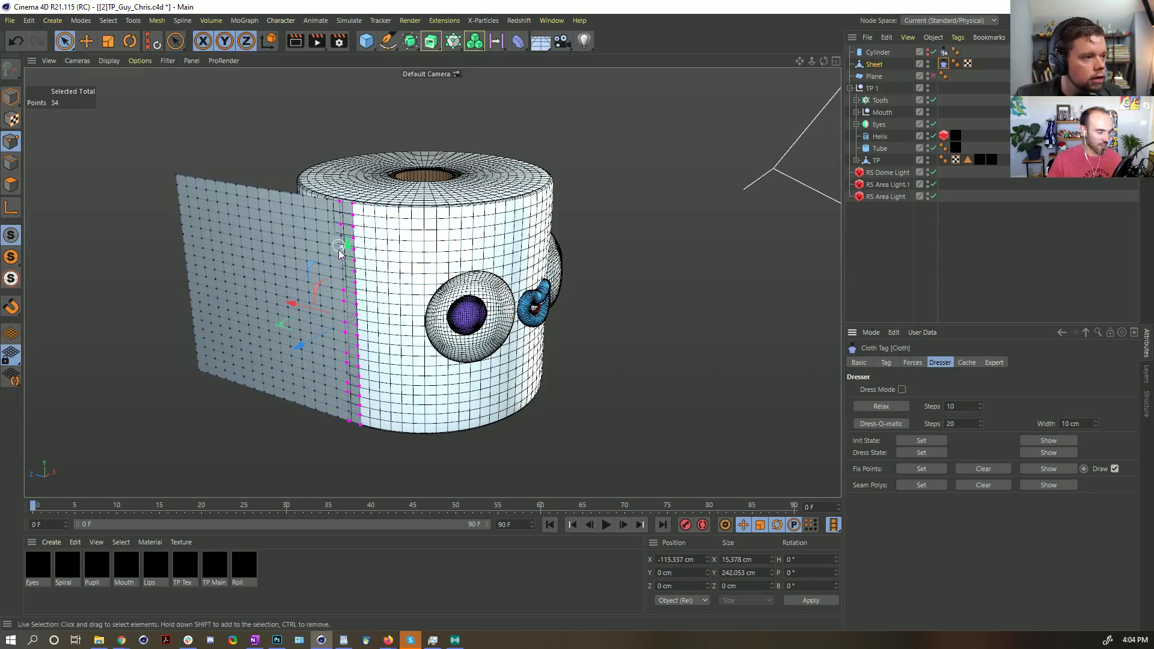
click(771, 406)
- Play the cloth simulation with the thinned-out fixed points, stop it, and rewind to frame 0
click(606, 528)
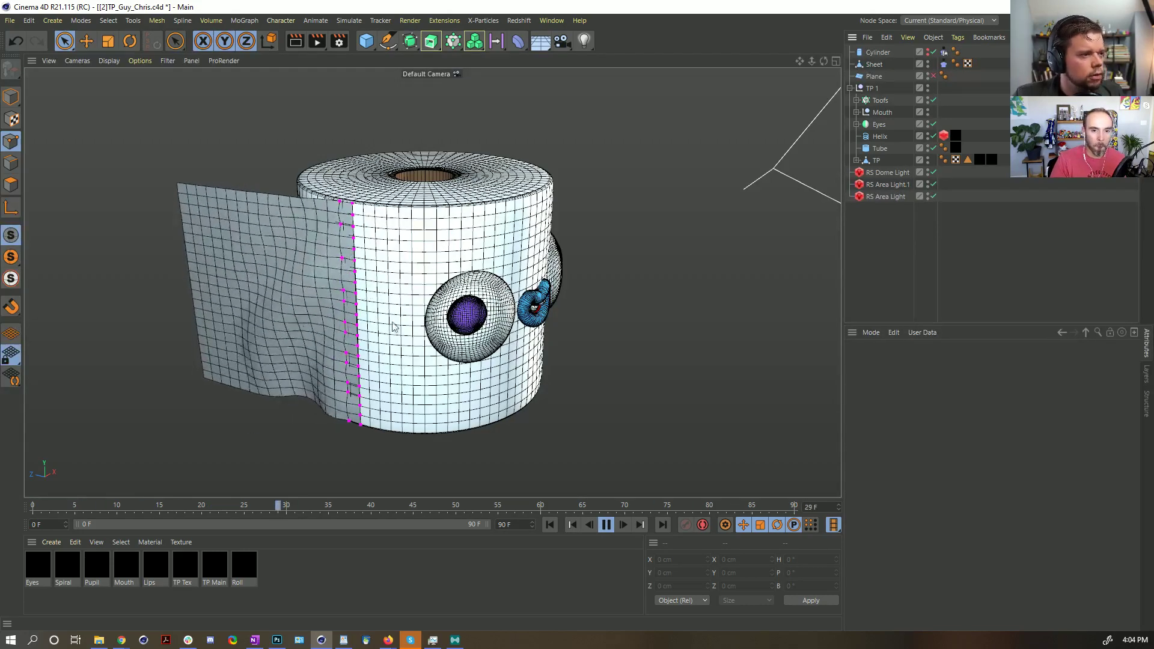
click(606, 526)
click(550, 524)
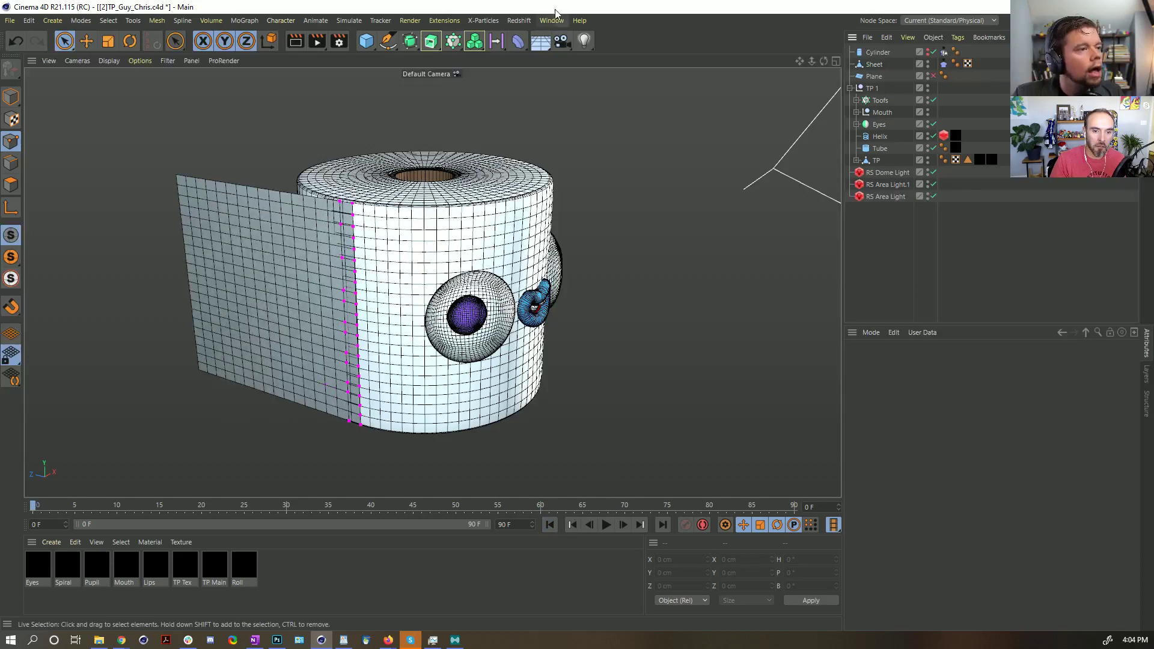
- Add a floor plane scaled to about 947 cm square under the roll and copy the Cylinder's Cloth Collider tag onto it
click(366, 41)
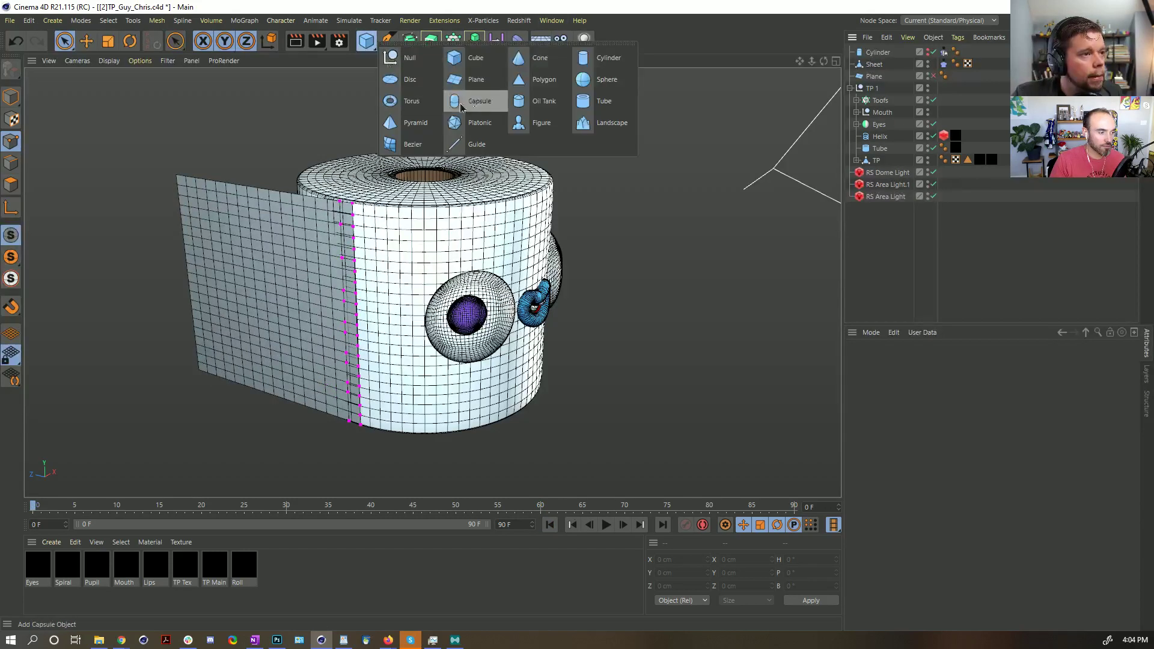
click(479, 80)
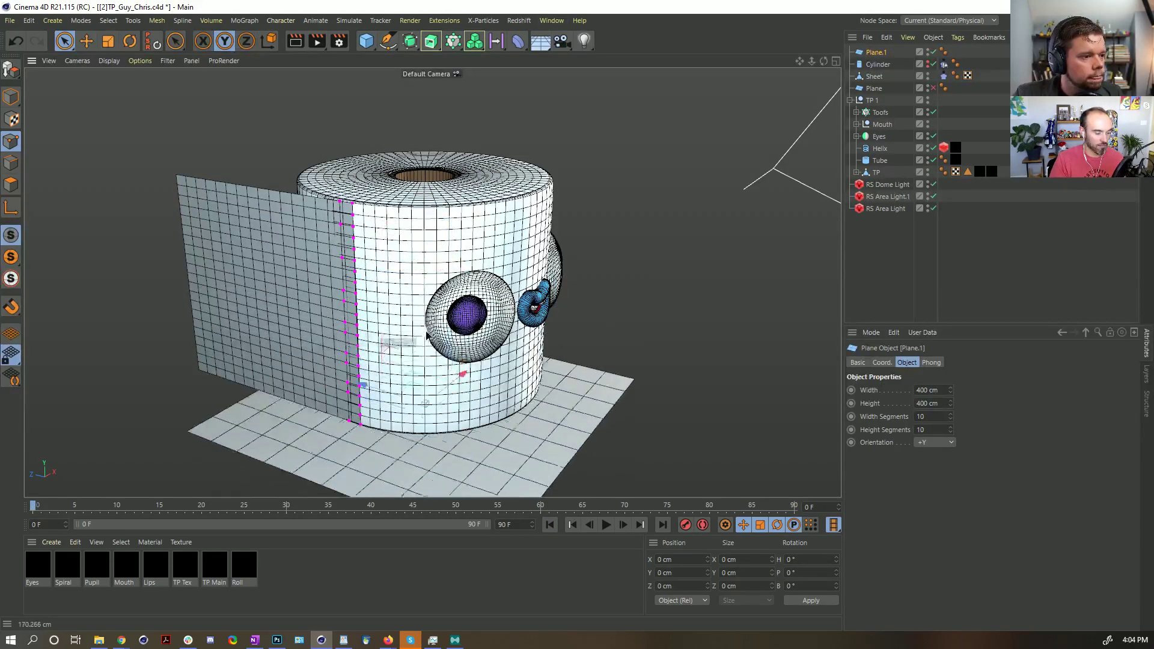
drag(390, 342, 280, 315)
key(t)
click(884, 53)
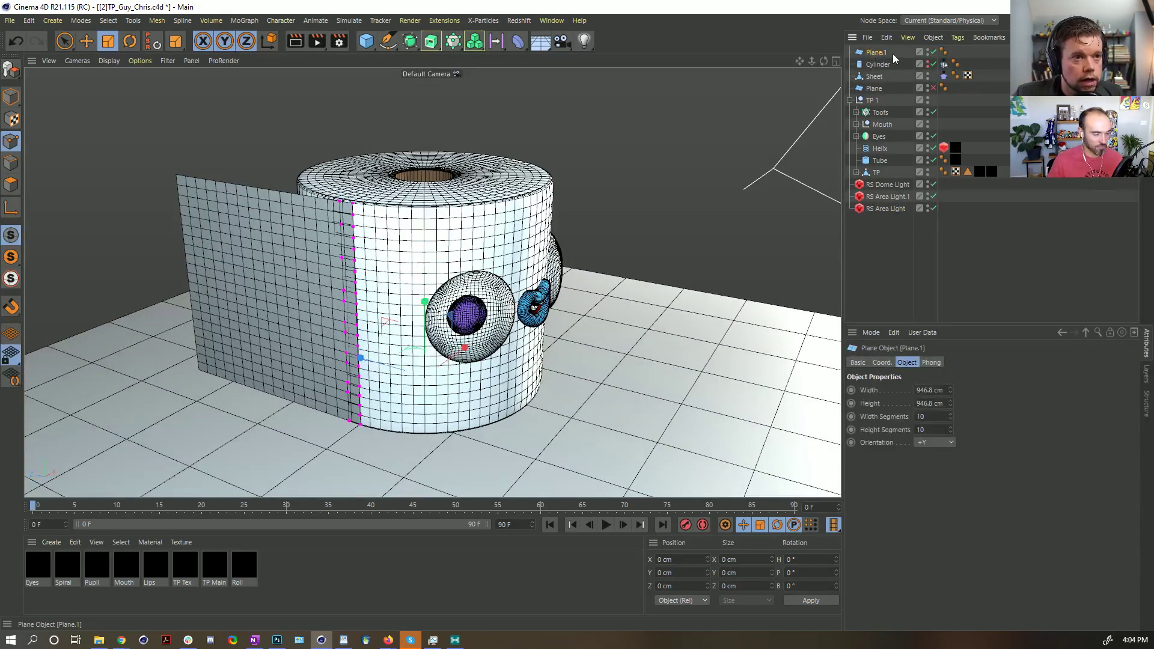
ctrl+drag(943, 65, 961, 52)
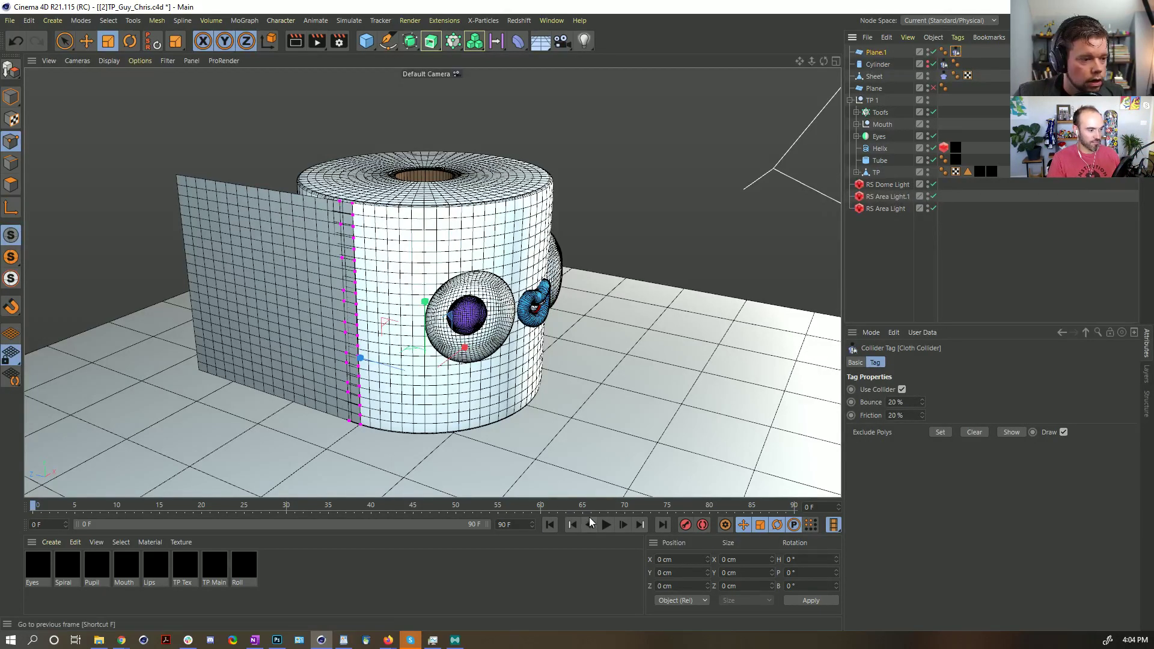
- Play the simulation to examine how the Sheet moves against the floor and roll, replay it from frame 0, and stop at frame 10
click(606, 525)
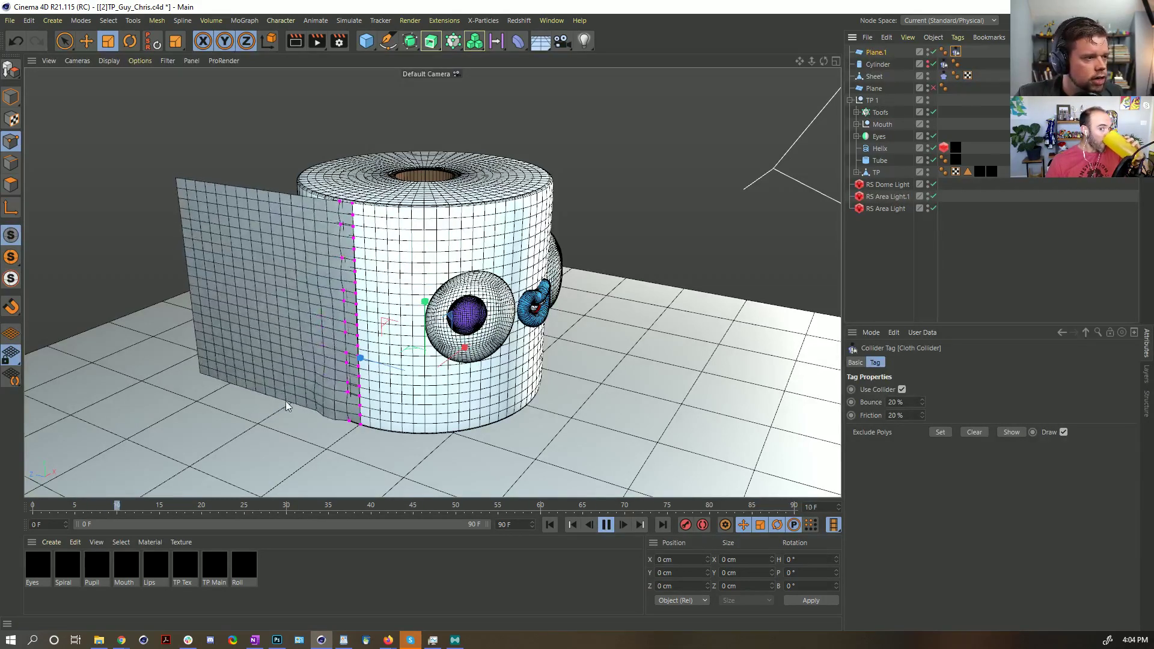
alt+drag(286, 407, 252, 400)
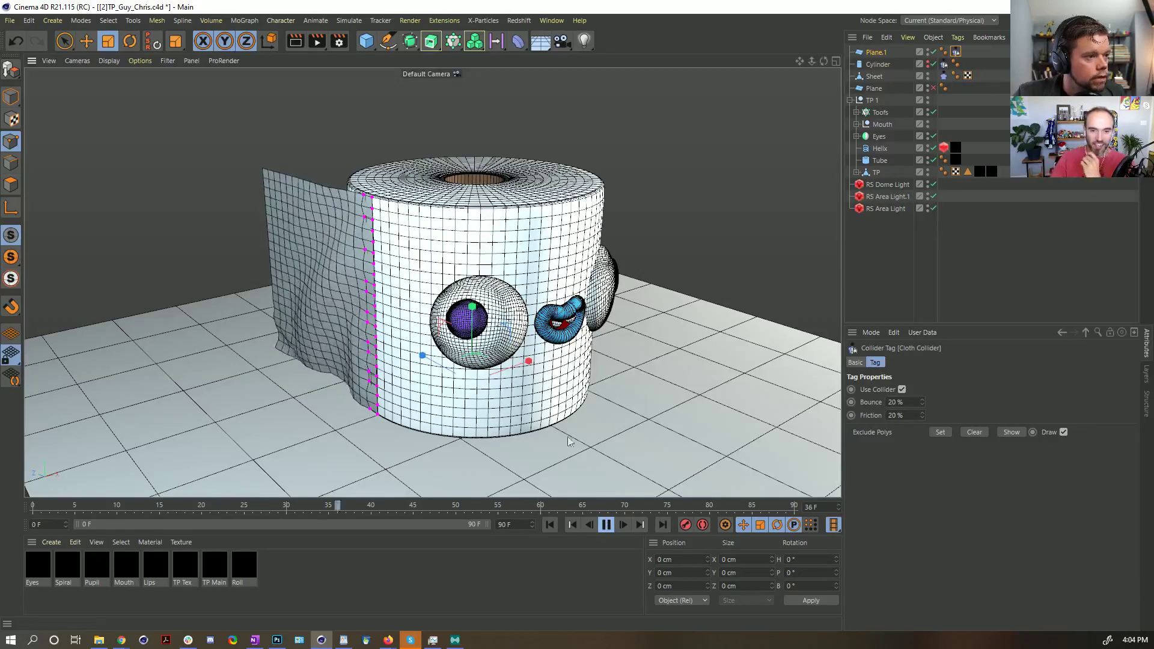
alt+right_drag(568, 438, 499, 409)
alt+middle_drag(498, 409, 447, 436)
alt+drag(447, 421, 483, 421)
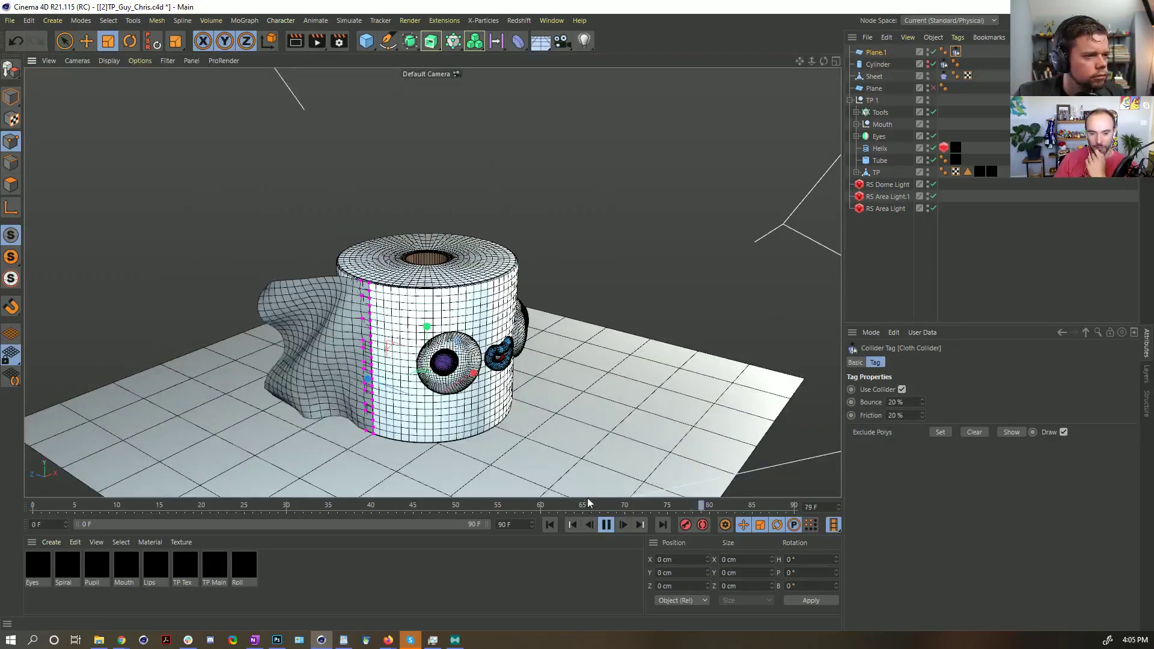
click(606, 525)
click(550, 525)
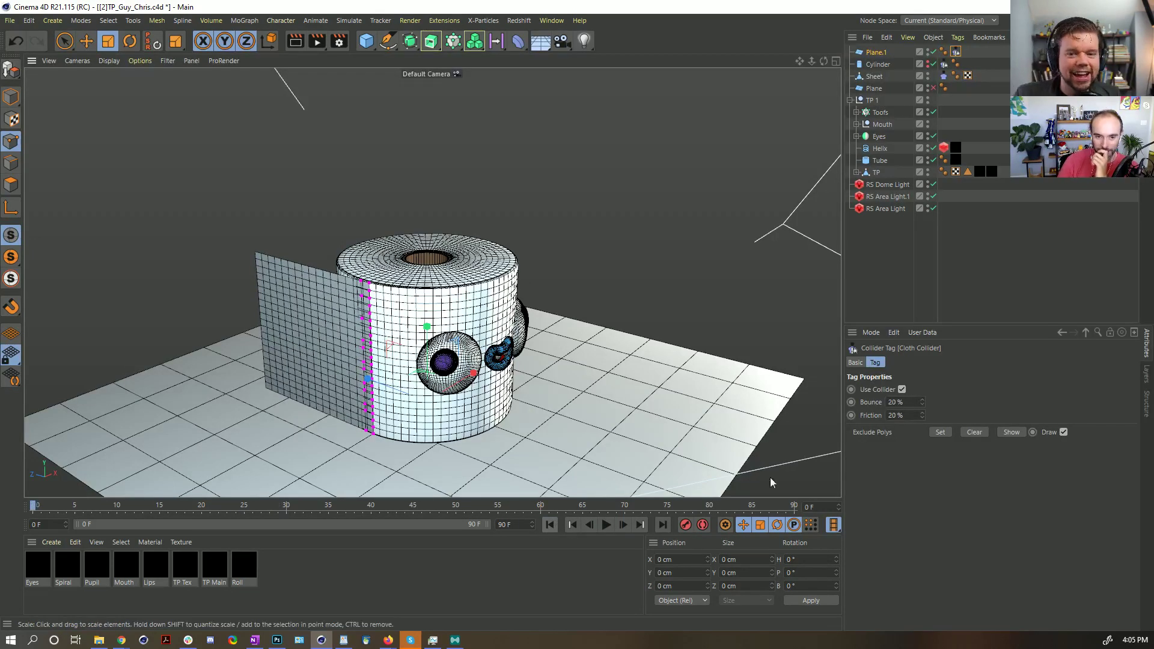
click(606, 525)
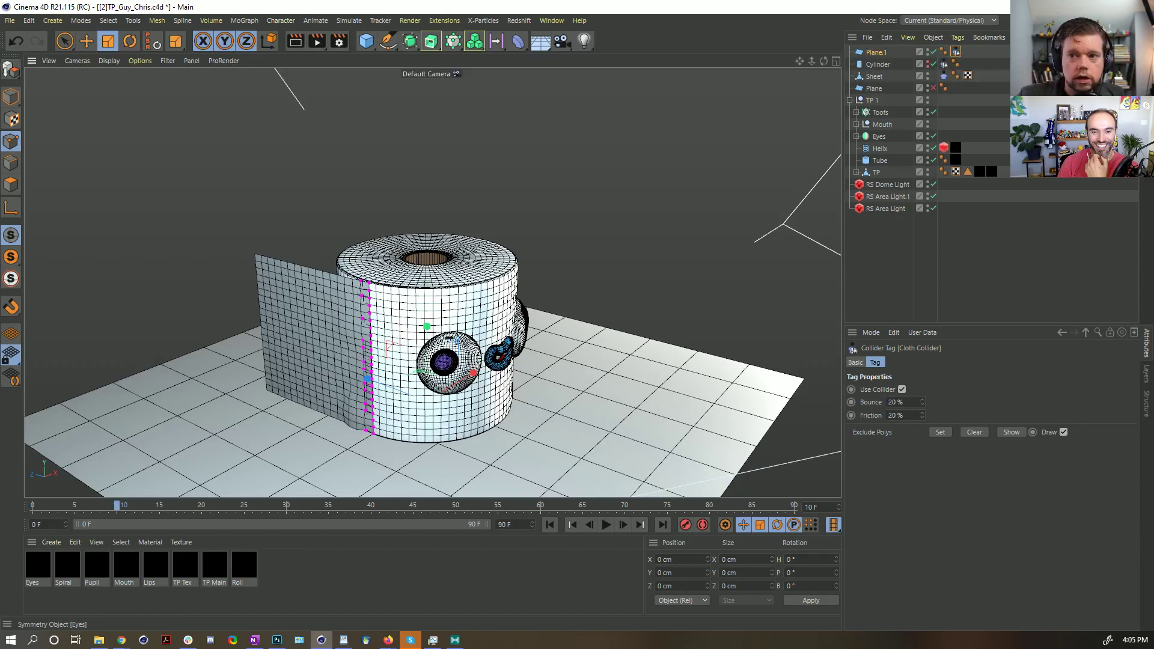
- Open and close the Redshift RenderView, and re-render the preview thumbnails of all eight materials
click(518, 20)
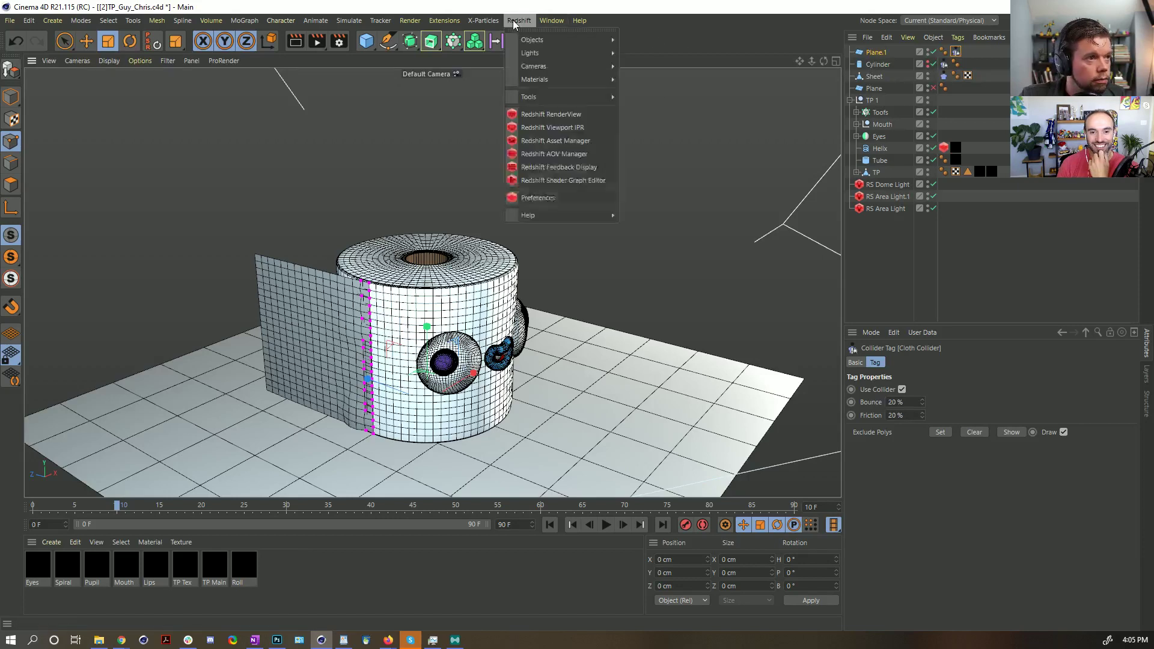
click(551, 115)
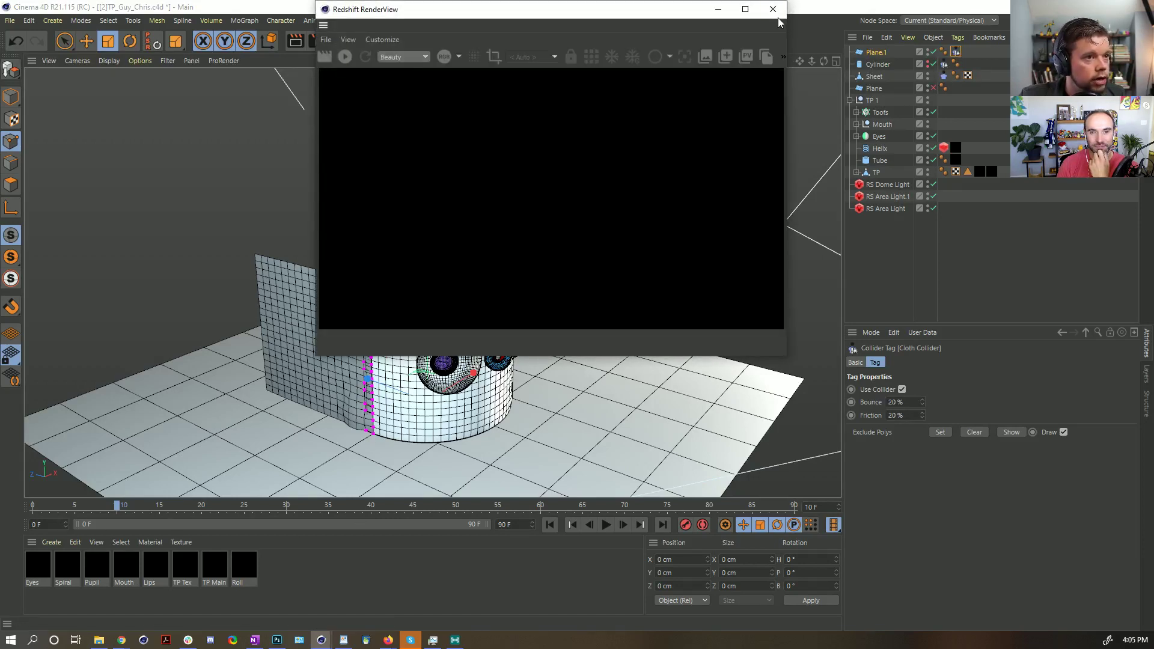
key(ctrl+a)
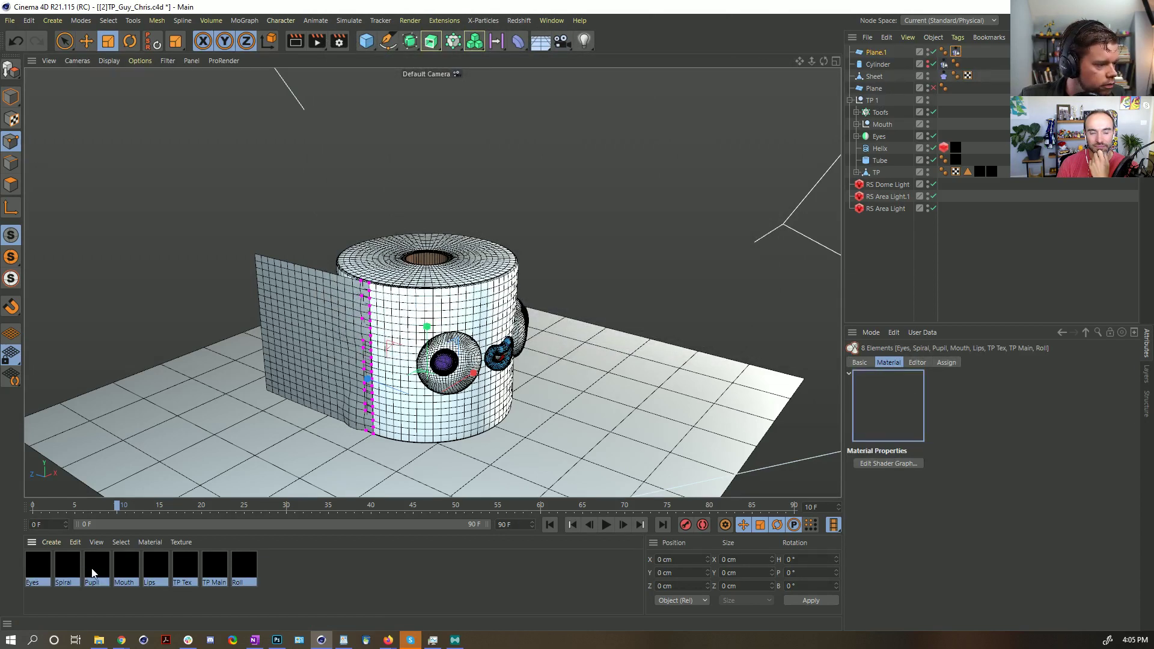
right_click(93, 573)
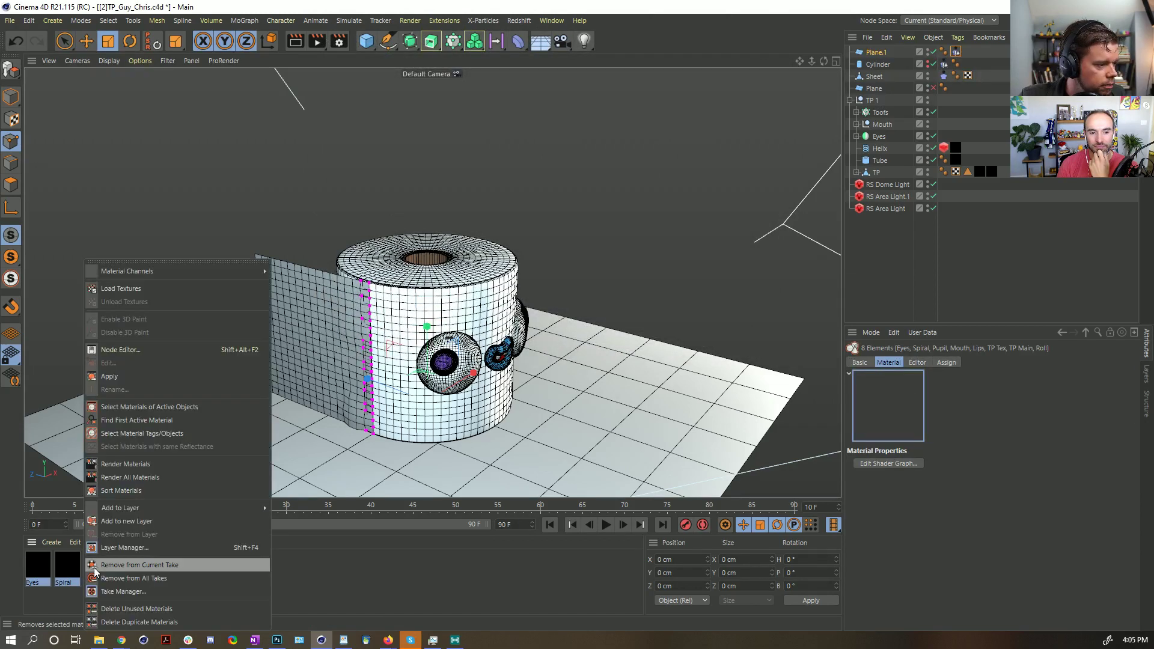
click(171, 466)
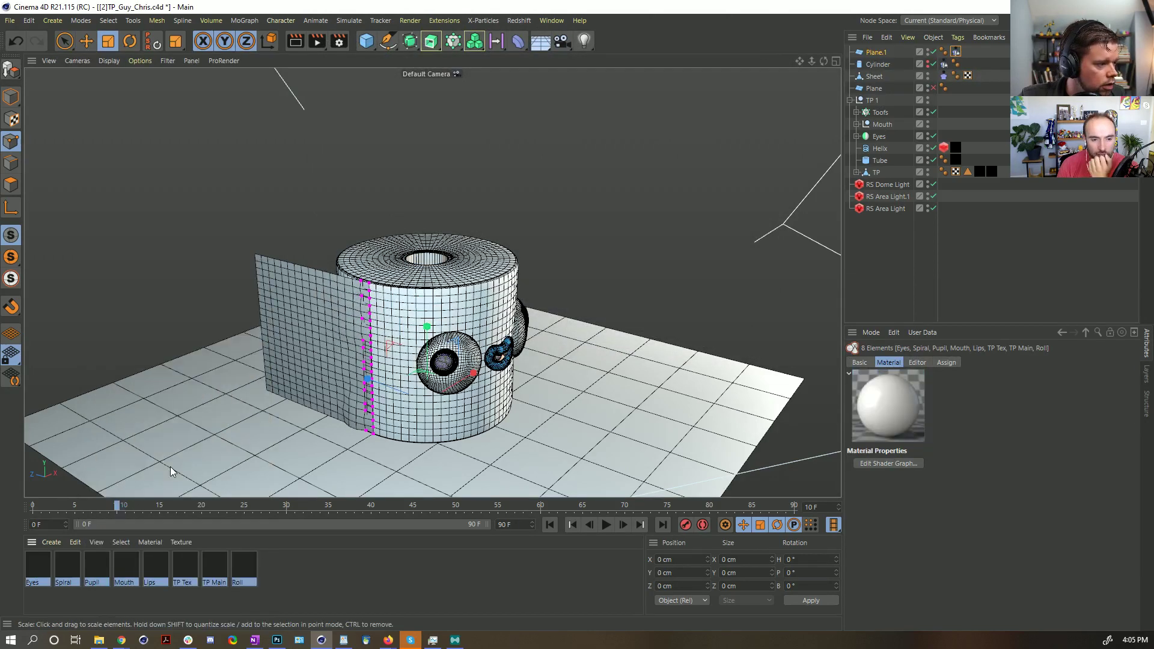
click(298, 562)
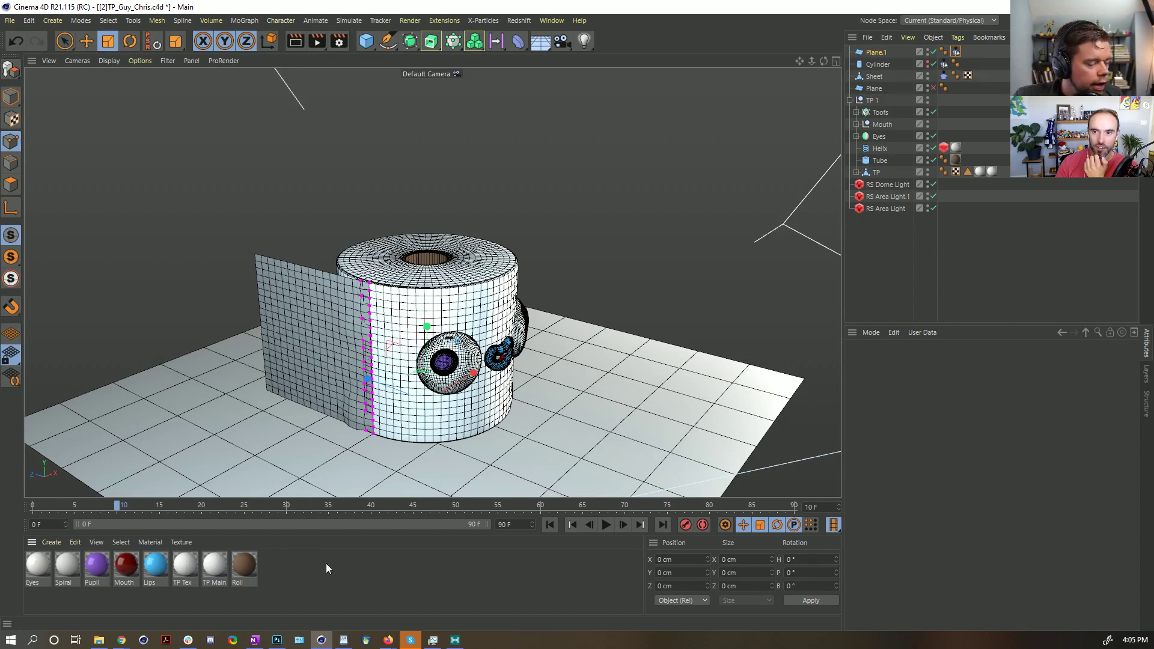
- Compare the TP Tex and TP Main materials and apply TP Tex to the Sheet
click(211, 568)
click(185, 568)
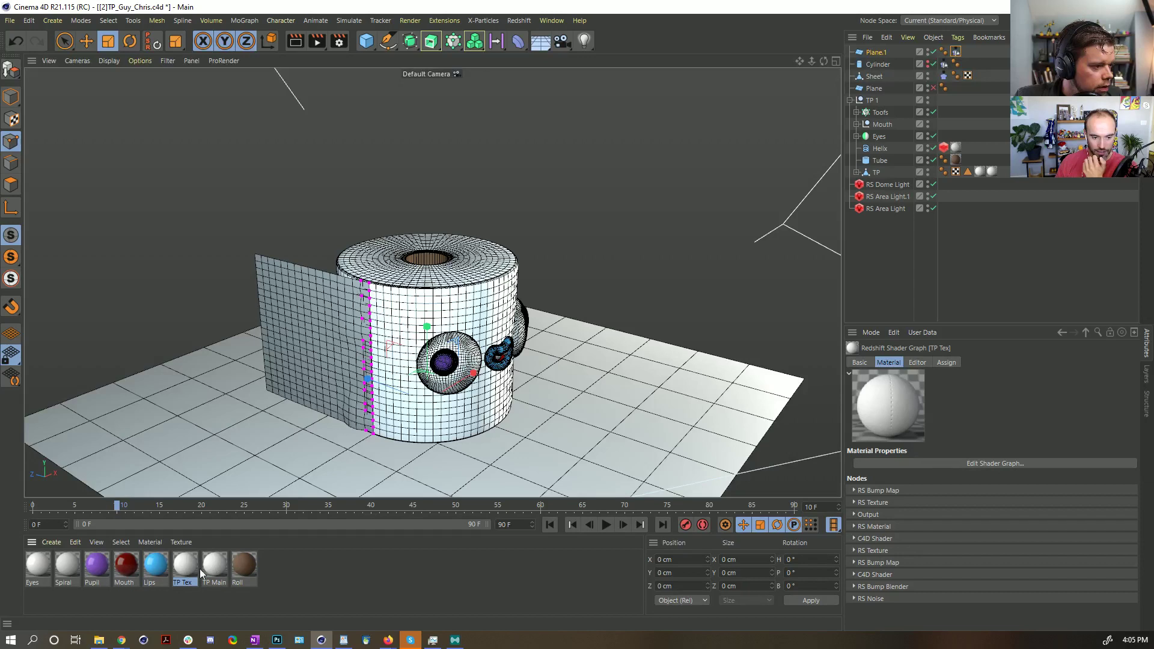
click(219, 565)
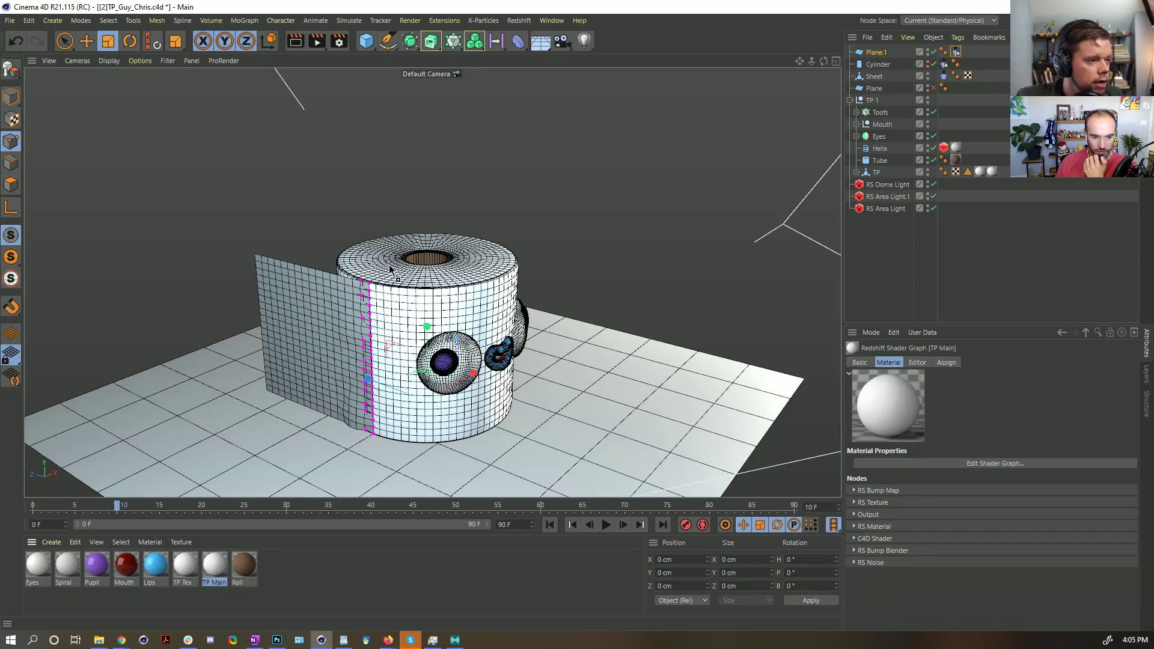
drag(314, 332, 230, 571)
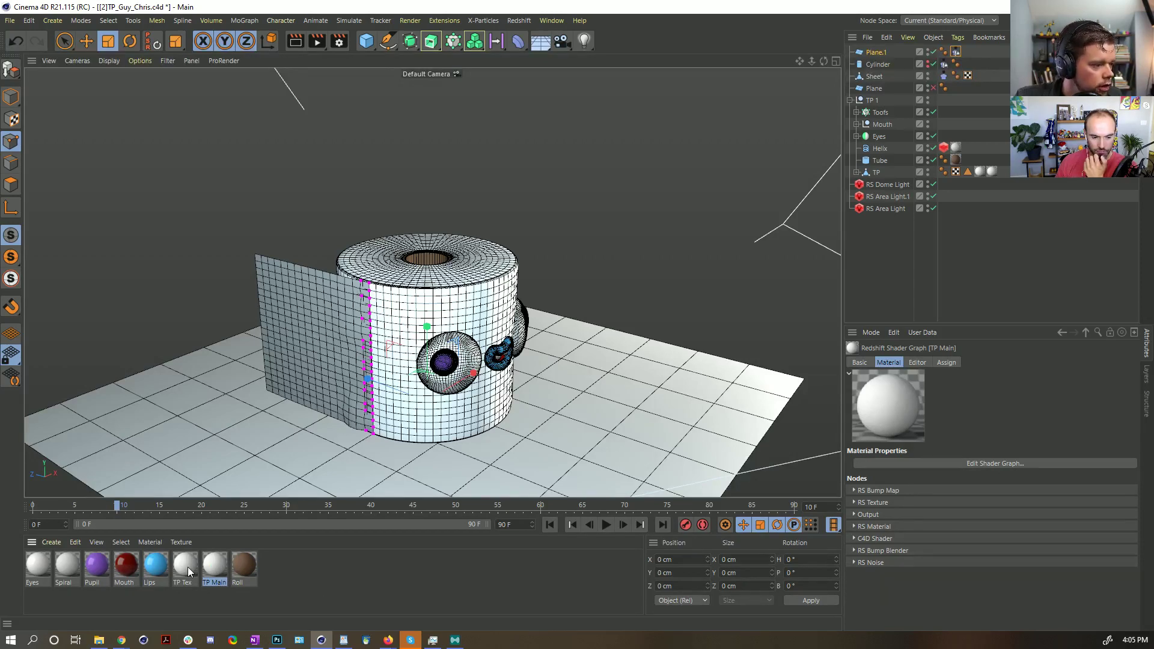
drag(284, 314, 294, 301)
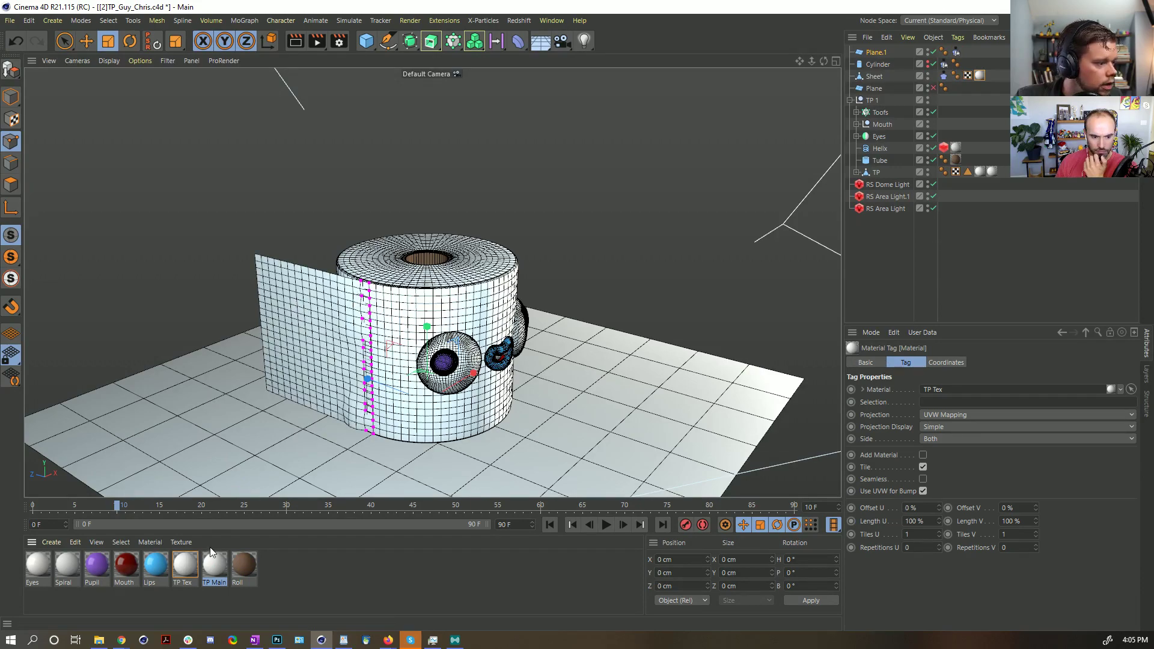
- Open the Redshift RenderView, start a live render, and examine the textured Sheet and its seam with the roll from several angles
alt+drag(346, 342, 389, 340)
alt+right_drag(341, 345, 369, 337)
alt+drag(369, 337, 376, 334)
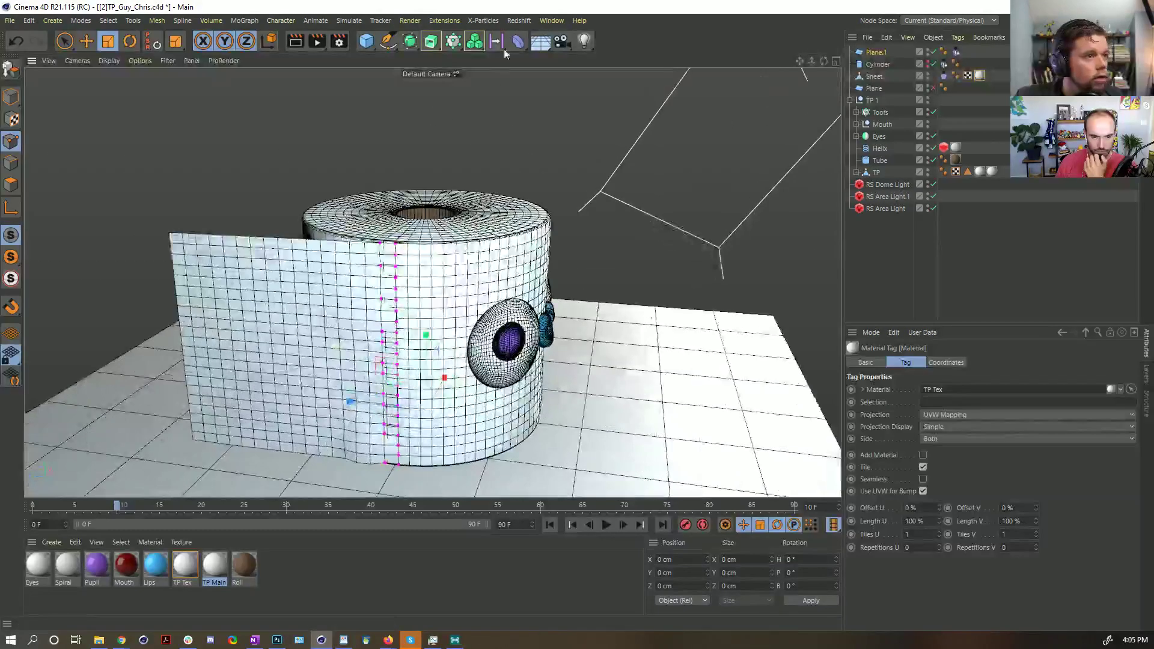
click(518, 21)
click(554, 115)
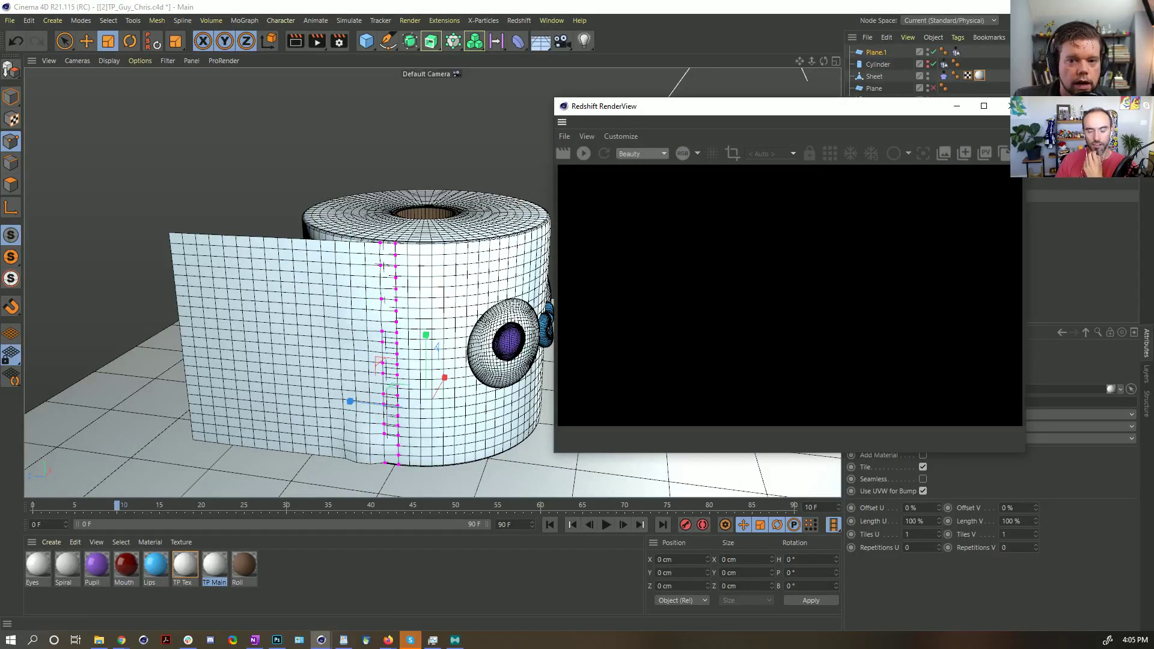
click(584, 154)
alt+drag(444, 297, 385, 305)
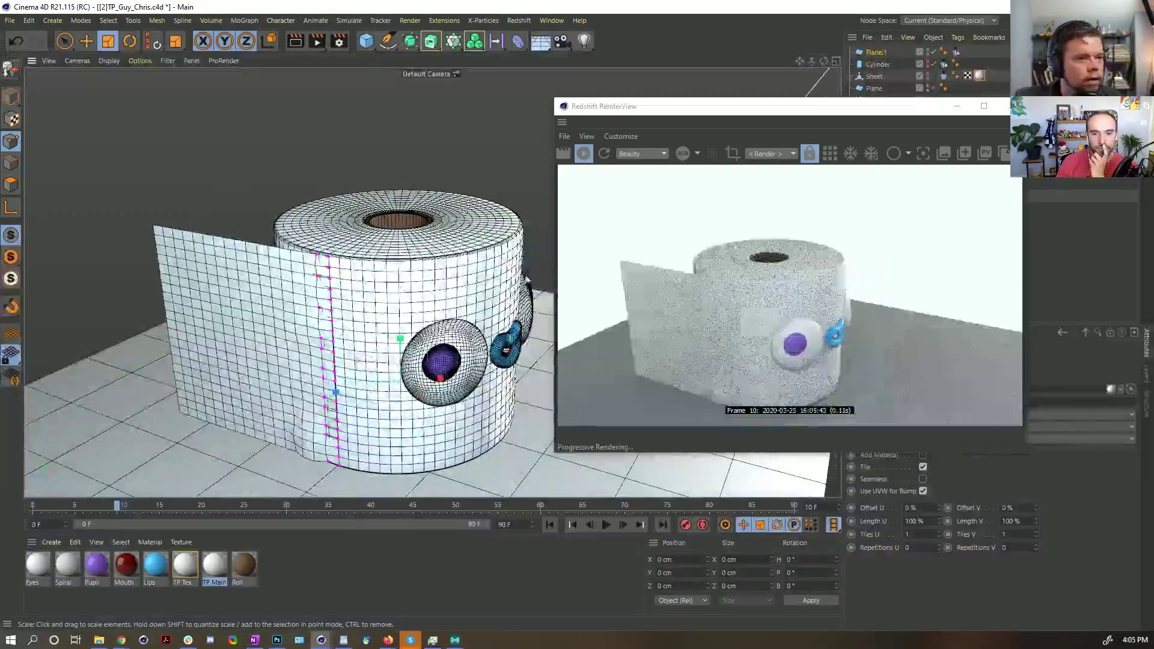
scroll(407, 330, up, 5)
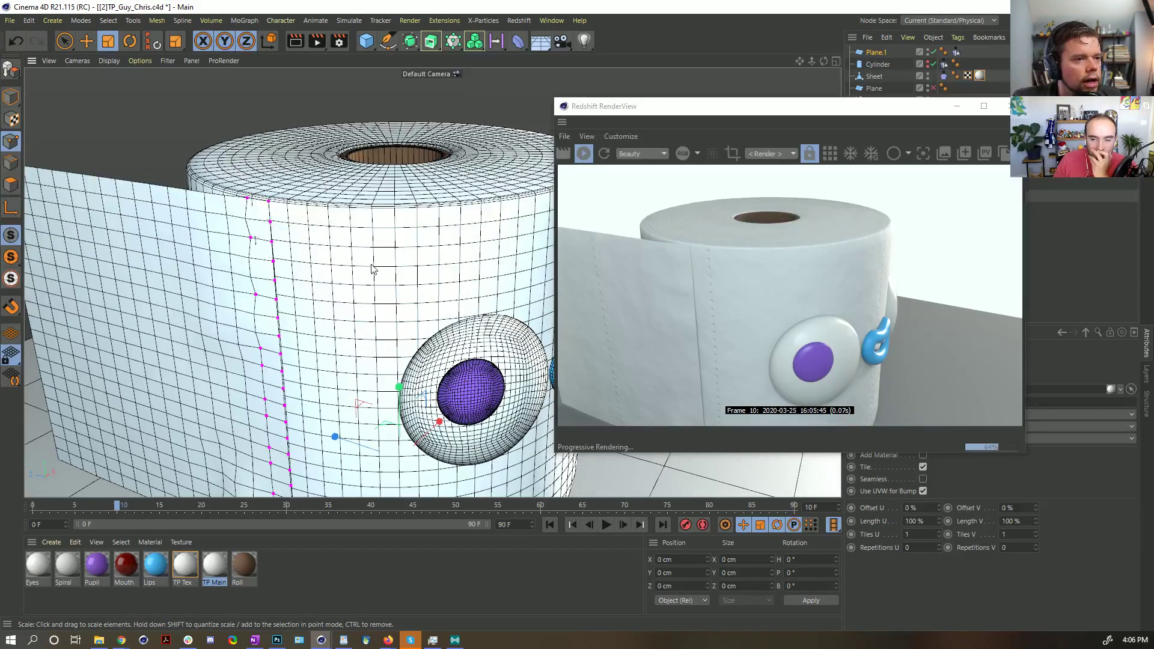
alt+drag(404, 267, 385, 289)
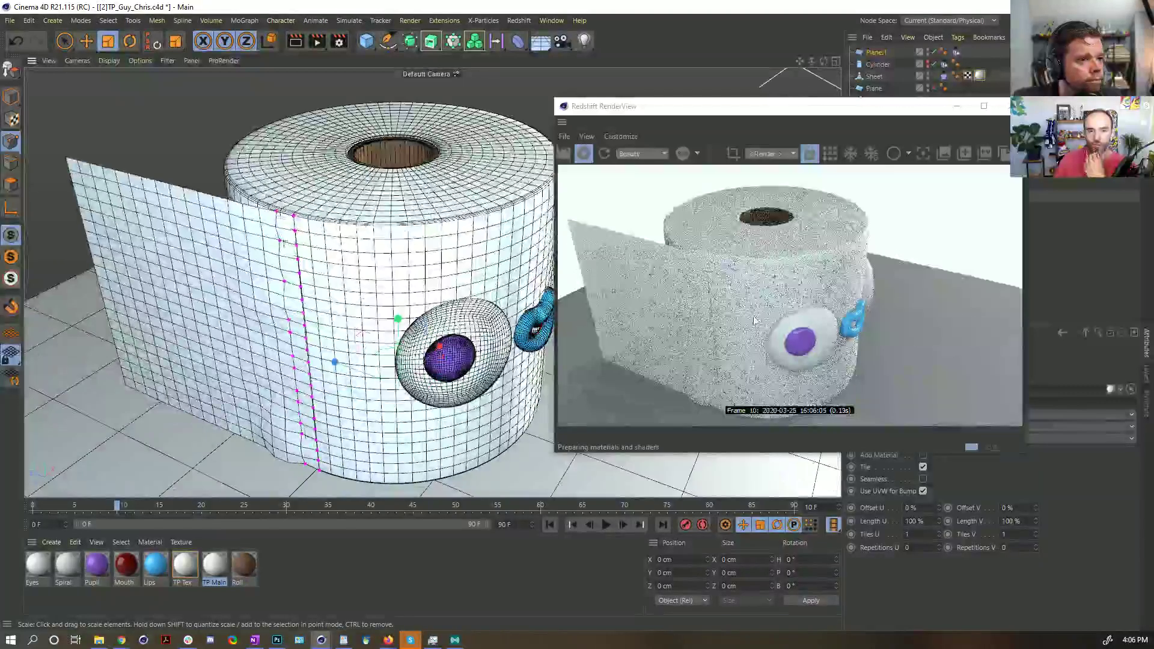
alt+right_drag(385, 289, 600, 302)
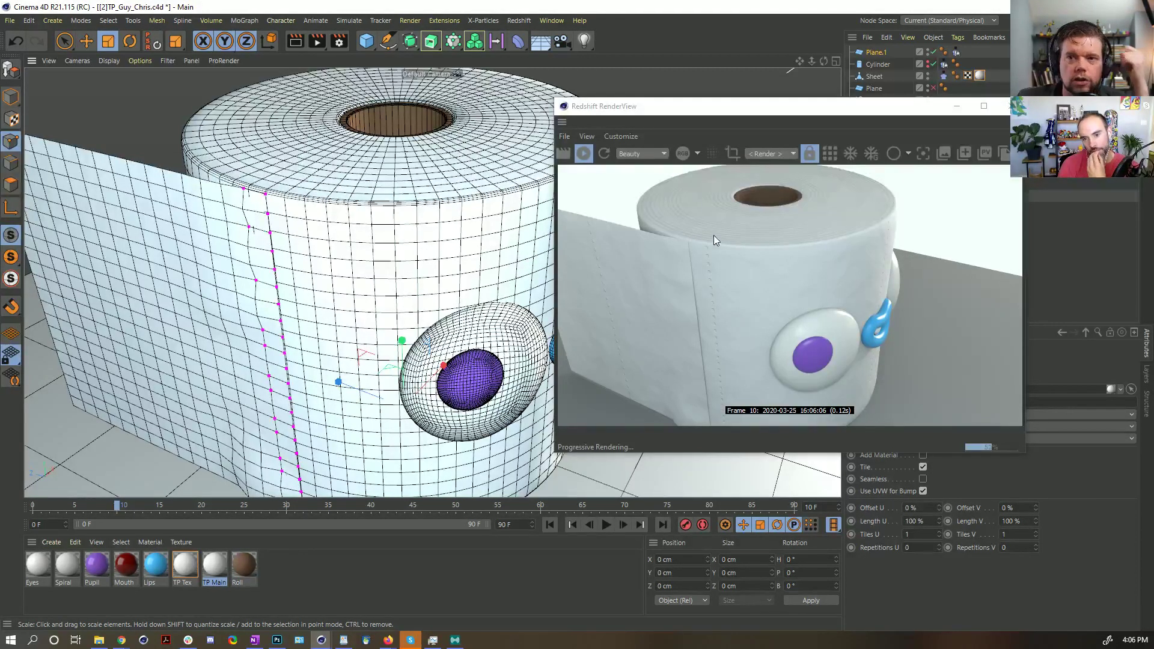
key(alt+Tab)
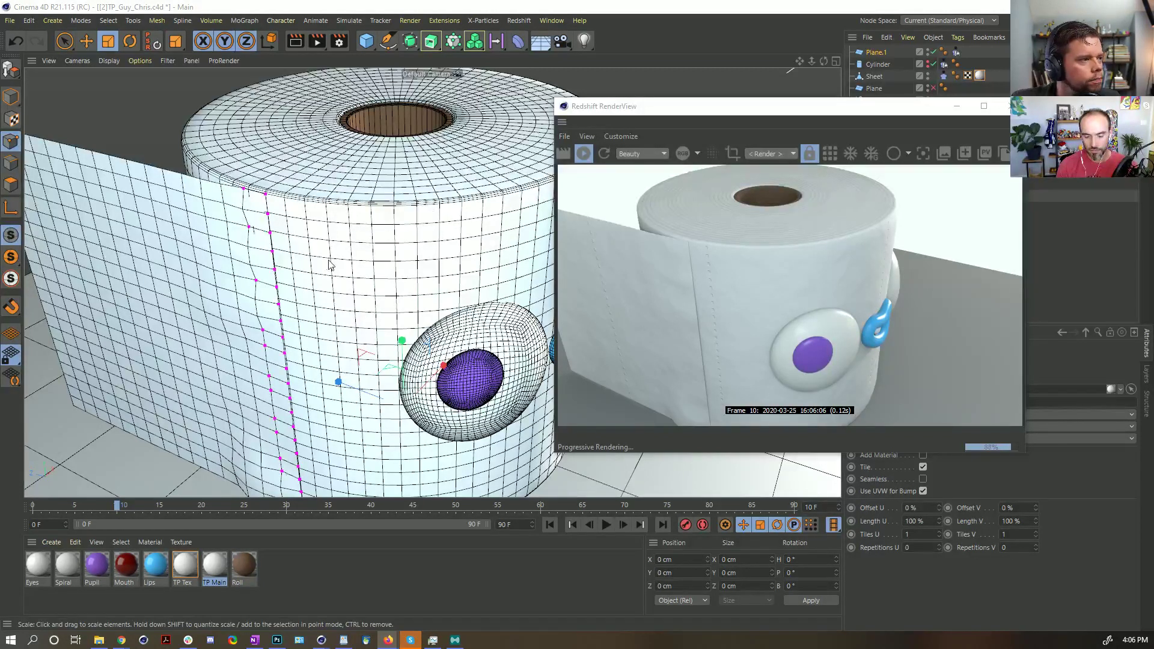
- Return the animation to frame 0 and reposition the RenderView window to examine the Sheet's seam on the roll
click(549, 524)
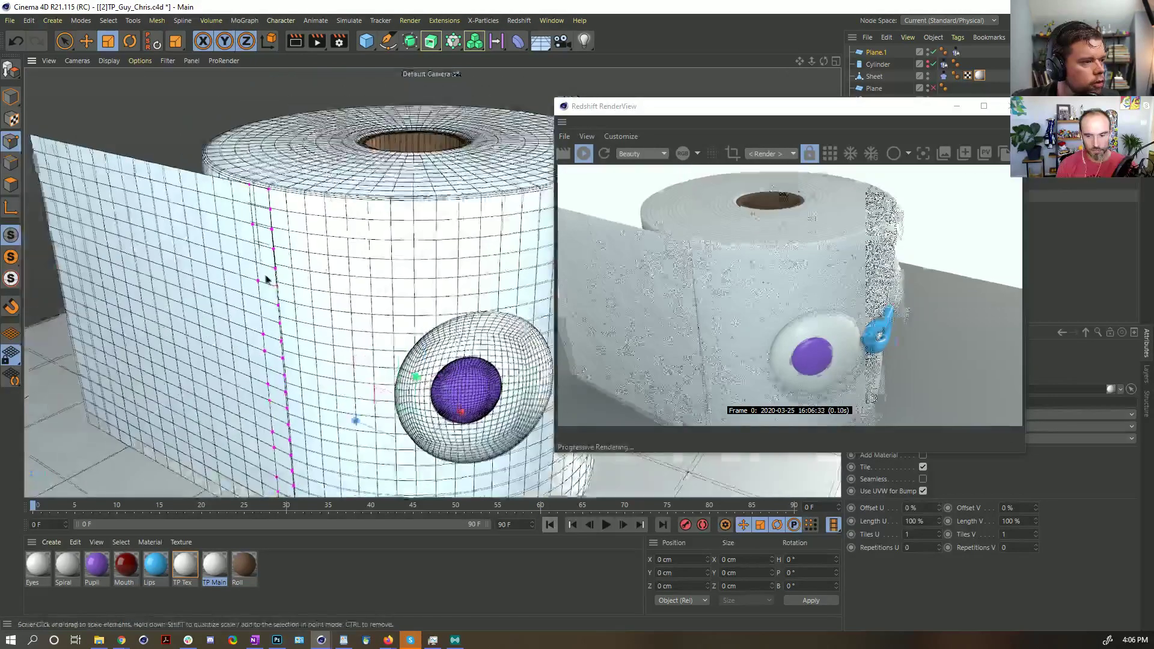
mouse_move(789, 106)
mouse_down()
mouse_move(768, 100)
mouse_move(795, 84)
mouse_up()
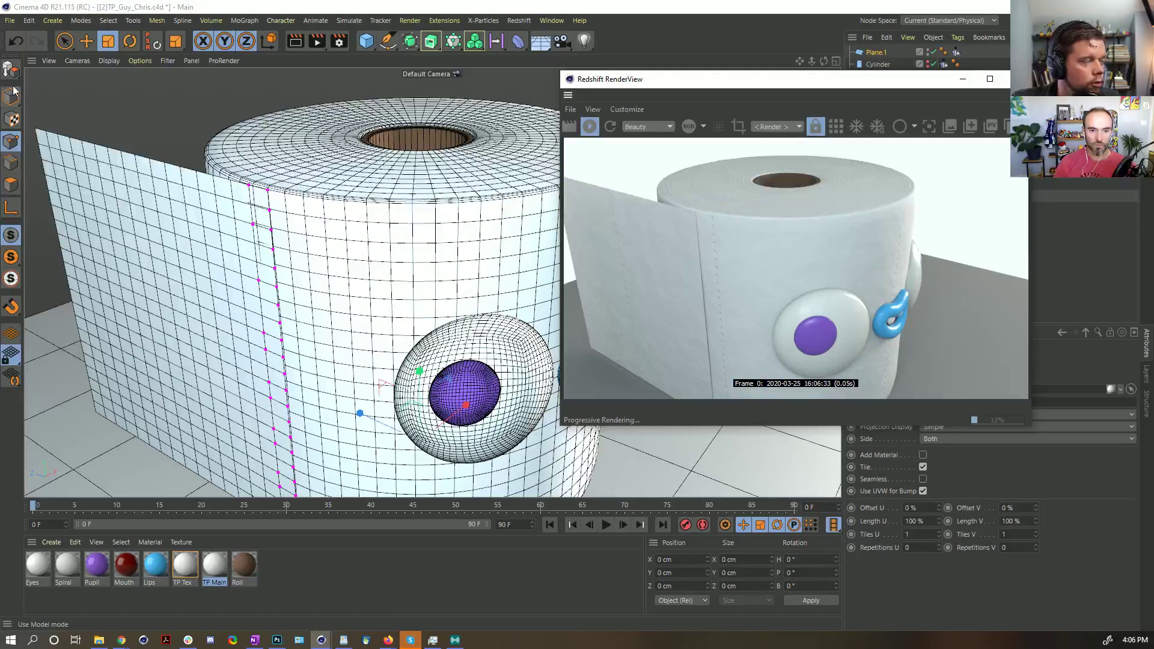
drag(758, 86, 744, 167)
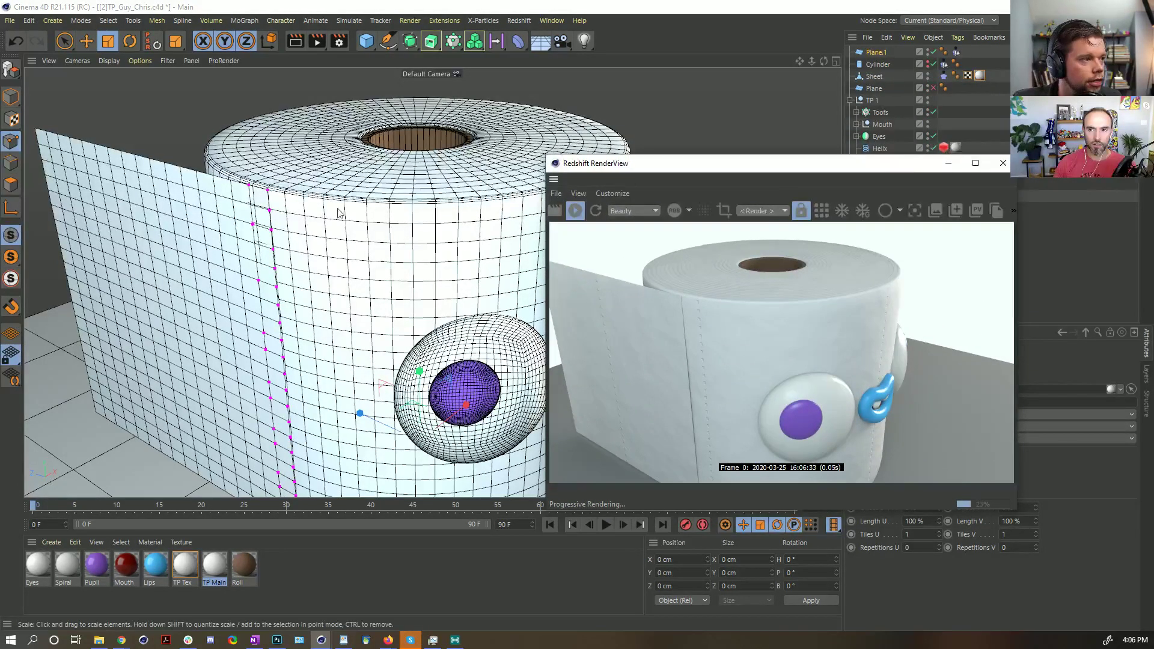
mouse_move(361, 245)
alt+mouse_down()
mouse_move(337, 258)
mouse_move(347, 260)
alt+mouse_up()
scroll(347, 260, up, 3)
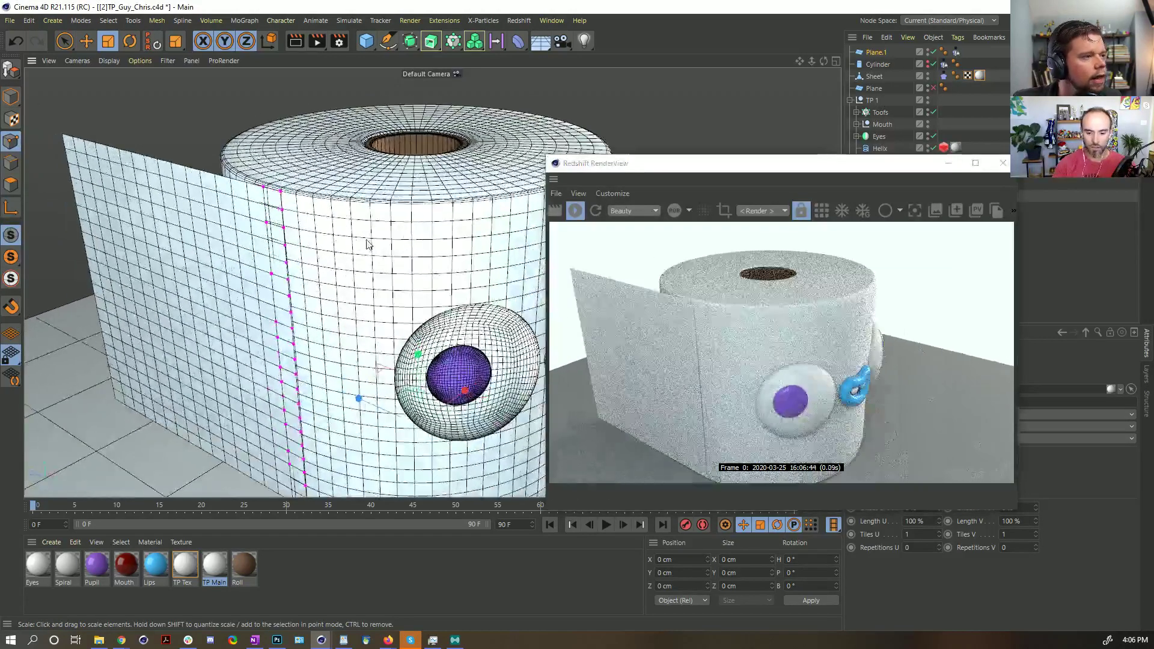
- Add a Null object and make the Sheet its child
click(85, 40)
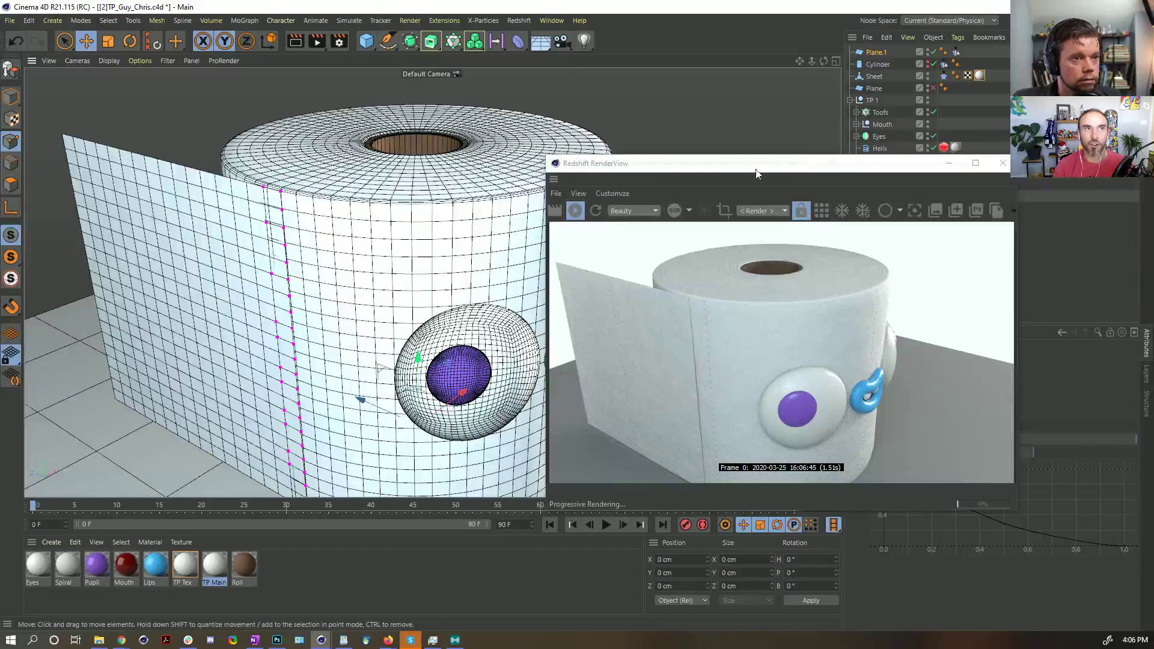
click(53, 21)
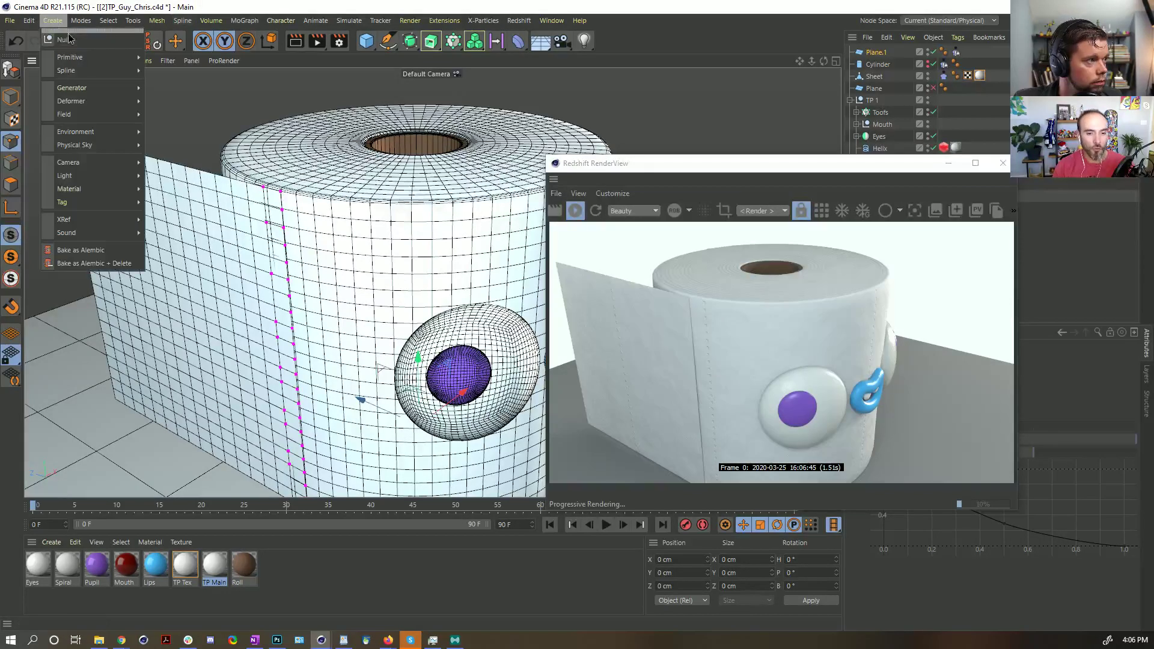
click(66, 33)
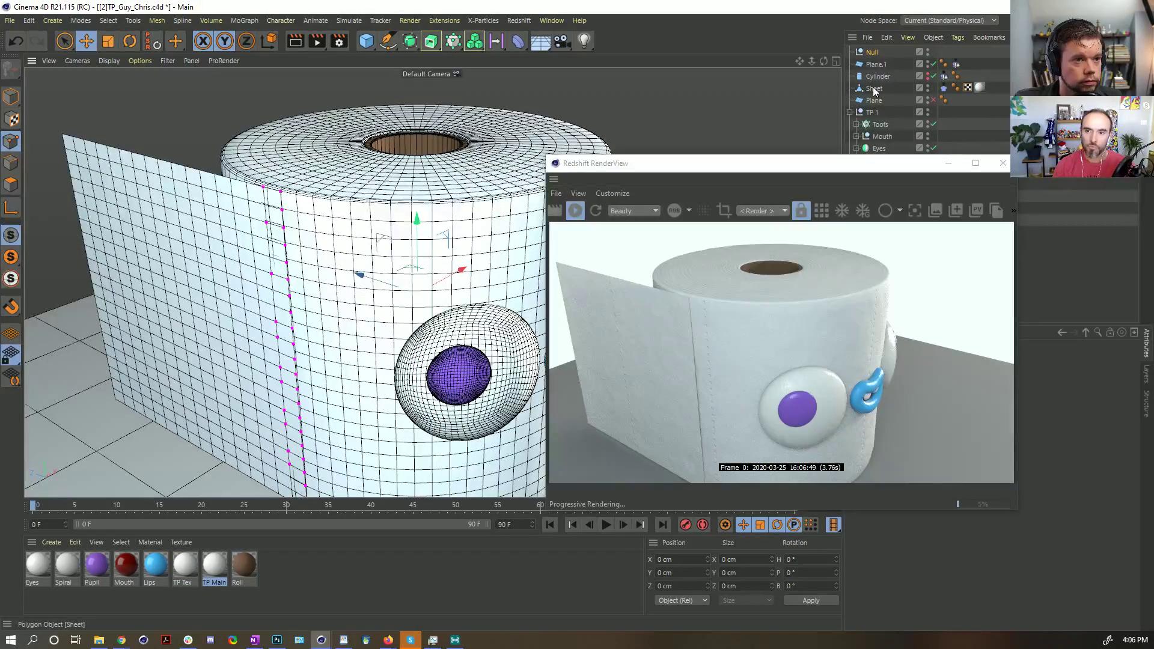
drag(875, 89, 875, 52)
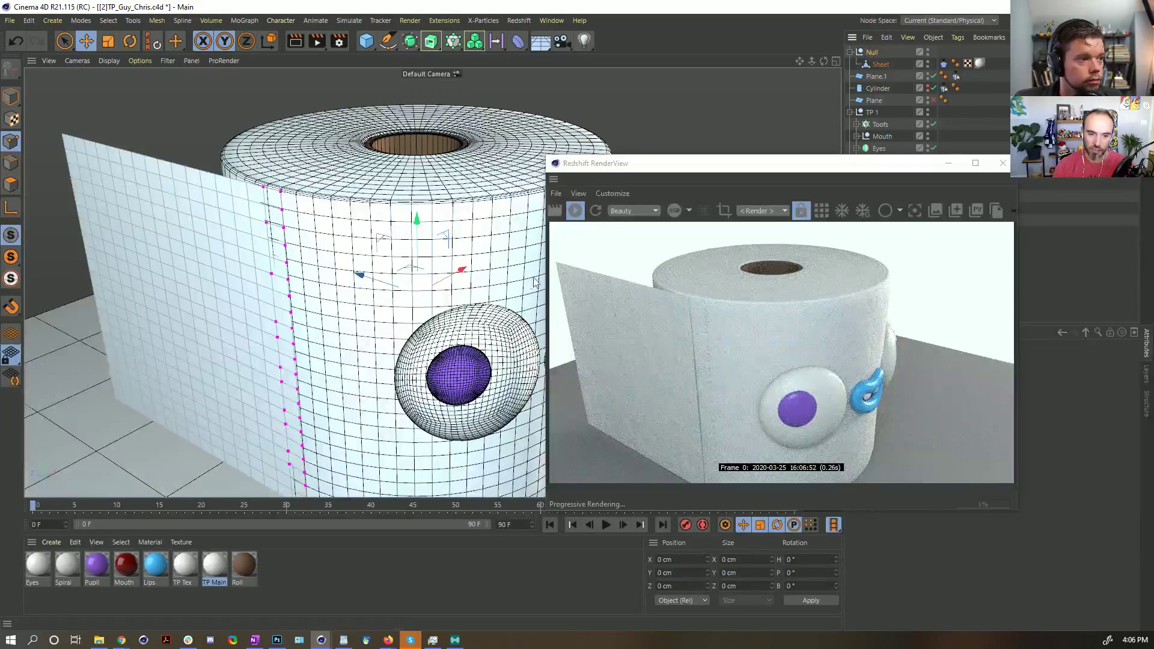
- Try rotating the Null with the Sheet by about 17° in heading in Model mode, and undo the rotation
key(r)
drag(409, 320, 421, 314)
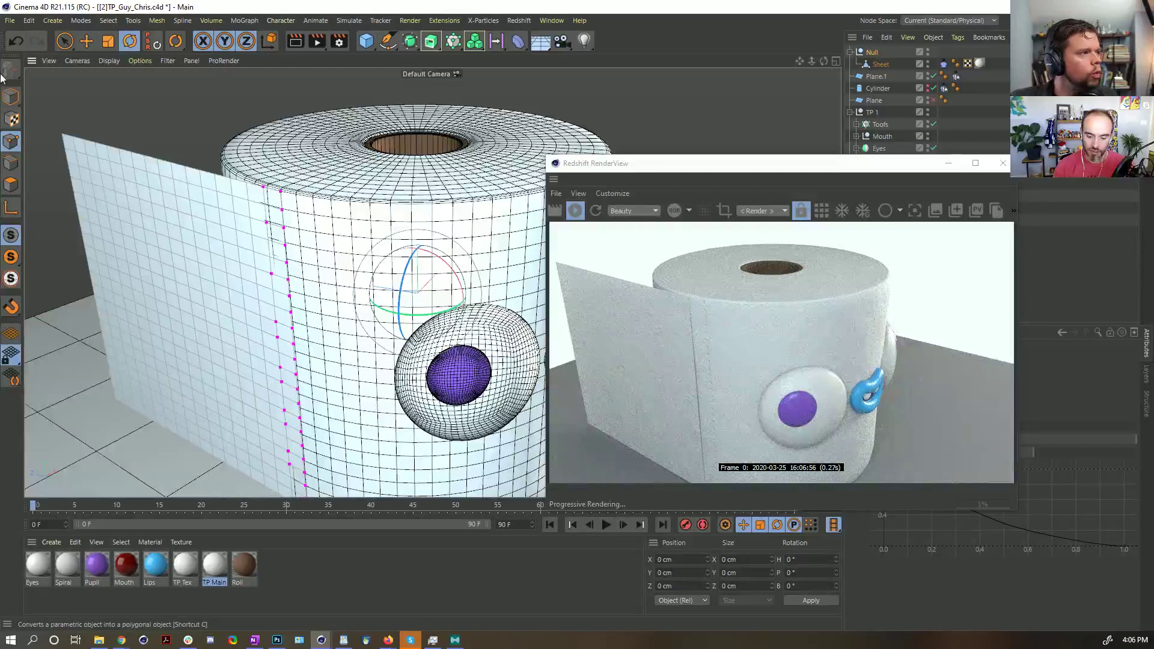
click(11, 97)
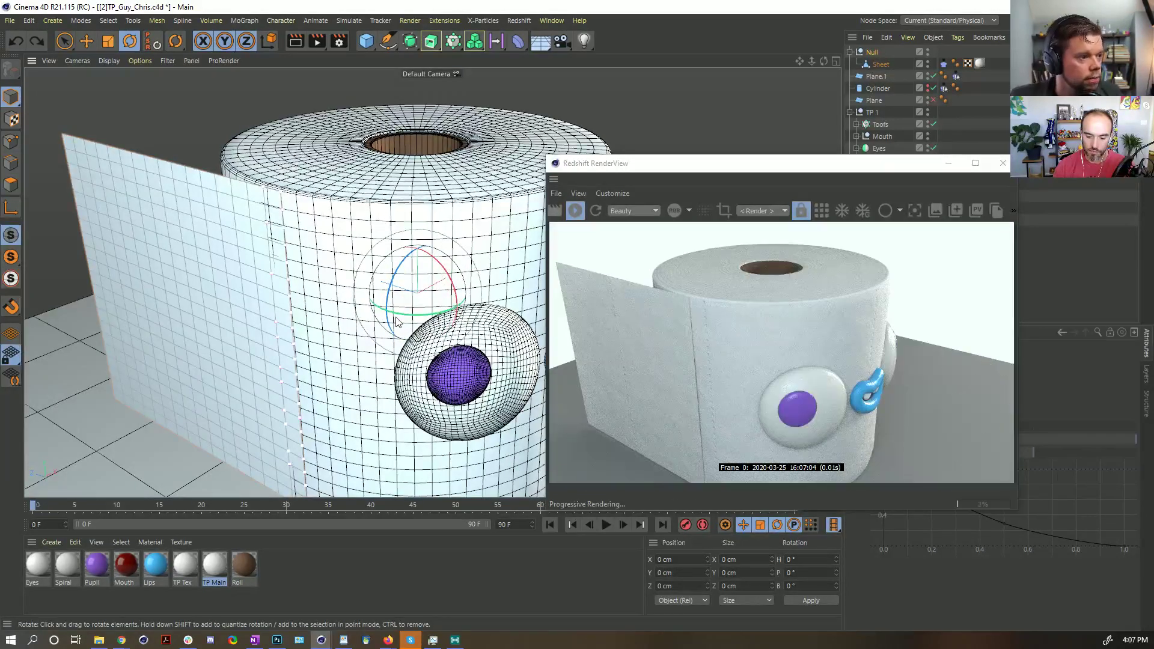
drag(396, 319, 415, 320)
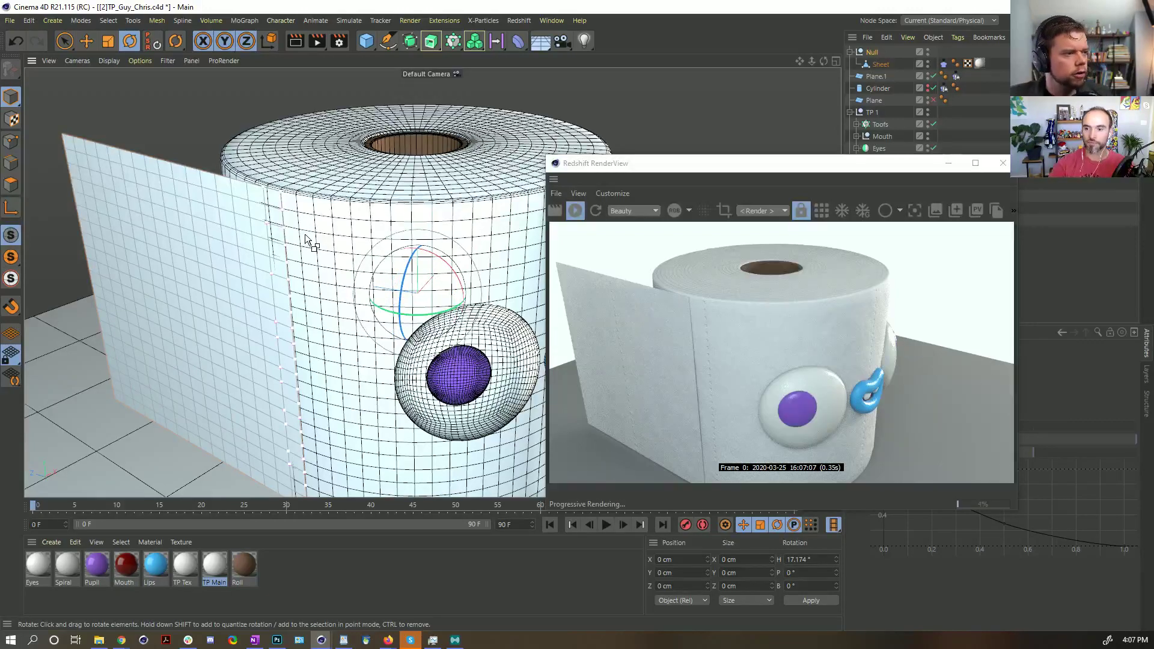
key(ctrl+z)
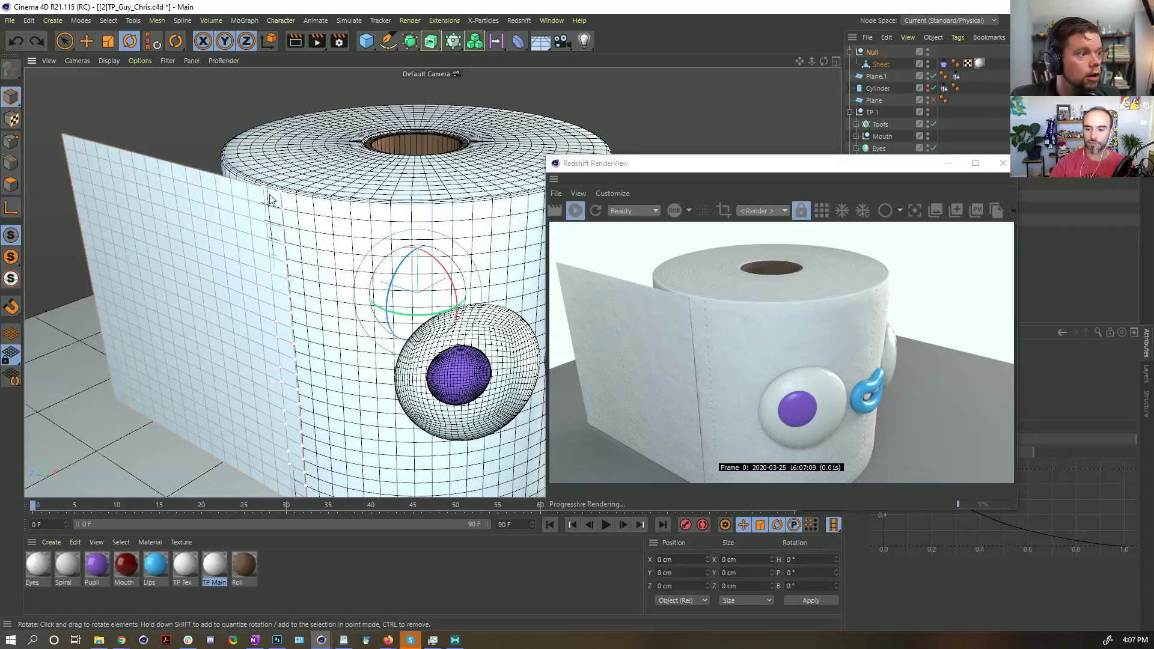
- Select the Sheet, show its selected seam points in Points mode, and add a Cloth Belt tag to it
drag(903, 165, 625, 89)
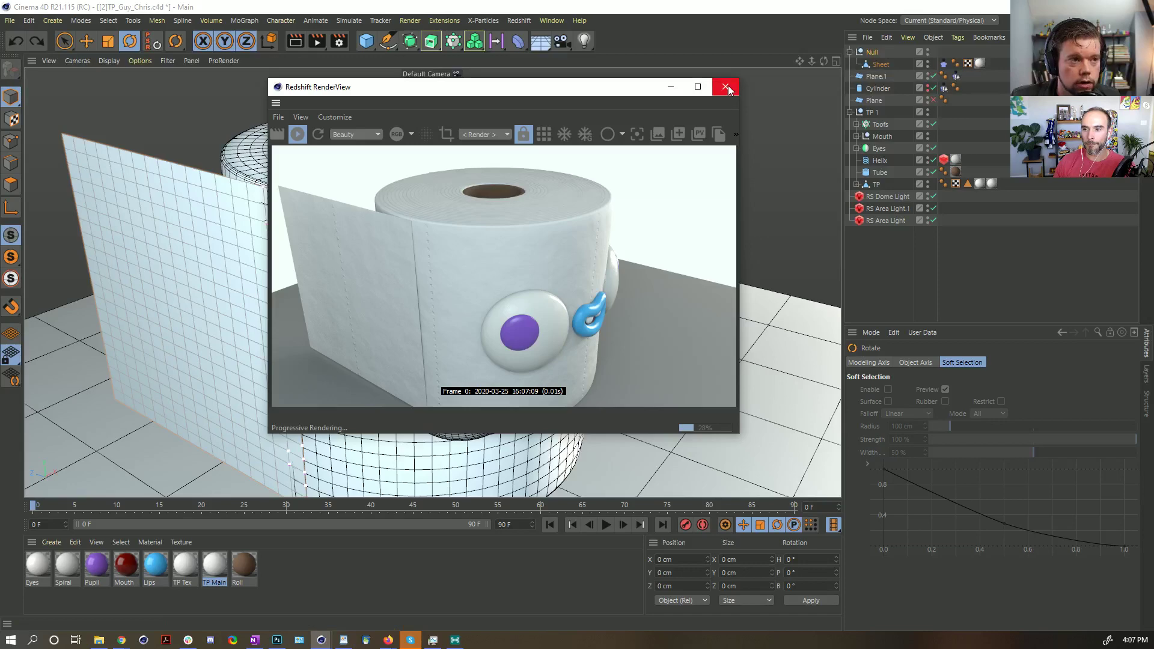
drag(630, 91, 872, 308)
click(881, 64)
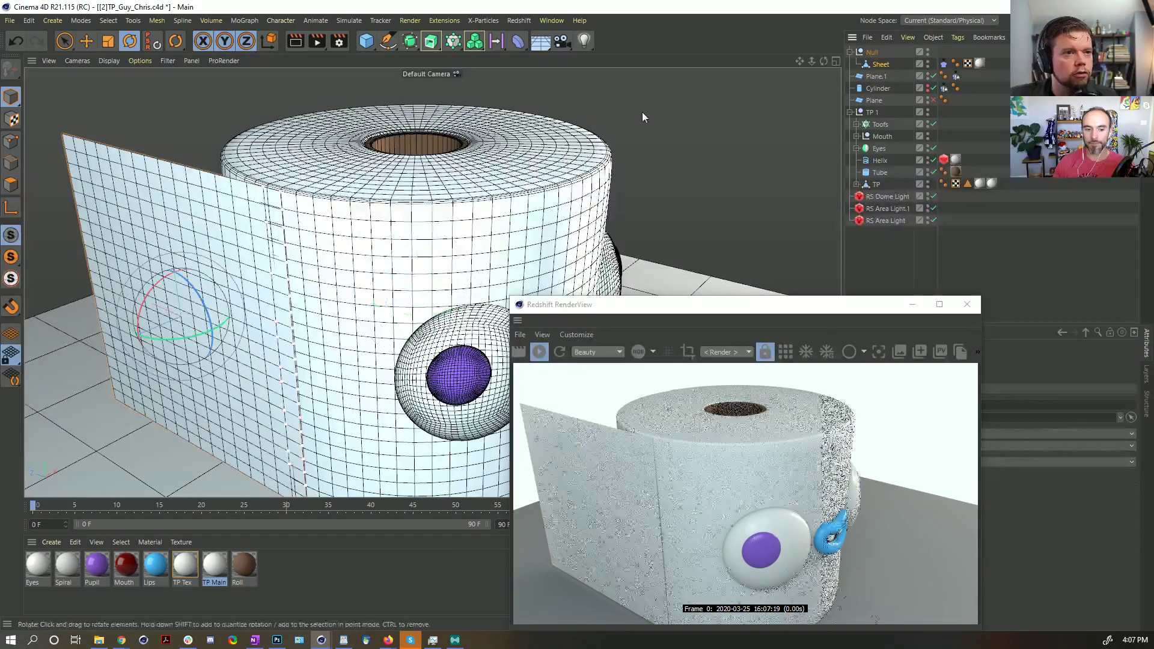
click(11, 141)
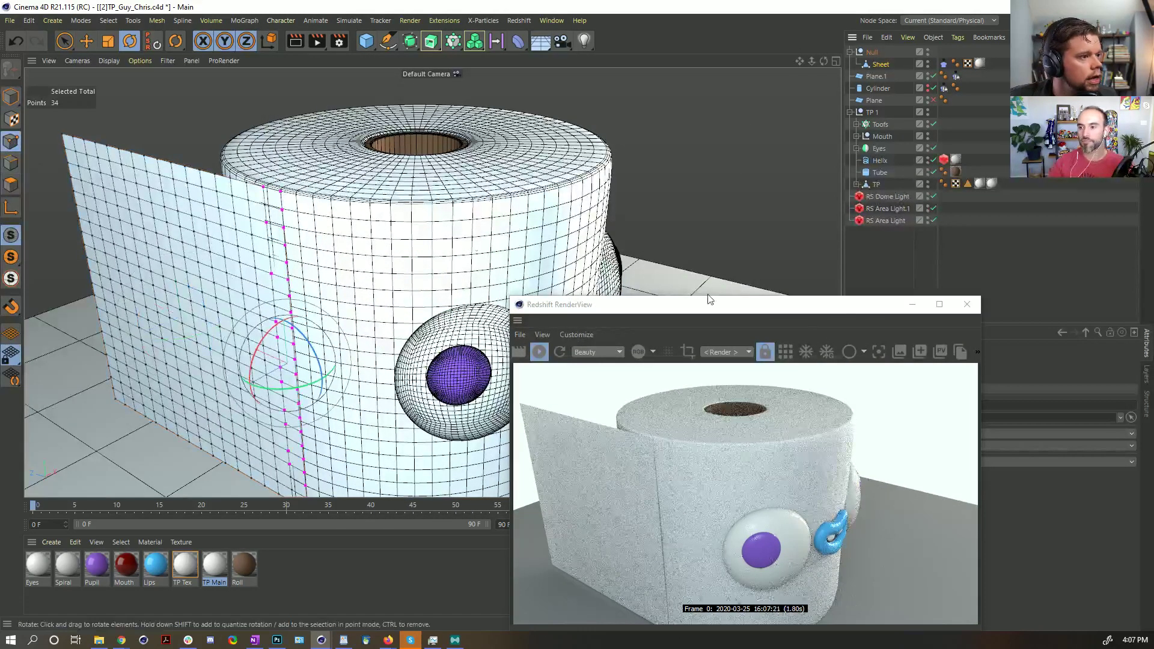
drag(868, 314, 563, 272)
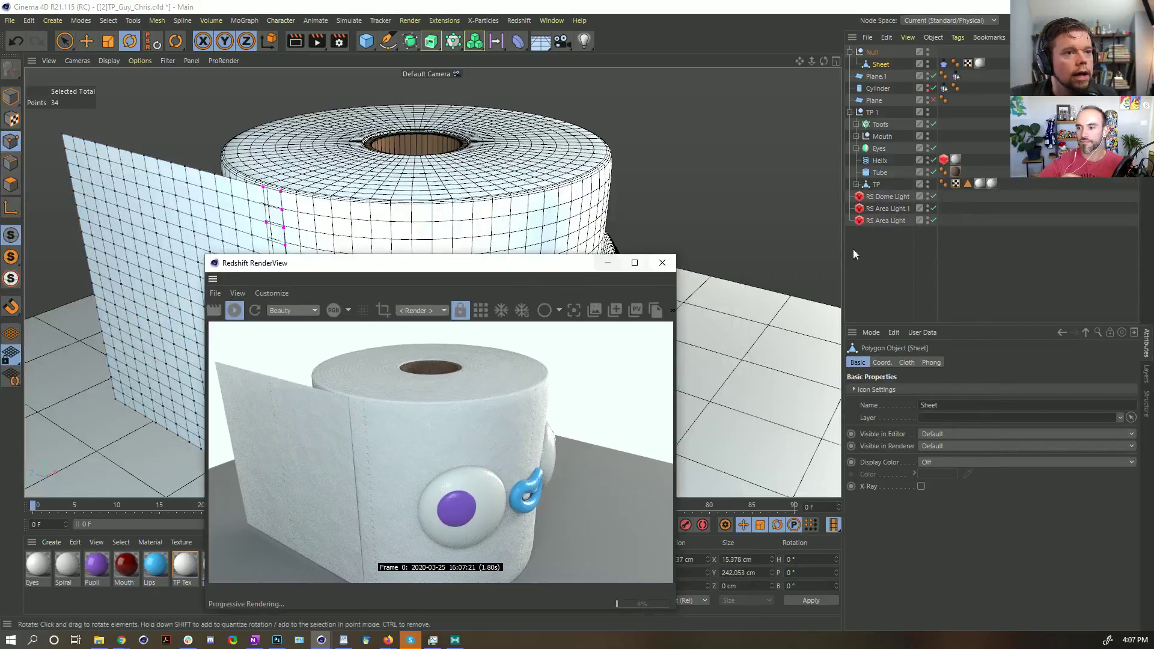
right_click(881, 66)
mouse_move(940, 174)
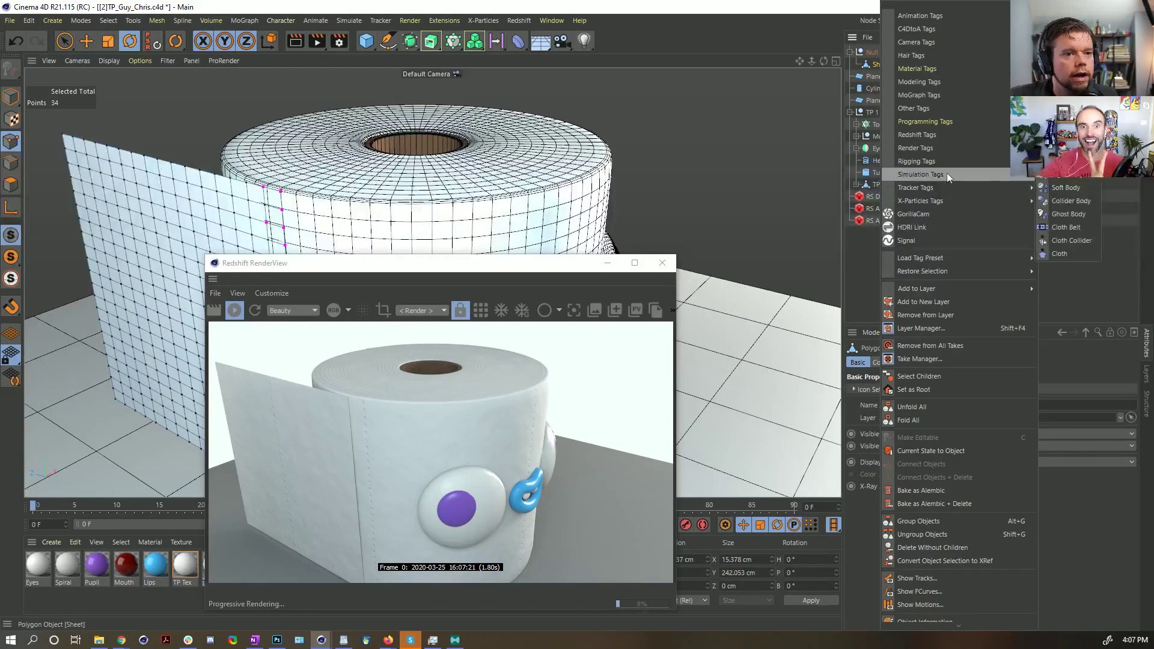
click(1065, 227)
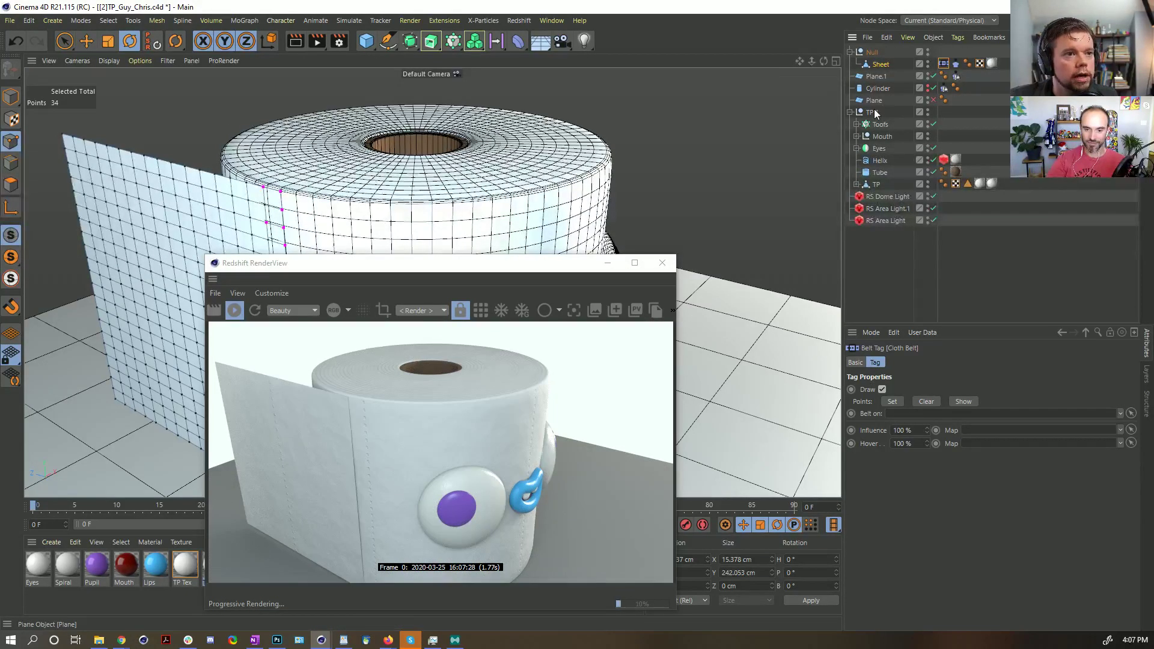
- Belt the Sheet's selected seam points to the Cylinder in the Cloth Belt tag and close the Redshift RenderView
drag(875, 88, 937, 417)
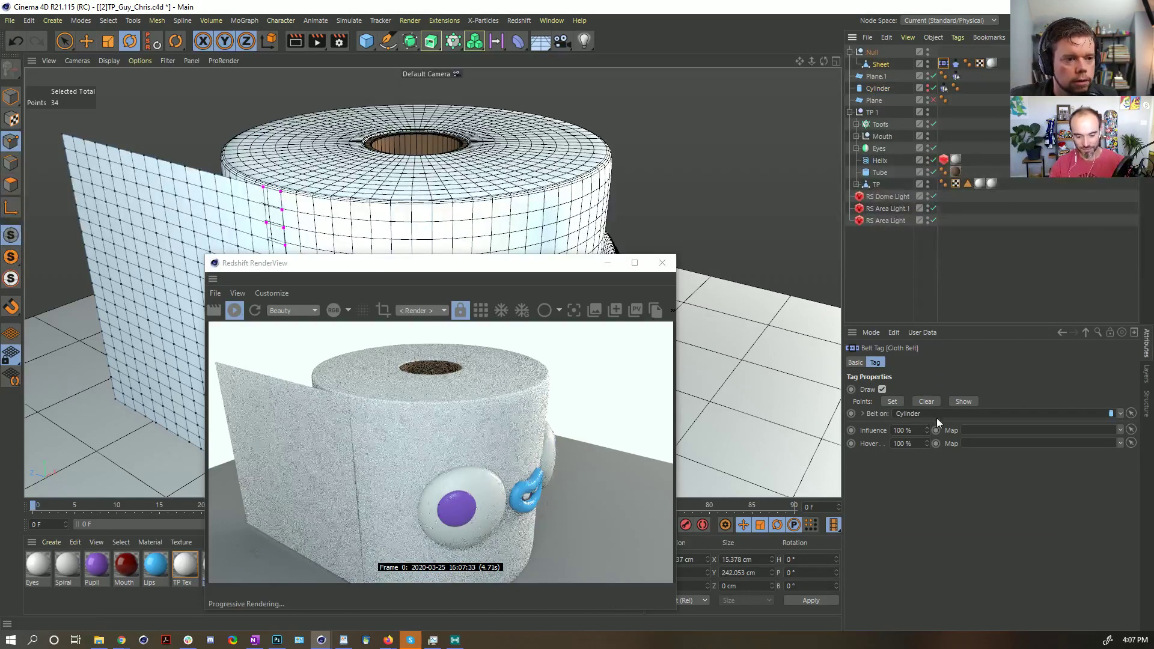
click(894, 401)
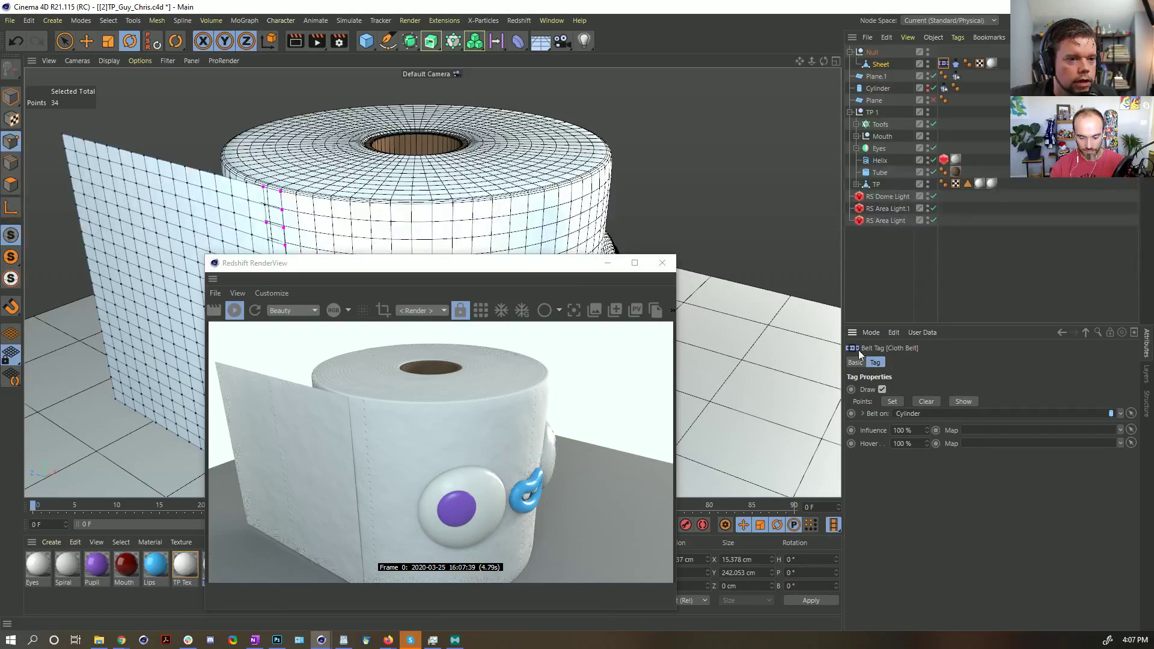
drag(535, 265, 634, 362)
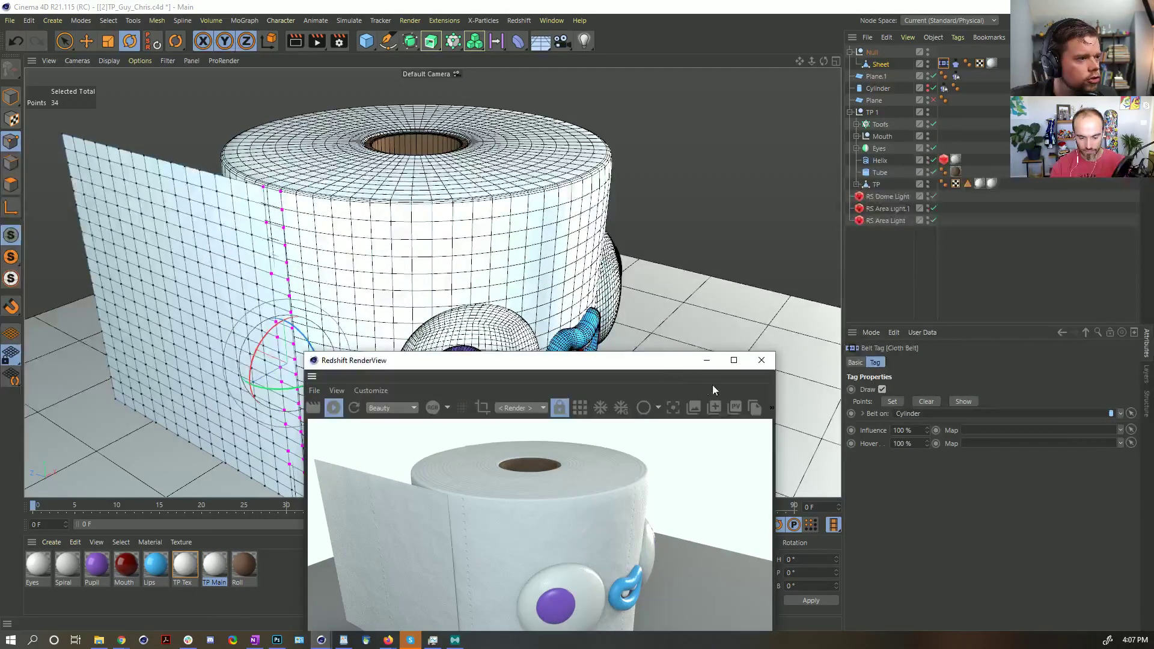
click(760, 362)
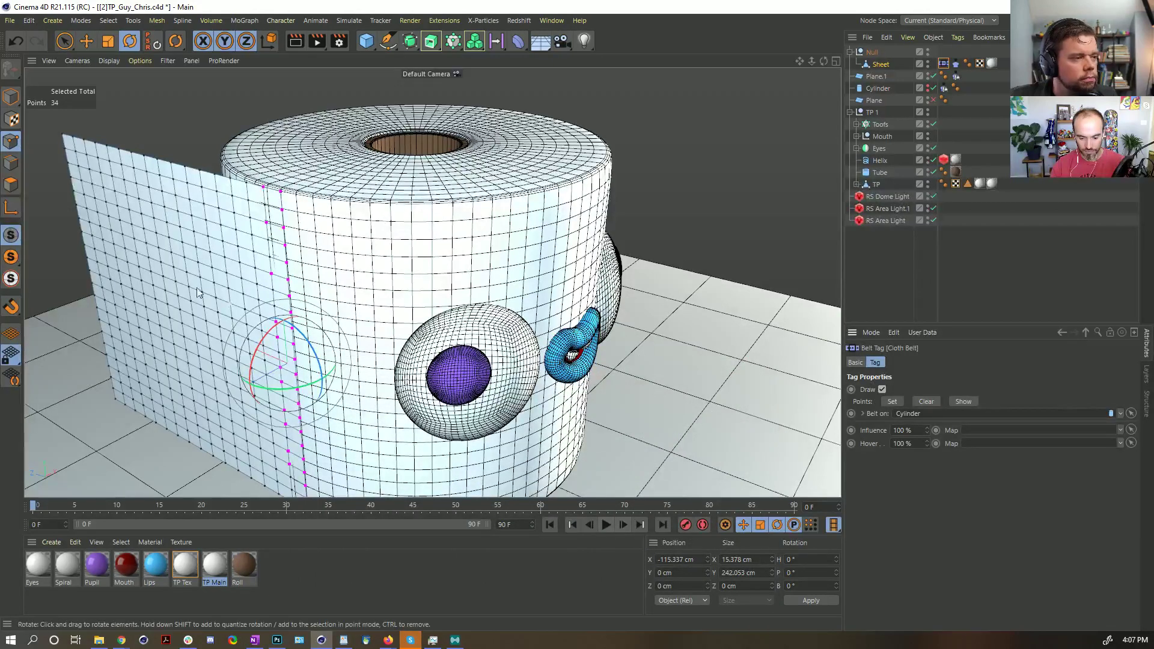
- Play the simulation in Model mode, test the belt by moving the Cylinder about 45 cm along X, and undo the move
click(10, 96)
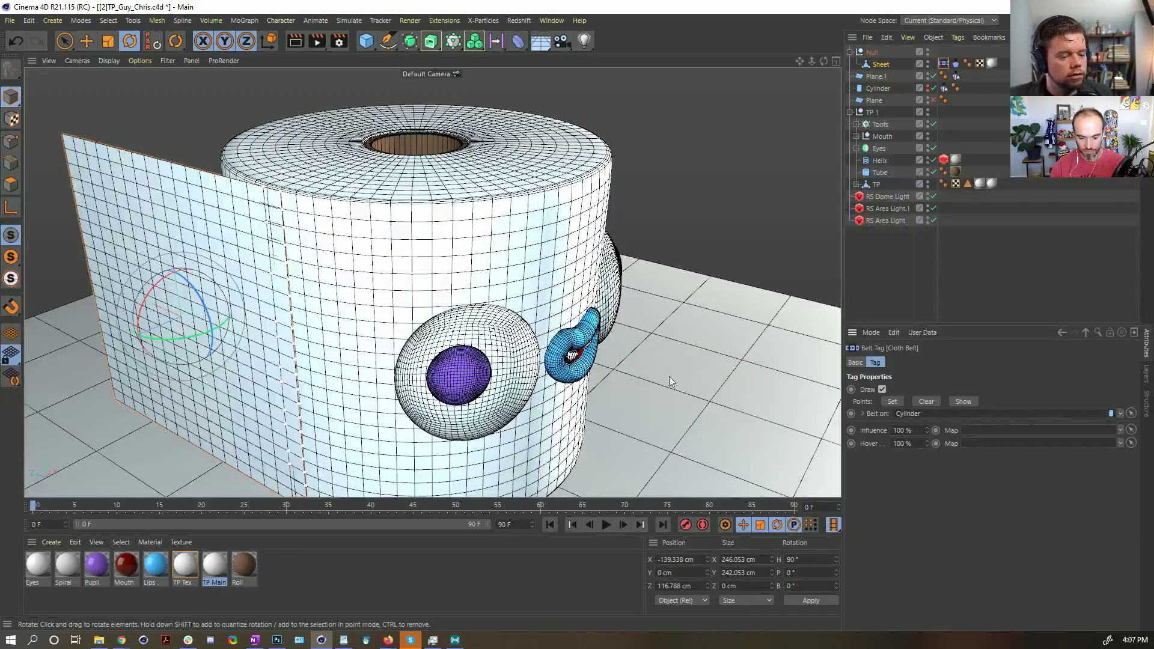
key(F8)
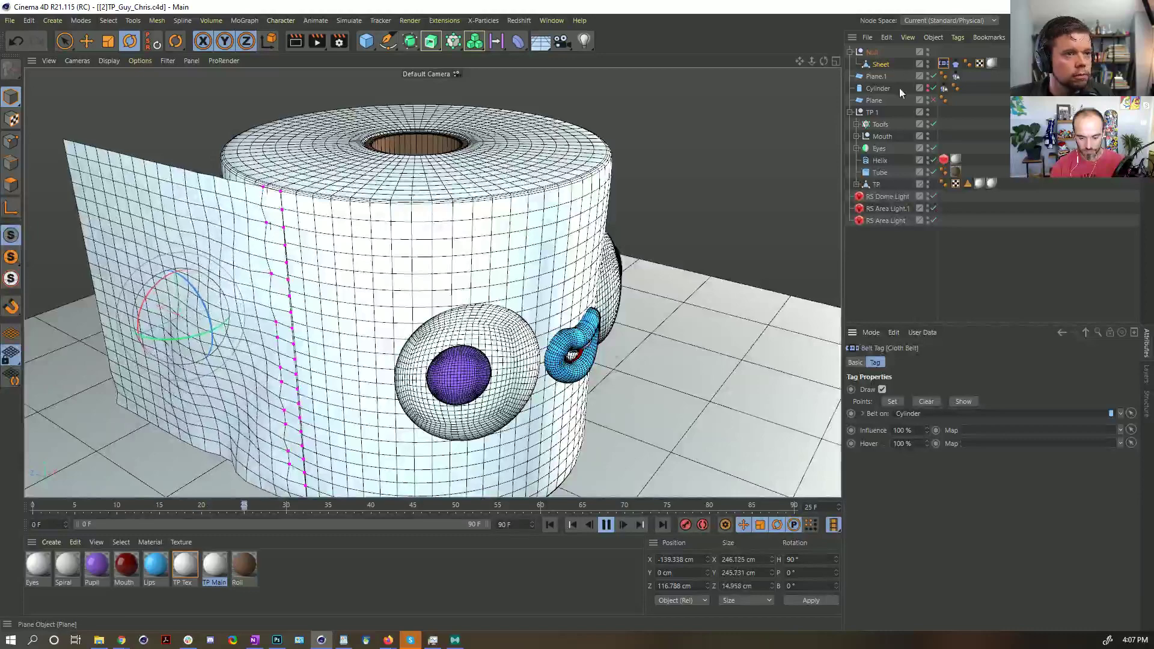
click(880, 87)
key(e)
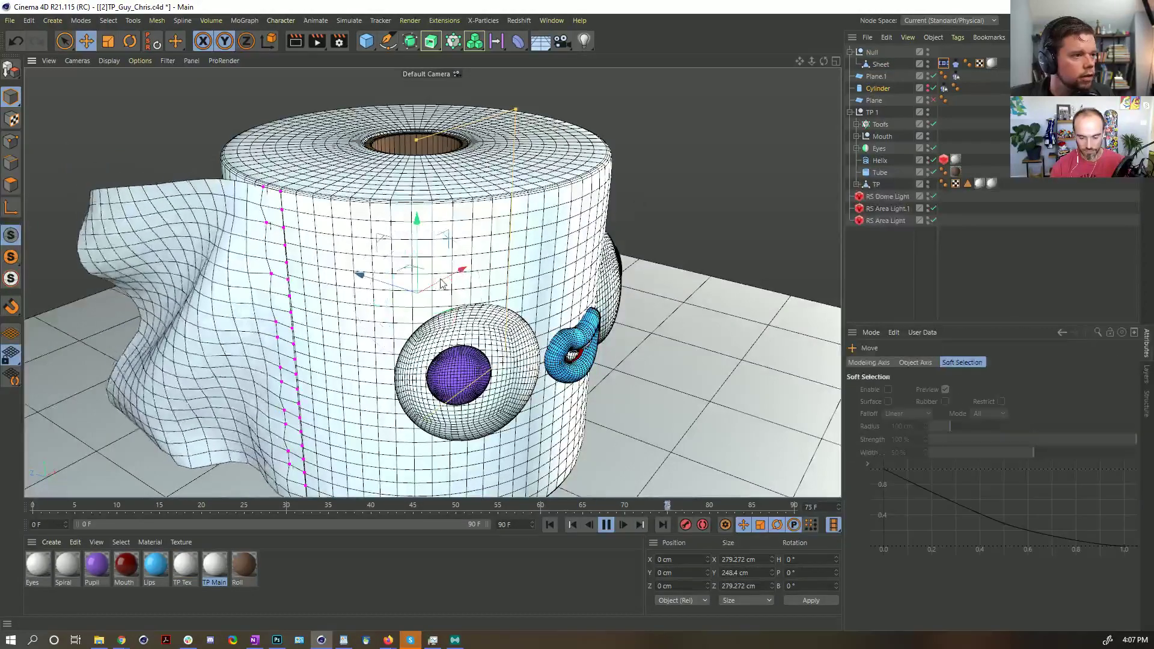
drag(442, 282, 488, 257)
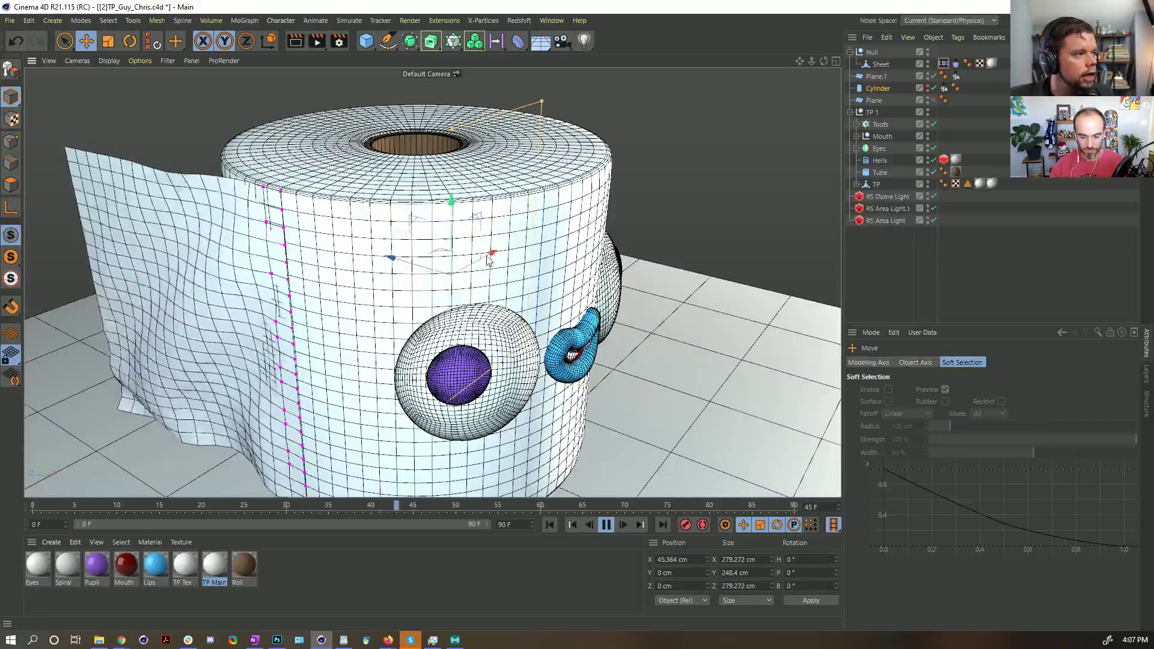
key(ctrl+z)
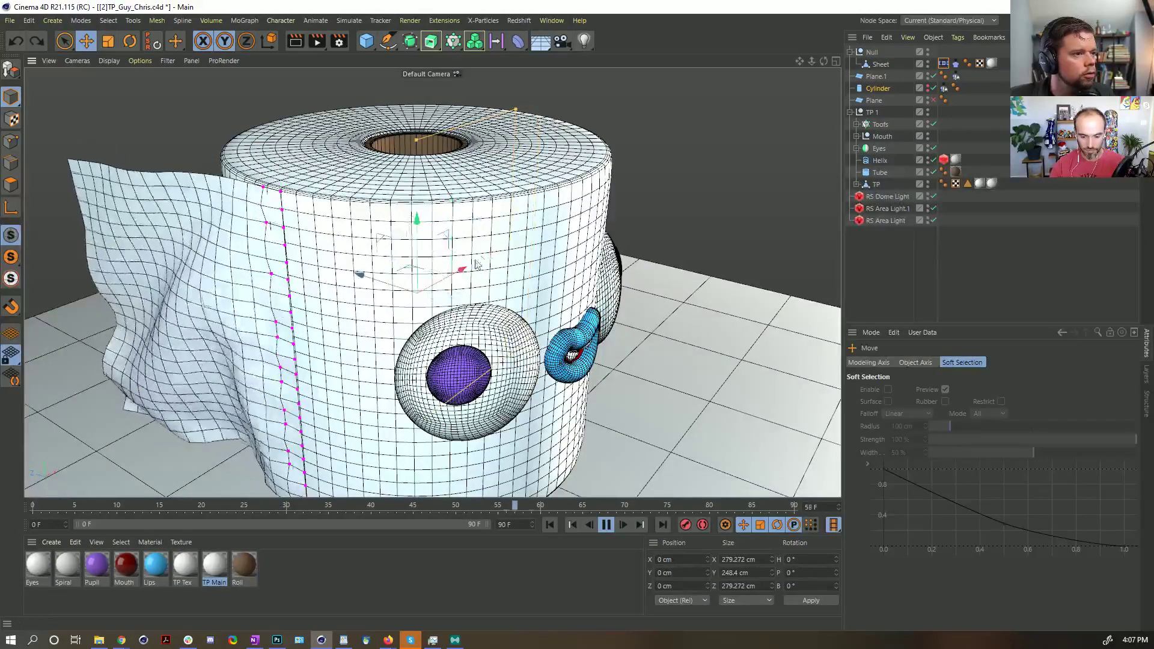
click(879, 88)
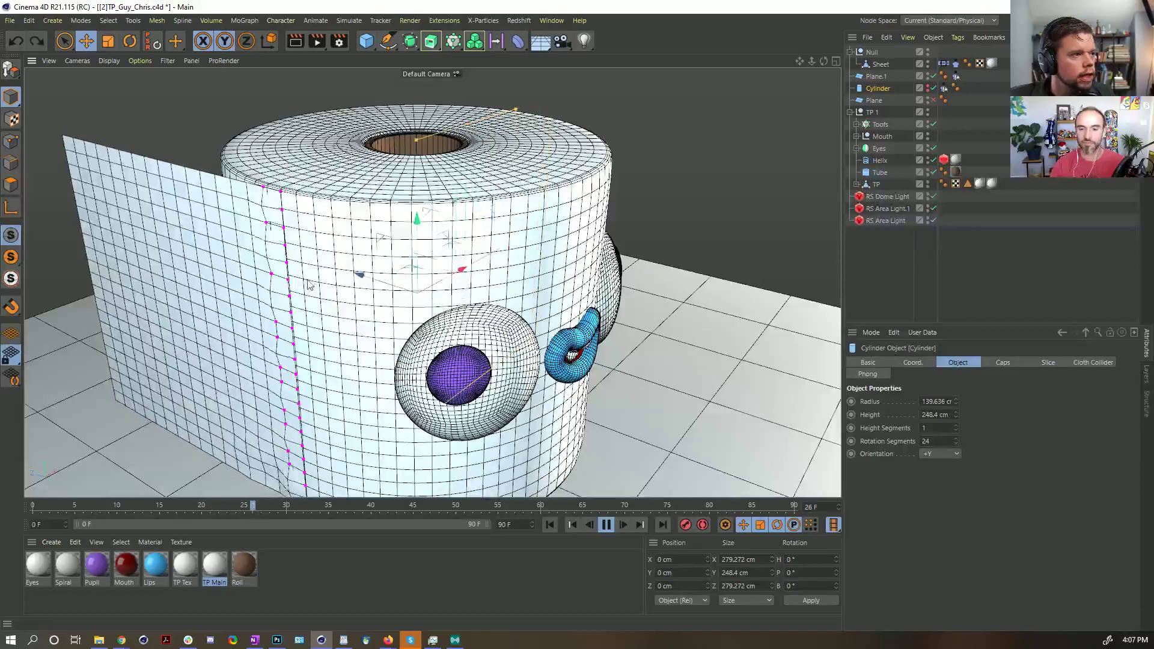
- Stop and rewind the simulation, and clear the Sheet's fixed seam points in the Cloth tag's Dresser settings
click(606, 524)
click(549, 525)
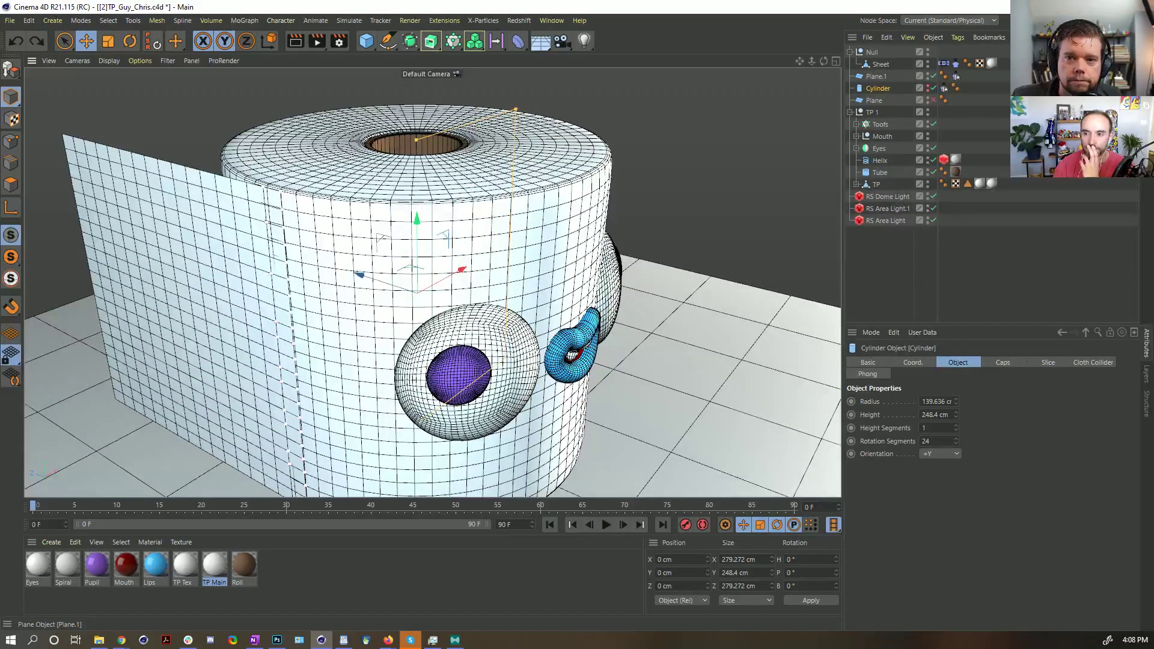
click(943, 63)
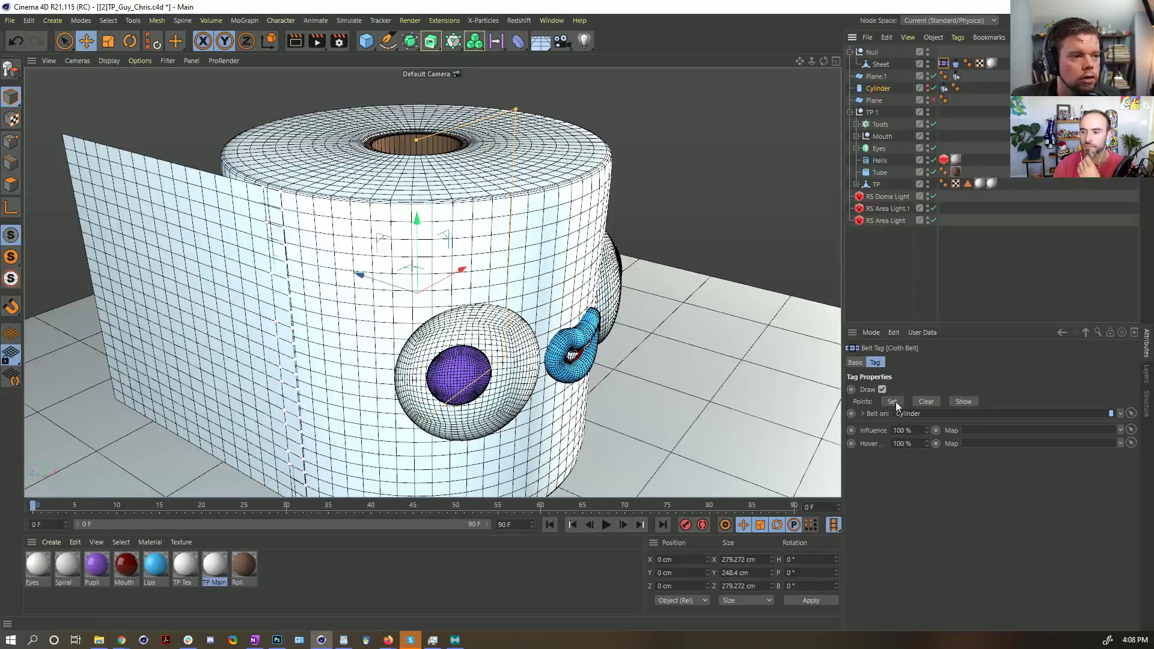
click(881, 63)
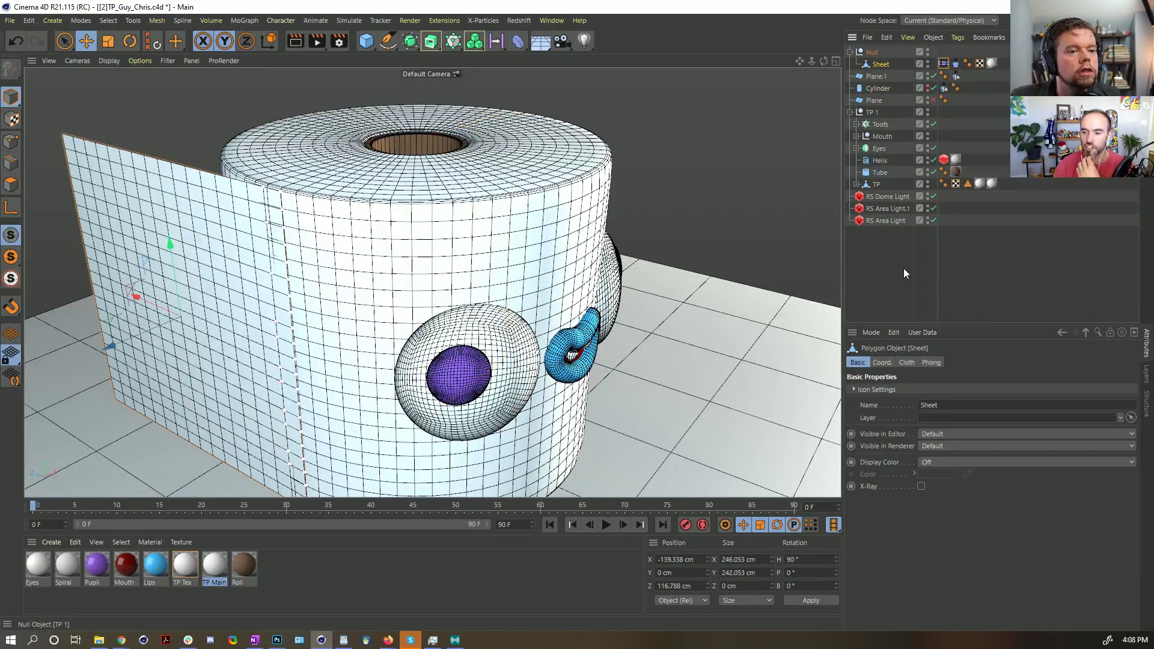
click(943, 63)
click(940, 362)
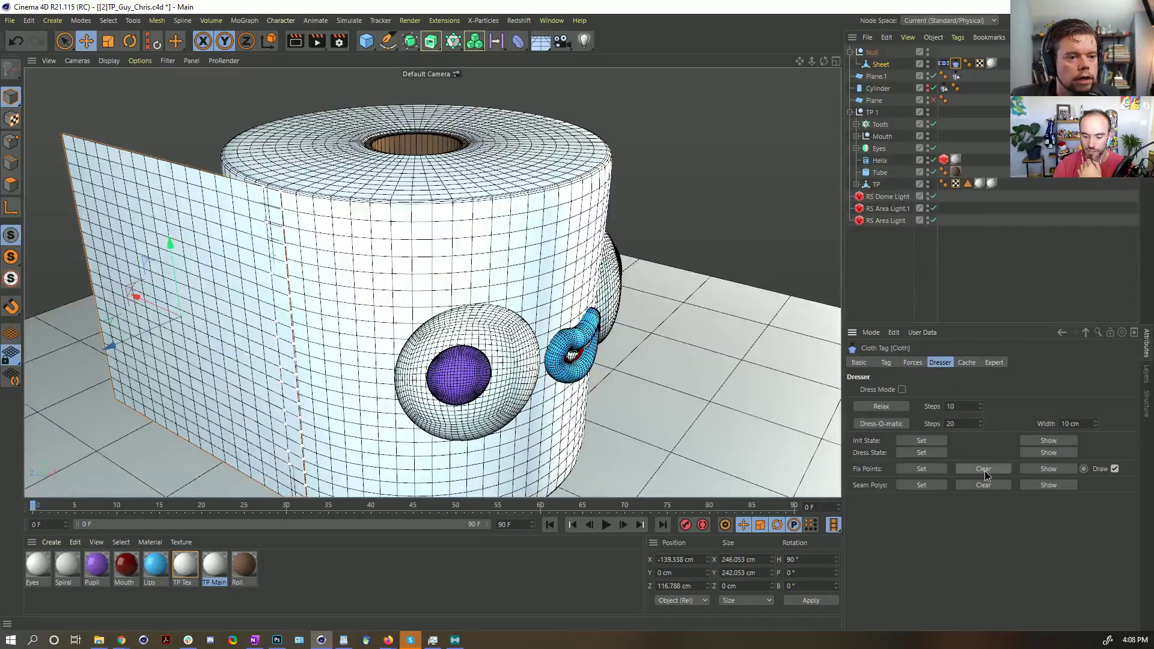
click(1049, 469)
click(943, 63)
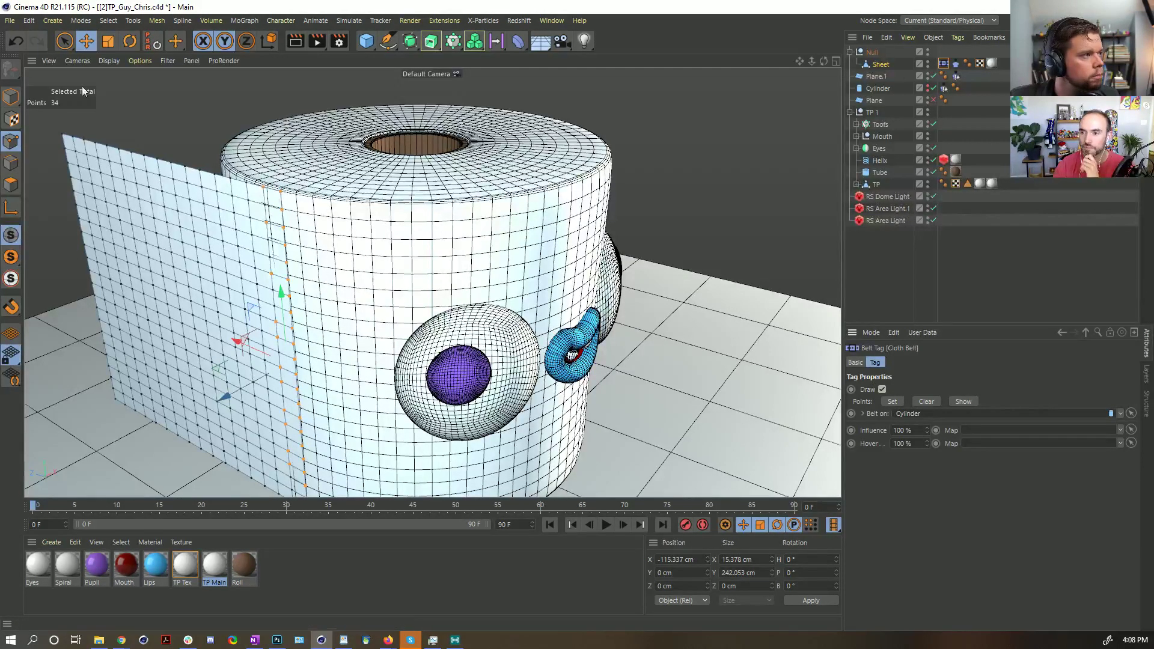
- Play the simulation in Model mode to test how the Sheet holds with only the belt, and rewind it to frame 0
click(11, 96)
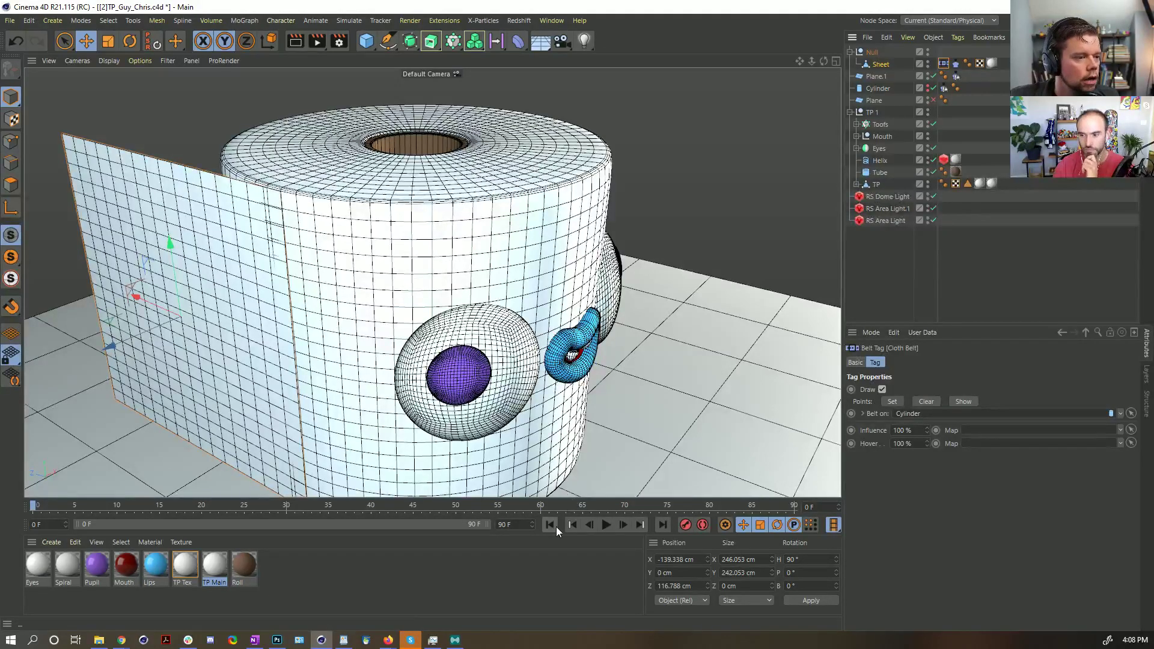
click(606, 526)
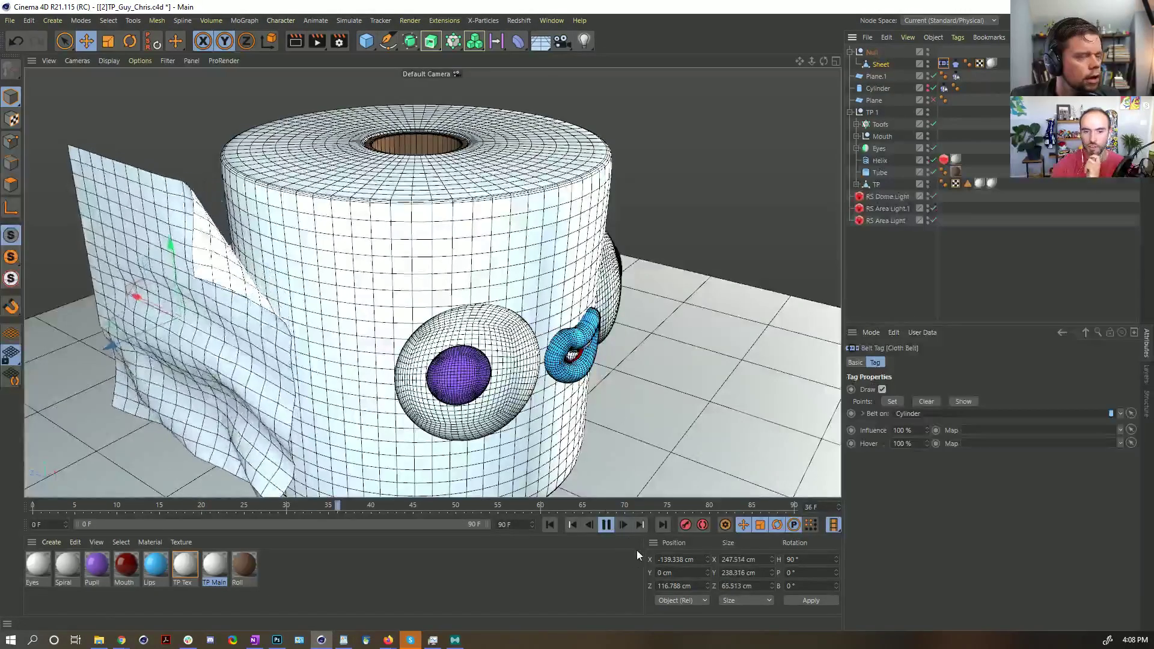
click(606, 525)
click(549, 524)
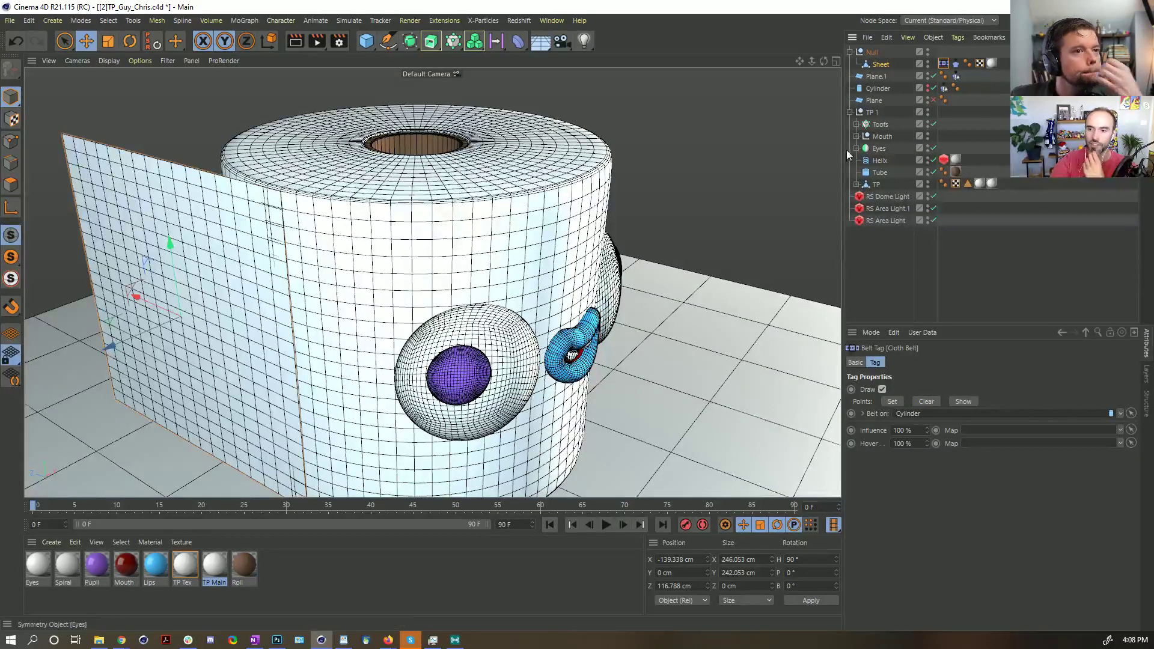
- Duplicate the Cylinder as a disabled backup and make the original Cylinder editable
click(875, 89)
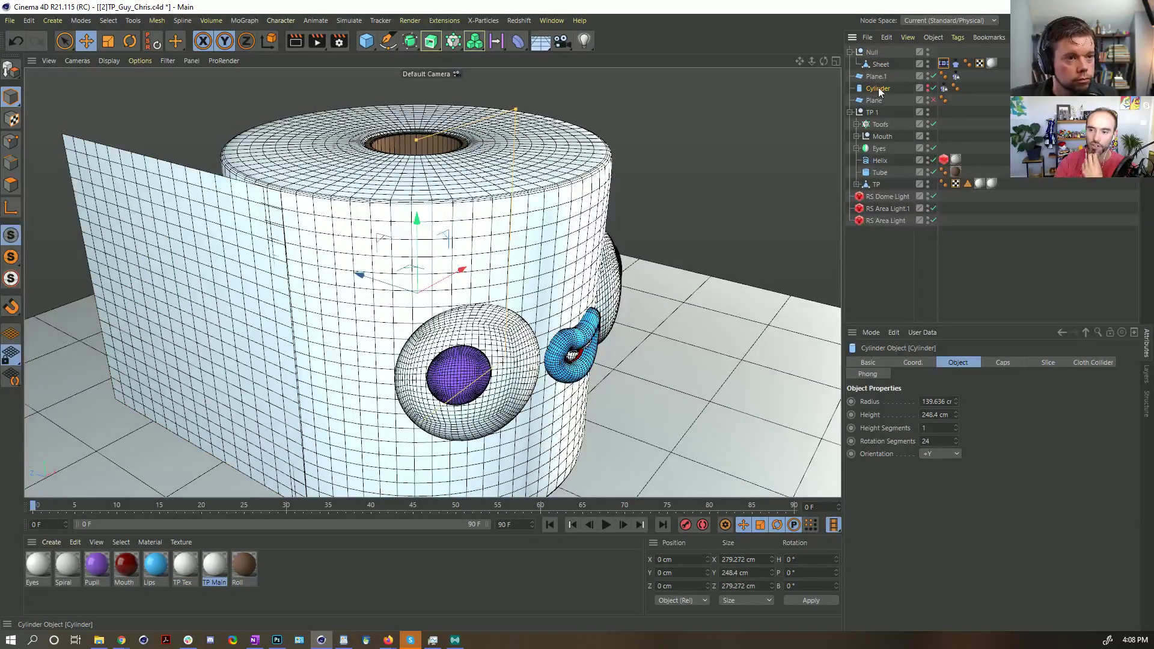
ctrl+drag(878, 88, 879, 96)
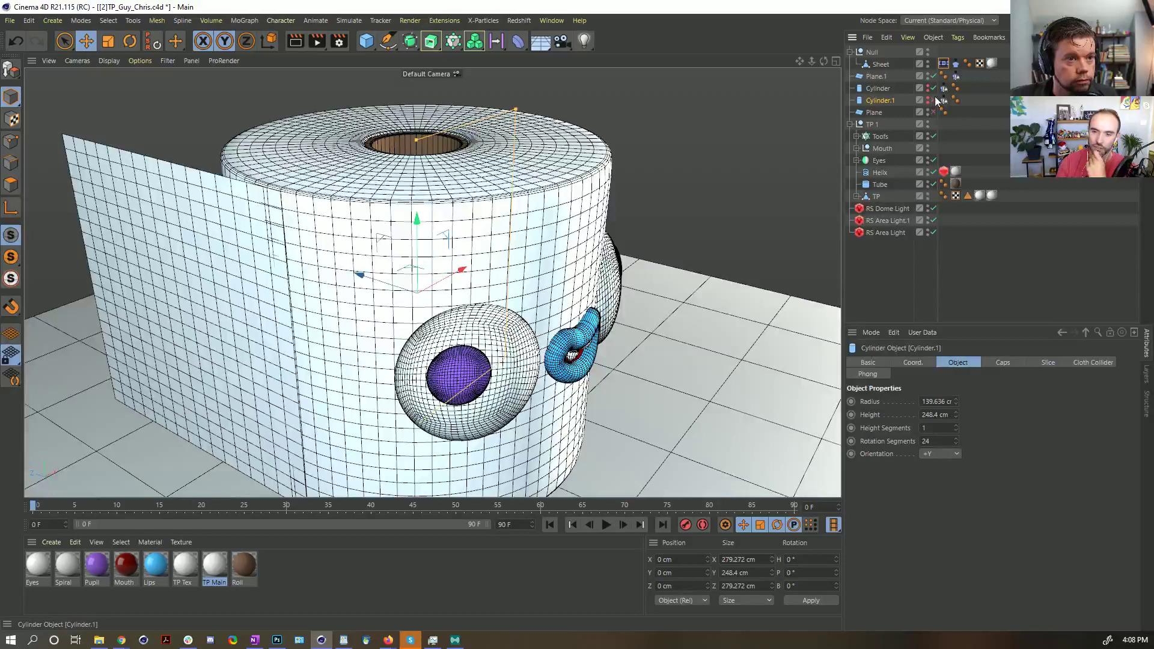
key(c)
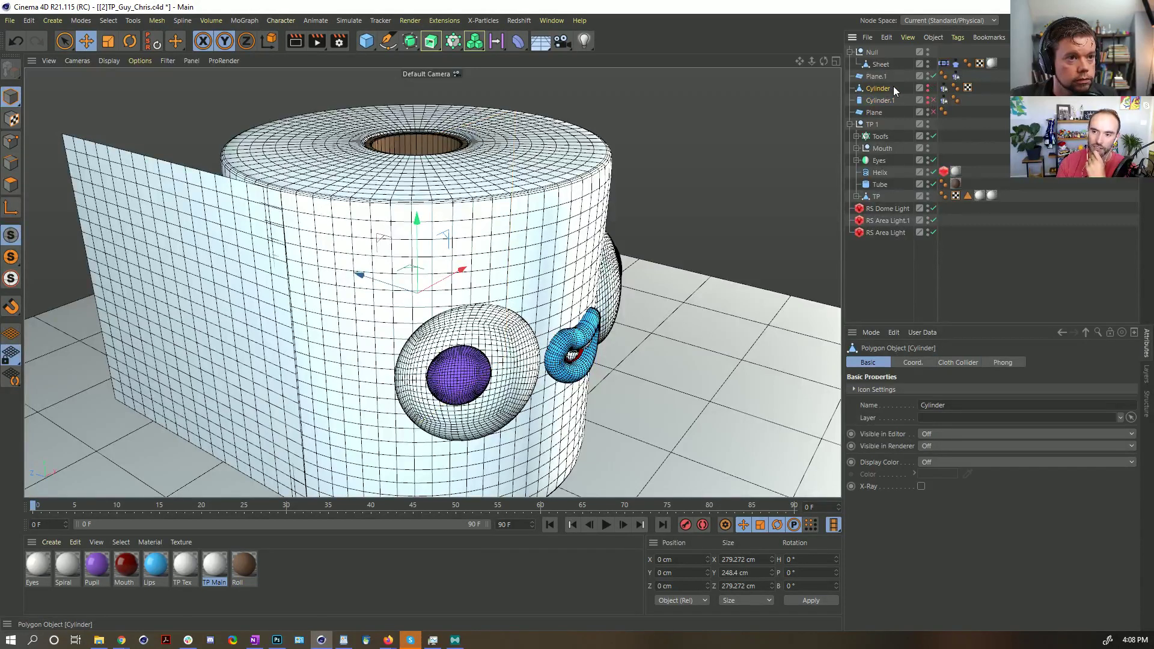
- Clear the Sheet's Cloth Belt points and set the seam points on the editable Cylinder again, returning to Model mode
click(946, 63)
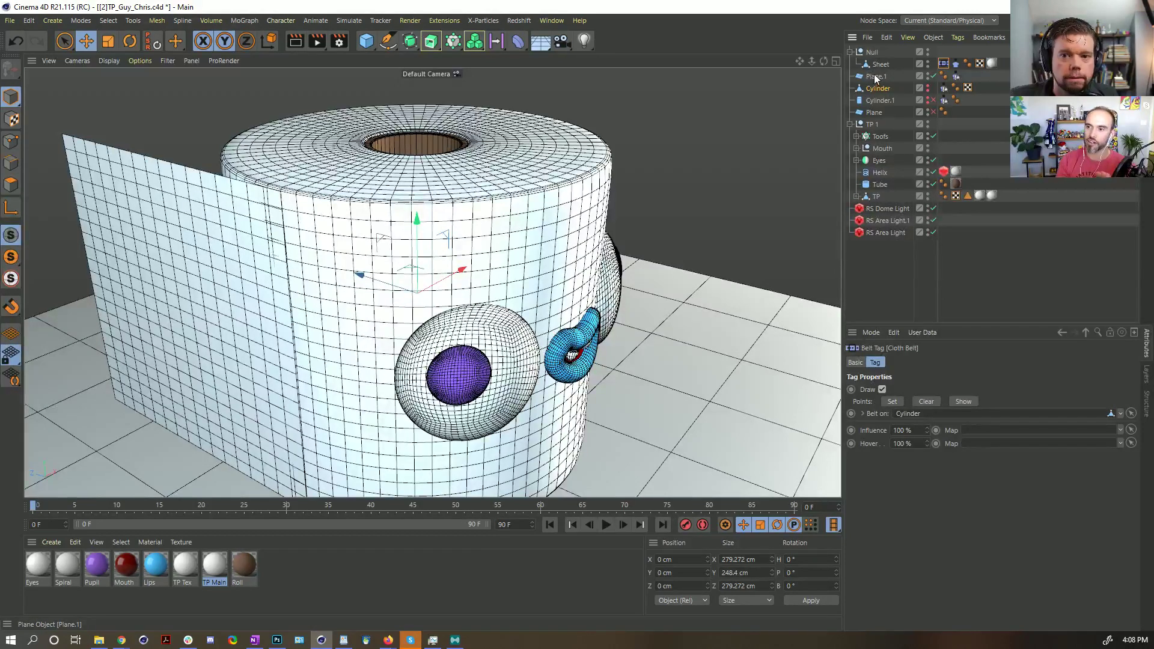
click(930, 404)
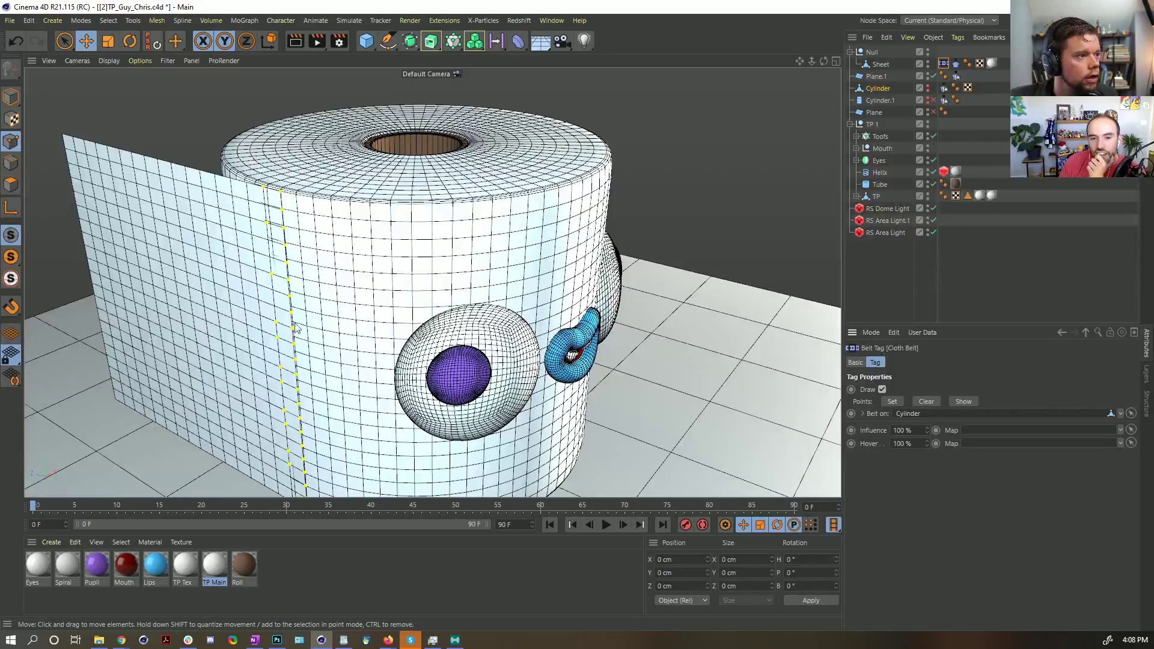
click(11, 96)
- Play the simulation, test the belt by moving the Cylinder slightly along X, undo the move and rewind to frame 0
click(605, 525)
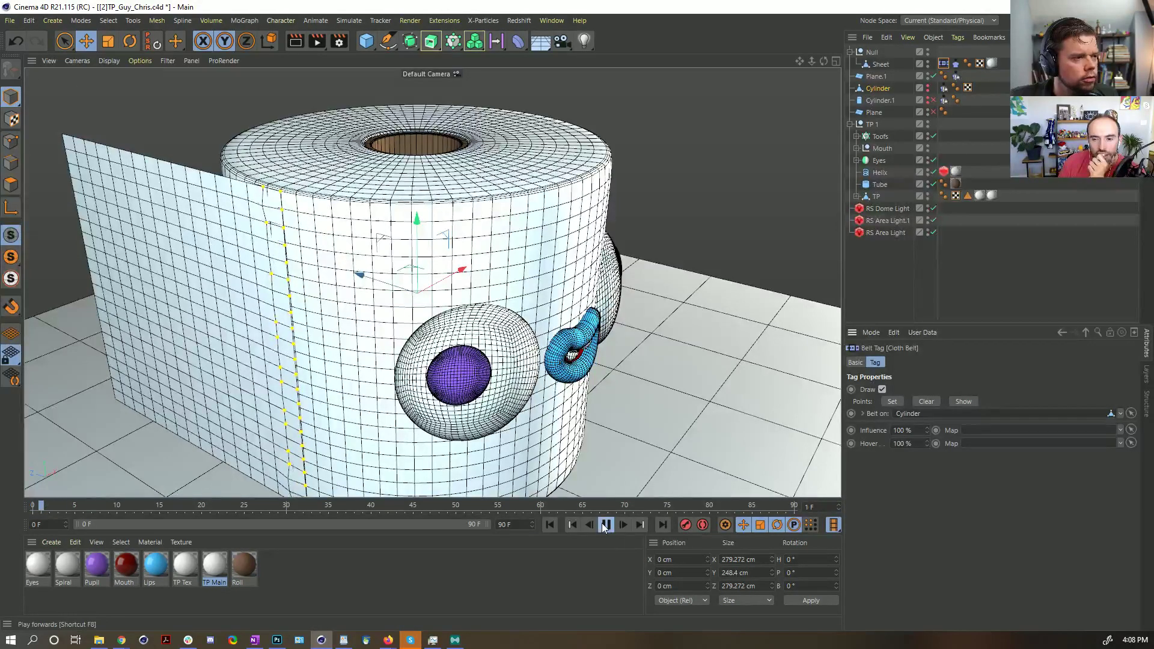
click(871, 89)
mouse_move(461, 272)
mouse_down()
mouse_move(433, 288)
mouse_move(472, 268)
mouse_up()
key(ctrl+z)
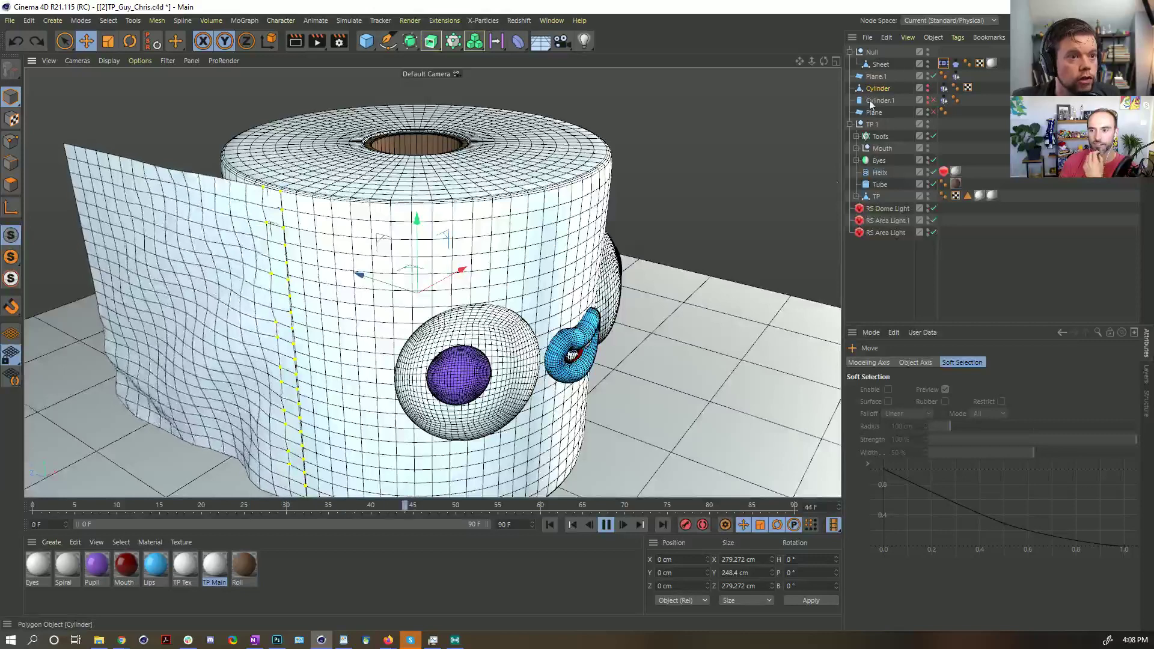
click(605, 525)
click(549, 524)
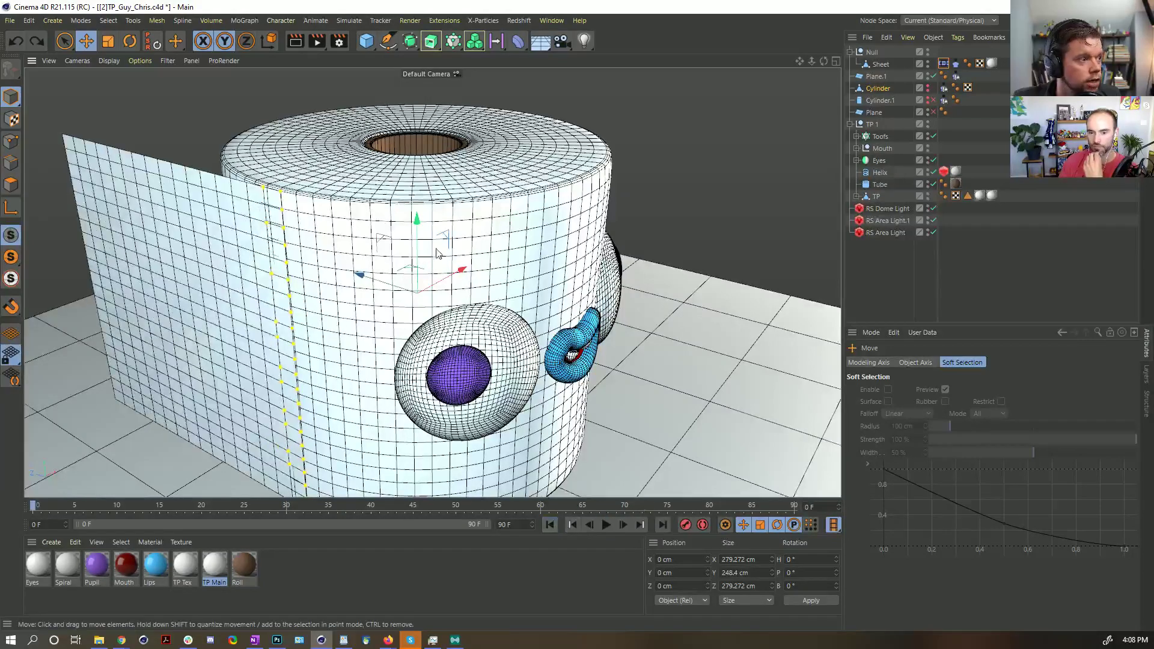
- Try rotating the Cylinder slightly in heading and undo the rotation
key(r)
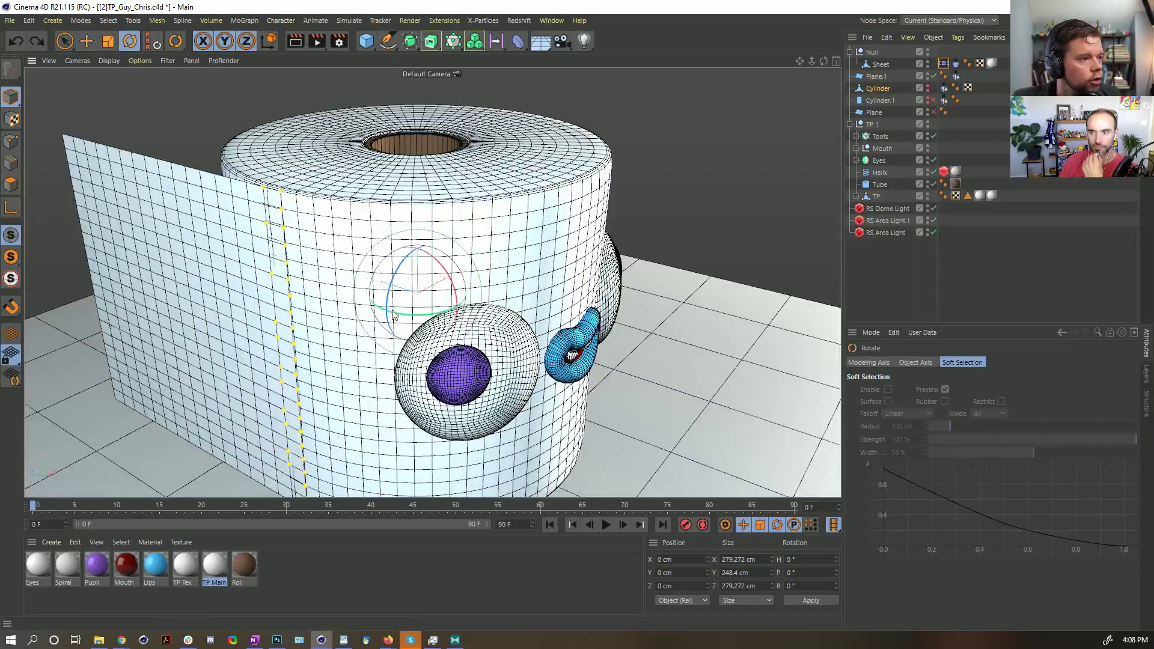
drag(402, 320, 407, 318)
key(ctrl+z)
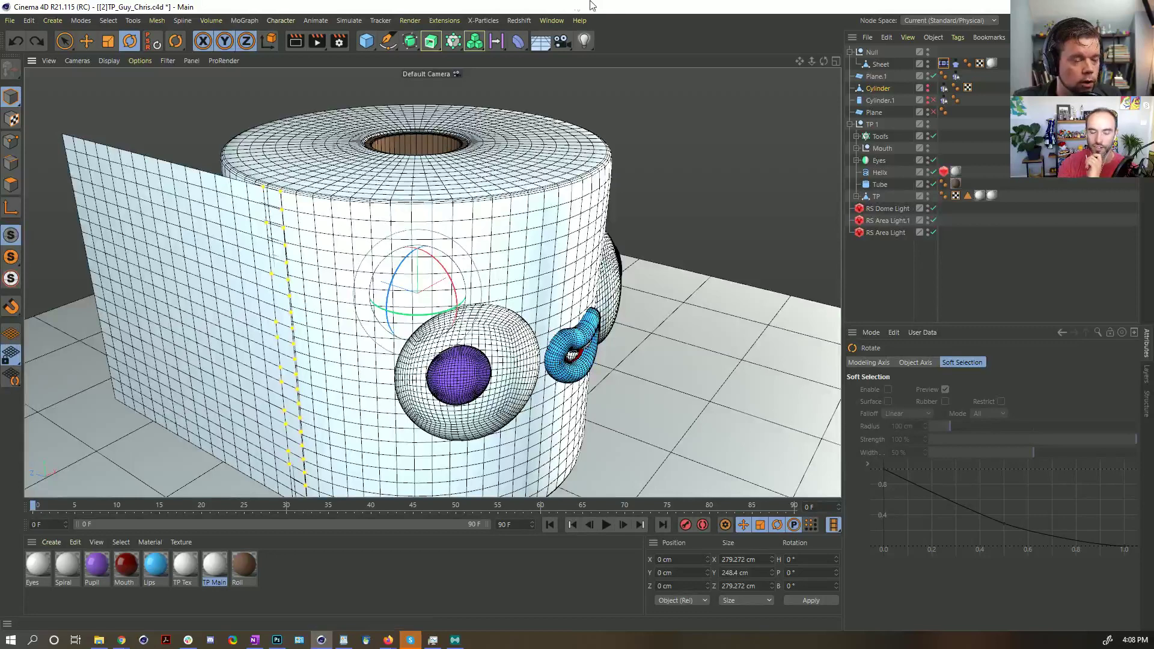
- Open the Redshift RenderView and place it over the viewport, clear of the object list
click(518, 20)
click(551, 114)
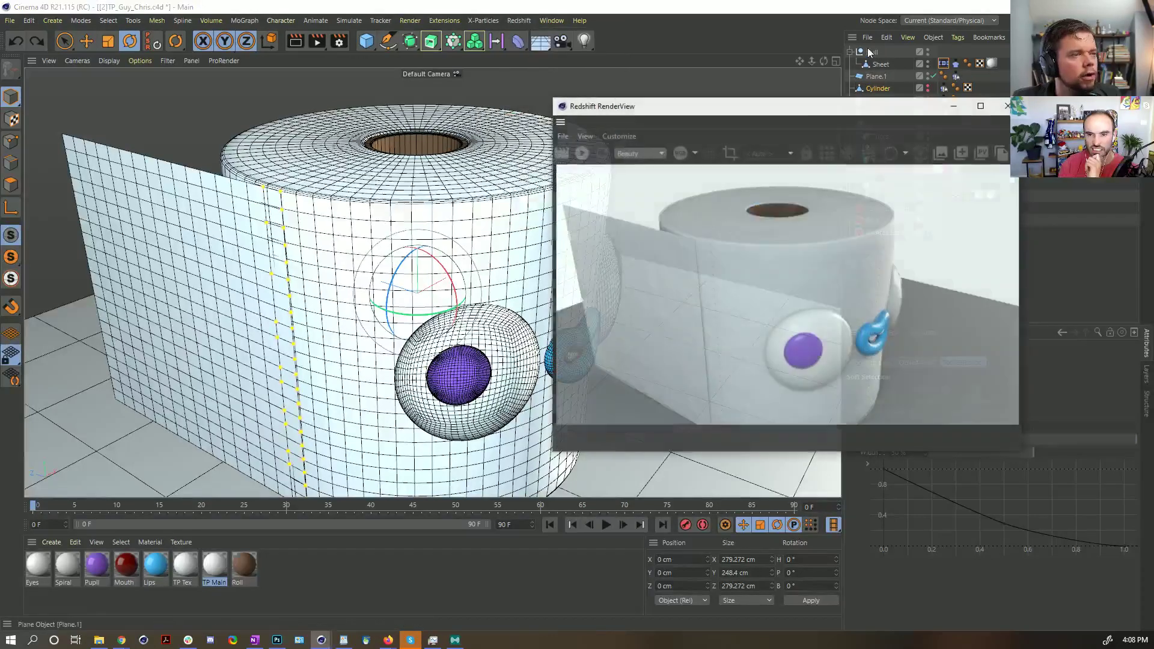
drag(799, 115, 392, 101)
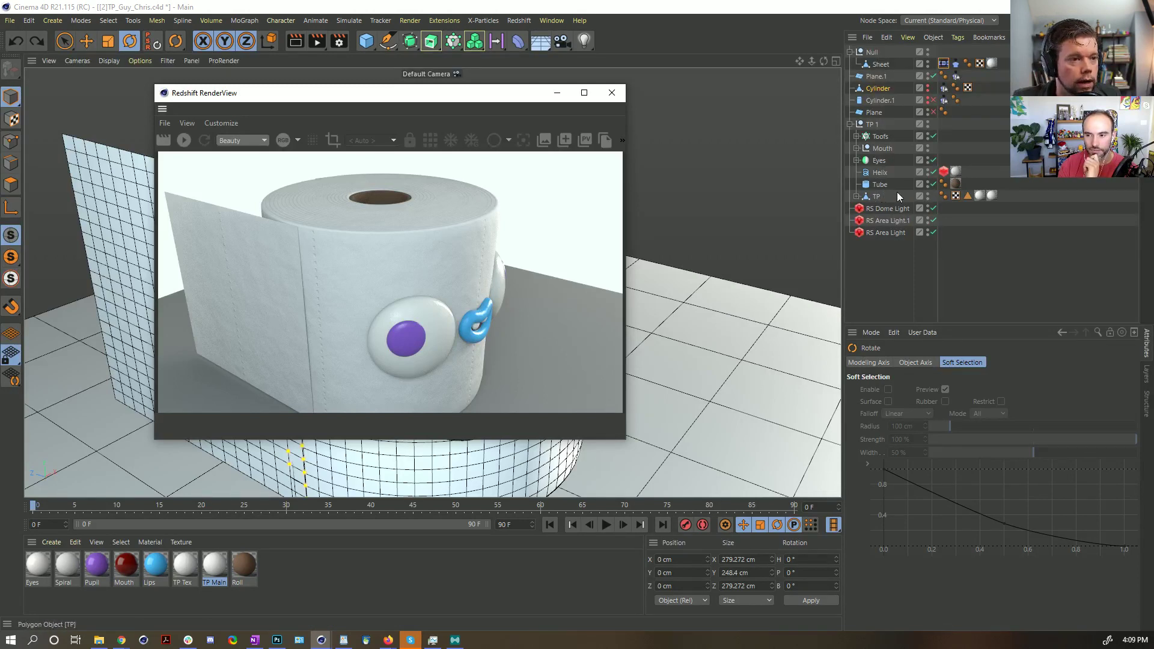
- Start the live render and set Offset U of the TP object's TP Tex material tag to 17.1%
click(980, 196)
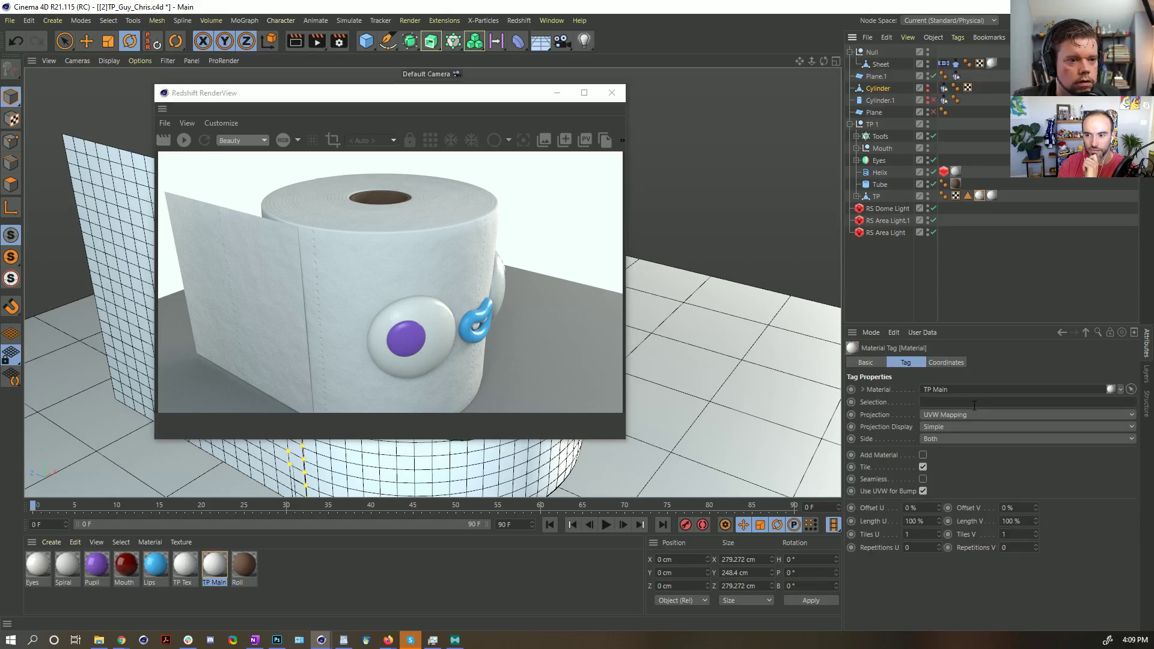
click(992, 196)
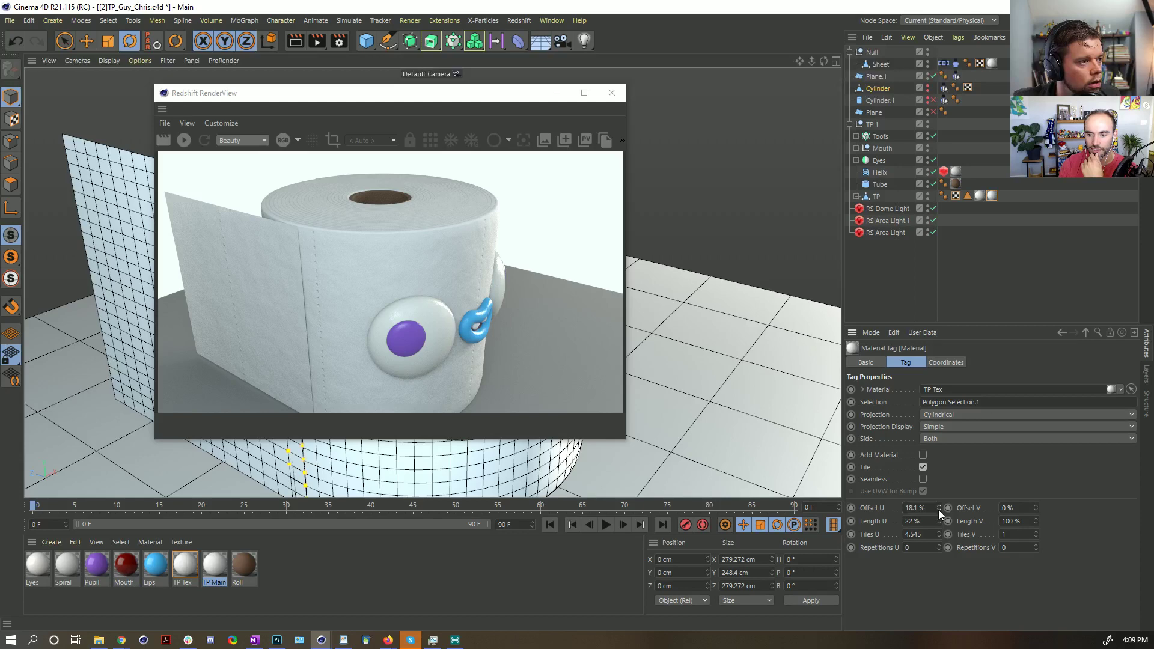
click(170, 140)
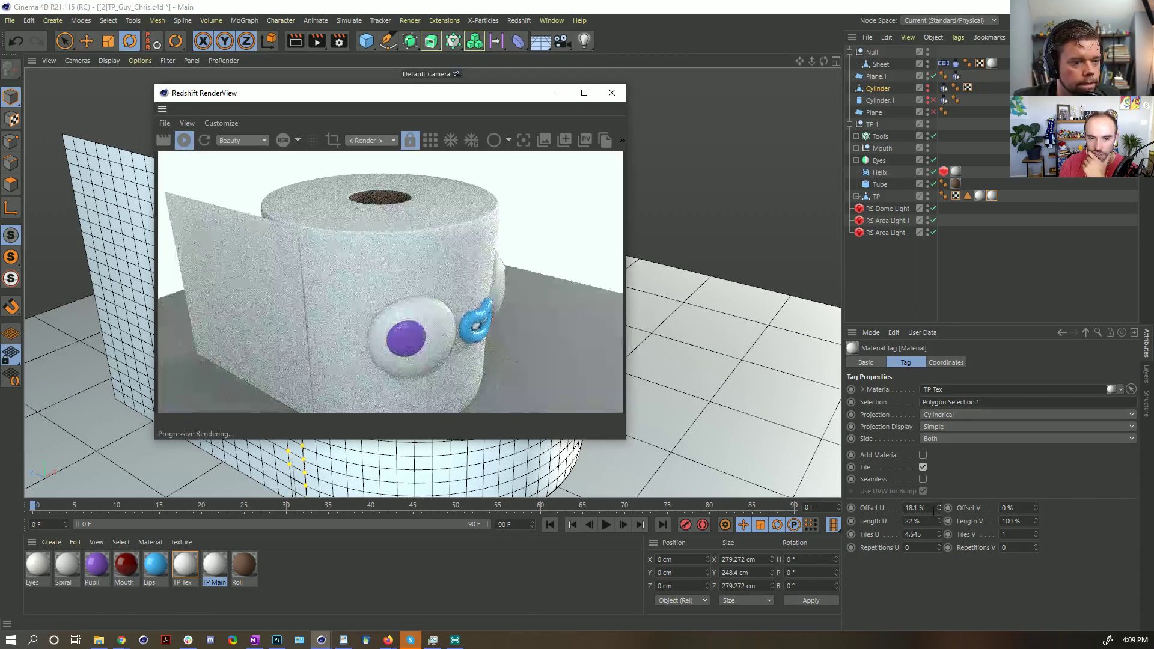
click(940, 509)
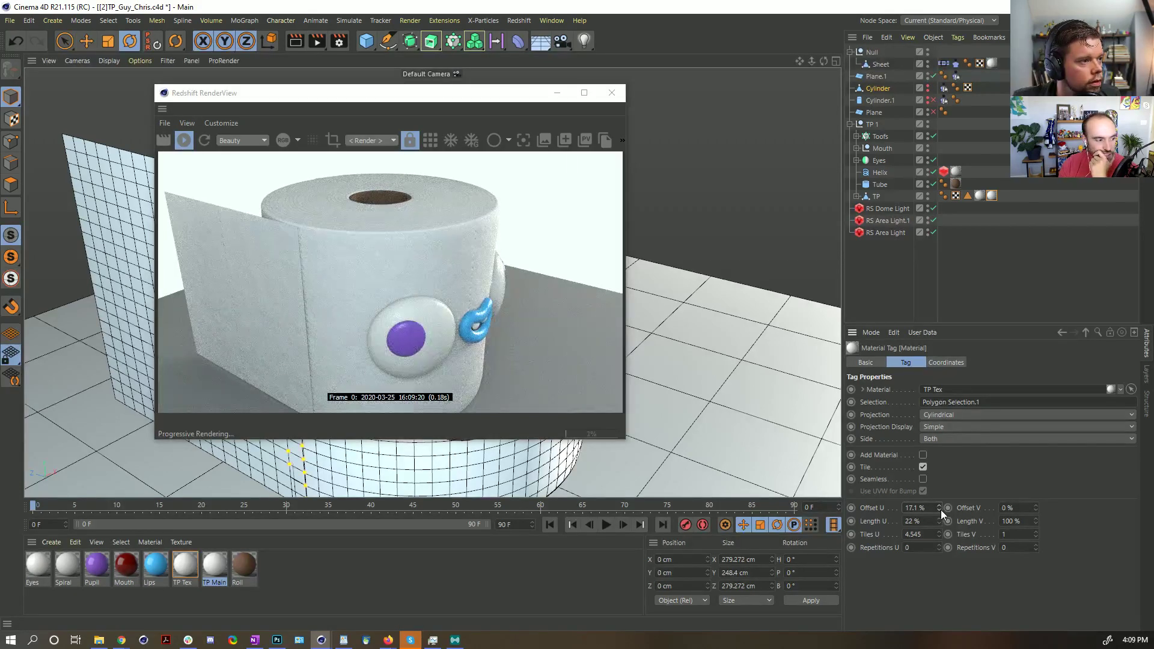
click(940, 510)
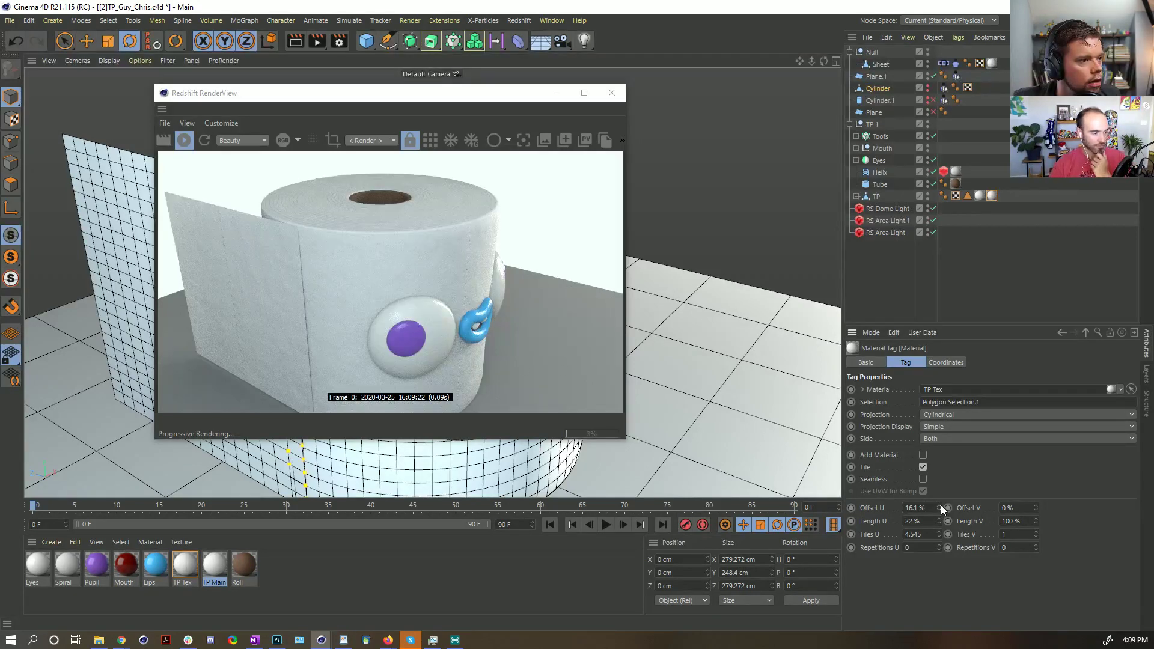
click(939, 505)
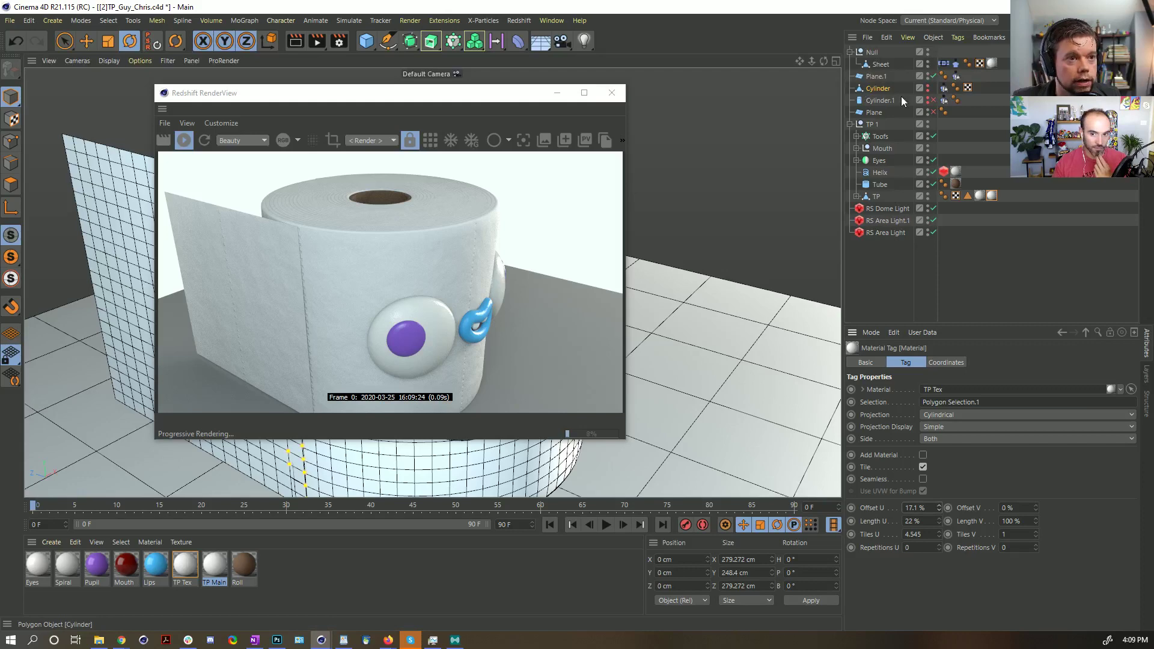
- Select the TP 1 null, uncover the roll in the viewport and rotate TP 1 about 0.6° in heading
click(86, 40)
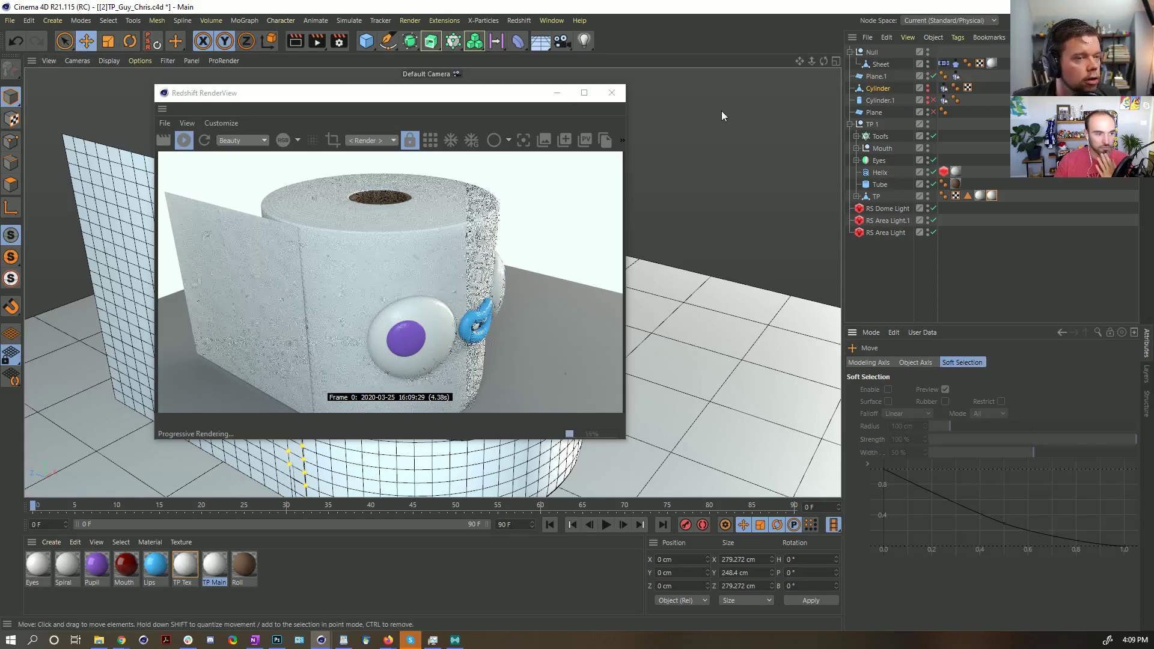
click(871, 124)
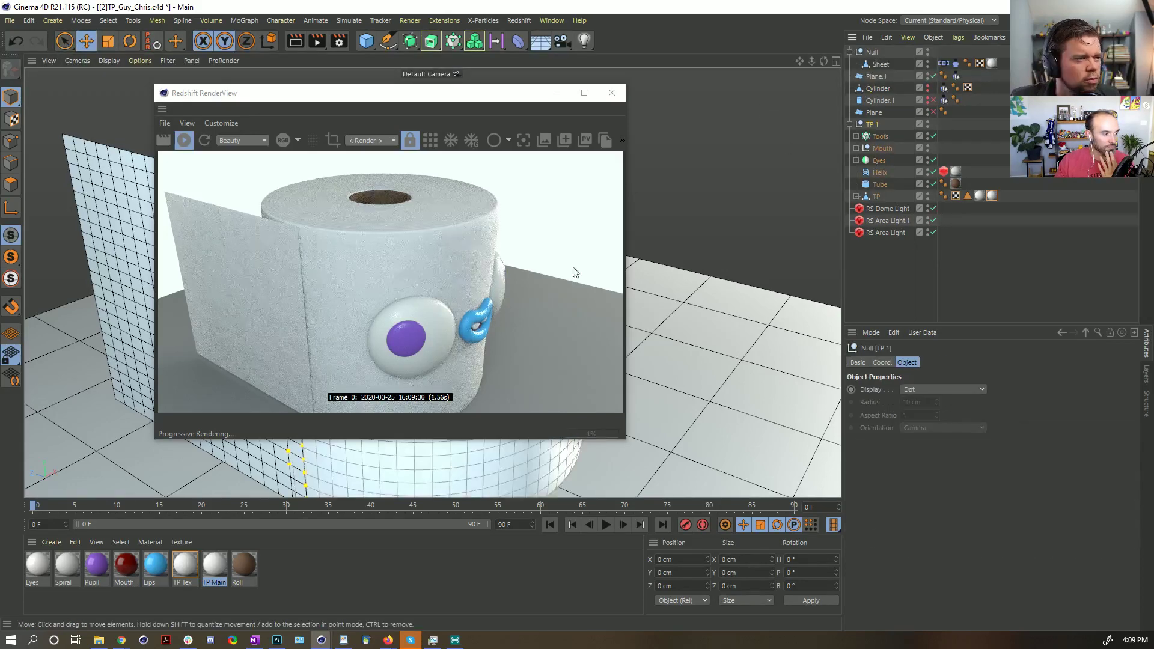
drag(472, 100, 942, 209)
click(803, 247)
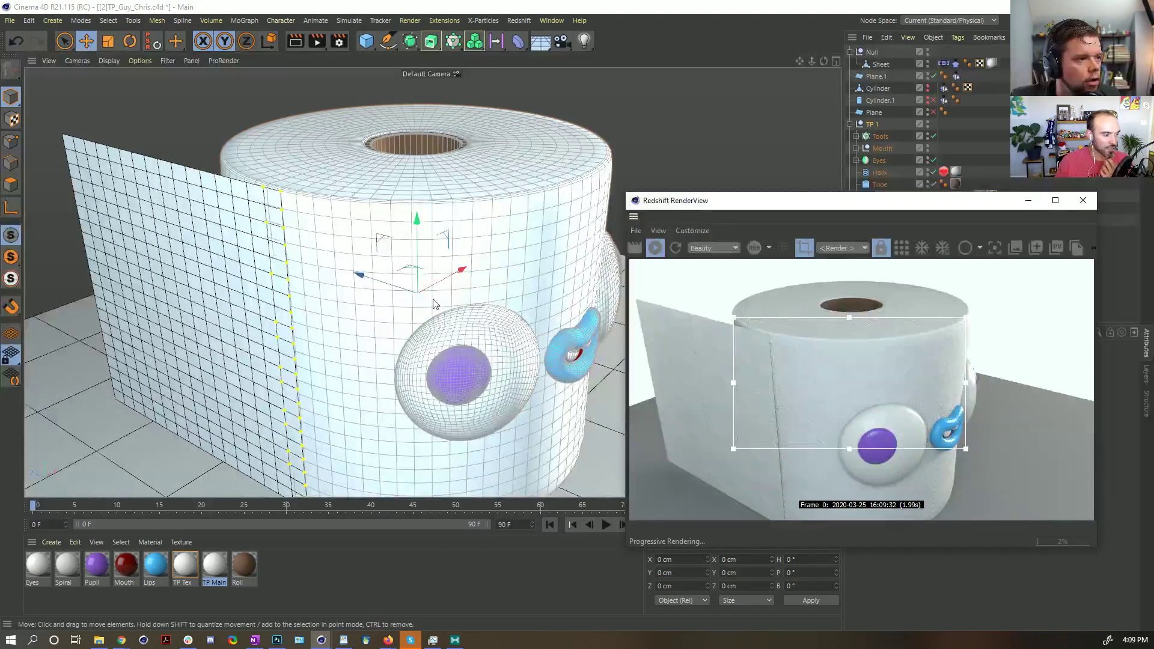
click(803, 248)
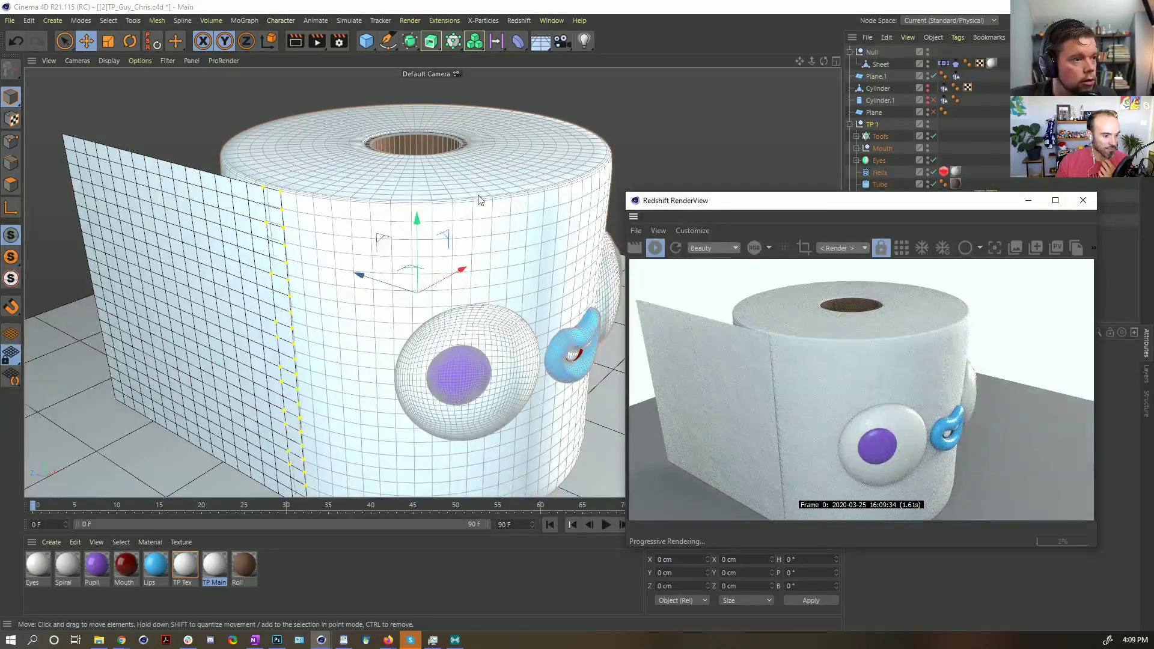
key(r)
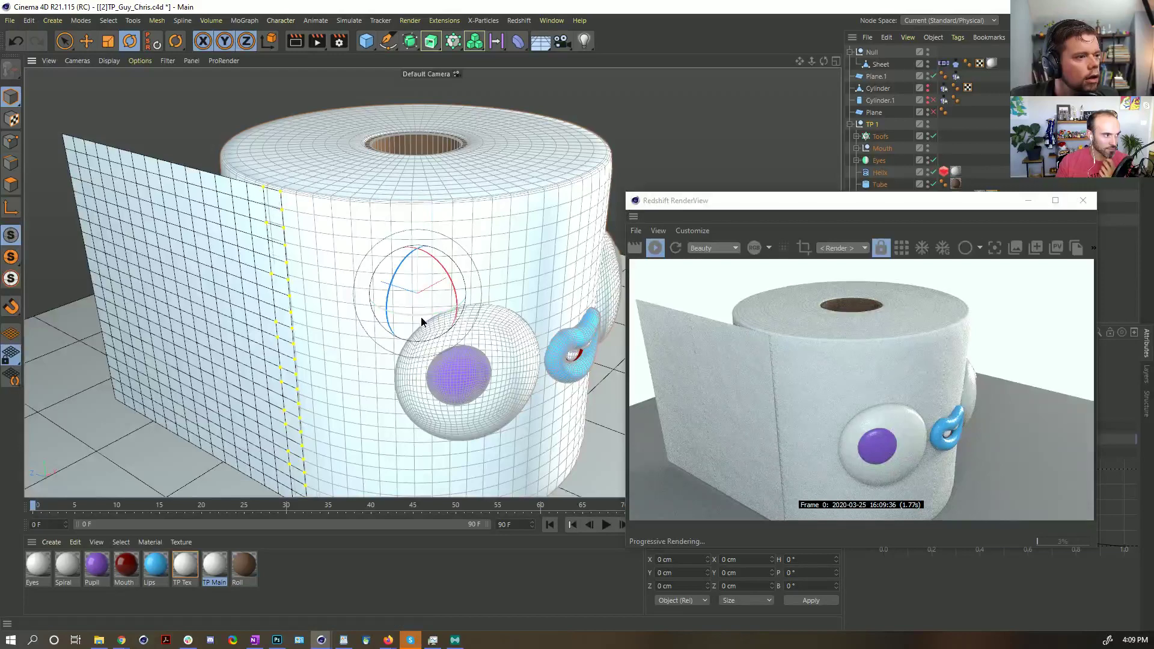
drag(420, 322, 422, 320)
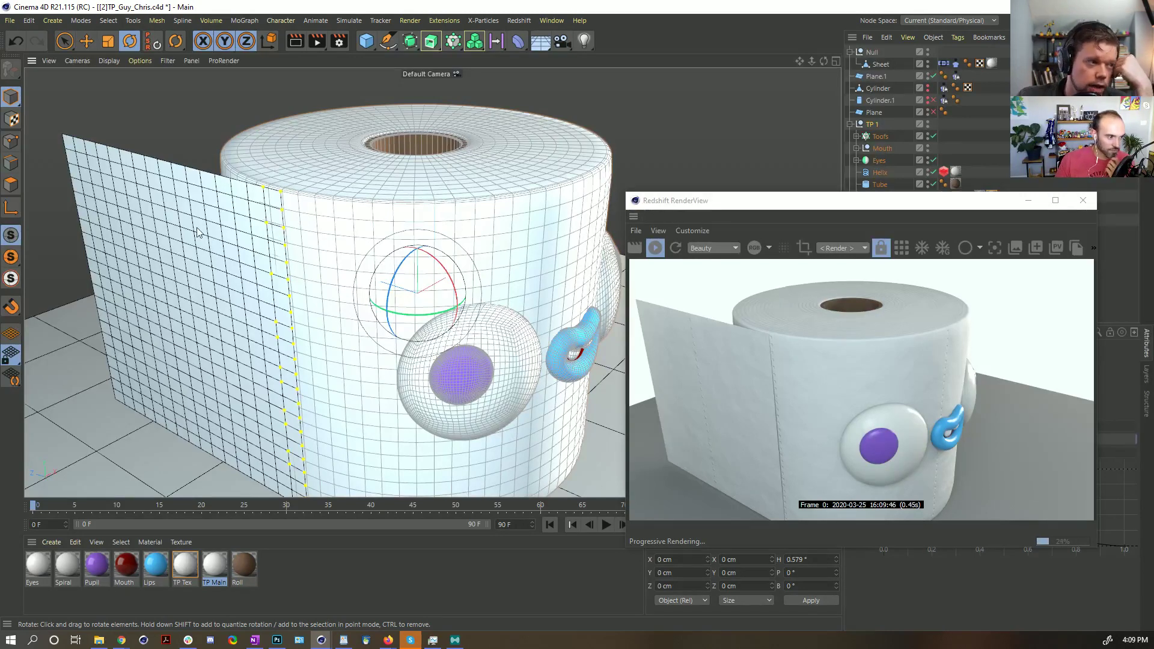
- Move the TP 1 null about 0.6 cm in the negative direction along its X axis
alt+drag(280, 193, 278, 232)
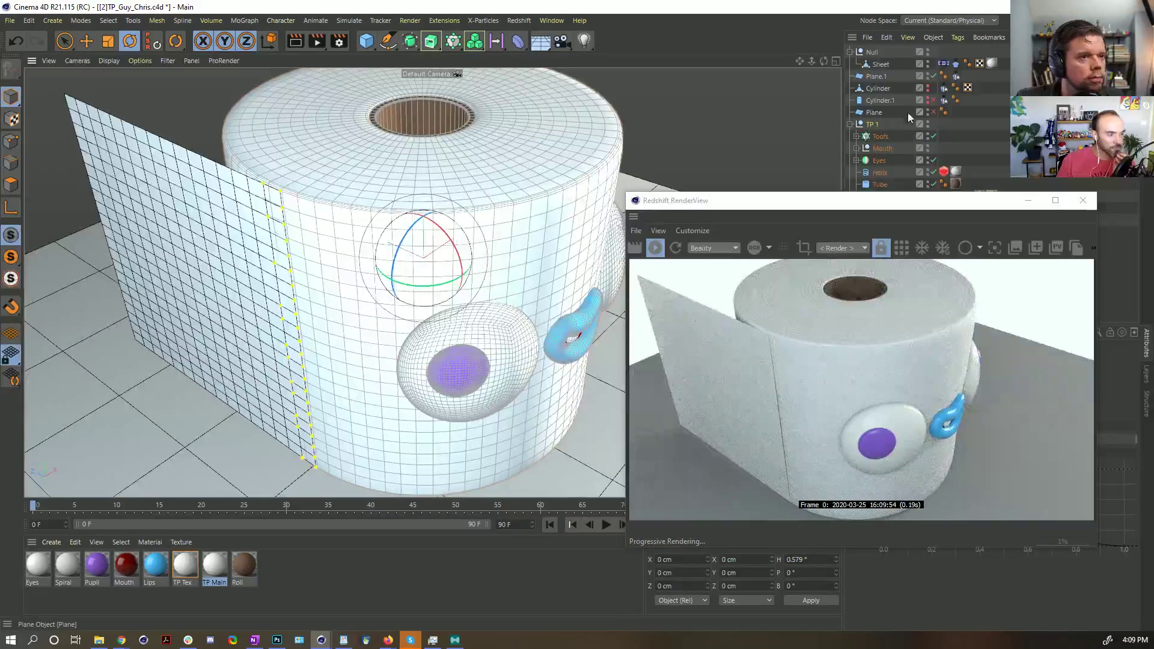
key(e)
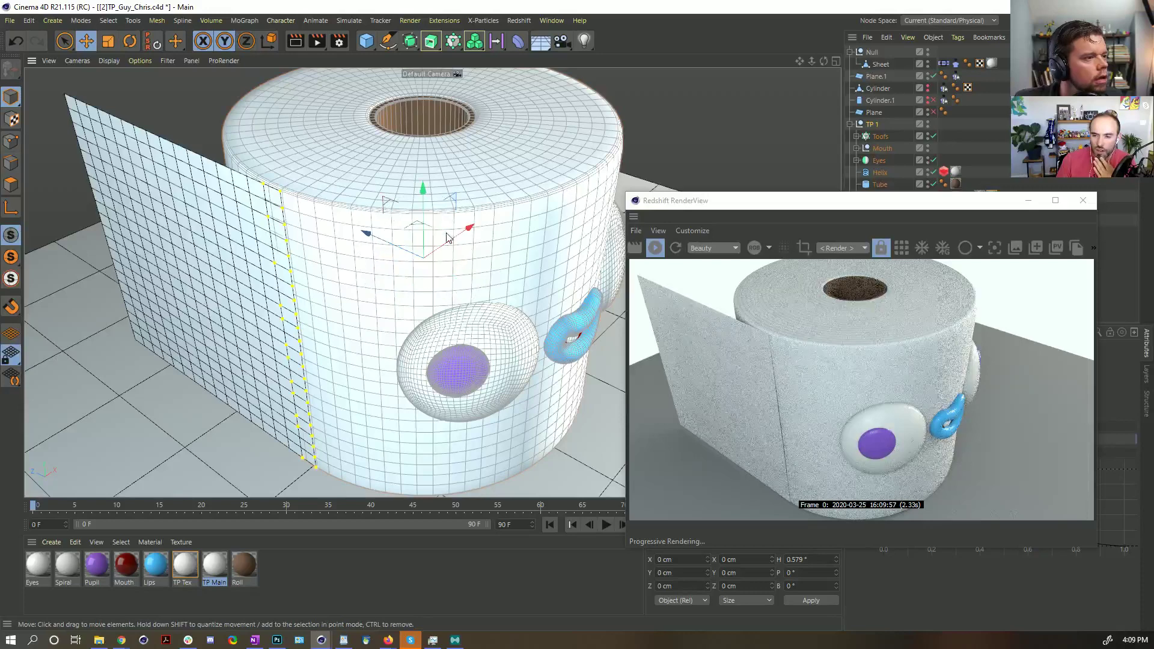
drag(466, 229, 465, 229)
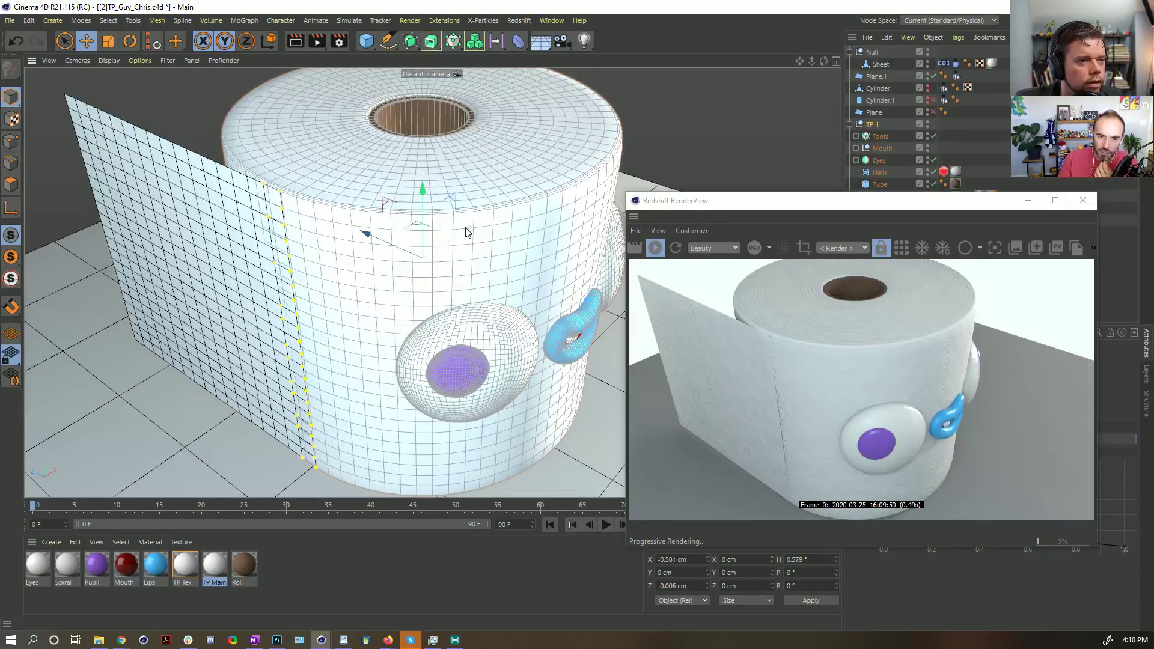
- Try moving the TP 1 null to about -1.3 cm along X in the perspective view, and undo the move
alt+drag(421, 261, 402, 277)
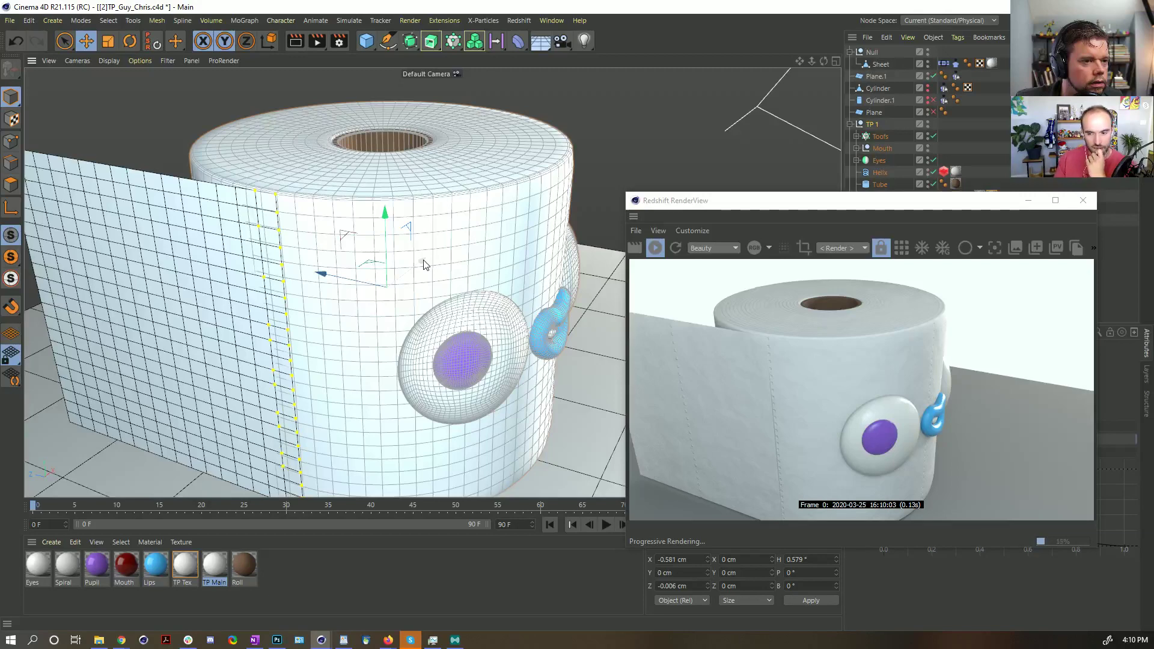
drag(424, 262, 423, 261)
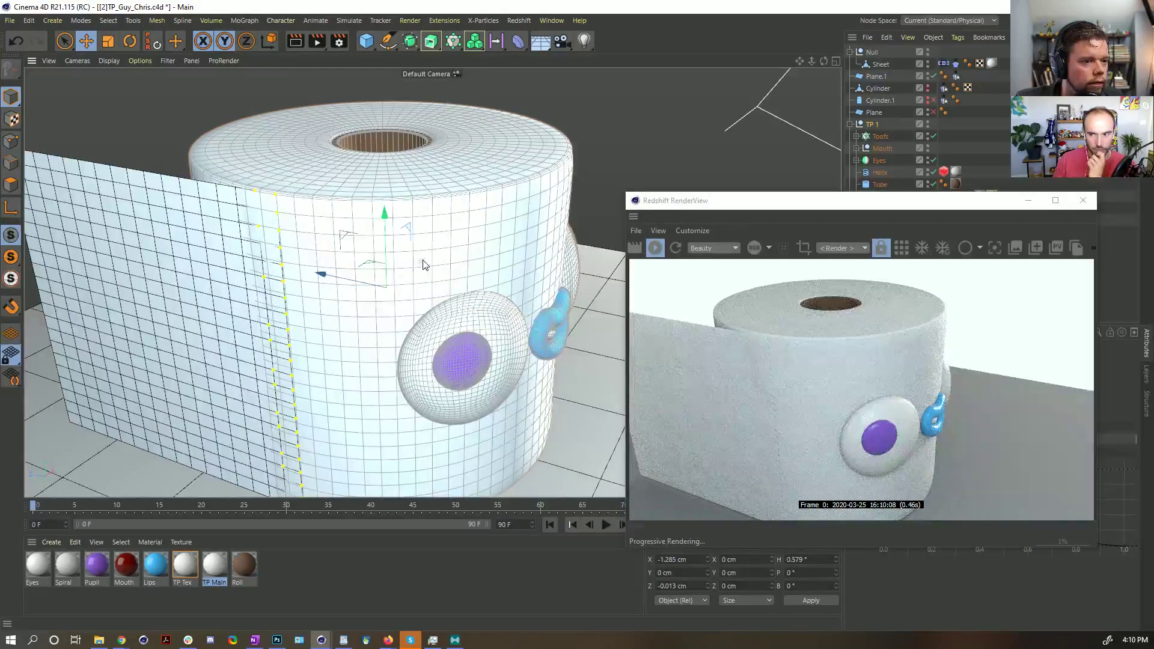
key(ctrl+z)
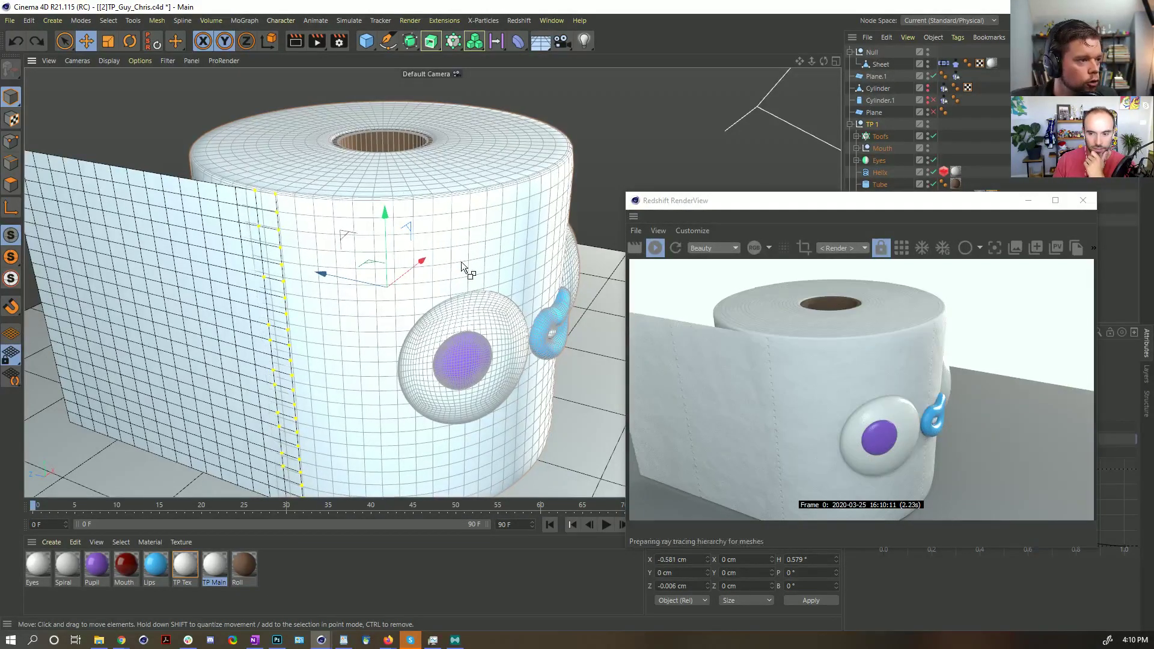
- Nudge the TP 1 null to about -1.03 cm on X in the top view, undoing a move along the way
middle_click(332, 255)
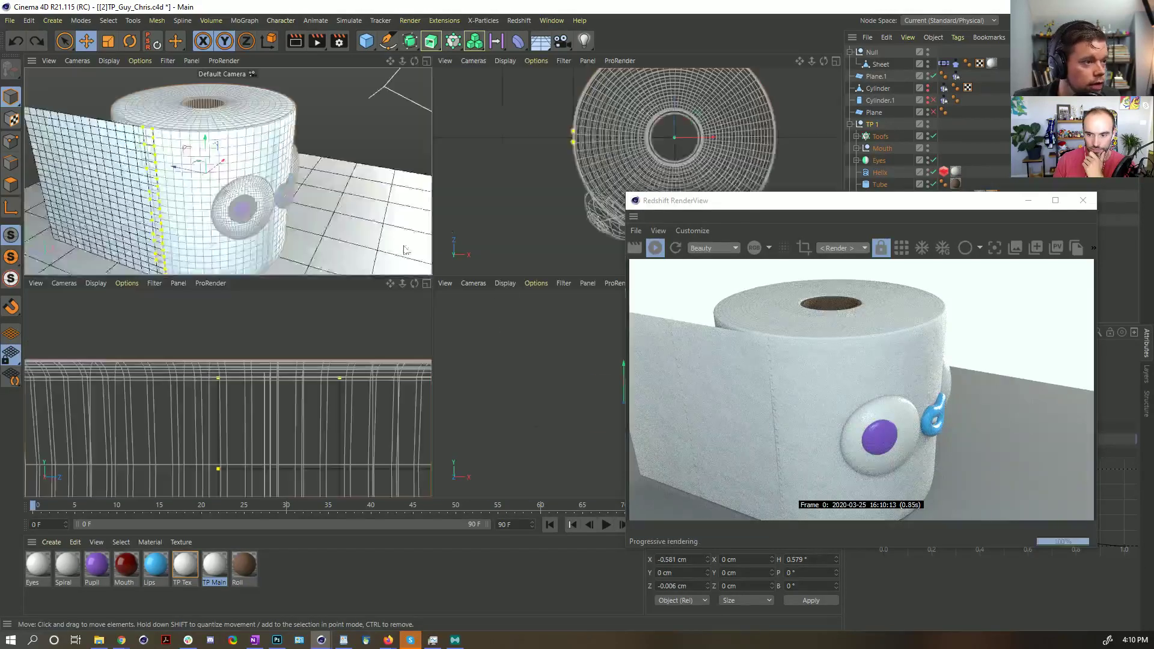
middle_click(481, 240)
alt+middle_drag(485, 298, 462, 343)
alt+right_drag(313, 236, 380, 236)
alt+middle_drag(598, 303, 376, 275)
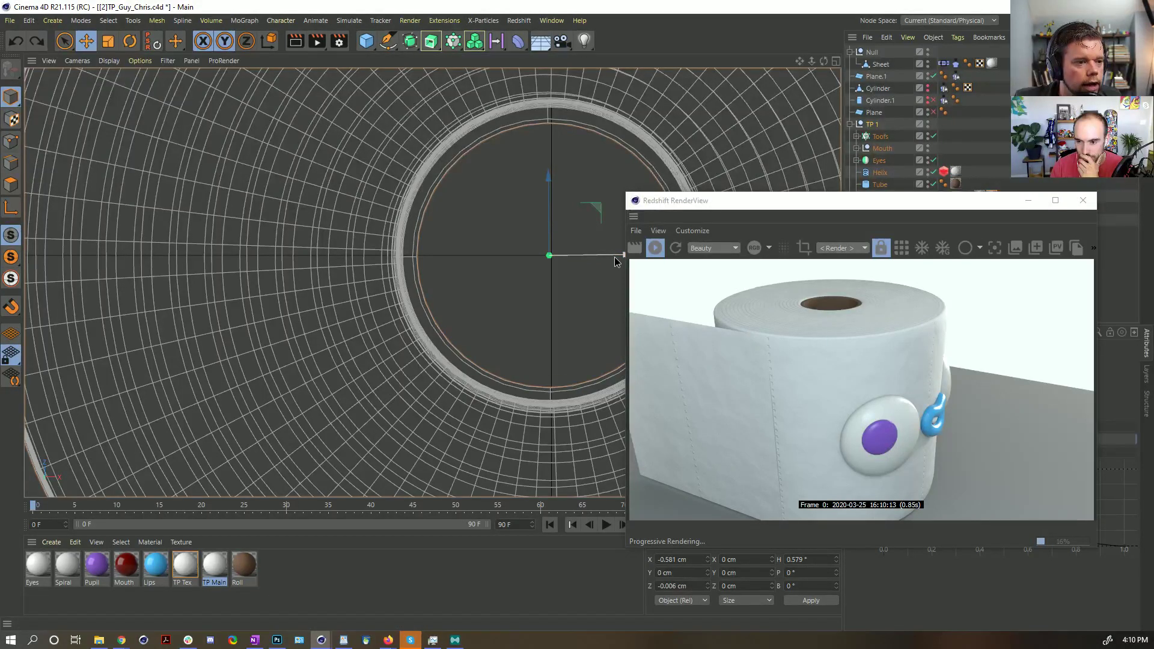
drag(615, 257, 613, 260)
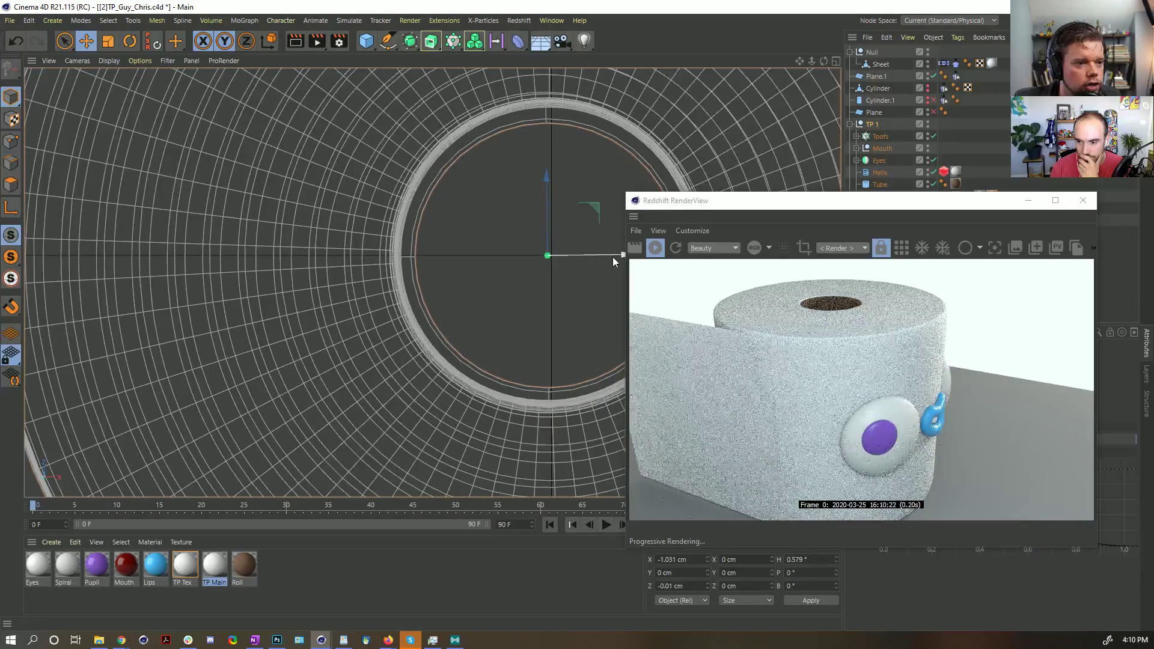
key(ctrl+z)
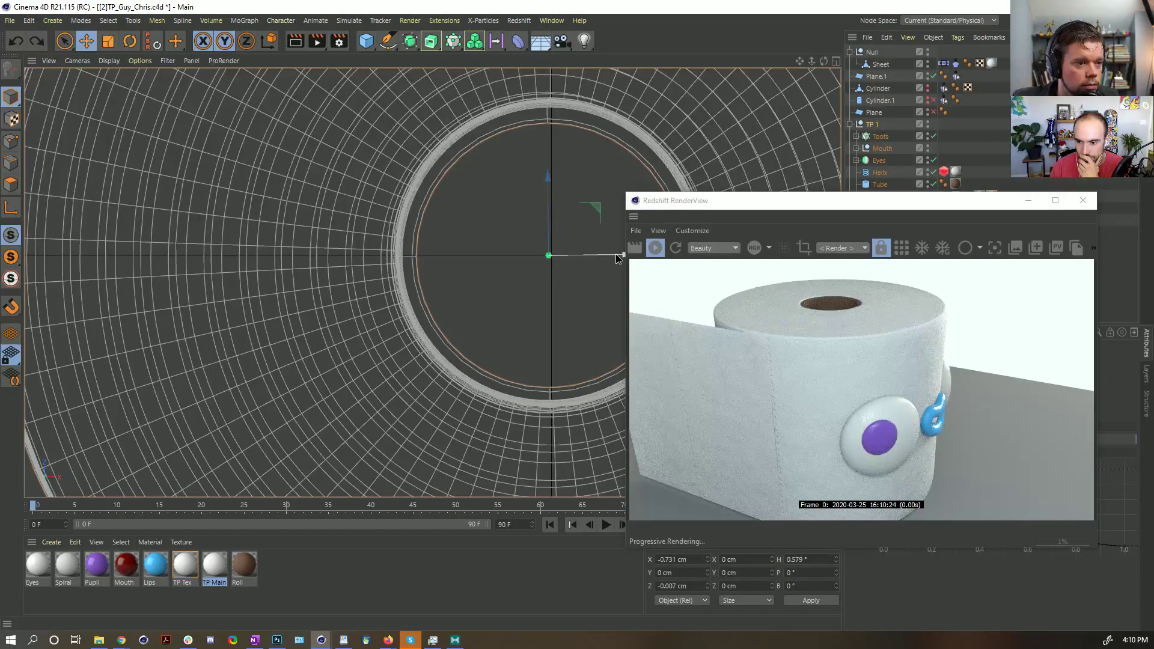
drag(615, 259, 614, 255)
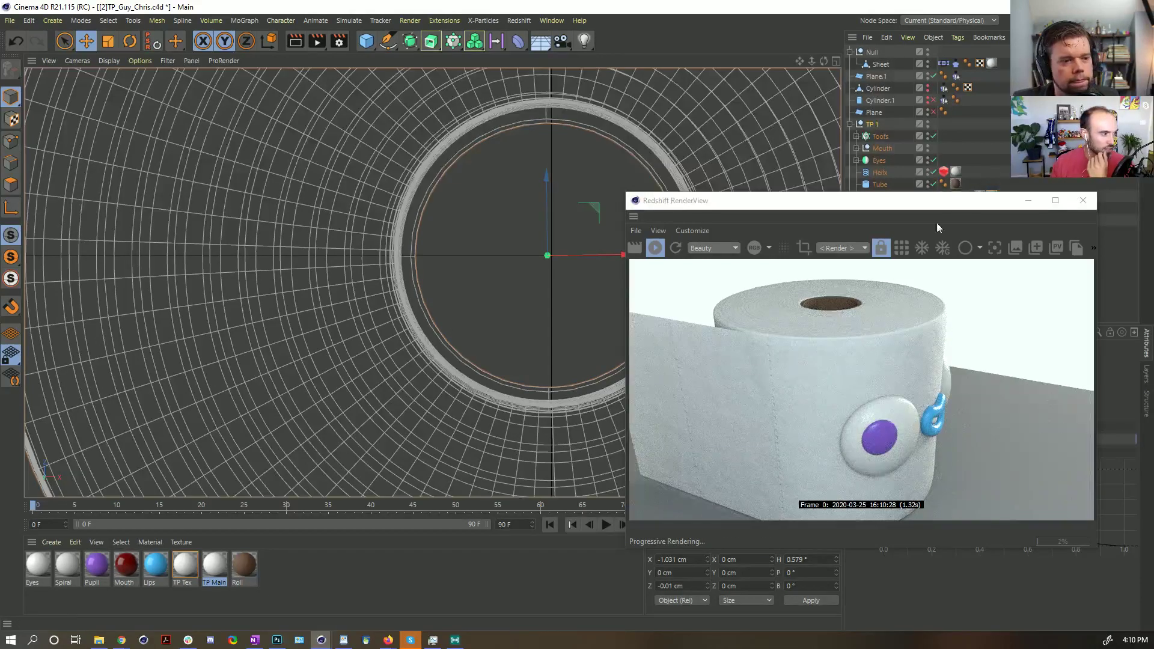
- Return to the perspective view, uncover the object list and set Offset U of the Sheet's TP Tex material tag to 41%
middle_click(476, 161)
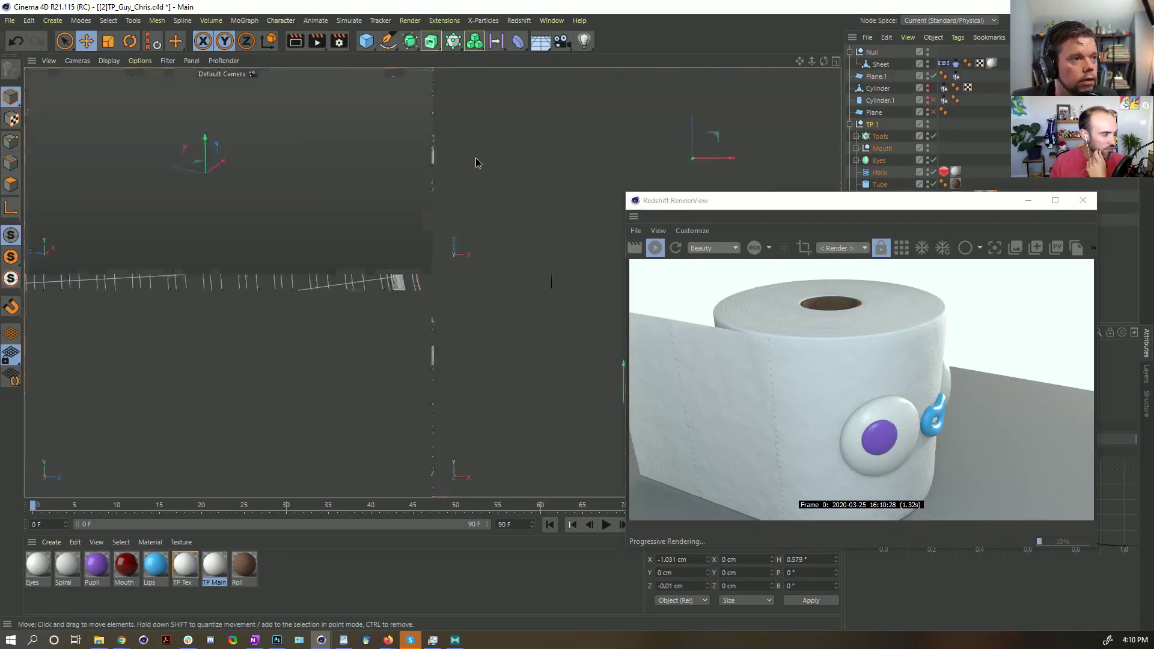
middle_click(351, 170)
alt+drag(404, 263, 410, 259)
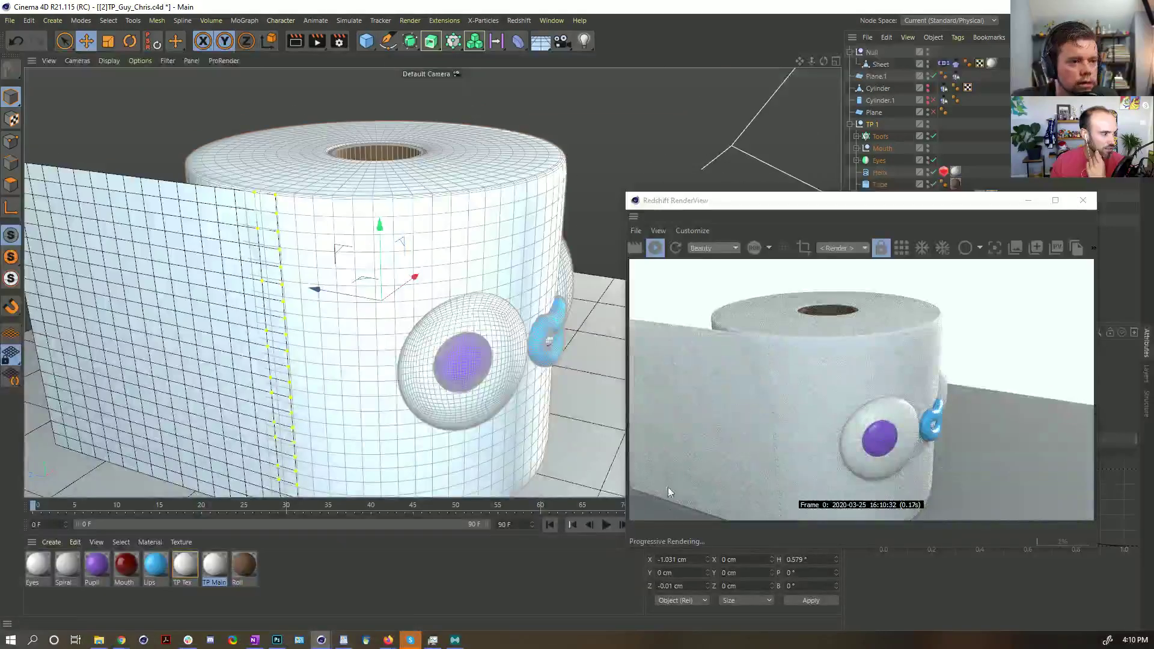
scroll(482, 303, down, 2)
alt+drag(484, 308, 463, 309)
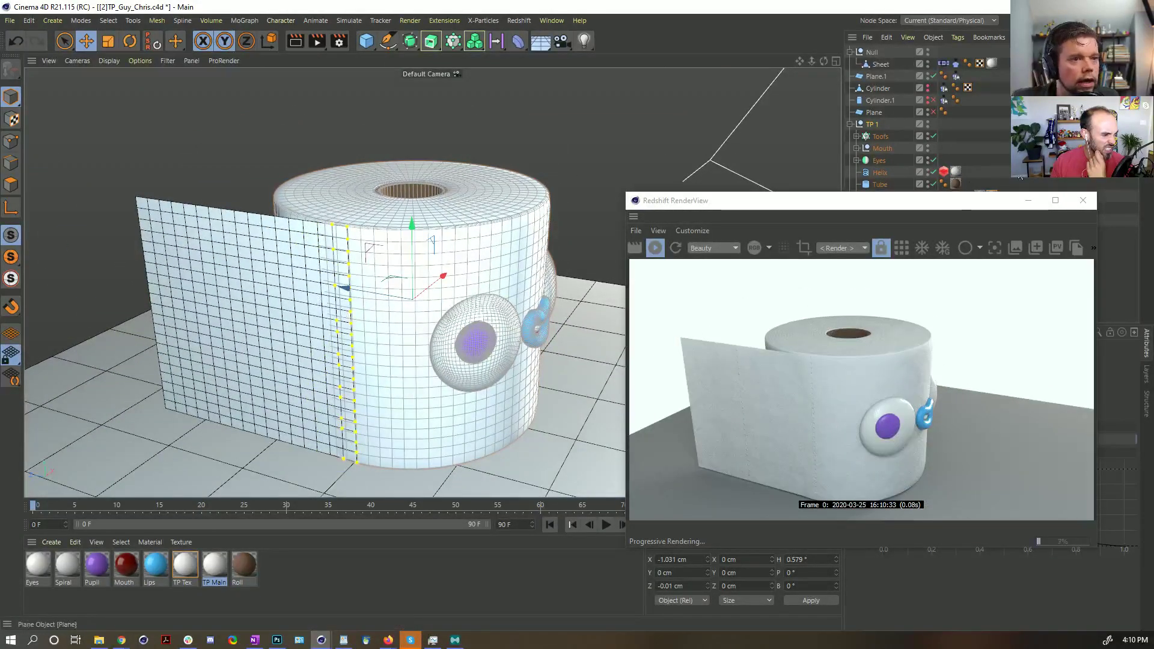
drag(842, 200, 581, 395)
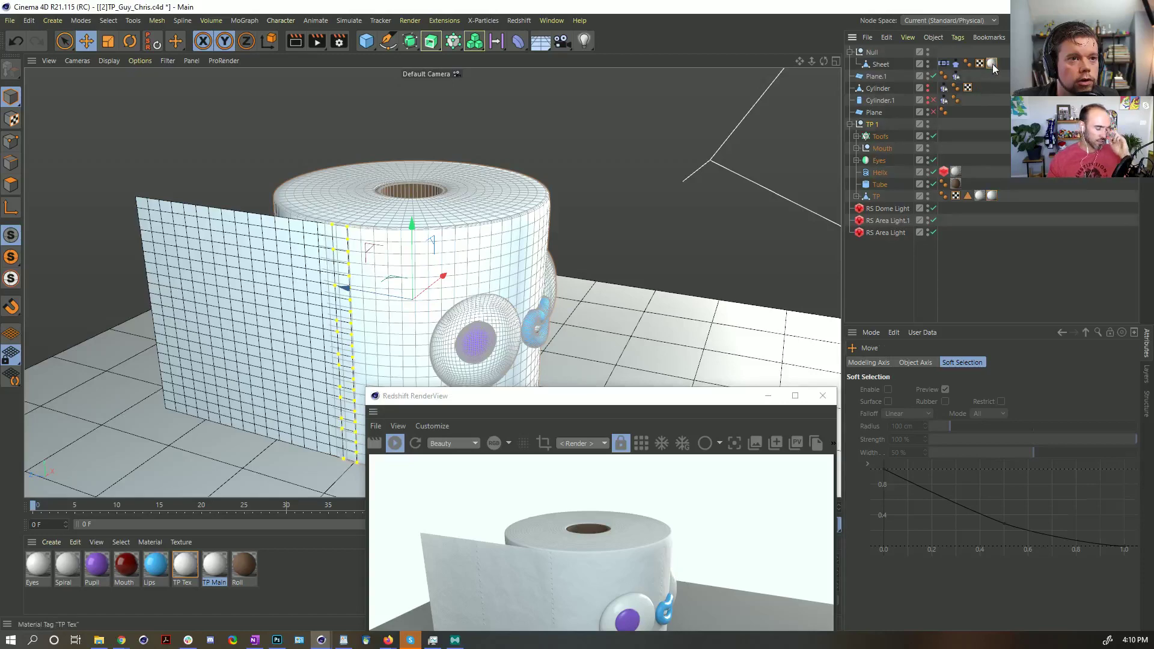
click(992, 63)
drag(940, 508, 939, 508)
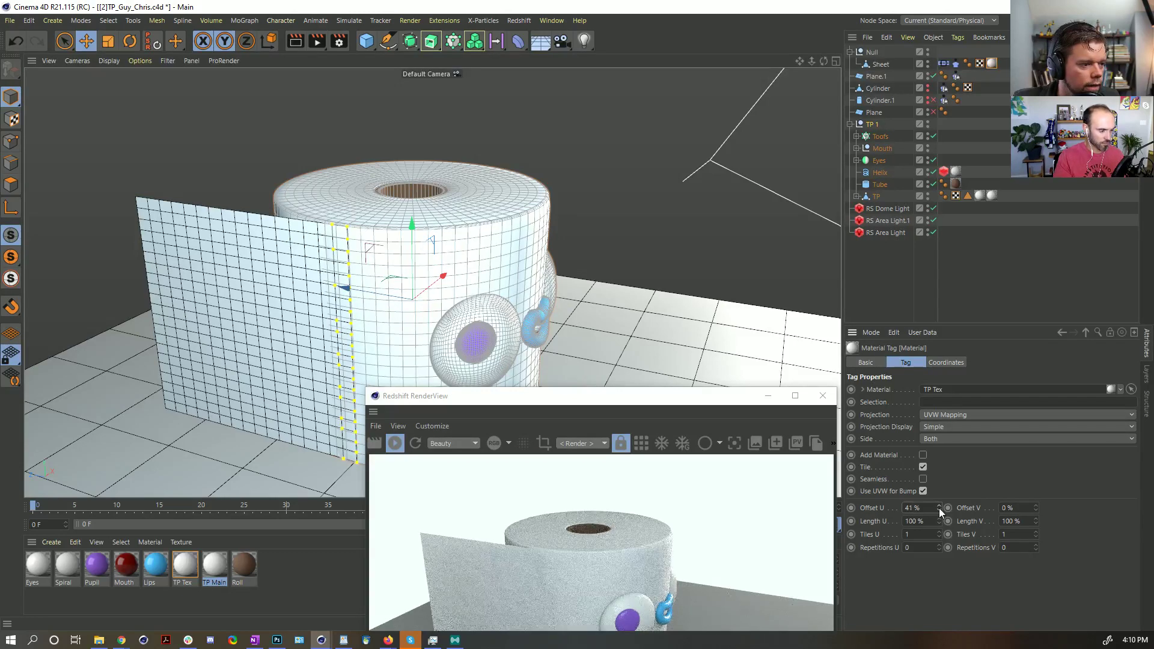
click(939, 508)
- Place the RenderView over the viewport and tune the Sheet texture's Offset U to 46%, checking the perforations at the free edge up close
drag(573, 406, 398, 132)
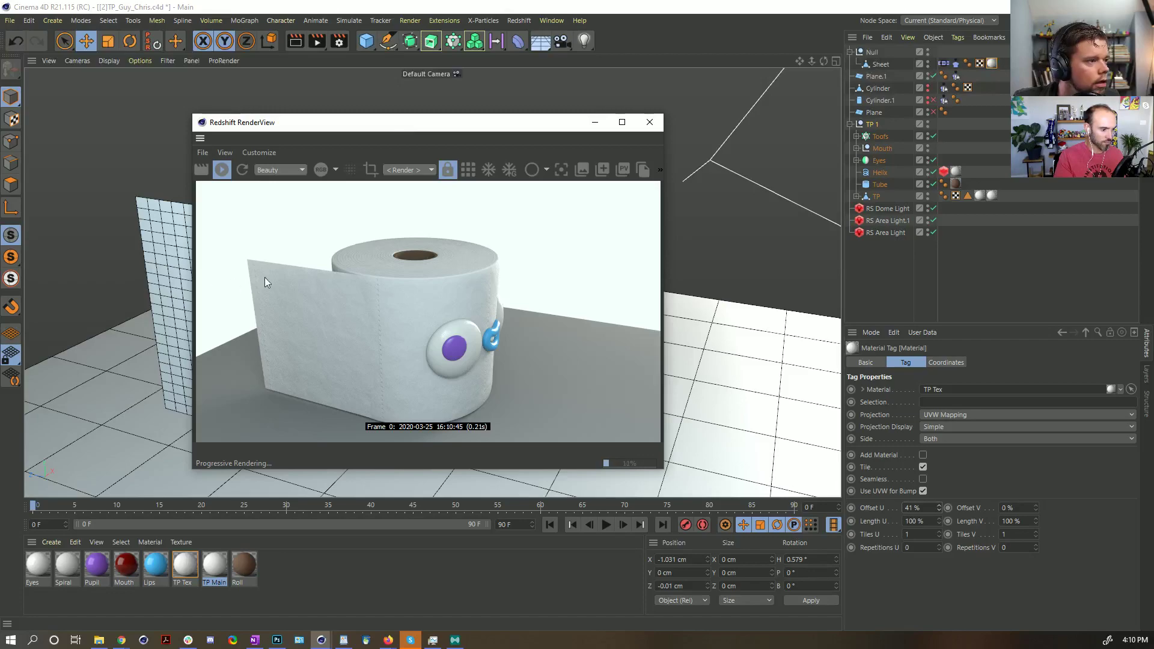
alt+right_drag(130, 253, 244, 223)
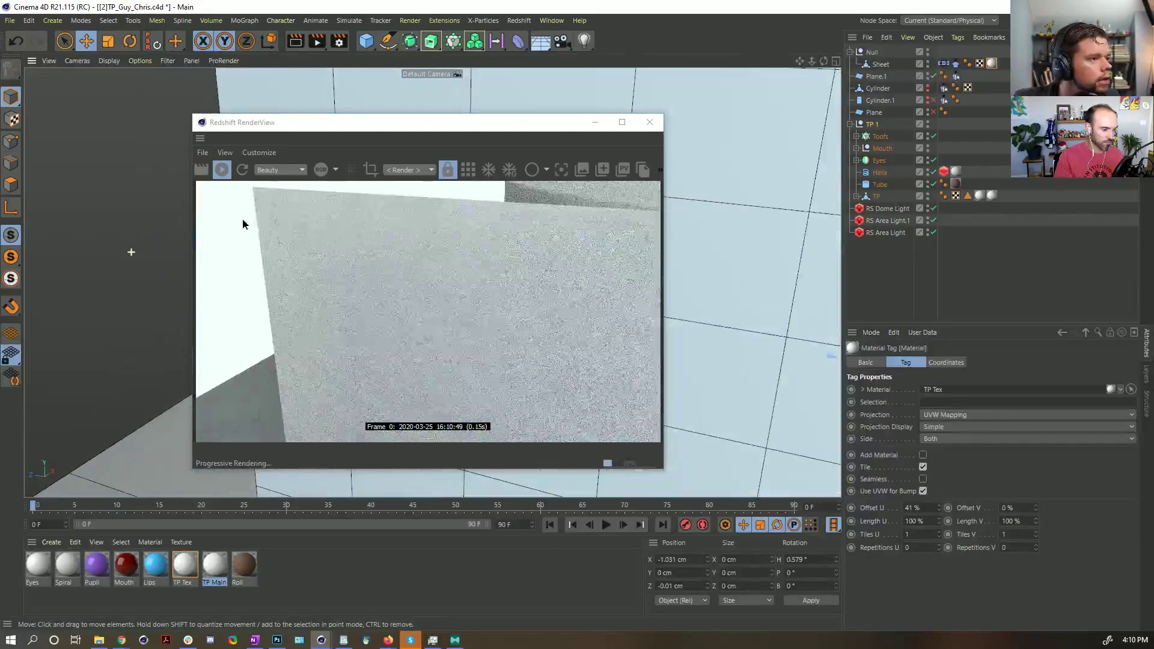
click(939, 510)
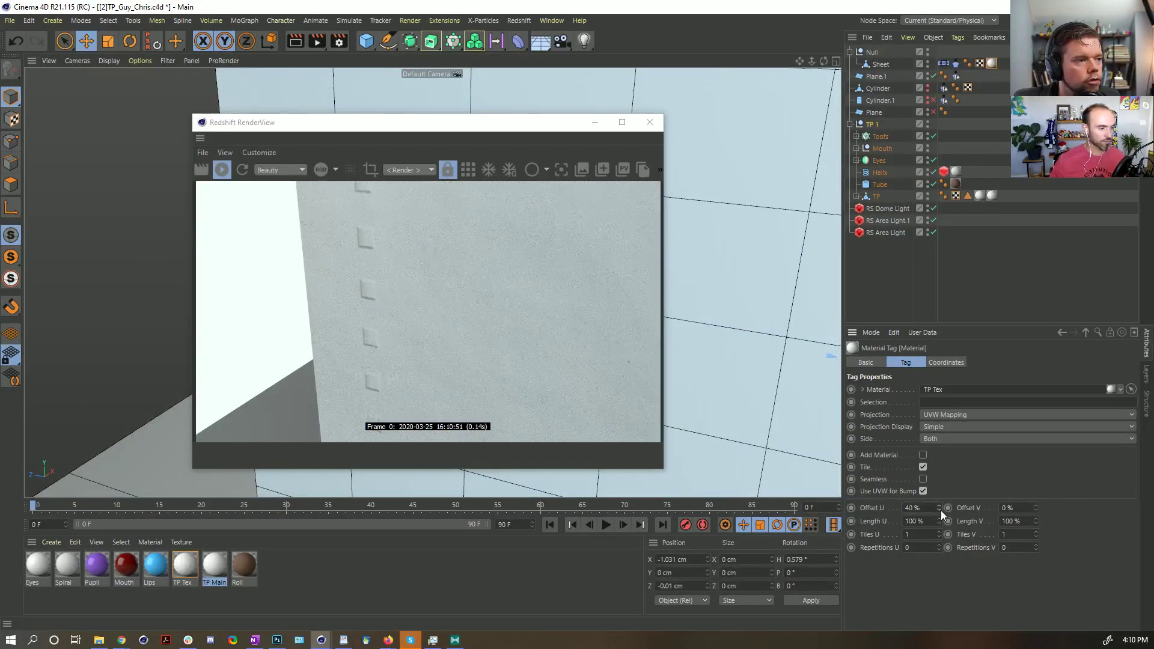
click(939, 504)
click(940, 505)
click(939, 505)
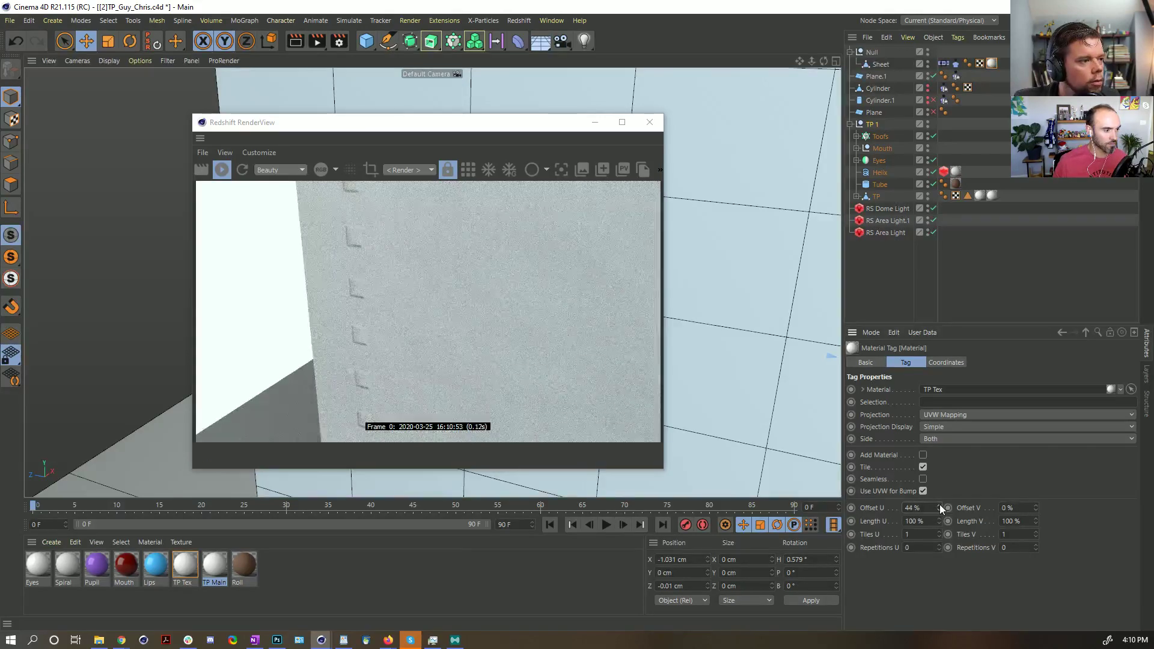
click(940, 505)
click(940, 504)
click(939, 506)
click(939, 506)
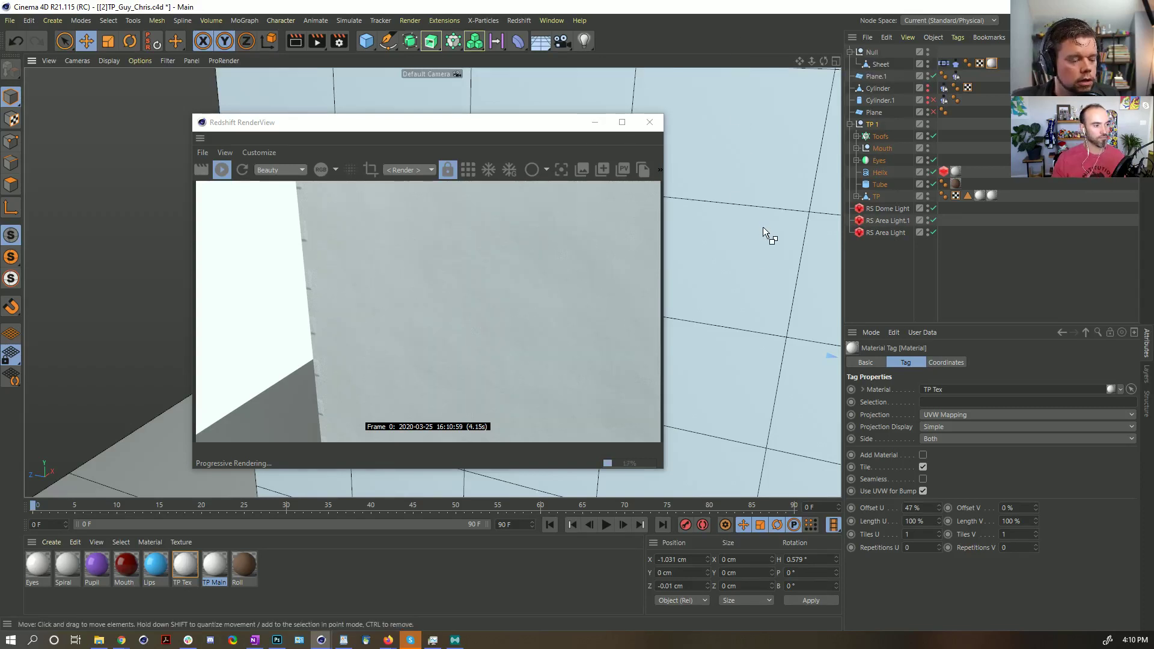
key(ctrl+shift+z)
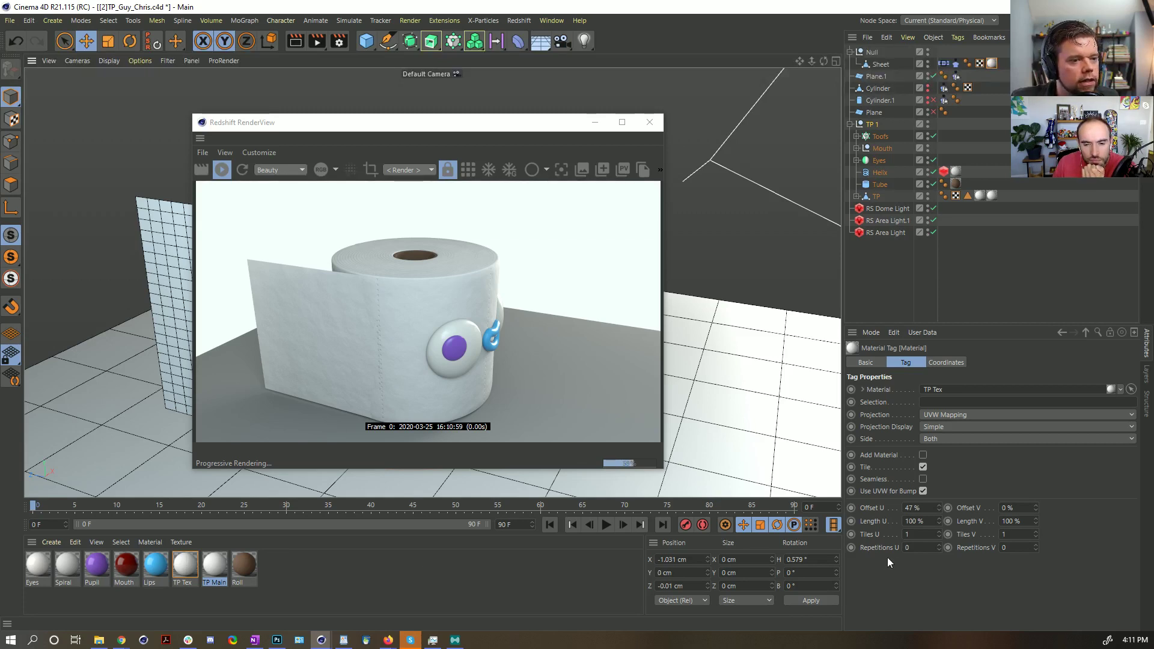
click(940, 511)
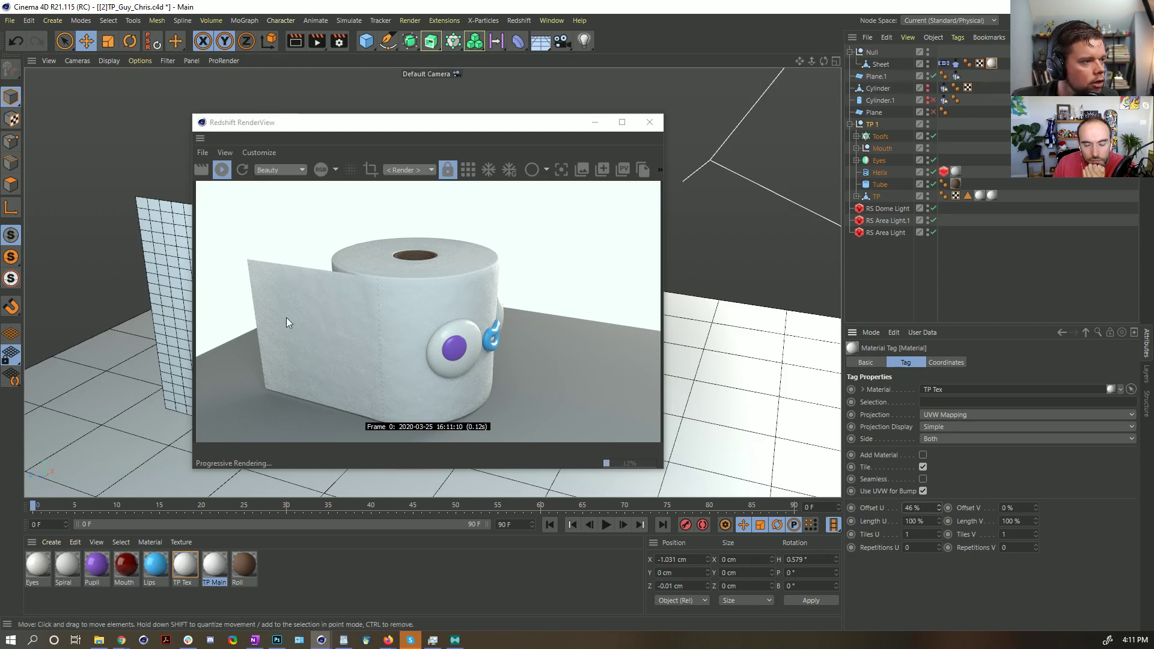
- Close the Redshift RenderView and open the Forces settings of the Sheet's Cloth tag
click(649, 123)
alt+drag(486, 313, 433, 330)
scroll(509, 303, down, 2)
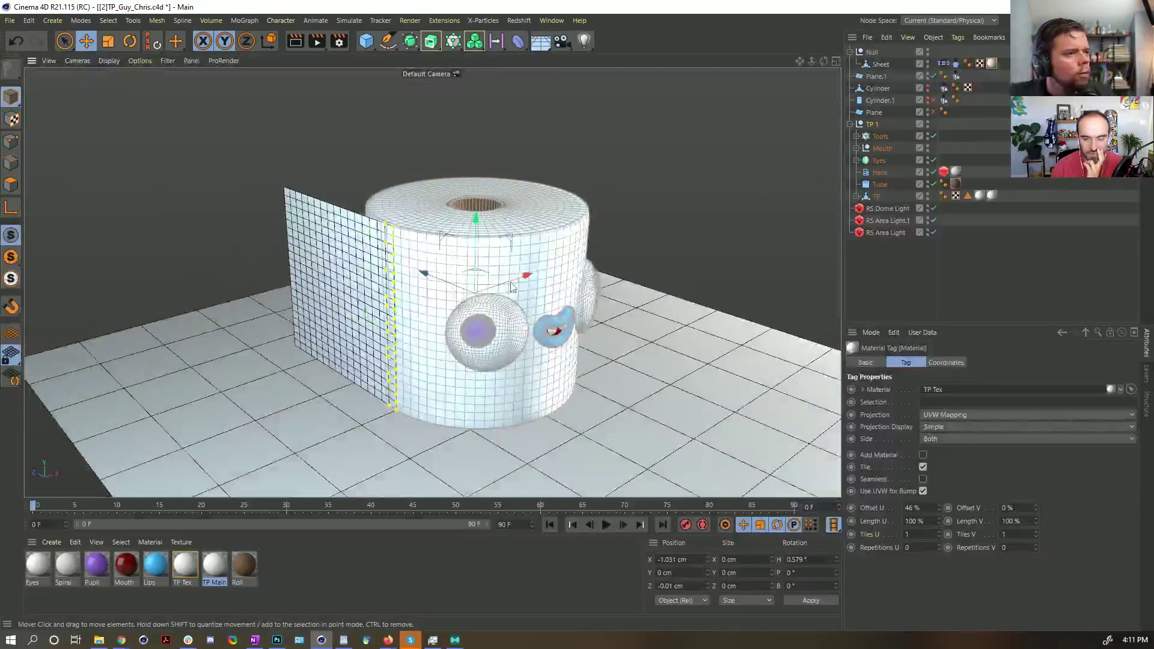
mouse_move(510, 304)
alt+mouse_down()
mouse_move(383, 273)
mouse_move(514, 301)
alt+mouse_up()
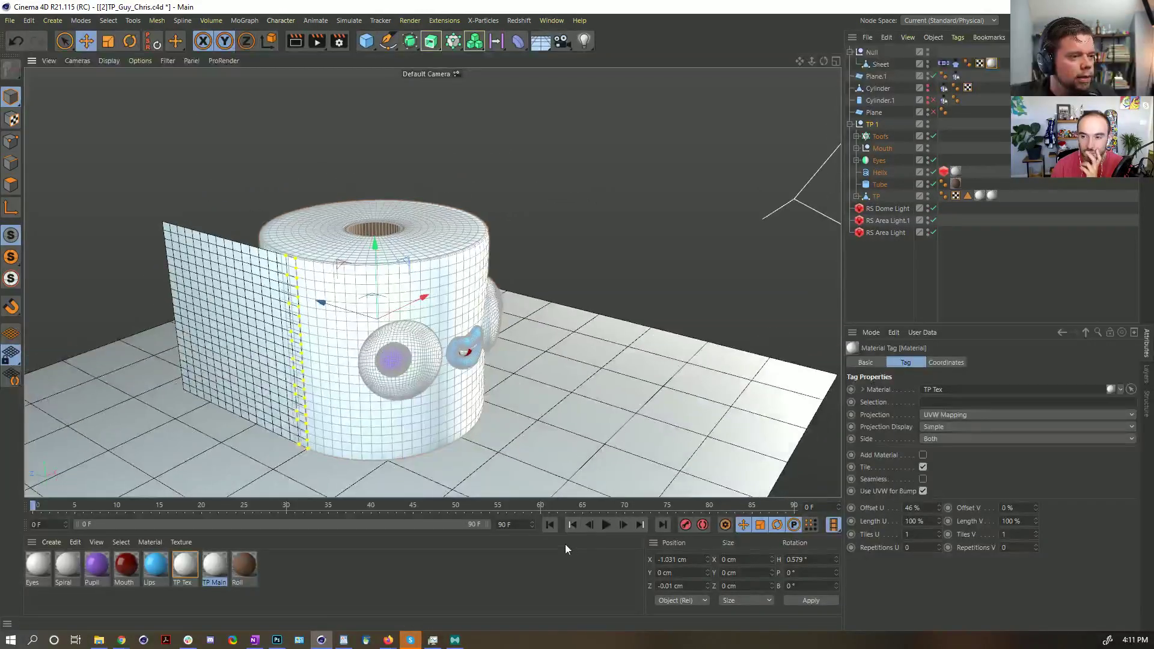
click(88, 43)
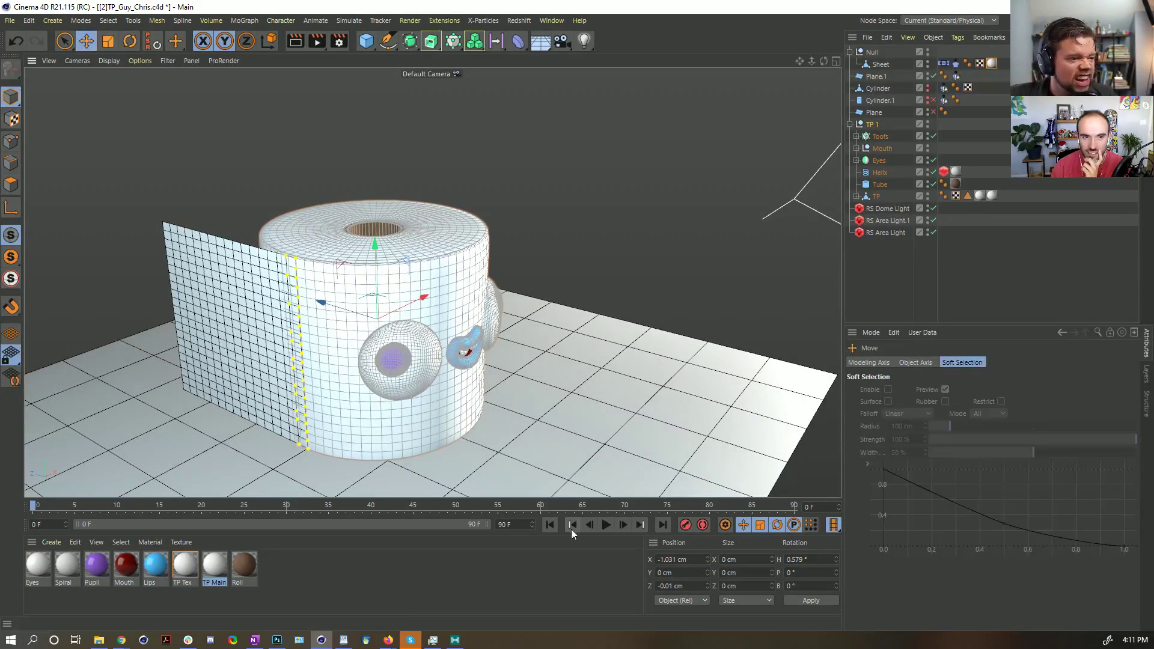
click(956, 64)
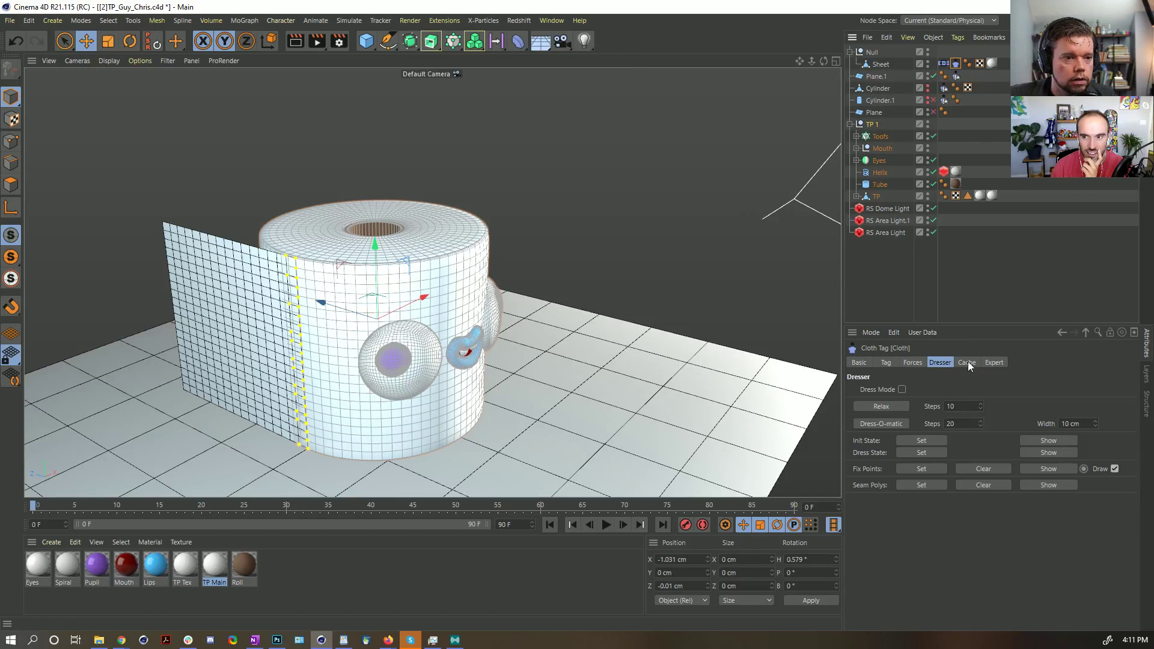
click(912, 362)
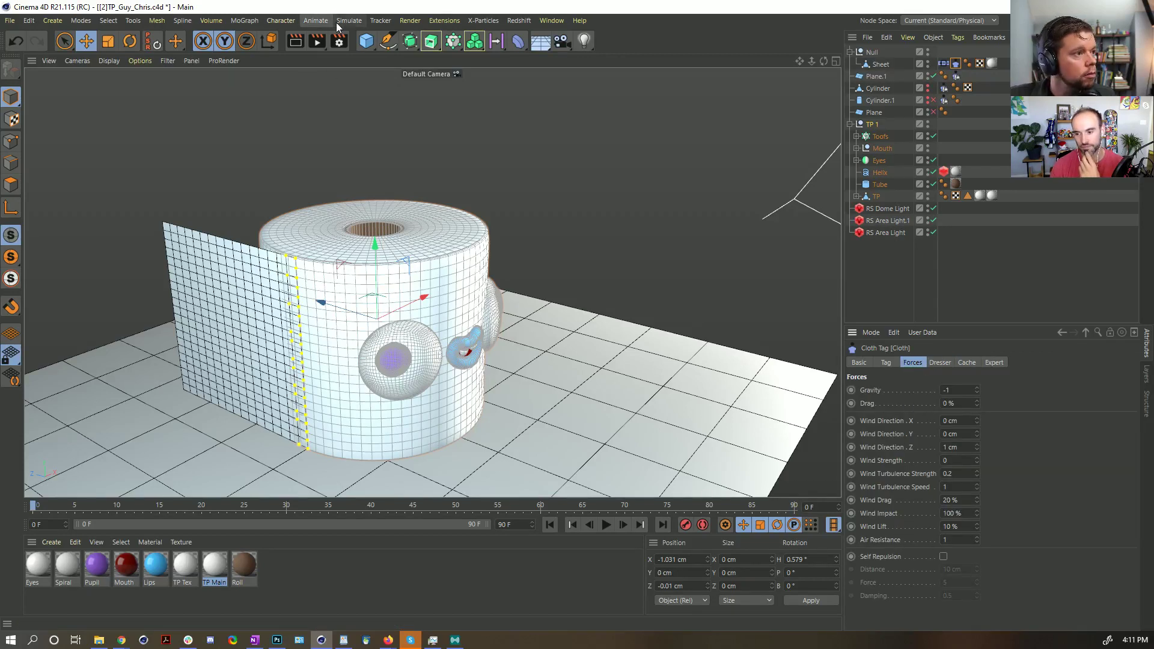
- Add a Wind force object to the scene
click(157, 20)
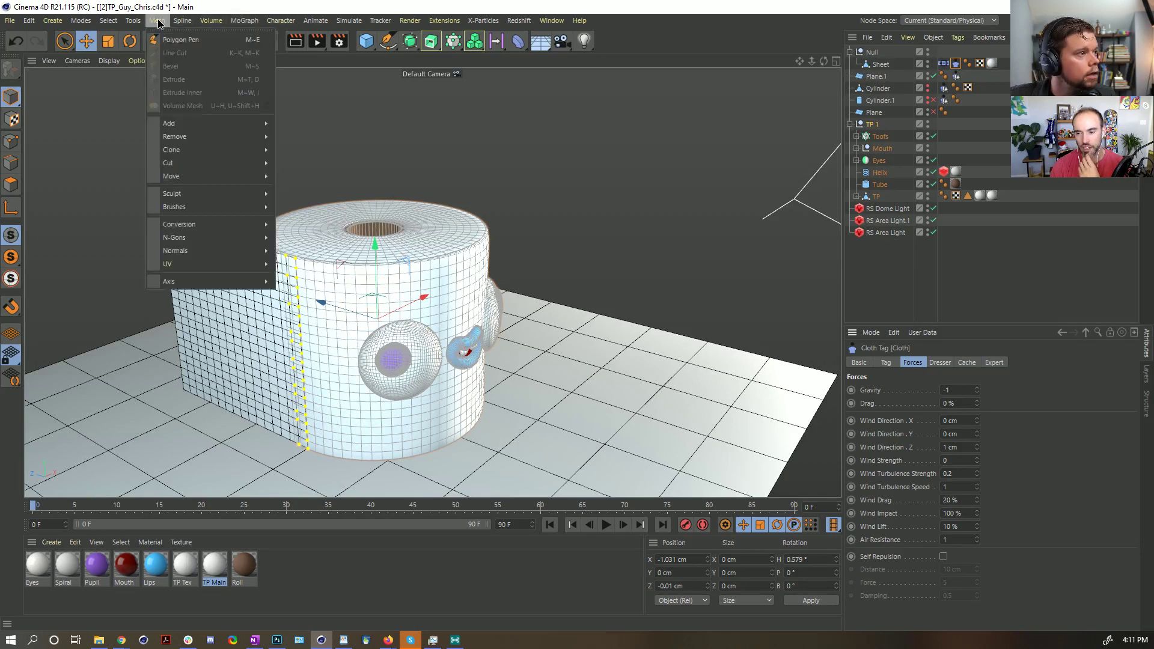
mouse_move(206, 27)
mouse_move(250, 28)
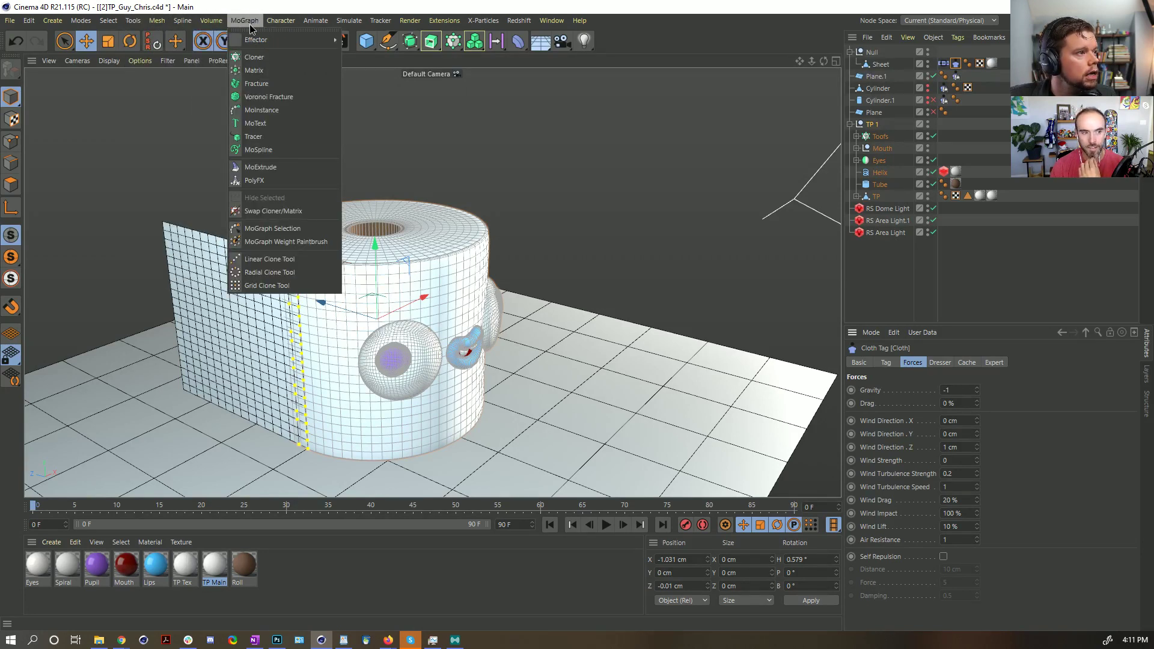
mouse_move(349, 21)
mouse_move(373, 101)
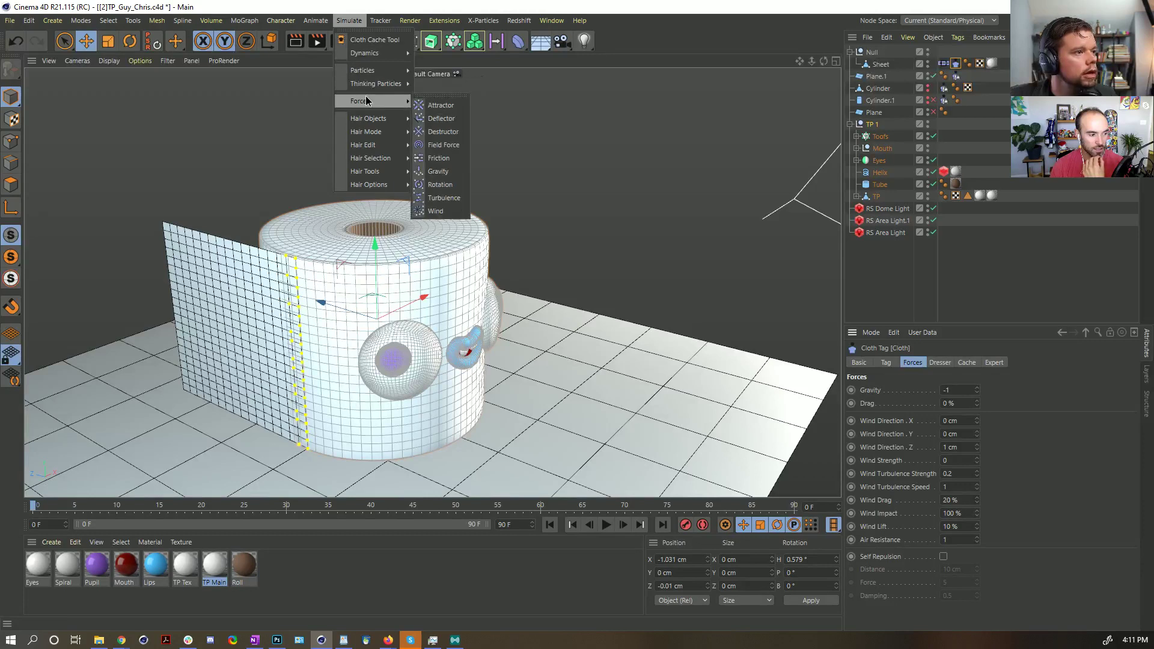
click(435, 211)
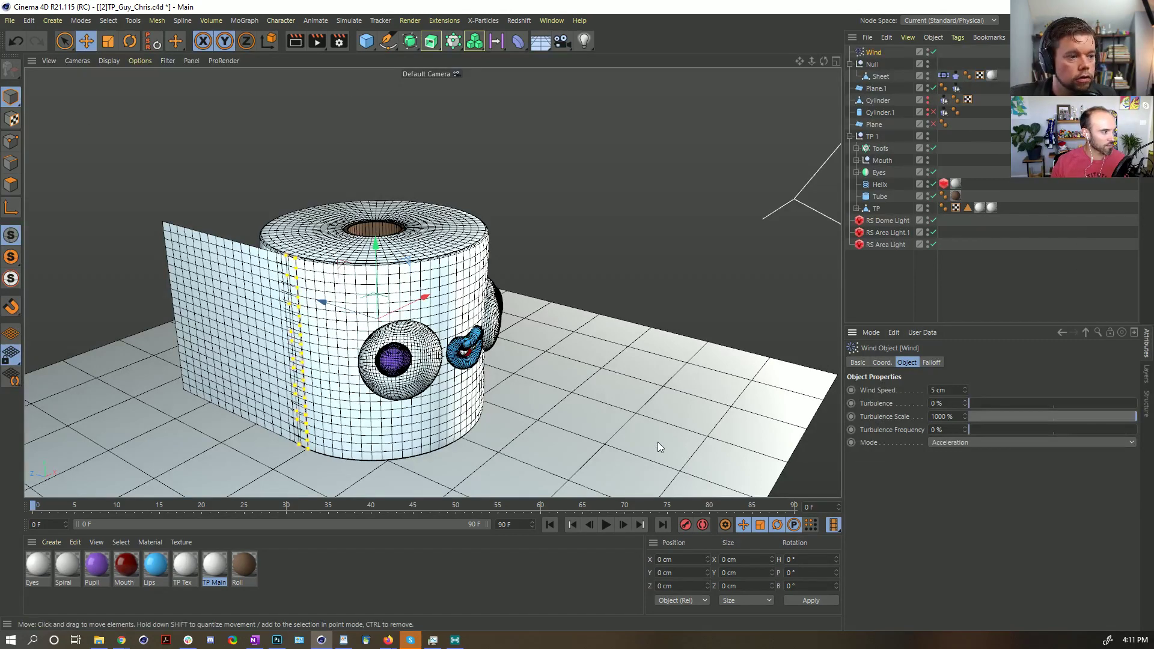
- Play the cloth simulation and extend the timeline's end to frame 999
click(607, 527)
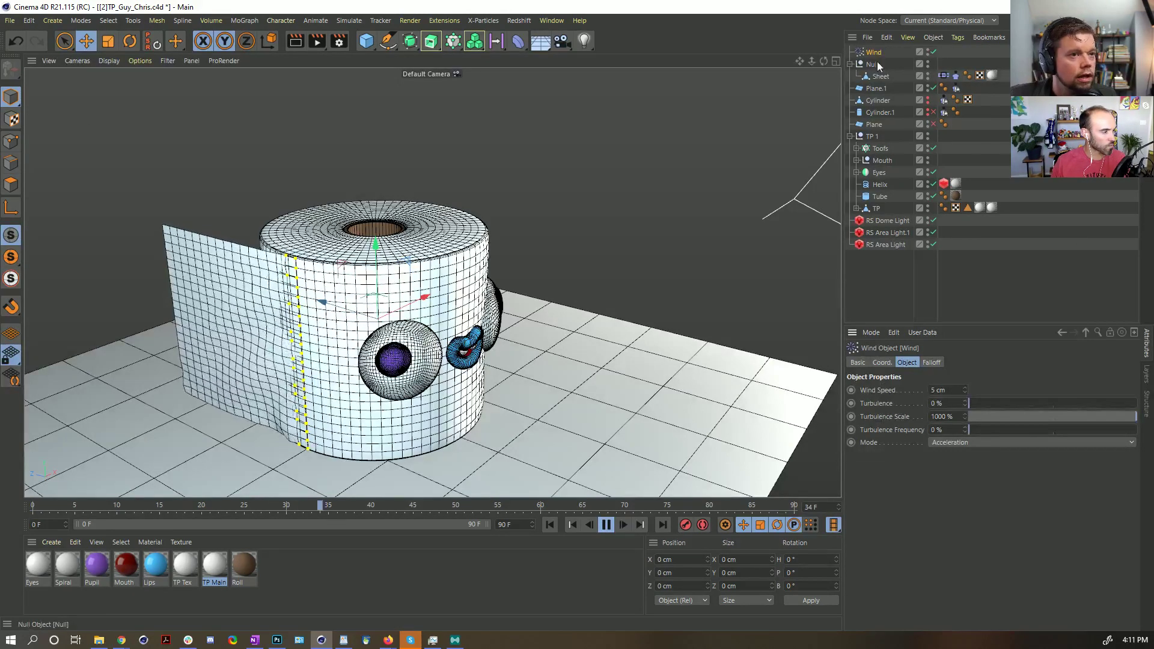
double_click(510, 525)
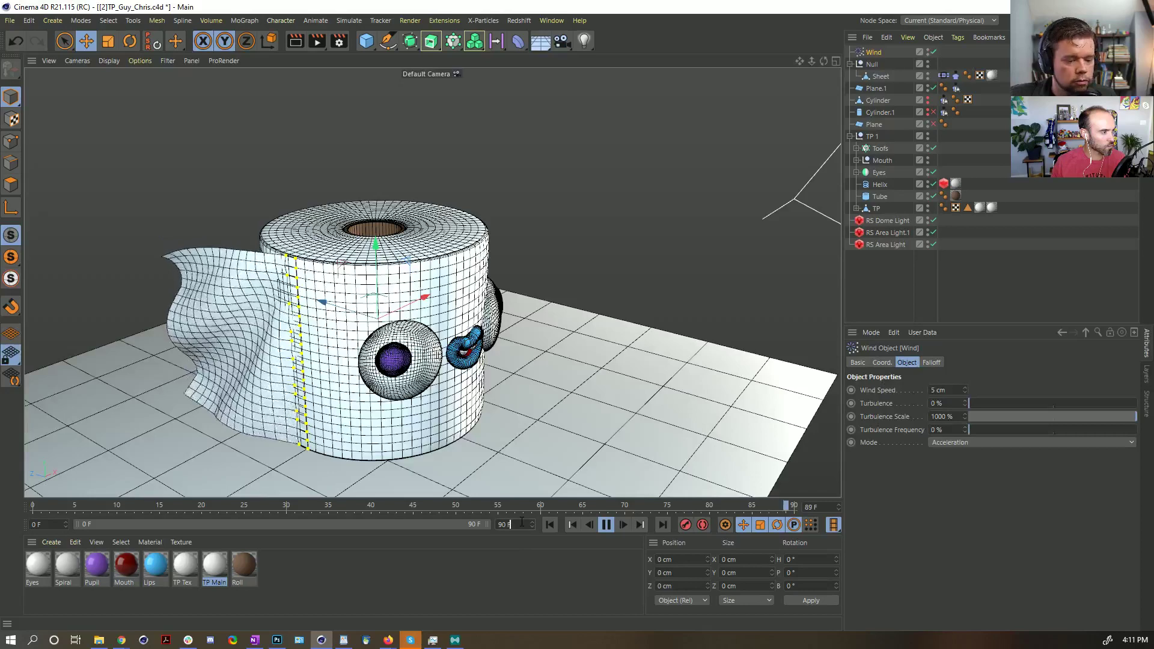
text(999)
key(Return)
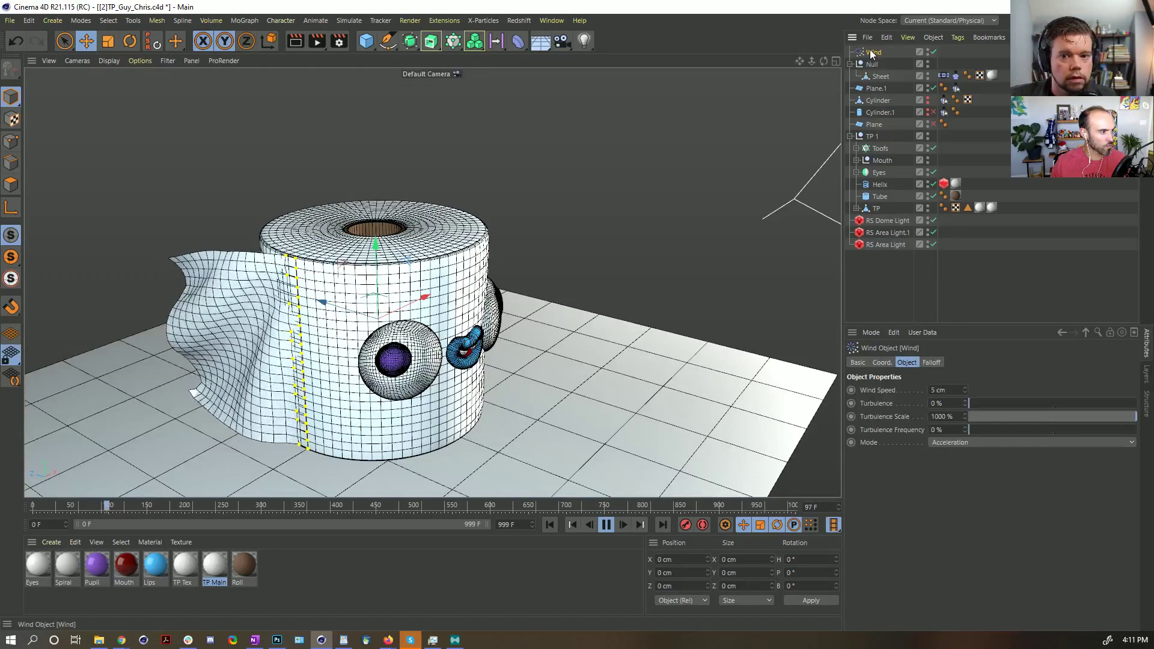
- Set the Wind object's wind speed to 55 cm while the simulation plays
double_click(937, 390)
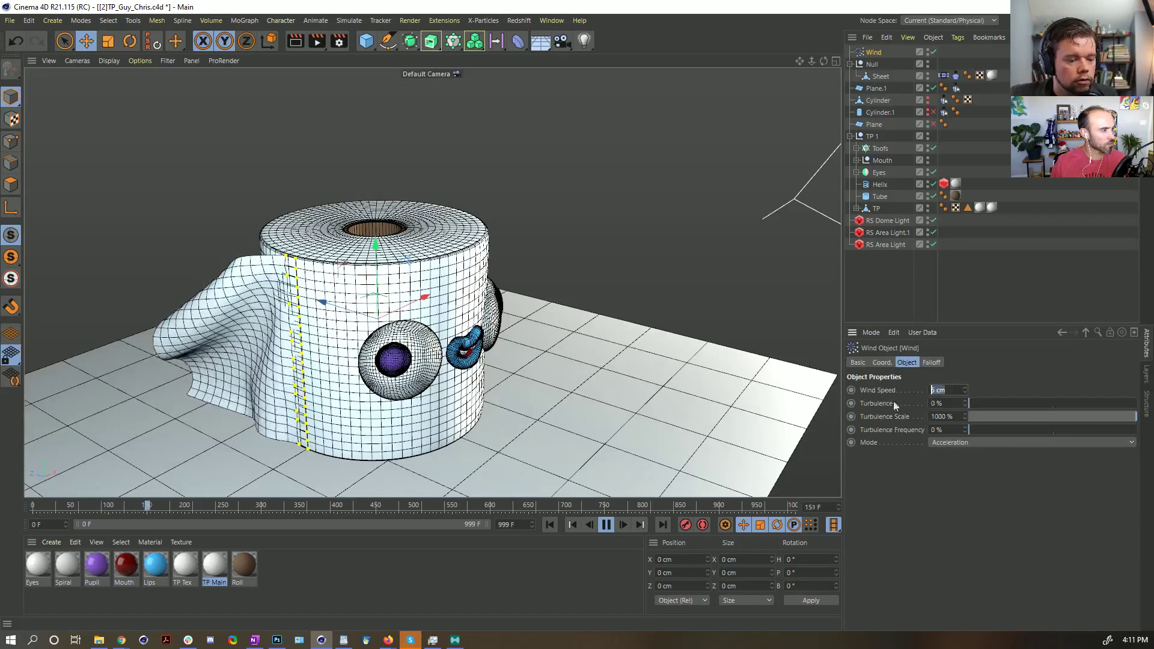
text(55)
key(Return)
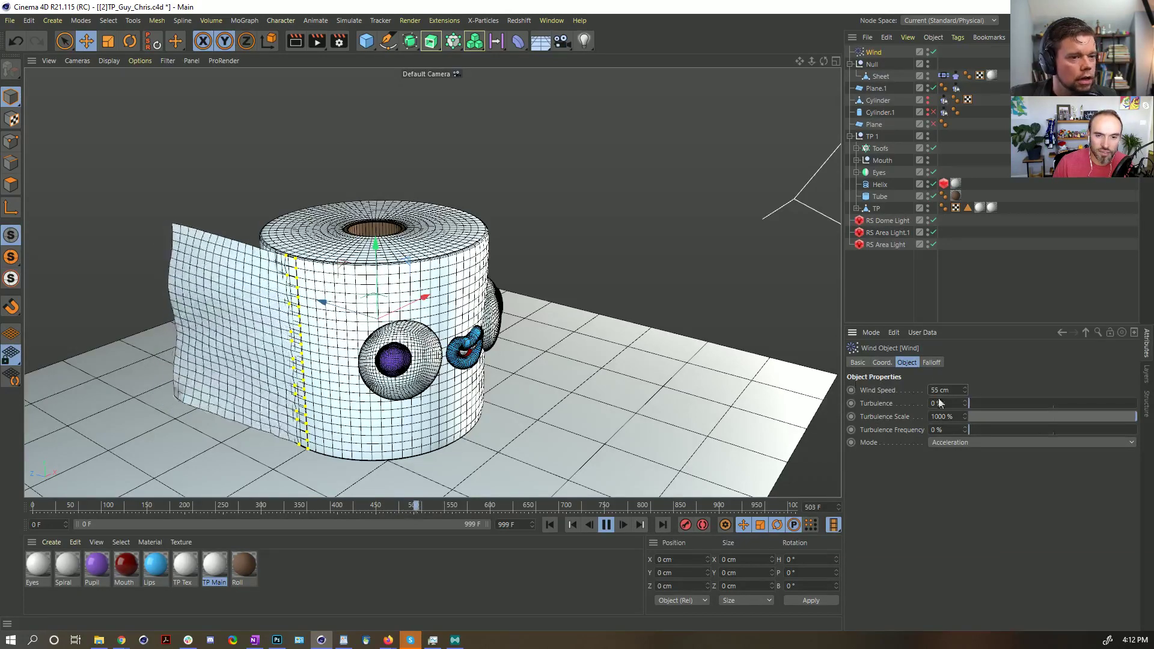
- Reduce the Wind object's wind speed to 22 cm
double_click(958, 390)
text(22)
key(Return)
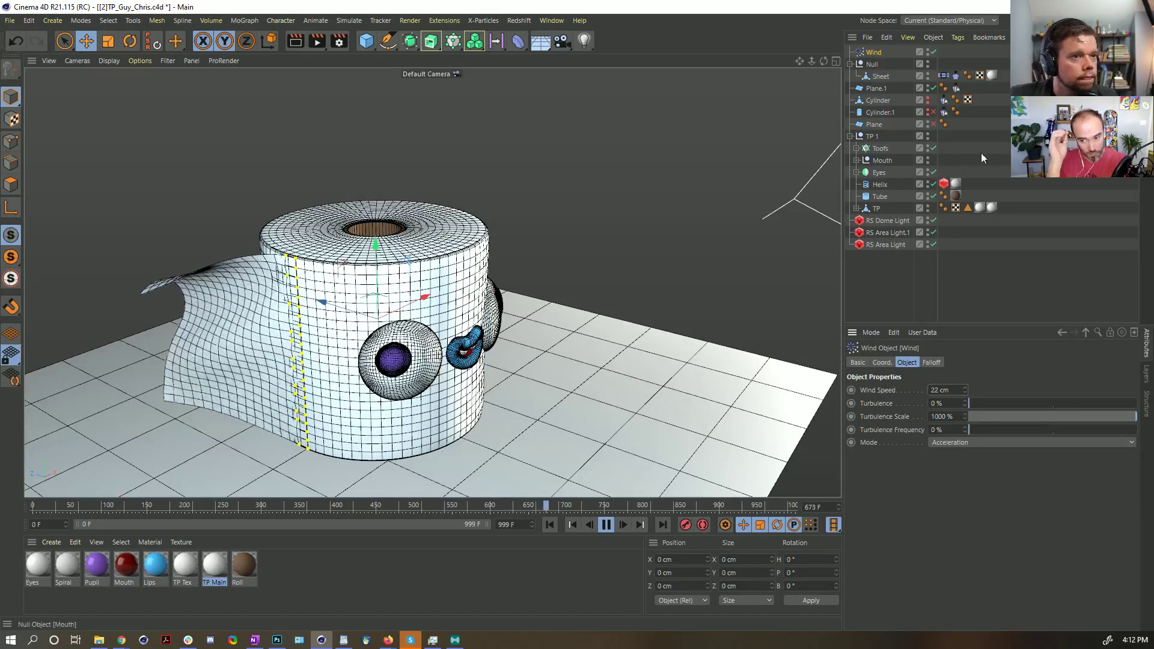
- Set bounce and friction to 0% on the Cloth Collider tags of Cylinder and Plane.1
click(944, 100)
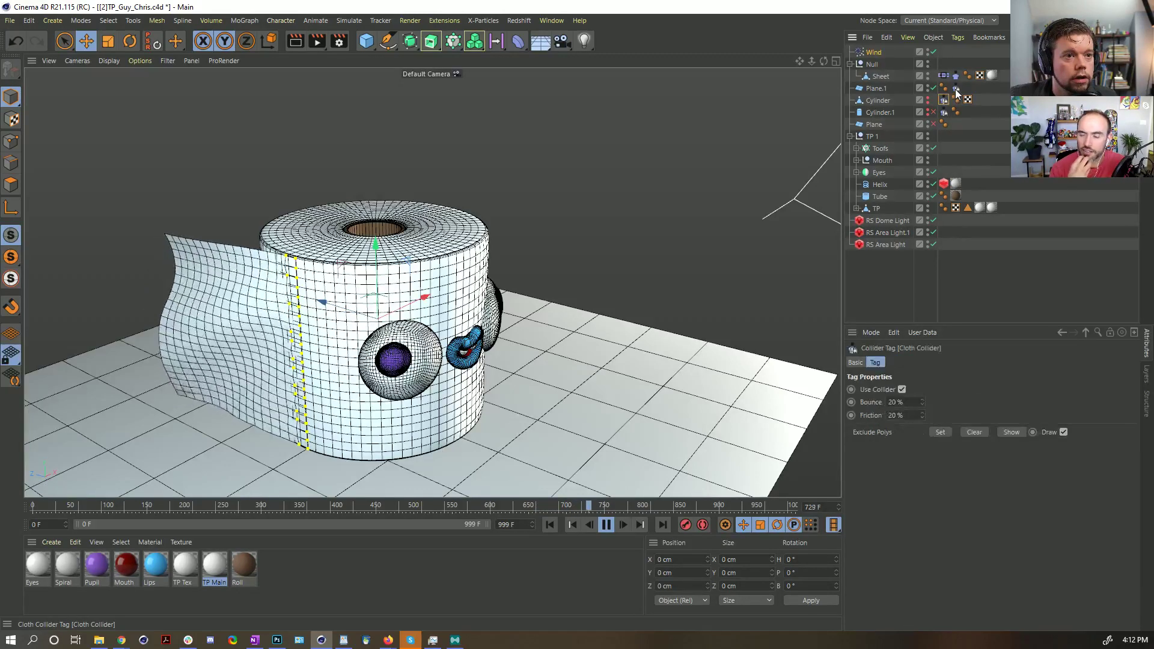
shift+click(957, 88)
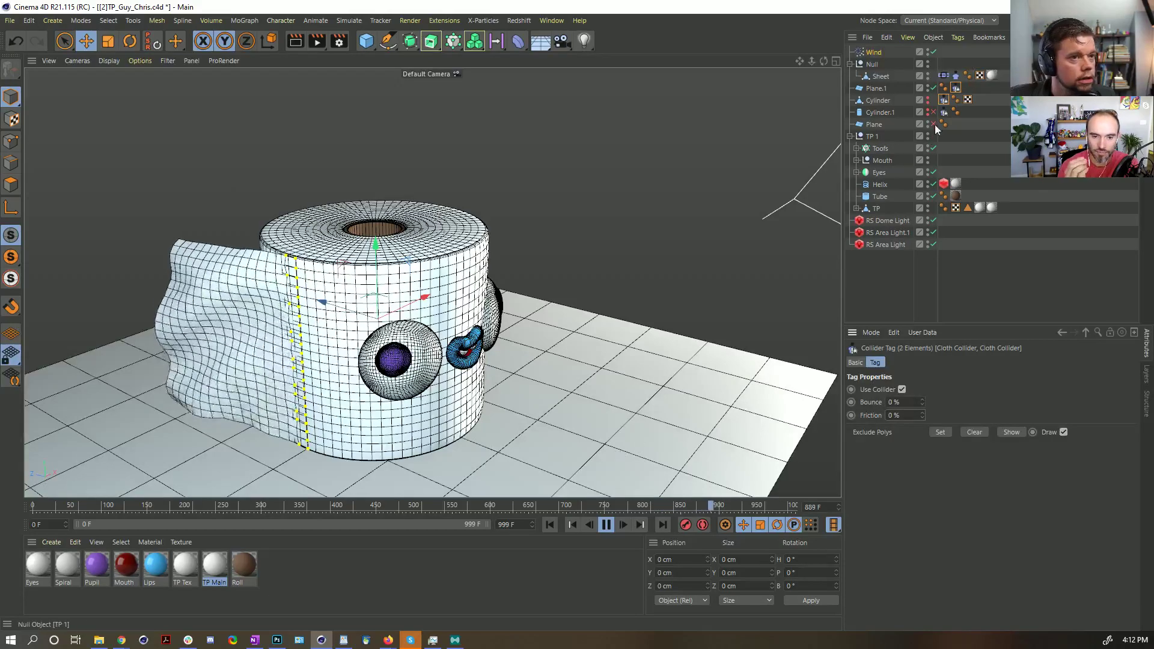
- Set the Sheet's Cloth tag to 5 sub-sampling steps, with Edge EPS and Poly EPS both at 1 cm
click(955, 76)
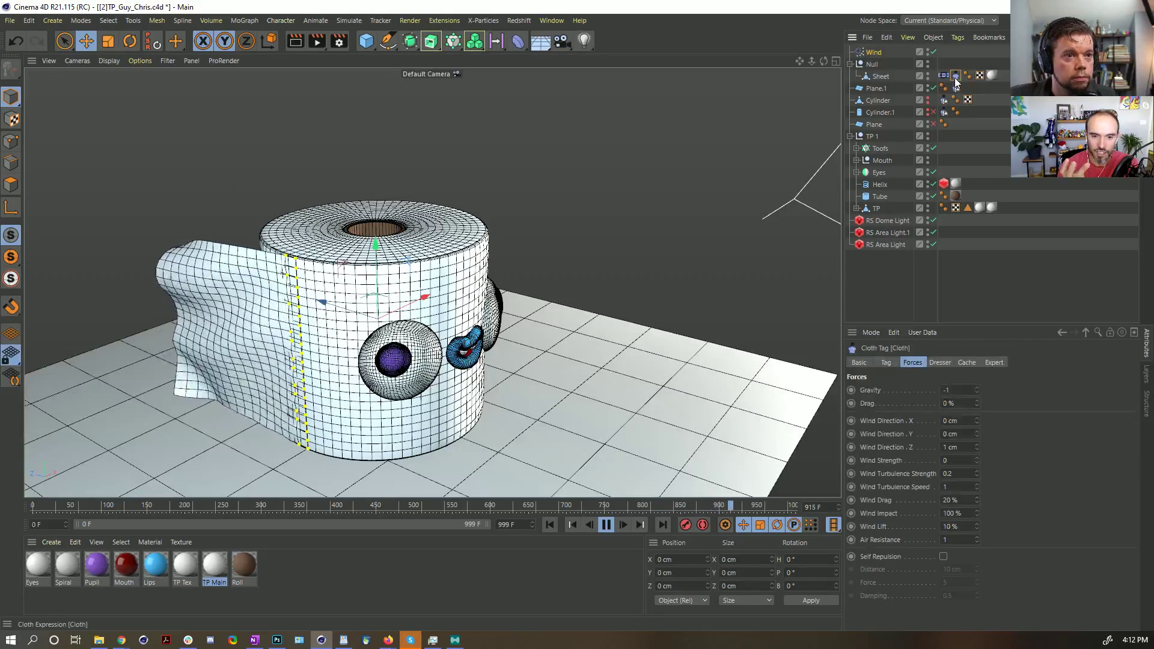
click(883, 362)
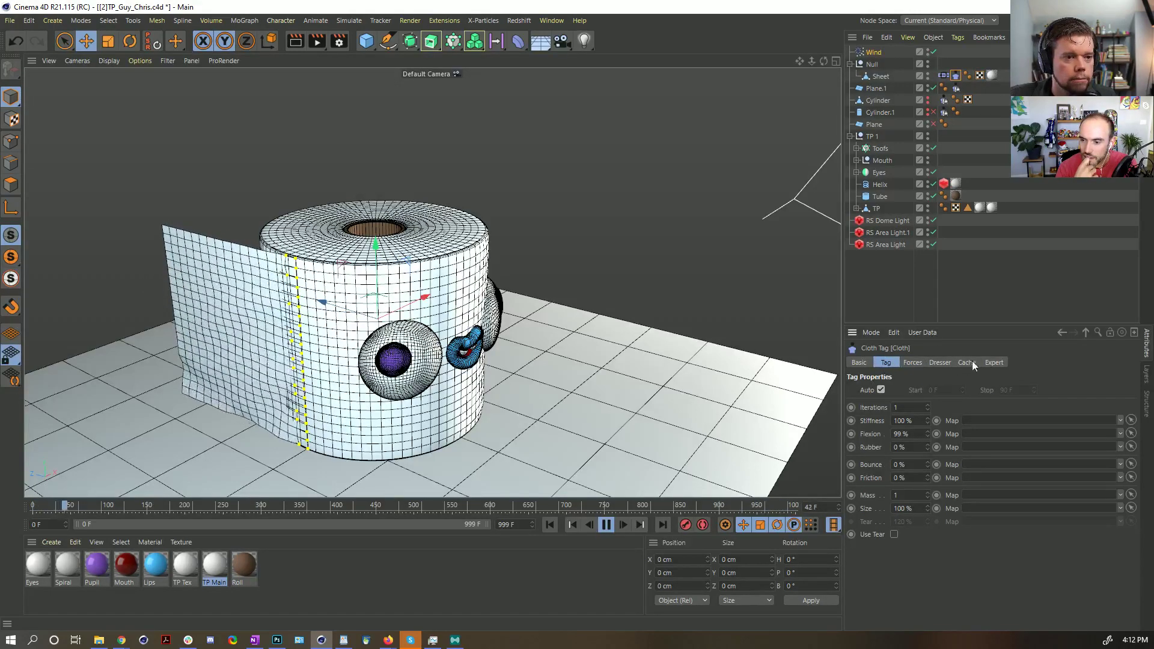
click(995, 362)
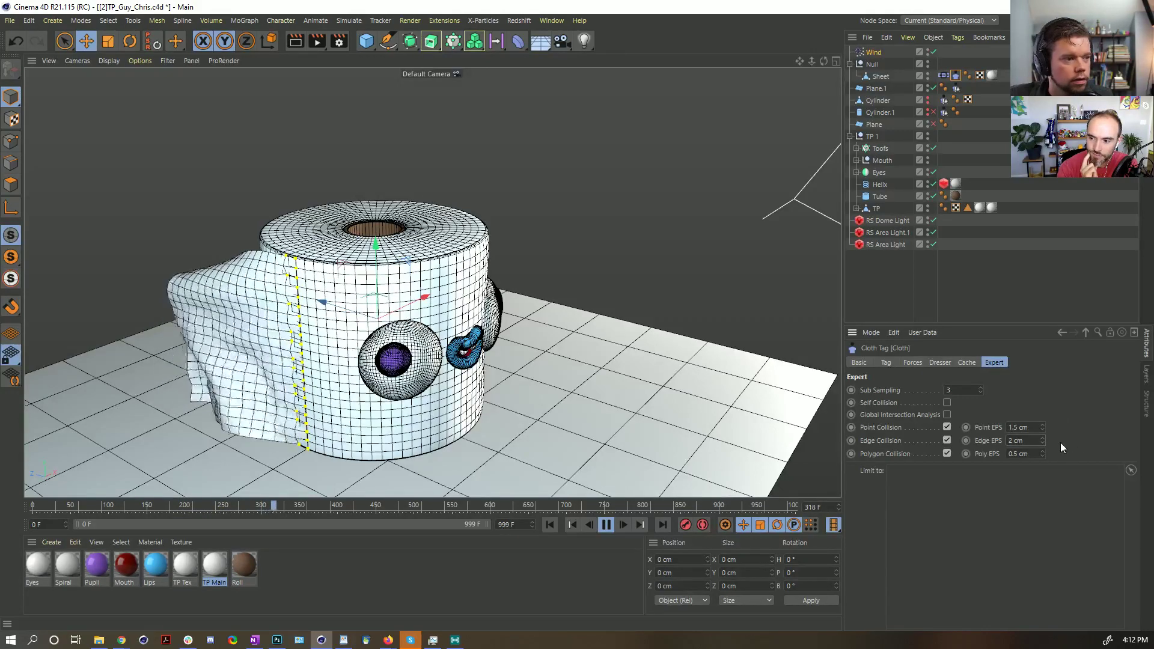
key(ctrl+z)
drag(1035, 453, 1007, 453)
text(1)
key(Return)
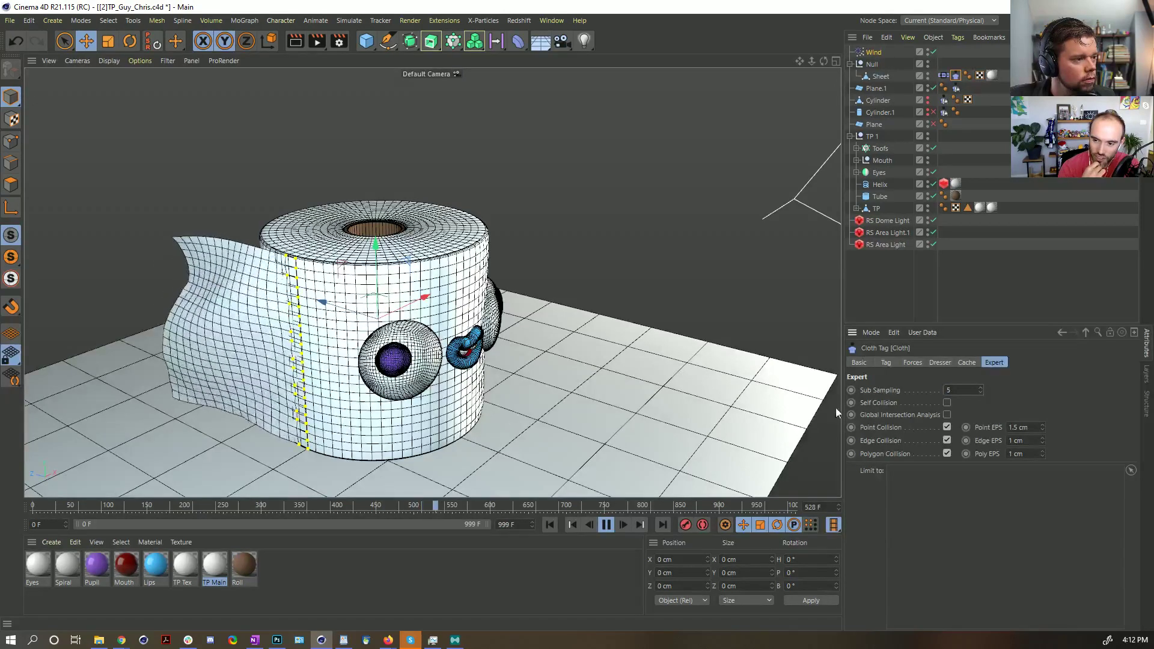
- Restart the cloth simulation and check the ground plane's Cloth Collider and Phong settings
click(599, 349)
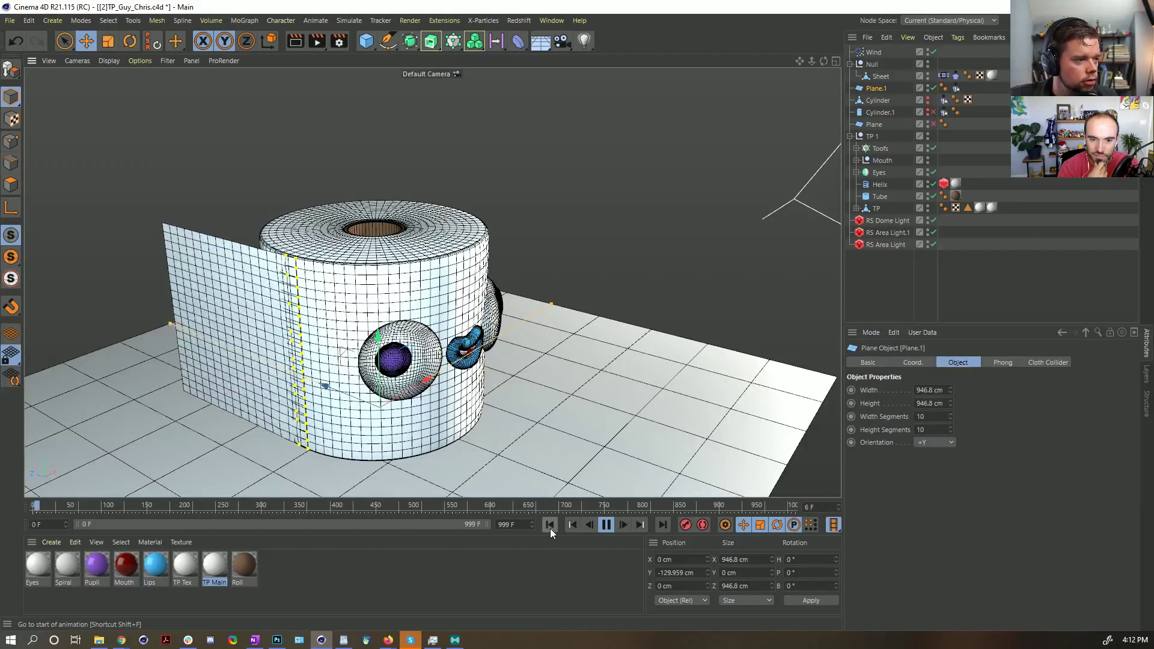
click(1049, 361)
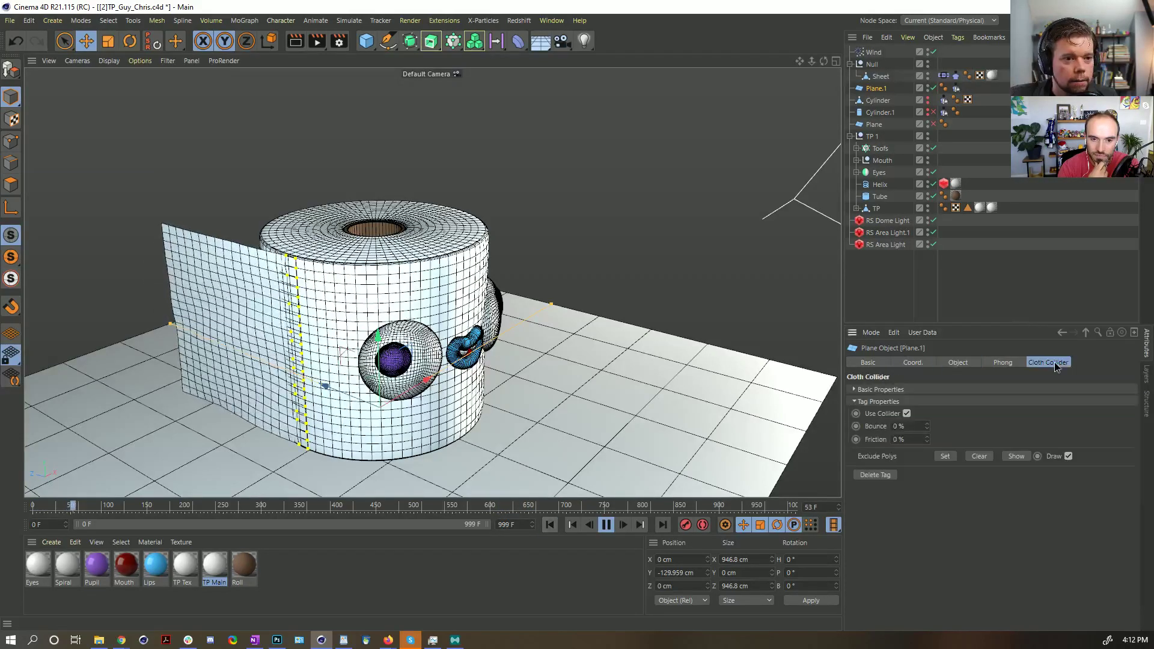
click(1002, 362)
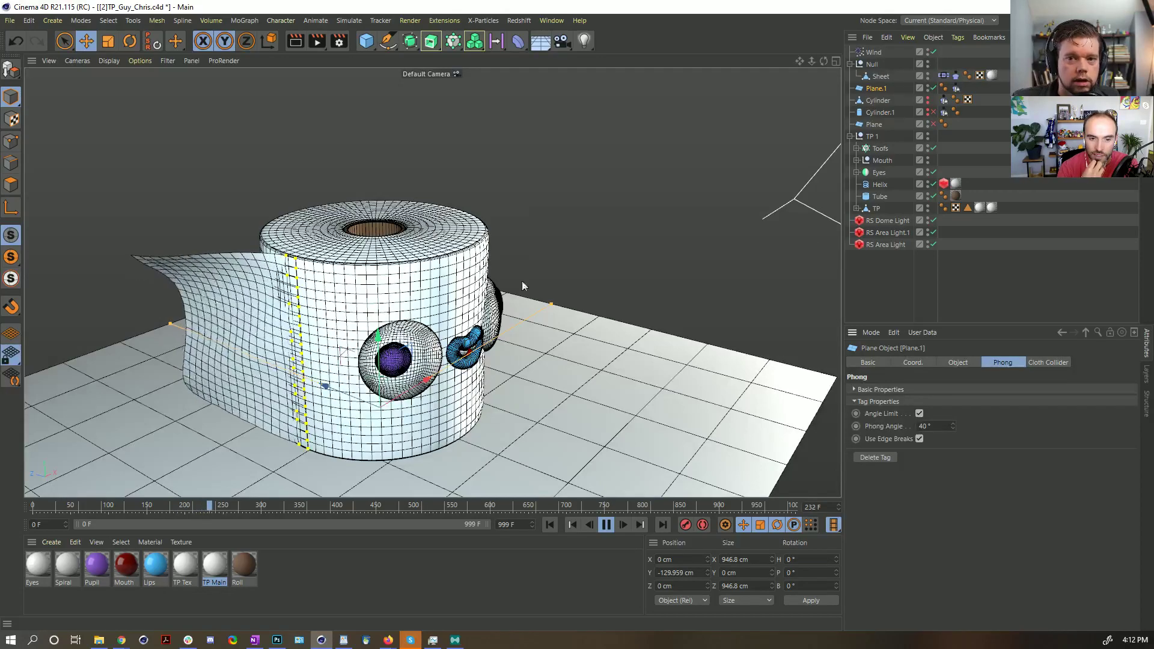
- Examine from several angles how the loose sheet moves in the wind while the simulation plays
mouse_move(404, 321)
alt+mouse_down()
mouse_move(309, 299)
mouse_move(412, 303)
alt+mouse_up()
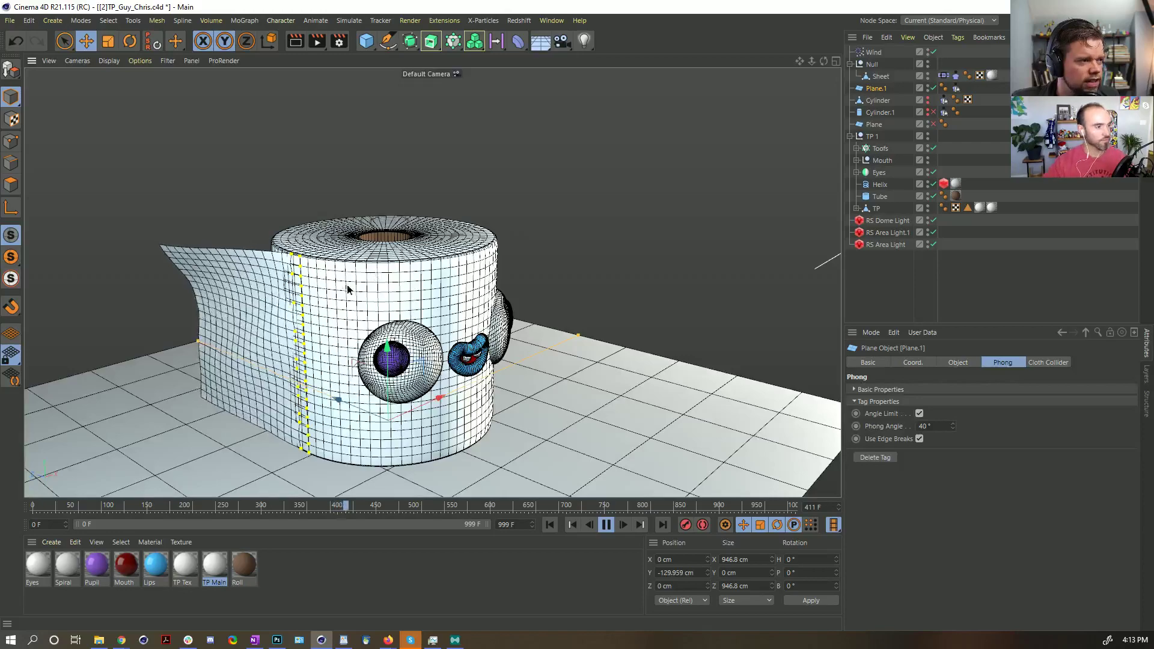
alt+drag(347, 284, 435, 327)
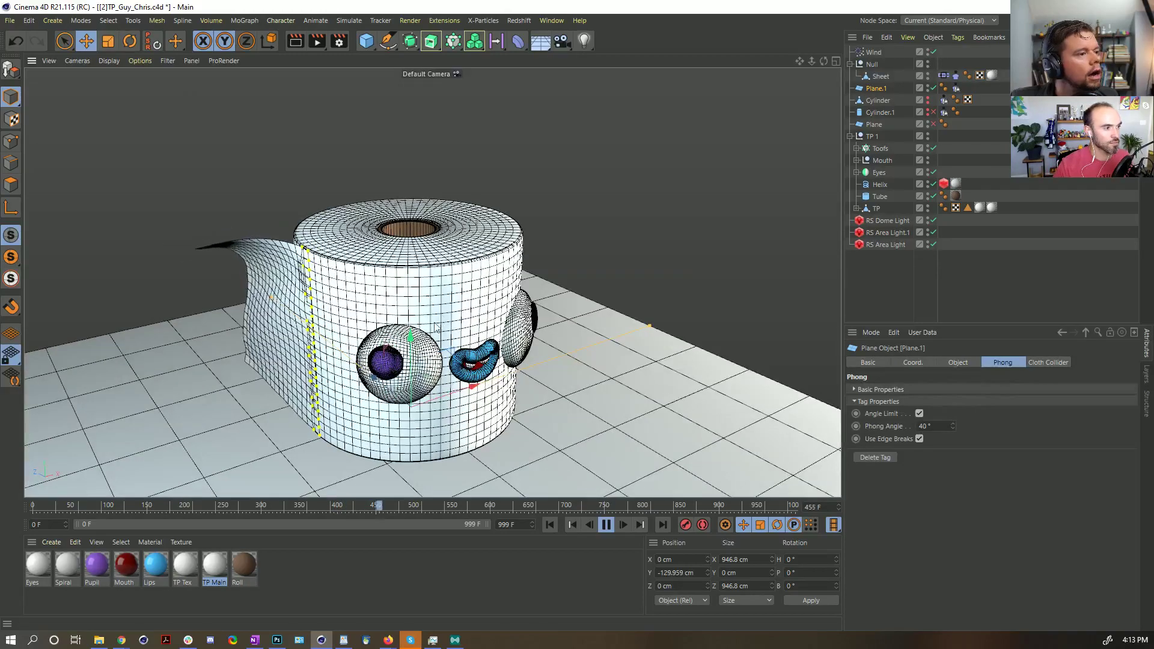
alt+drag(435, 327, 401, 280)
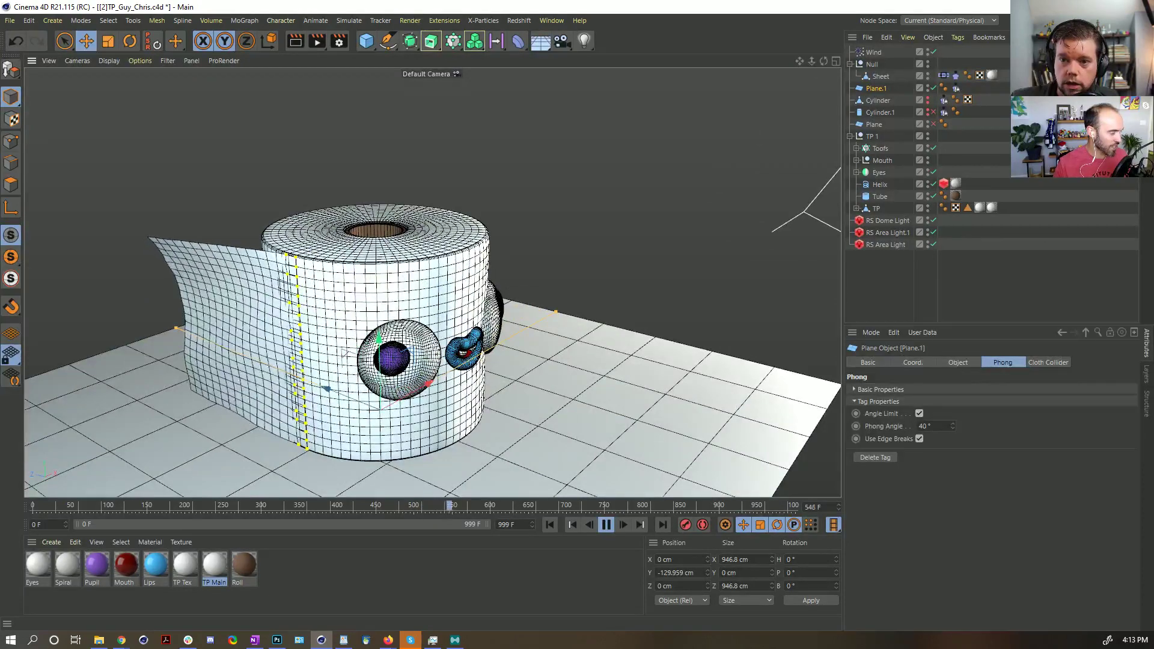
alt+drag(414, 271, 355, 283)
scroll(373, 289, down, 2)
alt+middle_drag(402, 298, 383, 308)
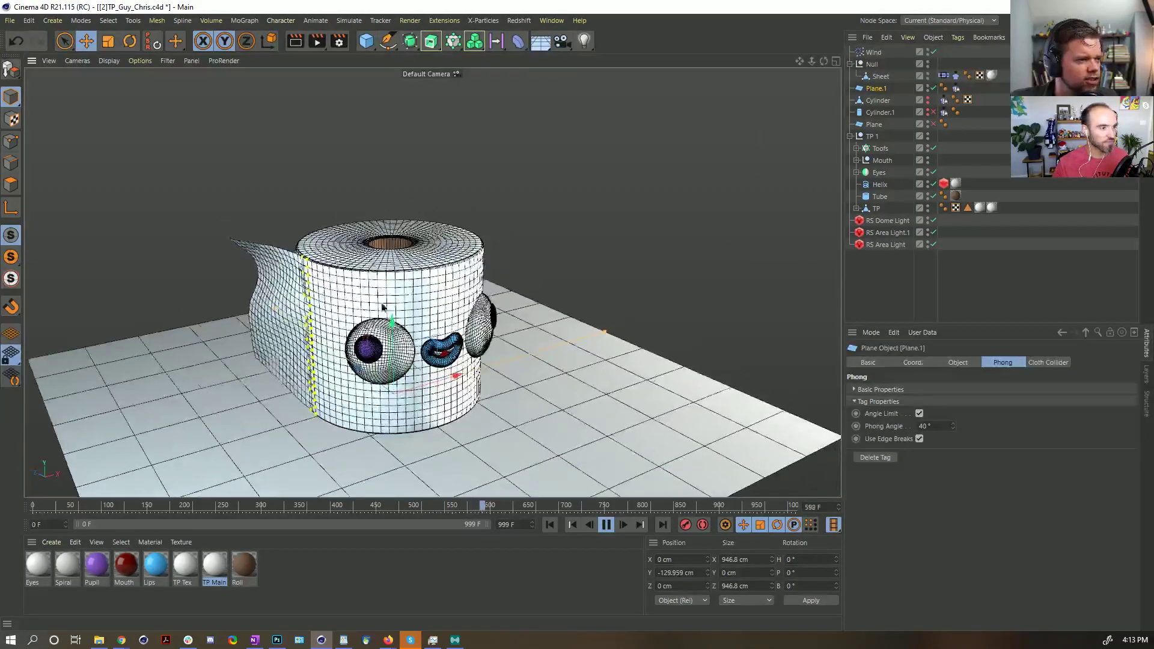
alt+drag(383, 308, 337, 318)
- Deselect all objects and display the viewport in Gouraud shading without wireframe lines to view the playing simulation
click(901, 277)
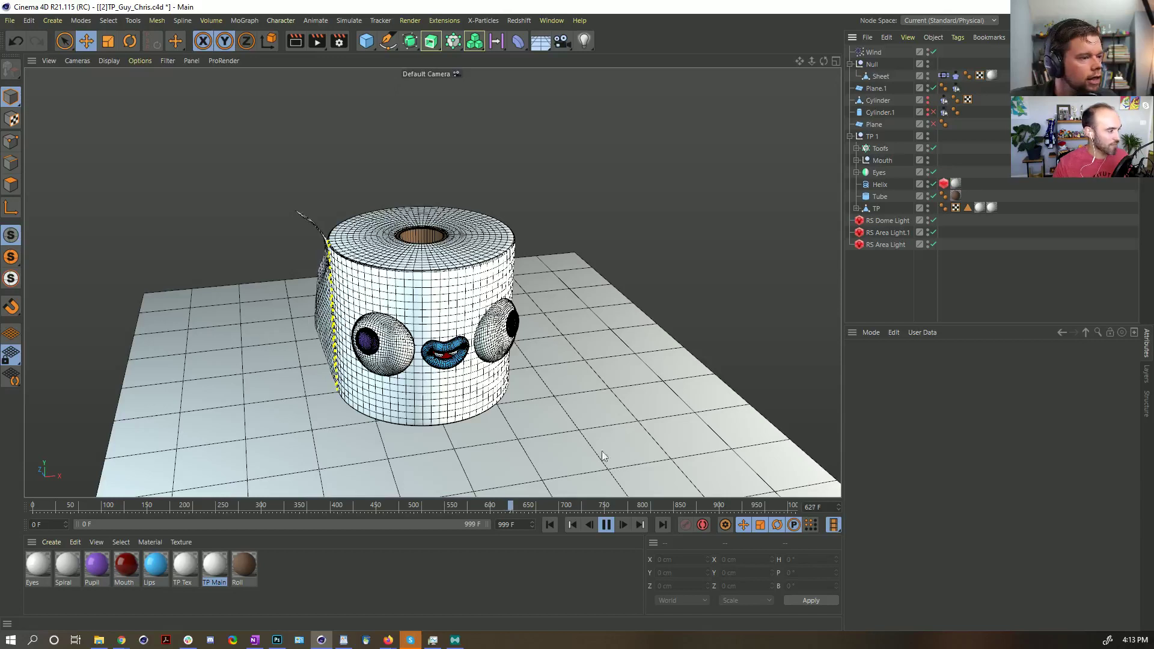
key(n)
key(a)
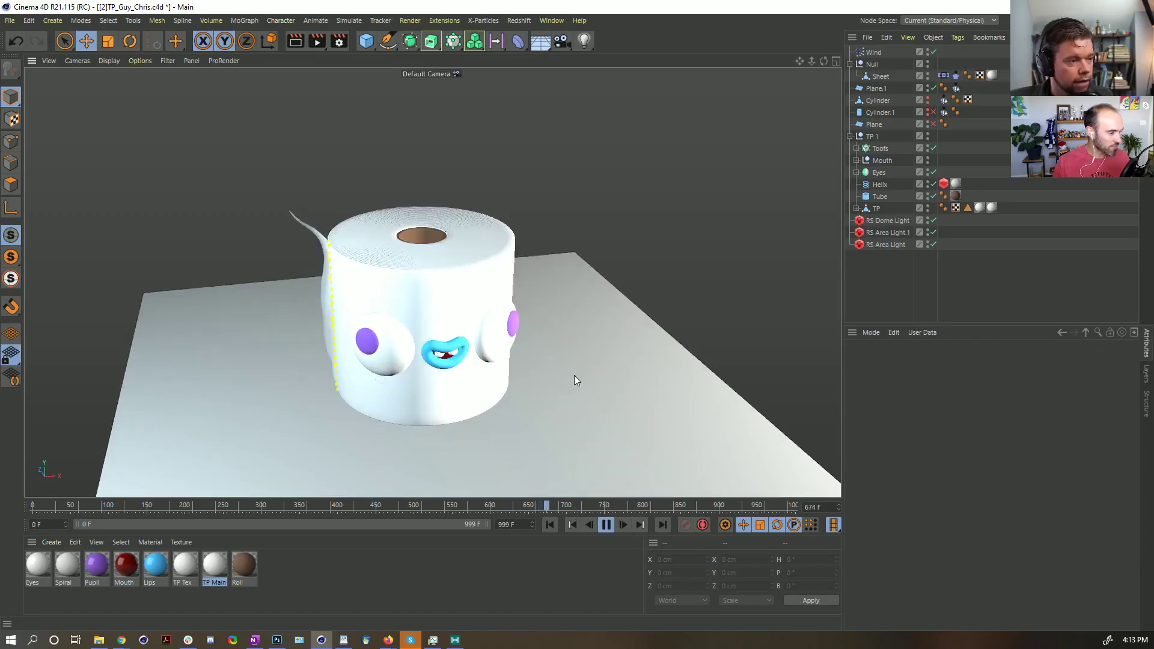
alt+drag(452, 306, 425, 237)
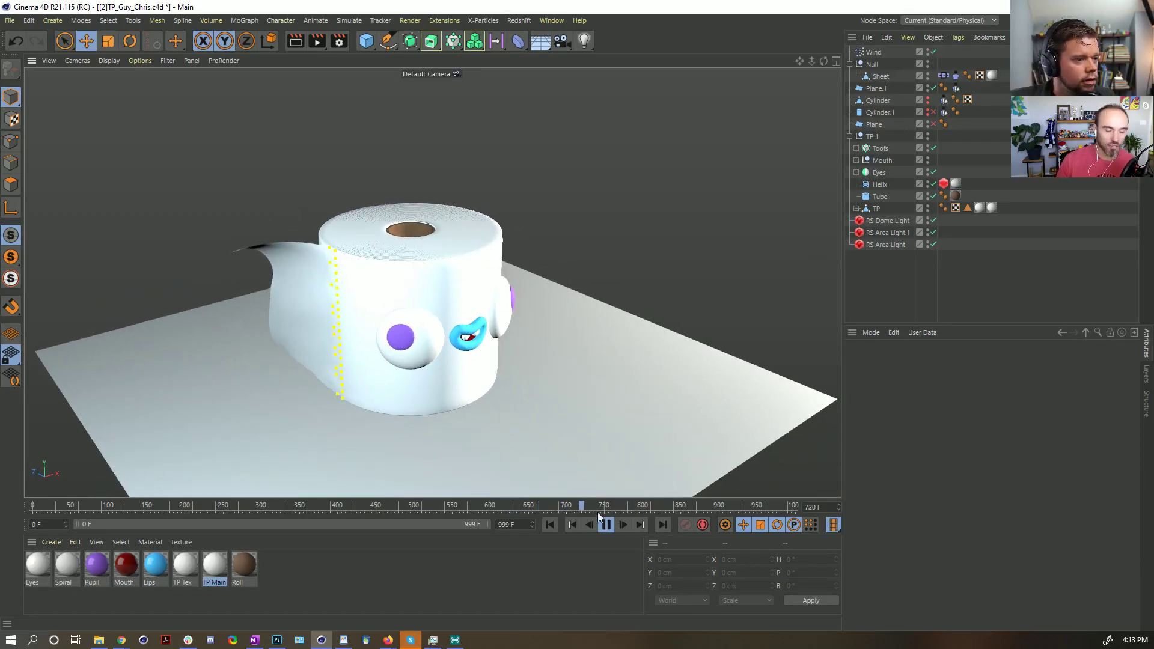
- Stop the simulation at frame 0 and save the scene
click(550, 524)
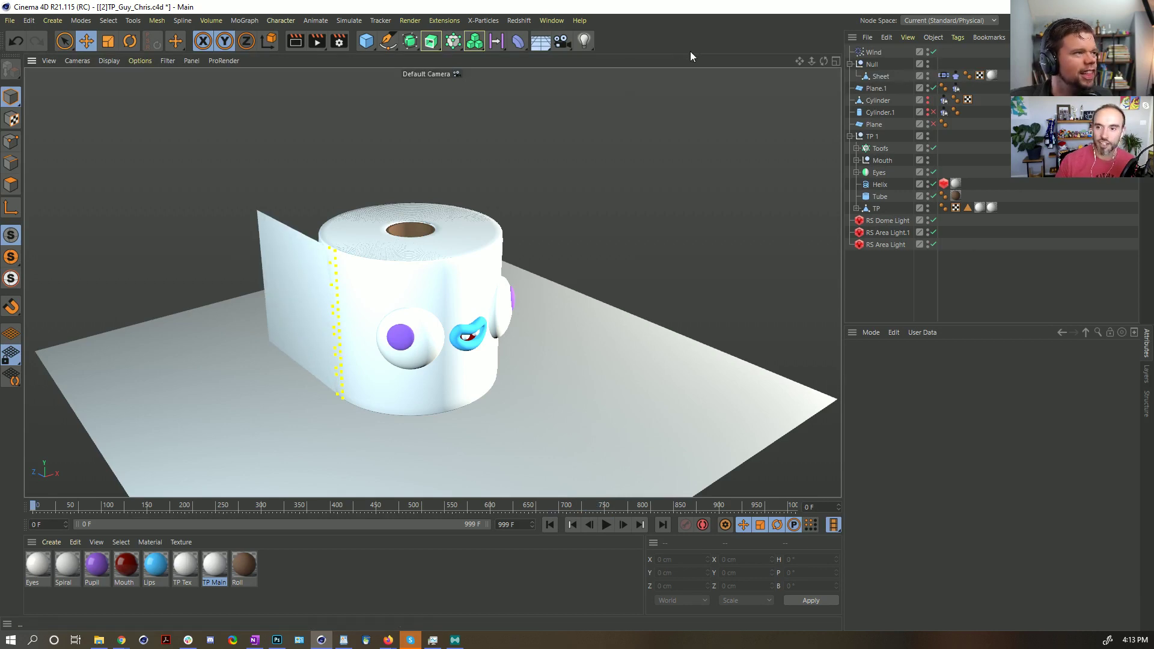
key(ctrl+s)
- Preview-render a close view of the roll and inspect the sheet's appearance in the Redshift RenderView, closing it when done
alt+right_drag(338, 266, 426, 249)
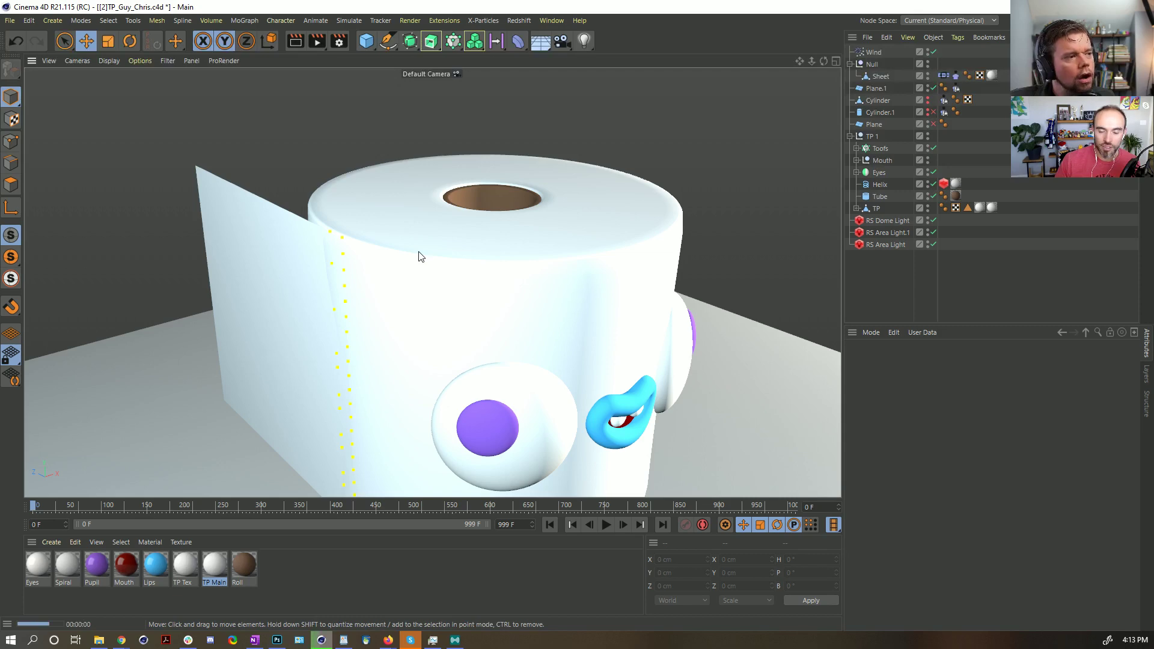
key(ctrl+r)
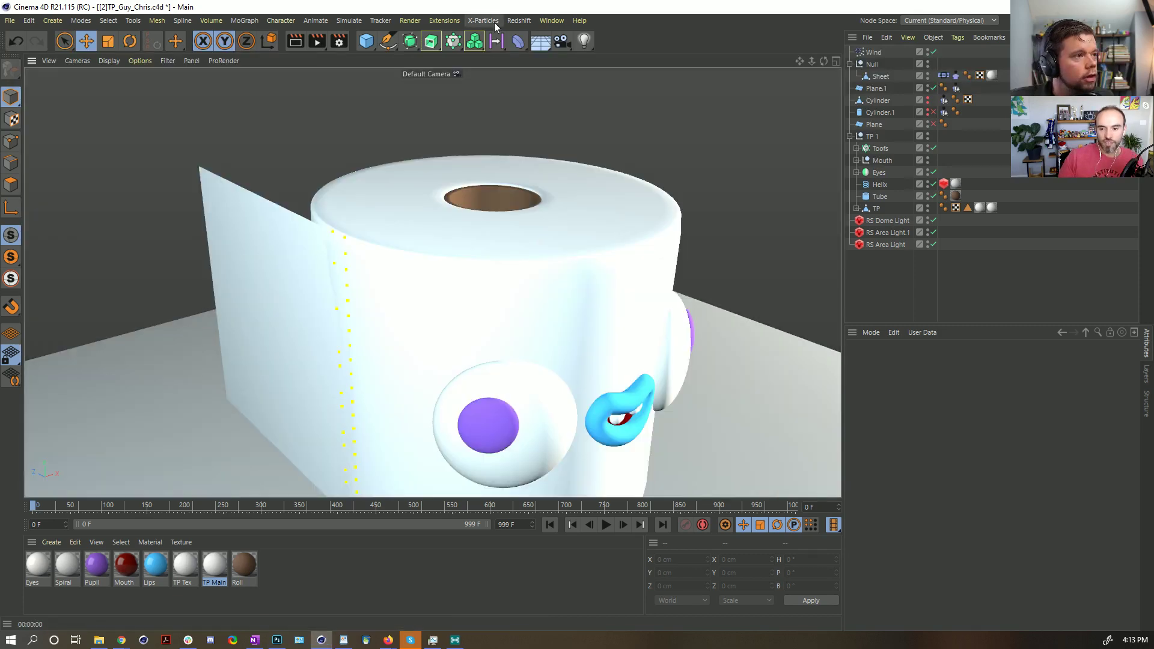
click(519, 20)
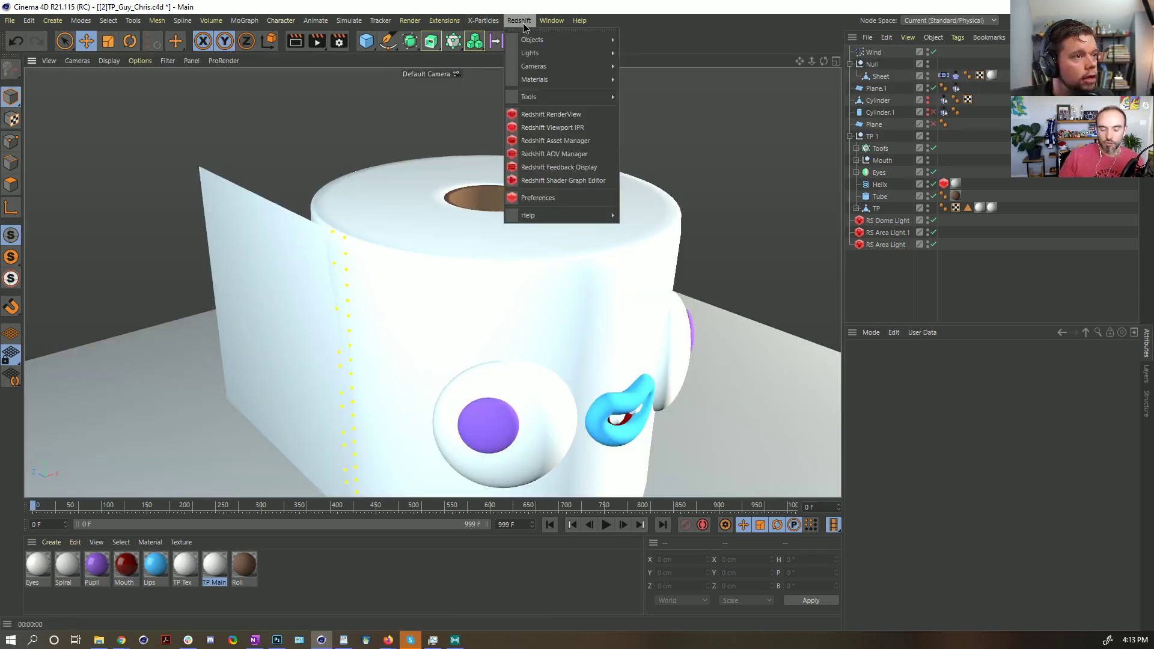
click(565, 114)
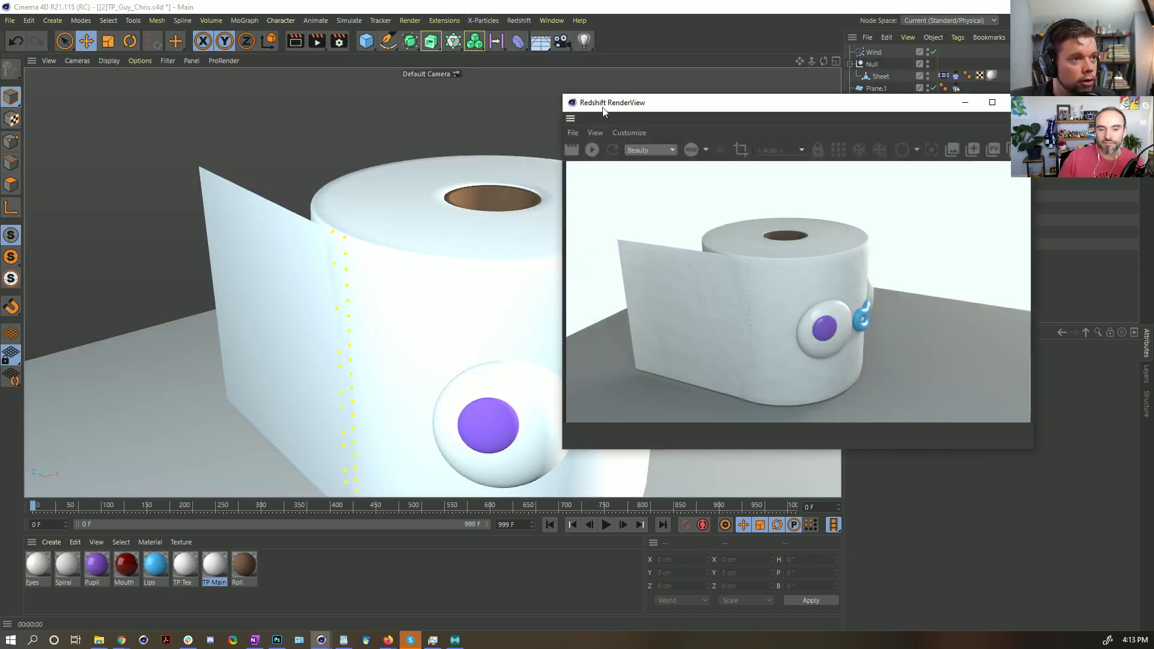
drag(639, 106, 504, 121)
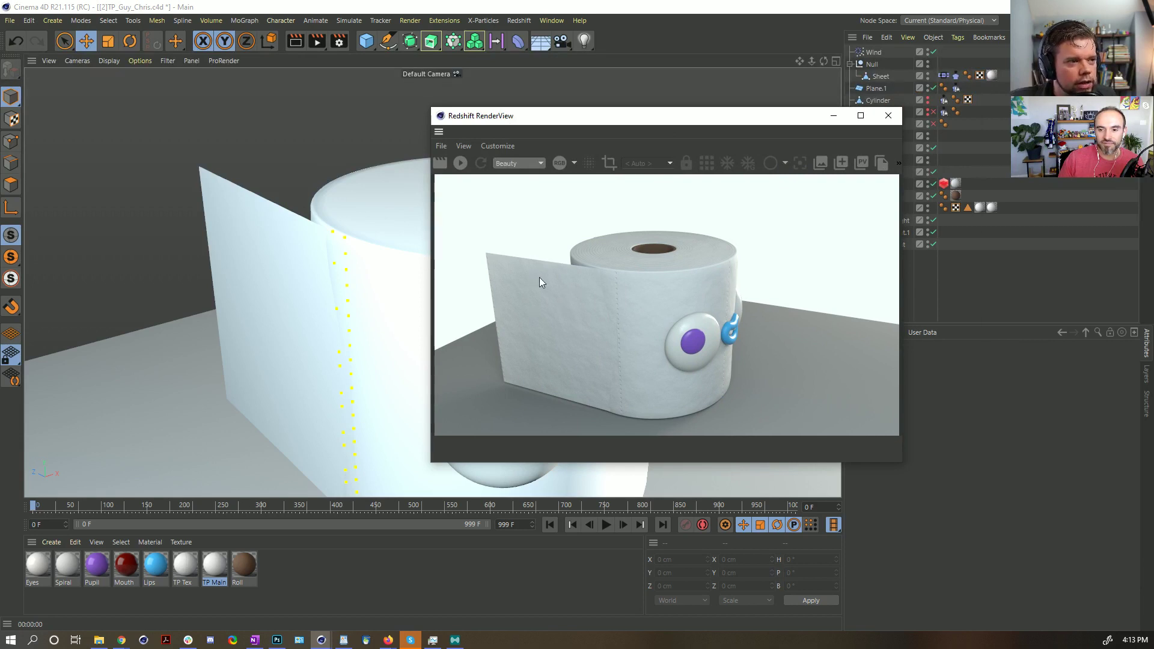
click(890, 116)
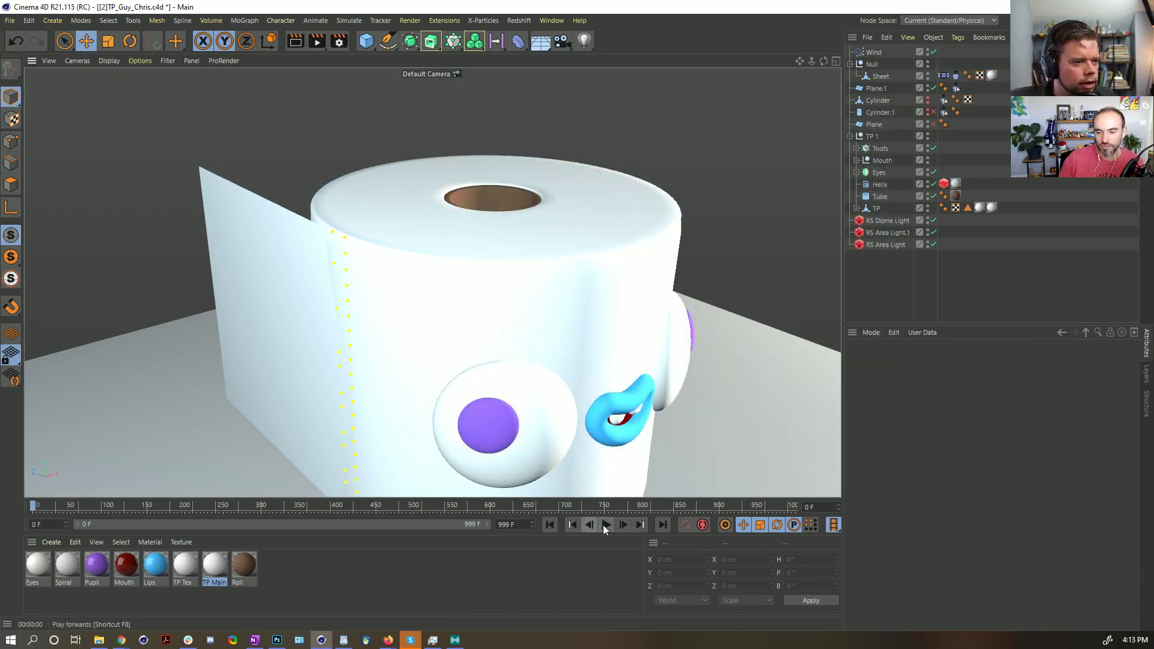
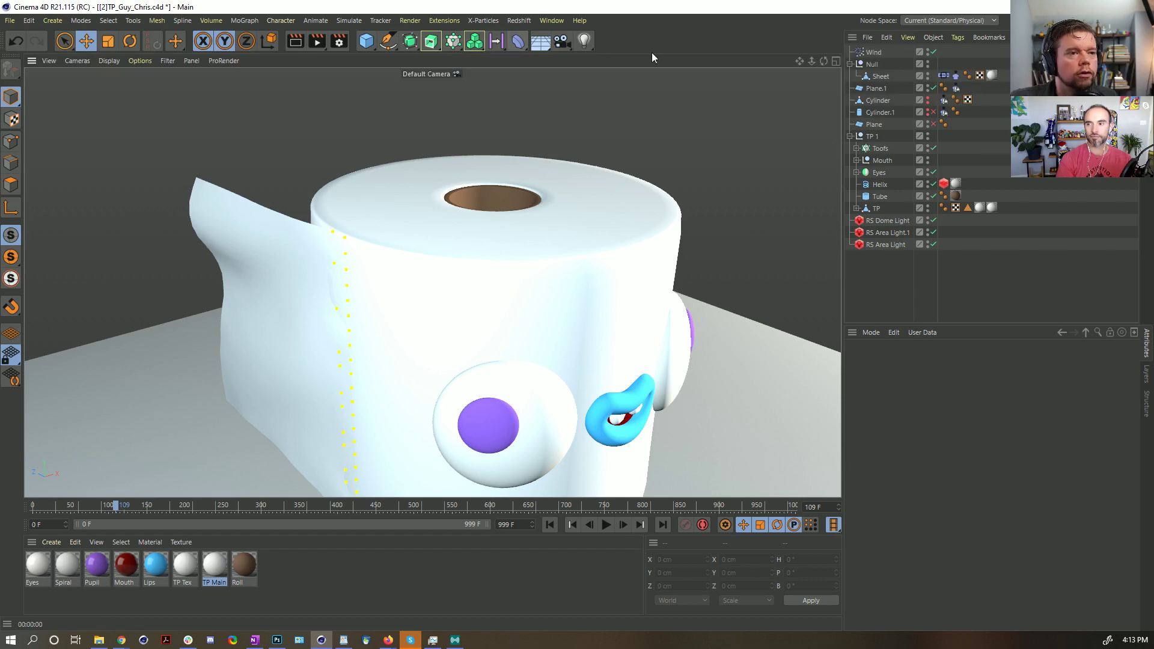
- Add a Cloth Surface generator inside the Null and make the Sheet its child
click(878, 101)
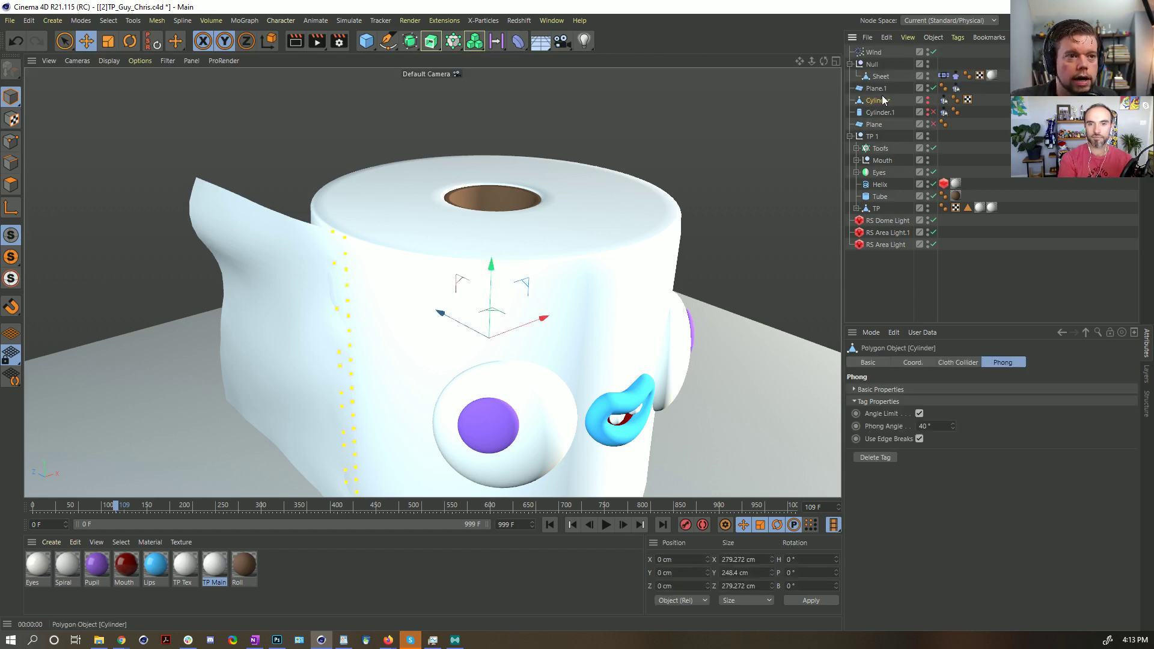
click(409, 41)
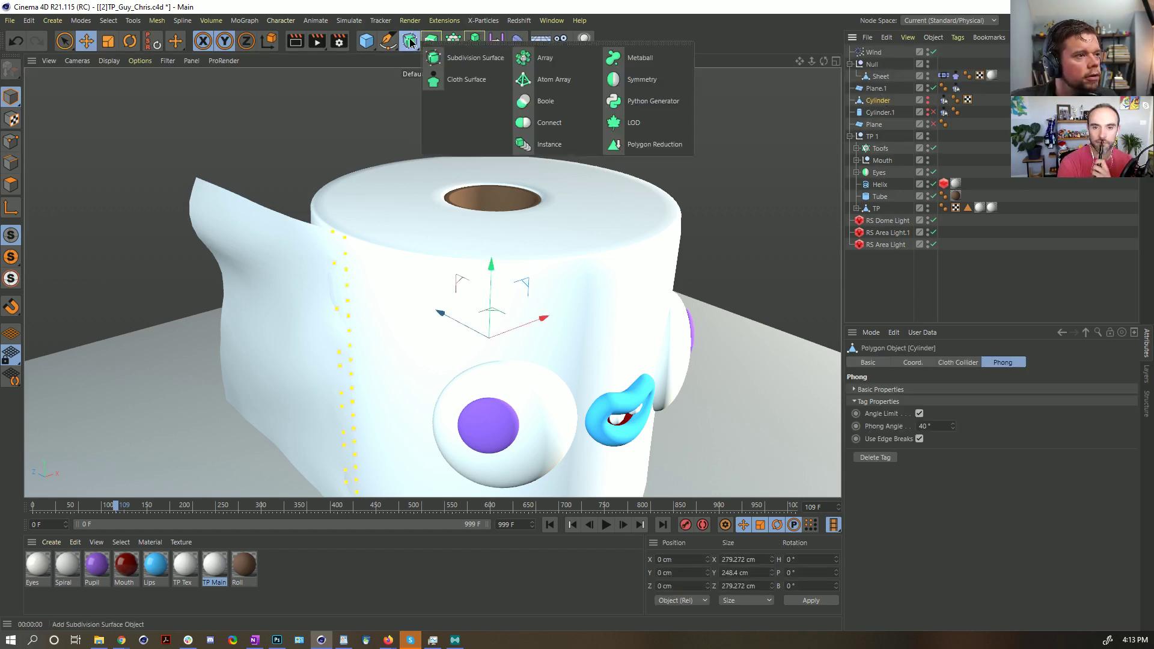
click(455, 84)
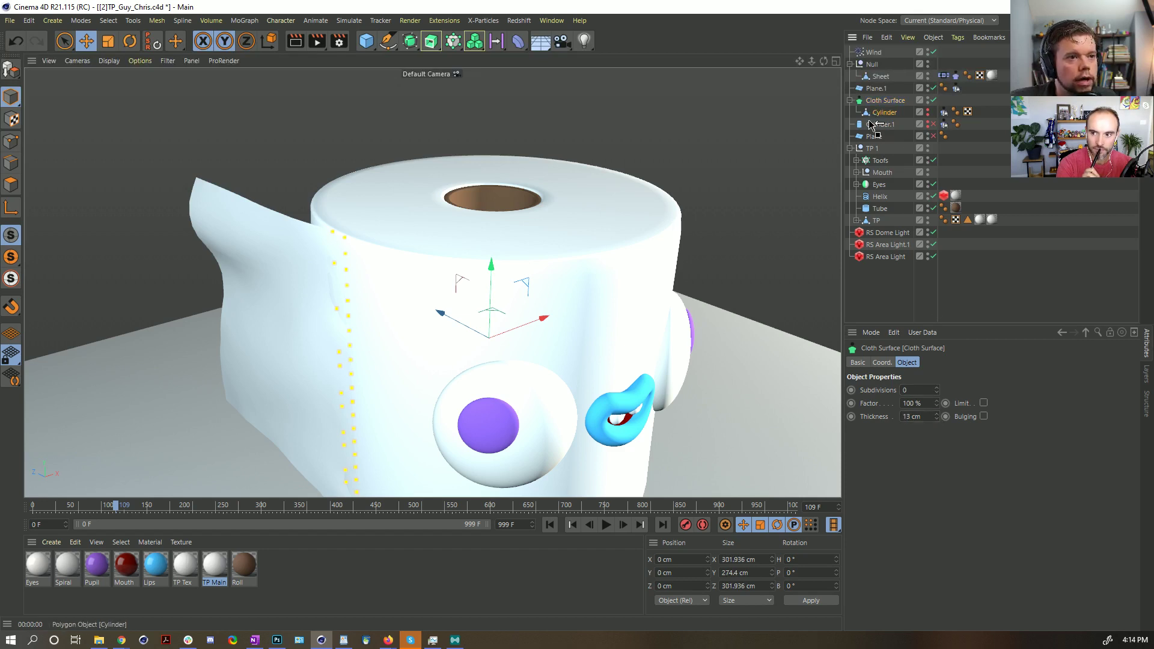
drag(871, 124, 870, 124)
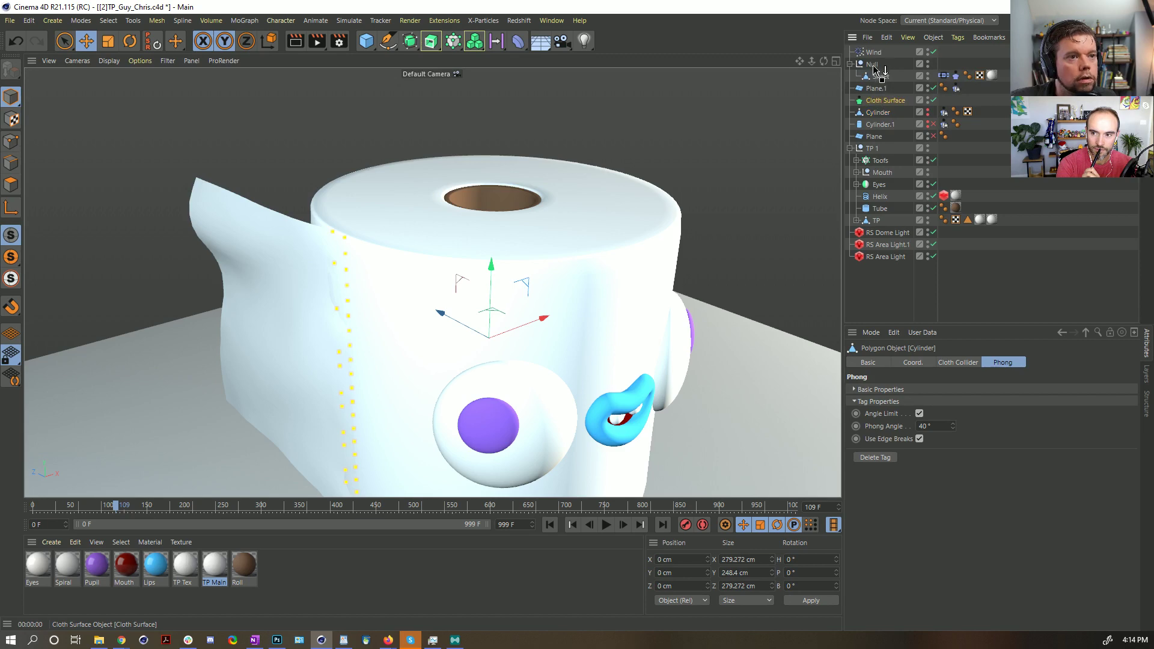
drag(879, 72, 880, 74)
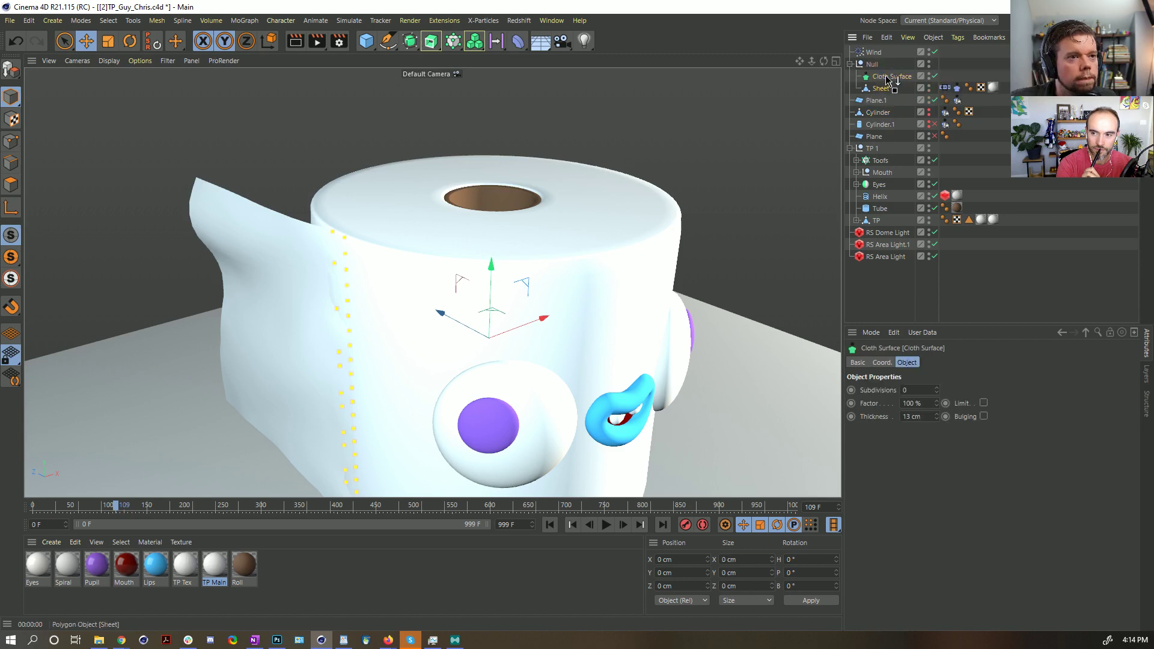
- Set the Cloth Surface thickness to 0.2 cm and inspect the sheet's edge up close
alt+drag(433, 252, 524, 331)
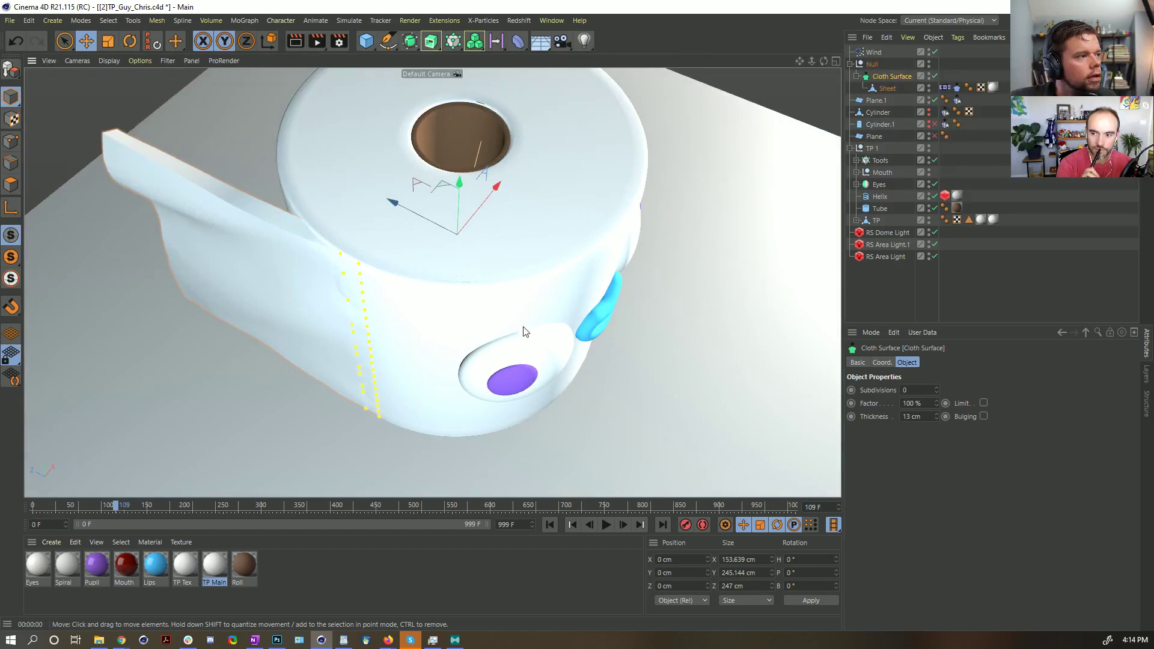
text(0.2)
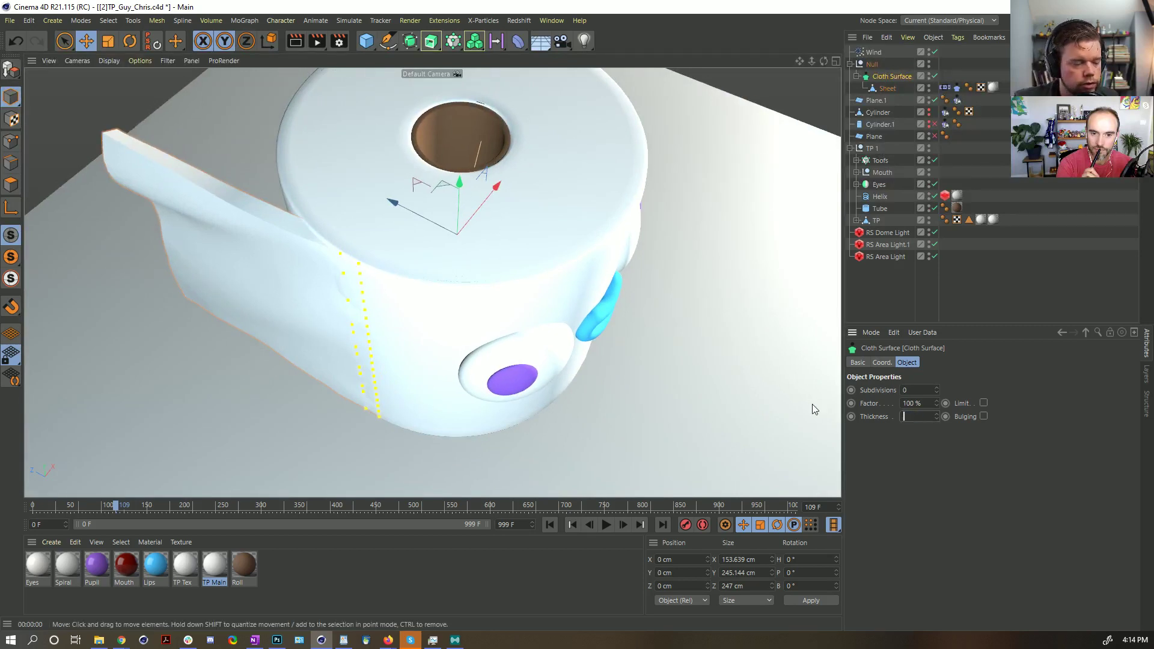
key(Return)
alt+right_drag(312, 233, 439, 229)
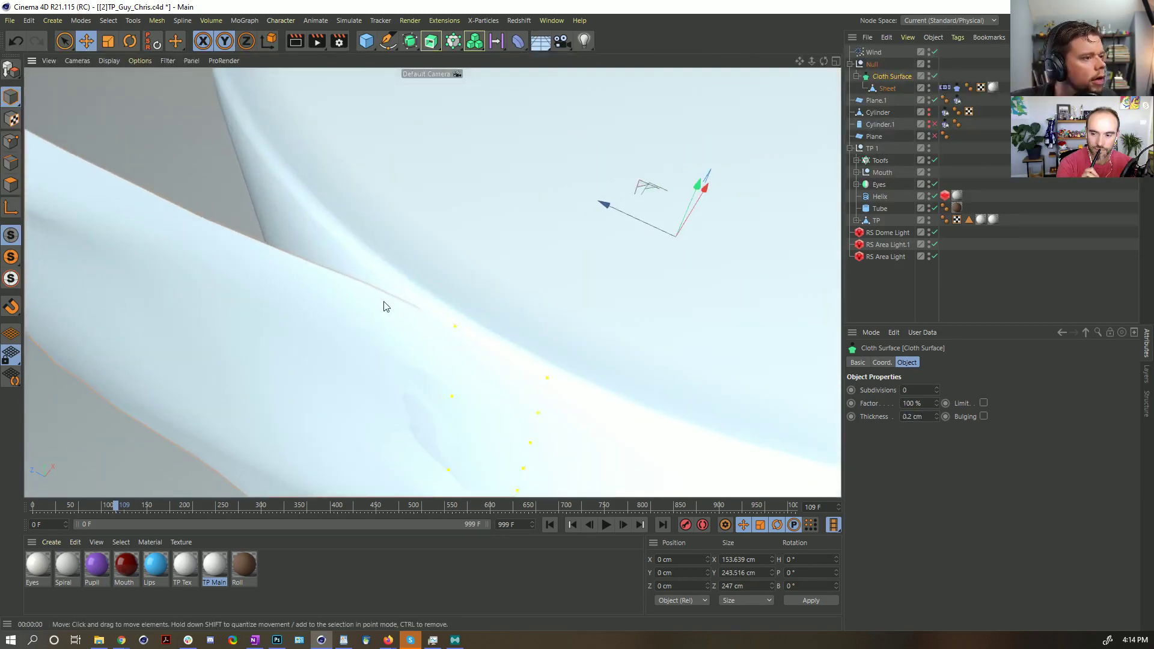
alt+drag(384, 305, 301, 240)
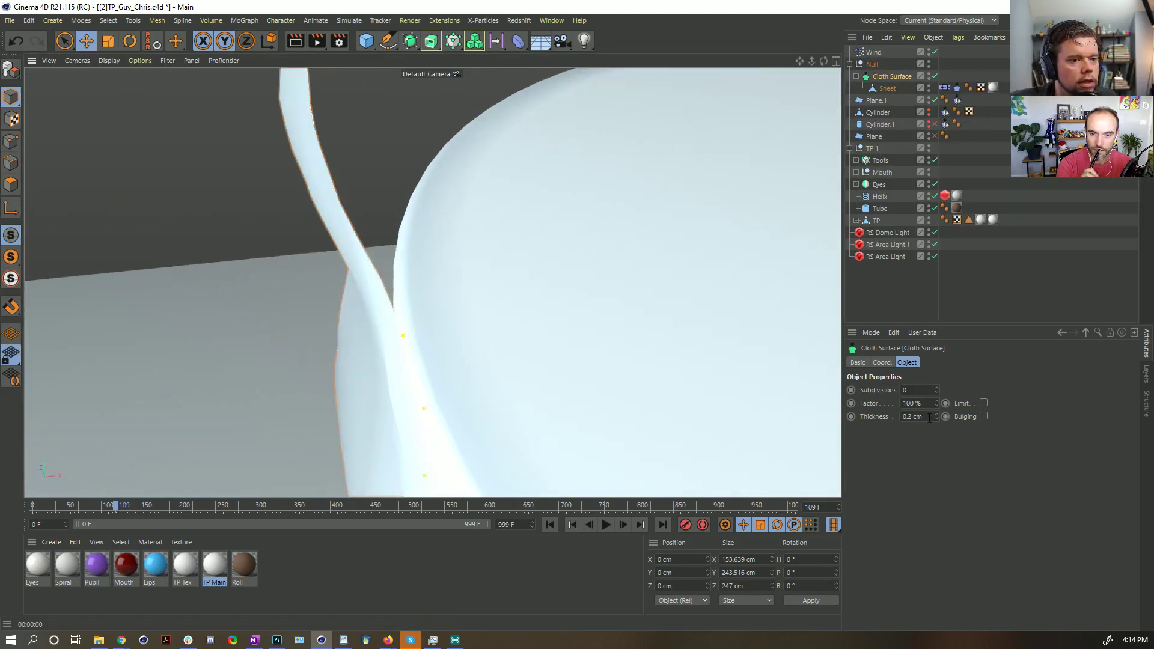
- Set the Cloth Surface thickness to 0.3 cm and check the sheet against the roll
text(3)
key(Return)
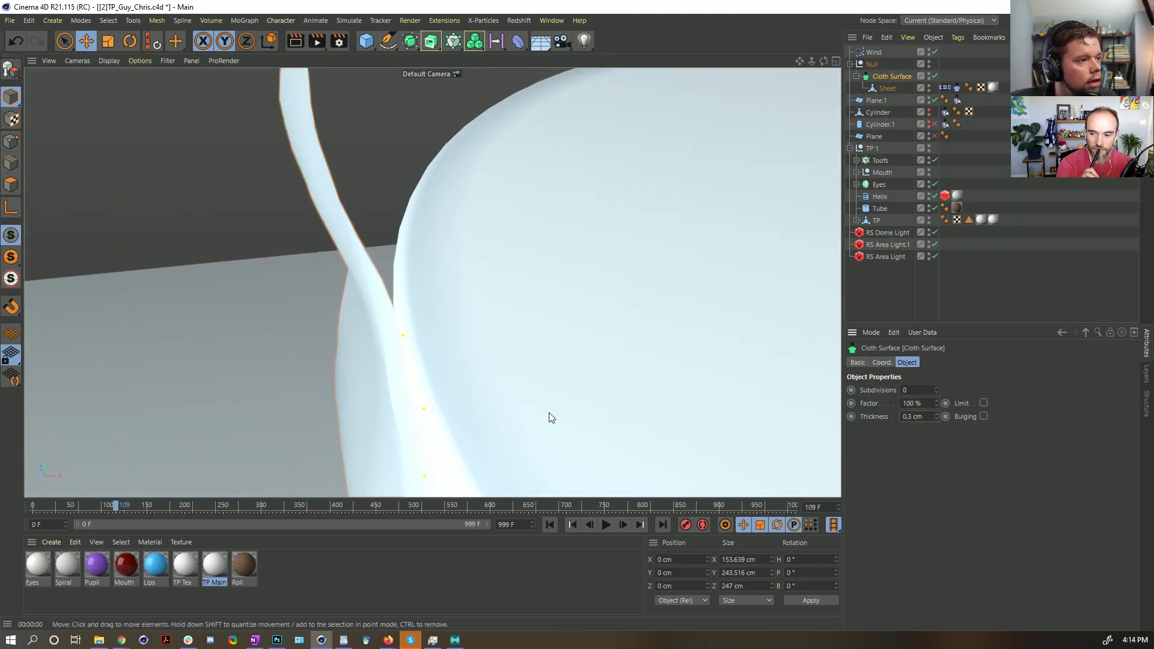
alt+right_drag(549, 417, 365, 394)
alt+drag(366, 394, 427, 375)
alt+middle_drag(642, 298, 523, 273)
alt+drag(522, 273, 500, 275)
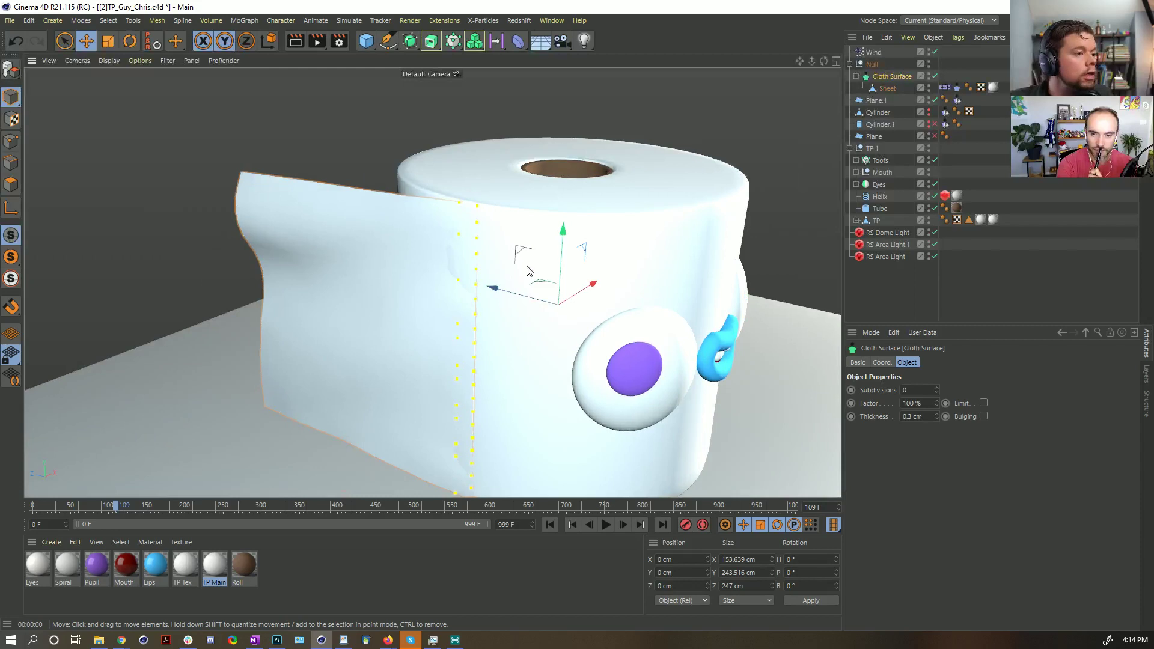
- Deselect everything and replay the simulation from frame 0 to examine how the thickened sheet moves
click(883, 282)
click(549, 526)
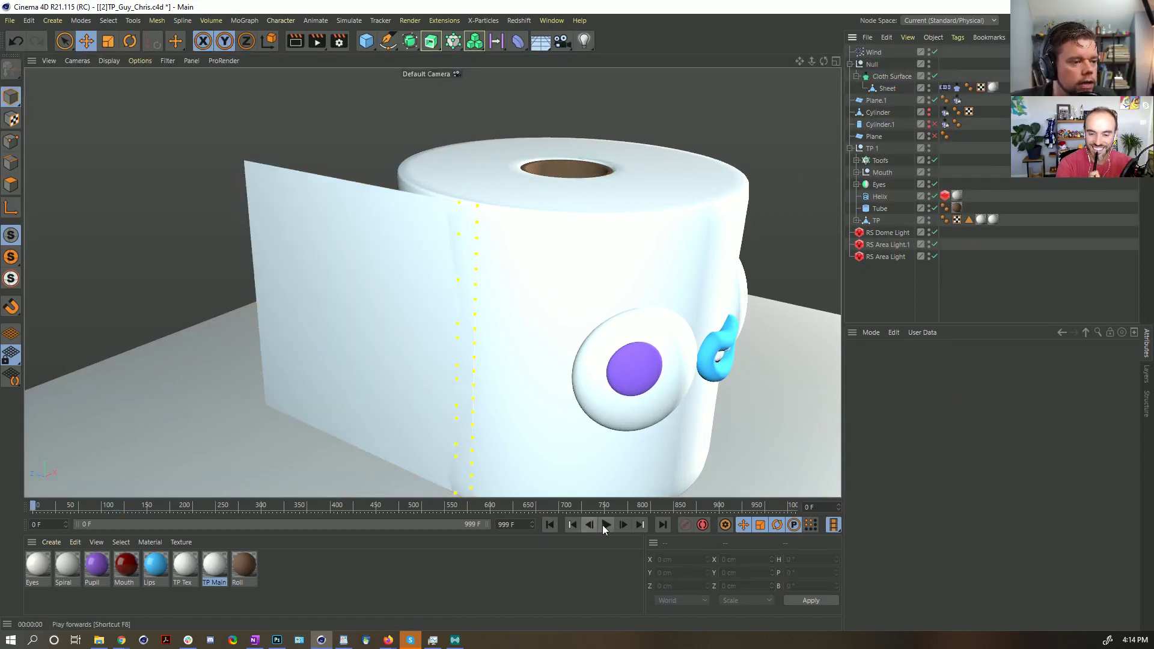
click(606, 525)
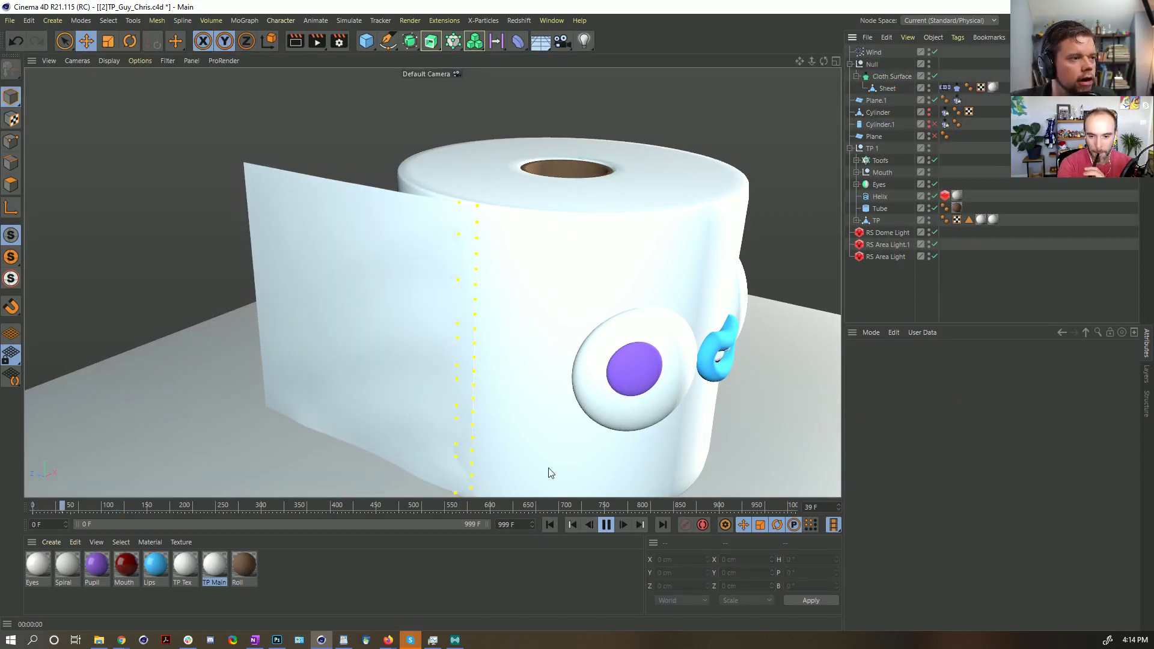
alt+drag(425, 322, 414, 347)
alt+middle_drag(463, 335, 419, 344)
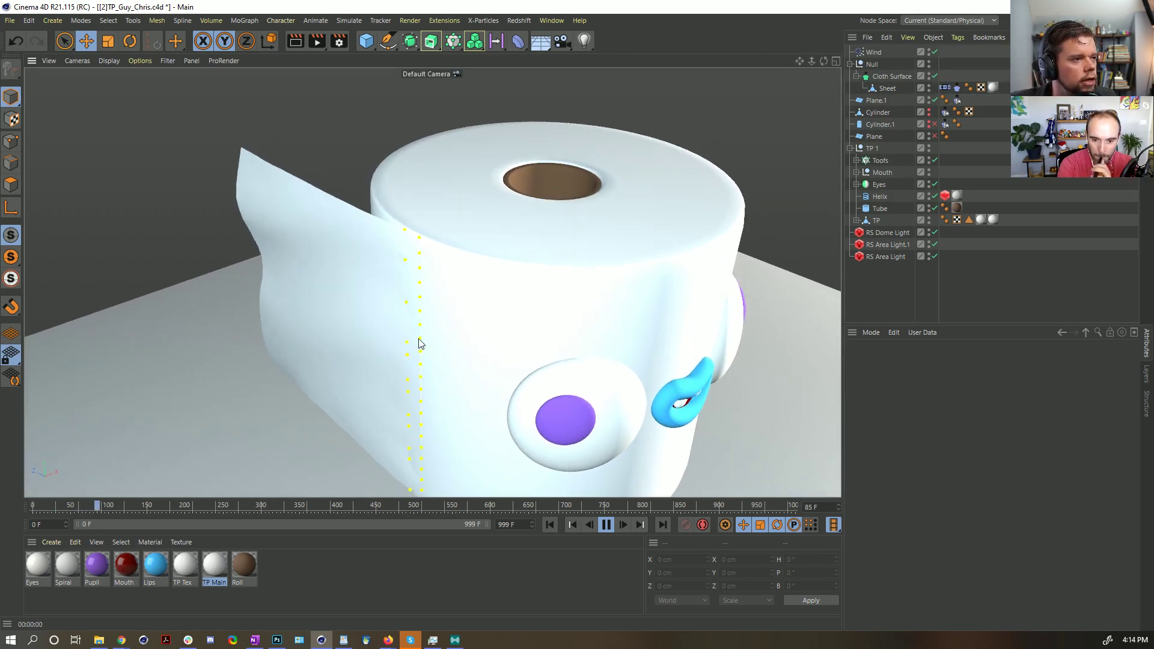
- Render the roll in the Redshift RenderView and pause the simulation to inspect the thickened sheet
click(493, 21)
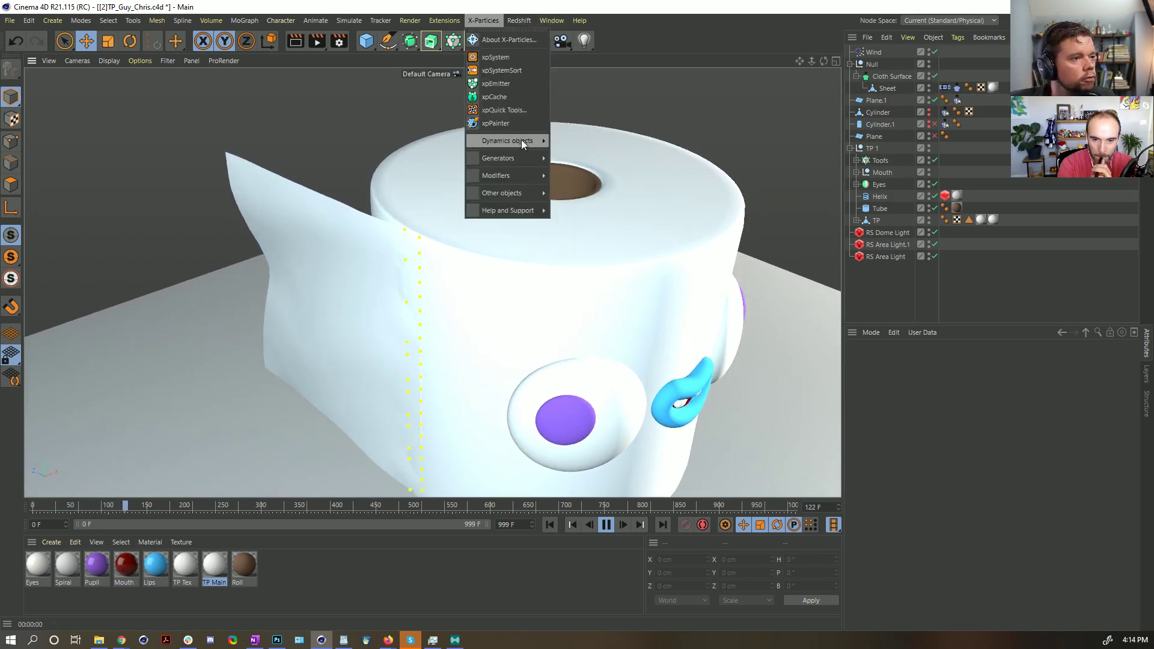
mouse_move(518, 20)
click(557, 113)
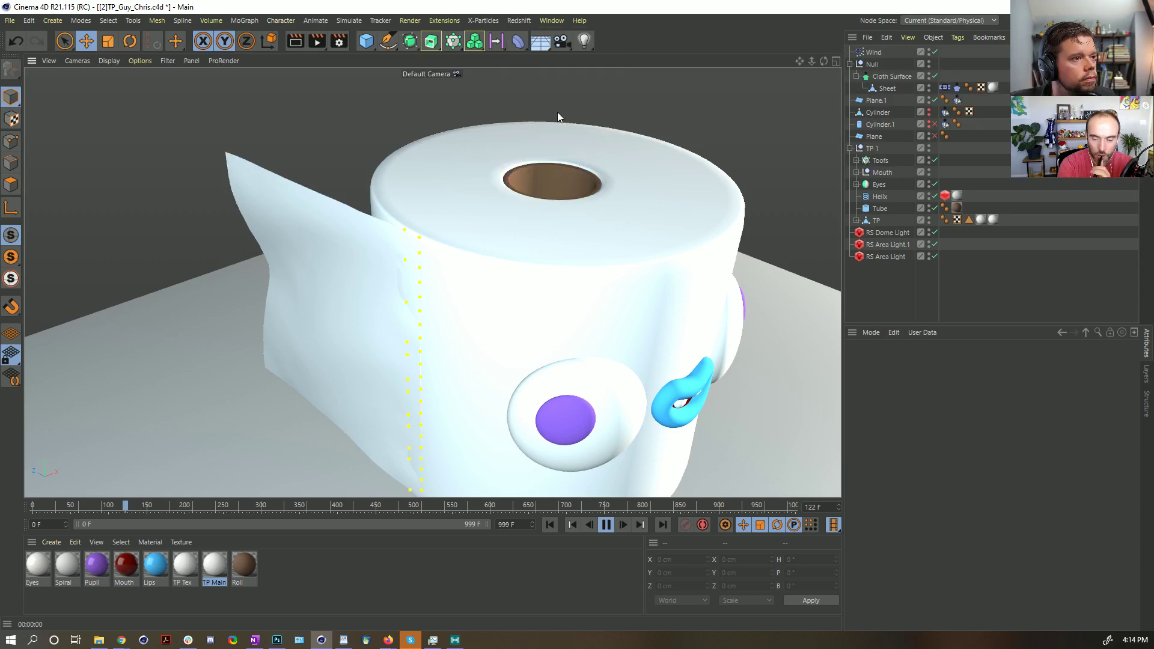
click(588, 149)
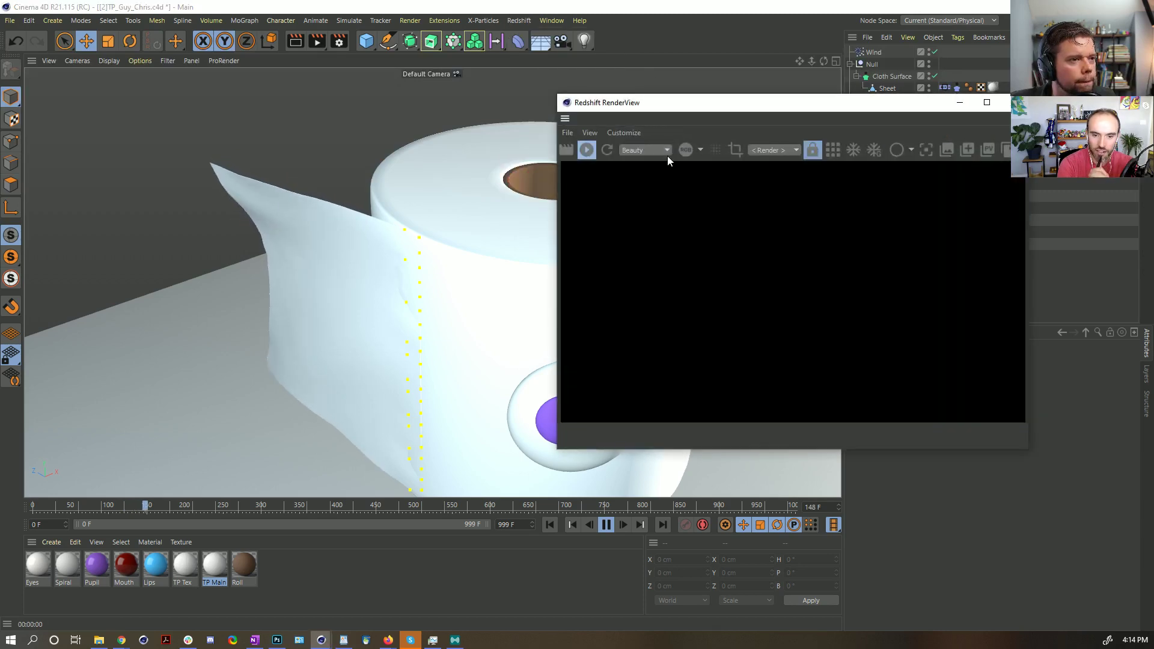
drag(695, 107, 409, 76)
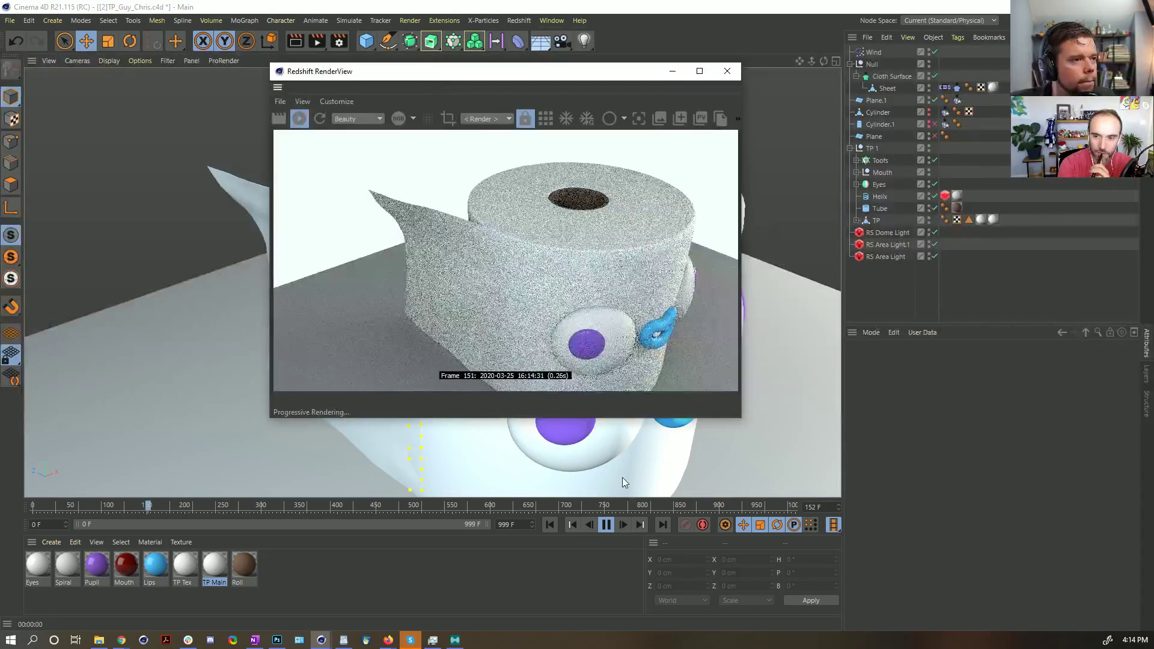
click(603, 524)
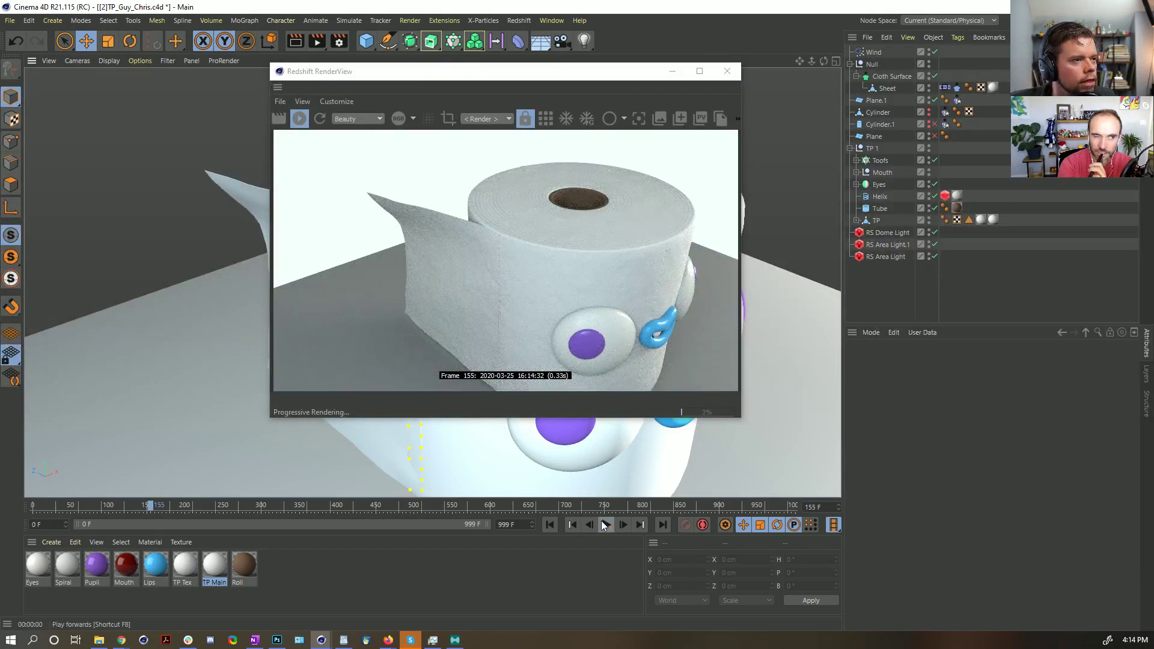
- Set the Flexion of the Sheet's Cloth tag to 25 %
click(957, 88)
click(911, 363)
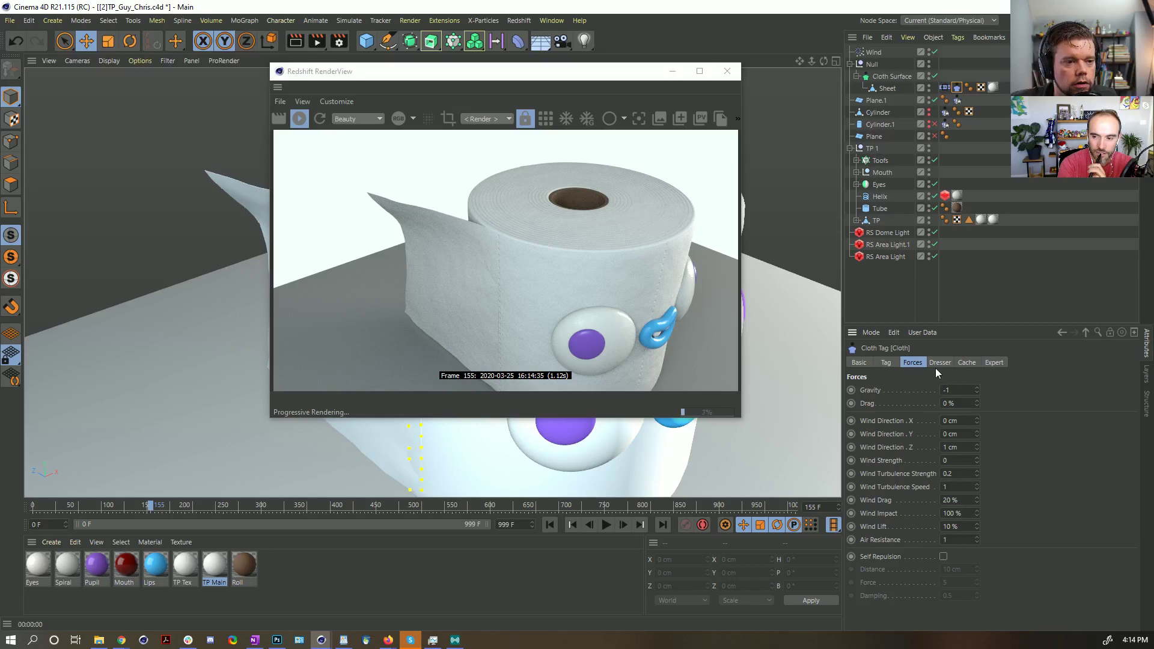
click(887, 363)
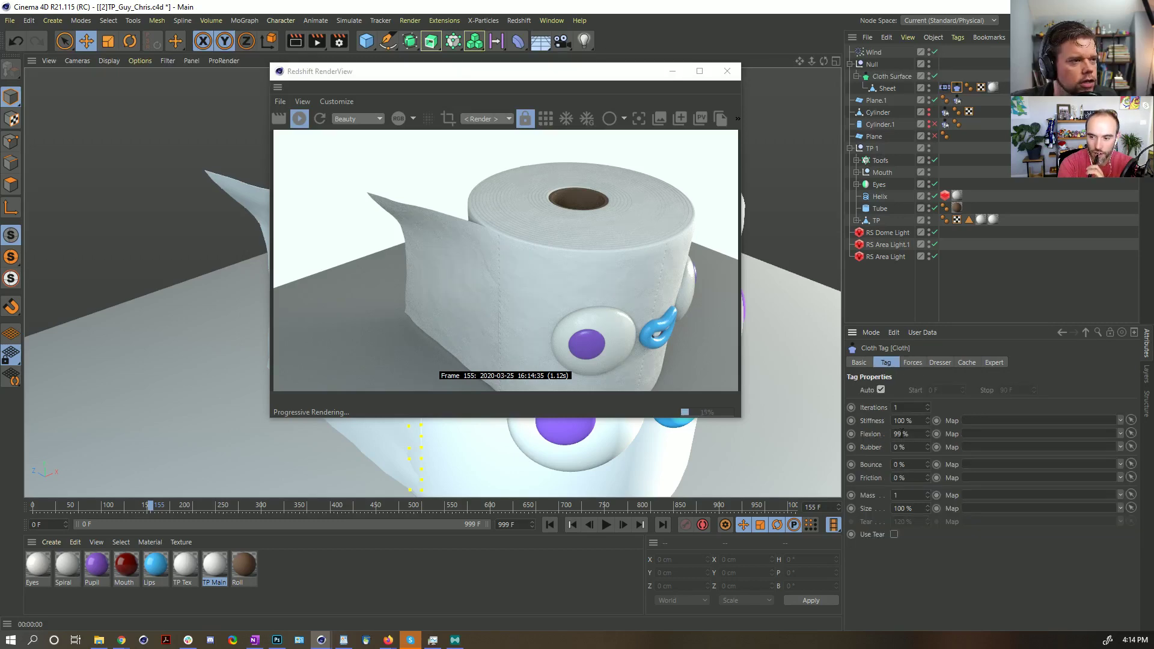
click(918, 434)
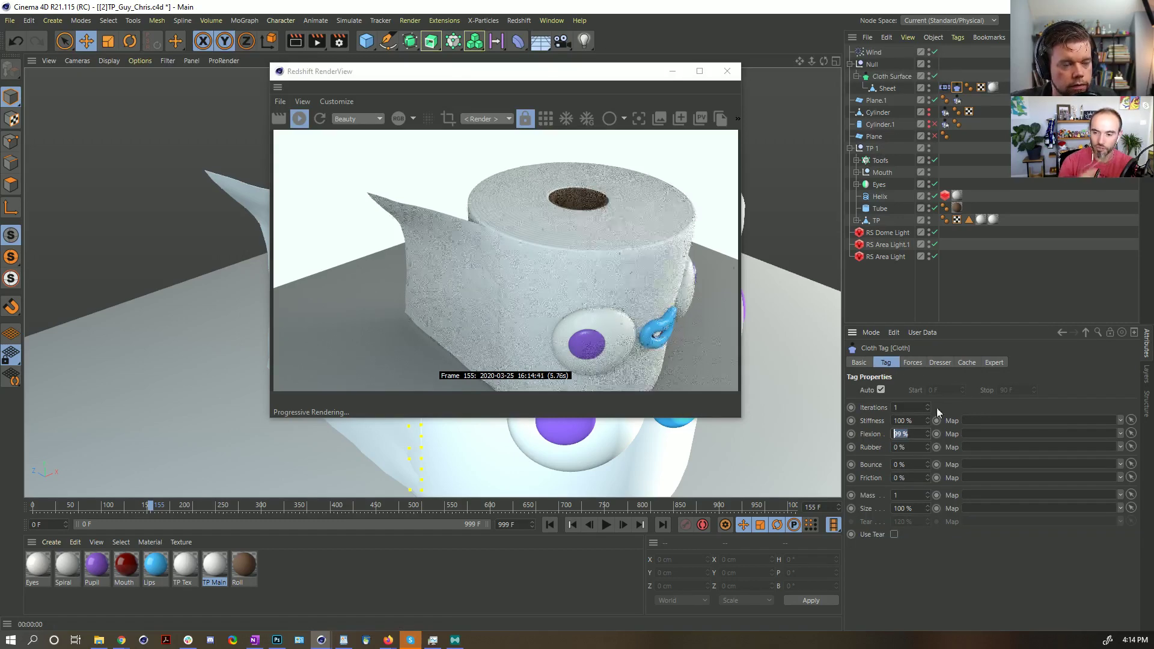
- Replay the simulation from frame 0 and move the RenderView window clear of the viewport
click(550, 525)
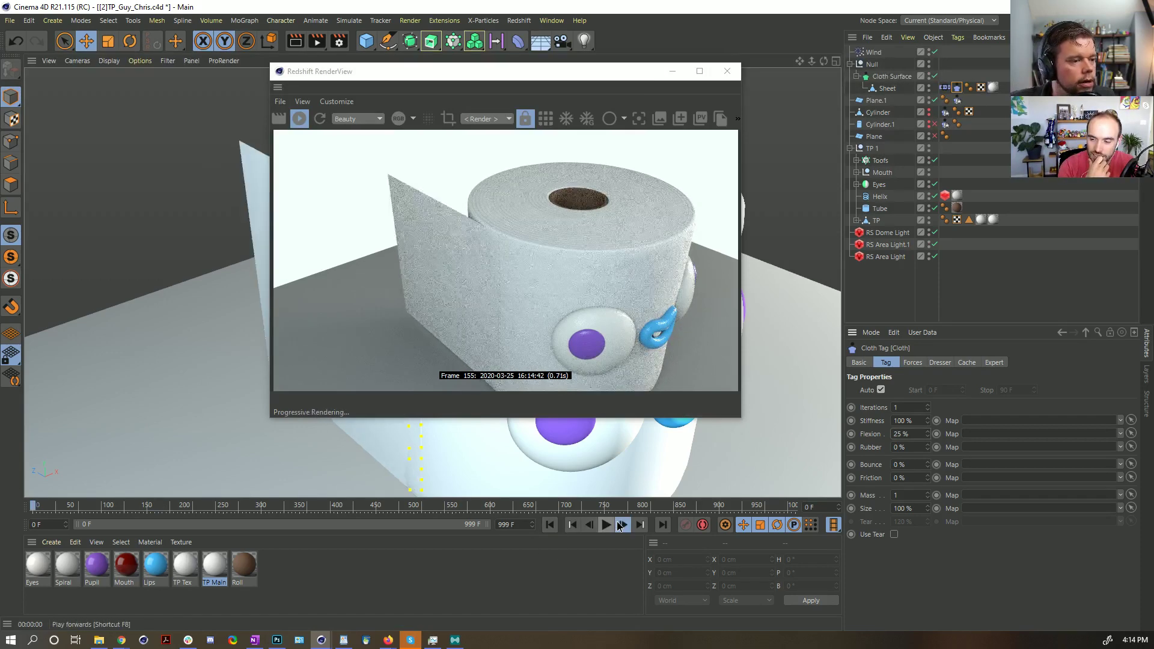
click(606, 524)
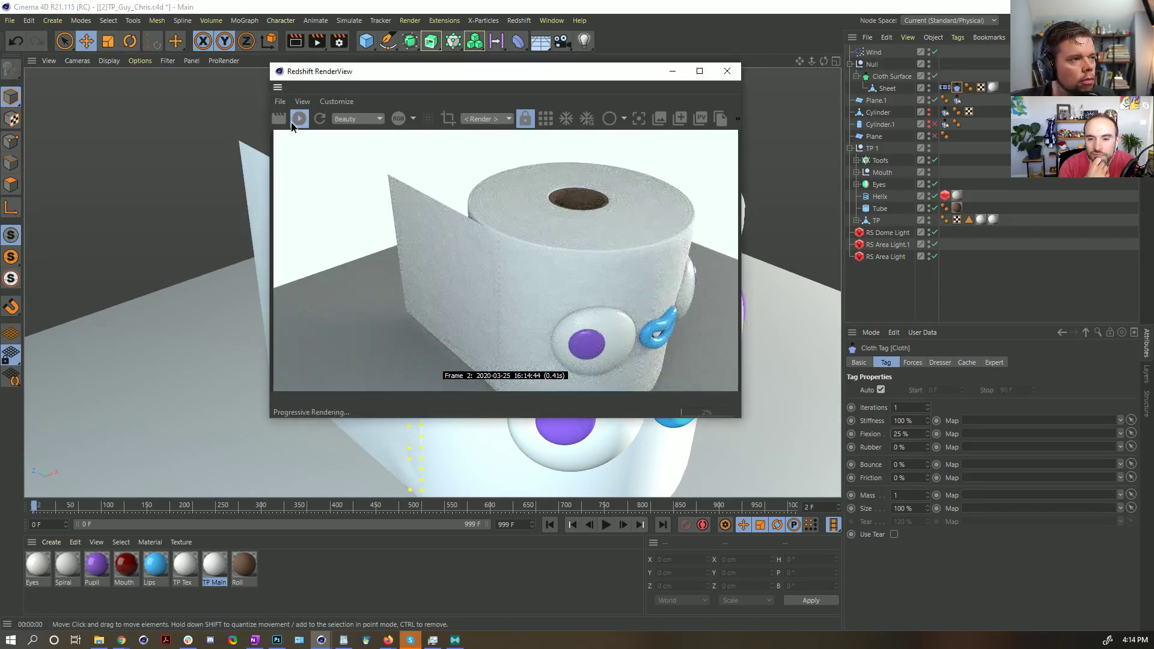
drag(483, 77, 454, 593)
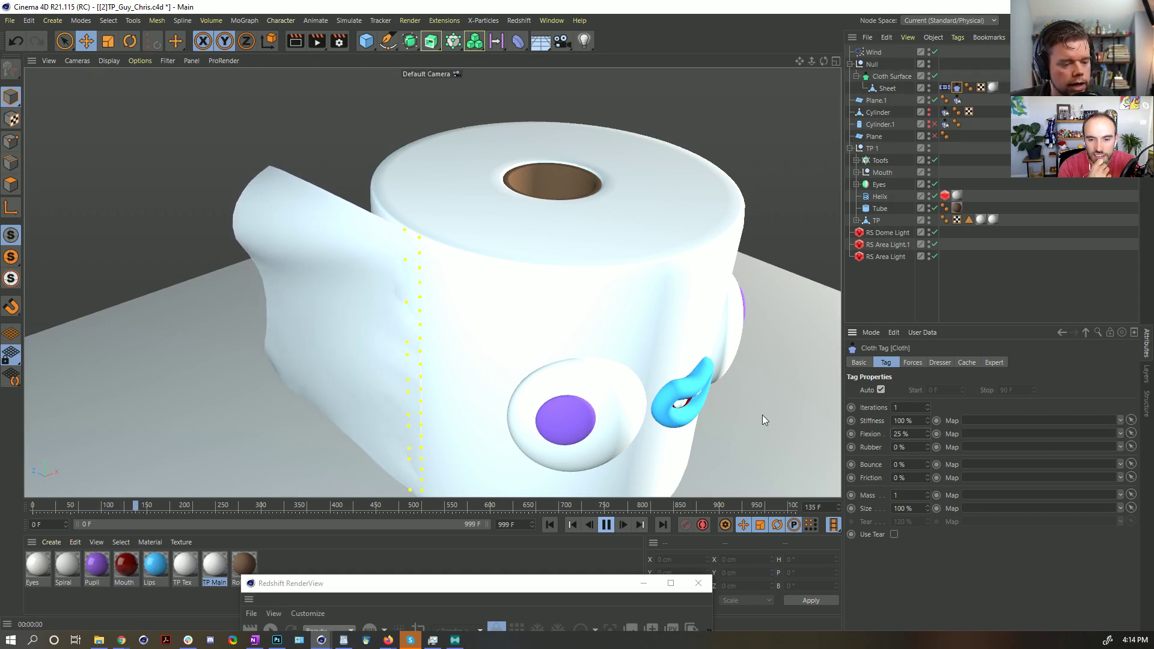
- Check the project's dynamics settings and set the Gravity force of the Sheet's Cloth tag to -3
key(ctrl+d)
click(1032, 361)
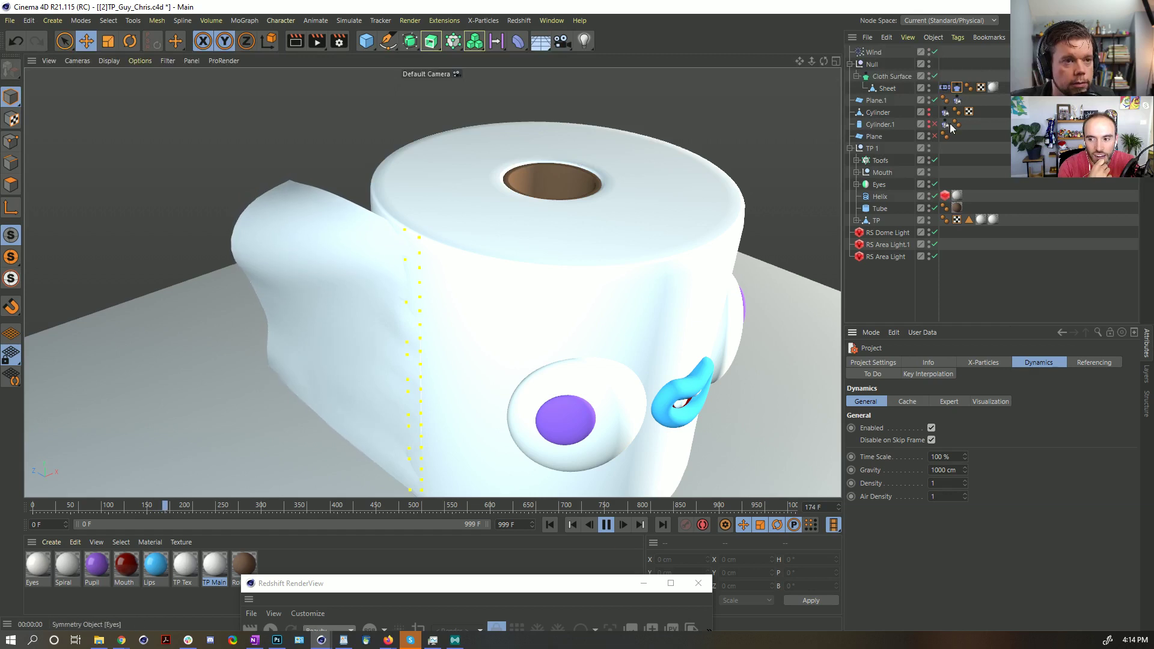
click(956, 88)
click(939, 364)
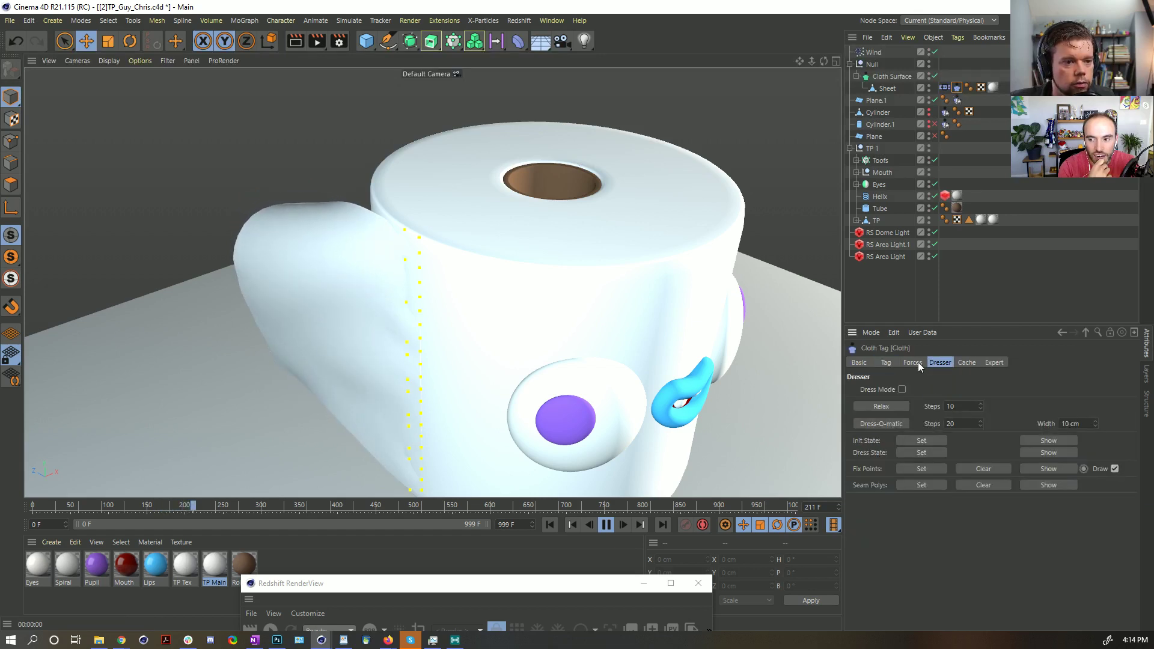
click(913, 362)
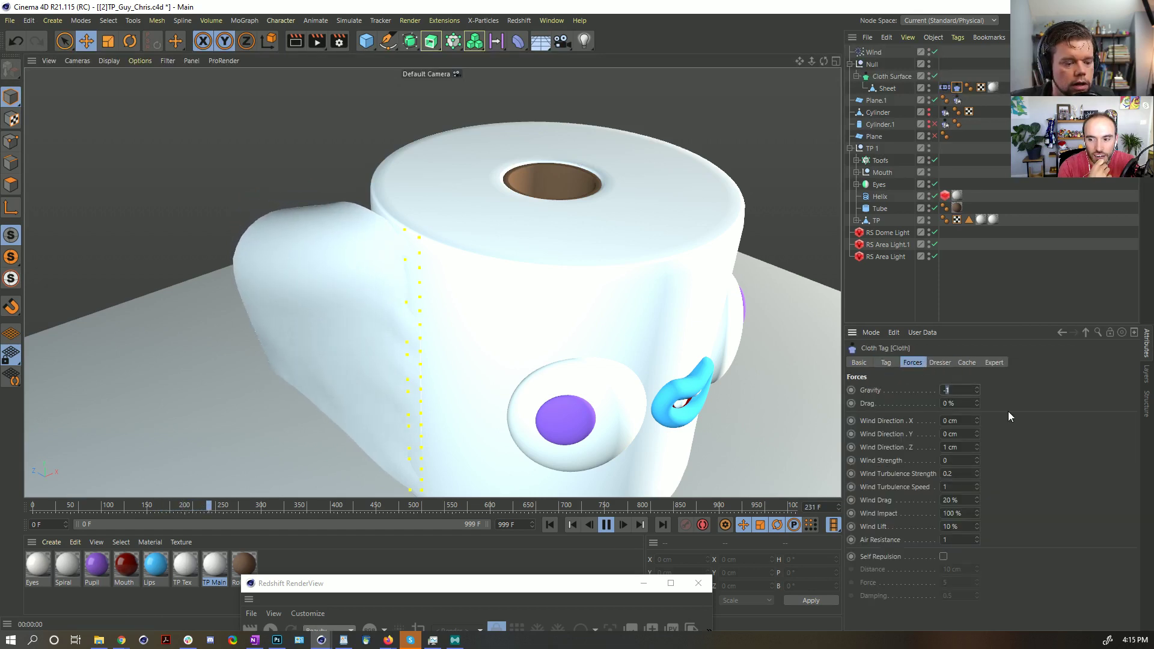
text(3)
key(Return)
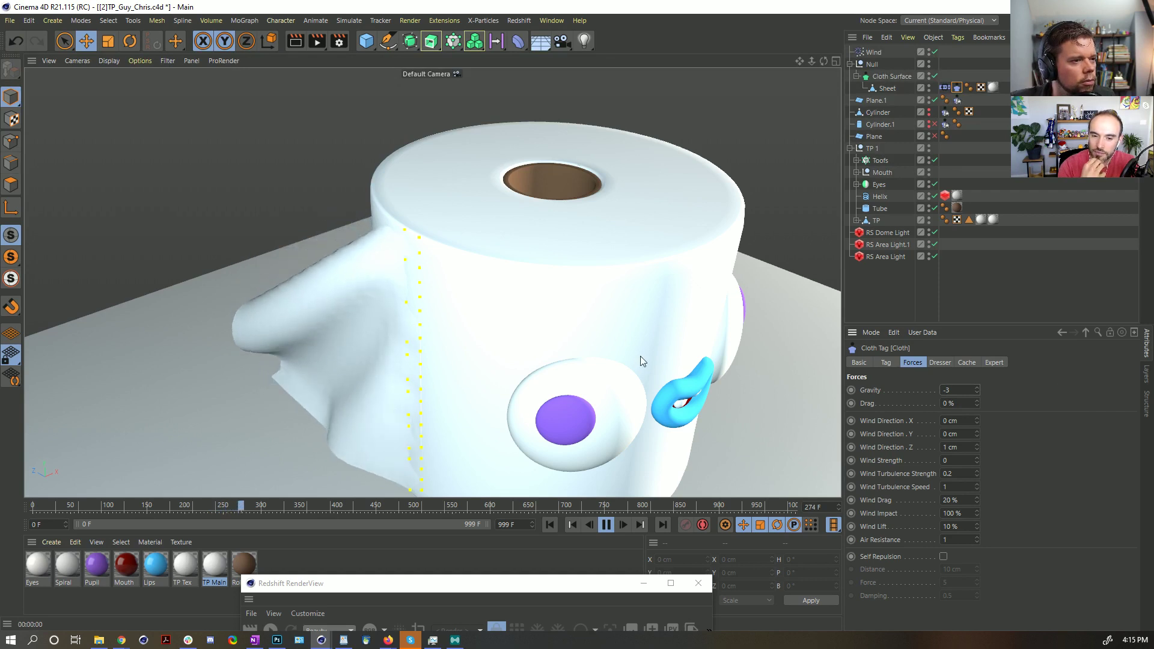
- Set the Wind object's speed to 55 cm while the simulation plays
scroll(640, 360, down, 3)
click(874, 52)
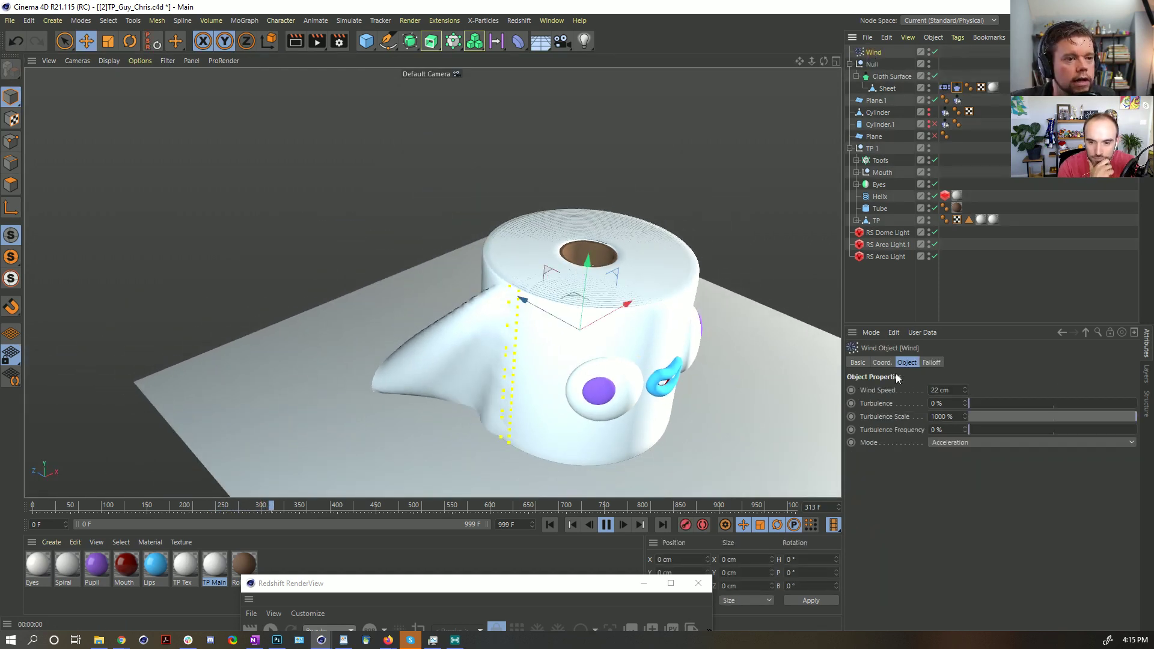
double_click(939, 390)
text(55)
key(Return)
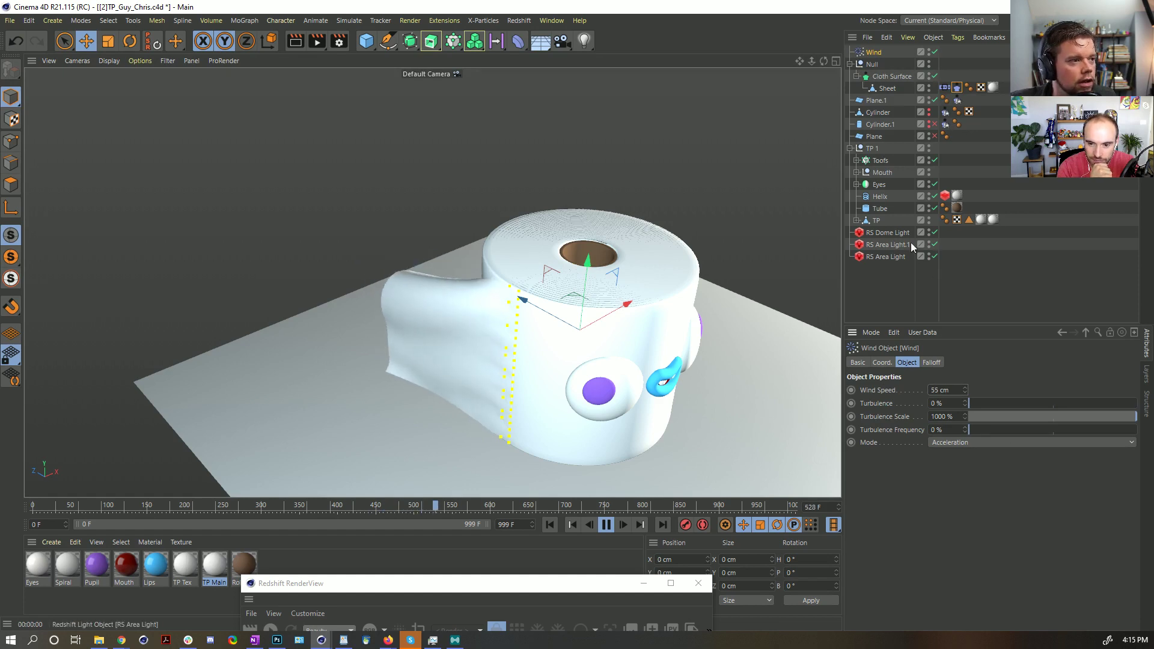
- Add a Friction force to the scene and set its strength to 101
click(244, 20)
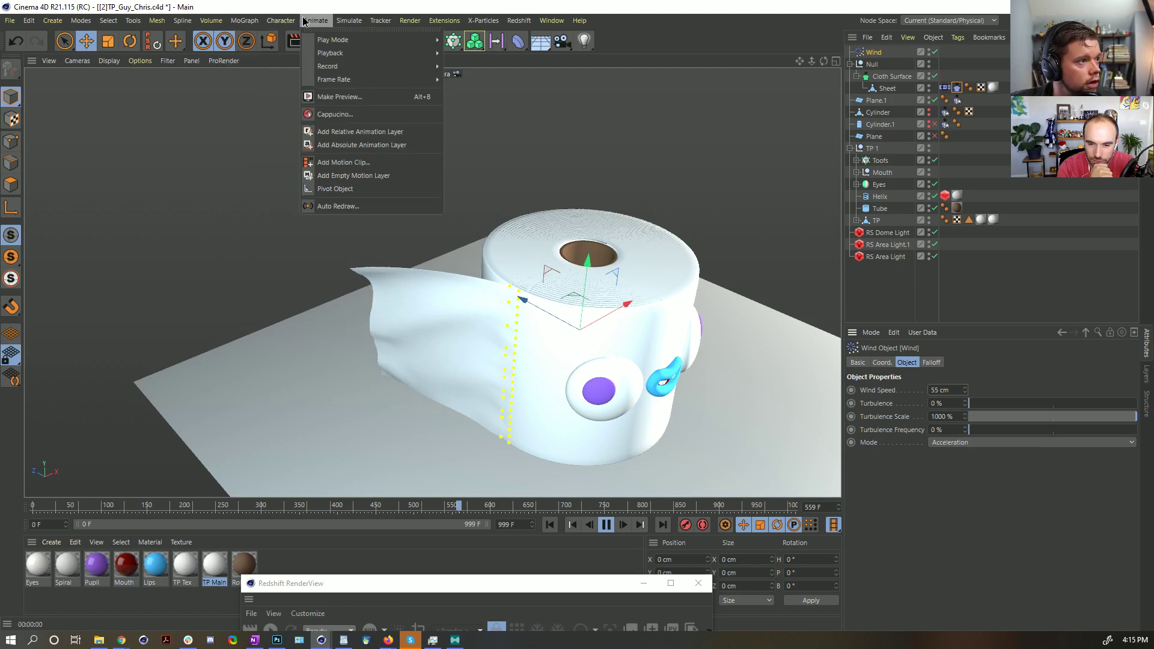
mouse_move(348, 20)
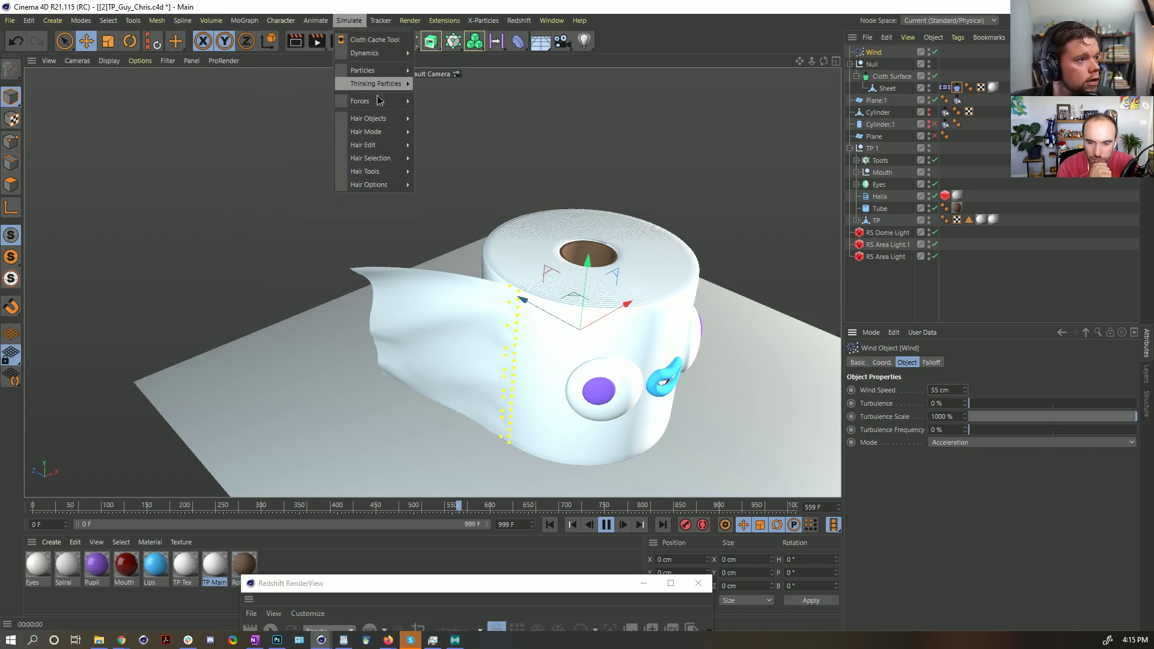
mouse_move(373, 101)
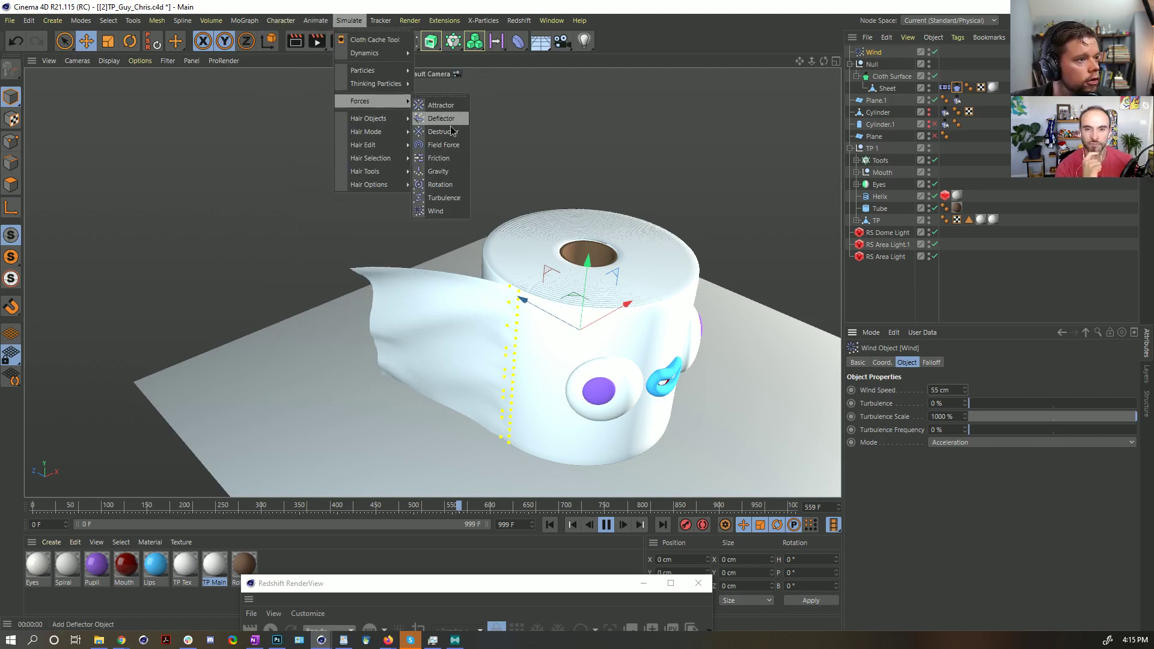
click(439, 158)
click(938, 391)
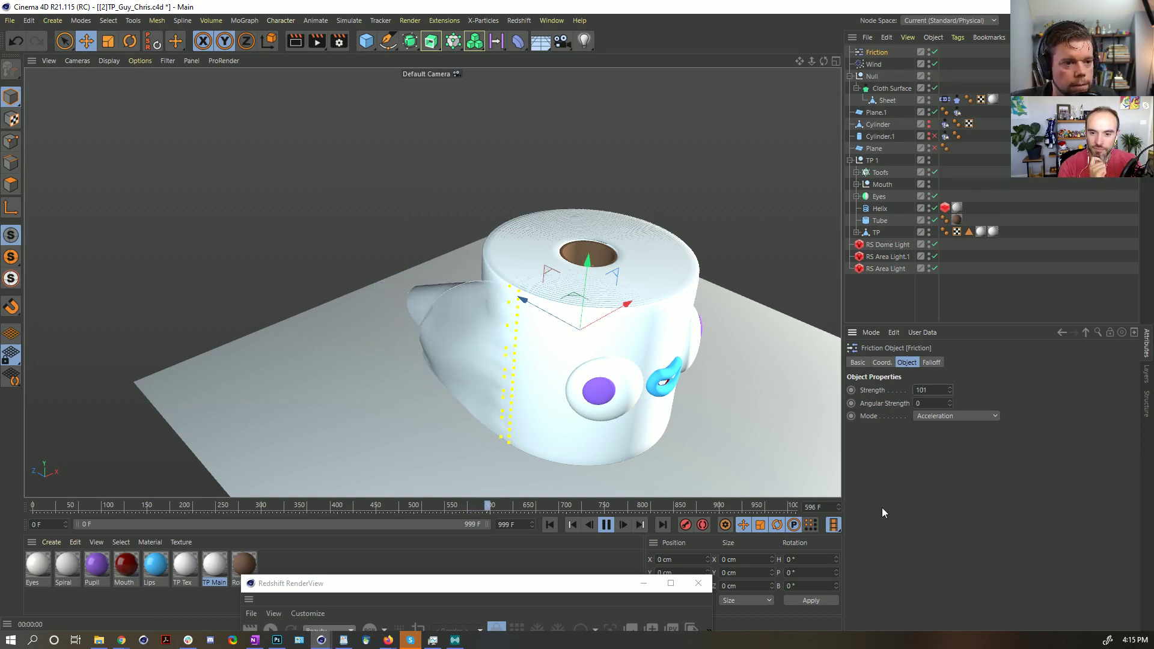
- Replay the simulation from the start and set the Friction force's strength to 10111
click(550, 525)
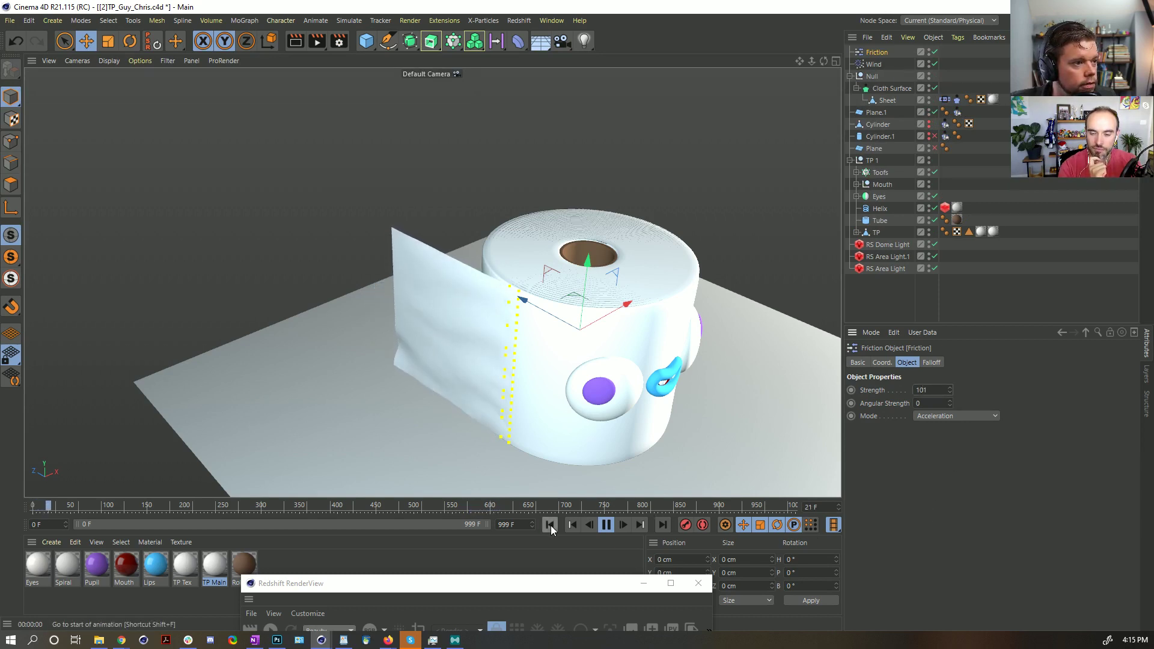
text(1)
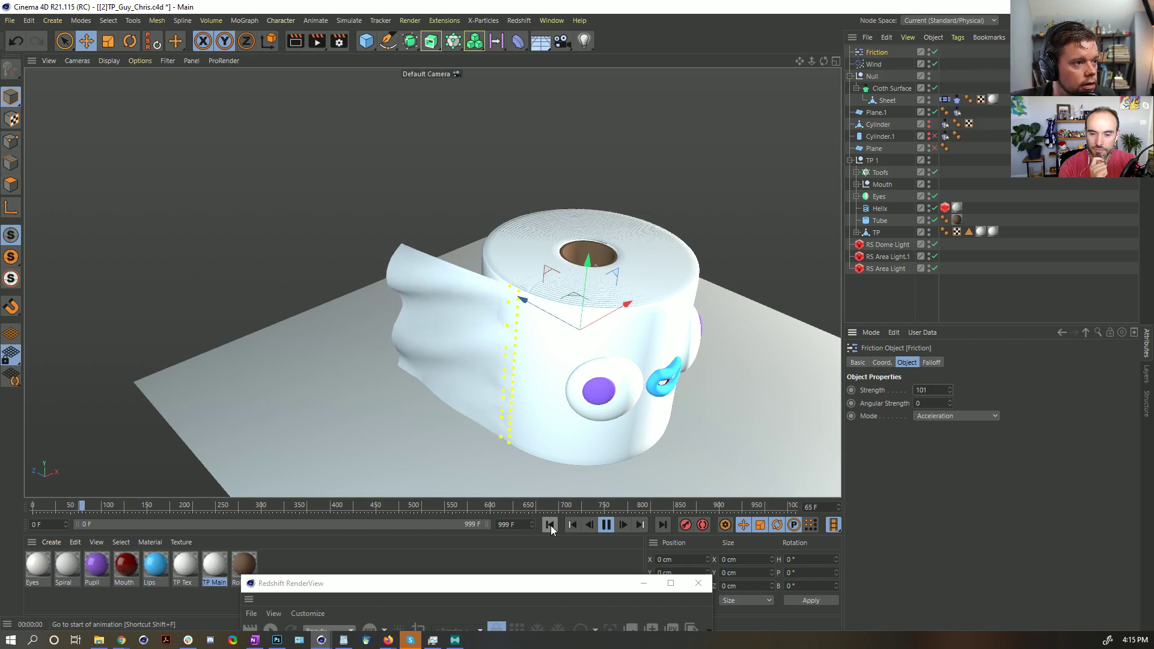
click(935, 390)
text(11)
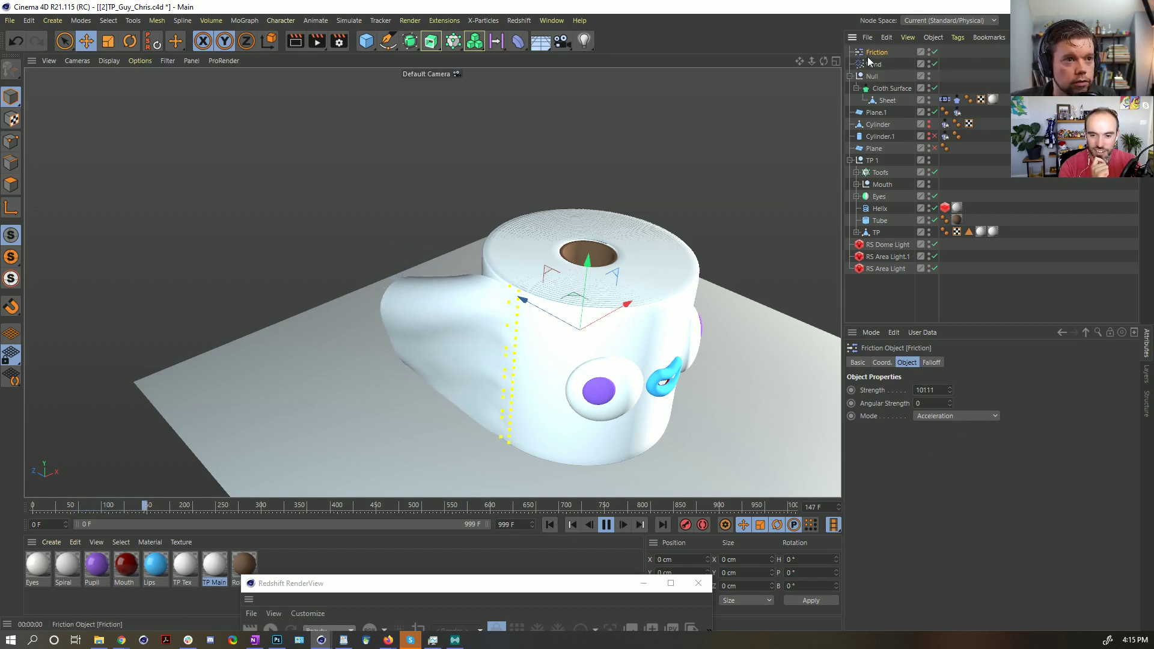
- Delete the Friction force and test Drag values of 5 % and 1 % on the Sheet's Cloth tag, replaying the simulation
scroll(873, 55, down, 1)
click(957, 88)
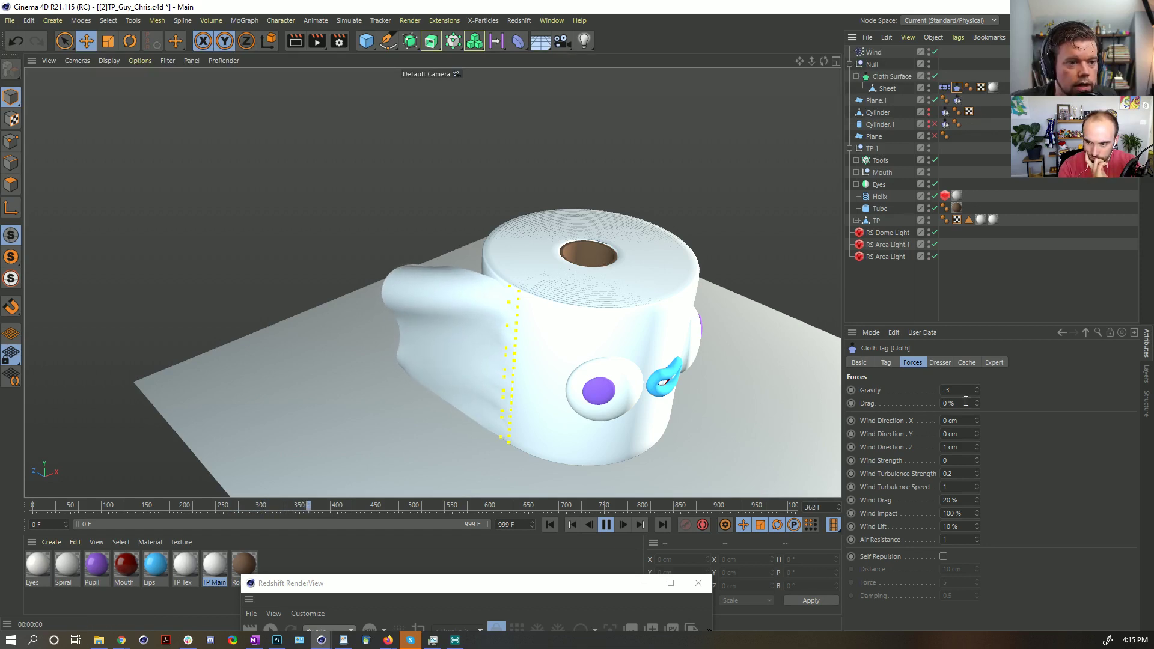
text(5)
key(Return)
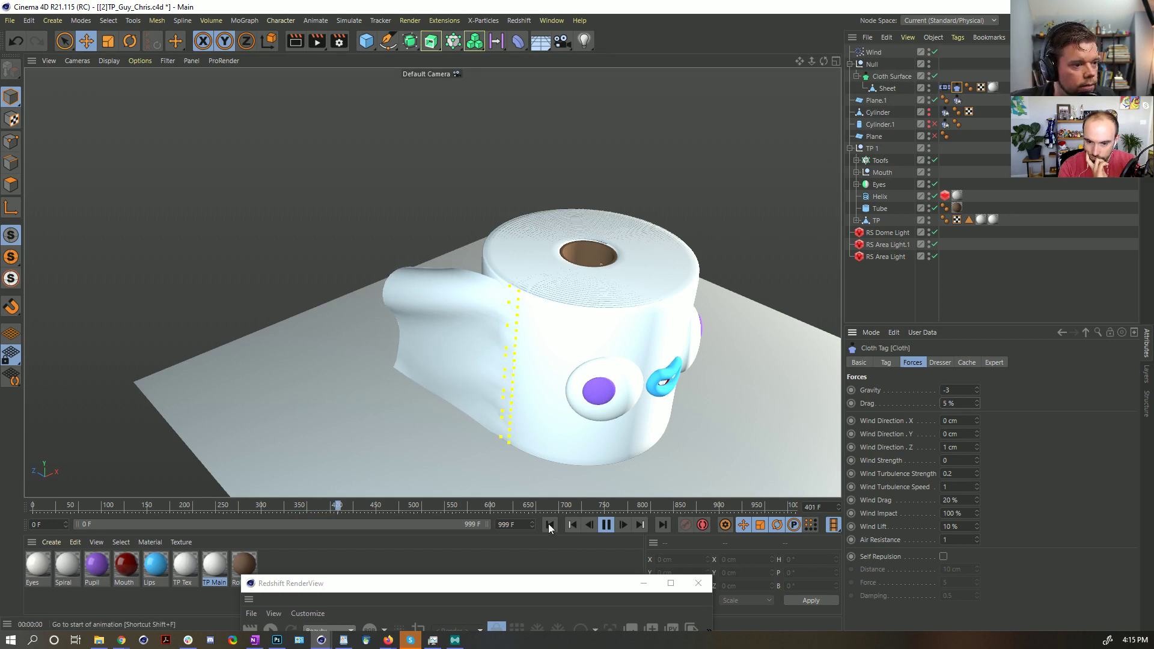
click(548, 524)
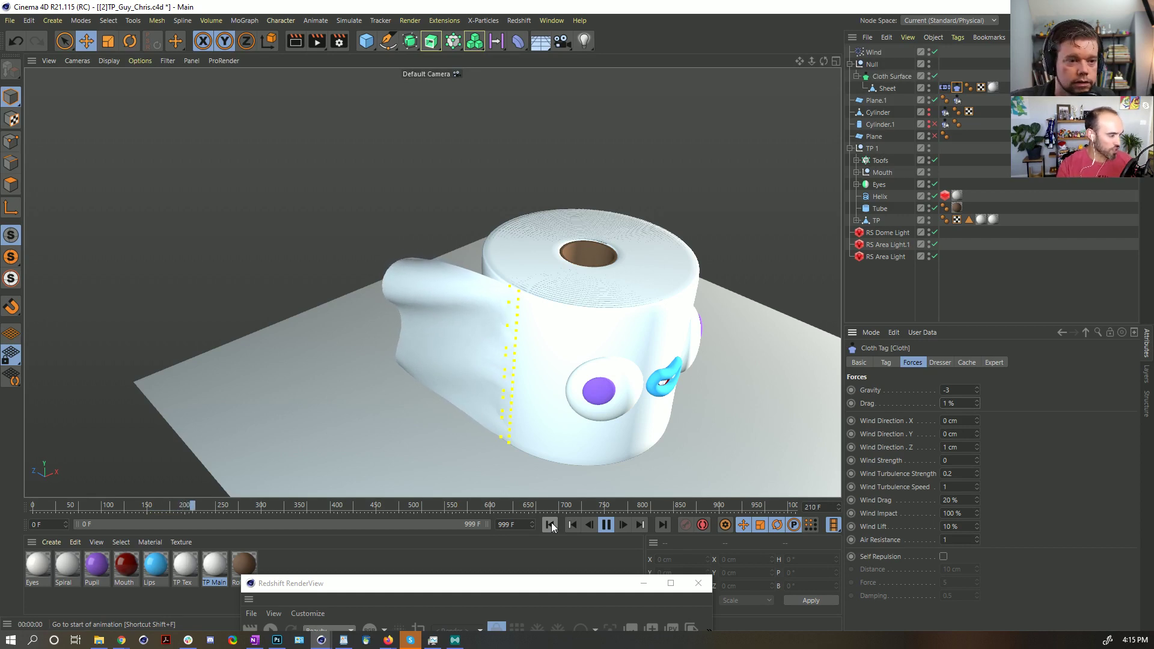
- Add a Turbulence force to the scene and set its strength to 55 cm
click(886, 363)
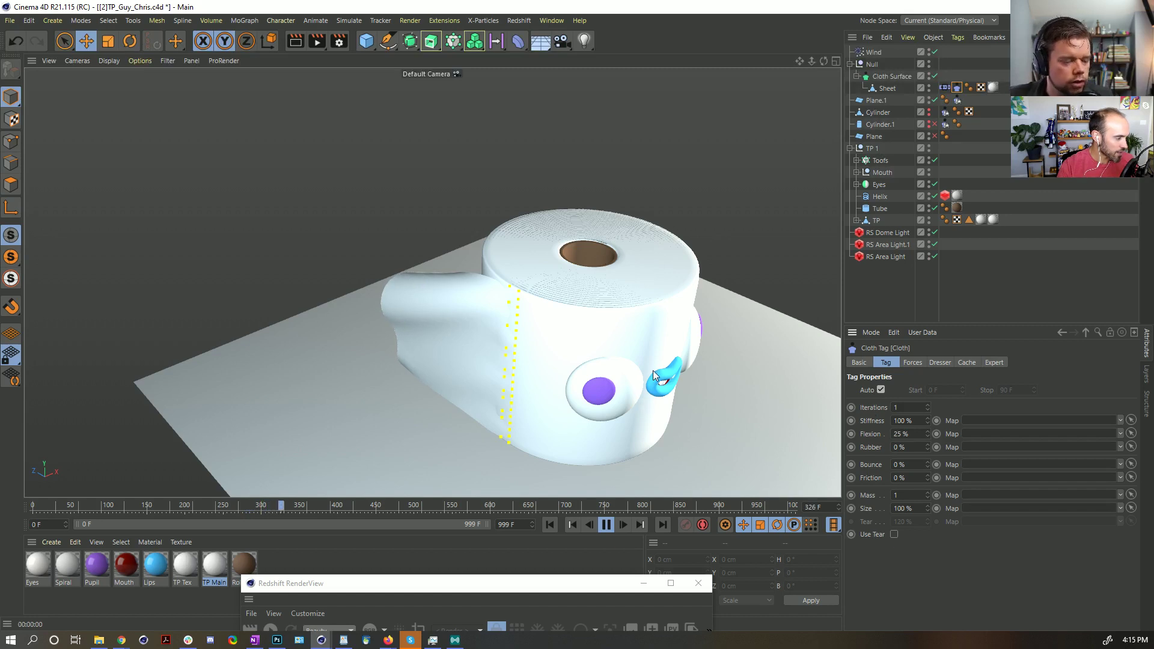
alt+drag(581, 351, 574, 325)
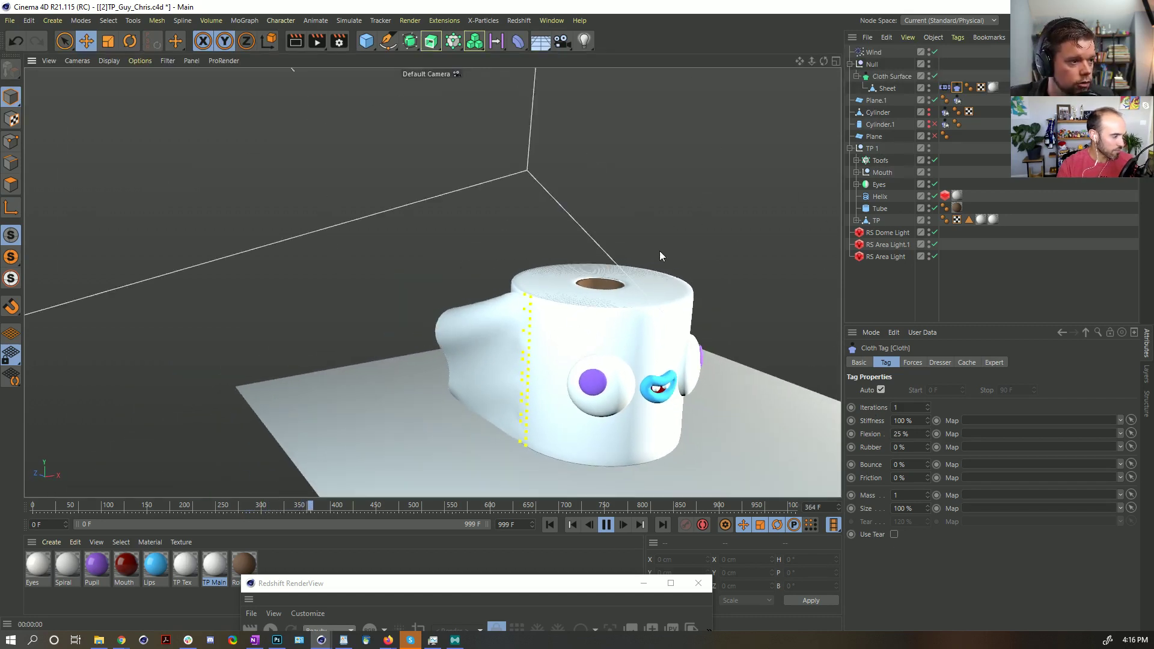
alt+drag(482, 327, 505, 343)
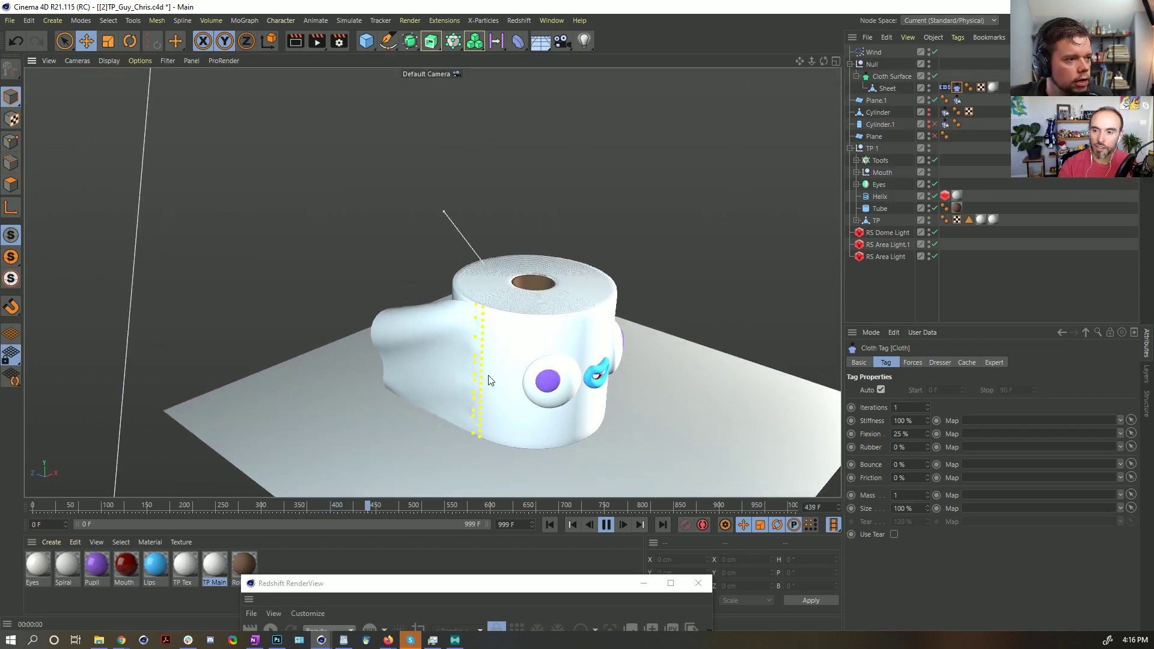
click(156, 20)
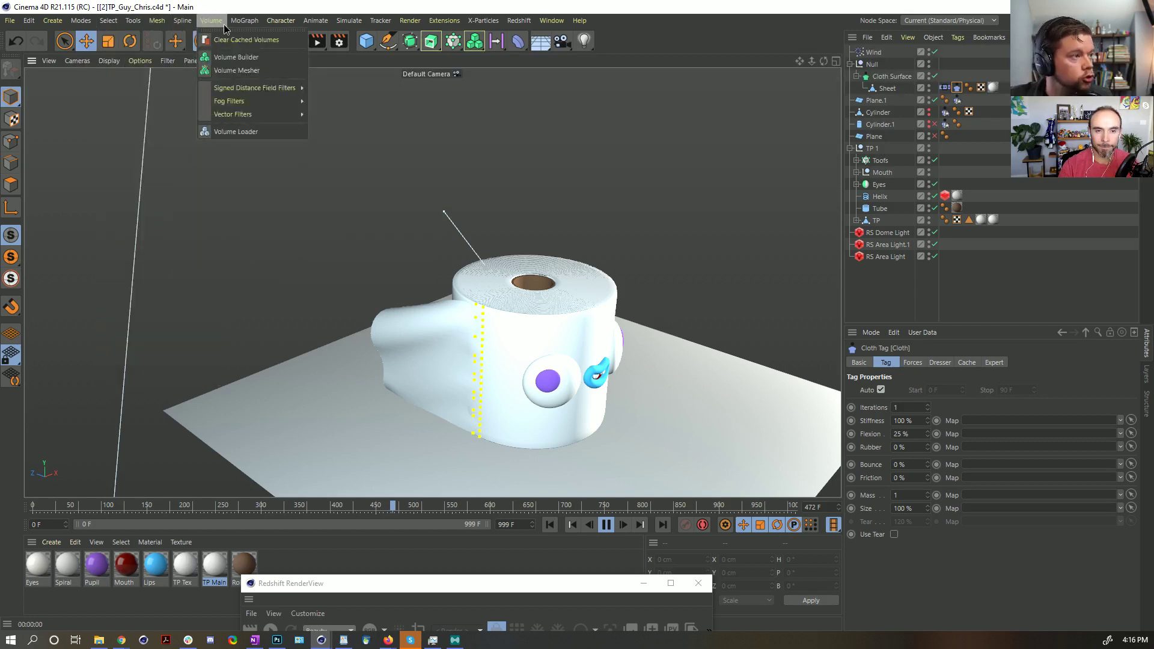
mouse_move(349, 21)
mouse_move(377, 100)
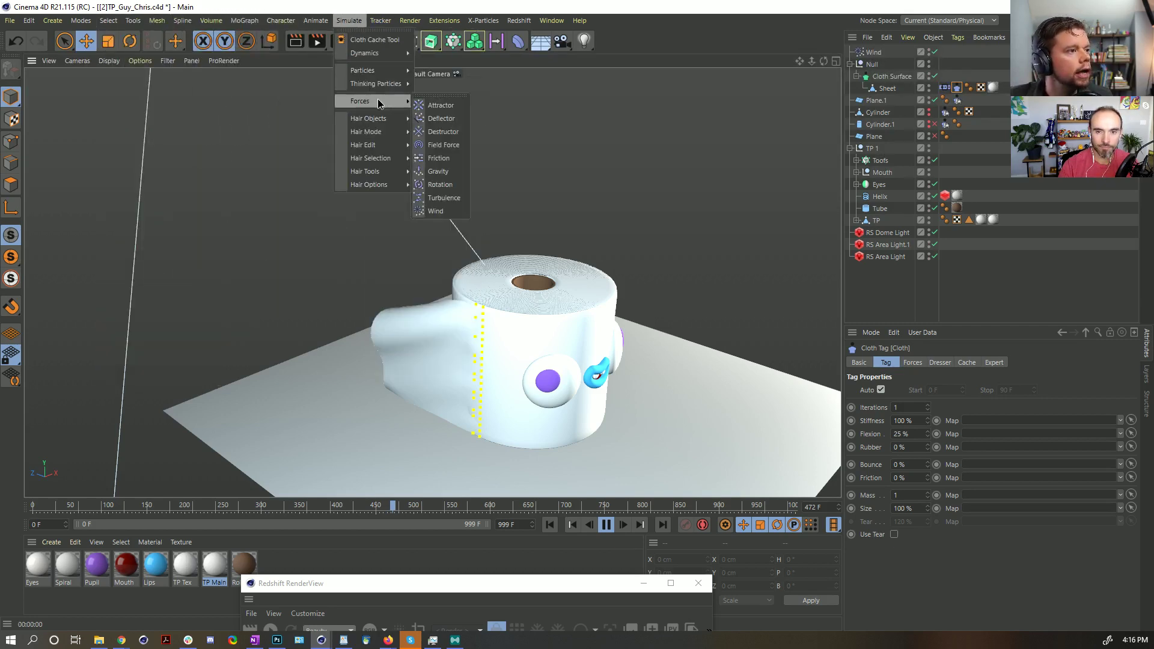
click(452, 192)
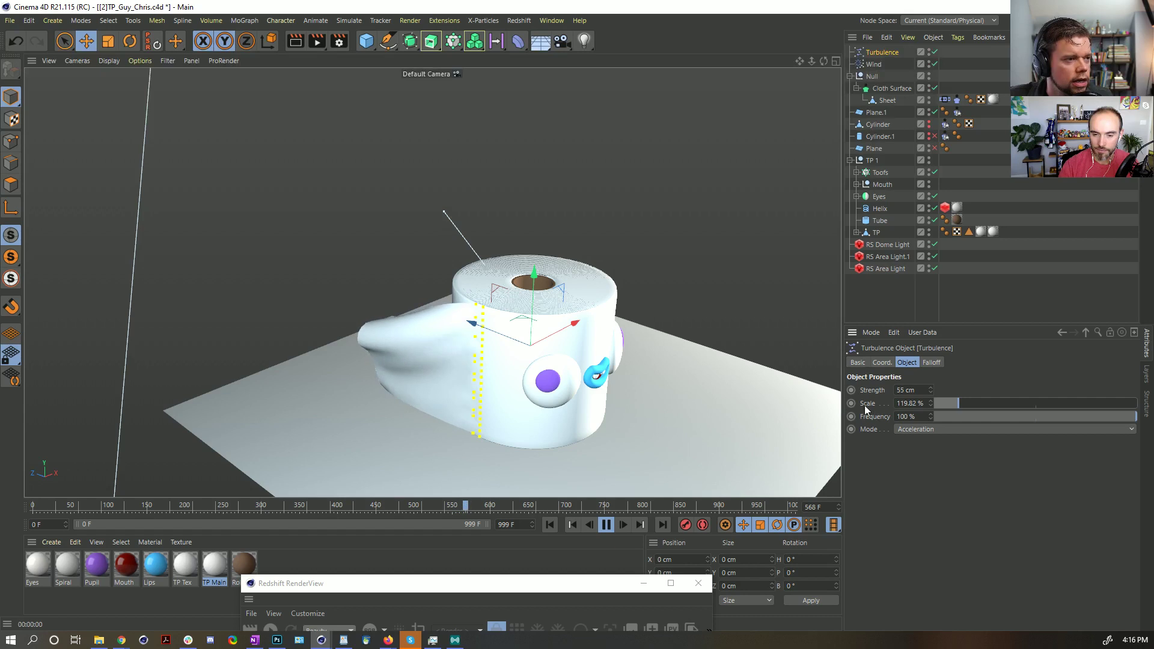
- Set the Turbulence scale to about 632 % and its frequency to 11 %, and replay the simulation from the start
drag(1018, 403, 1062, 403)
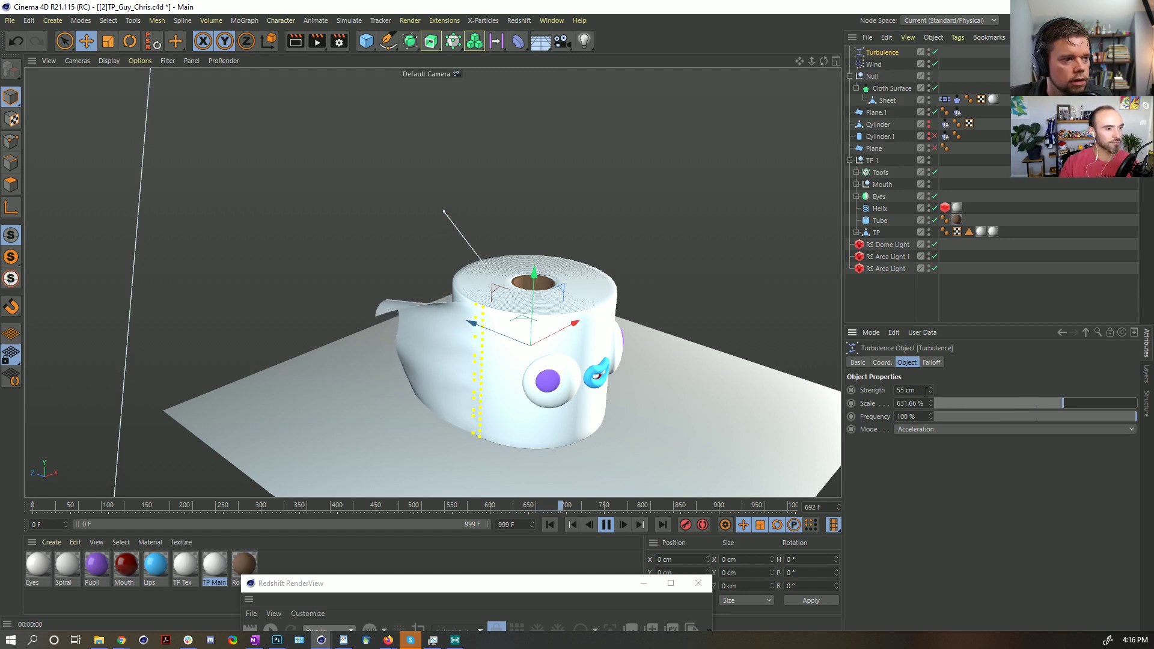
drag(930, 416, 899, 471)
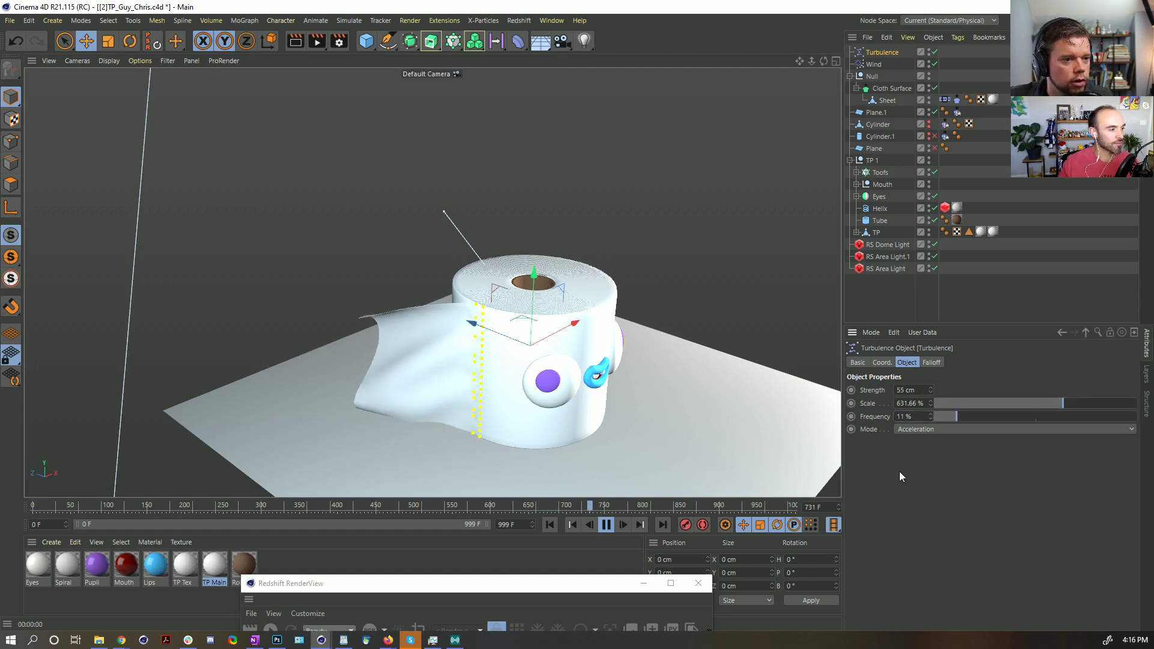
click(551, 524)
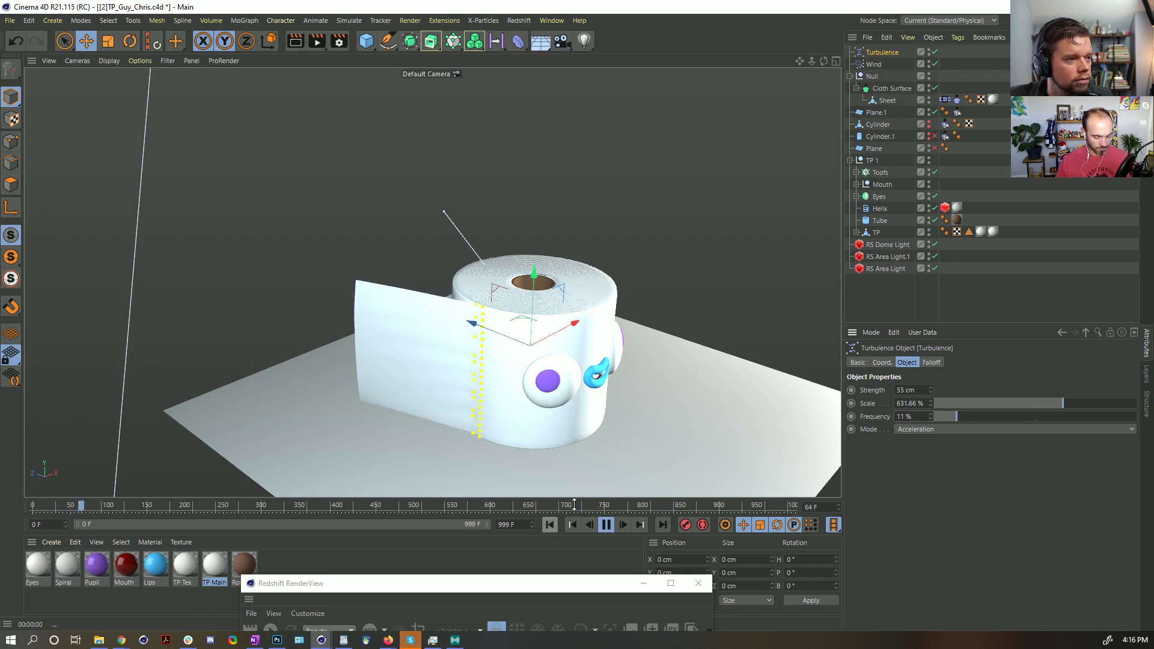
- Set the Turbulence scale to about 315 % while the simulation plays
alt+drag(560, 353, 505, 346)
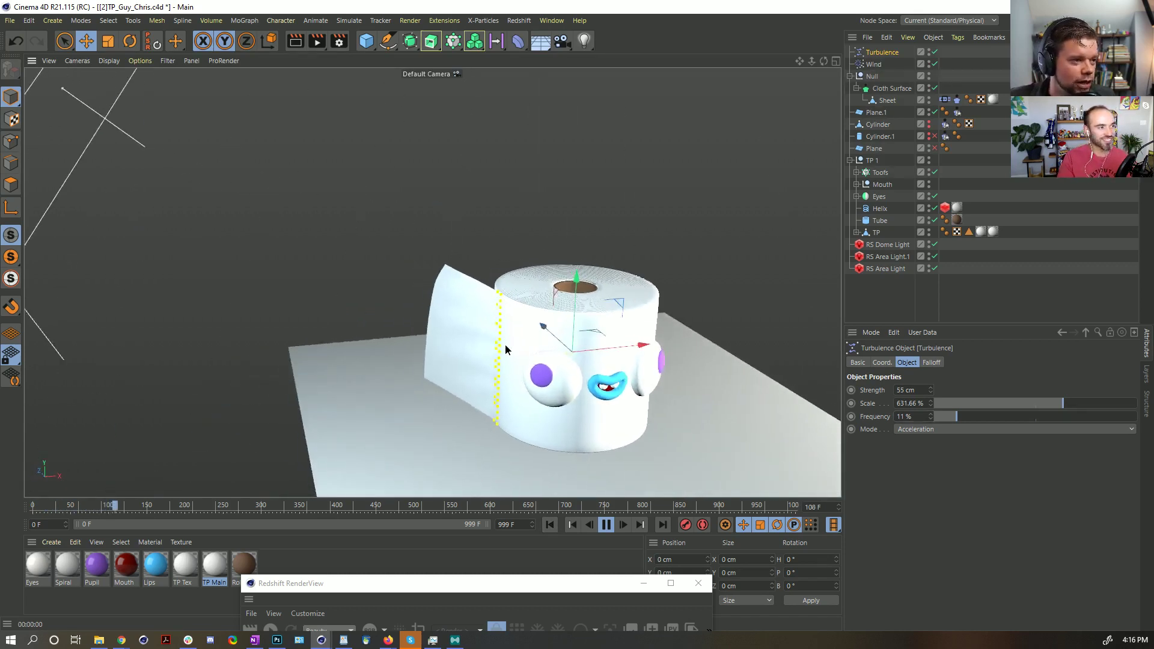
alt+right_drag(557, 365, 598, 356)
click(998, 404)
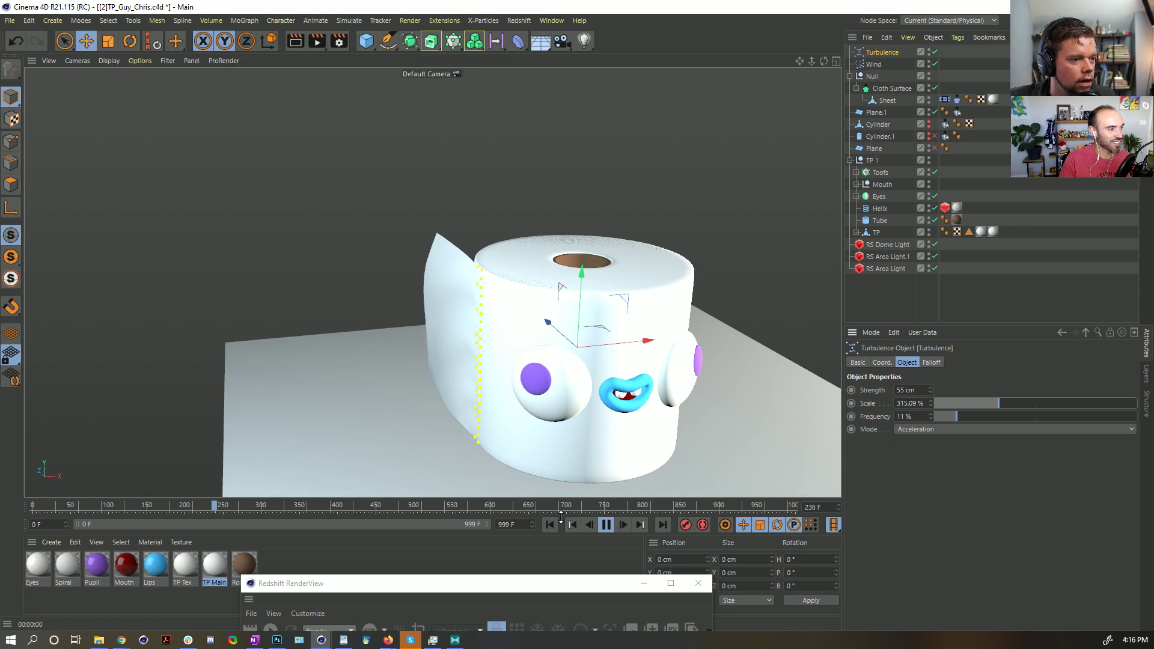
alt+drag(522, 311, 567, 319)
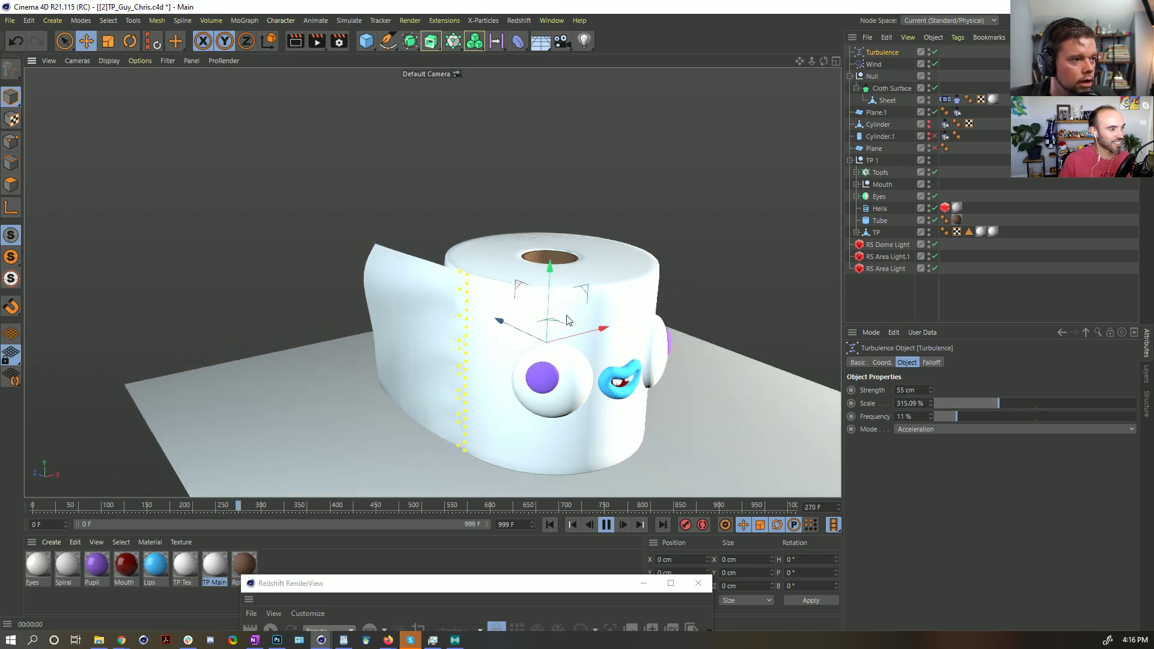
- Set the Drag of the Sheet's Cloth tag to 0.5 % and replay the simulation from the start
click(956, 100)
click(940, 363)
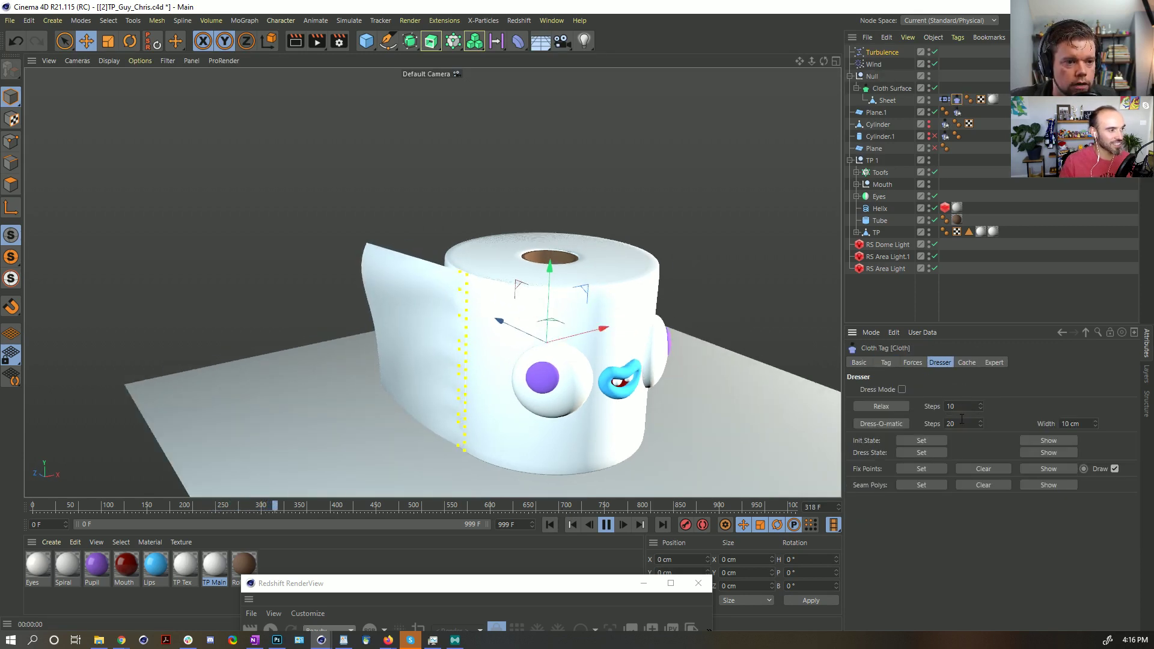
click(917, 362)
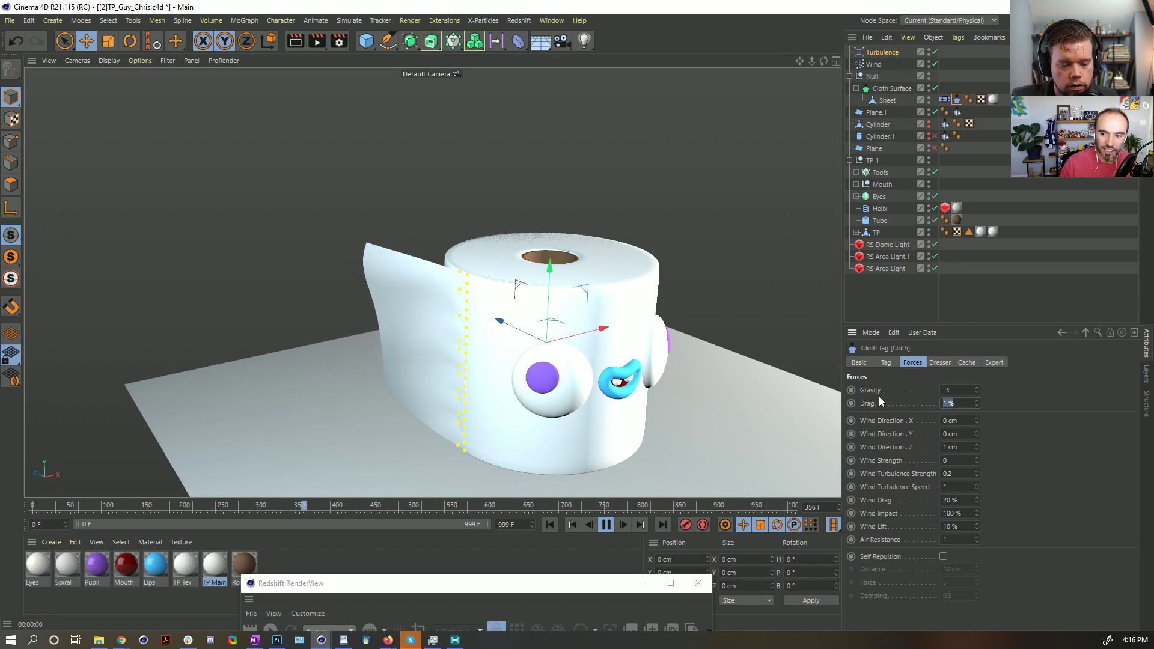
text(0.5)
key(Return)
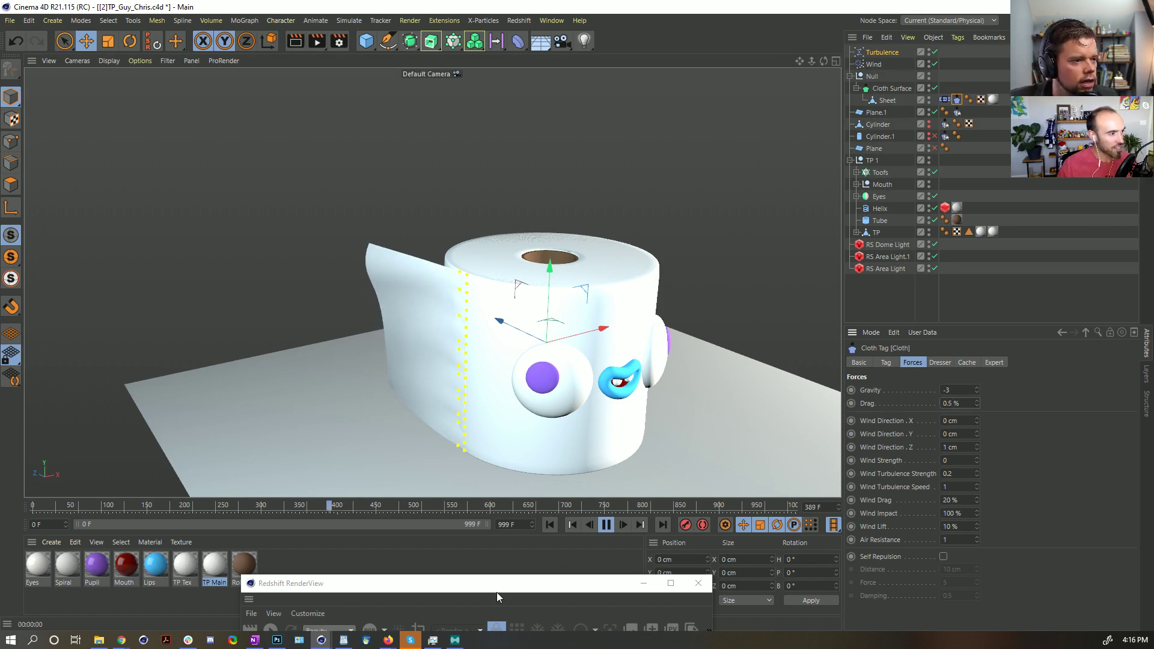
click(551, 524)
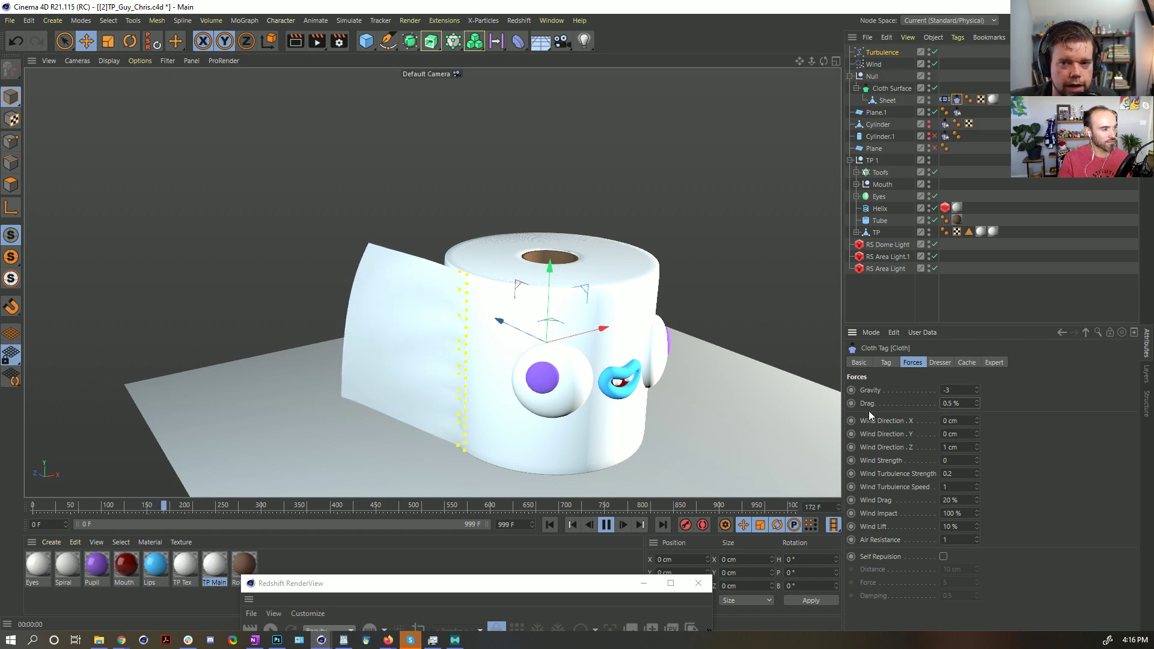
- Set the Cloth tag's Drag to 0.1 % and replay the simulation to inspect the sheet's motion
alt+drag(466, 330, 496, 335)
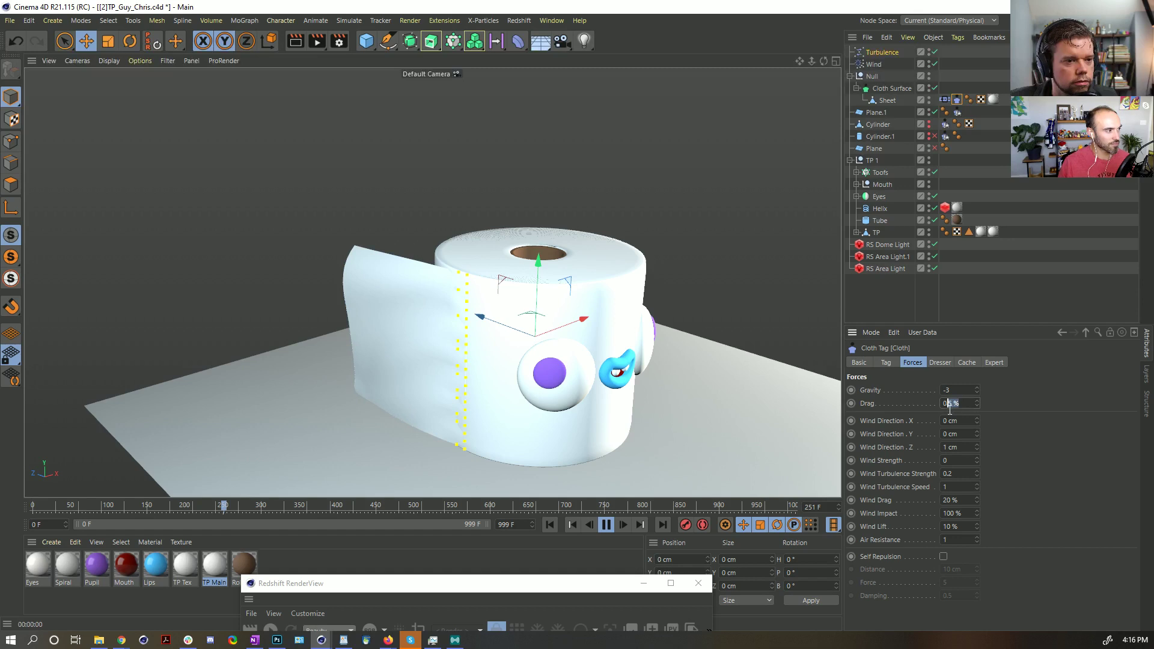
click(552, 524)
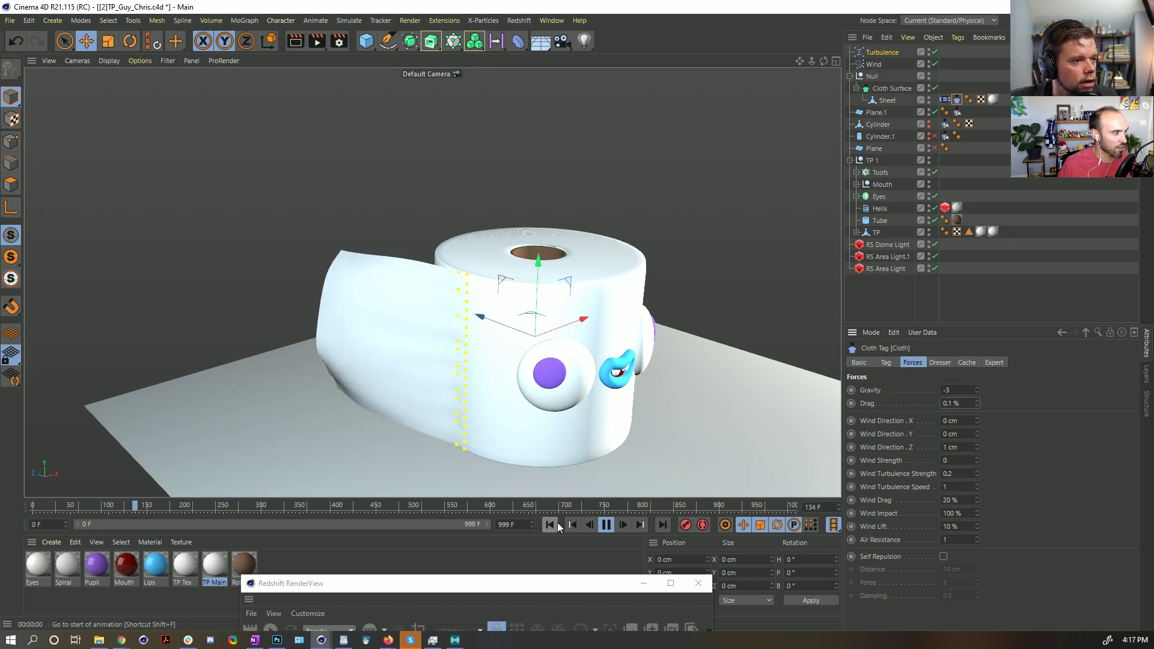
alt+drag(630, 445, 481, 337)
- Stop the simulation, return to frame 0 and close the Redshift RenderView window
drag(572, 585, 686, 172)
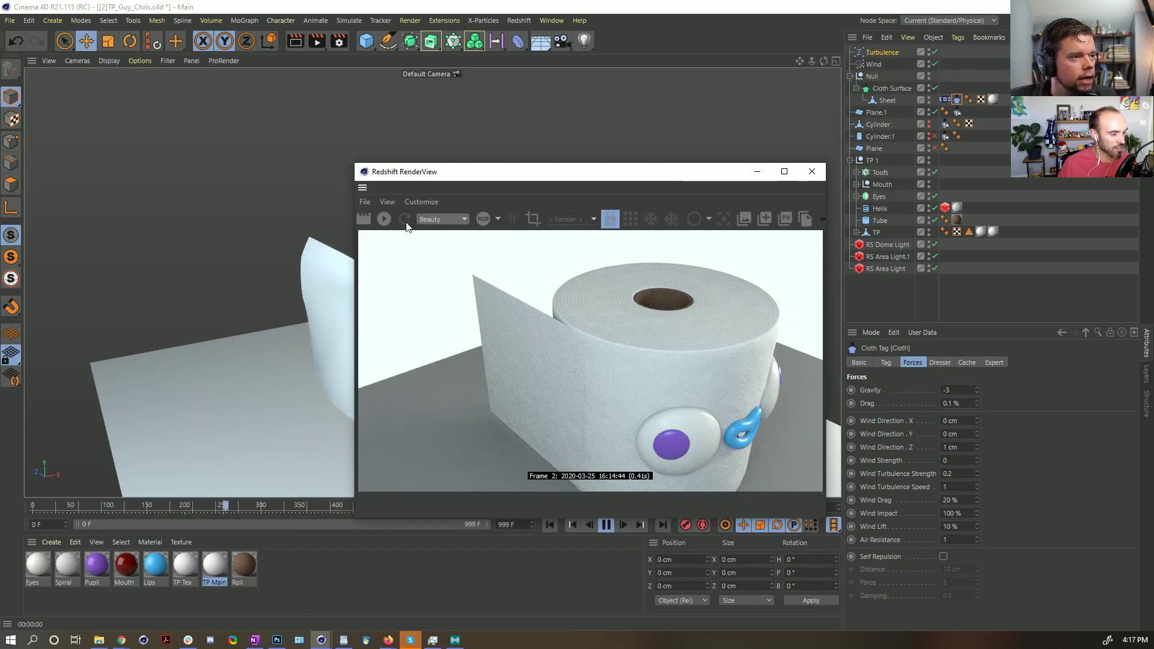
click(606, 525)
click(550, 526)
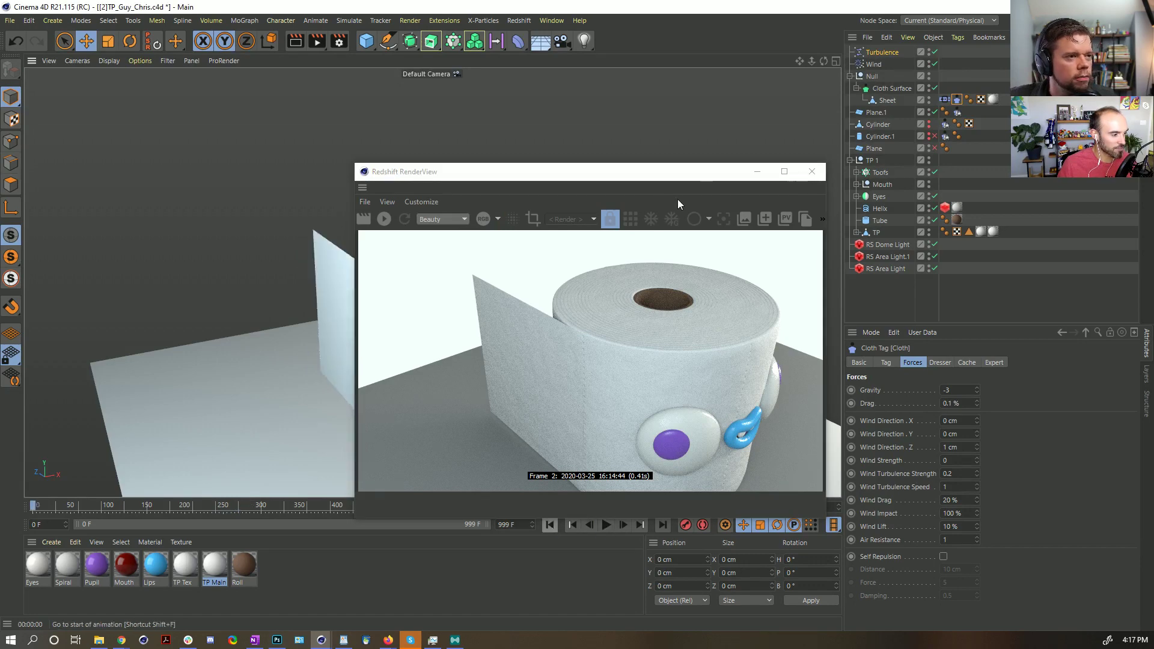
drag(691, 171, 635, 329)
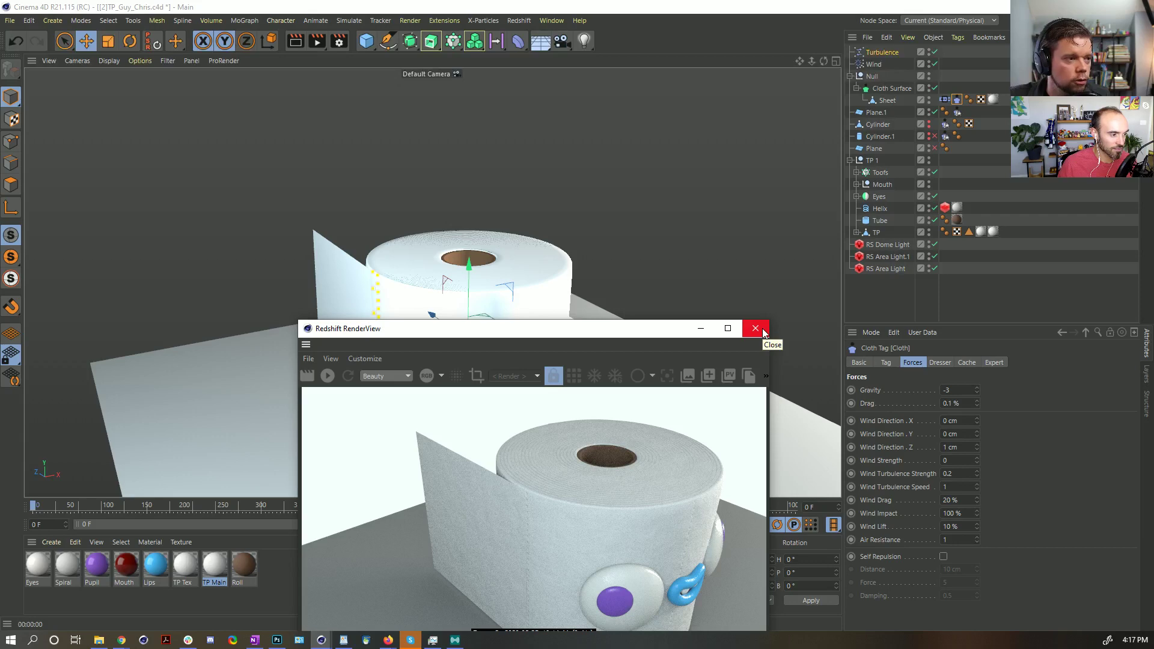
click(761, 330)
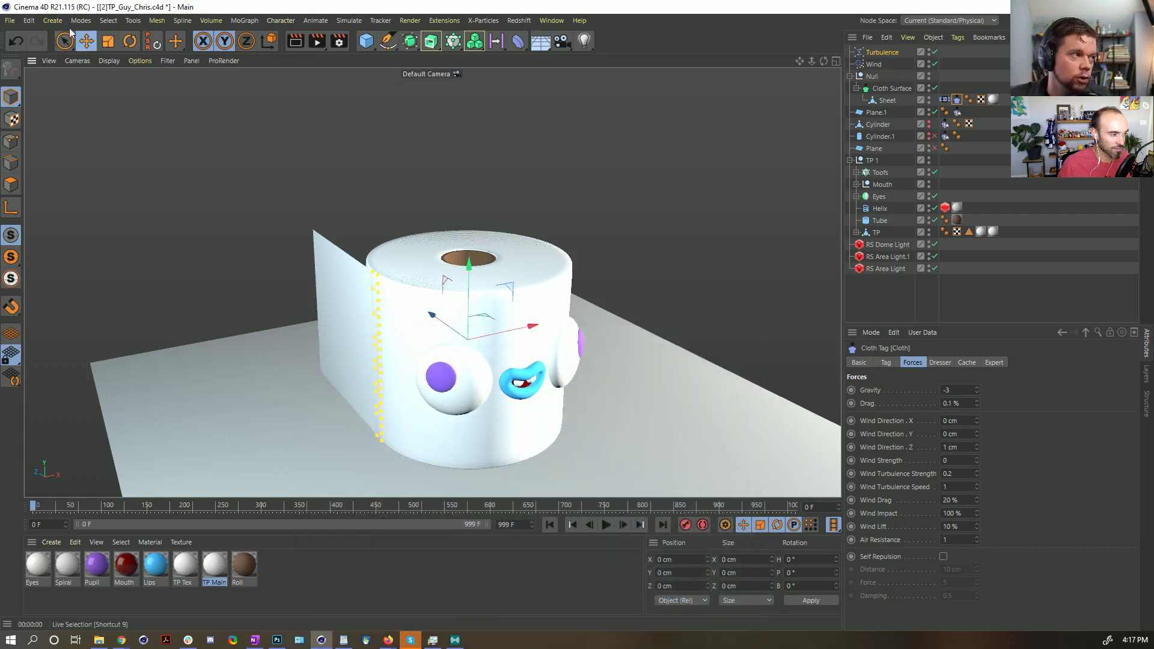
- Create a null object and place the sheet's Null, the Cylinder and the TP 1 group inside it
click(55, 21)
click(63, 39)
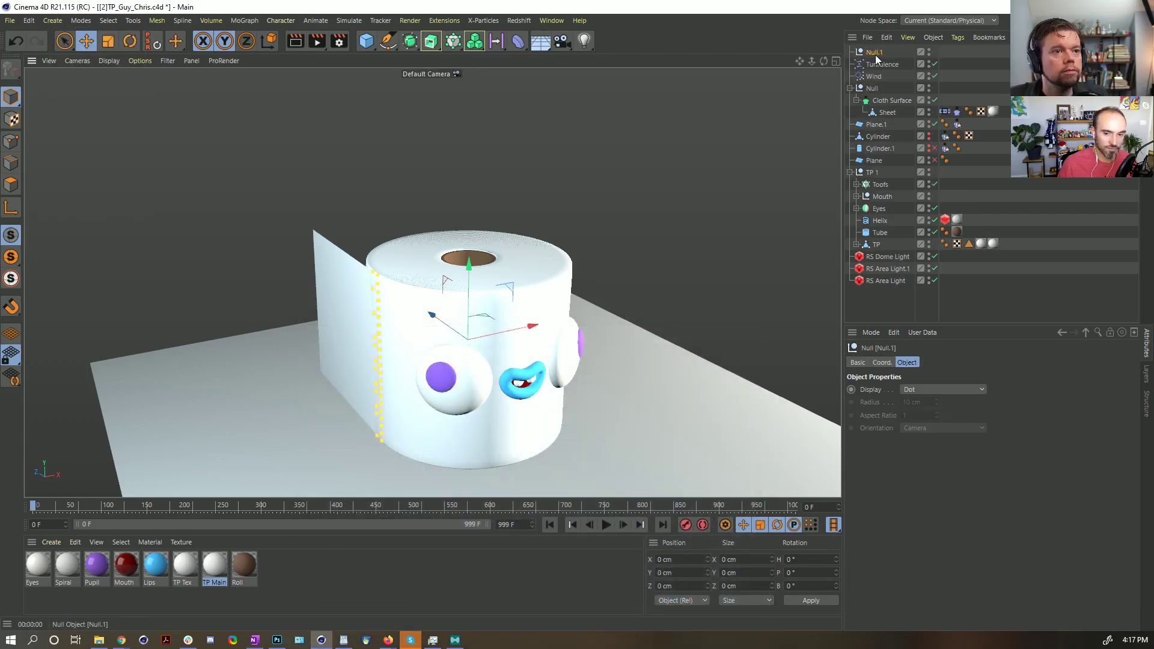
click(849, 88)
click(872, 88)
ctrl+click(878, 112)
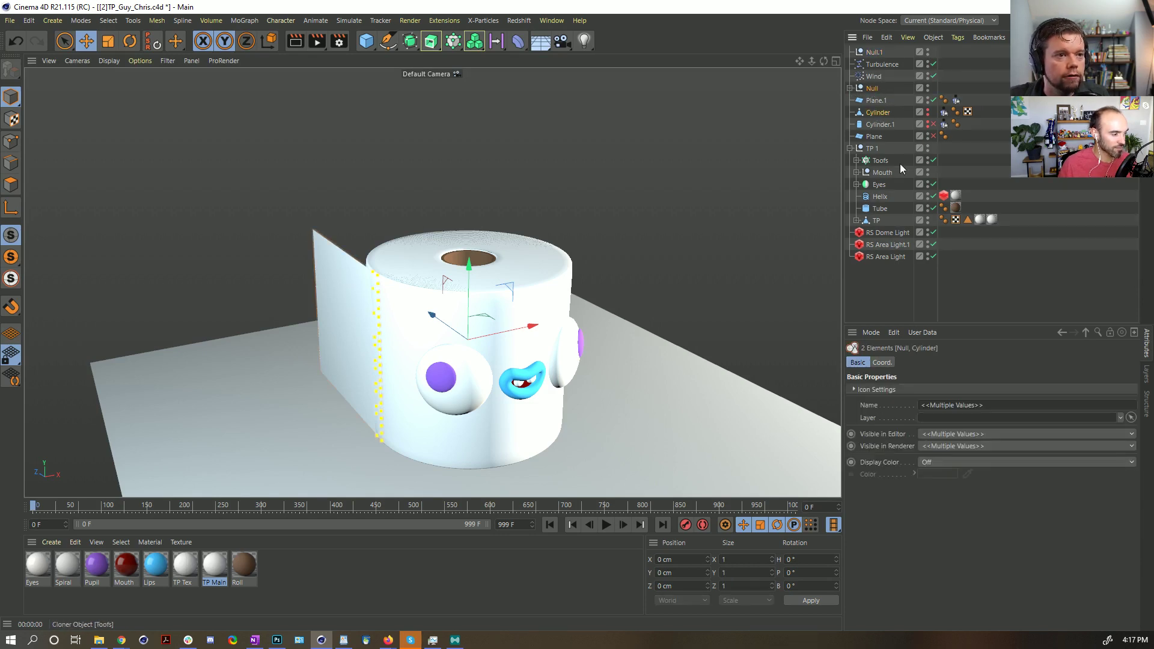
ctrl+click(878, 149)
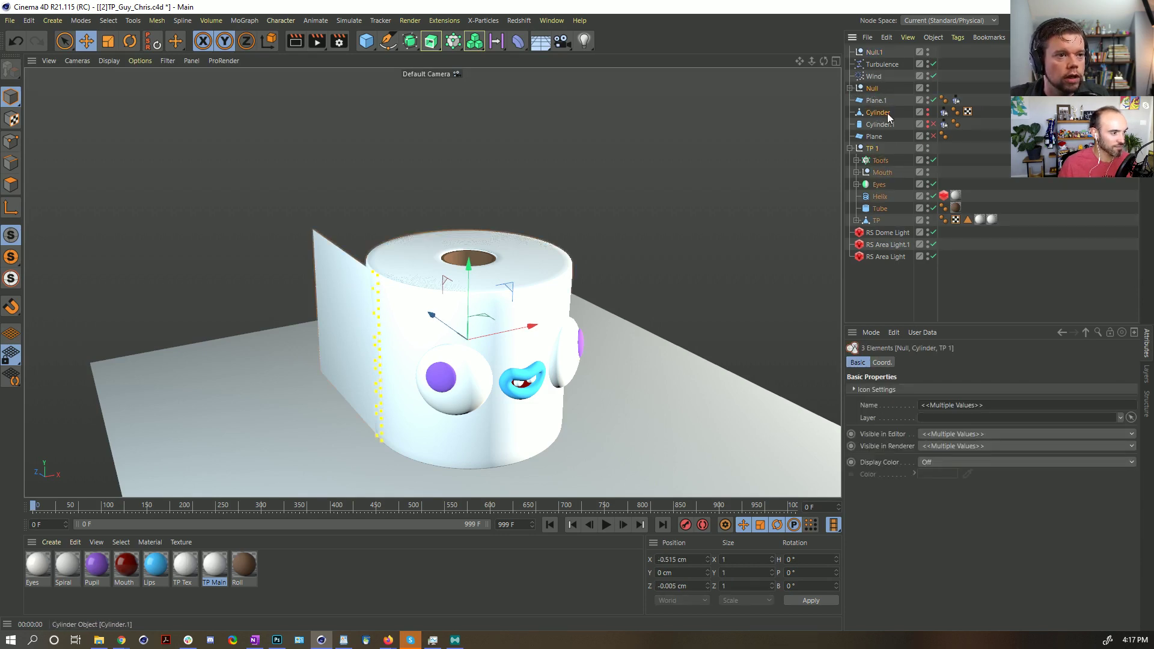
key(alt+g)
- Rename the new parent null as Dynamic TP and select it
double_click(875, 53)
text(Dyna)
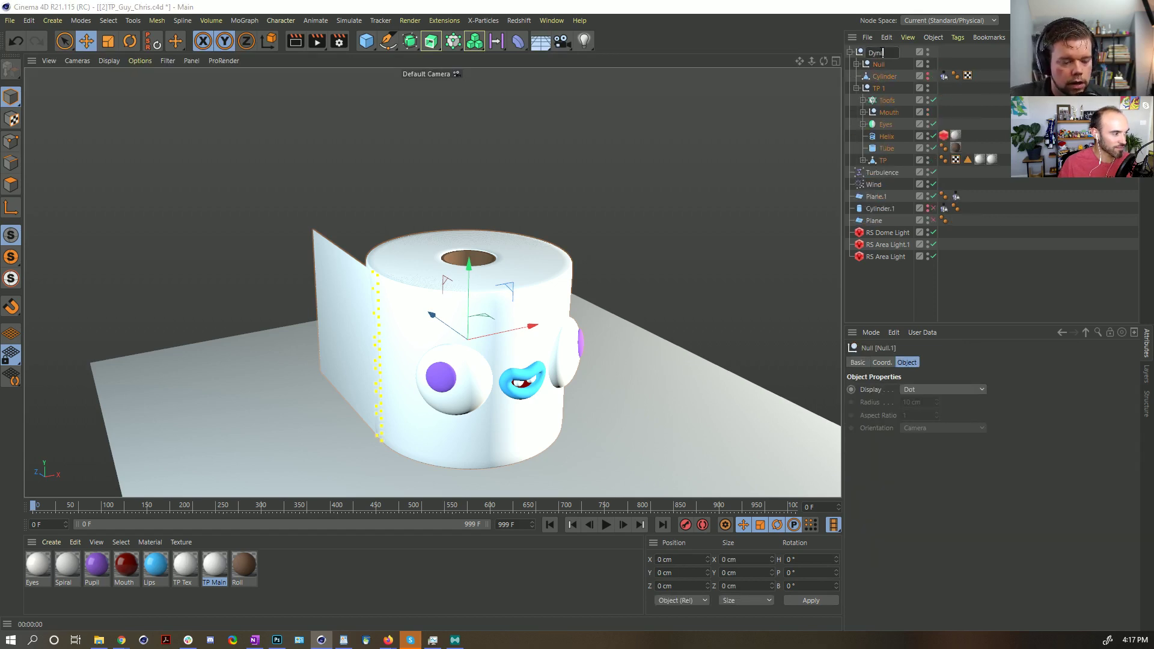
text(mic TP)
key(Return)
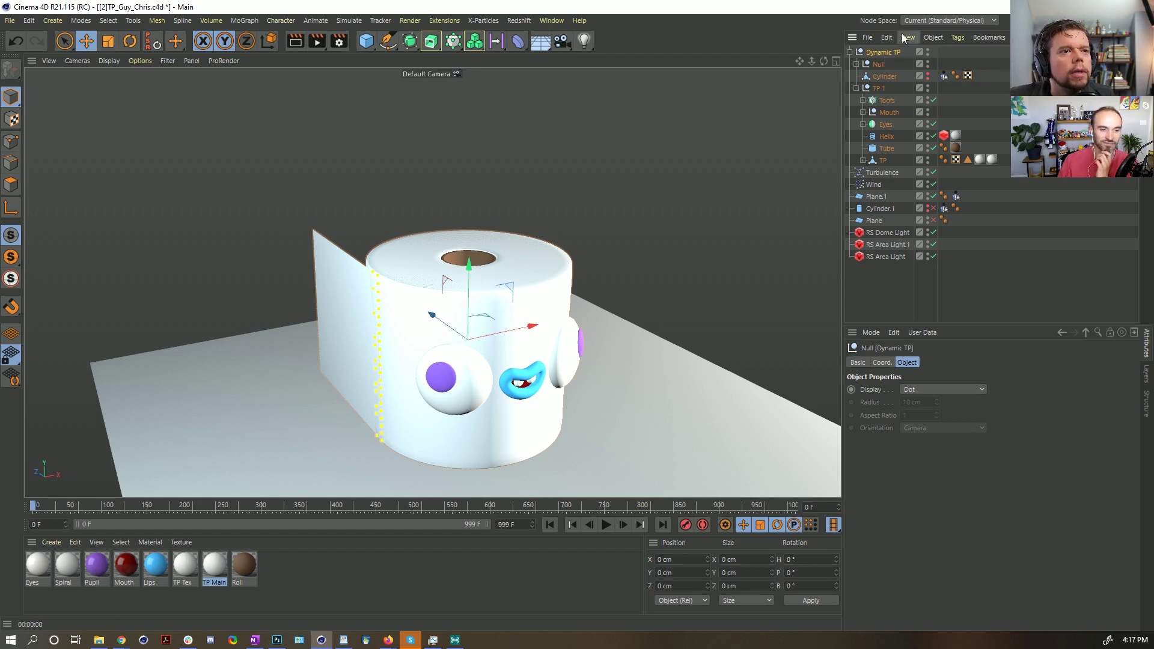
click(882, 76)
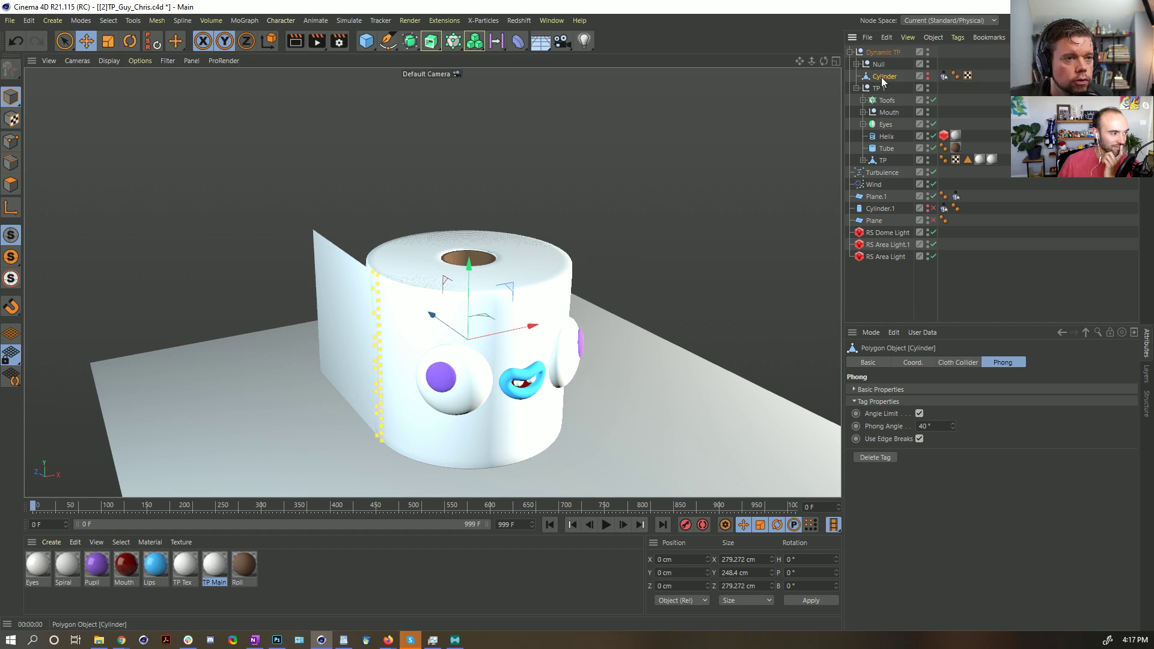
click(879, 54)
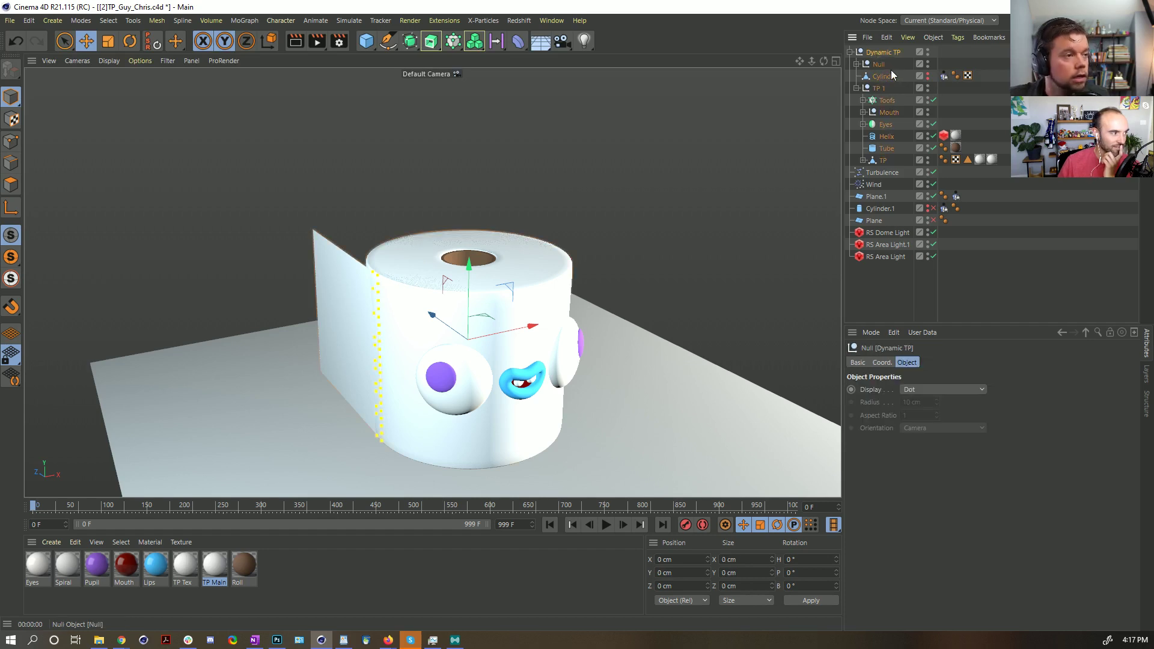
- Create a Cloner, place the Dynamic TP null inside it, and set the linear Y offset per step to 248 cm
click(455, 44)
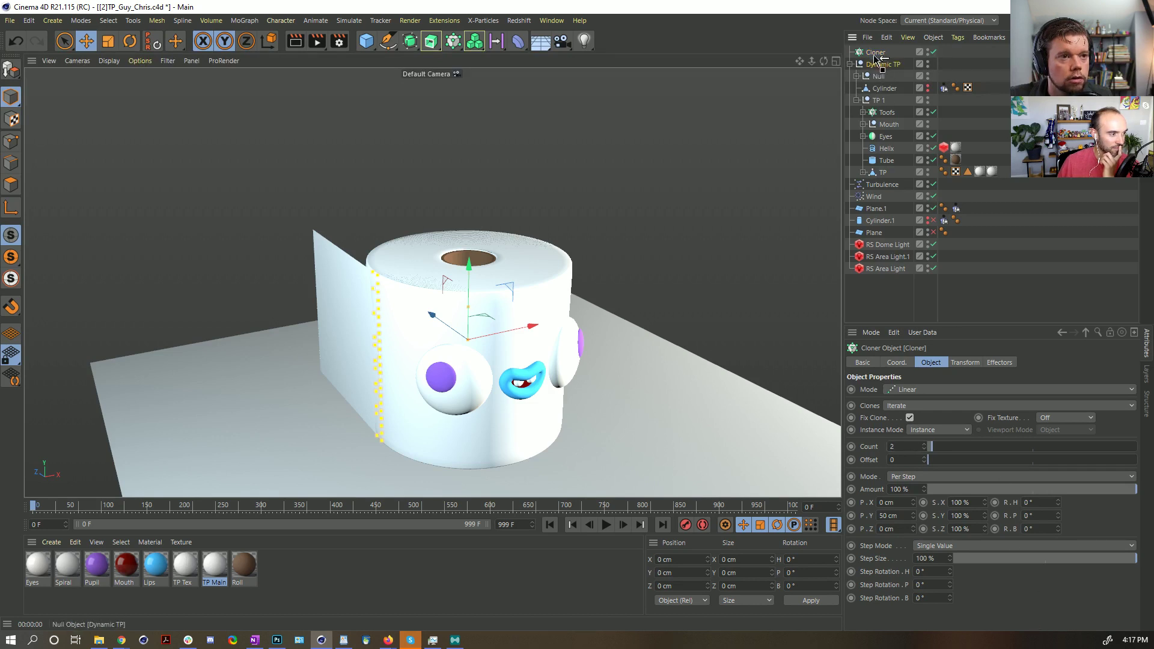
drag(879, 54, 878, 53)
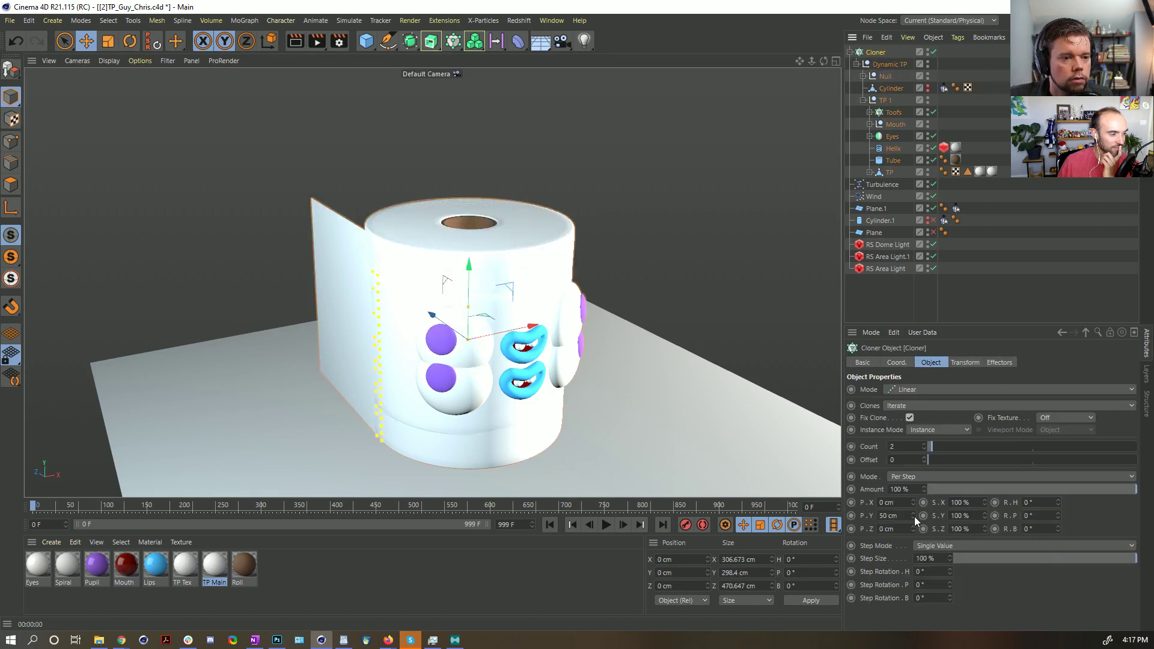
mouse_move(915, 517)
mouse_down()
mouse_move(914, 493)
mouse_move(914, 516)
mouse_up()
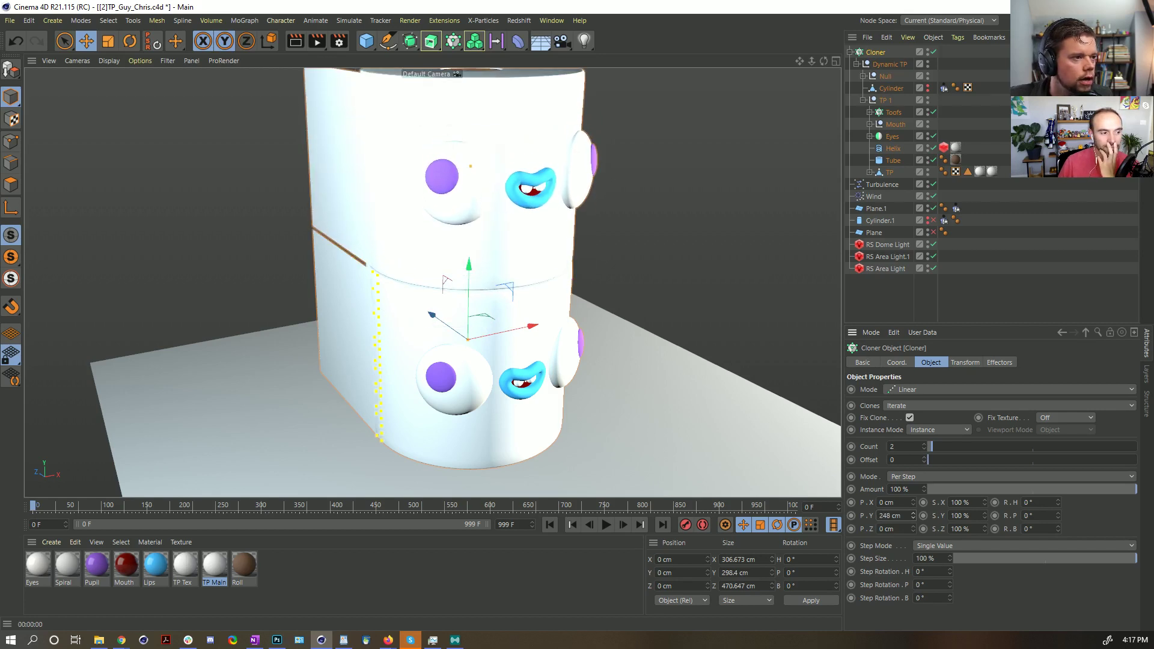
scroll(415, 319, down, 5)
alt+drag(412, 319, 435, 330)
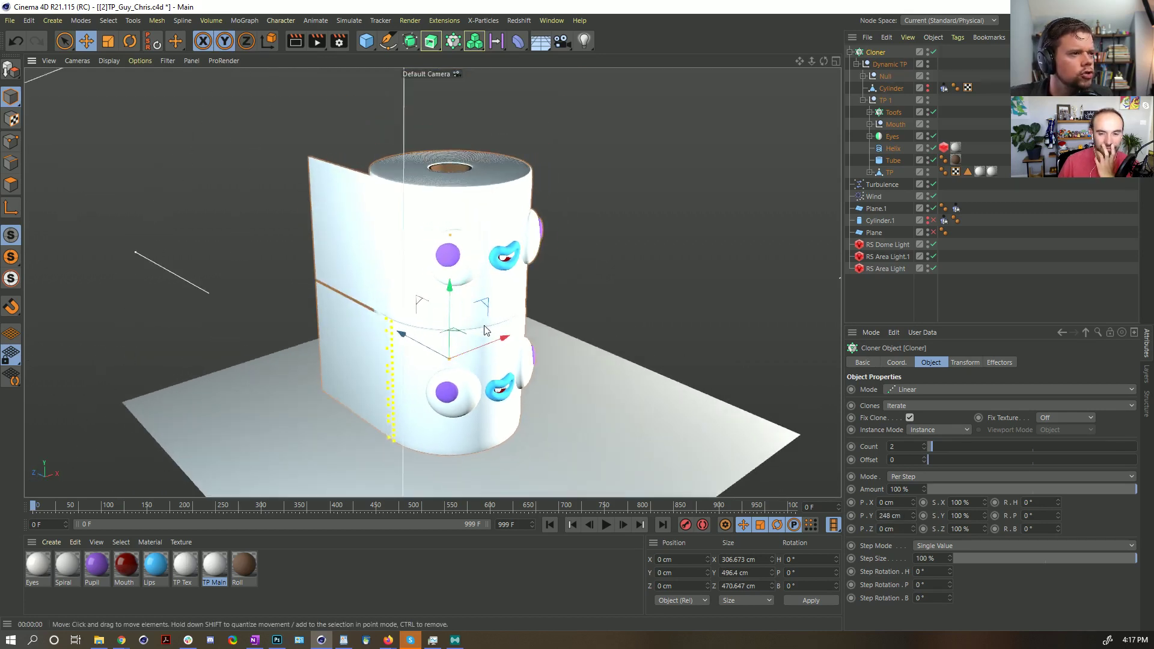
scroll(435, 330, up, 3)
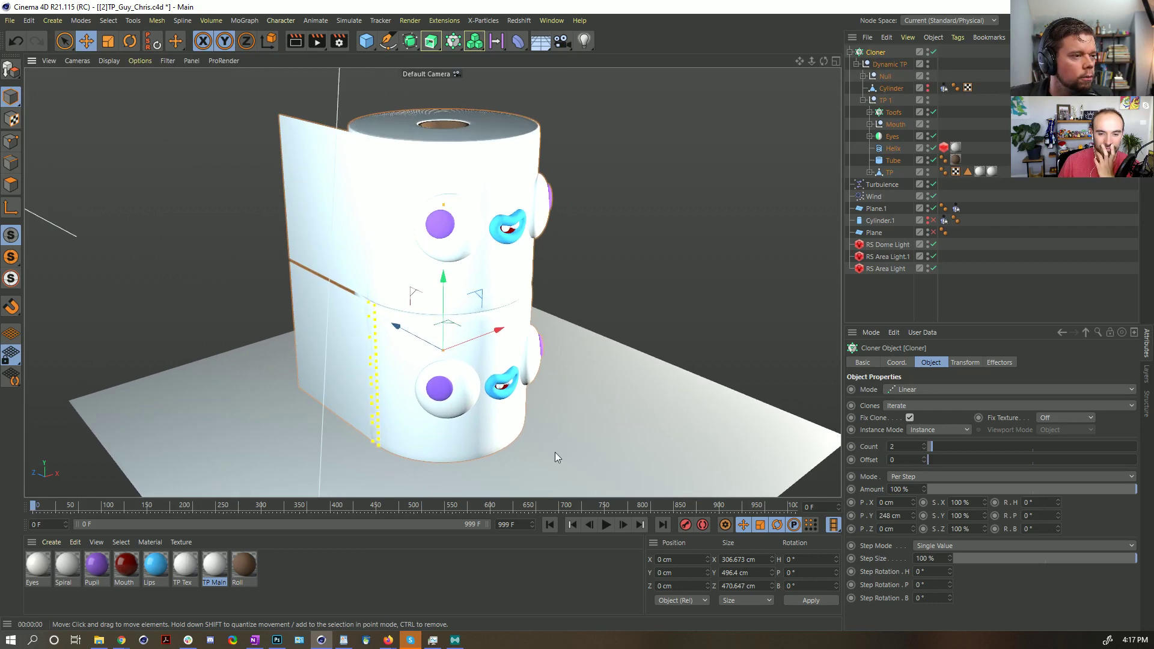
- Play the cloth simulation to inspect the loose sheets on both cloned rolls, and stop it
click(603, 527)
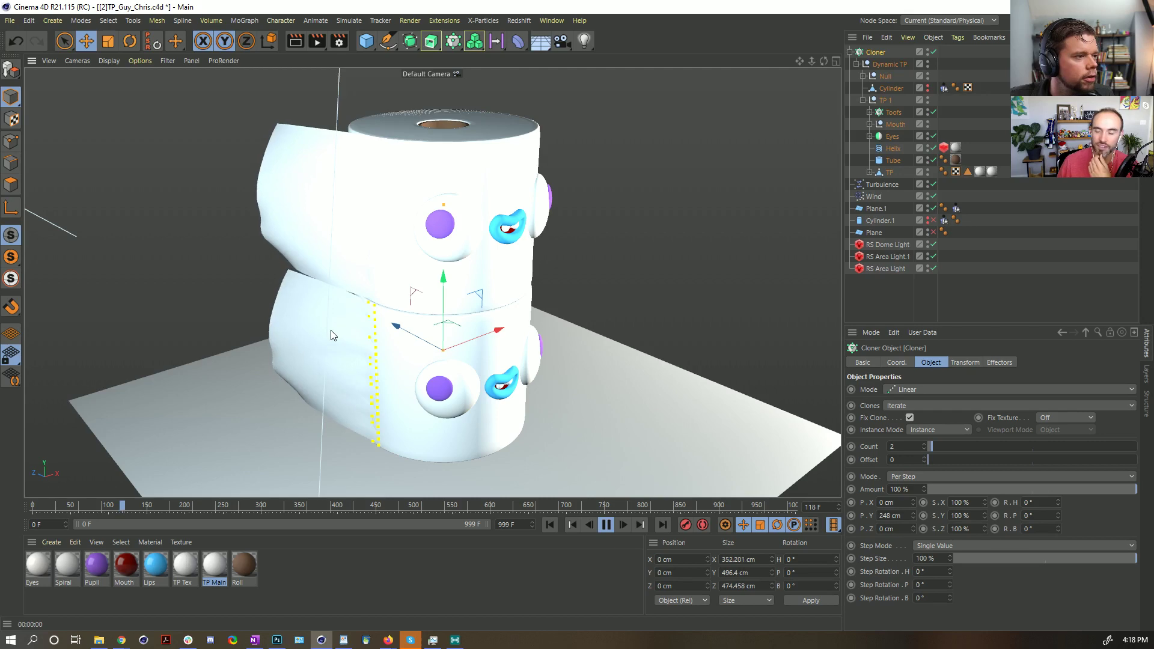
alt+drag(319, 329, 307, 285)
alt+drag(305, 241, 298, 276)
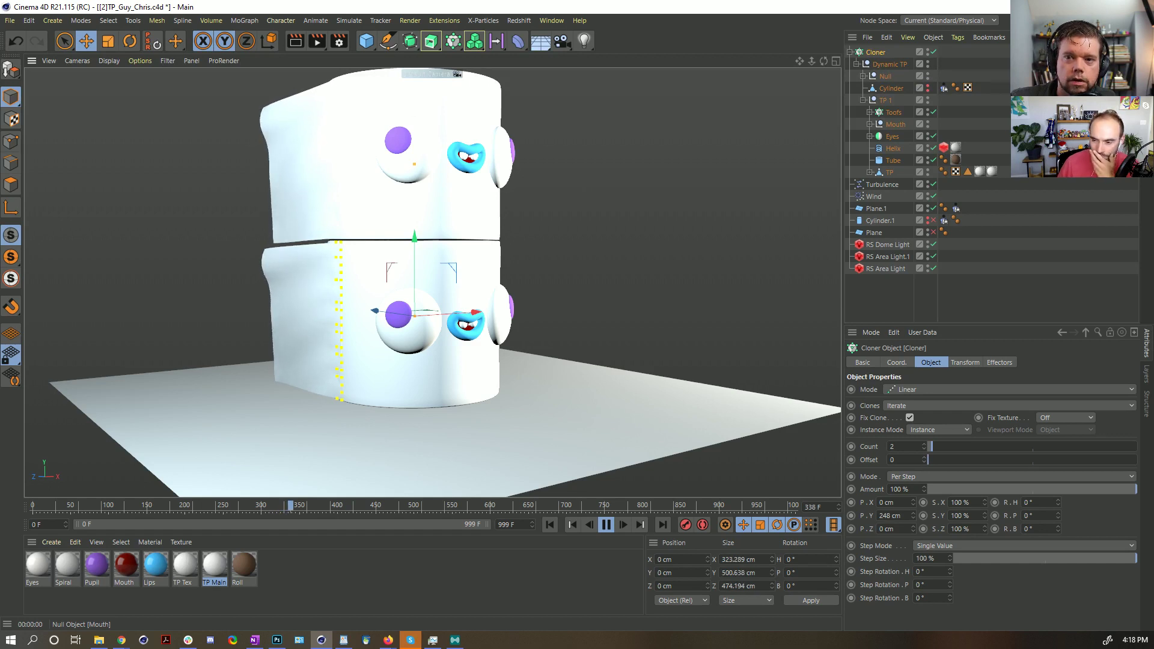
click(606, 526)
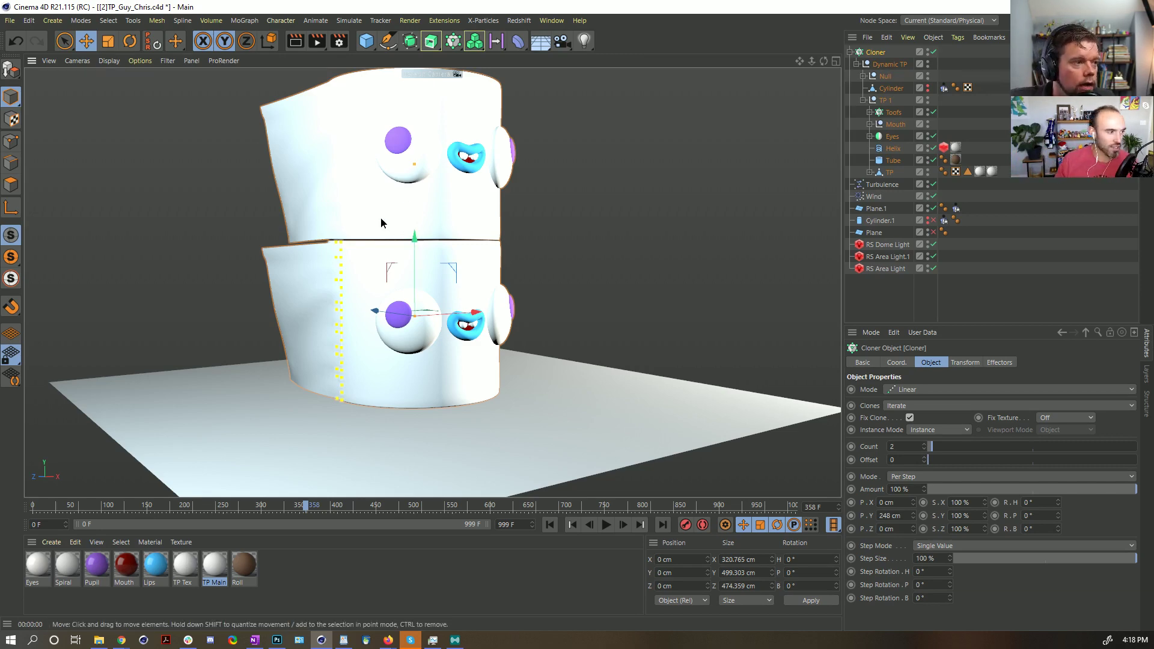
- Set the Cloner's Count to 4 to extend the vertical stack of toilet paper rolls
alt+drag(381, 223, 415, 247)
alt+middle_drag(415, 247, 466, 322)
alt+drag(466, 322, 430, 294)
alt+right_drag(430, 294, 445, 302)
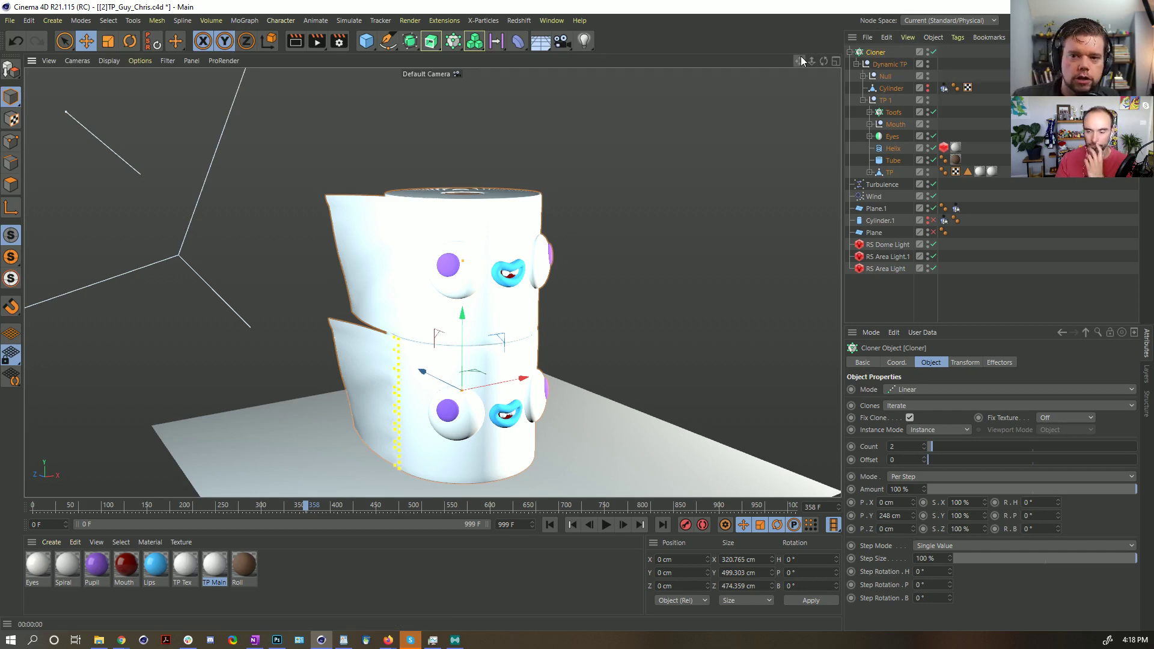
alt+drag(406, 301, 419, 303)
alt+drag(484, 245, 445, 250)
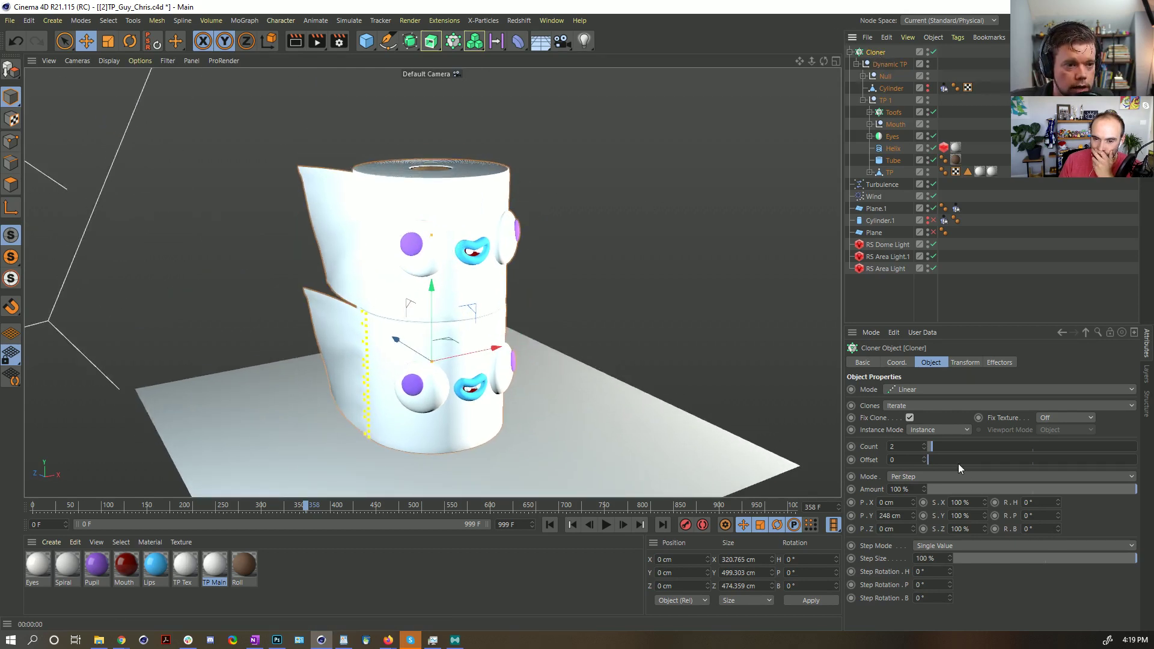
click(925, 444)
mouse_move(533, 250)
alt+mouse_down()
mouse_move(451, 207)
mouse_move(452, 224)
alt+mouse_up()
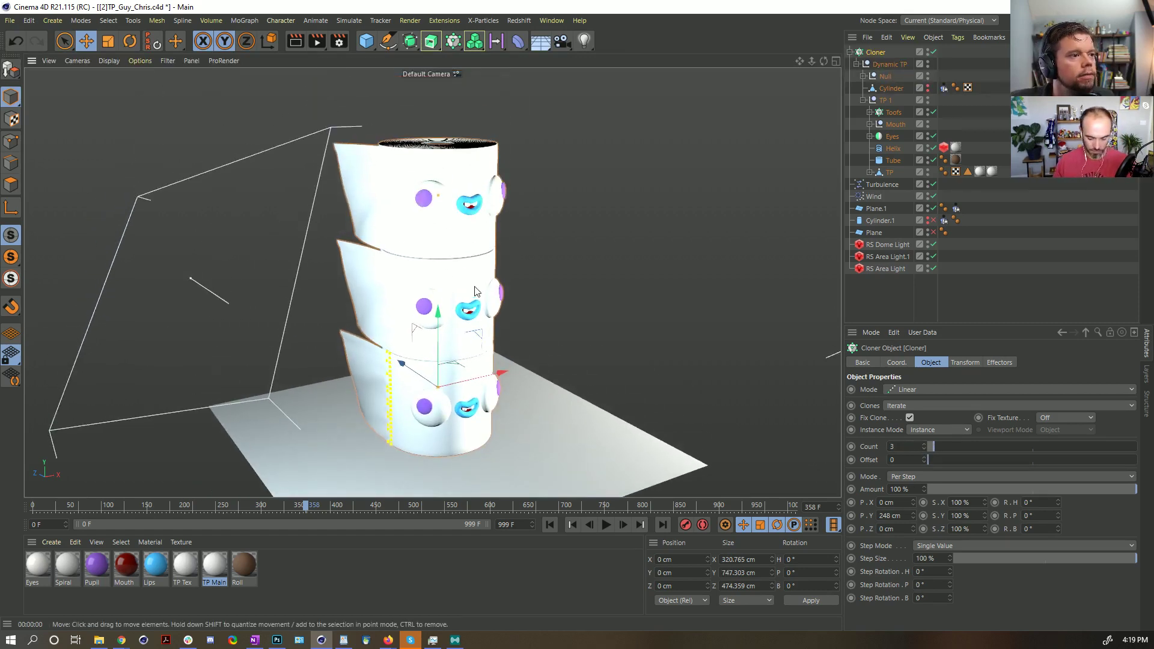
click(923, 444)
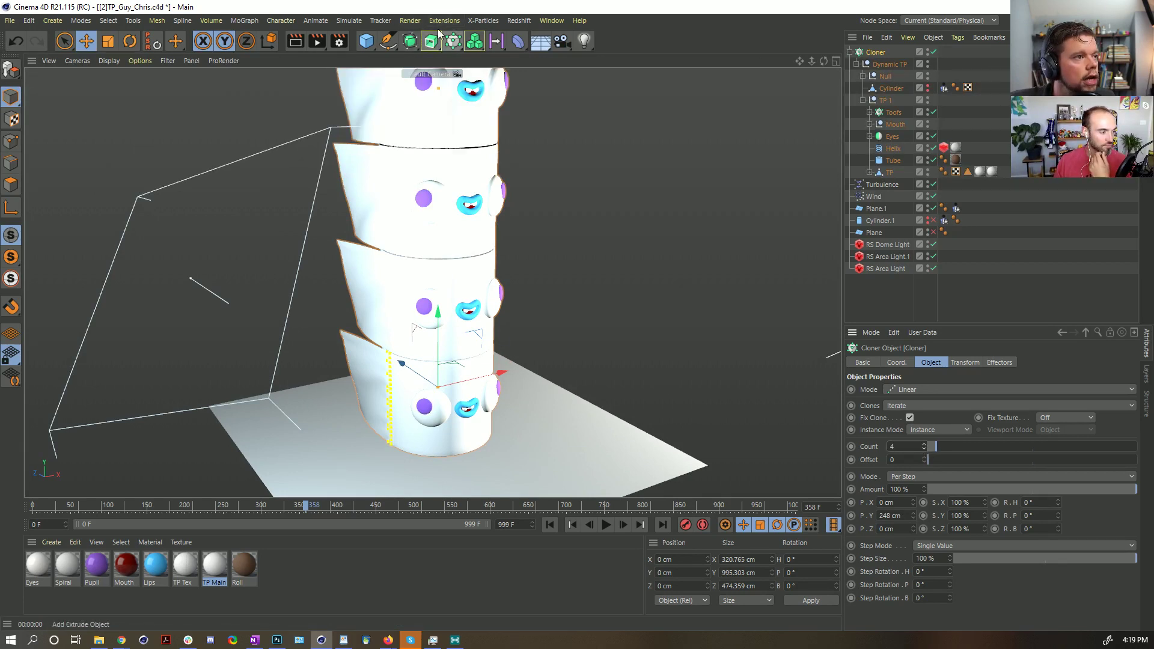
- Add a Random effector to the Cloner and enable its Rotation with R.H set to 48°
click(475, 40)
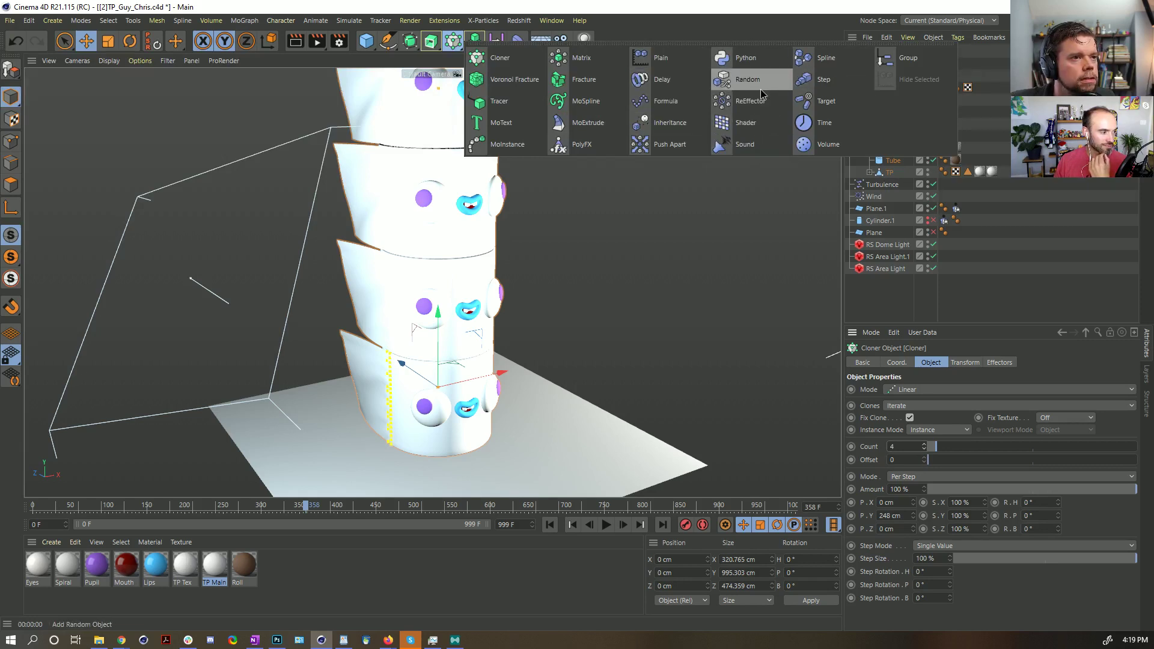
click(728, 79)
click(956, 362)
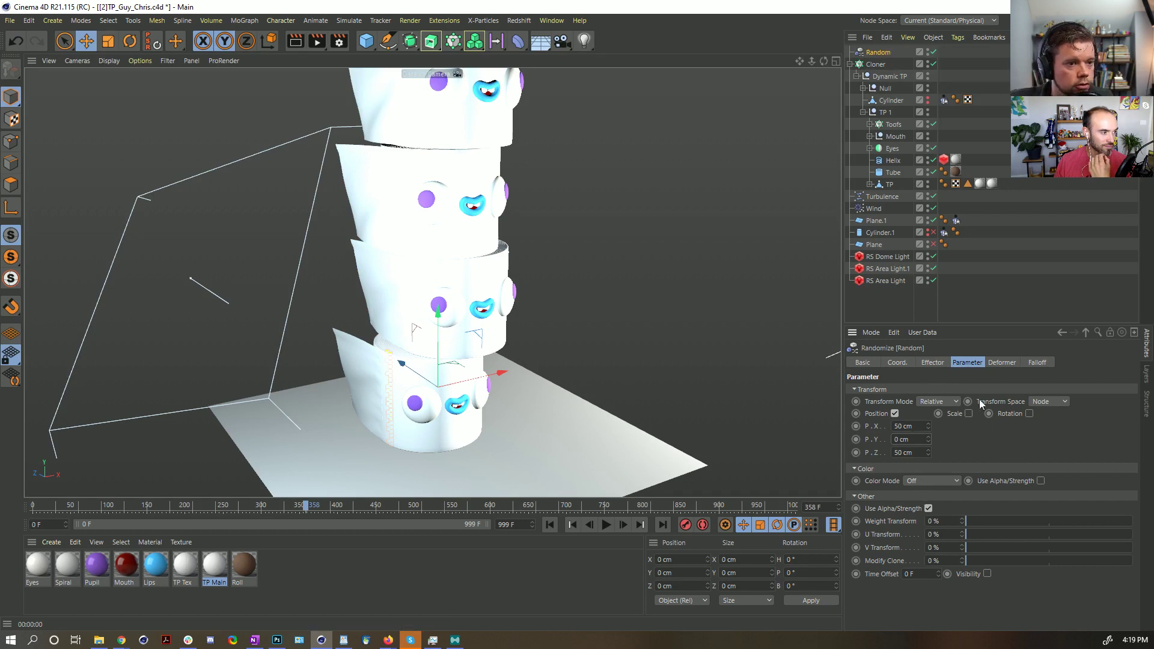
click(1029, 413)
mouse_move(1063, 430)
mouse_down()
mouse_move(1062, 399)
mouse_move(529, 304)
mouse_up()
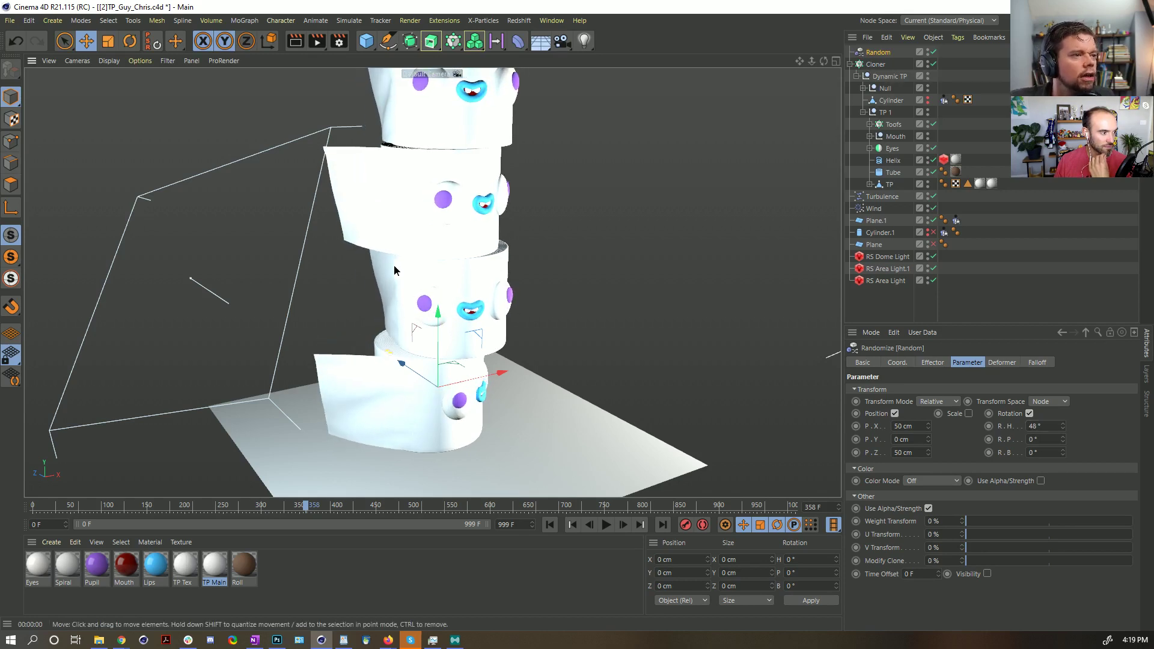
alt+drag(384, 266, 494, 271)
alt+right_drag(494, 271, 420, 271)
alt+middle_drag(504, 126, 503, 186)
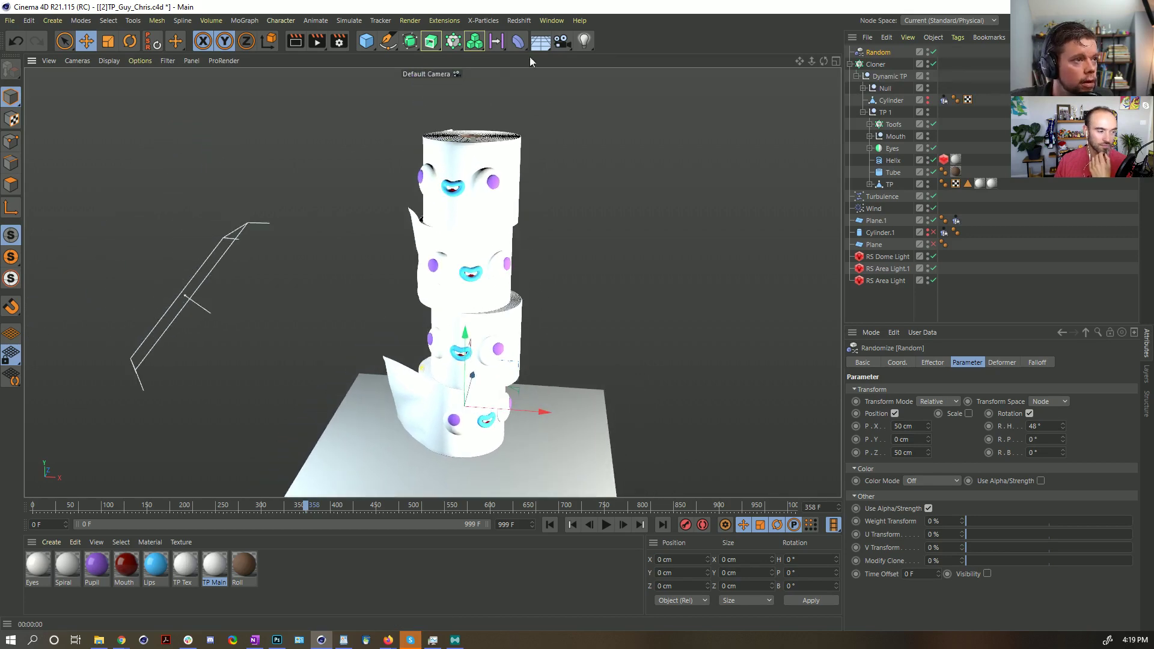
- Open the Redshift RenderView, move it over the viewport and start the interactive render of the stack
click(519, 20)
mouse_move(552, 105)
click(619, 101)
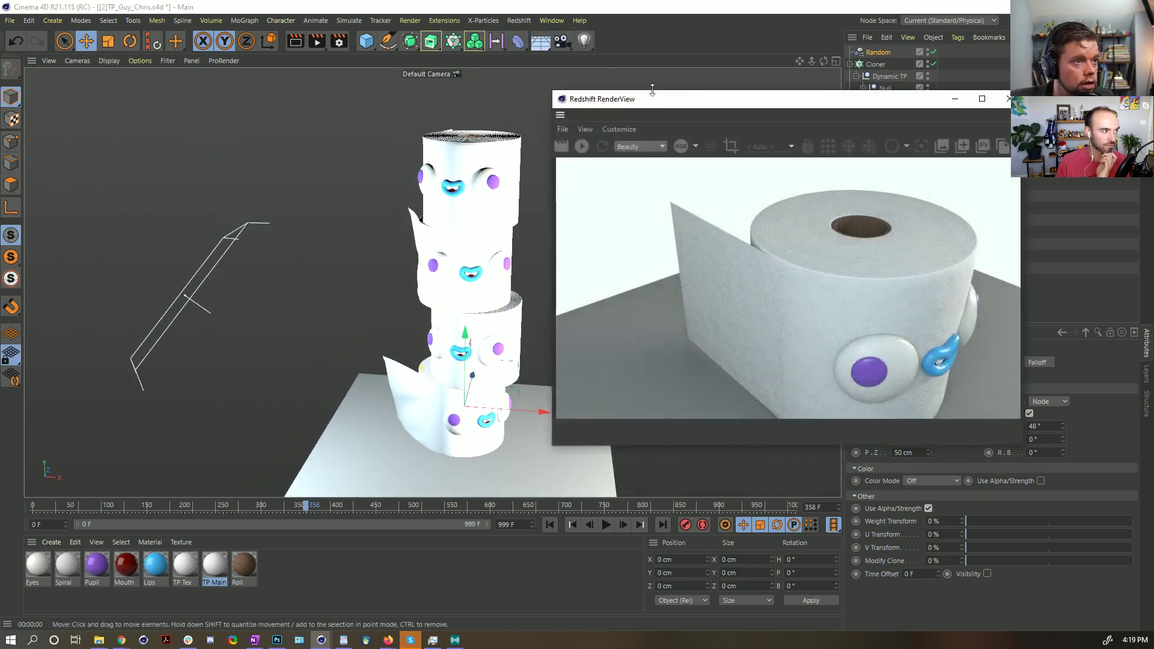
drag(664, 101, 357, 63)
click(275, 108)
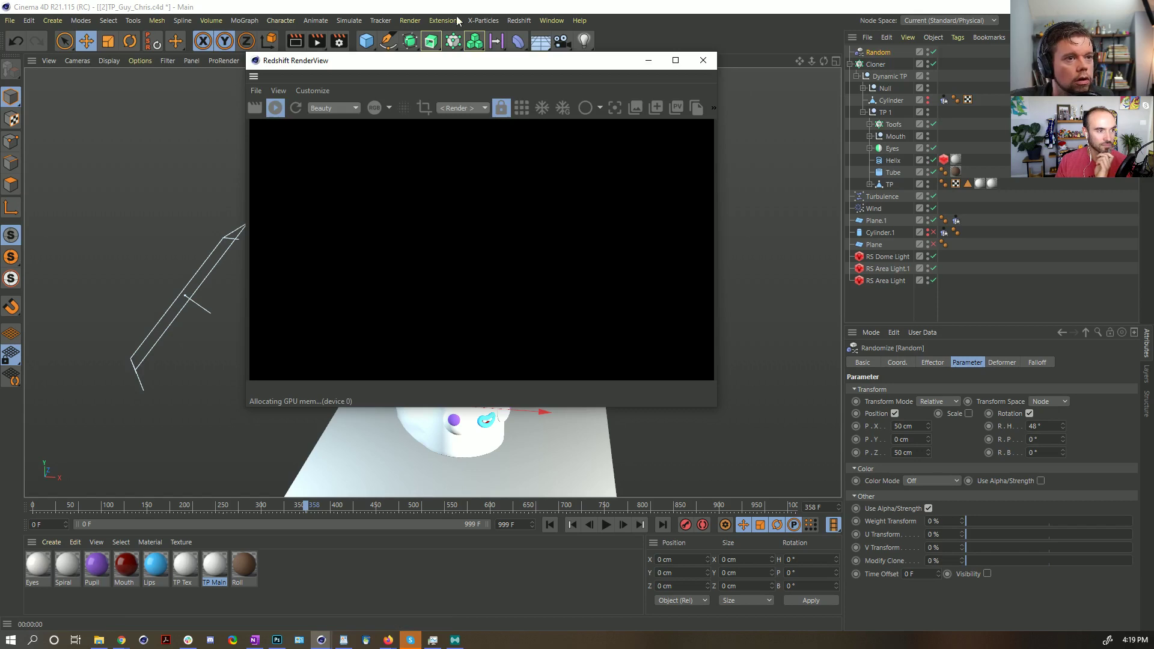
- Place the RS Dome Light and both RS Area Lights inside a new null and scale the null up
click(53, 21)
click(74, 42)
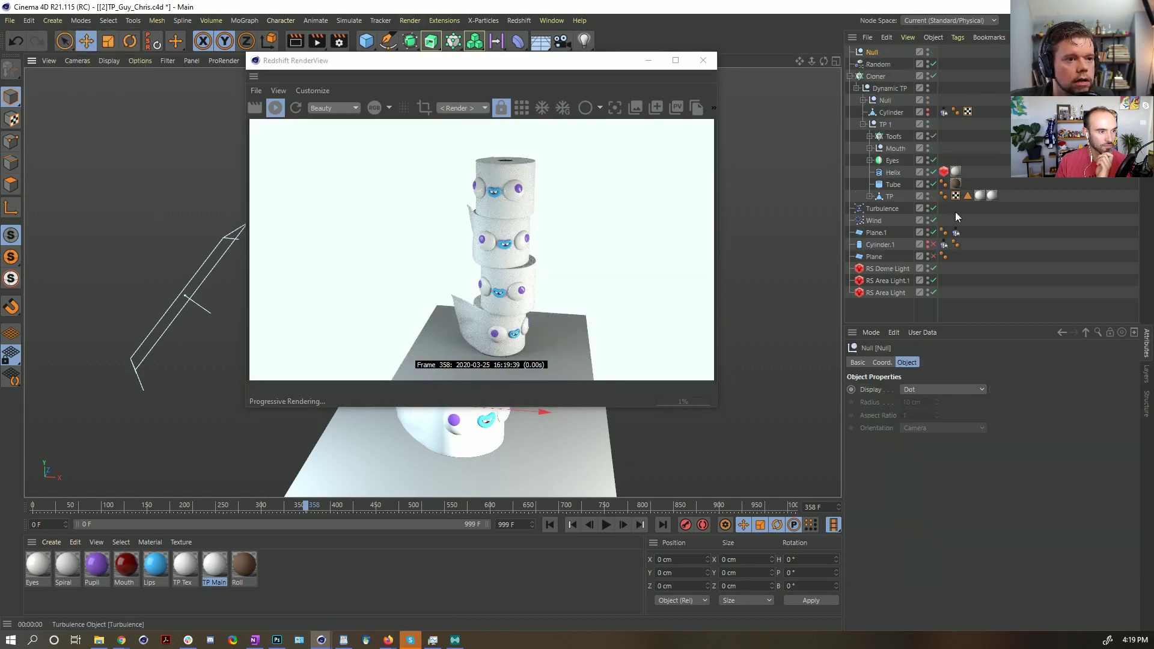
click(896, 268)
shift+click(895, 291)
drag(896, 282, 892, 256)
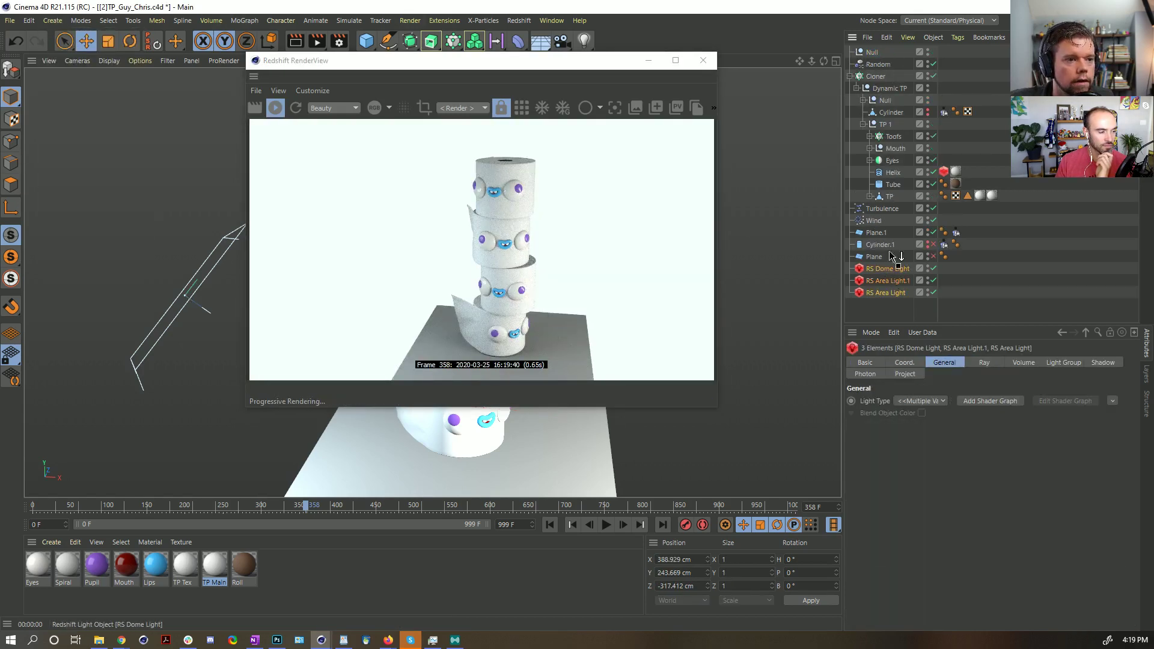
drag(874, 58, 873, 52)
key(t)
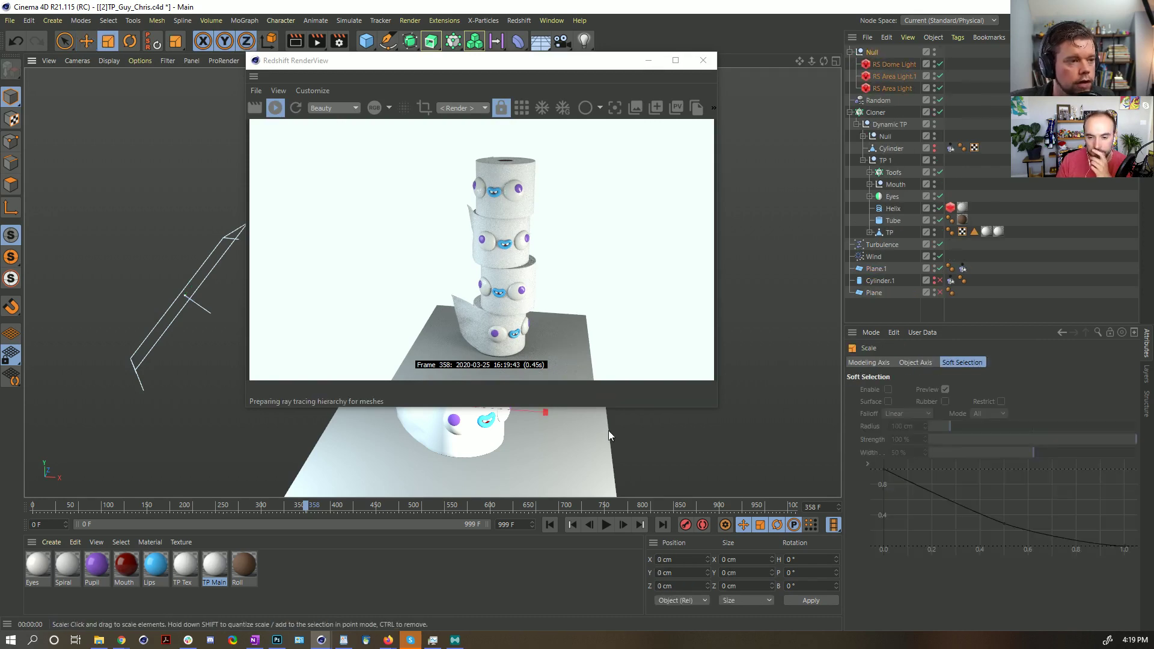
drag(656, 410, 723, 412)
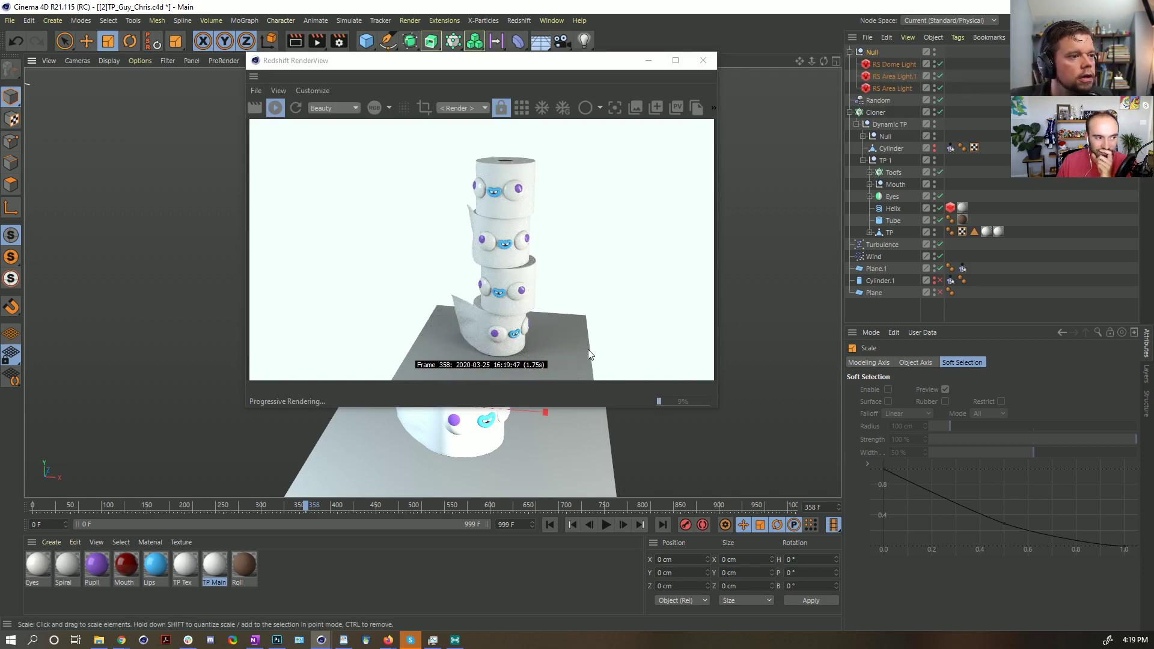
- Delete the disabled Plane object and hide the Plane.1 floor in the viewport and render
click(895, 293)
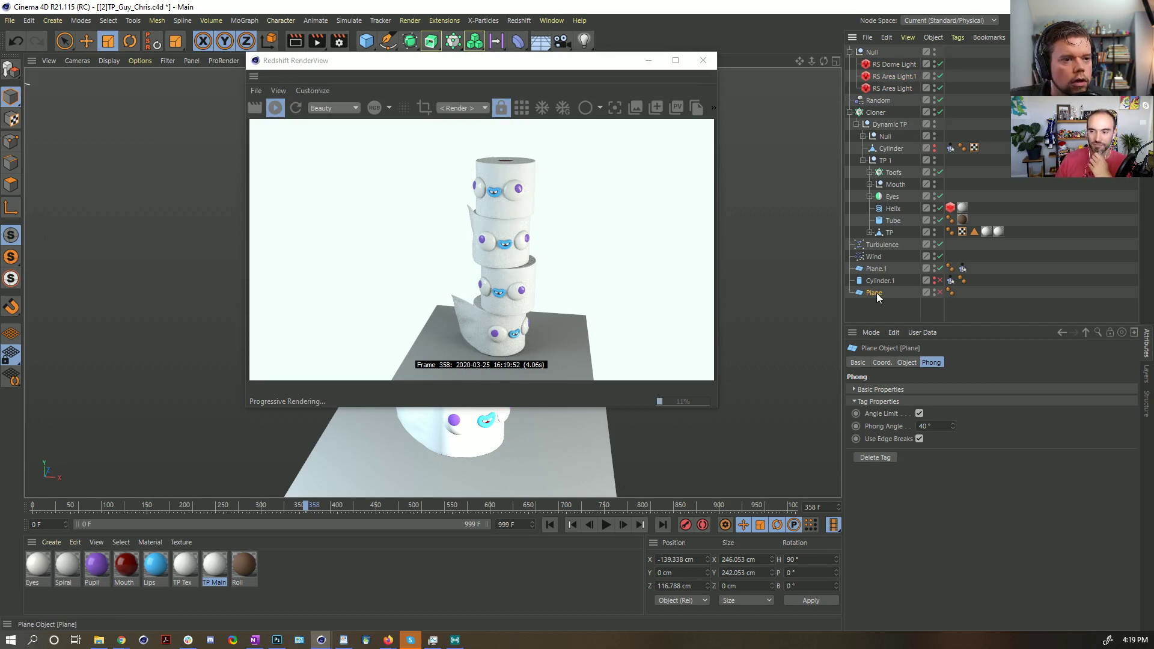
key(Delete)
click(877, 269)
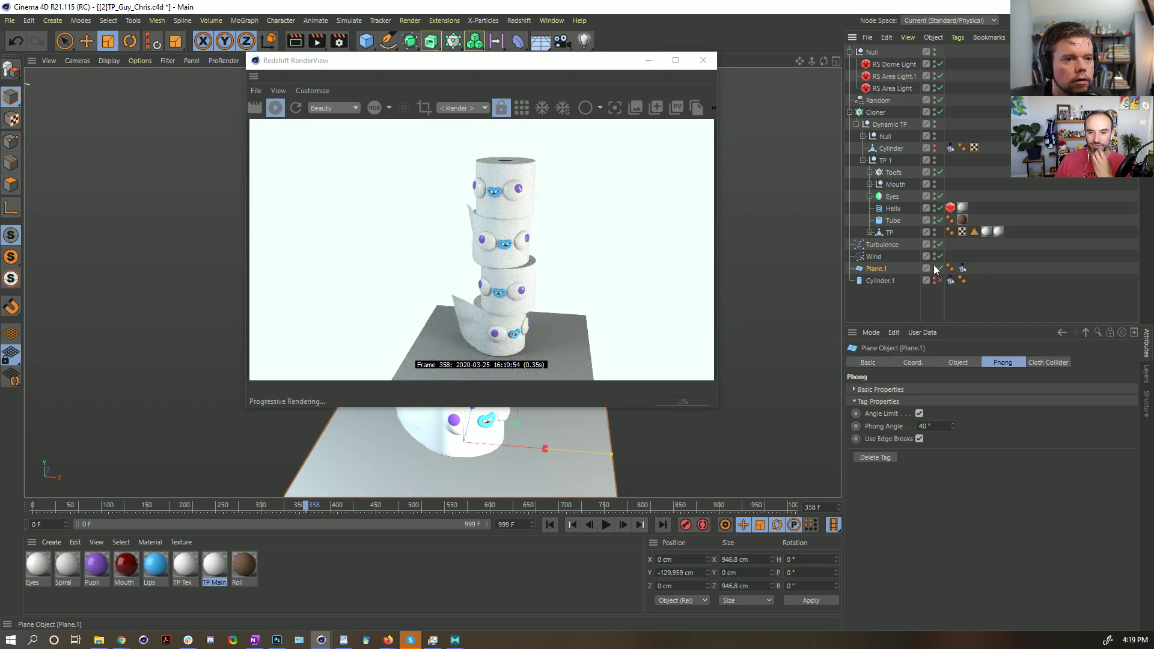
click(936, 270)
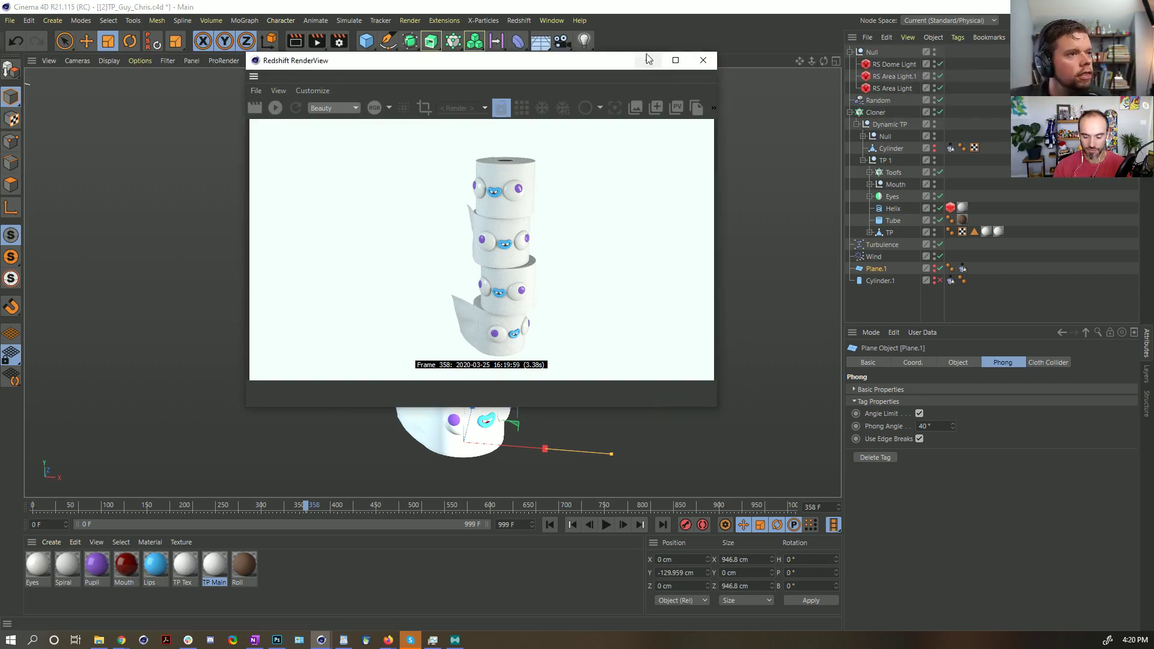
- Save the scene as a new file with the version prefix [3] and close the Redshift RenderView
key(ctrl+shift+s)
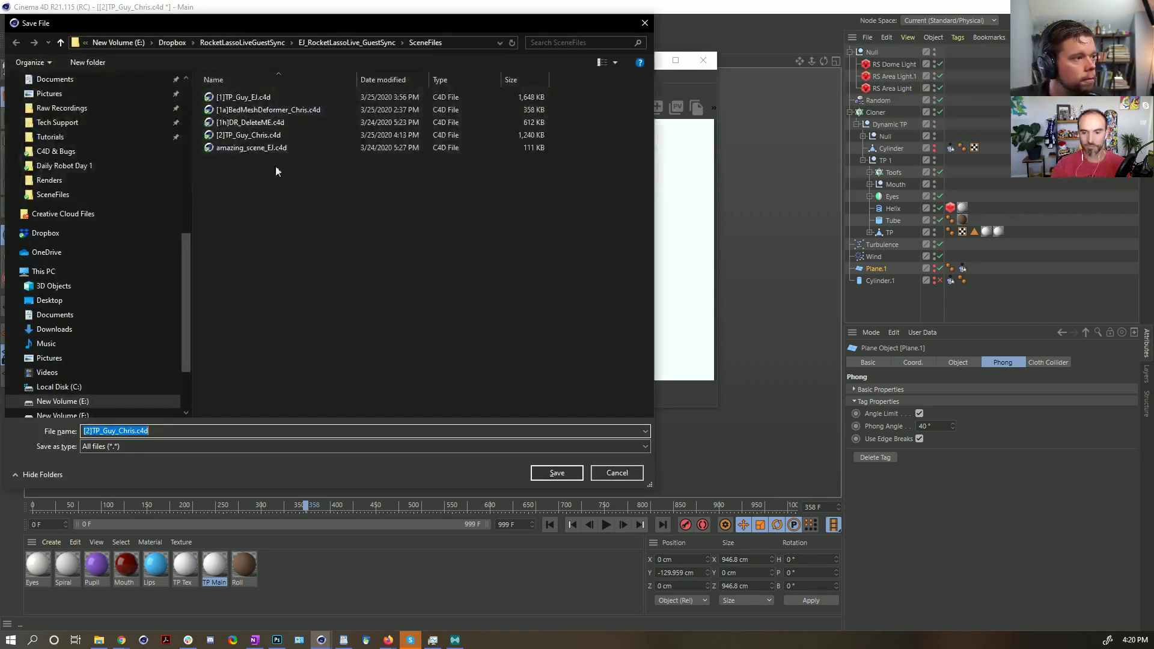
click(91, 431)
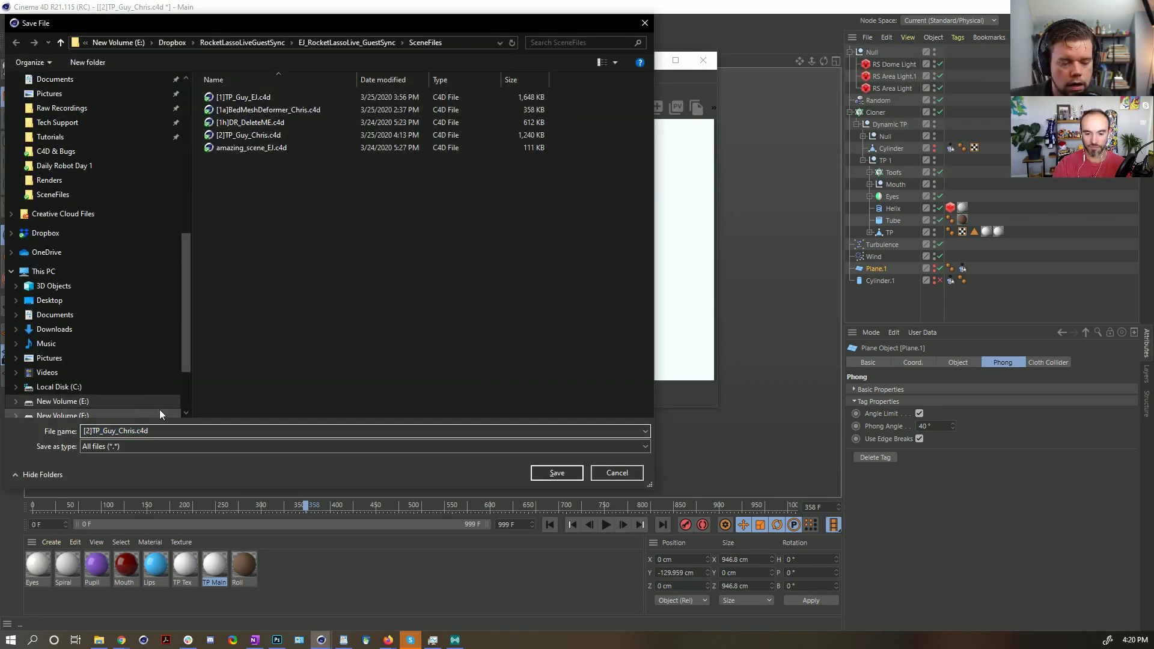
key(BackSpace)
text(3)
key(Return)
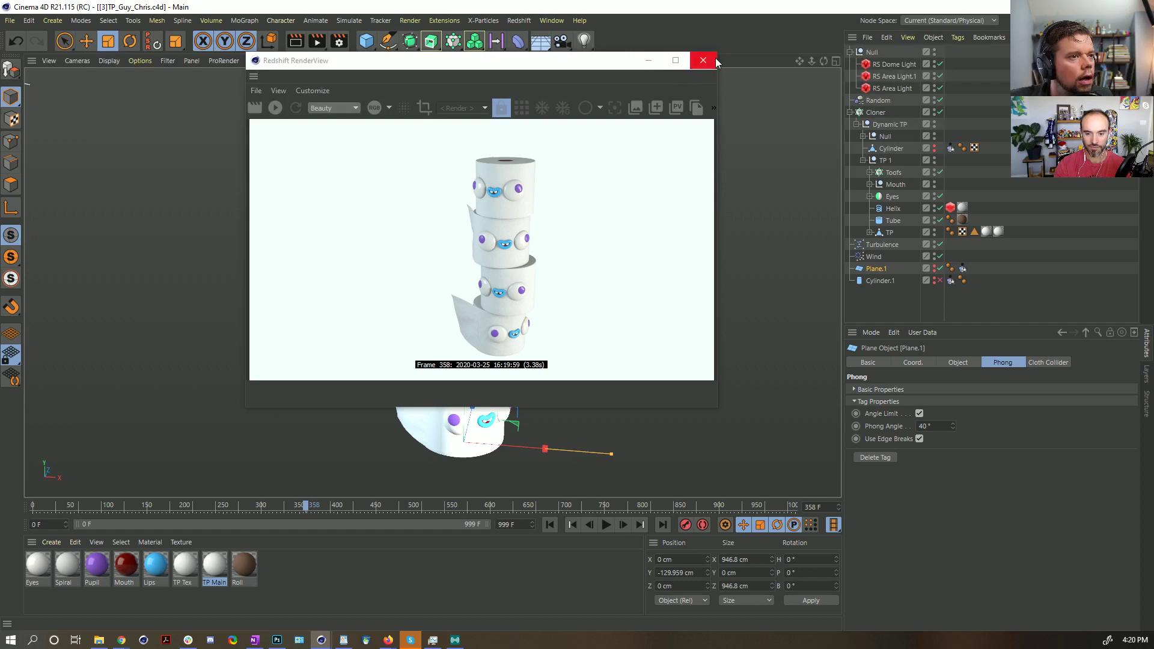
click(702, 62)
- Select the Cloner, return to frame 0 and make the Cloner editable
click(459, 262)
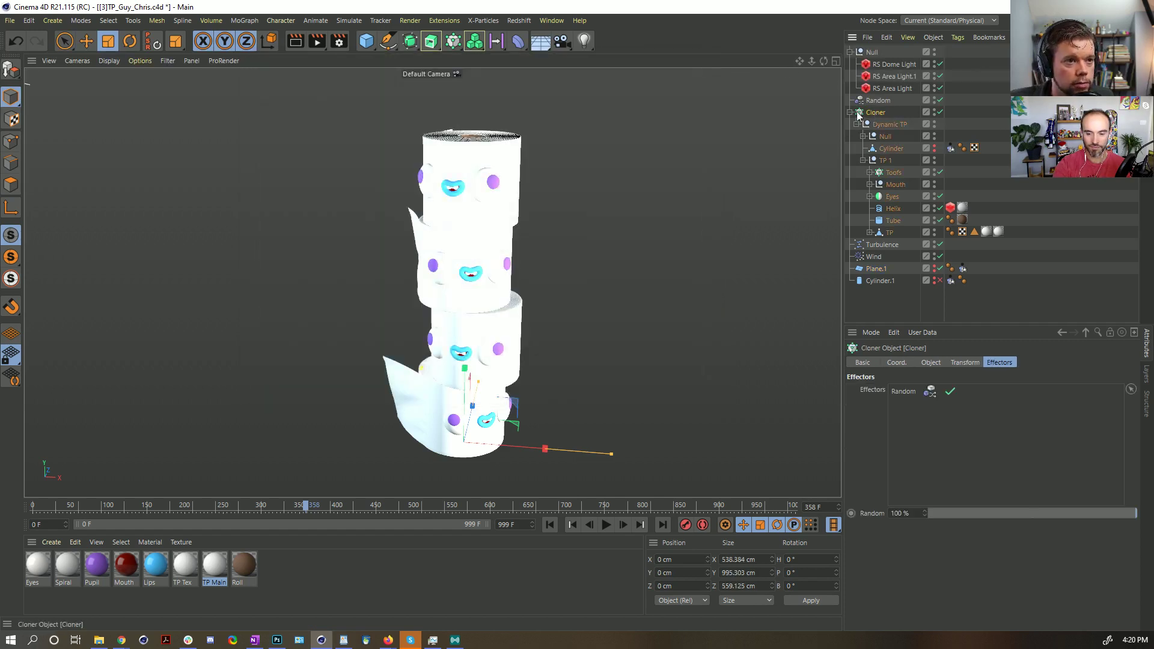
alt+drag(459, 257, 503, 264)
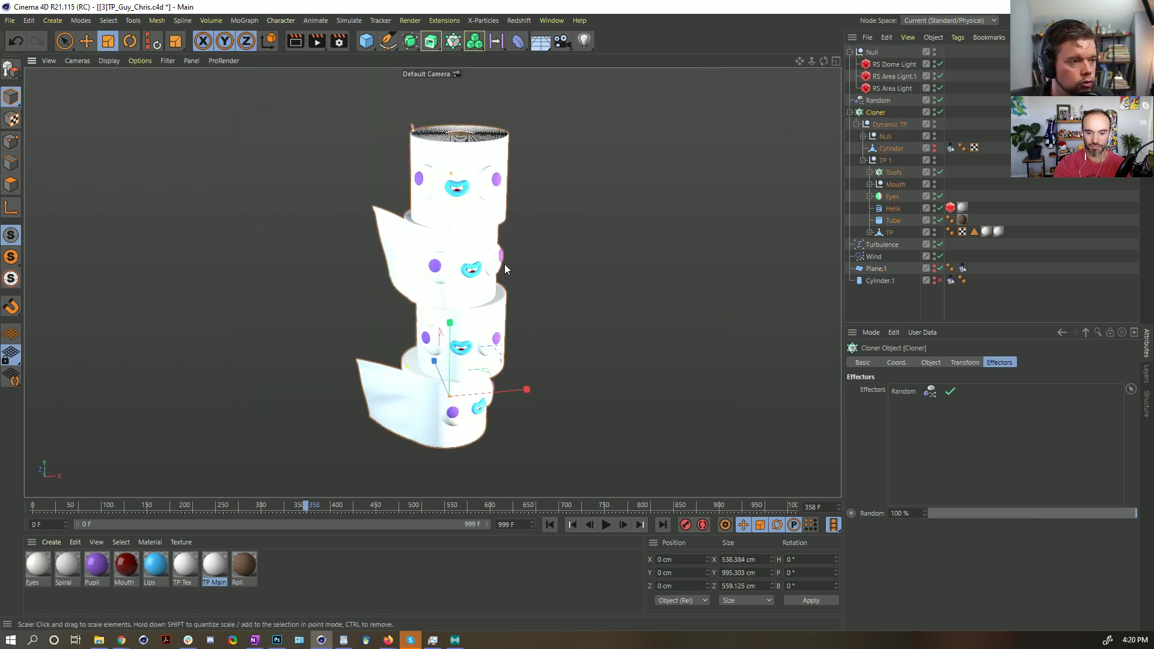
click(554, 524)
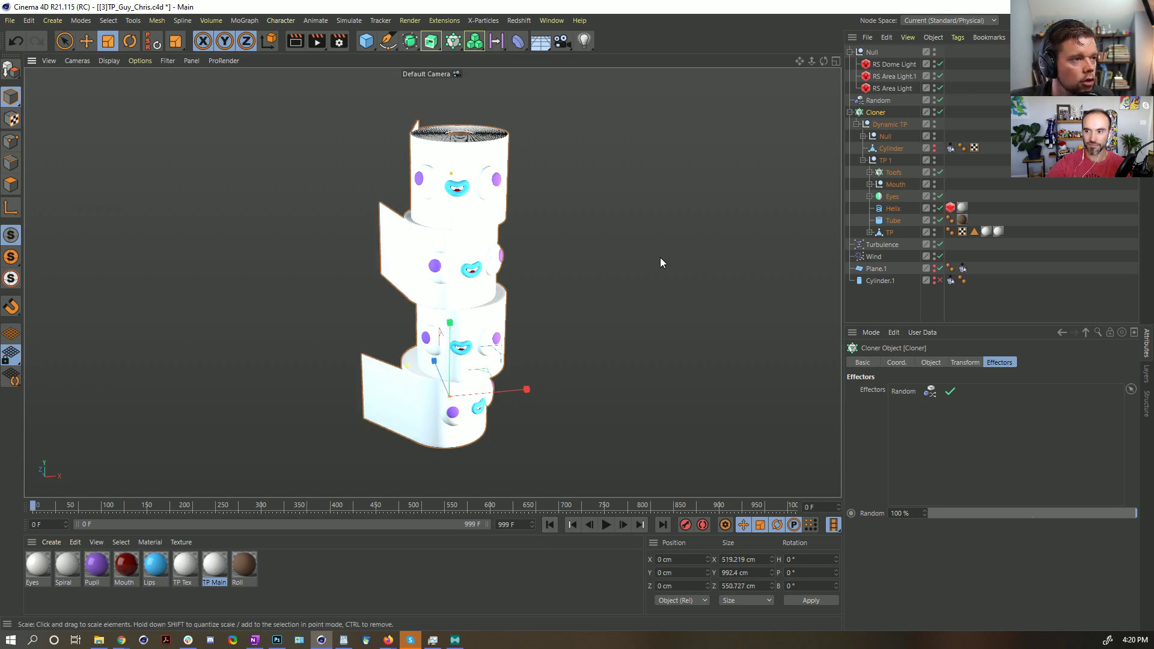
key(c)
alt+drag(436, 335, 484, 334)
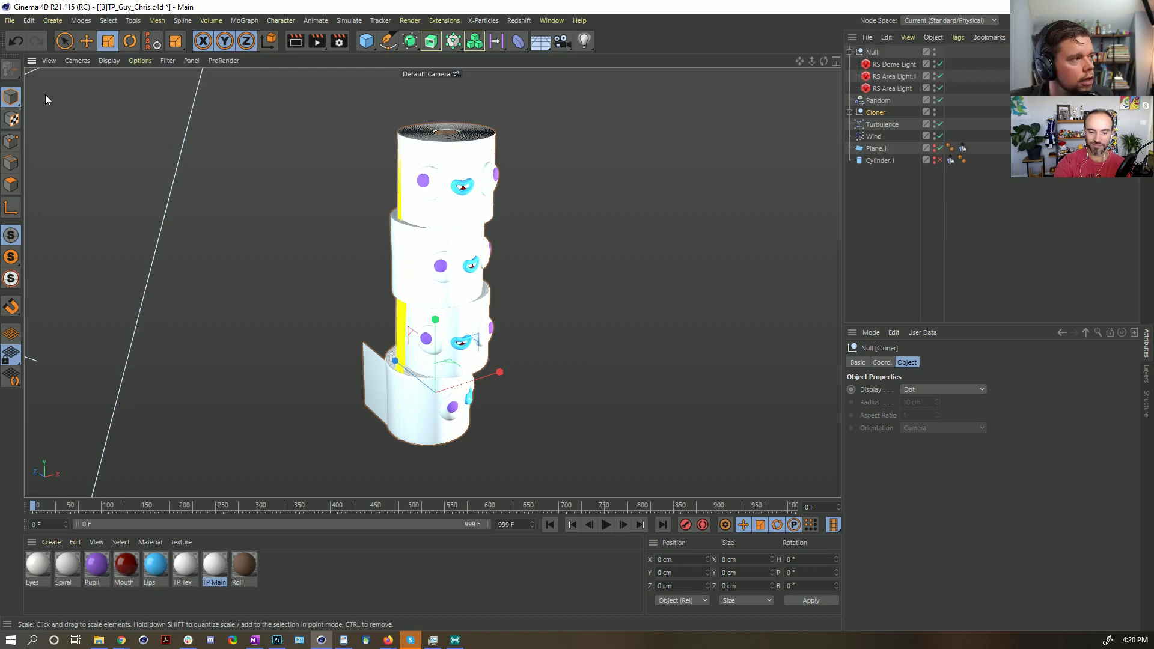
- Play the simulation of the converted rolls, stop it and examine how each loose sheet moves
click(606, 525)
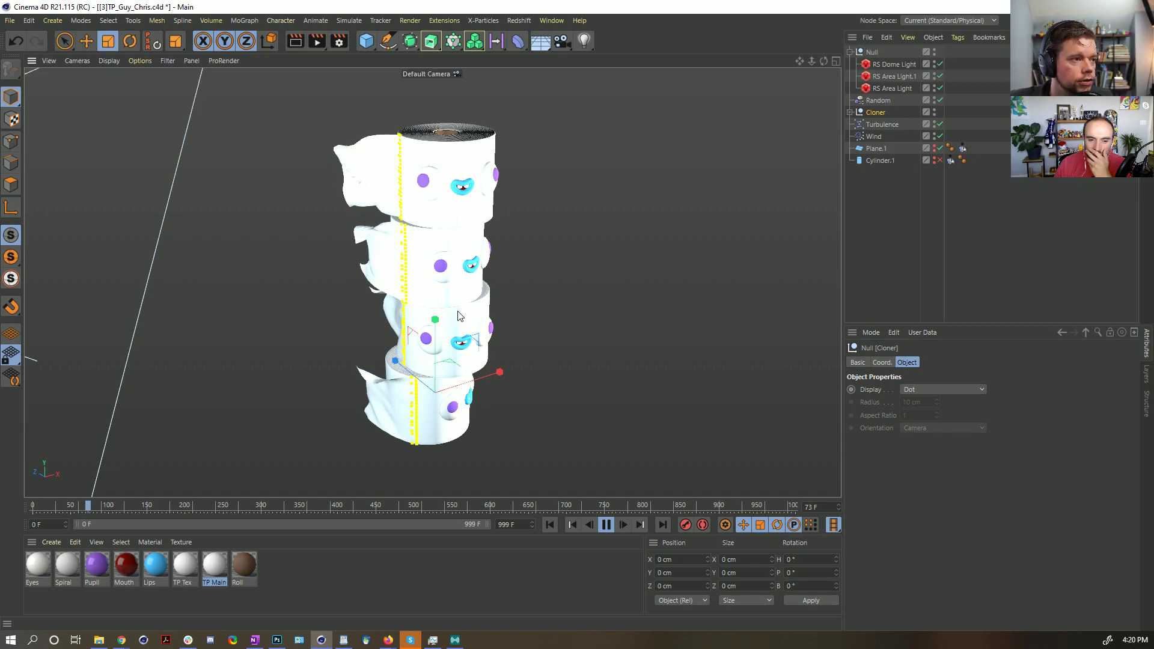
click(610, 522)
alt+drag(395, 235, 425, 253)
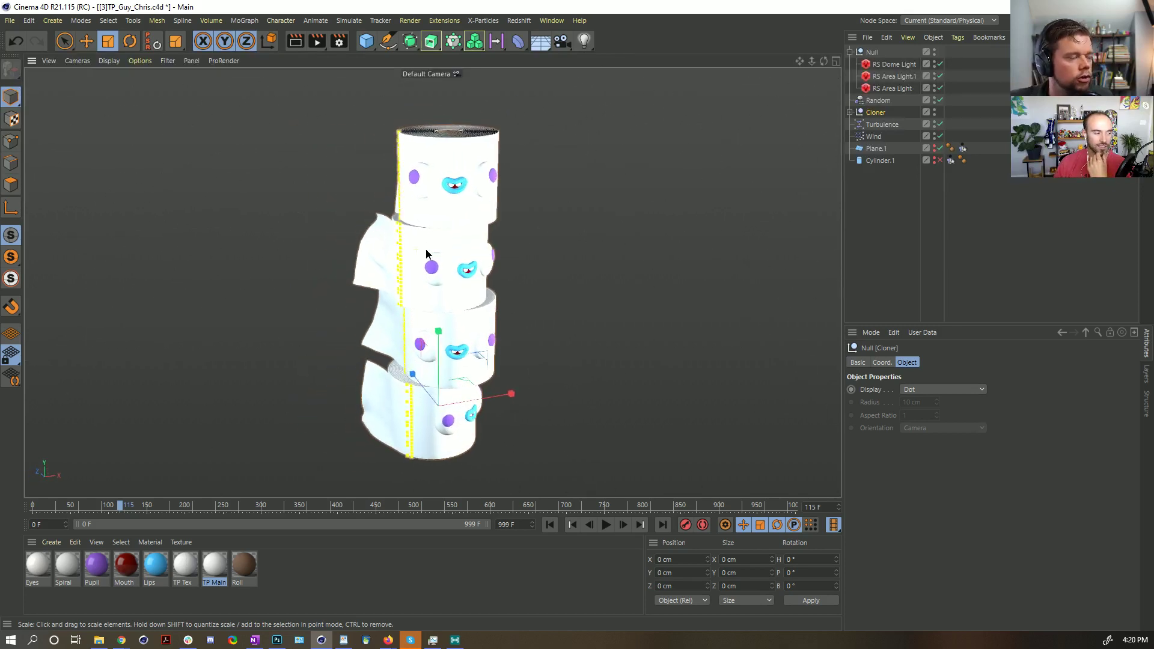
scroll(425, 252, up, 3)
scroll(487, 266, down, 1)
- Examine the Collider tag on the Cylinder and the Cloth tag's Forces and Dresser settings on the Sheet in Dynamic TP 0
click(850, 112)
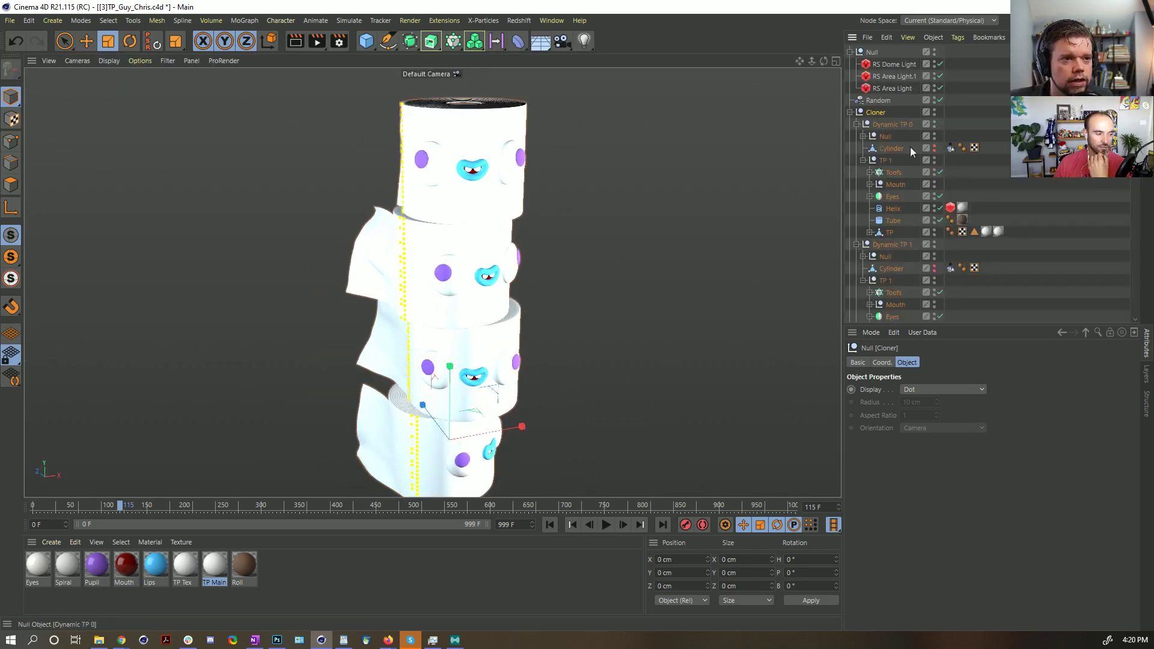
click(950, 147)
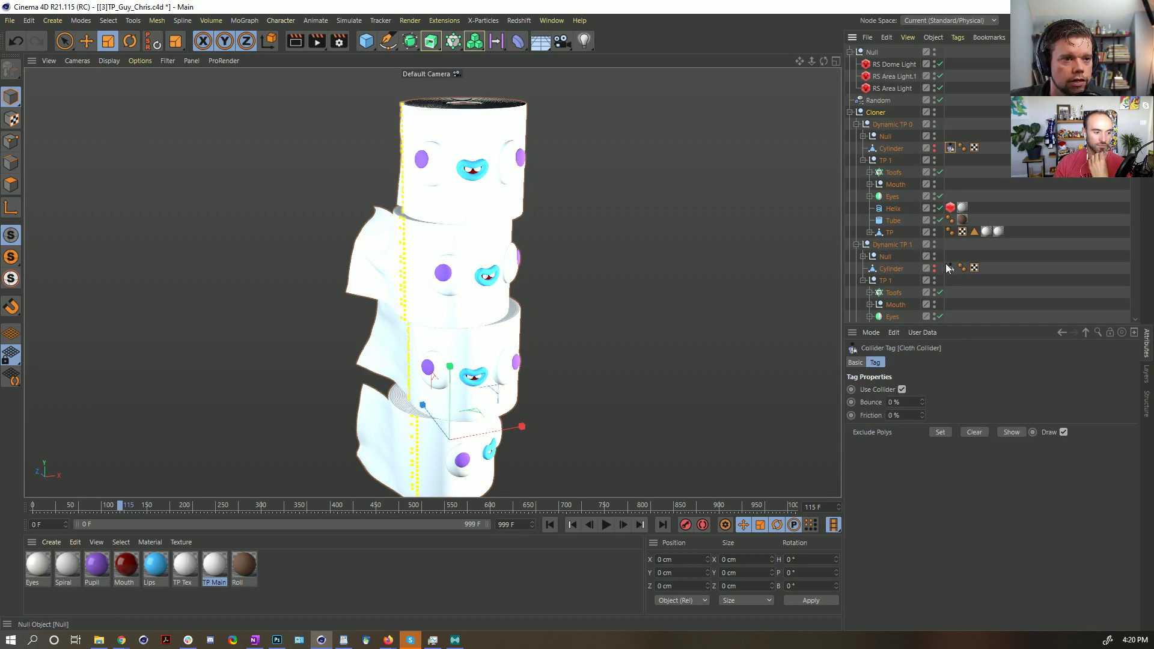
click(864, 137)
click(970, 160)
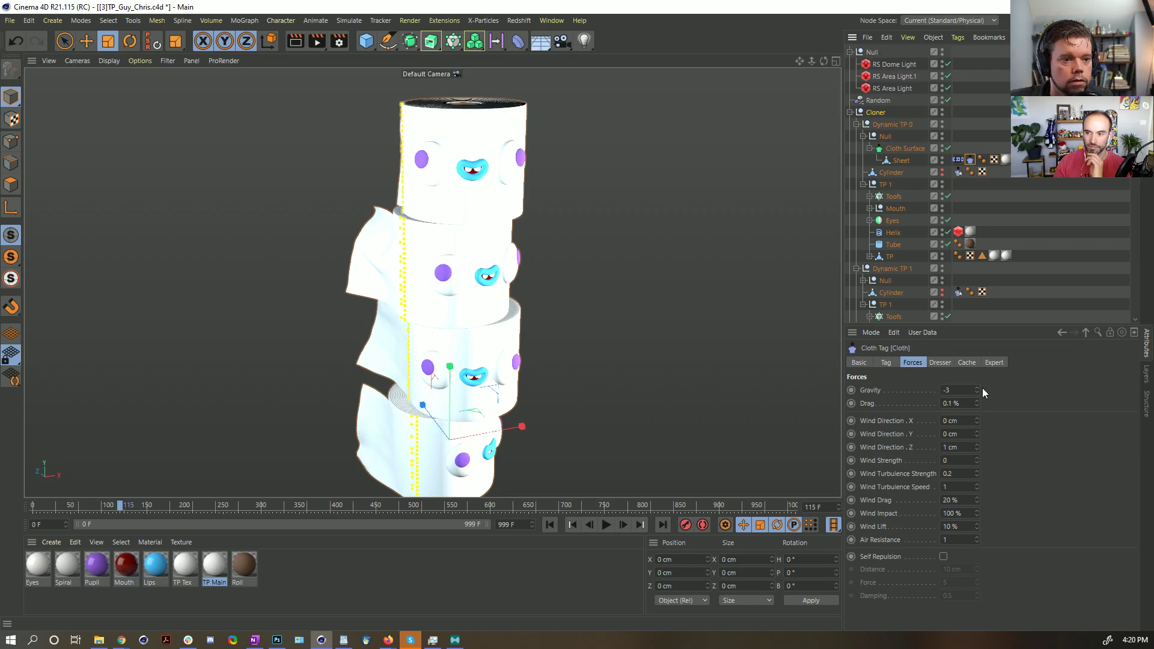
click(939, 362)
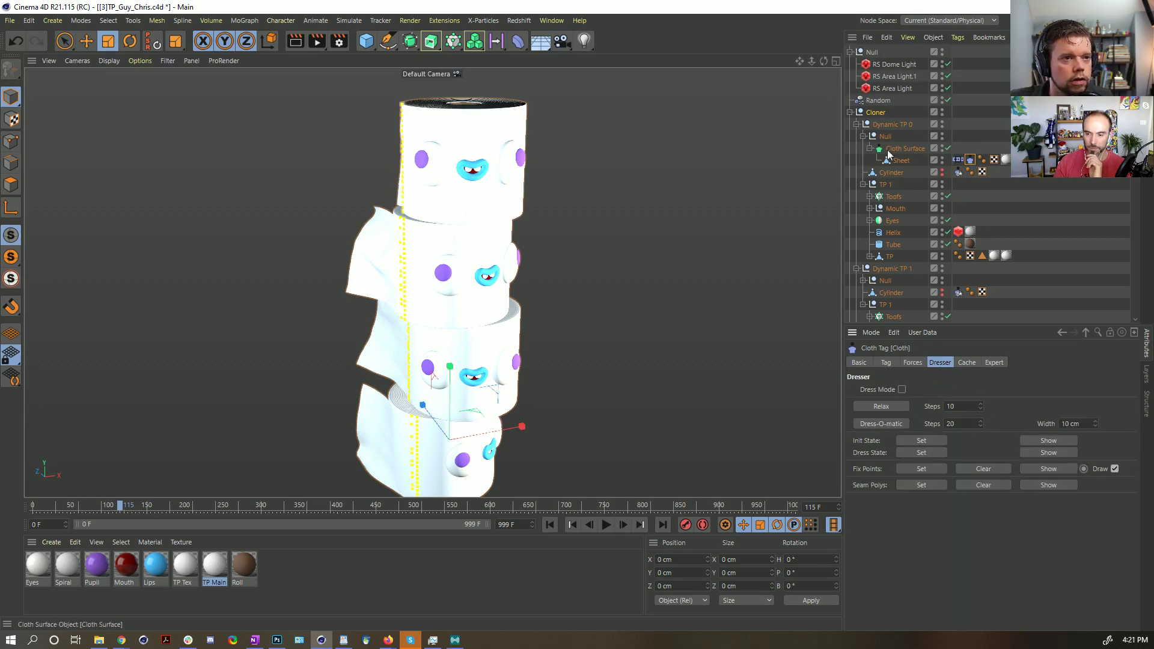
- Search the objects for "sheet", select the Cloth tags of all four Sheet objects, and clear the selection and search
scroll(896, 208, down, 3)
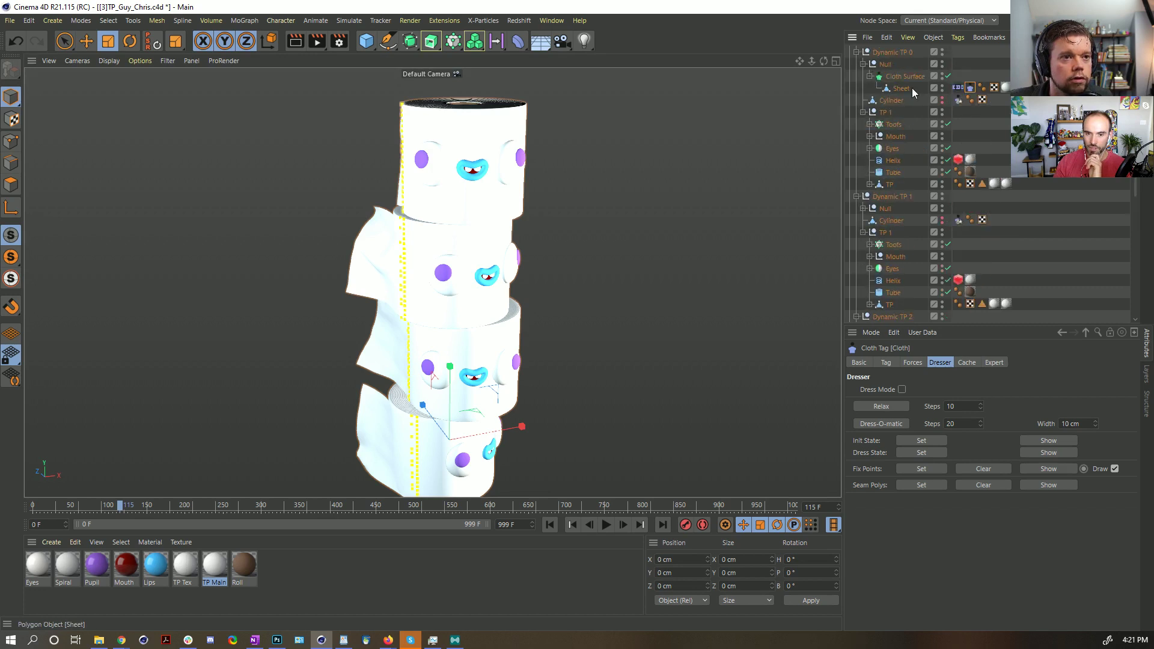
key(ctrl+f)
text(sheet)
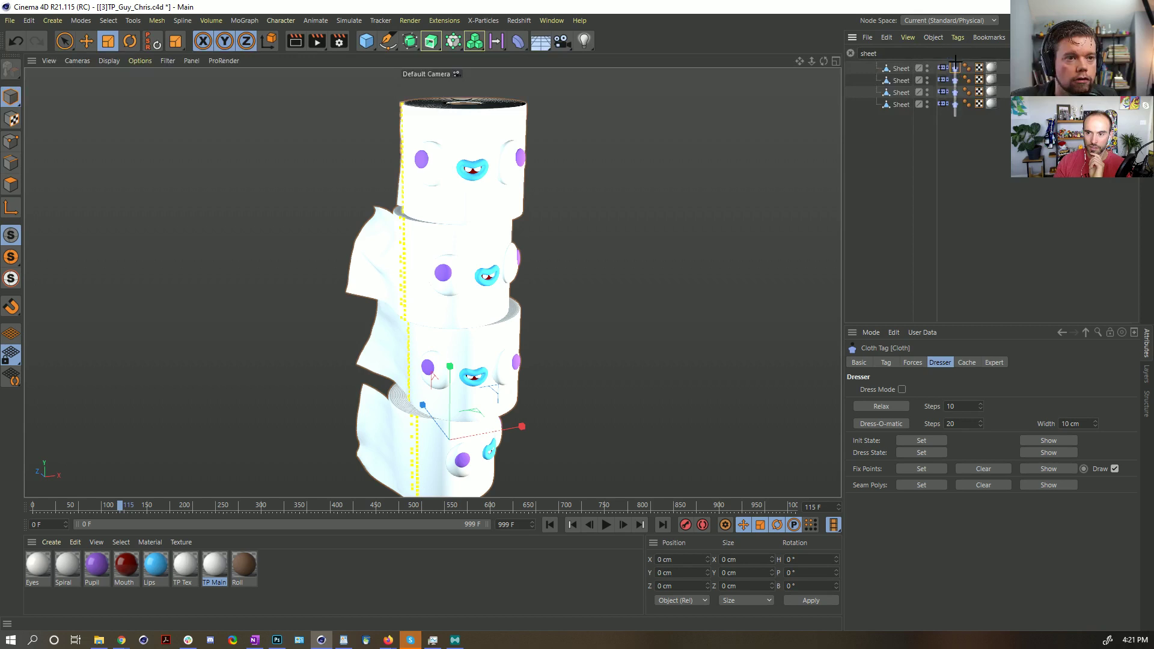
drag(955, 62, 958, 108)
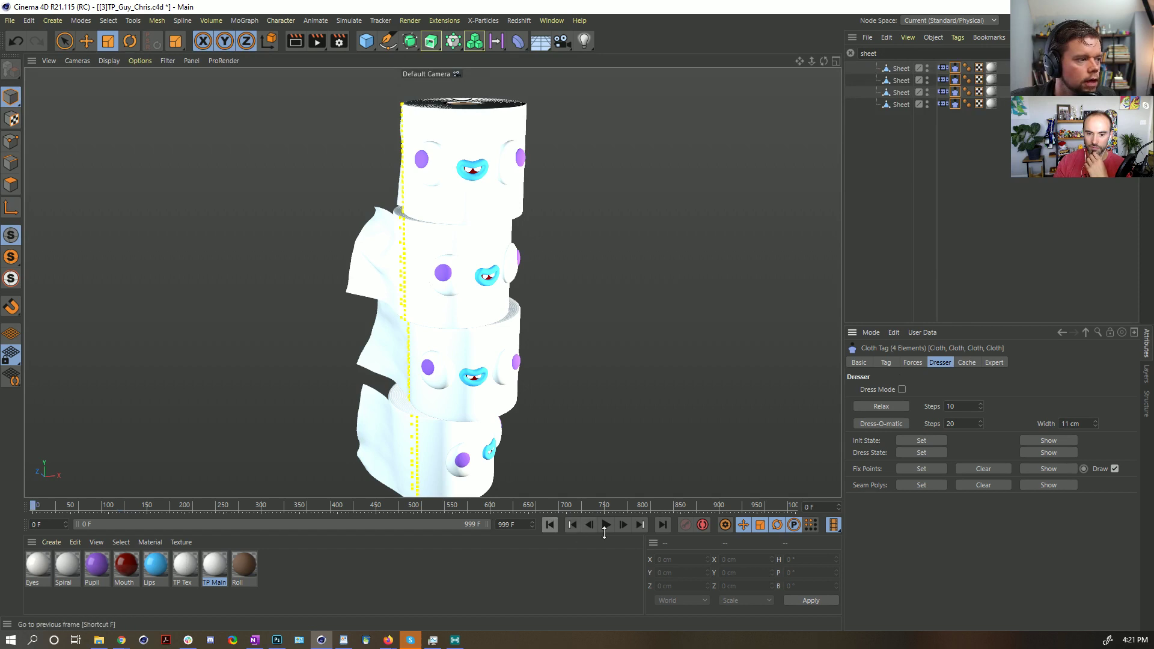
click(912, 234)
click(851, 53)
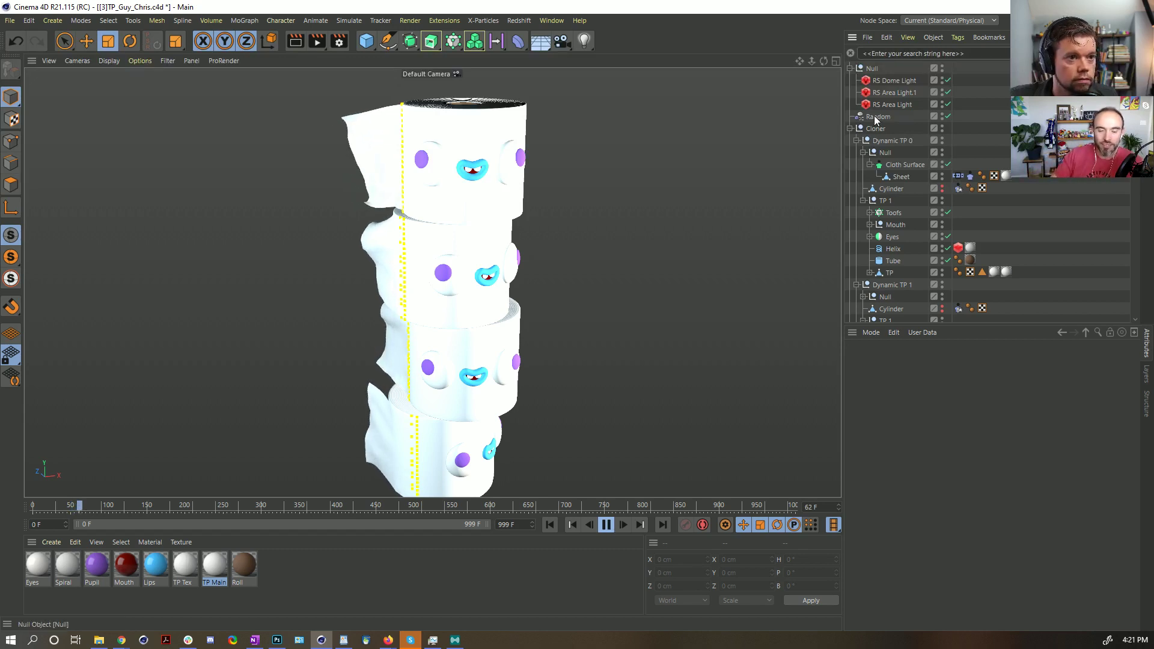
- Collapse the Cloner group and set the Turbulence object's scale to 510.36 %
click(849, 128)
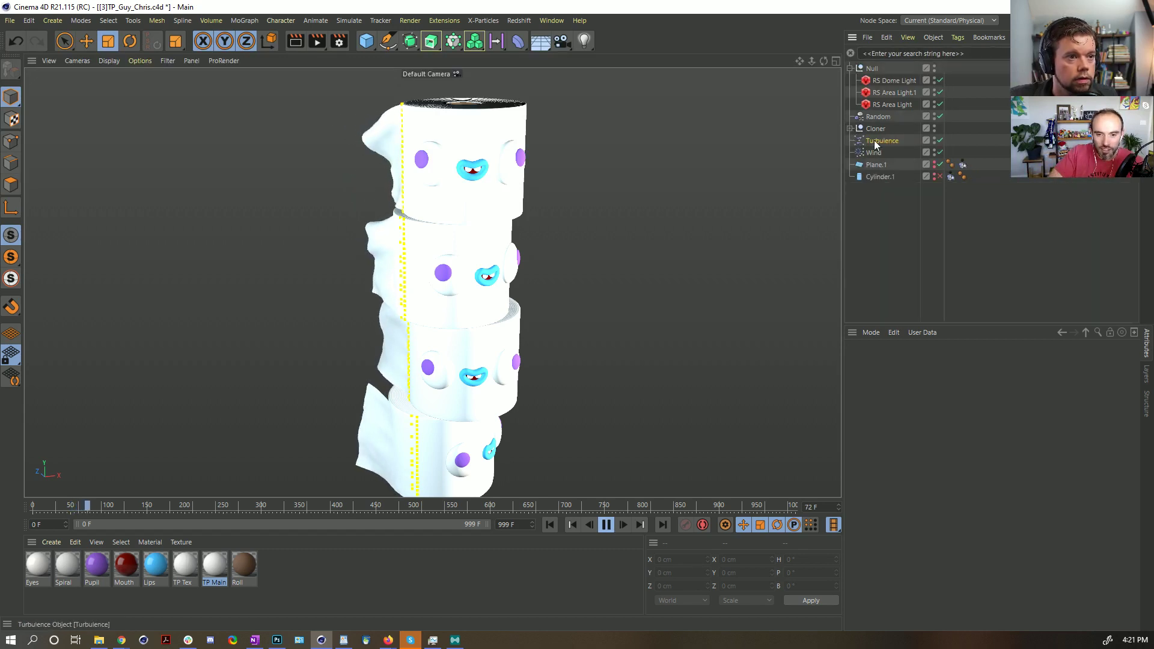
click(874, 139)
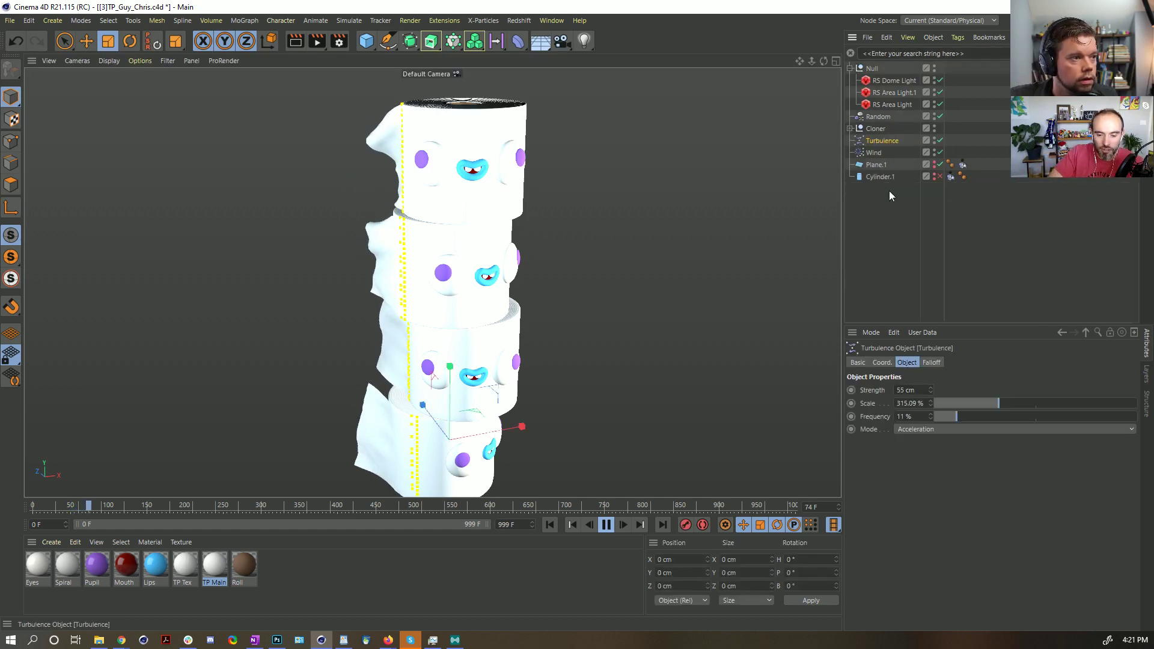
click(1039, 404)
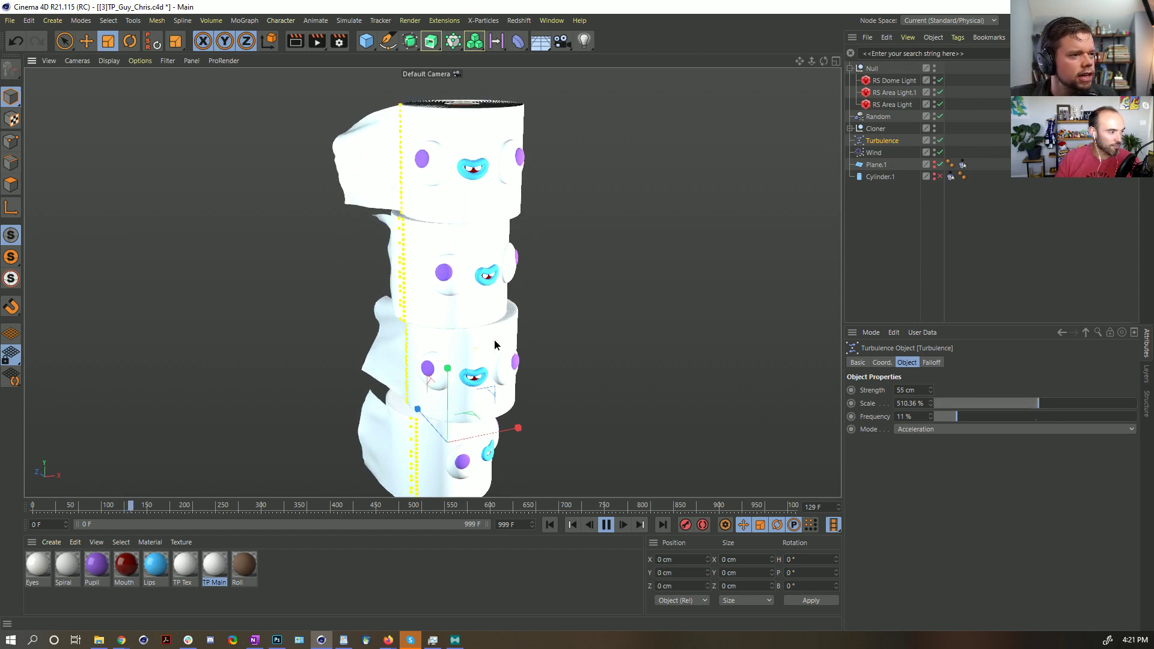
- Examine the fluttering sheets on the stack from several angles during playback and stop the simulation
alt+middle_drag(500, 337, 513, 265)
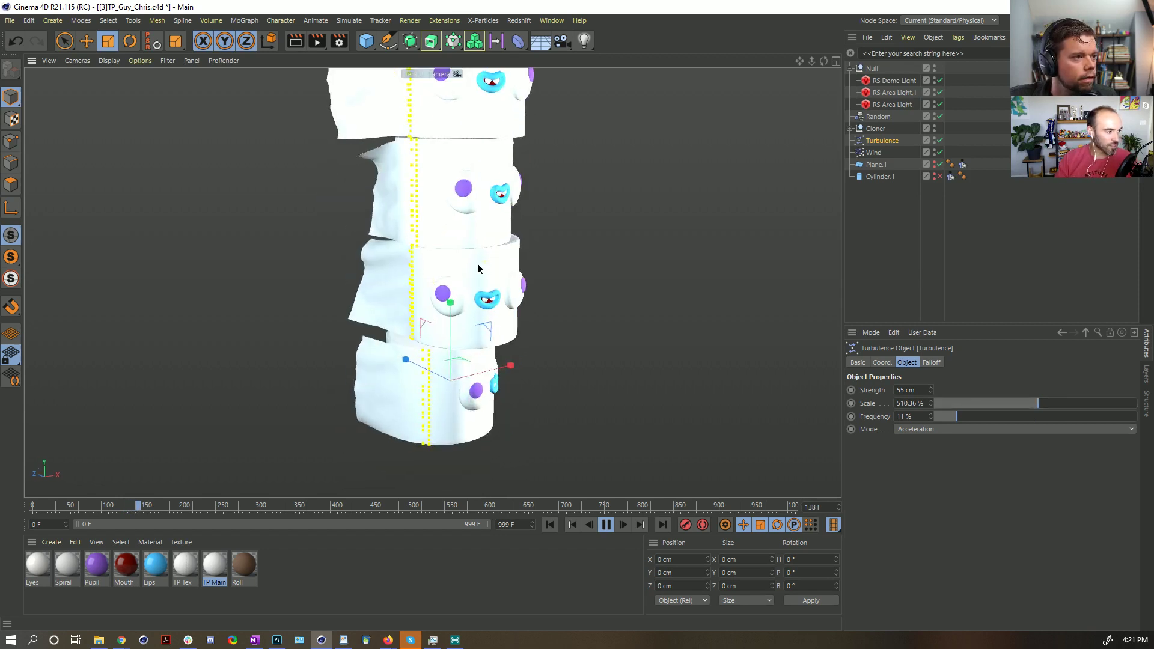
alt+right_drag(480, 267, 458, 252)
alt+middle_drag(457, 242, 446, 277)
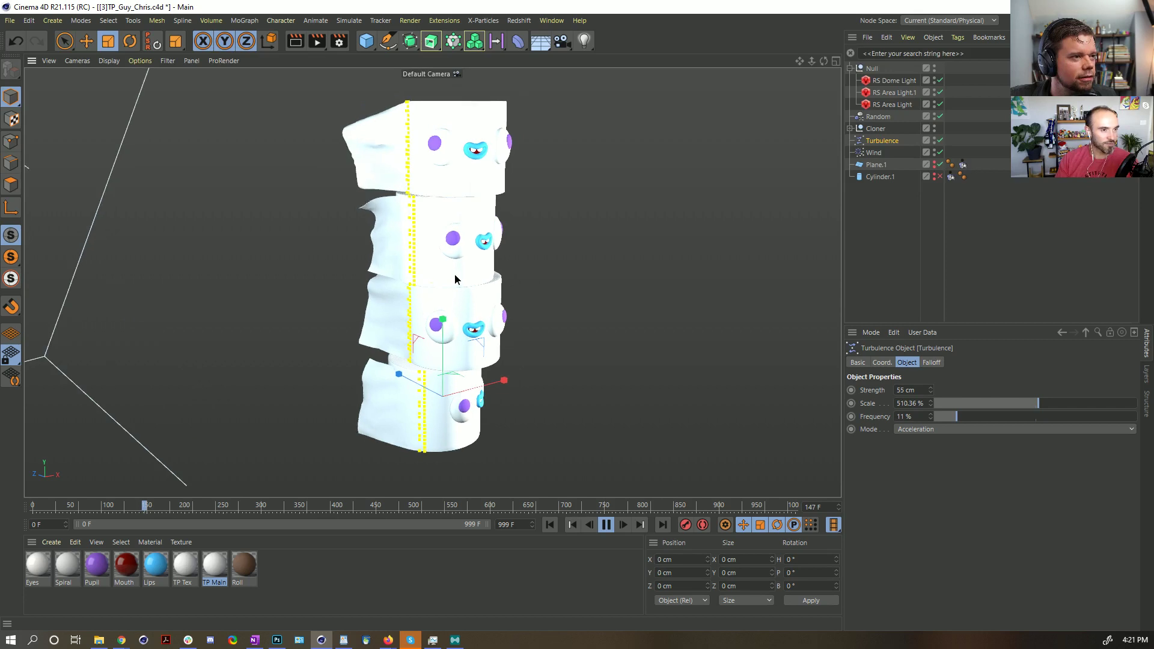
alt+drag(455, 274, 400, 277)
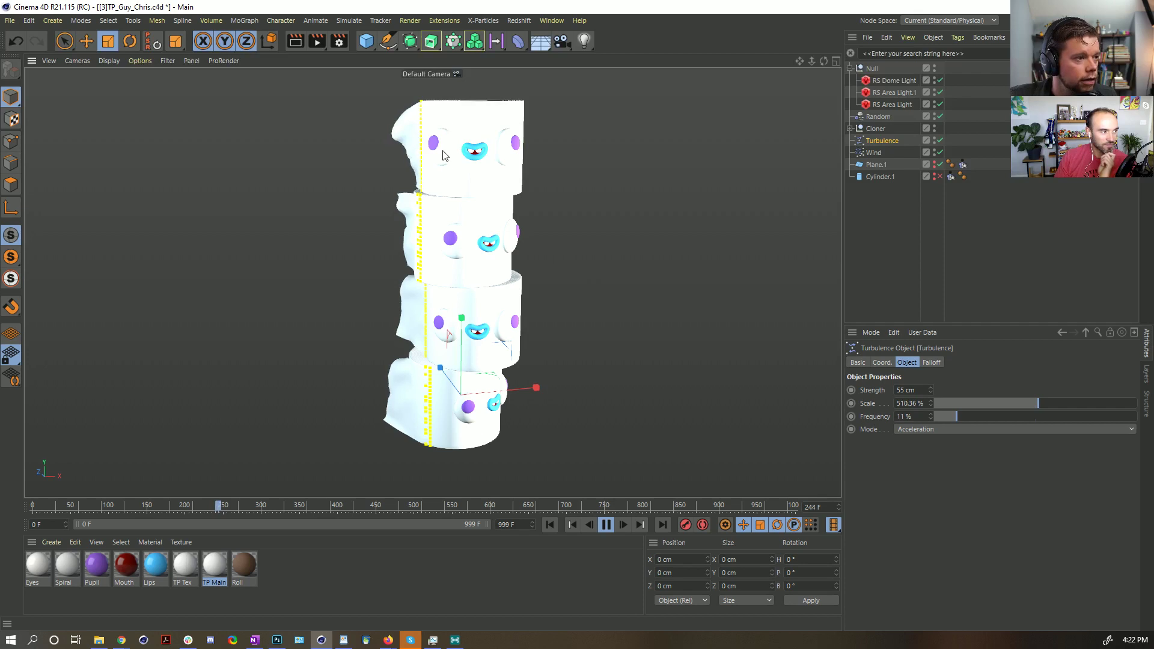
click(607, 525)
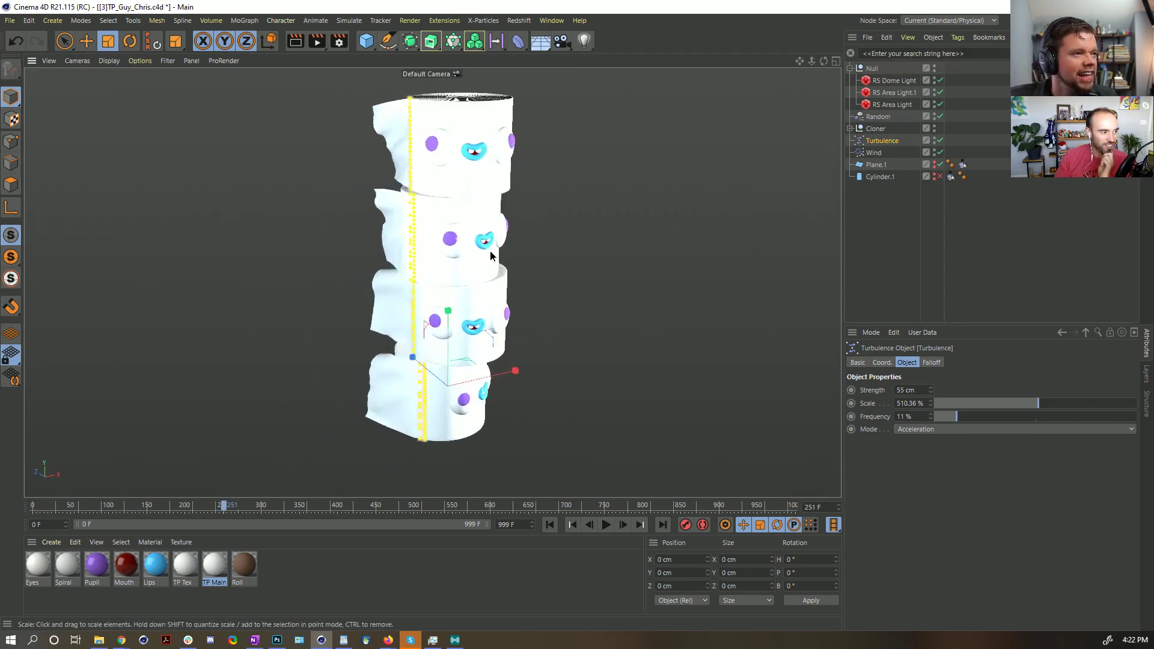
- Render the current frame of the roll stack in the Redshift RenderView, inspect it and close the render window
click(518, 21)
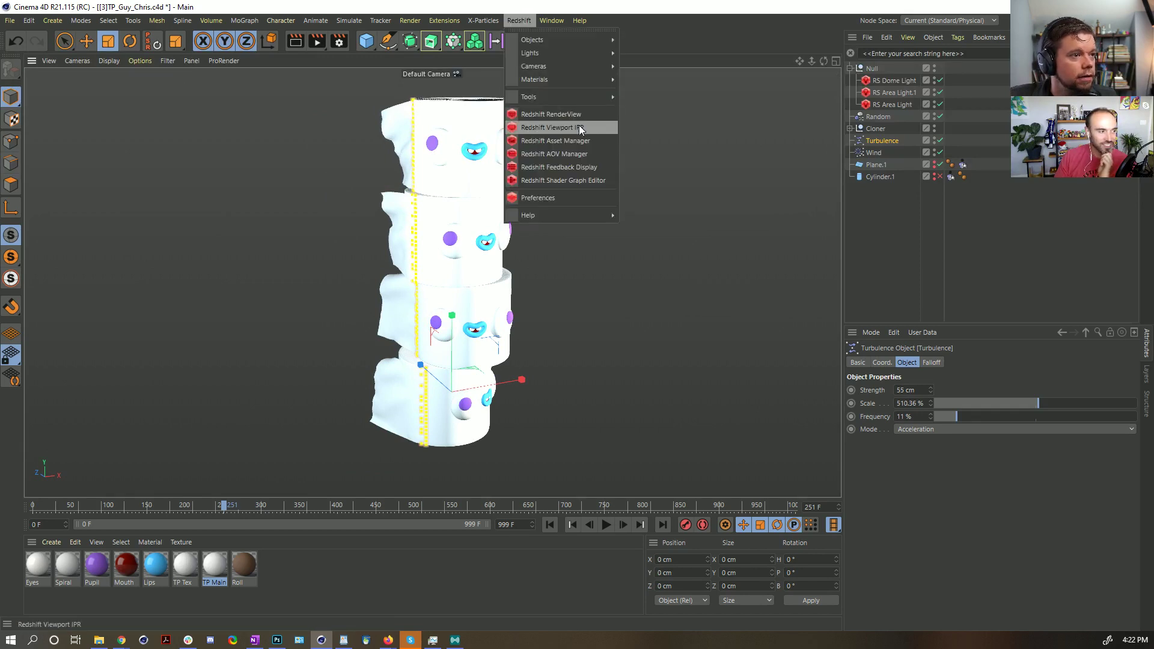
click(571, 121)
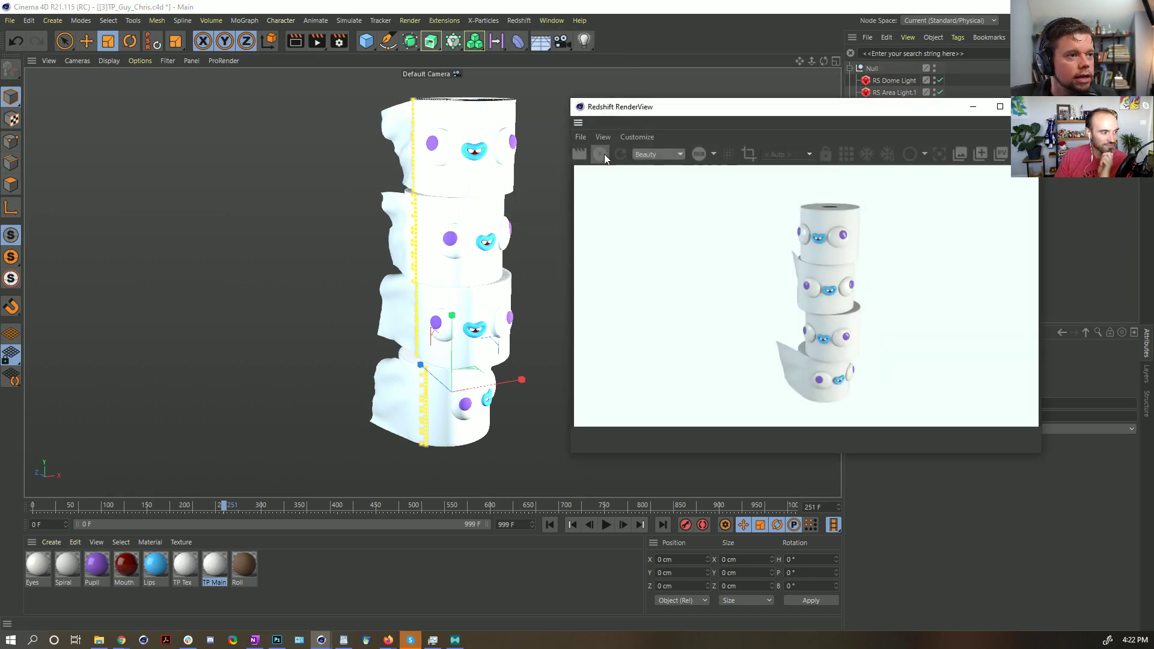
click(600, 154)
drag(703, 119, 428, 114)
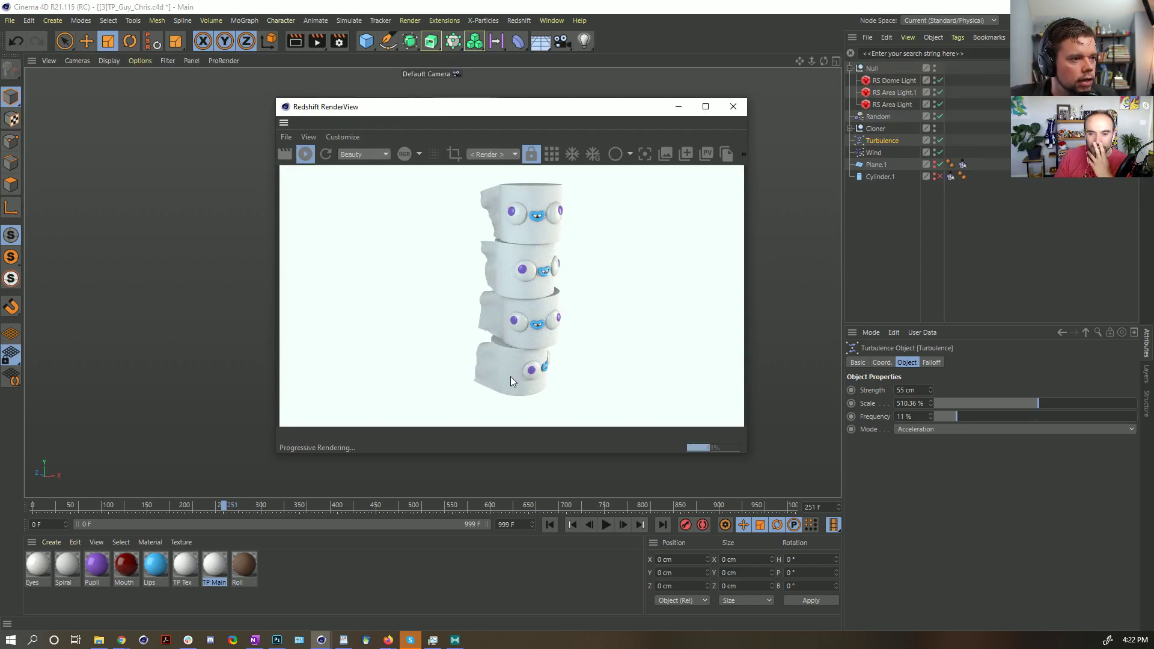
click(736, 113)
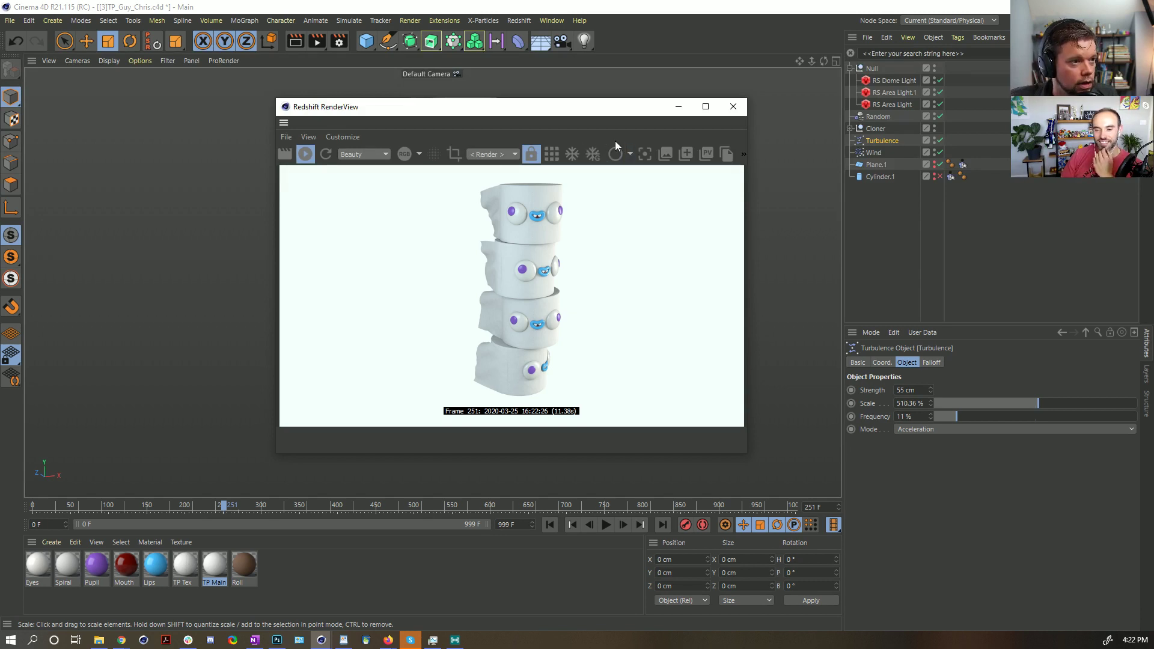
click(734, 107)
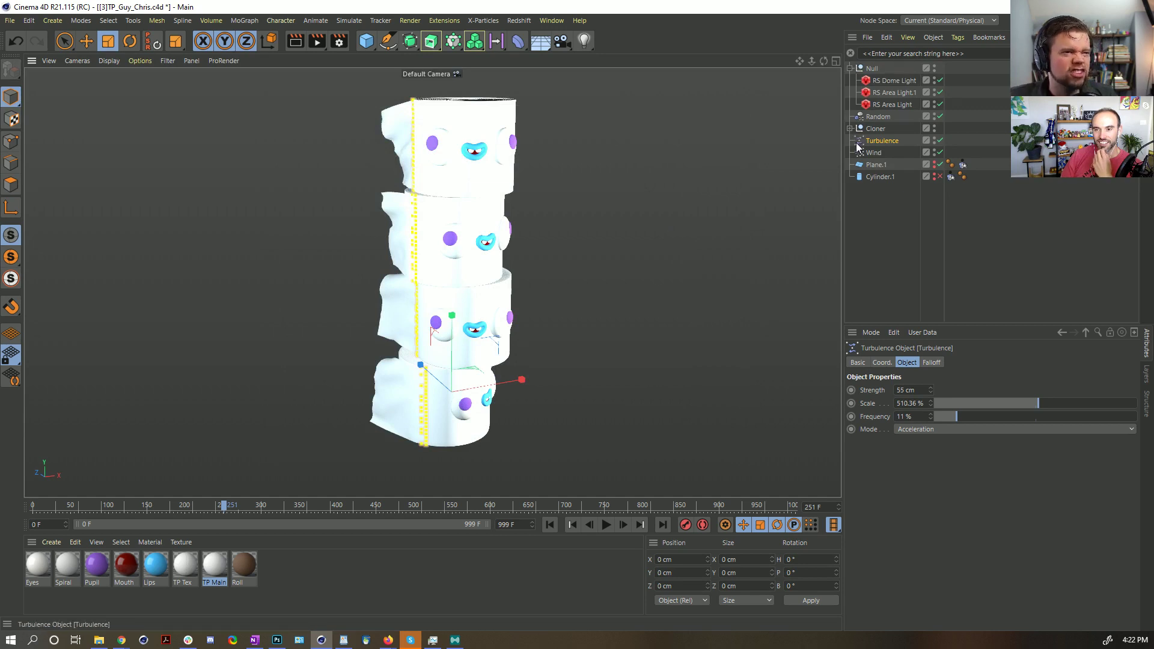
- Select the top roll in the viewport and collapse the Dynamic TP 0, 1 and 2 groups
alt+middle_drag(446, 131, 468, 198)
alt+drag(469, 199, 489, 197)
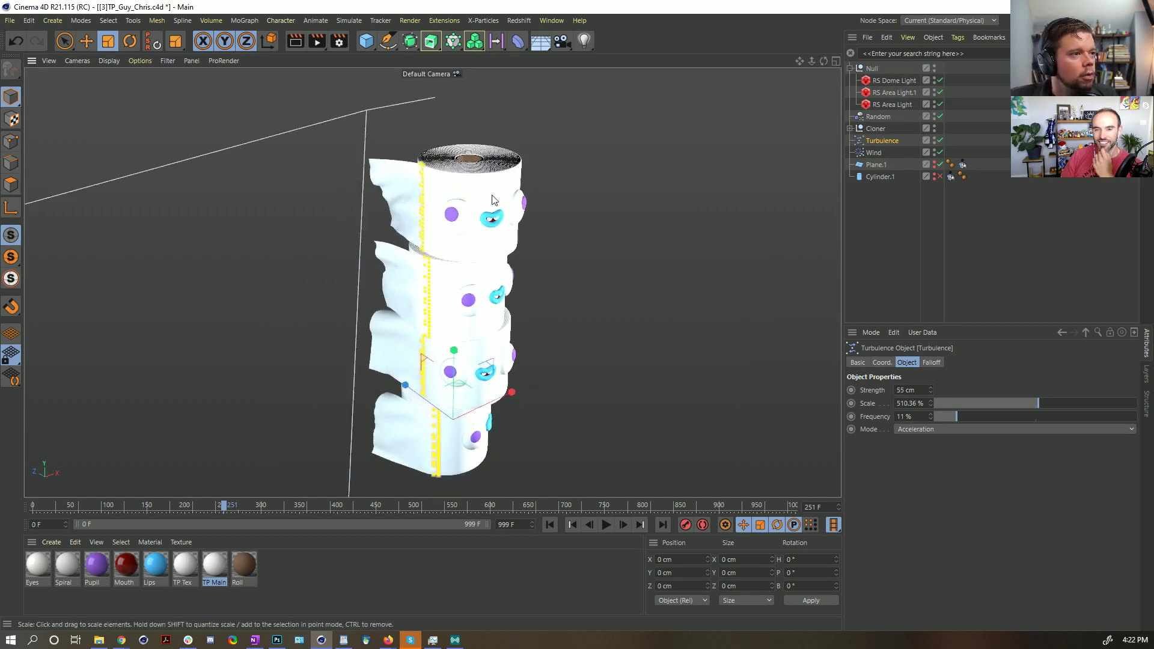
click(485, 186)
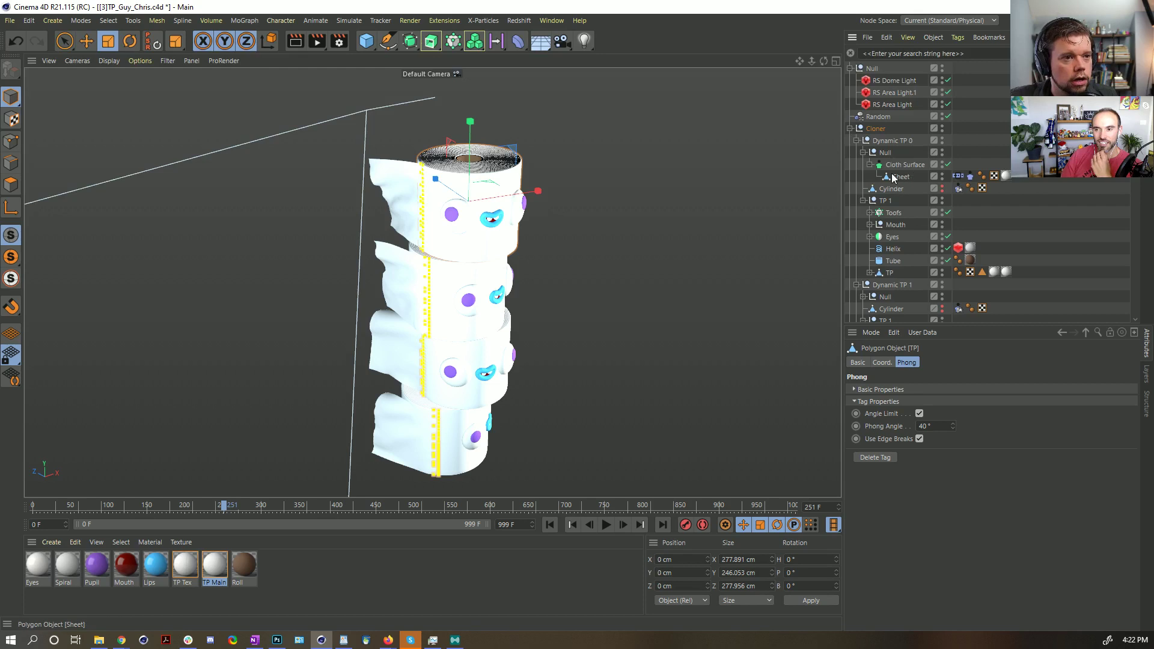
click(856, 141)
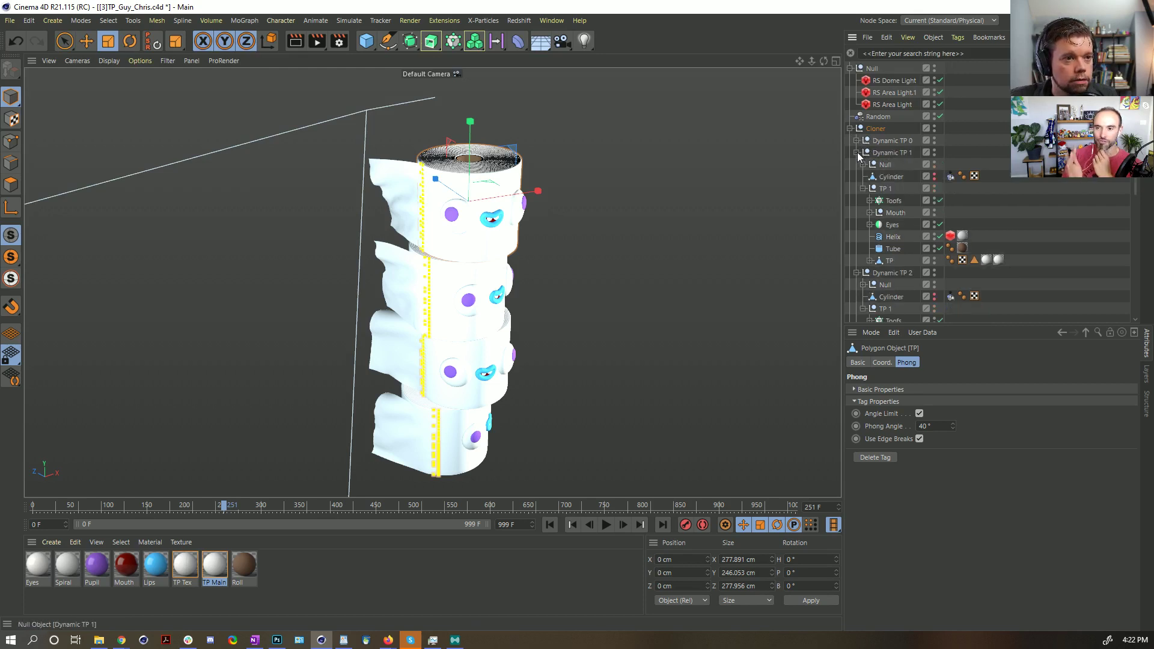
click(857, 152)
click(857, 165)
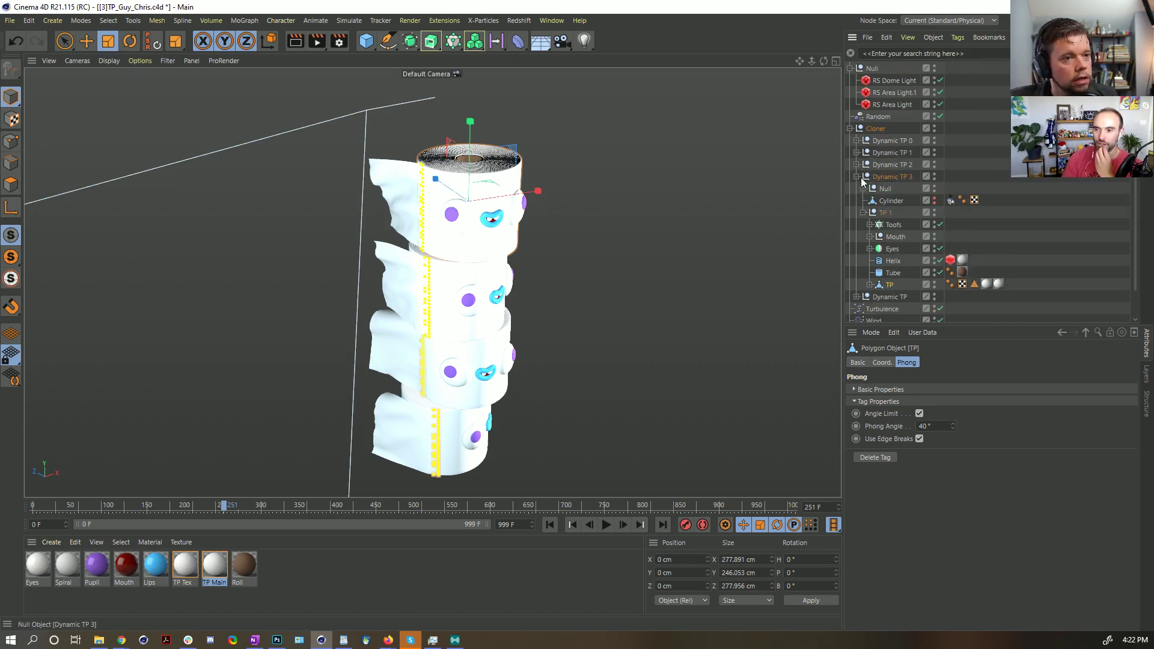
- Return to the start of the animation and examine the sheets on the stack from several angles
click(551, 525)
alt+drag(391, 268, 593, 181)
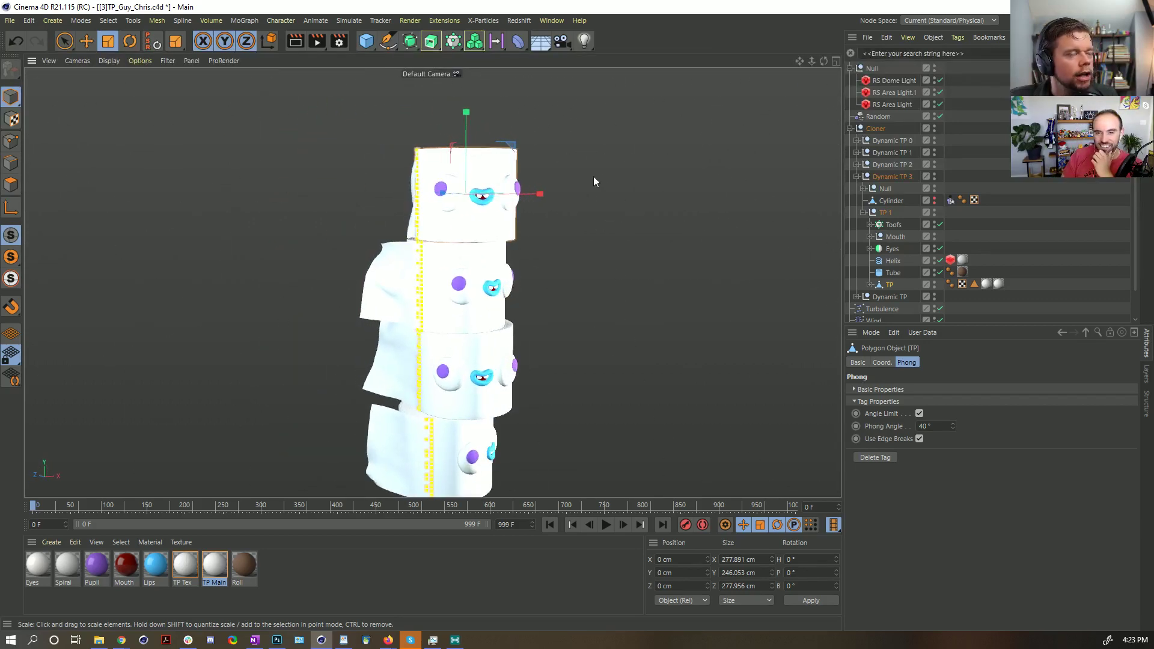
alt+middle_drag(476, 359, 484, 292)
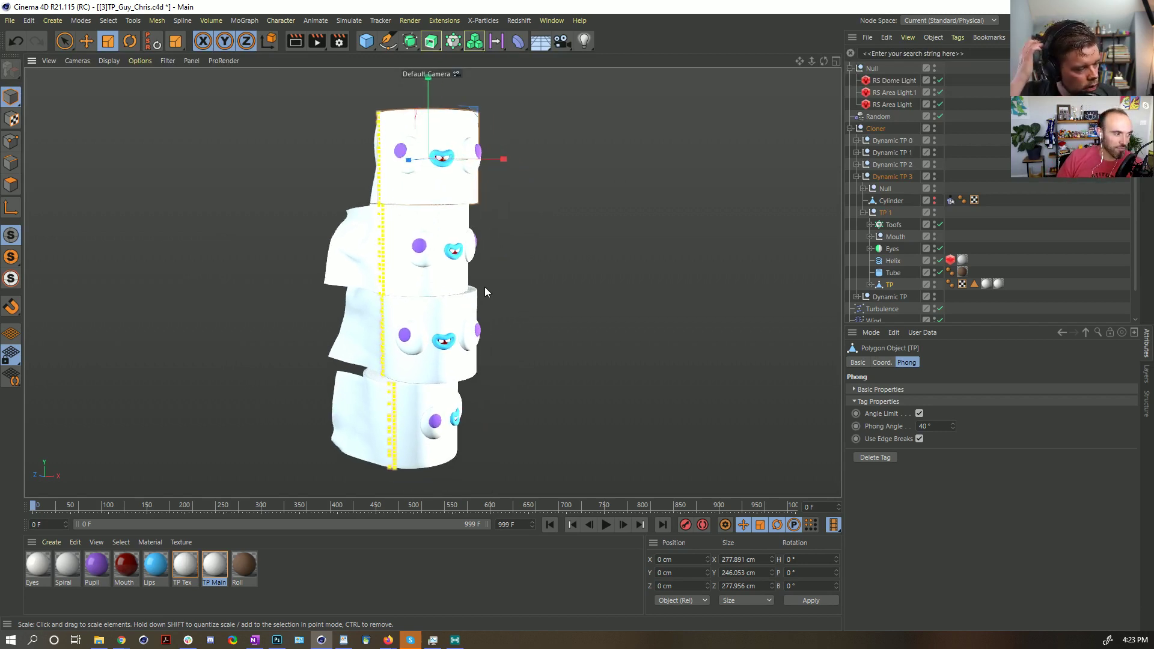
alt+drag(515, 283, 450, 295)
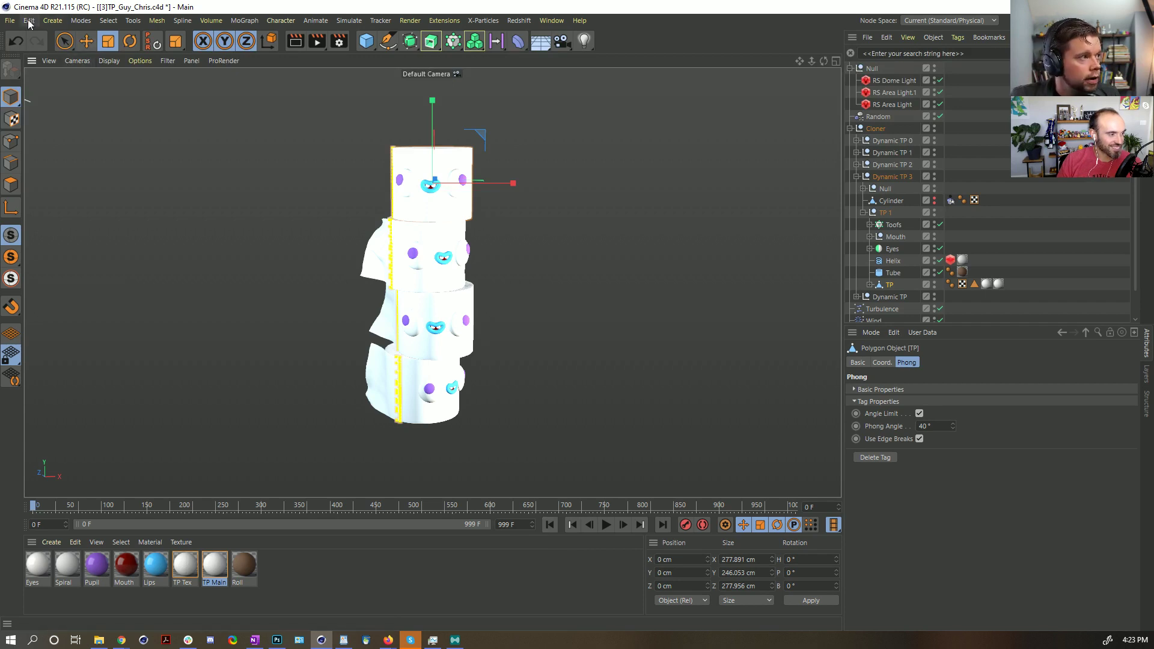
- Undo back to the state before the Cloner was made editable, with the live Cloner selected
click(873, 70)
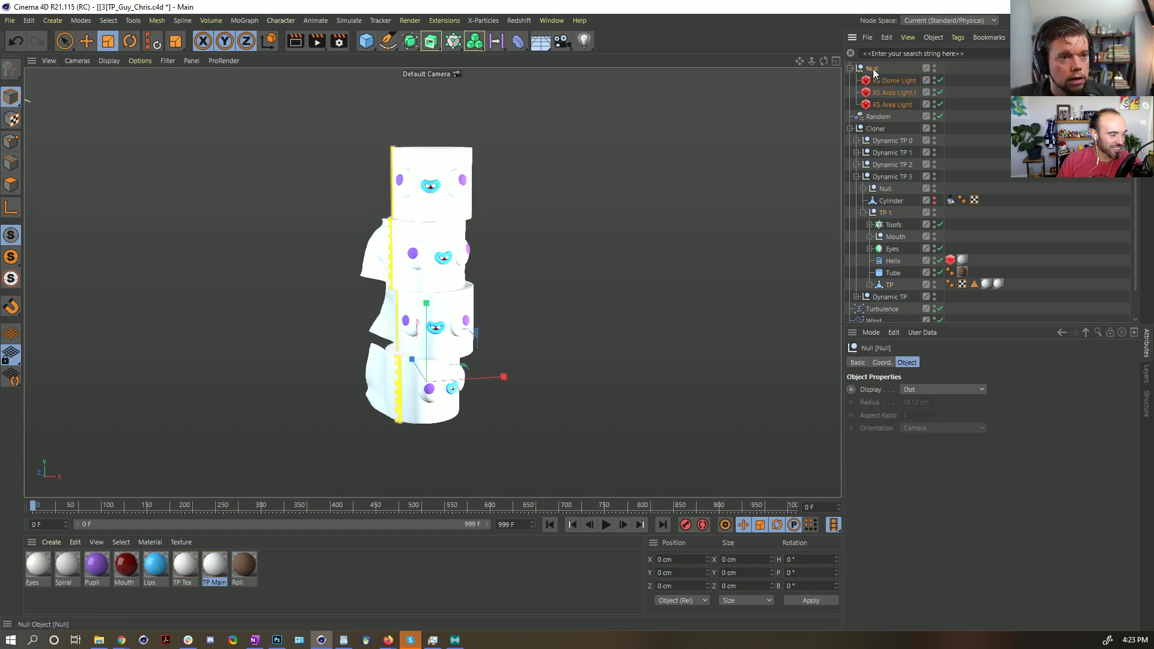
key(ctrl+z)
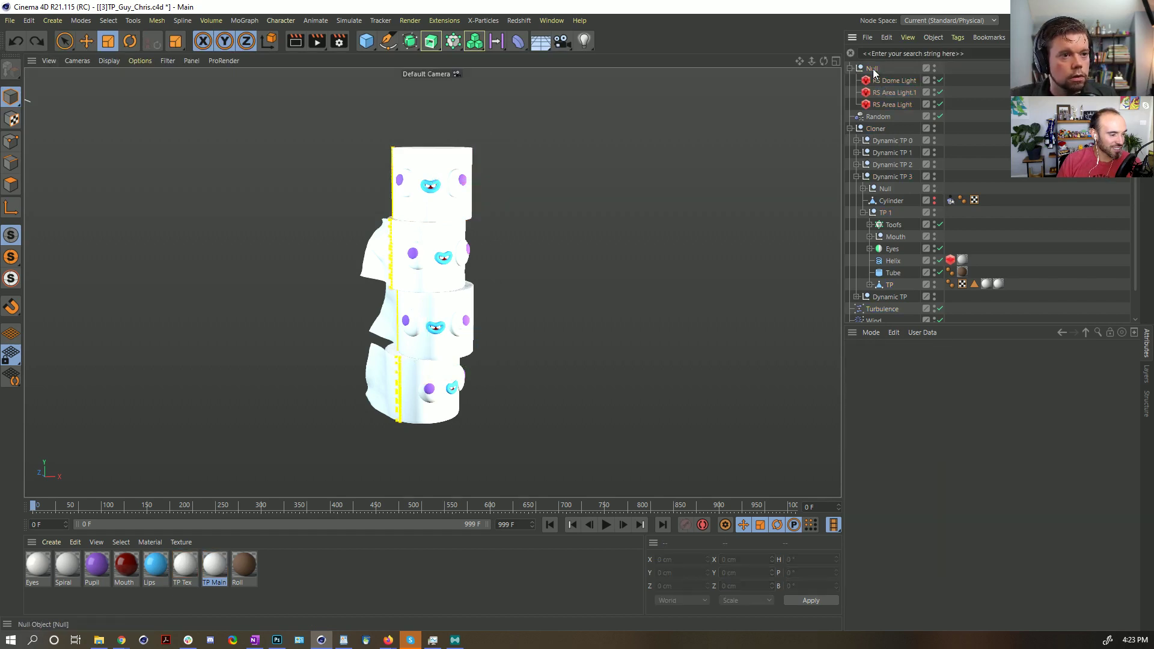
key(ctrl+z)
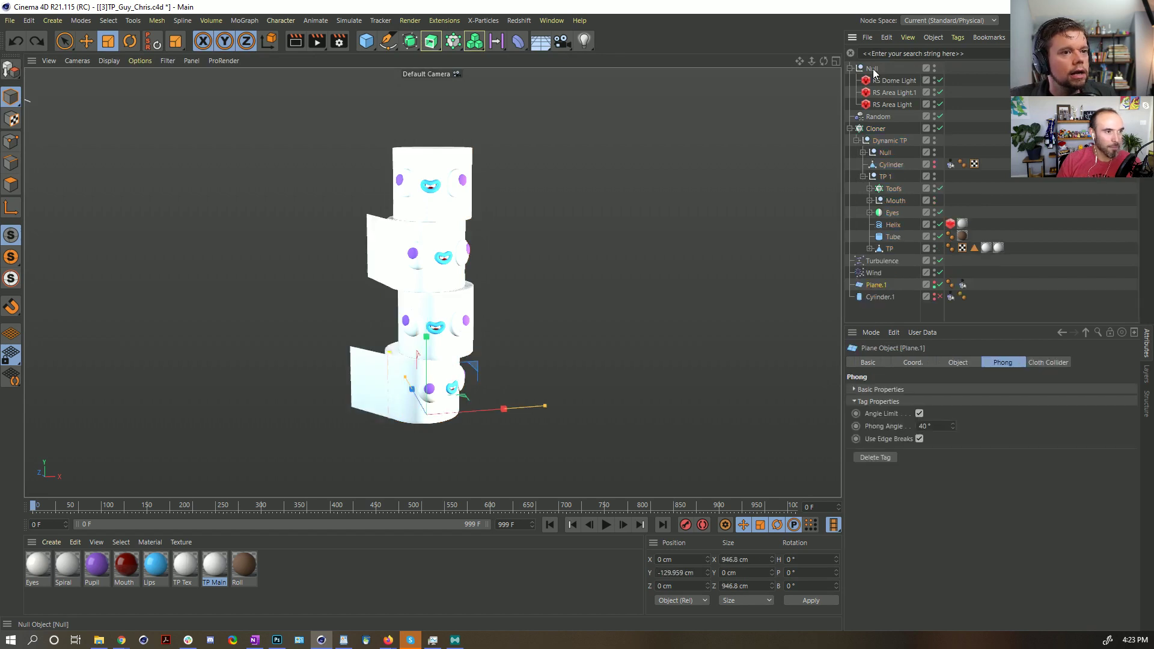
click(42, 41)
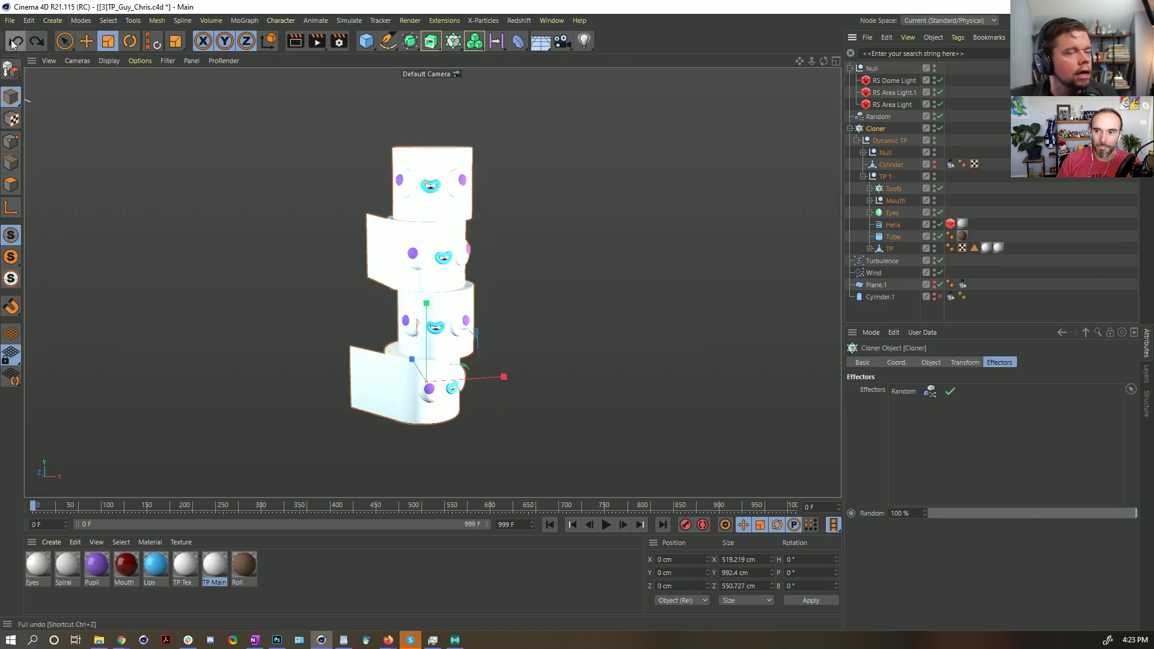
- Duplicate the Dynamic TP group inside the Cloner, disable the Cloner and expand the duplicate's hierarchy
click(875, 69)
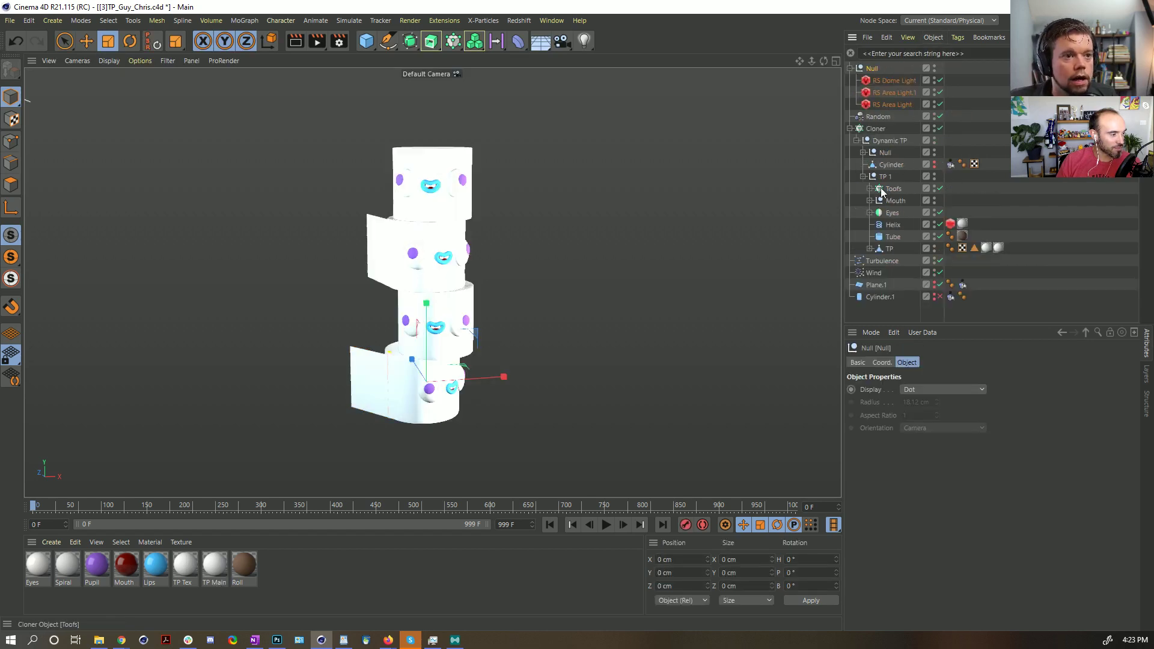
click(891, 166)
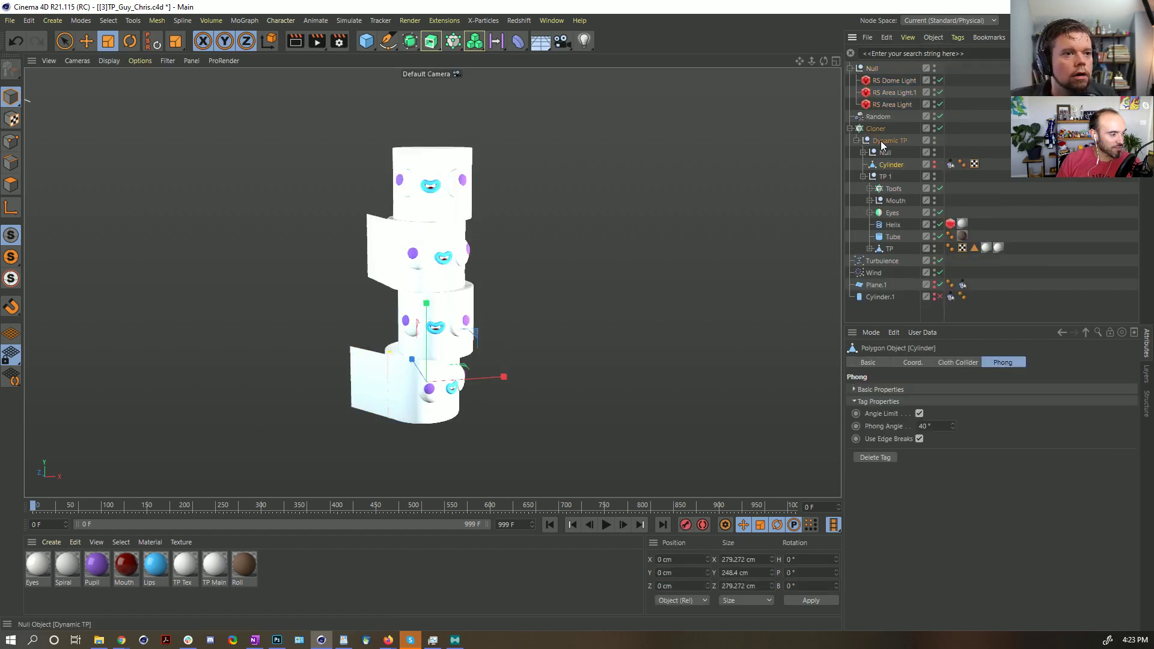
click(857, 140)
ctrl+drag(890, 139, 890, 139)
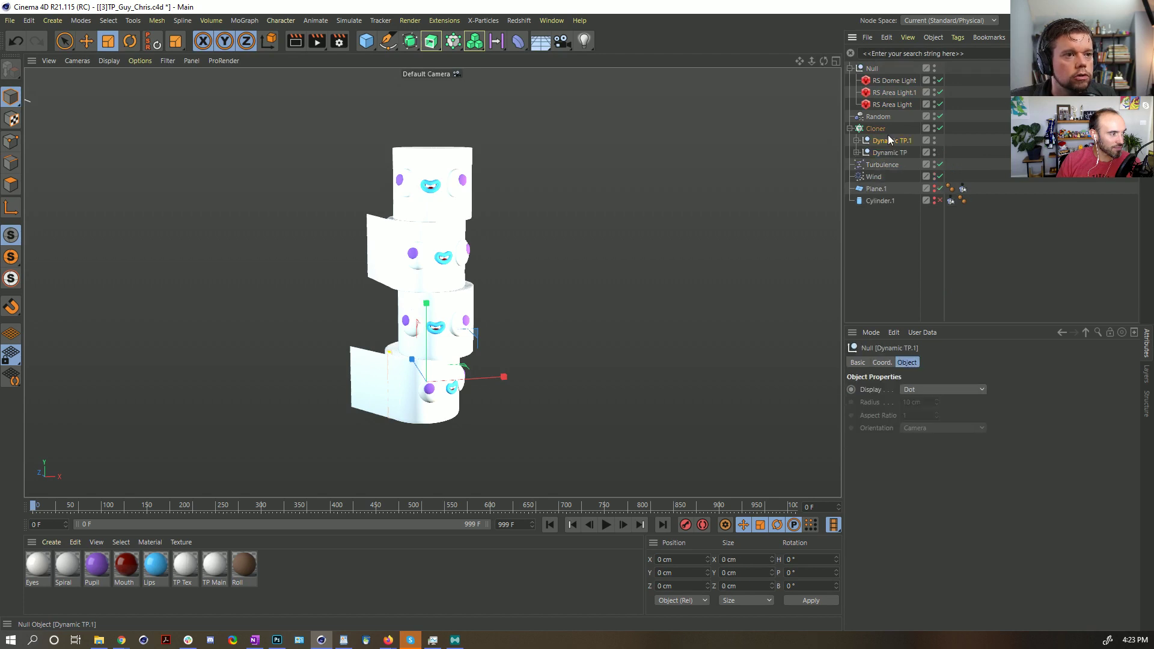
click(940, 128)
click(857, 140)
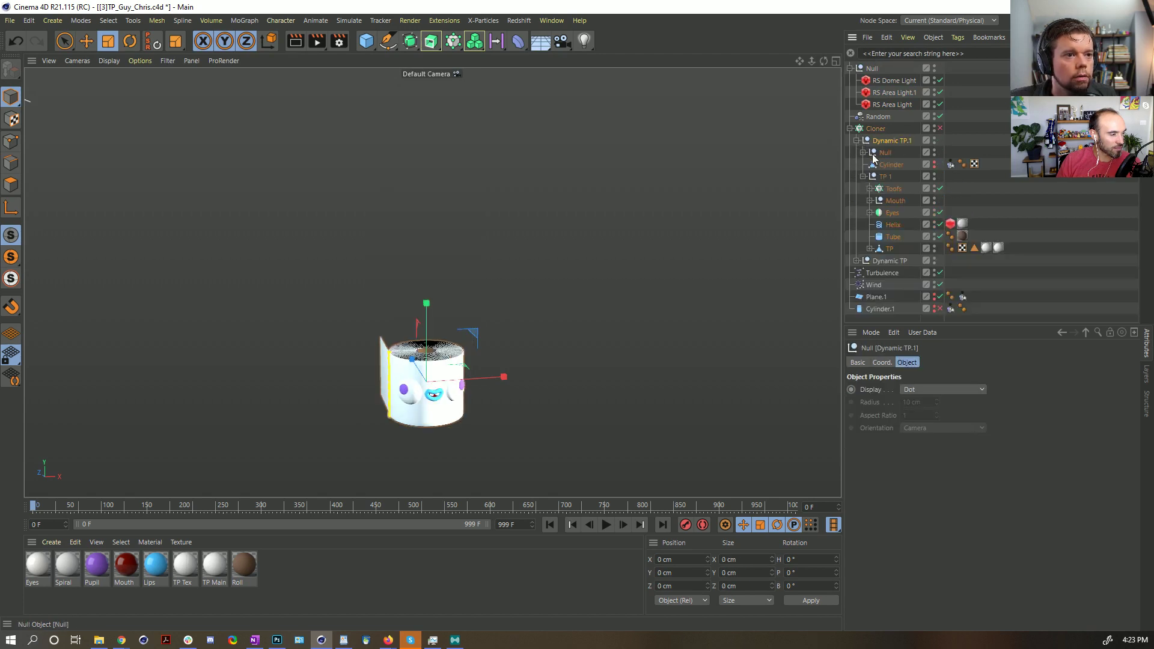
- Expand the null inside the Dynamic TP.1 group and rename it as Sheet
click(893, 165)
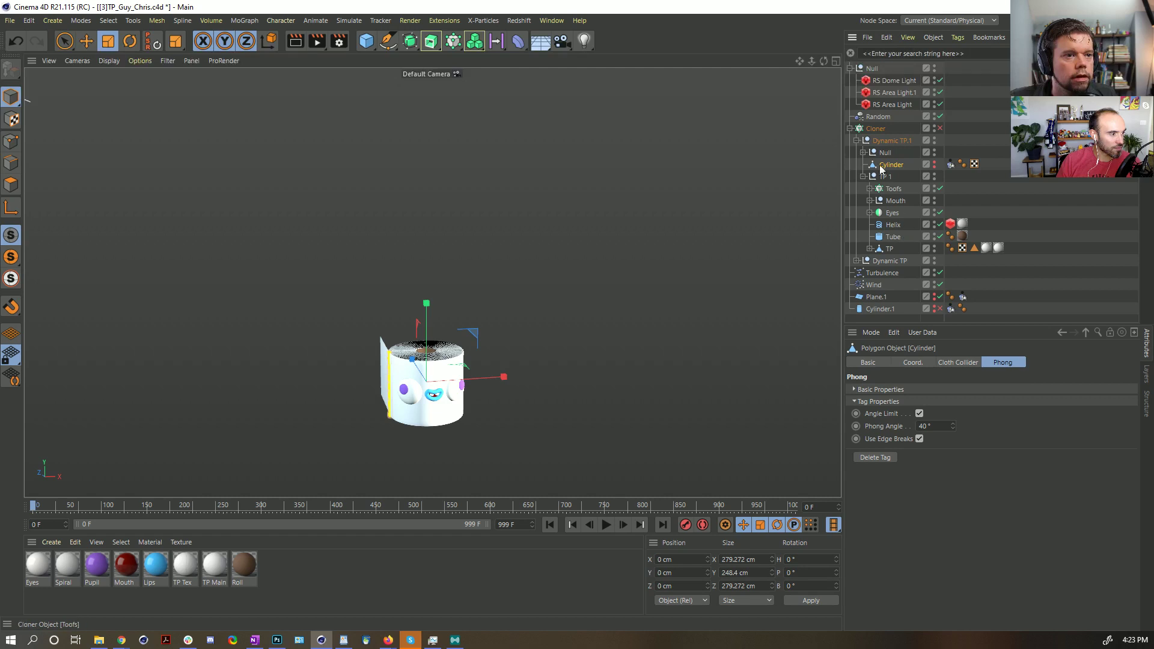
click(863, 153)
double_click(886, 153)
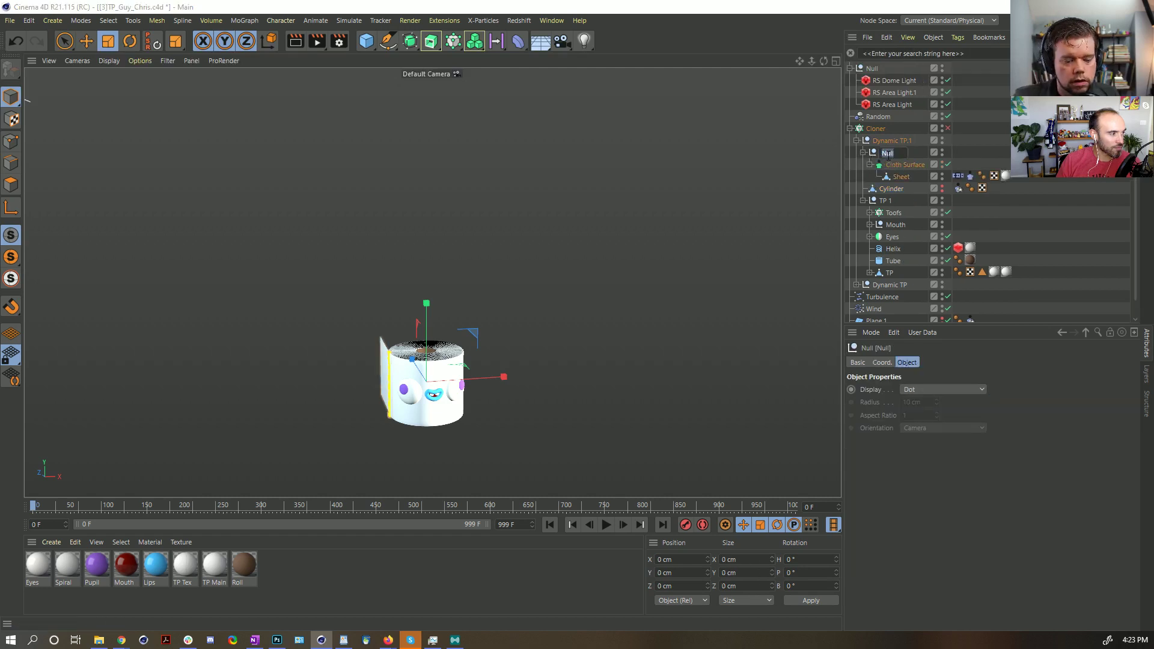
key(Return)
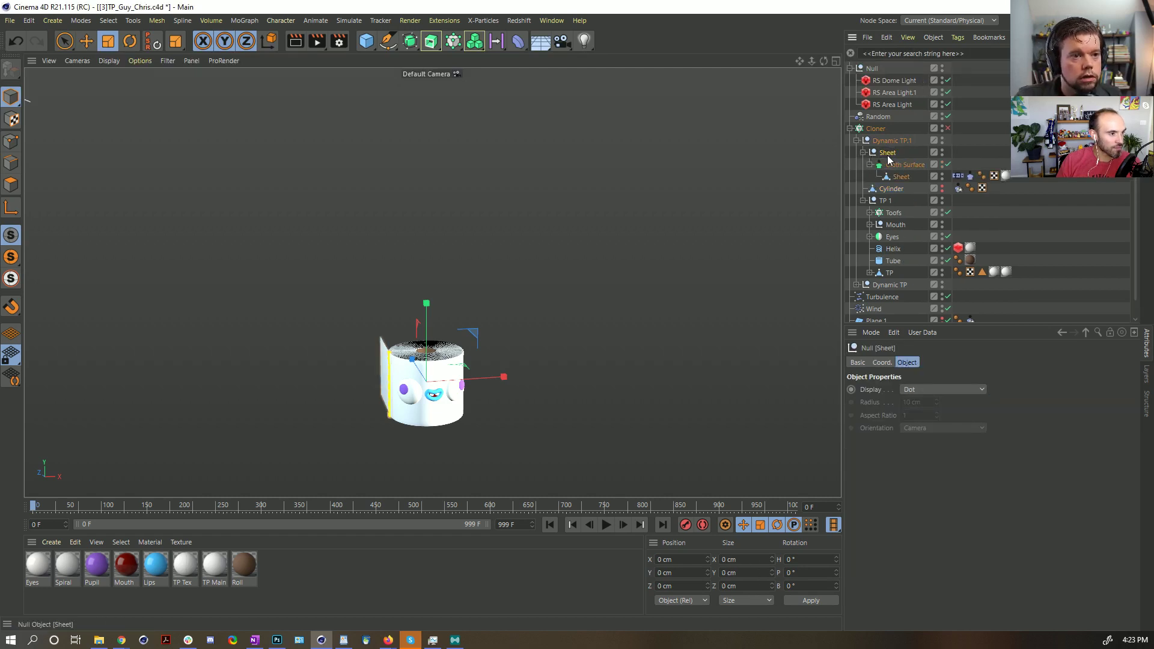
- Copy the length of one top edge on the duplicate's Sheet mesh and select the vertical edges along its free end
click(907, 178)
alt+drag(458, 385, 595, 355)
alt+middle_drag(357, 369, 459, 307)
alt+drag(459, 307, 298, 247)
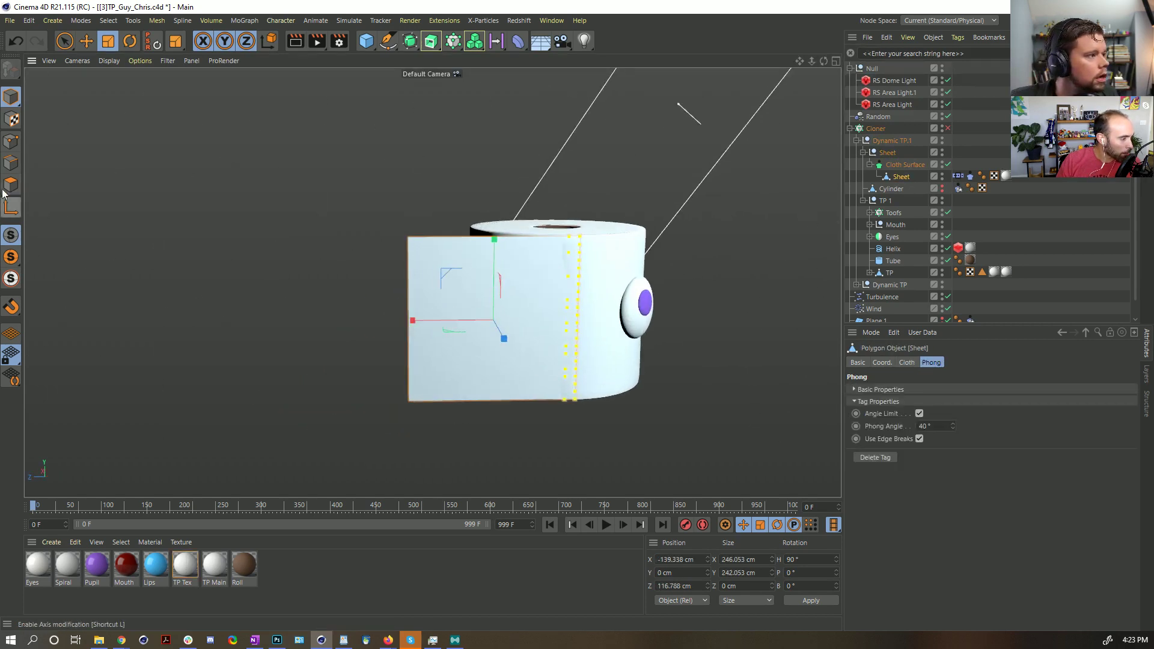
click(11, 162)
alt+drag(491, 309, 414, 262)
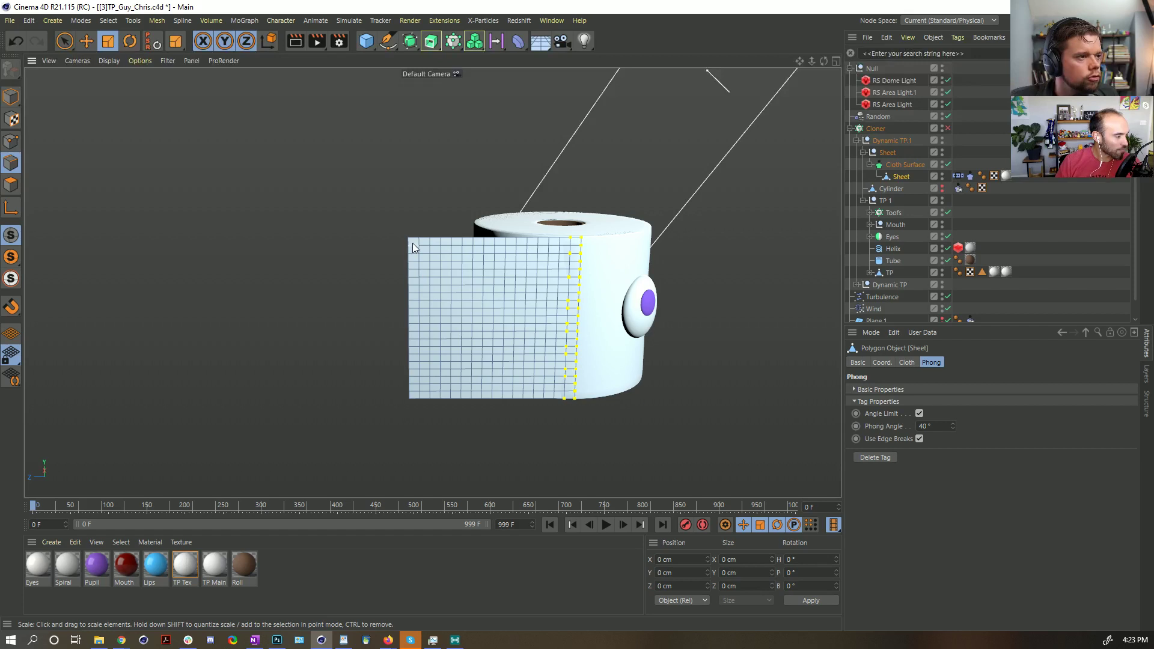
key(space)
click(416, 239)
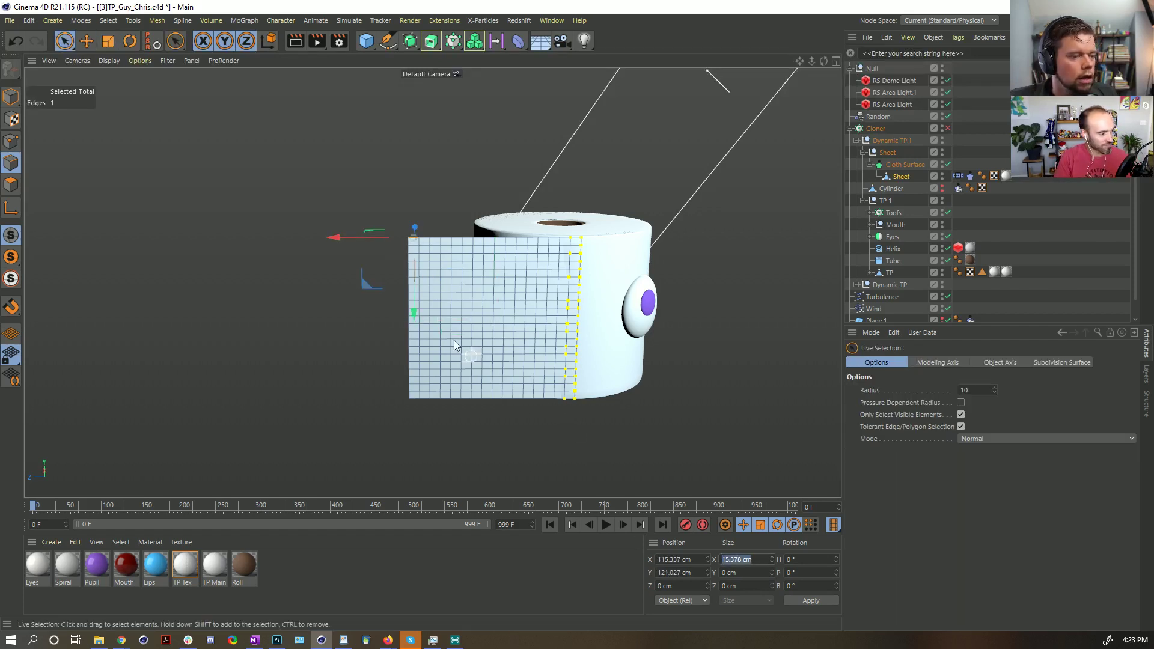
drag(400, 236, 408, 276)
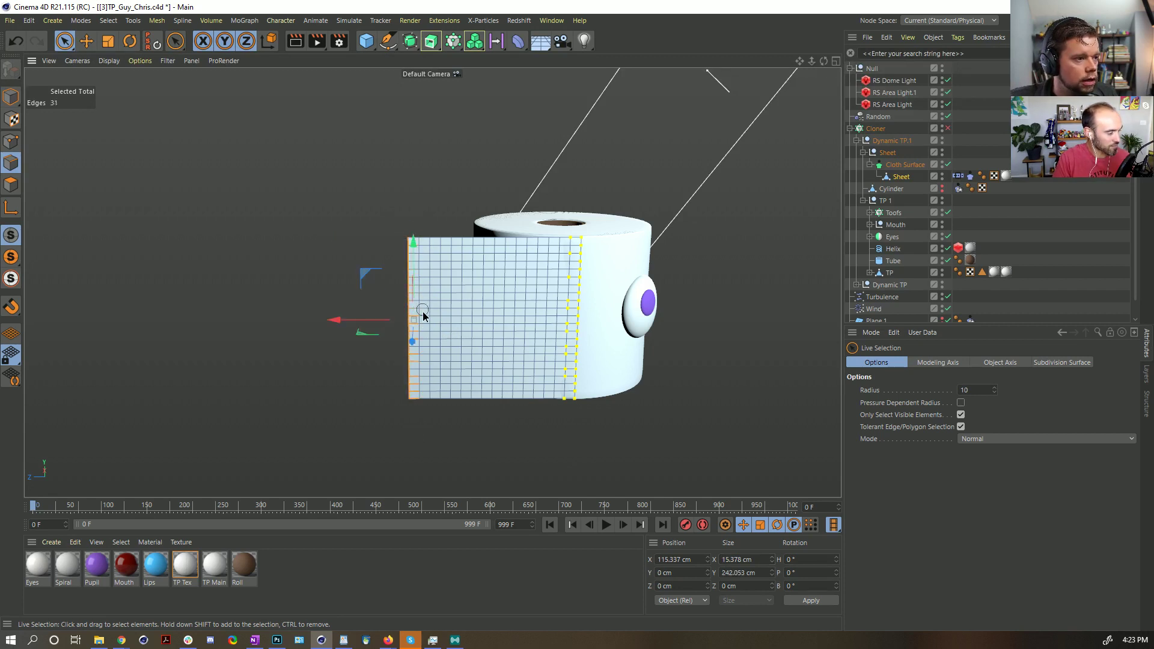
- Extrude the selected free-end edges of the sheet with an offset of 15.378 cm
key(d)
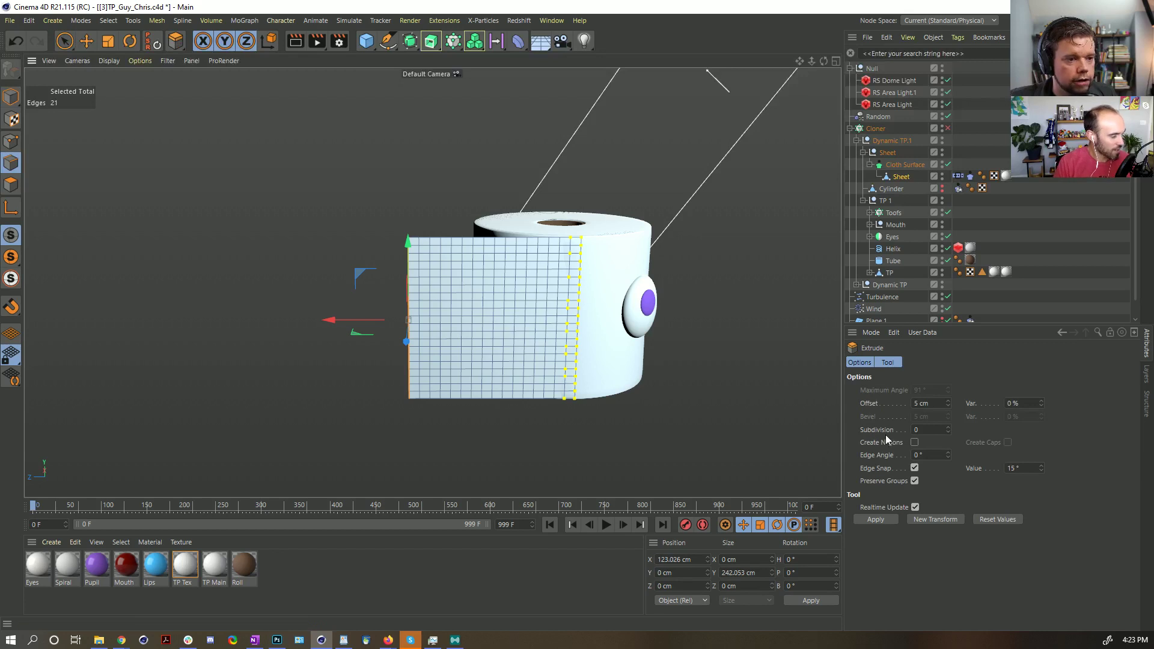
key(ctrl+a)
text(15.378 cm)
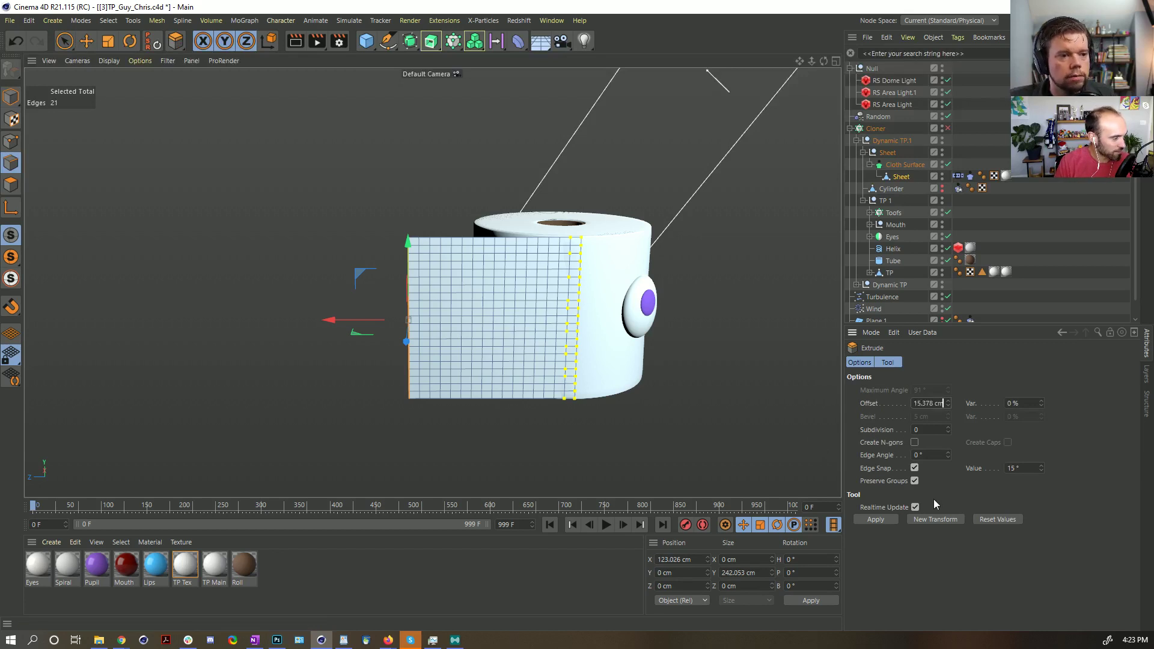
click(889, 519)
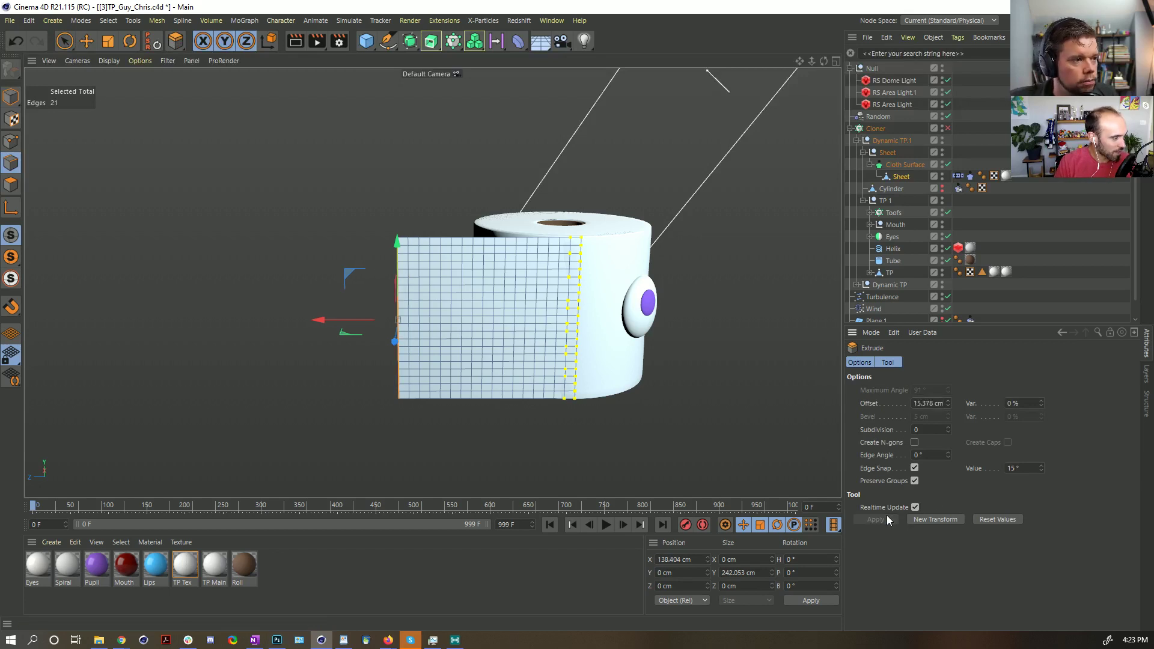
- Repeat the same edge extrusion until the sheet is about 507 cm long, undoing the last two extrusions
click(928, 520)
click(928, 520)
double_click(928, 520)
click(928, 520)
click(928, 520)
double_click(928, 520)
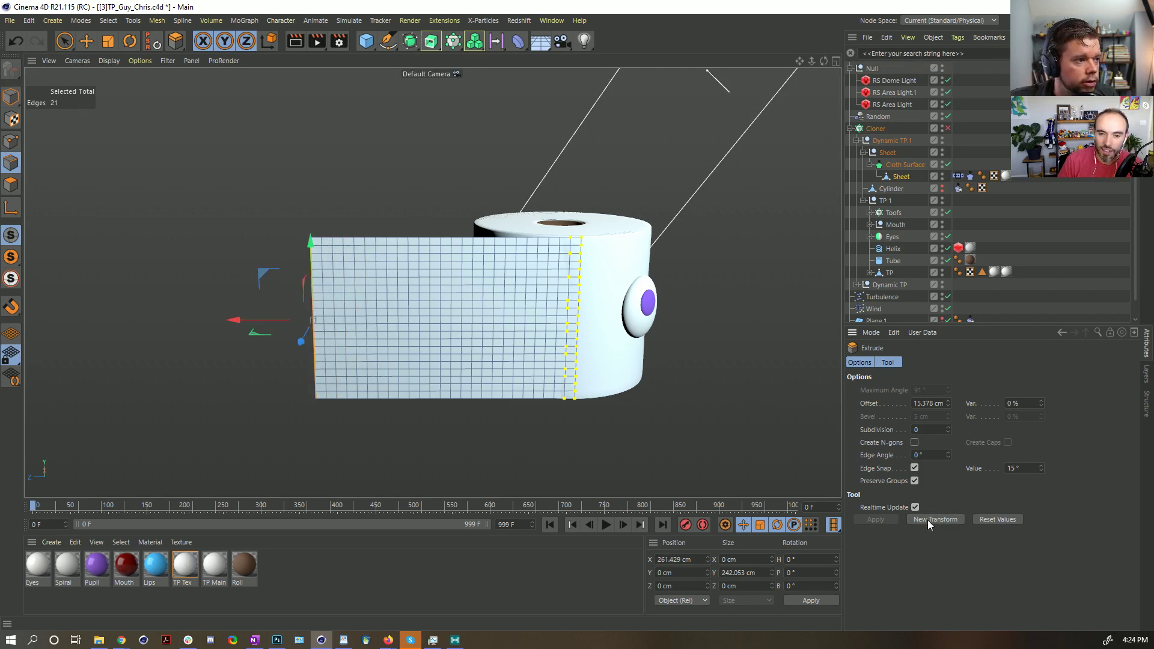
click(928, 520)
double_click(928, 521)
click(928, 520)
click(928, 520)
click(928, 520)
click(928, 520)
click(928, 520)
click(928, 520)
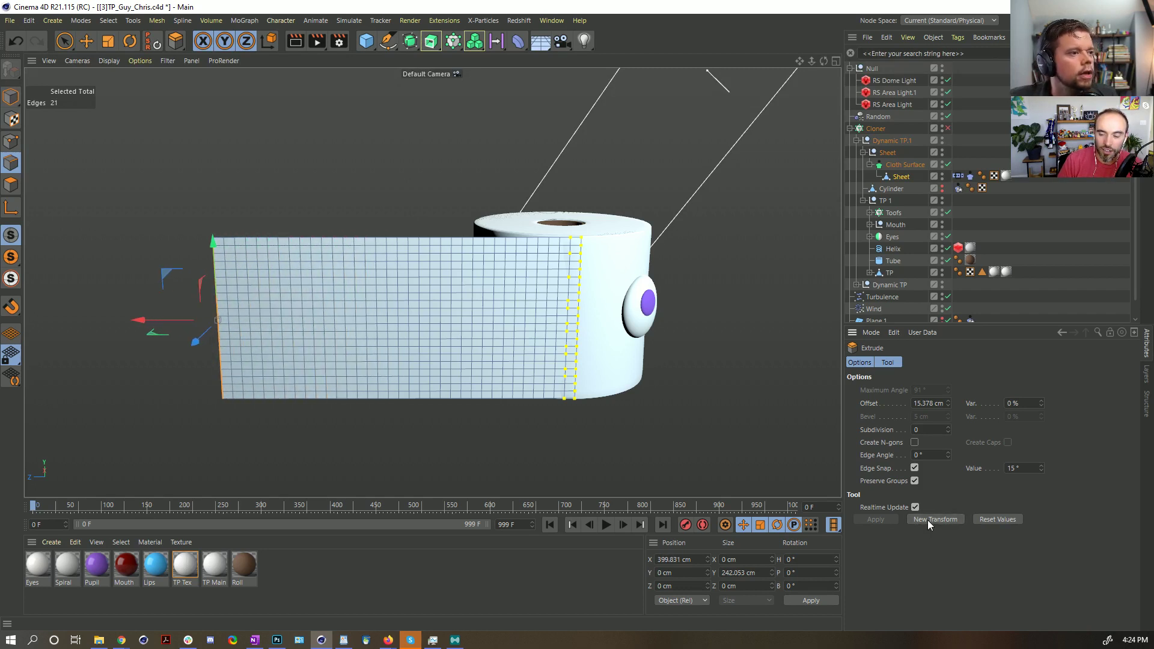
click(928, 521)
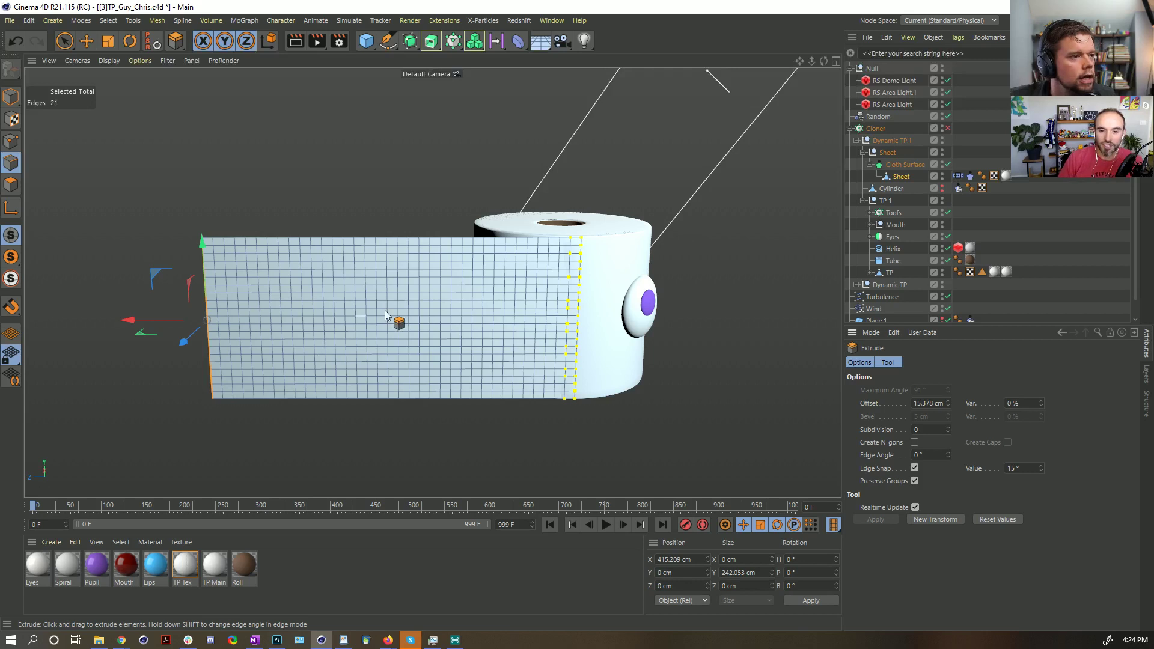
key(ctrl+z)
key(ctrl+z)
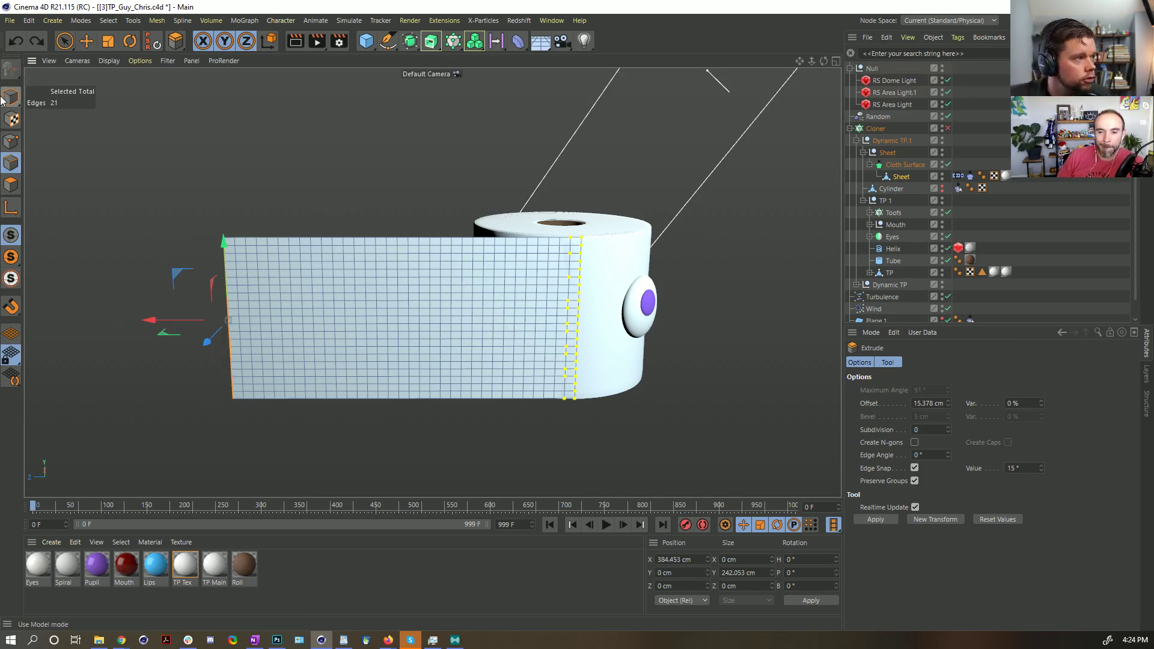
- Return to Model mode, re-enable the Cloner and examine the stack with the lengthened sheets from several angles
click(10, 97)
alt+drag(479, 240, 513, 244)
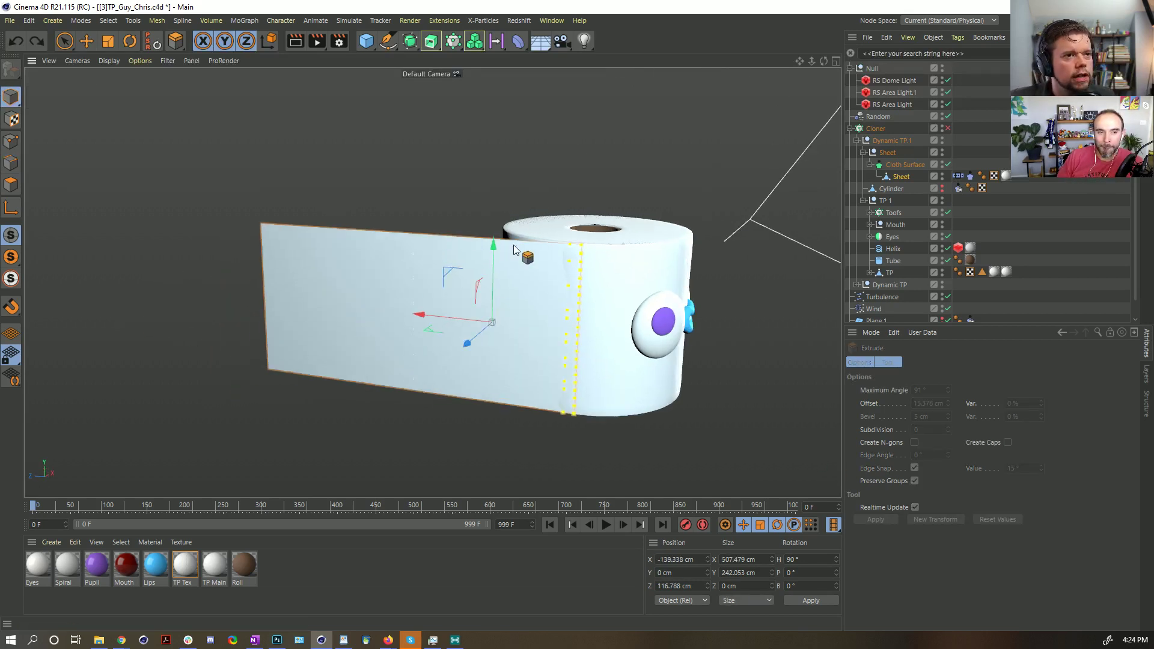
click(948, 129)
alt+right_drag(601, 216, 575, 182)
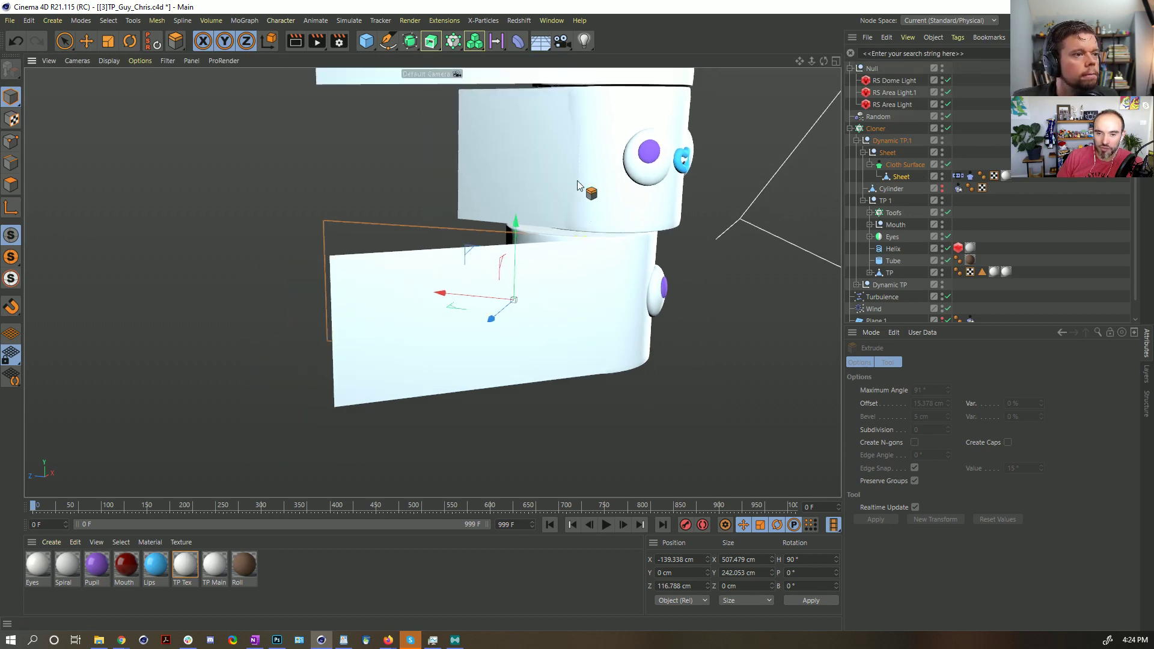
alt+middle_drag(575, 181, 477, 275)
alt+drag(476, 276, 443, 258)
alt+right_drag(443, 258, 415, 240)
alt+middle_drag(480, 237, 463, 296)
alt+right_drag(525, 265, 485, 288)
alt+middle_drag(484, 289, 481, 321)
mouse_move(481, 321)
alt+right_down()
mouse_move(495, 295)
mouse_move(509, 297)
alt+right_up()
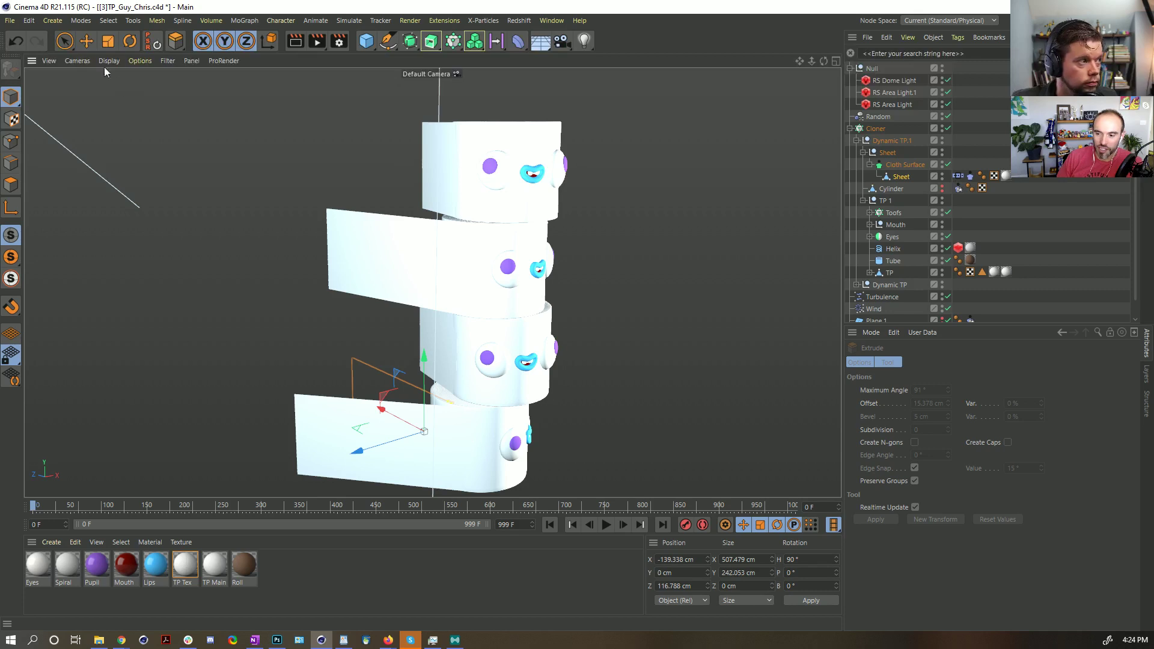
- Try making the Cloner editable and play the cloth simulation on the stack, with the Turbulence object selected
click(85, 42)
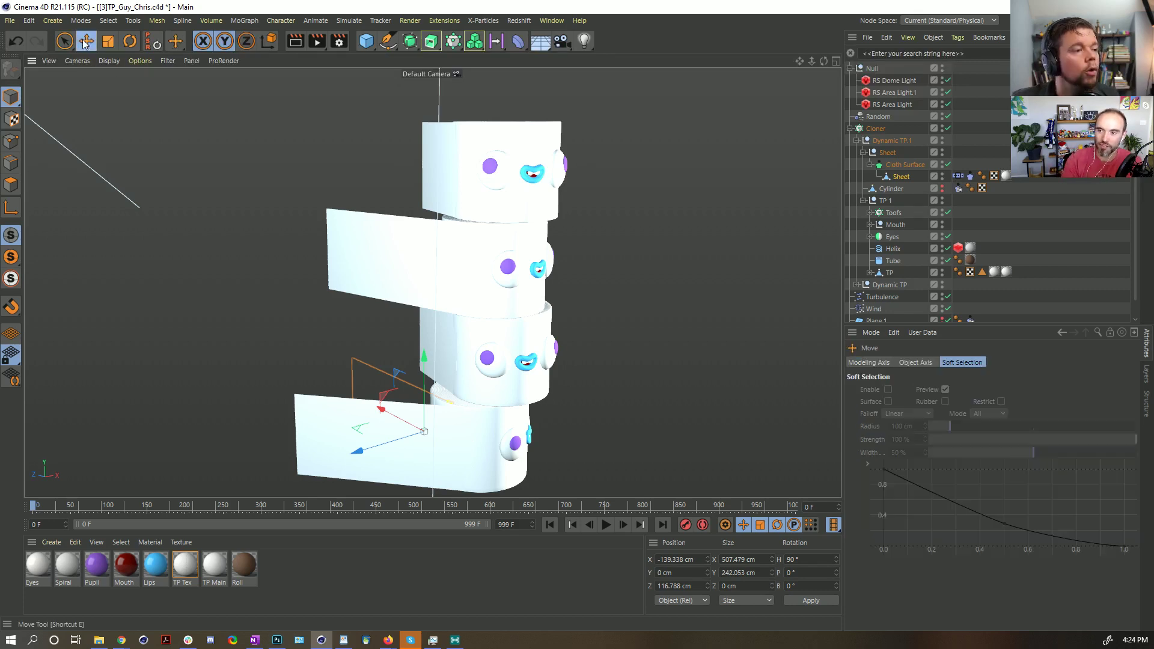
alt+drag(414, 325, 488, 299)
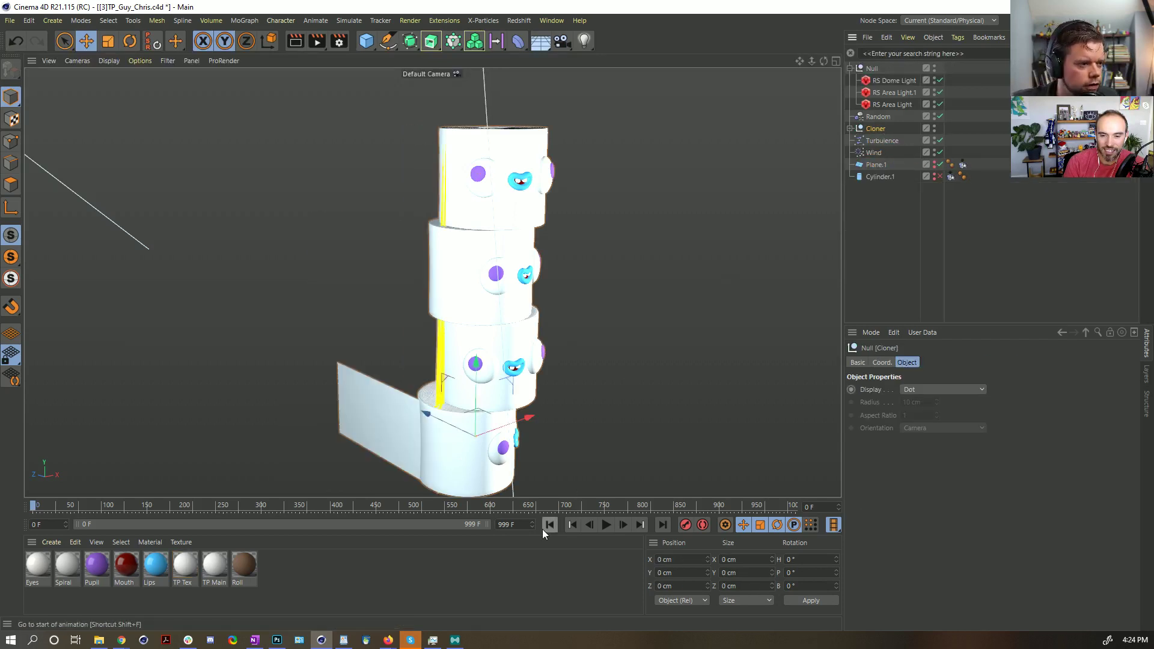
click(606, 524)
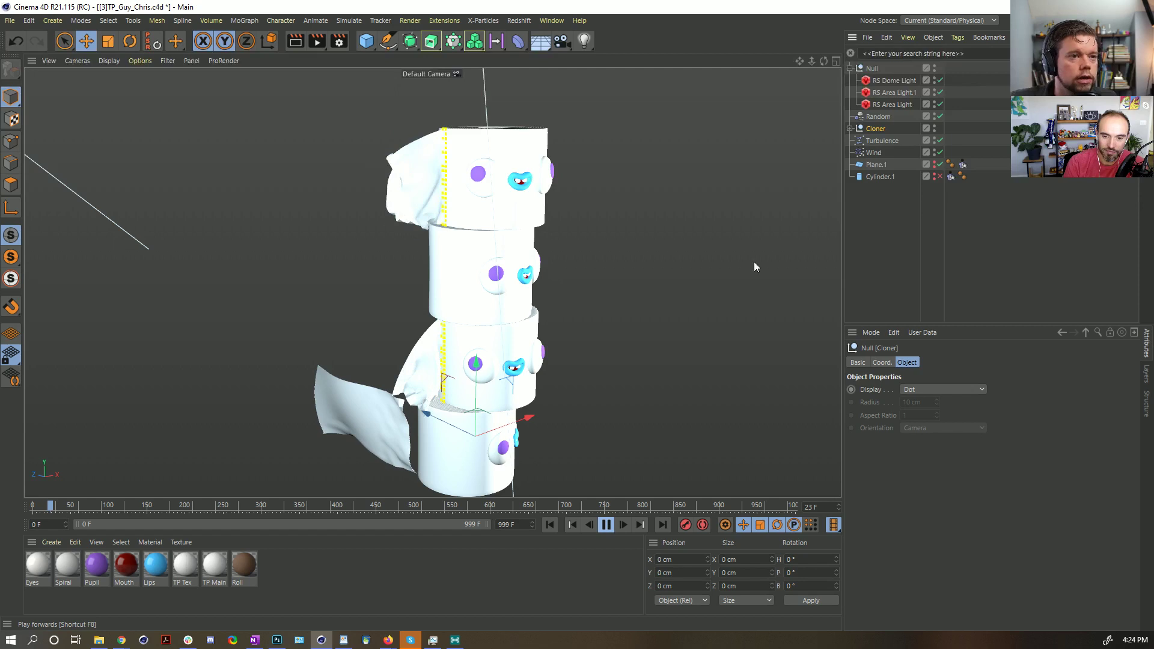
click(880, 140)
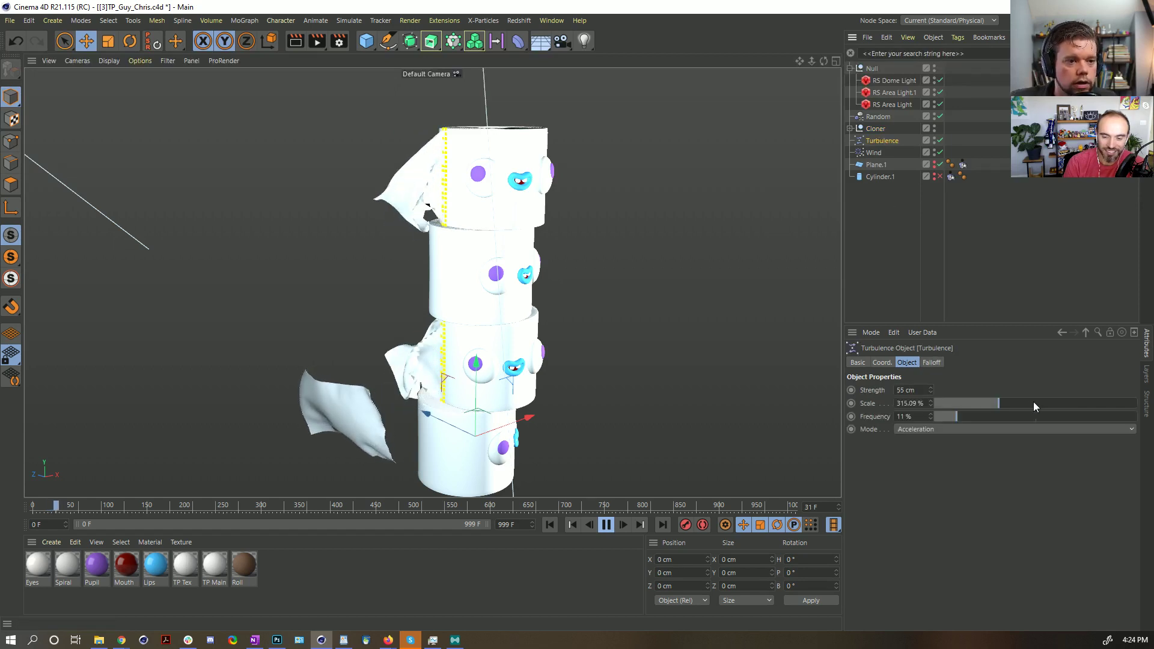
click(606, 526)
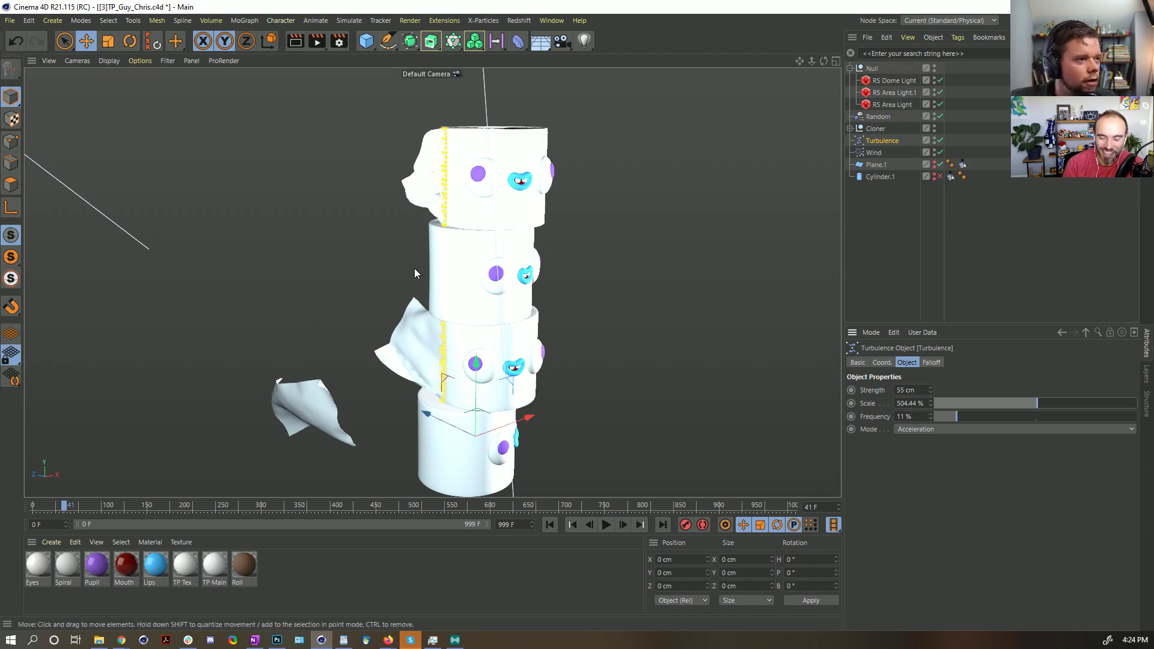
- Return to the start of the animation and undo the conversion of the Cloner to an editable object
alt+drag(414, 268, 463, 292)
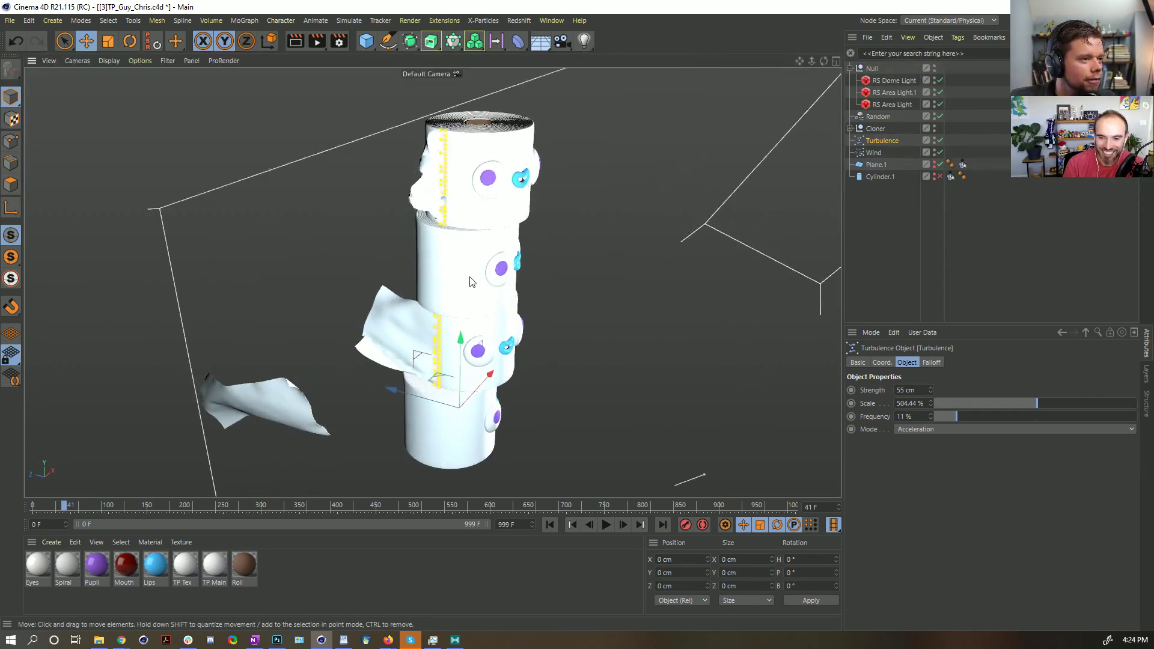
click(550, 525)
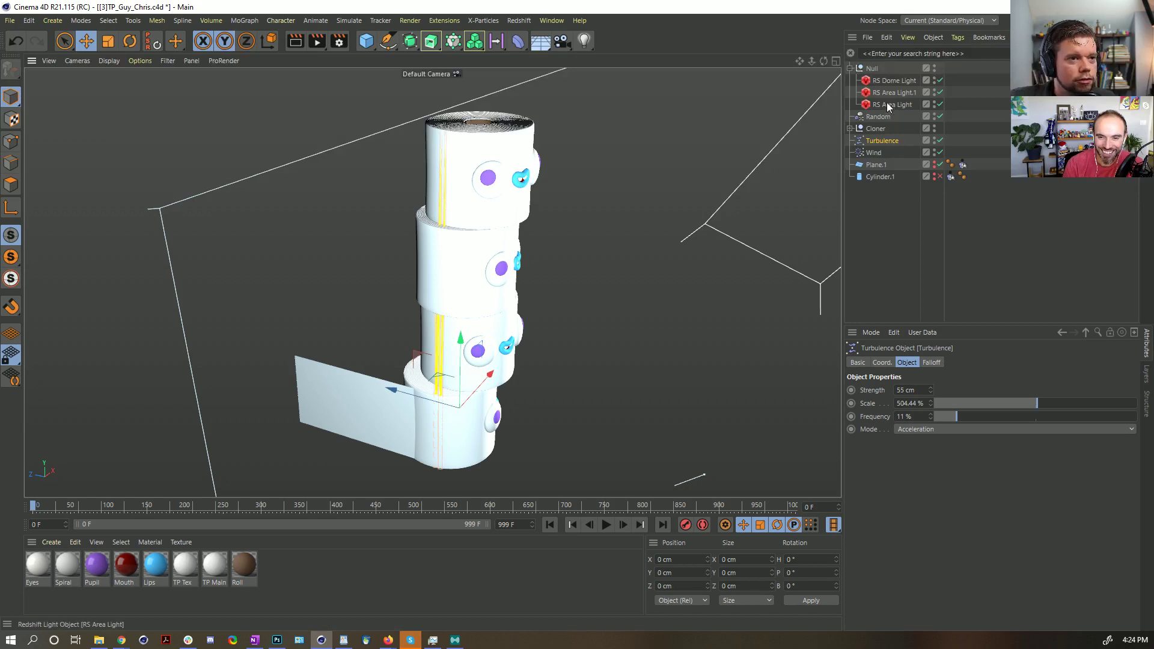
click(852, 129)
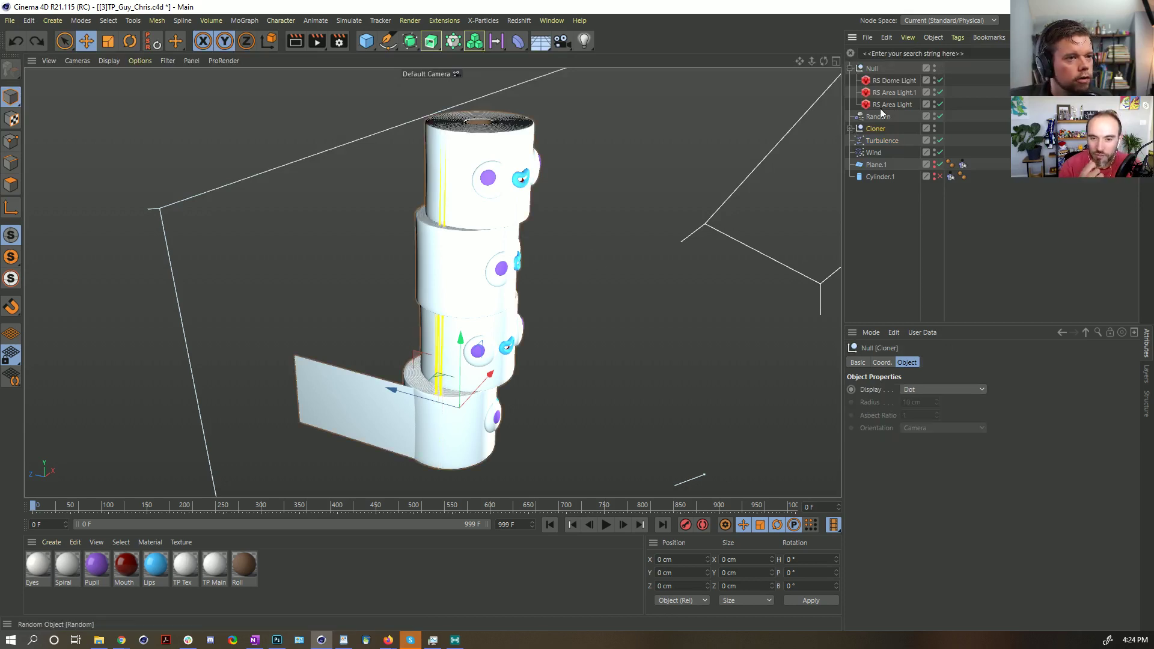
key(ctrl+z)
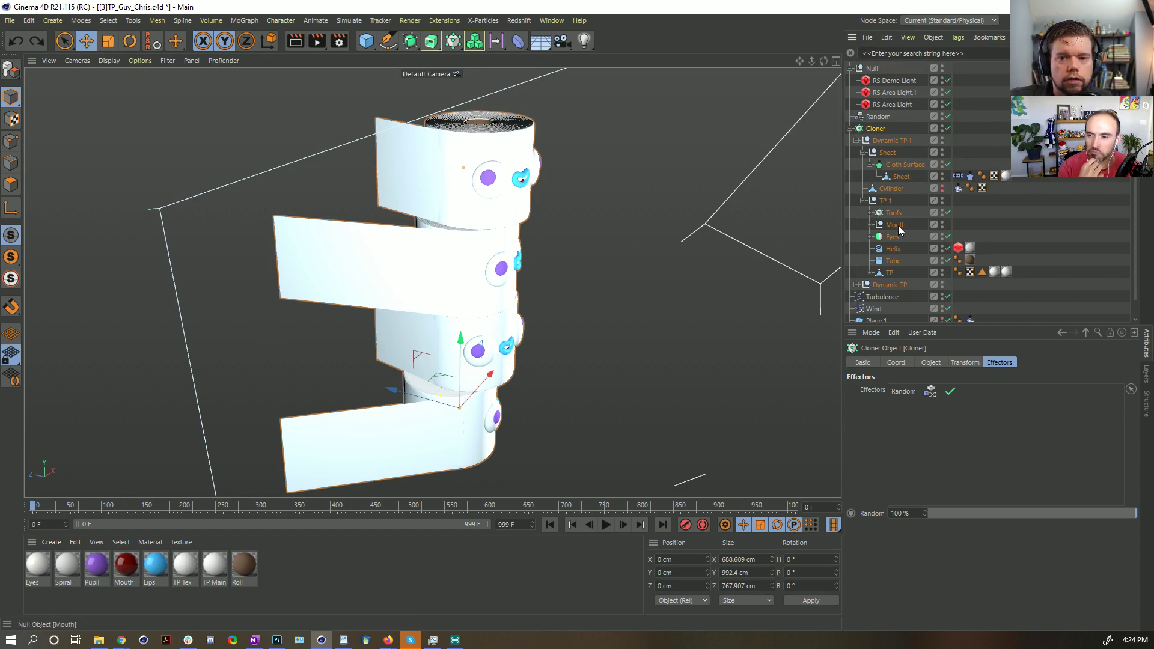
- Clear the lengthened sheet's Cloth Belt points and set them again from the selected points beside the roll
alt+drag(480, 374, 802, 292)
click(958, 176)
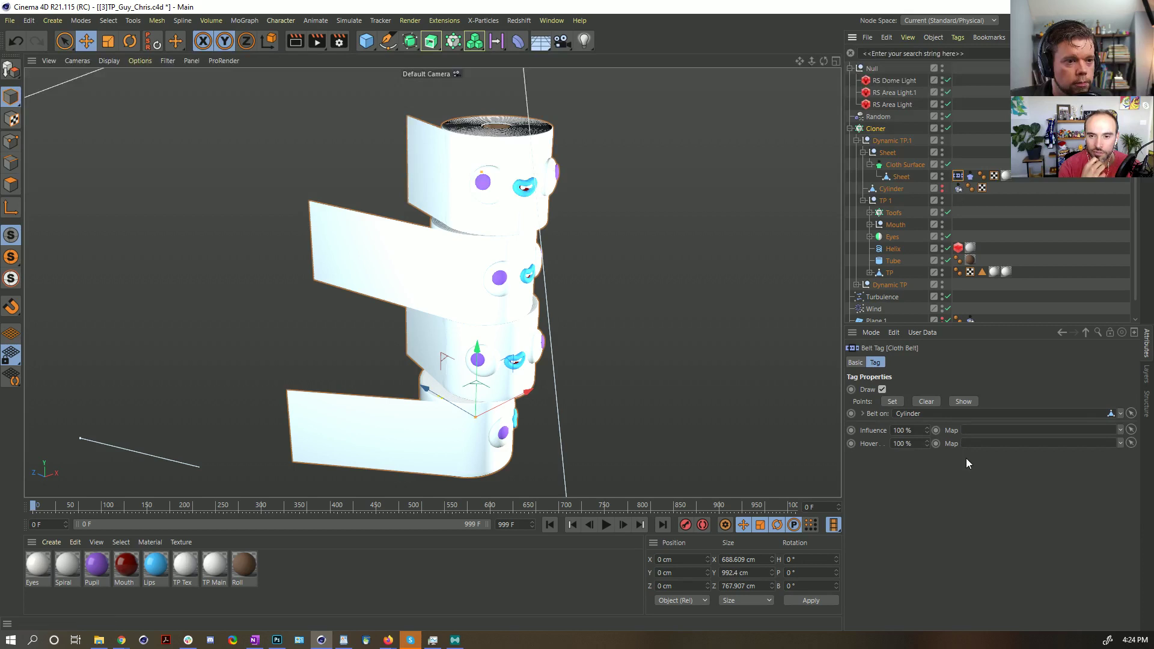
click(927, 404)
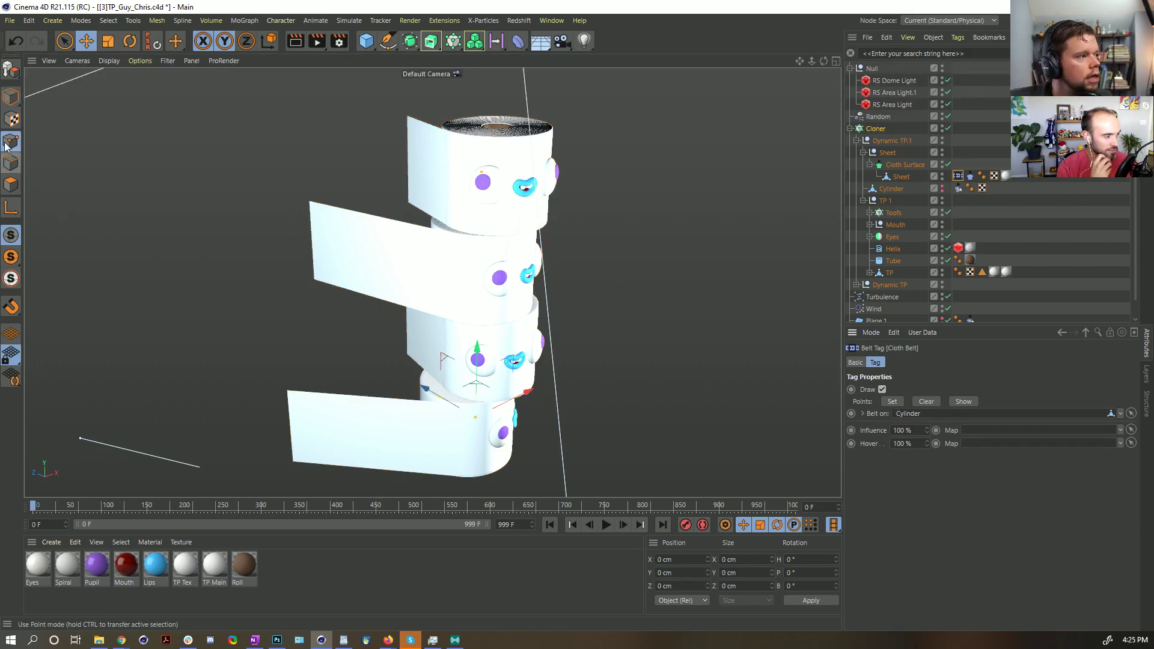
click(900, 177)
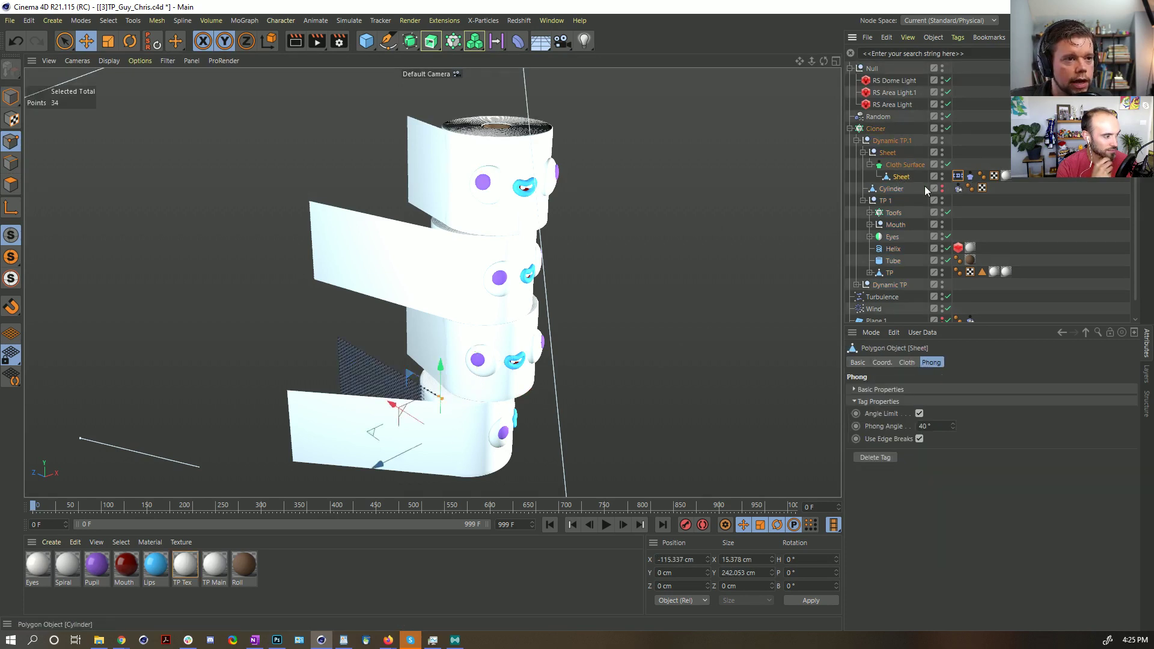
click(10, 96)
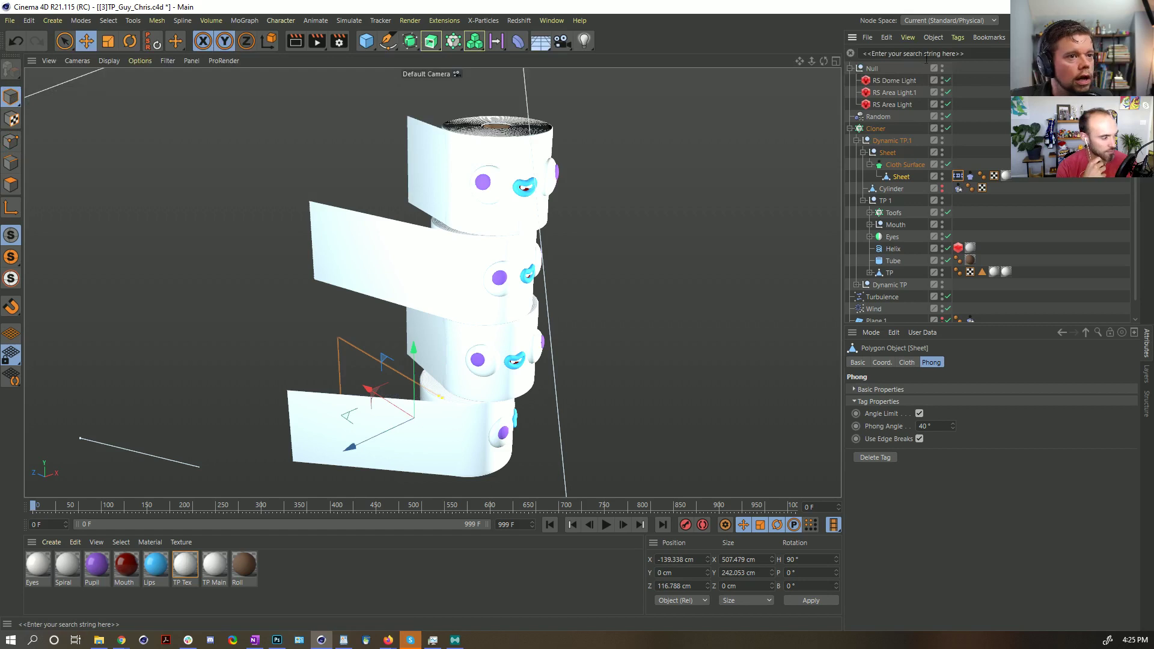
- Make the Cloner editable and play the simulation to test the belted sheets
click(875, 129)
key(c)
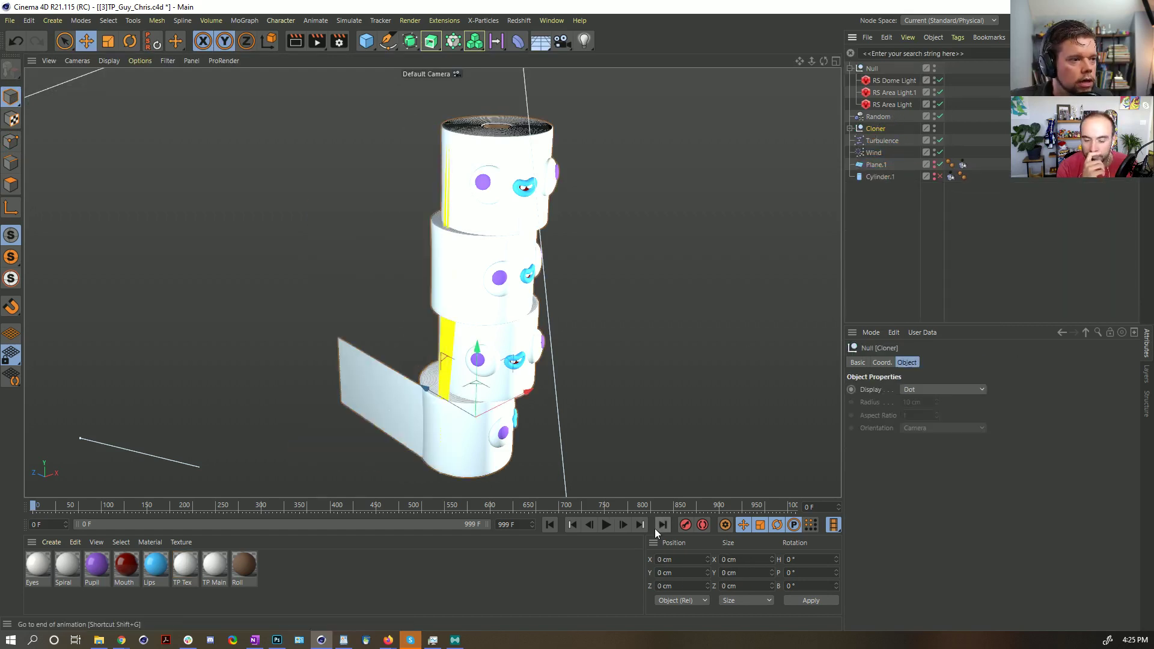
click(606, 525)
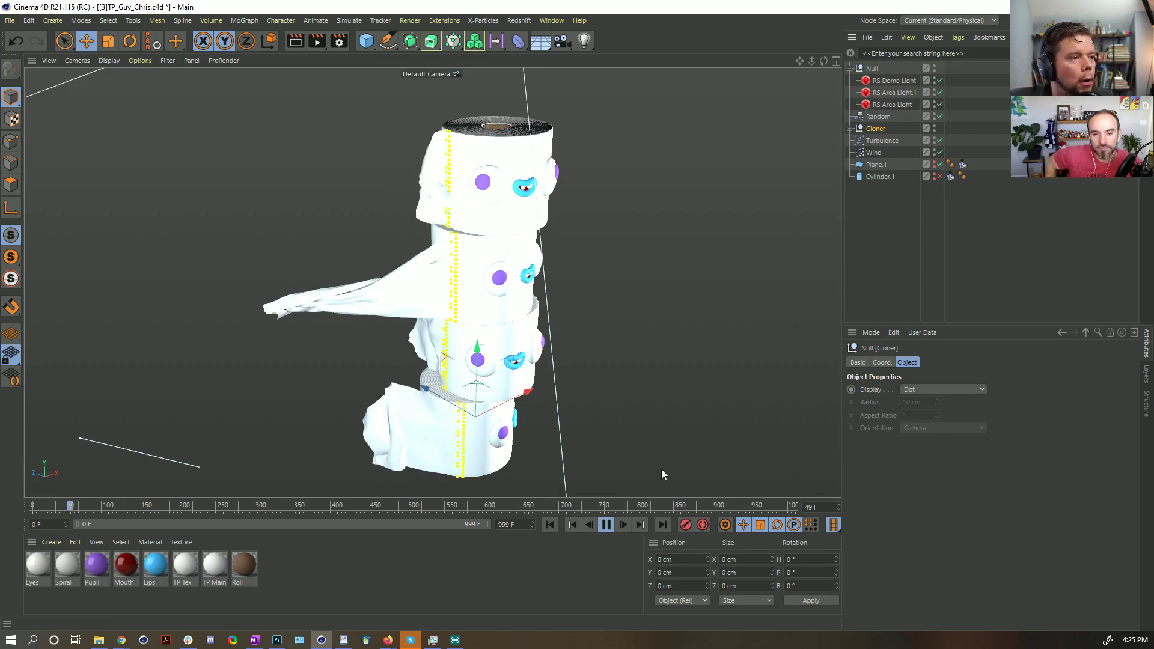
- Filter the object list by "shee", select all four sheets' Cloth tags together and show their Forces settings
click(849, 128)
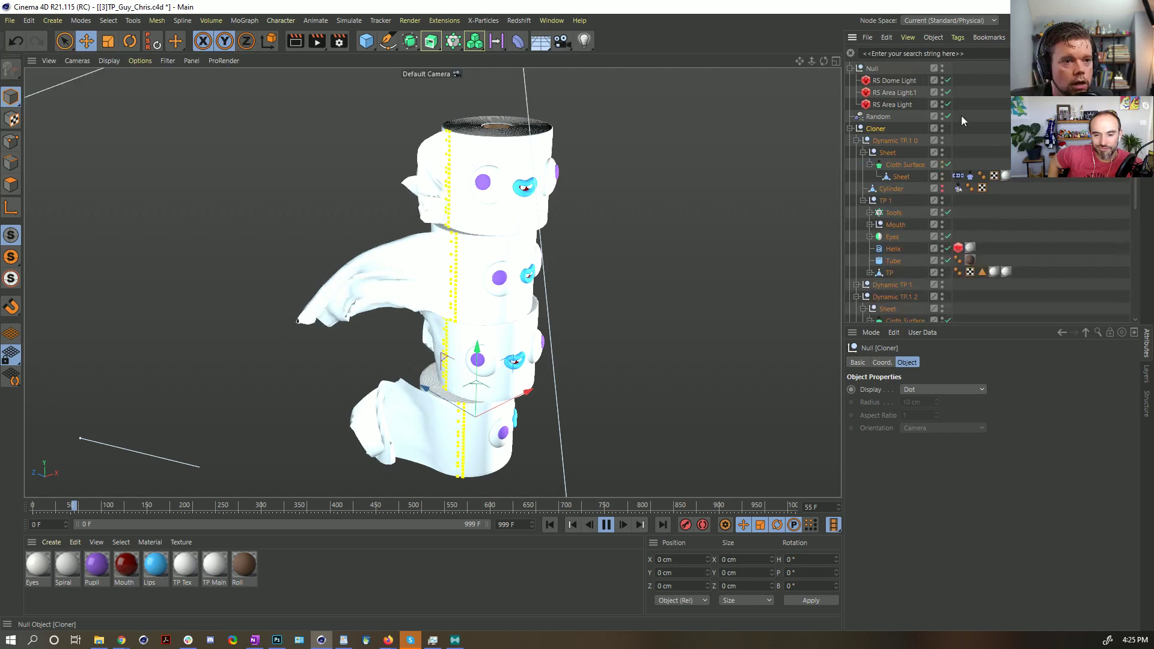
click(965, 53)
text(shee)
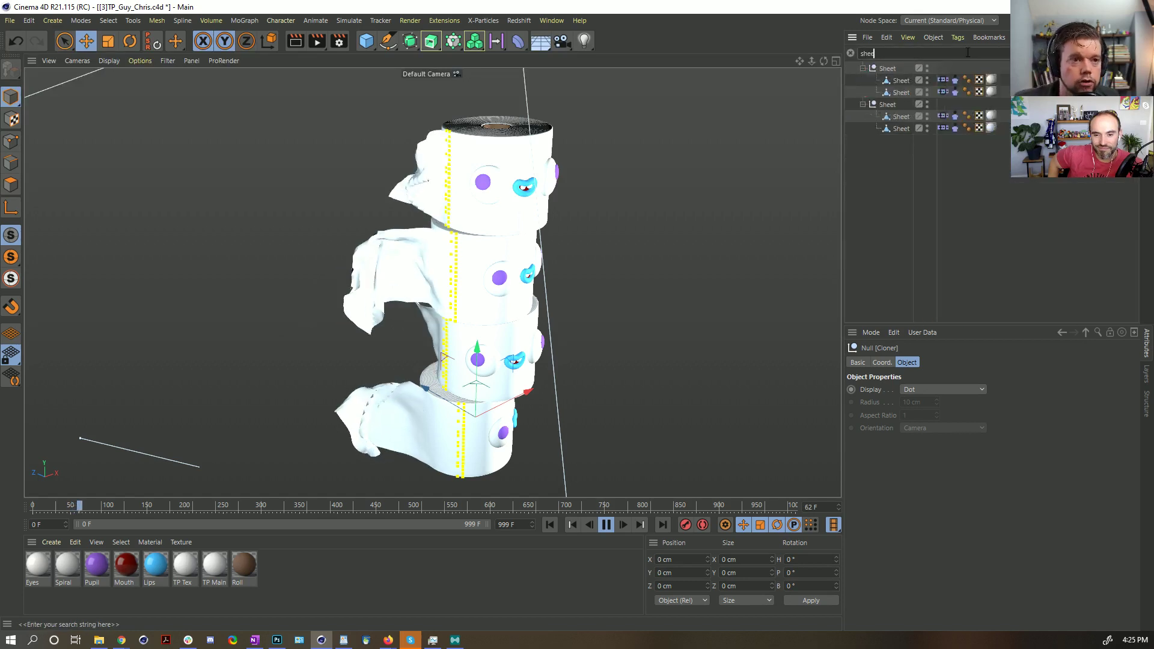
drag(955, 133, 946, 64)
click(937, 362)
click(912, 362)
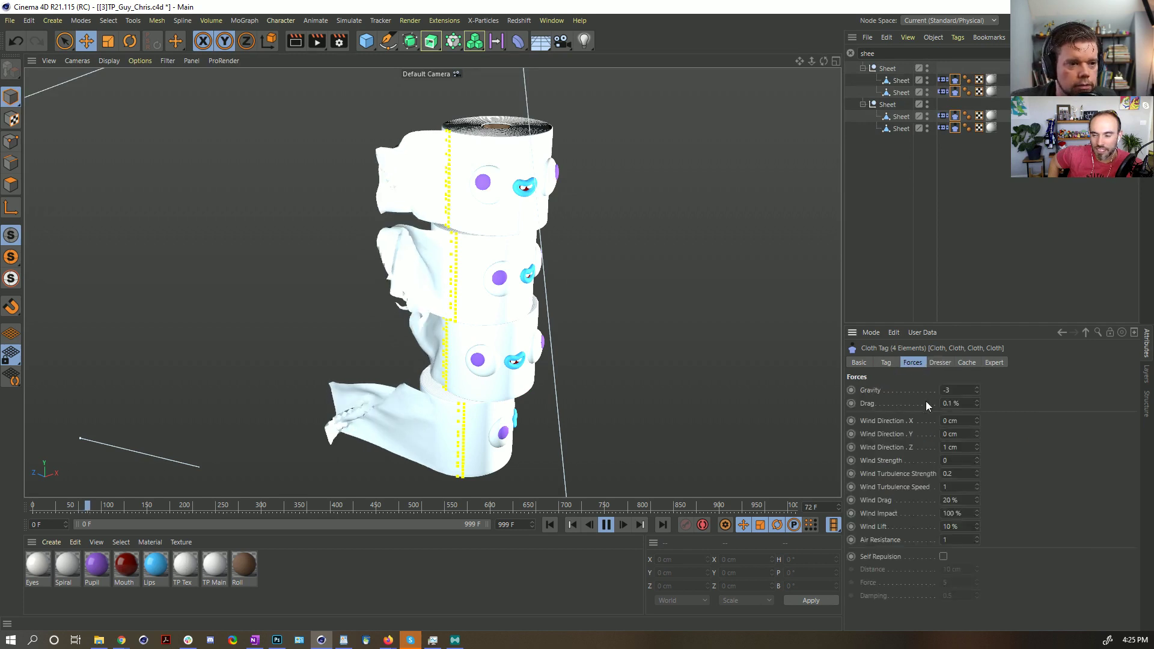
- Set Flexion to 99 % for all four selected Cloth tags
click(881, 364)
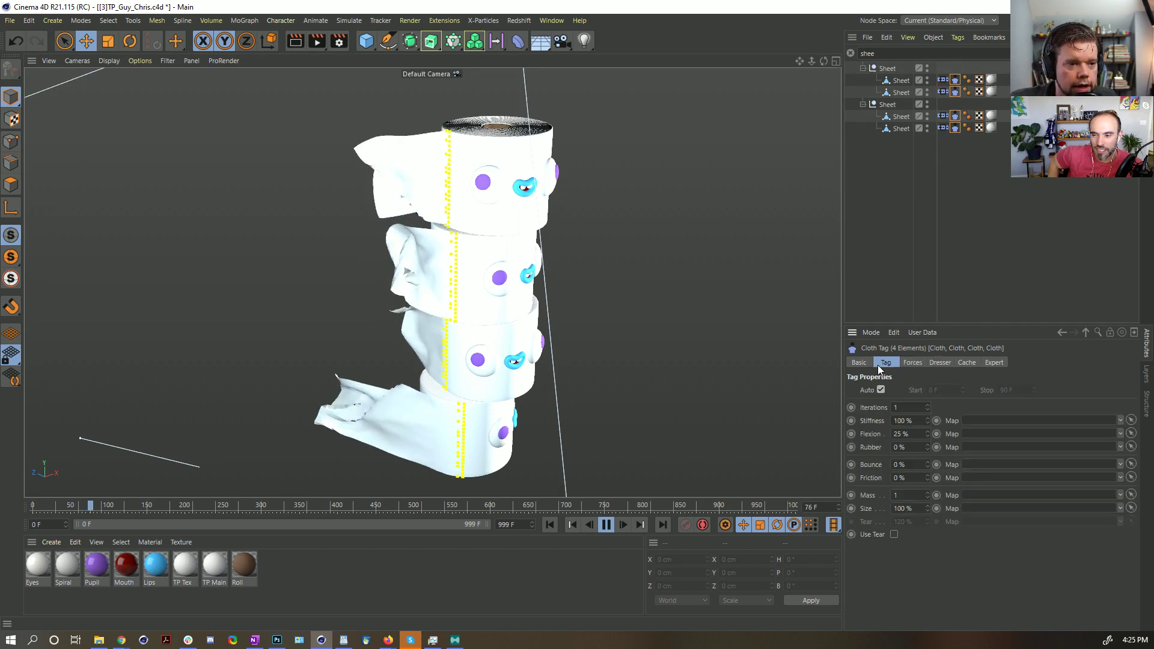
double_click(911, 434)
text(99)
key(Return)
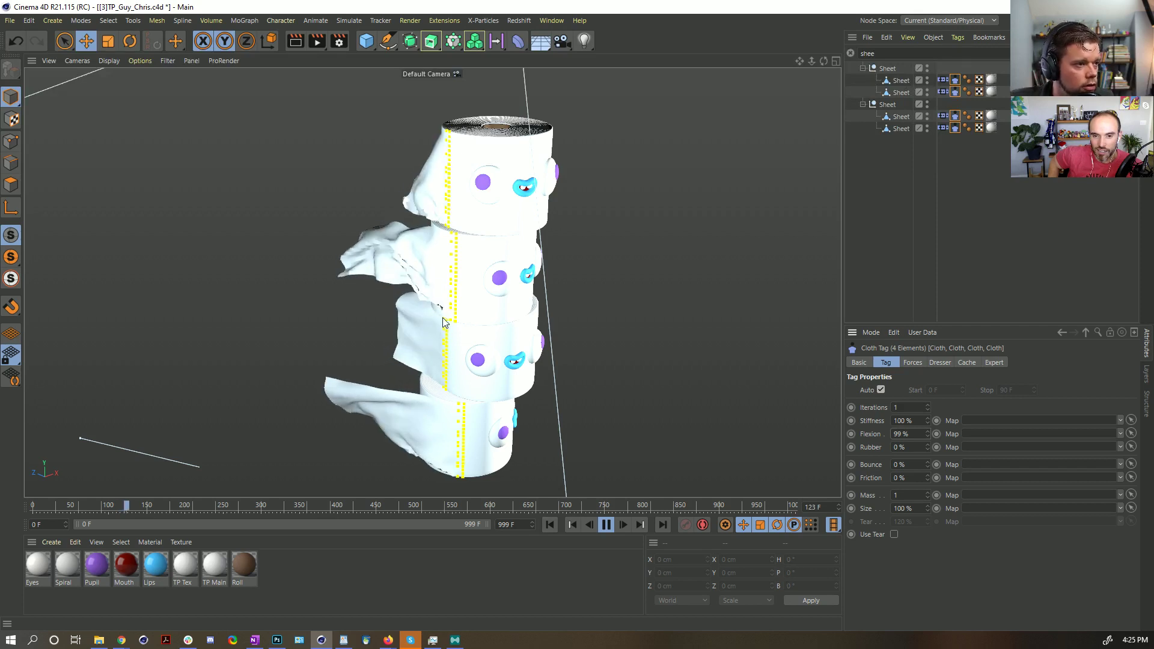
- Examine the fluttering sheets from several angles while the simulation plays, and pause it at frame 179
scroll(456, 310, up, 5)
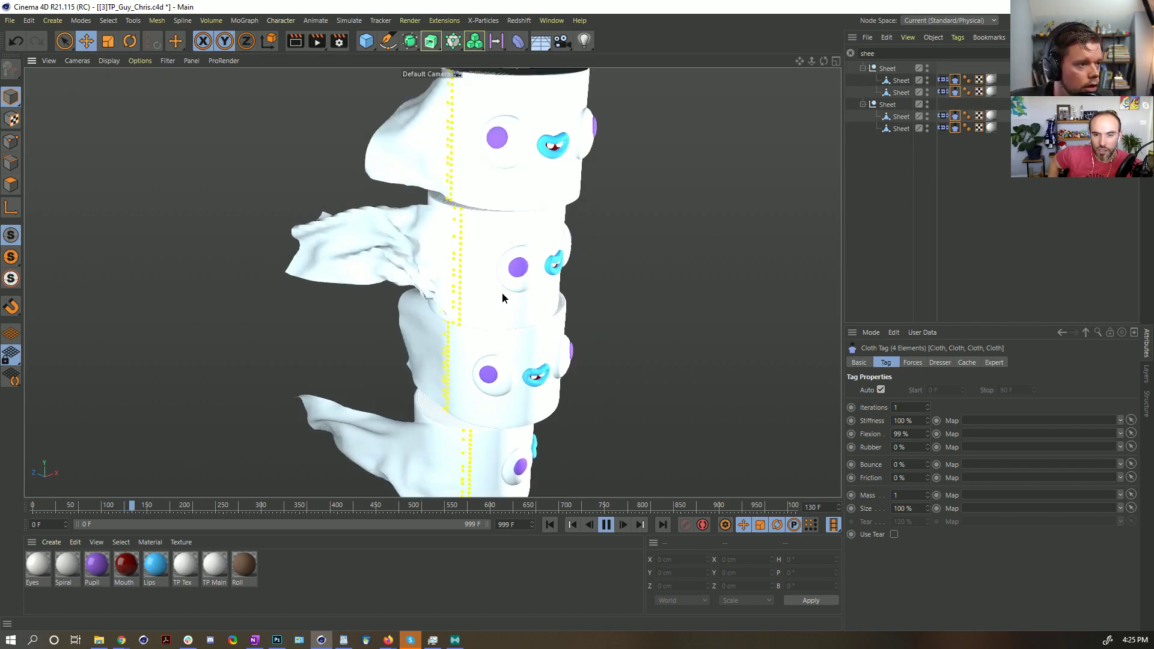
alt+drag(493, 286, 458, 318)
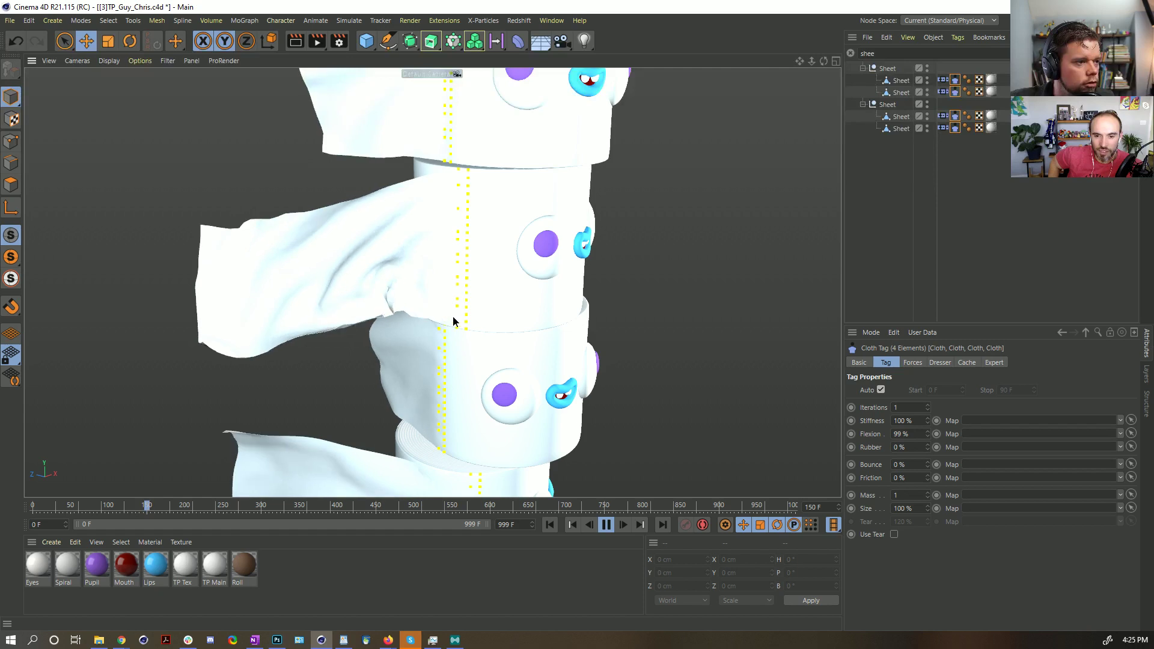
alt+right_drag(406, 330, 354, 351)
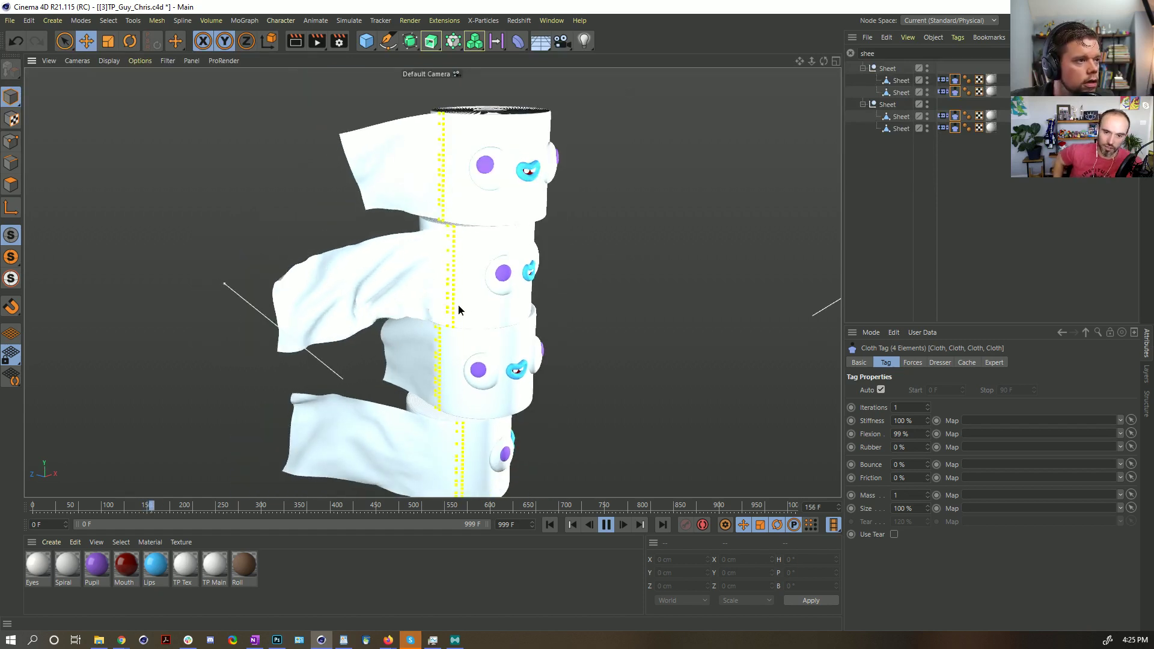
alt+drag(458, 304, 403, 318)
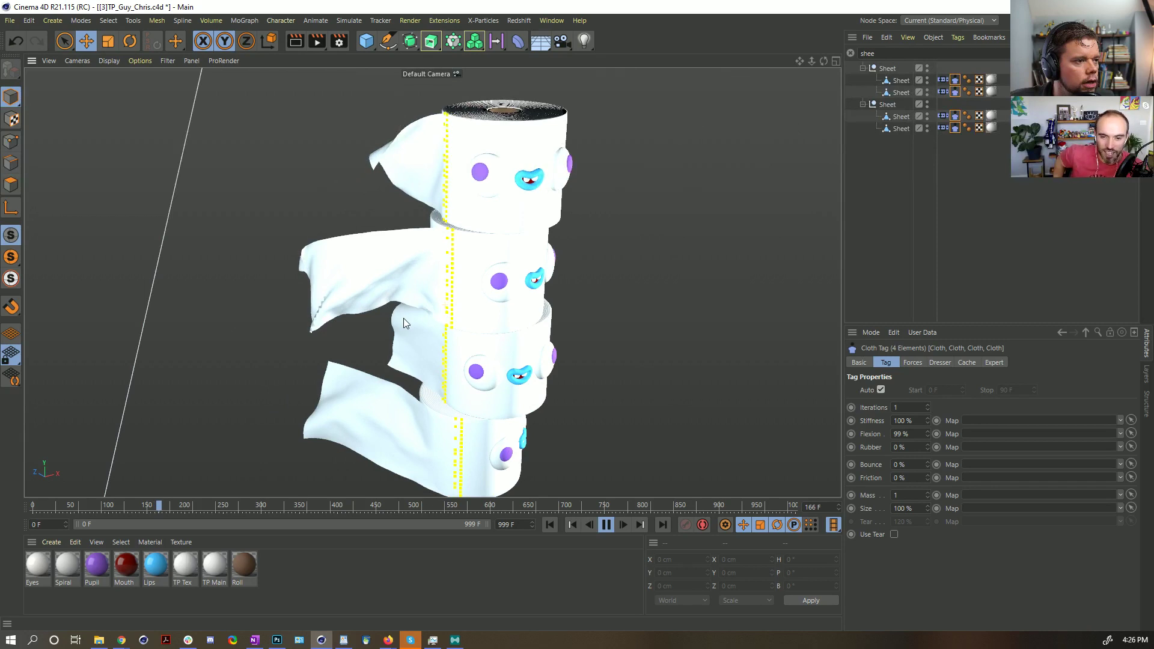
click(607, 525)
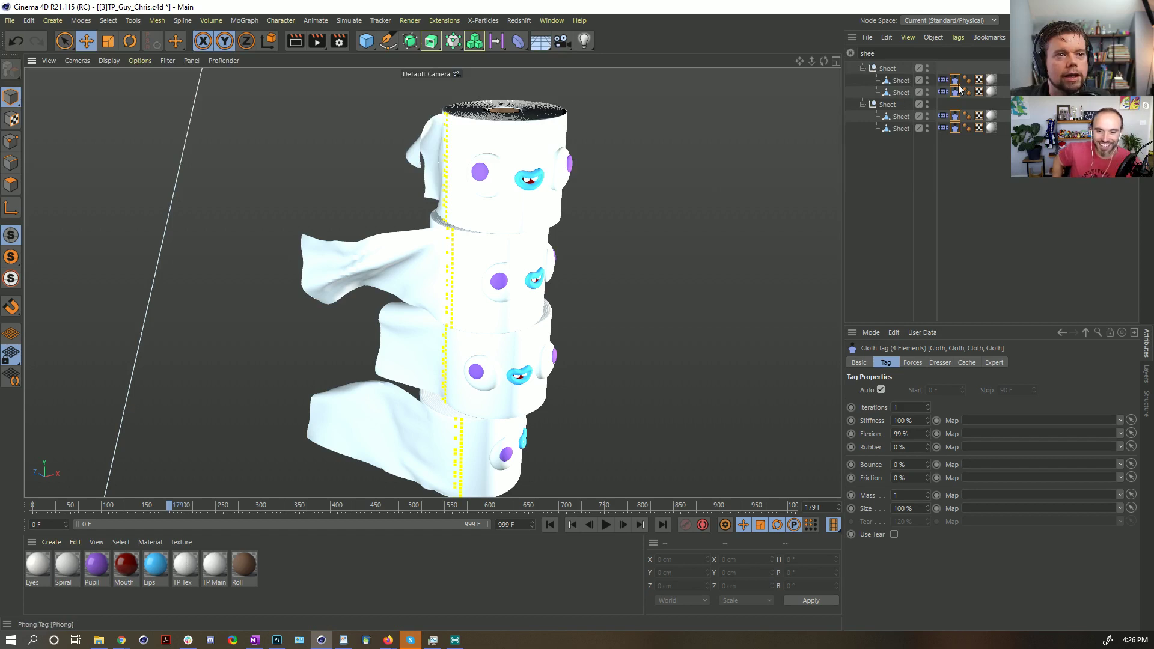
- Show the Dresser settings of the selected Cloth tags and clear the object list's search filter
click(947, 362)
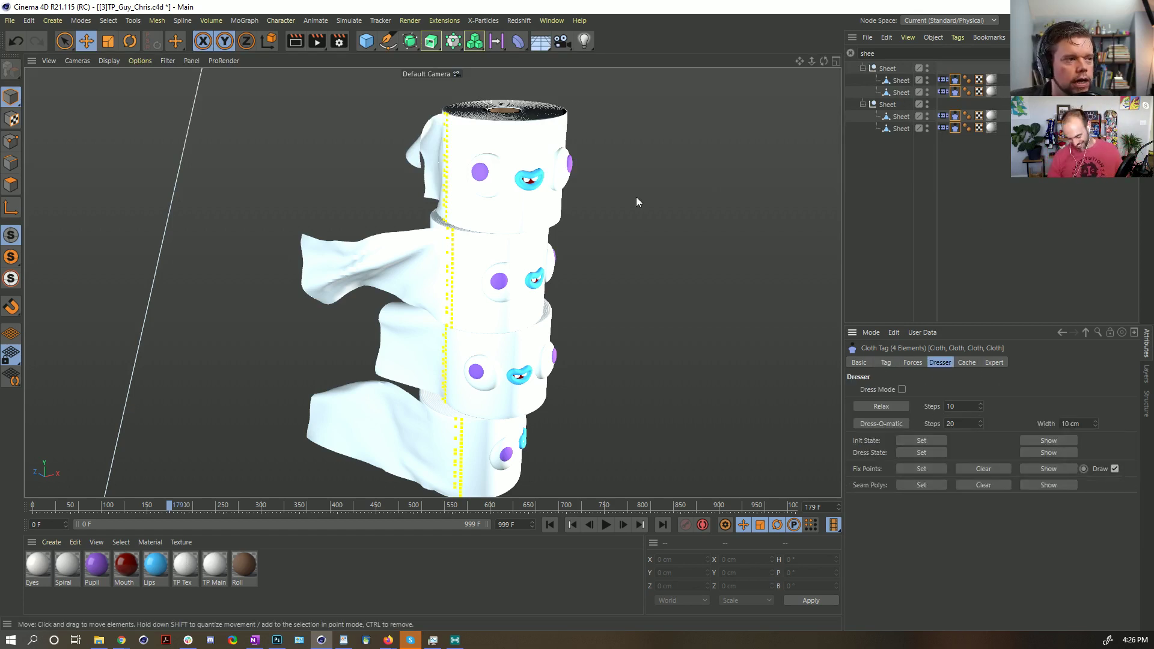
alt+drag(509, 230, 469, 223)
click(850, 53)
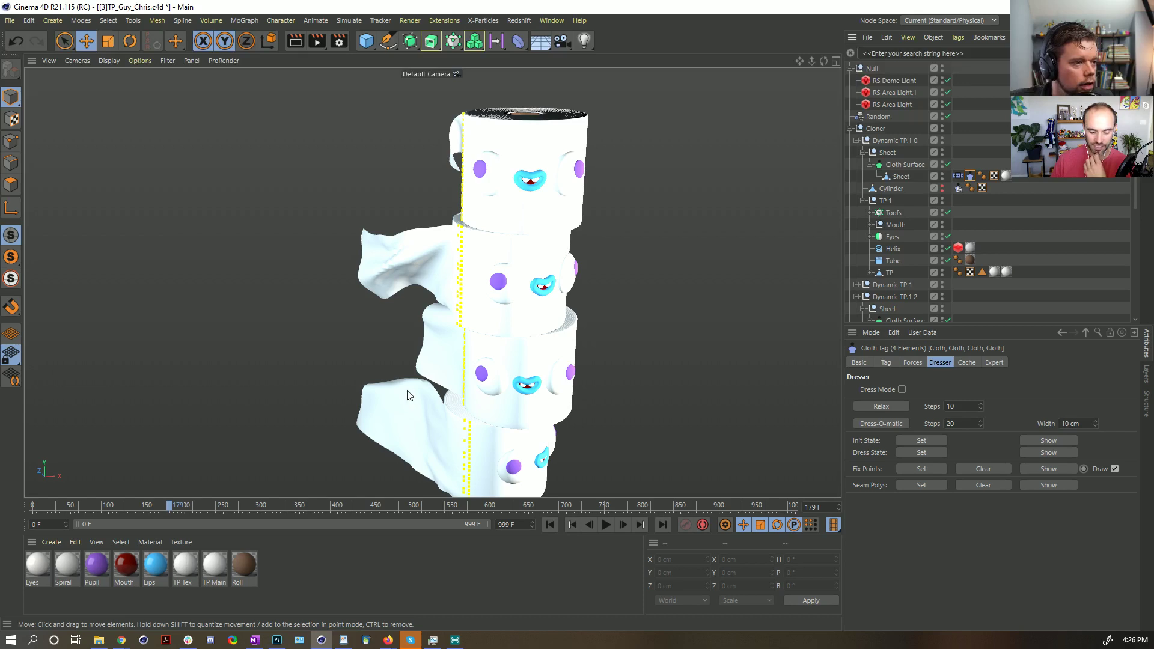
- Preview the paused stack from a side angle in the Redshift RenderView and close the render window
alt+middle_drag(481, 396, 437, 374)
alt+drag(436, 374, 547, 336)
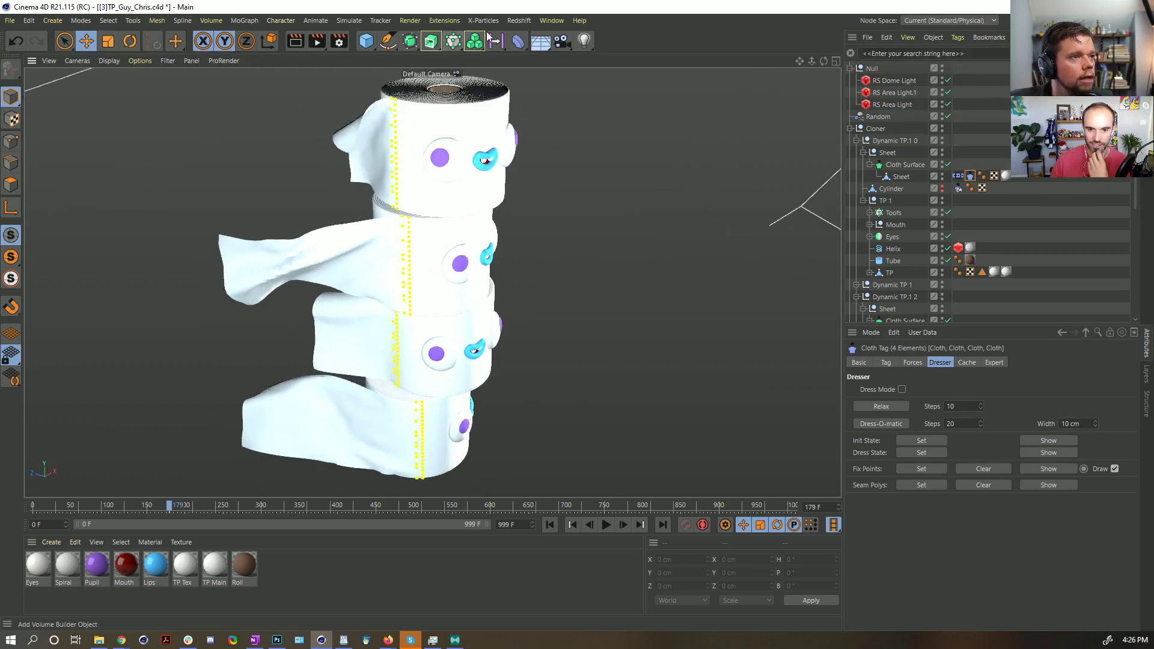
click(519, 20)
click(552, 114)
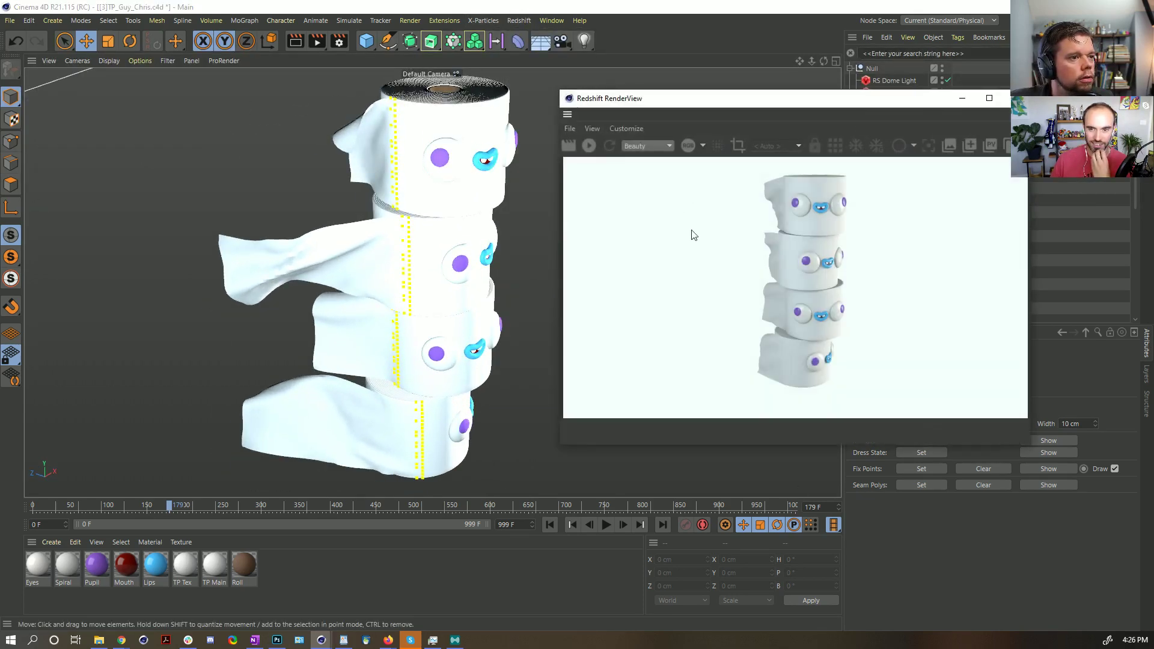
click(589, 146)
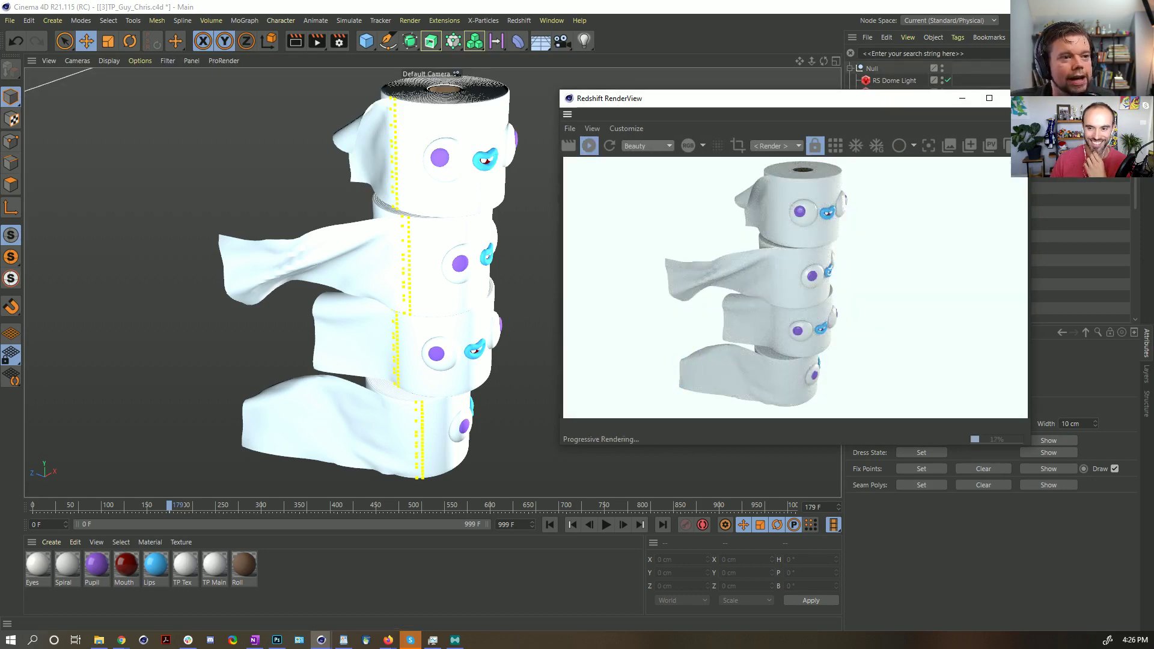
click(1016, 98)
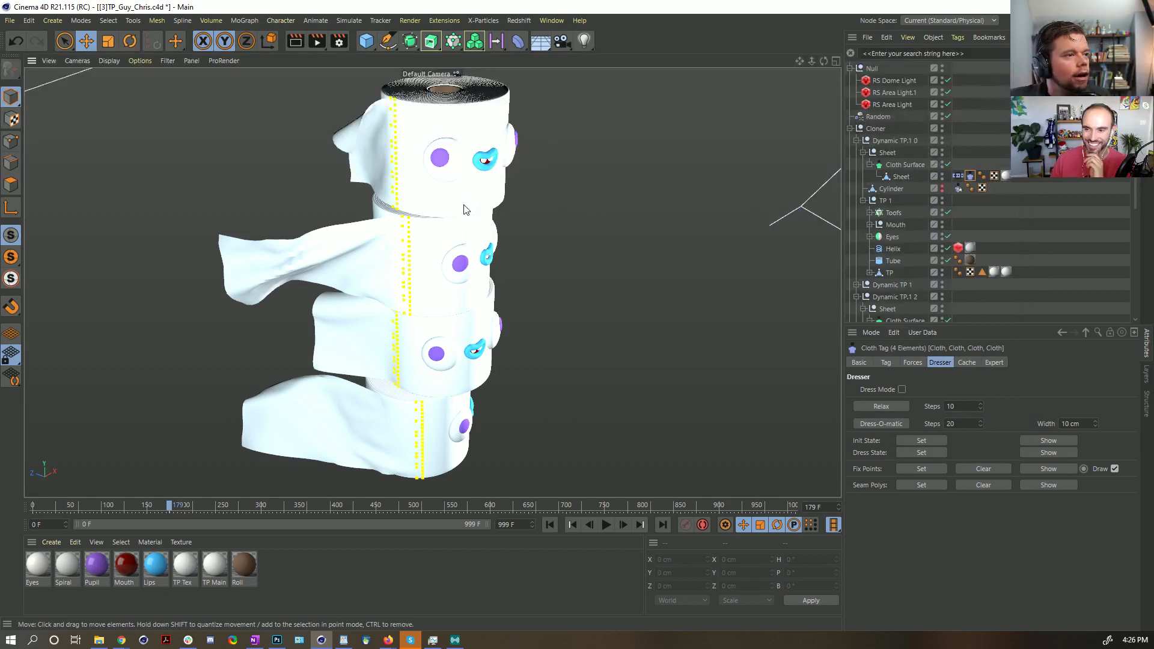
alt+drag(464, 204, 448, 176)
alt+middle_drag(447, 177, 458, 240)
alt+drag(460, 244, 454, 222)
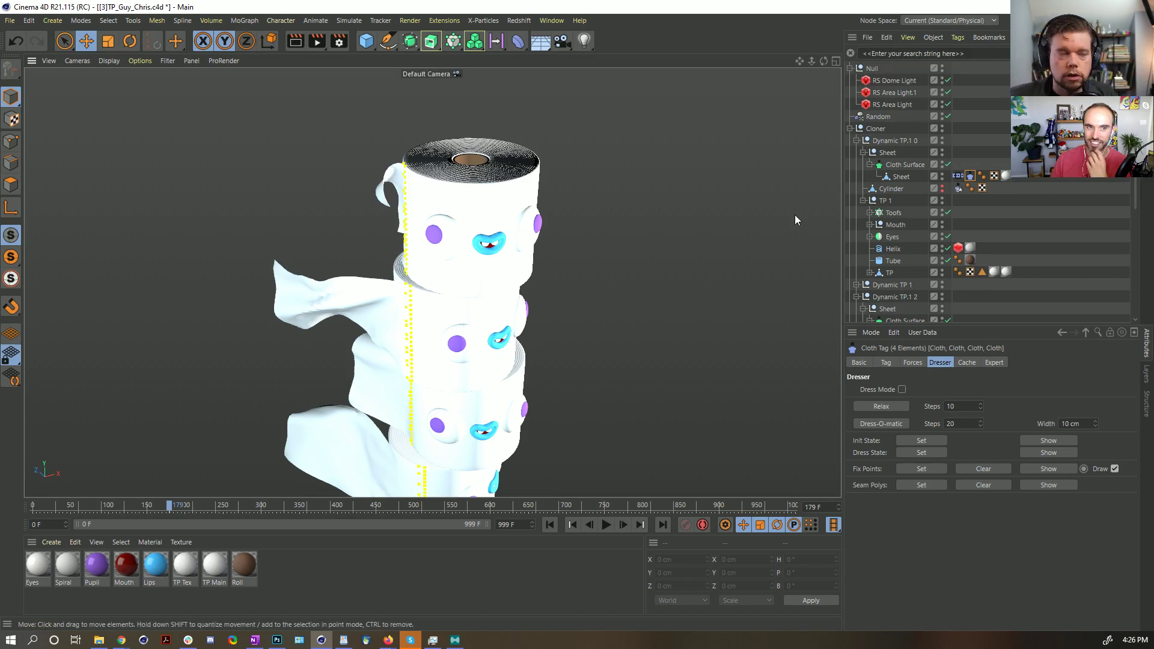
alt+drag(513, 216, 529, 212)
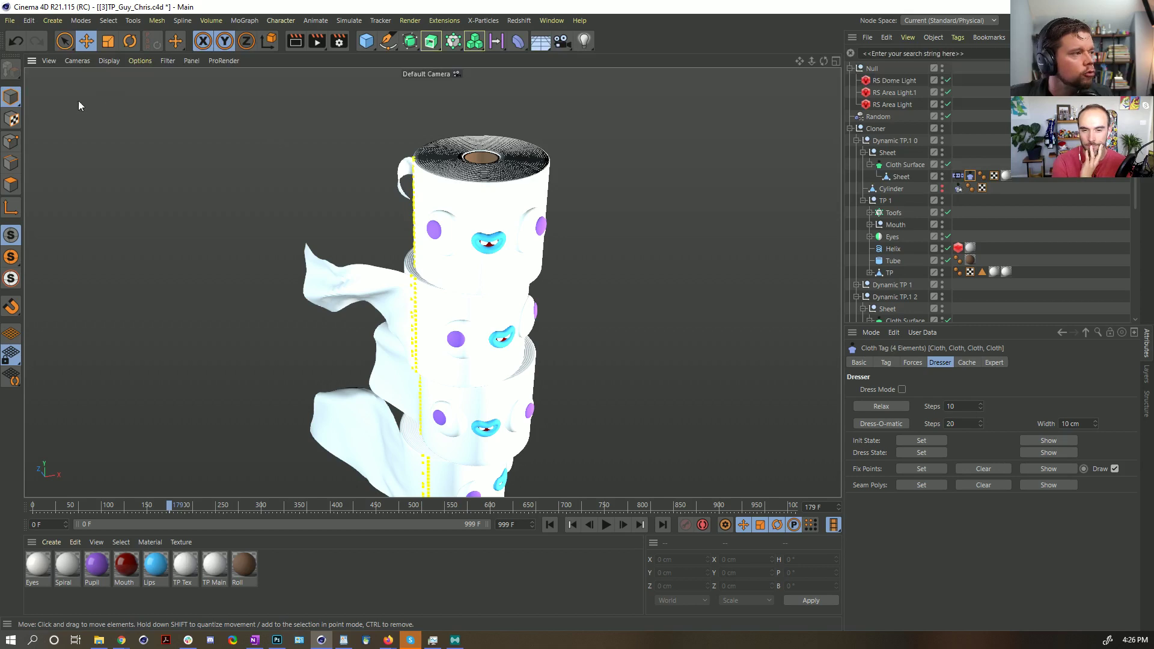
click(444, 186)
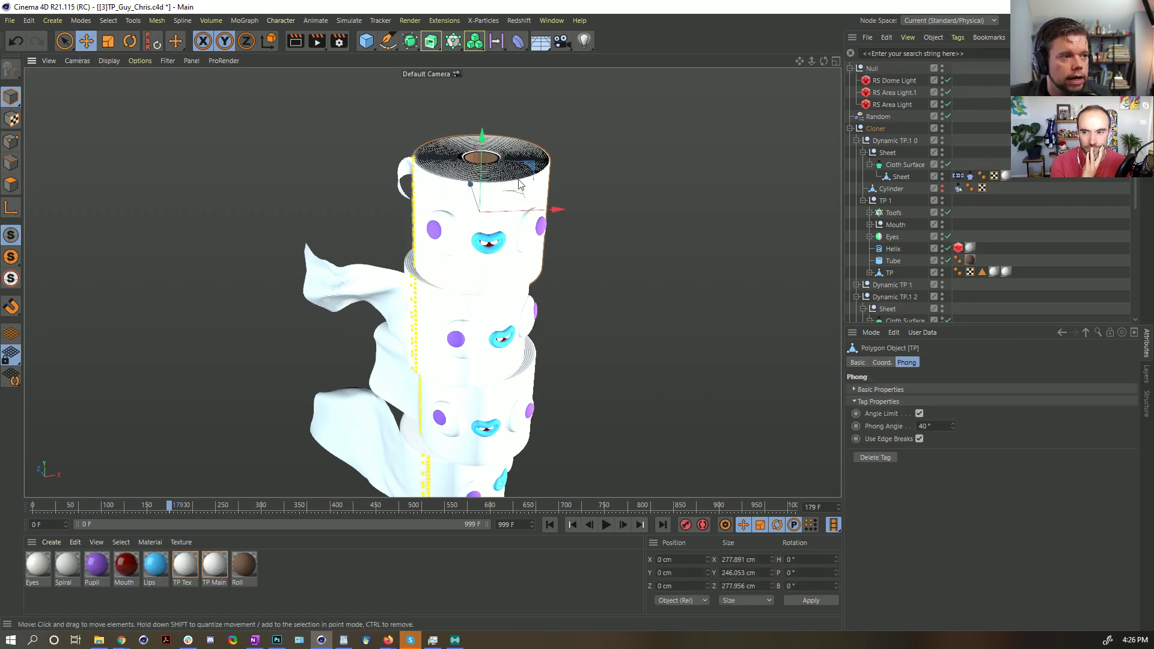
click(366, 40)
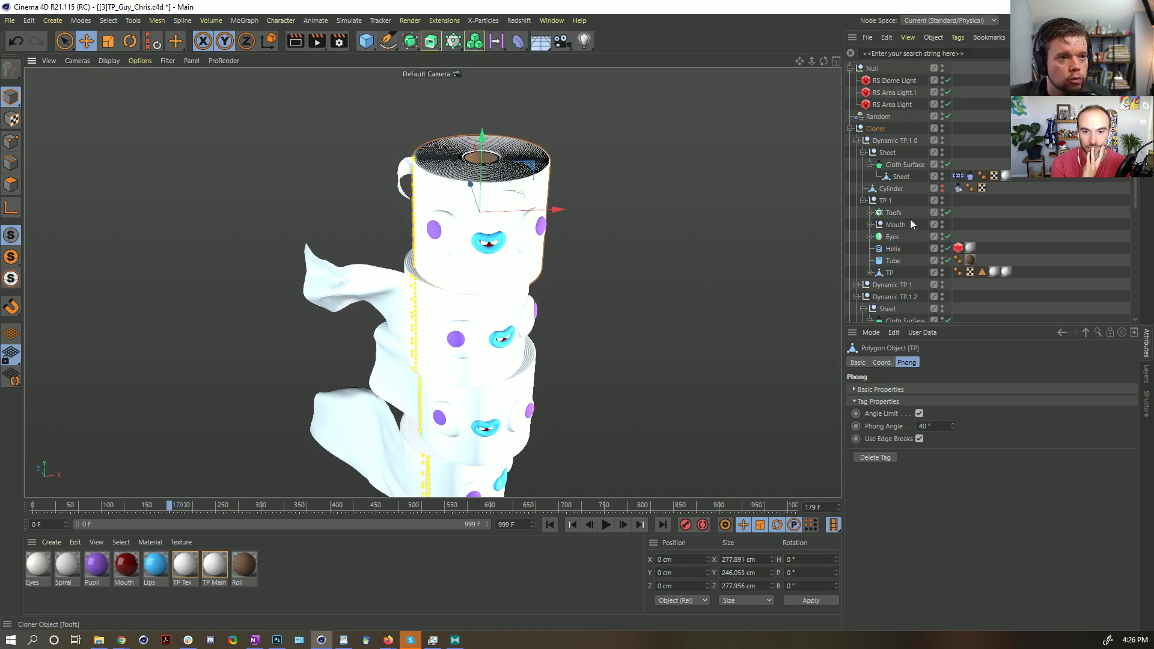
- Try copying the Cylinder from Dynamic TP.1 0 directly under the Cloner, rename the copy "Dynamic", and delete it
click(895, 190)
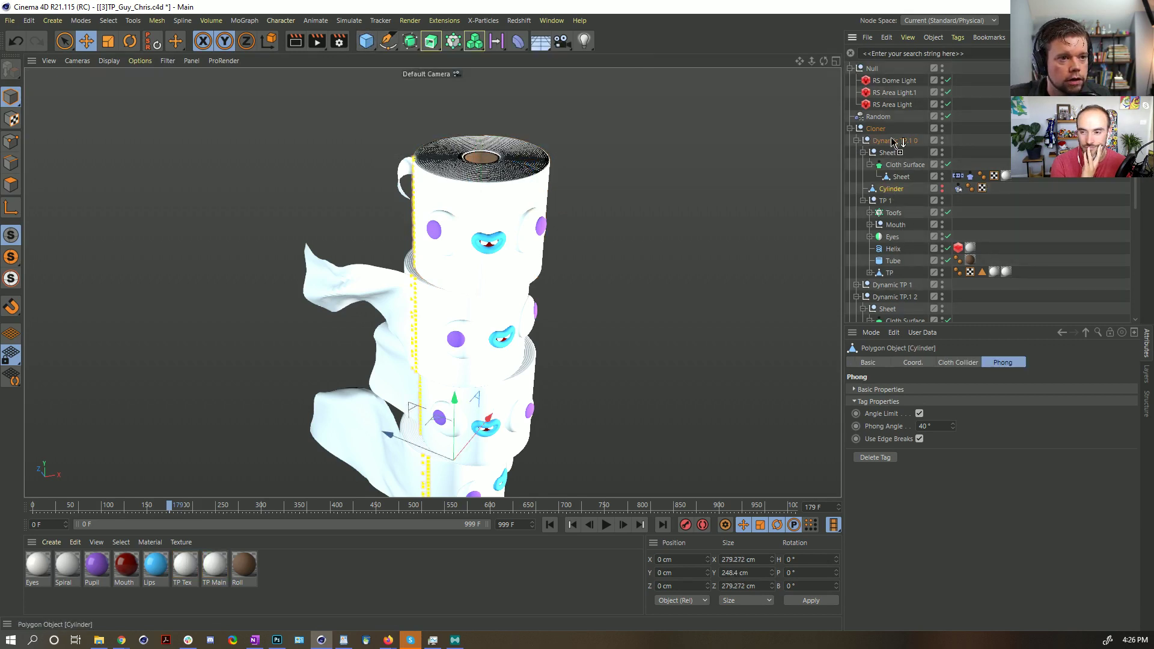
drag(885, 137, 887, 138)
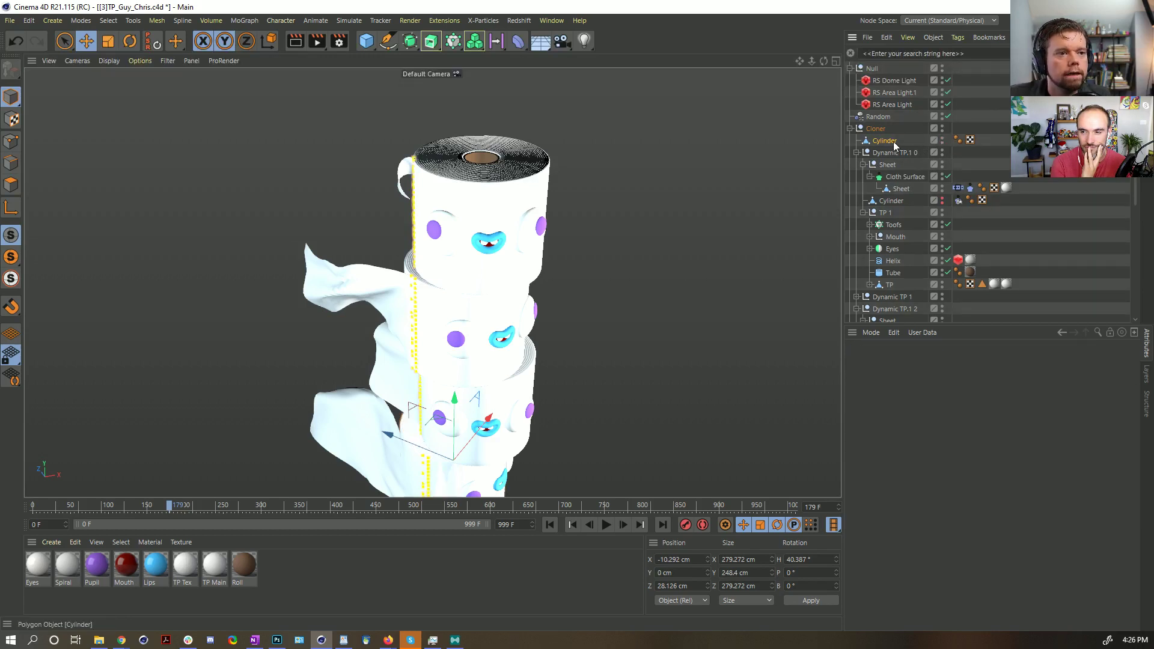
click(877, 141)
click(86, 41)
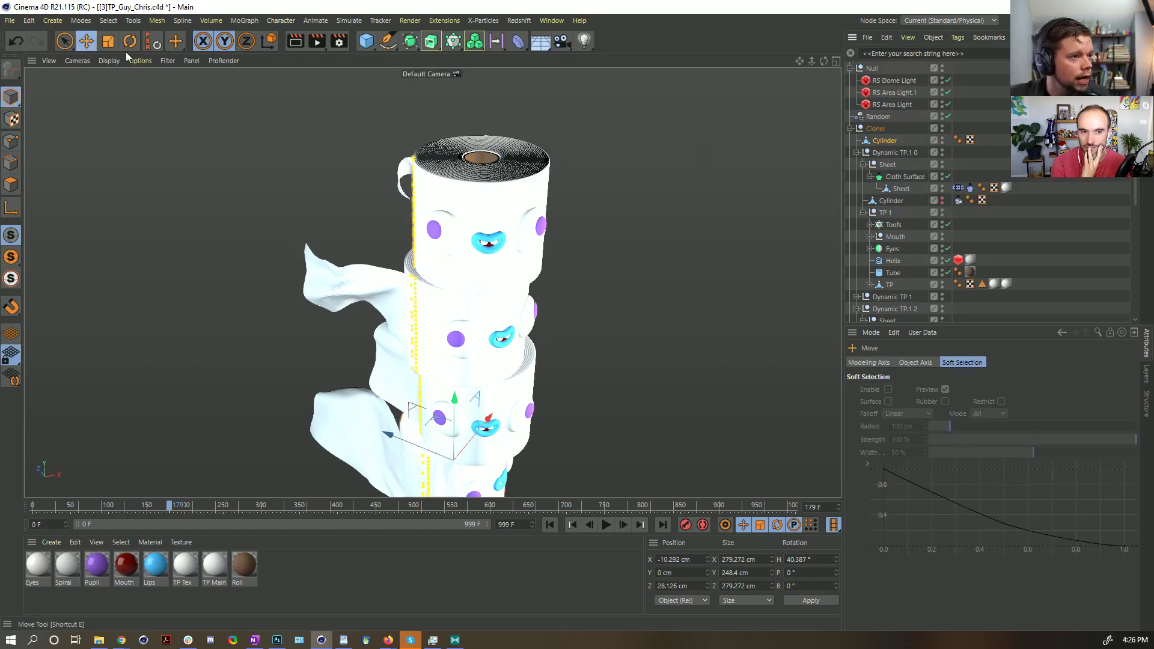
click(953, 151)
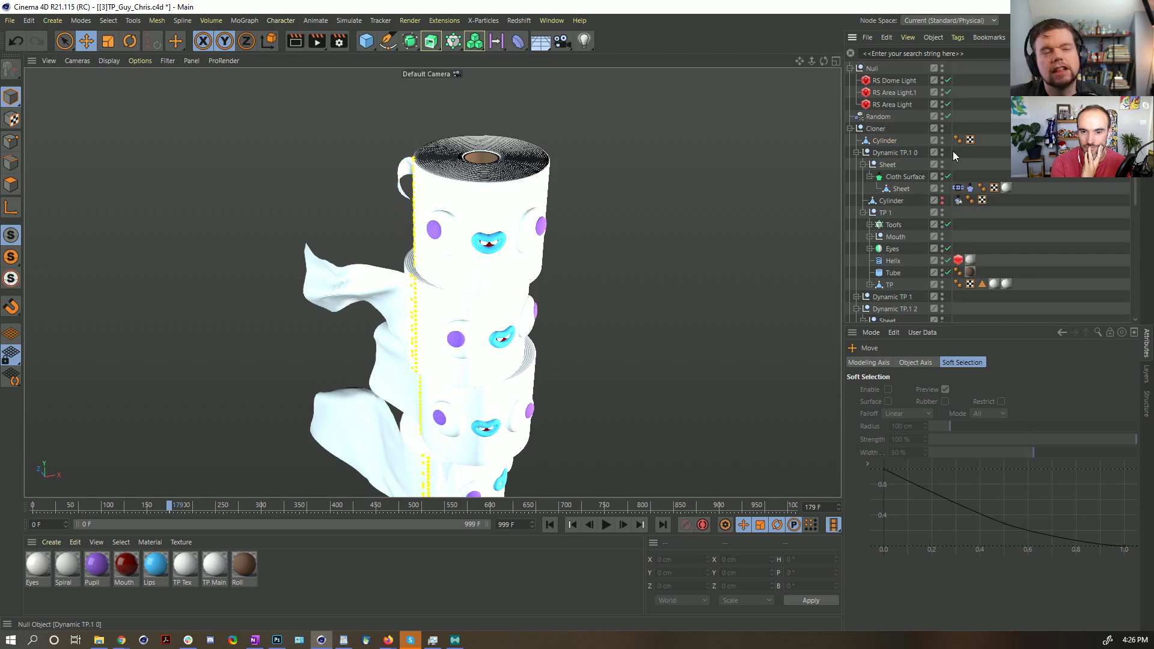
click(878, 140)
double_click(885, 141)
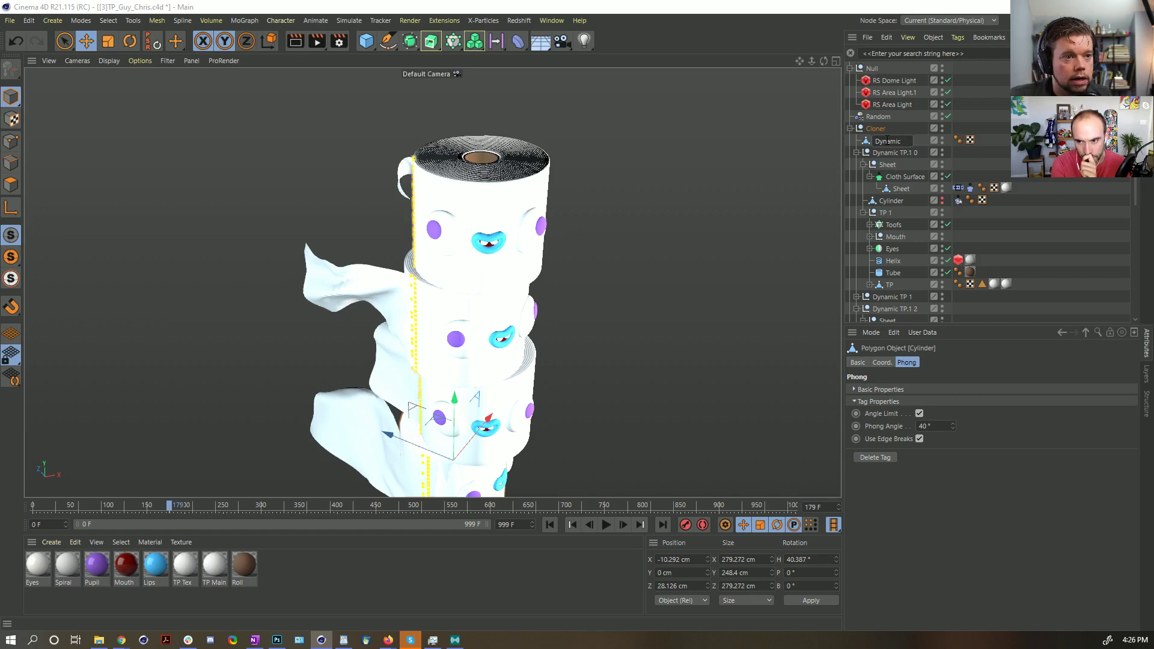
text(Dynamic)
key(Return)
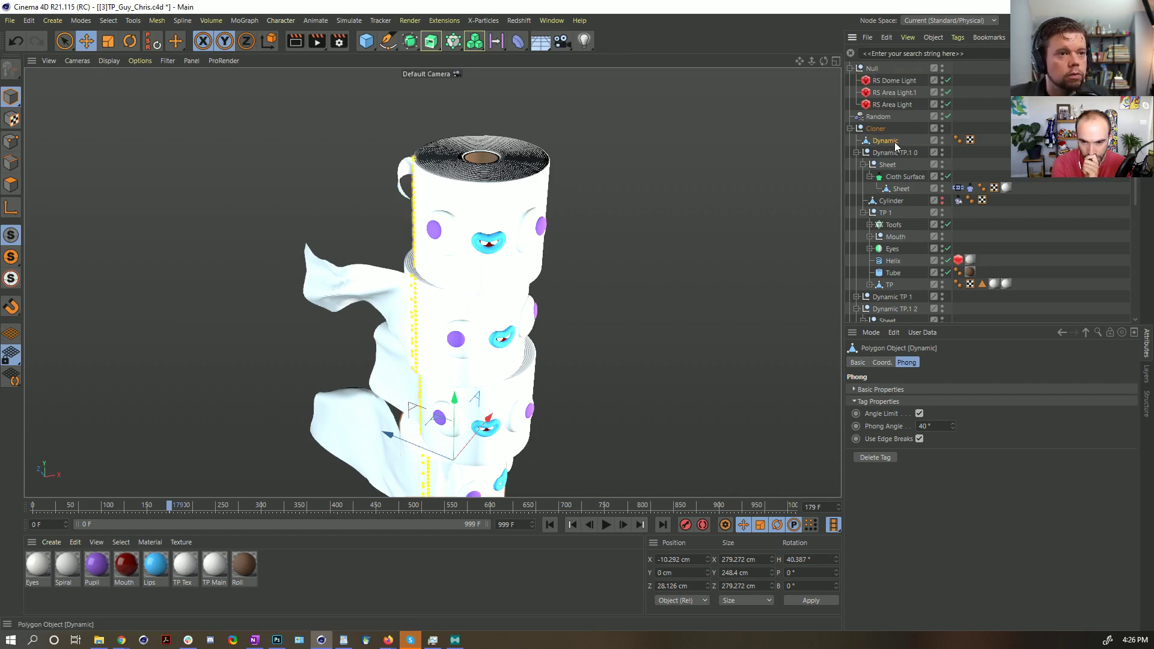
key(Delete)
- Check the contents of the roll groups under the Cloner one by one and leave them collapsed
click(857, 141)
click(856, 165)
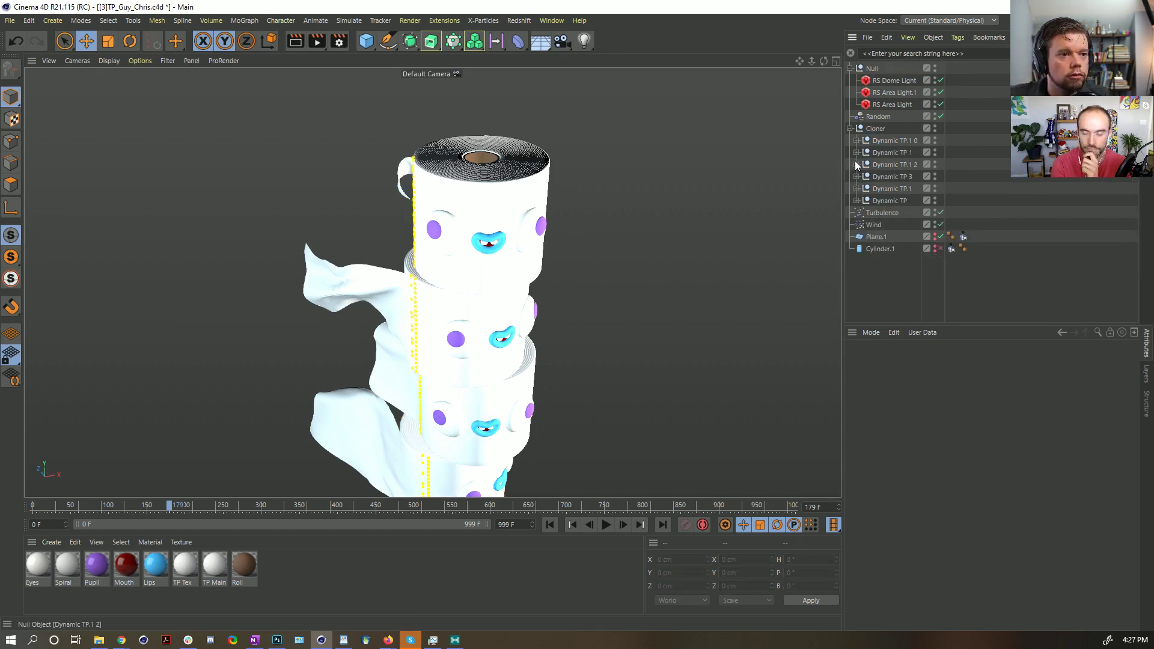
click(876, 128)
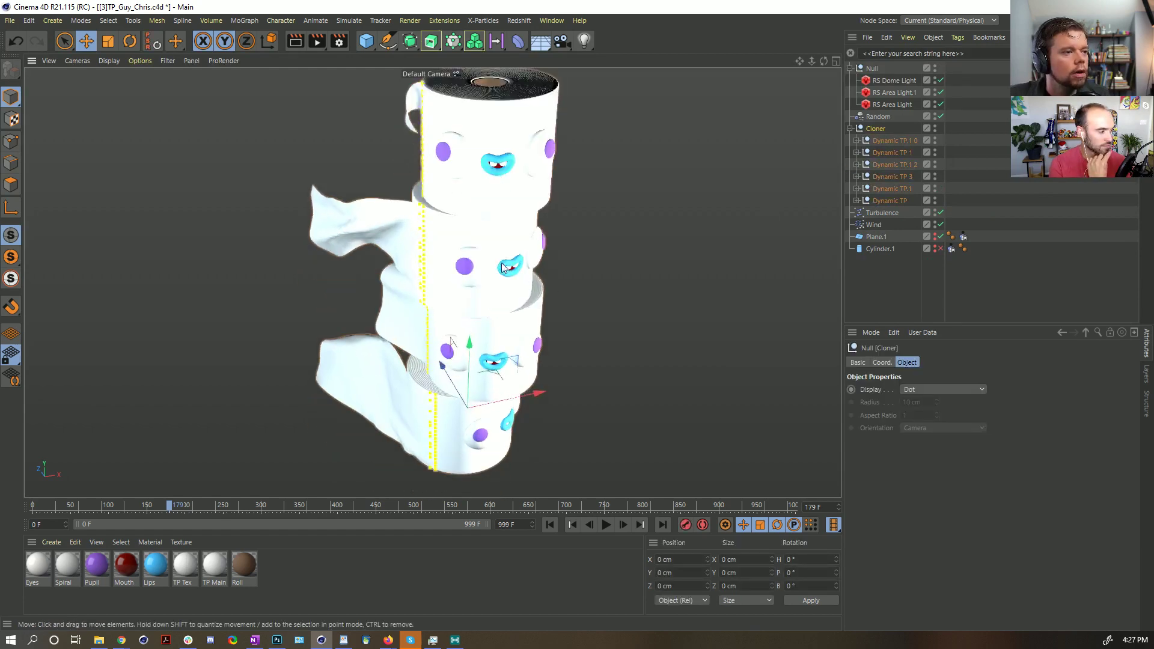
click(893, 141)
click(856, 141)
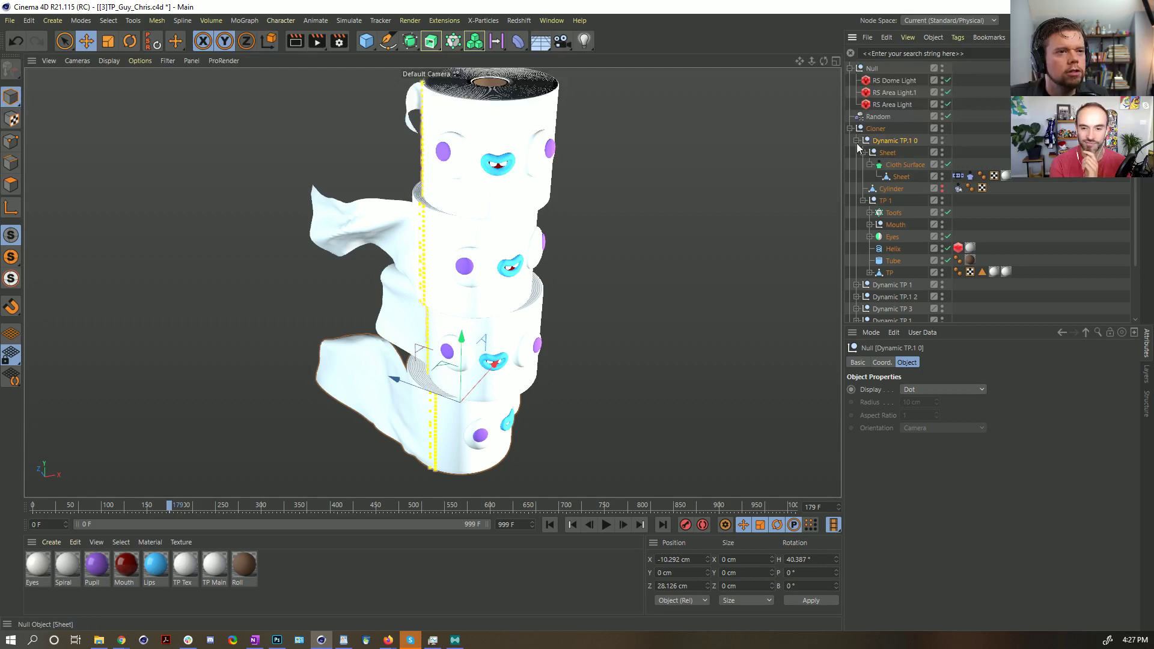
click(856, 143)
click(855, 152)
click(854, 153)
click(856, 165)
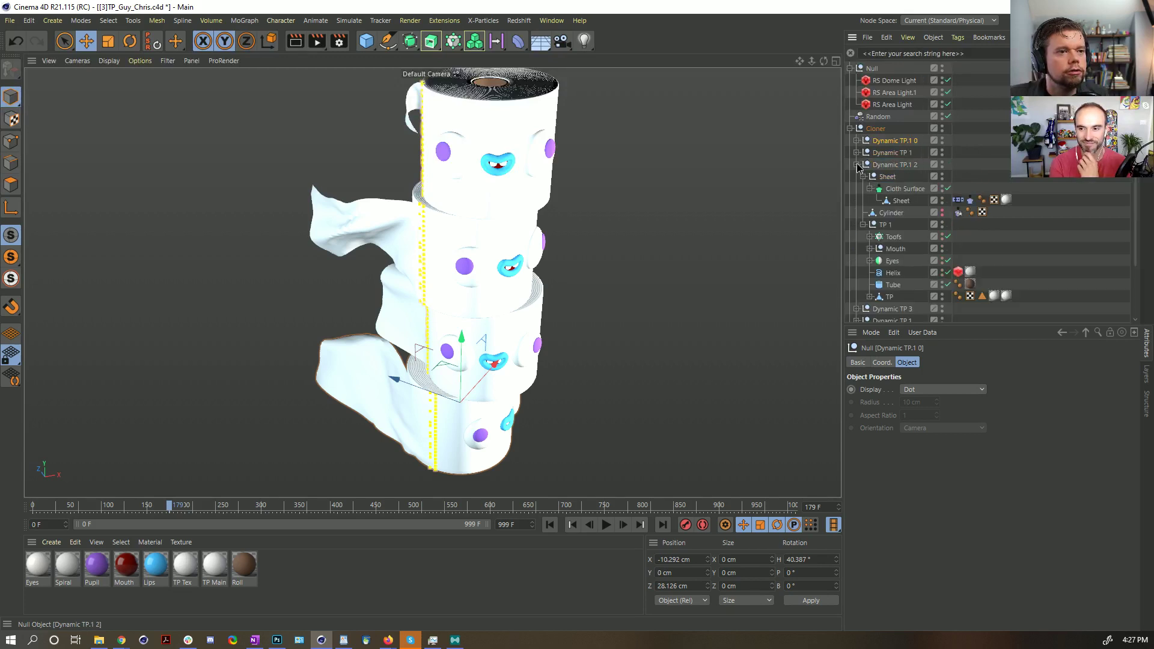
click(856, 164)
- Delete the leftover groups Dynamic TP.1 and Dynamic TP that hold only a Helix inside TP 1
click(857, 188)
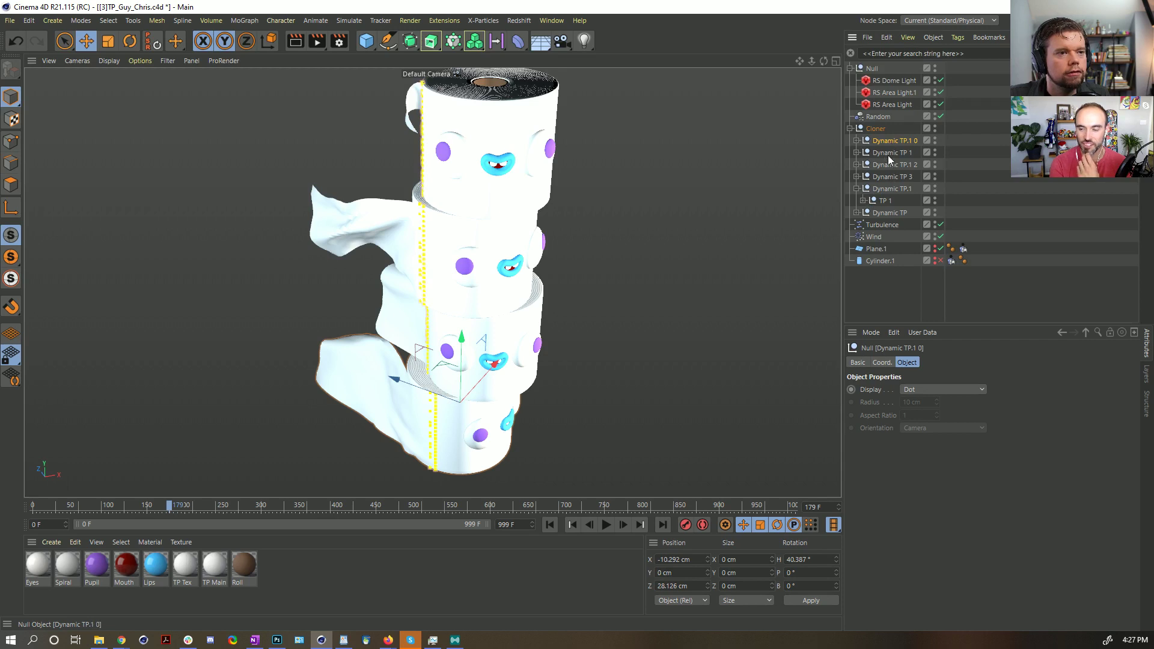
shift+click(890, 176)
click(887, 190)
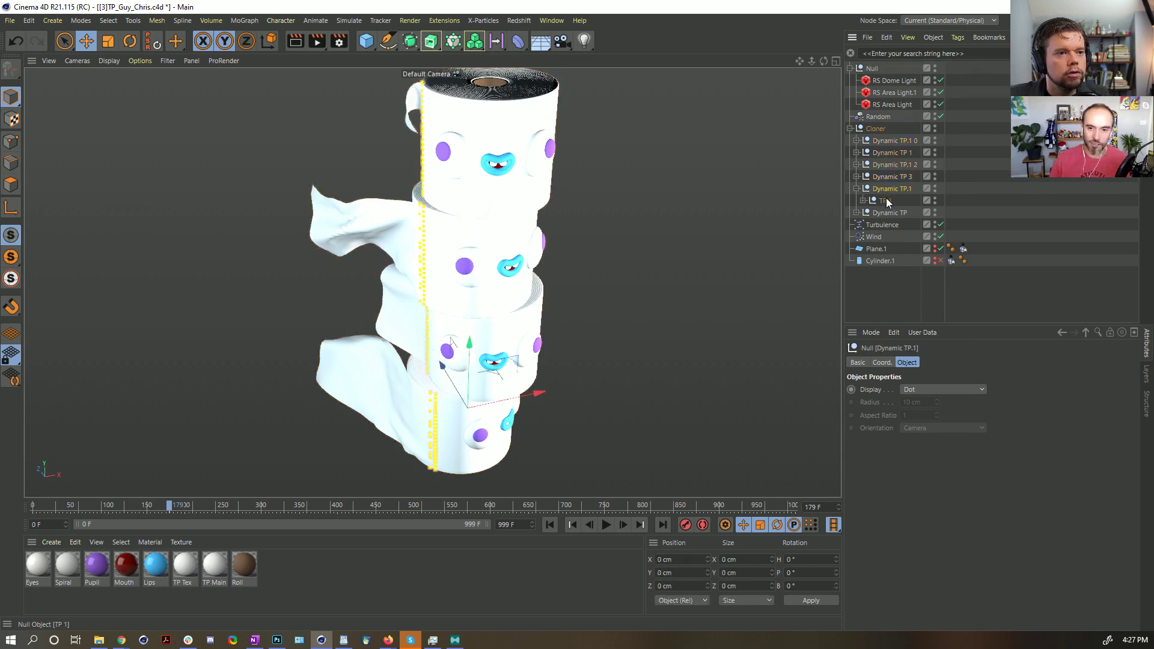
click(864, 200)
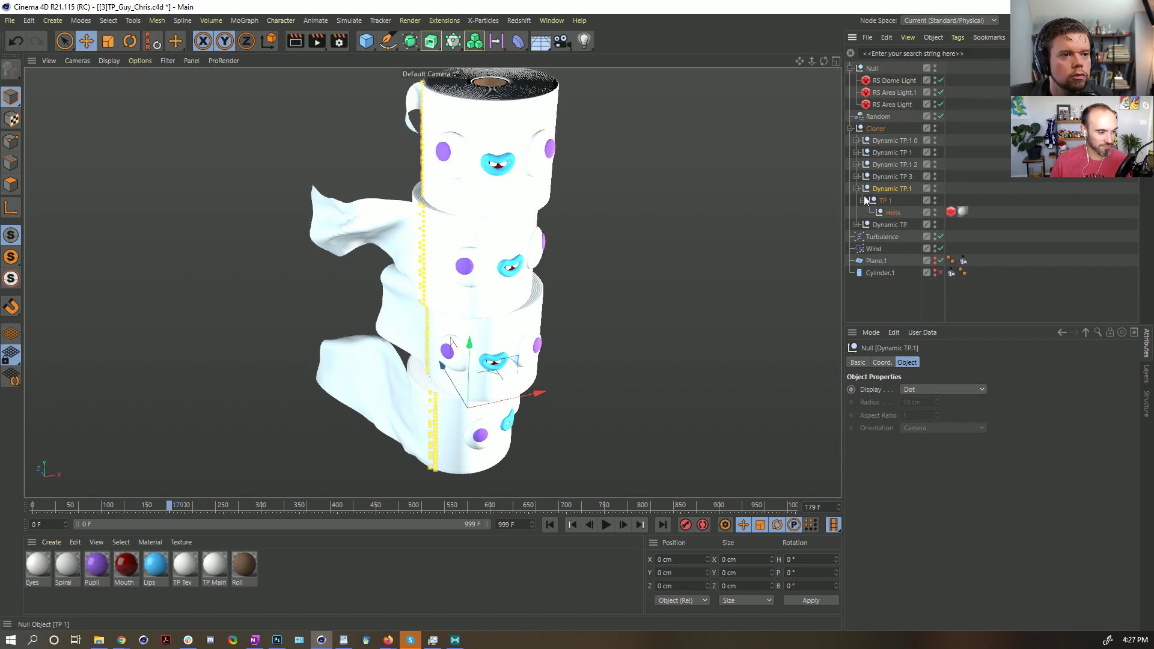
key(Delete)
click(856, 190)
key(Delete)
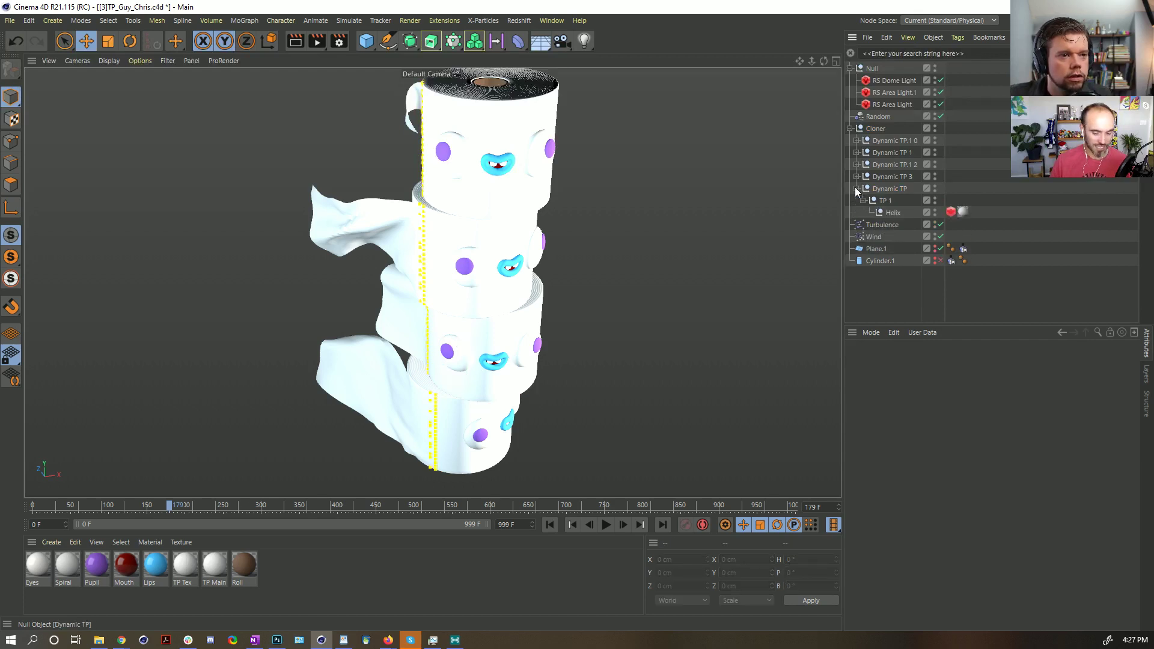
- Duplicate the Cylinder inside Dynamic TP 3, placing the copy first in that group
click(857, 176)
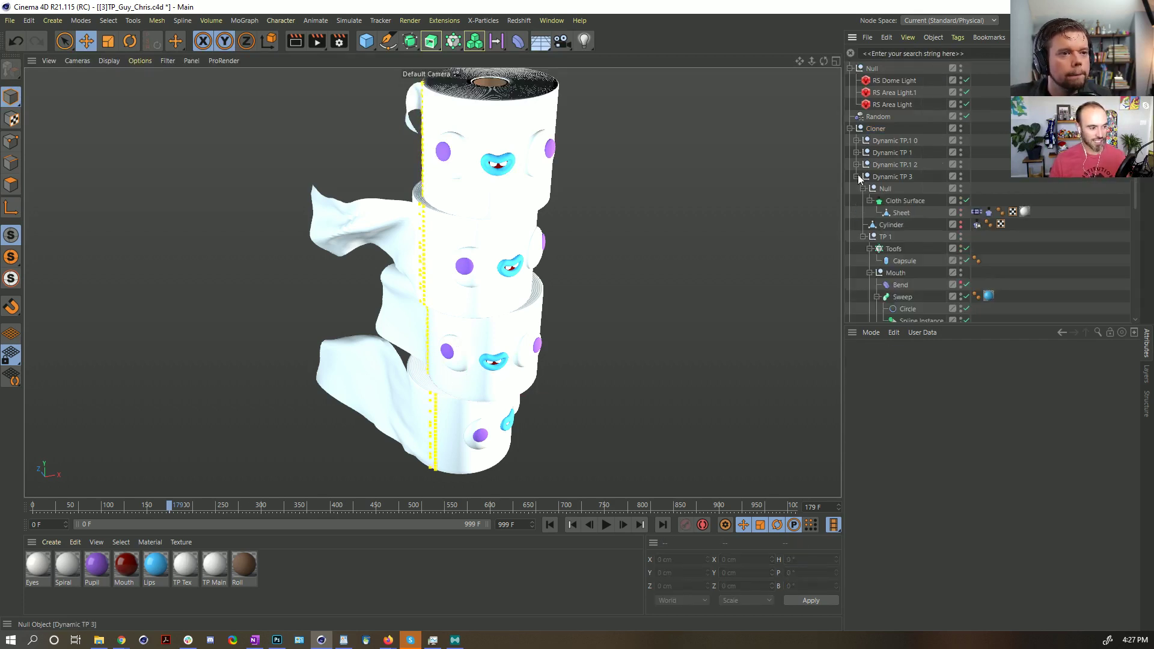
click(858, 177)
click(885, 175)
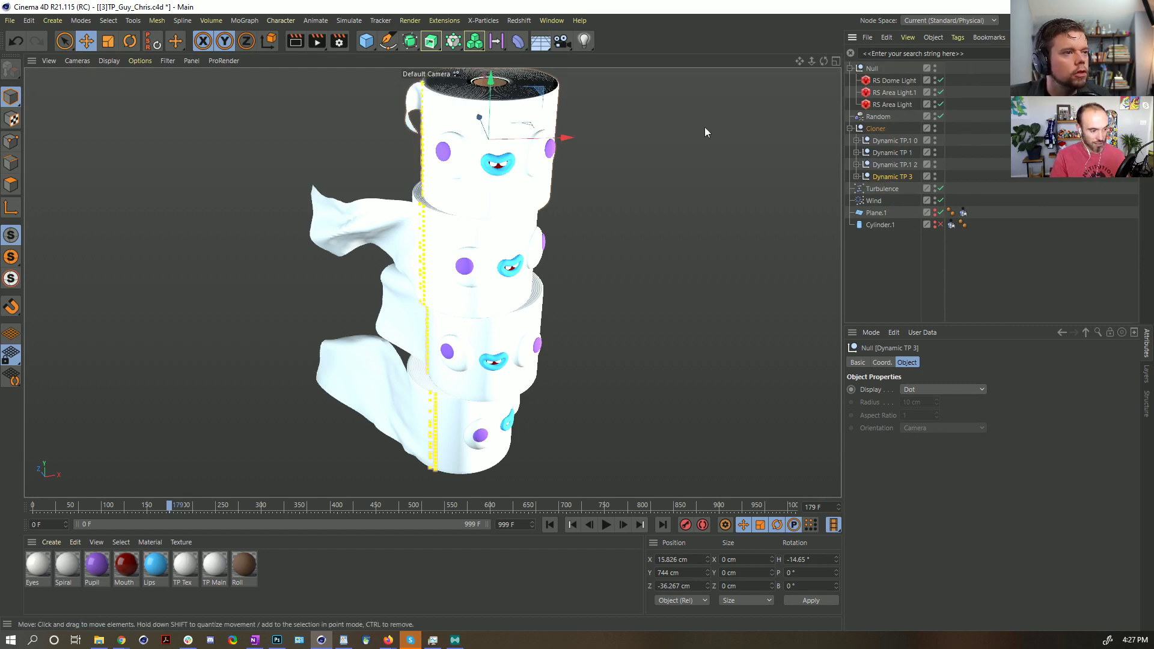
click(857, 177)
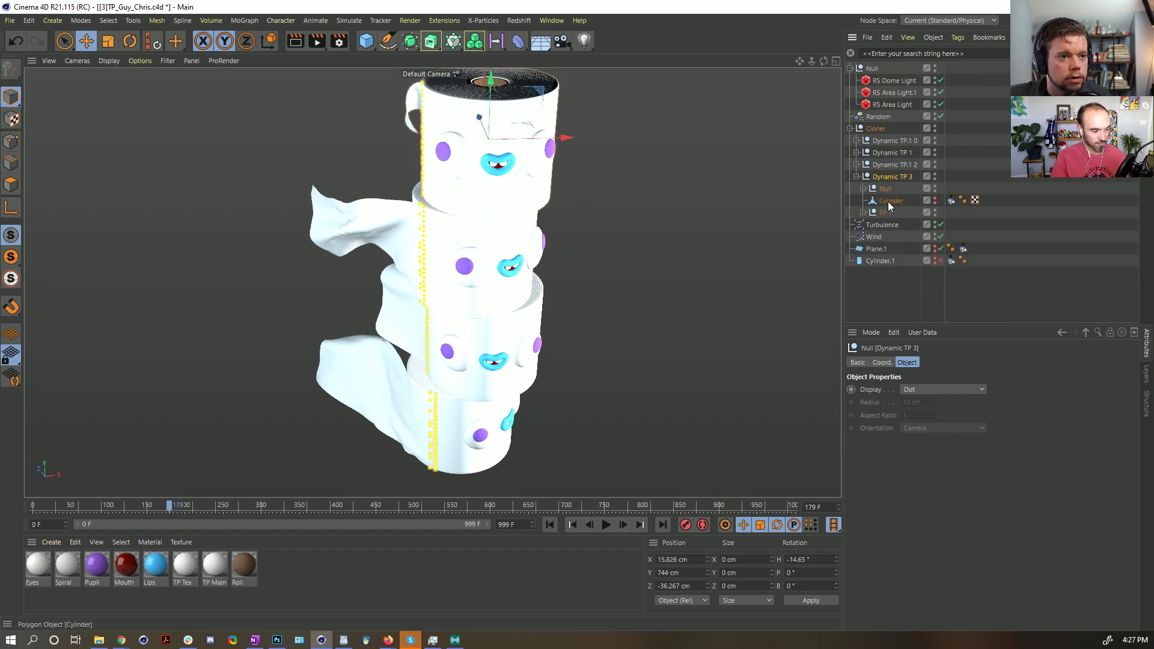
ctrl+drag(897, 200, 895, 184)
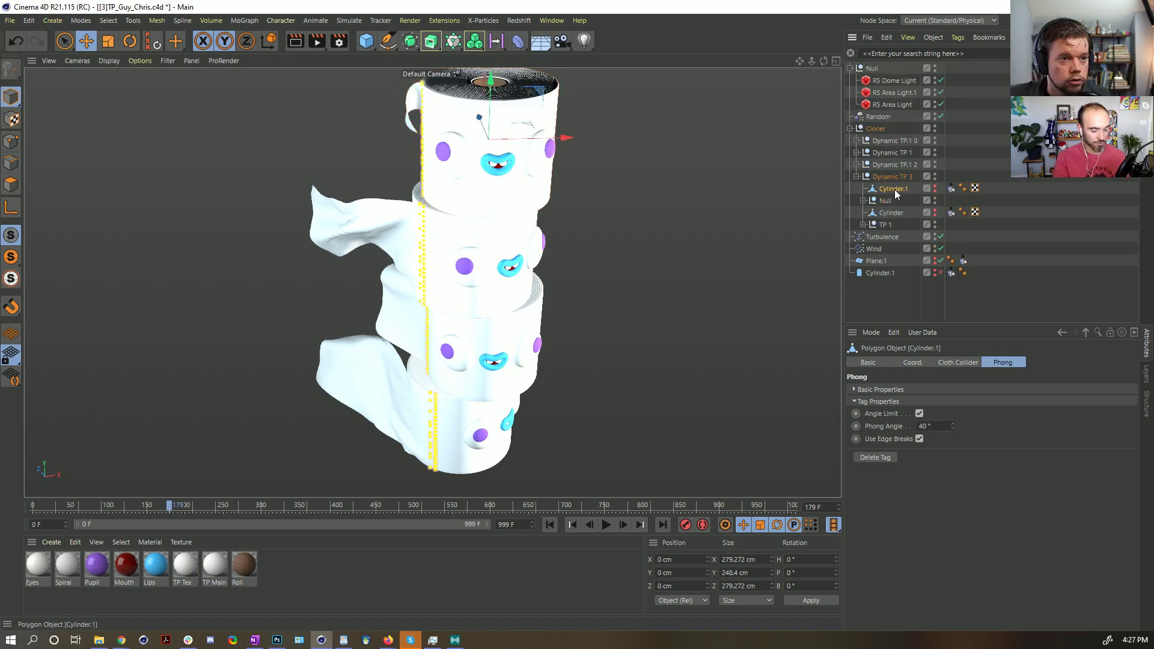
- Rename the Cylinder copy in Dynamic TP 3 to "Dynamic", remove its Cloth Collider tag and make it visible
double_click(895, 190)
text(D)
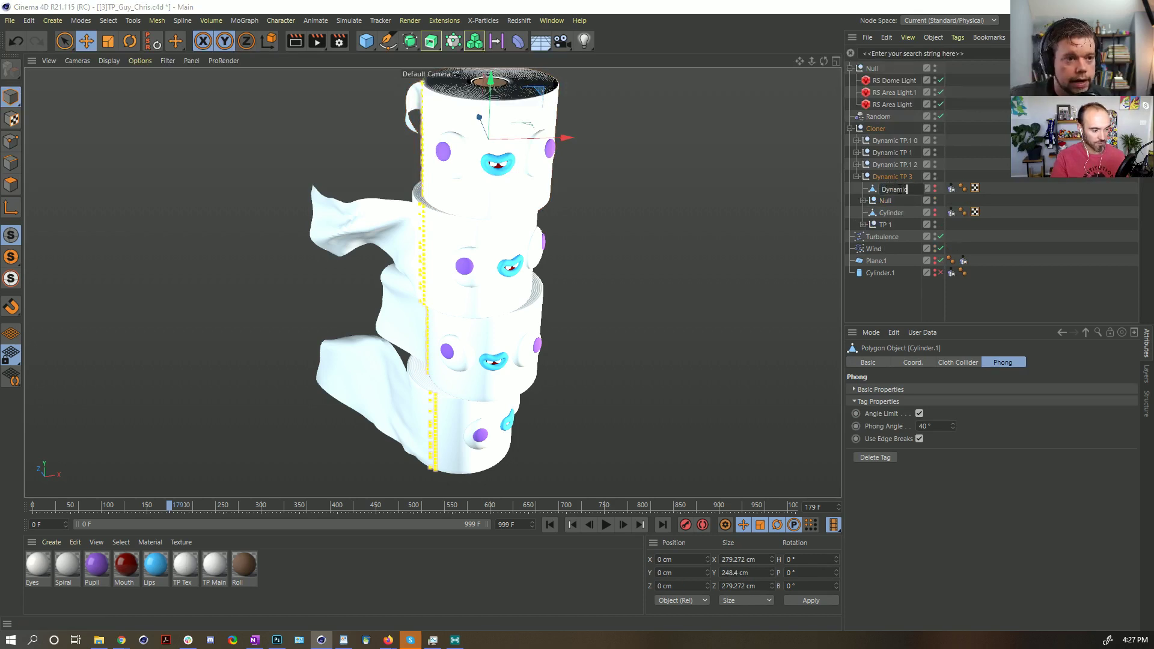
text(ynamic)
key(Return)
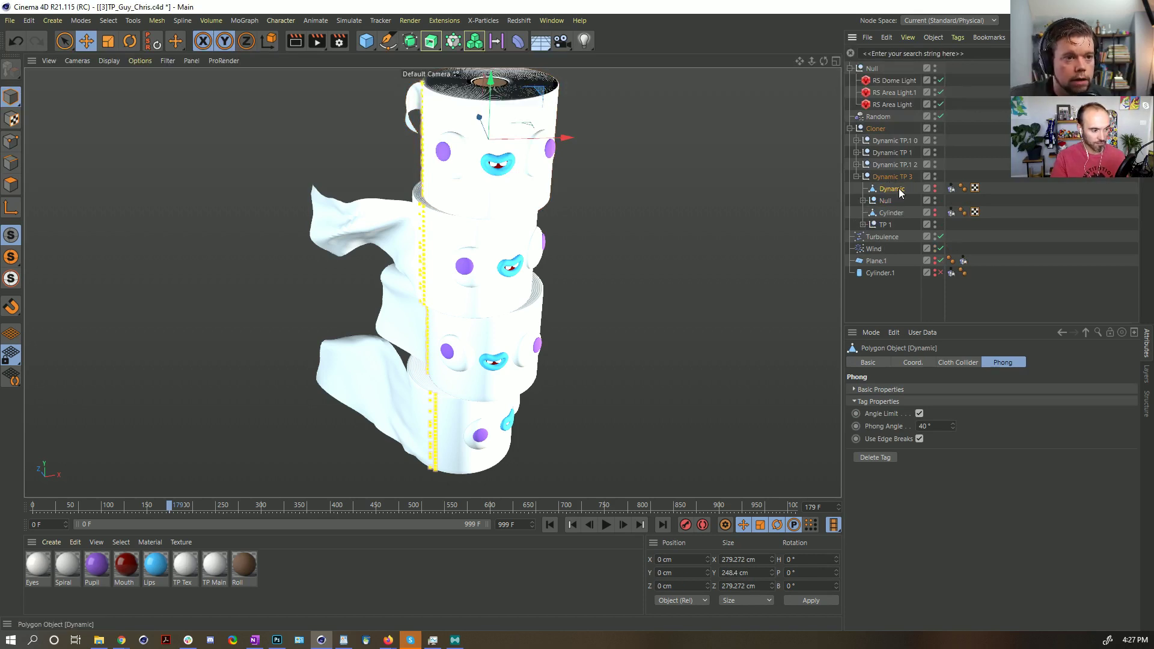
click(951, 188)
key(Delete)
click(935, 187)
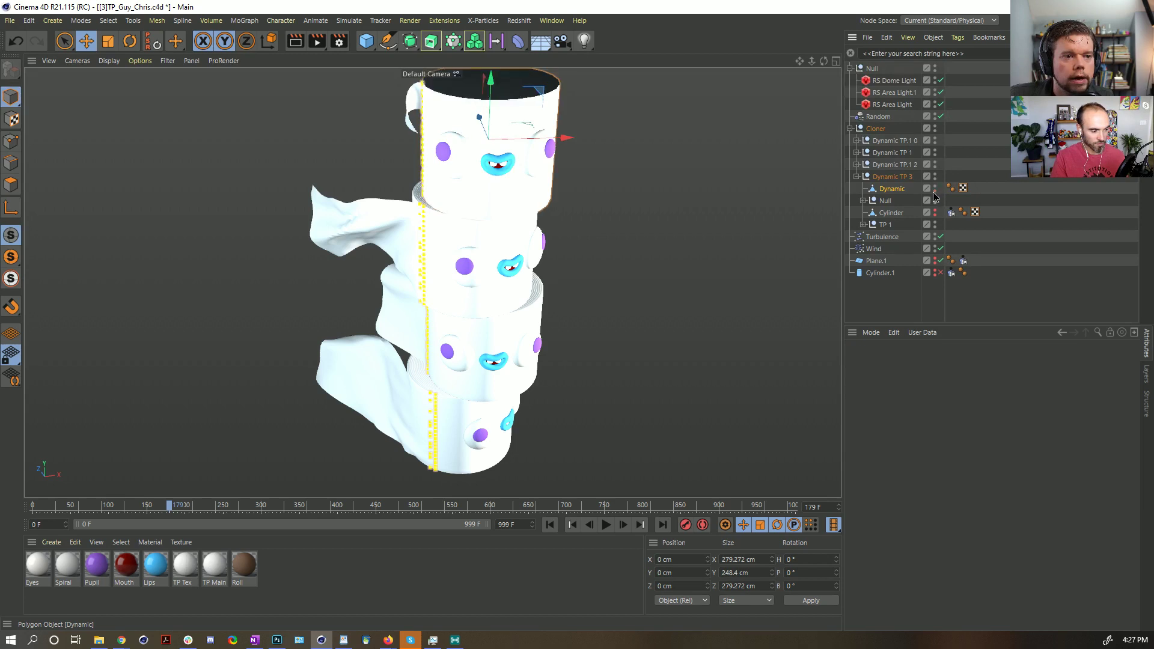
- Add a Rigid Body simulation tag to the Dynamic object in Dynamic TP 3
click(854, 188)
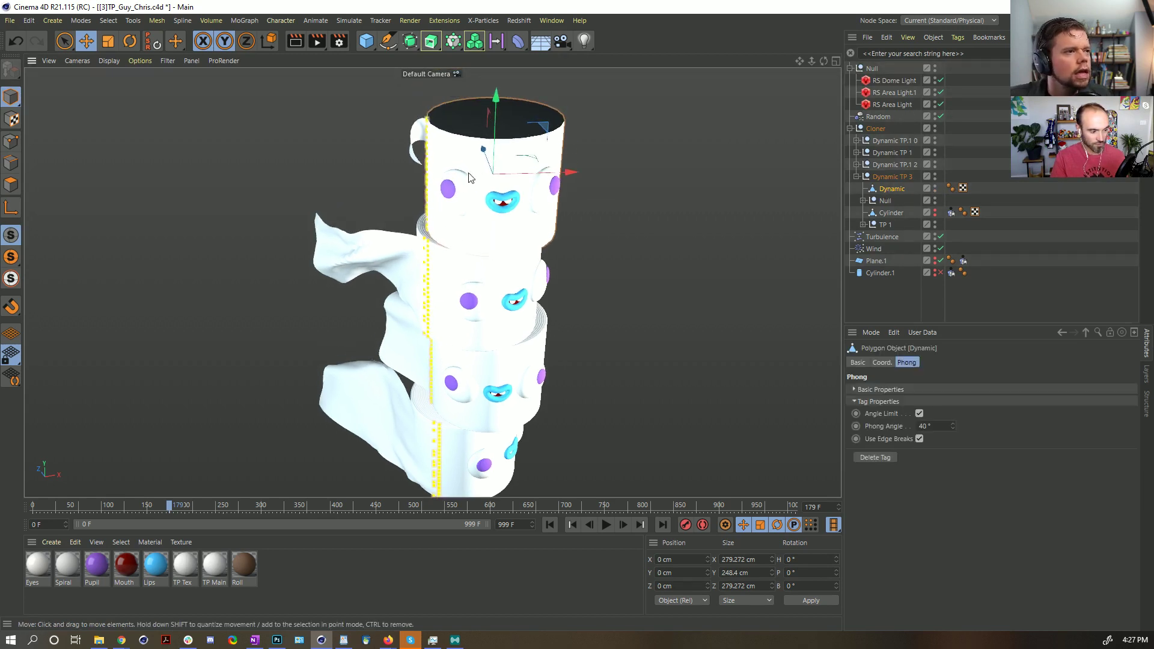
right_click(887, 189)
key(Escape)
right_click(885, 190)
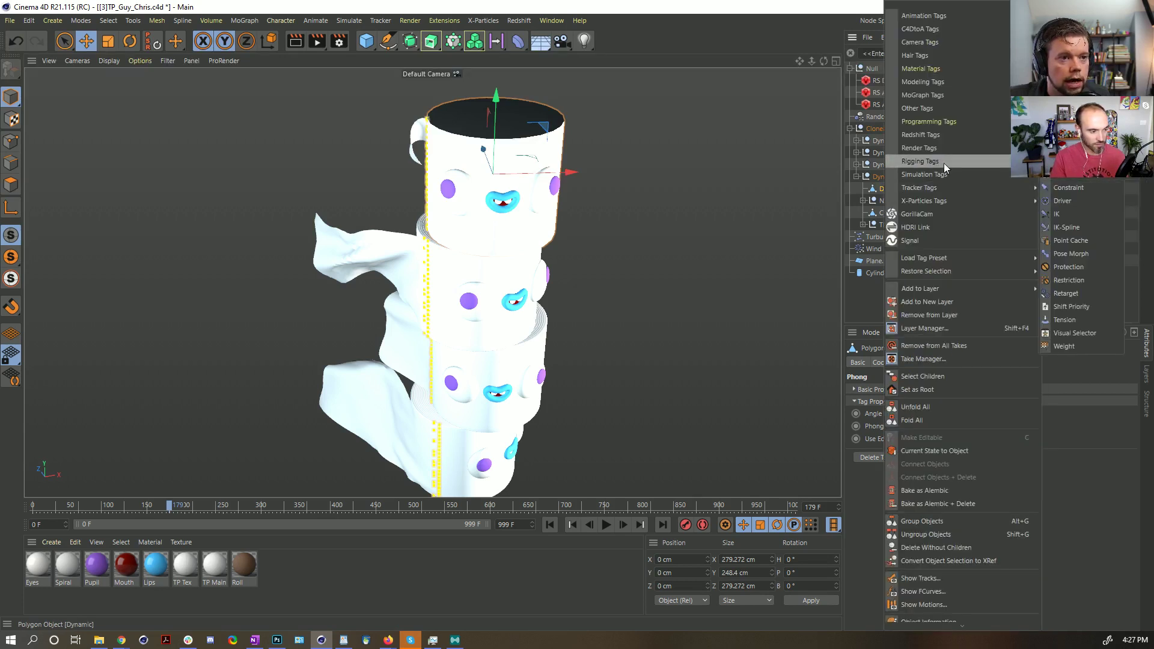
mouse_move(943, 148)
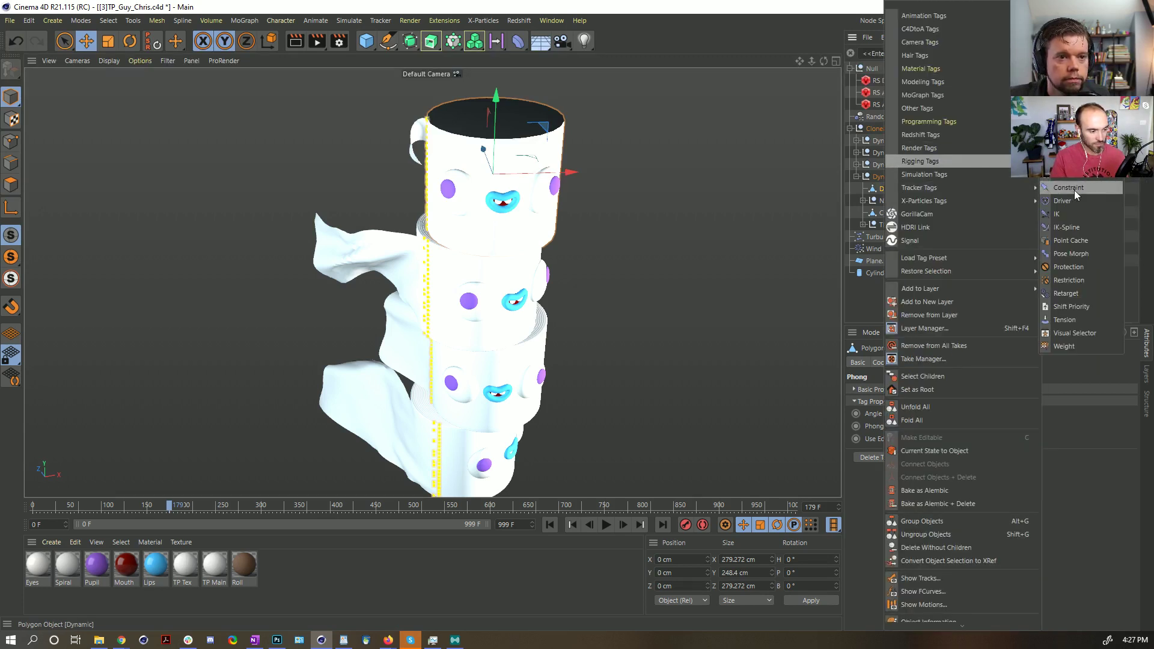
mouse_move(944, 174)
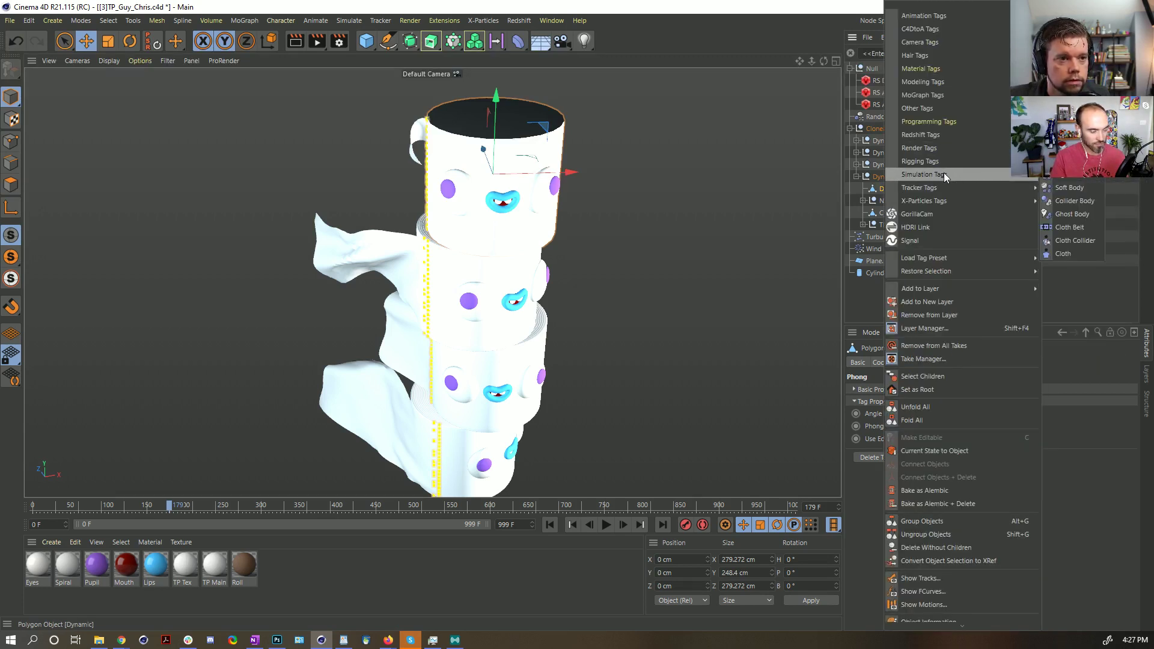
click(1078, 200)
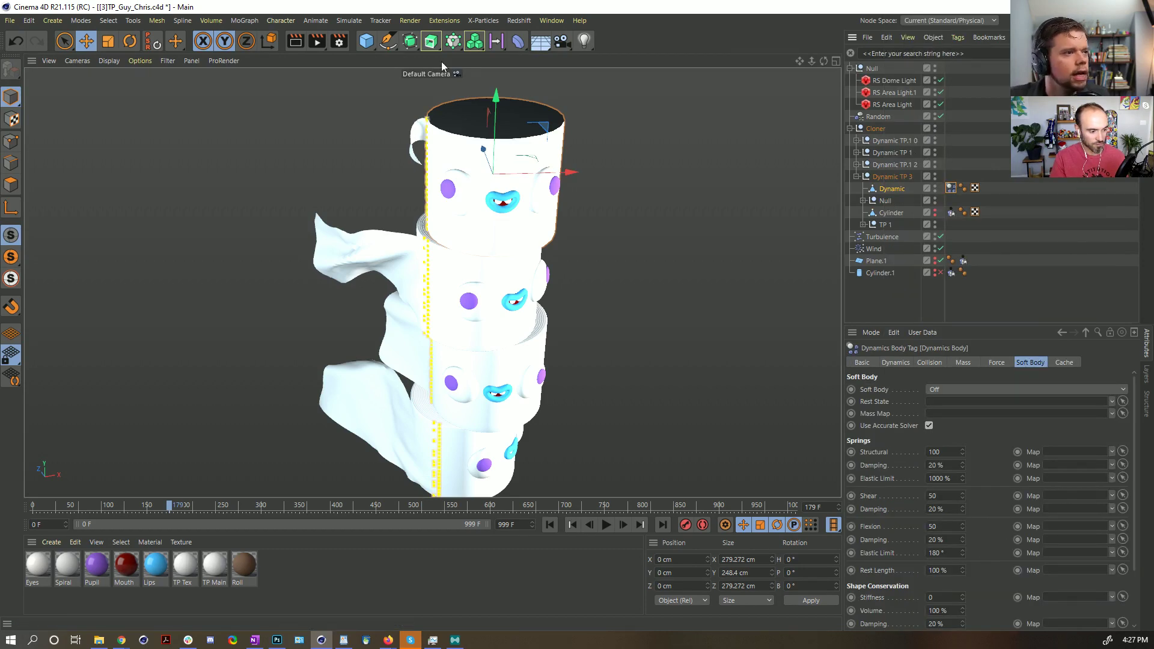
- Place a copy of Dynamic at the root of the object hierarchy and set its Dynamic option to Off
ctrl+drag(904, 189, 890, 283)
click(951, 284)
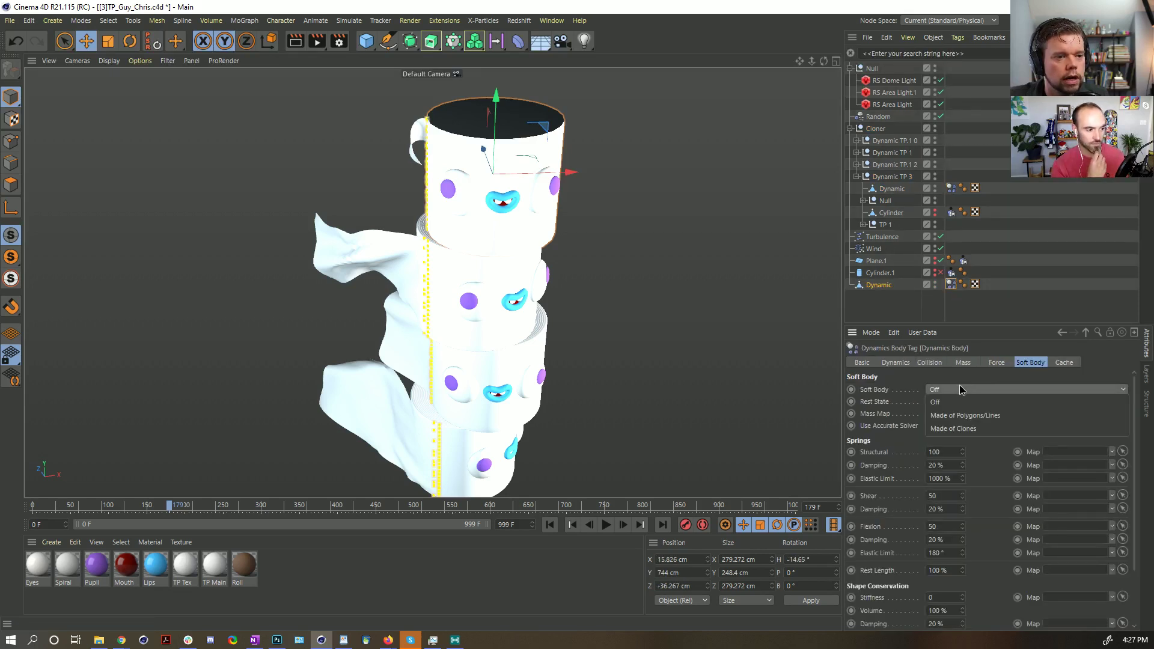
click(901, 362)
click(906, 401)
click(914, 426)
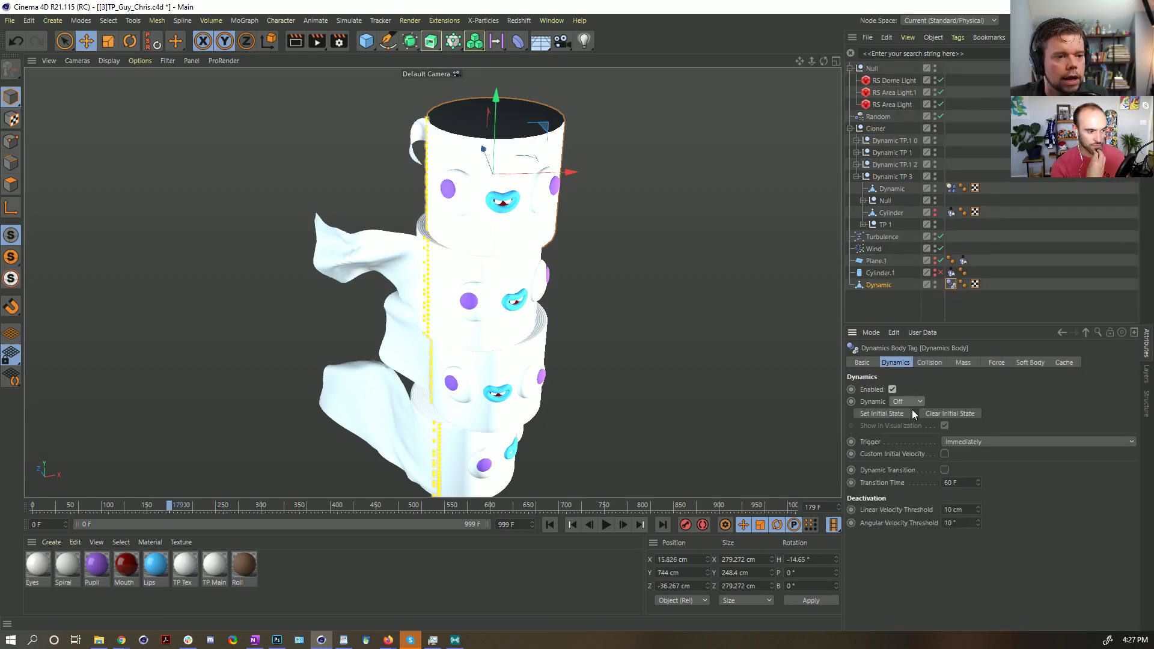
- Move the root-level Dynamic copy down and sideways to about X -31 cm, Y 411 cm, Z -24 cm
key(e)
drag(497, 109, 490, 251)
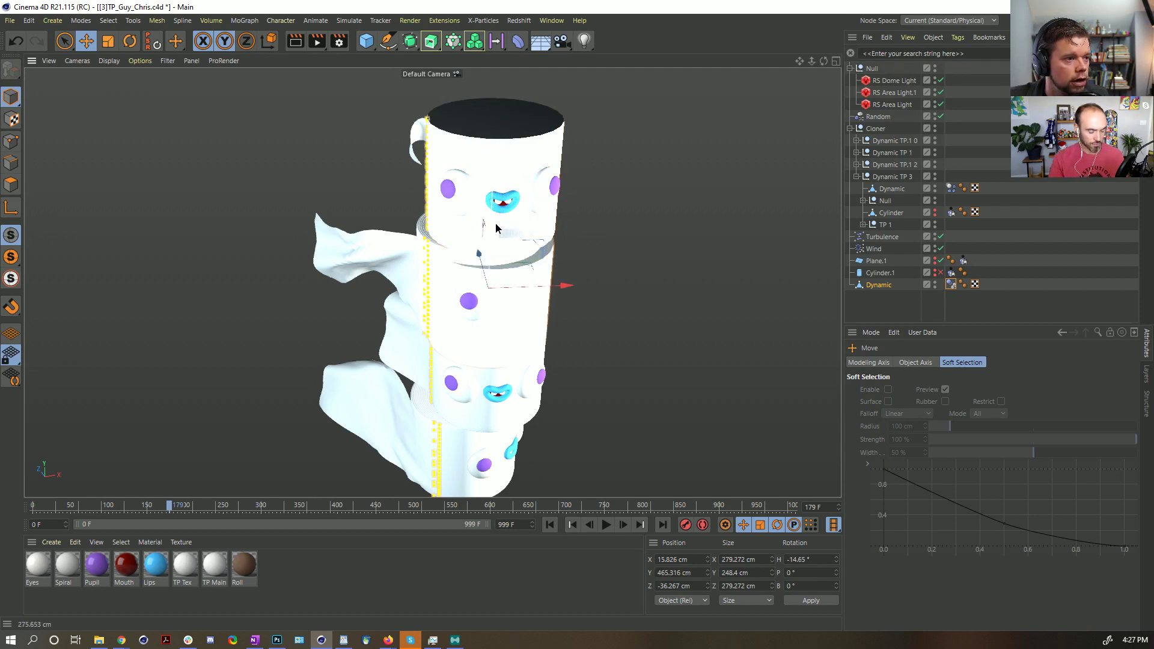
drag(565, 308, 544, 306)
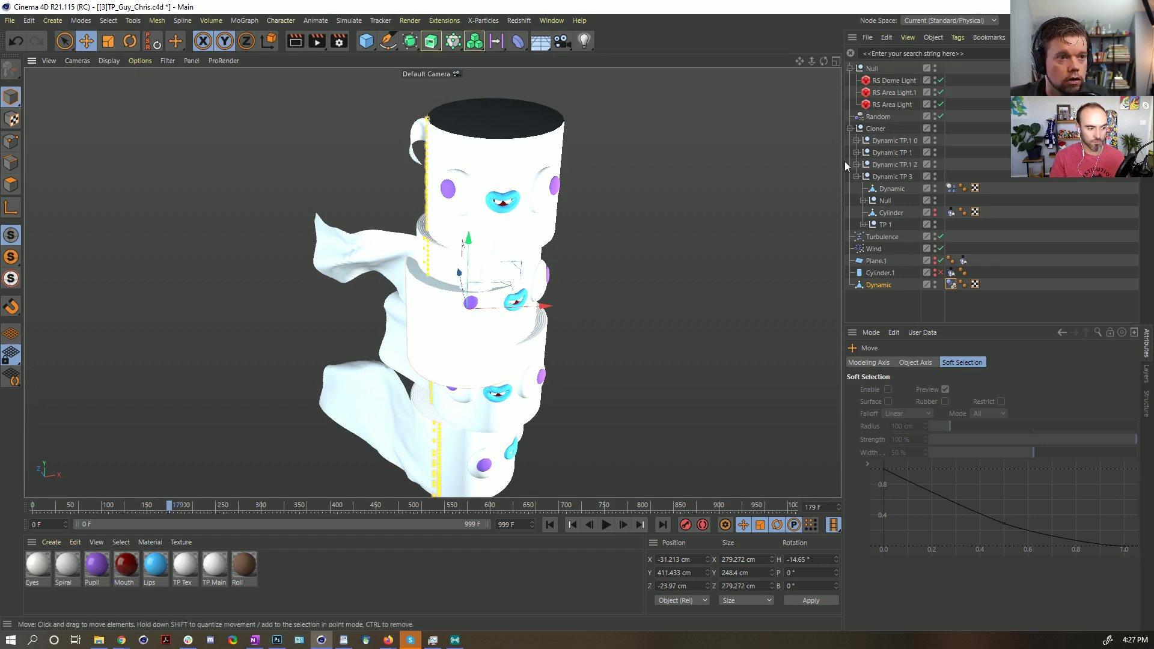
- Play the simulation from frame 0 to test the dynamic top roll, and return to frame 0
click(549, 524)
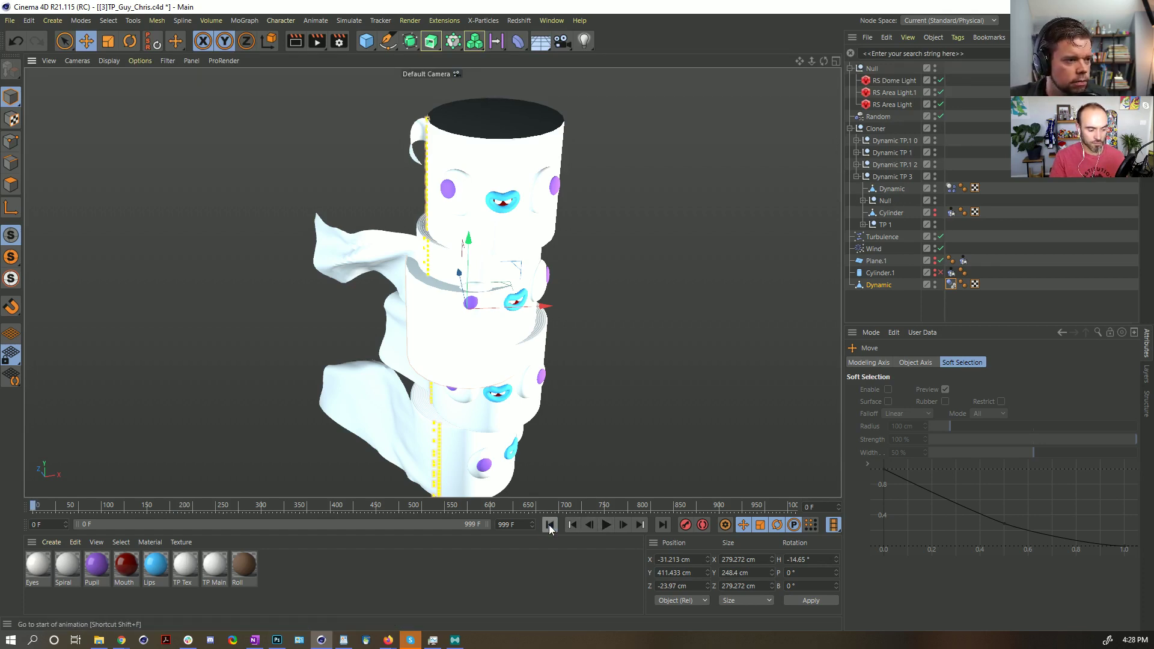
click(607, 525)
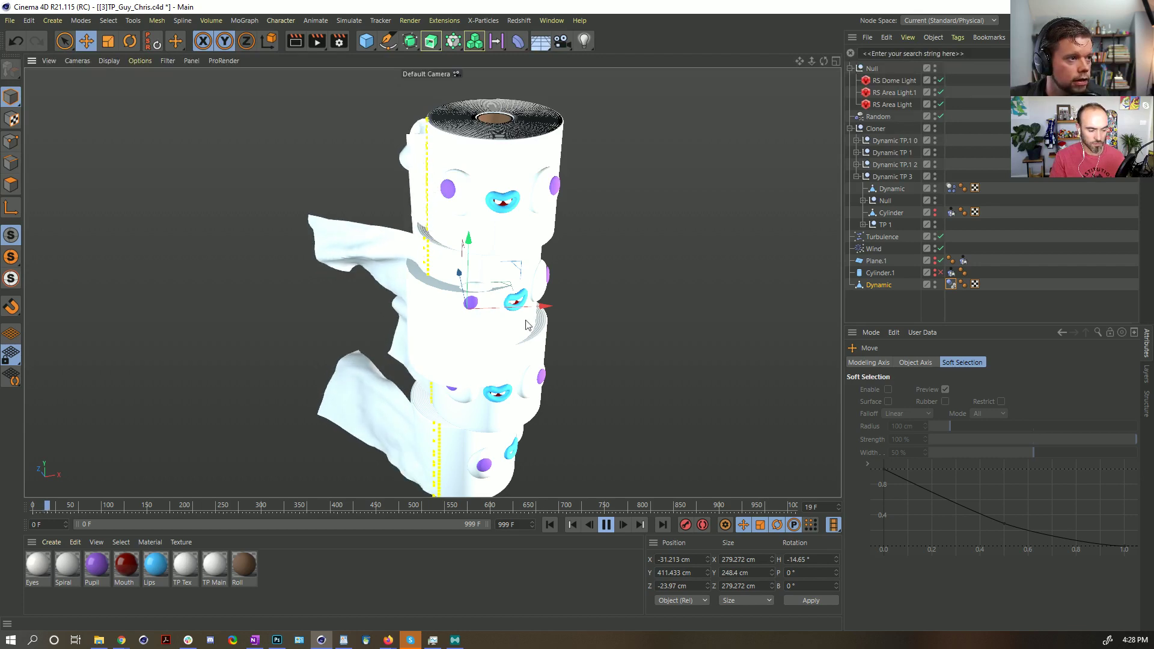
click(606, 525)
click(551, 524)
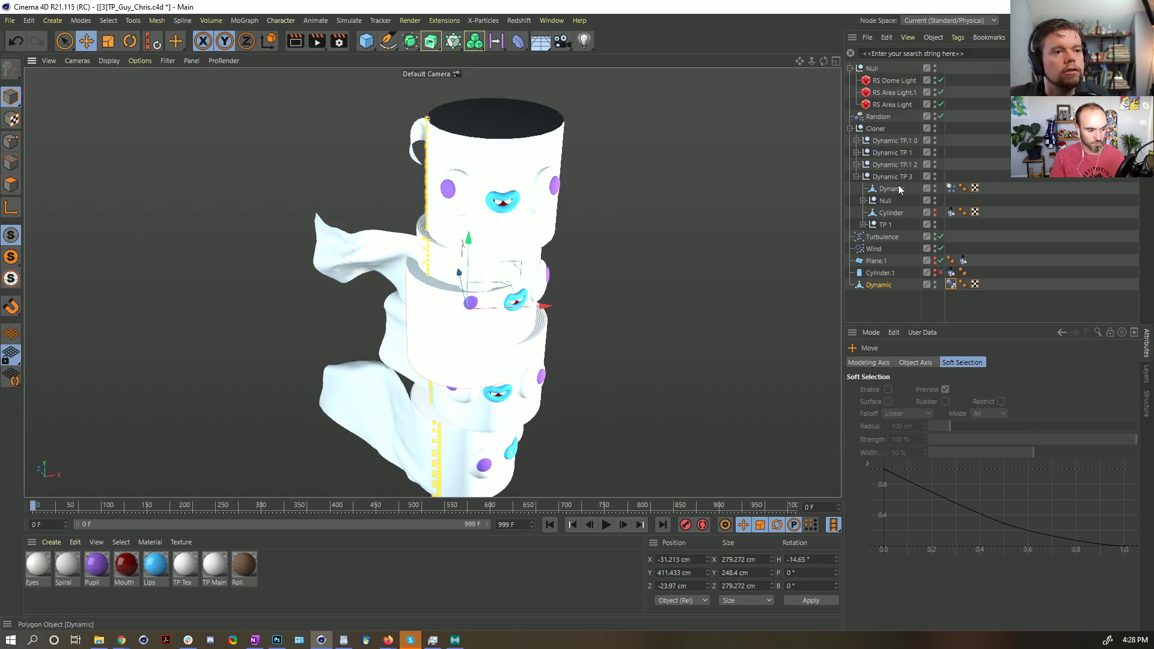
- Make the Null, Cylinder and TP 1 of Dynamic TP 3 children of its Dynamic object
click(885, 200)
ctrl+click(891, 213)
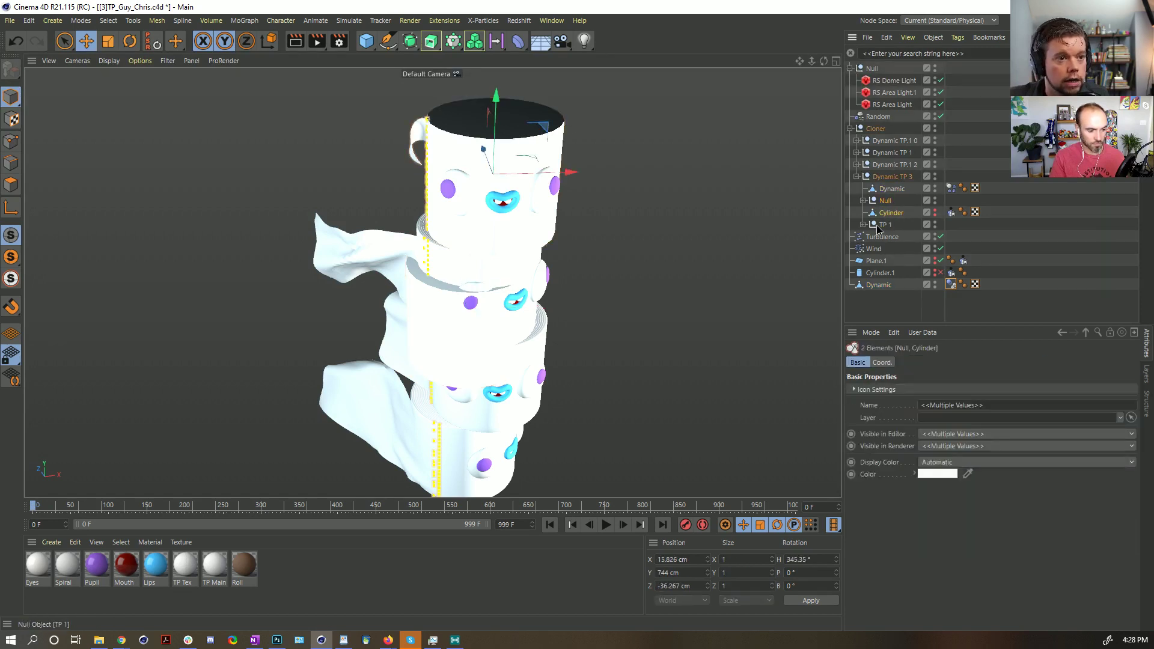
click(878, 227)
click(863, 224)
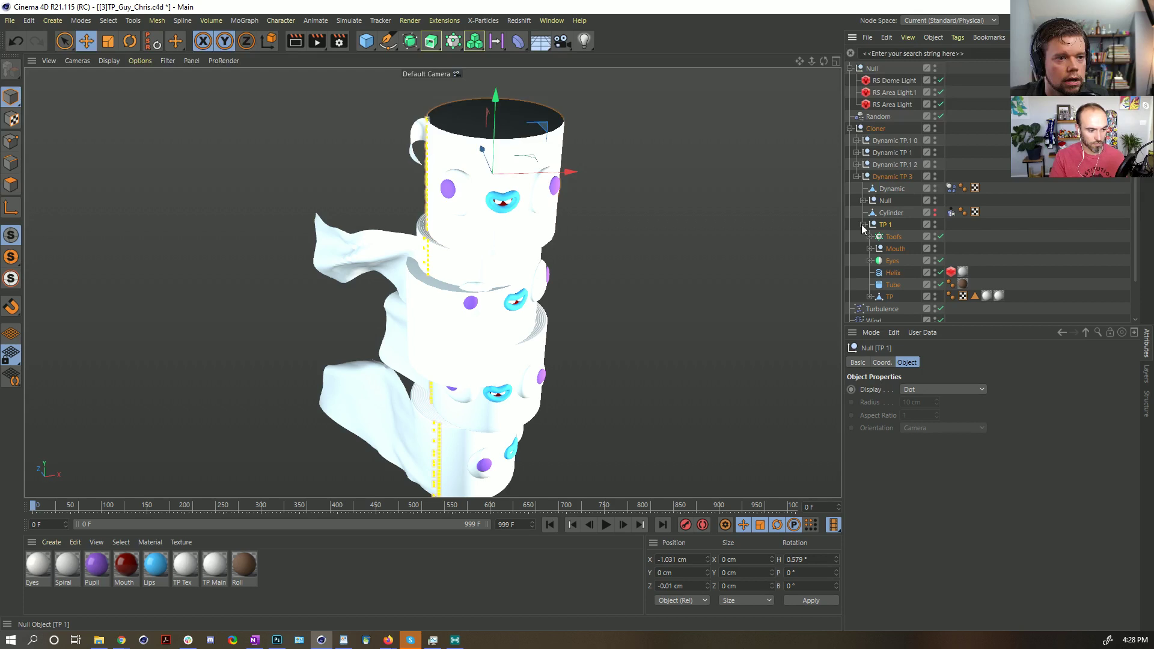
click(863, 226)
ctrl+click(887, 201)
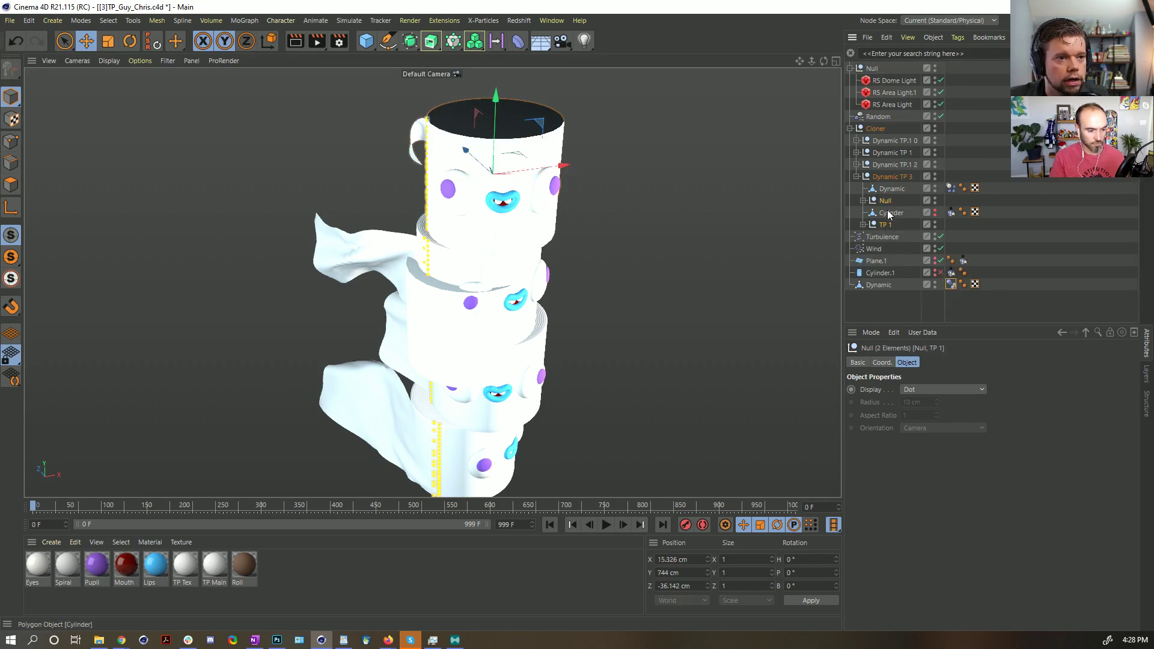
ctrl+click(889, 213)
drag(892, 191, 892, 190)
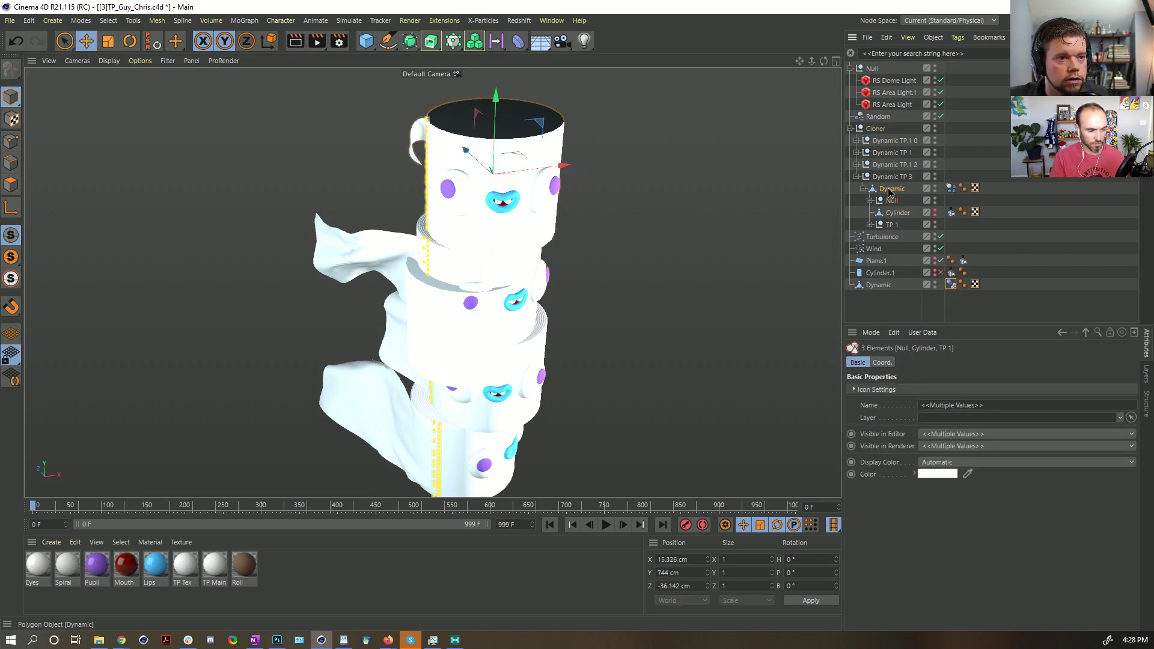
- Set the collision options of Dynamic's Dynamics Body tag to Inherit Tag None and Individual Elements Off
click(951, 188)
click(895, 362)
click(962, 362)
click(932, 363)
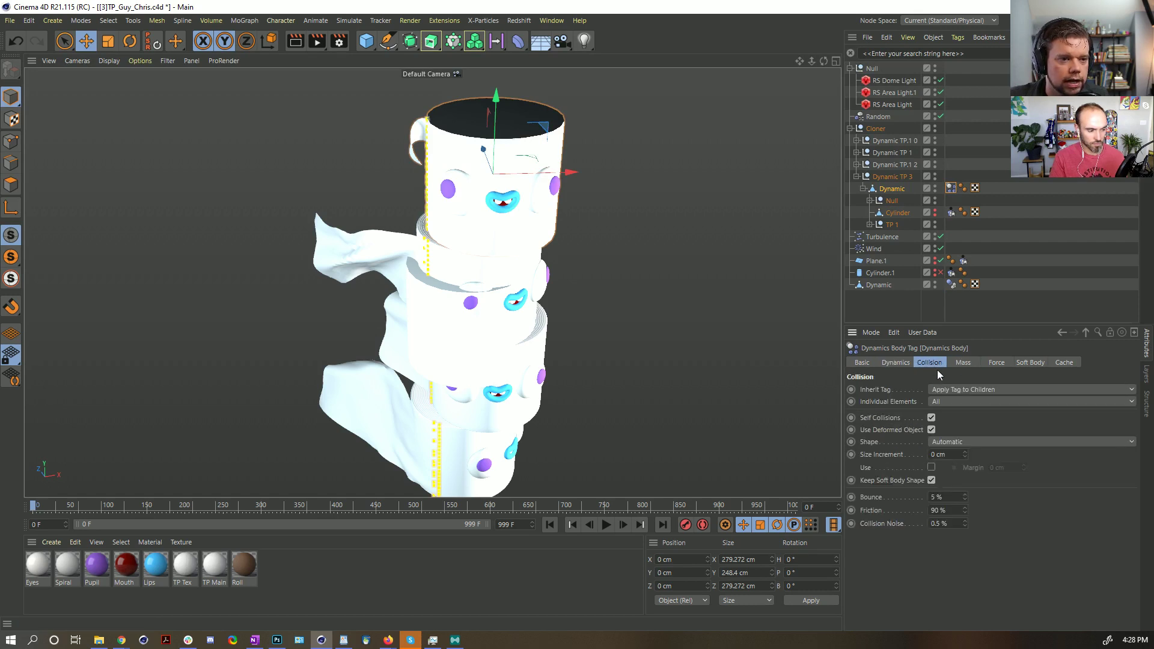
click(958, 403)
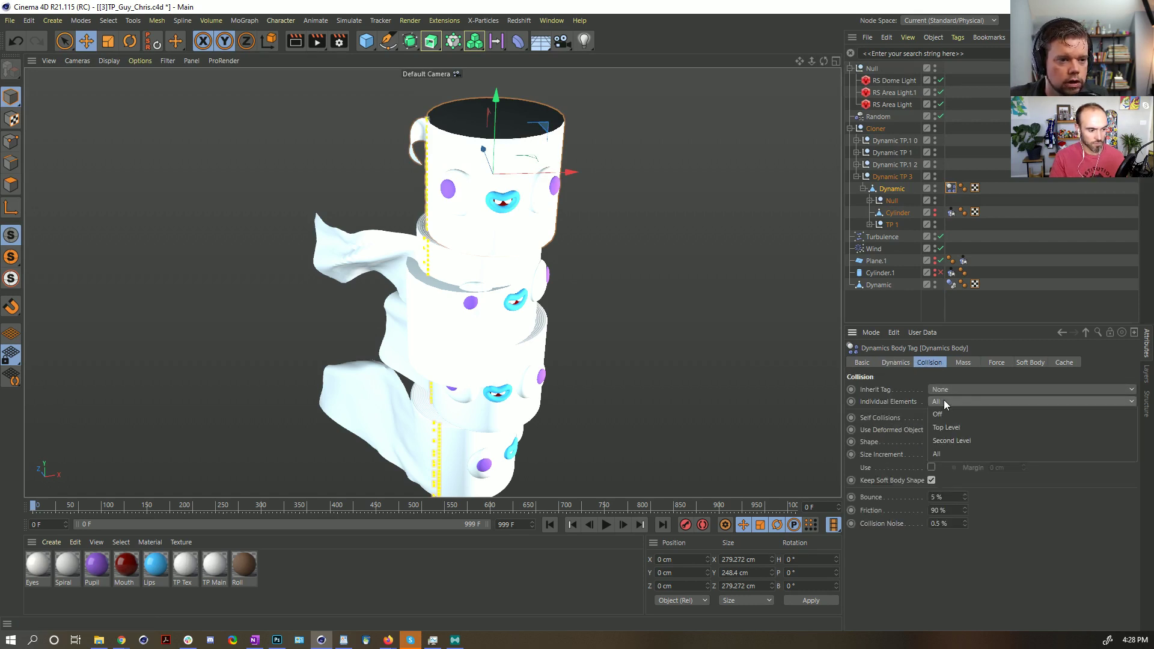
click(954, 414)
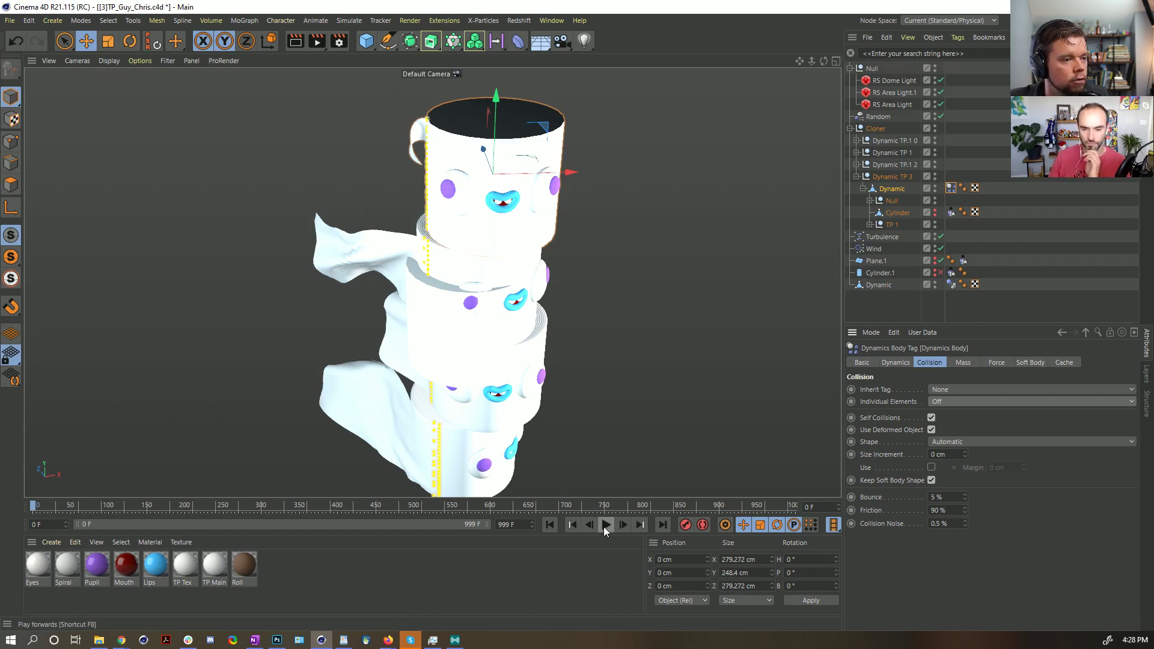
- Play the simulation again to check how the parented top roll moves, and return to frame 0
alt+drag(494, 260, 554, 272)
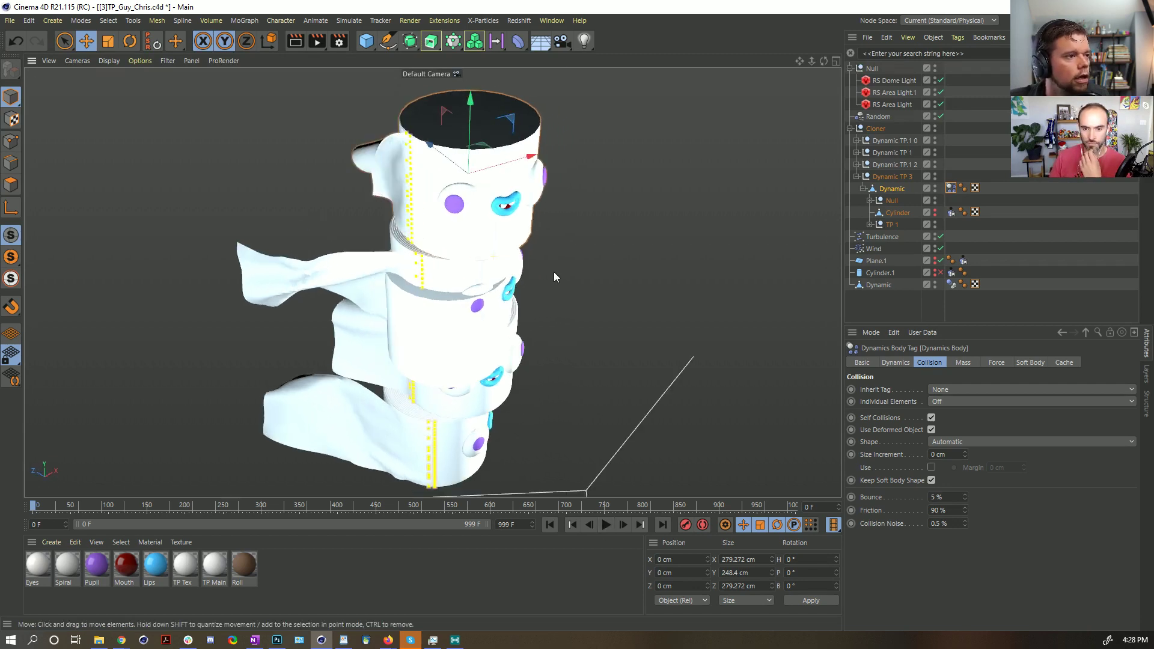
click(605, 525)
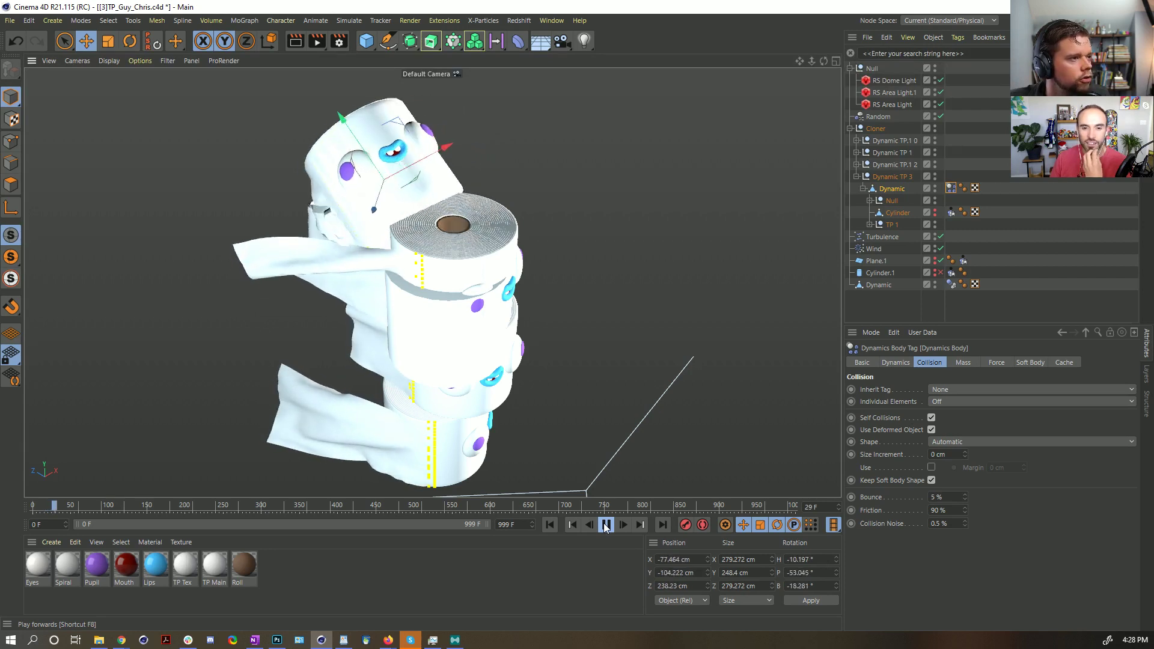
click(605, 524)
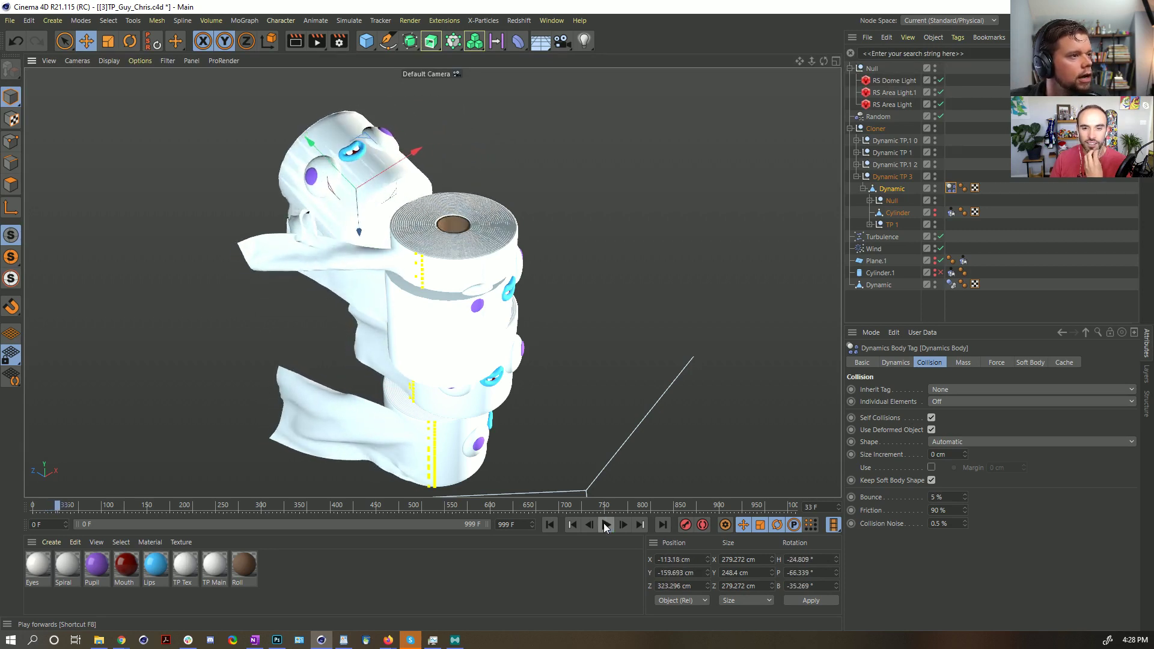
click(549, 525)
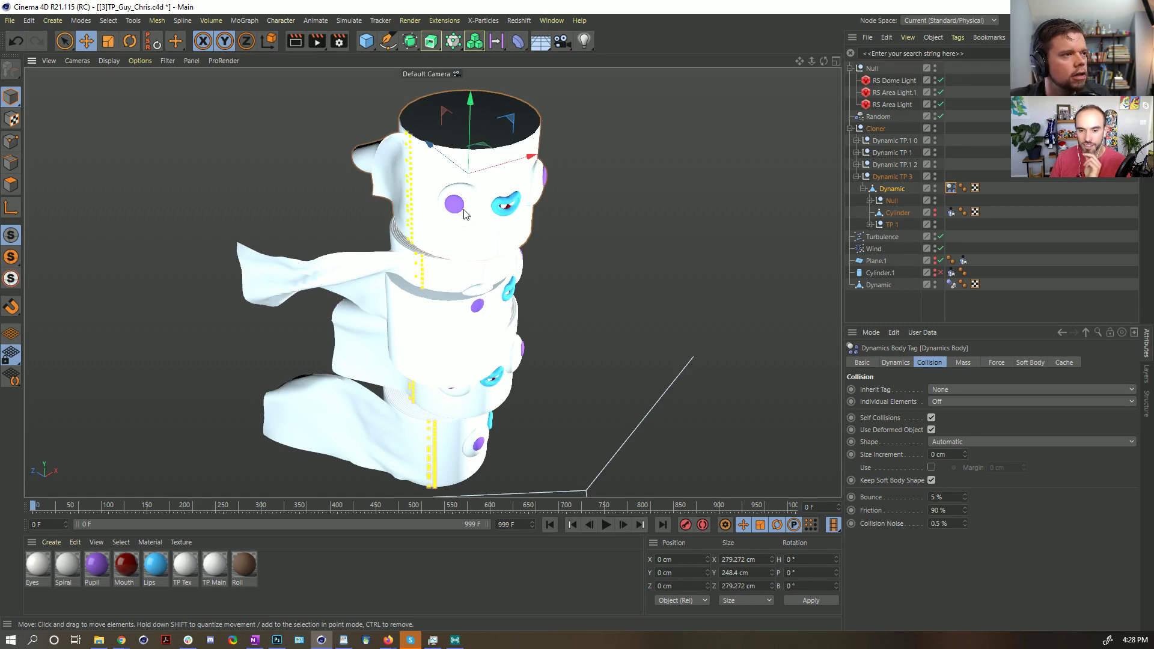
- Delete the Dynamic copy at the root of the object hierarchy
mouse_move(464, 213)
alt+mouse_down()
mouse_move(415, 189)
mouse_move(479, 202)
alt+mouse_up()
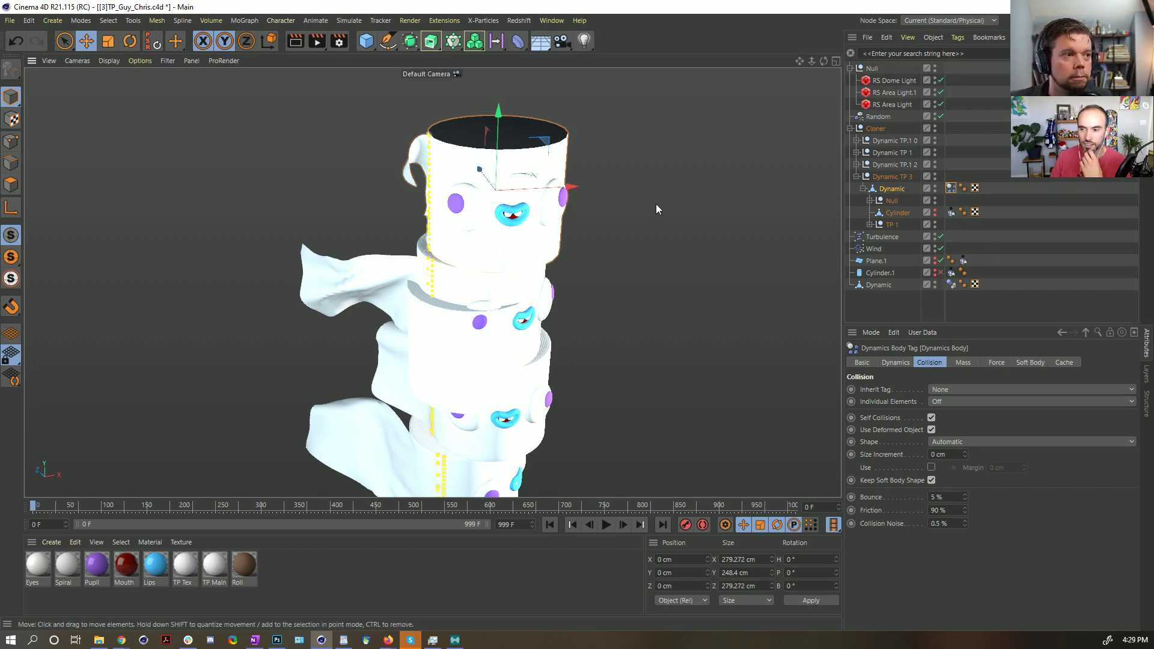
alt+middle_drag(522, 233, 518, 200)
alt+right_drag(517, 201, 492, 211)
alt+drag(492, 211, 446, 226)
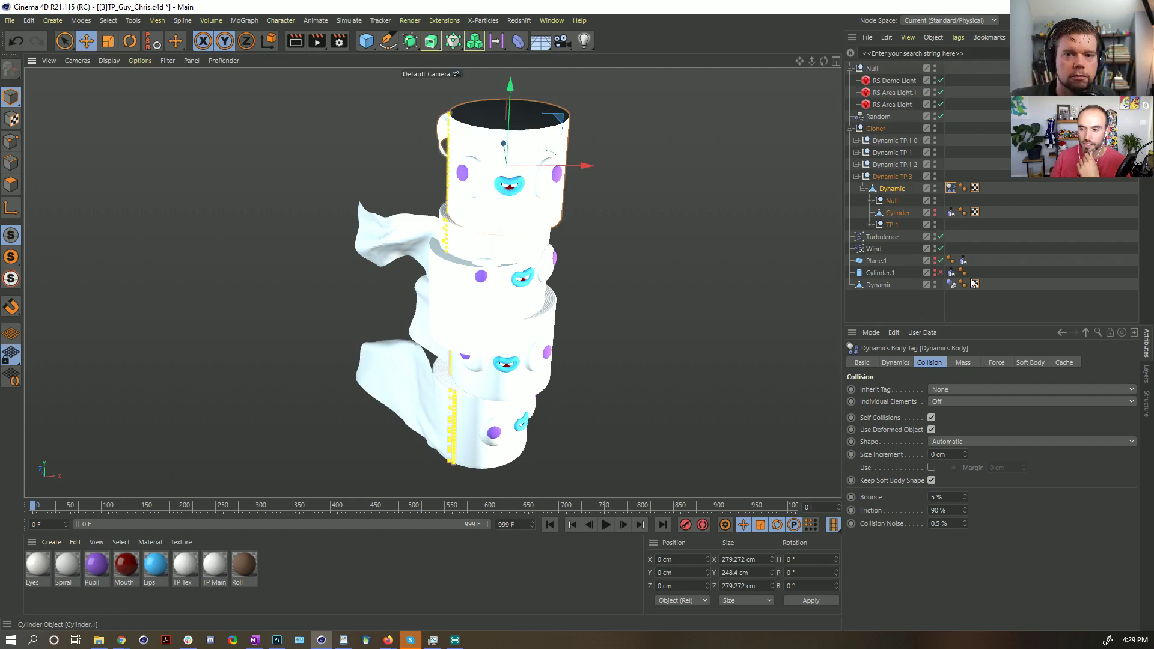
alt+drag(682, 243, 512, 265)
click(878, 286)
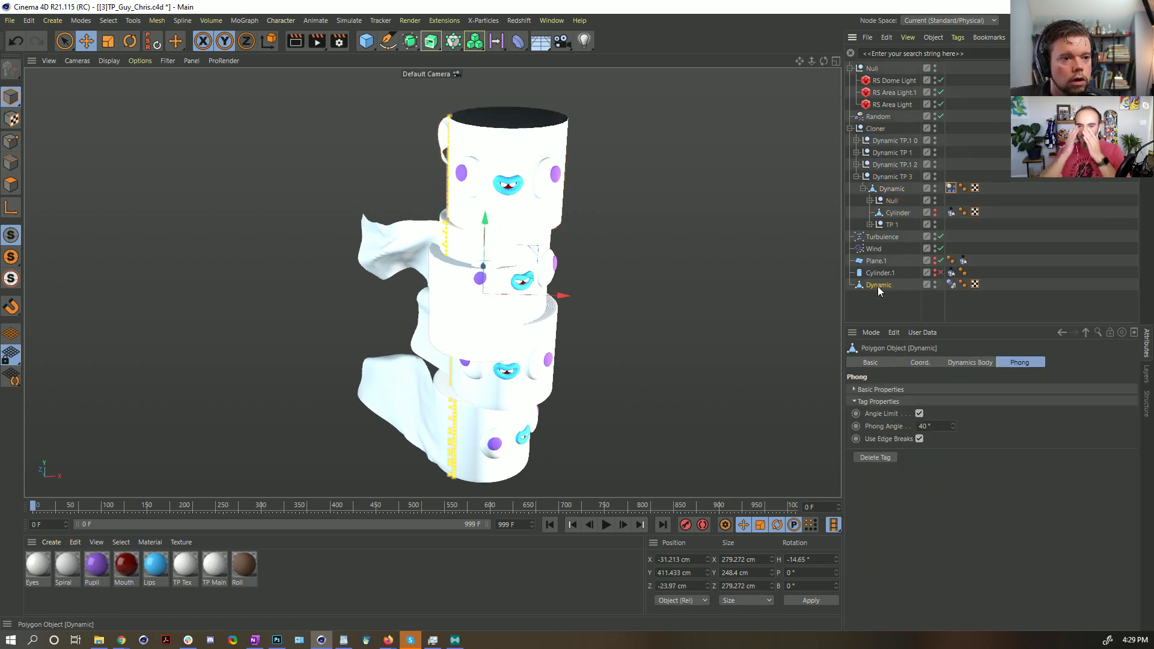
key(Delete)
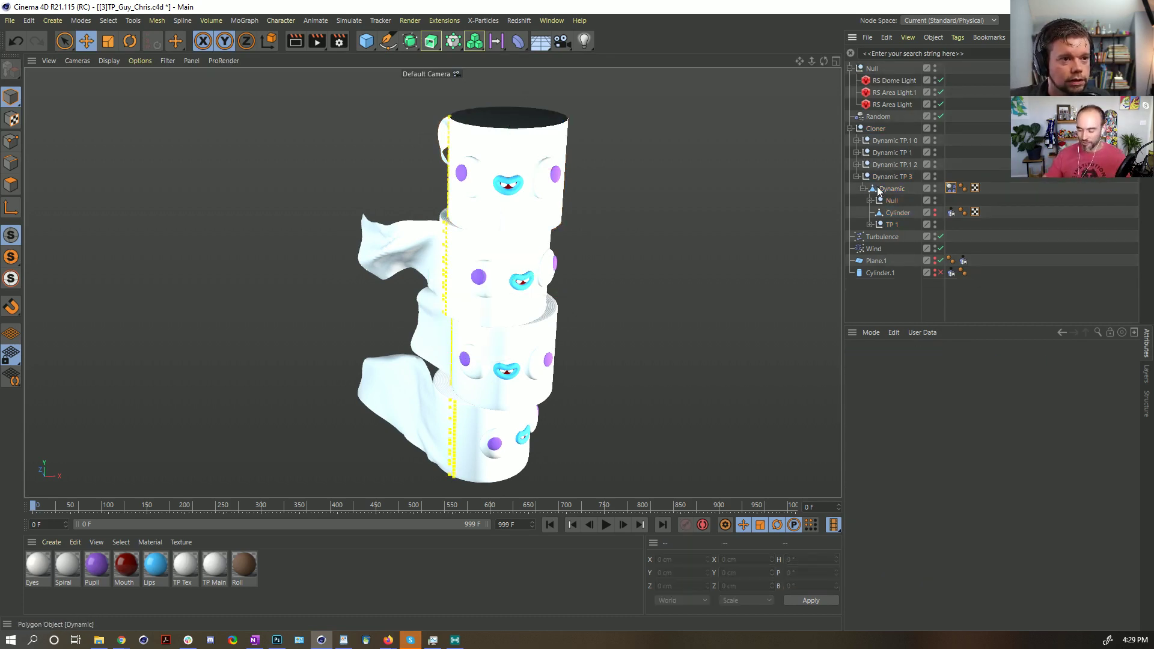
- Expand Dynamic TP.1 0, Dynamic TP 1 and Dynamic TP.1 2 under the Cloner, keeping their Sheet, Null and TP 1 subgroups collapsed
click(904, 189)
click(856, 164)
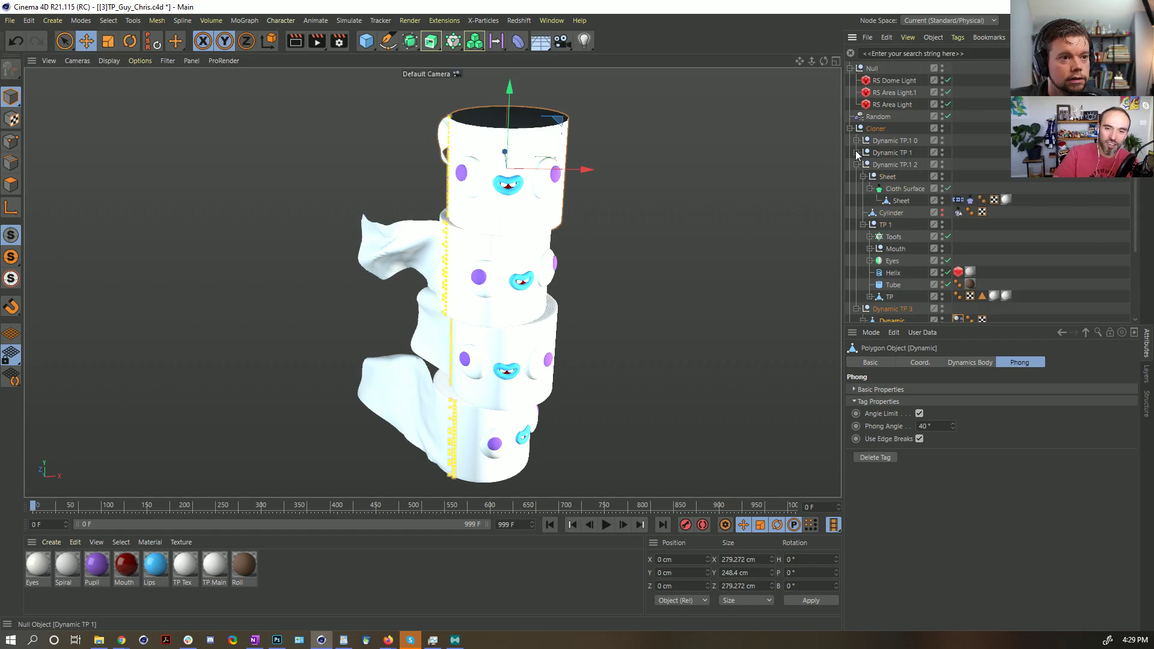
click(856, 152)
click(863, 129)
click(856, 141)
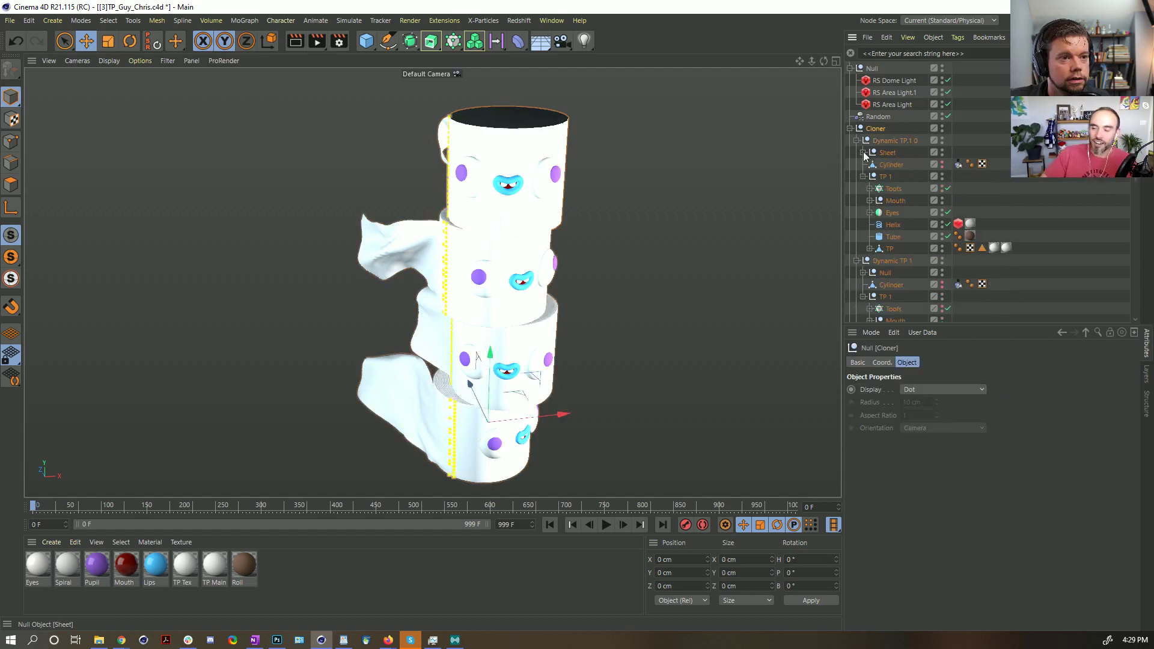
click(863, 176)
click(863, 224)
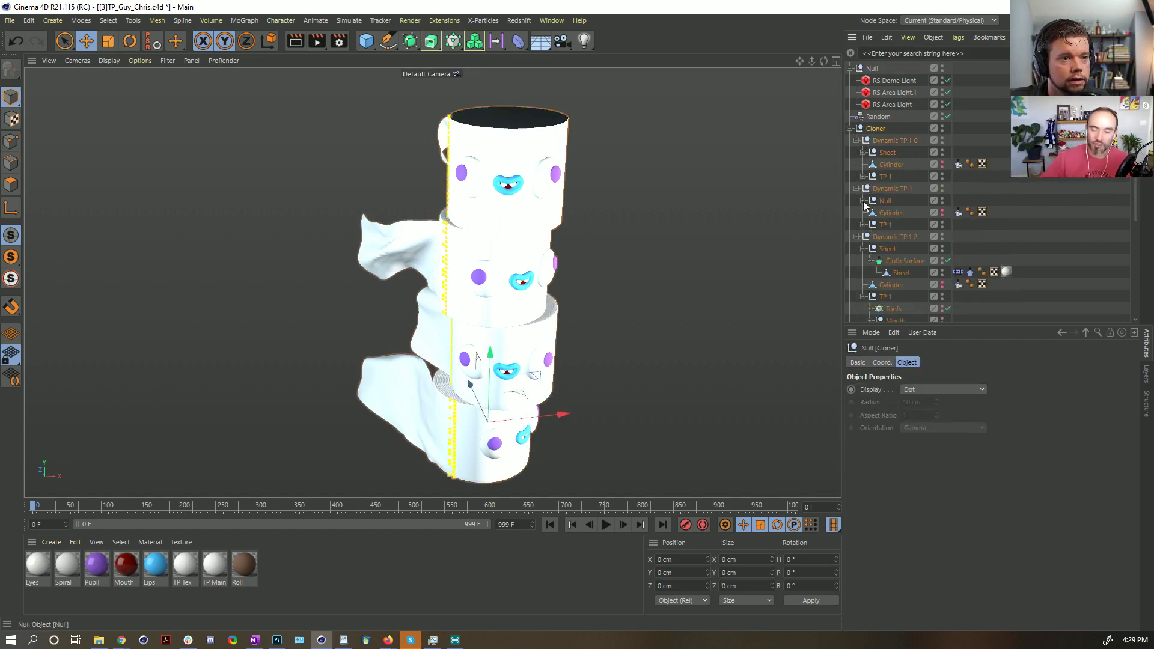
click(863, 248)
click(863, 272)
- Remove the Null, Cylinder and TP 1 children from the Dynamic copy inside Dynamic TP.1 2's Cylinder, leaving the Dynamic itself
scroll(885, 269, down, 3)
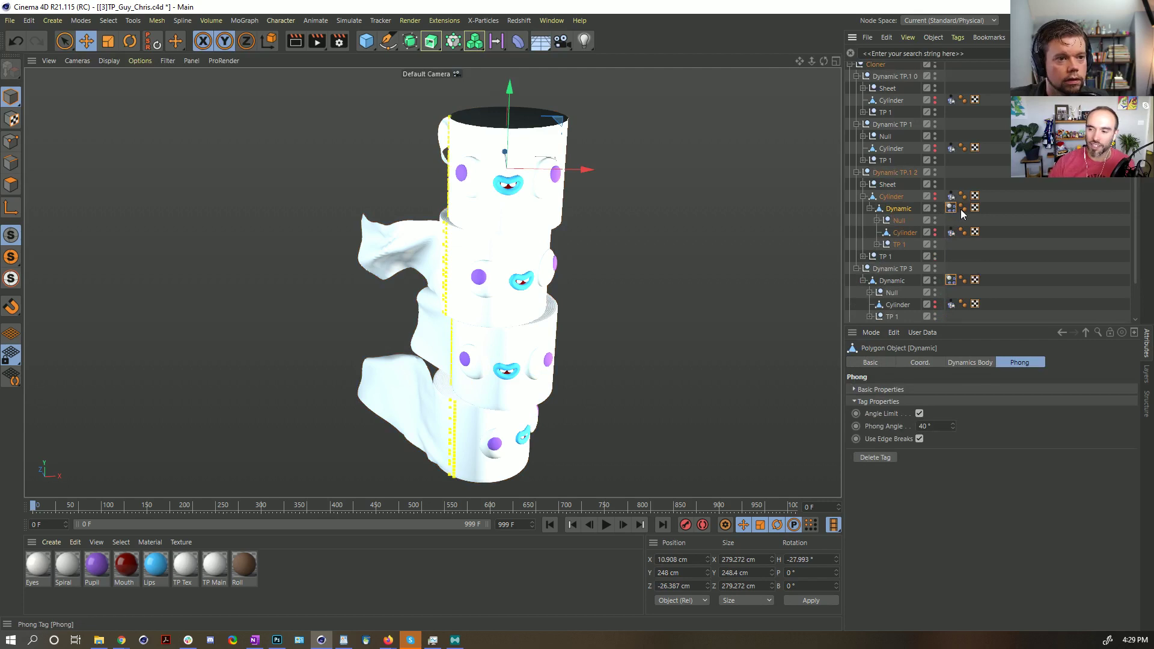
click(895, 221)
key(Delete)
click(900, 221)
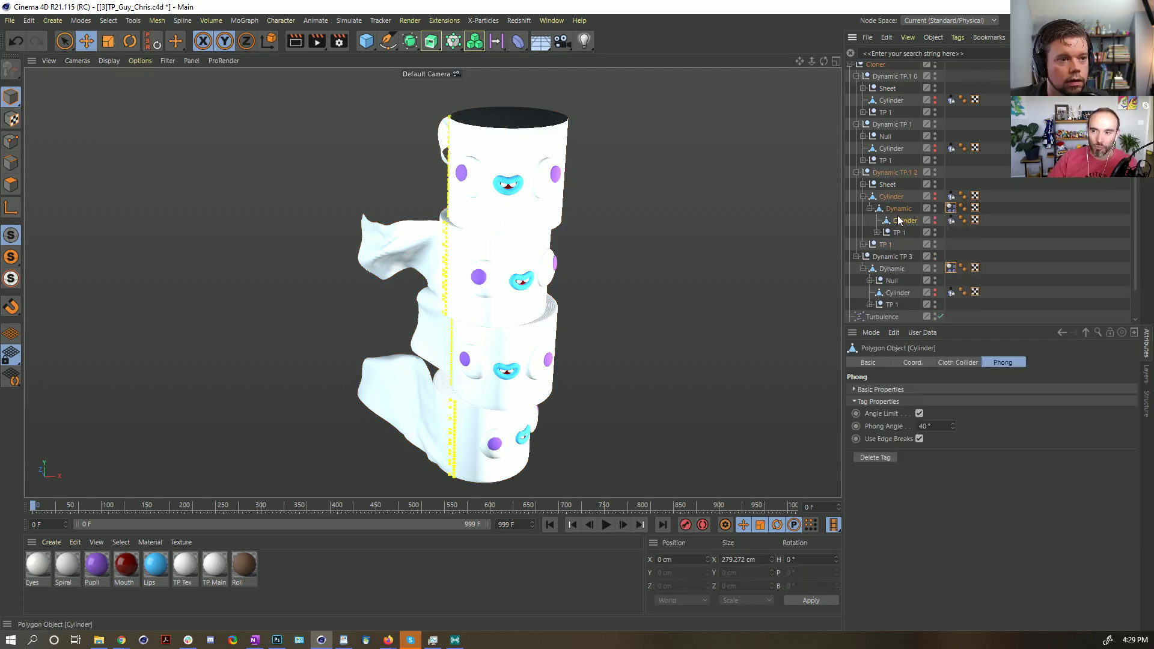
key(Delete)
click(900, 220)
key(Delete)
- Copy the emptied Dynamic into the Cylinder of Dynamic TP 1 and the Cylinder of Dynamic TP.1 0
click(898, 208)
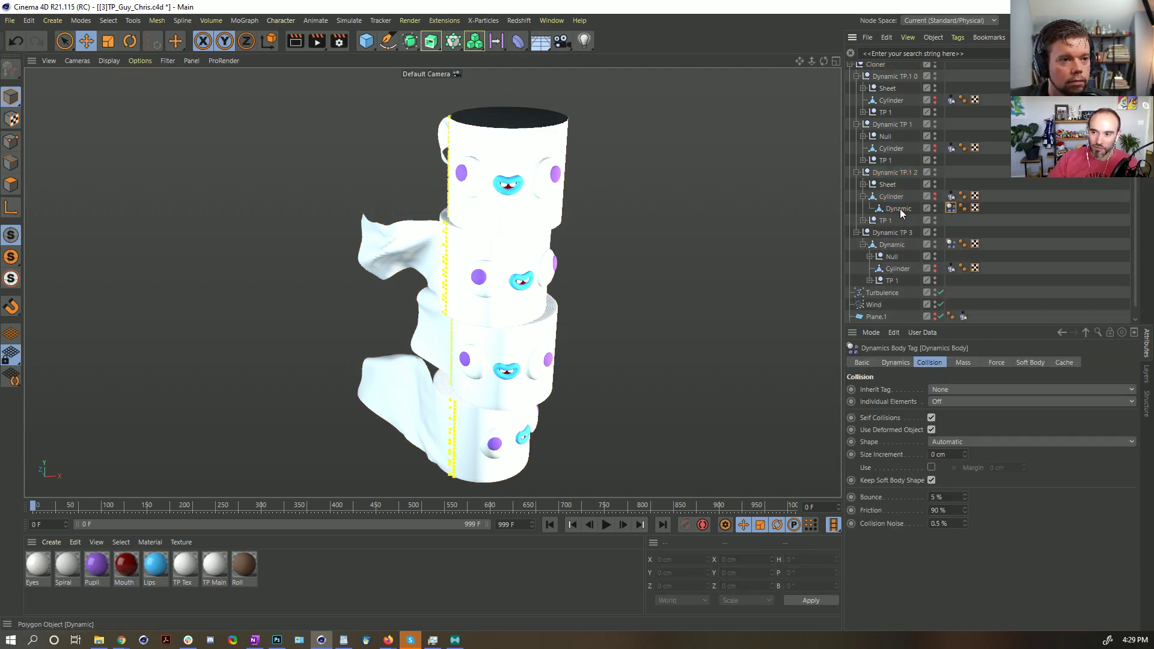
ctrl+drag(903, 213, 895, 151)
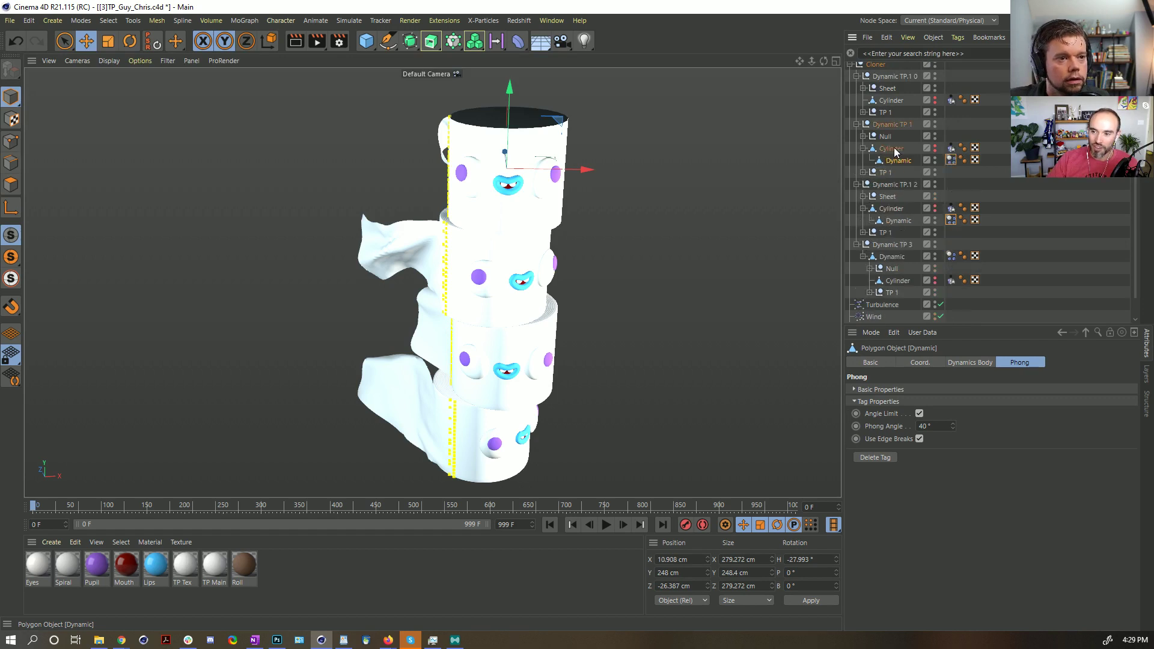
ctrl+drag(897, 101, 896, 104)
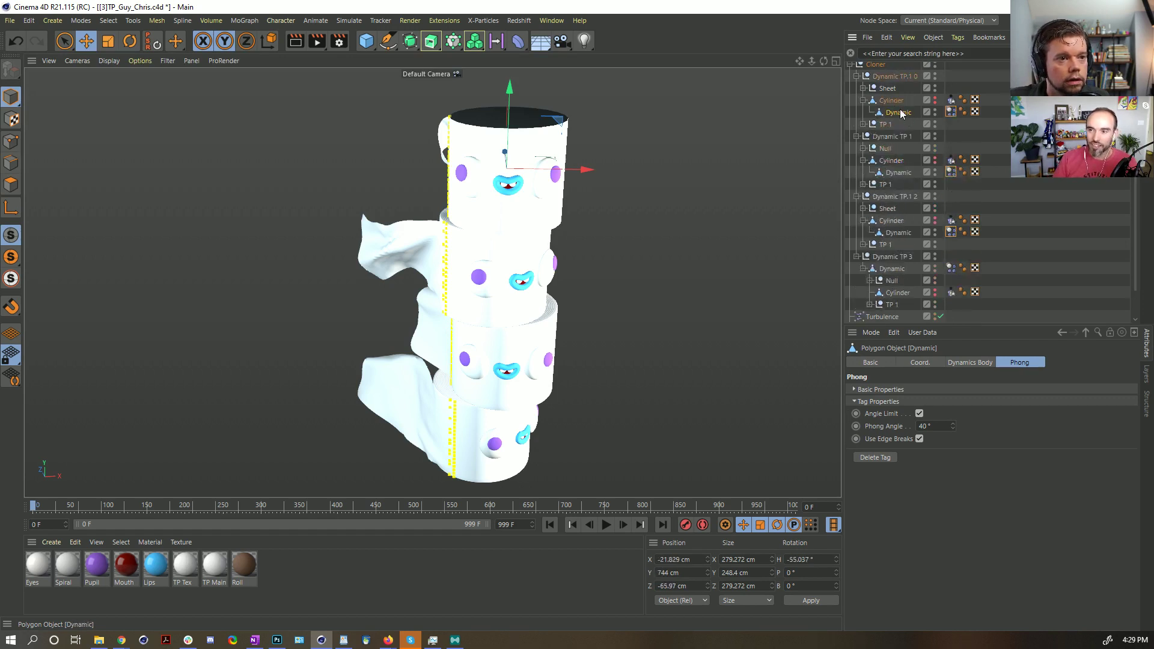
- Reset the three Dynamic copies' positions and rotations to 0, and move each out of its Cylinder to the start of its roll group
shift+click(894, 173)
shift+click(903, 233)
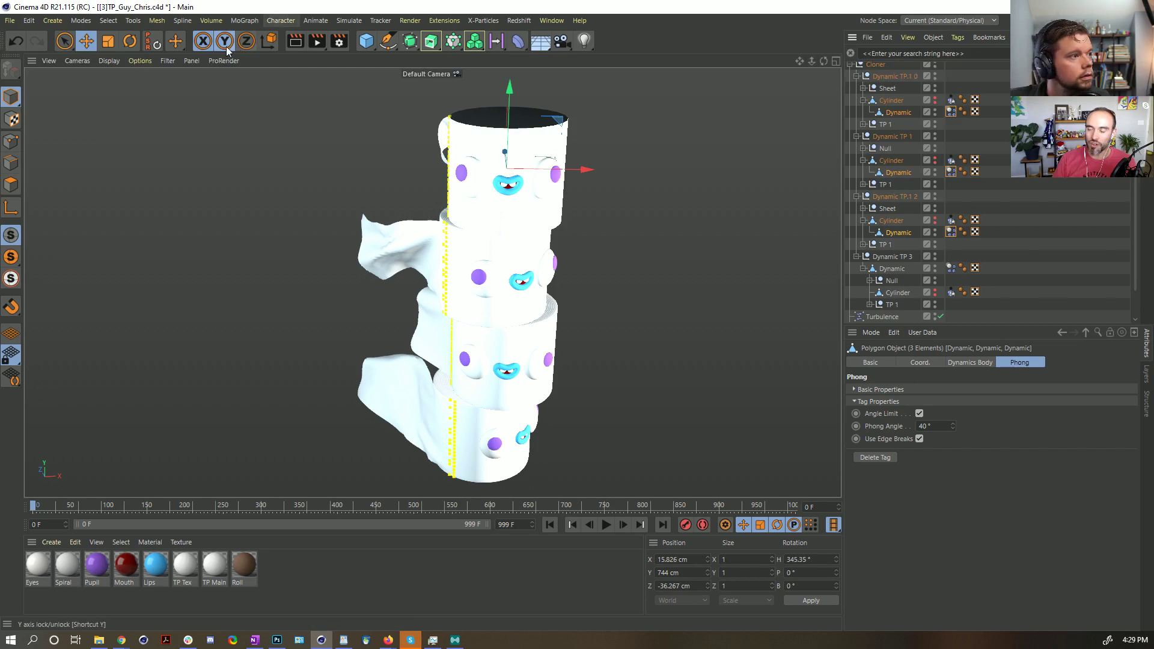
click(895, 112)
drag(894, 89, 893, 88)
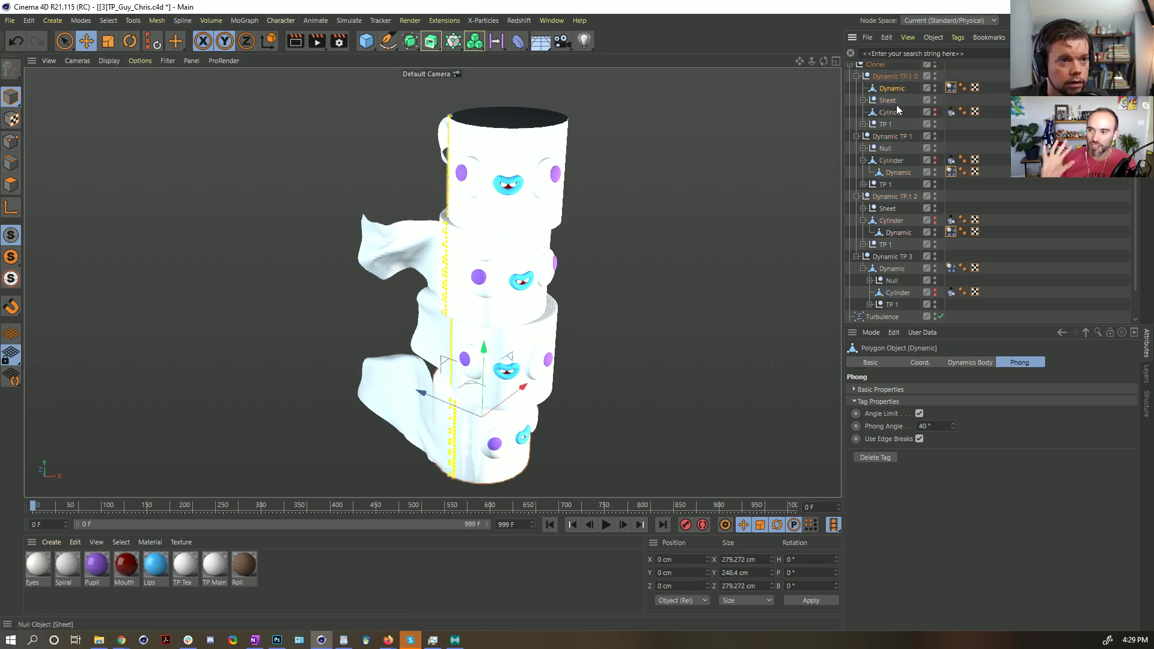
mouse_move(900, 172)
mouse_down()
mouse_move(890, 142)
mouse_move(894, 153)
mouse_up()
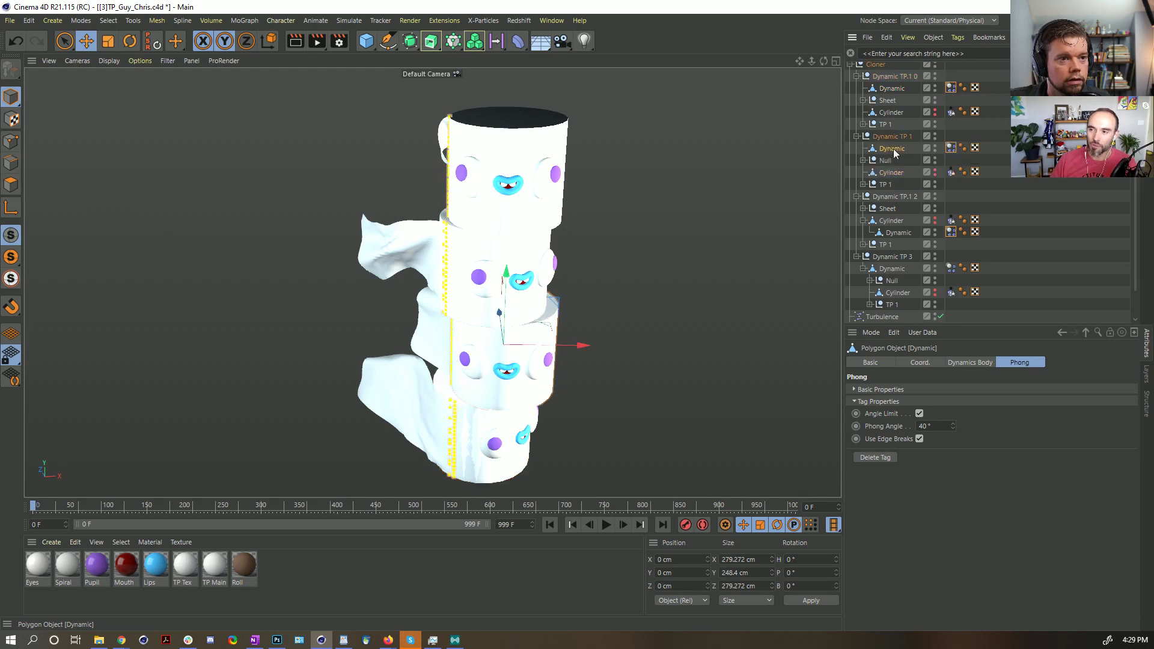
drag(896, 230, 892, 209)
- Parent the sheet group, Cylinder and TP 1 of Dynamic TP.1 2, Dynamic TP 1 and Dynamic TP.1 0 under each group's own Dynamic
click(892, 219)
shift+click(885, 245)
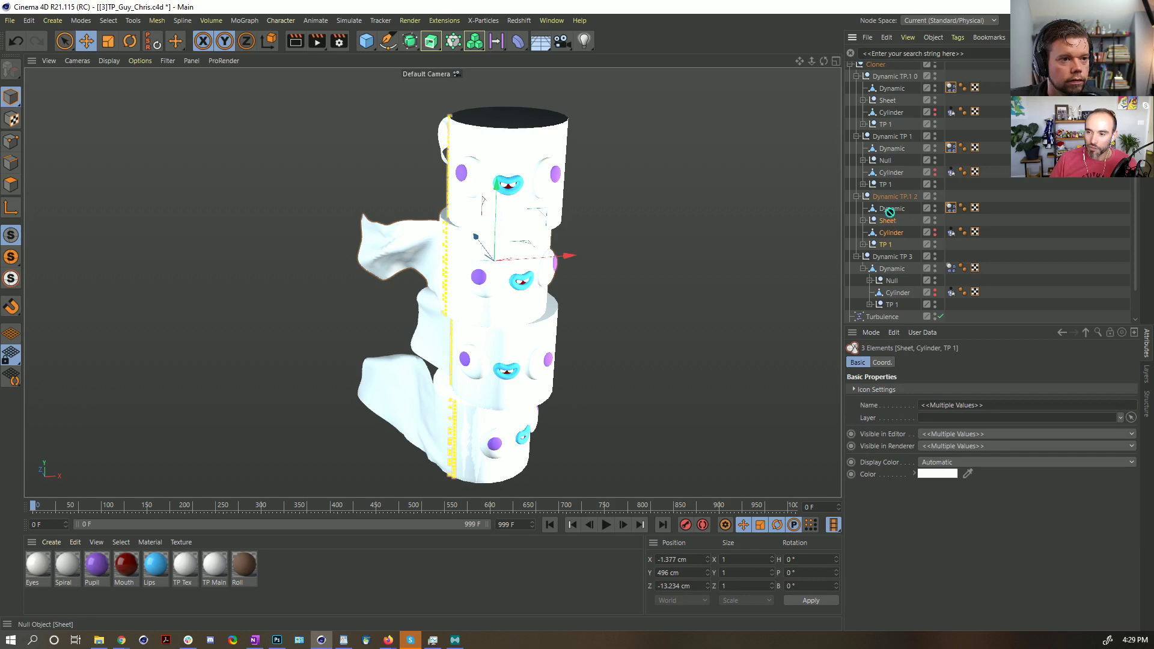
drag(897, 211, 896, 209)
click(890, 183)
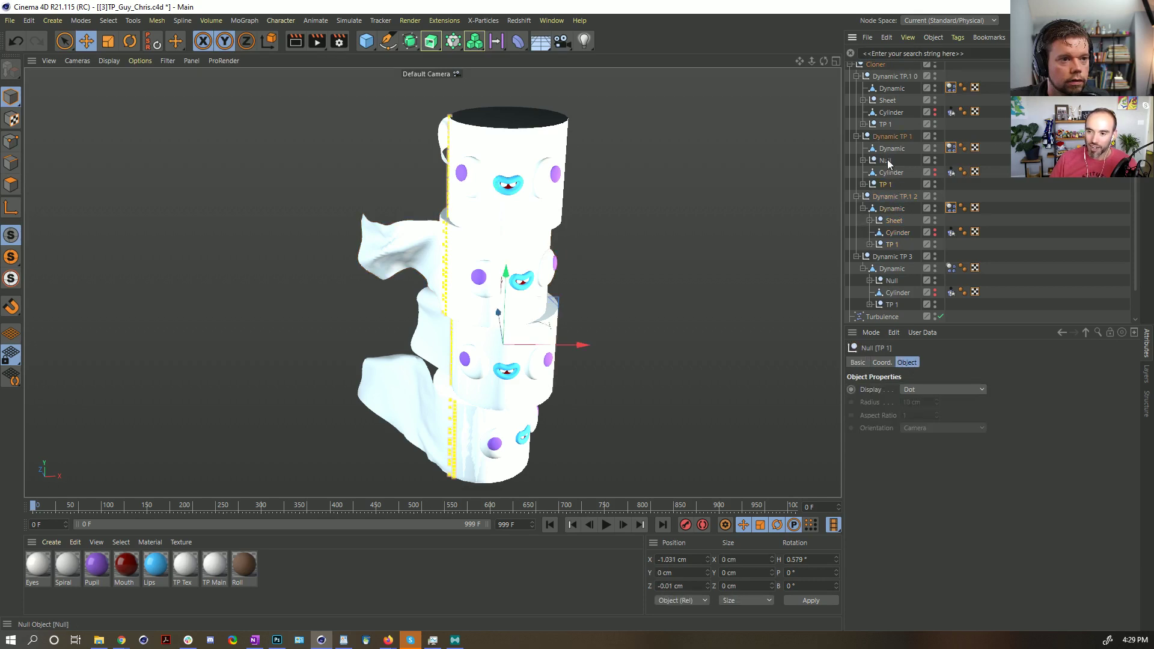
shift+click(886, 160)
drag(891, 150, 891, 150)
click(885, 125)
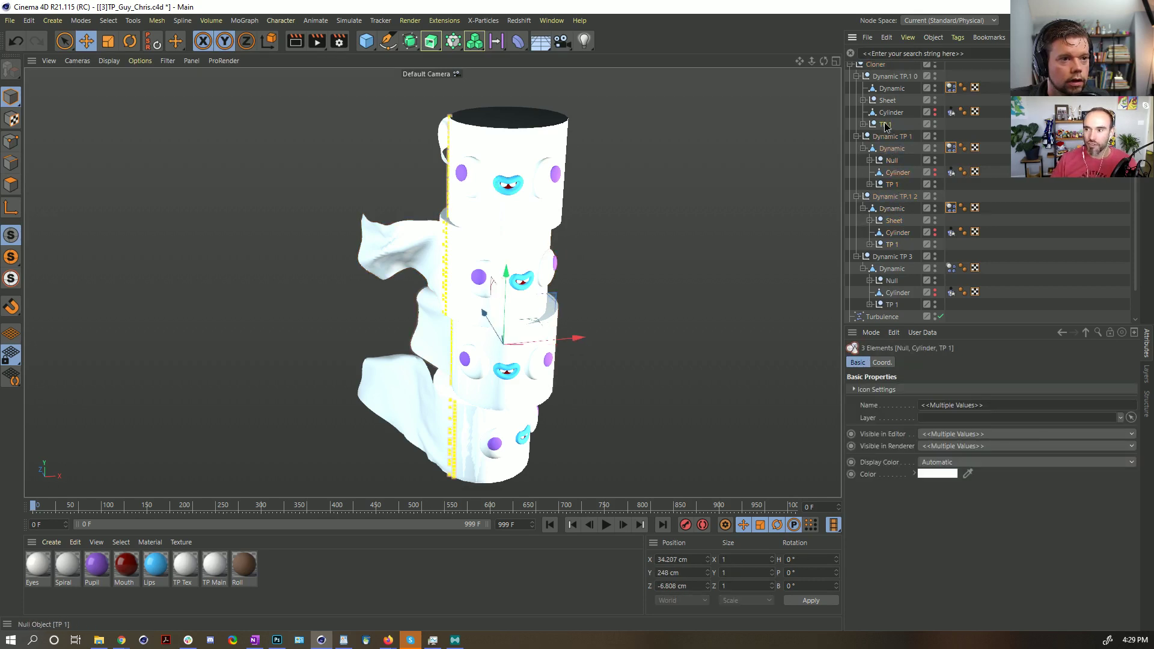
shift+click(888, 101)
drag(898, 92, 896, 90)
click(892, 89)
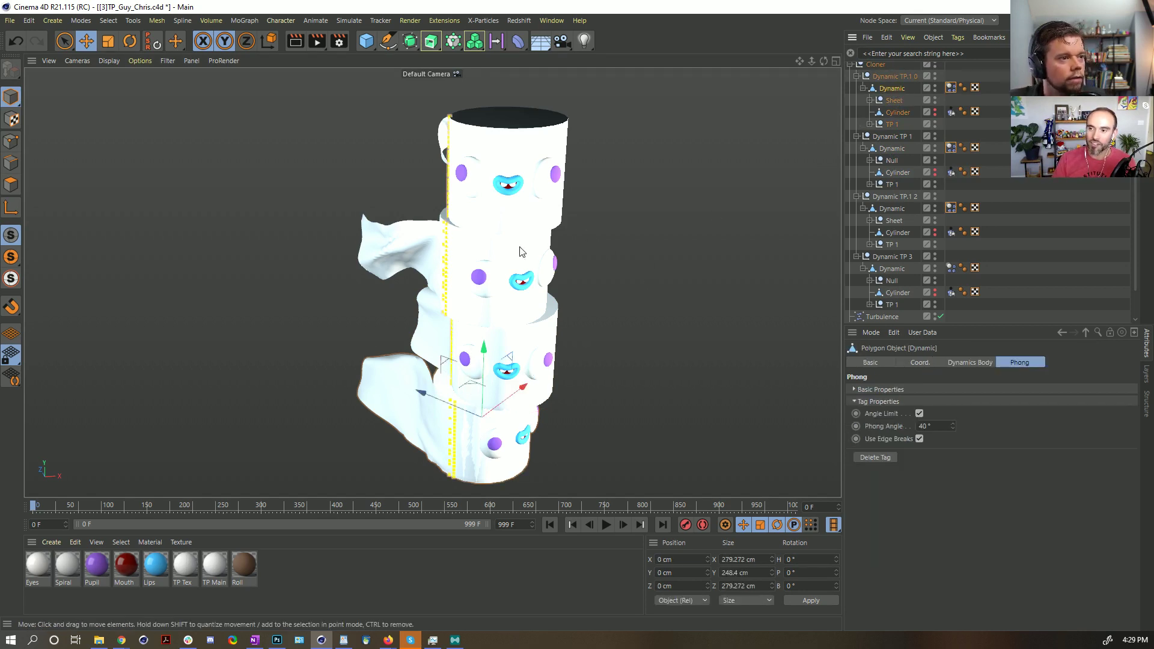
- Add a Floor object to the scene and give it a Dynamics Body tag
alt+drag(503, 251, 558, 341)
scroll(518, 274, down, 2)
alt+drag(538, 475, 450, 355)
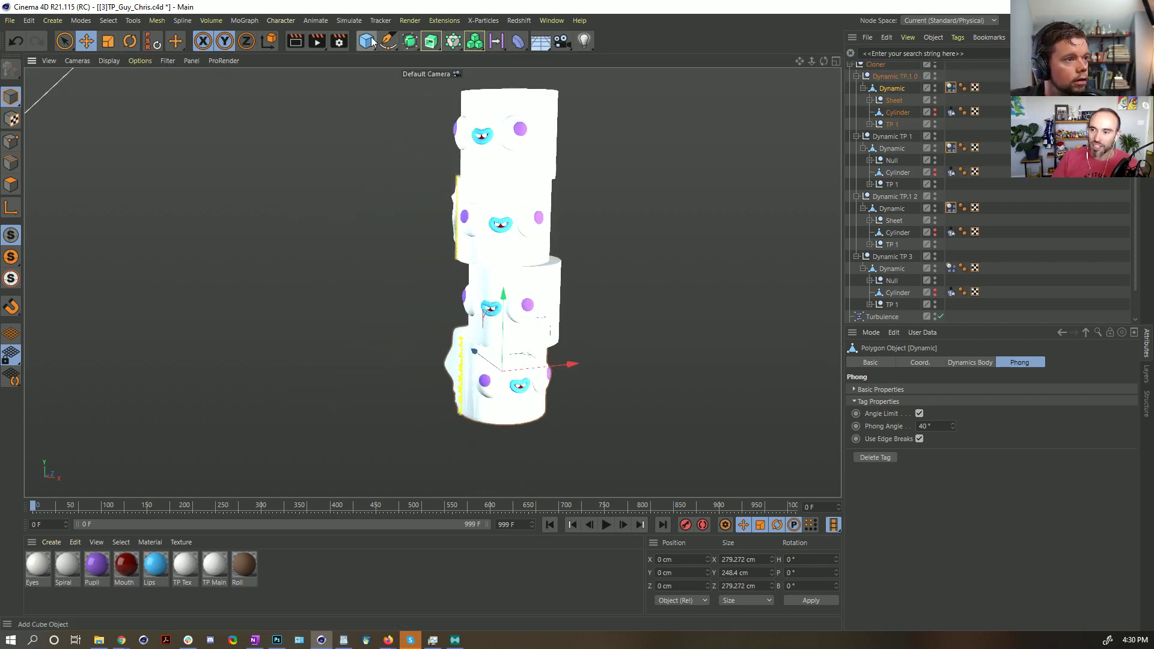
click(541, 42)
scroll(871, 120, up, 3)
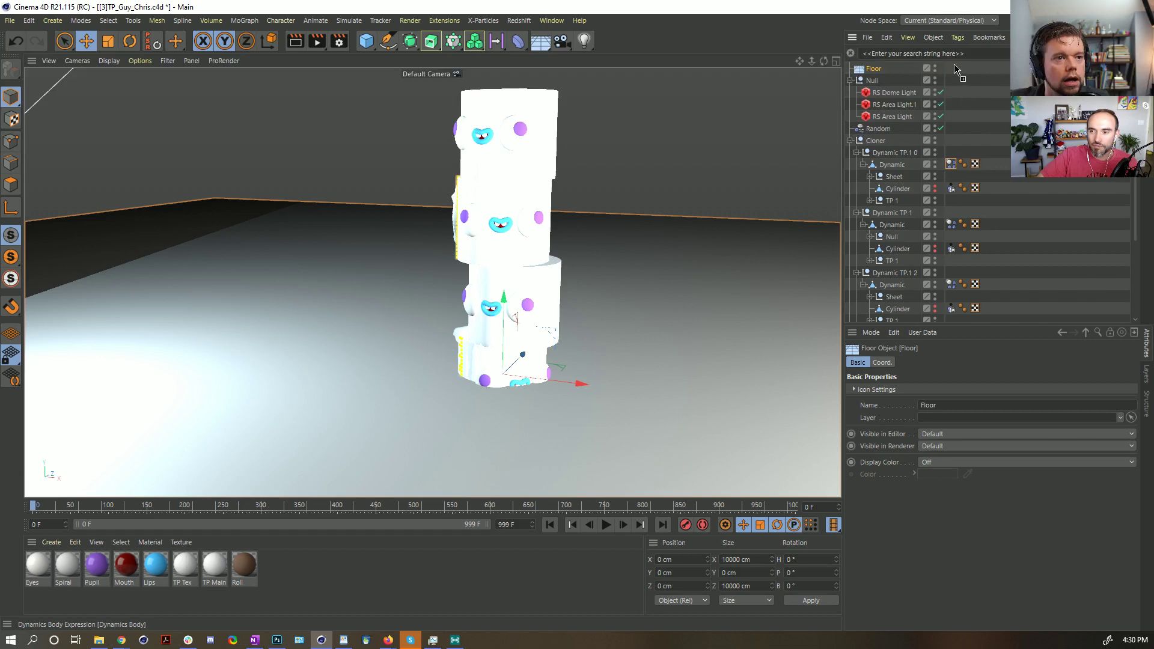
ctrl+drag(955, 69, 951, 69)
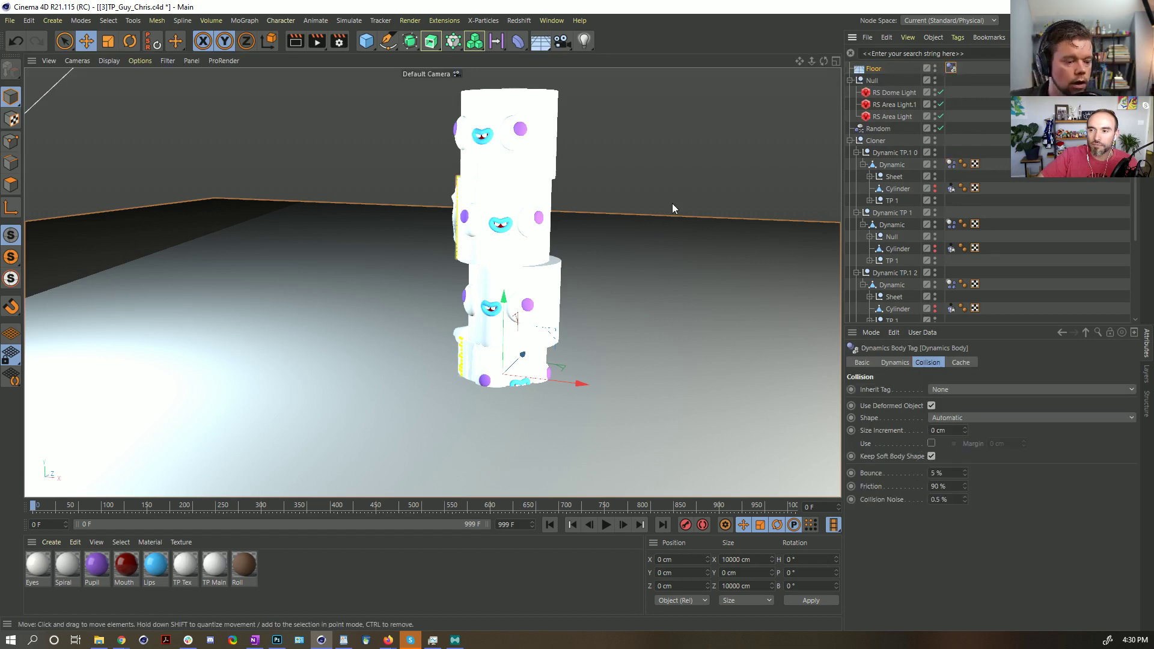
- Lower the Floor to the base of the roll stack and hide it in the editor and renderer
click(873, 69)
key(e)
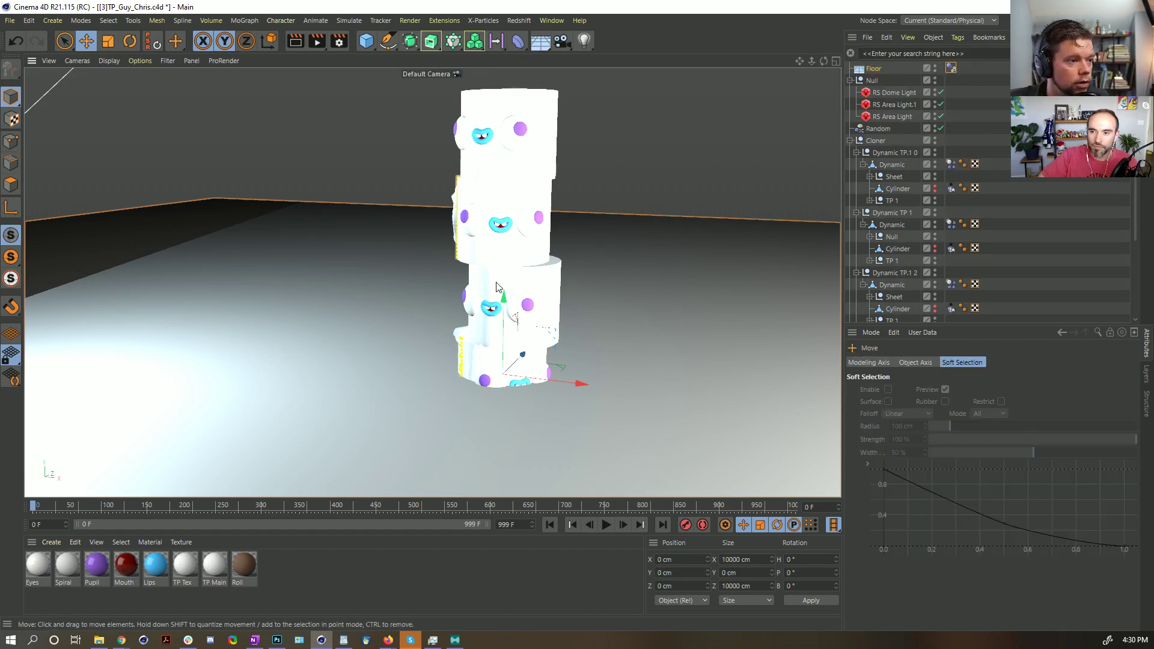
drag(506, 302, 492, 370)
alt+click(935, 67)
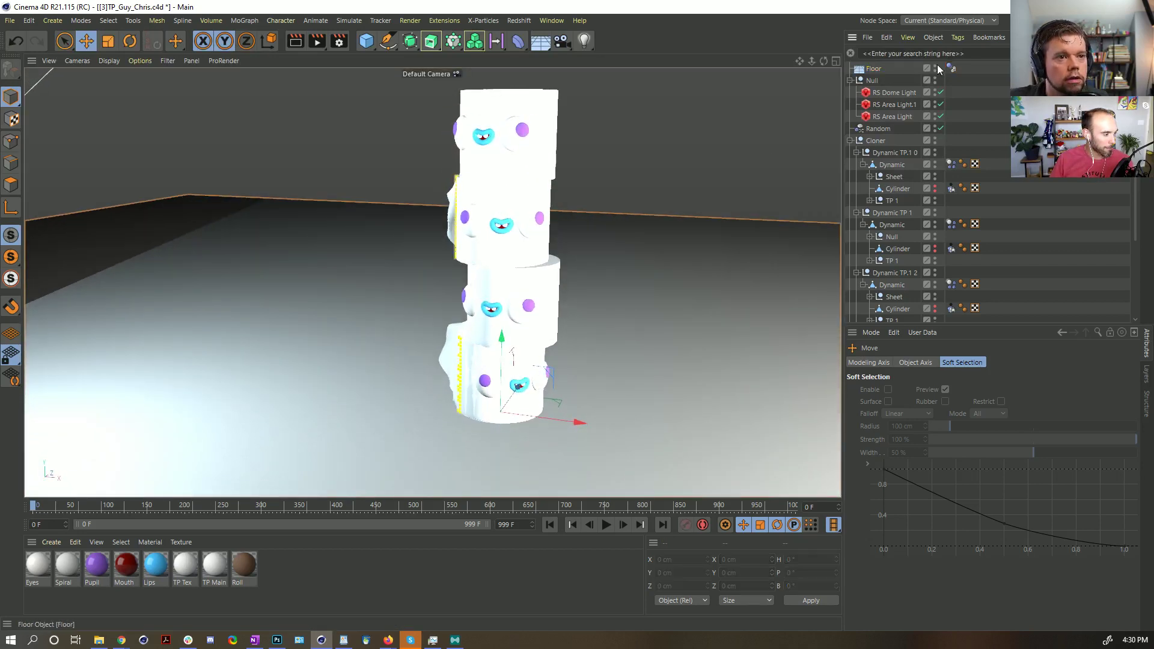
click(936, 69)
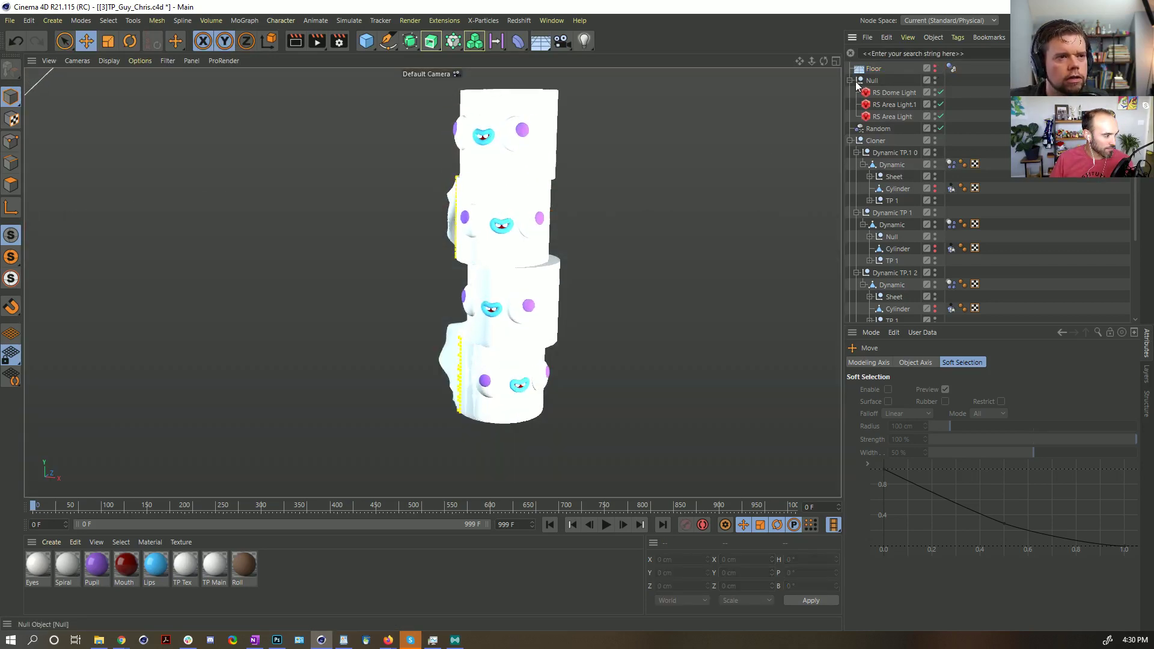
- Rename the null containing the three RS lights to Light
click(878, 81)
double_click(880, 79)
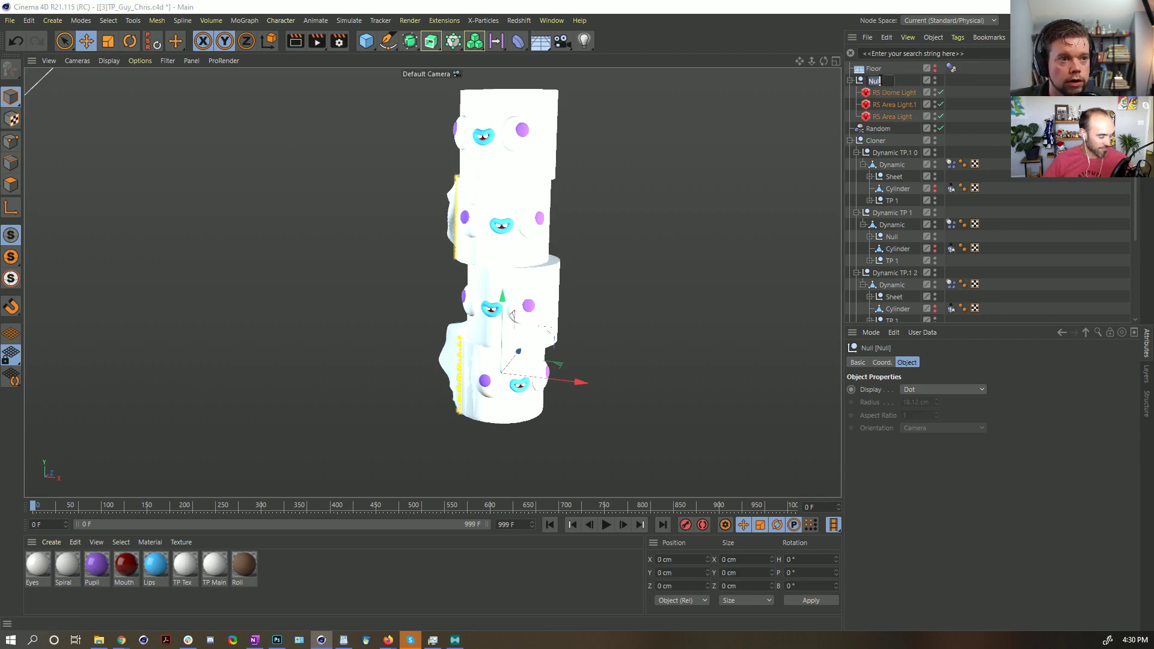
key(Return)
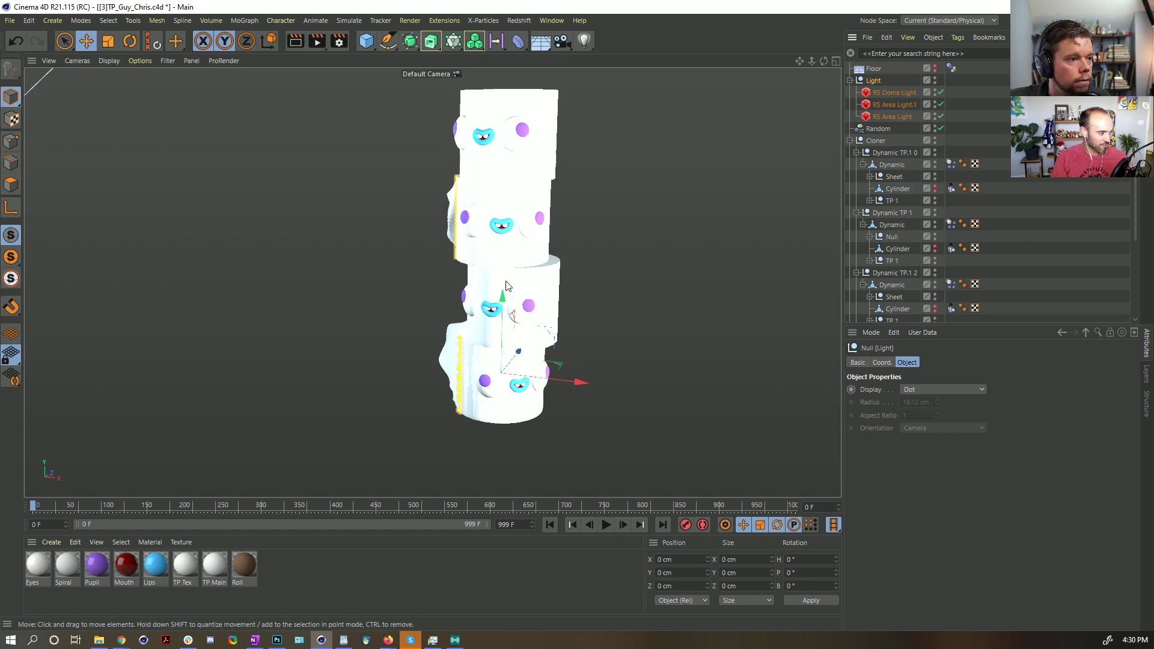
- Play the simulation to about frame 40, inspect the tumbling rolls and their sheets up close, and return to frame 0
alt+drag(506, 286, 485, 335)
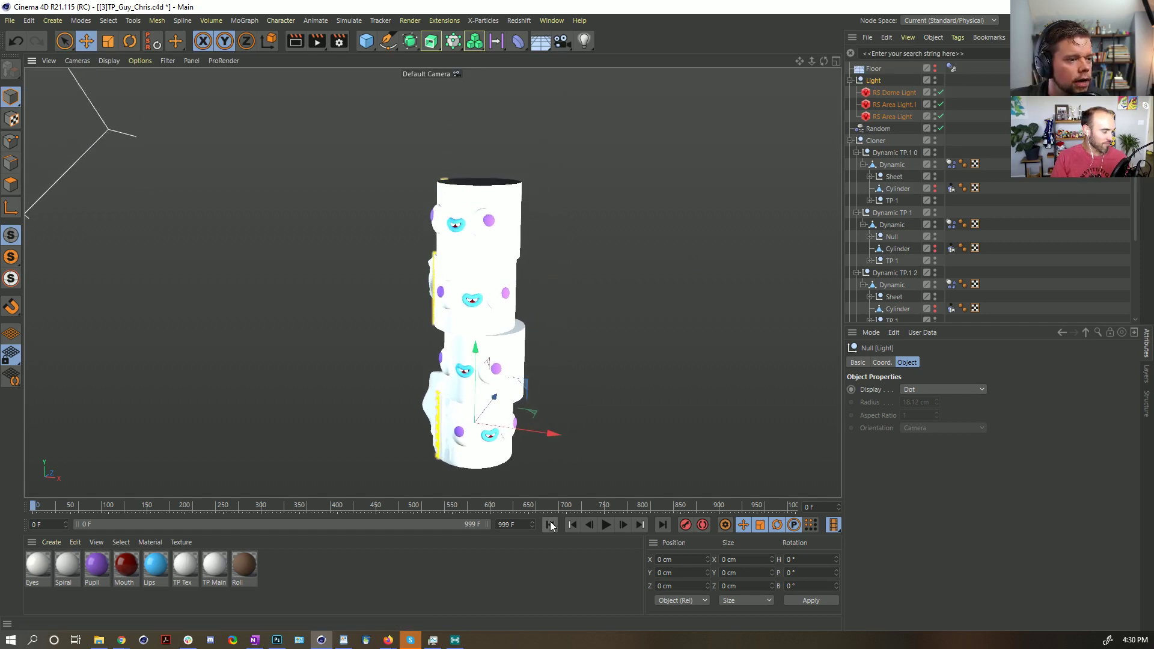
click(606, 525)
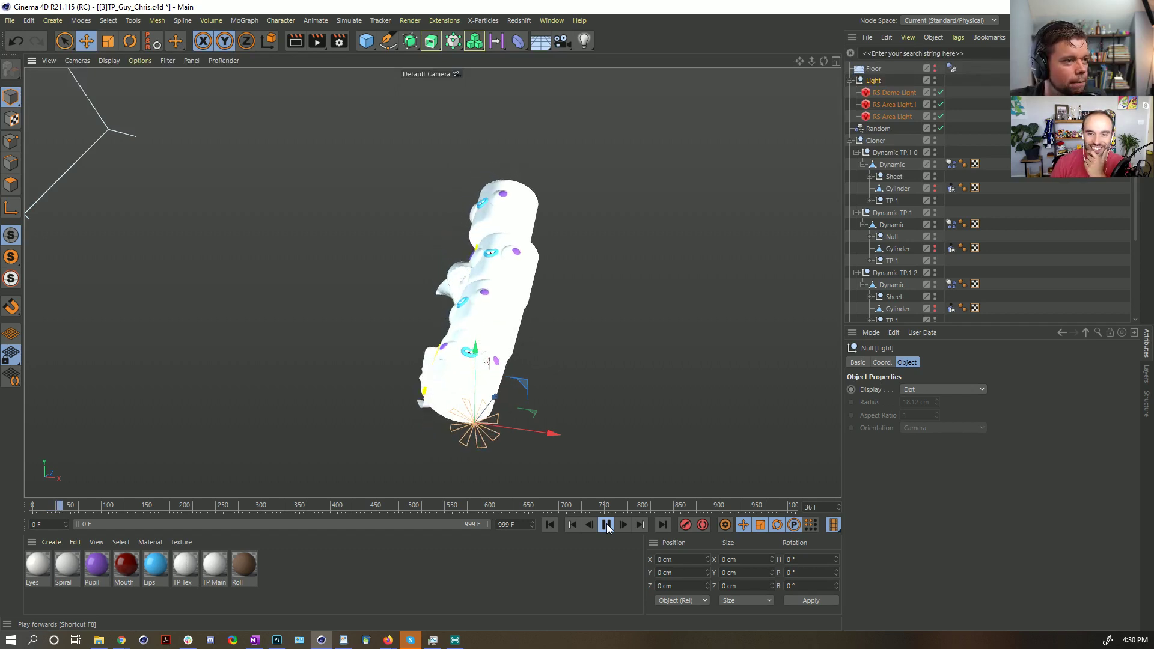
click(607, 525)
alt+drag(502, 331, 541, 359)
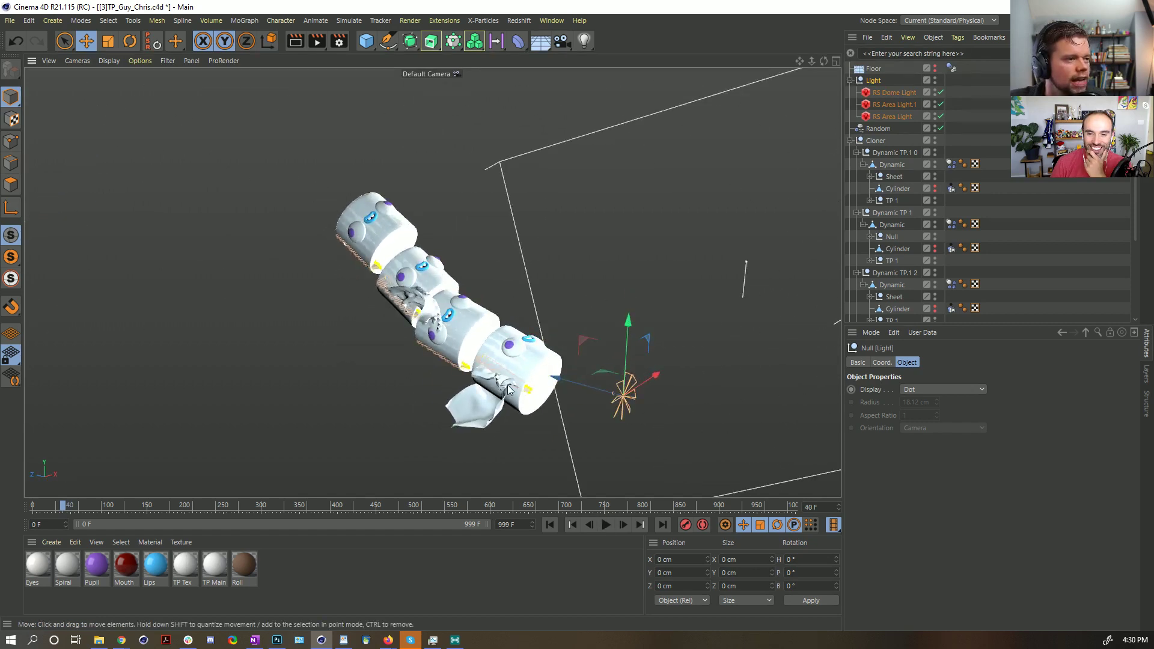
alt+right_drag(525, 398, 667, 351)
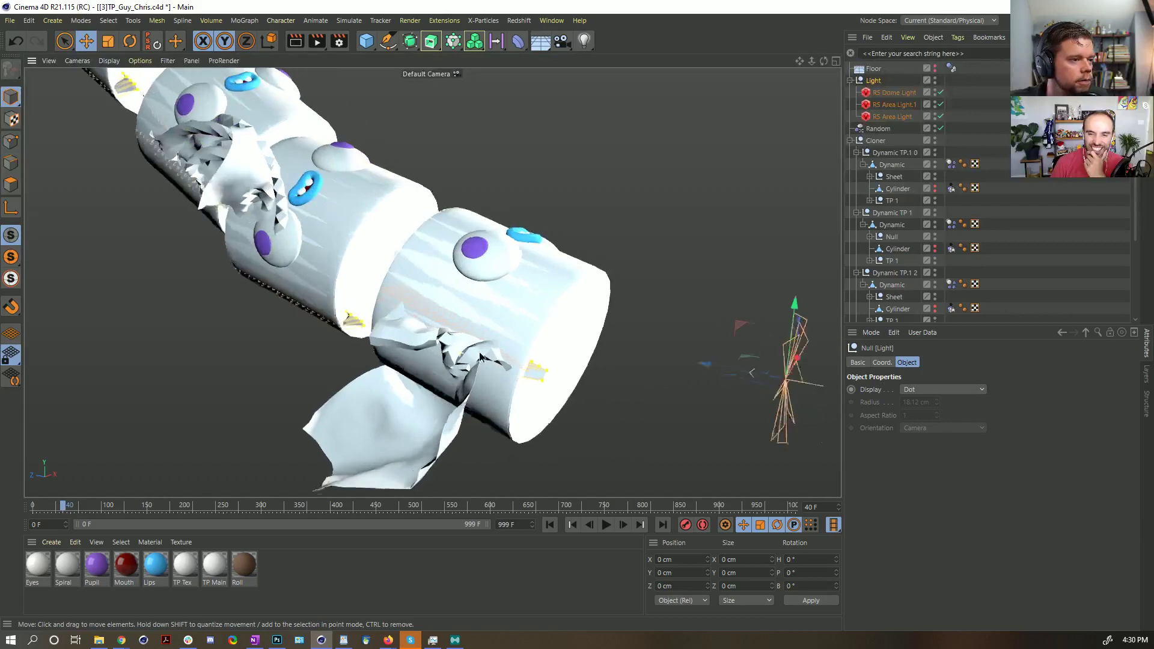
alt+drag(466, 358, 468, 385)
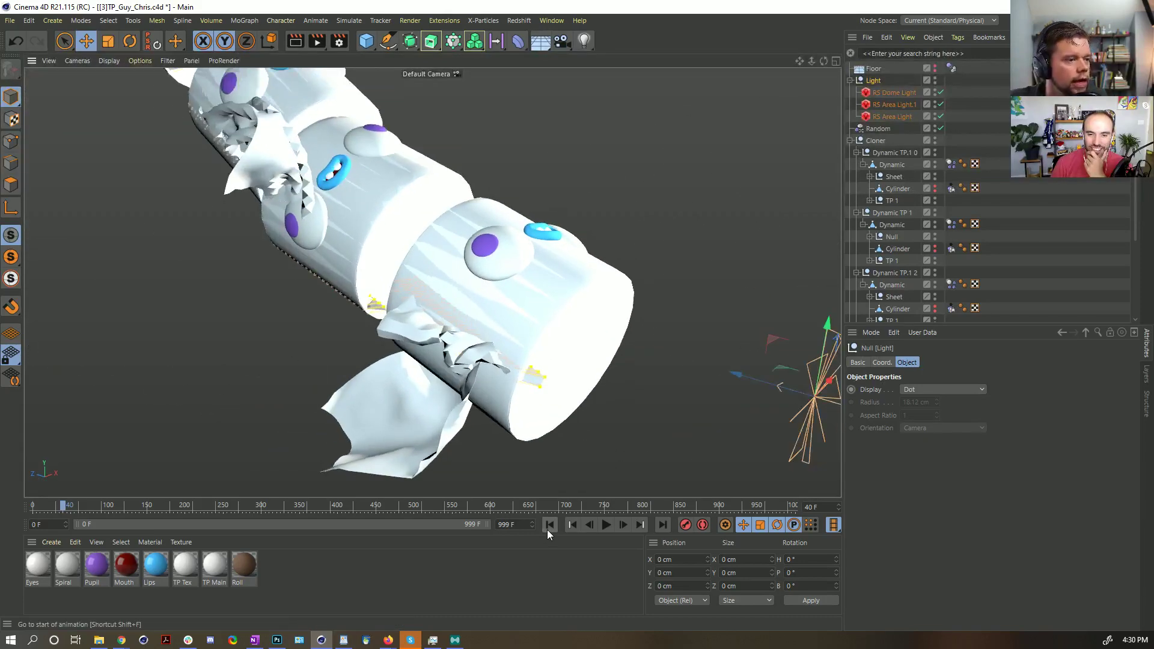
click(549, 525)
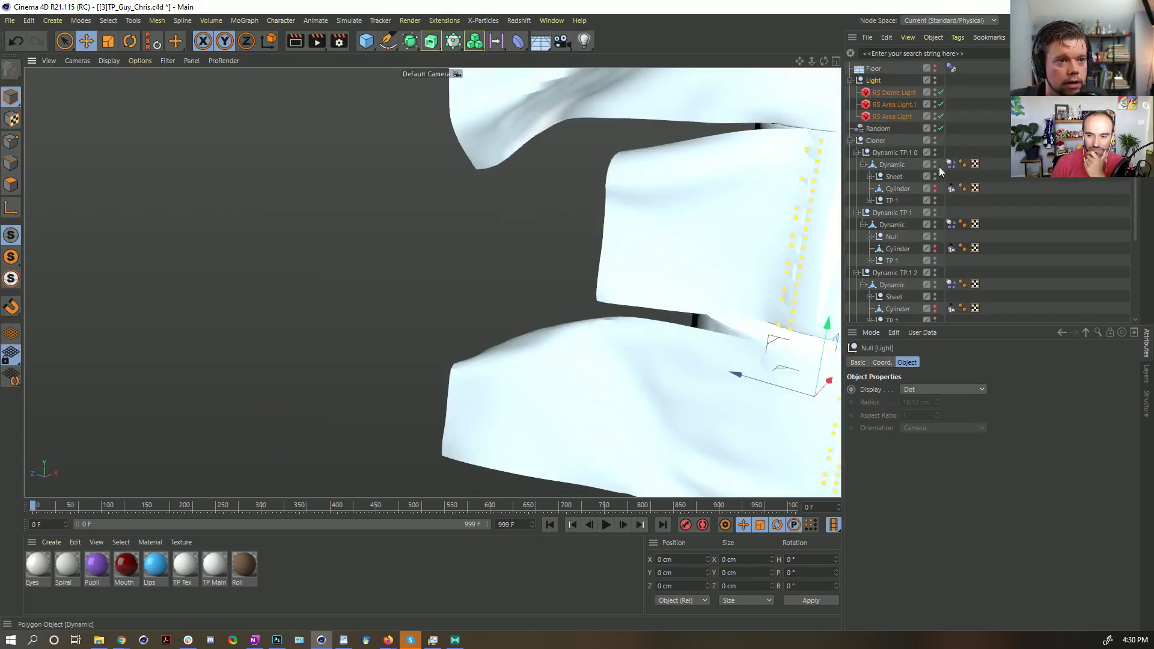
- Filter the objects by "shee" and set all four sheets' Cloth tags to 10 Iterations and 10% Stiffness
text(shee)
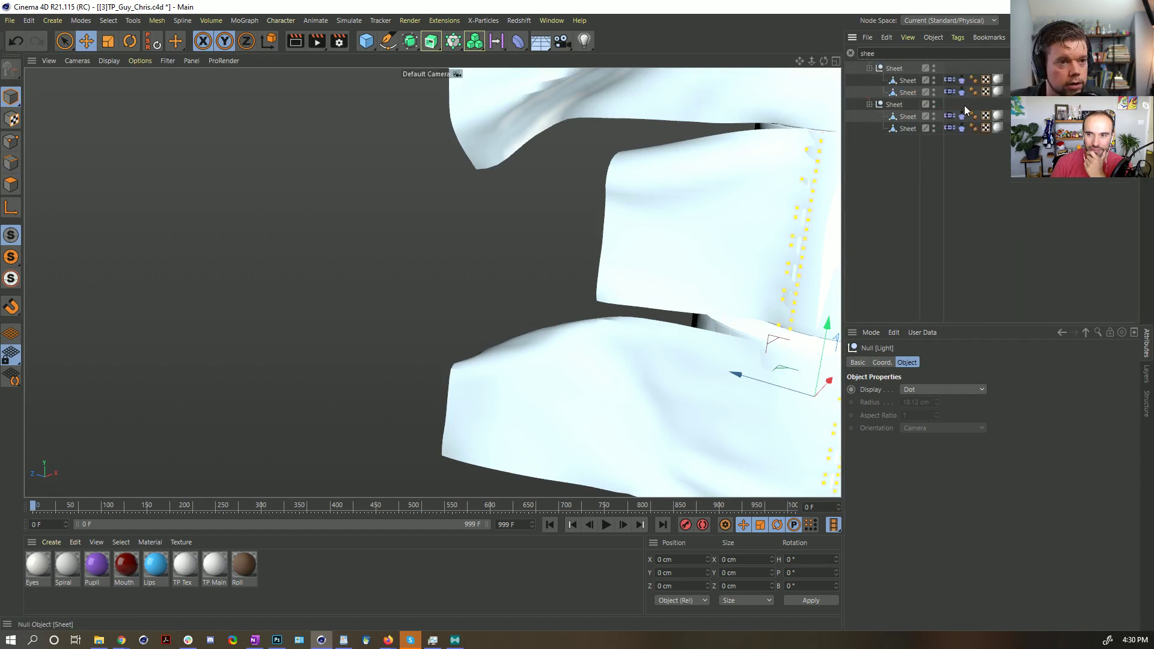
drag(955, 71, 961, 72)
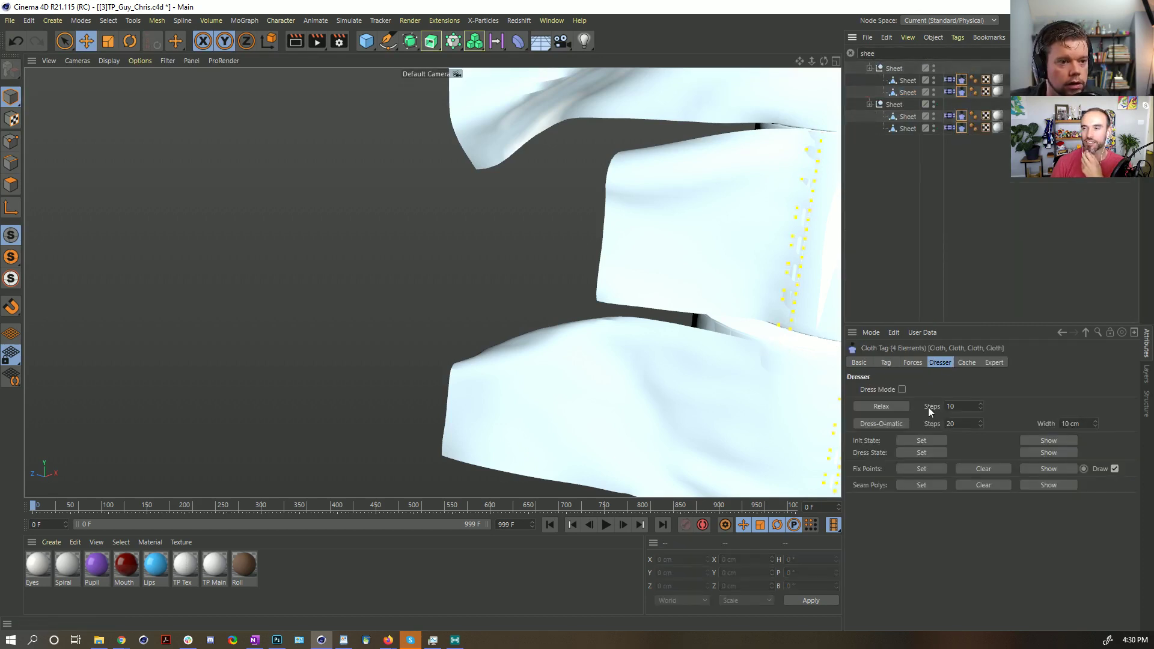
click(912, 363)
click(887, 363)
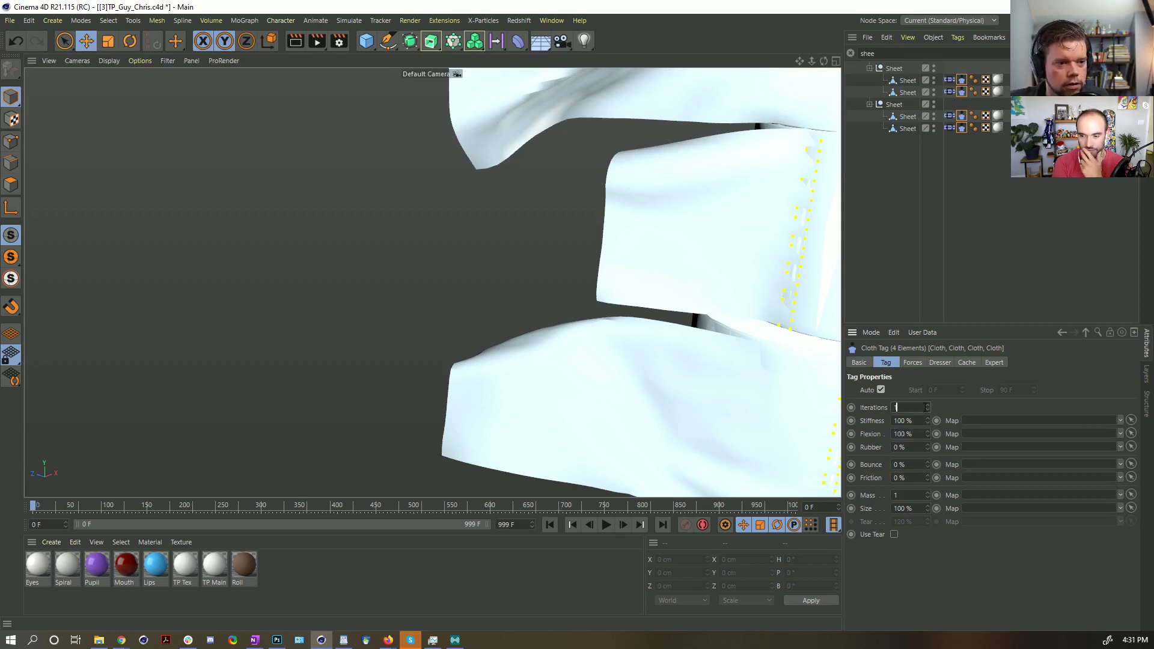
click(918, 424)
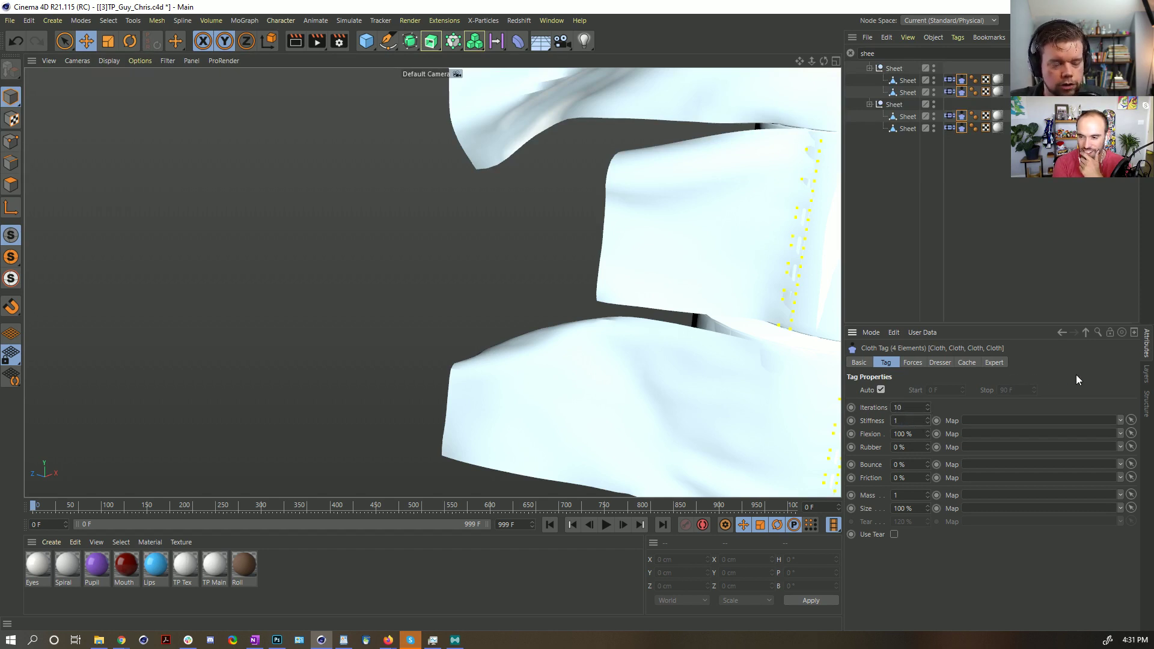
key(Return)
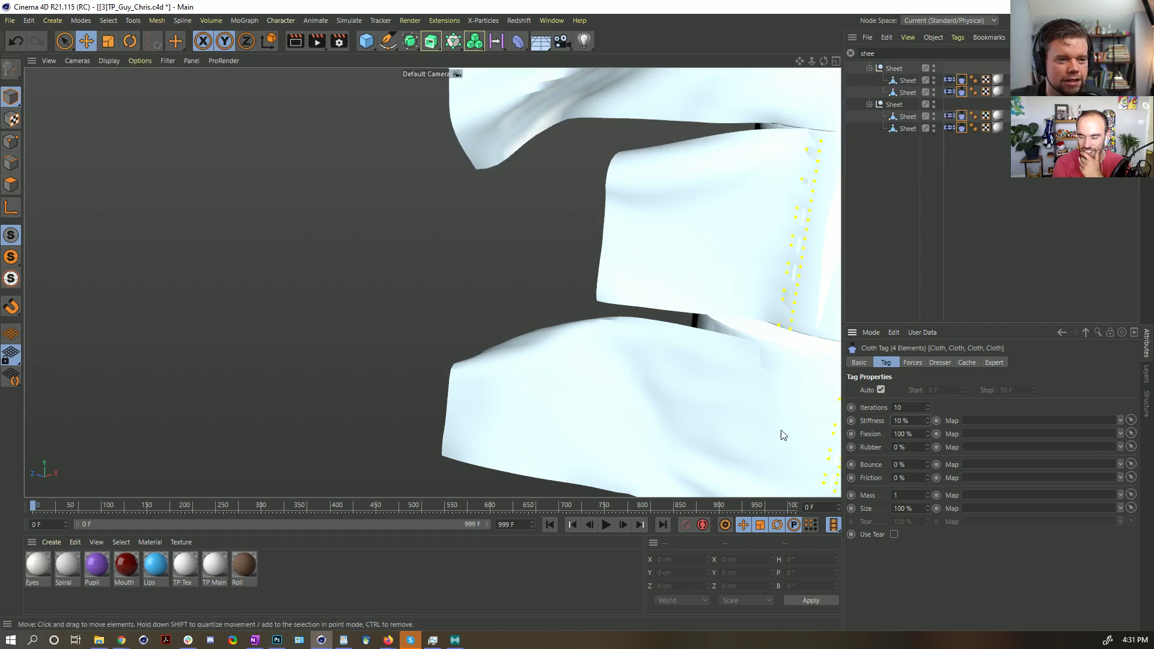
- Play the simulation with the whole stack in view to check how the less stiff sheets behave
alt+right_drag(683, 326, 592, 341)
alt+middle_drag(663, 314, 546, 340)
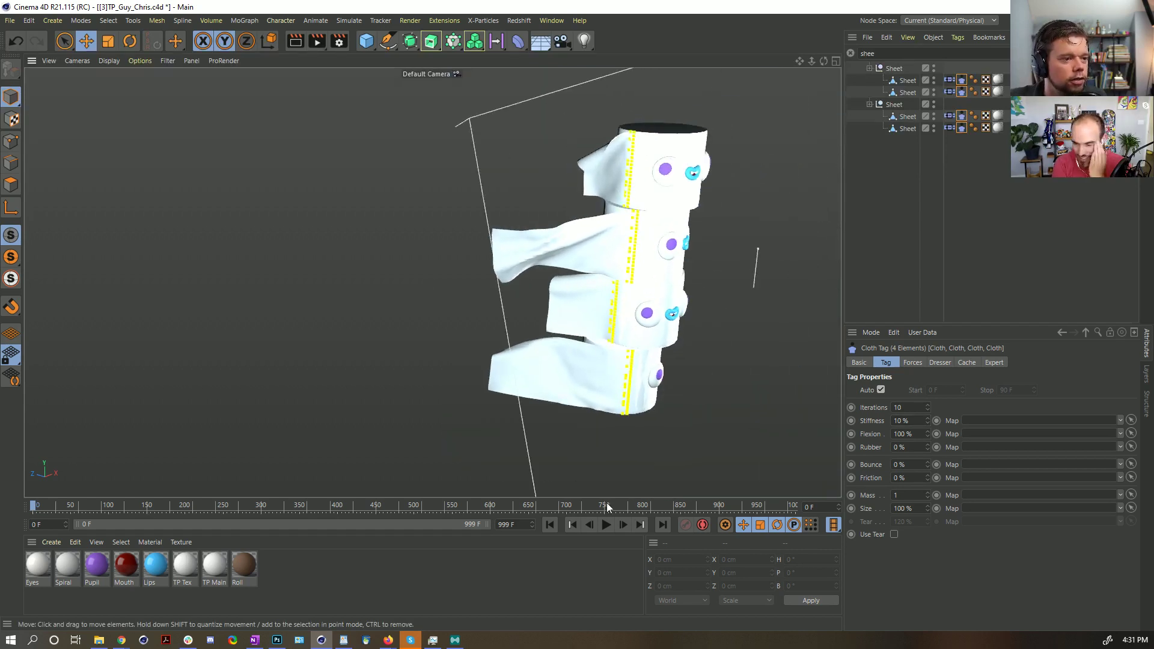
click(607, 525)
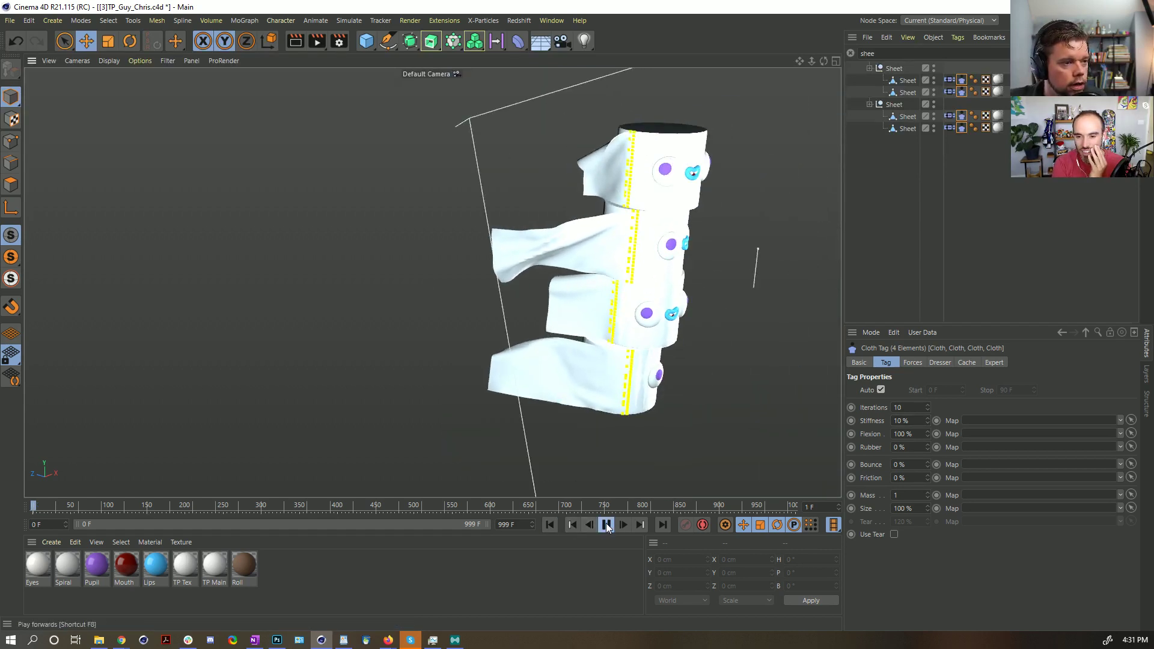
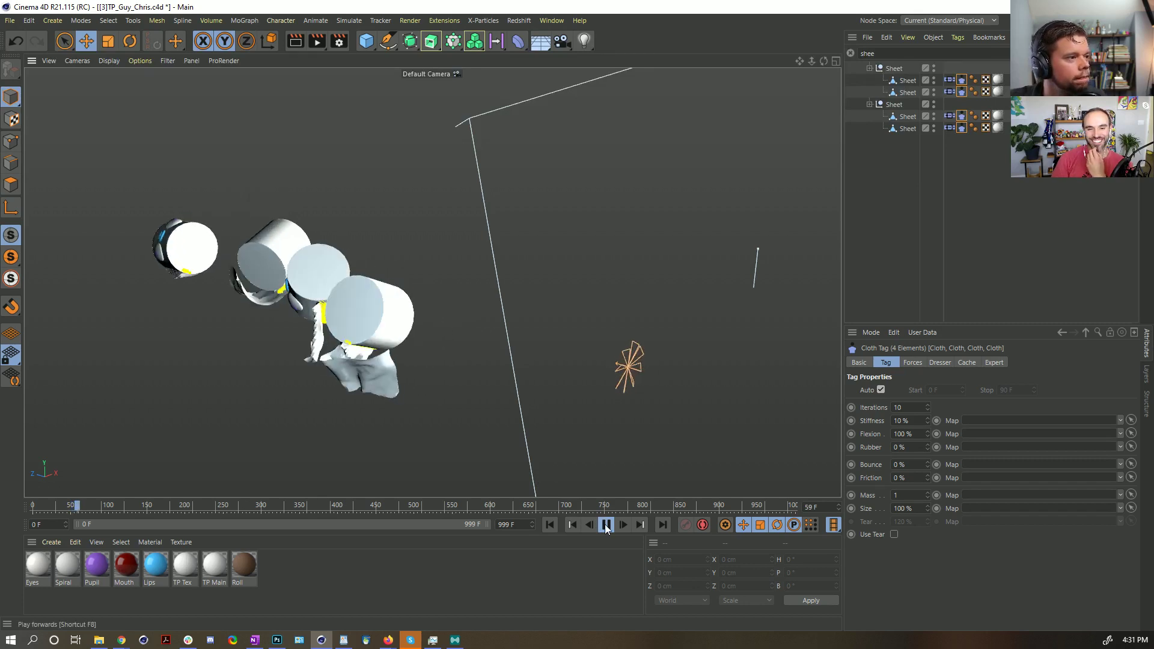
- Stop the cloth simulation playback and rewind the timeline to frame 0
click(606, 525)
click(549, 525)
alt+drag(605, 250, 502, 265)
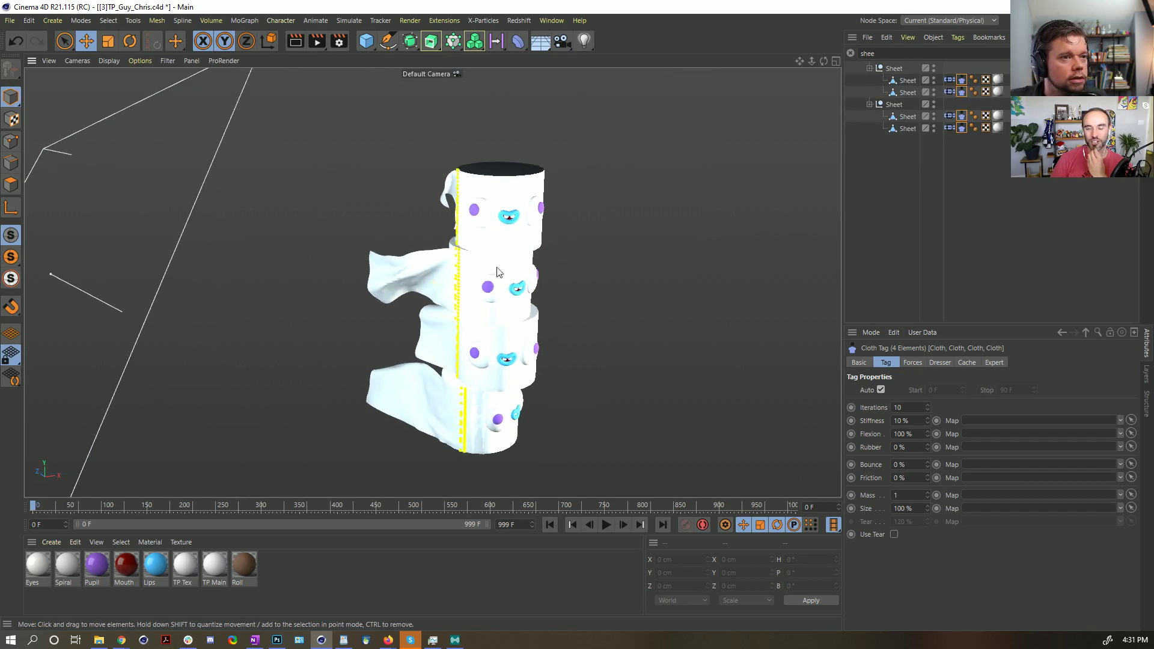
- Clear the object search filter and collapse the Cloner hierarchy
click(848, 53)
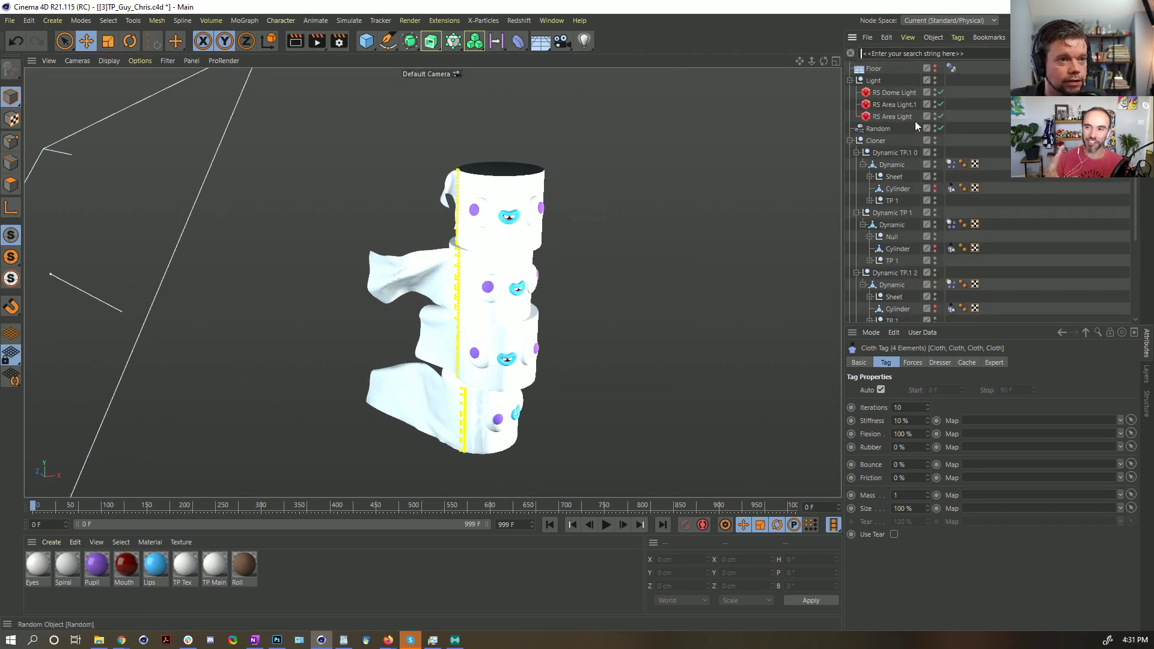
click(849, 140)
alt+drag(472, 283, 515, 272)
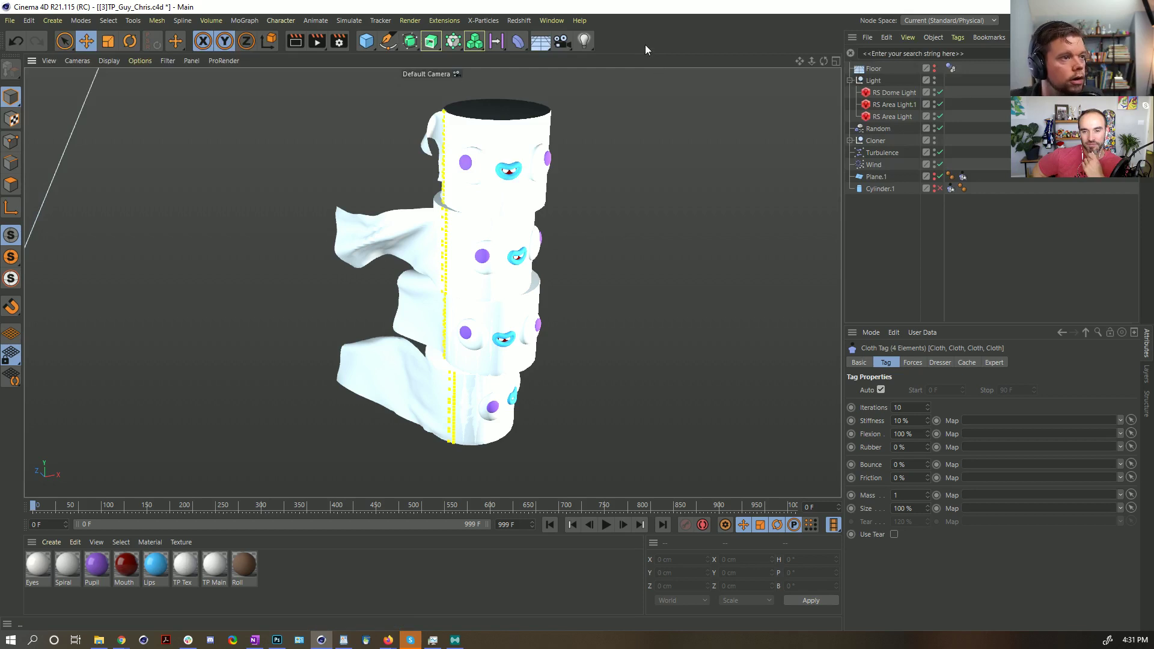
- Open the Redshift RenderView and place its window over the viewport to render the stacked rolls
click(518, 21)
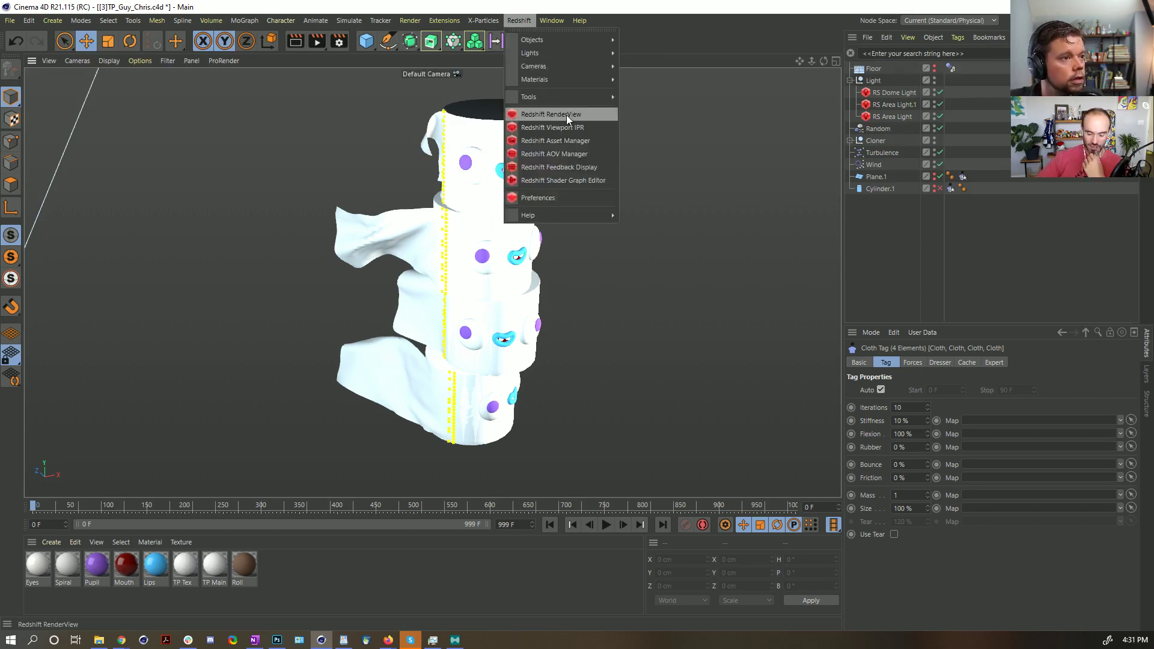
click(566, 115)
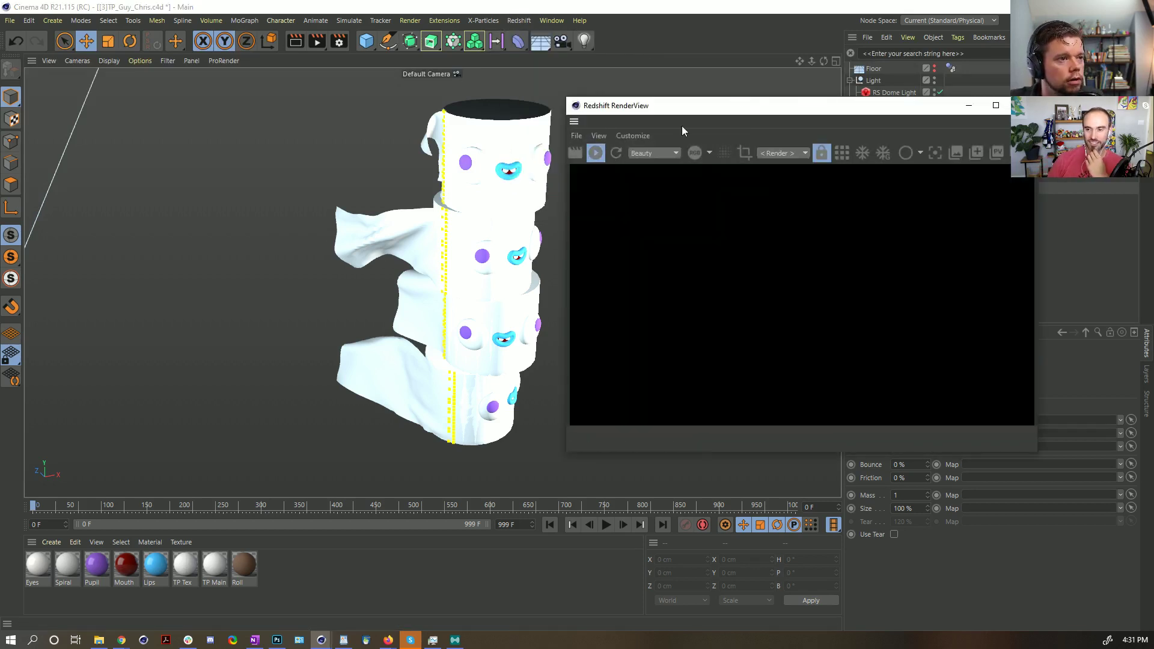
drag(737, 109, 460, 142)
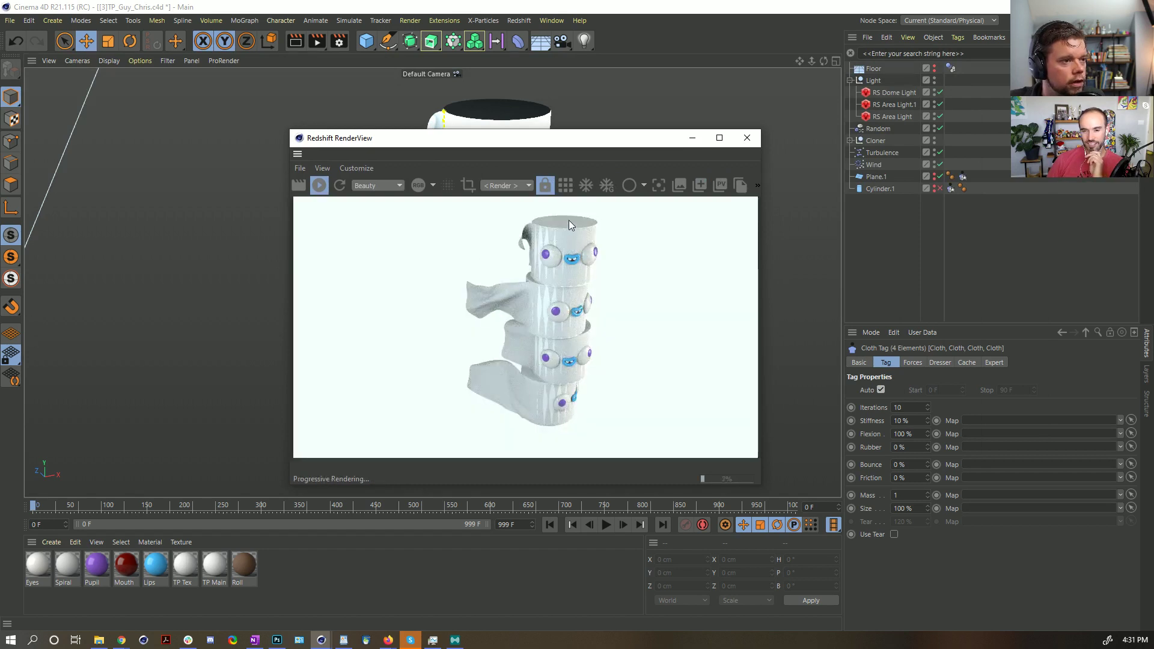
drag(686, 138, 646, 120)
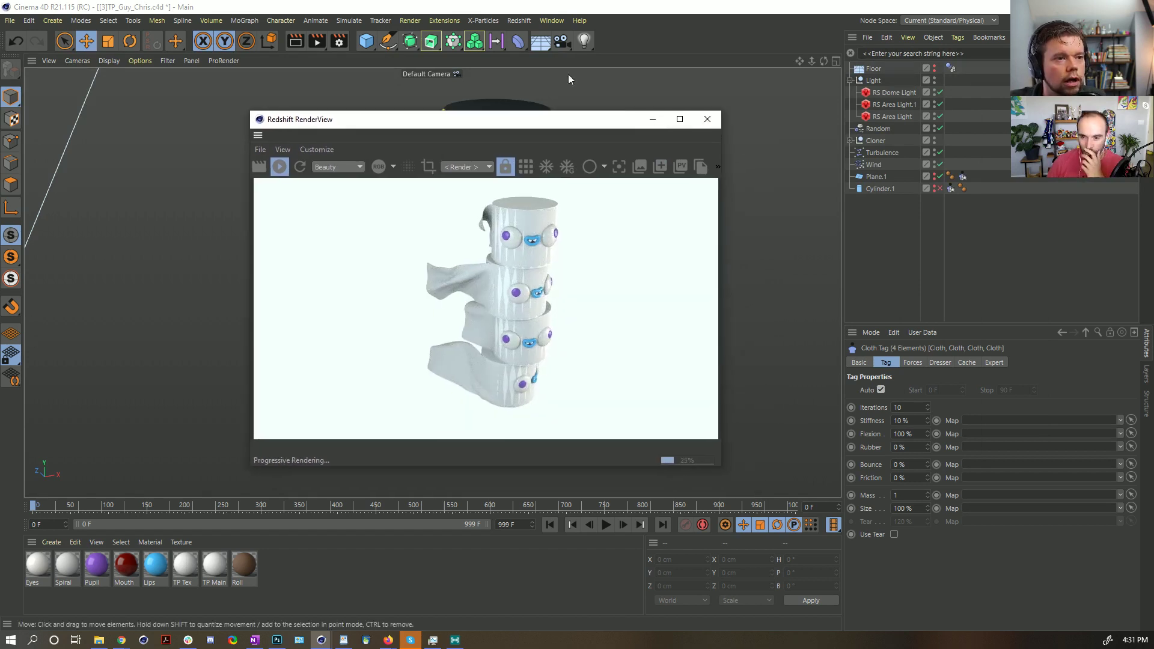
- Expand the Cloner and, in Dynamic TP.1 0, hide the Dynamic mesh while forcing its Sheet and TP 1 visible
click(850, 140)
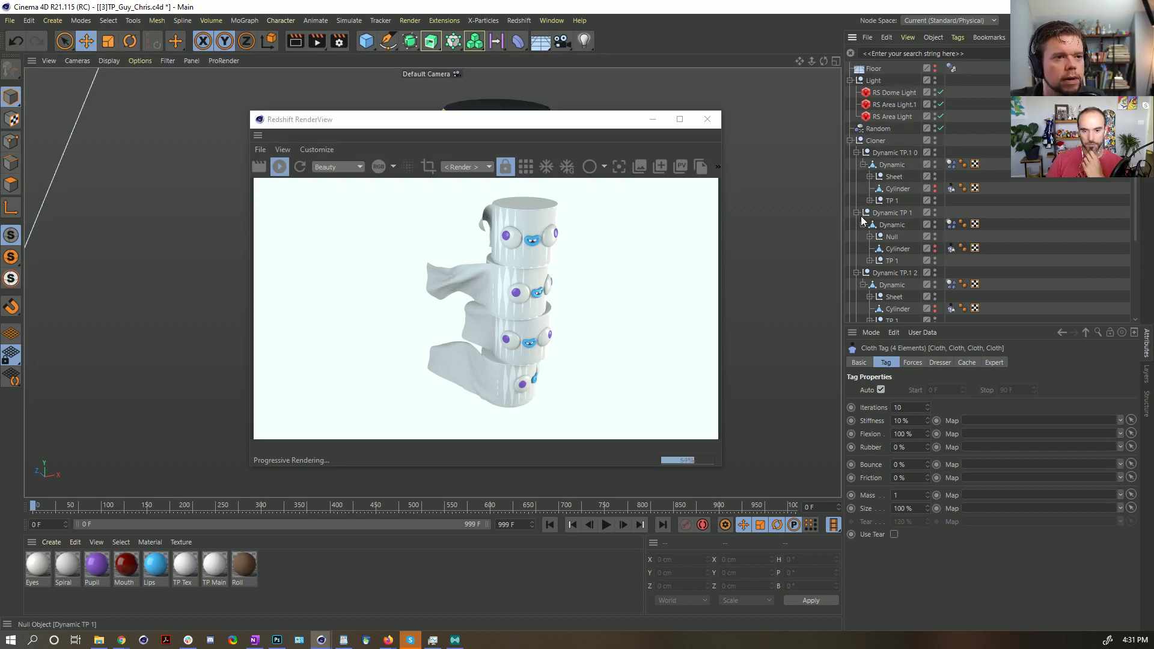
alt+click(935, 162)
alt+click(935, 162)
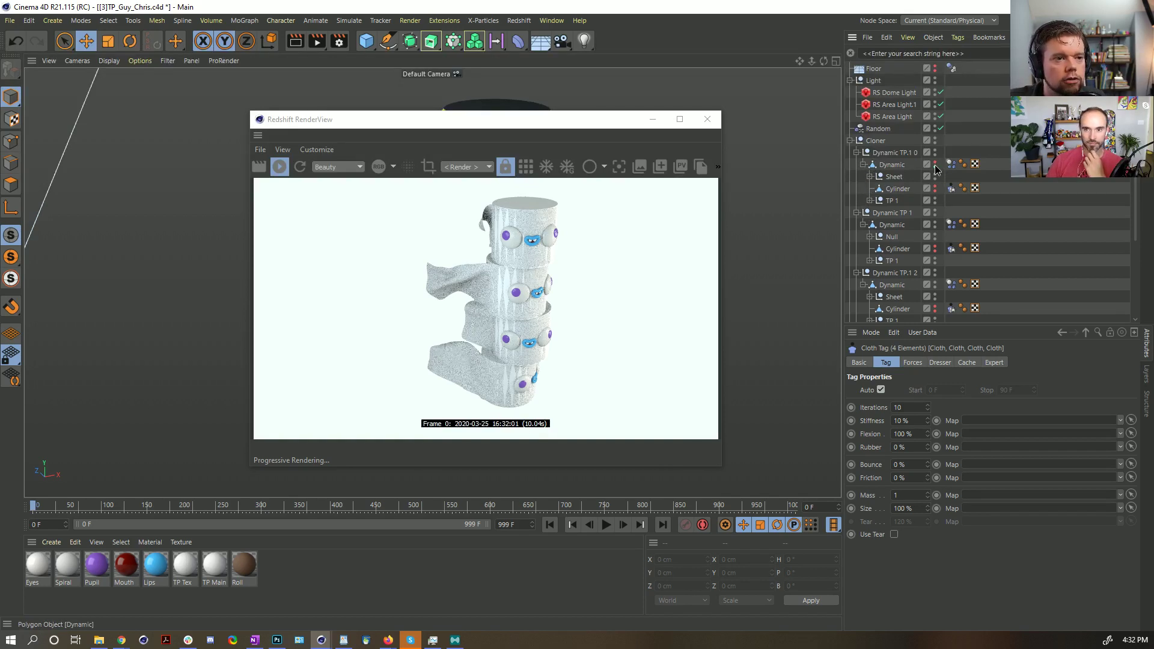
click(935, 211)
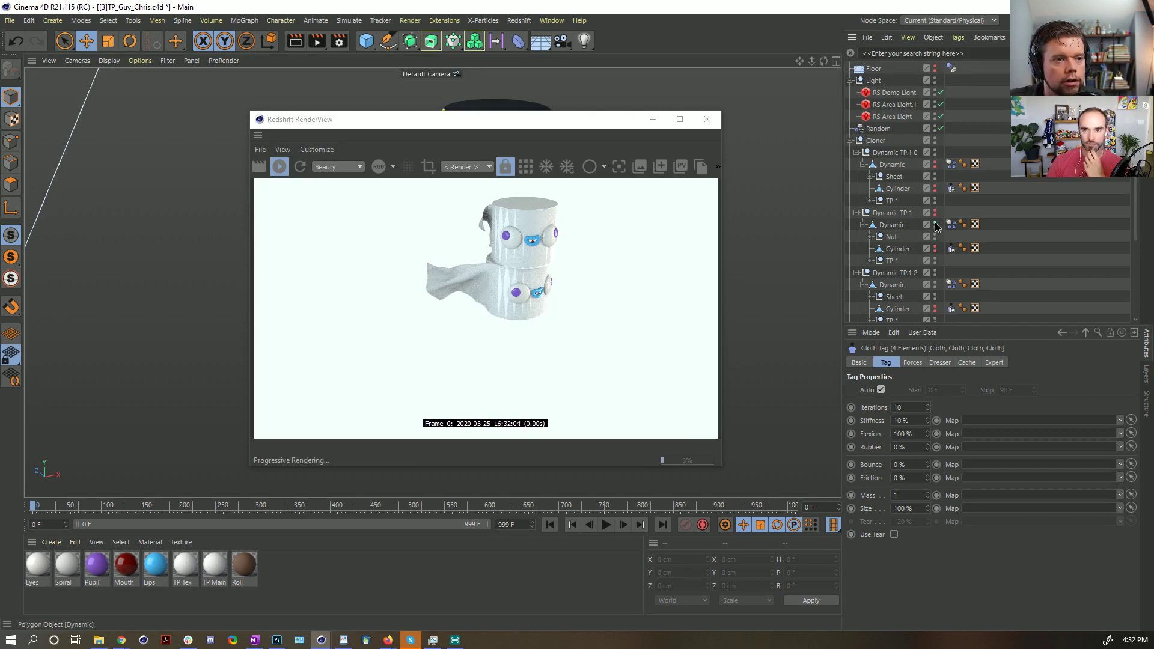
click(935, 223)
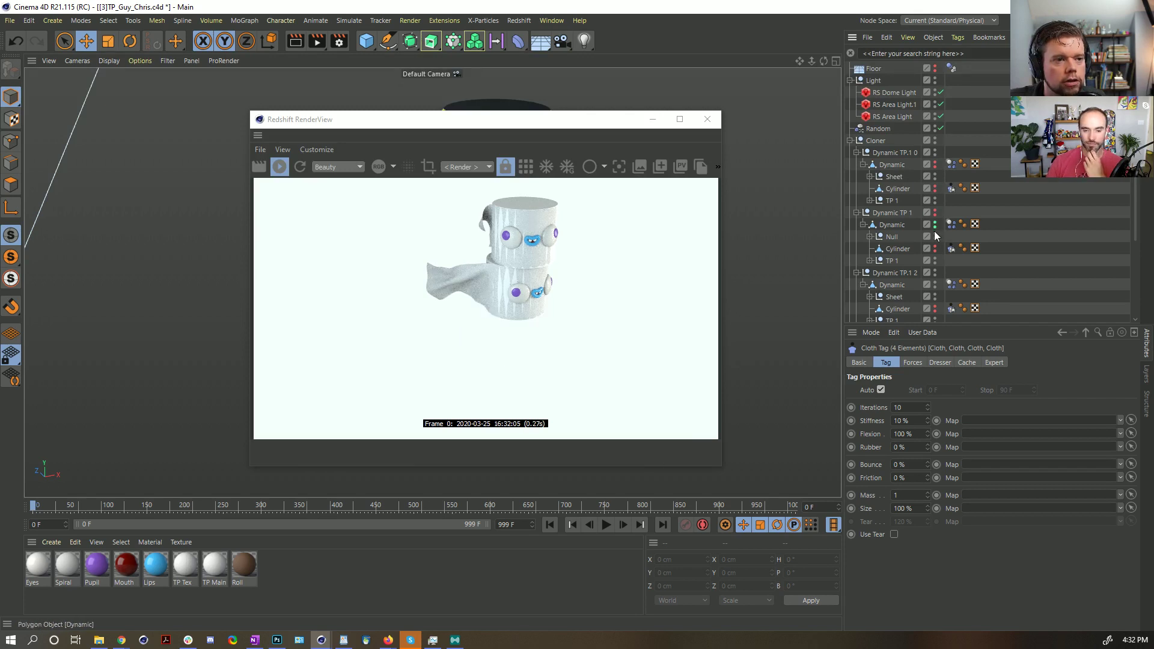
click(935, 174)
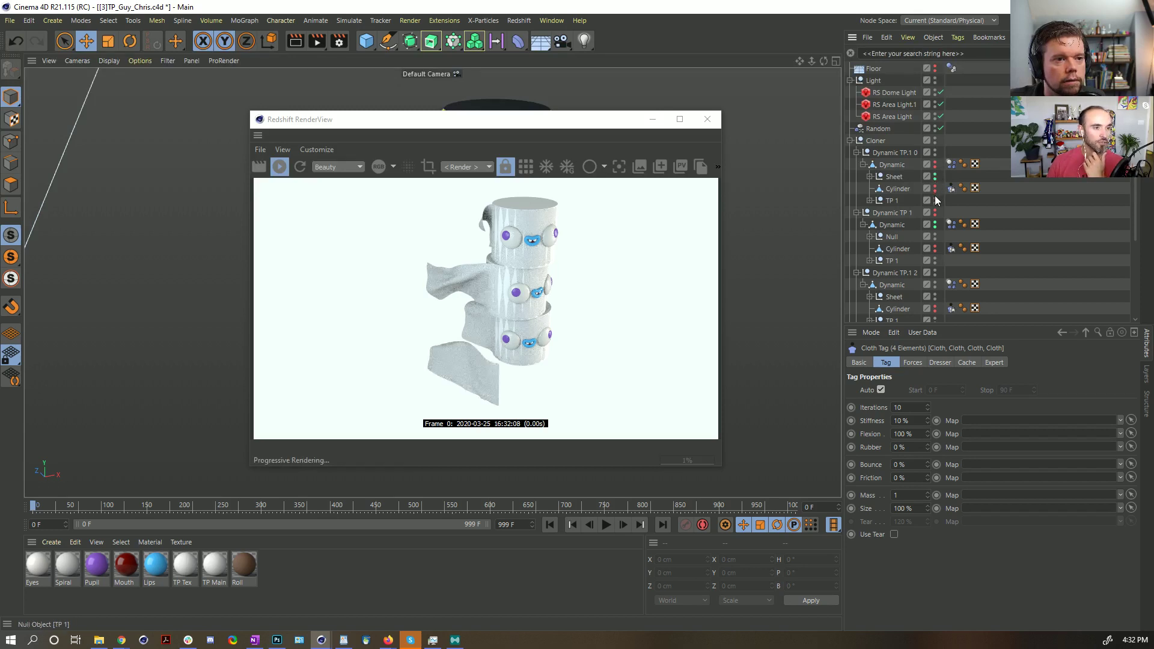
click(935, 211)
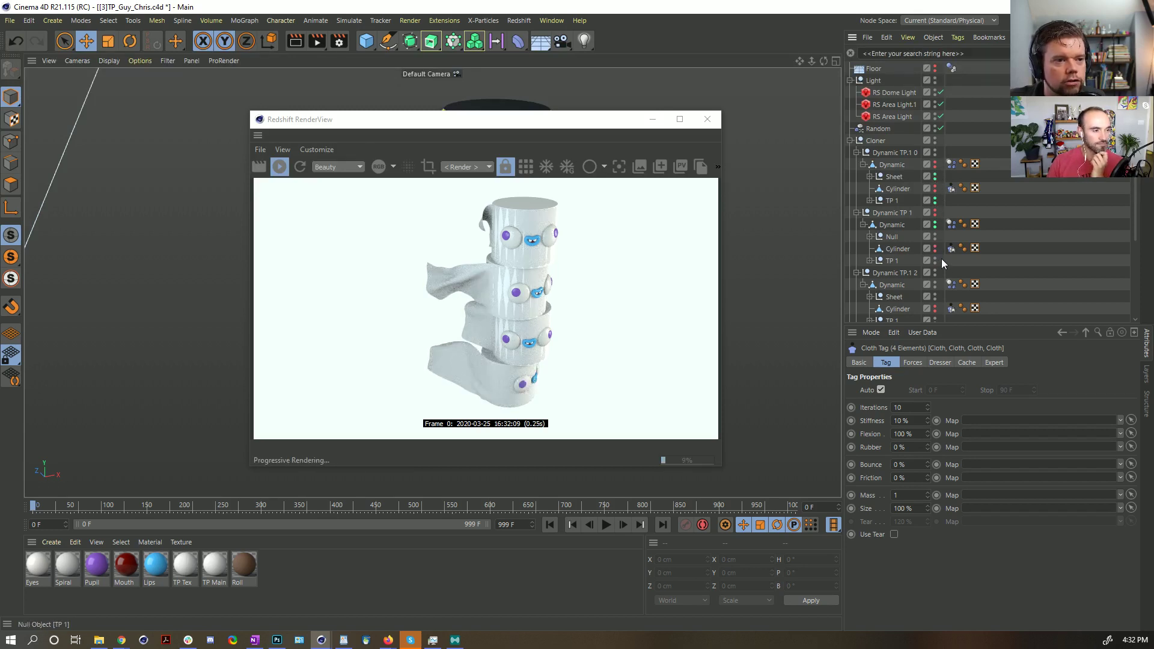
- In the Dynamic TP 1 group, hide the Dynamic mesh and force its Null and TP 1 children visible
click(935, 236)
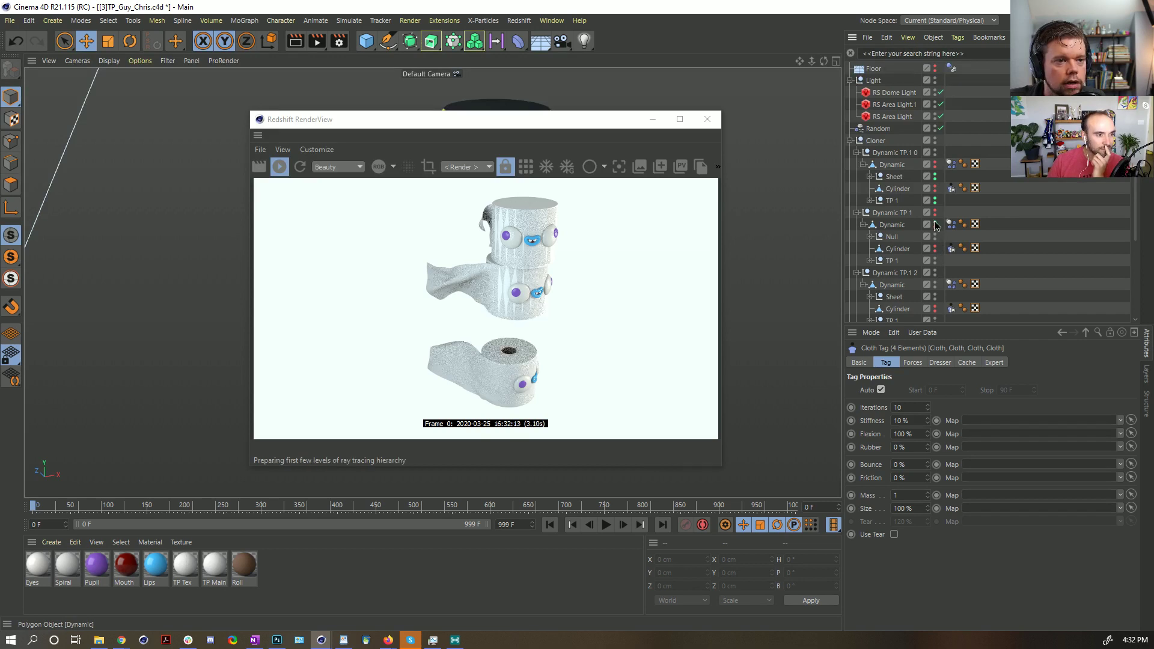
click(935, 260)
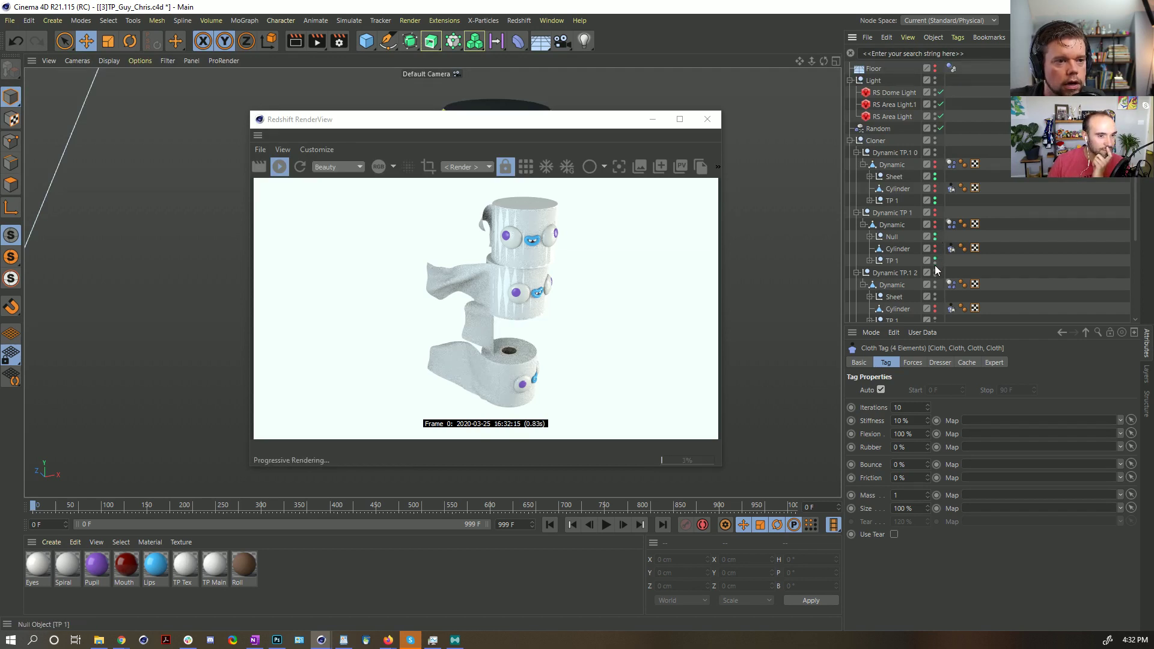
click(935, 262)
click(935, 272)
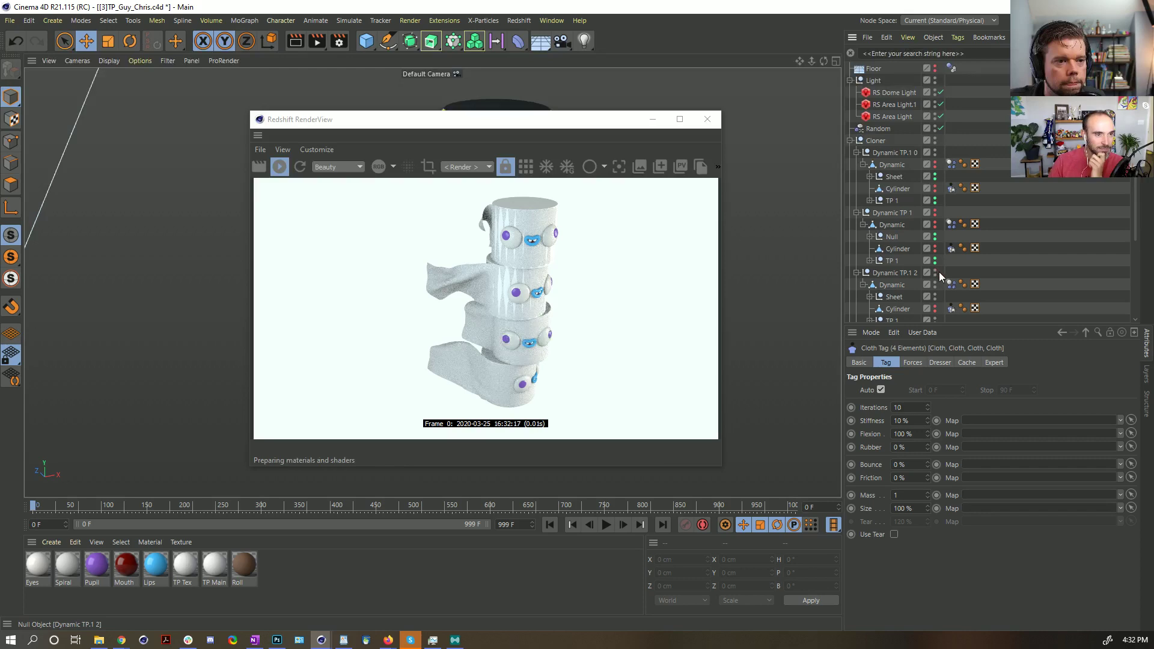
- In the Dynamic TP 3 group, hide the Dynamic mesh and force its Null and TP 1 children visible
scroll(939, 272, down, 3)
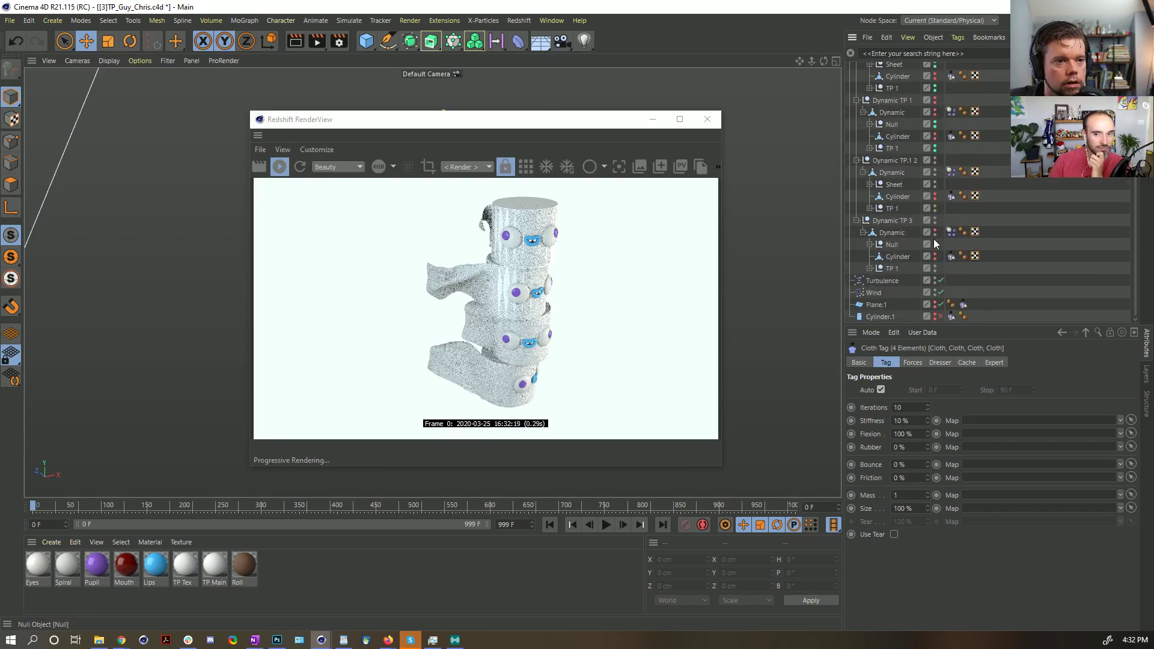
click(936, 235)
click(936, 242)
click(936, 246)
click(935, 254)
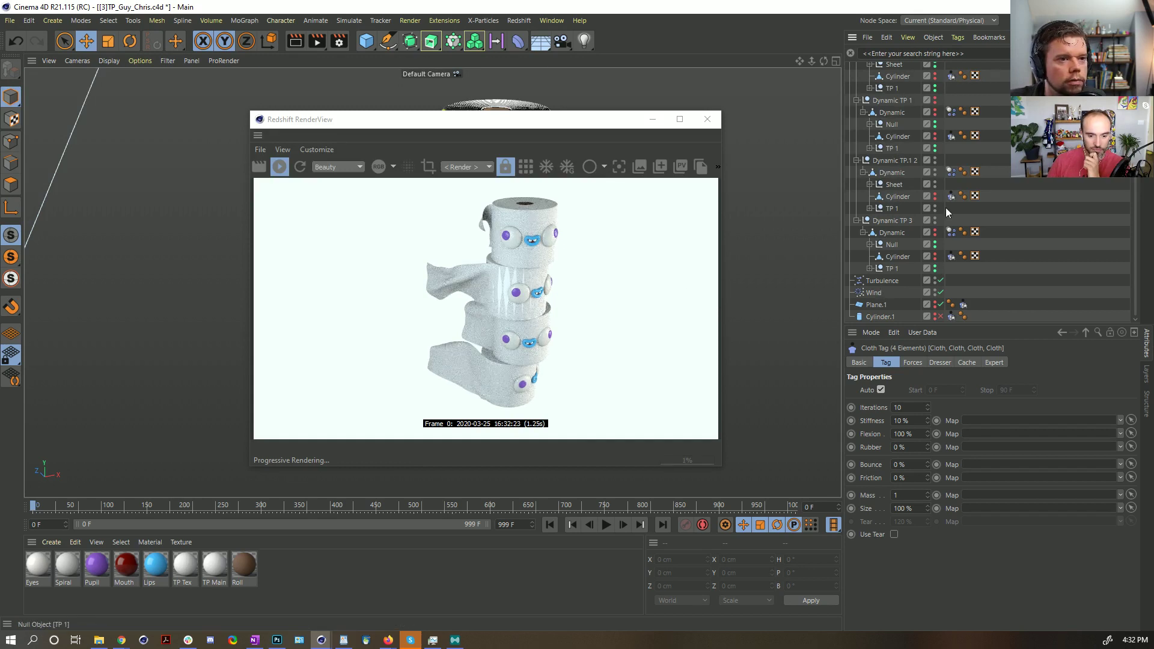
- In the Dynamic TP.1 2 group, hide the Dynamic mesh and force its Sheet and TP 1 children visible
click(936, 172)
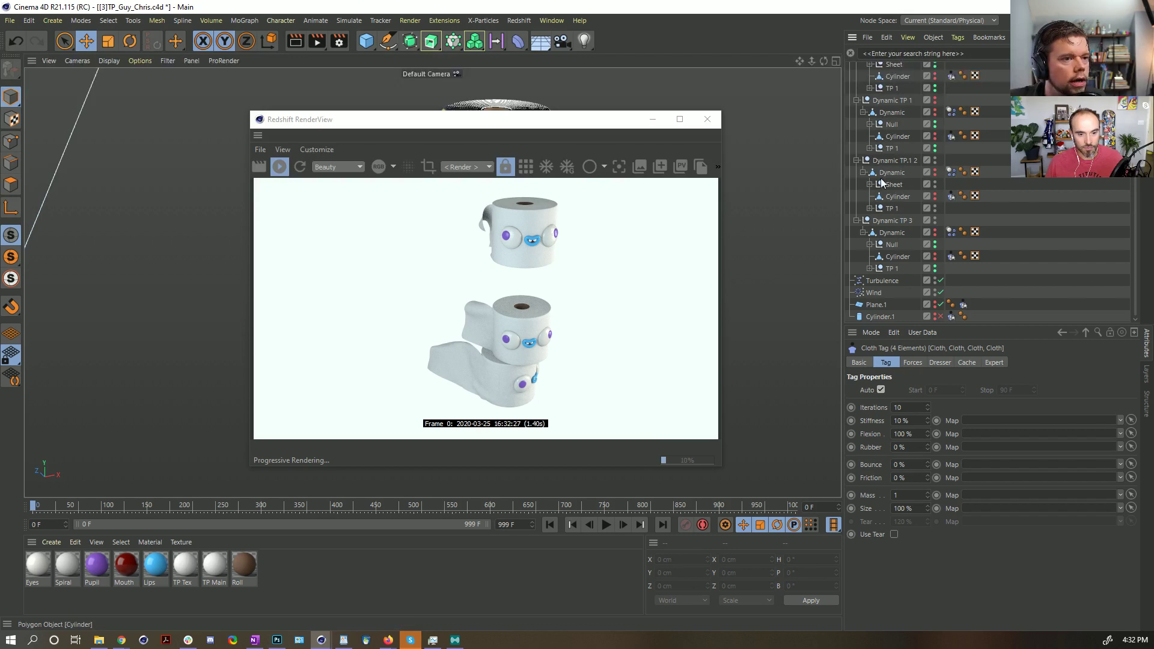
click(935, 186)
click(935, 212)
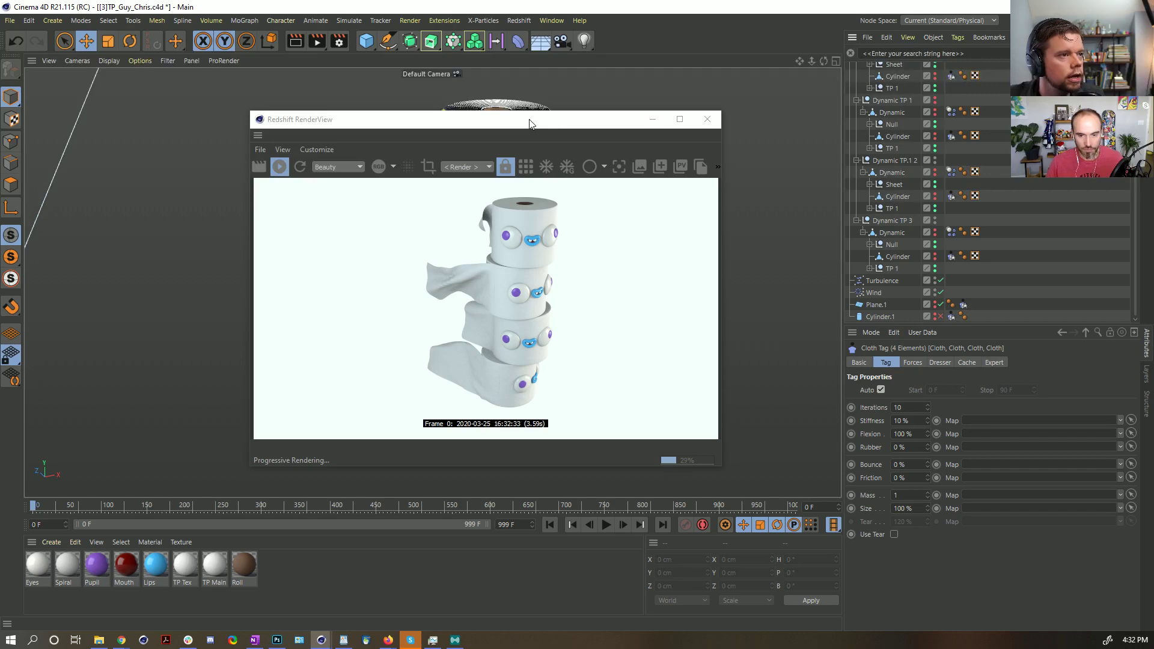
- Examine the top roll's core and paper layers up close in the live Redshift render
drag(526, 124, 511, 157)
alt+middle_drag(488, 122, 488, 201)
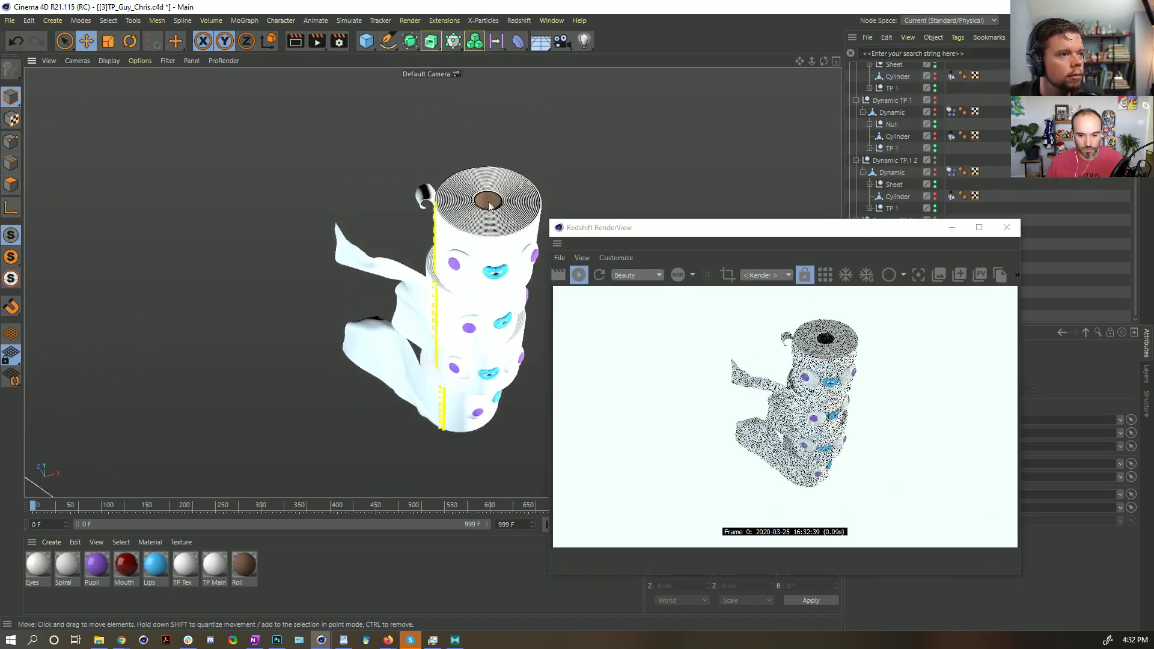
alt+right_drag(488, 201, 609, 162)
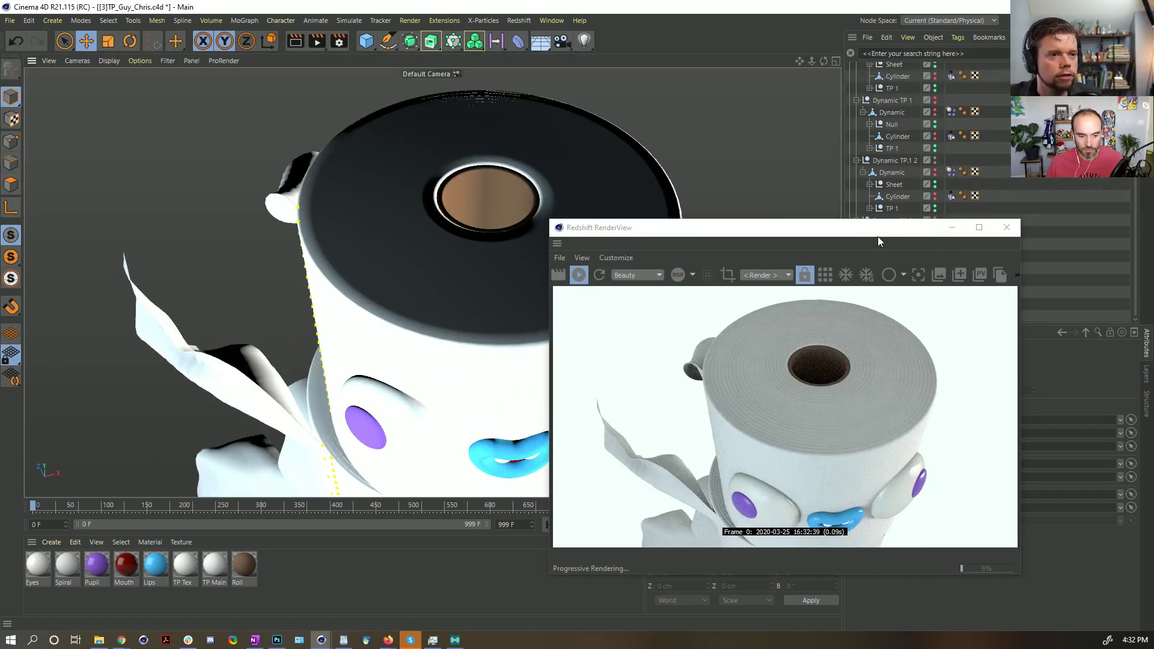
drag(861, 235, 709, 157)
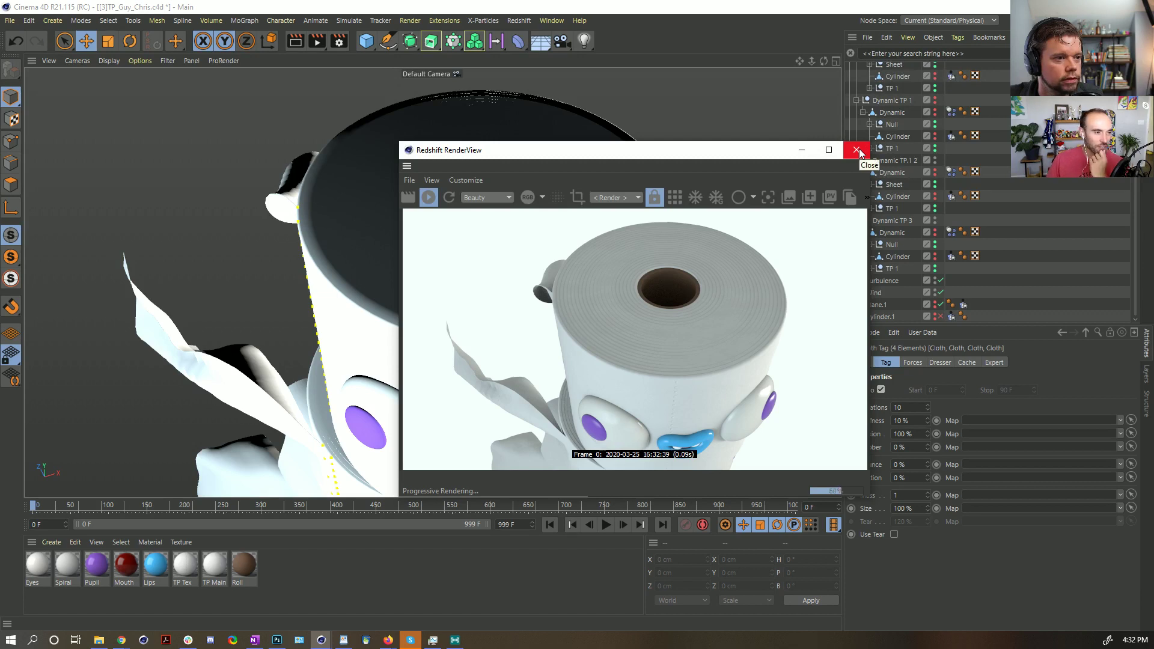
- Stop the live render in the Redshift RenderView
click(427, 199)
click(651, 33)
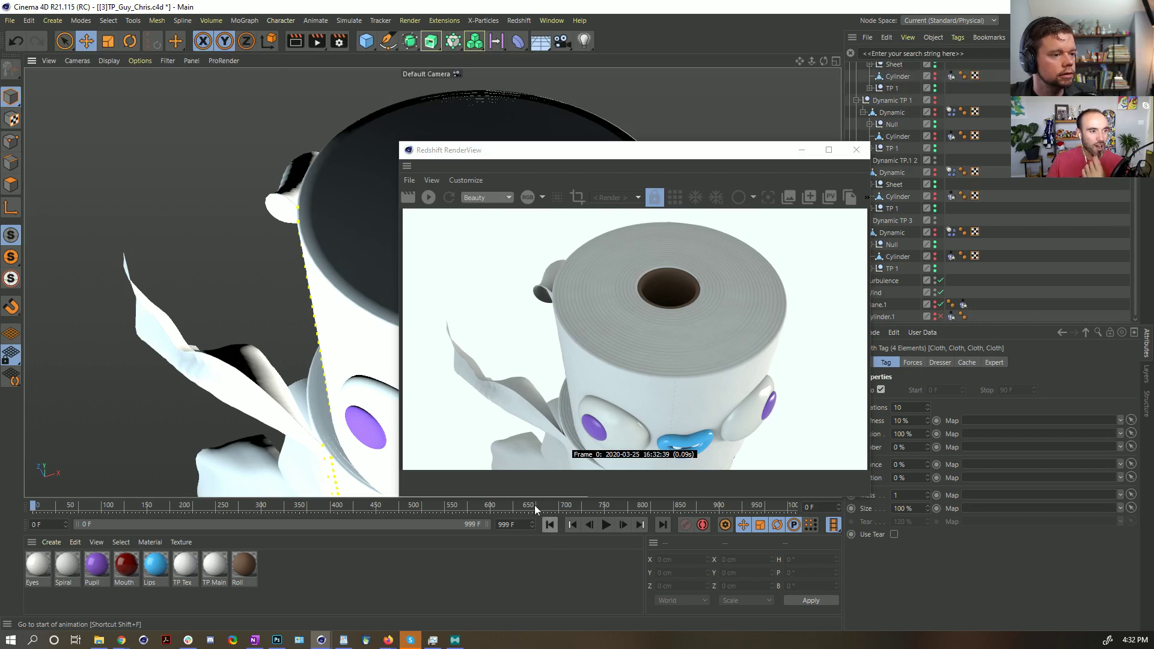
alt+drag(349, 338, 362, 289)
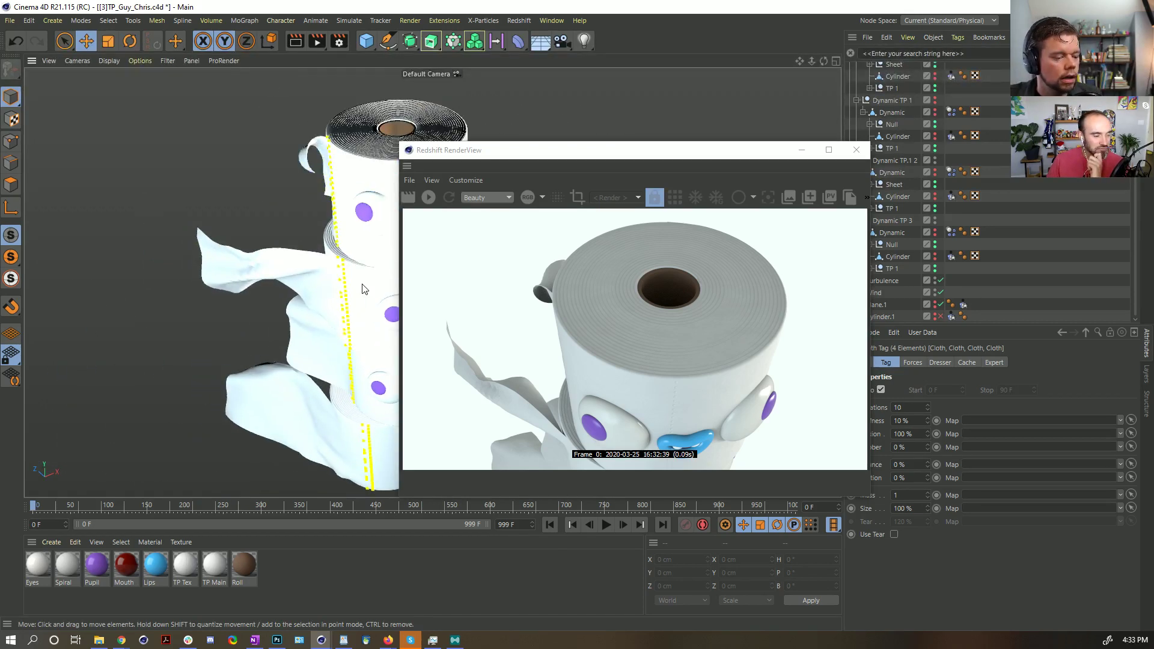
- Save the project in the SceneFiles folder under the new name [4]TP_Guy_Chris.c4d
key(ctrl+shift+s)
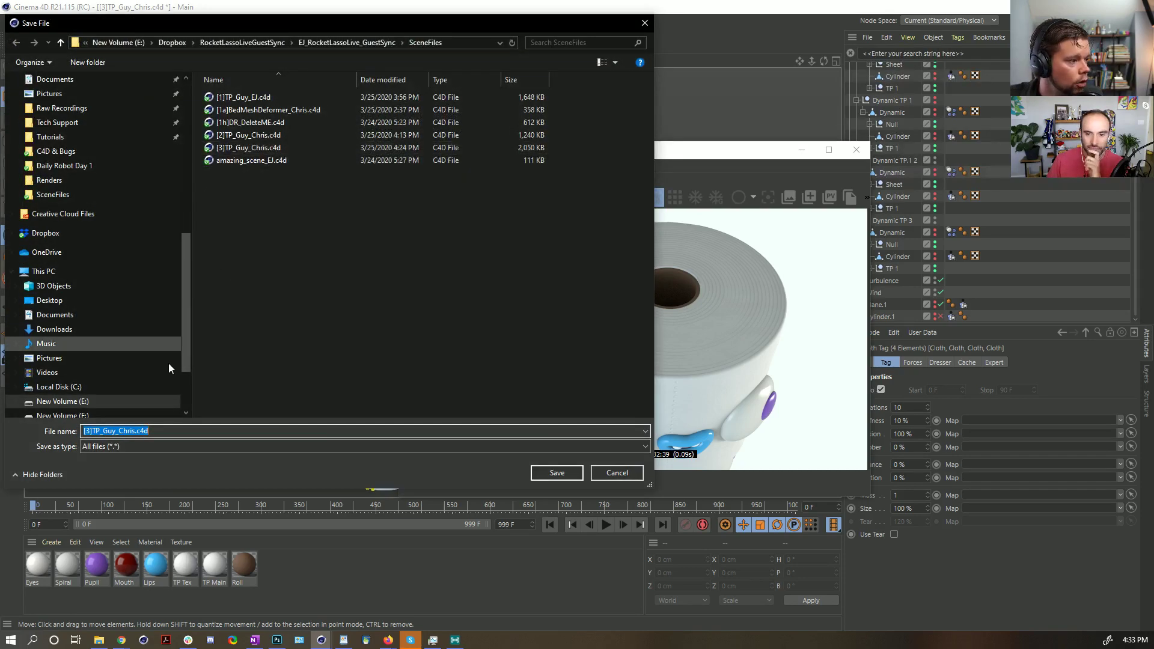
click(86, 431)
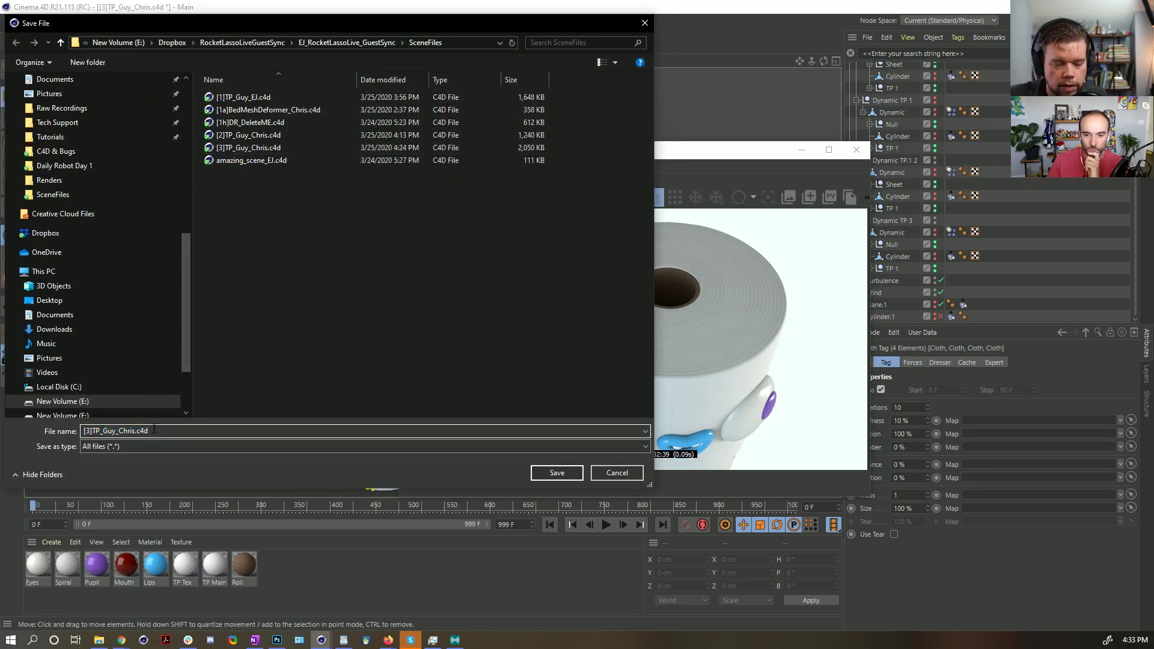
text(4)
key(Return)
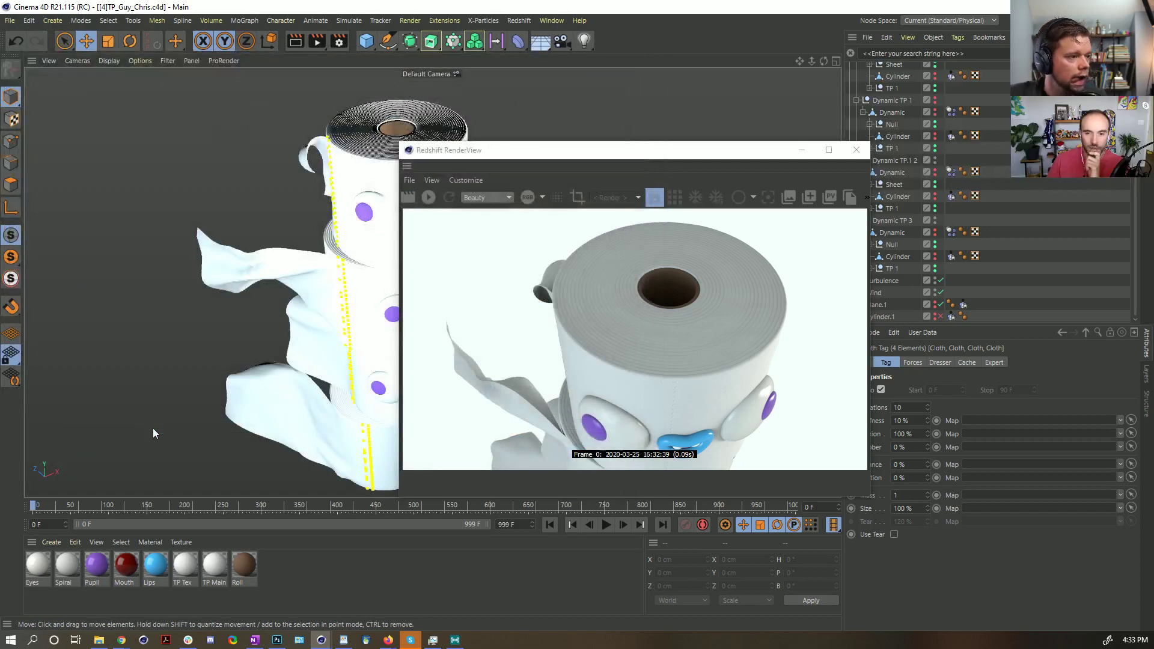
drag(760, 160, 578, 126)
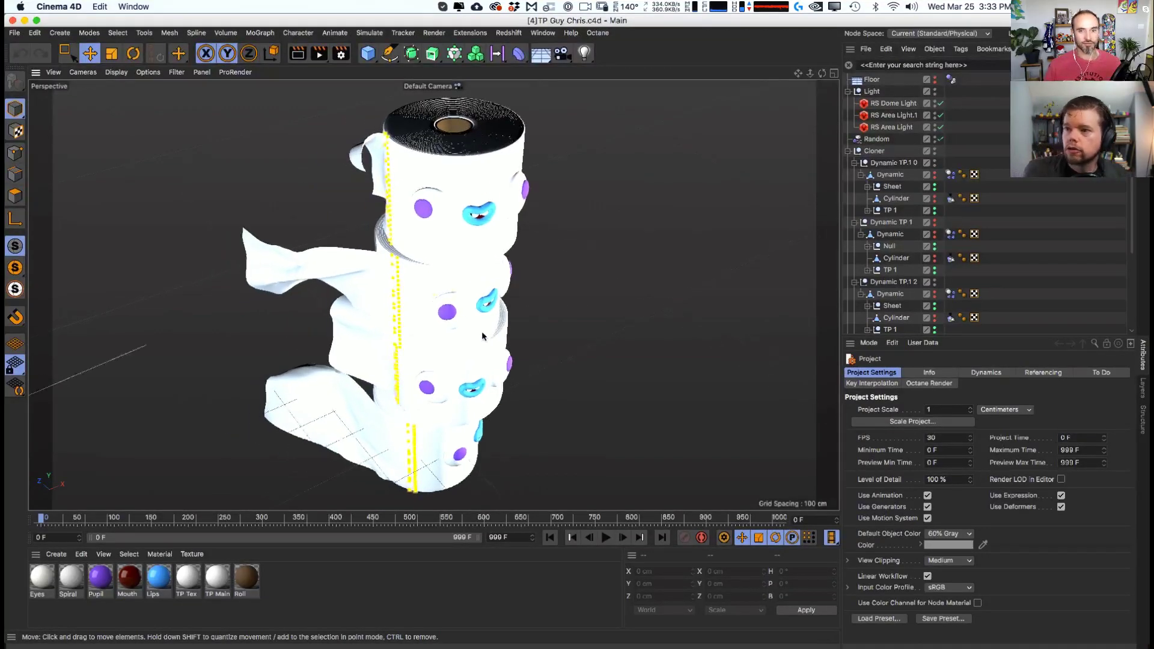
- Save the opened [4] project in the SceneFiles folder under the new name [5]TP_Guy_EJ.c4d
alt+drag(482, 333, 425, 327)
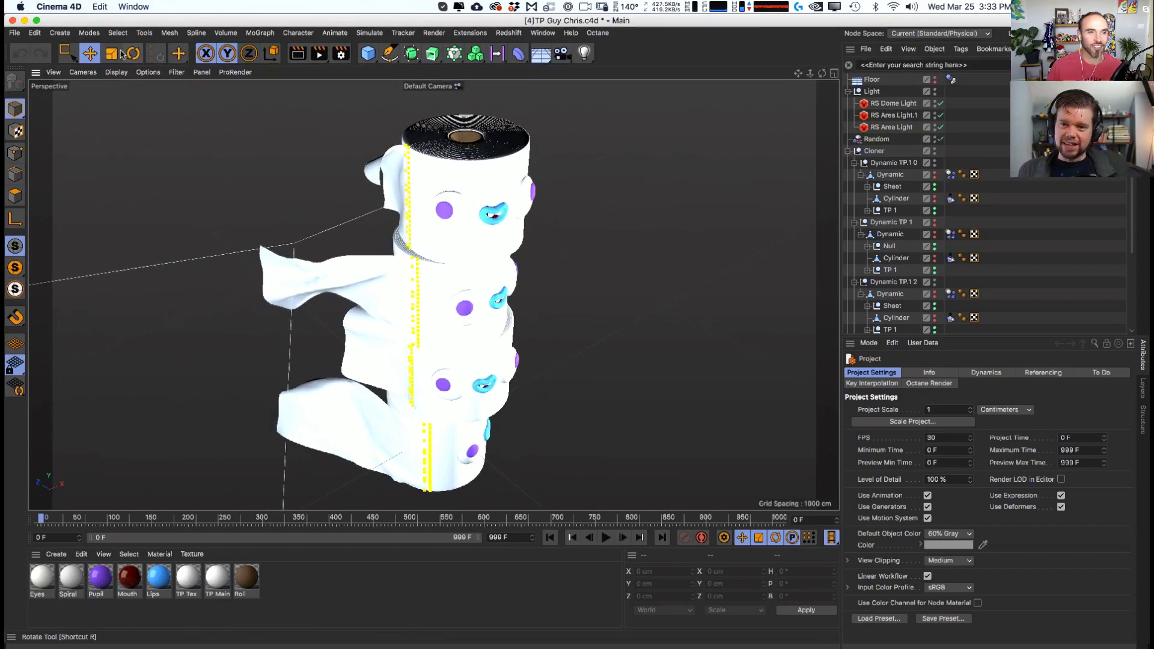
click(14, 33)
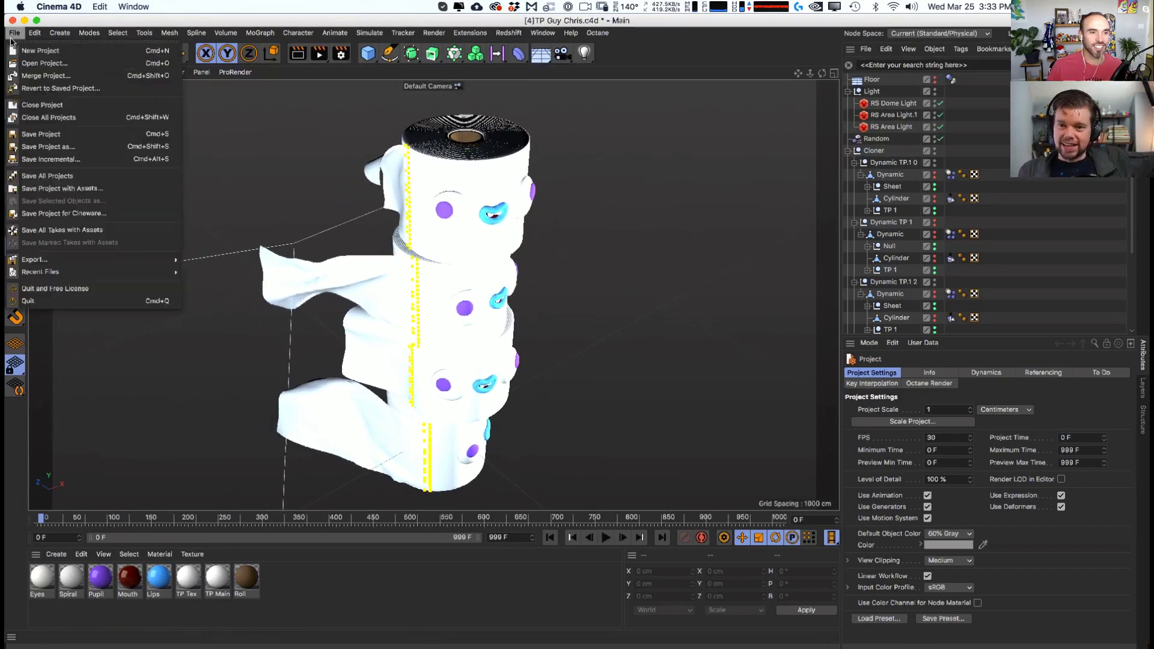
click(70, 148)
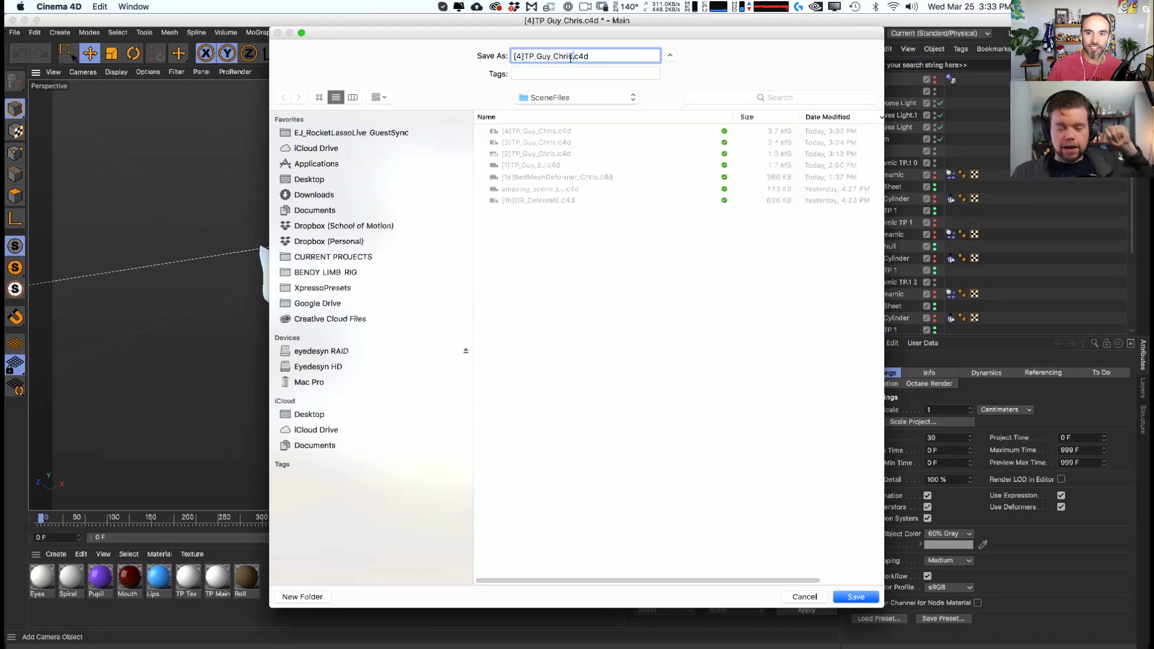
text(EJ)
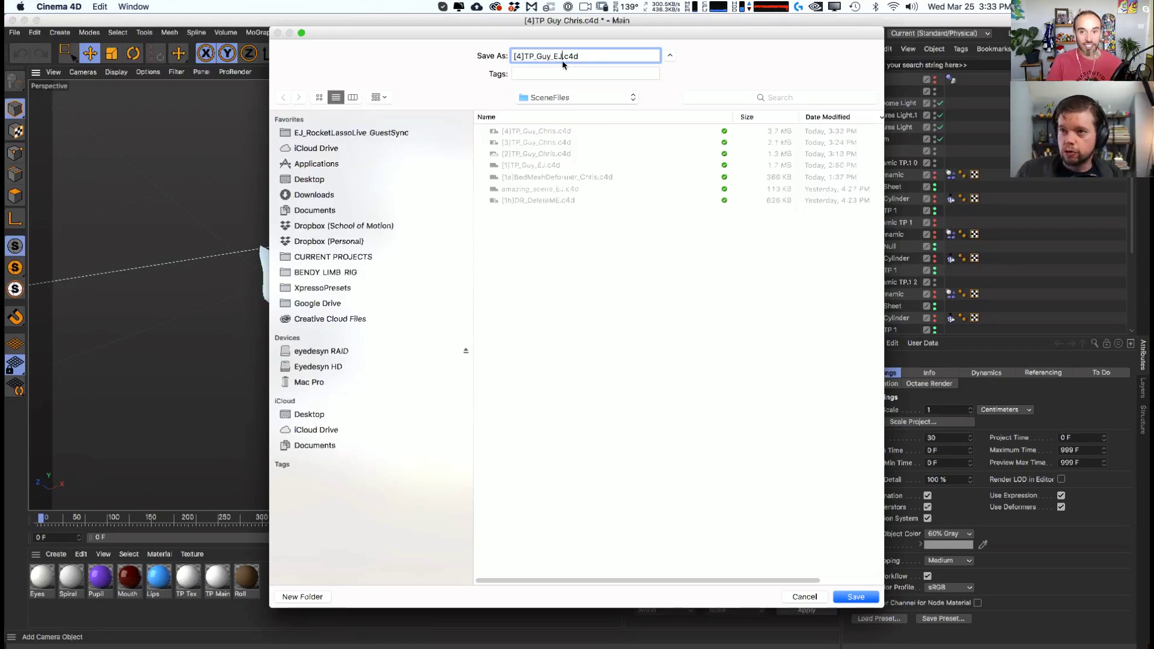
key(Left)
key(Left)
key(Left)
key(Left)
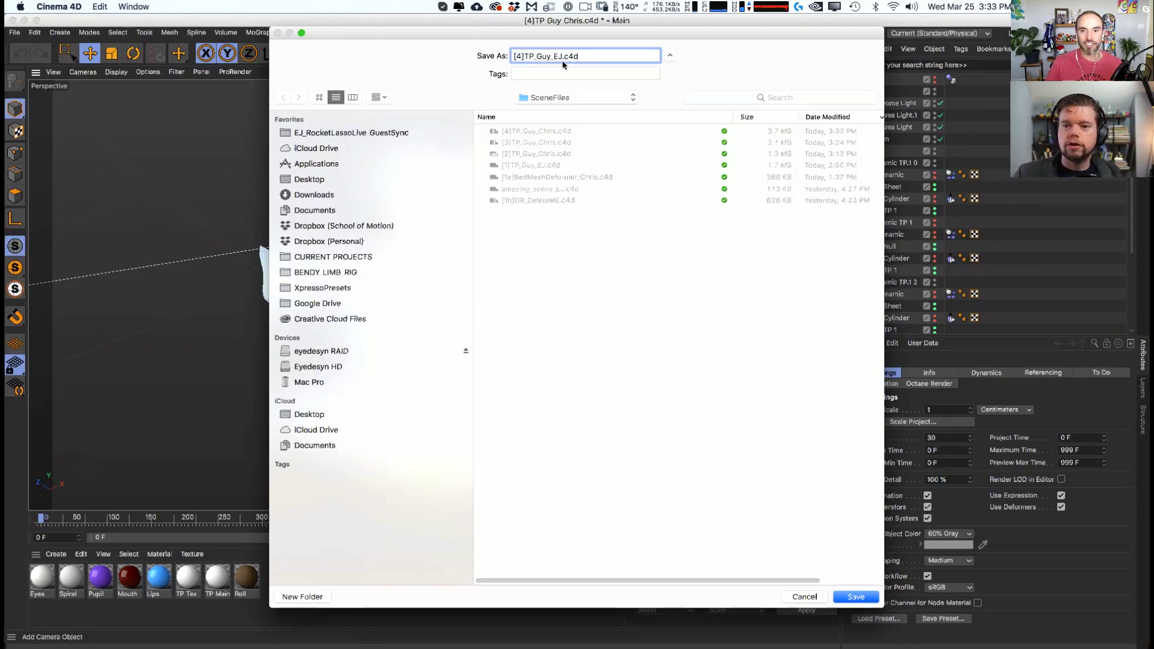
key(Left)
key(Left)
key(Left)
key(Left)
key(Left)
key(Left)
key(Left)
key(BackSpace)
text(5)
key(Return)
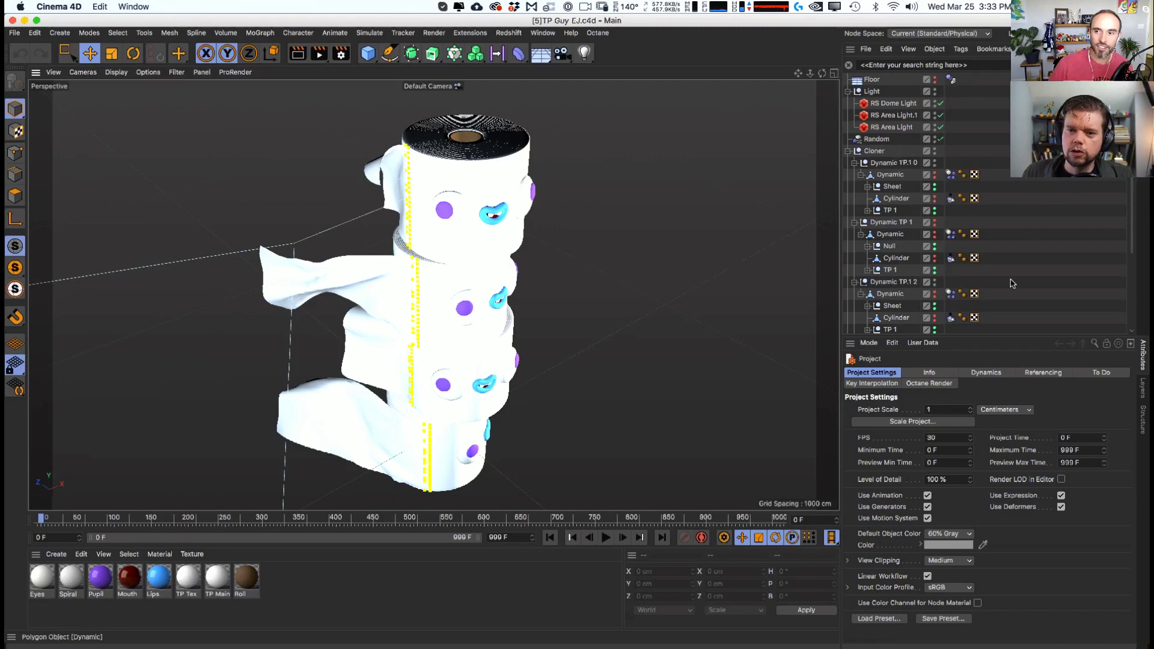
- Enlarge the object list, play the roll stack's simulation briefly, and return to the first frame
drag(1006, 340, 1007, 454)
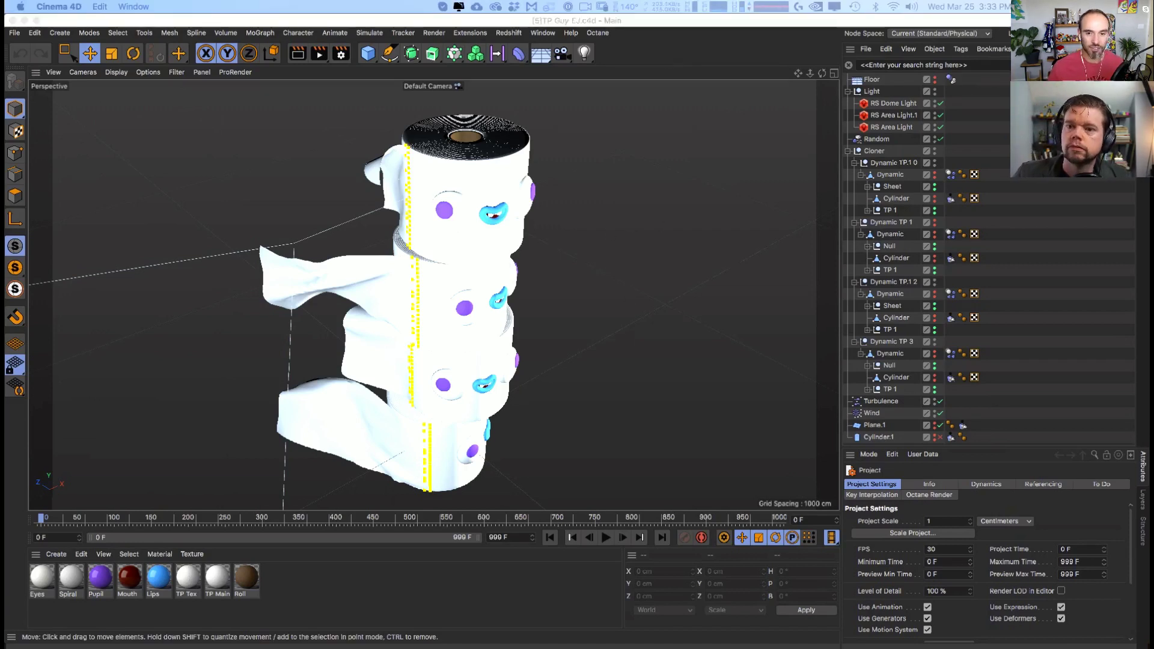
click(626, 65)
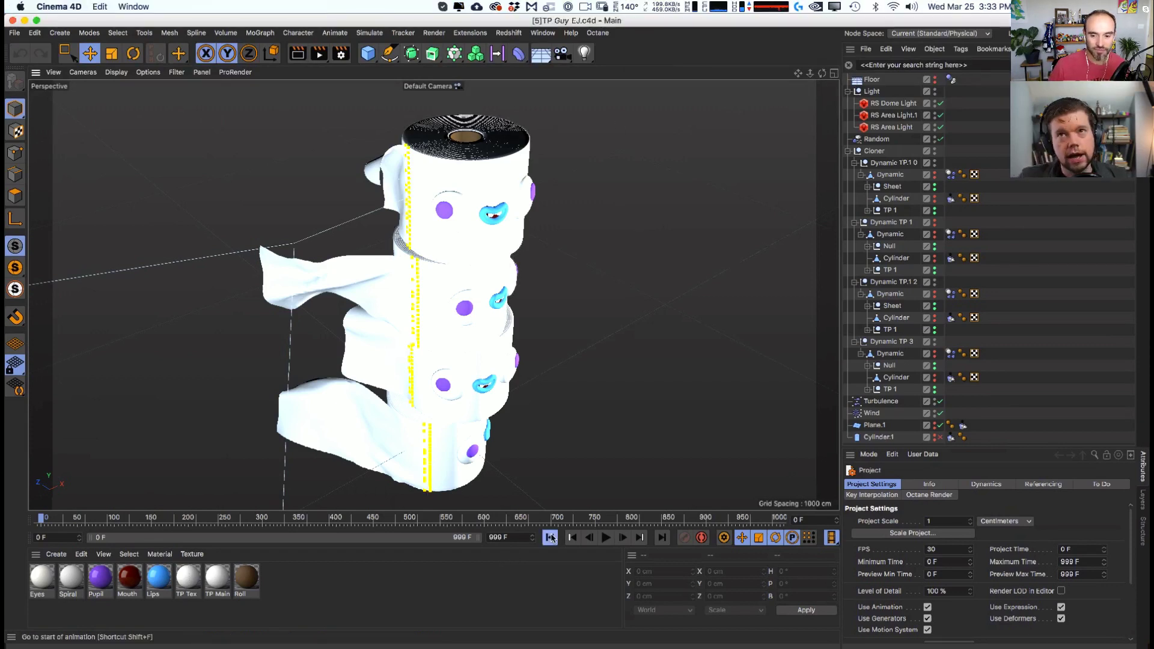
click(606, 537)
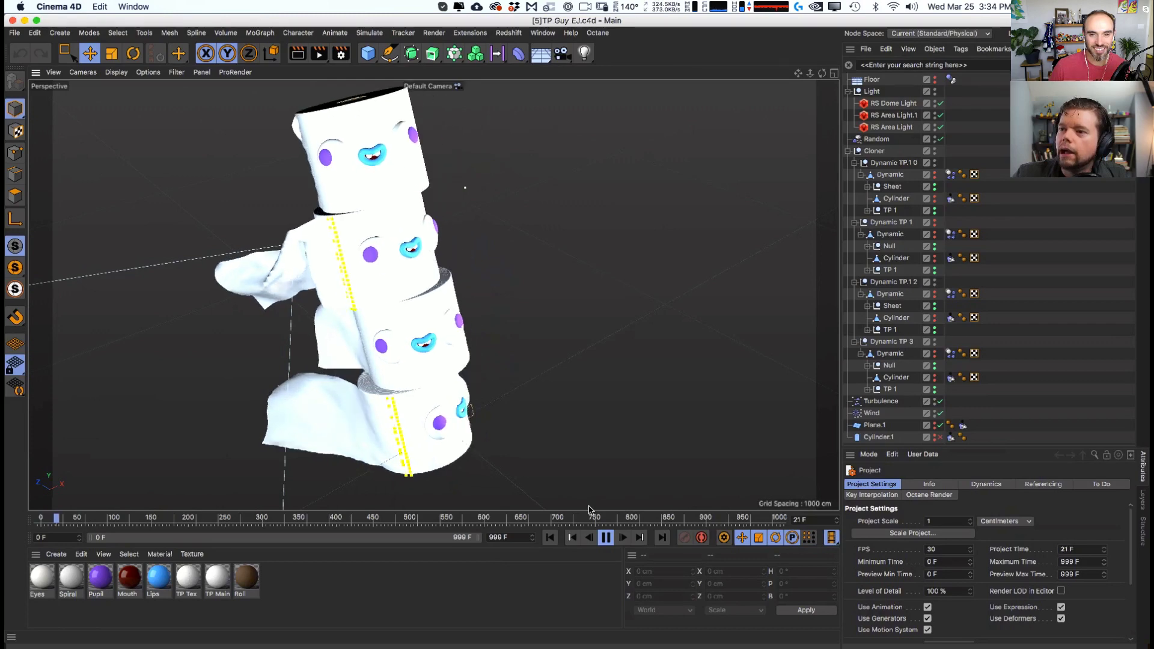
key(F8)
click(550, 543)
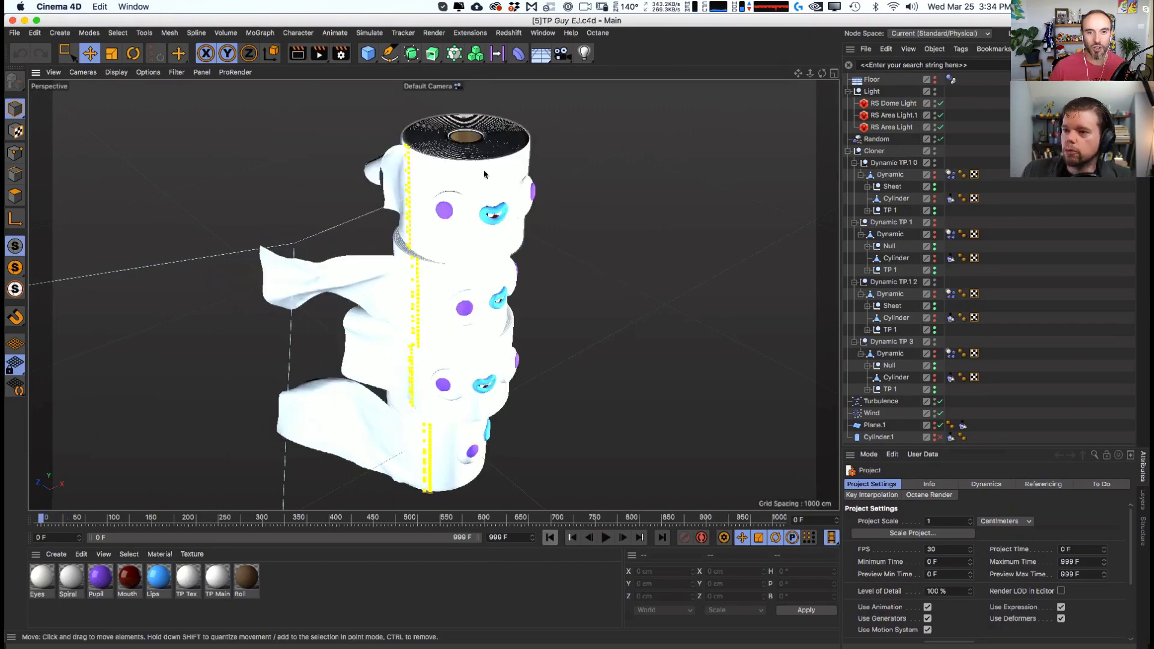
- Add a sphere, scale it to about 343 cm across, and move it beside the roll stack
click(368, 53)
click(605, 109)
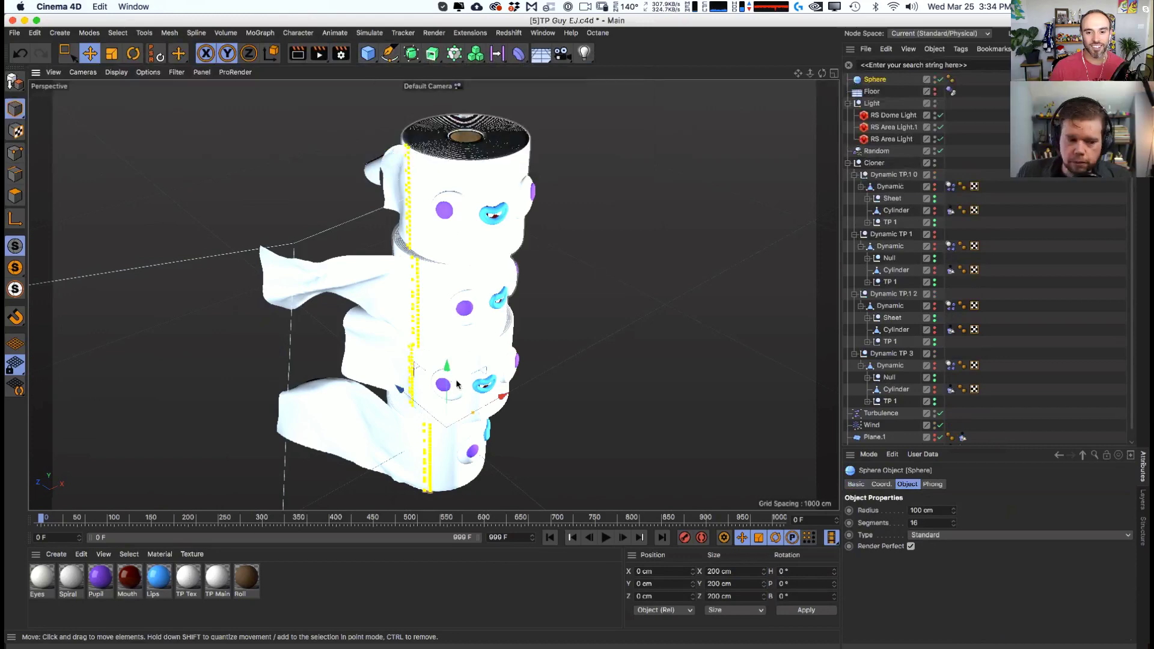
key(t)
drag(491, 336, 562, 273)
key(e)
key(z)
drag(562, 273, 337, 337)
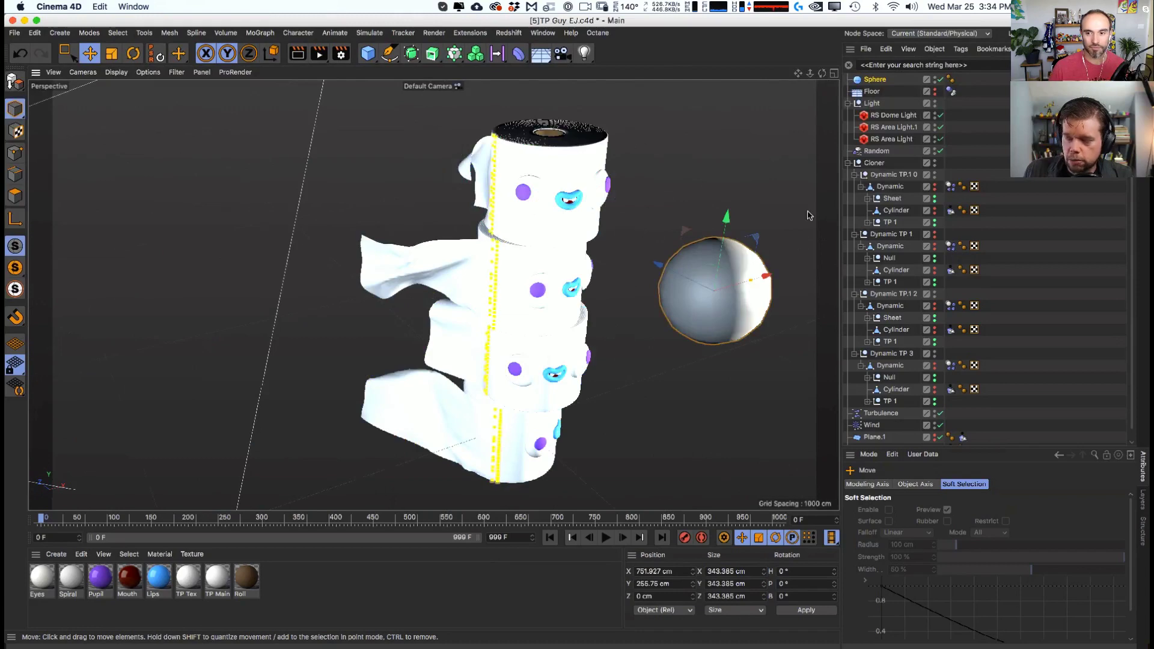
- Using the four-view layout, position the sphere behind the roll stack at about X -19, Y 441, Z 328 cm
middle_click(768, 134)
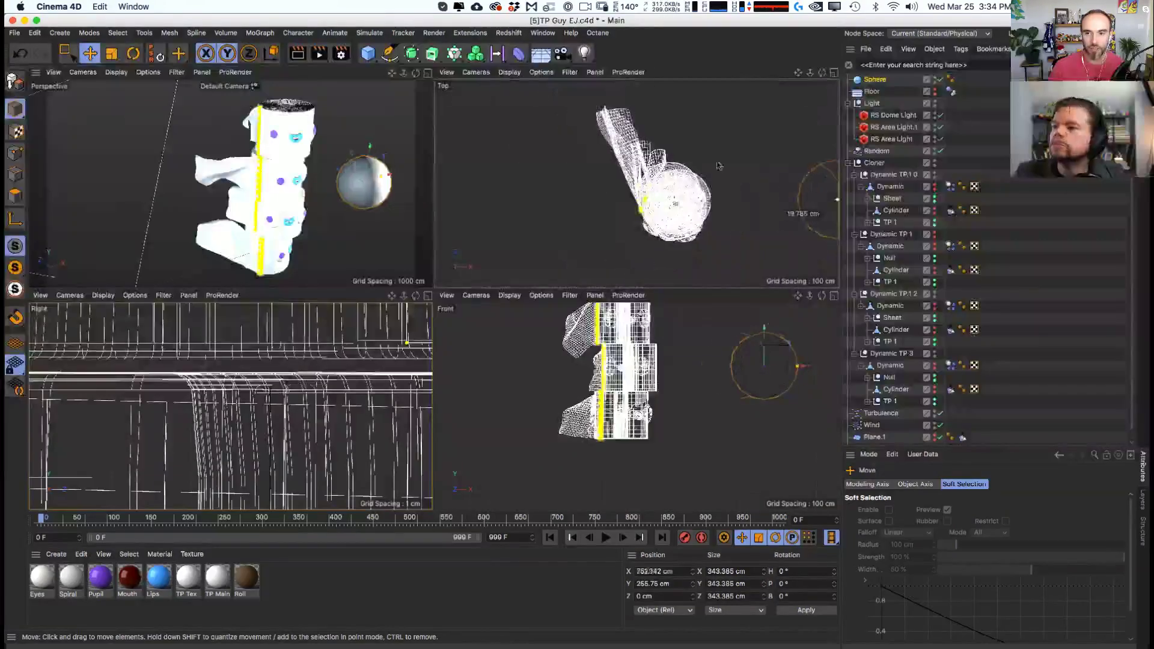
drag(720, 166, 513, 165)
key(z)
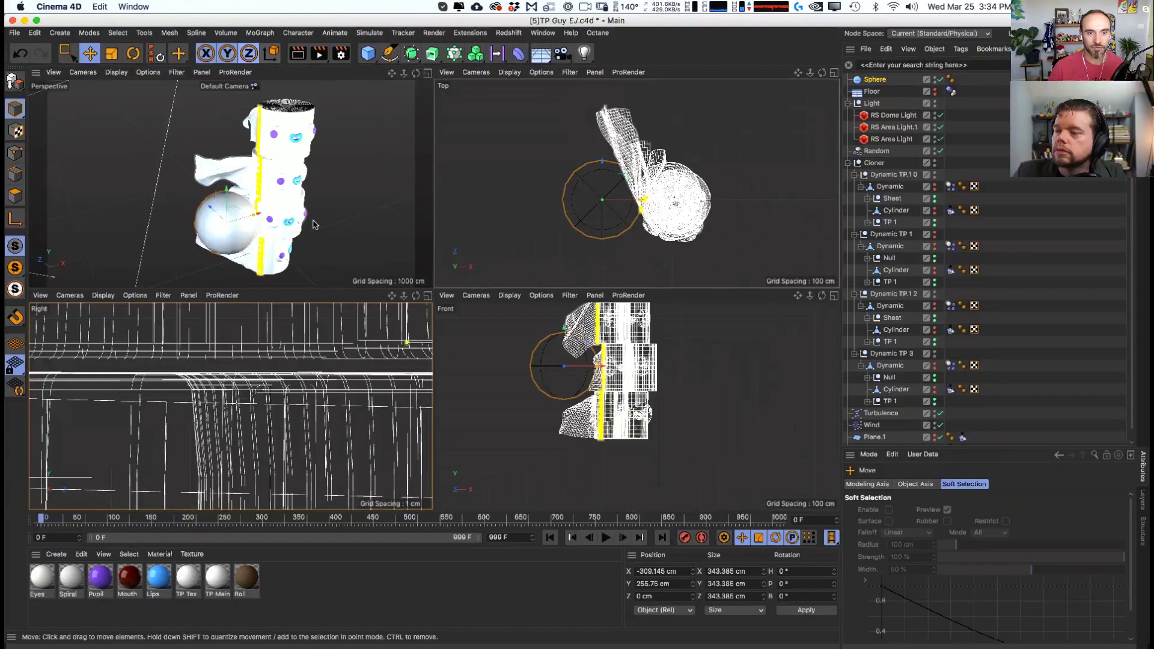
drag(313, 224, 301, 131)
mouse_move(563, 243)
mouse_down()
mouse_move(556, 226)
mouse_move(555, 239)
mouse_up()
drag(295, 164, 319, 187)
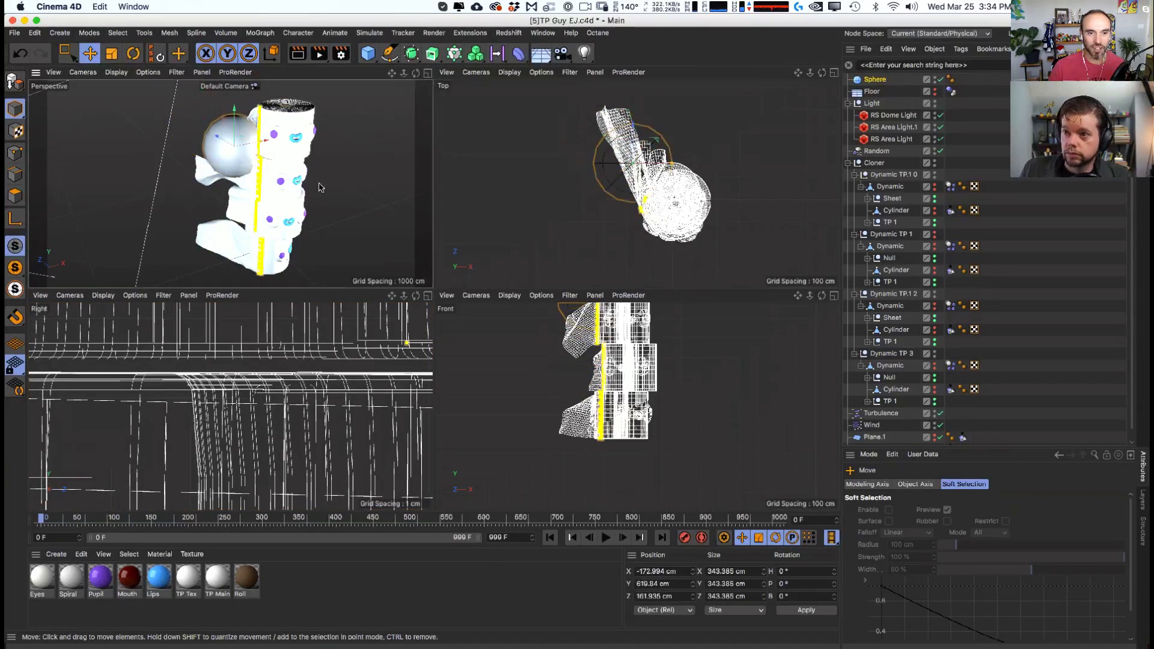
drag(613, 243, 607, 241)
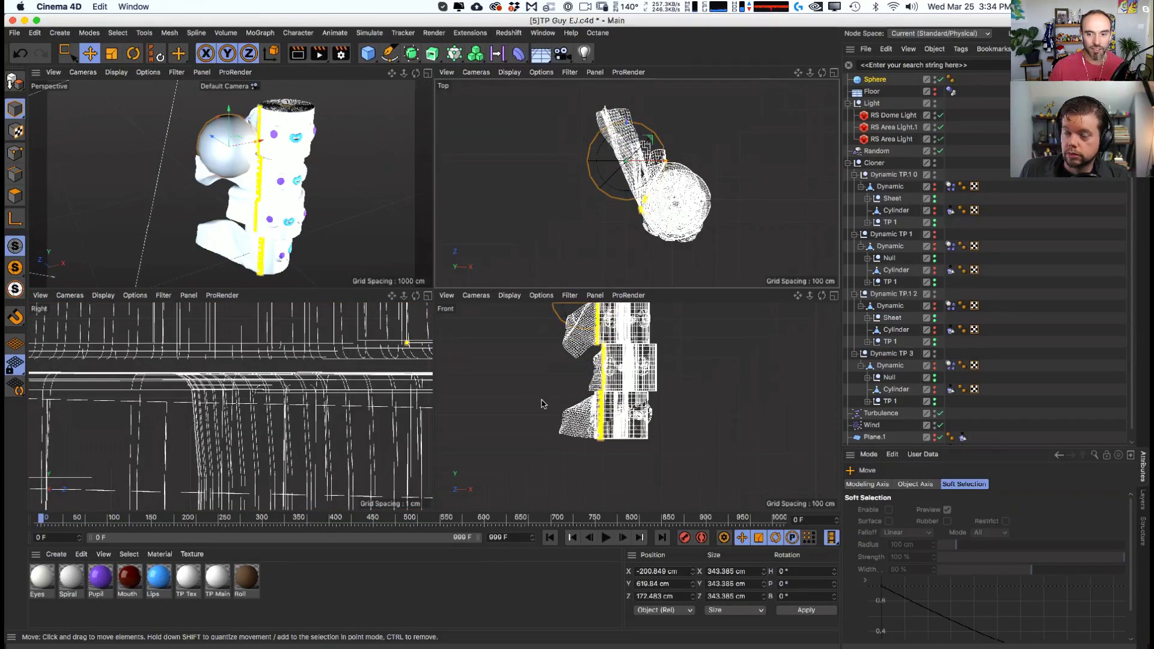
drag(541, 404, 521, 464)
drag(607, 266, 636, 222)
mouse_move(298, 194)
alt+mouse_down()
mouse_move(350, 173)
mouse_move(317, 210)
mouse_move(317, 174)
mouse_move(309, 180)
alt+mouse_up()
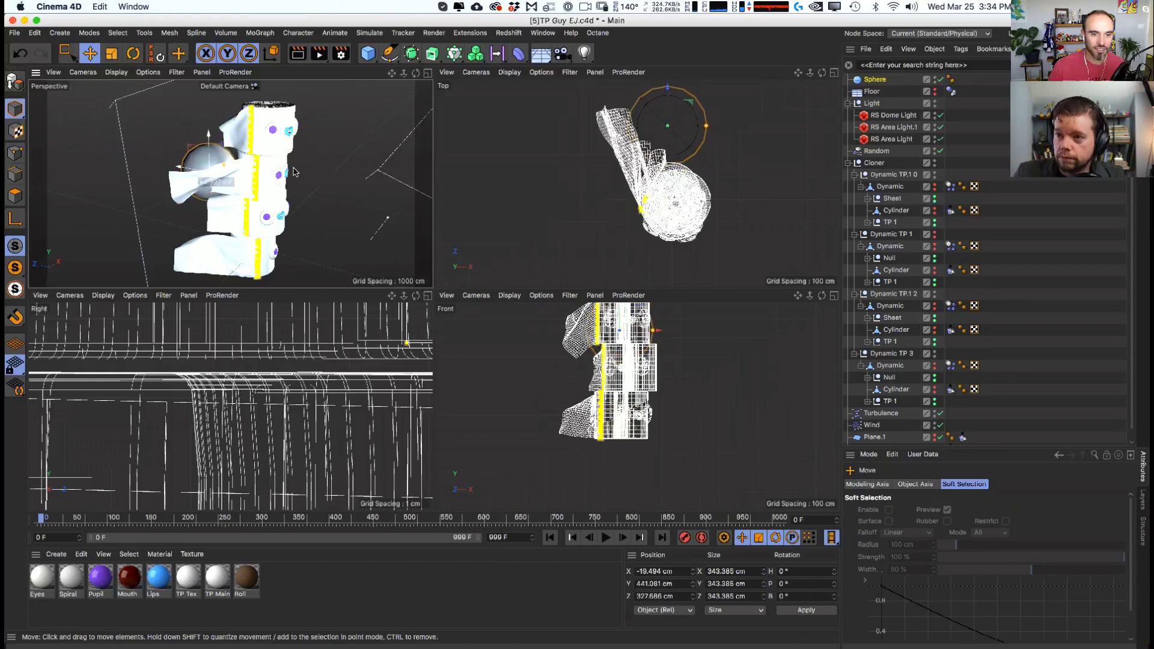
- Scale the sphere down to about 281 cm and shift it to about X 47, Y 373, Z 310 cm
key(t)
mouse_move(225, 171)
mouse_down()
mouse_move(209, 154)
mouse_move(209, 171)
mouse_up()
key(e)
alt+drag(216, 180, 372, 222)
drag(302, 222, 289, 213)
alt+drag(289, 213, 217, 216)
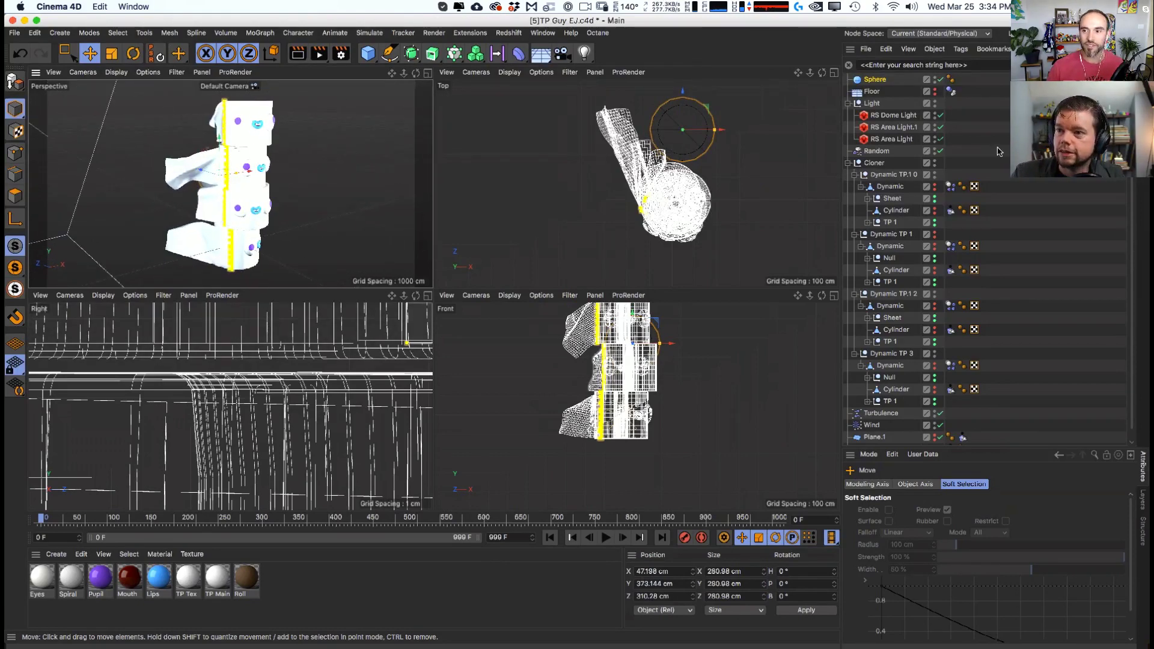
- Add a Cloth Collider tag to the sphere
right_click(879, 79)
mouse_move(908, 204)
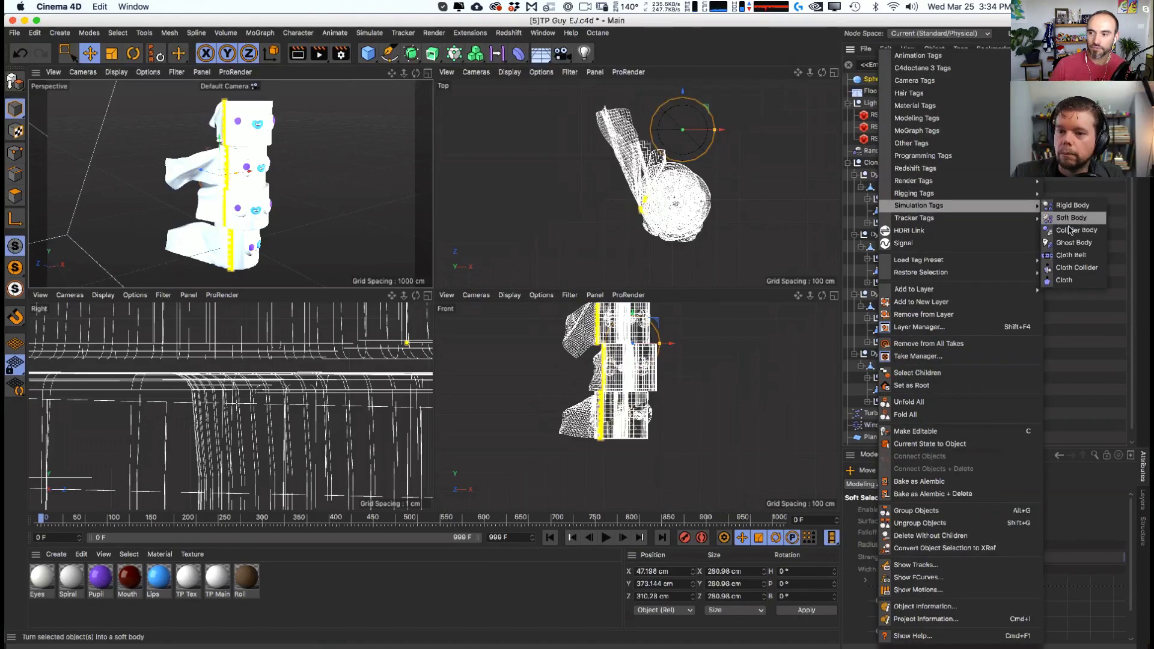
click(1078, 268)
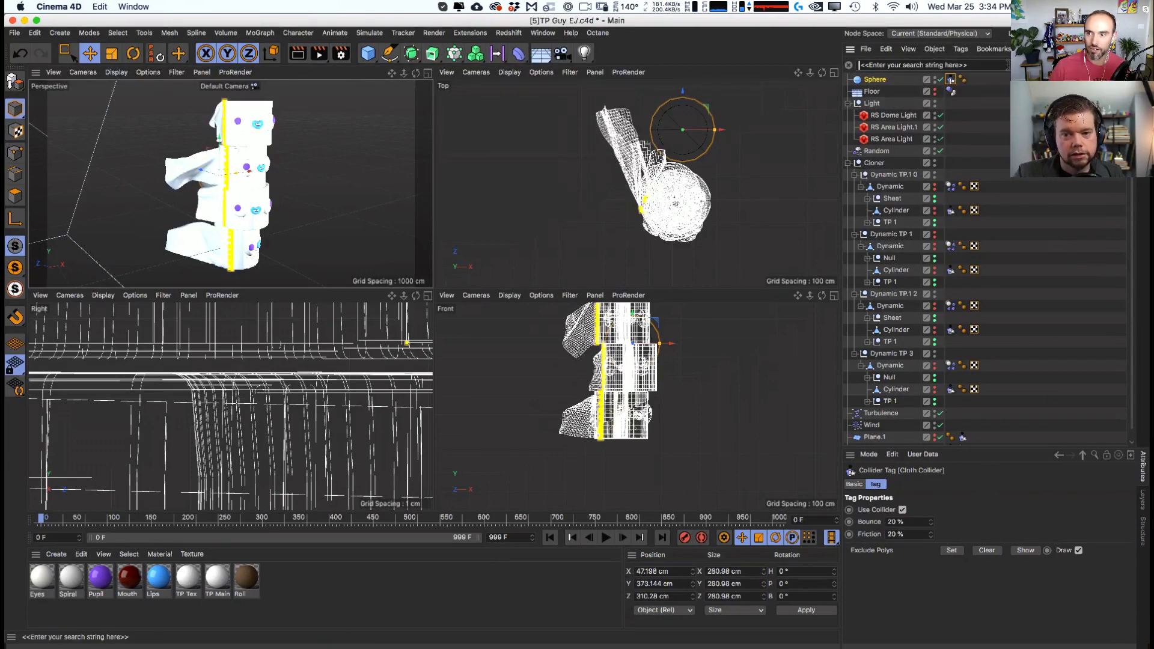
- Search the object list for "cloth" and clear the search
click(1007, 64)
text(cloth)
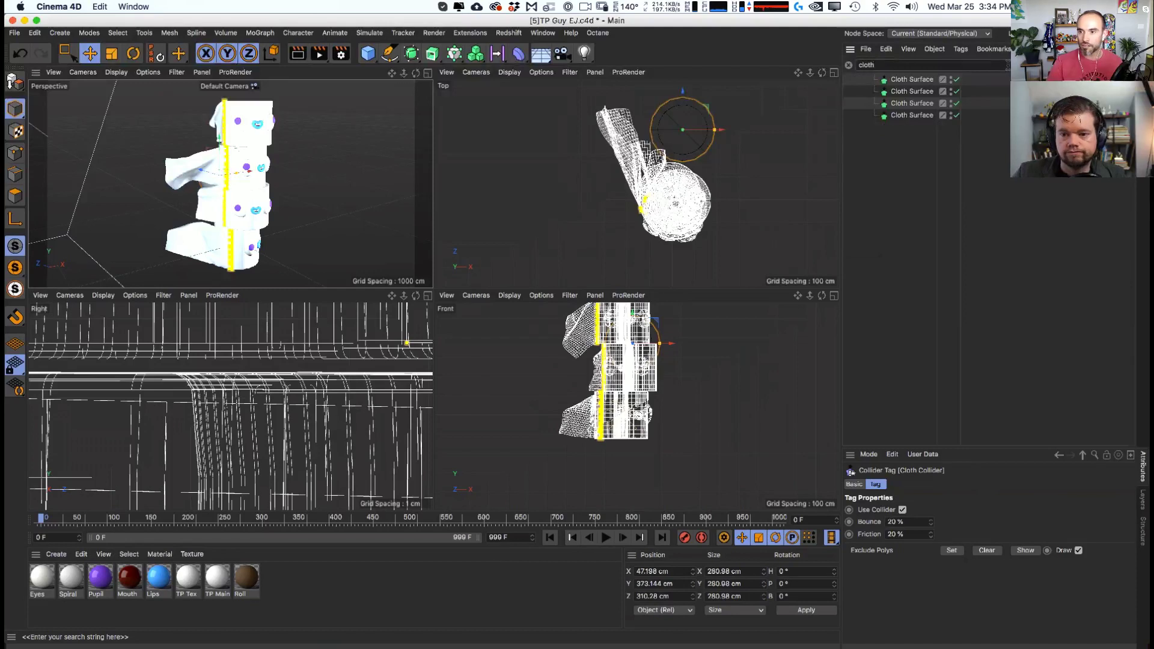
key(BackSpace)
key(BackSpace)
key(BackSpace)
key(BackSpace)
key(BackSpace)
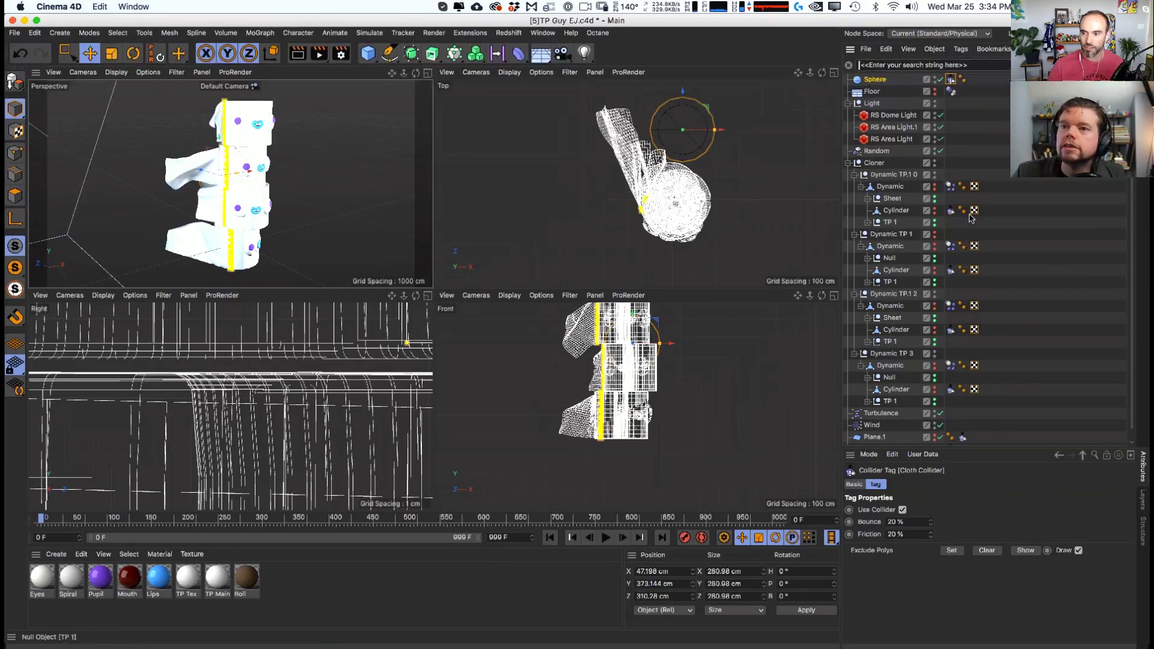
- Inspect the Cloth Collider tags on the roll cylinders and the Cloth tag on the Sheet under Dynamic TP.1 0
click(952, 211)
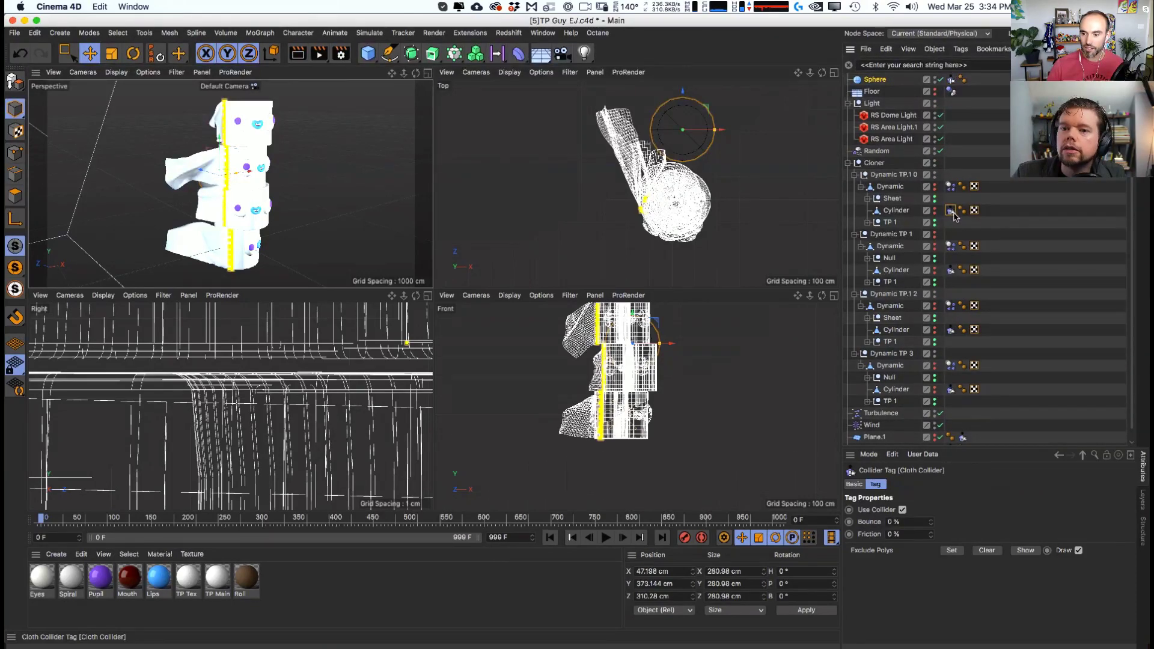
click(951, 329)
scroll(1036, 401, down, 1)
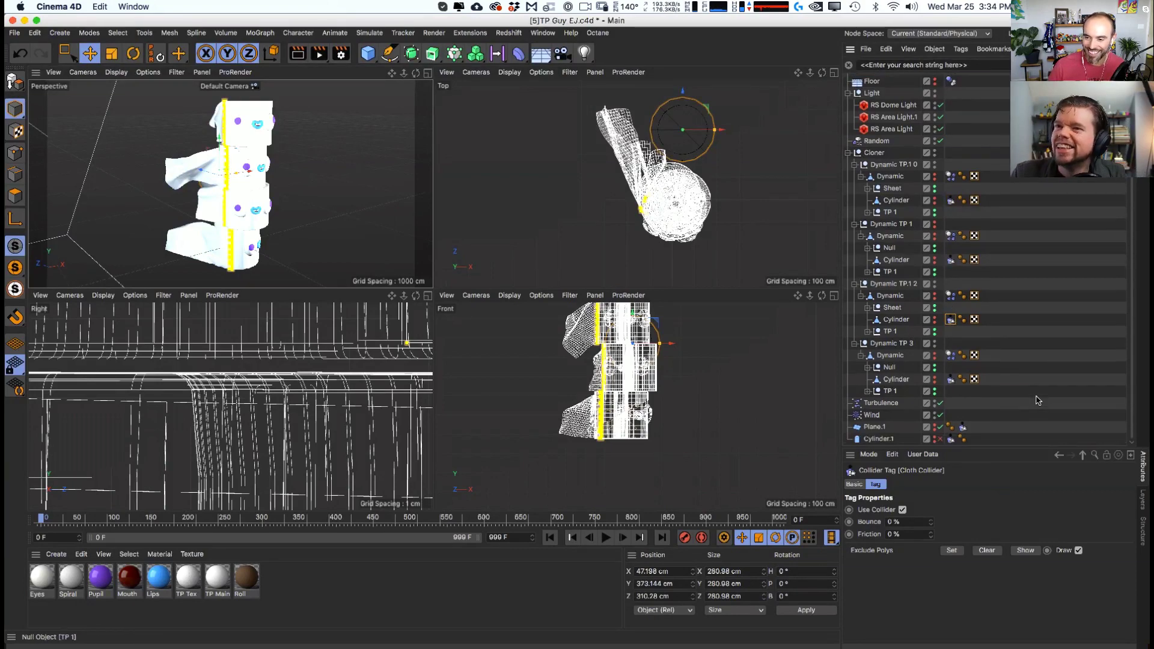
scroll(993, 317, up, 1)
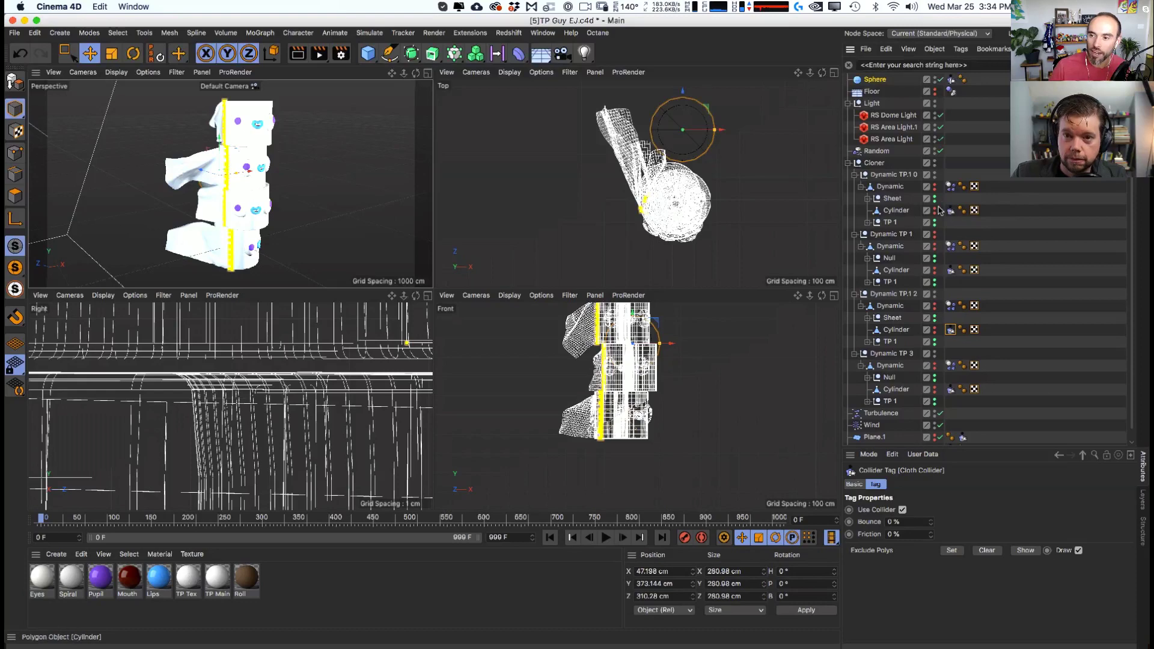
click(867, 198)
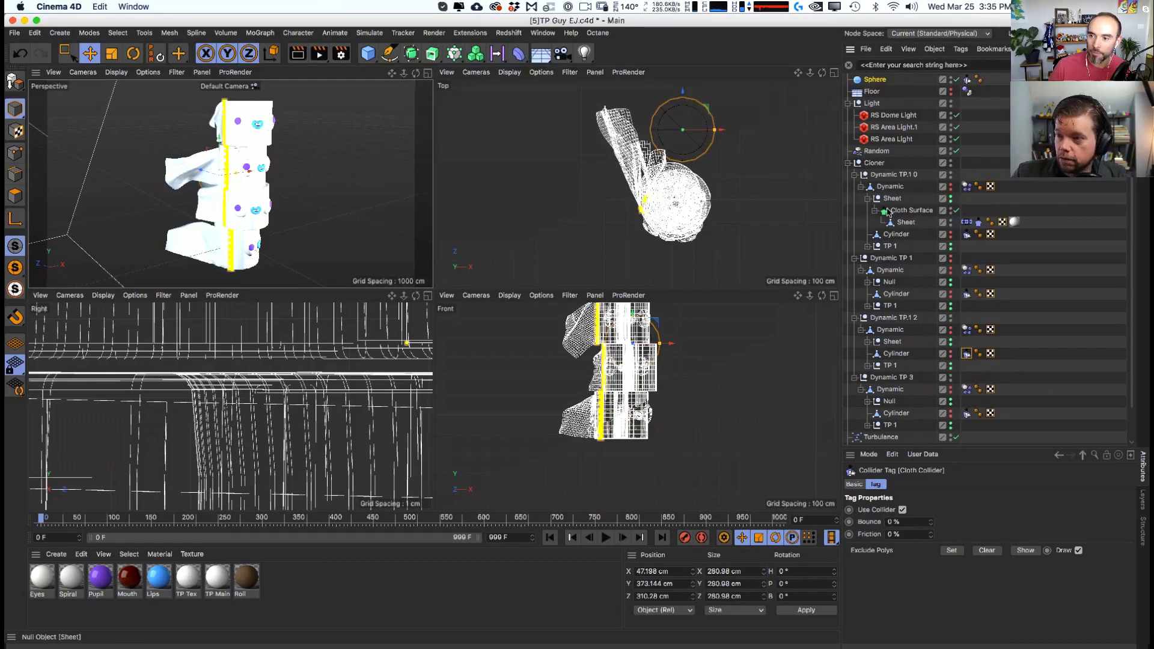
click(966, 222)
click(978, 222)
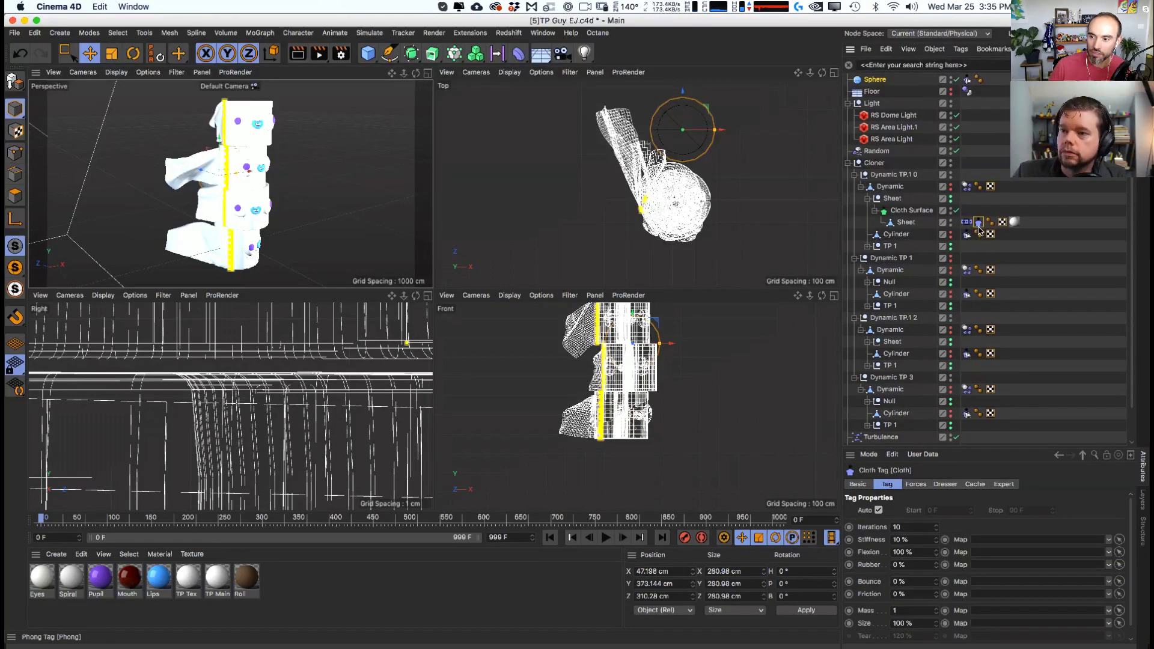
- Search the object list for the cloth tags using "cloth tag" and "ta", and clear the search
click(957, 64)
text(c)
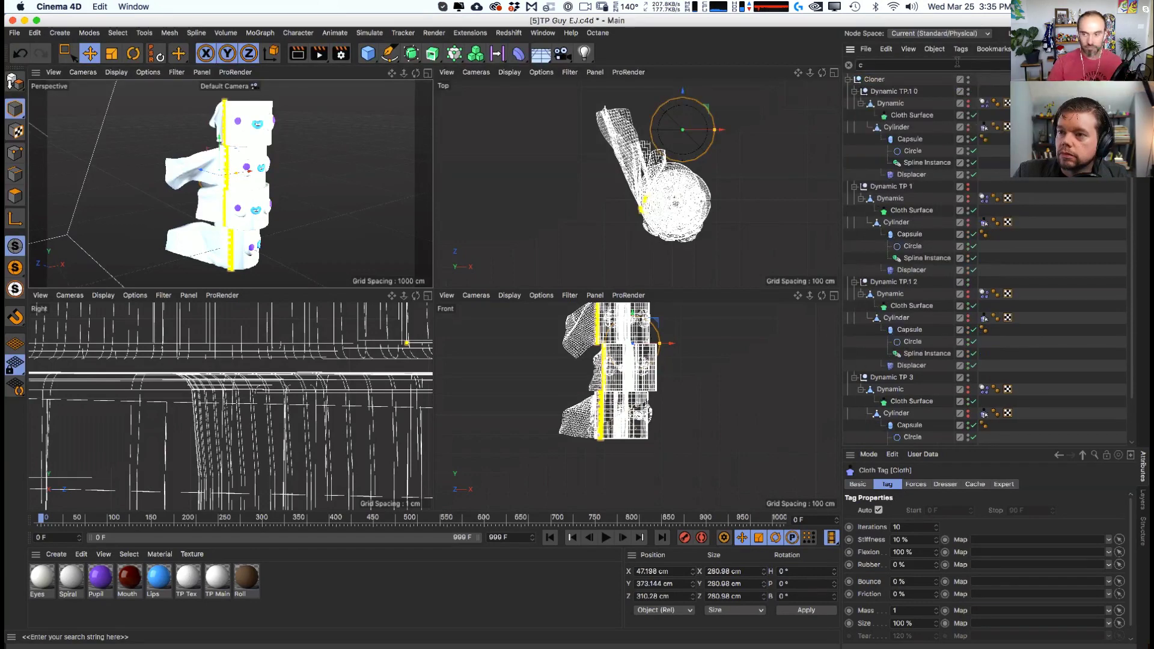
text(loth)
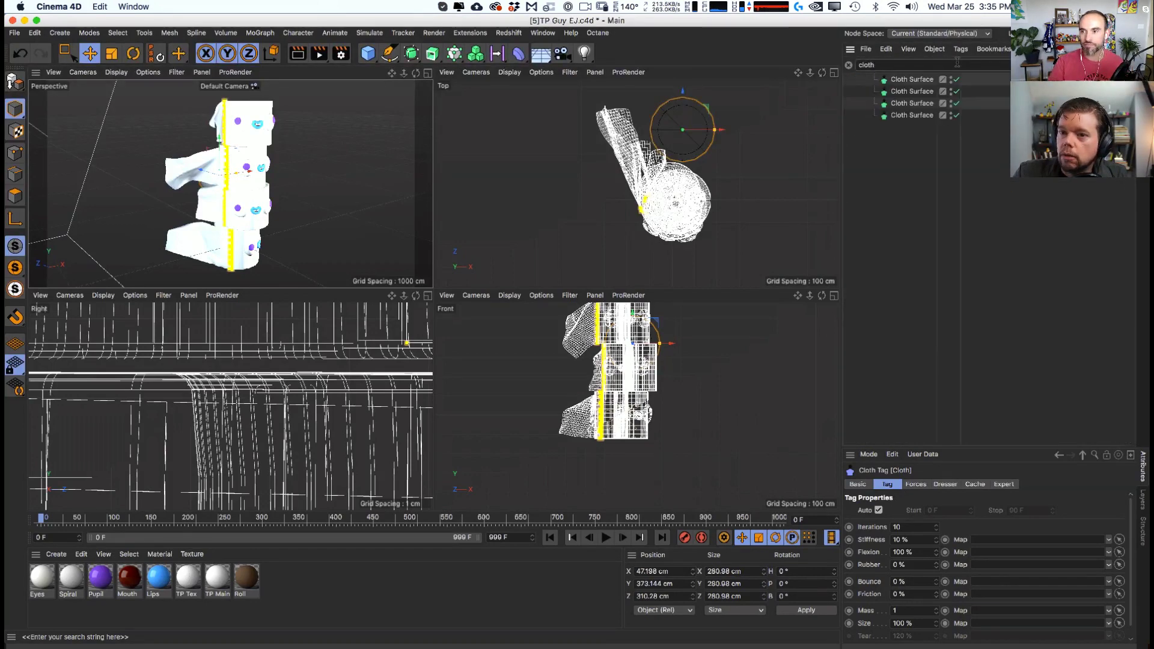
text( tag)
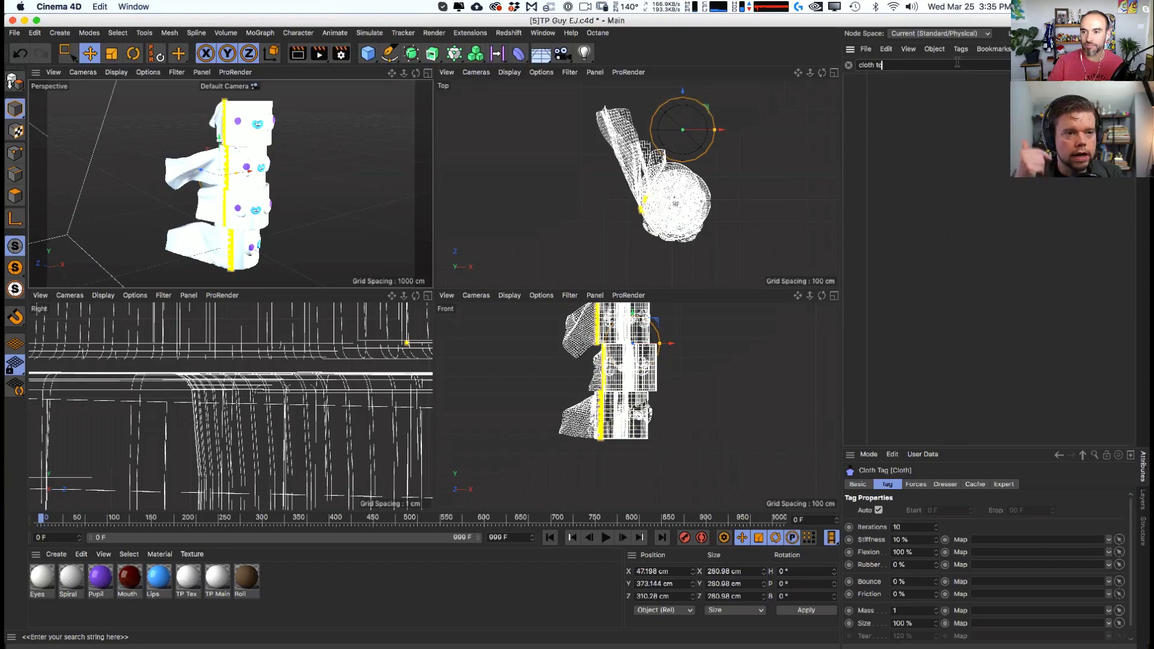
key(BackSpace)
key(BackSpace)
key(BackSpace)
key(BackSpace)
key(BackSpace)
key(BackSpace)
key(BackSpace)
key(BackSpace)
key(BackSpace)
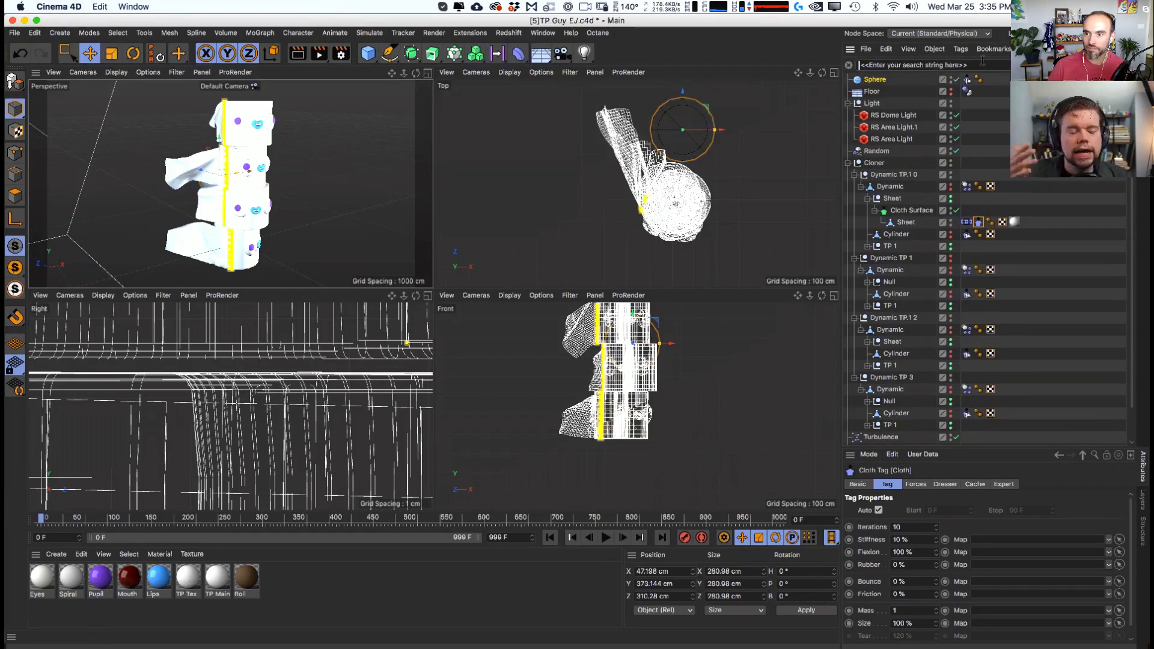
text(ta)
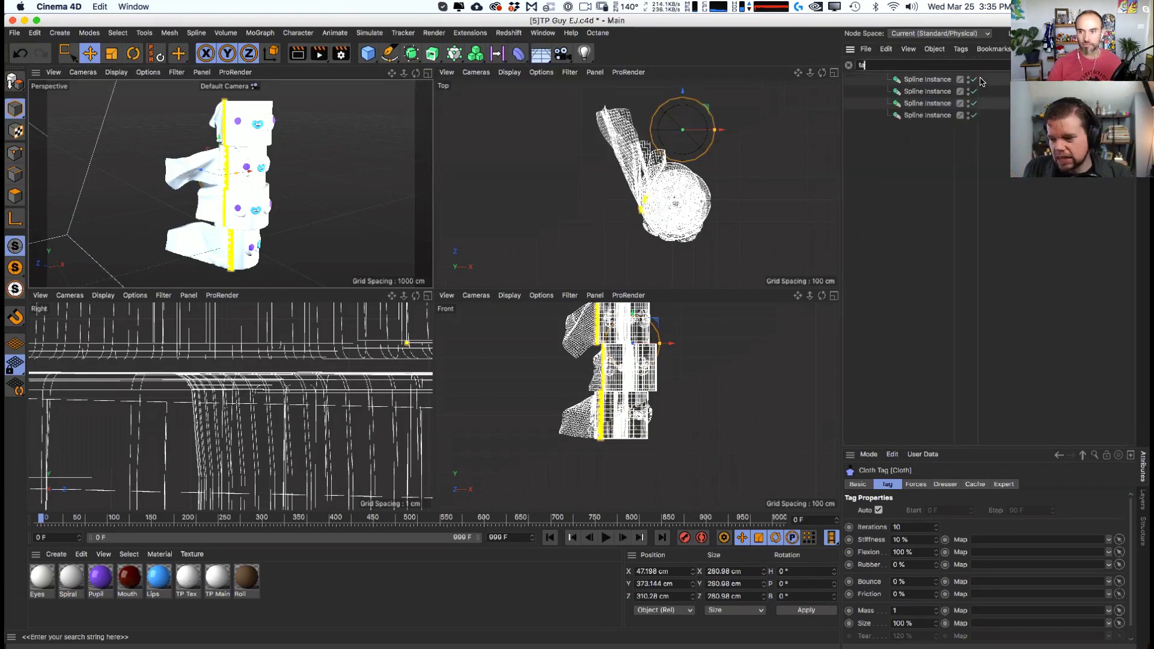
key(BackSpace)
key(BackSpace)
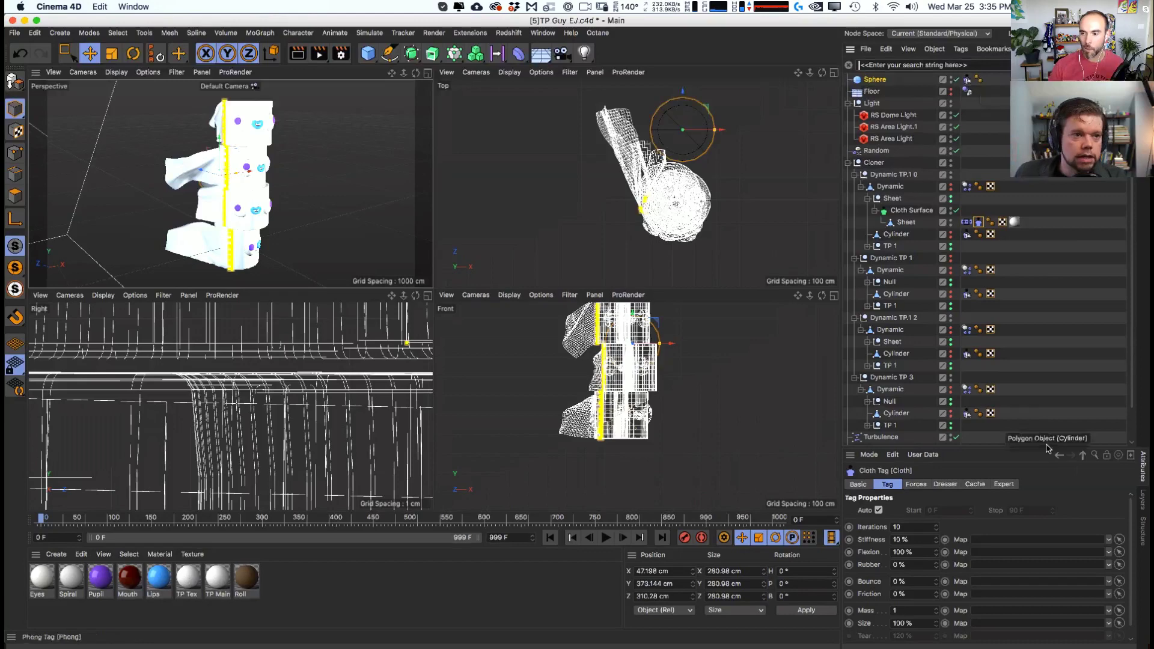
- Check the Cloth Collider tags on the cylinders under Dynamic TP.1 2 and Dynamic TP 3
click(967, 354)
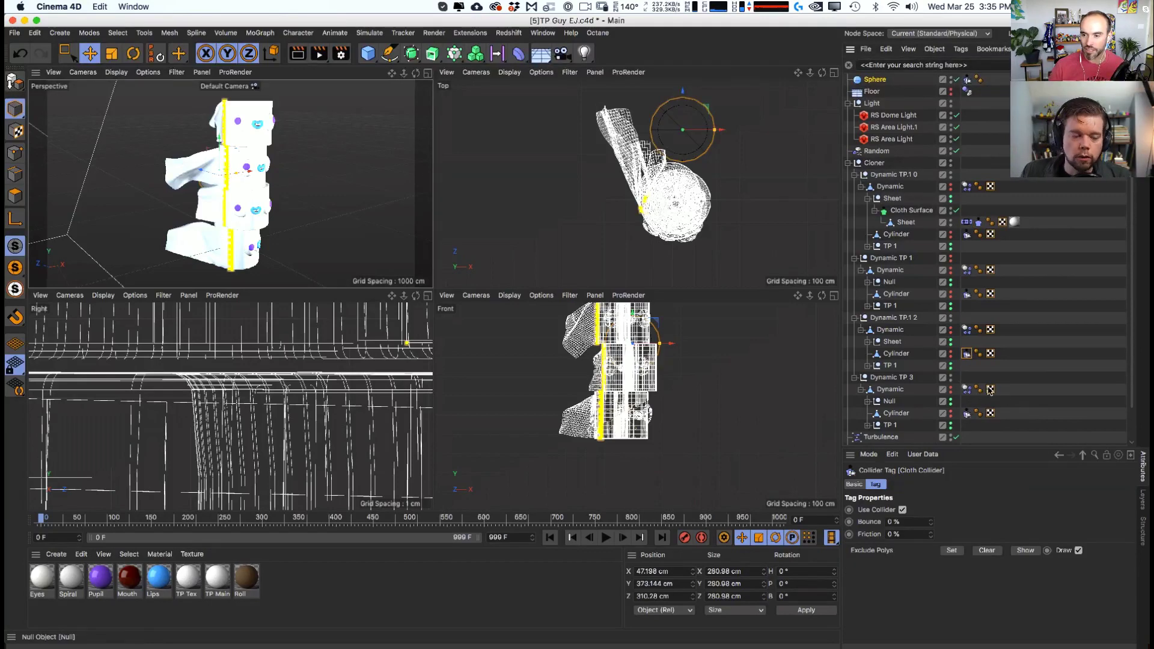
click(967, 390)
click(967, 412)
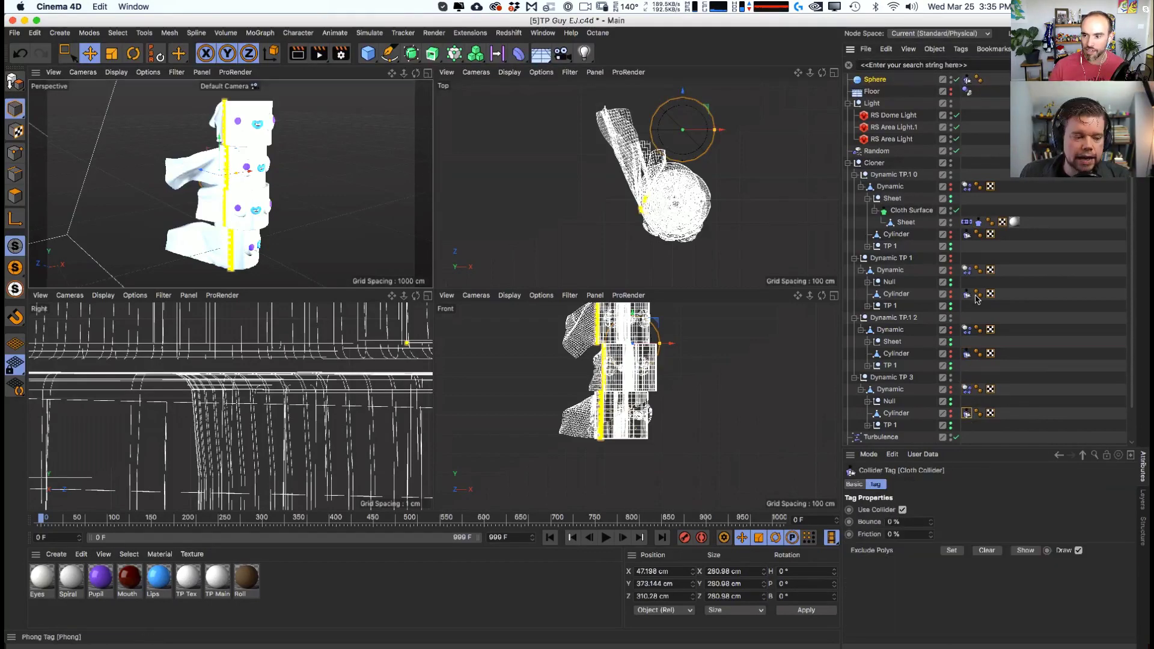
- Select the Cloth tags of the Sheet objects in all four rolls together and set their Flexion to 70%
click(978, 222)
scroll(1075, 277, down, 2)
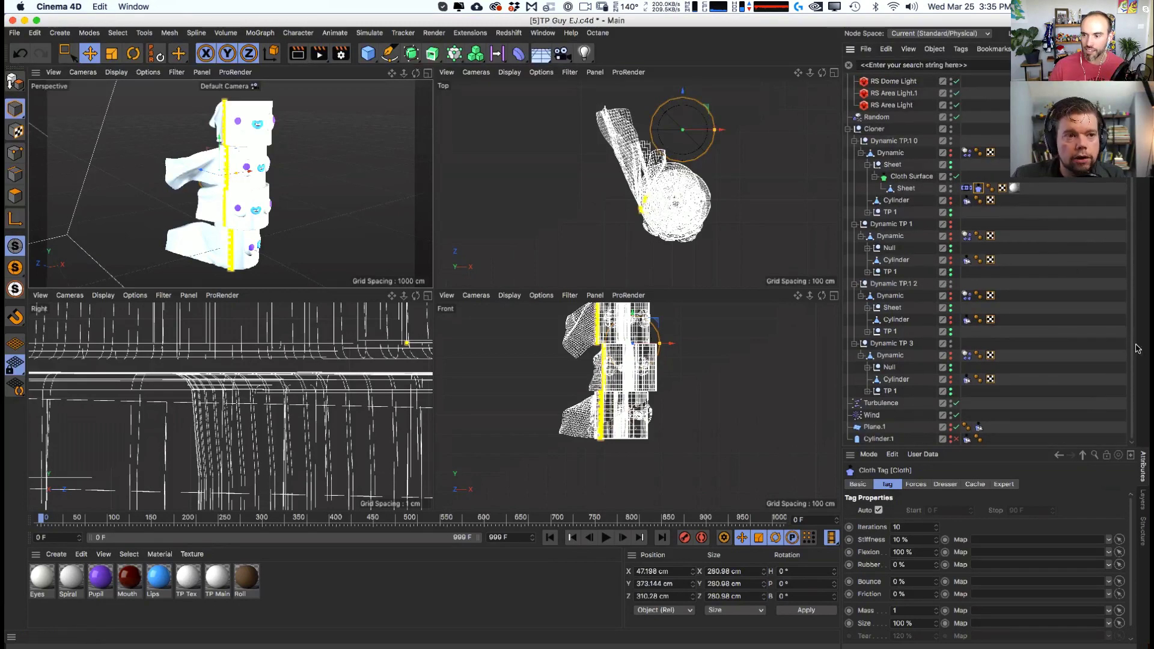
click(868, 248)
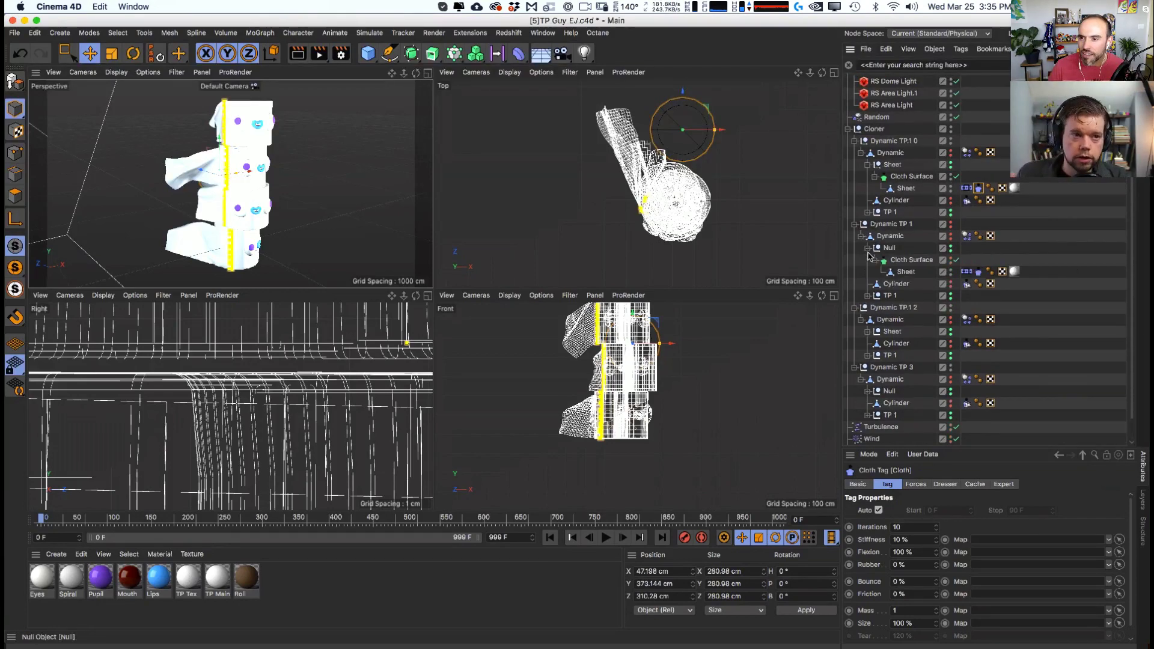
click(866, 332)
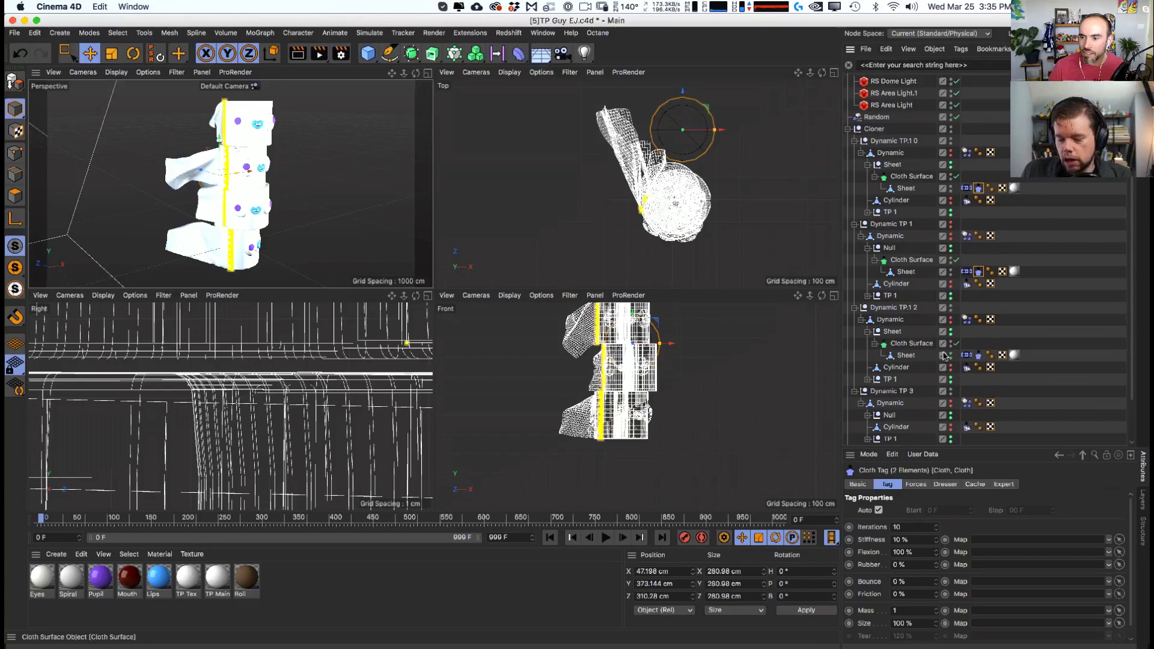
ctrl+click(978, 355)
scroll(1037, 330, down, 3)
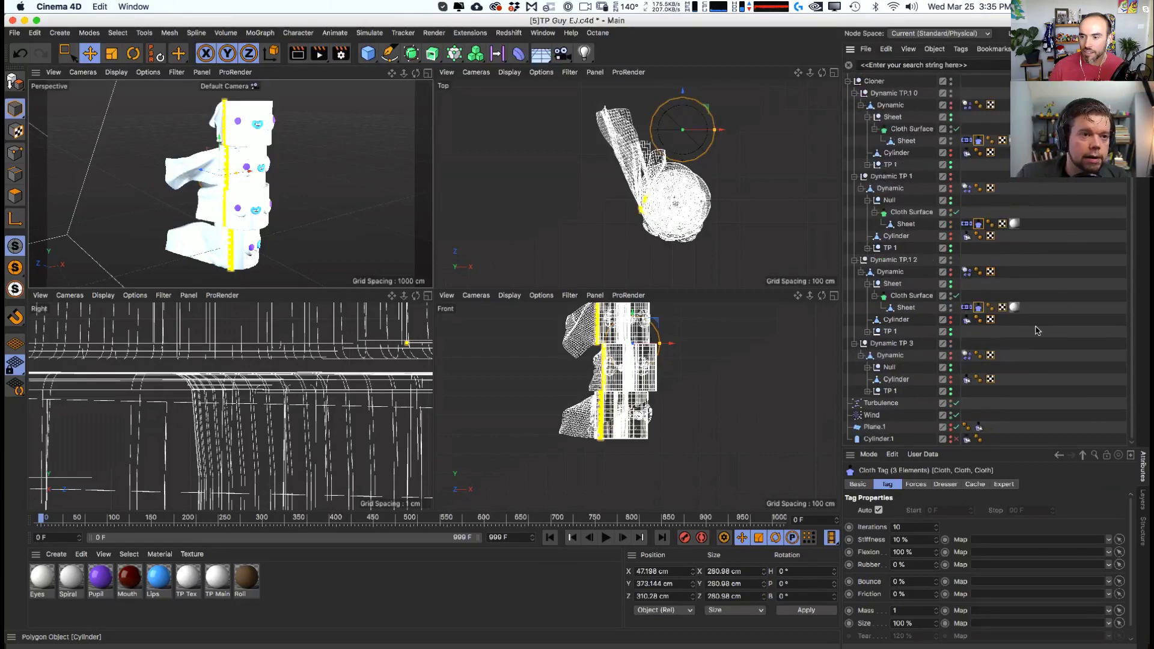
click(867, 367)
click(875, 380)
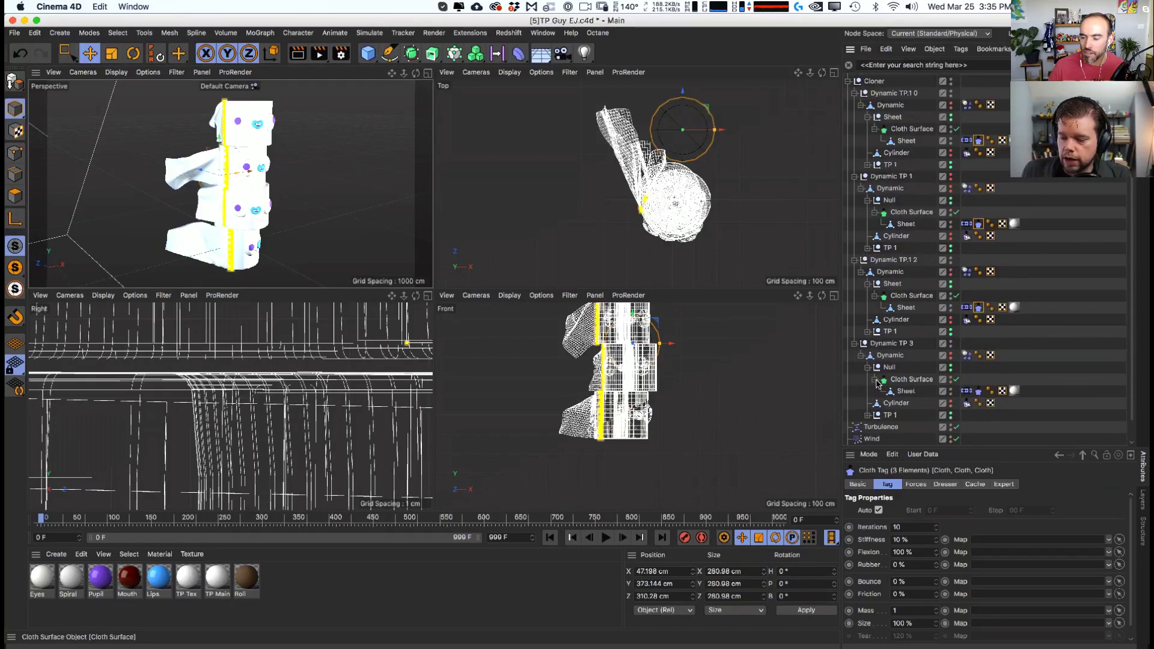
ctrl+click(978, 391)
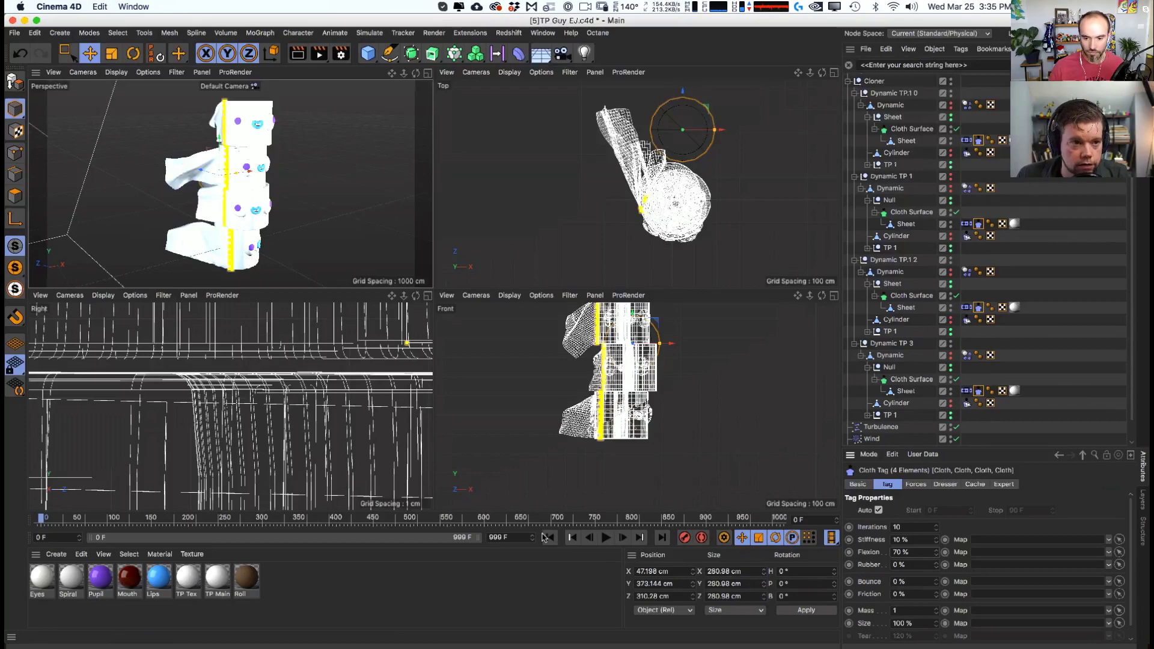
- Play the cloth simulation while moving the sphere against the rolls, rewind to the start, and reposition the sphere behind the rolls
click(606, 538)
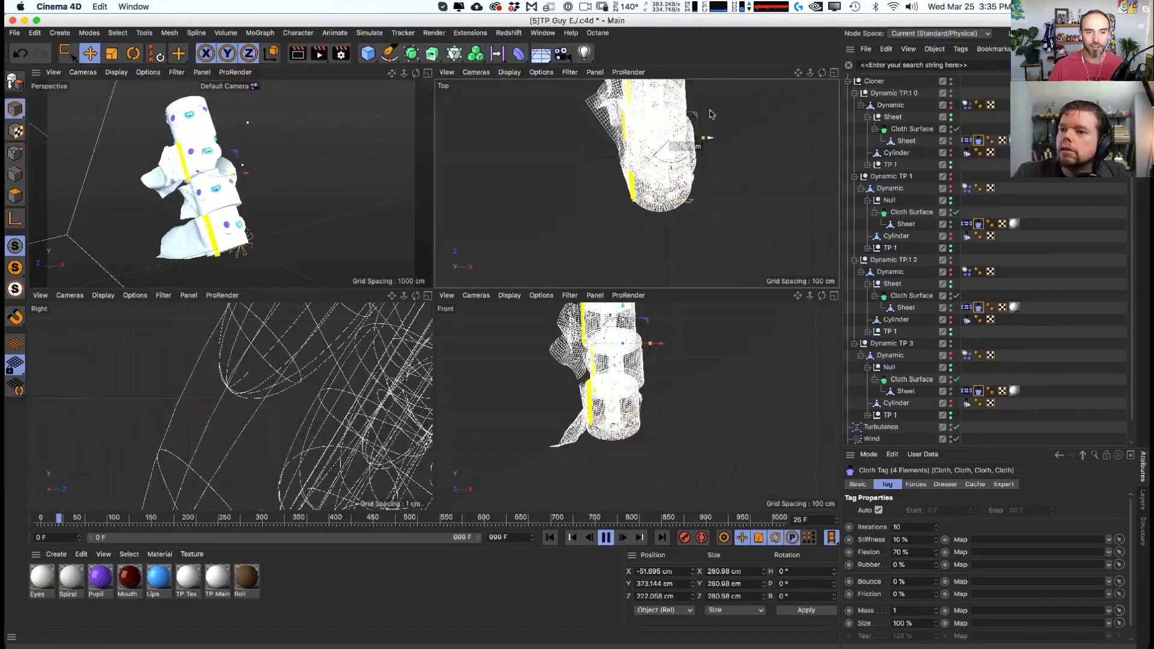
click(549, 537)
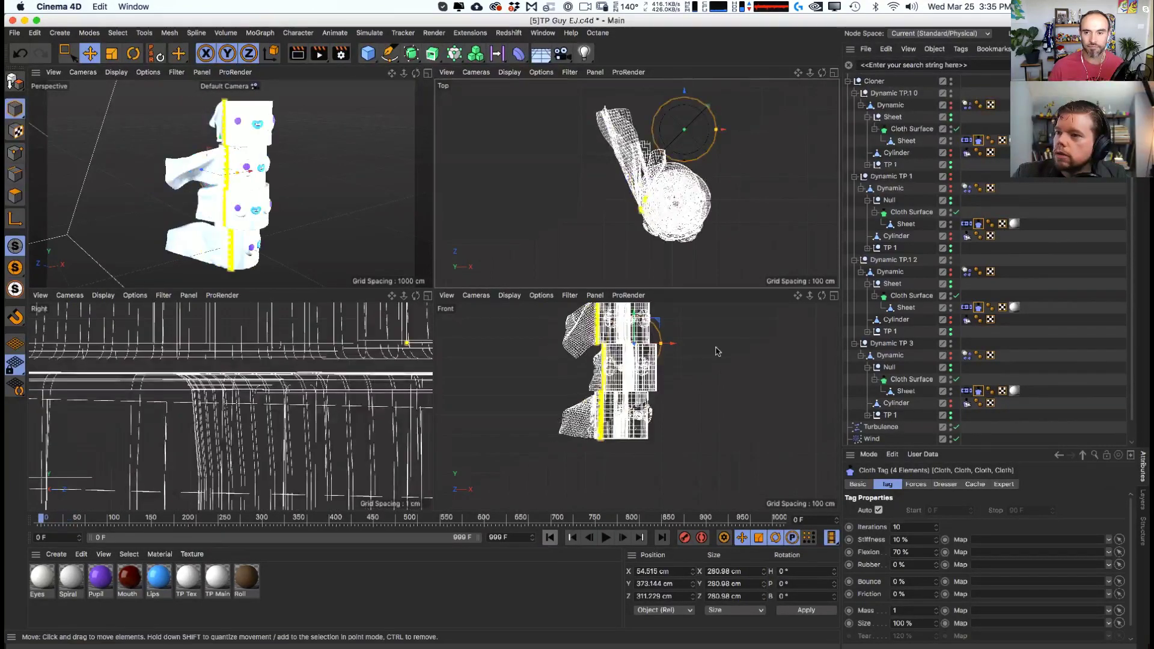
drag(717, 109, 702, 106)
- Try making the sphere editable, enlarging it to about 313 cm and shifting it beside the rolls
scroll(997, 145, up, 5)
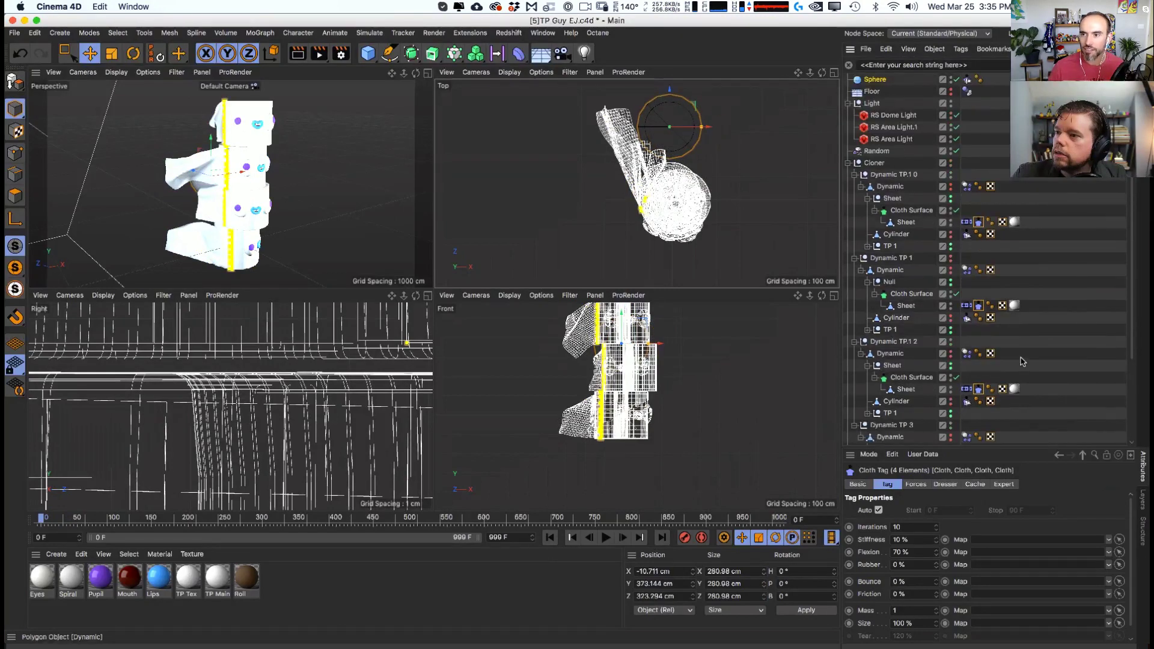
click(875, 80)
key(t)
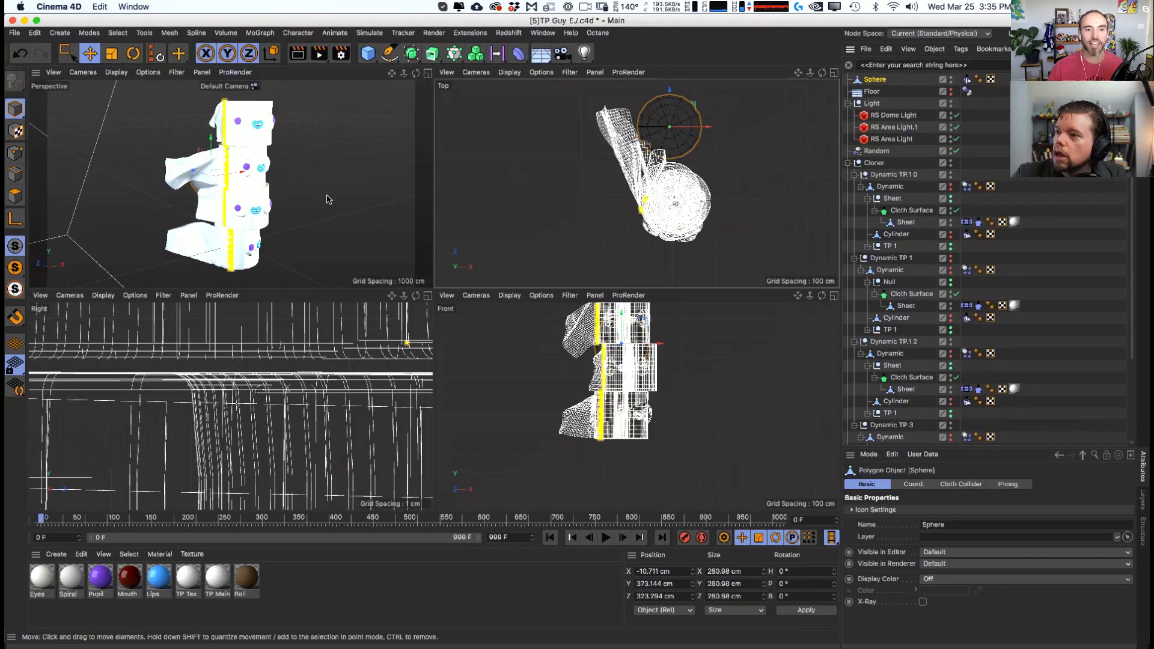
mouse_move(297, 204)
mouse_down()
mouse_move(325, 190)
mouse_move(308, 194)
mouse_up()
key(e)
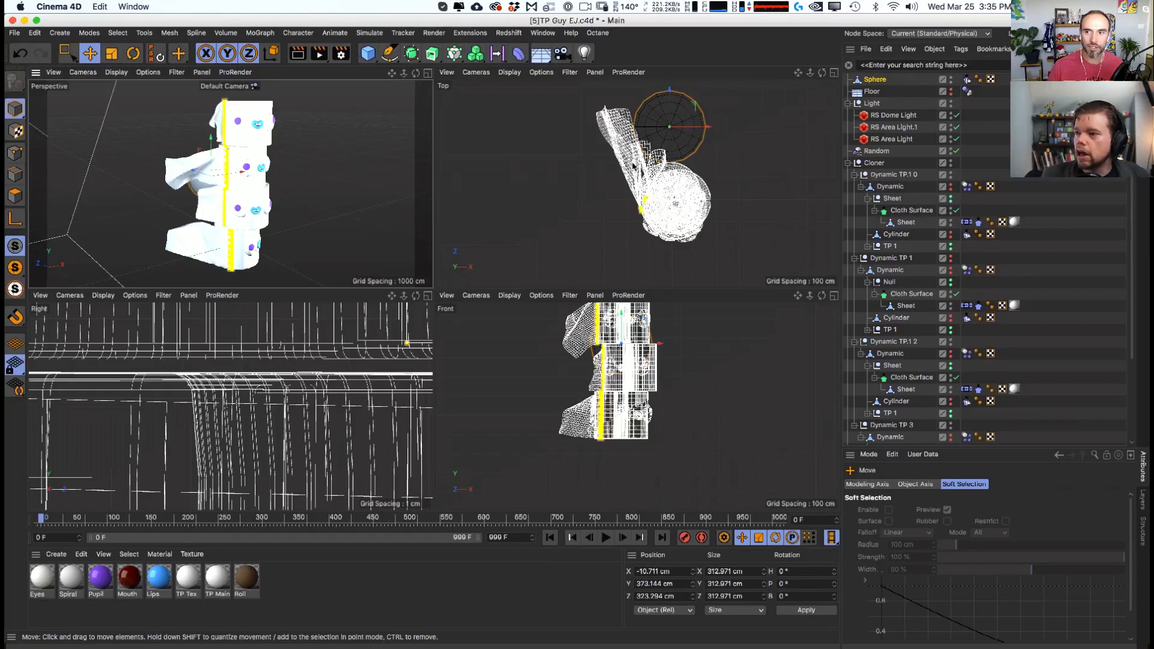
drag(683, 157, 700, 155)
- Delete the sphere's Cloth Collider tag, and undo the deletion along with the sphere's move, scaling and conversion to editable
click(966, 80)
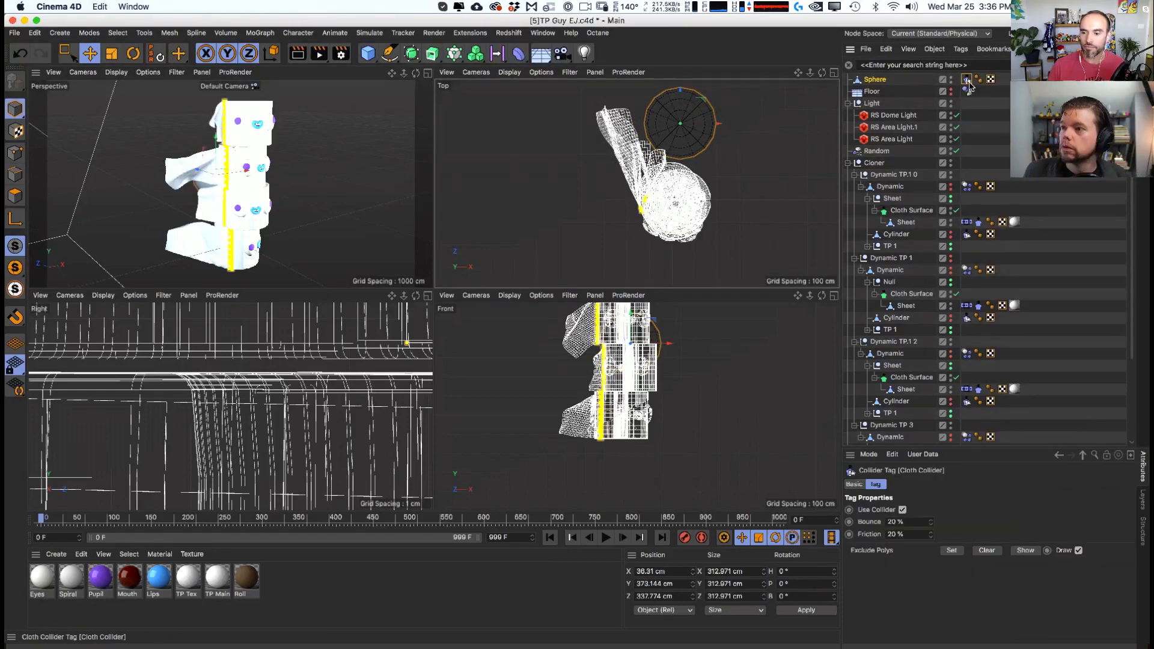
key(Delete)
right_click(878, 84)
key(Escape)
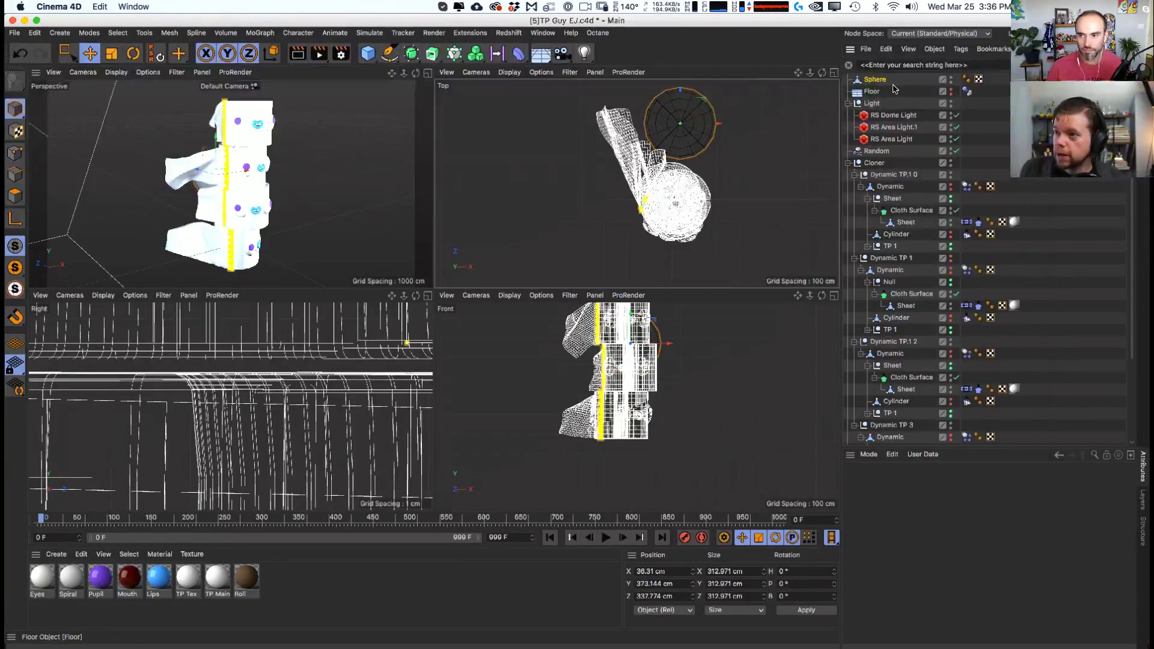
key(super+z)
key(super+z)
key(super+z)
key(super+z)
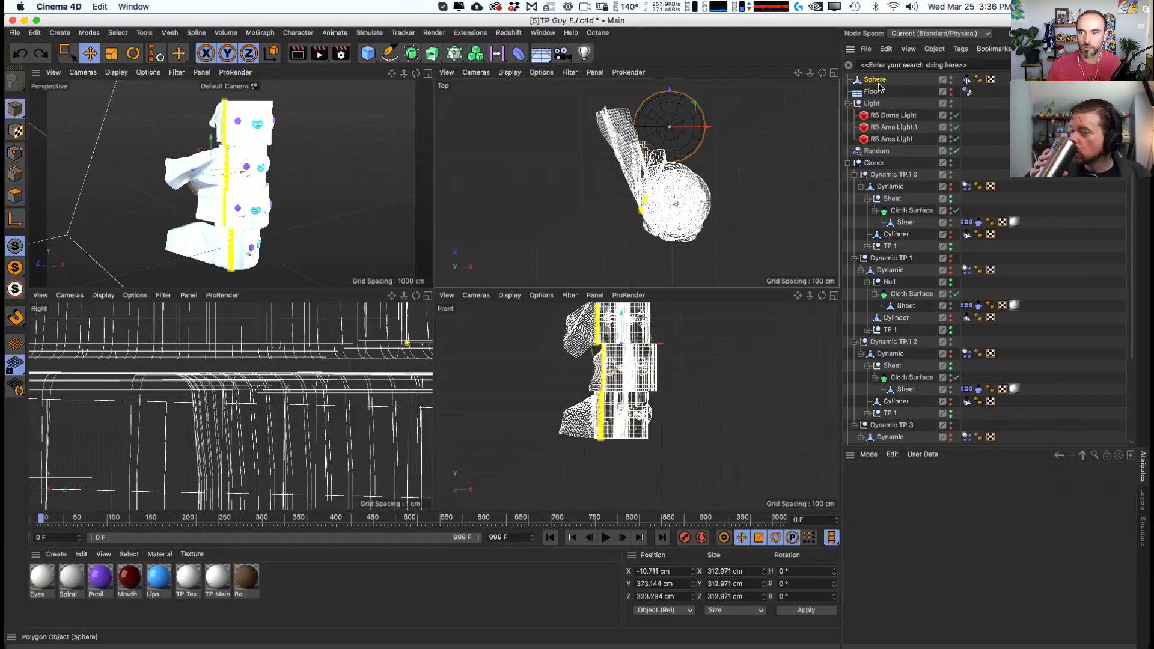
key(super+z)
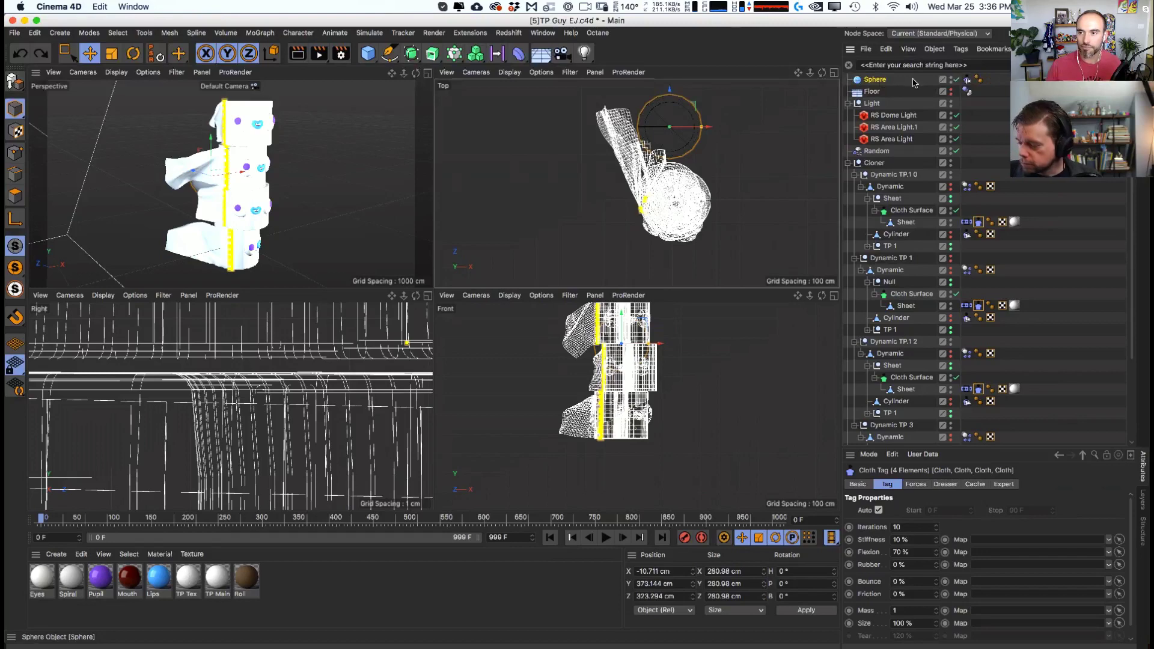
- Replace the Sphere's Cloth Collider tag with a Collider Body simulation tag
drag(968, 86, 967, 91)
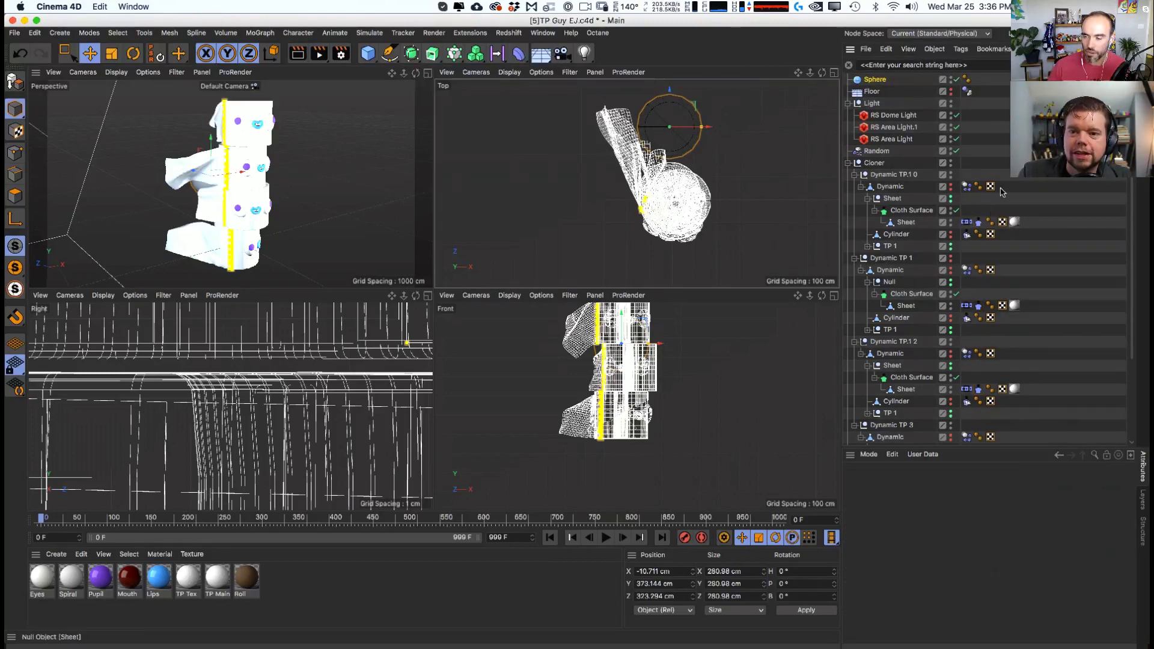
right_click(875, 81)
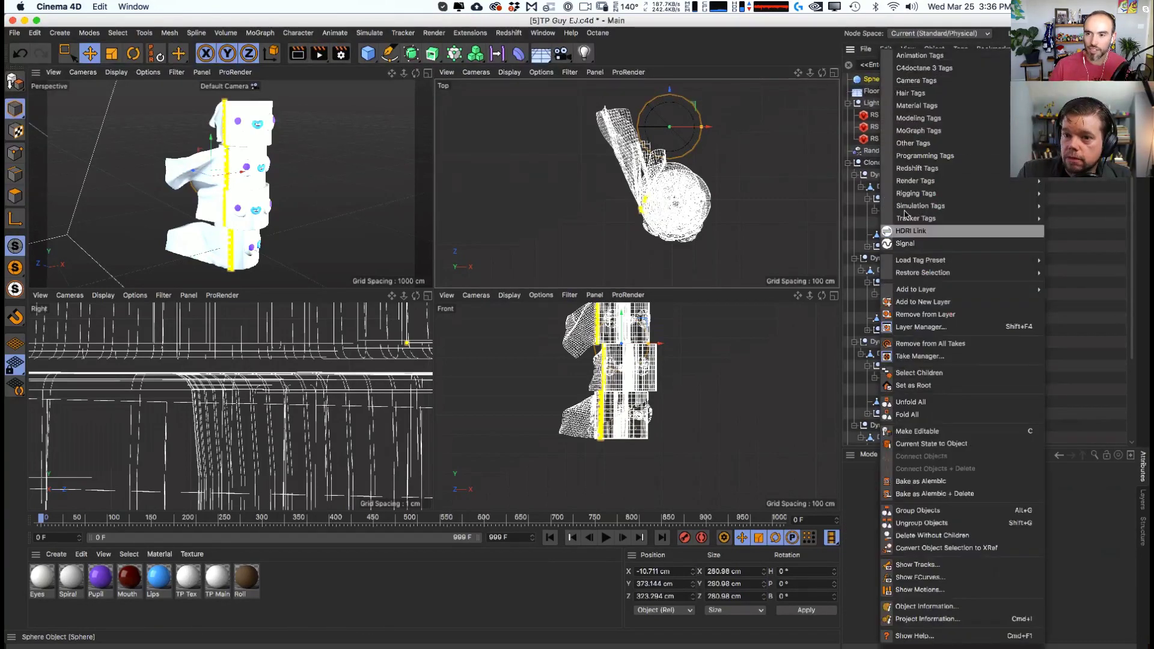
click(869, 85)
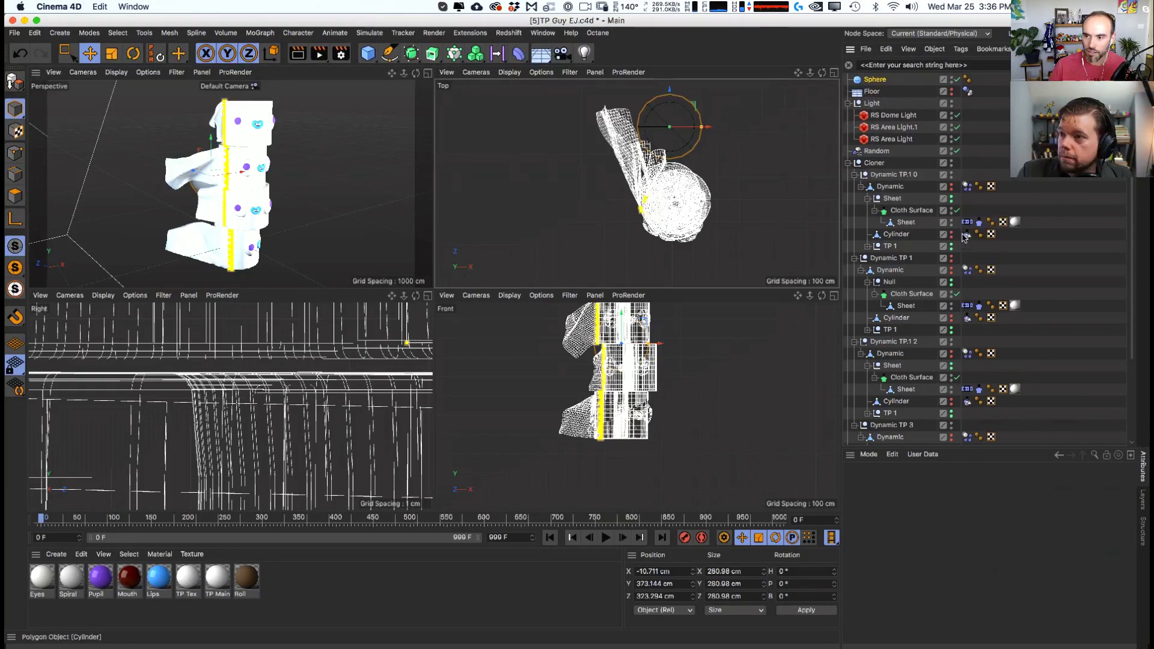
click(978, 223)
click(882, 82)
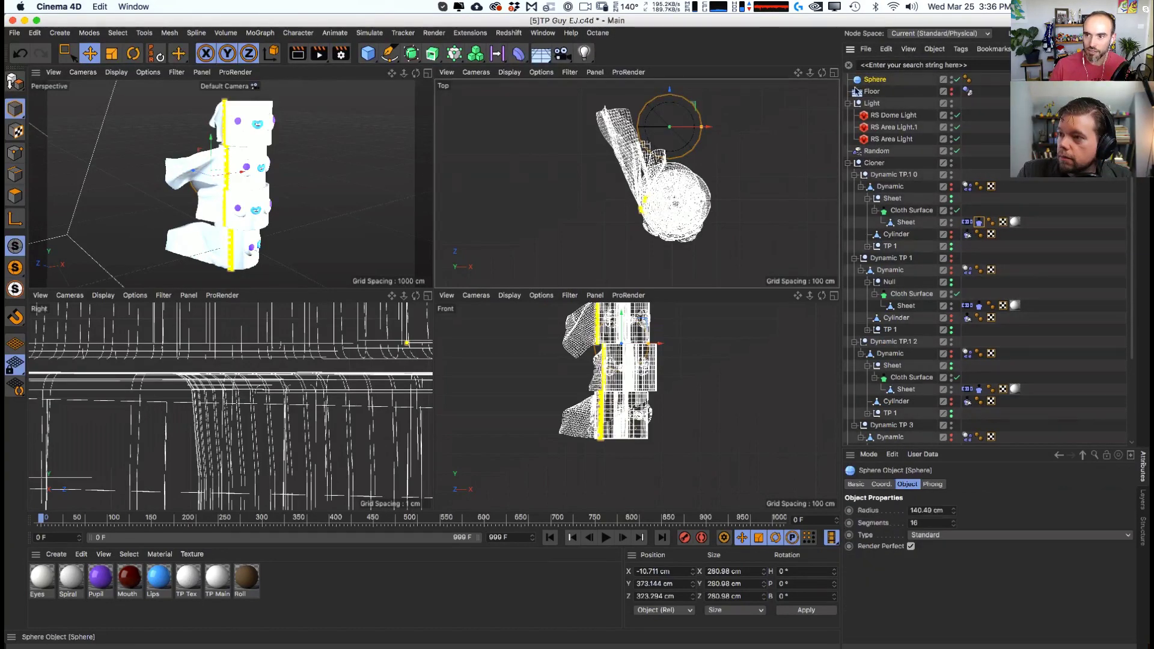
right_click(866, 84)
mouse_move(898, 210)
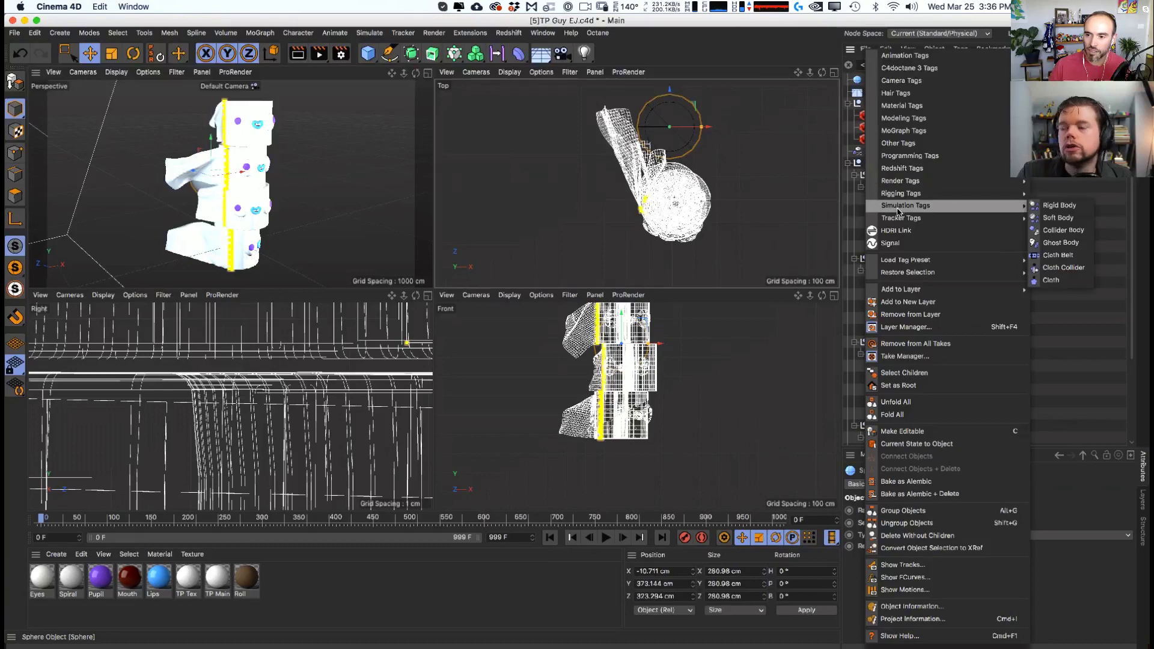
click(1073, 231)
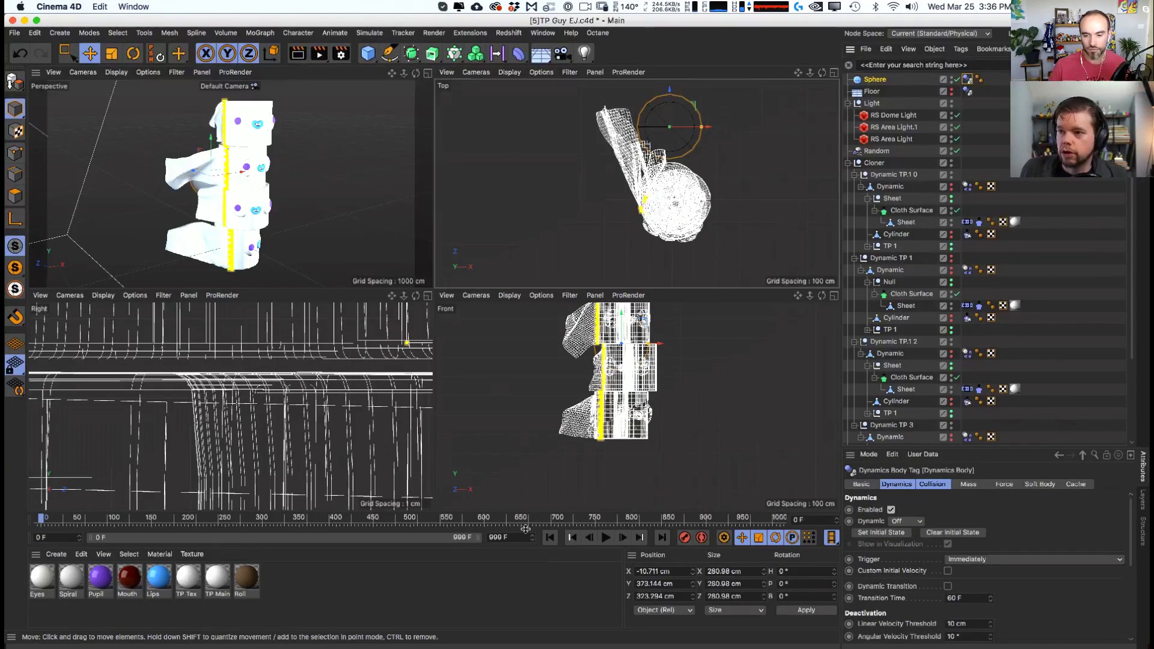
- Play the simulation while moving the sphere into the stacked rolls, stop it, and return to the first frame
click(604, 536)
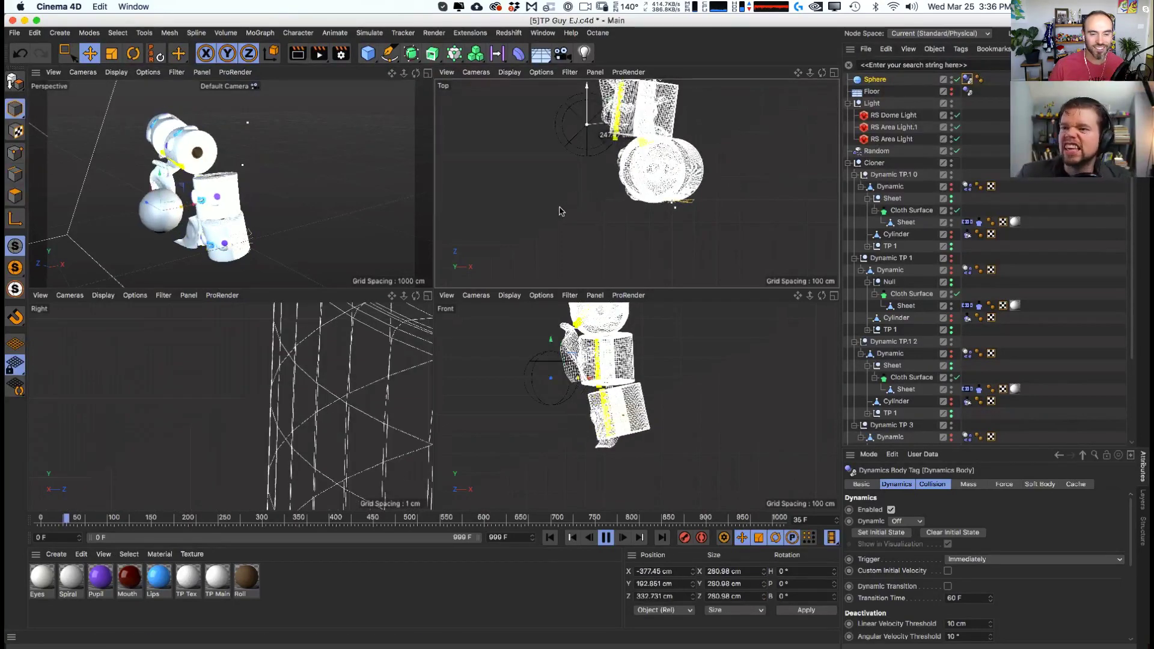
key(F8)
alt+drag(192, 215, 209, 232)
click(544, 537)
alt+middle_drag(209, 232, 158, 244)
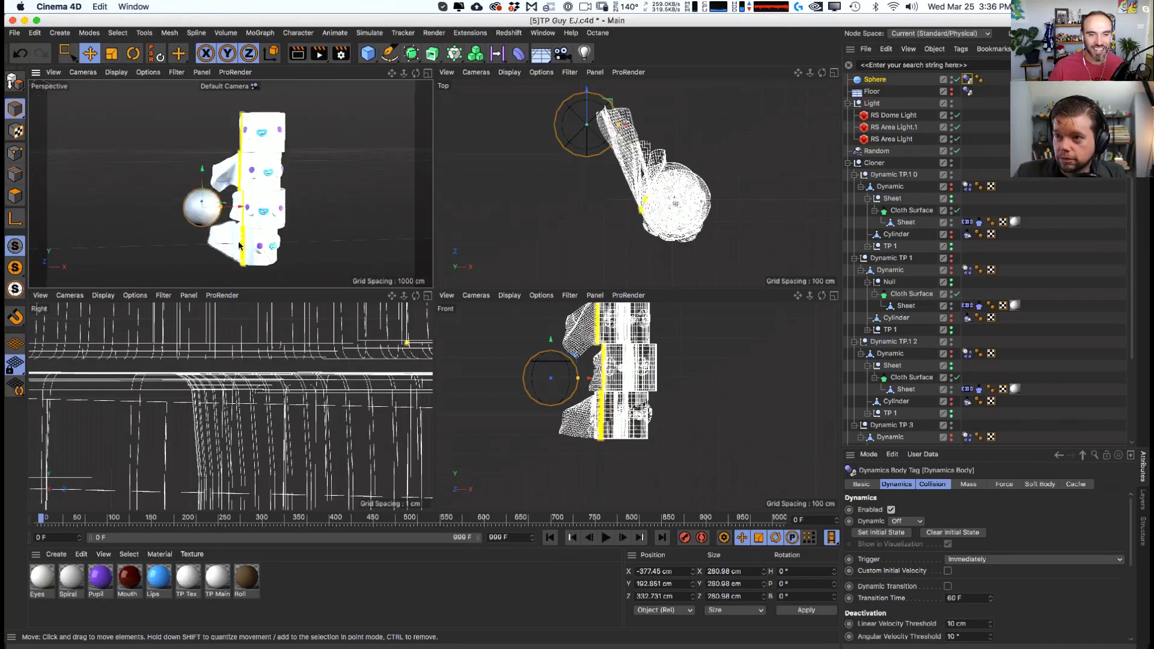
- Replay the simulation while moving the sphere from beside the cloth sheets through the roll stack, and rewind to frame 0
drag(583, 208, 581, 119)
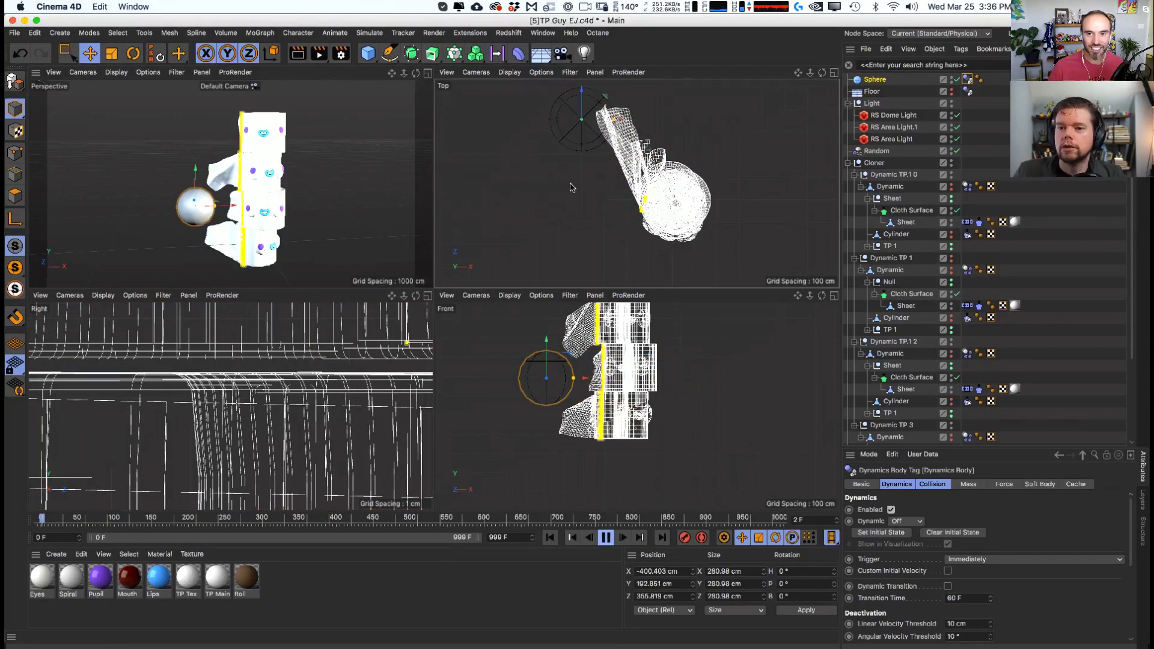
drag(569, 186, 615, 240)
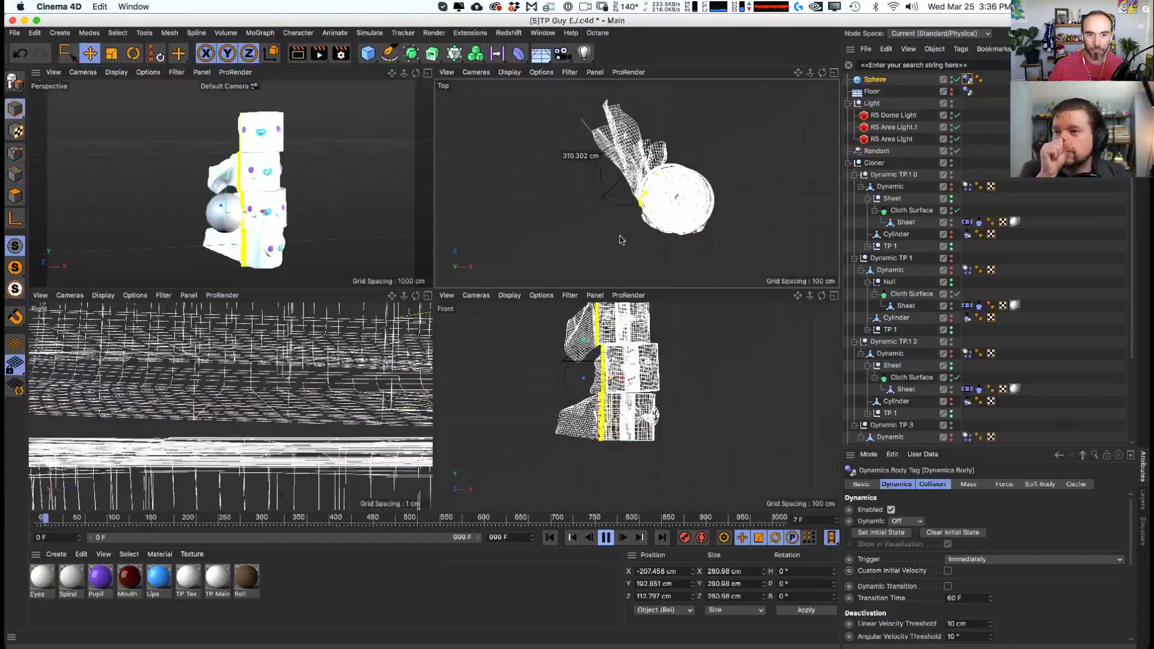
drag(317, 239, 369, 123)
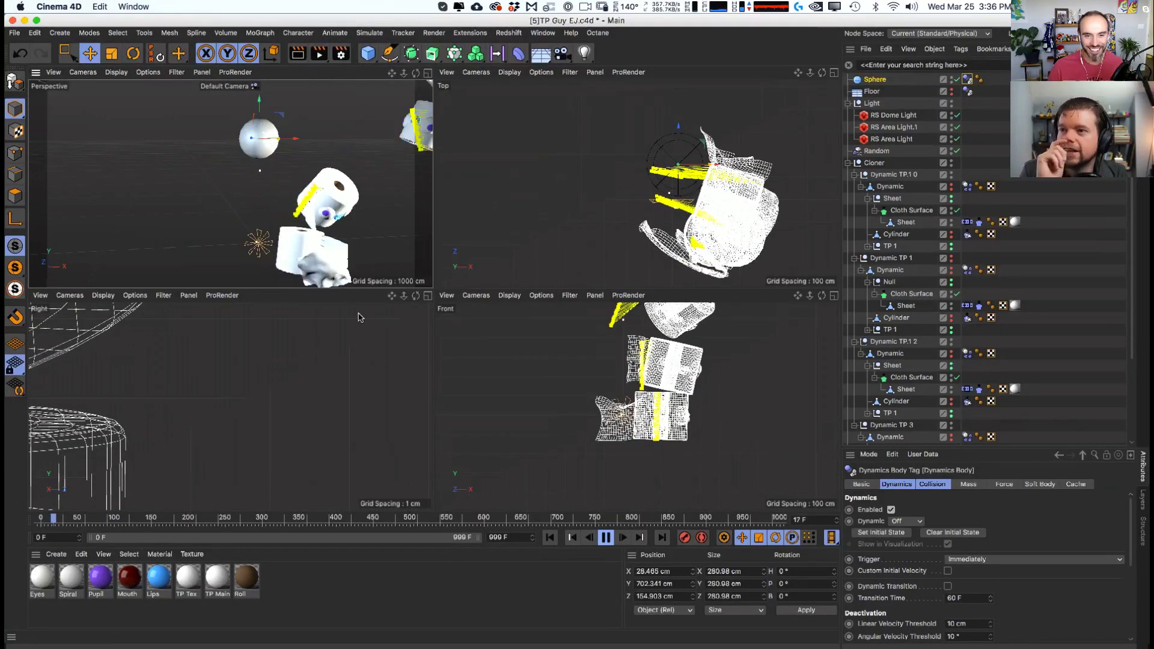
click(551, 539)
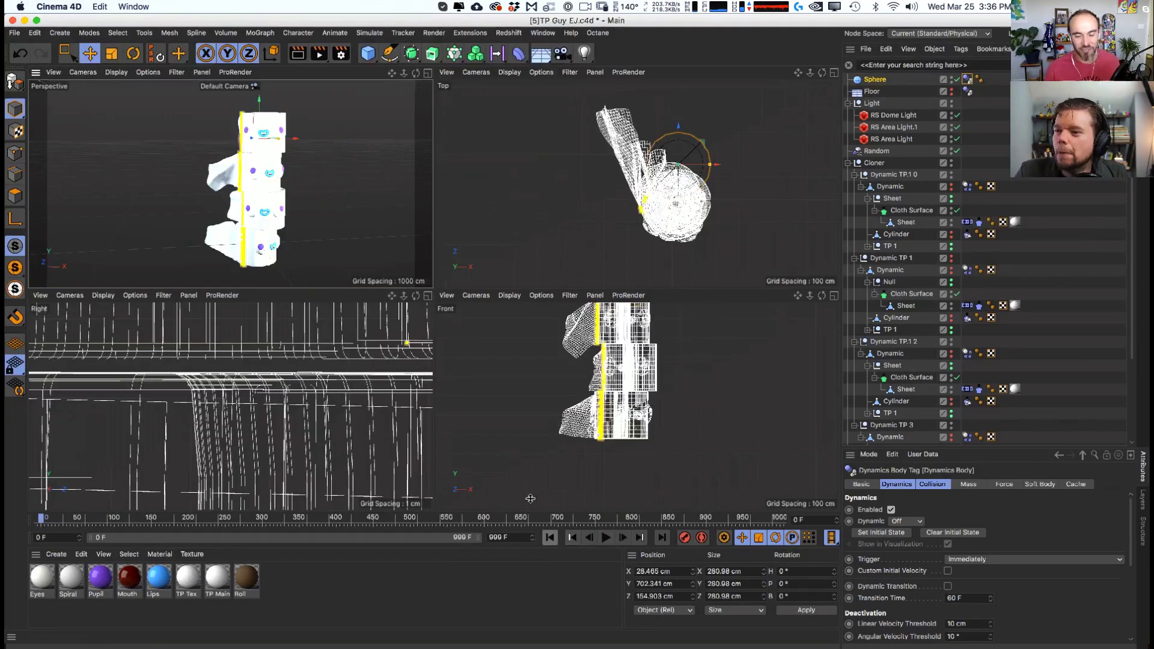
- Push the sphere into the lower rolls during playback, inspect the toppling stack in a maximized Perspective view, and rewind
drag(775, 208, 708, 164)
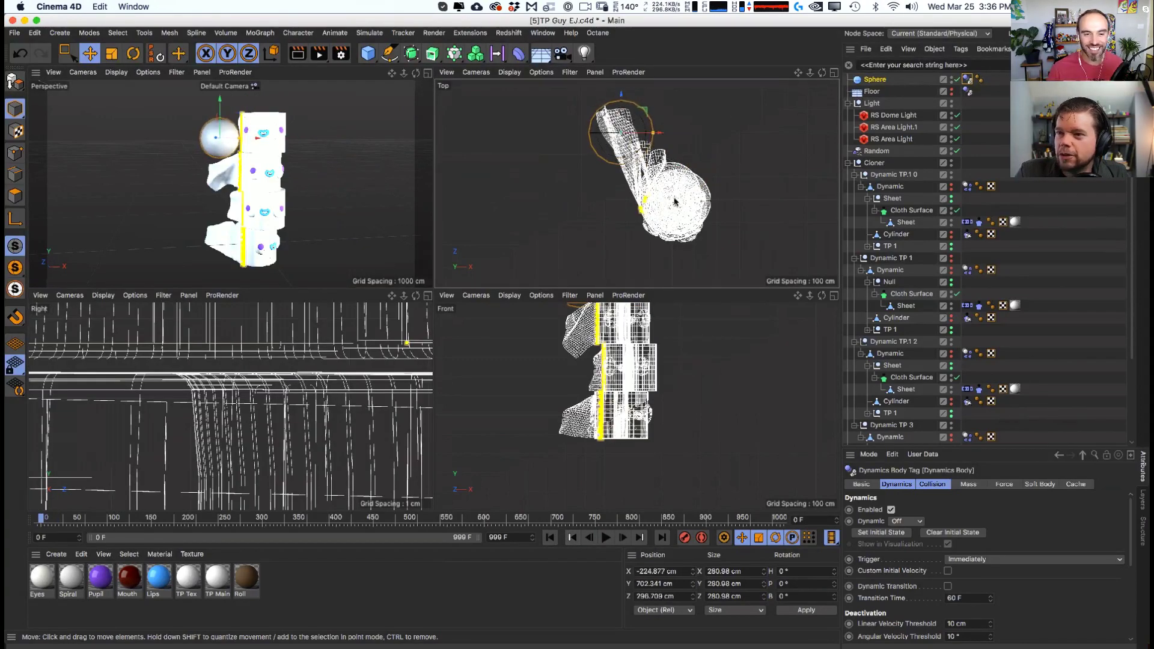
alt+drag(291, 184, 302, 186)
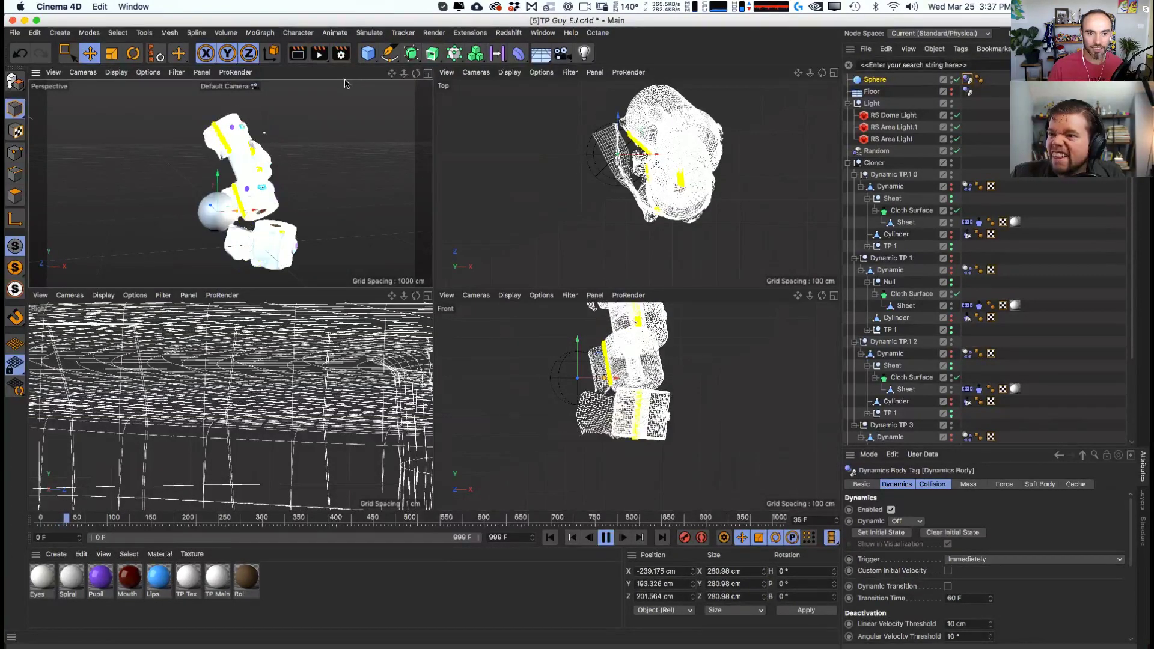
key(F8)
alt+drag(306, 226, 124, 208)
click(428, 73)
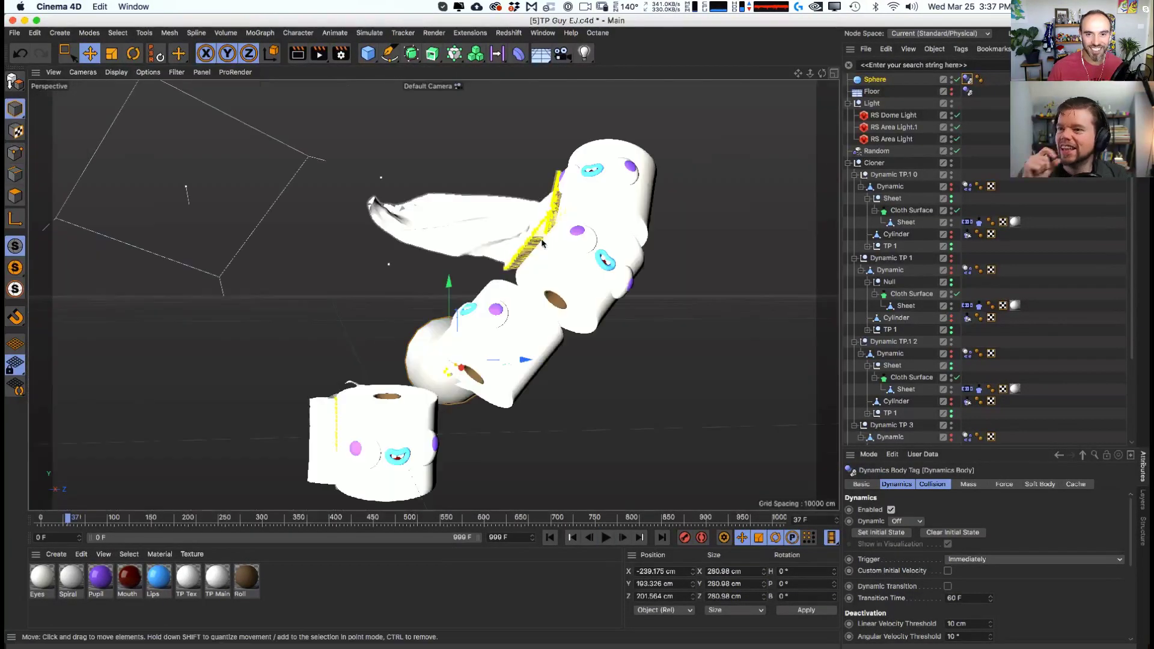
alt+drag(522, 282, 535, 402)
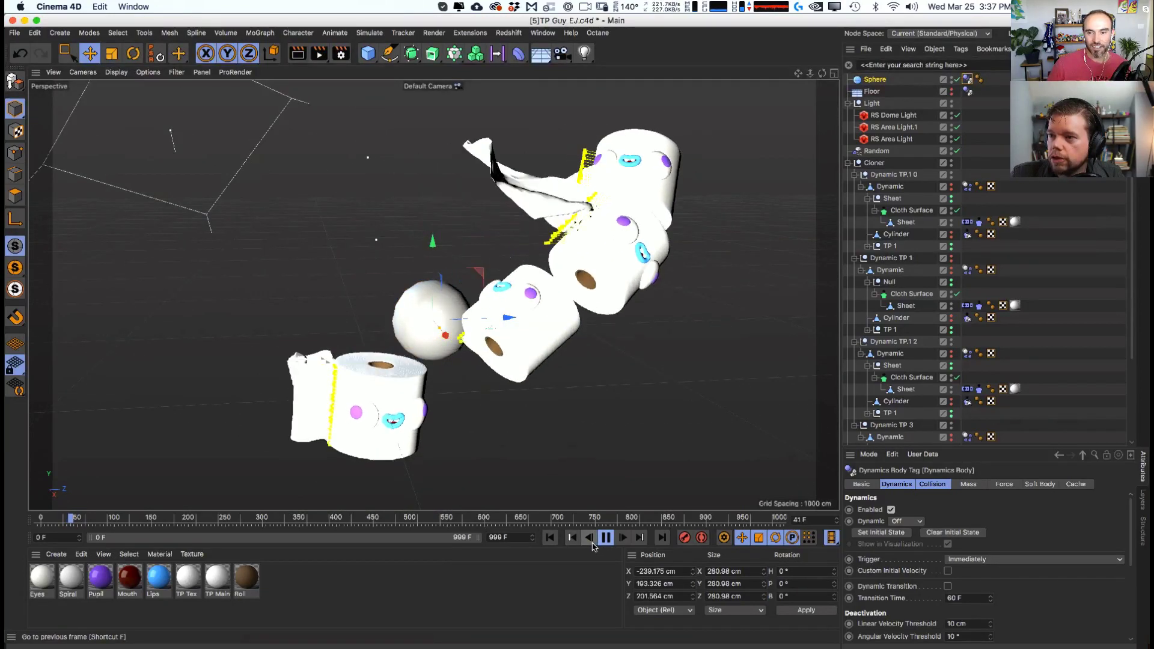
click(589, 537)
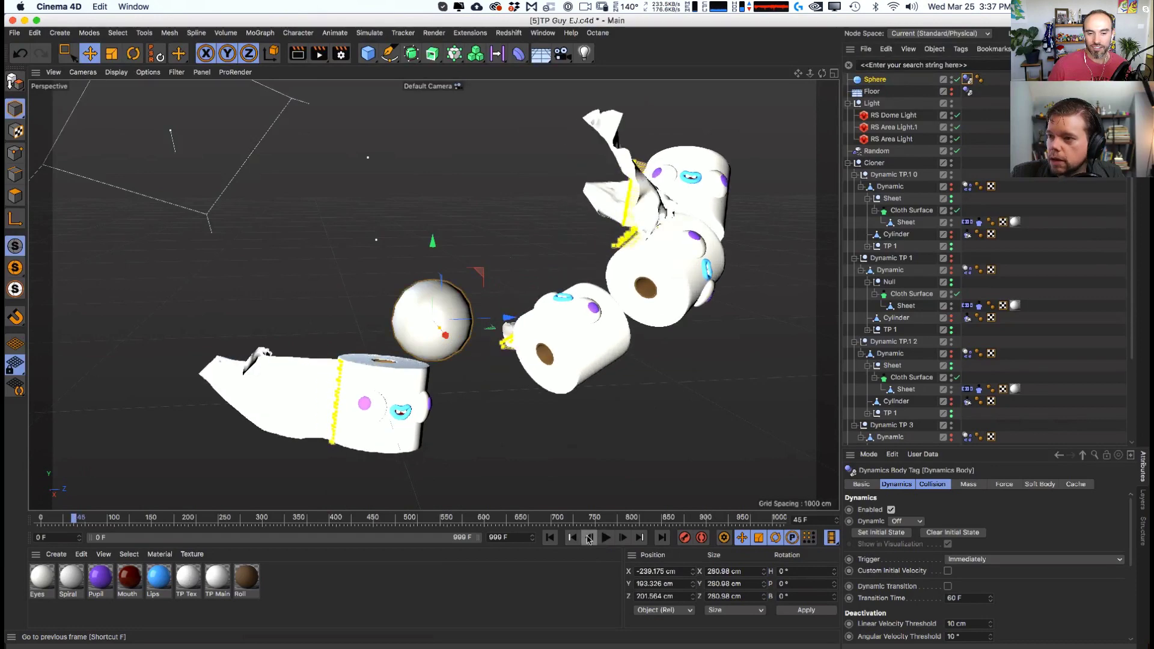
click(548, 538)
- View the roll stack from behind and scale the sphere down to about 142 cm across
drag(481, 307, 511, 266)
alt+drag(443, 307, 325, 330)
drag(468, 291, 316, 306)
key(t)
key(e)
- Duplicate the small sphere and place the two spheres one above the other behind the middle rolls' sheets
ctrl+drag(431, 291, 472, 348)
alt+drag(402, 360, 579, 397)
mouse_move(482, 392)
alt+mouse_down()
mouse_move(509, 397)
mouse_move(491, 397)
alt+mouse_up()
click(474, 252)
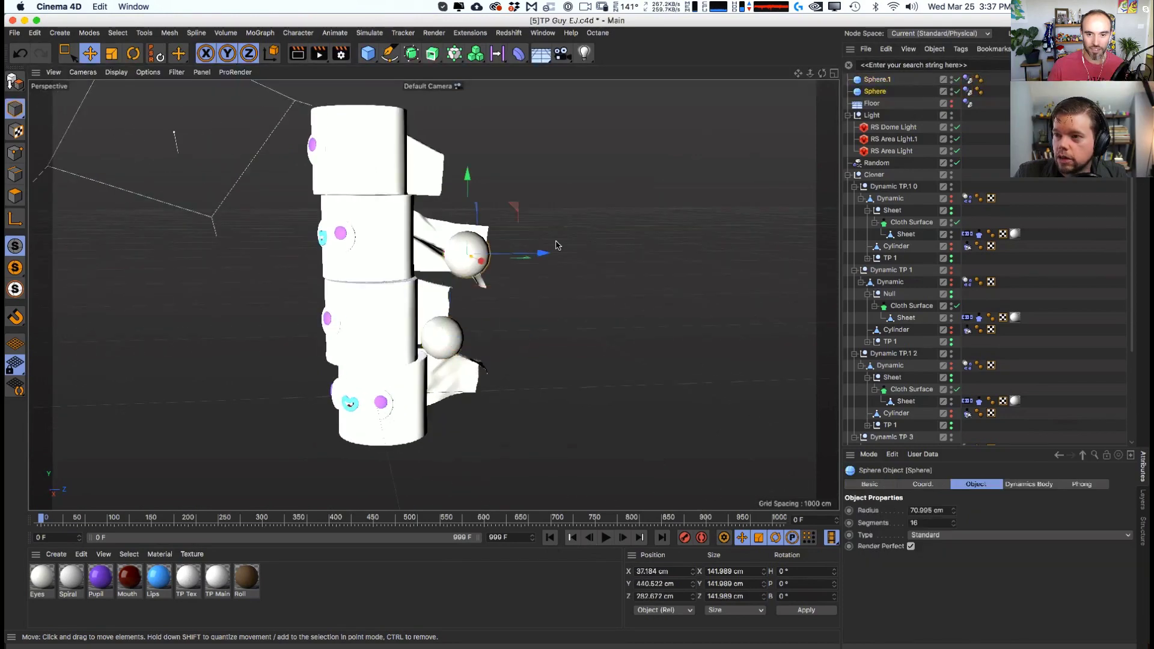
drag(557, 245, 562, 287)
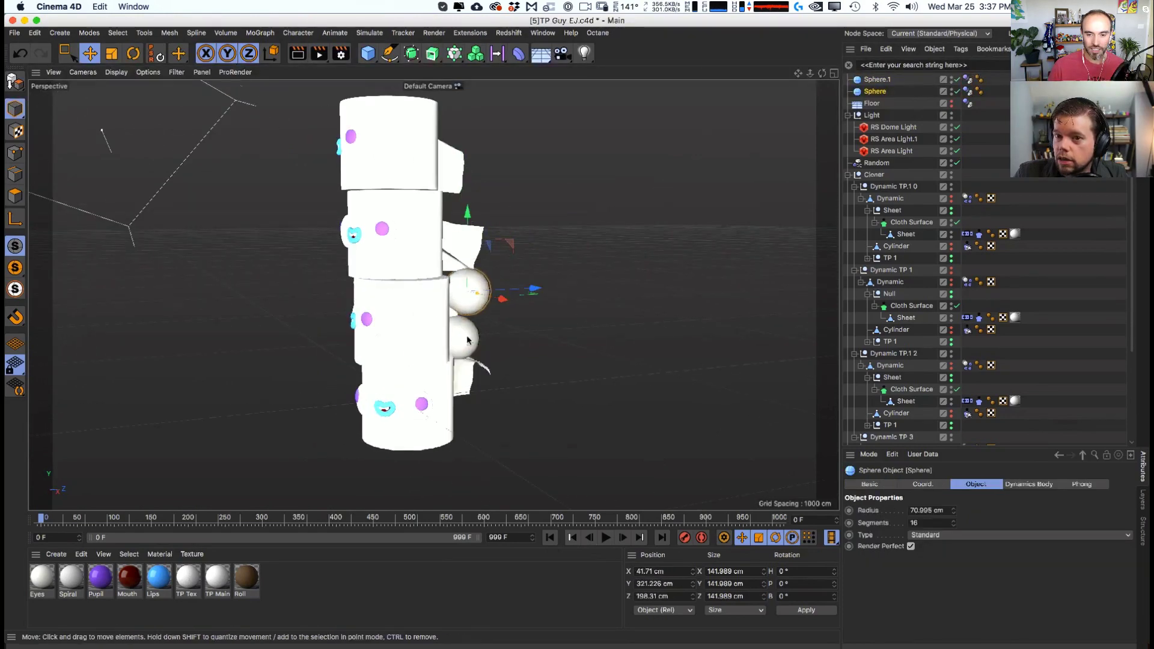
alt+drag(466, 337, 569, 350)
- Run the simulation with both spheres, pause at about frame 35 to examine the rolls and sheets up close, and rewind
drag(570, 350, 605, 347)
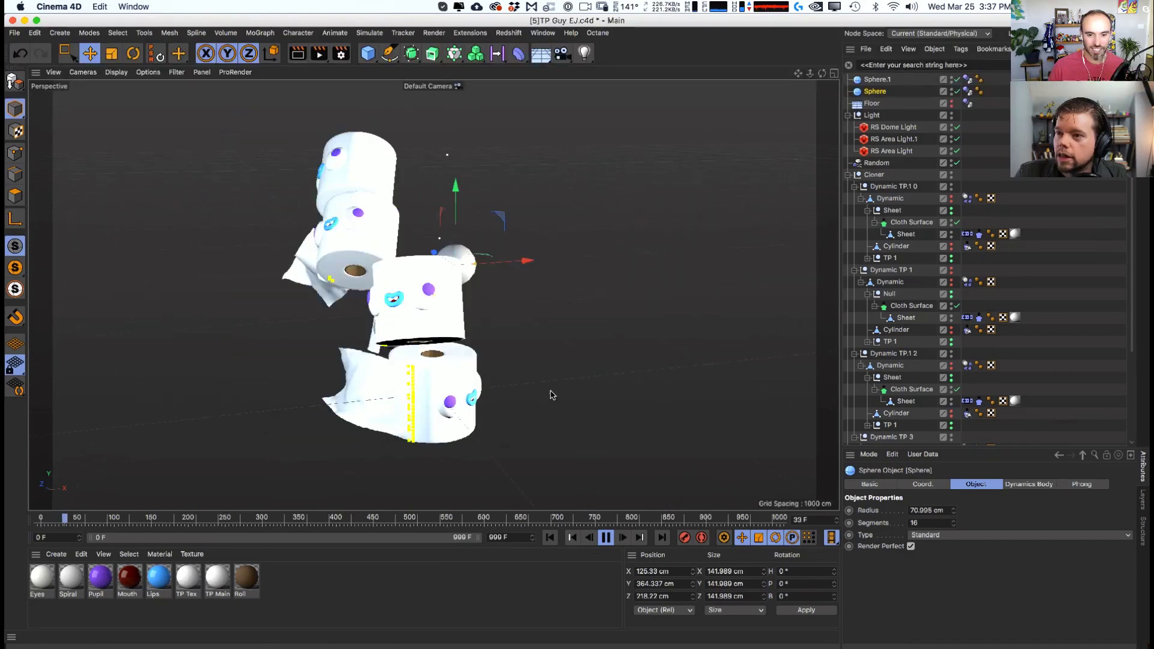
mouse_move(551, 392)
alt+mouse_down()
mouse_move(499, 398)
mouse_move(599, 356)
mouse_move(555, 393)
alt+mouse_up()
key(F8)
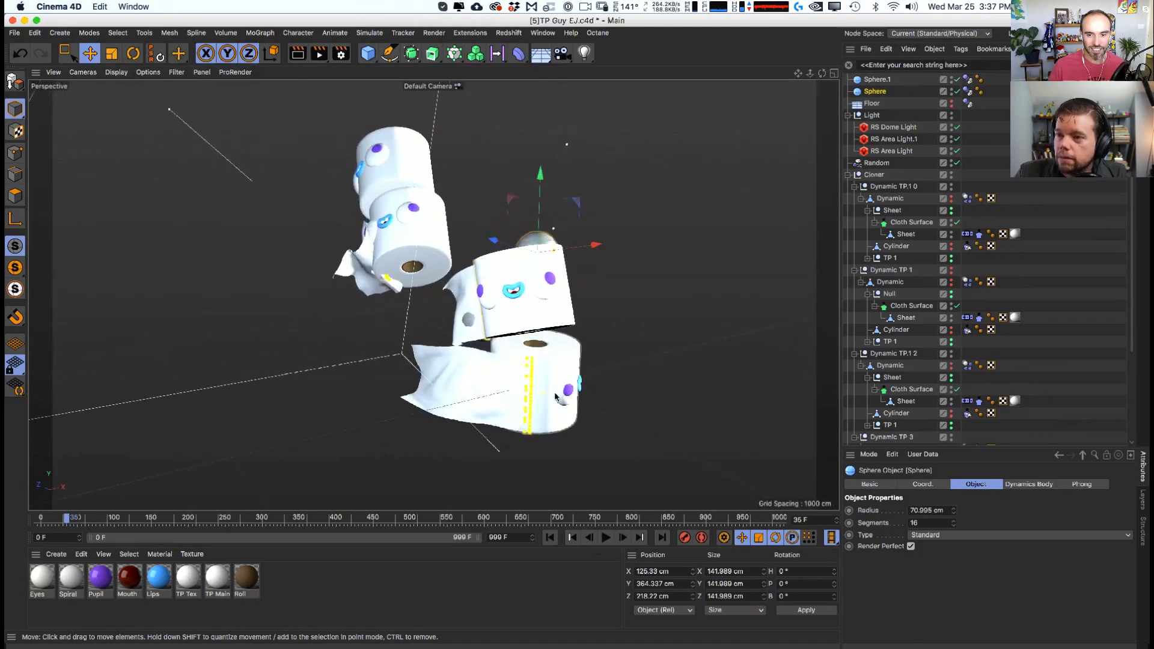
alt+right_drag(546, 384, 577, 385)
alt+middle_drag(535, 360, 441, 348)
mouse_move(441, 348)
alt+mouse_down()
mouse_move(456, 250)
mouse_move(451, 338)
alt+mouse_up()
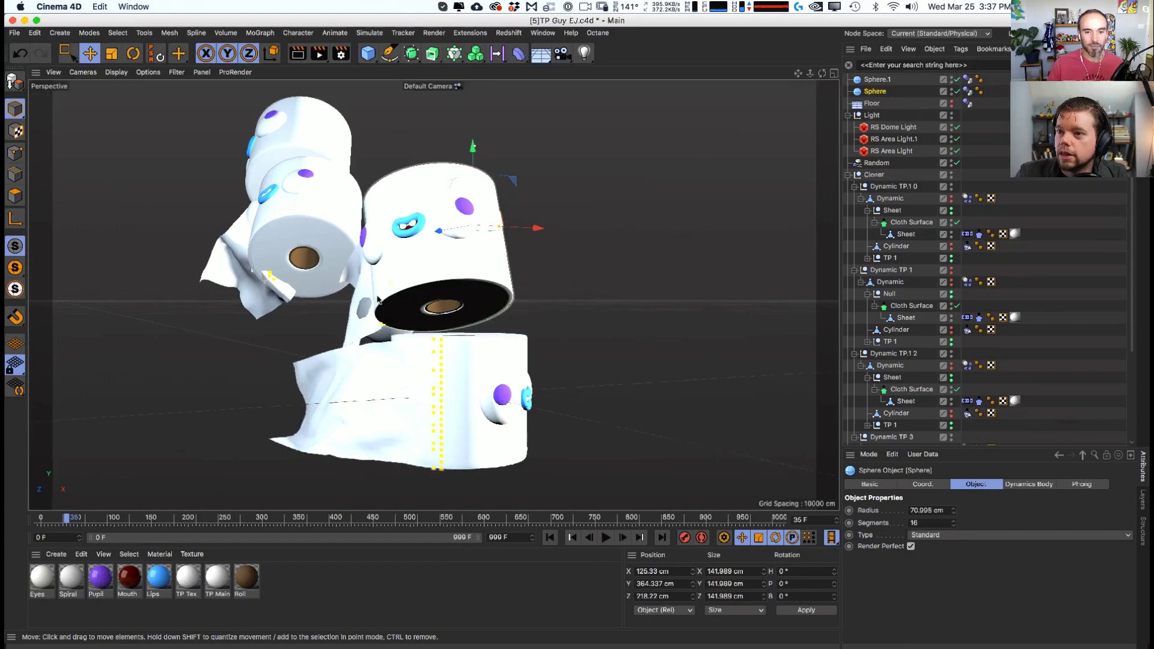
scroll(415, 298, down, 2)
click(548, 538)
- Raise the selected sphere behind the upper rolls' sheets and add a duplicate sphere below it
alt+middle_drag(553, 123, 487, 278)
alt+drag(429, 224, 619, 355)
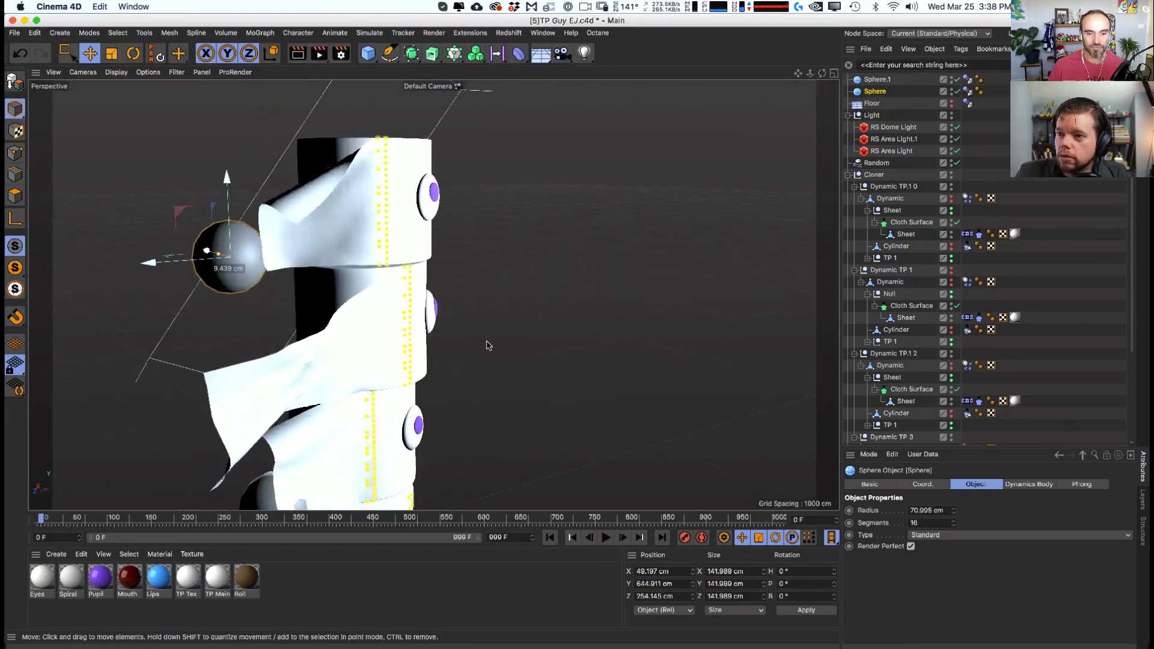
drag(412, 361, 378, 315)
alt+drag(377, 315, 459, 445)
alt+drag(409, 417, 533, 454)
alt+drag(511, 450, 399, 415)
drag(510, 401, 387, 313)
alt+middle_drag(388, 313, 399, 237)
alt+right_drag(399, 237, 372, 326)
- Run the simulation with all three spheres, watch the stack from several angles to about frame 38, and rewind
alt+drag(371, 326, 276, 381)
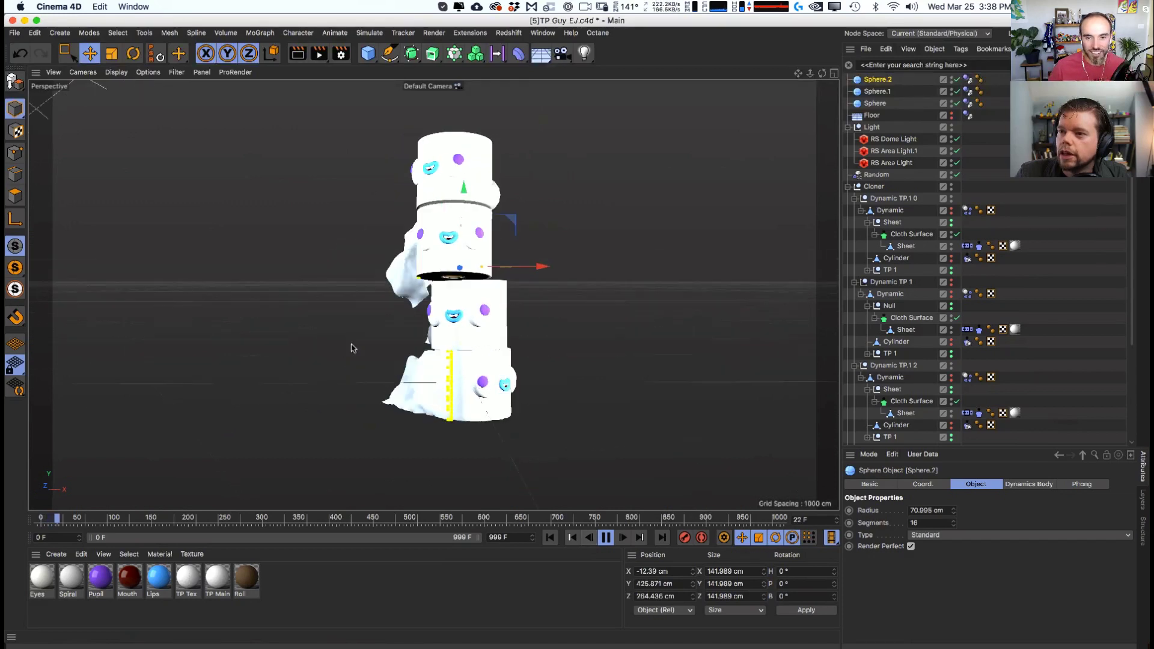
alt+drag(316, 359, 372, 383)
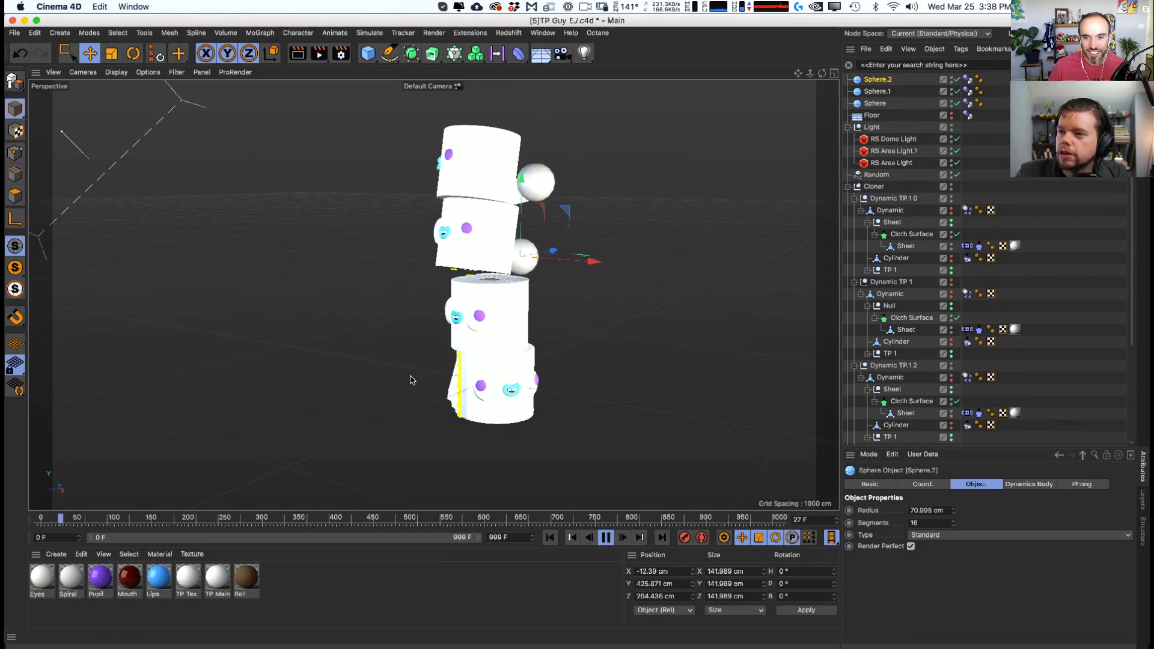
alt+drag(616, 376, 575, 364)
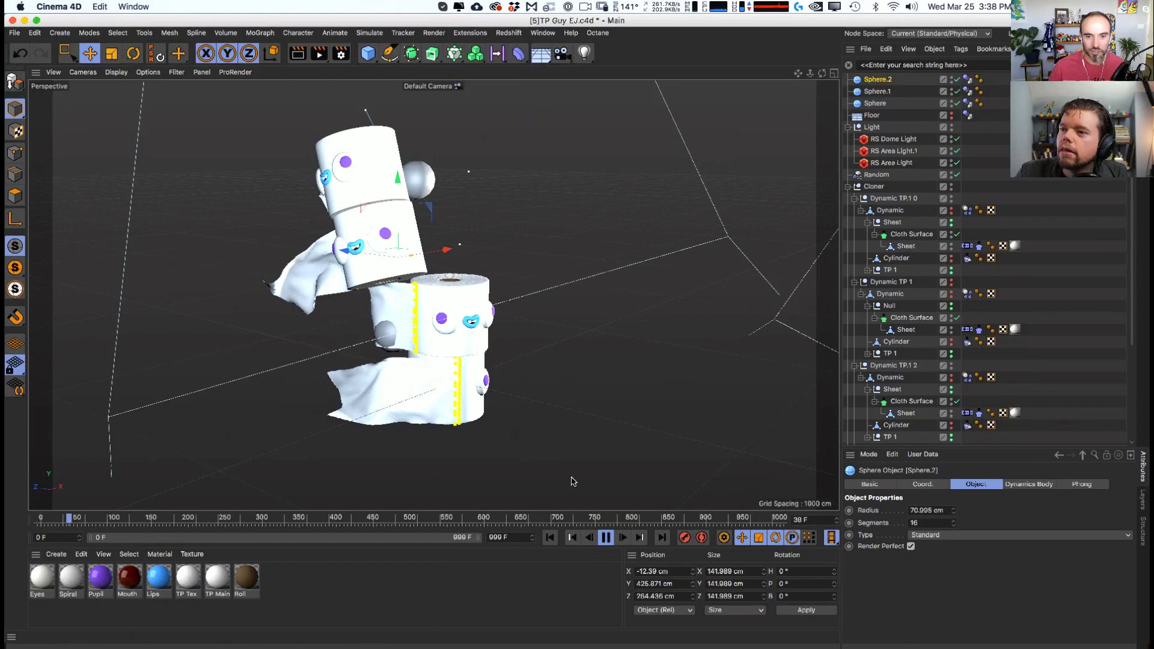
click(549, 538)
- Raise the uppermost sphere and move it beside the top roll, to about X 189, Y 771, Z 110 cm
alt+drag(476, 241, 531, 191)
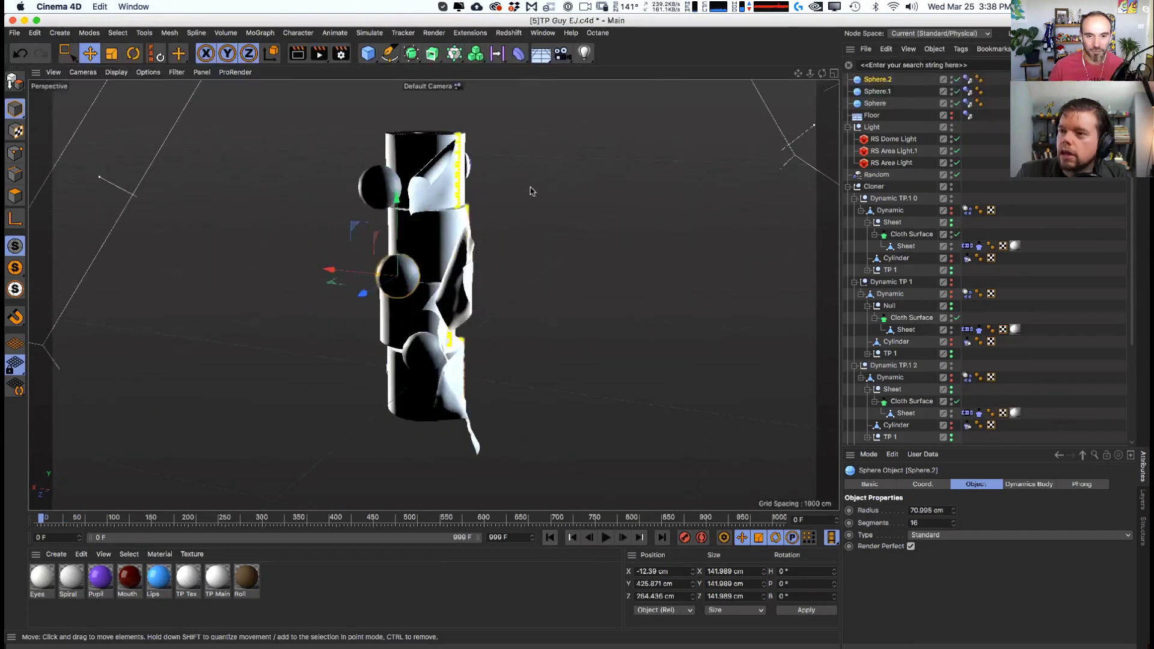
drag(375, 191, 390, 158)
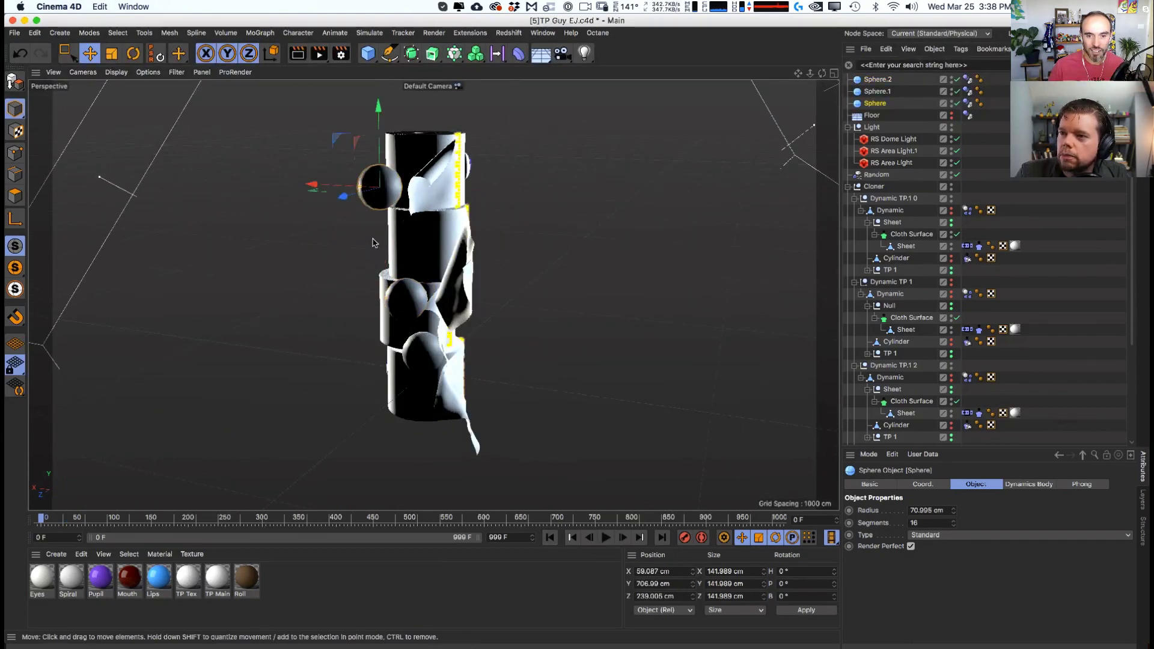
drag(403, 218, 533, 249)
alt+drag(471, 247, 370, 279)
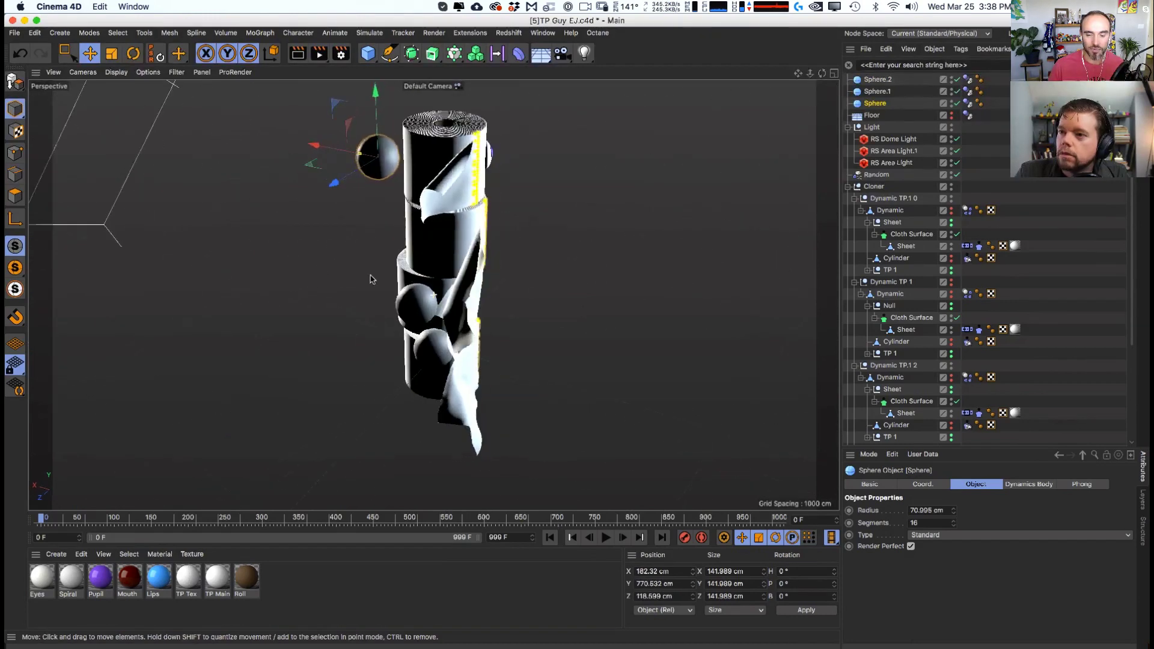
alt+drag(442, 268, 502, 299)
drag(419, 263, 402, 258)
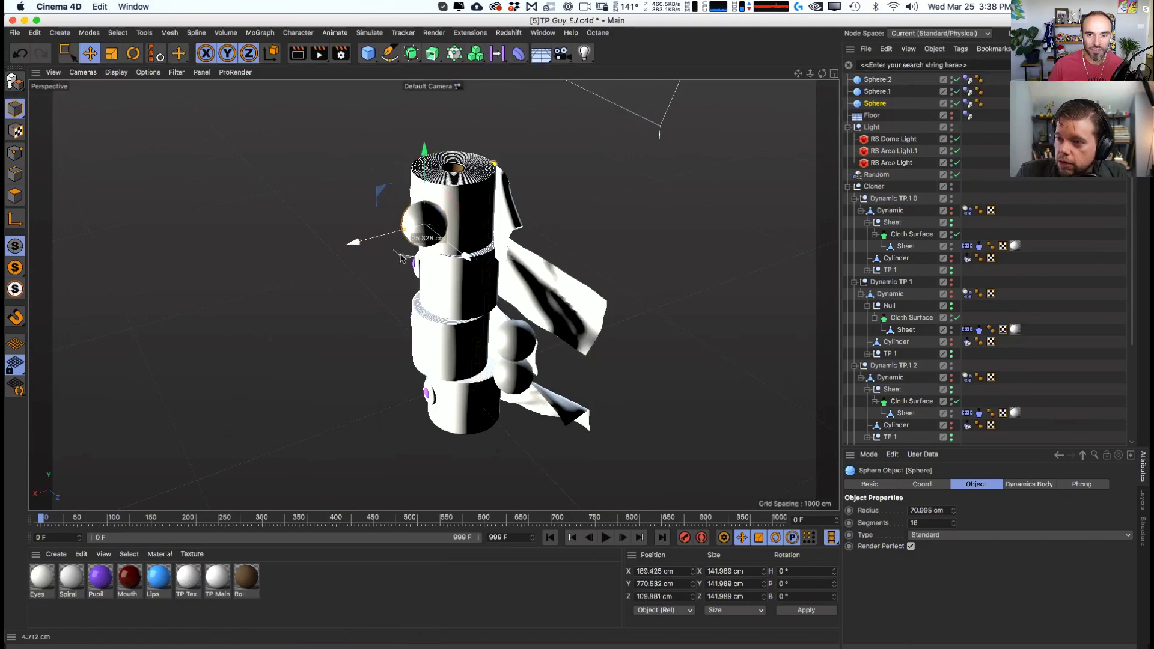
- Shift Sphere.2 behind the middle rolls to about X 72 and Y 417 cm
alt+drag(464, 325, 231, 328)
alt+drag(529, 453, 437, 355)
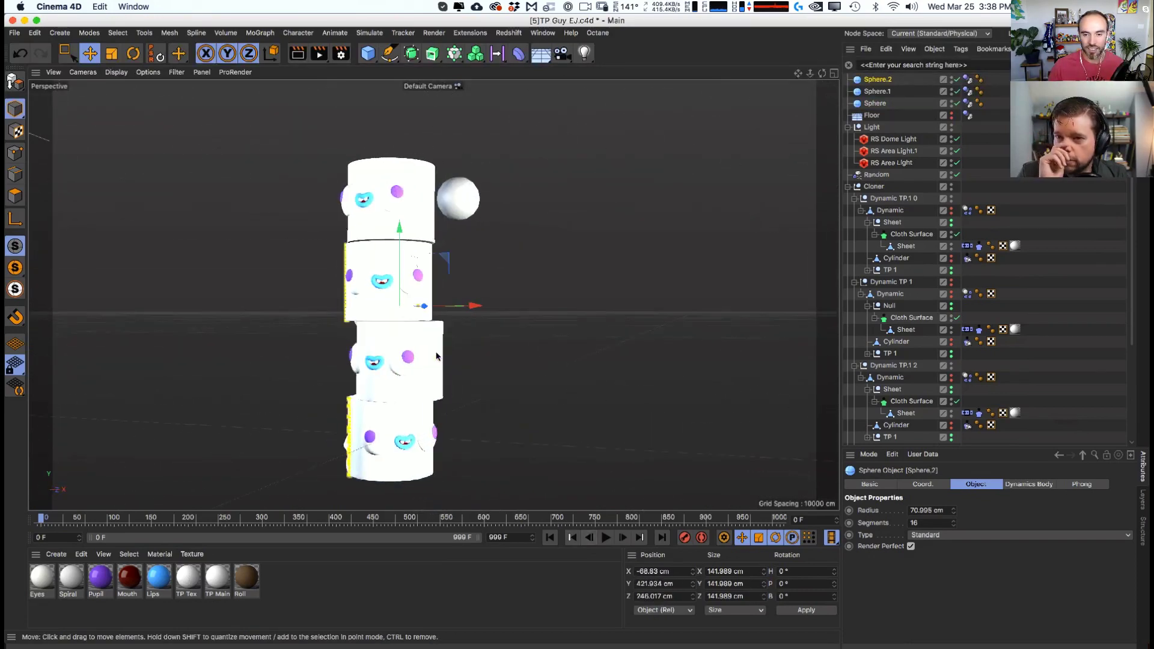
alt+drag(588, 345, 528, 381)
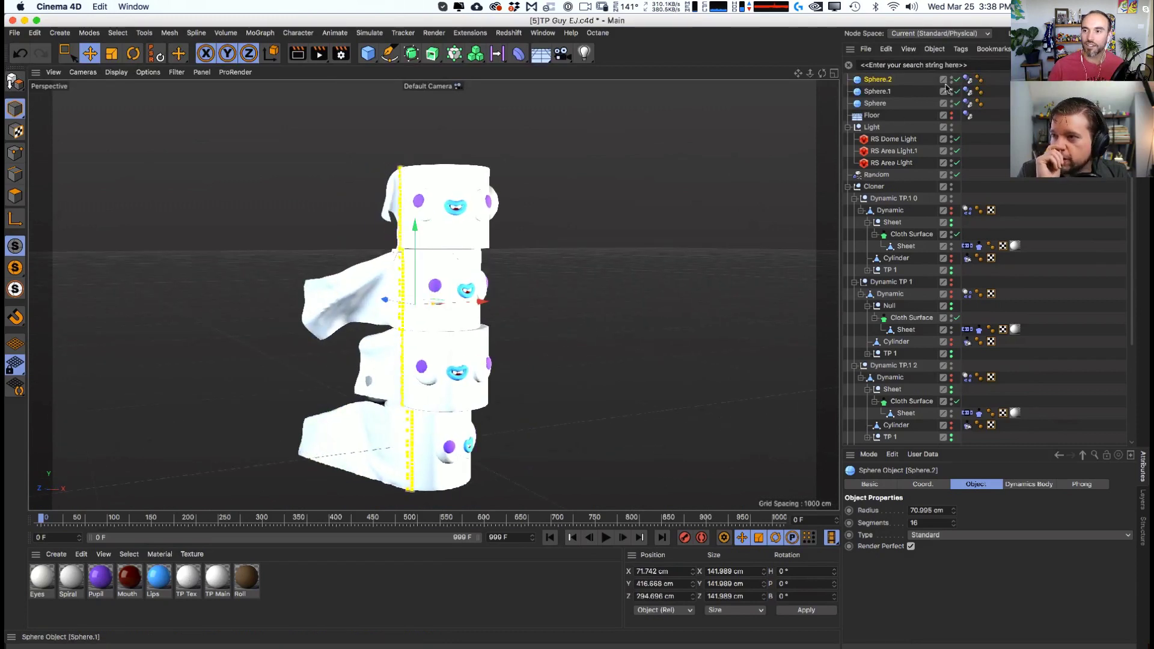
- Select the spheres' Dynamics Body tags, run the simulation to about frame 35, examine the rolls and sheets up close, and rewind
click(967, 79)
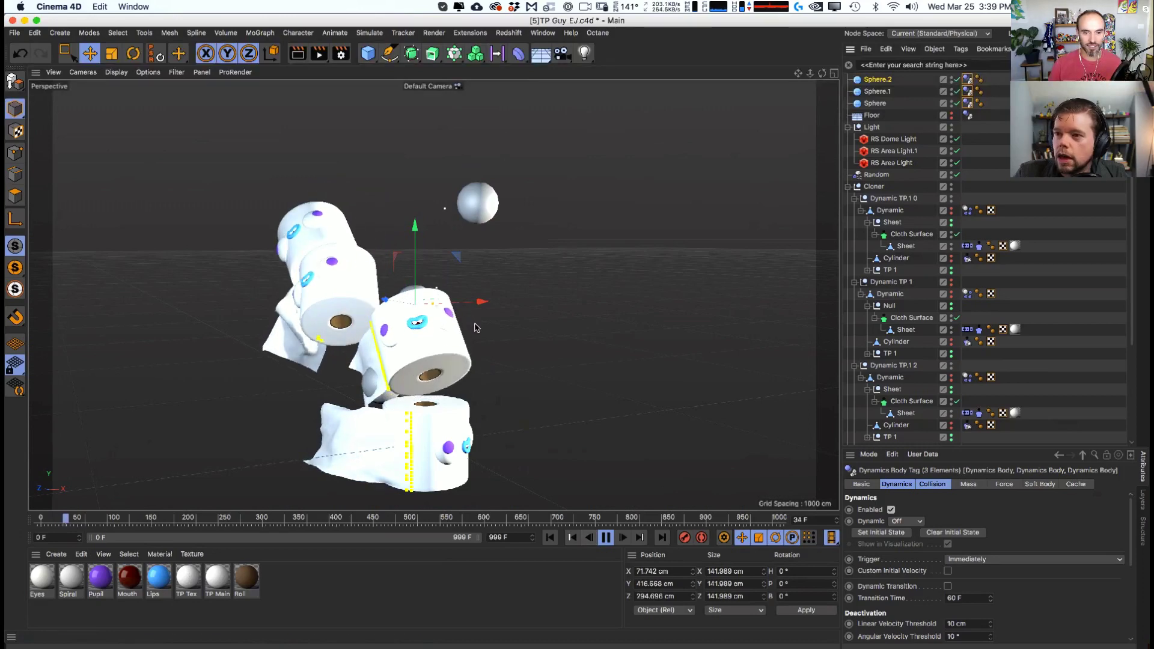
key(F8)
alt+drag(475, 327, 419, 370)
alt+right_drag(419, 371, 416, 345)
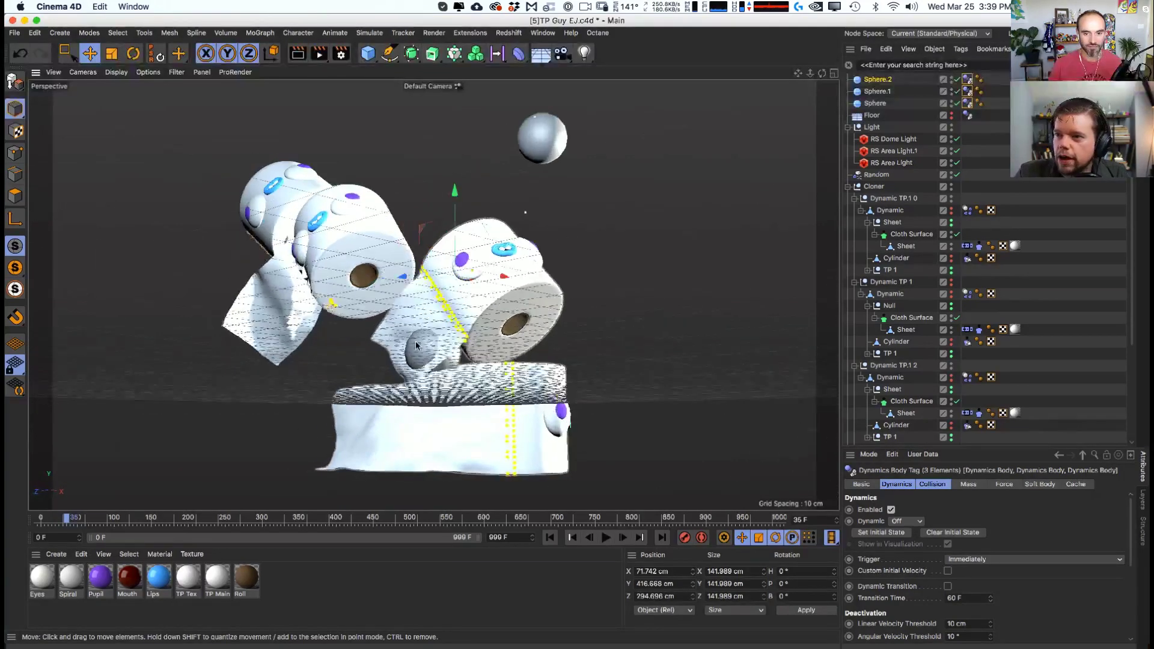
alt+drag(416, 345, 365, 351)
alt+drag(440, 337, 420, 347)
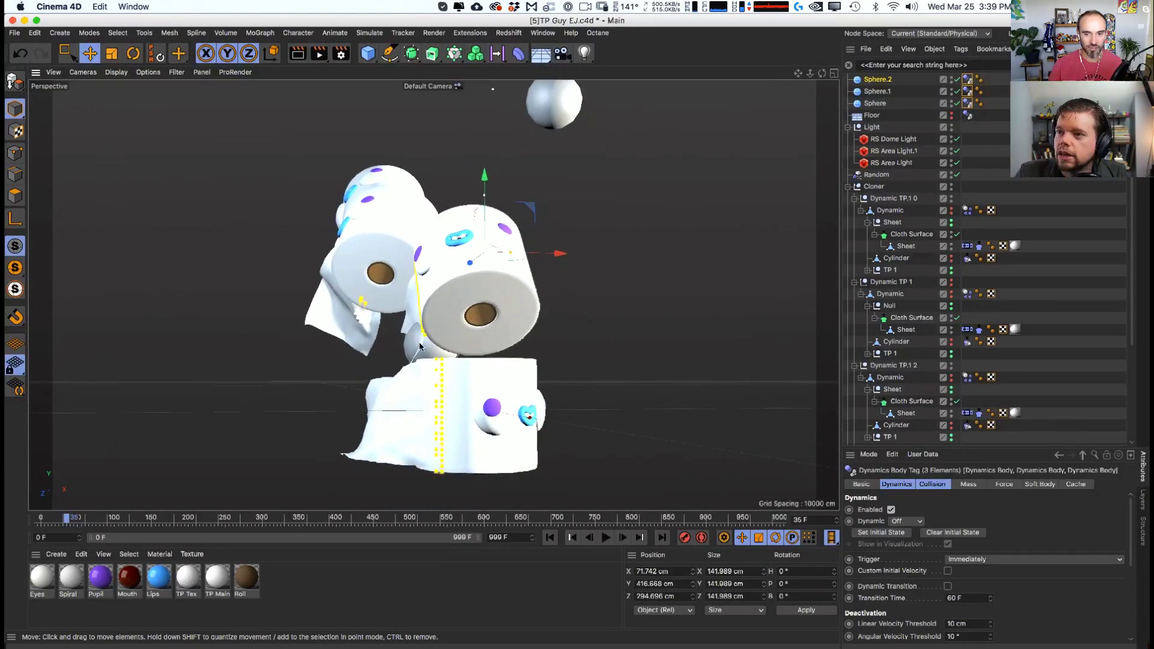
click(549, 537)
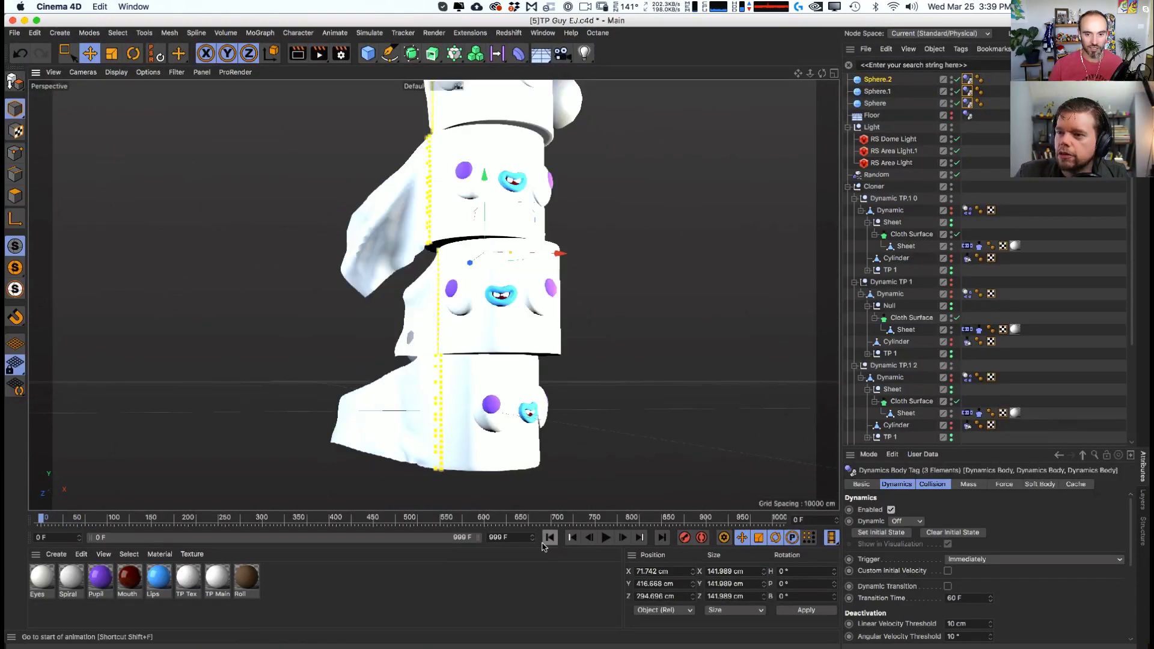
- Select the three spheres' Dynamics Body tags and set their Dynamic option to On
alt+drag(493, 253, 477, 255)
alt+middle_drag(478, 256, 379, 355)
alt+drag(379, 355, 354, 378)
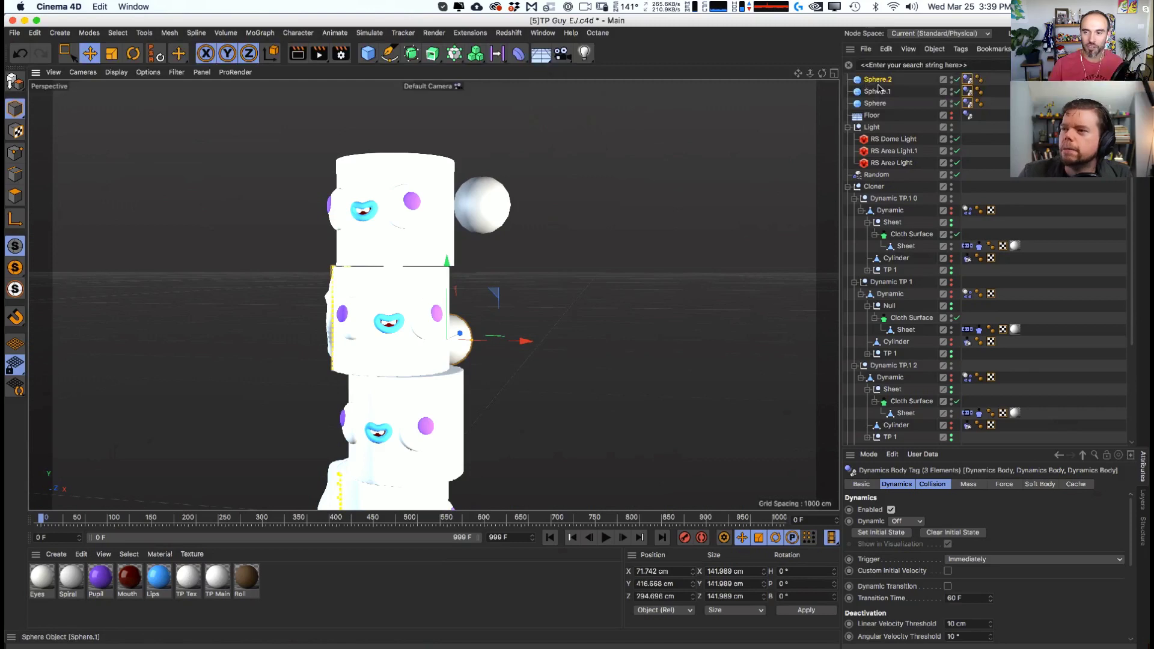
shift+click(875, 102)
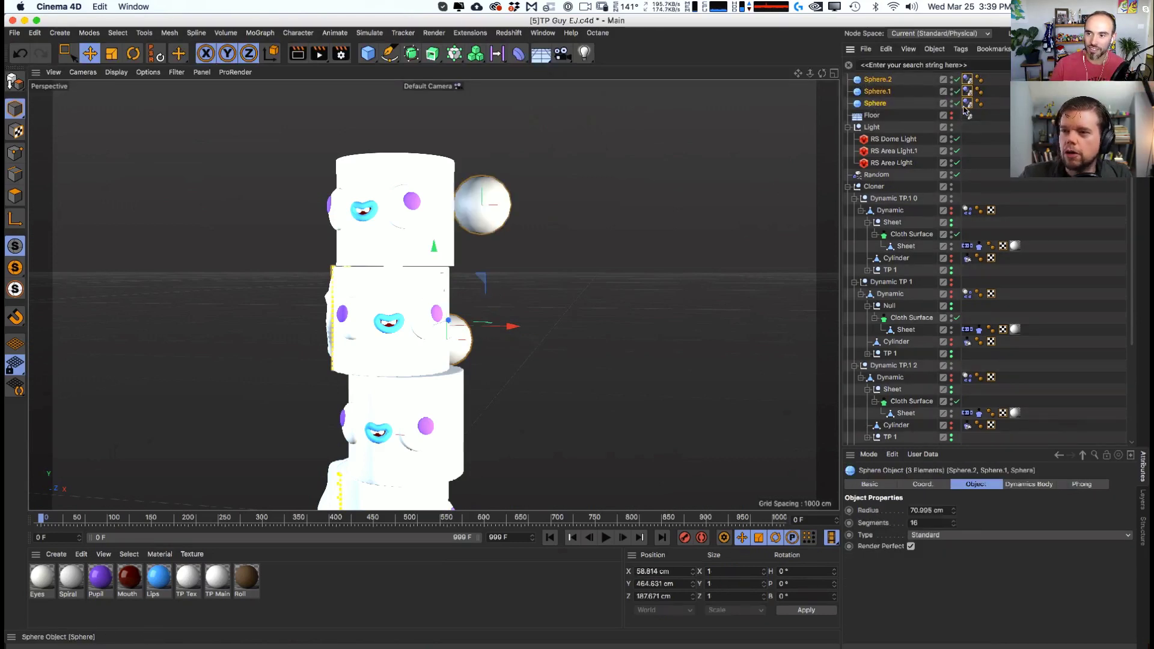
click(967, 104)
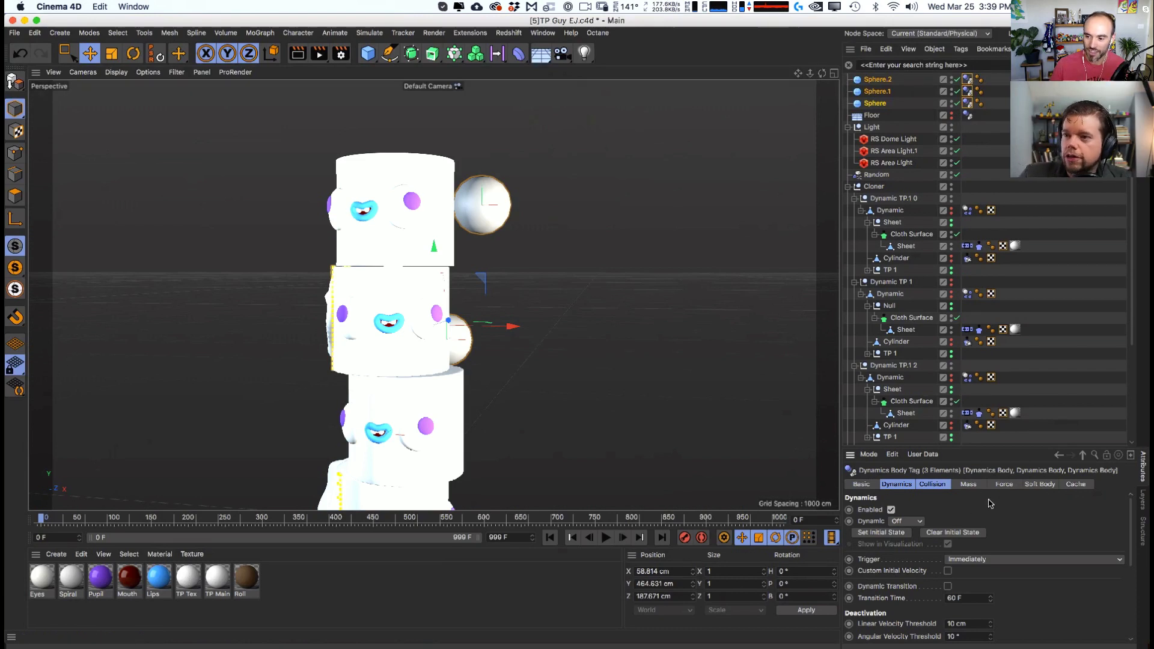
click(1039, 485)
click(955, 510)
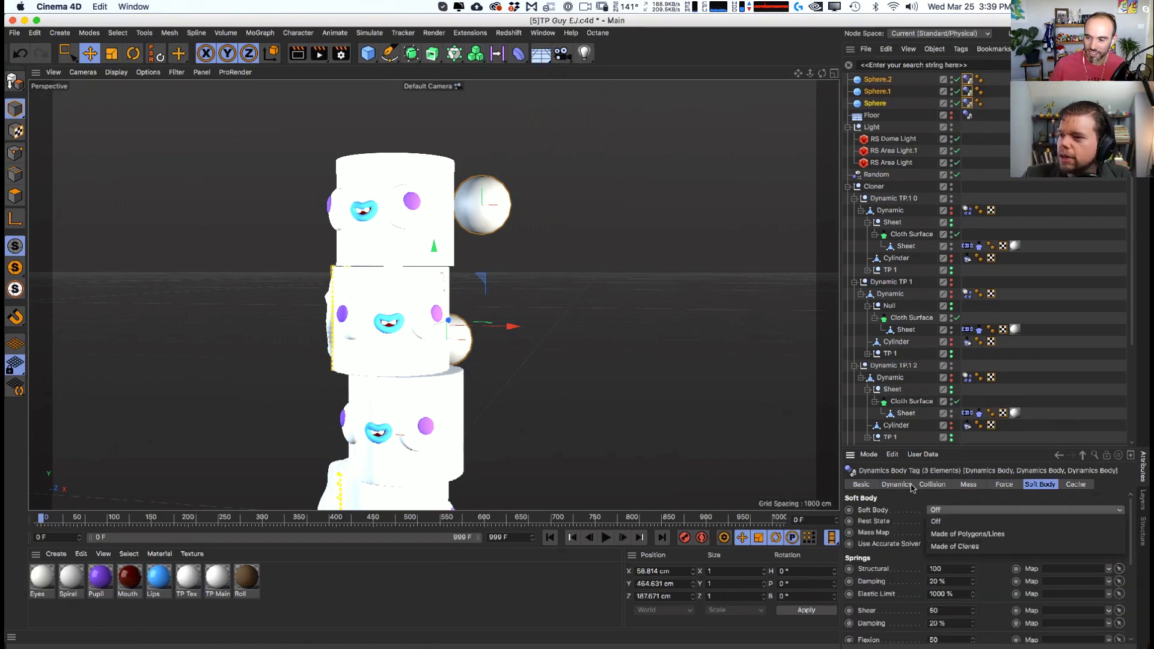
click(931, 486)
click(967, 485)
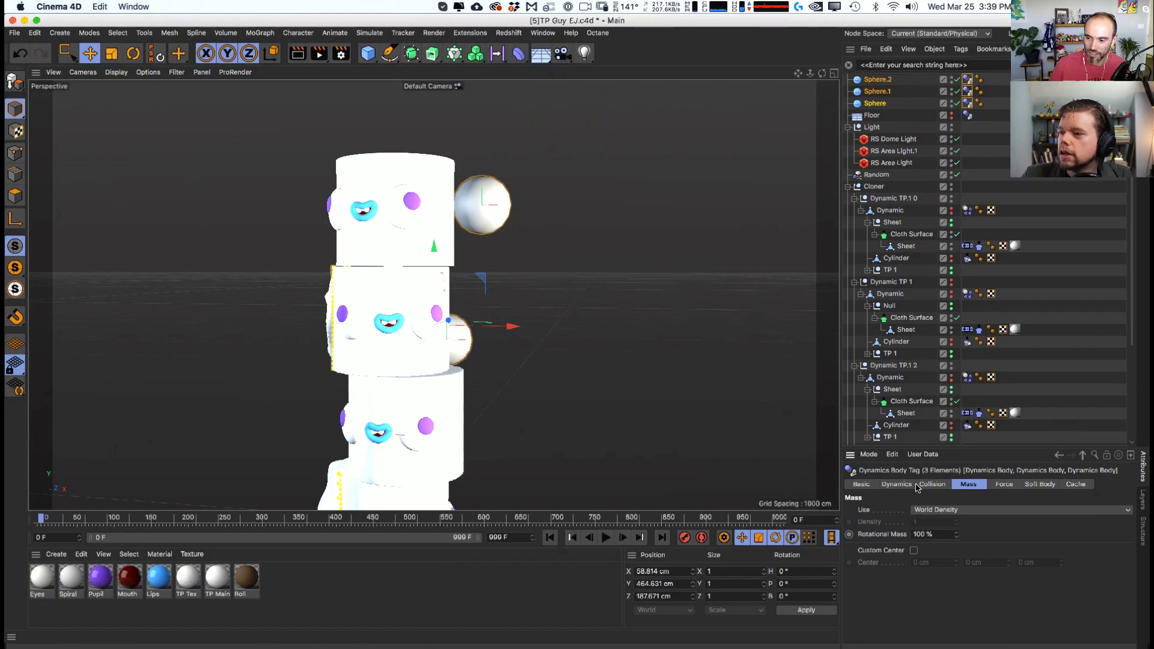
click(897, 485)
click(906, 522)
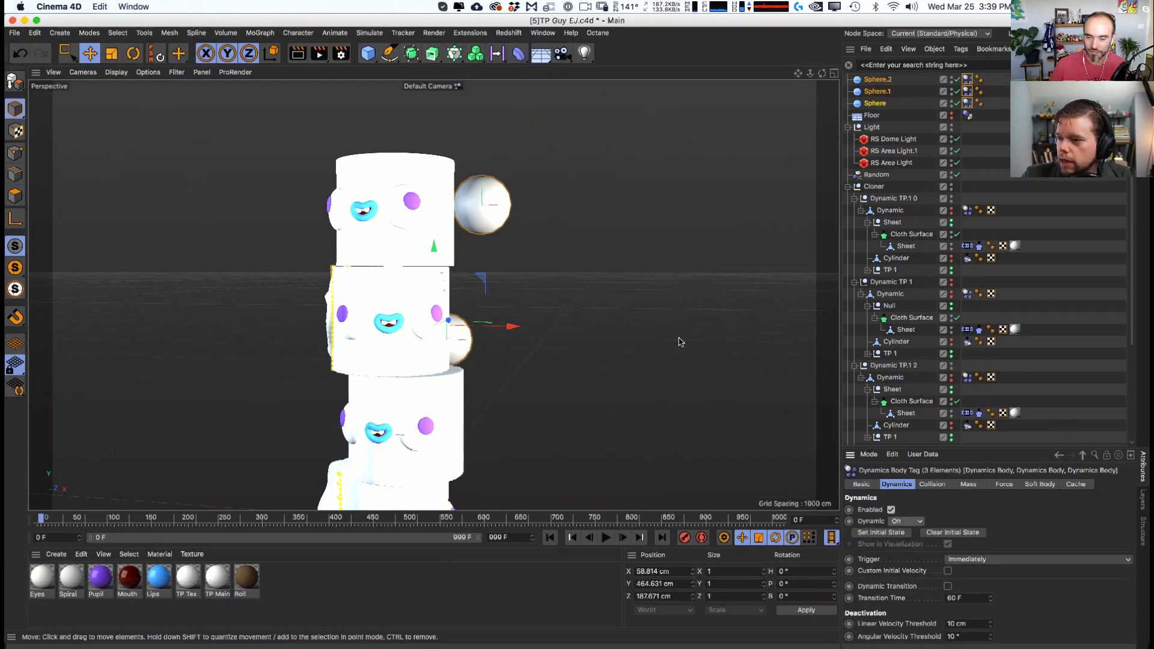
- Move the uppermost sphere from behind the stack to the front, facing the second roll from the top
alt+drag(549, 243, 360, 258)
click(585, 217)
alt+drag(585, 217, 627, 276)
alt+right_drag(583, 222, 484, 291)
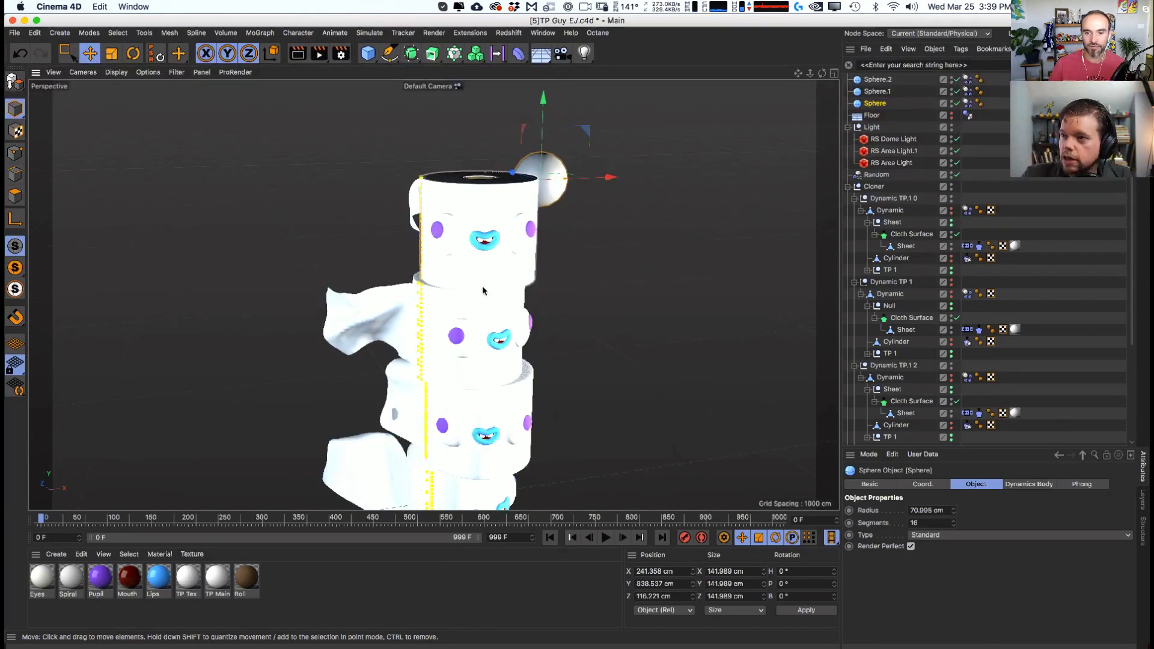
alt+middle_drag(485, 290, 412, 253)
alt+drag(413, 252, 526, 186)
alt+middle_drag(525, 186, 522, 233)
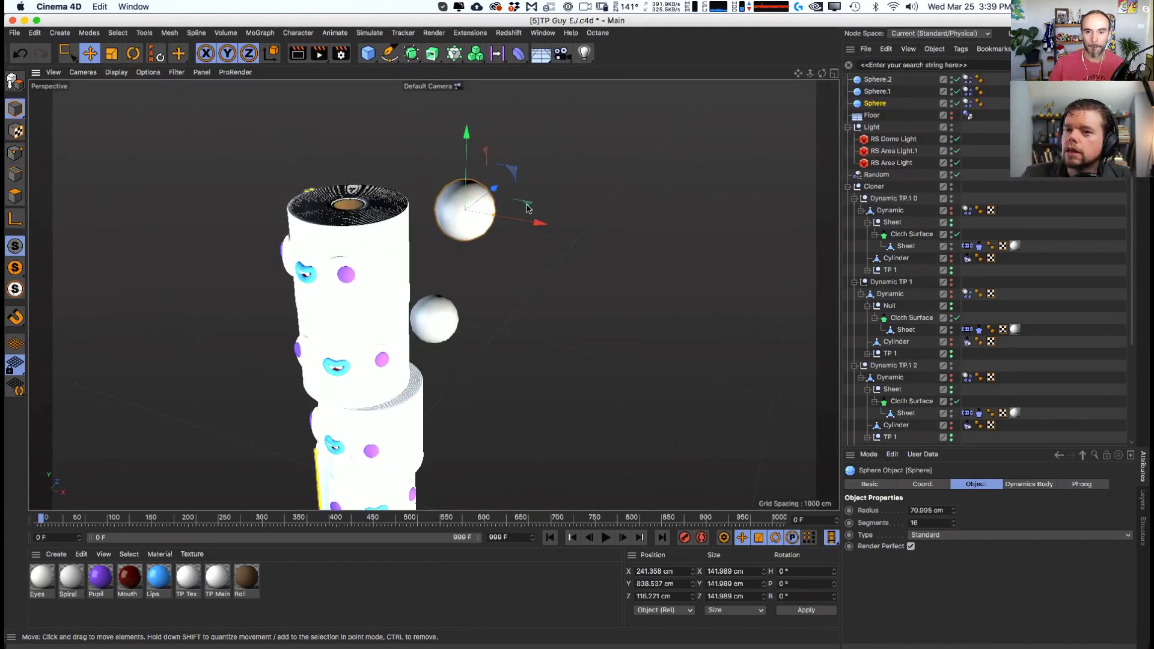
drag(527, 208, 357, 375)
- Move Sphere.2 in front of the bottom roll's sheet, to about X -253, Y 108, Z -256 cm
click(440, 319)
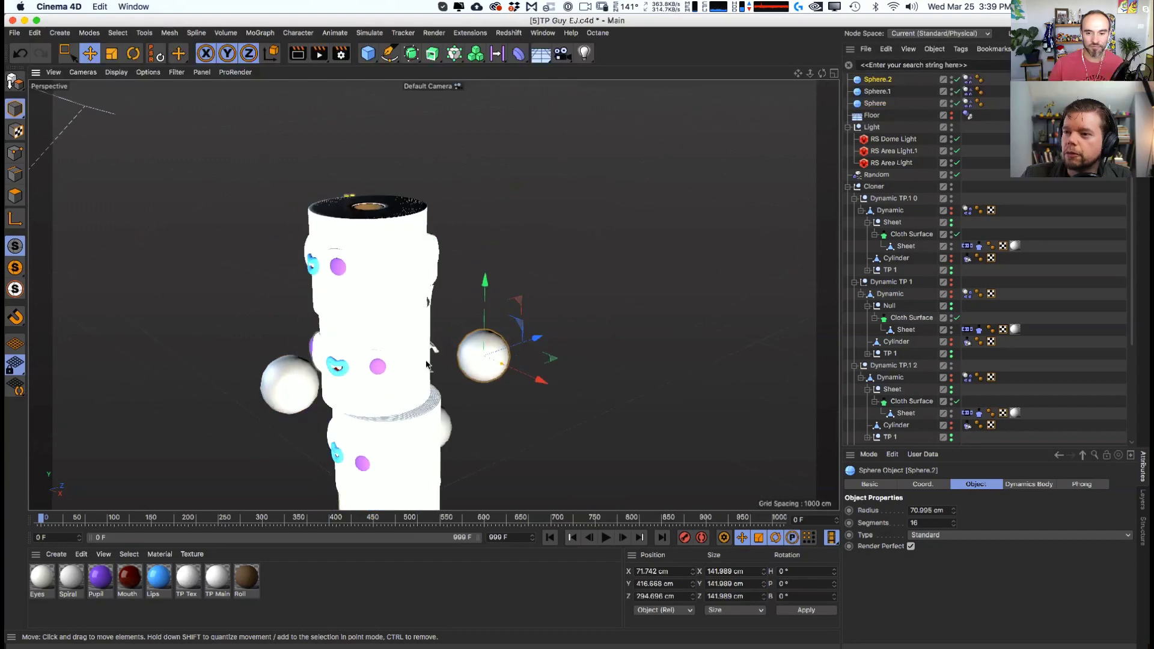
drag(556, 358, 374, 443)
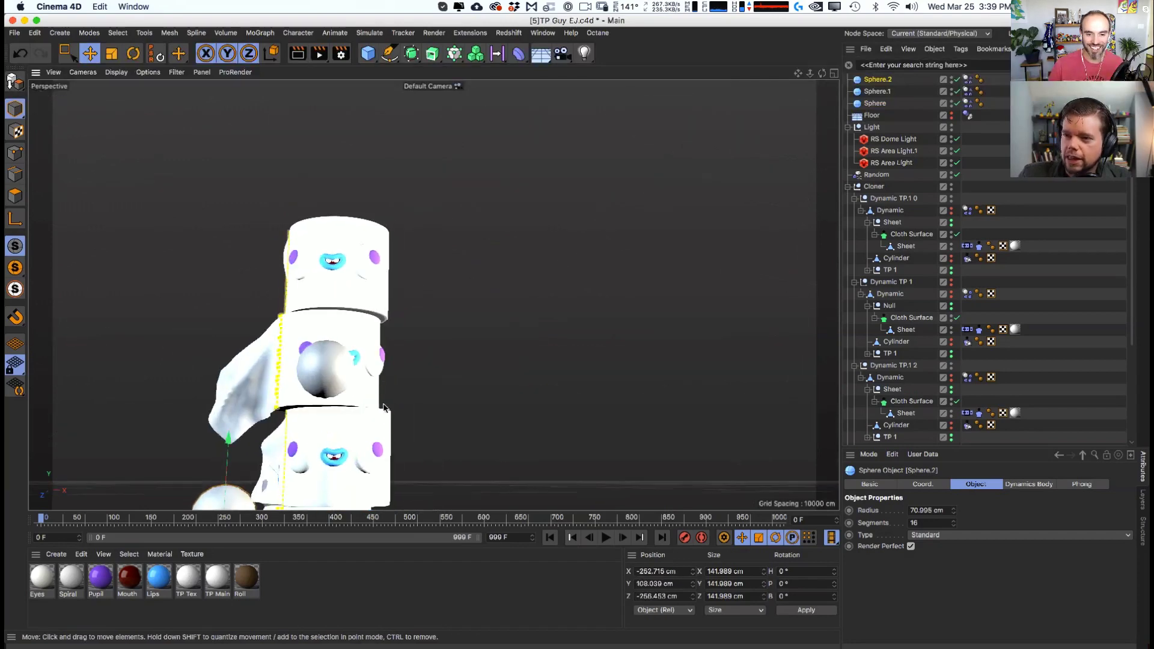
alt+middle_drag(374, 444, 423, 347)
alt+drag(423, 346, 661, 387)
- Move Sphere.1 in front of the lower rolls, to about X 102, Y 222, Z -350 cm
click(312, 392)
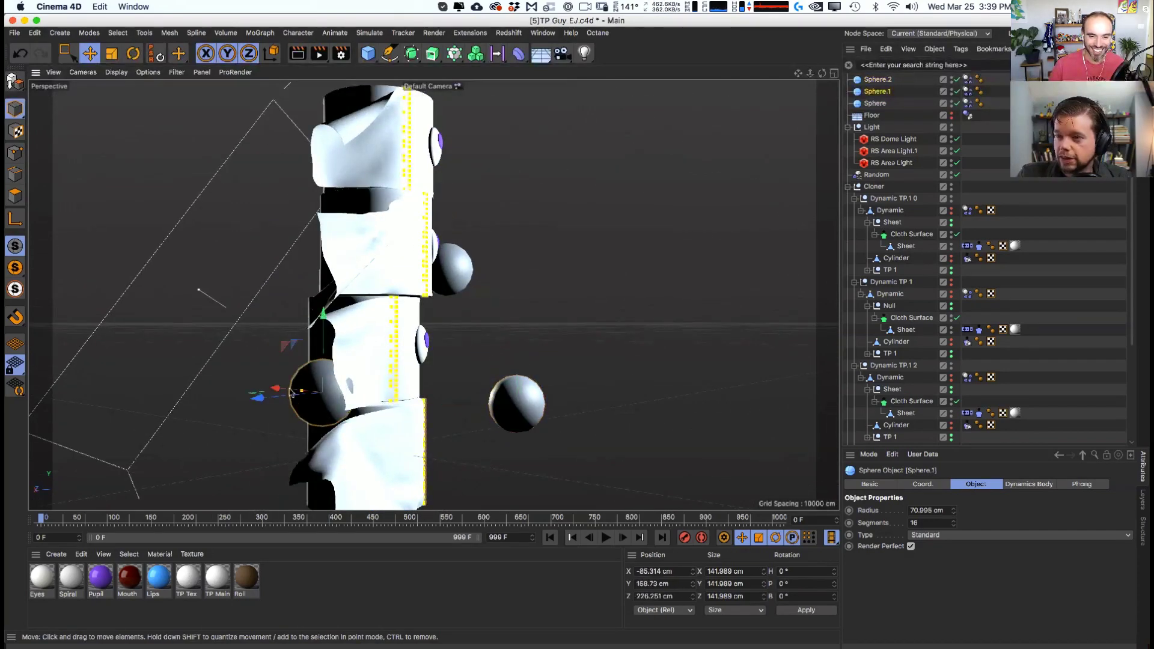
alt+drag(384, 373, 438, 363)
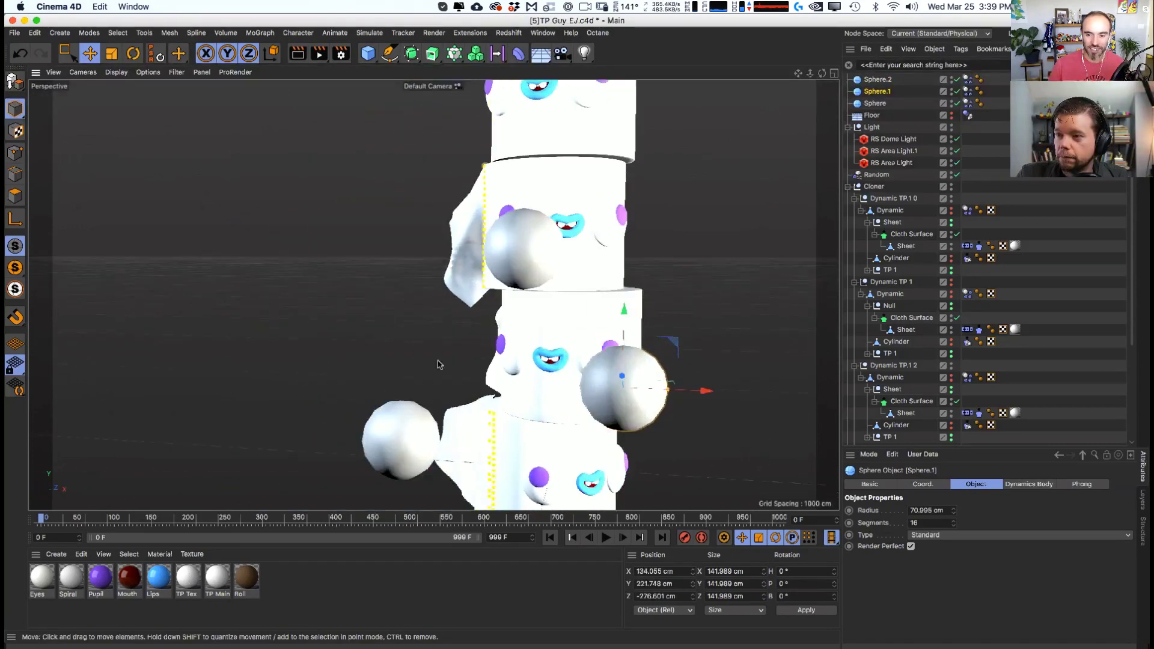
scroll(438, 363, down, 3)
alt+drag(599, 381, 568, 406)
drag(620, 368, 597, 374)
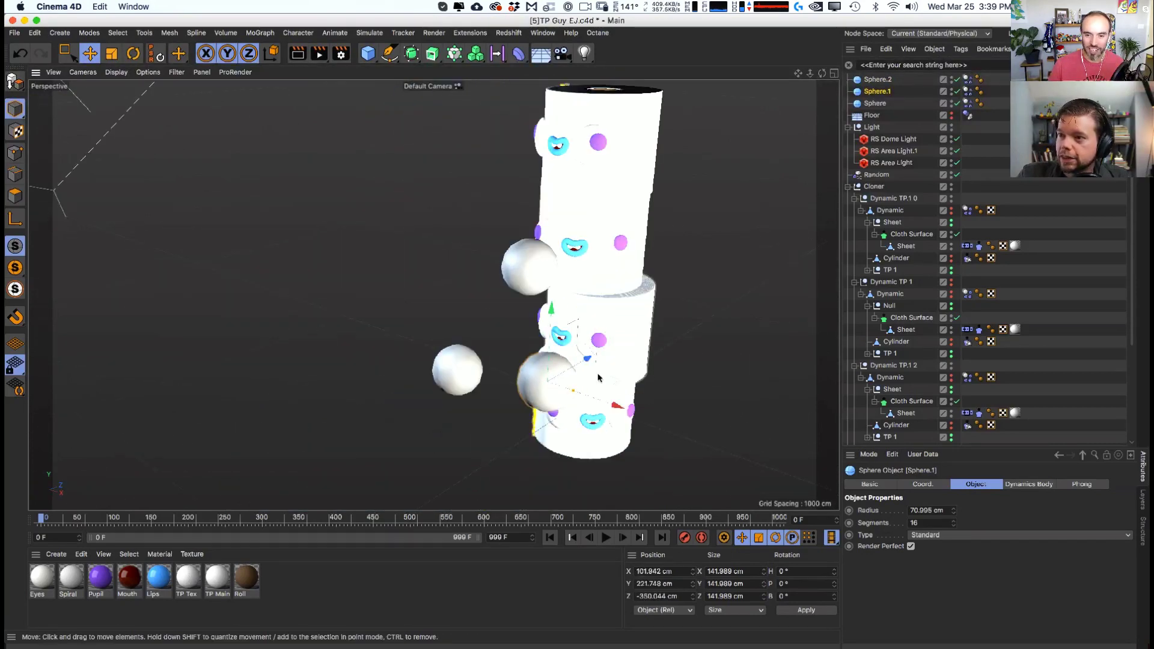
- Place the uppermost sphere in front of the two upper rolls at about X -76, Y 594, Z -243 cm
alt+drag(510, 314, 541, 290)
drag(689, 217, 670, 160)
alt+drag(517, 252, 559, 260)
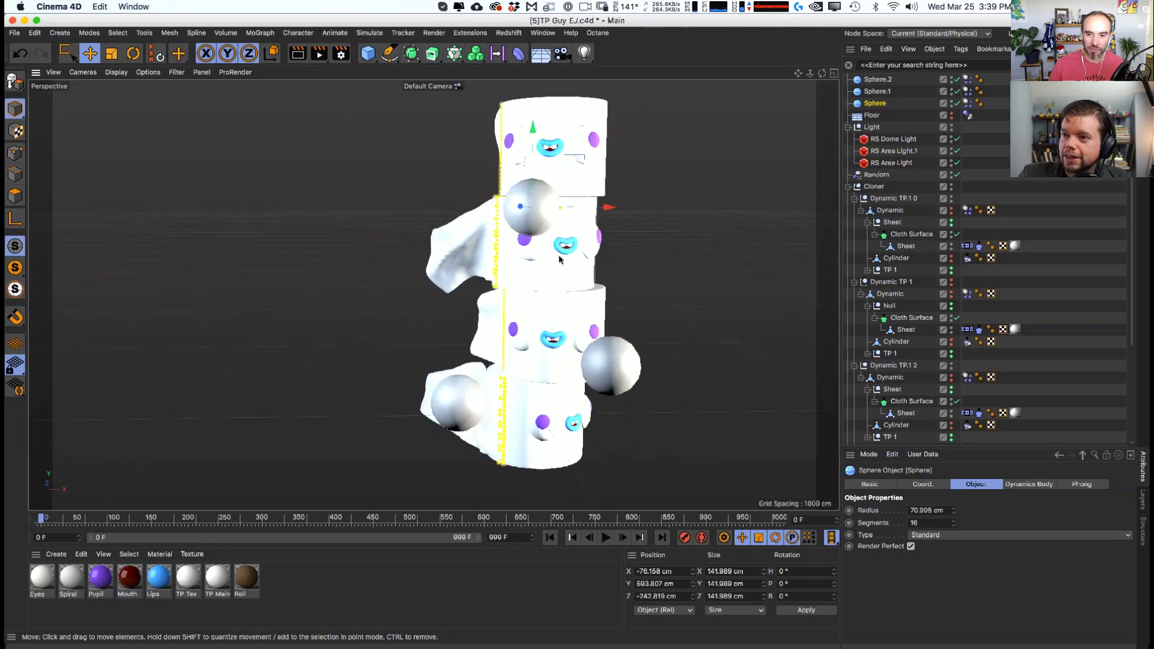
alt+middle_drag(560, 260, 455, 262)
alt+drag(394, 265, 504, 243)
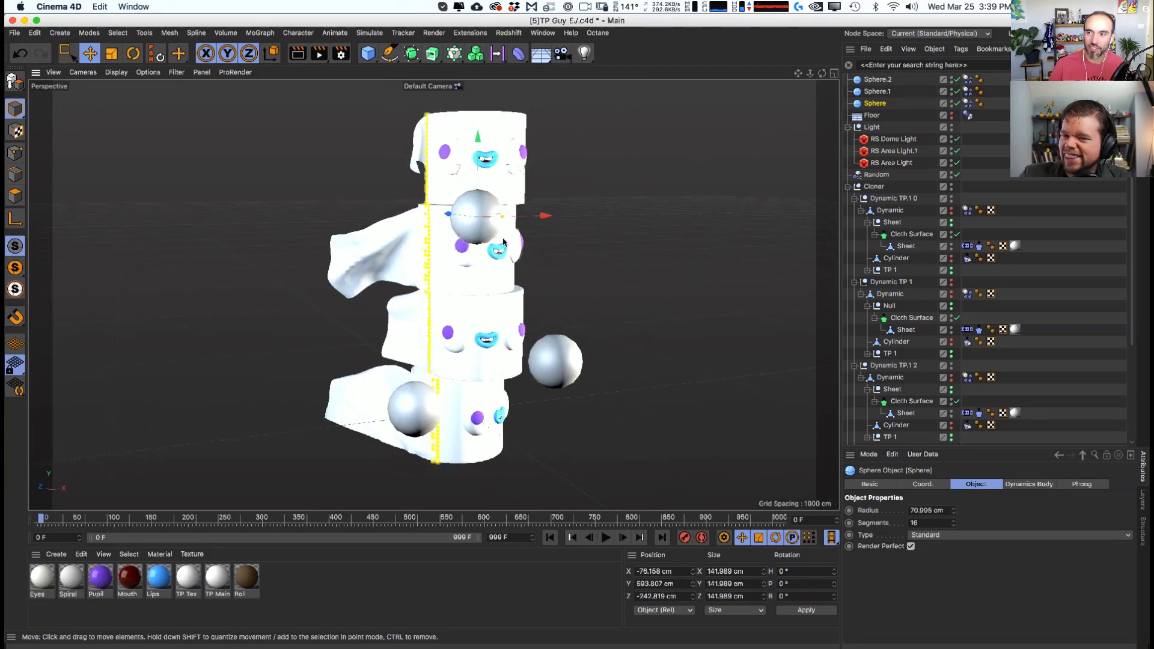
- Enable Custom Initial Velocity on the three spheres' Dynamics Body tags and set the linear Z velocity to 50 cm
click(966, 103)
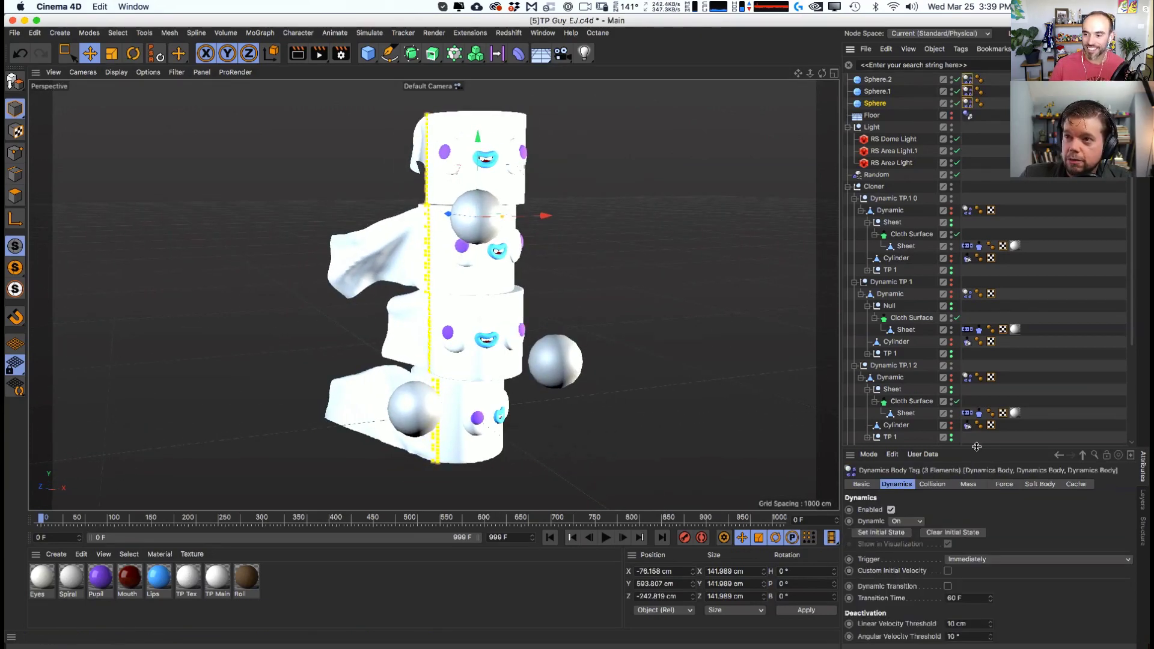
drag(977, 447, 974, 310)
click(947, 349)
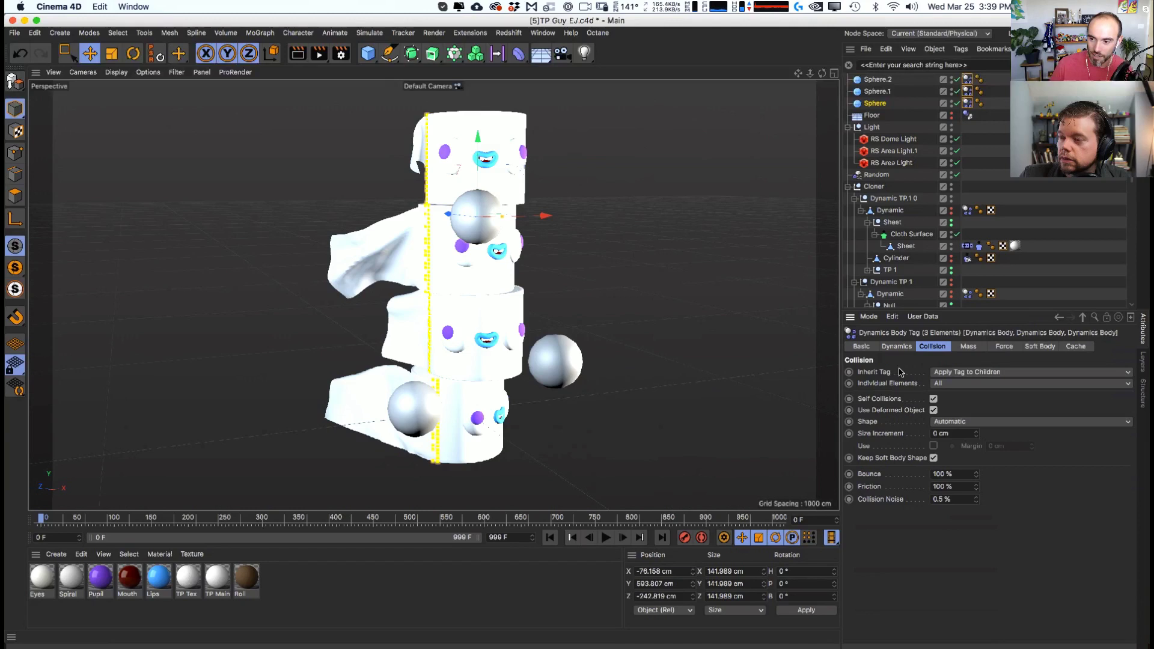
click(896, 347)
click(948, 433)
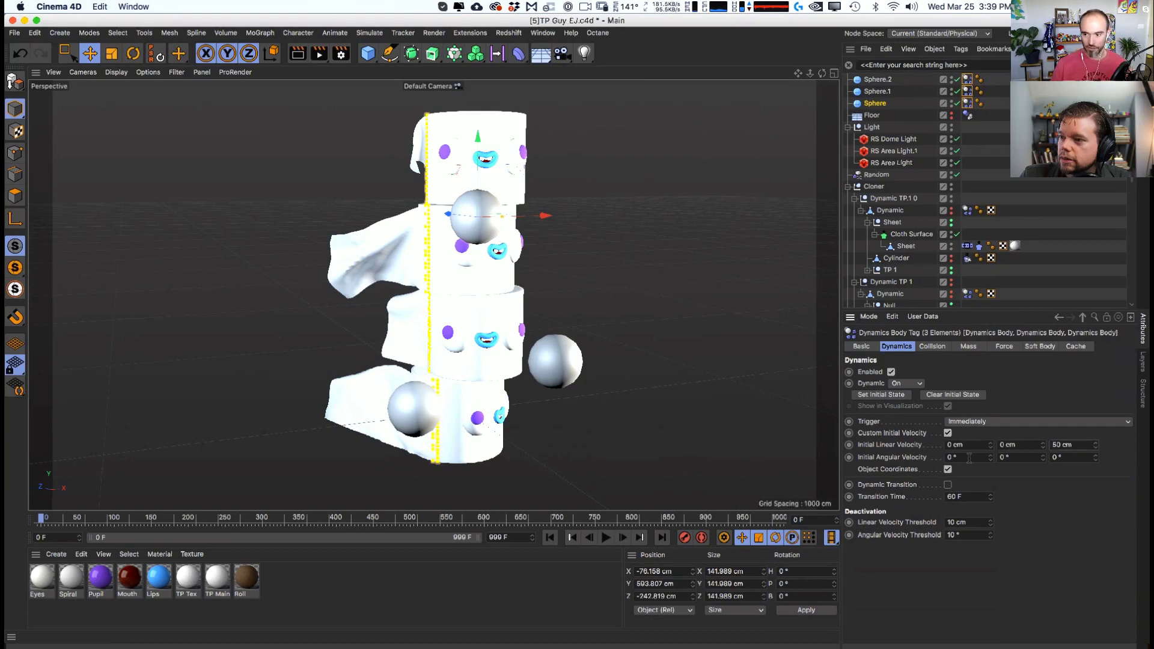
- Shift Sphere.2 closer to the front of the bottom roll and raise Sphere.1 in front of the third roll
alt+drag(523, 432, 408, 409)
alt+drag(479, 391, 529, 394)
click(344, 415)
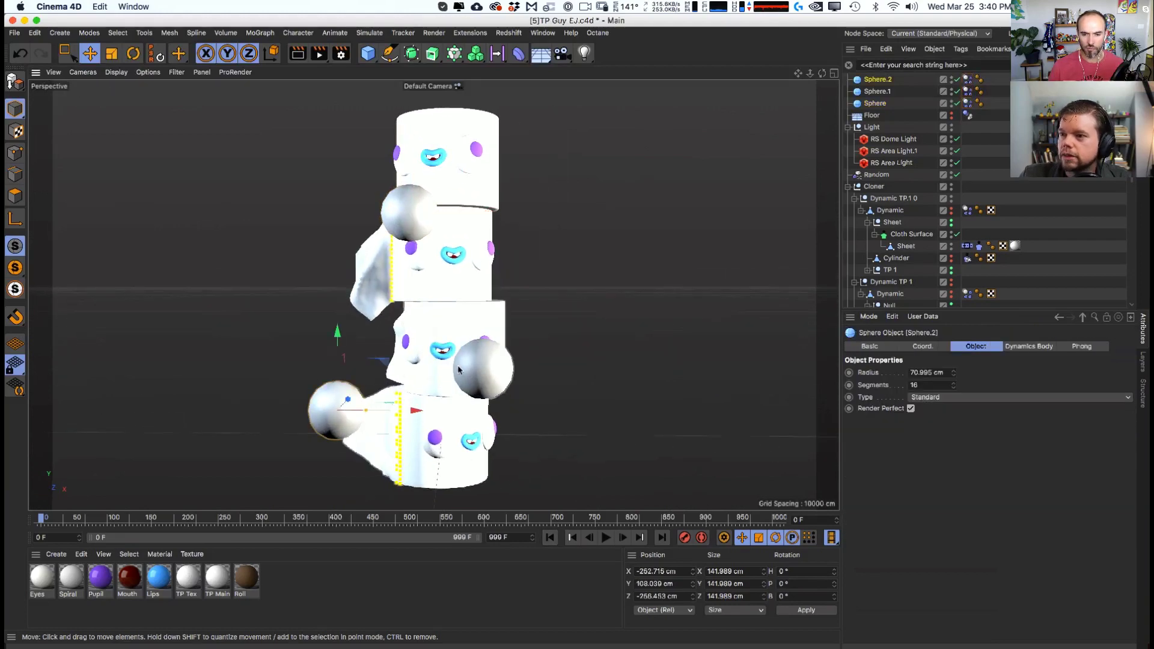
drag(344, 415, 414, 398)
click(493, 362)
drag(557, 345, 568, 289)
mouse_move(484, 308)
alt+mouse_down()
mouse_move(618, 352)
mouse_move(500, 319)
alt+mouse_up()
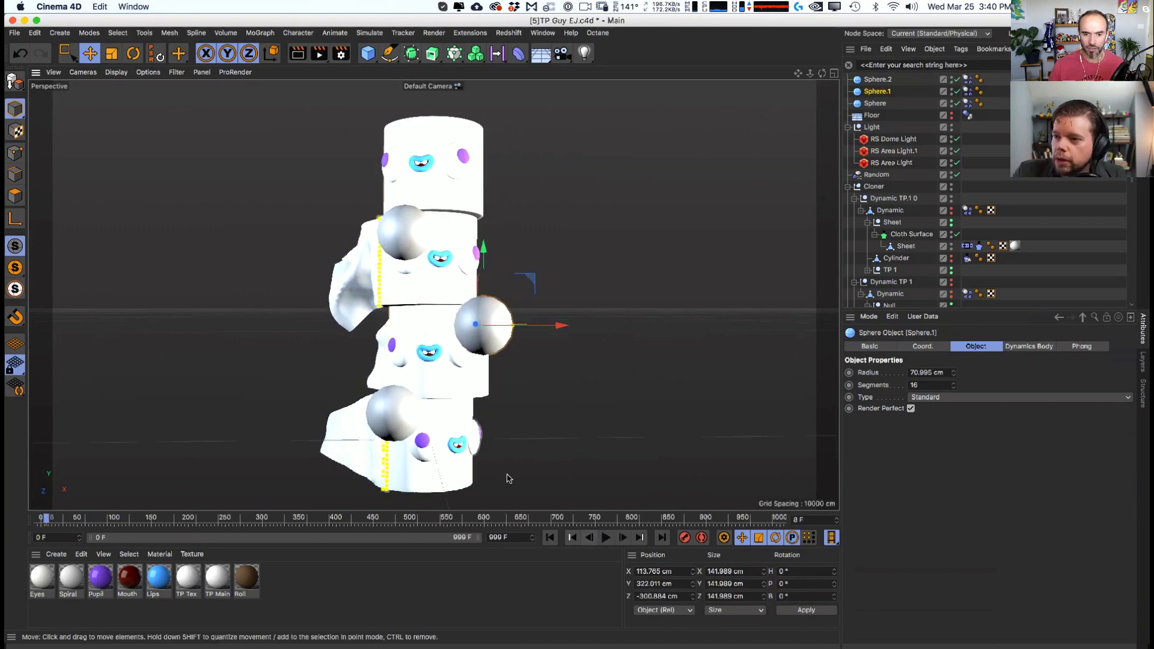
- Rewind, set the three spheres' initial linear Z velocity to 500 cm, and run the simulation again
click(551, 538)
click(967, 103)
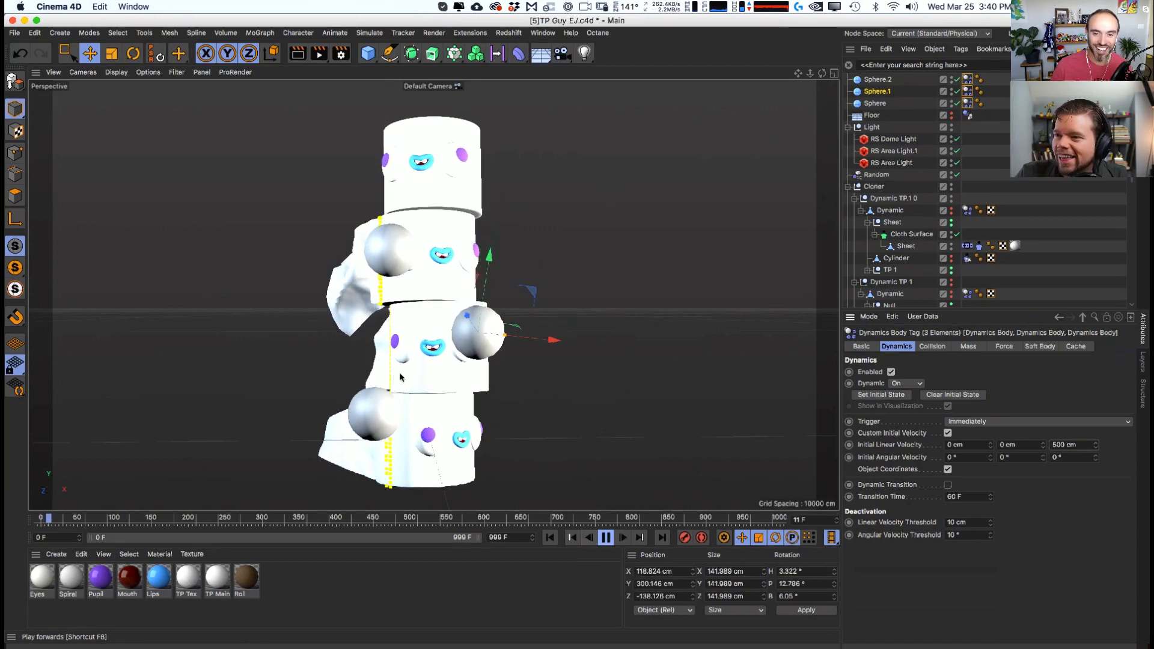
alt+drag(503, 380, 529, 409)
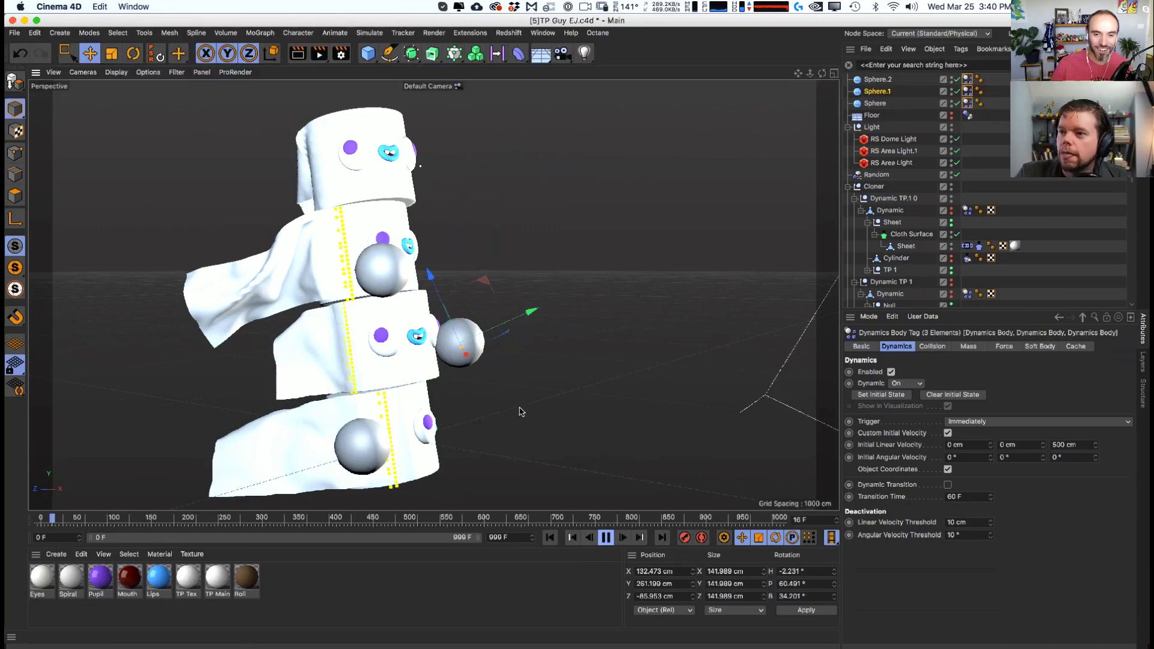
- Move Sphere.1 behind the upper rolls at about X -102, Y 611, Z 507 cm and set the three spheres' initial Z velocity to -500 cm
click(549, 540)
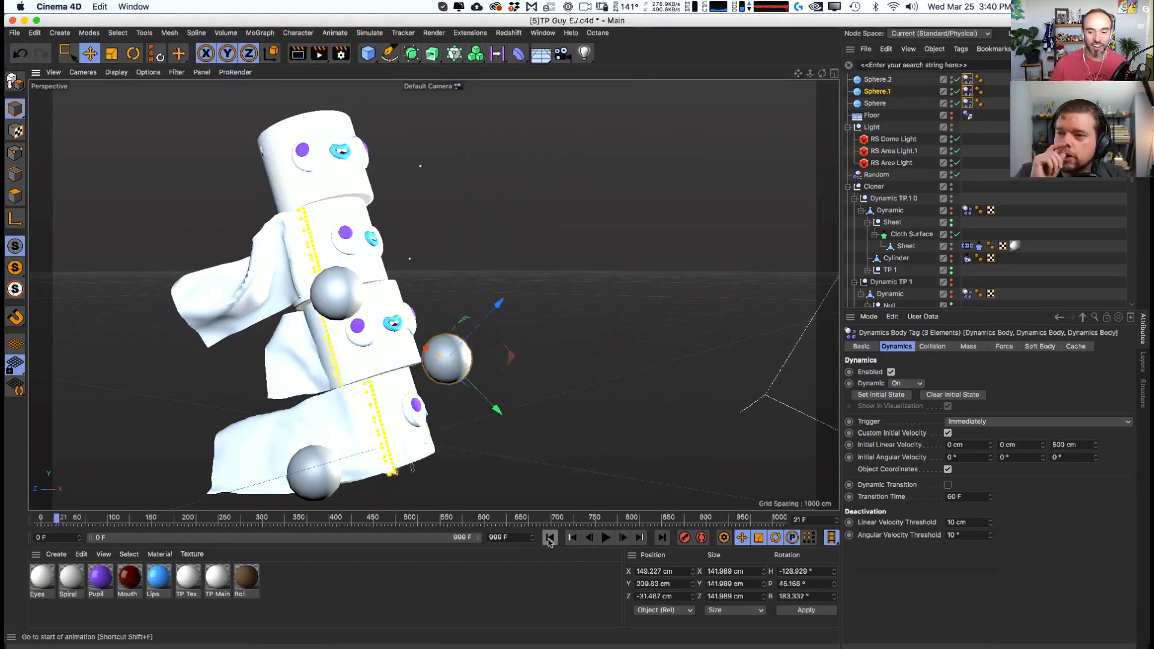
click(549, 538)
drag(508, 311, 217, 310)
alt+drag(217, 328, 603, 160)
alt+drag(433, 264, 604, 249)
drag(439, 280, 424, 248)
alt+drag(554, 330, 745, 322)
drag(486, 301, 562, 294)
alt+drag(433, 295, 747, 394)
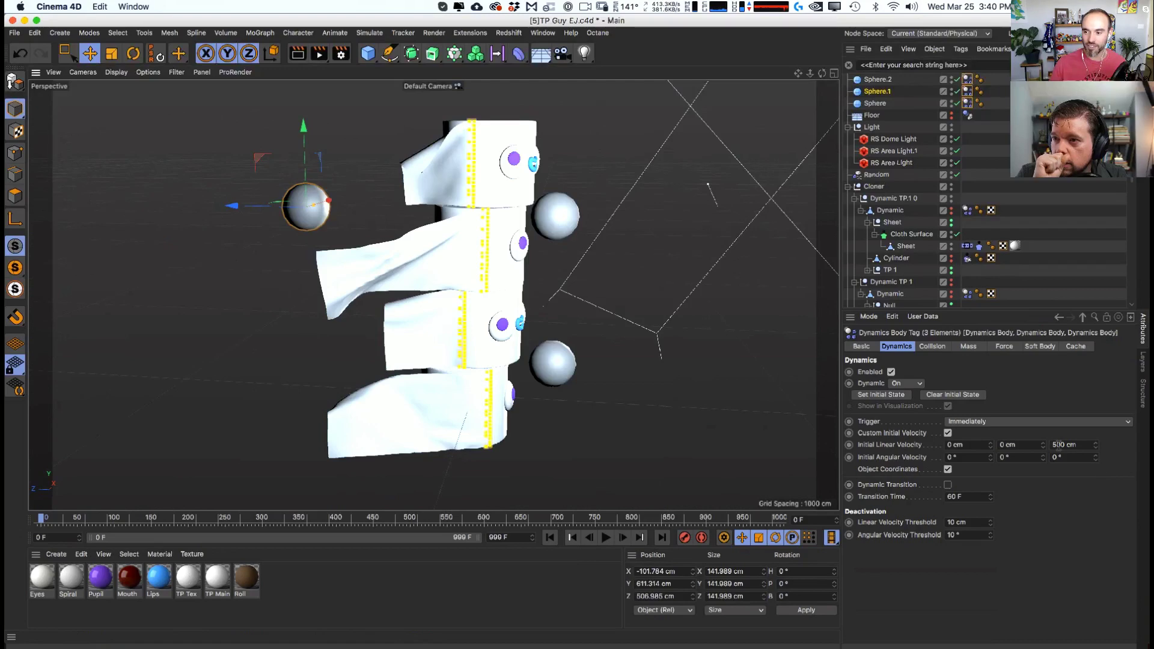
- Lower Sphere.2 to about Y 213 cm, shift Sphere down in front of the upper rolls, and run the simulation
alt+drag(679, 354, 727, 308)
click(544, 398)
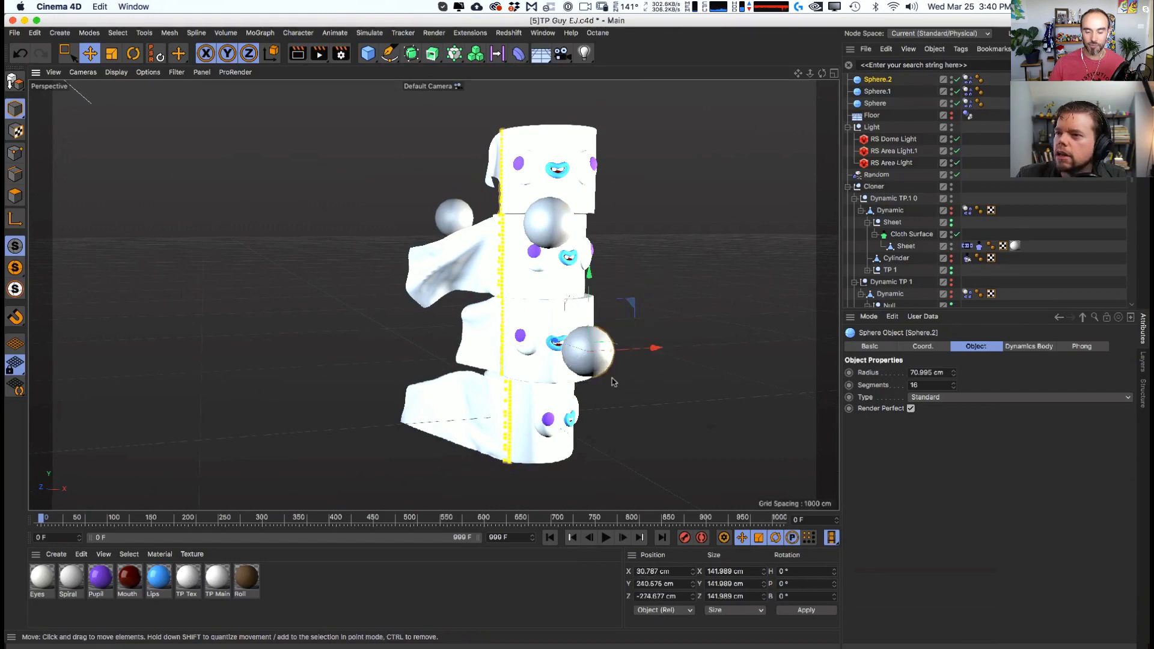
alt+drag(609, 378, 746, 361)
alt+drag(582, 350, 435, 359)
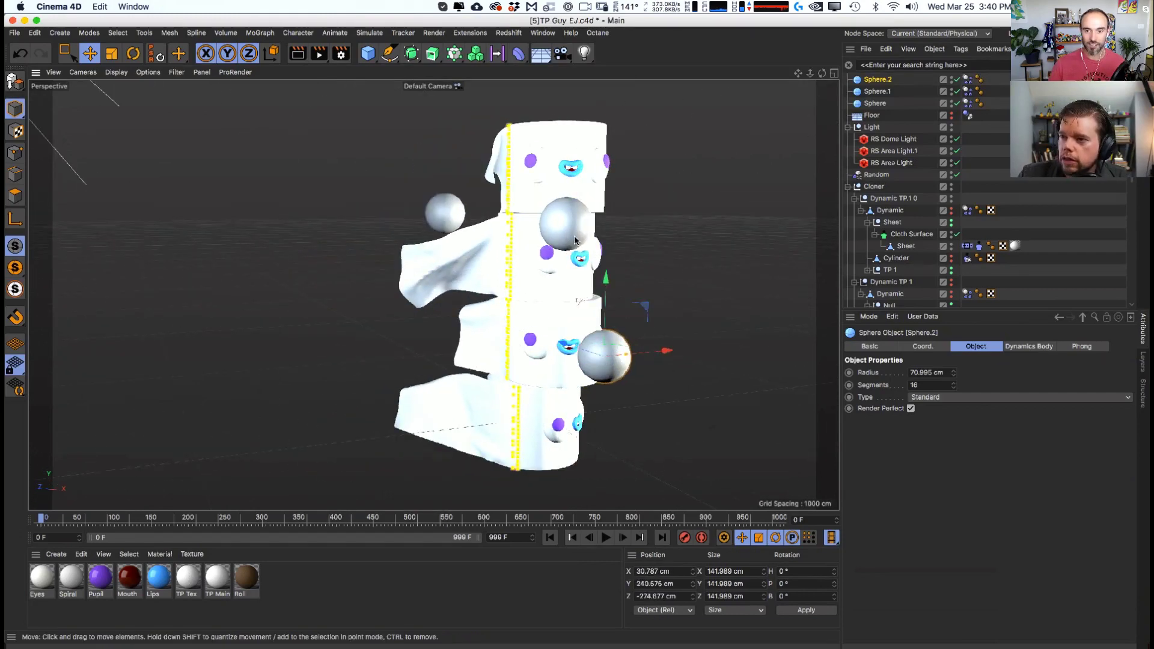
click(575, 241)
alt+drag(575, 240, 664, 258)
drag(641, 206, 653, 229)
click(586, 332)
mouse_move(586, 332)
alt+mouse_down()
mouse_move(576, 263)
mouse_move(580, 351)
alt+mouse_up()
drag(575, 206, 576, 324)
alt+drag(544, 346, 478, 368)
drag(571, 370, 493, 404)
click(606, 538)
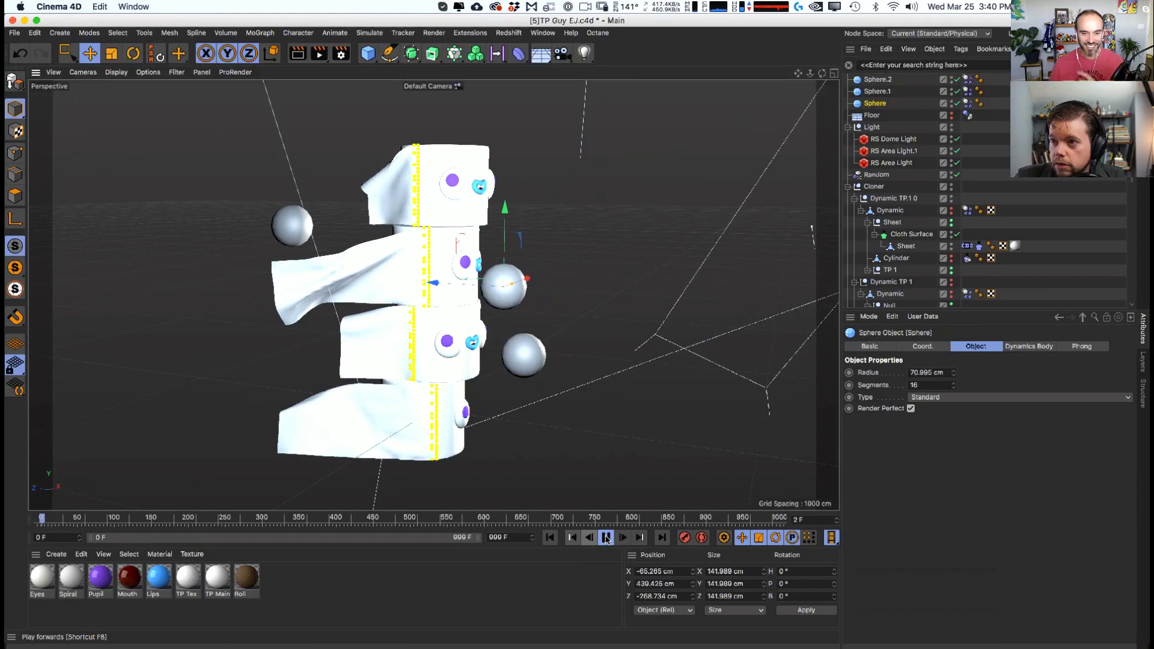
- Set the initial linear Z velocity of Sphere and Sphere.2 to 500 cm, run the simulation, and rewind it
click(549, 537)
click(968, 80)
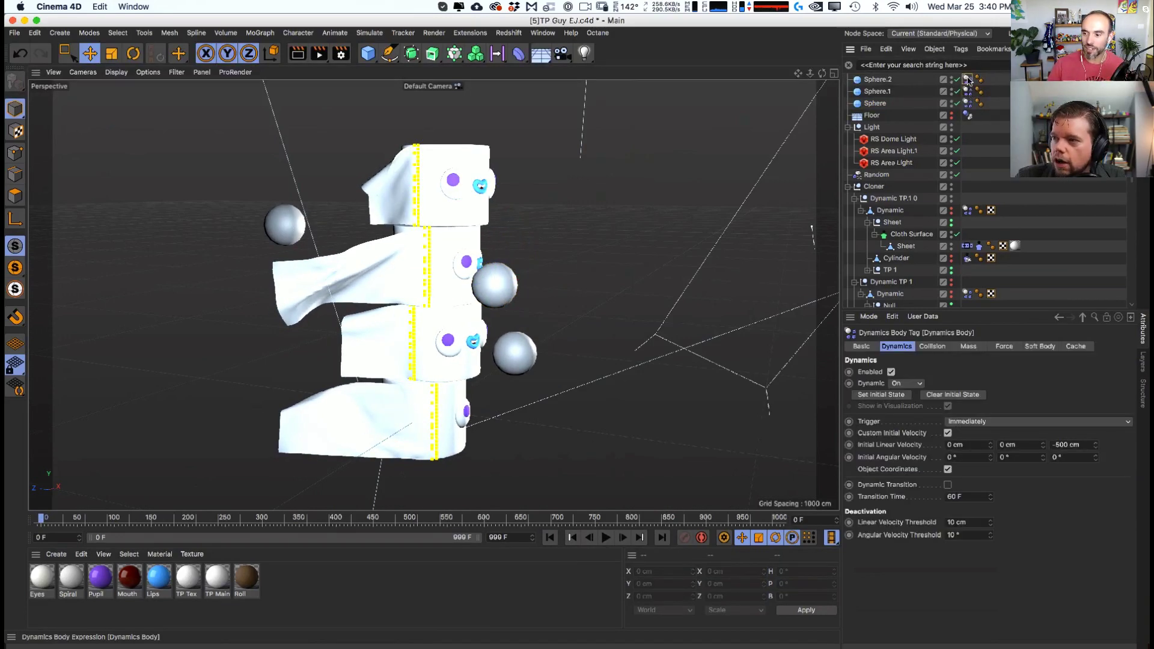
click(873, 92)
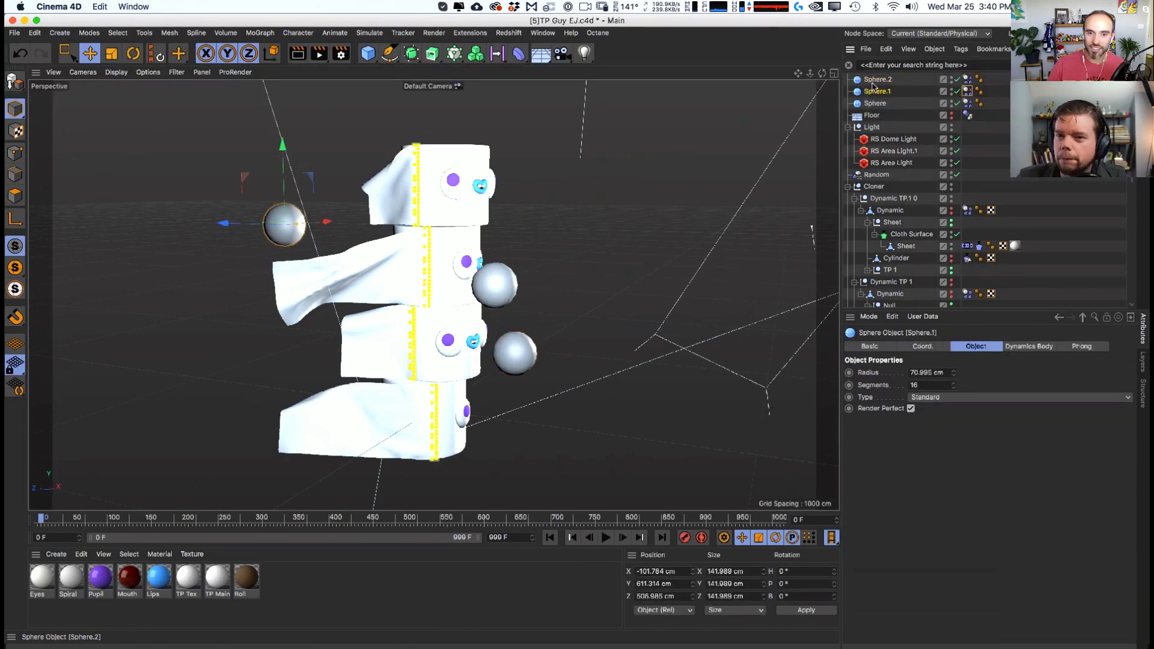
shift+click(876, 104)
click(879, 82)
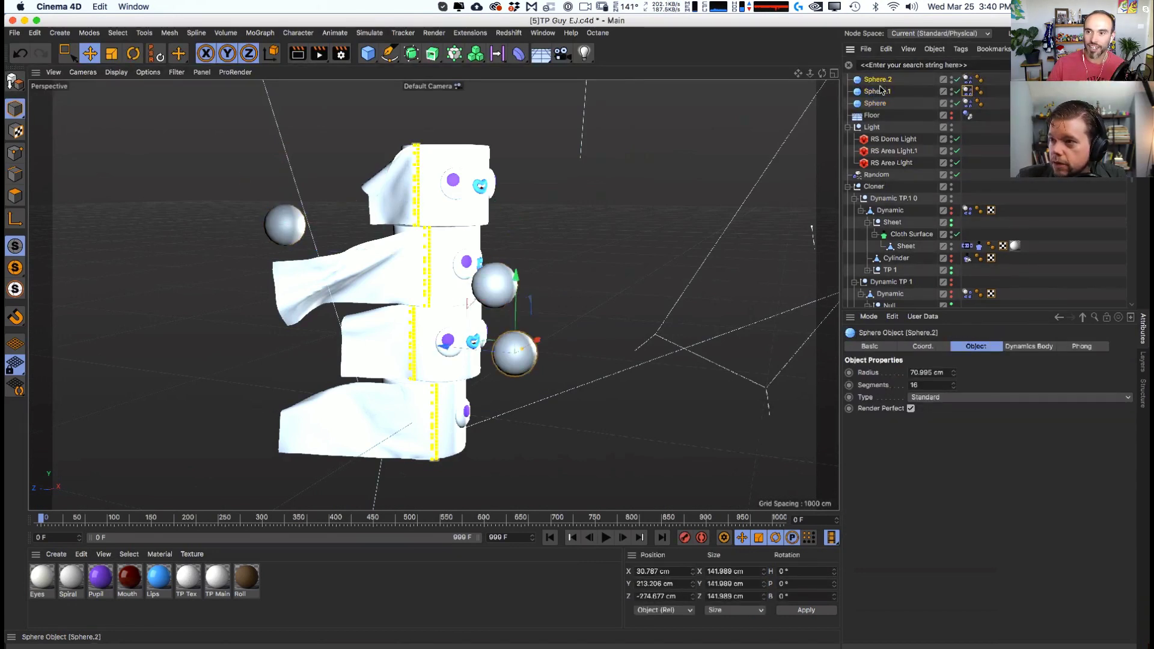
click(967, 80)
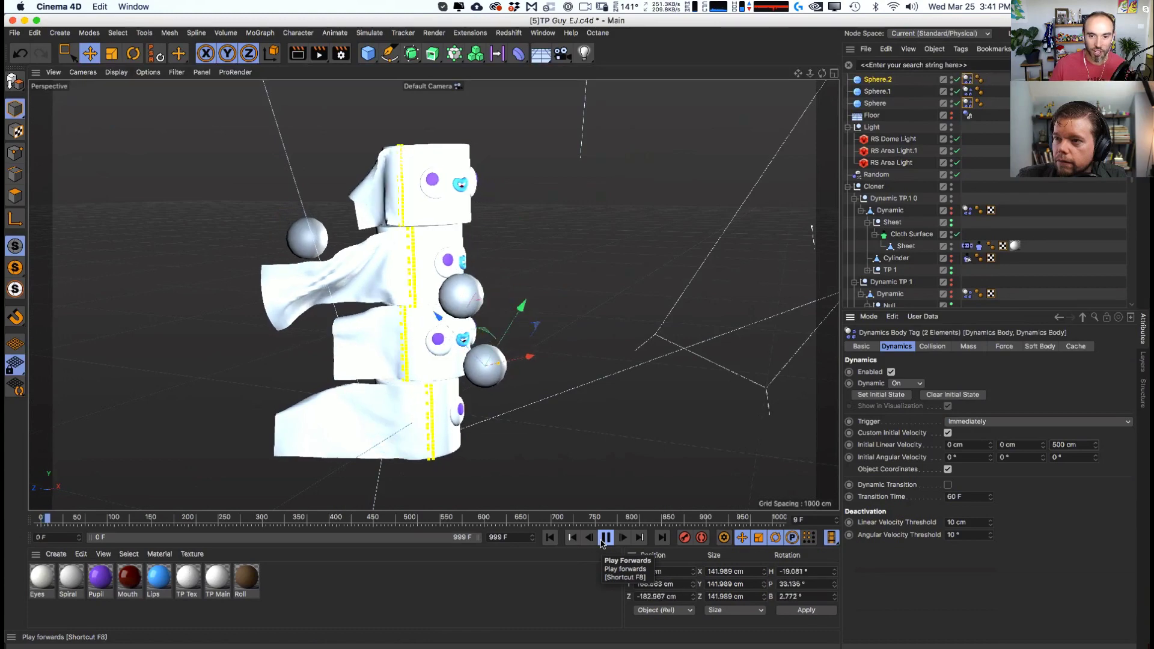
key(F8)
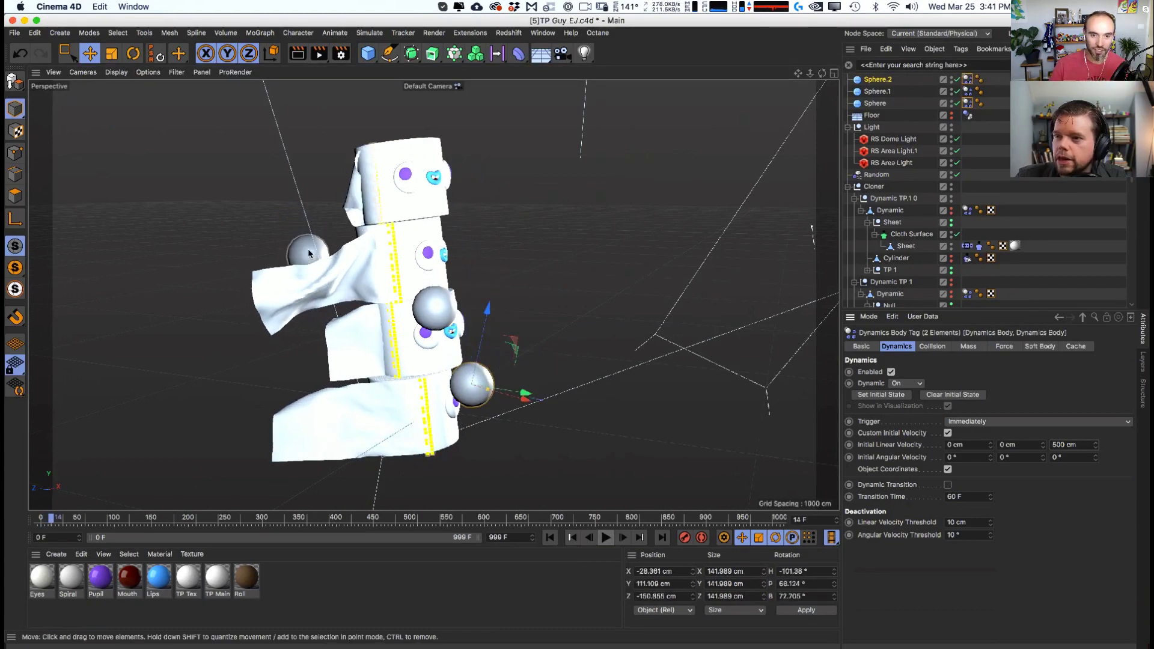
click(550, 537)
- Reposition Sphere.1 behind the top roll at about X 23, Y 741, Z 793 cm
click(284, 223)
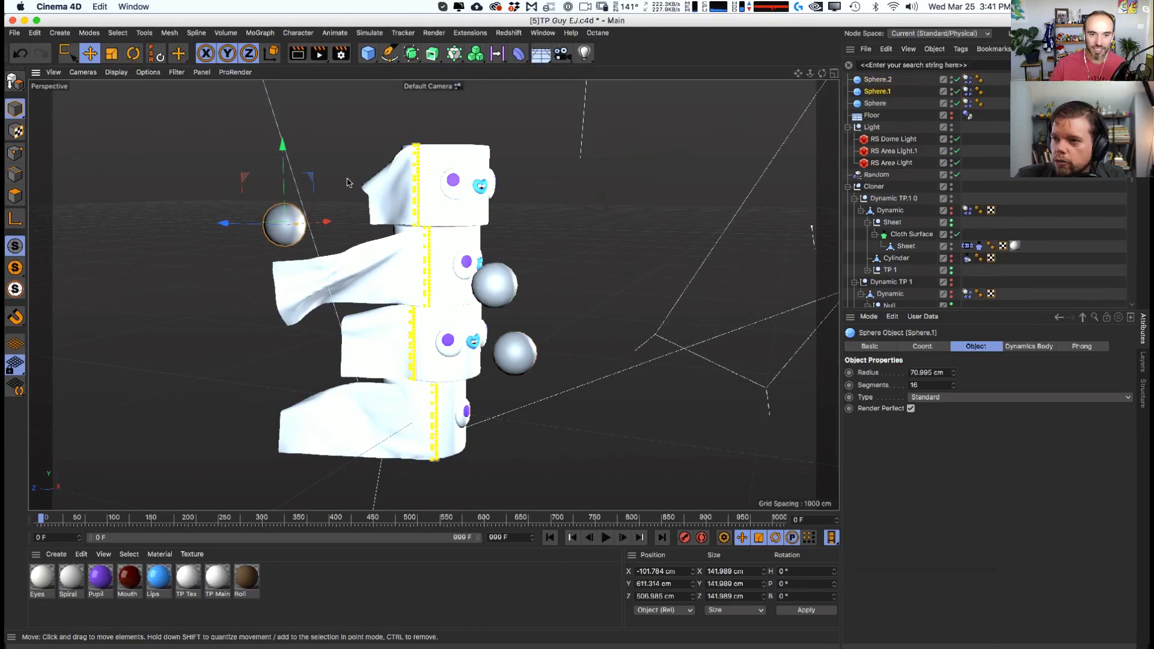
drag(230, 224, 301, 225)
alt+drag(324, 240, 296, 245)
mouse_move(406, 180)
mouse_down()
mouse_move(431, 145)
mouse_move(421, 169)
mouse_up()
alt+drag(361, 231, 511, 214)
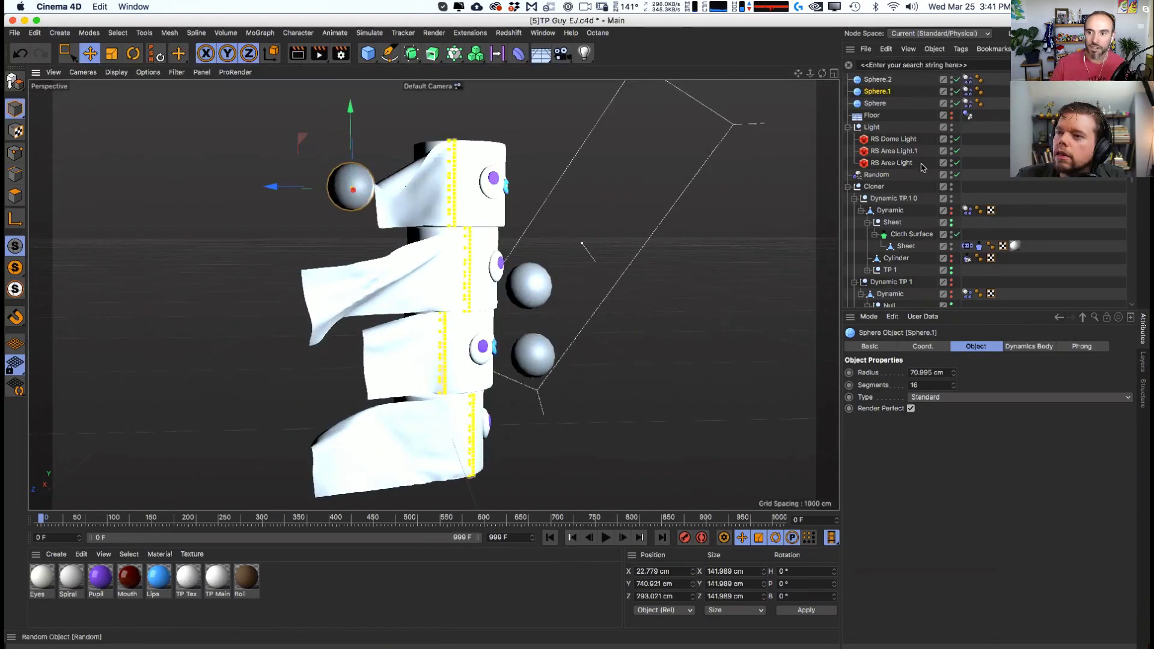
- Test Sphere.1 with an initial linear Z velocity of -1000 cm, raise it to -5000 cm, and rerun the simulation
click(967, 92)
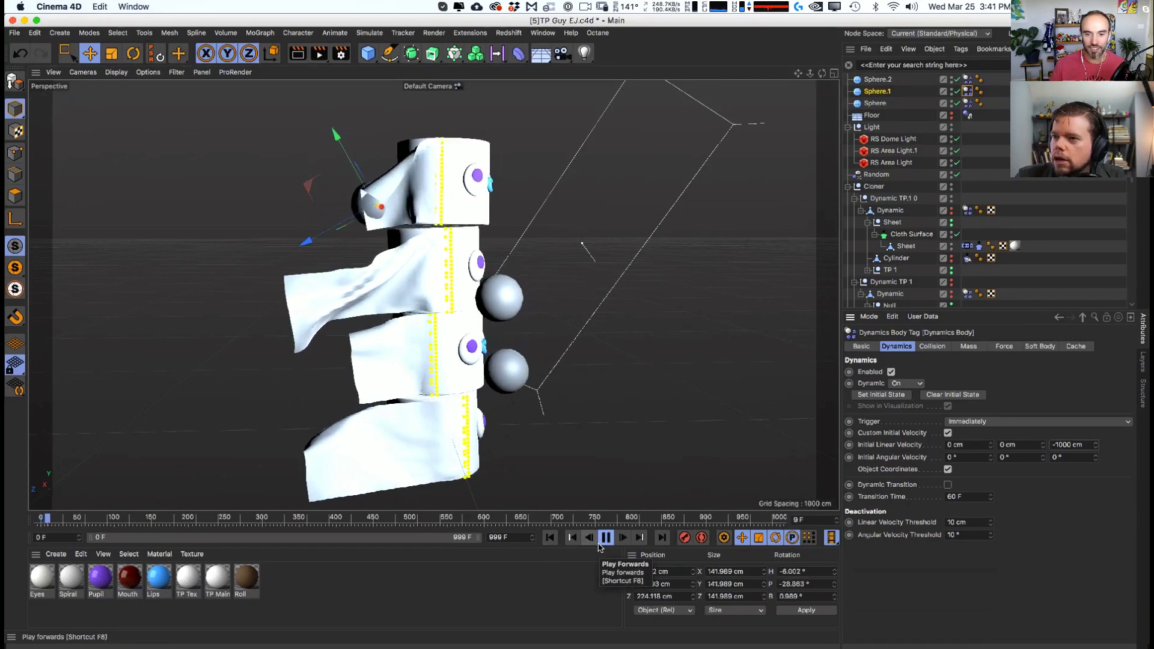
click(546, 540)
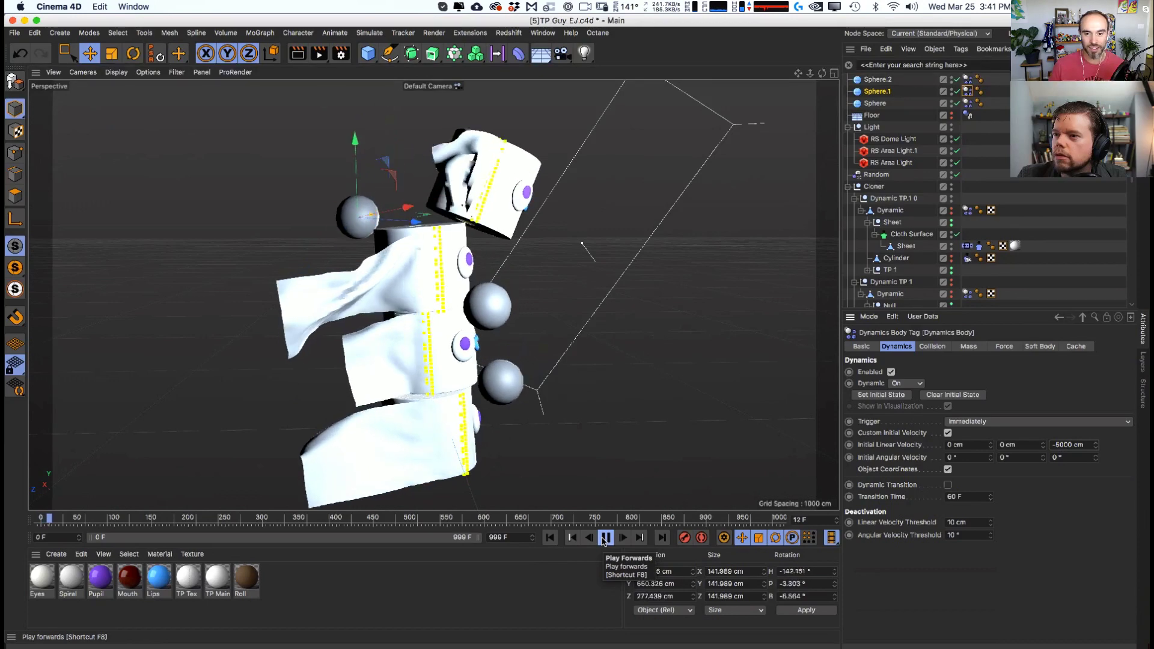
click(605, 537)
click(550, 537)
- Move Sphere to about X -62, Y 504, Z -772 cm, set its initial linear Z velocity to 5000 cm, and test the simulation
click(530, 283)
drag(590, 243, 602, 221)
click(967, 103)
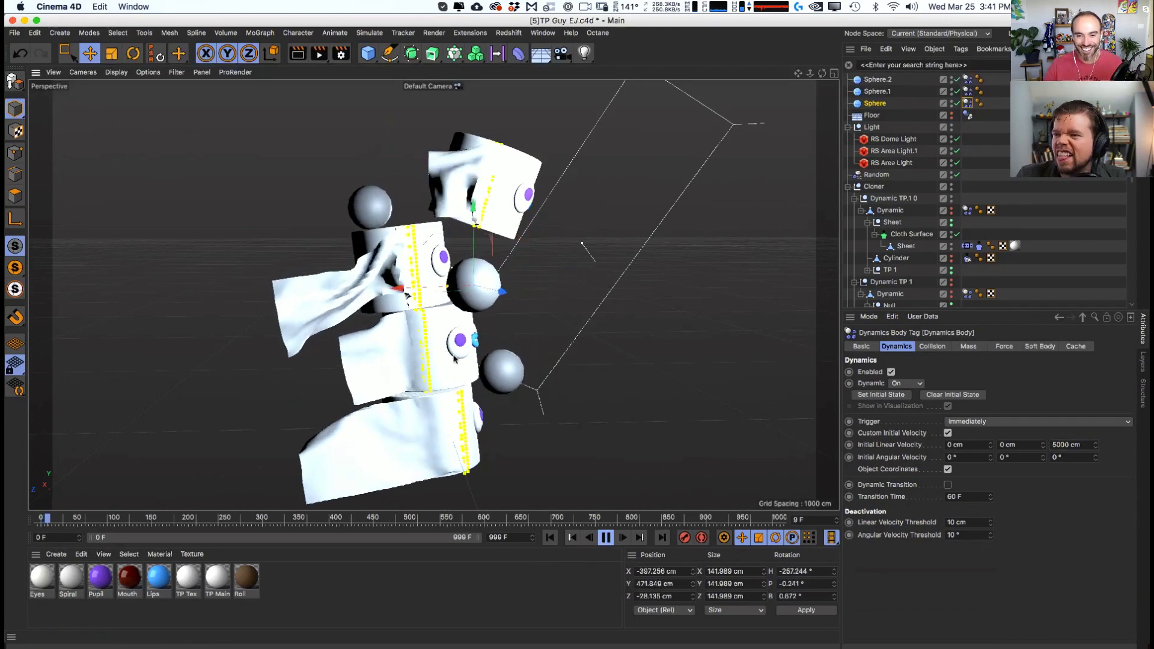
alt+drag(454, 355, 313, 336)
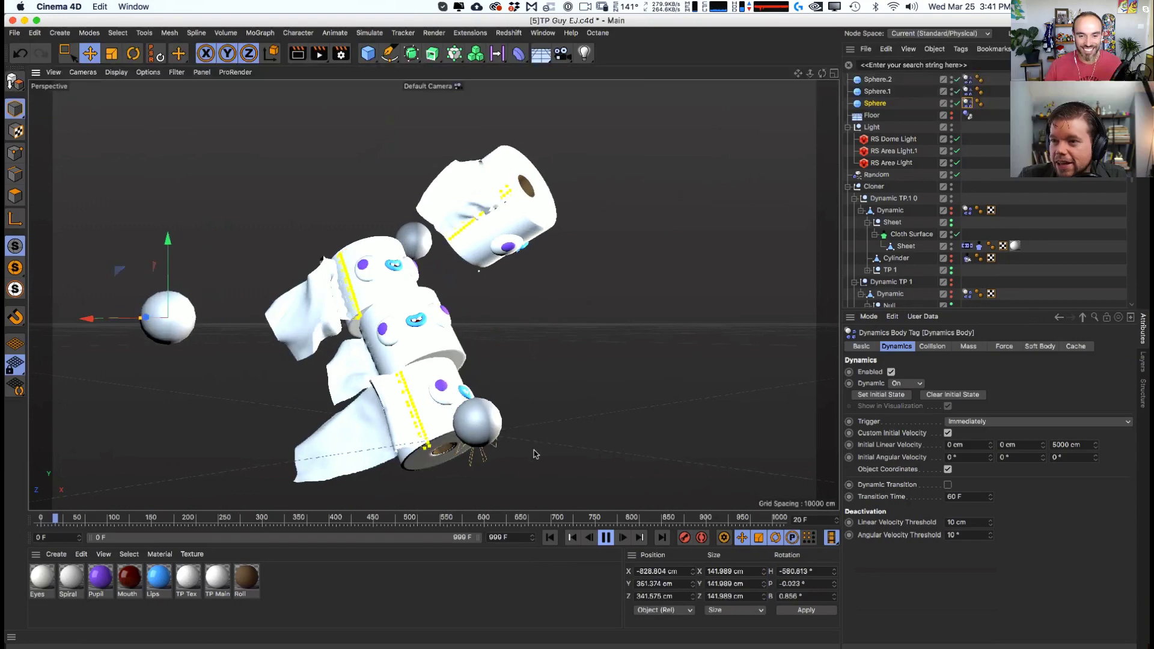
click(549, 539)
click(549, 538)
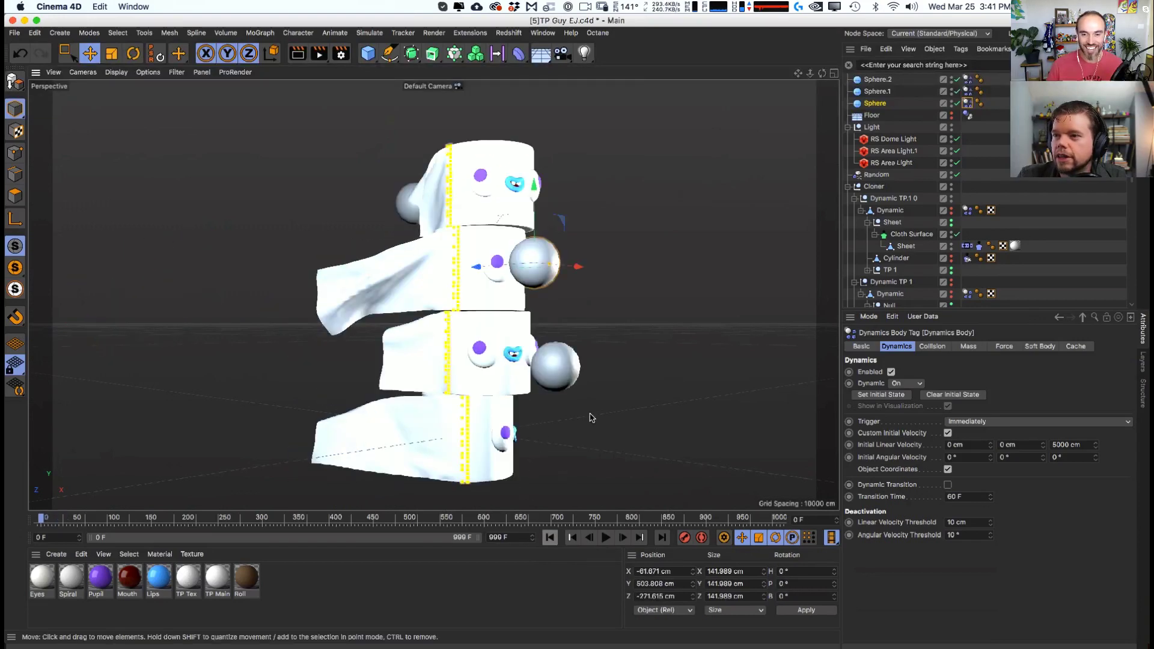
- Delete Sphere.2 from in front of the lower rolls
click(549, 364)
alt+drag(549, 363, 579, 406)
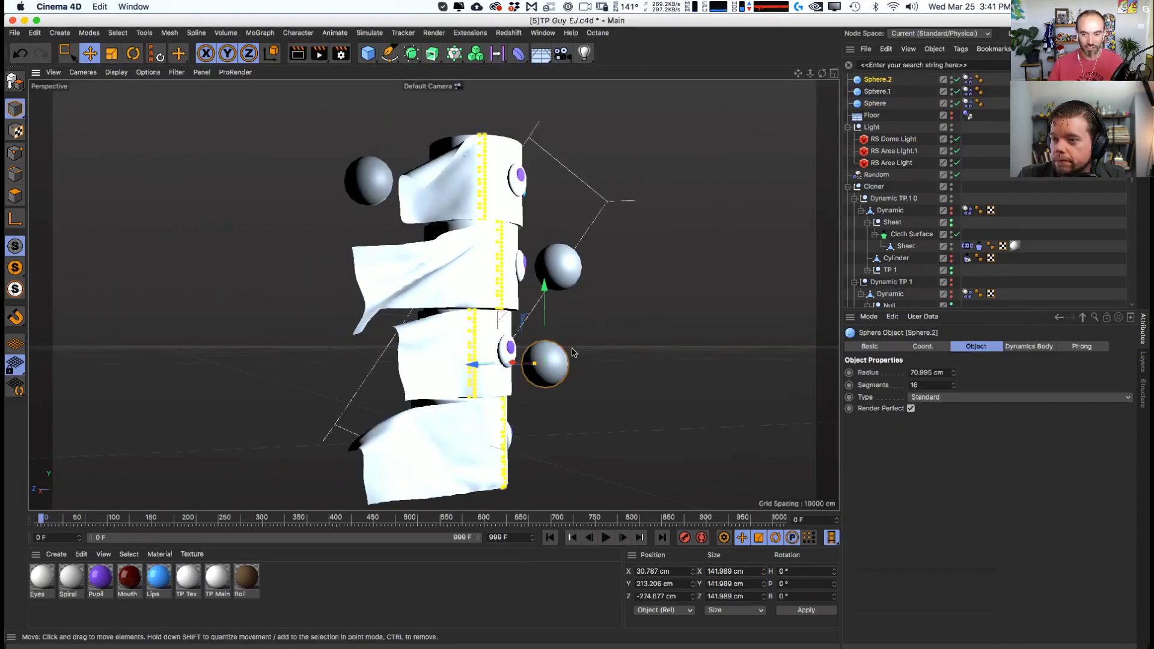
key(Delete)
- Duplicate Sphere.1 twice, placing one copy behind the bottom roll and the other at about Y 291 cm behind the middle of the stack
click(358, 188)
ctrl+drag(370, 139, 373, 336)
alt+drag(451, 355, 384, 361)
alt+right_drag(493, 384, 461, 394)
alt+drag(461, 394, 455, 366)
drag(398, 297, 397, 329)
alt+drag(361, 393, 218, 297)
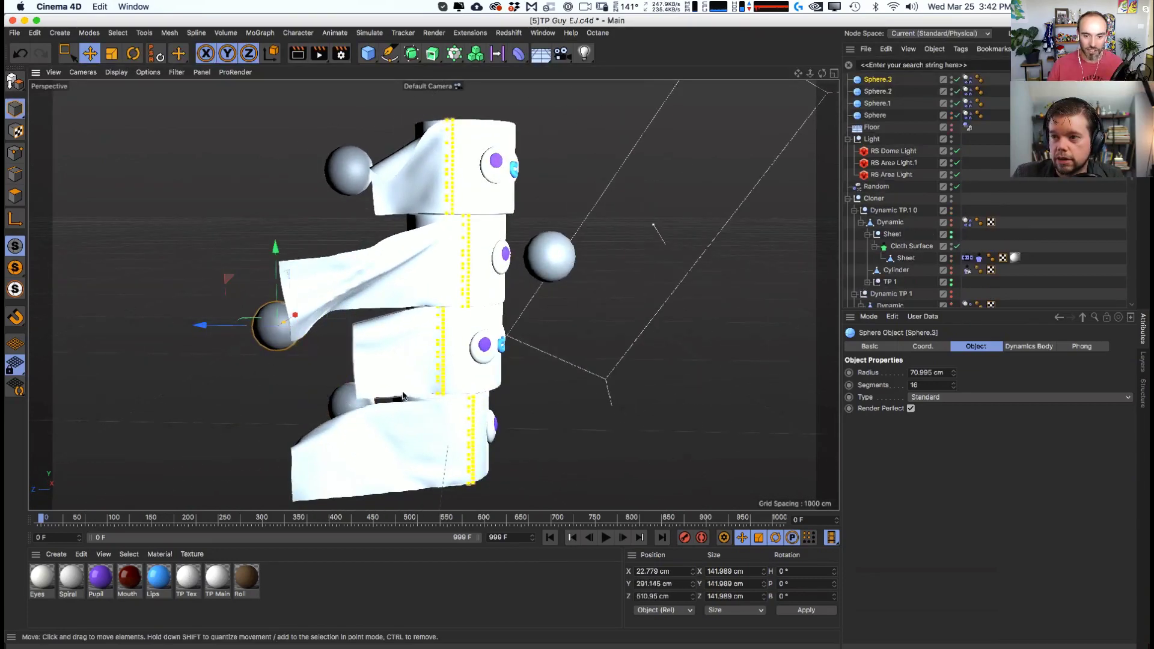
- Check the sphere copy behind the bottom roll, run the simulation with all four spheres, and rewind it
mouse_move(403, 397)
alt+mouse_down()
mouse_move(346, 397)
mouse_move(388, 400)
alt+mouse_up()
alt+middle_drag(389, 401, 337, 360)
alt+drag(407, 355, 413, 369)
alt+middle_drag(413, 369, 438, 413)
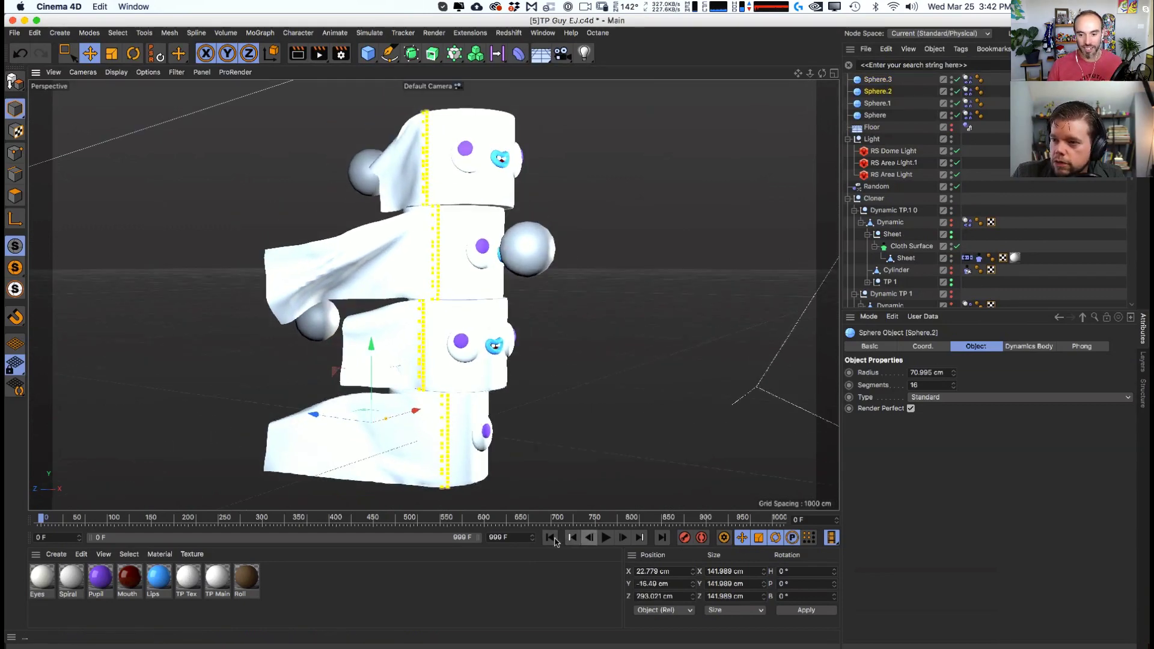
click(608, 541)
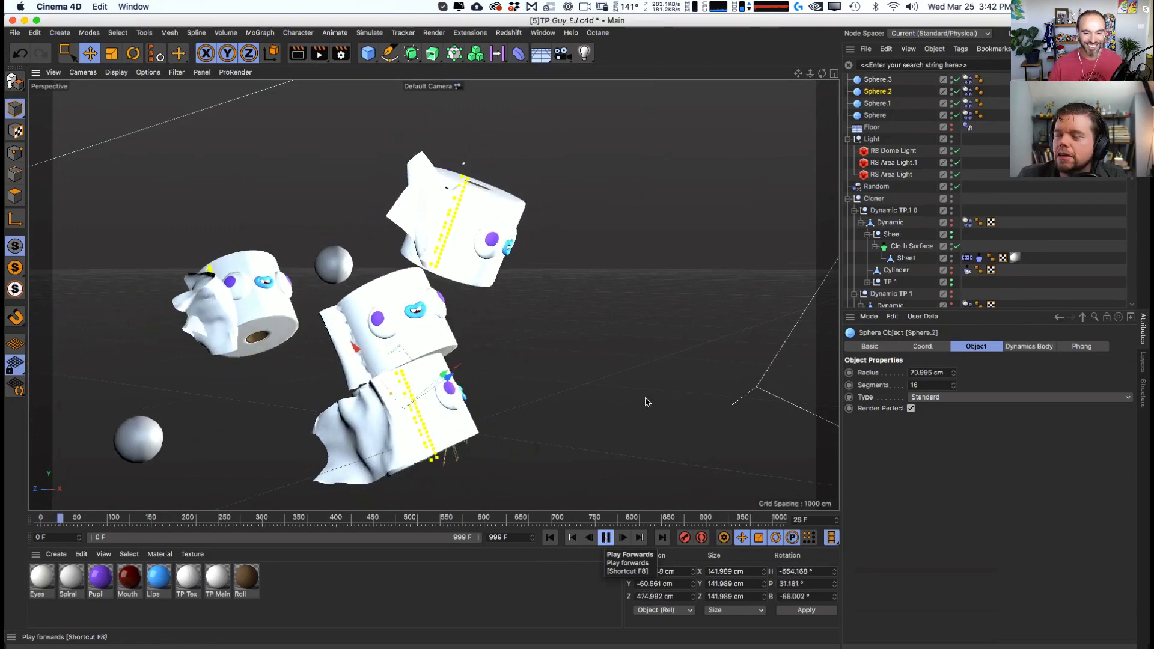
click(550, 538)
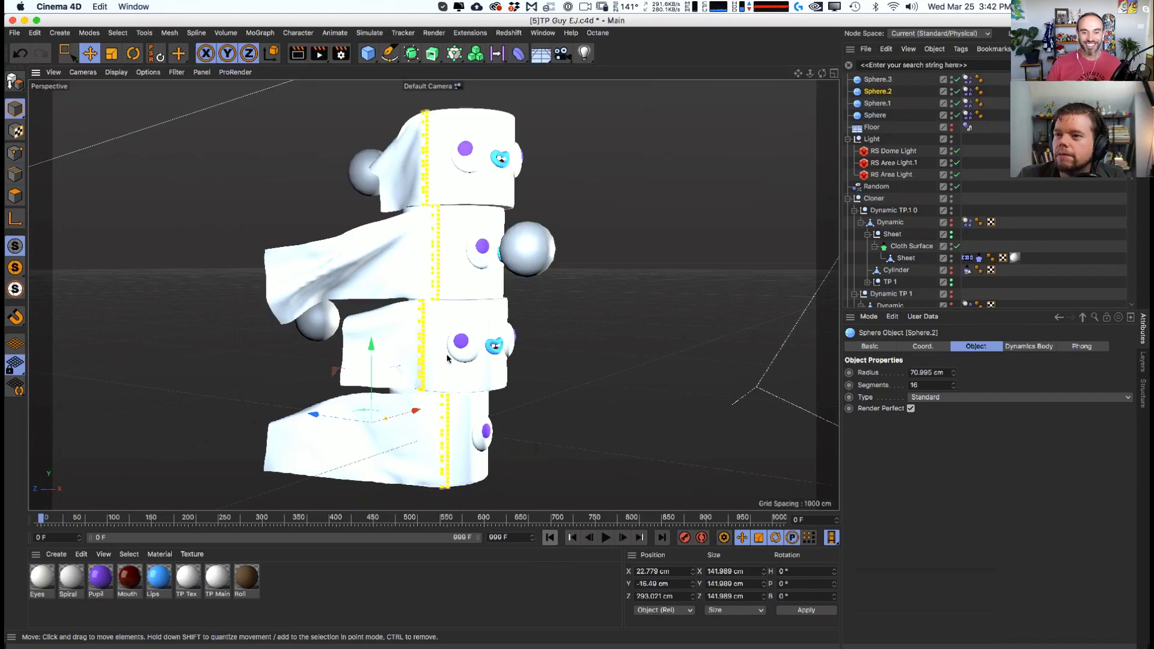
- Adjust the spheres' positions around the stack and run the simulation to about frame 16
alt+drag(553, 452, 388, 352)
drag(267, 392, 259, 315)
alt+drag(322, 372, 385, 388)
click(523, 247)
mouse_move(528, 250)
alt+mouse_down()
mouse_move(608, 263)
mouse_move(514, 262)
alt+mouse_up()
alt+drag(368, 212, 419, 205)
click(347, 157)
alt+drag(434, 337, 558, 527)
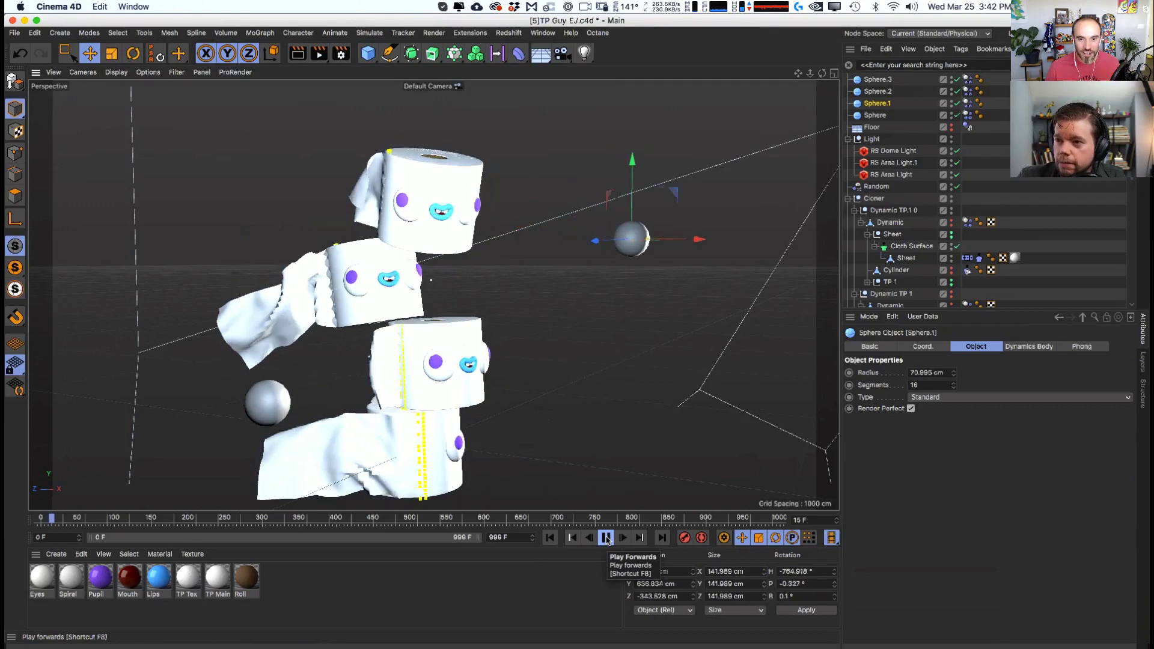
click(606, 539)
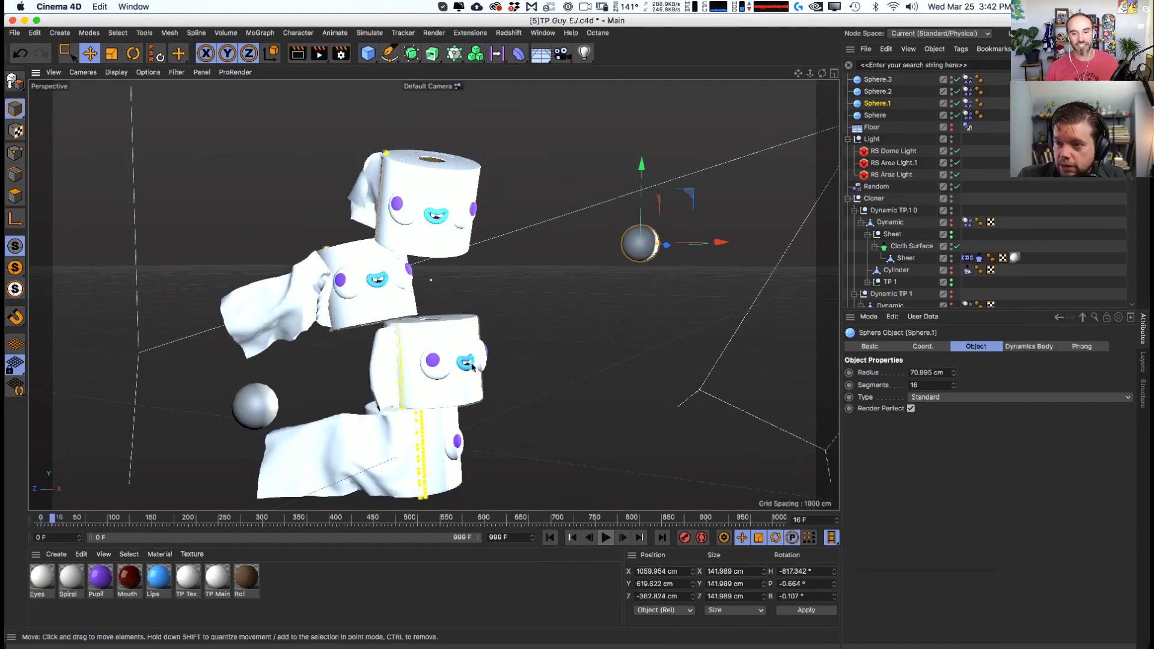
- Continue the simulation, examine the colliding rolls and cloth sheets up close, and rewind to the start
alt+drag(469, 363, 409, 396)
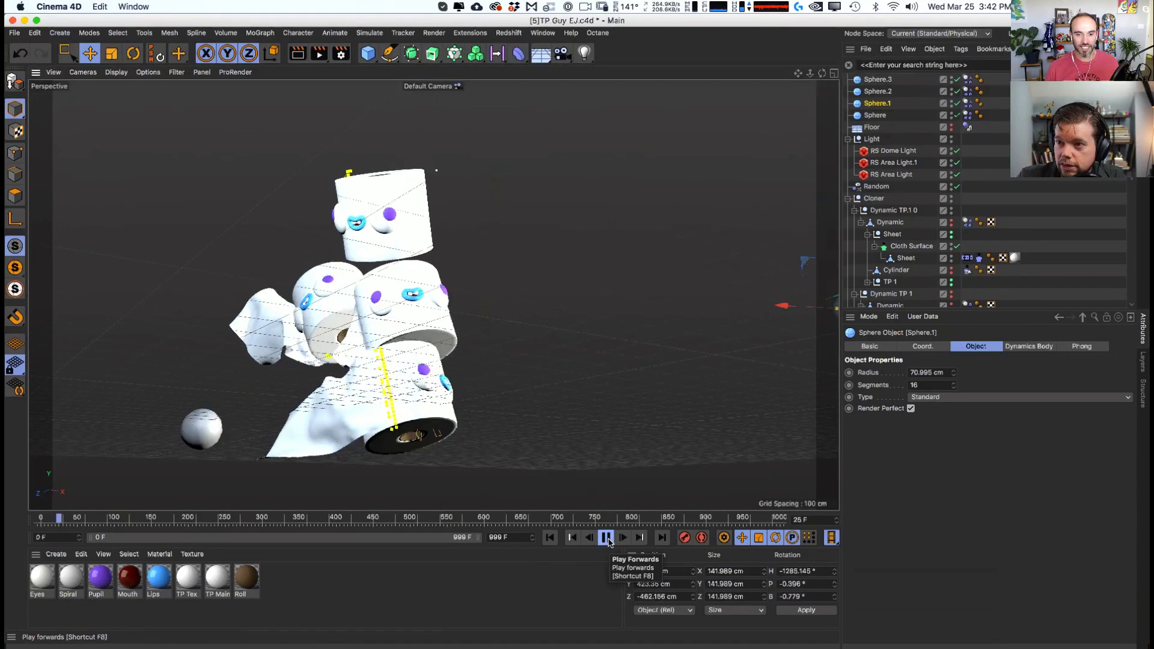
click(606, 538)
alt+drag(377, 337, 419, 342)
scroll(427, 354, up, 3)
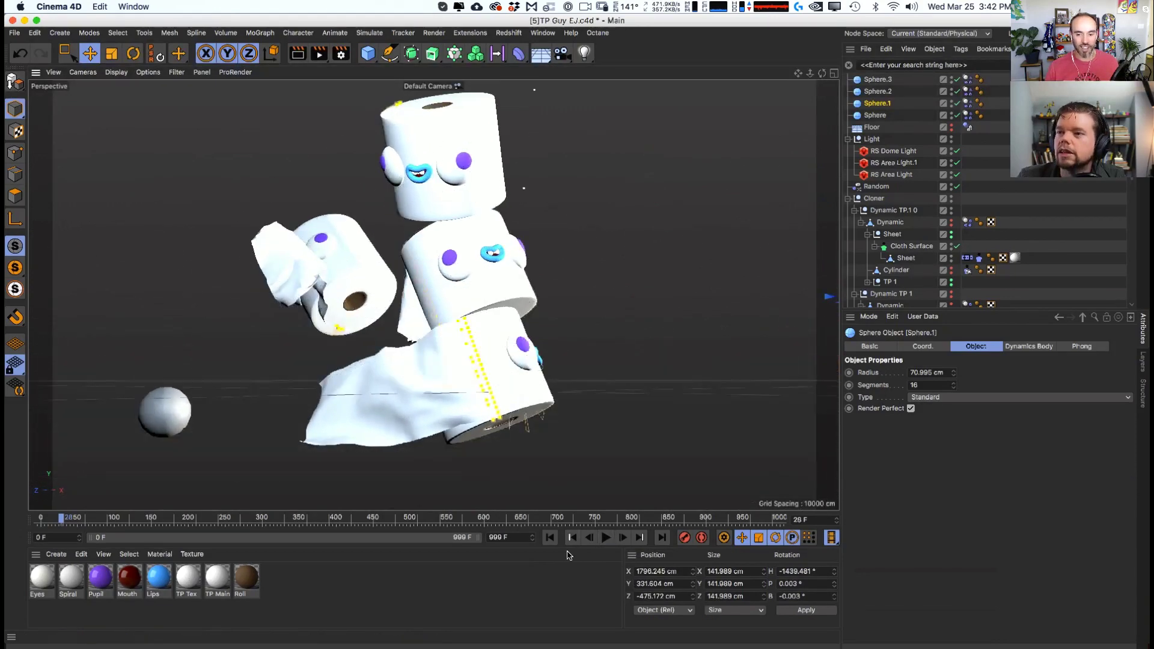
click(550, 537)
- Set Sphere's initial linear Z velocity to 2000 cm, run the simulation, and rewind it
alt+drag(556, 292, 461, 349)
click(967, 115)
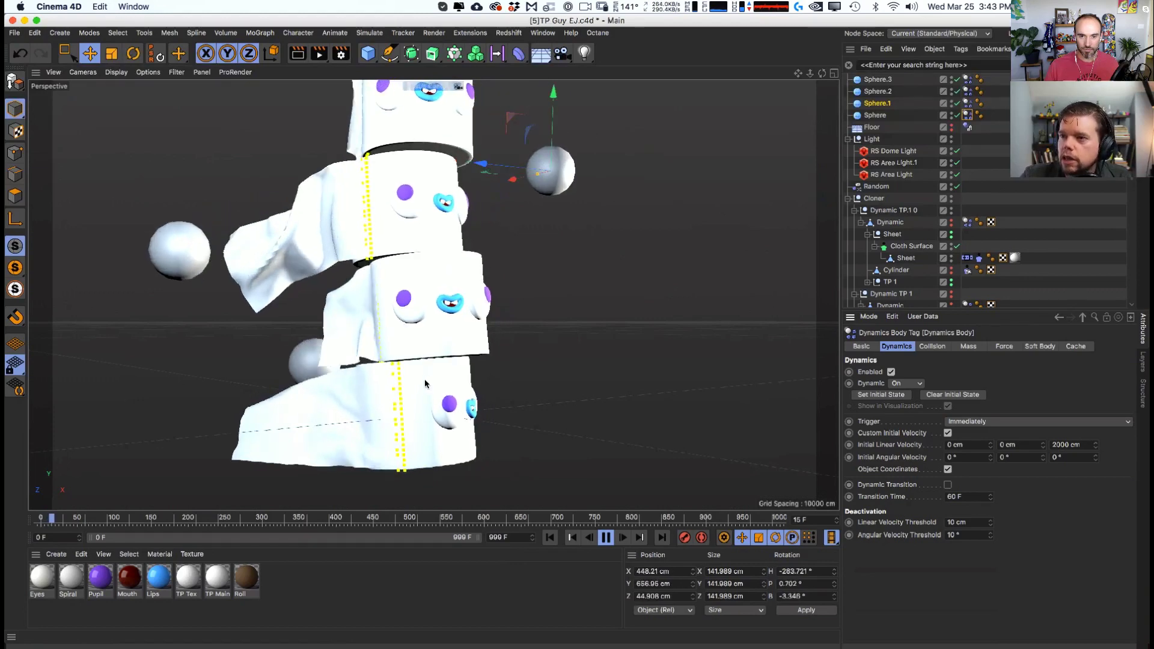
click(550, 538)
- Move Sphere.2 behind the second roll from the bottom at about X -48, Y 264 cm
click(319, 298)
alt+drag(320, 298, 598, 346)
click(356, 368)
drag(464, 342, 324, 387)
- Review Sphere.2's Dynamics Body collision settings and locate the cloned rolls' Dynamic objects in the object hierarchy
click(969, 92)
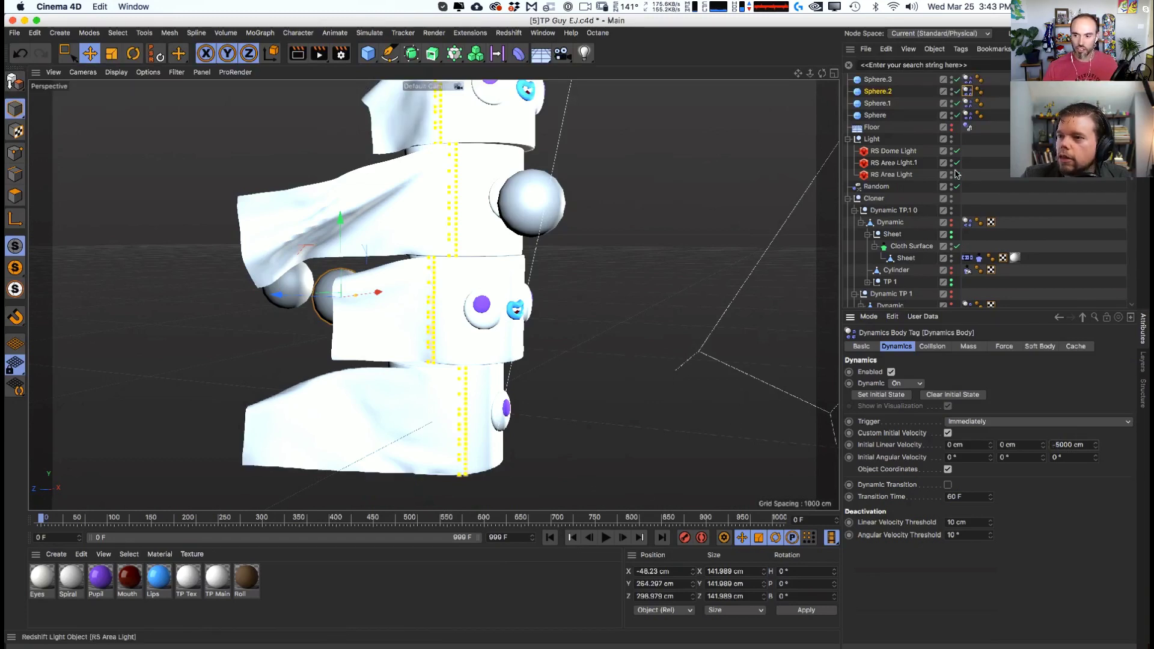
click(934, 347)
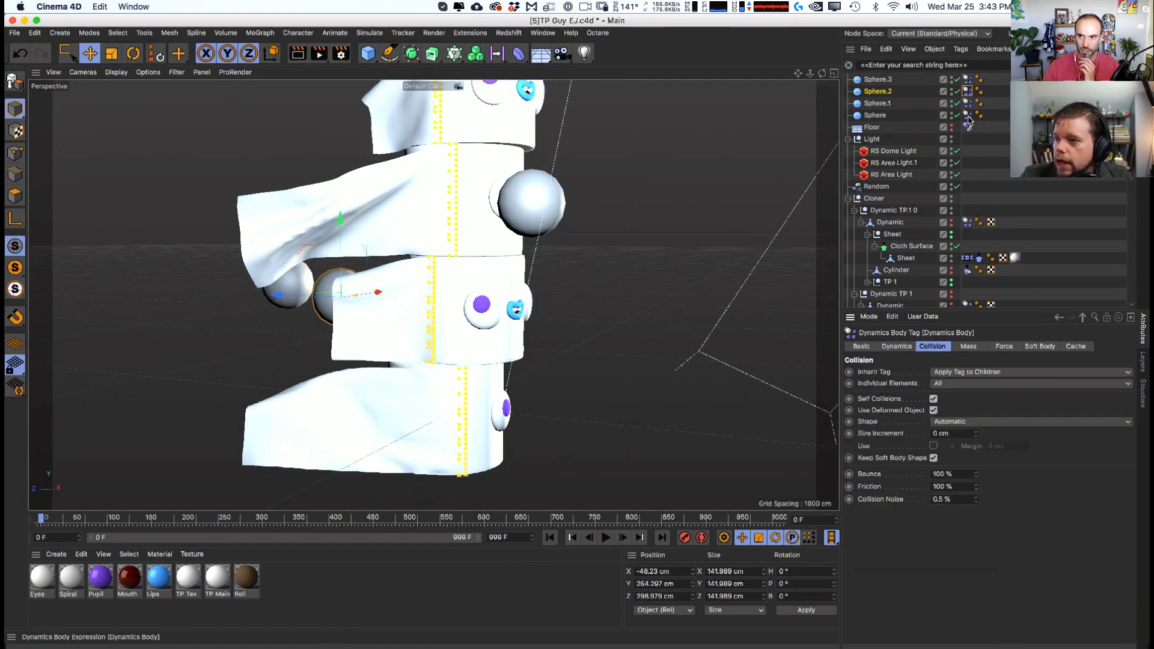
click(969, 199)
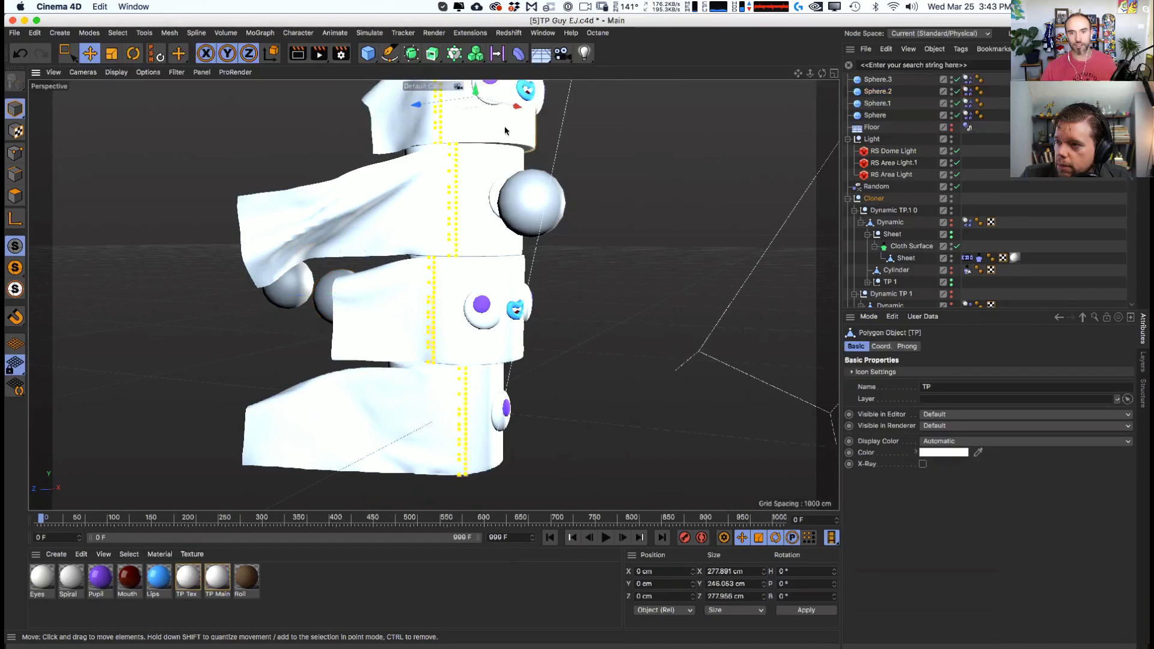
click(980, 210)
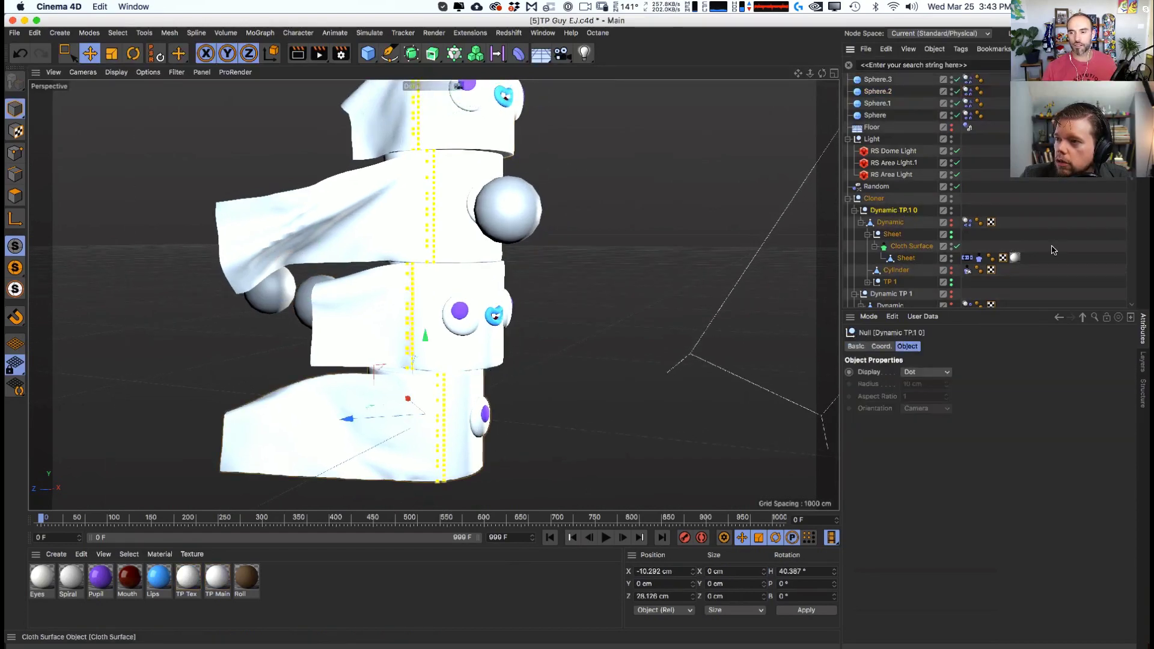
scroll(1053, 250, down, 3)
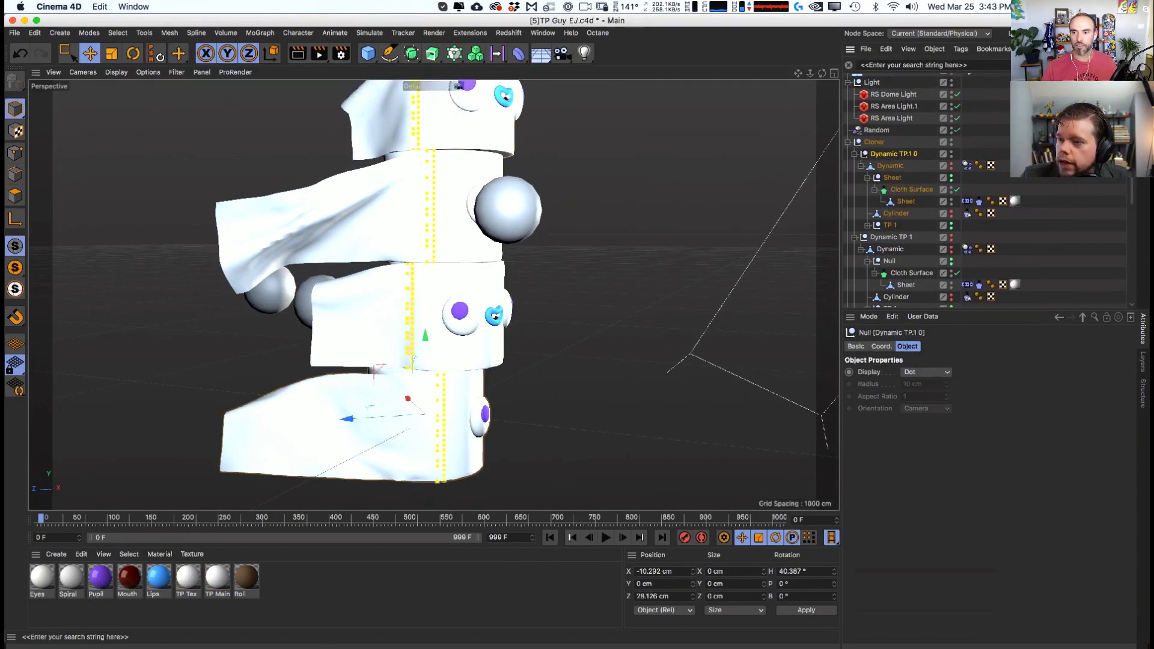
- Filter the objects by "dynamic", set the four rolls' Dynamics Body tags to 5% bounce and 1% friction, and run the simulation
text(y)
key(BackSpace)
text(dynamic)
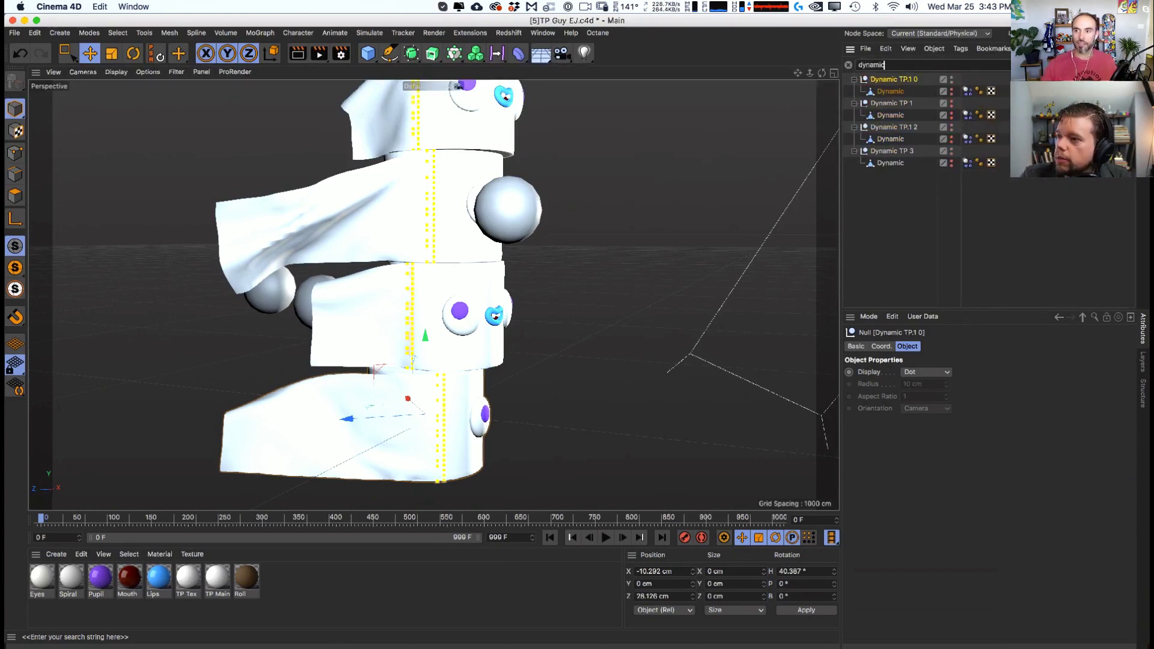
drag(971, 181, 970, 182)
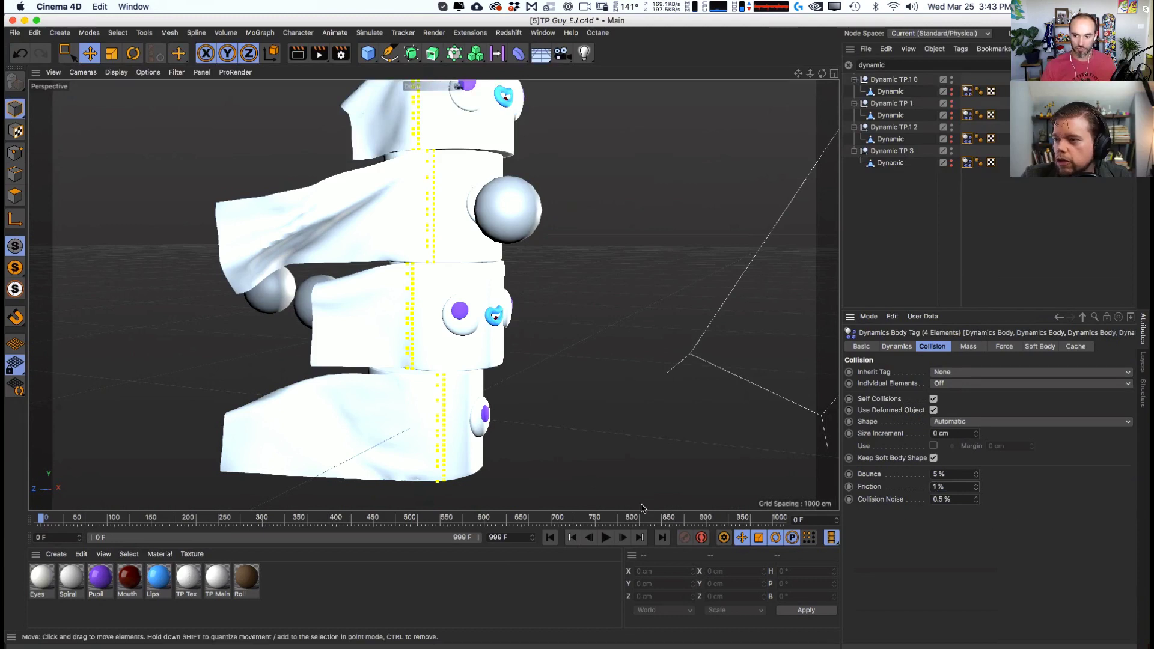
click(604, 537)
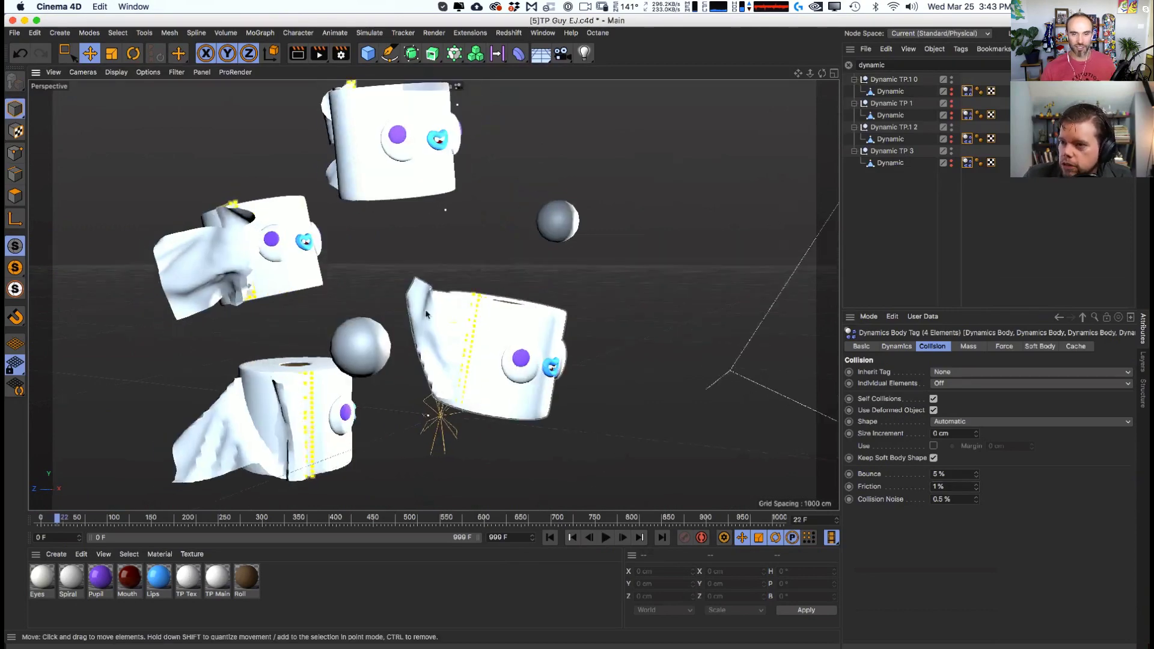
- Rewind the simulation and set the bottom roll's Dynamics Body friction to 90%
scroll(350, 304, up, 5)
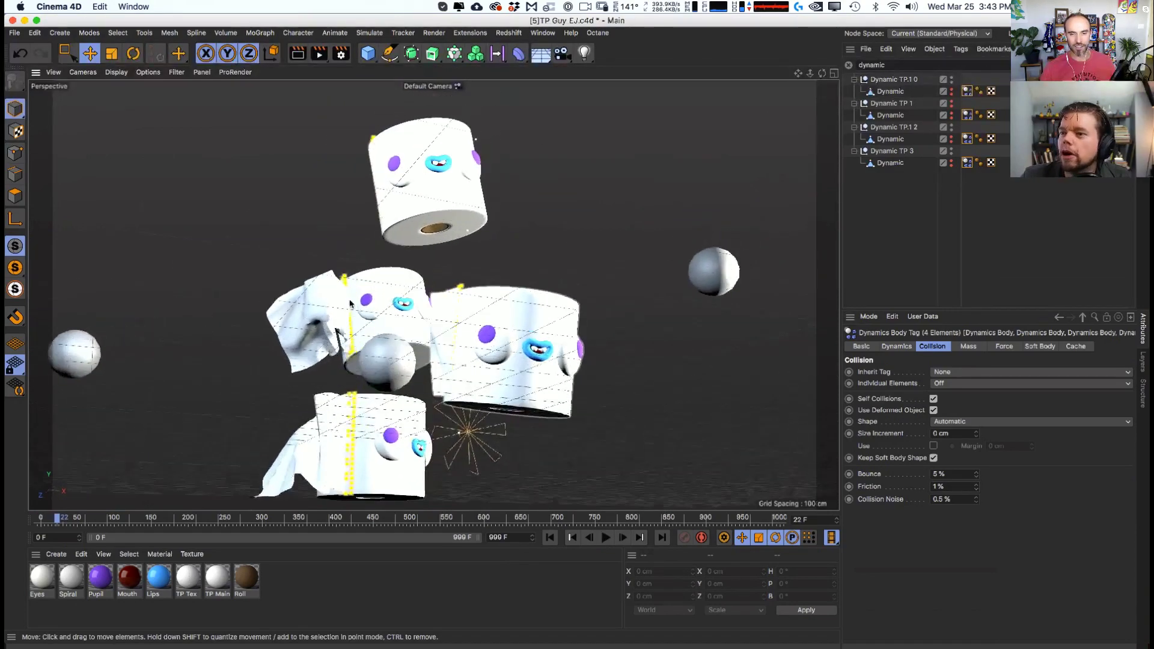
alt+middle_drag(355, 307, 360, 270)
alt+drag(447, 365, 454, 340)
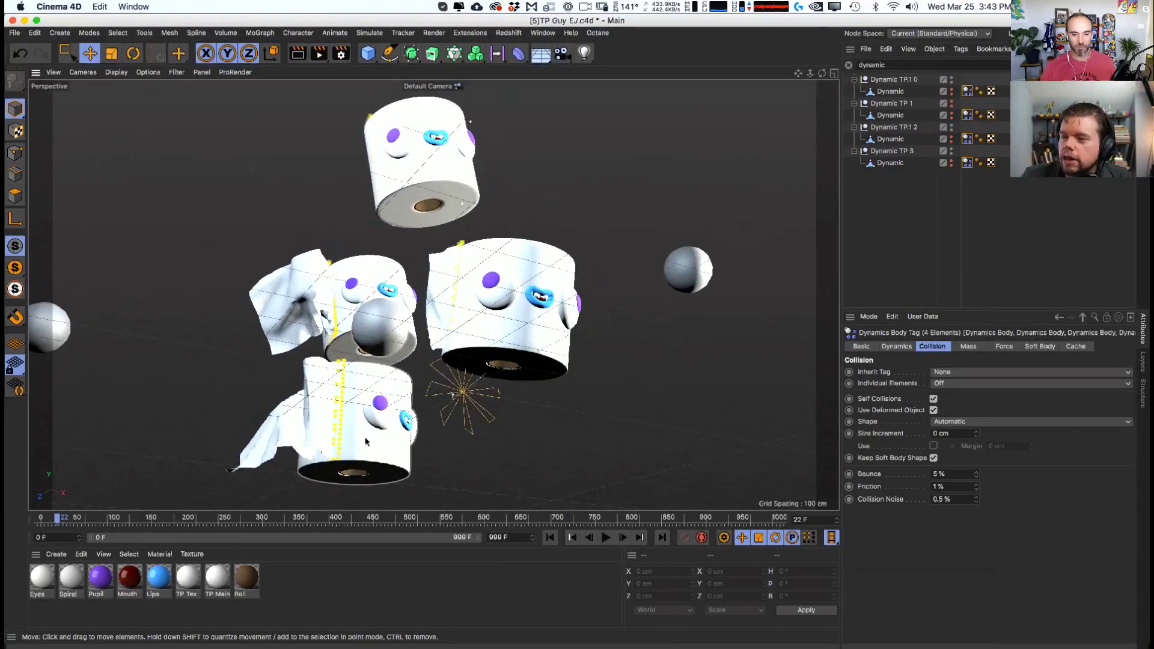
click(549, 537)
click(498, 447)
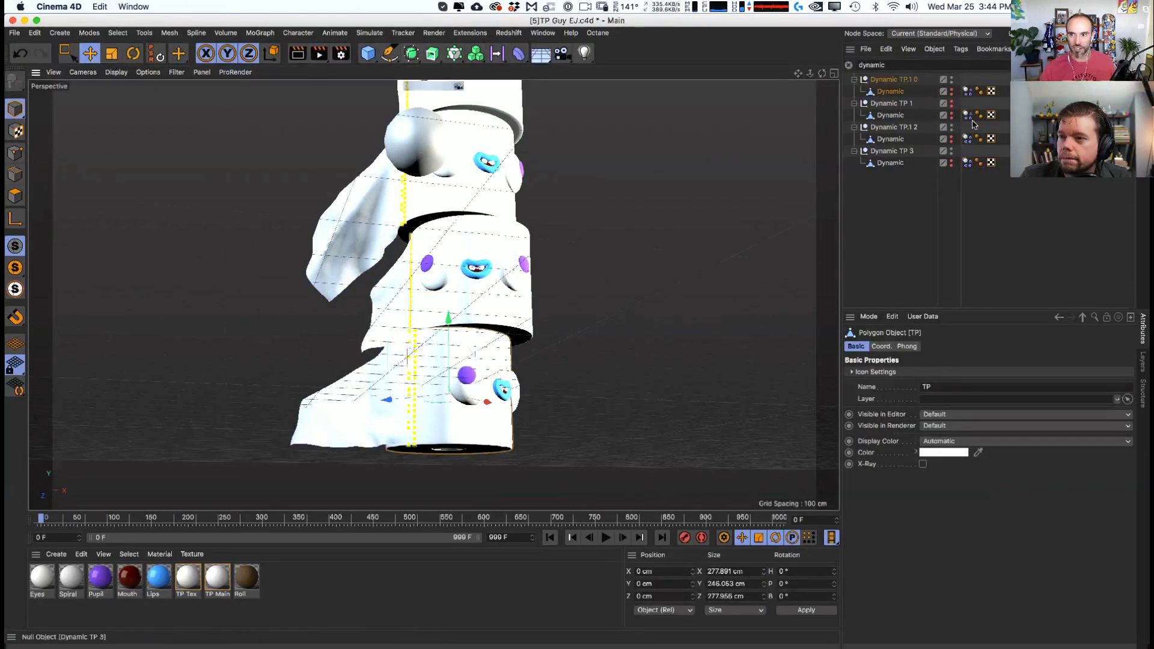
click(967, 92)
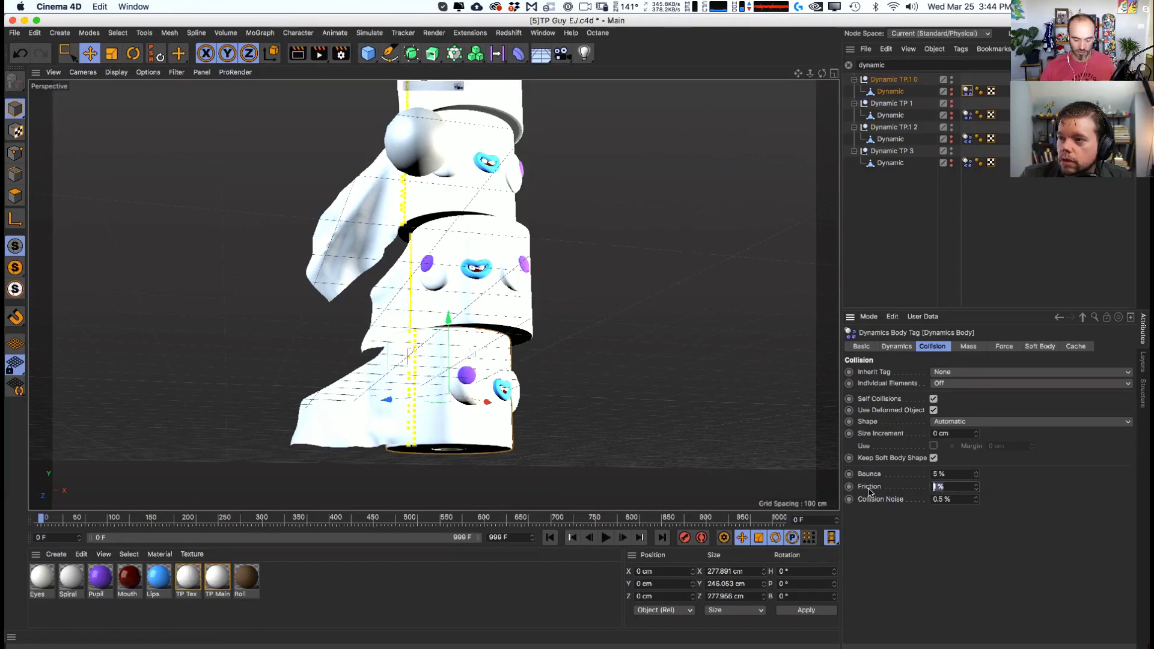
alt+drag(576, 226, 473, 248)
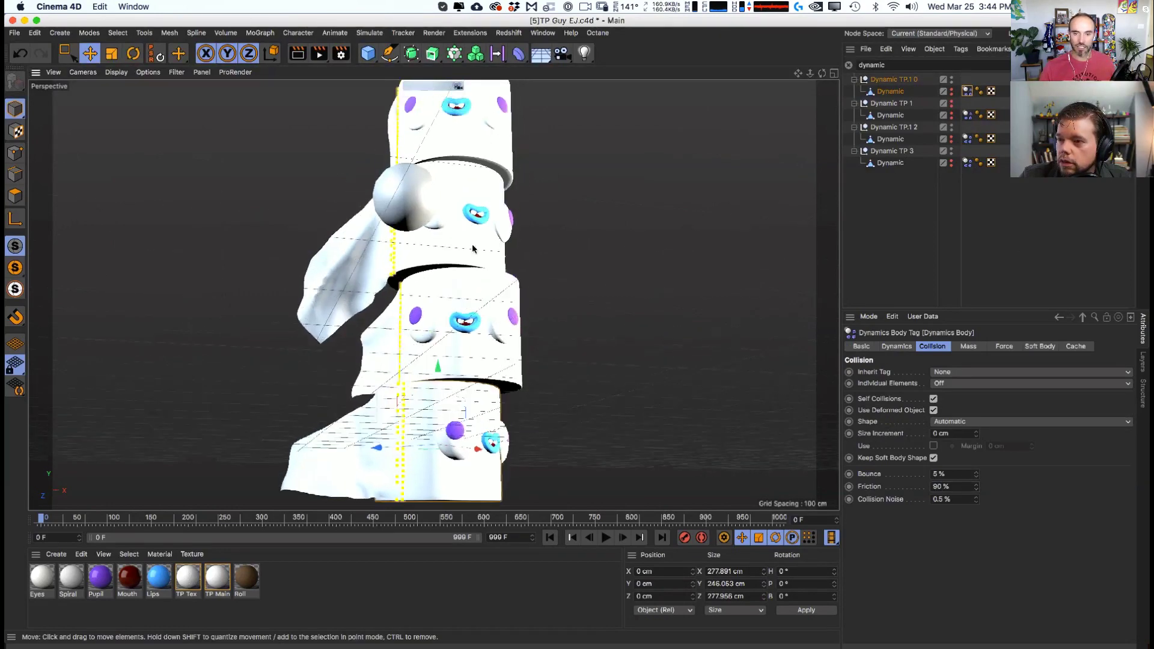
- Set the Dynamics Body friction of the second roll from the top (Dynamic TP.1 2) to 80% and run the simulation
click(481, 254)
click(967, 139)
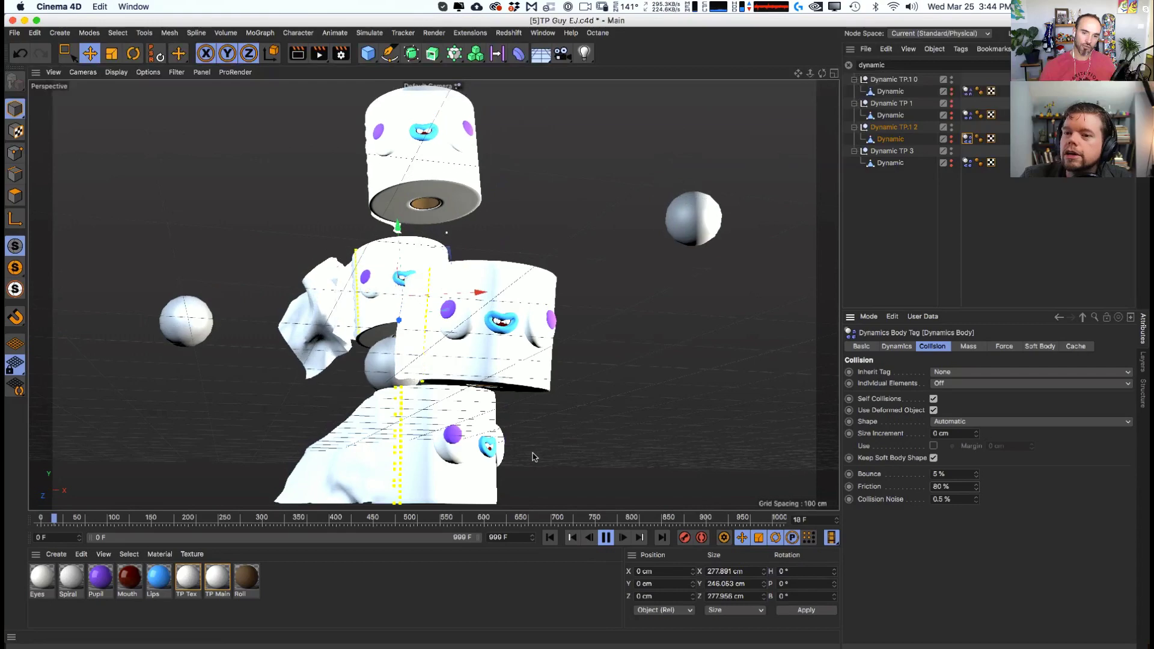
key(F8)
alt+drag(534, 458, 553, 419)
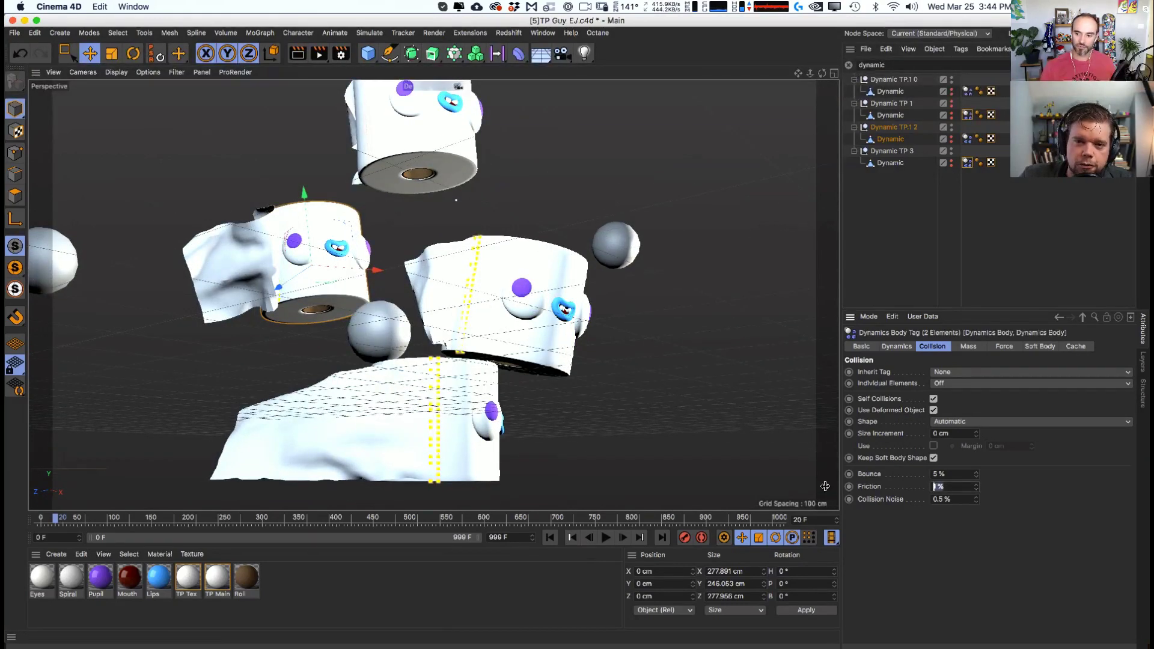
- Set the Dynamics Body friction of Dynamic TP 1 and Dynamic TP 3 to 40% and replay the simulation from the start
text(40)
key(Return)
click(550, 537)
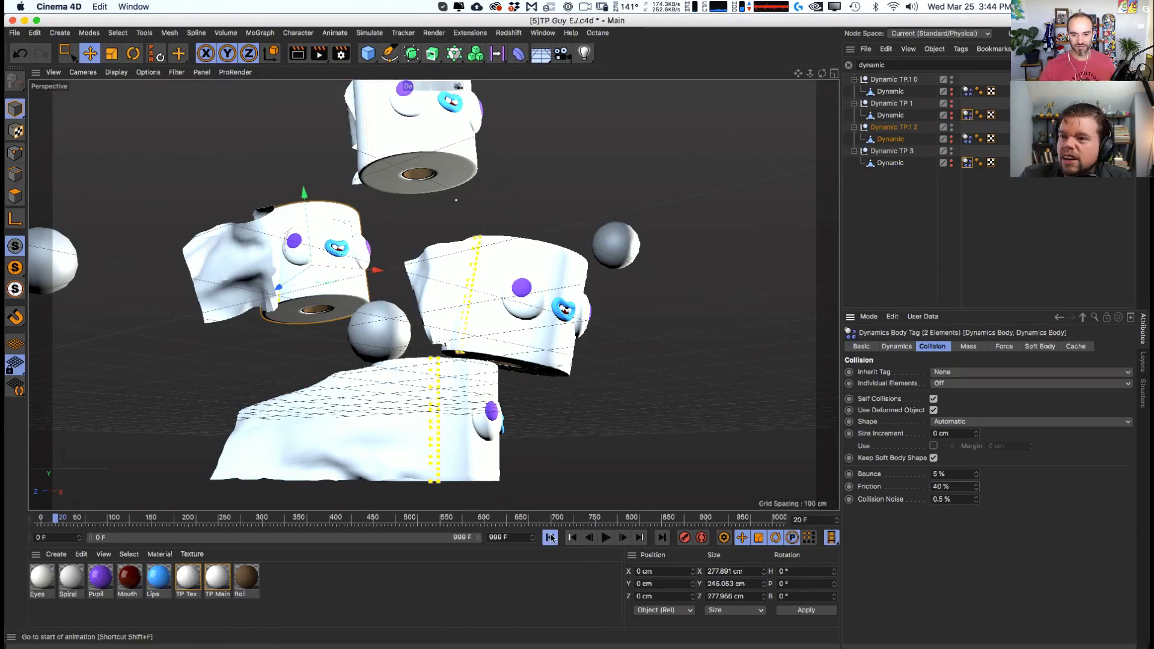
click(605, 537)
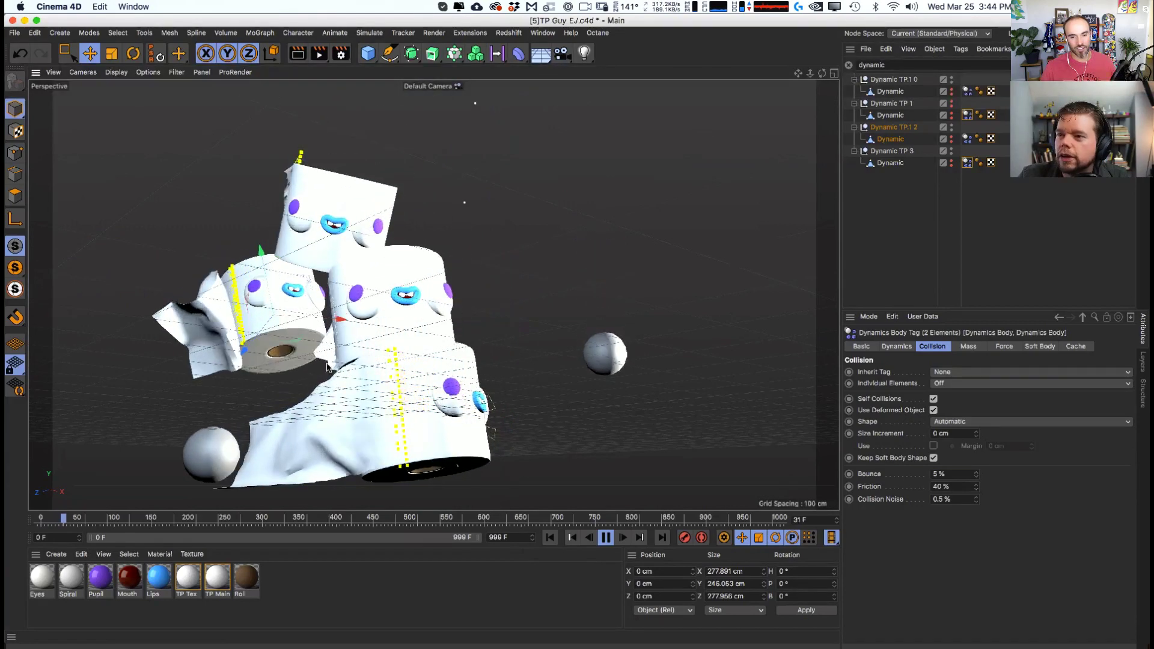
key(F8)
mouse_move(364, 365)
alt+mouse_down()
mouse_move(368, 351)
mouse_move(283, 337)
mouse_move(567, 309)
mouse_move(274, 369)
mouse_move(92, 363)
mouse_move(467, 350)
mouse_move(360, 370)
alt+mouse_up()
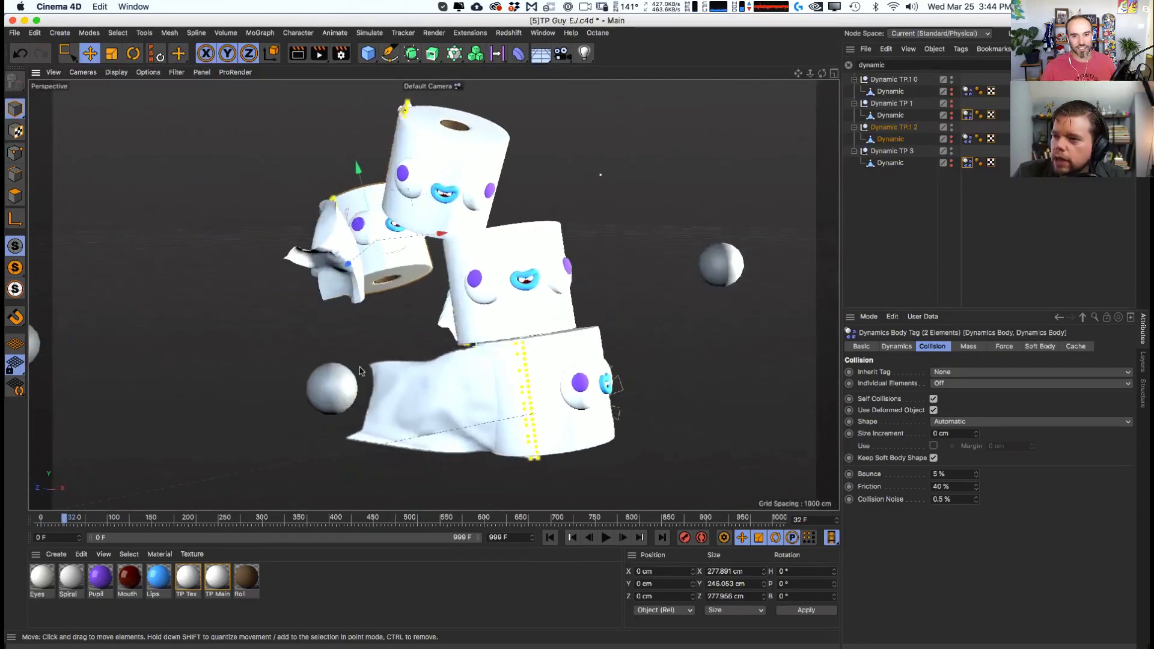
- Rewind the simulation and move Sphere in front of the second roll from the top, at about X 61, Z -357 cm
click(550, 538)
alt+drag(457, 336, 419, 292)
scroll(419, 292, down, 3)
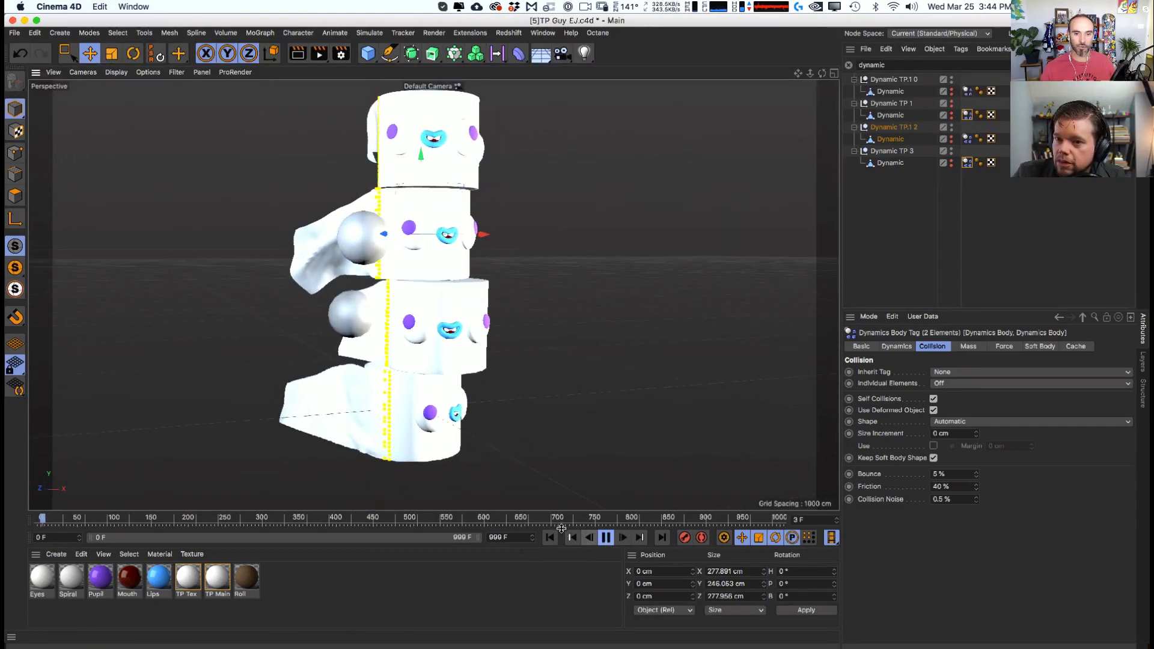
click(604, 539)
click(550, 538)
click(383, 254)
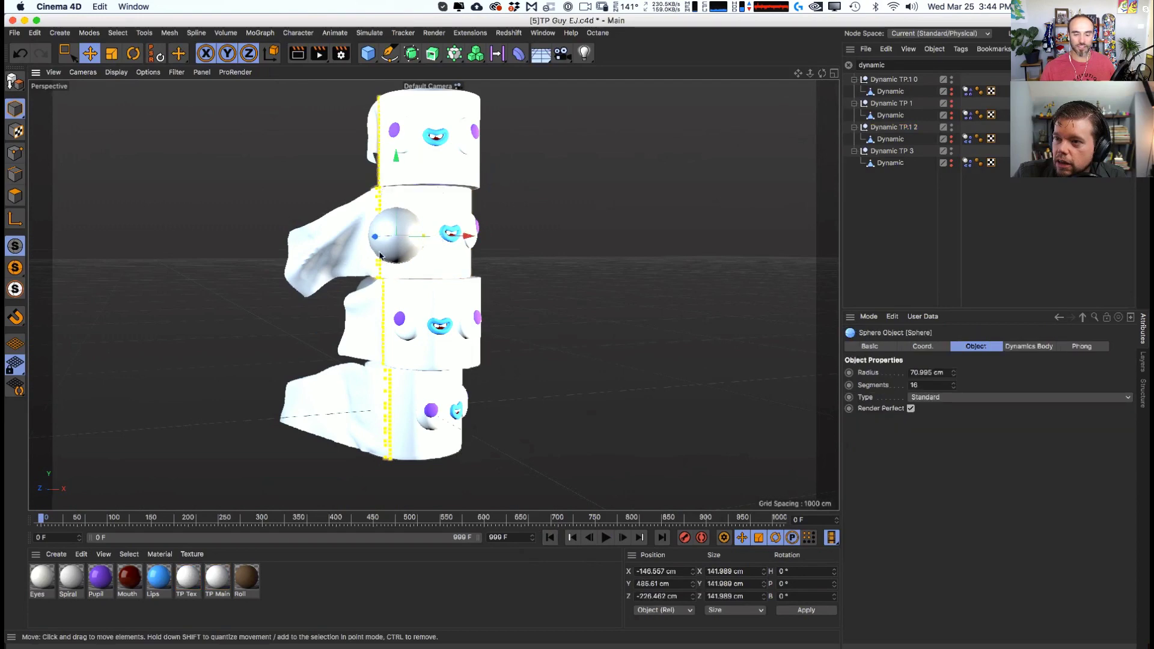
alt+drag(384, 253, 551, 238)
alt+drag(511, 253, 592, 262)
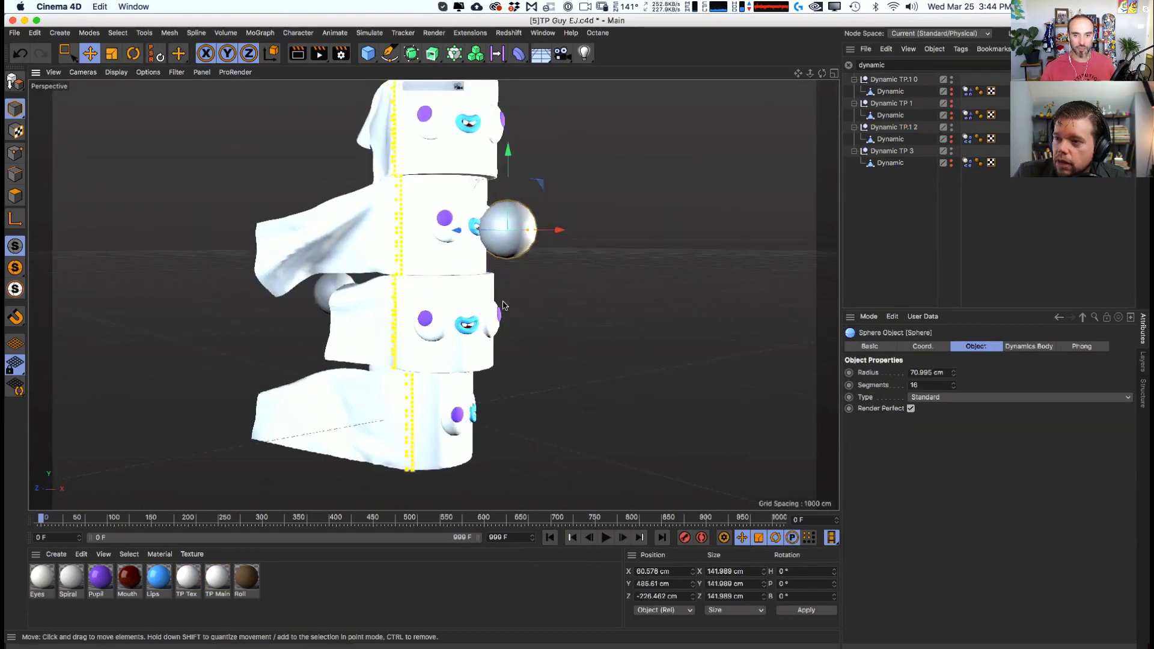
alt+drag(502, 300, 539, 300)
drag(457, 235, 516, 235)
alt+drag(421, 252, 395, 283)
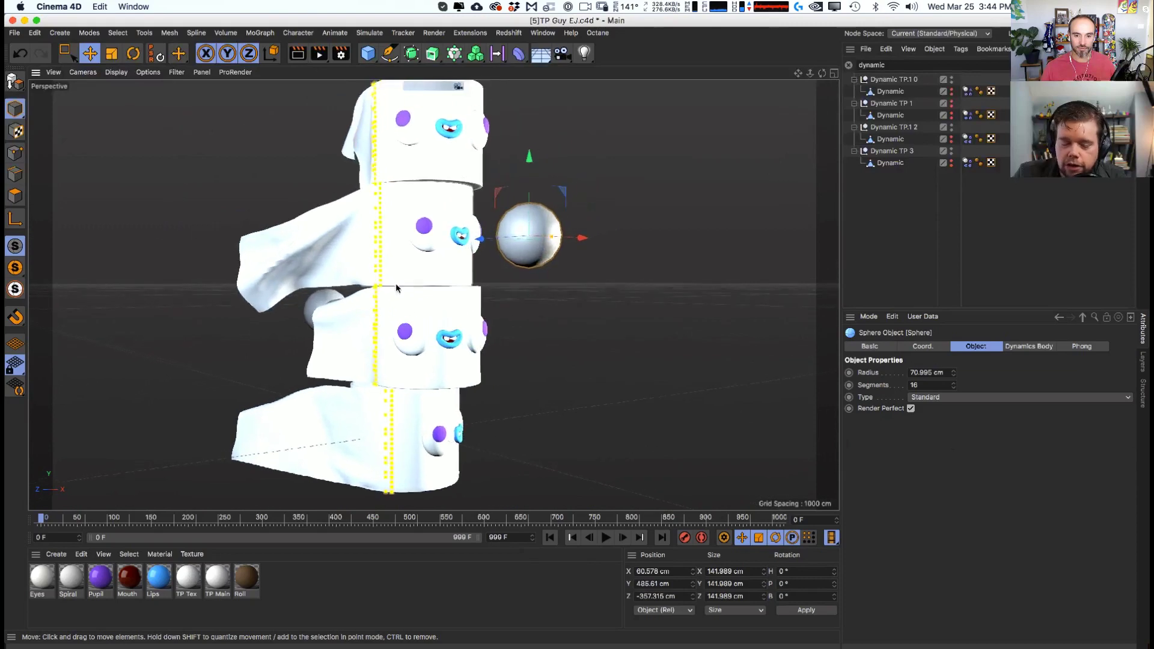
scroll(475, 306, down, 1)
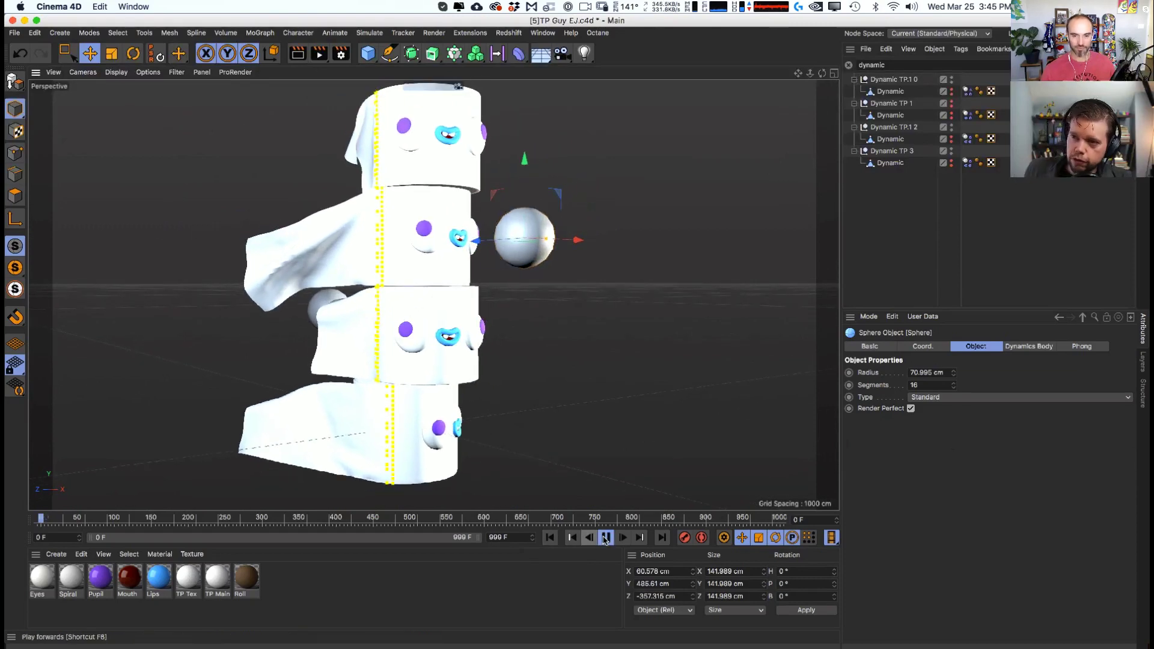
- Run the simulation with the sphere in front of the stack, pause it, and inspect the toppled rolls
click(605, 538)
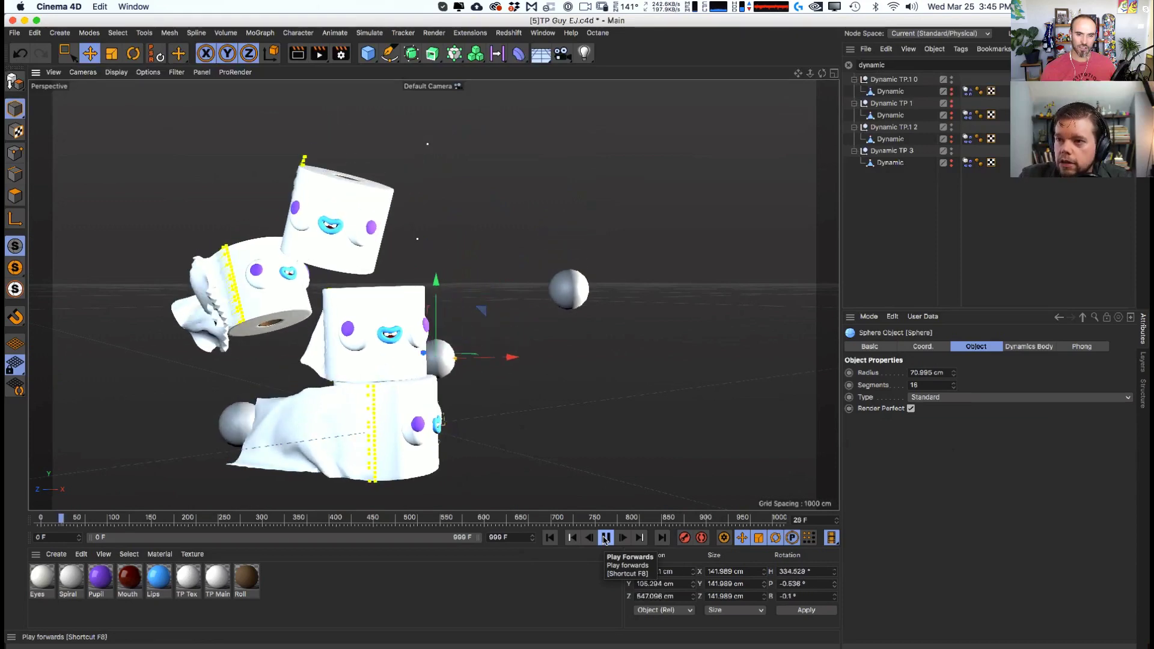
click(605, 537)
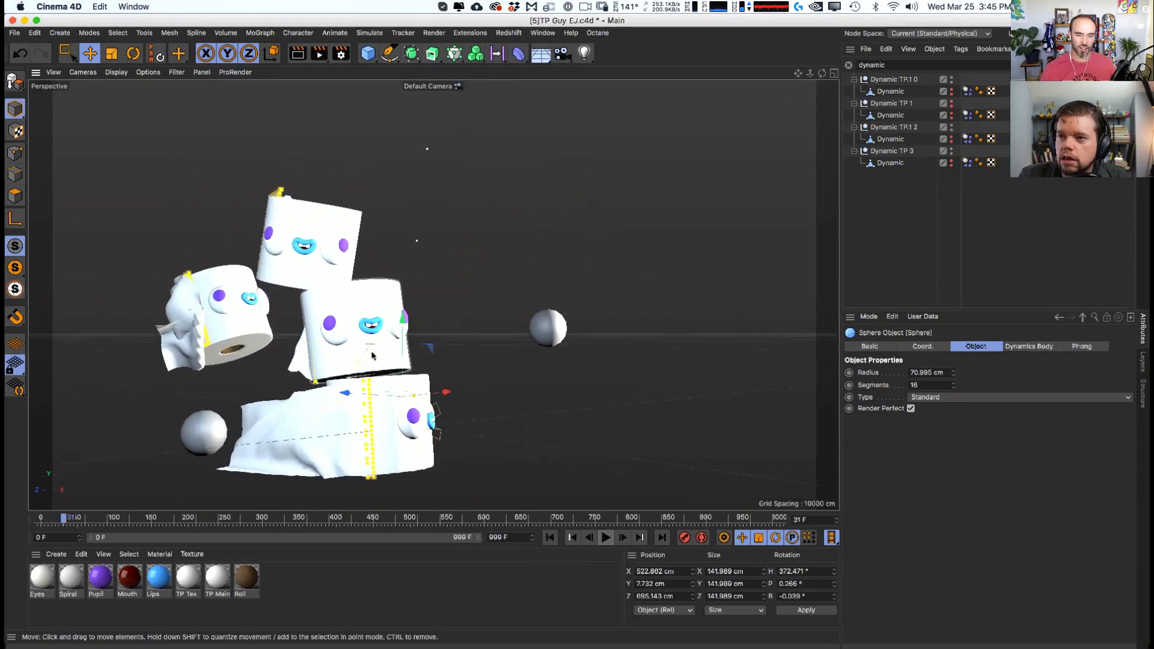
middle_drag(372, 356, 501, 325)
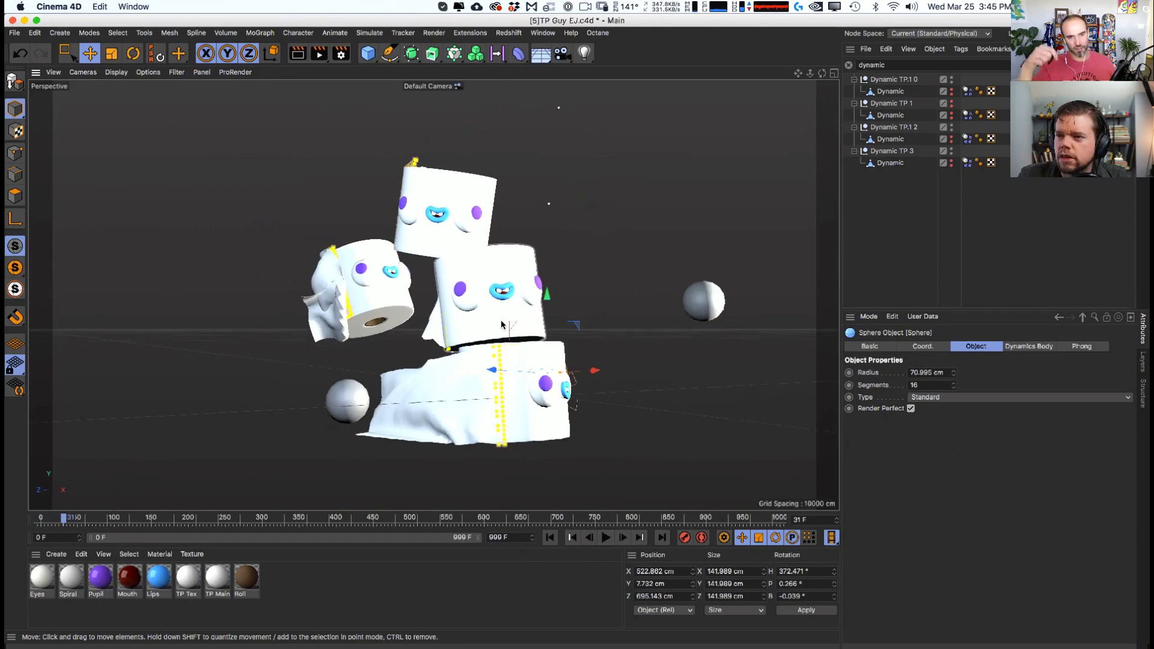
click(369, 33)
mouse_move(388, 66)
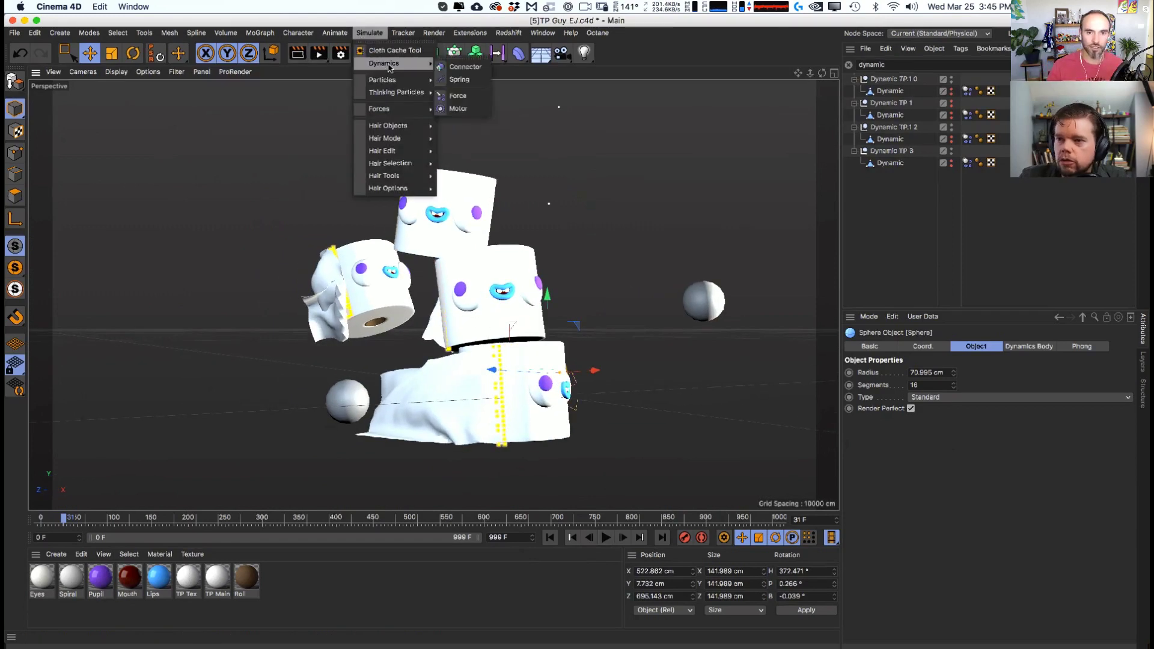
click(582, 153)
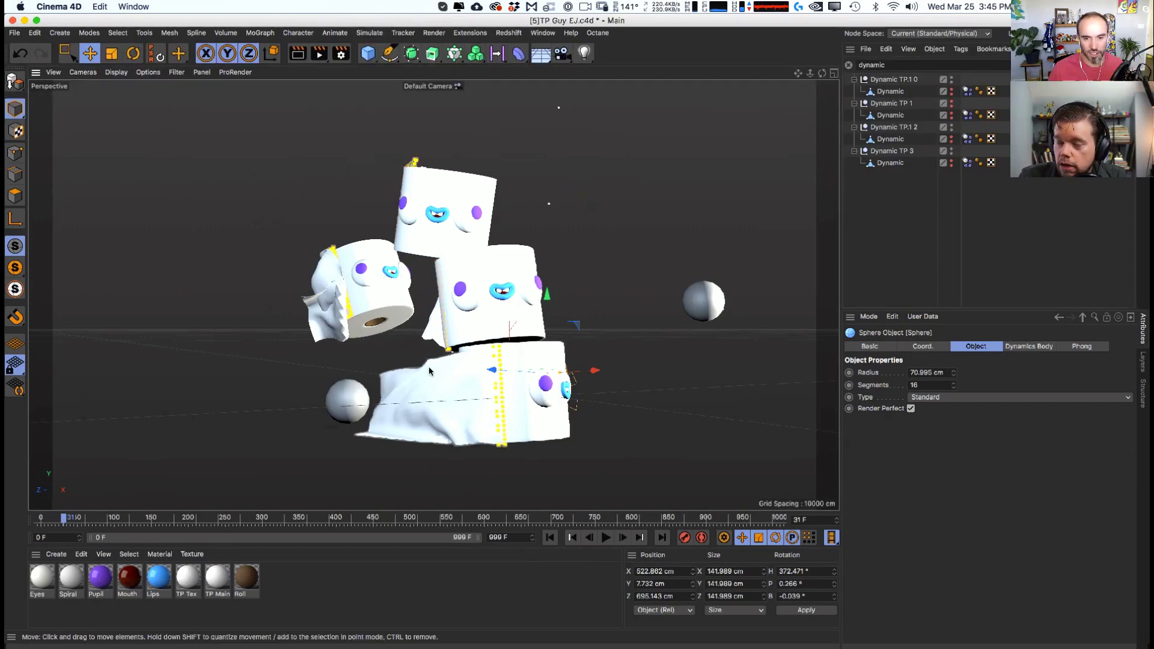
alt+drag(470, 369, 422, 391)
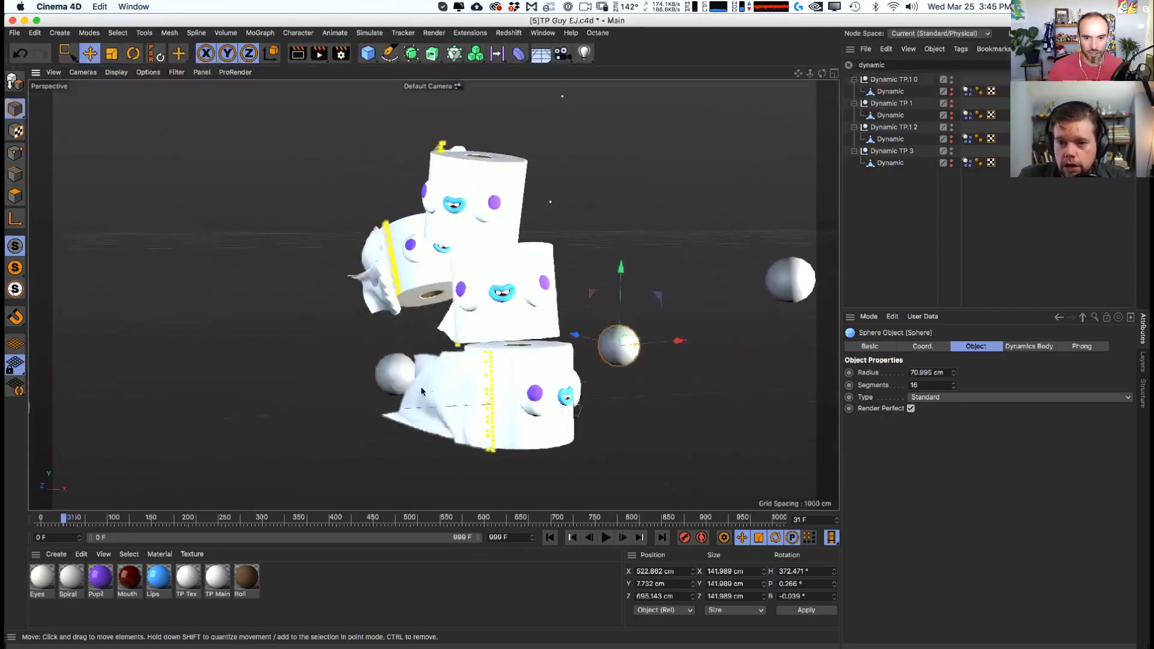
- Rewind, reposition the spheres behind the stack, and move Sphere in front of the top roll to about X 114, Y 744, Z -655 cm
click(549, 538)
alt+drag(521, 457, 488, 331)
click(350, 308)
drag(488, 330, 488, 477)
alt+drag(445, 353, 489, 243)
click(327, 303)
click(494, 240)
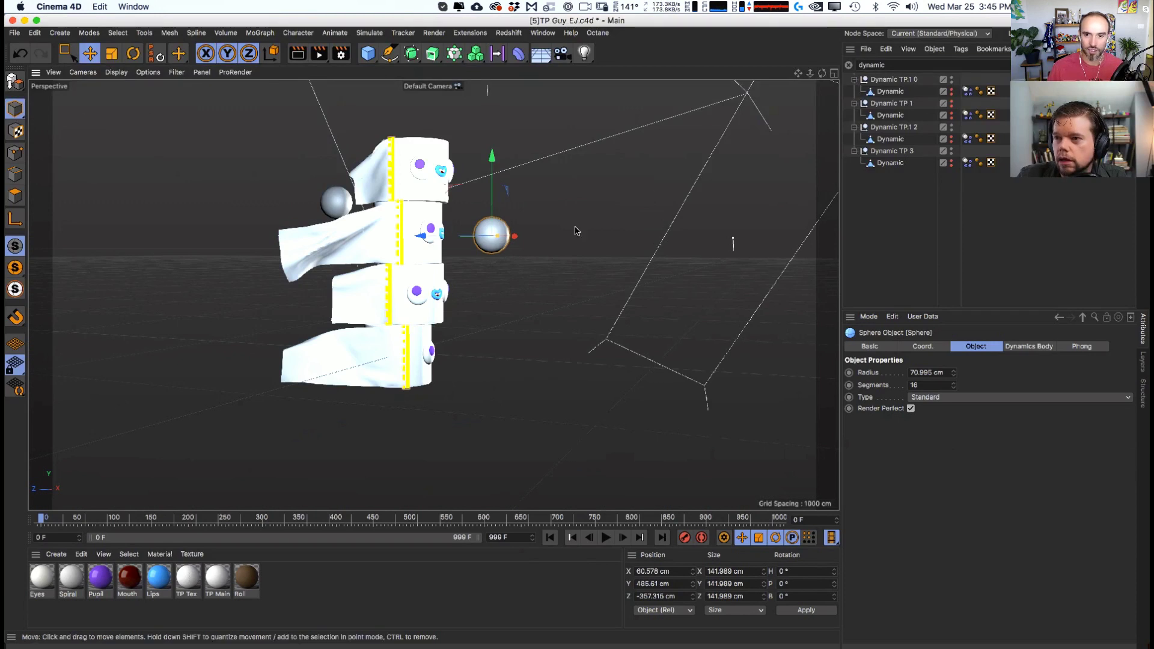
drag(495, 240, 572, 172)
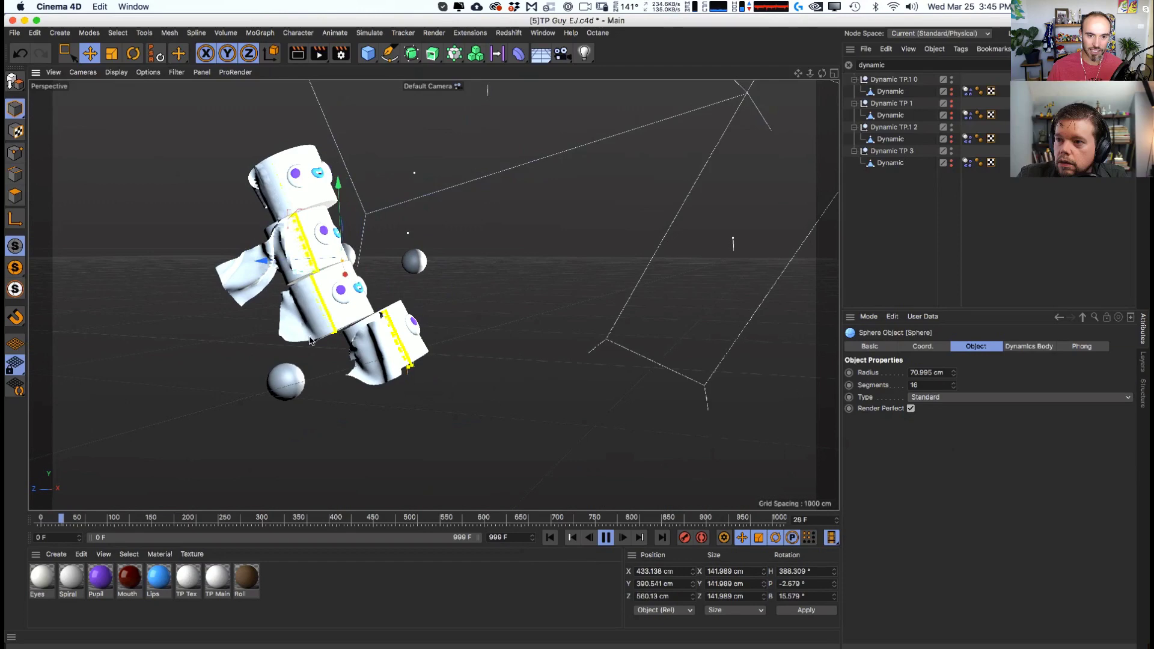
- Examine how the repositioned spheres hit the rolls and cloth sheets, replay the simulation from the start, and rewind it
key(F8)
alt+drag(311, 339, 293, 209)
scroll(279, 207, up, 4)
alt+drag(230, 258, 271, 256)
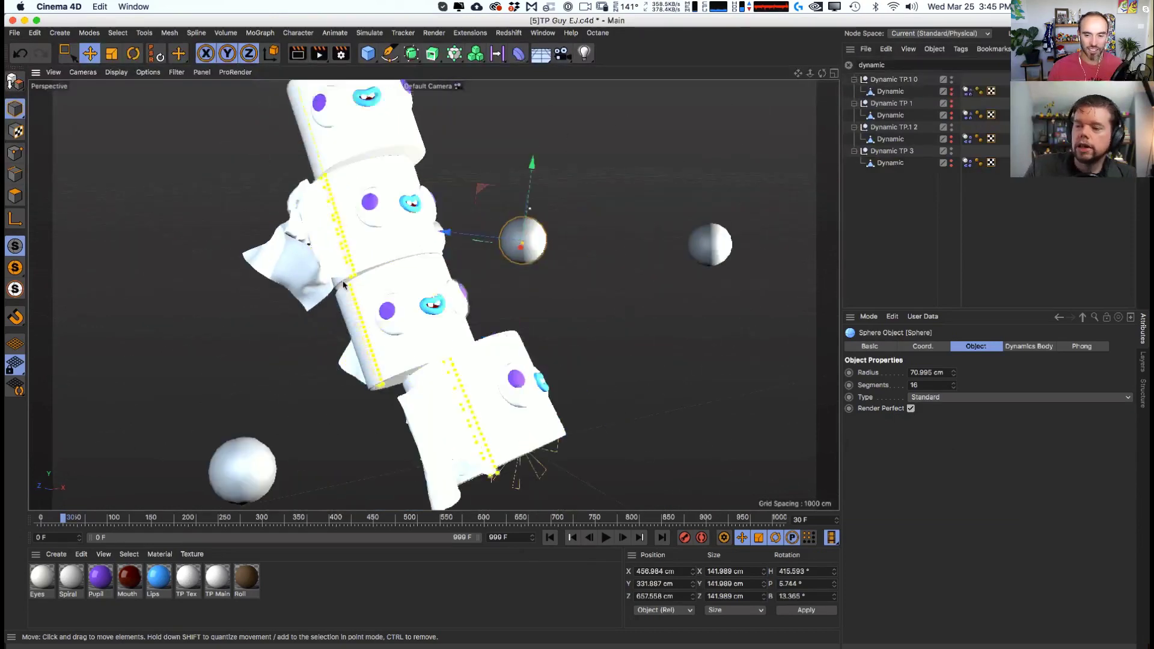
alt+middle_drag(270, 256, 248, 239)
click(551, 539)
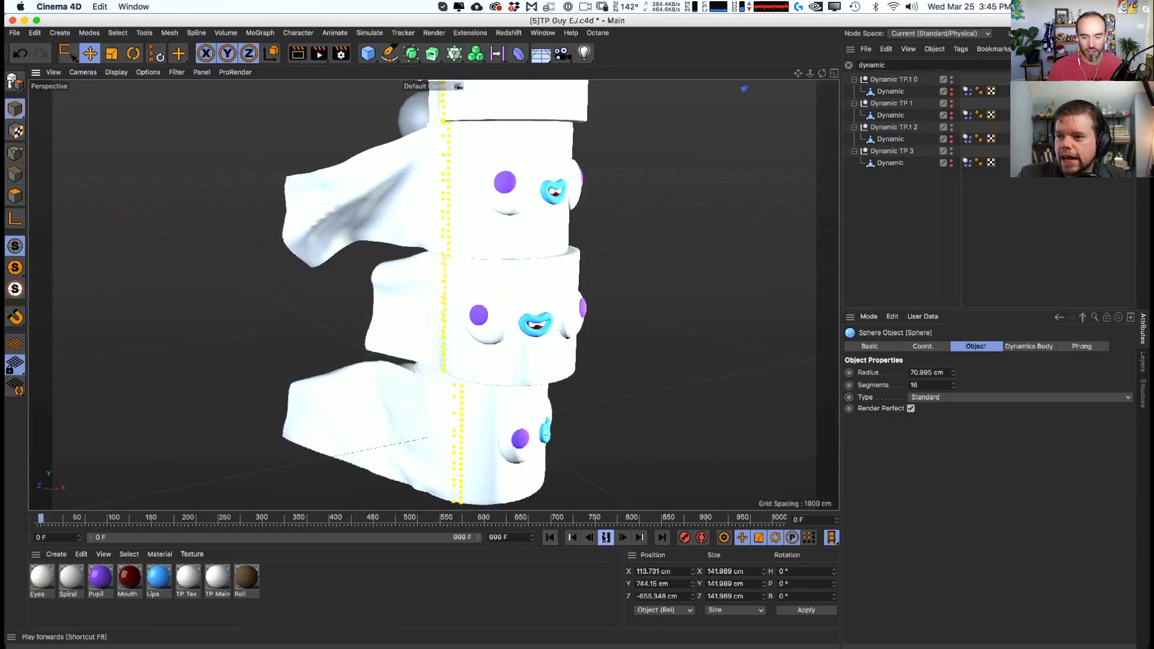
click(604, 537)
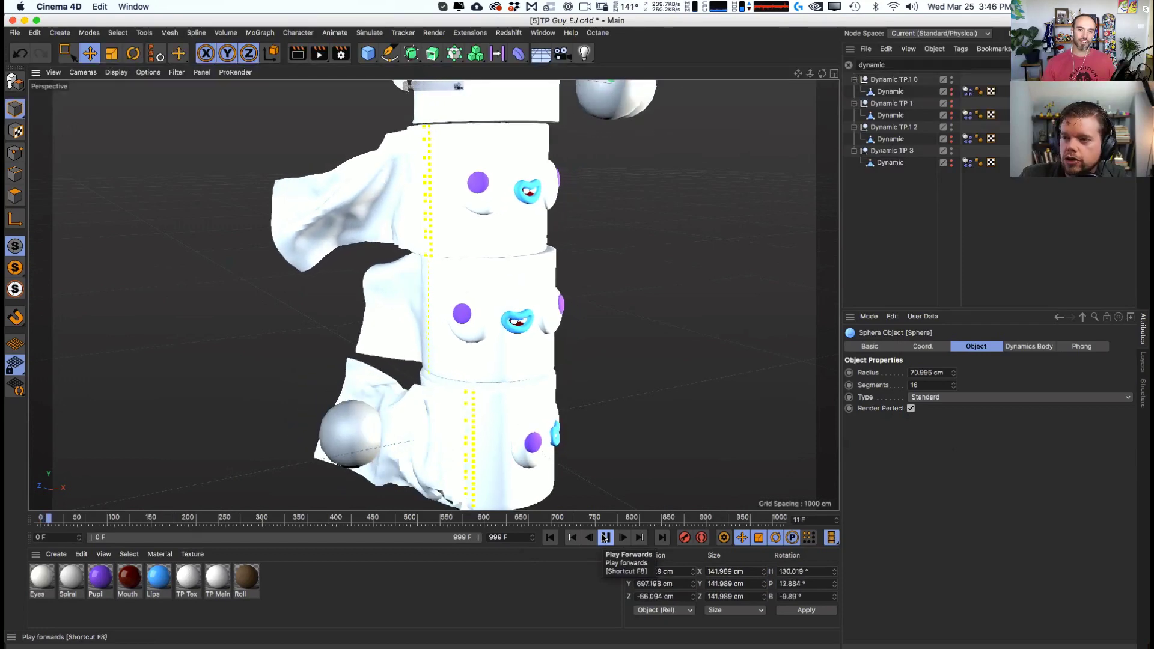
scroll(510, 295, down, 4)
alt+drag(510, 295, 482, 431)
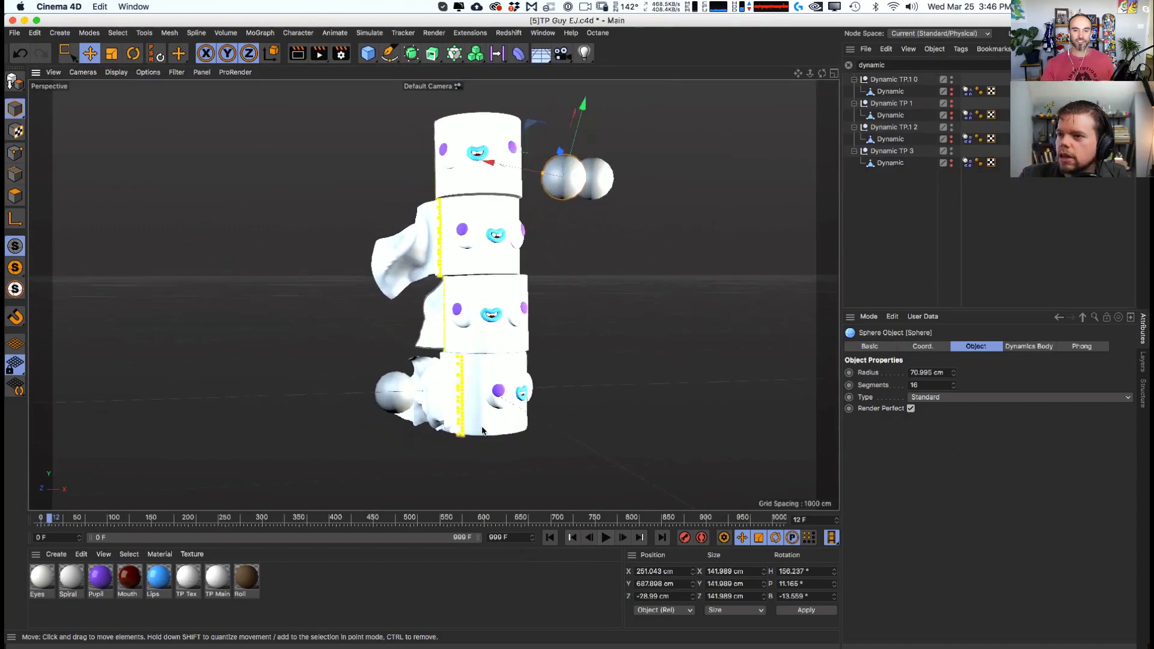
click(549, 537)
- Clear the object filter and delete all four spheres, from Sphere to Sphere.3
click(15, 108)
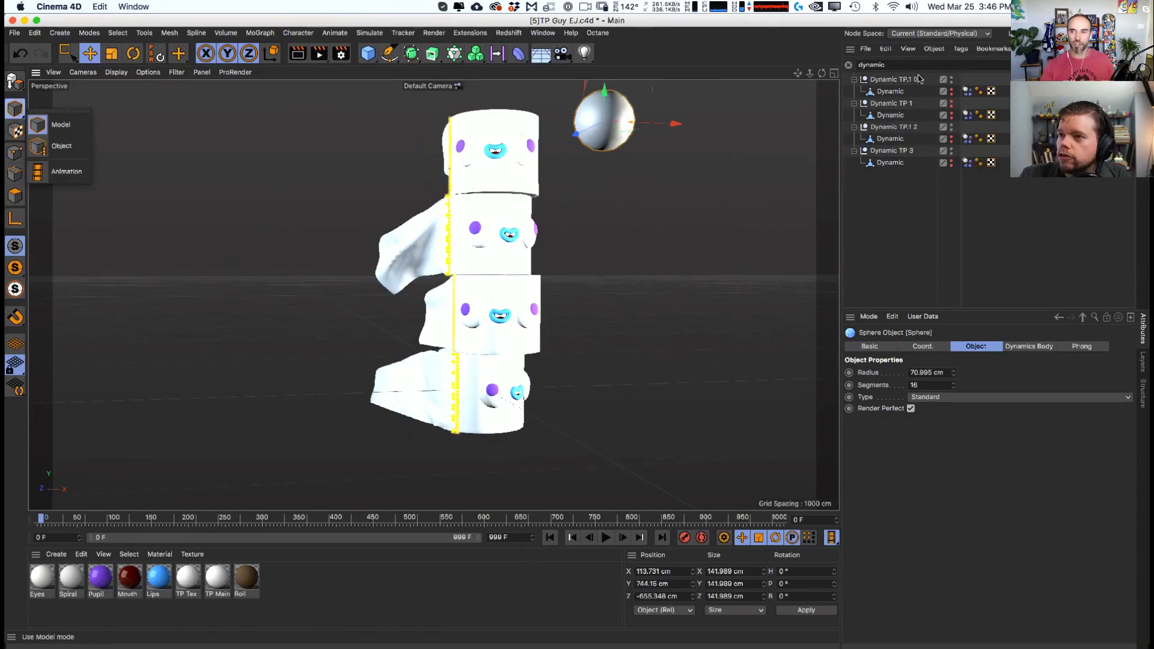
click(849, 65)
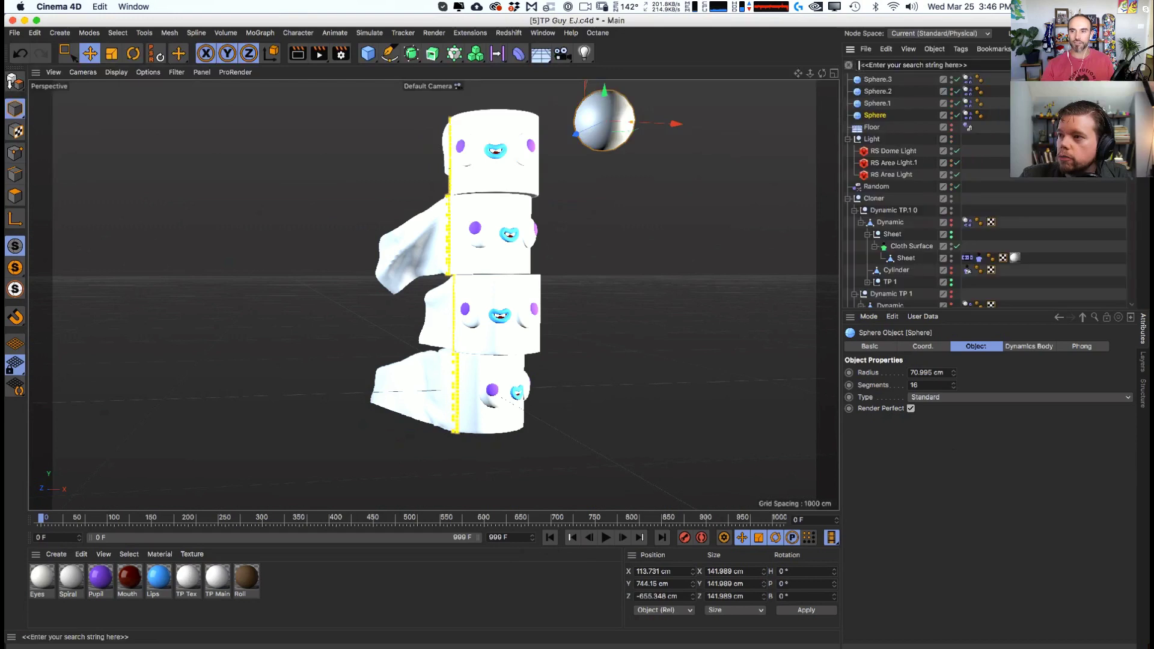
click(874, 91)
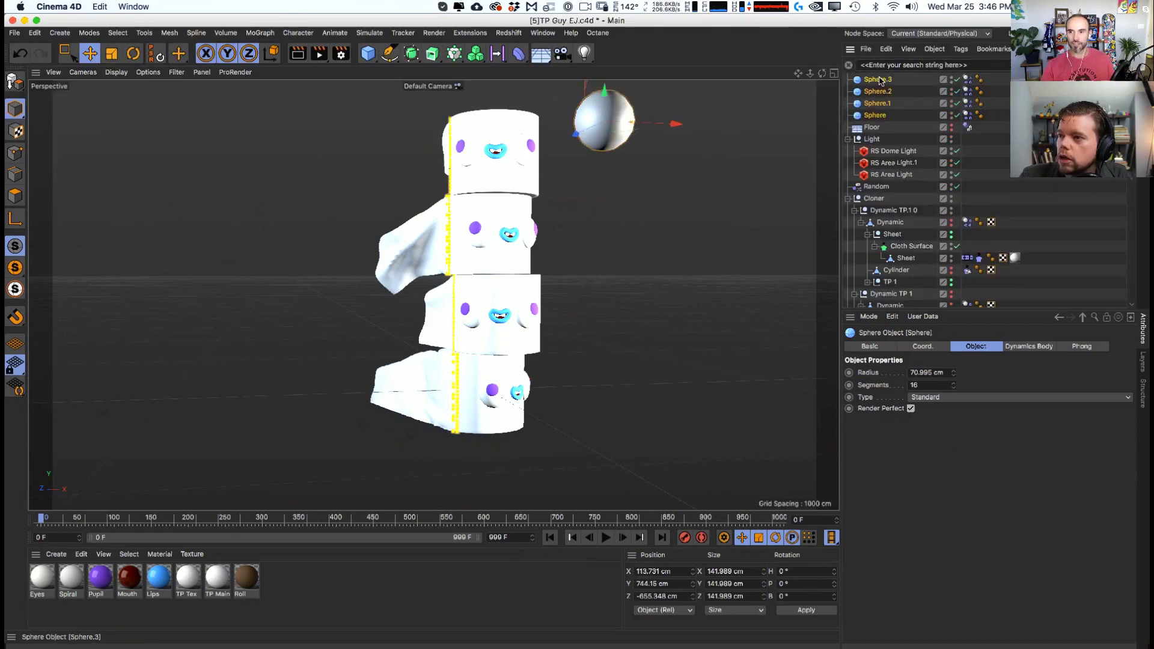
shift+click(880, 81)
key(Delete)
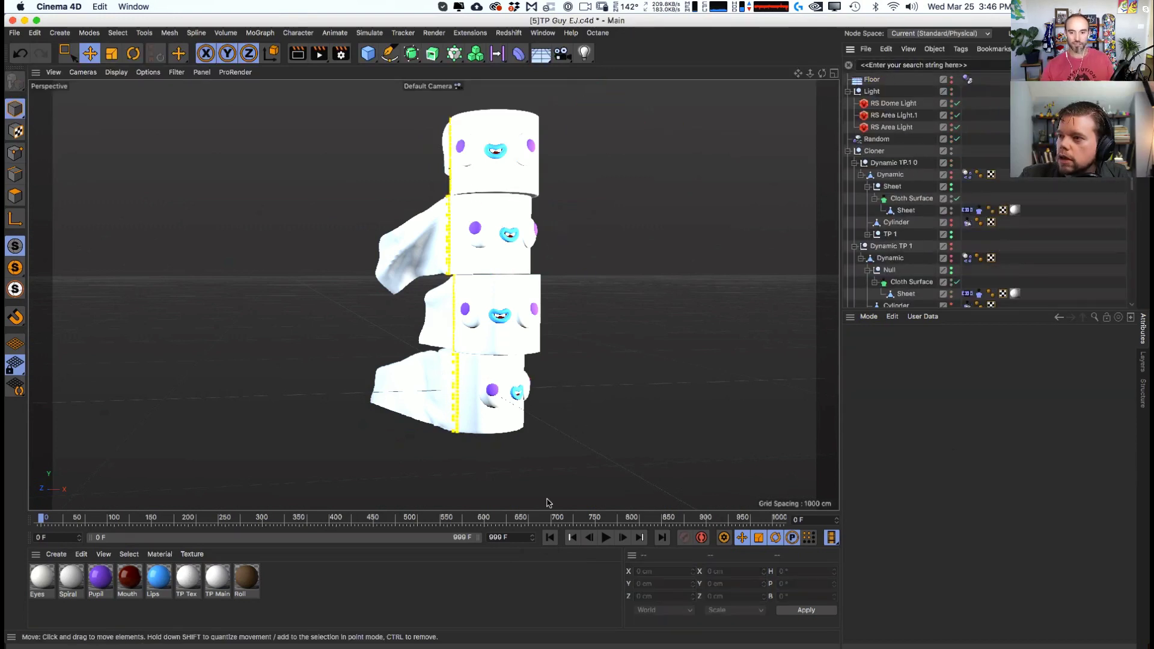
- Tilt the top roll (Dynamic TP 3) to about H 19°, P -19°, B -4° and move it to about X 107, Y 781, Z -53 cm
click(854, 163)
click(854, 175)
click(854, 186)
click(854, 198)
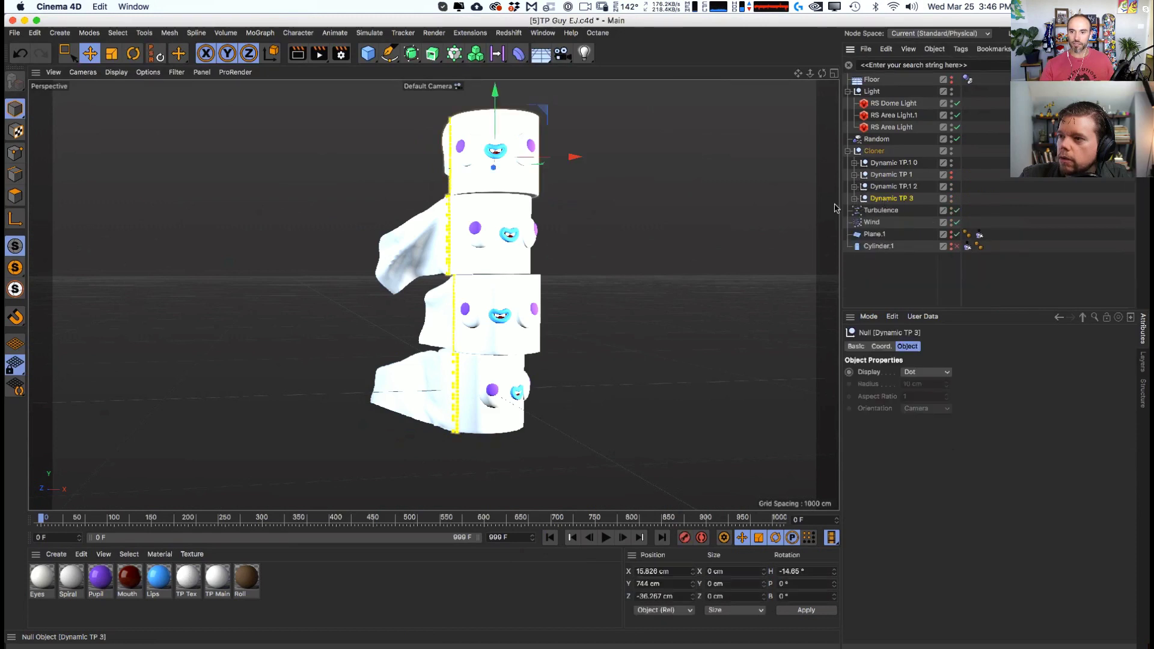
key(r)
drag(478, 178, 559, 183)
key(e)
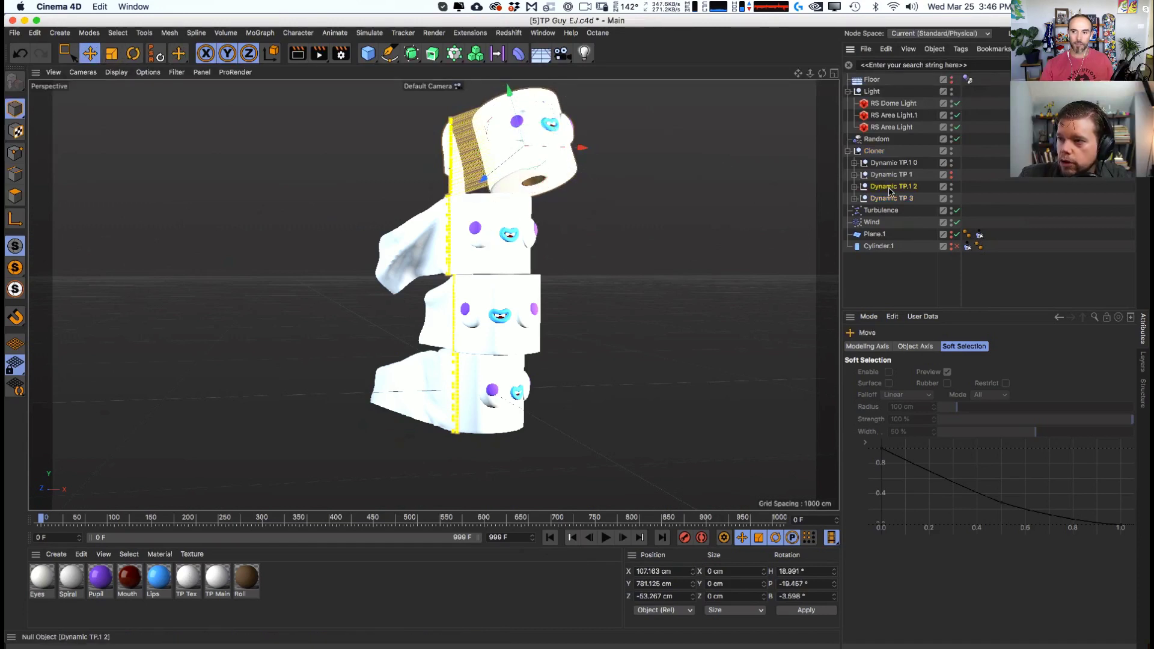
- Tilt Dynamic TP.1 2 to about H 20°, P -31°, B 14° and move it to about X -91, Y 477, Z -168 cm
click(890, 191)
key(r)
drag(505, 235, 488, 212)
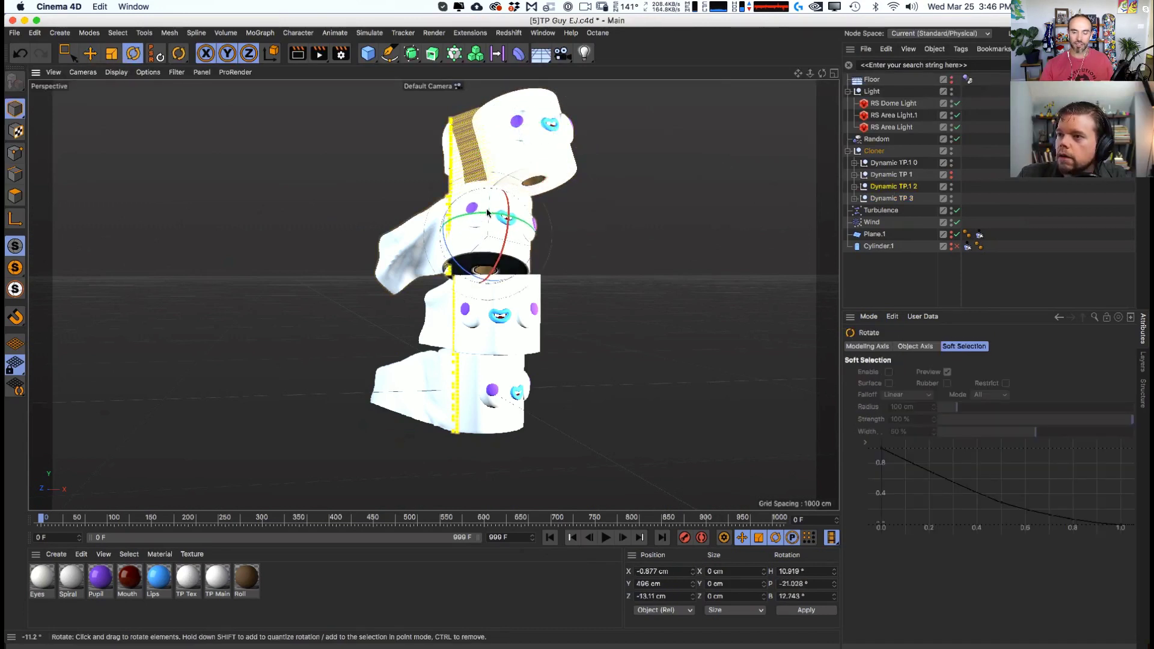
key(e)
drag(565, 240, 541, 244)
key(r)
key(e)
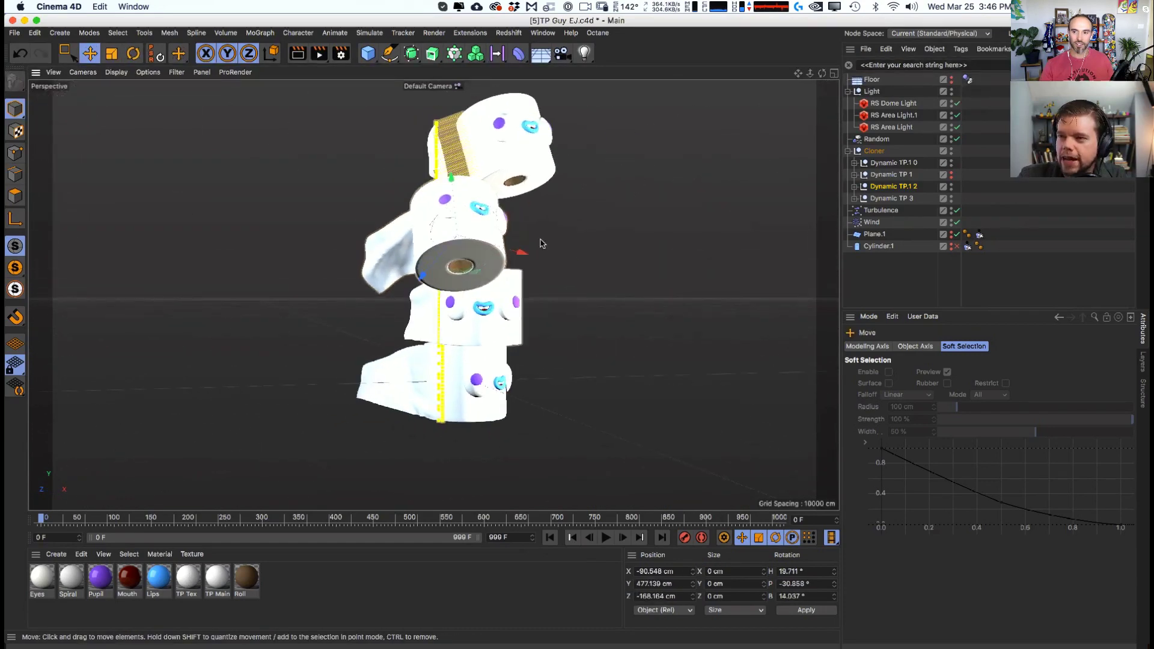
- Tilt Dynamic TP 1 to about H 19°, P -33°, B -4° and move it to about X 191, Y 262, Z -44 cm
click(888, 175)
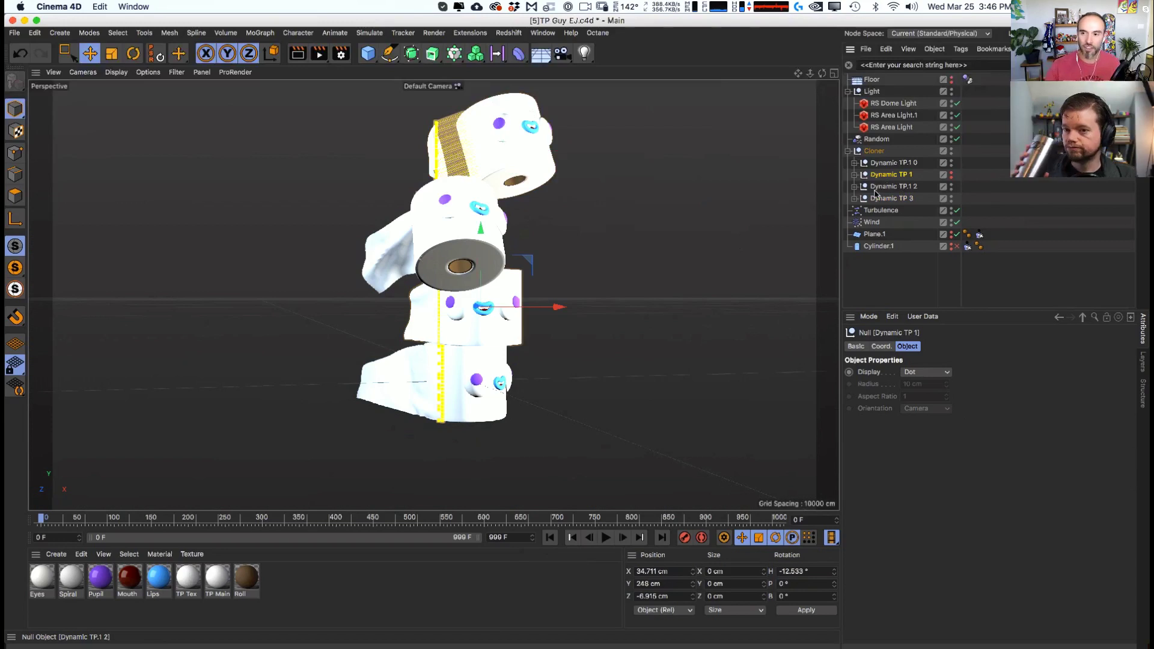
drag(560, 307, 601, 313)
key(r)
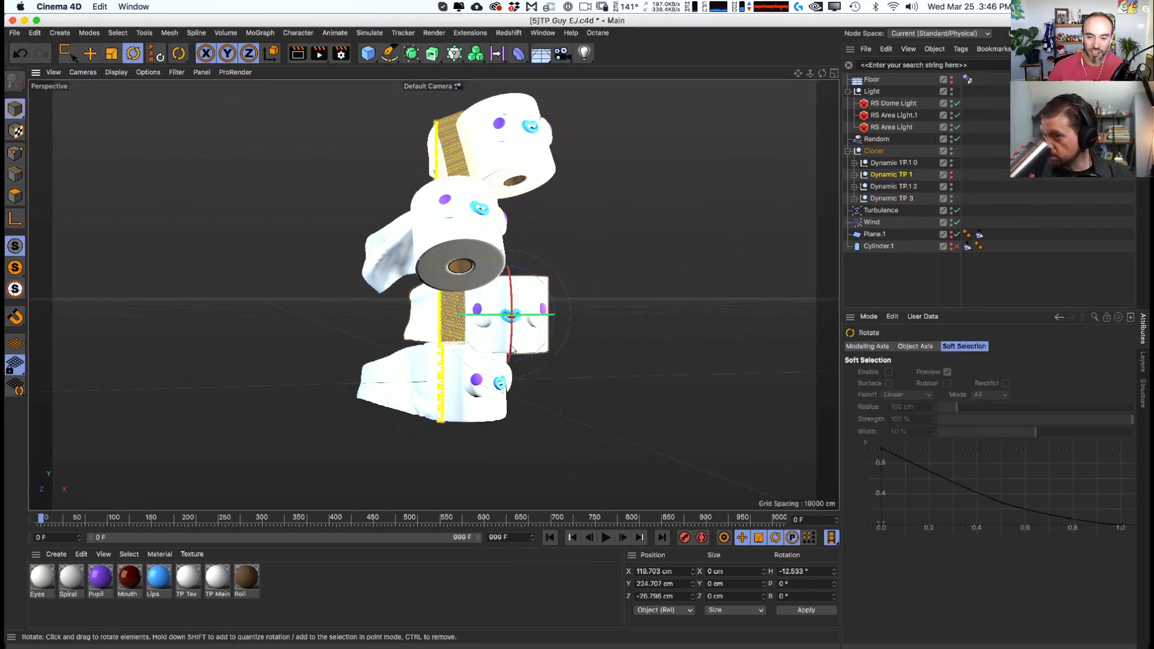
drag(510, 352, 546, 271)
key(e)
alt+drag(445, 298, 420, 305)
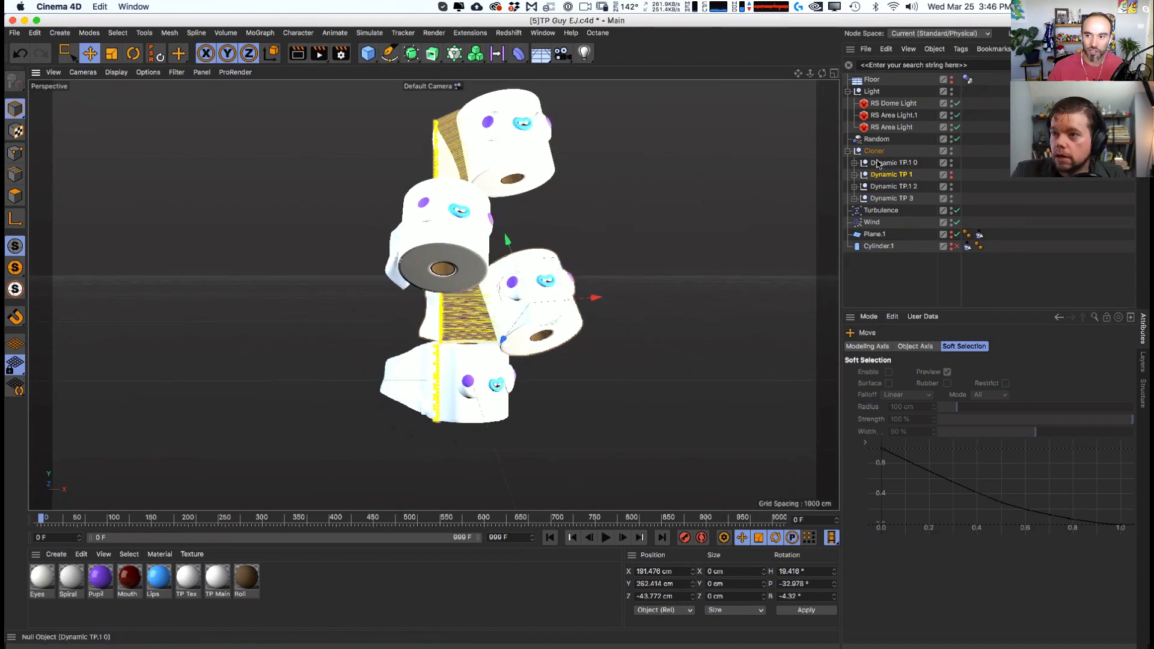
- Tilt the bottom roll (Dynamic TP.1 0) to about H 1°, P 17°, B 11° and move it to about X -122, Y 99, Z -50 cm
click(881, 163)
key(r)
drag(520, 323, 611, 319)
key(e)
alt+drag(457, 351, 355, 366)
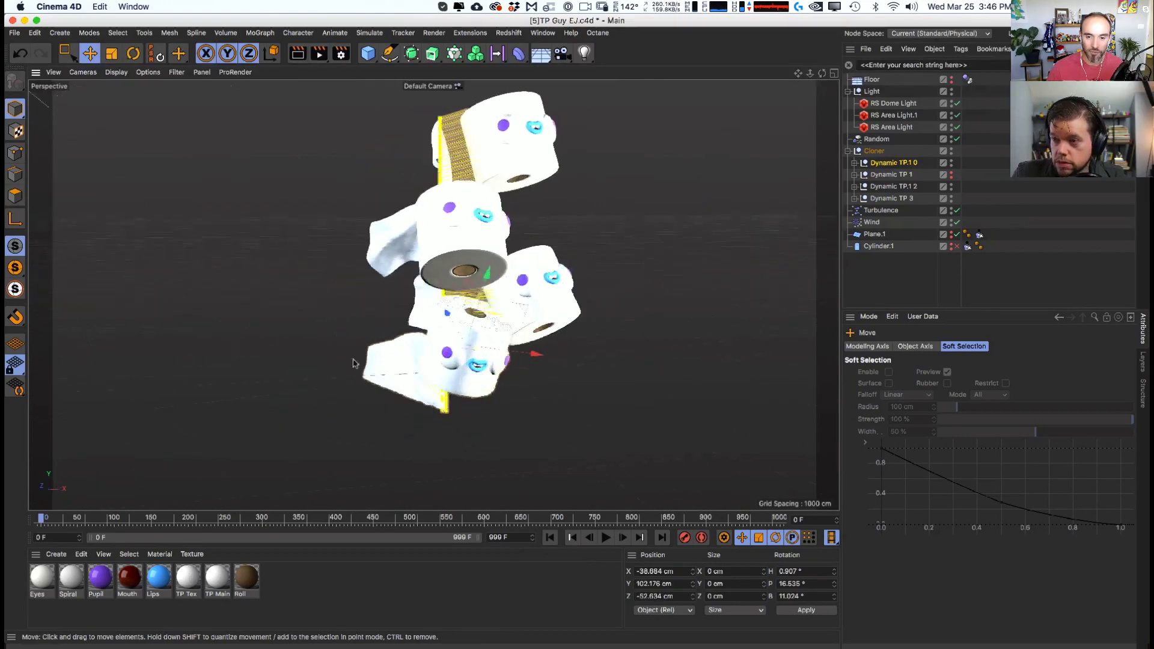
alt+middle_drag(484, 352, 450, 349)
drag(451, 350, 425, 351)
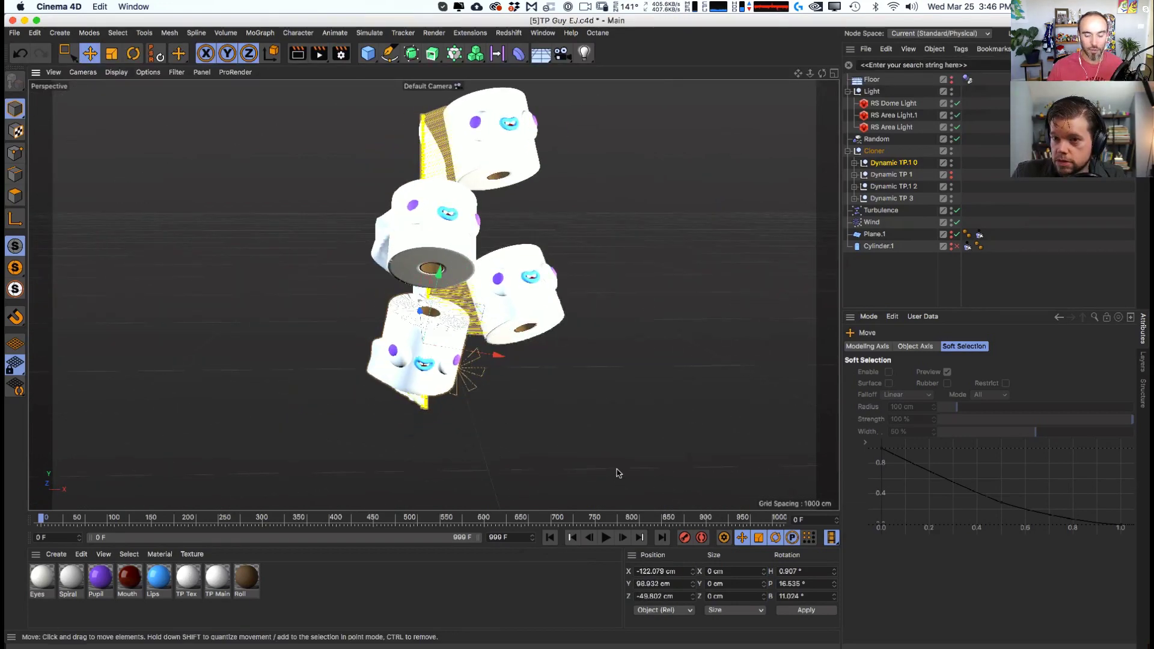
- Play the simulation to check how the tilted rolls fall, examine the pile from another angle, and rewind it
click(604, 539)
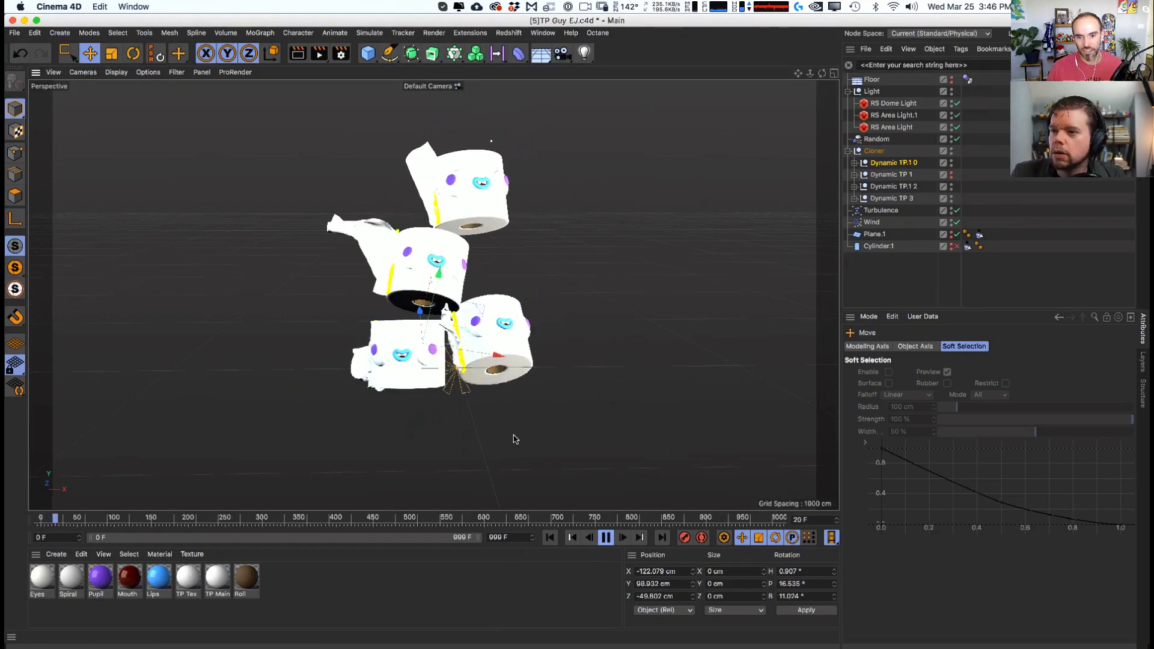
key(F8)
alt+drag(514, 439, 481, 320)
scroll(480, 320, up, 2)
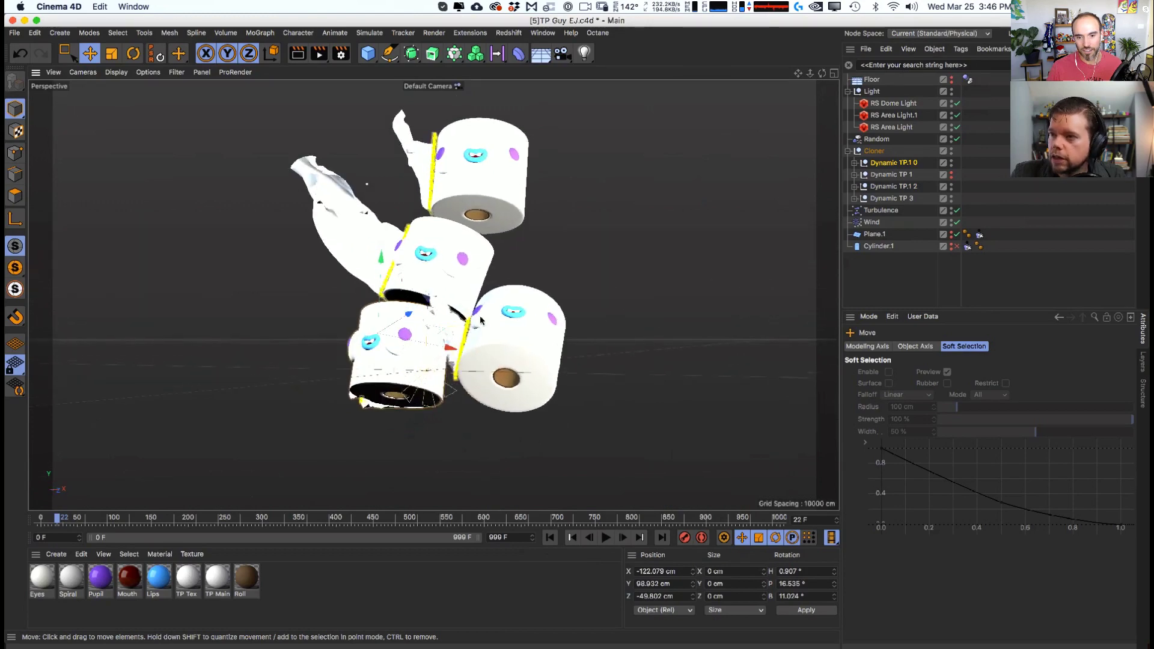
click(549, 537)
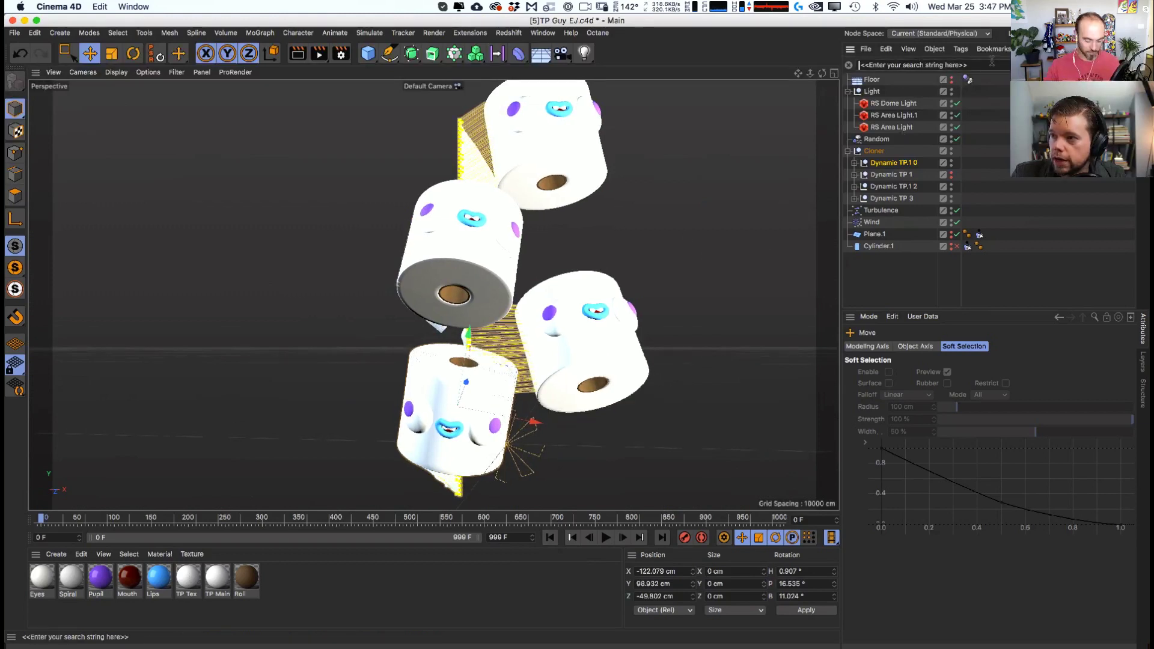
- Filter the objects by "dynamic", set Dynamic to Off on all four rolls' Dynamics Body tags, and test the simulation
text(dynamic)
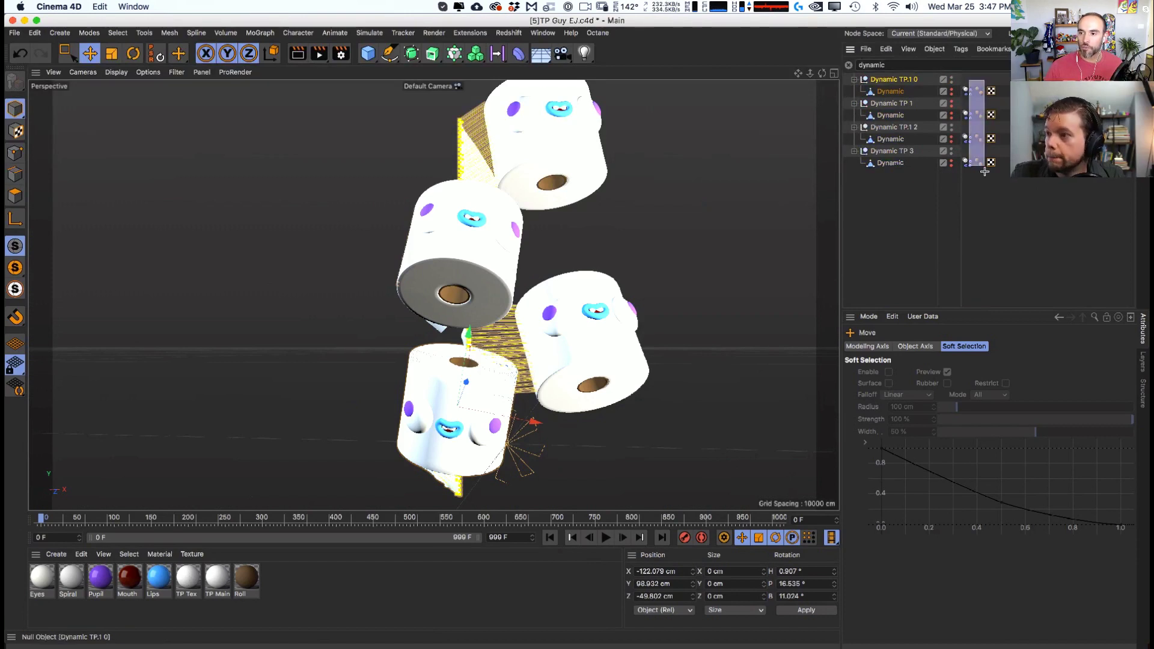
drag(967, 174, 967, 174)
click(896, 346)
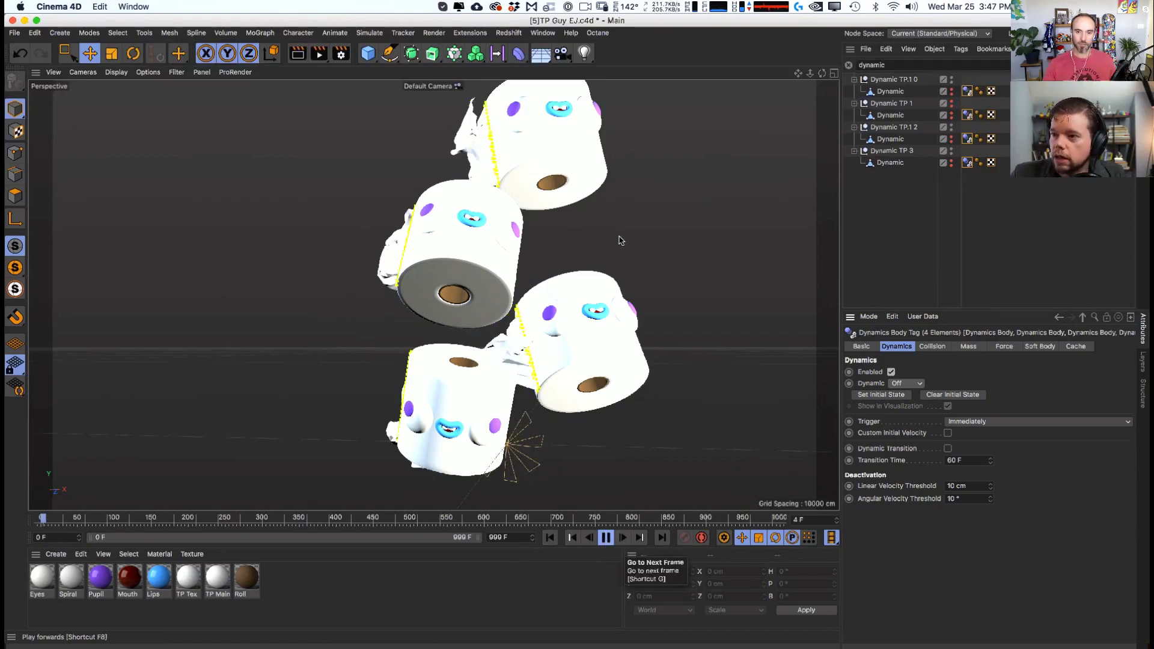
key(F8)
- Clear the object filter, then tilt Dynamic TP.1 2 to about H 3°, P -15°, B -7° and move it to about X -160, Y 471, Z -315 cm
click(485, 274)
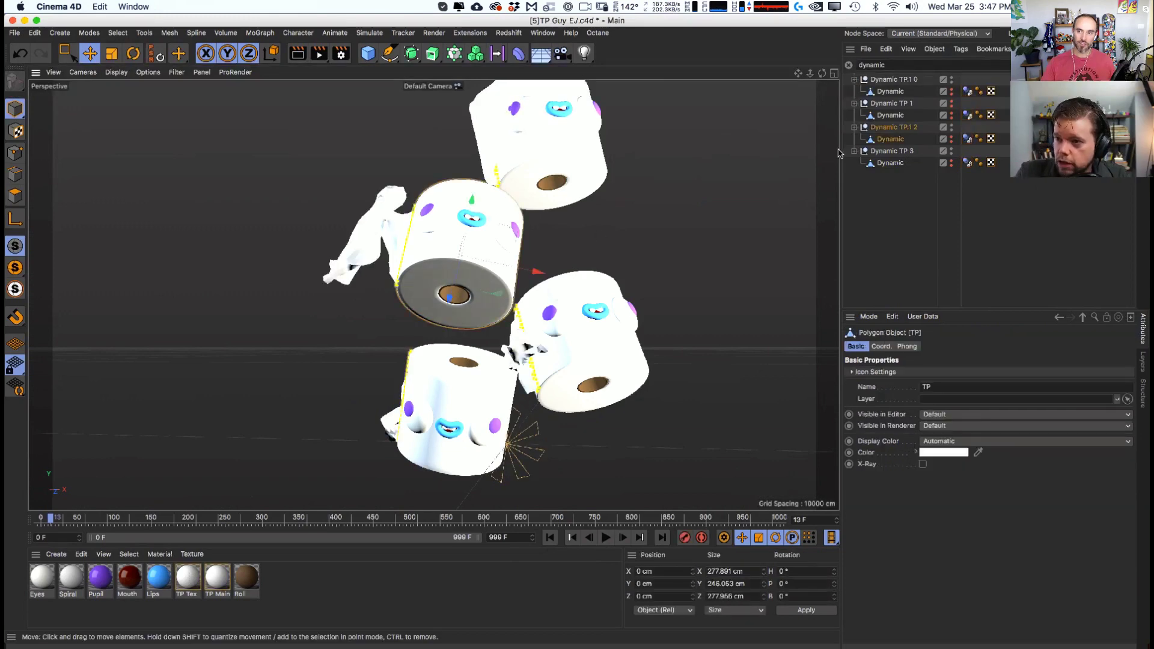
click(893, 127)
click(849, 65)
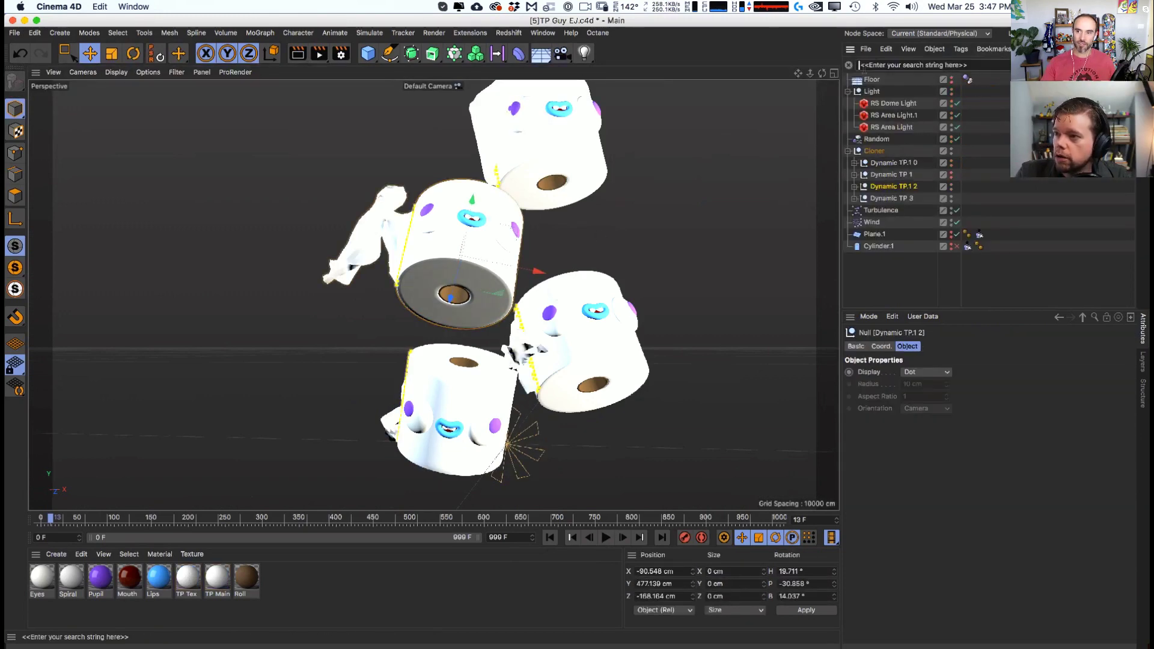
drag(452, 281, 649, 327)
alt+drag(601, 330, 343, 349)
drag(440, 255, 490, 320)
key(r)
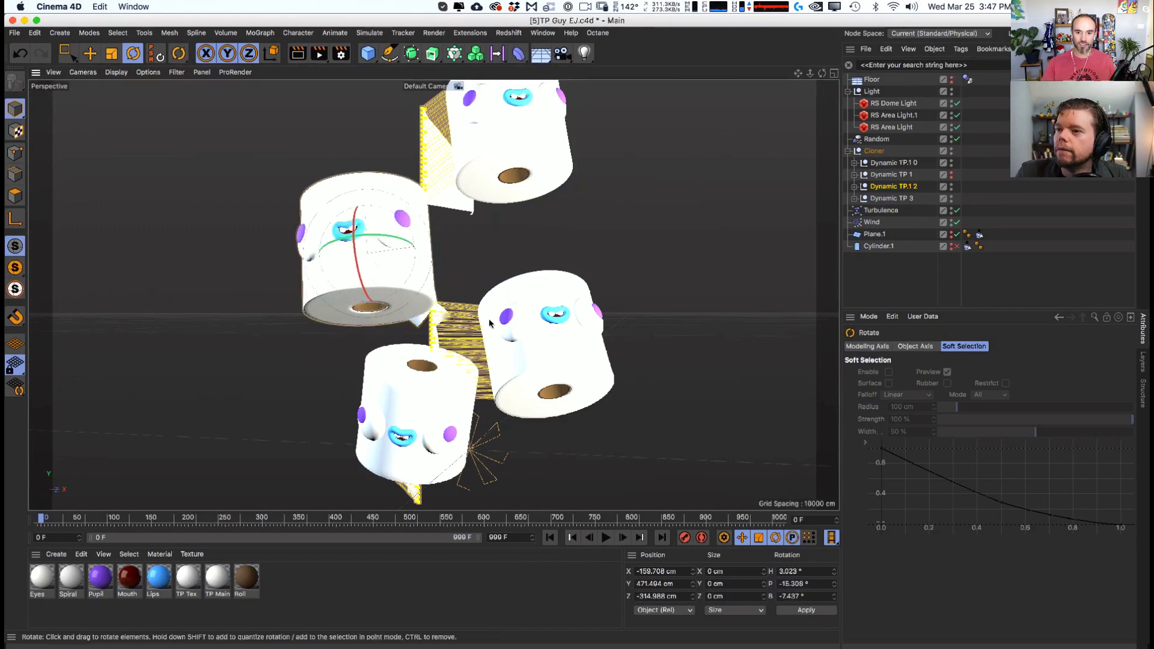
key(e)
click(545, 345)
key(r)
drag(545, 345, 644, 316)
key(super+z)
key(super+z)
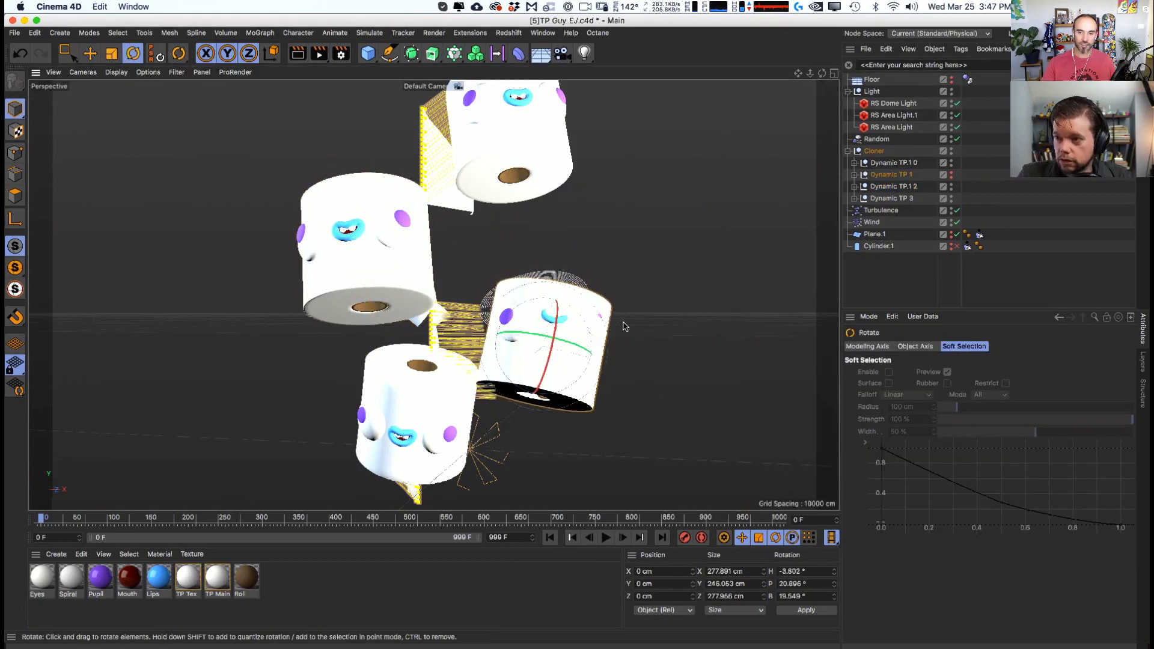
- Tilt Dynamic TP 1 to about H 33°, P -29°, B 20° and move it to about X 160, Y 374, Z -54 cm
click(892, 175)
drag(729, 255, 667, 307)
key(e)
alt+middle_drag(497, 136, 485, 153)
- Tilt the top roll, Dynamic TP 3, to about H 7°, P 44°, B -41°
click(496, 159)
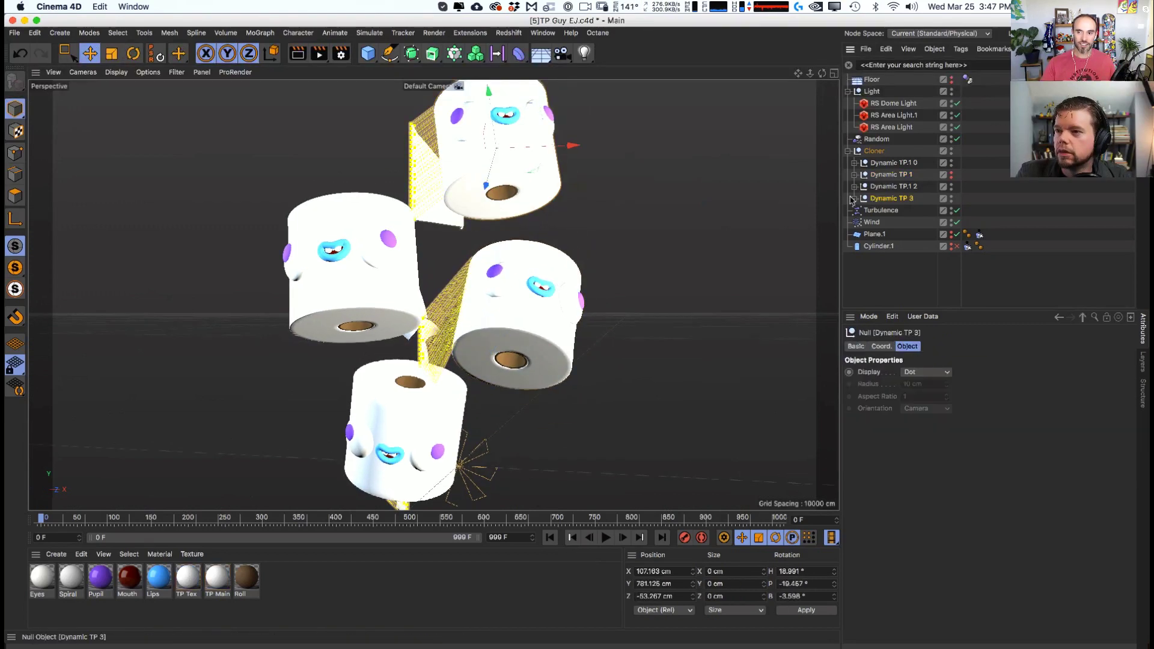
key(r)
drag(678, 196, 481, 216)
key(e)
alt+middle_drag(425, 287, 419, 298)
- Move Dynamic TP.1 2 away from the other rolls to about X -197, Y 474, Z -519 cm
click(365, 345)
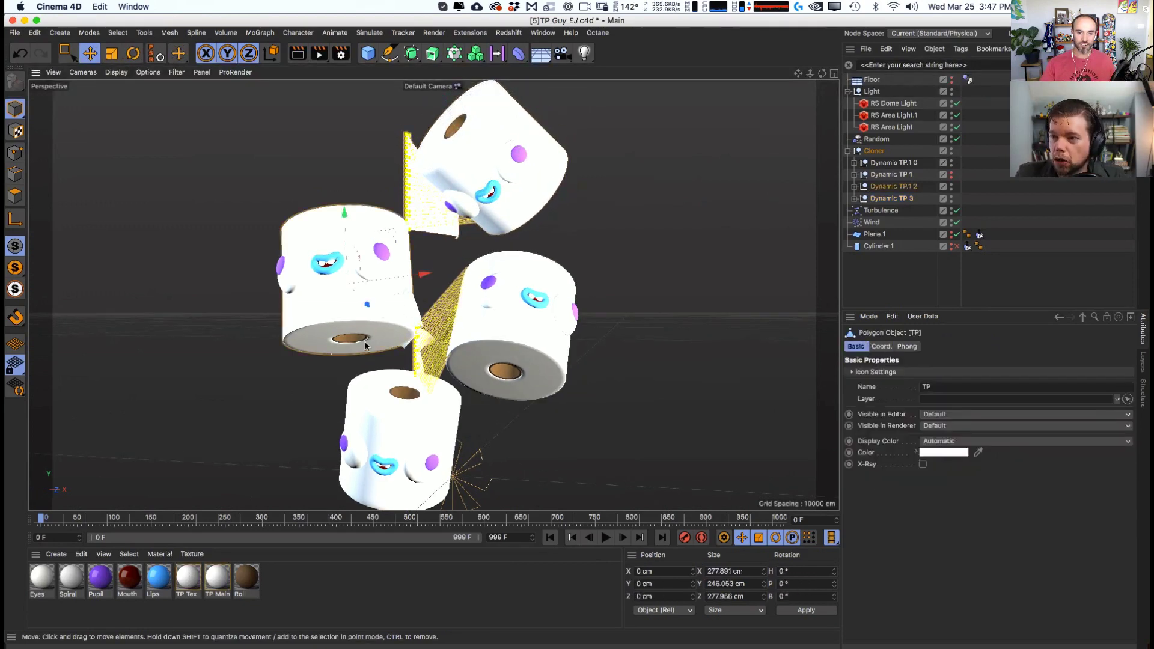
click(891, 199)
click(894, 186)
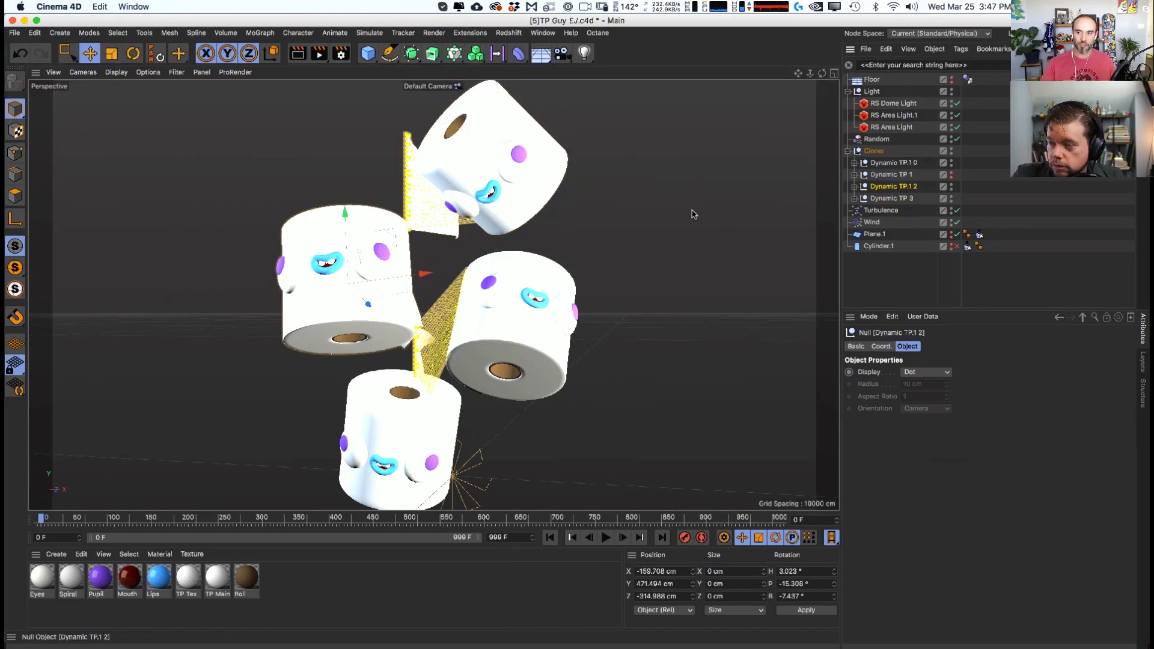
alt+drag(374, 279, 470, 293)
alt+middle_drag(470, 294, 512, 276)
drag(468, 262, 446, 263)
alt+drag(481, 288, 444, 264)
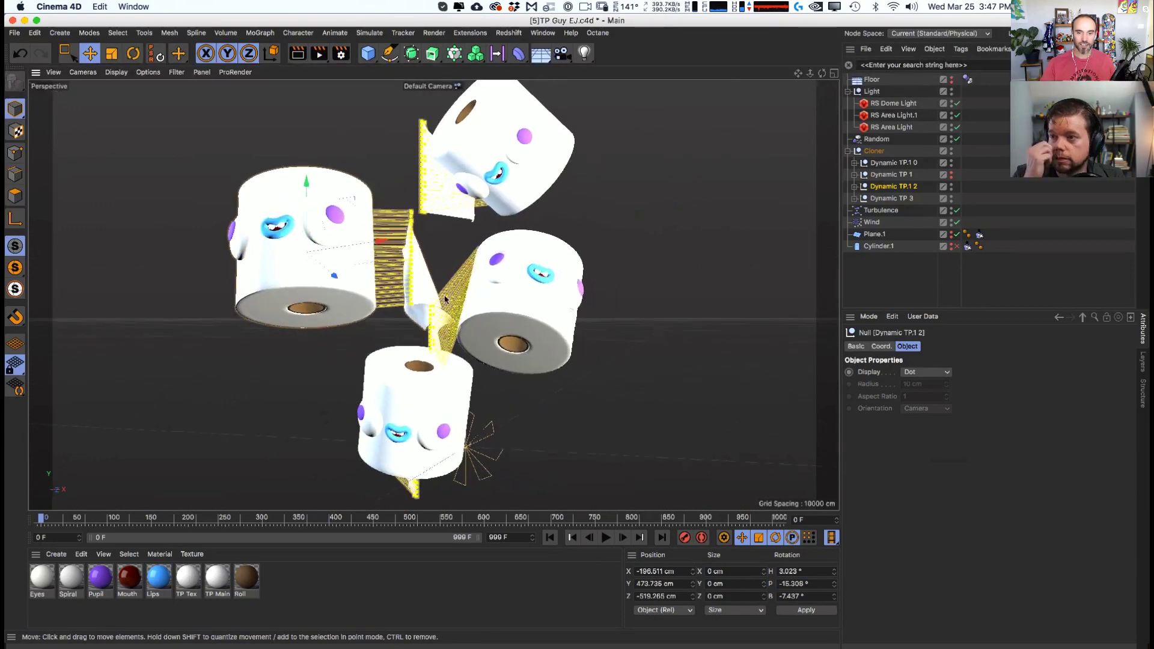
- Raise the bottom roll, Dynamic TP.1 0, to about X -183, Y 202, Z -73 cm and adjust its tilt
click(417, 396)
click(893, 163)
drag(660, 265, 642, 223)
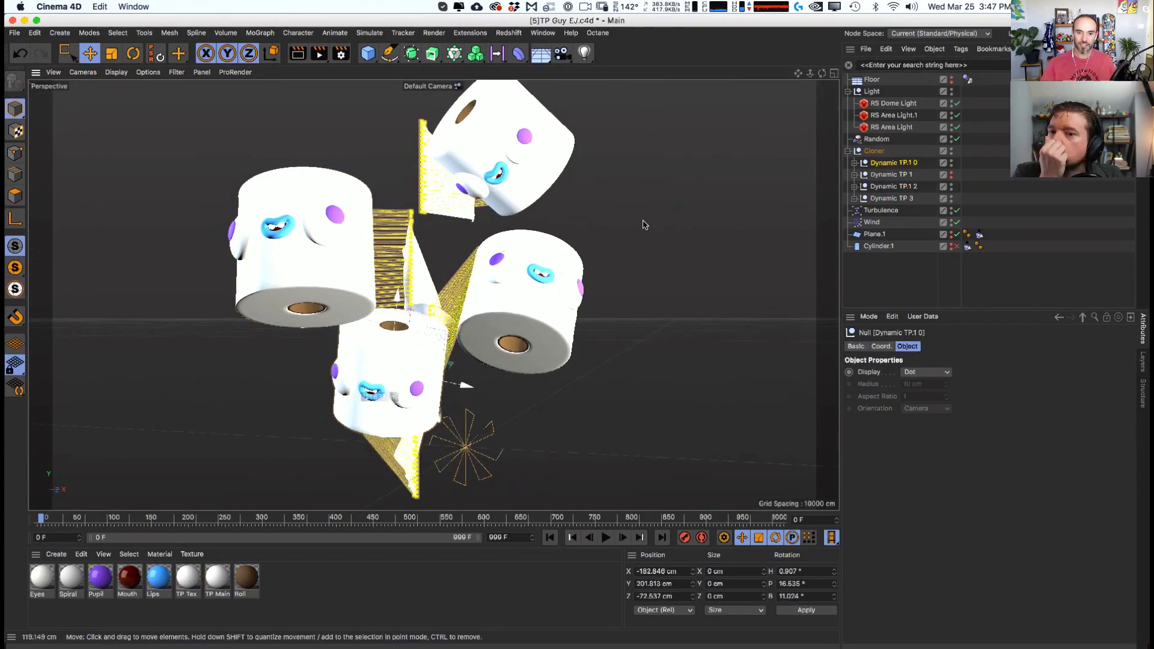
key(r)
drag(402, 340, 430, 376)
key(e)
scroll(471, 366, down, 1)
alt+middle_drag(510, 306, 517, 325)
- Move Dynamic TP 3 to about X 23, Y 742, Z -79 cm and tilt it to about H 0°, P 28°, B -28°
click(885, 175)
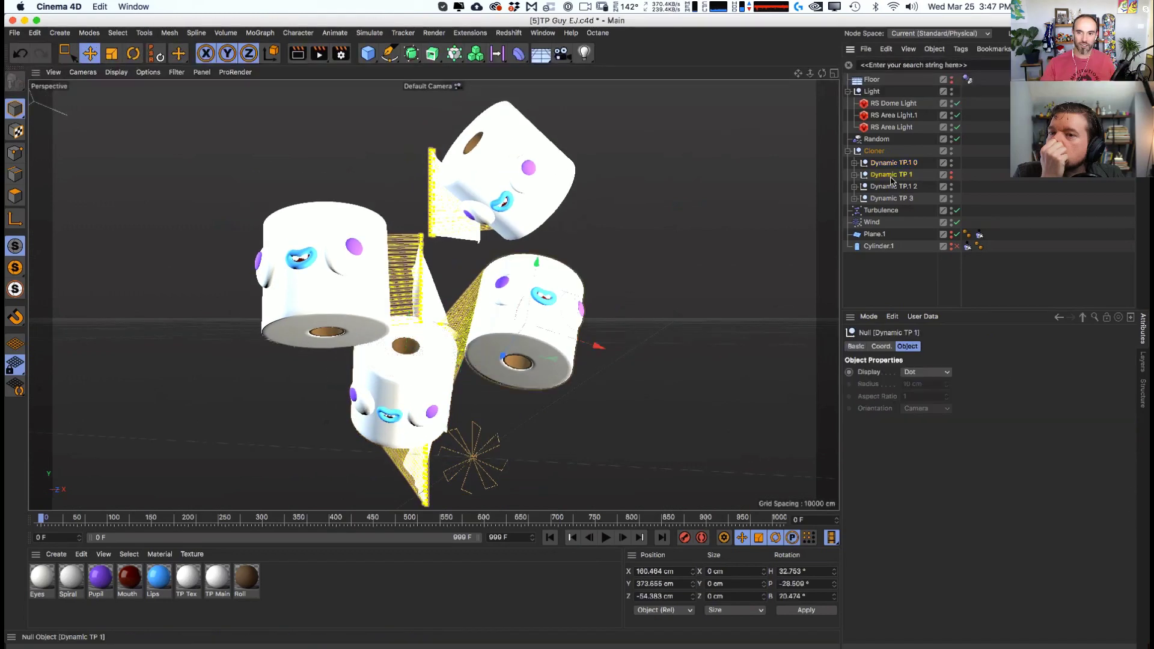
click(887, 186)
click(879, 210)
click(892, 198)
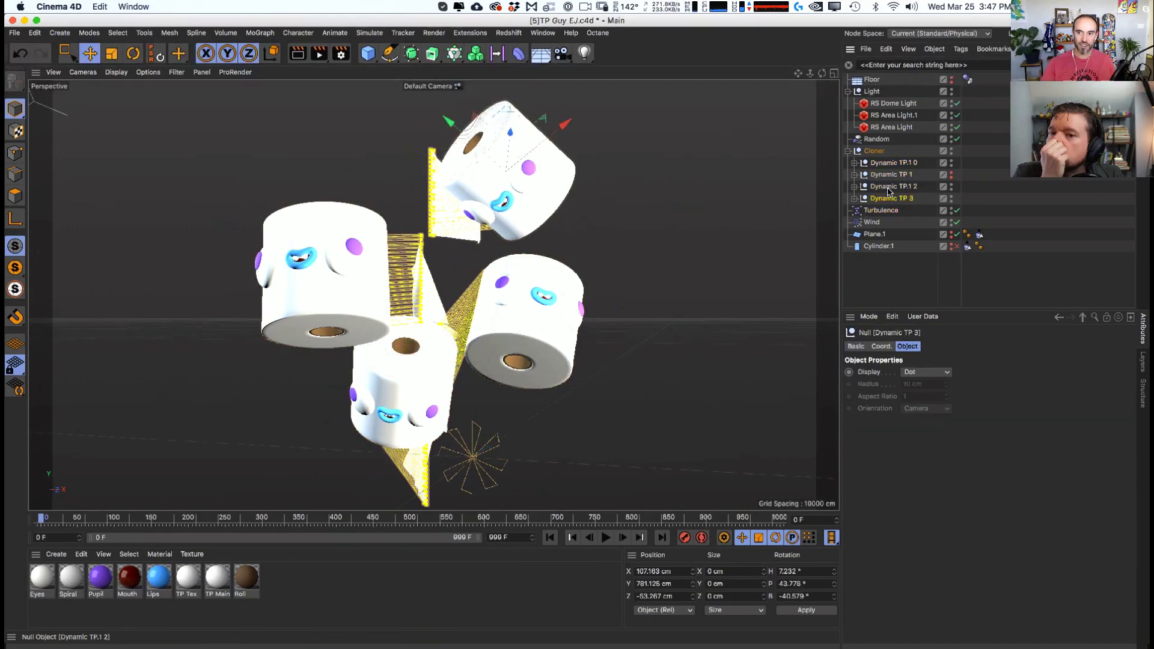
drag(751, 198, 597, 233)
key(r)
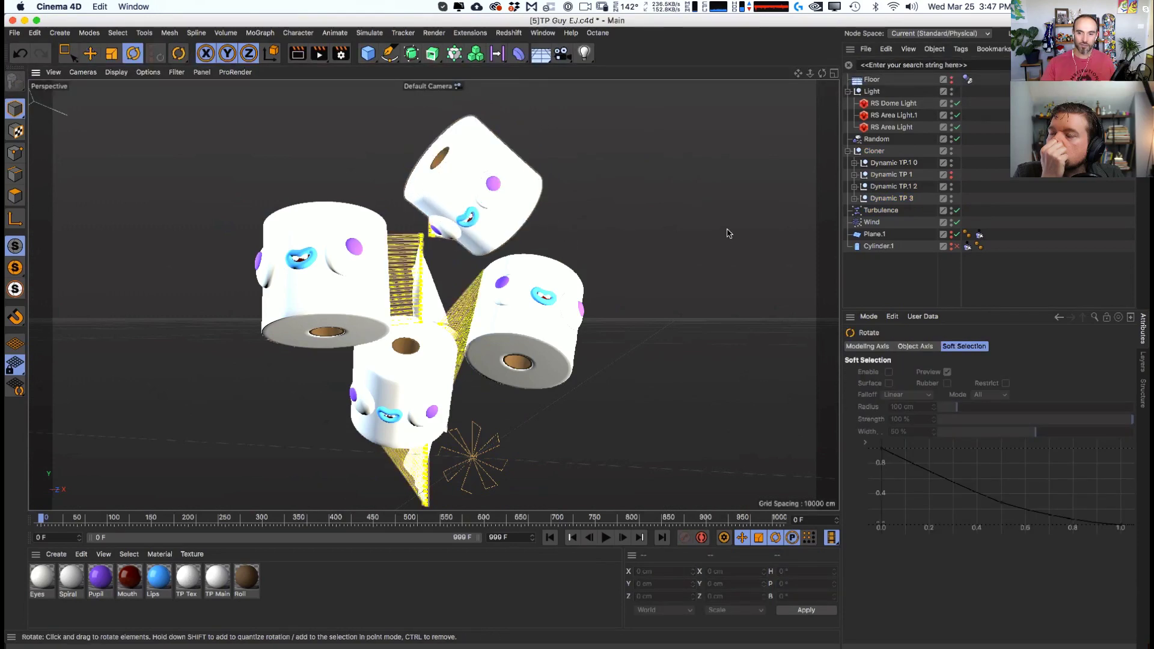
drag(426, 218, 421, 195)
key(e)
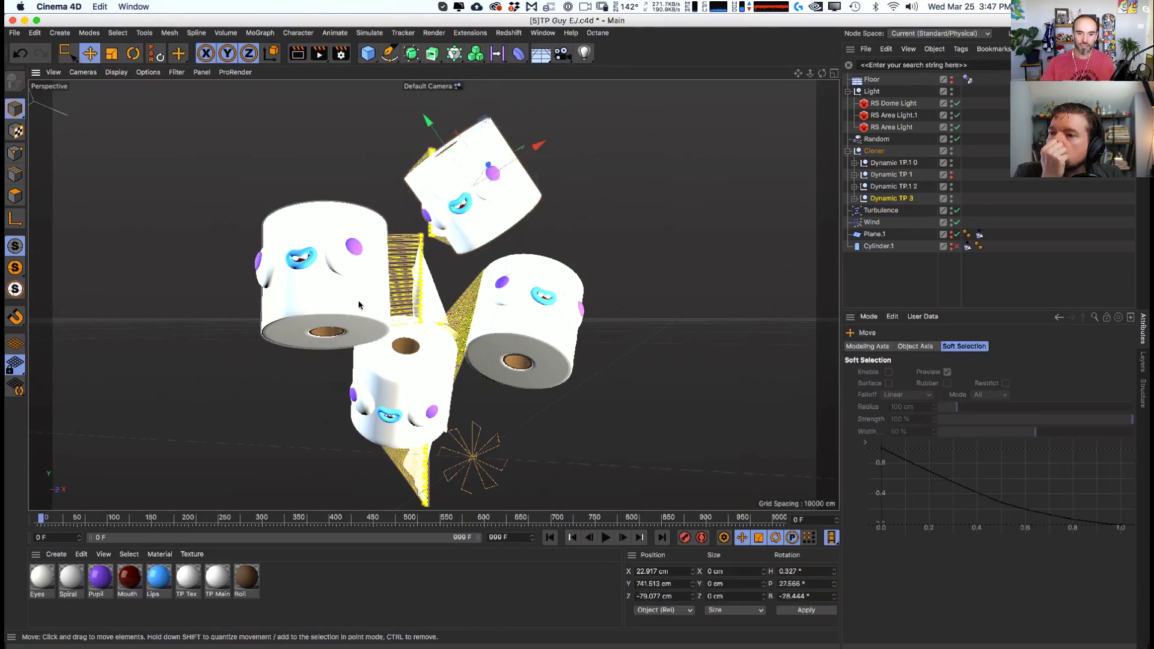
- Play the simulation and examine from several angles how the cloth sheets behave around the posed rolls
alt+drag(358, 301, 428, 320)
alt+middle_drag(429, 321, 426, 321)
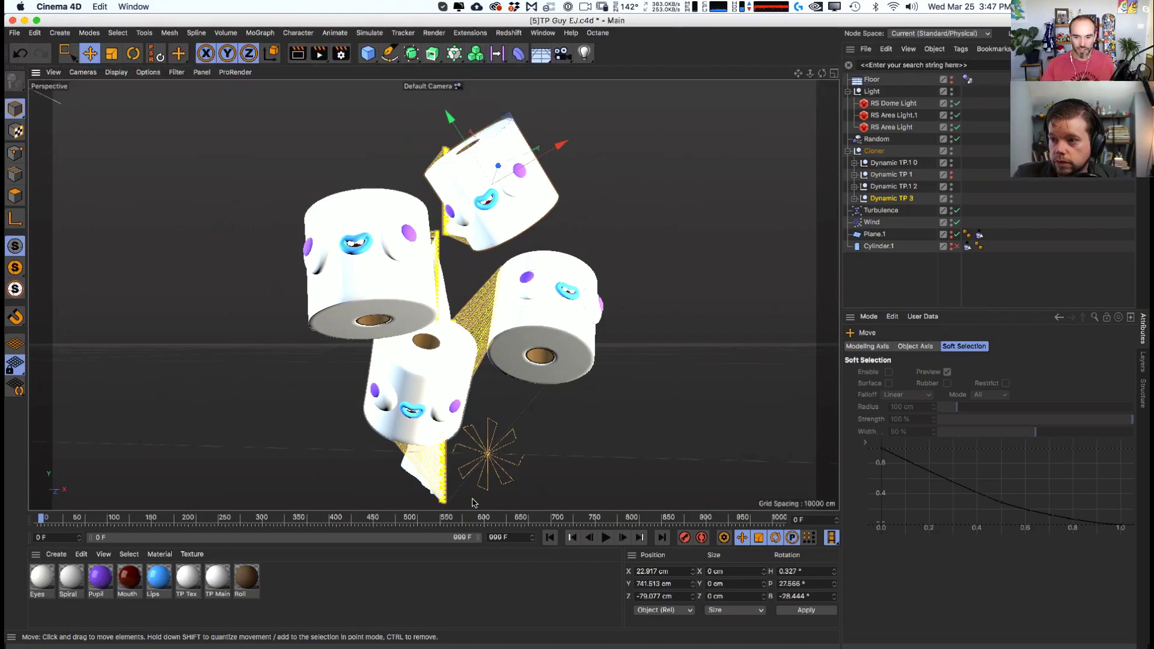
click(610, 539)
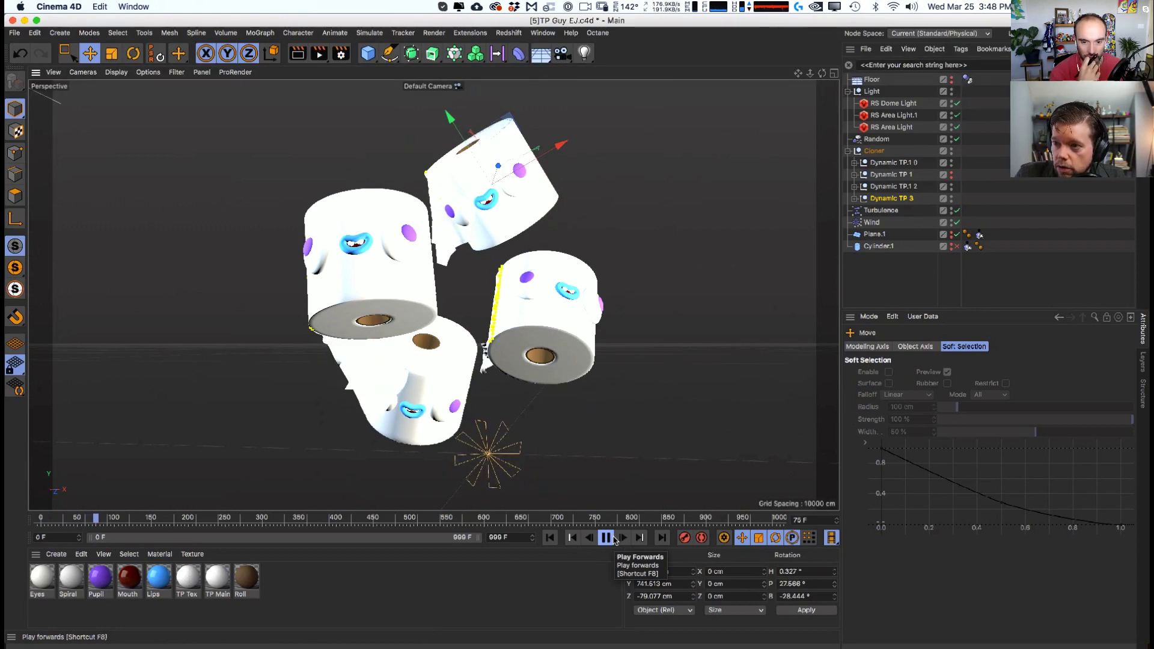
click(614, 539)
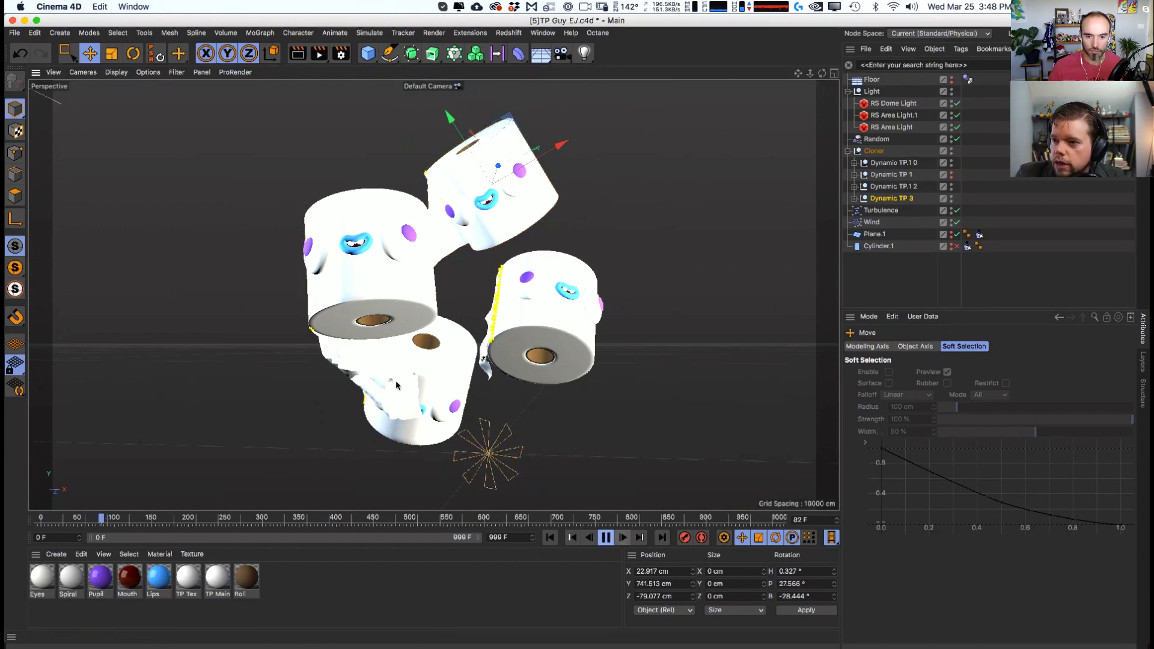
alt+drag(500, 372, 394, 374)
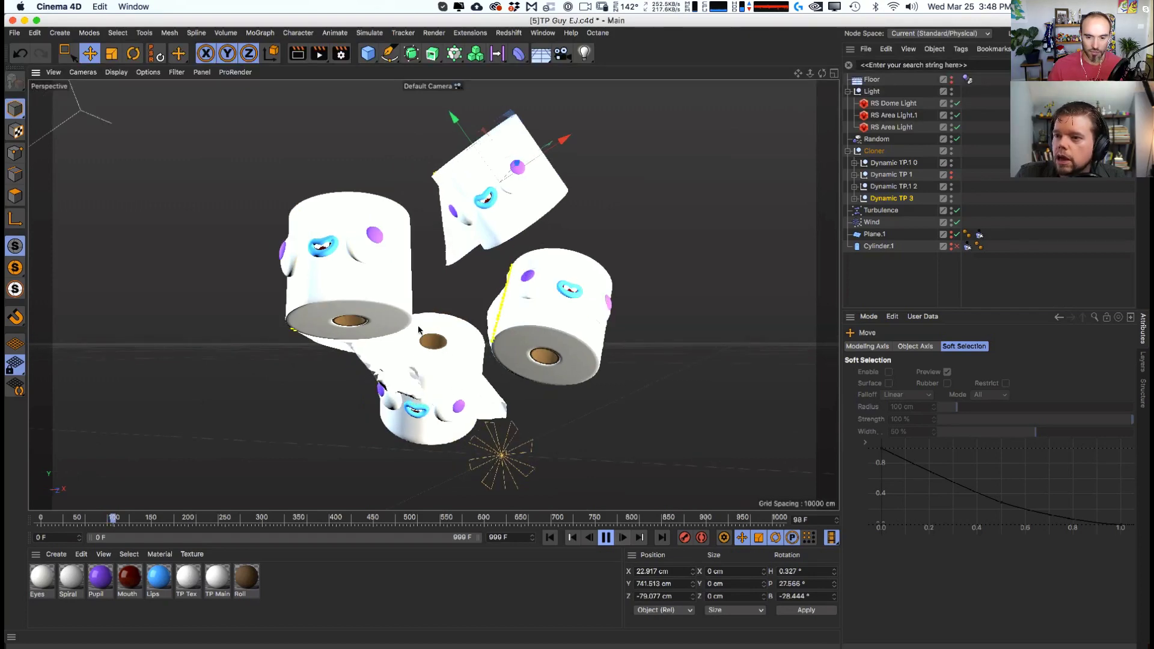
alt+drag(452, 309, 579, 333)
alt+drag(496, 341, 441, 357)
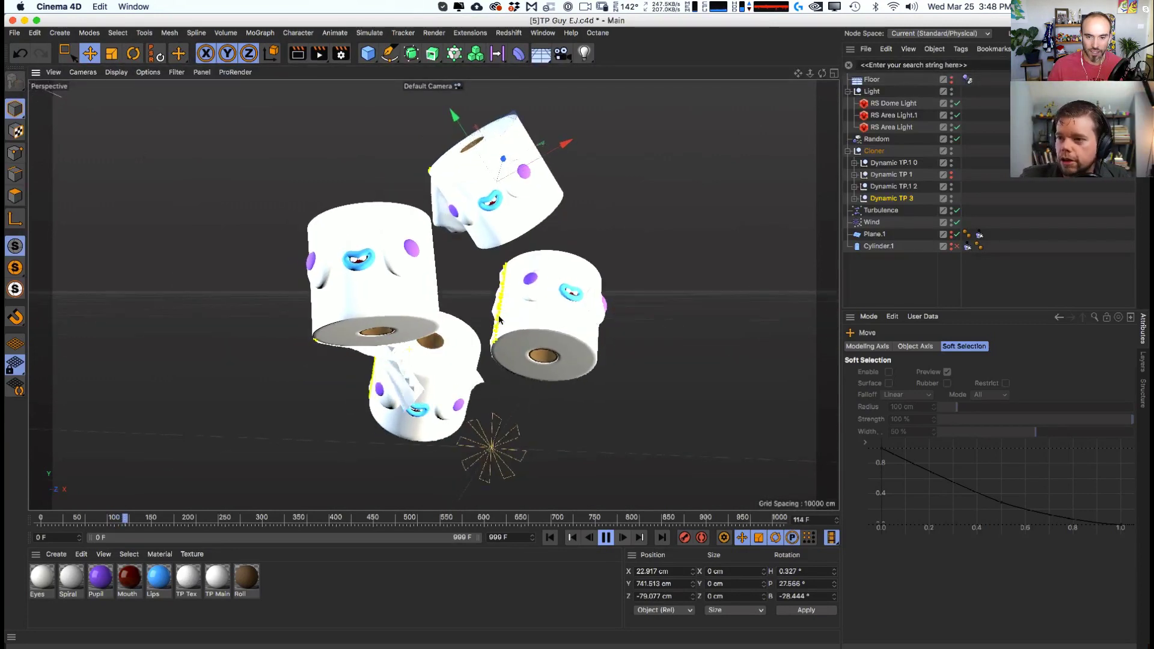
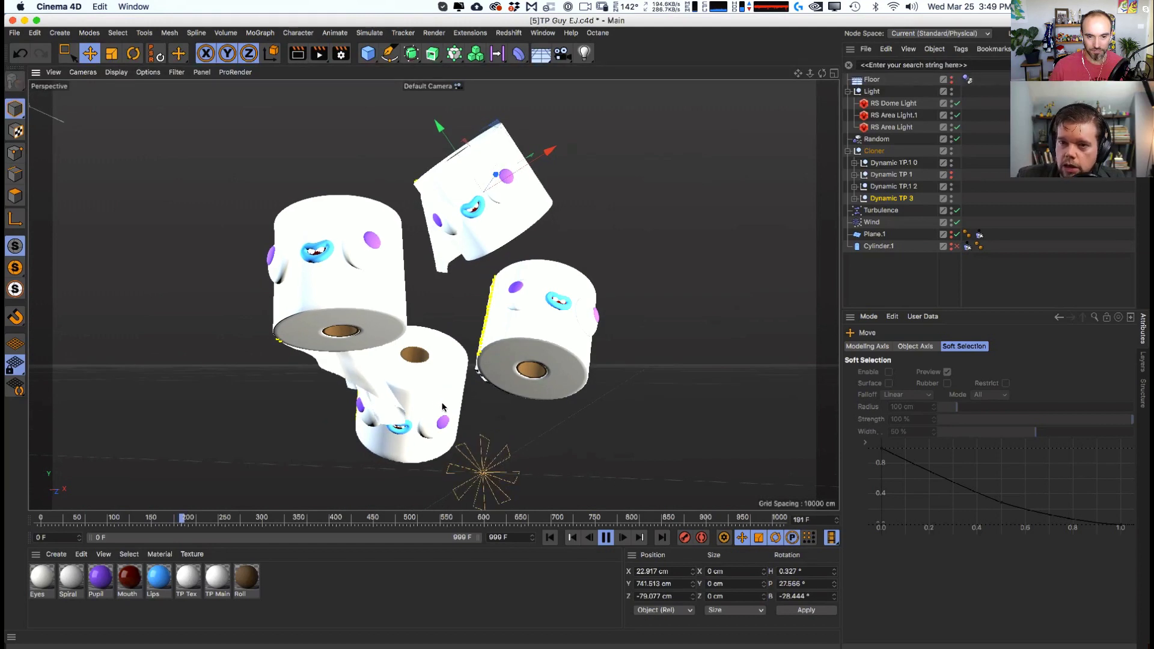
- Rotate the Wind object to about H 40°, P 36°, B -32° while the simulation plays, and pause playback
click(483, 471)
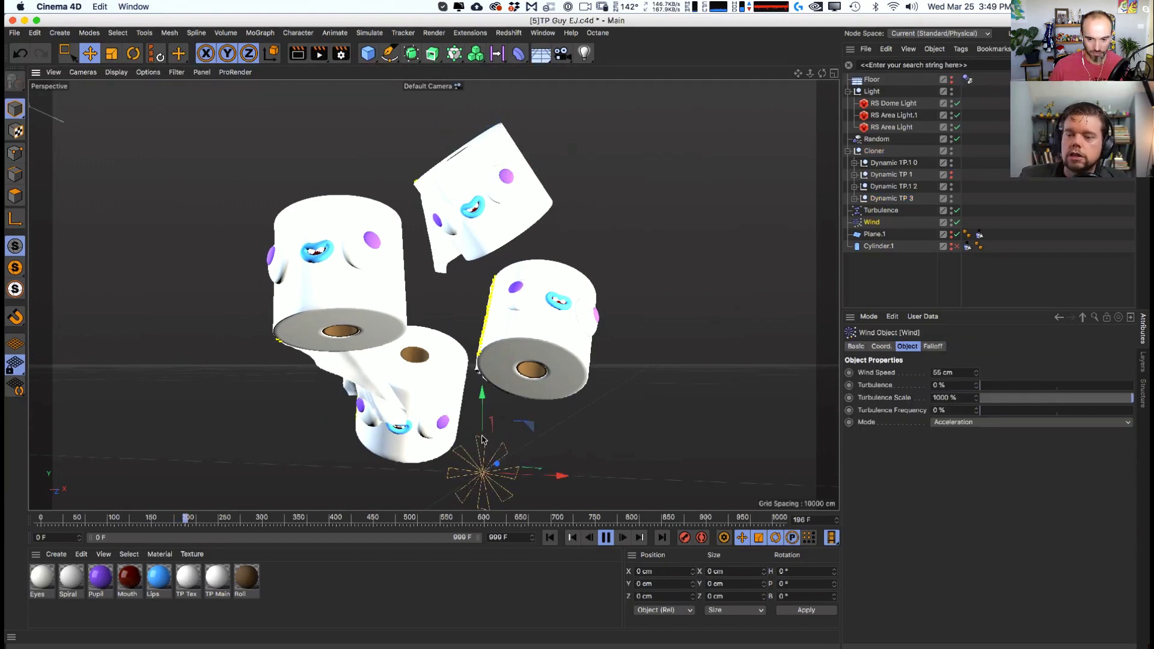
key(r)
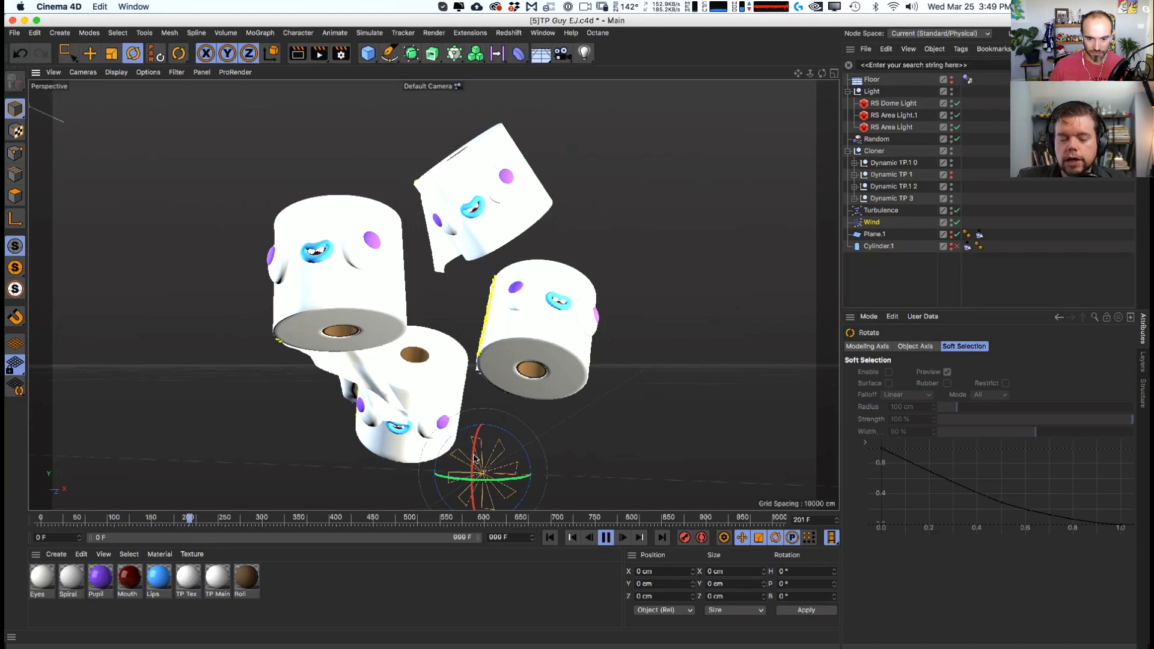
drag(475, 458, 471, 503)
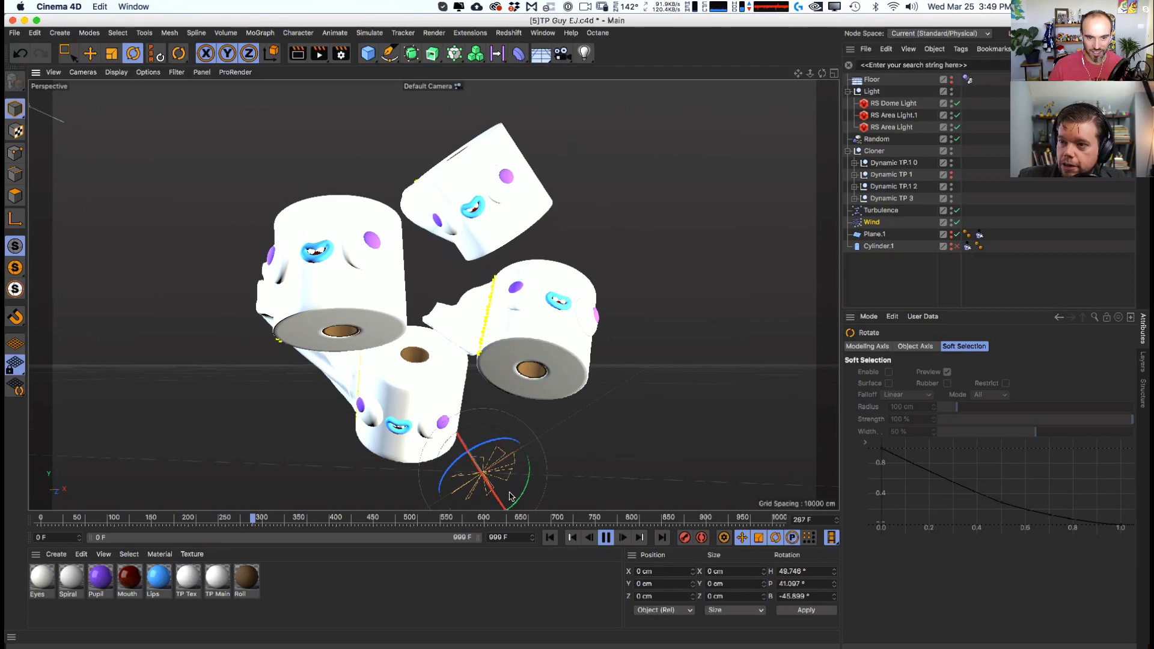
drag(480, 500, 440, 483)
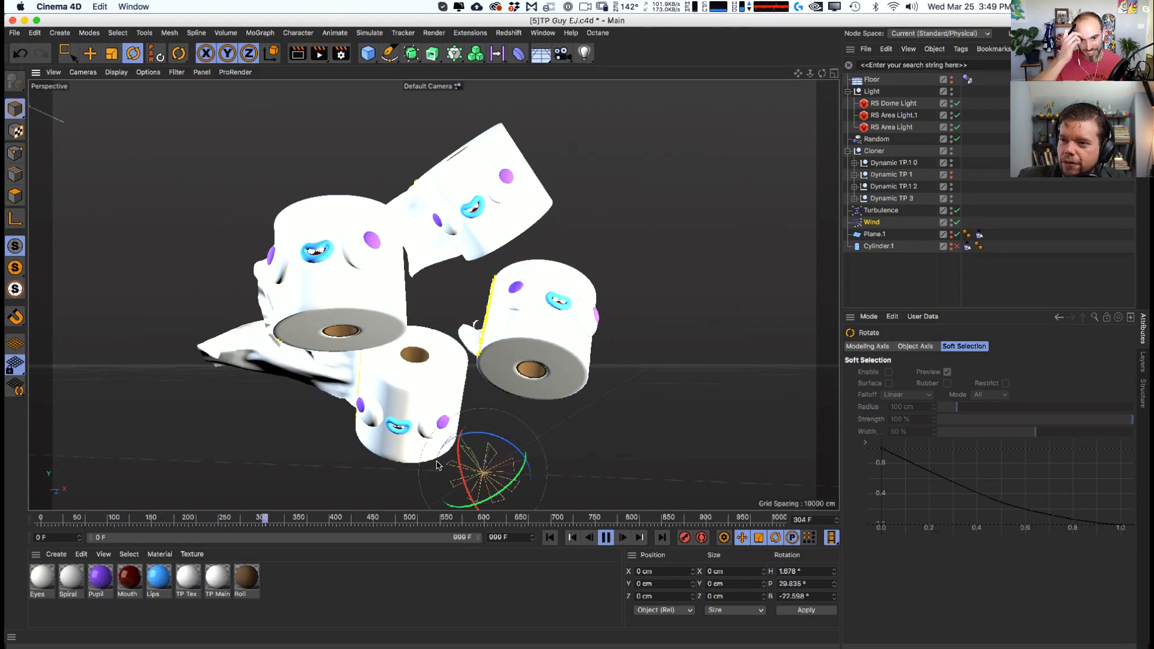
key(F8)
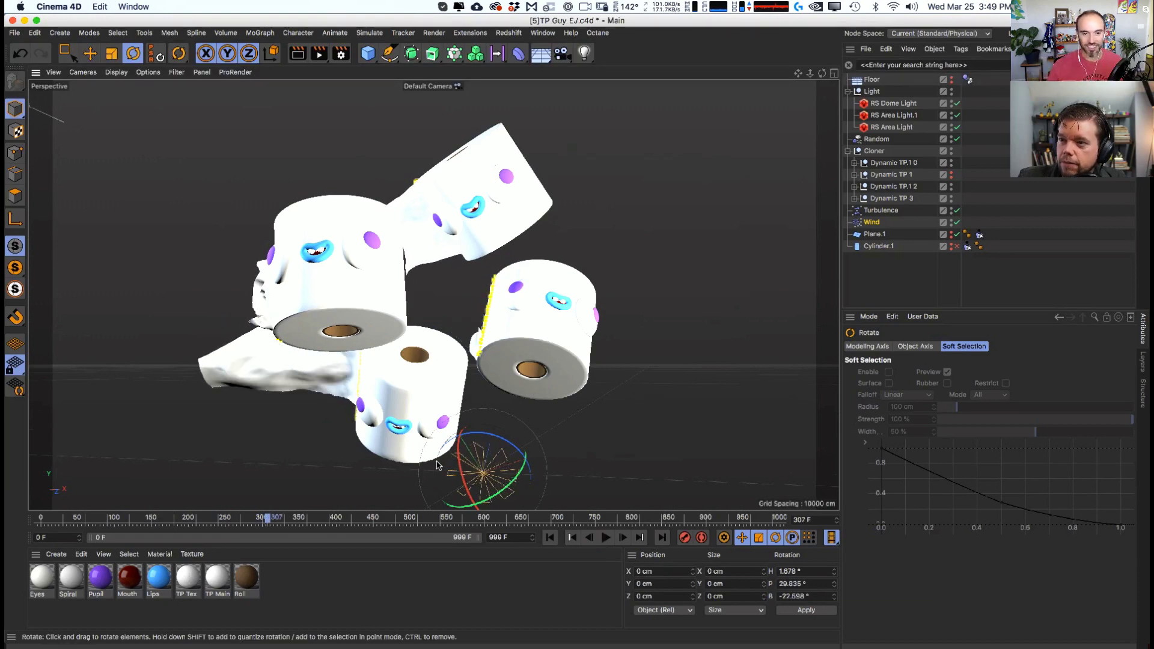
alt+drag(509, 247, 340, 292)
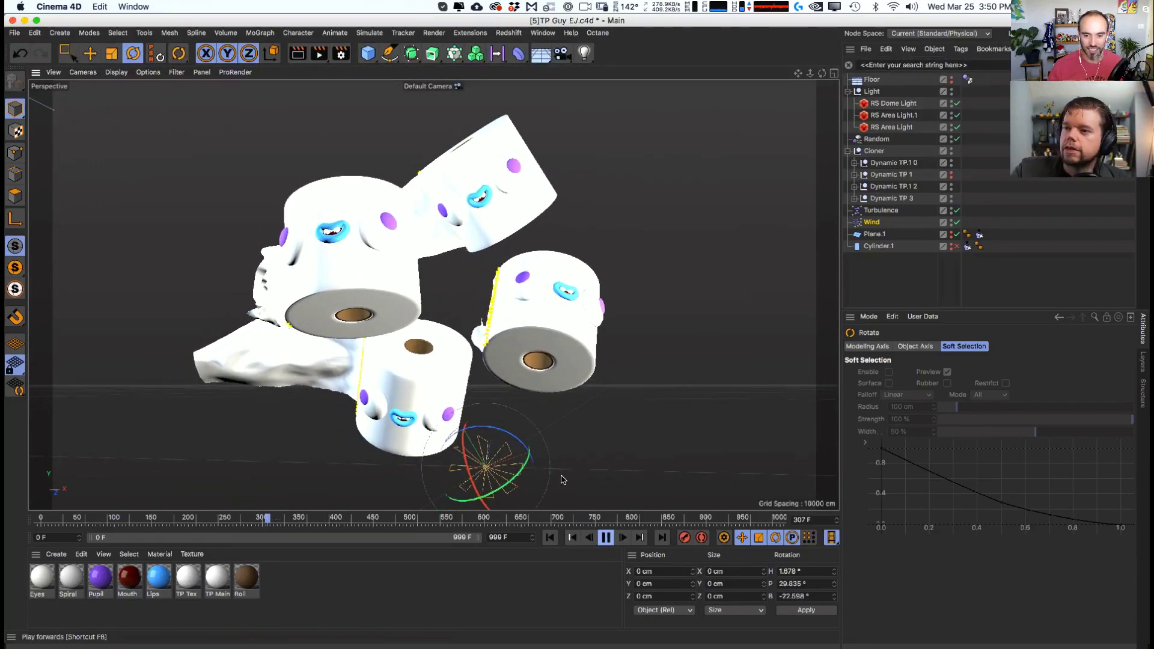
drag(563, 479, 490, 438)
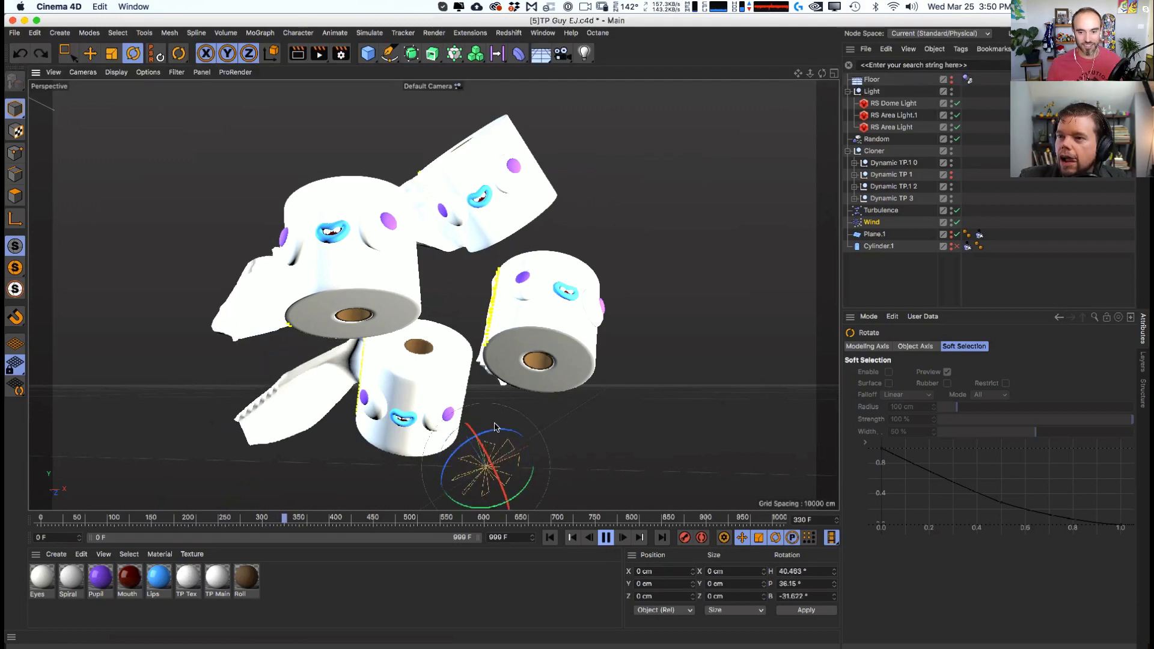
key(space)
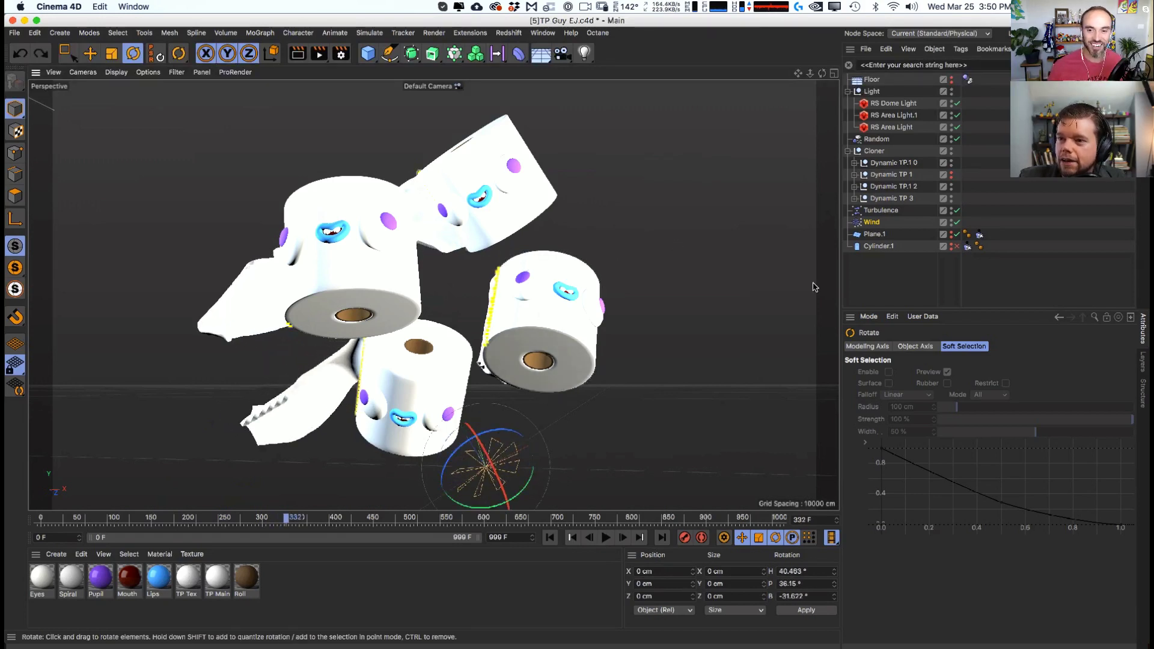
- Filter the object list for the sheets, select all four Cloth tags and open their Dresser settings
key(e)
click(875, 285)
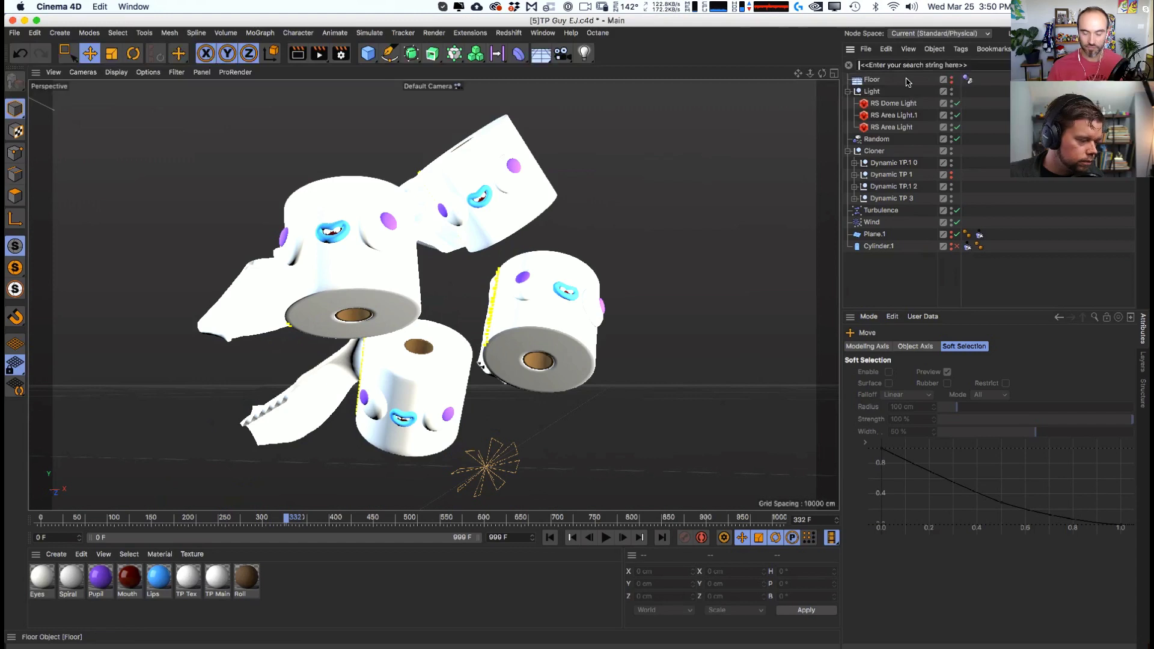
text(sheet)
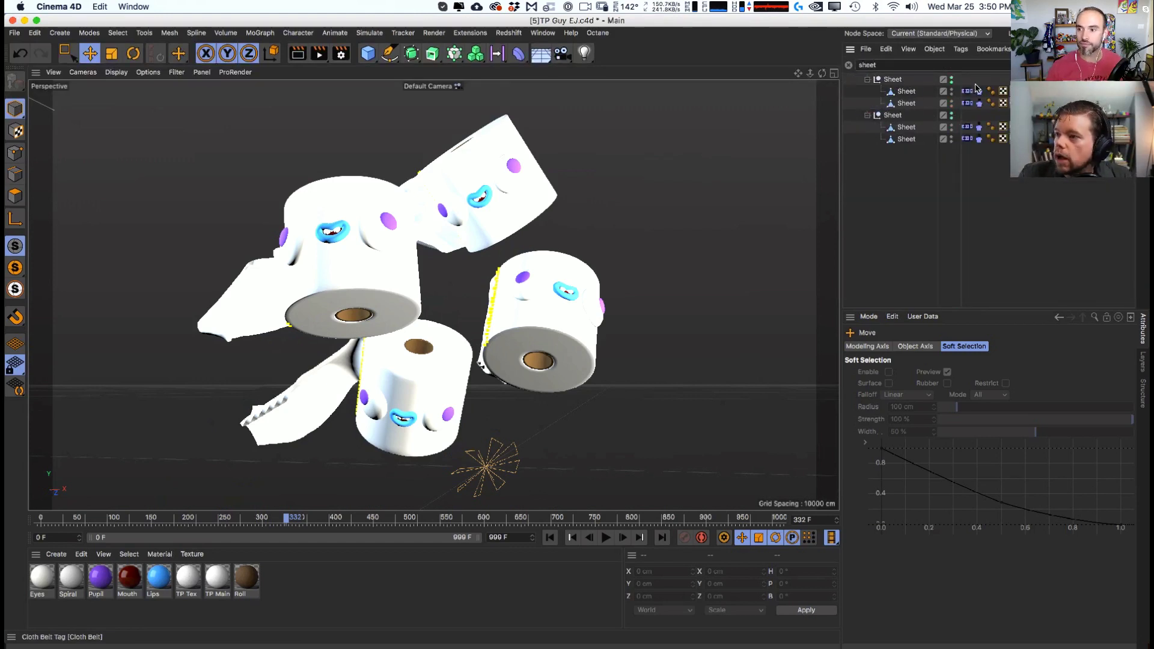
drag(979, 149, 979, 150)
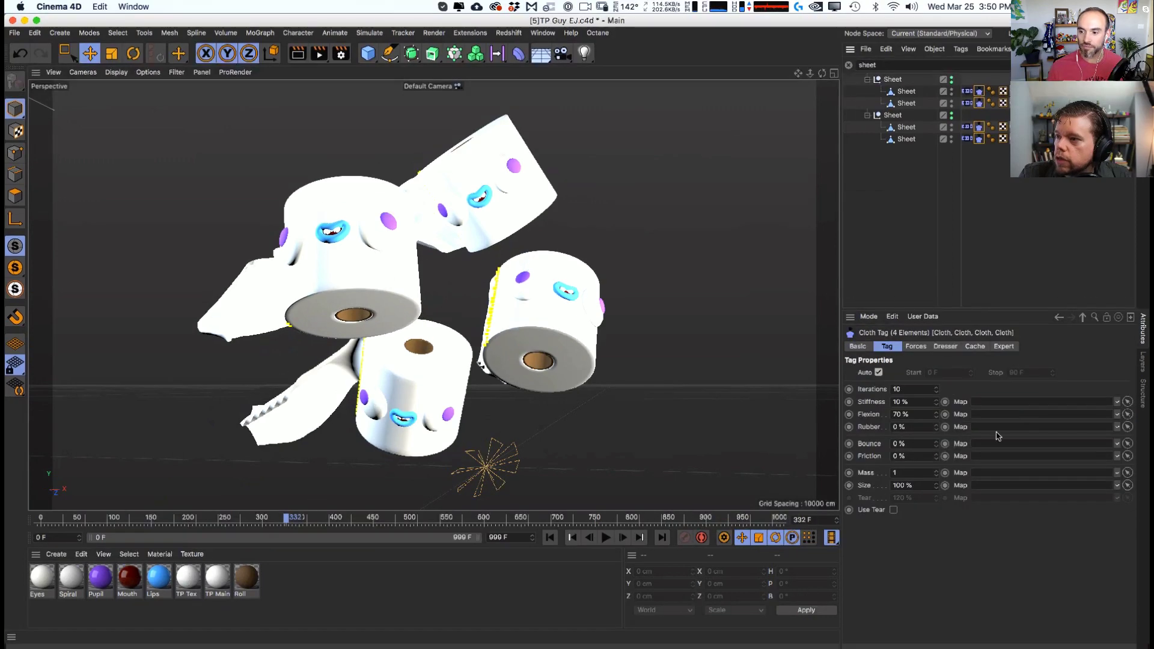
click(907, 348)
click(947, 347)
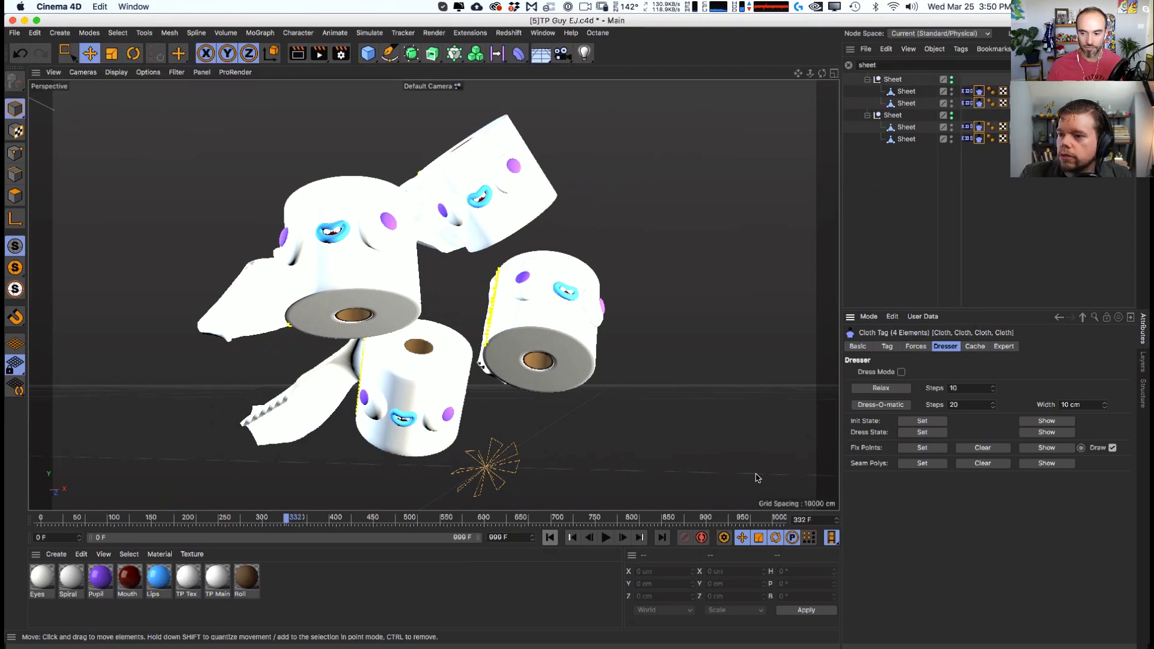
- Replay the simulation from the first frame, stop it at frame 25 and save the scene
click(549, 538)
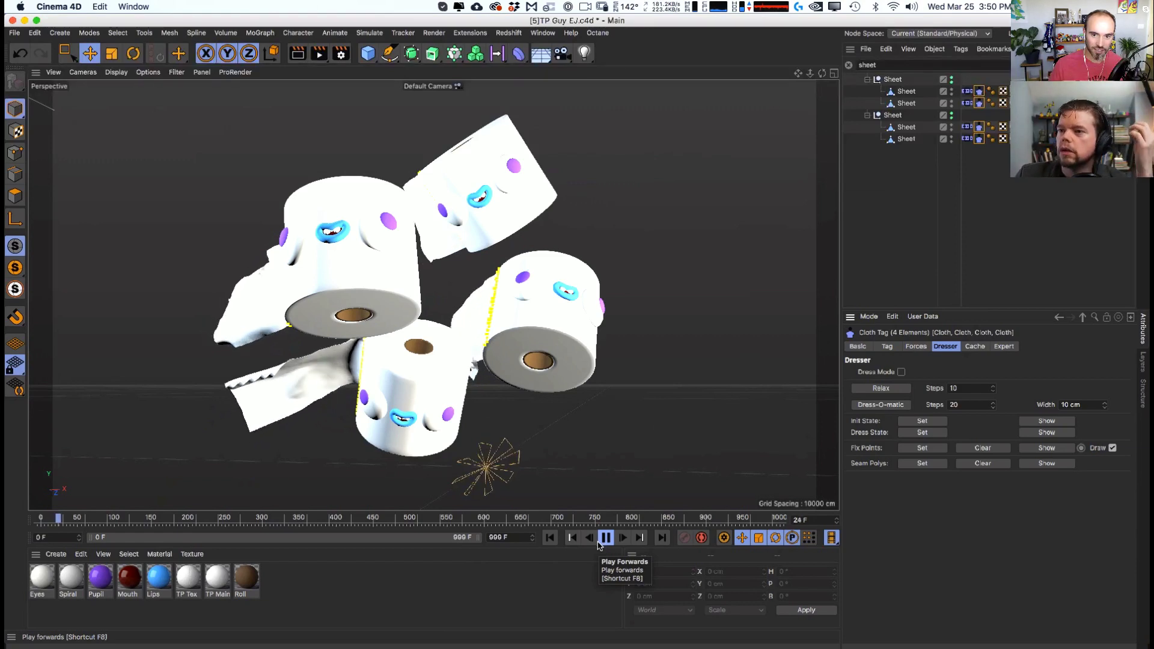
click(598, 543)
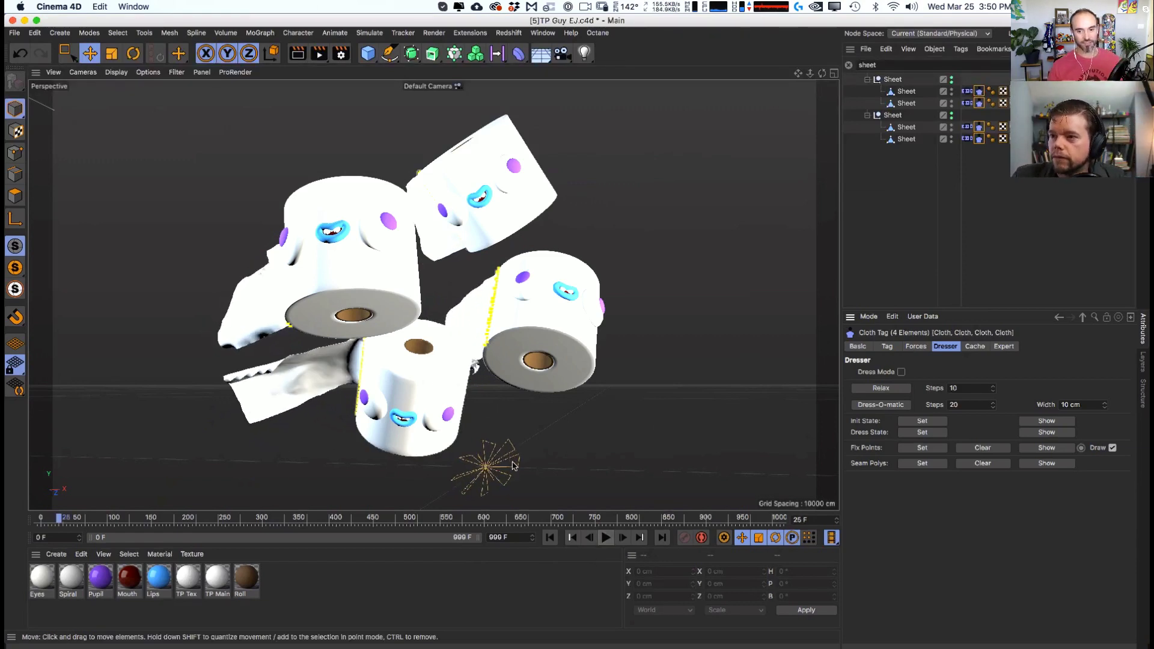
click(877, 231)
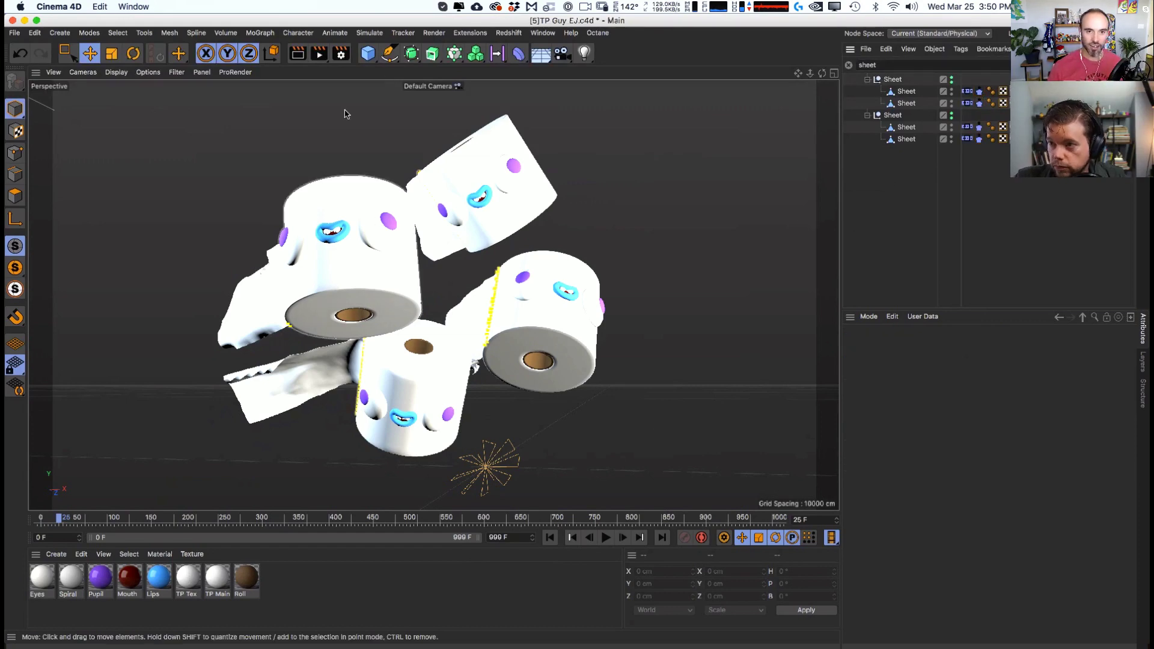
key(super+s)
- Open the Redshift RenderView and frame the four tumbling rolls in the live render
click(591, 34)
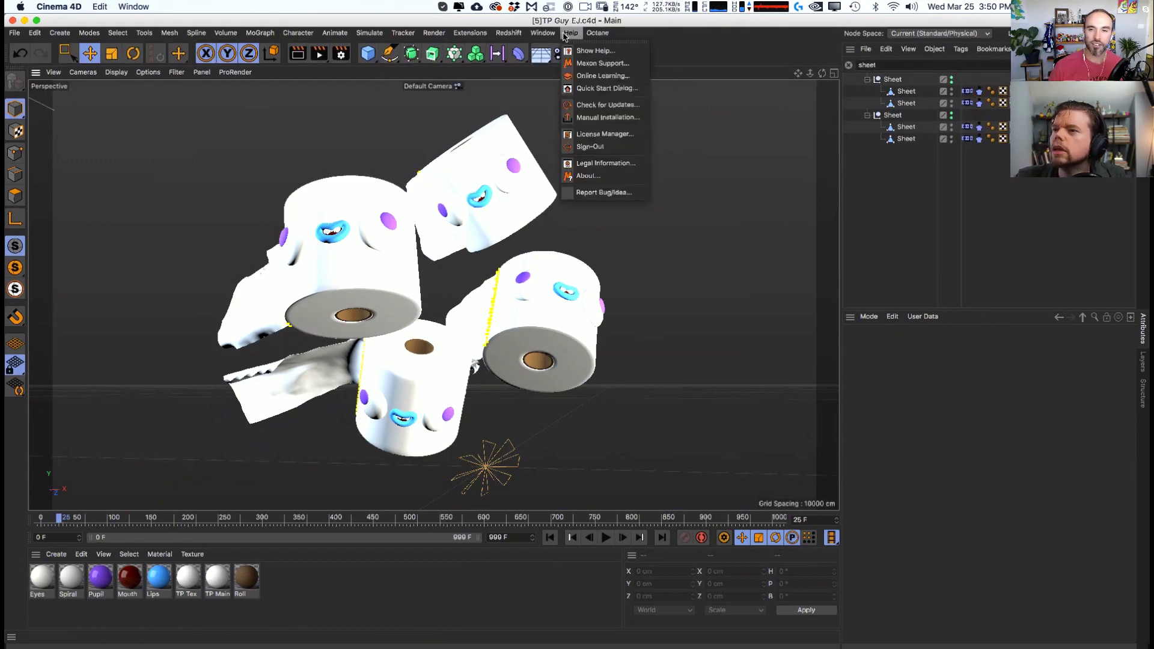
mouse_move(508, 33)
click(563, 123)
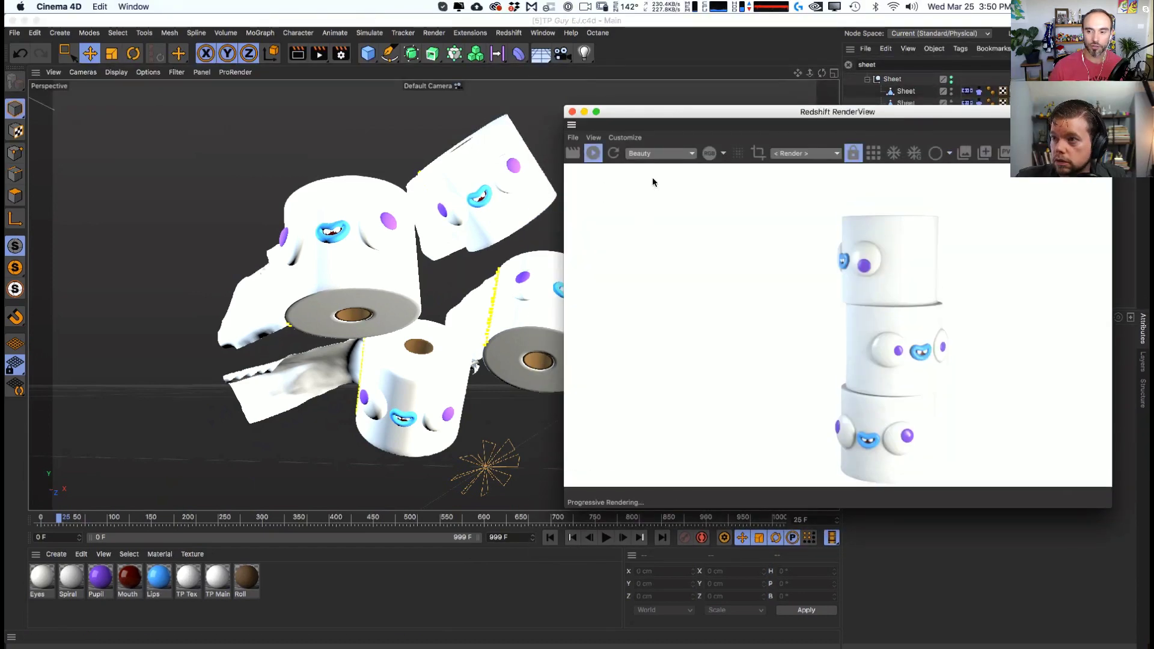
click(435, 290)
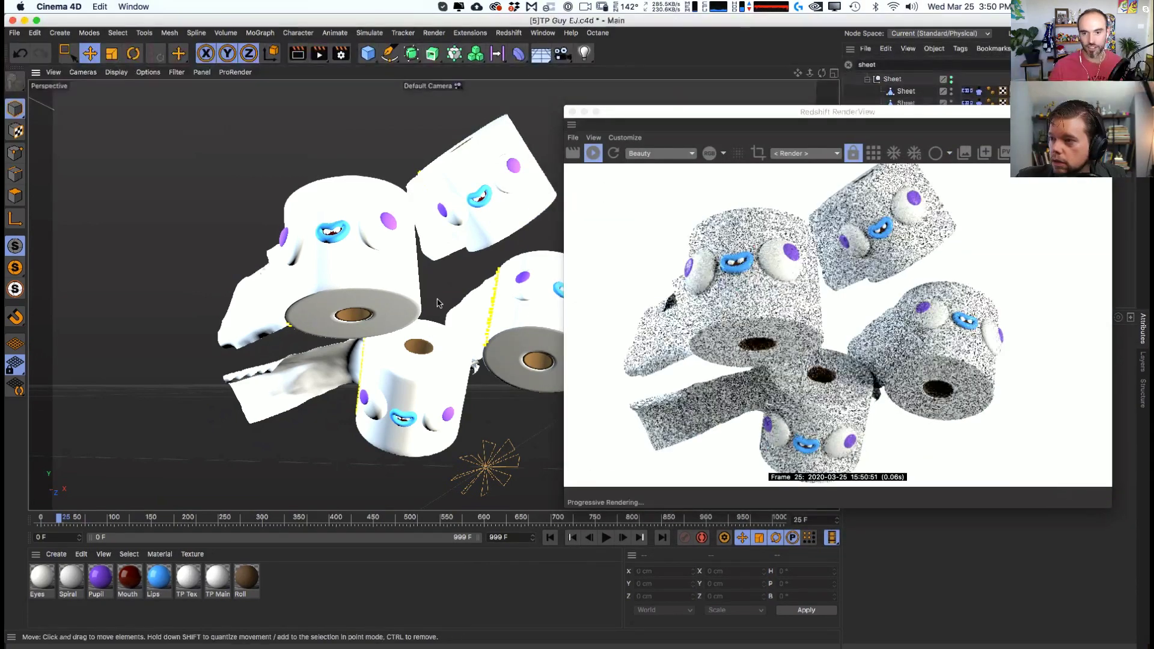
alt+drag(438, 303, 433, 312)
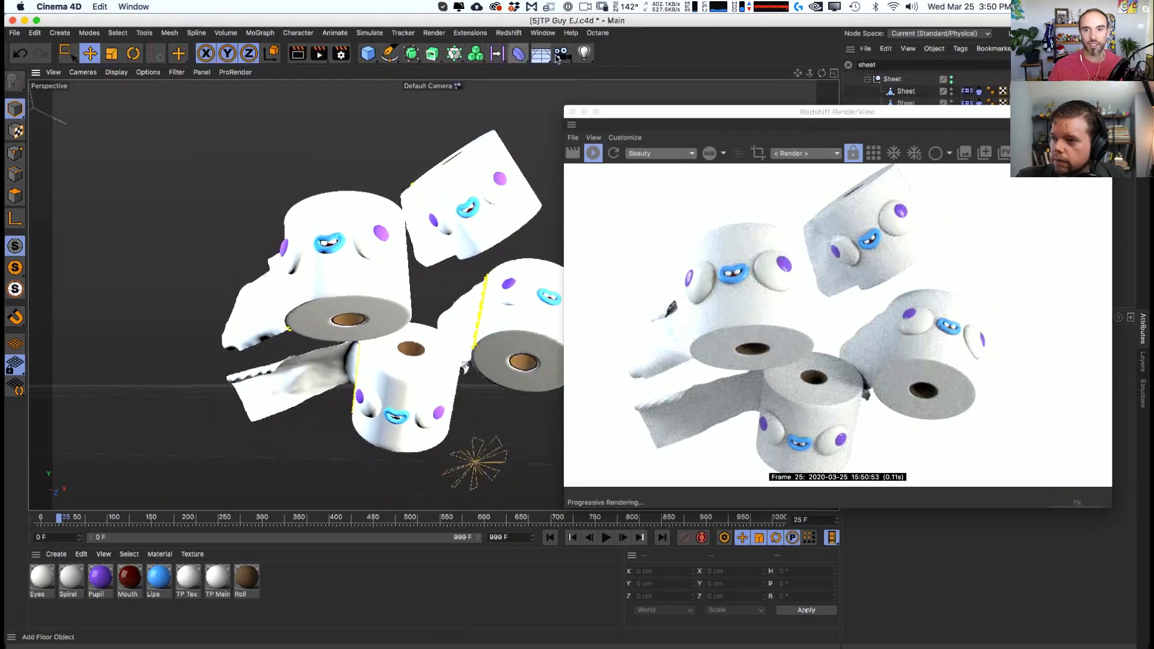
- Add a Redshift fisheye camera, clear the object filter and look through the new camera
click(509, 33)
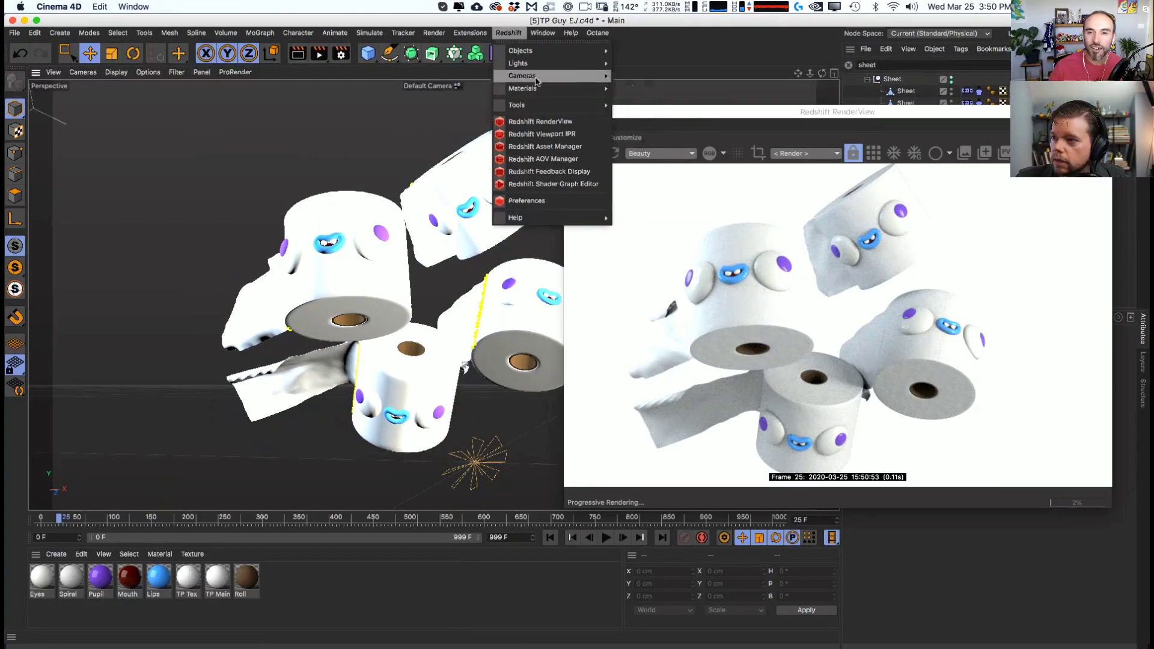
mouse_move(595, 76)
click(658, 85)
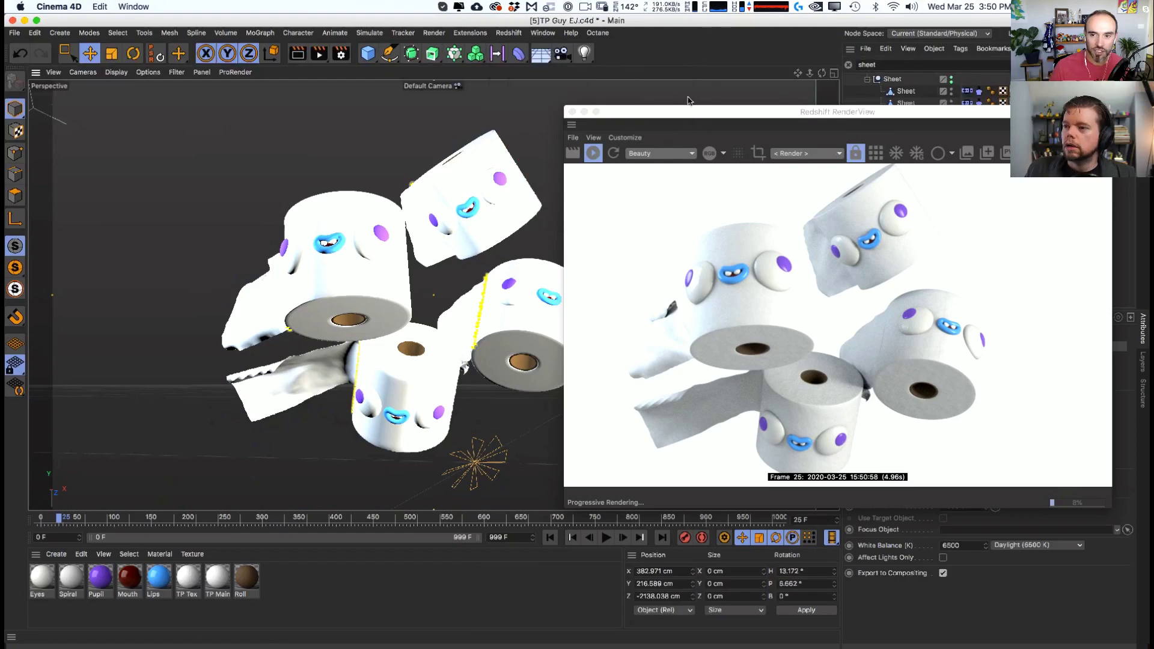
drag(749, 114, 404, 270)
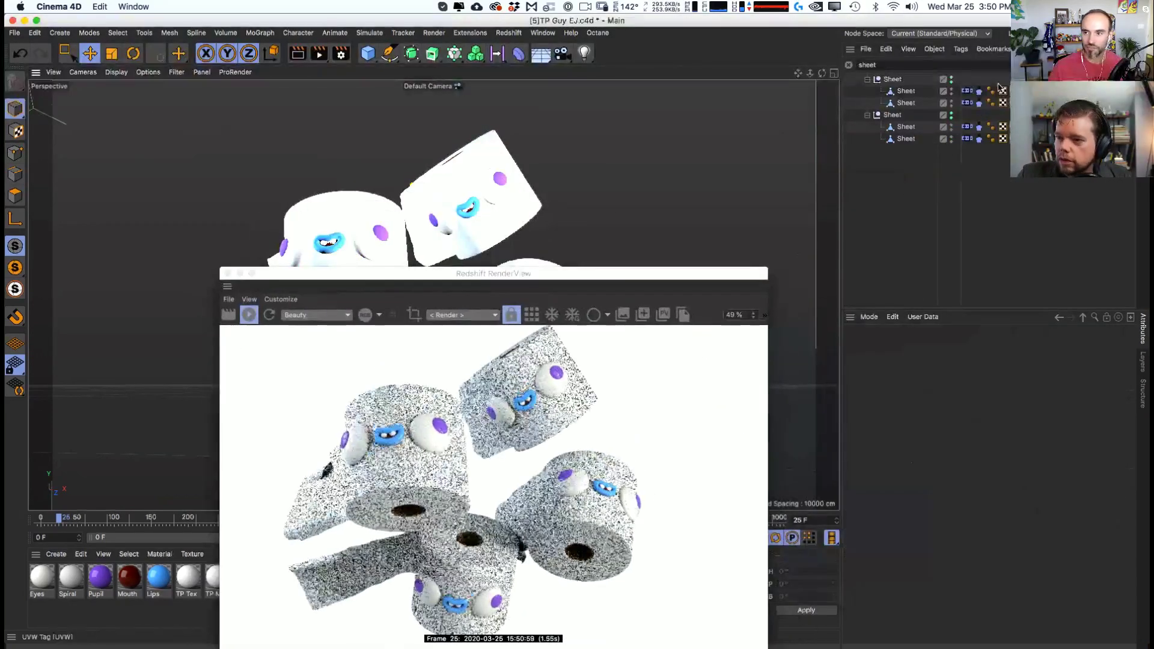
click(848, 65)
click(894, 79)
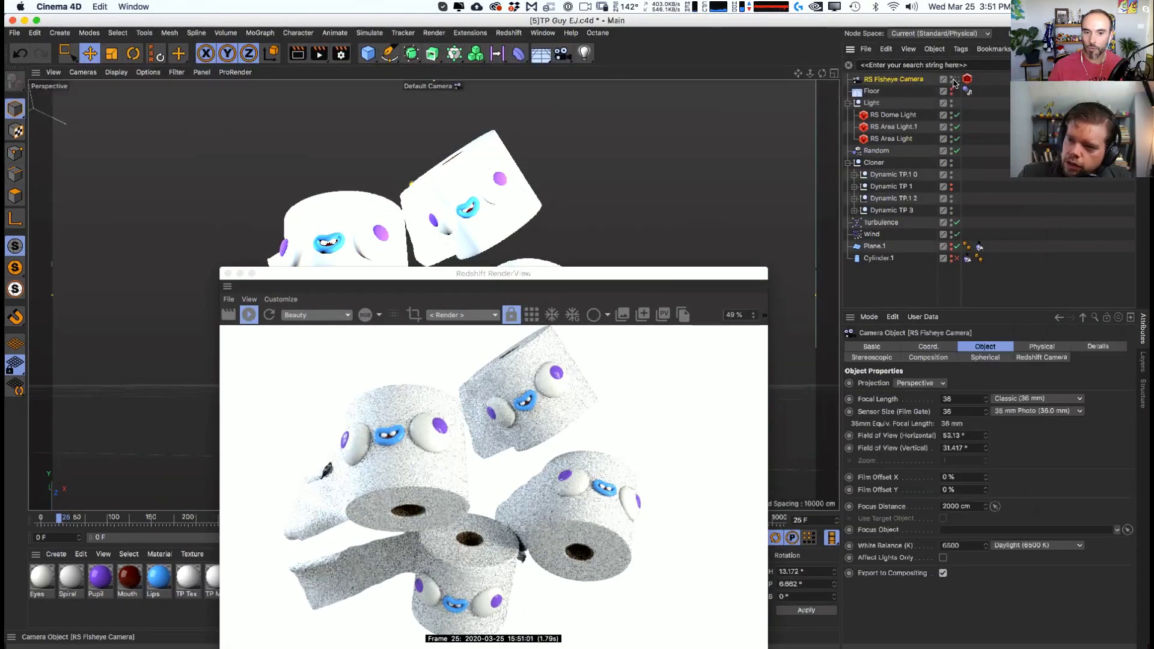
click(956, 79)
- Bring the fisheye camera close to the rolls, to about X 56, Y 424, Z -944 cm
alt+right_drag(417, 235, 468, 231)
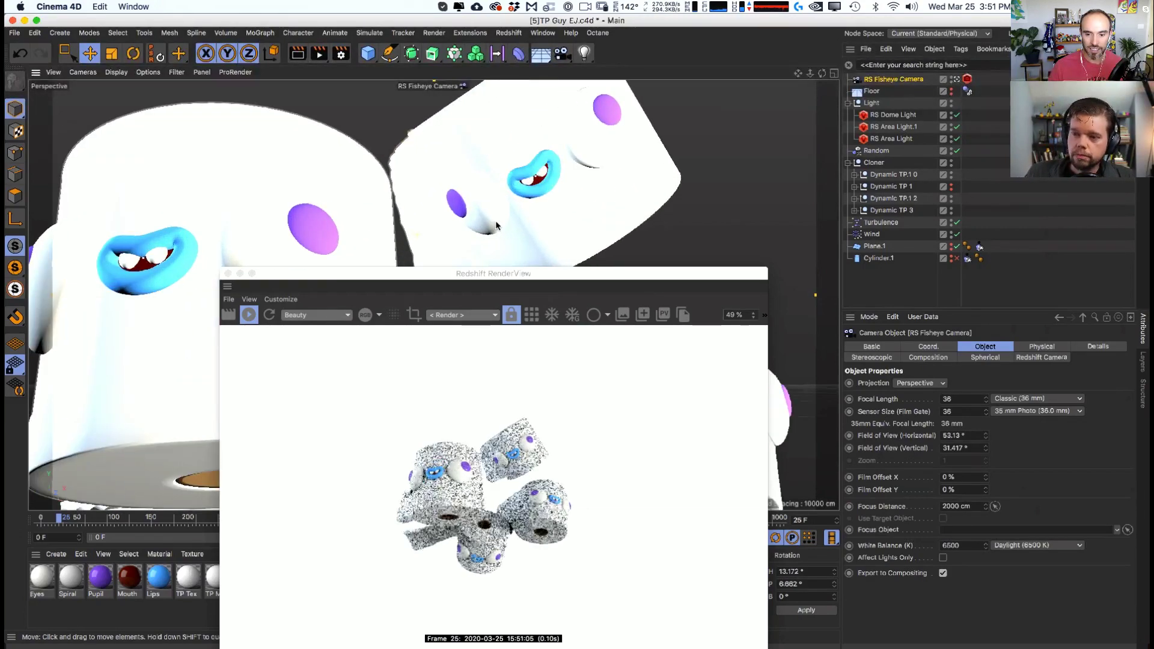
scroll(487, 227, up, 2)
scroll(505, 220, up, 2)
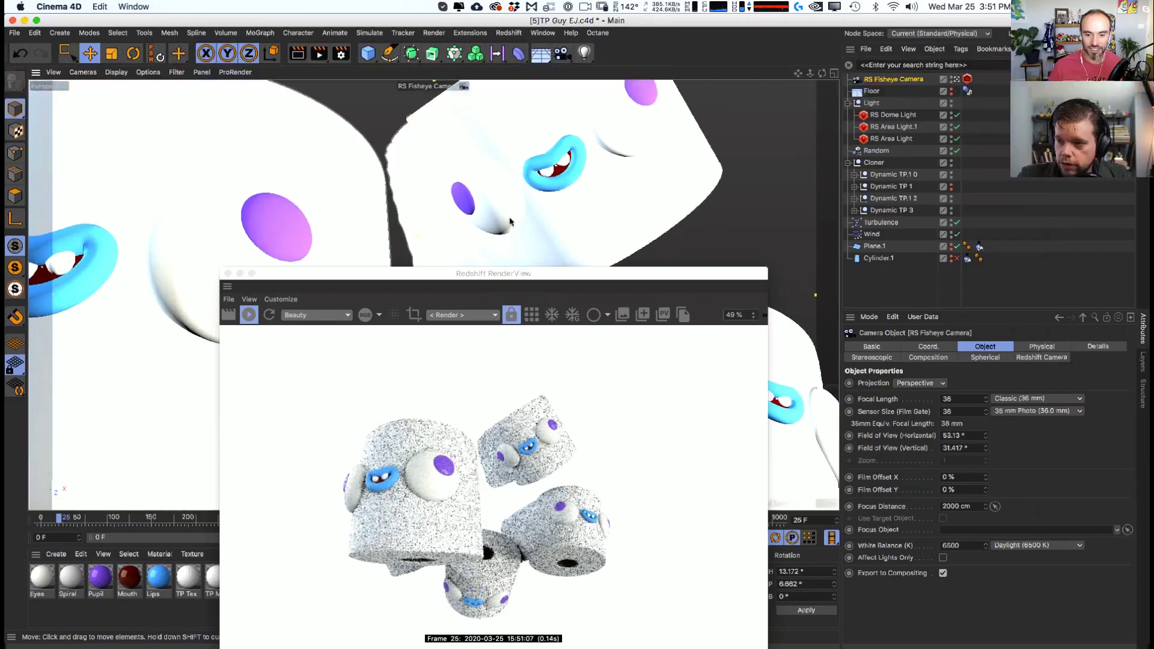
drag(533, 273, 598, 168)
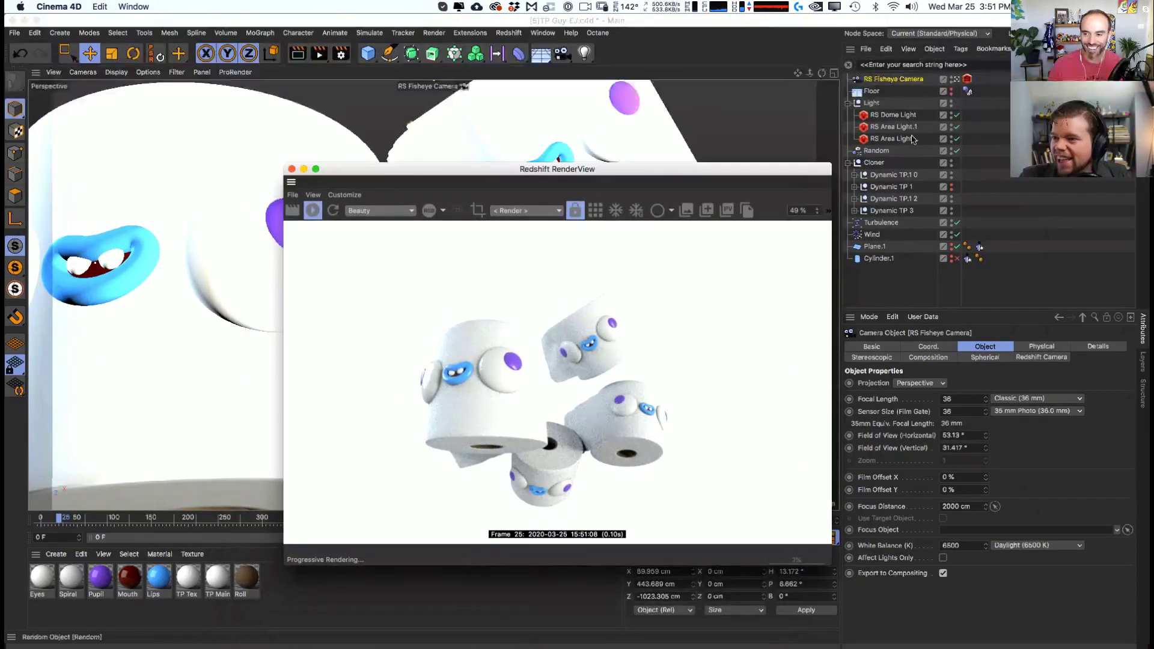
click(908, 84)
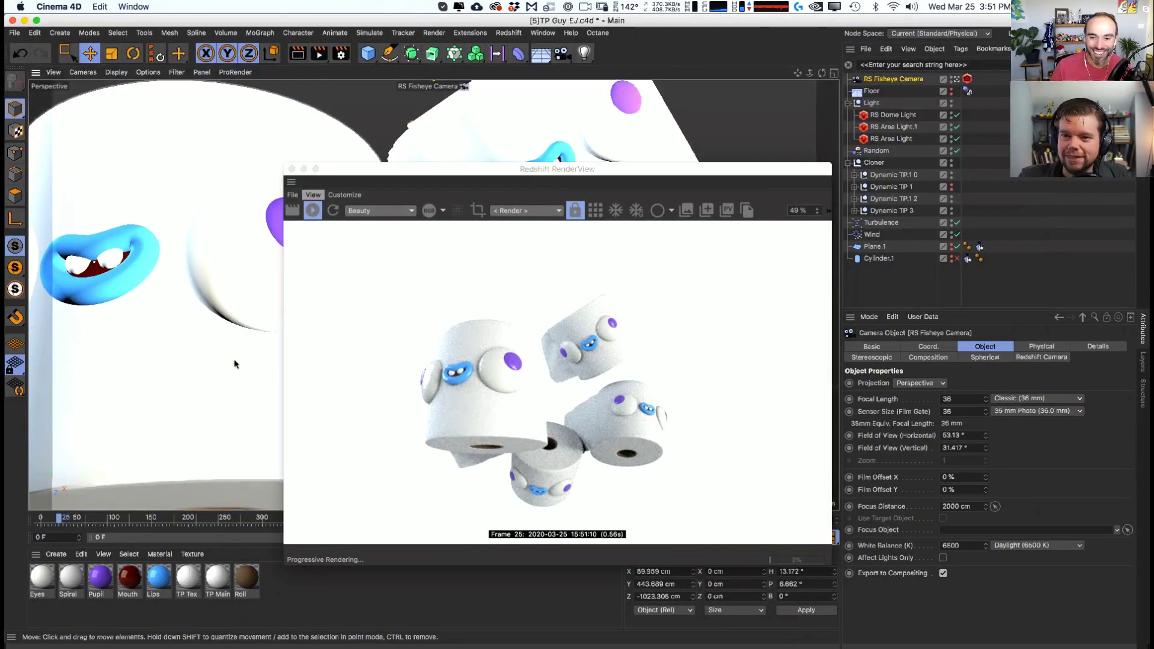
scroll(235, 363, up, 3)
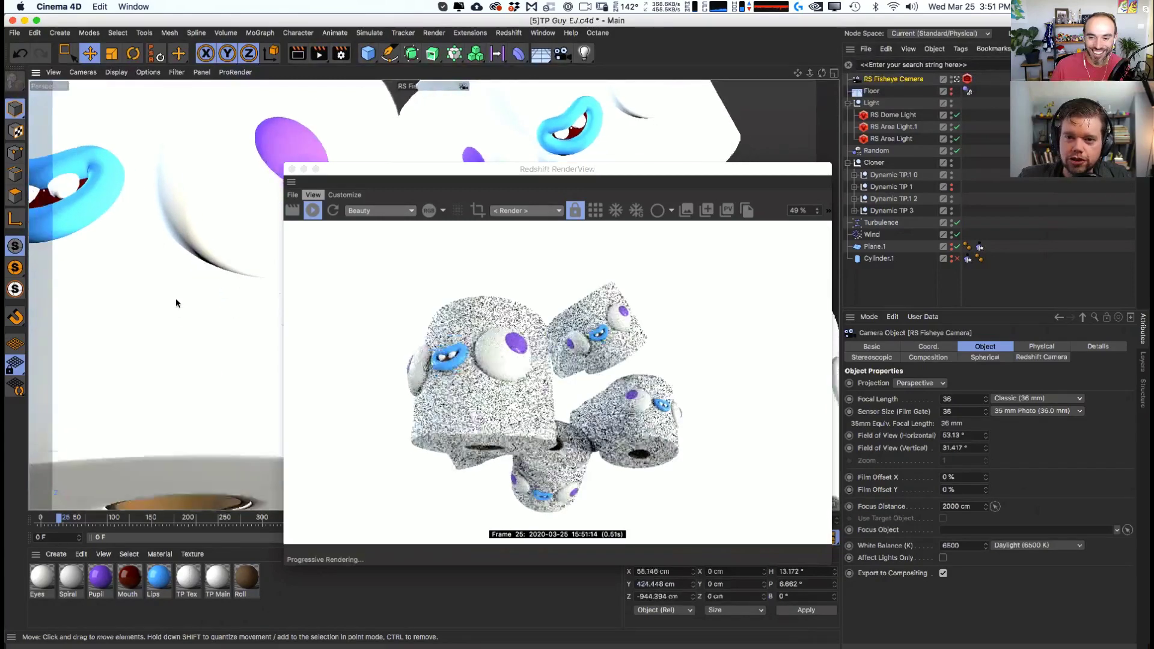
- Dolly and orbit the fisheye camera in further so the nearest roll dominates the live render
click(160, 299)
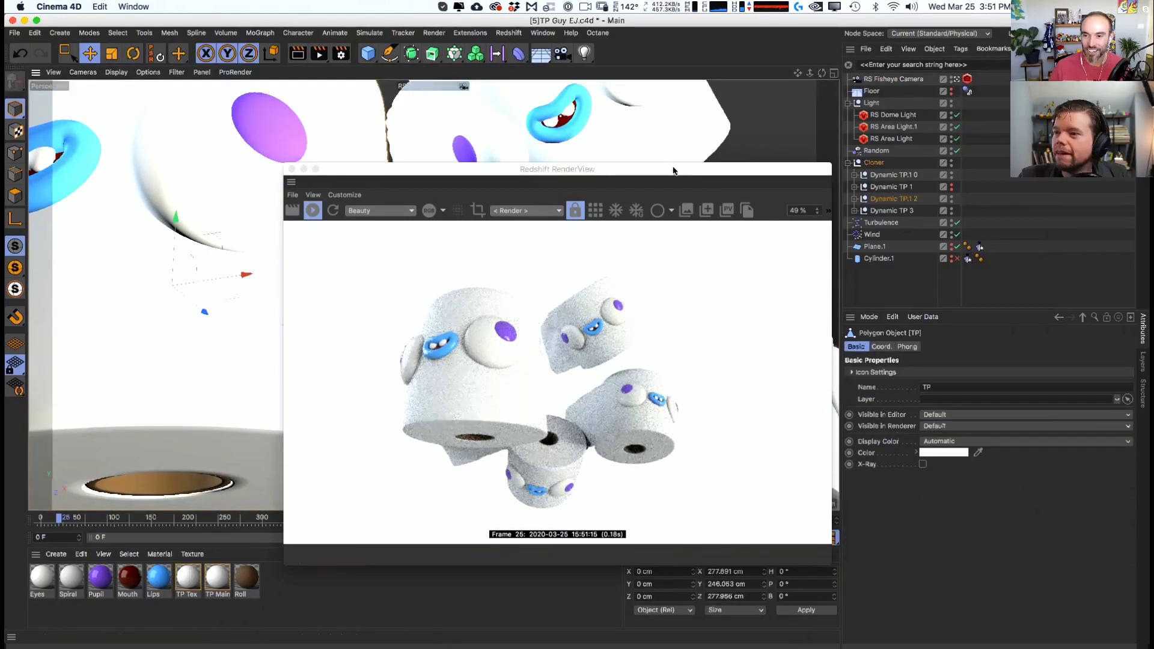
drag(675, 173, 525, 227)
scroll(463, 180, up, 3)
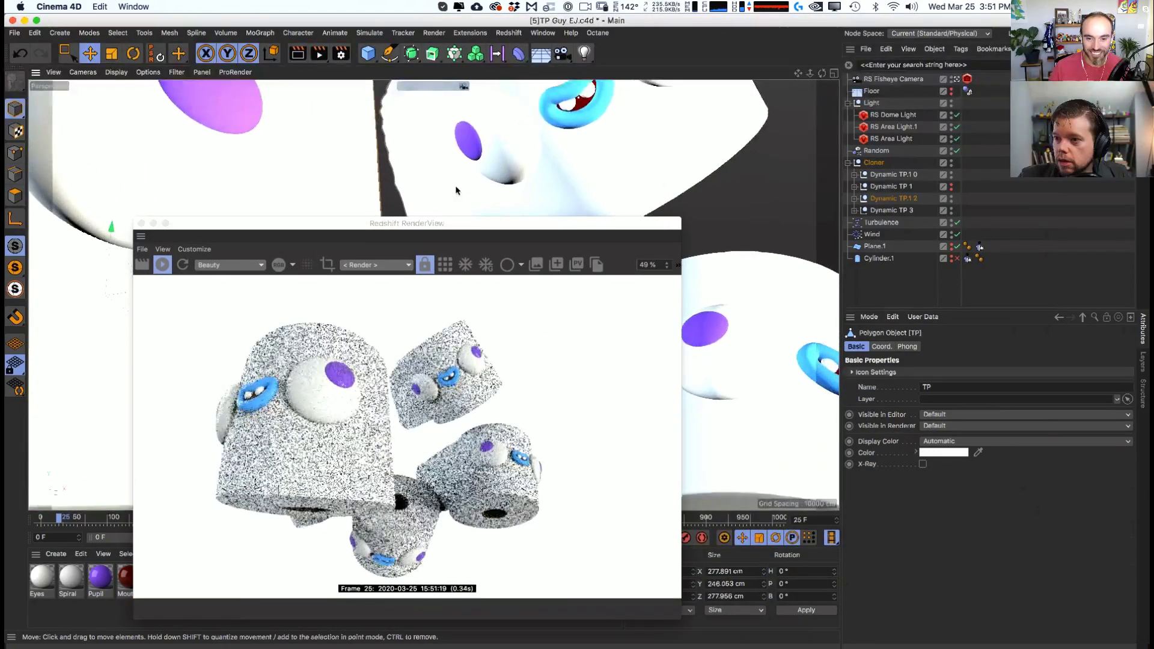
scroll(468, 180, up, 3)
scroll(476, 179, up, 3)
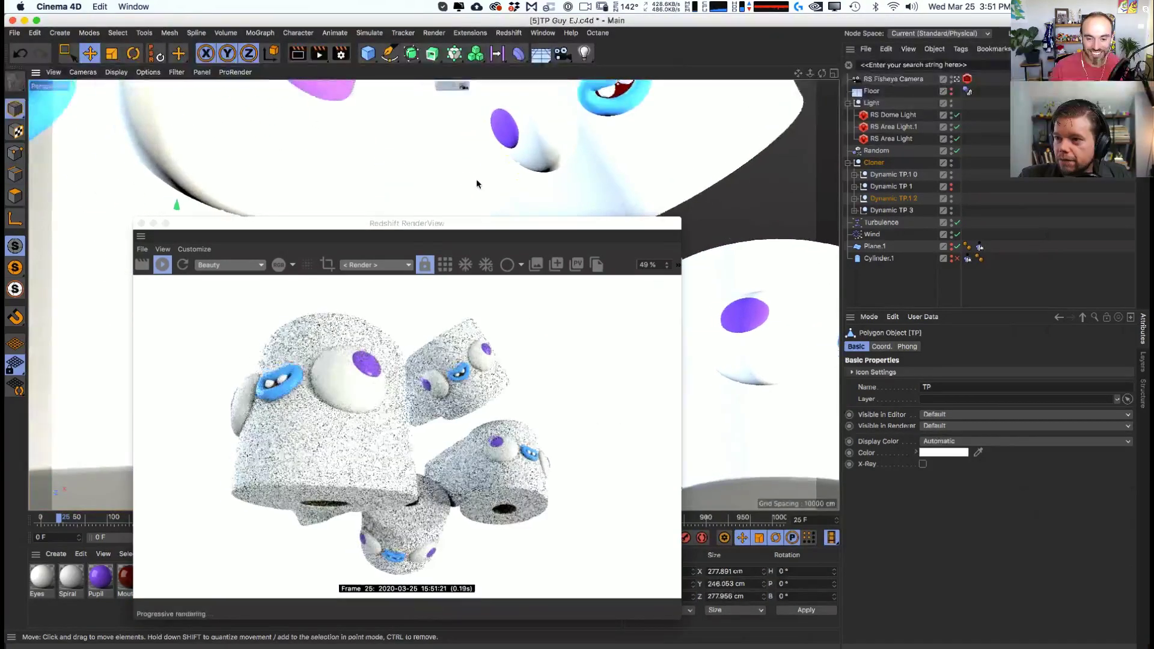
scroll(481, 183, up, 3)
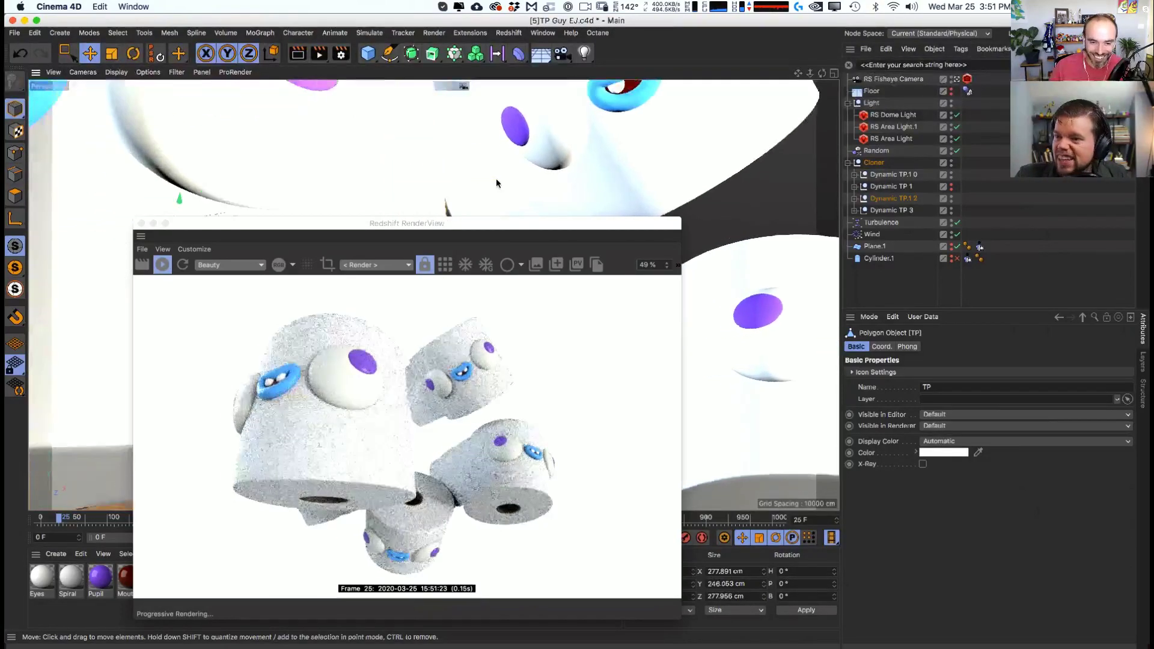
alt+drag(448, 175, 415, 167)
alt+drag(481, 187, 432, 190)
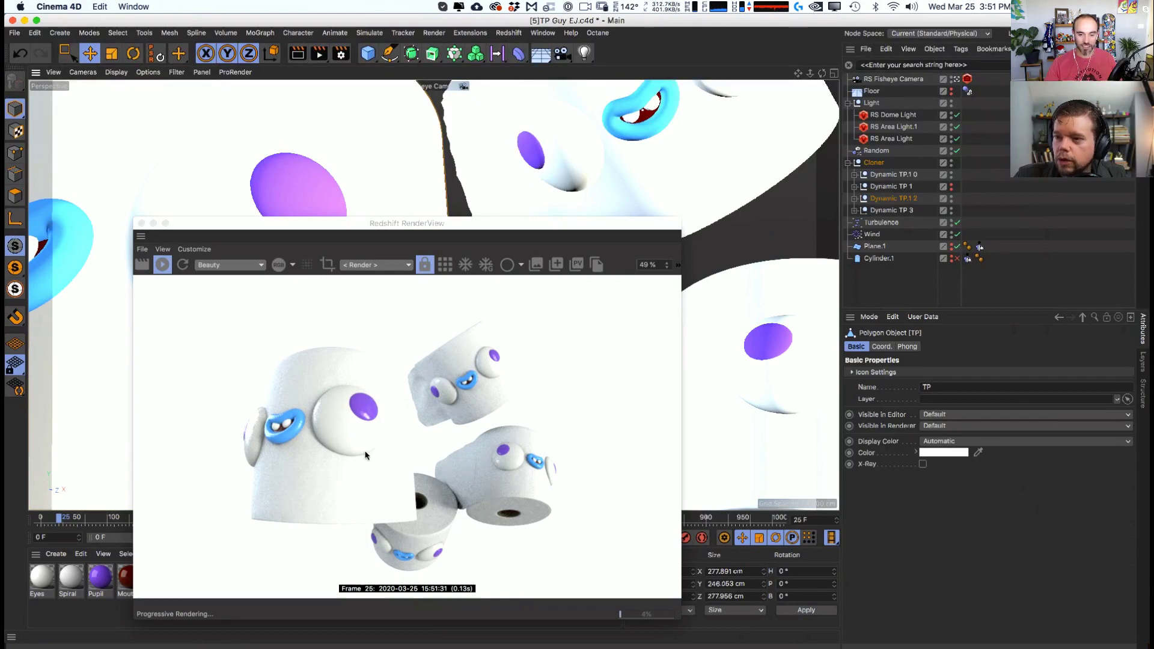
- Shift the render preview clear of the playback controls and replay the simulation from the first frame
alt+drag(427, 169, 731, 120)
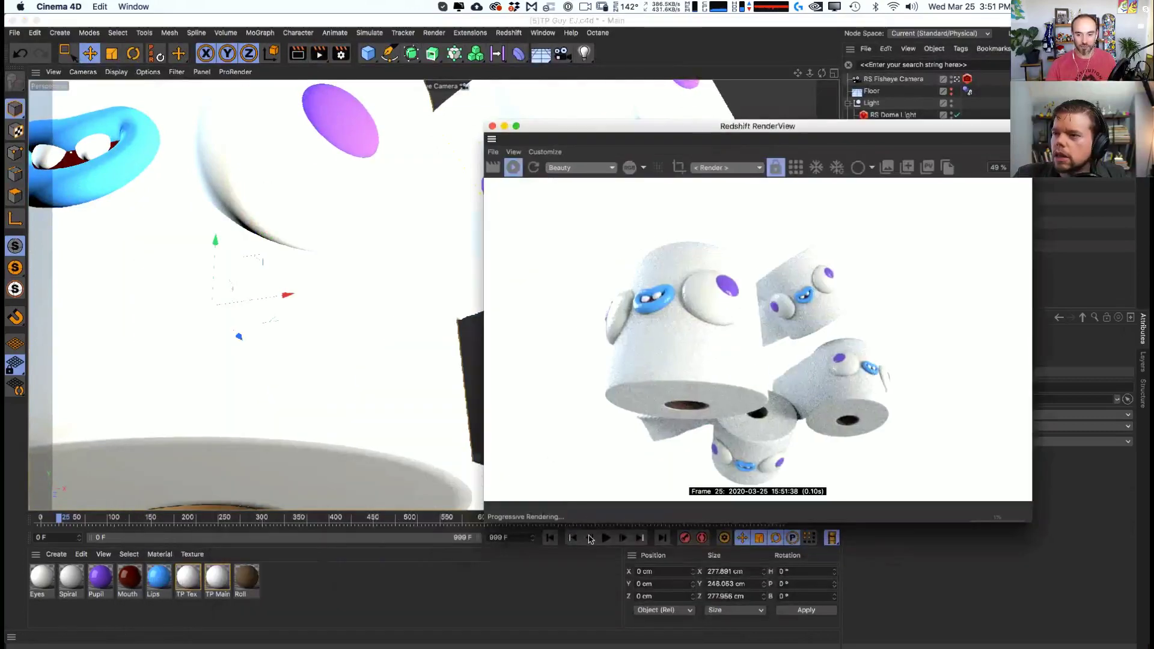
click(550, 538)
click(606, 537)
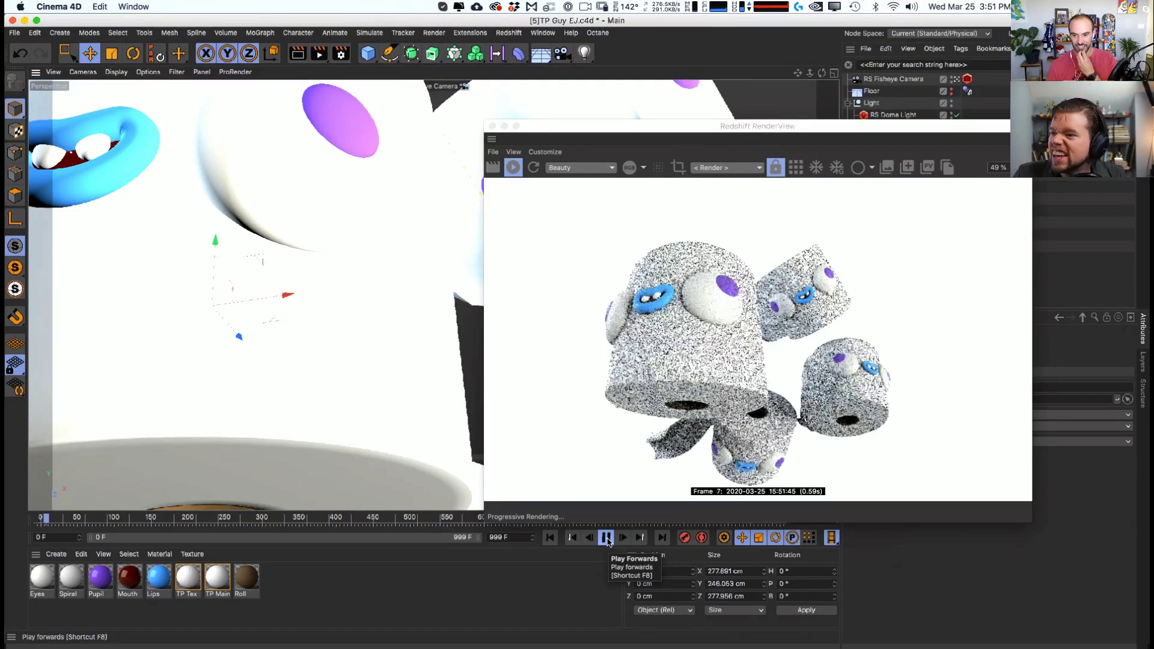
- Switch to the four-view layout, then close the render preview to reach the whole scene in the top view
click(834, 74)
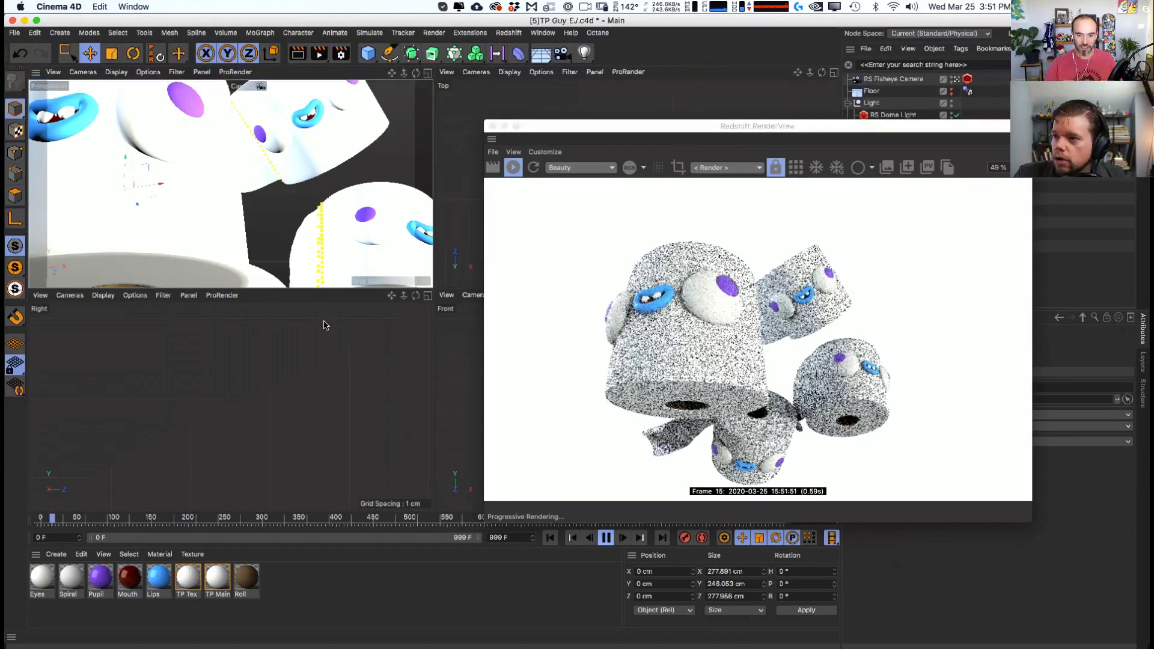
drag(597, 124, 584, 125)
click(479, 128)
click(479, 128)
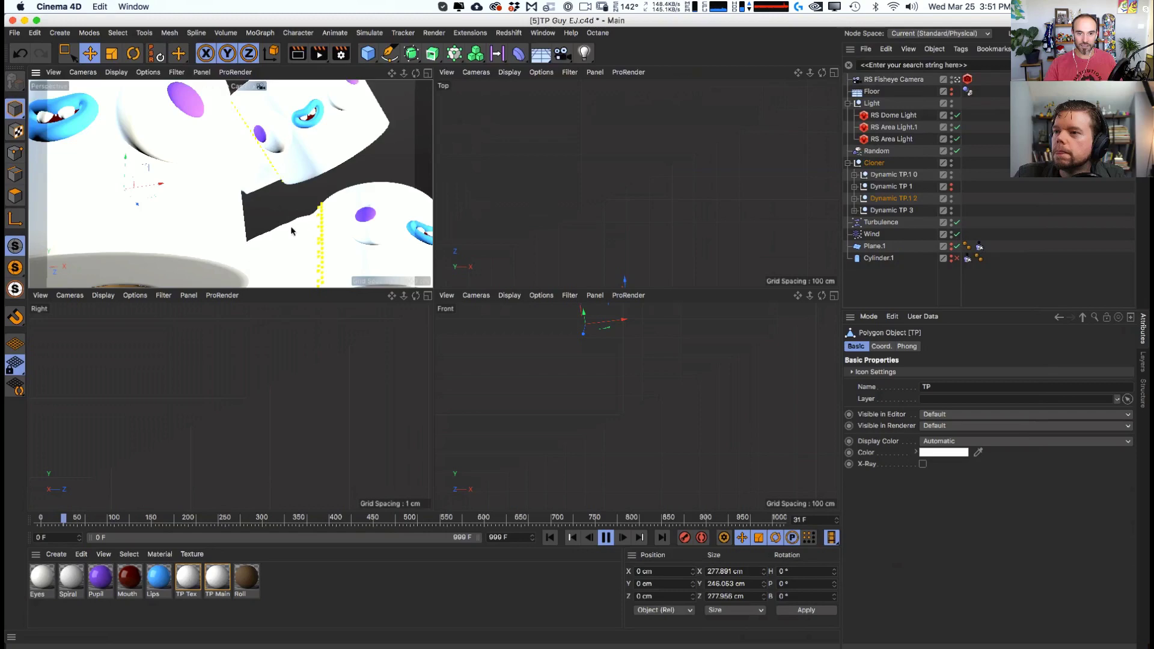
click(668, 219)
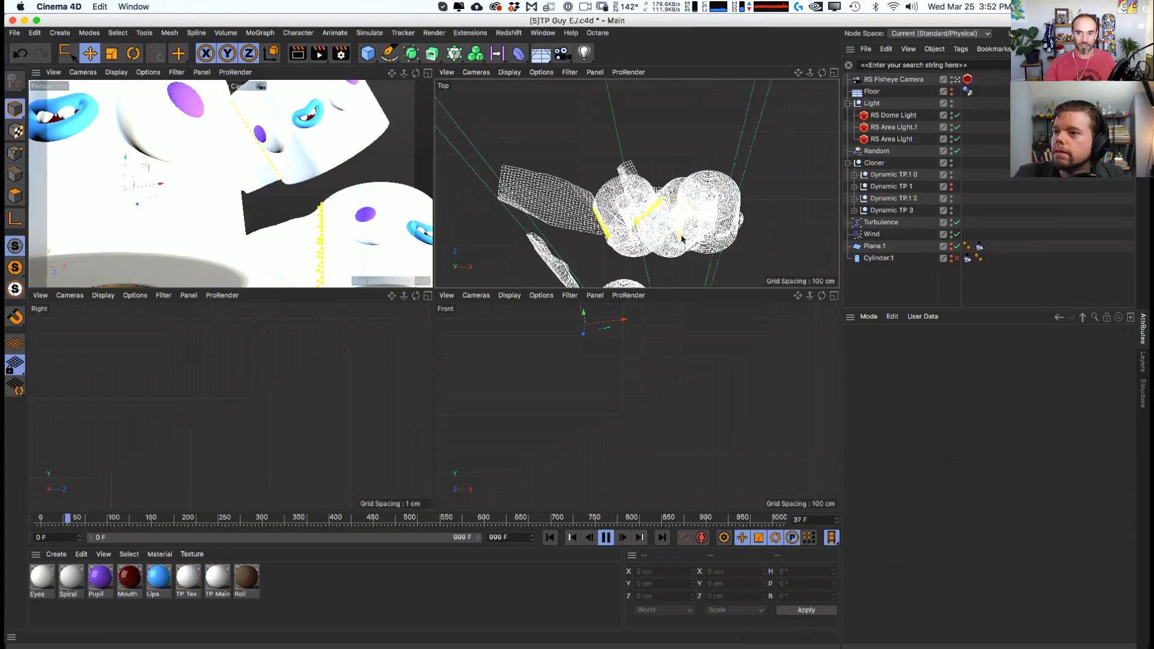
scroll(634, 265, down, 5)
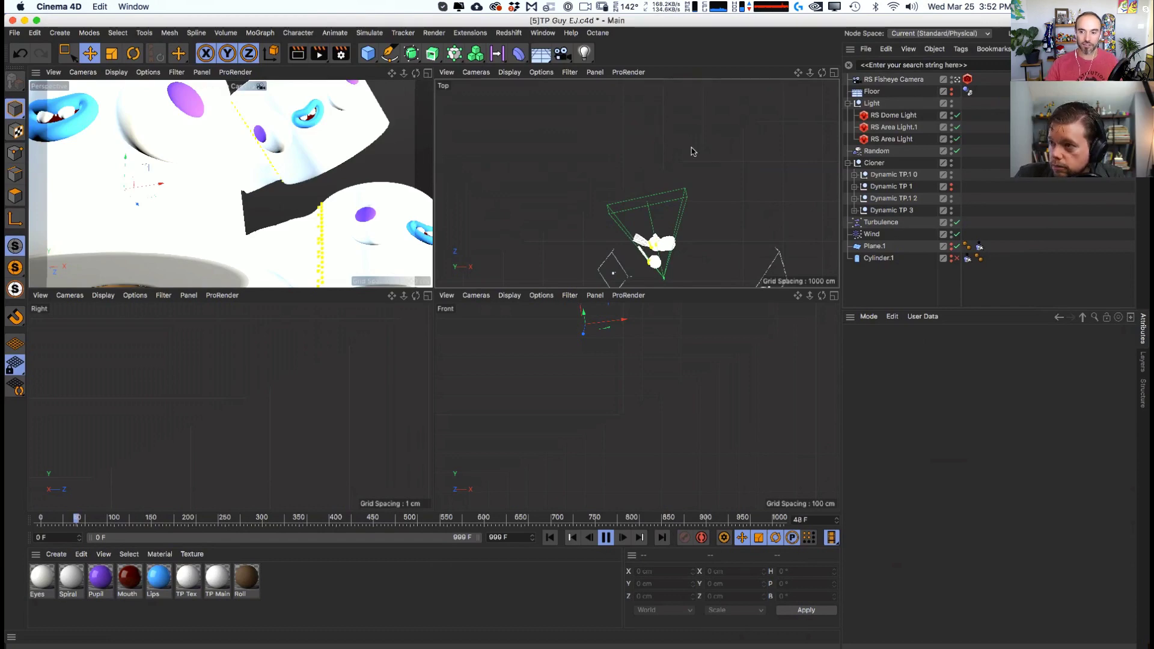
- Rotate the Wind object to about H 70°, P -9°, B -71° while the cloth simulation plays, and pause at frame 86
key(F8)
click(872, 234)
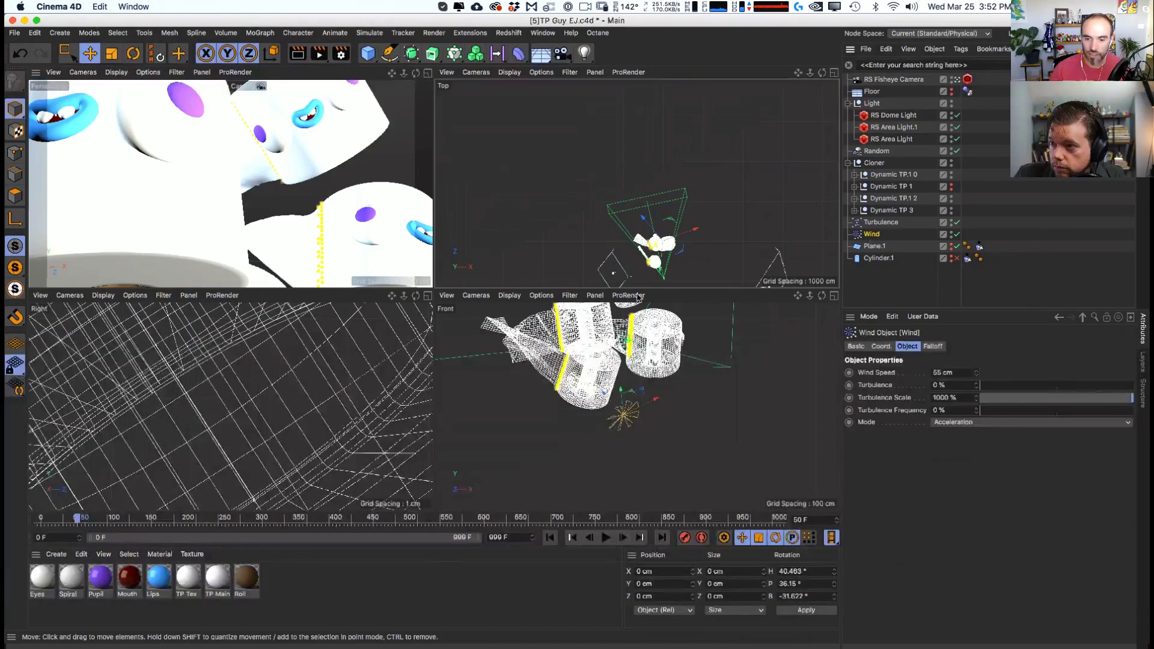
scroll(691, 260, up, 5)
key(r)
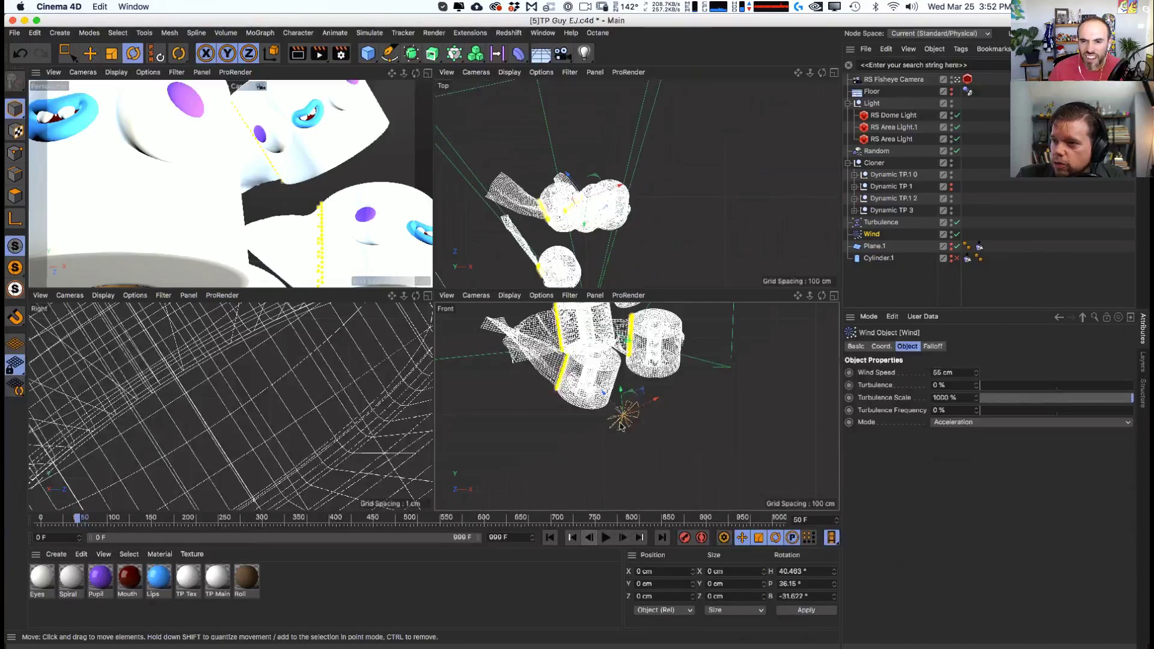
click(606, 538)
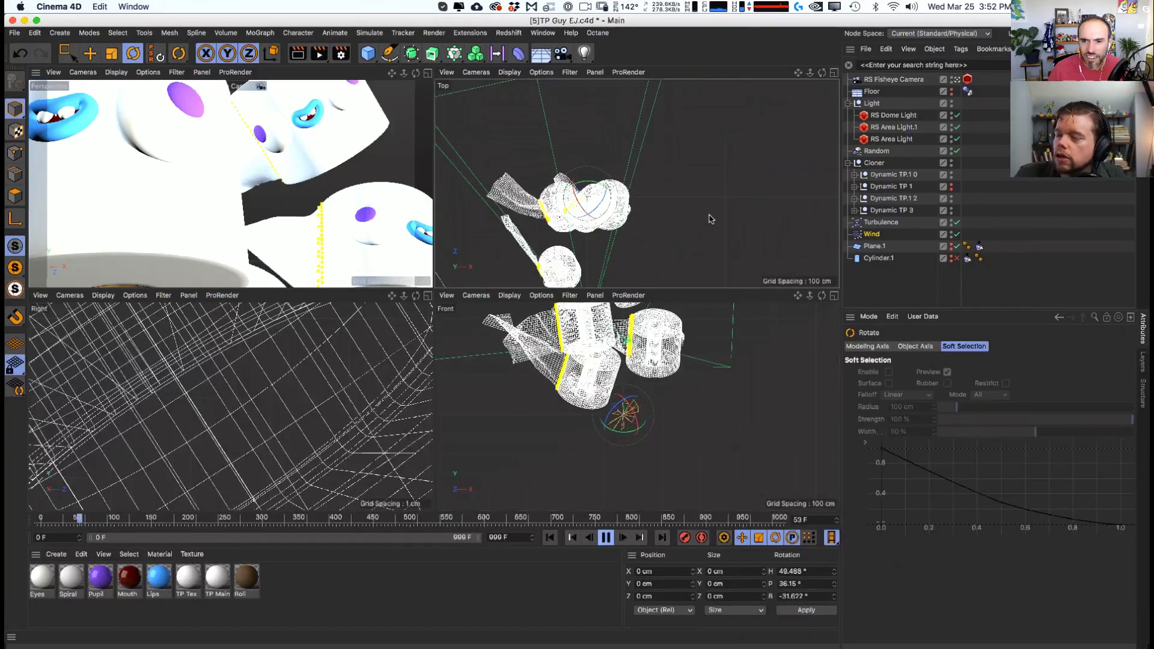
drag(709, 215, 692, 197)
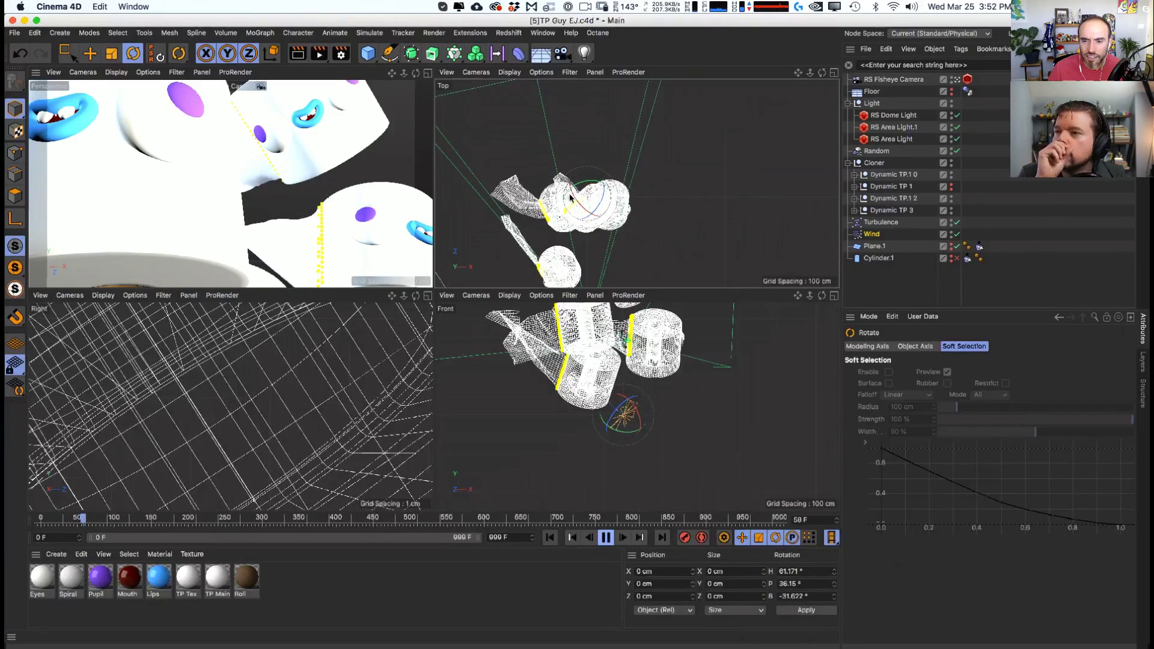
drag(570, 195, 563, 207)
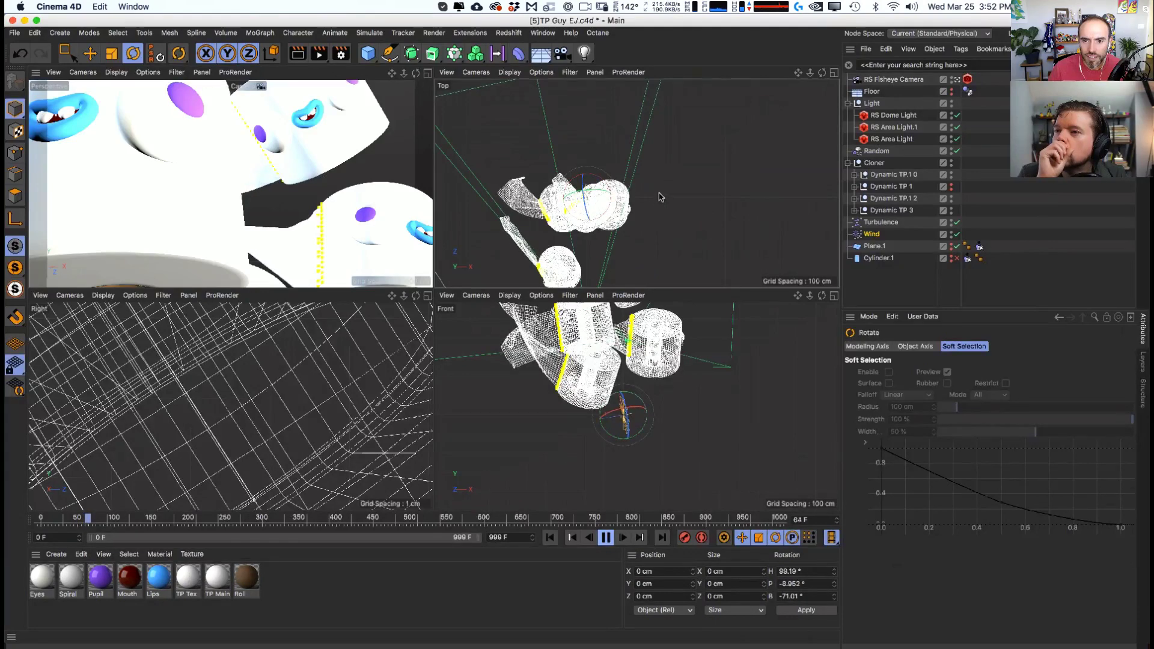
drag(659, 197, 631, 204)
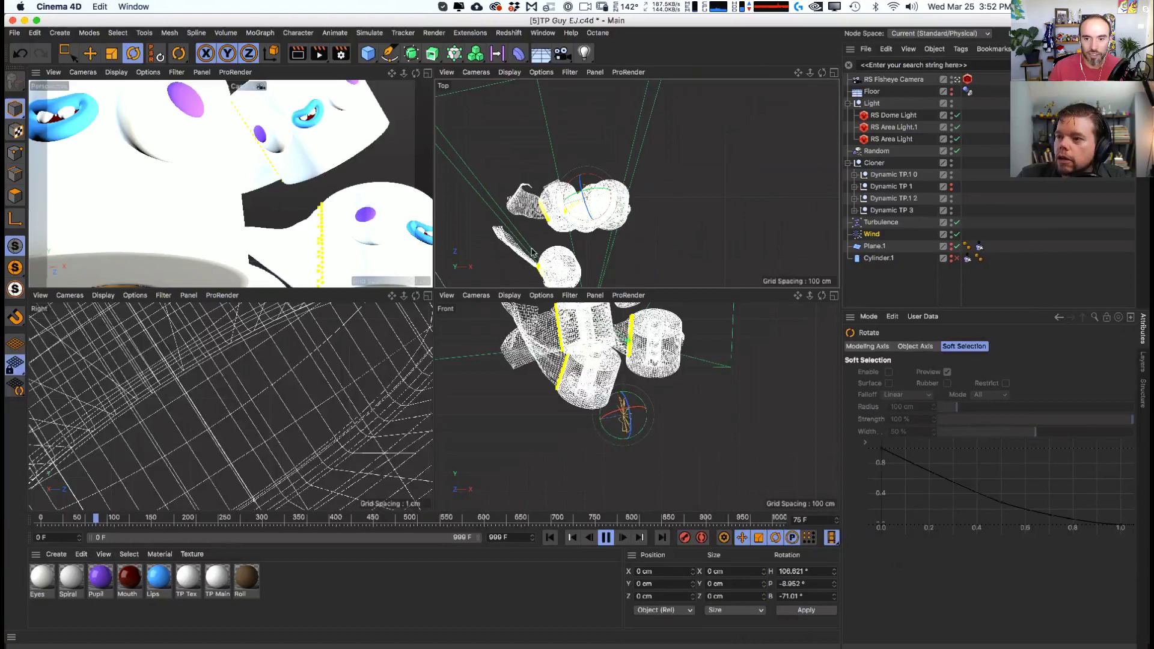
mouse_move(686, 237)
mouse_down()
mouse_move(657, 261)
mouse_move(683, 241)
mouse_up()
key(F8)
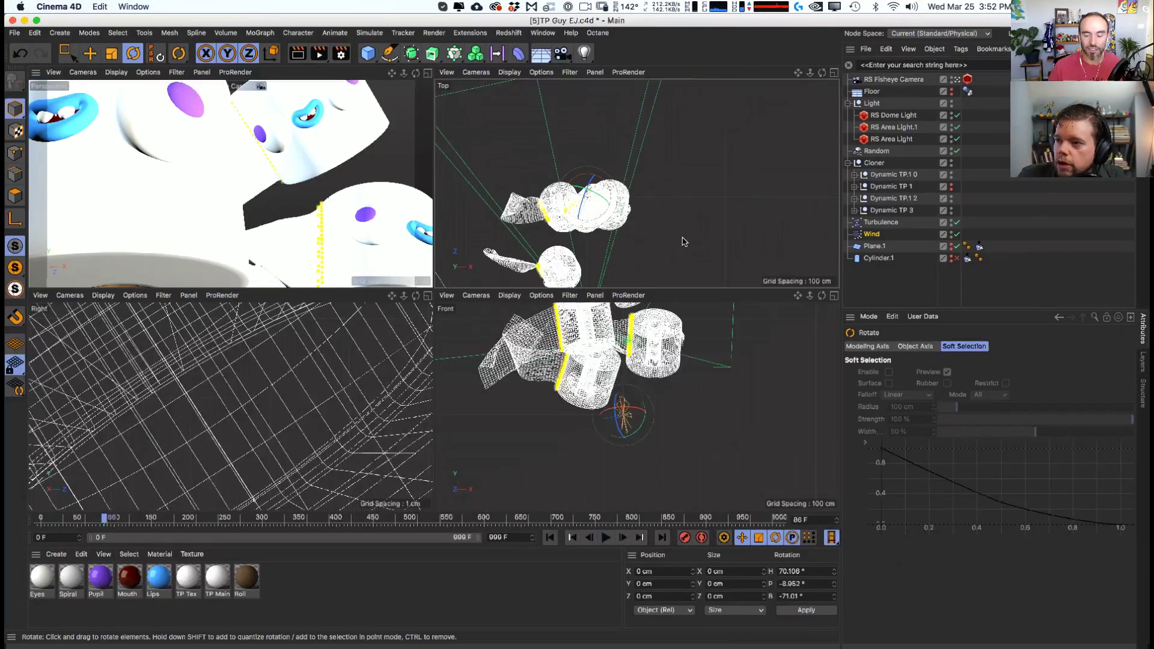
- Open the Redshift RenderView and start the live render of the paused frame
click(544, 33)
click(274, 137)
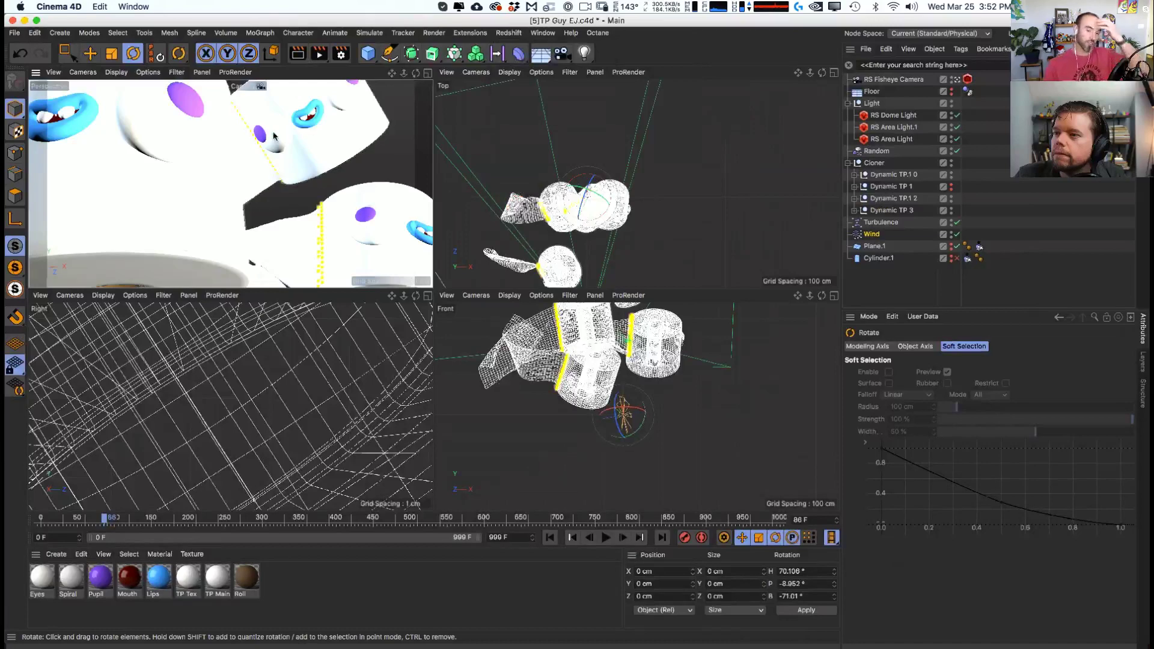
click(508, 33)
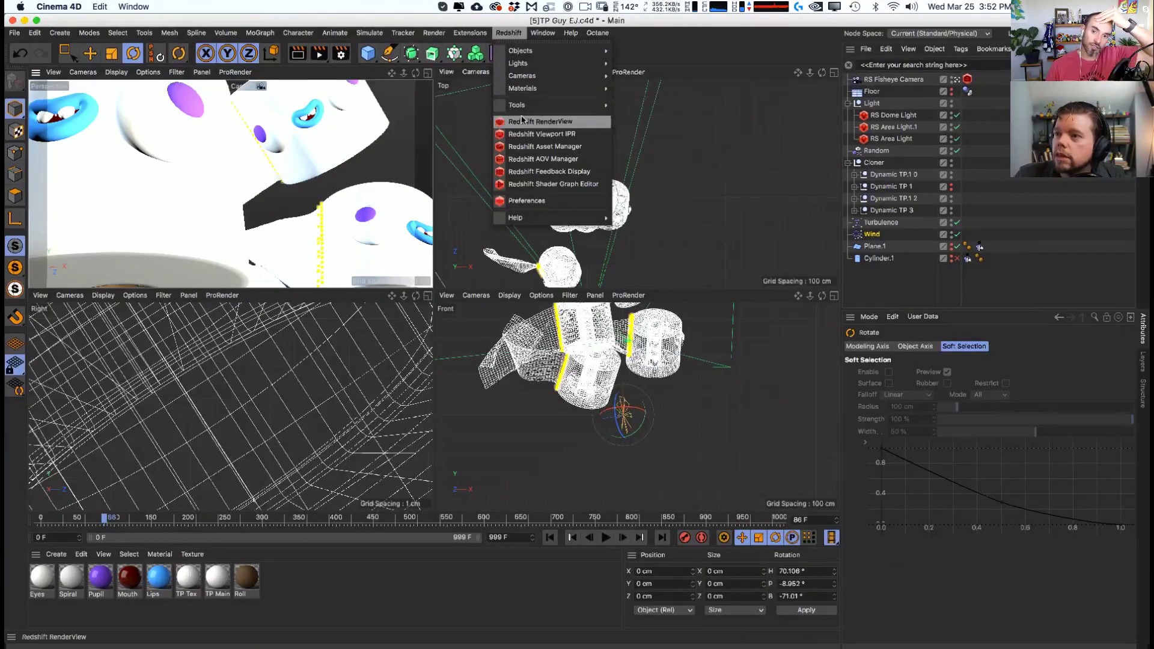
click(563, 124)
click(550, 153)
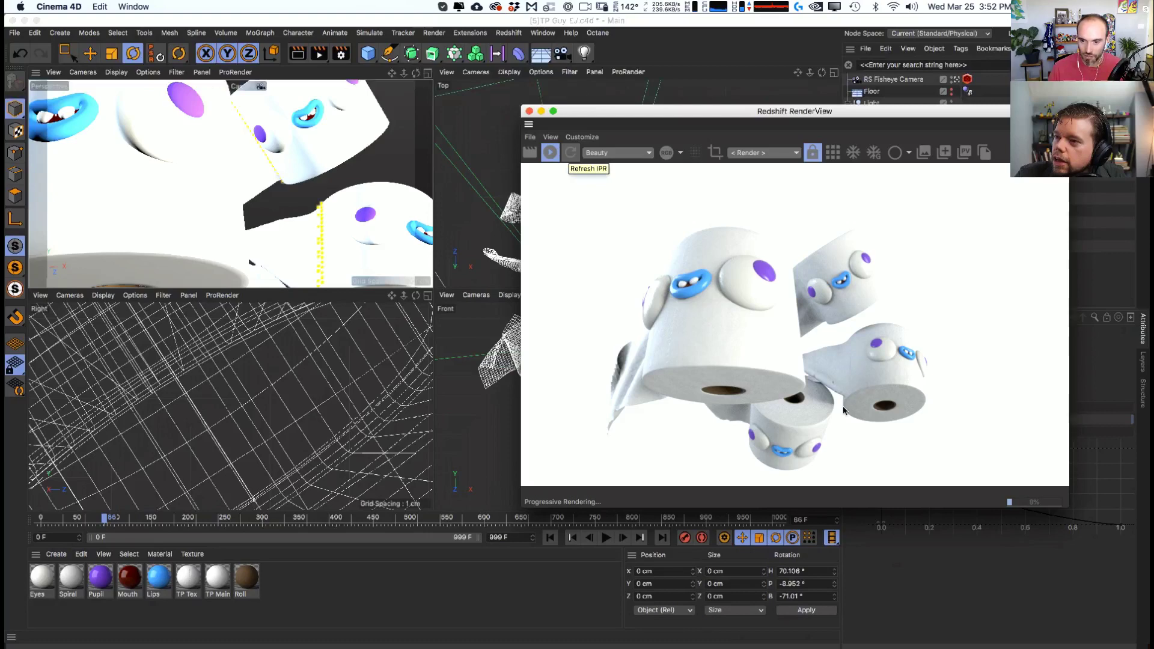
- Reframe the fisheye camera to look up from lower down, exposing the rolls' undersides and cardboard cores
alt+drag(294, 205, 234, 211)
scroll(256, 214, up, 3)
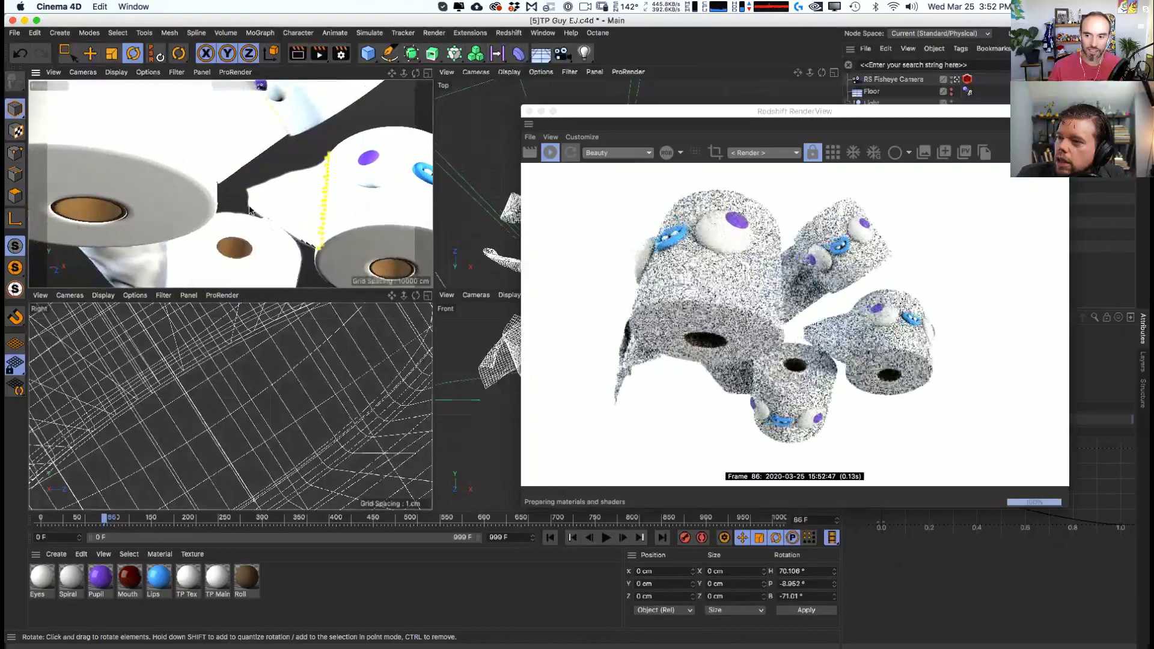
scroll(248, 206, down, 3)
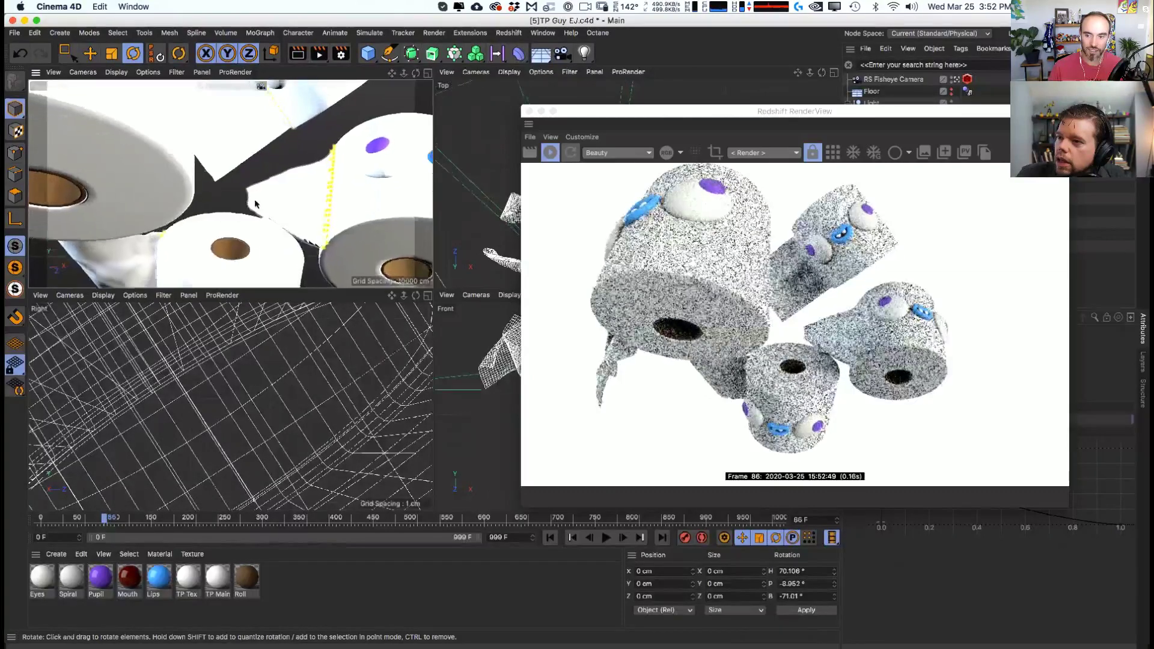
scroll(253, 208, up, 1)
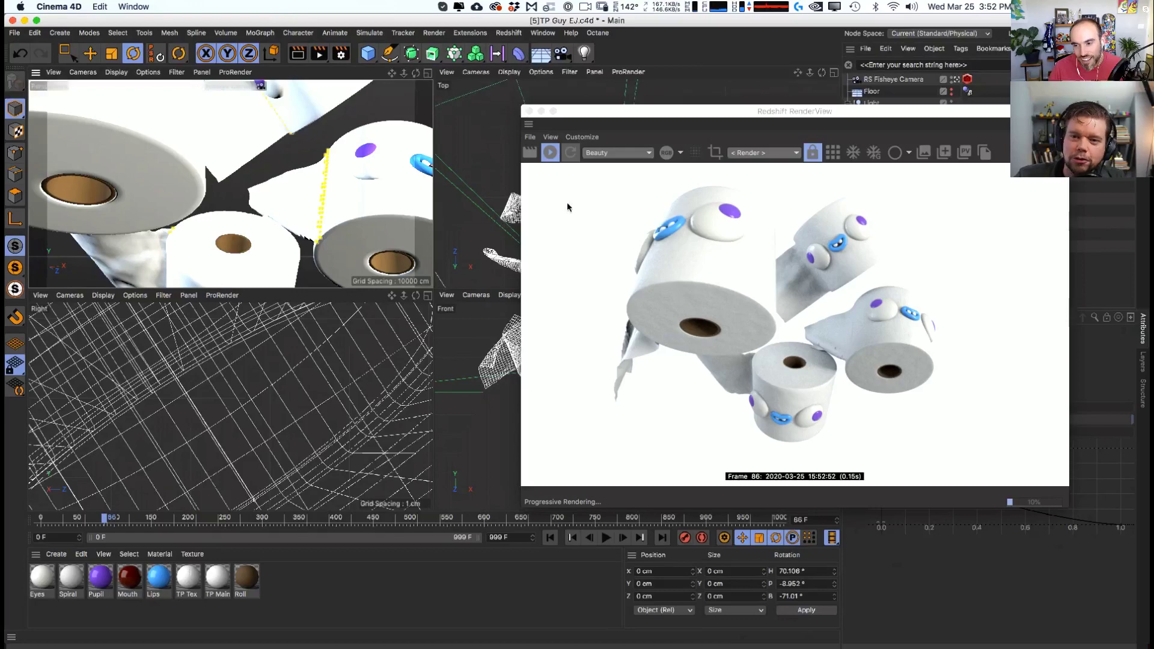
- With the simulation rewound and the render preview closed, rotate the nearest roll, Dynamic TP.1 2, to about H 1°, P 30°, B -16°
click(550, 538)
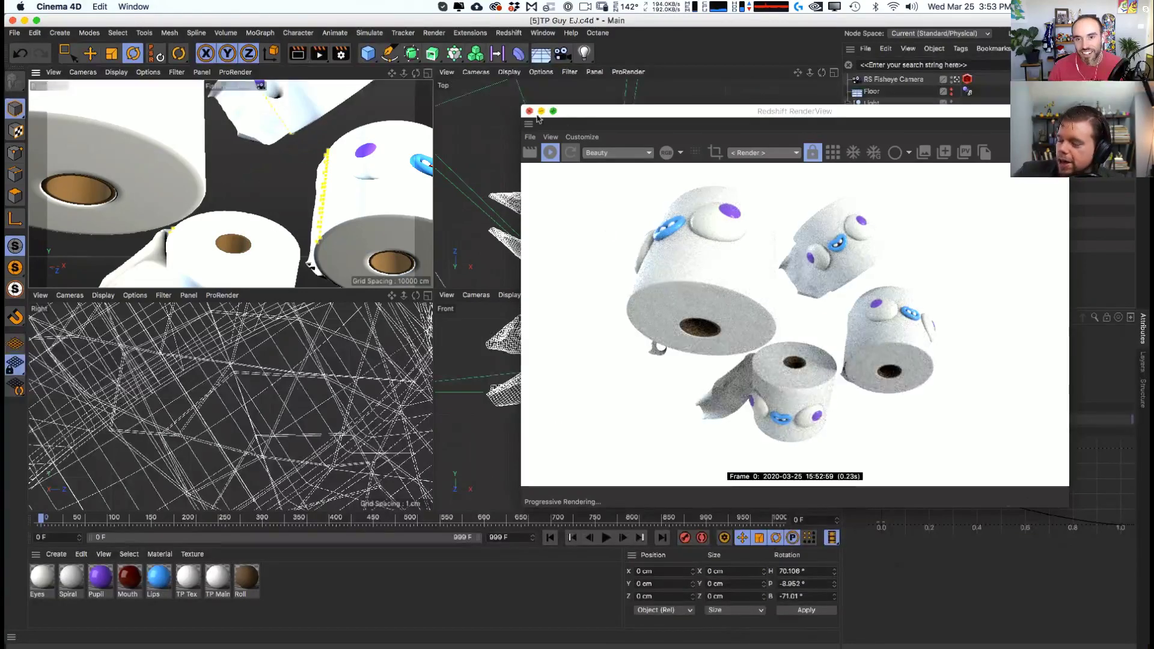
click(530, 112)
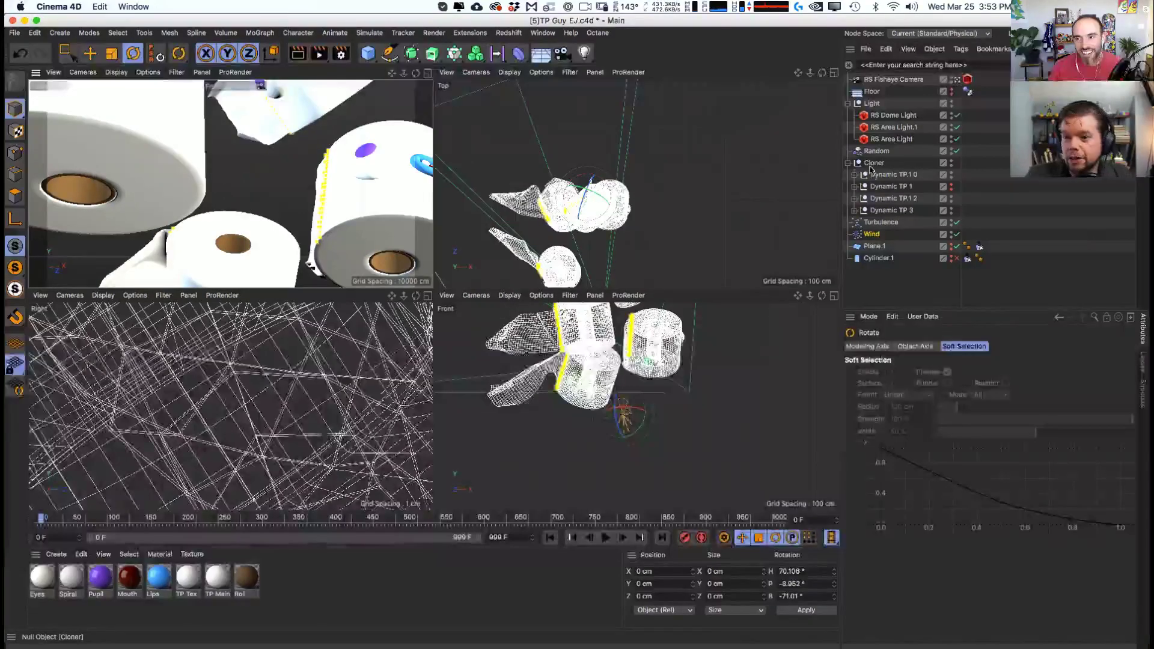
click(866, 175)
click(877, 186)
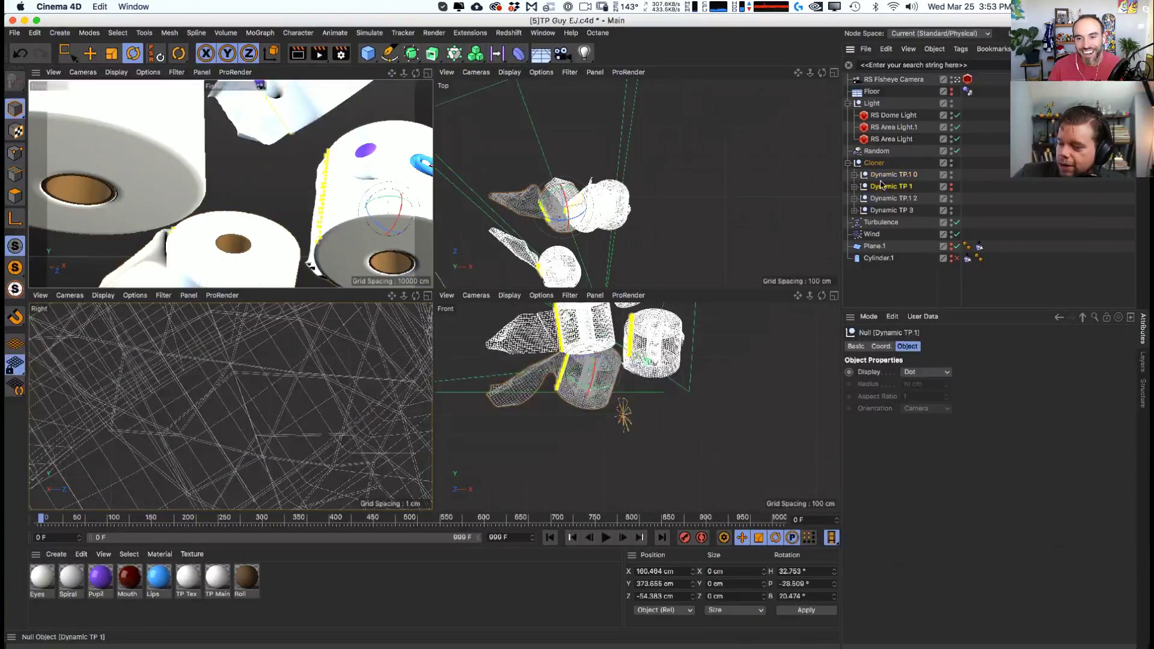
click(875, 199)
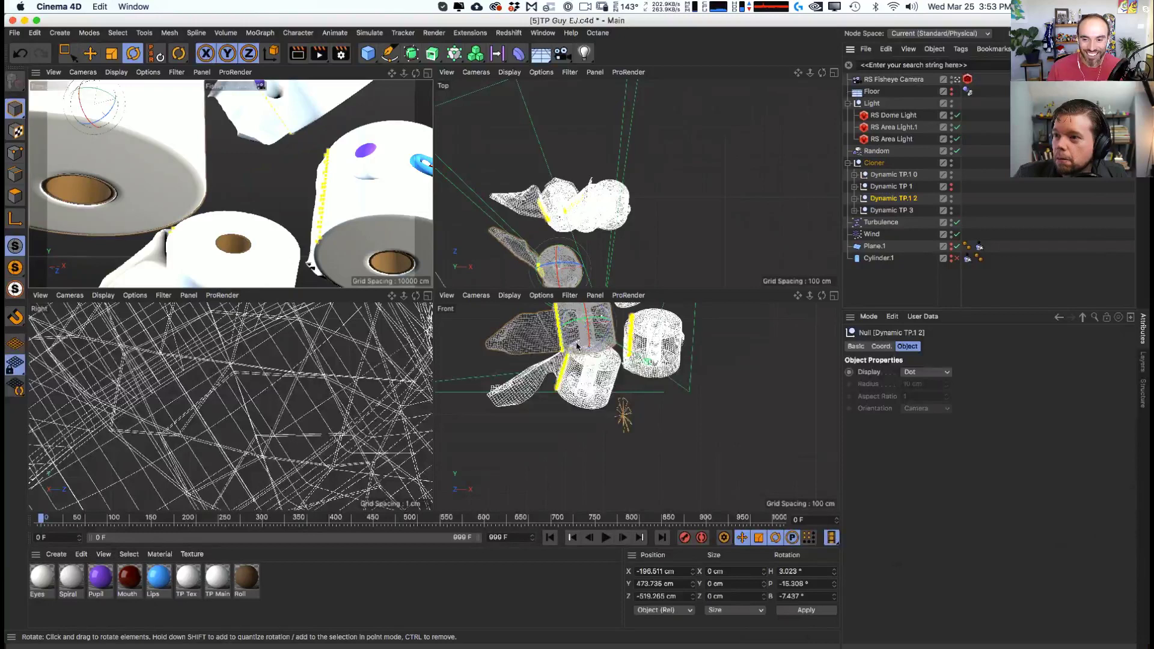
drag(575, 347, 586, 366)
click(105, 117)
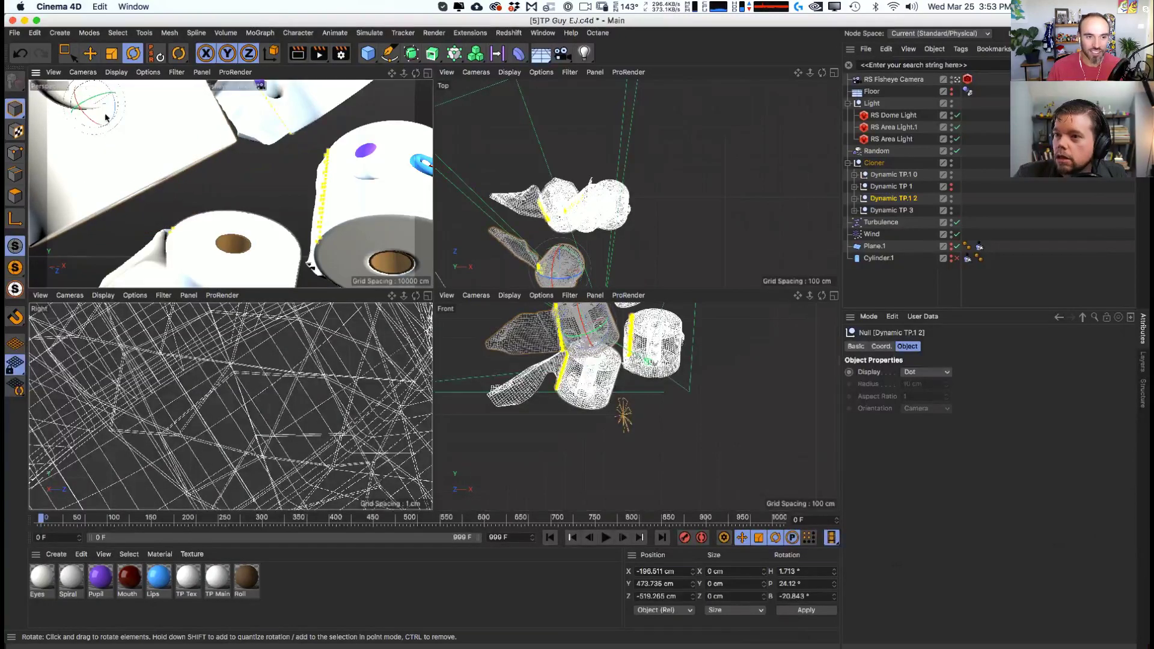
drag(107, 118, 109, 125)
scroll(180, 147, down, 6)
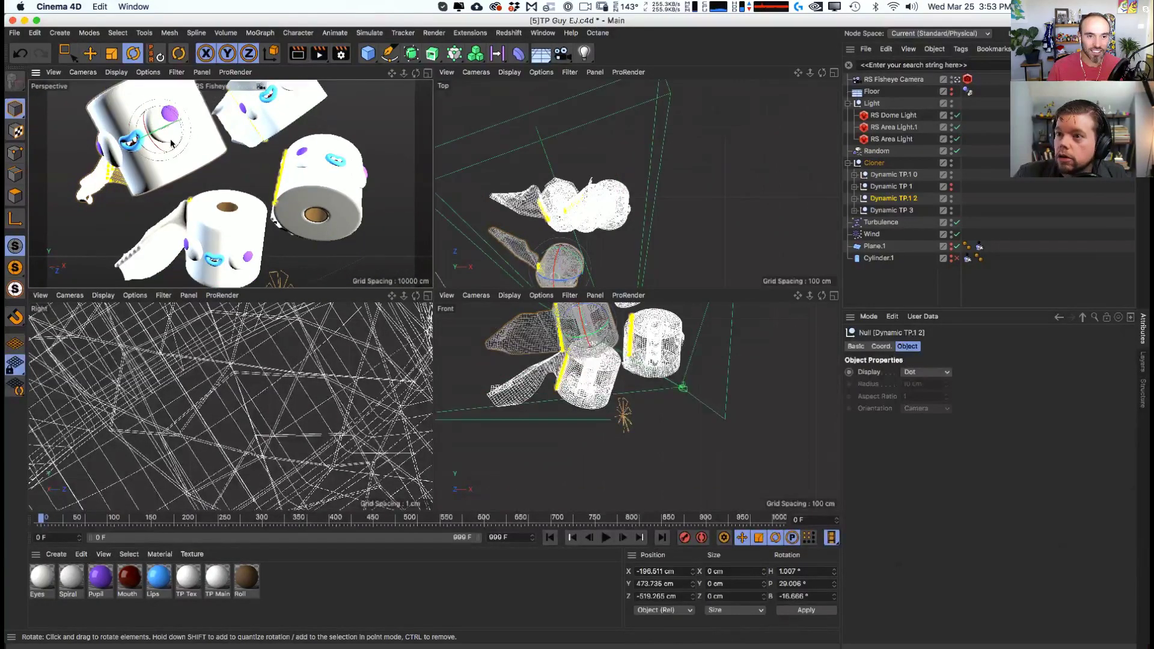
drag(171, 143, 175, 145)
key(e)
scroll(223, 148, up, 5)
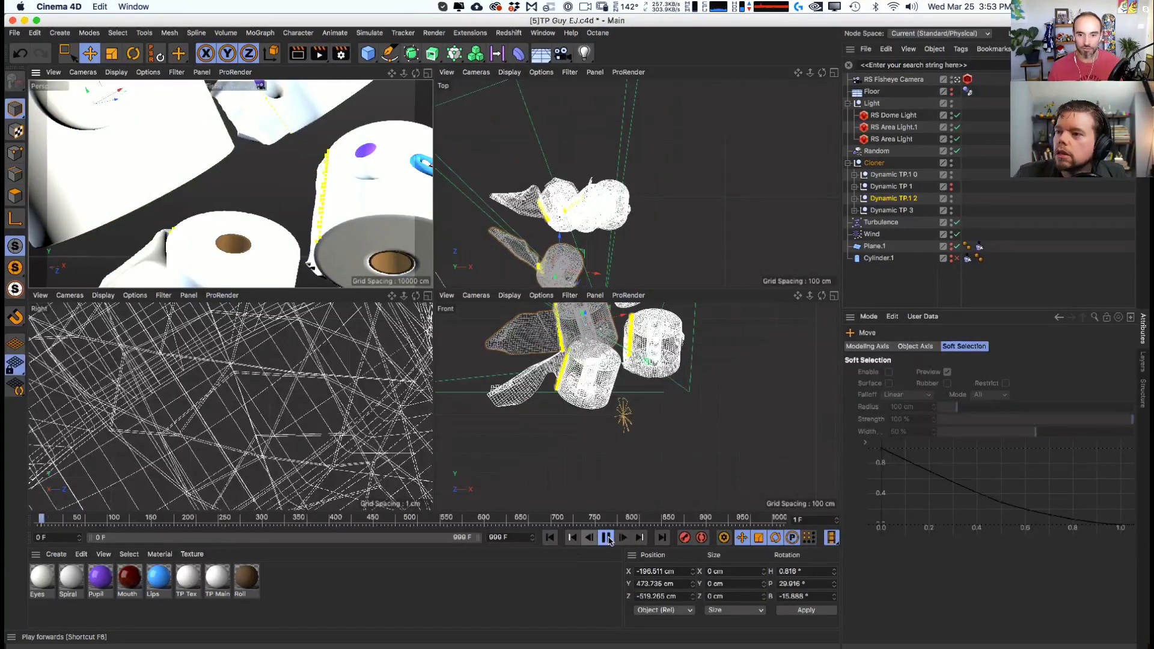
- Turn the Wind object to a heading of about 48° during playback and pause the simulation at frame 30
click(863, 235)
key(r)
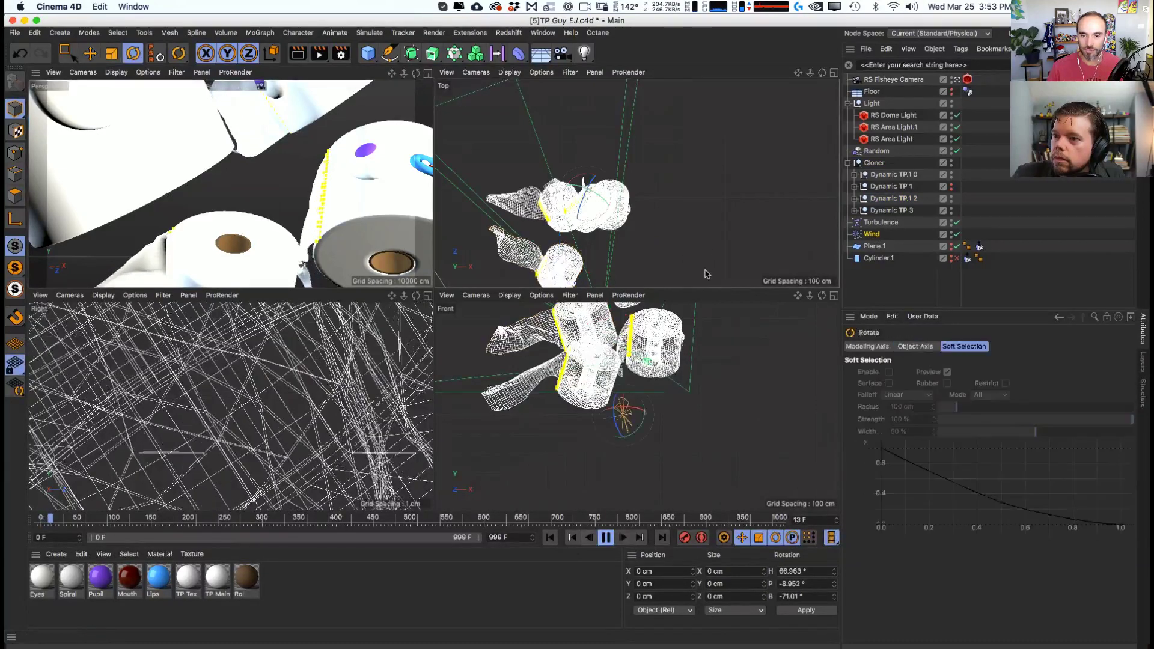
drag(706, 274, 677, 268)
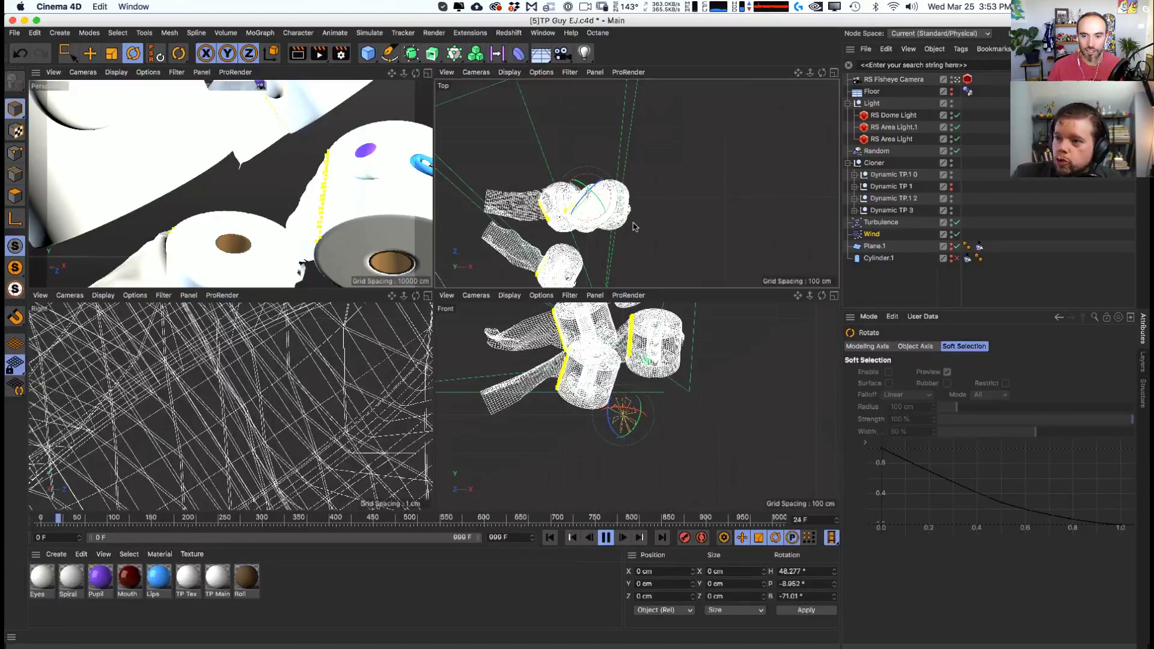
key(F8)
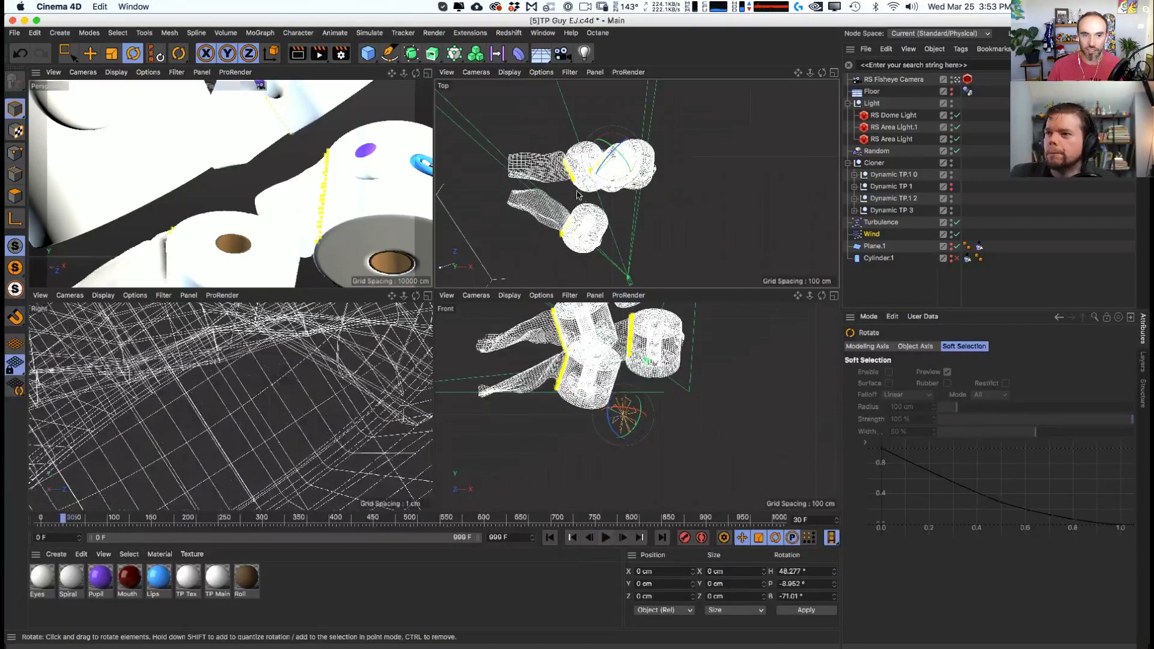
- Reopen the Redshift RenderView with live rendering running and place it clear of the object list
click(508, 32)
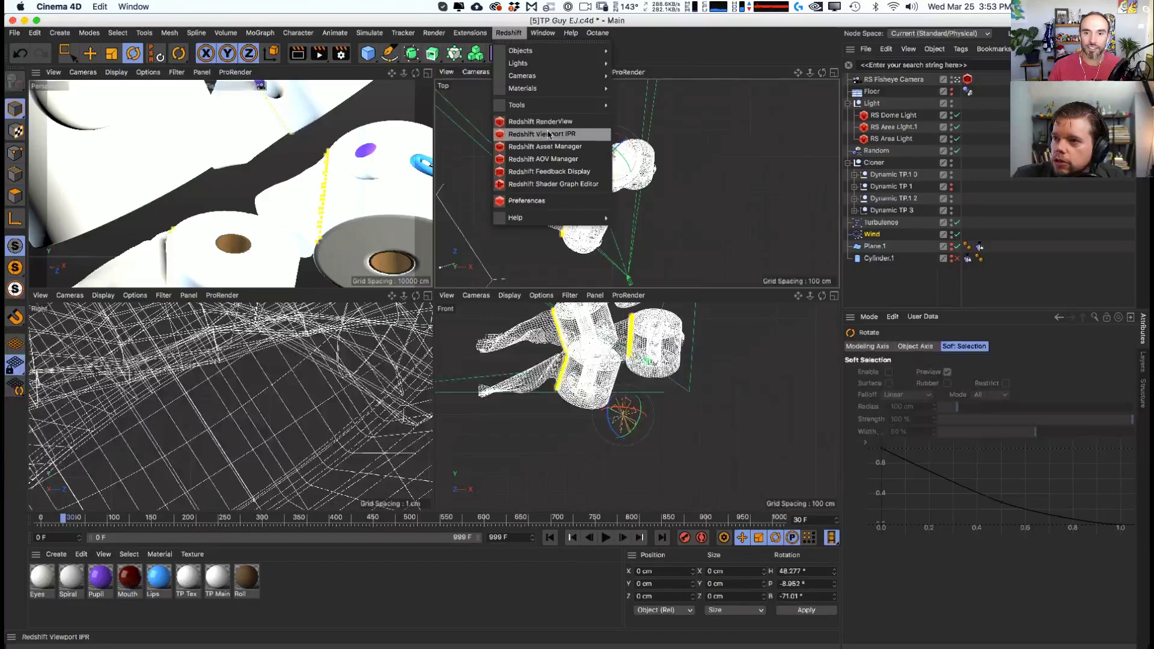
click(539, 122)
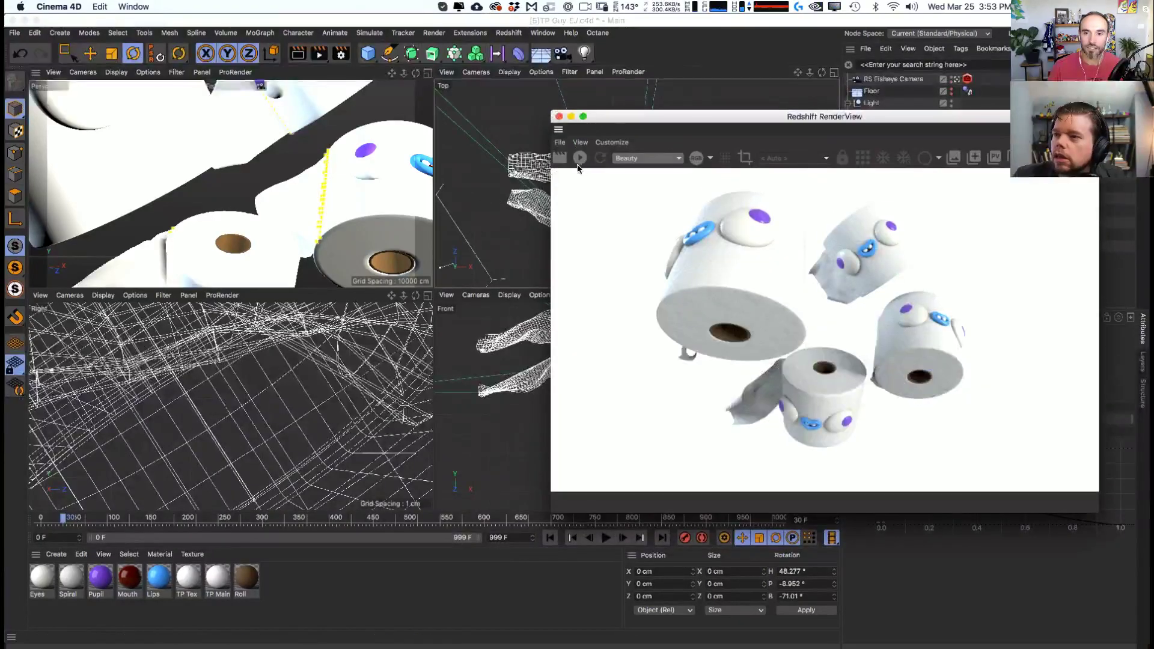
click(580, 158)
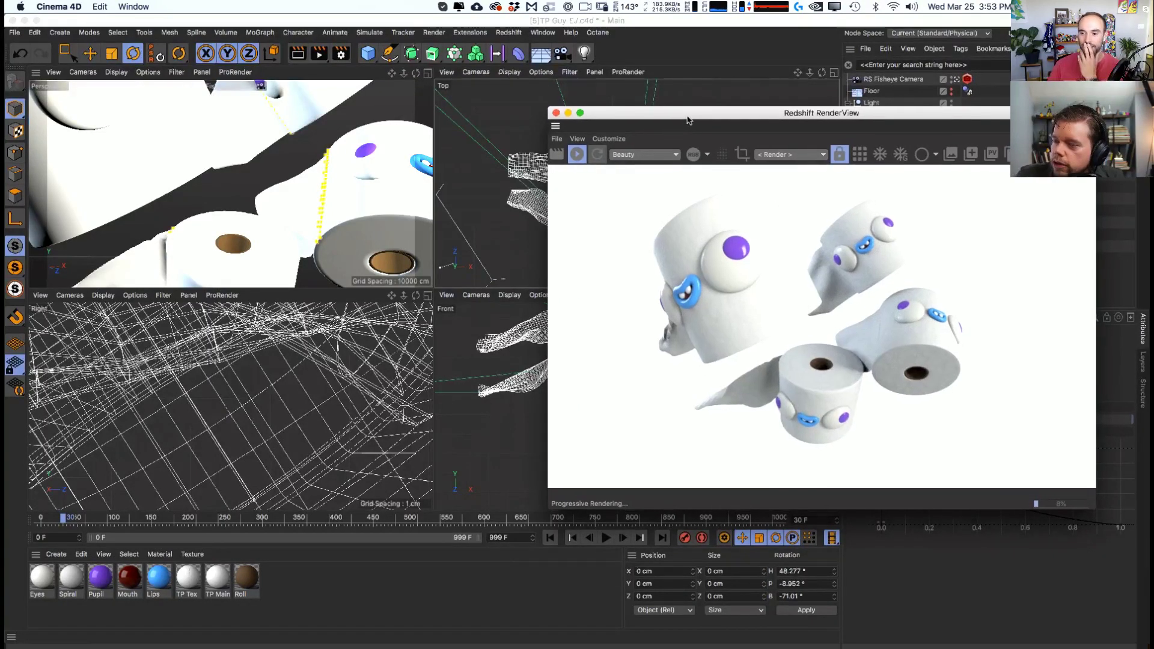
drag(687, 124, 697, 247)
- Rewind to the first frame and rotate the nearest roll, Dynamic TP.1 2, more upright with its face turned toward the camera
click(879, 177)
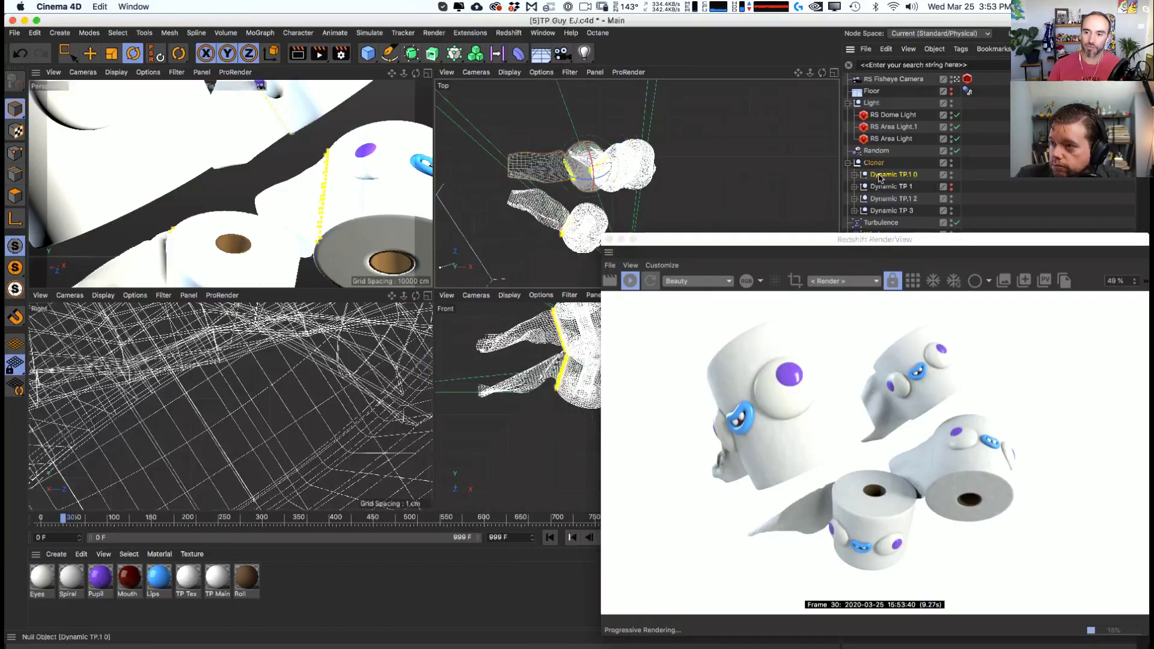
key(e)
click(895, 199)
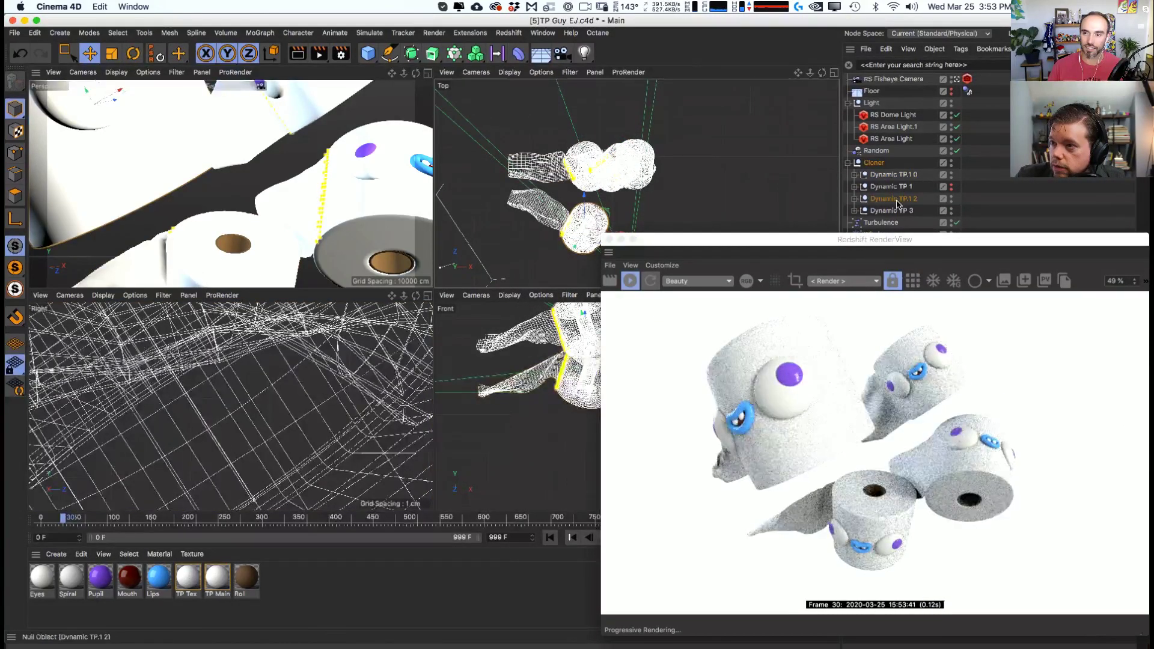
click(897, 200)
click(548, 538)
key(r)
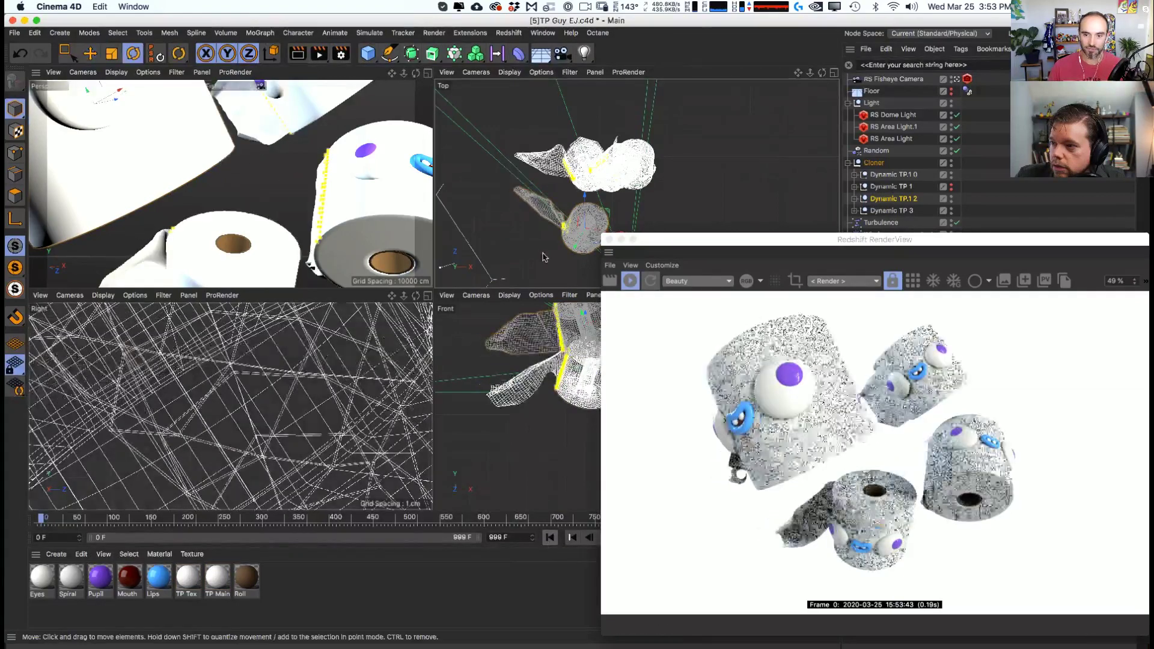
mouse_move(571, 235)
mouse_down()
mouse_move(606, 208)
mouse_move(581, 232)
mouse_up()
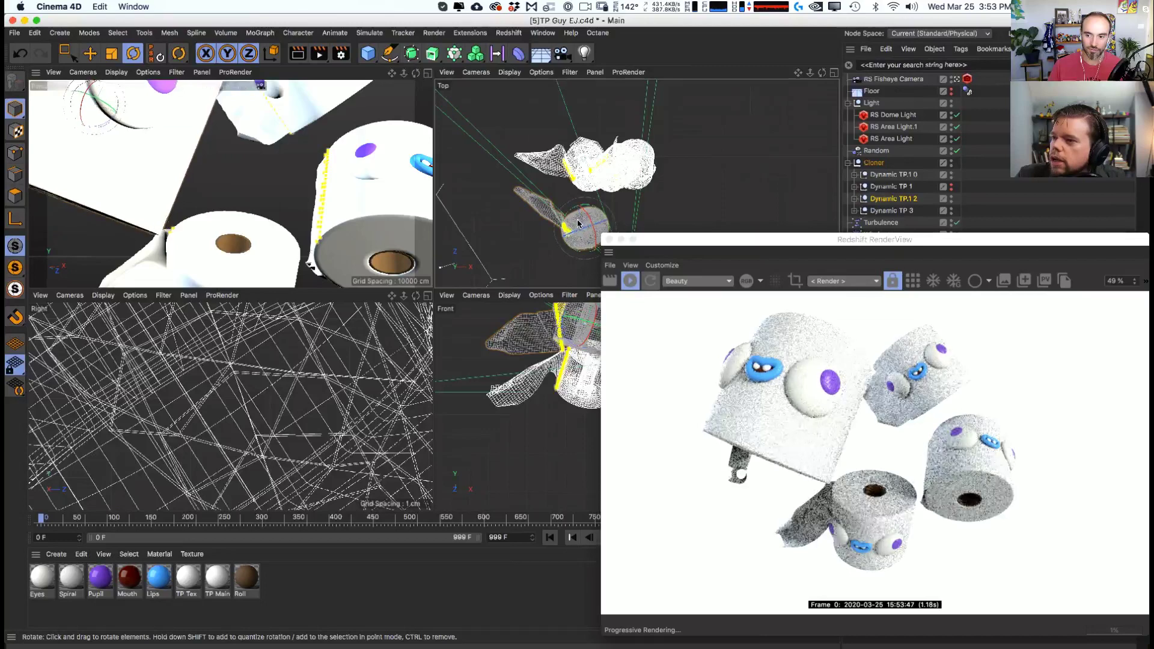
mouse_move(81, 156)
mouse_down()
mouse_move(66, 146)
mouse_move(75, 157)
mouse_up()
mouse_move(98, 104)
mouse_down()
mouse_move(106, 99)
mouse_move(102, 109)
mouse_up()
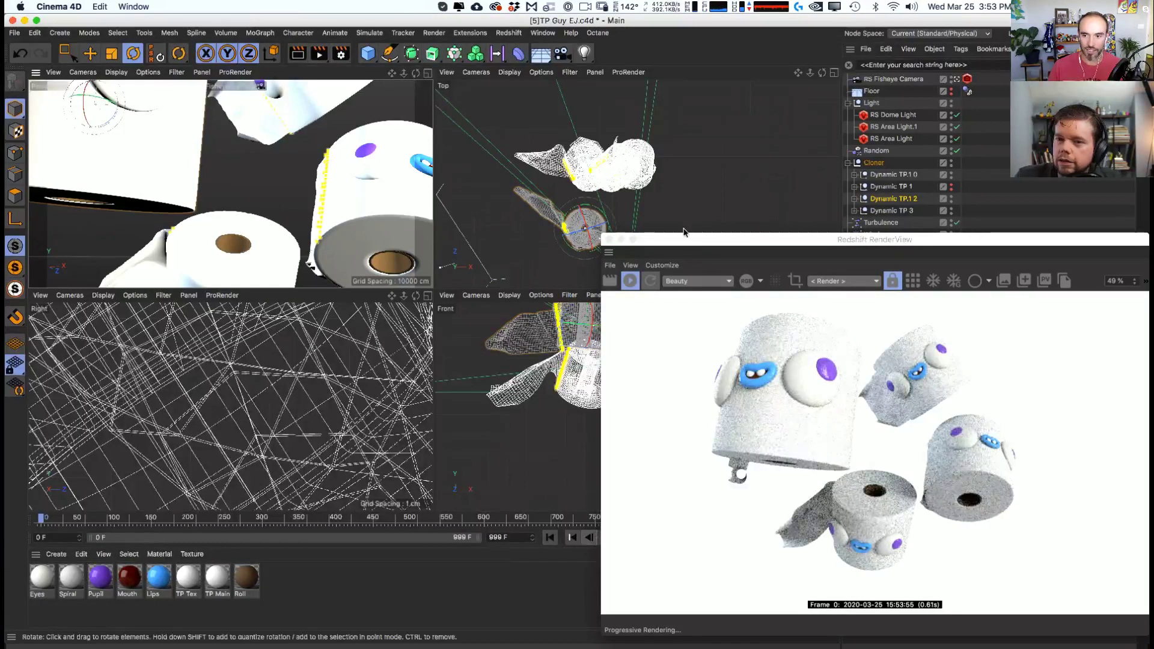
- Play the cloth simulation from the first frame, close the render preview, and pause playback at frame 25
drag(688, 239, 564, 80)
click(608, 537)
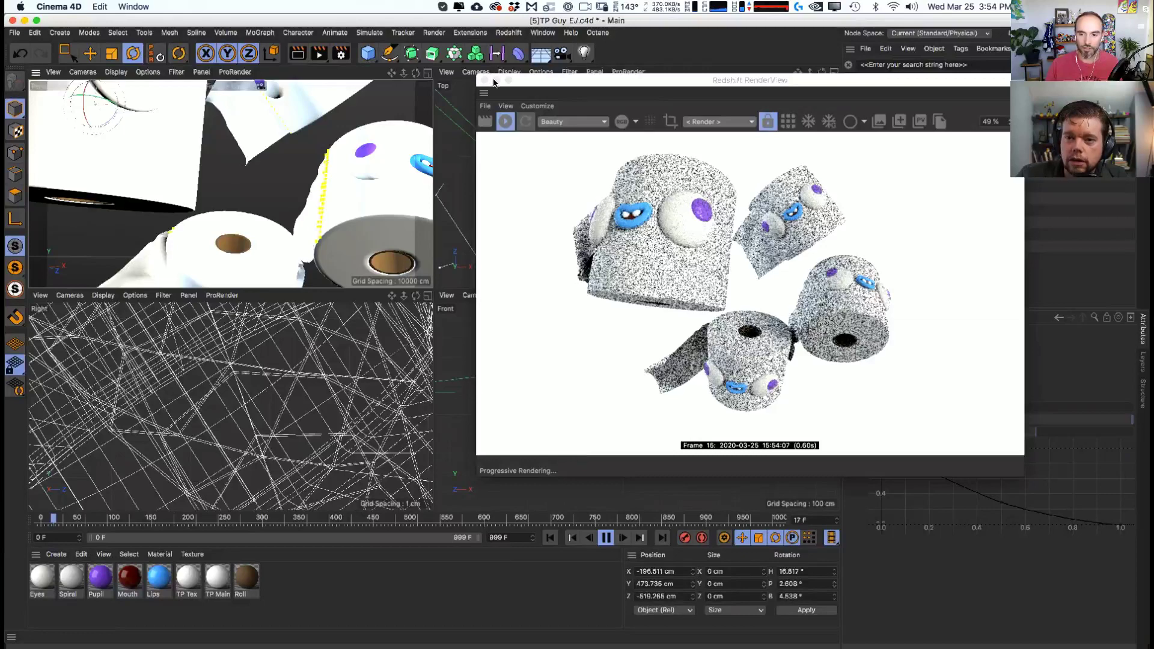
click(498, 80)
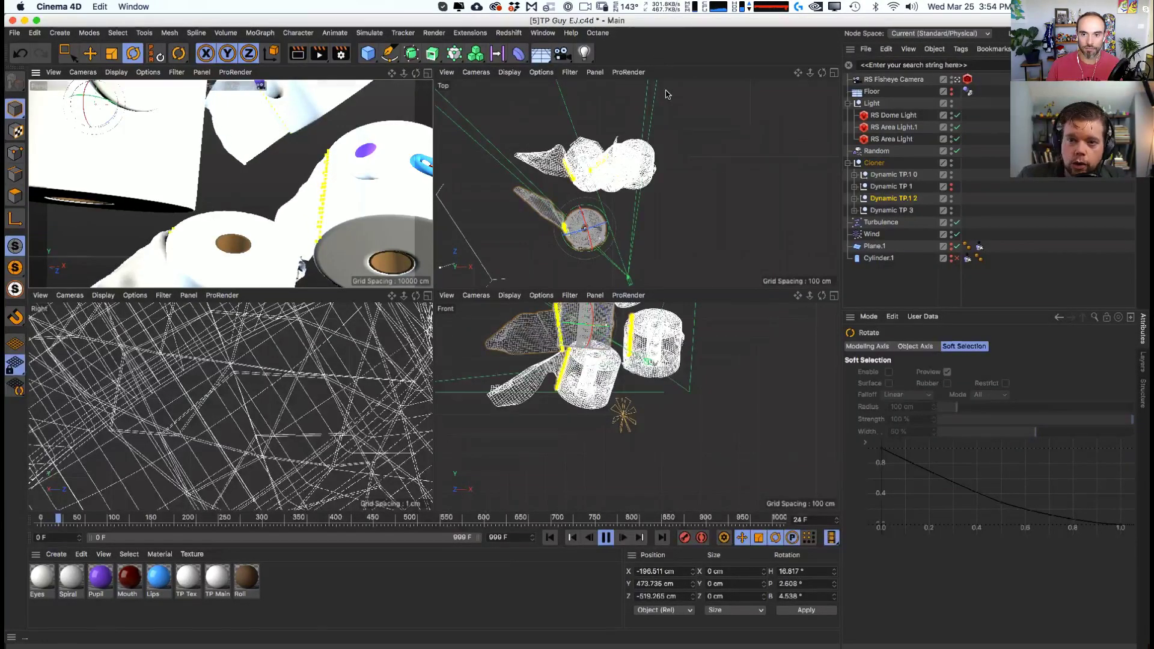
key(F8)
key(e)
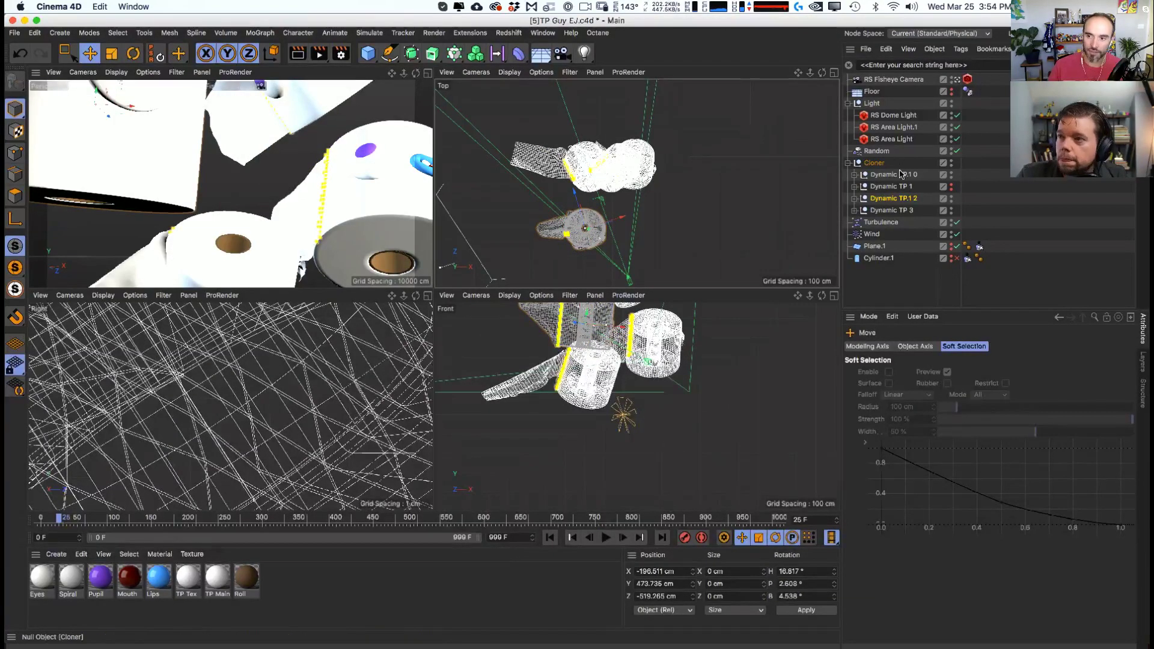
- Examine the roll poses at frame 25 in the camera view and in a live Redshift RenderView, closing the preview when done
click(892, 186)
click(895, 175)
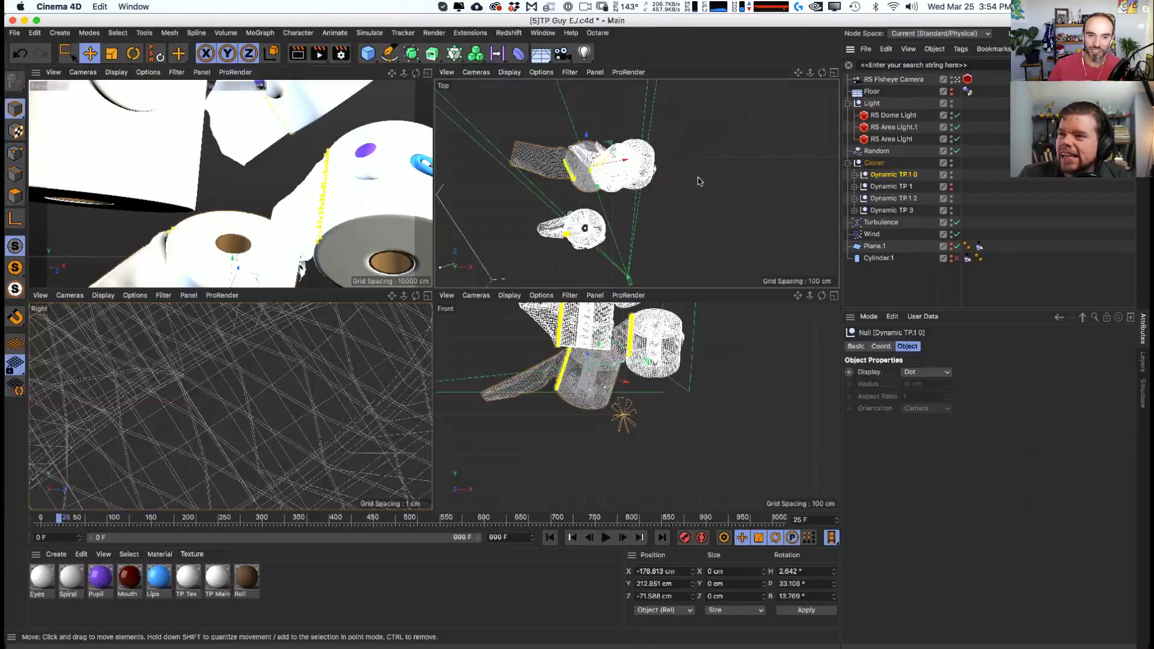
alt+right_drag(252, 173, 227, 212)
click(191, 242)
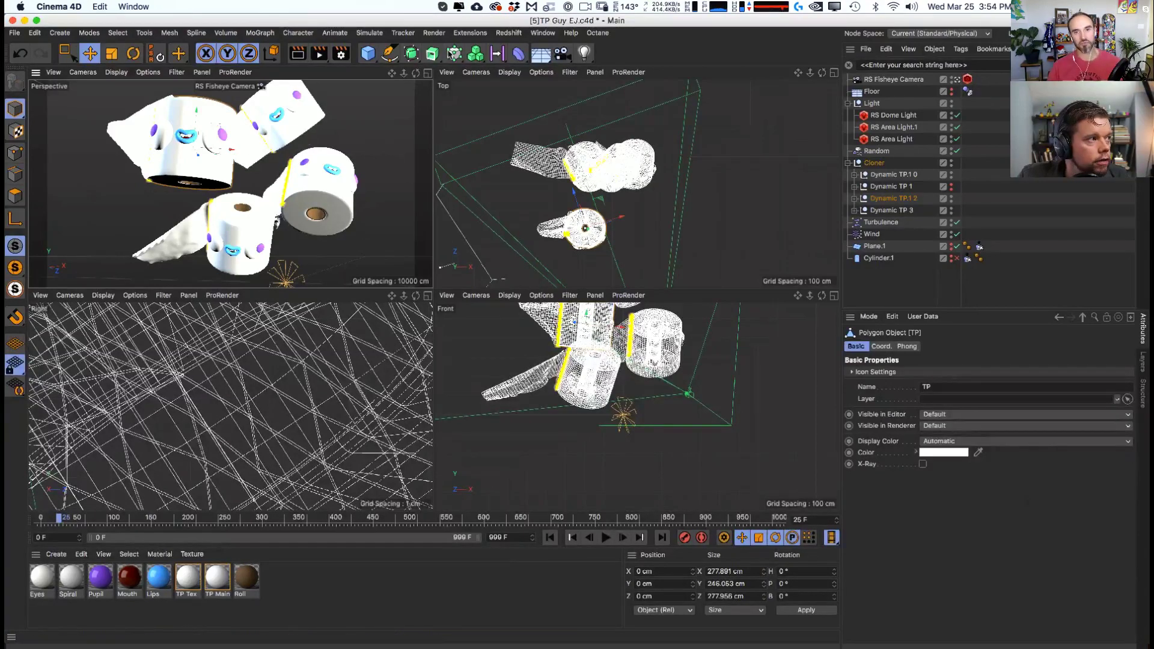
click(509, 32)
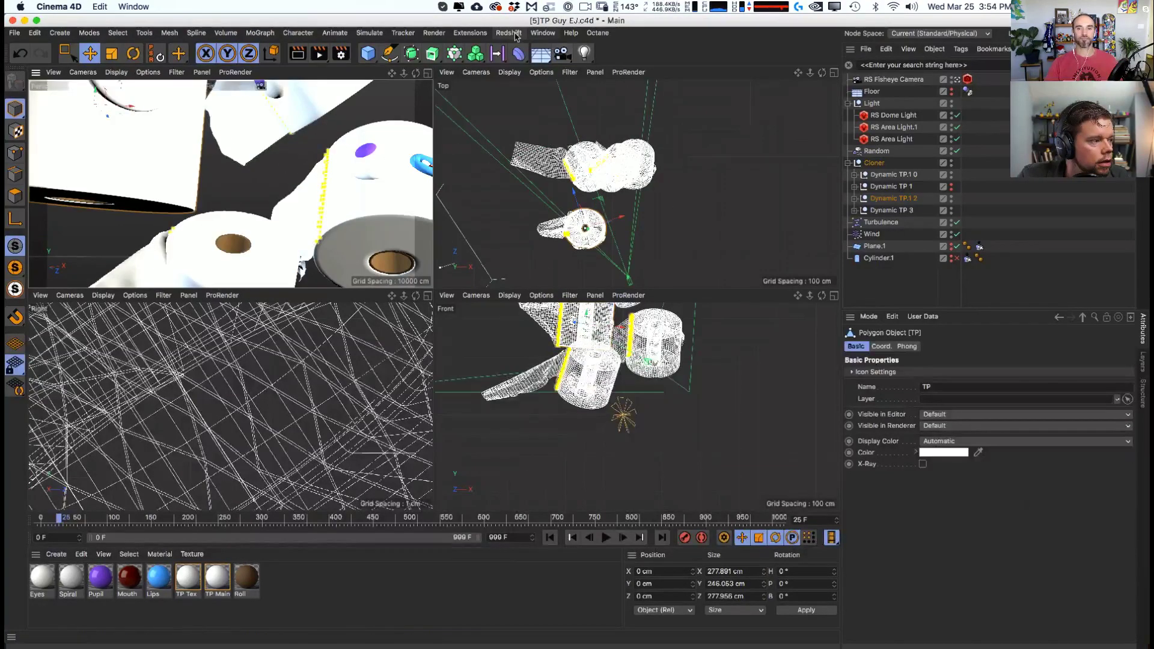
click(560, 123)
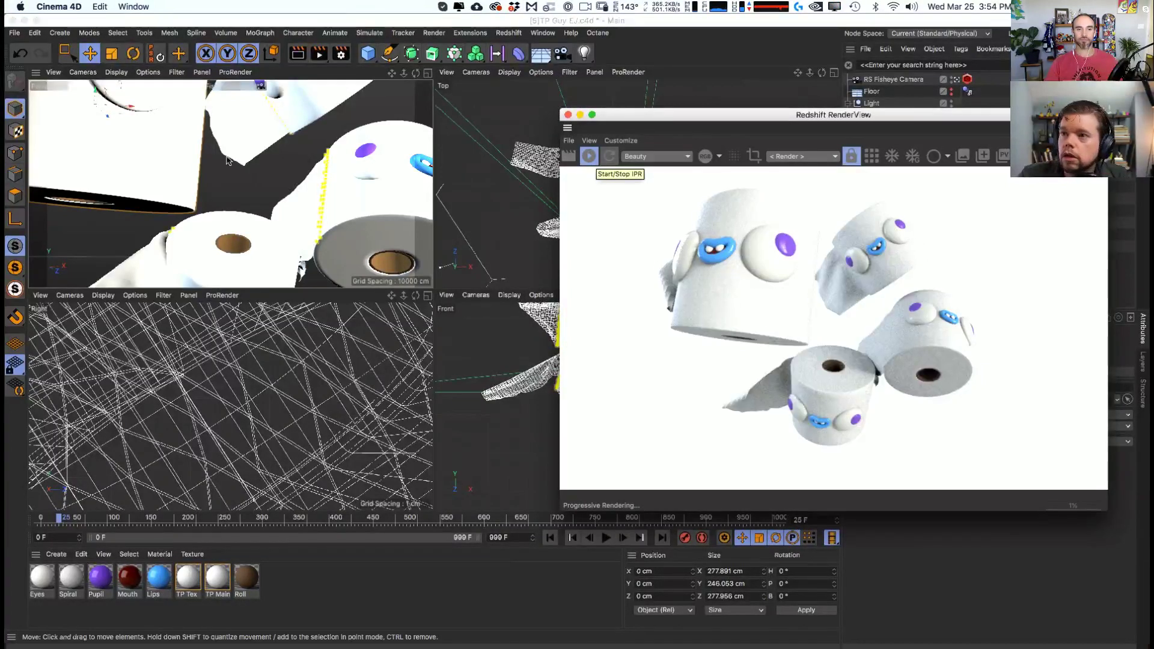
alt+drag(227, 165, 260, 171)
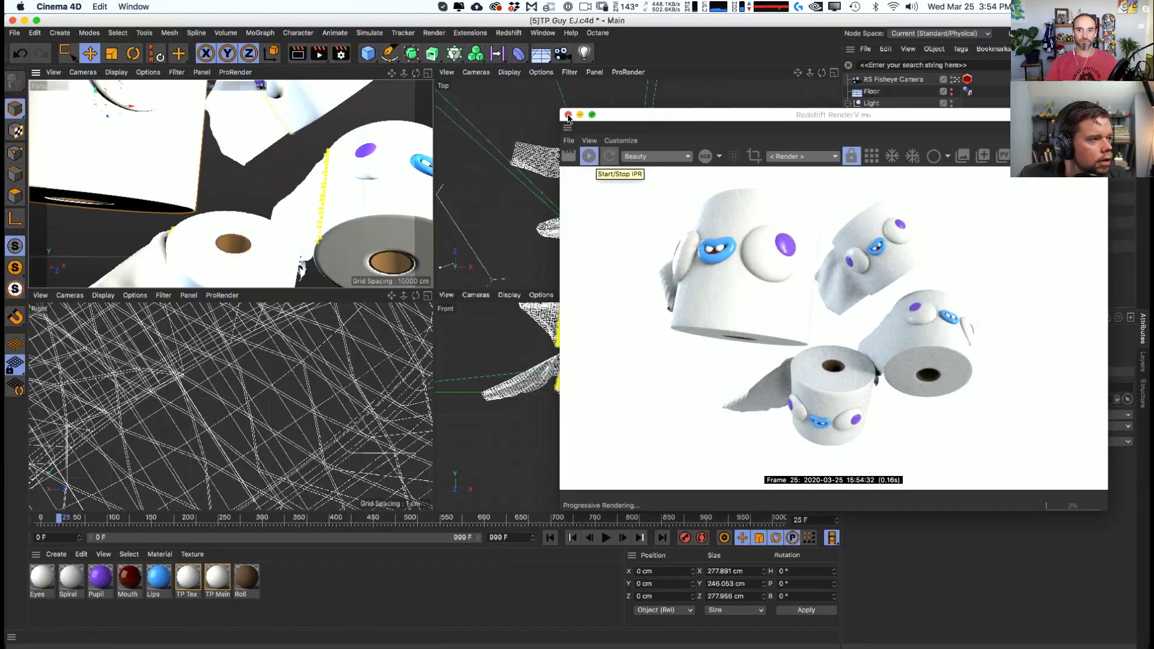
click(568, 115)
- Rotate the Wind object to about H 37°, P 26°, B -99°
click(876, 234)
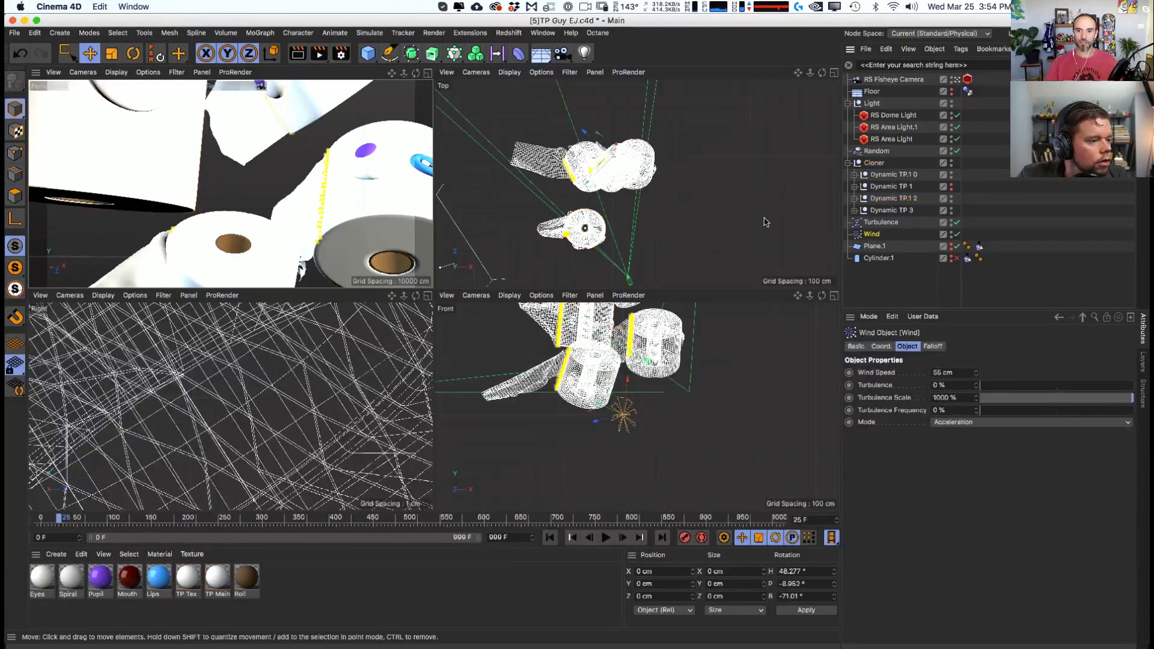
key(r)
drag(613, 179, 612, 158)
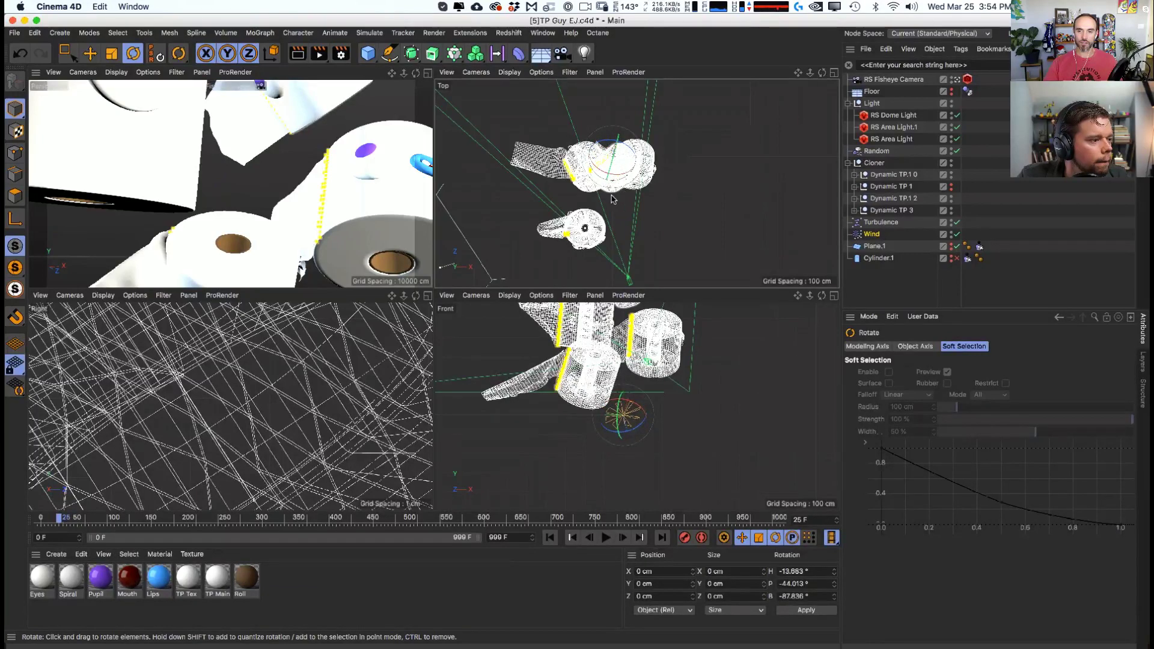
drag(618, 393, 657, 410)
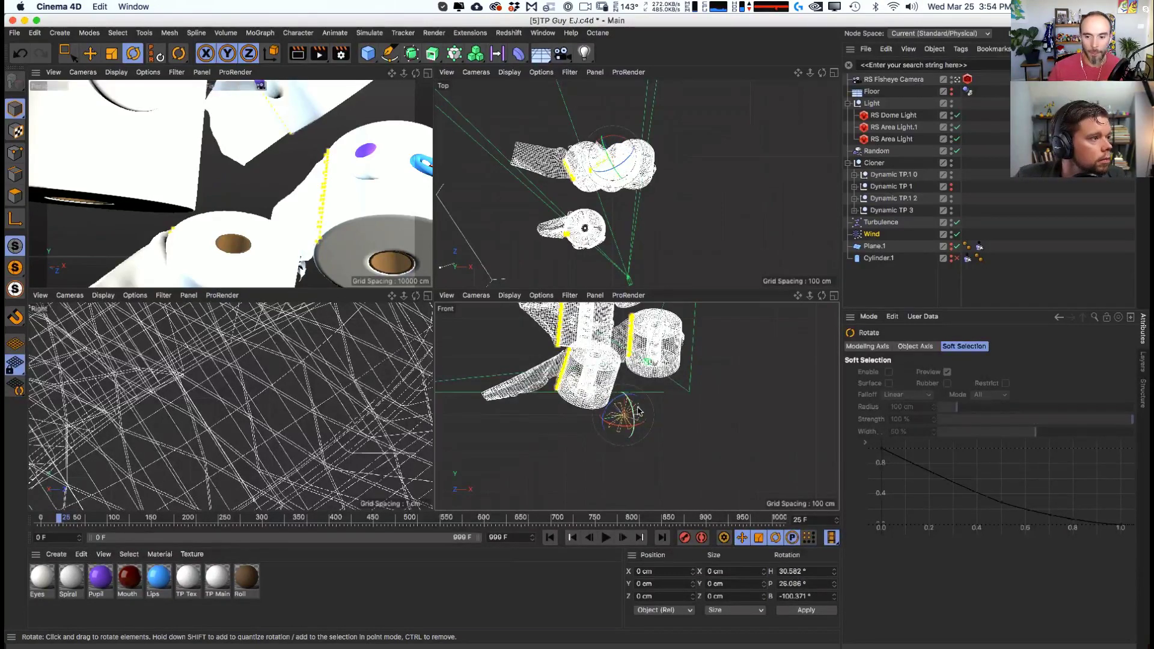
key(e)
- Rotate the nearest roll, Dynamic TP.1 2, to about H 15°, P 1°, B -15° so that its underside shows more
alt+right_drag(167, 184, 143, 177)
click(107, 142)
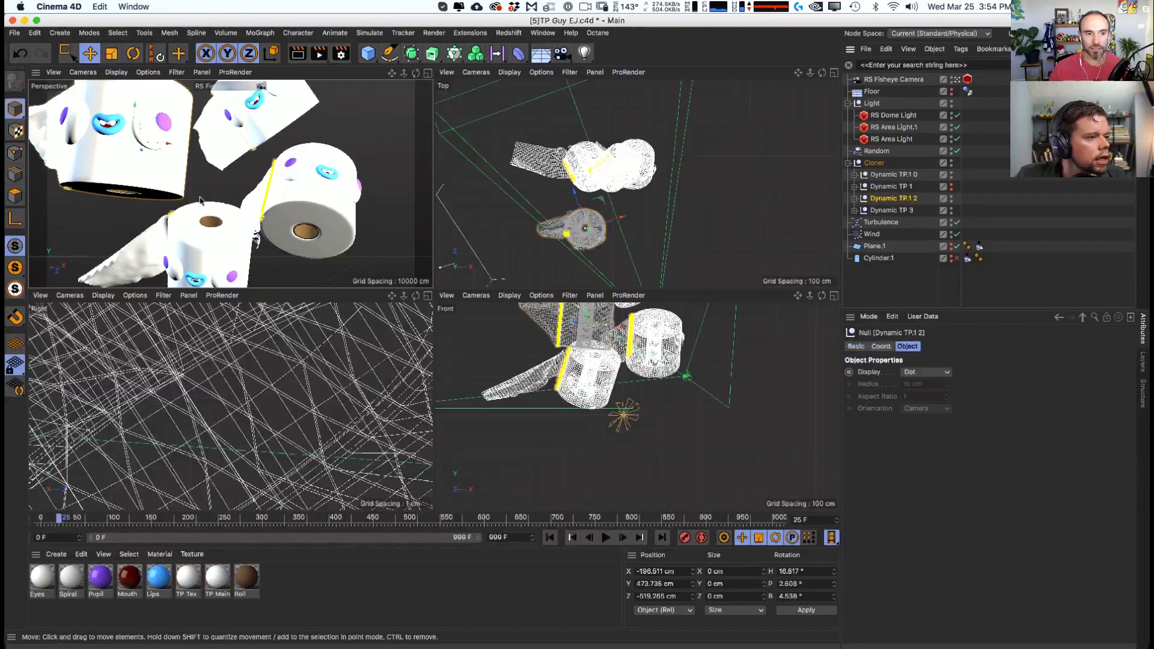
key(r)
drag(106, 143, 132, 153)
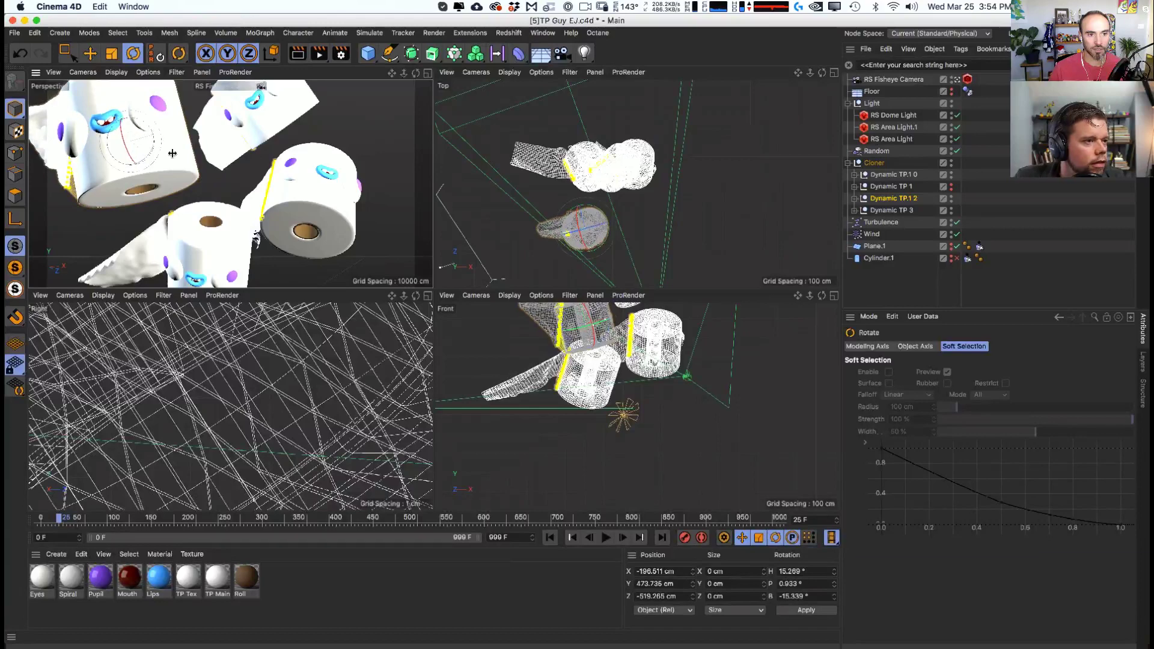
key(e)
- Replay the simulation from the start, turn the Wind object to about H 41°, P -46°, B -95°, and pause at frame 39
click(549, 537)
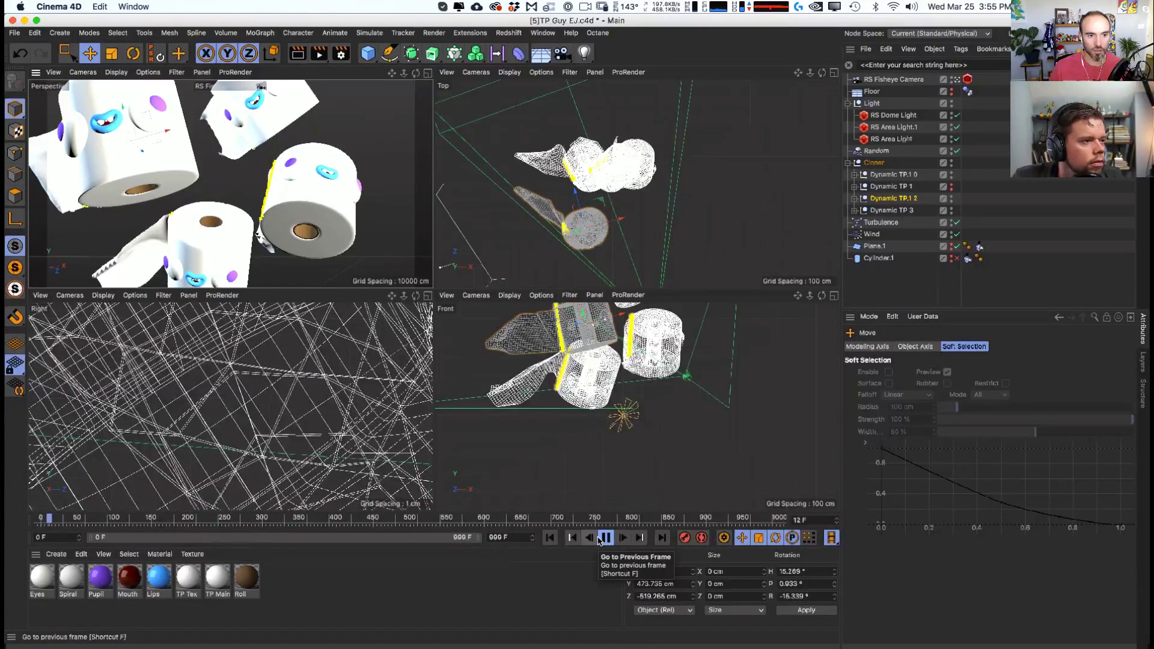
click(625, 418)
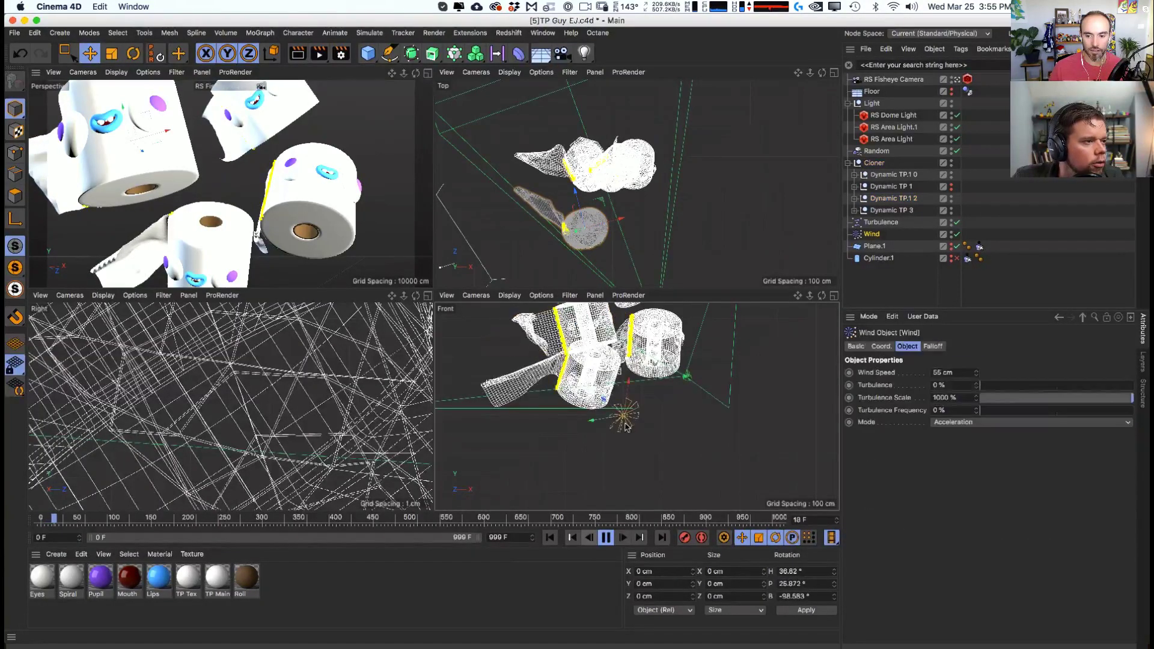
key(r)
mouse_move(637, 387)
mouse_down()
mouse_move(619, 404)
mouse_move(628, 416)
mouse_move(638, 415)
mouse_move(616, 383)
mouse_up()
key(F8)
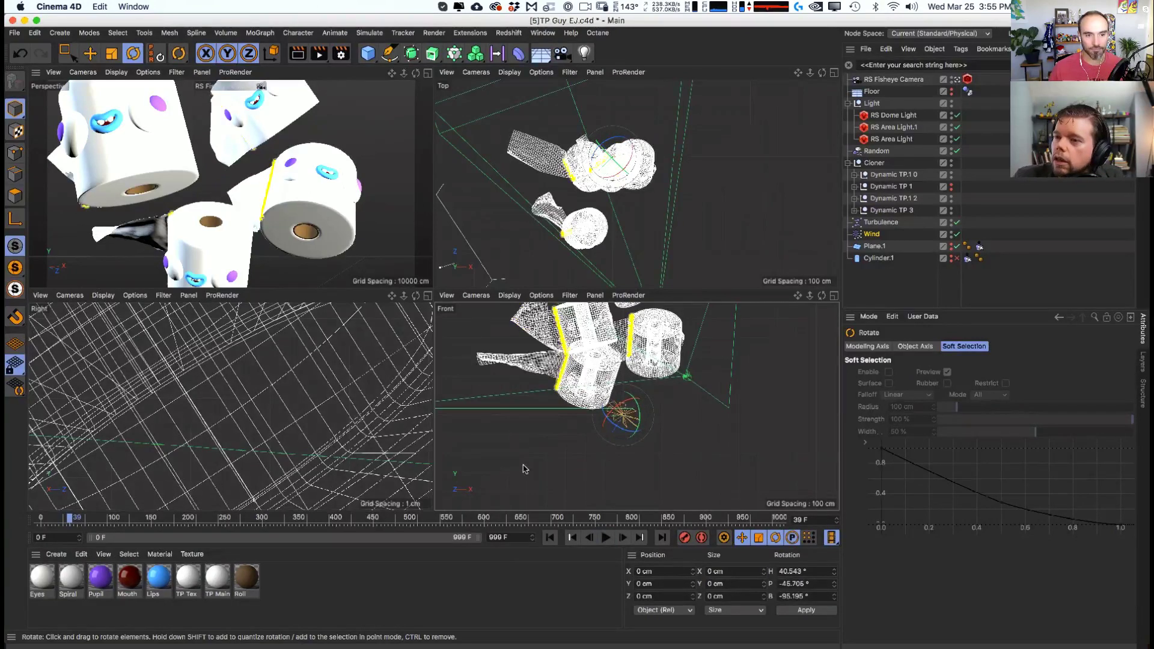
- Restart the simulation, turn the Wind object to about H 72°, P -34°, B -75°, and pause at frame 31
click(550, 538)
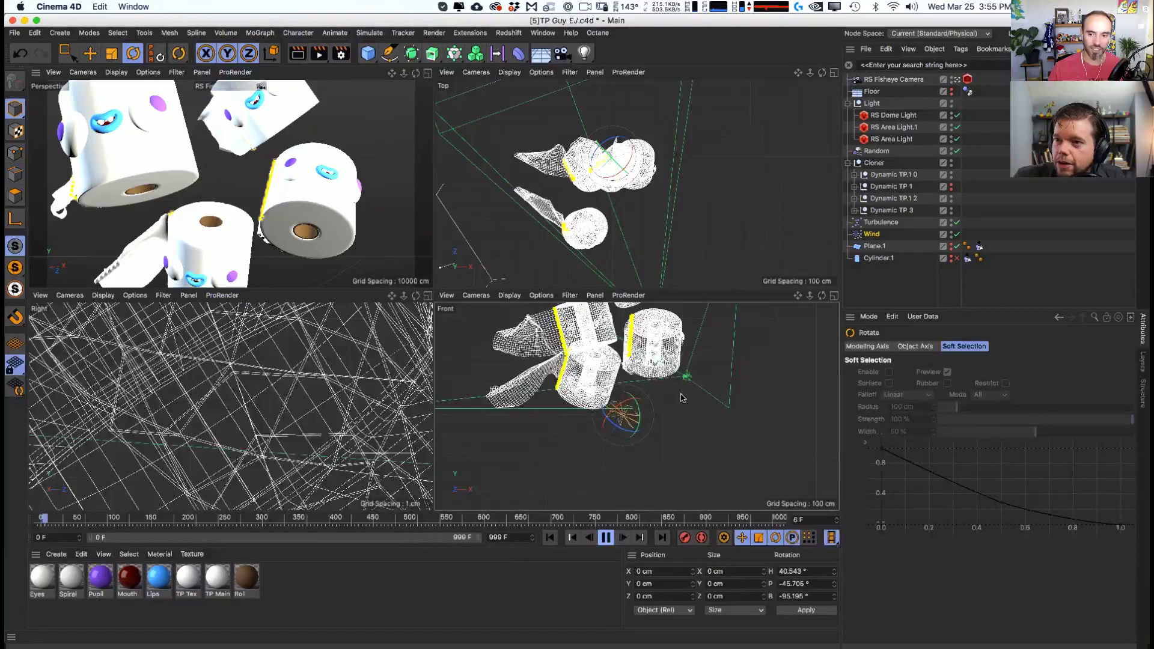
drag(630, 398, 643, 400)
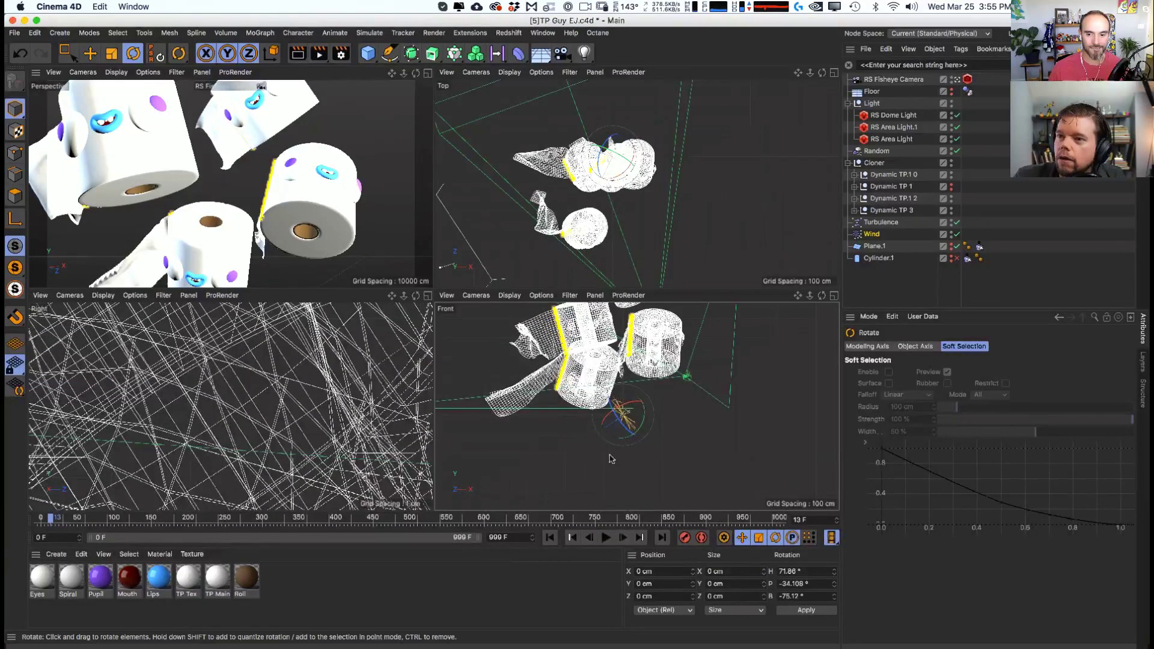
click(605, 538)
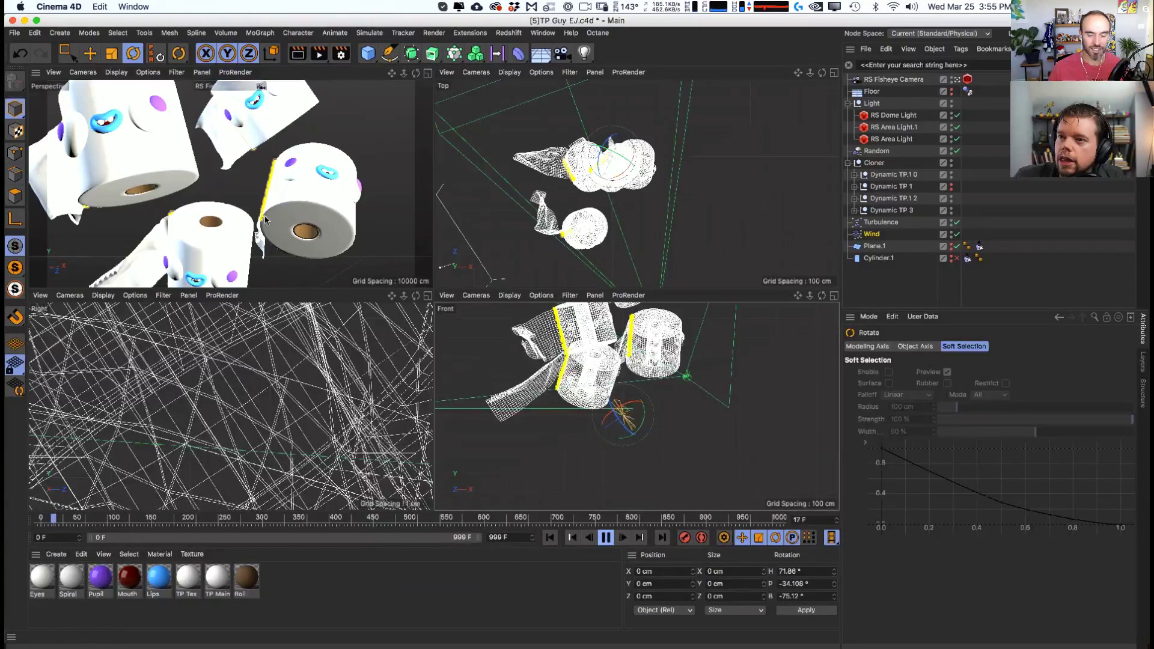
key(F8)
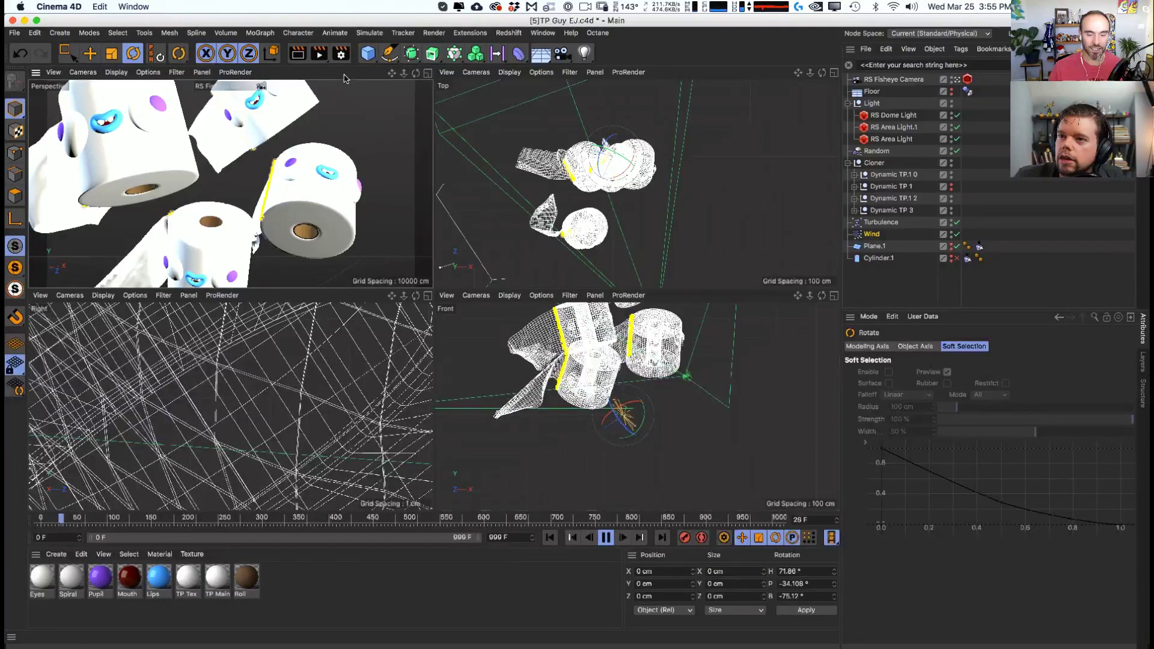
key(F8)
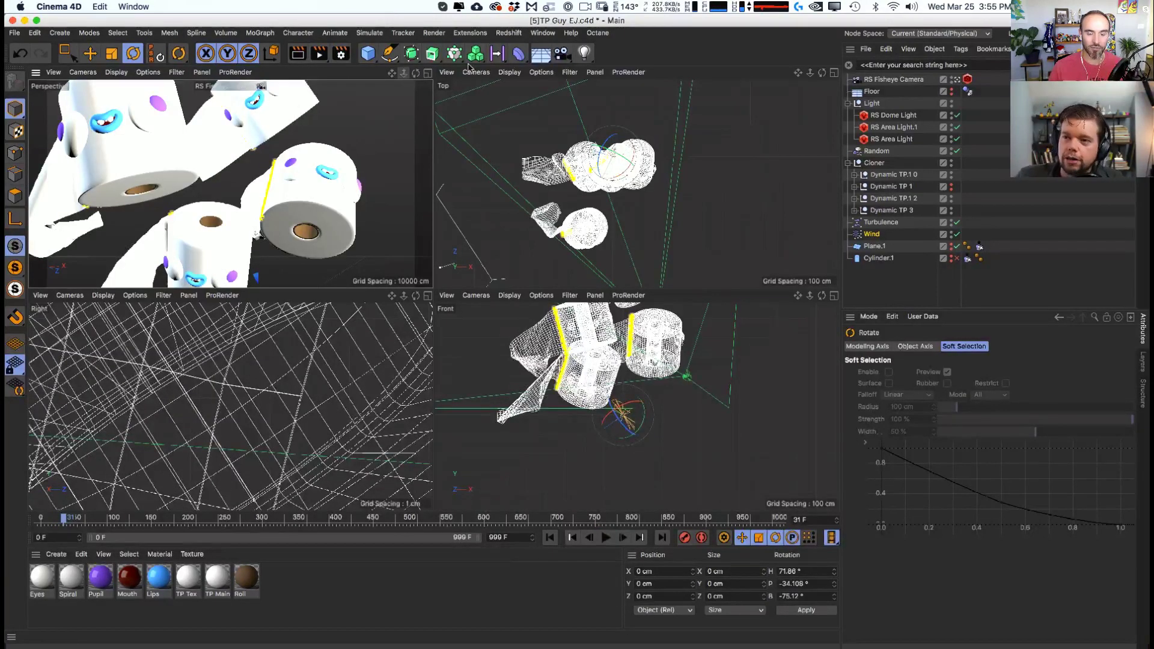
- Reopen the Redshift RenderView and start live rendering of the paused frame
click(508, 33)
click(587, 123)
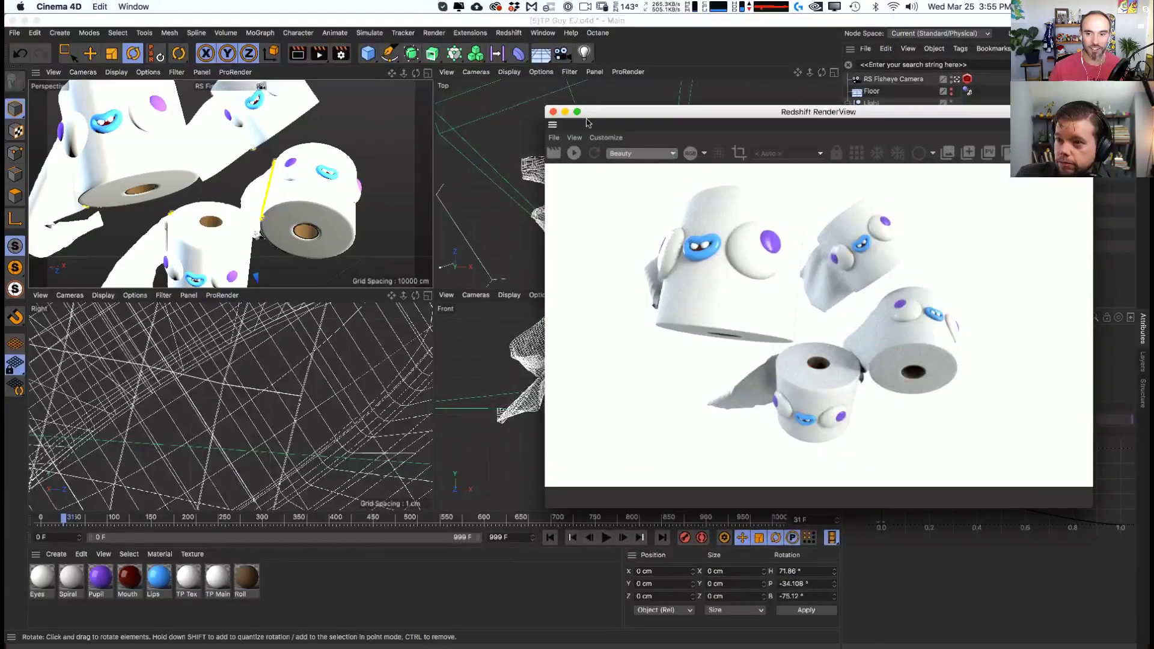
click(574, 152)
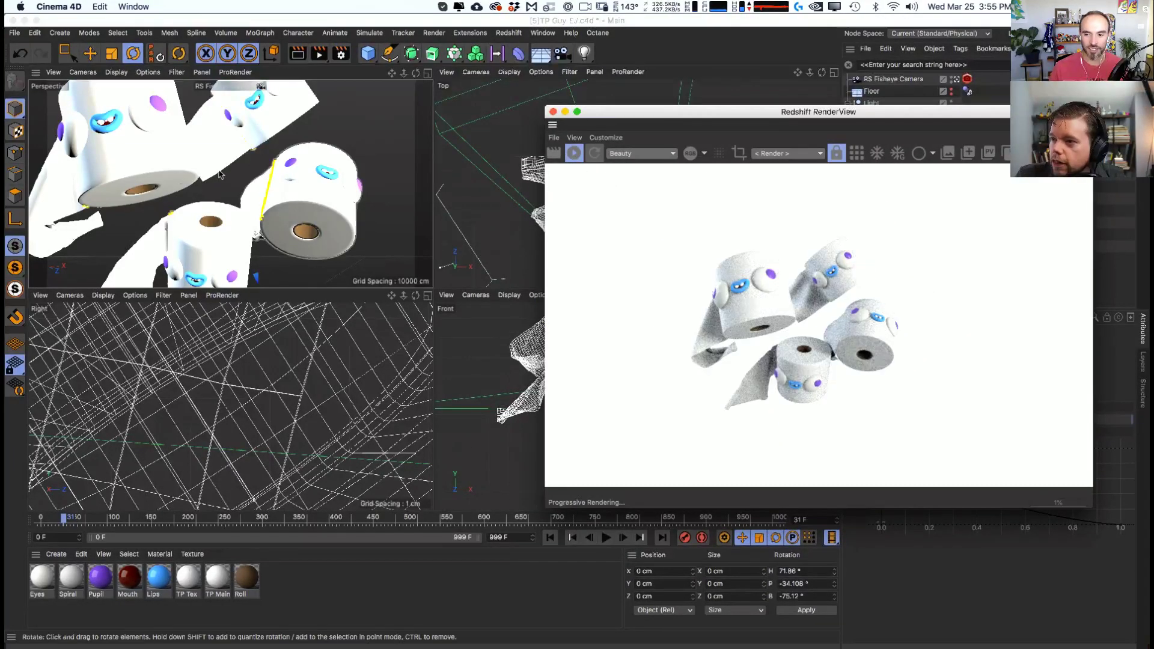
- Reframe the fisheye camera closer to the four rolls, keeping all of them and their trailing sheets inside the rendered frame
drag(220, 175, 175, 171)
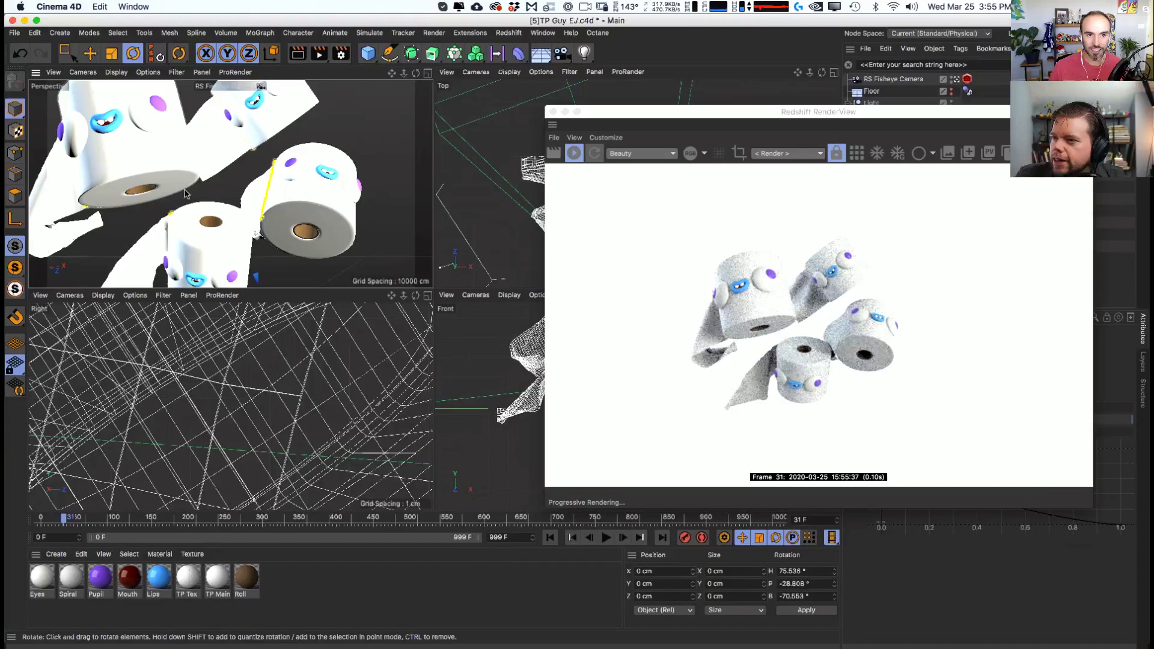
alt+right_drag(185, 194, 236, 202)
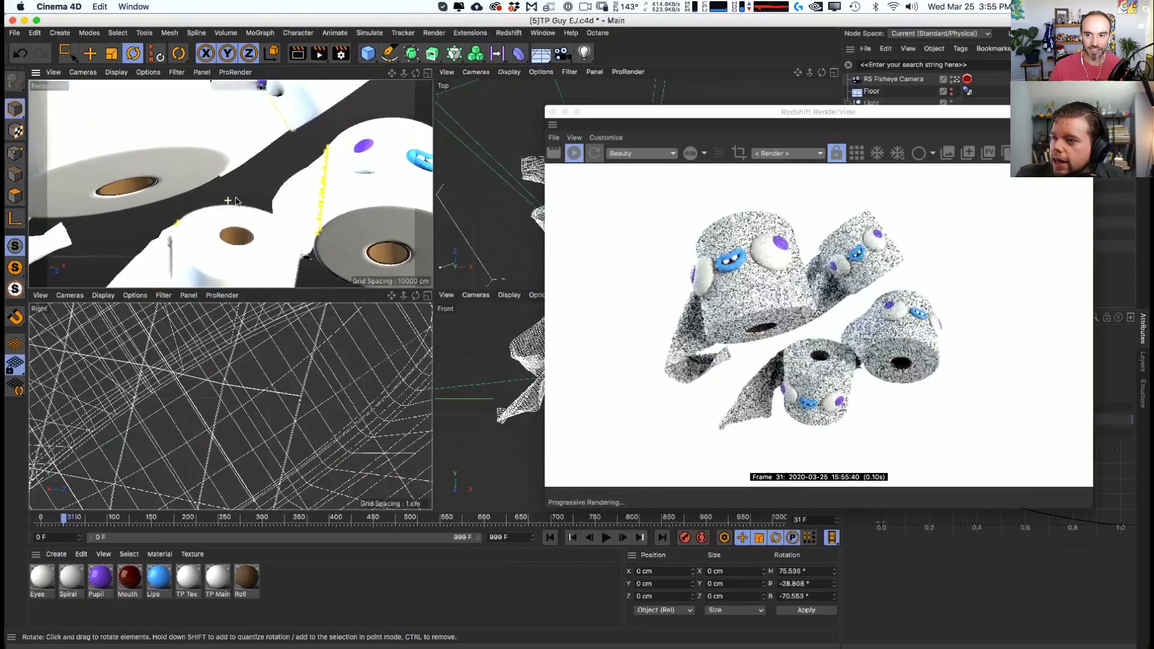
scroll(235, 201, up, 2)
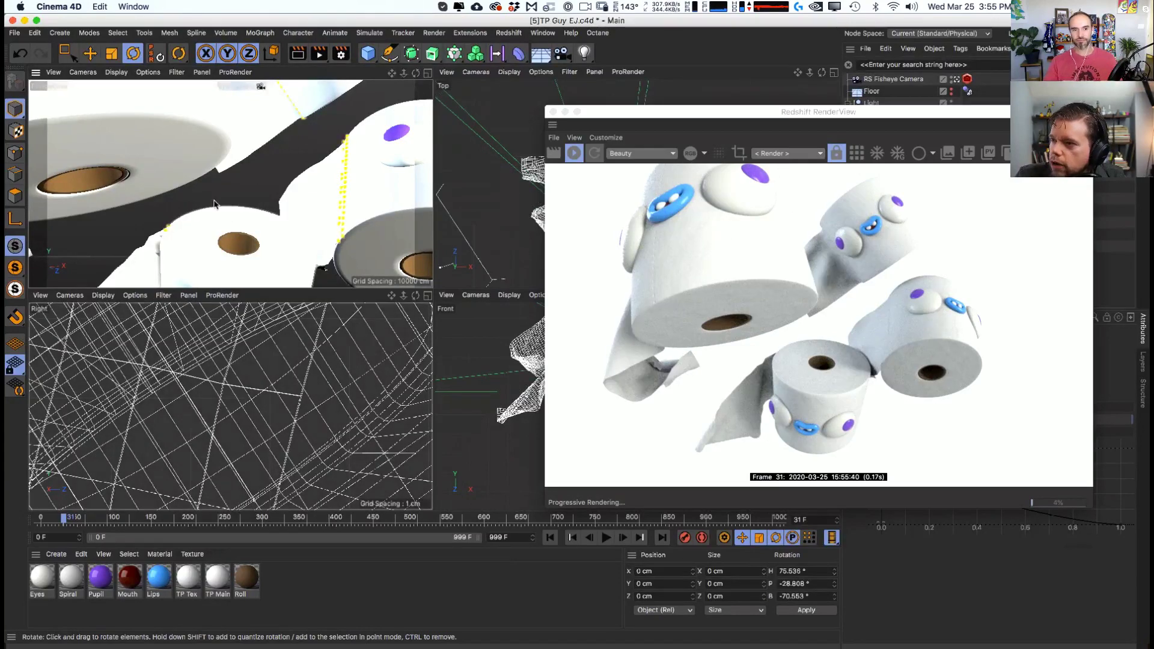
scroll(215, 205, down, 3)
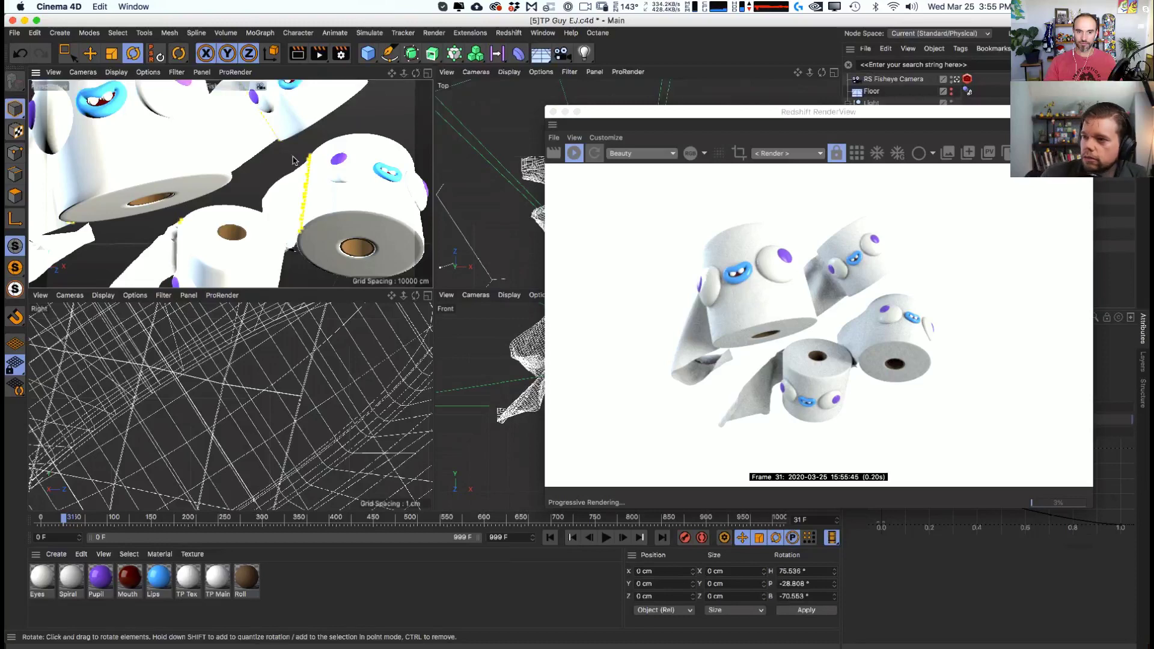
alt+middle_drag(203, 166, 204, 169)
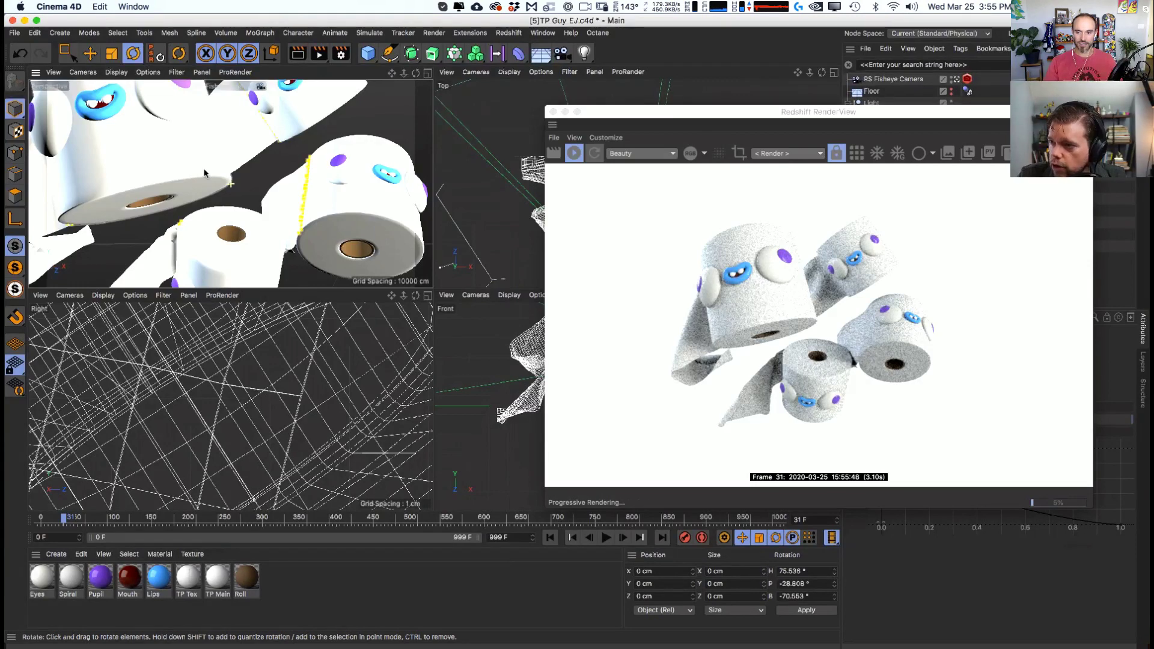
- In the TP Tex material's RS Material node, set the back-lighting color to V 91% and its weight to about 0.09
double_click(189, 579)
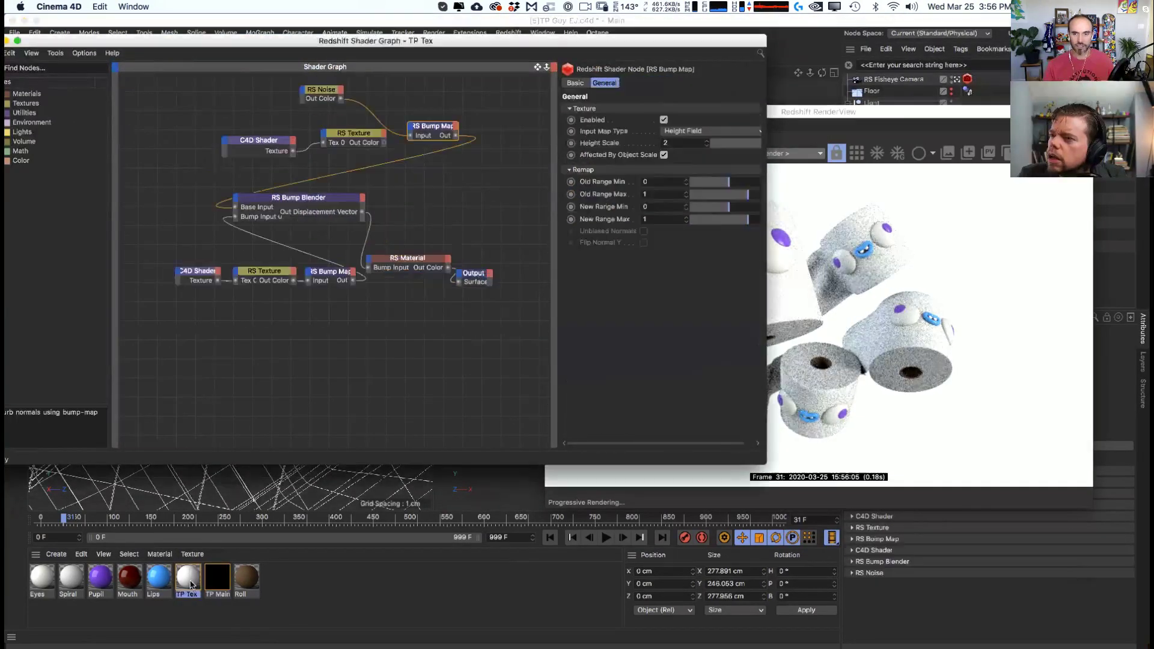
click(449, 267)
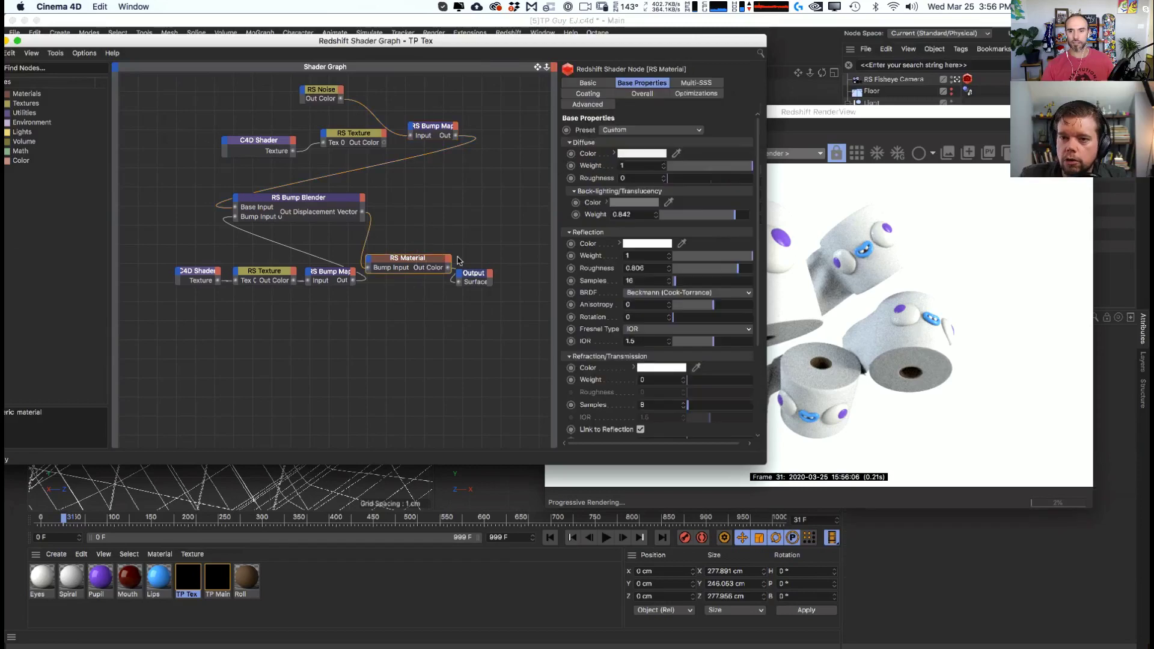
drag(733, 215, 756, 224)
click(633, 201)
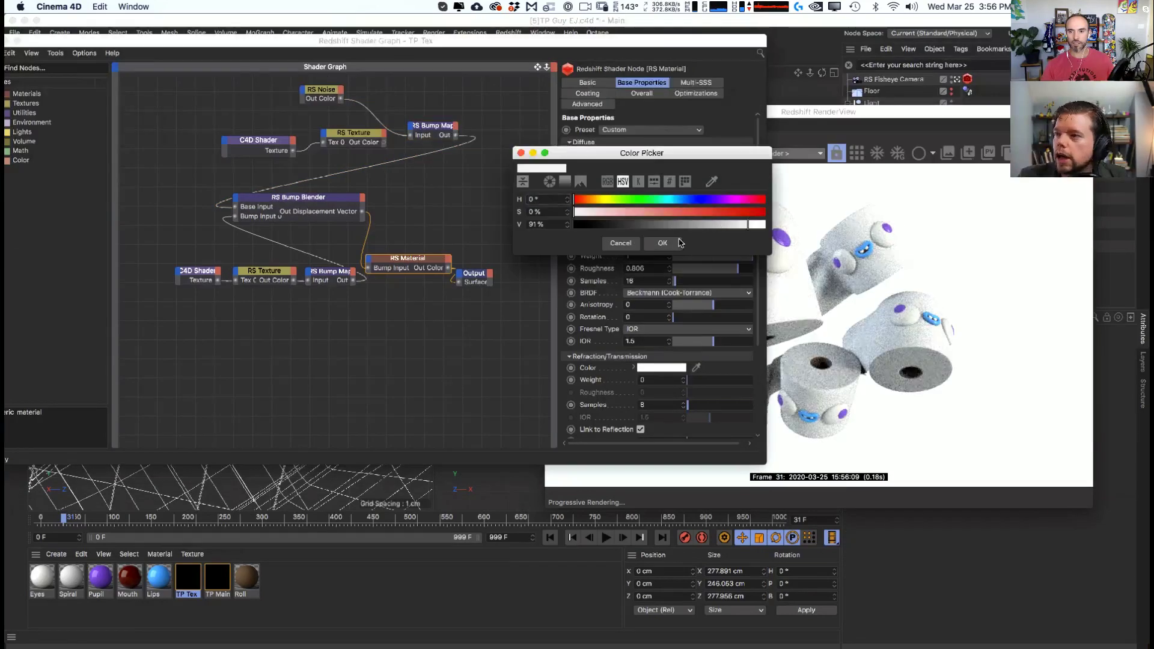
click(666, 242)
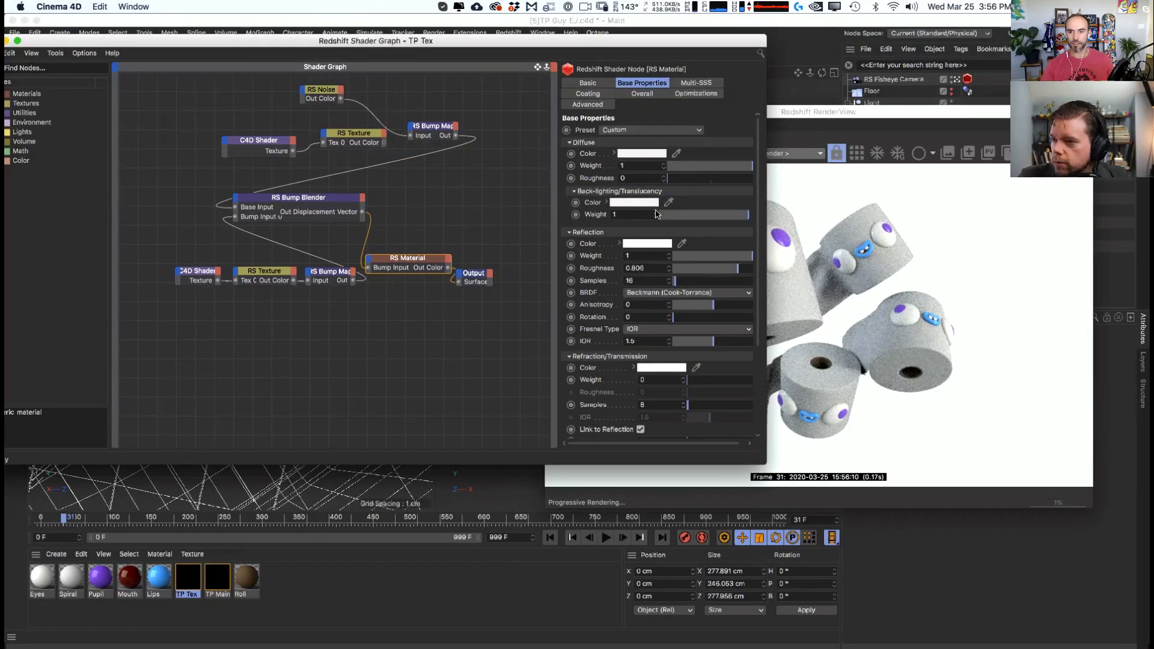
drag(676, 218, 677, 218)
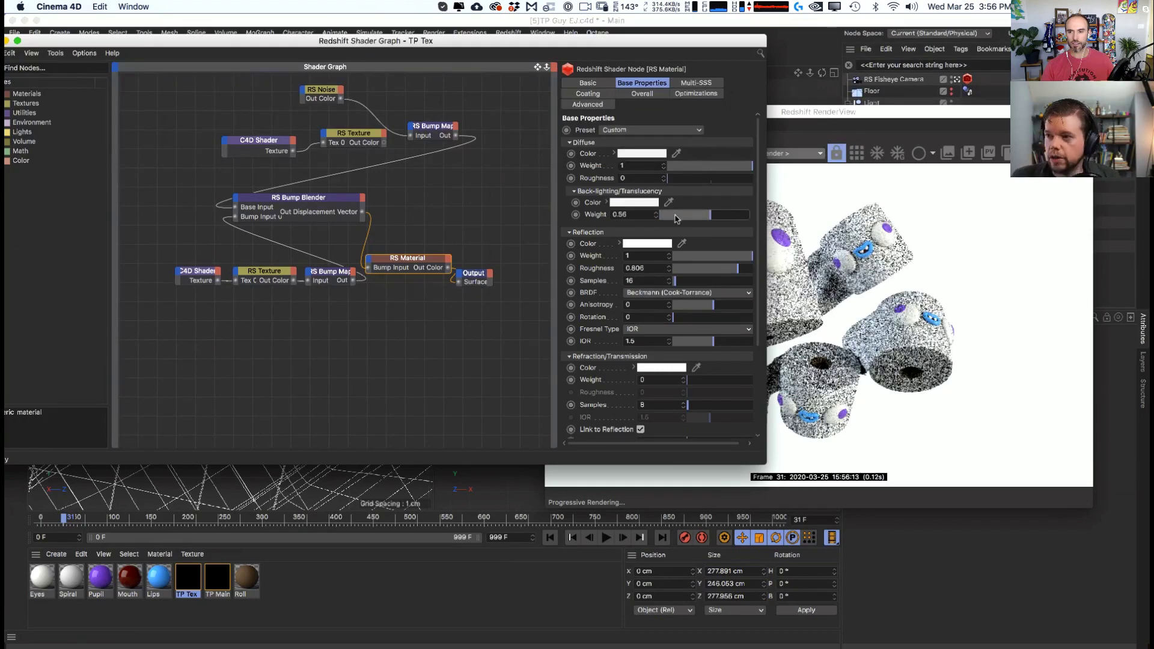
drag(747, 223, 657, 226)
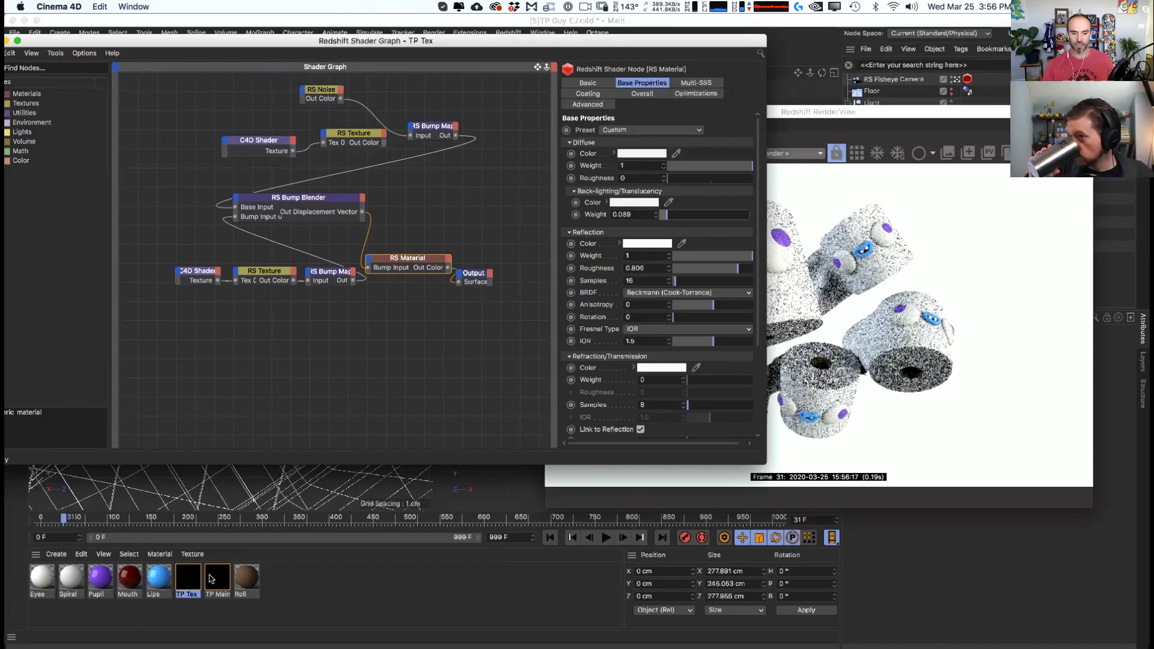
- In the TP Main material's RS Material node, set the back-lighting weight to 0.063 and brighten the back-lighting color to near white
click(221, 580)
click(665, 221)
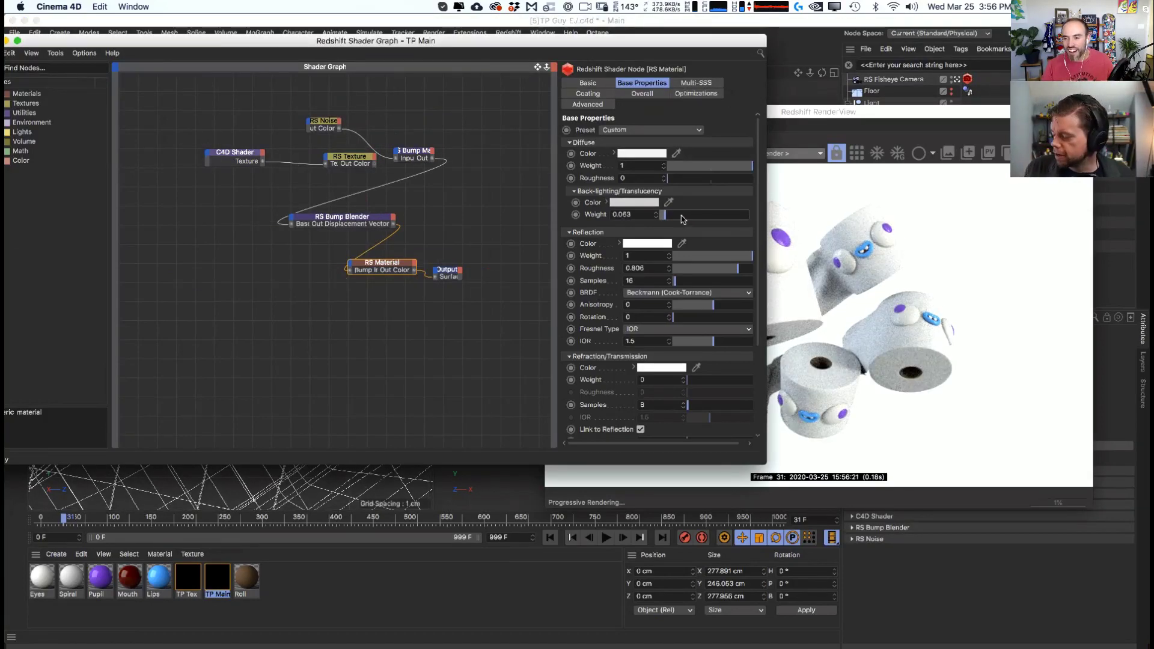
click(644, 202)
drag(729, 224, 747, 224)
click(665, 244)
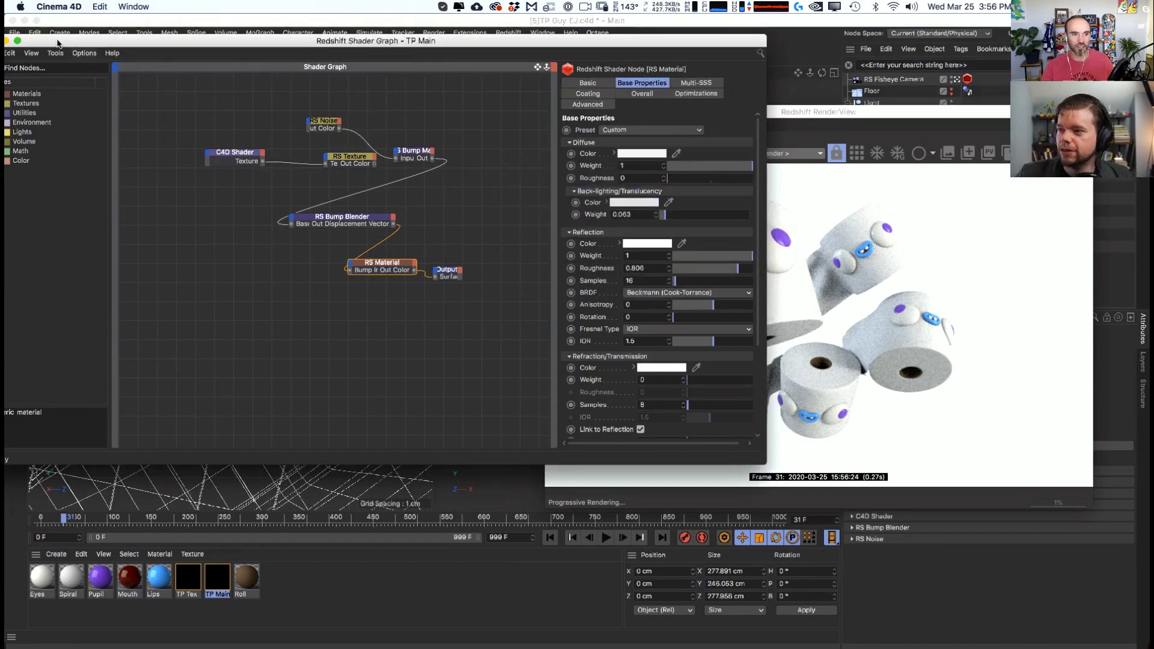
- Close the Redshift Shader Graph and save the scene
drag(58, 43, 148, 54)
click(83, 51)
click(296, 74)
key(super+s)
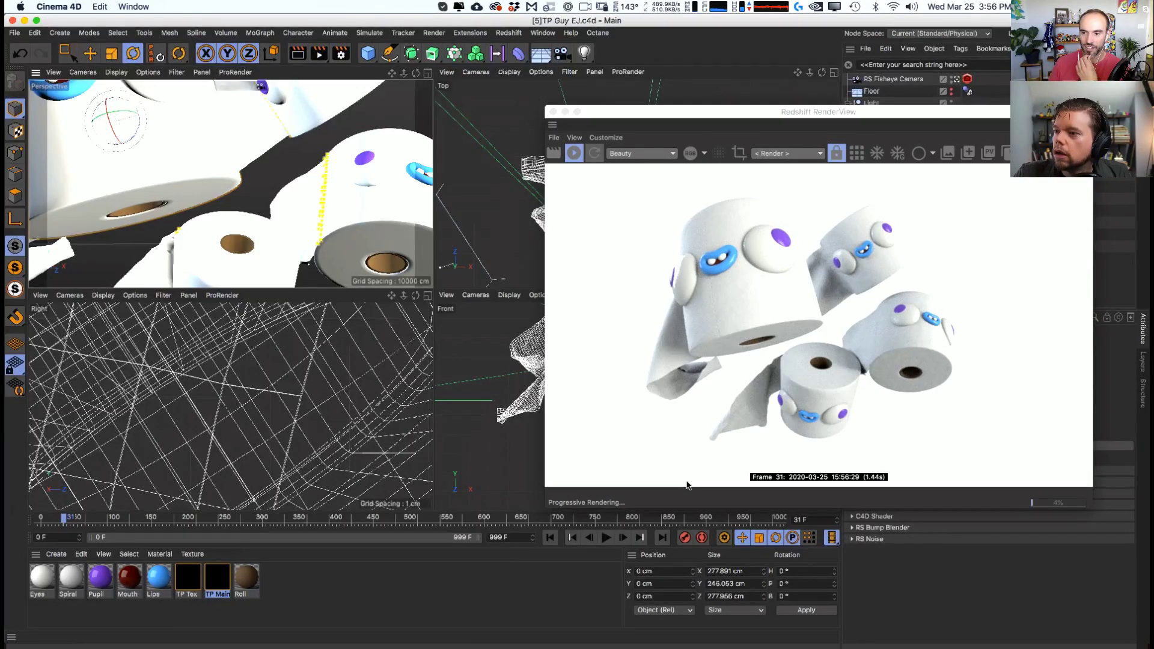
- Move the RenderView aside, enlarge the object list, and expand Dynamic TP 3 and Dynamic TP.1 2 down to their Helix objects
drag(744, 121, 620, 314)
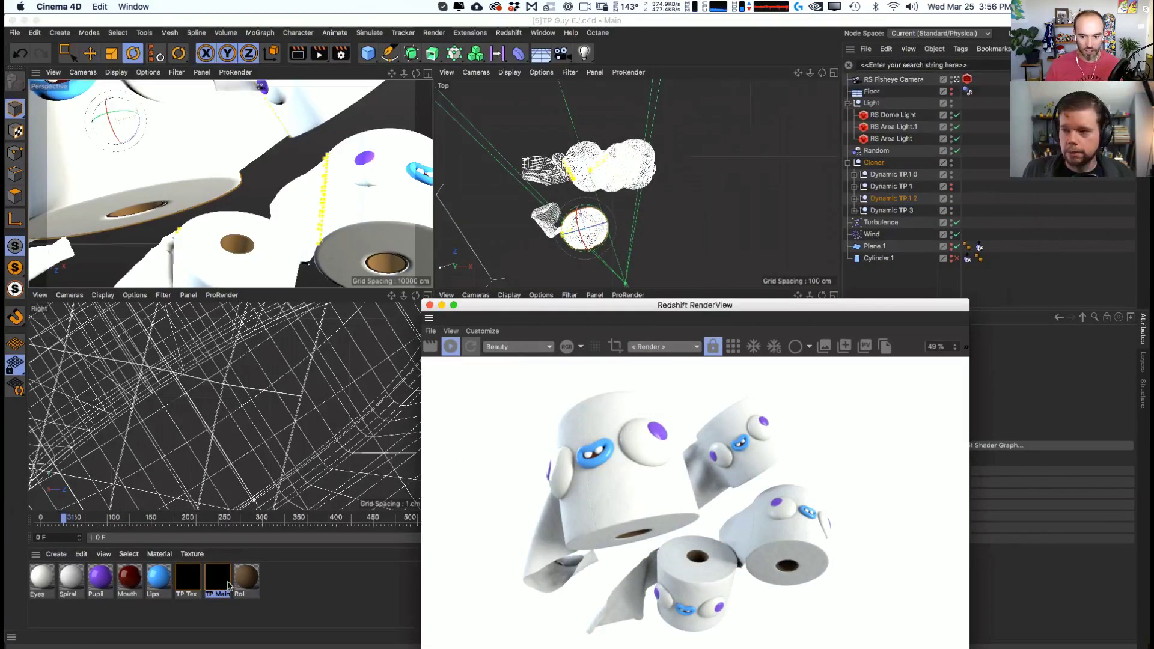
drag(661, 305, 456, 328)
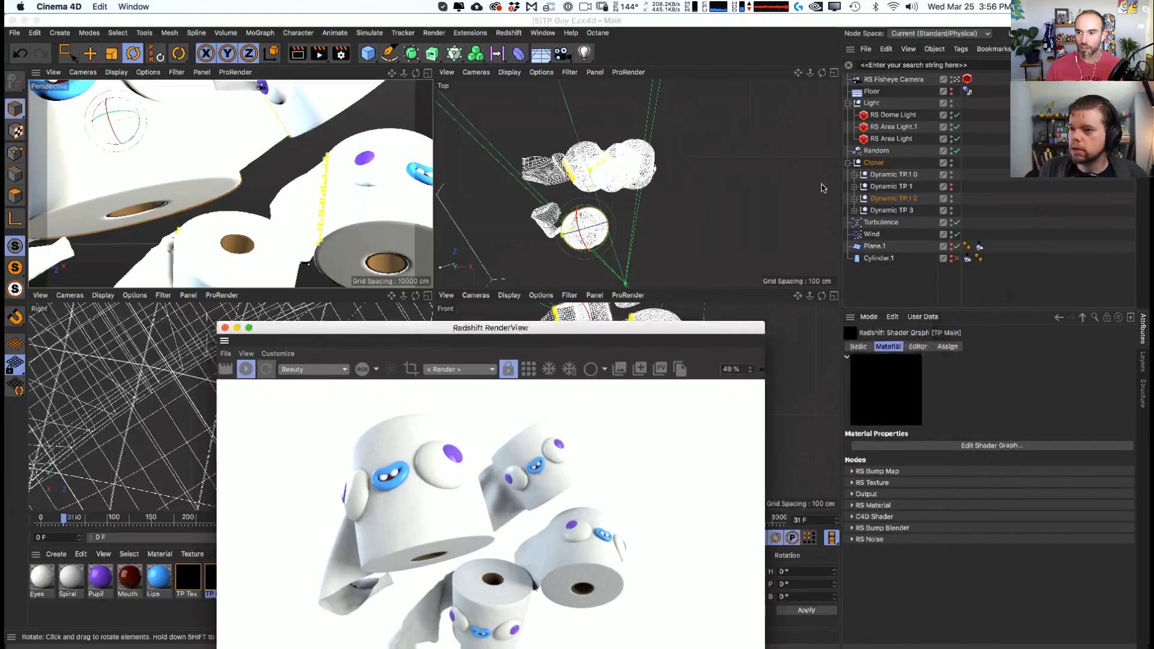
click(854, 211)
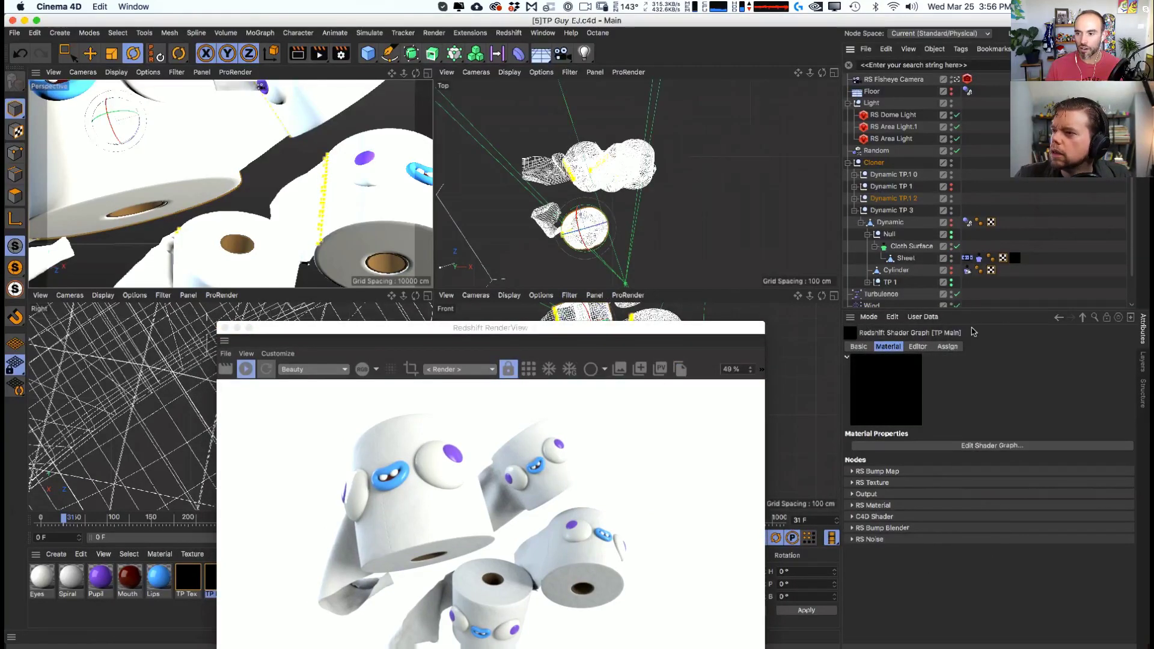
drag(1004, 307, 998, 458)
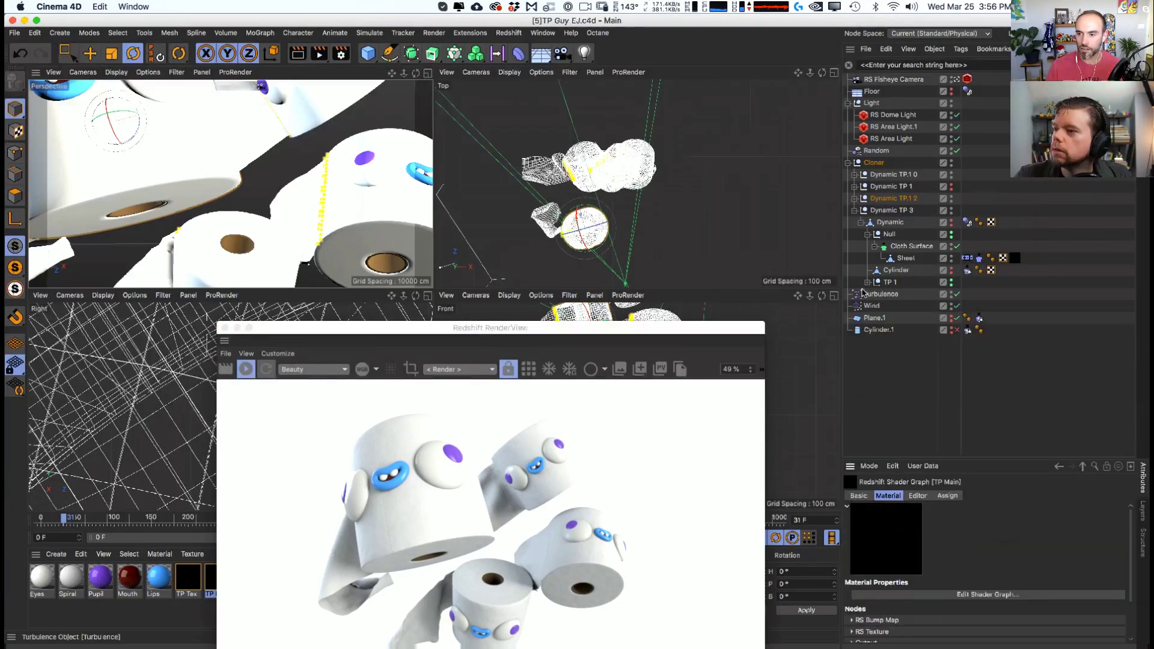
click(867, 282)
click(899, 330)
click(854, 198)
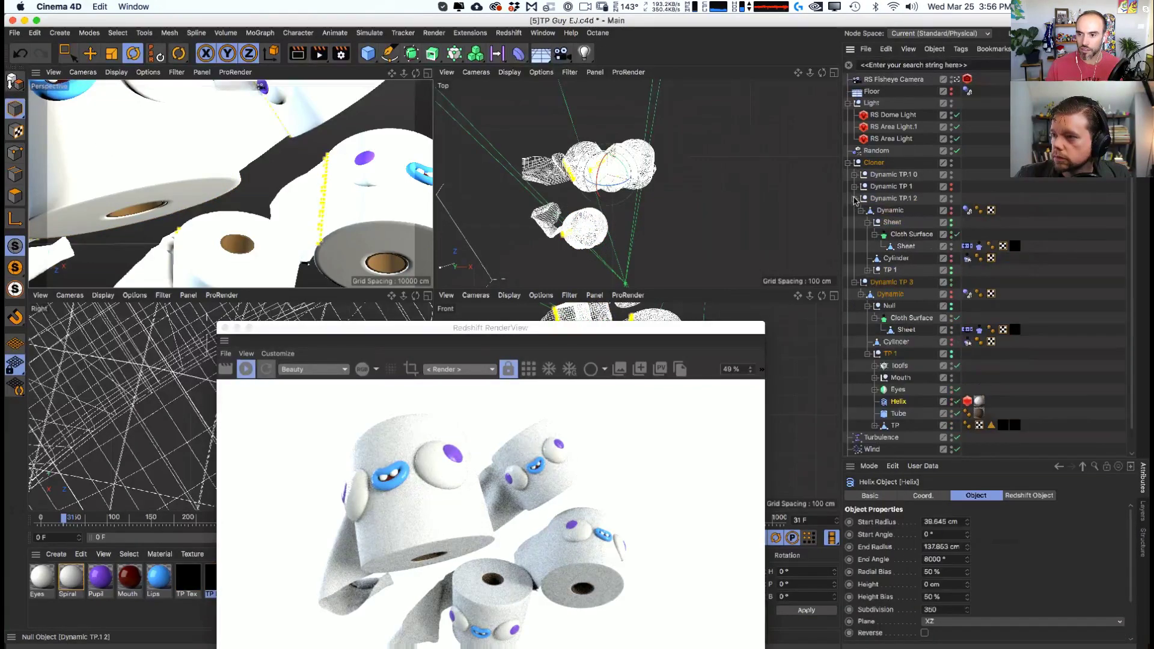
click(868, 270)
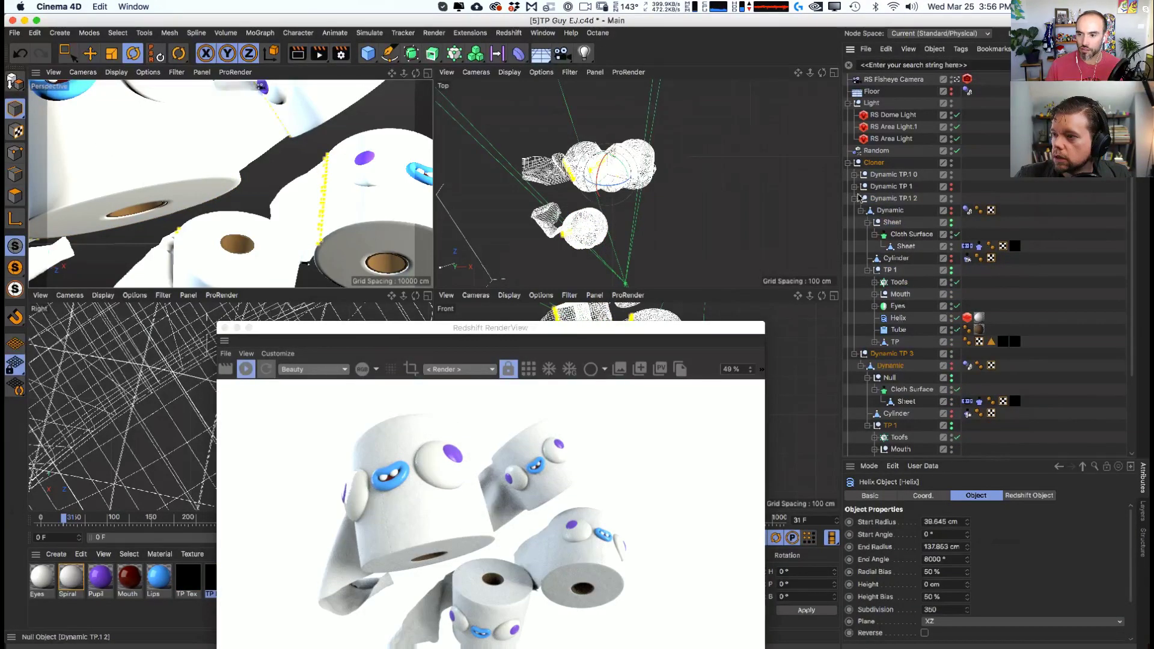
- Expand Dynamic TP 1 and Dynamic TP.1 0 down to their Helix objects, and locate the Helix in each roll
click(854, 186)
click(868, 258)
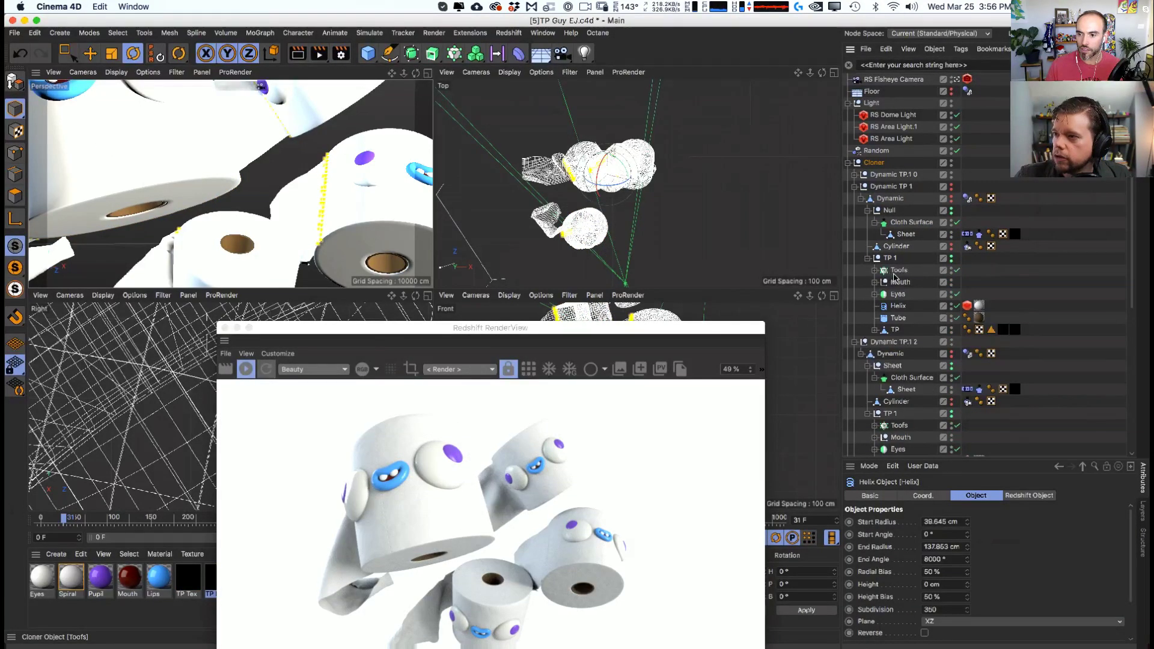
click(898, 307)
click(854, 175)
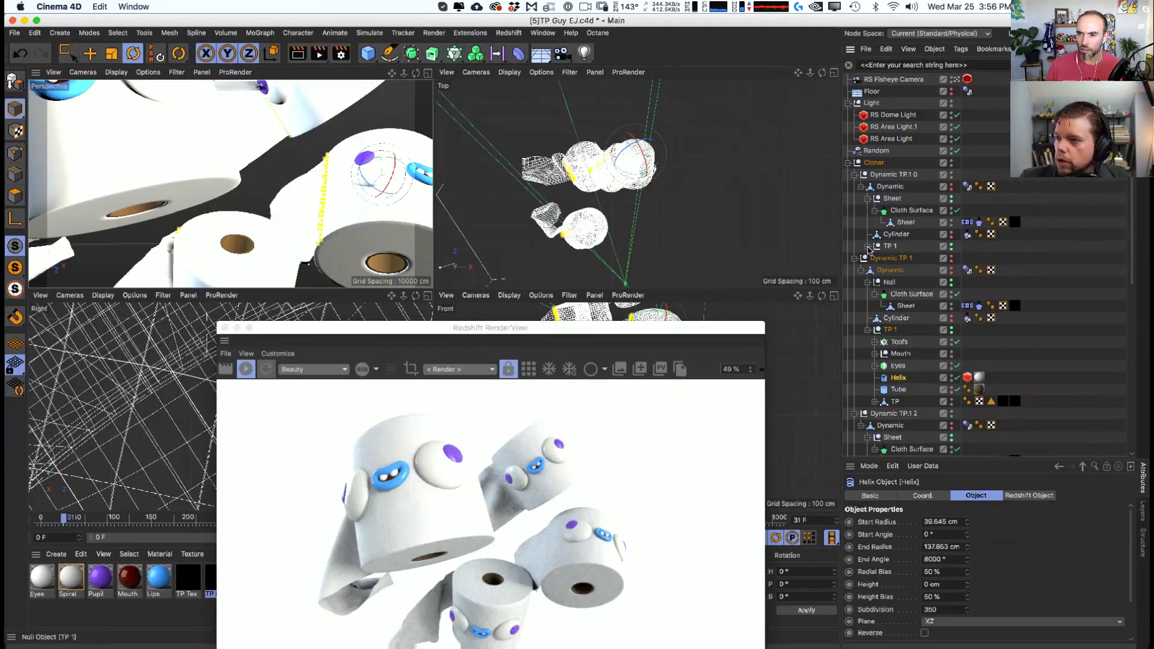
click(868, 246)
click(898, 294)
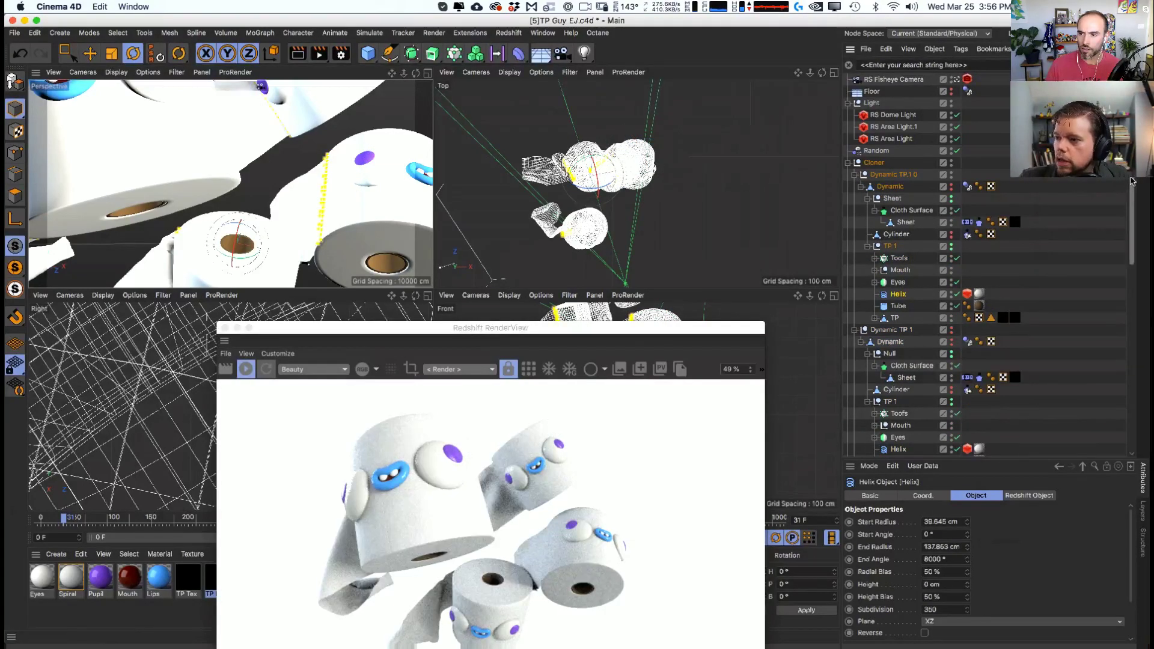
drag(1132, 181, 1120, 372)
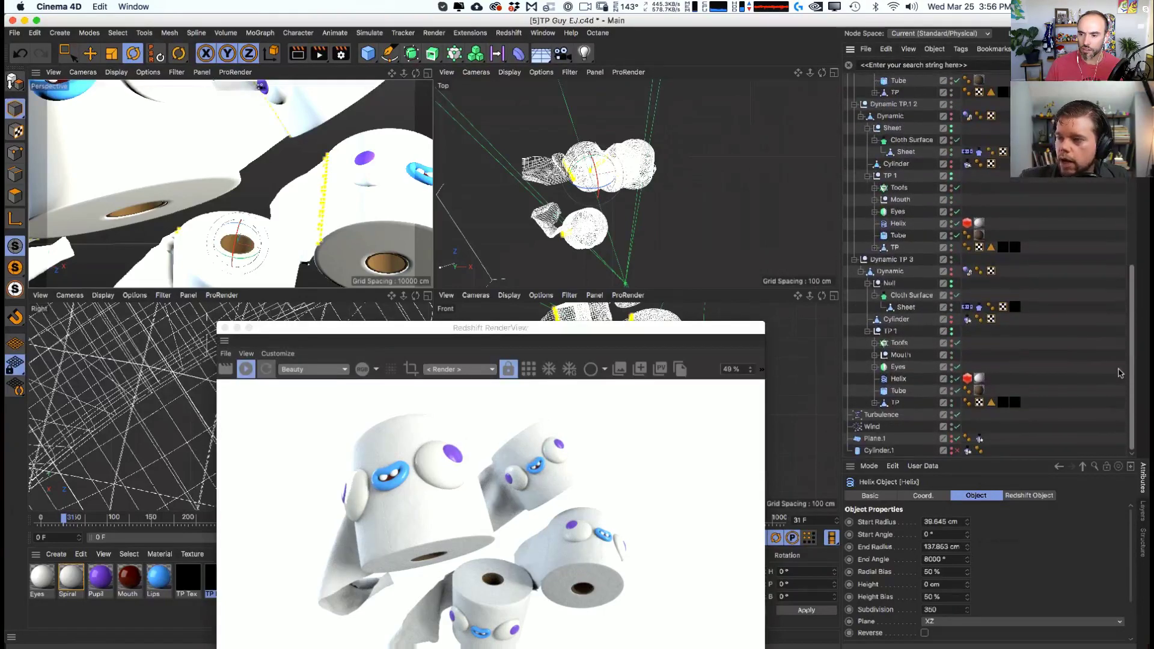
click(898, 380)
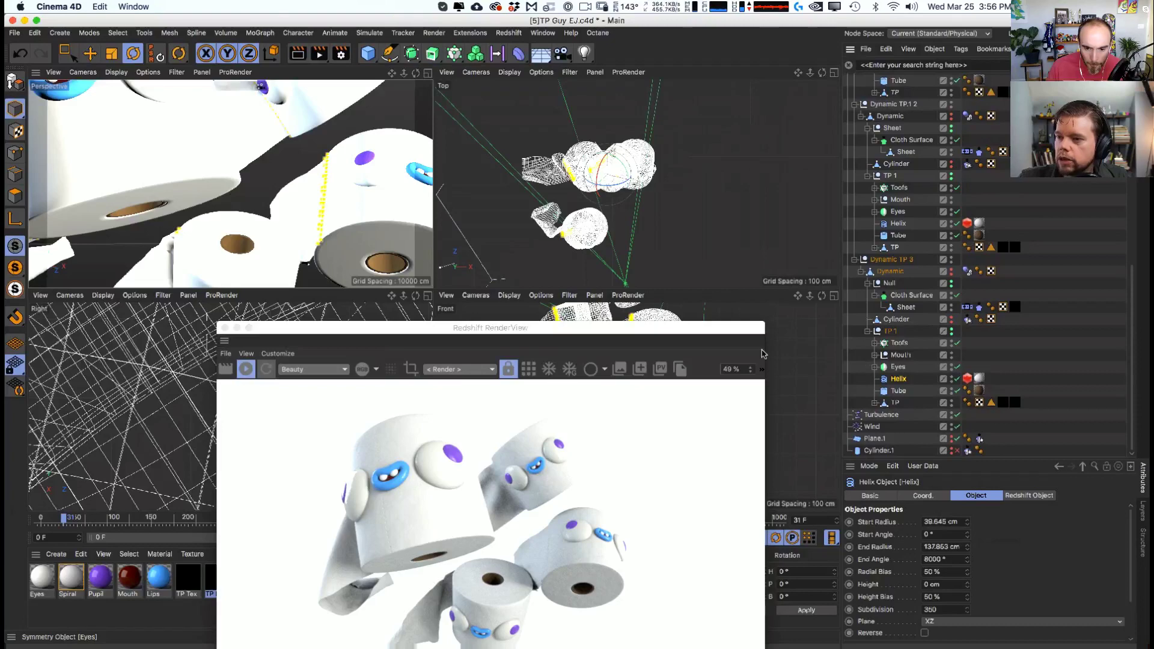
- Filter the object list by "helix", select the Helix objects of all four rolls, and clear the filter
click(160, 172)
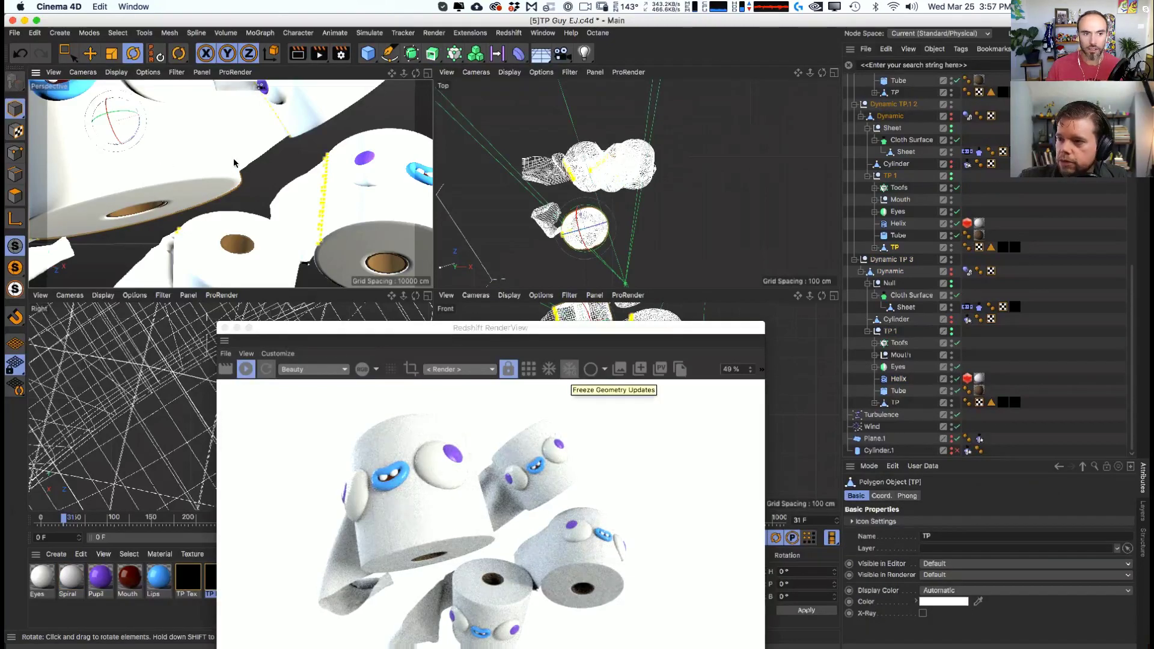
click(898, 223)
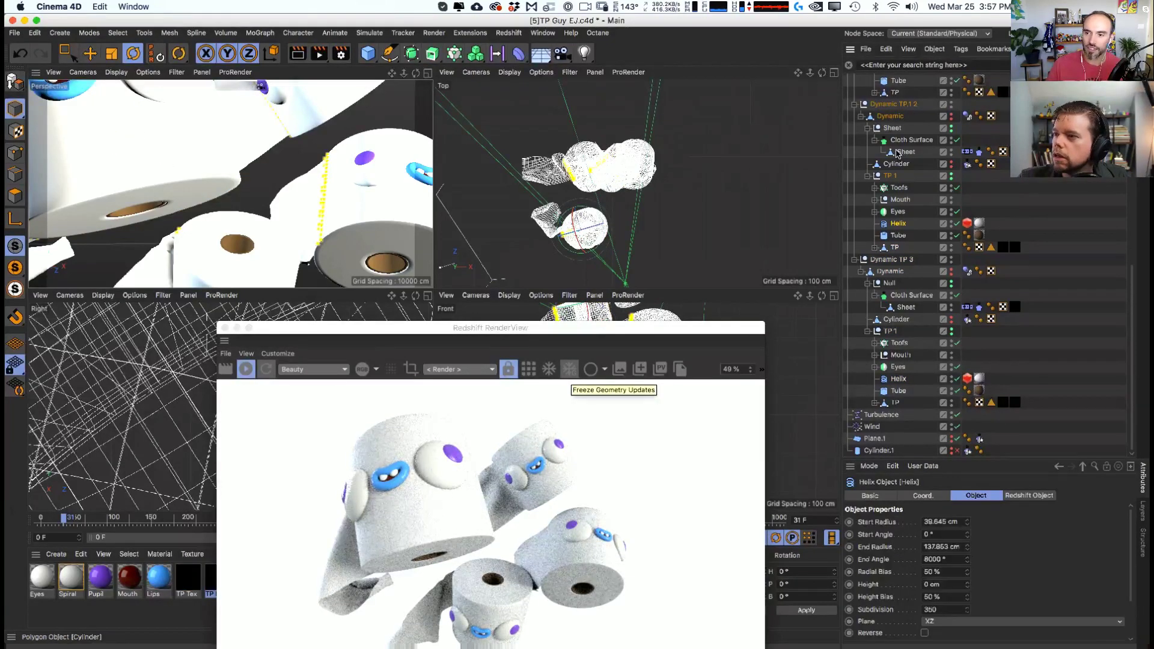
ctrl+click(898, 378)
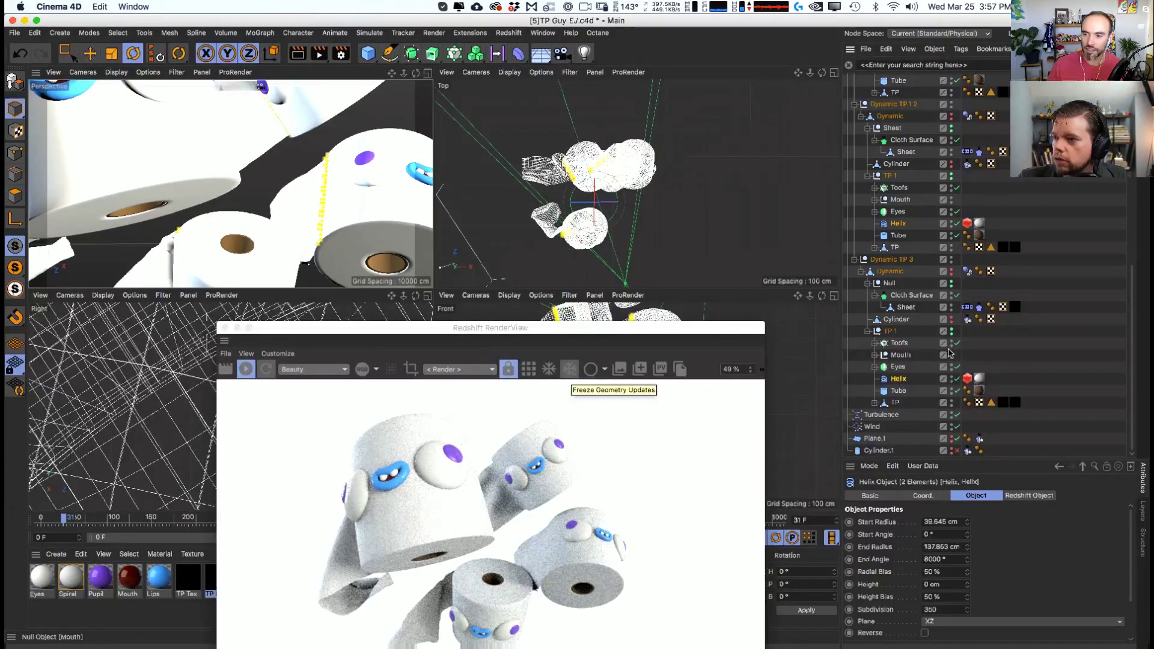
click(984, 62)
text(helix)
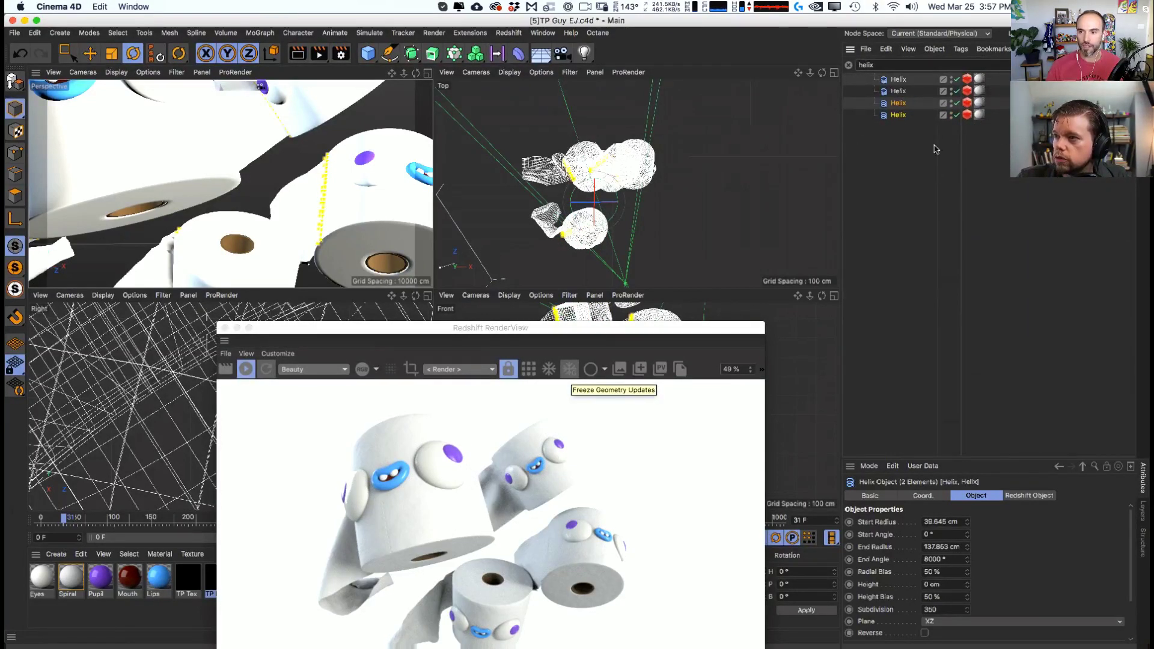
drag(907, 138, 888, 76)
click(849, 65)
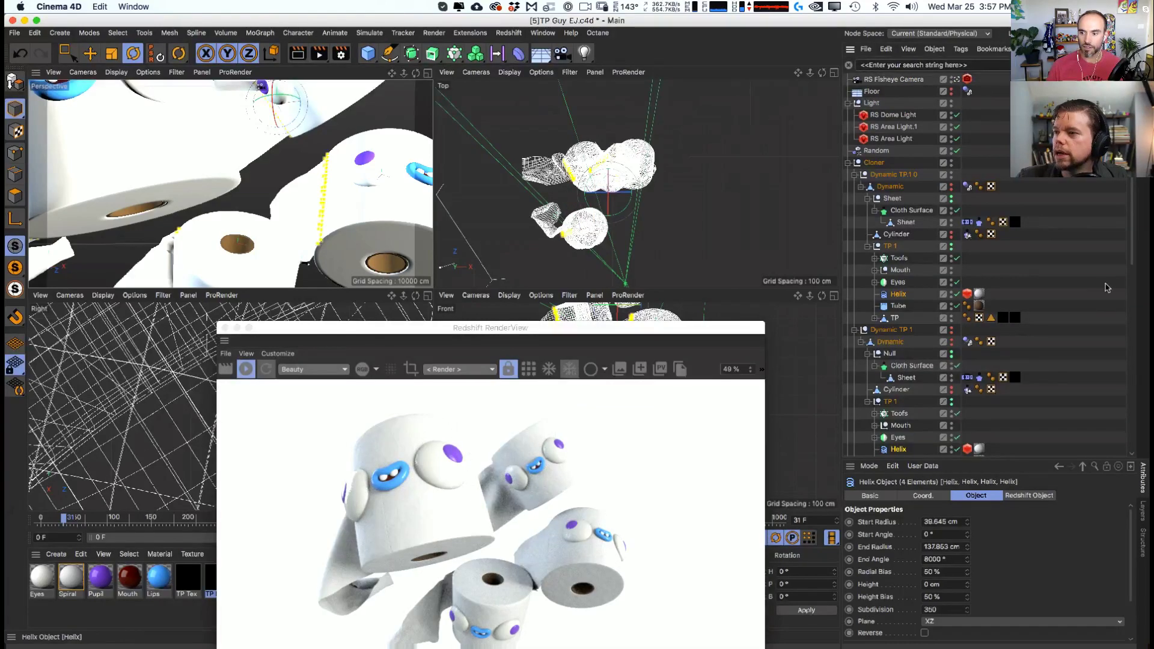
- With Per-Object Manipulation enabled for the Move tool, duplicate the four Helix spirals along each roll's own axis to its opposite end
scroll(1131, 266, down, 5)
key(e)
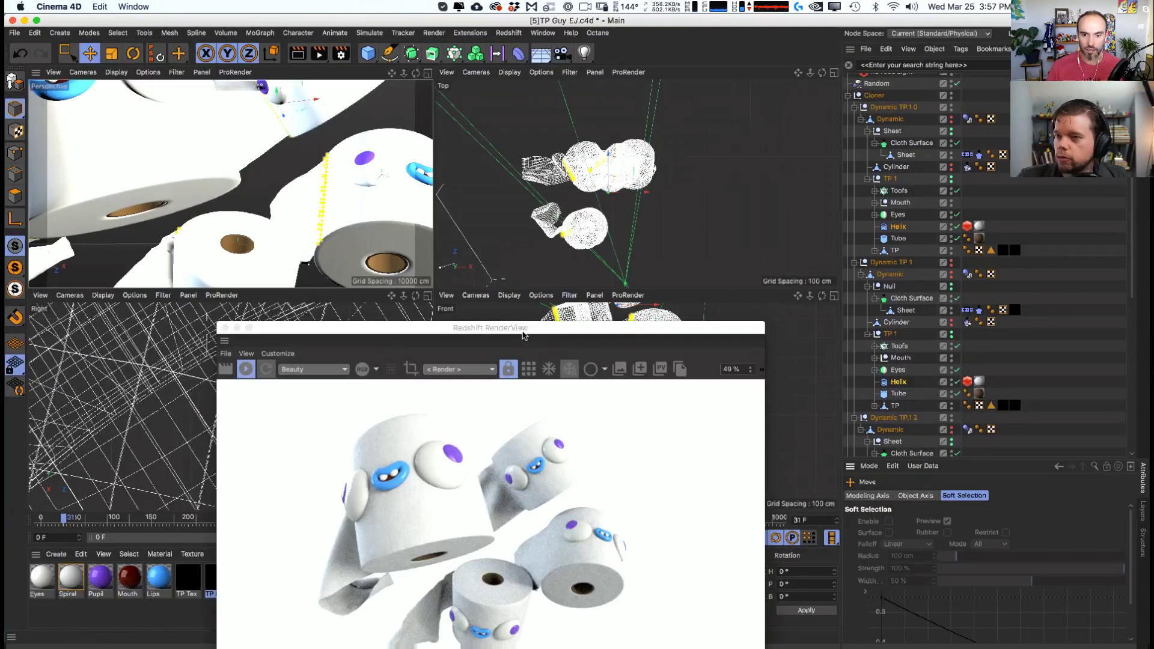
drag(523, 327, 555, 520)
click(916, 496)
click(940, 521)
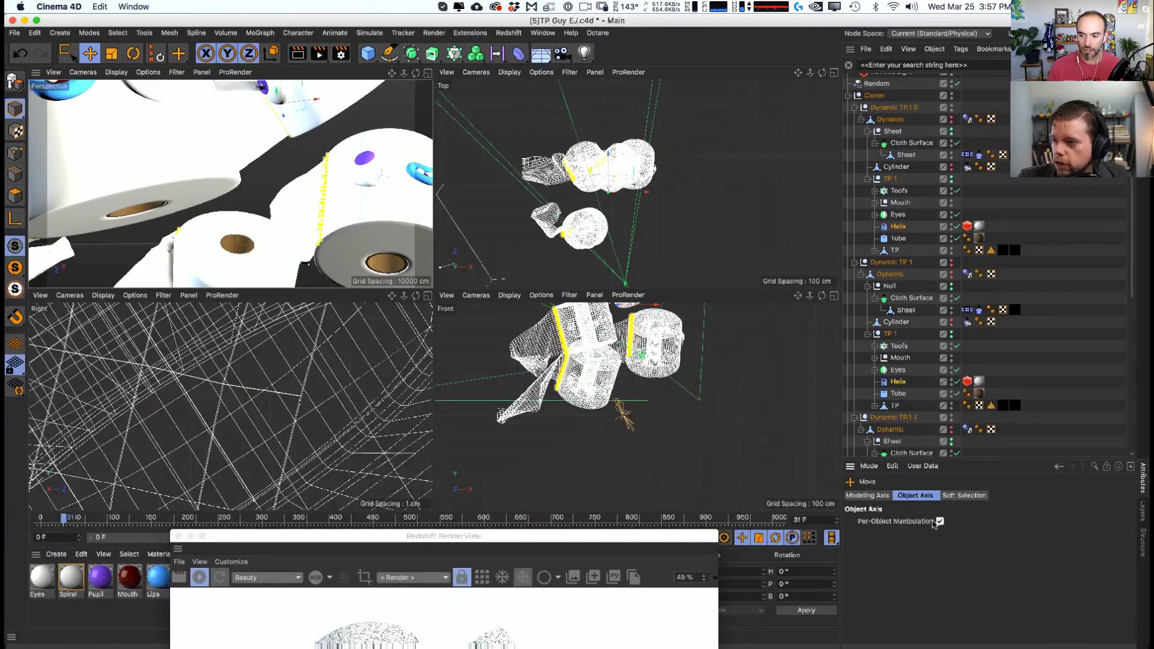
alt+middle_drag(620, 320, 621, 360)
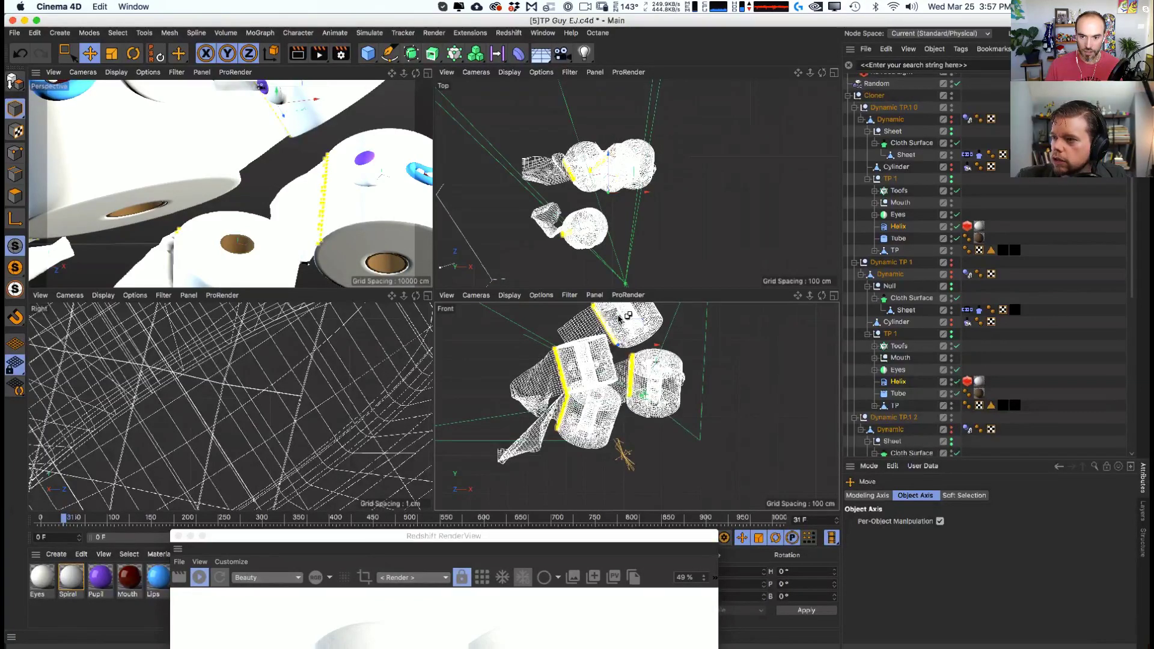
drag(625, 316, 625, 366)
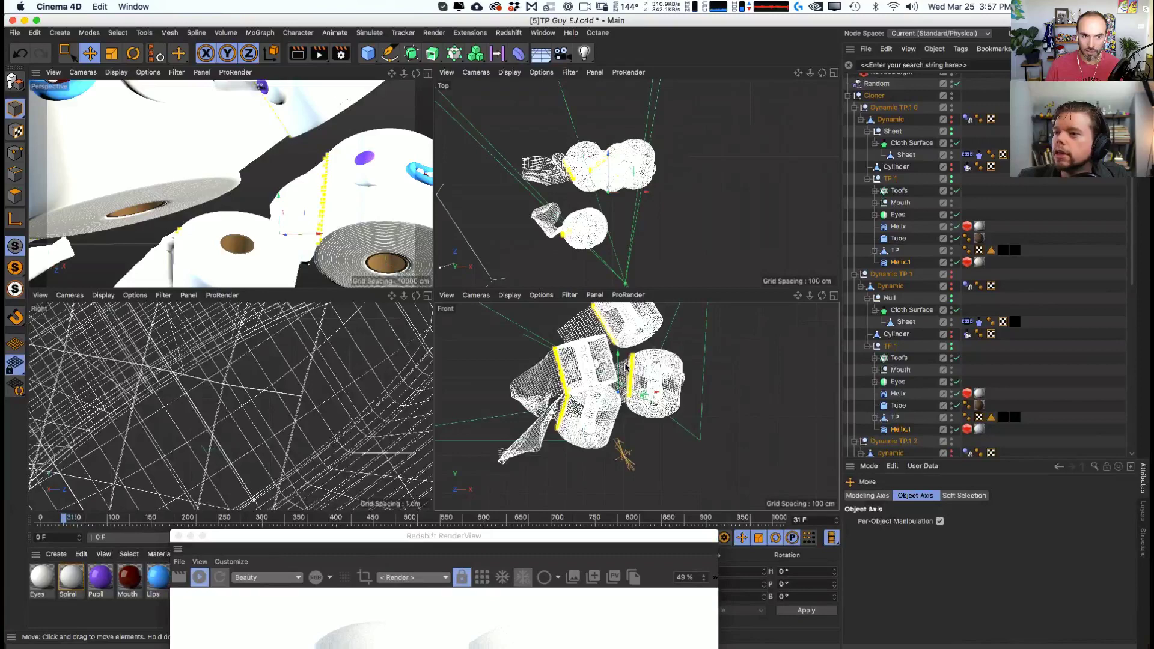
- Close and reopen the Redshift RenderView, restart live rendering, and widen its window over the viewports
drag(443, 535, 517, 102)
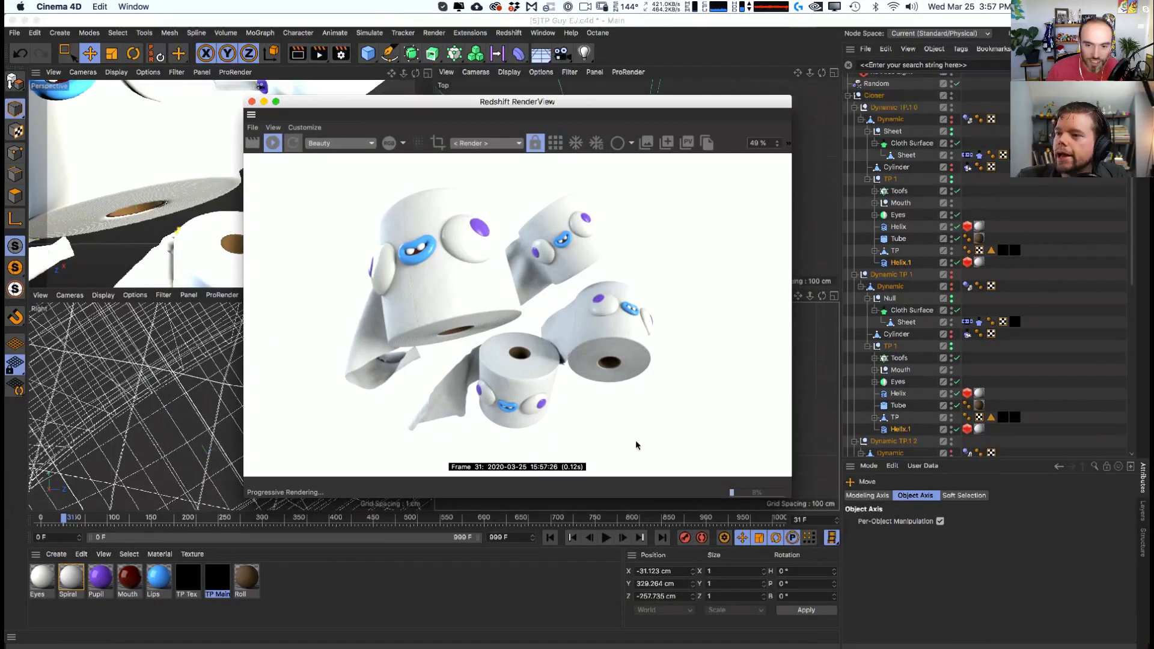
click(251, 101)
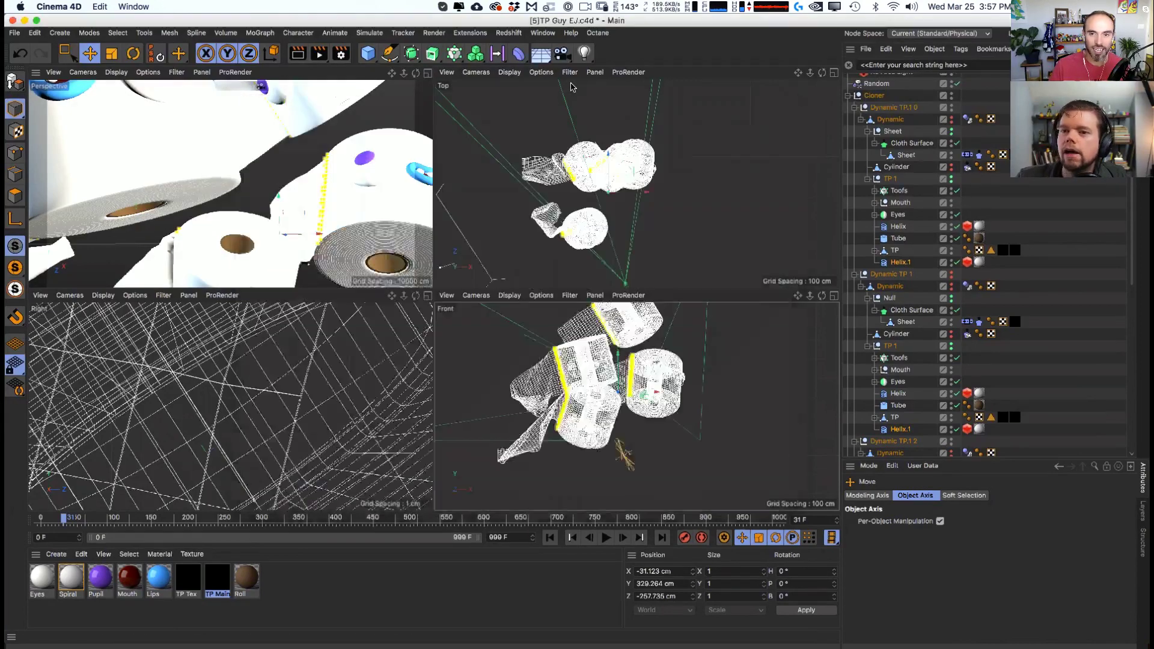
click(548, 34)
mouse_move(510, 33)
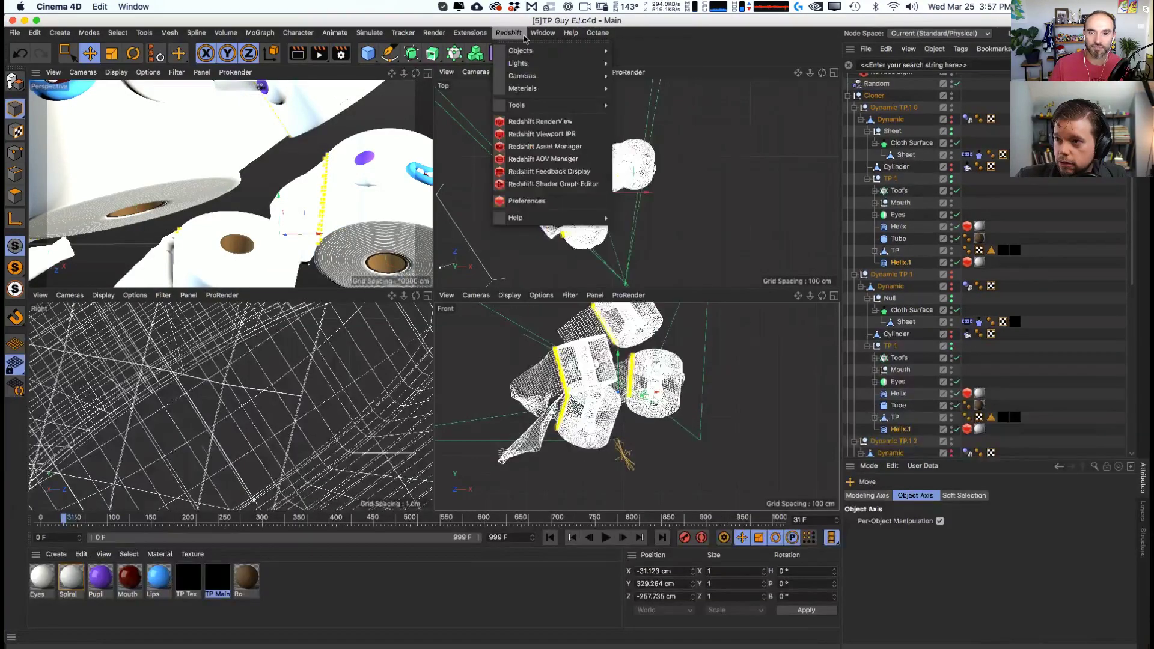
click(524, 123)
click(580, 158)
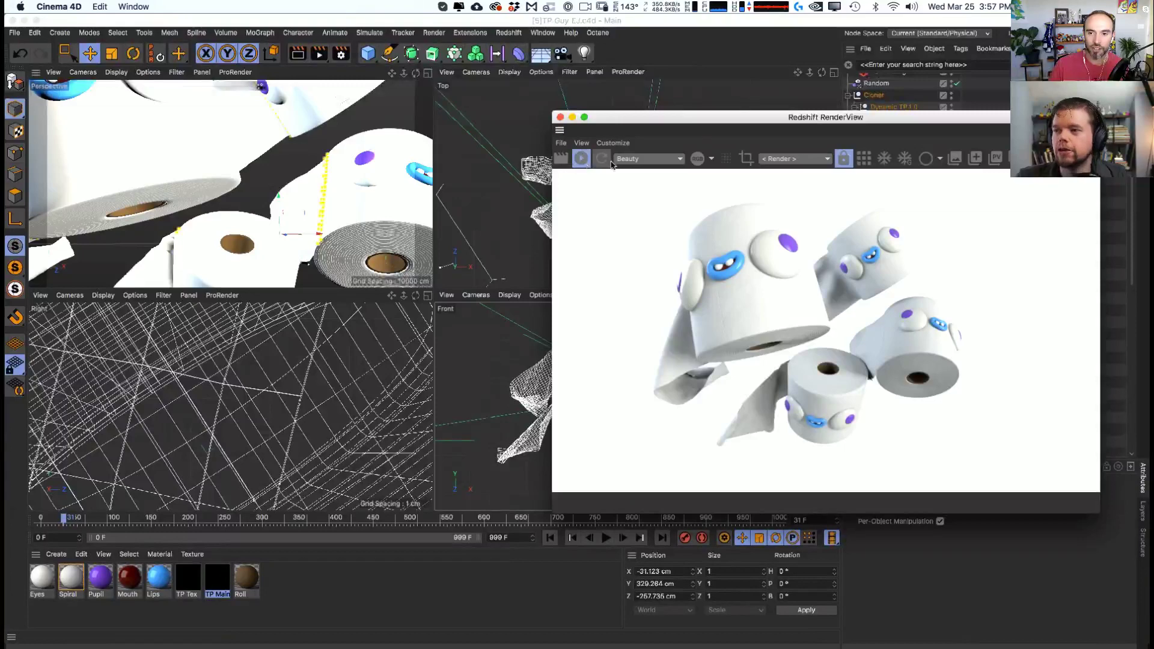
drag(697, 118, 463, 93)
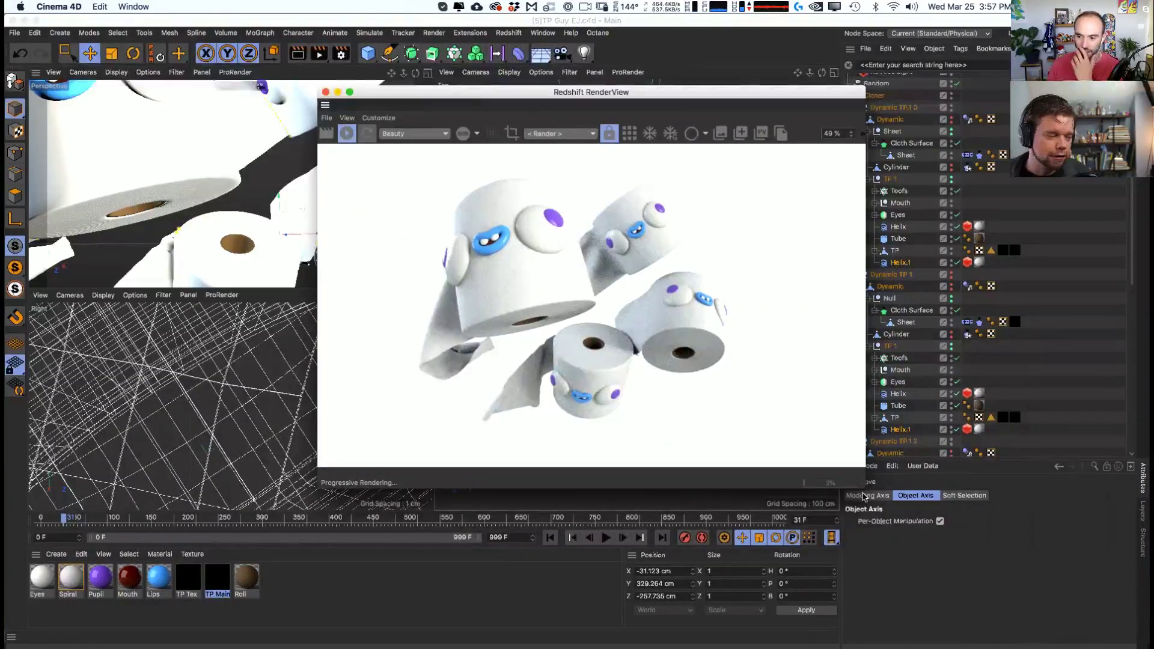
drag(865, 488, 953, 497)
drag(681, 95, 614, 94)
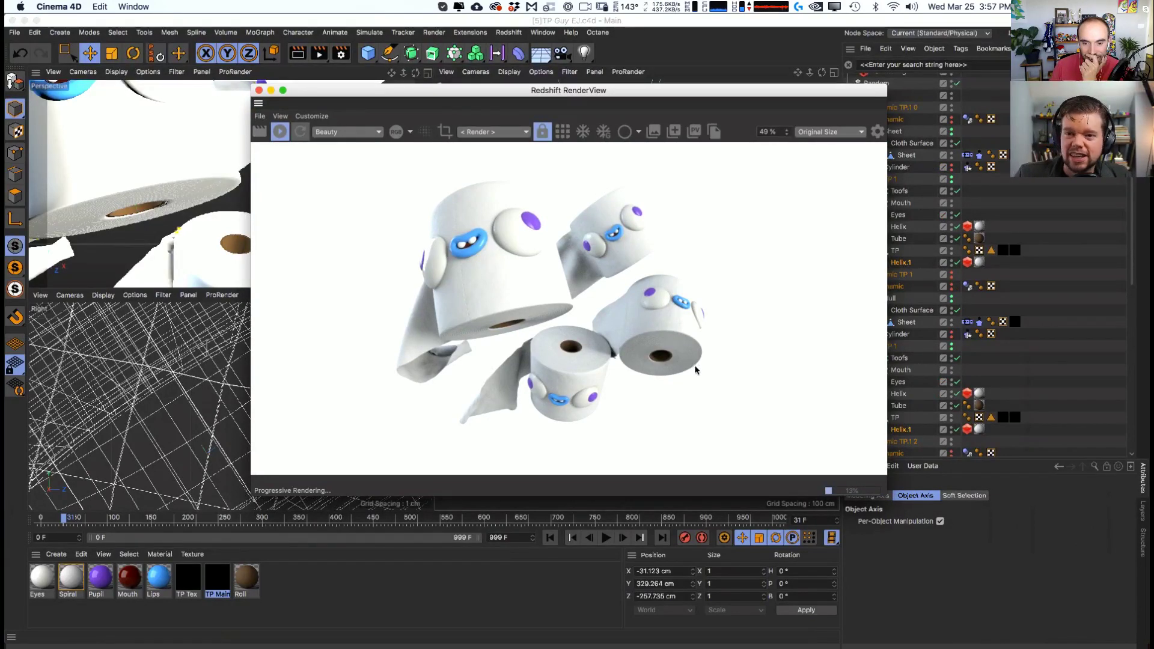
- In the TP Tex material's RS Material node, set the back-lighting weight to 1, keeping the shader graph clear of the render
double_click(211, 579)
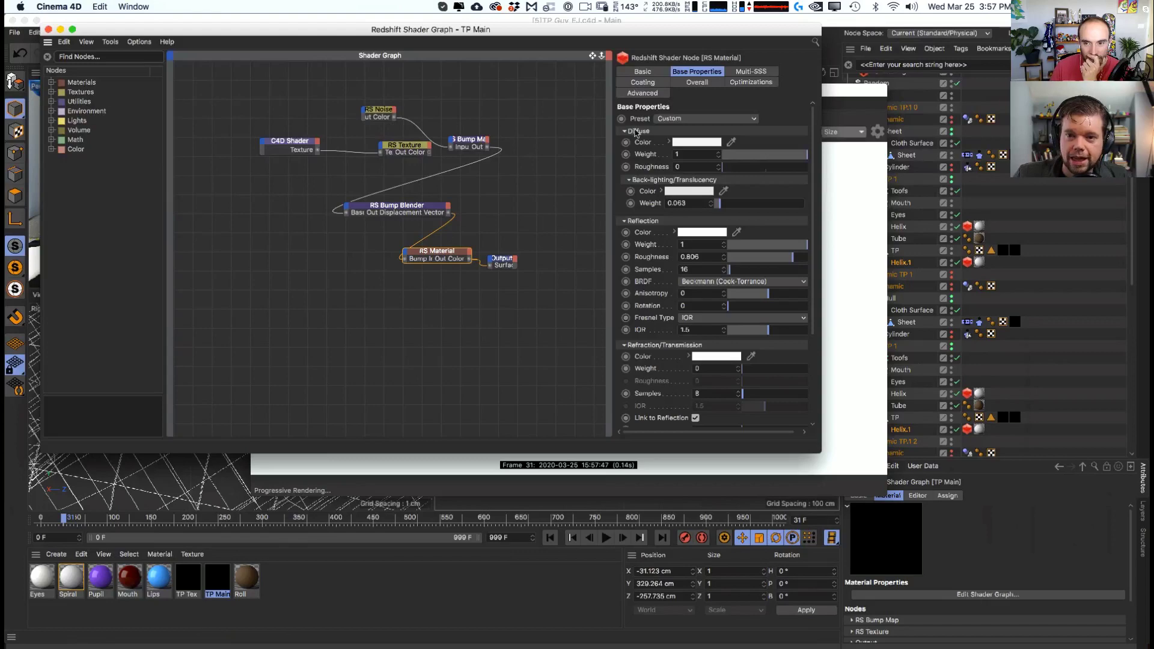
drag(822, 26, 990, 171)
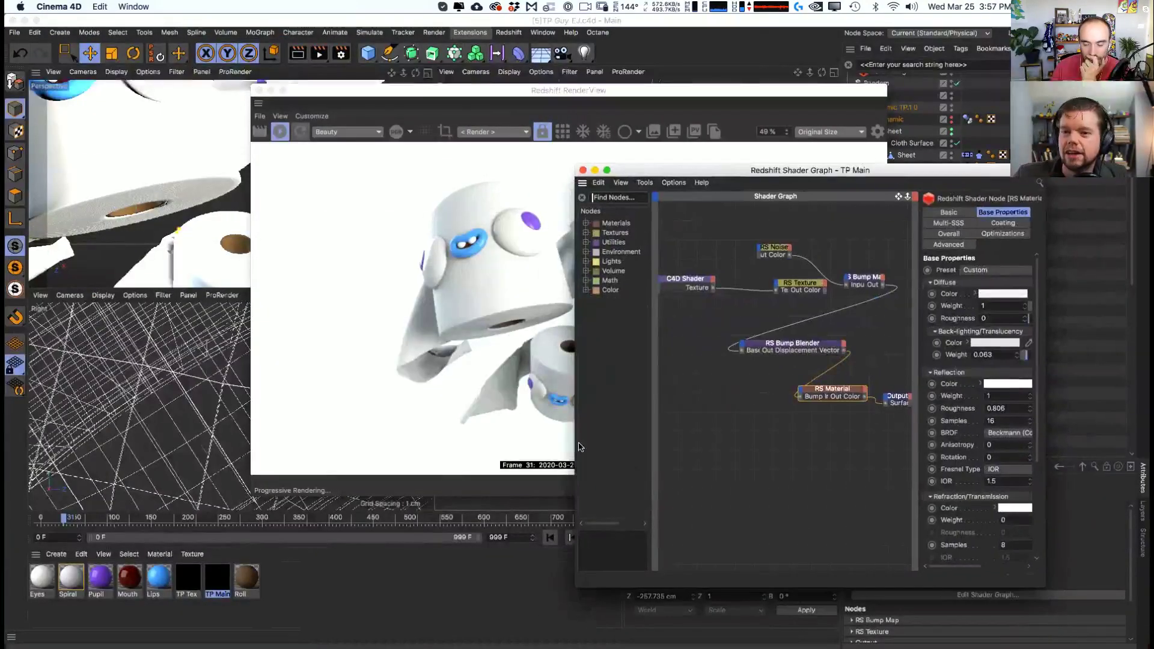
click(187, 578)
click(975, 291)
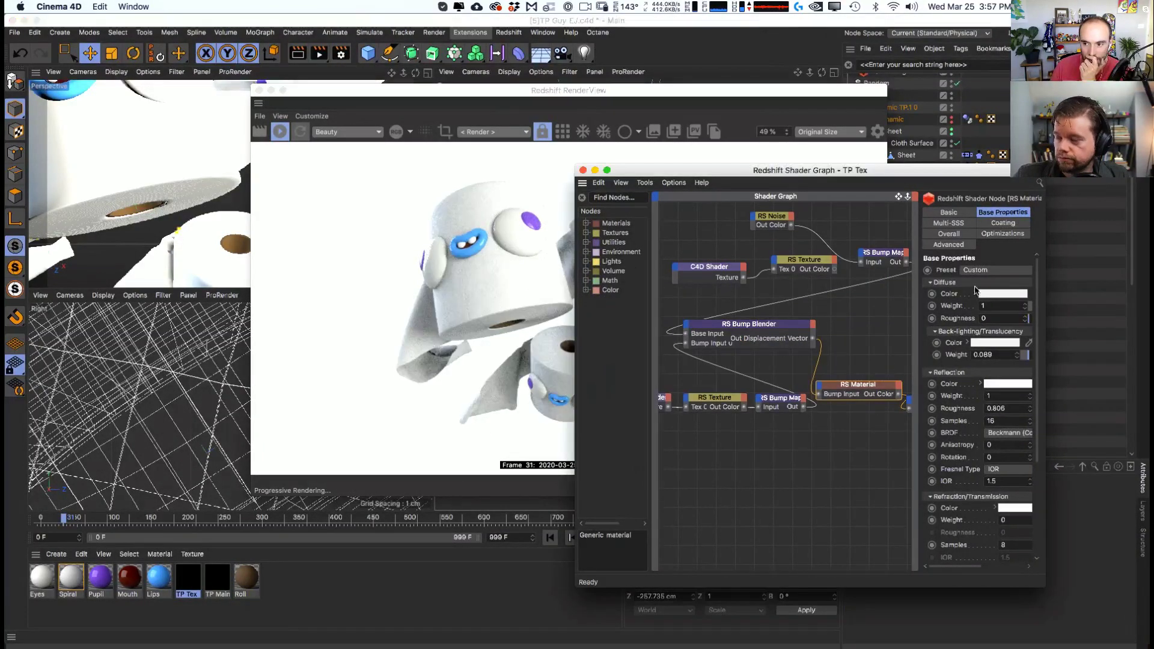
drag(1040, 576, 1138, 574)
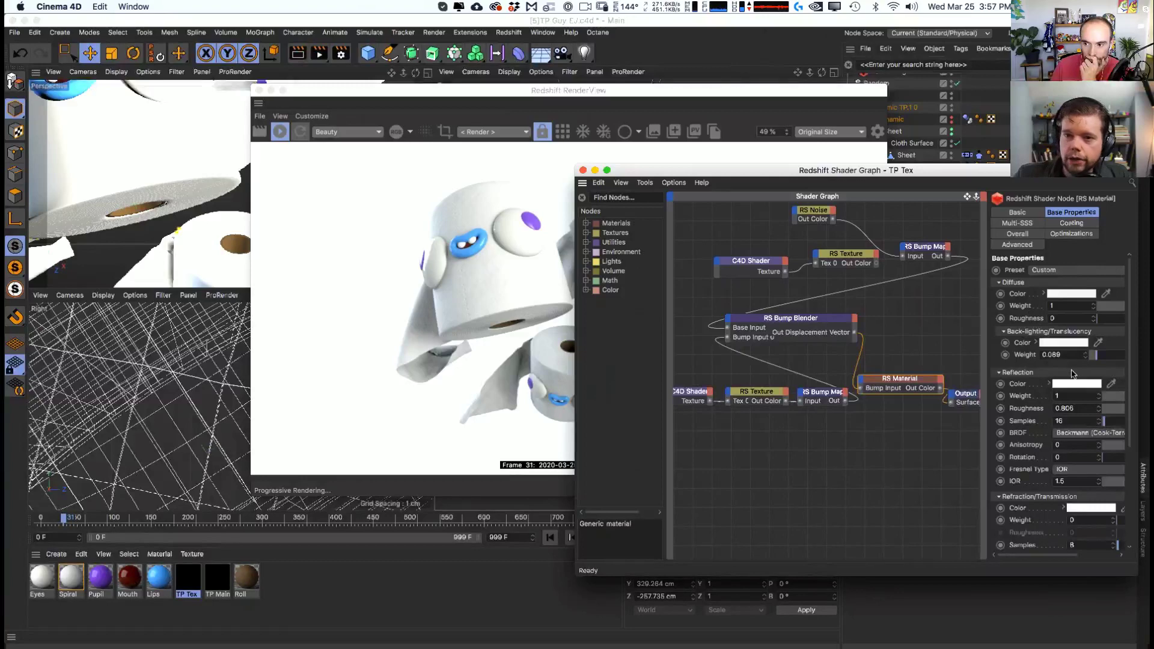
drag(1098, 355, 1140, 359)
drag(901, 170, 815, 272)
drag(977, 422, 965, 420)
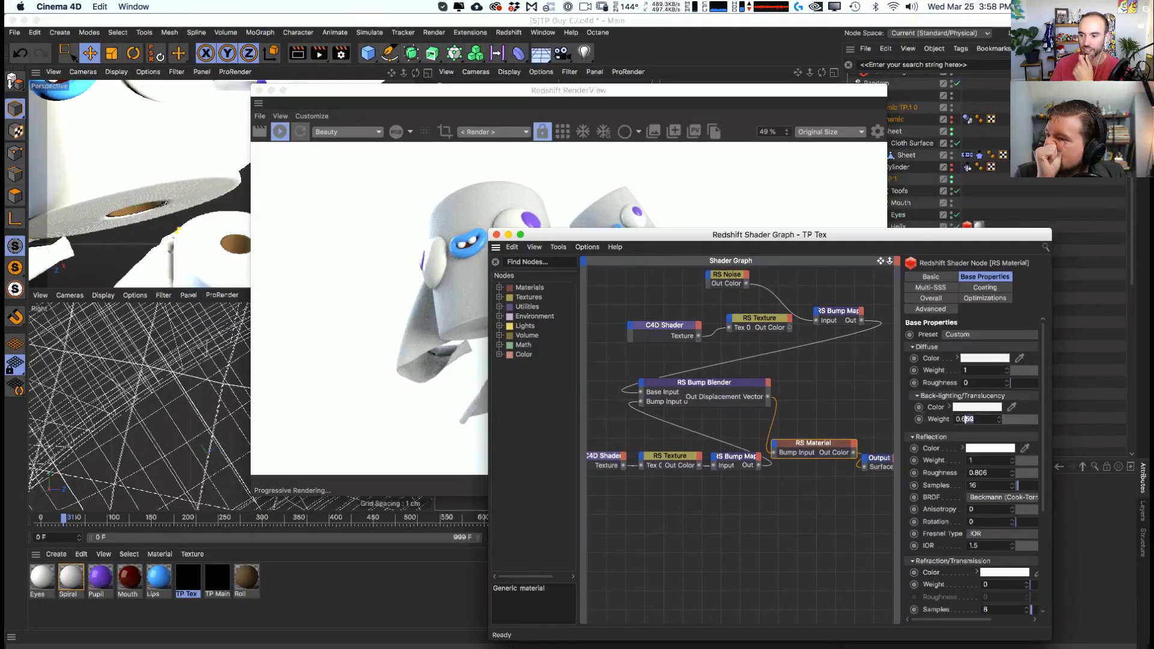
text(1)
key(Return)
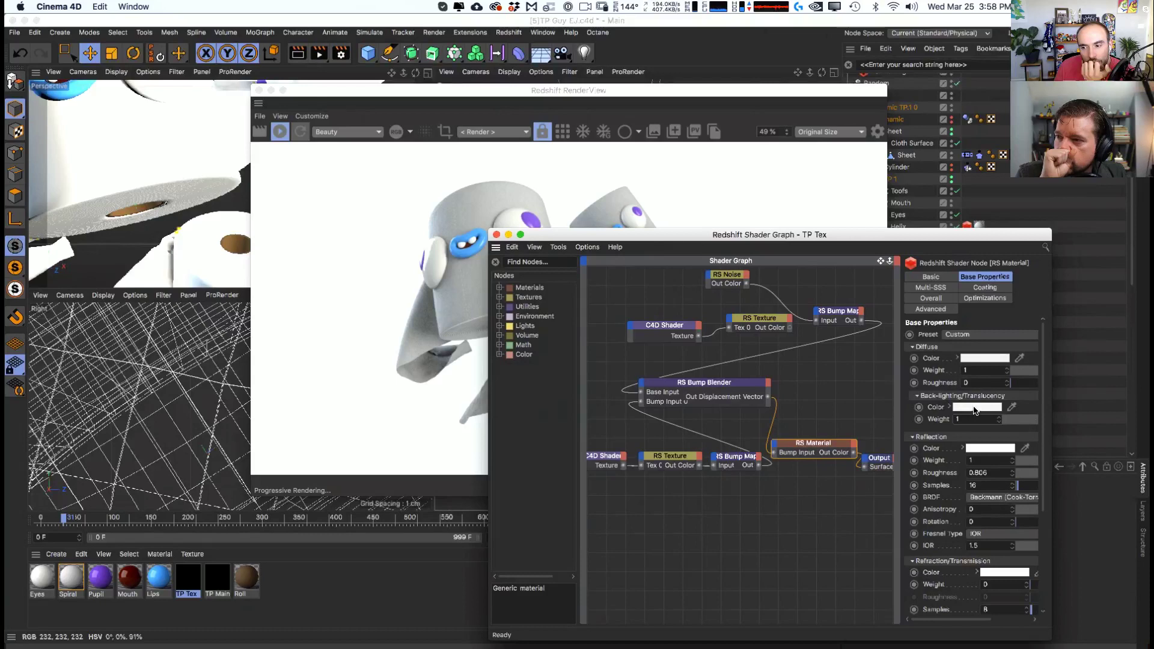
- Try back-lighting weights of 0 and 1 on TP Tex's RS Material to compare the paper's translucency in the live render
drag(1019, 420, 924, 429)
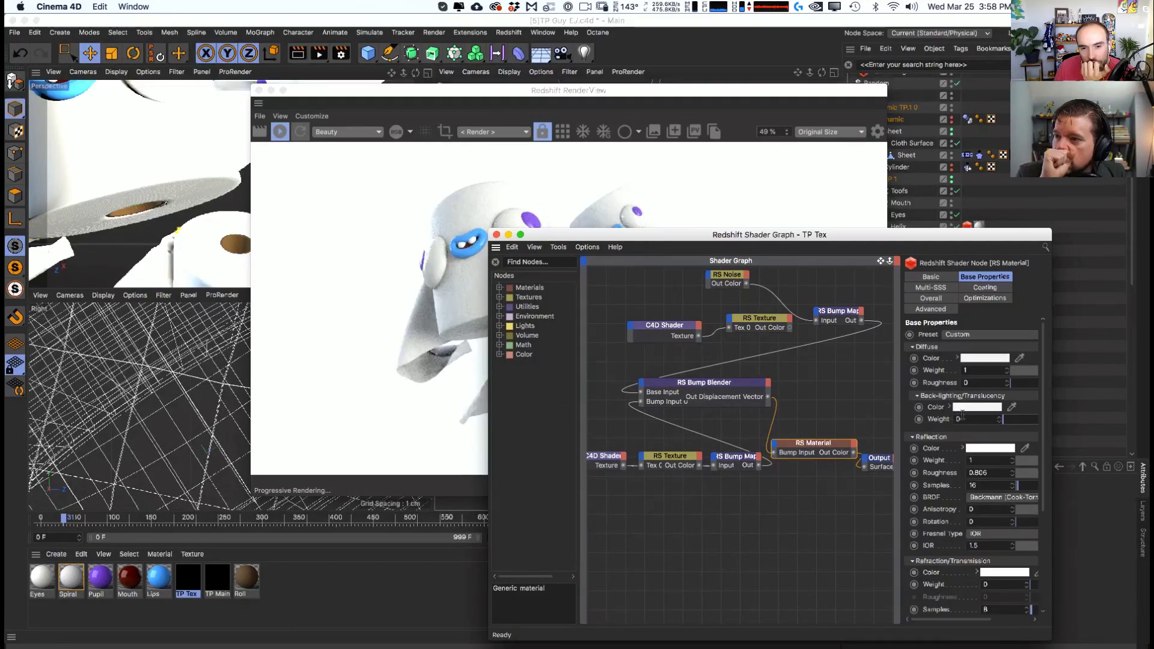
drag(1010, 422, 1118, 417)
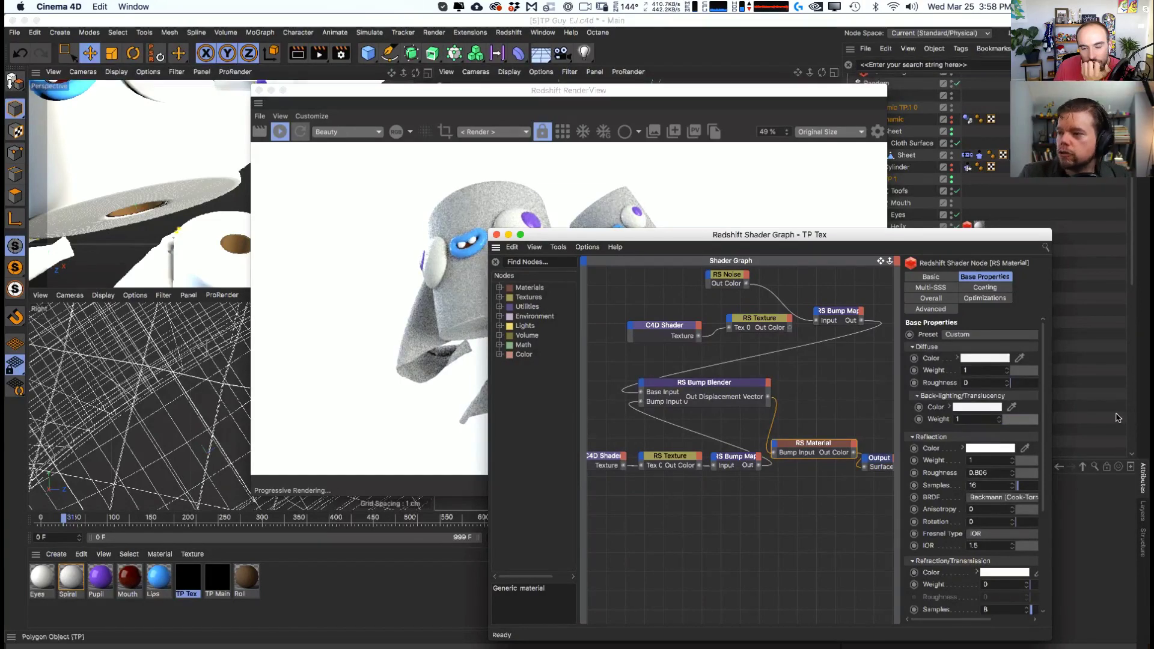
drag(1031, 418, 961, 426)
drag(1051, 443, 1149, 430)
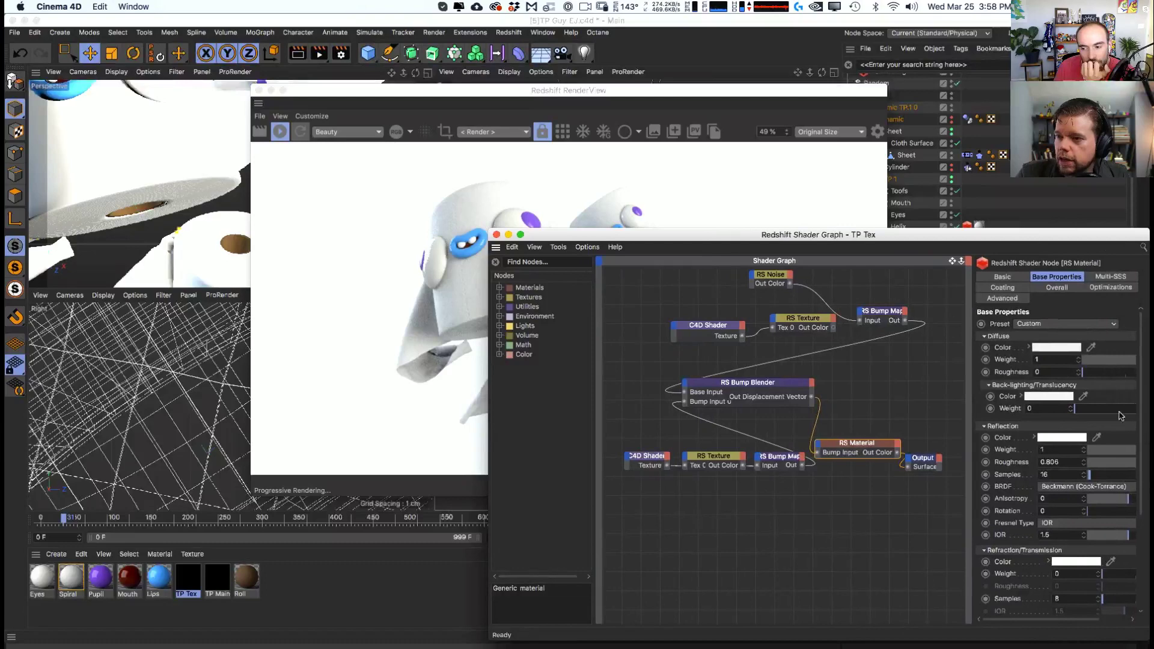
- Try a back-lighting weight of 0.089 on TP Tex, arranging the shader graph and RenderView so the rolls can be checked
drag(1010, 242, 900, 221)
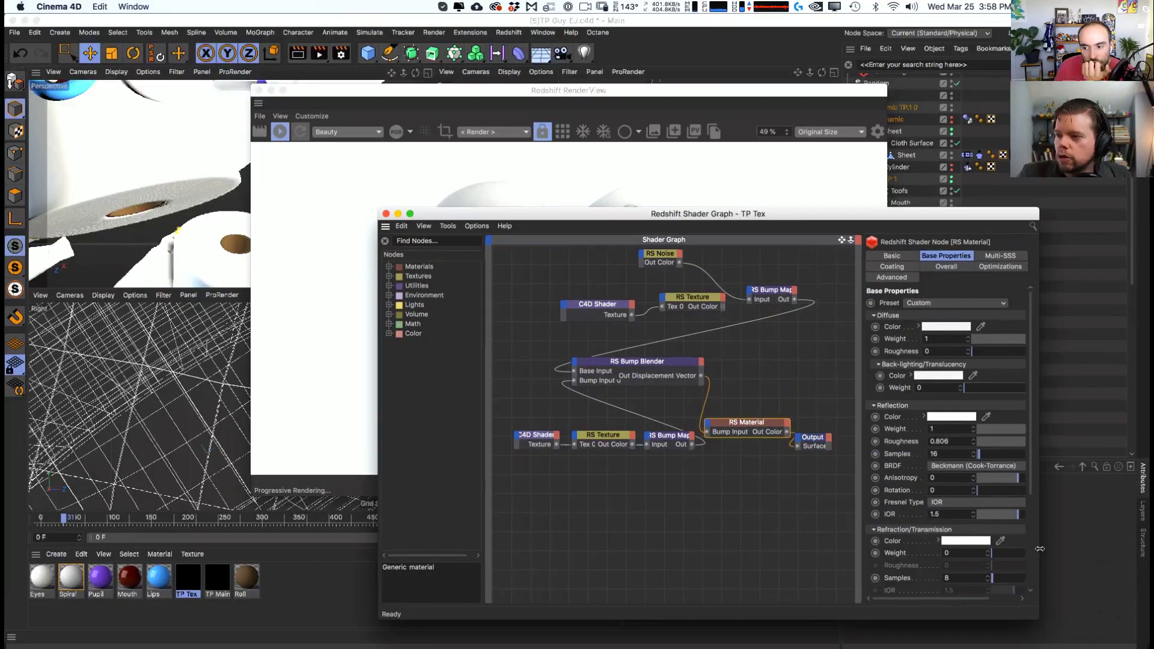
drag(1040, 548, 1136, 548)
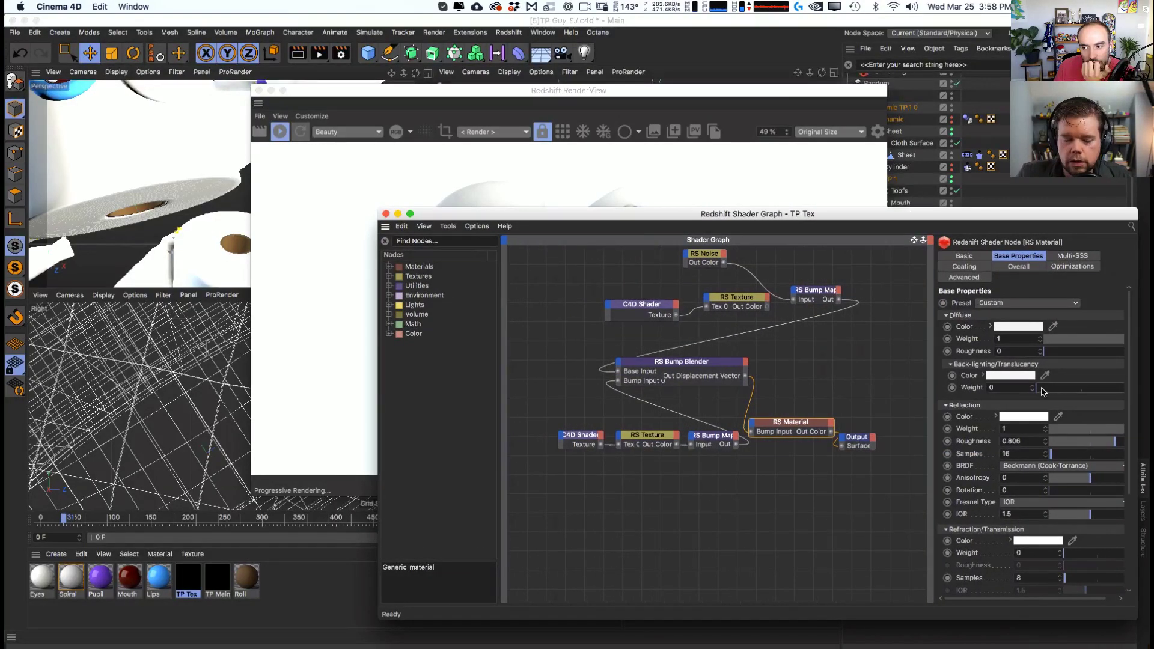
click(1042, 388)
drag(625, 214, 564, 355)
drag(586, 90, 402, 69)
drag(772, 352, 834, 149)
drag(390, 151, 580, 203)
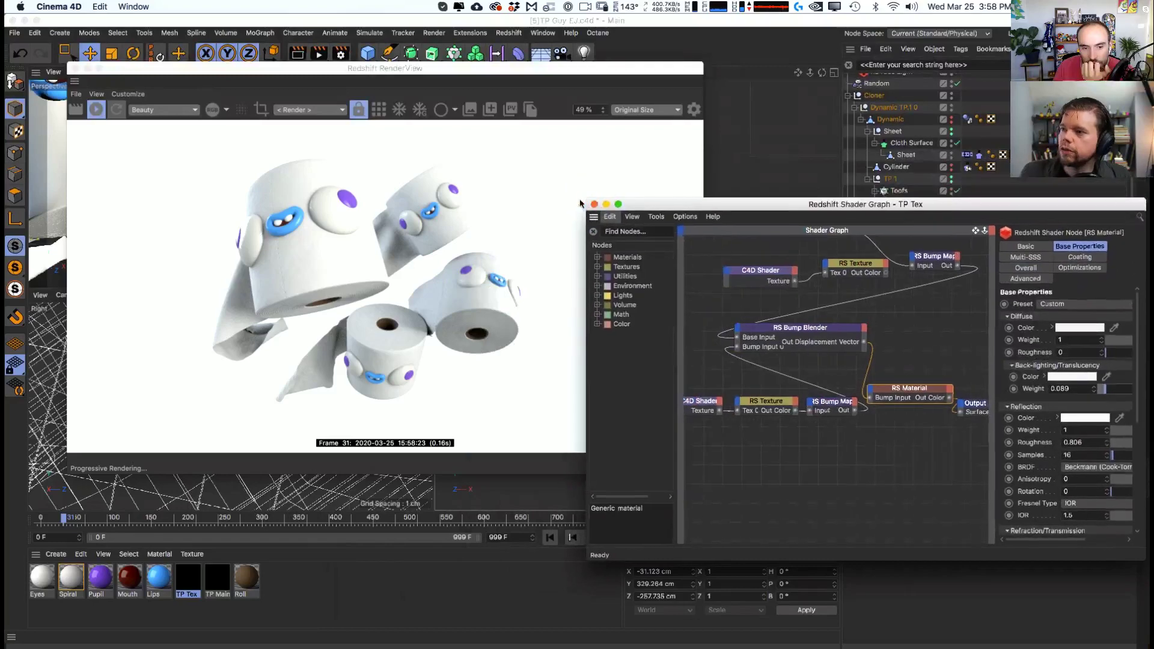
drag(813, 204, 562, 322)
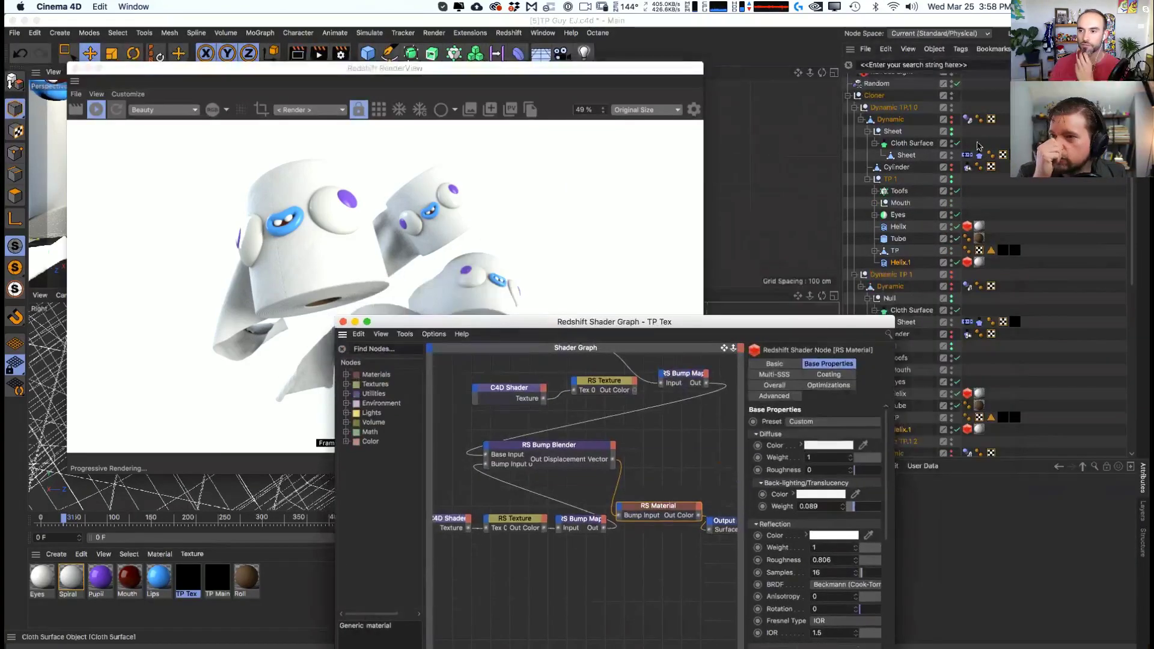
- Disable the Cloth Surface generators of the Dynamic TP.1 0, Dynamic TP 1 and Dynamic TP.1 2 rolls
click(957, 144)
drag(785, 318, 656, 366)
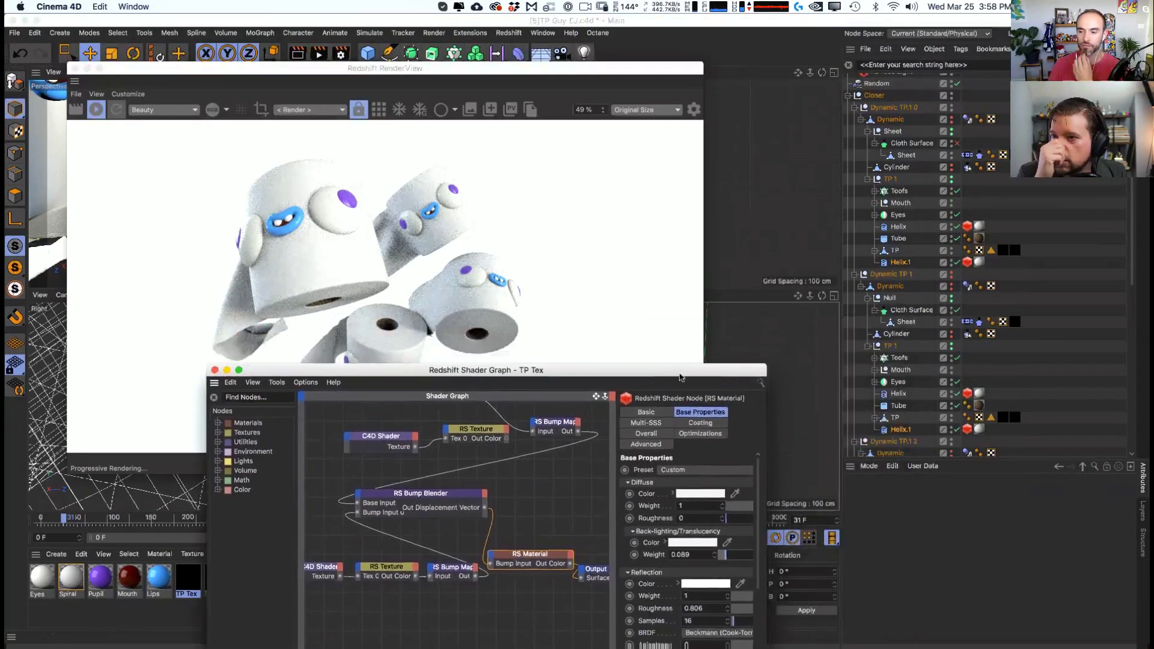
click(958, 313)
scroll(965, 289, down, 10)
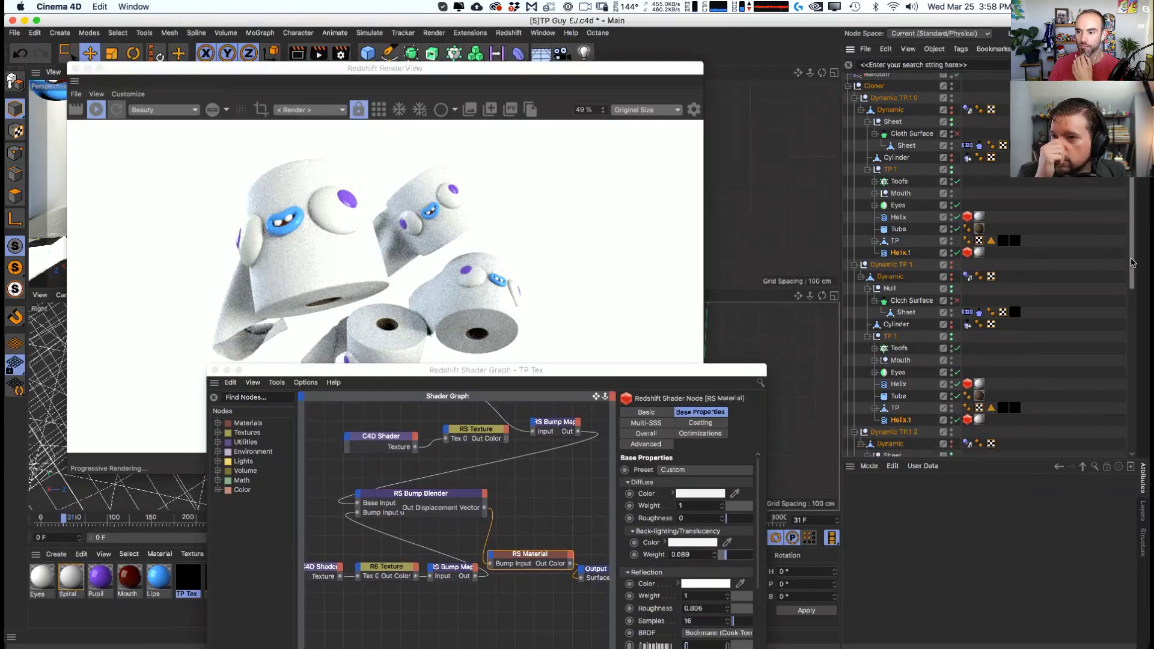
click(957, 229)
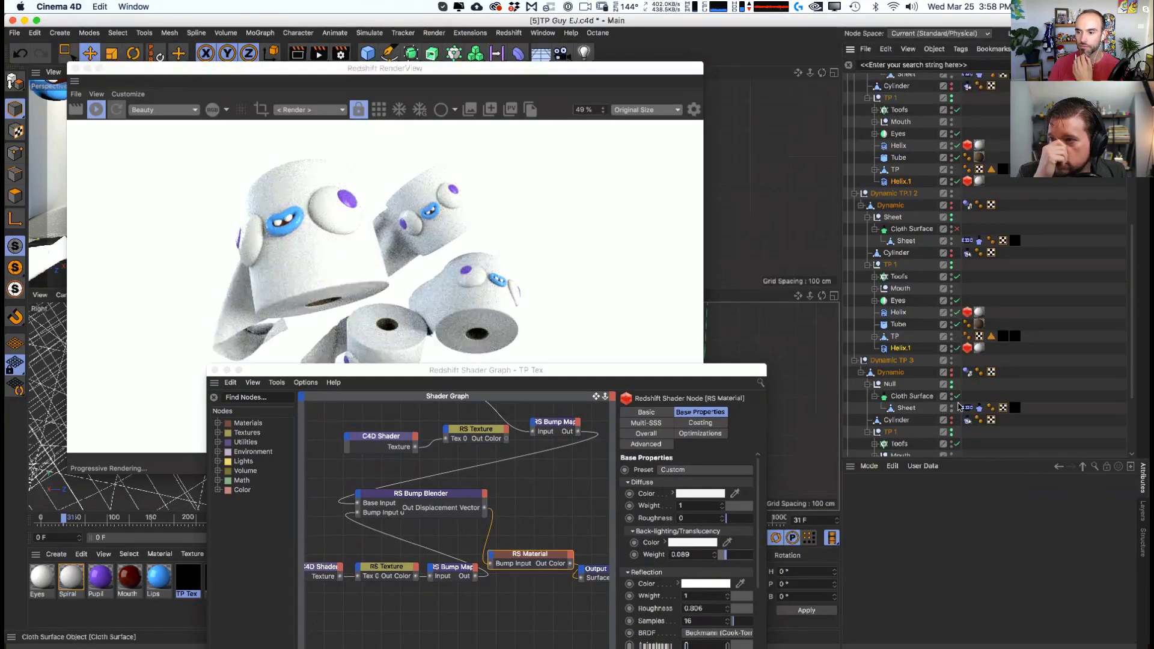
scroll(1133, 353, down, 5)
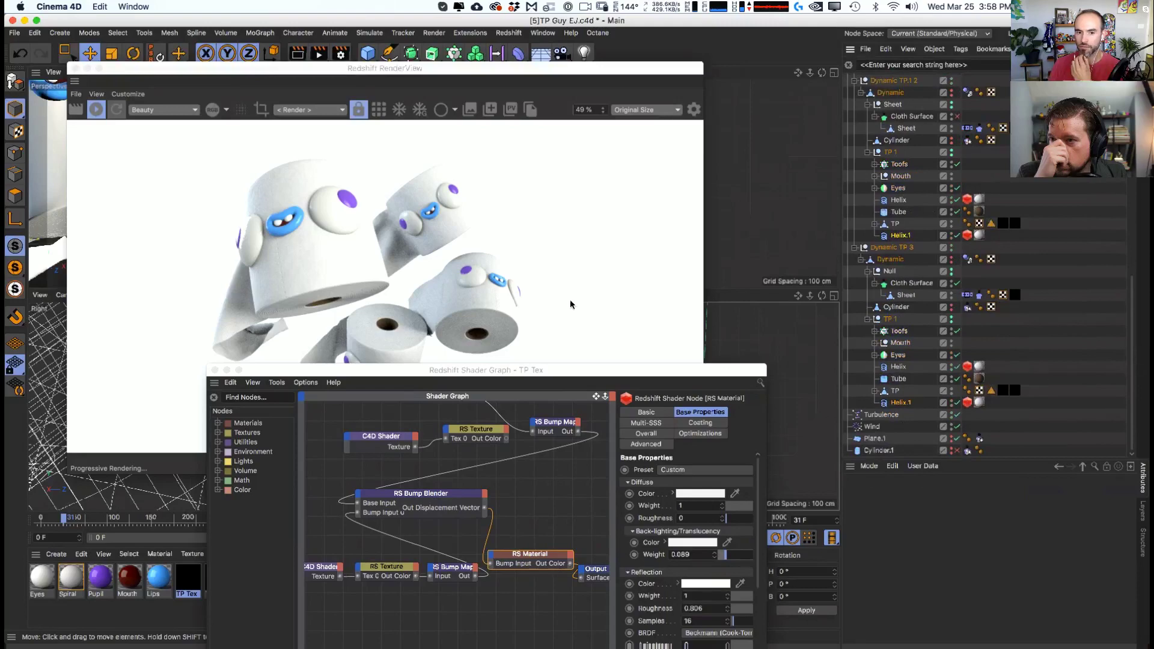
- Bring the Redshift RenderView to the front, shift it slightly to uncover the perspective view, and select the Dynamic TP.1 2 roll
click(296, 247)
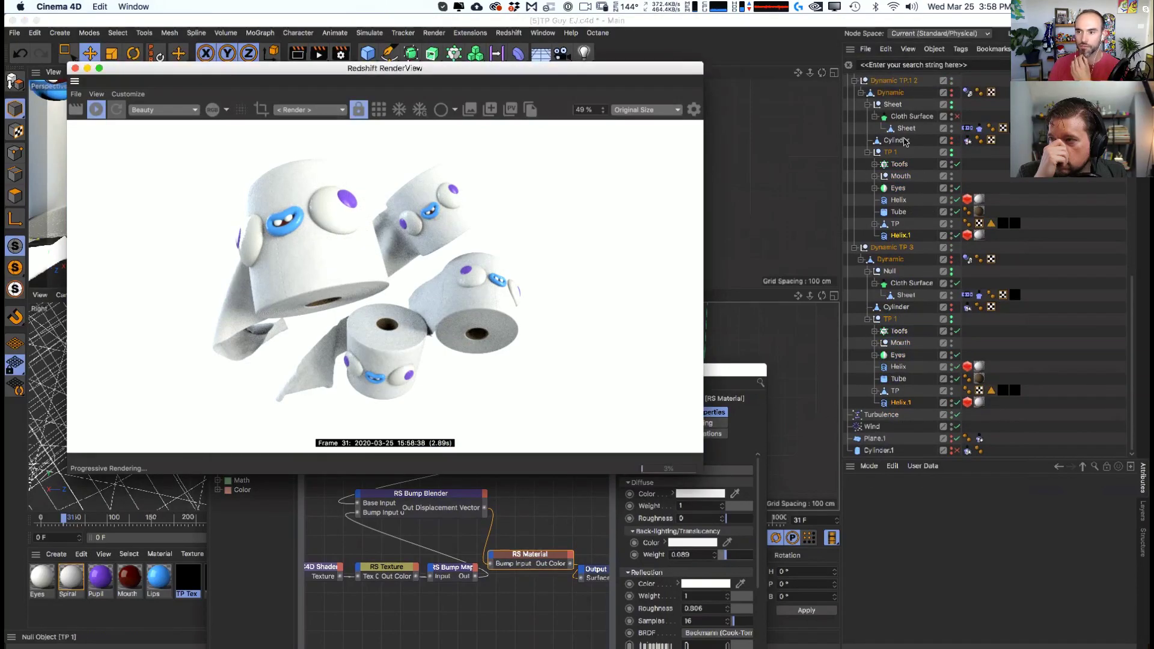
click(891, 94)
click(95, 108)
drag(146, 72, 213, 86)
click(79, 139)
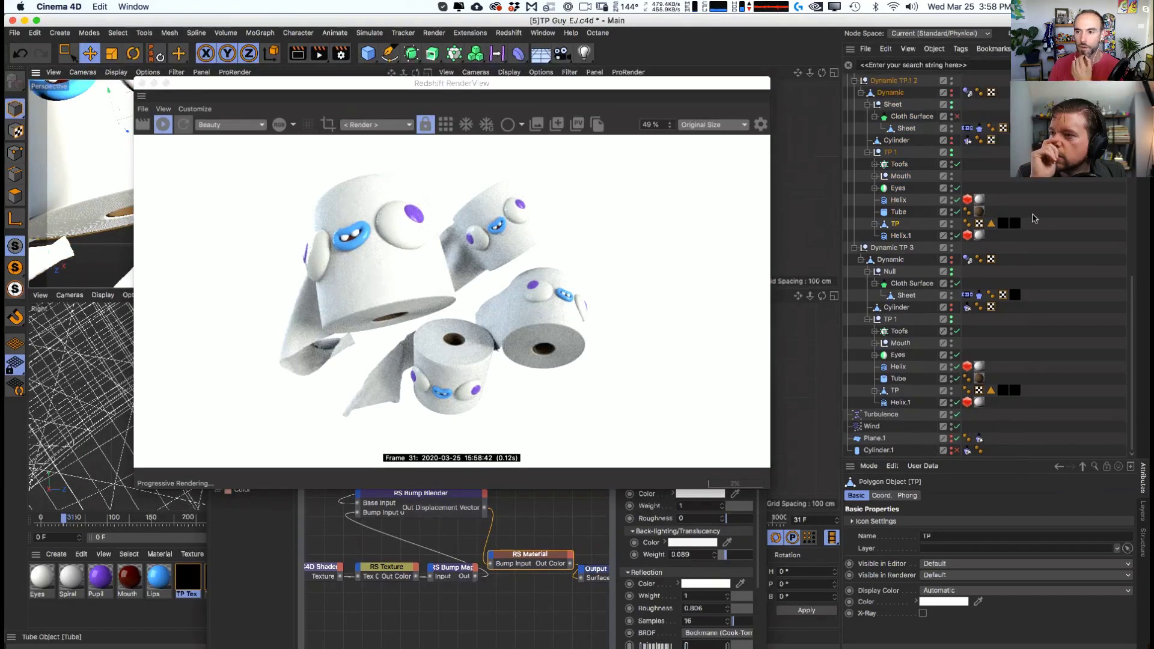
click(898, 80)
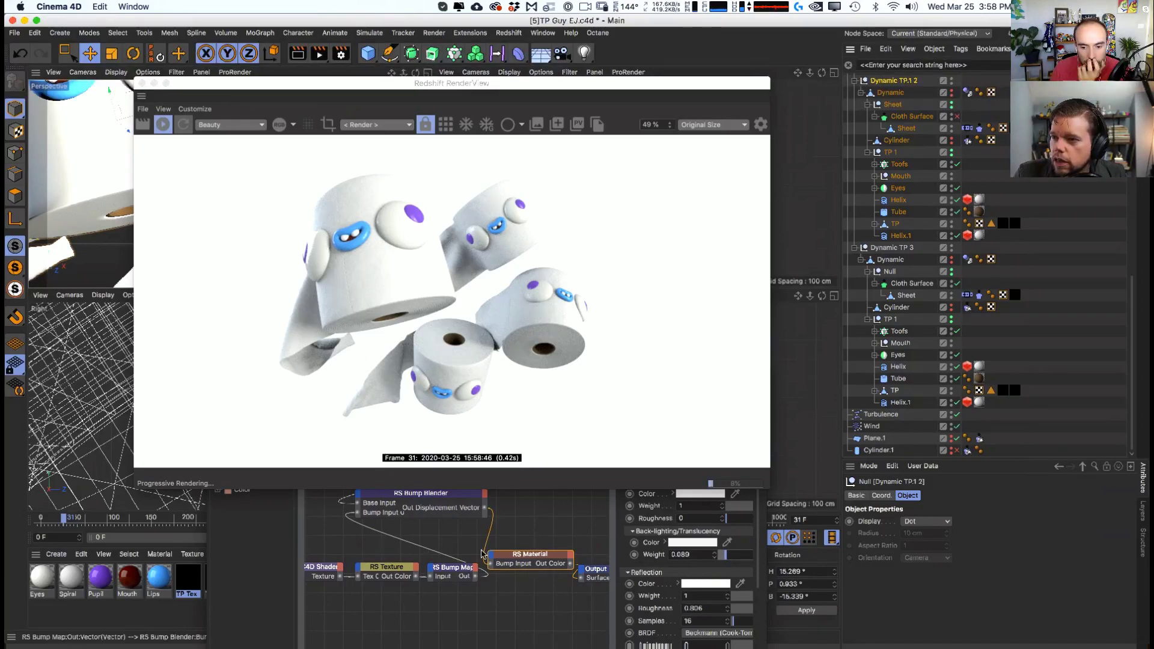
- Set the back-lighting weight of TP Tex's RS Material to 0, check its sub-surface settings, and close the shader graph
click(736, 565)
drag(738, 556, 878, 566)
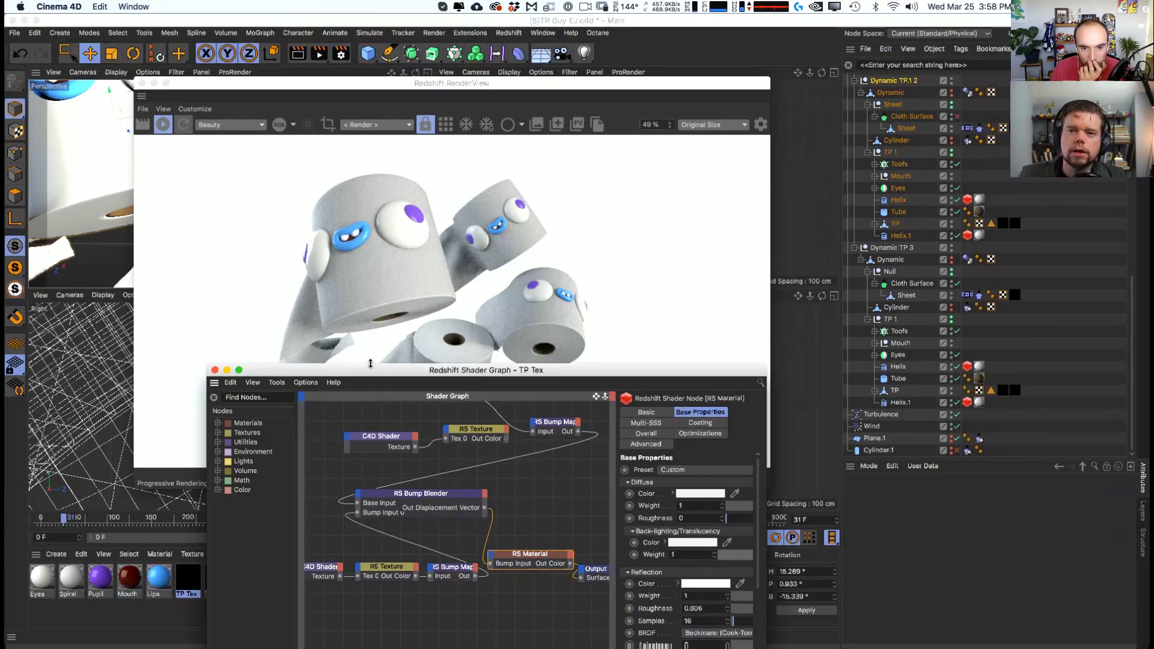
drag(382, 372, 558, 189)
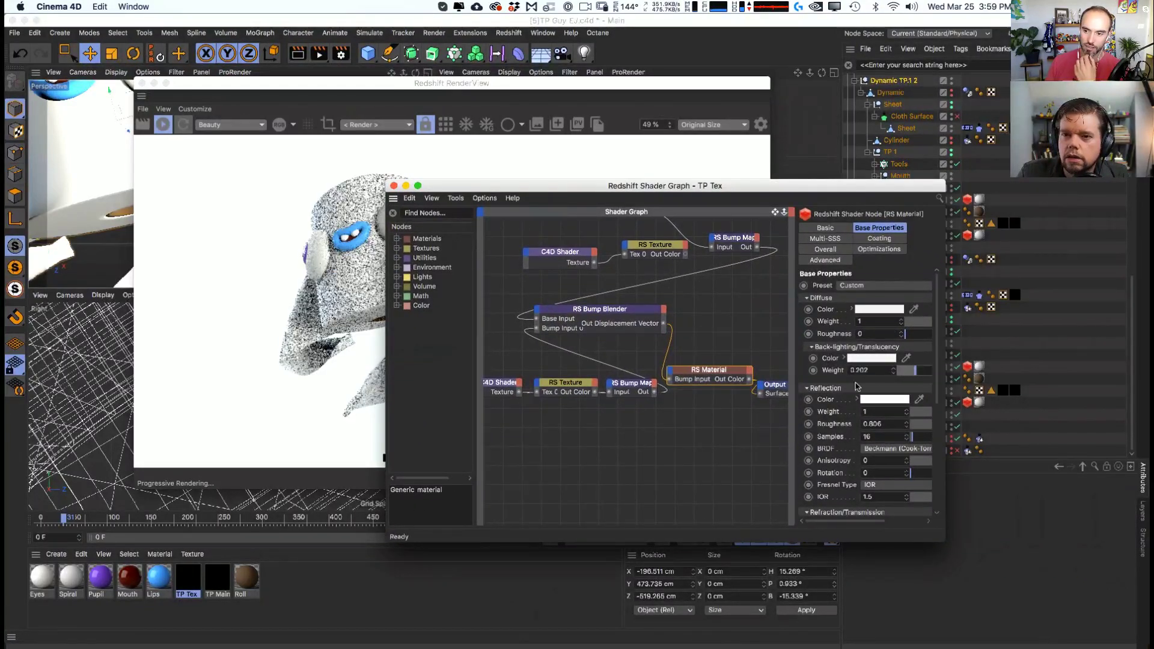
drag(937, 367, 938, 481)
drag(944, 540, 1028, 606)
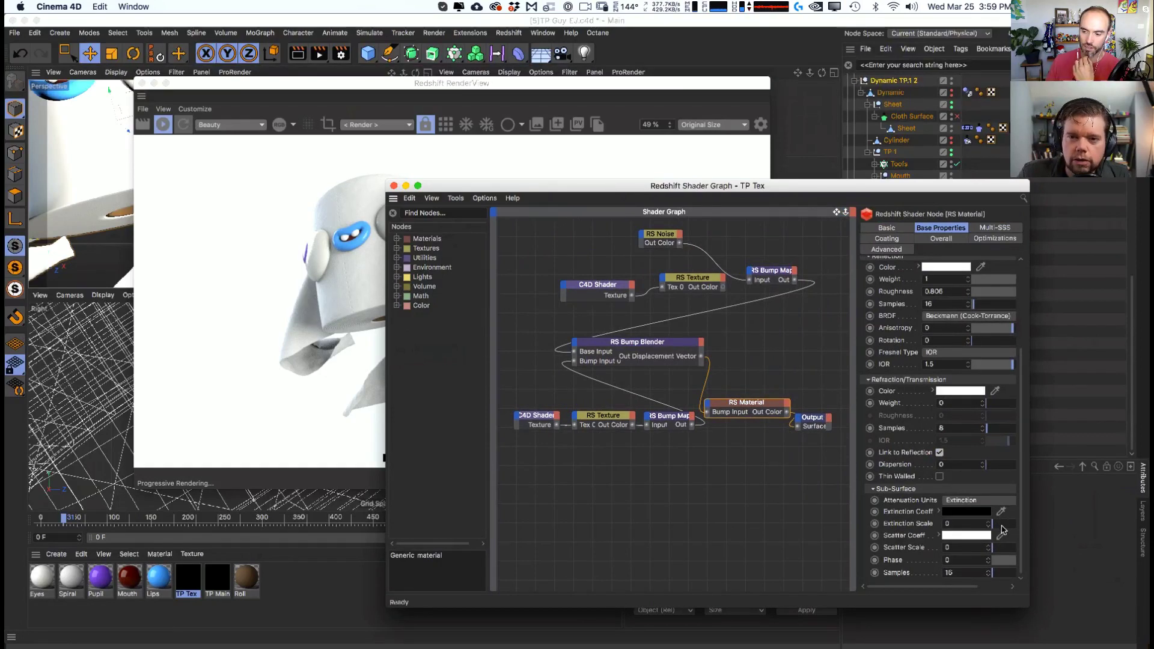
drag(1021, 352, 1033, 265)
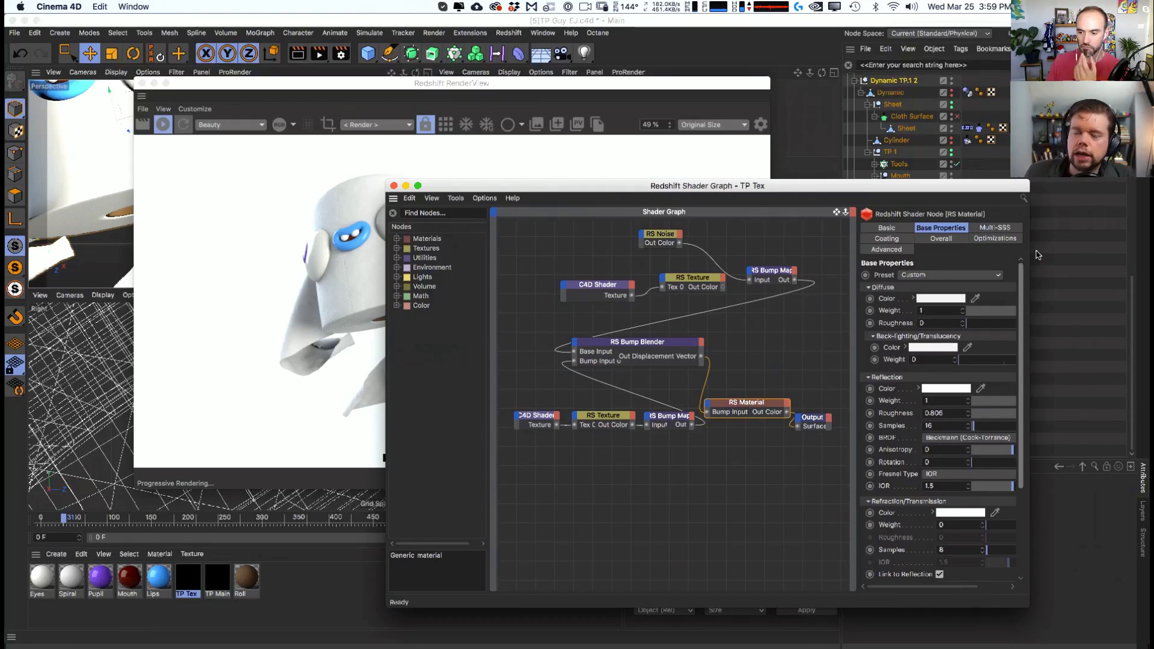
click(394, 186)
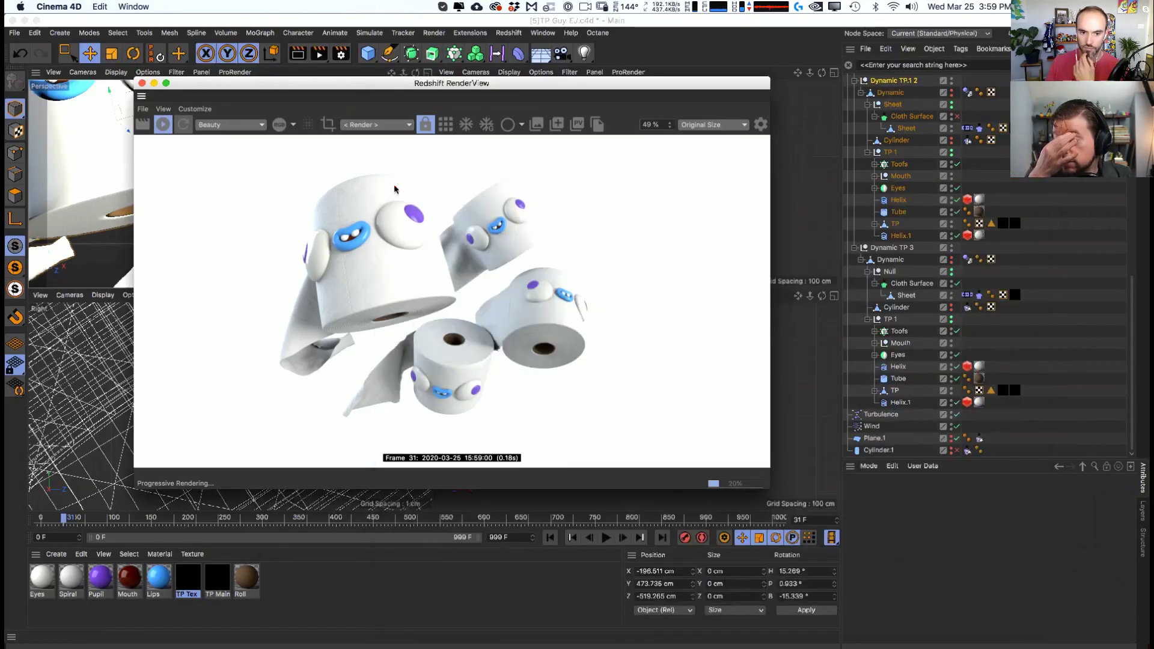
- Duplicate the TP Main material and rename the copy as Sheets
click(196, 583)
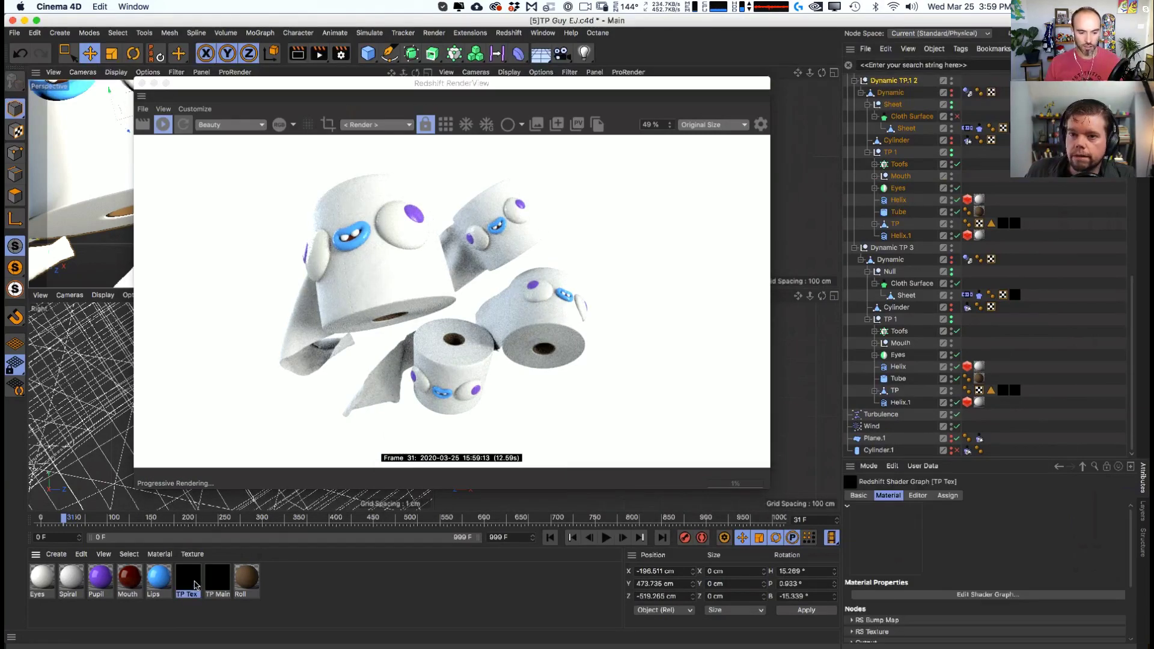
ctrl+drag(236, 586, 327, 590)
double_click(276, 594)
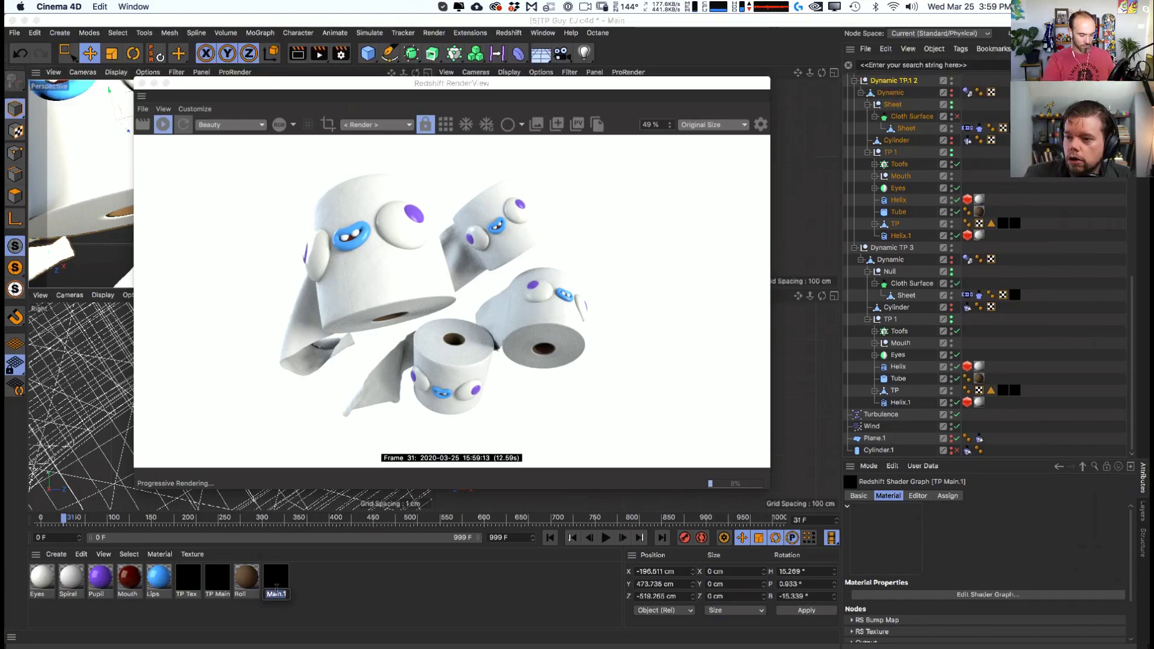
text(Sheets)
key(Return)
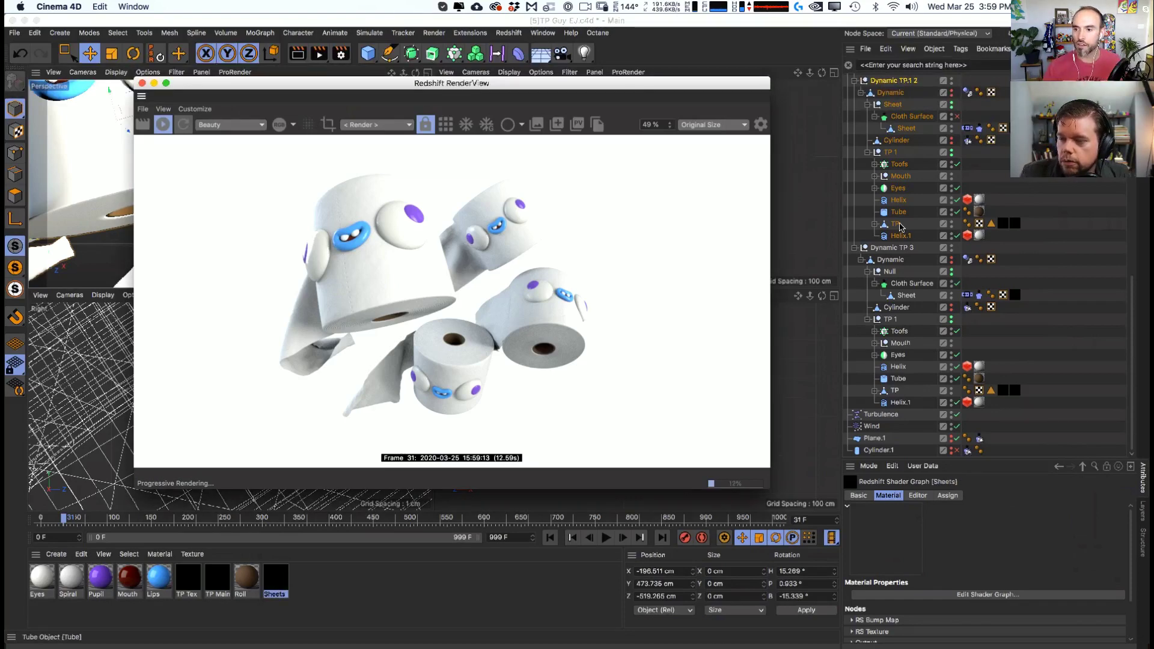
- Select the rolls' Sheet objects and replace their TP Tex material with Sheets, keeping the RenderView clear of the object list
click(897, 225)
drag(313, 89, 892, 244)
click(287, 207)
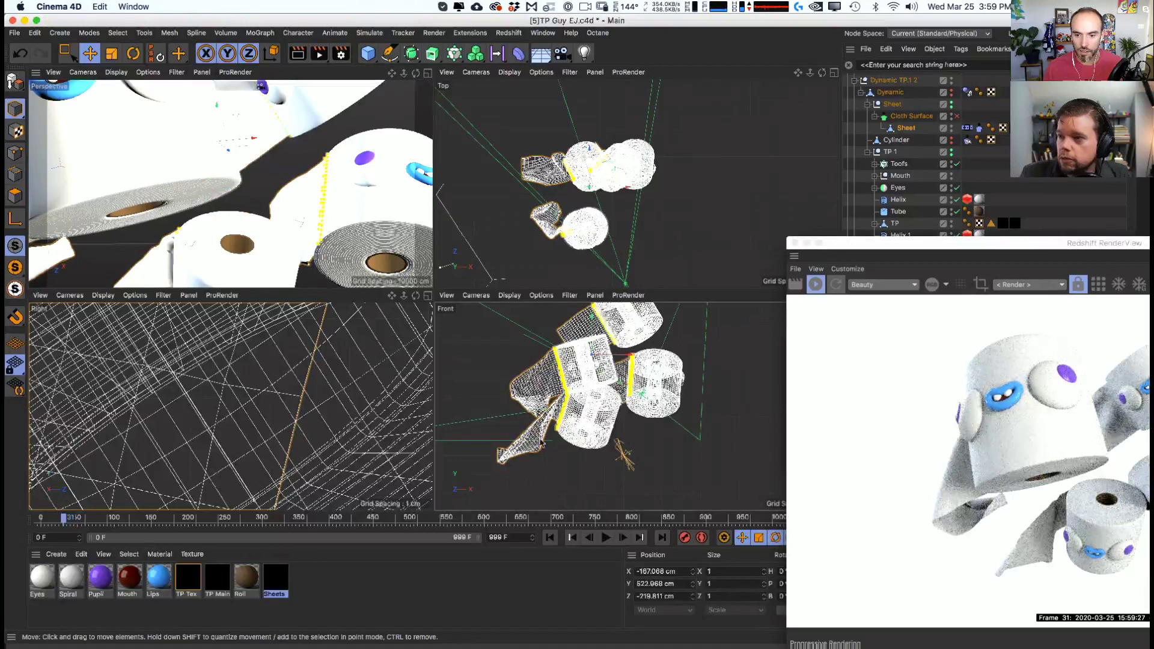
drag(902, 242, 234, 137)
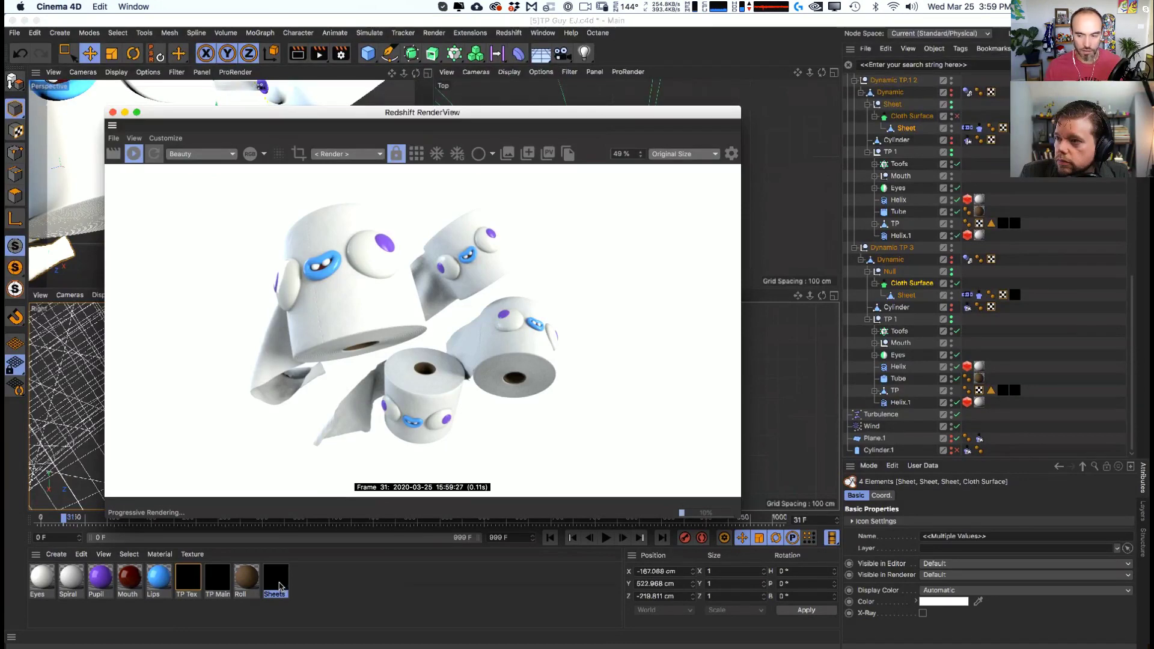
click(279, 583)
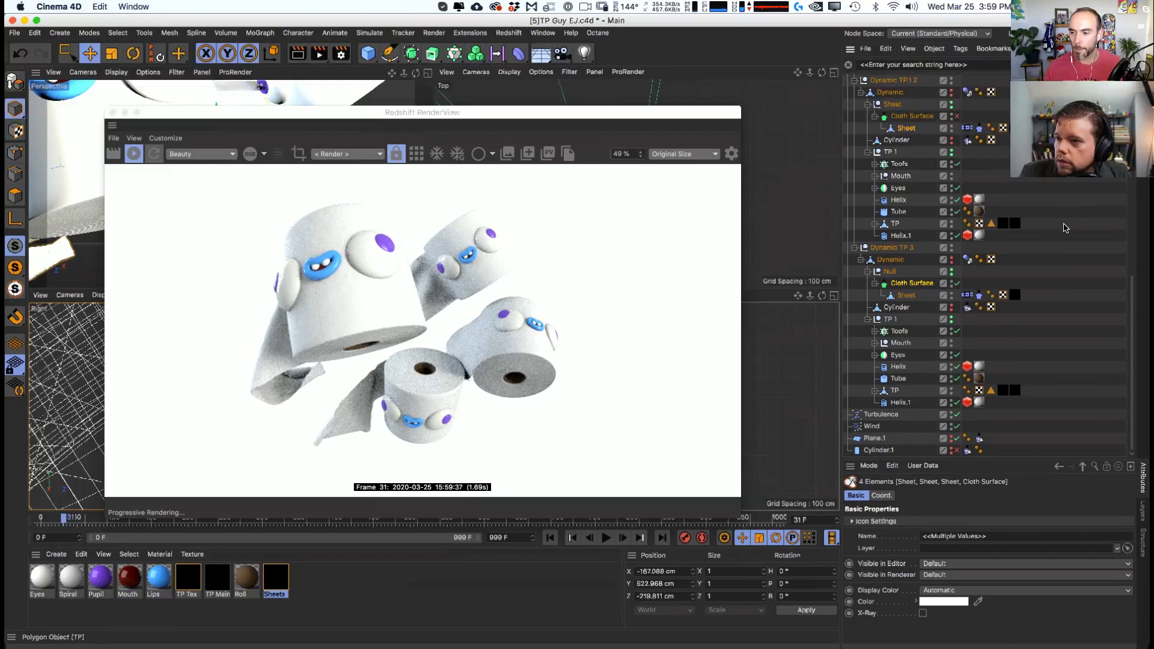
scroll(1065, 228, up, 5)
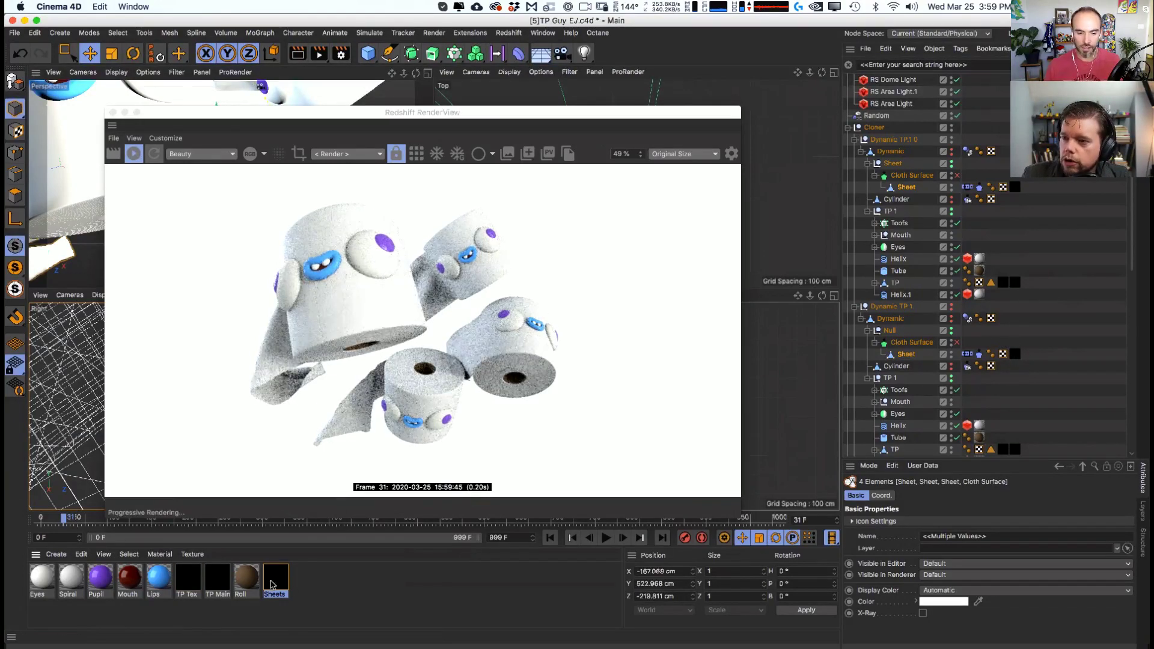
- Open the Sheets material's shader graph and set the RS Material node's back-lighting weight to 0
double_click(275, 578)
drag(513, 39, 1065, 91)
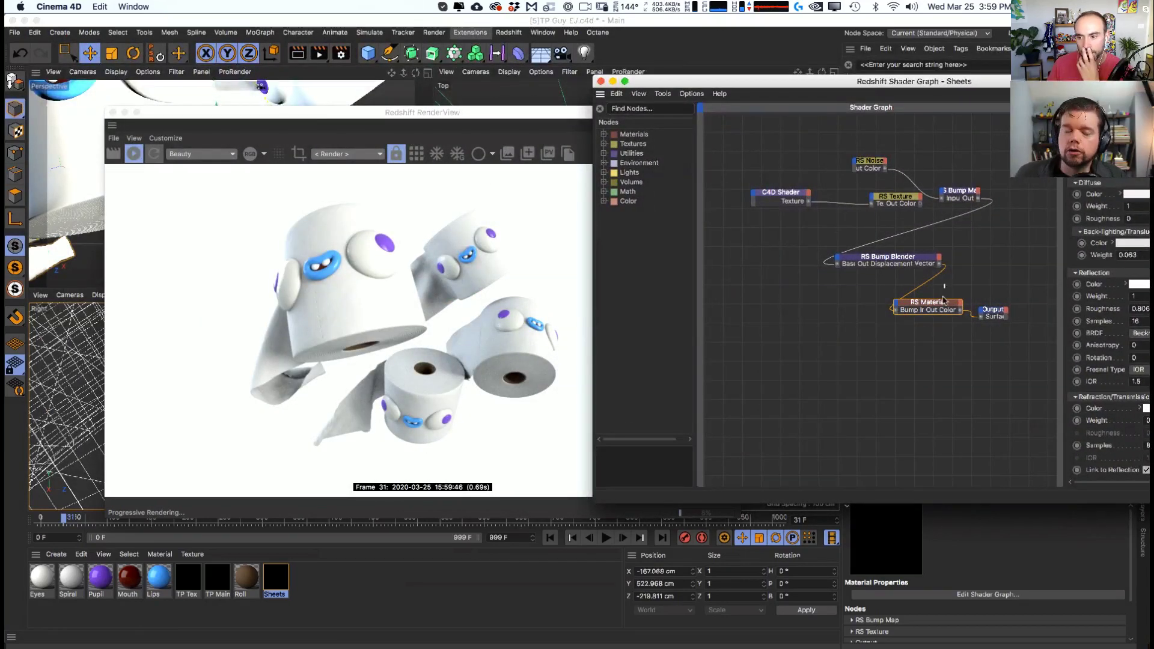
drag(919, 81, 729, 101)
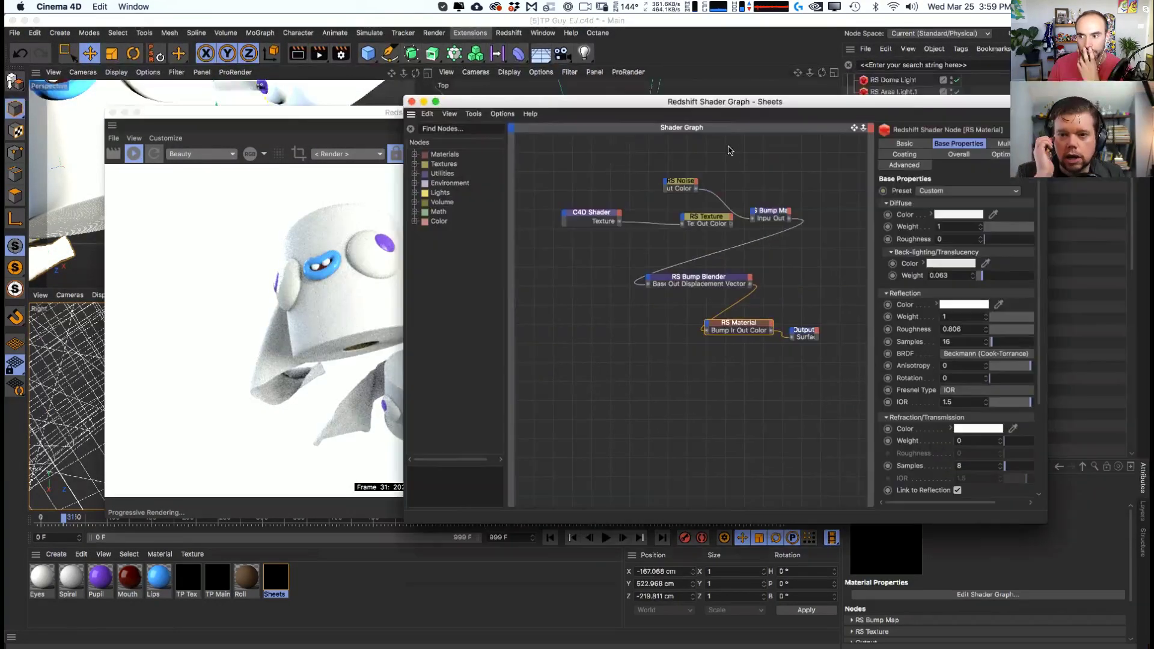
drag(536, 106, 693, 116)
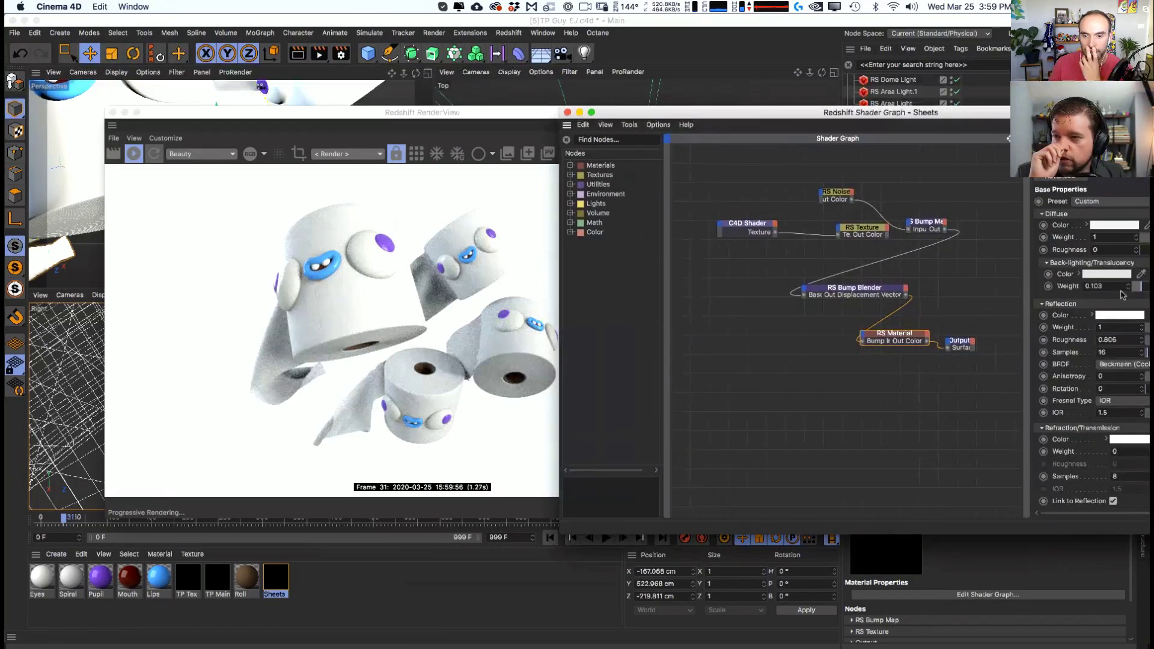
drag(864, 113, 632, 477)
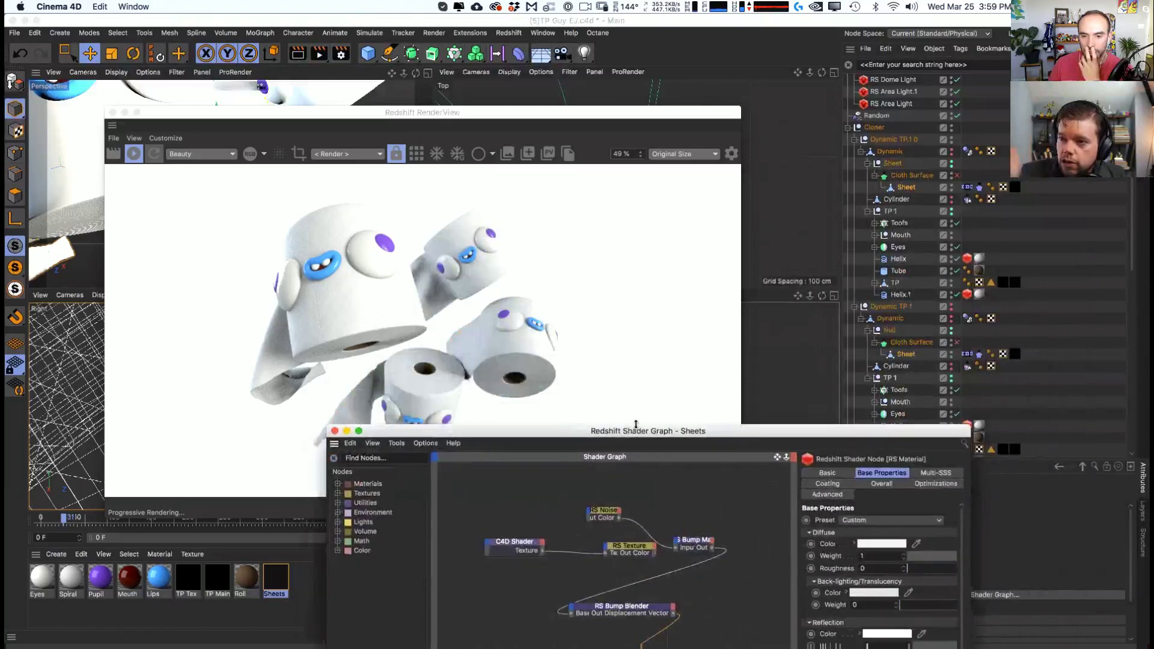
- With the graph beside the render, try a back-lighting weight of 1 on the Sheets material and return it to 0
drag(992, 470, 797, 450)
drag(696, 456, 938, 84)
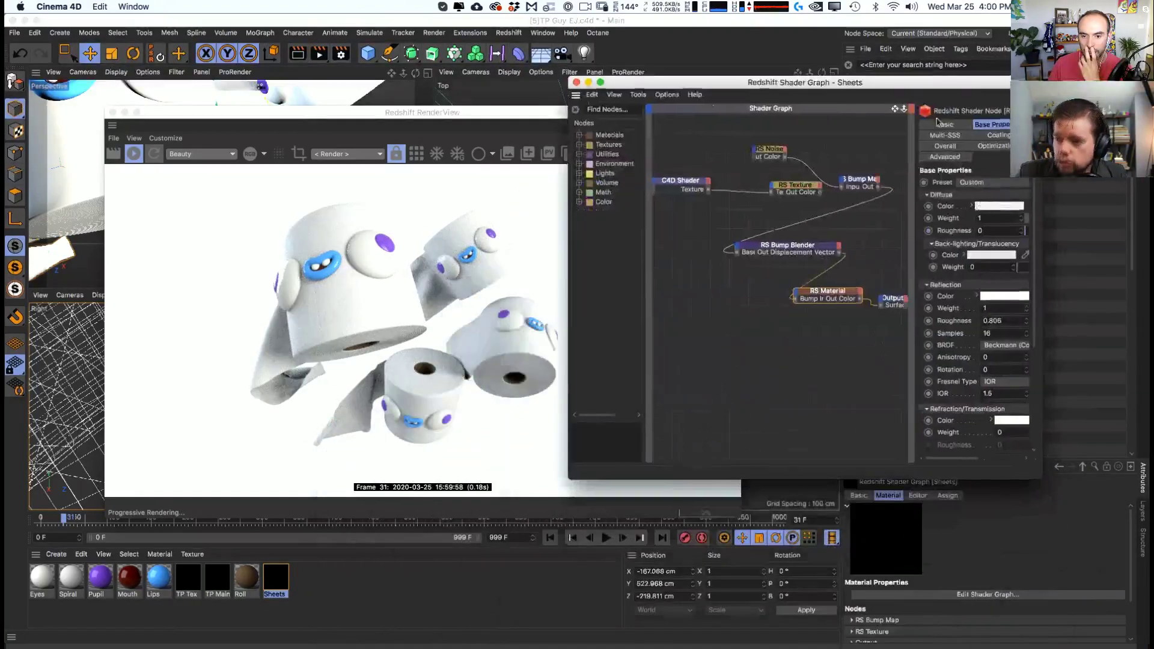
drag(1046, 481, 1077, 494)
drag(1045, 267, 1148, 266)
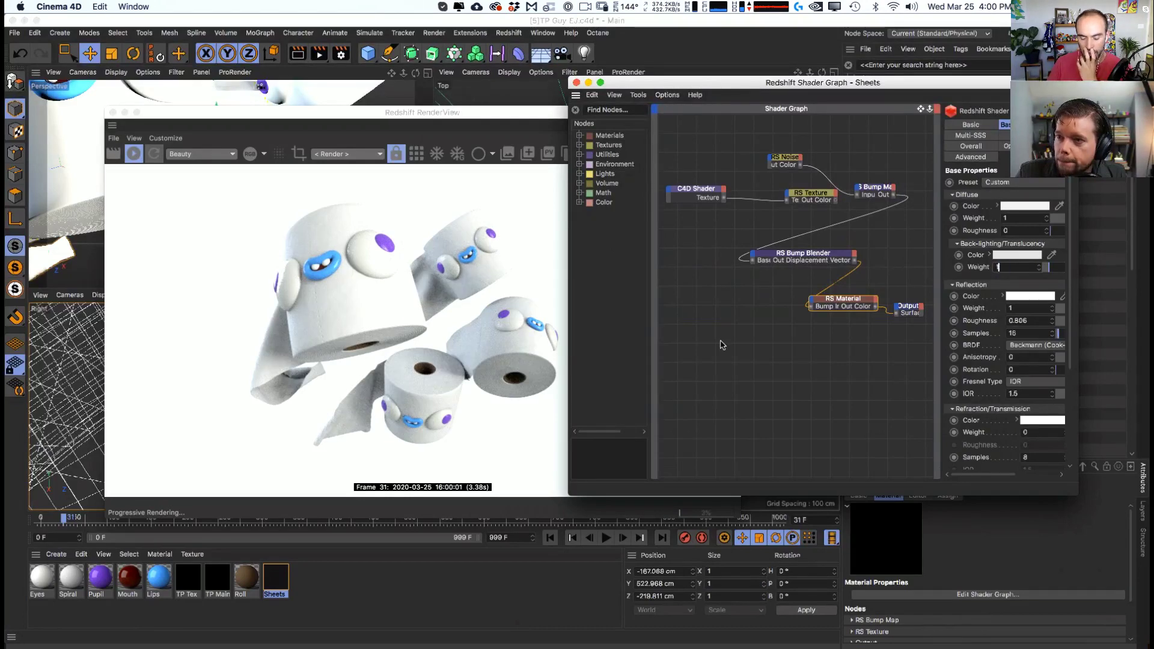
key(Return)
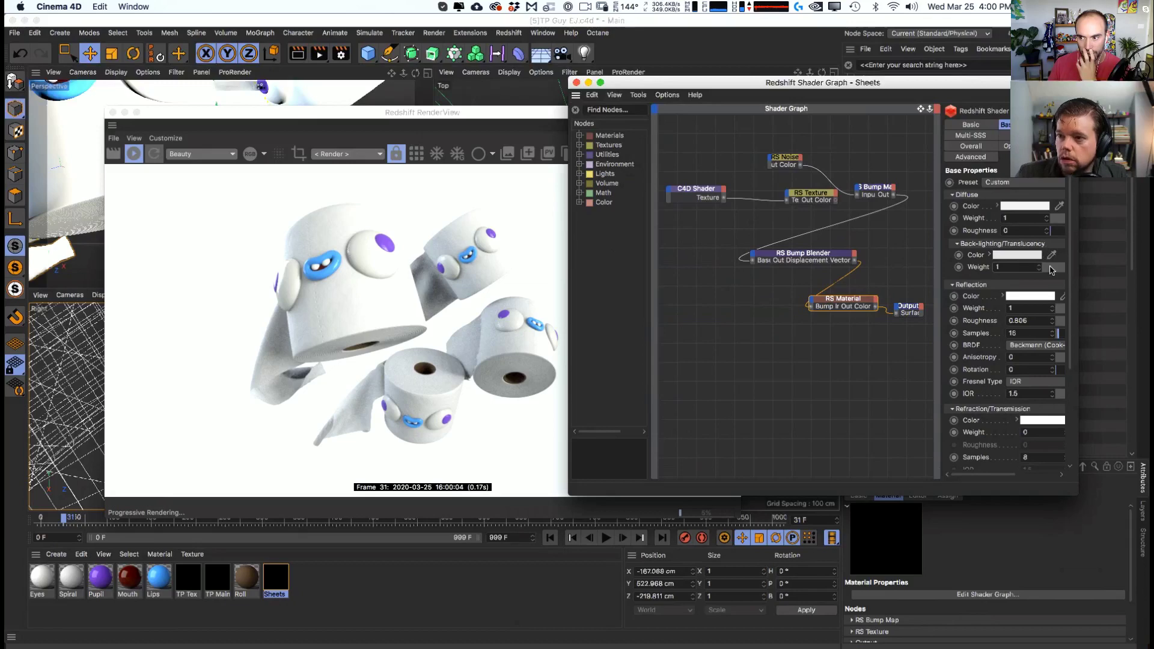
drag(1050, 270, 822, 232)
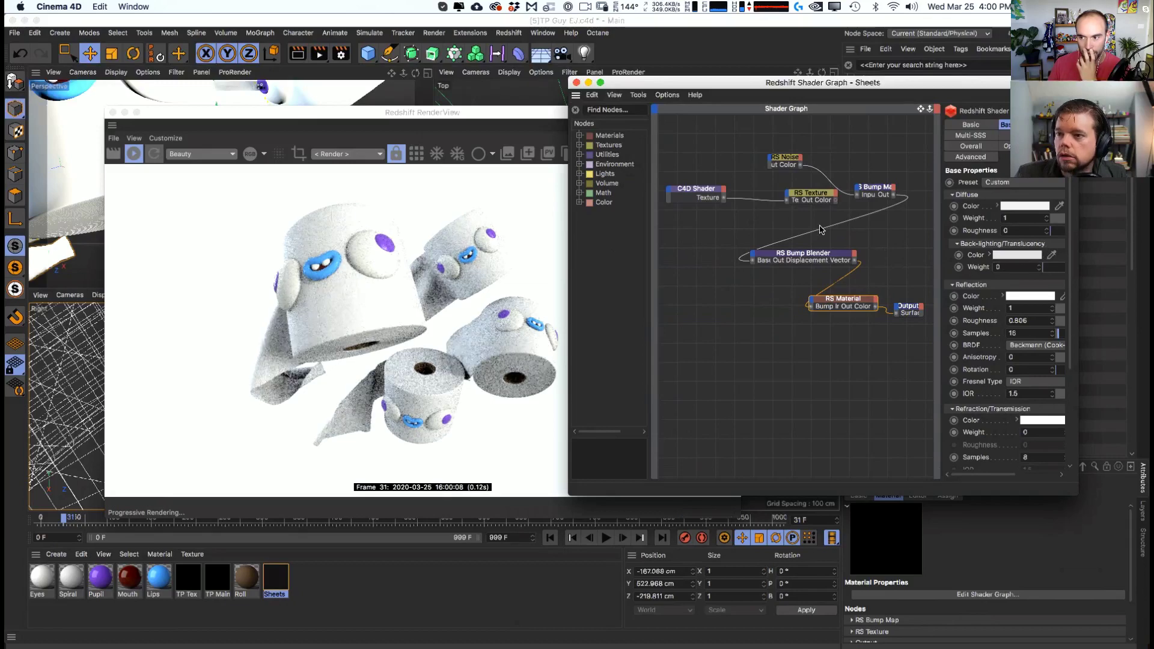
click(1045, 219)
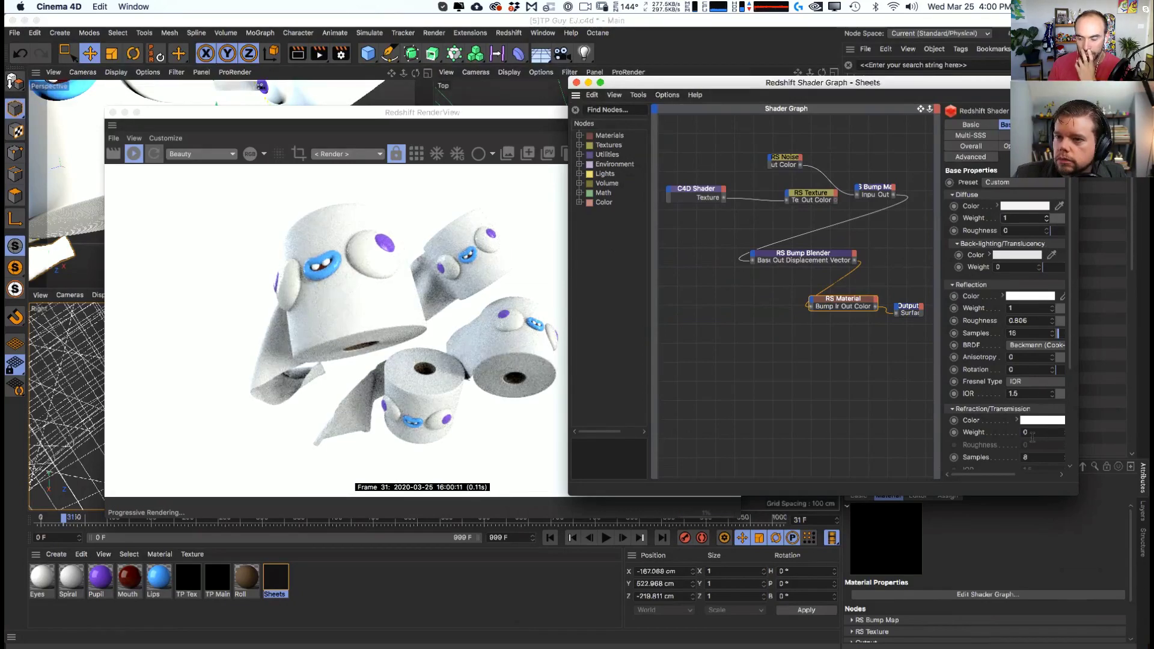
- Try a slight refraction/transmission weight on the Sheets material, return it to 0, and close the shader graph
drag(582, 497, 495, 545)
drag(993, 542, 1097, 575)
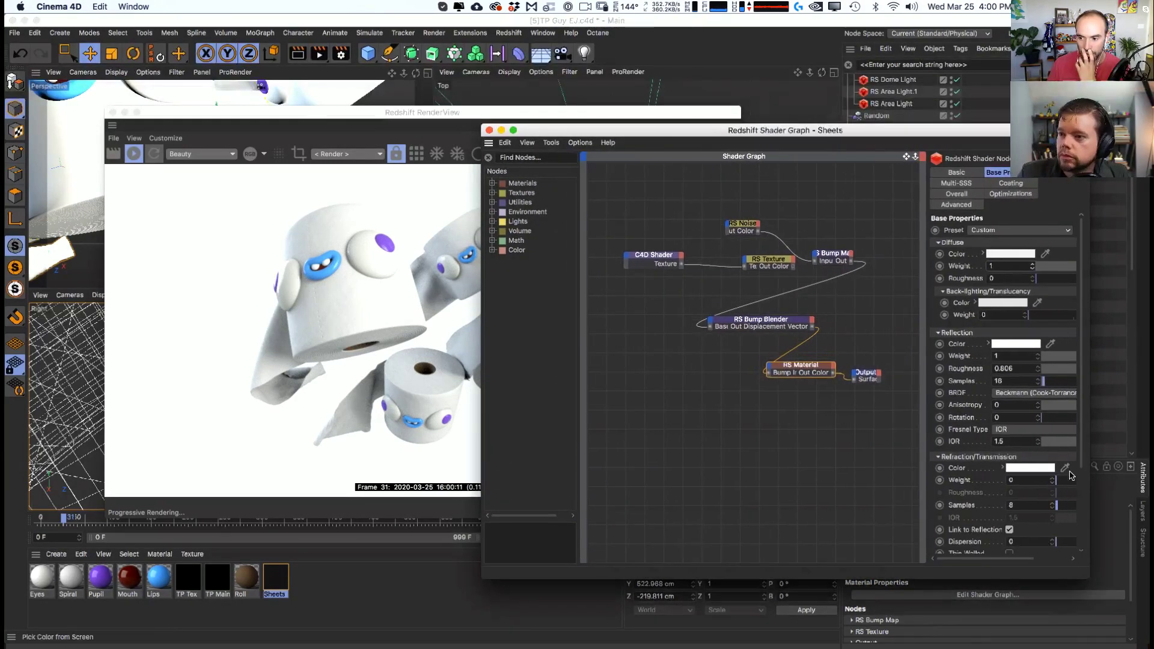
mouse_move(1067, 486)
mouse_down()
mouse_move(1086, 483)
mouse_move(1060, 485)
mouse_up()
drag(698, 111, 584, 108)
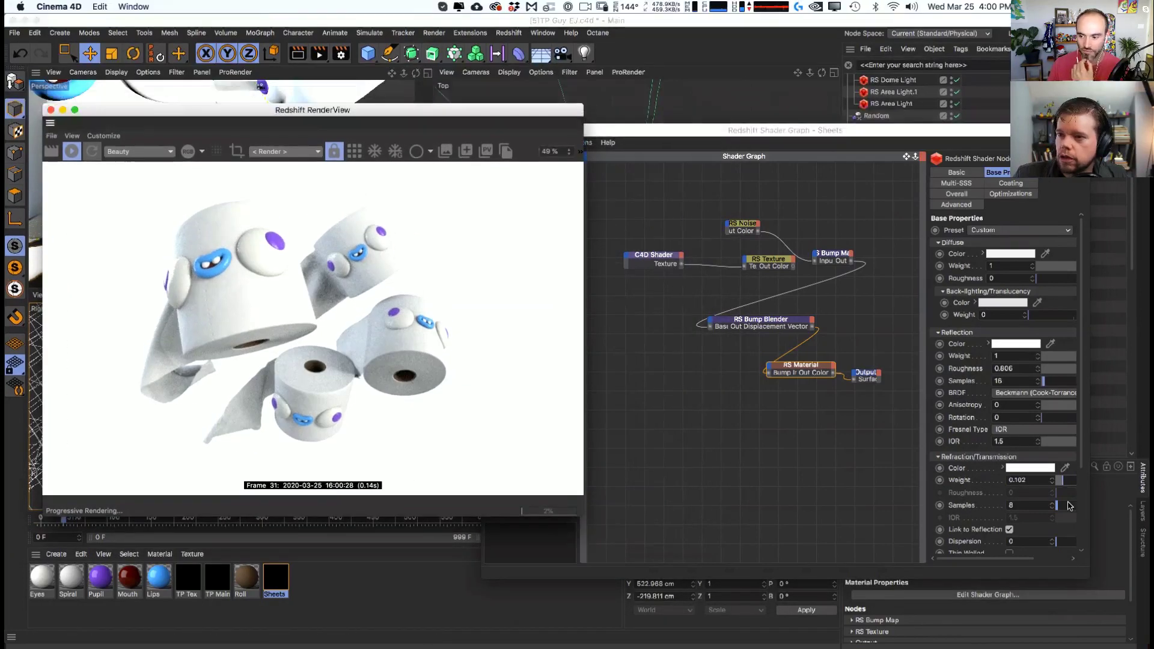
drag(1064, 486, 1060, 488)
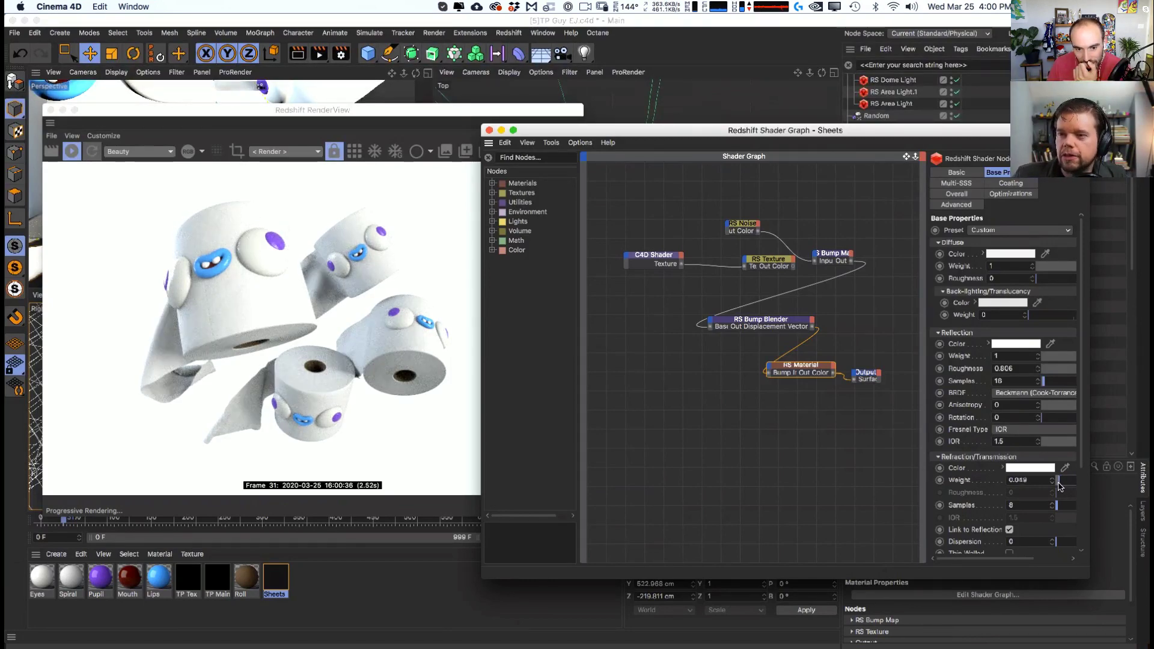
drag(1059, 486, 1055, 487)
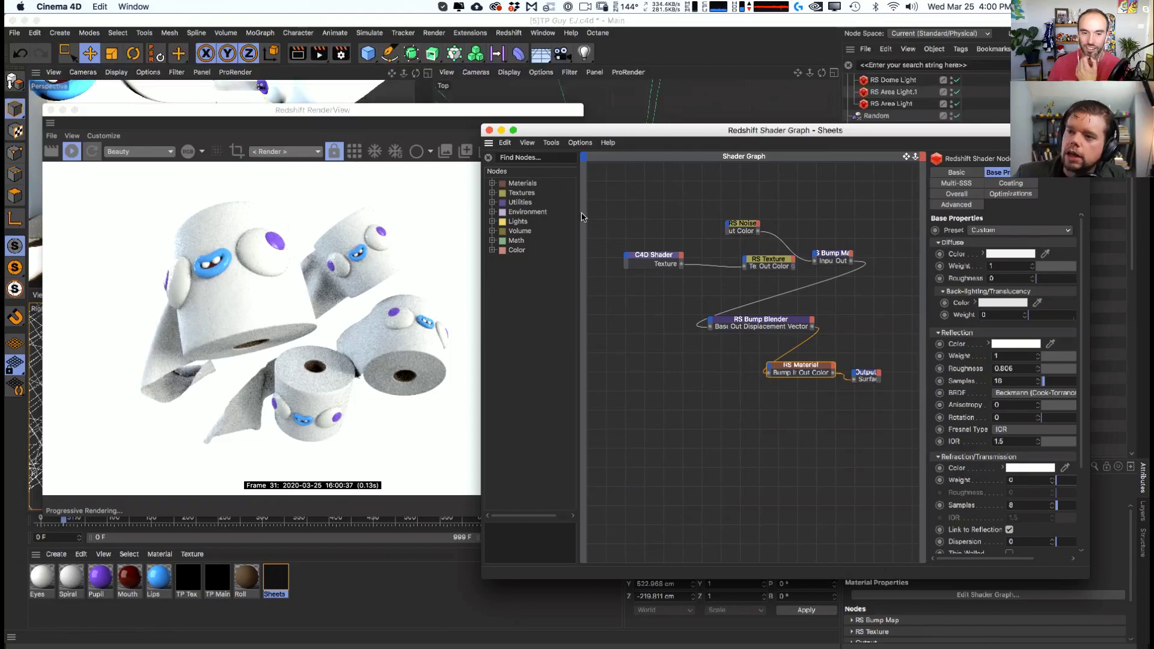
click(502, 130)
drag(404, 110, 478, 111)
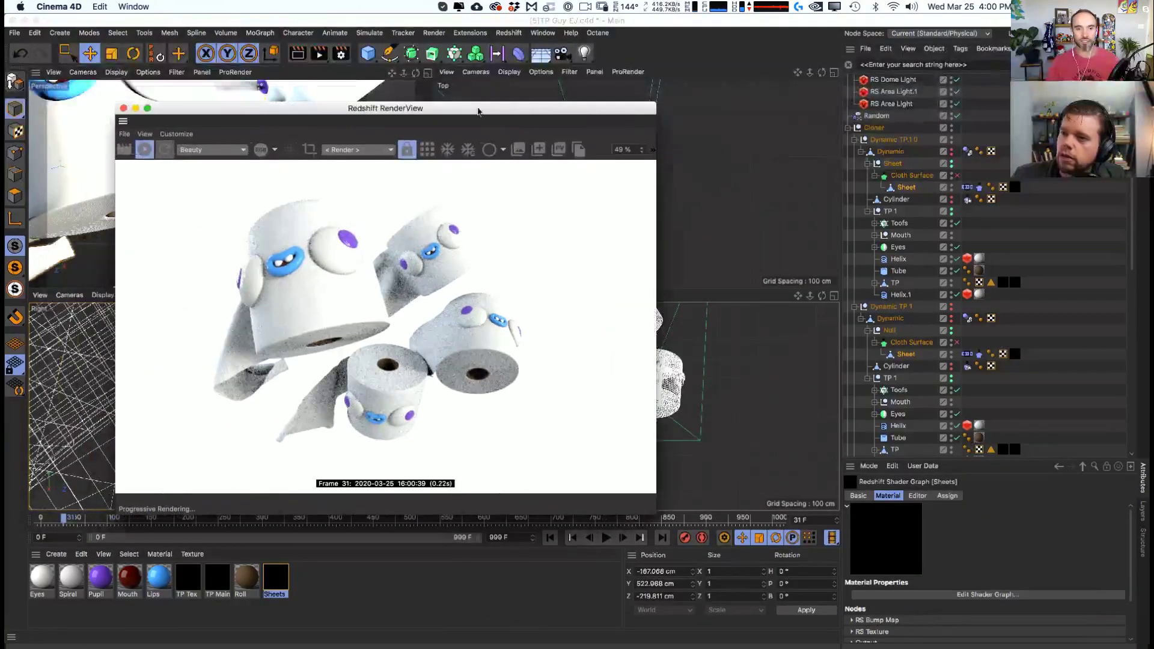
click(501, 34)
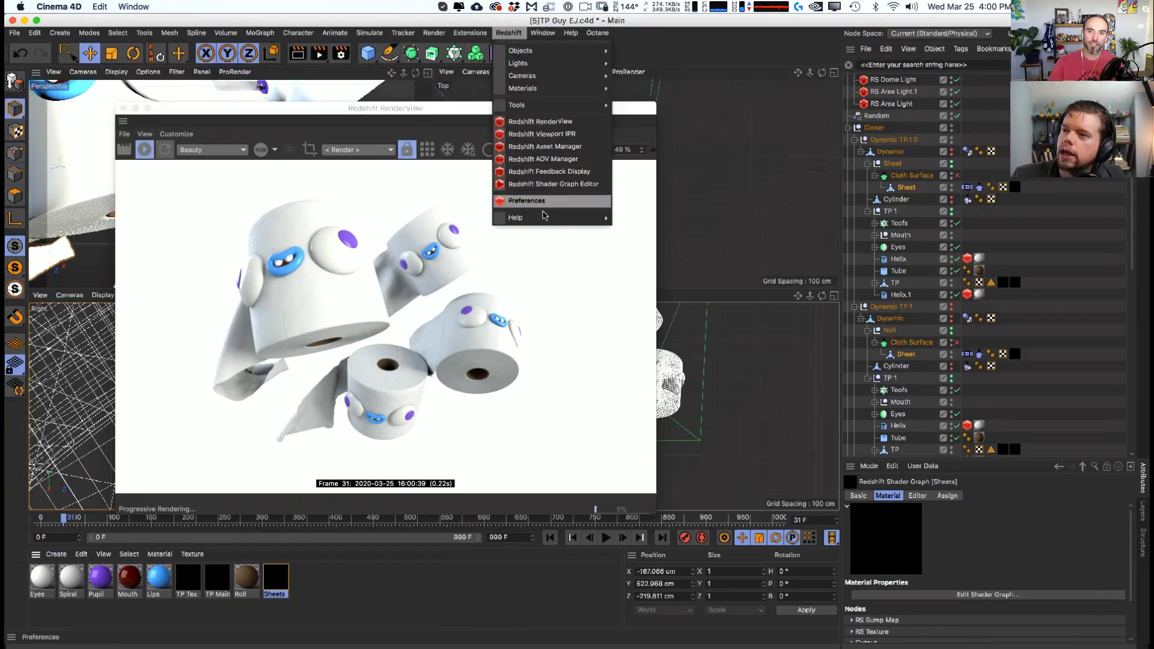
click(552, 201)
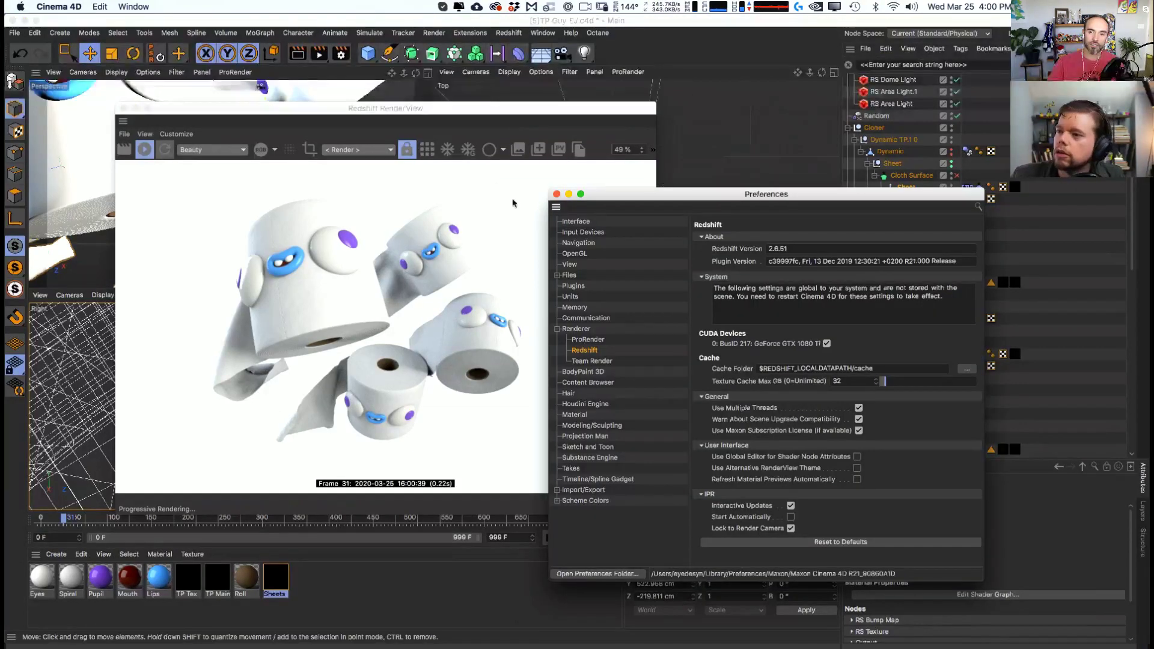
click(557, 193)
click(319, 54)
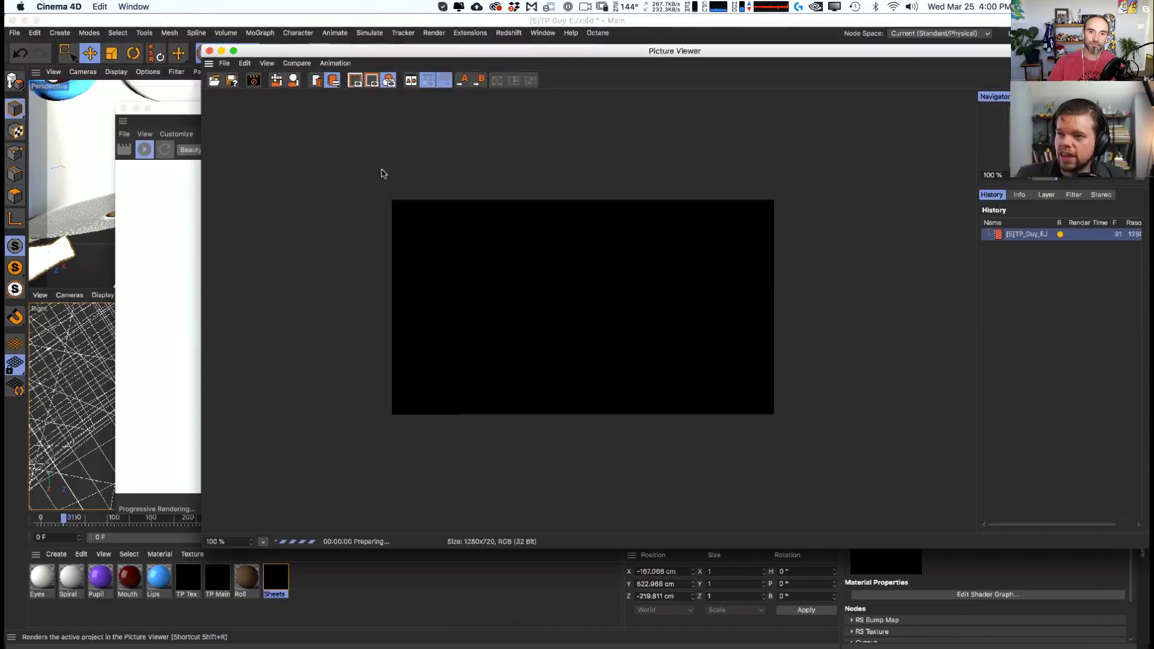
click(210, 51)
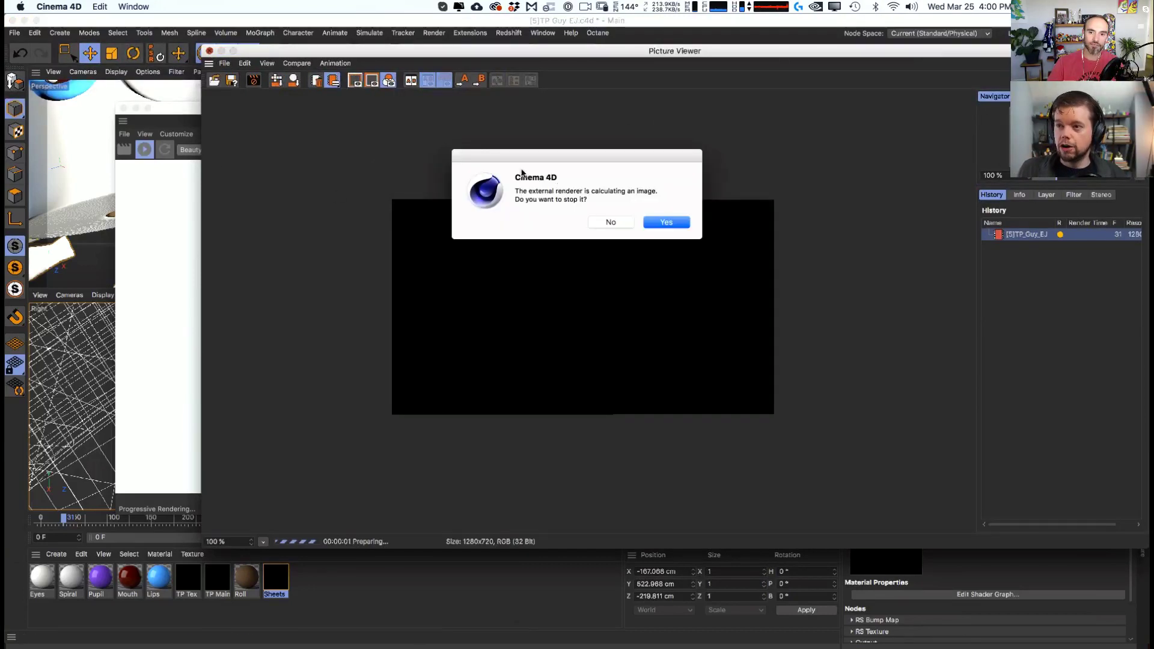
click(608, 224)
click(319, 54)
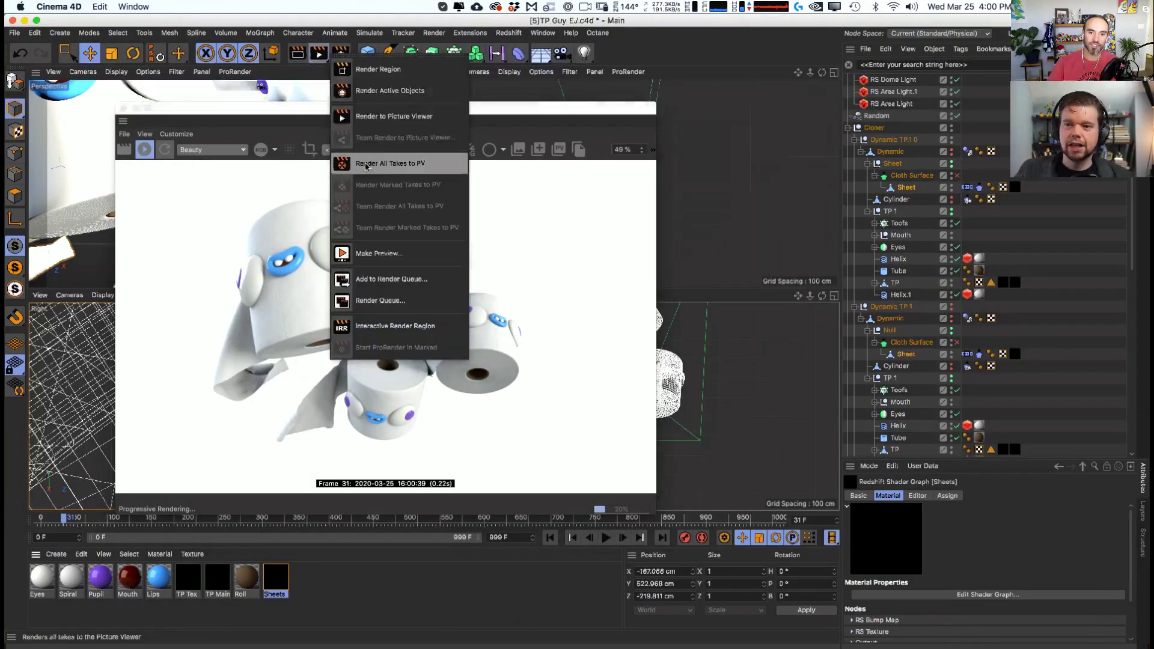
- Set the renderer to Redshift in the render settings and look through its Redshift options, keeping the render preview uncovered
click(340, 54)
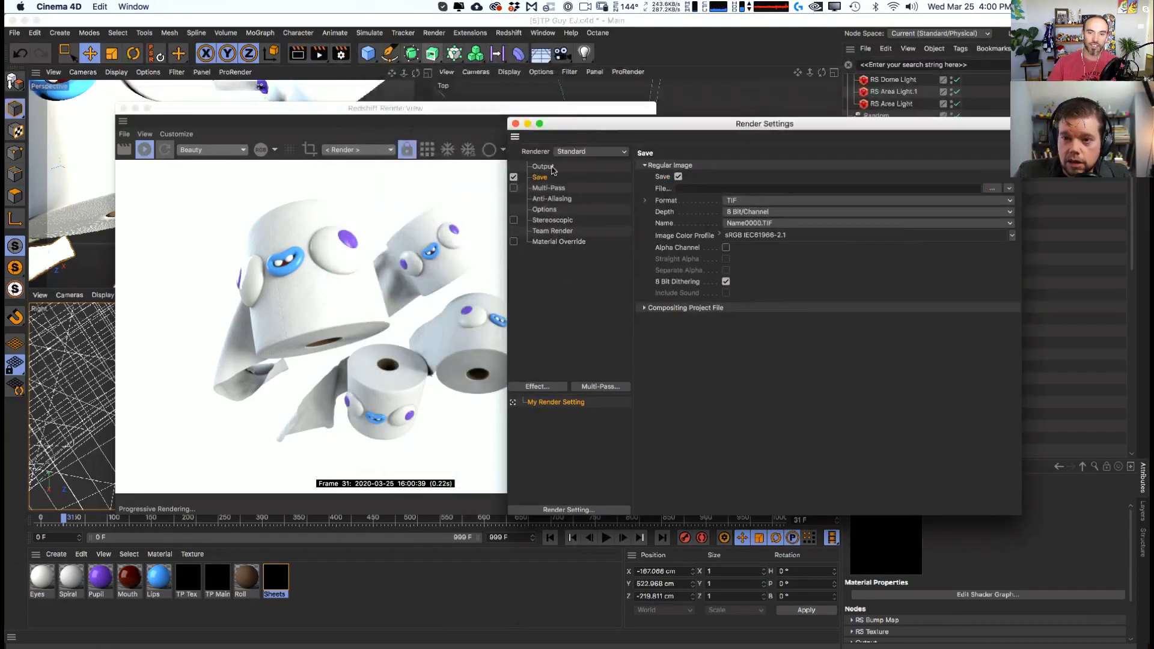
click(592, 150)
click(595, 201)
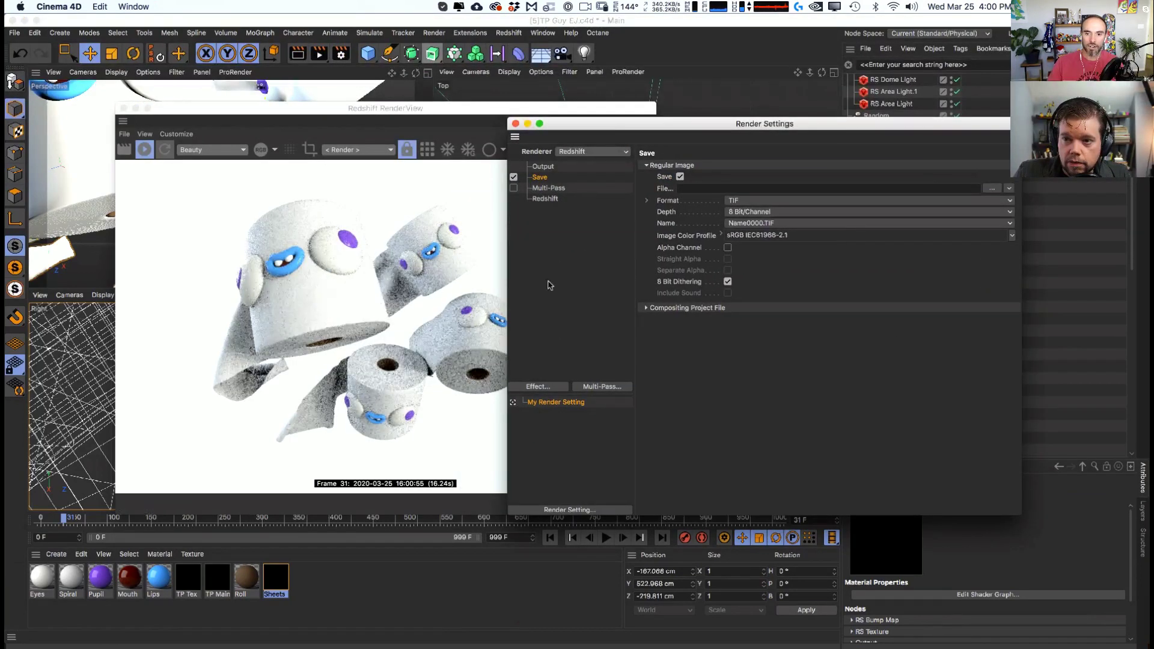
click(545, 199)
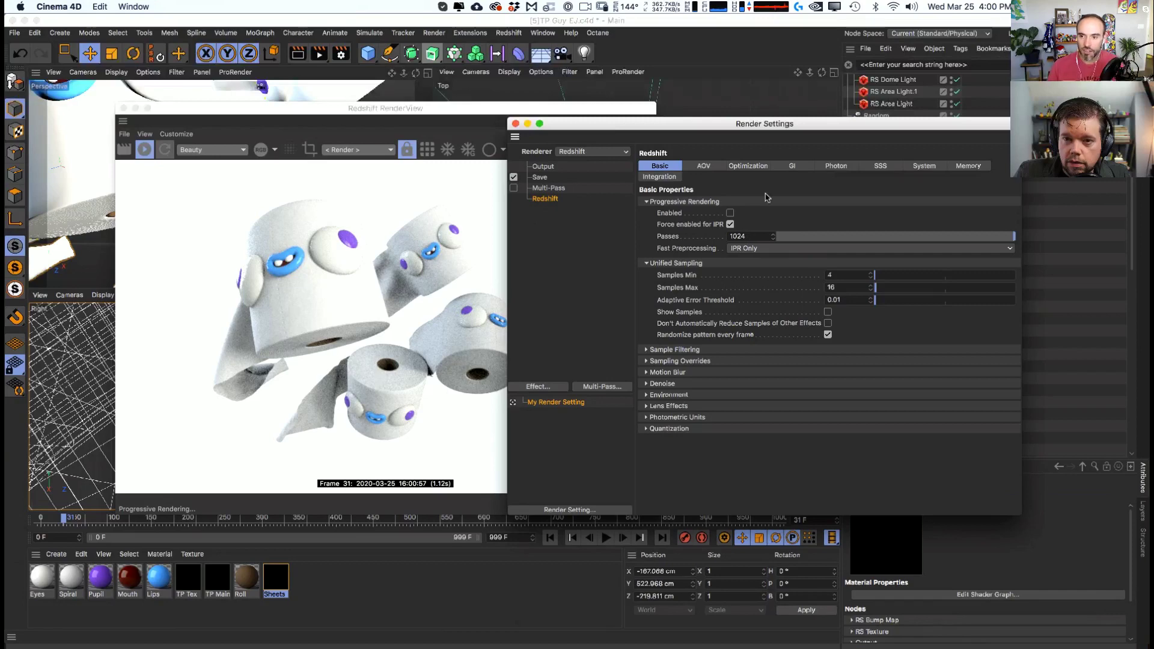
click(792, 167)
click(750, 166)
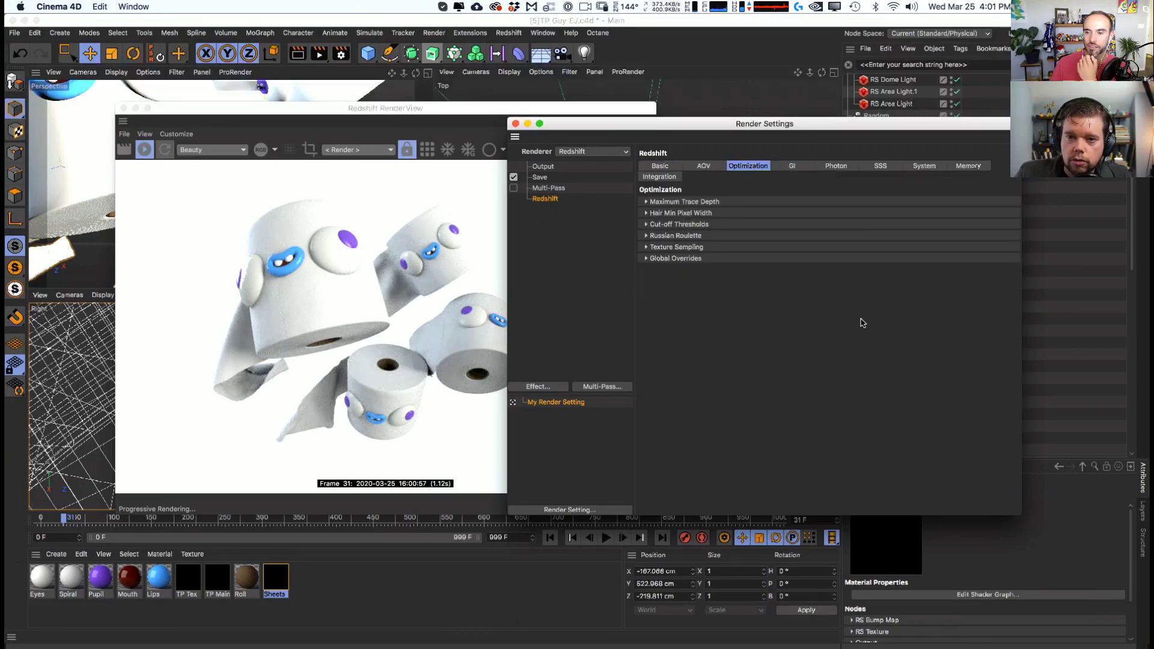
click(705, 166)
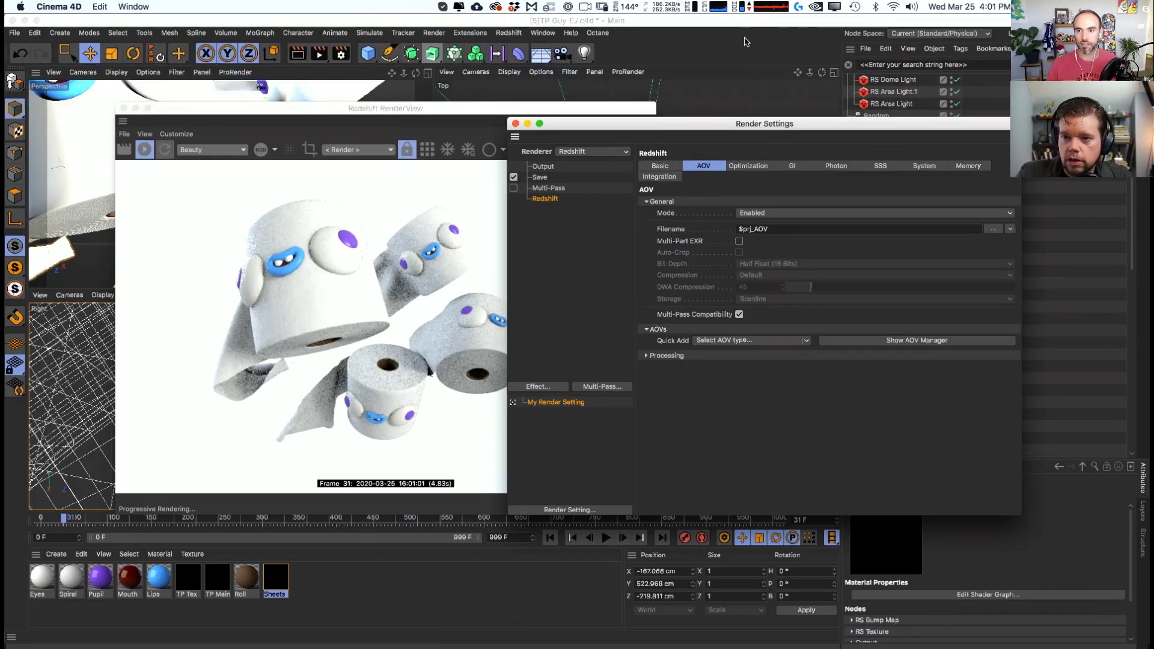
drag(729, 123, 774, 127)
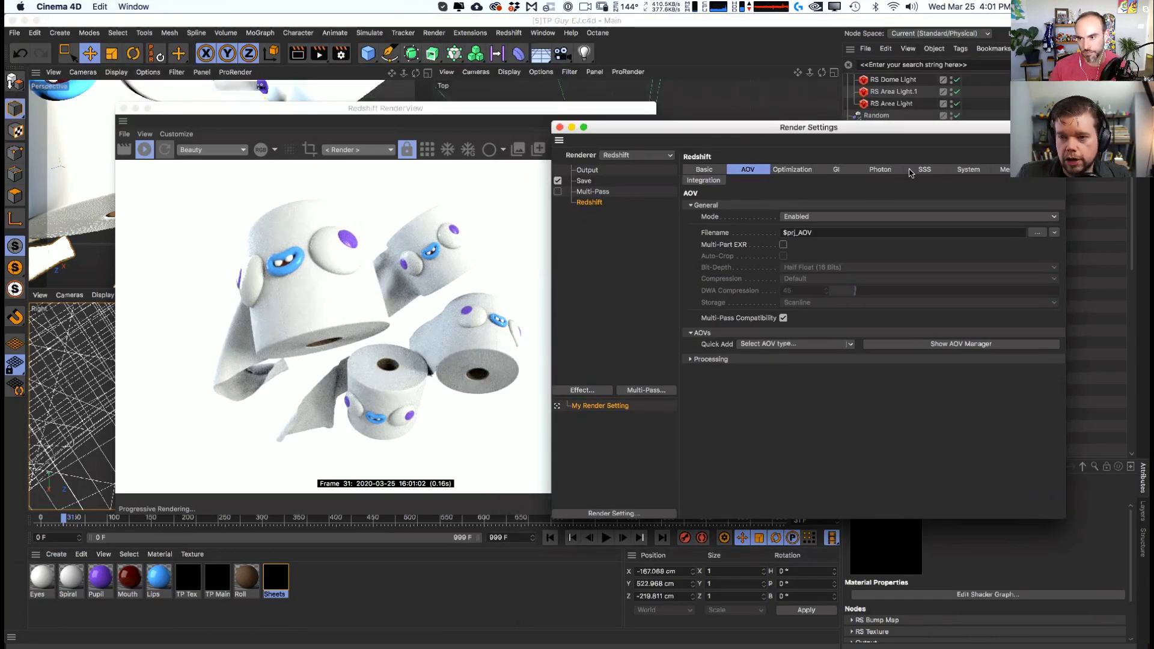
- Set Redshift's primary GI engine to Brute Force and its secondary GI engine to Irradiance Point Cloud
click(805, 173)
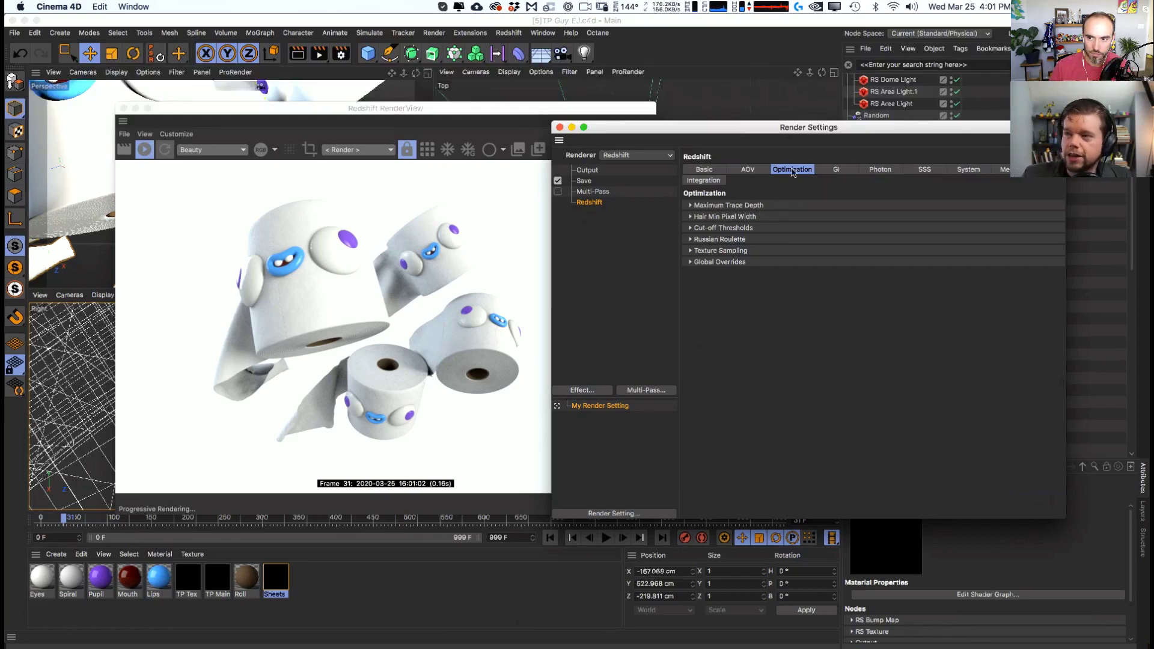
click(836, 170)
click(823, 216)
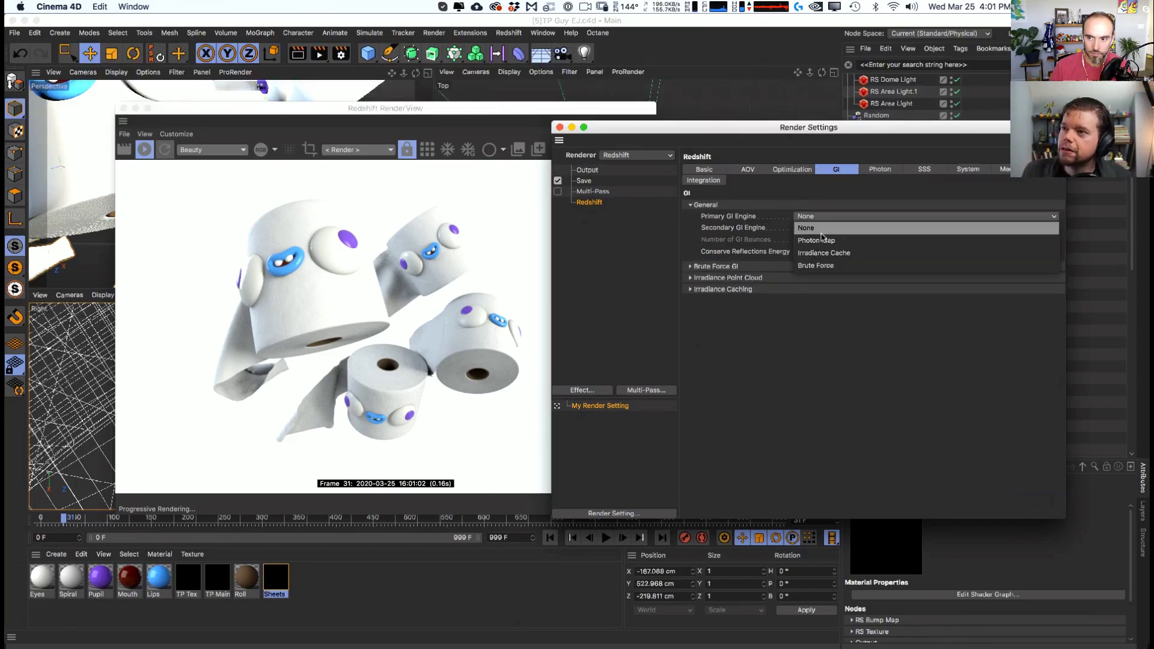
click(824, 266)
click(838, 229)
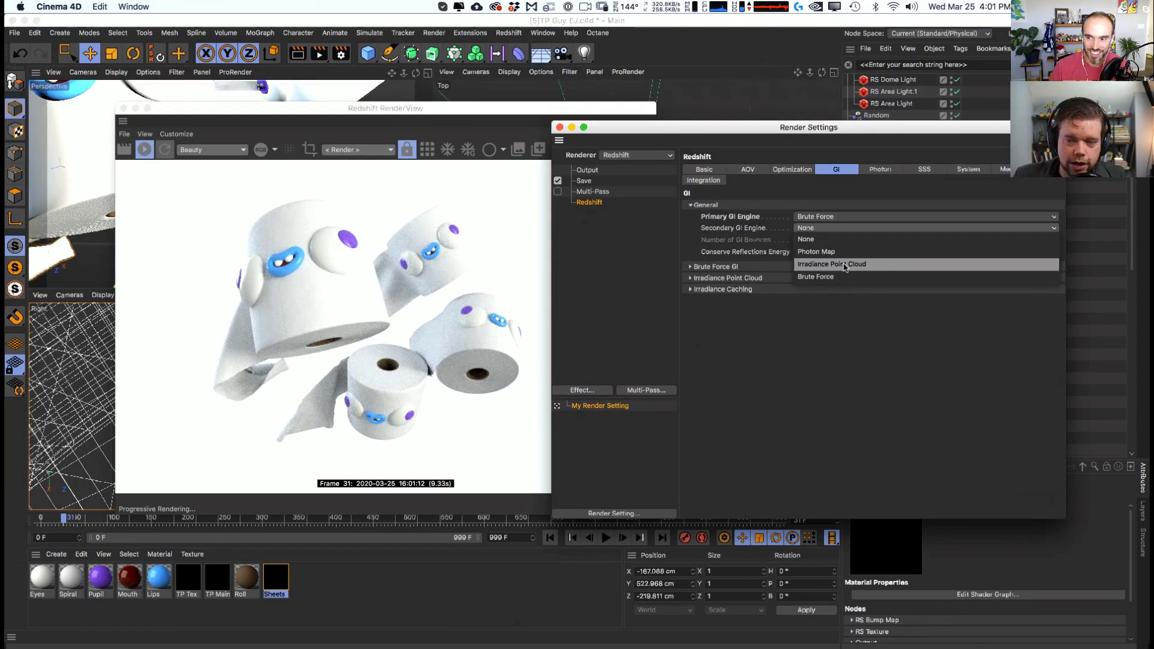
click(844, 265)
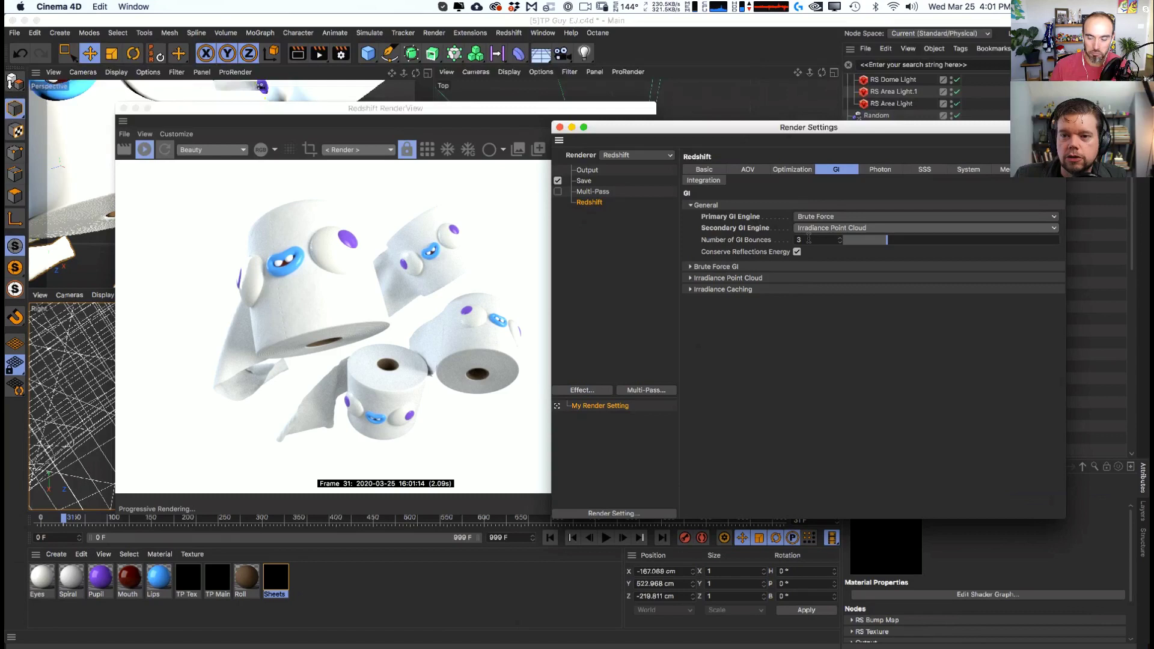
click(785, 170)
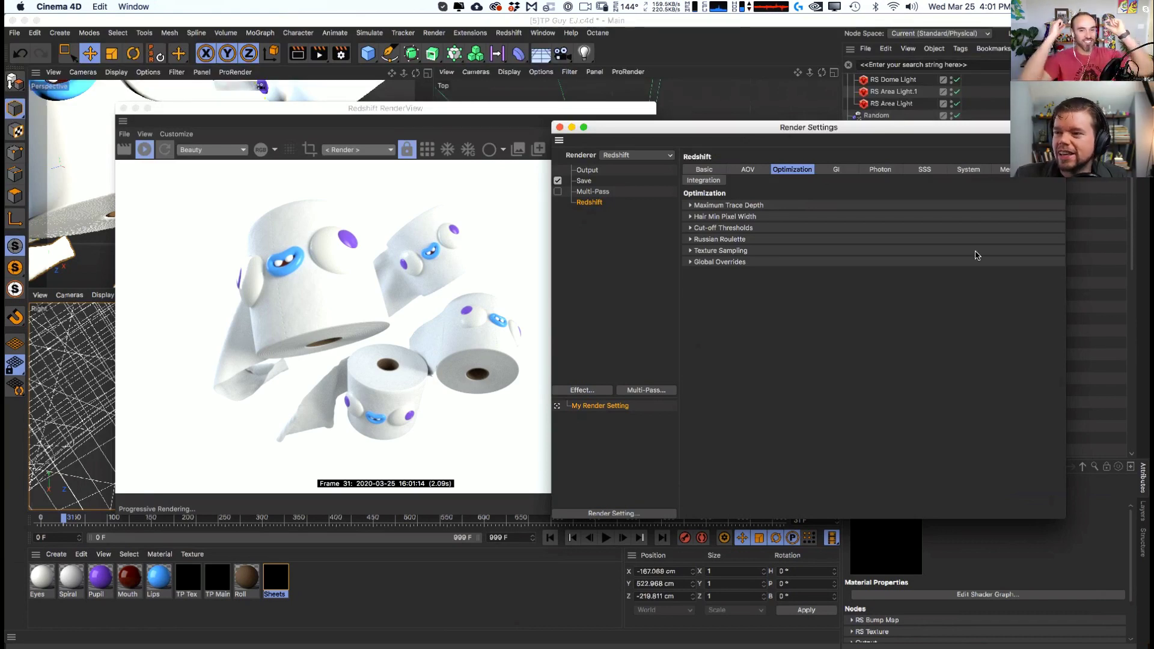
click(770, 207)
click(793, 209)
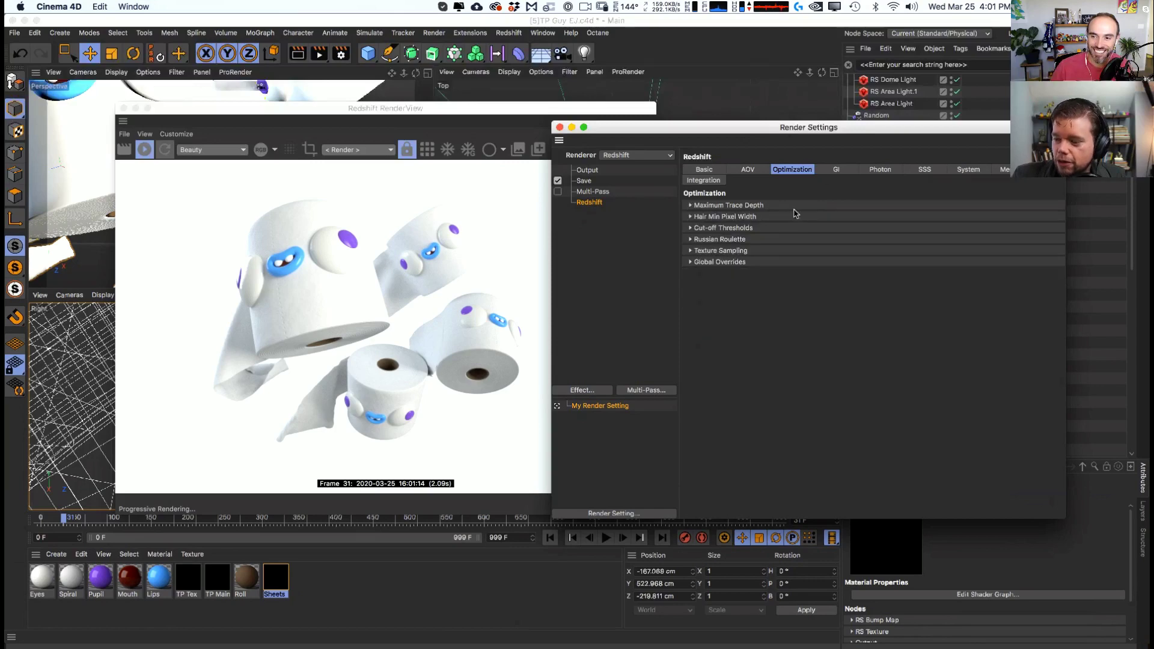
- Duplicate the Pupil material and set its diffuse color to red with hue 1°, saturation 88% and value 92%
click(107, 592)
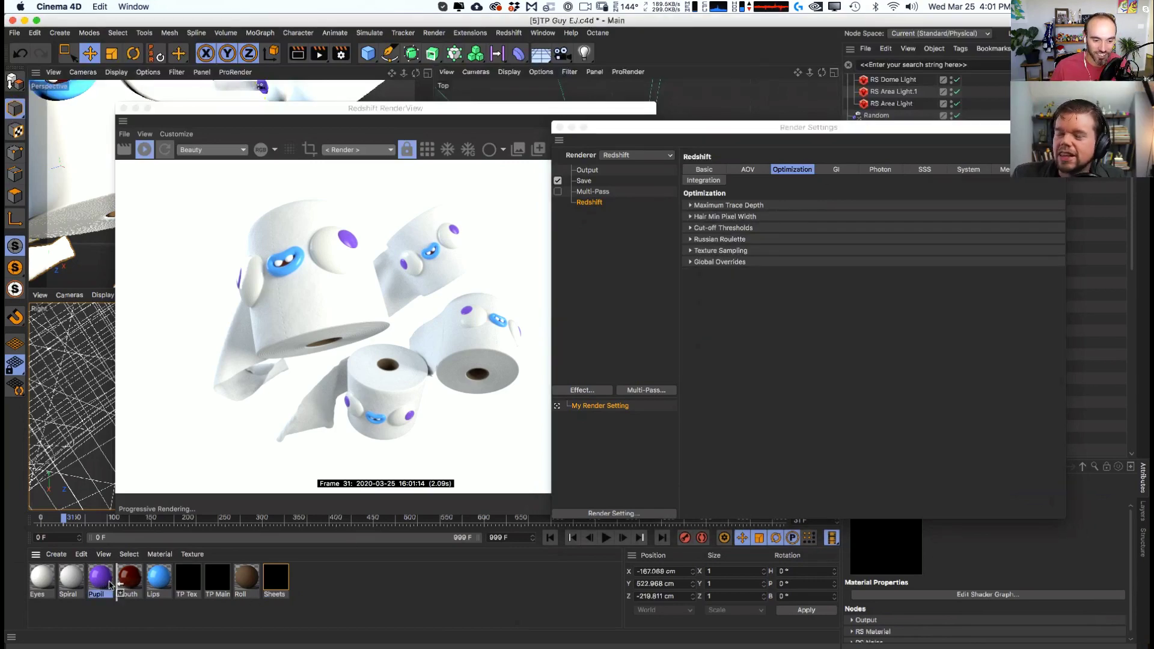
ctrl+drag(110, 584, 125, 584)
double_click(128, 578)
click(569, 153)
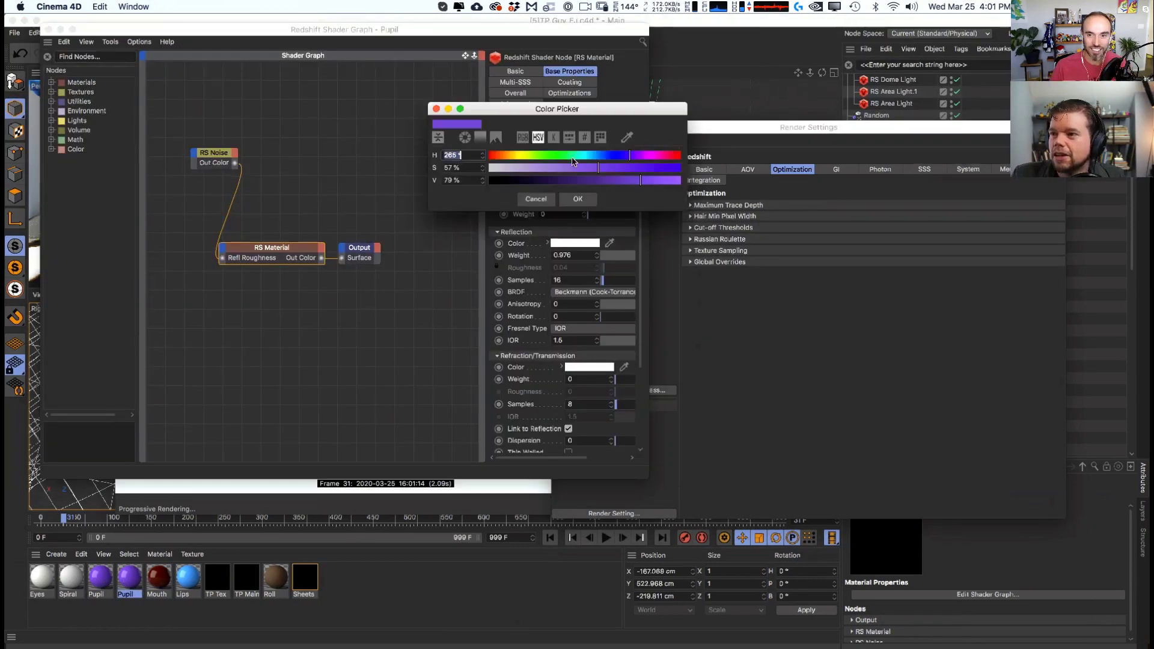
drag(663, 159, 683, 157)
drag(506, 156, 489, 156)
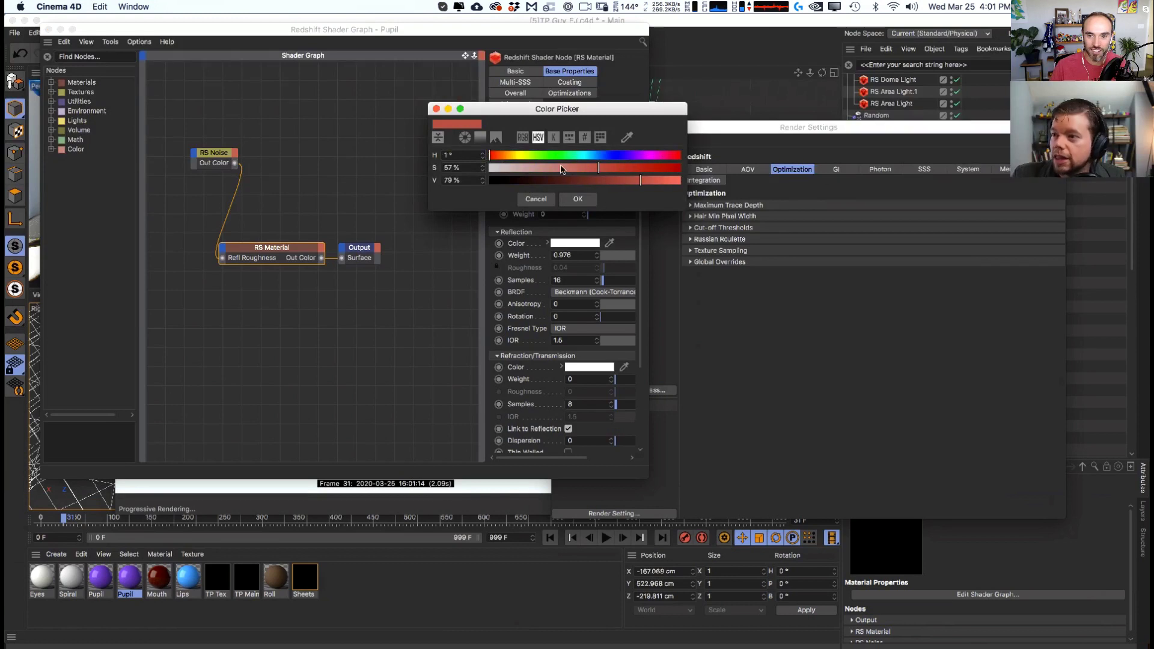
drag(644, 180, 665, 181)
click(661, 170)
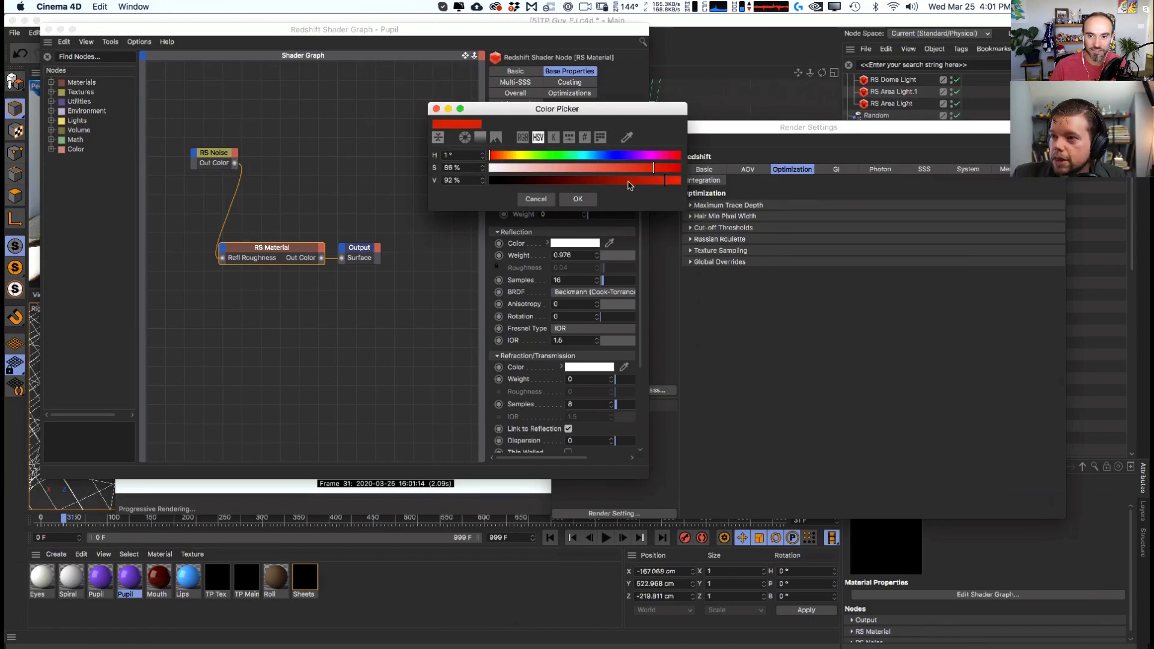
click(578, 199)
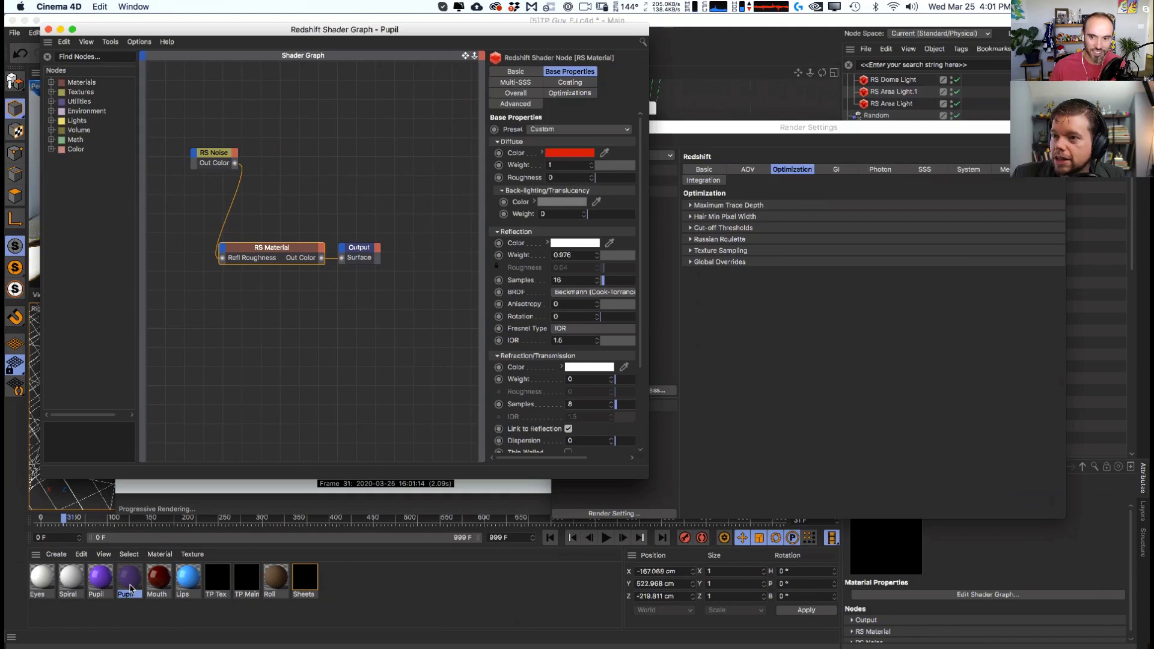
- Duplicate the red Pupil material and change the diffuse color to blue with a hue of 213°
ctrl+drag(146, 585, 148, 586)
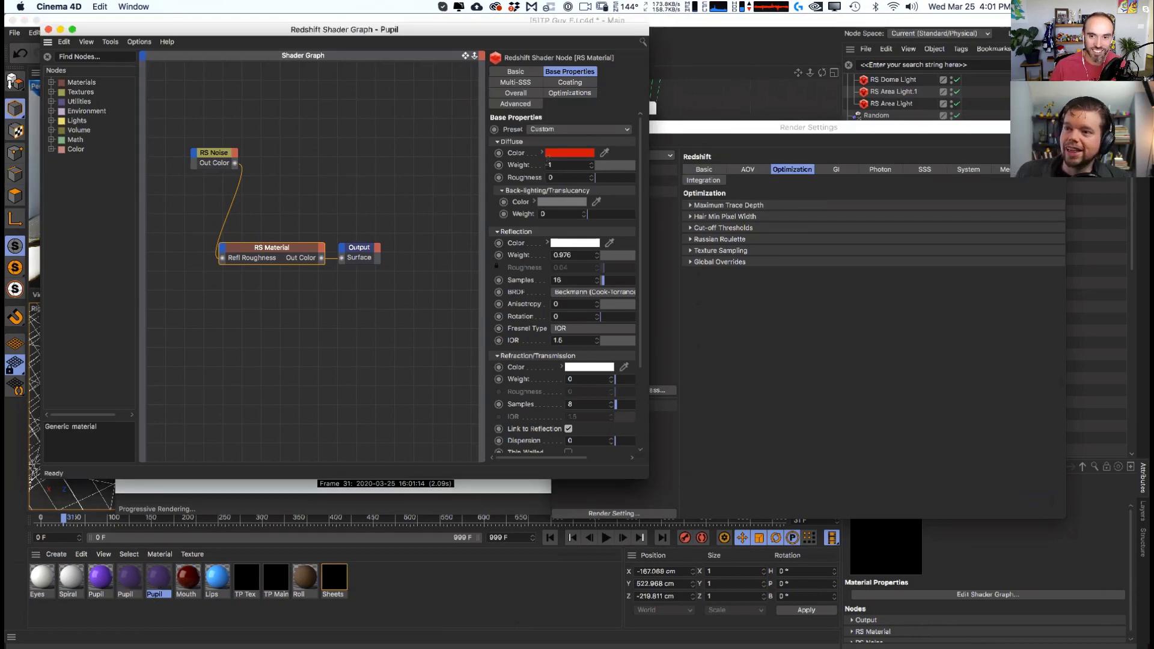
click(559, 154)
drag(612, 155, 604, 154)
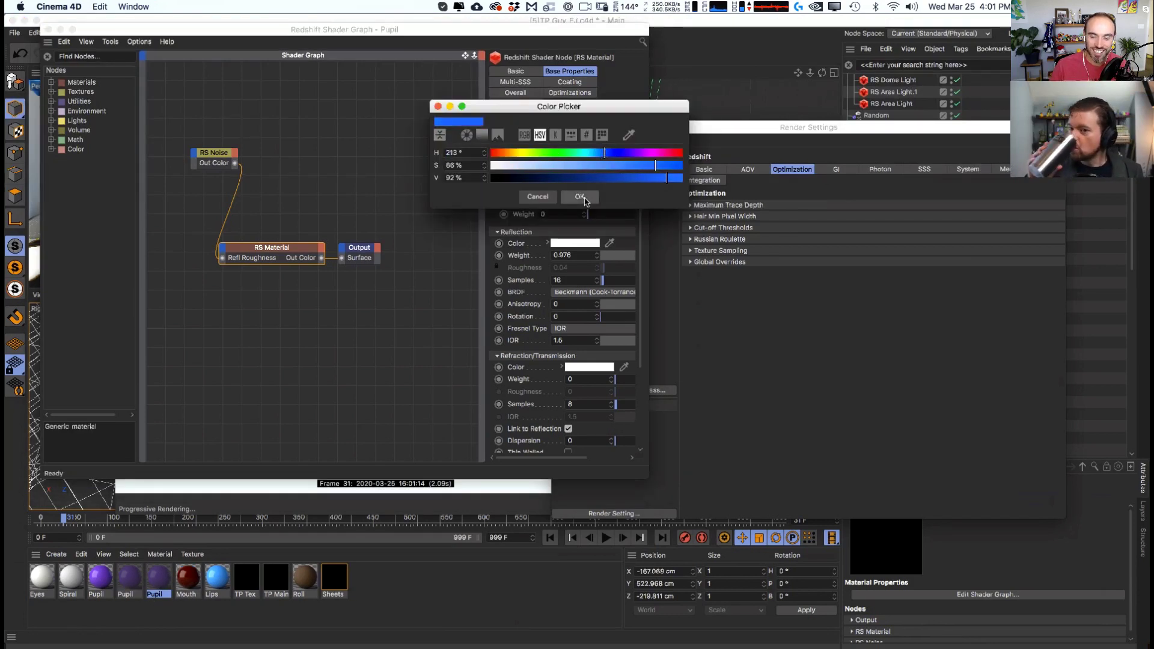
click(580, 197)
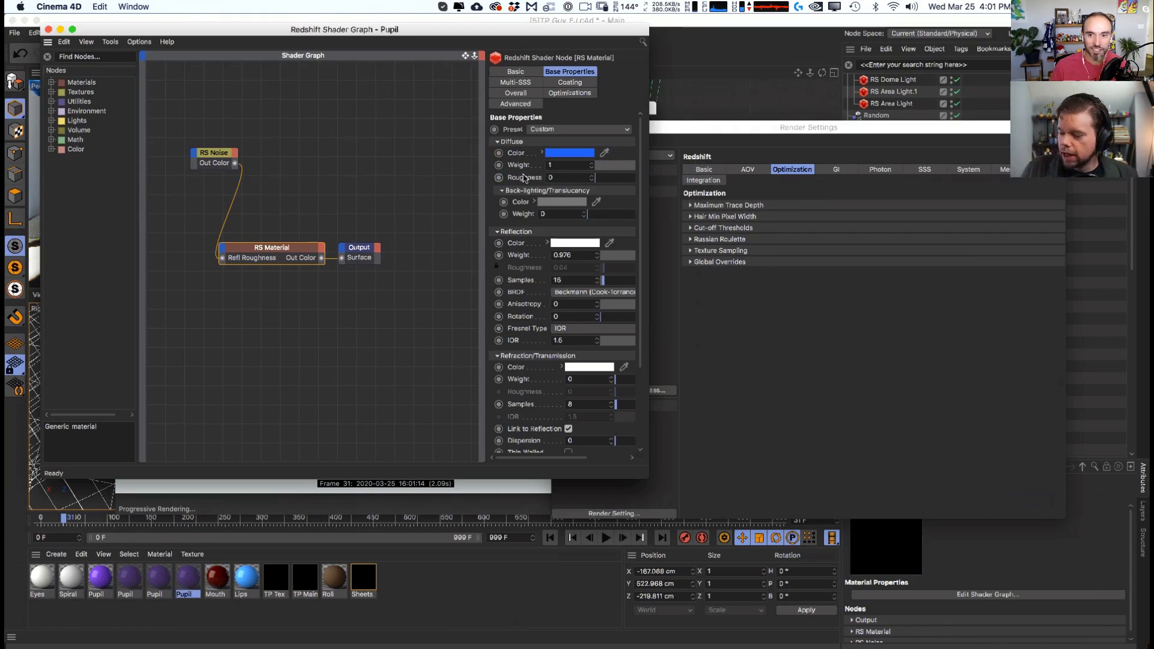
- Make another Pupil copy with an orange diffuse color of hue 32° and value 100%, and close its shader graph
click(574, 154)
drag(623, 151, 527, 152)
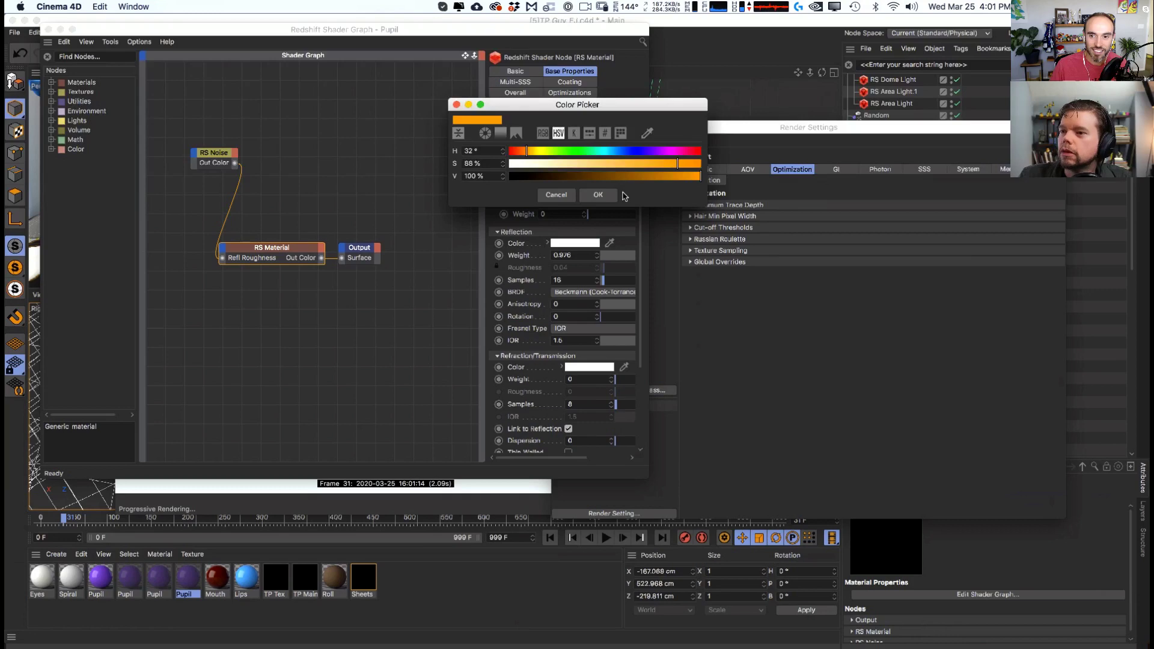
click(598, 195)
click(49, 29)
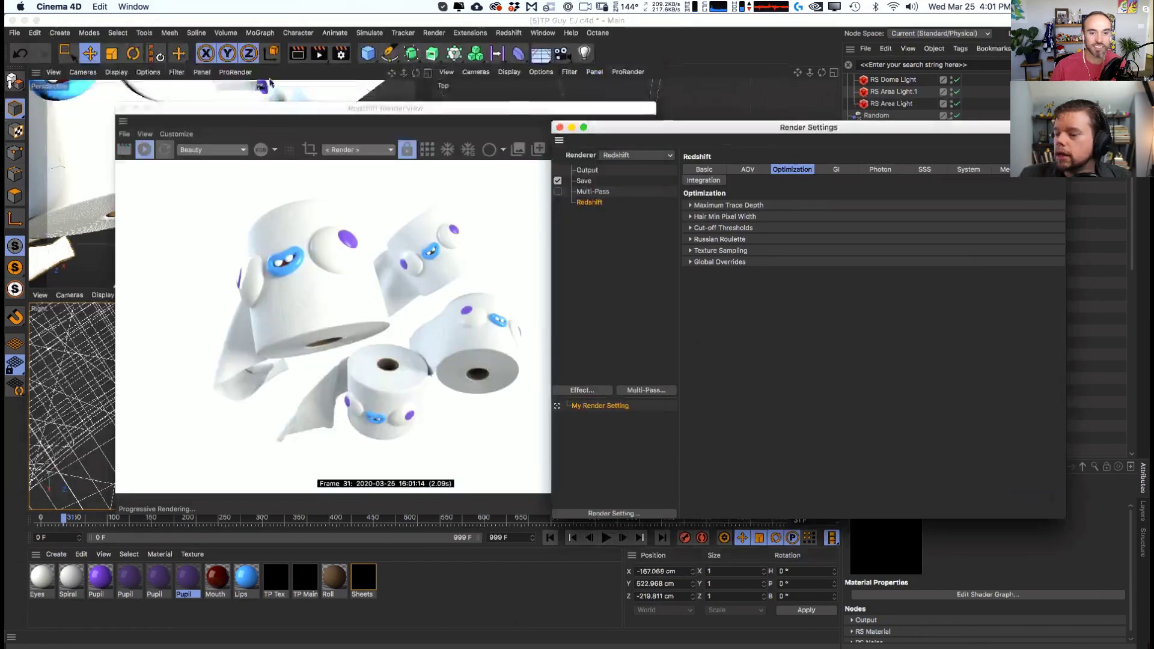
- Replace the material on the inner eye sphere of the Dynamic TP 3 roll with the orange Pupil copy, deleting the old material tag
drag(660, 139, 602, 540)
click(185, 584)
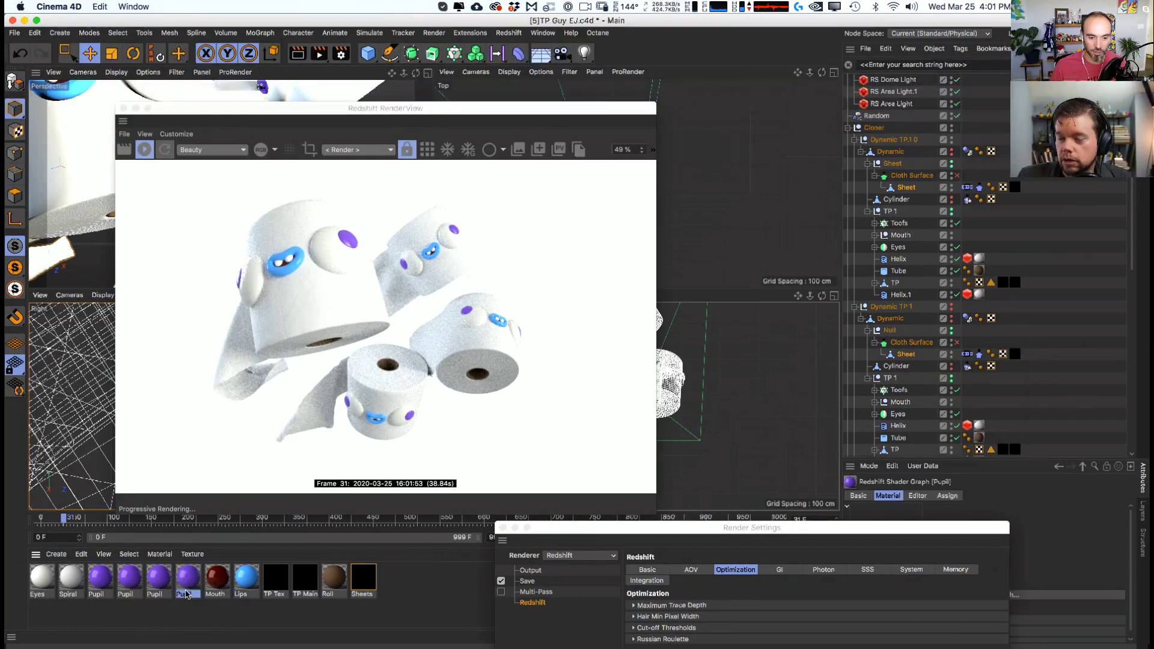
mouse_move(187, 578)
mouse_down()
mouse_move(225, 590)
mouse_move(1043, 383)
mouse_move(994, 270)
mouse_move(395, 554)
mouse_move(193, 580)
mouse_up()
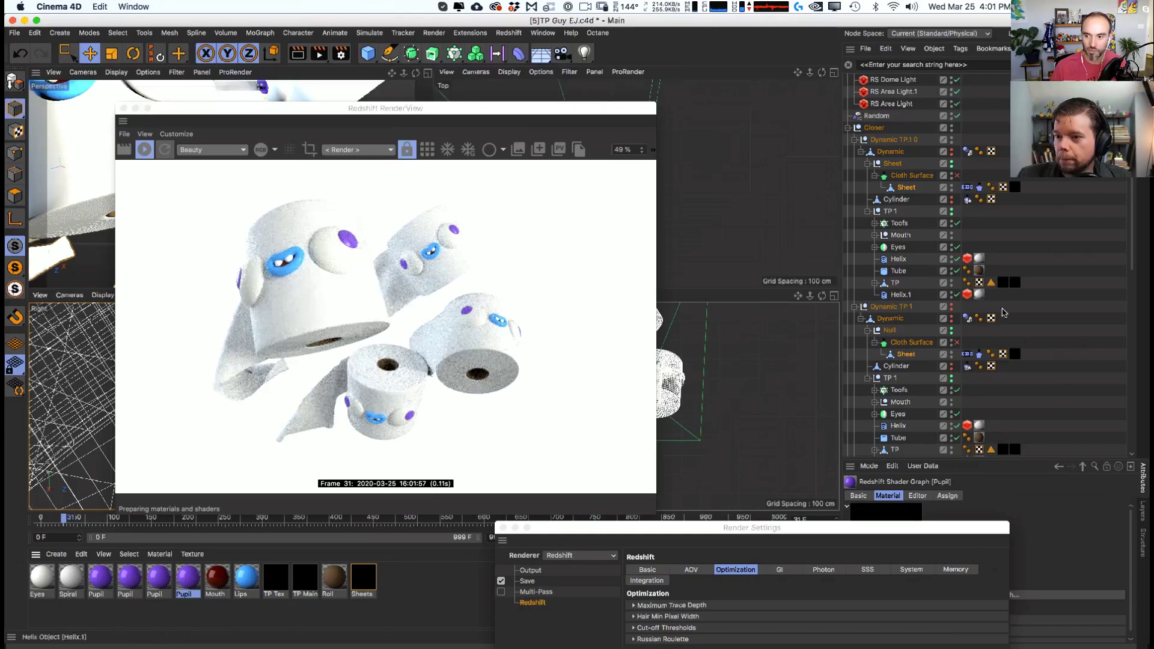
scroll(1014, 343, down, 3)
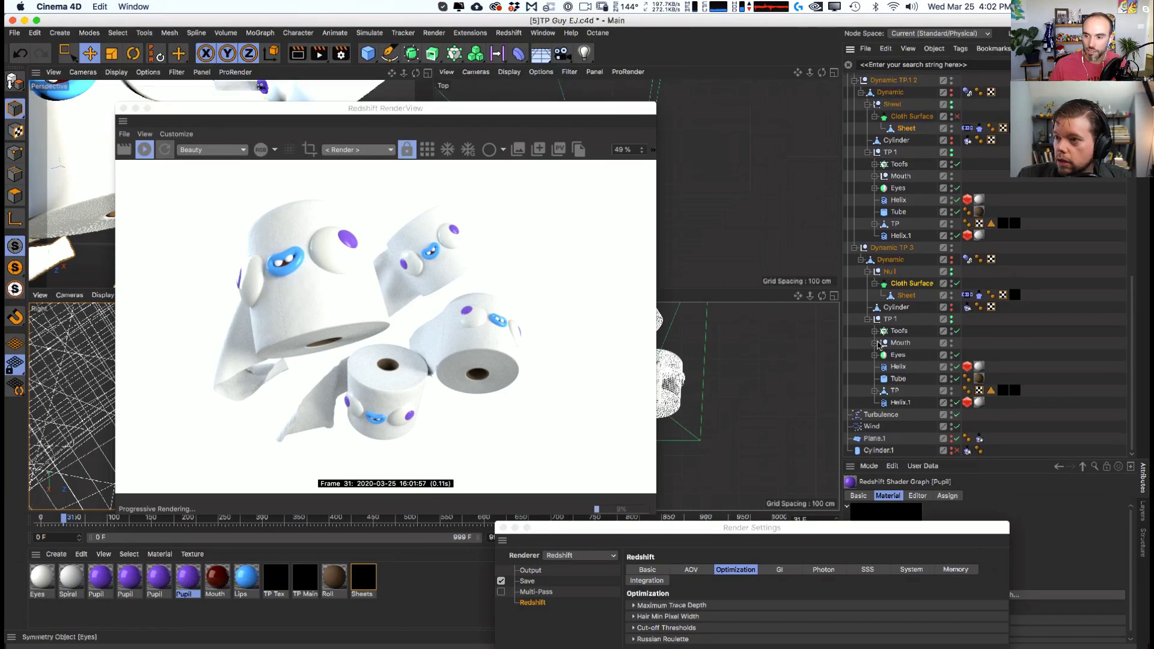
click(875, 355)
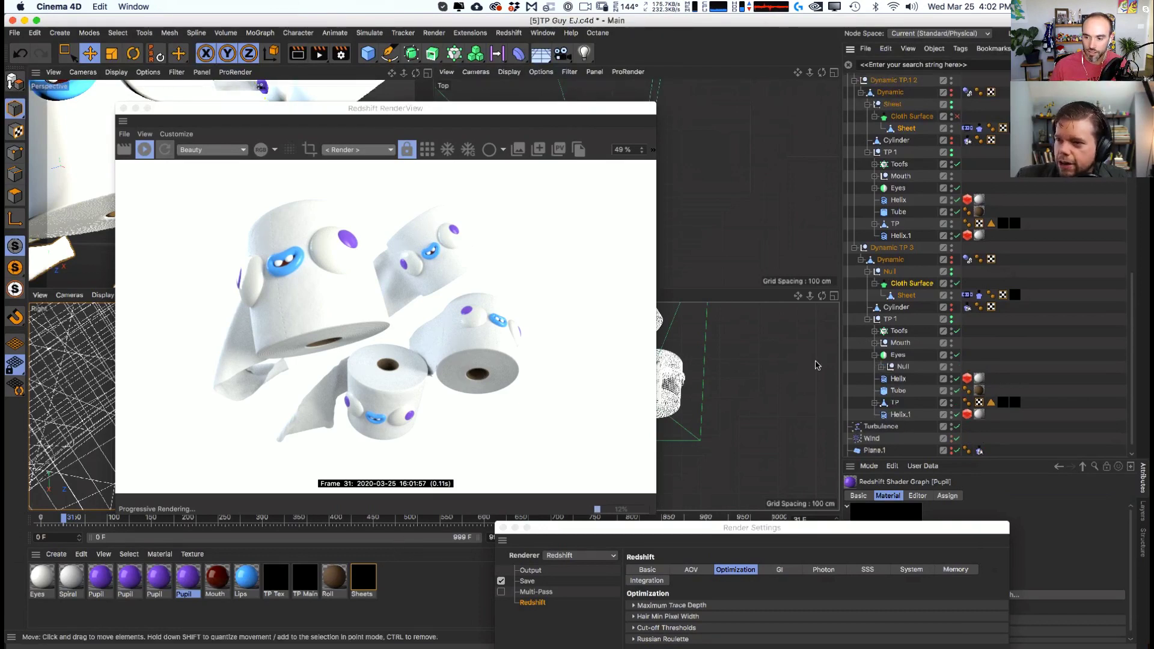
click(882, 366)
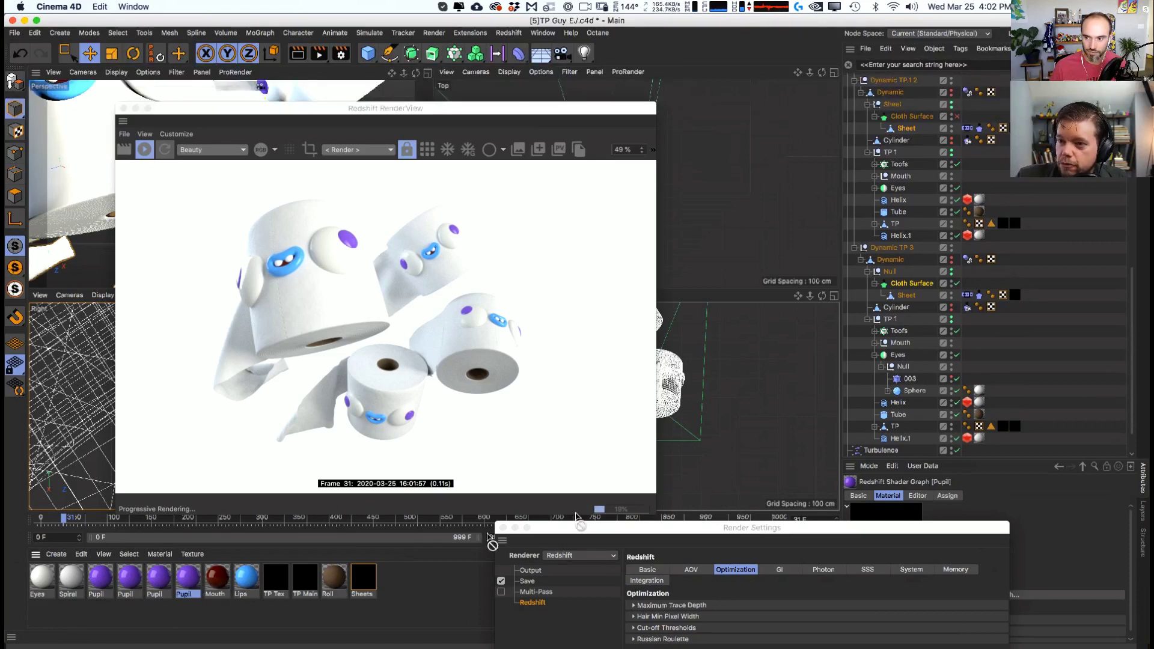
drag(576, 515, 995, 288)
drag(894, 297, 986, 381)
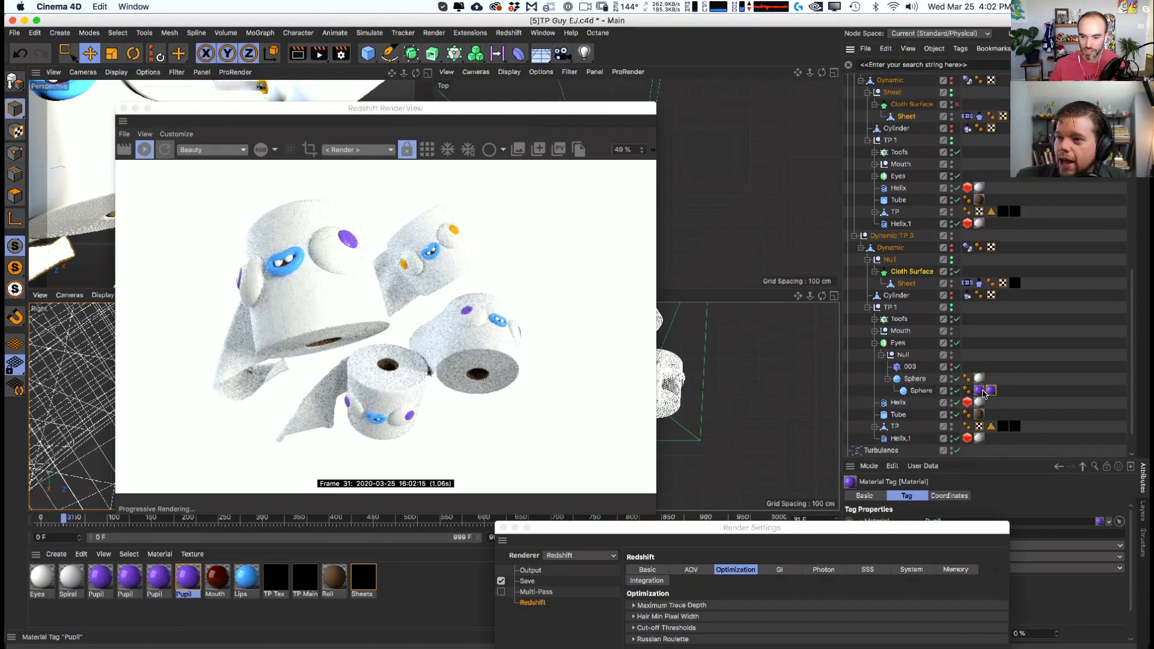
key(Delete)
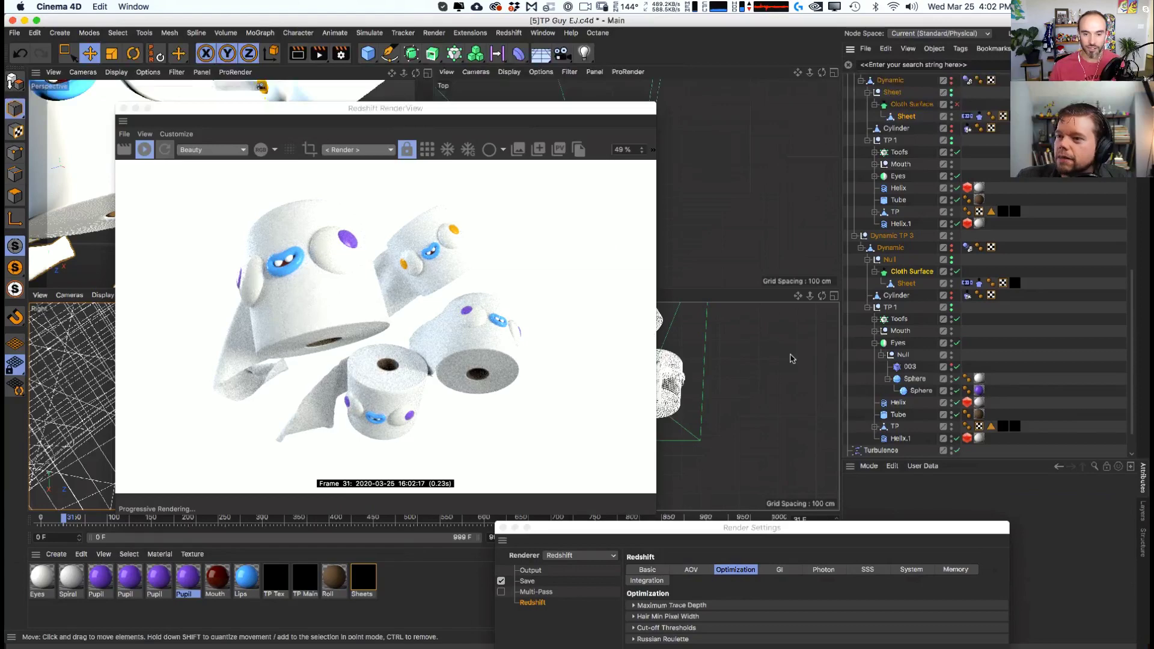
- Apply the blue Pupil material to the inner eye sphere of the Dynamic TP 1 roll, replacing its purple material
scroll(987, 348, up, 6)
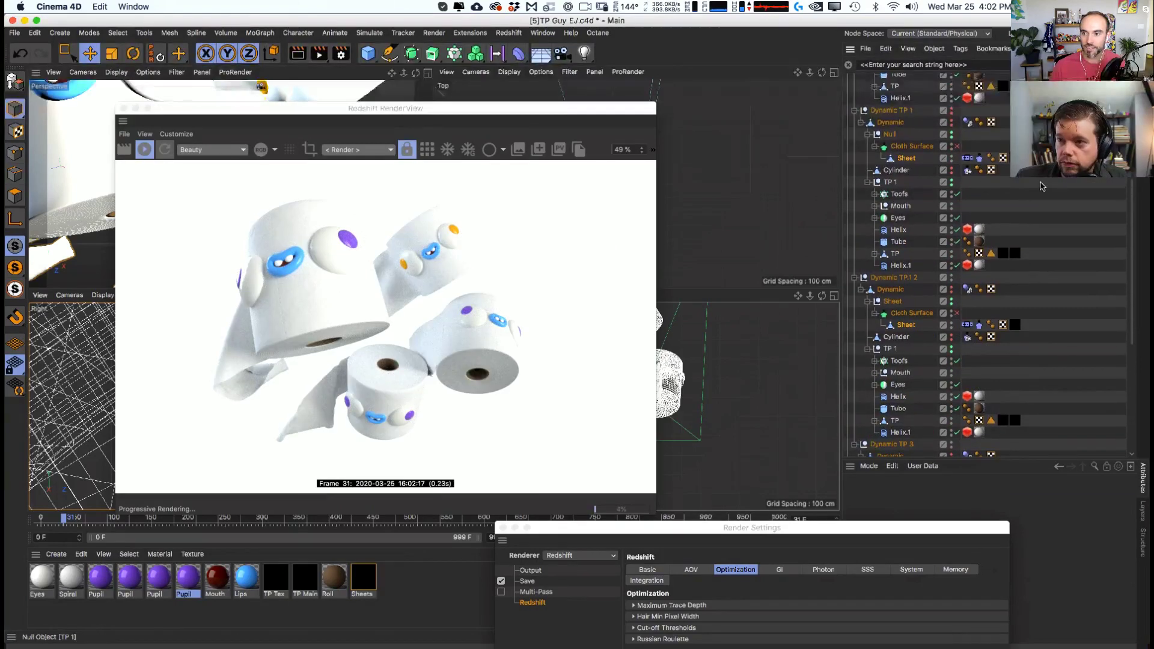
click(874, 216)
click(916, 268)
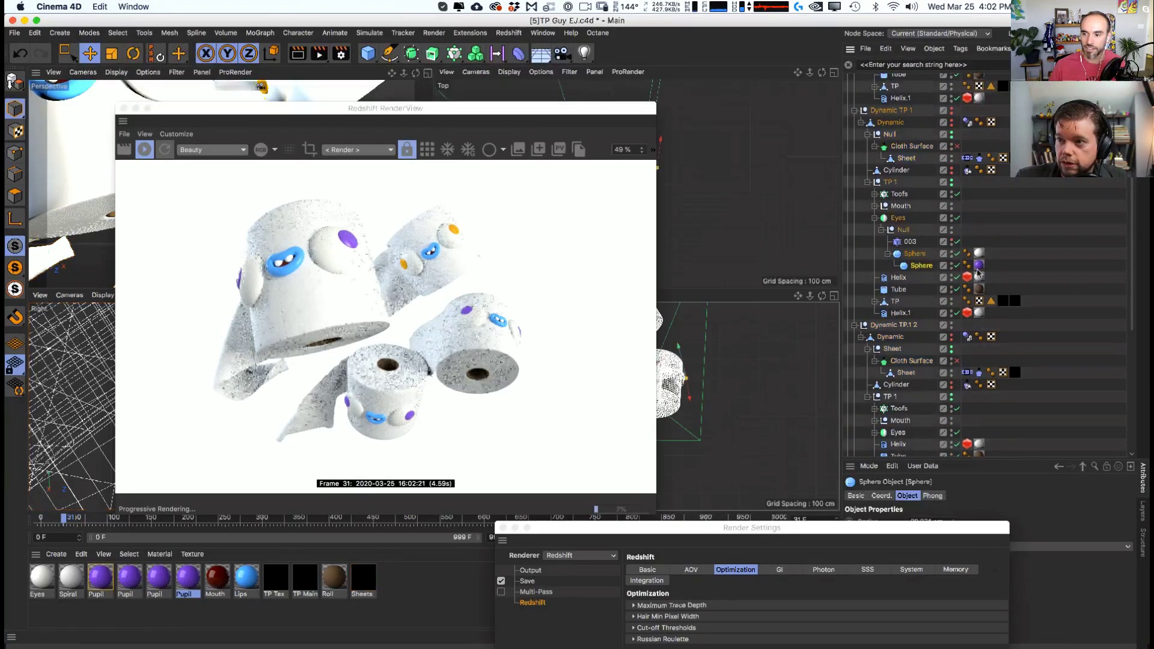
drag(166, 579, 978, 267)
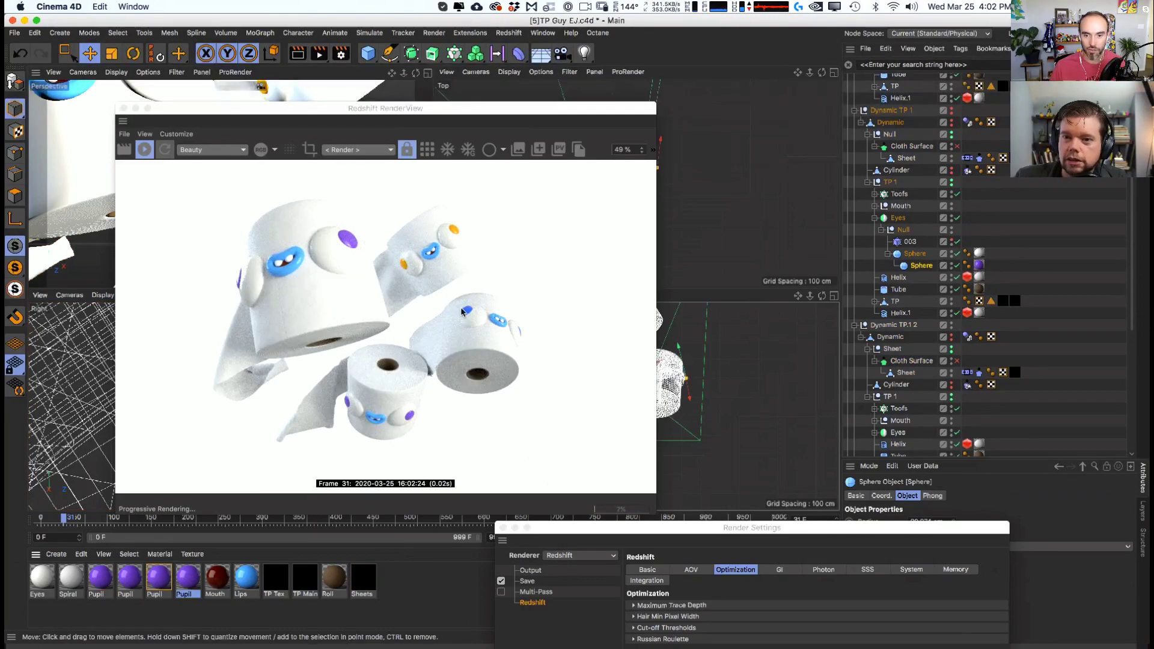
- Apply the red Pupil material to the inner eye sphere of the Dynamic TP.1 0 roll, replacing its purple material
scroll(911, 284, up, 8)
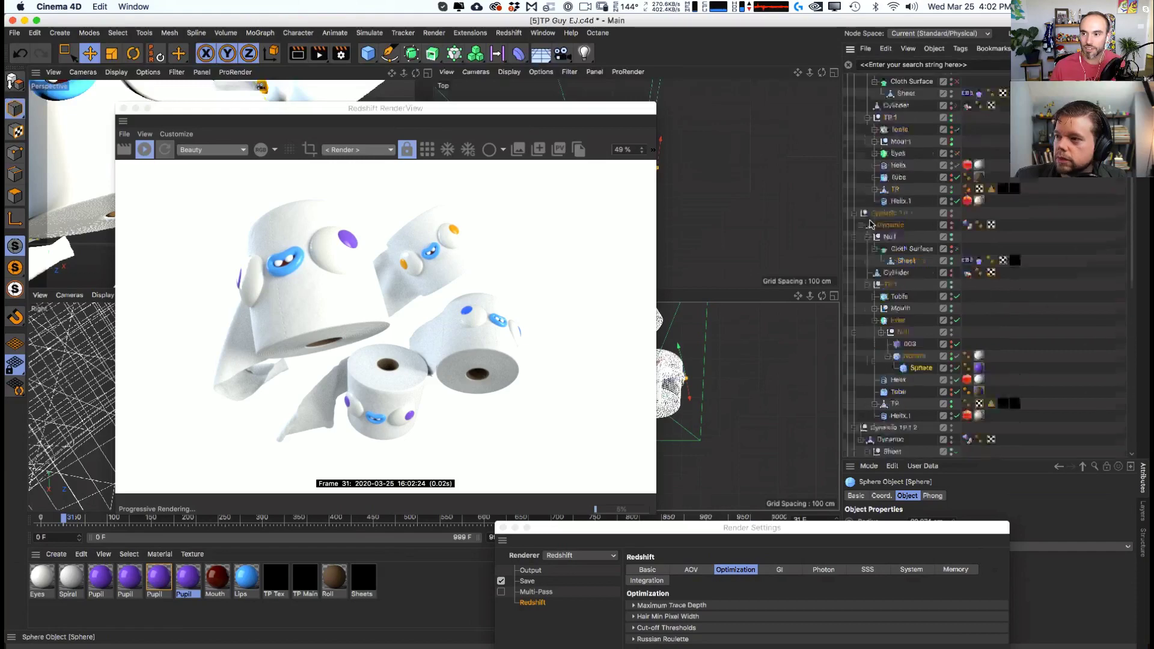
click(875, 240)
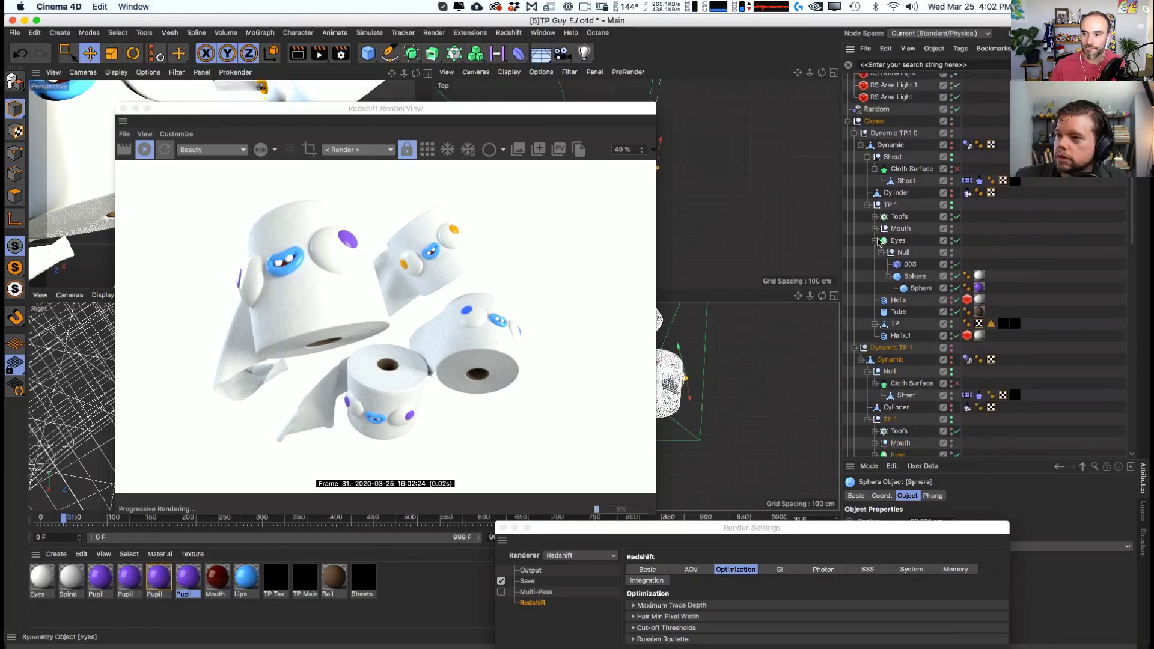
click(974, 288)
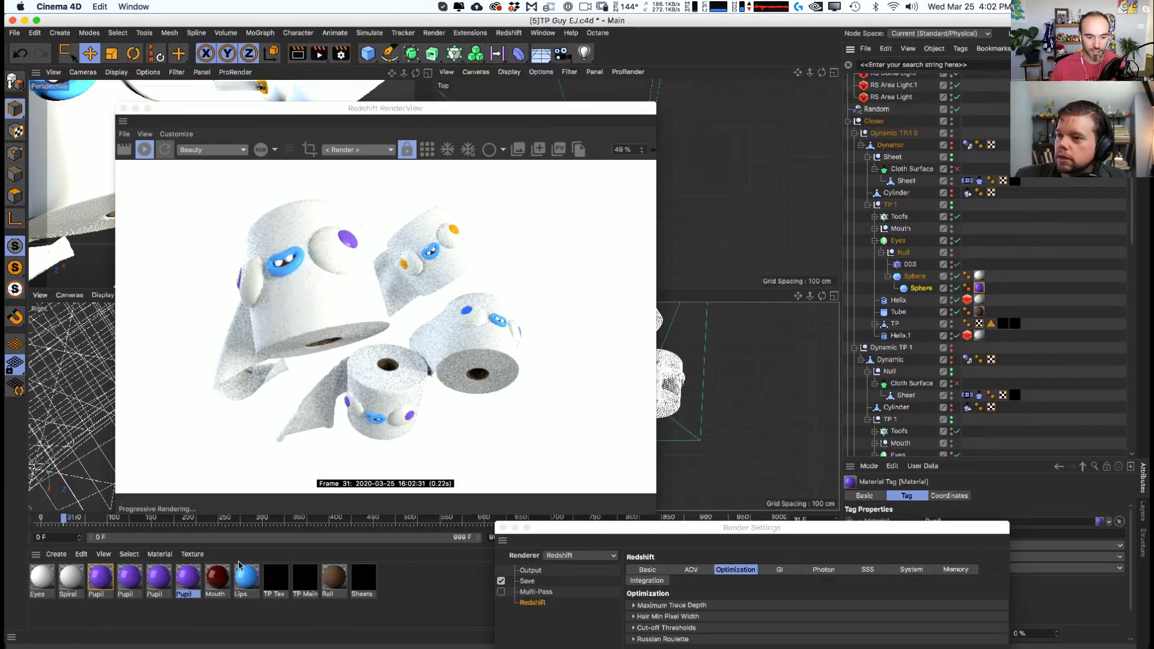
drag(131, 583, 979, 289)
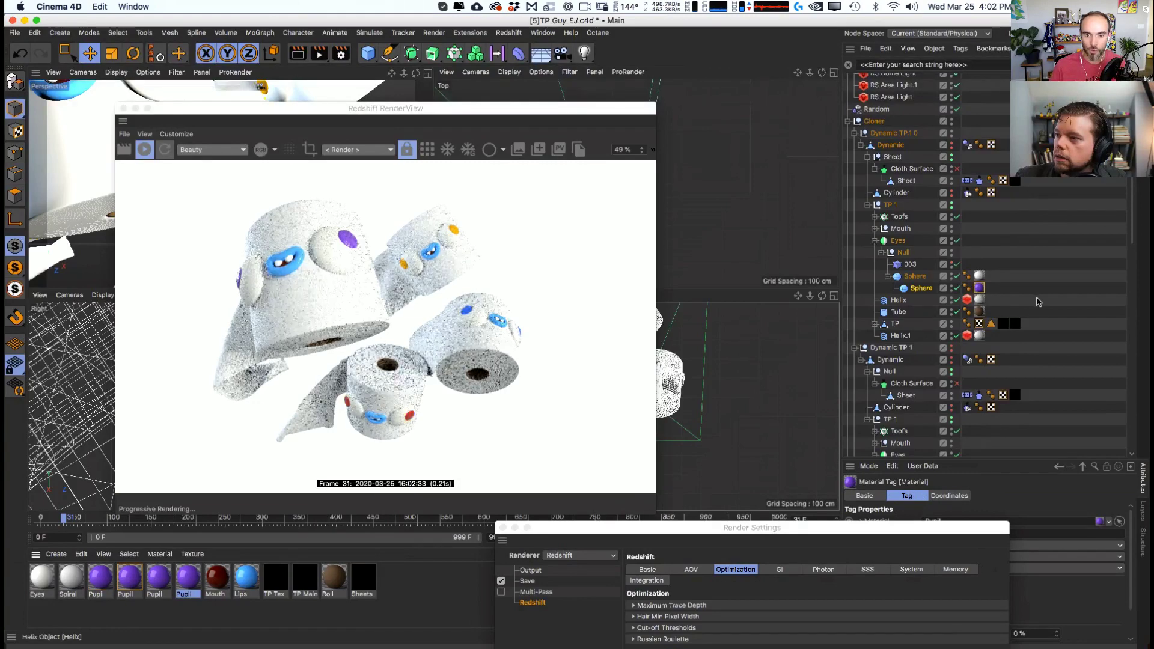
- Save the scene and open the Lips material's shader graph, placed clear of the render preview
drag(566, 528, 625, 158)
click(604, 109)
key(super+s)
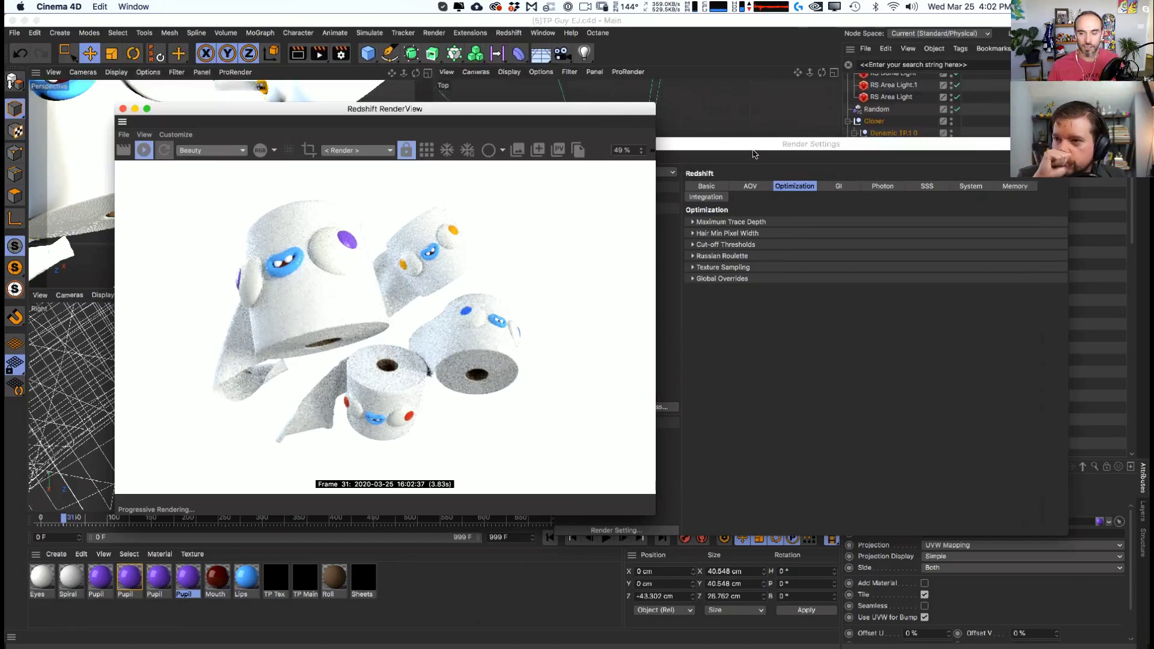
drag(754, 150, 655, 253)
double_click(247, 579)
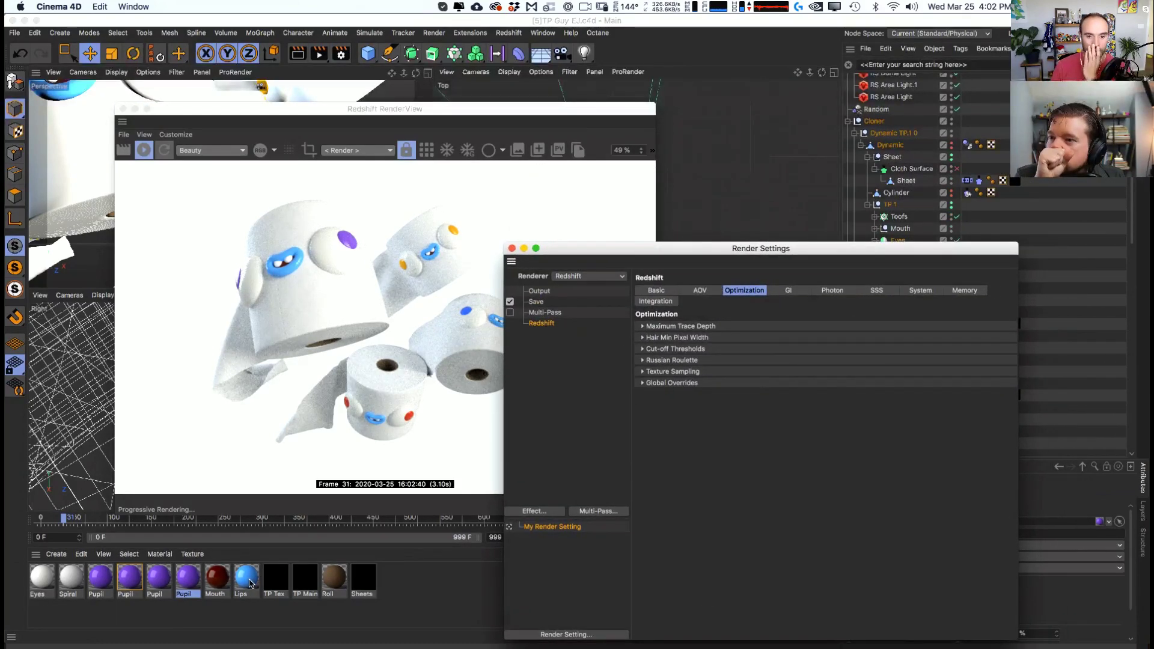
drag(355, 29, 869, 183)
- Try a dark blue-violet diffuse color on the Lips material with hue 247° and value 68%
click(1066, 307)
click(1082, 304)
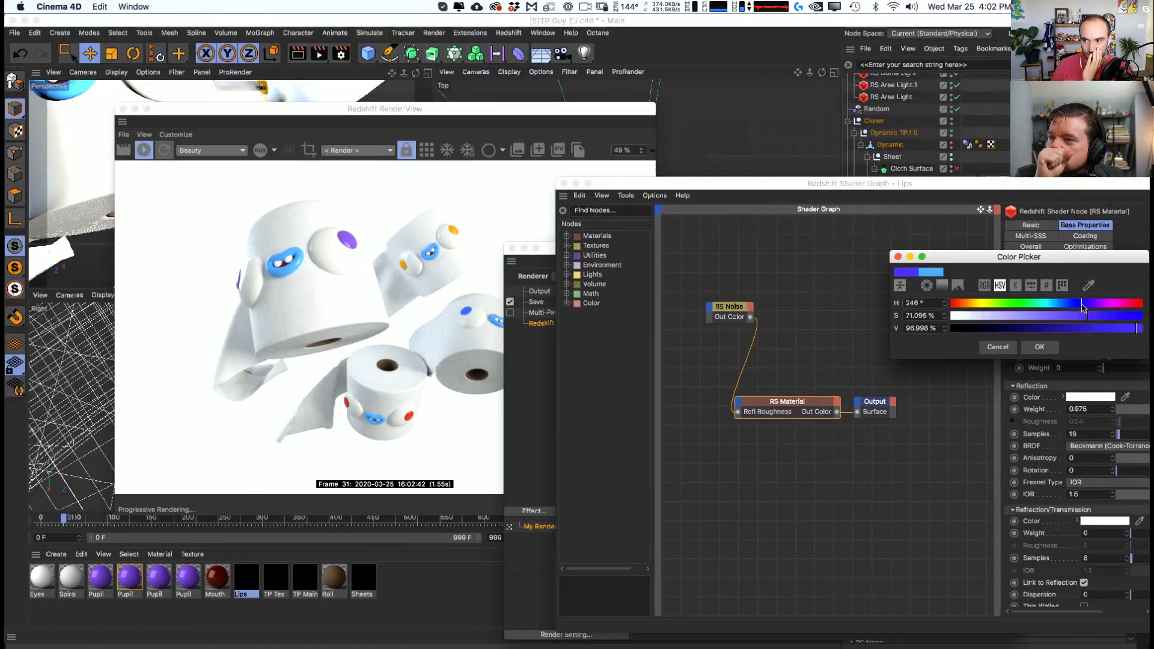
drag(1065, 329, 1062, 330)
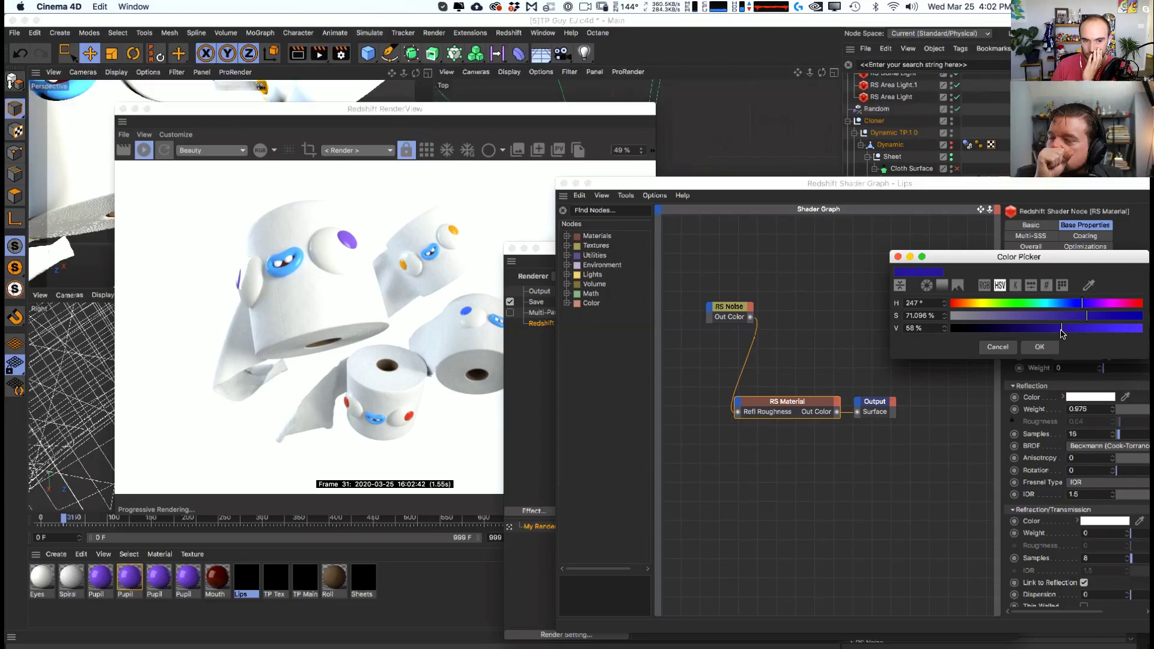
click(1039, 346)
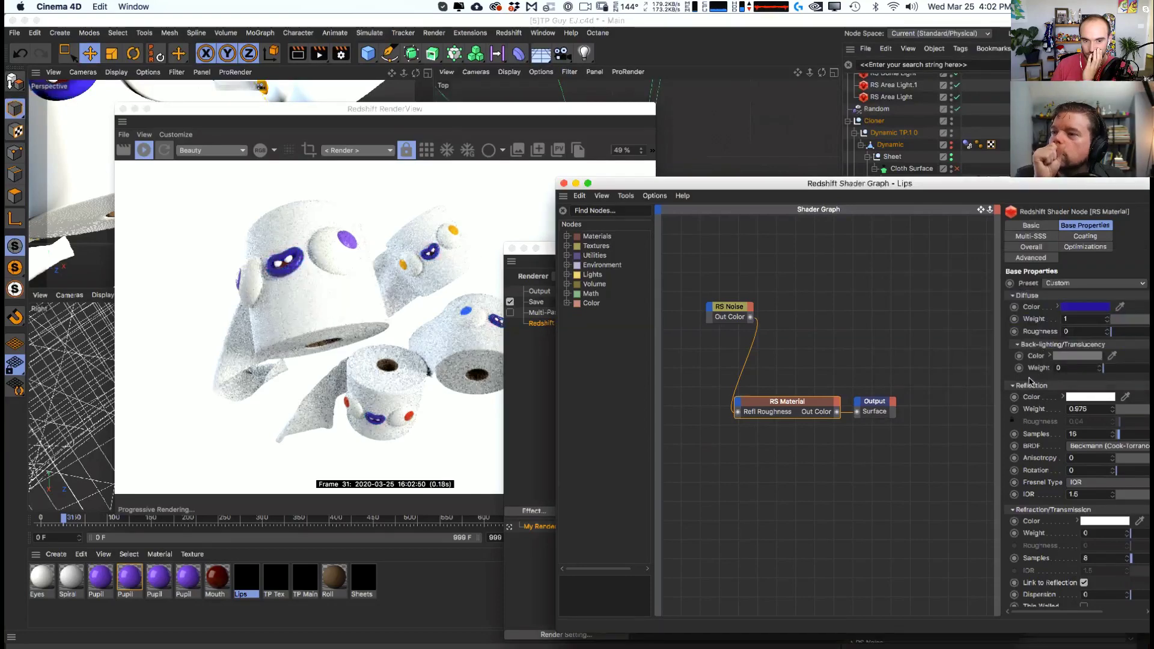
- Try a brighter, more saturated blue-violet diffuse color on the Lips material
click(1064, 307)
drag(978, 308, 1069, 336)
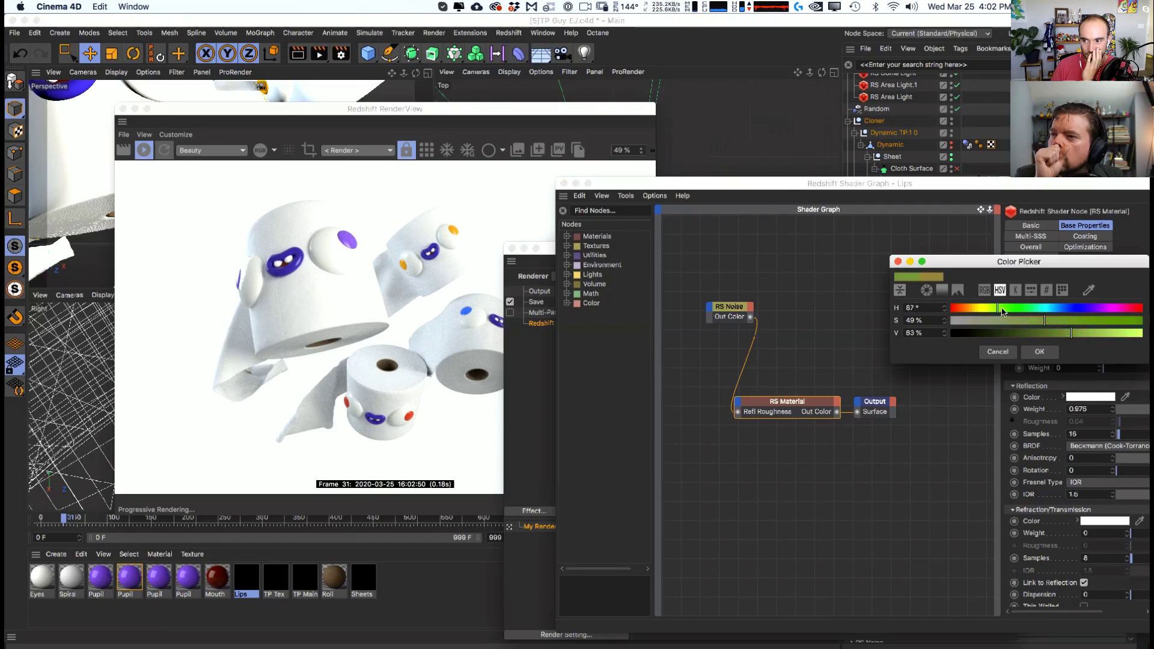
drag(1001, 309, 991, 310)
click(1099, 320)
drag(1096, 334, 1134, 335)
mouse_move(1075, 310)
mouse_down()
mouse_move(1059, 309)
mouse_move(1080, 312)
mouse_up()
click(1039, 352)
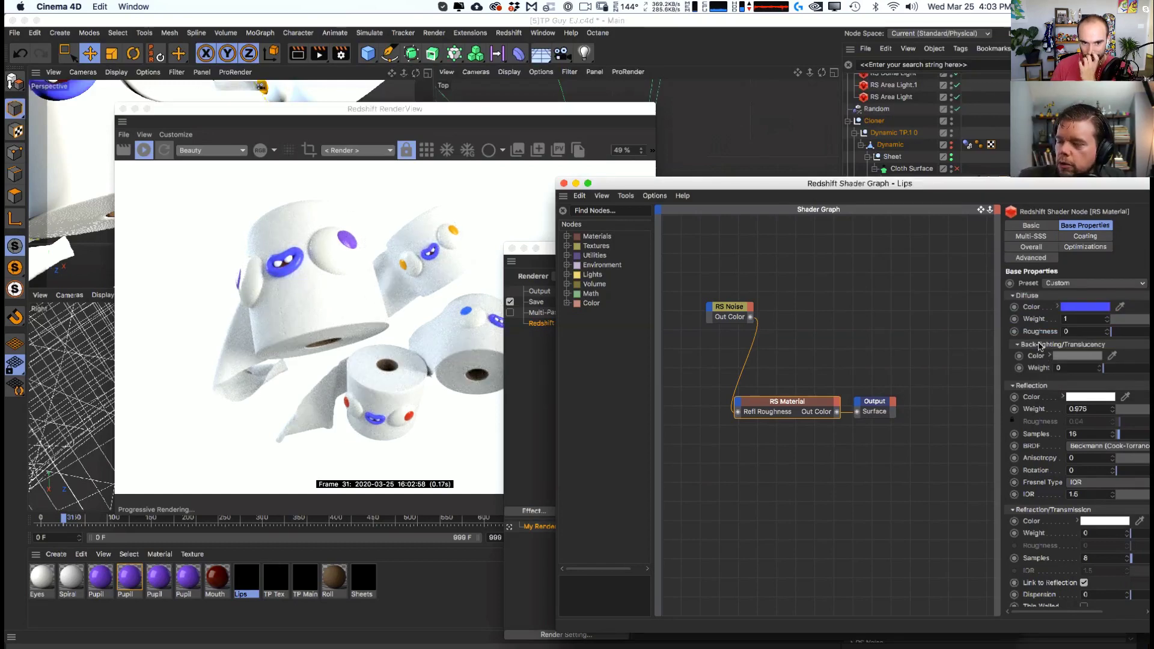
- Try a neutral gray diffuse color on the Lips material with saturation 0% and value 53%
click(1080, 307)
click(982, 305)
drag(972, 318, 950, 318)
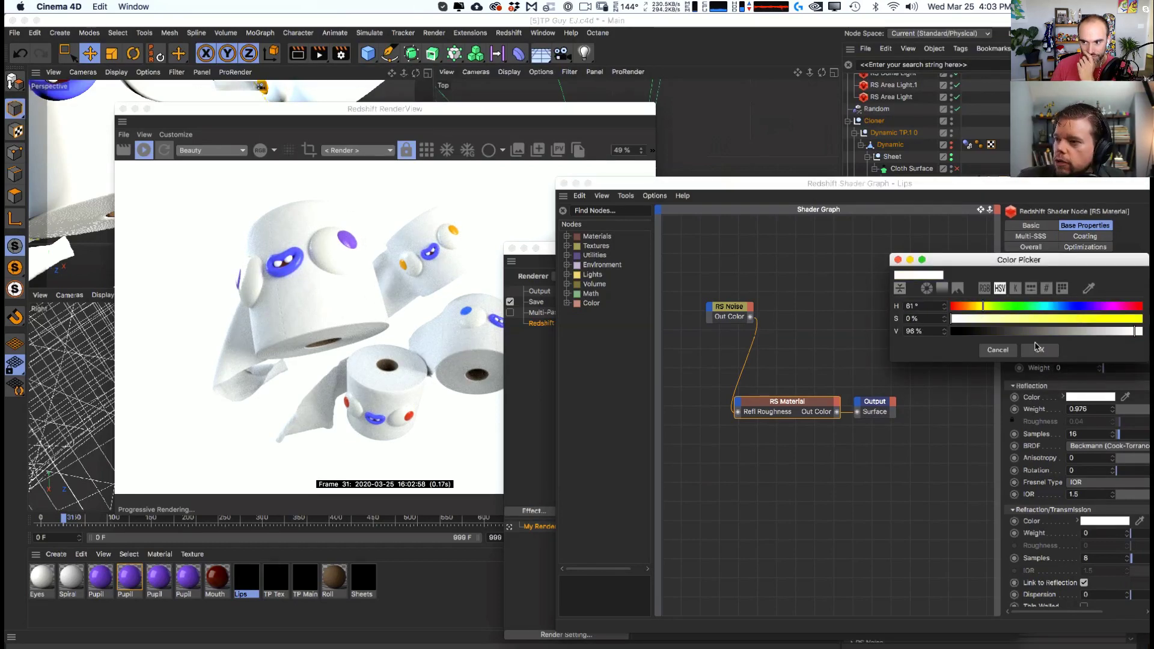
drag(1112, 331, 1052, 331)
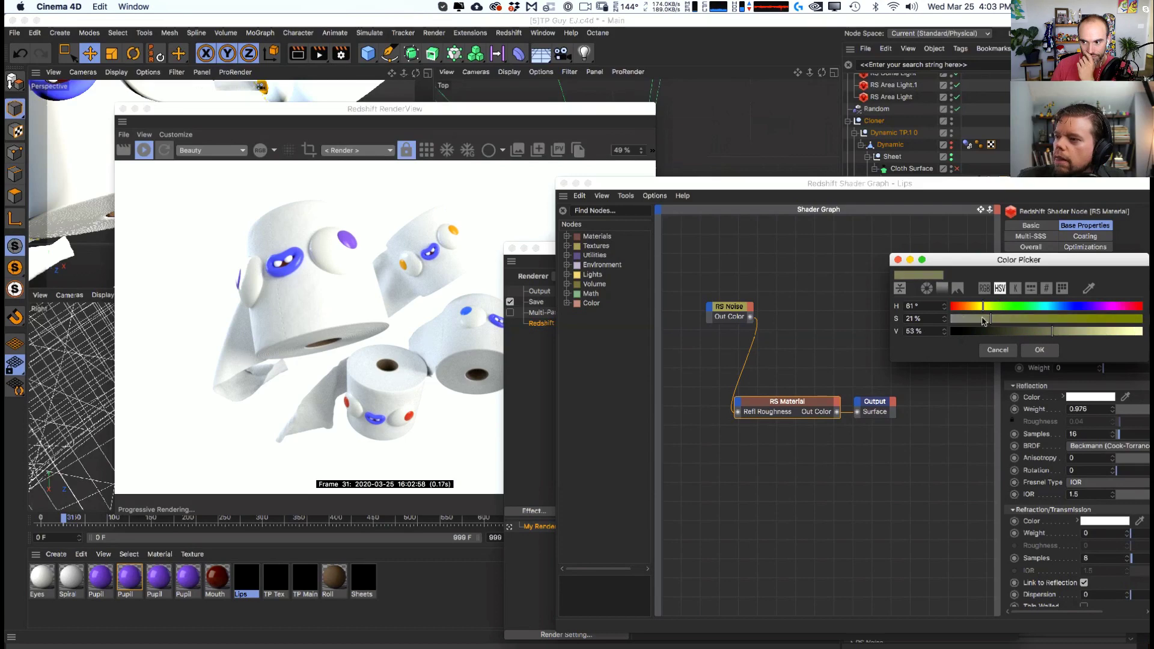
click(1040, 350)
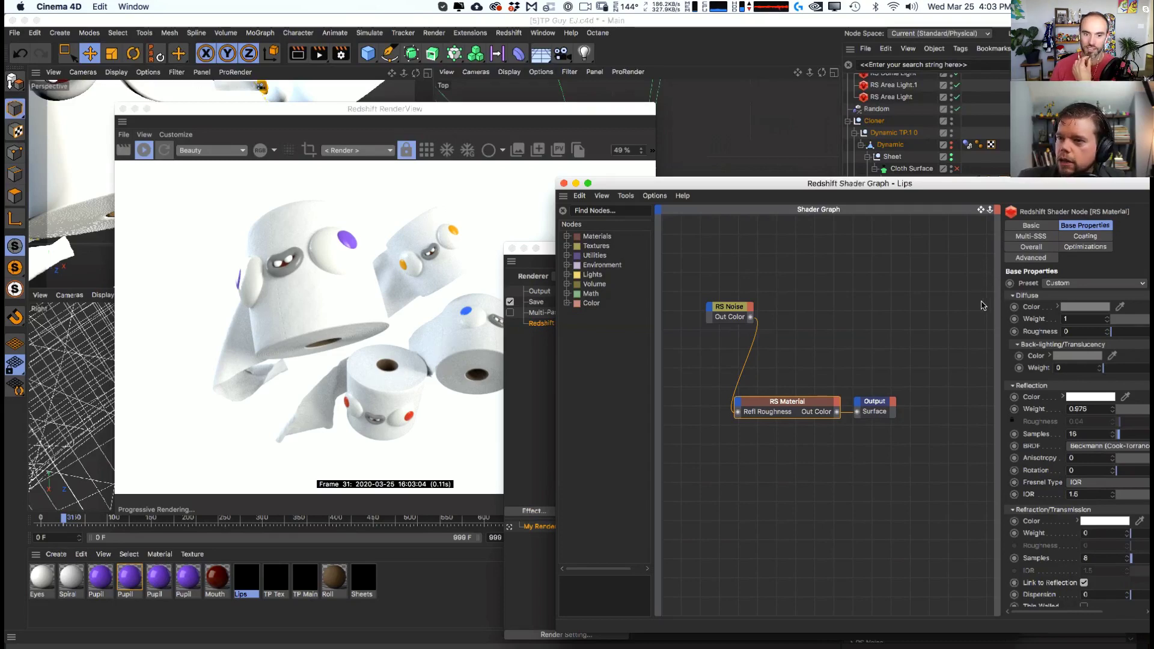
click(1067, 307)
click(1044, 354)
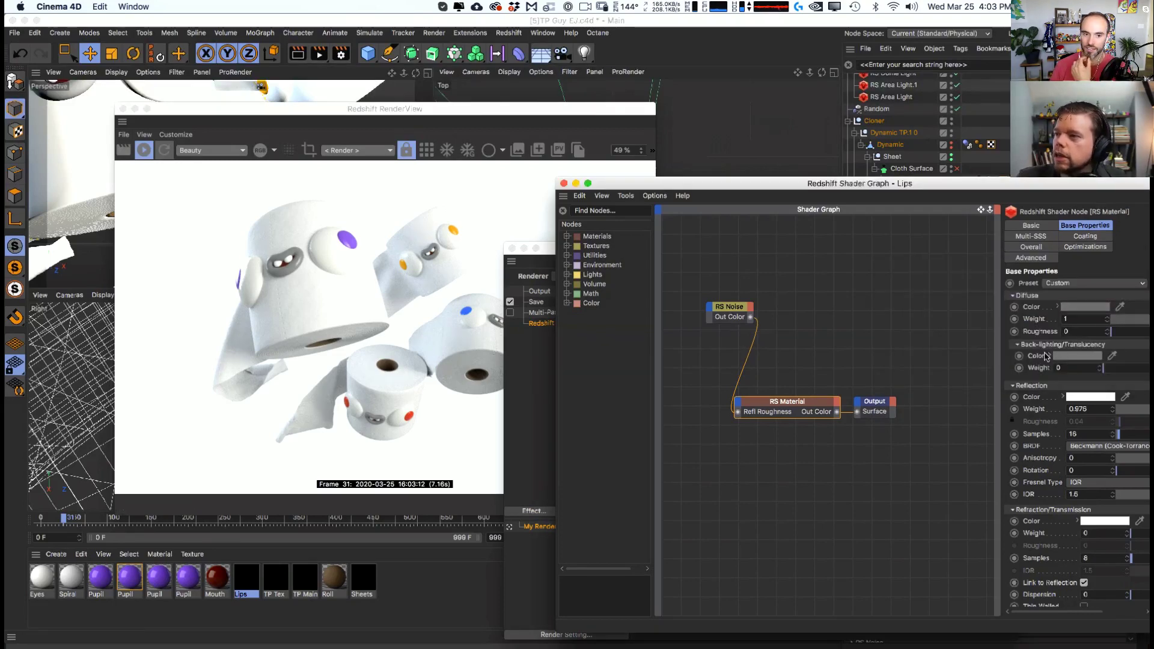
- Set the Lips material's diffuse color to a light pink with hue 302° and close its shader graph
drag(568, 185, 568, 184)
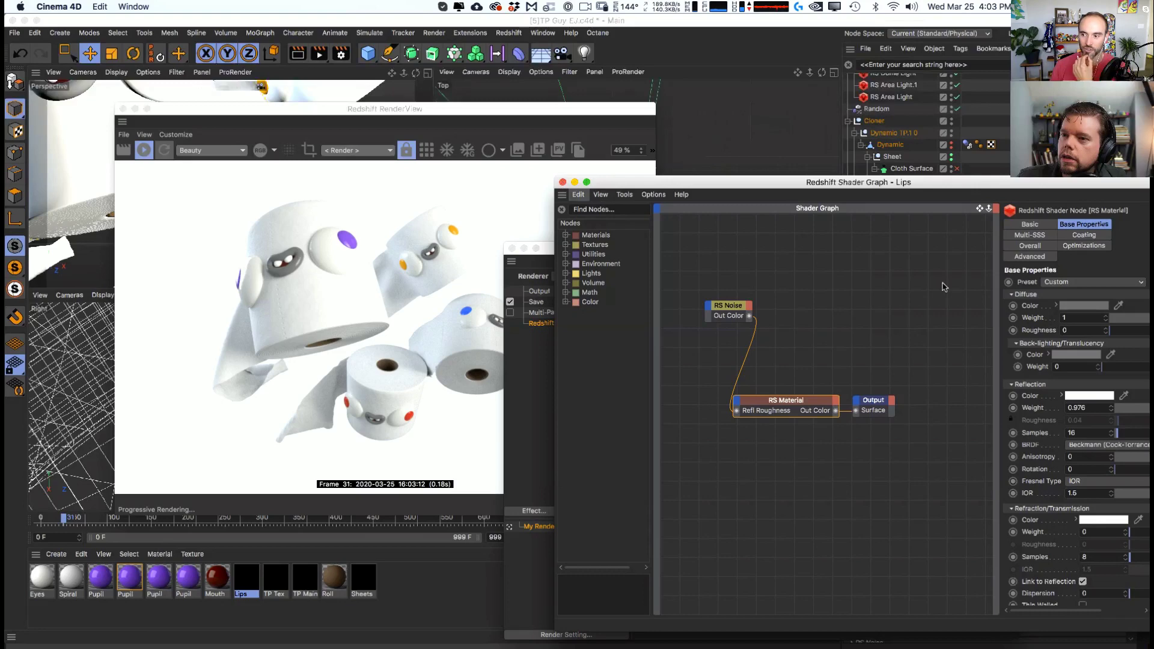
click(1087, 305)
drag(1096, 303, 1112, 303)
click(988, 316)
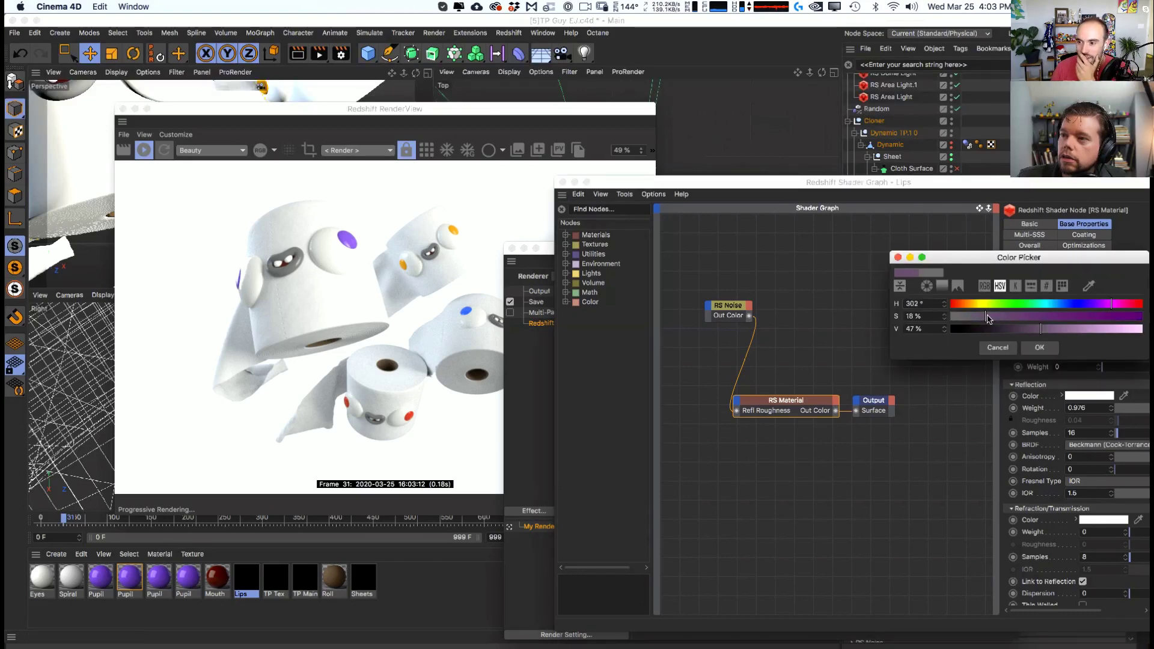
click(1127, 329)
drag(1001, 315, 1007, 315)
click(1040, 348)
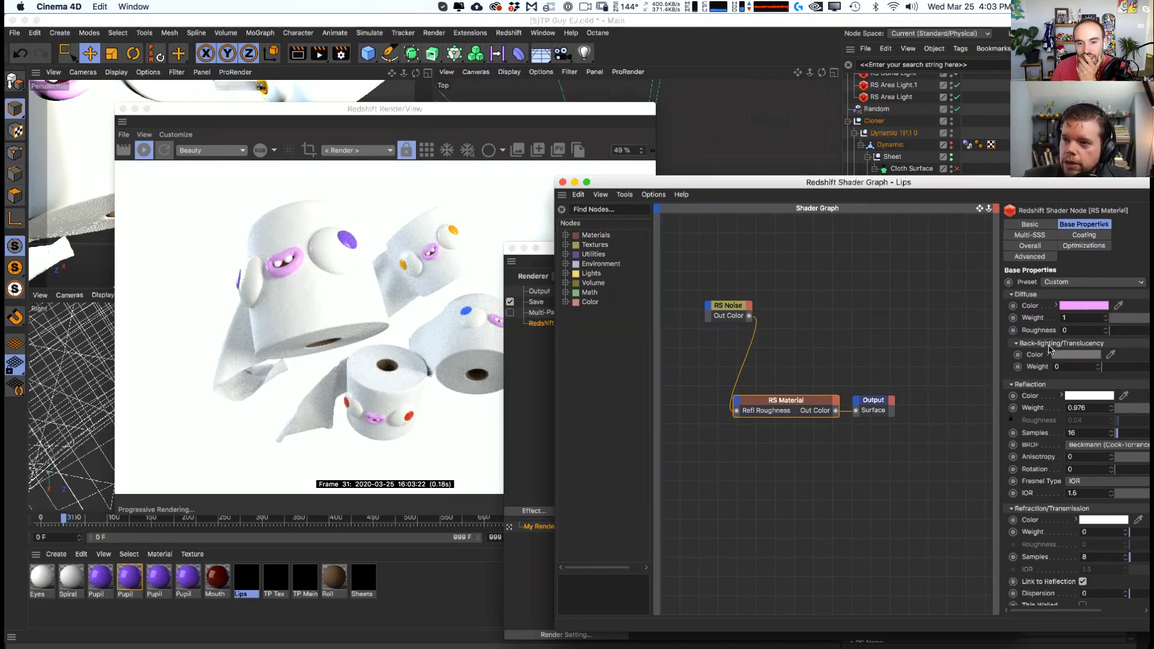
click(562, 182)
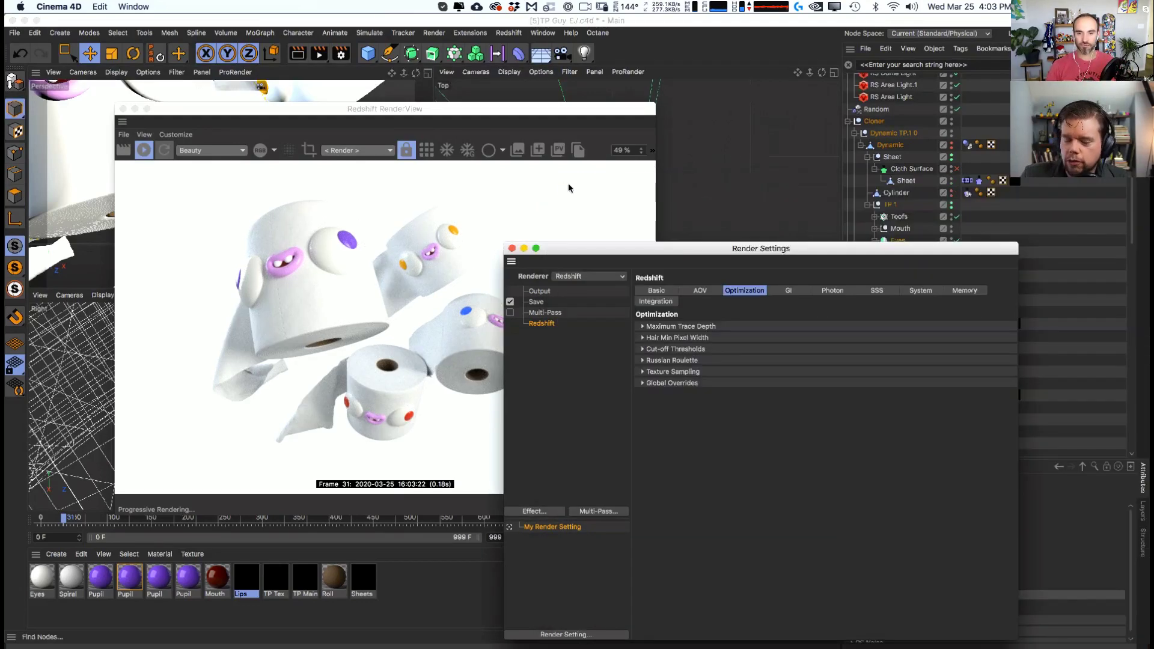
- Close the render settings and reposition the Redshift RenderView window
drag(576, 243, 575, 207)
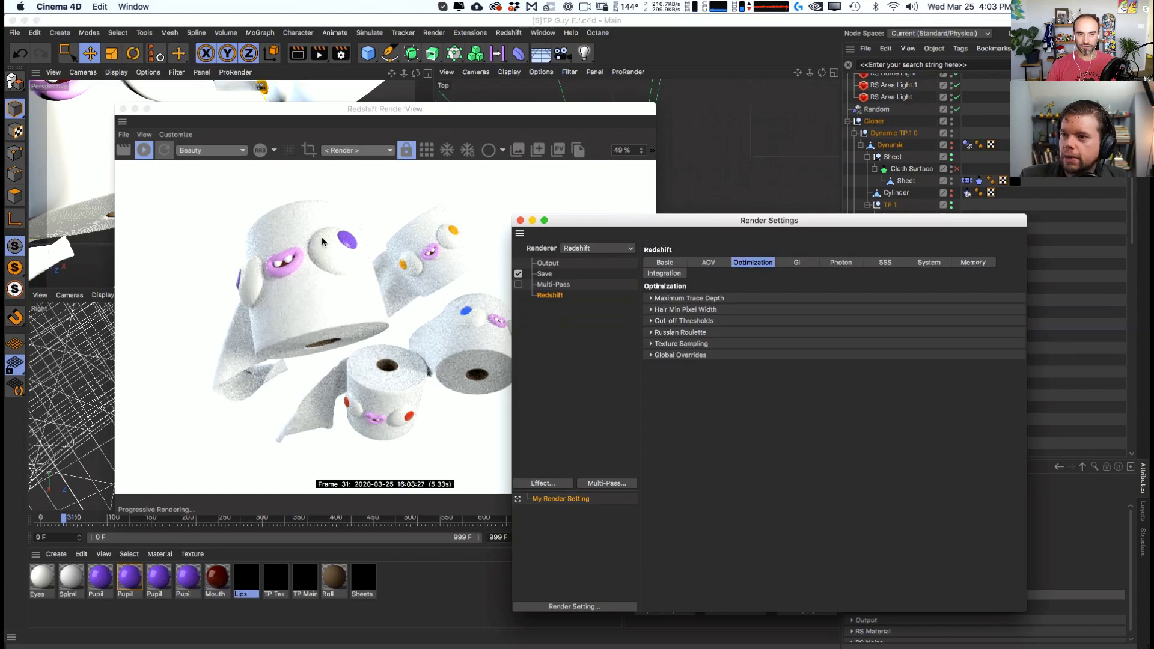
click(520, 221)
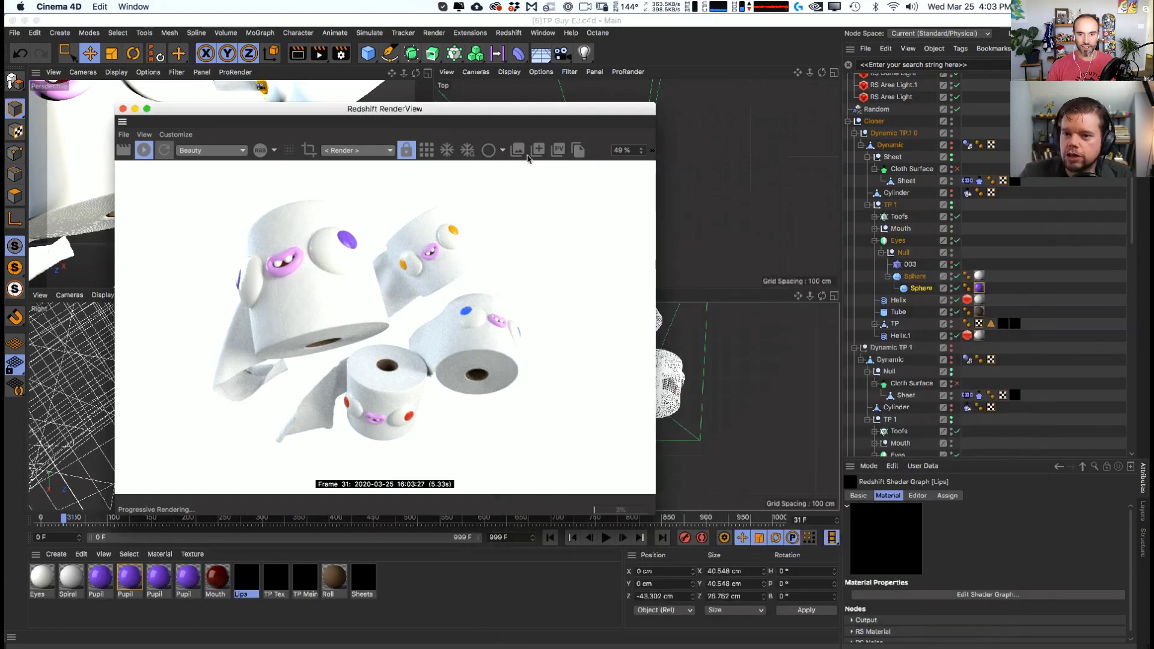
drag(529, 110, 561, 105)
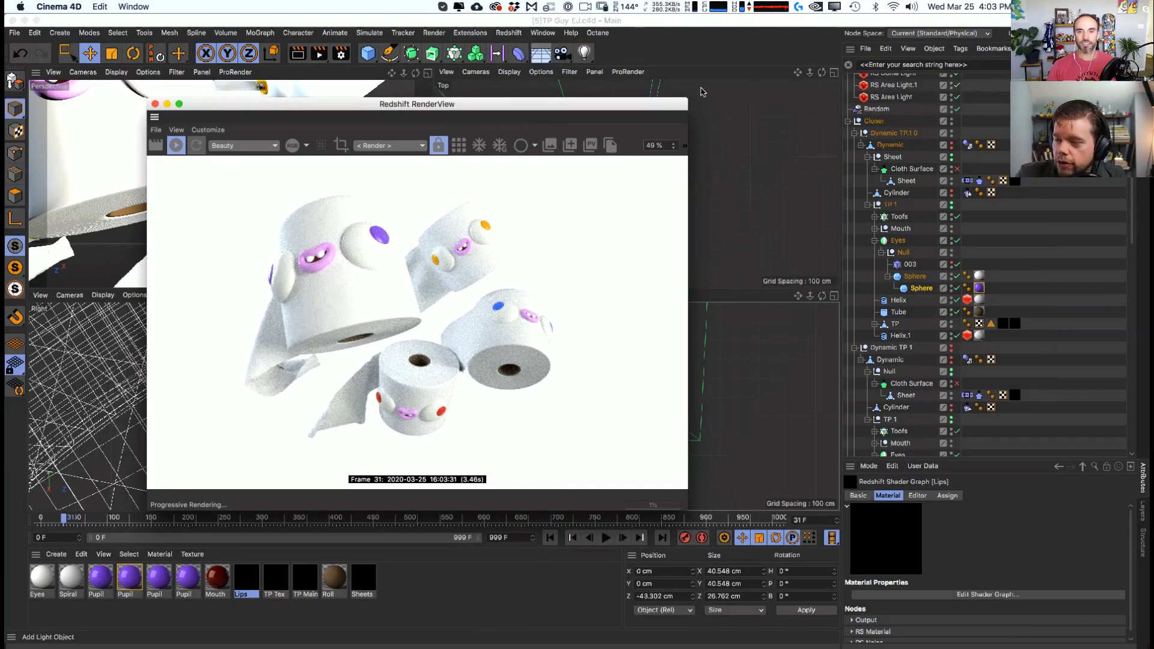
click(509, 33)
mouse_move(531, 64)
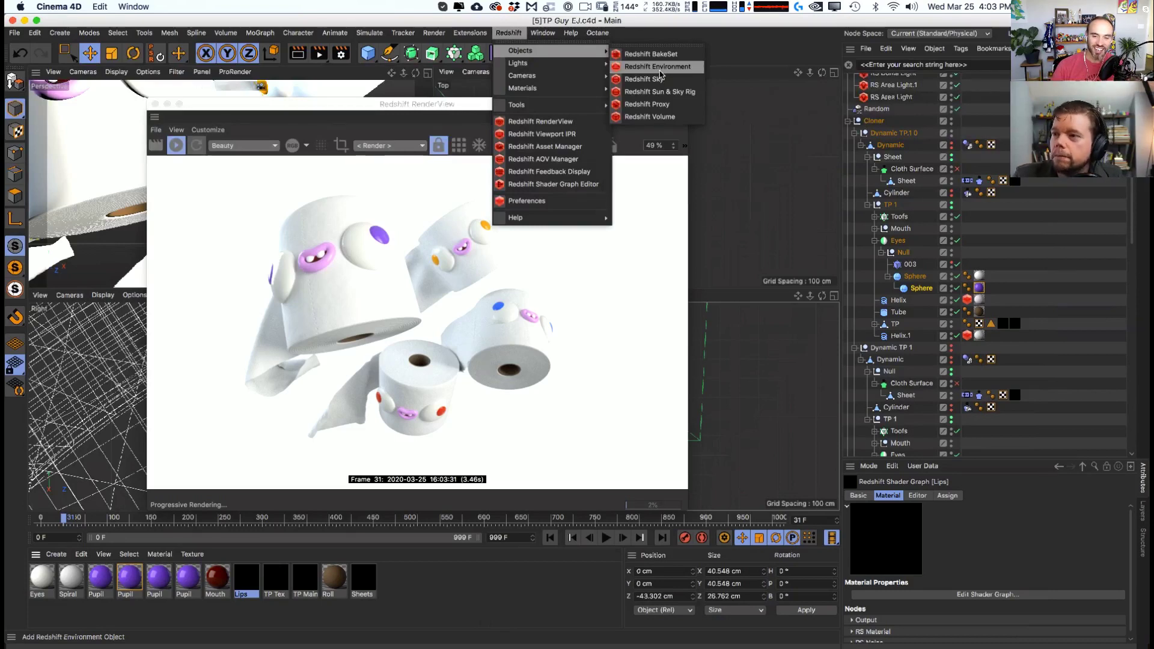
click(173, 592)
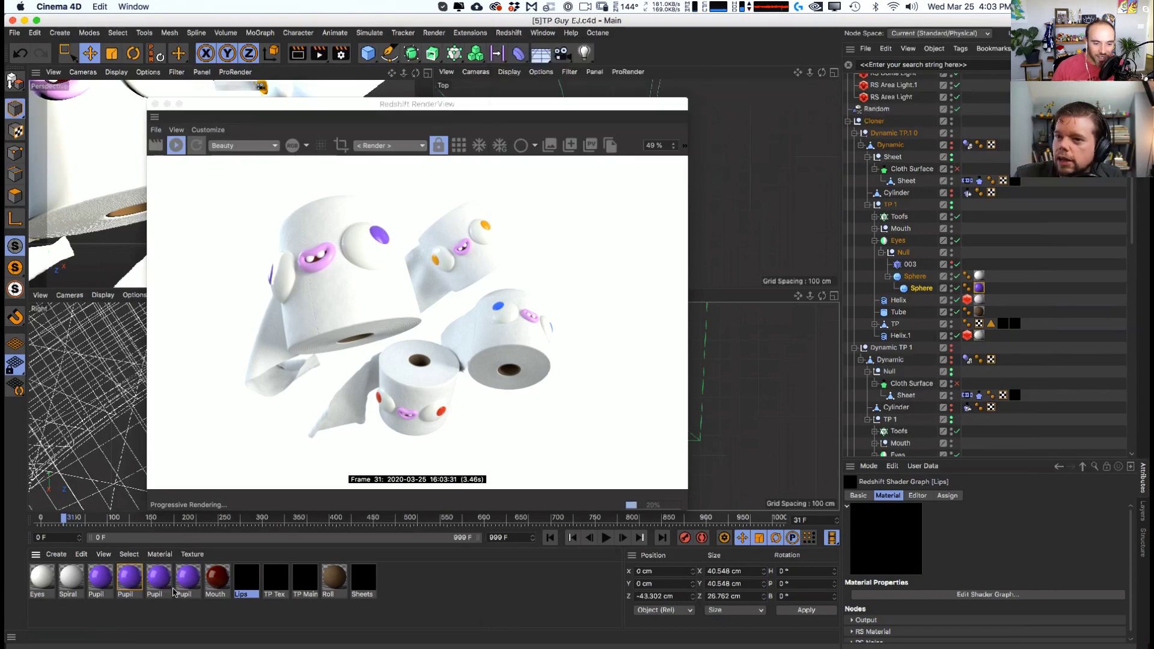
- Open the Mouth material's shader graph and move its window so the rendered faces are visible
double_click(217, 578)
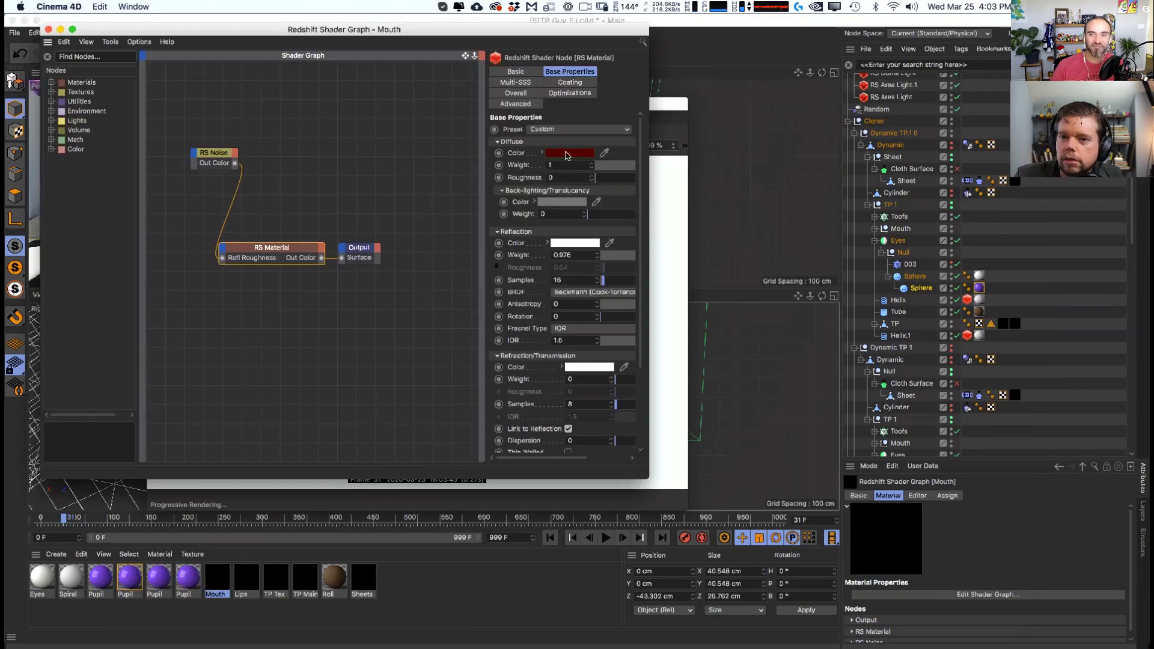
click(535, 147)
click(540, 194)
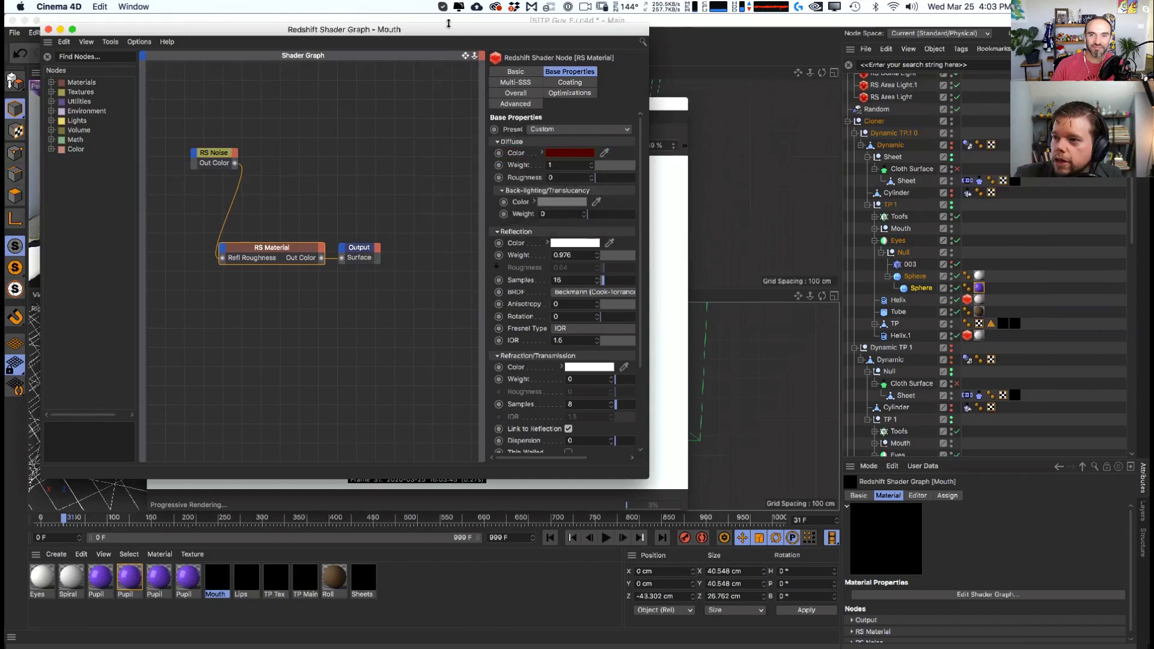
drag(448, 23, 941, 154)
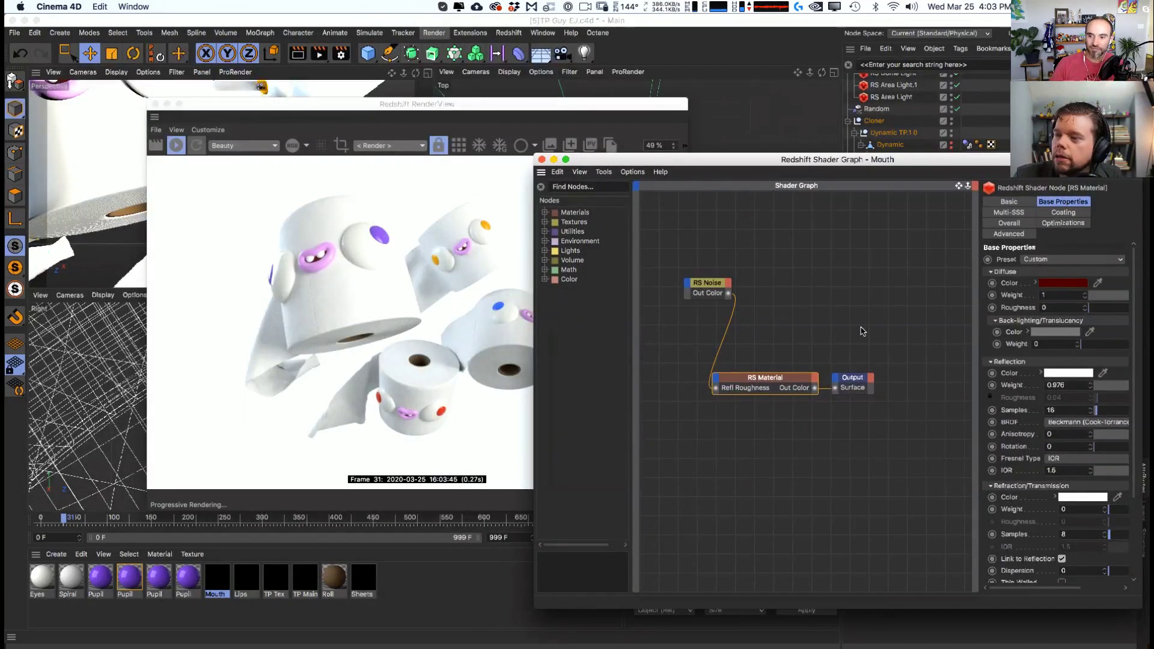
- Set the Lips material's diffuse color to a warmer pink with hue 324° and saturation about 43%, and close its shader graph
double_click(241, 578)
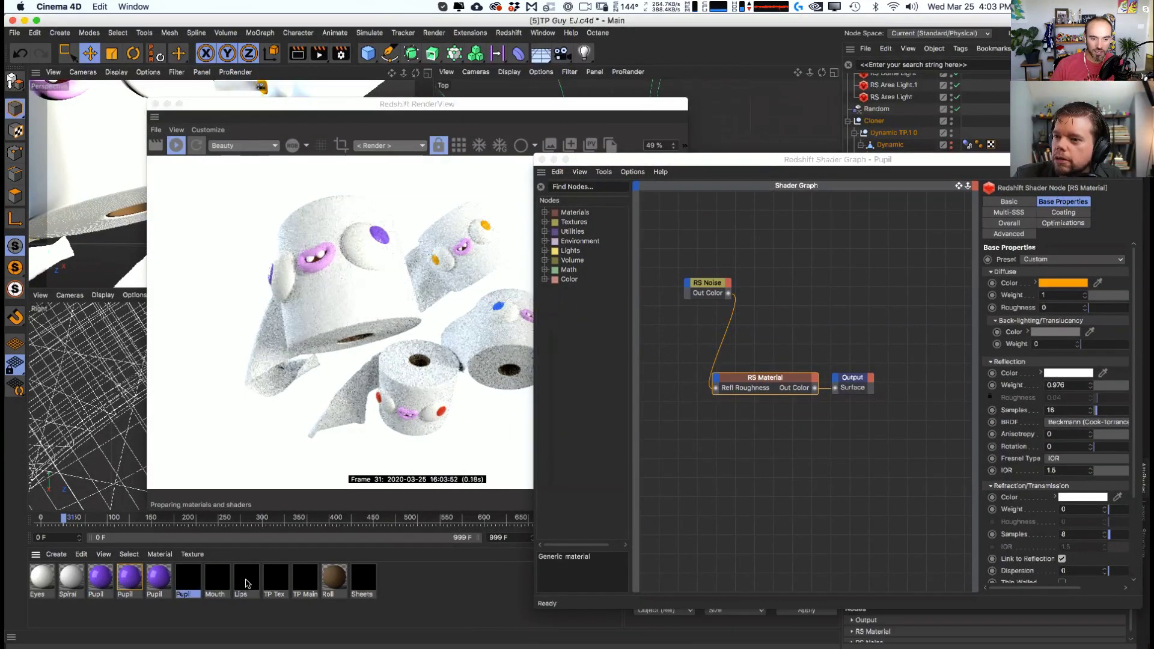
click(1063, 284)
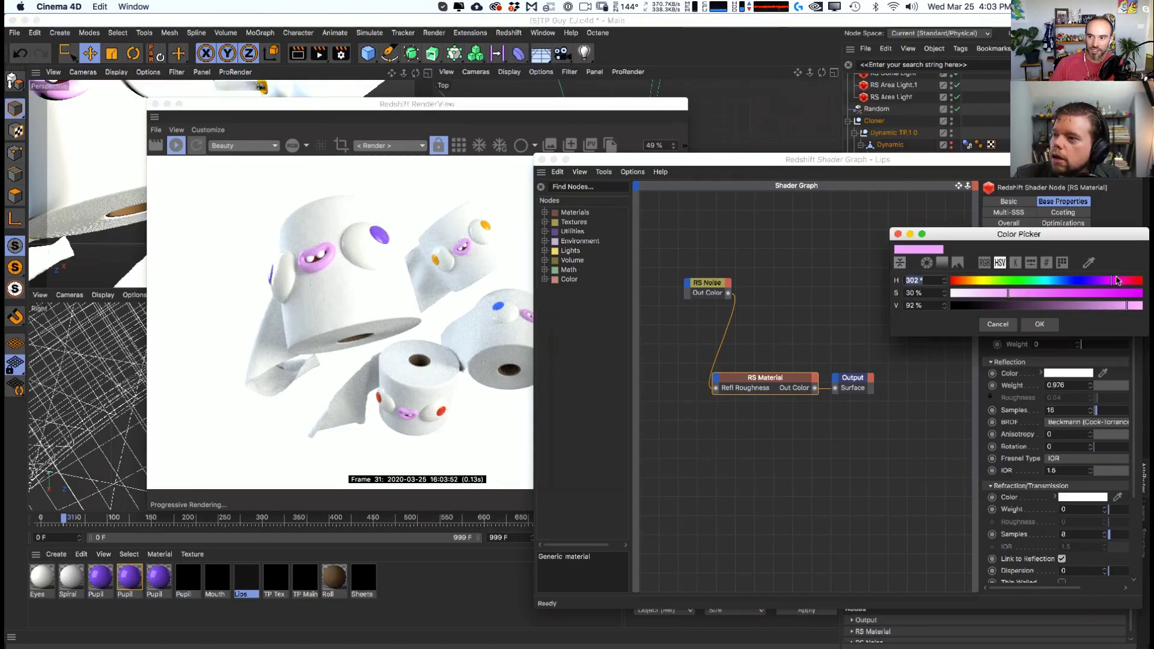
click(1092, 306)
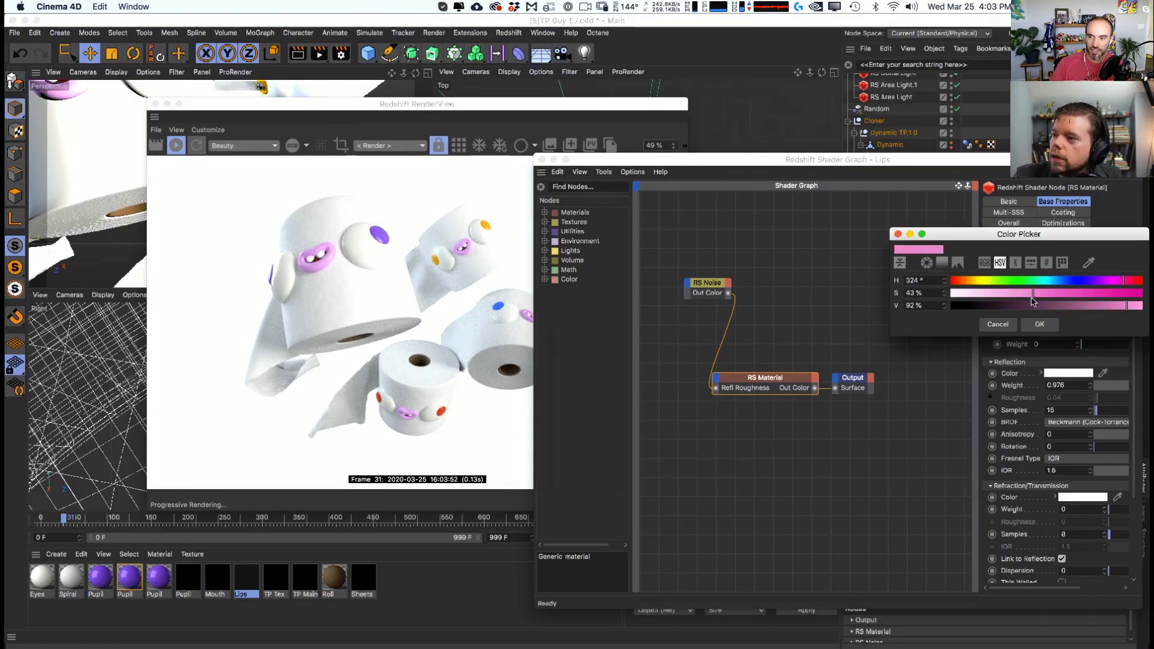
click(1039, 324)
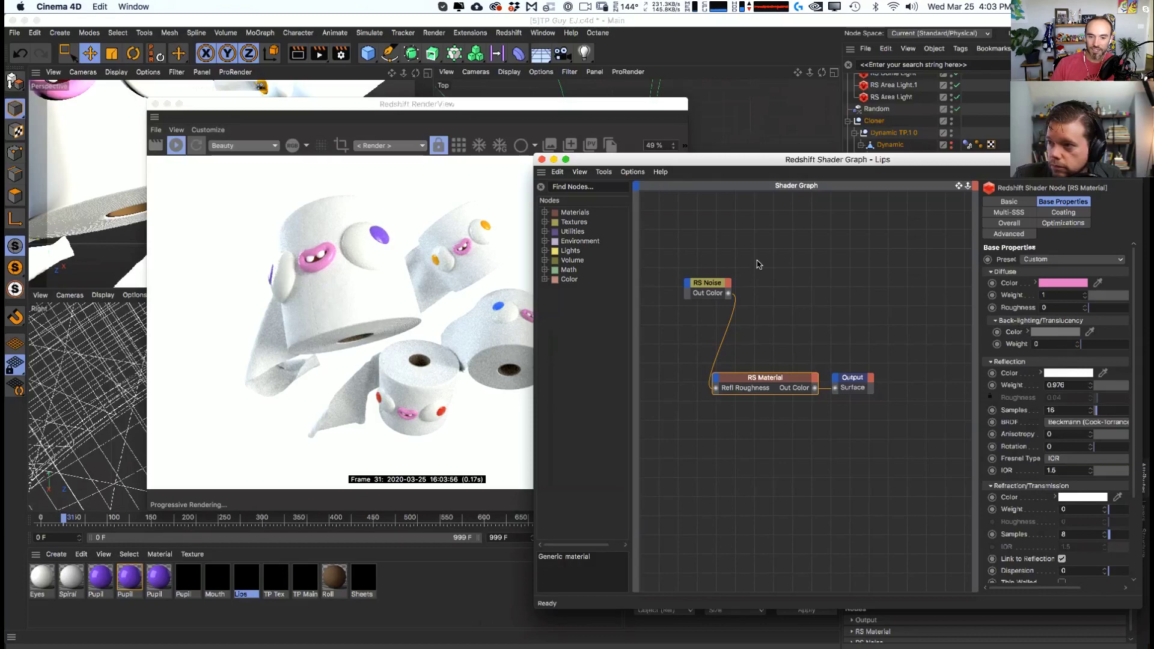
click(542, 159)
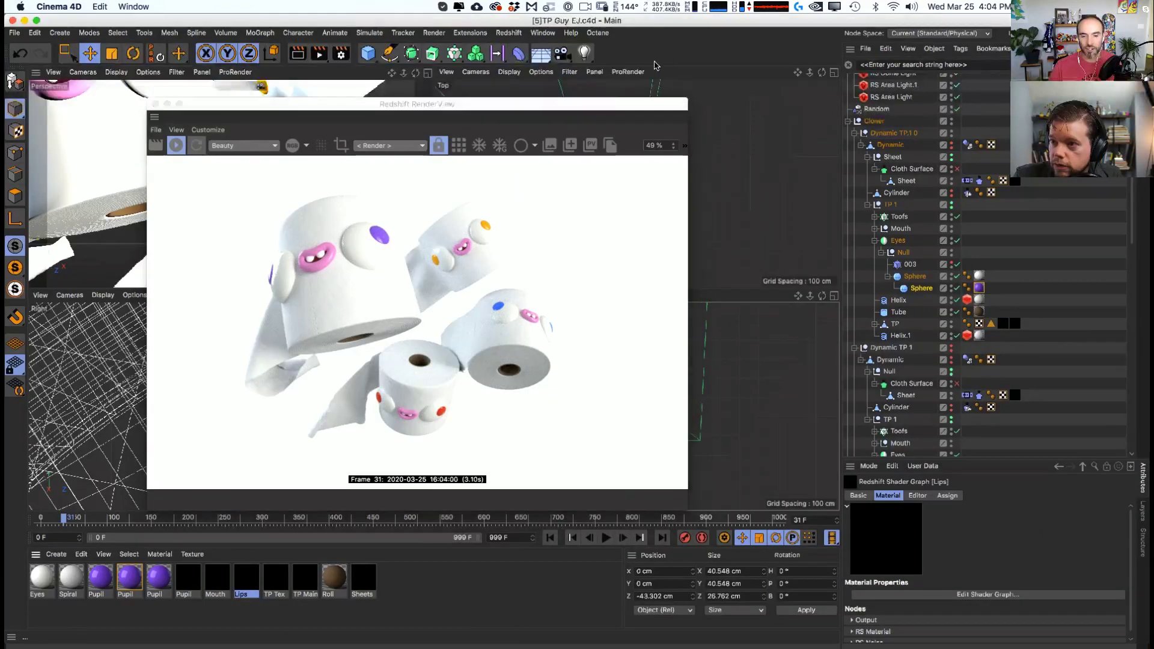
scroll(889, 150, up, 3)
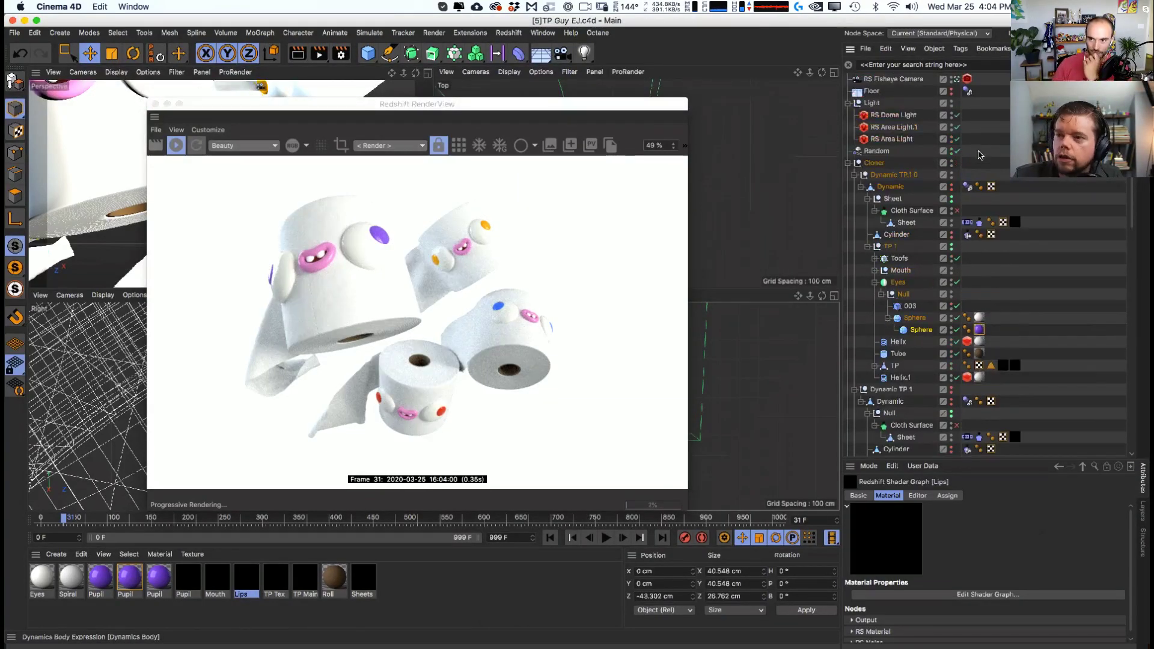
click(871, 91)
click(508, 32)
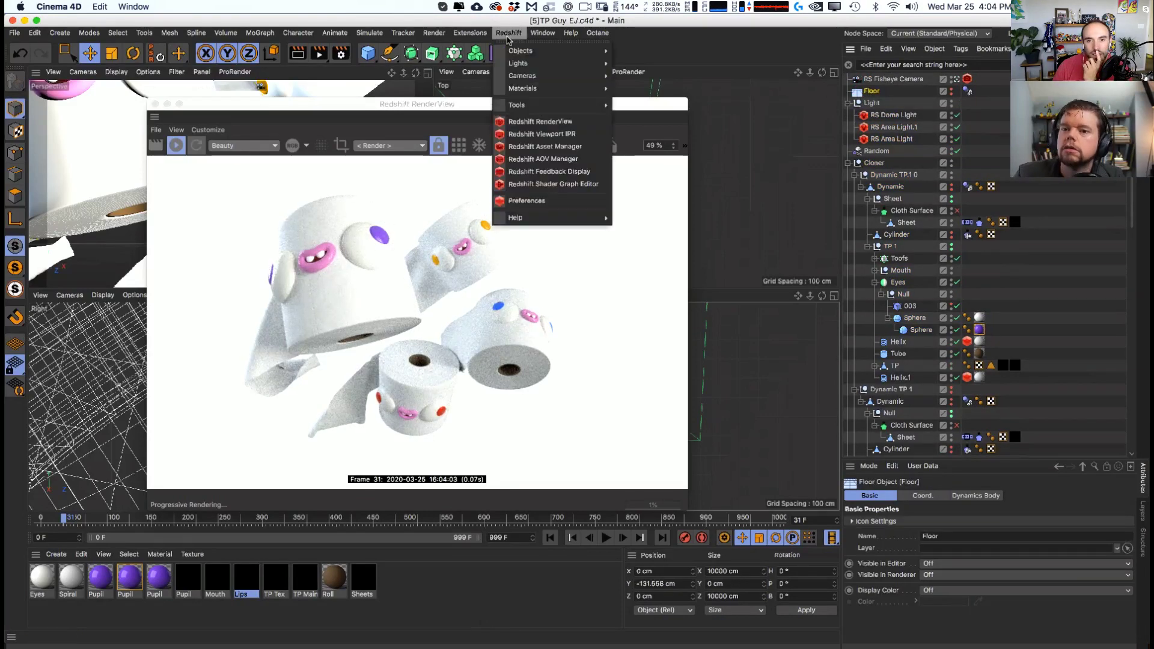
mouse_move(595, 51)
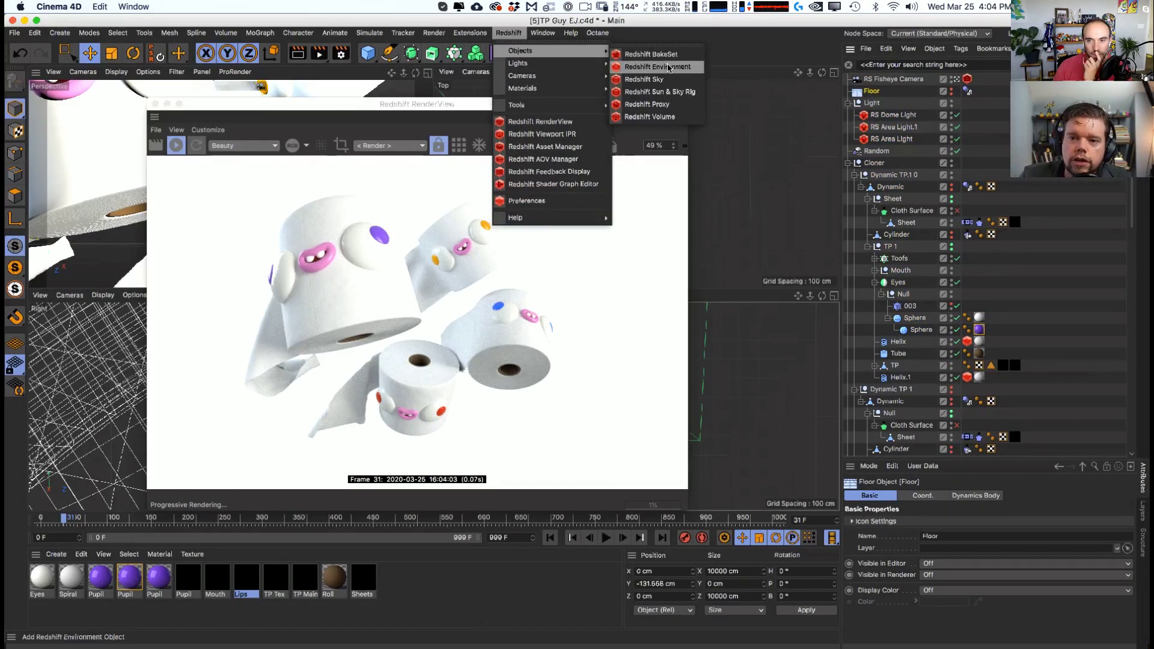
mouse_move(565, 78)
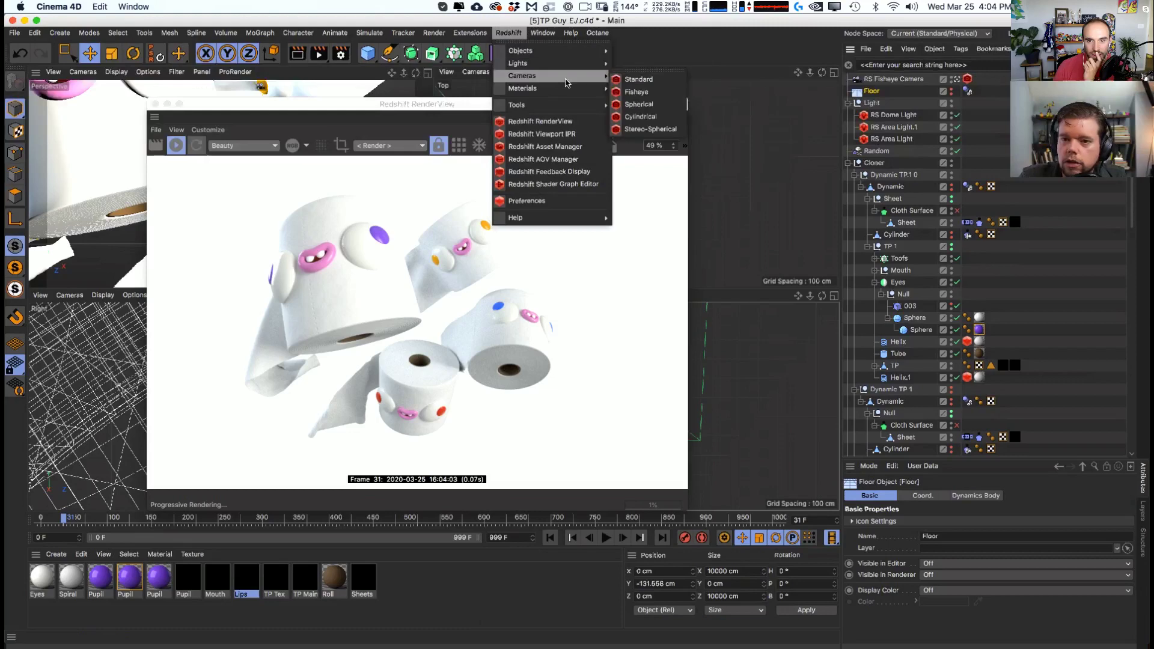
click(940, 95)
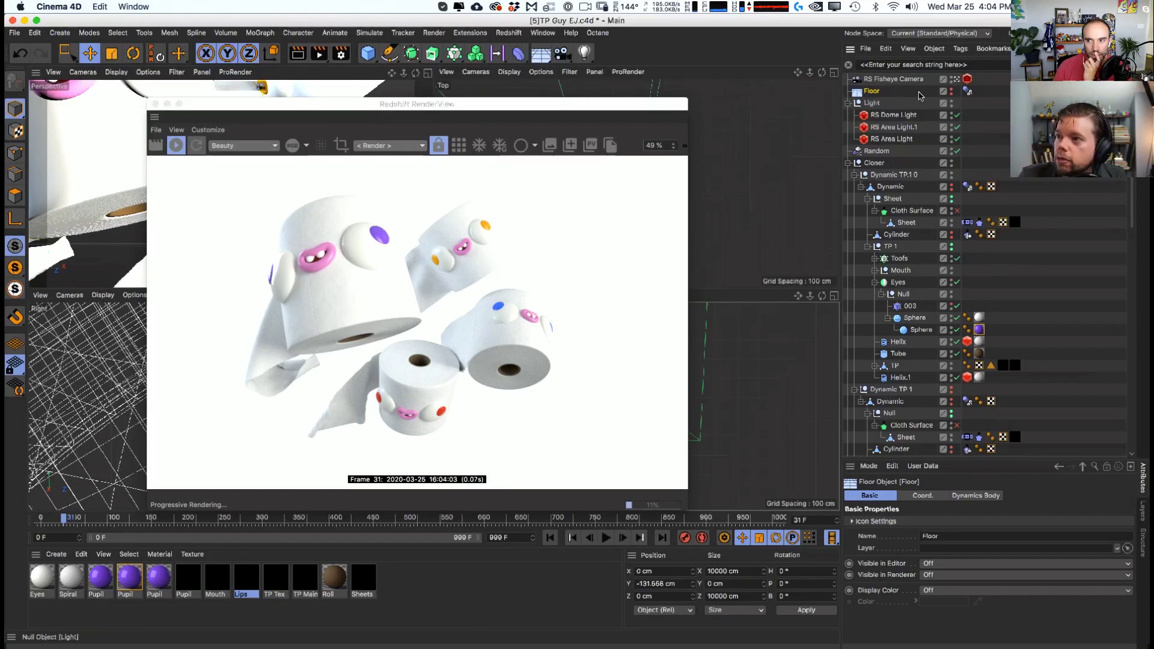
- Select the RS Fisheye Camera, enlarge its attributes area, and examine its object, Redshift camera and detail settings
click(894, 78)
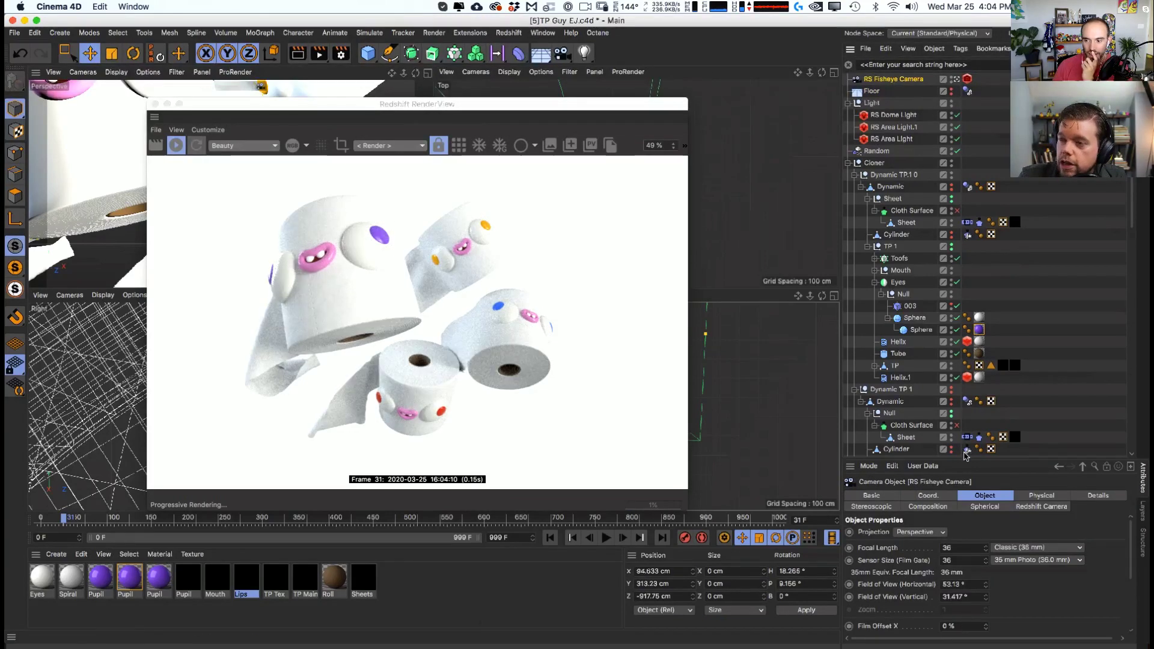
drag(972, 459, 973, 289)
click(978, 337)
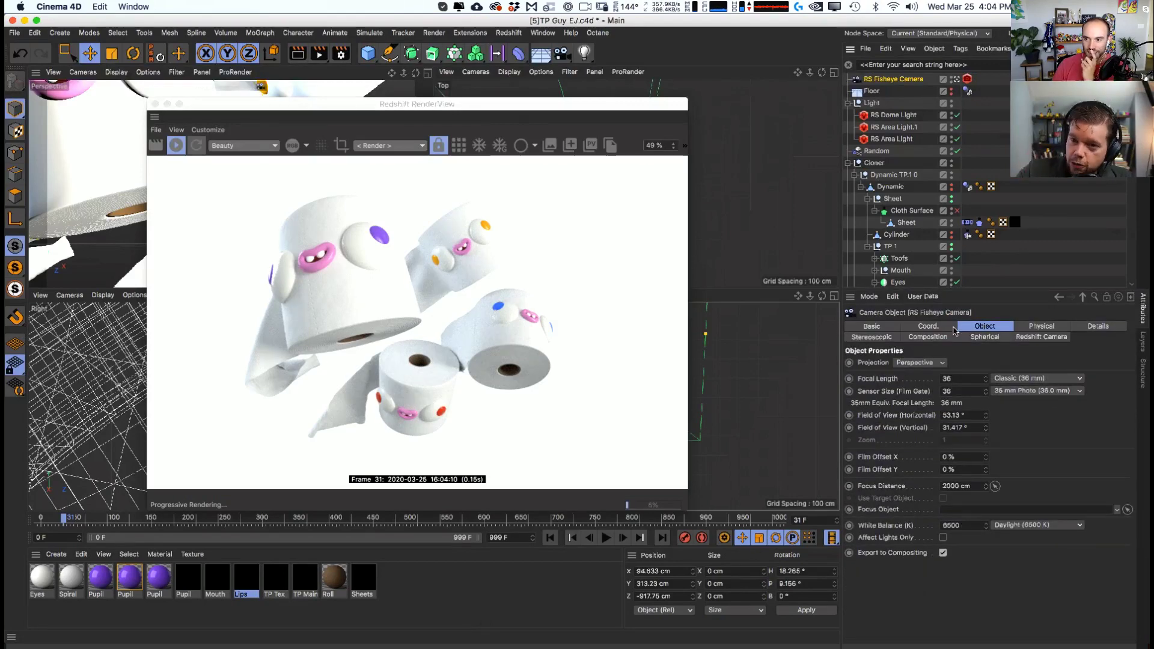
click(1021, 338)
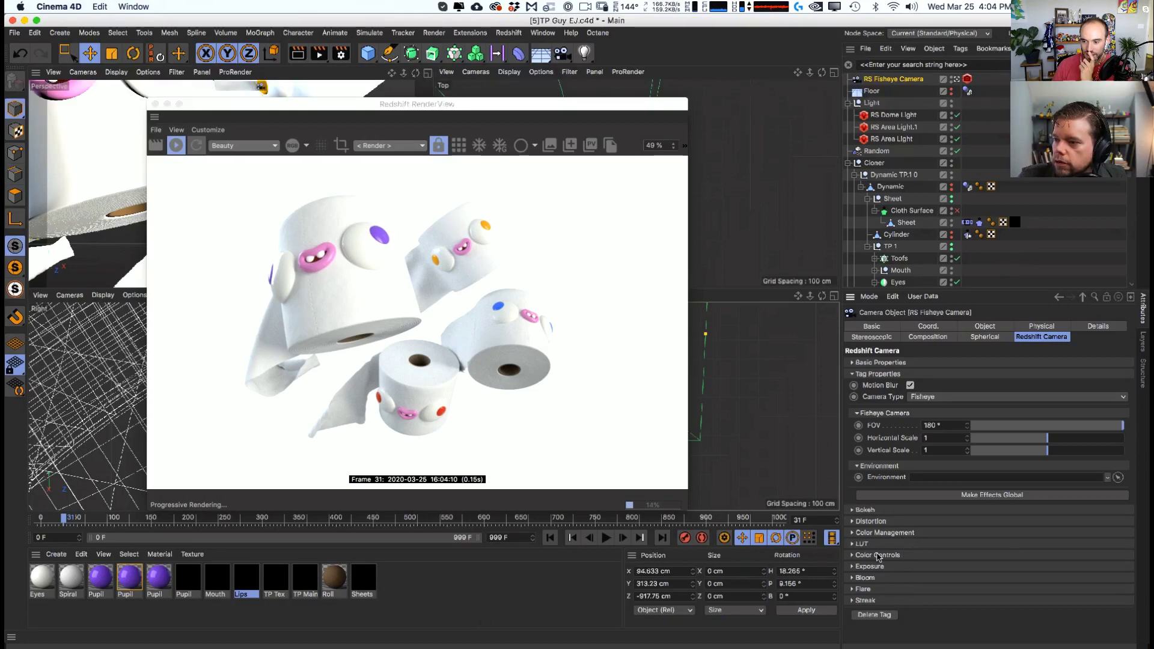
click(929, 338)
click(1032, 337)
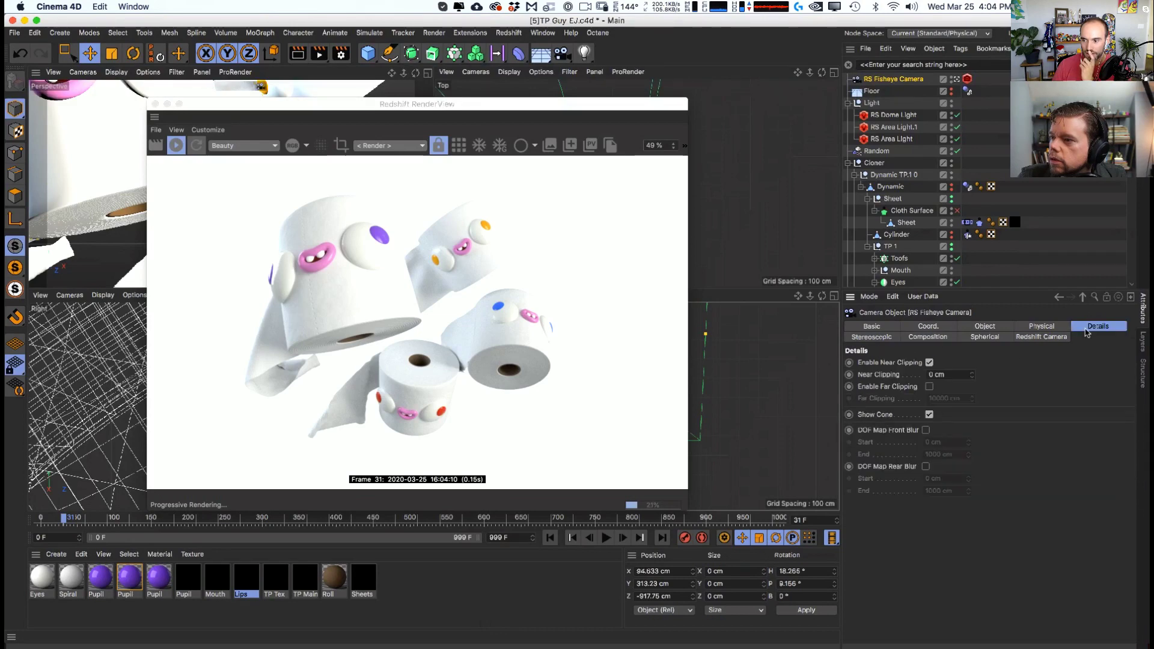
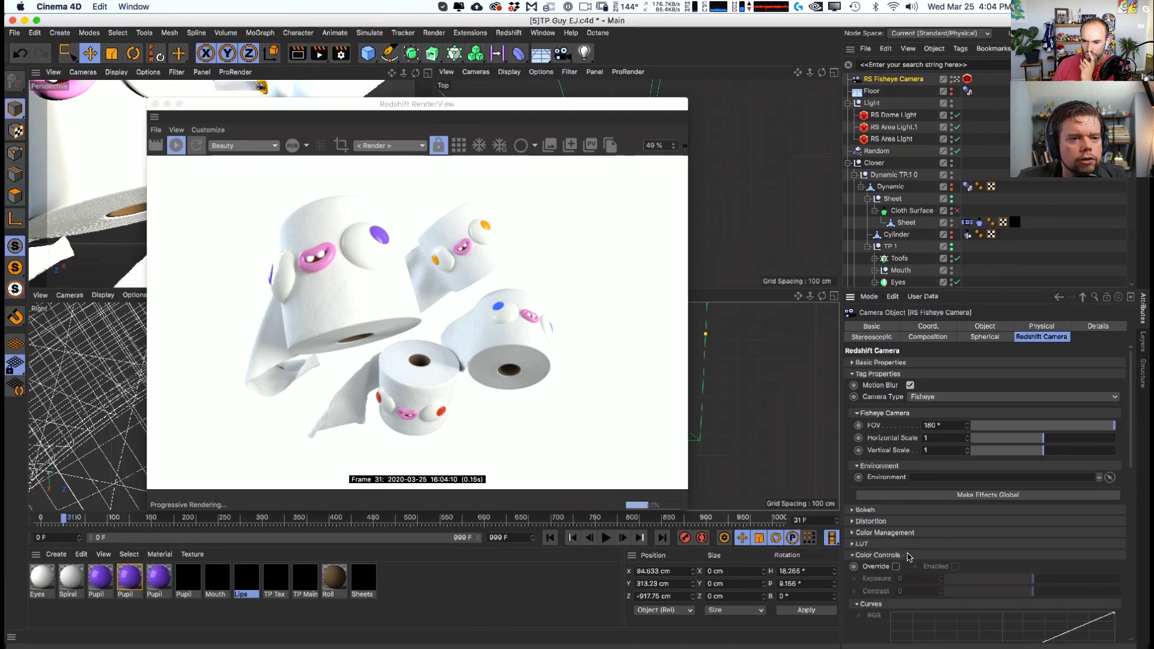
- Override and enable the fisheye camera's Redshift exposure settings, and set vignetting to about 15.53
click(920, 567)
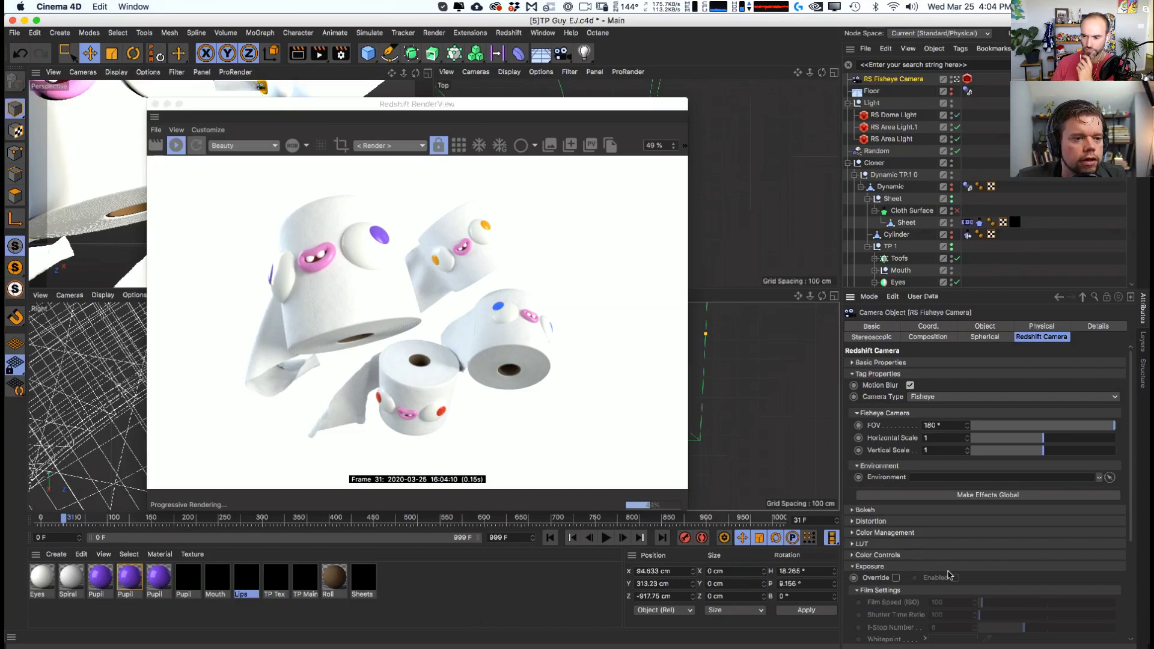
scroll(1009, 531, down, 5)
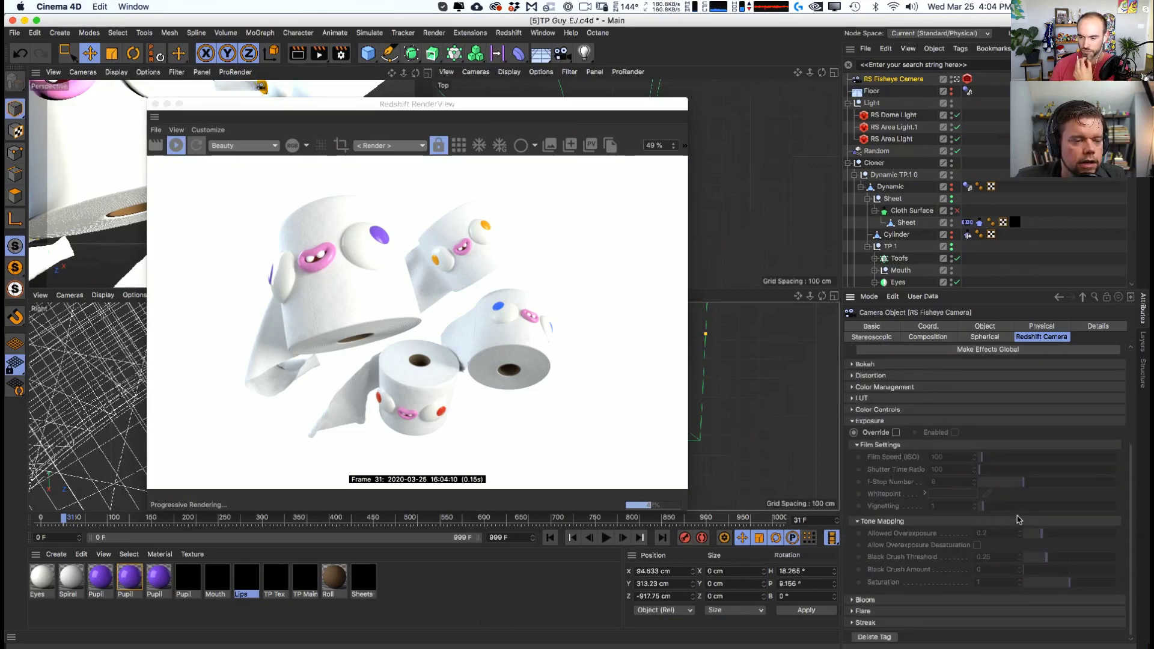
click(896, 433)
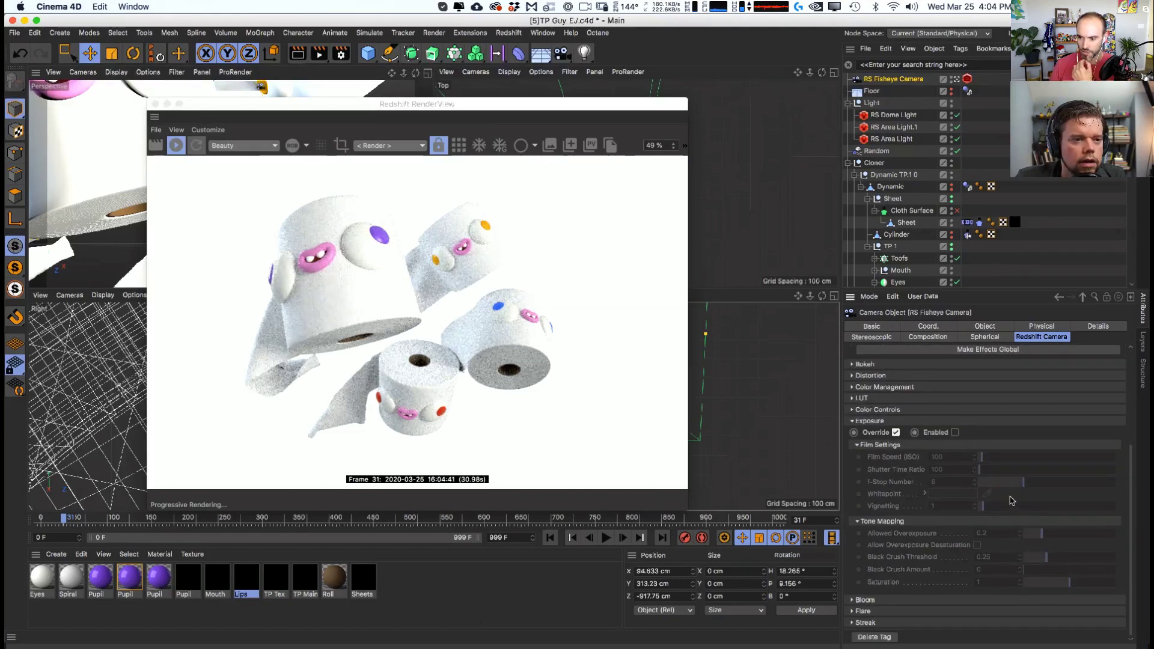
click(955, 432)
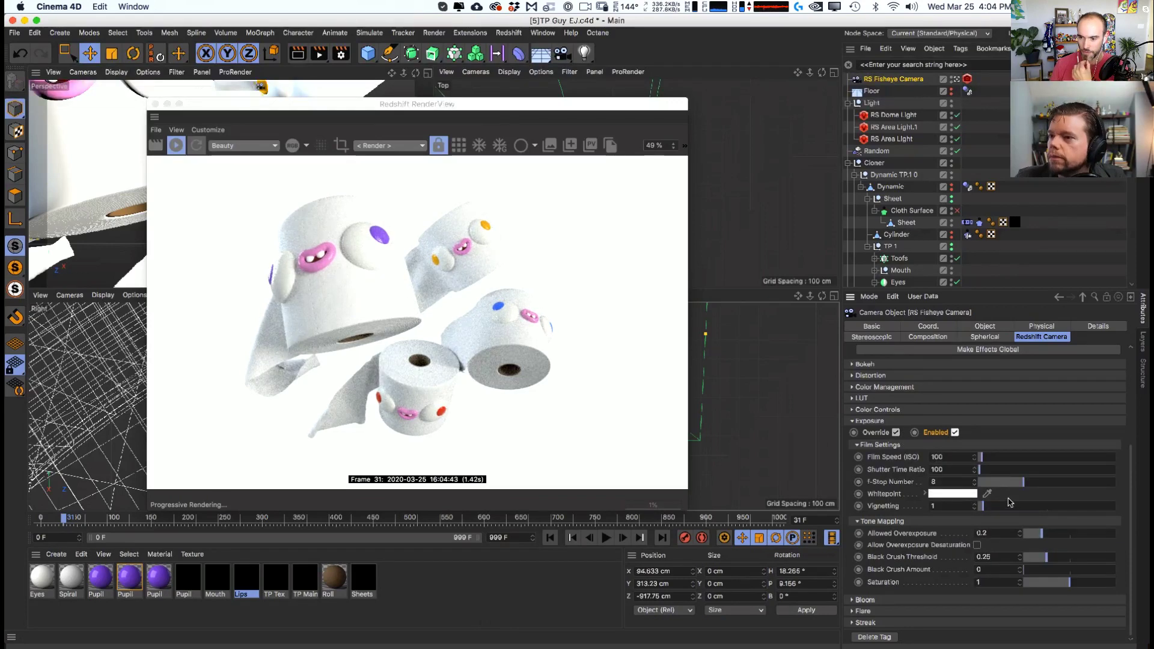
drag(1010, 506, 1116, 508)
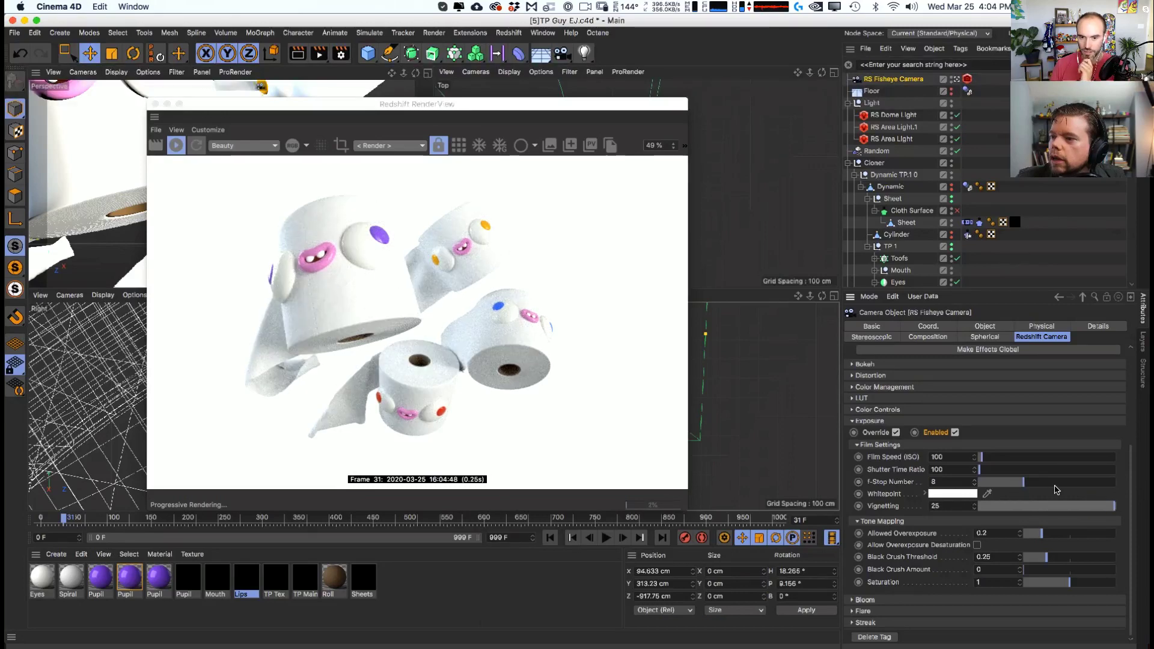
drag(1084, 508, 941, 502)
click(953, 494)
click(326, 159)
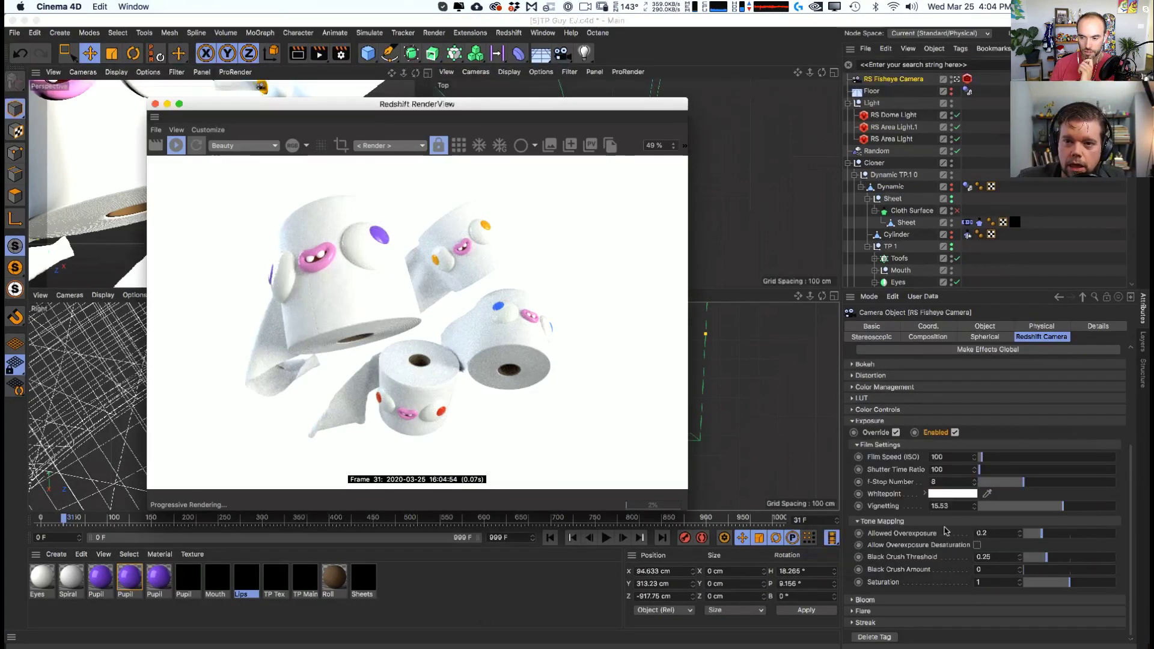
- Move the Redshift RenderView off the Top view and add a Plane object to the scene
drag(334, 105, 679, 211)
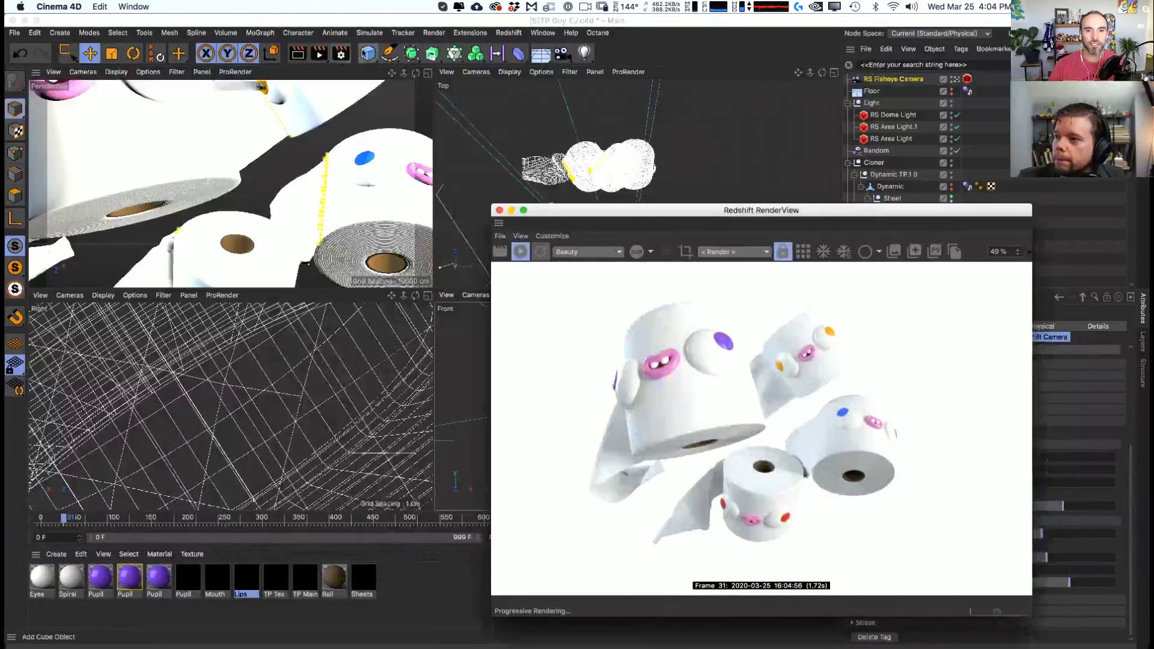
click(368, 53)
click(479, 90)
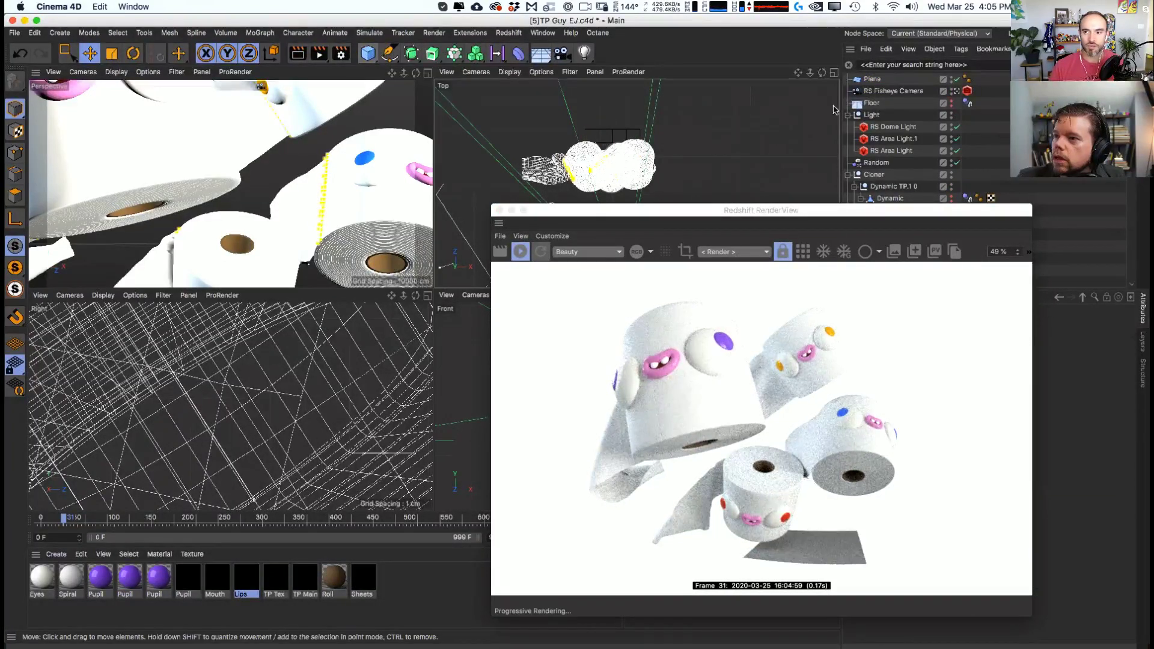
drag(748, 215, 718, 317)
click(871, 79)
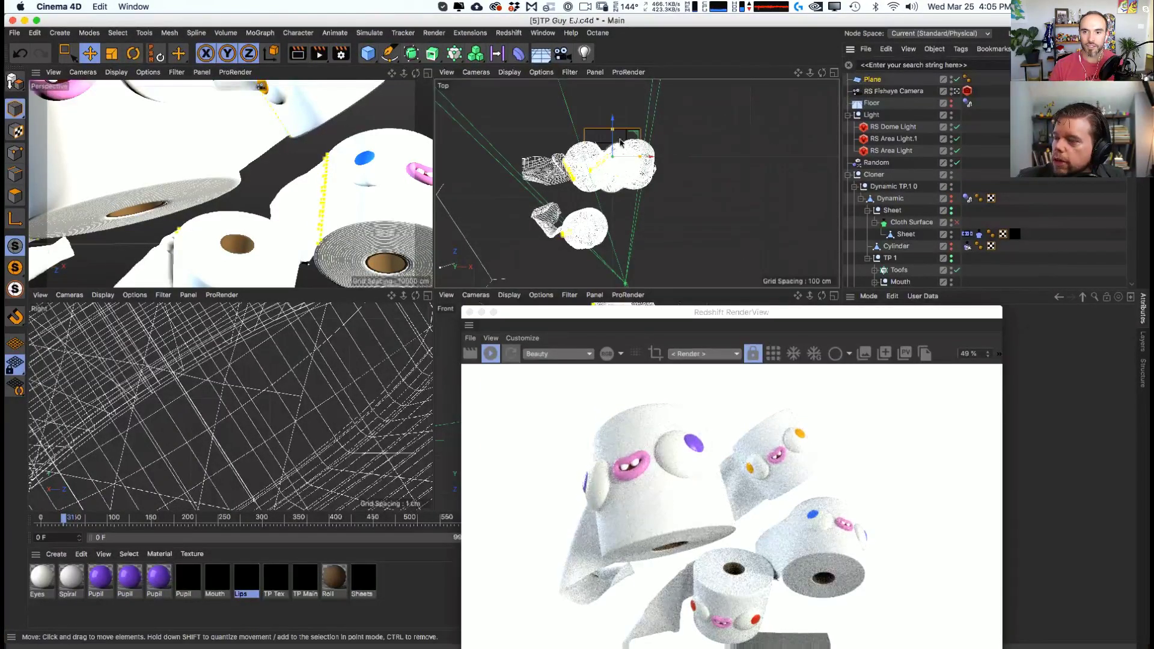
- Open the exposure settings of the RS Fisheye Camera's Redshift tag and raise vignetting to about 18.92
click(890, 91)
click(967, 91)
drag(847, 310, 506, 235)
click(994, 338)
click(1070, 329)
click(874, 340)
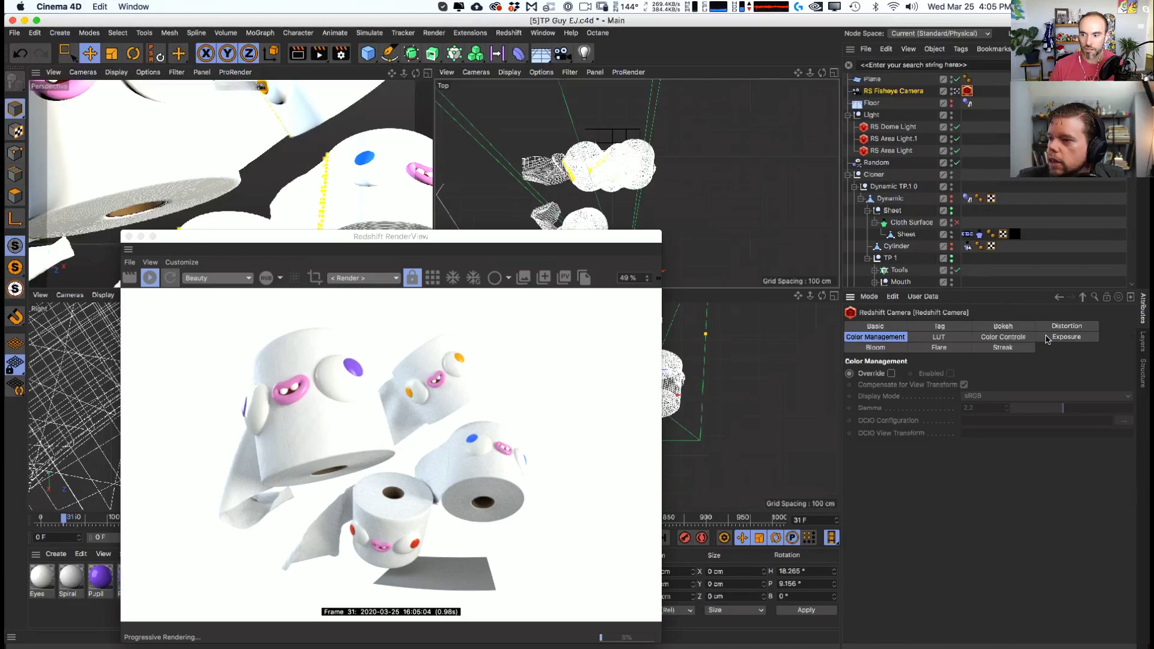
click(1063, 337)
click(932, 386)
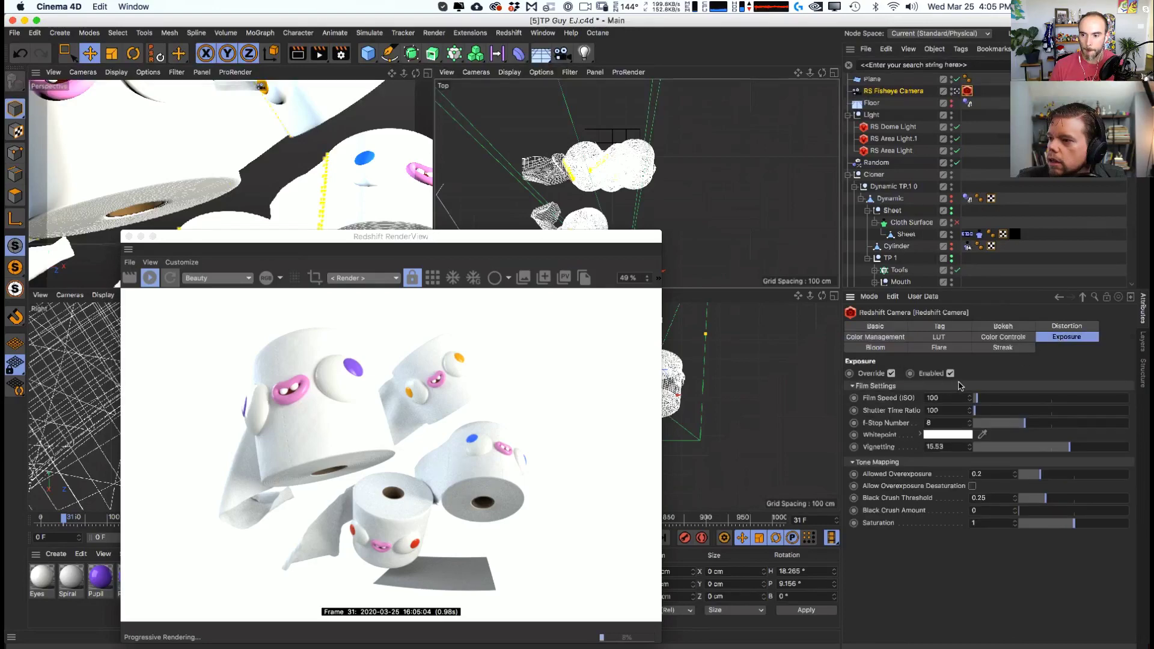
drag(1070, 447, 1079, 447)
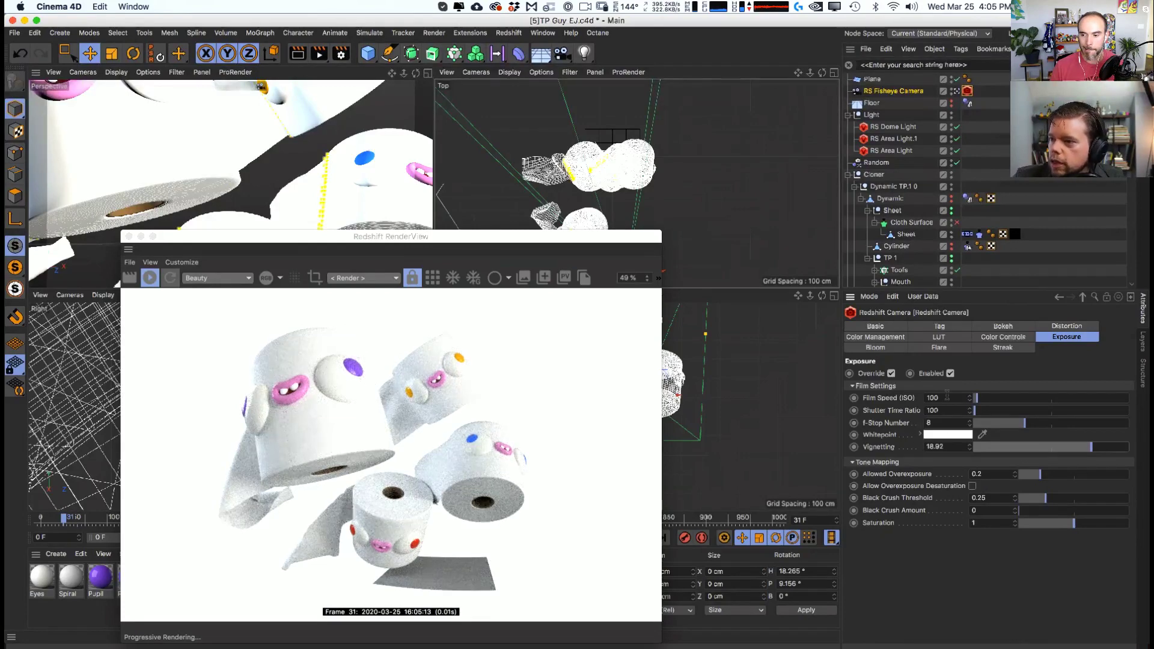
- Set the camera exposure's vignetting to about 18.82 and its whitepoint to a very light gray
click(945, 435)
click(968, 476)
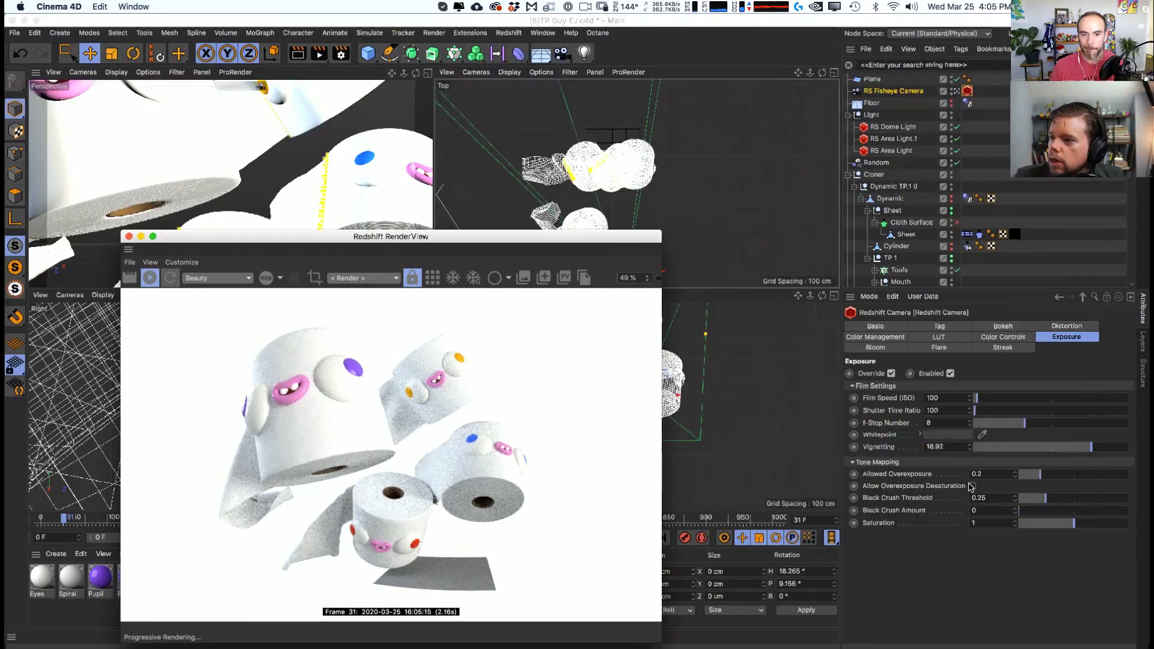
mouse_move(1077, 447)
mouse_down()
mouse_move(1047, 448)
mouse_move(1105, 452)
mouse_move(1057, 456)
mouse_up()
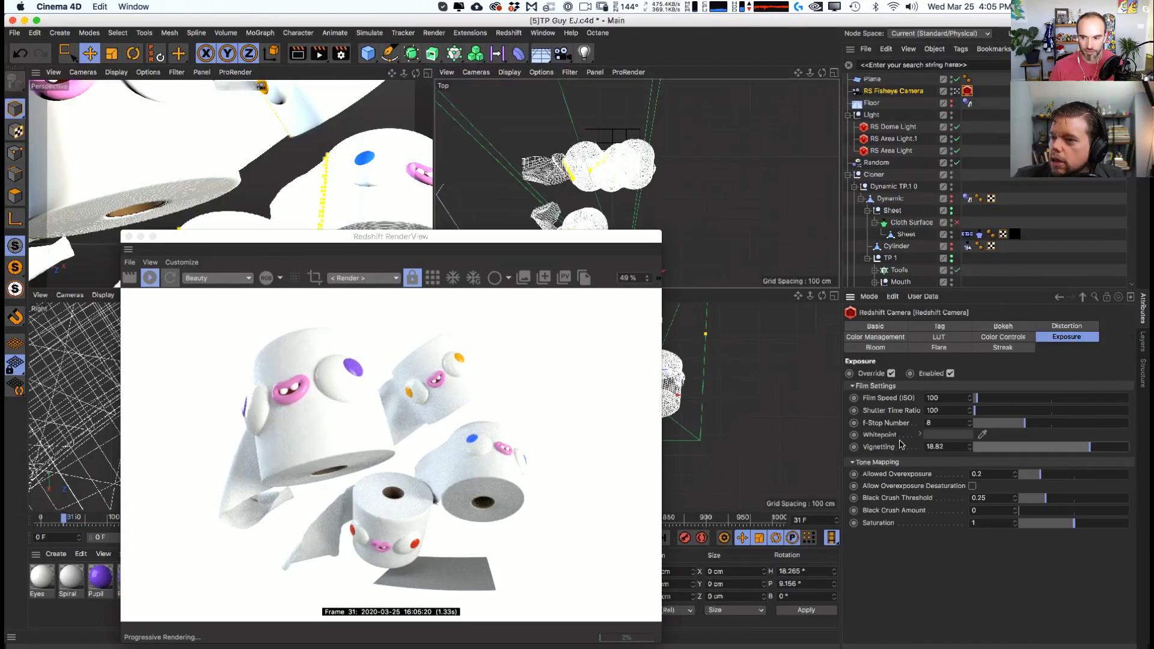
click(941, 435)
click(1042, 460)
click(972, 480)
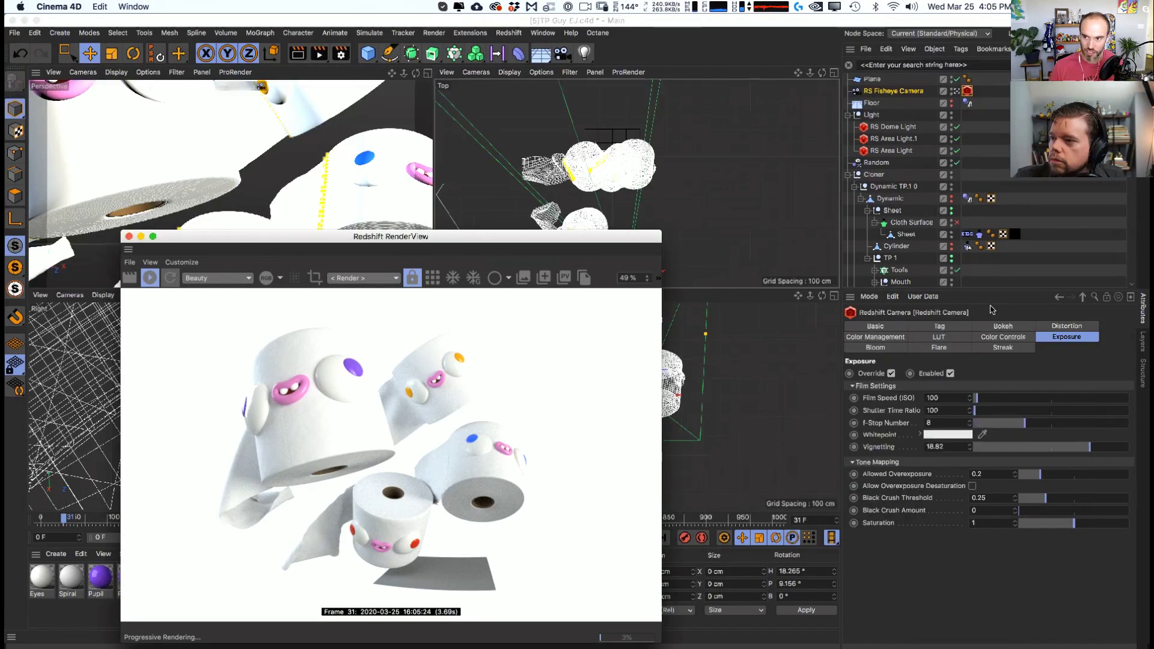
- Set the plane's orientation to +Z and position it upright behind the toilet paper rolls
click(875, 78)
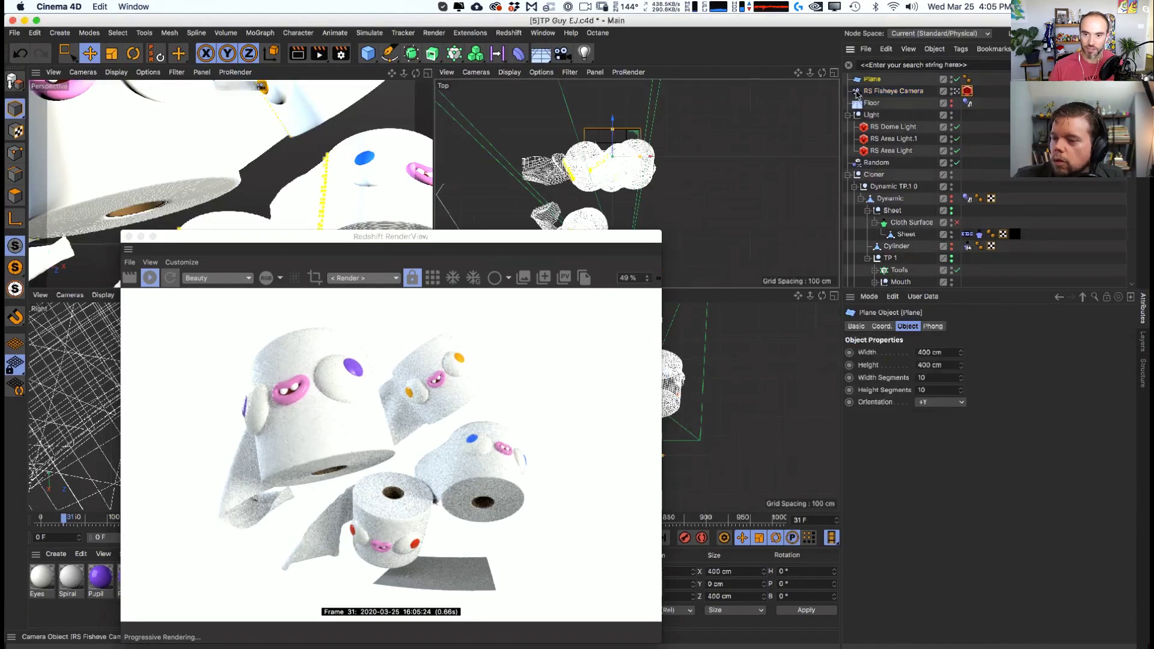
click(959, 401)
click(938, 463)
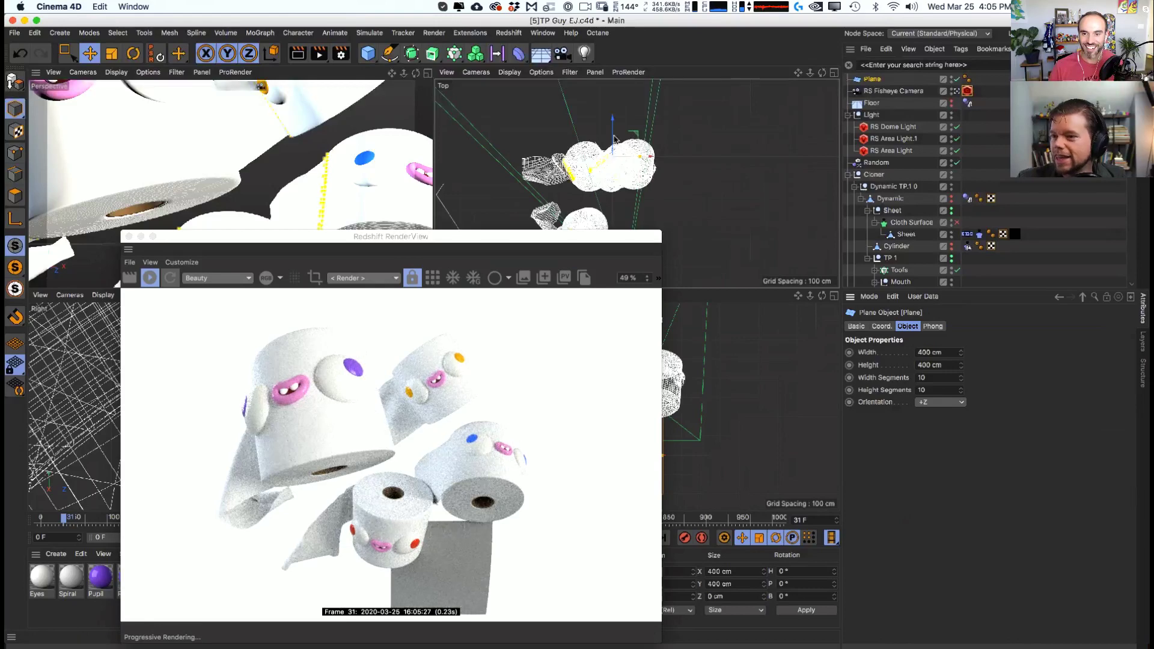
drag(626, 87, 764, 48)
key(g)
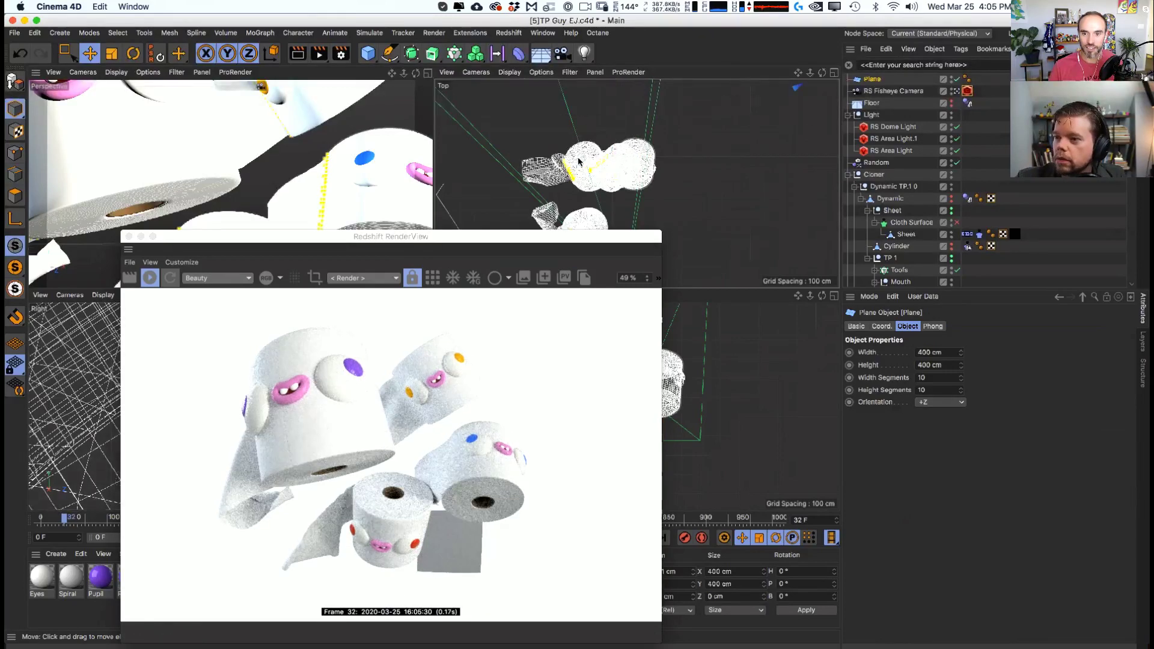
key(super+z)
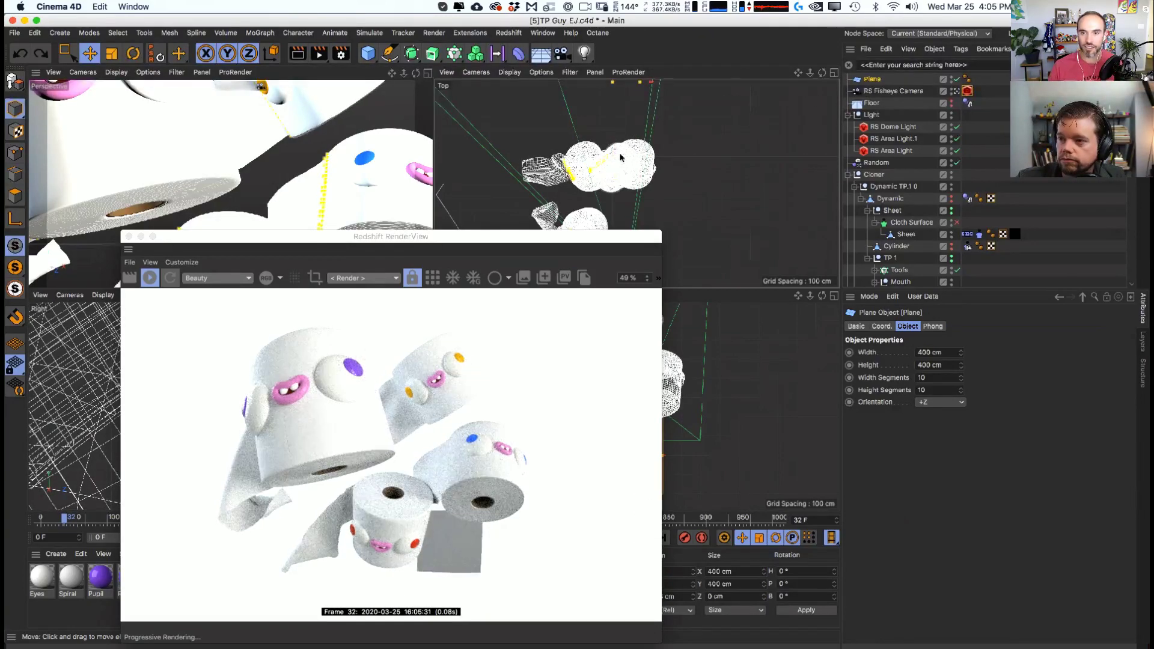
- Scale the plane up uniformly so it covers more of the background behind the rolls
key(t)
drag(798, 112, 816, 109)
drag(693, 113, 785, 181)
click(893, 90)
key(e)
key(t)
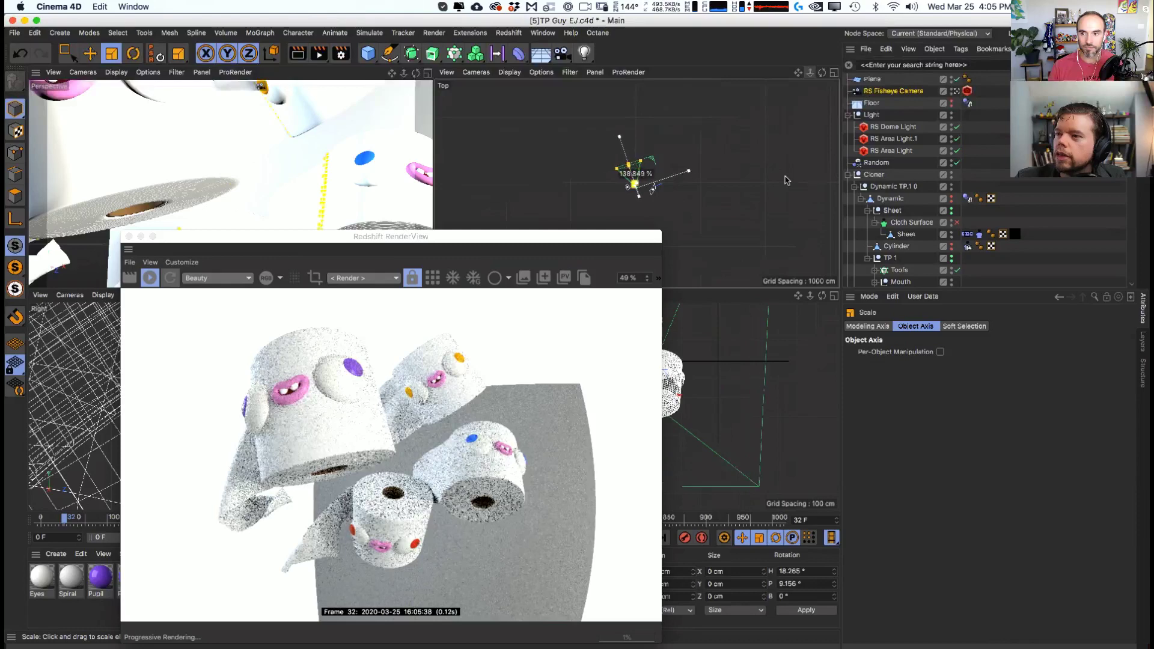
key(super+z)
- Enlarge the plane to about 179439 cm in width and height as a backdrop for the whole frame
key(e)
click(872, 78)
key(t)
drag(691, 361, 742, 188)
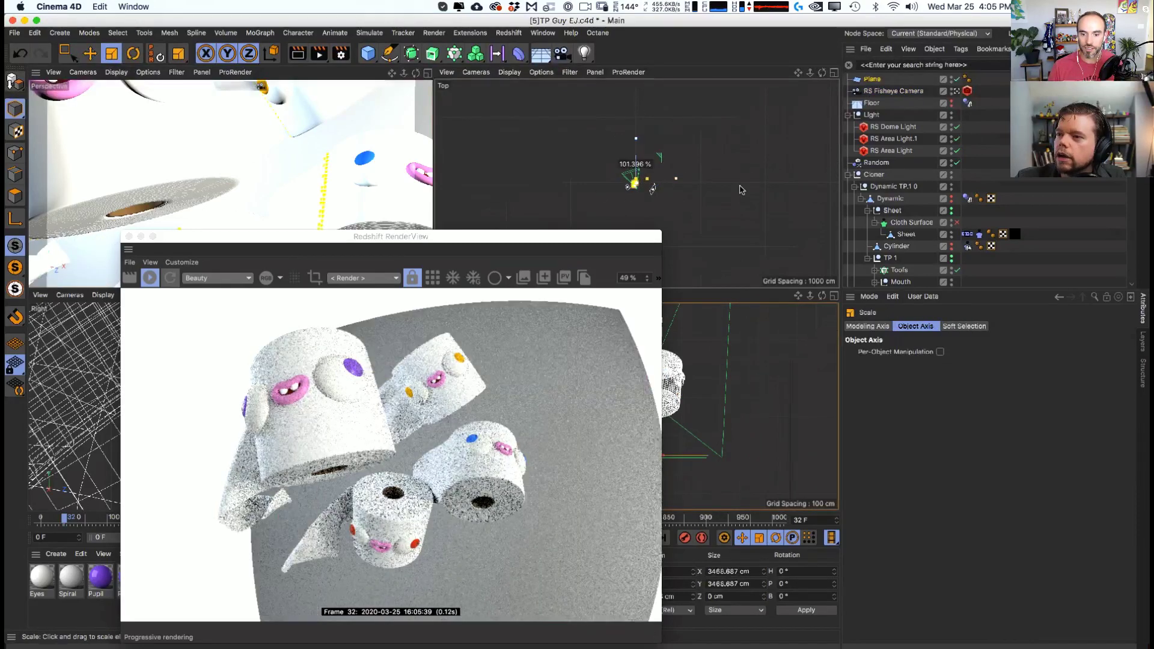
drag(541, 225, 628, 189)
drag(556, 217, 958, 150)
key(e)
key(t)
drag(764, 150, 790, 149)
key(e)
- Attach the plane to the RS Fisheye Camera with a reset transform, and push it back to about 3678 cm along Z
drag(872, 79, 881, 92)
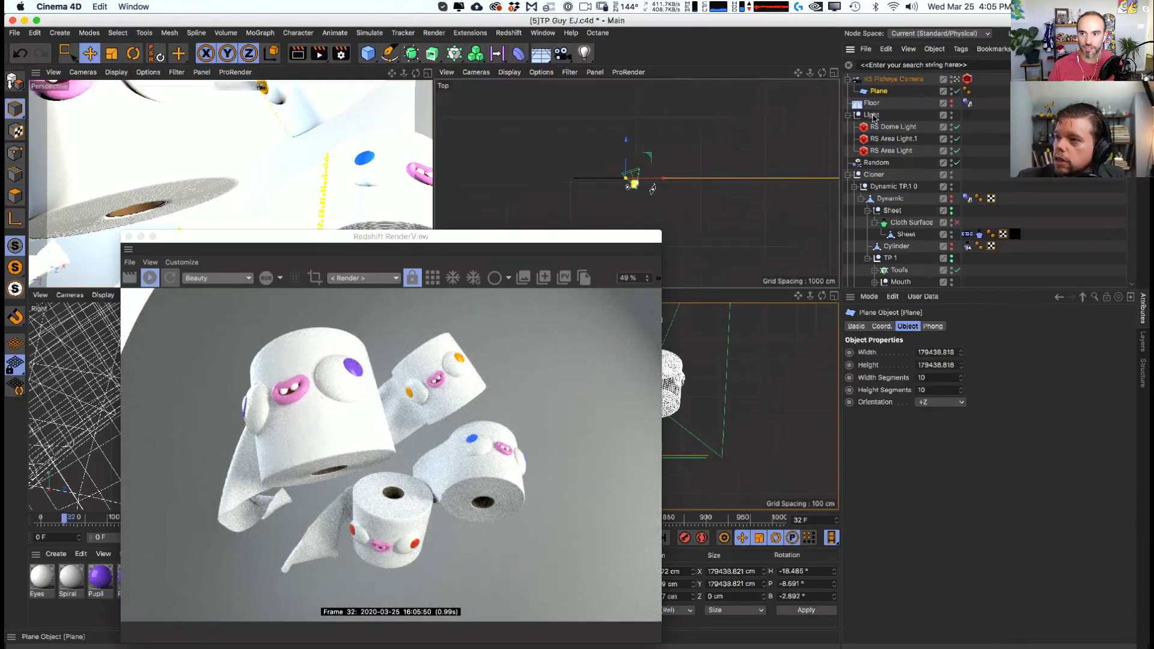
click(156, 54)
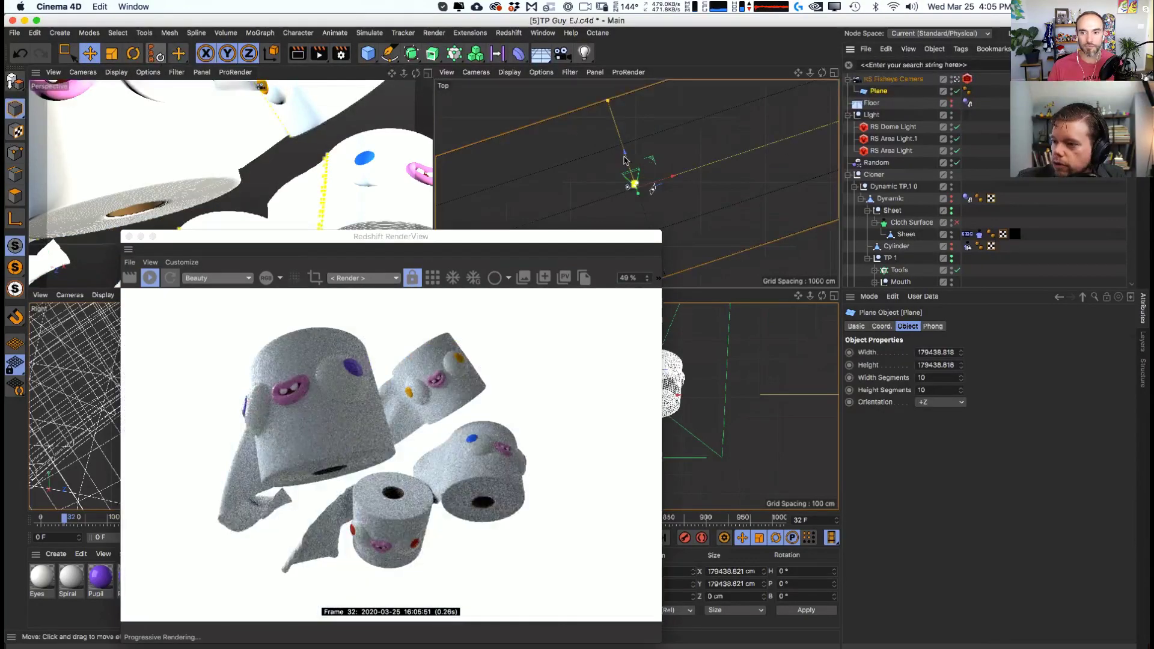
drag(626, 152, 623, 138)
drag(458, 237, 546, 166)
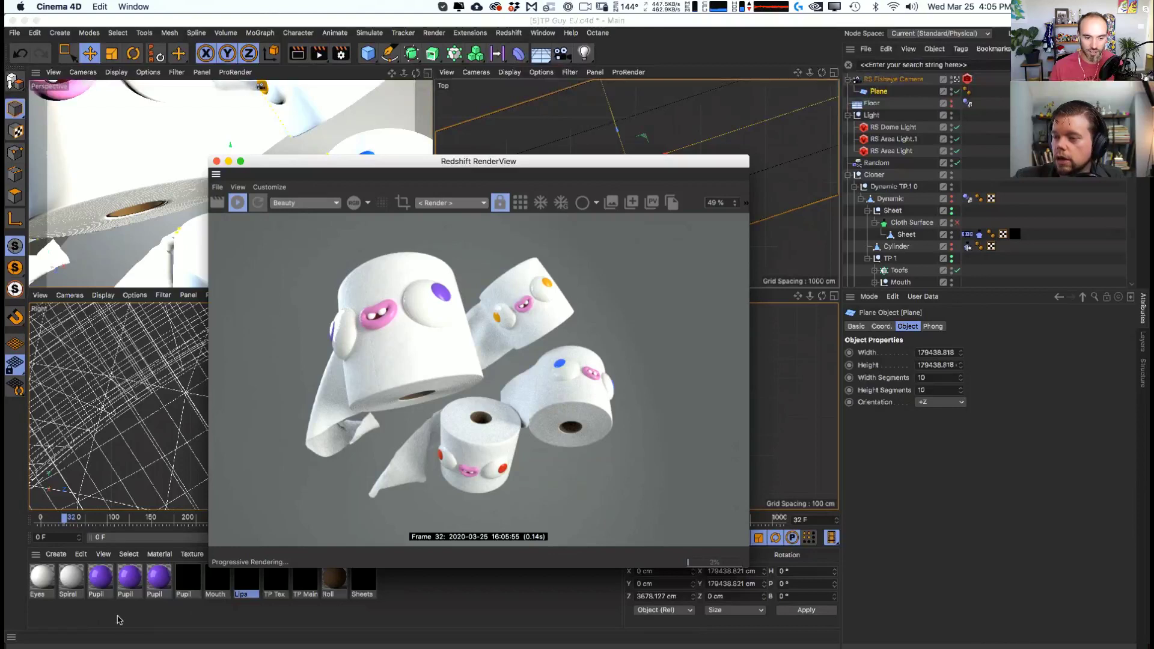
- Apply the Spiral material to the plane, and create a duplicate of that material named BKG
drag(74, 587, 879, 92)
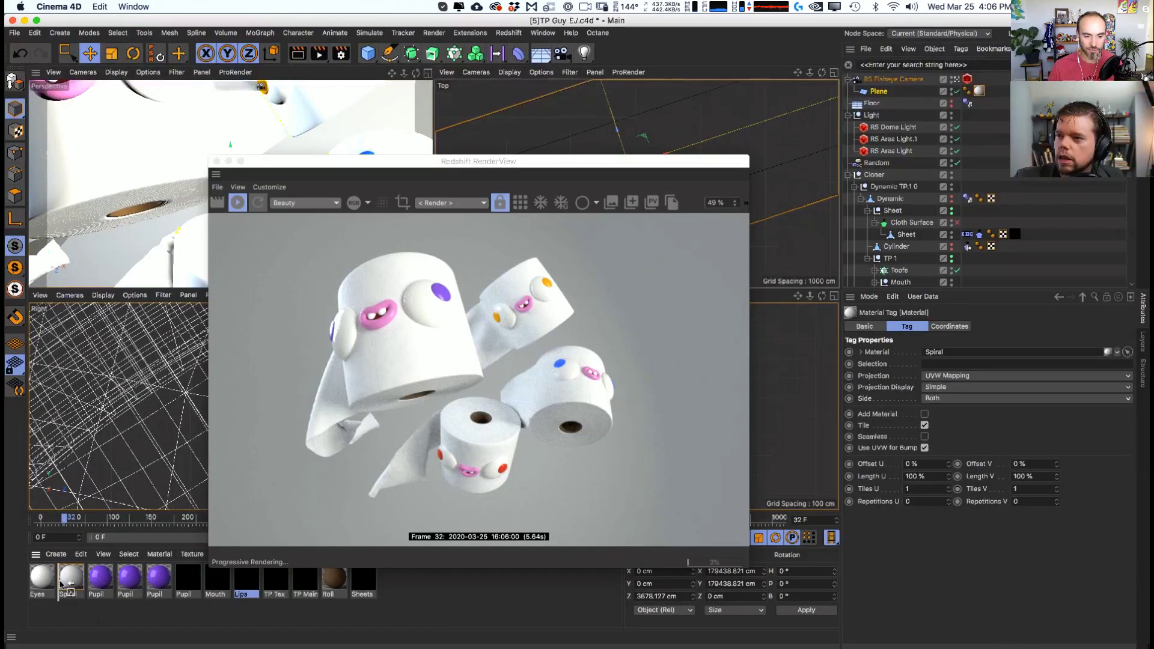
ctrl+drag(60, 582, 62, 583)
double_click(66, 582)
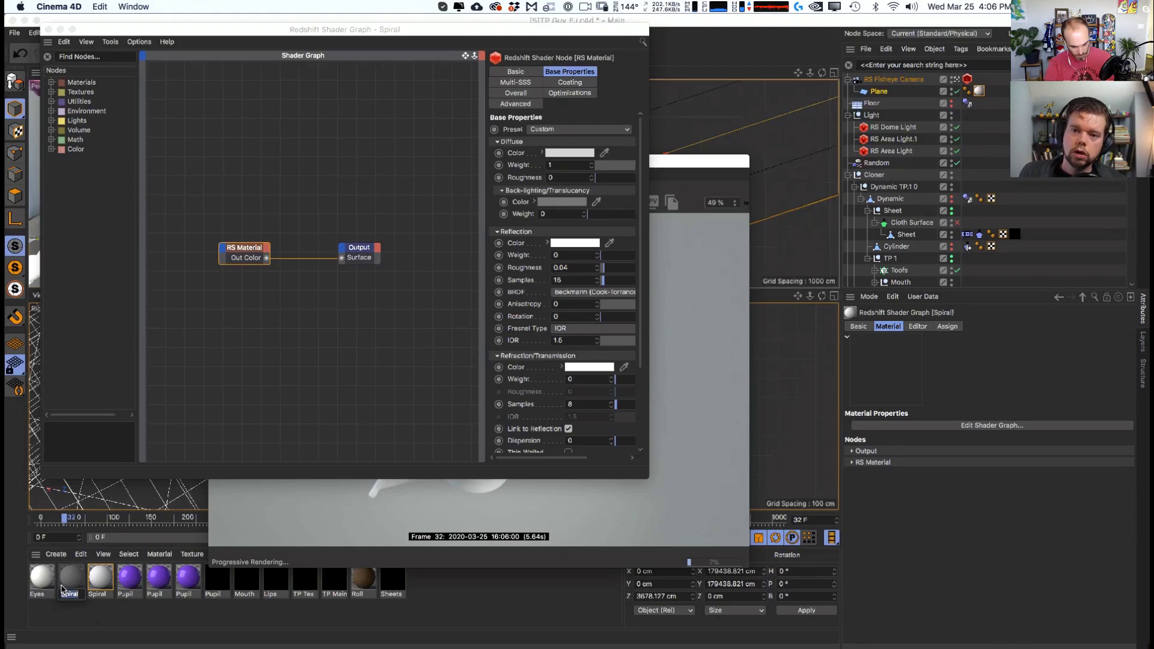
key(Return)
- Set the BKG material's diffuse color to pure white and close its shader graph
click(568, 154)
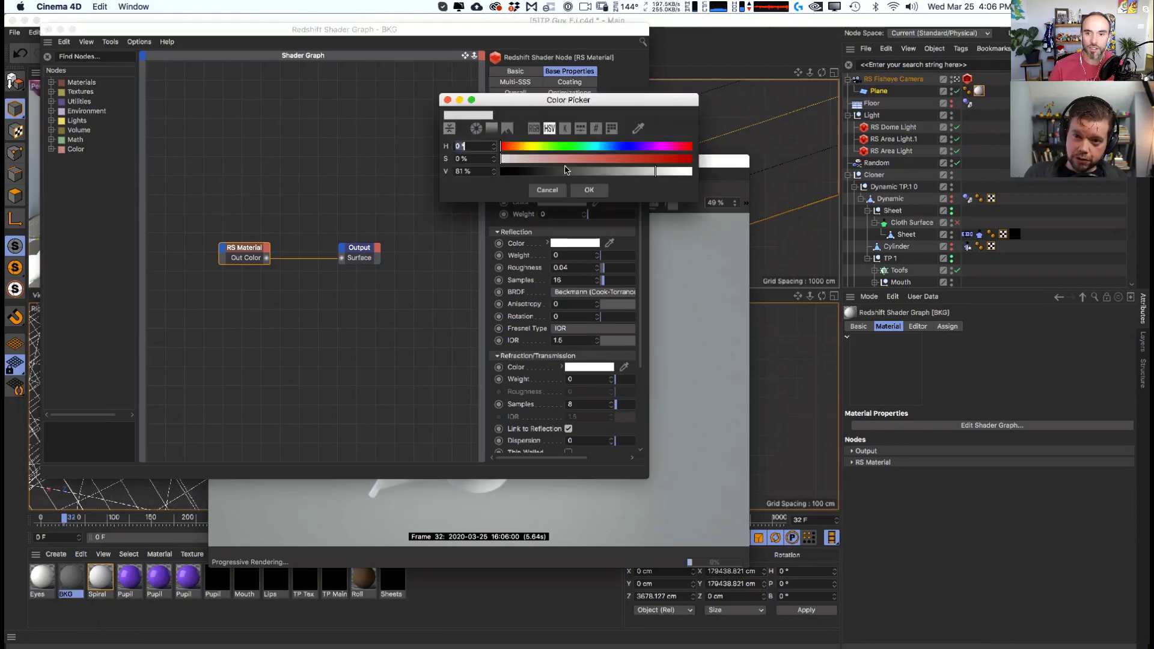
click(589, 190)
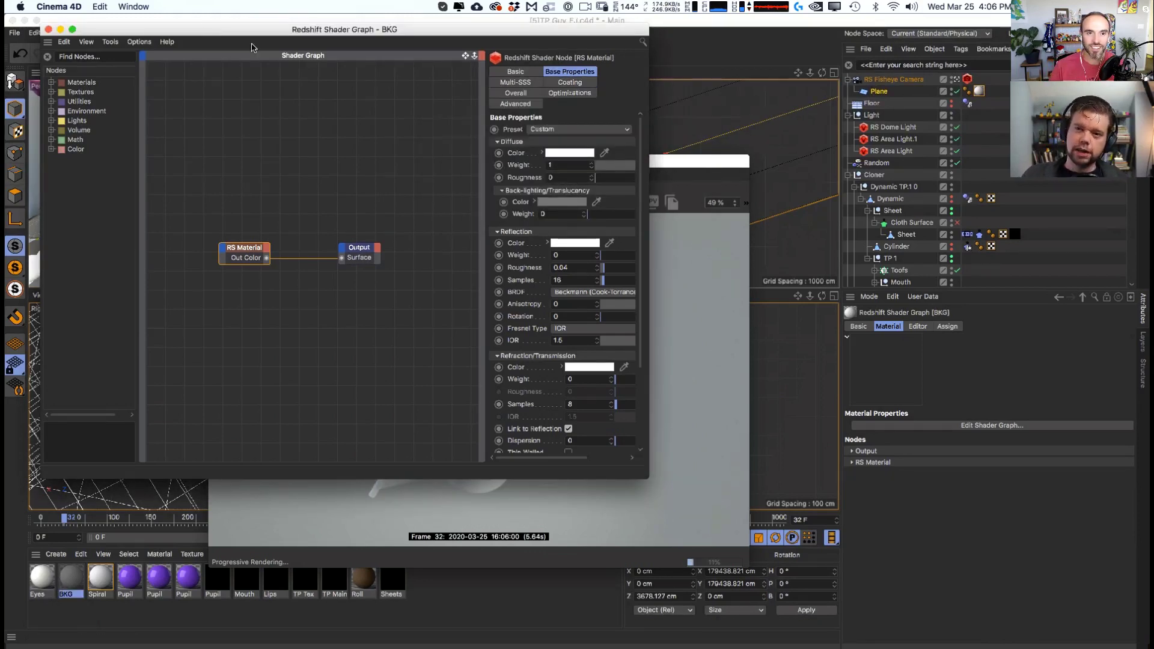
click(50, 29)
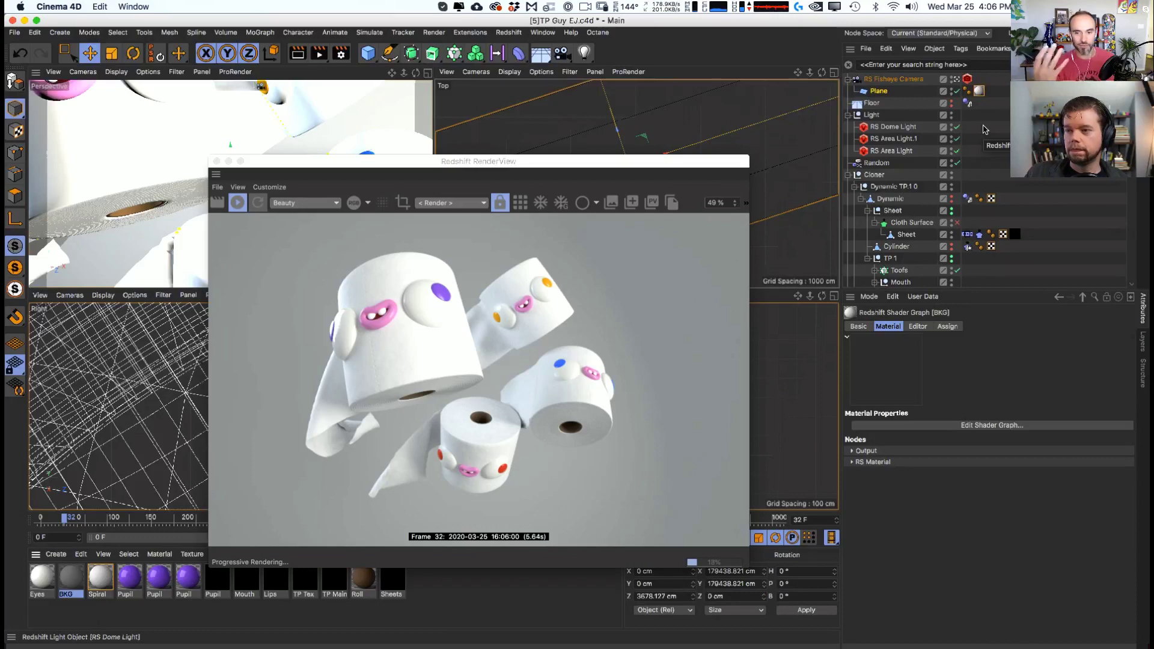
- Replace the plane's Spiral material with the BKG material
click(878, 90)
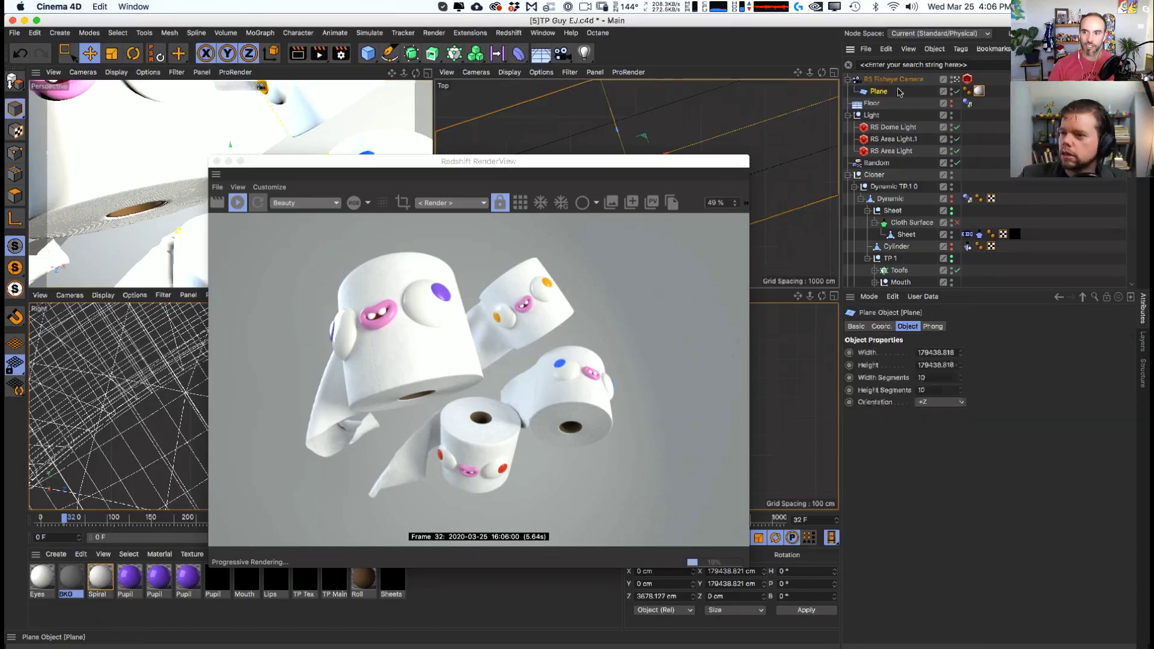
click(979, 90)
click(102, 586)
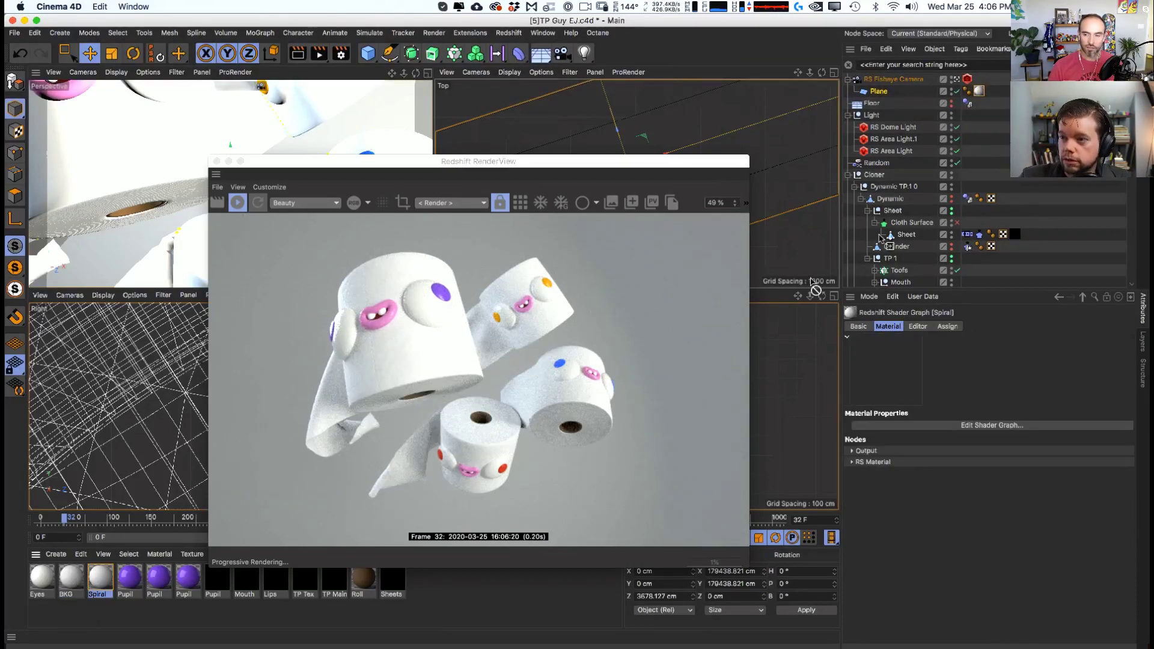
drag(980, 94, 980, 92)
click(72, 578)
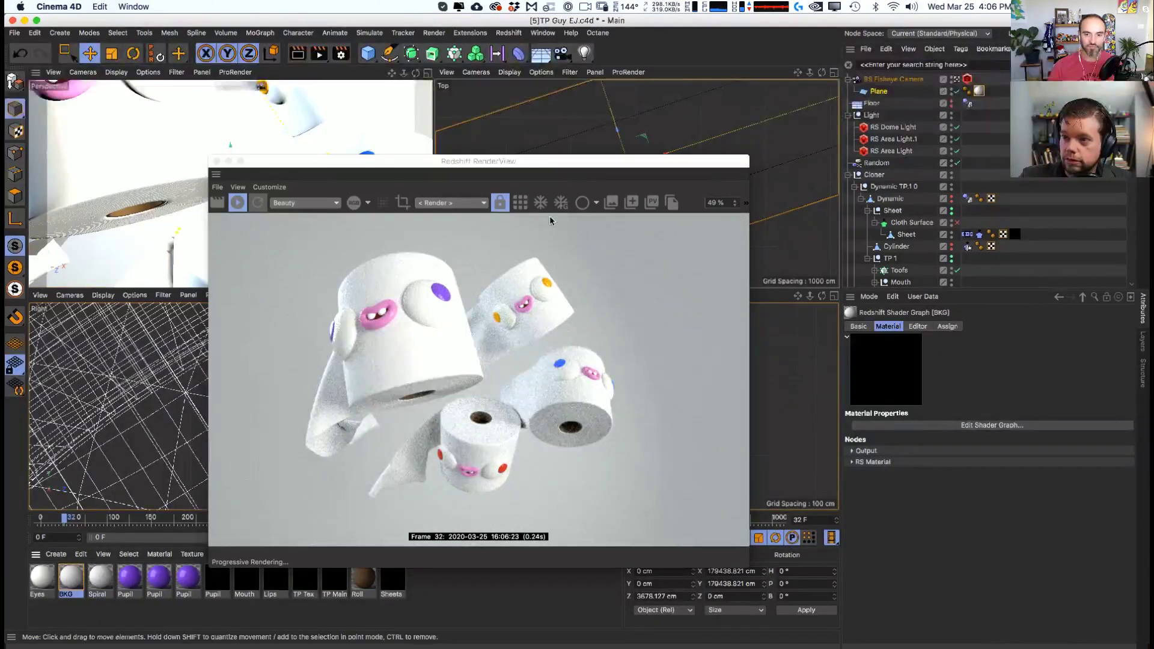
- Set the BKG material's back-lighting/translucency color to pure white and its weight to 1, and close the shader graph
double_click(66, 578)
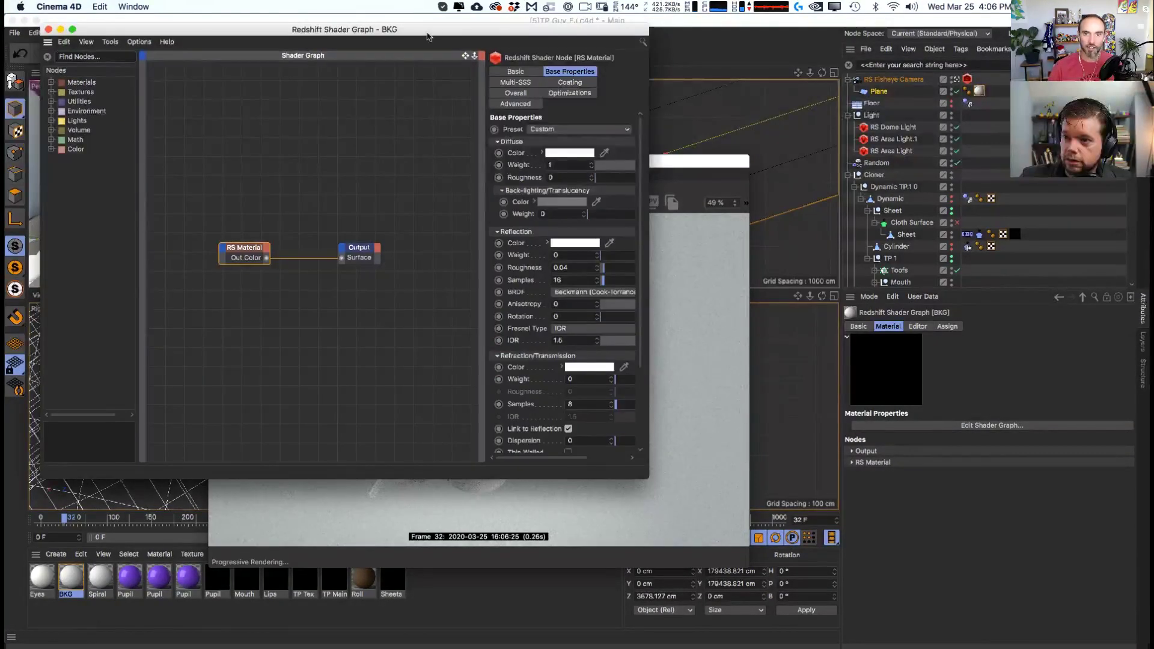
drag(426, 37, 853, 234)
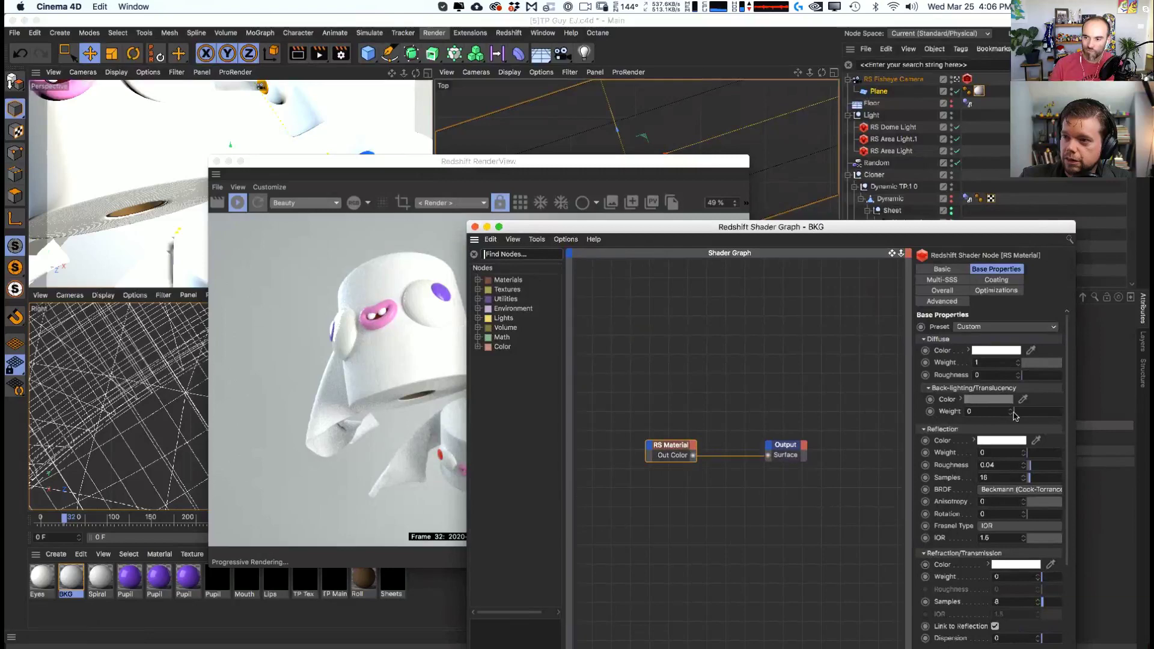
click(989, 400)
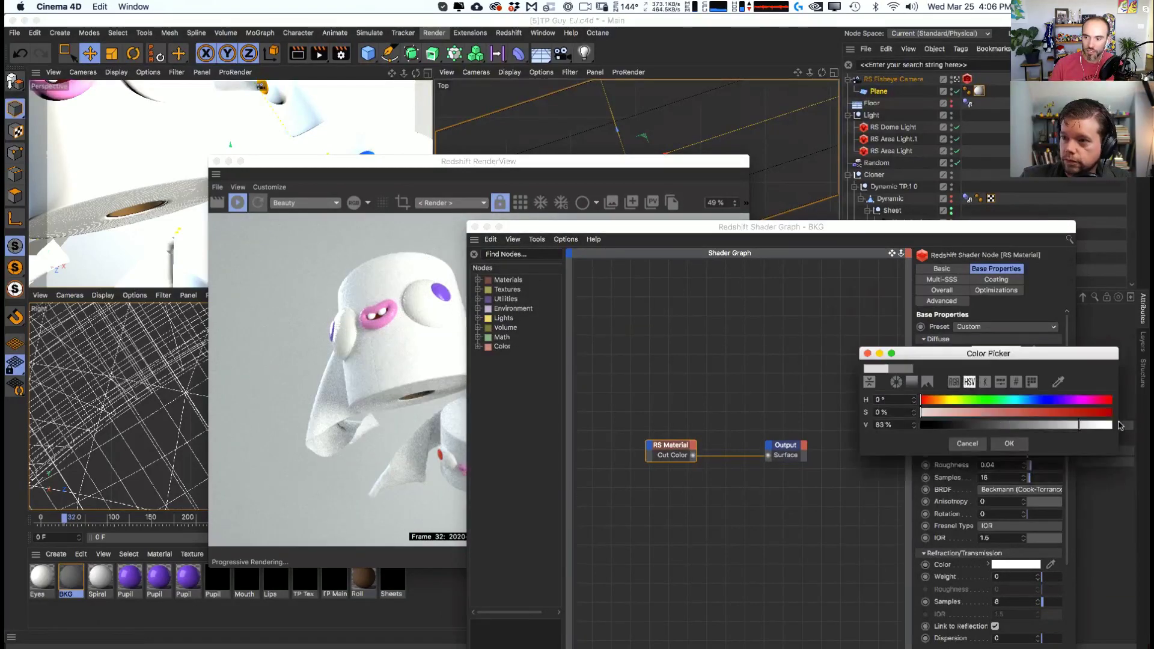
drag(1119, 426, 1123, 425)
click(1008, 444)
drag(1038, 413, 1061, 415)
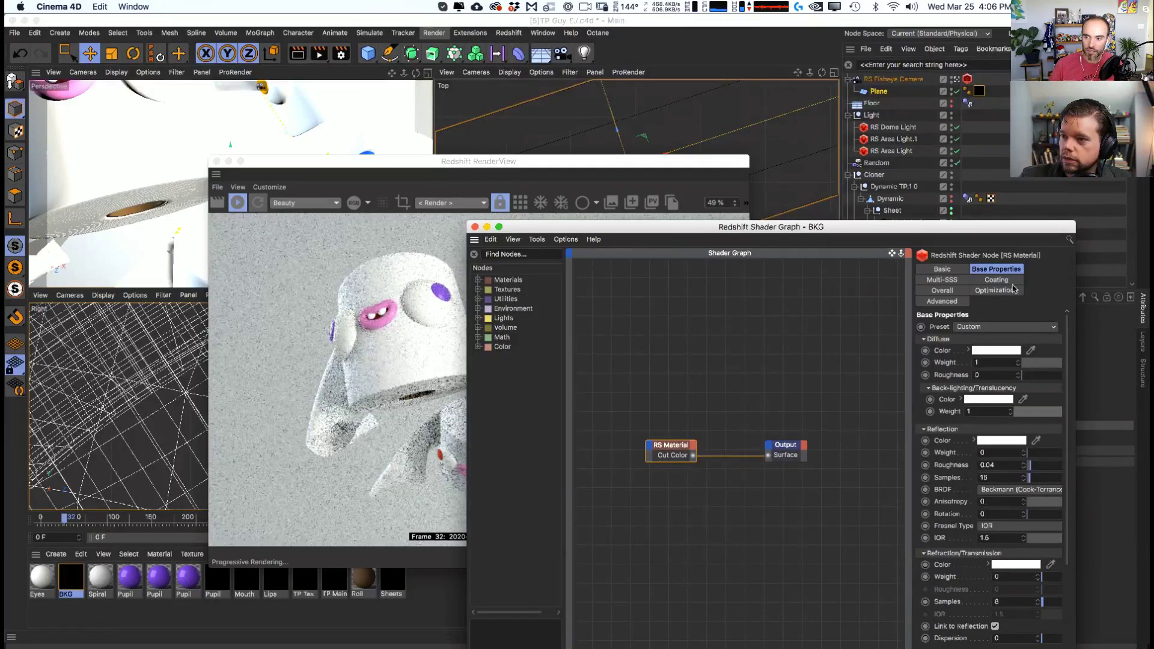
drag(962, 226, 926, 131)
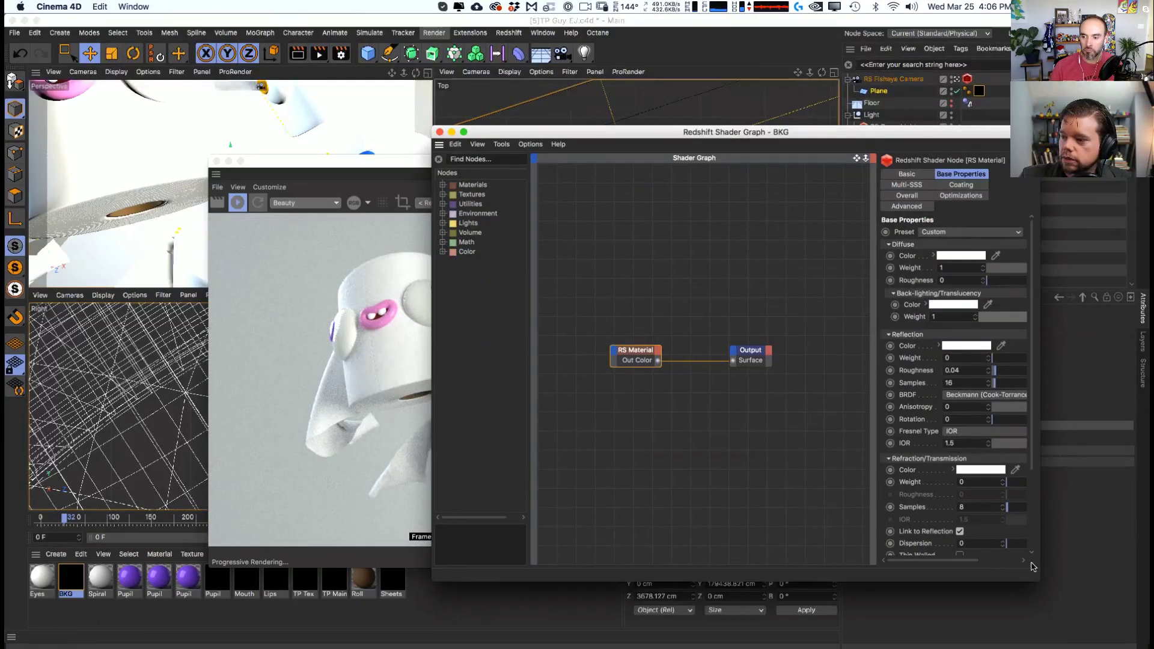
drag(1038, 579, 1095, 604)
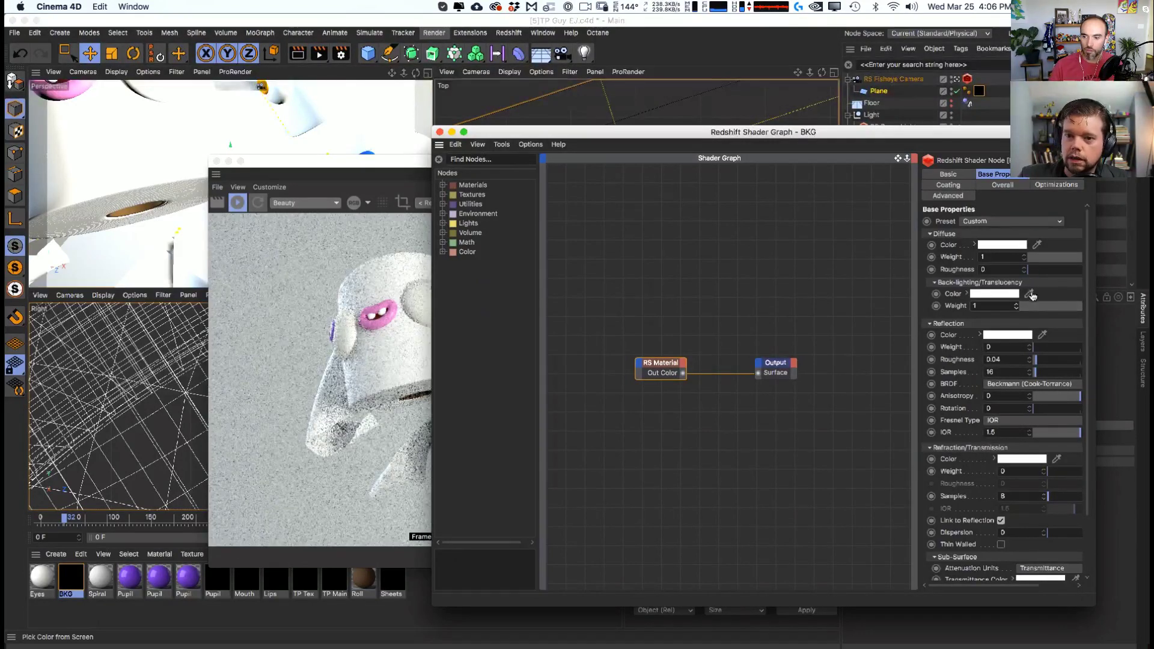
click(451, 131)
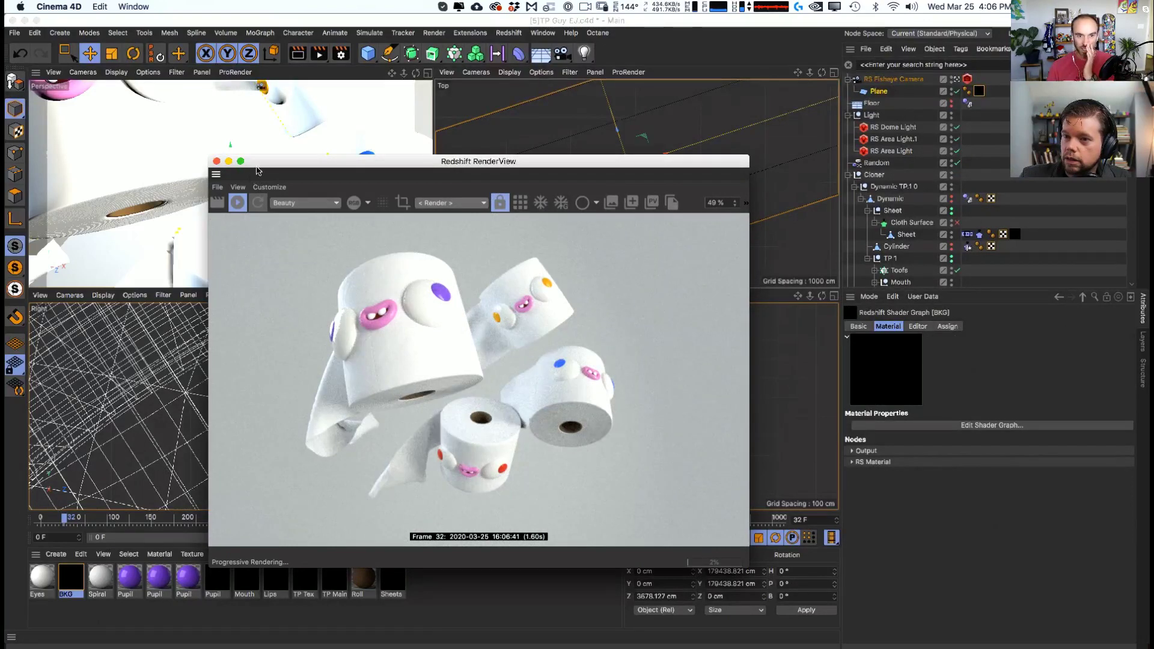
- Move the backdrop plane closer to the camera, to about 1410 cm along Z
drag(380, 163, 298, 162)
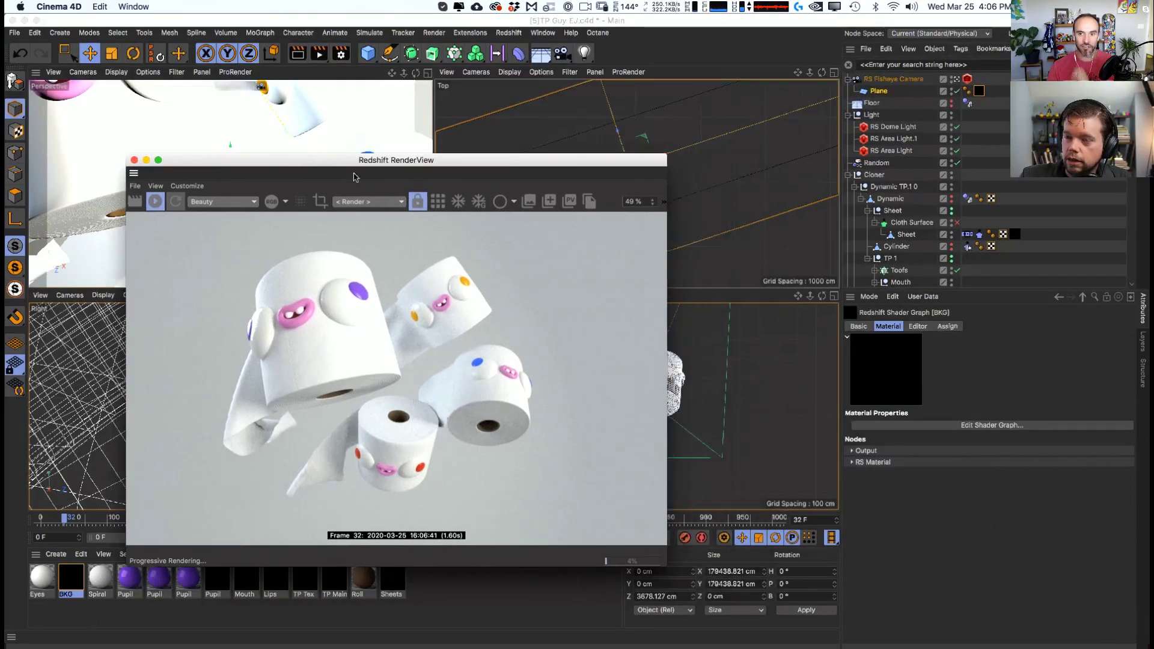
click(685, 155)
scroll(685, 155, down, 3)
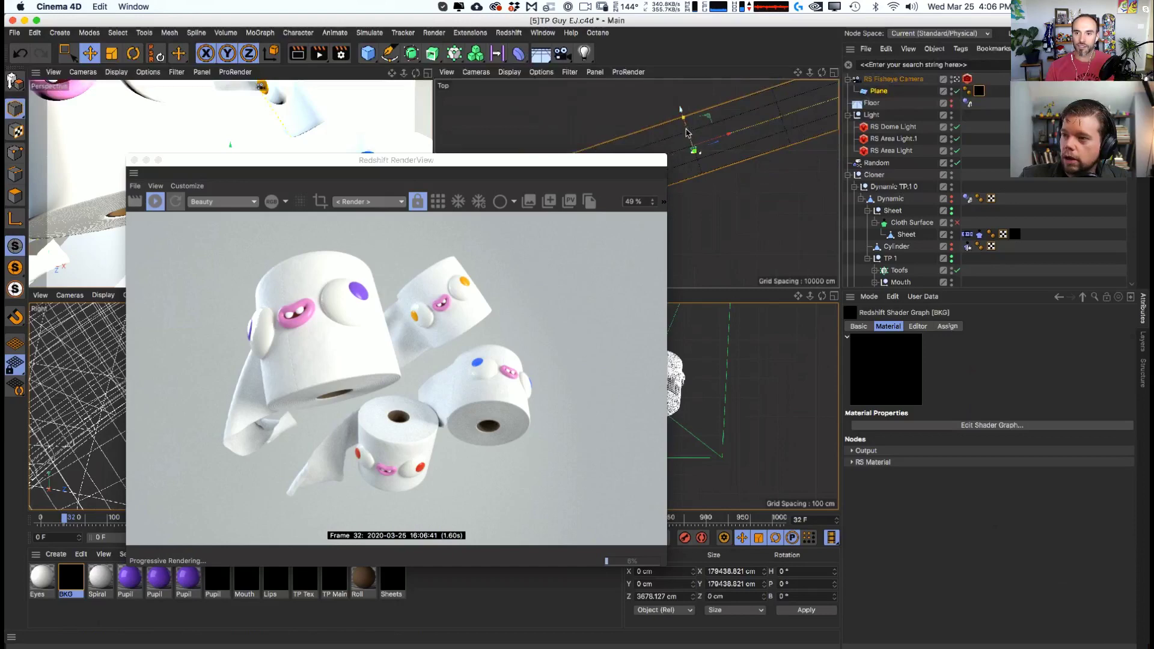
scroll(698, 163, up, 5)
drag(706, 179, 734, 220)
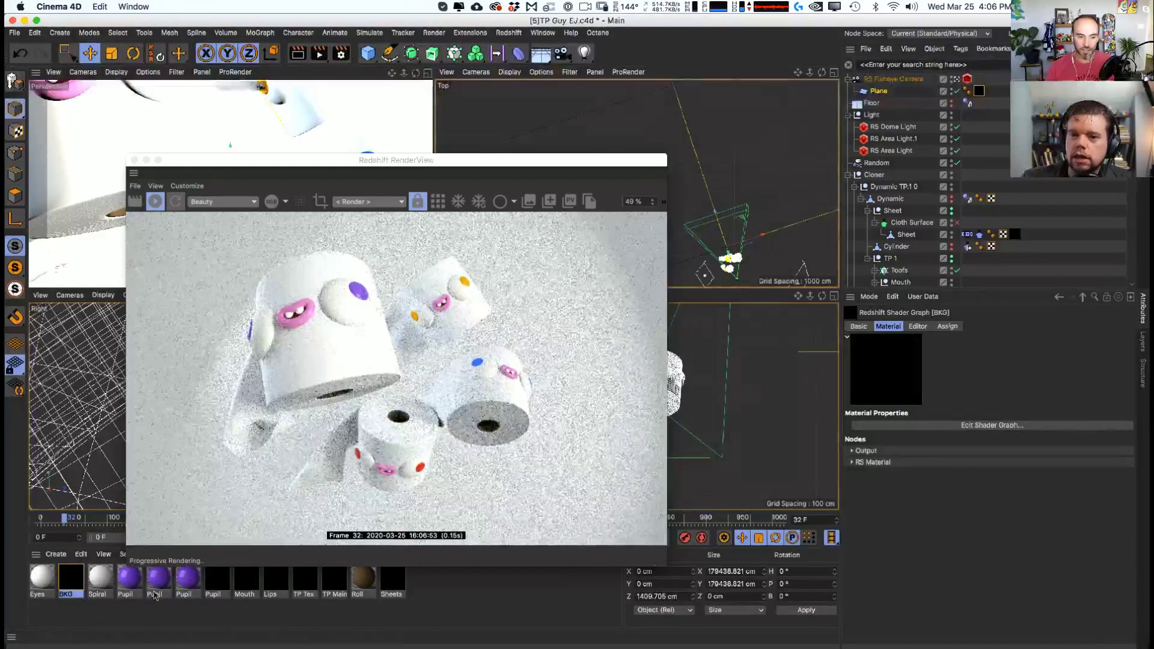
- Set the BKG material's back-lighting/translucency weight to 0, and move the backdrop plane to about 1900 cm along Z
double_click(75, 580)
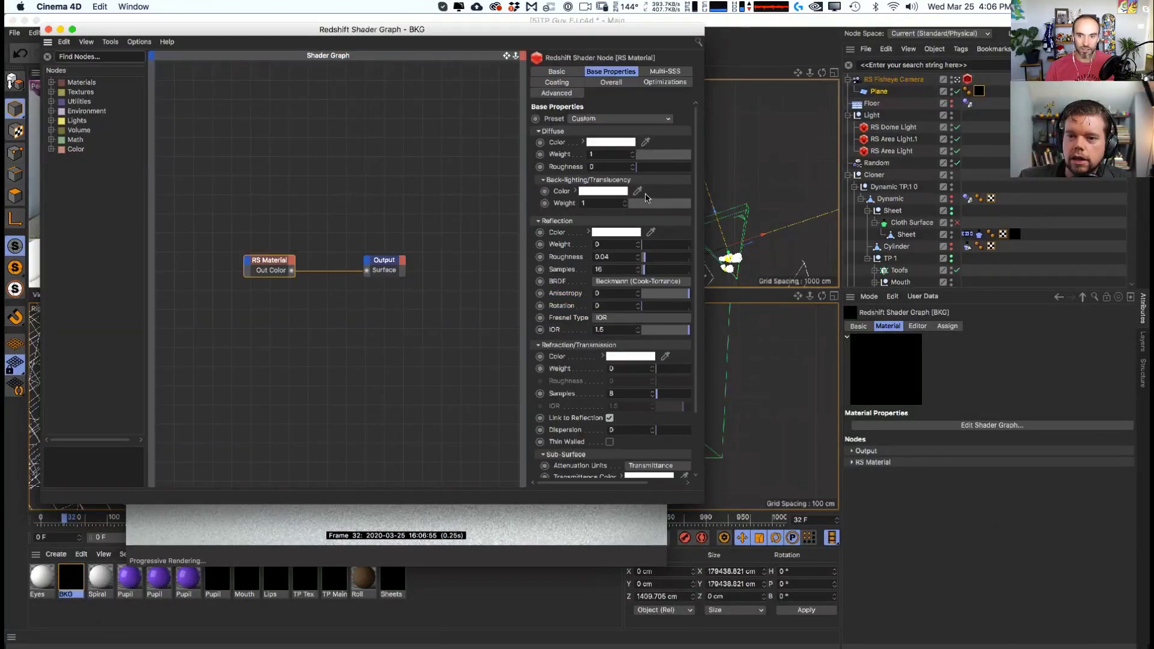
drag(655, 207, 642, 205)
drag(323, 32, 760, 161)
drag(1059, 333, 979, 331)
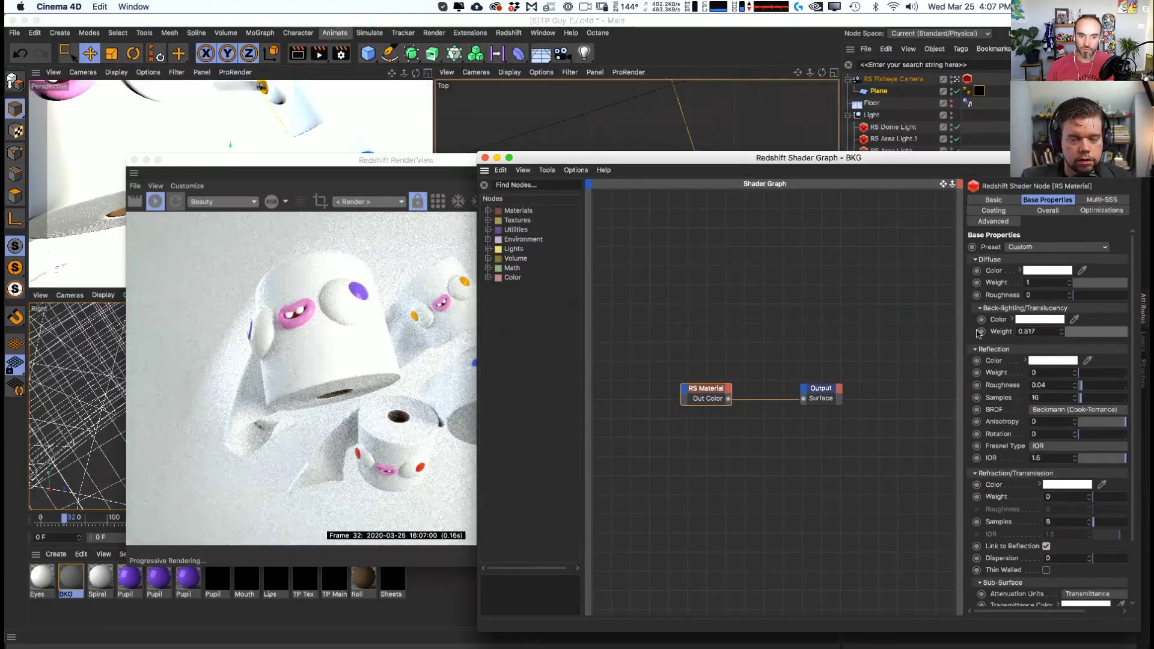
click(485, 158)
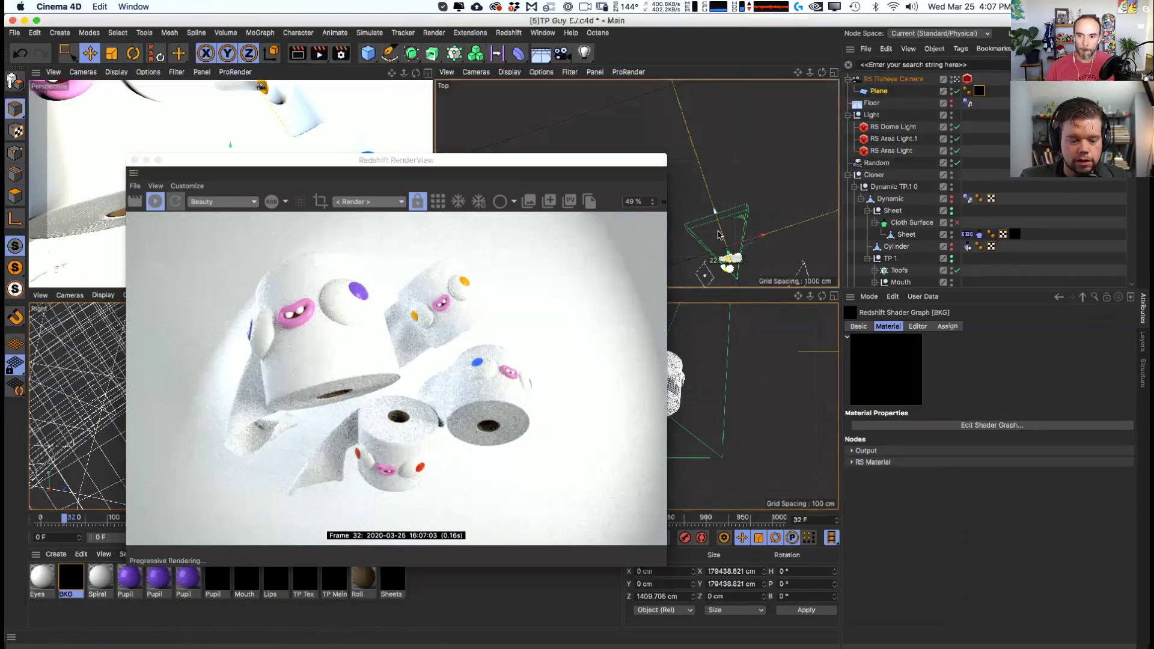
drag(718, 235, 714, 222)
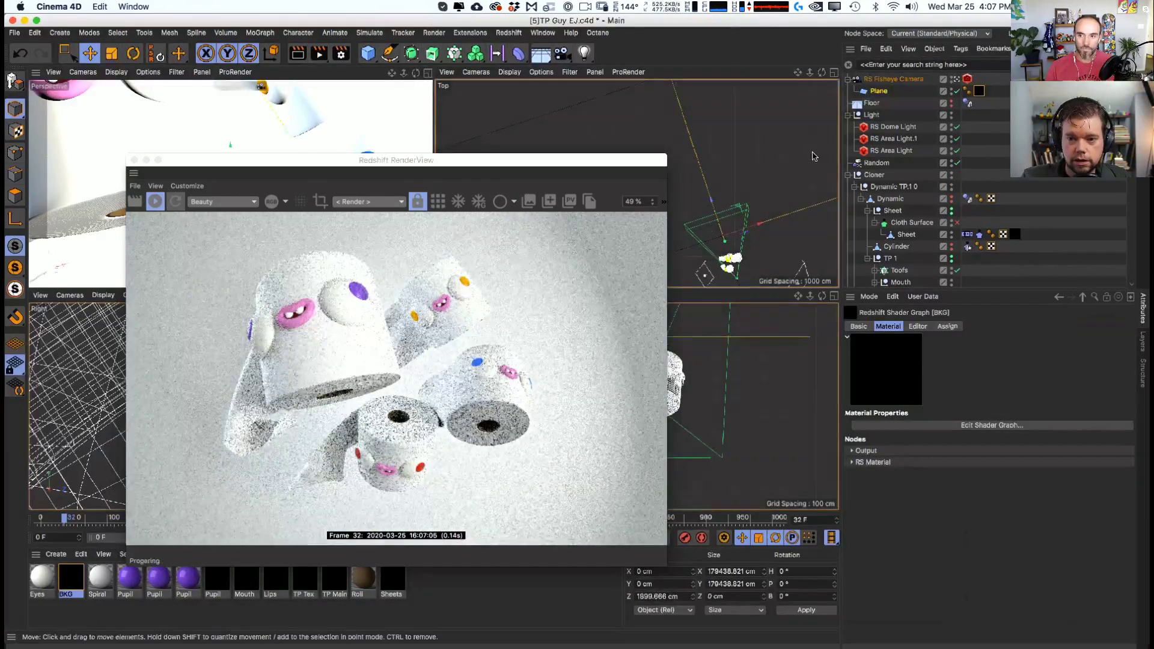
- Move the RS Area Light away from the rolls to about X 6711 cm, Z -1867 cm, and turn its heading to about 76°
scroll(803, 241, down, 3)
click(812, 252)
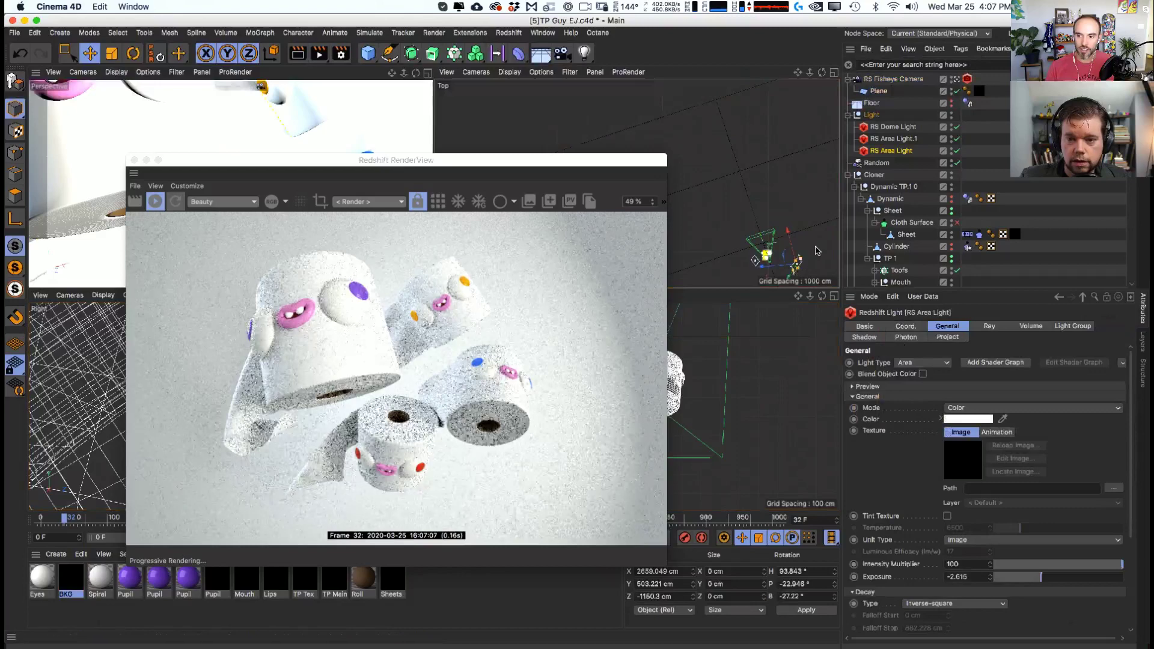
drag(815, 250, 776, 246)
key(t)
key(e)
key(super+z)
key(t)
key(e)
key(r)
key(e)
- Move RS Area Light.1 to about X -3053, Y 1742, Z -3810 cm, and scale it up to about 156%
click(756, 261)
scroll(721, 388, down, 5)
alt+middle_drag(711, 404, 781, 458)
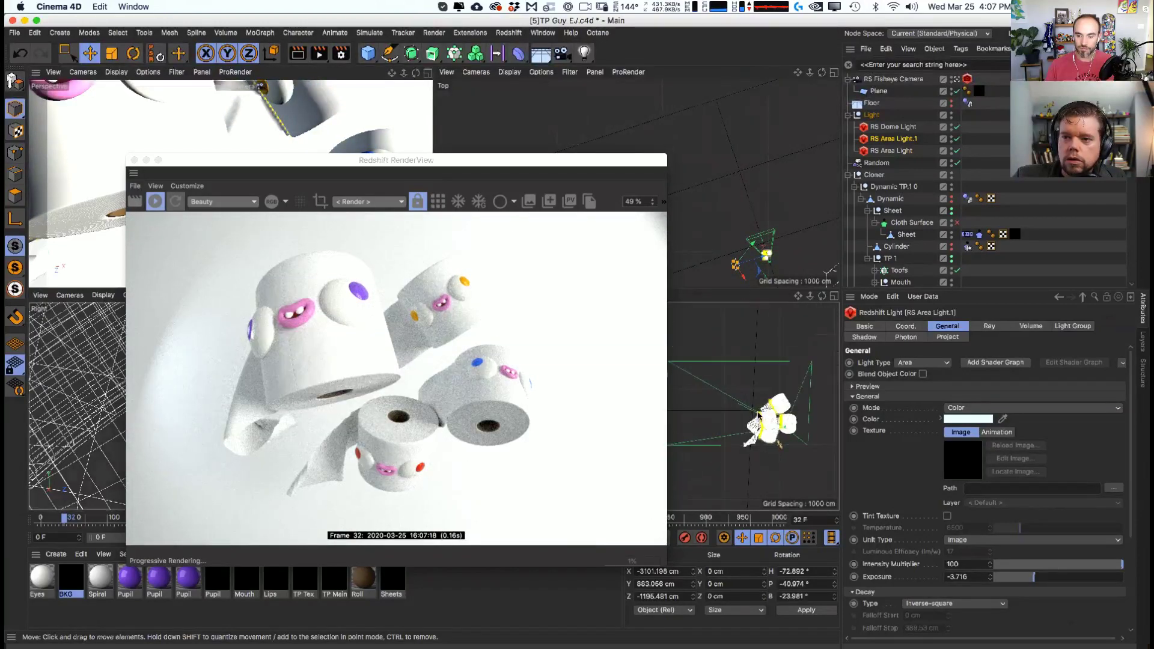
scroll(711, 437, down, 3)
drag(715, 458, 776, 337)
key(t)
drag(767, 224, 771, 246)
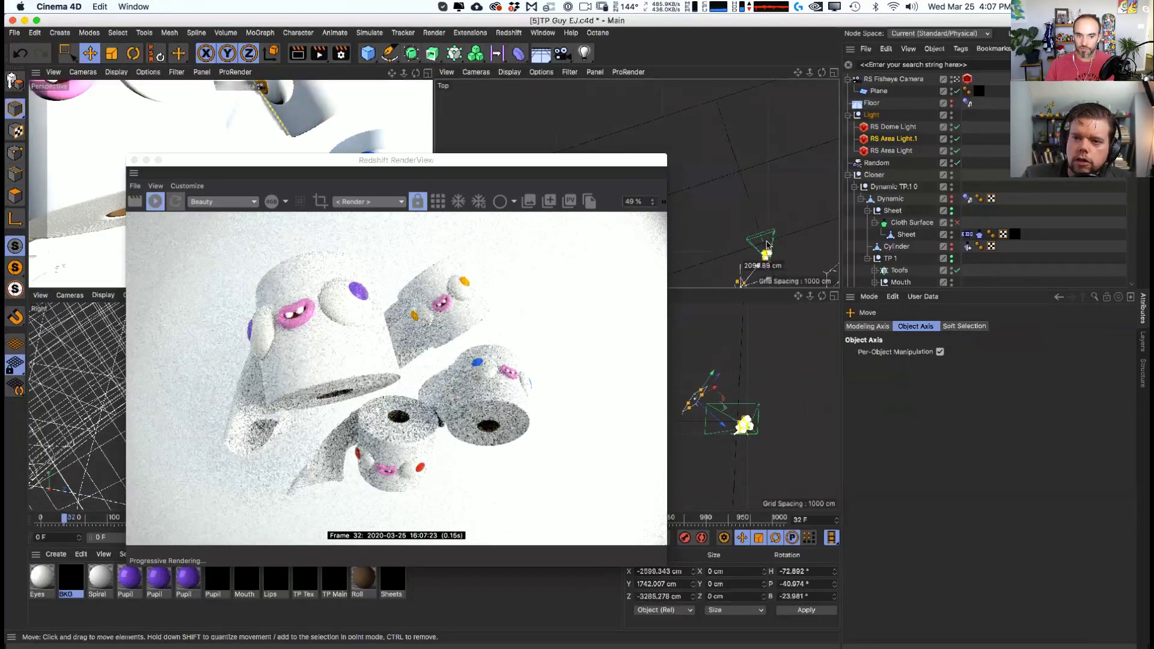
key(t)
drag(755, 368, 768, 362)
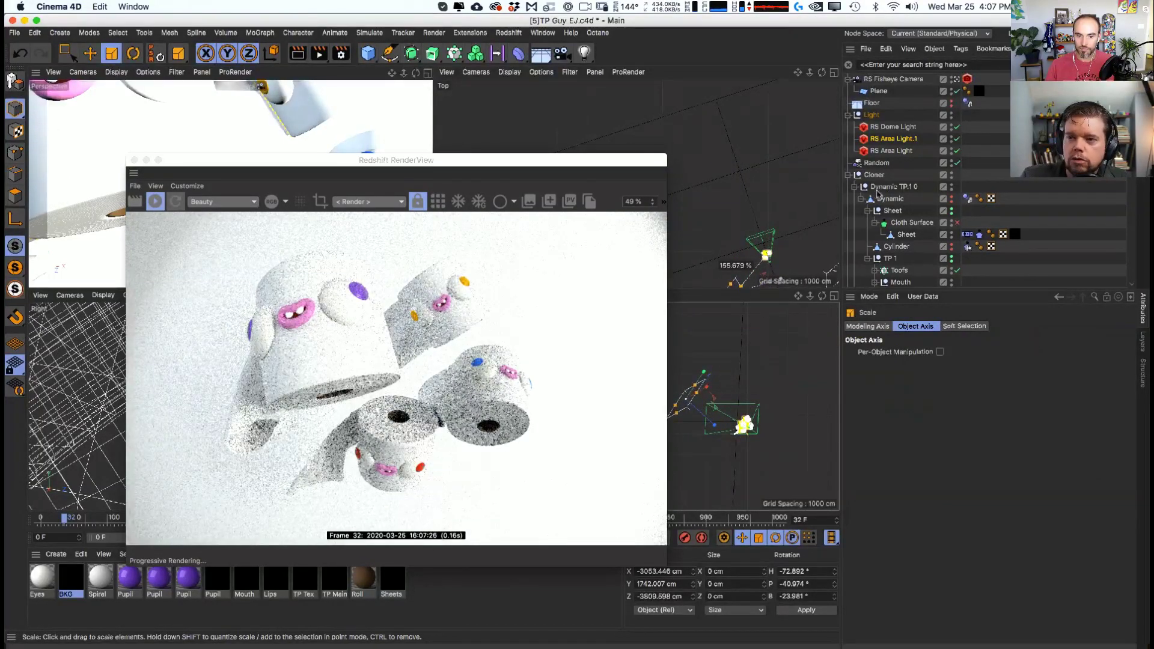
- Rotate RS Area Light.1 to about H -17°, P -28°, B -5°, and move it back to about X -3766, Z -5086 cm
key(r)
drag(798, 270, 706, 282)
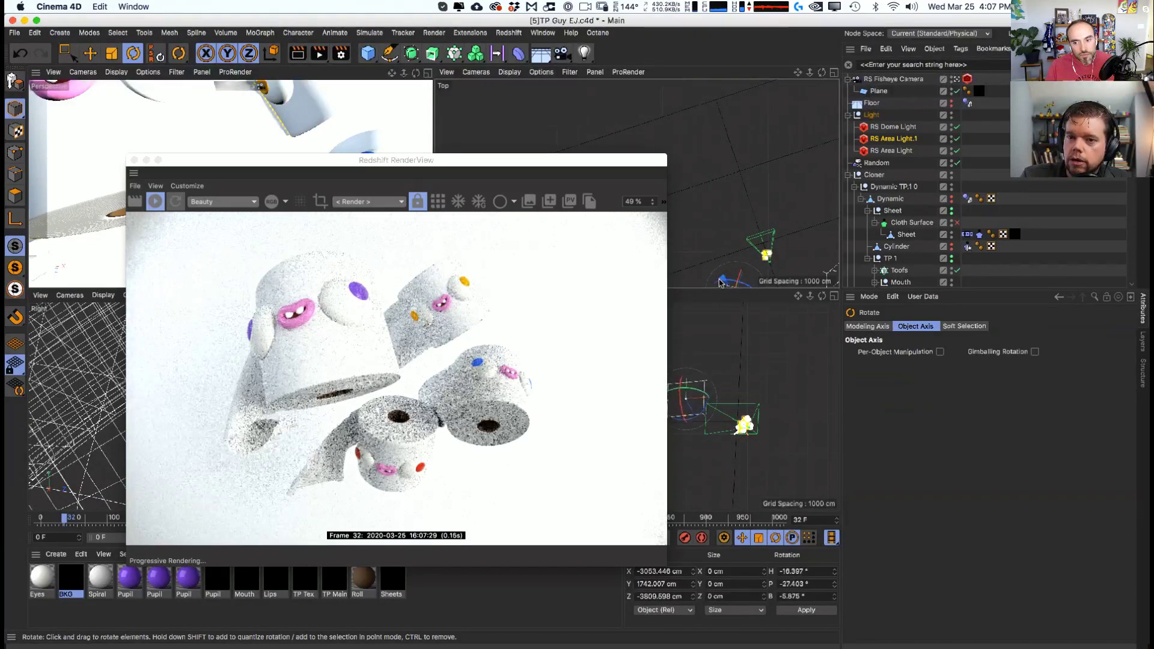
key(e)
key(t)
key(e)
drag(705, 397, 696, 364)
key(t)
drag(809, 211, 747, 264)
key(e)
key(r)
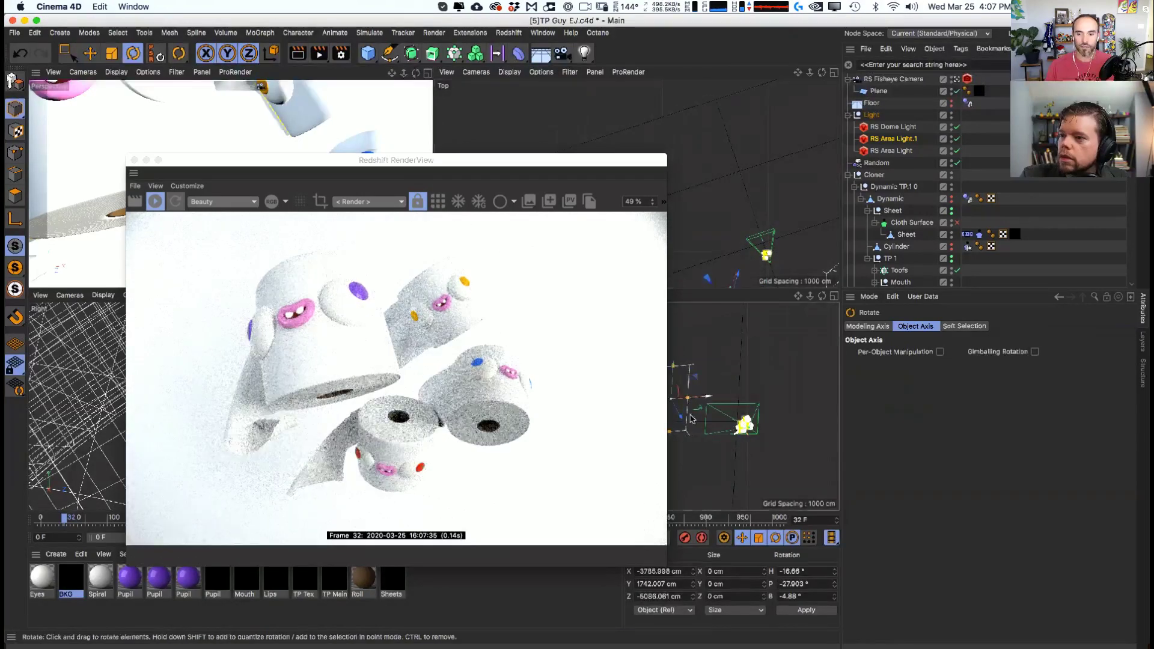
drag(680, 410, 671, 419)
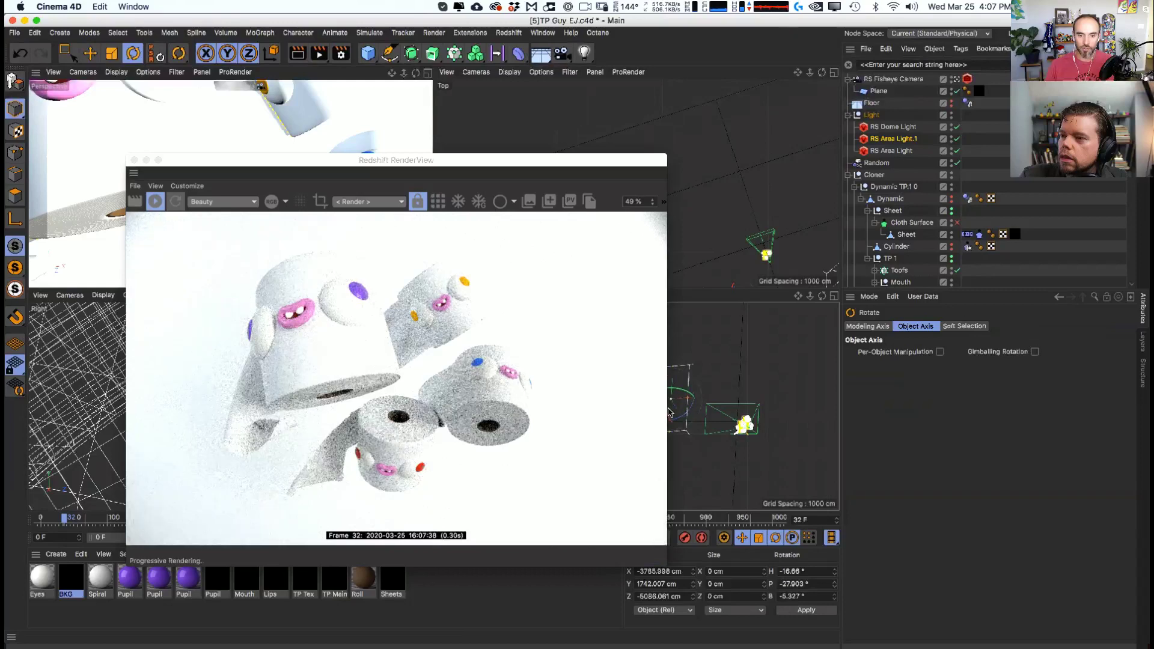
- Lower the exposure of RS Area Light.1 to about -5.09
key(e)
click(886, 139)
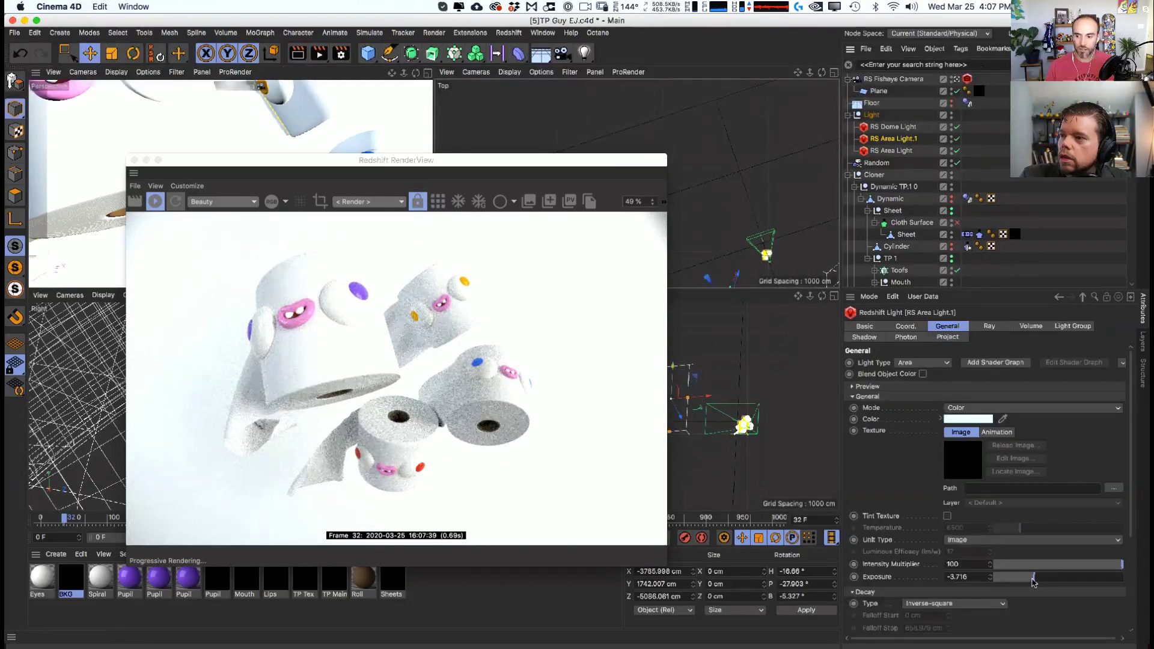
drag(1033, 582, 1026, 582)
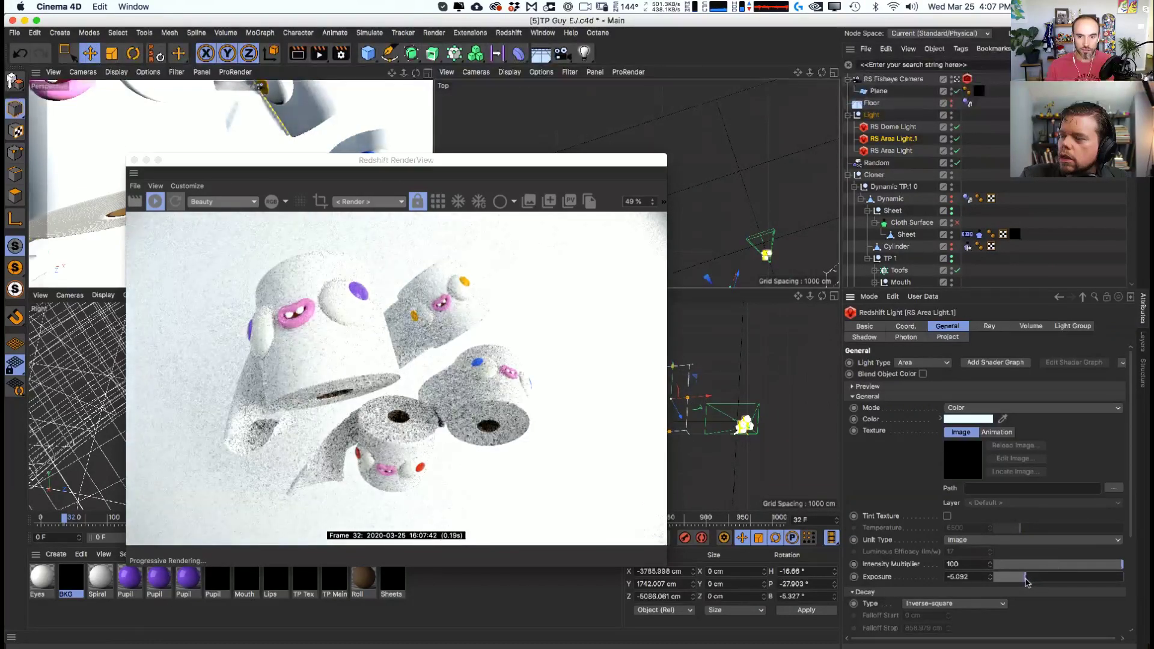
- Set the RS Area Light's color to a pale warm yellow with hue 57°, saturation 6% and value 97%
click(883, 151)
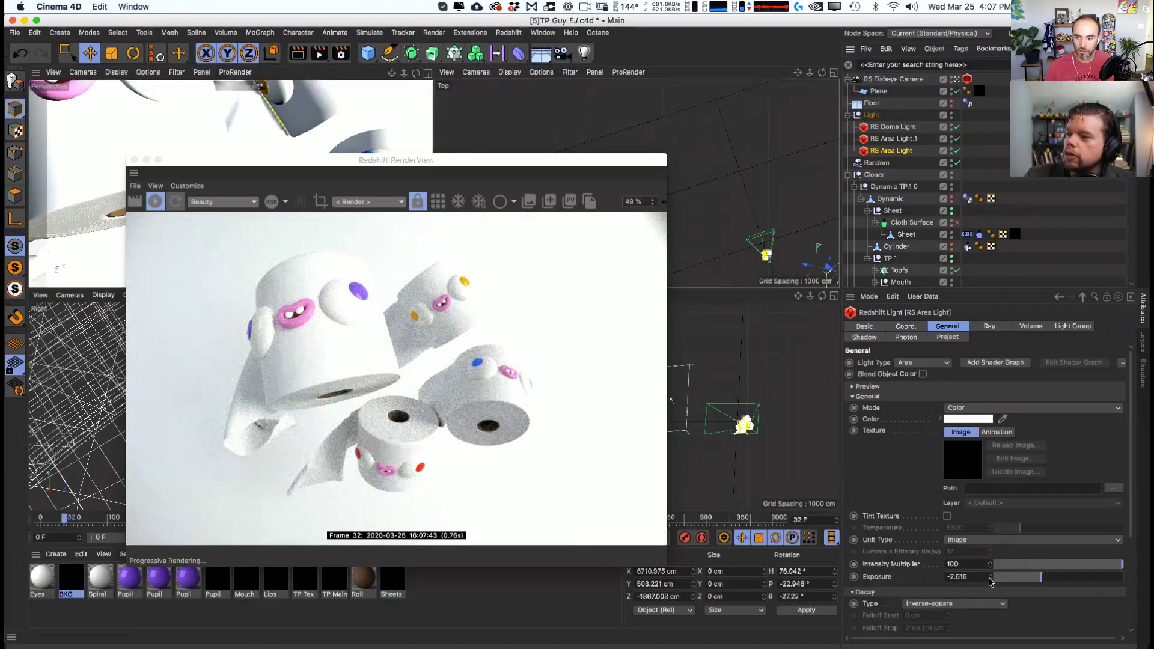
click(941, 419)
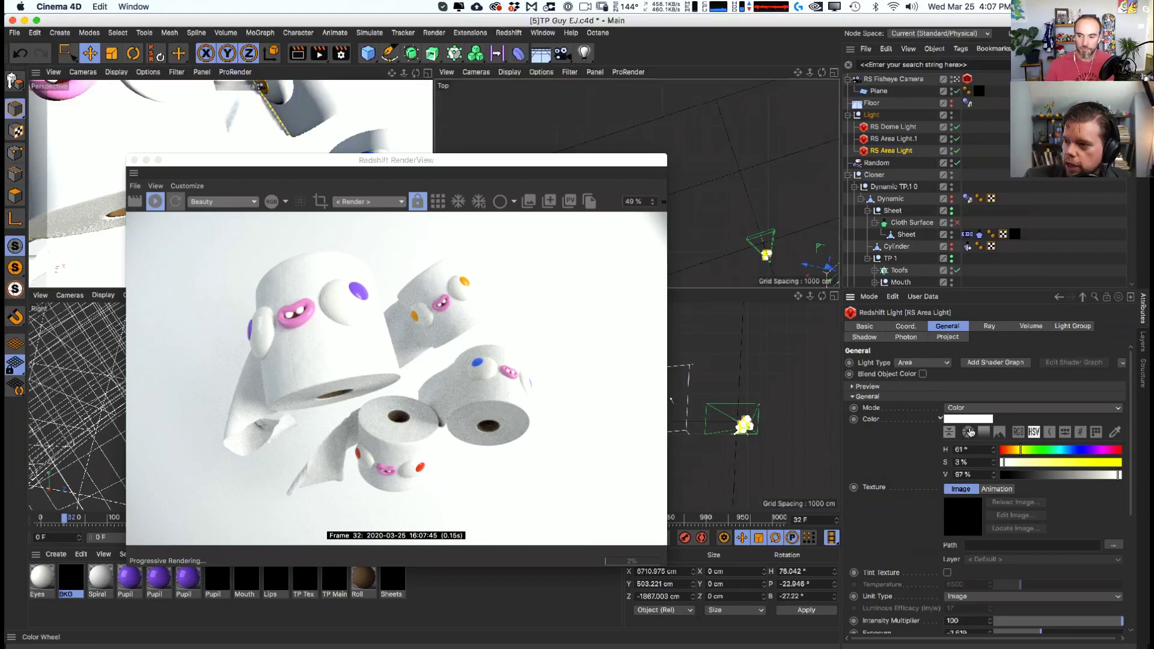
click(1033, 462)
drag(1033, 462, 1066, 450)
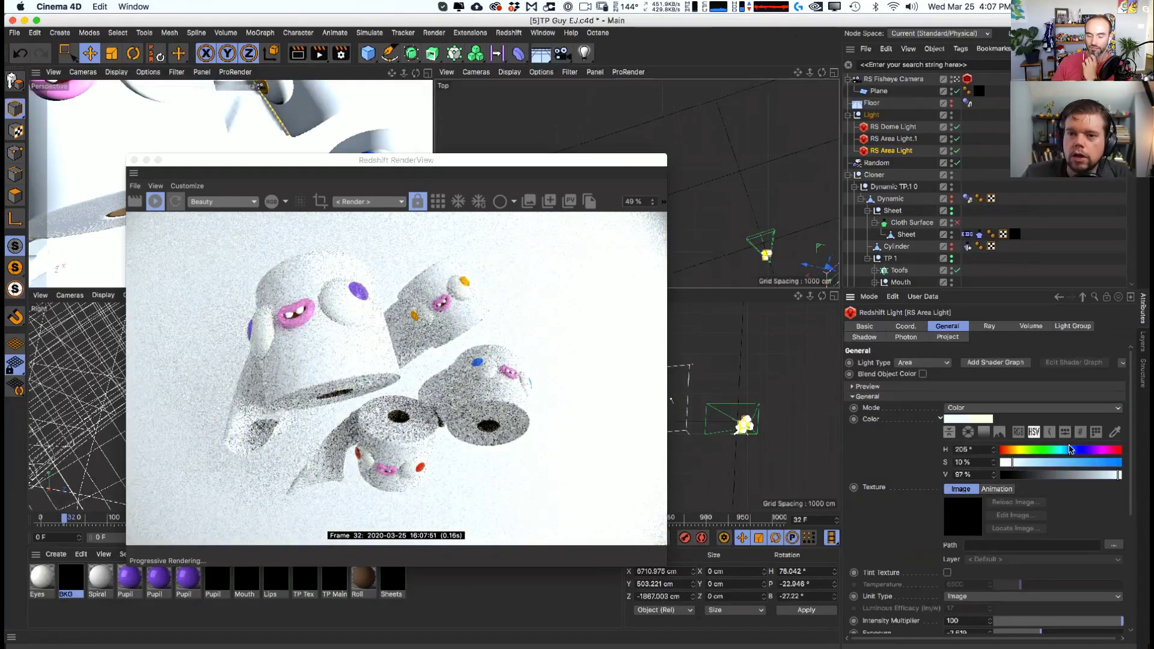
click(1010, 462)
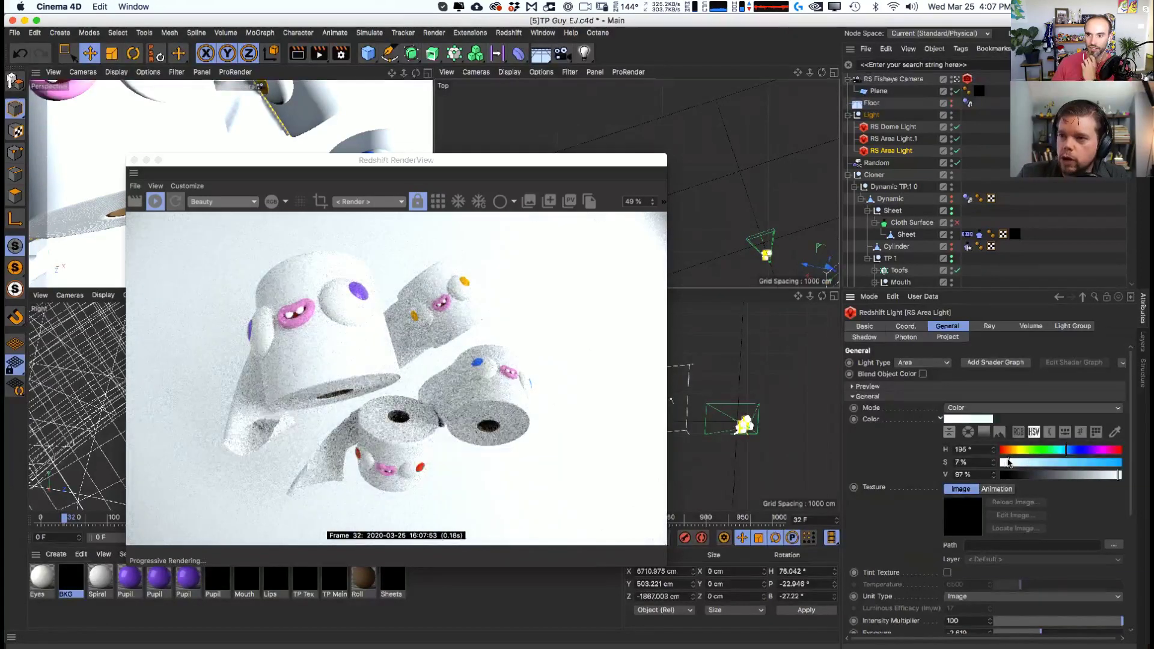
click(1016, 455)
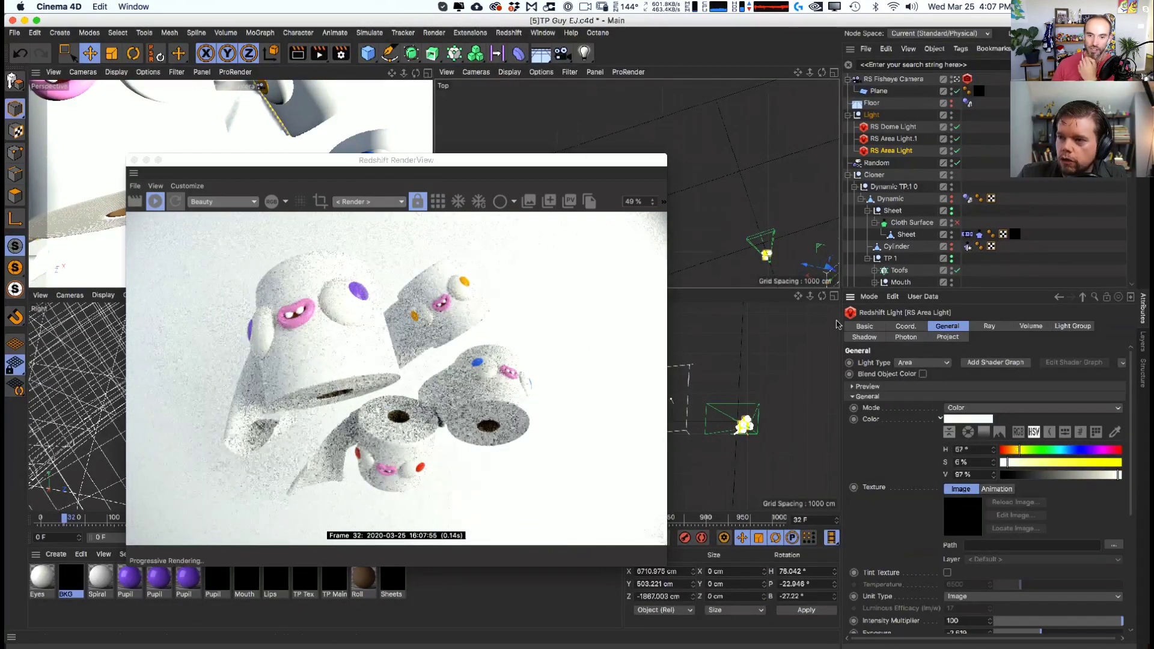
- Move the RS Area Light in the top view to about X 7603 cm, Z -3513 cm
drag(567, 160, 625, 144)
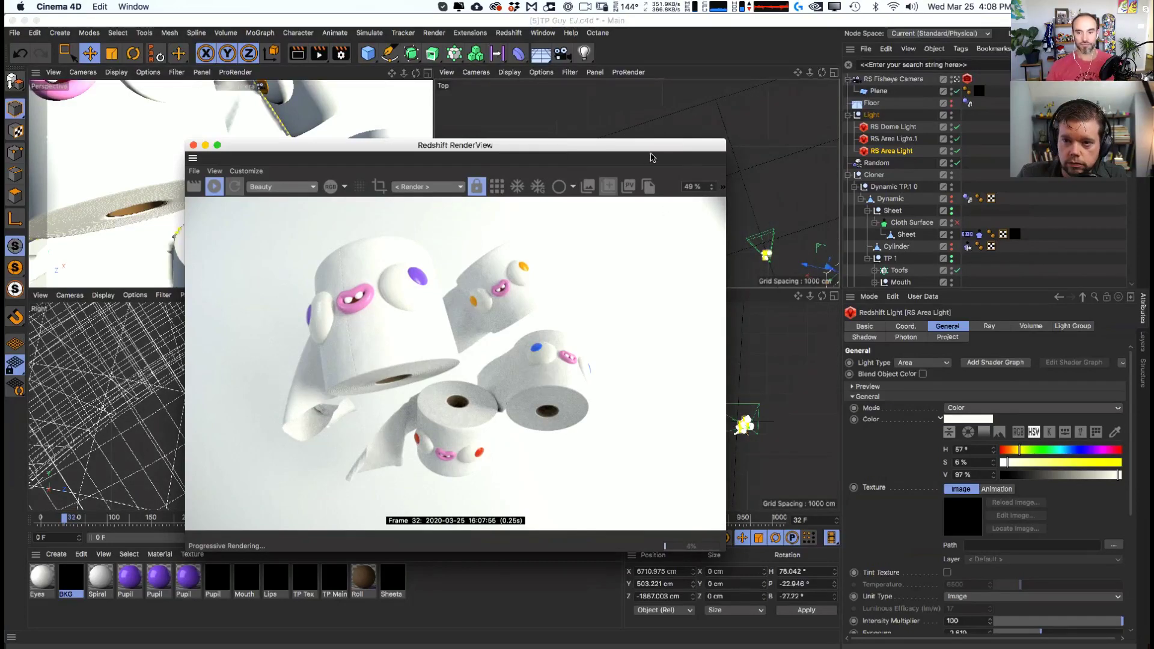
drag(650, 146, 578, 148)
click(719, 198)
alt+middle_drag(769, 193, 698, 144)
drag(777, 217, 783, 232)
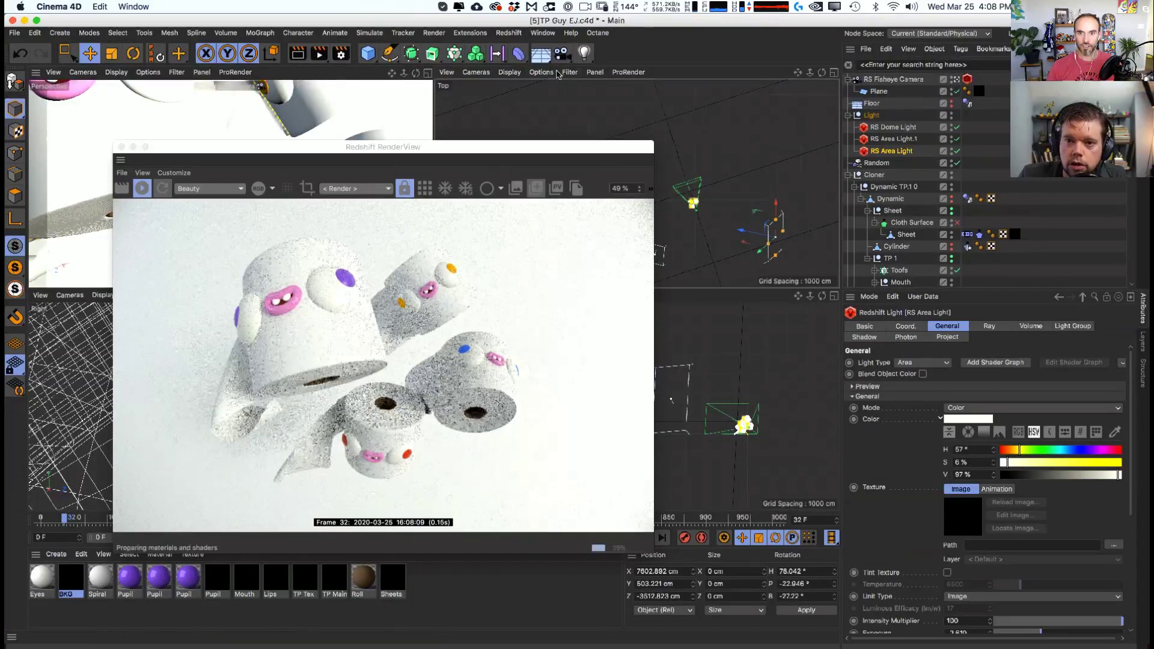
- Reposition the render preview window and raise the RS Dome Light's exposure to about -1.03
click(542, 32)
click(490, 150)
drag(489, 151, 691, 135)
click(897, 130)
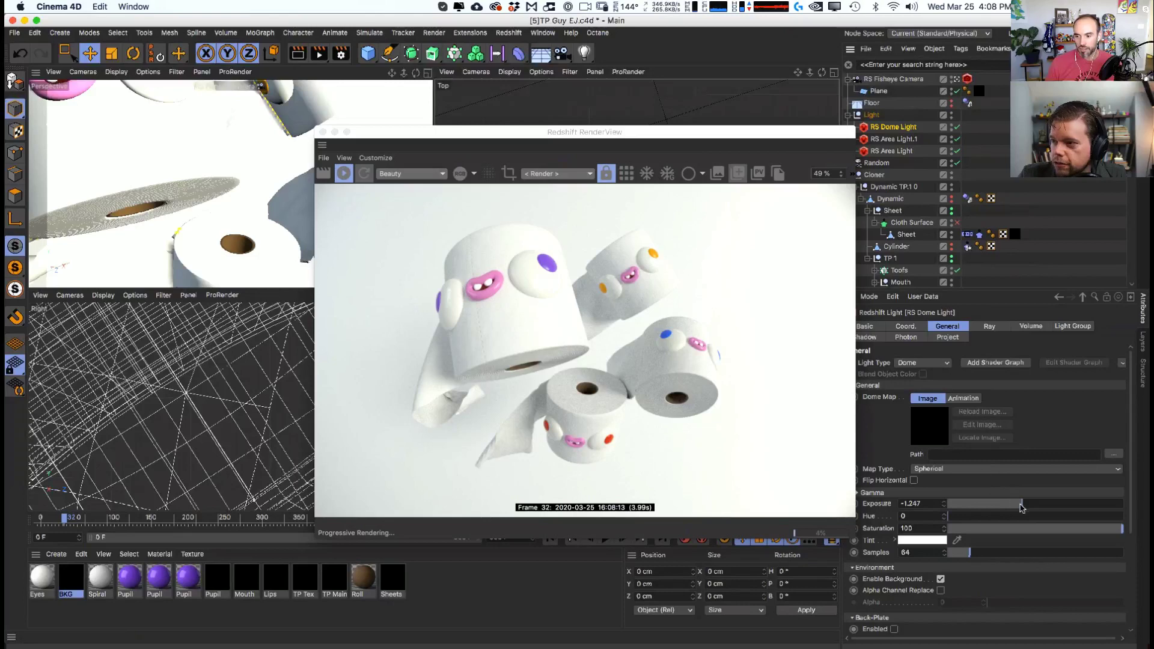
drag(1020, 507, 1025, 508)
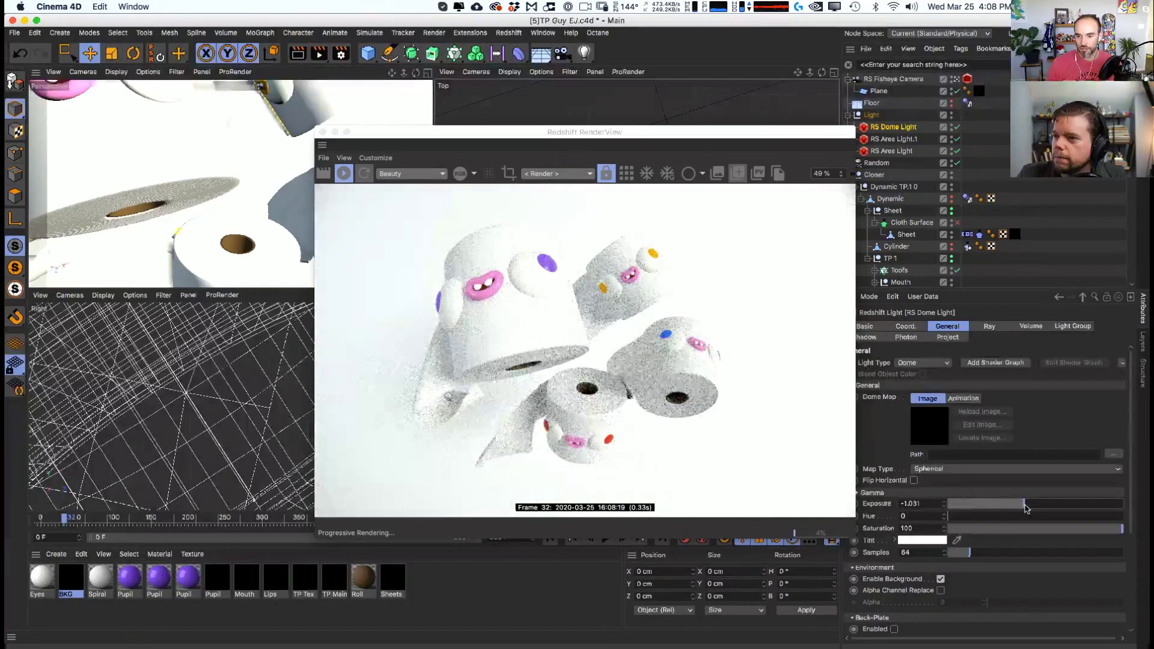
- Tint the RS Dome Light a pale yellow with 10% saturation and 100% value
drag(937, 510, 968, 523)
click(917, 540)
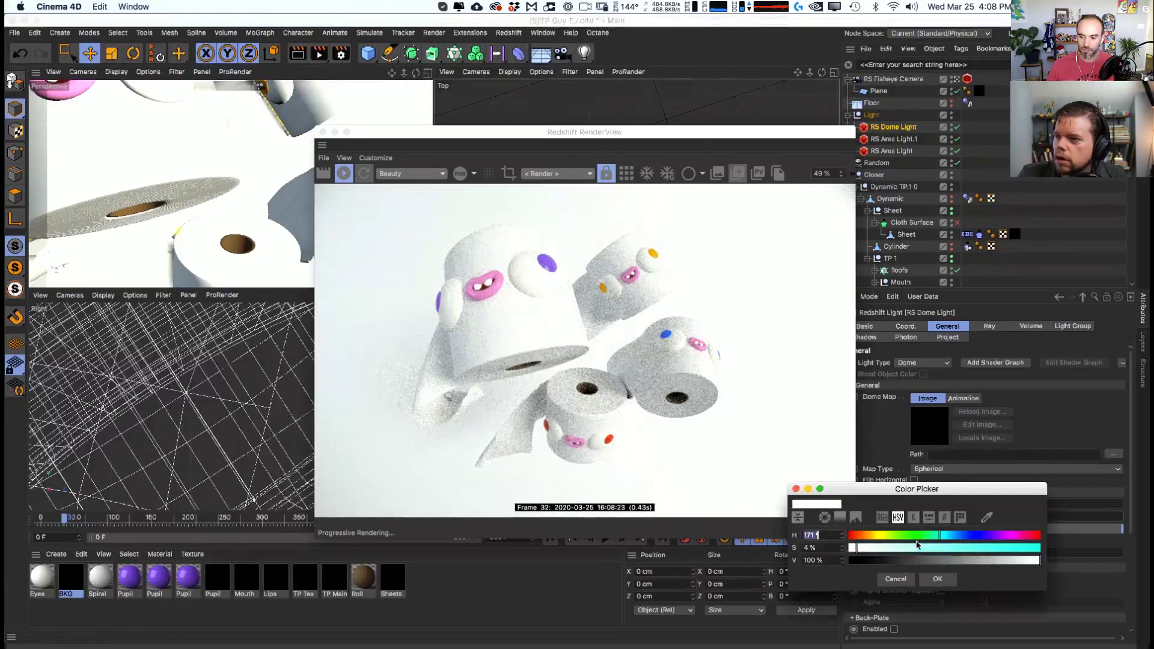
click(878, 535)
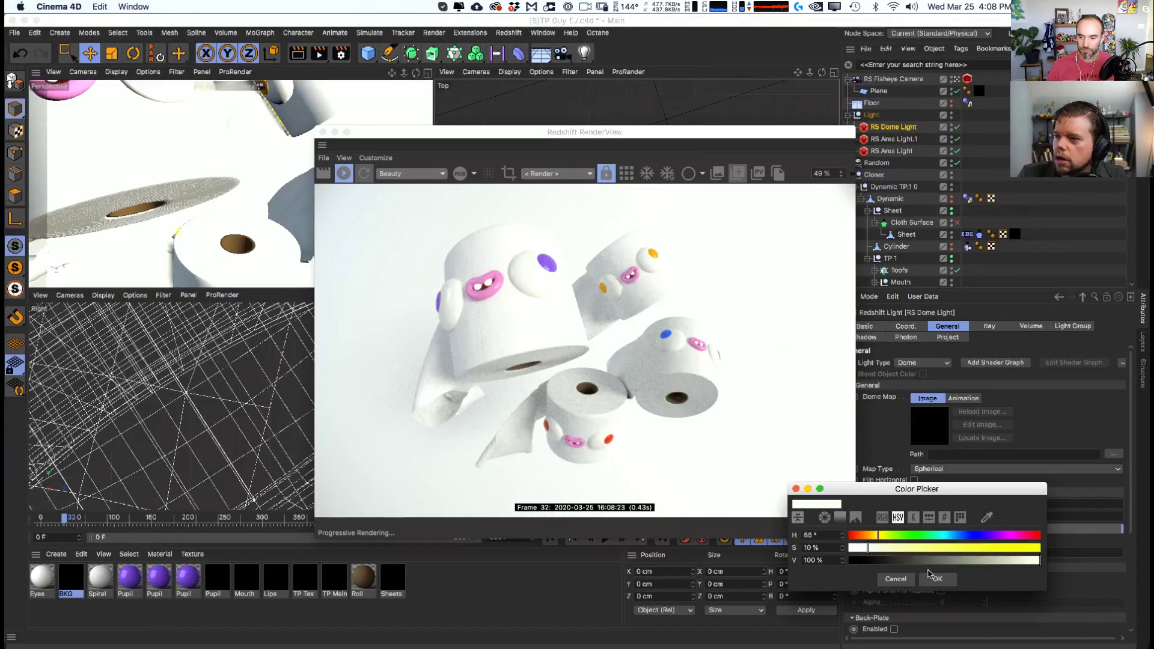
click(940, 580)
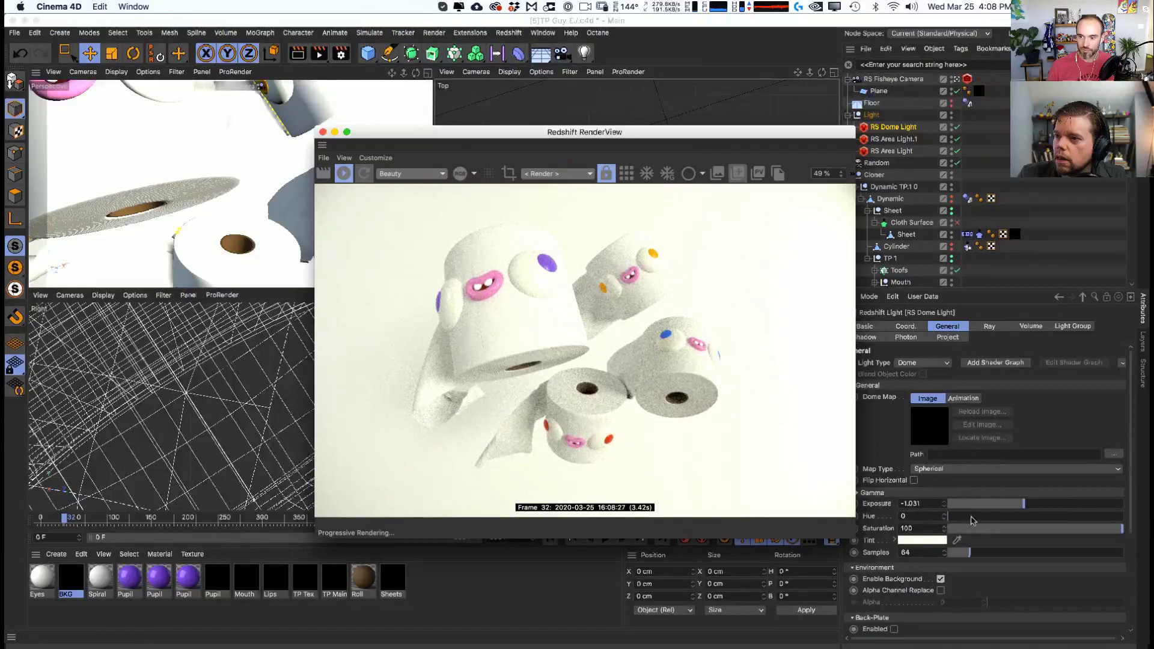
- Lower the RS Dome Light's exposure to about -1.68 and set its tint to hue 55° with 6% saturation
drag(1028, 506, 1018, 507)
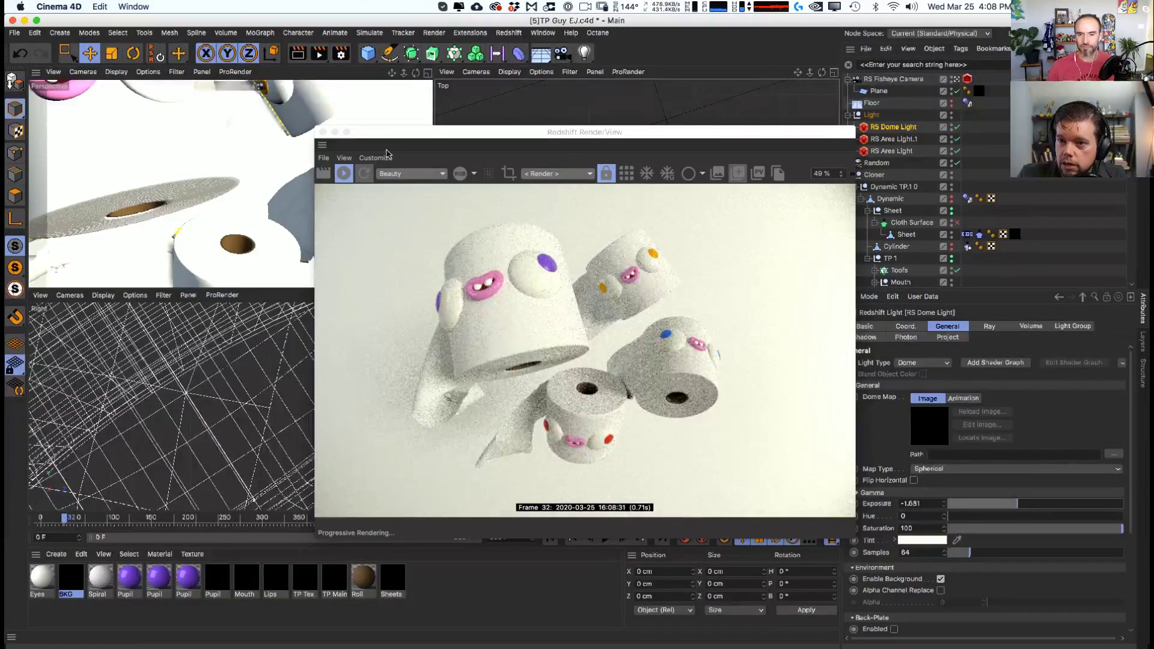
drag(442, 143, 331, 125)
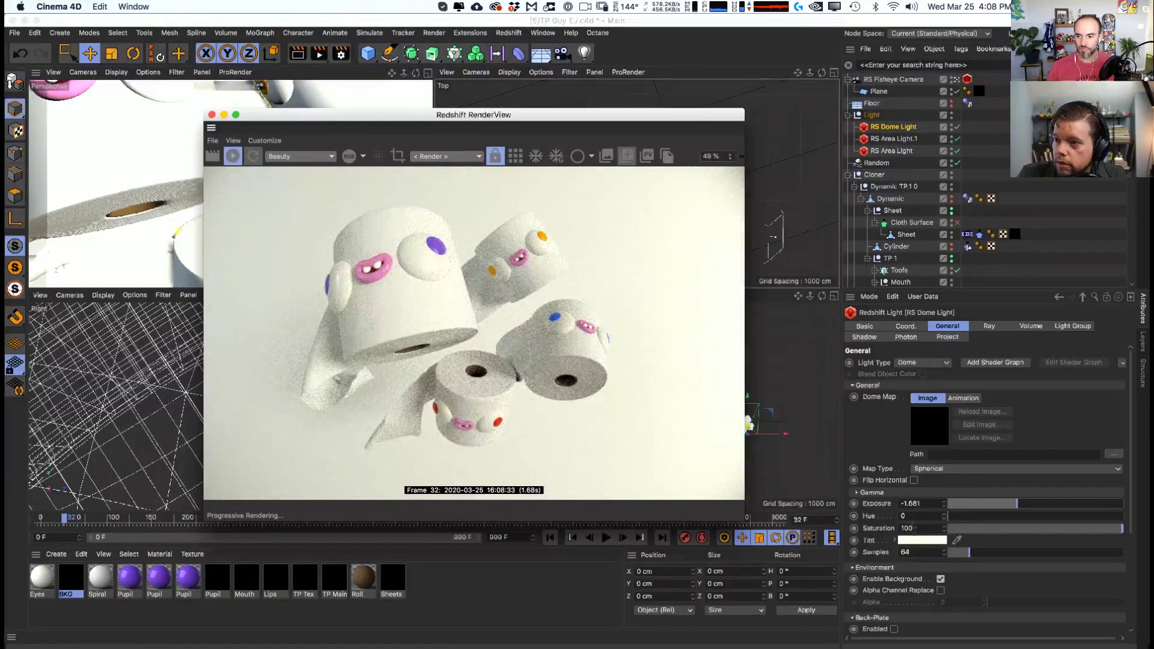
click(894, 541)
drag(972, 584, 959, 585)
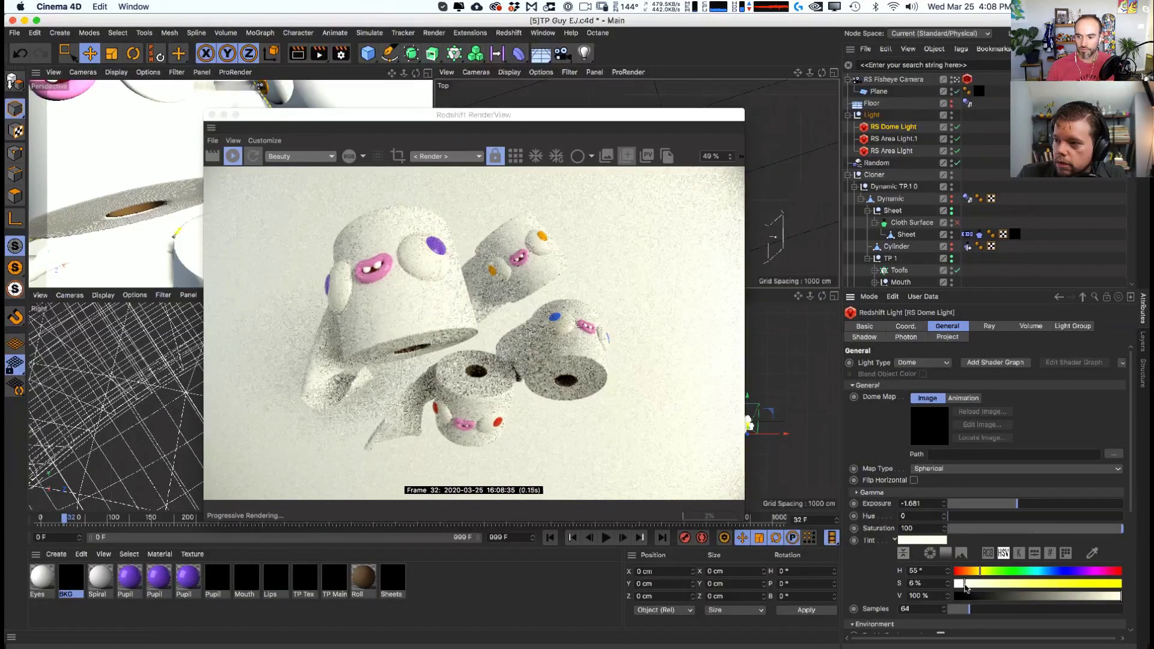
click(898, 554)
- Set RS Area Light.1's color saturation to 5% and its exposure to about -3.81
click(894, 138)
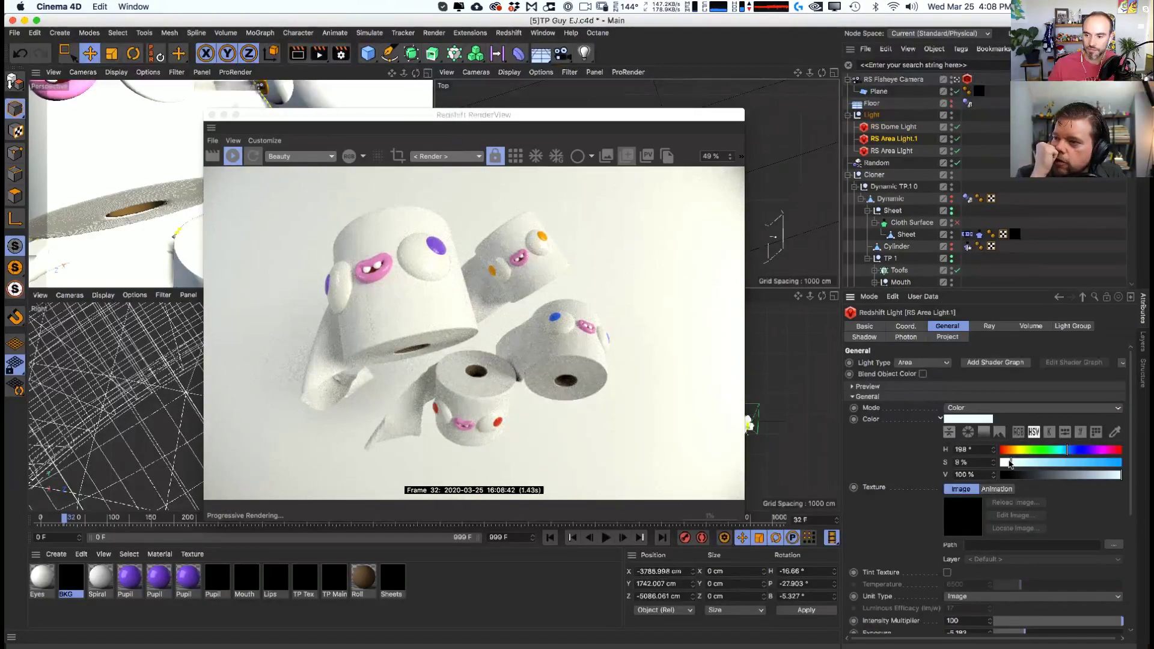
drag(1011, 464, 1006, 464)
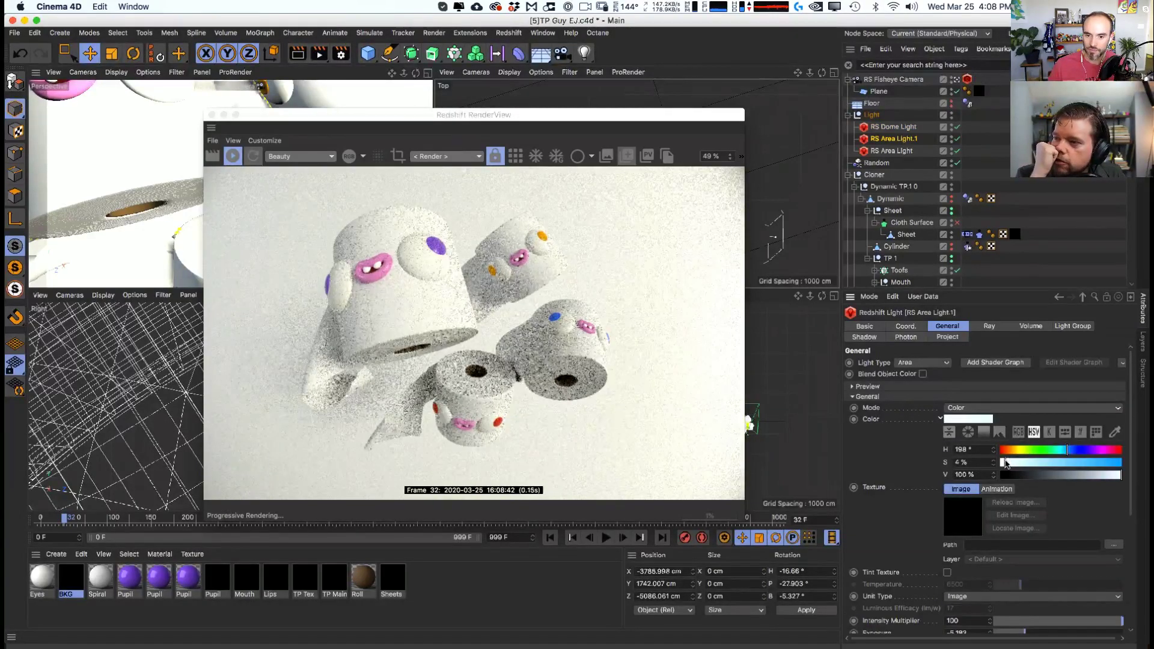
click(993, 633)
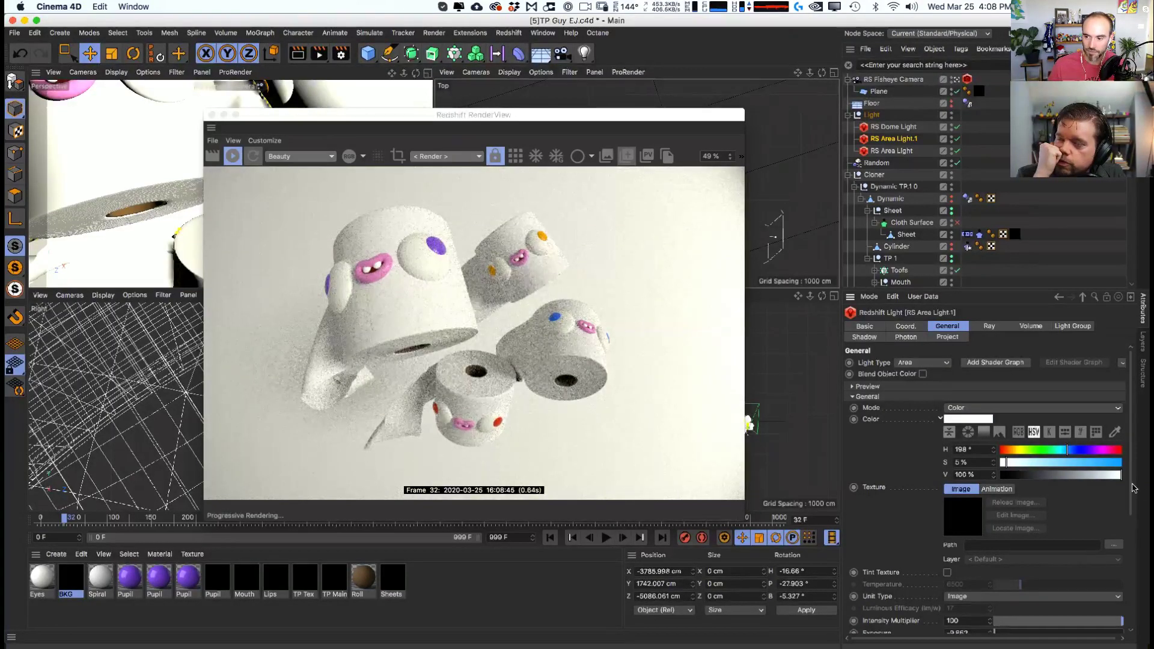
drag(1133, 488, 990, 508)
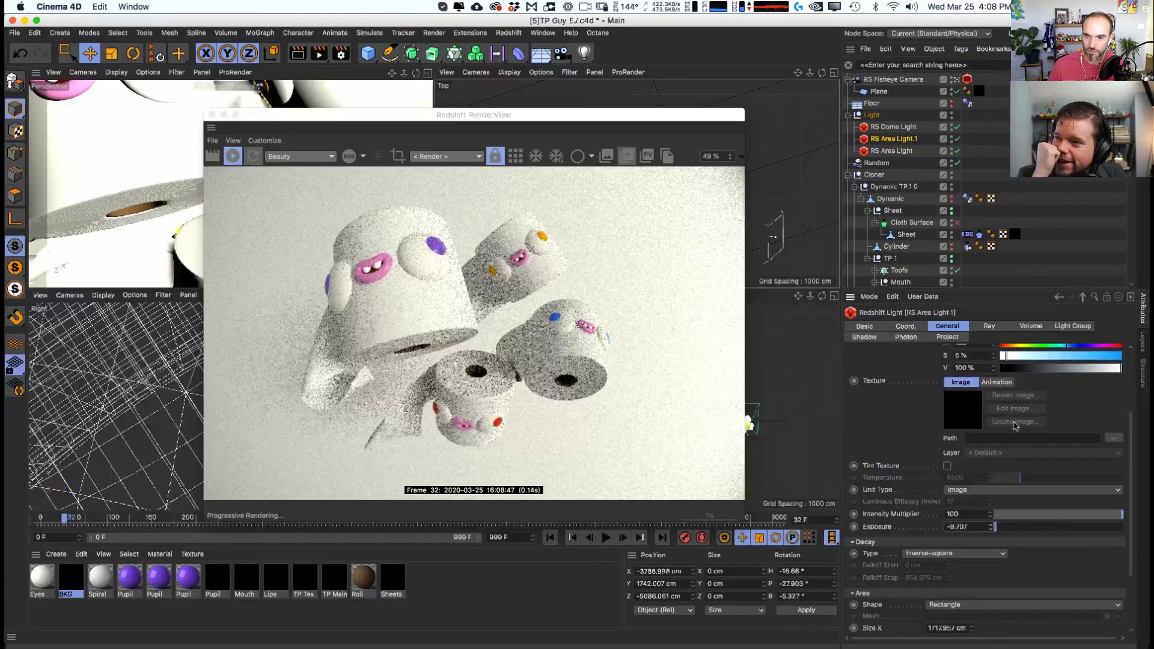
click(1043, 527)
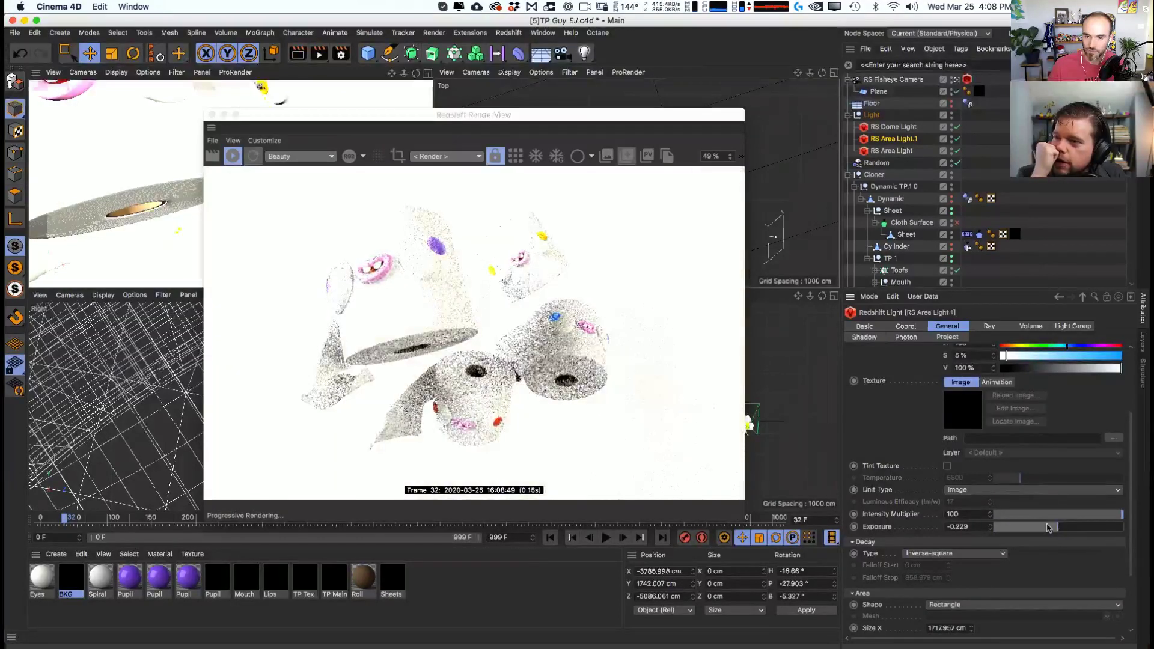
drag(1043, 526, 1034, 526)
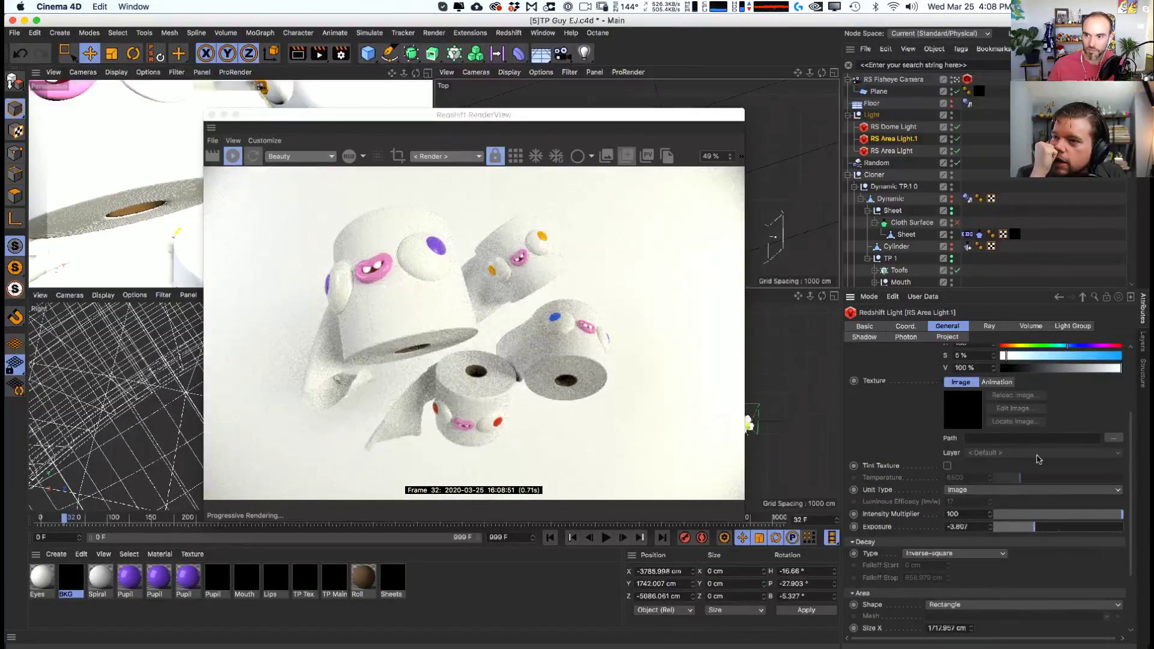
- Set the RS Area Light's exposure to about -2.62
click(882, 154)
click(1046, 527)
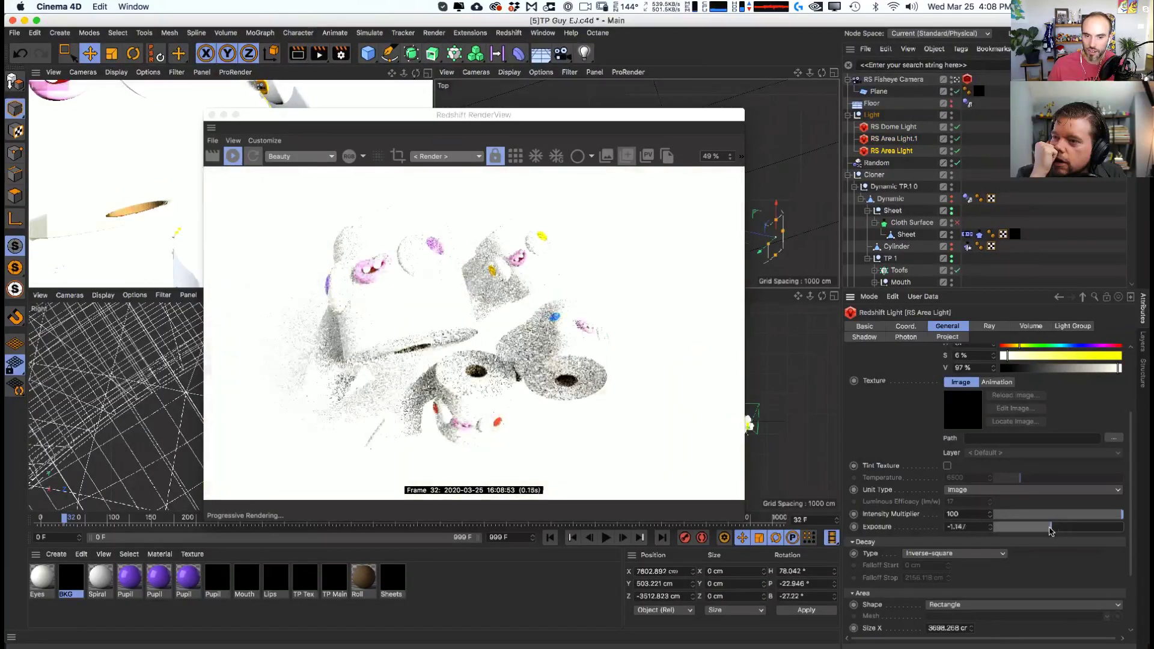
drag(1045, 529, 1041, 527)
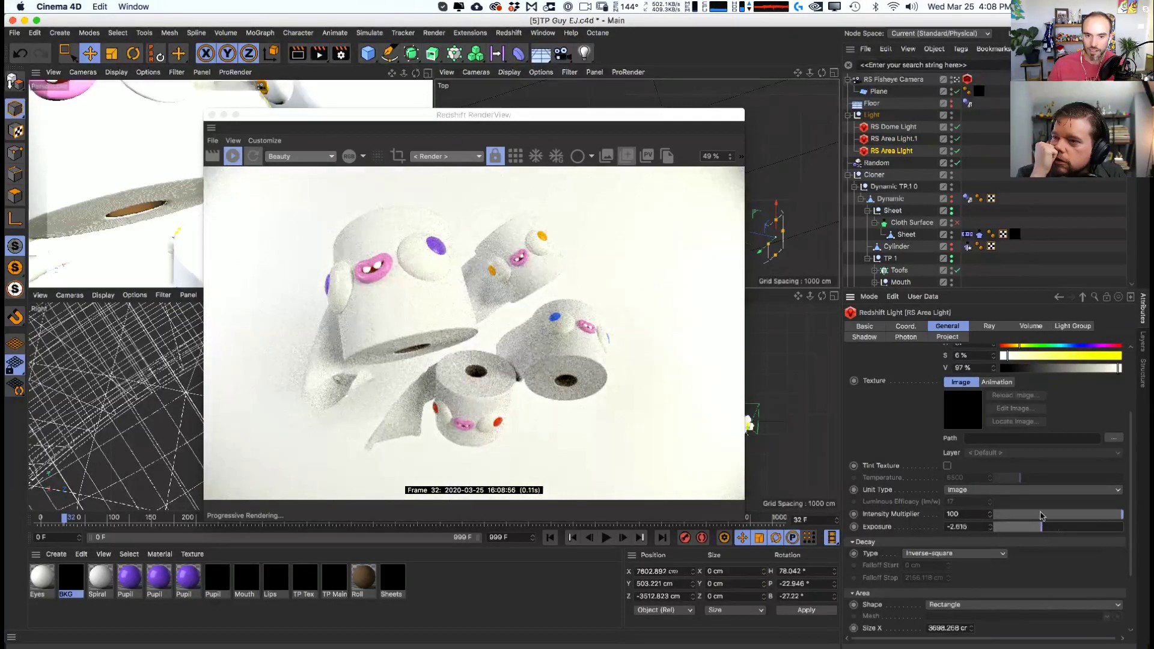
- Inspect the Redshift GI and optimization render settings and switch the render preview to bucket rendering
click(341, 54)
drag(457, 45, 698, 119)
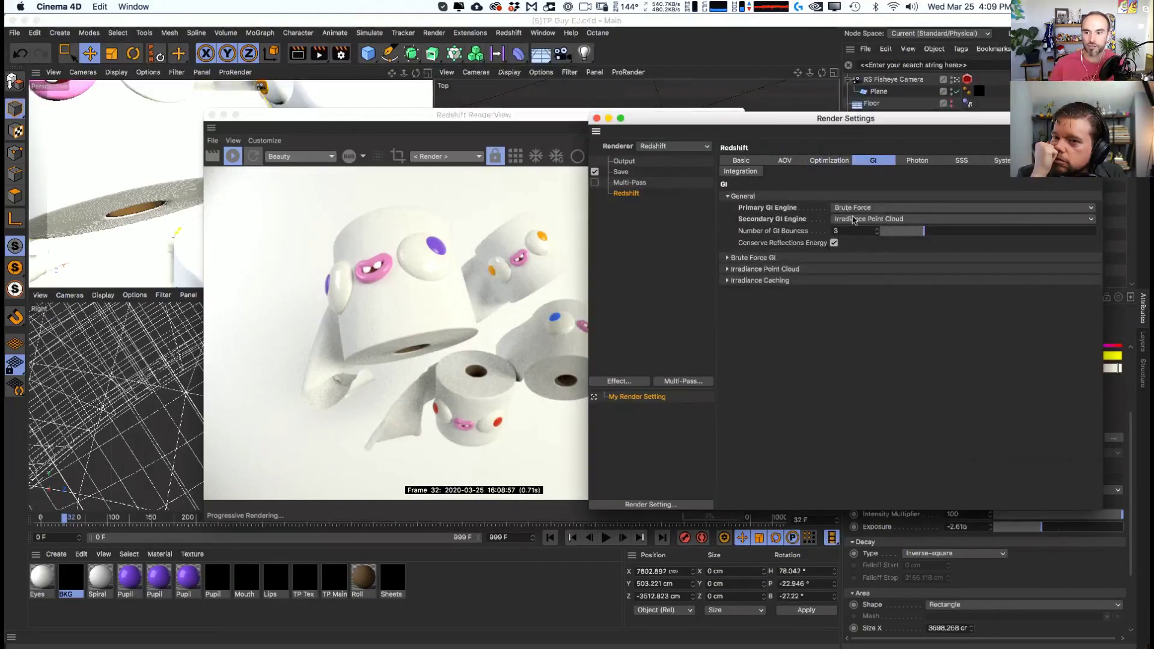
click(751, 258)
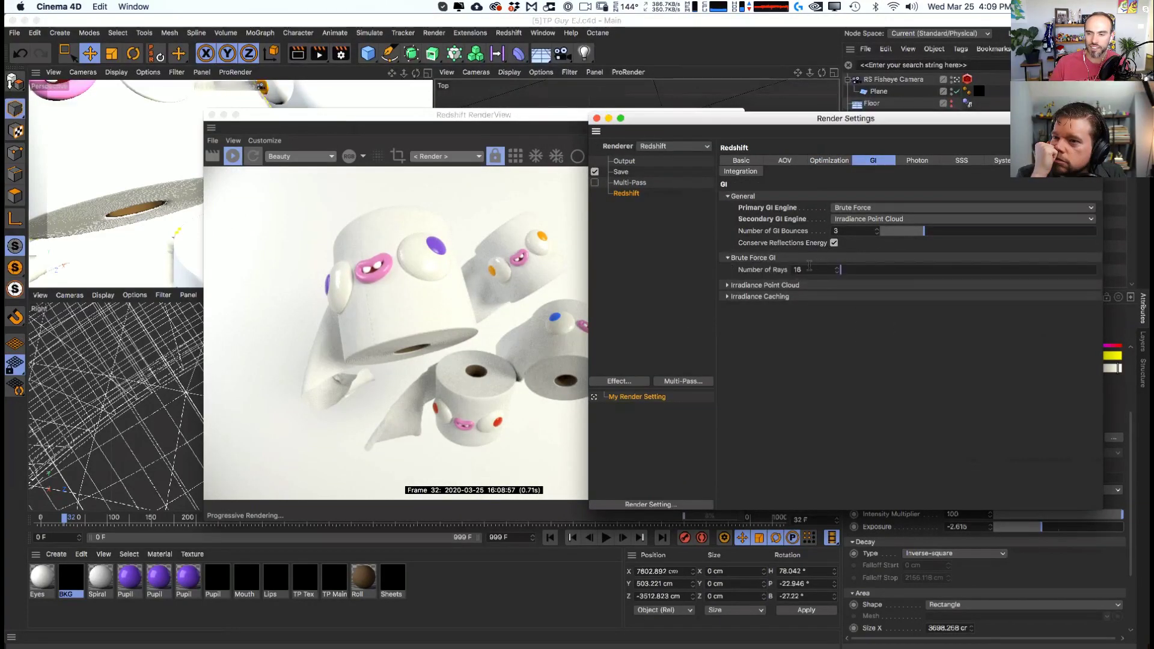
click(781, 285)
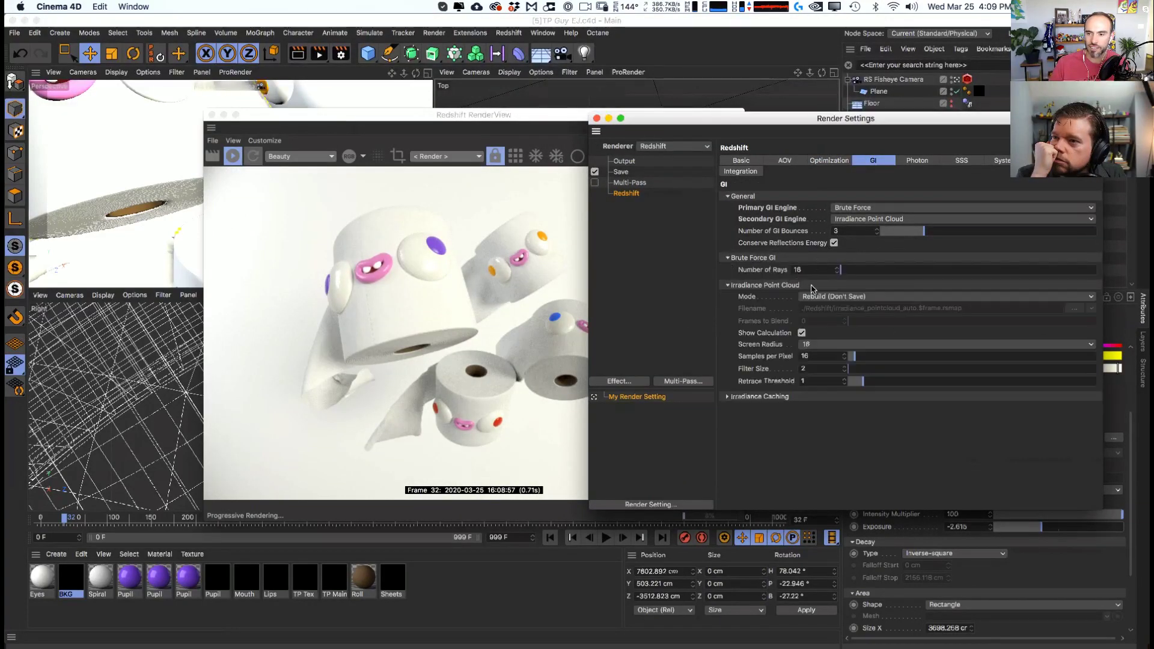
click(826, 162)
drag(504, 127, 419, 132)
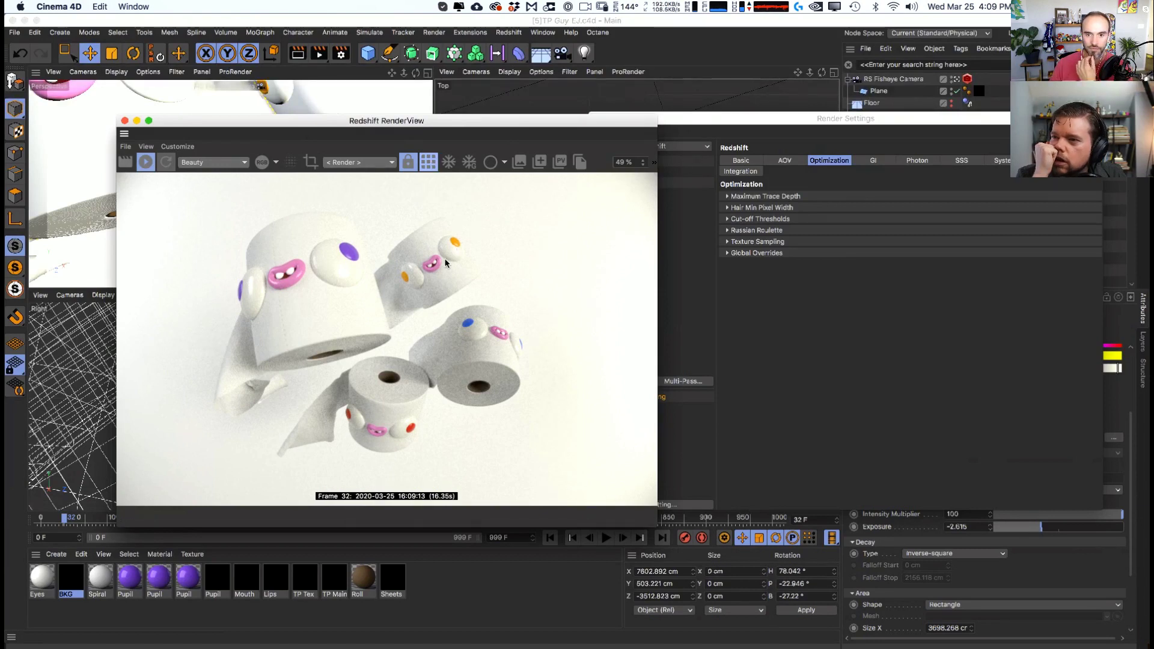
- Open the BKG material's shader graph and set its diffuse color to green with hue 106°, saturation 71% and value about 57%
double_click(70, 588)
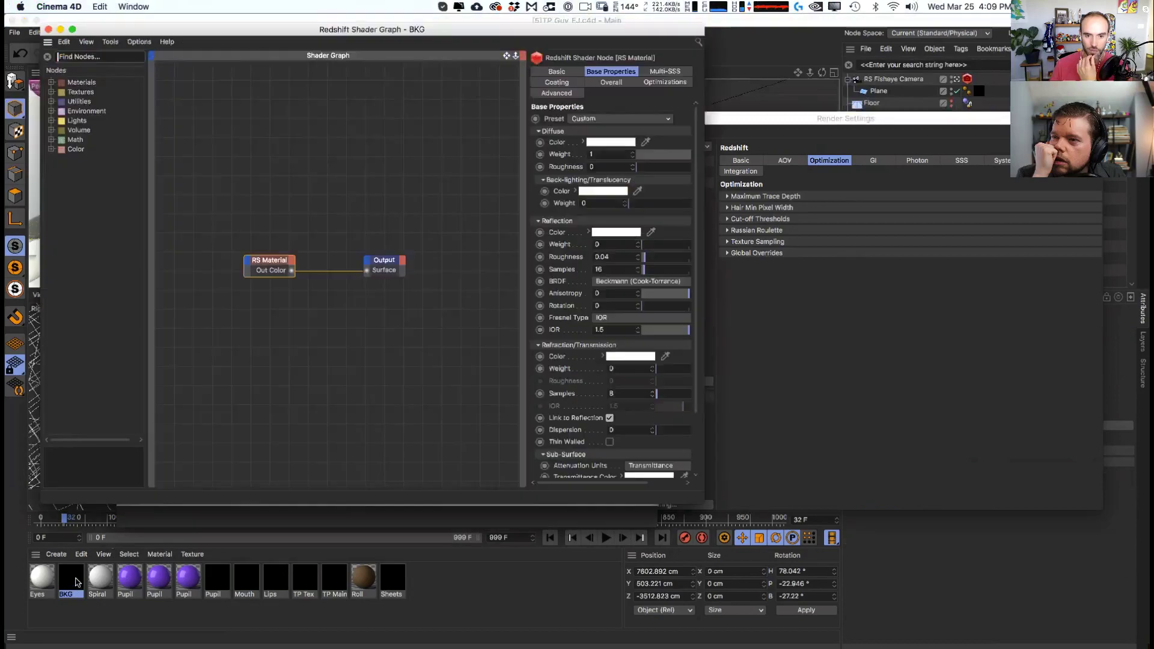
drag(325, 29, 735, 122)
click(1033, 235)
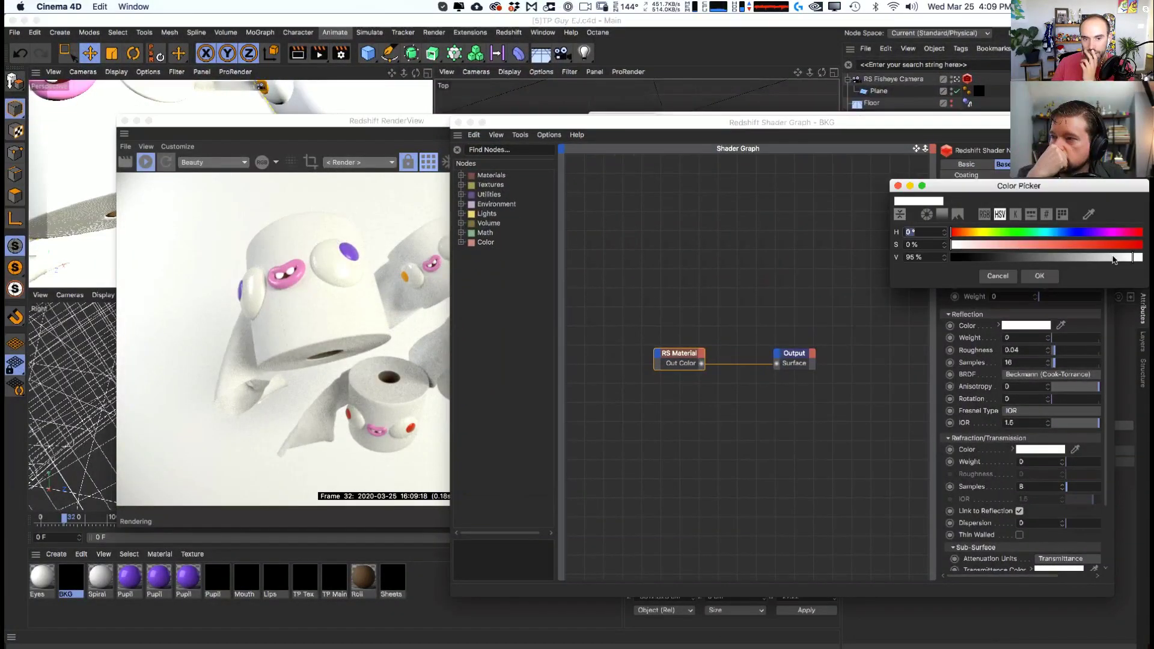
click(1064, 233)
drag(992, 244, 1040, 236)
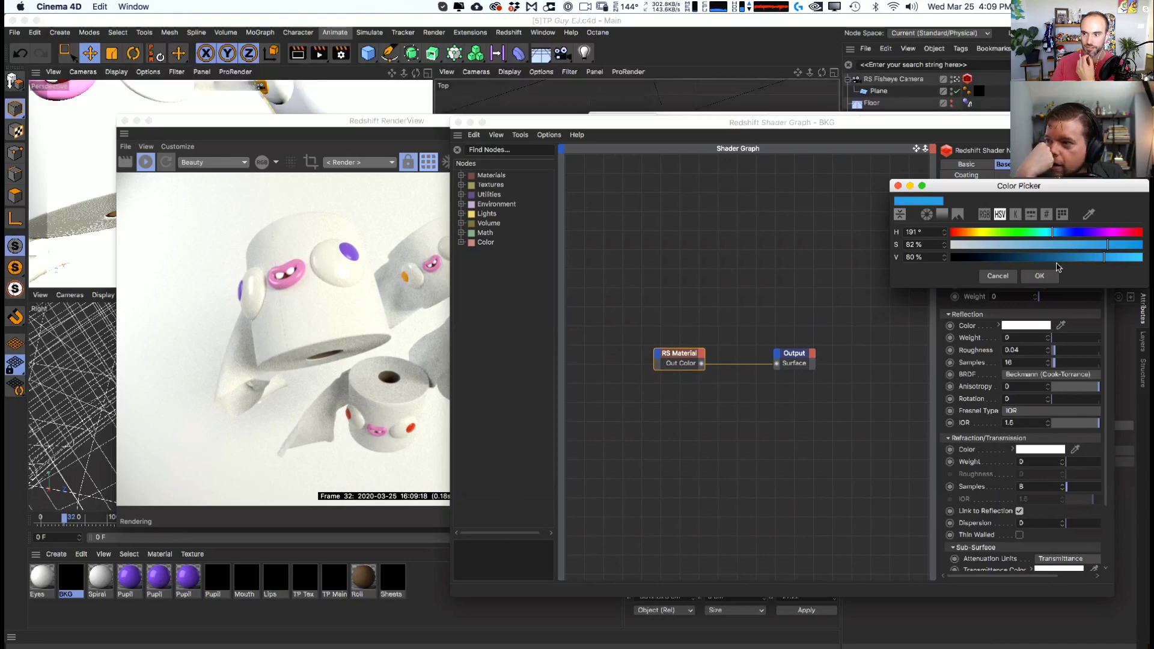
click(1004, 234)
drag(1094, 260, 1061, 259)
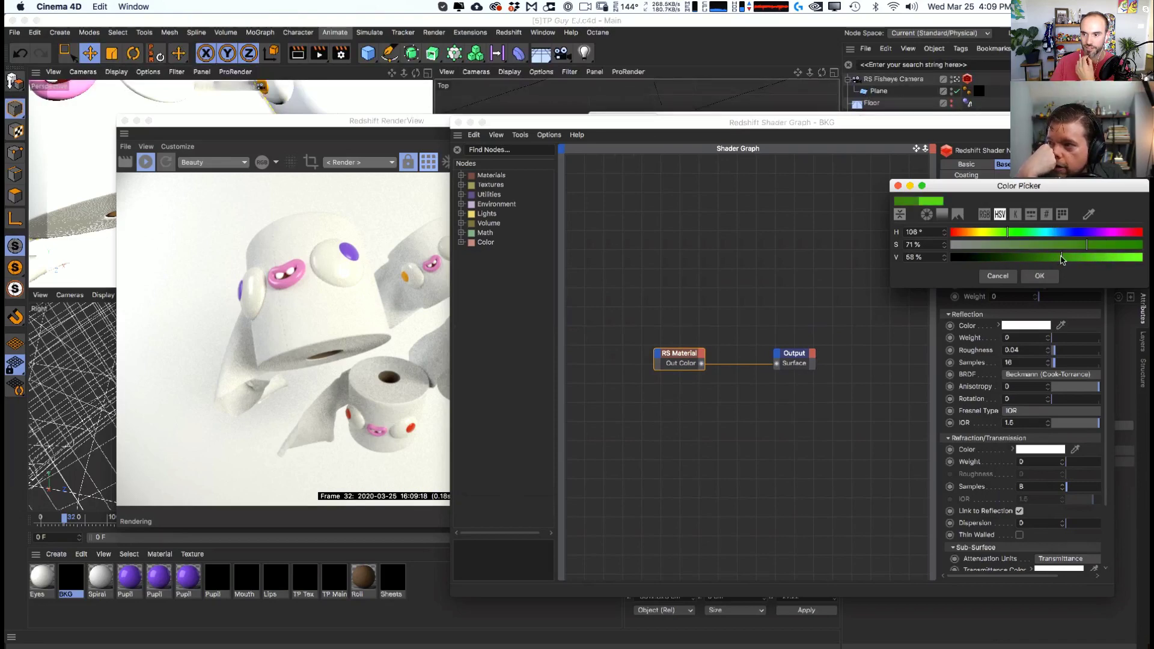
click(1035, 278)
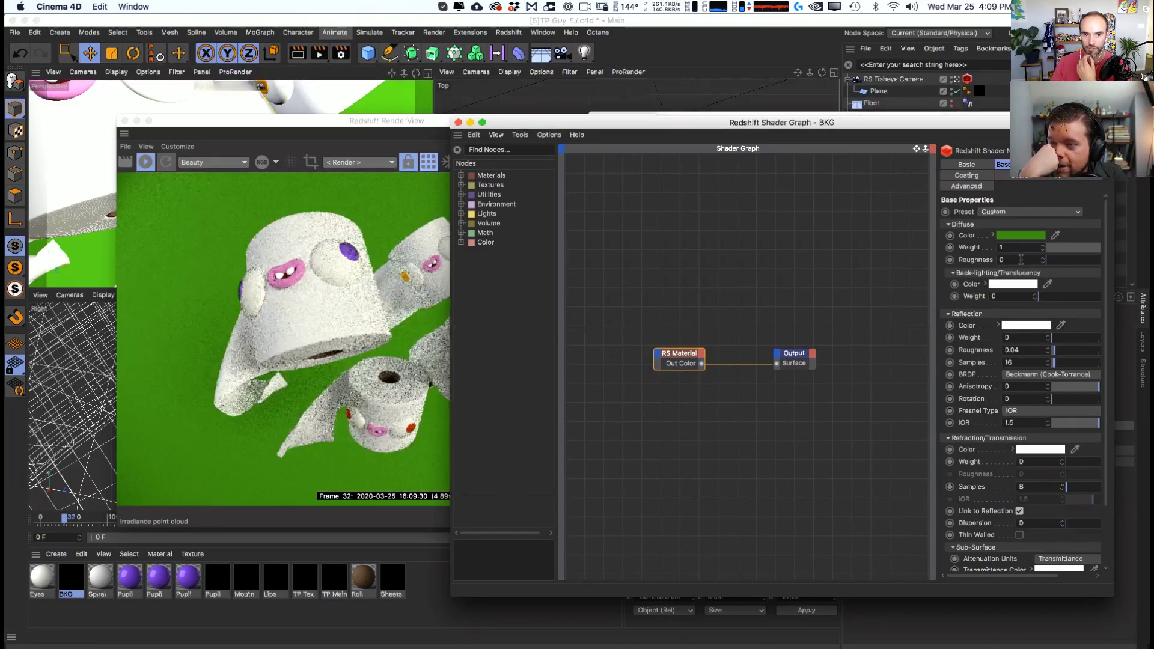
- Lighten the BKG material's diffuse green to hue 101°, saturation about 43% and value 82%, with the full render preview uncovered
click(1040, 235)
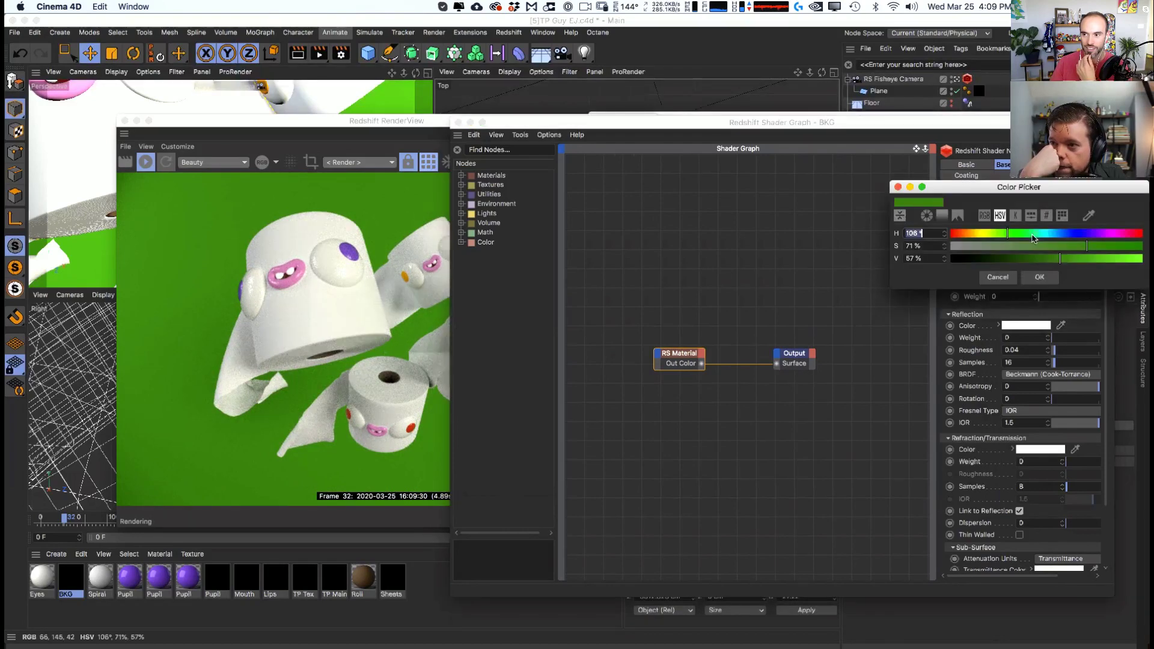
click(1038, 277)
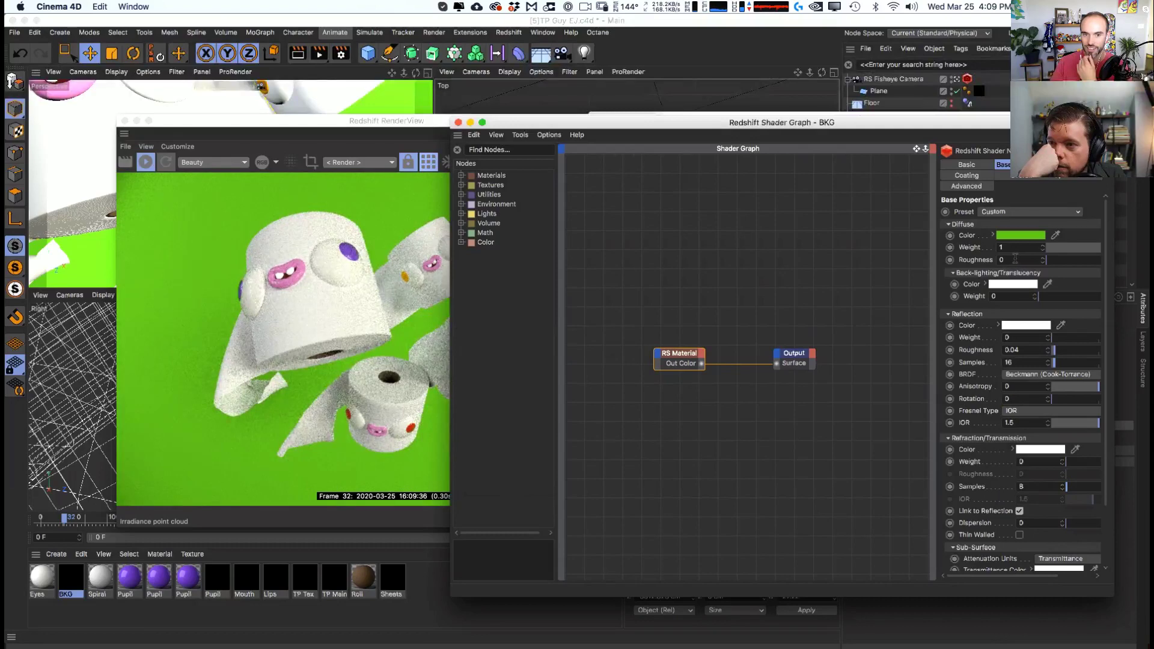
drag(654, 130, 798, 140)
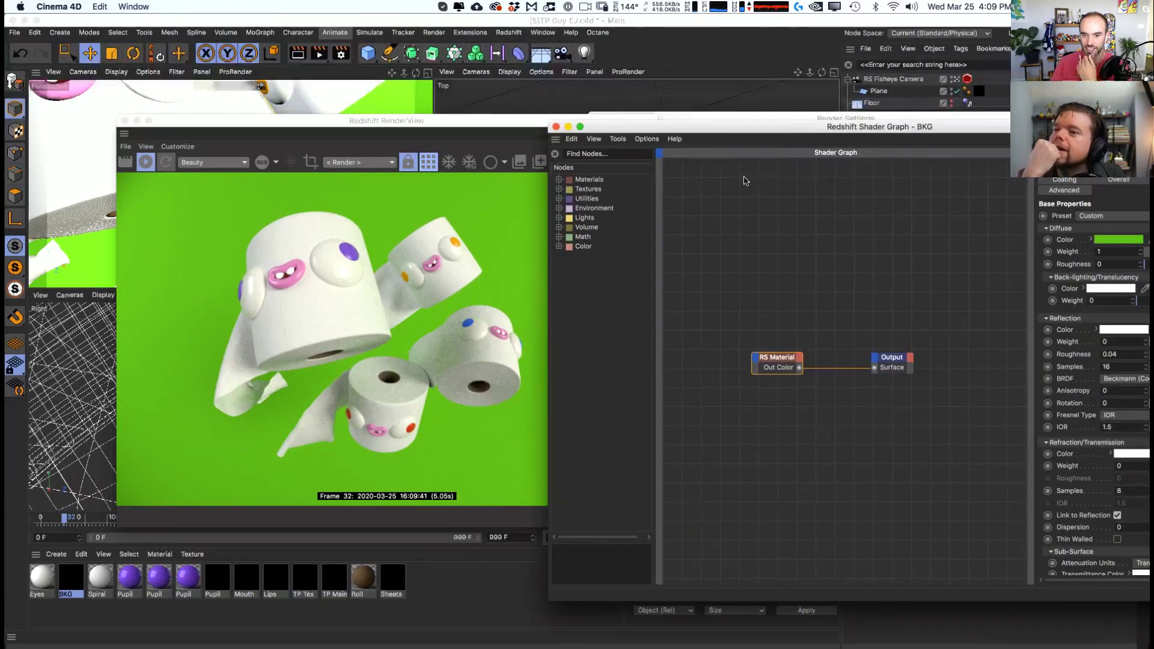
click(1117, 239)
click(1108, 261)
click(1029, 249)
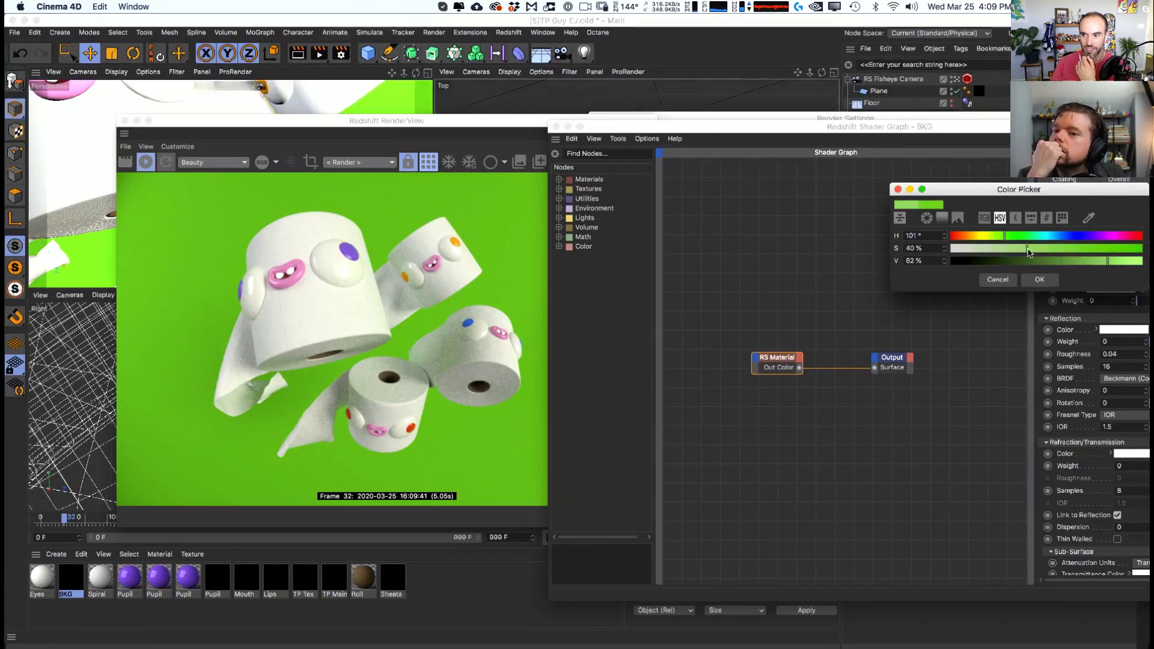
click(1039, 280)
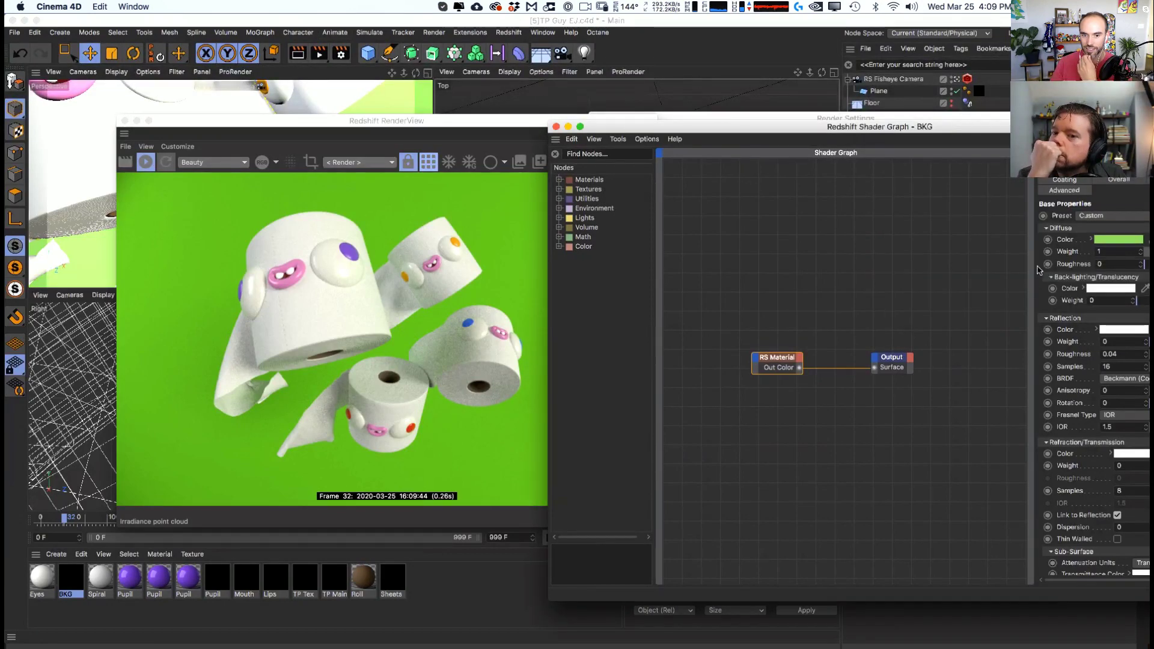
- Soften the BKG diffuse color to a pale green with hue 118°, saturation 24% and value 79%, and close the shader graph
click(1115, 239)
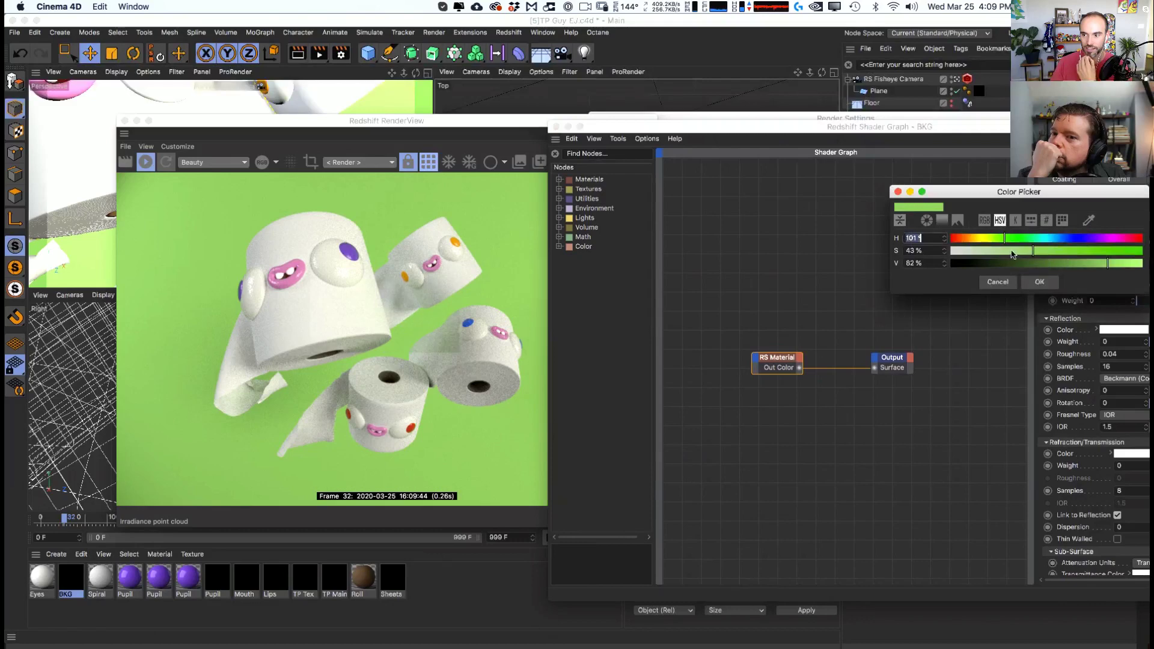
click(1042, 283)
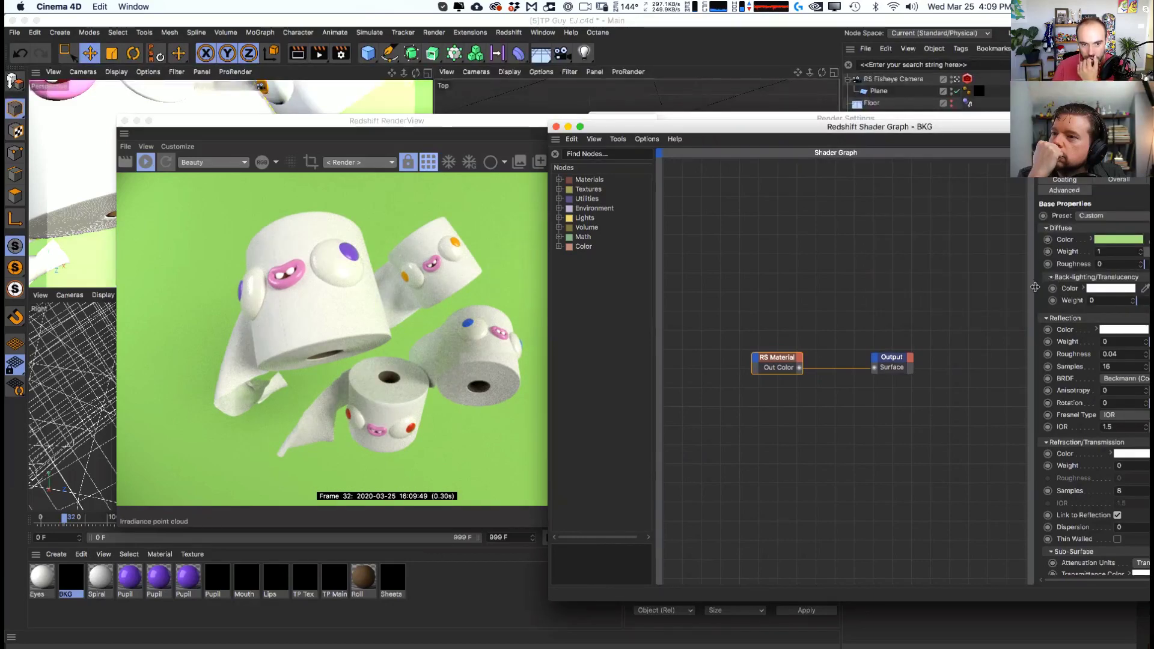
click(1106, 239)
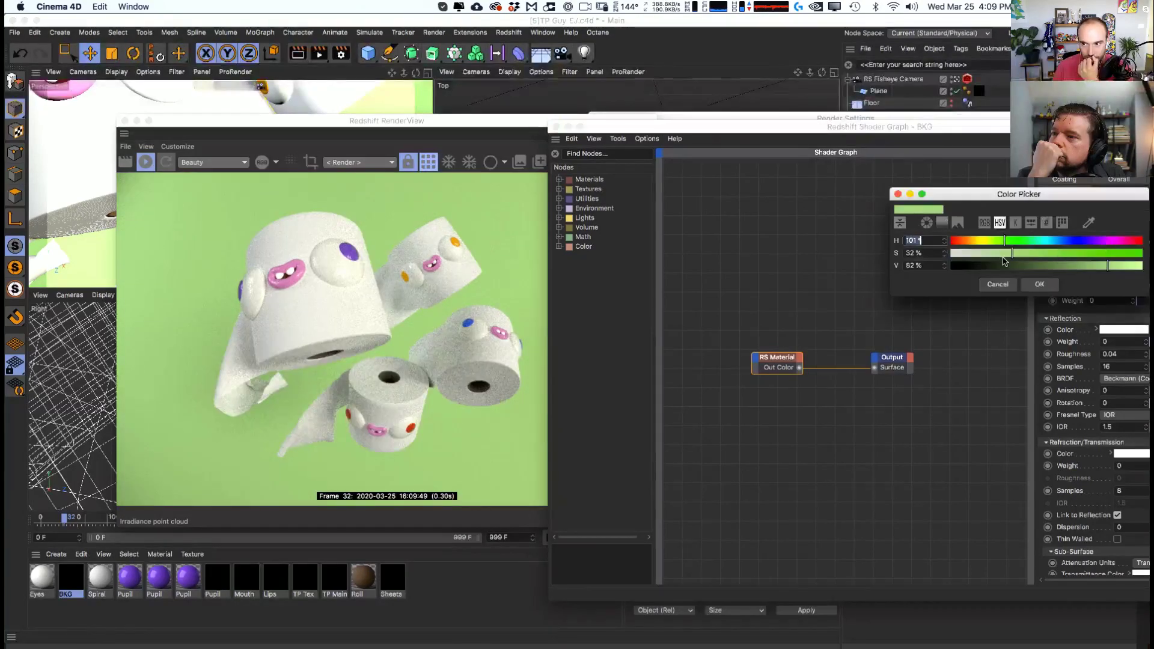
click(1040, 284)
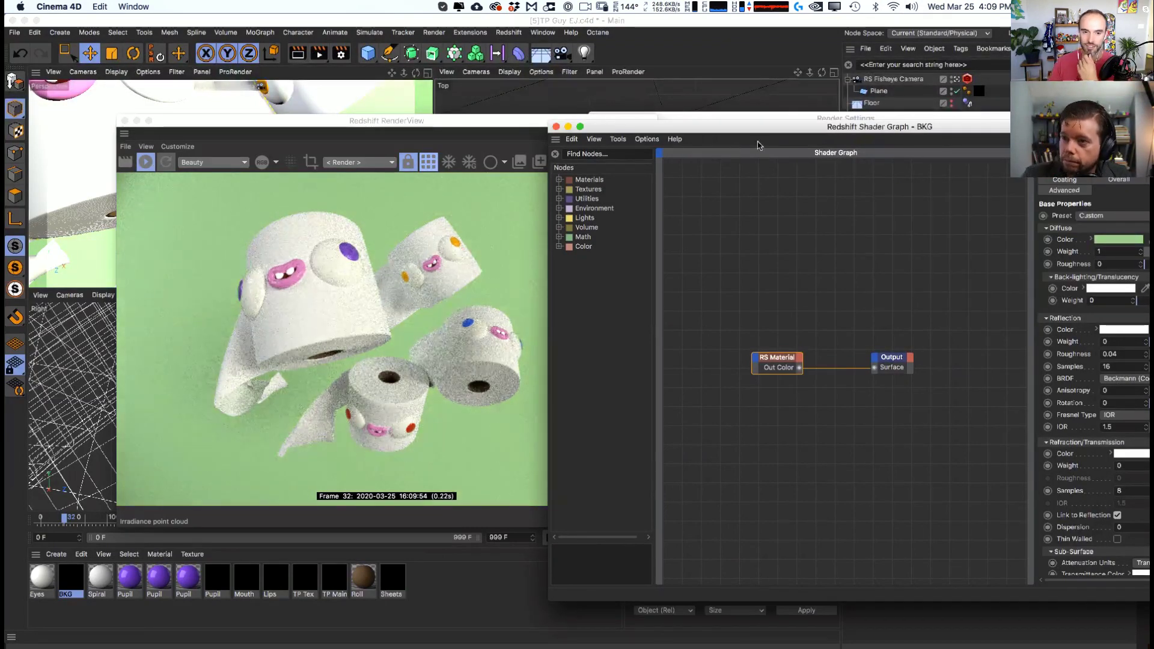
click(556, 126)
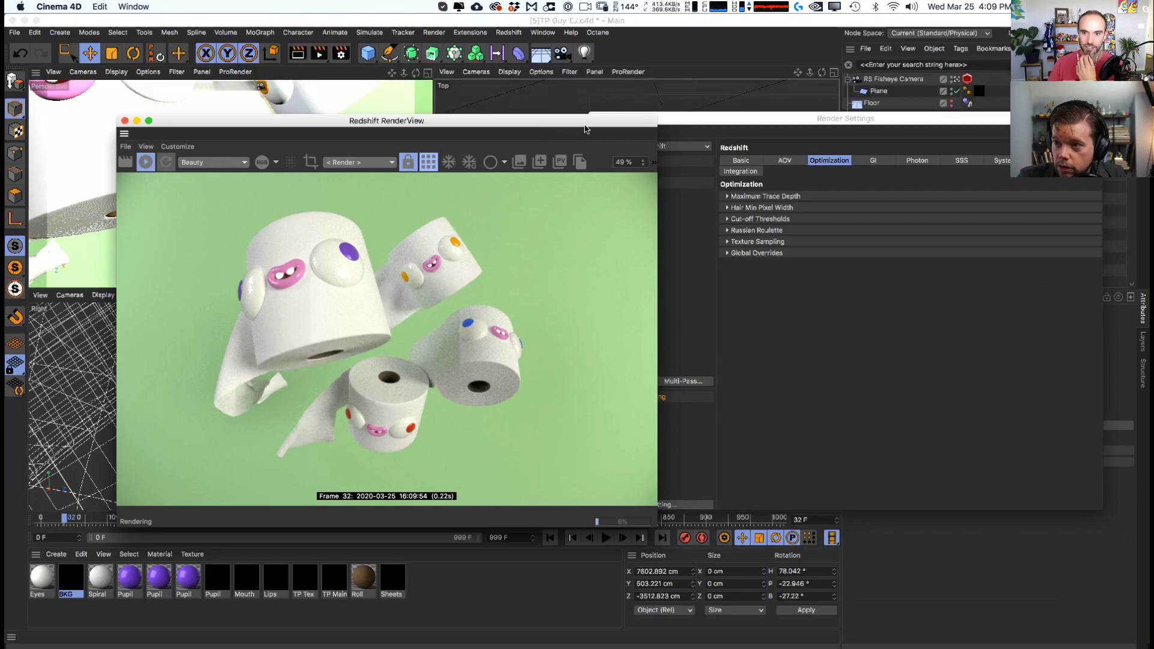
- Set the unified sampling maximum to 32 in the basic Redshift render settings and expand the sample filtering options
drag(585, 122, 556, 119)
click(793, 196)
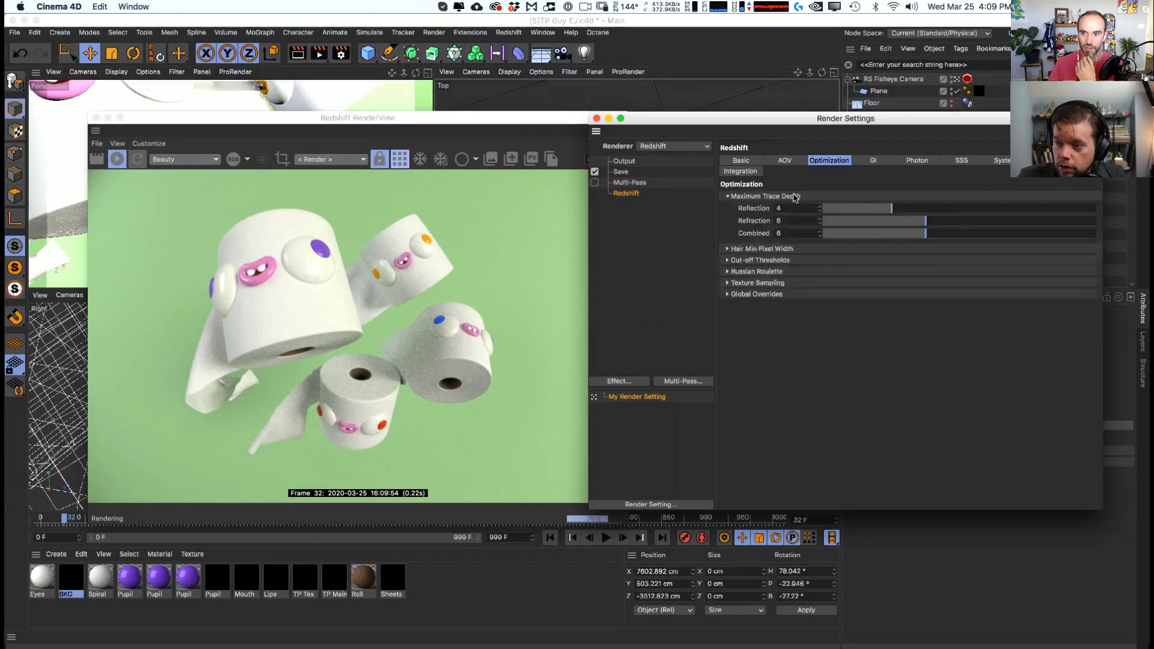
click(805, 249)
click(804, 248)
click(787, 161)
click(743, 161)
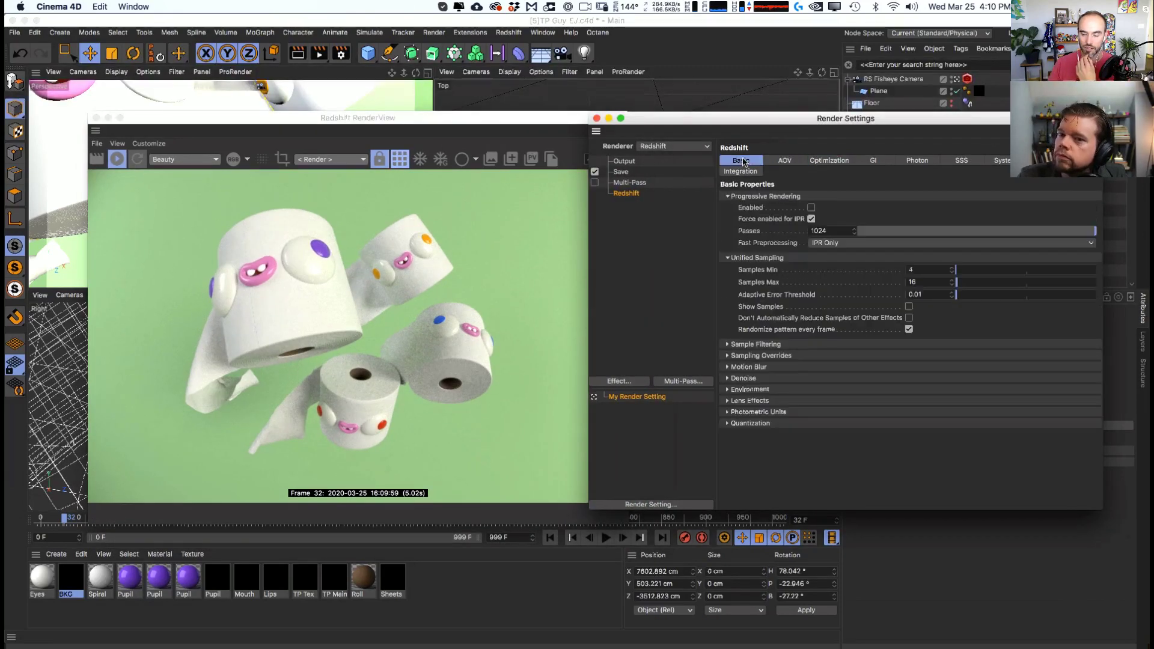
click(814, 346)
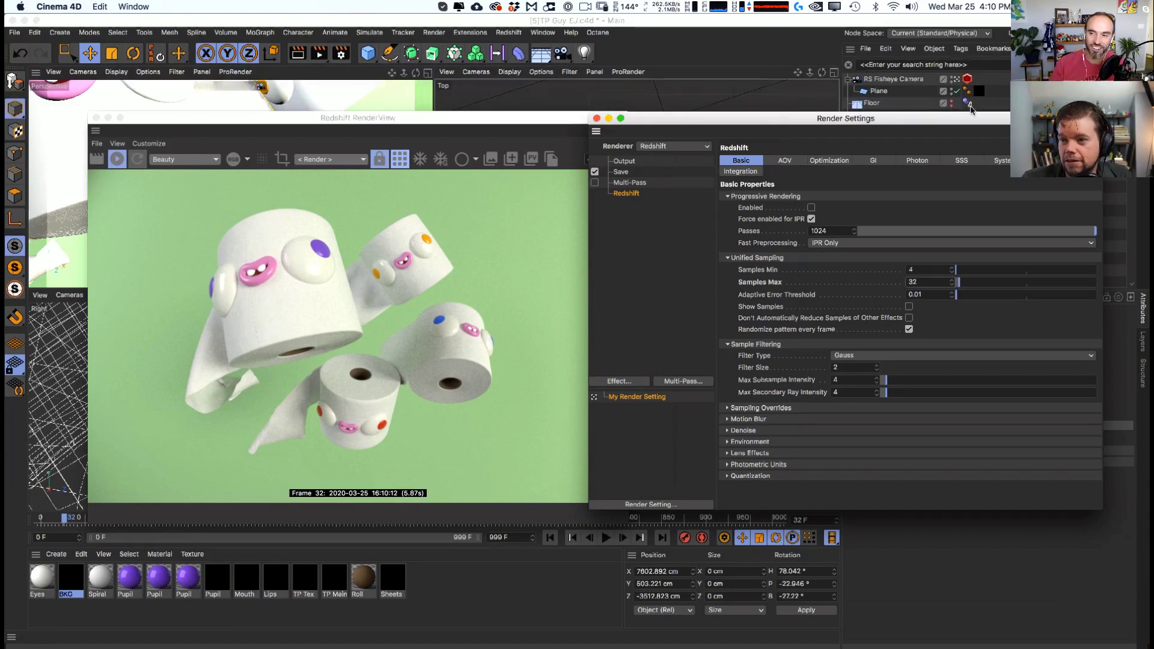
- Move the render settings aside, open the RS Dome Light's exposure value for editing, and close the render settings
drag(1102, 112, 1086, 109)
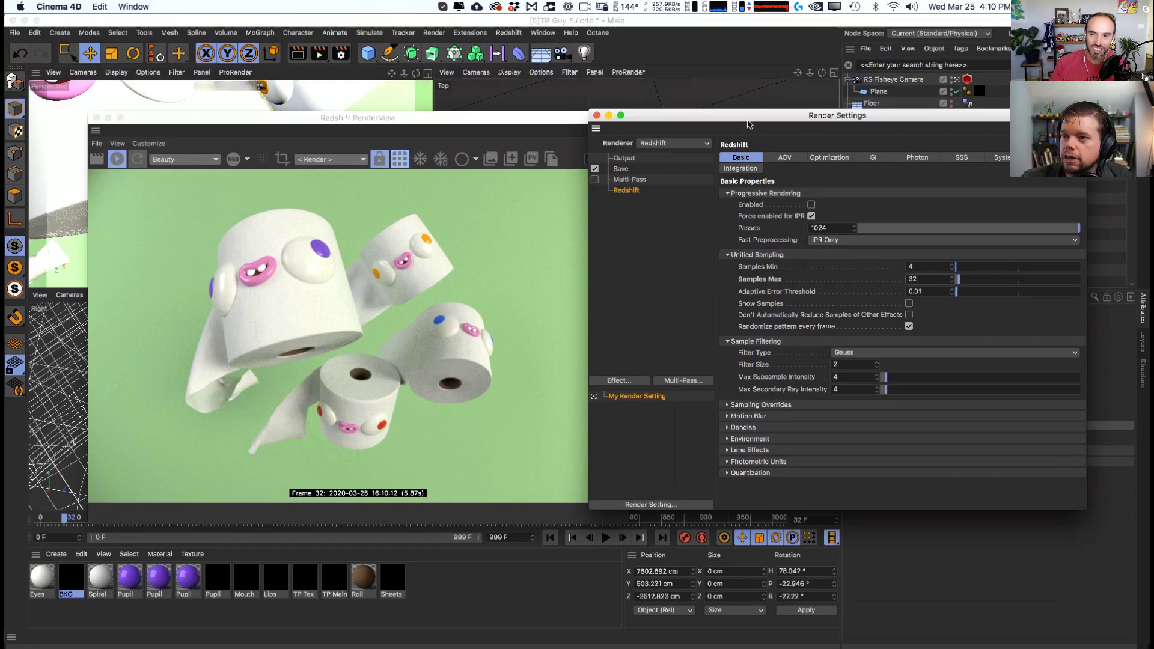
drag(748, 123, 785, 181)
click(896, 130)
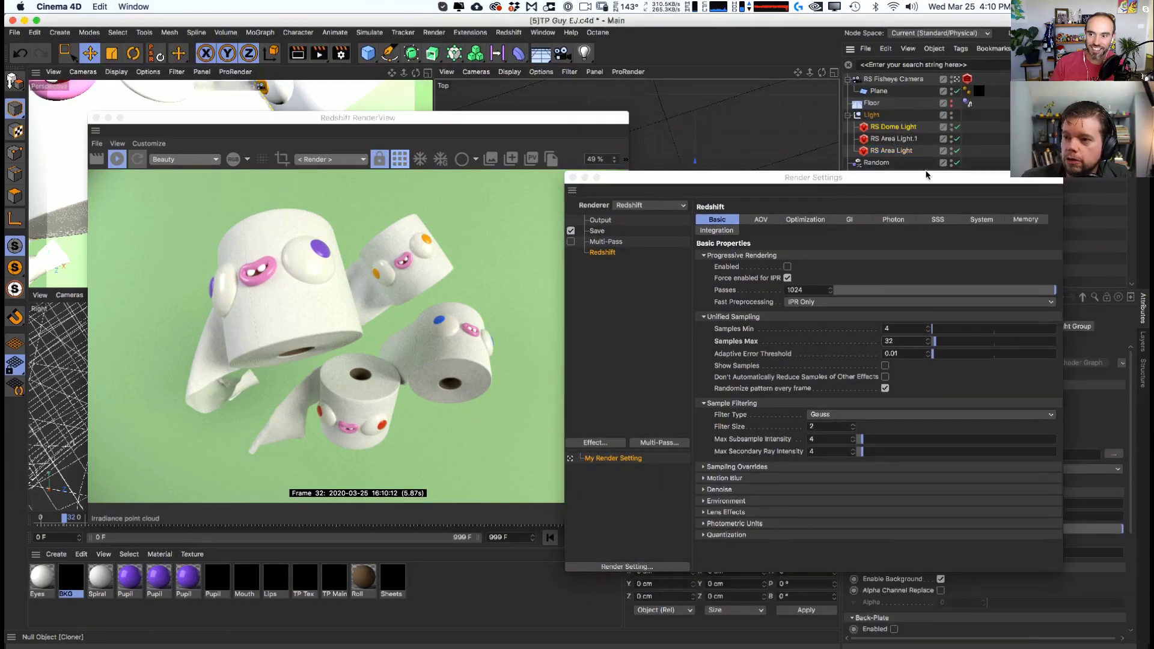
drag(925, 177, 698, 246)
double_click(920, 504)
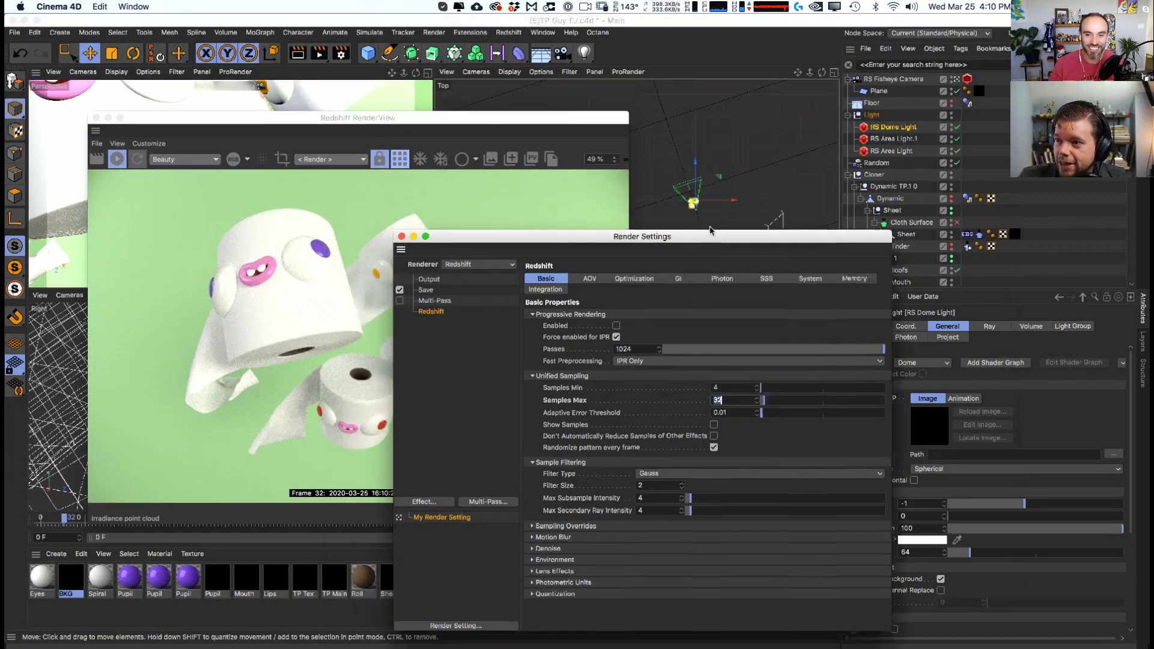
drag(655, 246, 781, 78)
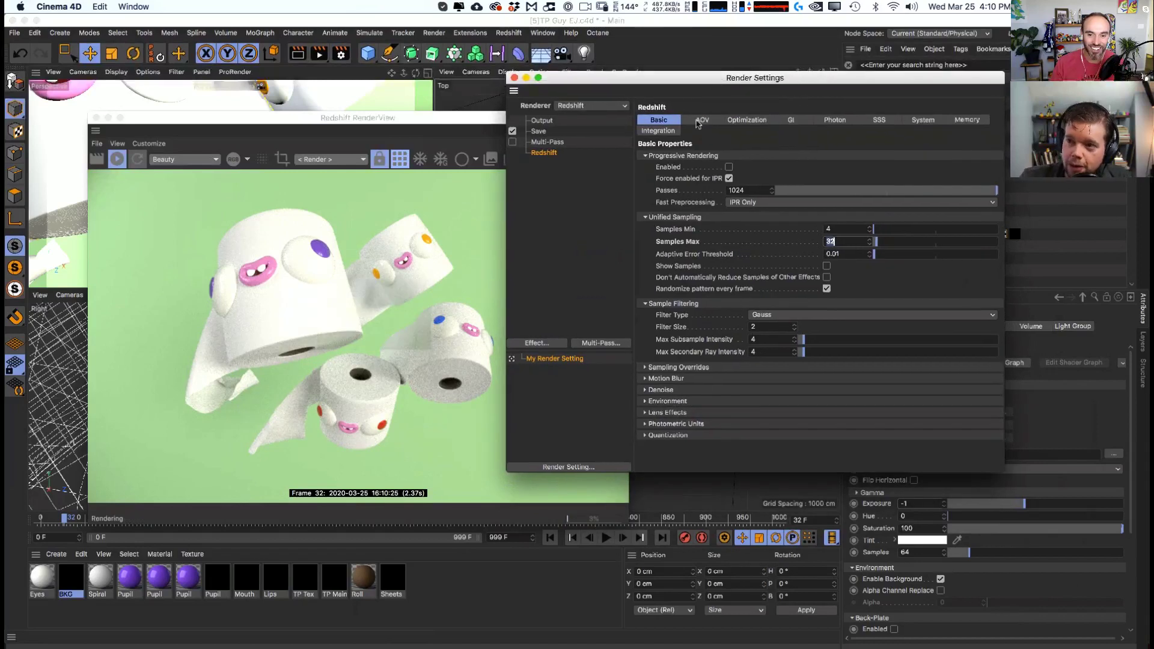
click(928, 504)
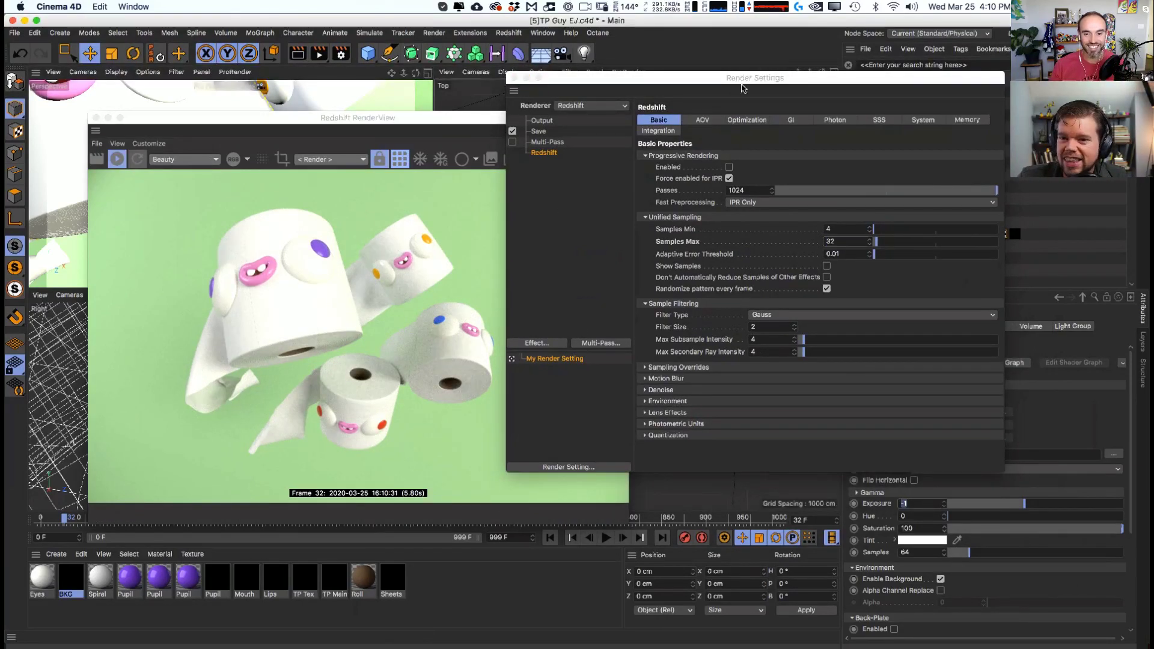
click(515, 78)
- Reposition the RS Area Light in the top view at about X 8078 cm, Z -2576 cm
click(800, 218)
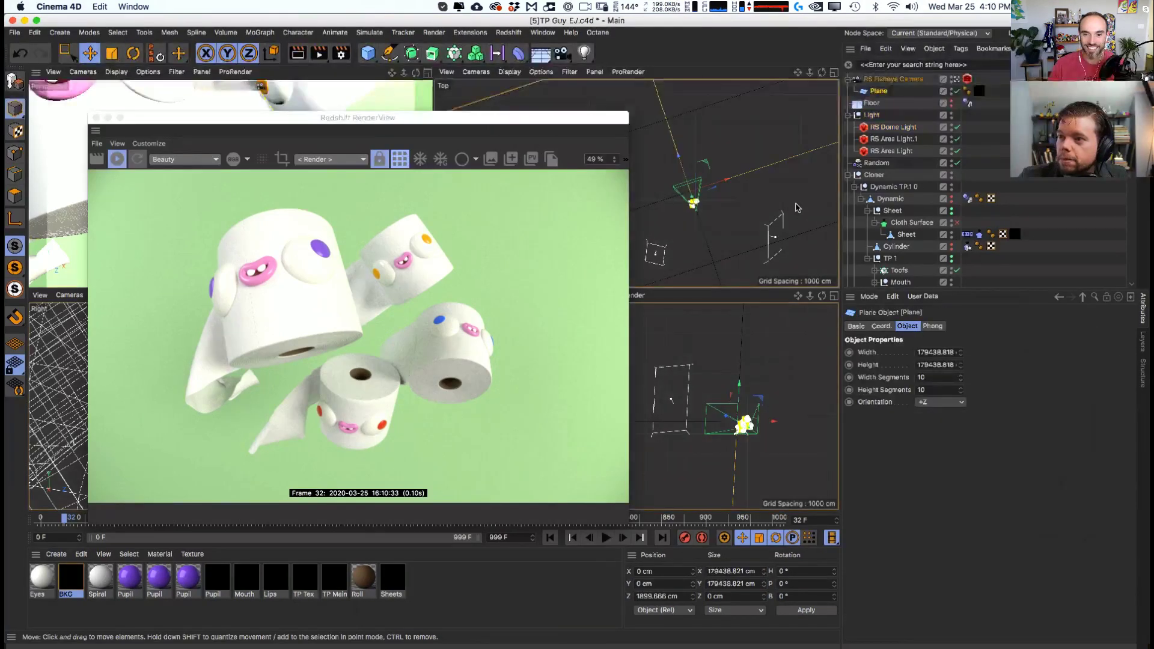
click(778, 248)
drag(778, 248, 805, 238)
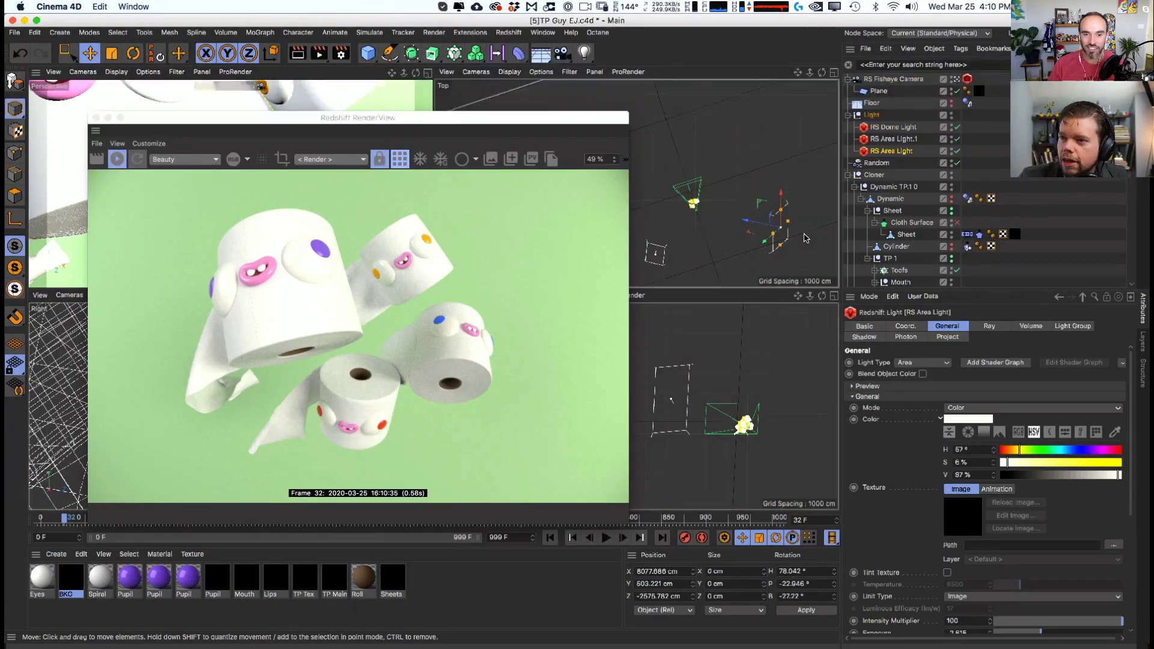
- Raise RS Area Light.1 to about X -3260, Y 5071, Z -3859 cm and angle it down toward the rolls
click(648, 262)
drag(662, 227, 667, 198)
scroll(731, 390, down, 6)
drag(700, 423, 693, 397)
key(r)
drag(662, 216, 706, 268)
key(e)
key(r)
key(e)
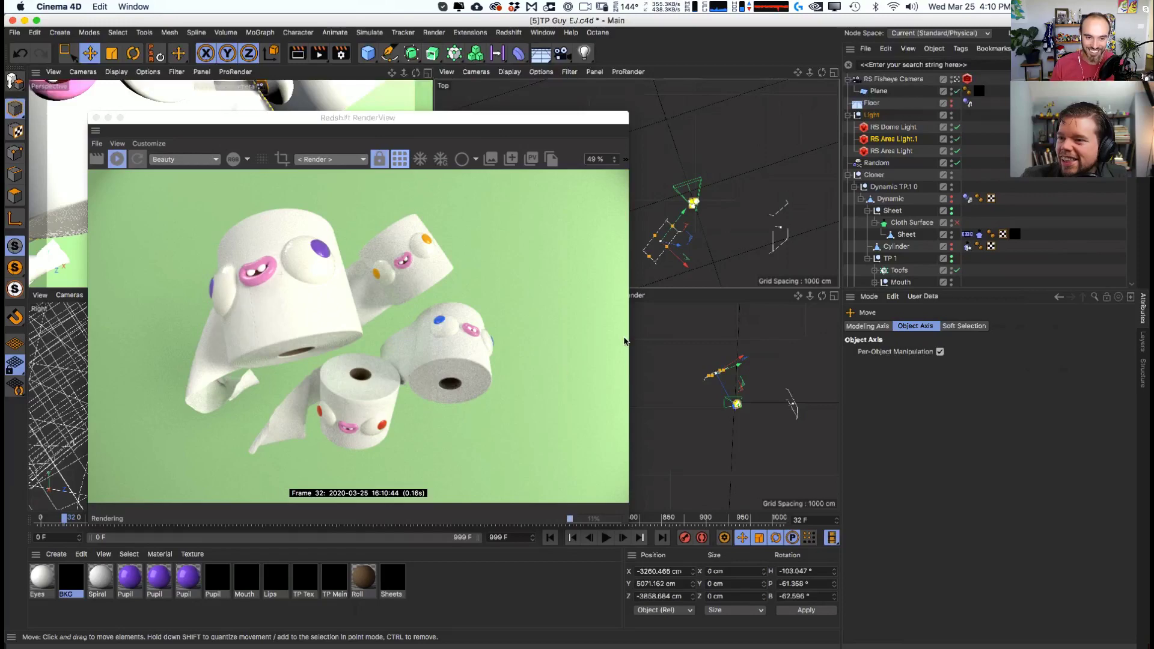
- Rotate RS Area Light.1 to about H -46°, P -61°, B -10°
drag(666, 247, 674, 255)
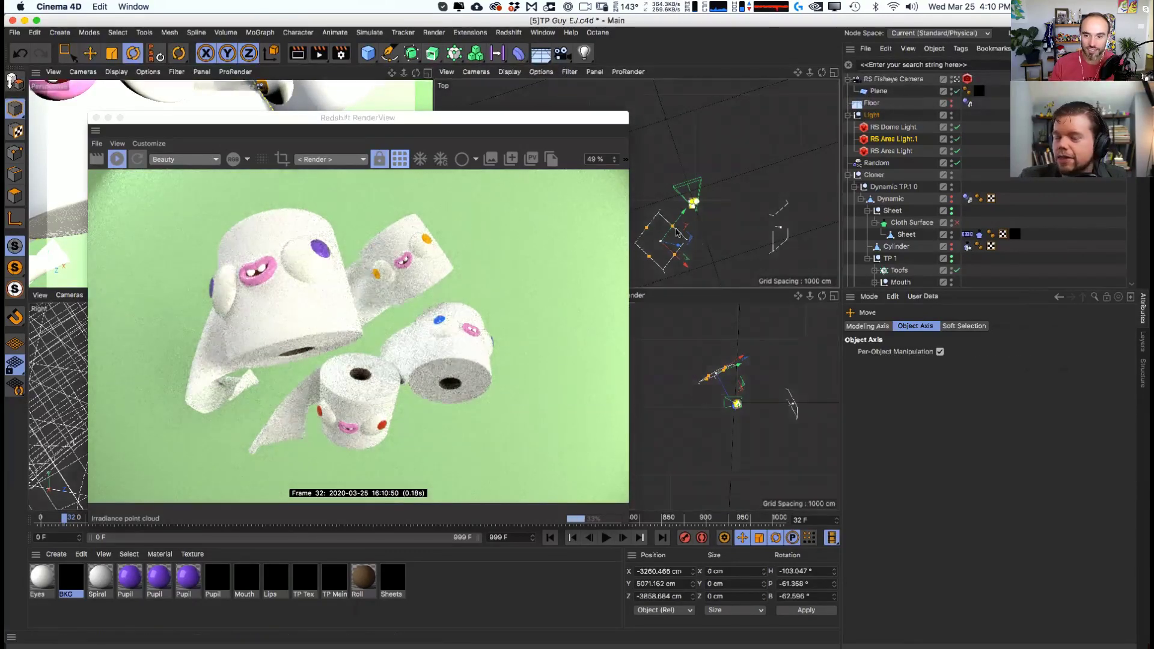
key(r)
drag(652, 265, 669, 266)
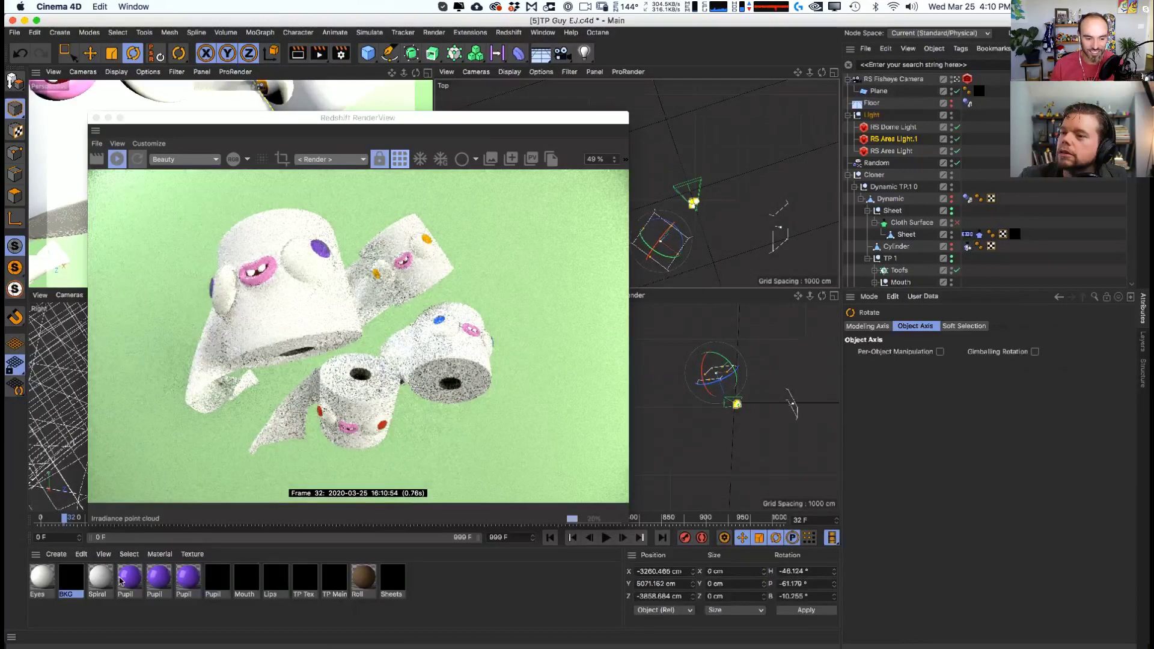
- Open the BKG material's shader graph and set its diffuse color to yellow with hue 36°, saturation 41% and value 79%
double_click(77, 578)
drag(523, 40, 846, 290)
click(928, 393)
drag(926, 387, 967, 399)
click(952, 430)
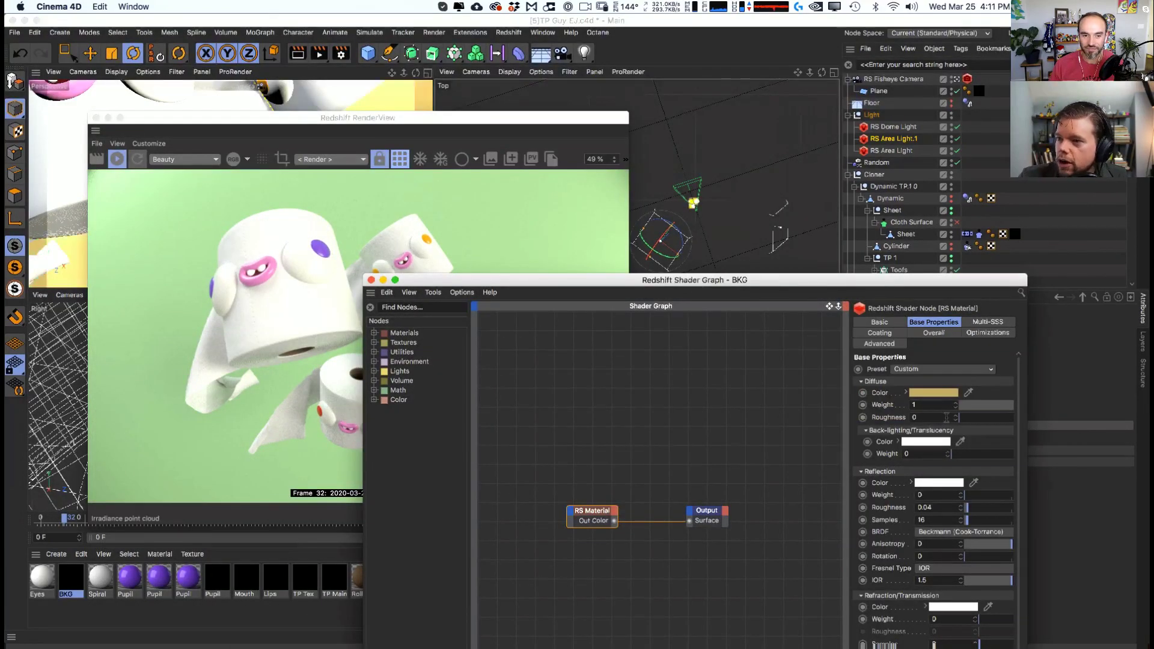
- Try a darker yellow for the BKG diffuse color with saturation 71% and value 40%
click(943, 394)
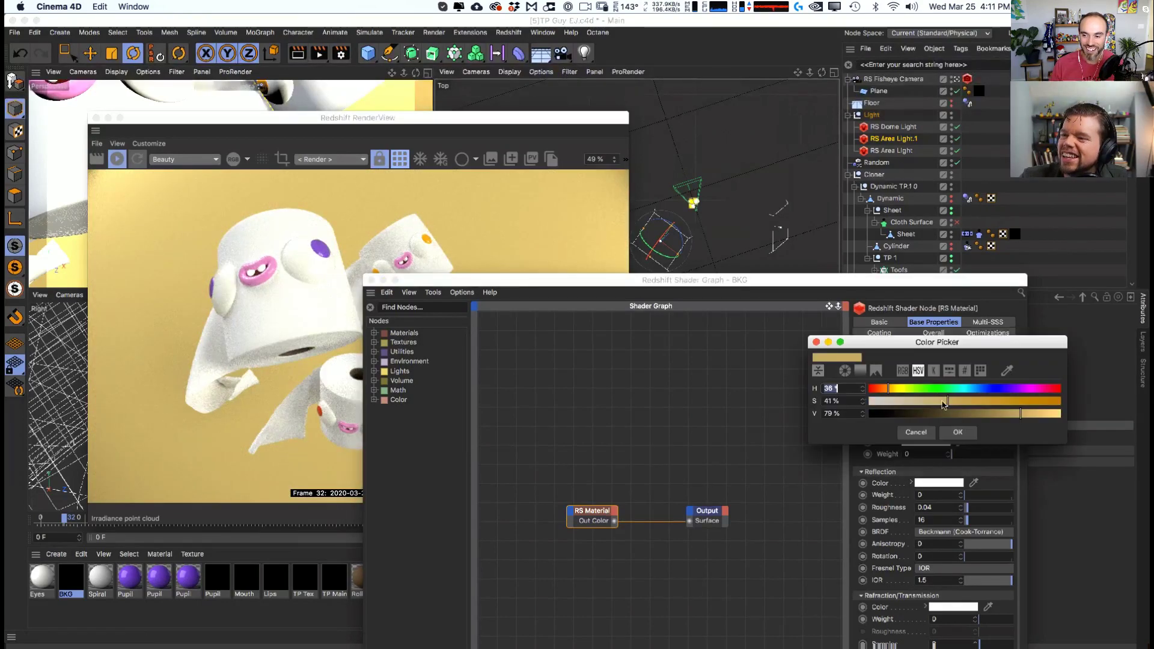
drag(968, 401, 947, 413)
click(957, 430)
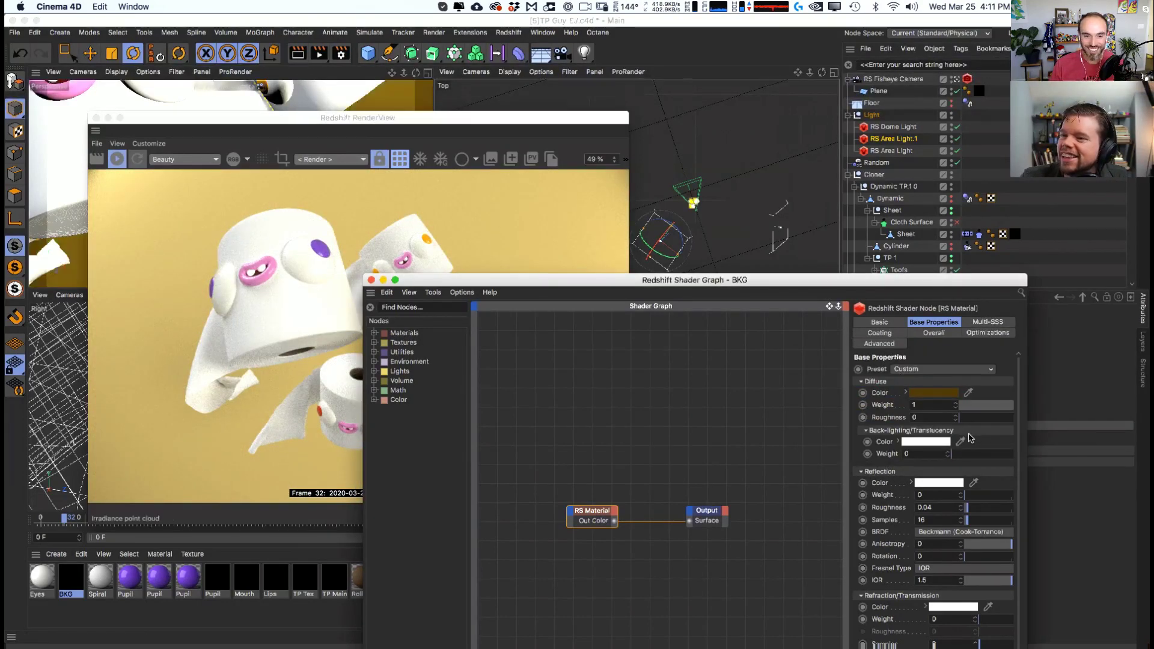
- Brighten the BKG diffuse color to a golden yellow, first to value 68% and on to about 75%
click(935, 395)
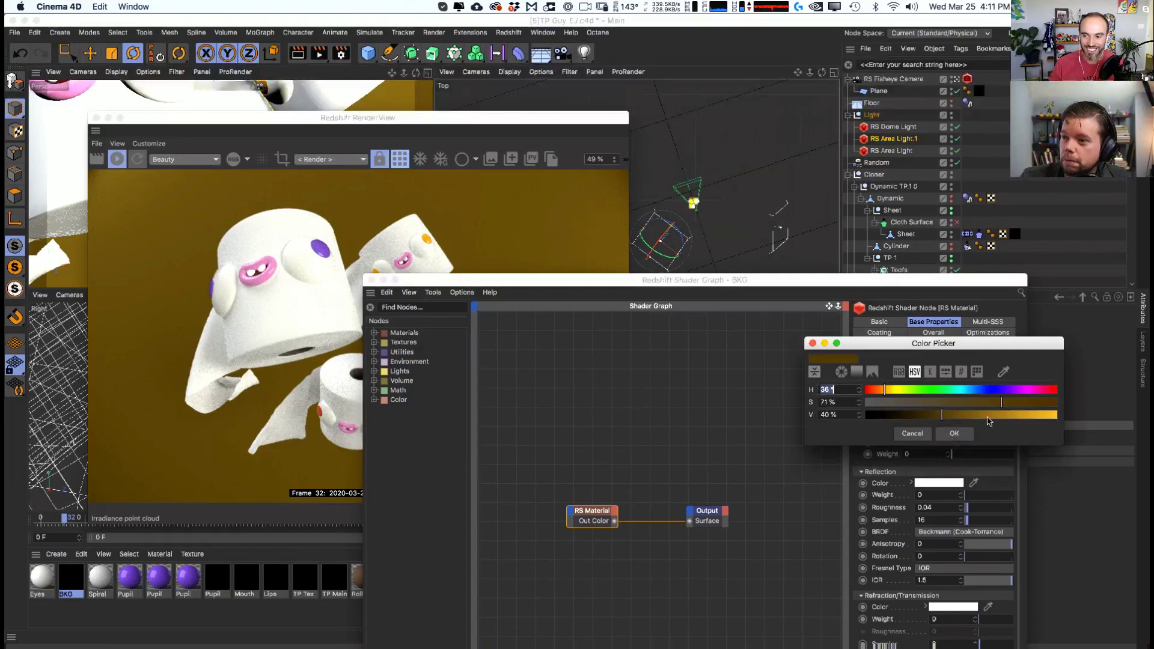
drag(942, 414, 1007, 407)
click(946, 436)
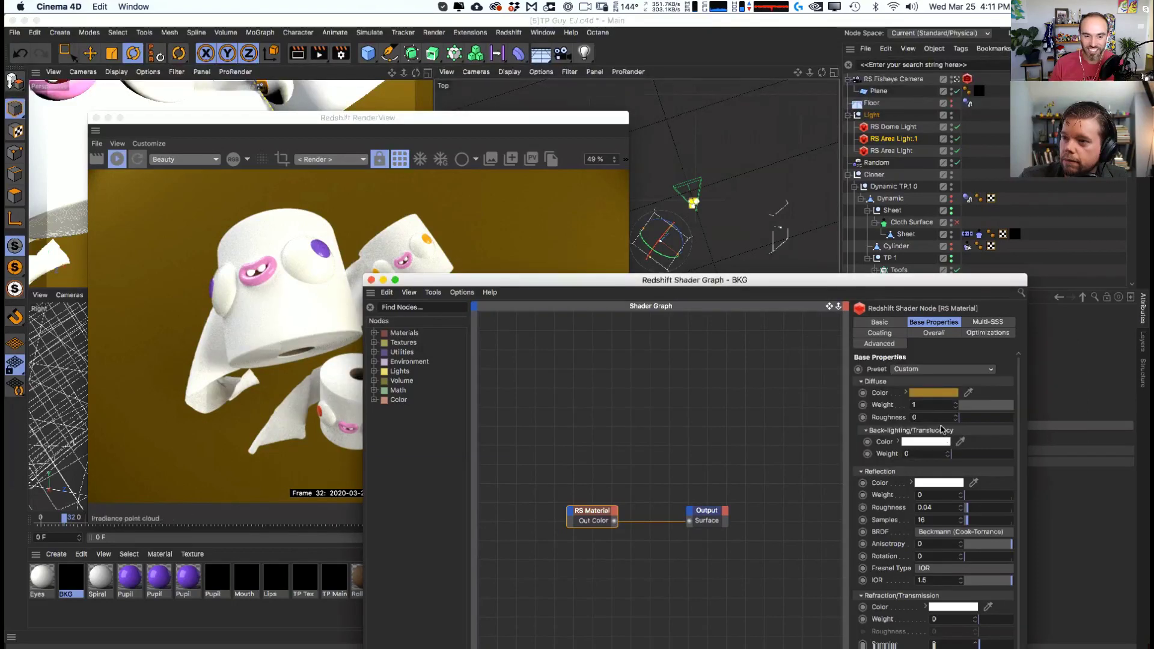
click(940, 395)
click(945, 406)
click(1002, 417)
click(967, 435)
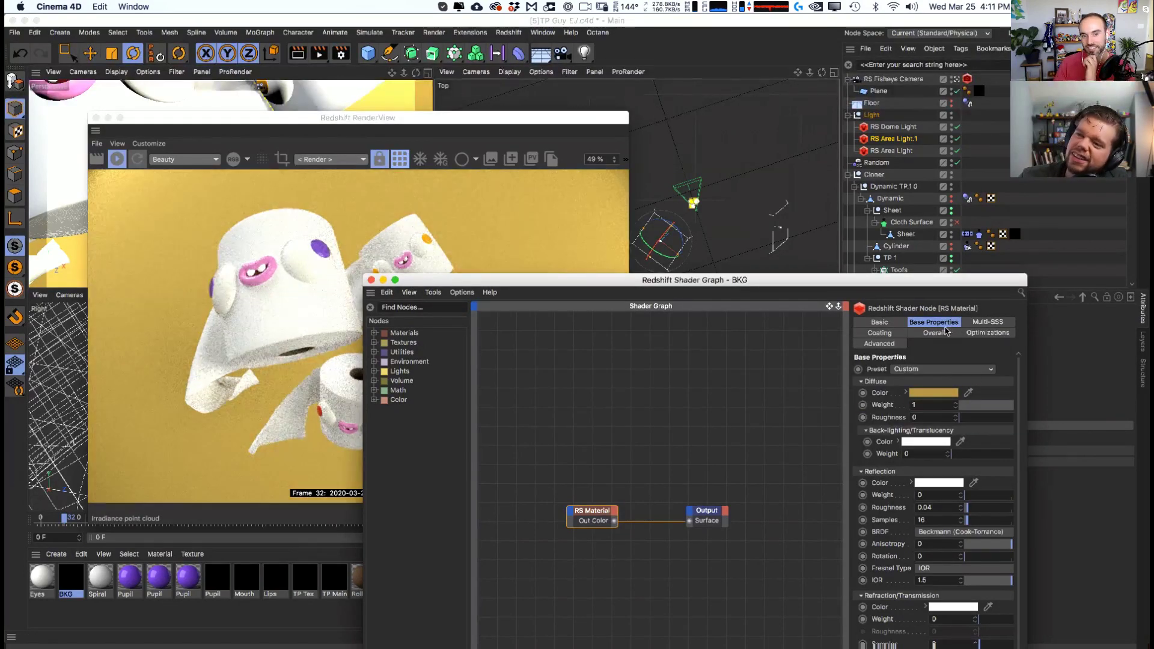
- Shift the BKG diffuse color to orange with hue 15° and saturation 56%, and darken it to value 57%
click(933, 392)
click(962, 404)
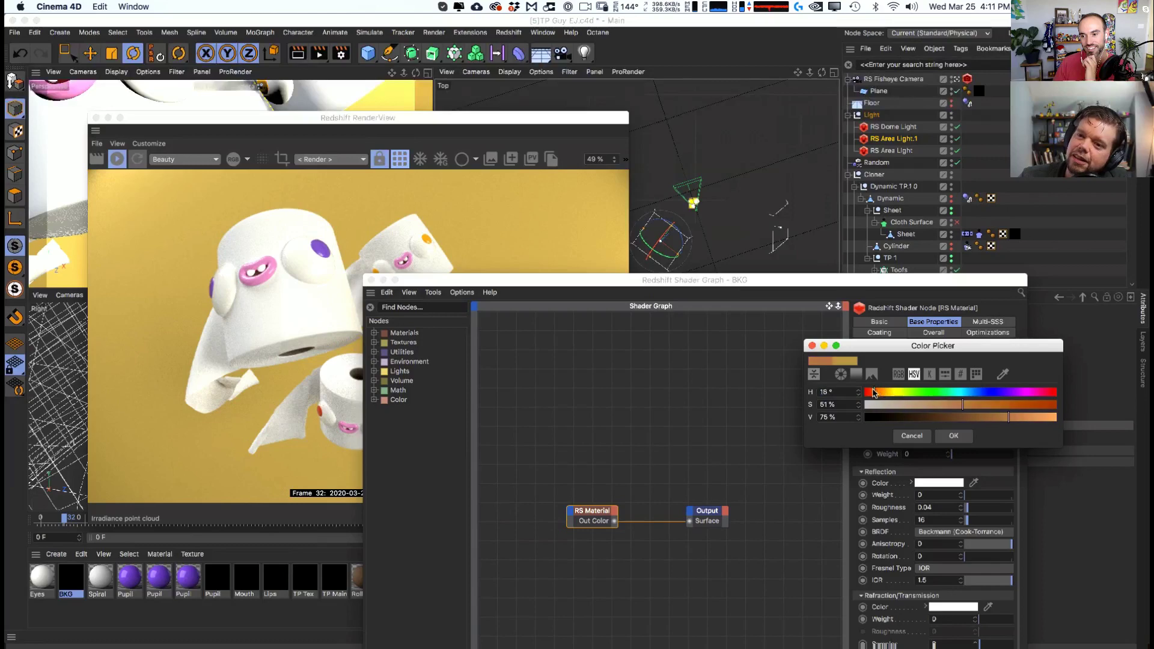
click(954, 435)
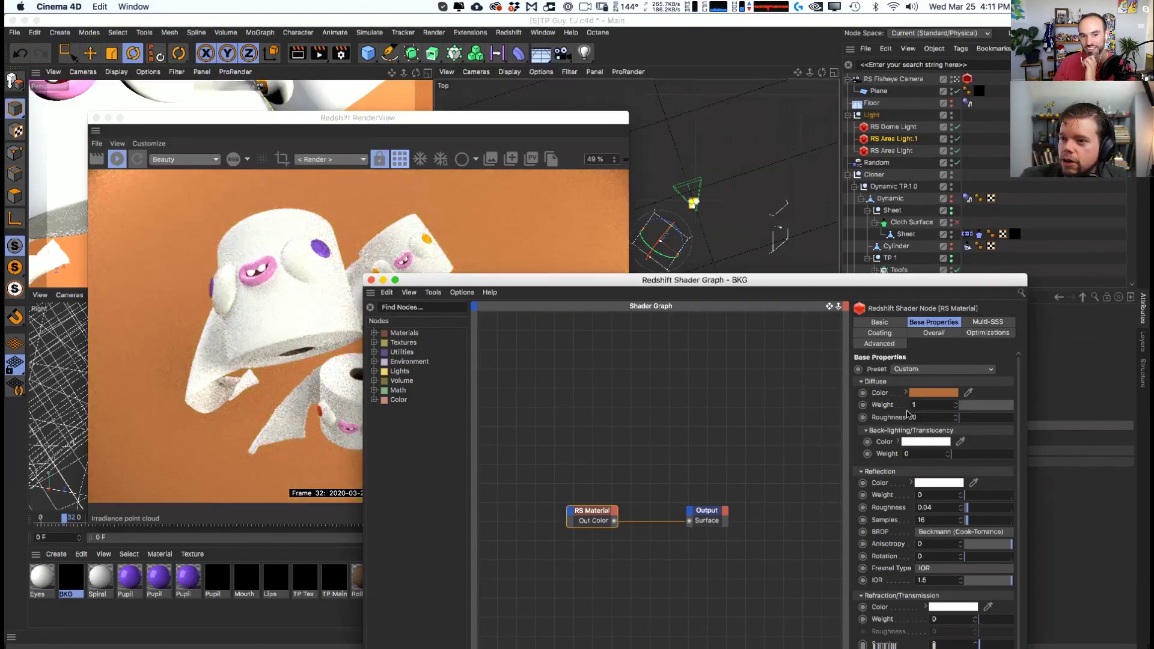
click(918, 395)
click(966, 417)
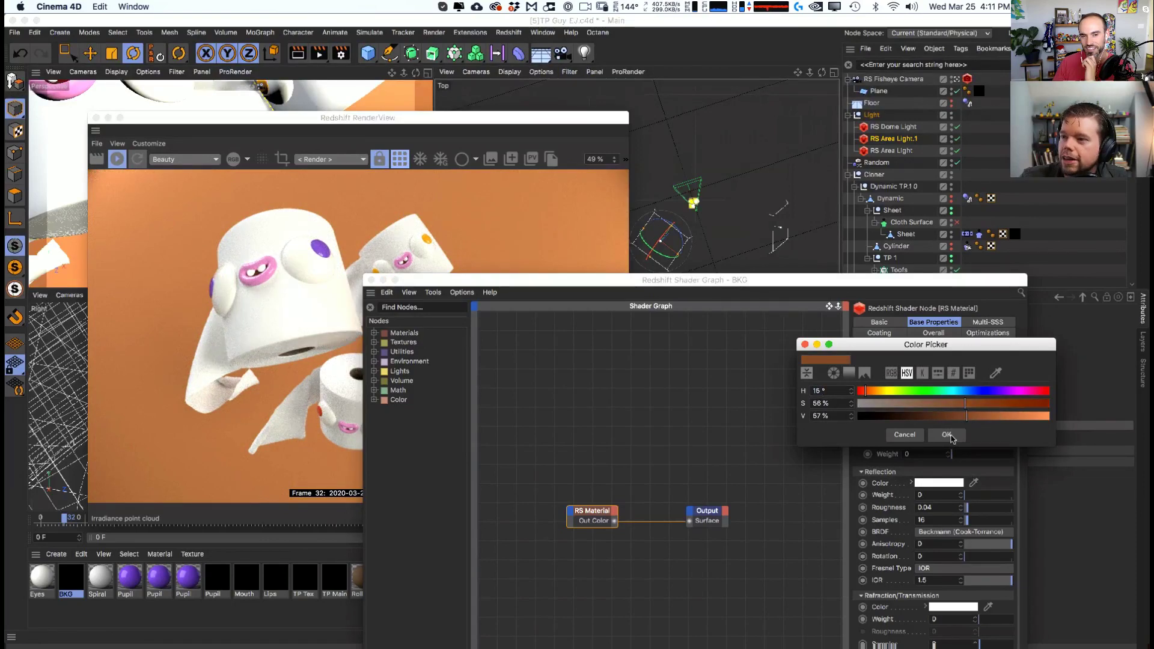
click(954, 435)
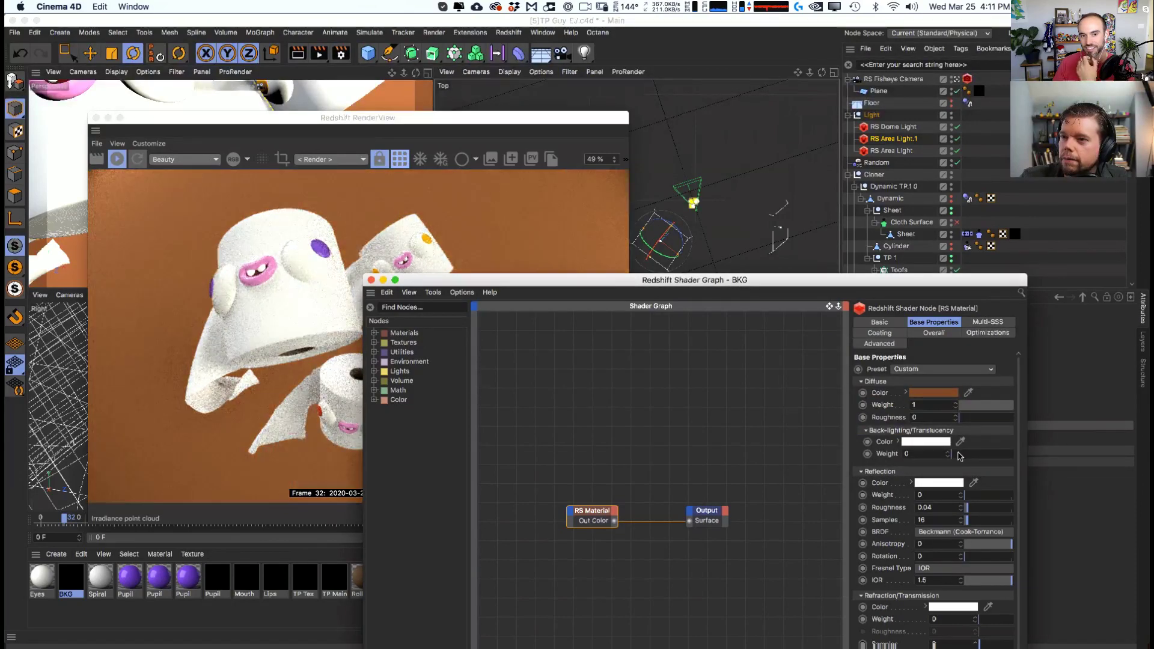
- Show the color spectrum for the BKG diffuse color and mute the orange to a saturation of about 47%
click(948, 395)
click(863, 374)
click(879, 452)
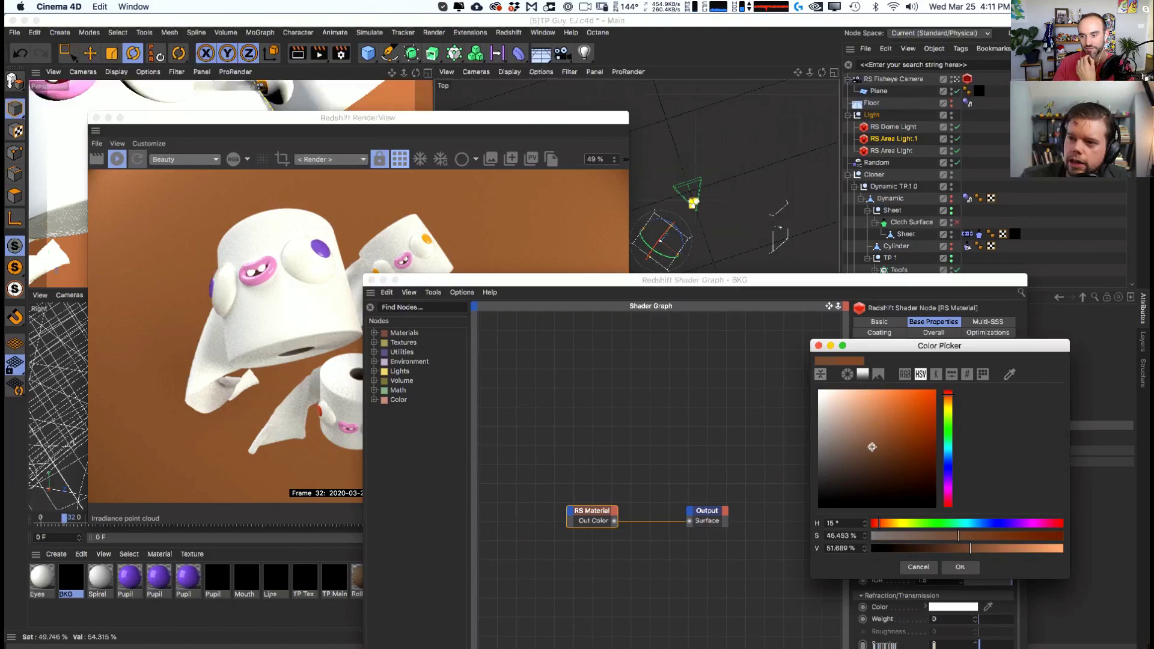
drag(880, 453, 866, 440)
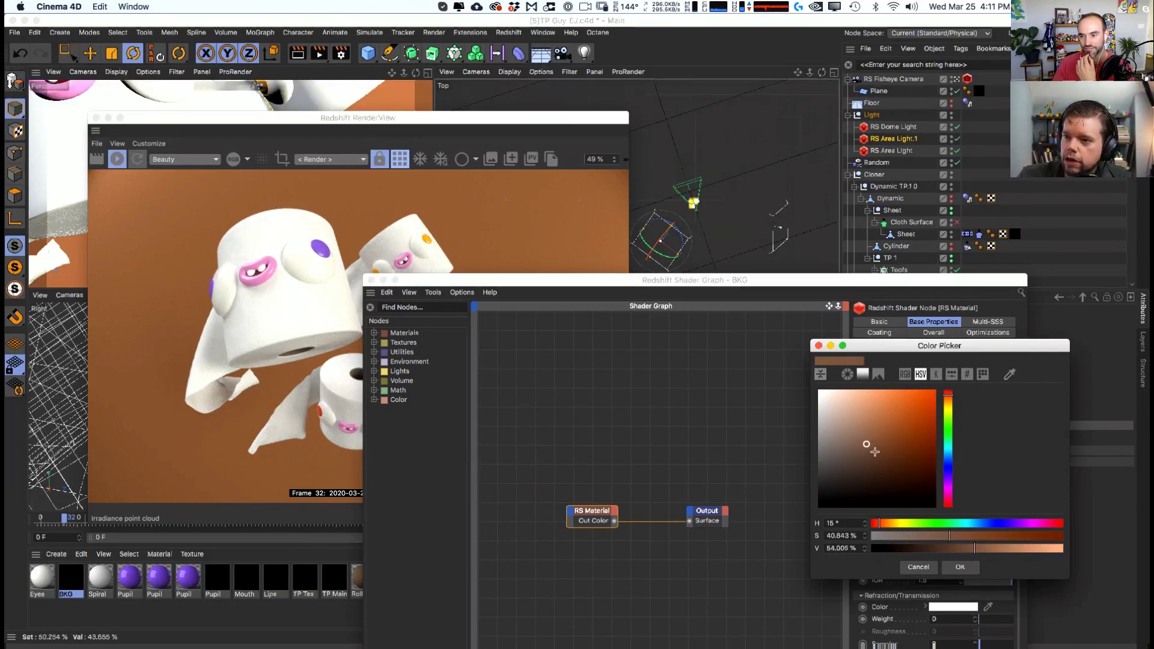
click(876, 452)
click(959, 566)
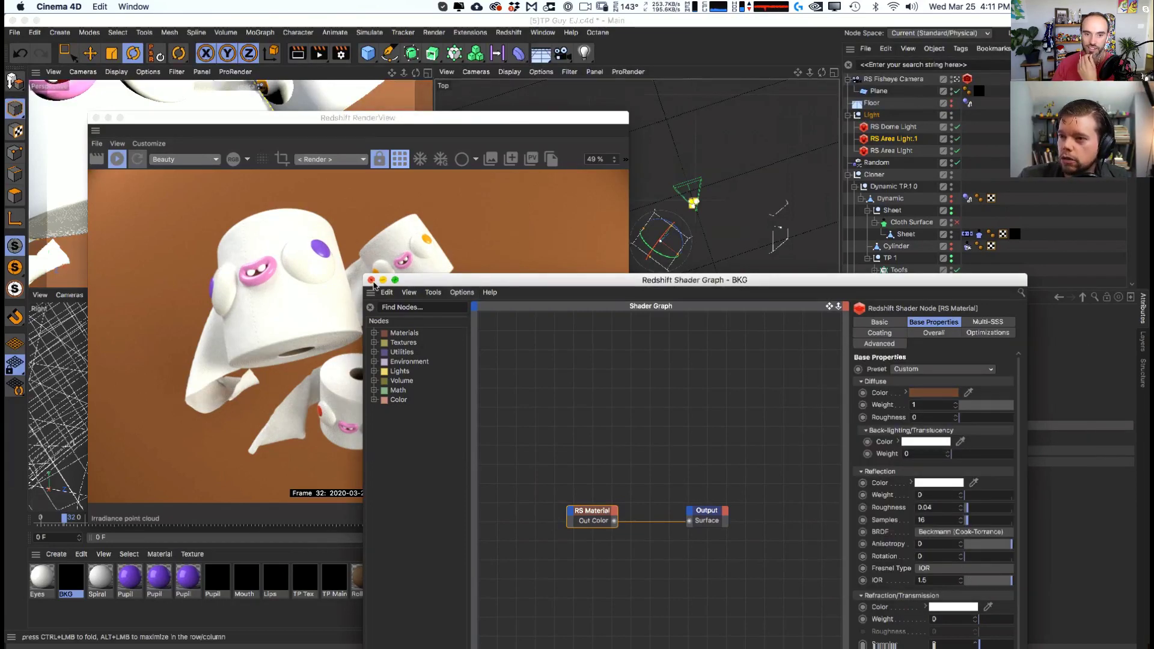
- Lighten the BKG diffuse orange to a value of about 65% and close the shader graph
click(943, 383)
click(932, 383)
click(933, 393)
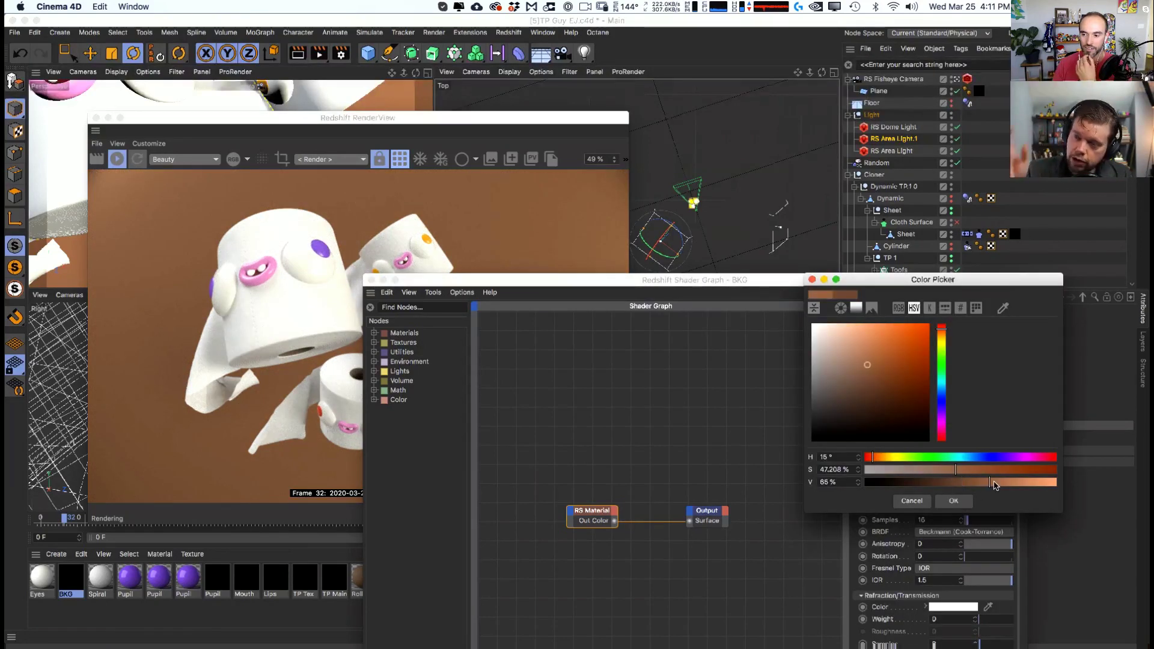
click(954, 500)
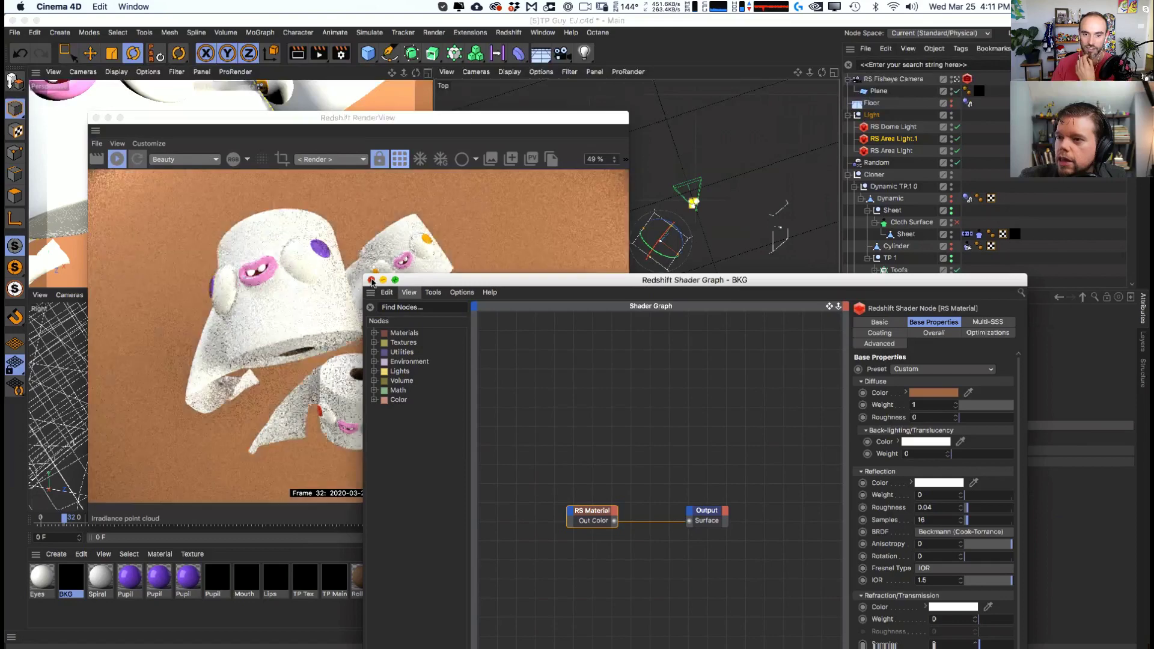
click(370, 280)
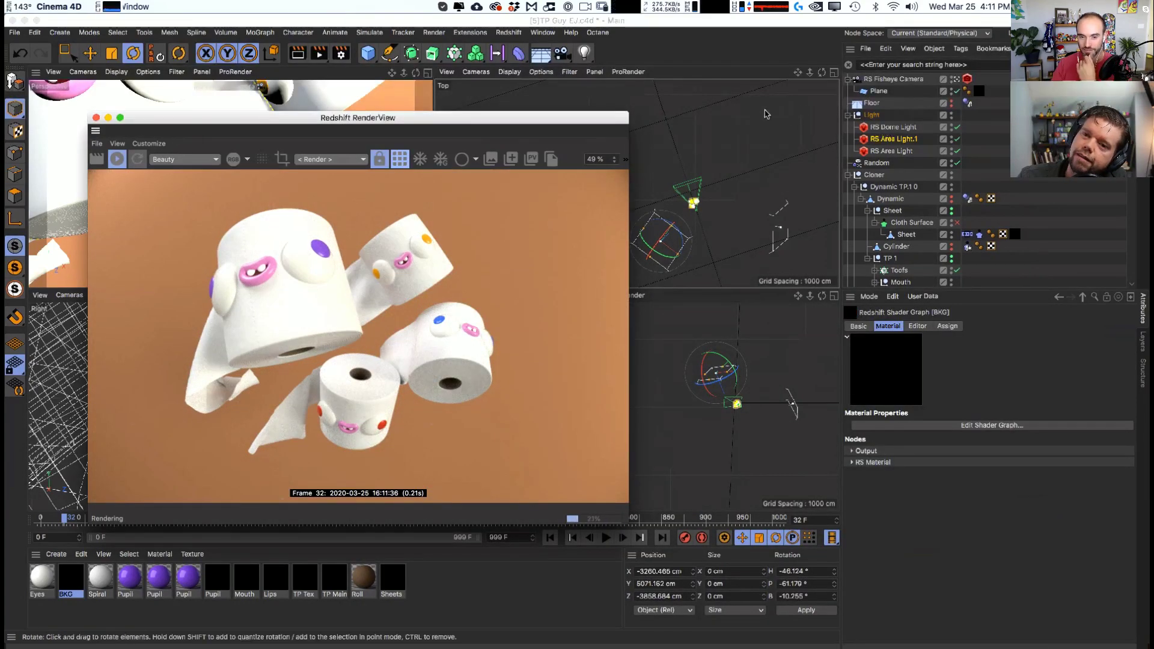
click(892, 127)
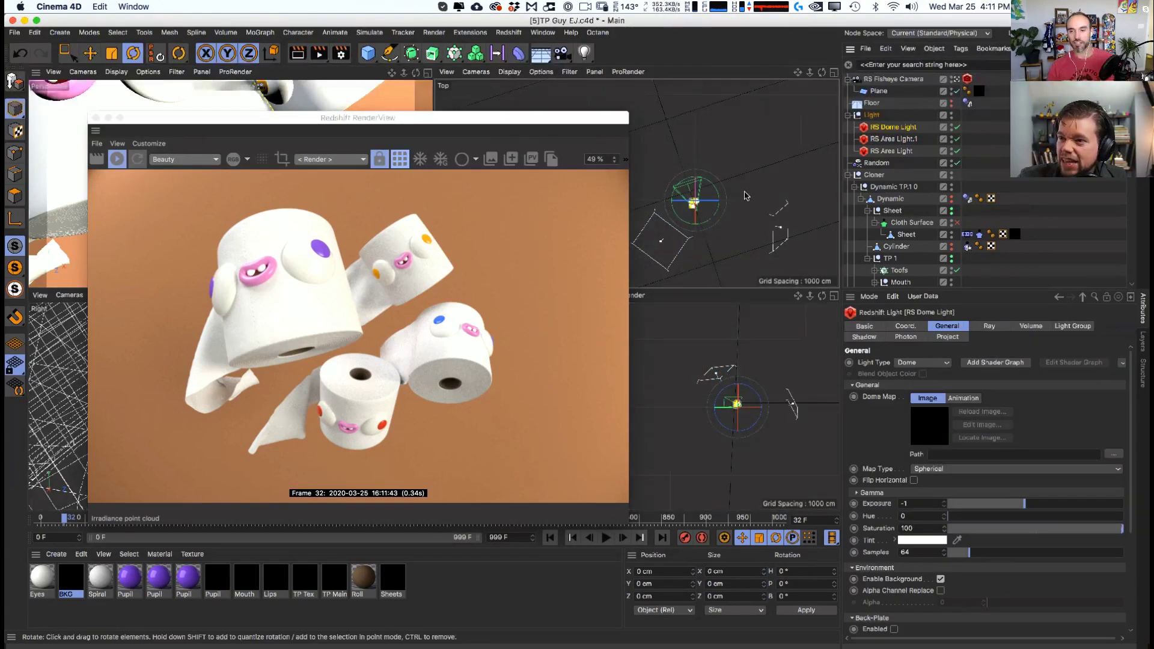
key(d)
drag(782, 228, 764, 230)
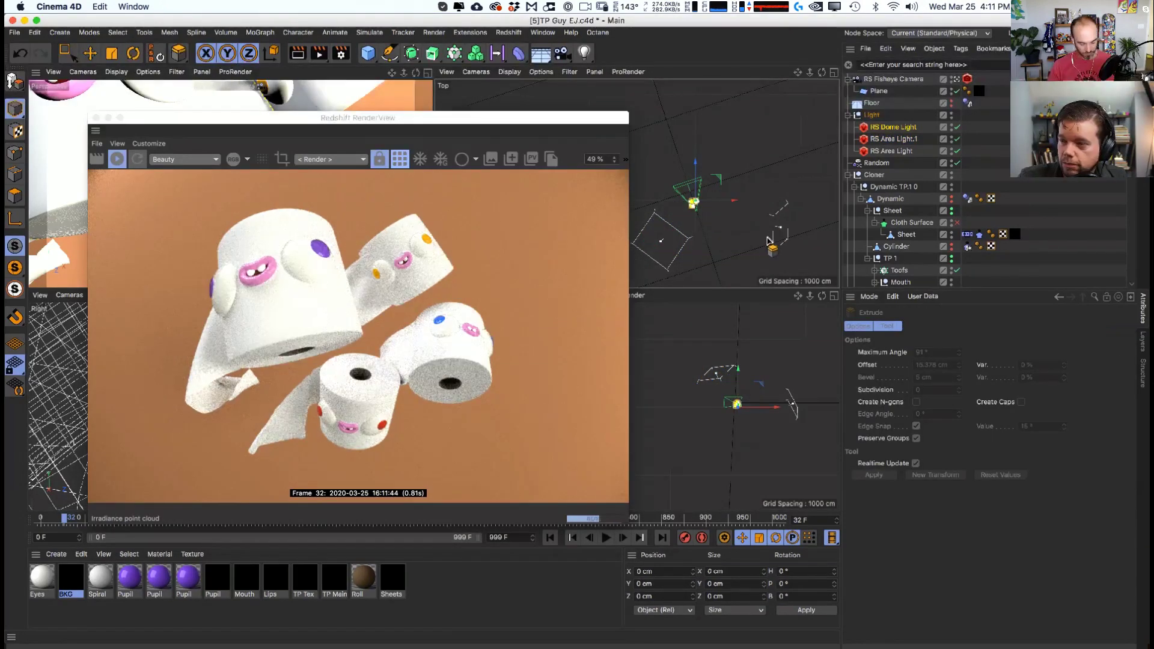
key(e)
click(782, 233)
click(781, 227)
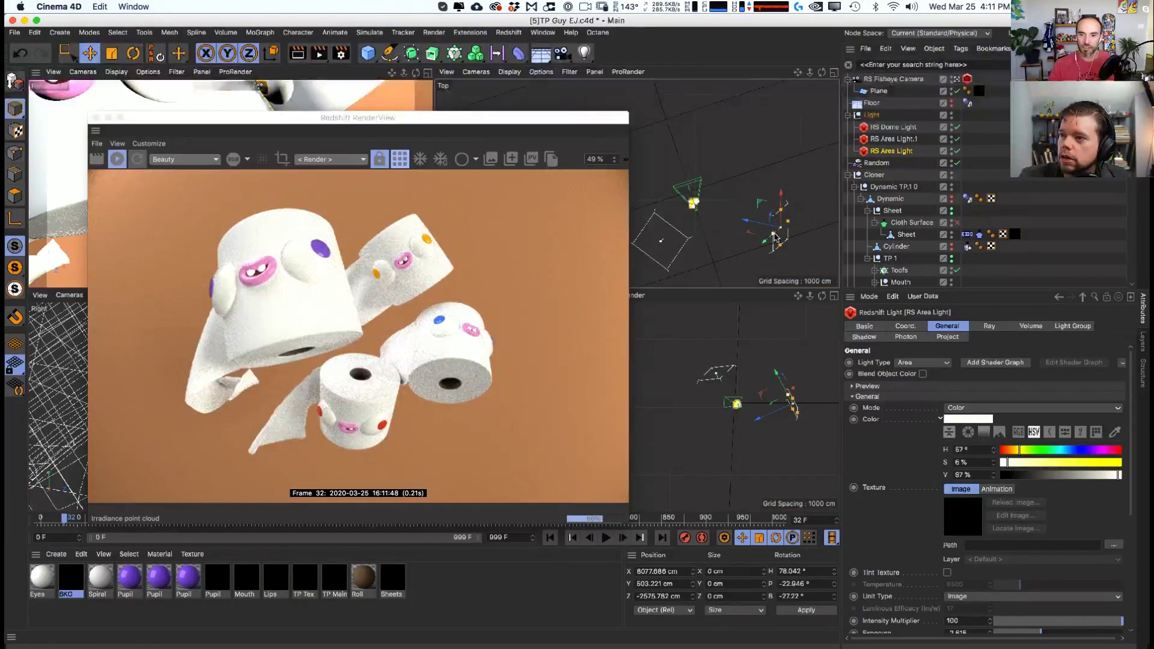
key(super+z)
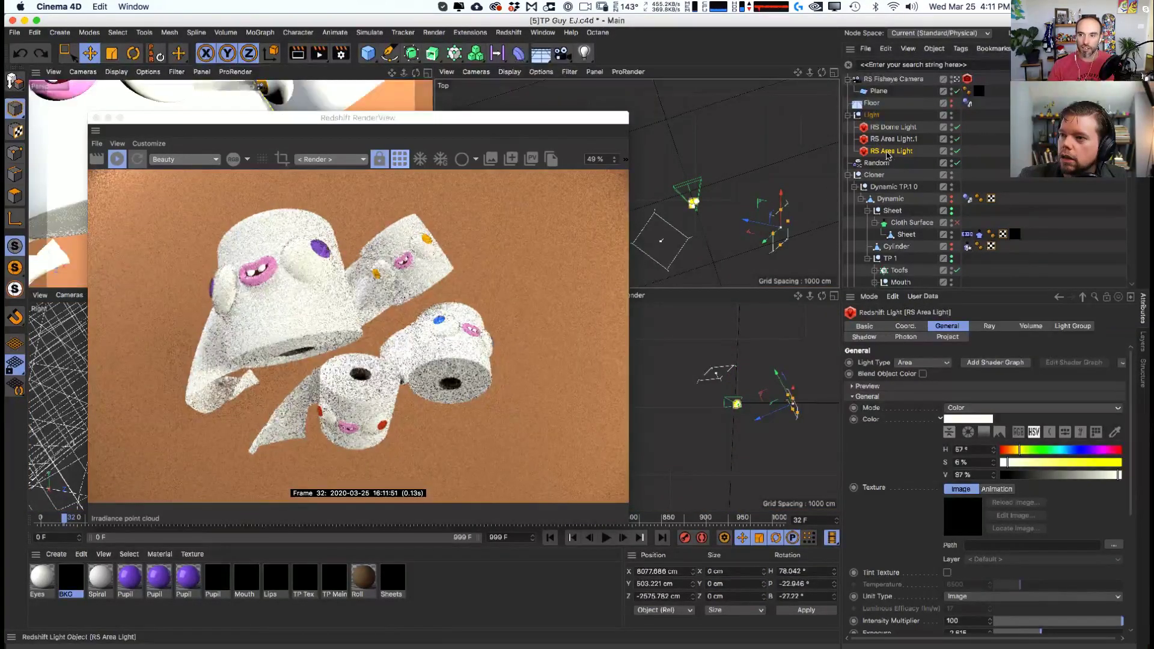
- Duplicate the RS Area Light and place the copy by the rolls, rotated to about H 7°, P -14°, B -48°
ctrl+drag(886, 153, 888, 160)
drag(795, 247, 678, 214)
key(r)
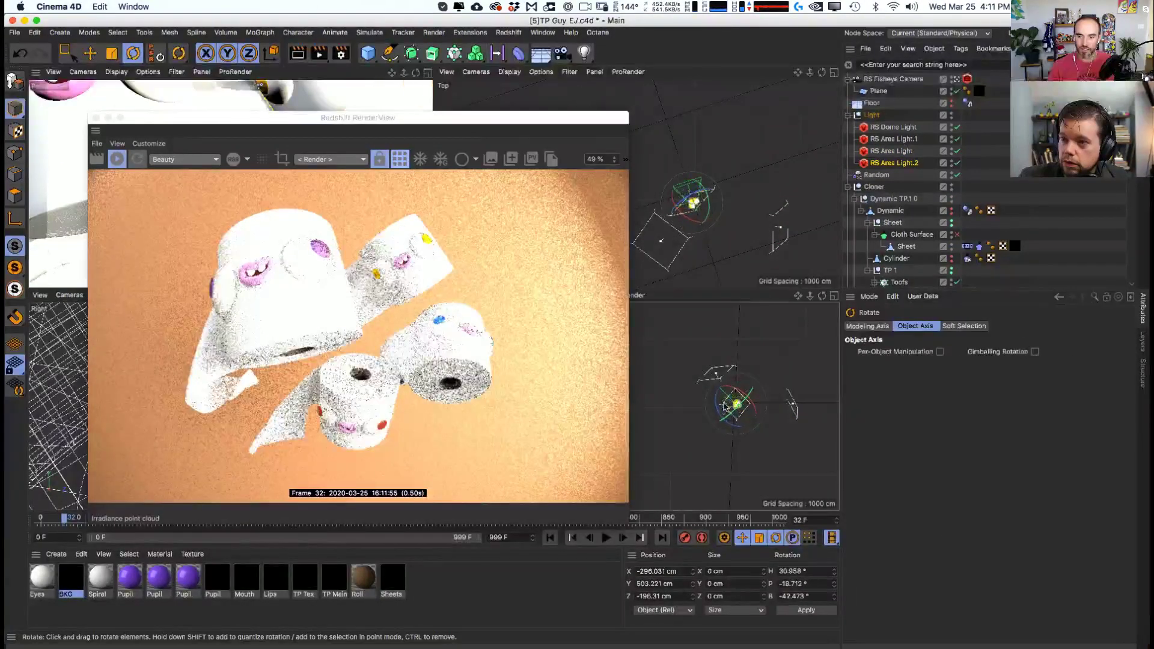
drag(725, 406, 719, 412)
- Scale RS Area Light.2 down and raise it above the rolls to about X -353, Y 3498, Z -1380 cm
key(t)
drag(775, 388, 709, 414)
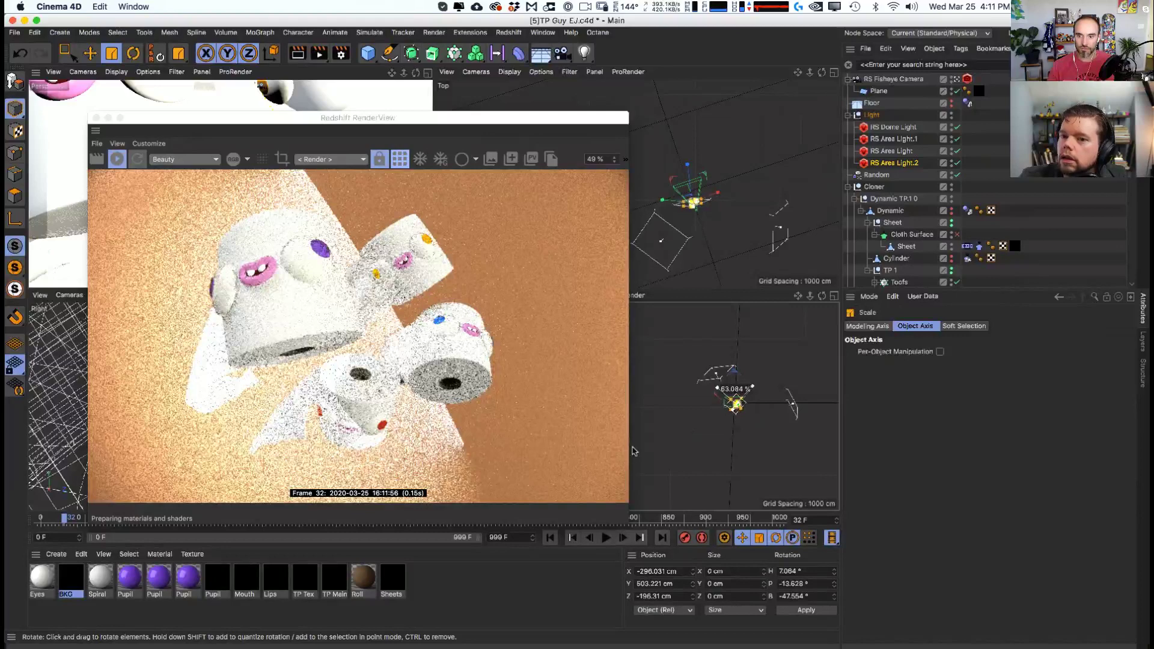
drag(634, 451, 634, 451)
key(e)
drag(706, 258, 710, 269)
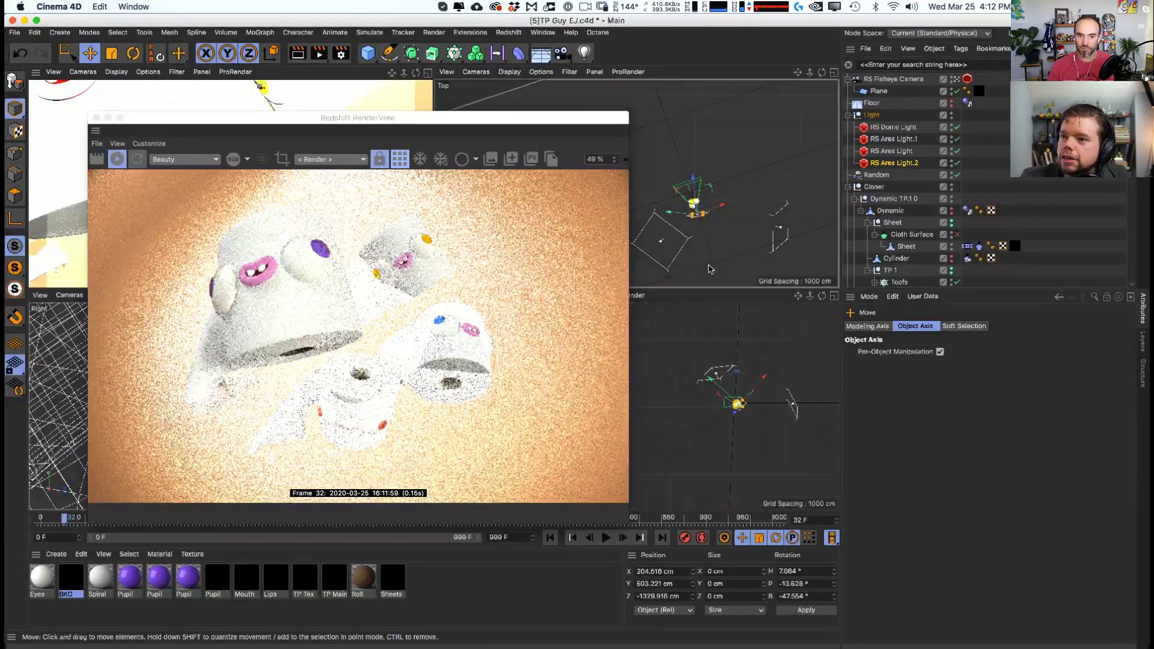
drag(718, 436, 717, 415)
- Tilt RS Area Light.2 to about H 4°, P -49°, B -53° and move it closer to about X -185, Y 1398, Z -725 cm
key(r)
drag(747, 371, 734, 402)
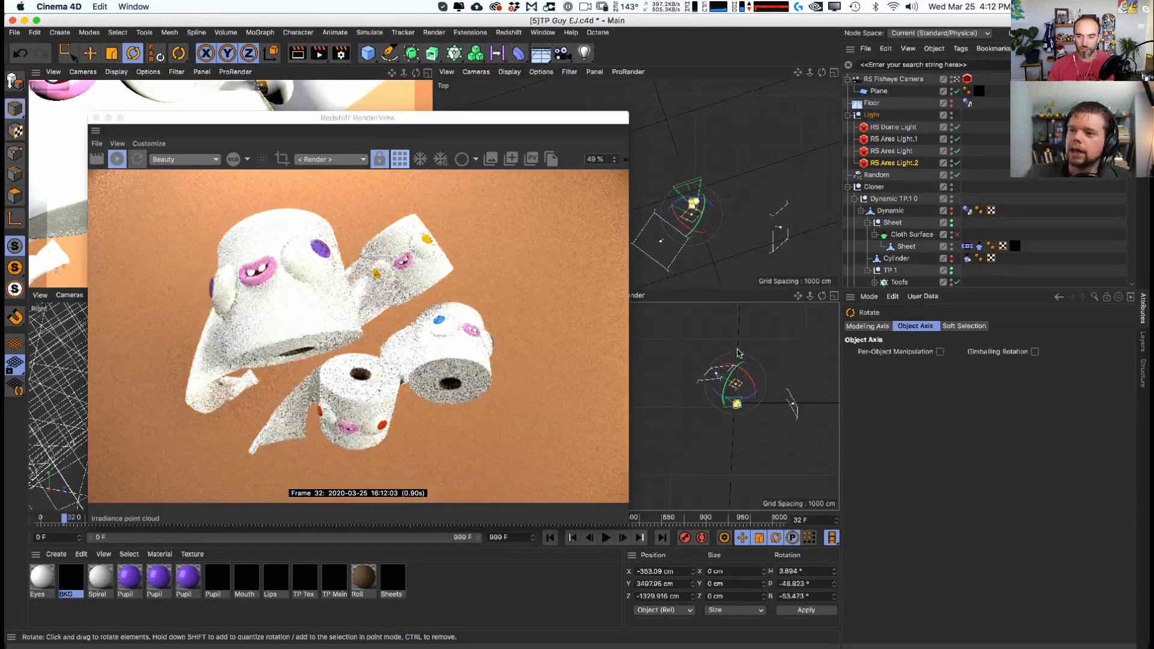
key(e)
alt+right_drag(720, 237, 723, 242)
drag(723, 241, 727, 234)
drag(734, 342, 734, 356)
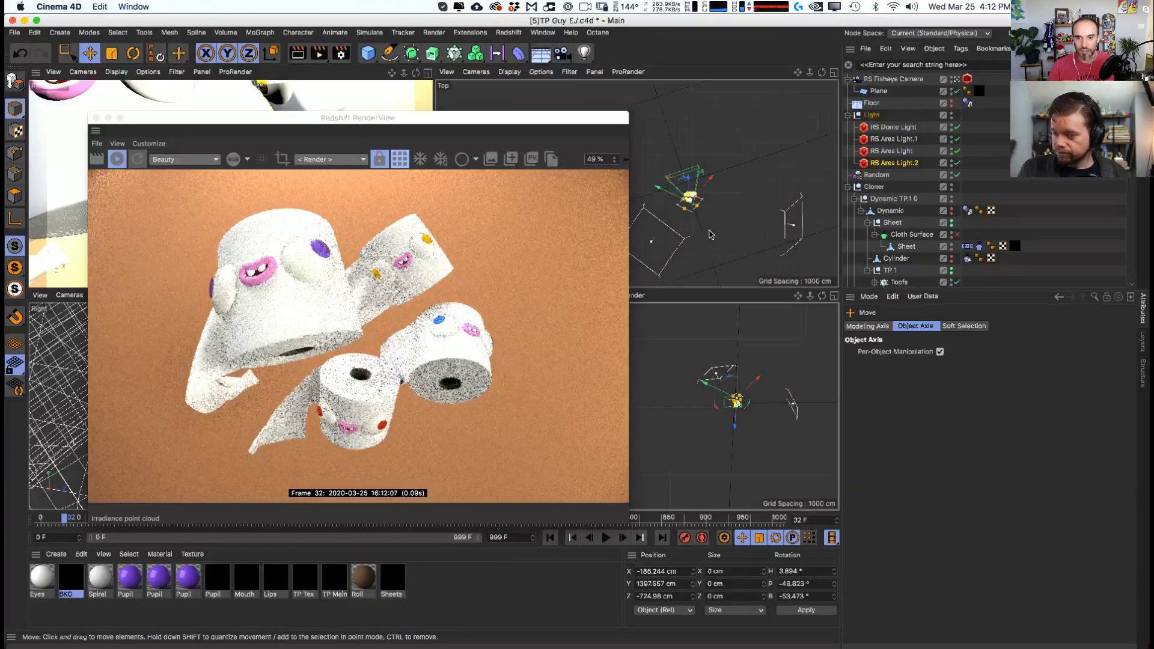
- Rotate RS Area Light.2 to about H 14°, P -22°, B -38° and move it to about X 13, Y 957, Z -643 cm
scroll(707, 213, up, 4)
key(r)
drag(662, 180, 680, 212)
key(e)
drag(703, 242, 708, 238)
drag(744, 423, 746, 431)
- Make RS Area Light.2 illuminate only the Plane and move the light to about X 423, Z -2031 cm
click(895, 164)
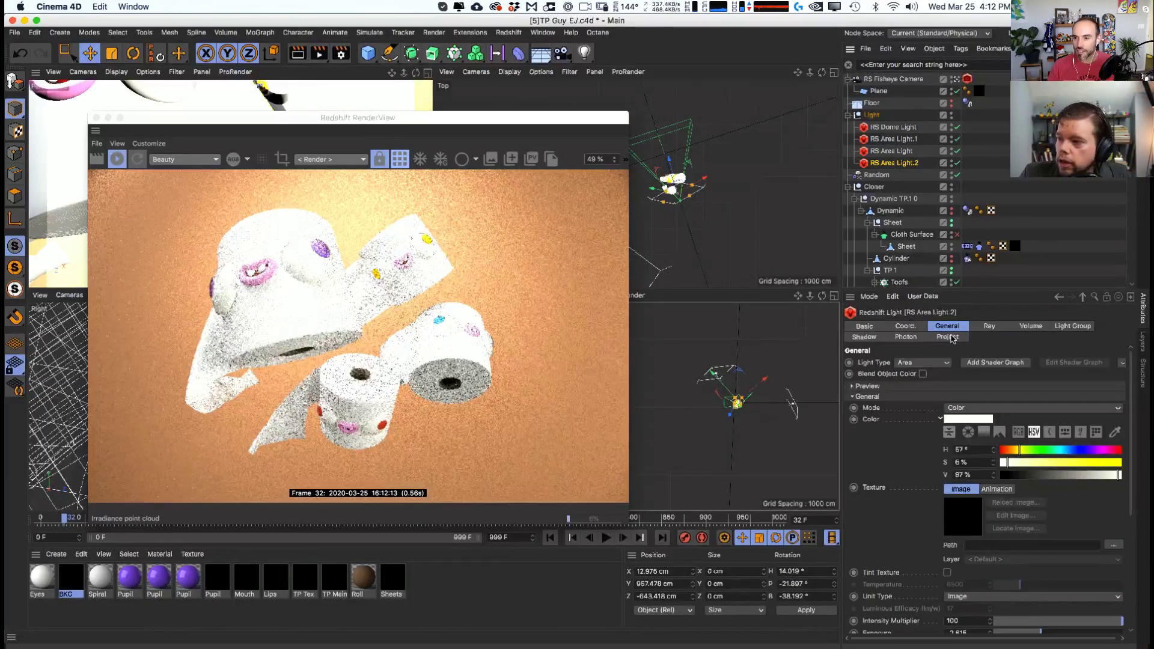
click(949, 337)
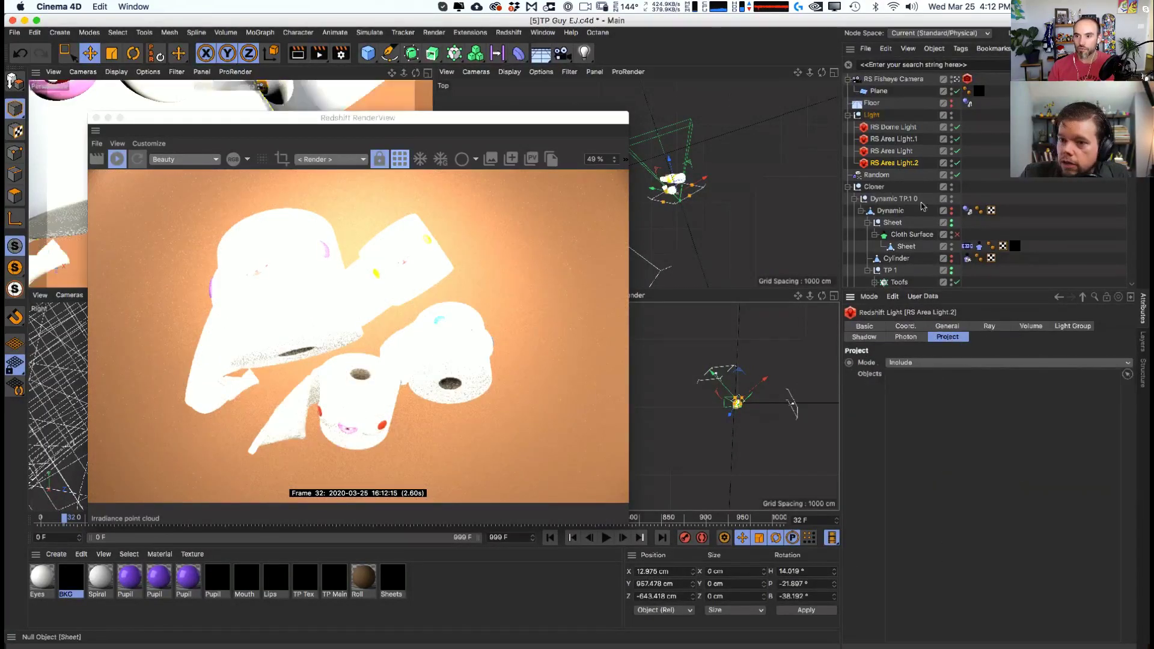
drag(878, 91, 898, 376)
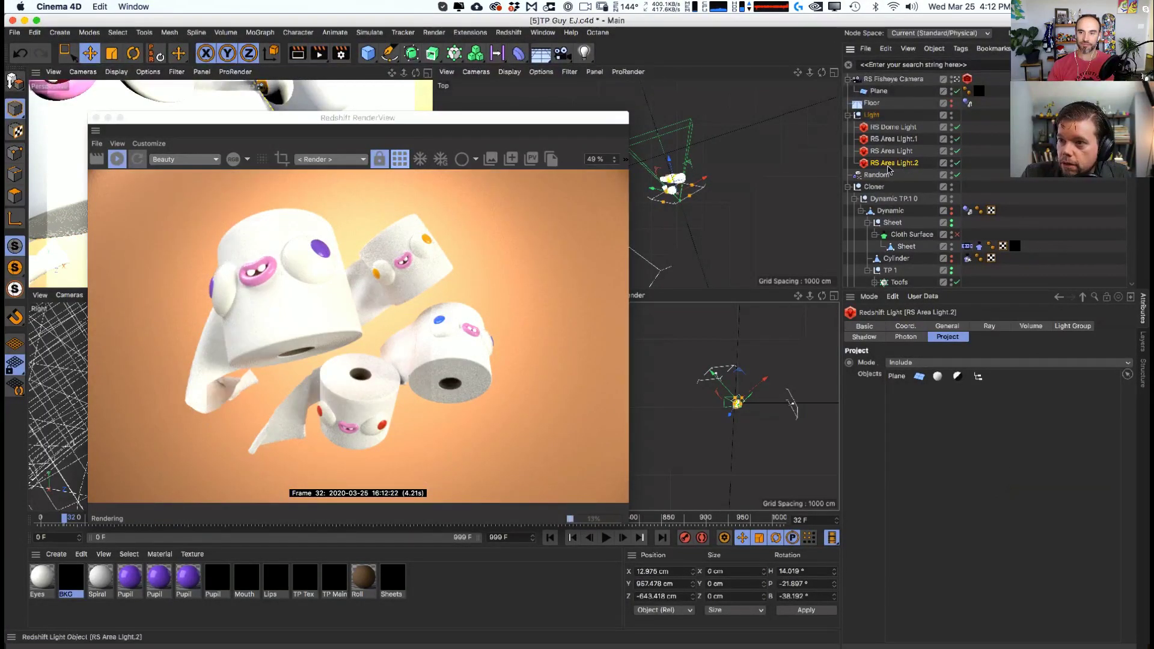
drag(733, 221, 739, 257)
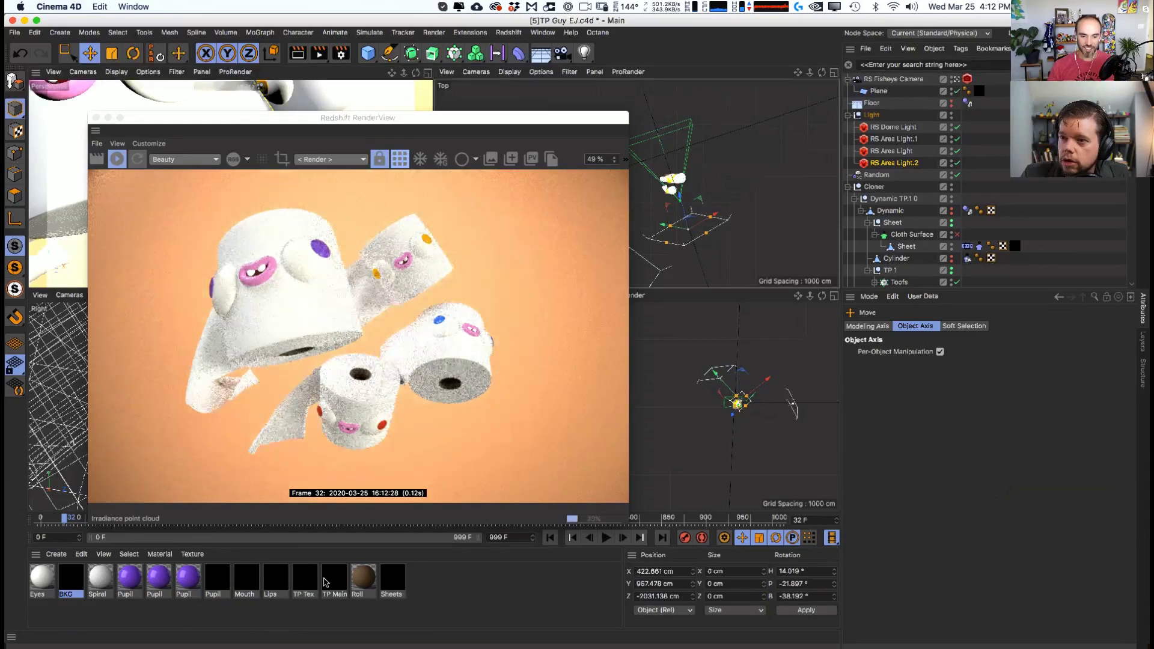
- Darken the BKG material's diffuse colour to a deep brown of H 15°, S 77%, V 32%
double_click(80, 580)
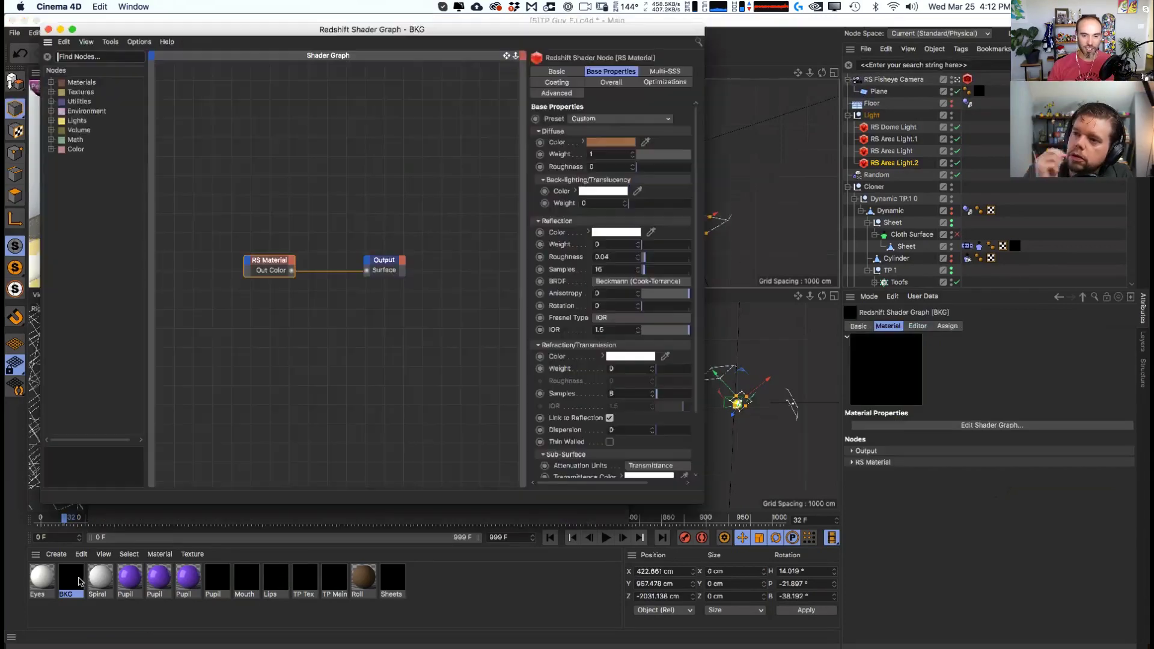
click(615, 149)
click(648, 182)
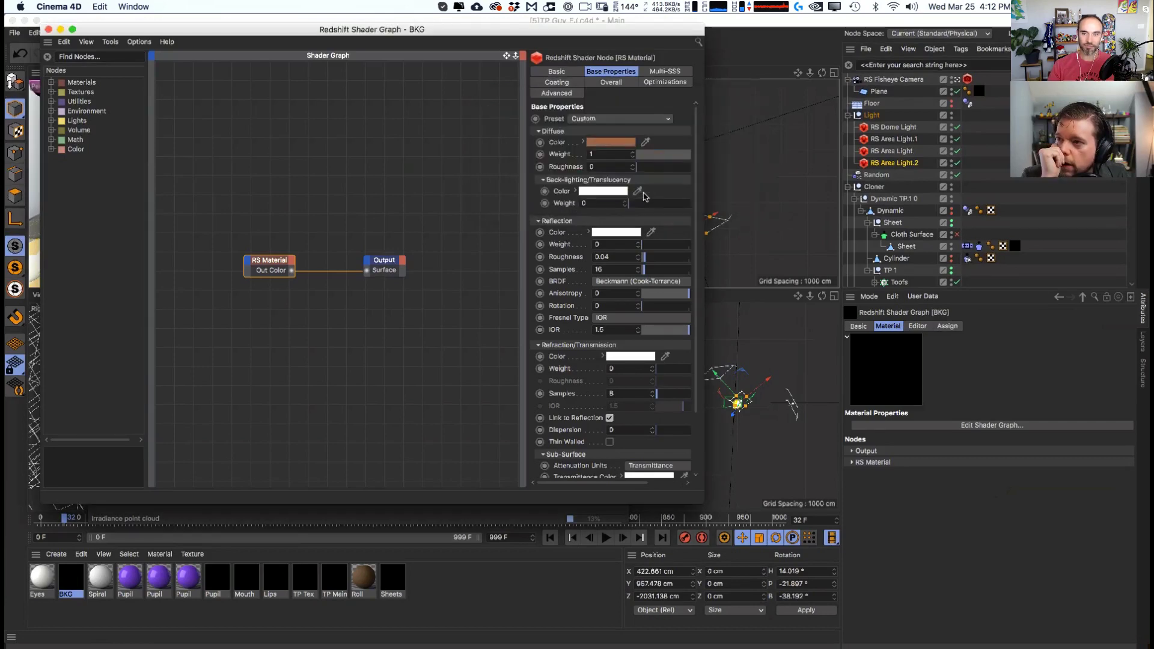
drag(206, 57, 742, 200)
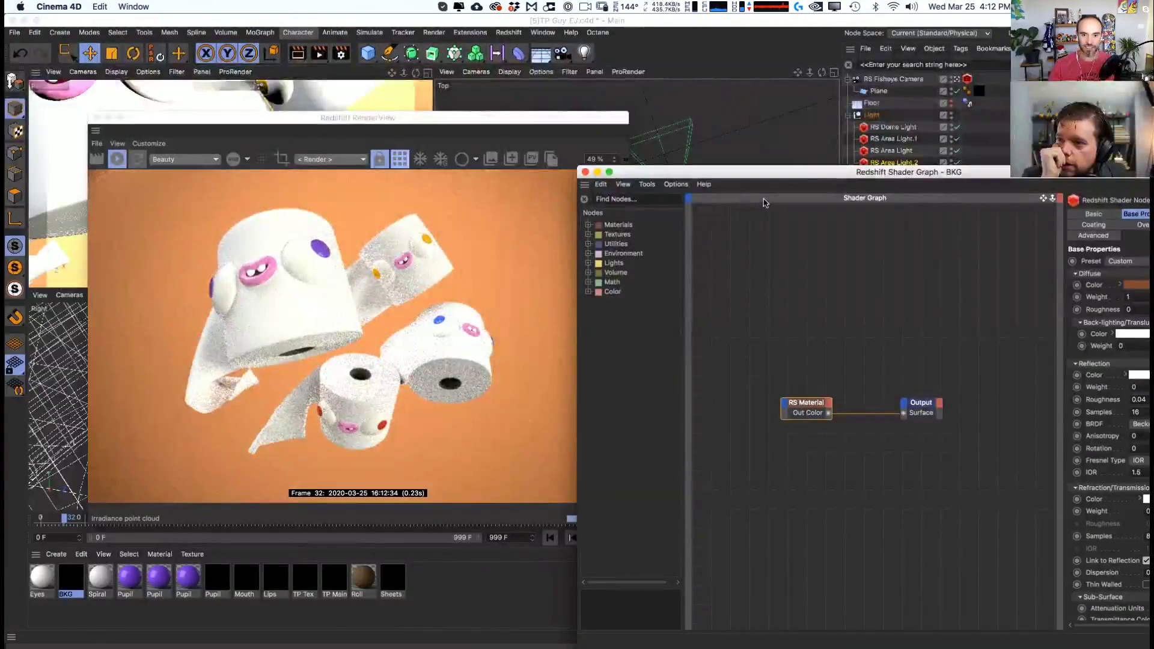
drag(815, 172, 693, 162)
click(1031, 275)
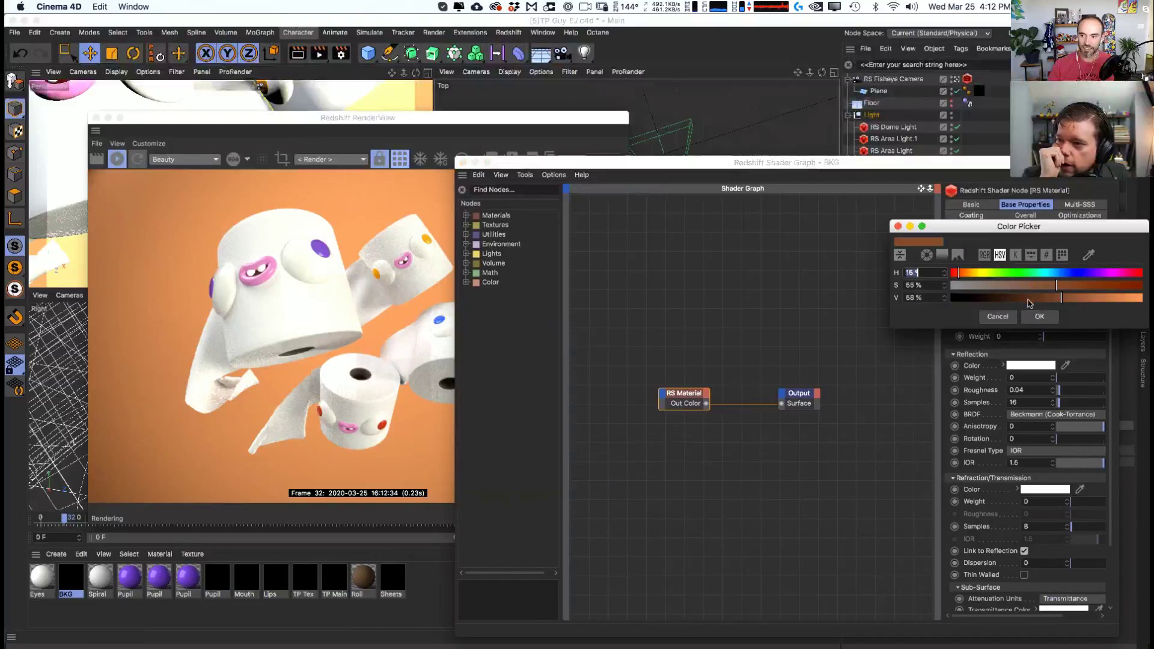
drag(1044, 297, 1090, 286)
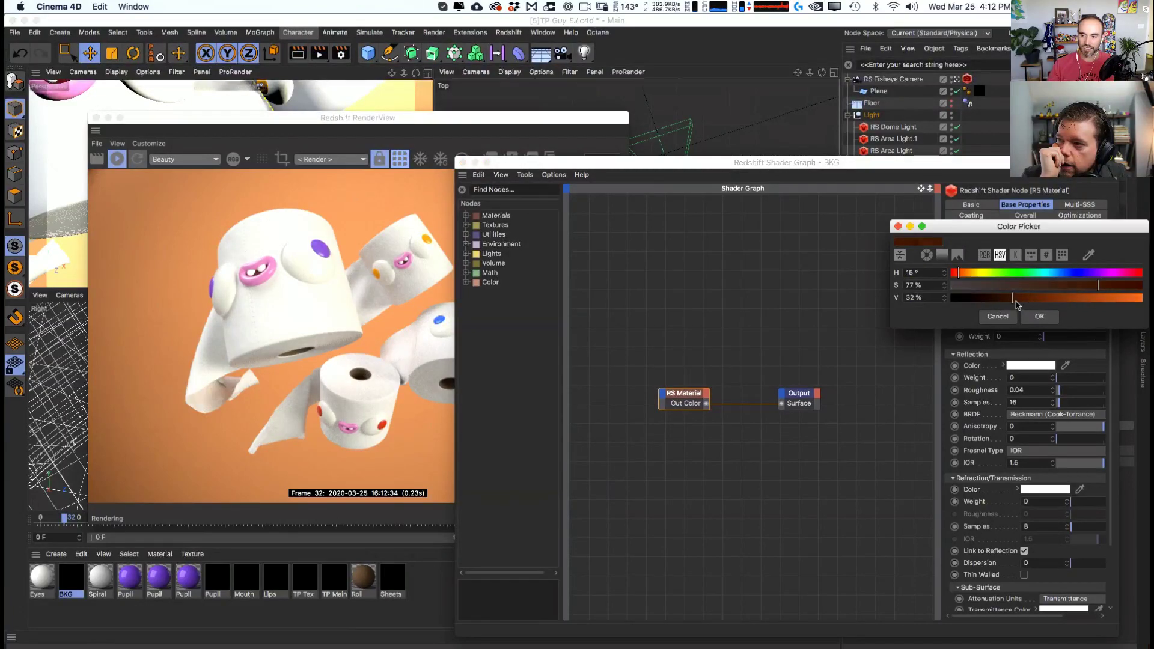
click(1039, 316)
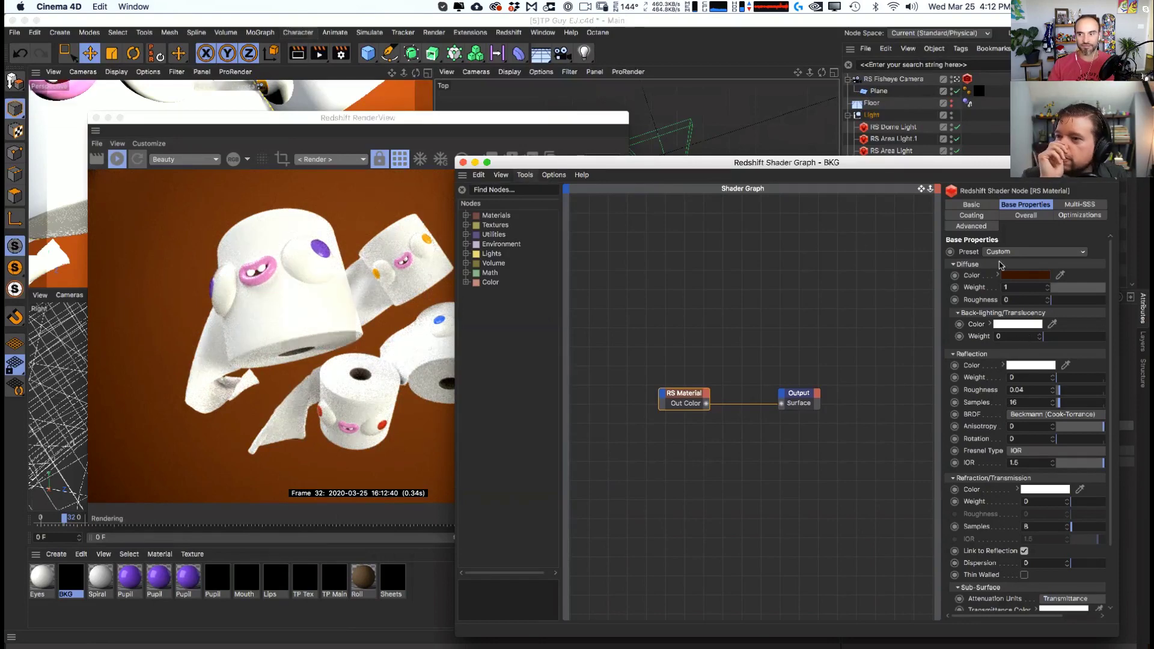
- Brighten the BKG diffuse colour to a medium orange-brown and close the shader graph
click(1025, 275)
drag(1021, 304, 1047, 305)
click(1046, 321)
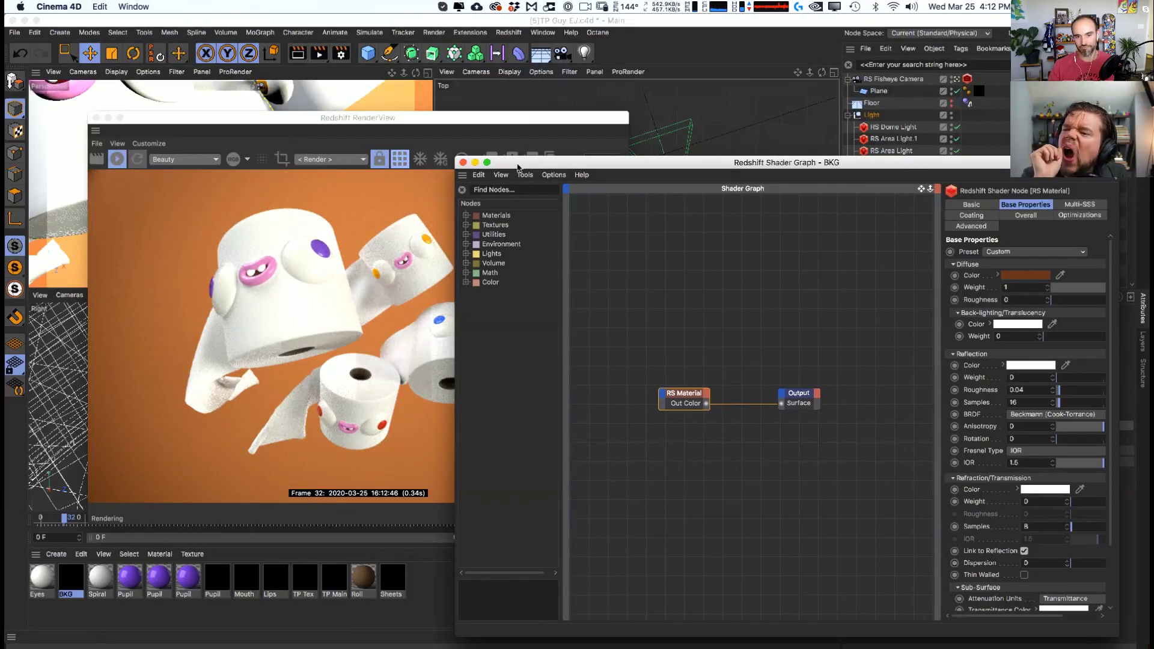
click(463, 163)
- Set RS Area Light.2's exposure to about -2.583 and rename the light BKG
click(889, 151)
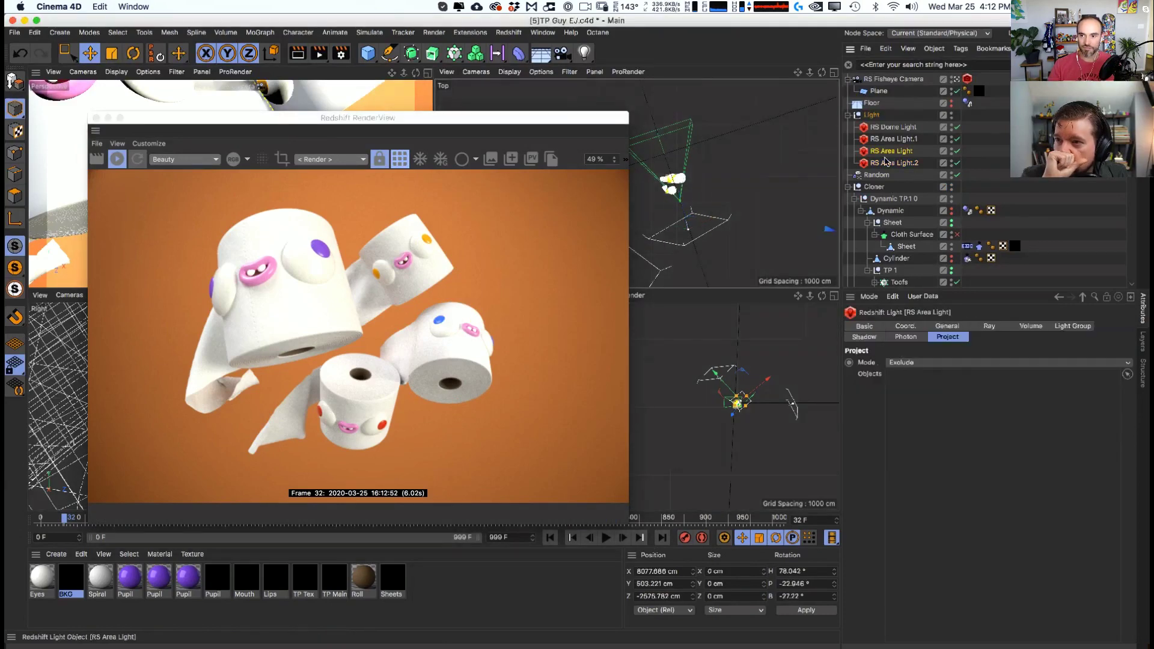
click(947, 326)
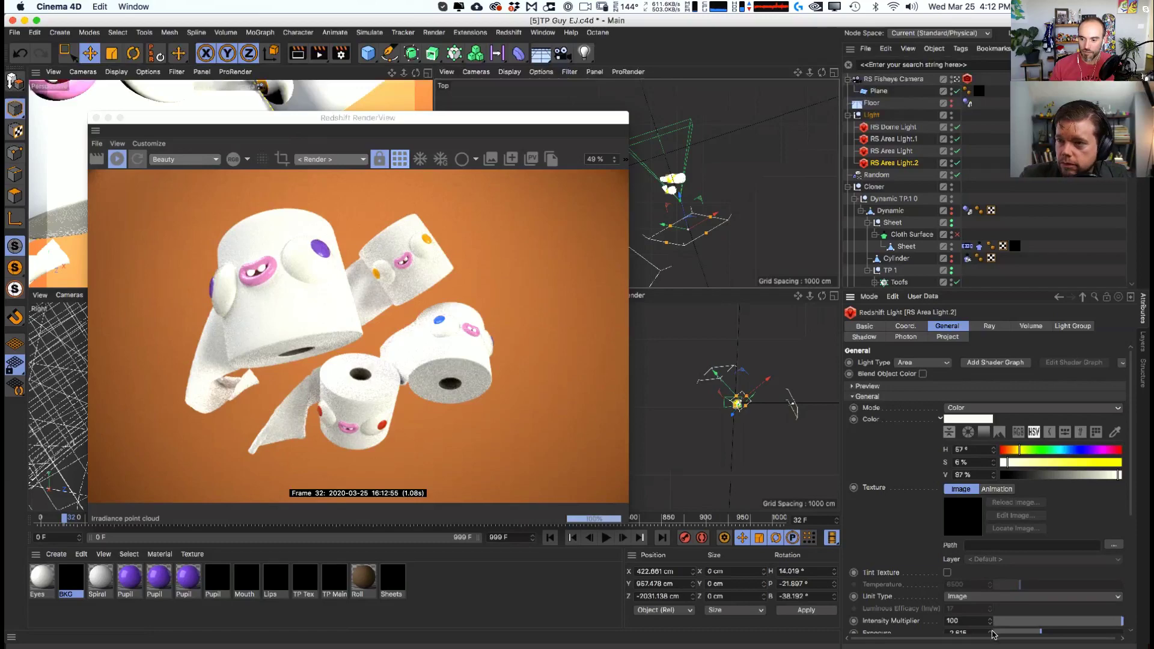
click(1042, 631)
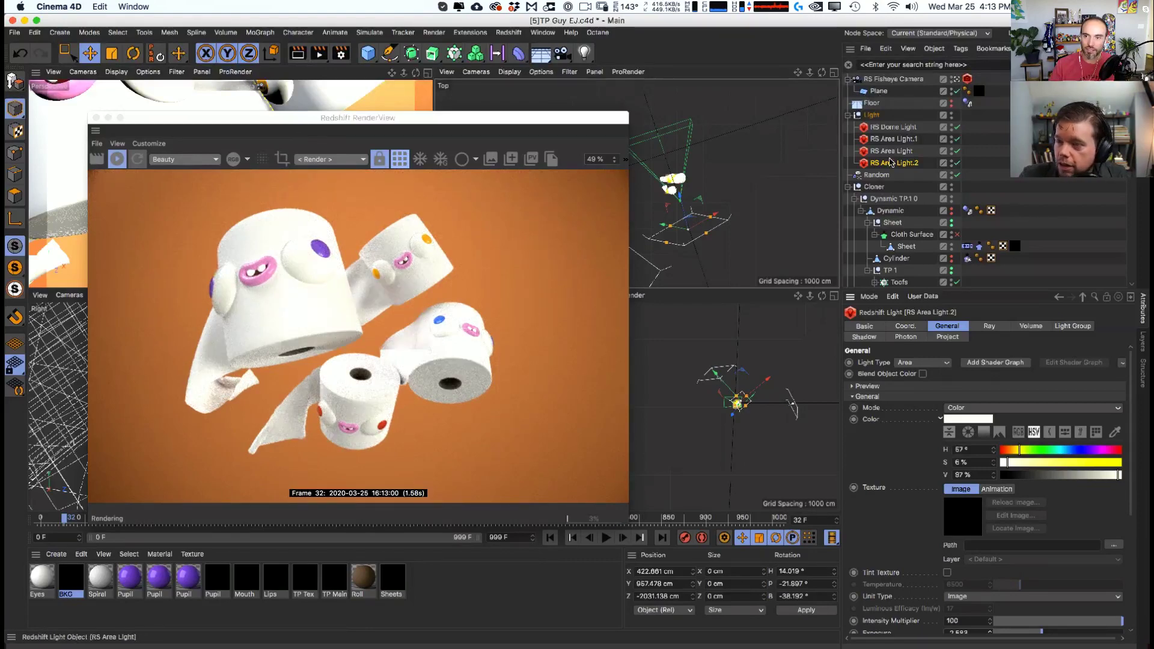
double_click(902, 163)
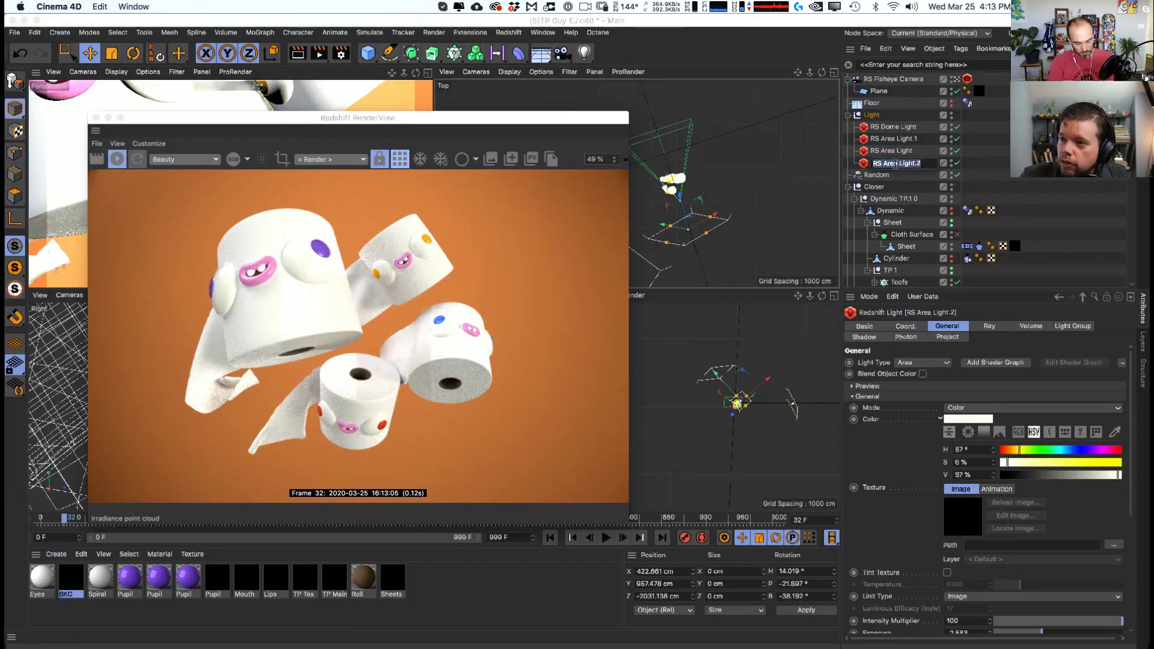
text(BKG)
key(Return)
- Move RS Area Light.1 farther to the side of the rolls, to about X -4169, Z -3877 cm
click(890, 150)
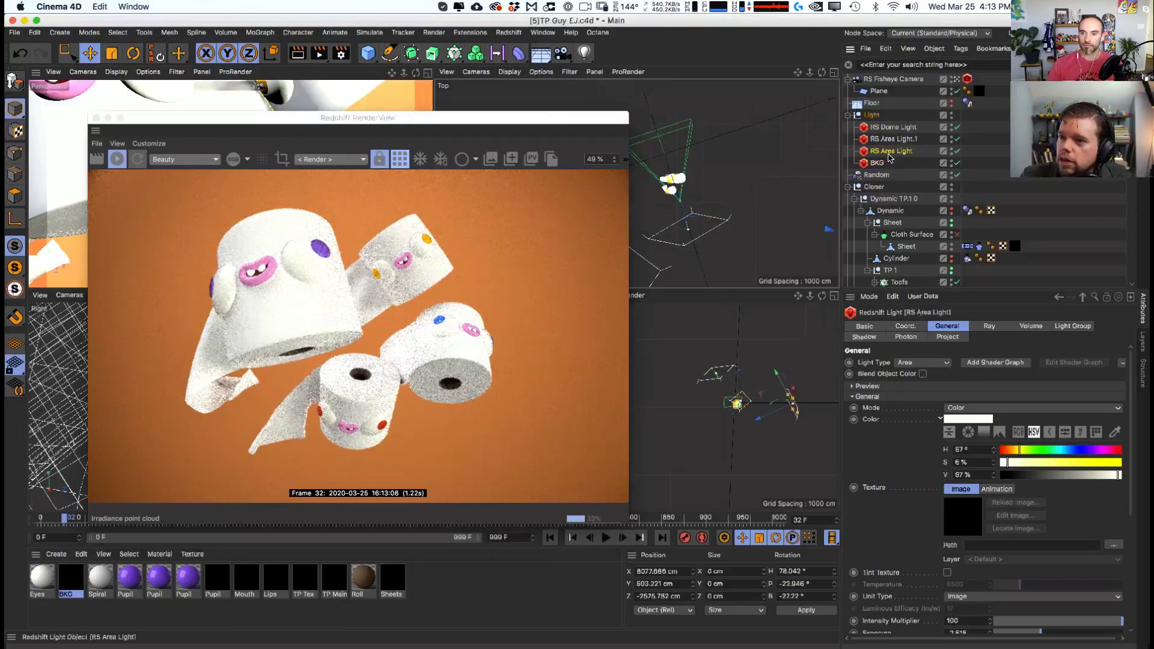
alt+middle_drag(749, 224, 746, 196)
alt+right_drag(746, 197, 697, 227)
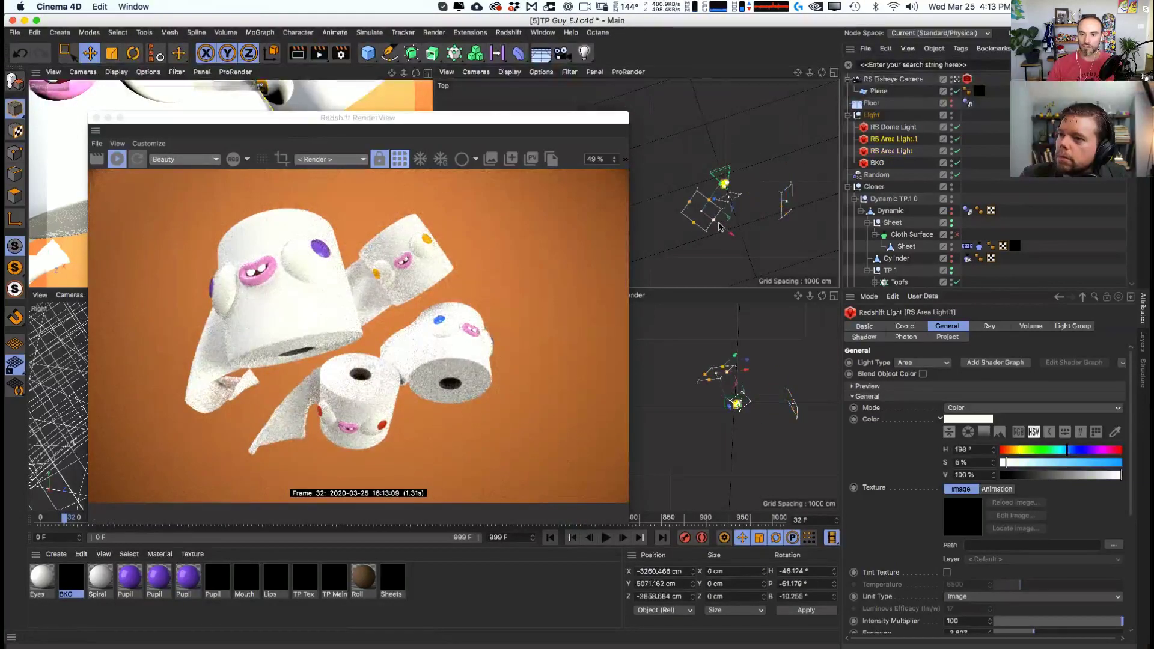
click(704, 215)
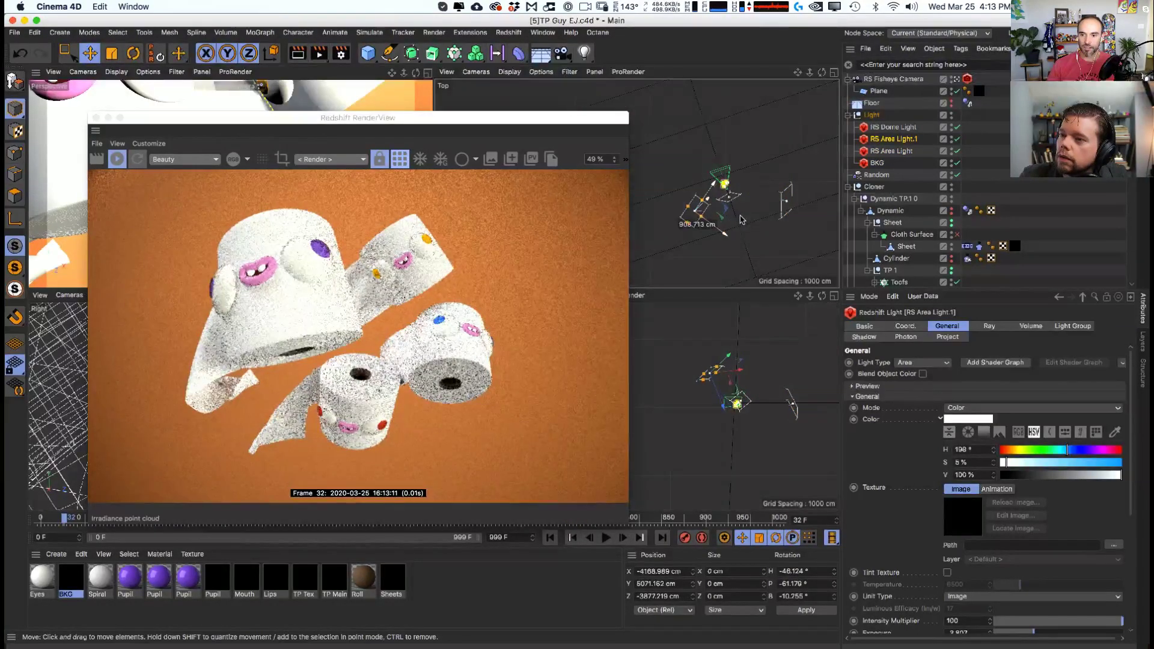
- Rotate RS Area Light to about H 79°, P 1°, B -22° and move it to about X 6635, Y 2415, Z -2046 cm
click(797, 225)
click(779, 204)
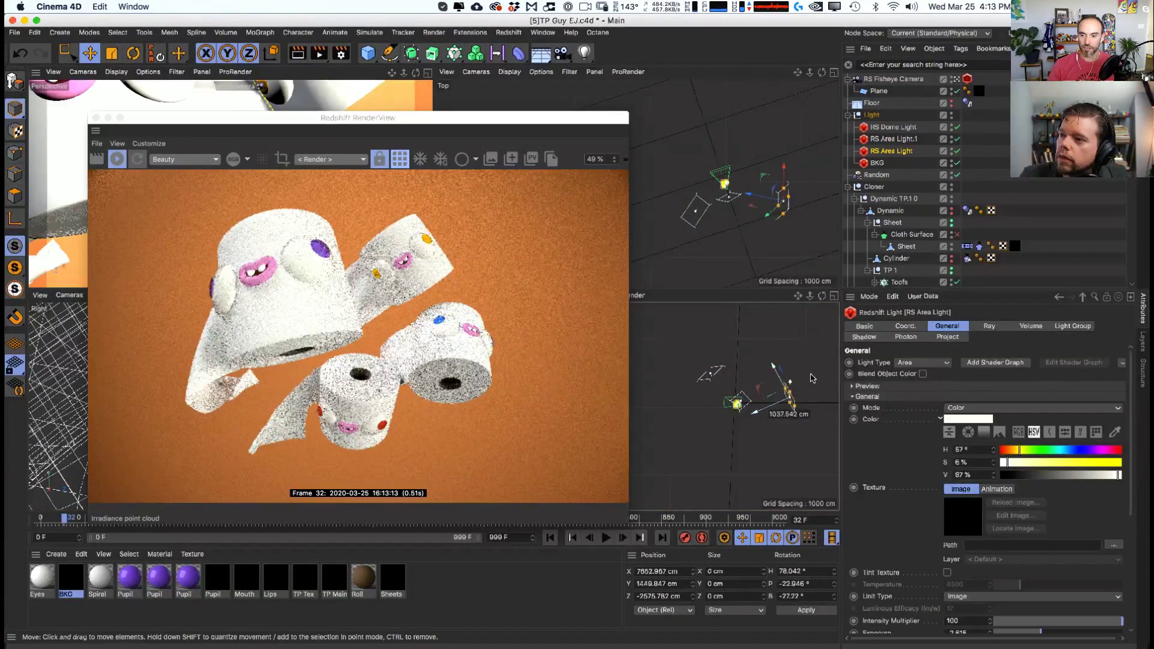
key(r)
key(e)
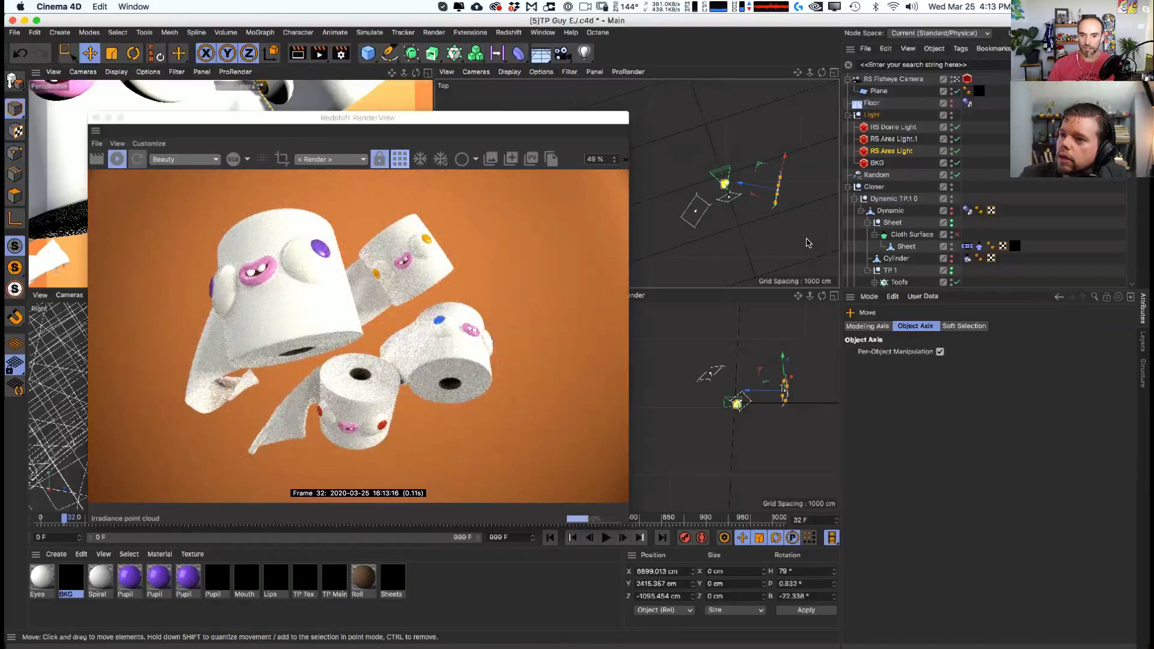
drag(807, 237, 806, 243)
key(r)
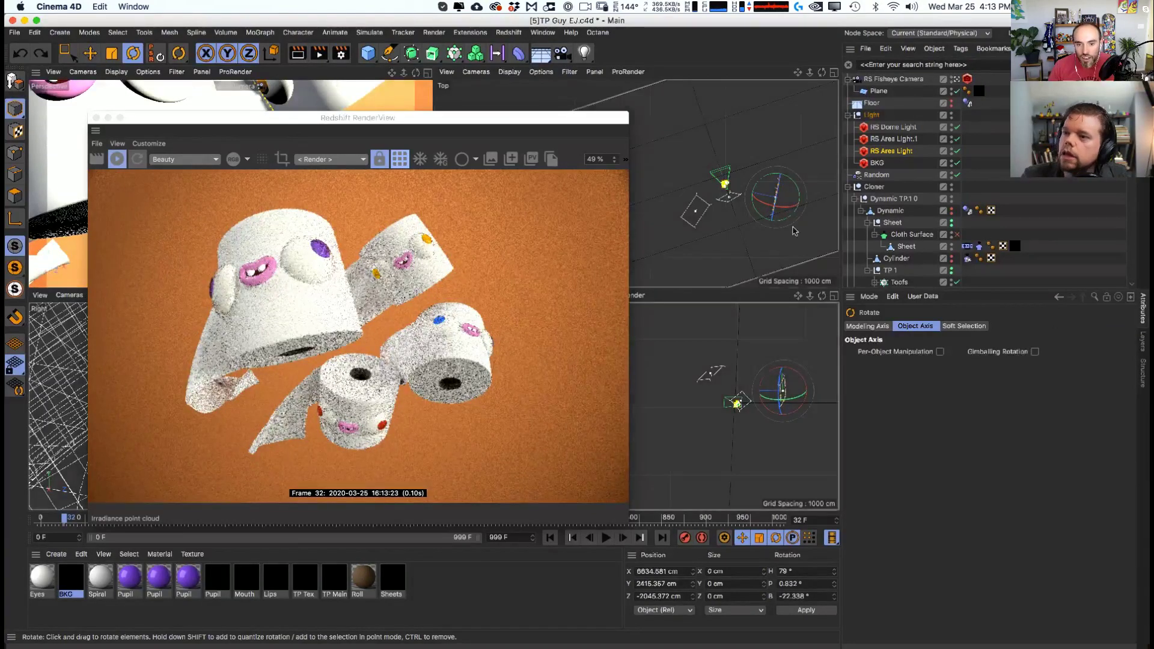
key(e)
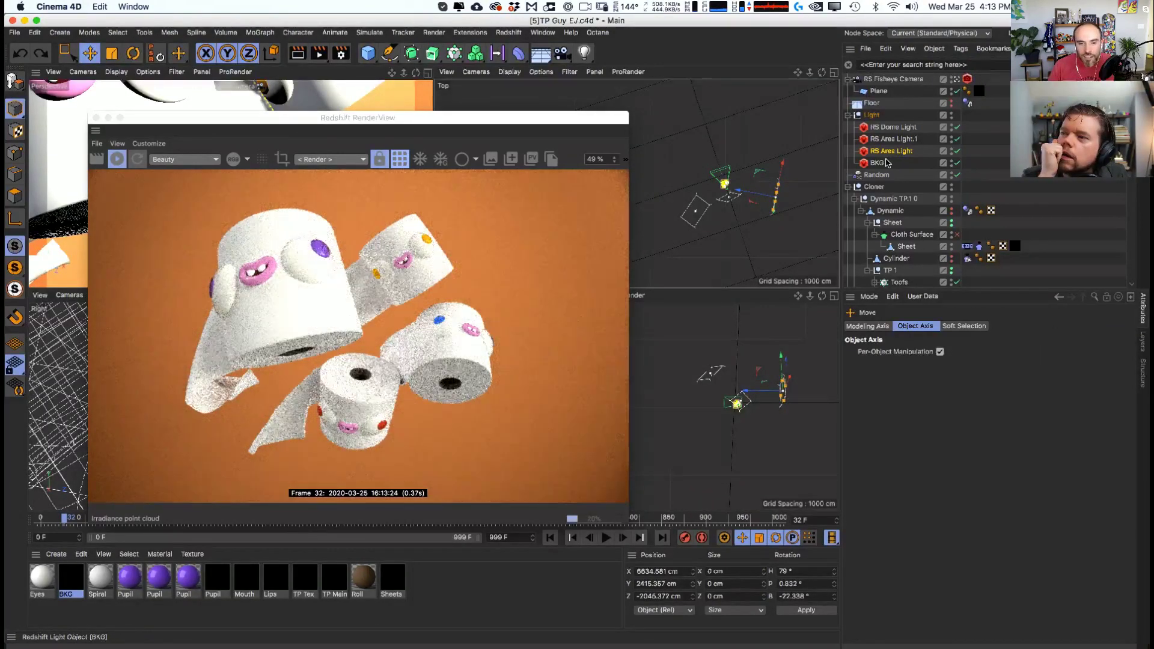
- Switch the render preview to progressive rendering and move RS Area Light out to about X 7355, Z -2613 cm
click(400, 161)
click(400, 159)
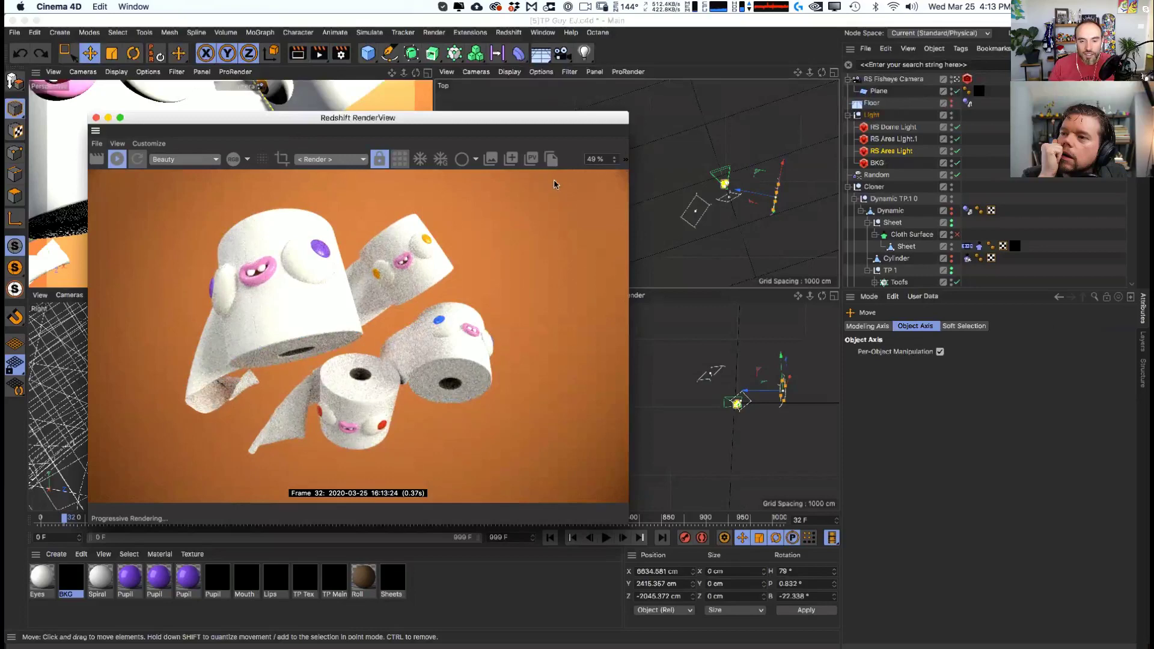
drag(812, 218, 817, 221)
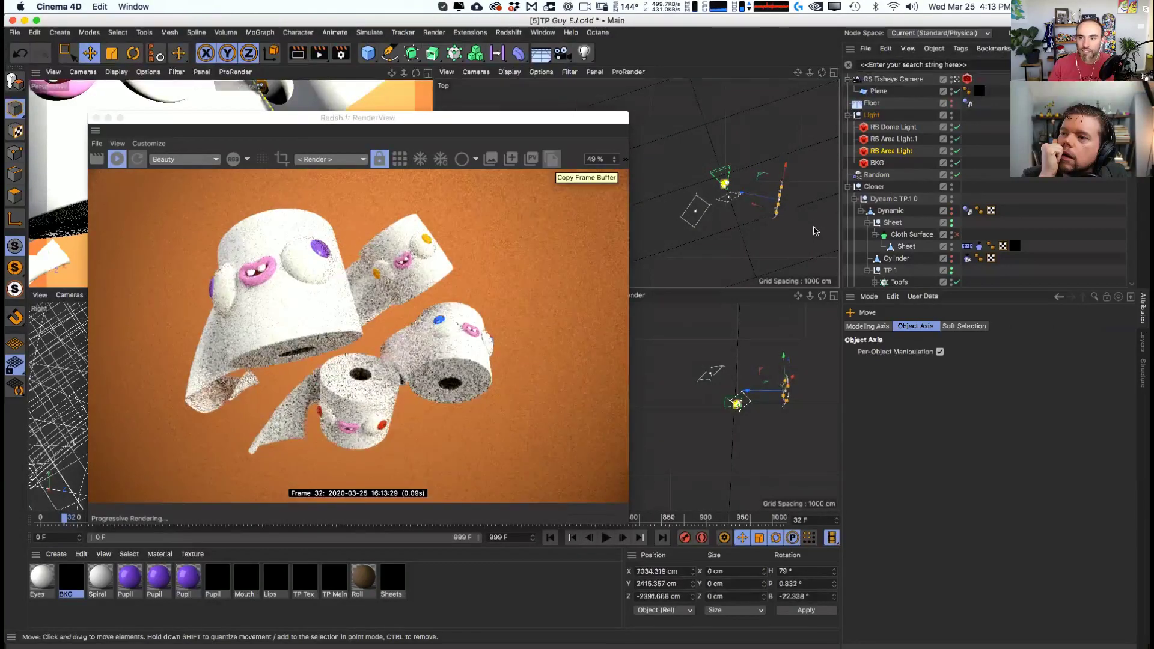
- Lower RS Area Light's exposure to about -3.07
click(884, 155)
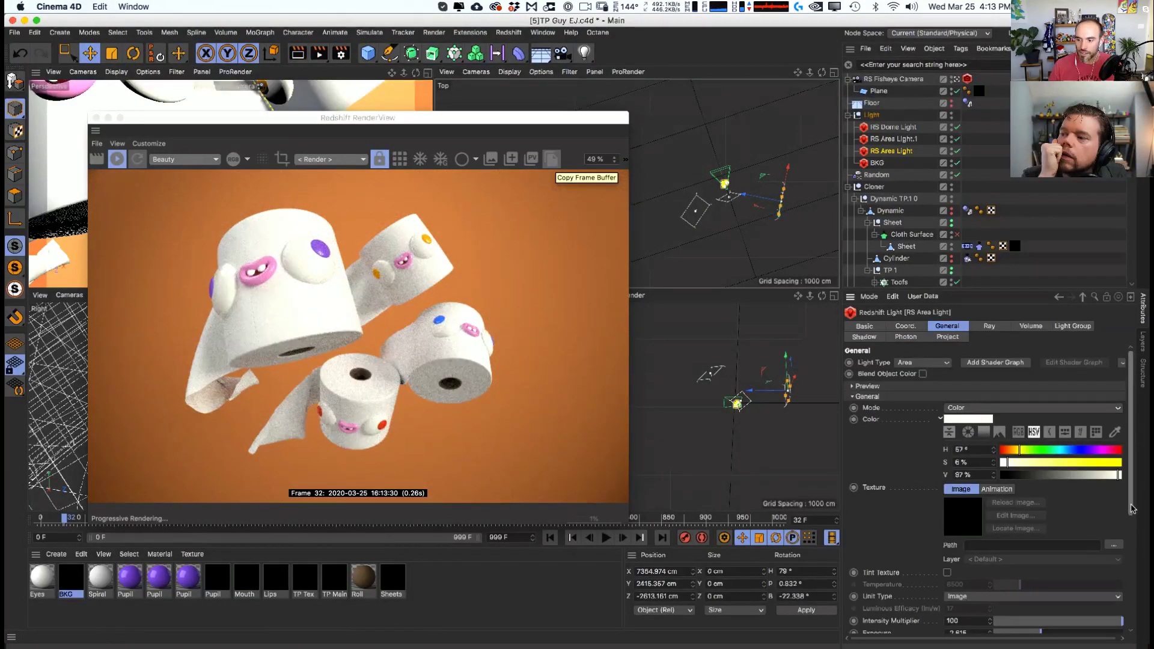
drag(1131, 509, 1131, 549)
drag(990, 572, 1043, 566)
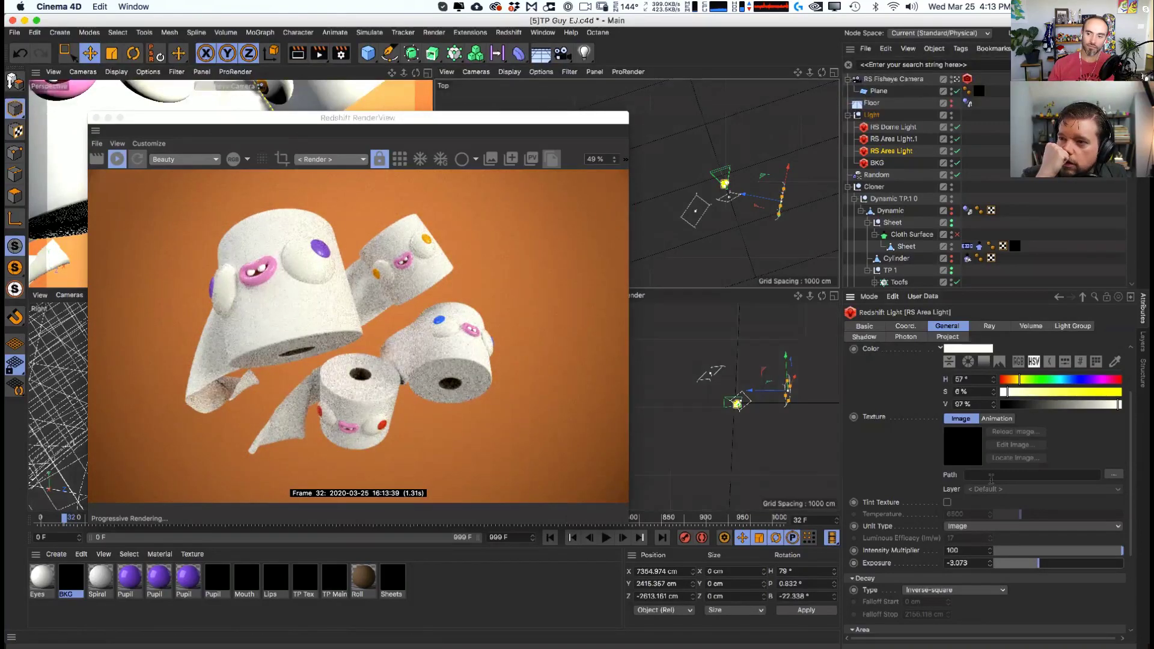
- Rotate RS Area Light.1 to about H -74°, P -40°, B -19° and move it to about Y 4466, Z -3187 cm
click(697, 211)
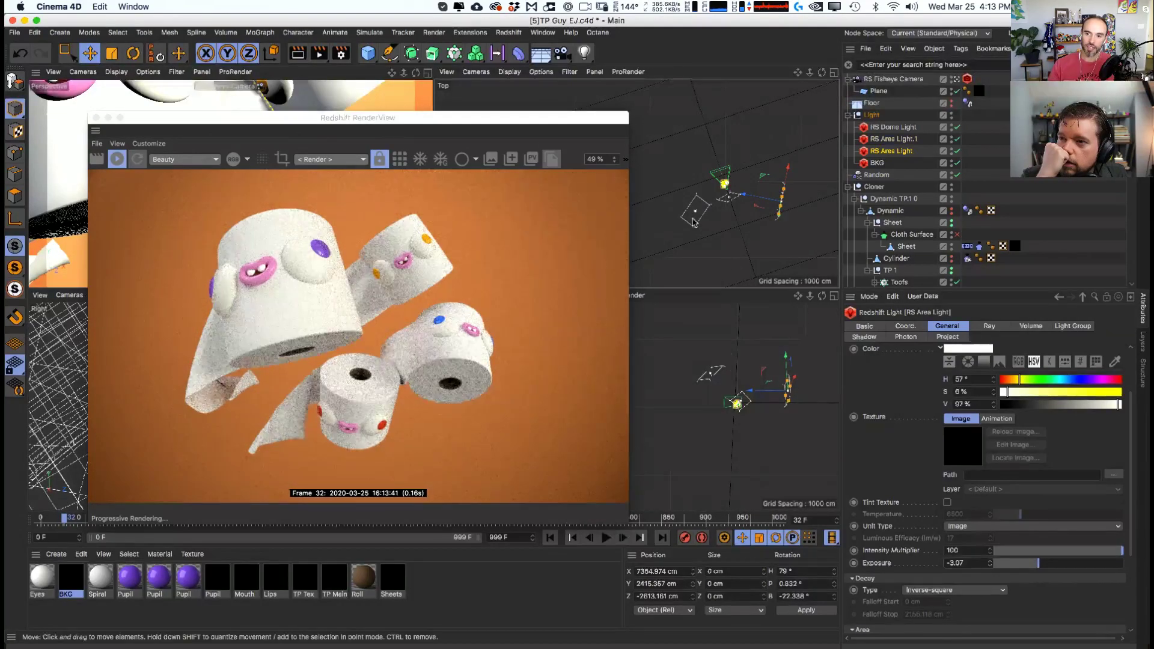
key(r)
drag(710, 220, 754, 234)
key(e)
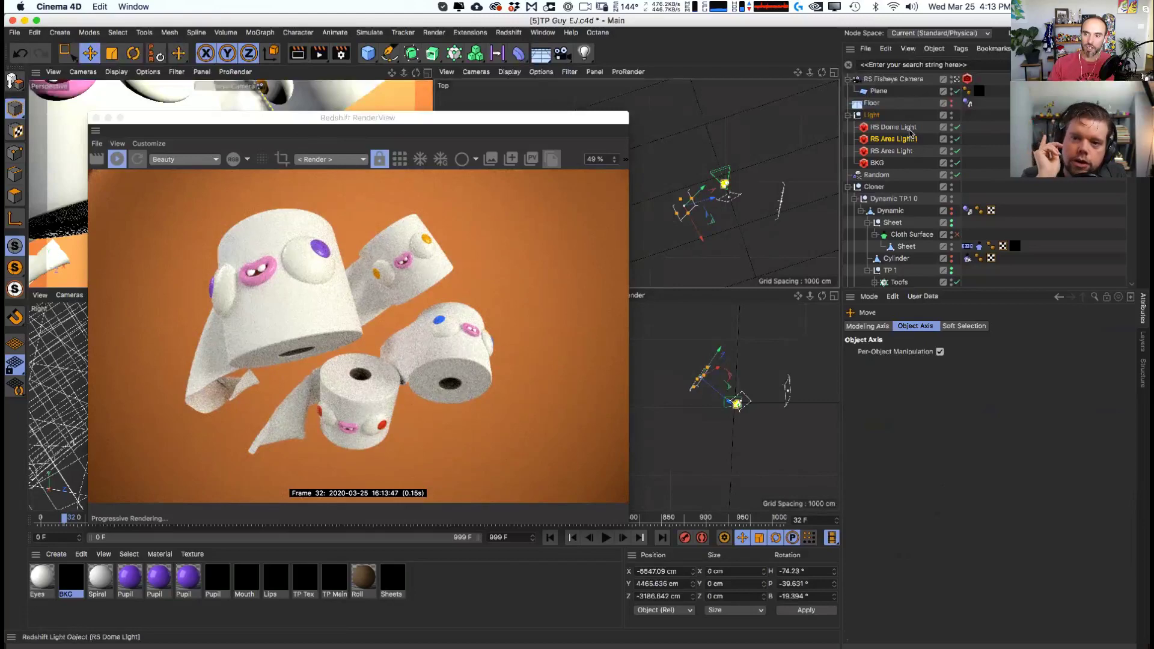
- Exclude the Plane from the illumination of both RS Area Light.1 and RS Area Light
click(910, 139)
shift+click(895, 152)
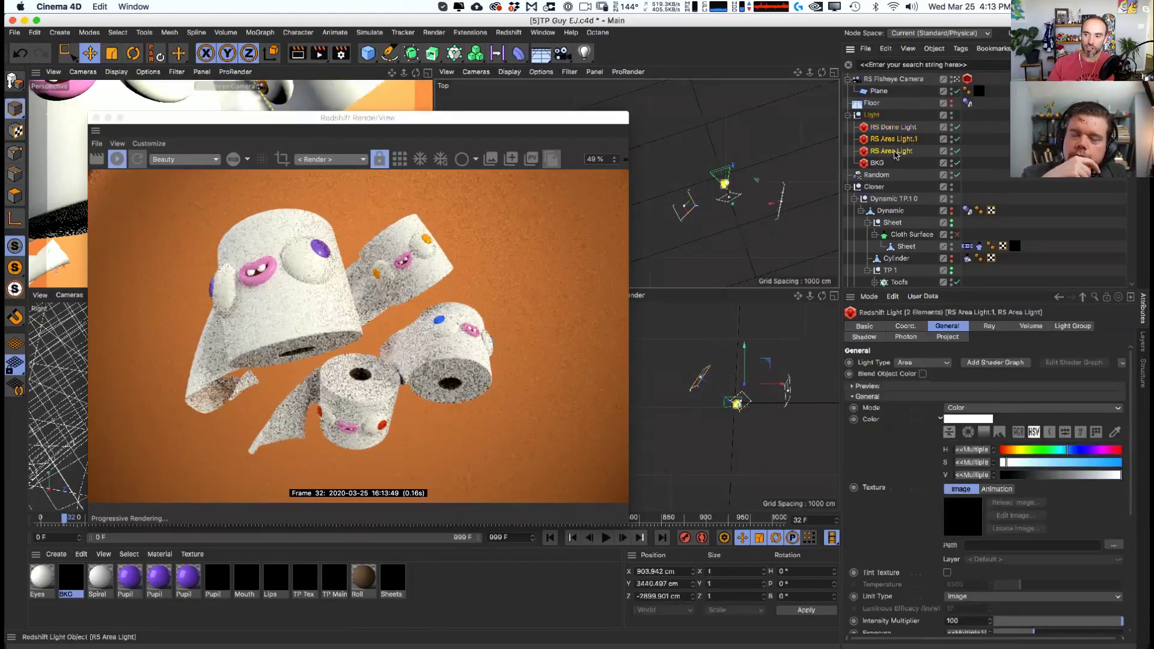
click(947, 337)
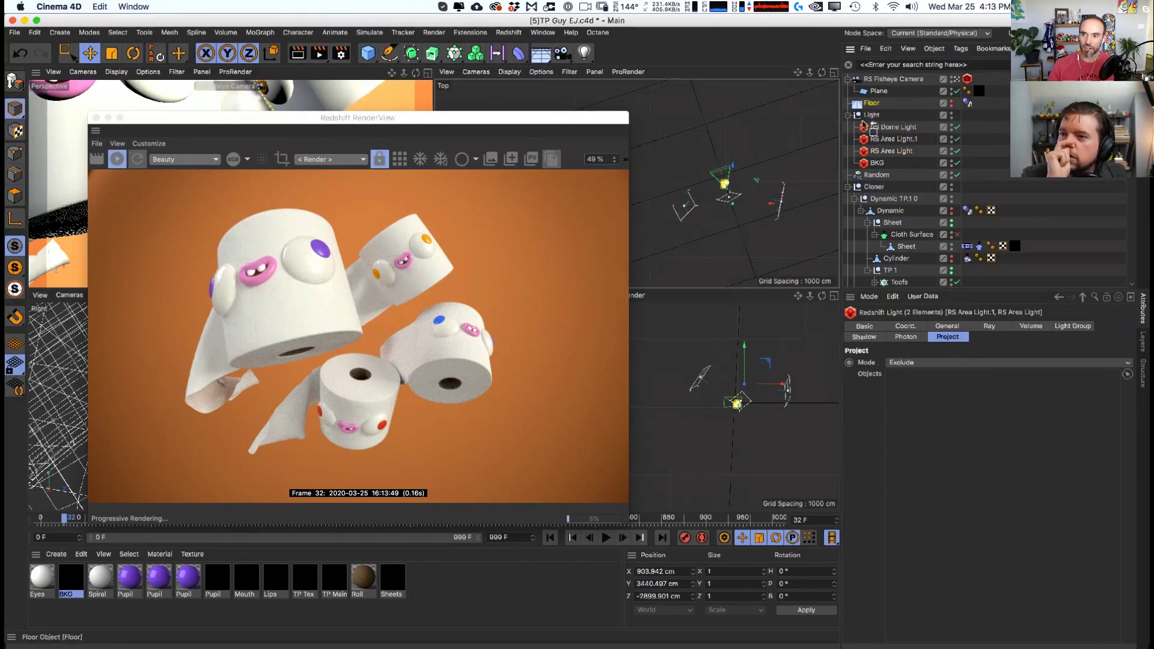
drag(875, 90, 1008, 463)
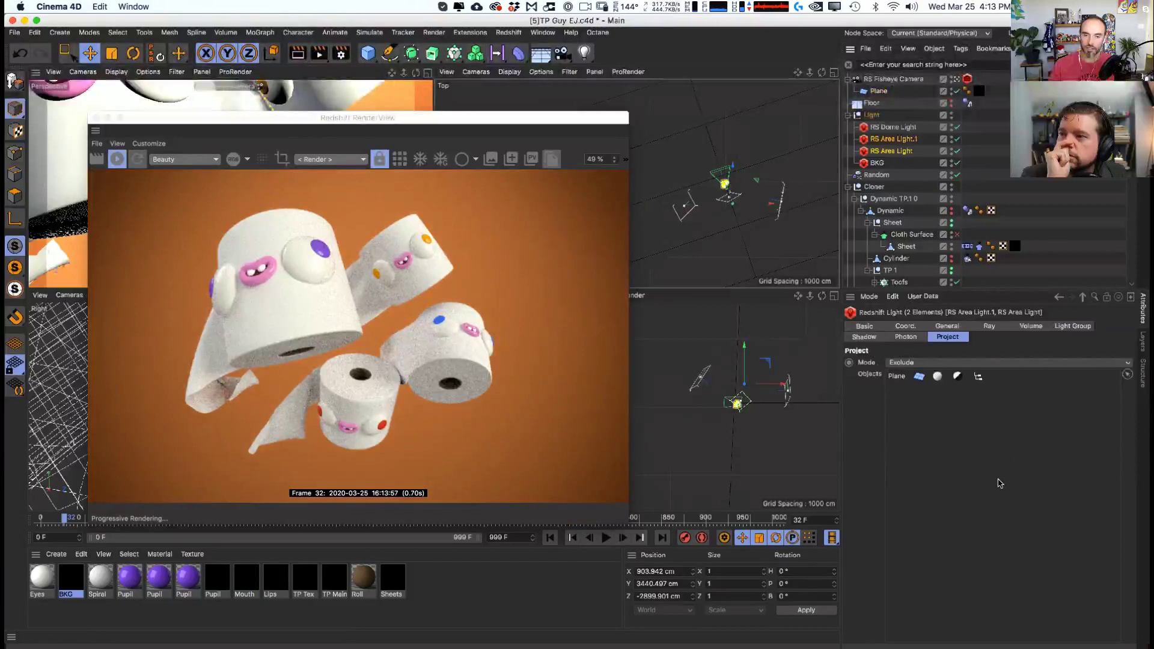
- Enlarge the BKG light and shift RS Area Light slightly closer to the rolls
click(879, 163)
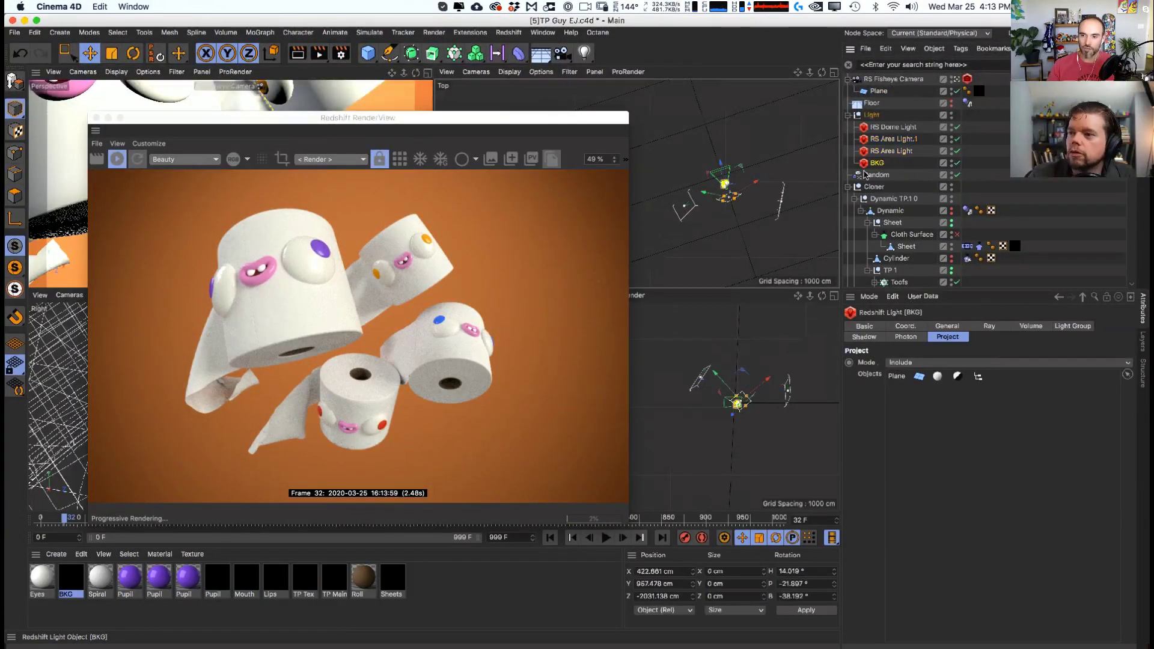
mouse_move(794, 224)
mouse_down()
mouse_move(756, 240)
mouse_move(812, 232)
mouse_move(788, 236)
mouse_move(863, 135)
mouse_move(784, 207)
mouse_up()
click(902, 153)
key(t)
- Enlarge RS Area Light.1, turn its heading to about -88° and move it to about X -5943, Z -2191 cm
click(888, 139)
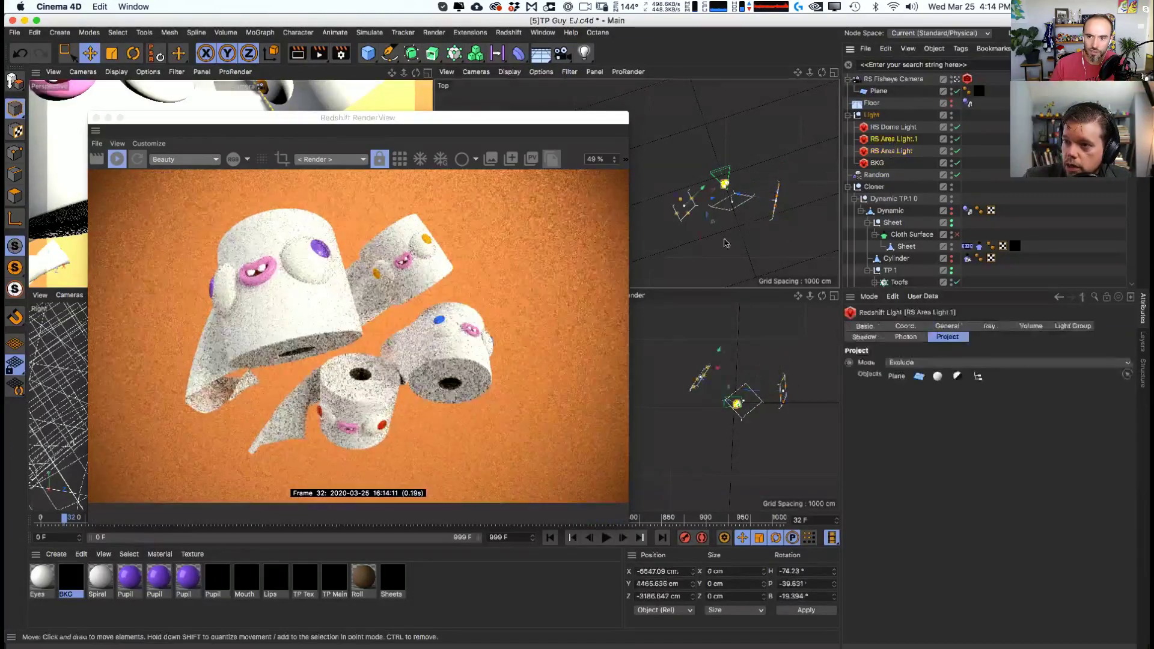
key(t)
drag(676, 228, 848, 173)
key(e)
drag(792, 234, 767, 250)
key(r)
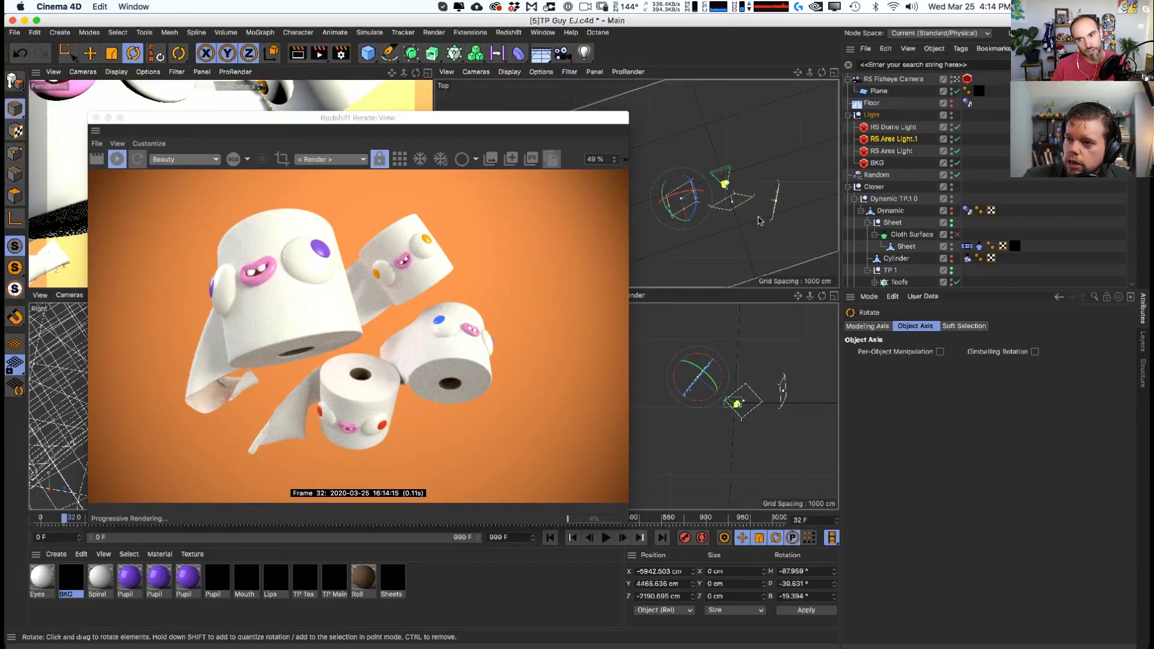
key(e)
click(741, 215)
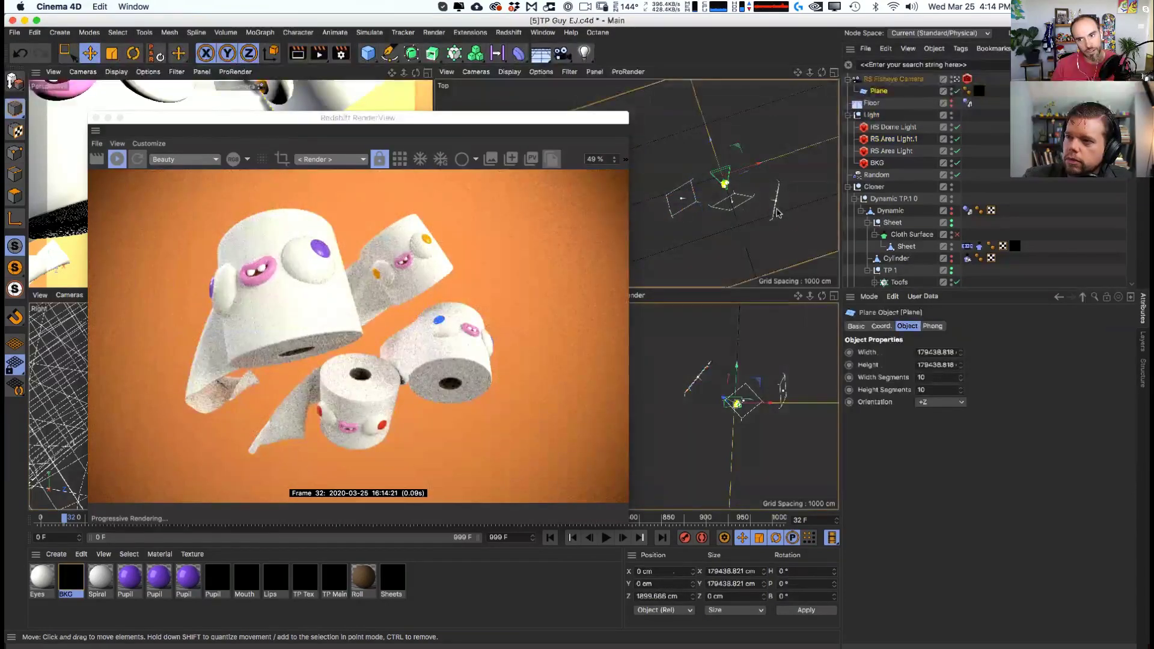
- Rotate RS Area Light to about H 73°, P -1°, B 11° and move it to about X 11587, Z -2149 cm
click(882, 151)
key(r)
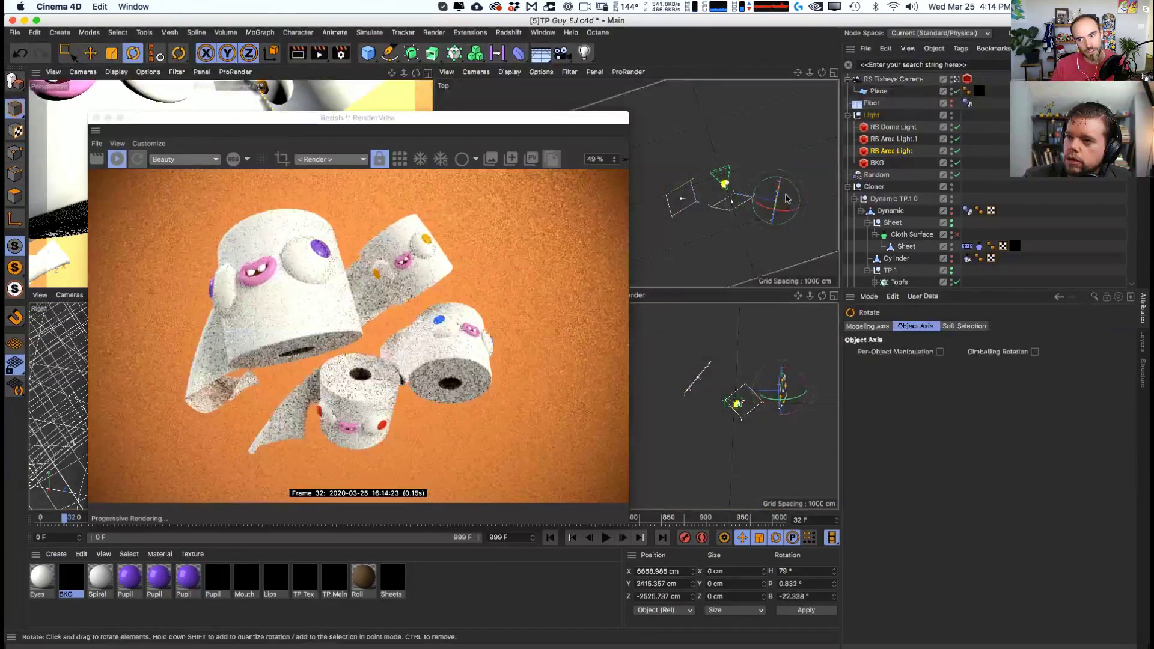
click(779, 199)
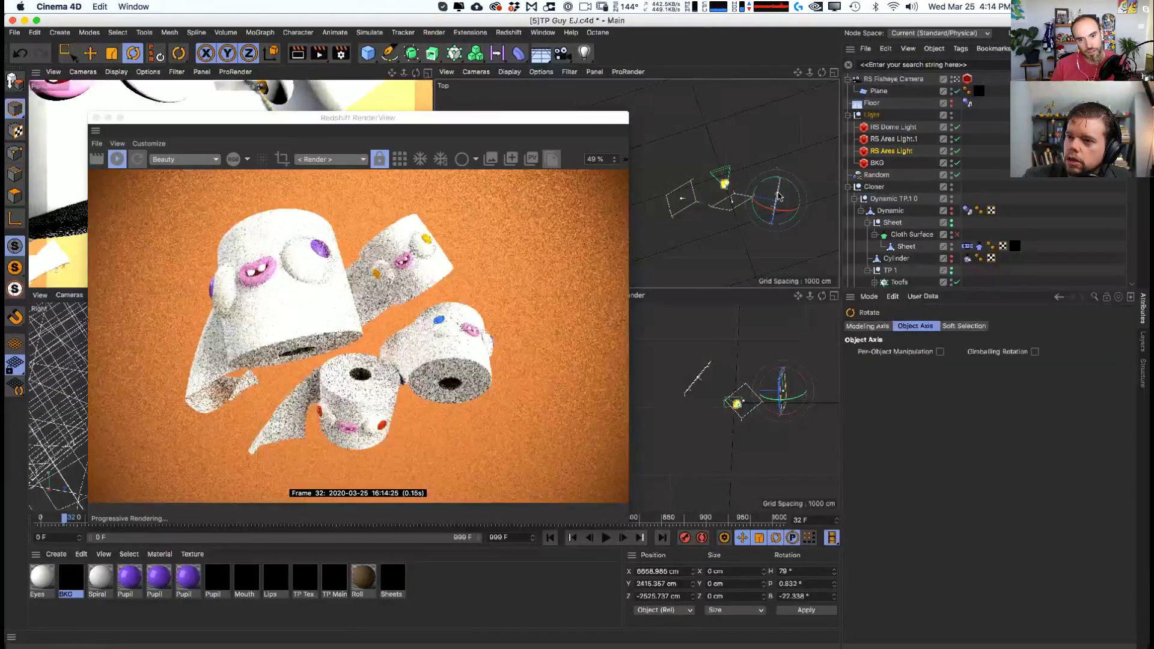
drag(776, 216, 792, 191)
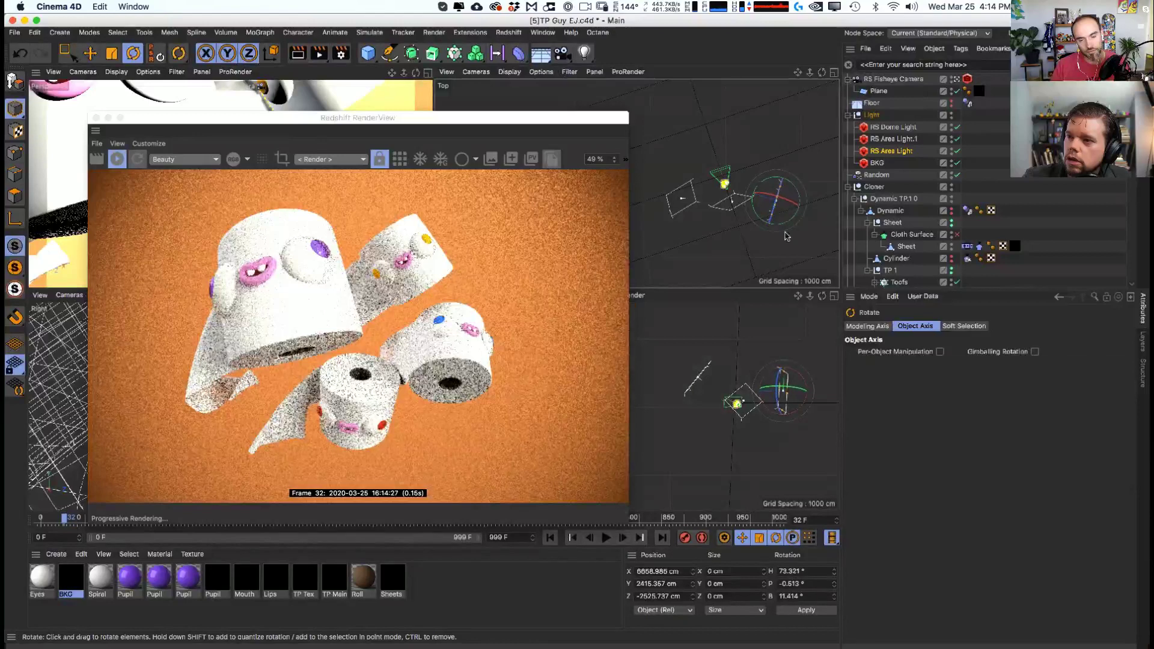
key(e)
drag(785, 237, 801, 228)
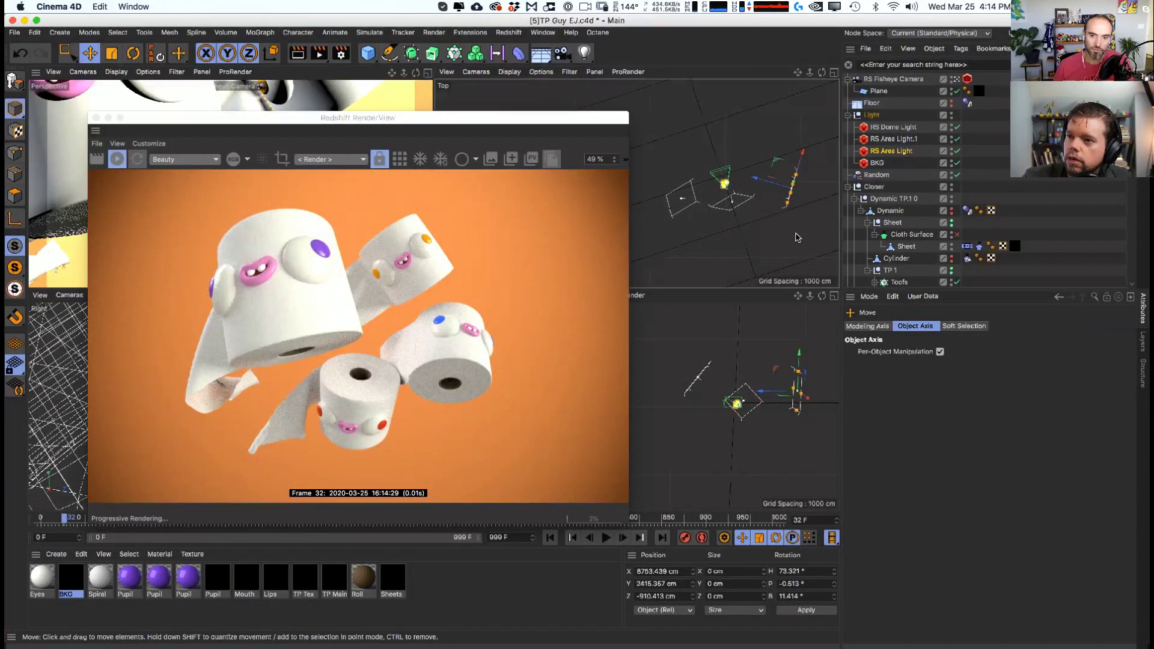
drag(795, 237, 774, 252)
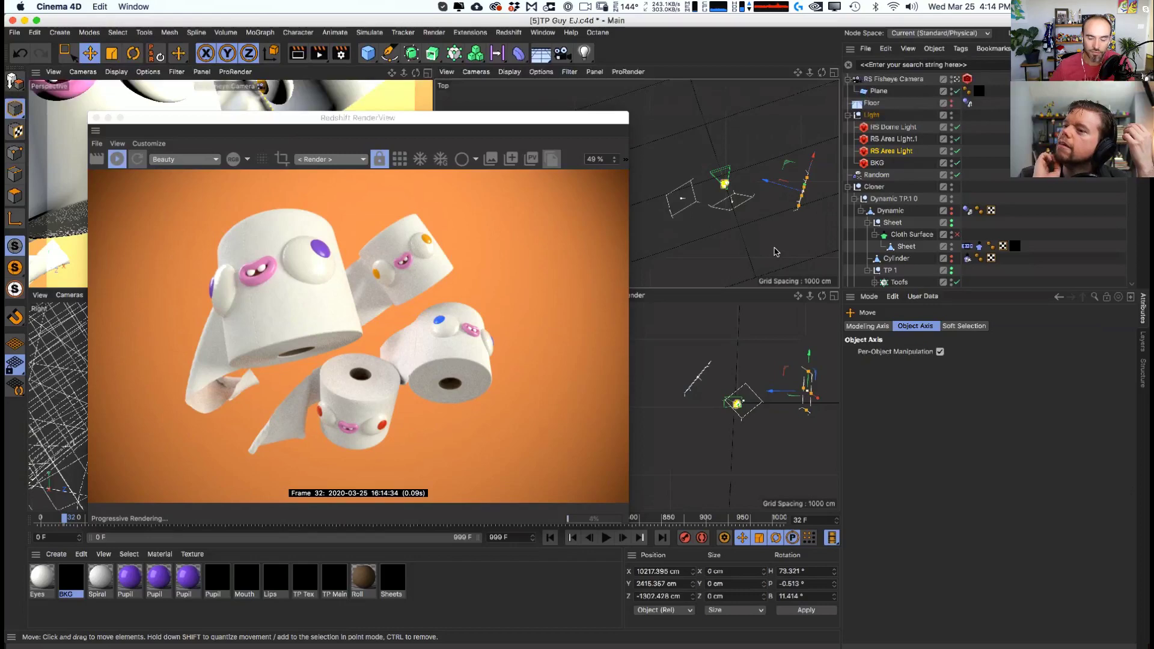
drag(774, 252, 808, 257)
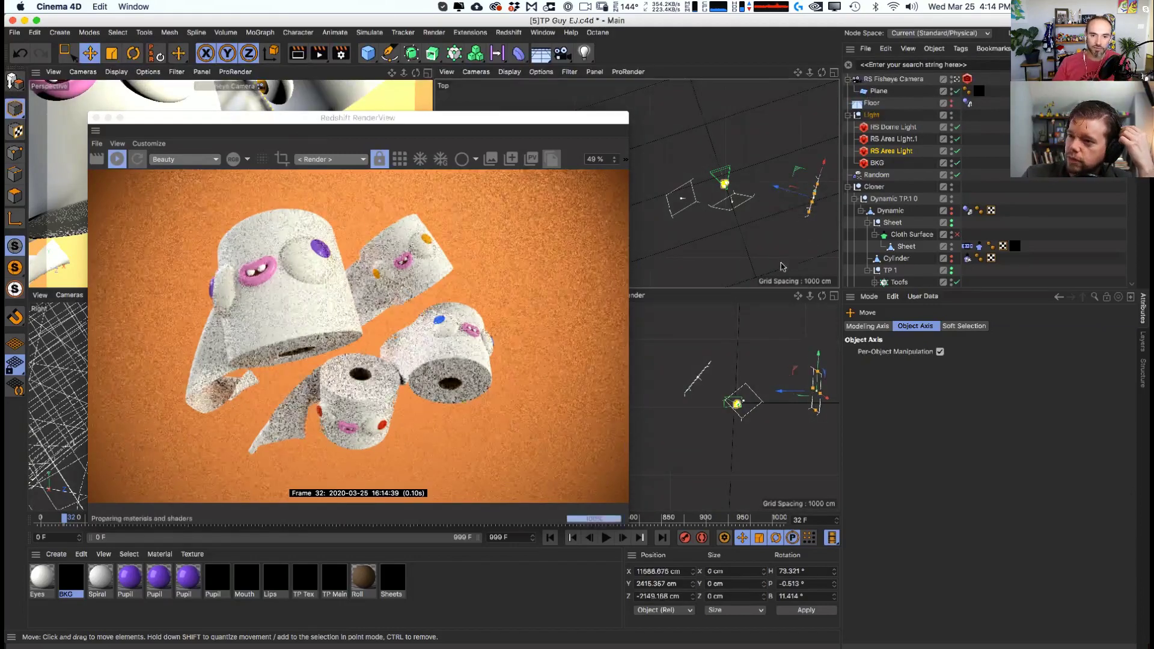
click(821, 251)
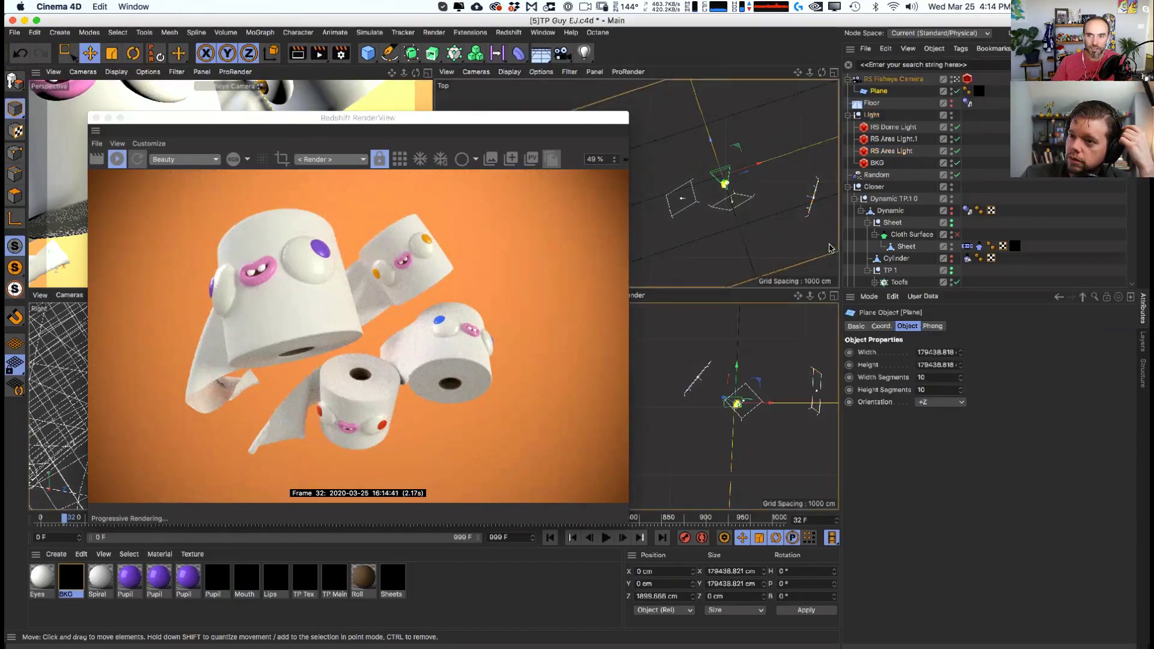
- Move RS Area Light.1 to about X -4867, Y 4072, Z -2595 cm
click(890, 139)
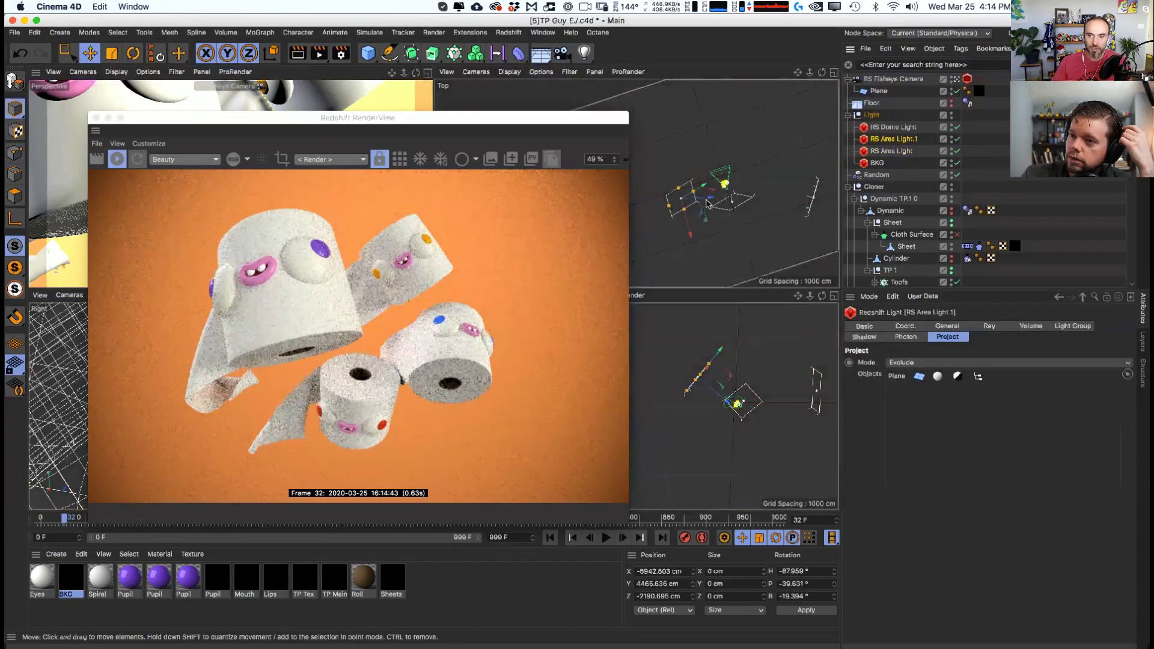
drag(711, 225, 733, 243)
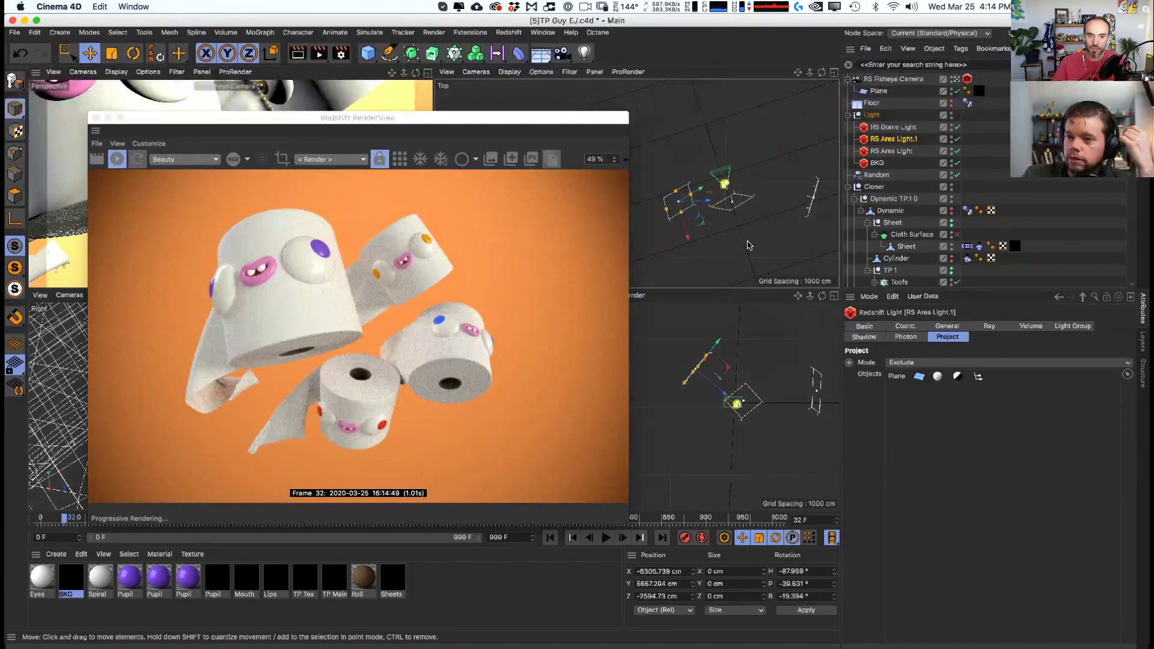
click(752, 249)
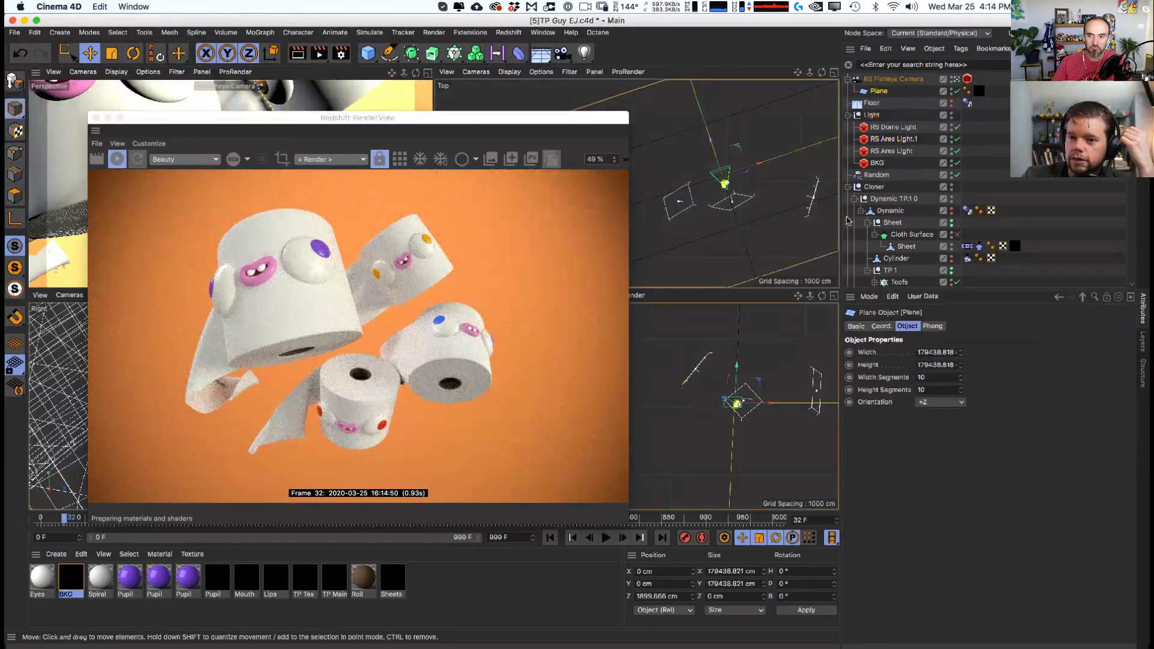
click(685, 212)
drag(715, 388, 725, 398)
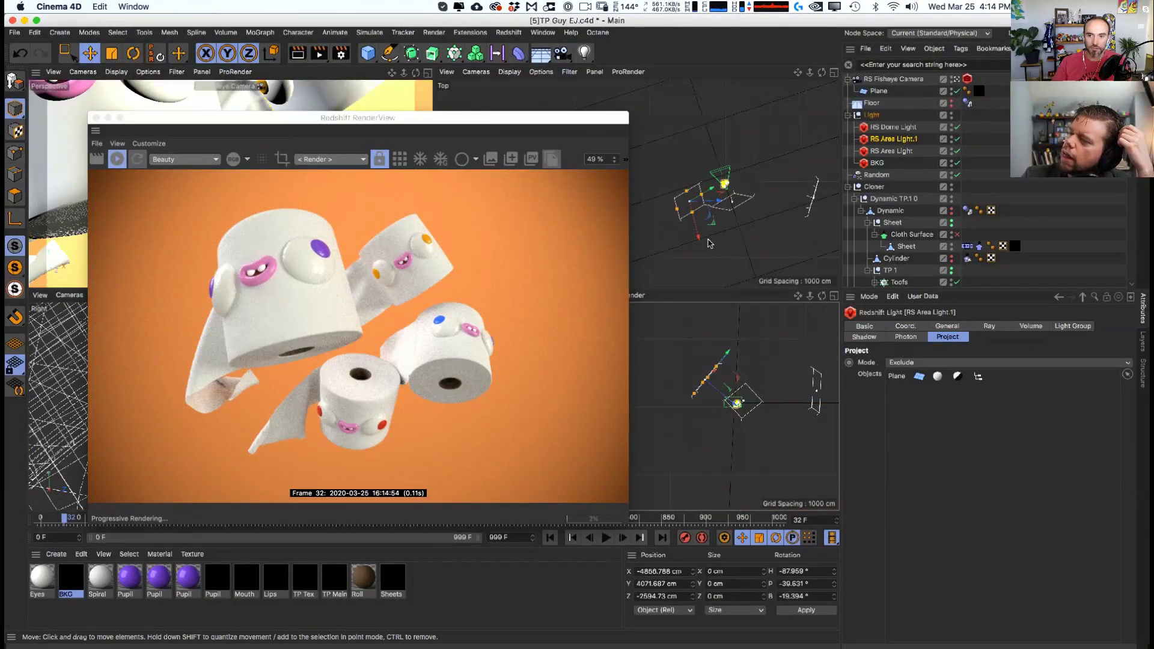
- Duplicate RS Area Light.1, rotate the copy to about H -30°, P -65°, B -30° and raise it above the rolls to about Y 7643 cm
drag(683, 250, 771, 208)
key(r)
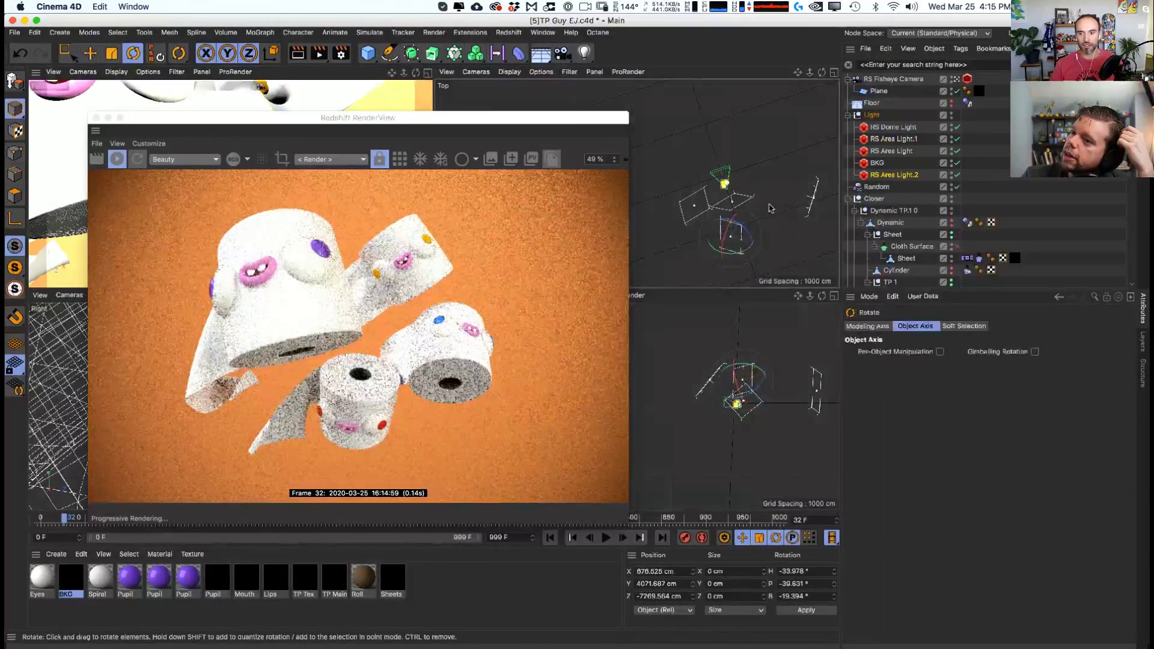
drag(760, 385, 761, 337)
key(e)
drag(741, 236, 784, 172)
- Shrink RS Area Light.2 and move it closer above the rolls, to about X -526, Y 3727, Z -3473 cm
key(t)
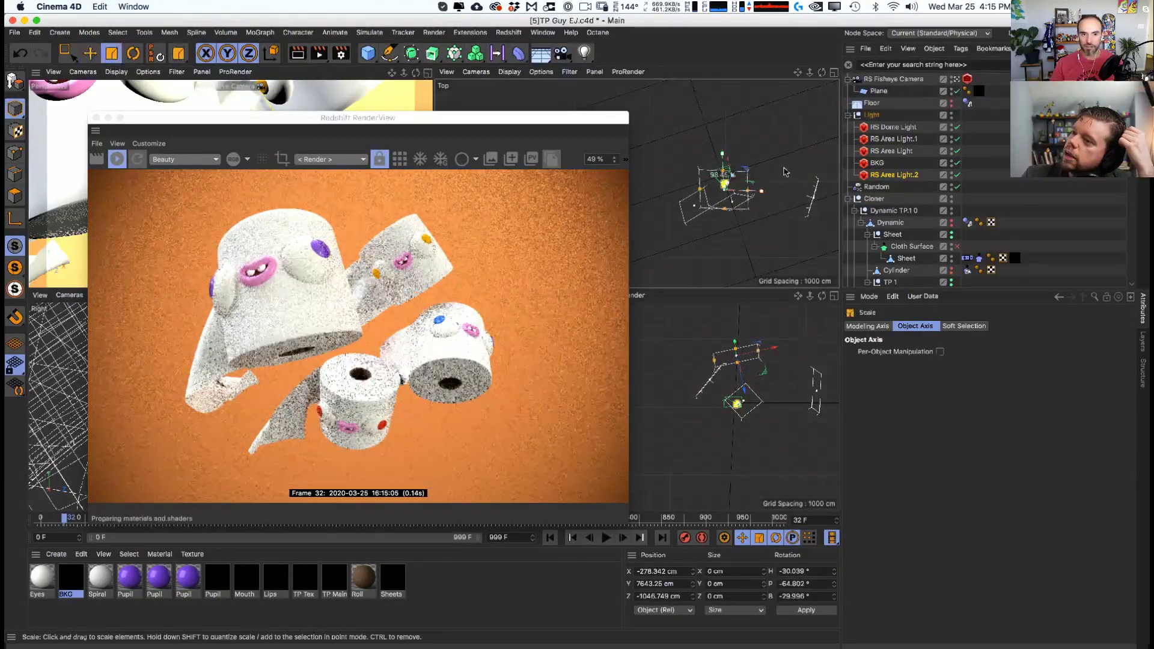
drag(712, 193, 706, 203)
key(e)
drag(704, 253, 711, 263)
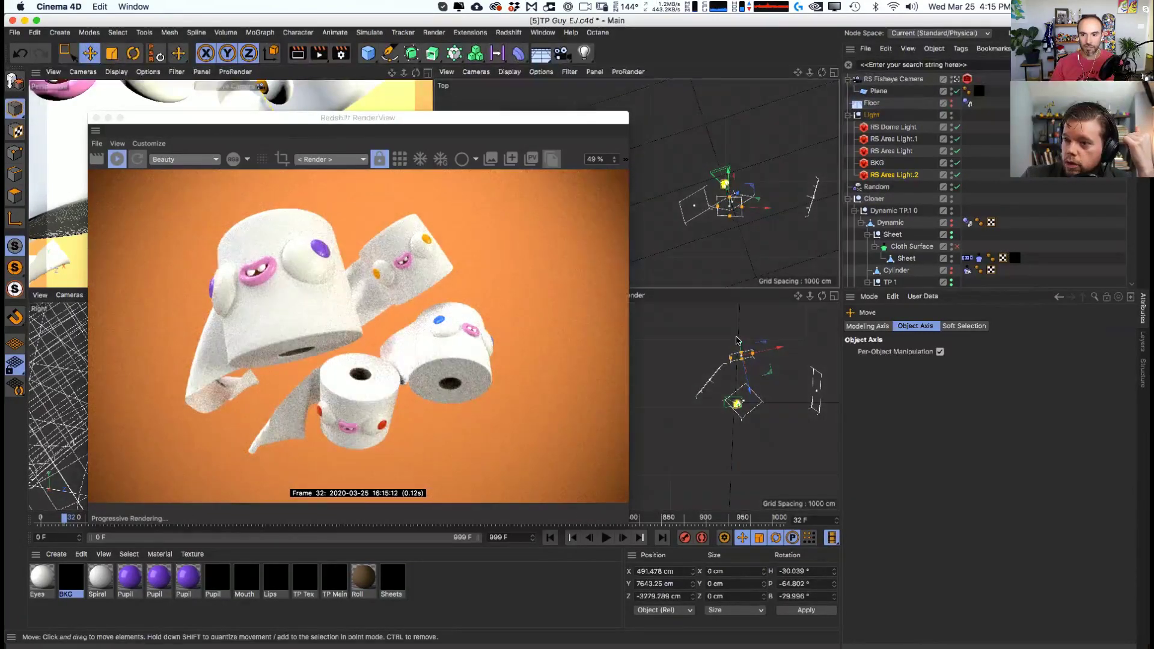
drag(763, 389, 652, 402)
key(t)
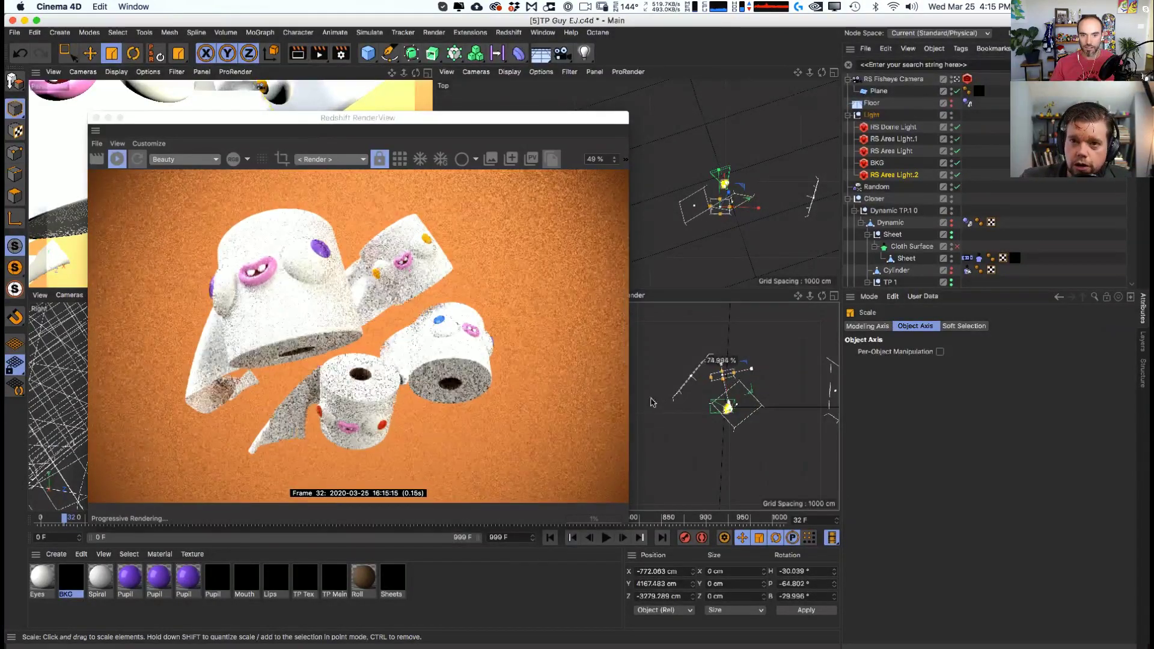
drag(715, 352, 716, 353)
key(e)
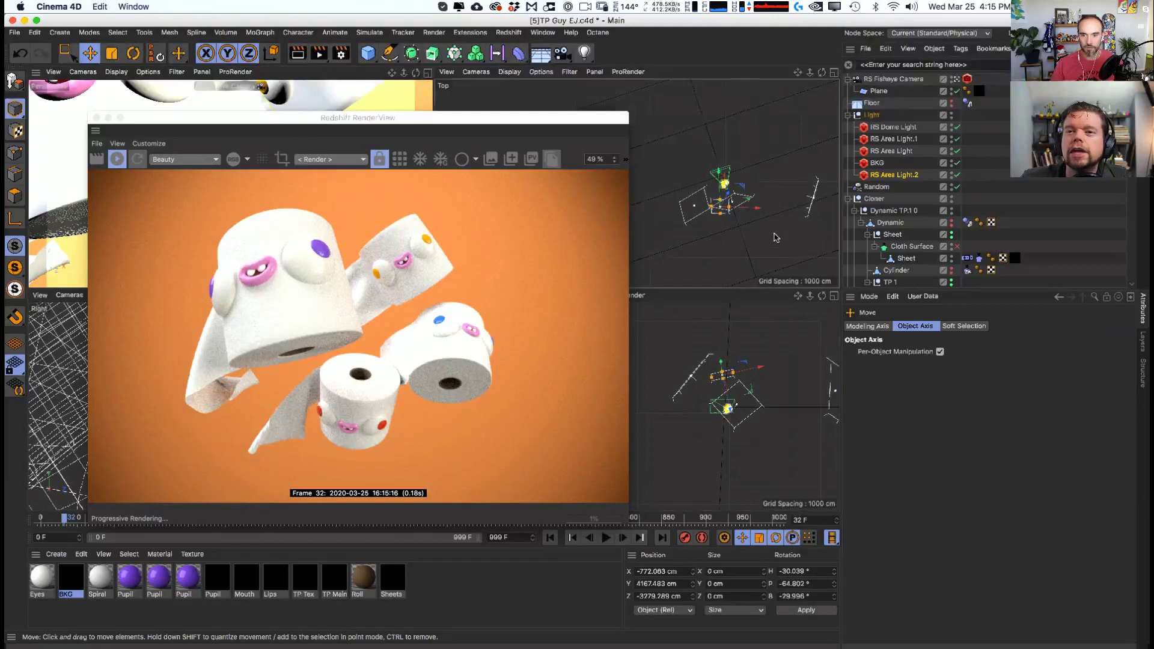
drag(776, 240, 776, 238)
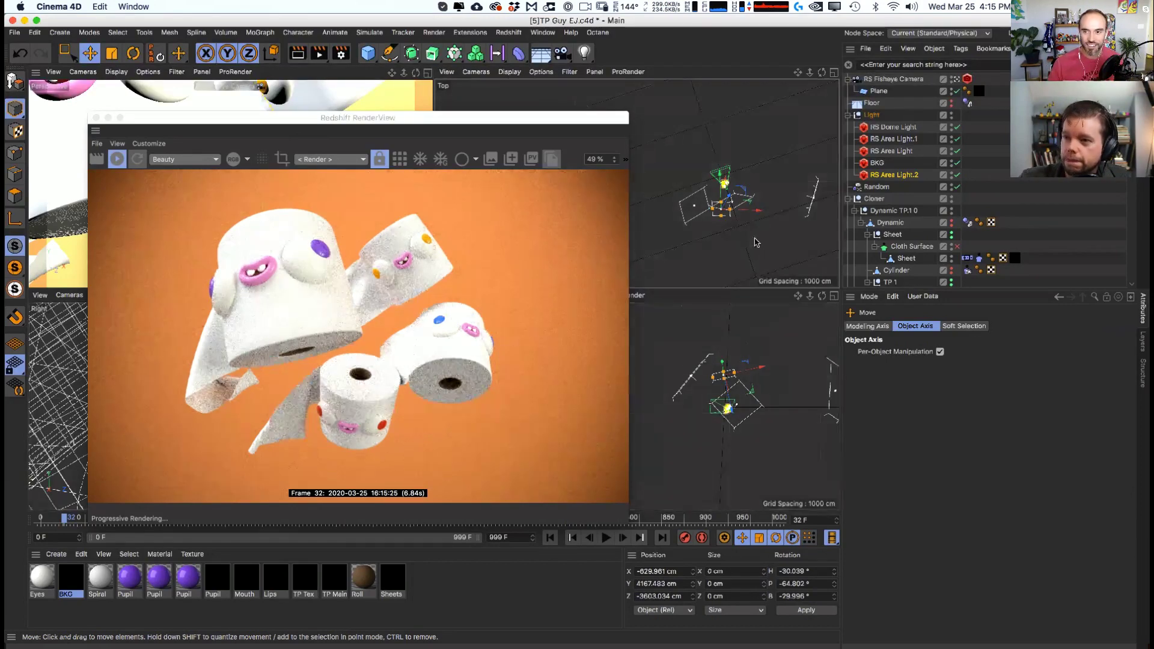
drag(729, 403, 730, 411)
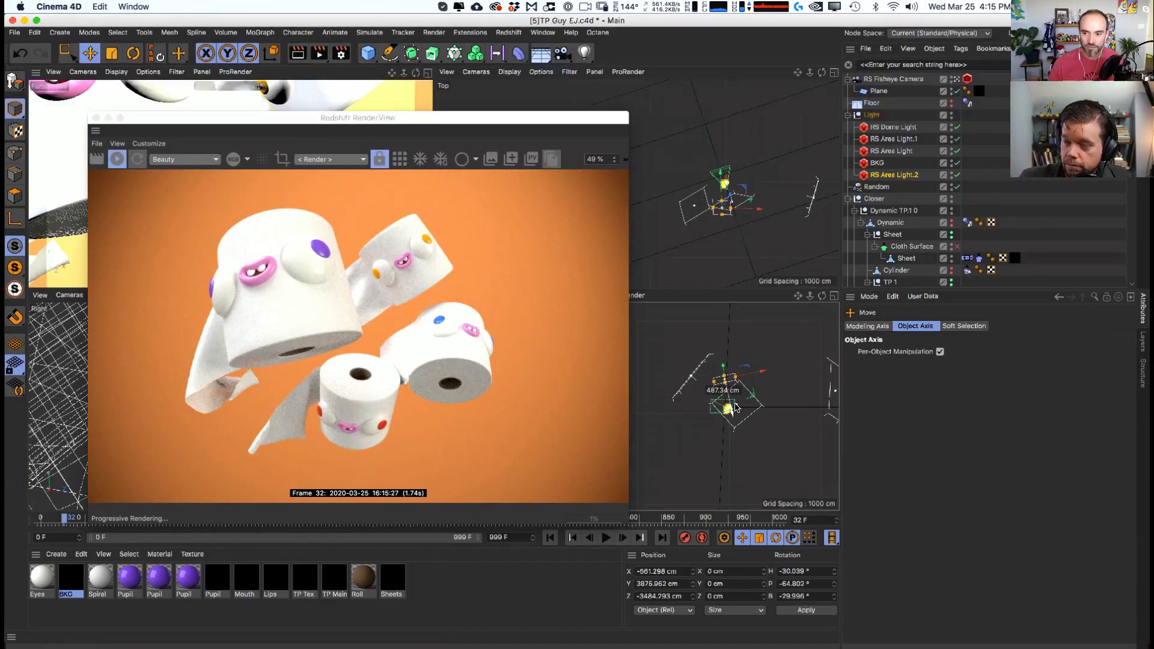
- Lower RS Area Light to about X 11115, Y 169 cm and set its exposure to about -3.53
click(830, 412)
drag(817, 439, 811, 459)
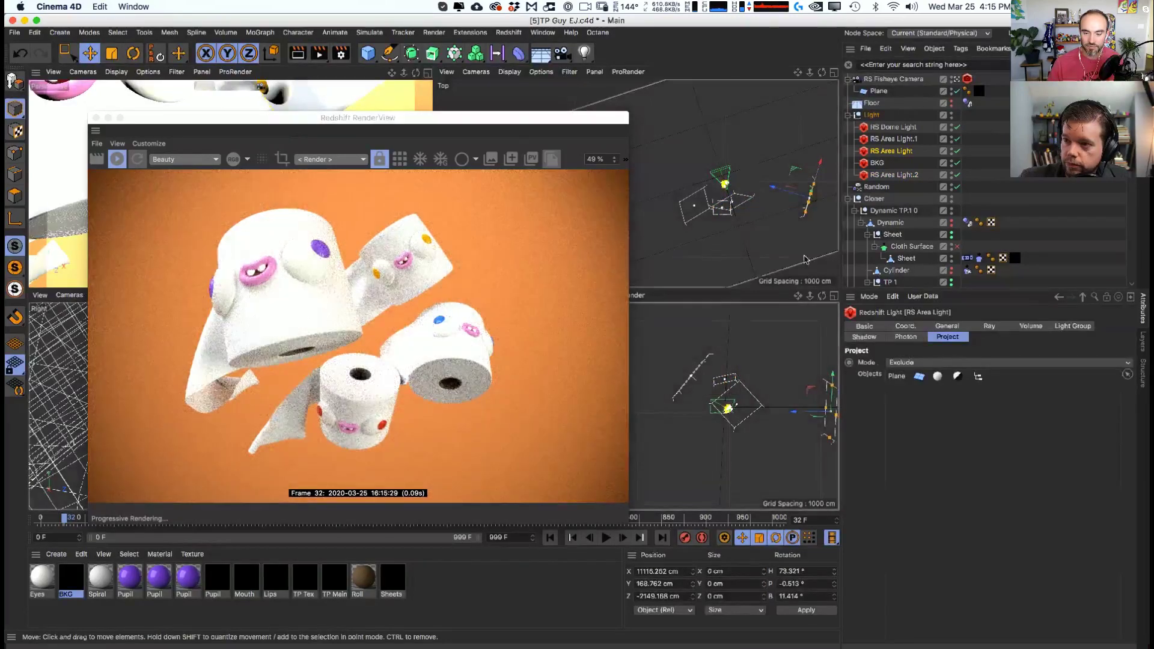
click(943, 326)
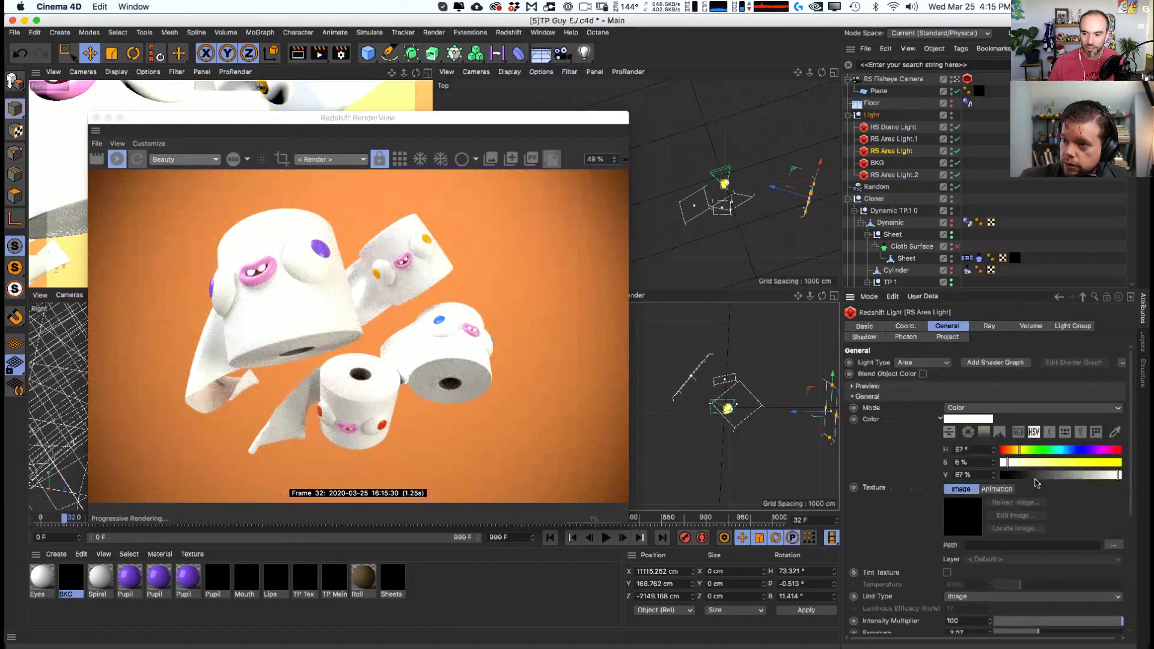
scroll(1128, 496, down, 3)
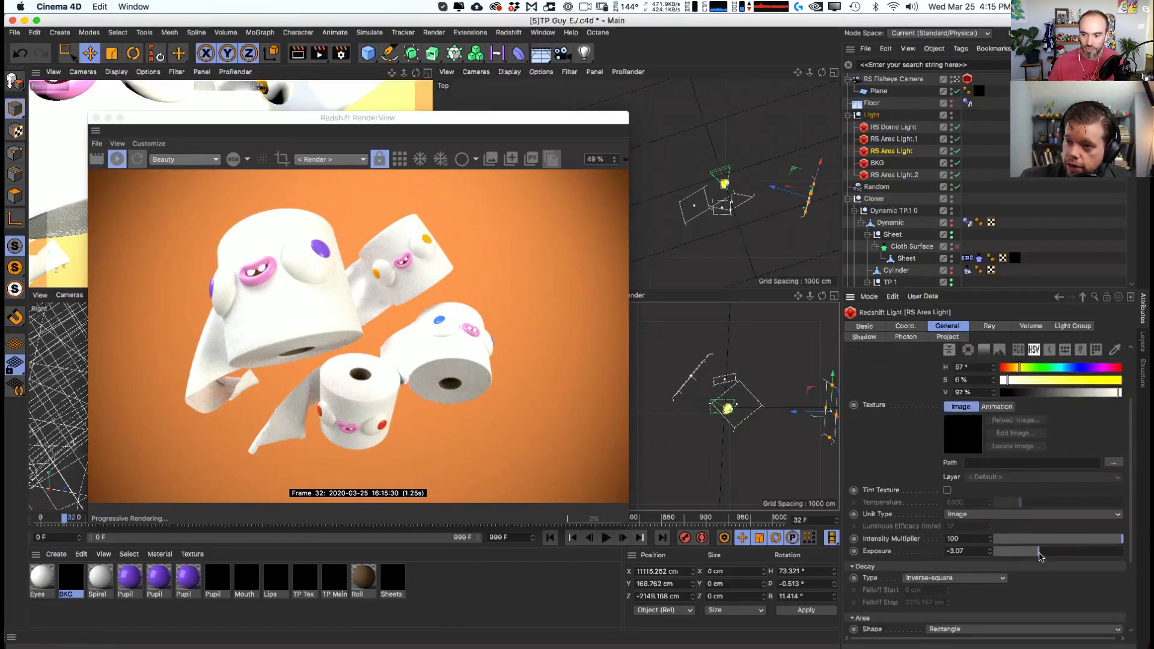
drag(1038, 556, 1036, 557)
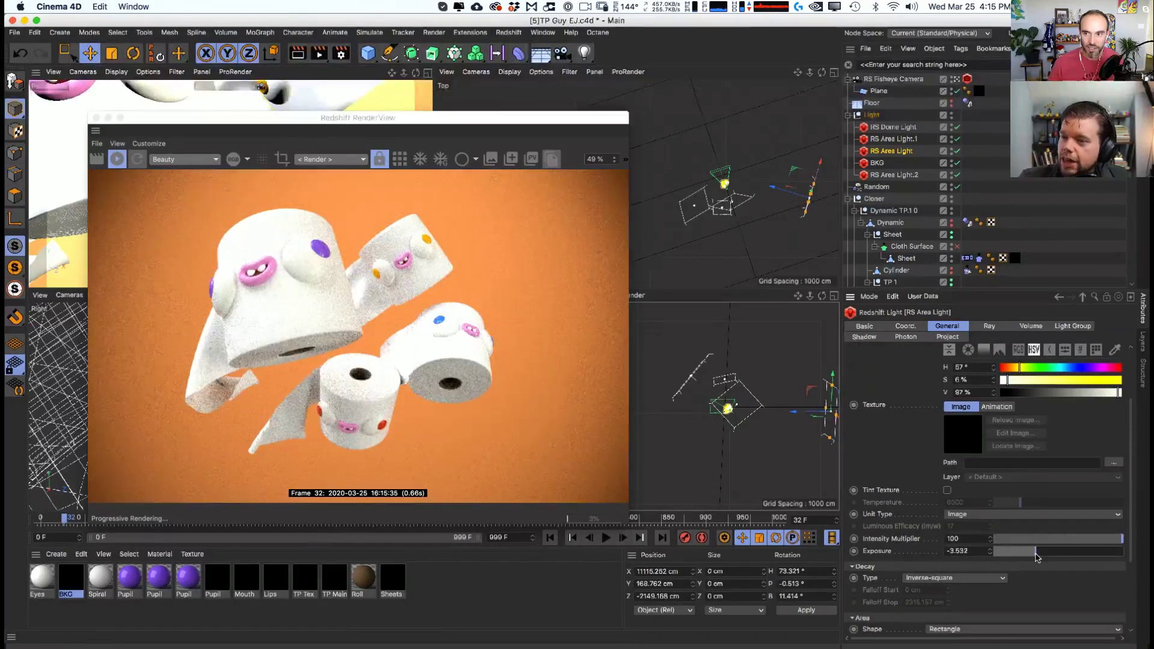
- Rename RS Area Light.2 as "Overhread"
click(870, 176)
double_click(881, 175)
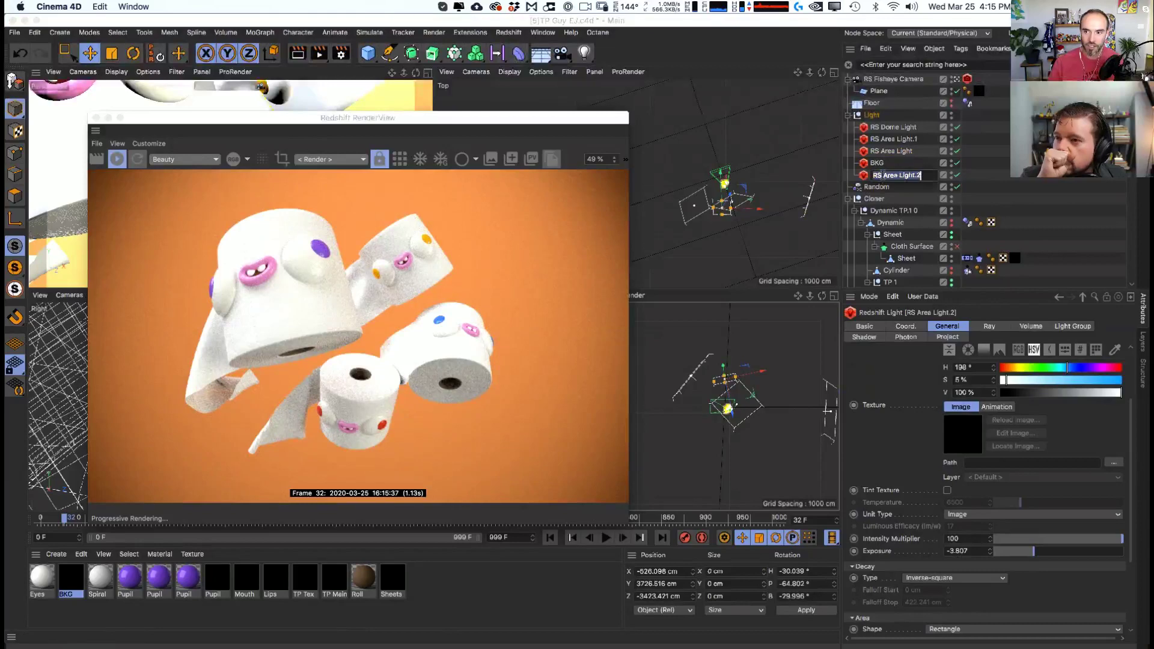
text(Overhre)
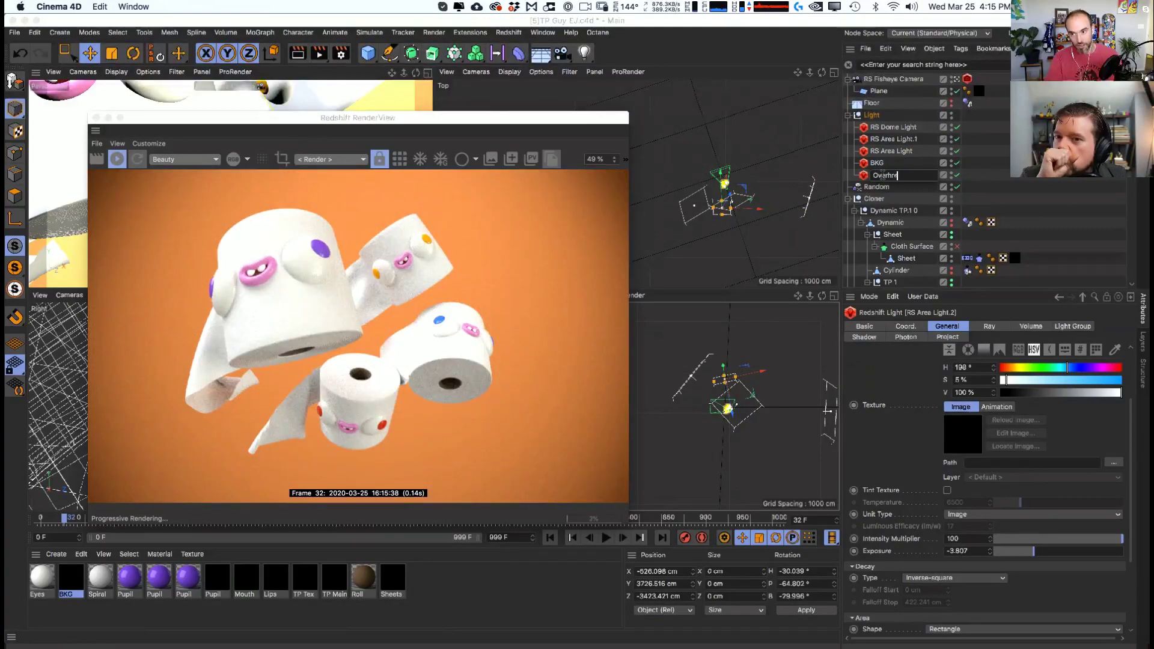
text(ad)
key(Return)
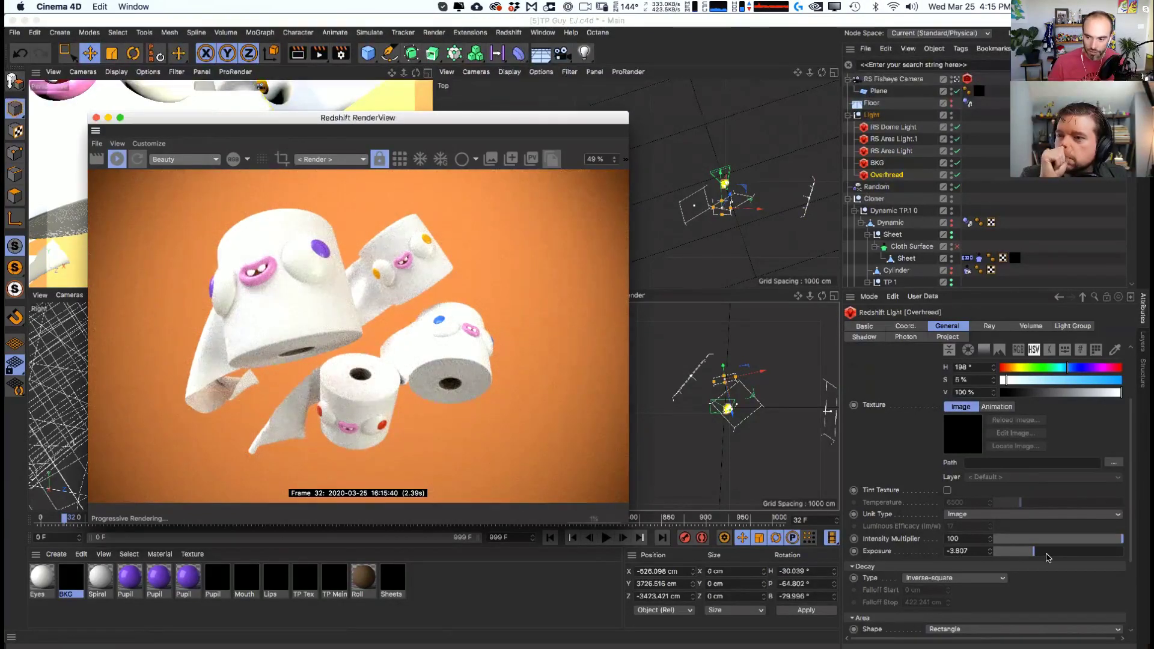
- Set the Overhread light's exposure to about -4.54 and move it to about X 14, Z -956 cm
drag(1049, 558, 1029, 554)
drag(738, 263, 743, 246)
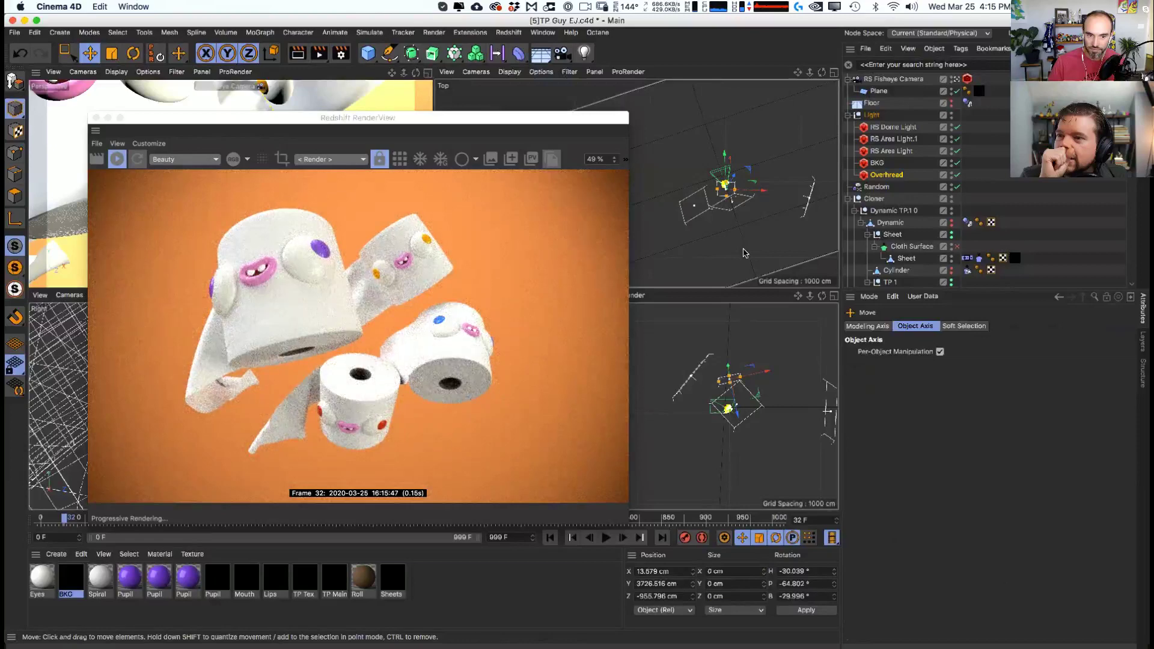
- Rotate RS Area Light.1 to about H -88°, P 15°, B -21° and lower it to about Y -177 cm
click(731, 252)
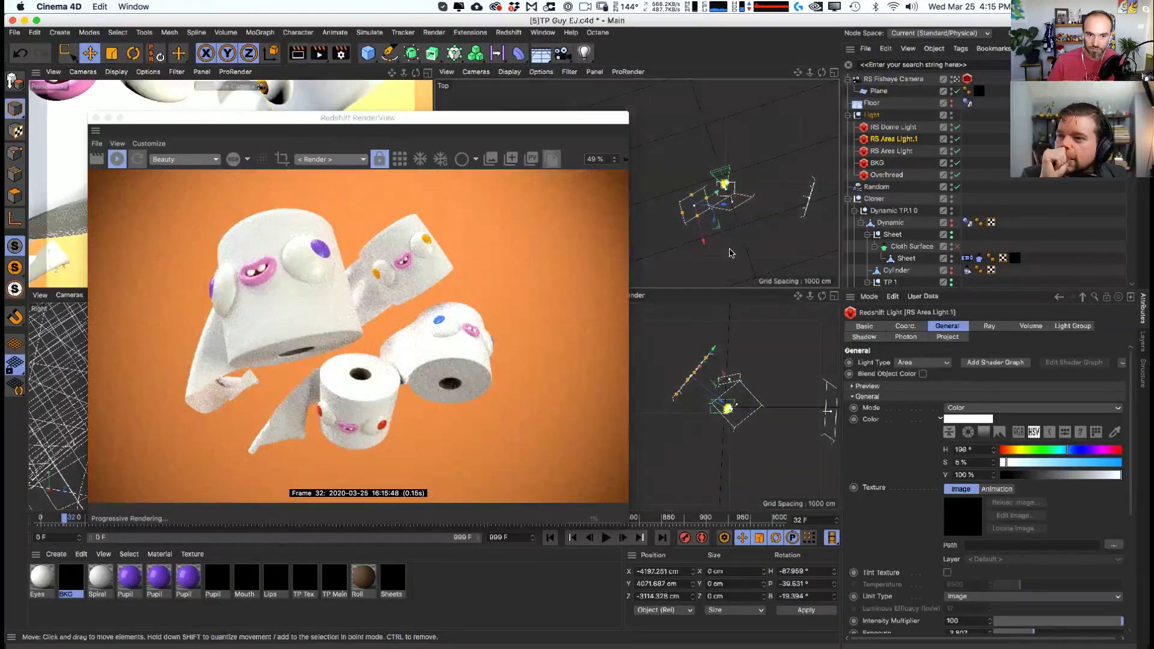
drag(732, 251, 726, 245)
drag(693, 211, 689, 207)
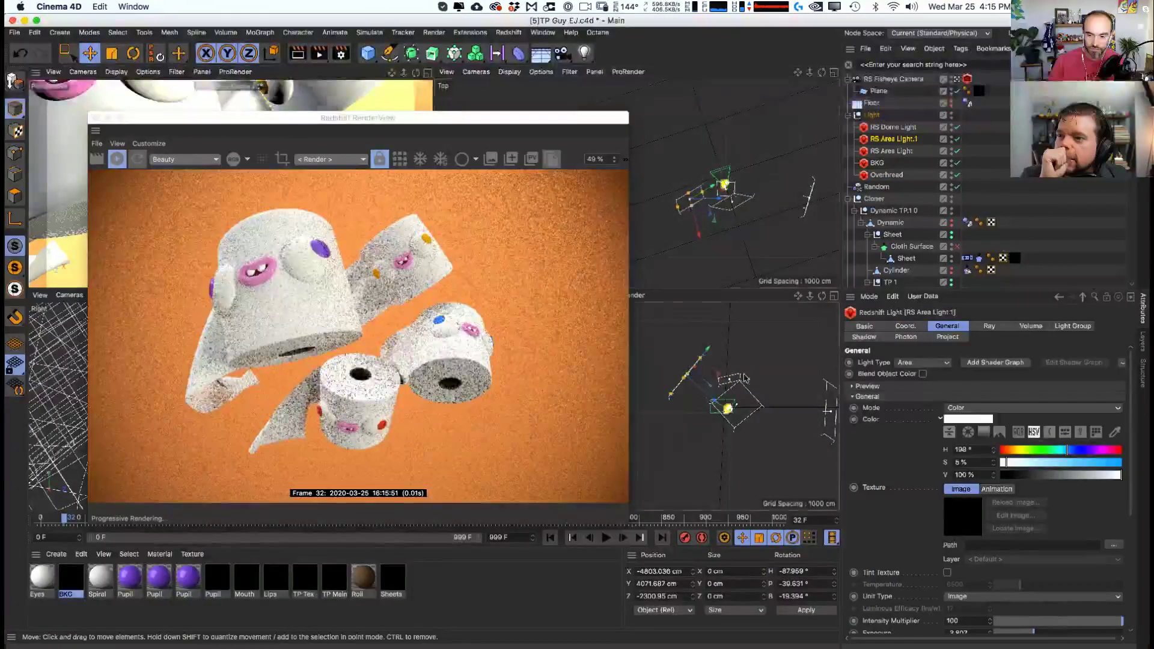
key(r)
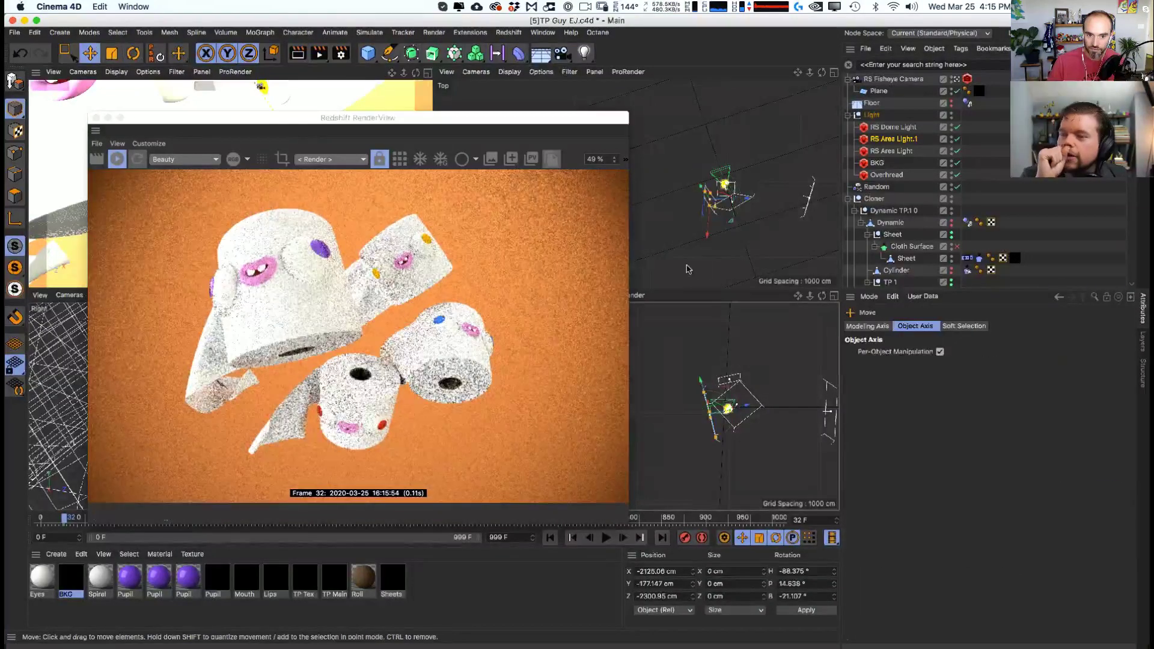
key(e)
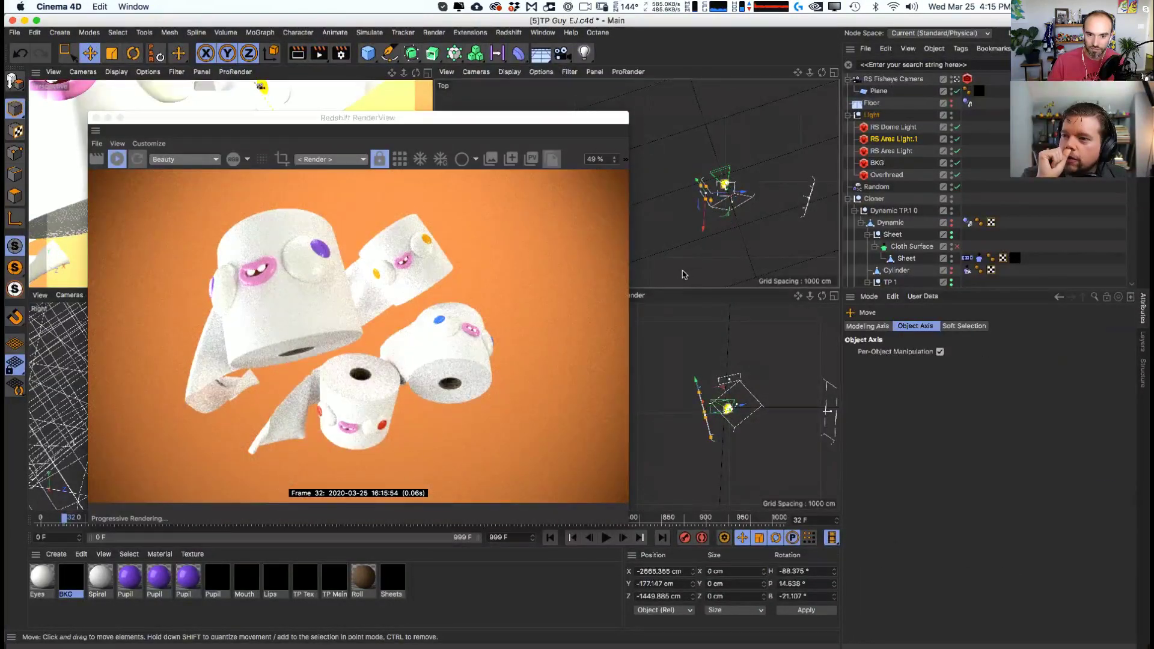
key(super+z)
- Rotate RS Area Light.1 to about H -95°, P -4°, B -4° and move it to about X -3608, Z -1932 cm
key(r)
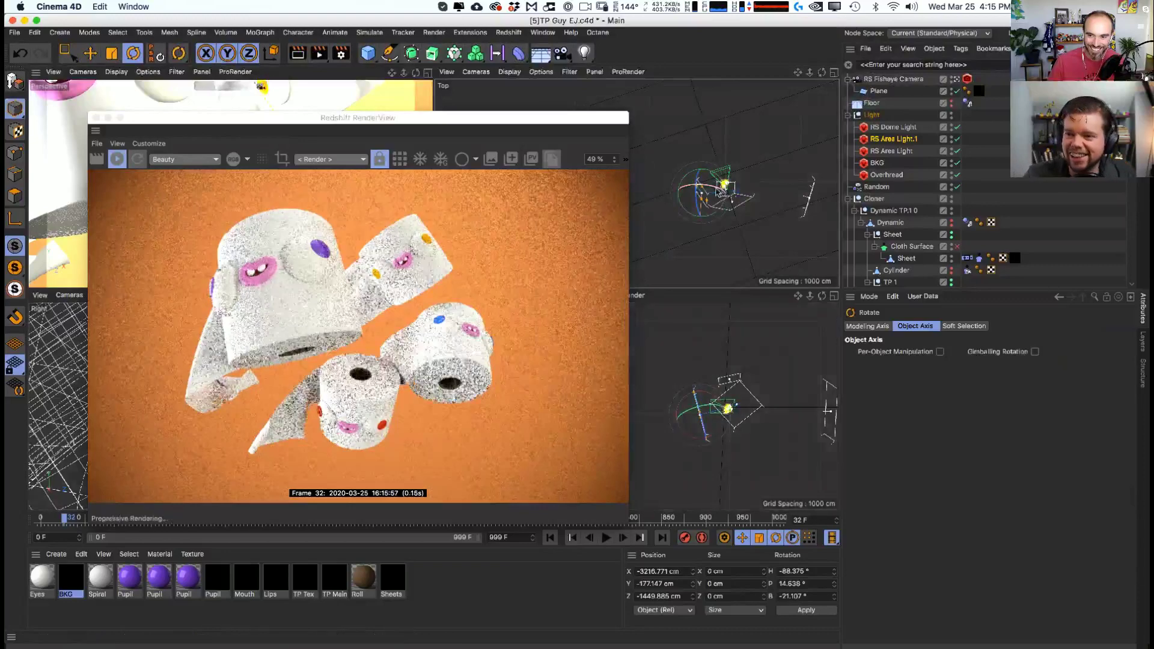
drag(697, 203, 724, 259)
key(super+z)
key(e)
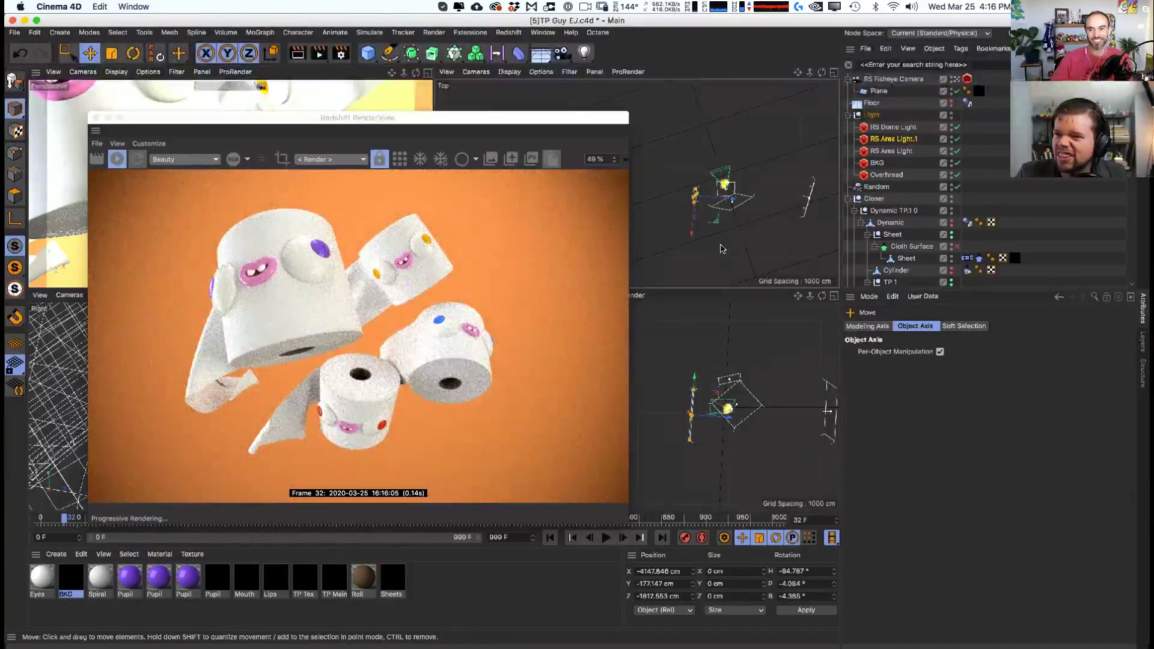
drag(743, 253, 728, 255)
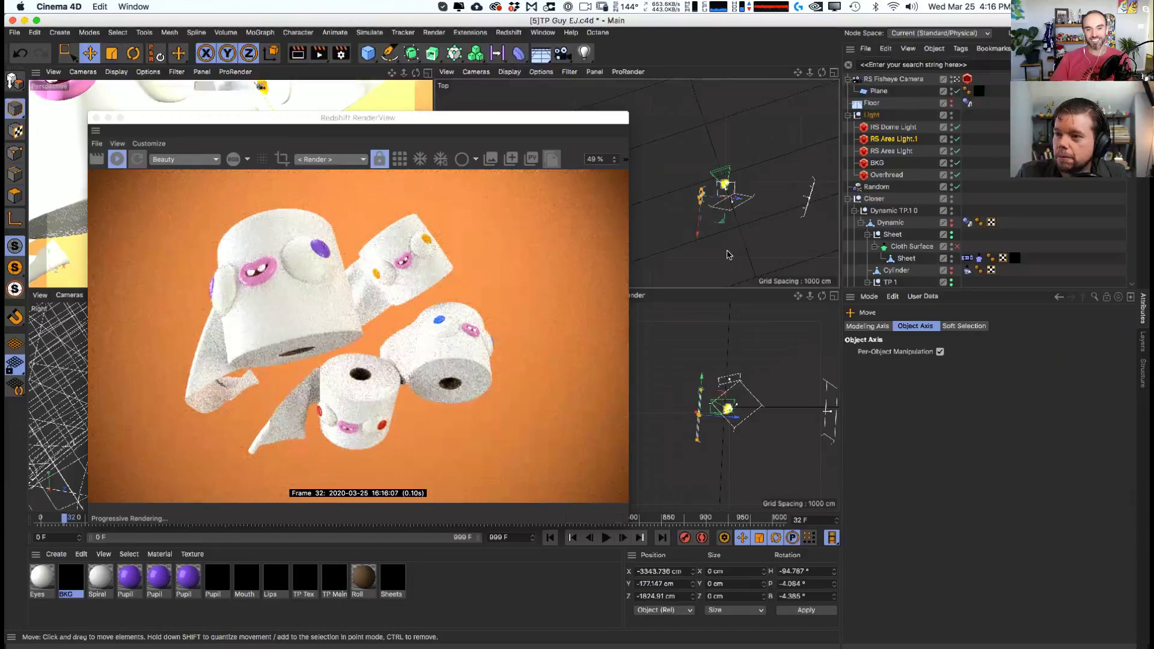
click(717, 192)
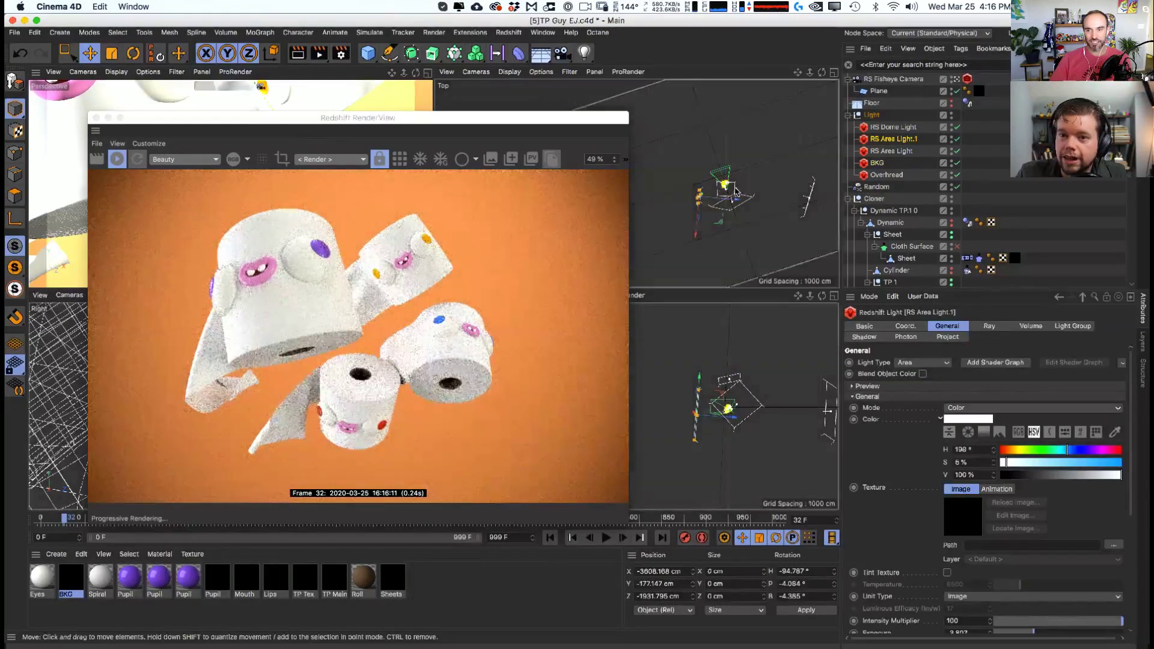
- Scale up the Overhread area light
click(738, 196)
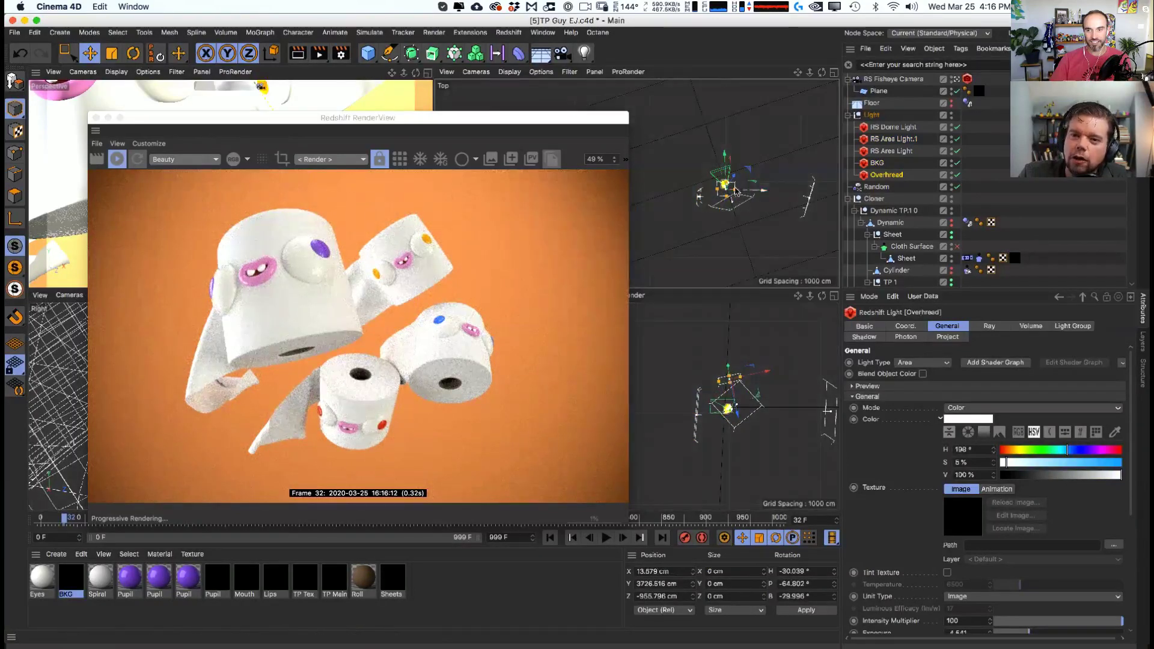
key(t)
drag(721, 270, 785, 249)
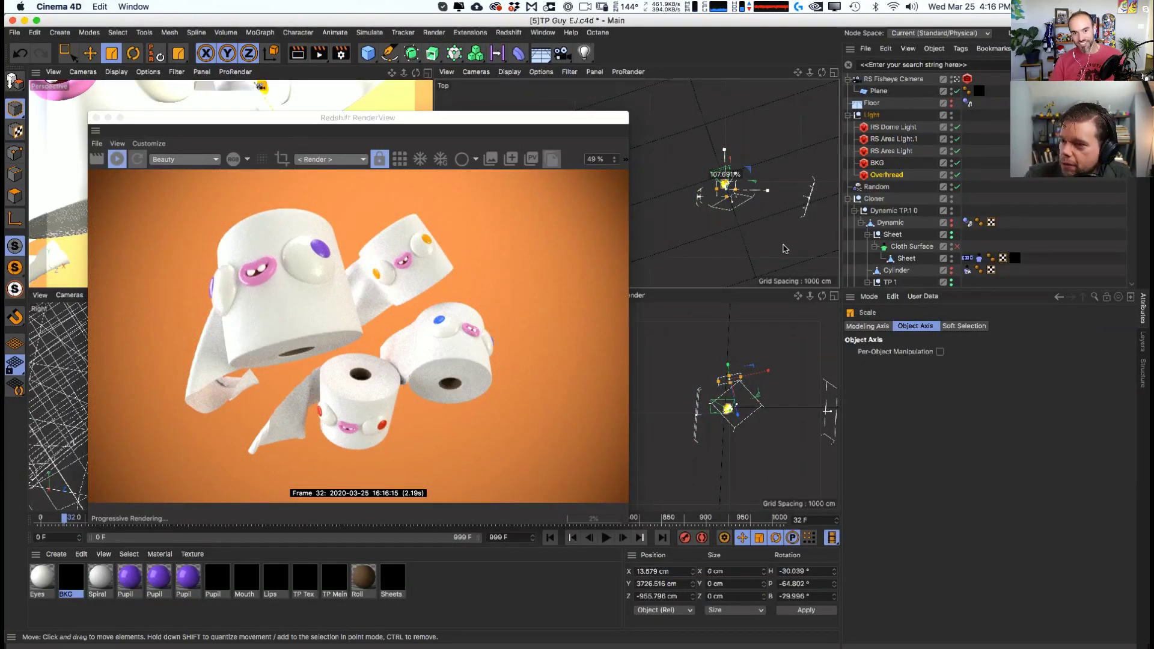
key(e)
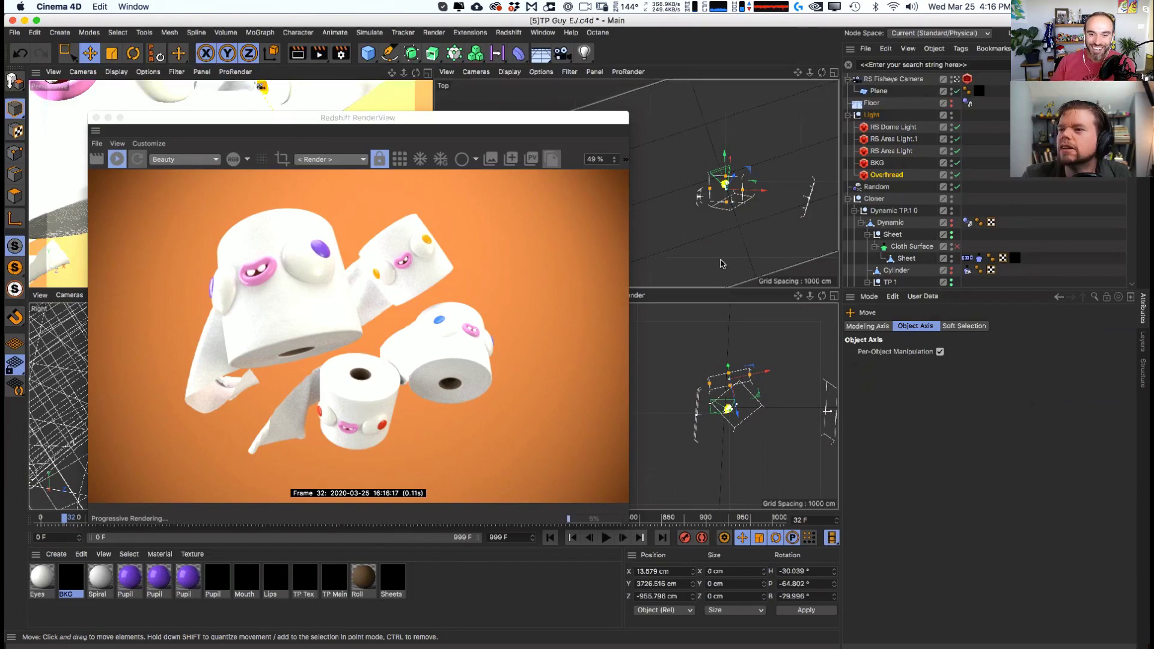
- Shift the RS Fisheye Camera framing slightly in the perspective view and reposition the render preview window
key(F3)
click(245, 103)
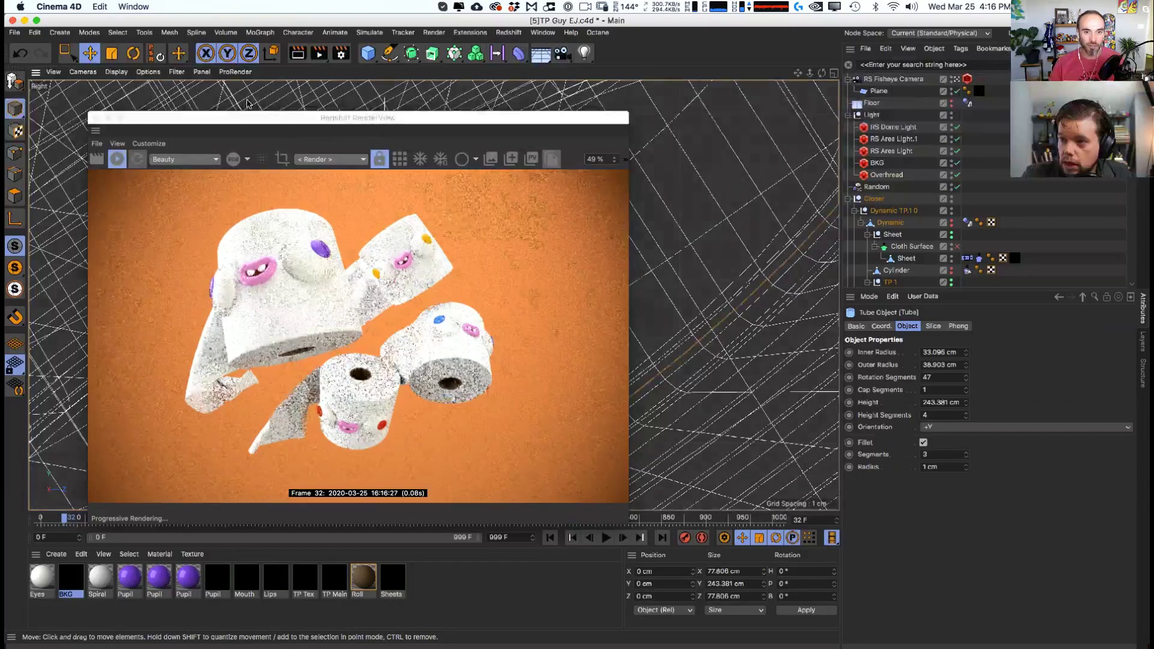
key(F1)
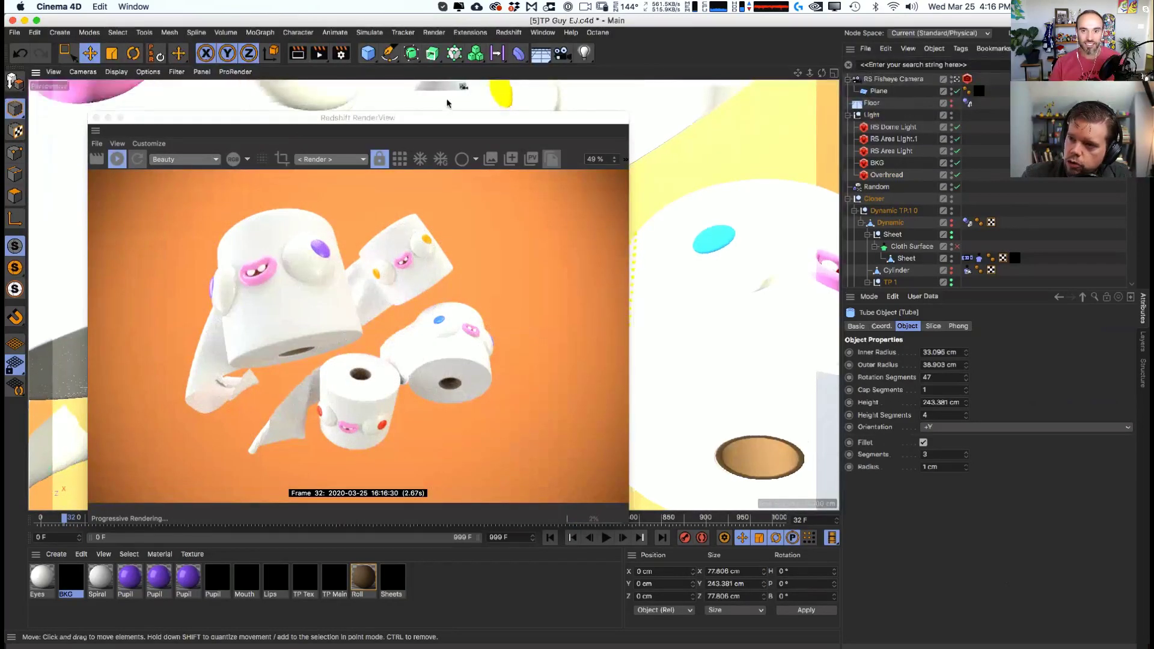
mouse_move(447, 104)
alt+mouse_down()
mouse_move(467, 115)
mouse_move(485, 98)
mouse_move(443, 102)
alt+mouse_up()
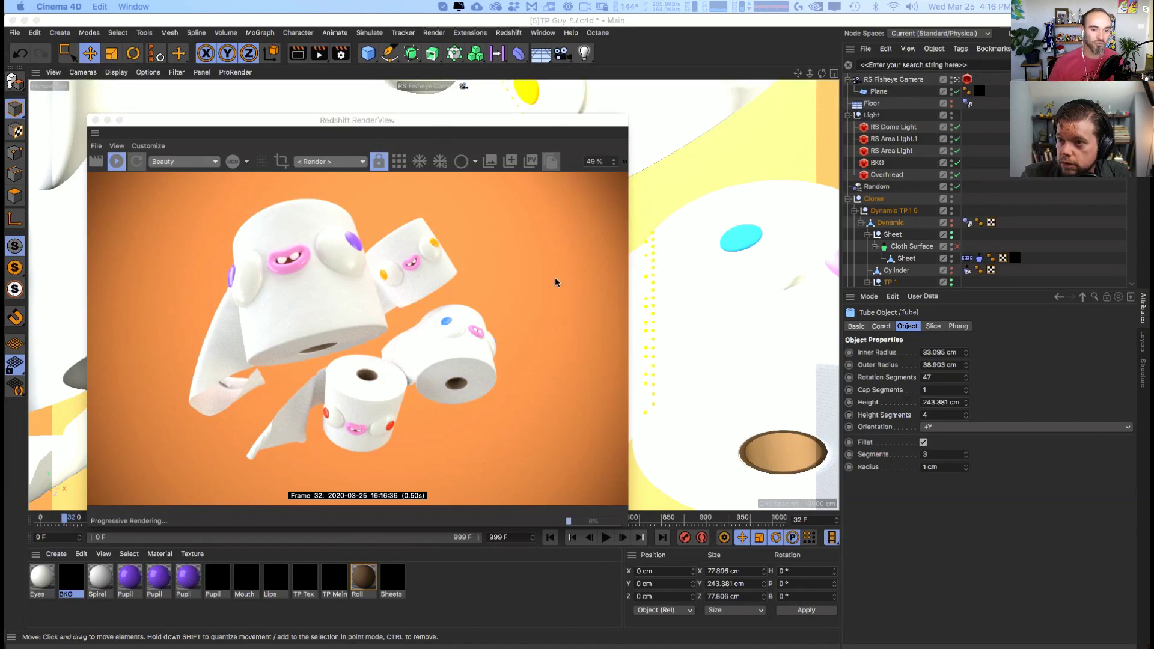
drag(420, 125, 423, 116)
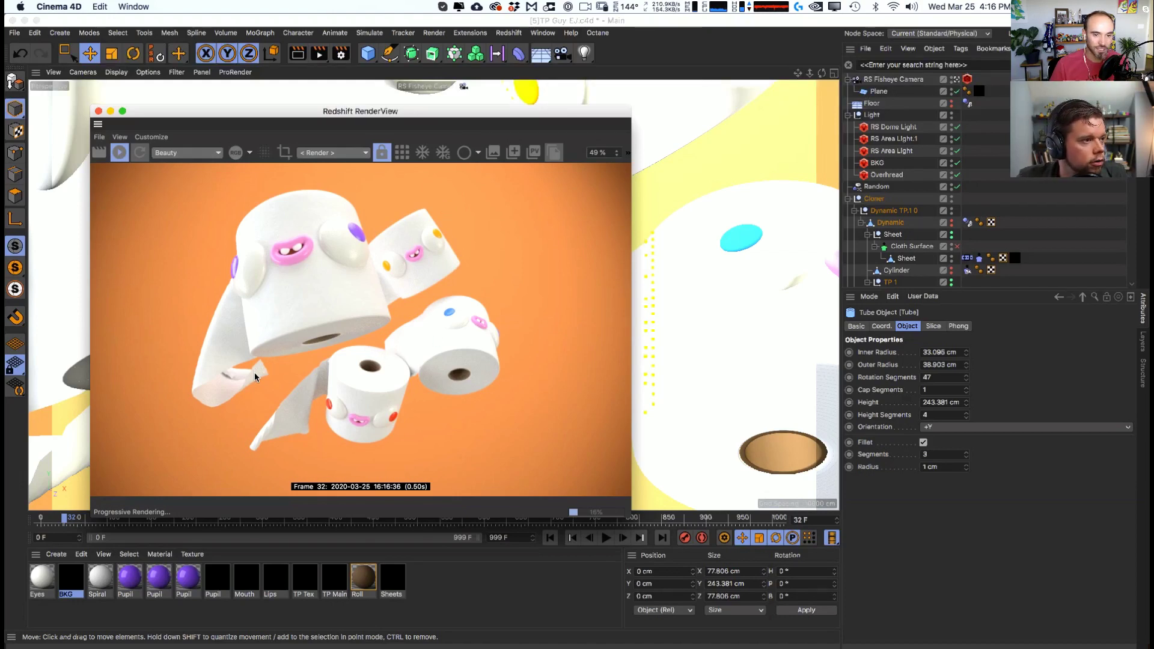
drag(370, 113, 406, 109)
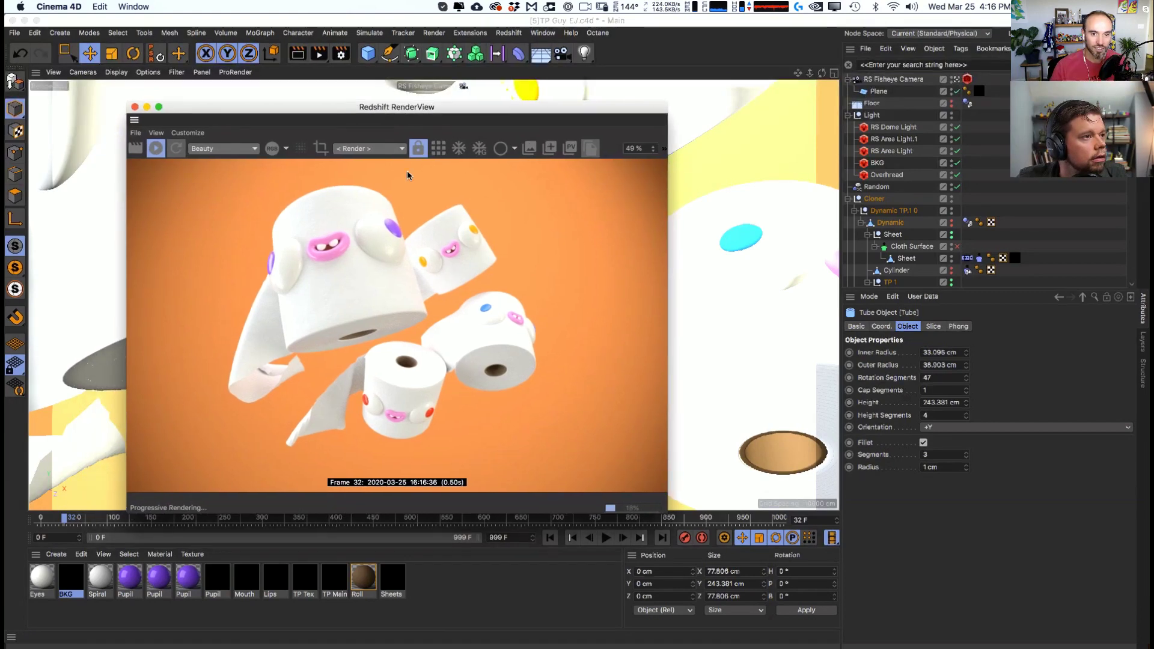
- Rotate RS Area Light.1 to about H -66° and move it farther out from the rolls
click(835, 72)
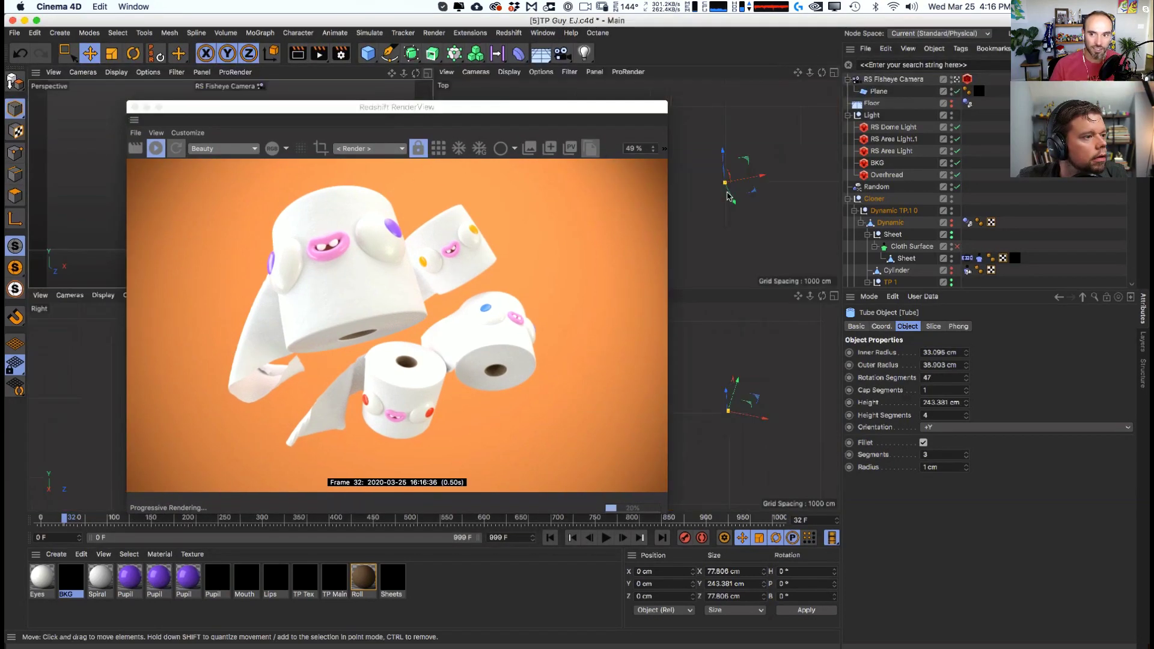
scroll(714, 199, up, 1)
click(698, 196)
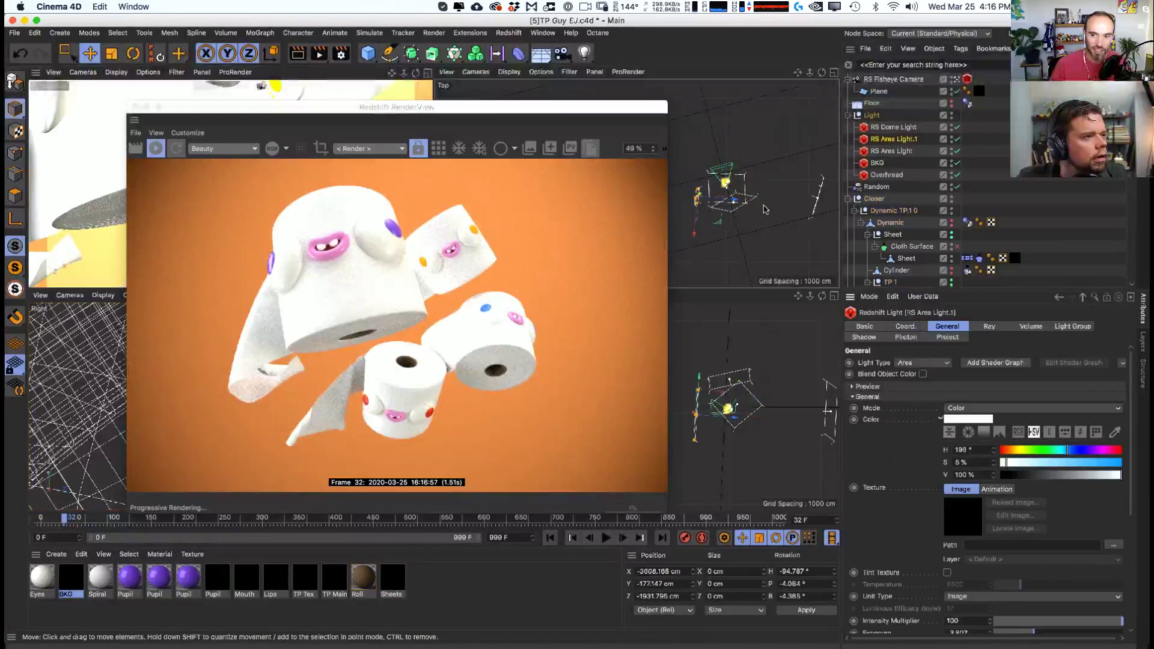
key(r)
key(e)
- Move the Overhread light to about X 1095, Y 3521, Z -2594 cm
drag(776, 149, 760, 161)
click(770, 398)
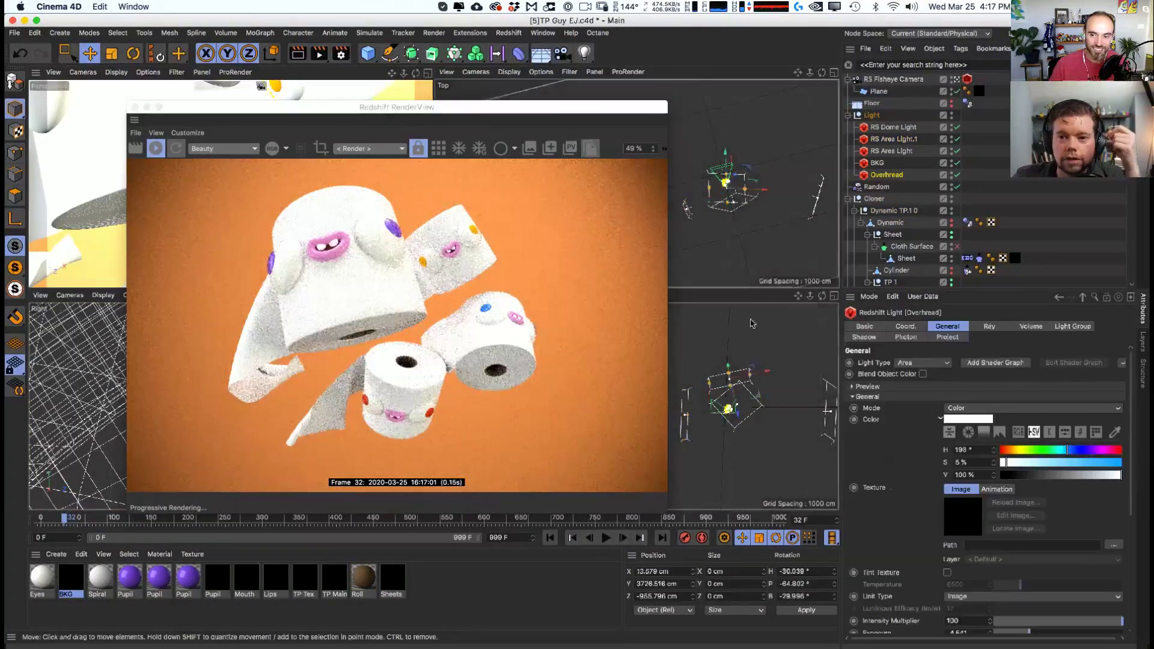
click(814, 234)
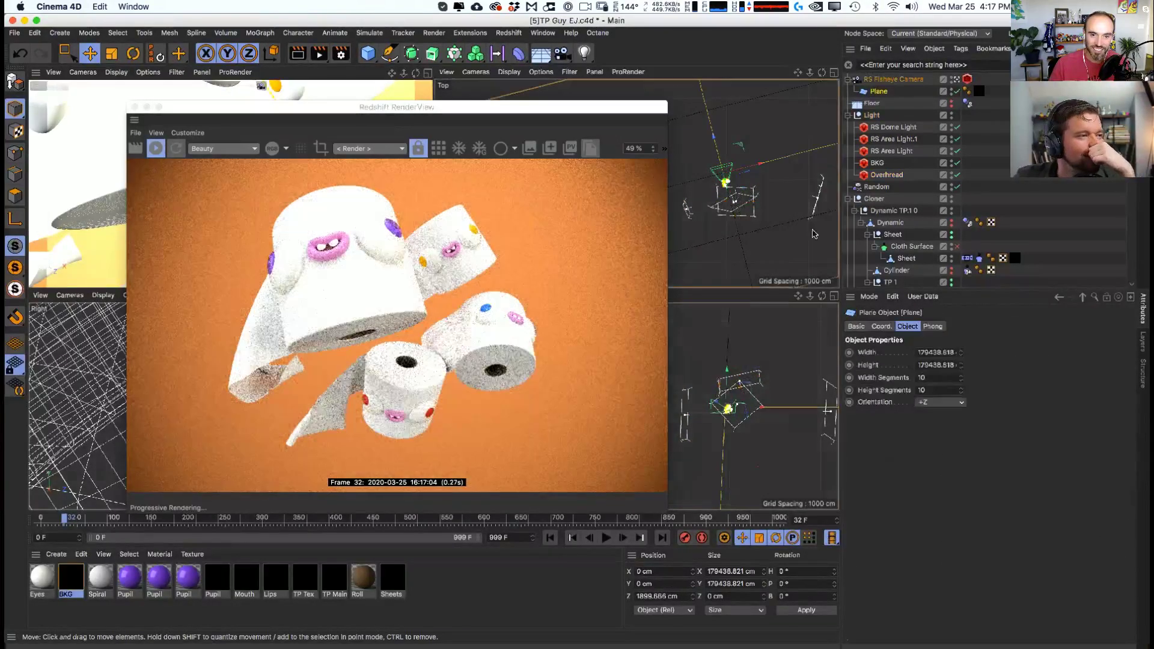
click(743, 207)
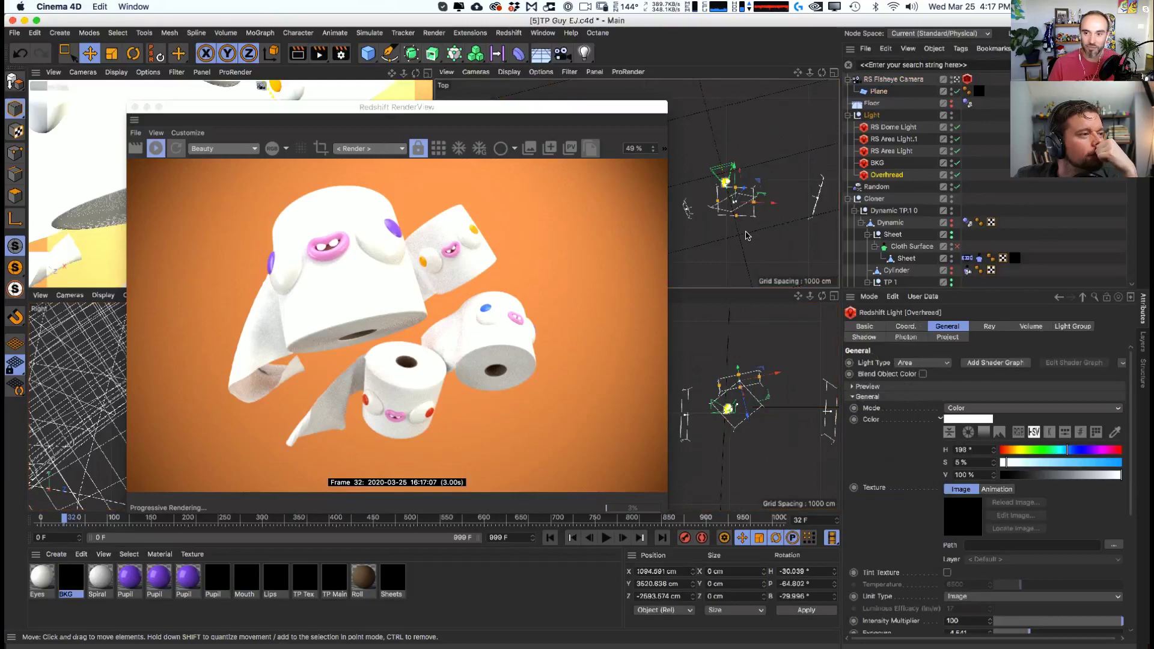
- Scale down the Overhread light and move it back closer over the rolls
key(t)
drag(674, 245, 649, 244)
key(e)
drag(774, 261, 766, 250)
- Move RS Area Light.1 to about X -4088, Y 77, Z -3232 cm and save the project
click(691, 229)
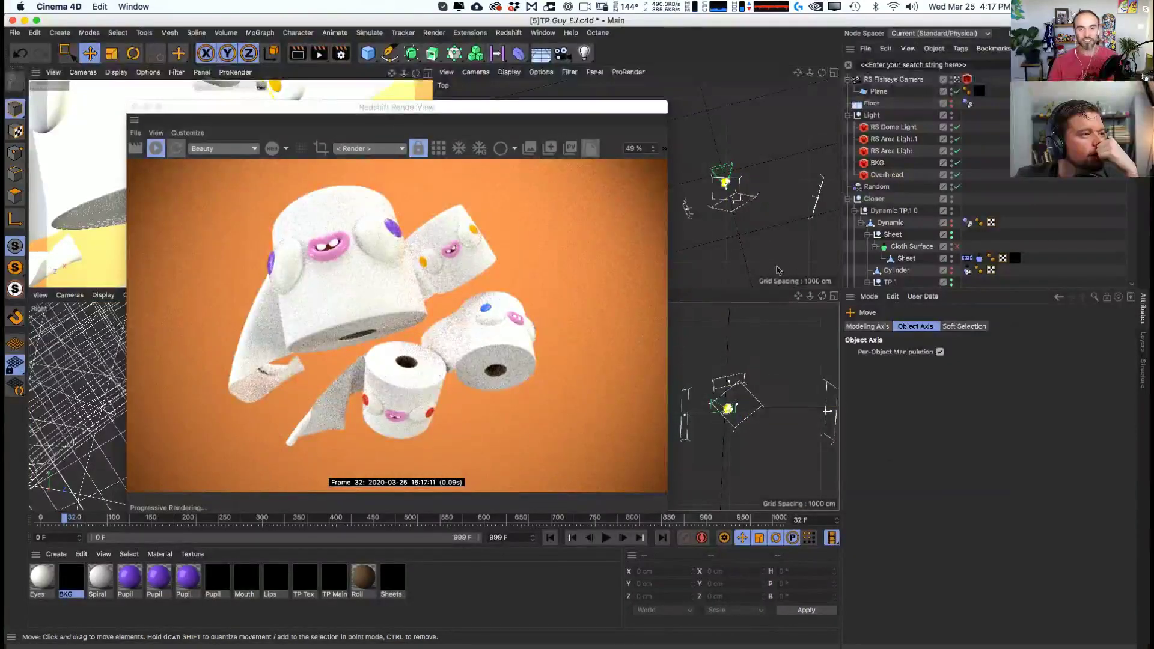
click(689, 216)
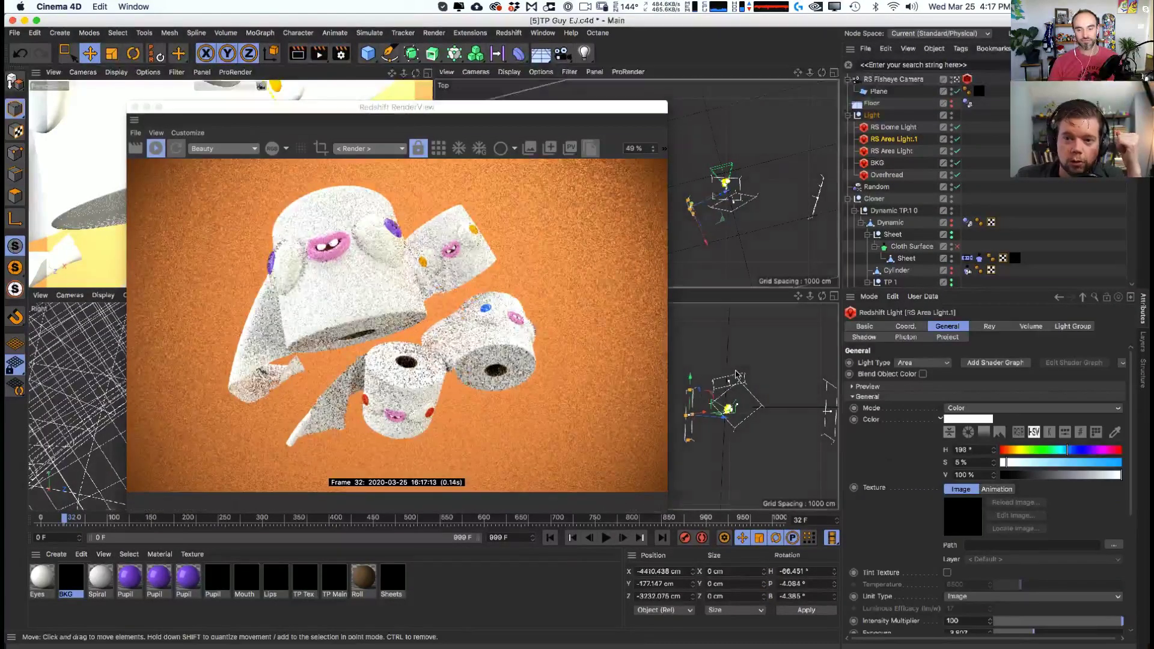
drag(750, 367, 744, 375)
key(super+s)
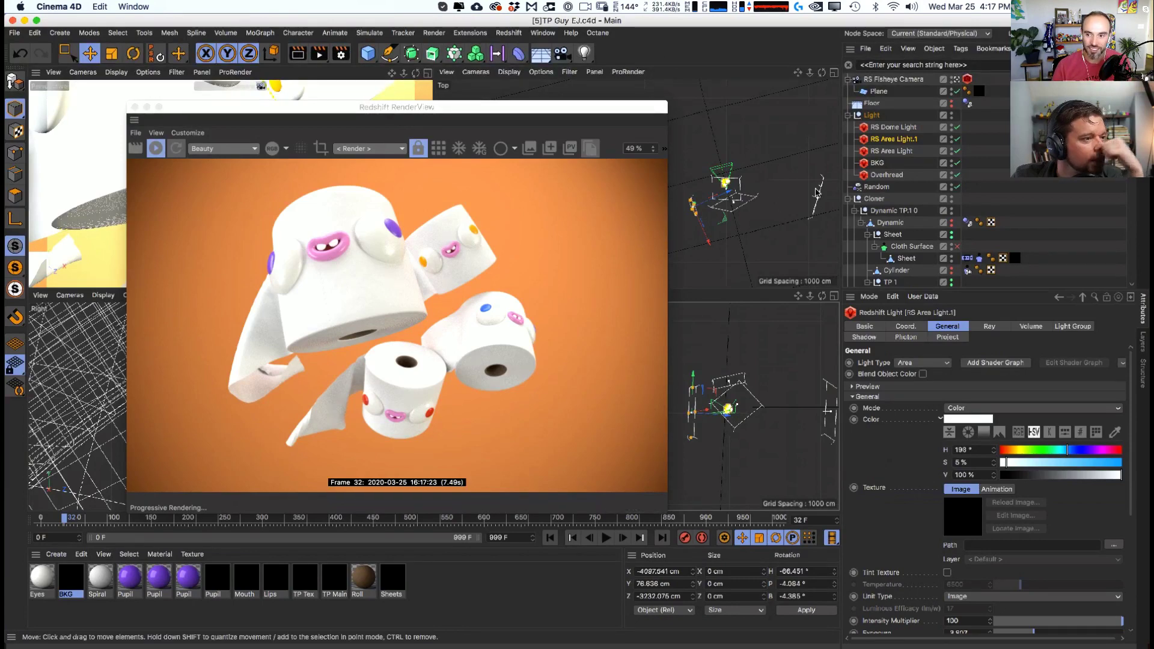
- Move RS Area Light to about X 9349, Z -6119 cm, rotate it to about H 74°, P -2°, B 18°, and save the project
click(815, 208)
drag(816, 250, 792, 227)
key(r)
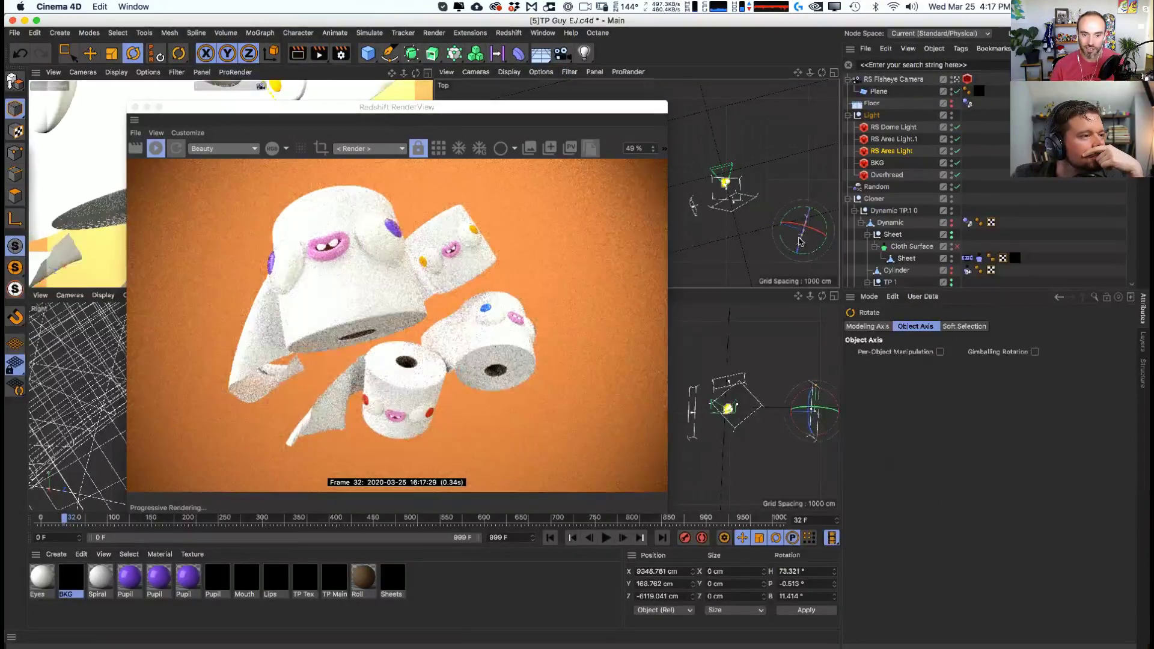
drag(804, 245, 801, 243)
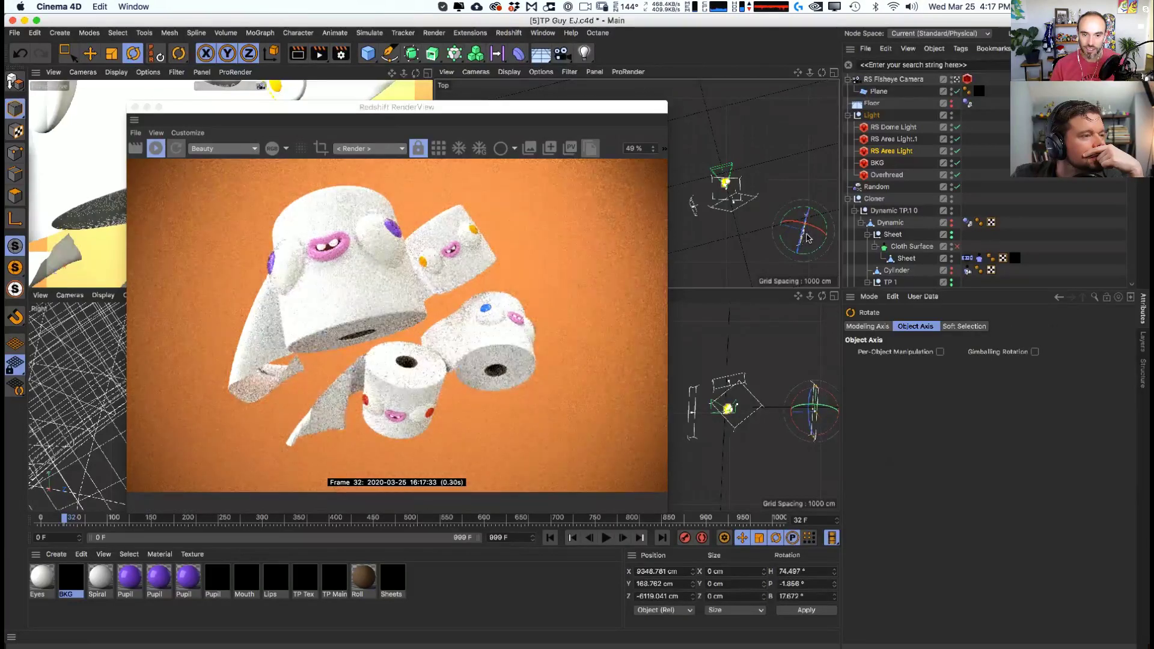
key(e)
key(super+s)
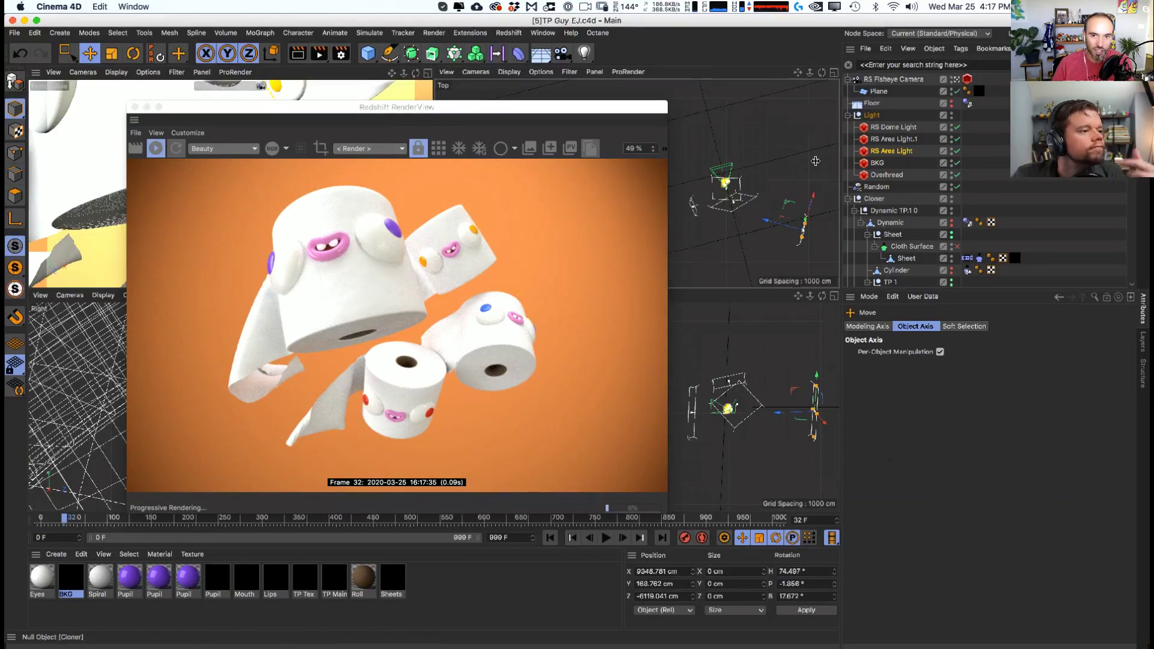
- Open the render settings and examine Redshift's GI and Optimization options, including the cut-off thresholds
click(507, 33)
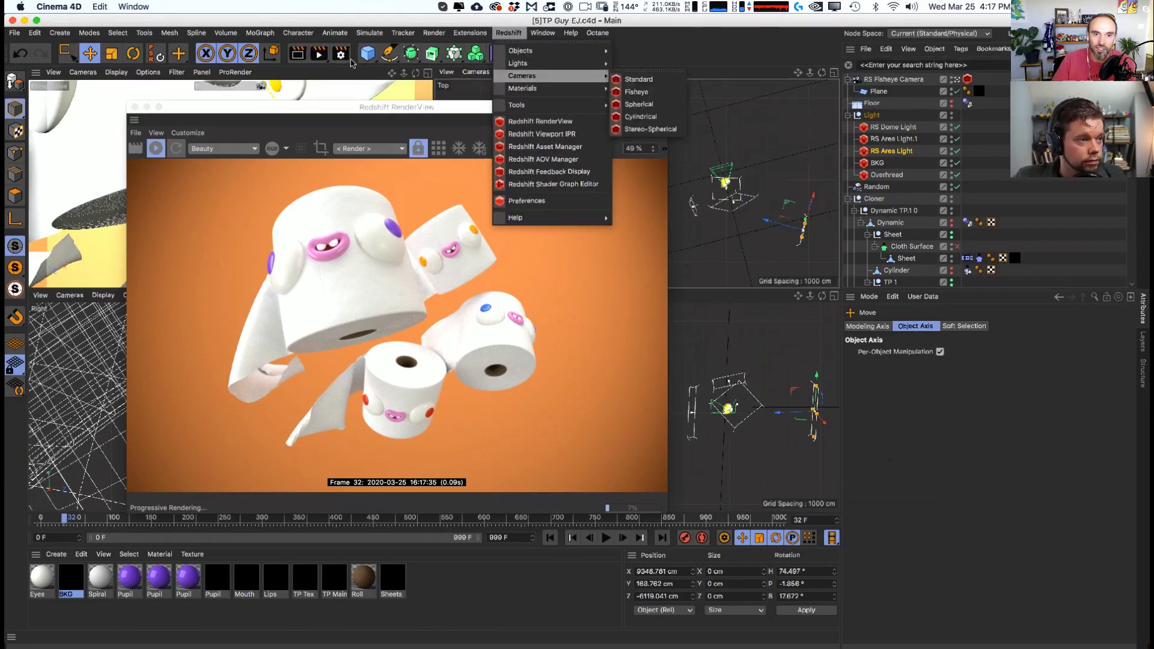
click(341, 54)
click(341, 53)
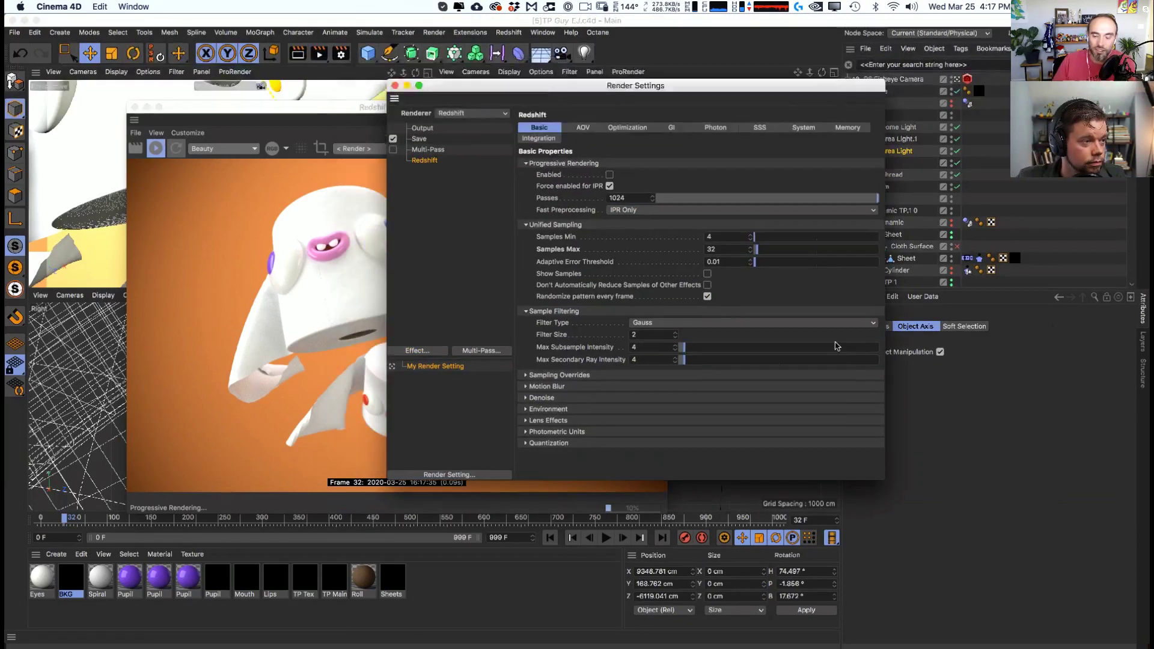
drag(891, 479, 938, 547)
click(674, 128)
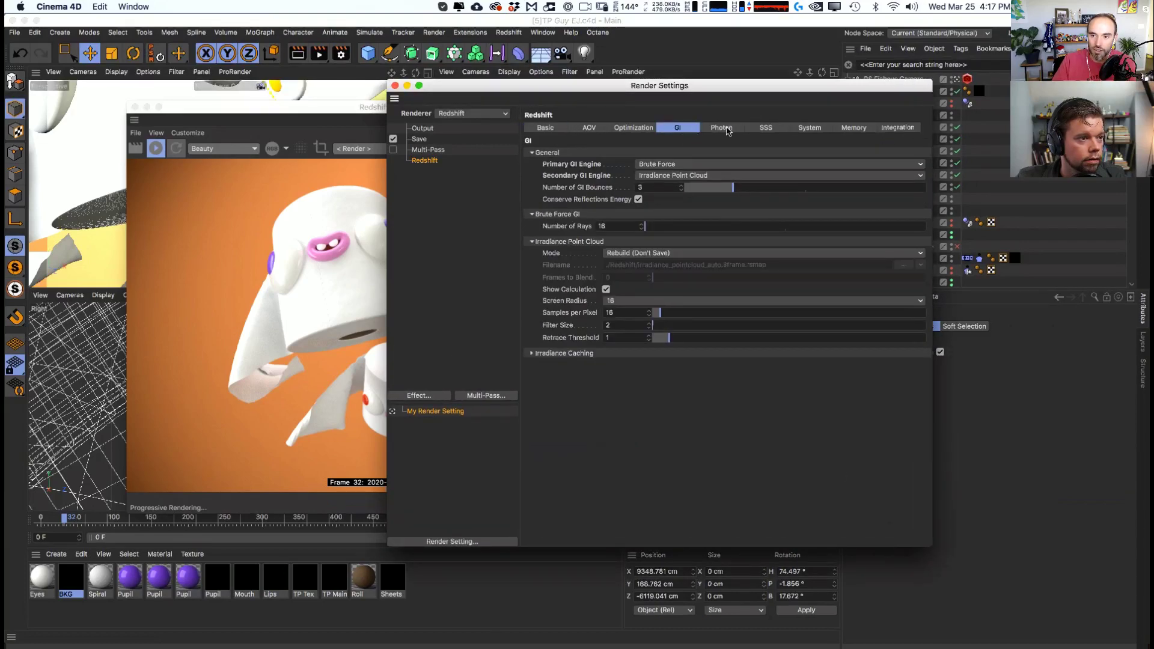
click(616, 132)
click(593, 217)
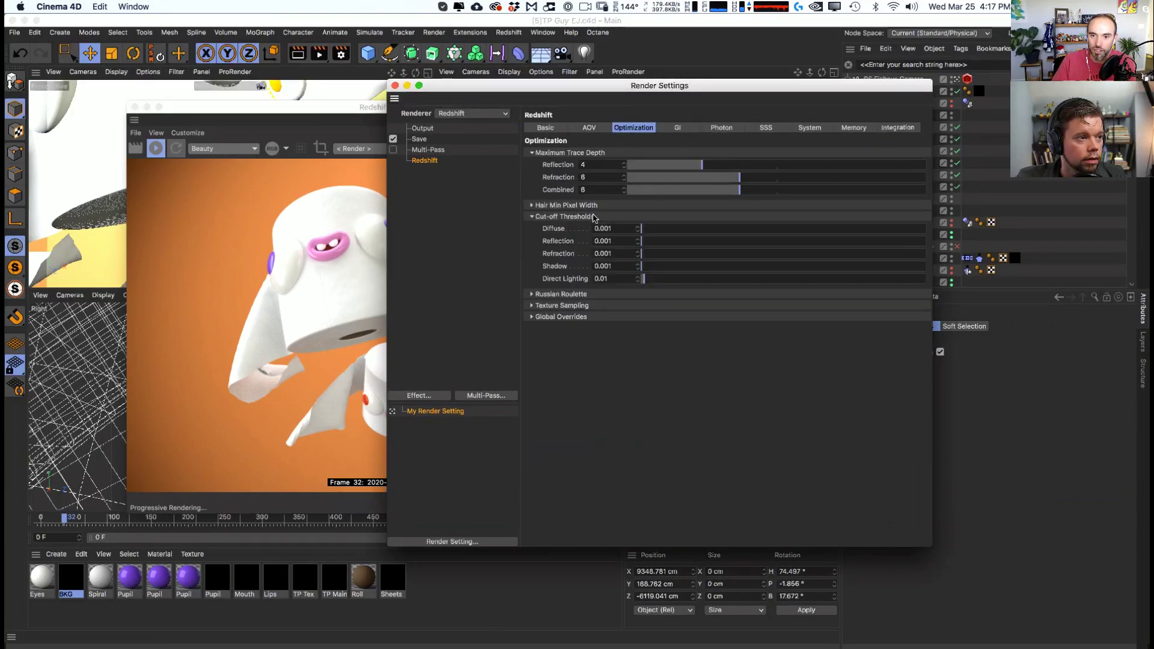
click(609, 218)
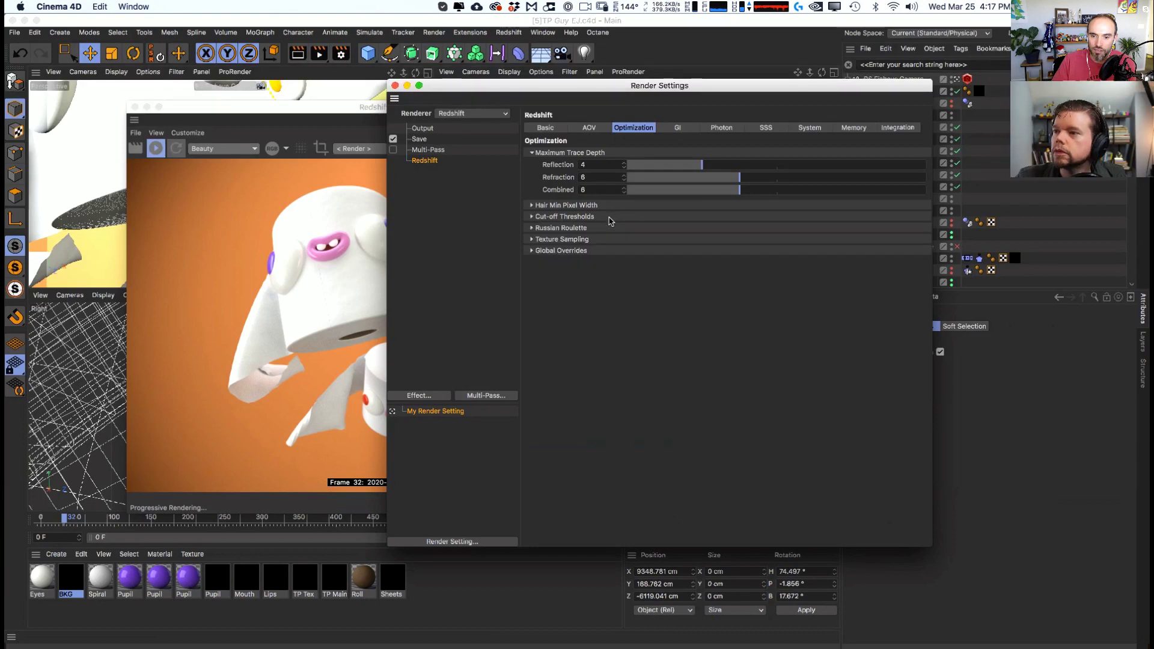
click(602, 241)
click(603, 240)
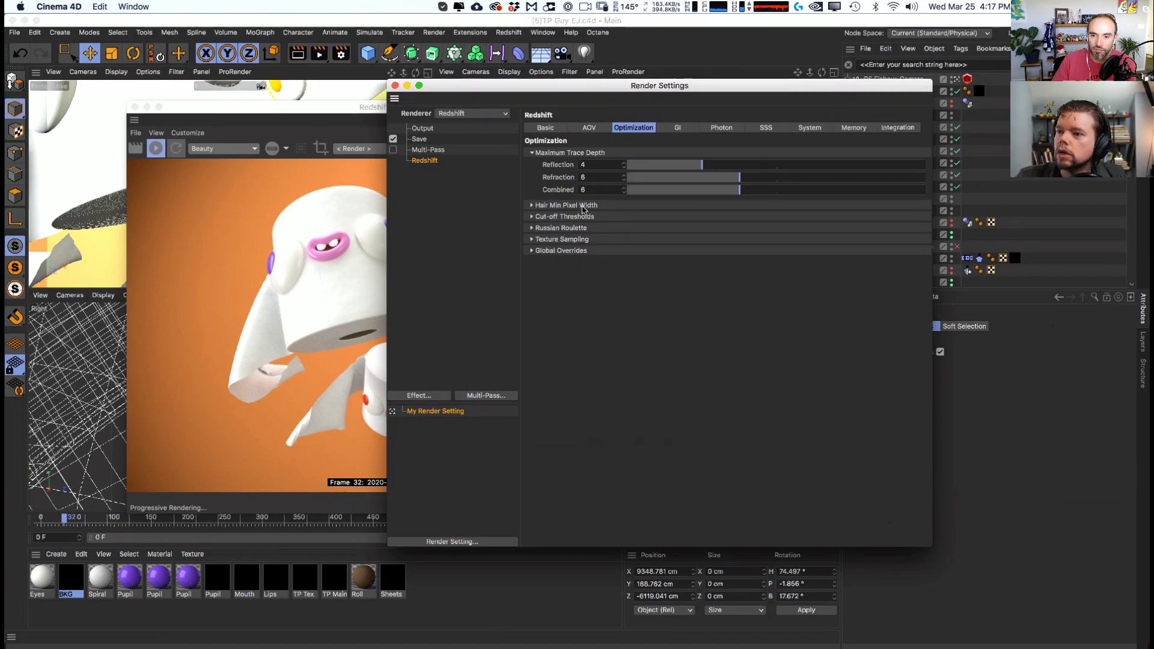
- Review Redshift's GI and System render options and close the render settings
click(590, 128)
click(679, 128)
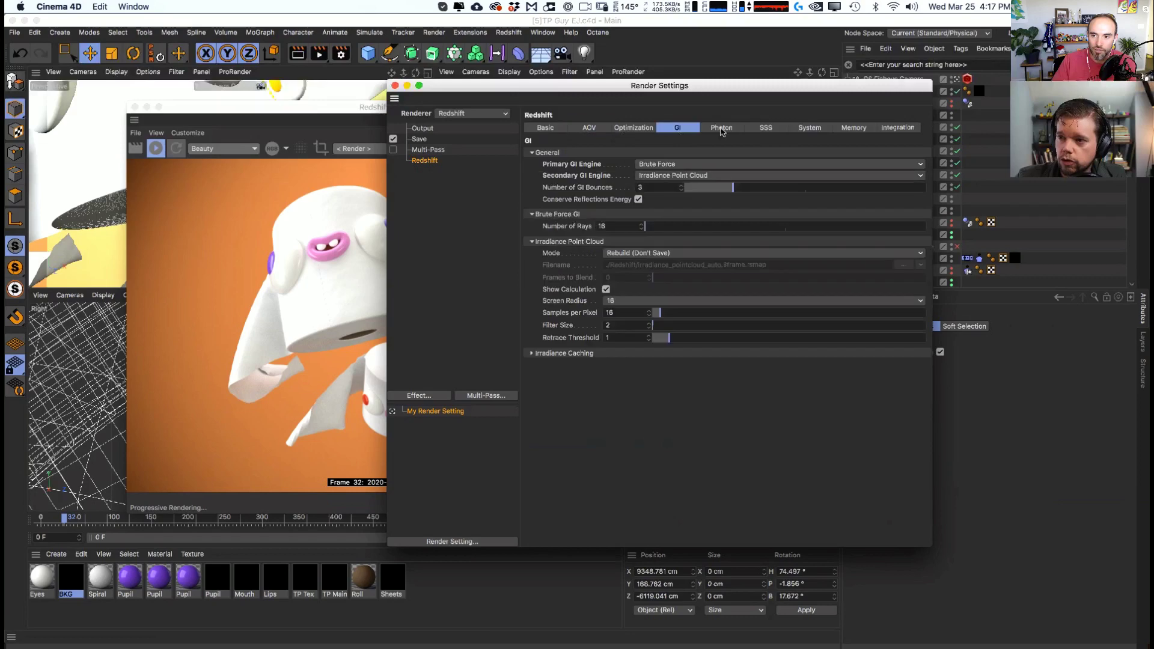
click(808, 126)
click(664, 56)
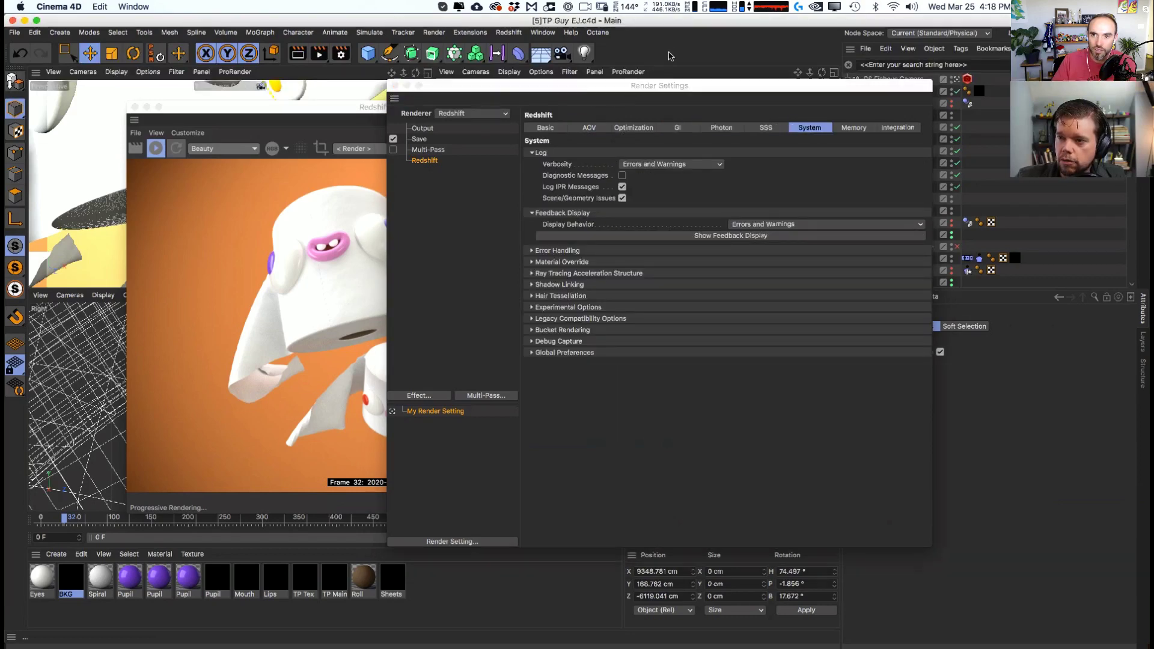
click(400, 92)
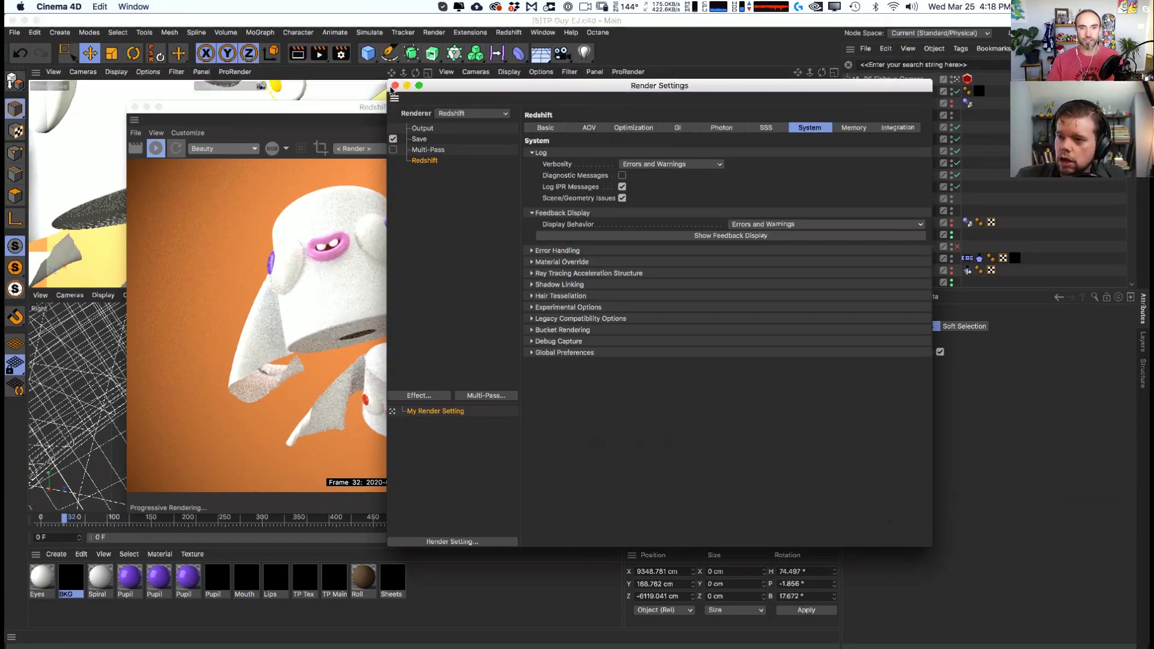
click(394, 86)
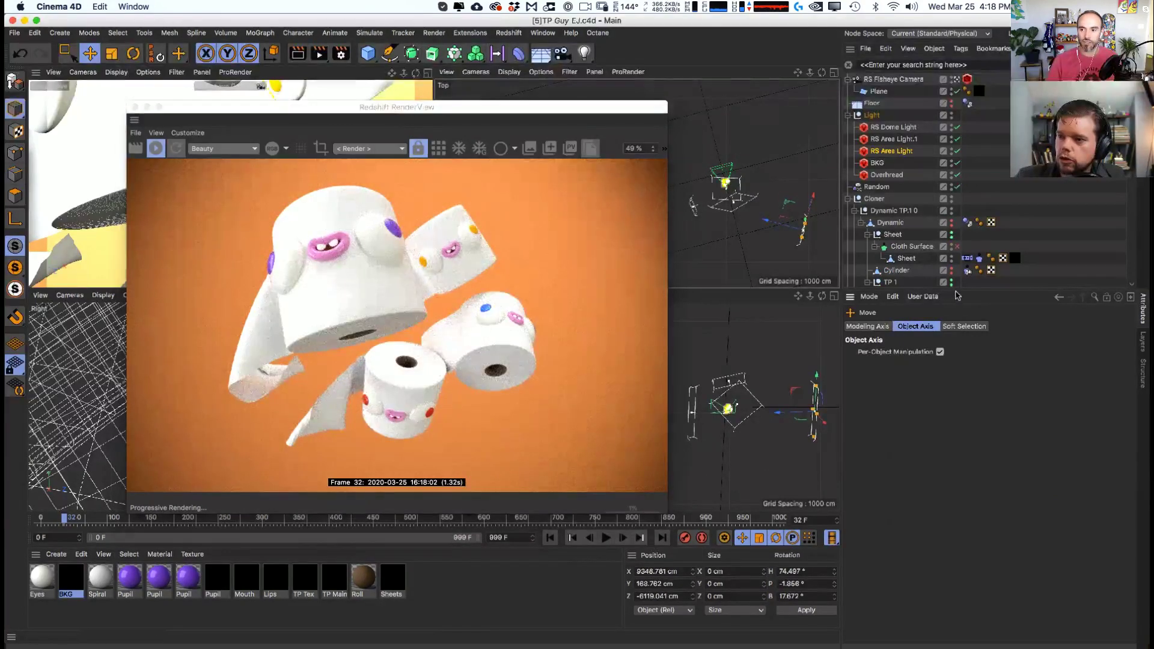
- Enlarge the object list, filter it by "sheet" and select all four Sheet polygon objects
drag(980, 289, 956, 457)
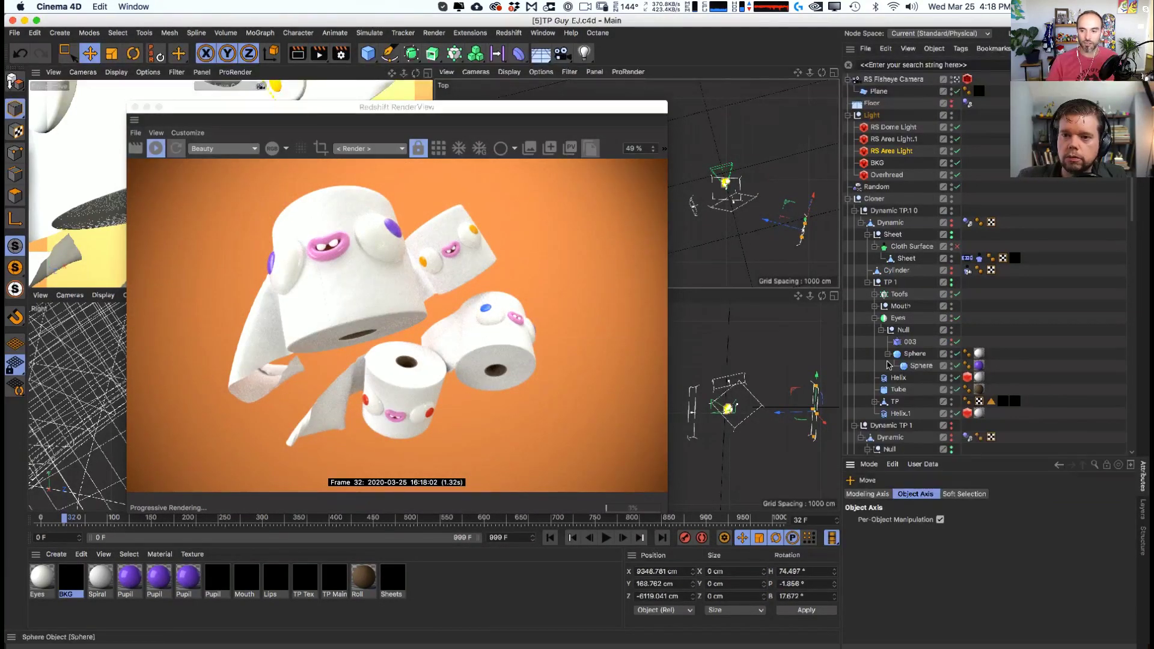
click(895, 401)
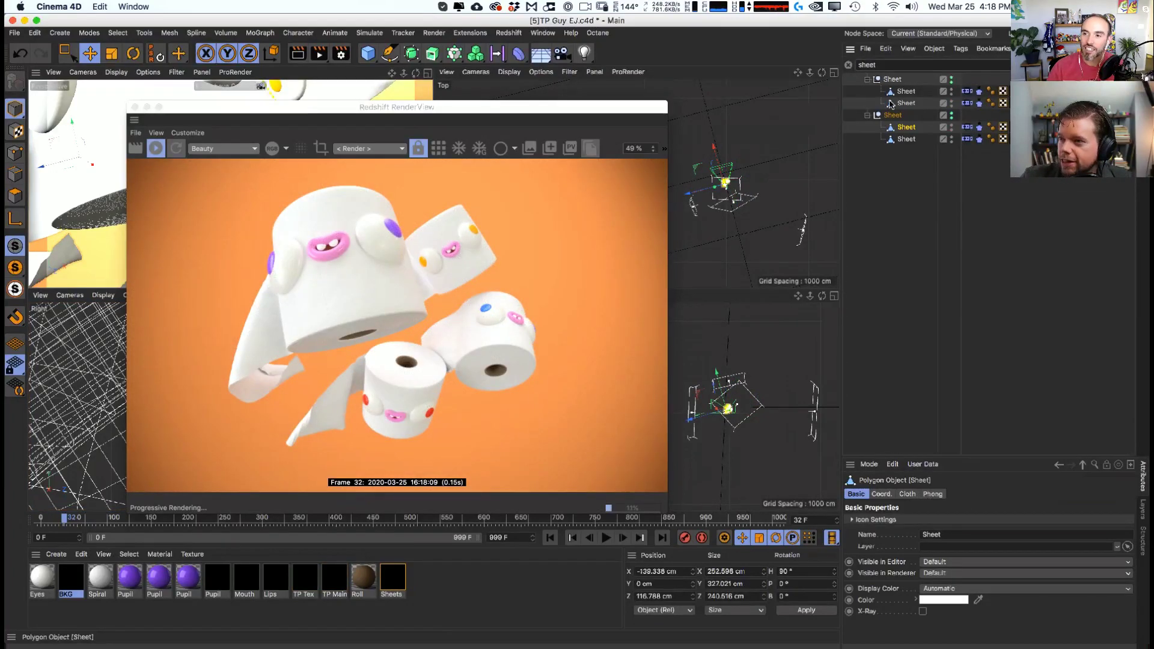
click(909, 92)
shift+click(899, 104)
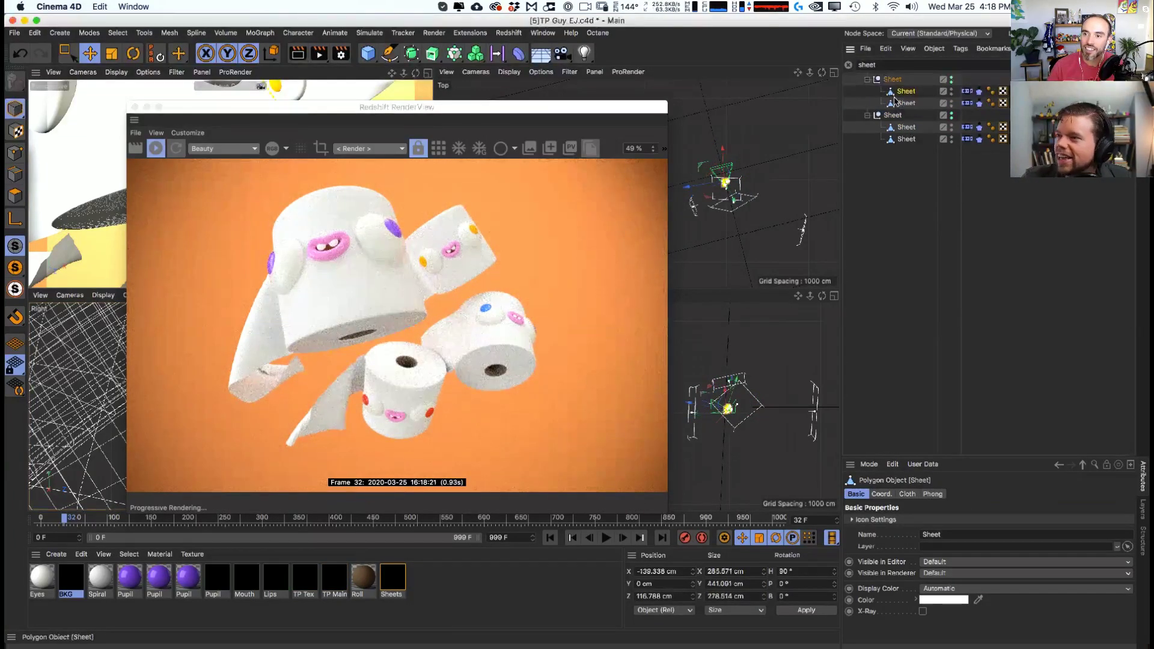
shift+click(901, 139)
- Add a Redshift Object tag to all four selected Sheet polygon objects
right_click(903, 139)
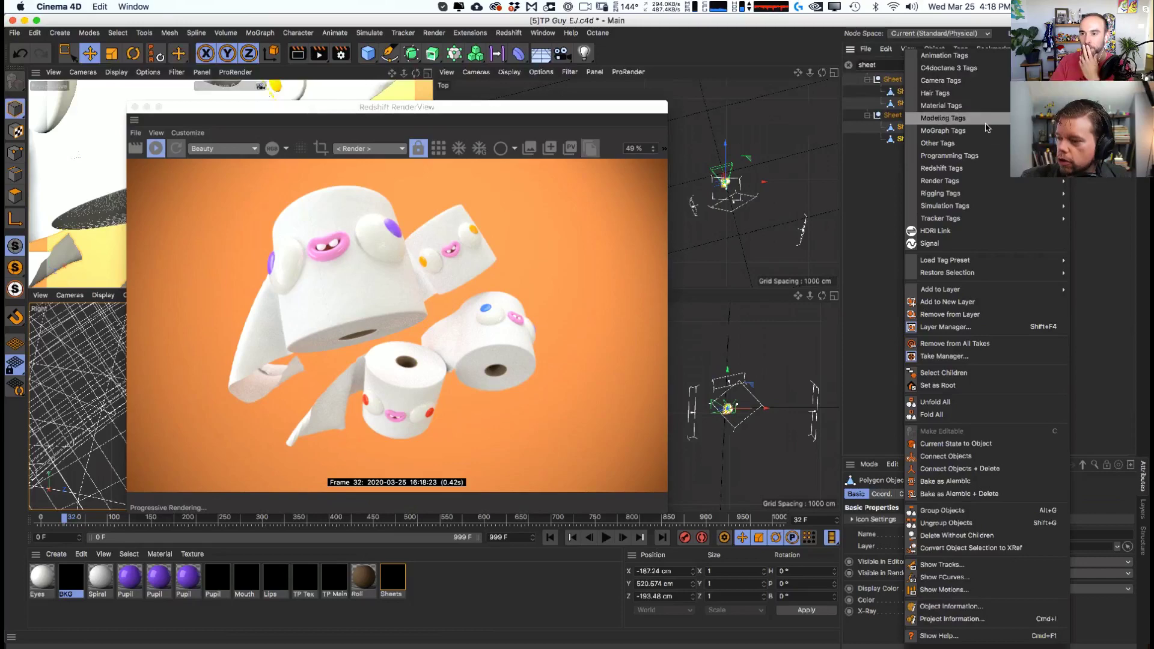
mouse_move(971, 187)
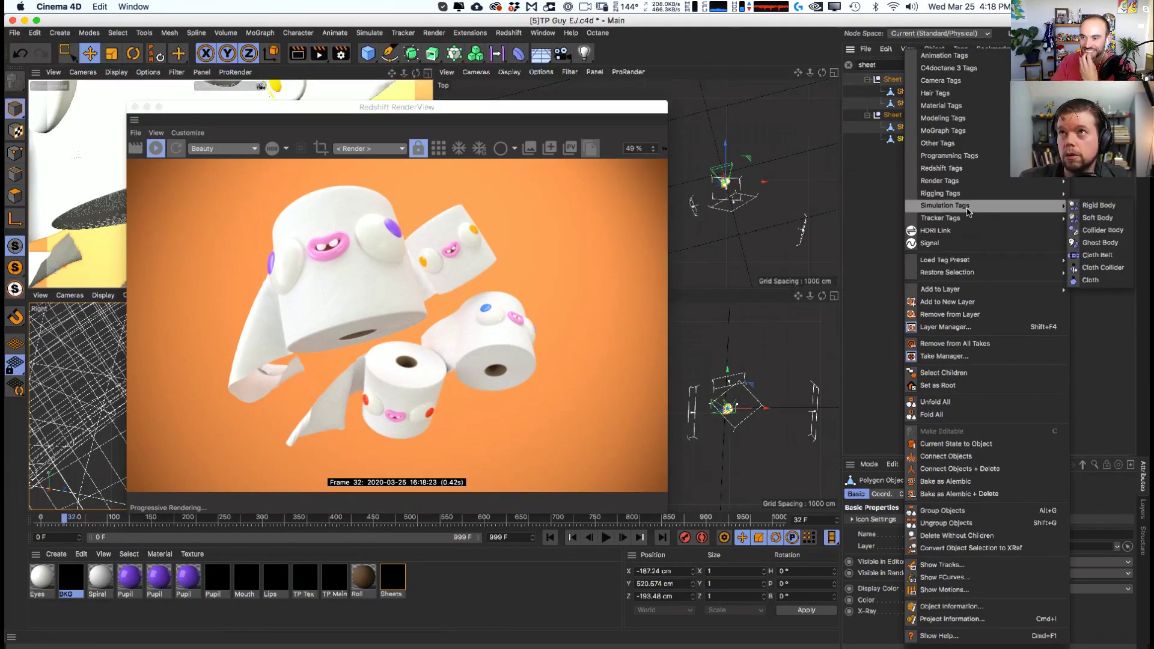
mouse_move(957, 166)
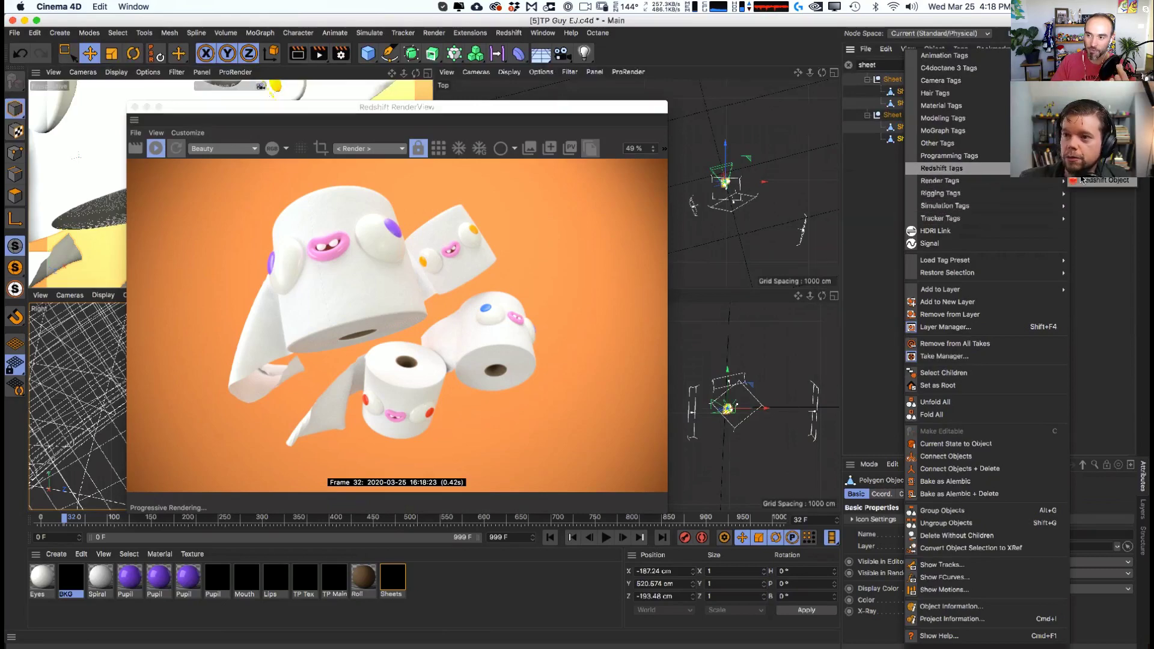
click(1082, 179)
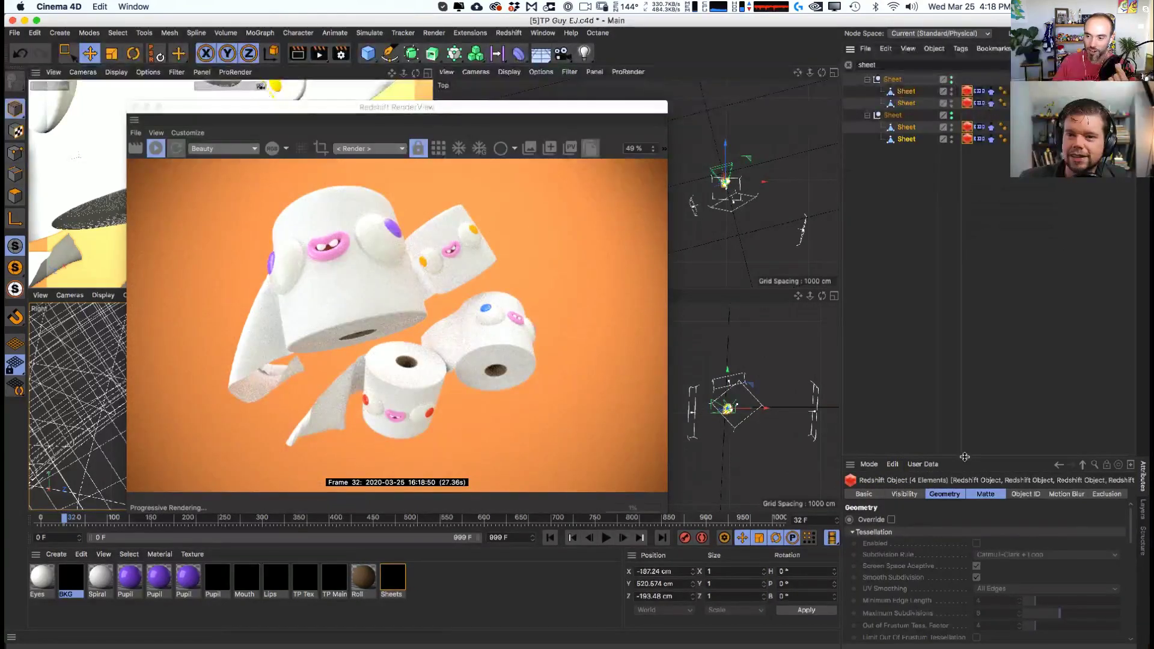
- Override the geometry settings of the four Redshift Object tags, enable tessellation and set Maximum Subdivisions to 8
drag(965, 457, 965, 209)
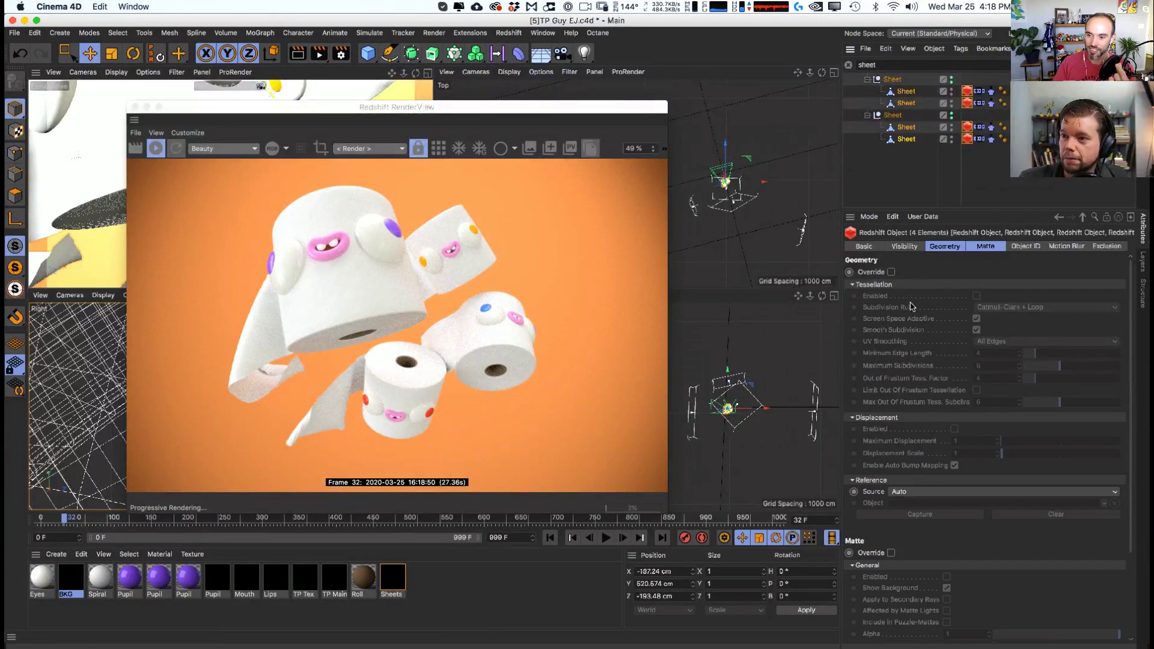
click(953, 247)
click(891, 272)
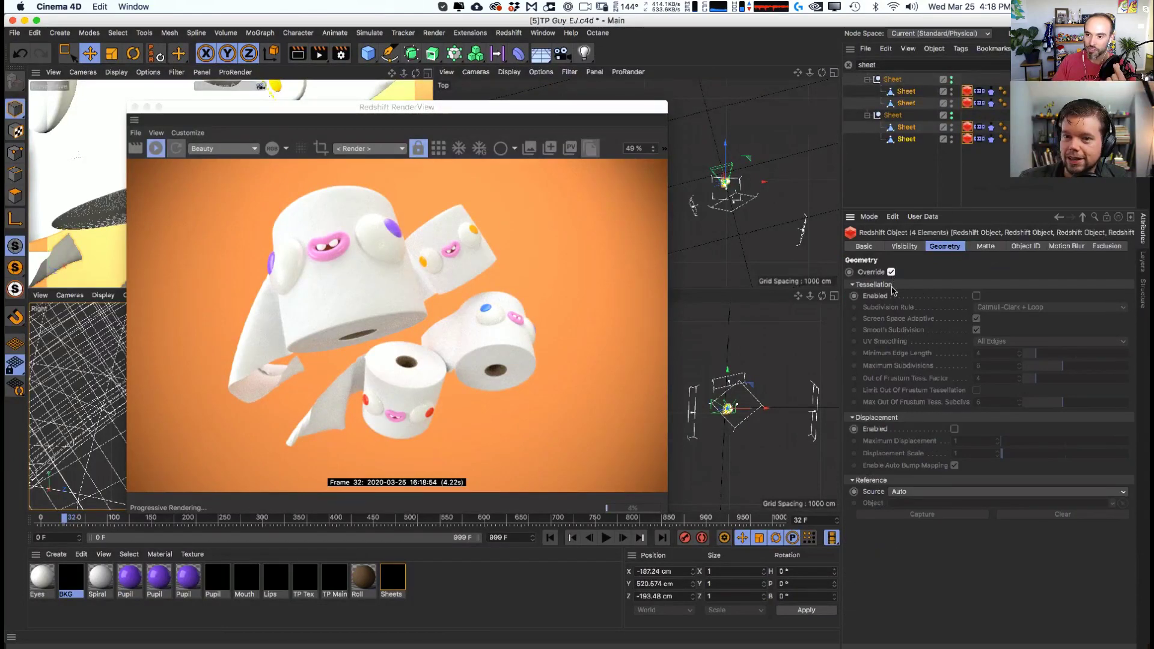
click(977, 296)
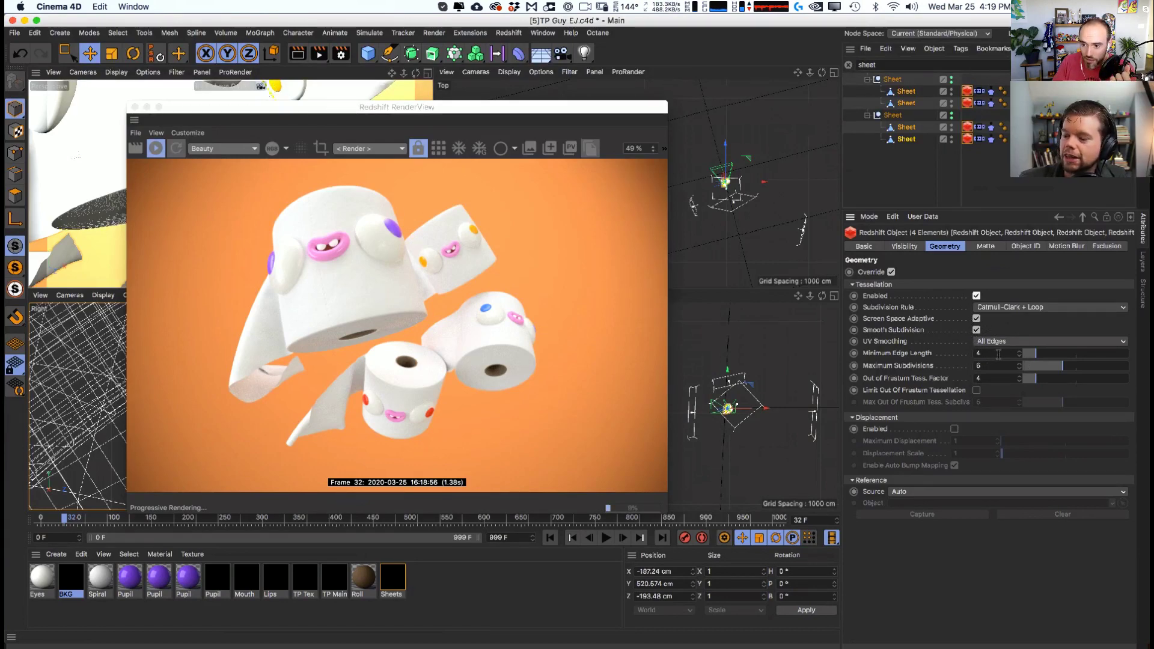
drag(1001, 366, 865, 365)
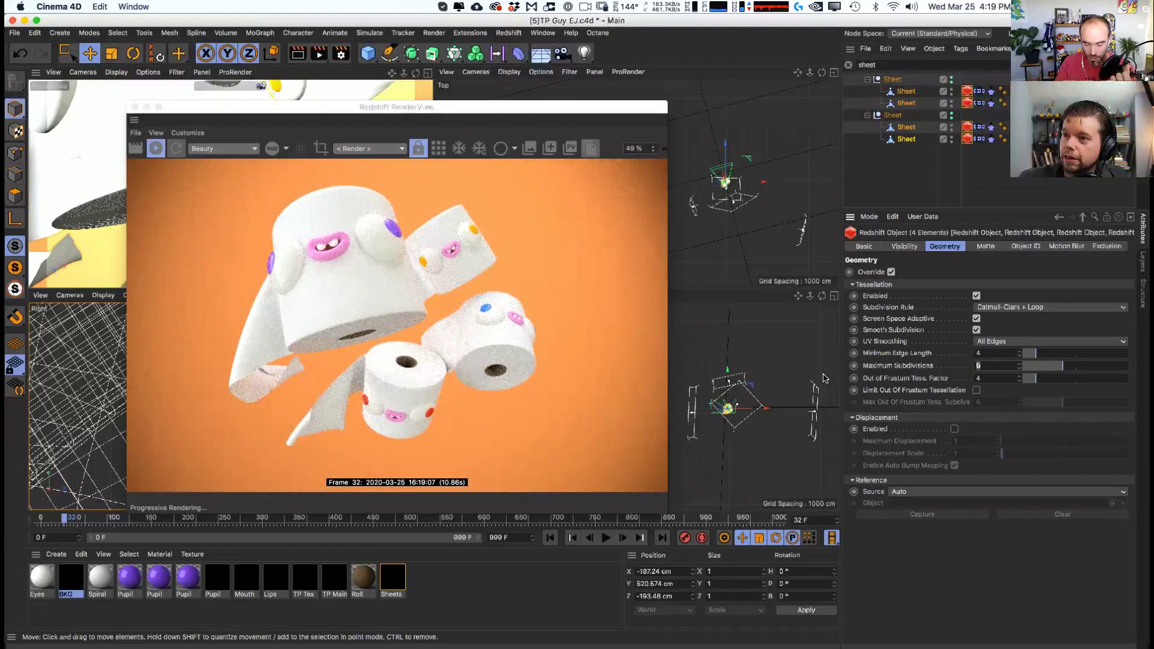
text(8)
key(Return)
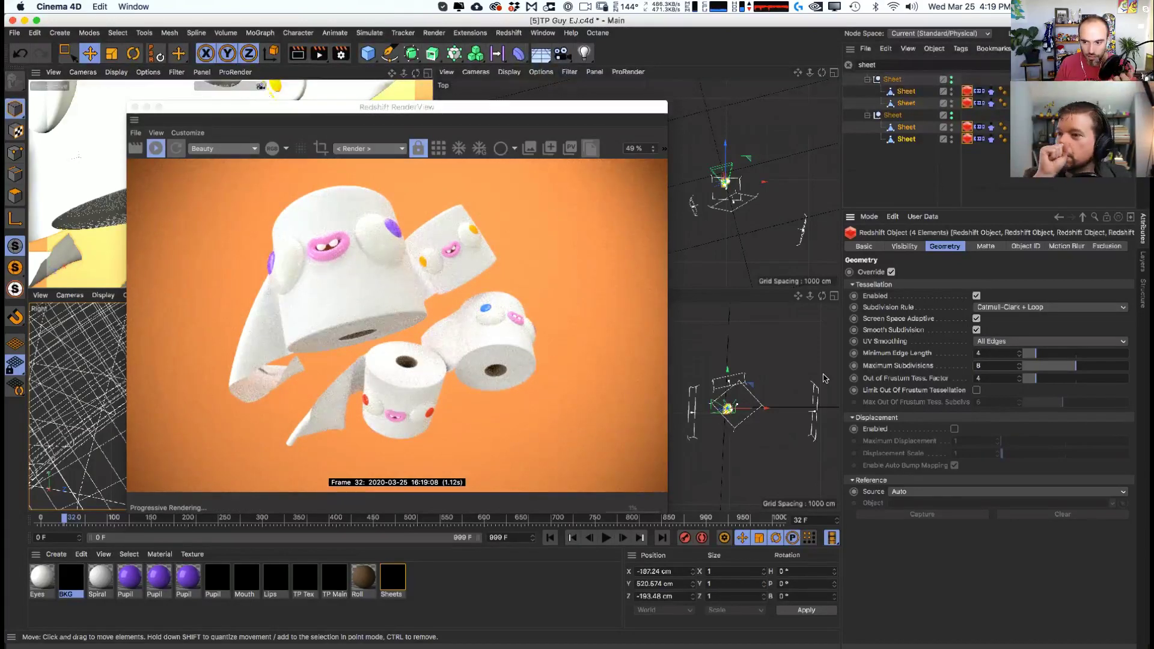
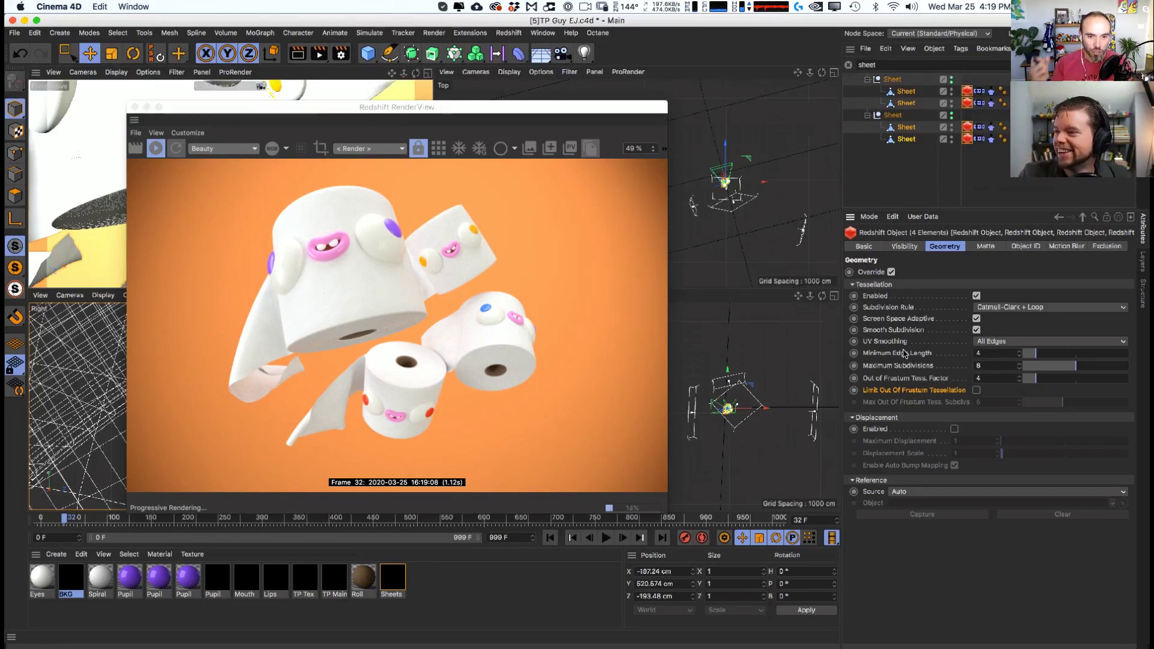
- Move RS Area Light.1 in the Top view to about Z -1434 cm and lower its exposure to about -4.54
click(707, 184)
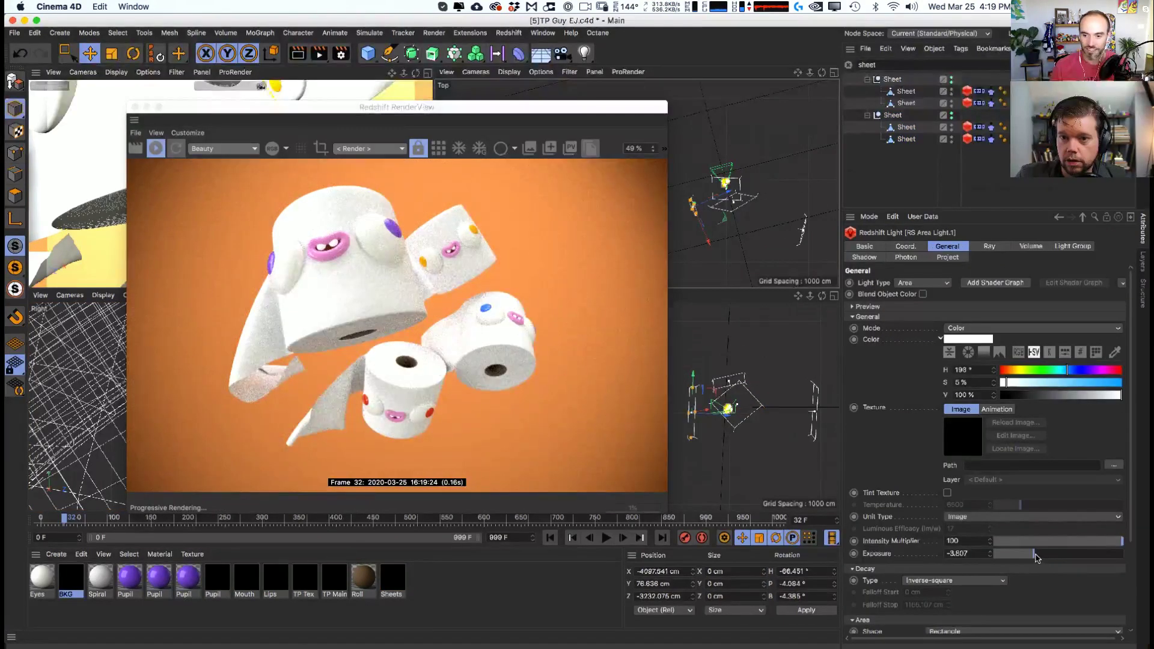
drag(1035, 558, 1040, 561)
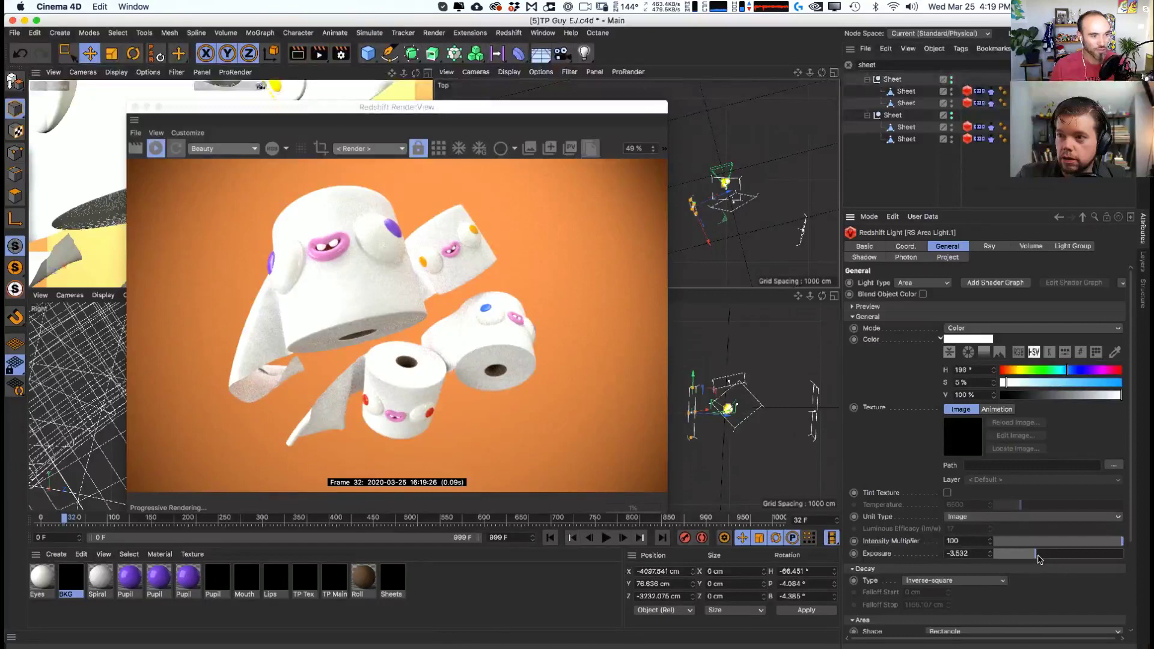
drag(753, 255, 750, 238)
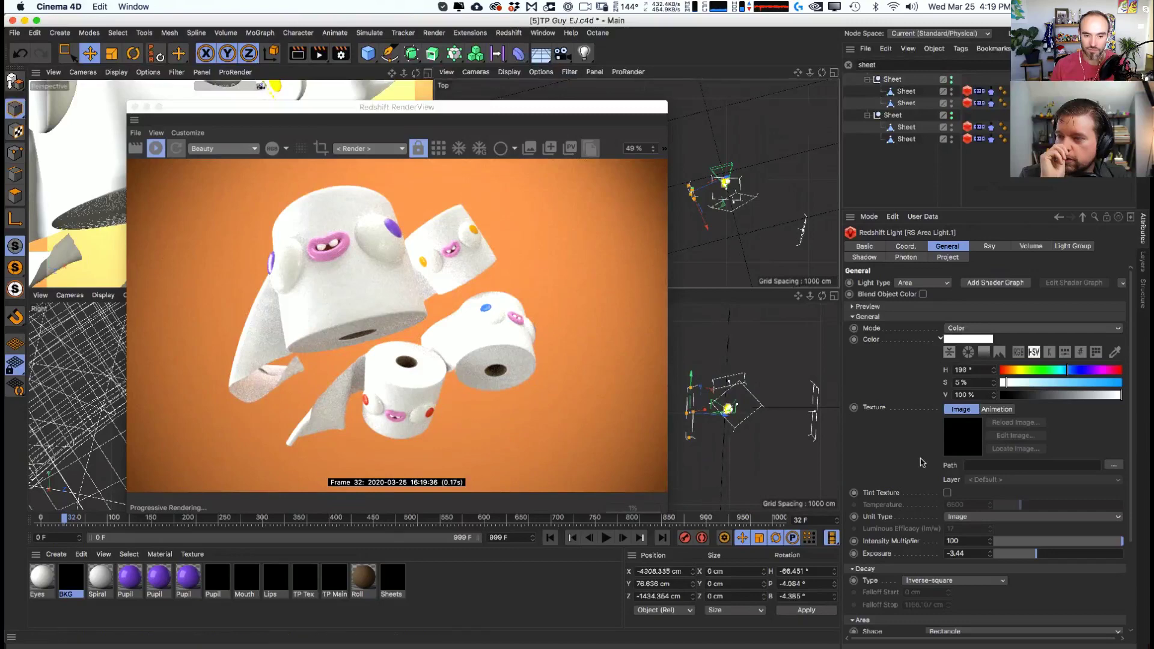
click(1040, 553)
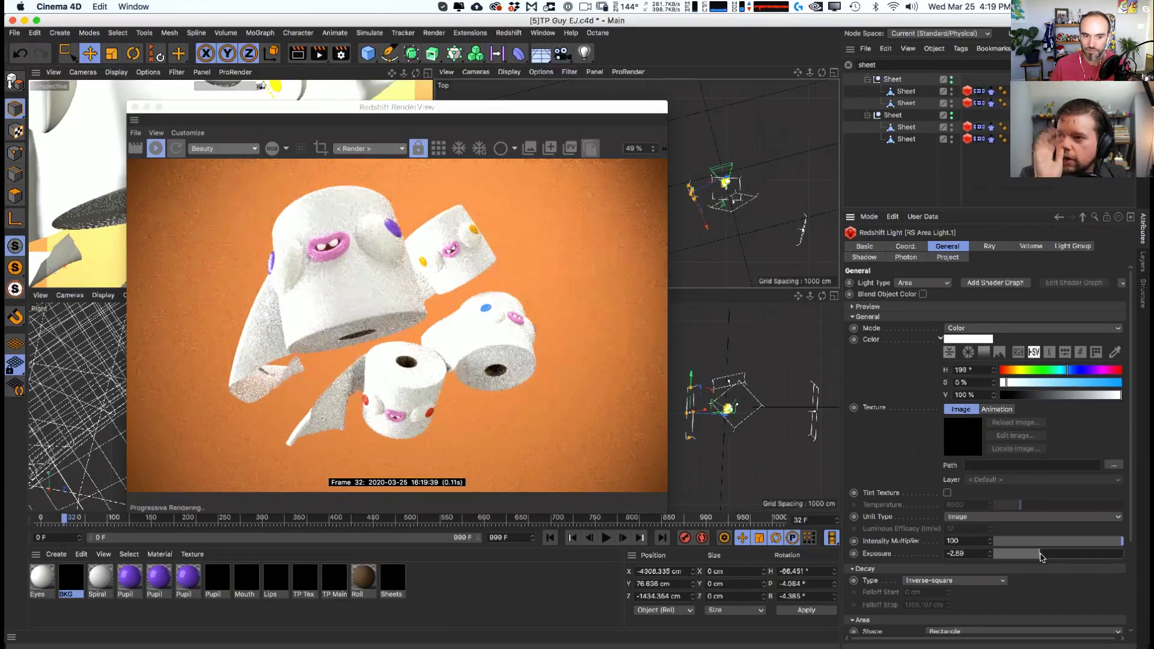
drag(1046, 555, 1035, 555)
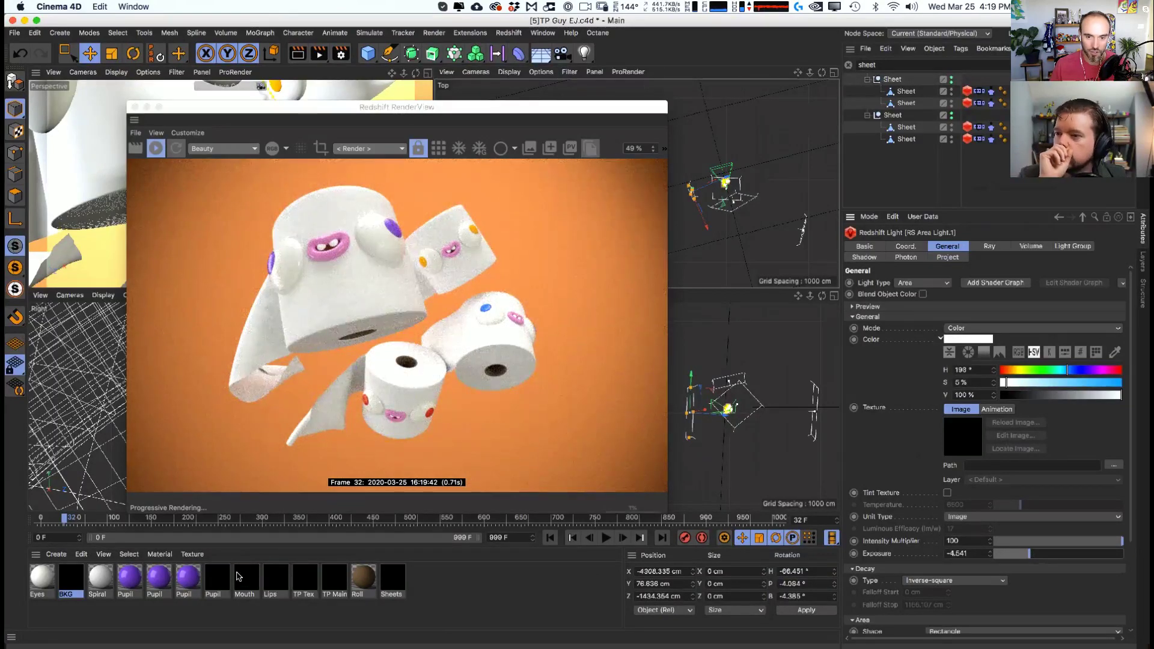
- Darken the red Pupil material's diffuse colour to a brightness of 76% and place its shader graph beside the render view
click(184, 580)
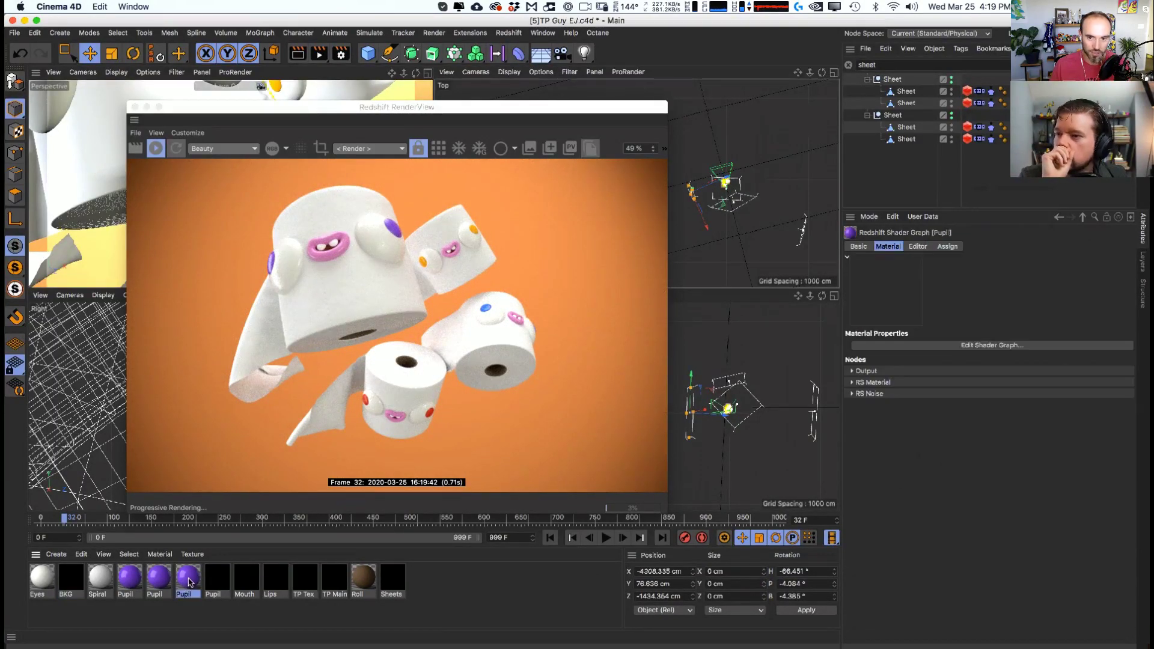
double_click(188, 580)
click(165, 580)
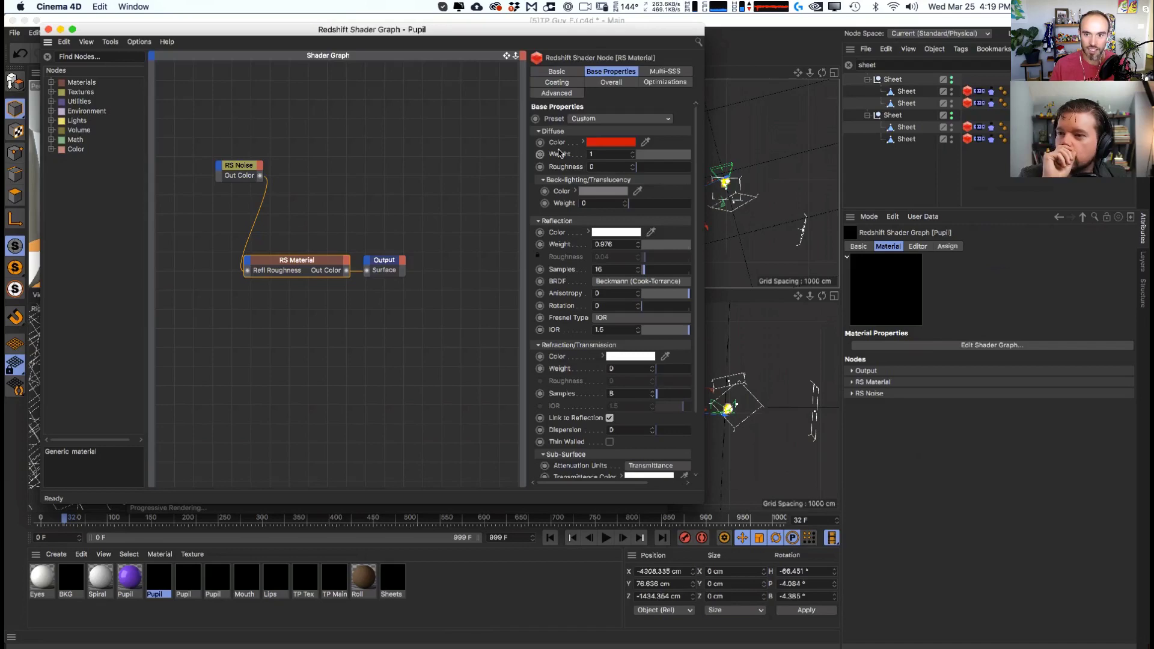
click(610, 141)
drag(707, 162, 684, 162)
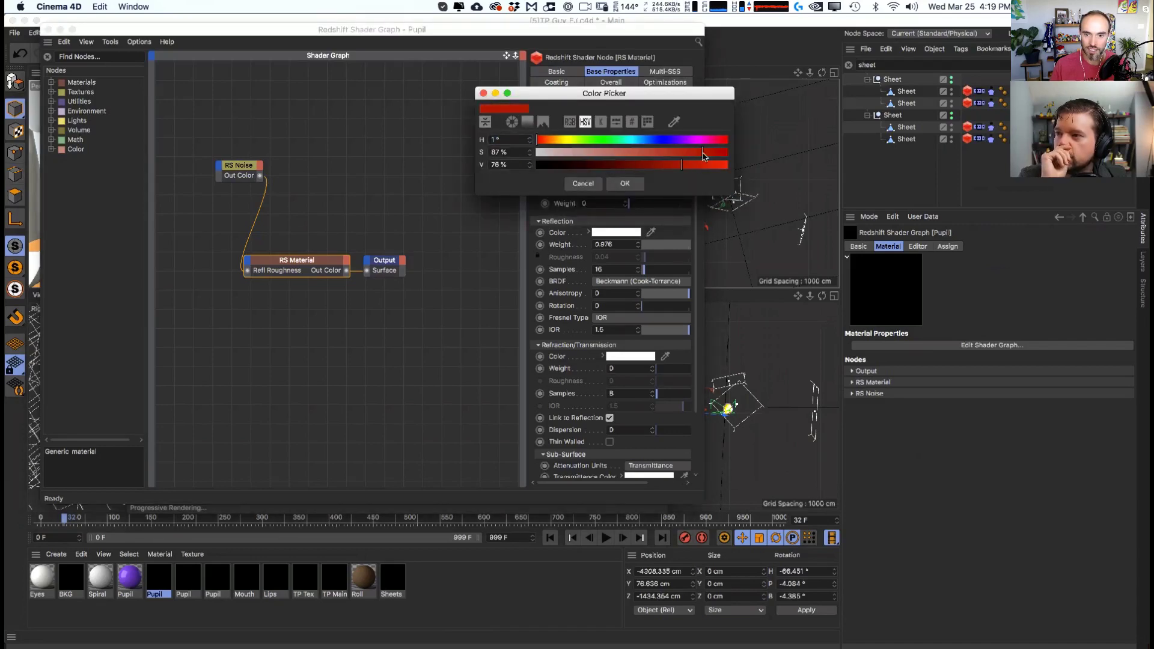
click(638, 183)
drag(475, 31, 897, 98)
drag(659, 98, 744, 112)
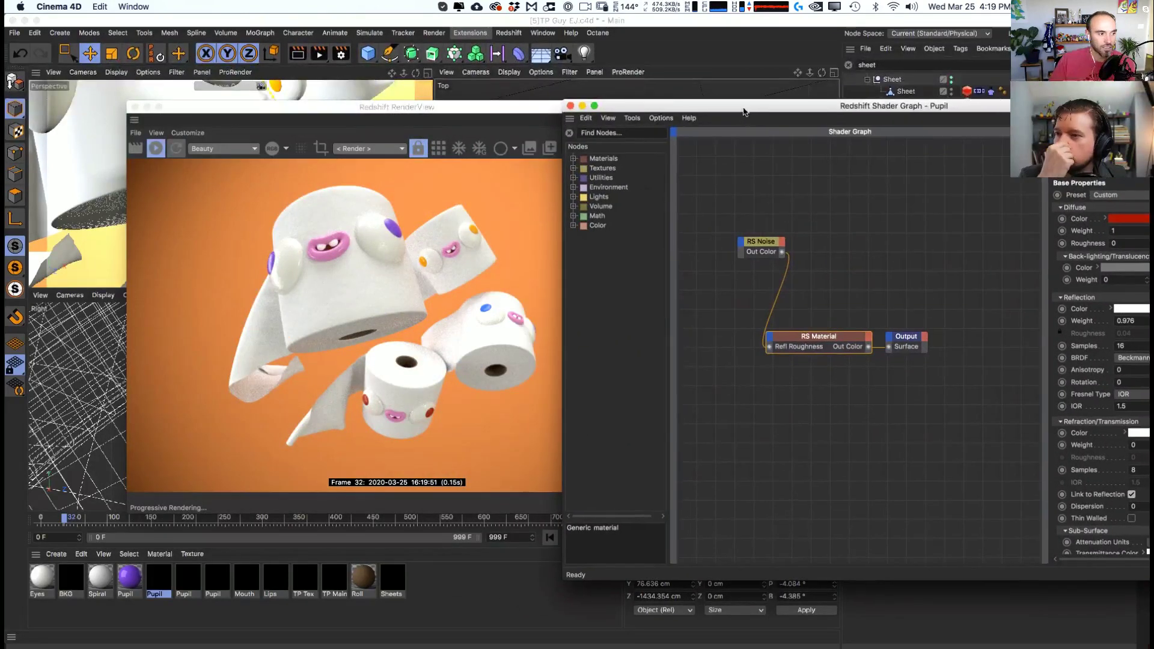
mouse_move(563, 101)
mouse_down()
mouse_move(649, 78)
mouse_move(560, 90)
mouse_up()
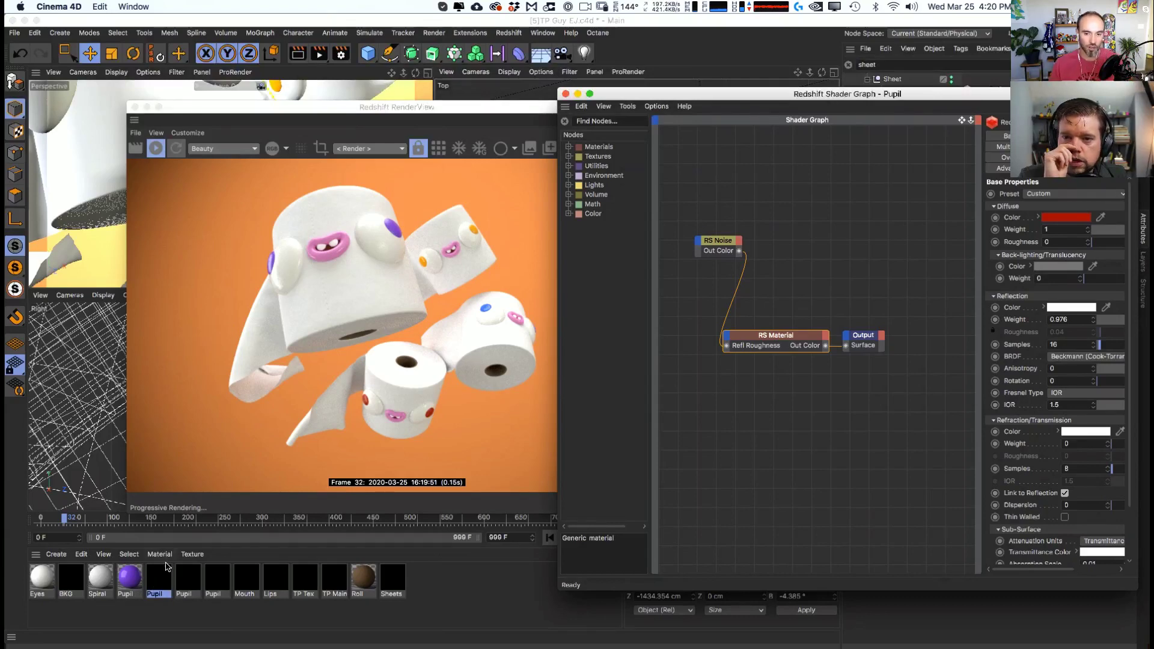
- Inspect the diffuse colours of the other two recoloured Pupil materials and of the Mouth and Lips materials
double_click(190, 580)
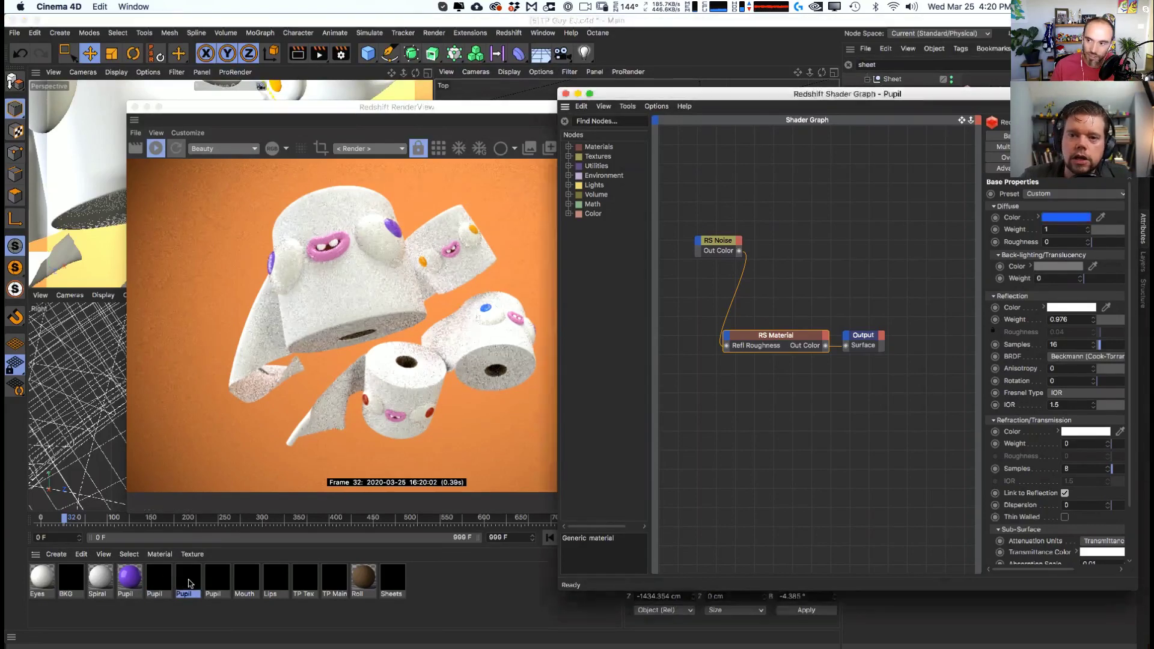
click(218, 581)
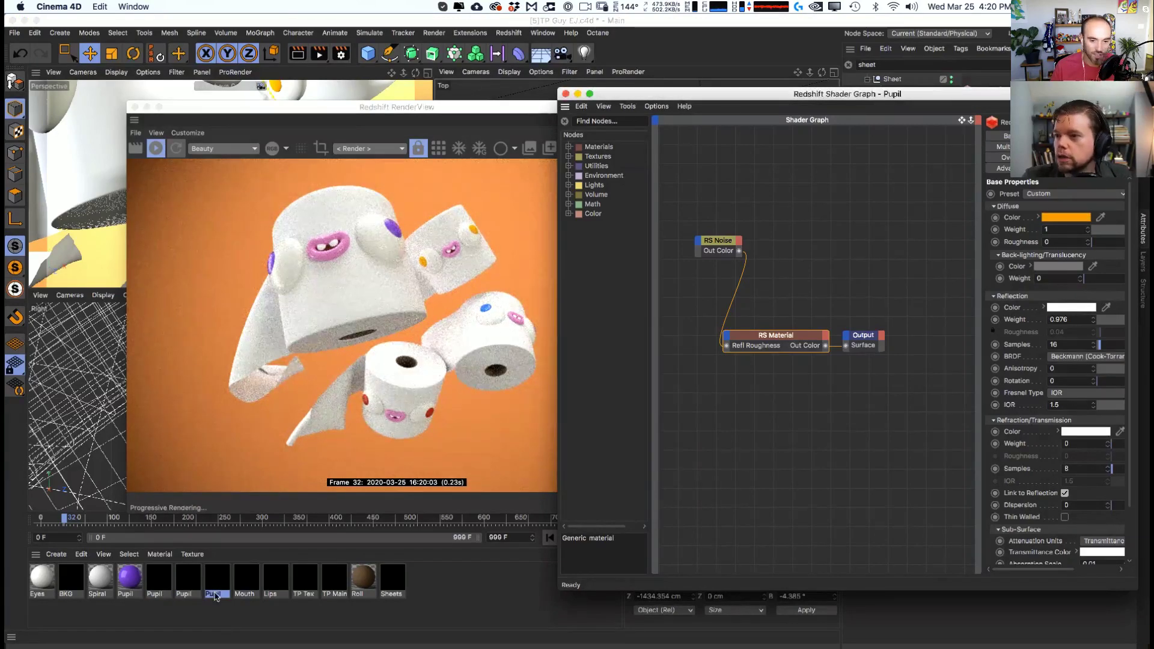
click(247, 580)
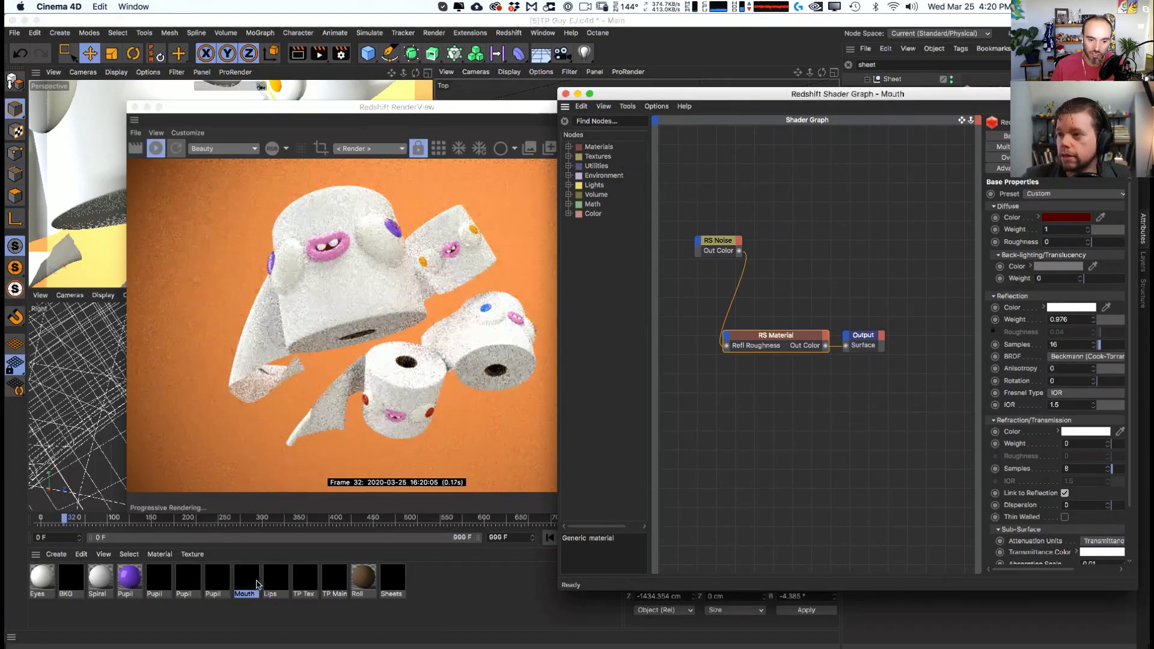
click(276, 578)
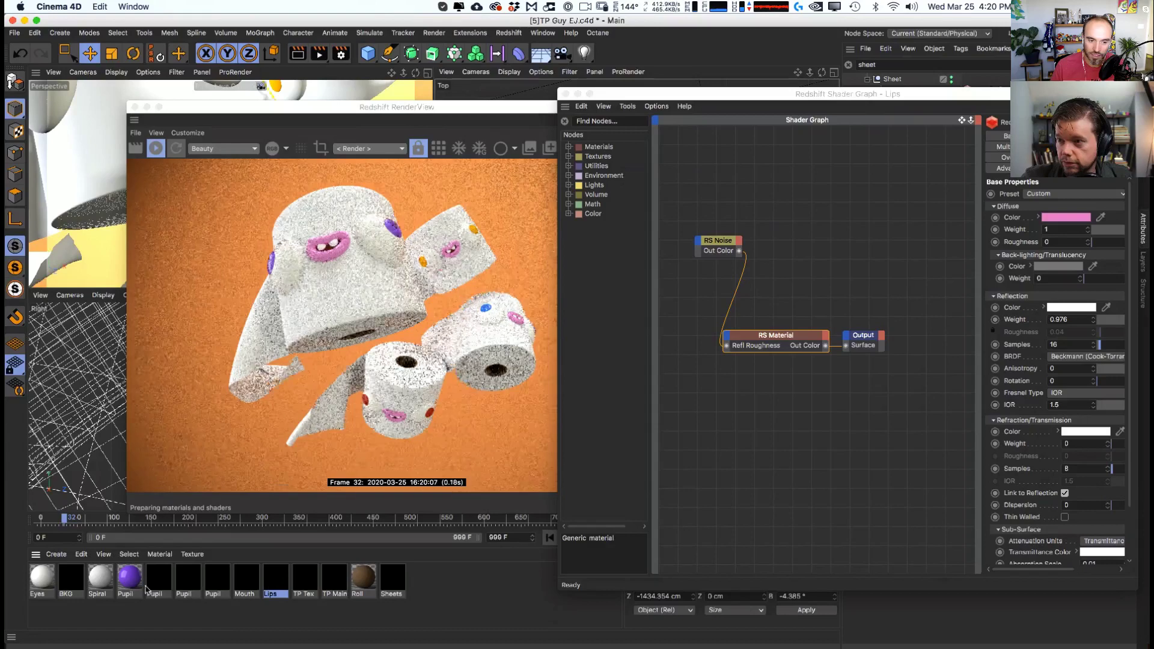
- Replace the red, blue and orange Pupil materials with the purple one and remove the leftover Pupil materials
click(137, 586)
mouse_move(138, 586)
alt+mouse_down()
mouse_move(168, 586)
mouse_move(153, 584)
alt+mouse_up()
click(150, 583)
key(Delete)
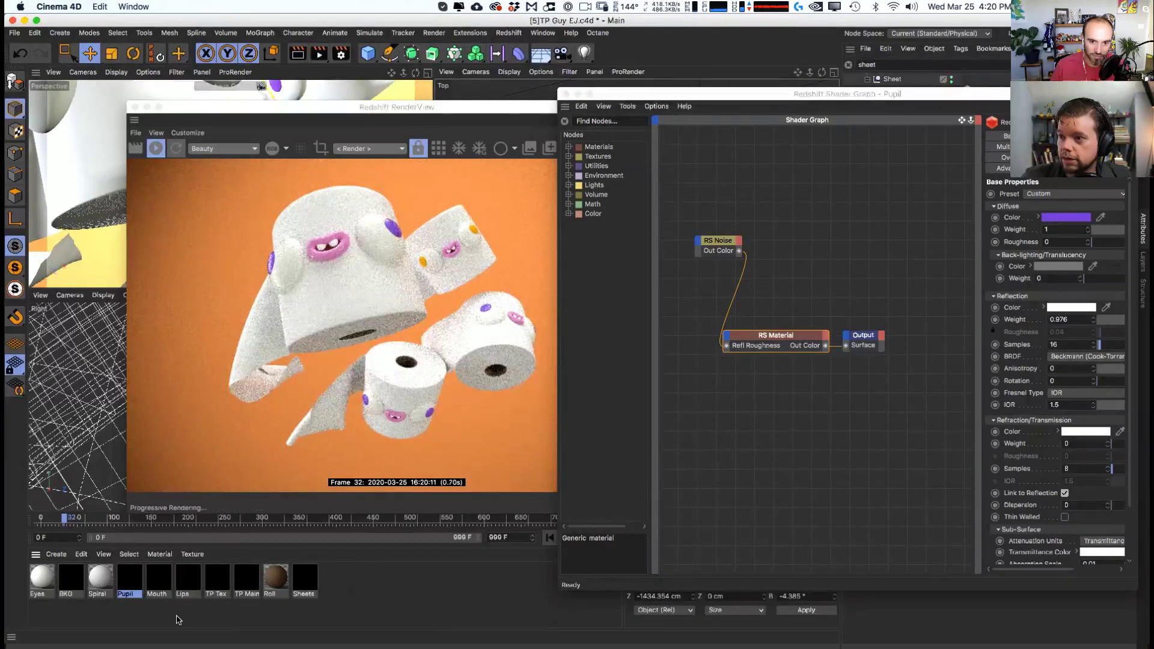
- Recolour the Lips material's diffuse to a bright blue with hue 194° and brightness 93%, and close the shader graph
click(191, 577)
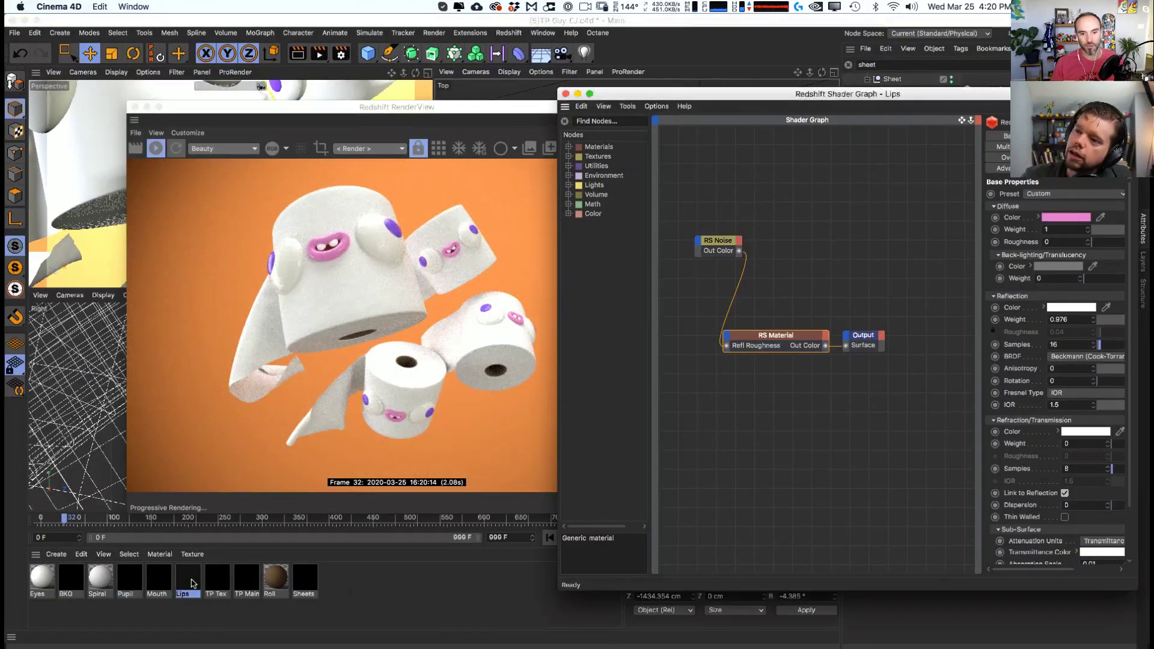
click(1066, 217)
drag(1033, 218, 1077, 242)
click(1039, 260)
click(1066, 217)
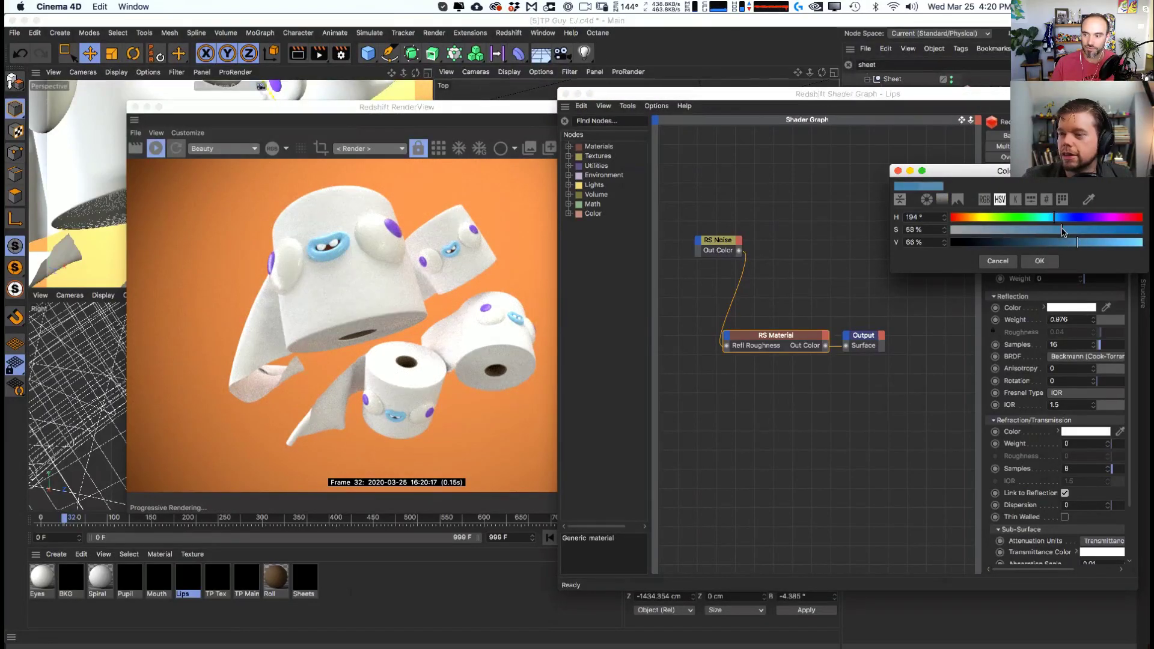
click(1039, 260)
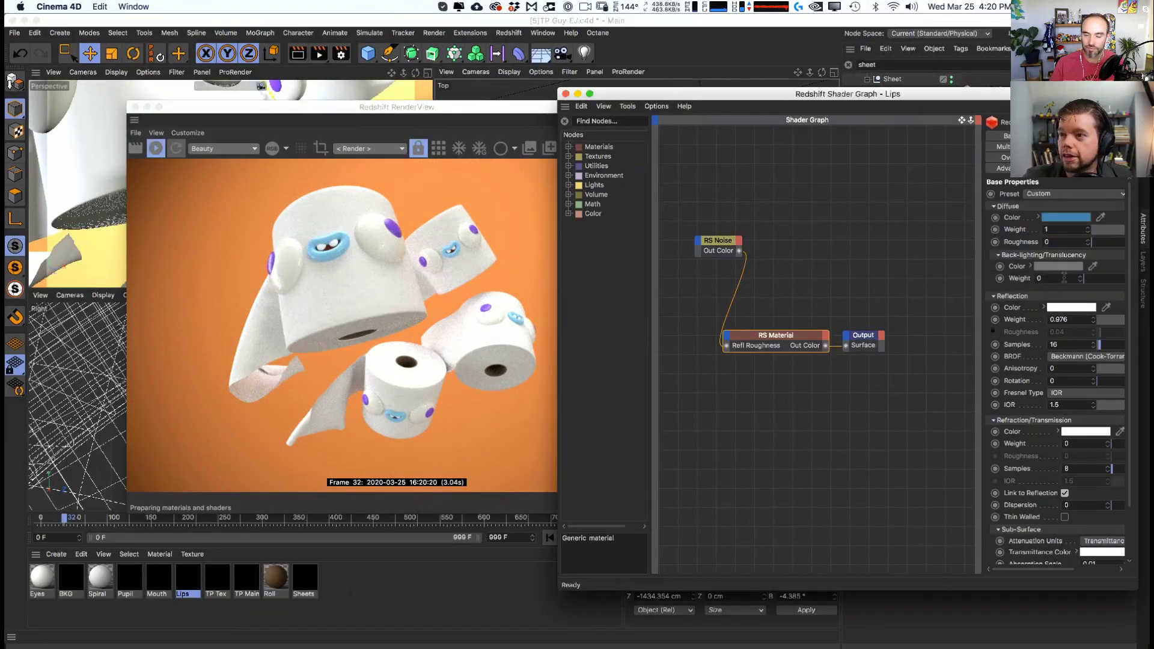
click(1065, 217)
drag(1084, 245, 1128, 244)
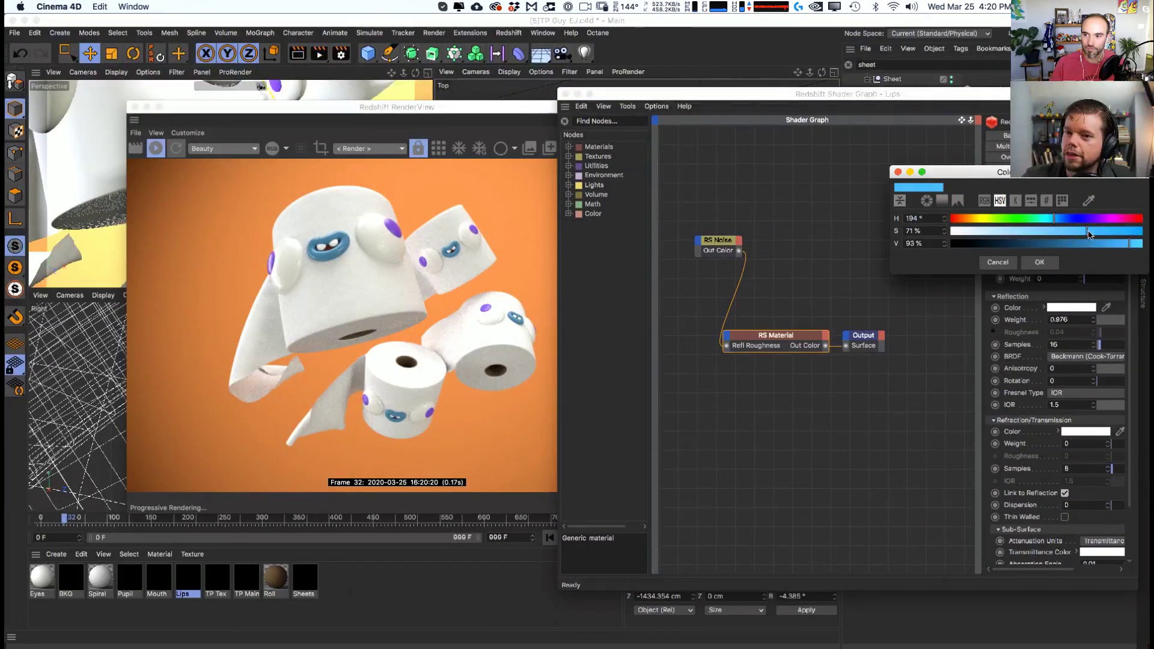
click(1042, 262)
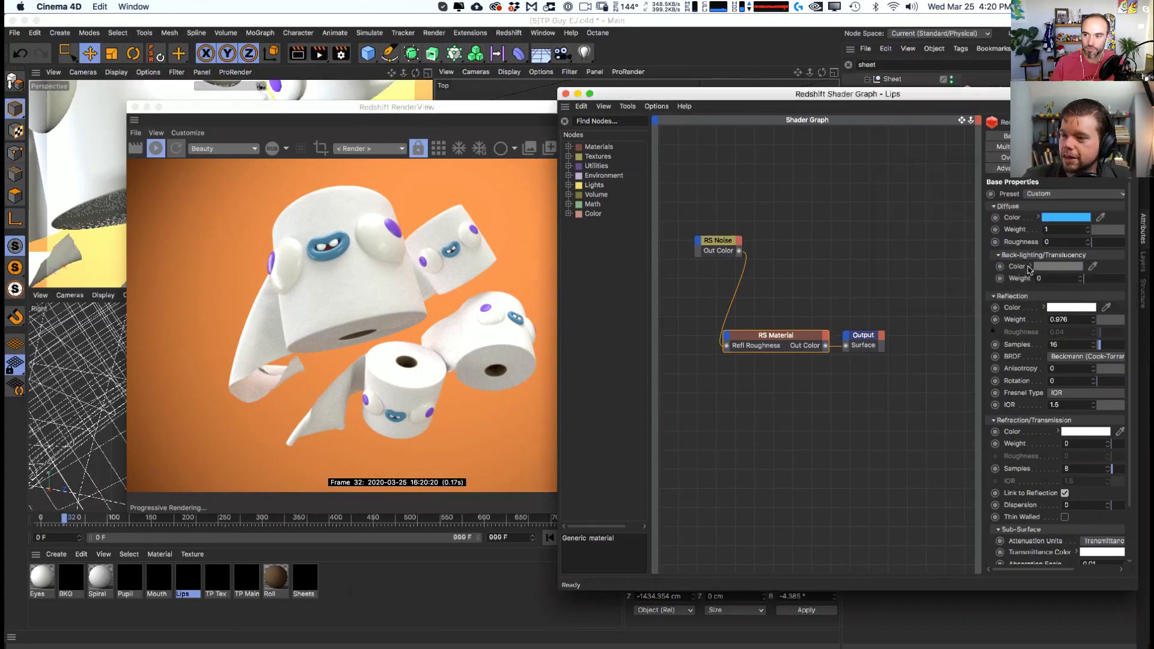
click(565, 94)
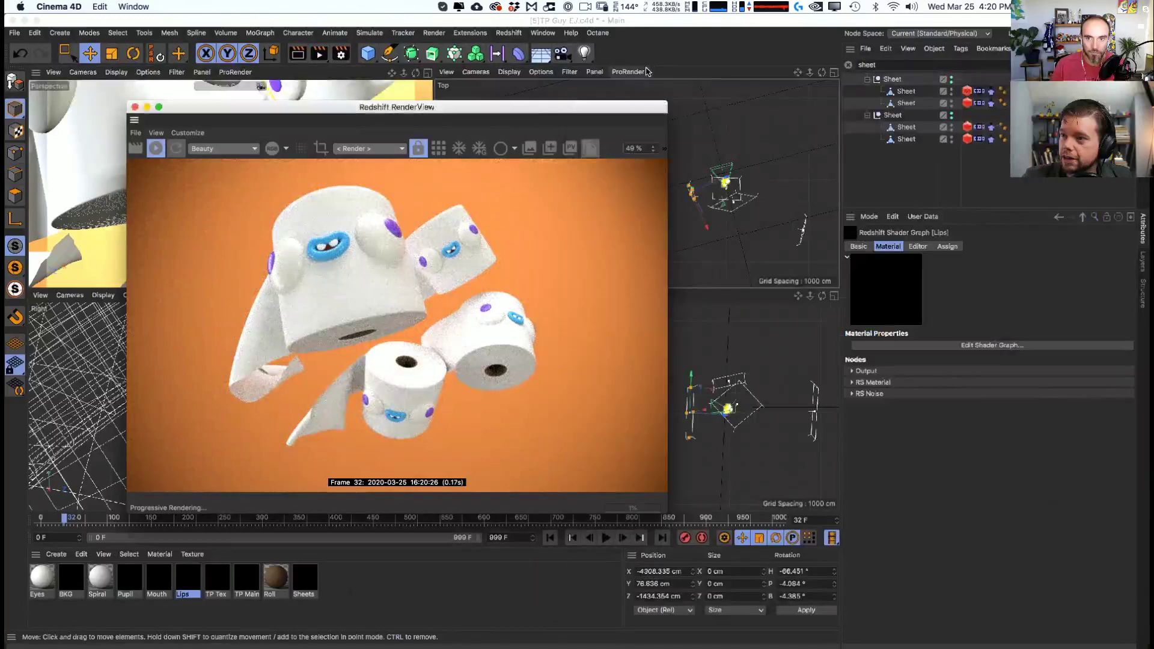
drag(604, 107, 607, 108)
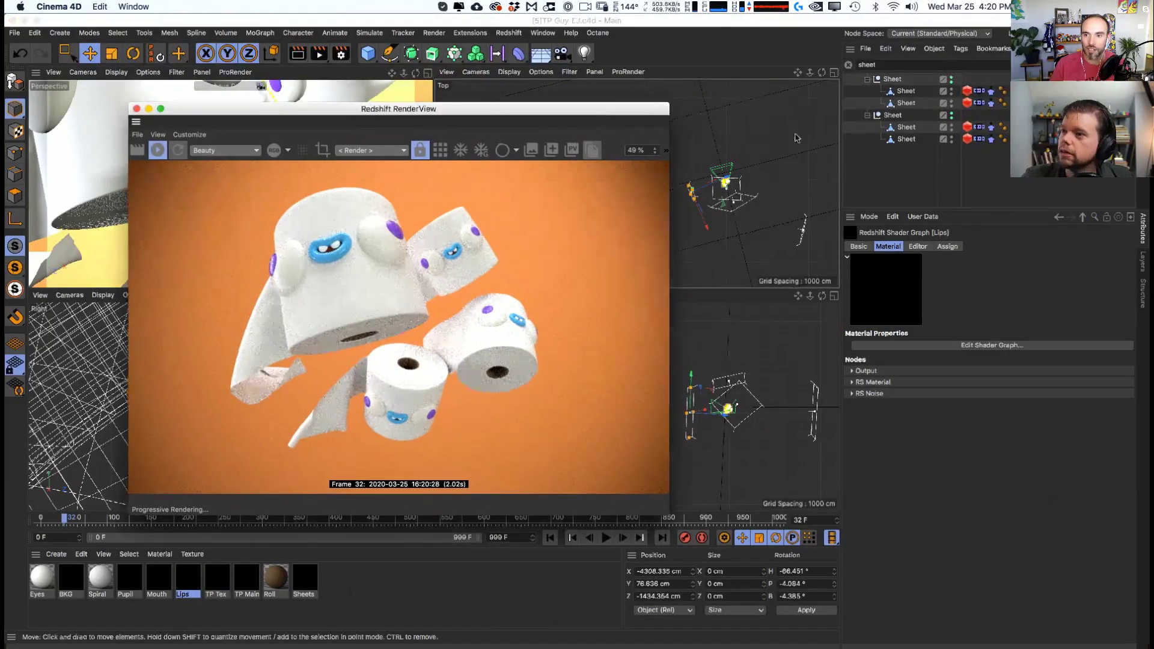
- Clear the object search filter and pull the RS Fisheye Camera's focus plane in to the rolls in the Top view
click(735, 174)
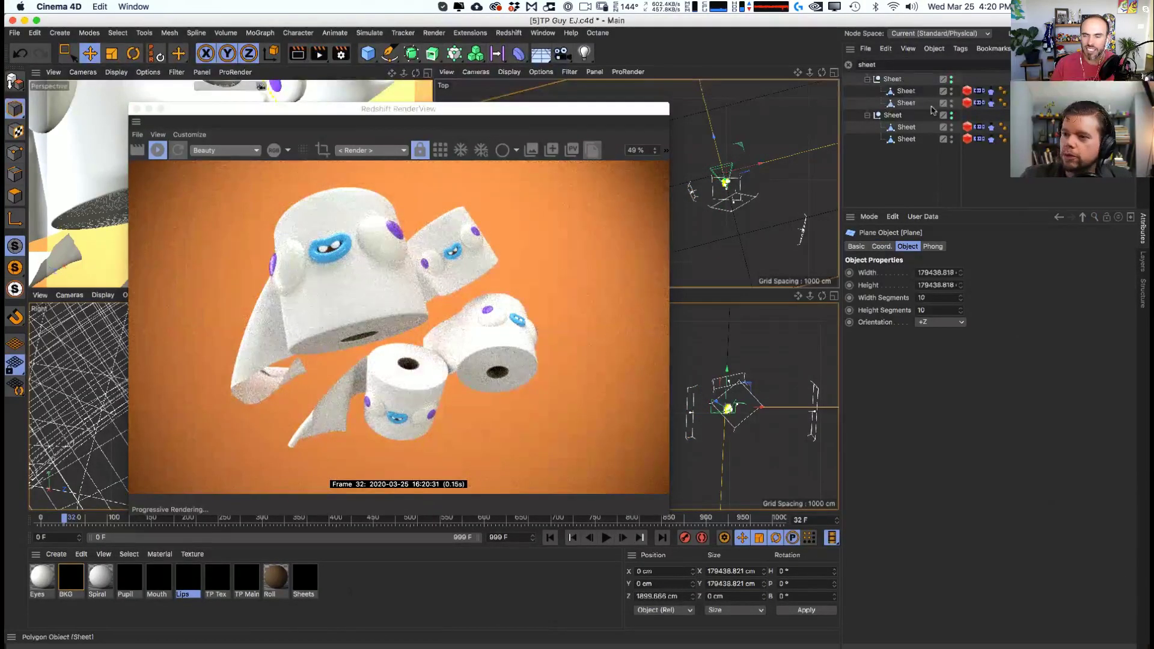
click(848, 64)
click(901, 80)
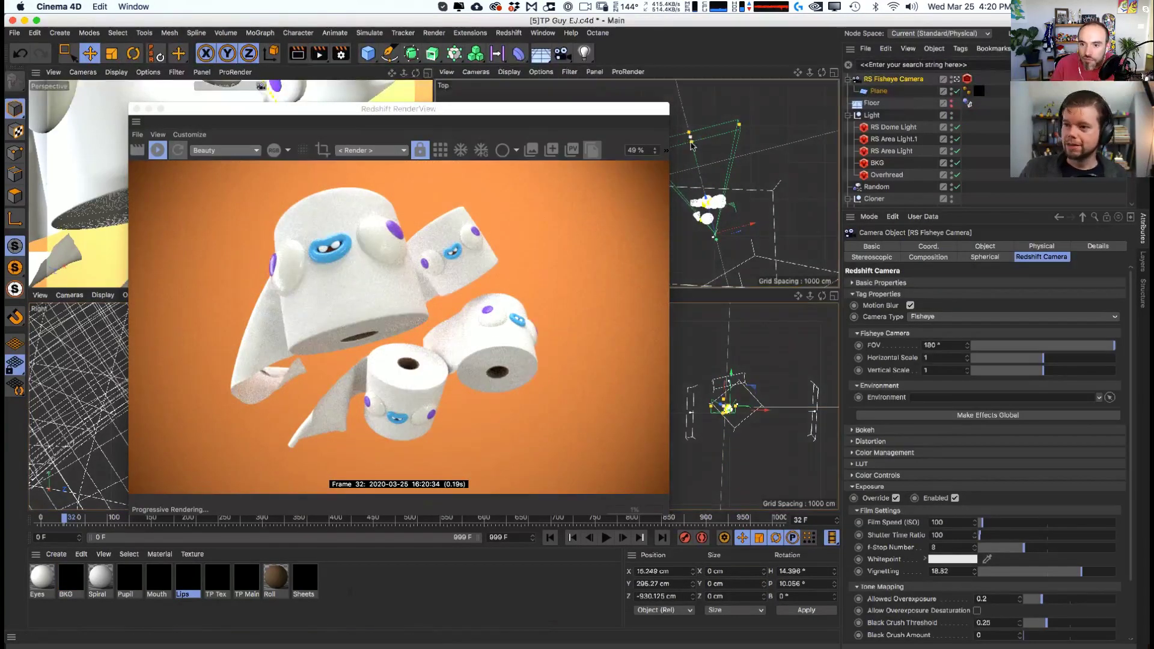
drag(689, 138, 714, 204)
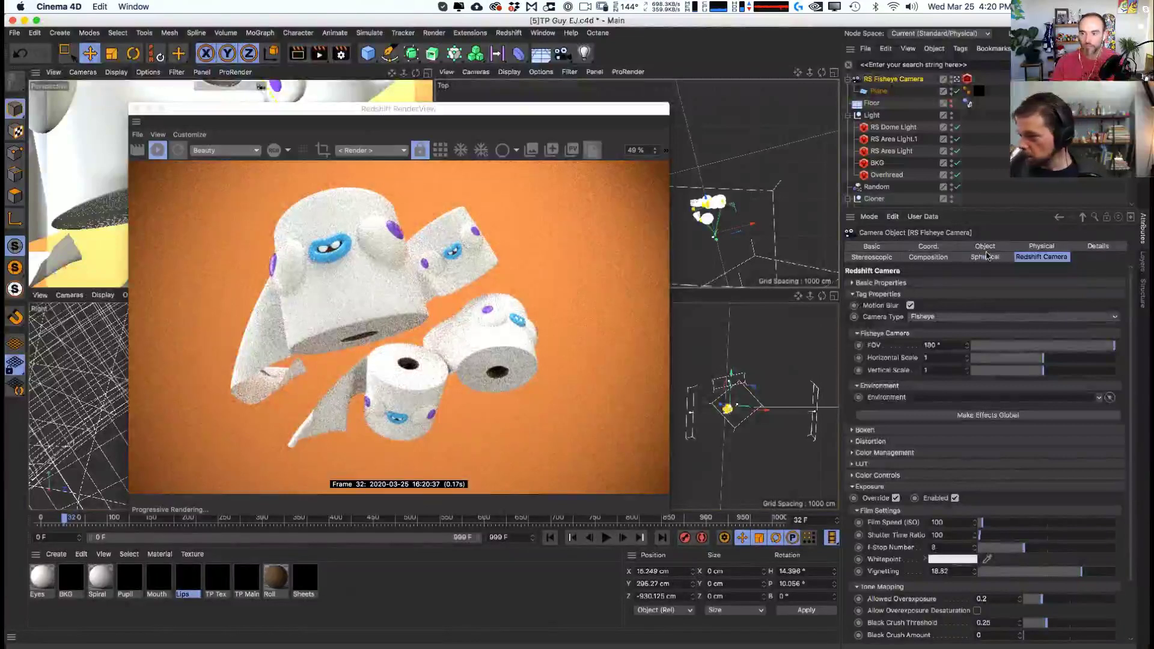
- Override and enable Bokeh in the RS Fisheye Camera's Redshift Camera settings
click(1025, 246)
click(1037, 257)
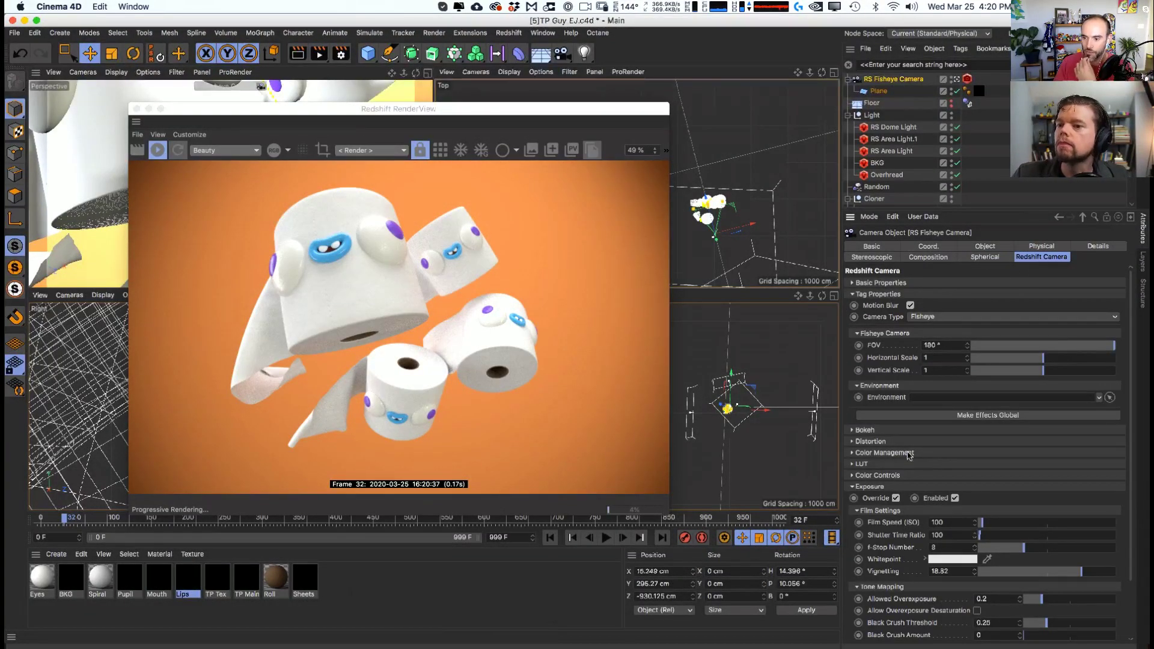
click(908, 431)
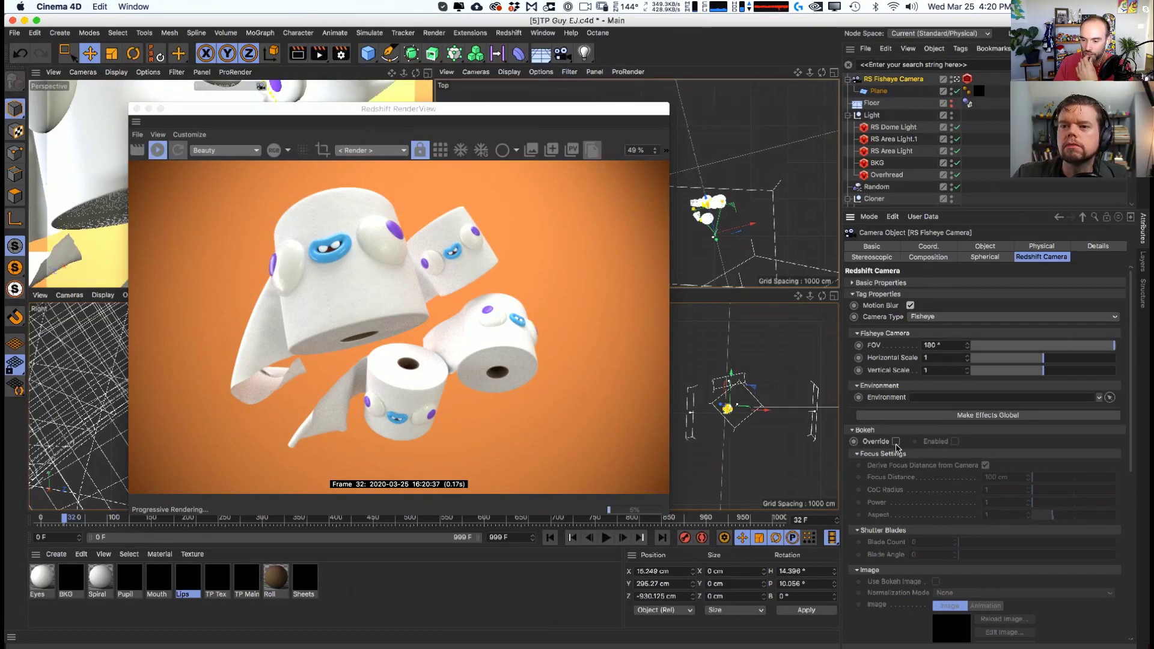
click(895, 442)
click(954, 441)
- Lower the f-Stop Number in the camera's Exposure film settings to 5.32
scroll(1133, 399, down, 3)
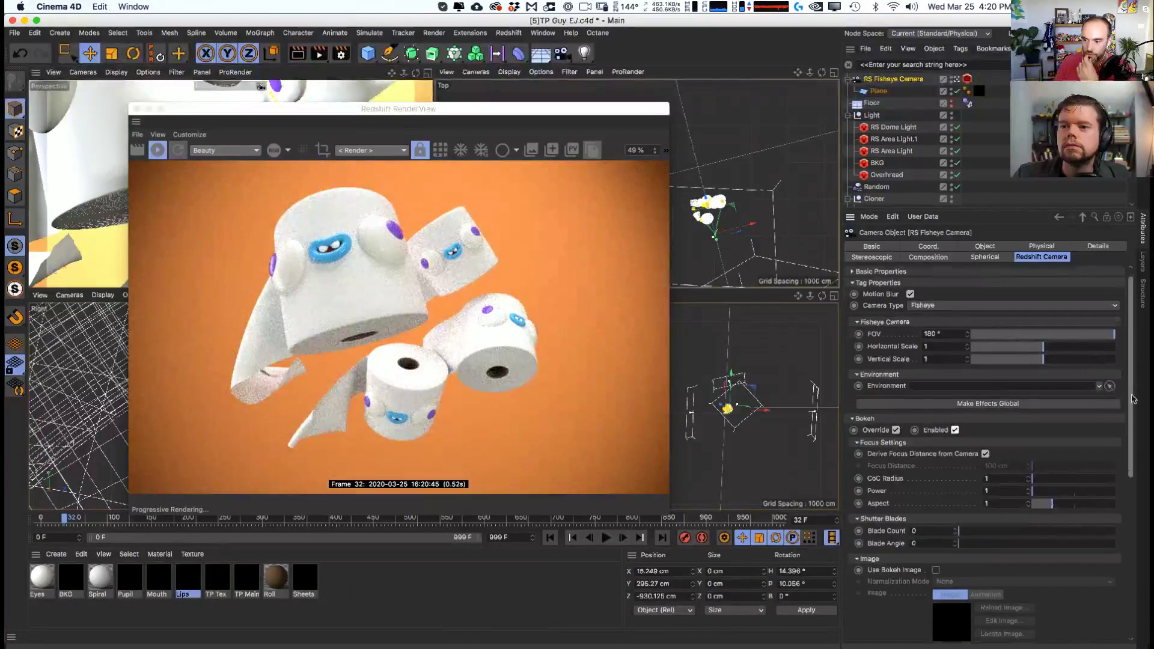
scroll(1133, 399, down, 5)
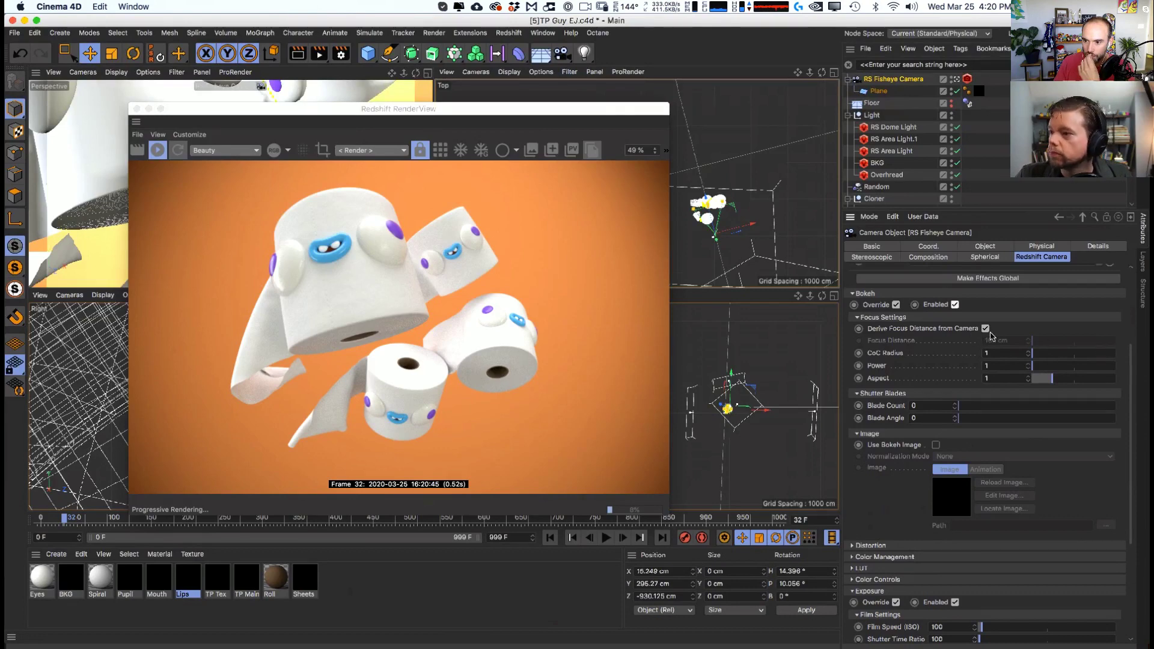
scroll(1121, 342, up, 5)
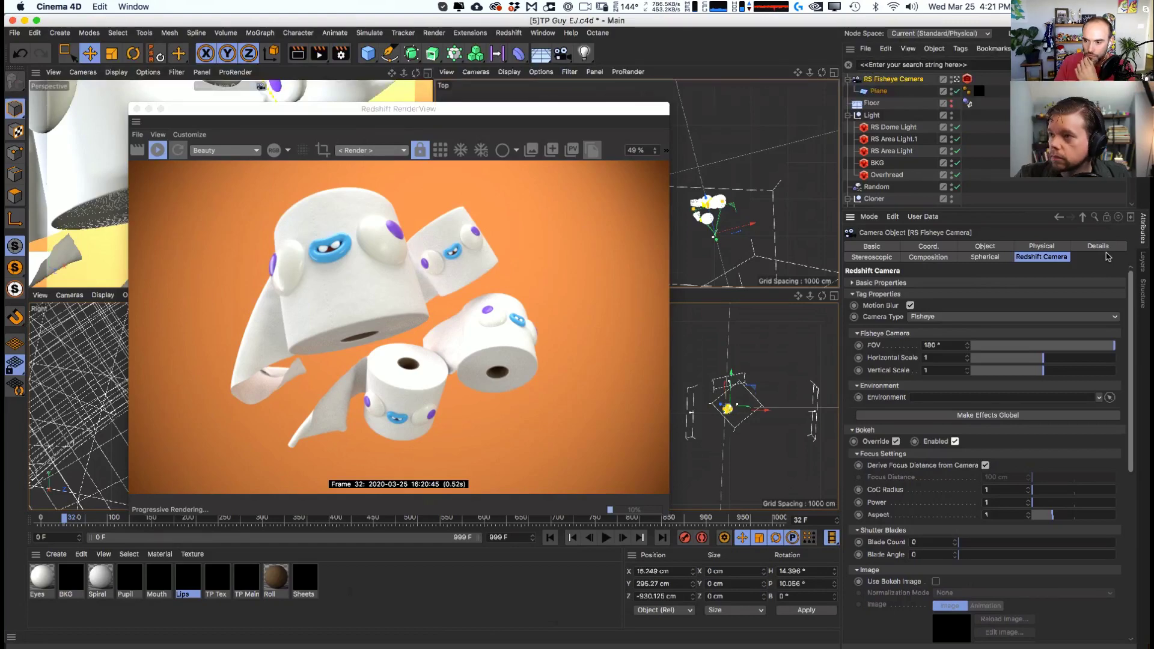
scroll(1105, 480, down, 10)
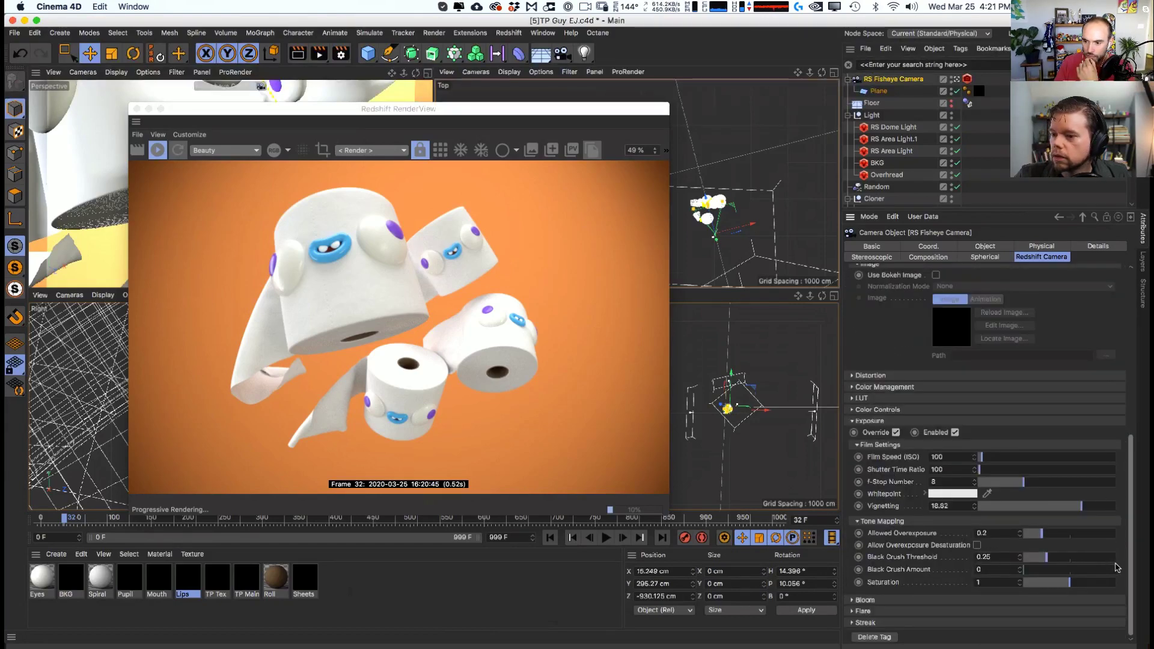
mouse_move(1001, 486)
mouse_down()
mouse_move(985, 488)
mouse_move(1026, 484)
mouse_move(1006, 485)
mouse_up()
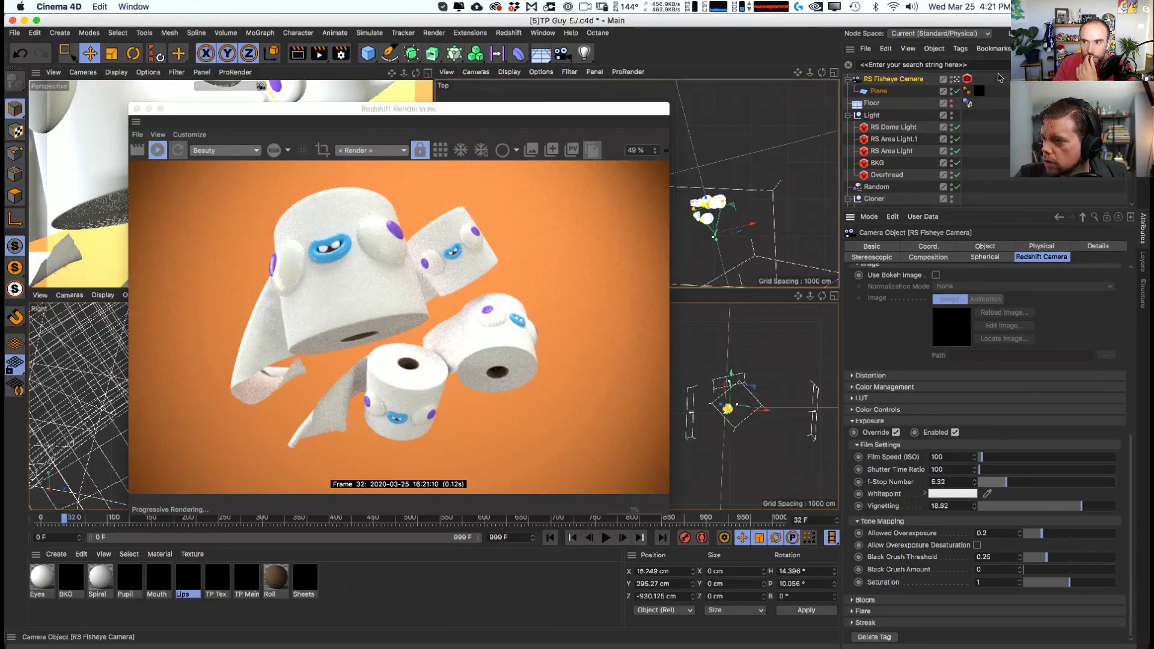
- Look through the Redshift Camera tag's Bokeh, Distortion, Color Controls, Bloom, Flare and general tag settings
click(967, 79)
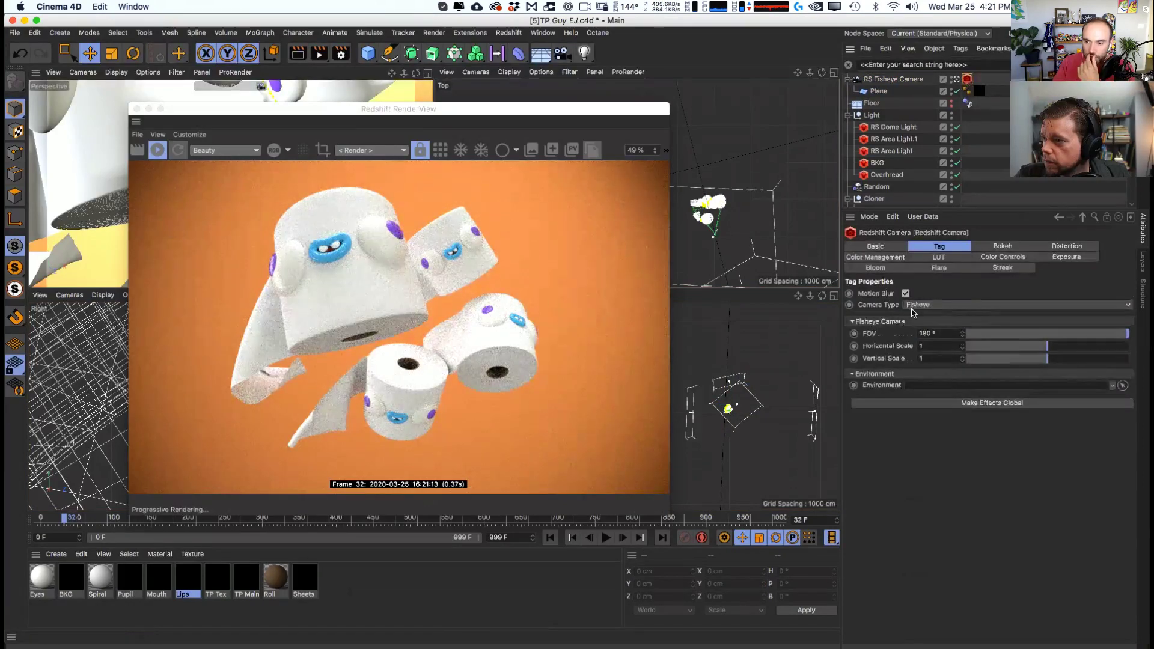
click(935, 260)
click(993, 252)
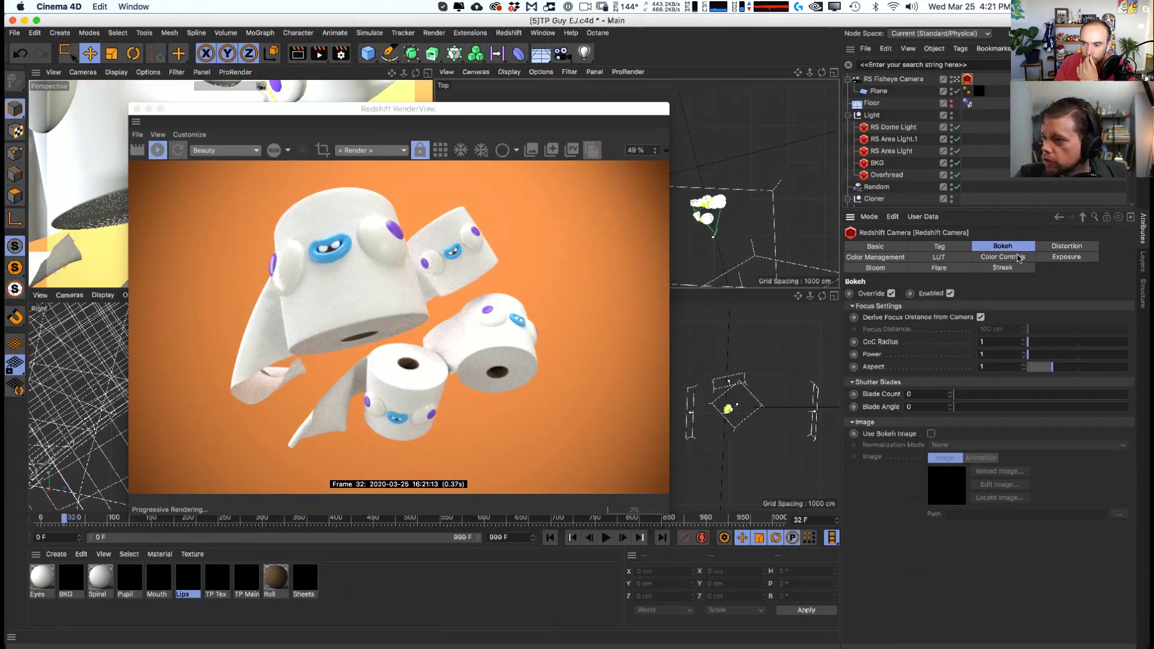
click(1066, 247)
click(1030, 257)
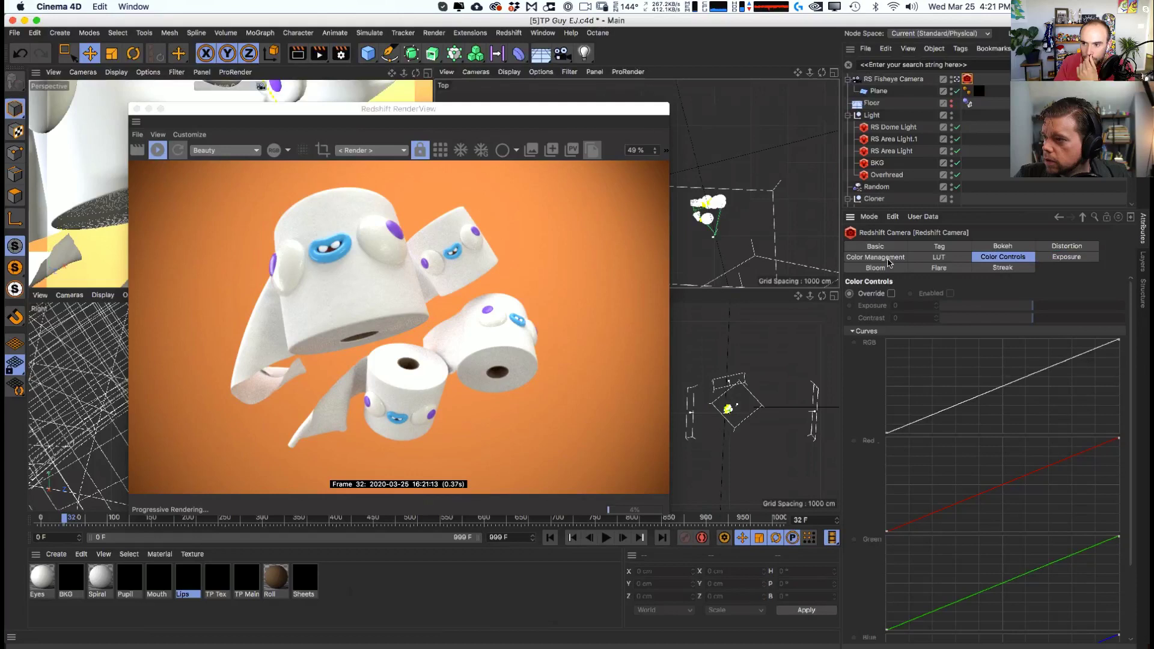
click(888, 268)
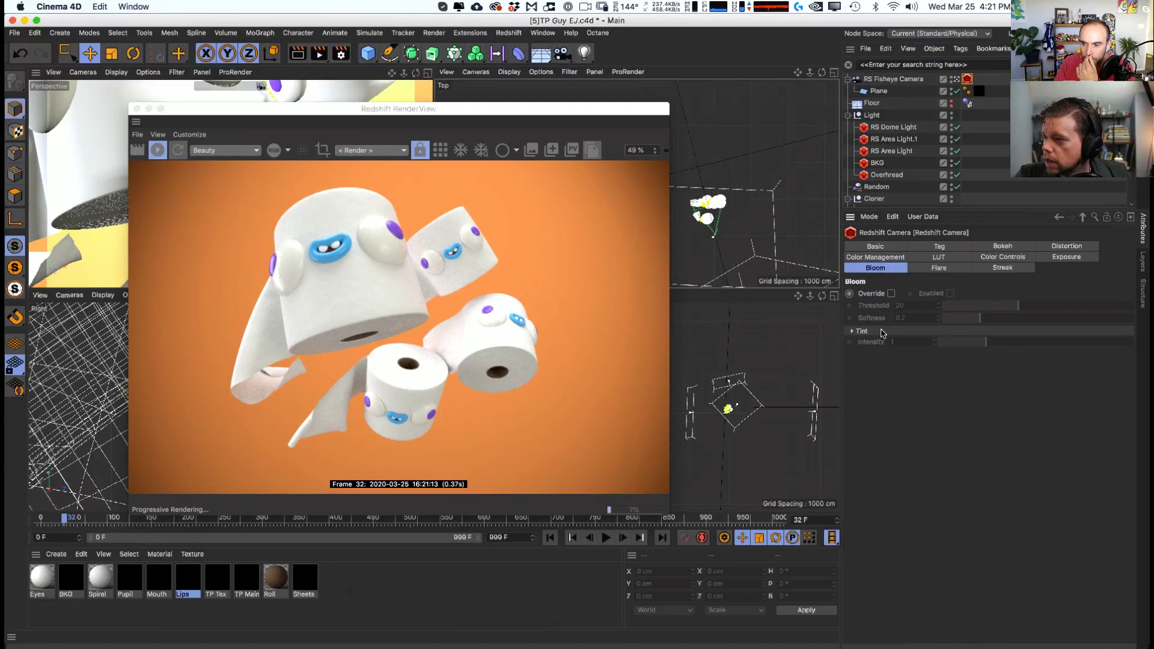
click(939, 267)
click(944, 249)
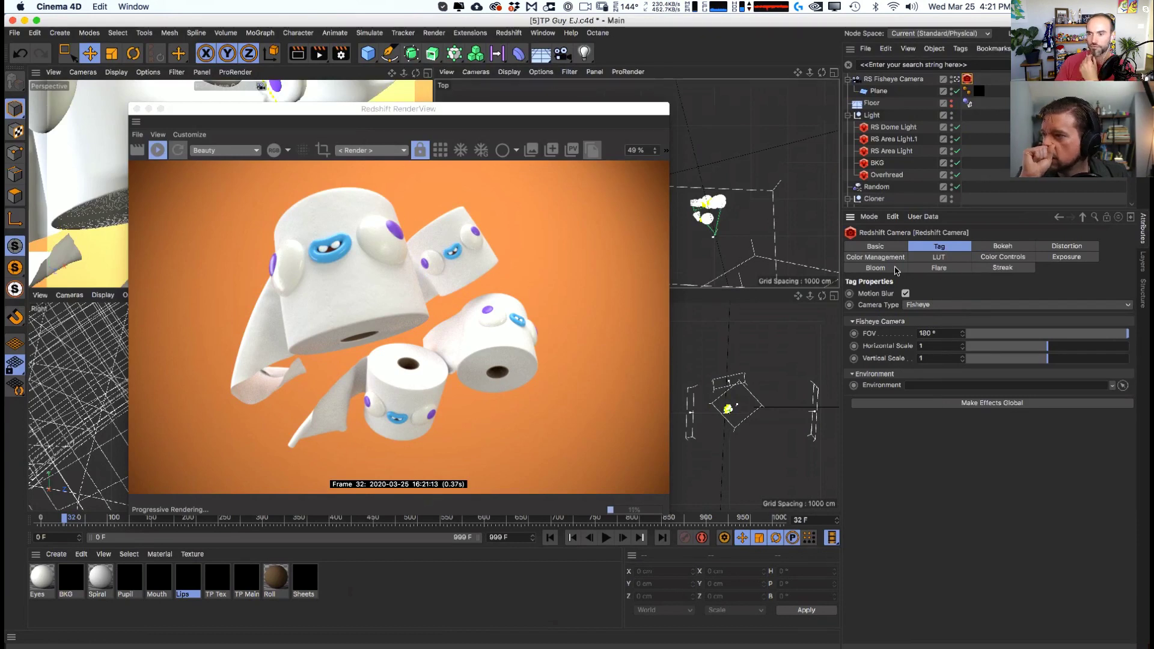
- Raise the Bokeh CoC Radius to 11.99 and move the RS Fisheye Camera's focus plane onto the large roll in the Top view
click(1002, 246)
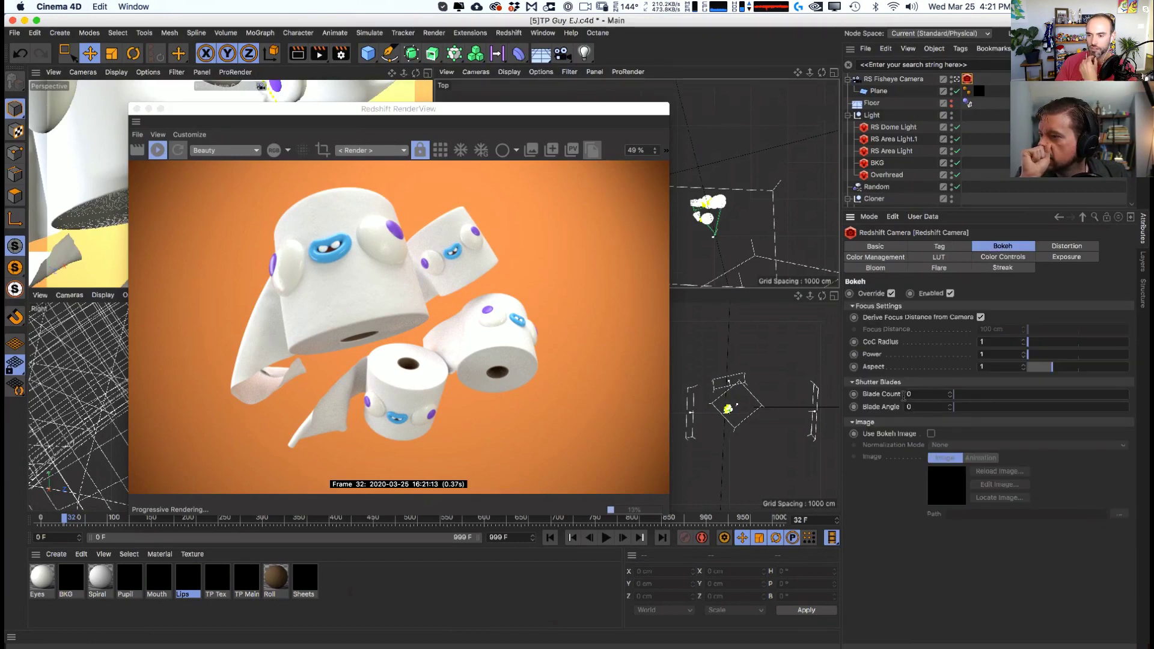
mouse_move(1028, 342)
mouse_down()
mouse_move(1050, 344)
mouse_move(1037, 343)
mouse_up()
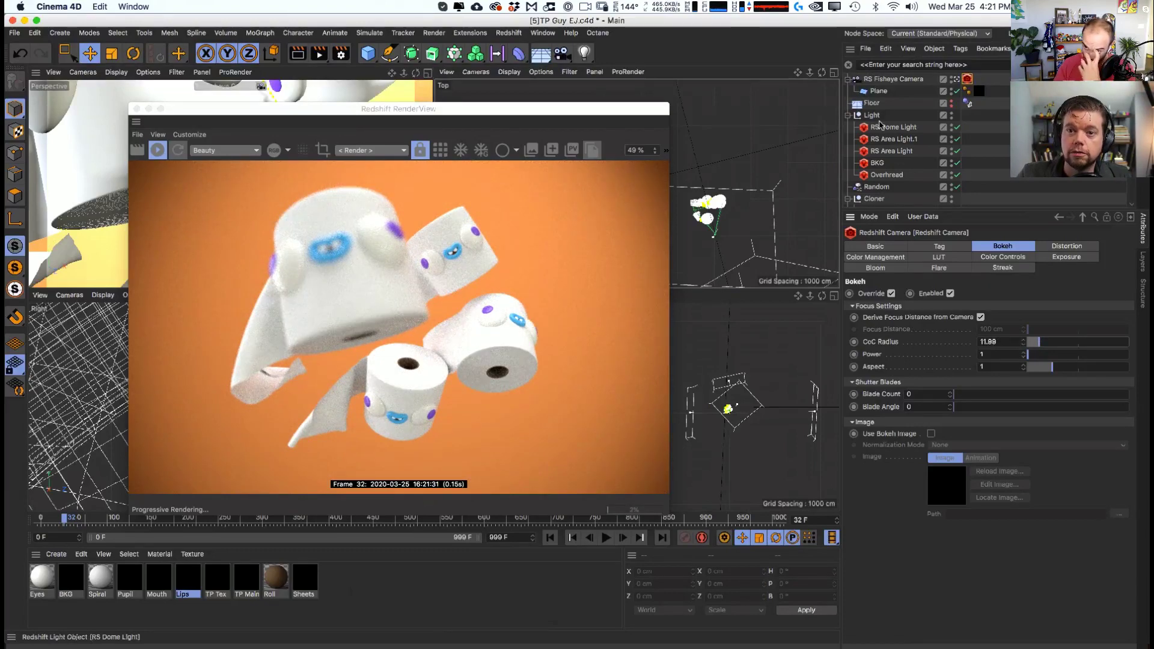
click(892, 79)
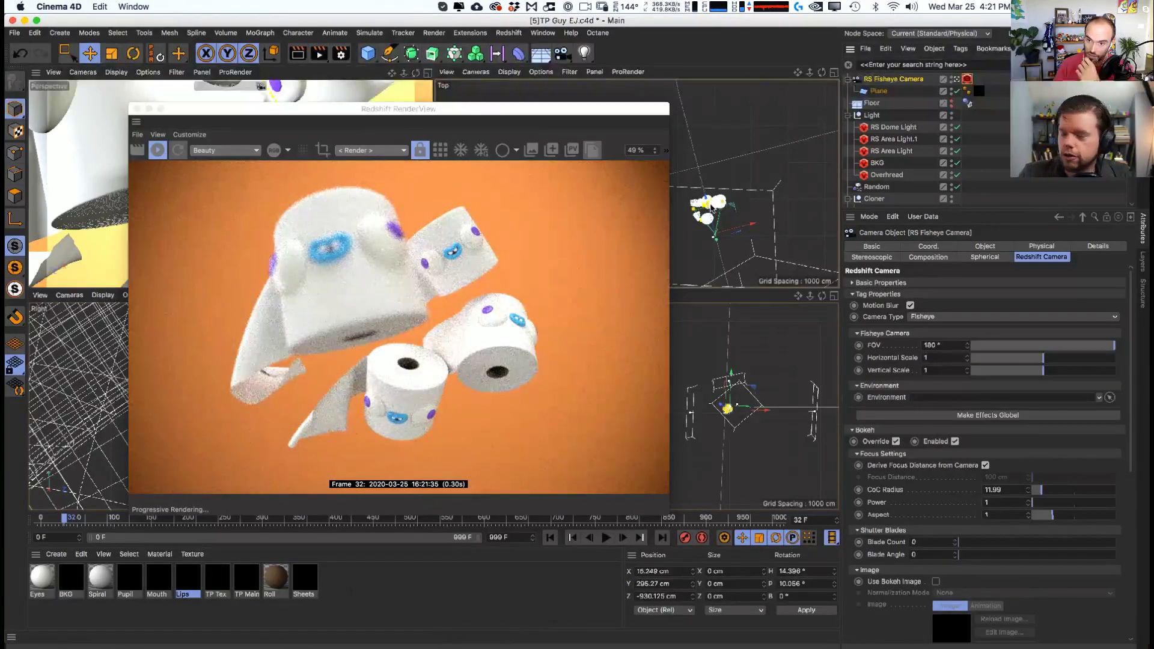
drag(710, 205, 703, 184)
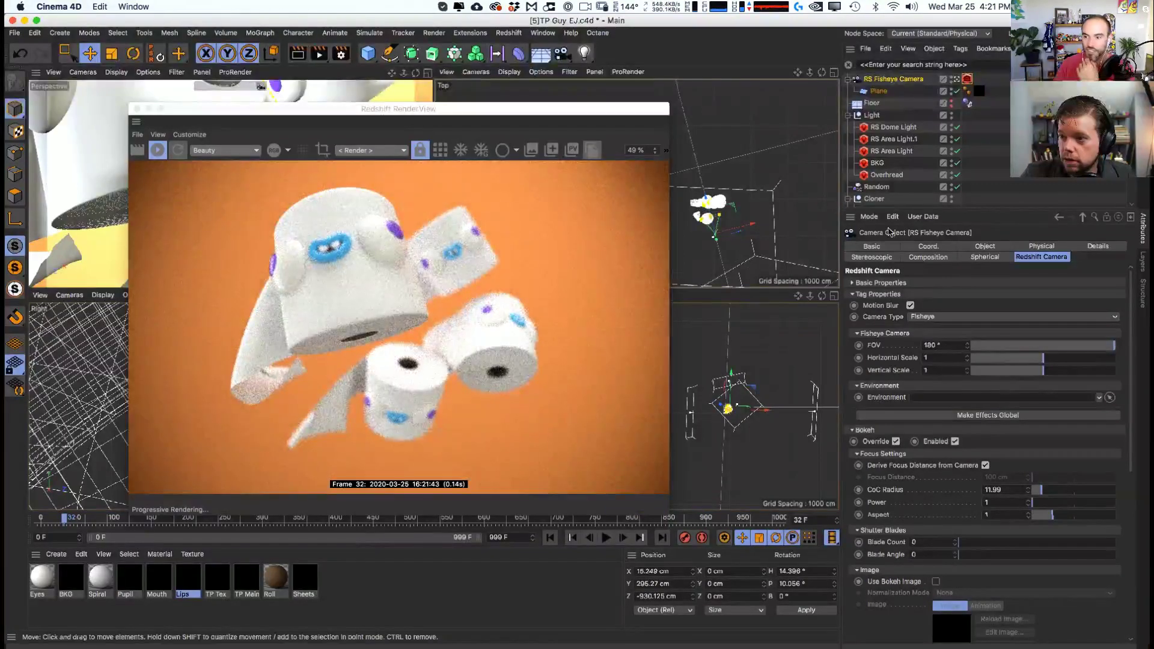
- Lower the Redshift Camera tag's Bokeh CoC Radius to 3.2
click(967, 78)
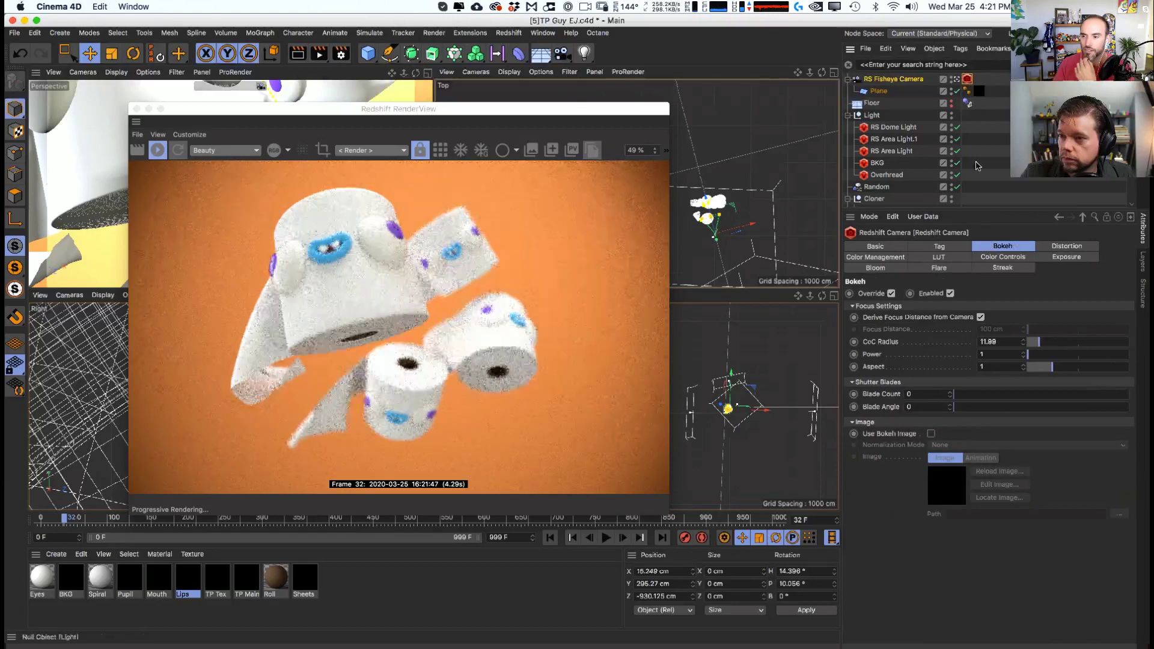
drag(1032, 343, 1029, 342)
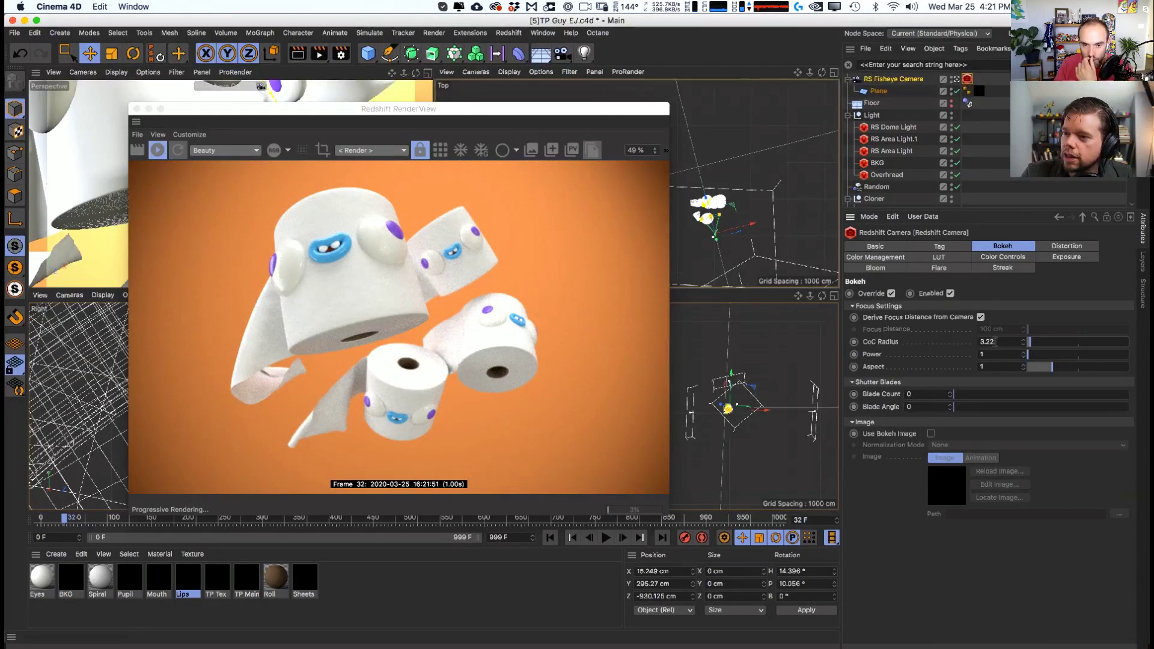
click(1024, 344)
click(1024, 344)
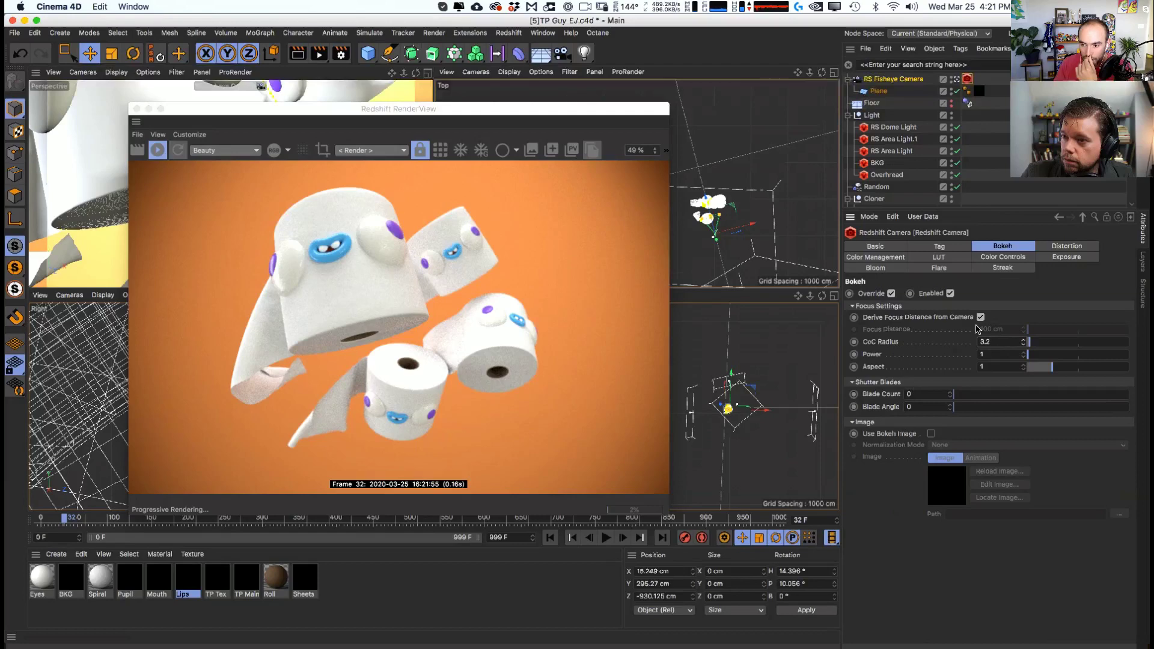
- Reset the f-Stop Number in the Redshift Camera tag's Exposure film settings to 8
click(1059, 245)
click(1003, 245)
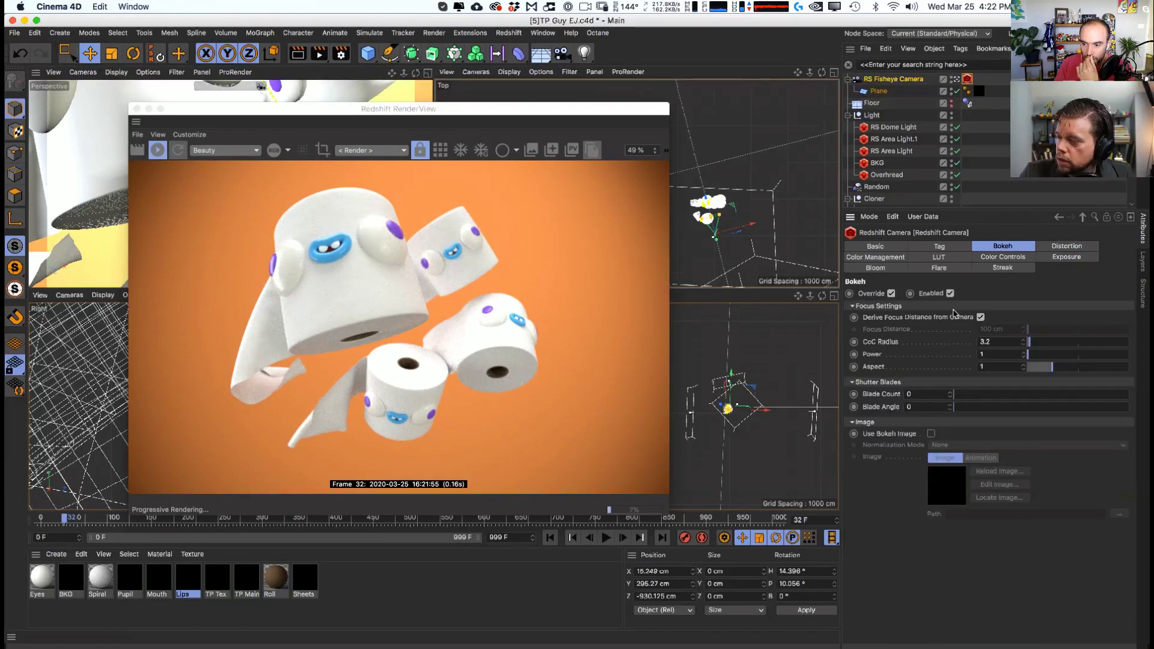
click(935, 247)
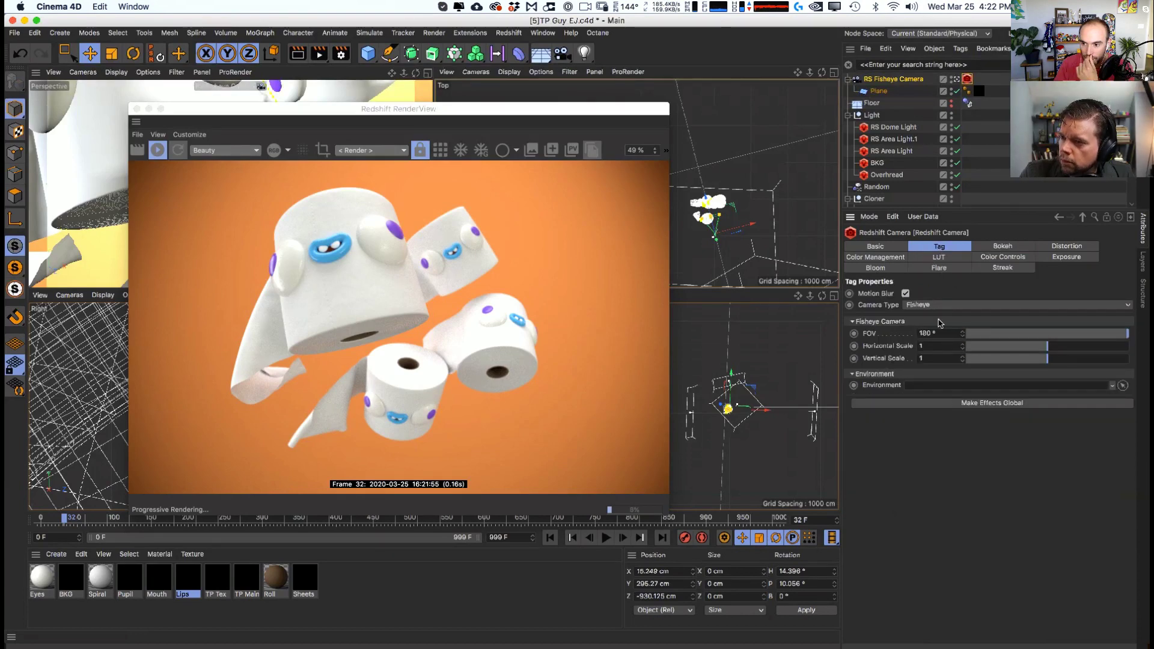
click(1001, 247)
click(1056, 245)
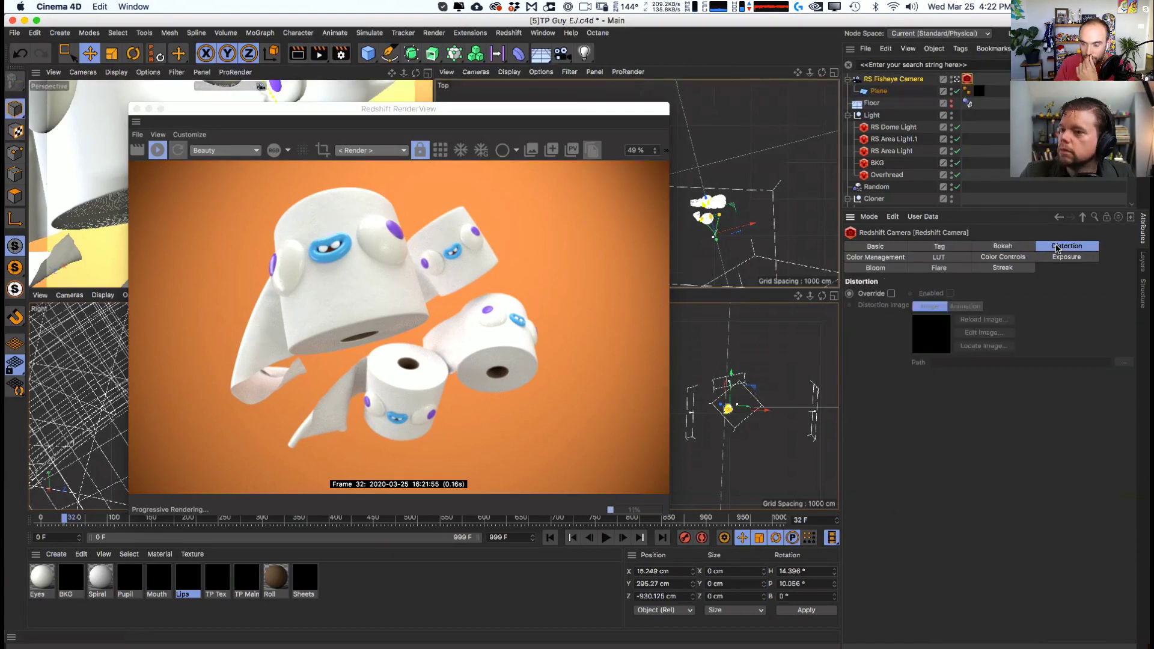
click(1020, 258)
click(1058, 258)
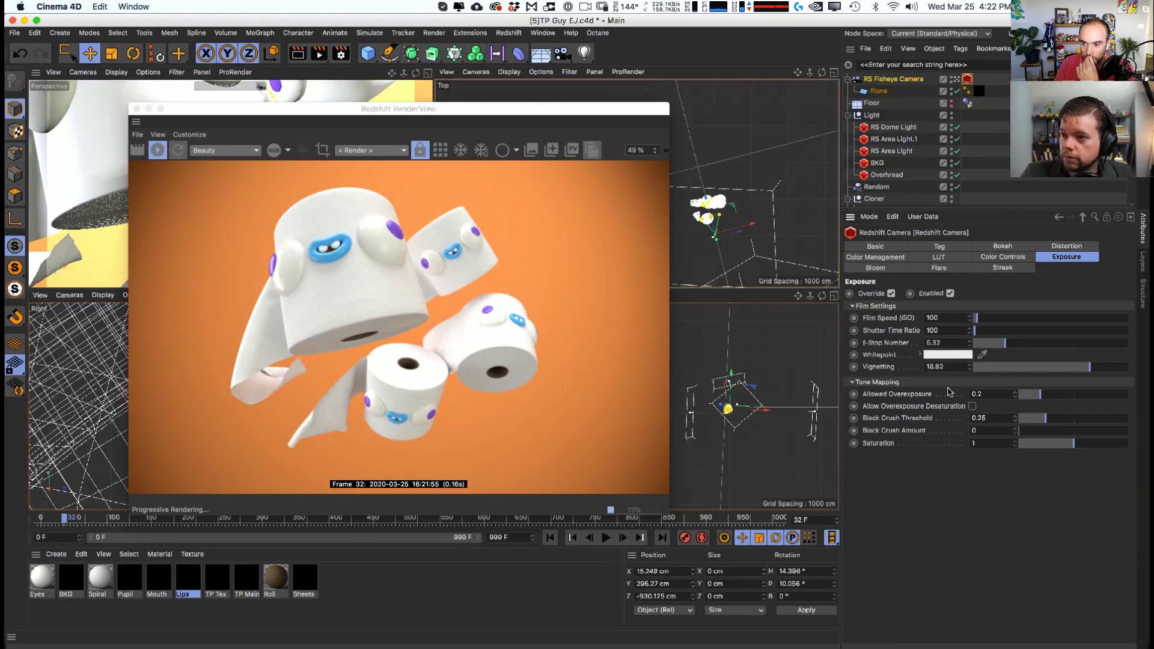
right_click(971, 343)
right_click(969, 344)
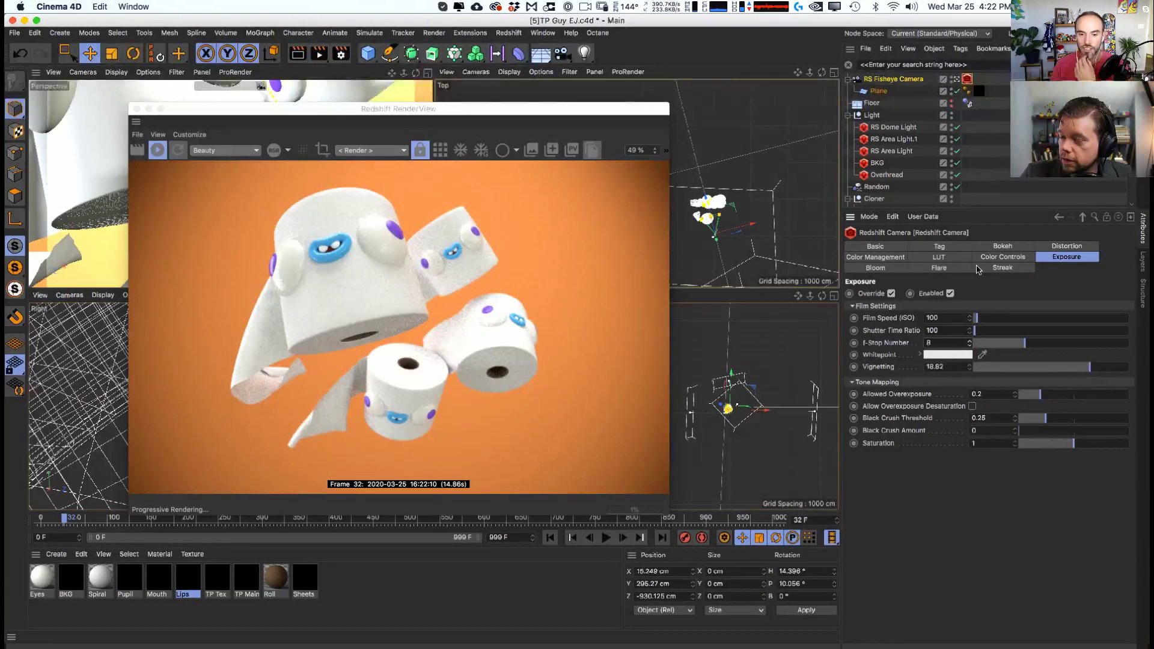
- Set the Bokeh CoC Radius to 4 and shift the camera's focus plane around the front roll in the Top view
click(1002, 247)
text(4)
key(Return)
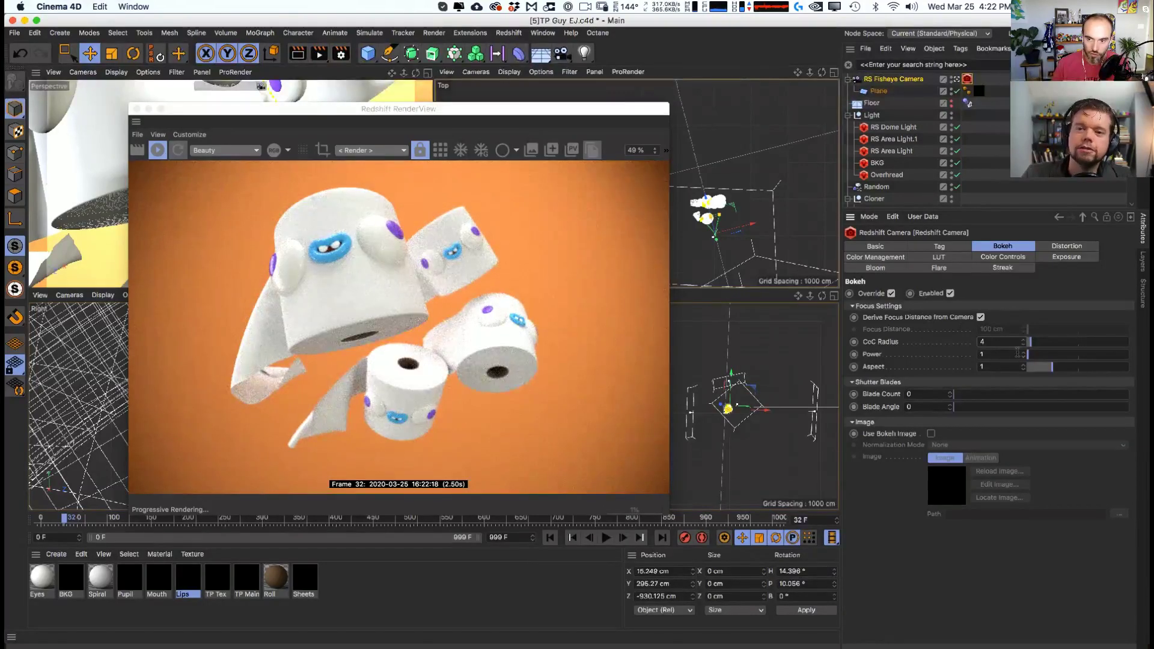
scroll(769, 198, up, 5)
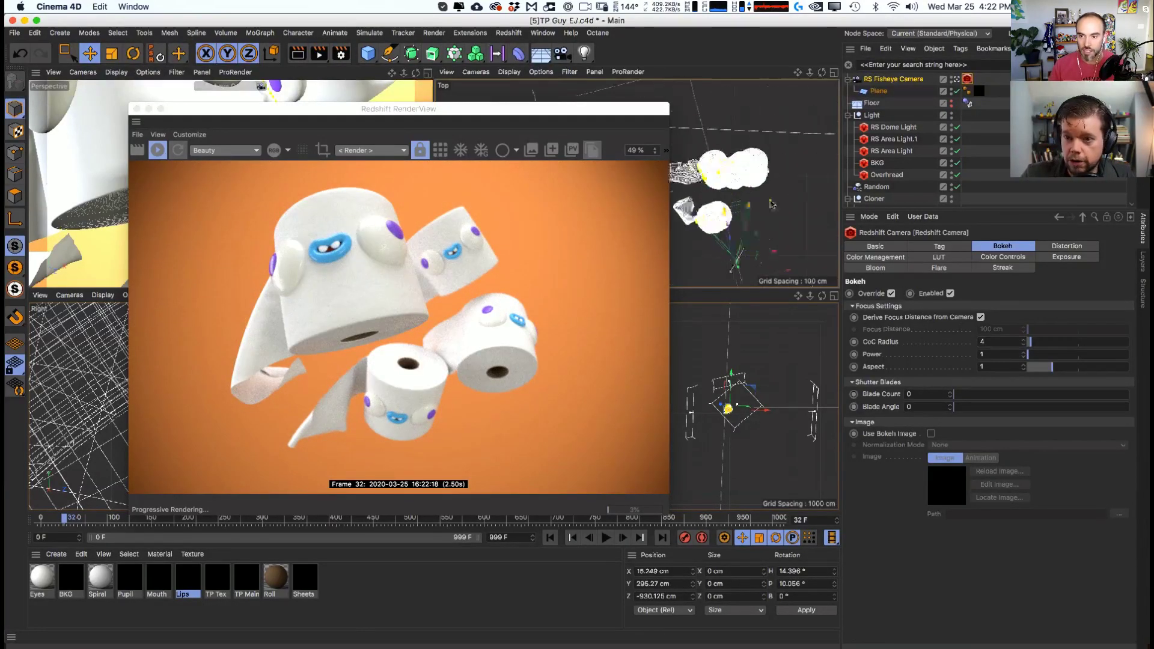
drag(767, 188, 773, 202)
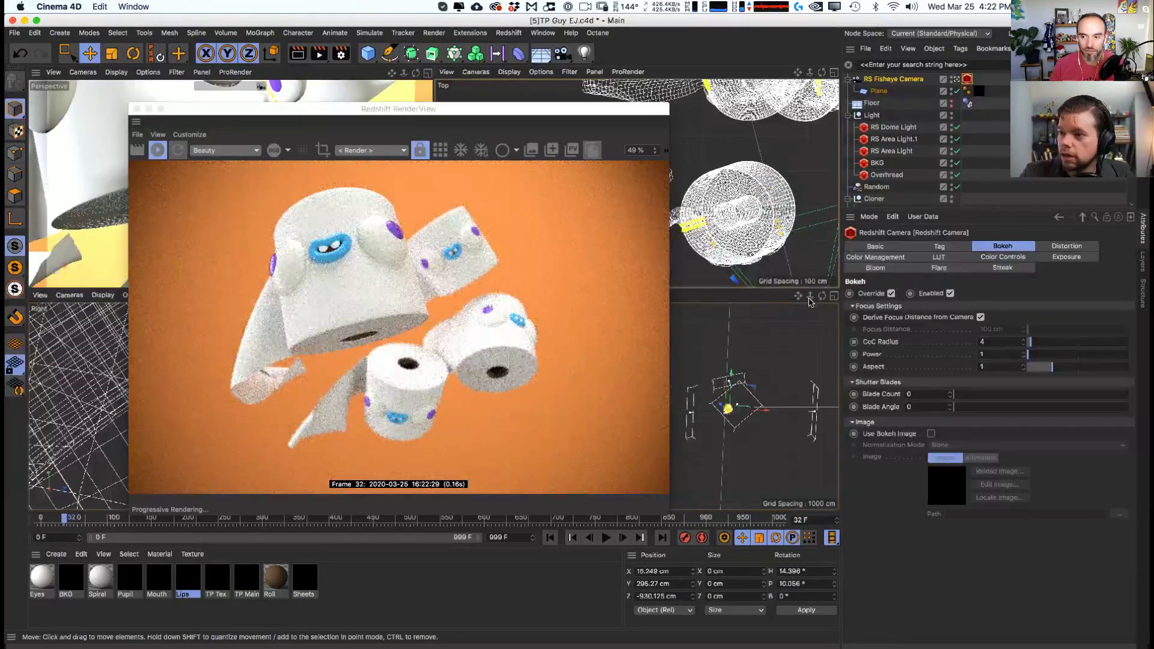
- Try stronger Bokeh focus settings with Power 2, CoC Radius 20.18 and Aspect 1.67
drag(1003, 354, 935, 365)
text(2)
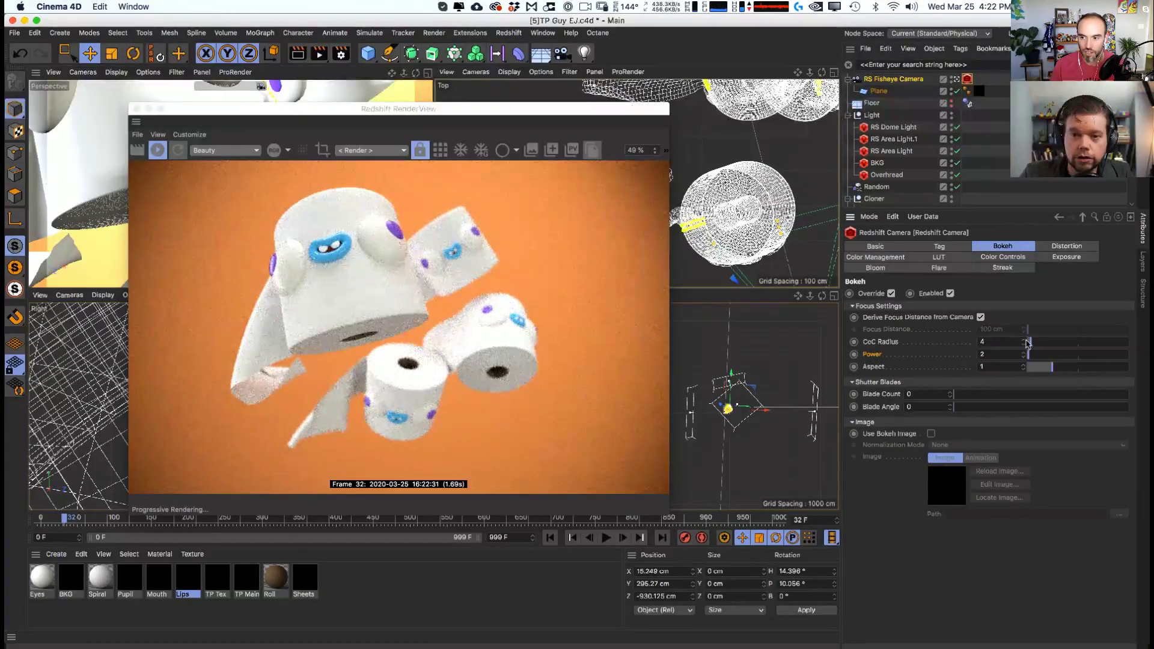
drag(1029, 341, 1059, 374)
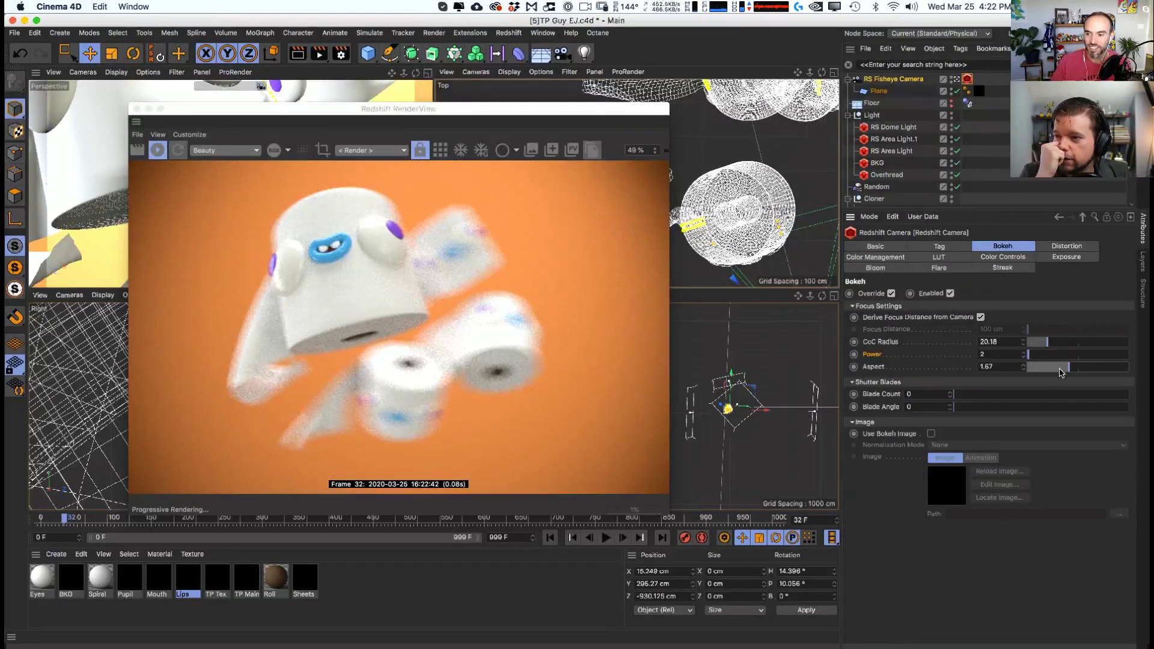
- Return the Bokeh Power and Aspect to 1, lower the CoC Radius to 6.73 and set the Blade Count to 6
double_click(1007, 354)
text(1)
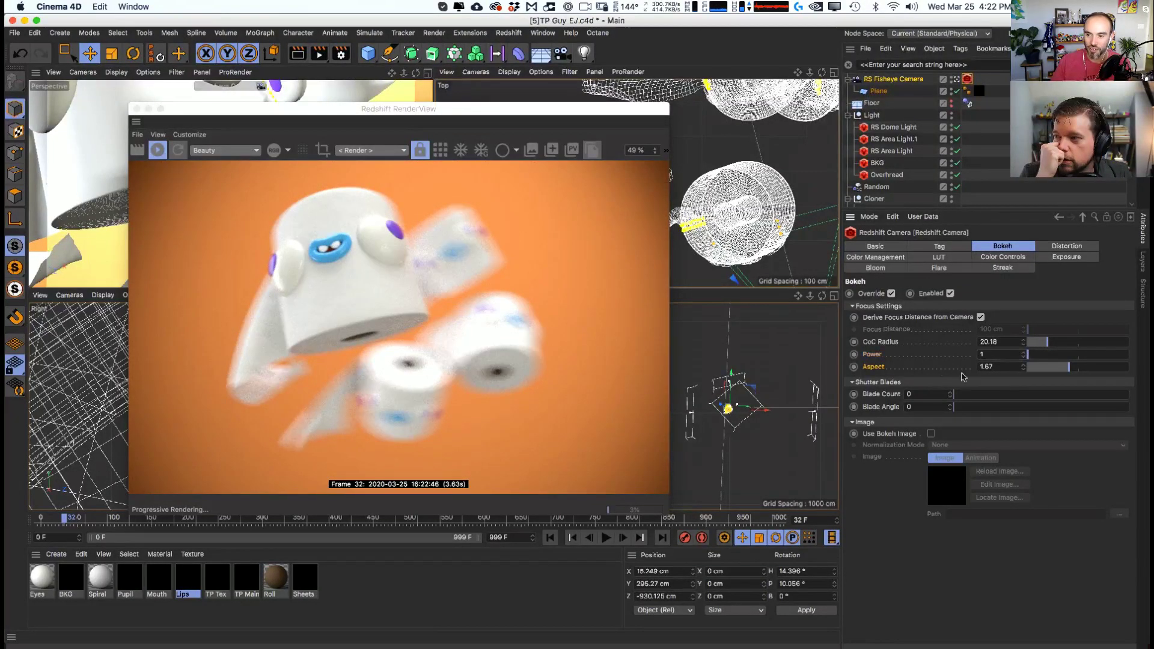
drag(1046, 338, 1035, 343)
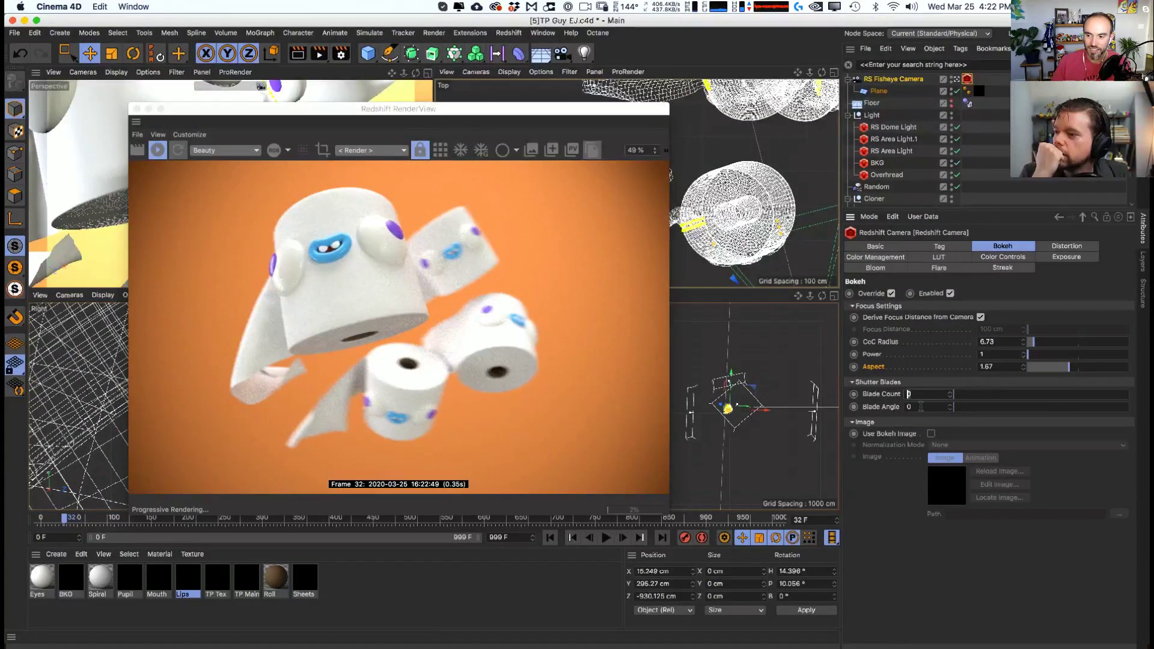
key(Tab)
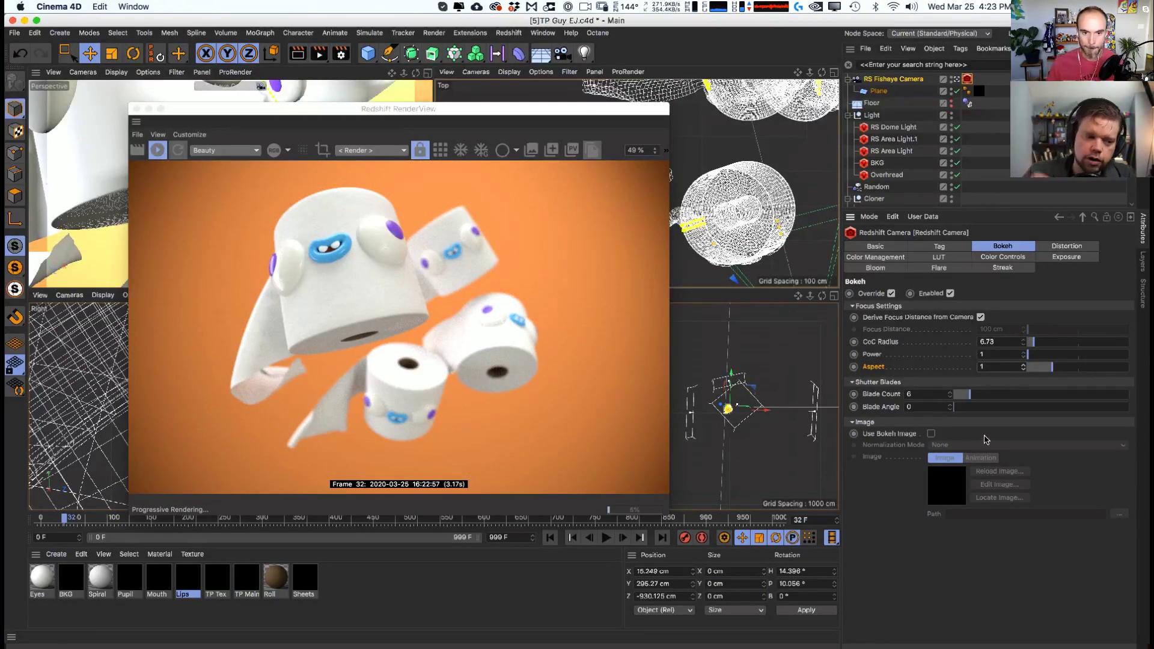
- Lower the Bokeh CoC Radius to 2
drag(1033, 345, 1029, 346)
key(BackSpace)
key(BackSpace)
key(BackSpace)
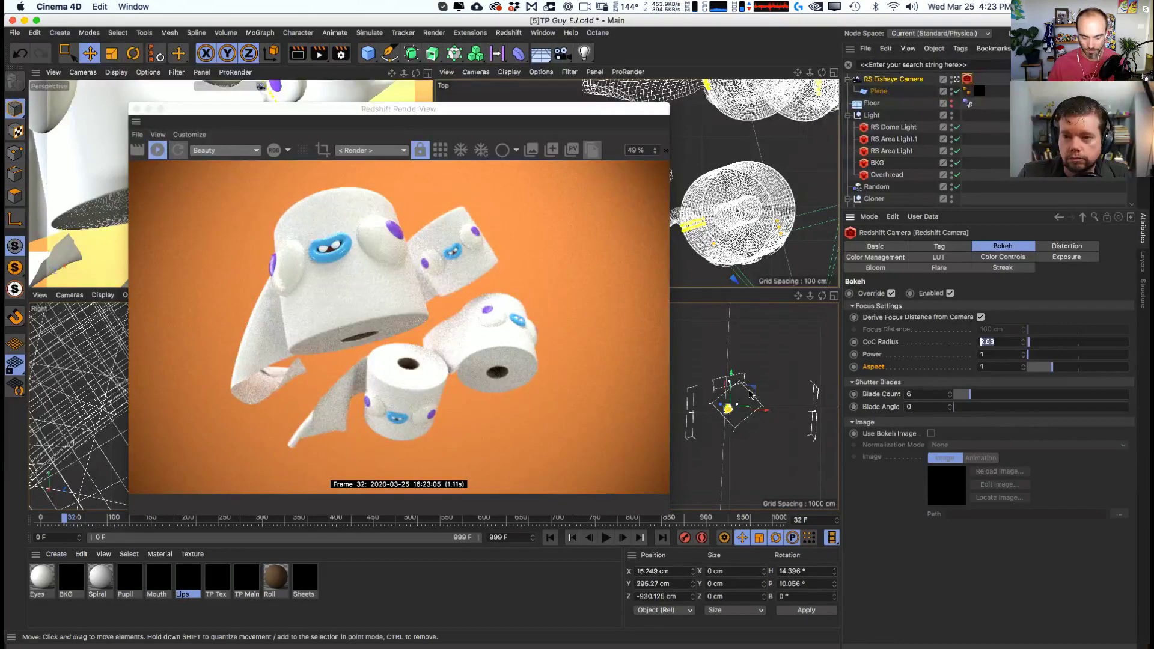
key(Return)
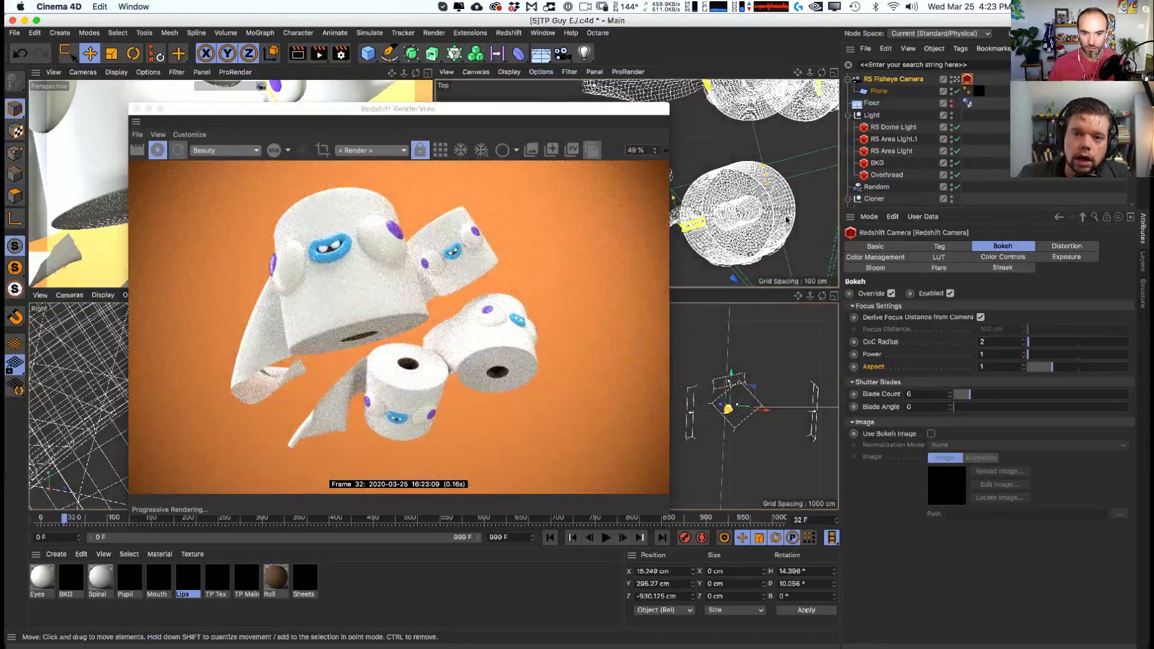
- Try a CoC Radius of 7.89 with a manual Focus Distance of 6633.6 cm instead of the camera-derived distance
drag(1028, 342, 1026, 259)
click(981, 318)
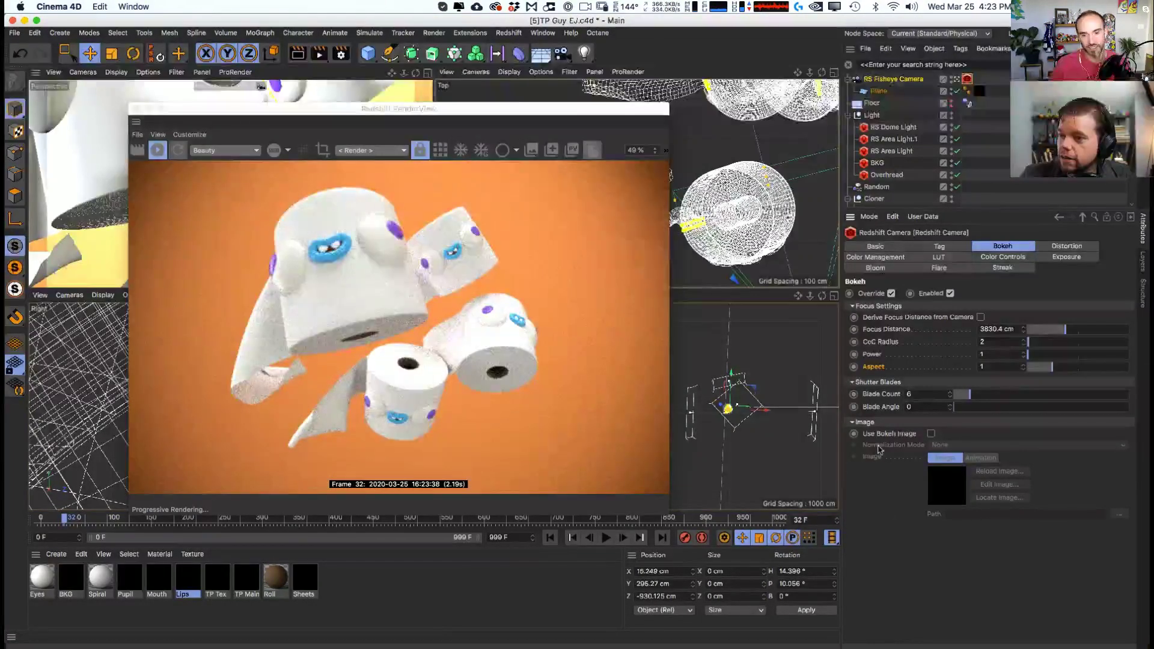
drag(938, 257, 890, 257)
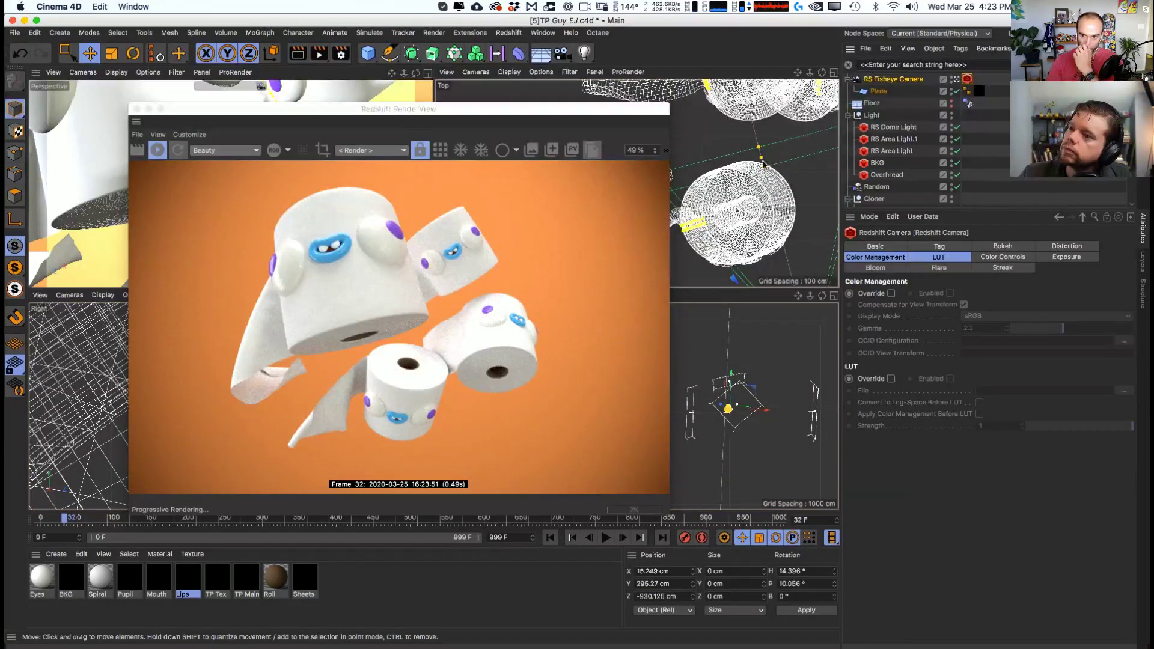
- Raise the Bokeh CoC Radius to 37.72 and test the focus plane on and behind the front roll in the Top view
drag(813, 76, 715, 169)
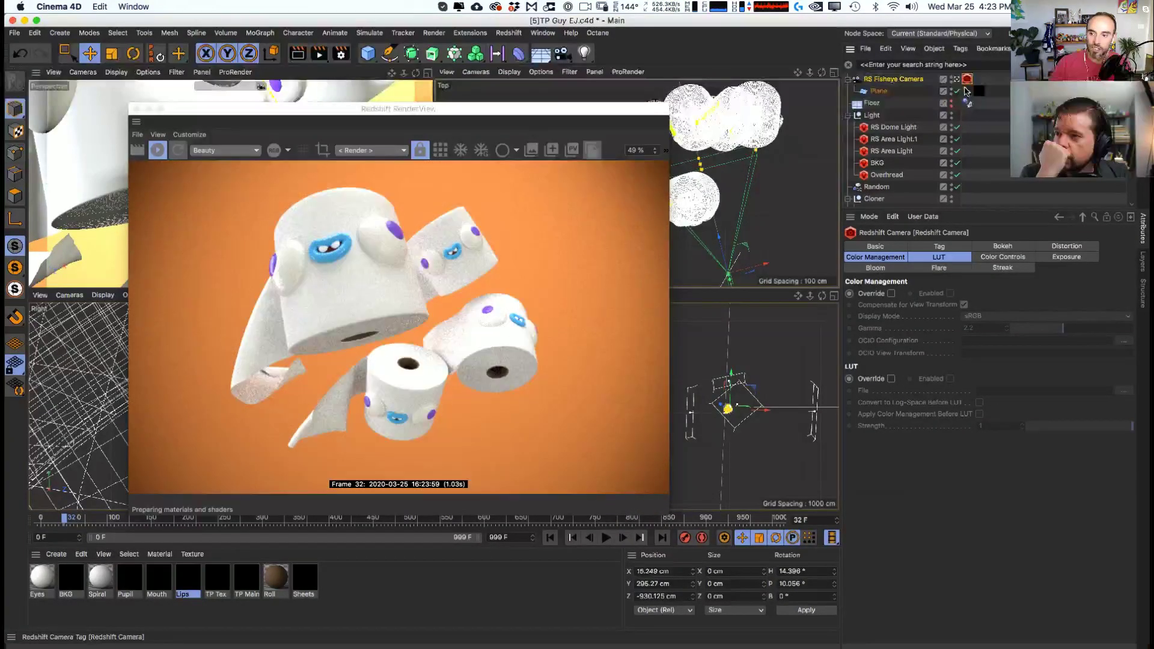
click(1002, 247)
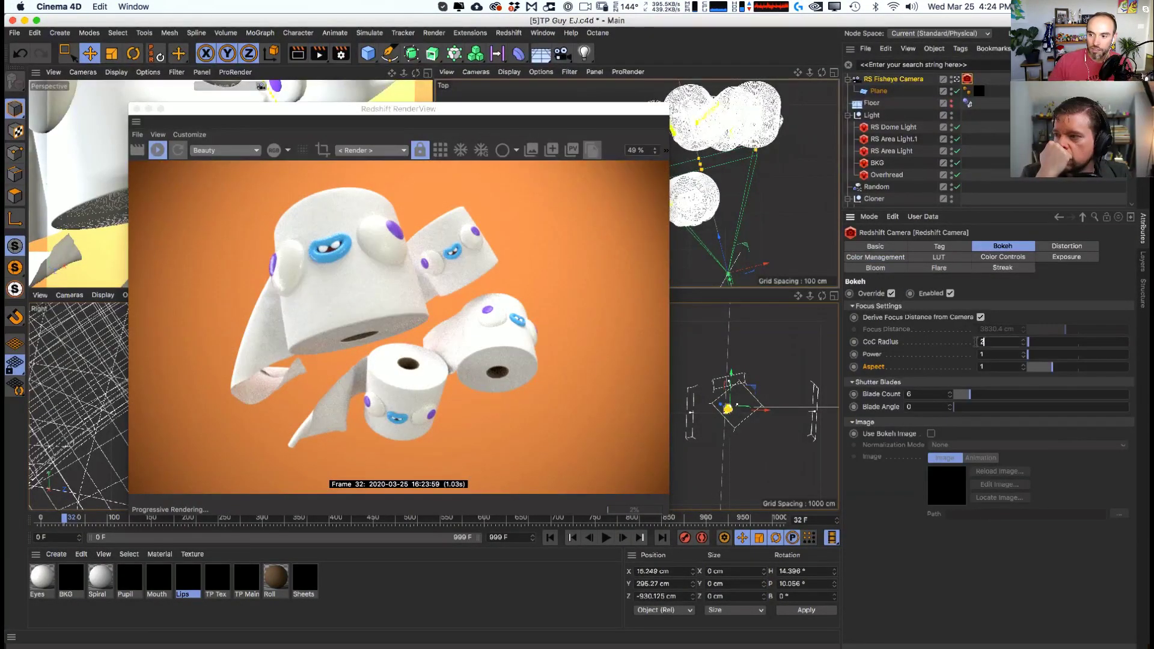
click(1059, 342)
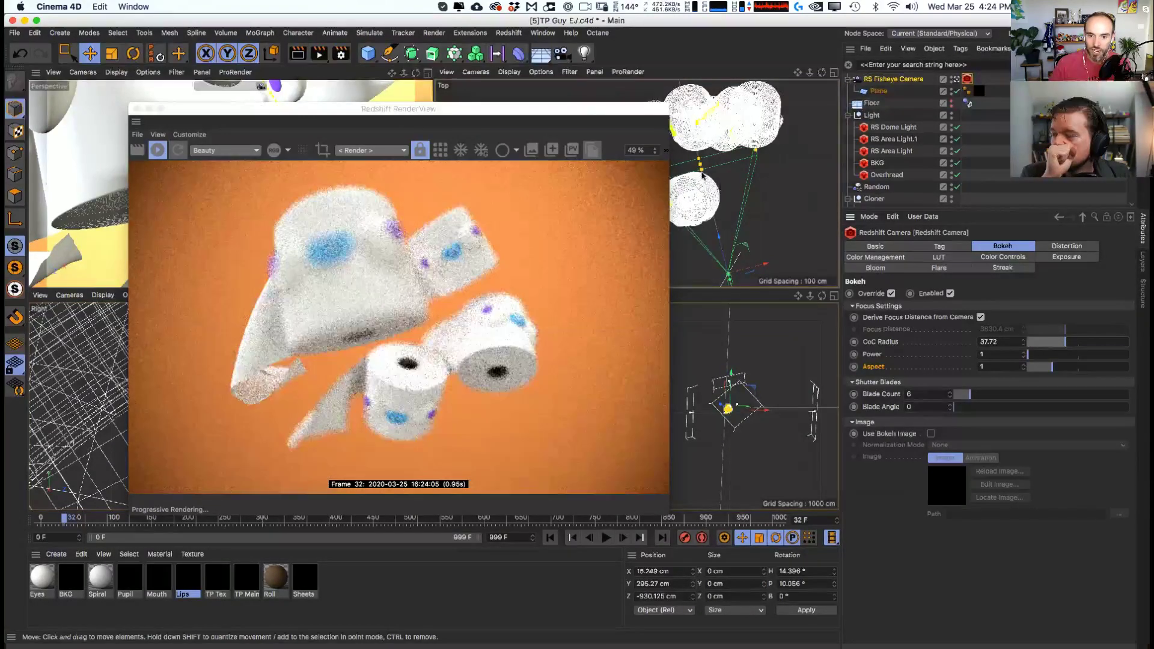
drag(700, 164, 720, 203)
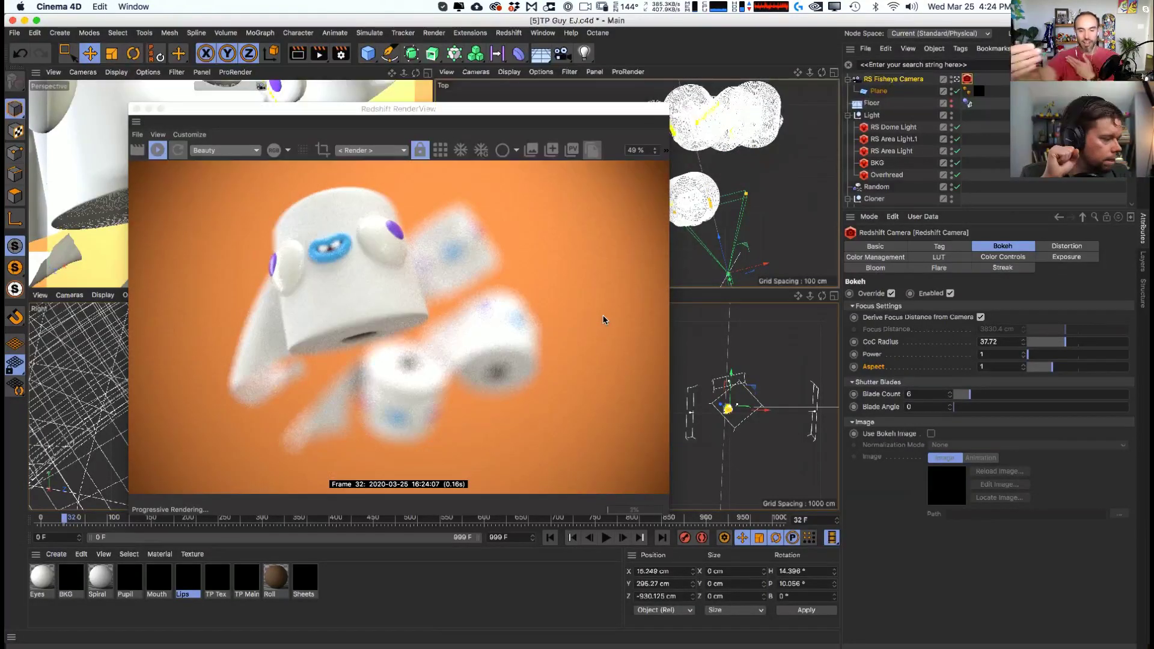
drag(710, 204, 696, 173)
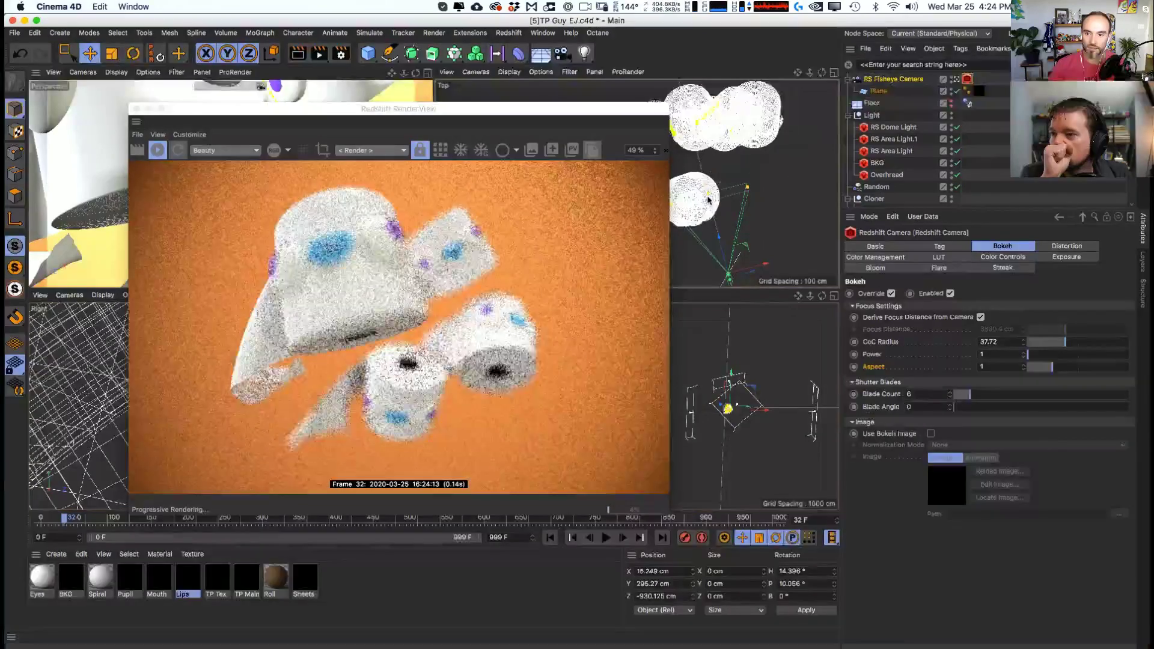
- Reduce the Bokeh CoC Radius to 10.23 and place the camera's focus plane on the front roll in the Top view
drag(1064, 341, 1033, 341)
drag(701, 171, 709, 202)
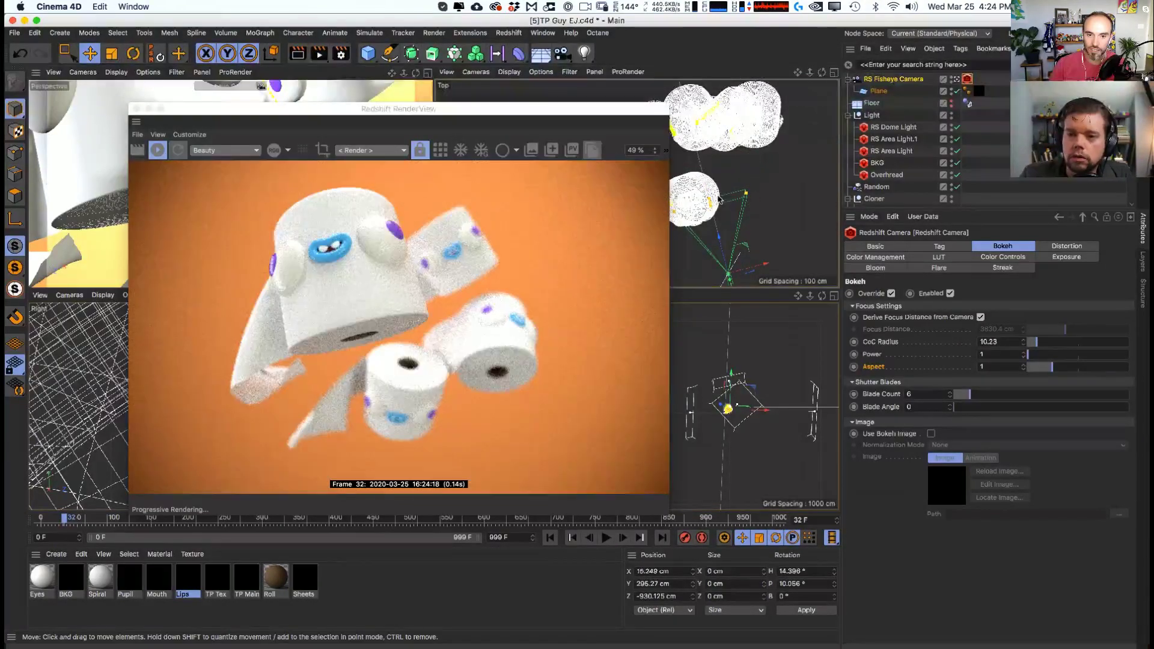
- Lower the camera's Bokeh CoC Radius to 2 and show the display settings in the Redshift RenderView
drag(1032, 341, 1028, 341)
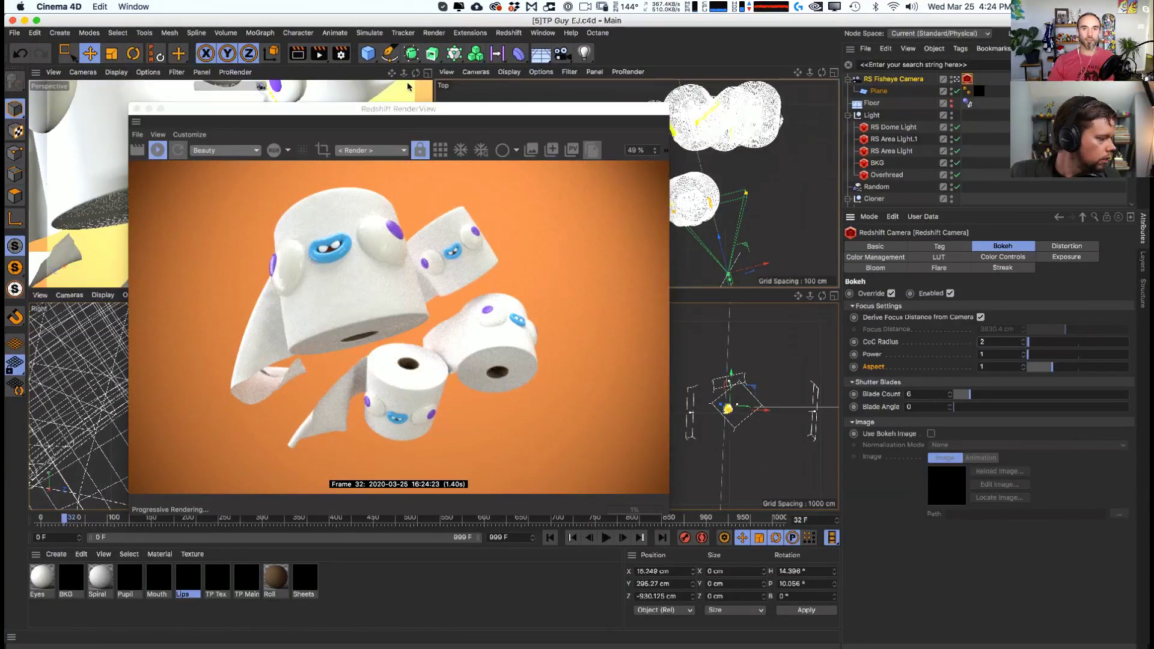
drag(466, 109, 486, 108)
click(513, 34)
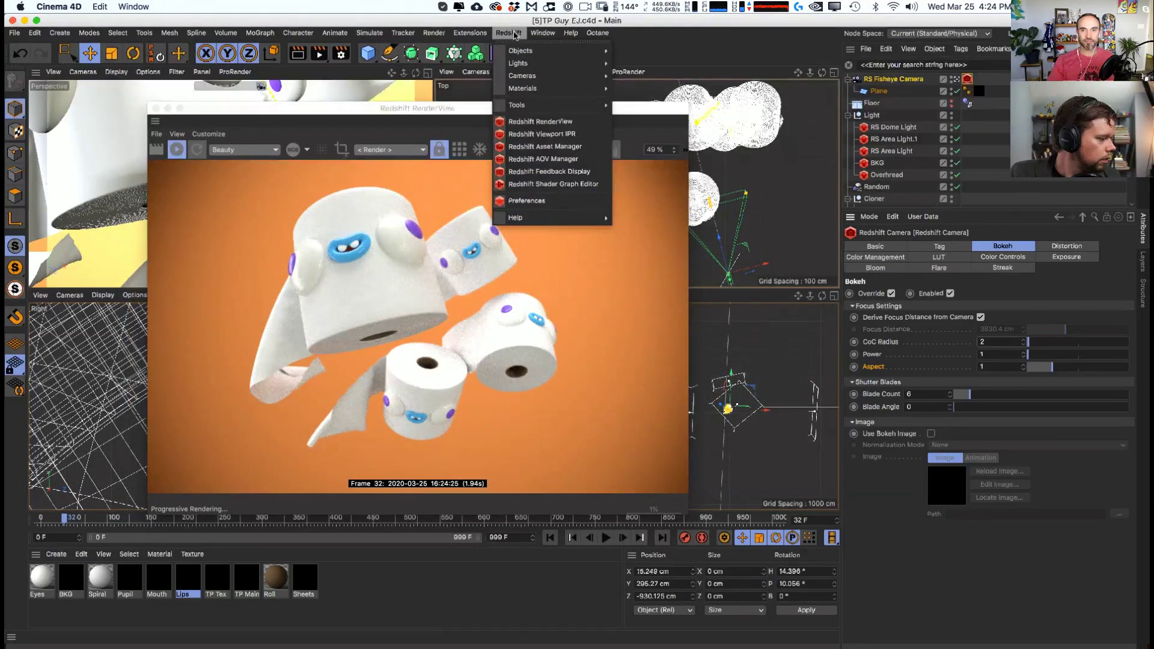
click(421, 122)
click(685, 149)
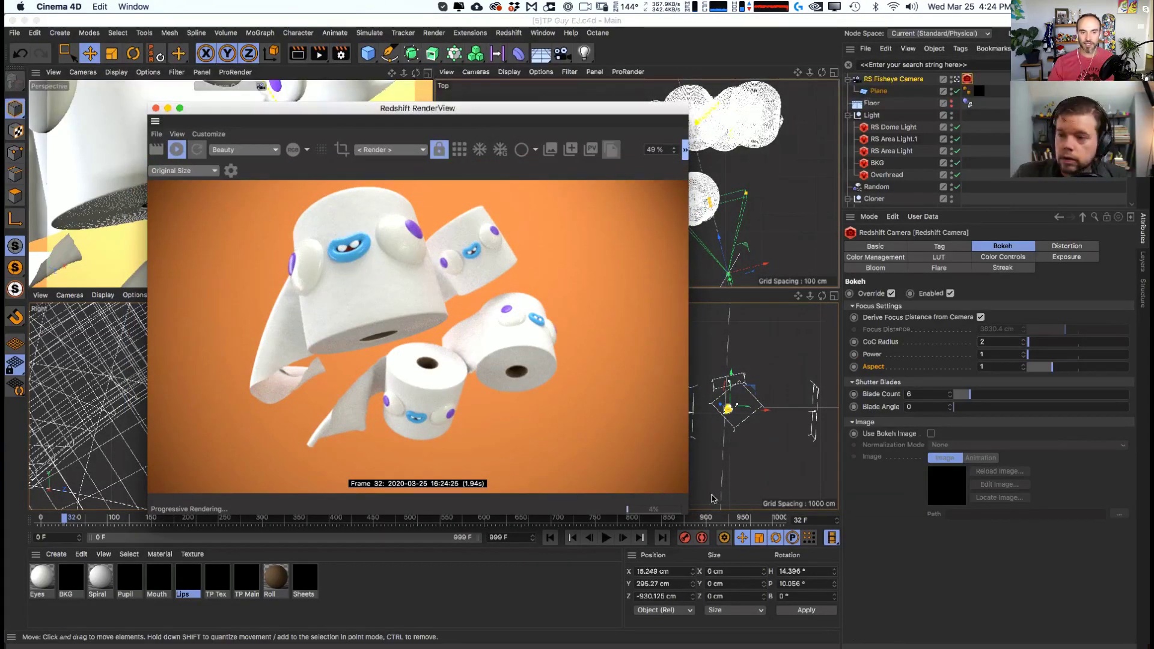
click(231, 171)
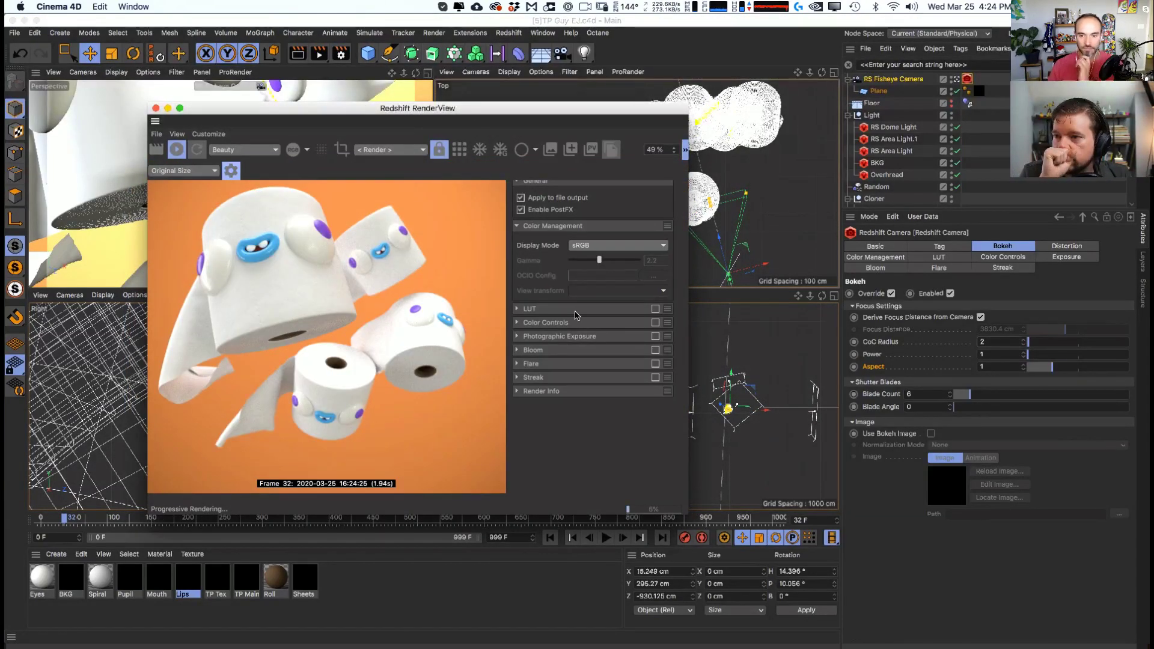
- Enable the LUT in the RenderView display settings and widen the render window
click(657, 309)
click(655, 309)
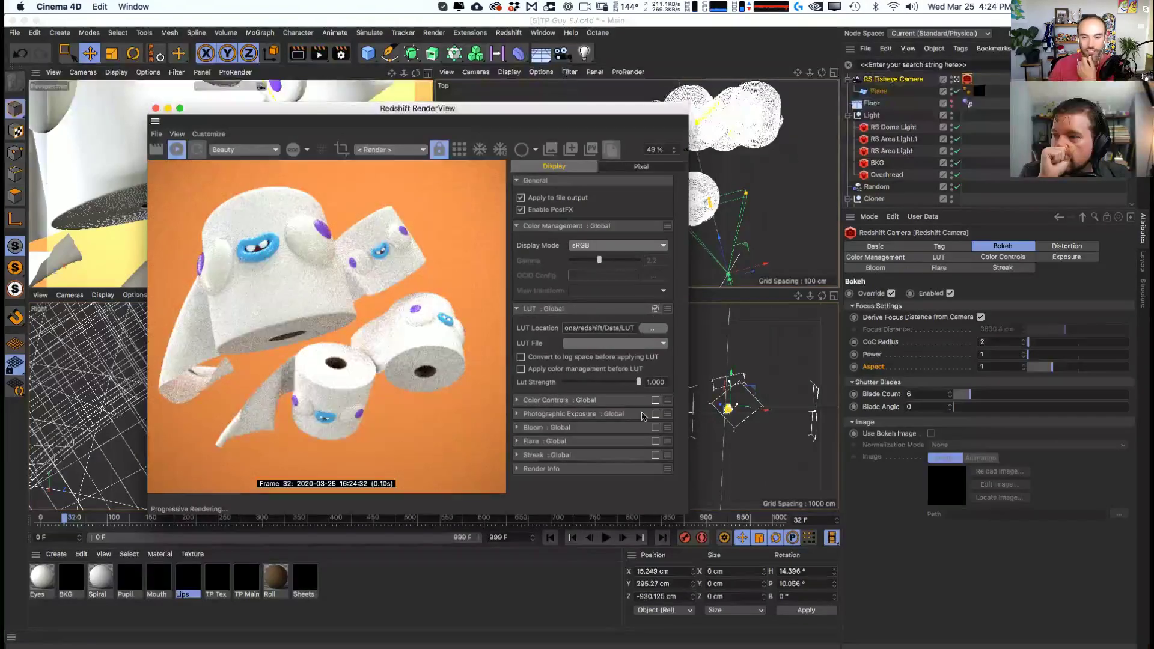
drag(689, 513, 965, 515)
- Try the Filmic False Colour, Filmic Very High Contrast and Filmic Very Low Contrast LUTs on the render
click(905, 343)
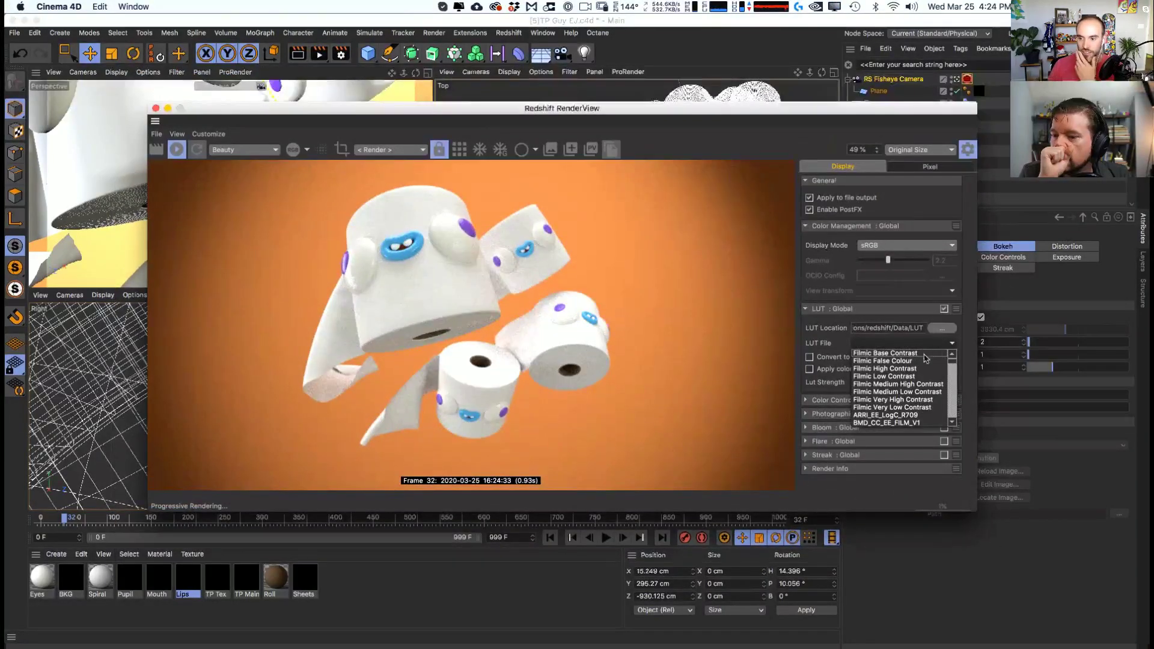
click(911, 369)
click(905, 343)
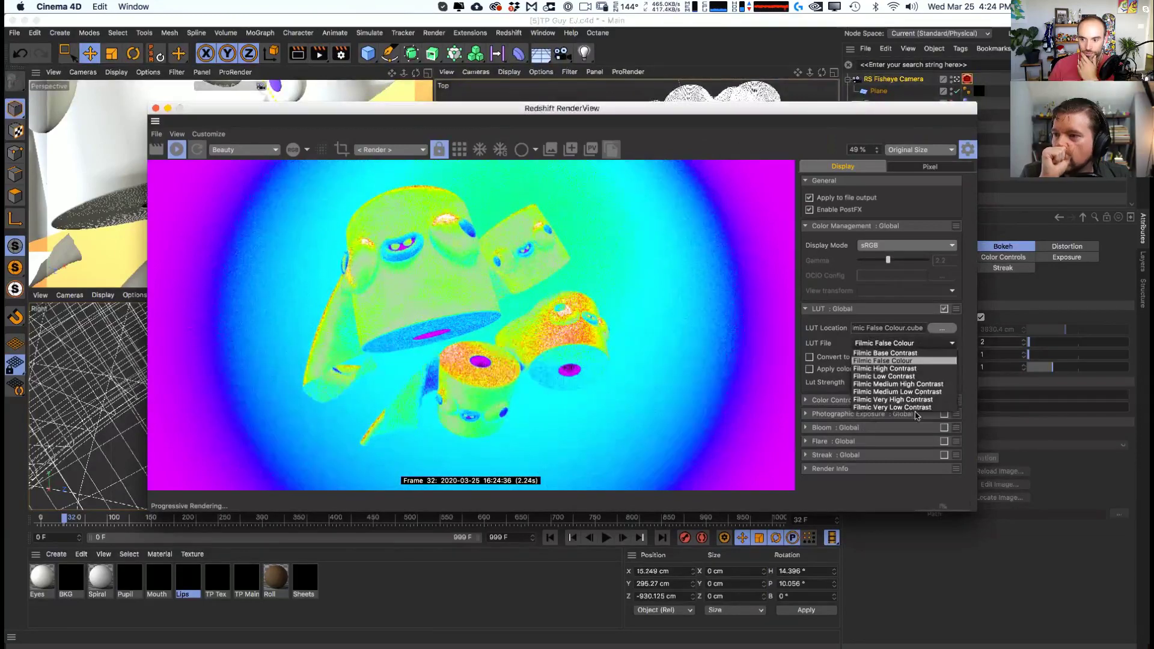
click(929, 385)
click(952, 343)
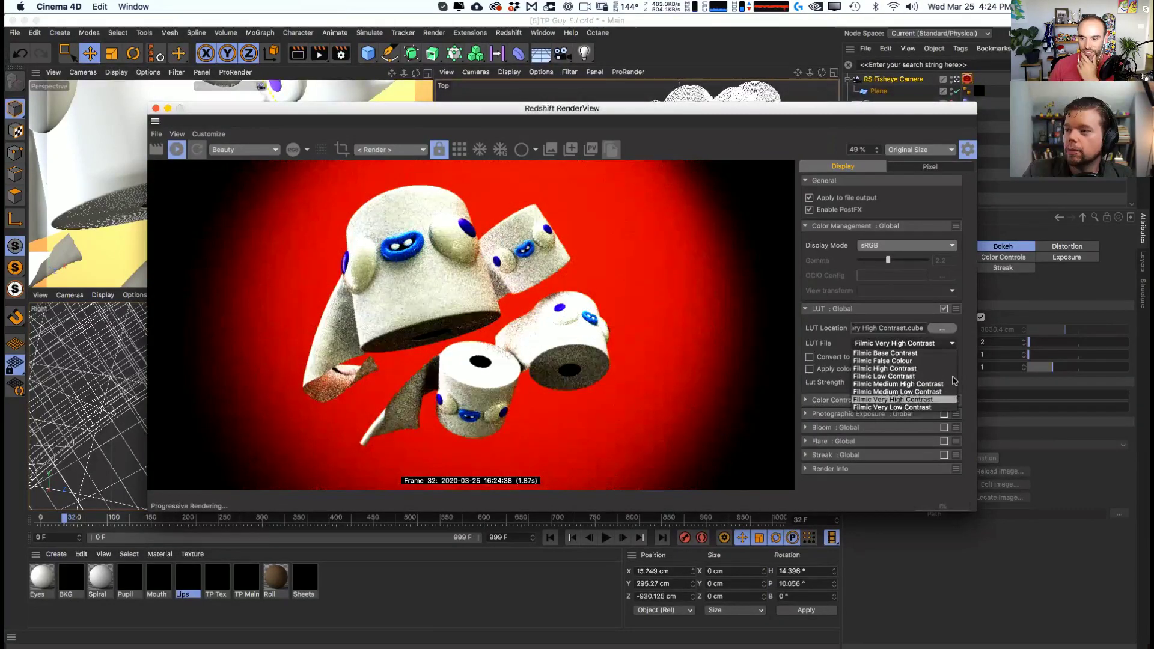
click(928, 407)
- Compare the Filmic False Colour, Filmic Base Contrast and Filmic Medium High Contrast LUTs on the render
click(907, 342)
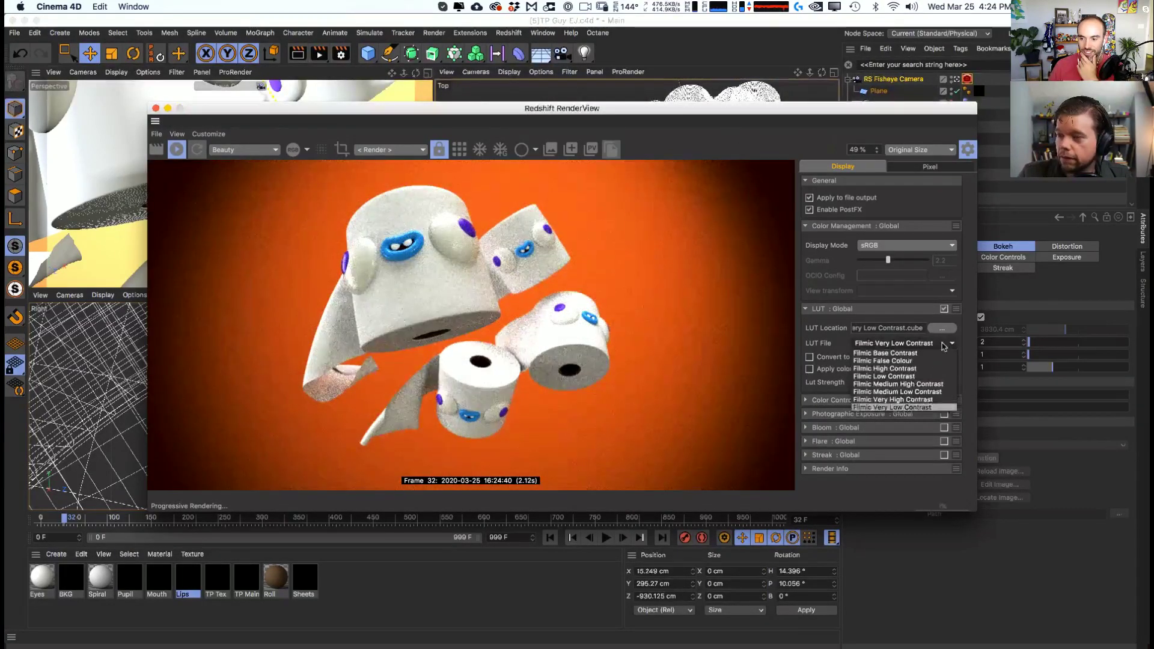
click(913, 361)
click(913, 342)
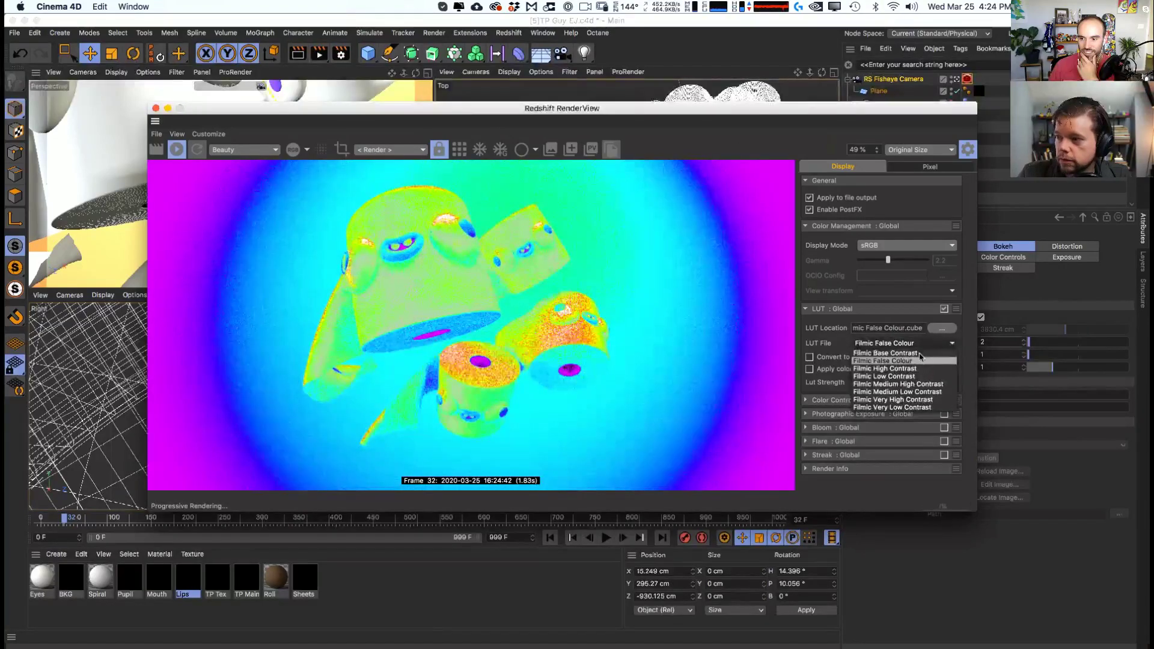
click(917, 353)
click(919, 343)
click(920, 385)
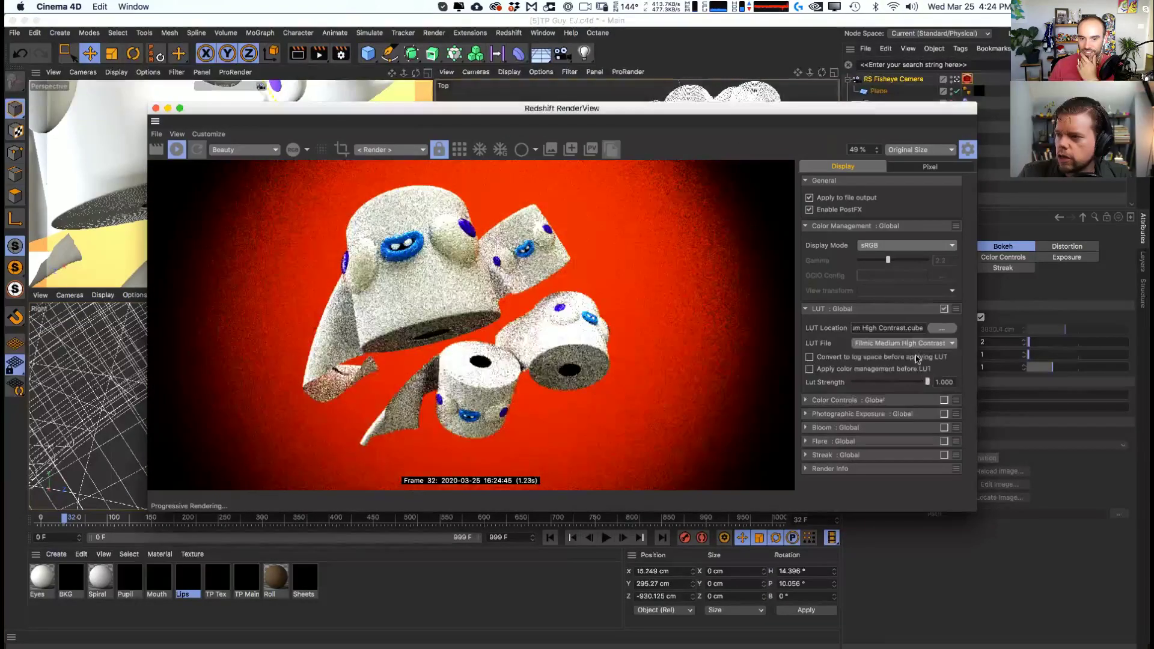
click(923, 347)
click(927, 342)
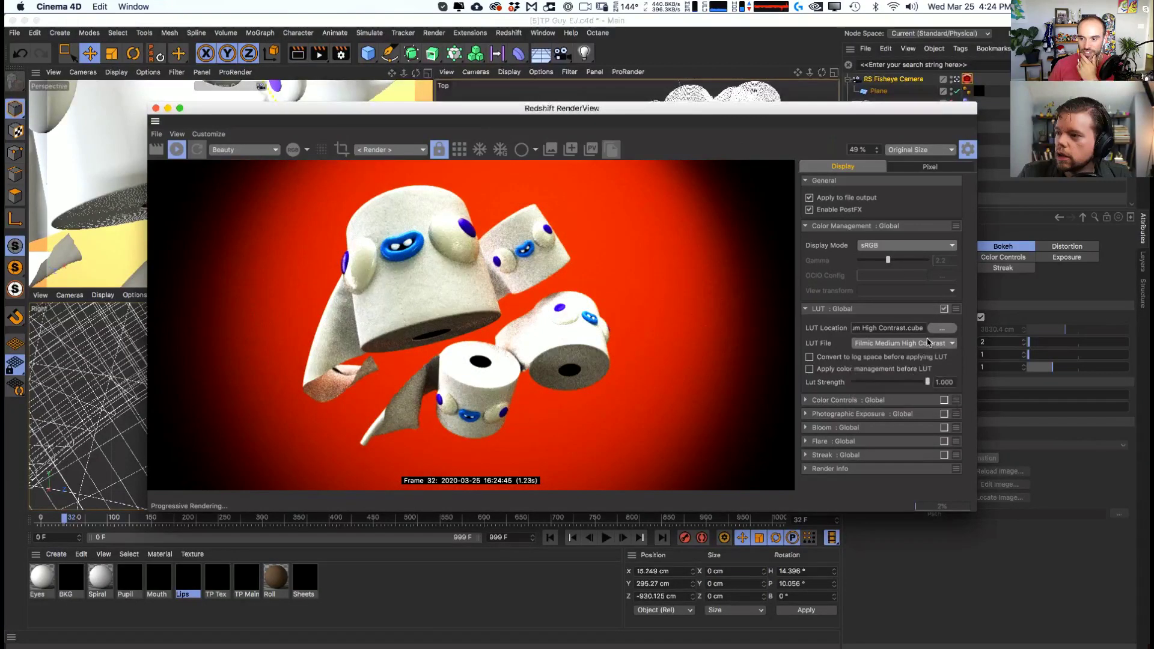
- Load GC_Carbon_Saber-LOG.cube from the GroundControlLUTs folder as the LUT
click(941, 328)
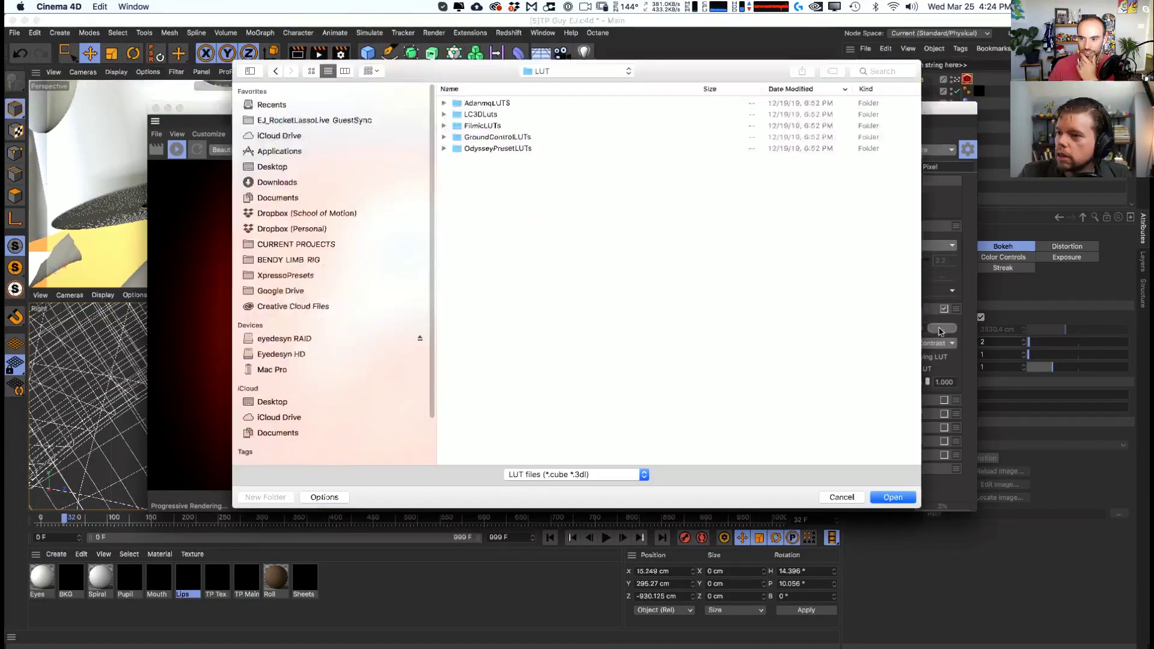
click(443, 137)
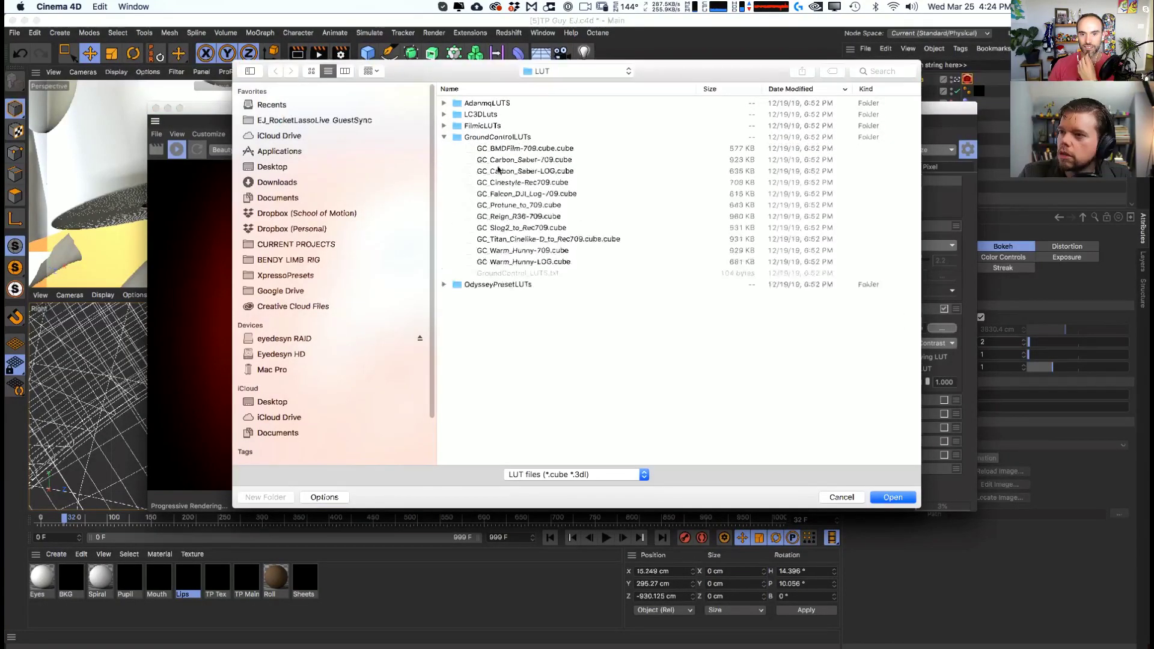
double_click(559, 171)
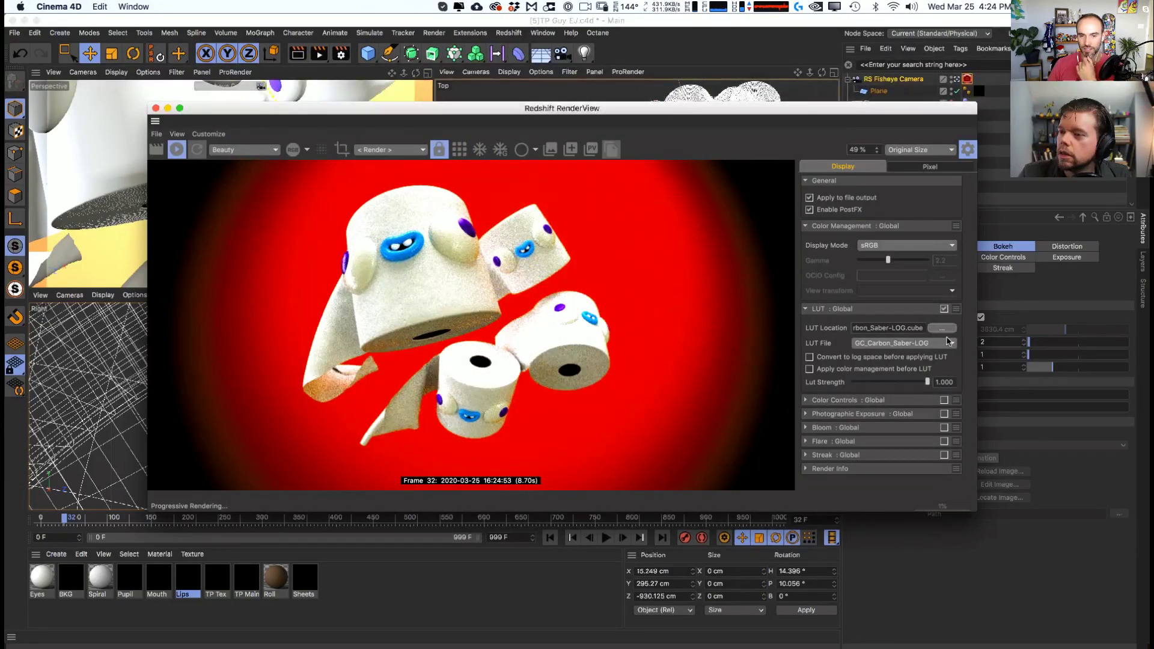
- Try the GC_Falcon_DJI_Log-709, GC_Titan_Cinelike-D_to_Rec709 and GC_Warm_Hunny-709 LUTs on the render
click(951, 344)
click(914, 380)
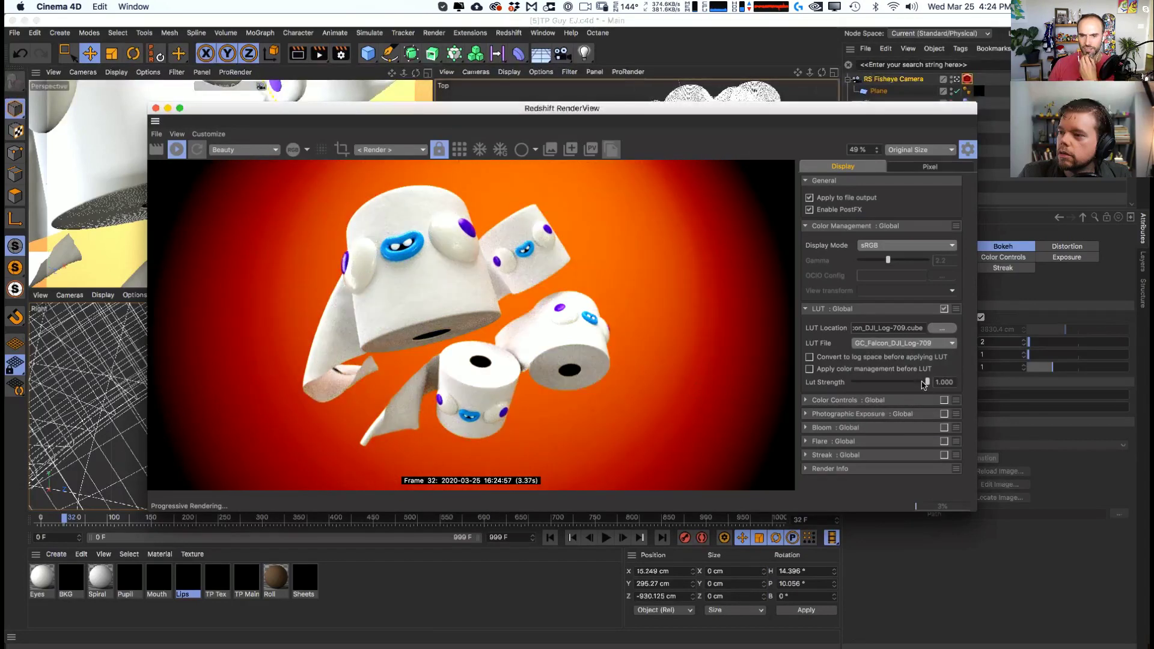
click(951, 343)
click(913, 416)
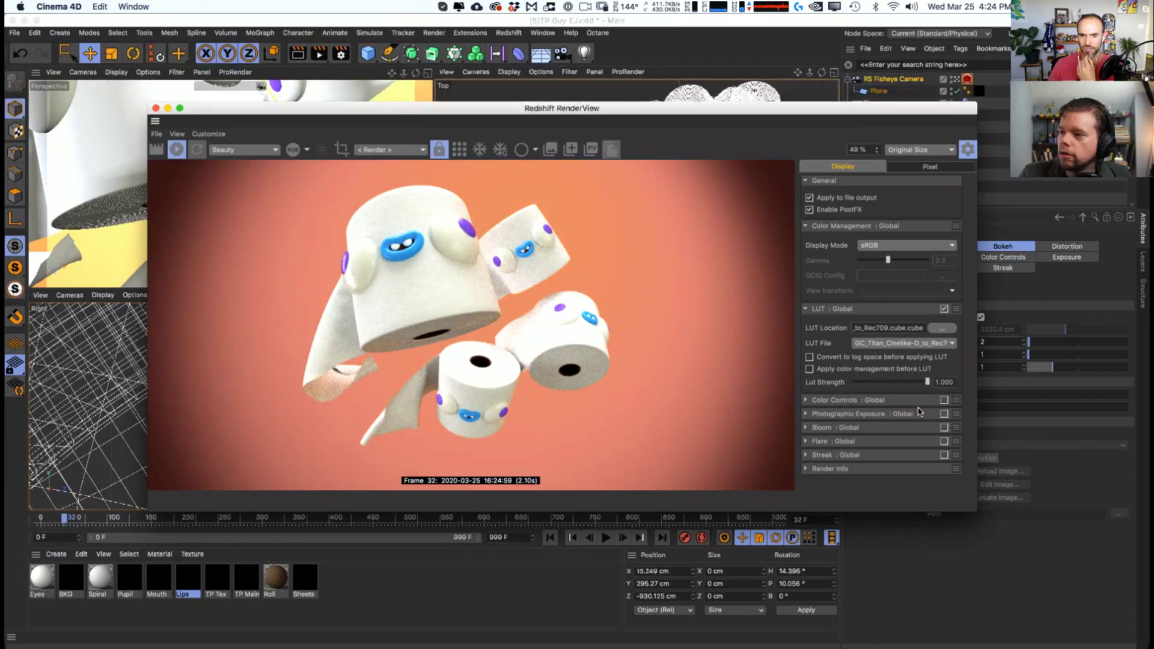
click(949, 345)
click(902, 423)
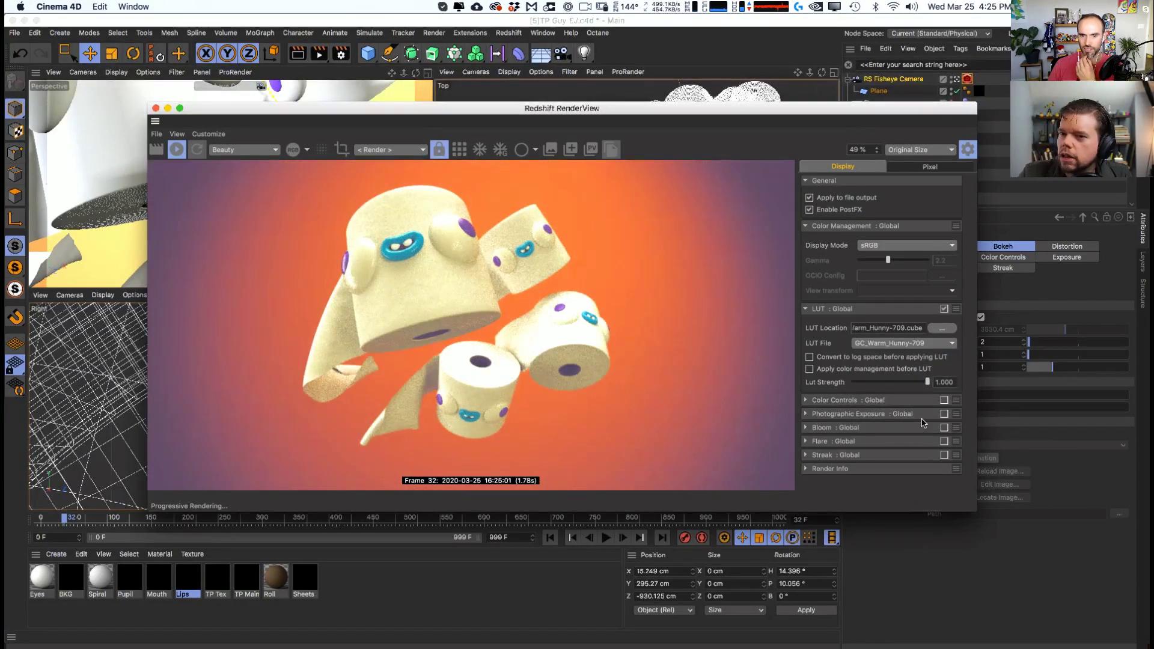
- Try the GC_Cinestyle-Rec709, GC_Falcon_DJI_Log-709 and GC_Protune_to_709 LUTs on the render
click(955, 345)
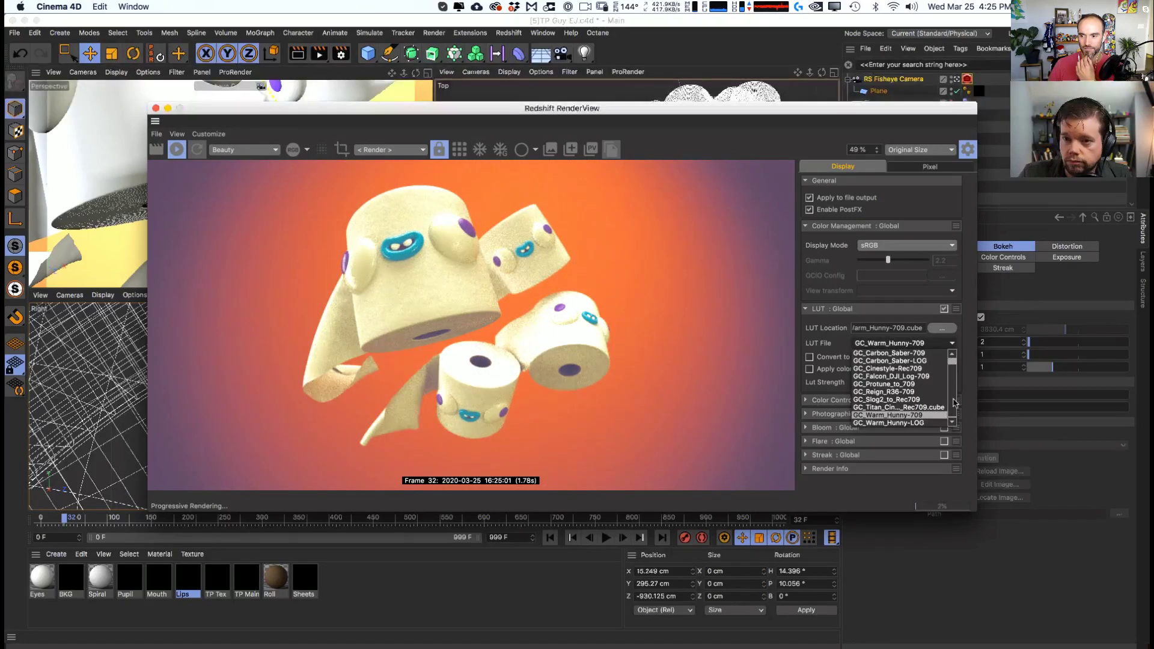
click(911, 368)
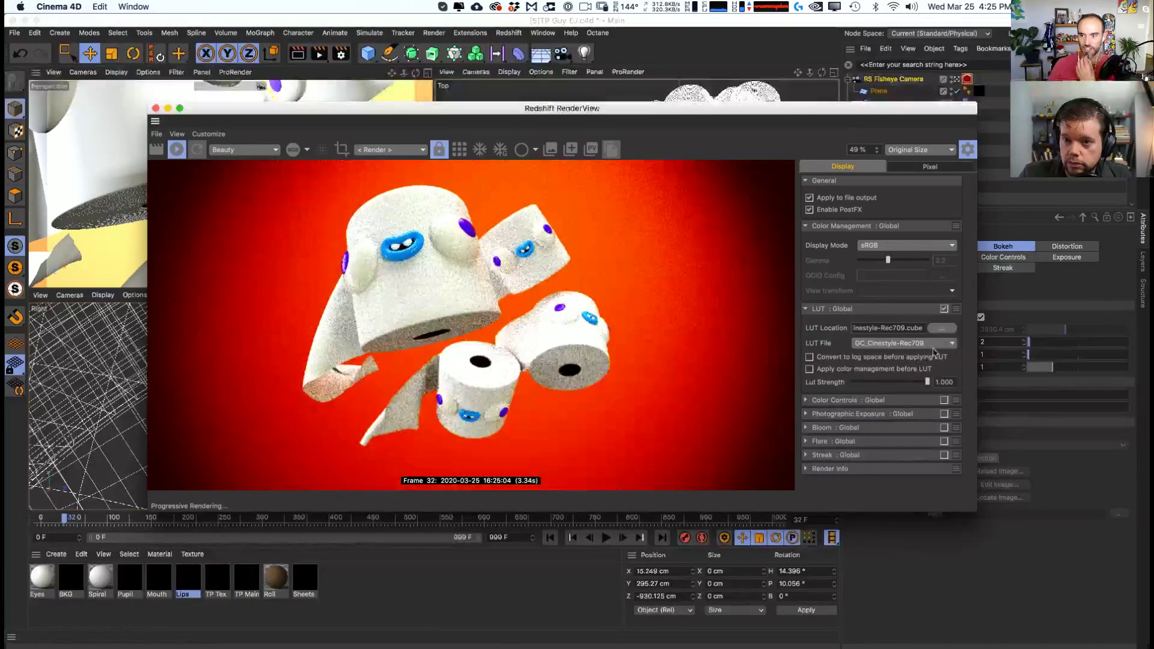
click(945, 343)
click(920, 376)
click(907, 345)
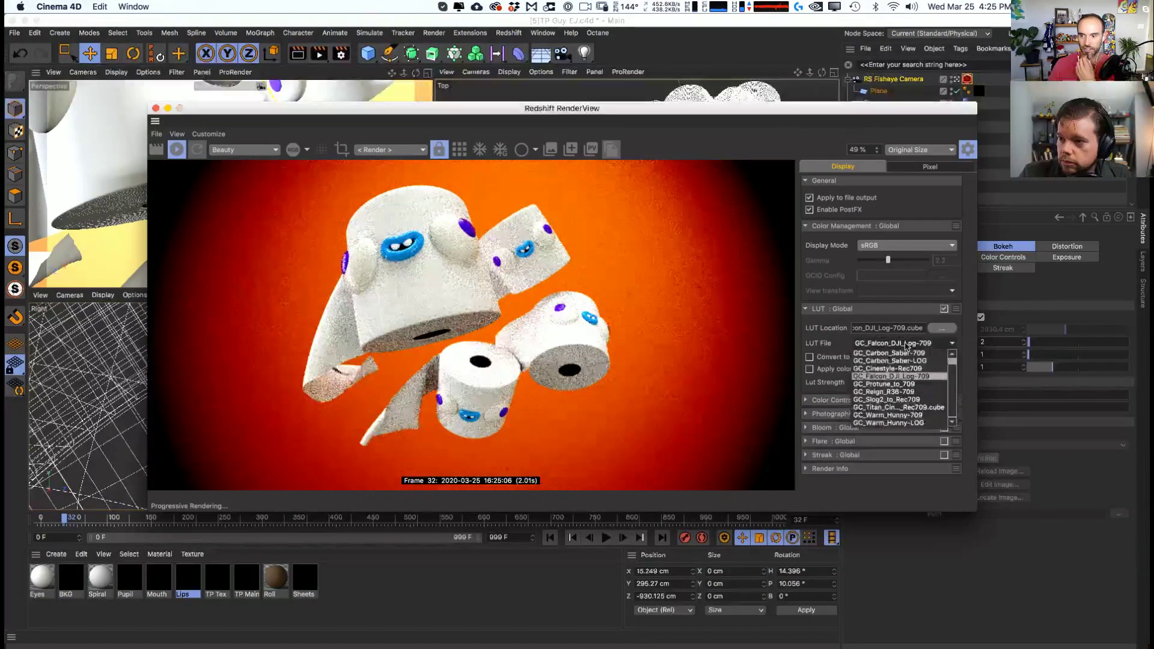
click(889, 384)
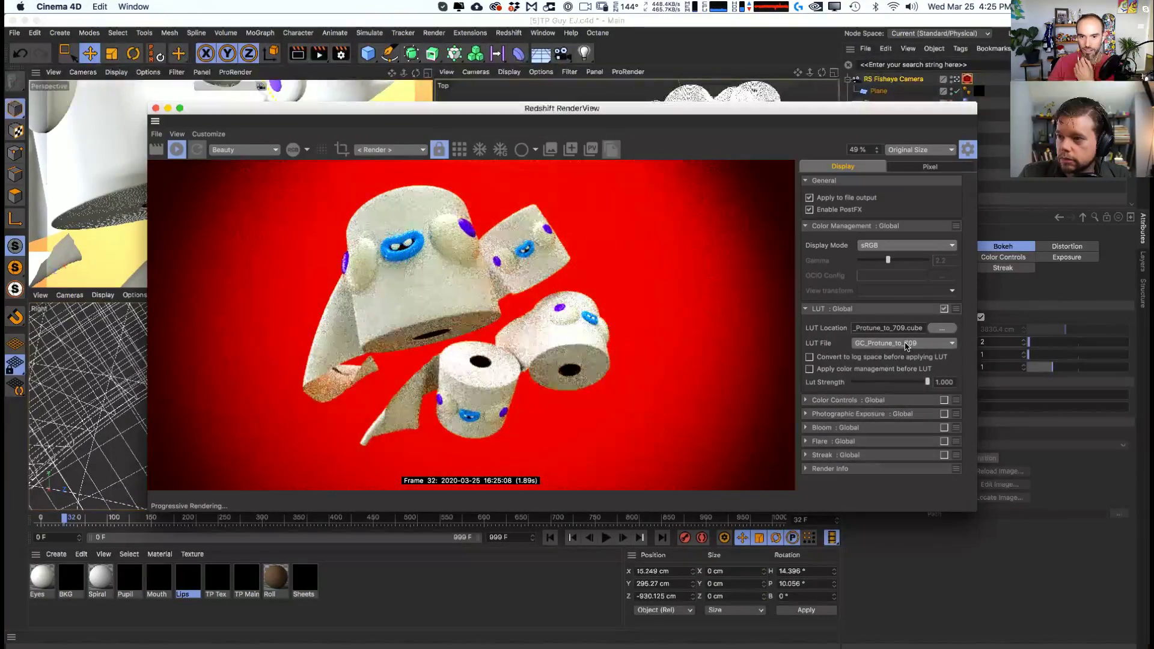
- Try the GC_Reign_R36-709 and GC_Slog2_to_Rec709 LUTs, ending on GC_Titan_Cinelike-D_to_Rec709
click(948, 347)
click(914, 376)
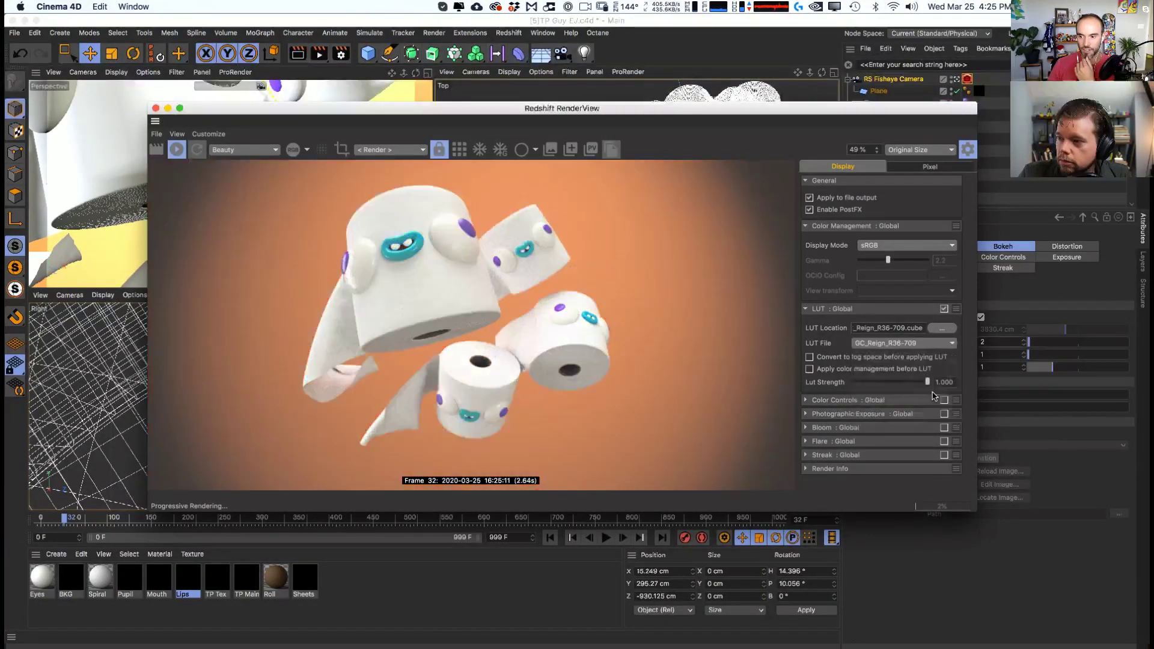
click(914, 345)
click(901, 404)
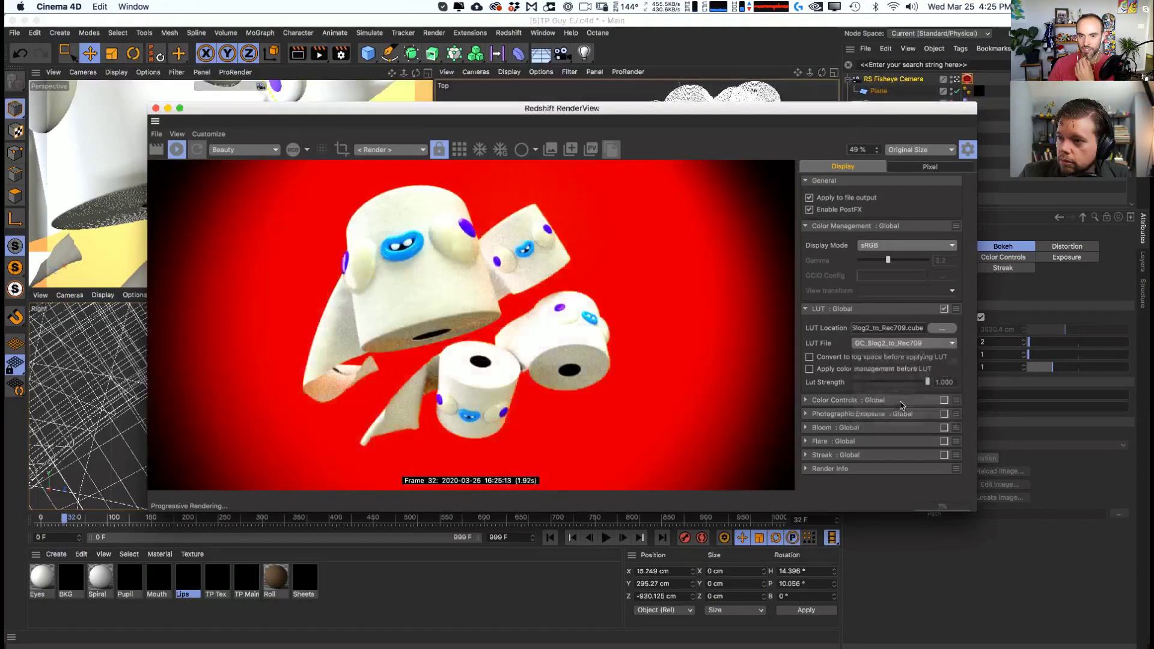
click(891, 345)
click(888, 415)
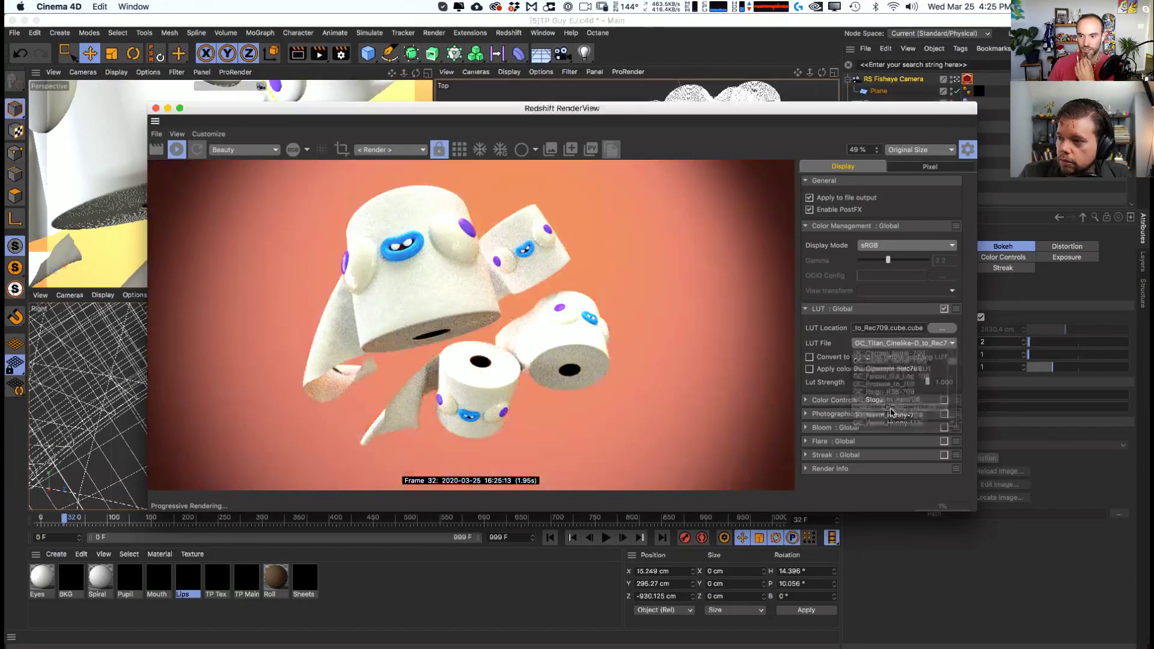
- Reduce the Lut Strength to 0.492 and switch the LUT file to GC_Warm_Hunny-LOG
drag(928, 382, 901, 387)
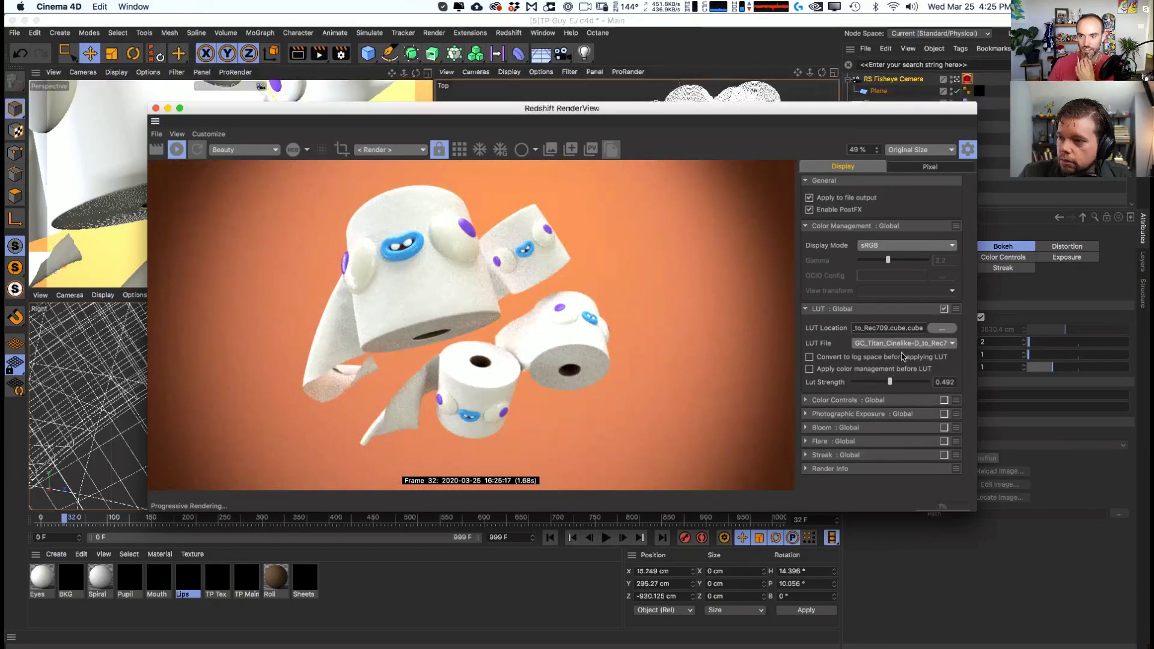
click(902, 343)
click(895, 408)
click(905, 344)
click(904, 423)
- Lower the Lut Strength to 0.189 and on to 0, and disable the LUT
drag(869, 383, 862, 391)
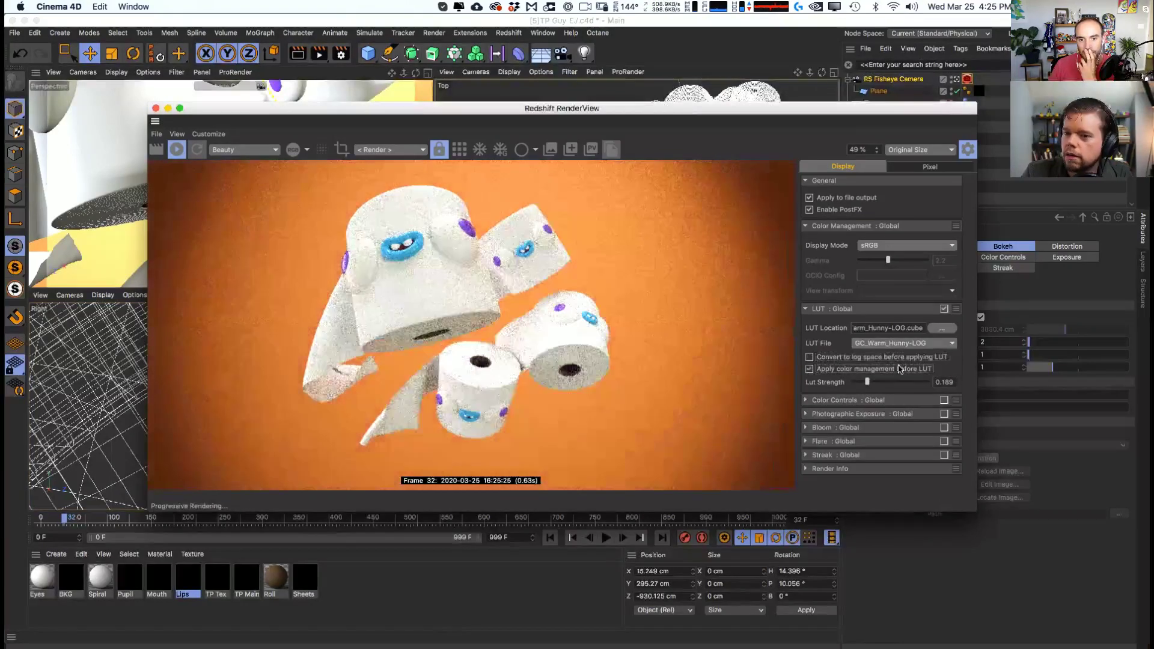
mouse_move(868, 381)
mouse_down()
mouse_move(848, 383)
mouse_move(893, 386)
mouse_move(853, 382)
mouse_up()
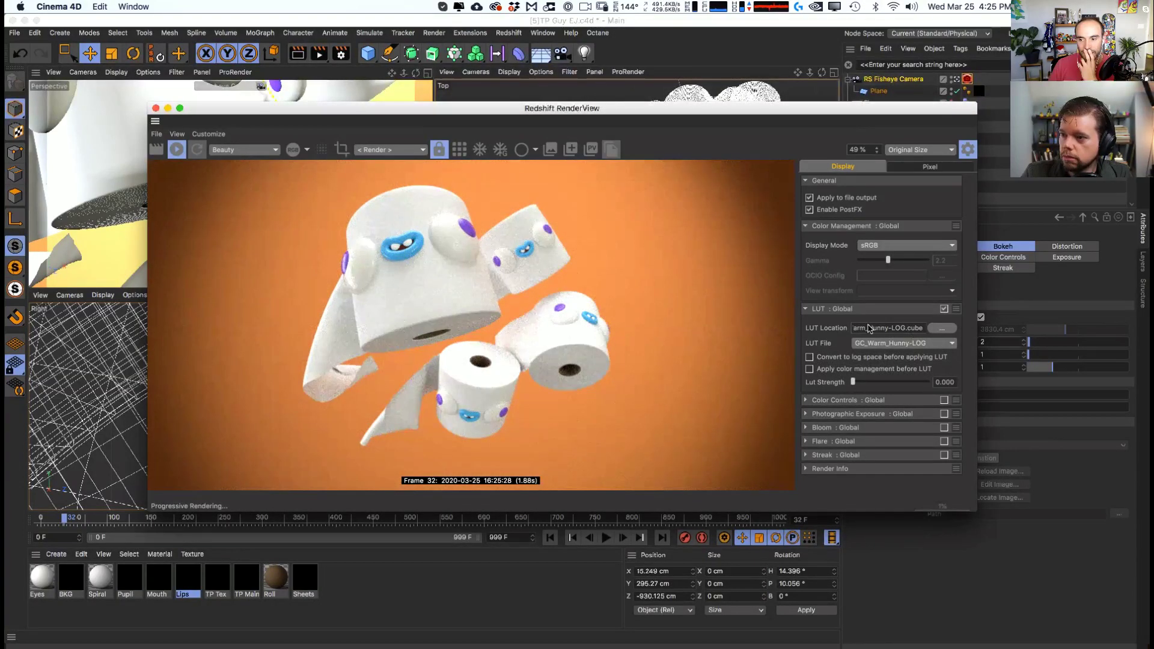
click(944, 308)
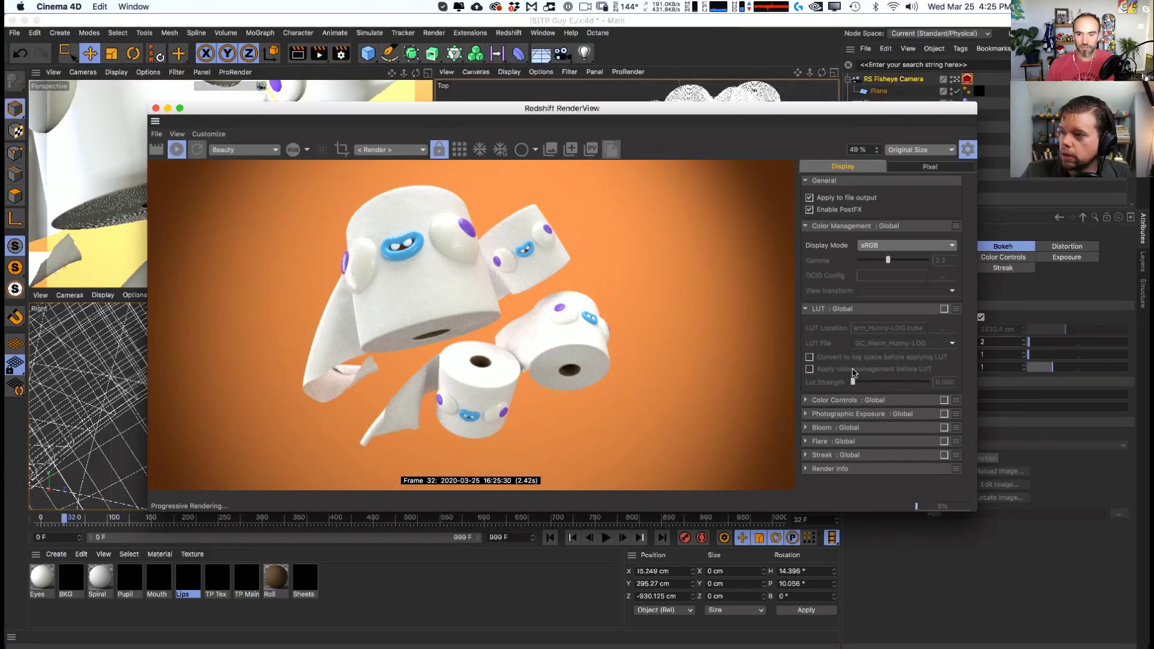
- Compare the Linear display mode with sRGB, keep sRGB, and glance at the Color Controls settings
click(899, 246)
click(902, 255)
click(901, 246)
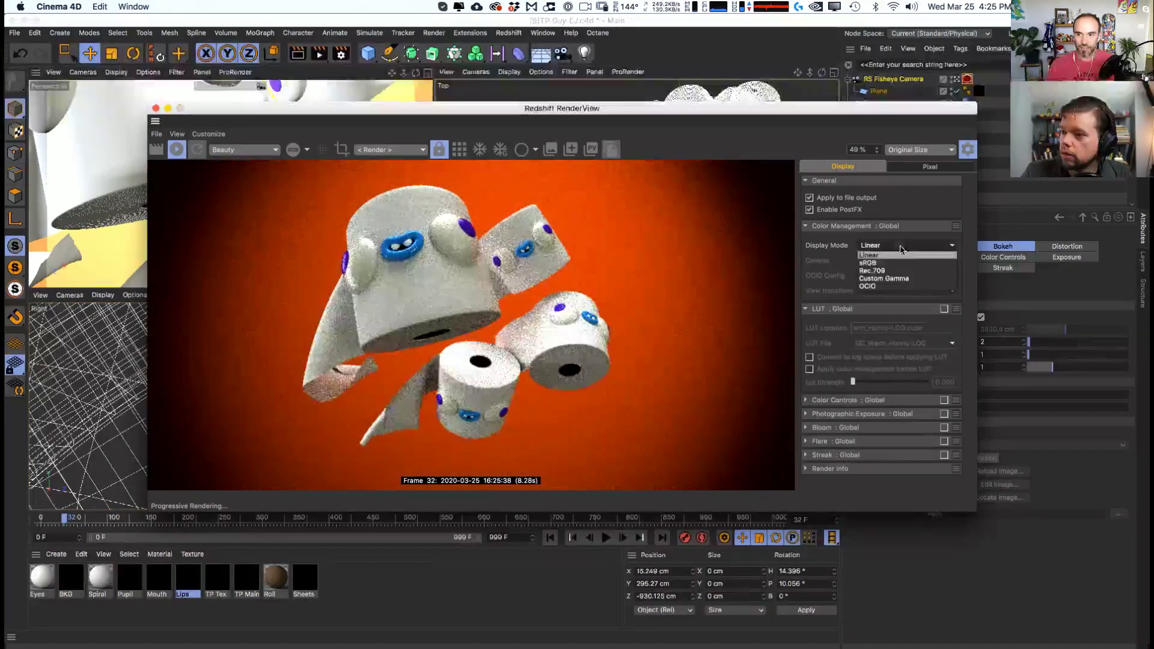
click(890, 263)
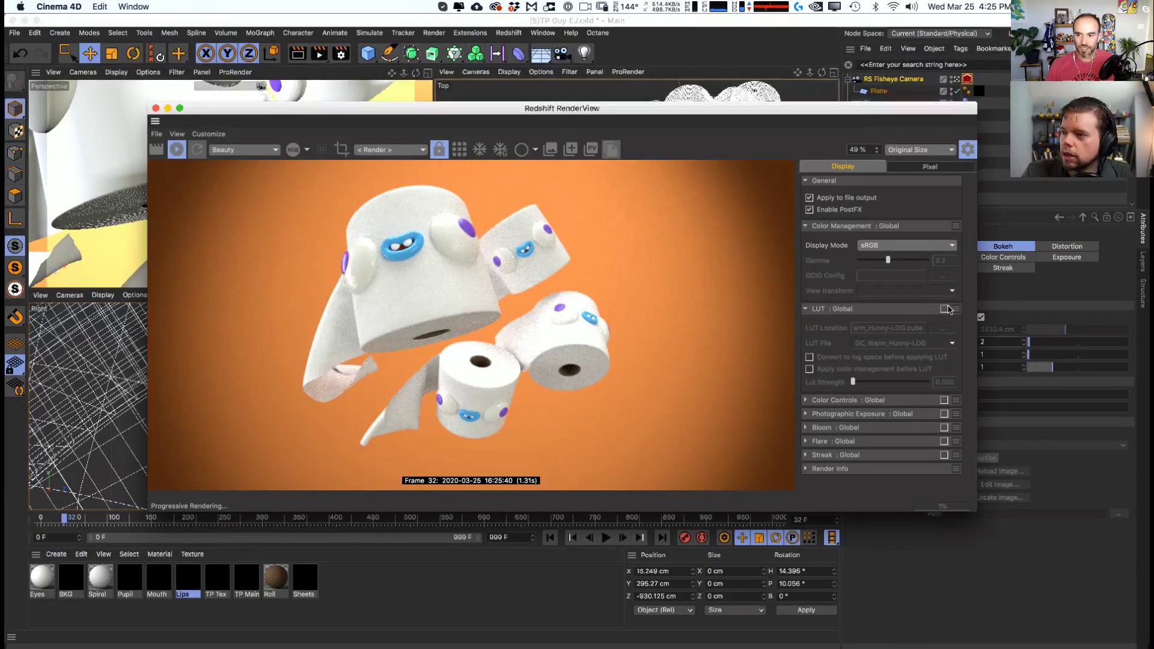
click(808, 404)
click(805, 401)
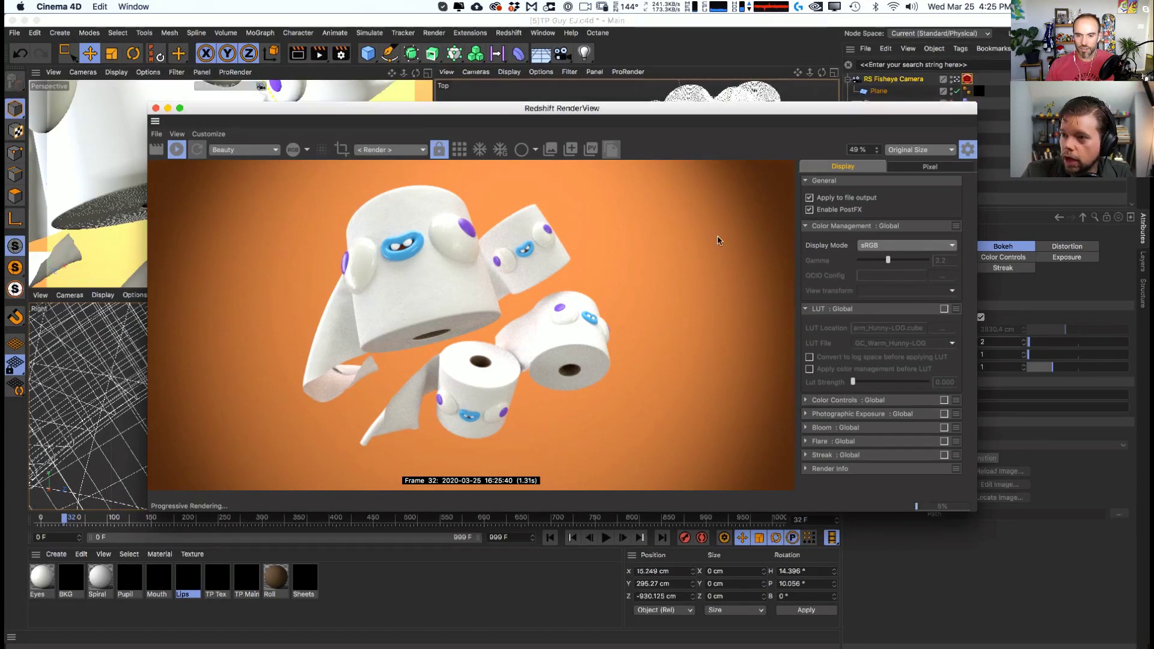
- Darken the BKG material's diffuse color to H 15°, S 71%, V 35% and close its shader graph
click(72, 583)
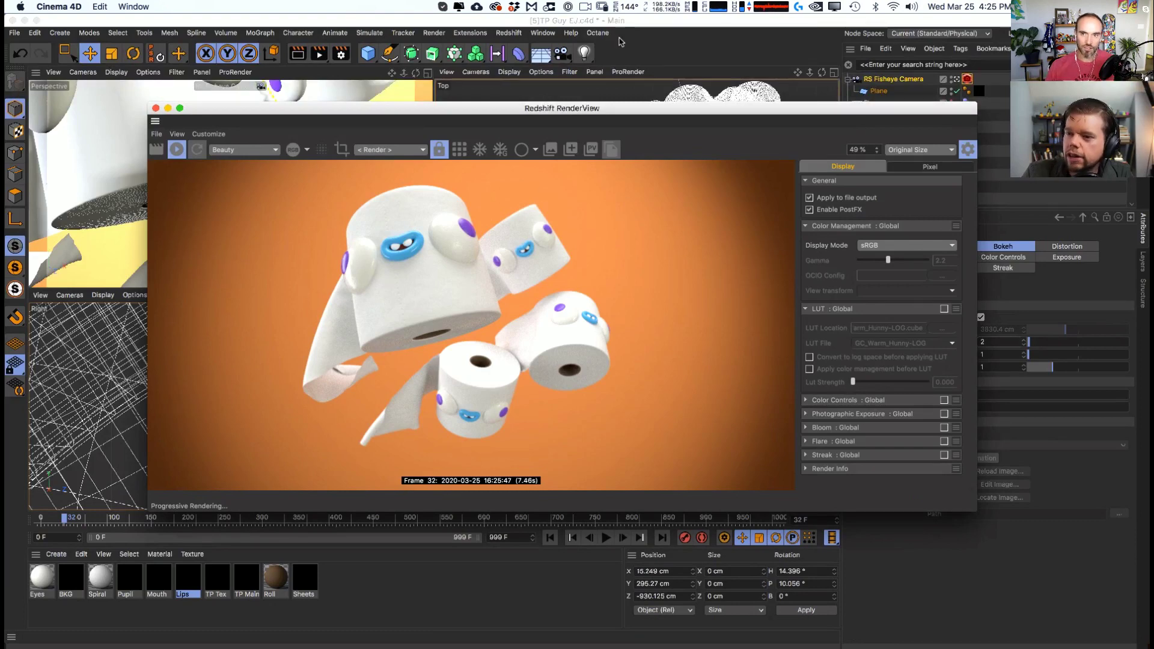
double_click(74, 585)
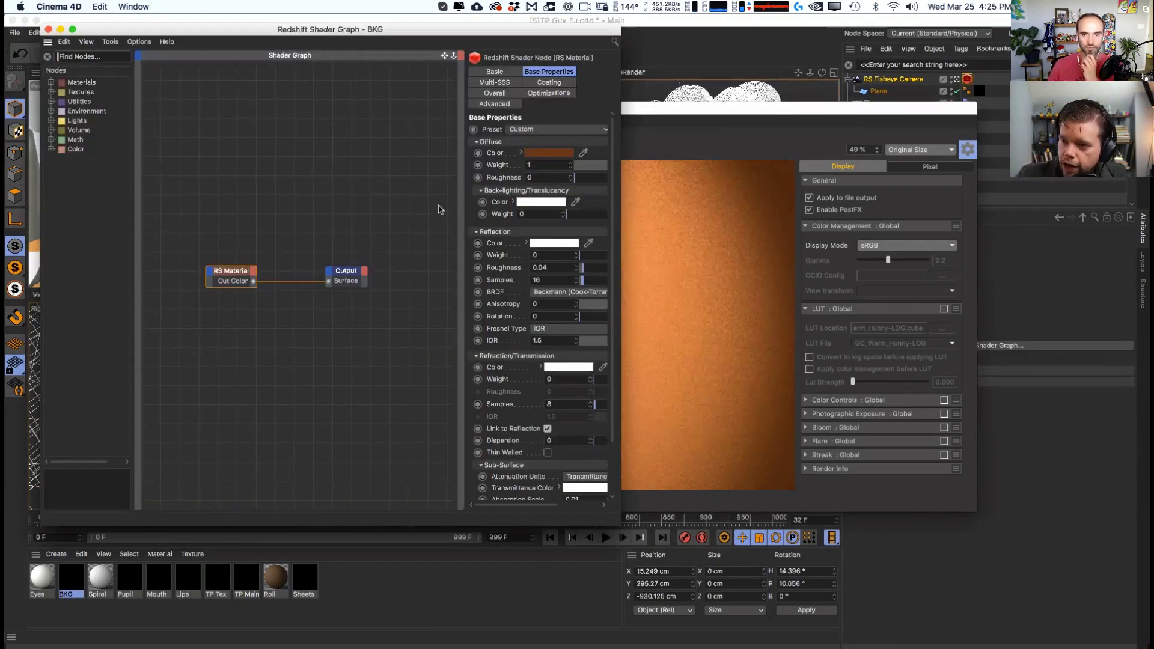
click(544, 154)
click(548, 180)
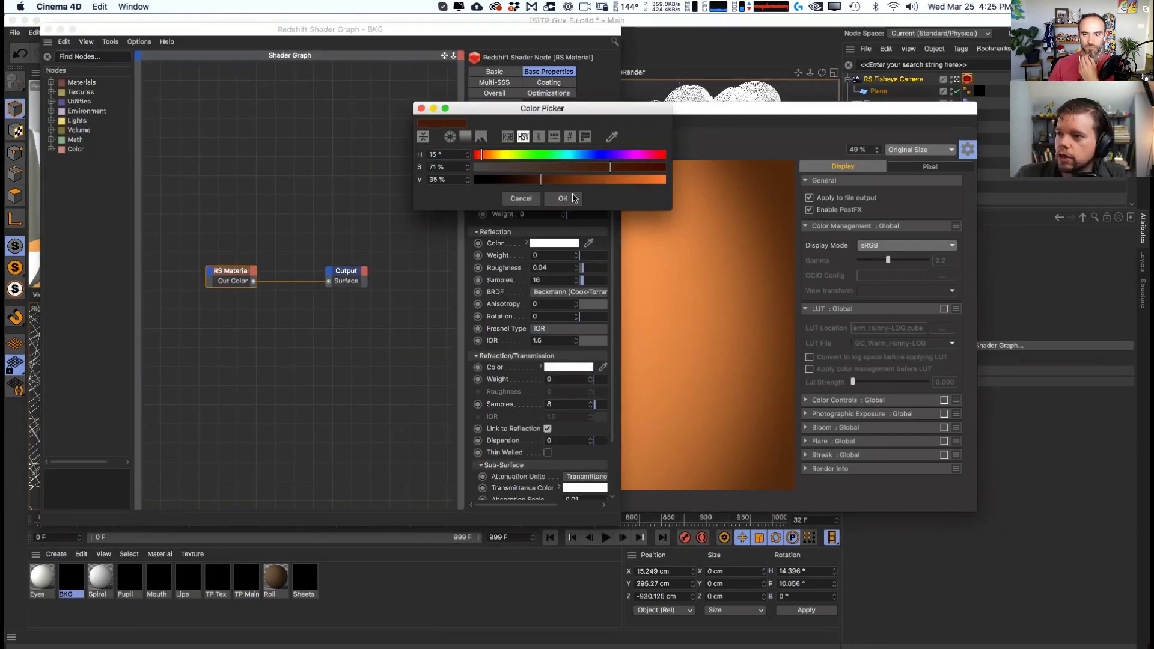
click(562, 197)
drag(286, 29, 907, 417)
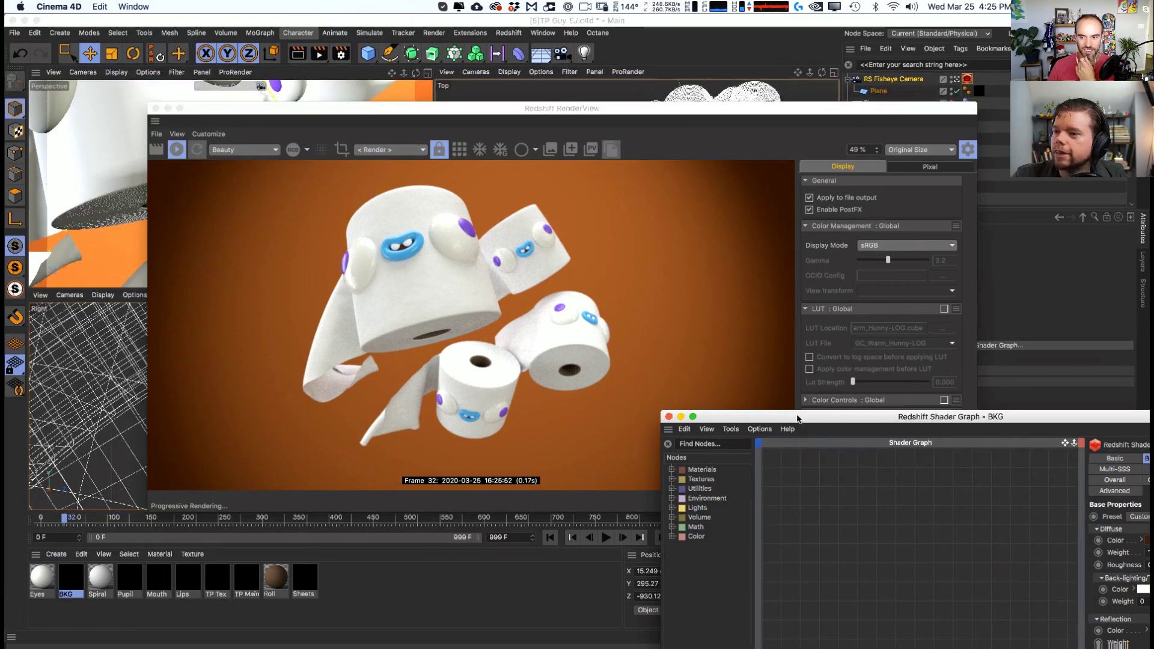
click(668, 416)
- Check the Plane's object properties and the Overhead light's general settings beside the live render
drag(768, 103, 706, 112)
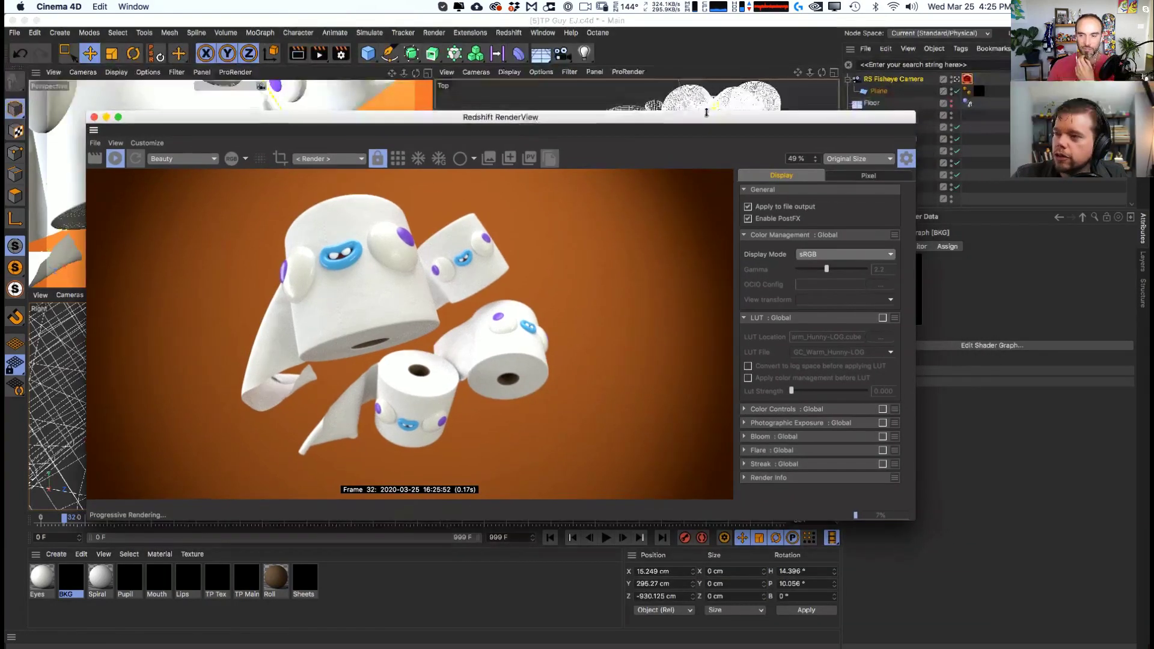
click(879, 91)
drag(908, 116, 822, 136)
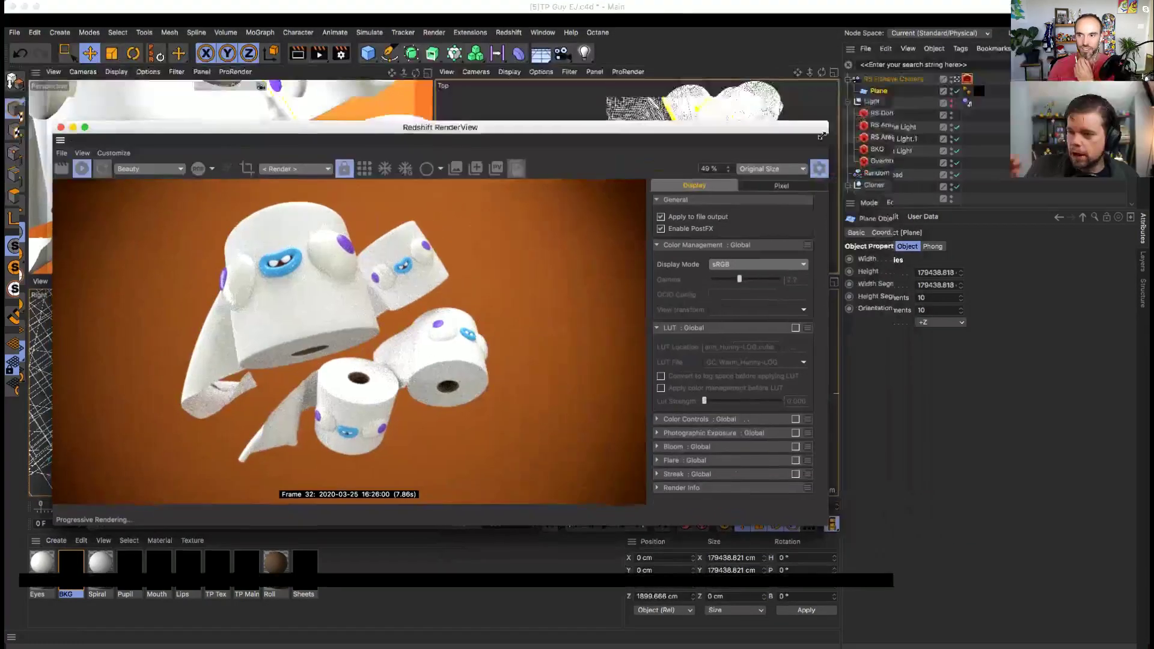
click(885, 174)
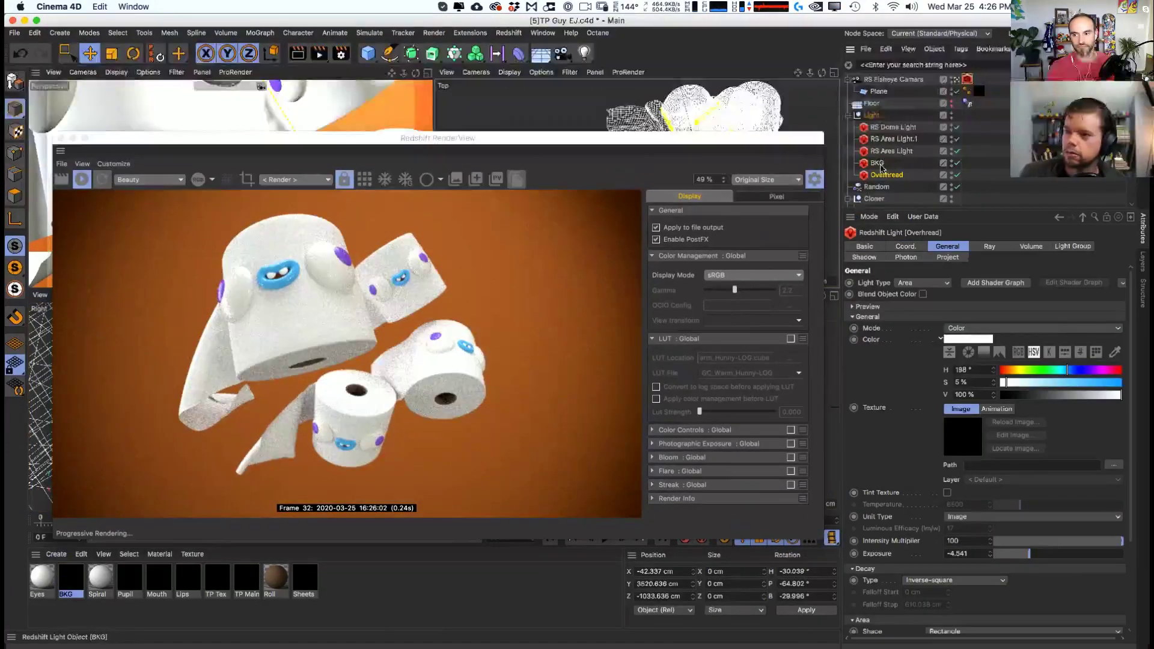
drag(776, 146, 799, 238)
- Select the BKG area light and reposition it in the top view to relight the orange backdrop
click(877, 162)
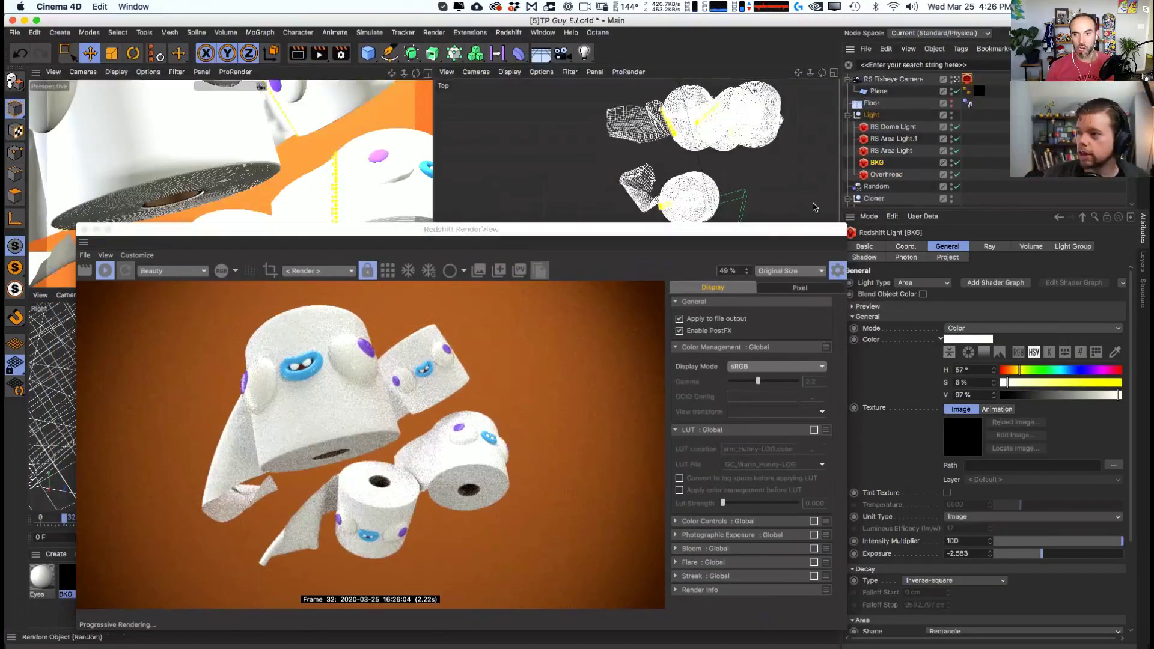
scroll(794, 172, down, 5)
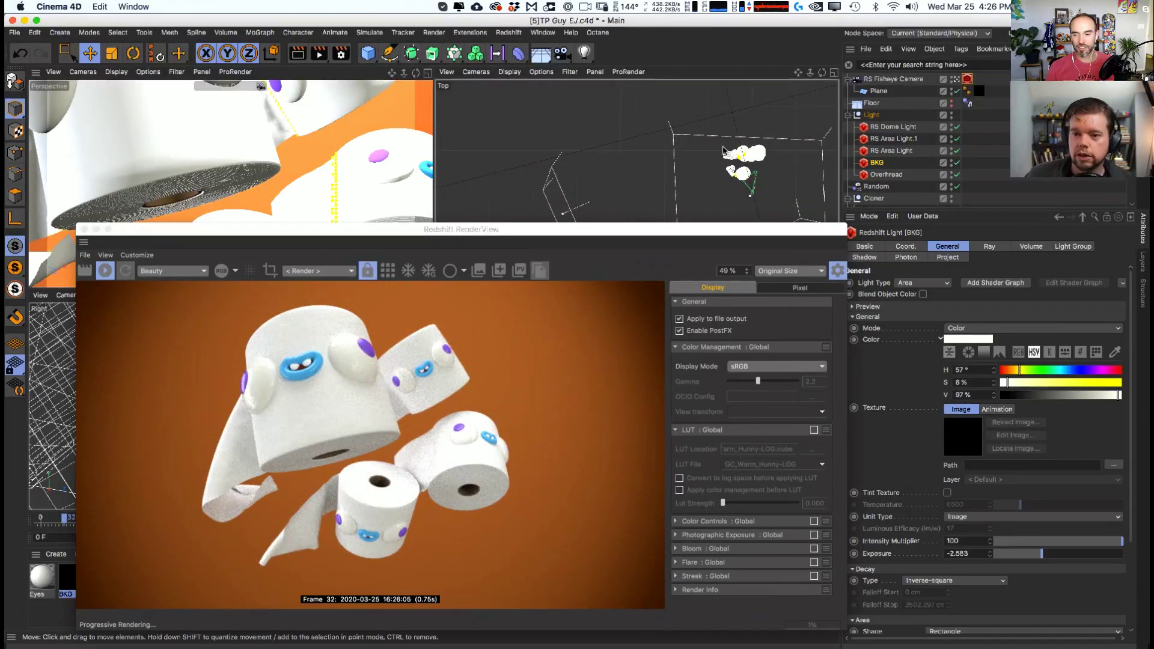
key(t)
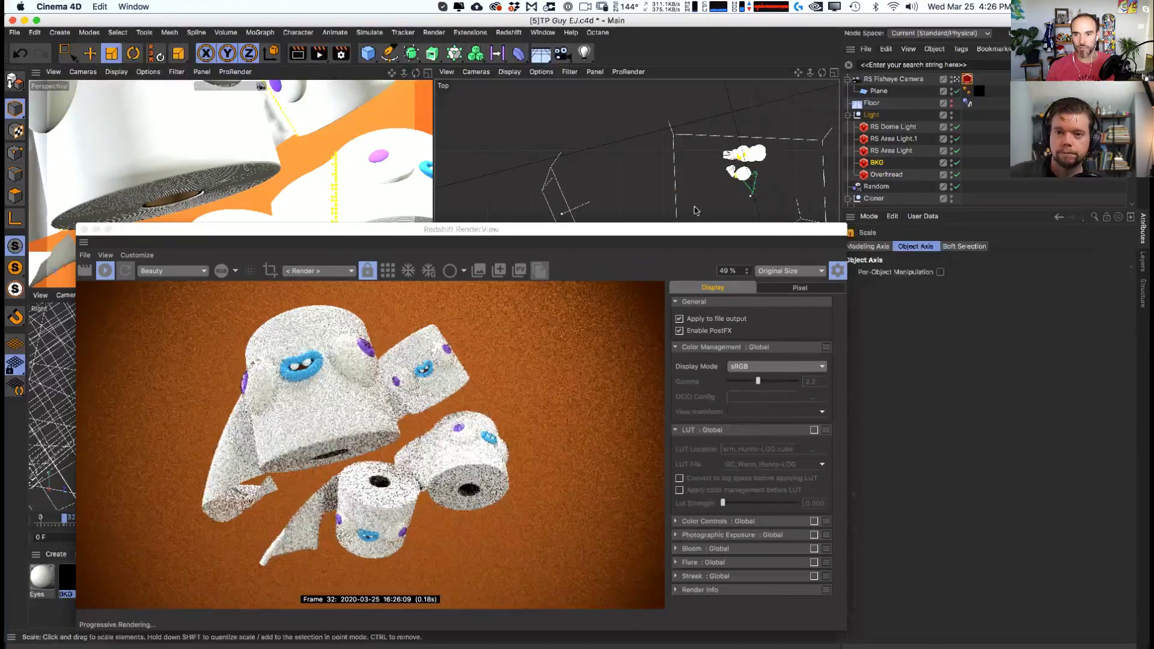
key(e)
alt+right_drag(771, 164, 702, 134)
drag(770, 166, 777, 176)
- Close the Redshift RenderView and take the perspective view out of the RS Fisheye Camera
drag(395, 233, 492, 94)
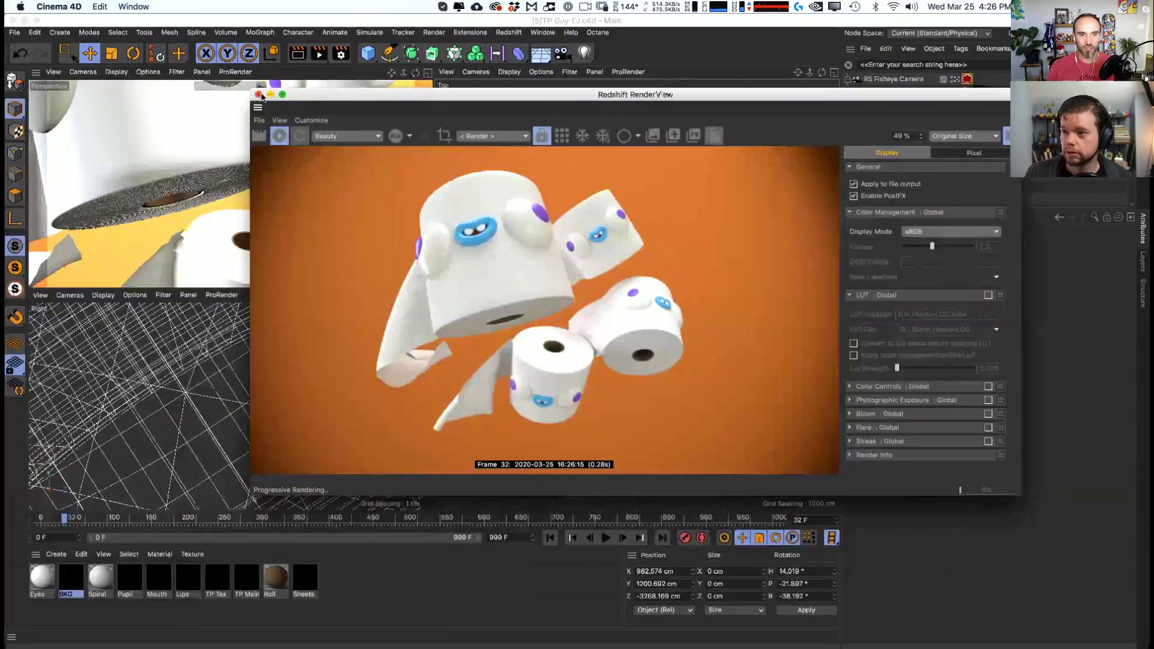
click(259, 94)
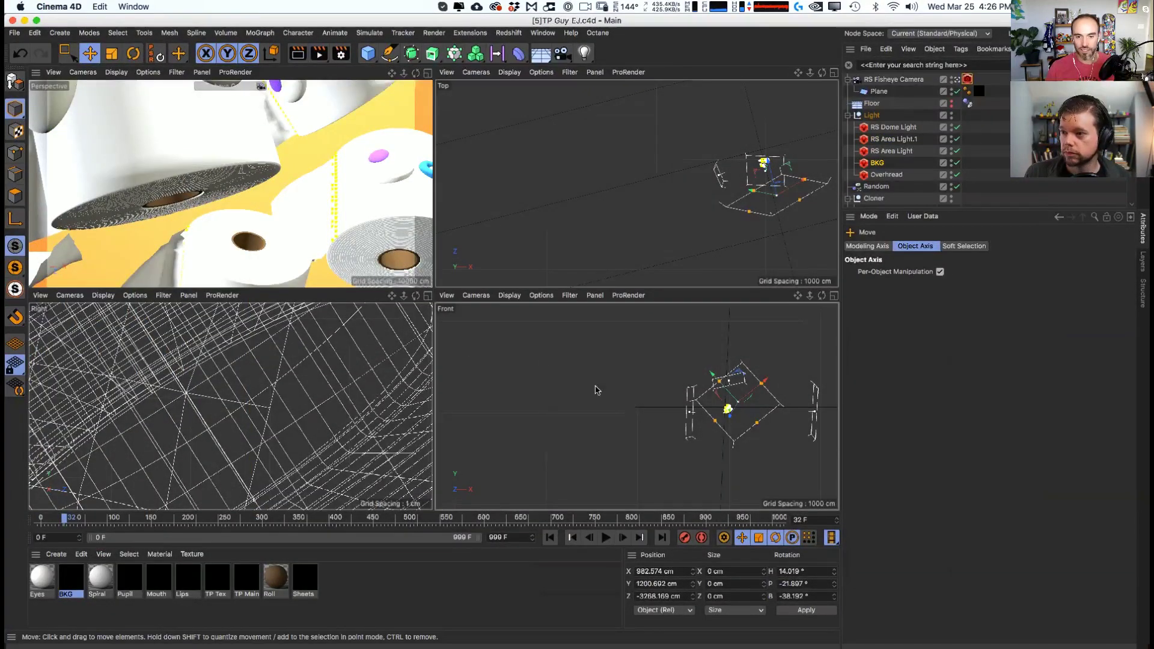
scroll(244, 441, down, 10)
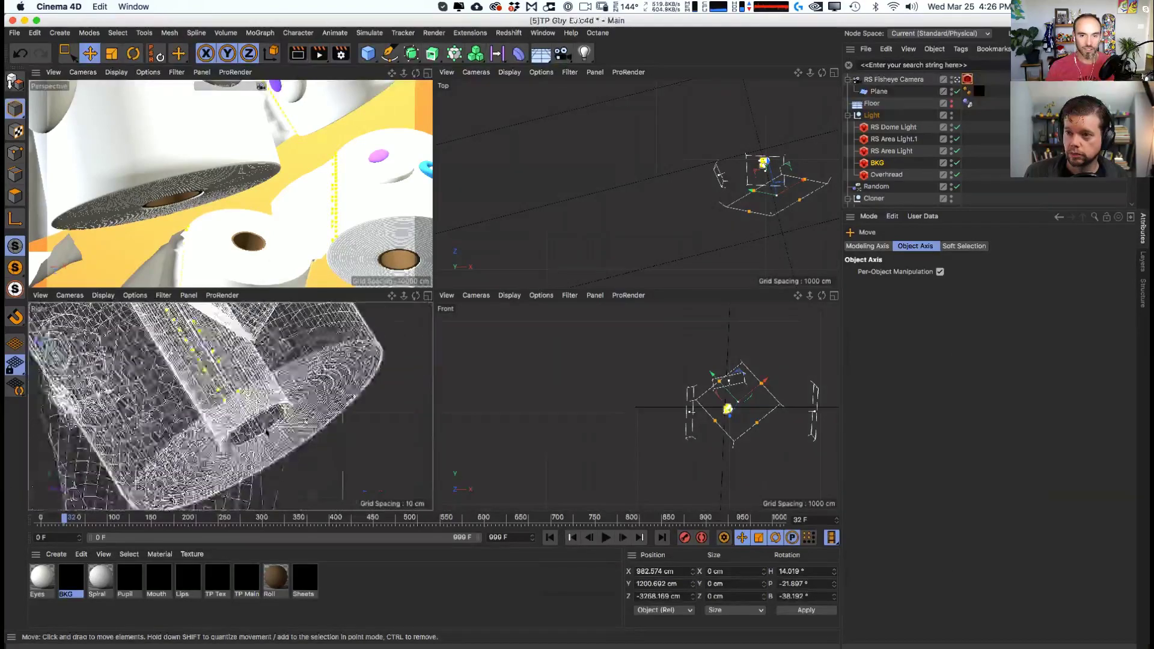
click(958, 80)
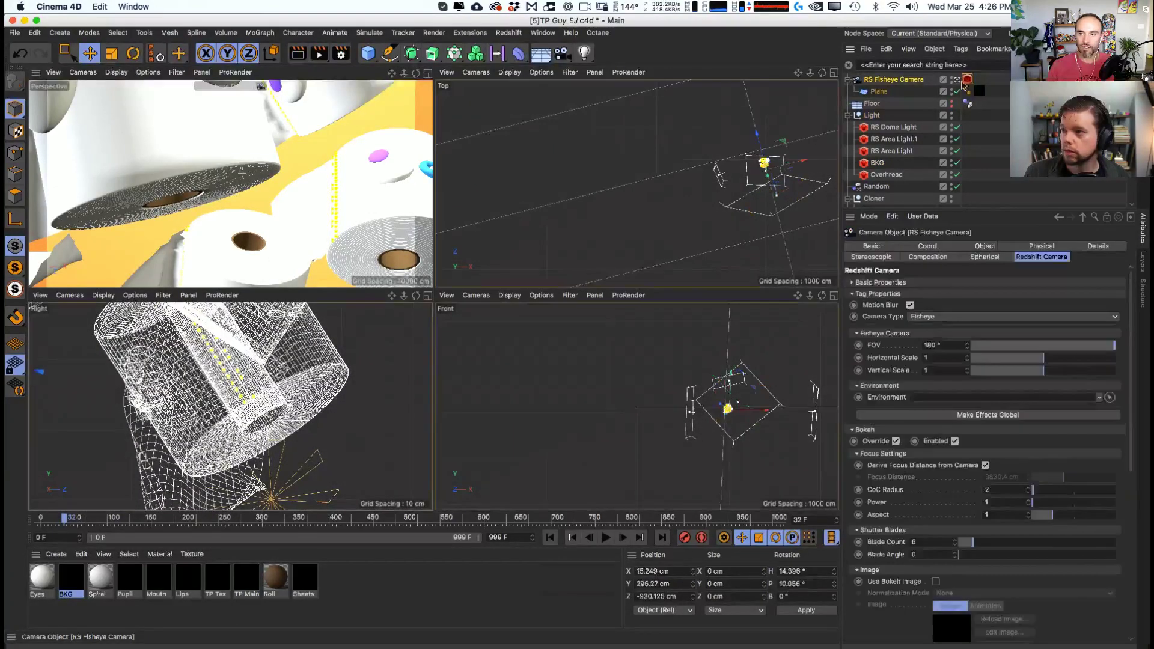
click(958, 81)
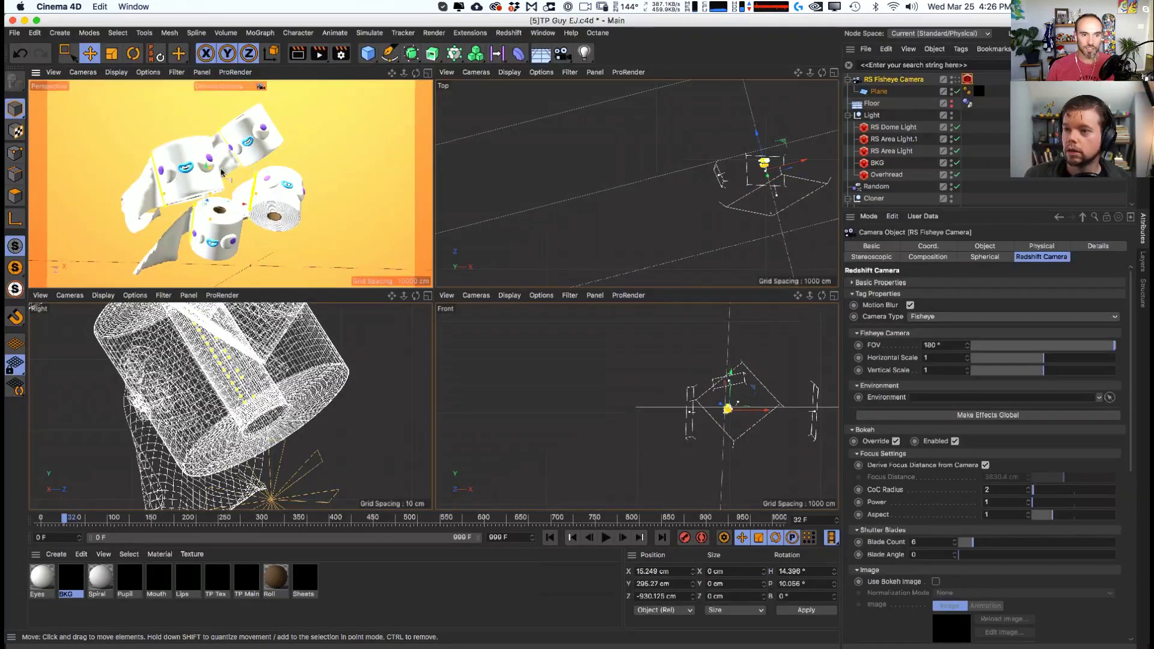
- Pick the front-facing roll's mouth parts and select the Spline under the Loft in the Mouth group of Dynamic TP 1
click(290, 187)
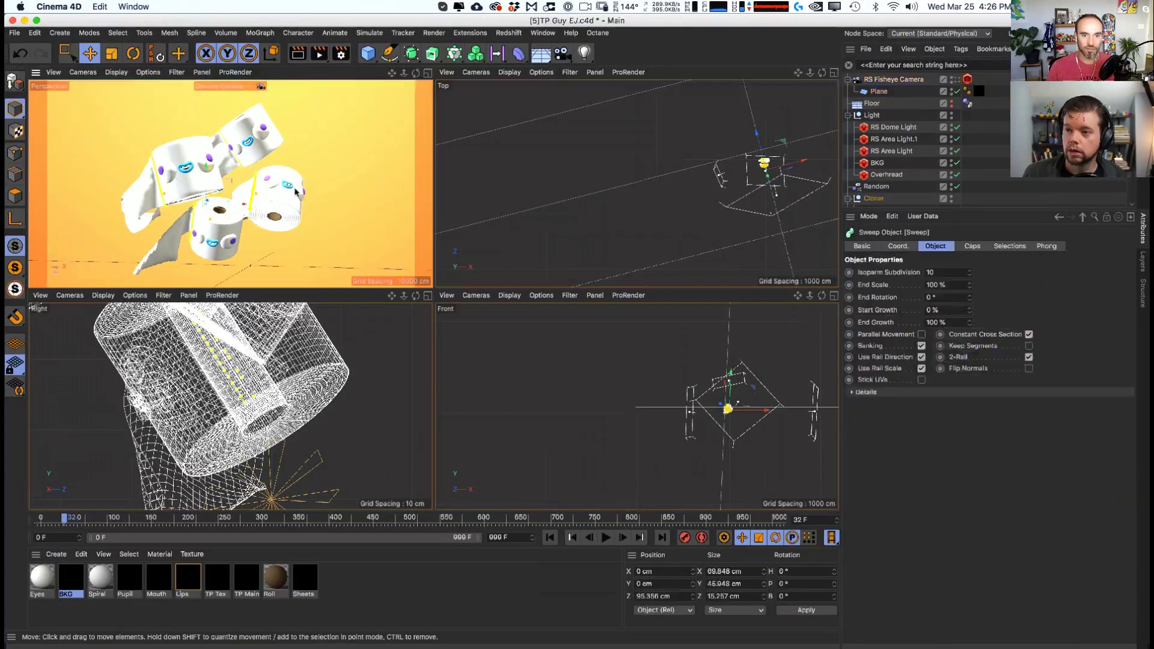
click(298, 192)
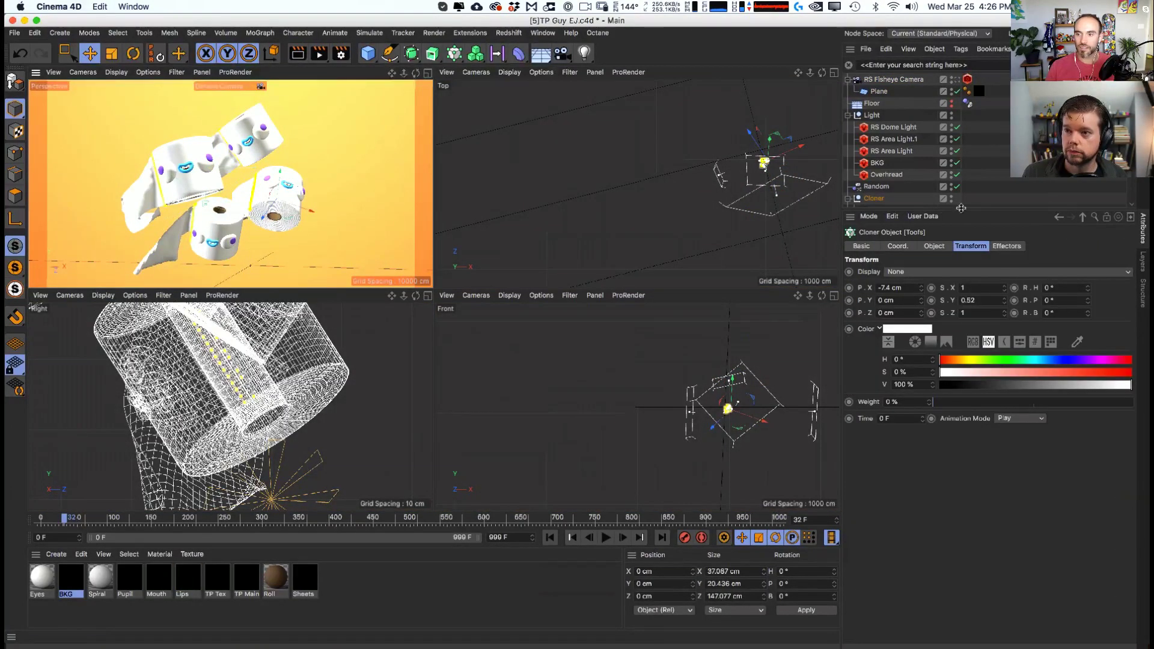
drag(961, 208, 961, 472)
scroll(927, 433, down, 3)
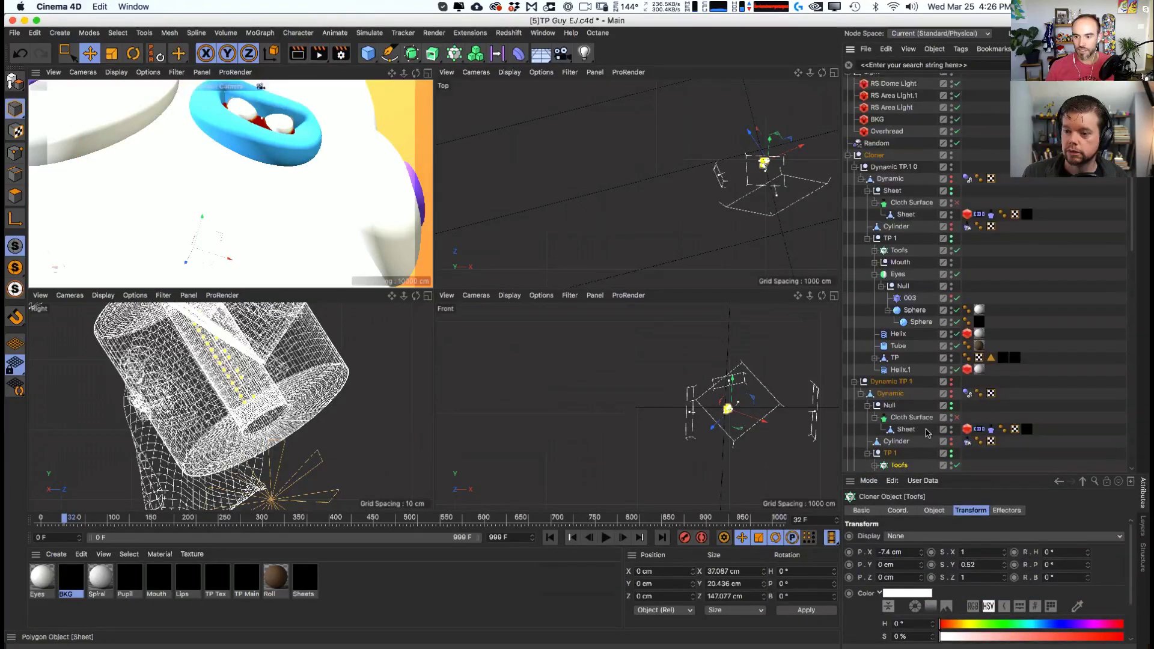
scroll(968, 373, down, 8)
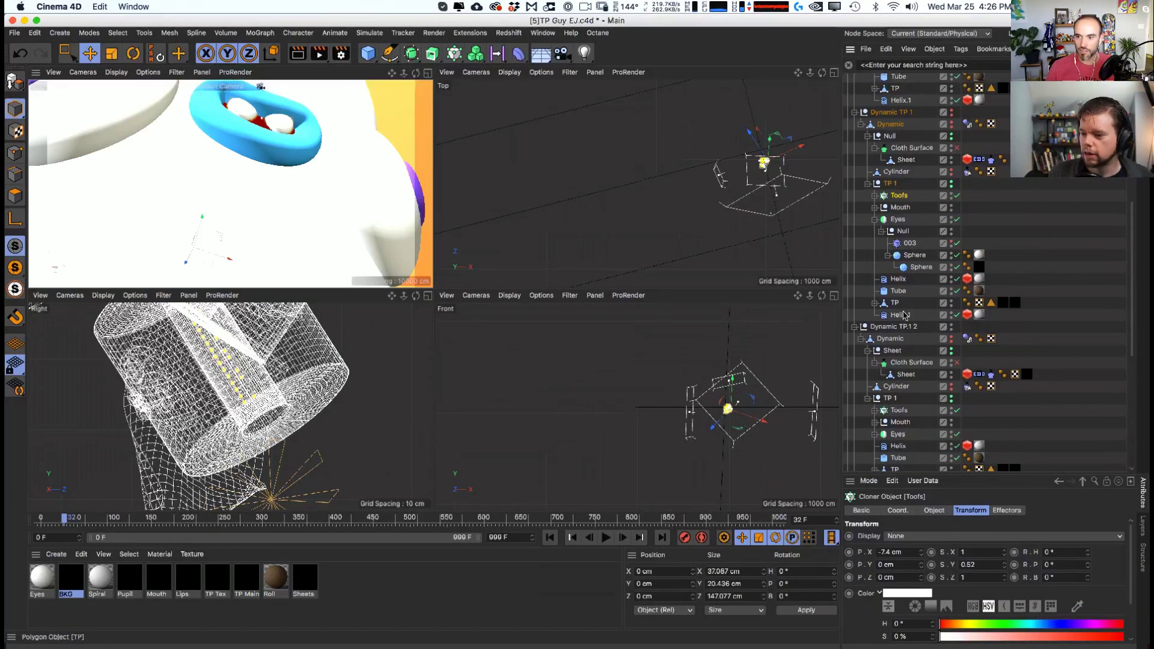
click(874, 207)
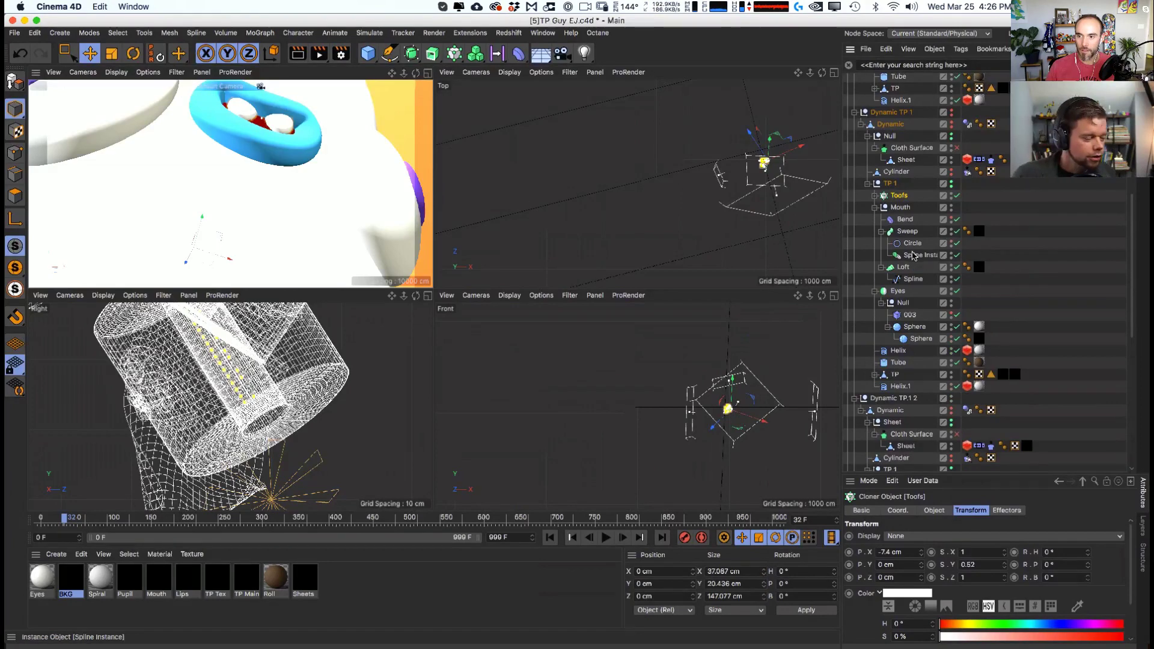
click(911, 280)
- Switch to point editing and disable the Mouth's Sweep so the inner mouth shape can be edited
mouse_move(276, 170)
alt+mouse_down()
mouse_move(261, 175)
mouse_move(278, 137)
mouse_move(245, 168)
mouse_move(284, 151)
mouse_move(274, 180)
alt+mouse_up()
click(15, 153)
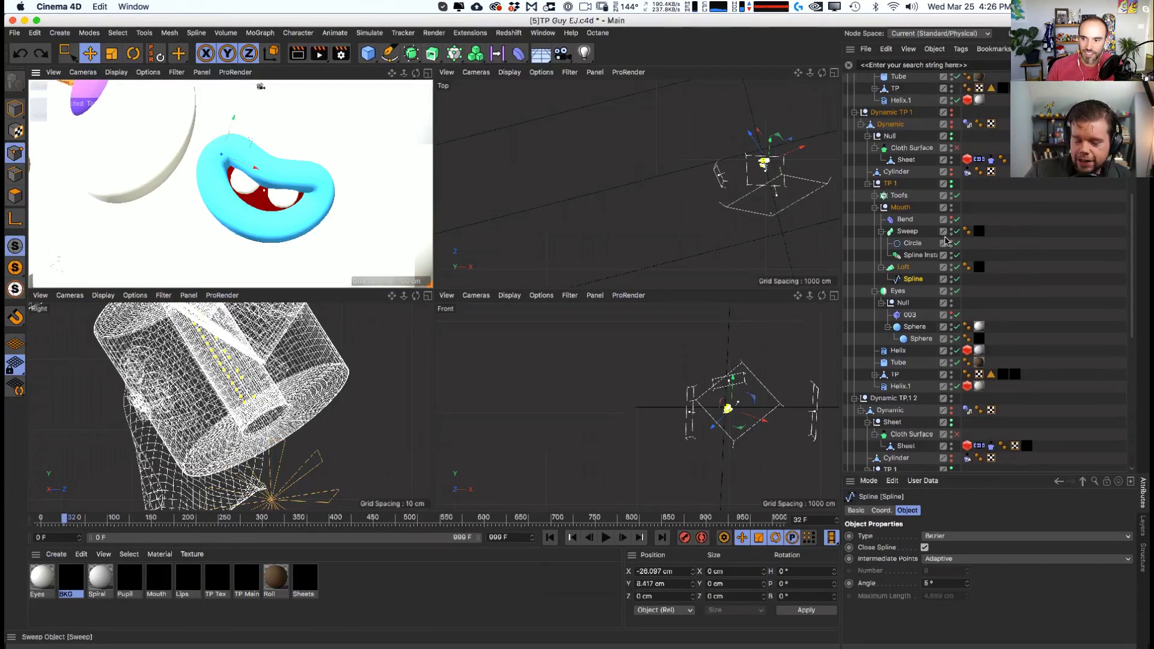
click(957, 231)
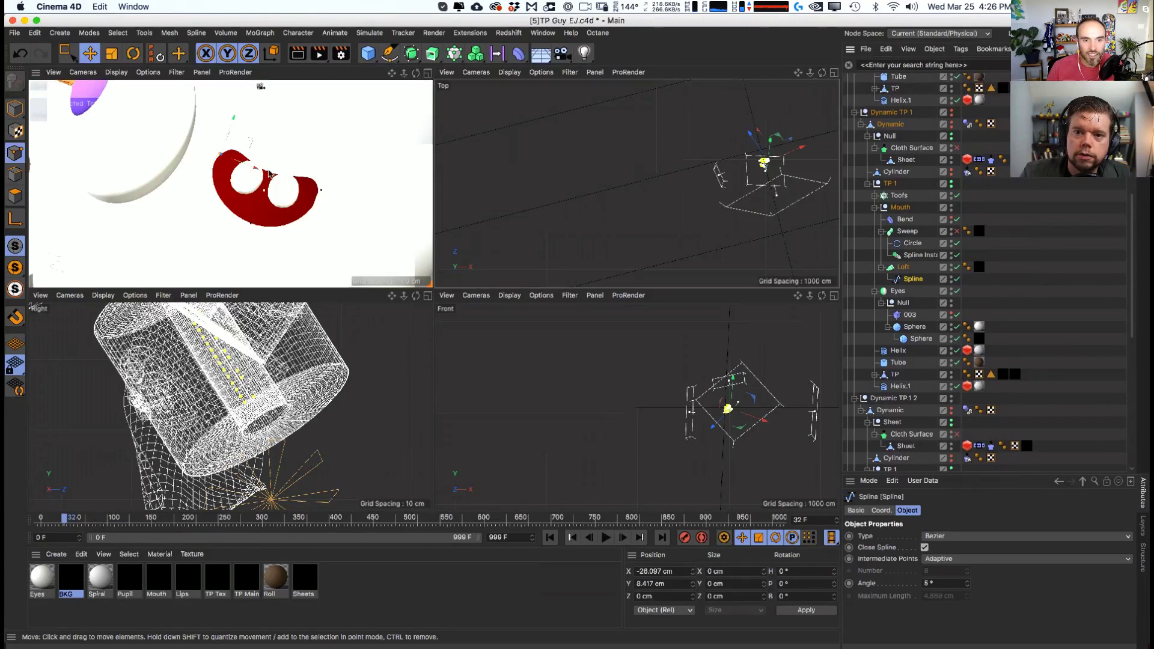
- Raise the mouth spline's upper middle point to open the mouth, and undo the last move of the outer corner point
drag(268, 174, 279, 145)
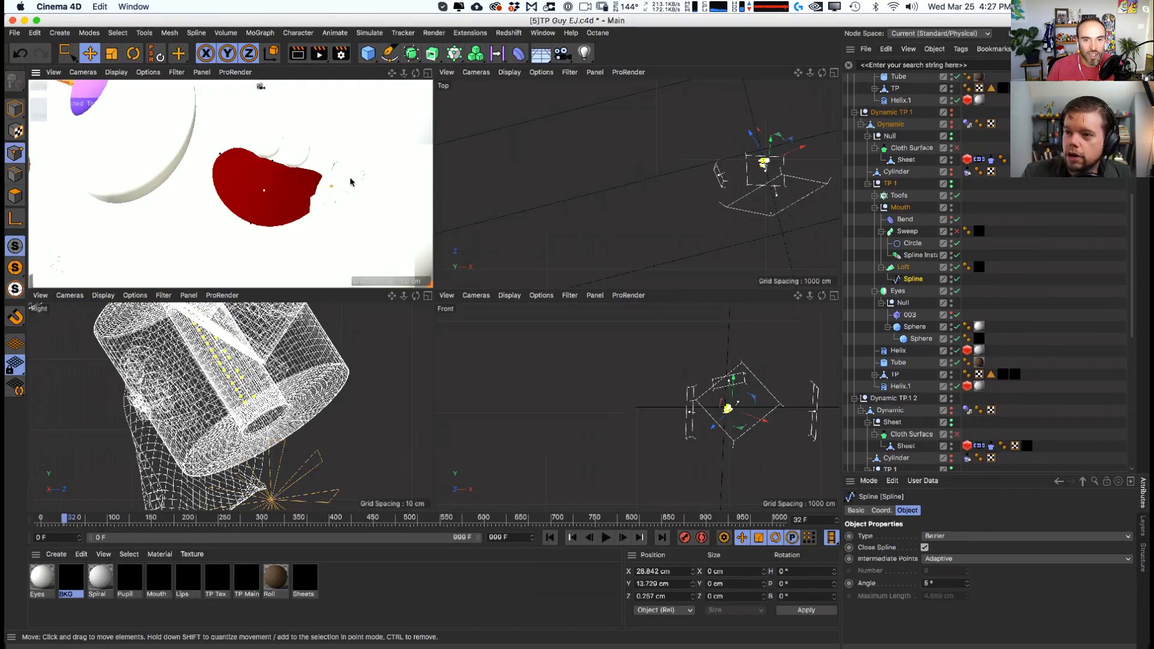
key(super+z)
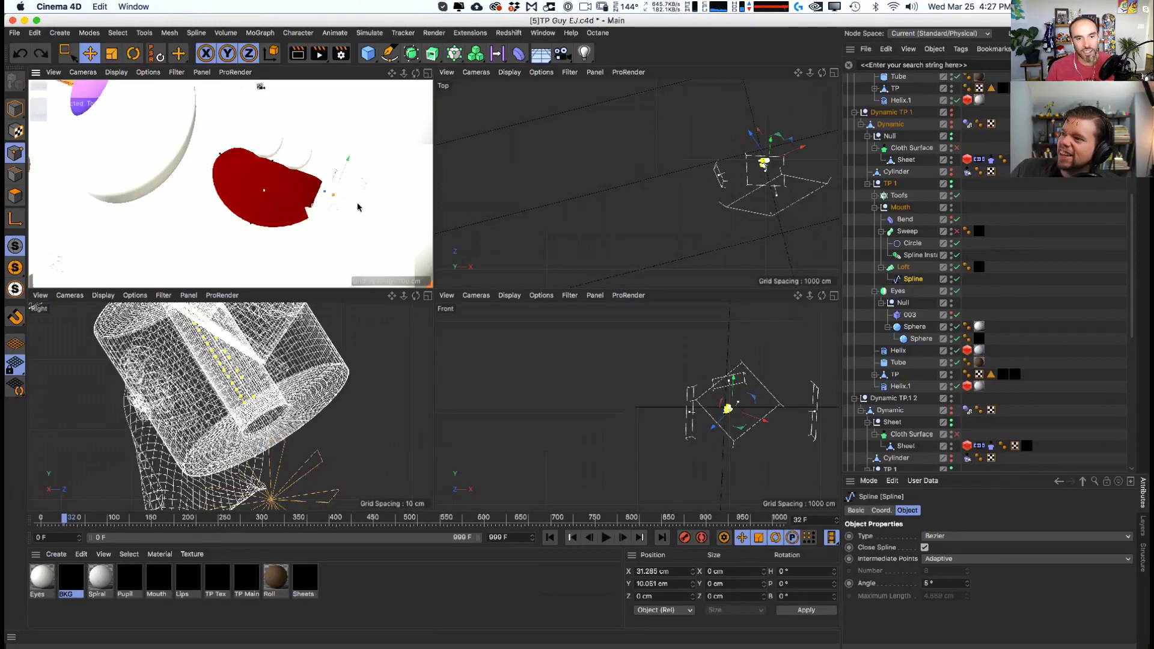
scroll(679, 200, up, 5)
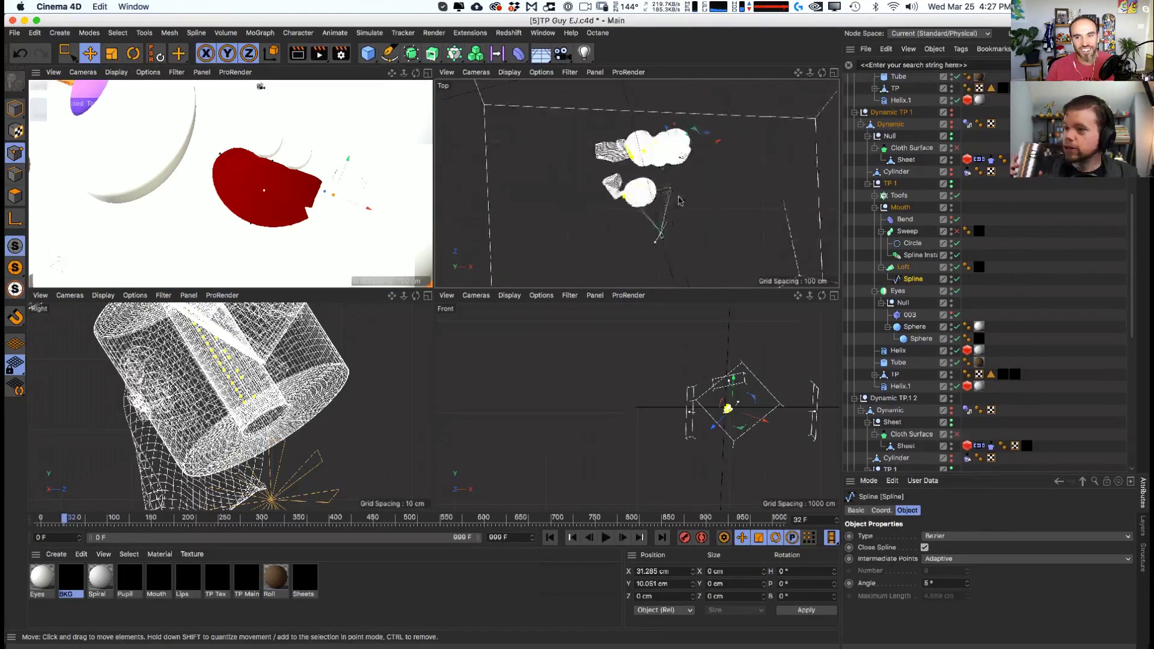
scroll(679, 201, up, 4)
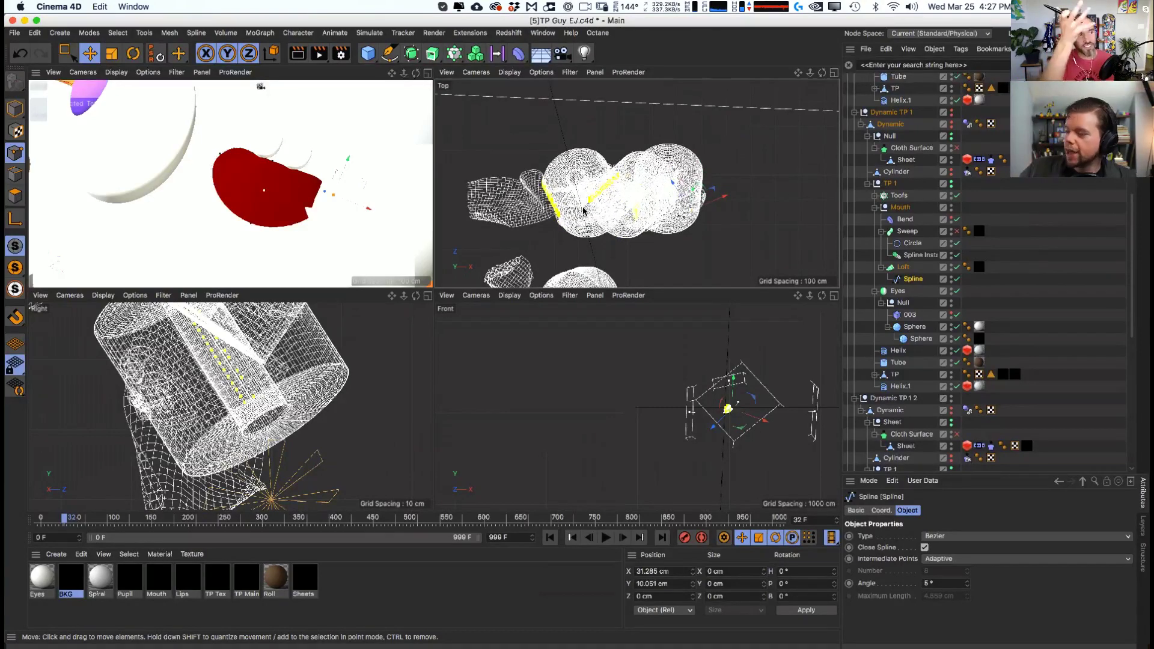
- Move the mouth spline's left corner point slightly outward and pull its bottom point down to Y about -27.6 cm
click(248, 131)
click(221, 155)
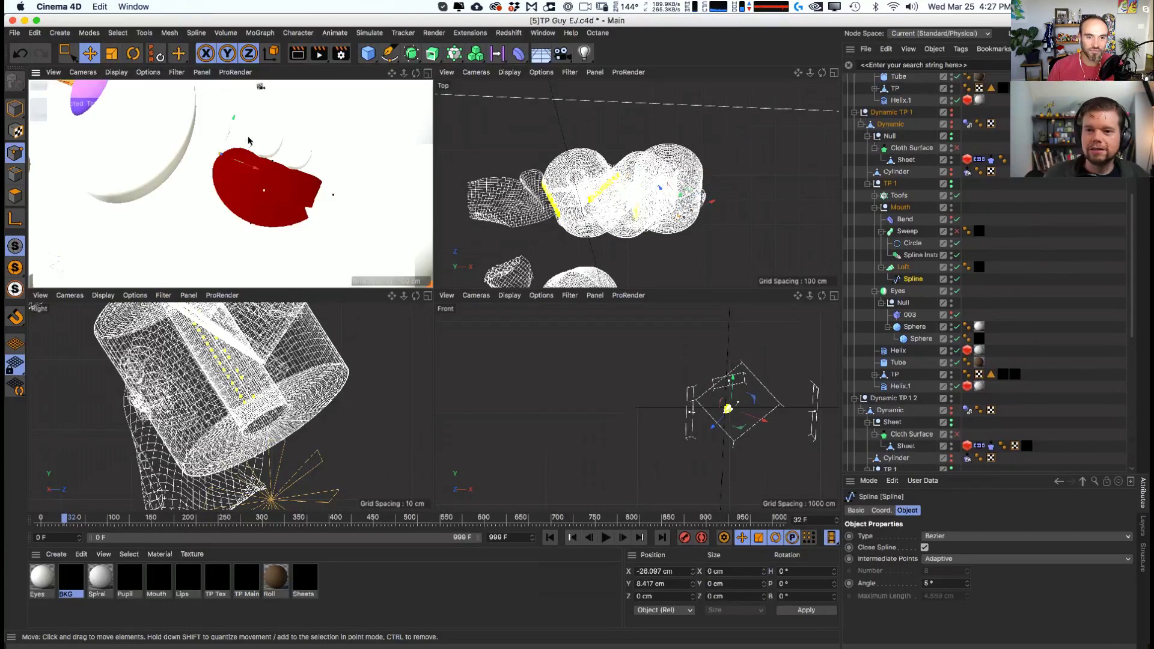
drag(243, 139, 239, 142)
click(251, 222)
drag(278, 199, 272, 219)
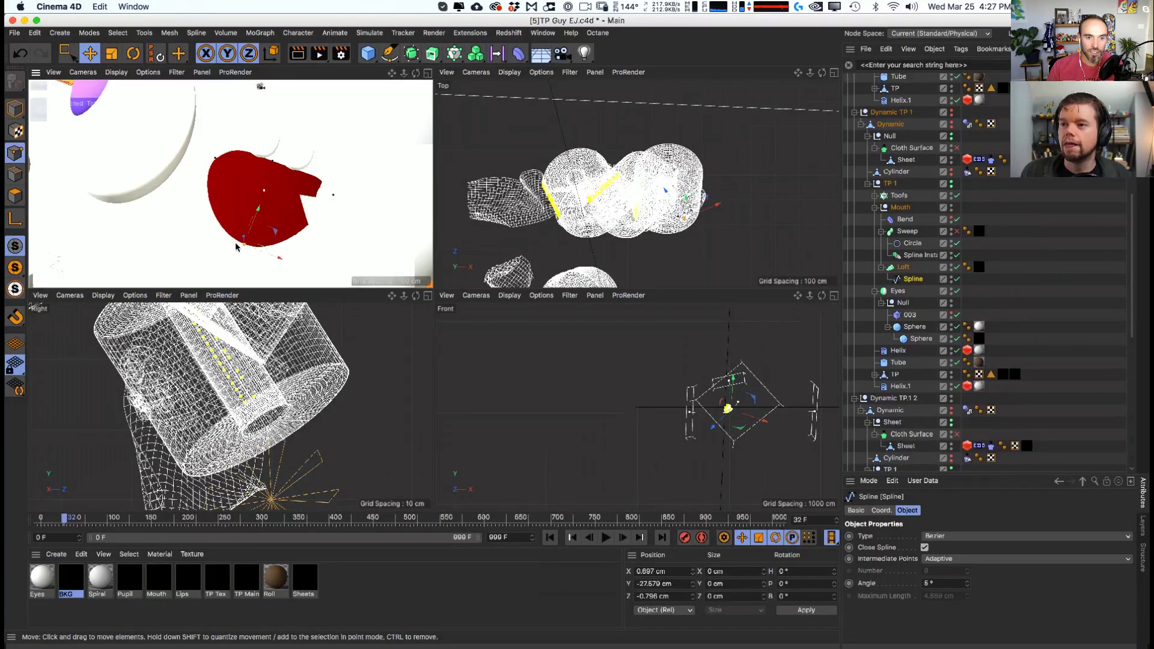
- Scale up the tangent handles of the mouth spline's bottom point to round out the lower curve
scroll(789, 408, up, 2)
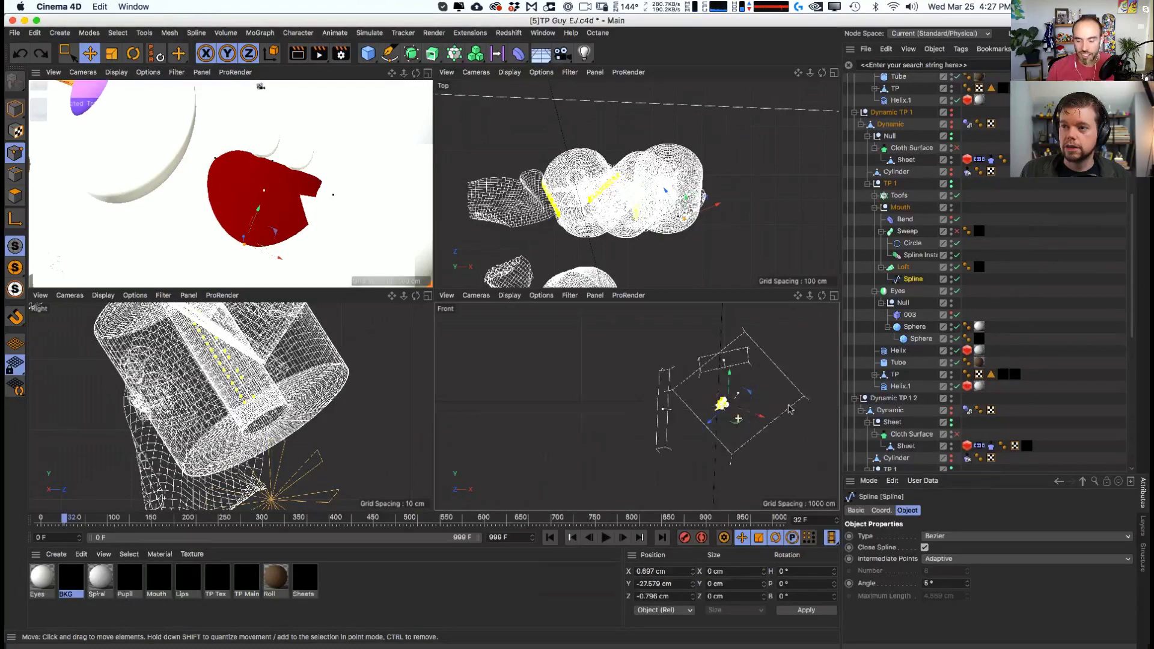
scroll(790, 408, up, 10)
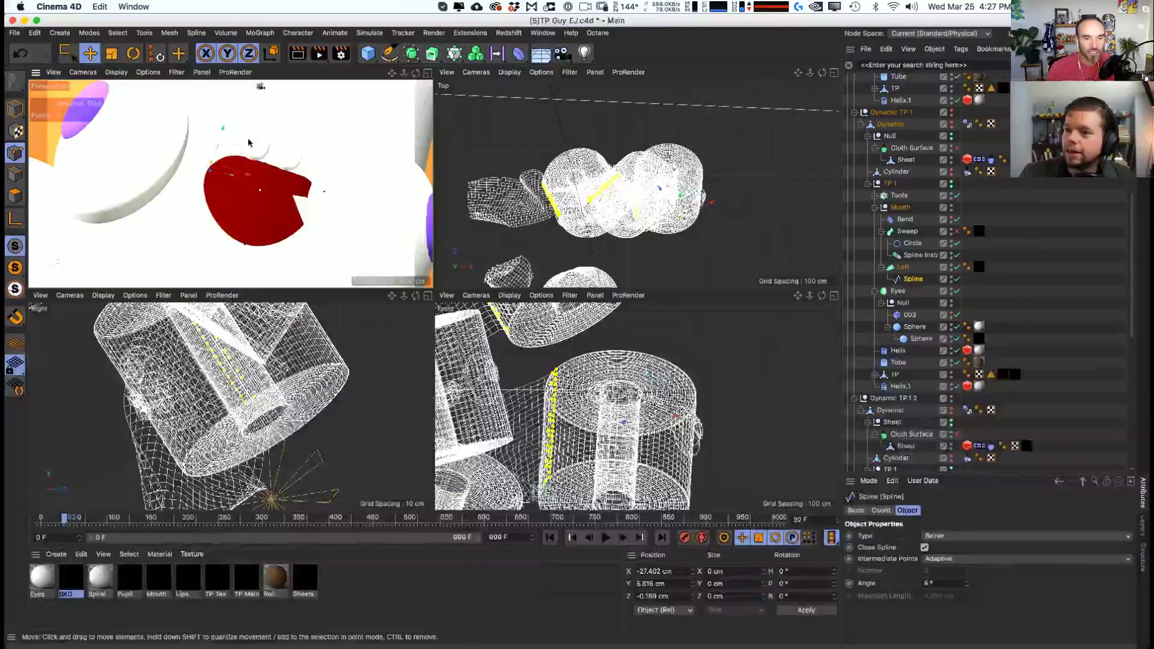
key(e)
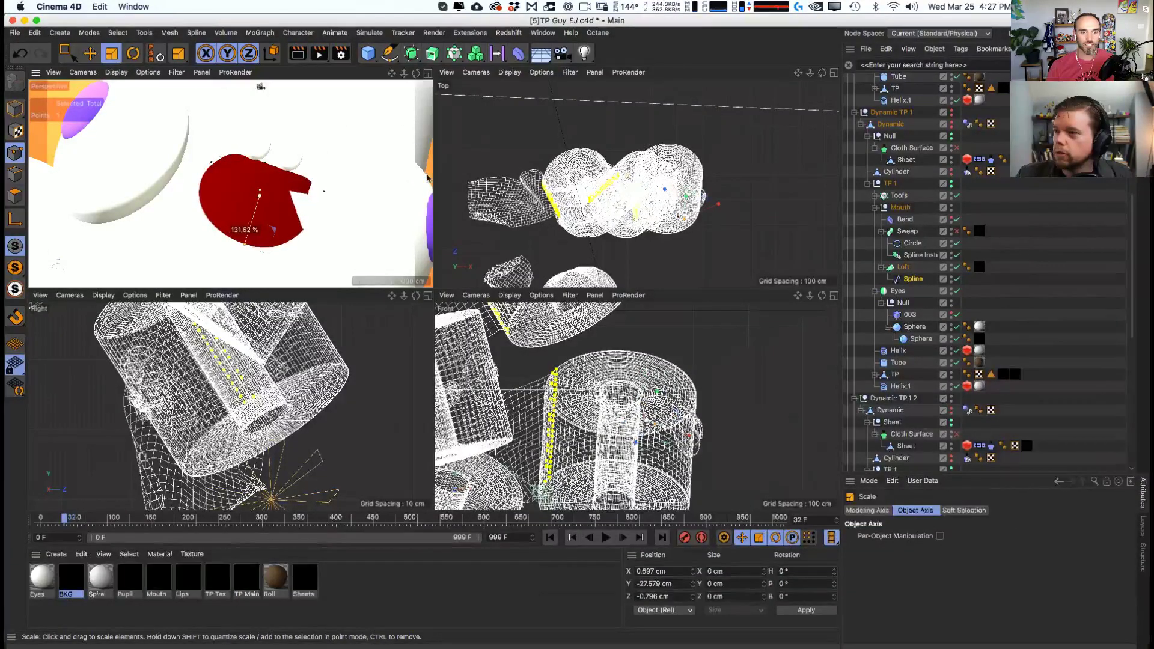
- Turn off Enhanced OpenGL in the perspective view and set its display to Quick Shading
click(148, 71)
click(196, 137)
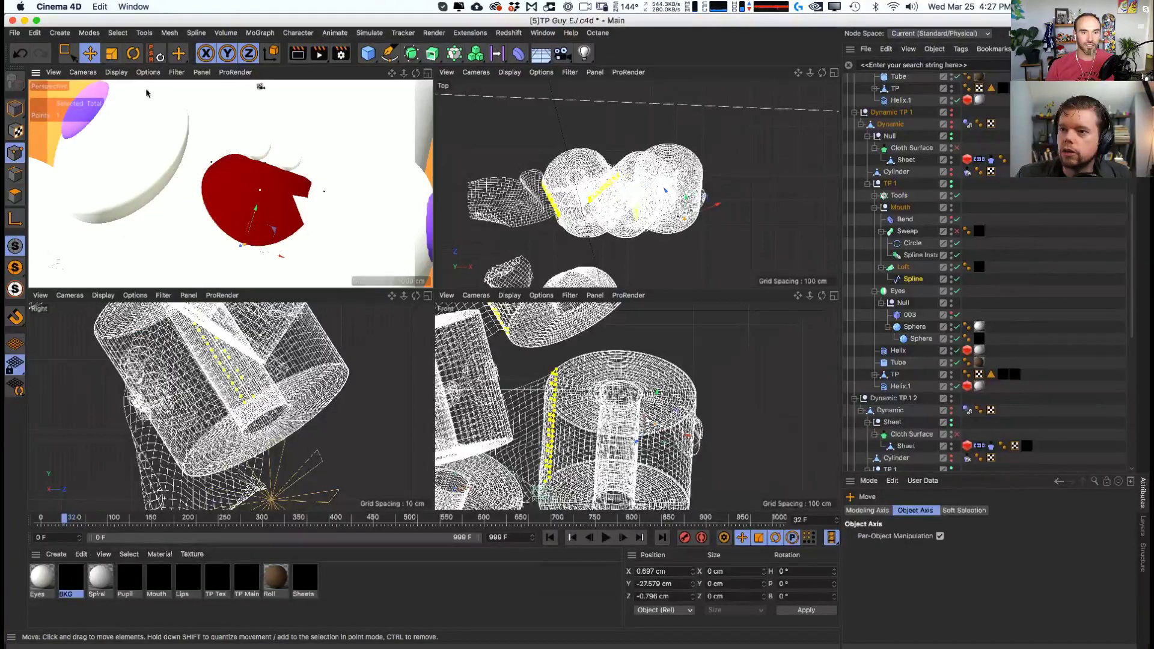
click(148, 72)
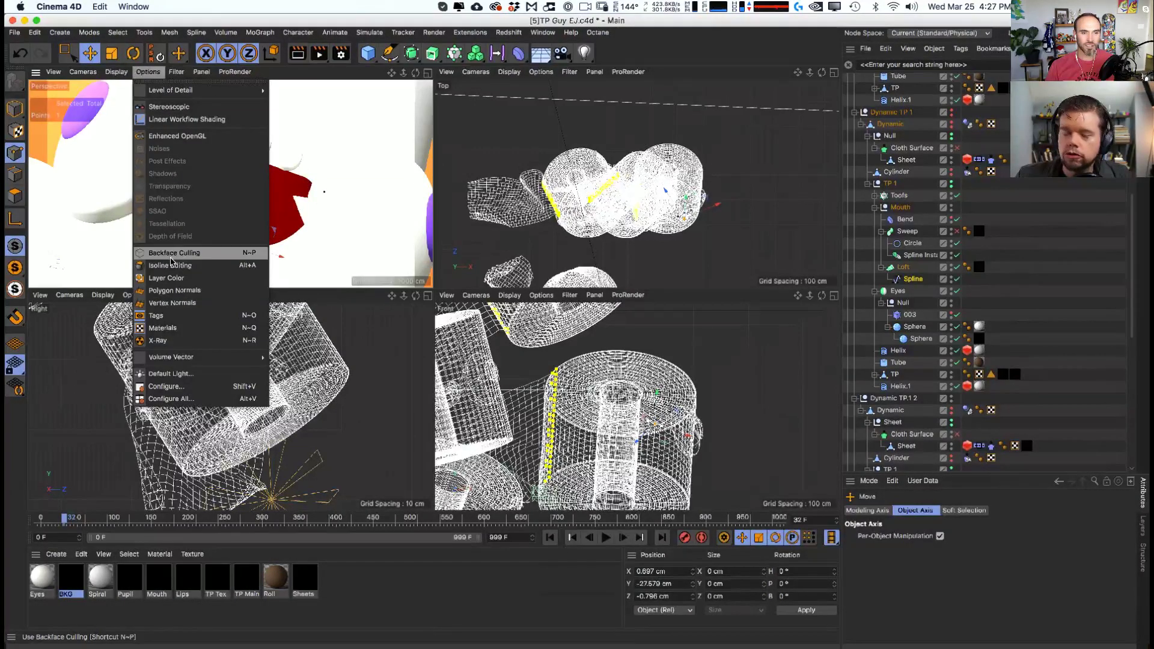
click(116, 72)
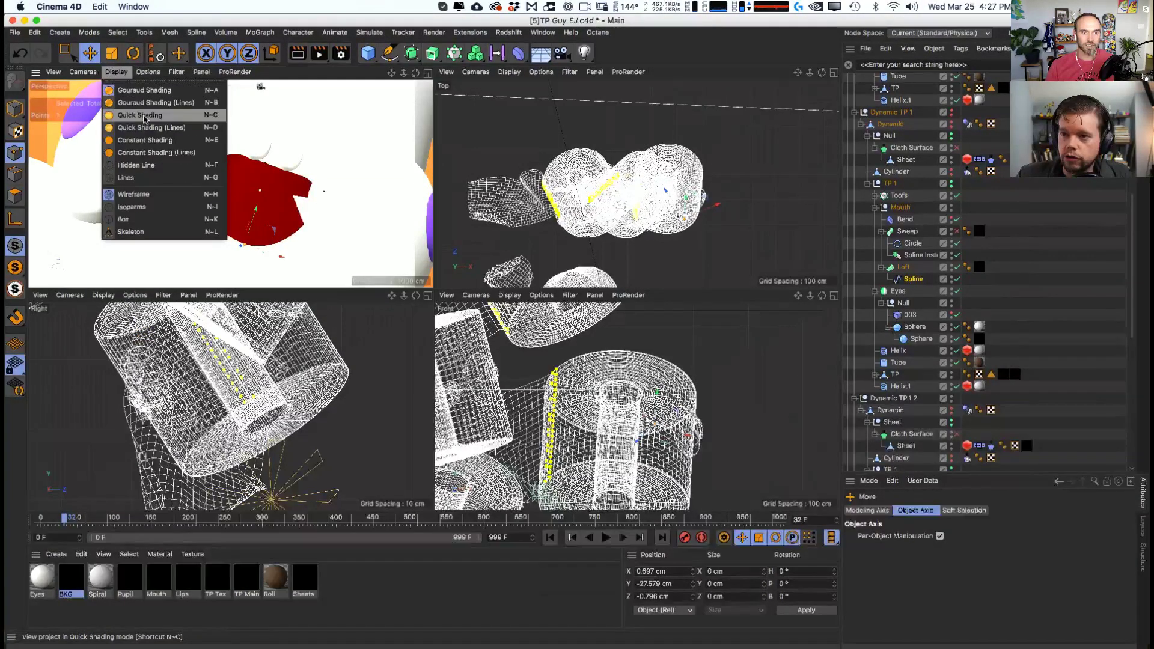
click(144, 115)
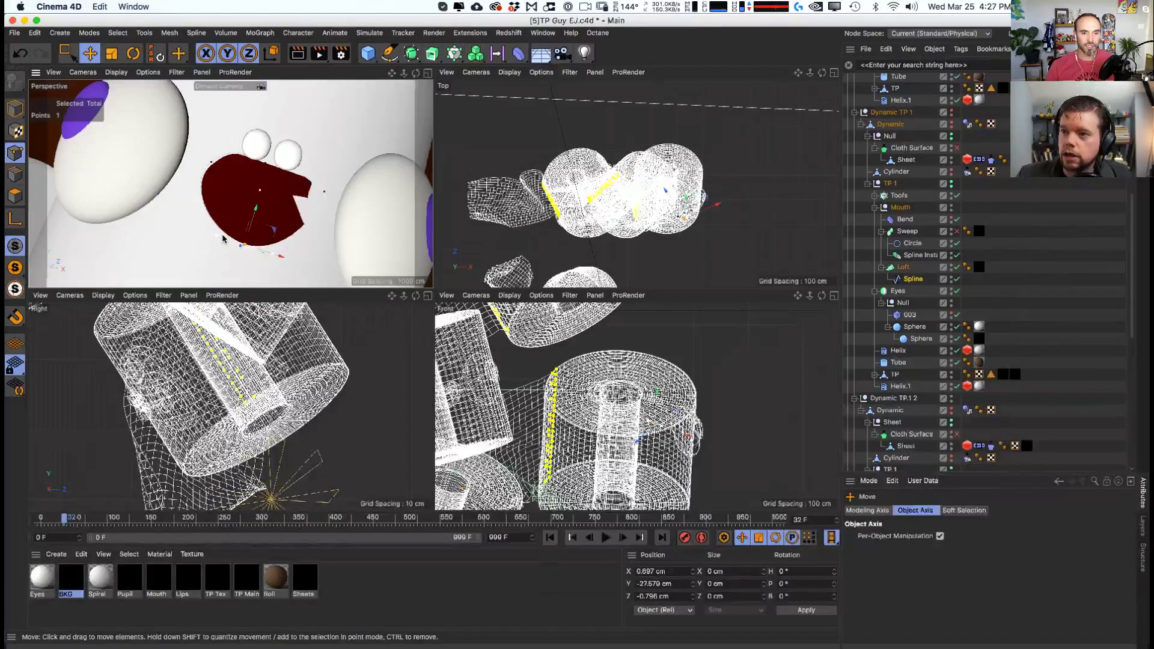
- Move the mouth spline's right corner point to about X 32.8 cm, Y 9.5 cm to clean up that side of the opening
mouse_move(217, 235)
mouse_down()
mouse_move(201, 228)
mouse_move(212, 232)
mouse_up()
click(325, 192)
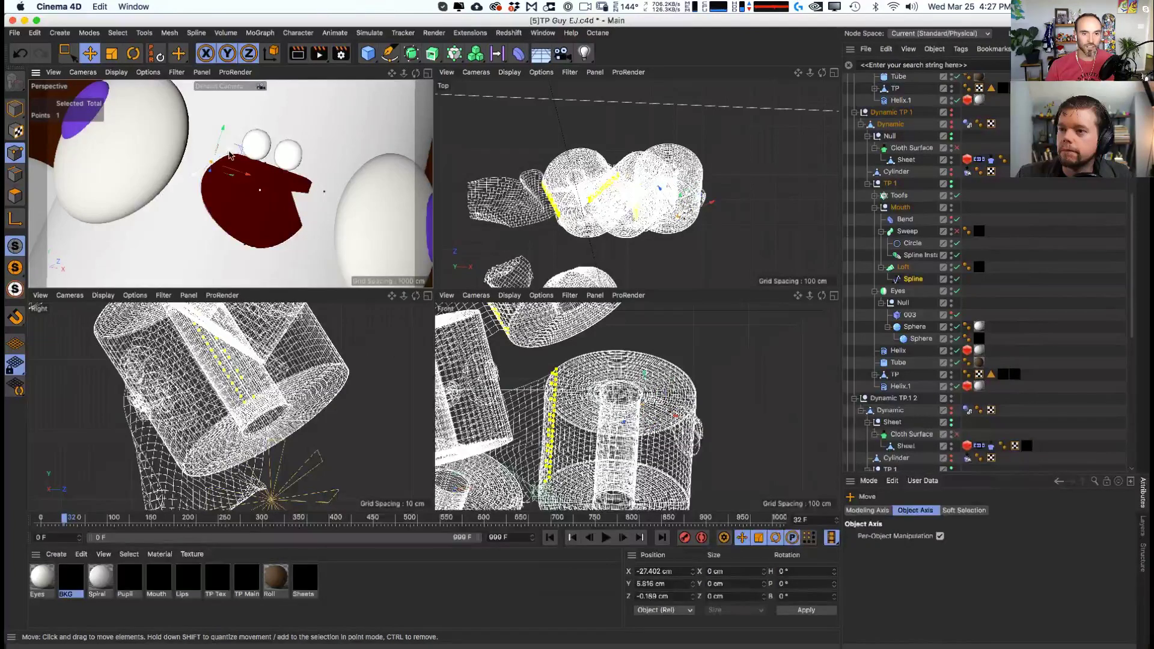
click(265, 164)
drag(276, 138, 278, 128)
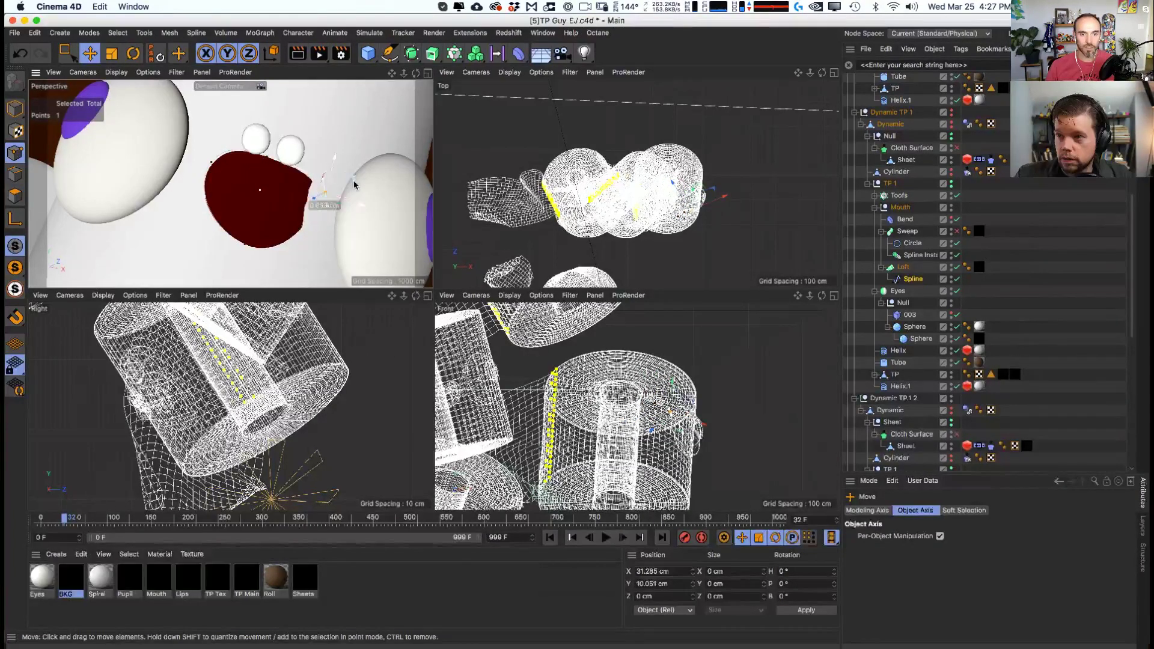
drag(354, 185, 356, 187)
- Re-enable the lips' Sweep object and shift the mouth spline's bottom point to X about -3.7 cm
click(958, 232)
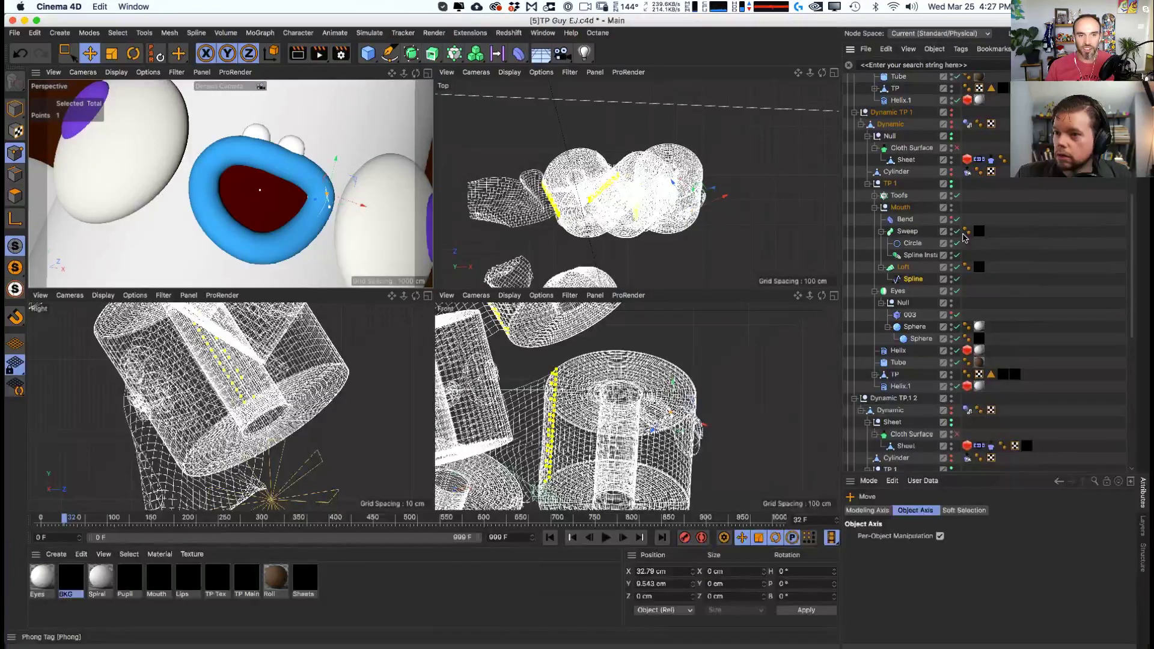
drag(332, 209, 324, 204)
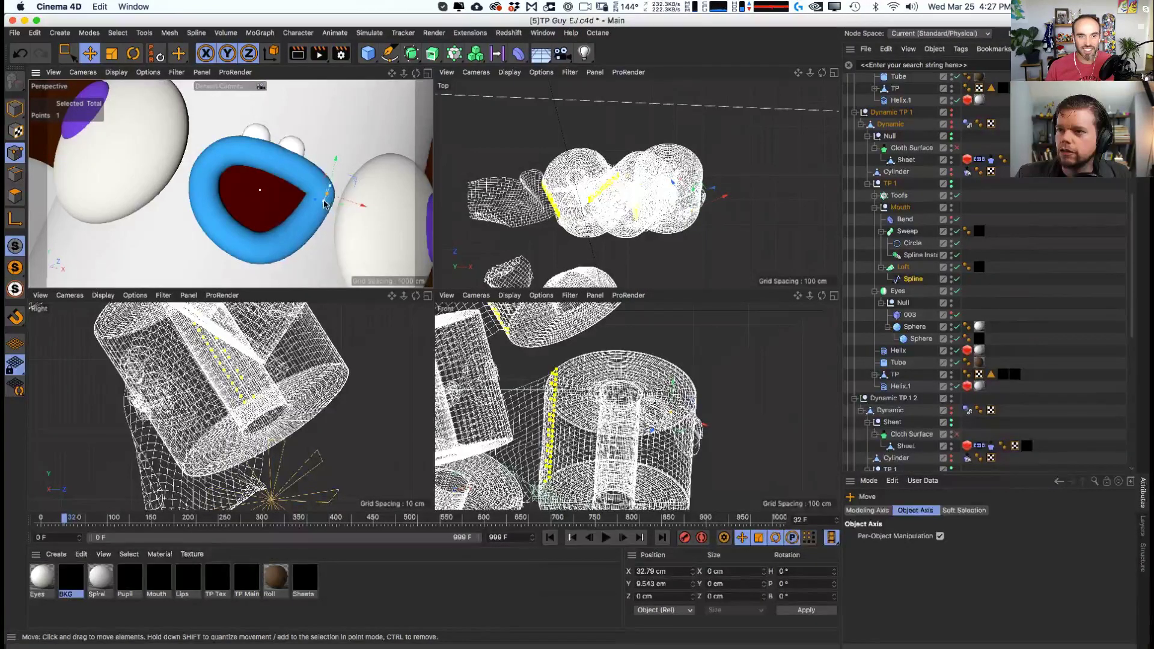
click(245, 259)
click(244, 245)
drag(244, 246, 238, 242)
- Try a different offset on the Toofs cloner of this roll's mouth, and delete the cloner
click(895, 196)
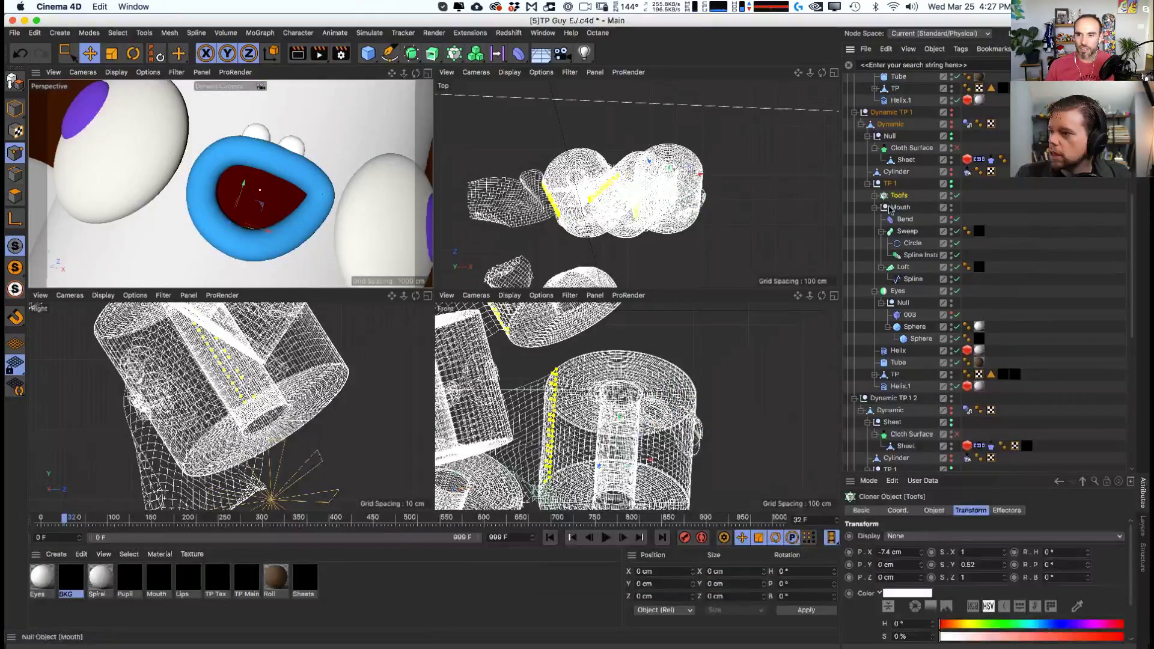
click(875, 196)
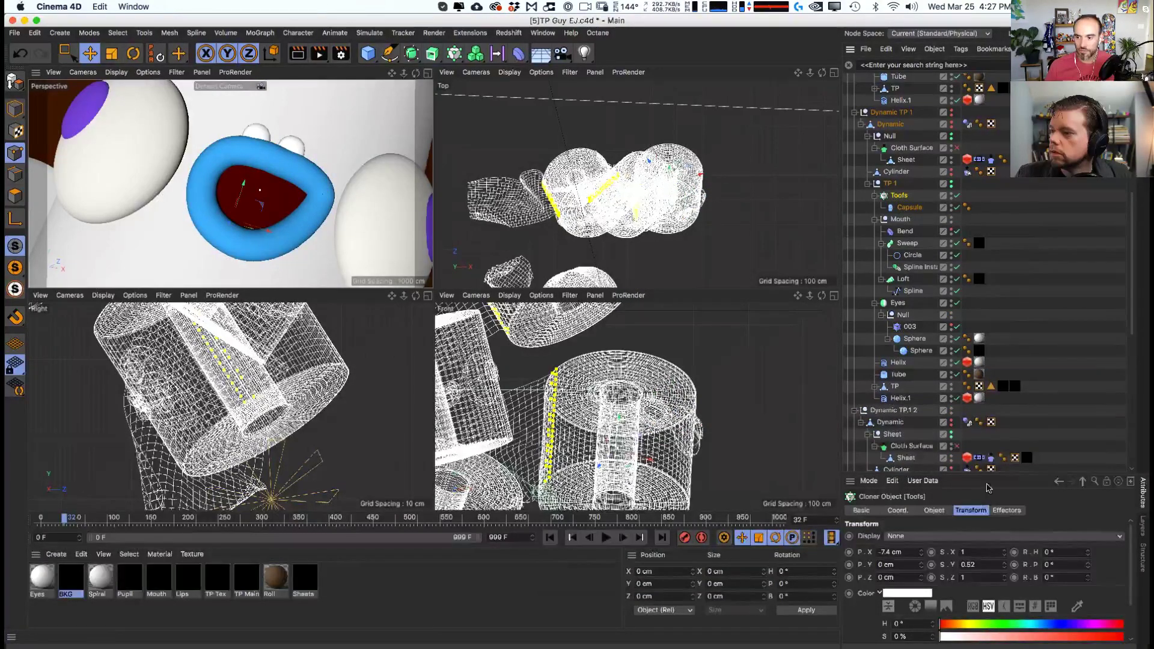
drag(989, 475, 962, 316)
click(934, 351)
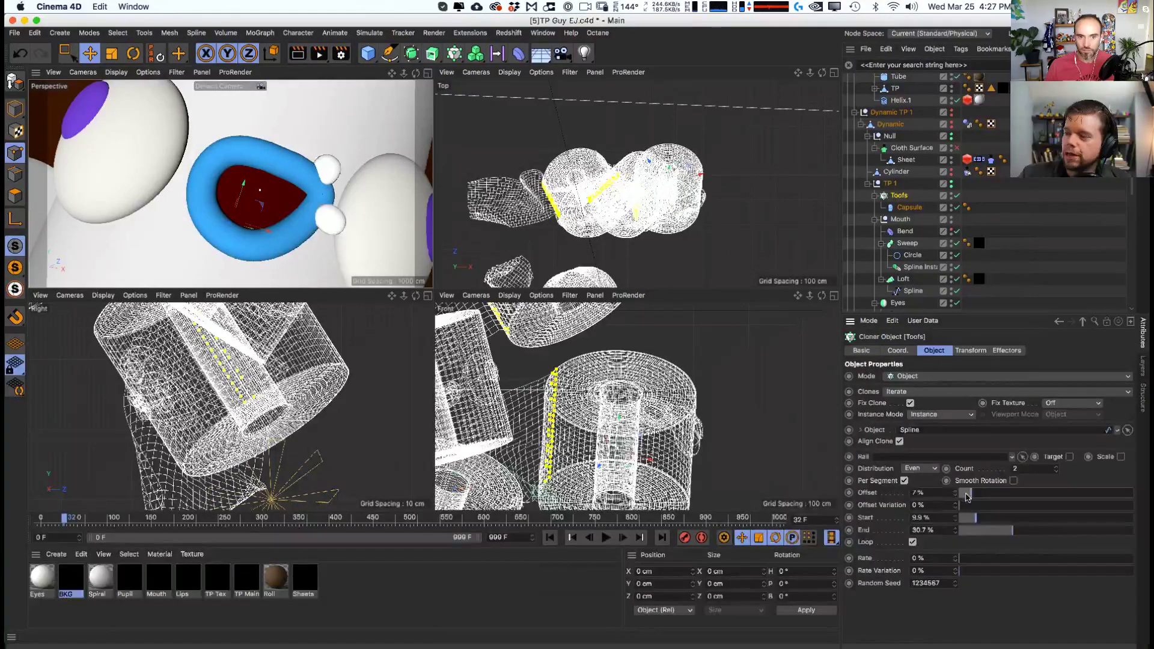
key(Delete)
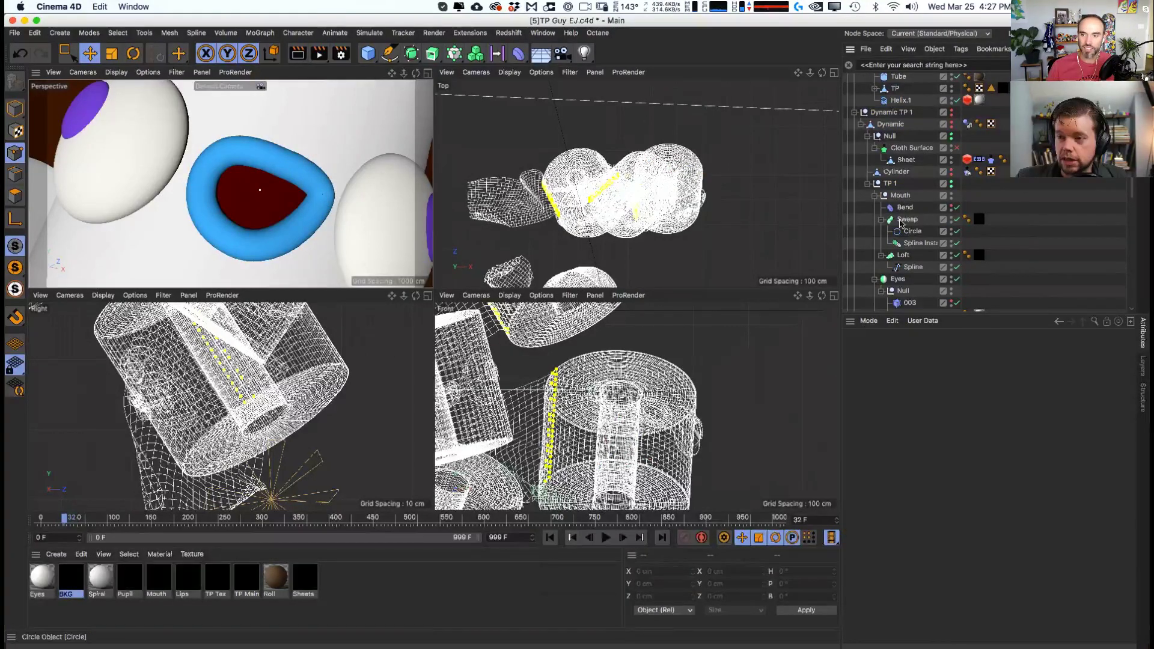
- Push the mouth spline's right corner point to Z about -1.4 cm so the lips follow the roll's surface
click(913, 268)
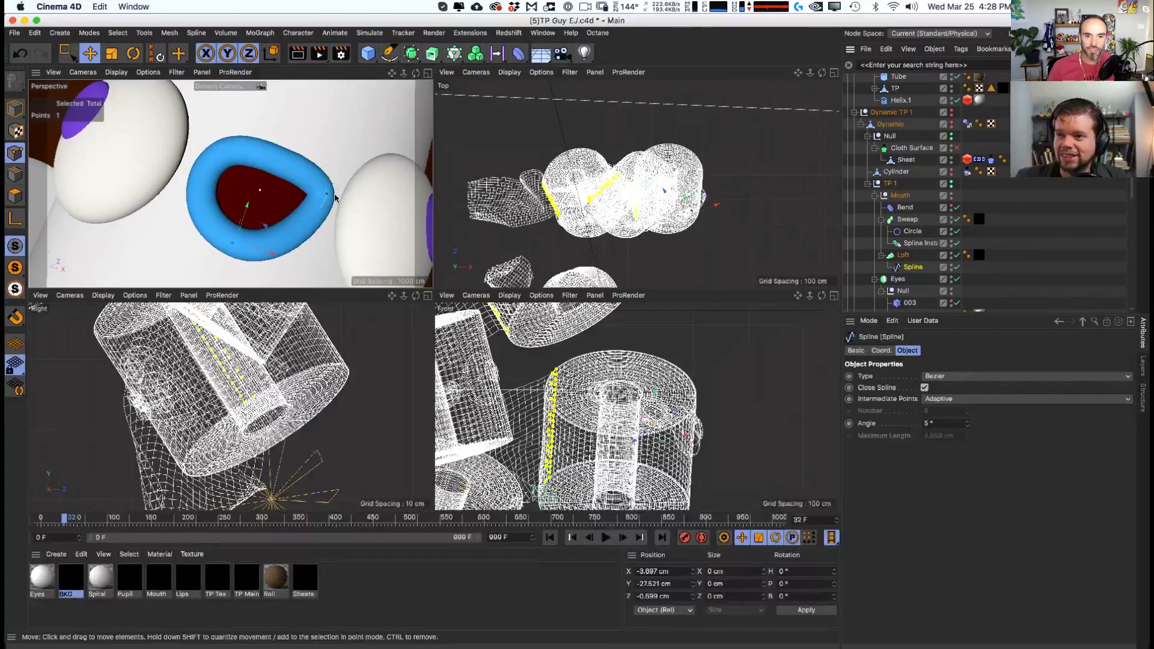
drag(325, 175, 315, 200)
alt+right_drag(315, 200, 247, 228)
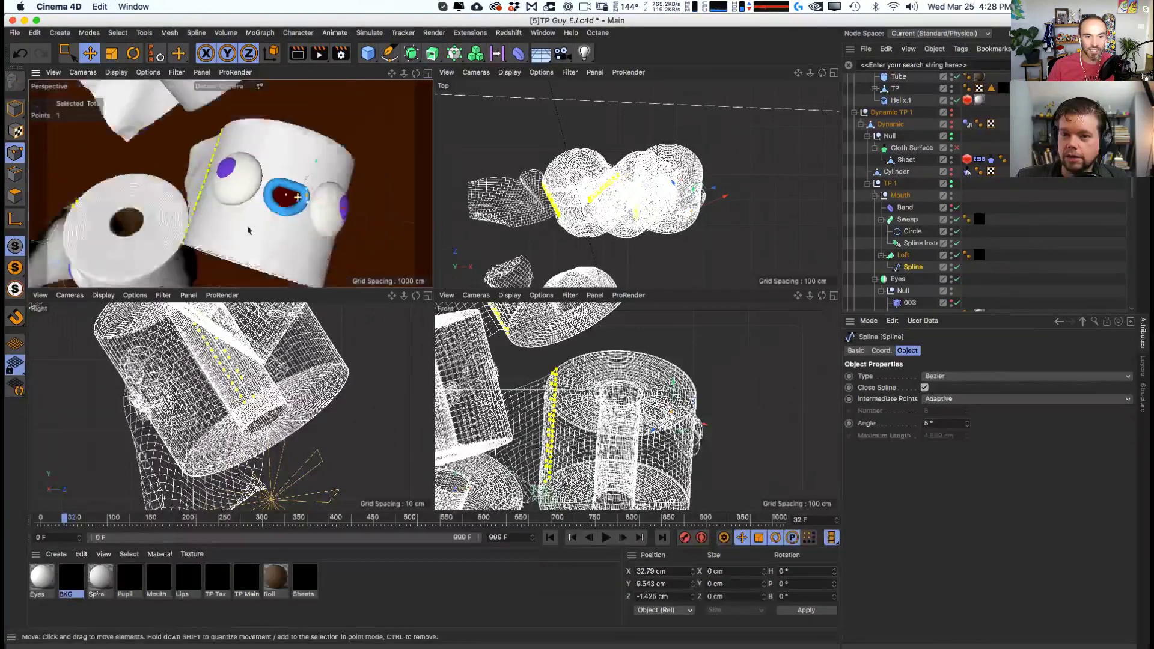
- Examine the faces and mouths of the other toilet paper rolls up close
alt+drag(247, 228, 280, 214)
alt+middle_drag(86, 187, 113, 183)
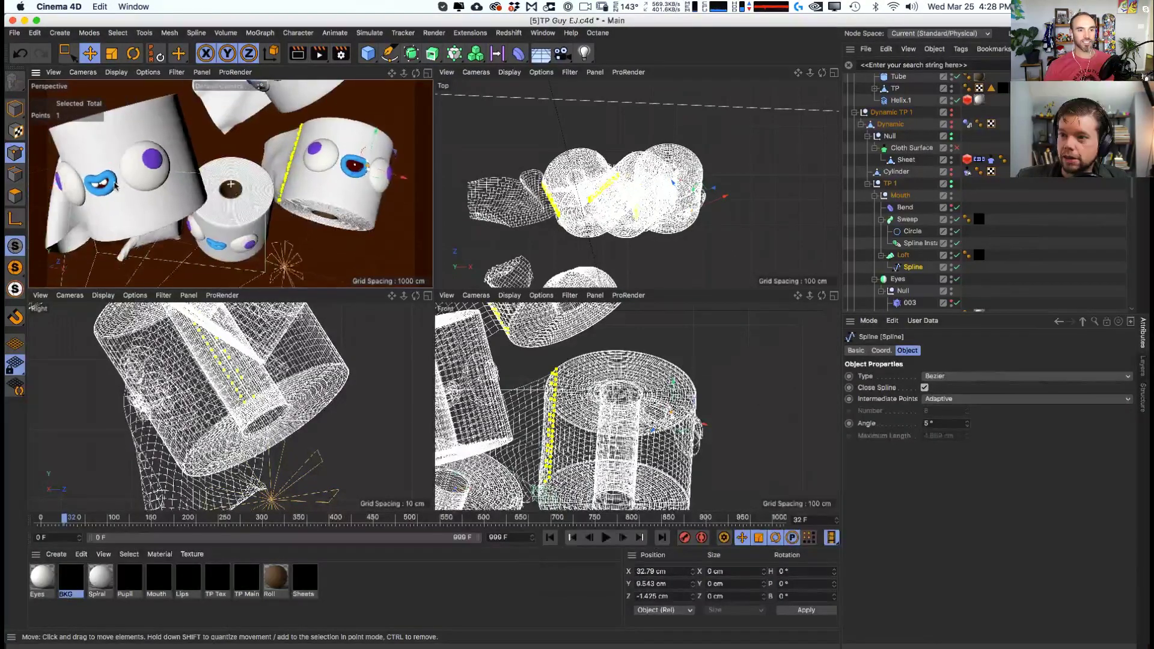
click(94, 185)
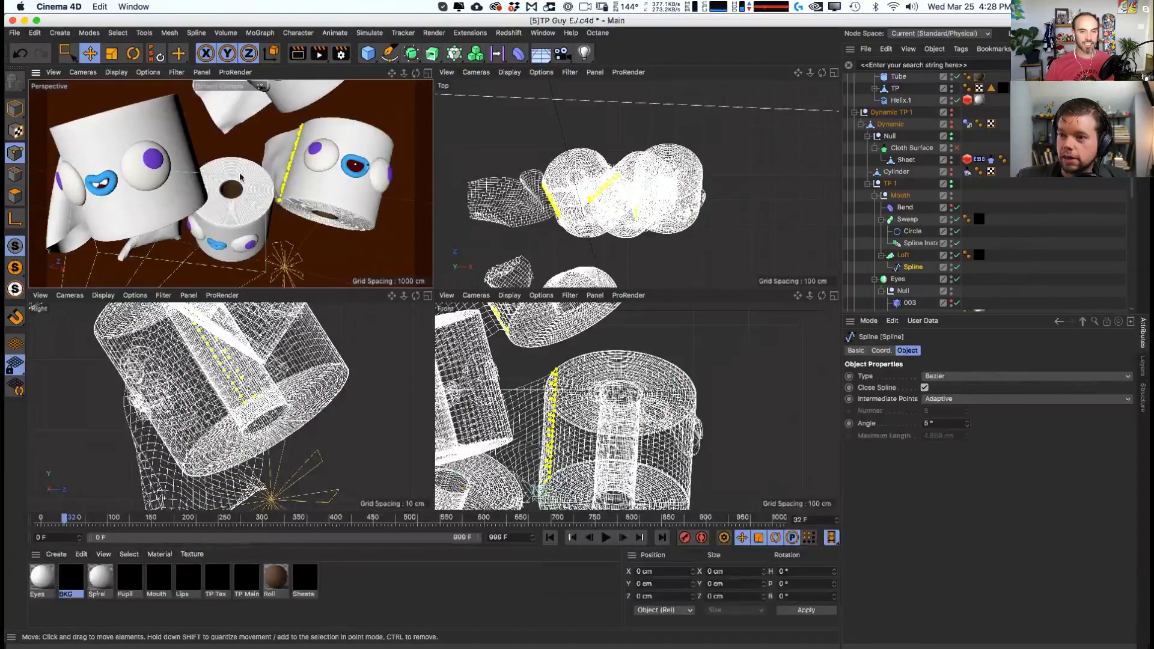
alt+right_drag(240, 177, 216, 179)
alt+middle_drag(216, 179, 213, 221)
alt+right_drag(252, 177, 229, 270)
alt+right_drag(250, 212, 294, 211)
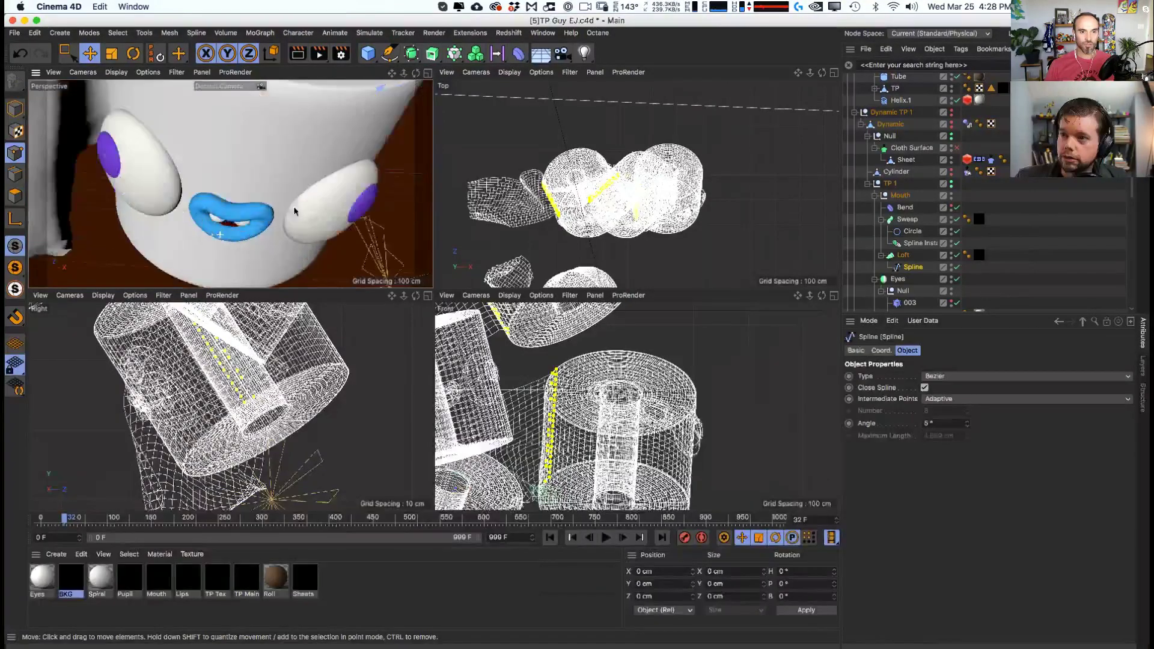
alt+drag(306, 234, 336, 187)
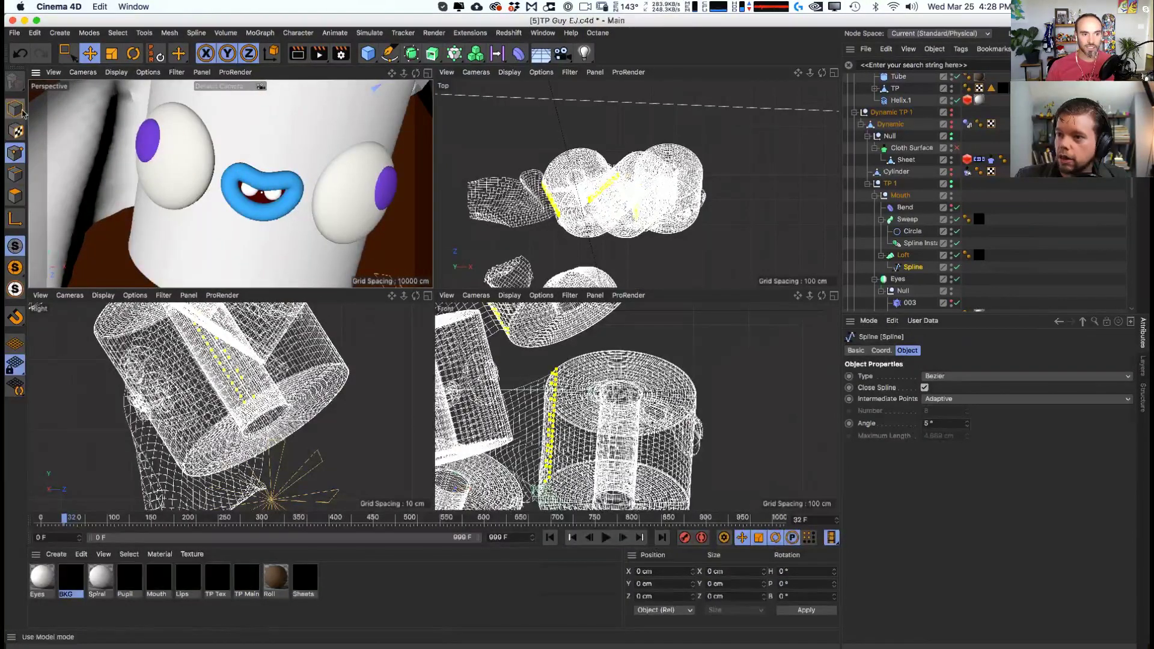
click(273, 204)
scroll(279, 215, down, 2)
scroll(285, 213, down, 1)
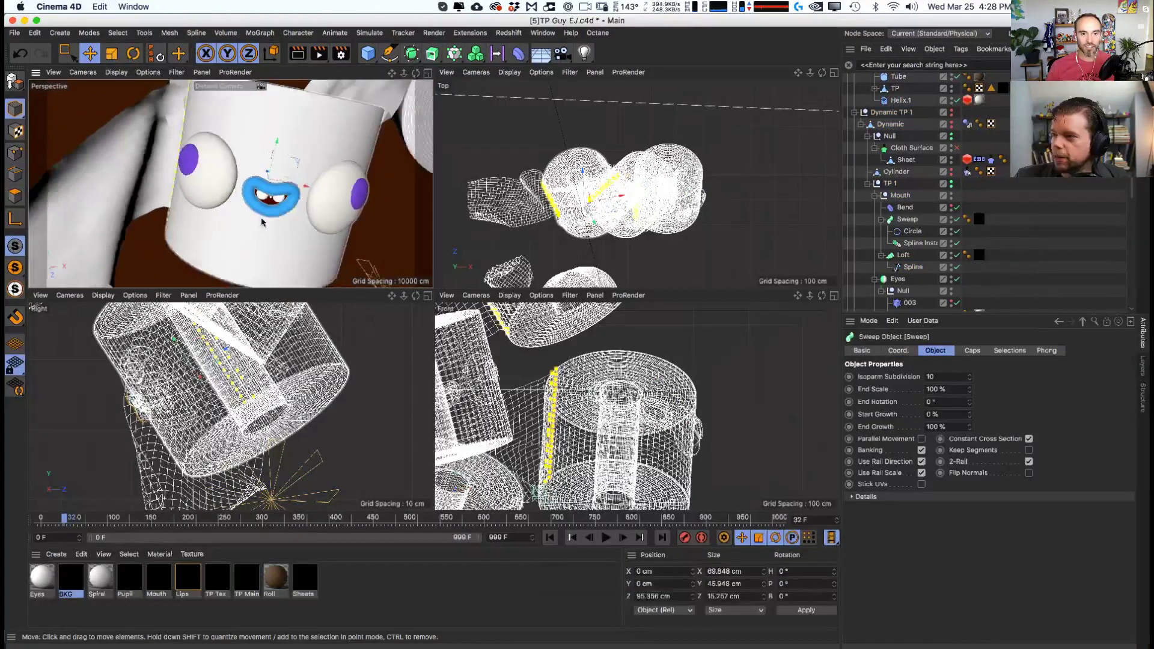
- Try banking the toothy roll's whole TP 1 null by 180°, and undo the rotation
click(337, 196)
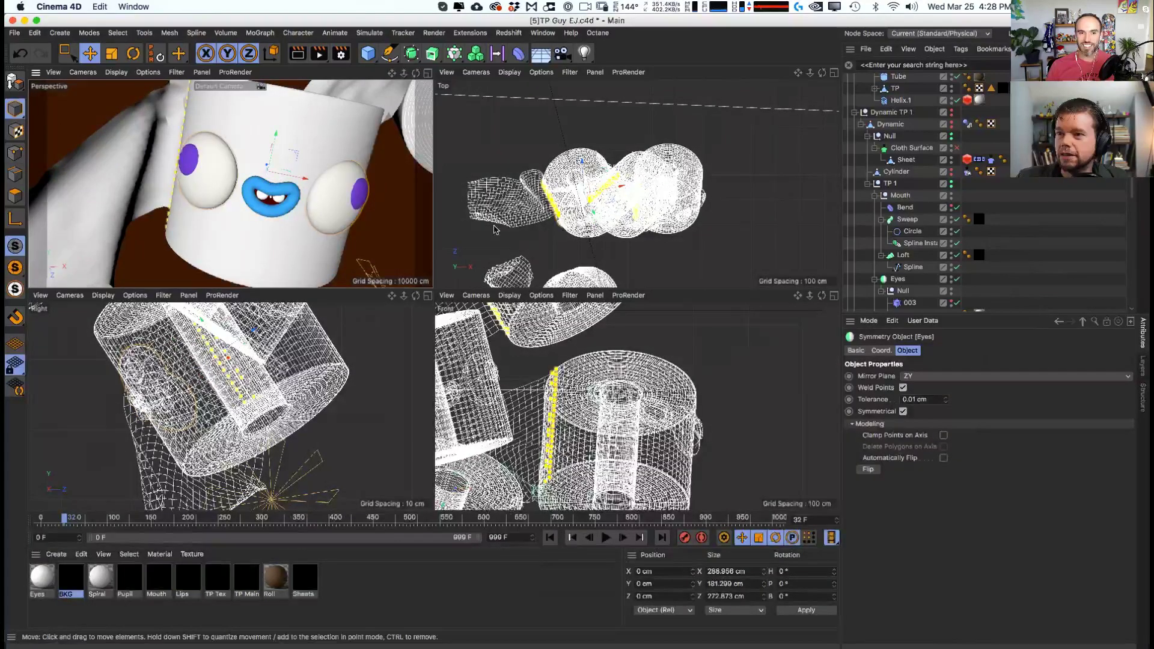
alt+drag(306, 172, 312, 180)
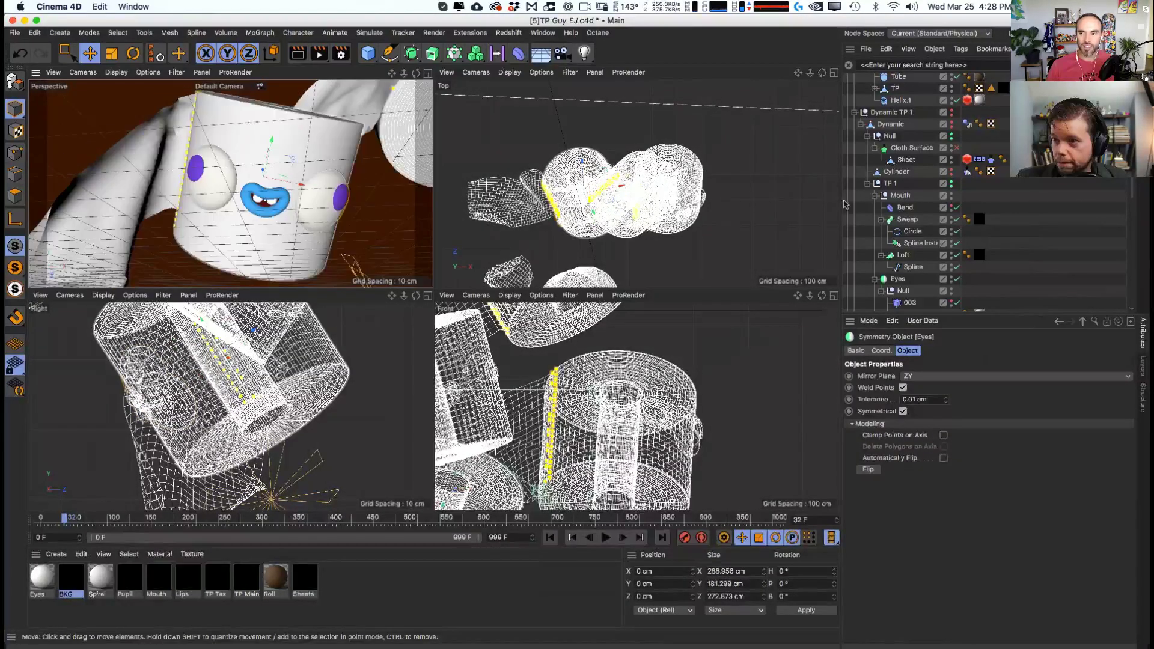
scroll(935, 187, up, 6)
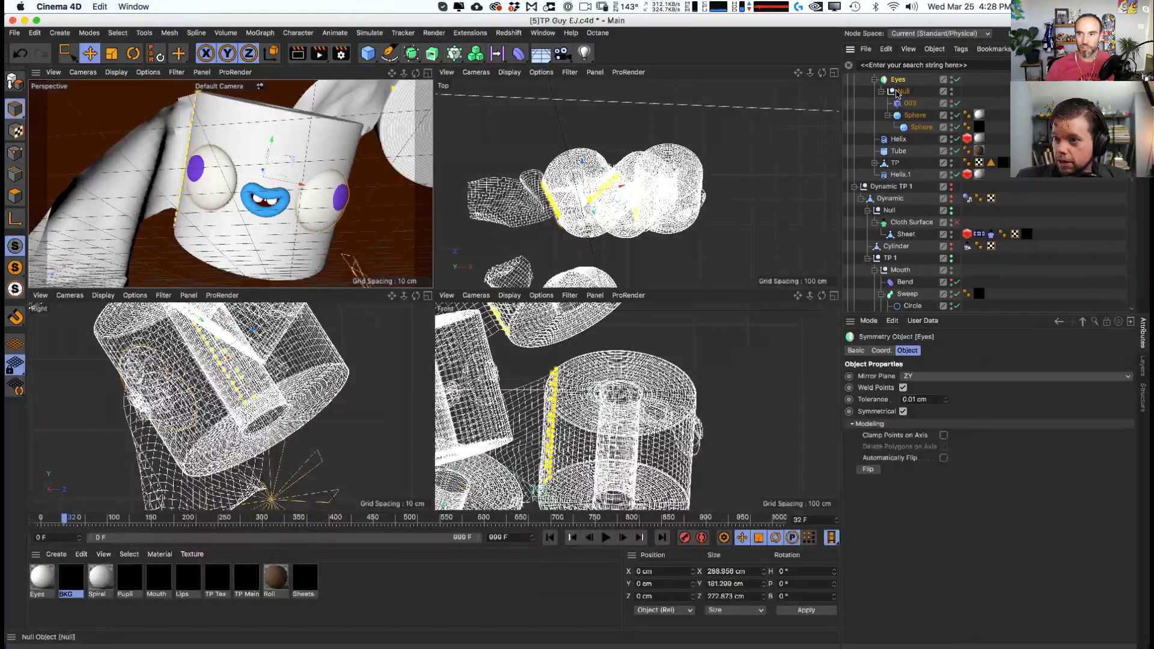
scroll(924, 95, up, 5)
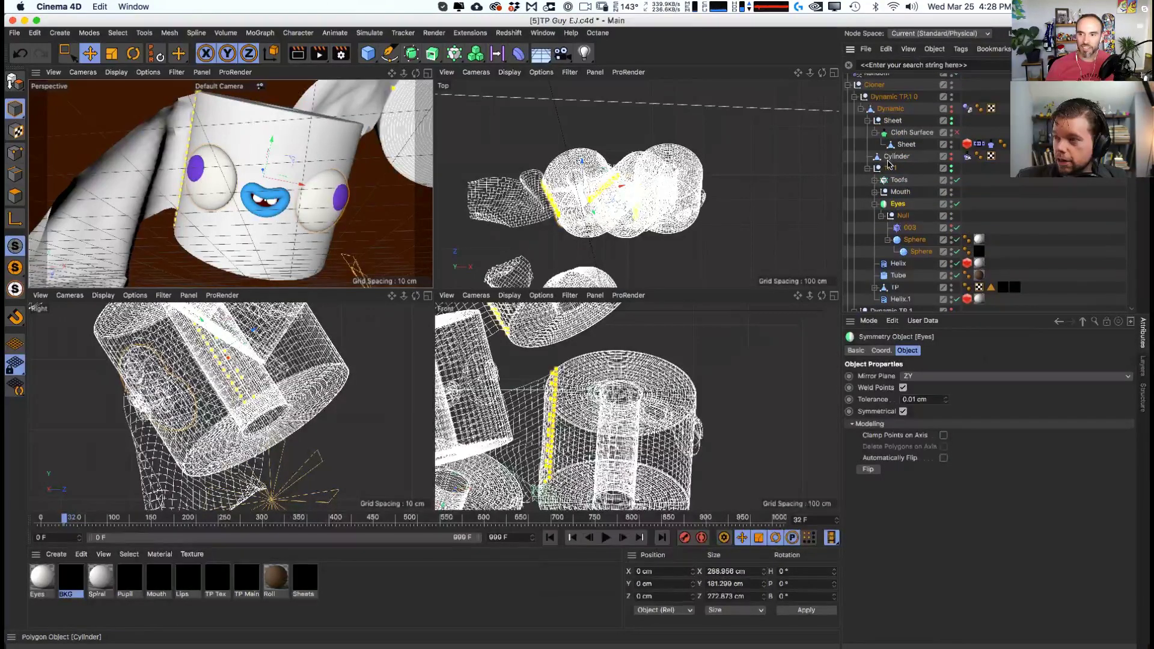
click(889, 168)
key(r)
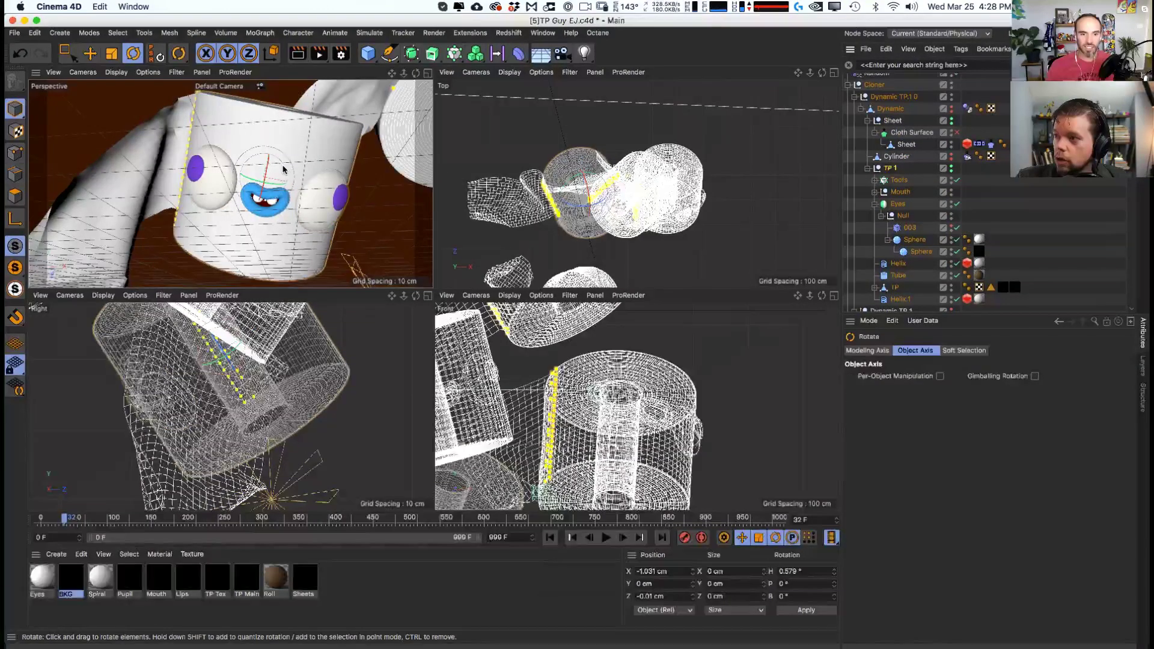
mouse_move(293, 179)
mouse_down()
mouse_move(296, 207)
mouse_move(297, 153)
mouse_move(298, 174)
mouse_up()
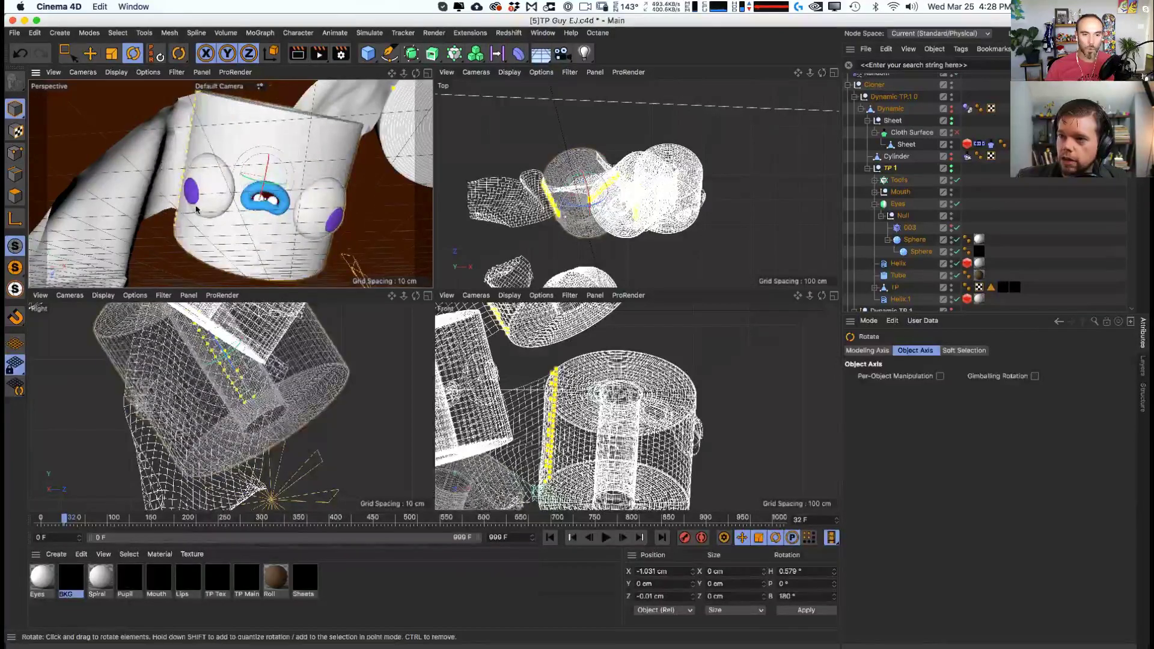
key(super+z)
- Try rotating that roll's Toofs, Mouth and Eyes objects together, and undo the rotation
click(896, 193)
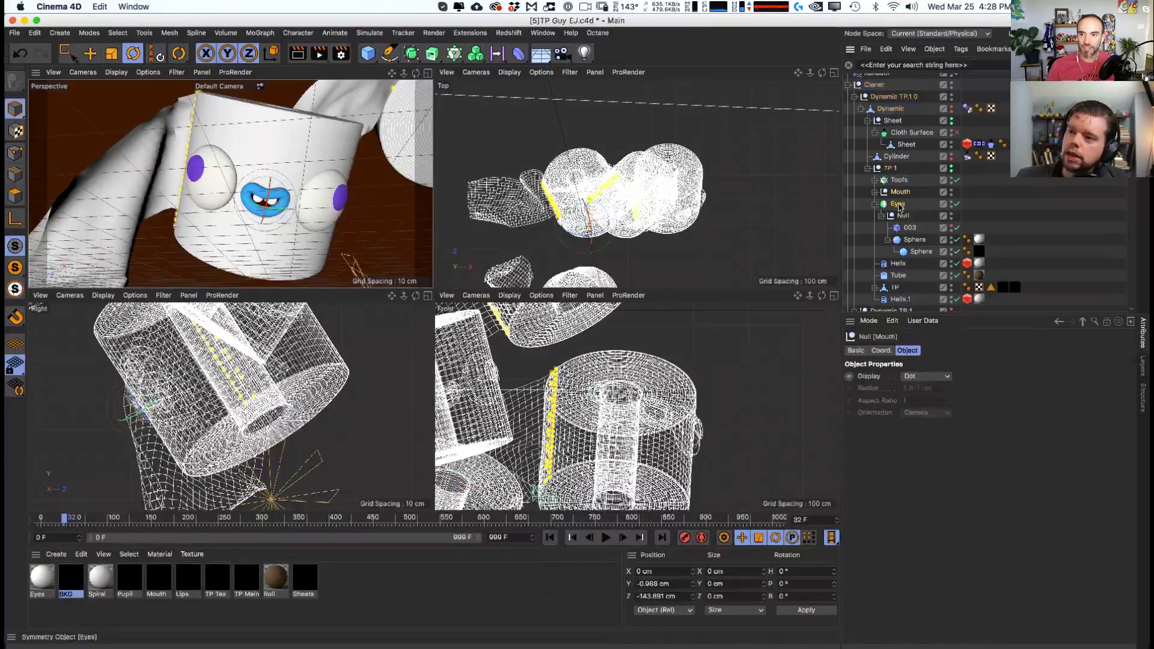
click(897, 205)
click(874, 205)
click(899, 193)
click(899, 181)
shift+click(899, 206)
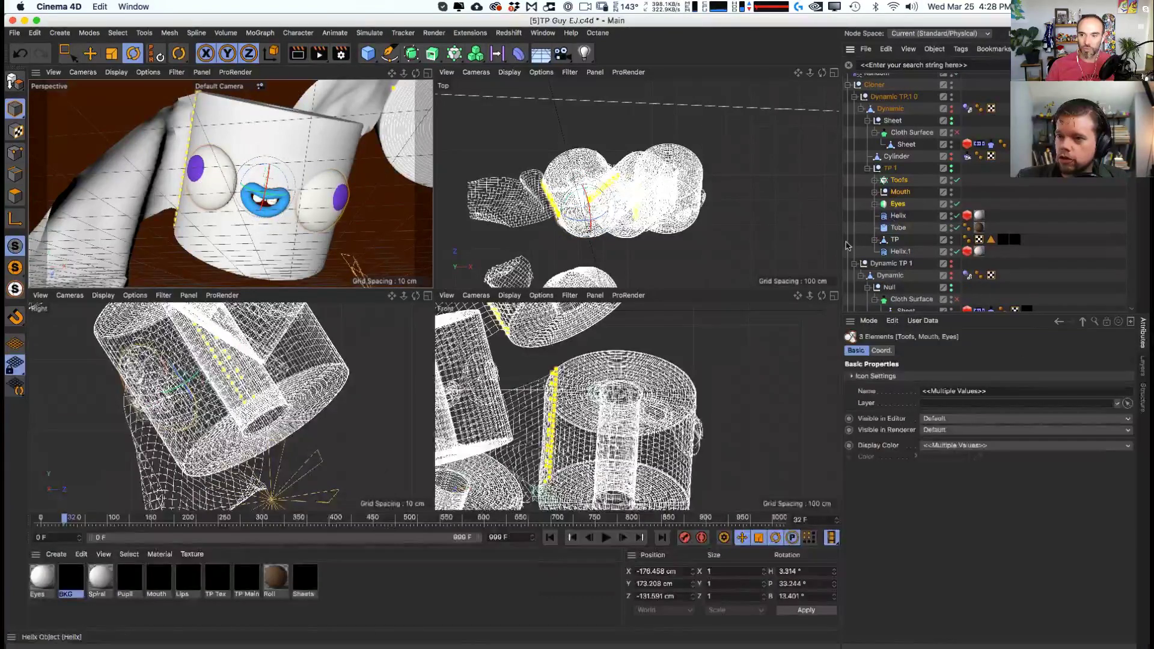
click(285, 176)
drag(287, 178, 253, 213)
key(super+z)
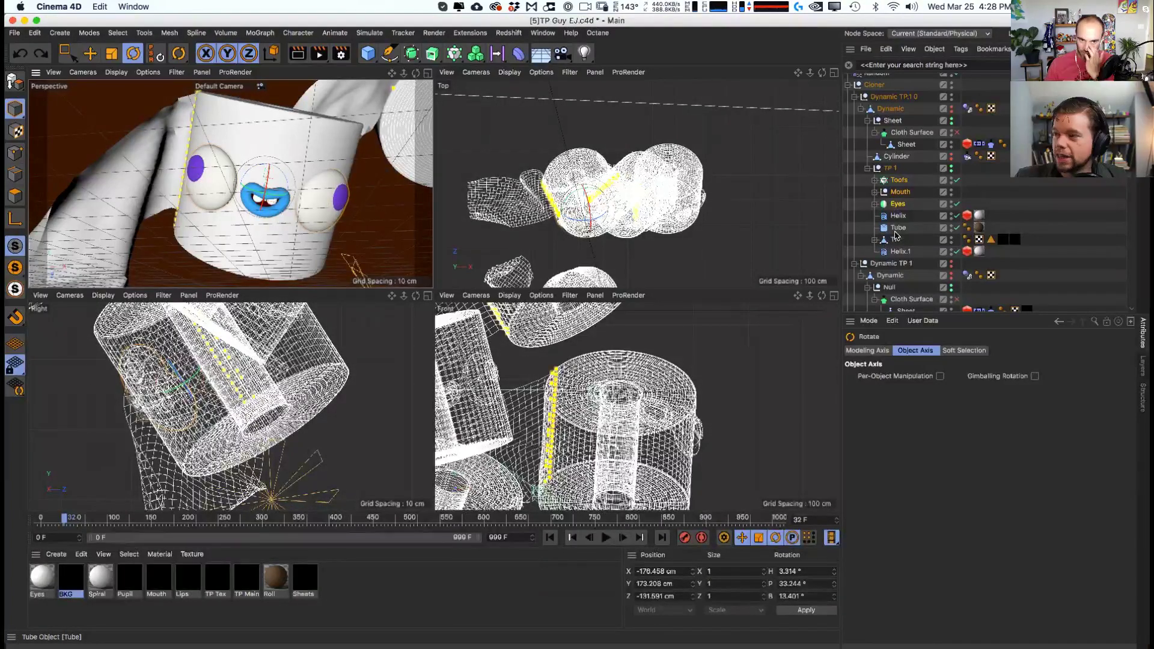
- Try rotating the Mouth null upside down, undo it, and raise the mouth to Y about 19.7 cm
click(900, 192)
key(r)
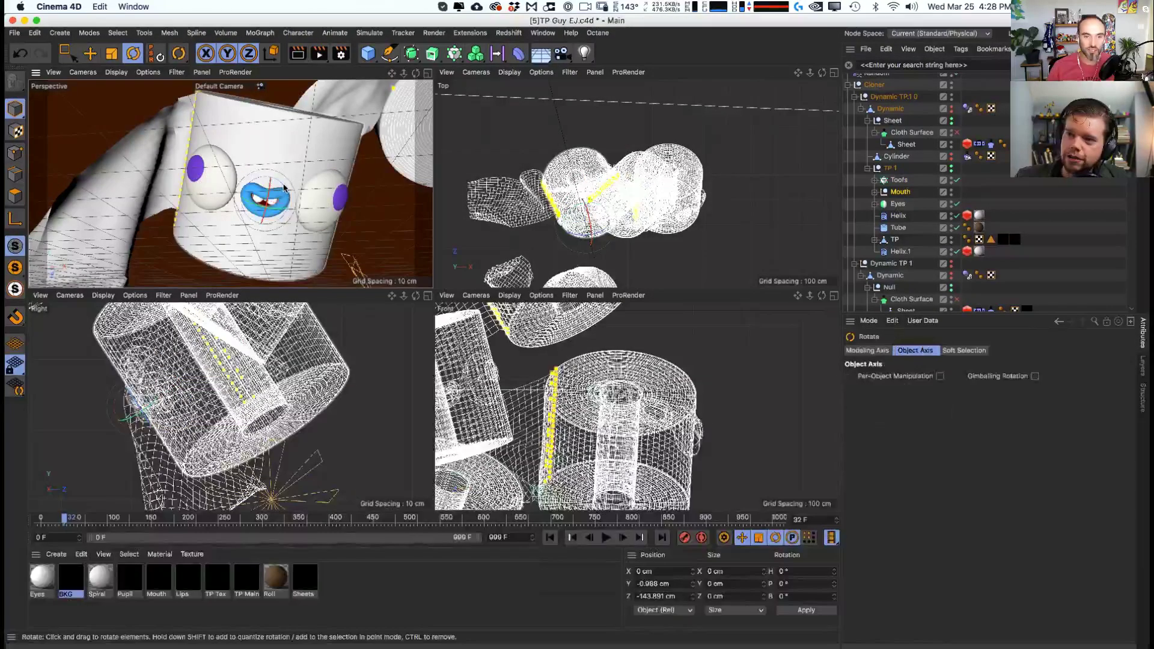
drag(284, 188, 227, 234)
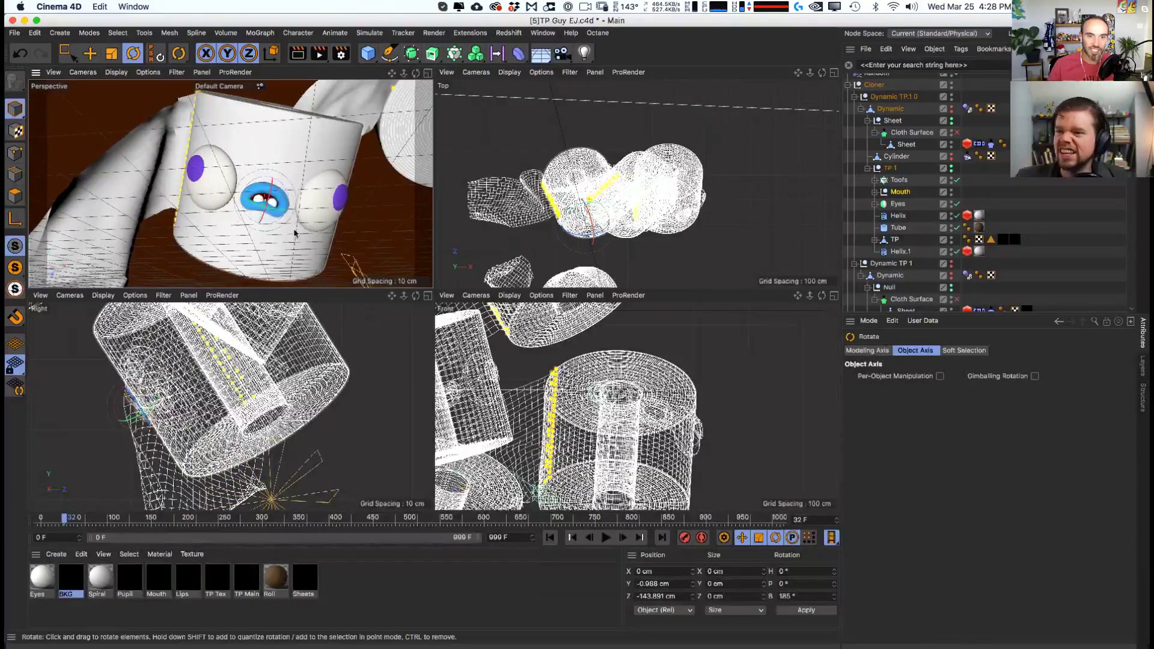
key(e)
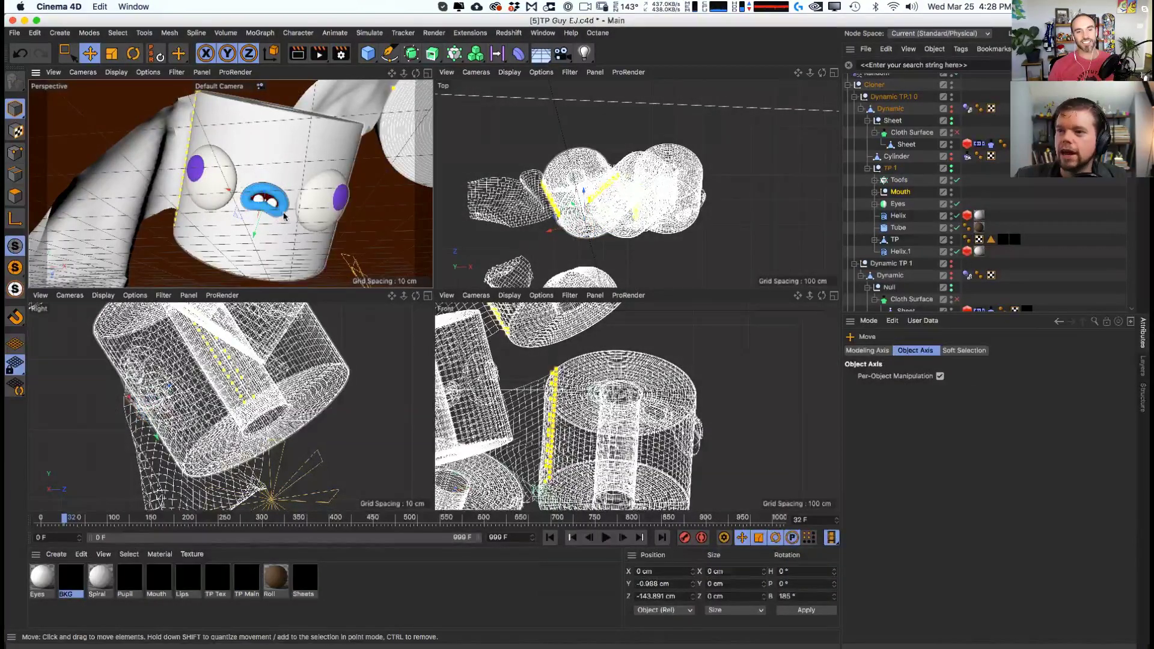
key(super+z)
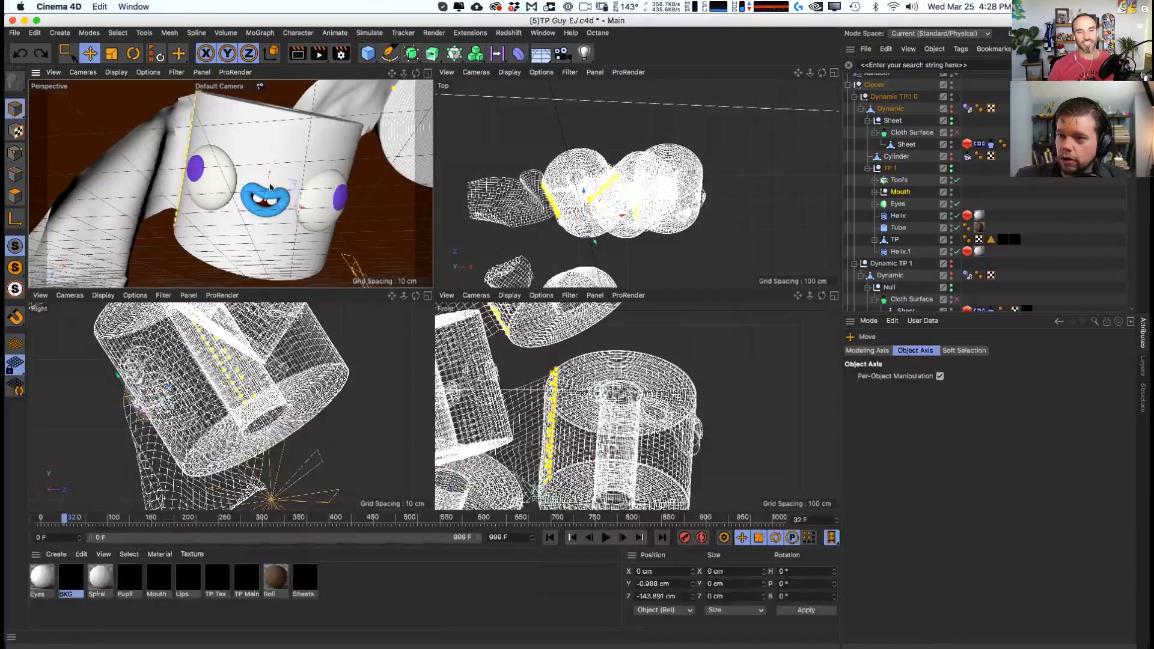
drag(270, 177, 269, 170)
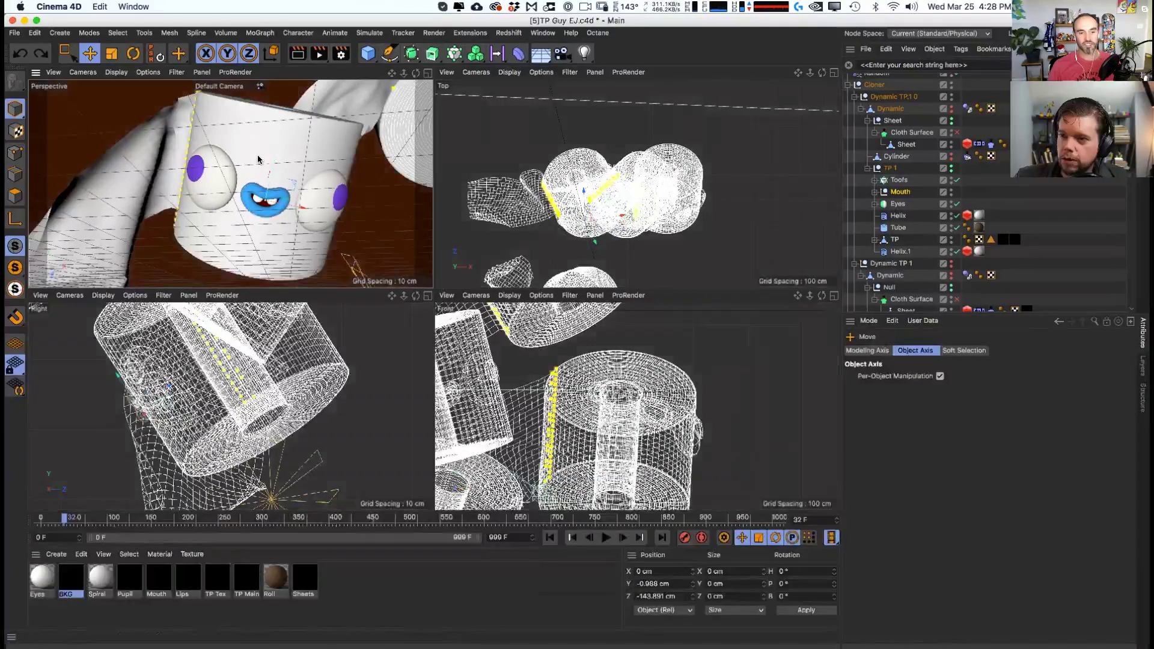
- Try rotating only the Eyes and Toofs objects together, and undo the rotation
click(897, 205)
ctrl+click(899, 180)
key(r)
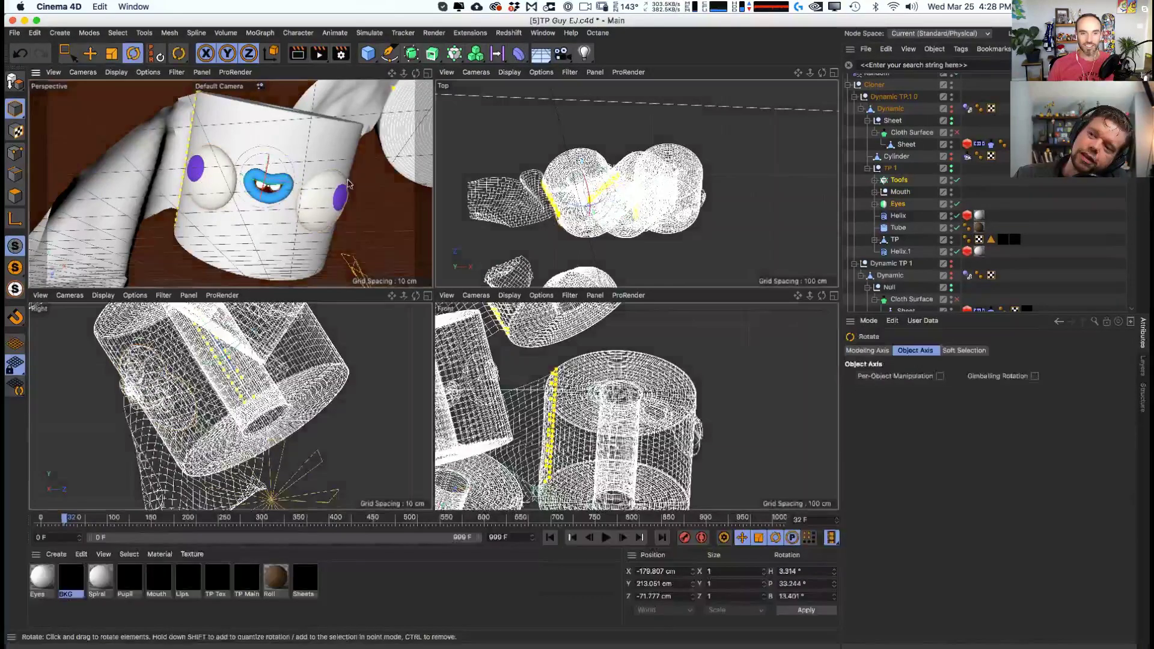
drag(288, 171, 194, 208)
key(ctrl+z)
- Try raising the Mouth null above the eyes to Y about 62.8 cm, and undo the move
key(e)
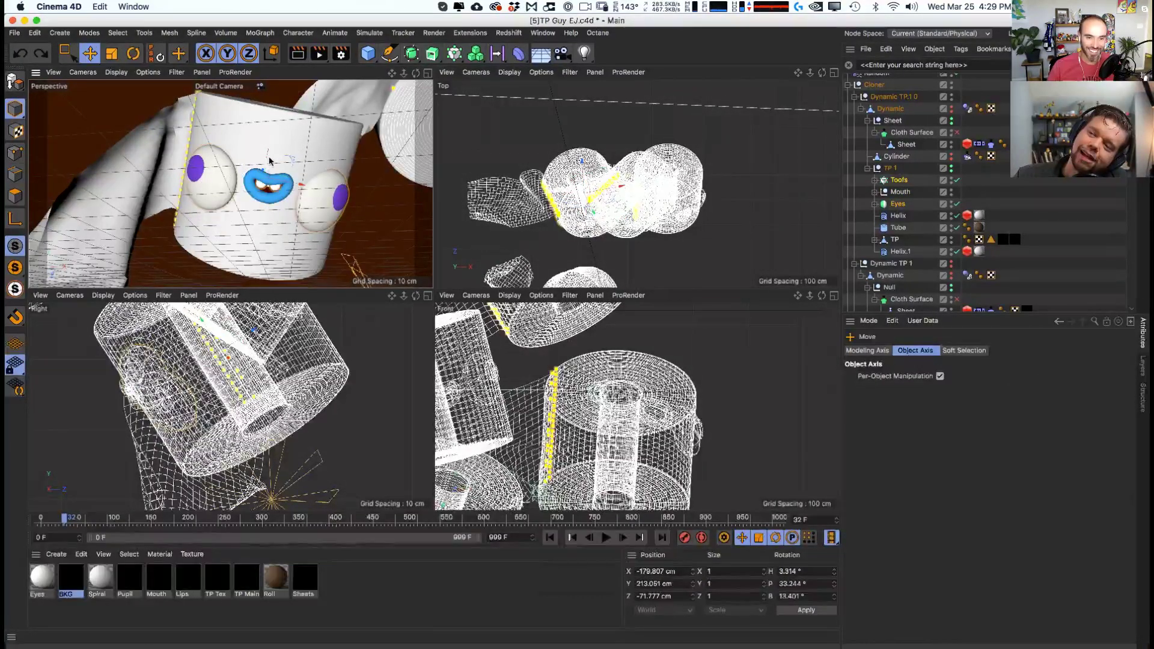
click(892, 203)
click(900, 191)
drag(285, 152, 288, 122)
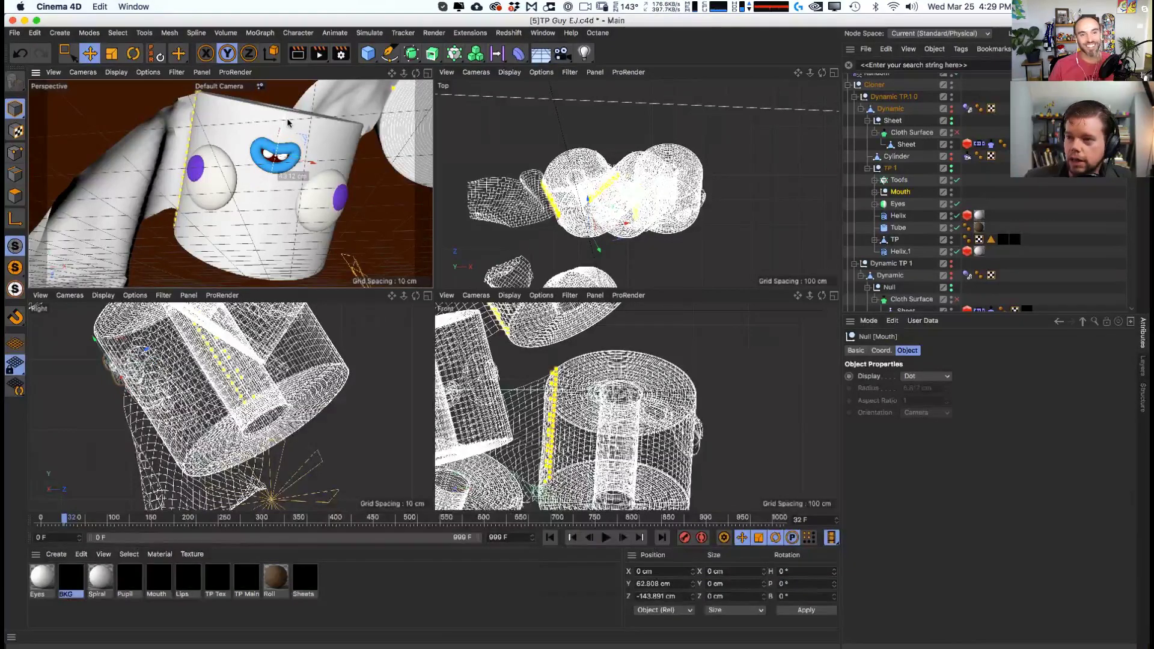
key(ctrl+z)
key(ctrl+z)
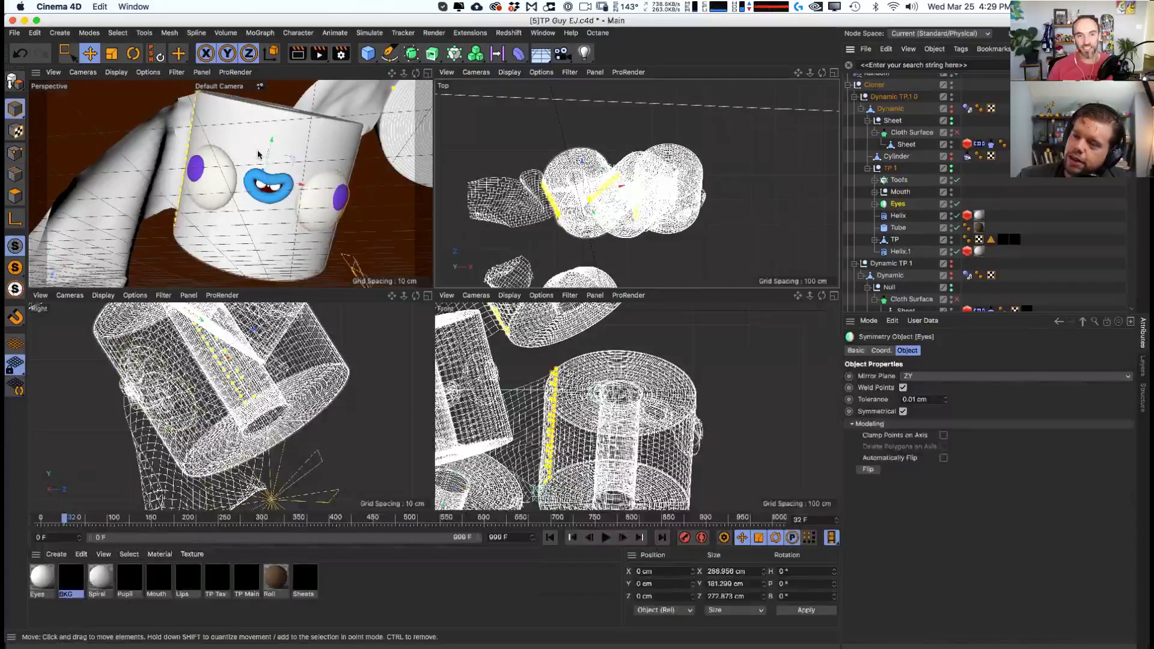
- Slide the Eyes object down the roll and lower the Mouth null to Y about 8.2 cm
drag(271, 148, 271, 166)
click(894, 192)
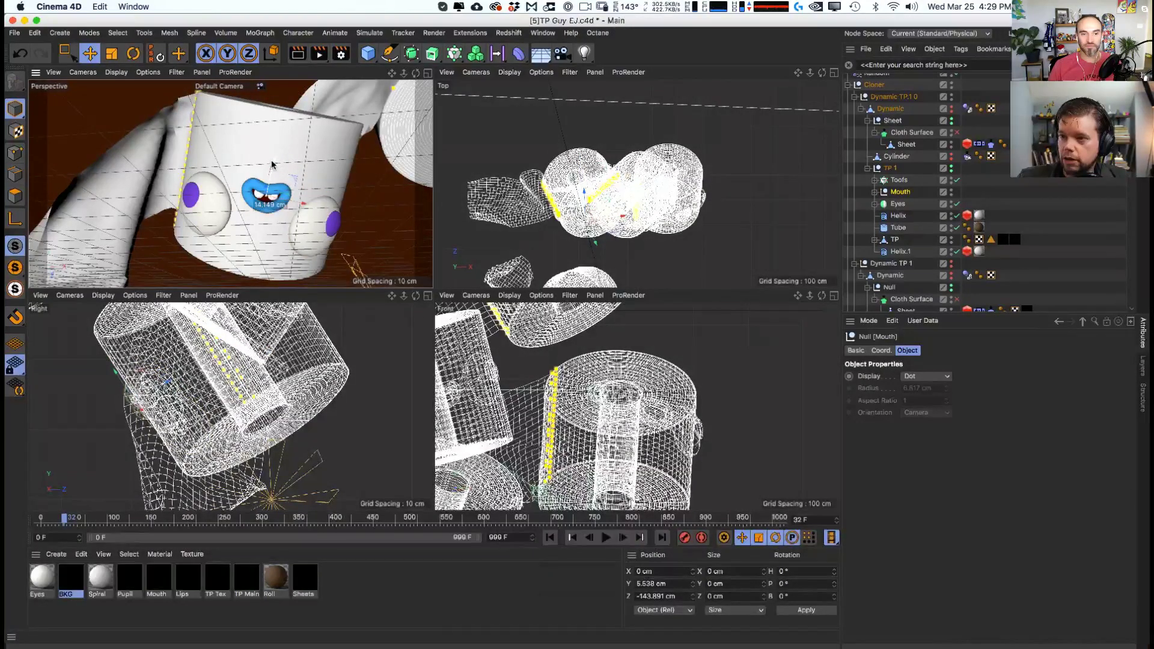
scroll(271, 208, down, 10)
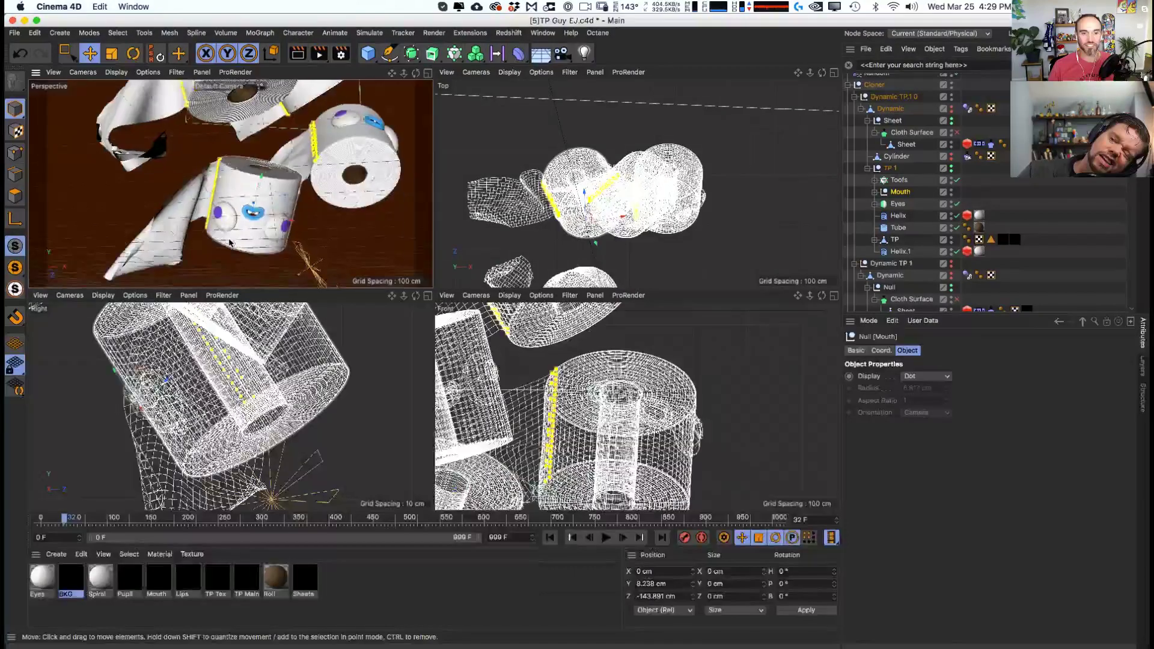
- Raise the Mouth null of the lower front roll to Y about 20.5 cm
drag(249, 206, 248, 194)
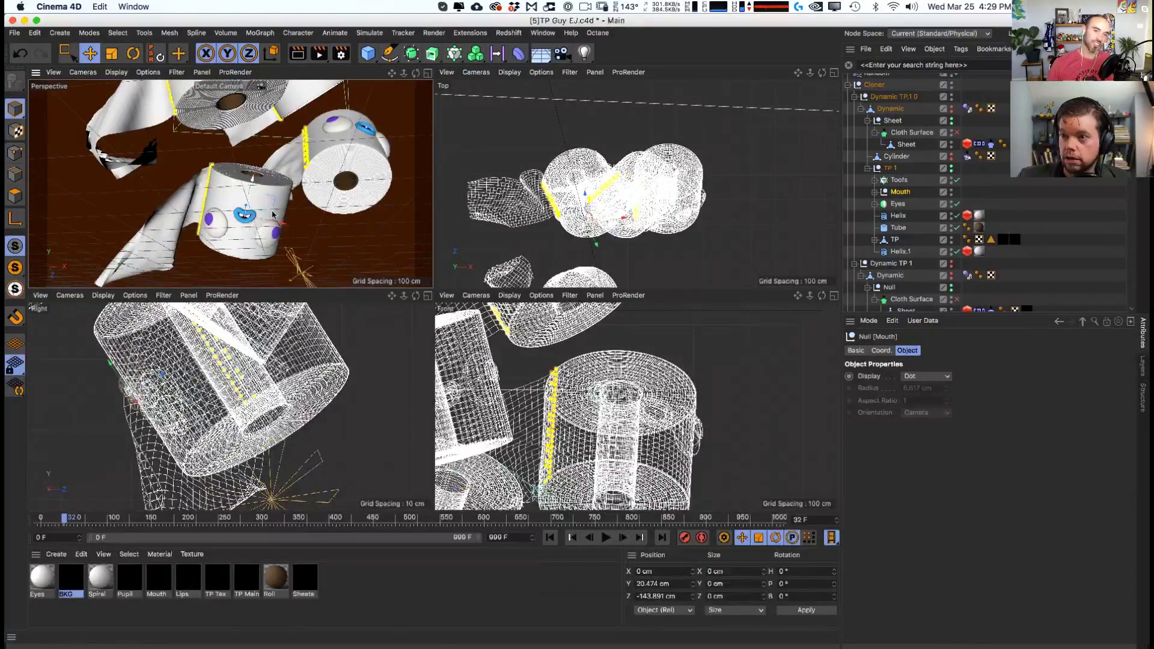
click(266, 240)
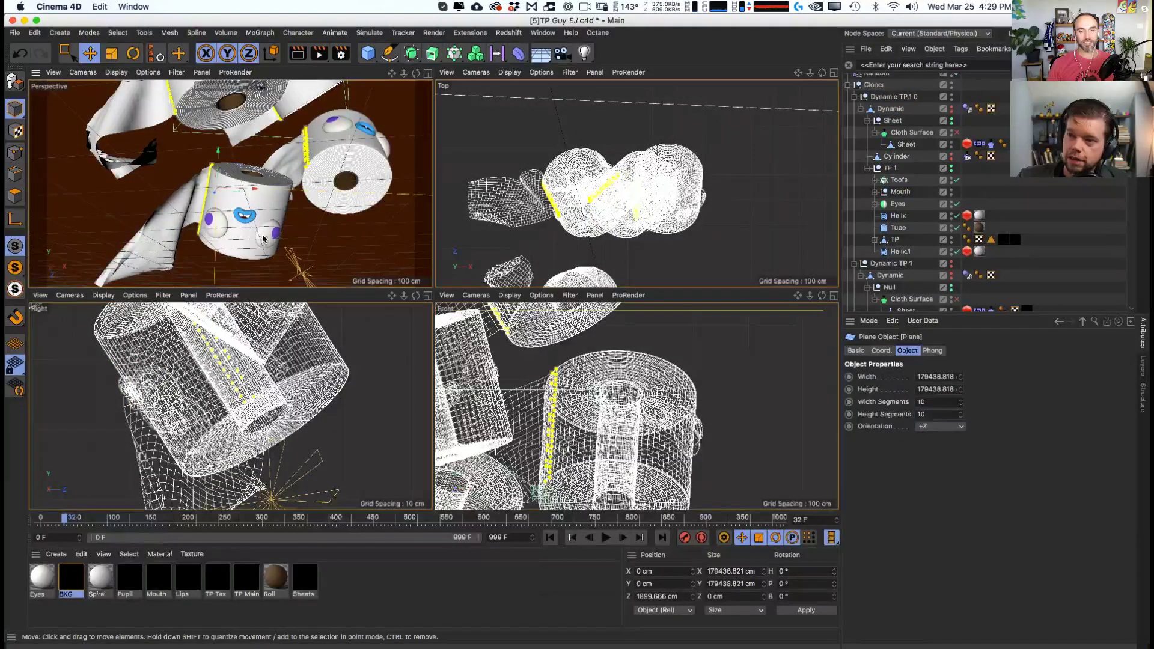
alt+drag(263, 238, 221, 205)
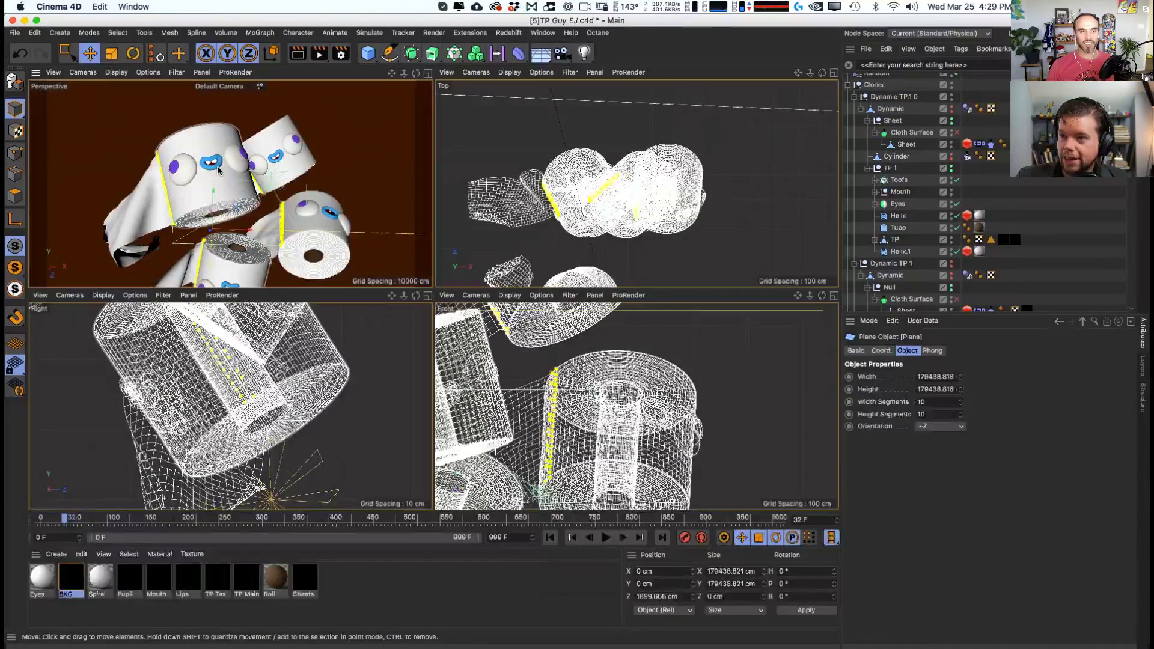
- Lower the Mouth null of the Dynamic TP.1 2 roll to Y about -14.6 cm
click(218, 170)
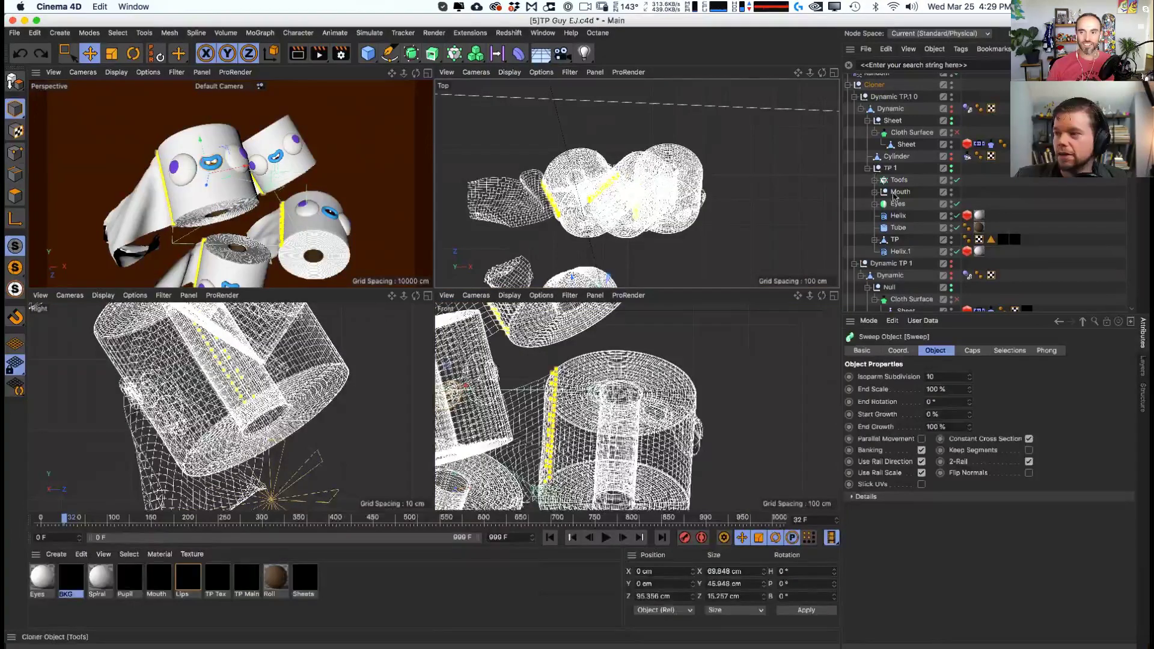
key(s)
click(895, 281)
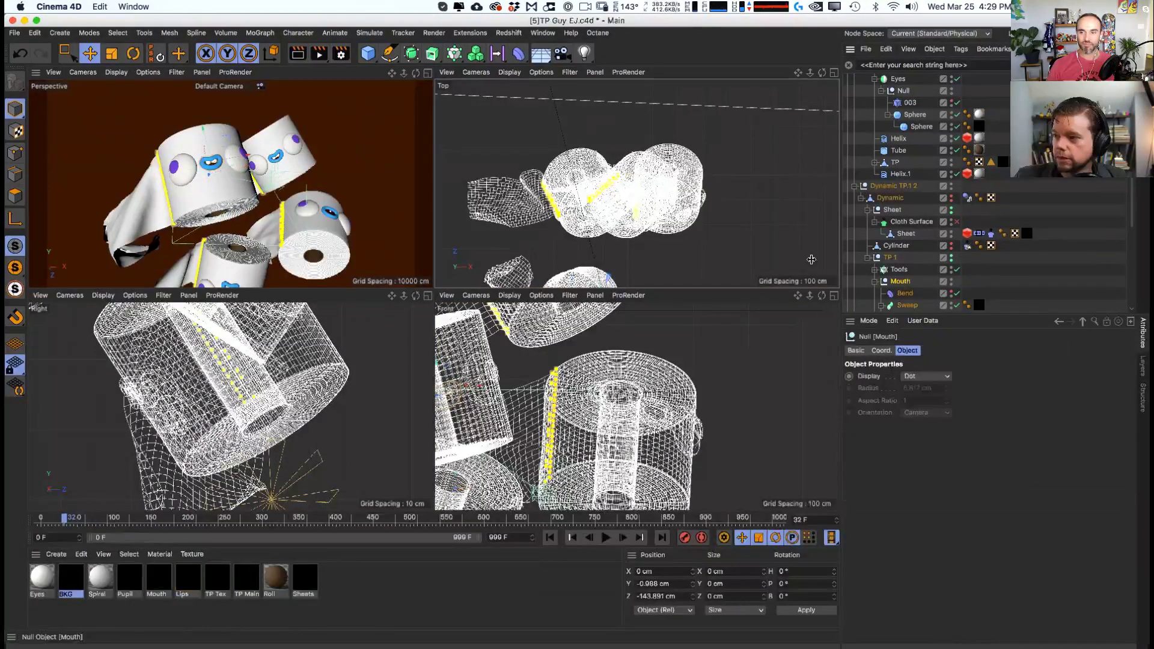
drag(202, 145, 203, 148)
click(334, 174)
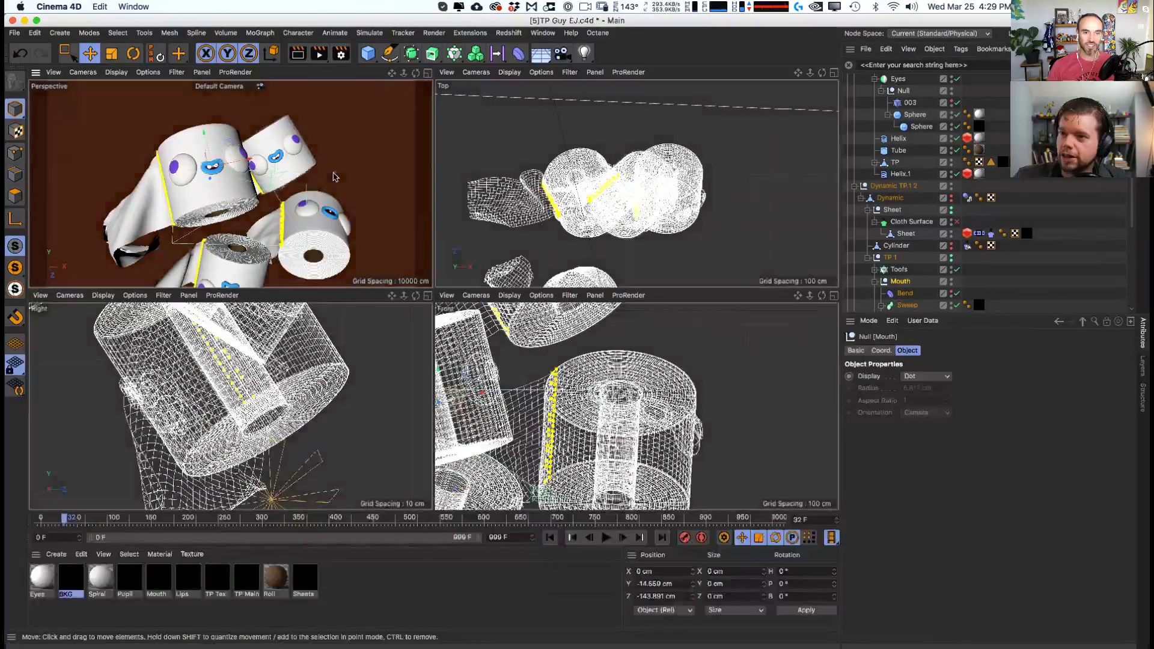
alt+drag(274, 226, 255, 210)
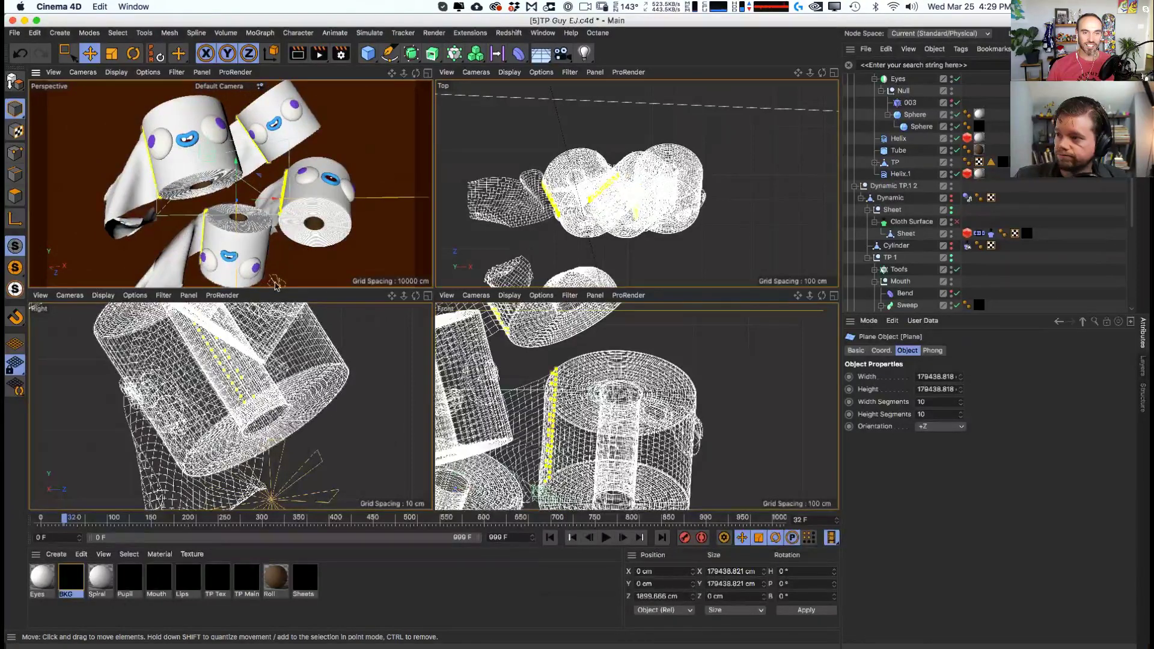
click(233, 236)
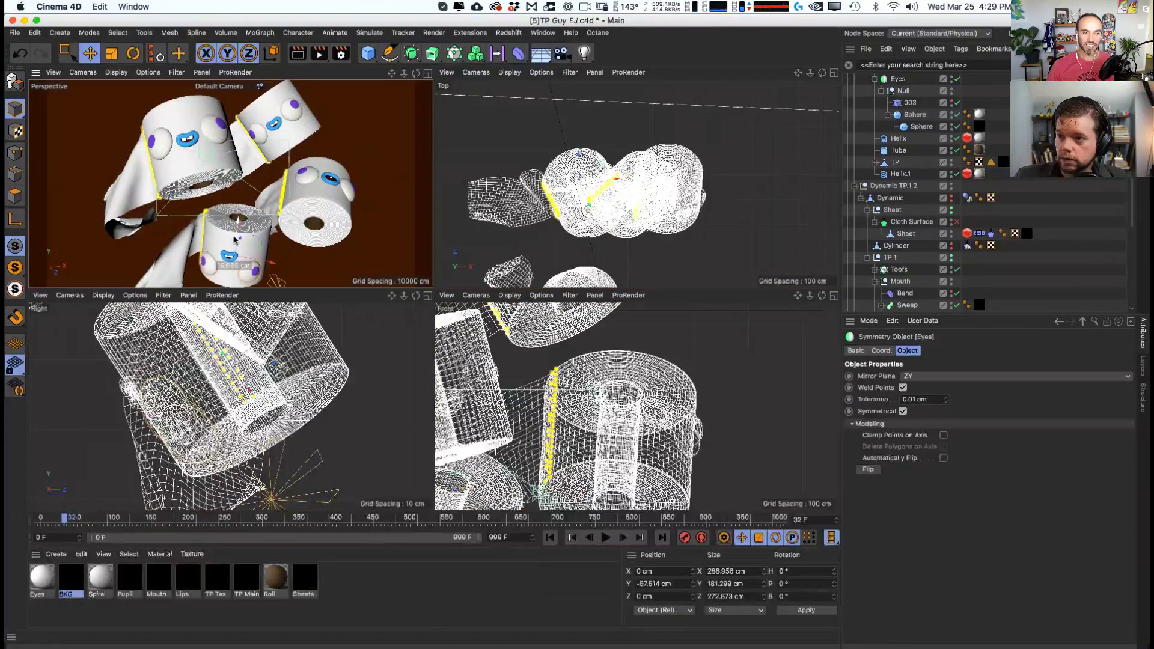
click(320, 160)
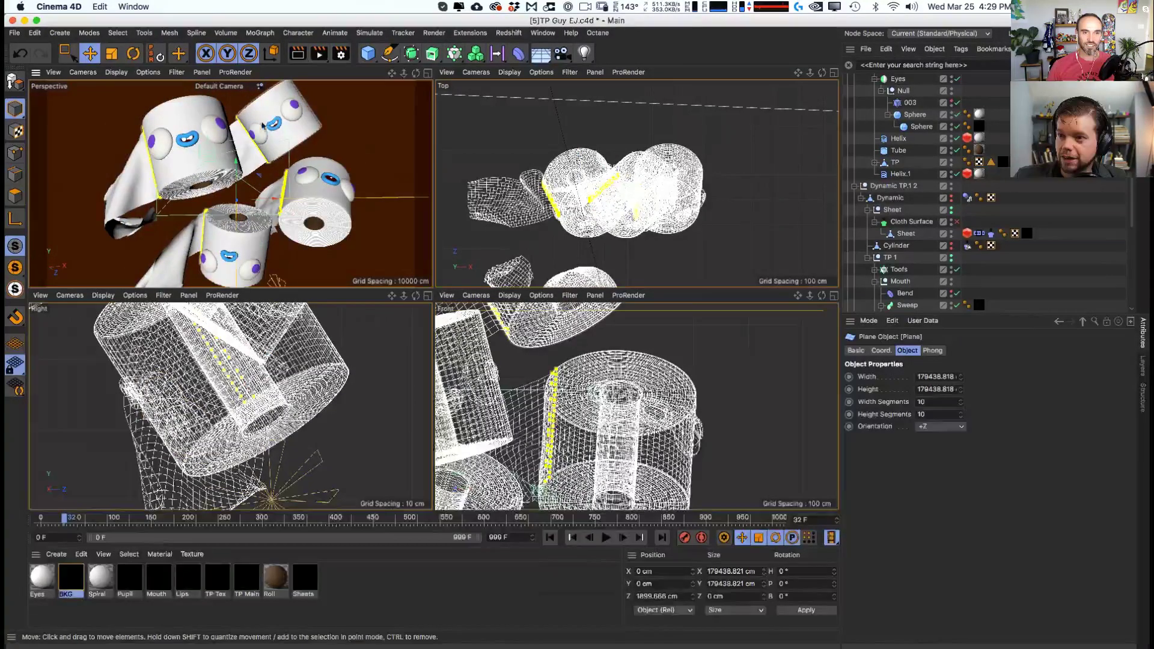
- Expand the Mouth group of the Dynamic TP 3 roll with its Sweep and Loft, and select the mouth Spline
scroll(262, 125, up, 10)
click(293, 149)
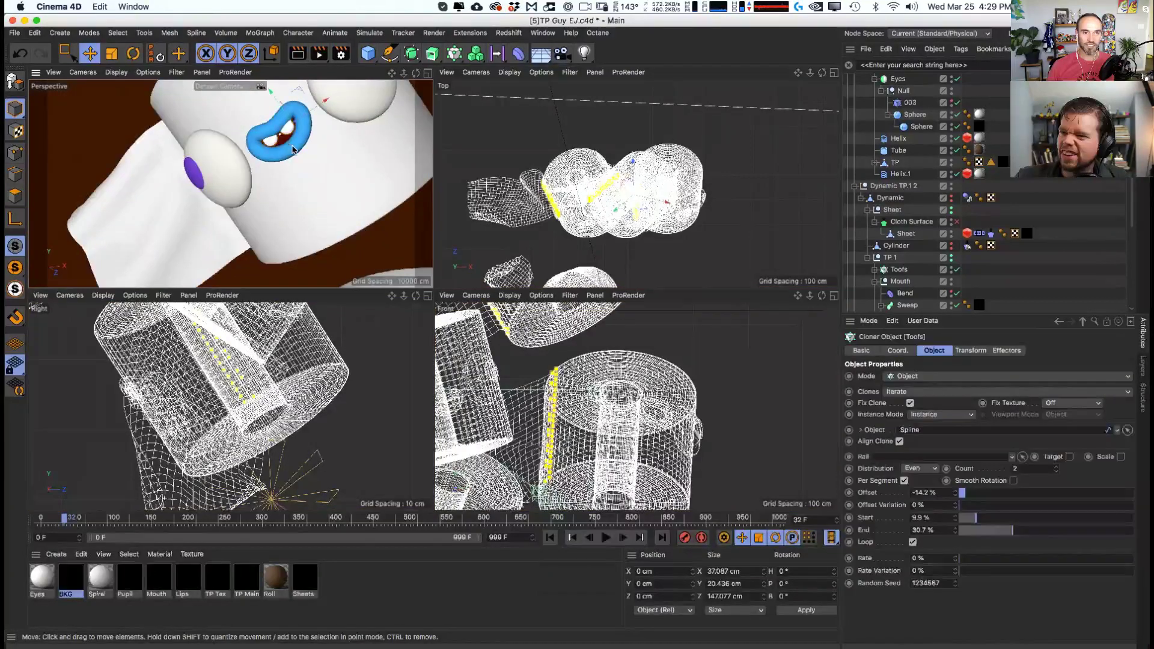
key(s)
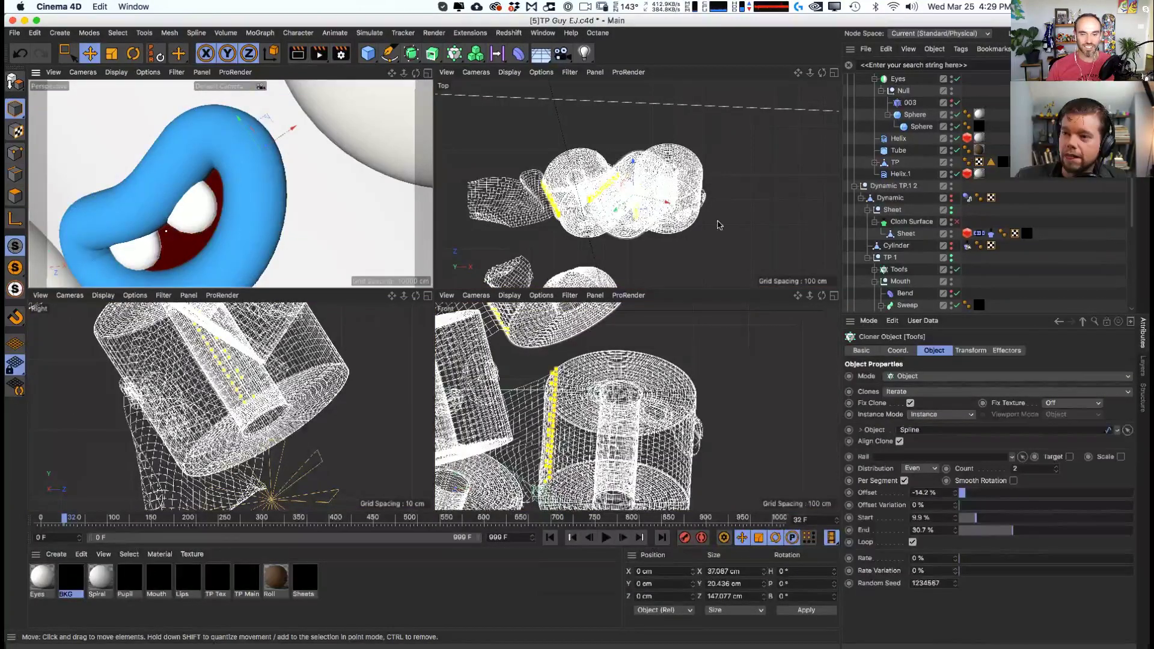
scroll(956, 238, up, 5)
drag(975, 312, 968, 395)
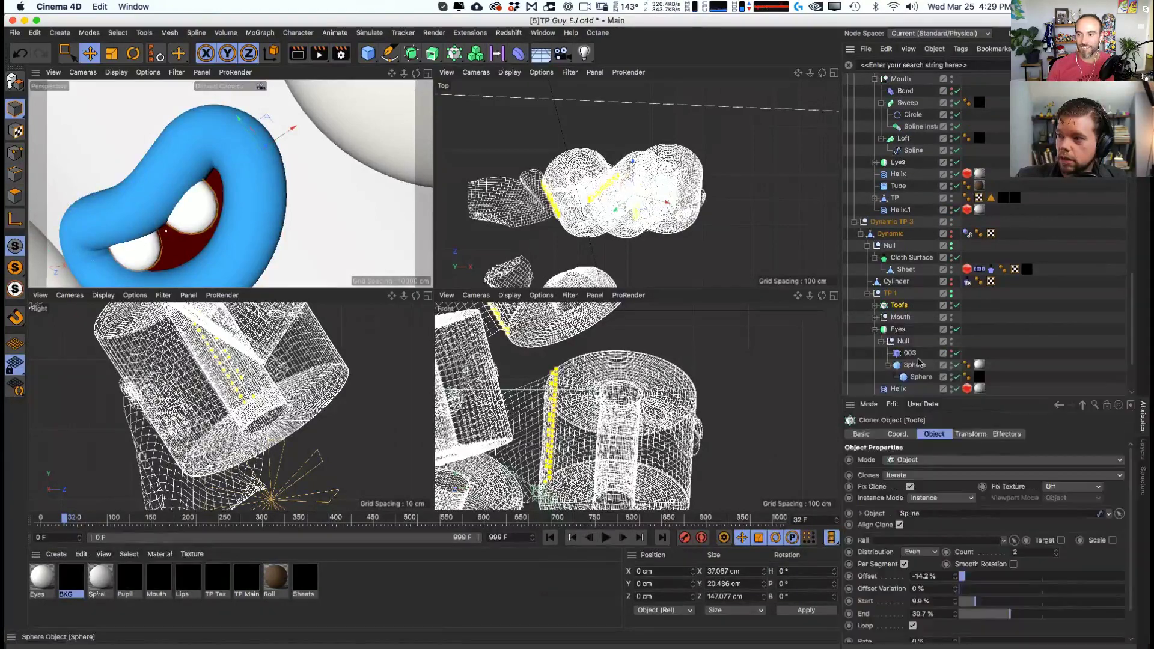
click(901, 317)
click(875, 316)
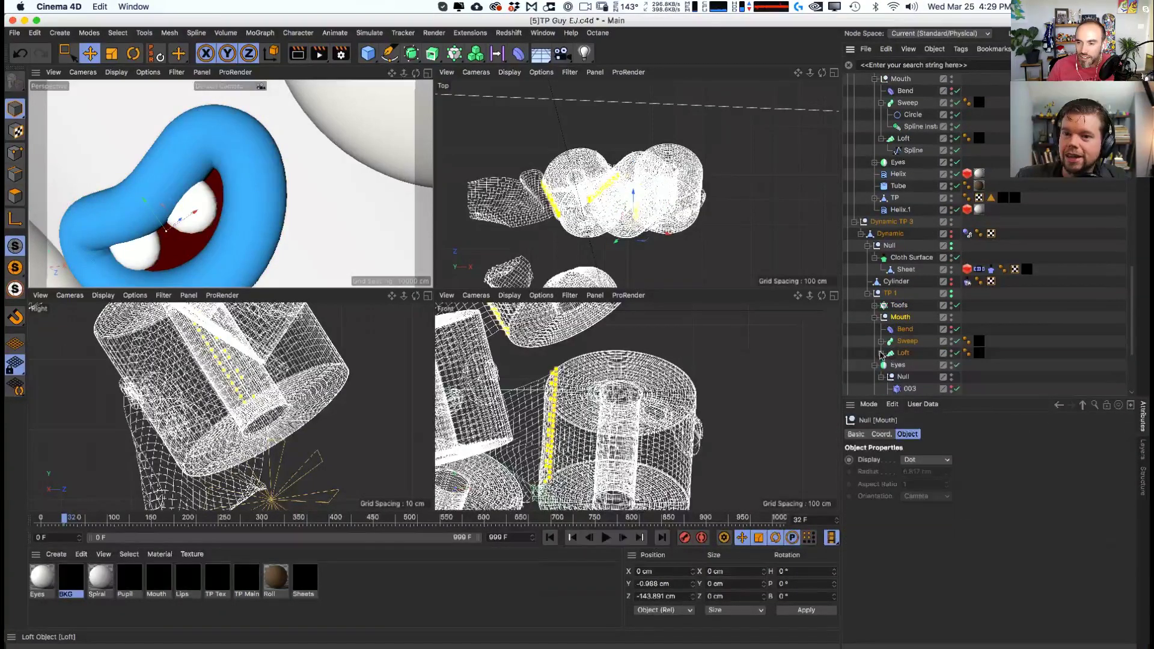
click(880, 342)
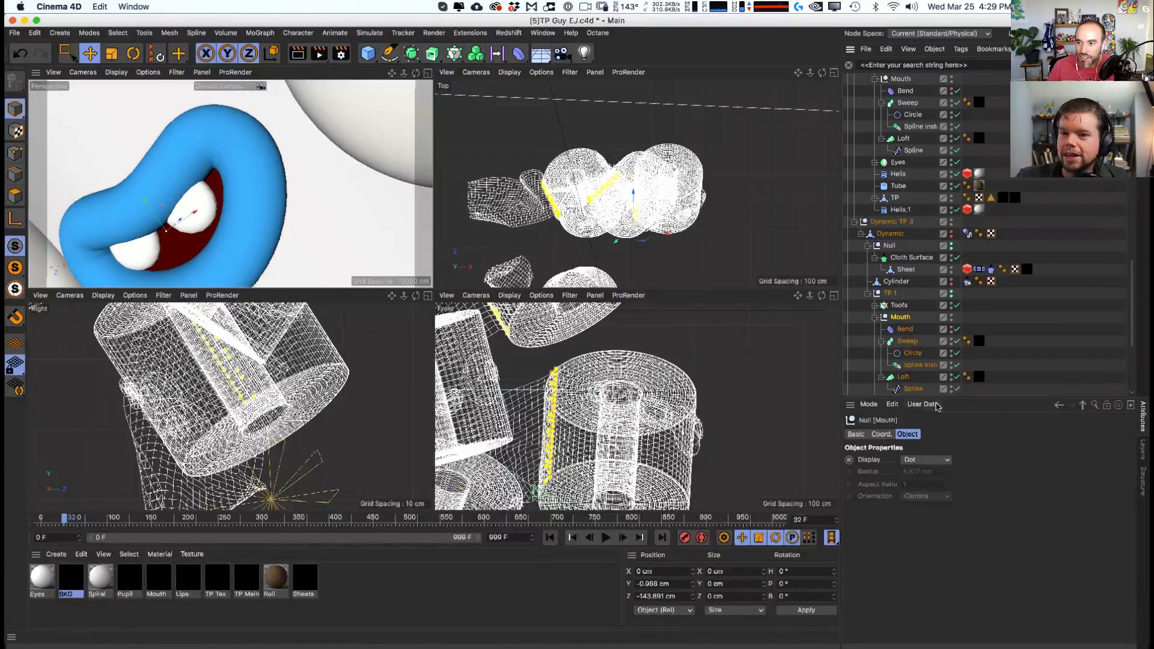
click(913, 389)
- Edit the mouth Spline's points and lower its left corner point to Y about -6.6 cm
click(15, 153)
alt+middle_drag(178, 186, 220, 163)
drag(112, 204, 130, 245)
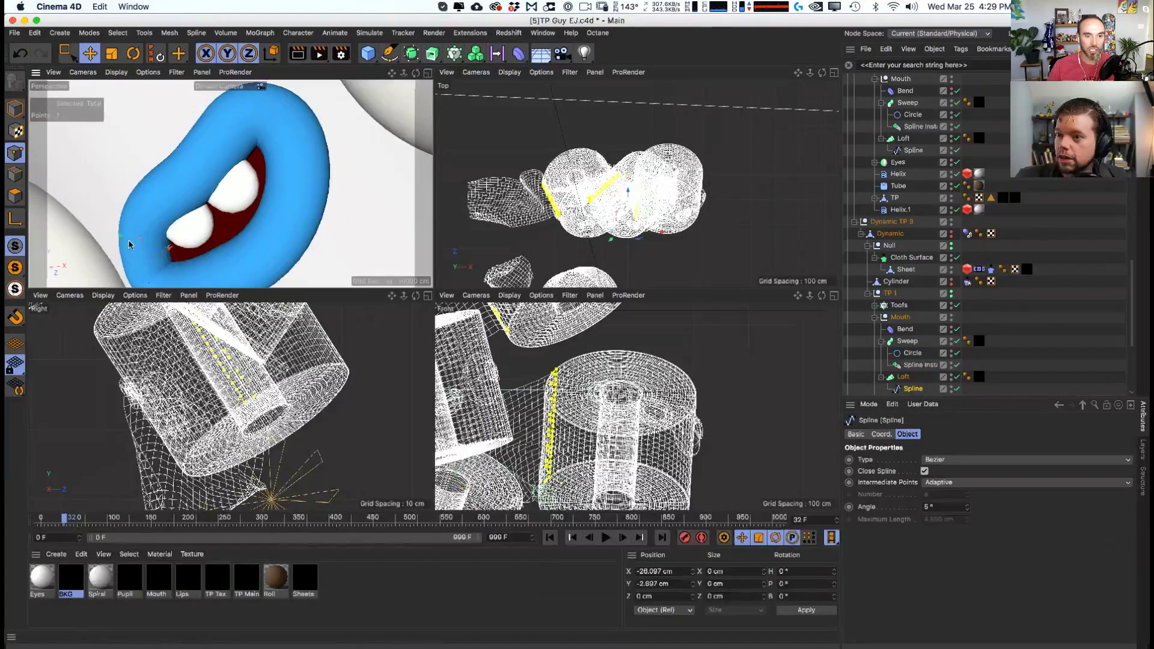
scroll(188, 242, down, 4)
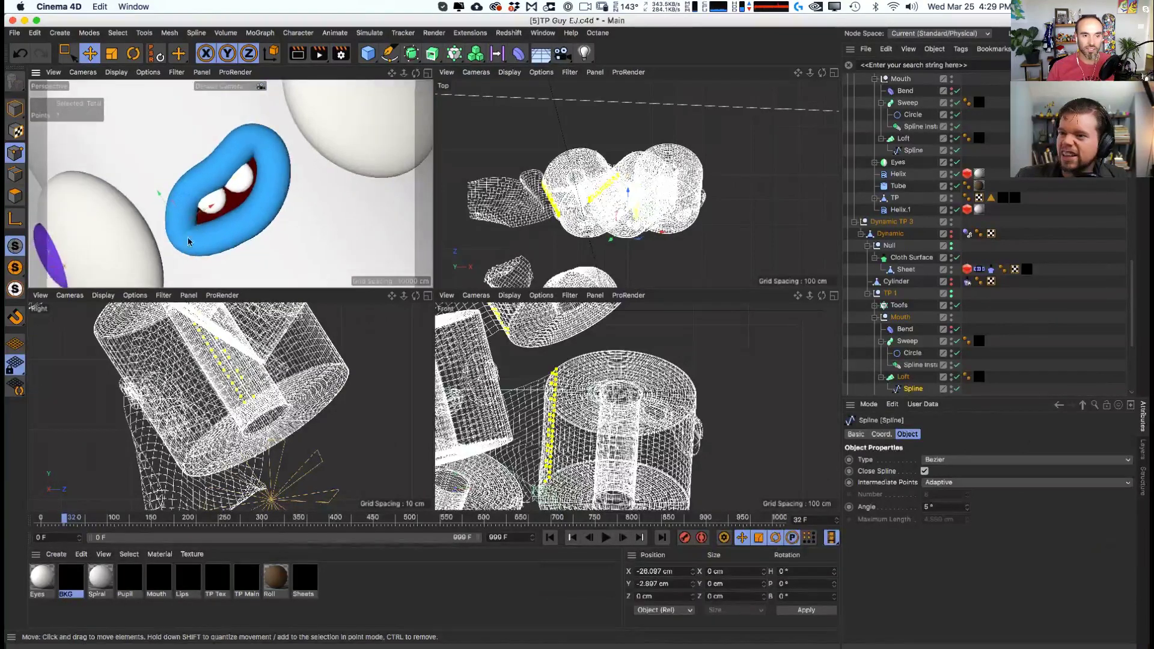
drag(189, 242, 192, 246)
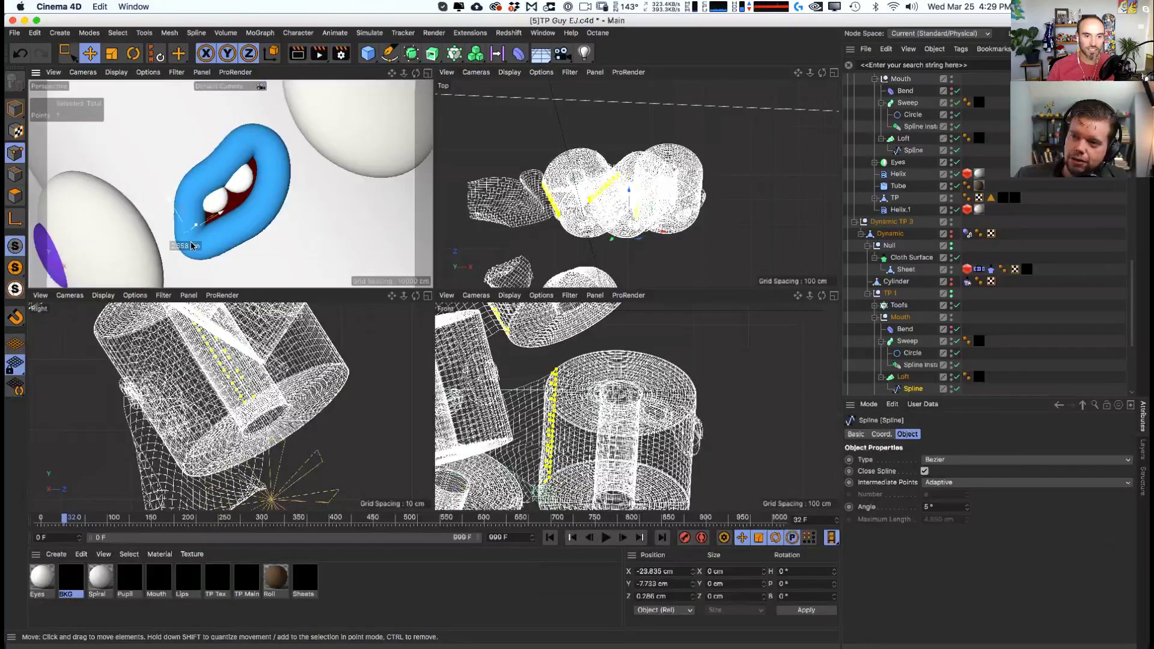
- Disable the lips' Sweep of the Dynamic TP 3 mouth while keeping its Loft enabled
click(957, 377)
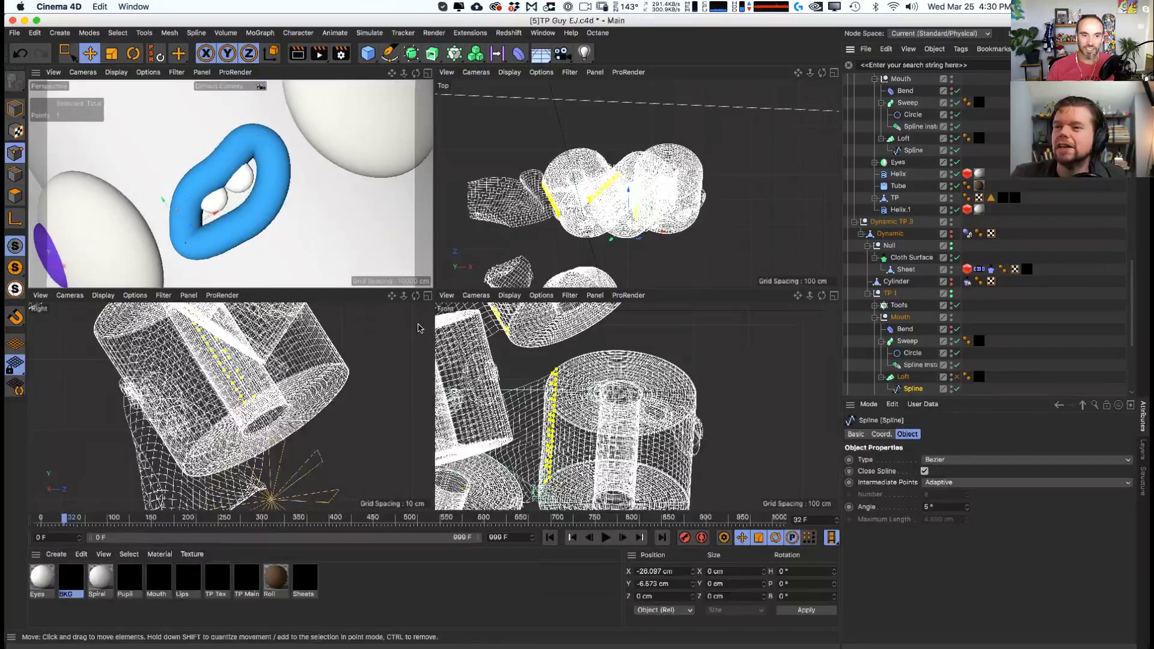
click(957, 377)
click(957, 341)
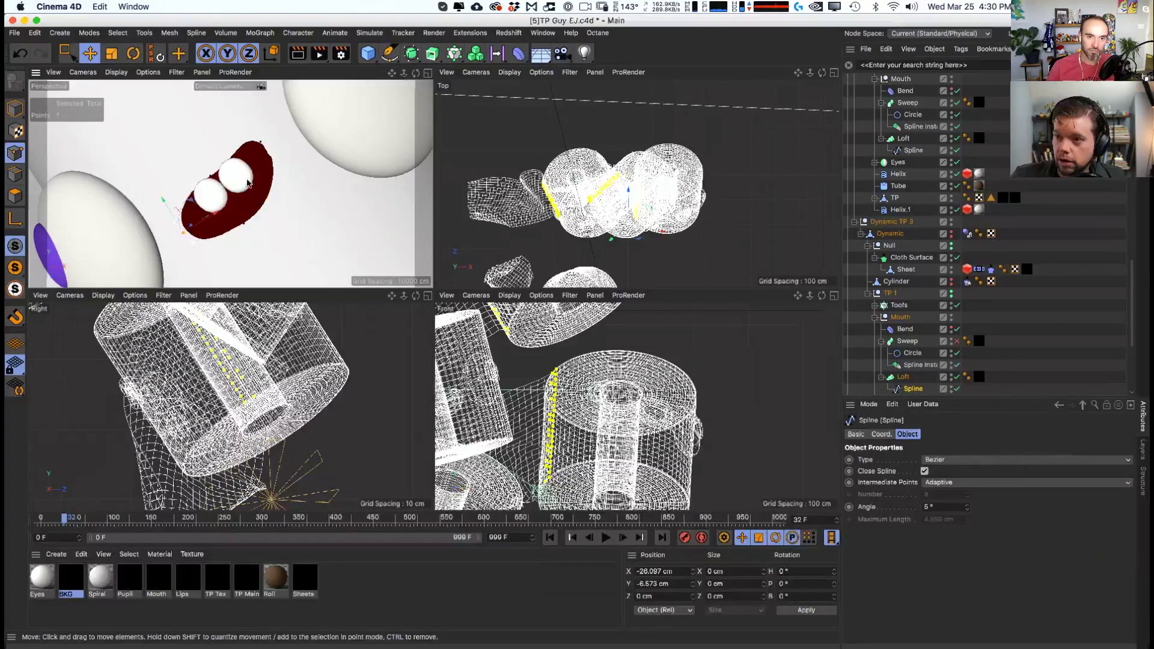
- Lower the mouth Spline's right corner point and pull its bottom middle point down to Y about -21.8 cm
drag(282, 142, 205, 165)
click(213, 176)
click(243, 223)
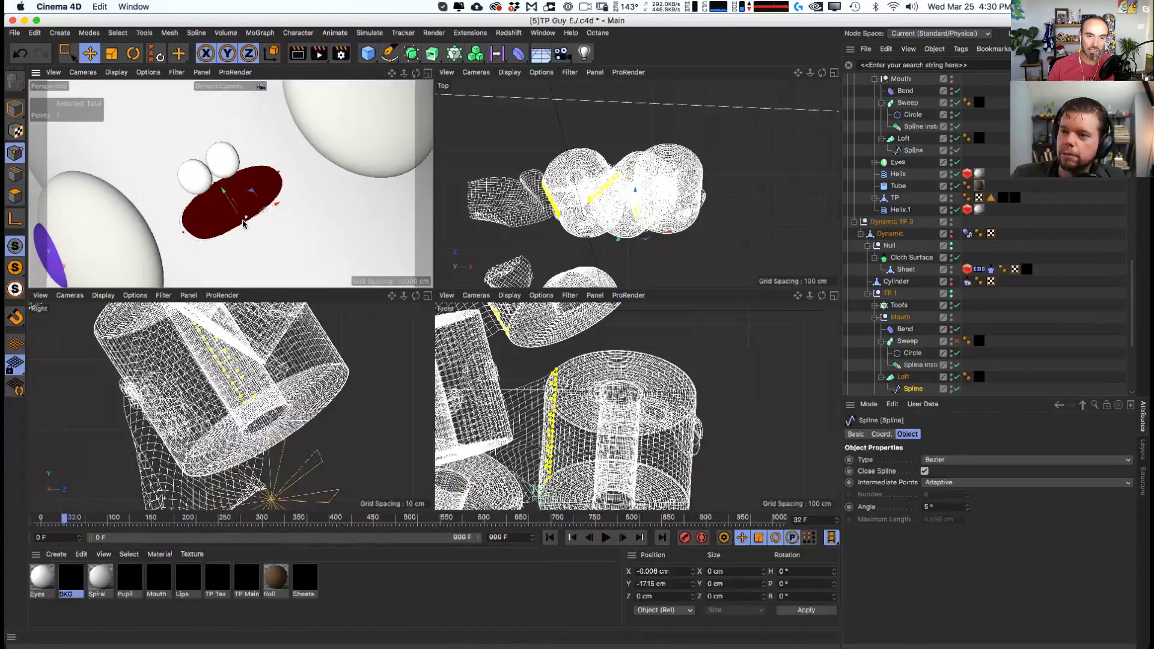
mouse_move(242, 222)
mouse_down()
mouse_move(223, 197)
mouse_move(234, 213)
mouse_up()
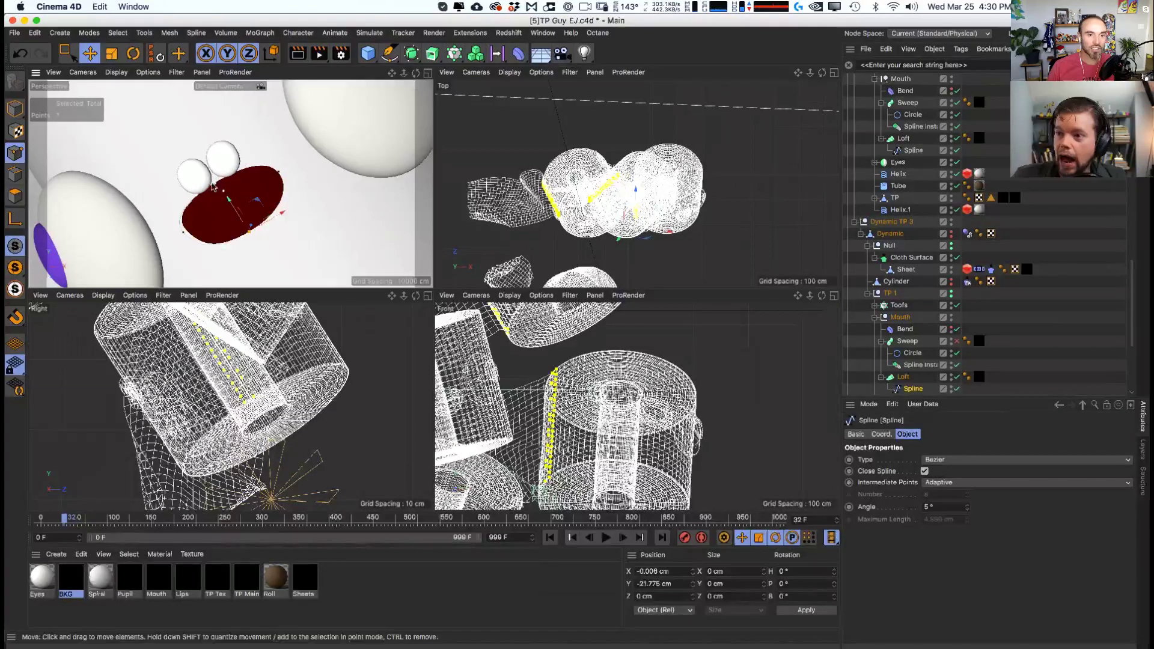
- Try the mouth Spline's upper middle point higher, then lower it so the upper edge dips into a smile
click(214, 183)
drag(203, 164, 194, 146)
click(277, 170)
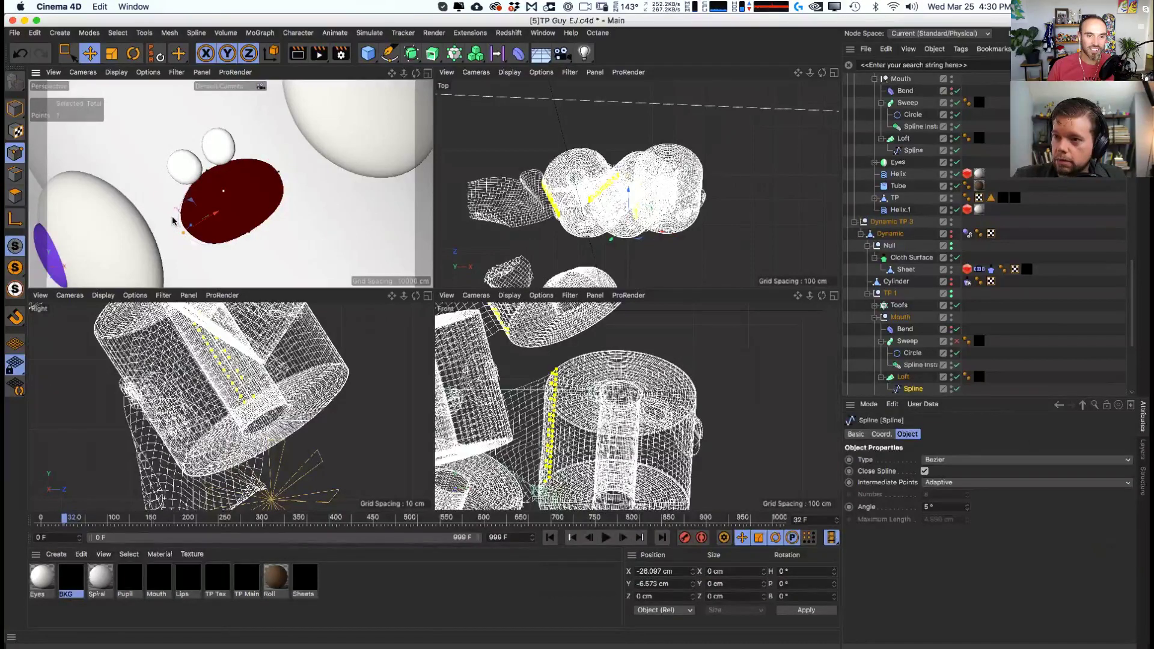
click(206, 171)
drag(194, 150, 217, 168)
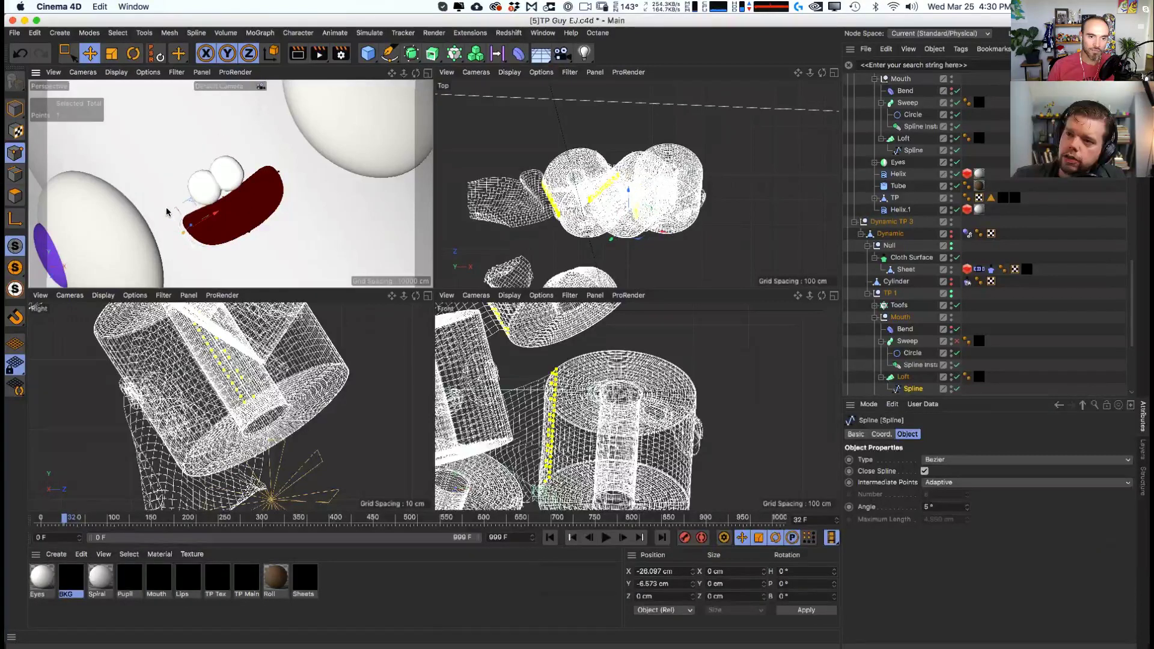
- Pull both mouth corner points down into a frown, placing the right corner at about X 25.3 cm, Y -12.6 cm
drag(169, 209, 184, 226)
click(278, 171)
drag(268, 157, 280, 172)
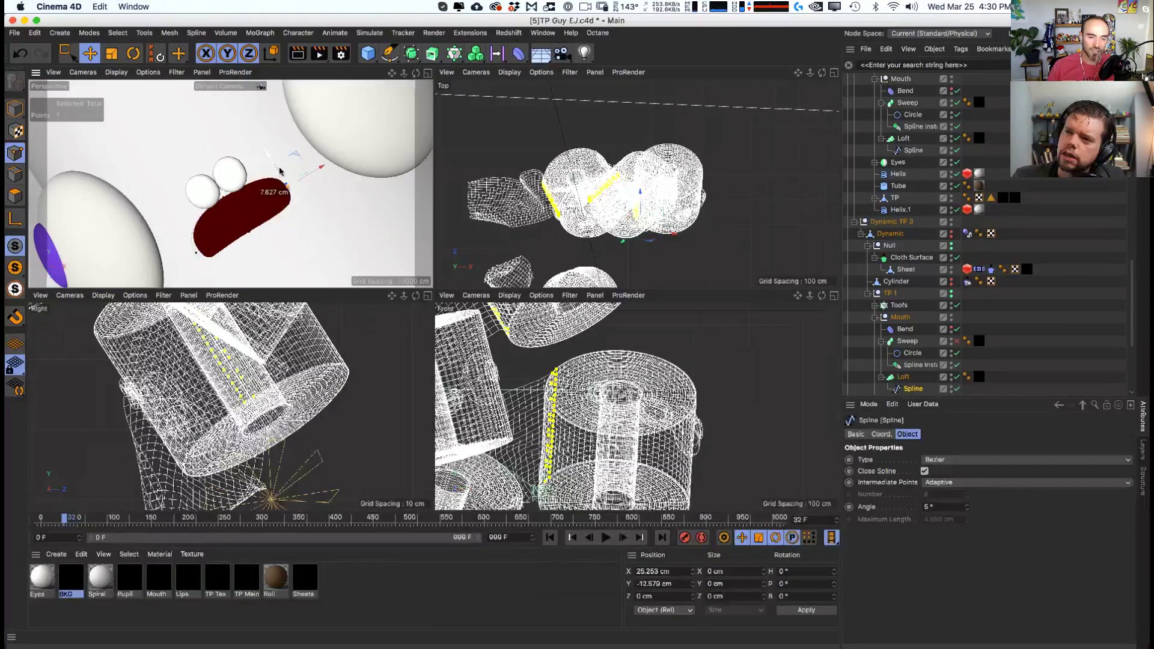
- Place the Spline's upper middle point at about X -1.7 cm, Y -2.3 cm, and re-enable the lips' Sweep
click(230, 195)
click(222, 194)
drag(210, 177, 252, 188)
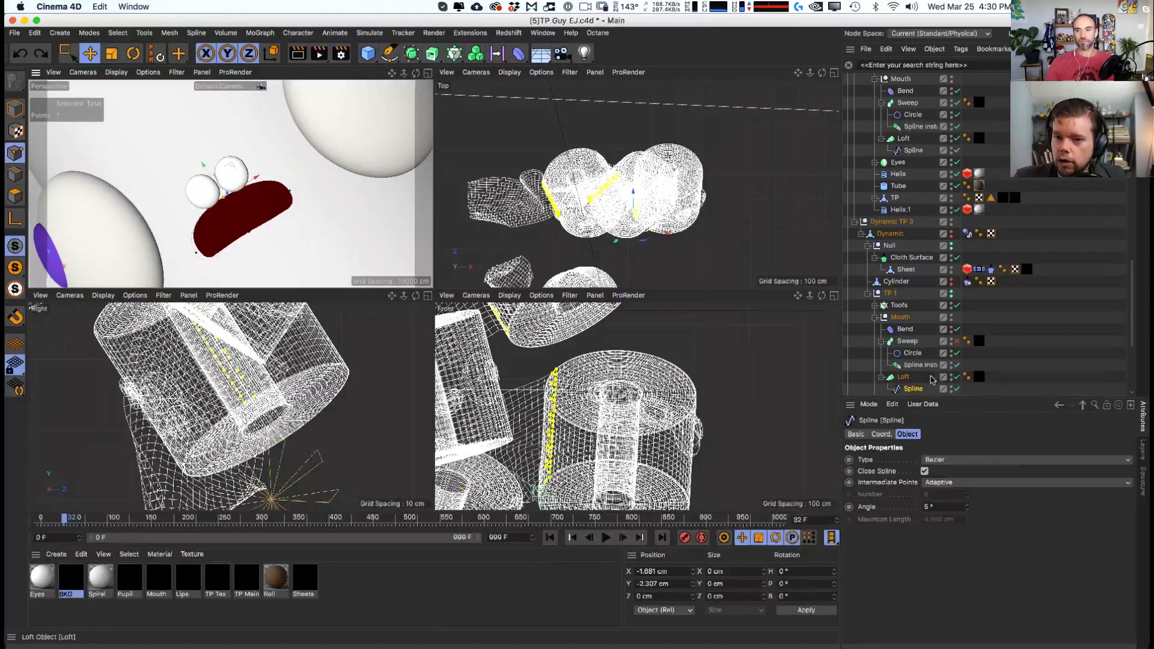
click(958, 341)
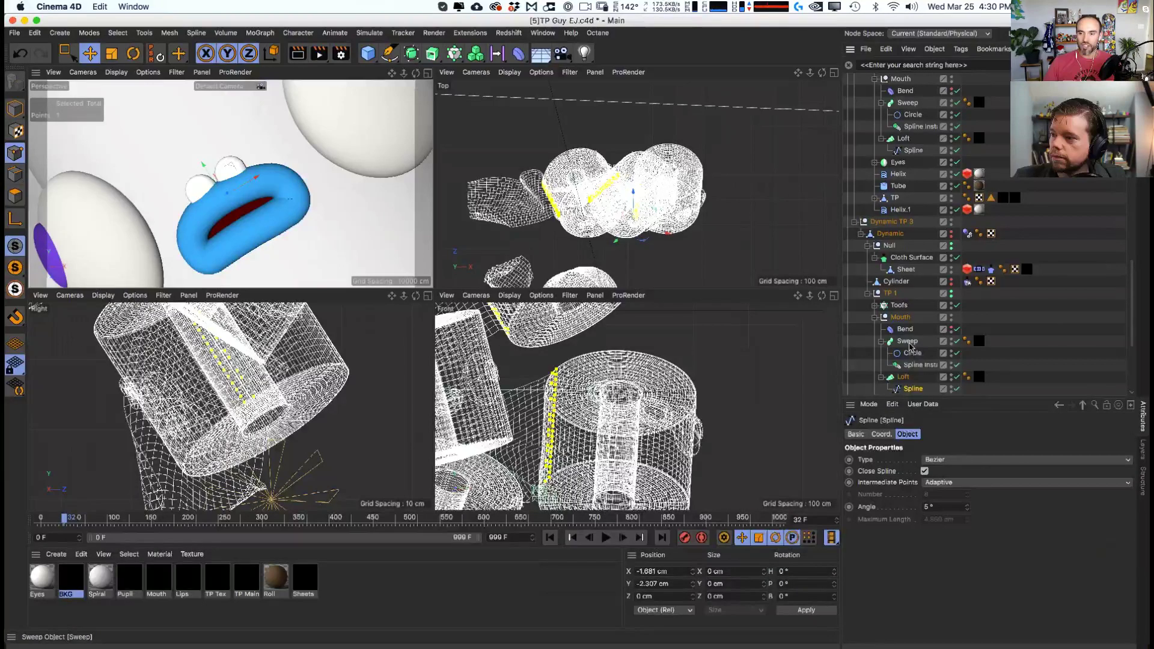
- Delete the Toofs cloner from the Dynamic TP 3 roll
scroll(944, 344, down, 3)
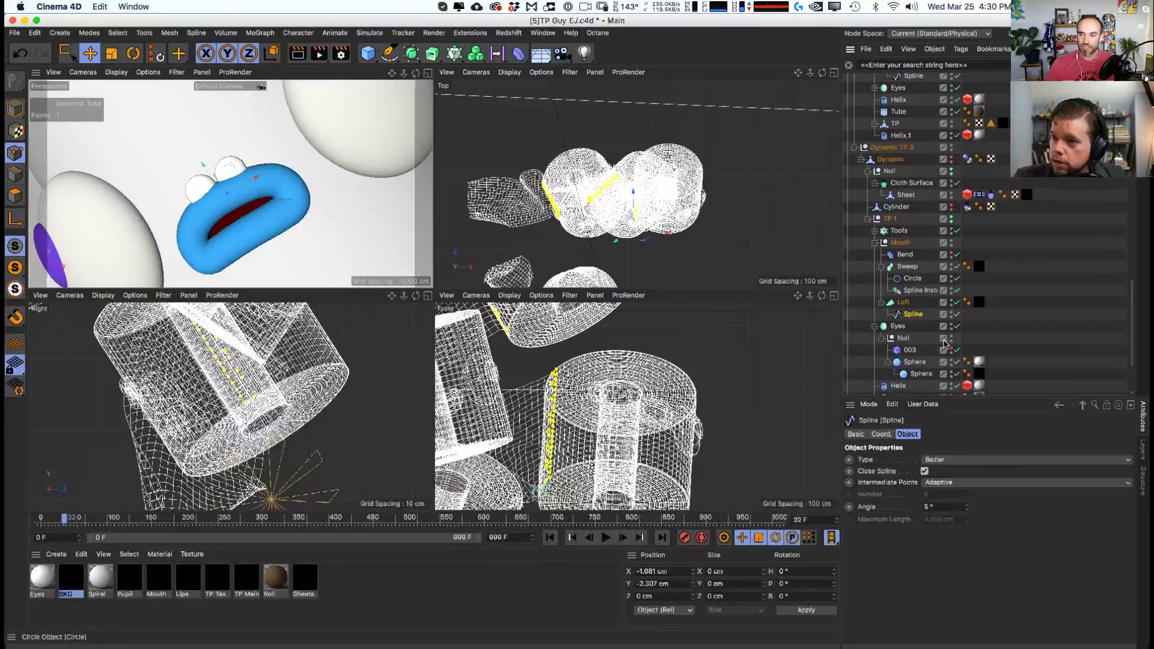
scroll(901, 337, down, 3)
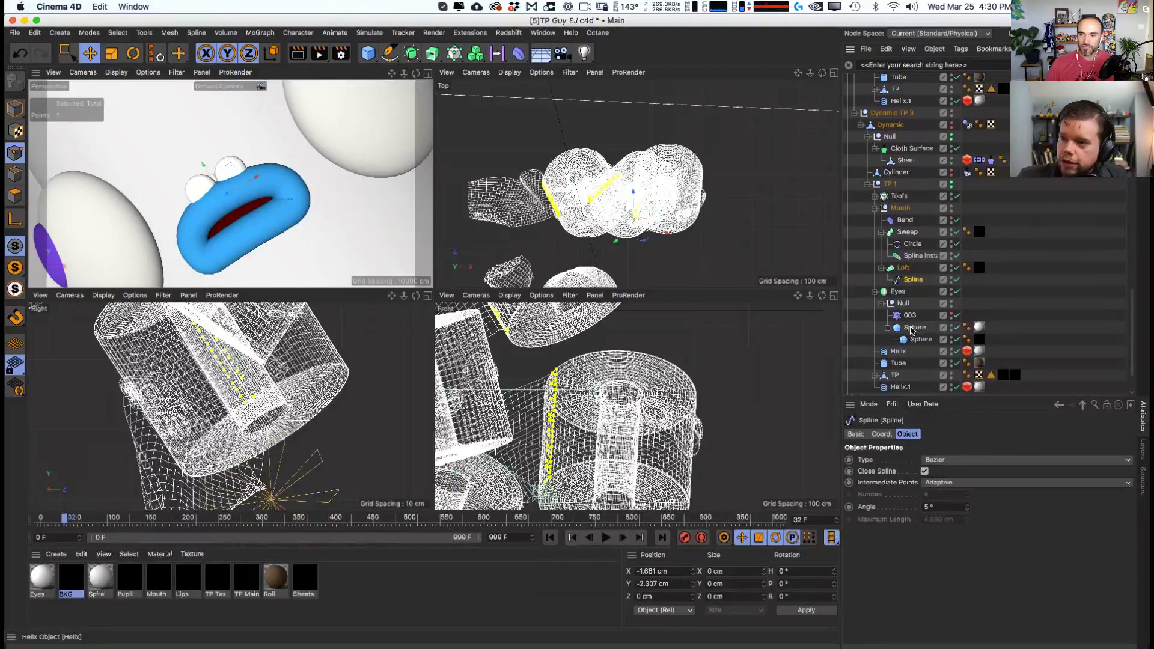
scroll(899, 330, up, 1)
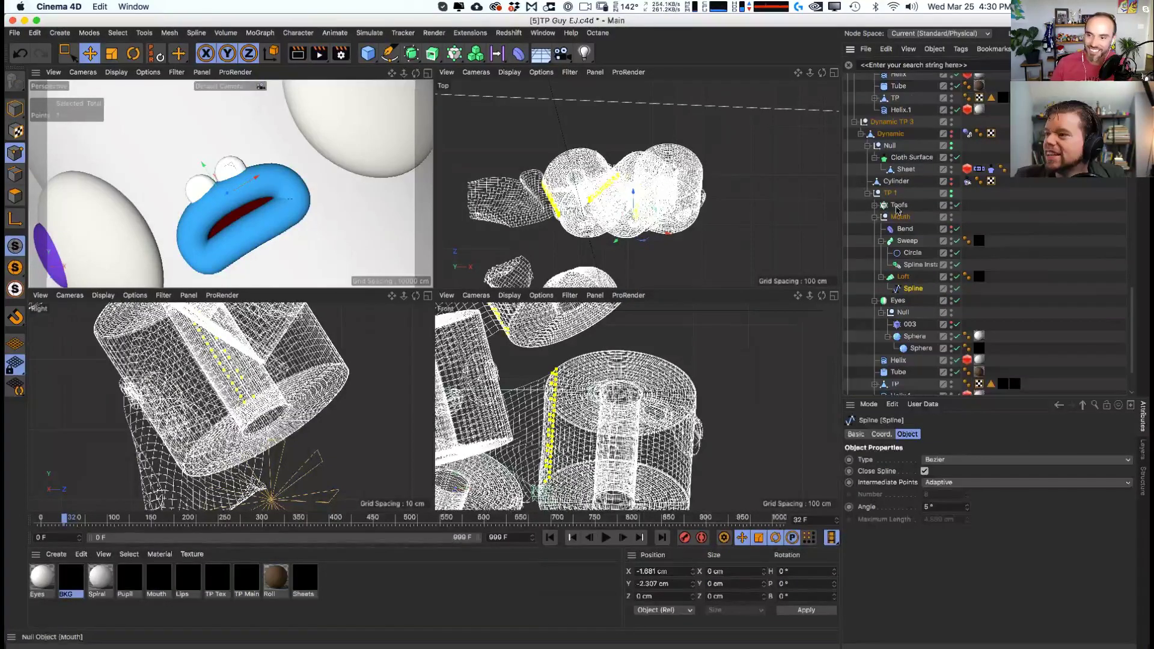
click(900, 206)
key(Delete)
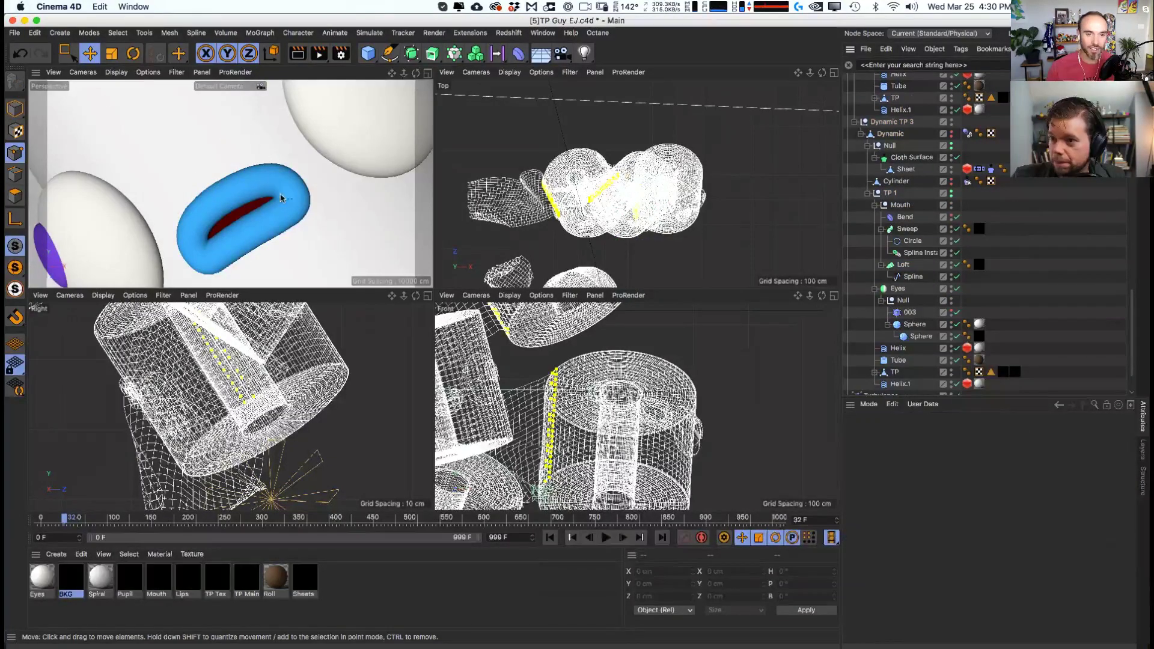
- Review the varied roll faces and switch the perspective view to the RS Fisheye Camera
alt+right_drag(280, 197, 258, 231)
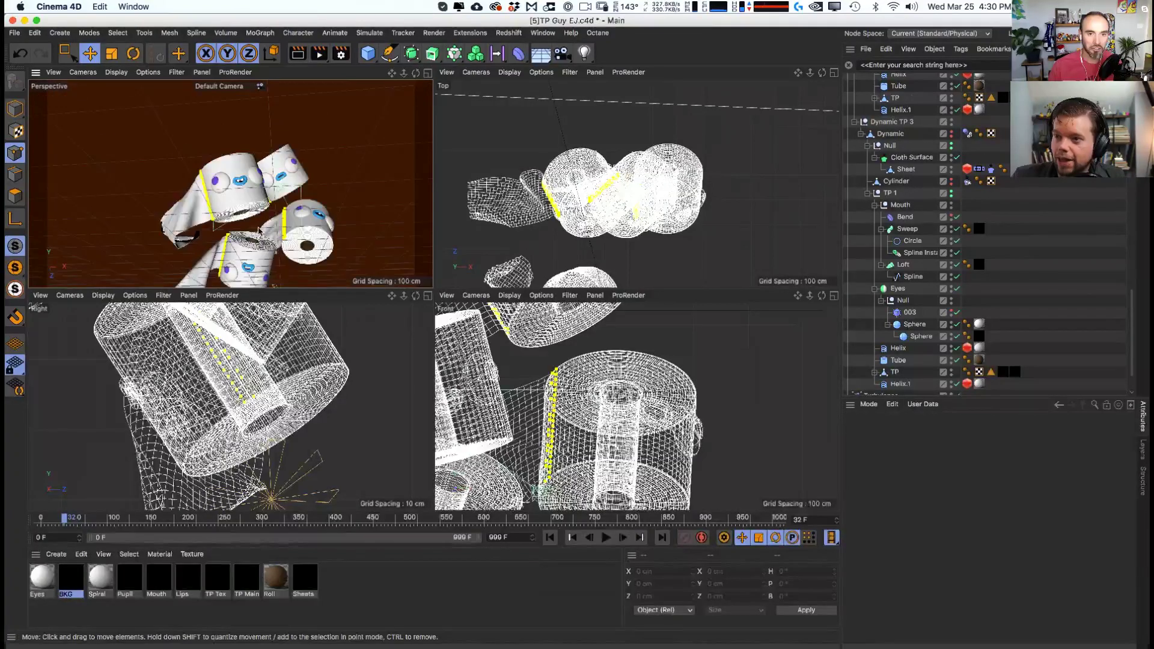
scroll(295, 243, up, 4)
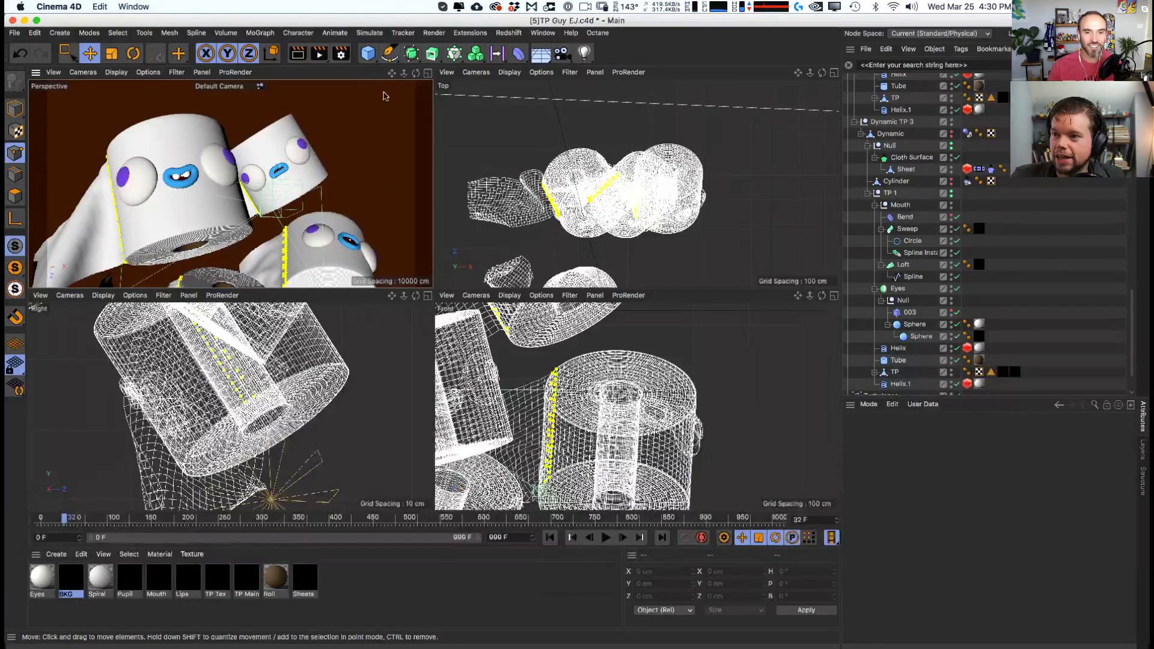
scroll(995, 200, up, 10)
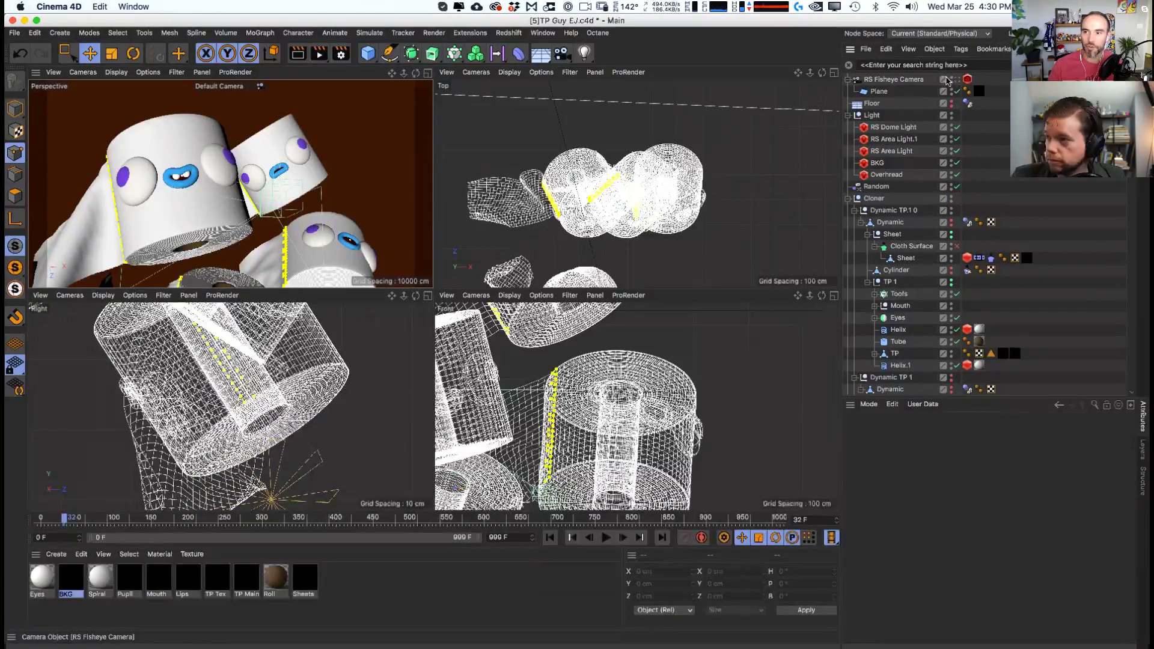
click(955, 80)
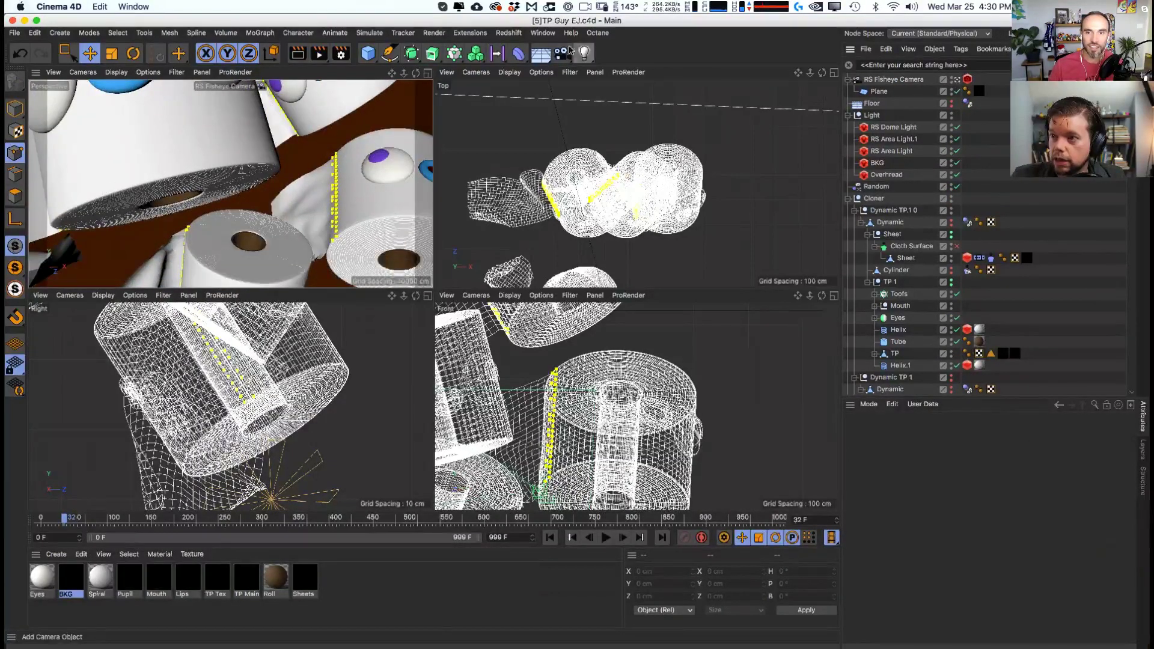
click(543, 33)
click(527, 131)
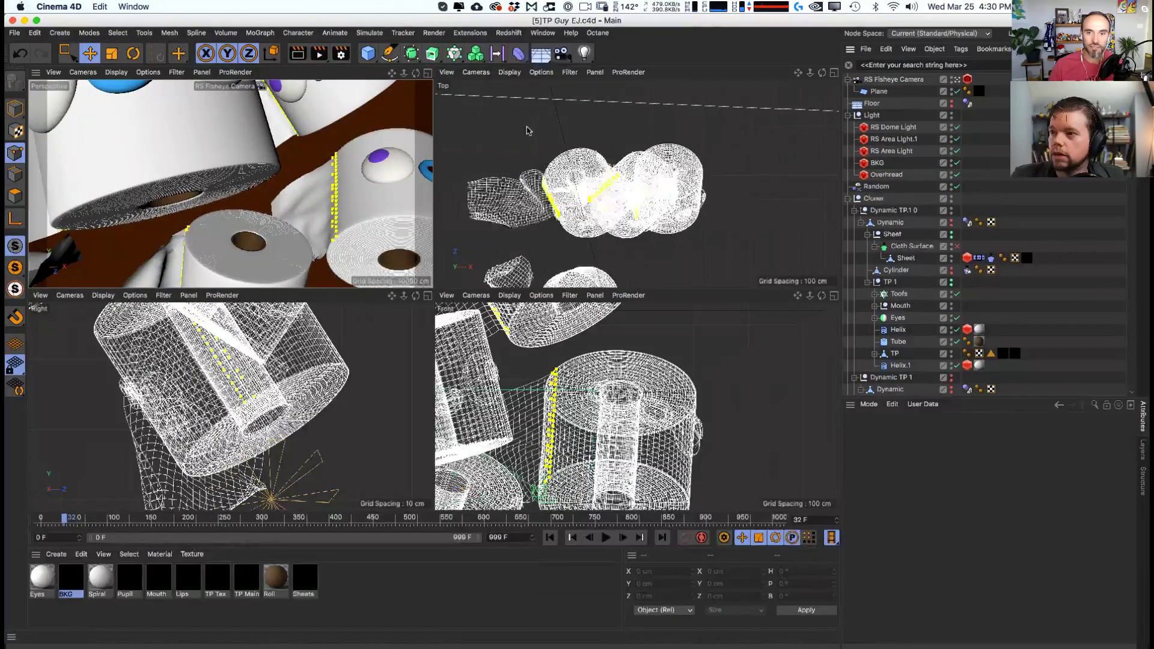
- Preview the rolls in the Redshift RenderView and inspect the Overhead light's settings, ending with the preview closed
click(406, 161)
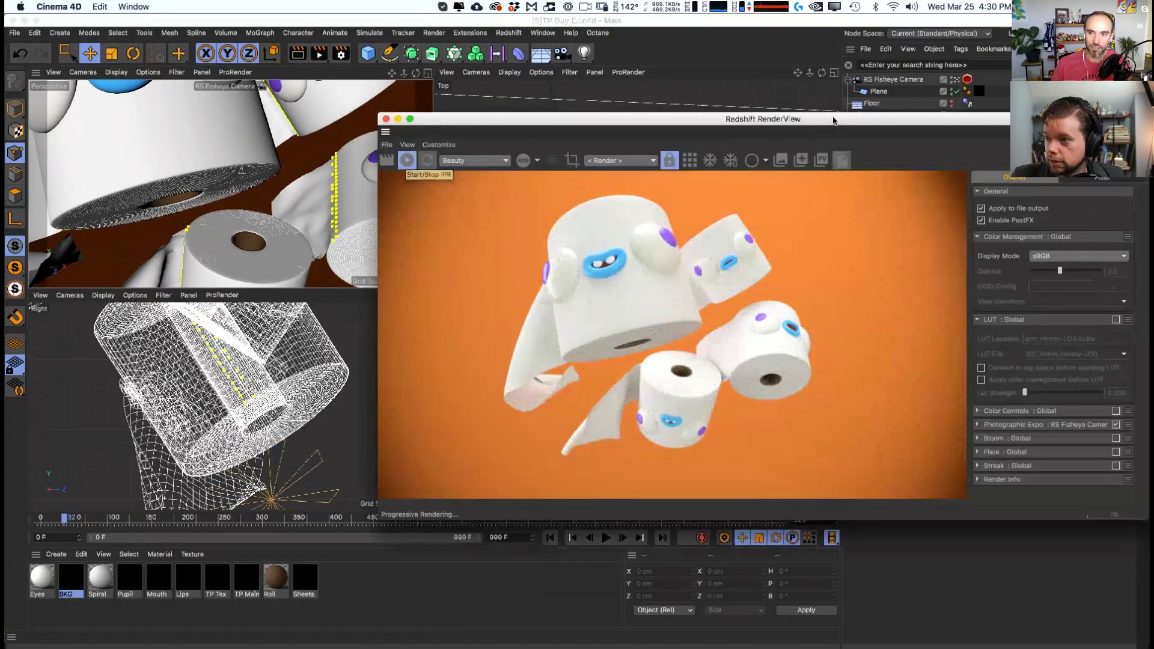
drag(833, 120, 608, 141)
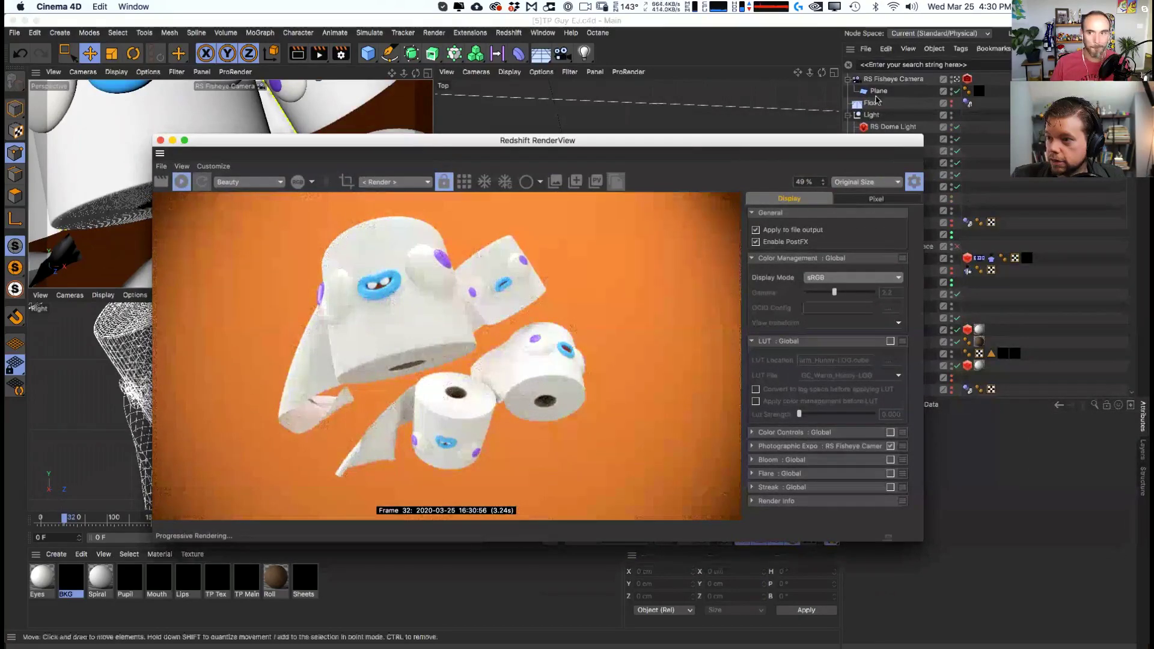
drag(923, 134, 801, 125)
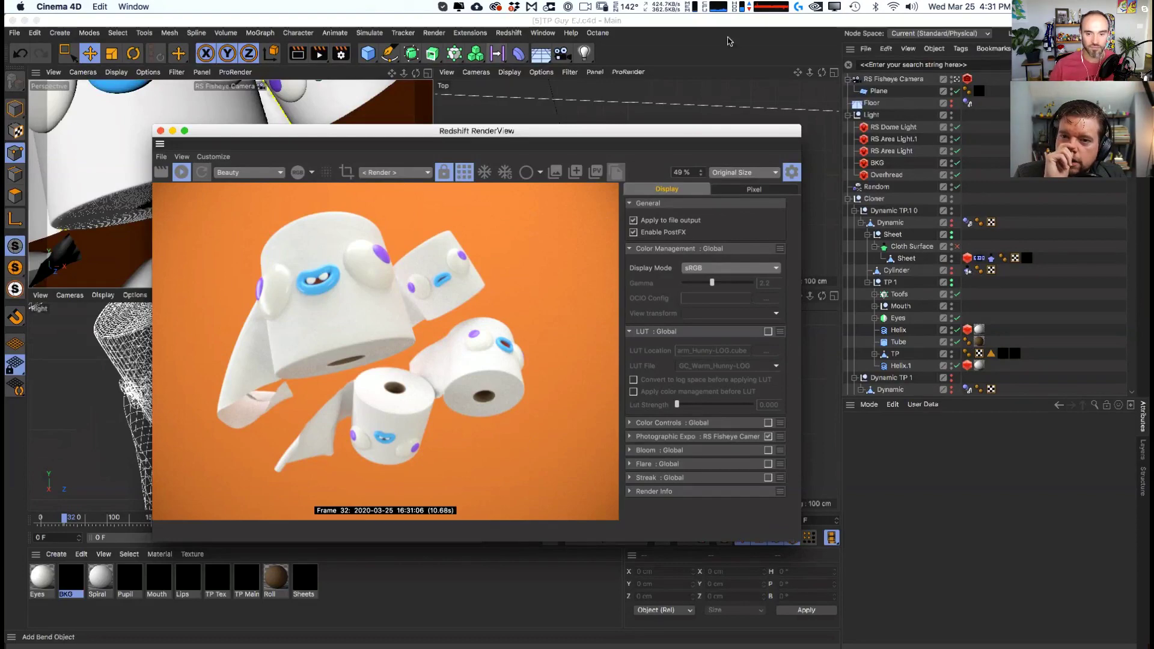
click(893, 176)
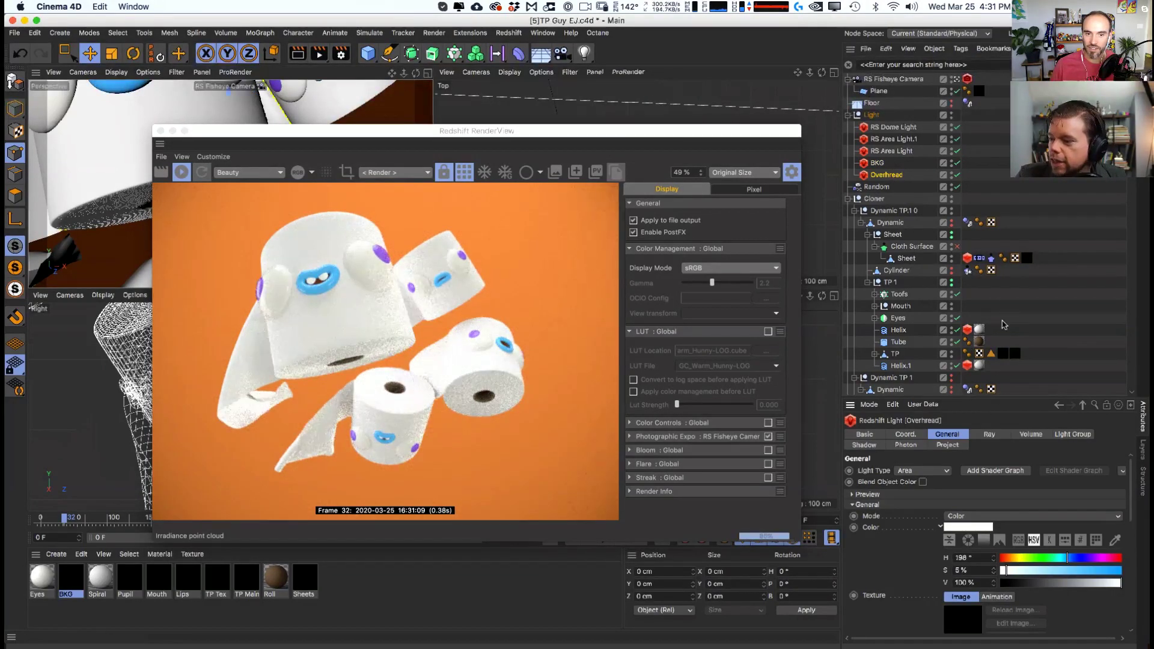
drag(1016, 398, 1010, 267)
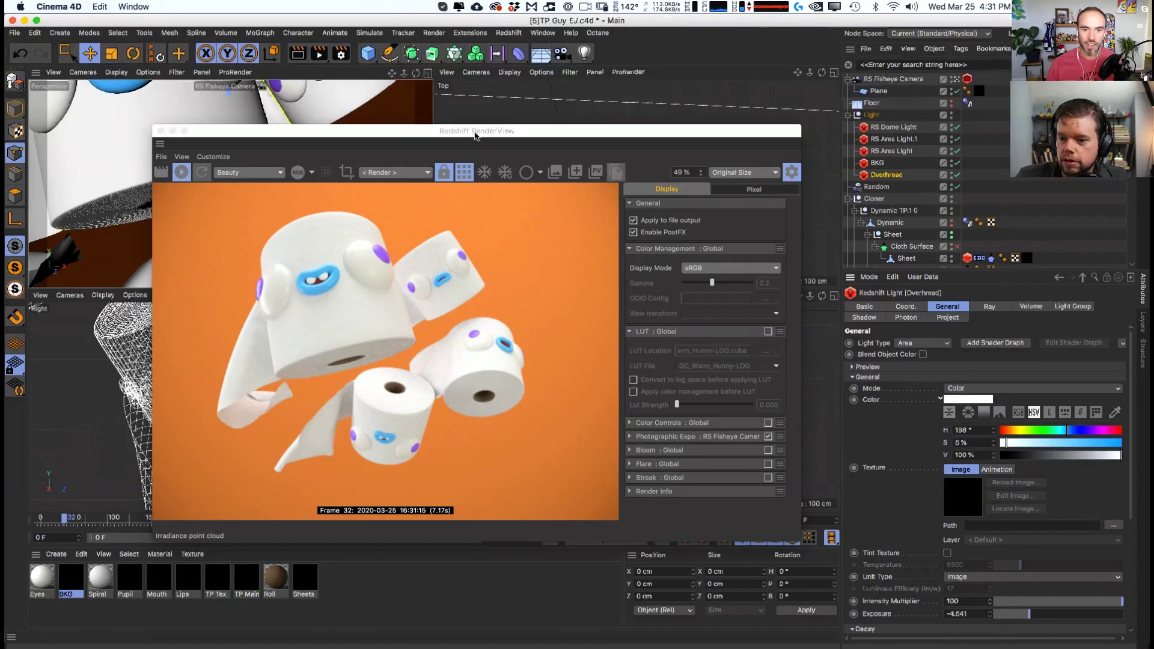
drag(475, 135, 472, 189)
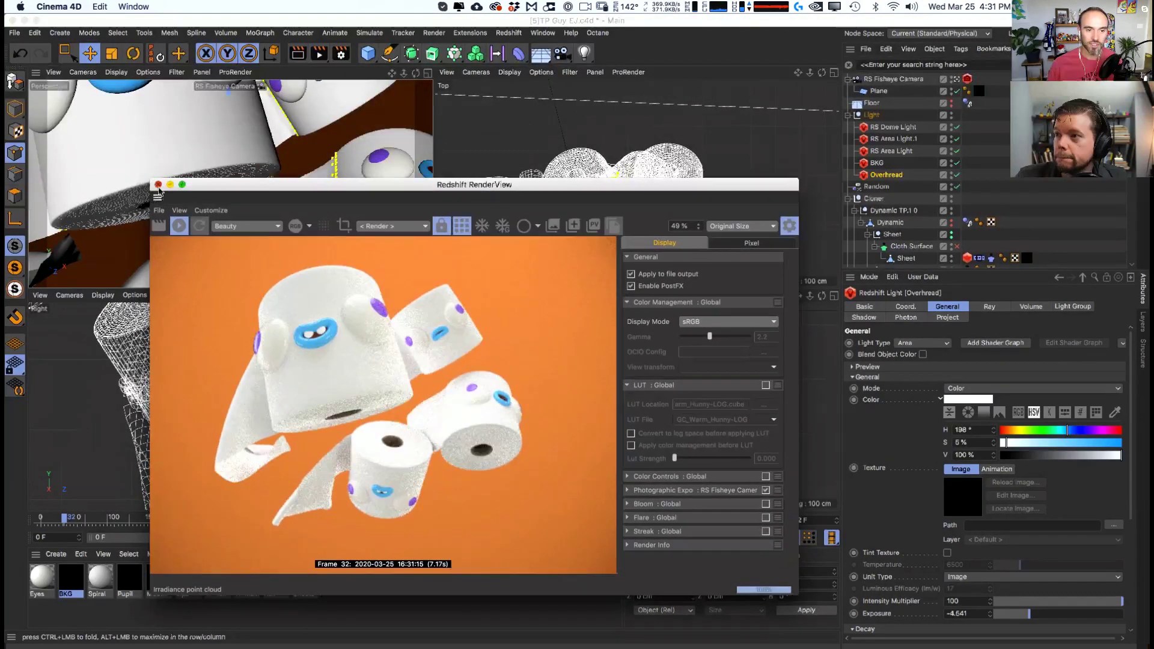
click(159, 186)
- Rotate the Dynamic TP 1 roll's eye Sphere to about H -26.2°, P -16.9°, B 26.7° so its pupils shift
click(438, 175)
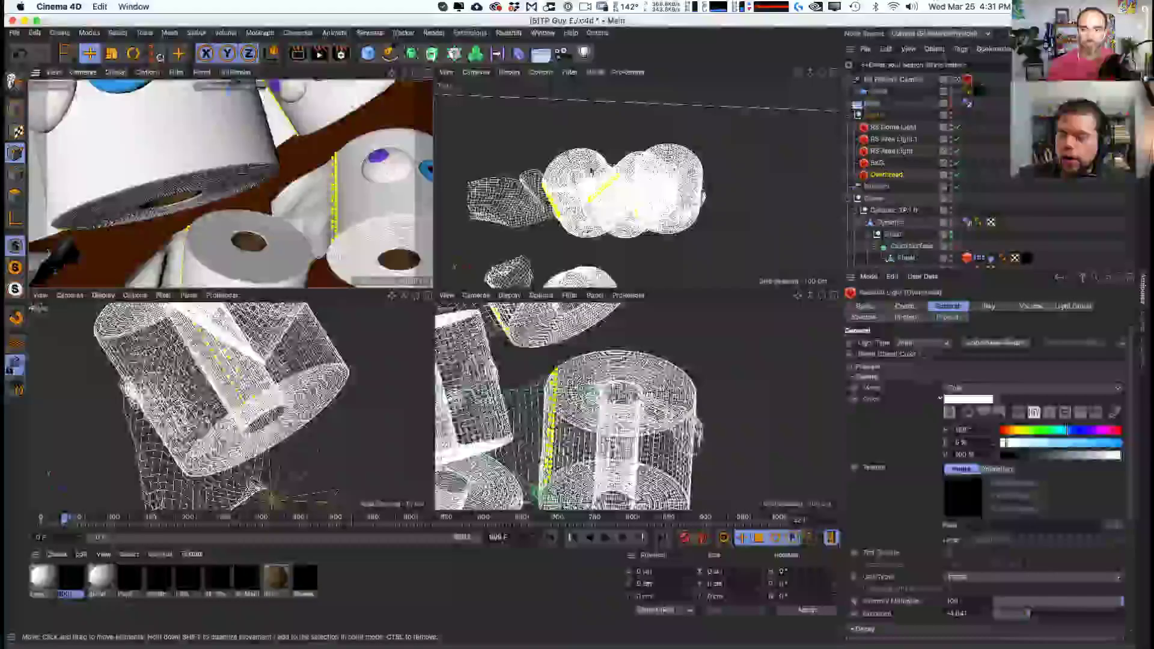
click(21, 108)
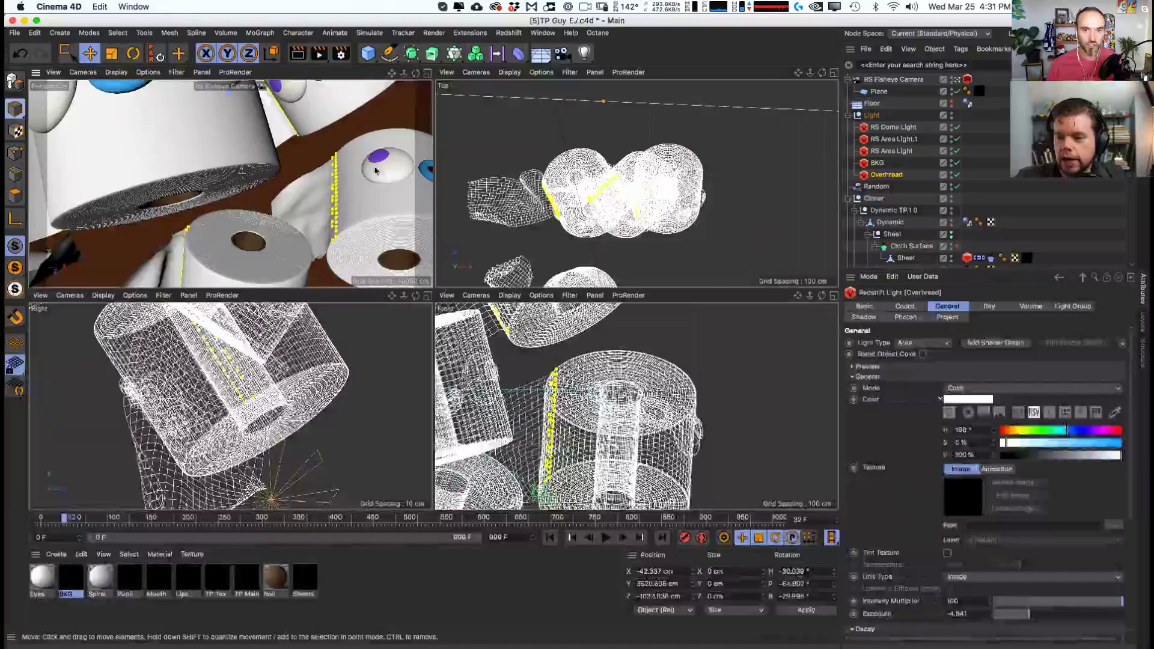
click(388, 171)
key(o)
key(s)
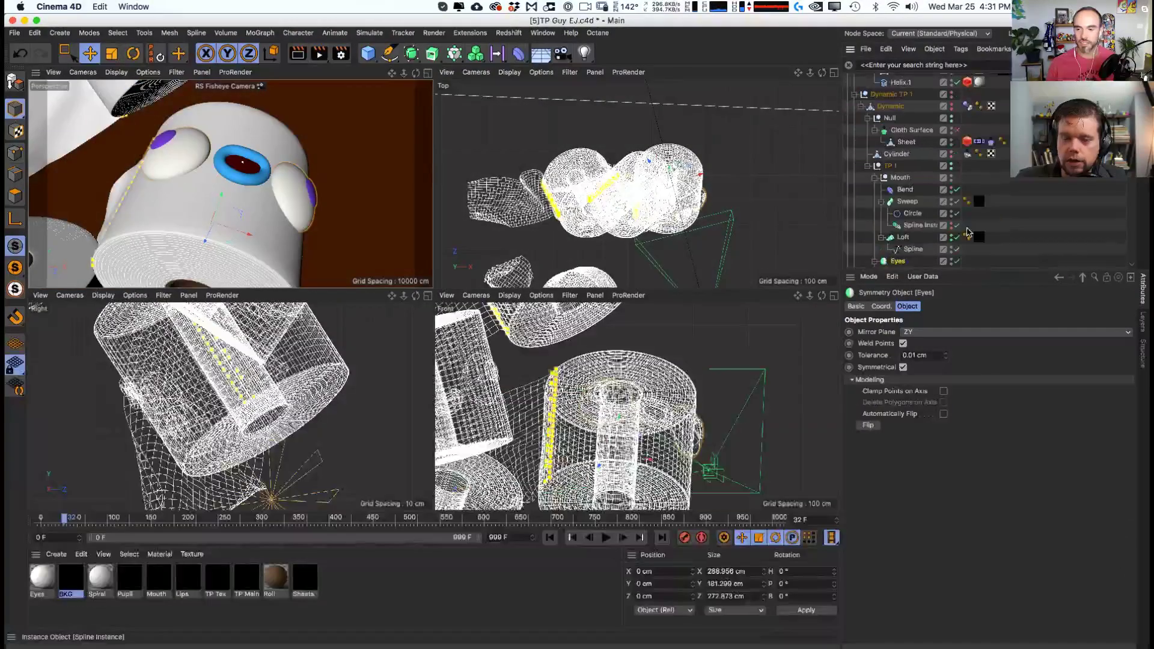
drag(923, 268, 923, 352)
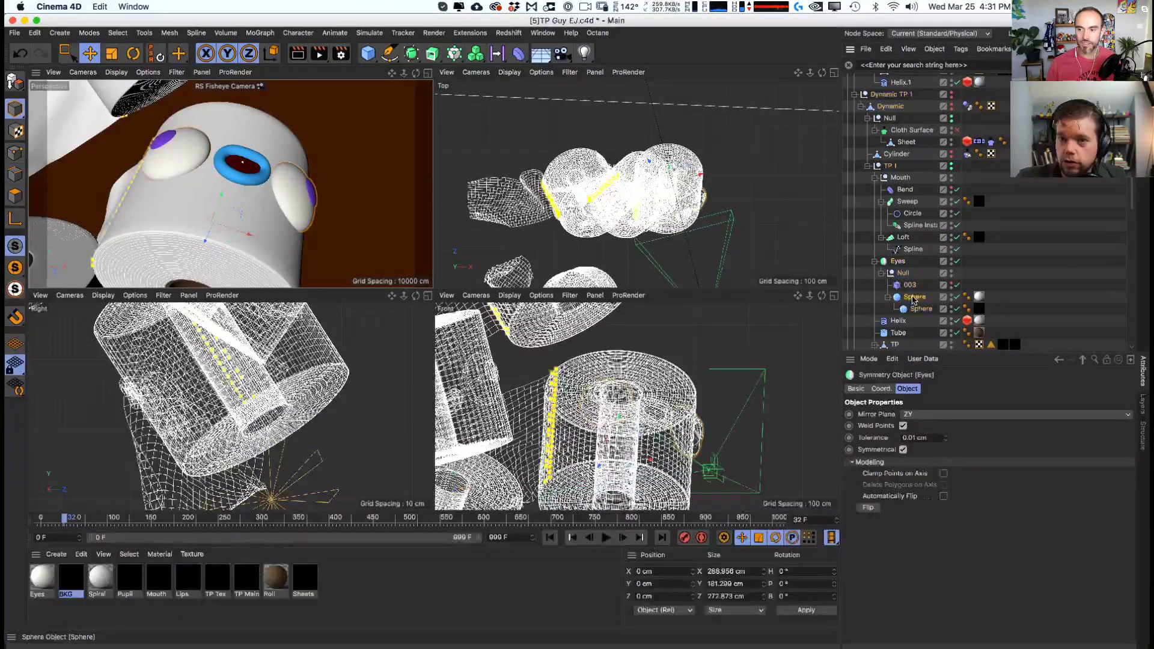
click(913, 299)
key(r)
drag(306, 190, 254, 188)
alt+right_drag(229, 221, 168, 255)
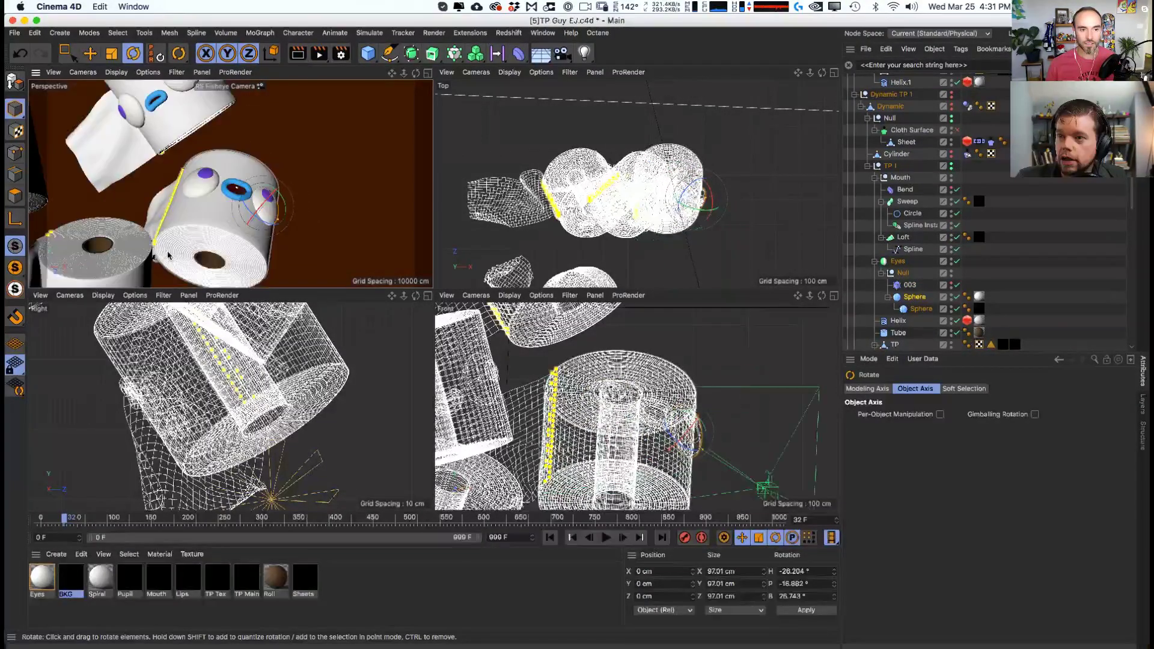
alt+drag(168, 256, 270, 219)
click(270, 219)
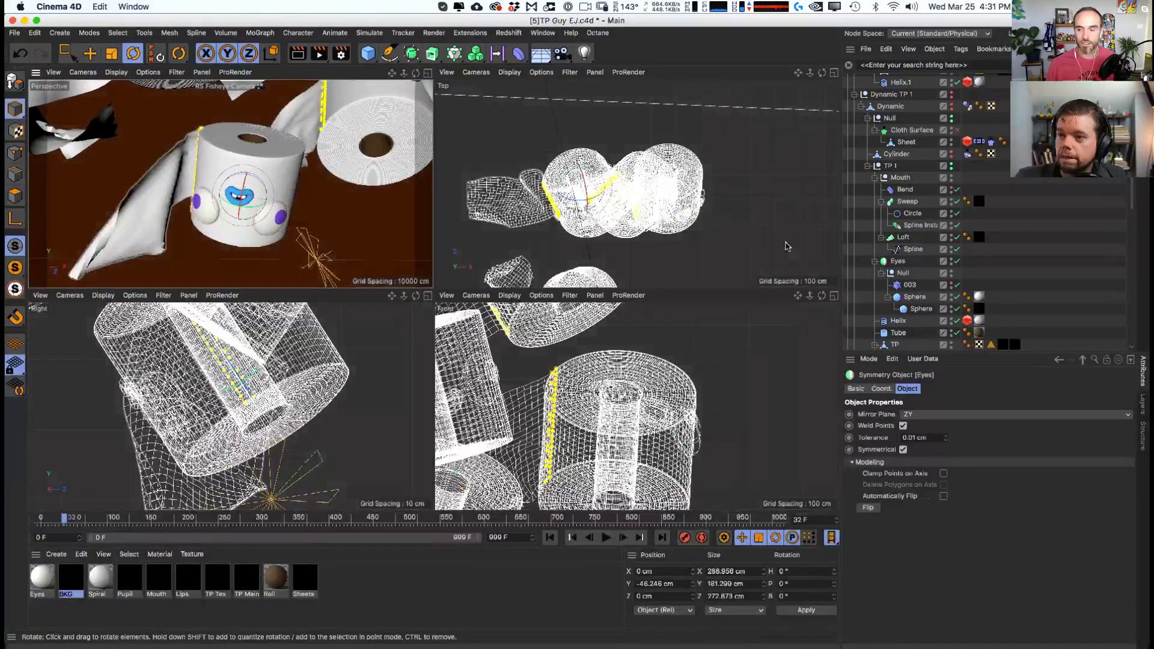
scroll(944, 284, up, 2)
scroll(945, 273, down, 4)
scroll(945, 274, up, 3)
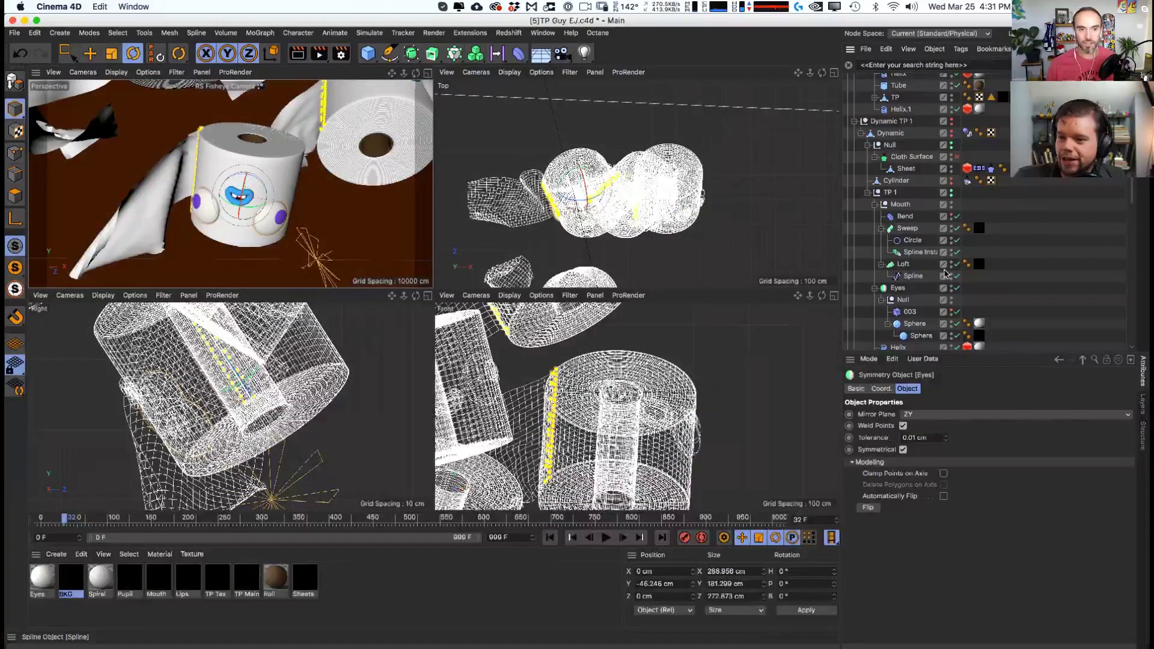
scroll(232, 182, down, 1)
- Rotate the large roll's eye Sphere to about H -10.6°, P -1°, B 16.3° so its pupils turn inward
alt+drag(233, 182, 347, 147)
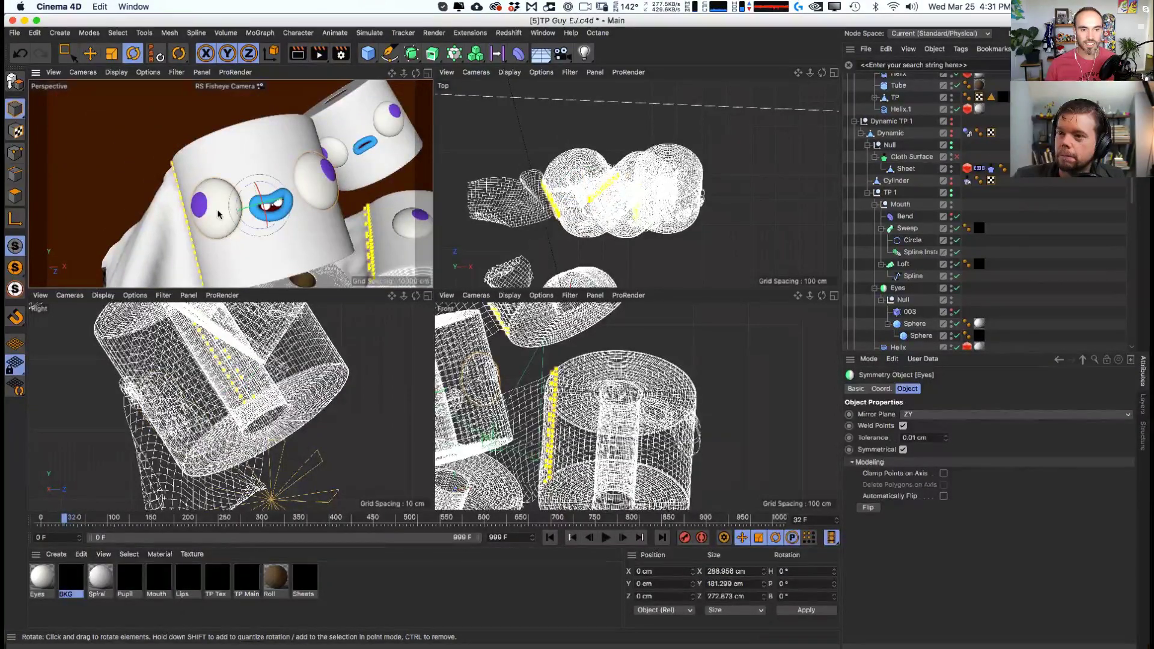
scroll(924, 323, down, 4)
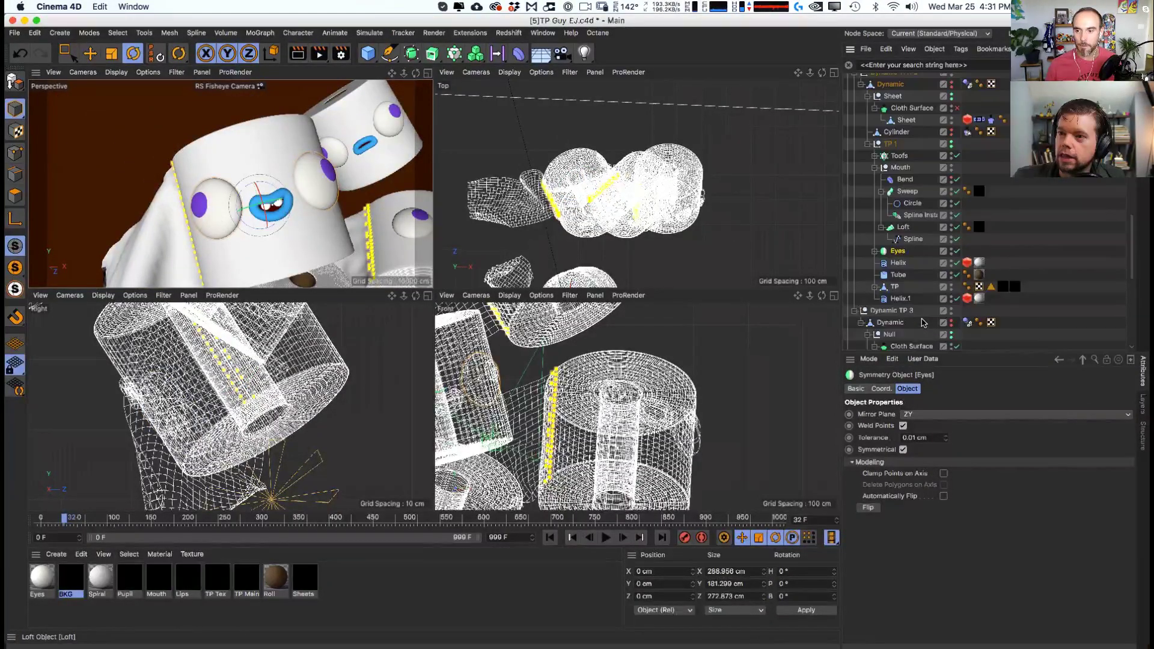
click(875, 251)
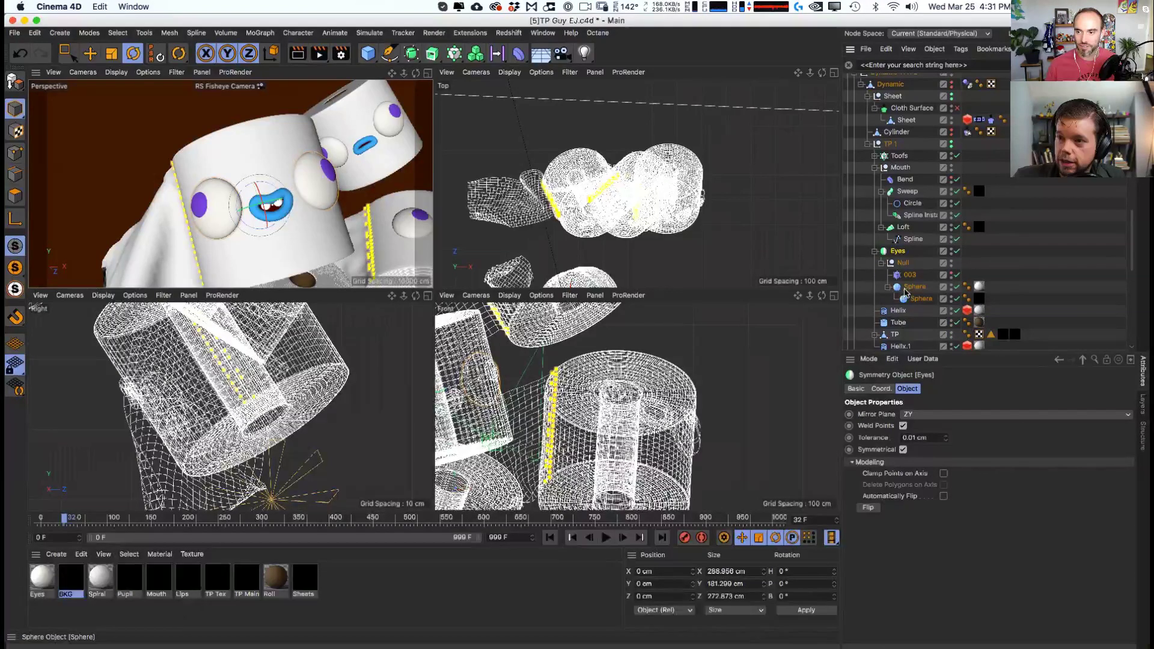
click(914, 288)
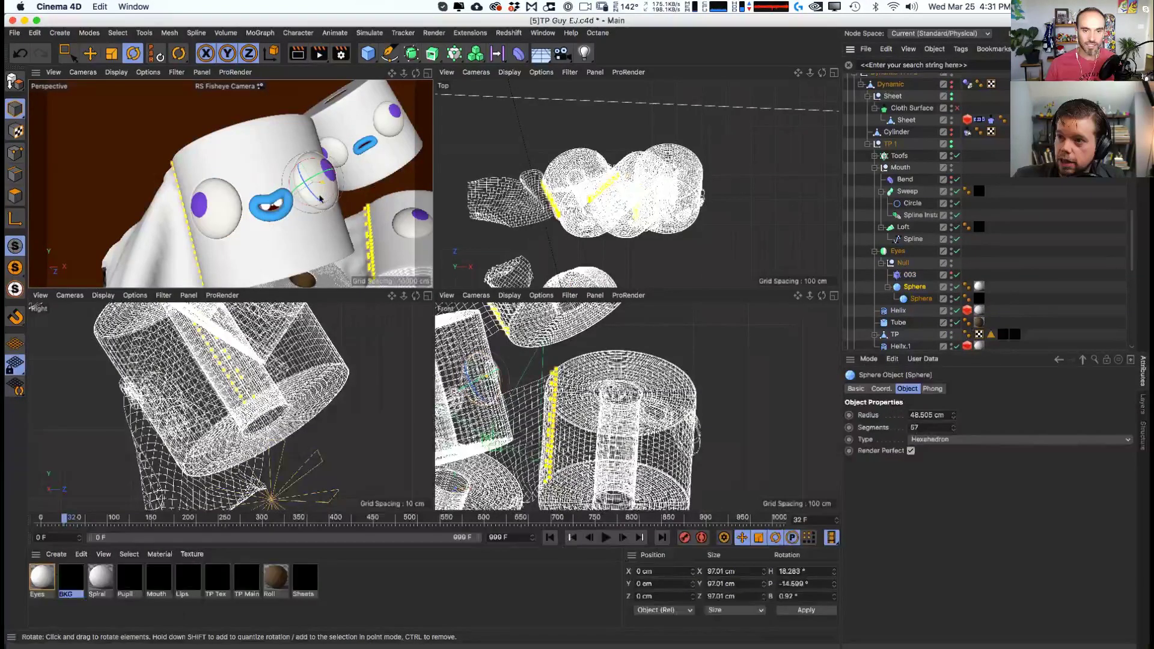
drag(330, 195, 357, 202)
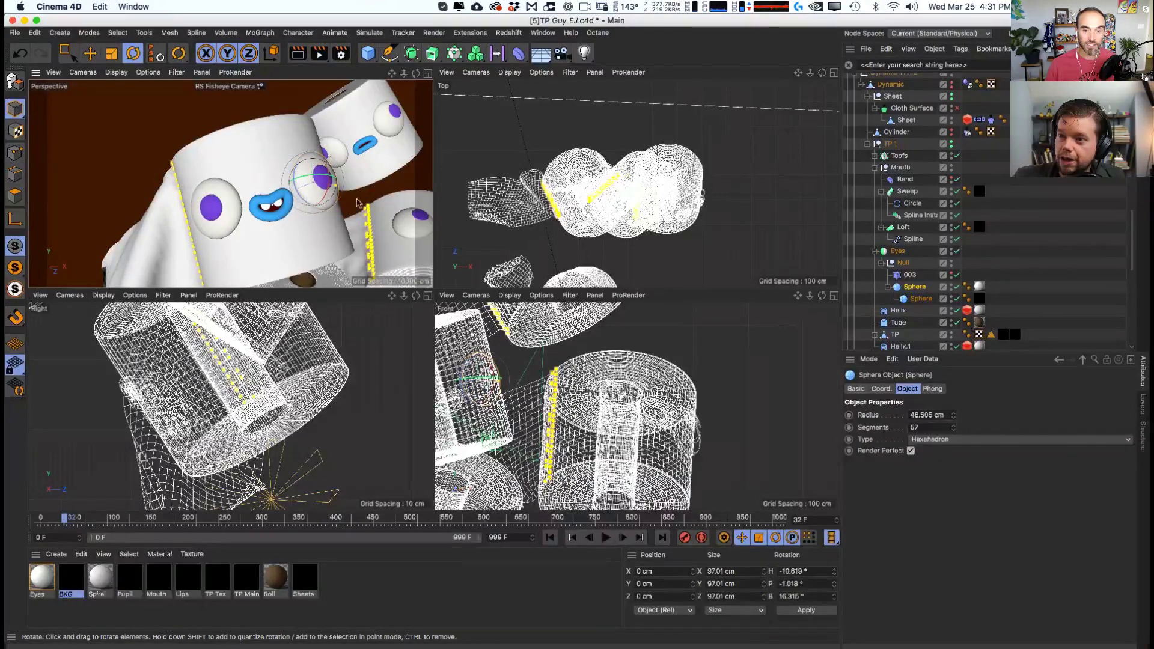
- Restore the perspective view to the RS Fisheye Camera's original framing and preview the rolls in the Redshift RenderView
scroll(1002, 125, up, 12)
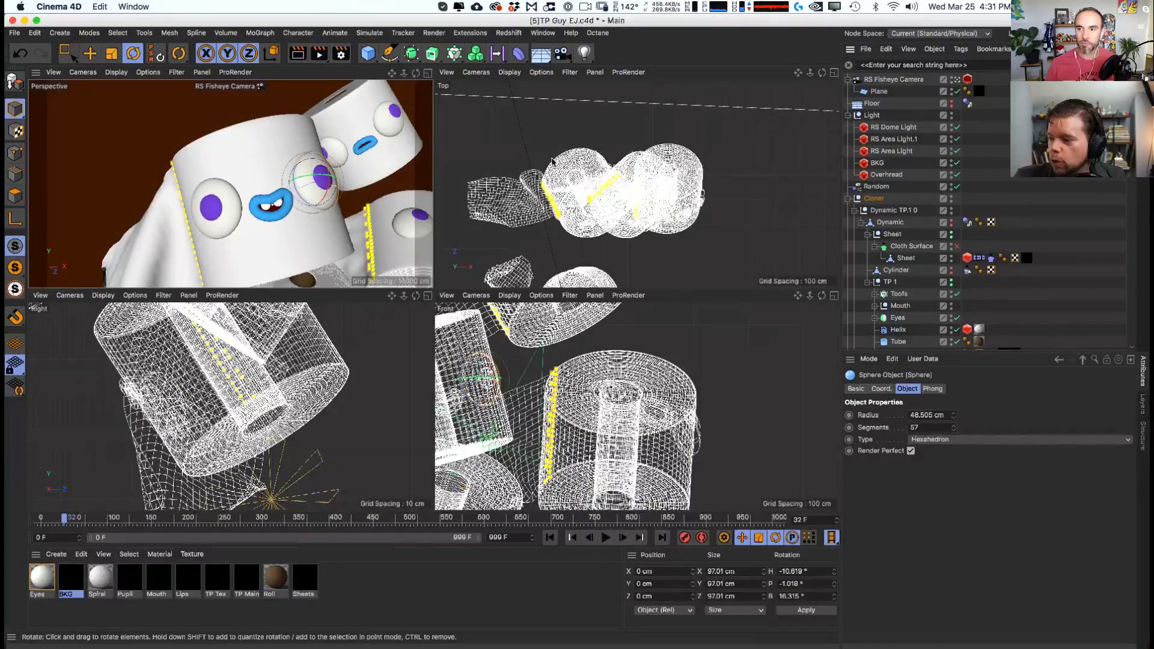
key(super+shift+z)
key(super+shift+z)
key(super+shift+z)
key(super+shift+z)
key(super+shift+z)
key(super+shift+z)
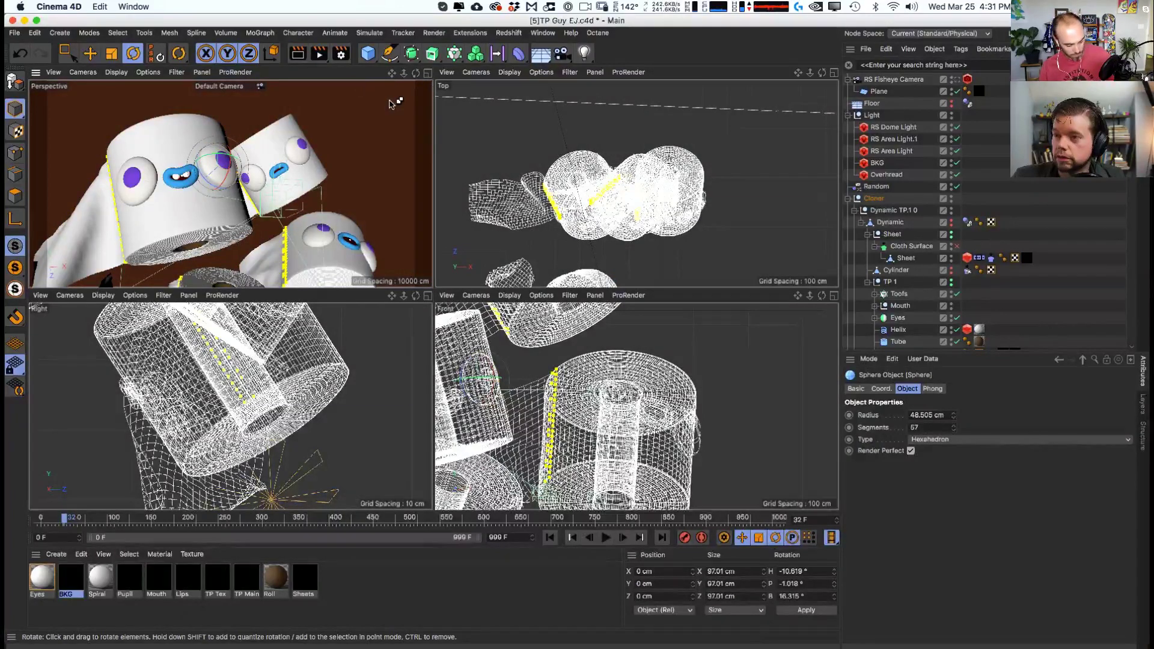
key(super+shift+z)
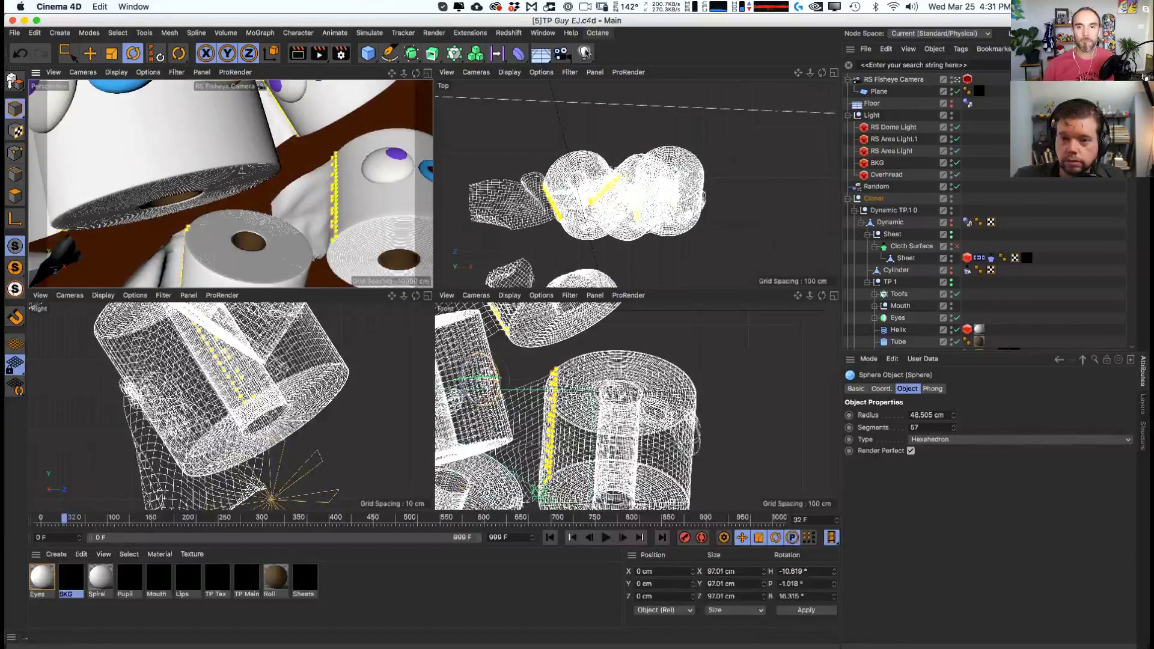
click(541, 34)
click(548, 130)
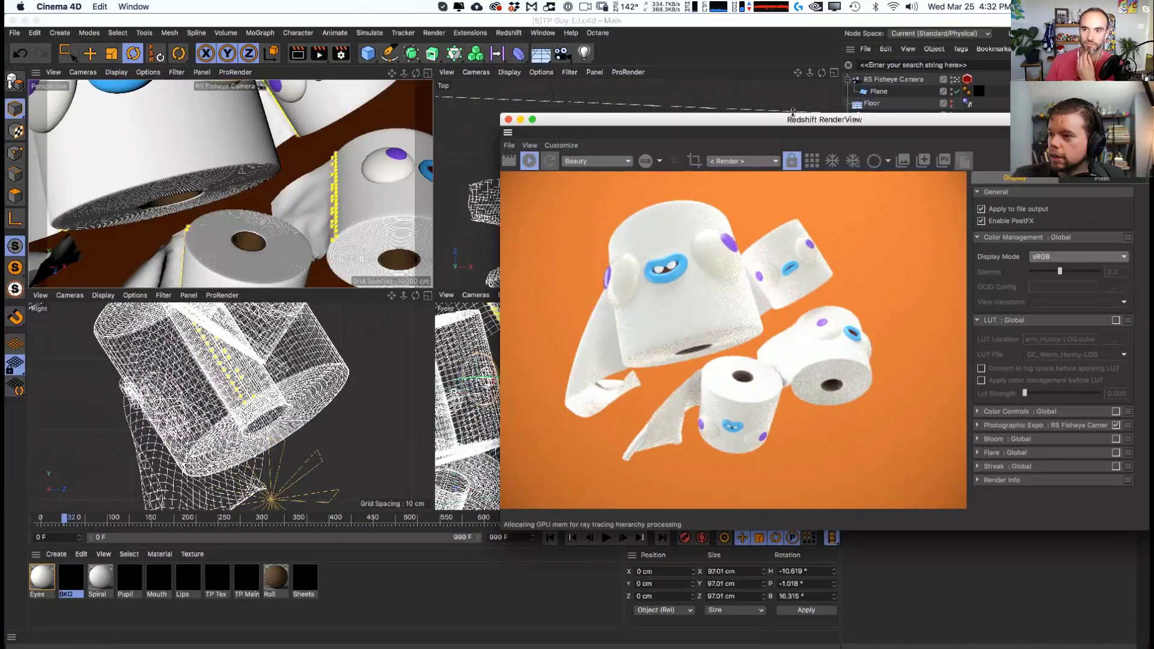
drag(792, 115, 402, 172)
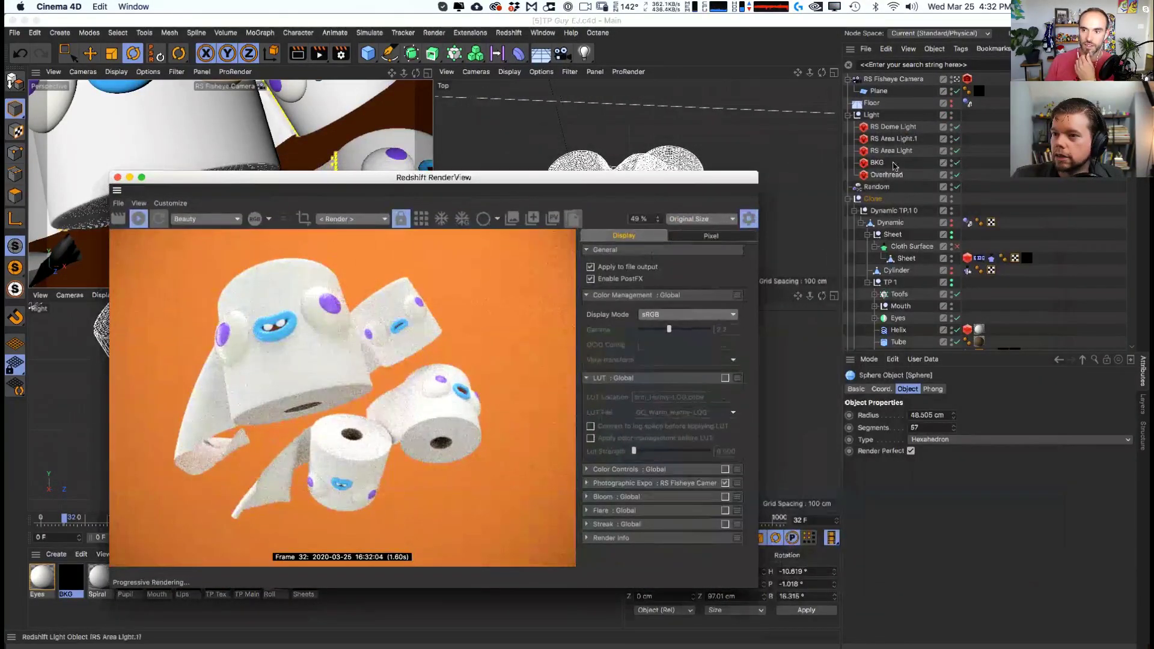
- Compare the lighting with the RS Dome Light off and on, and set its exposure to about -1.95
click(894, 173)
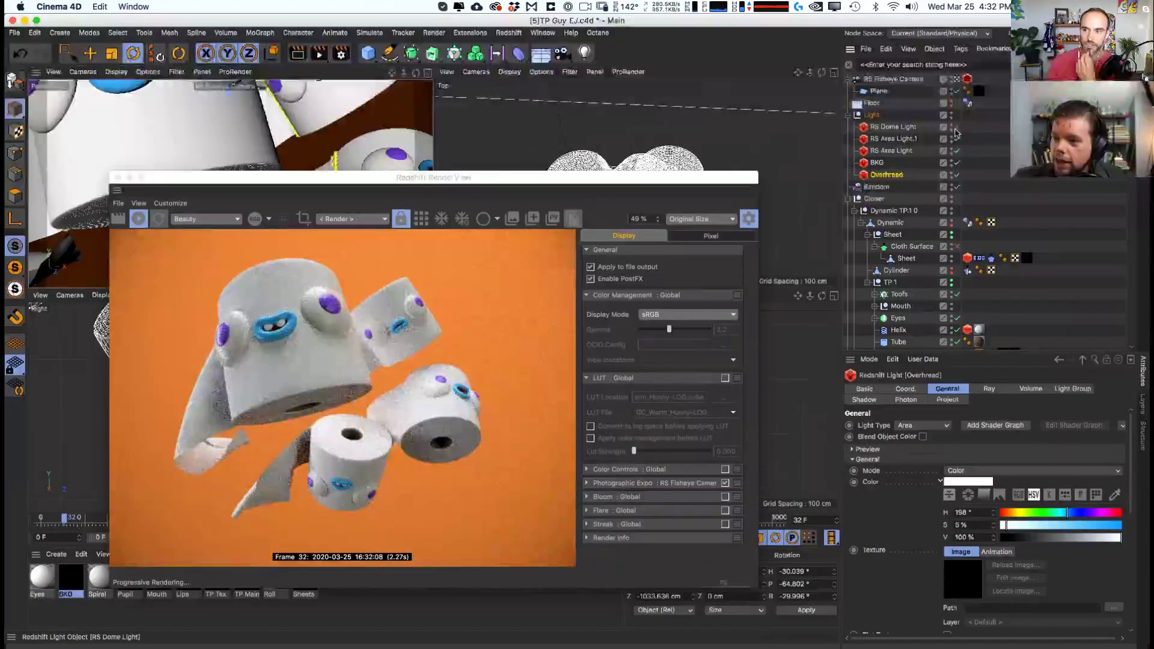
click(957, 129)
click(906, 127)
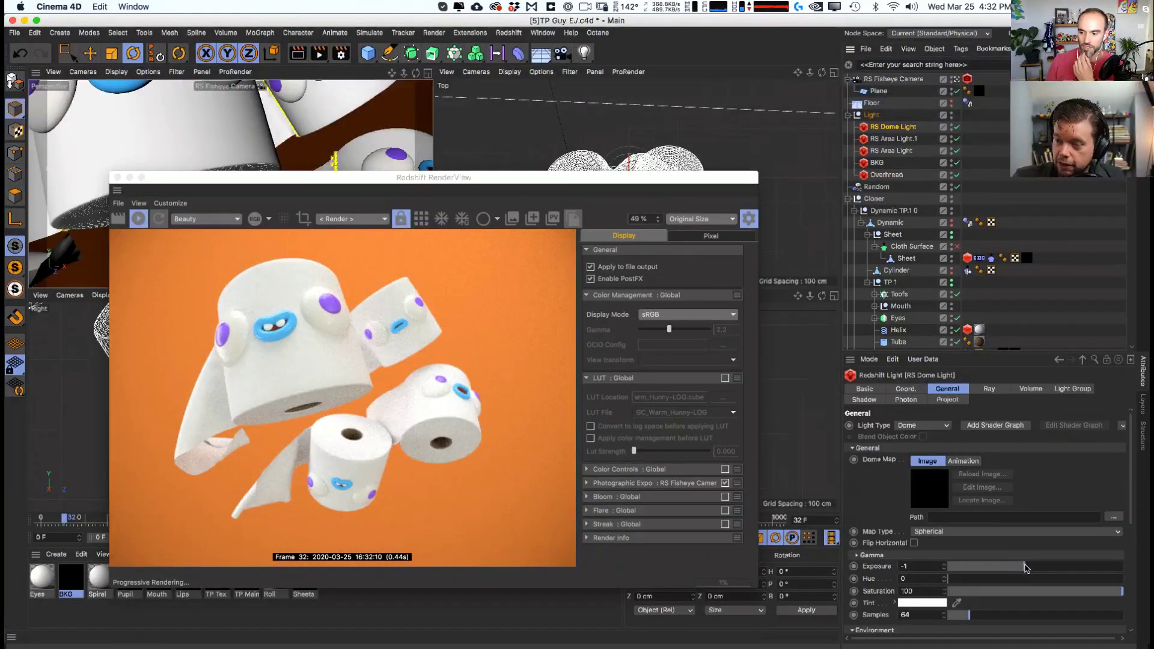
drag(1025, 566, 1015, 569)
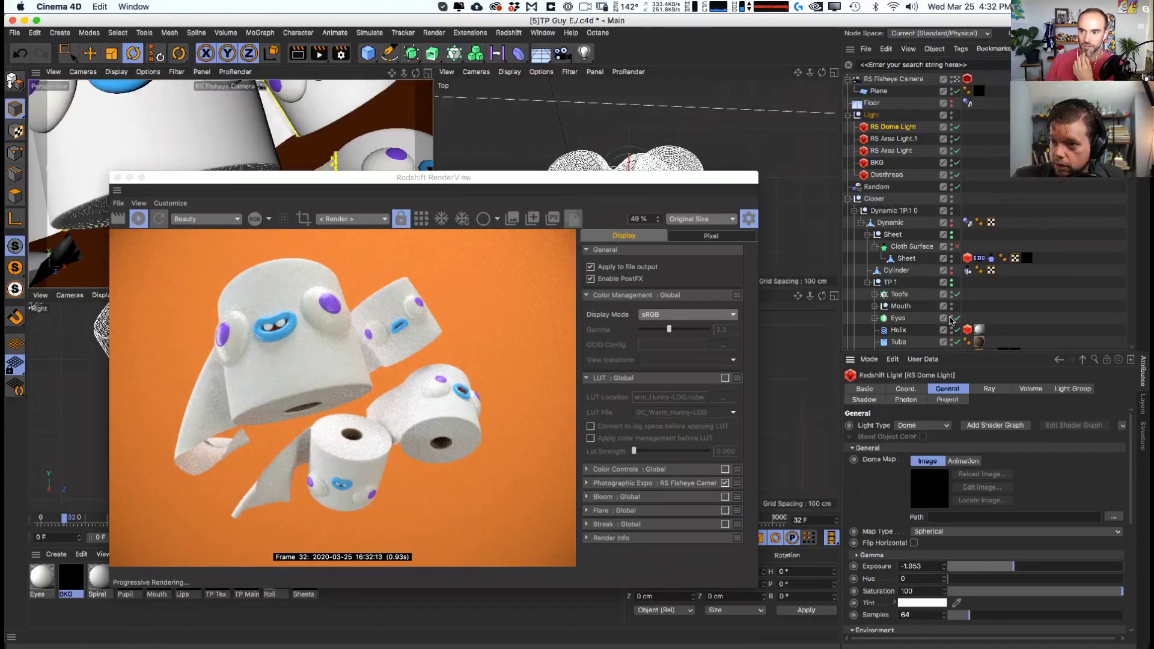
- Set the RS Area Light's exposure to about -2.34 while checking the live render
click(891, 151)
drag(721, 177, 694, 176)
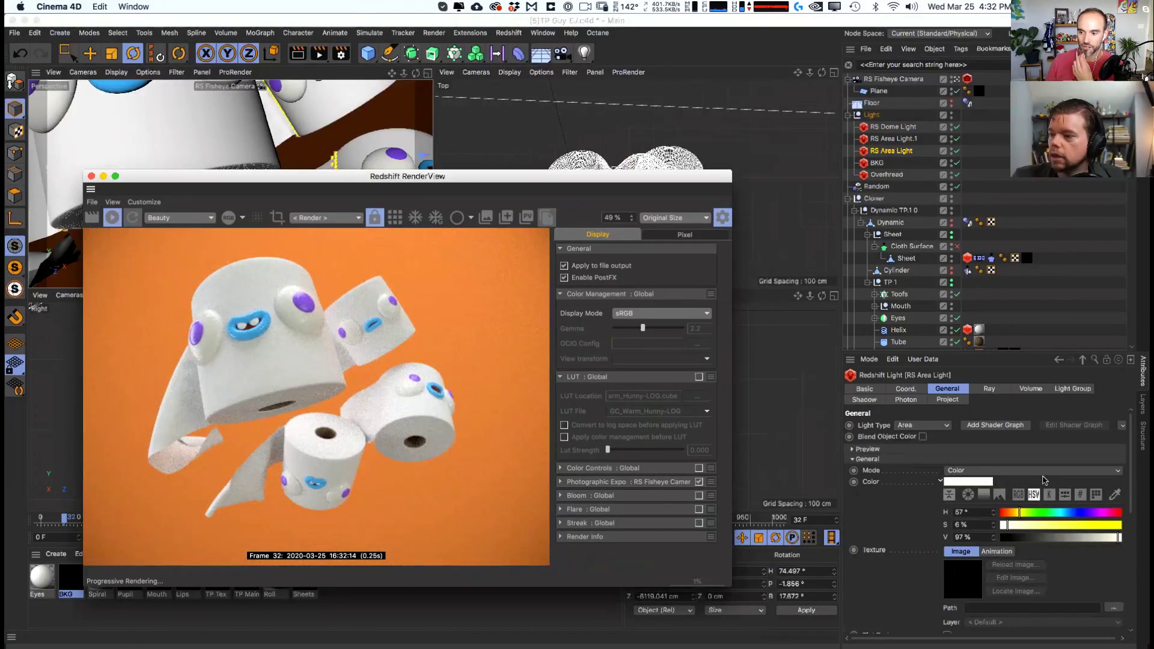
drag(1134, 474, 1018, 536)
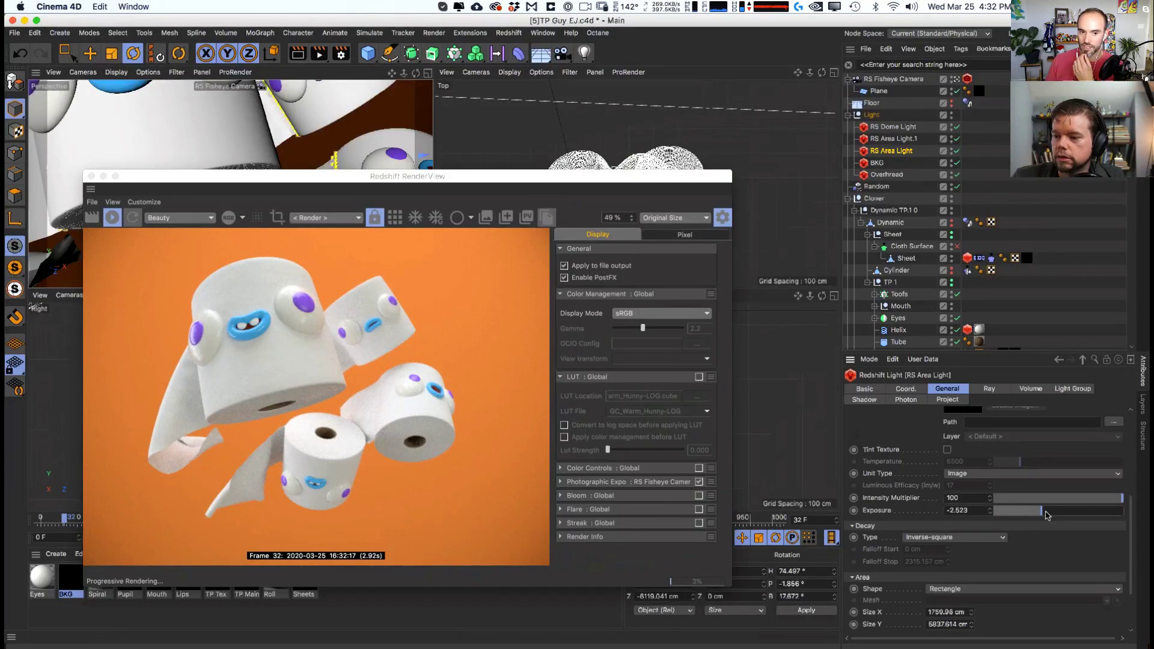
click(1046, 512)
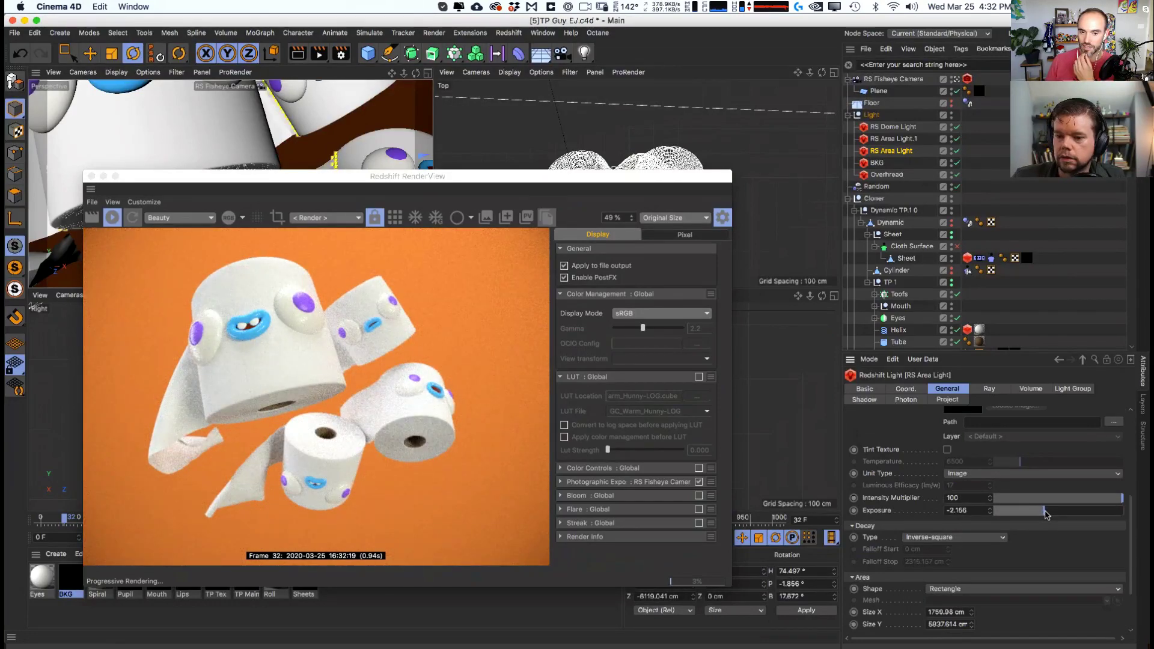
click(1043, 511)
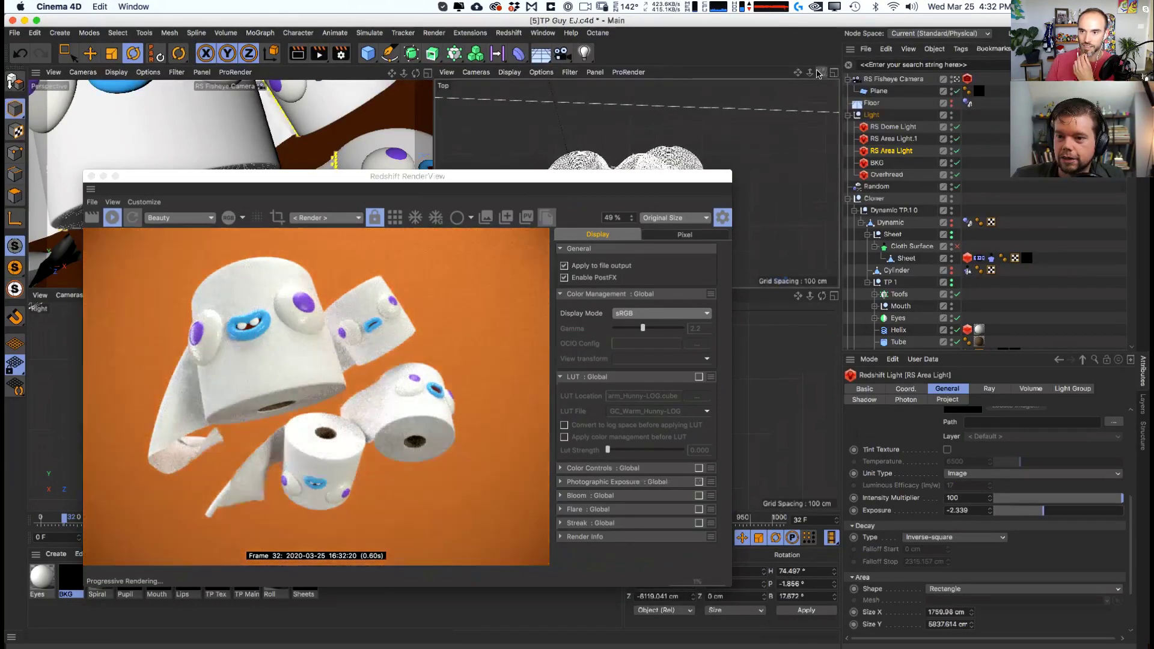
- Set the exposure of RS Area Light.1 to about -5.64 and of the Overhead light to -4
drag(810, 72, 841, 4)
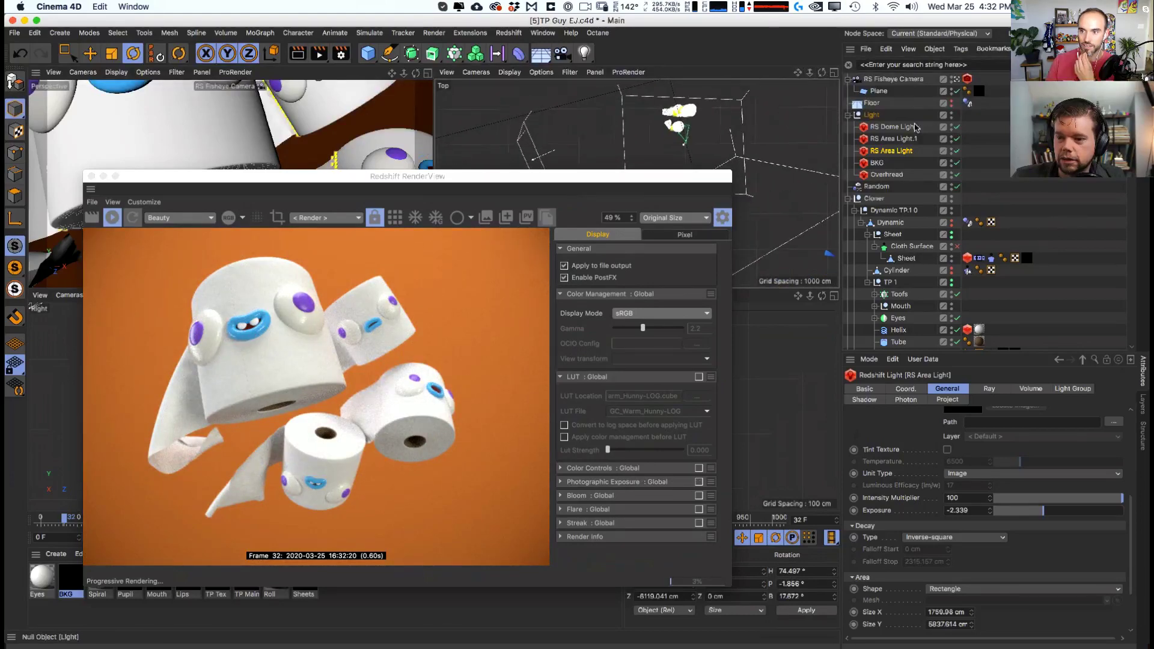
click(913, 139)
drag(1029, 511, 1021, 511)
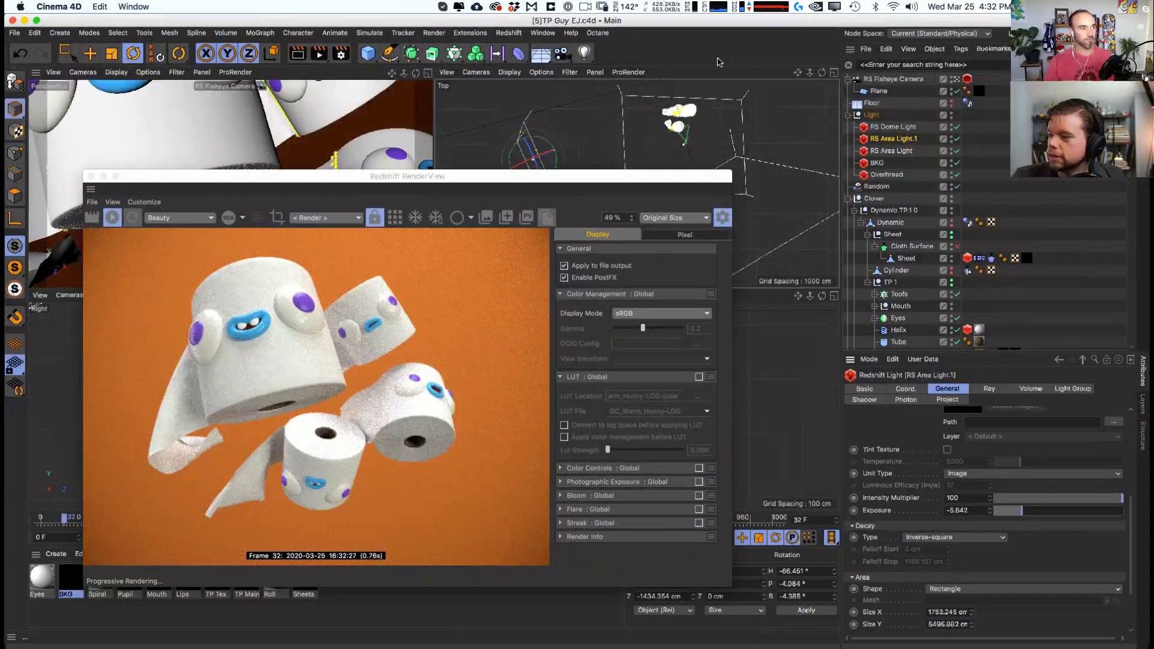
drag(467, 187, 533, 115)
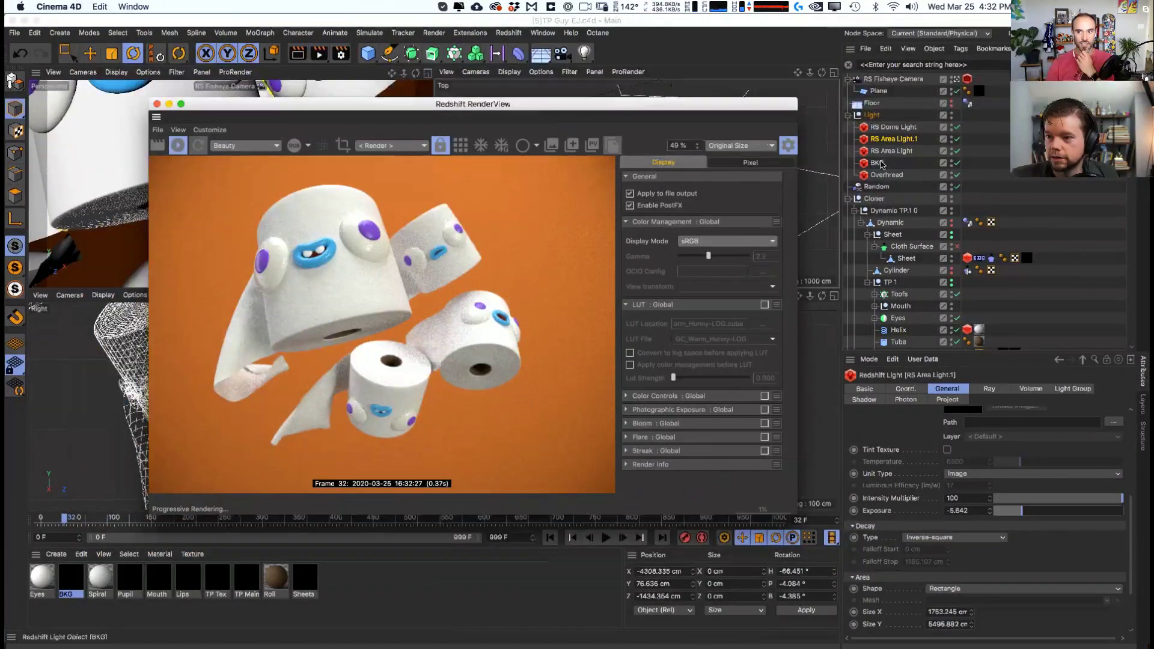
click(886, 174)
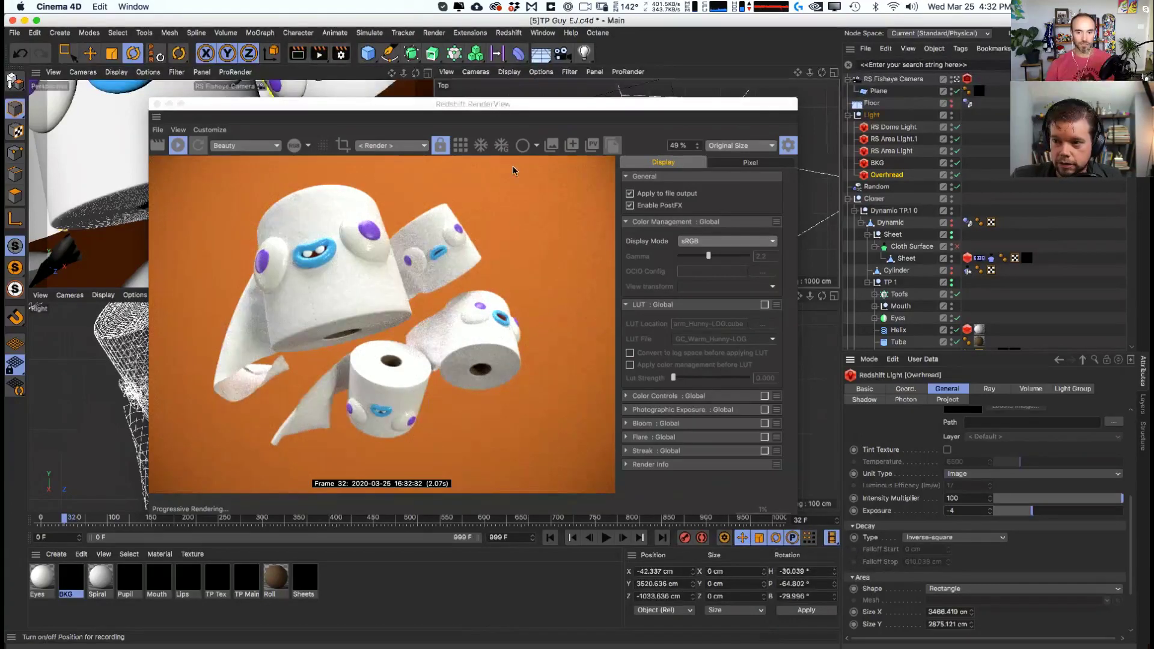
drag(526, 107, 417, 130)
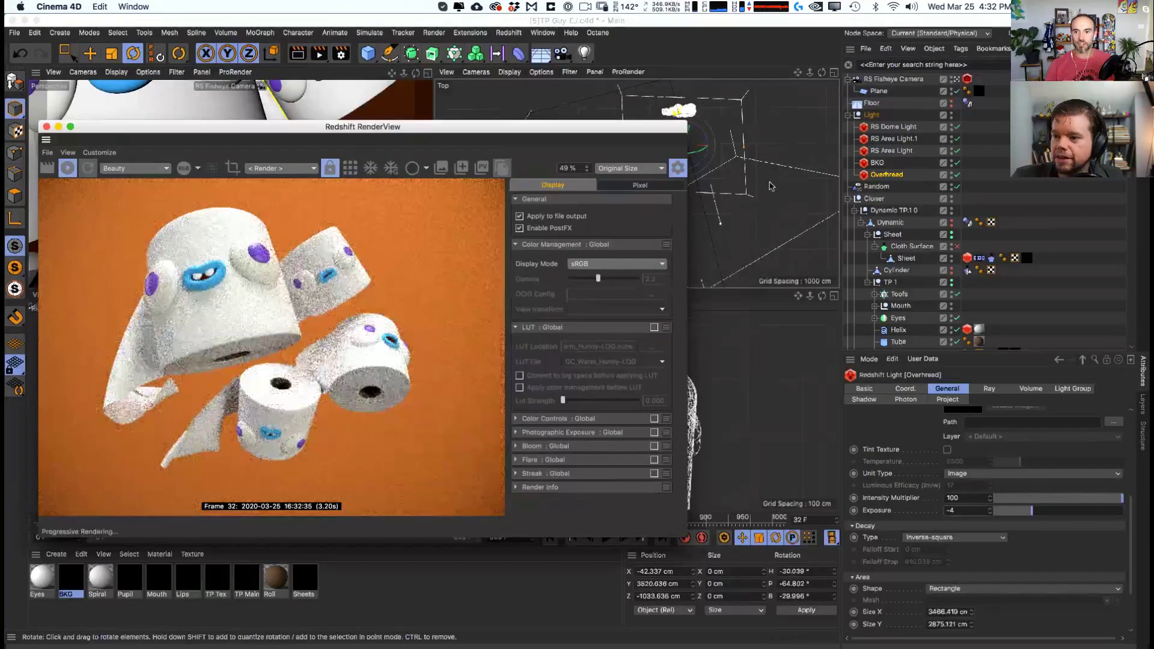
- Move the Overhead light in the Front and Top views to about X 374, Y 3821, Z -3235 cm
drag(770, 185, 725, 197)
key(super+z)
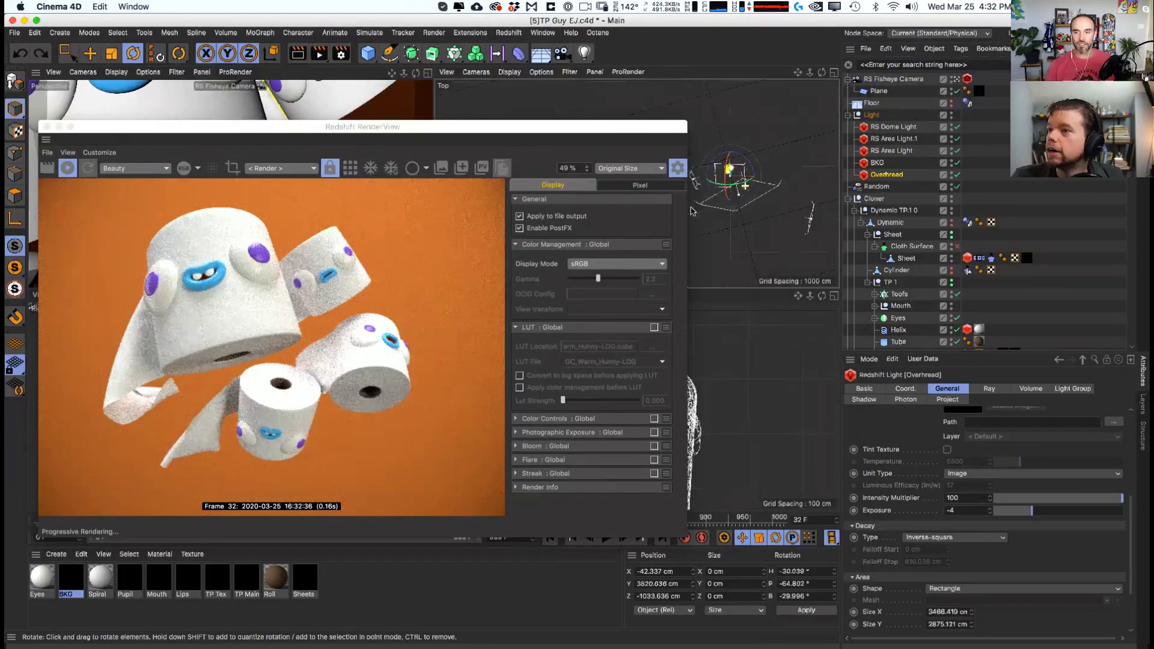
key(e)
click(717, 191)
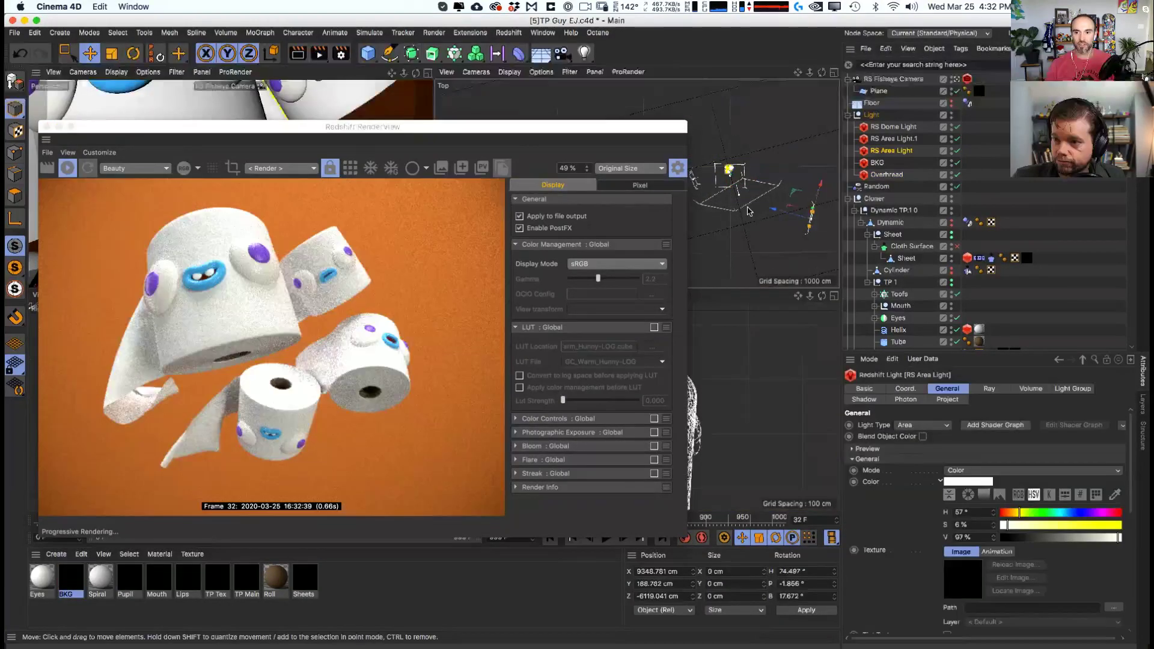
scroll(732, 366, down, 5)
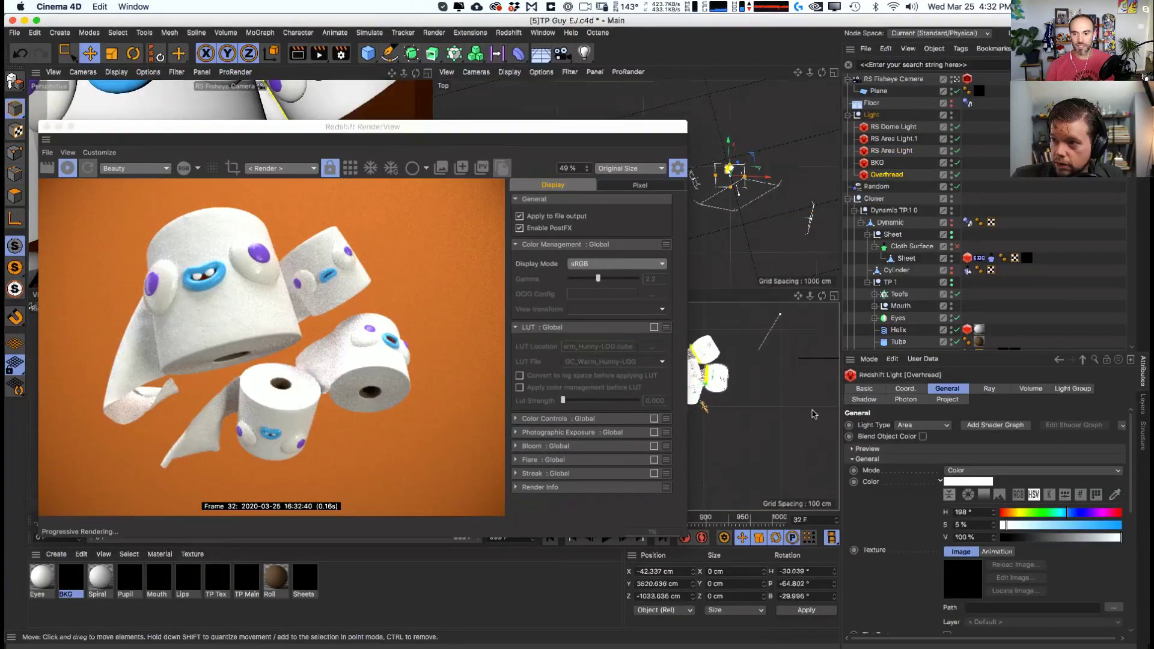
alt+middle_drag(724, 388, 813, 412)
drag(779, 414, 779, 396)
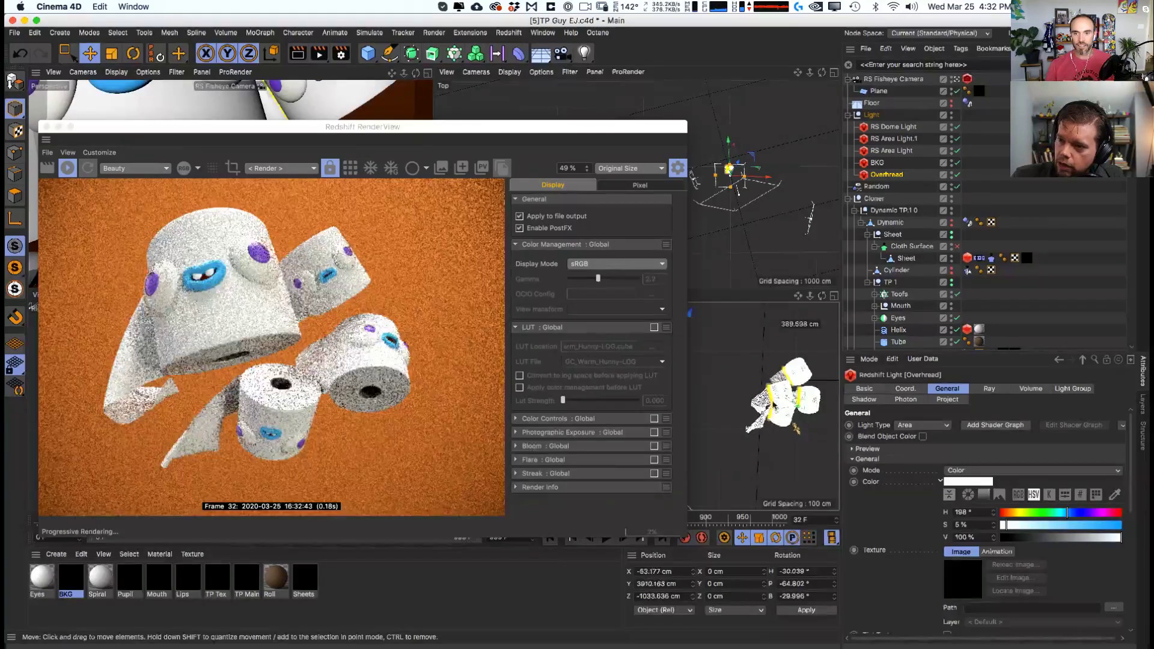
mouse_move(734, 233)
mouse_down()
mouse_move(752, 250)
mouse_move(738, 251)
mouse_up()
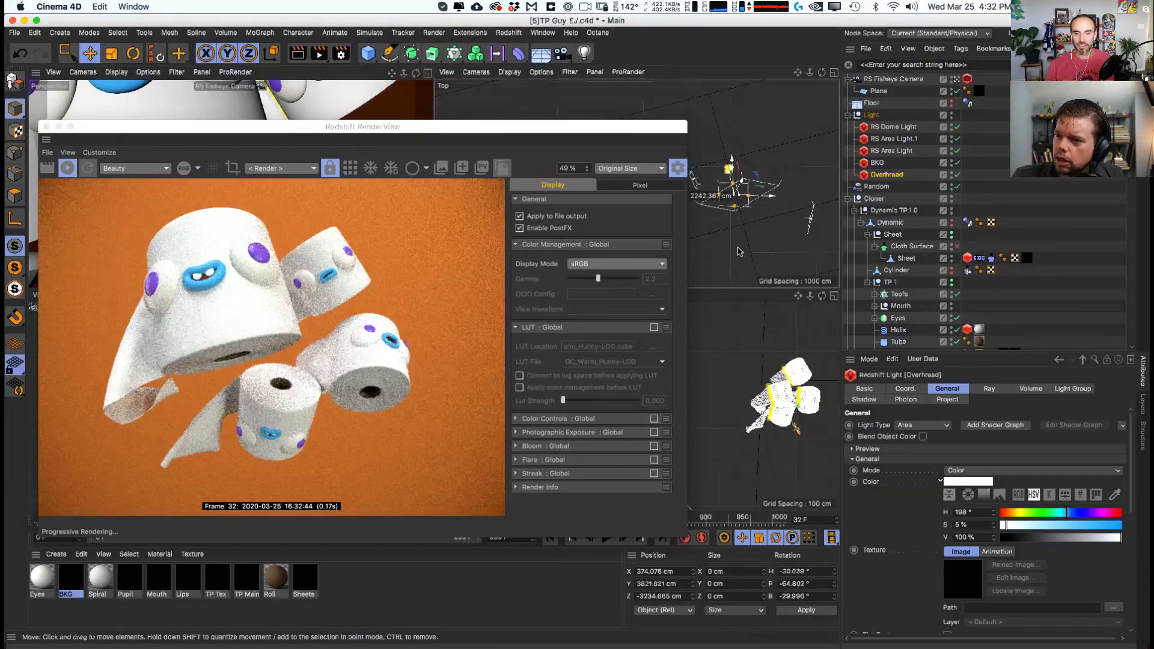
- Try raising the BKG light in the Front view to about X 607, Y 2019 cm
click(748, 239)
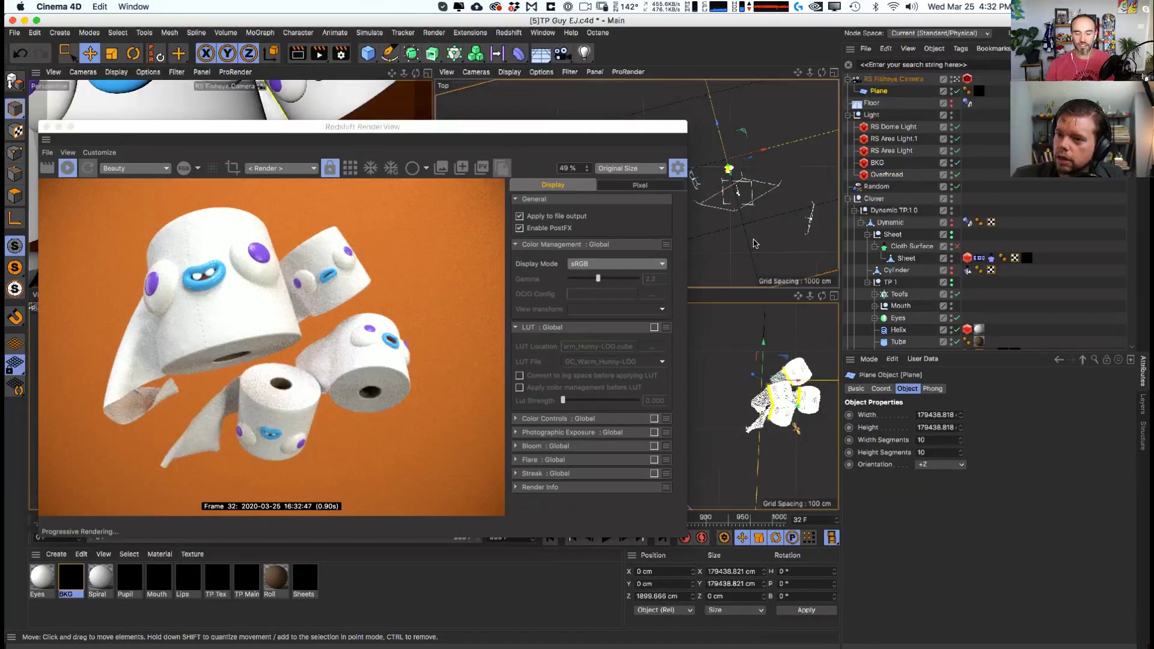
click(724, 215)
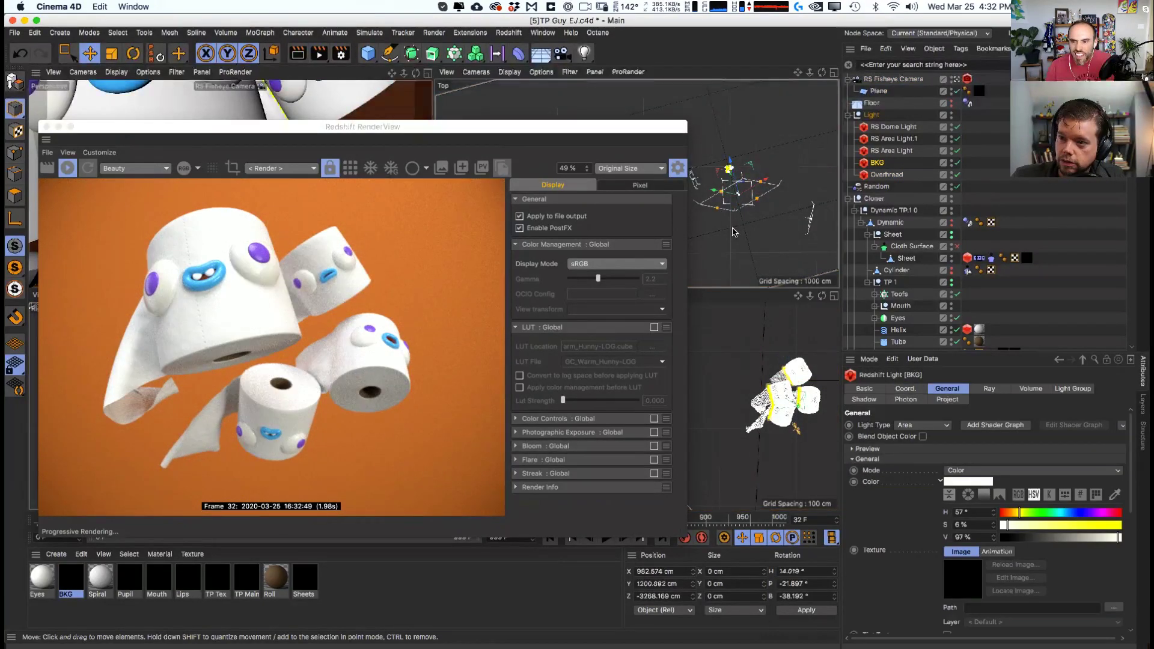
key(o)
drag(780, 383, 747, 380)
key(t)
key(e)
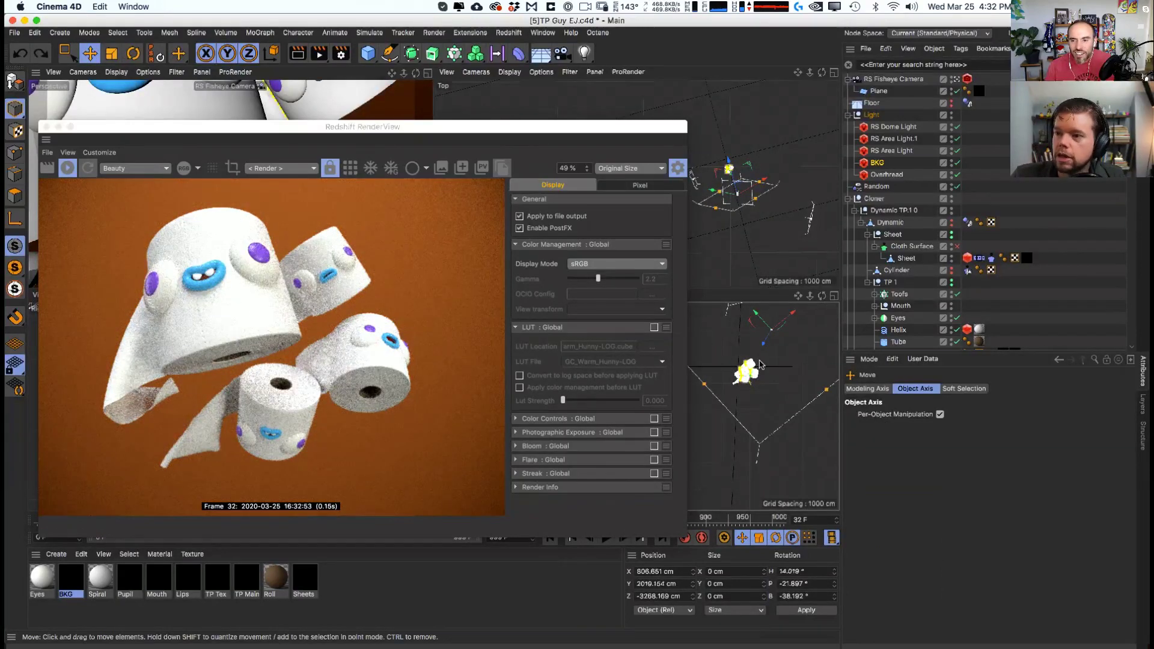
- Move the Overhead light to about X 3491, Y 2704, Z -4553 cm and turn its heading to about 3.4°
click(722, 180)
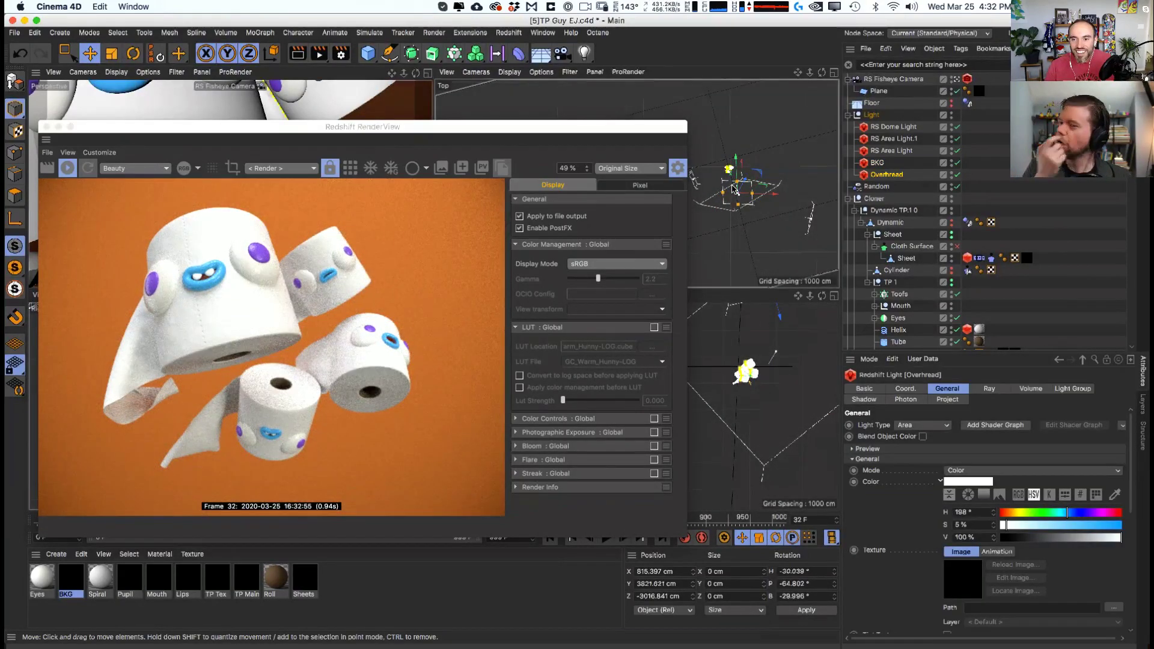
drag(788, 356, 703, 266)
key(t)
key(r)
key(t)
key(r)
key(e)
key(t)
drag(767, 242, 764, 245)
key(e)
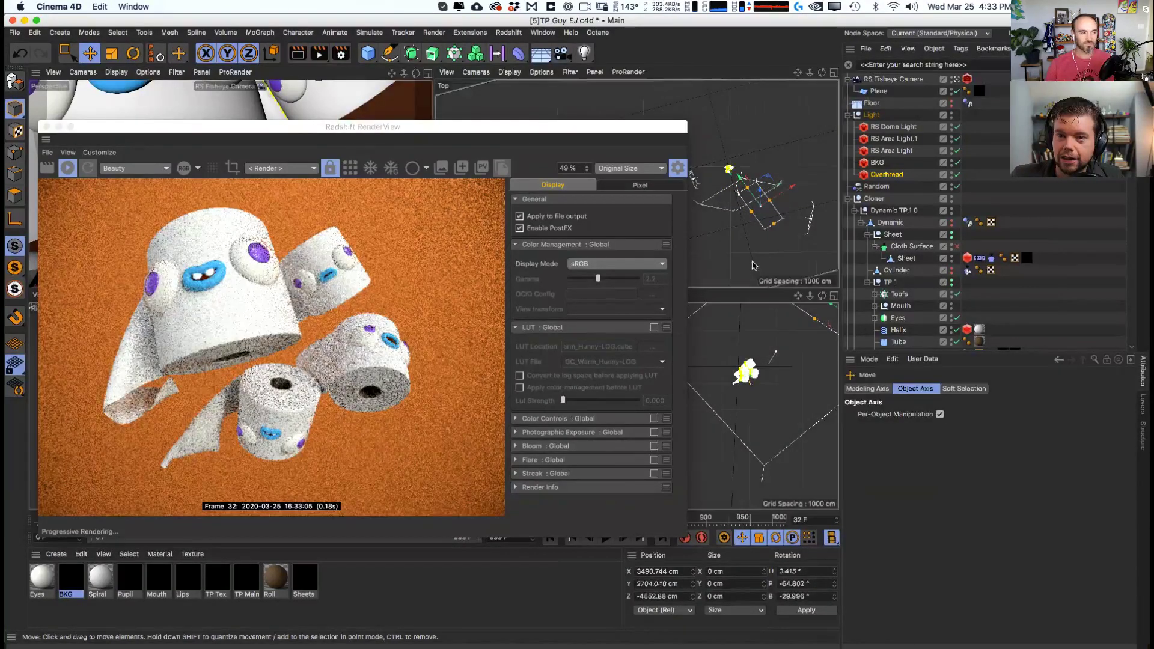
- Shift the Overhead light to about X 4637, Z -3804 cm and rotate it to about H 36°, P -48°, B -5°
drag(774, 180, 740, 117)
key(r)
key(e)
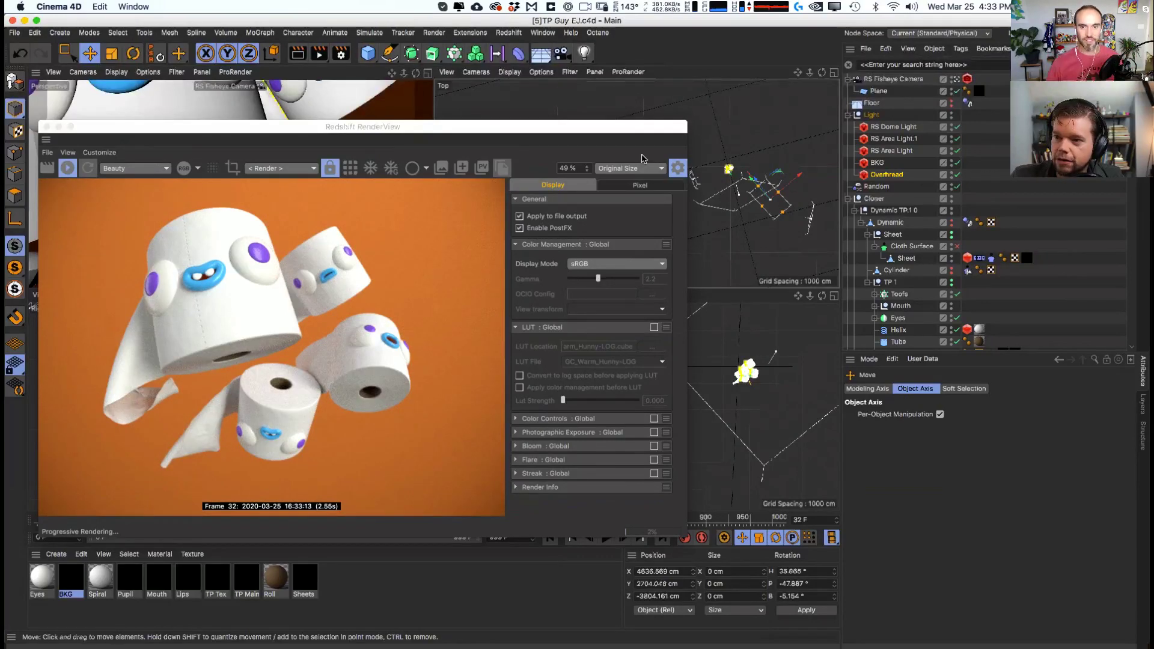
- Set the RenderView zoom to 50% and resize and reposition its window to fit the whole image
drag(177, 515, 37, 569)
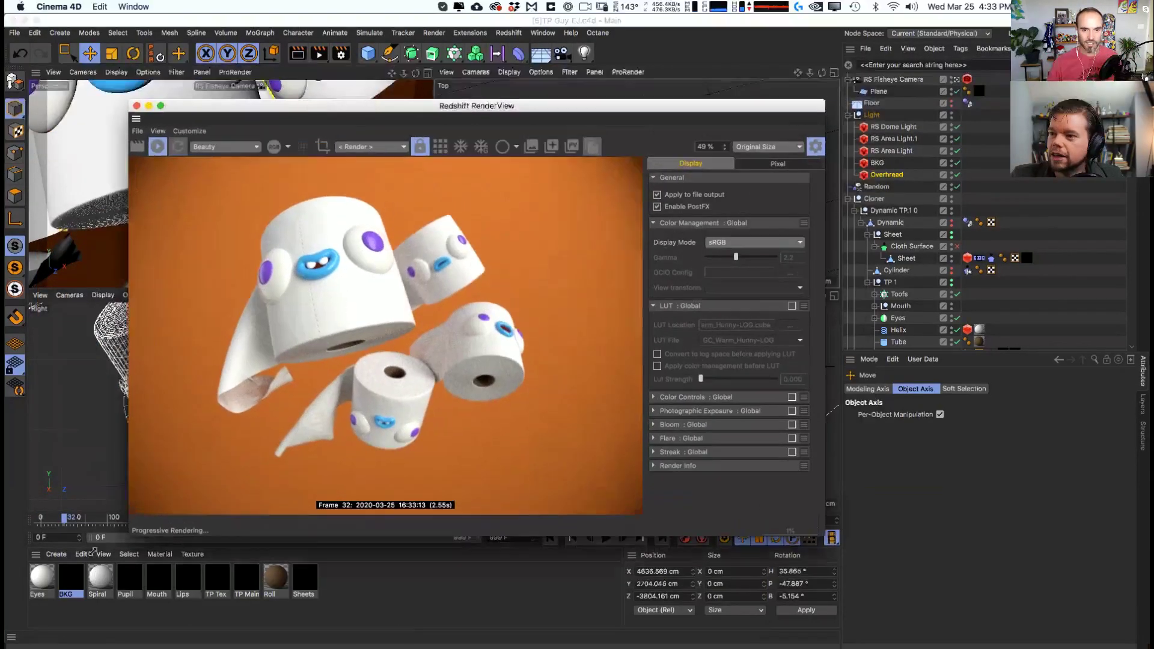
drag(482, 107, 596, 85)
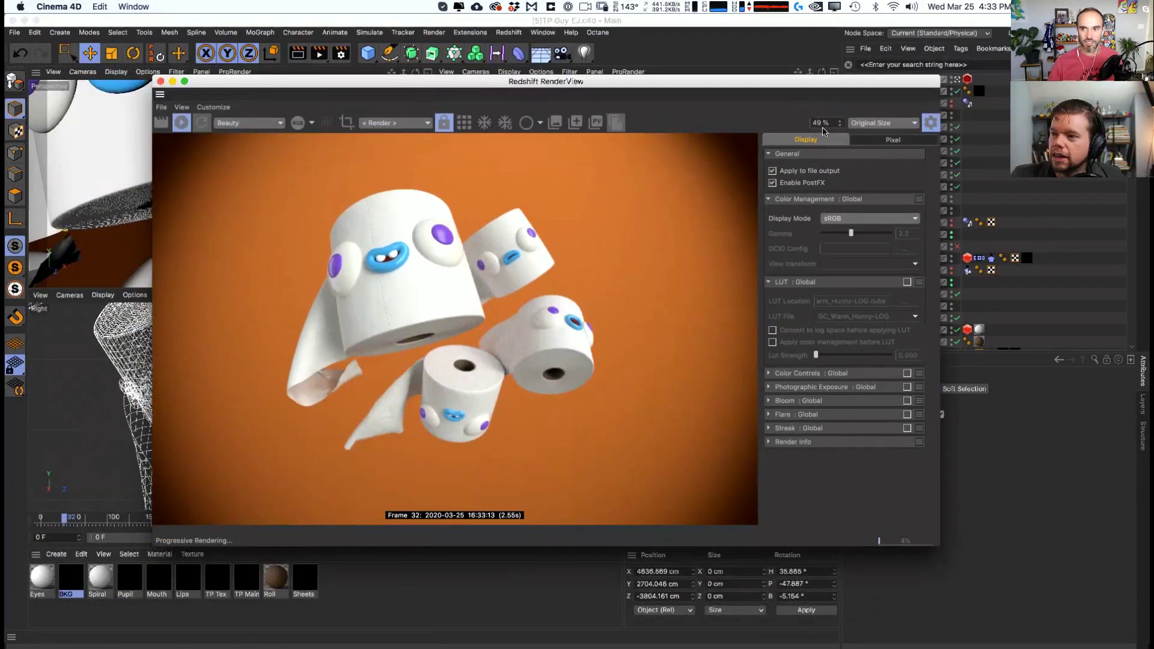
text(50)
key(Return)
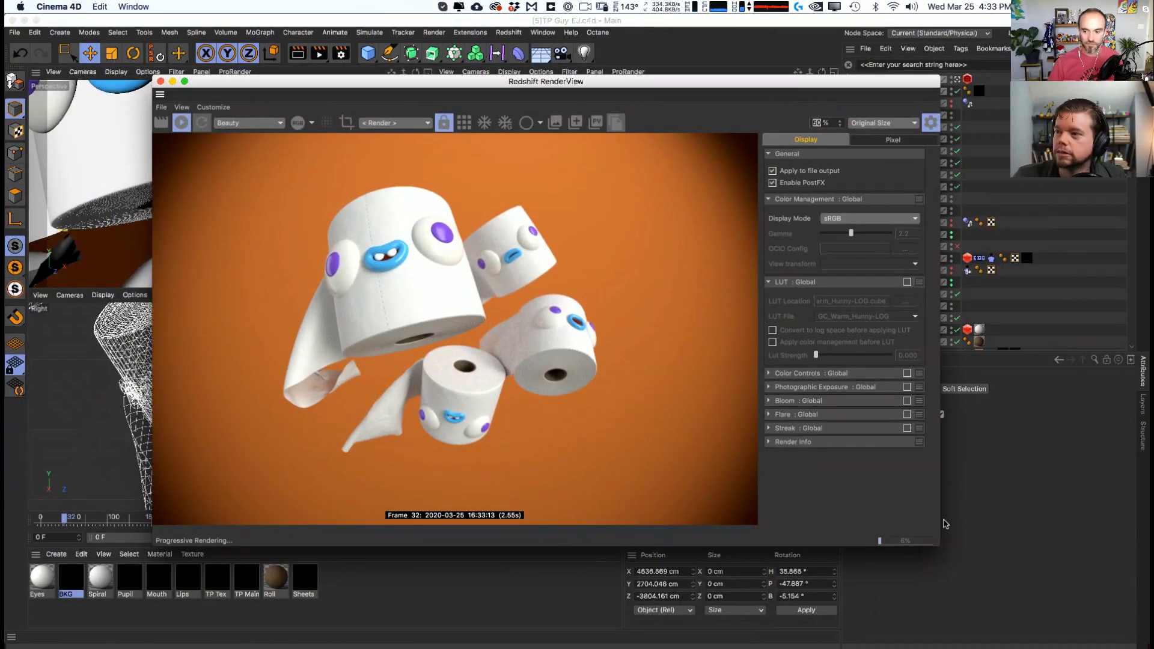
drag(936, 540, 919, 490)
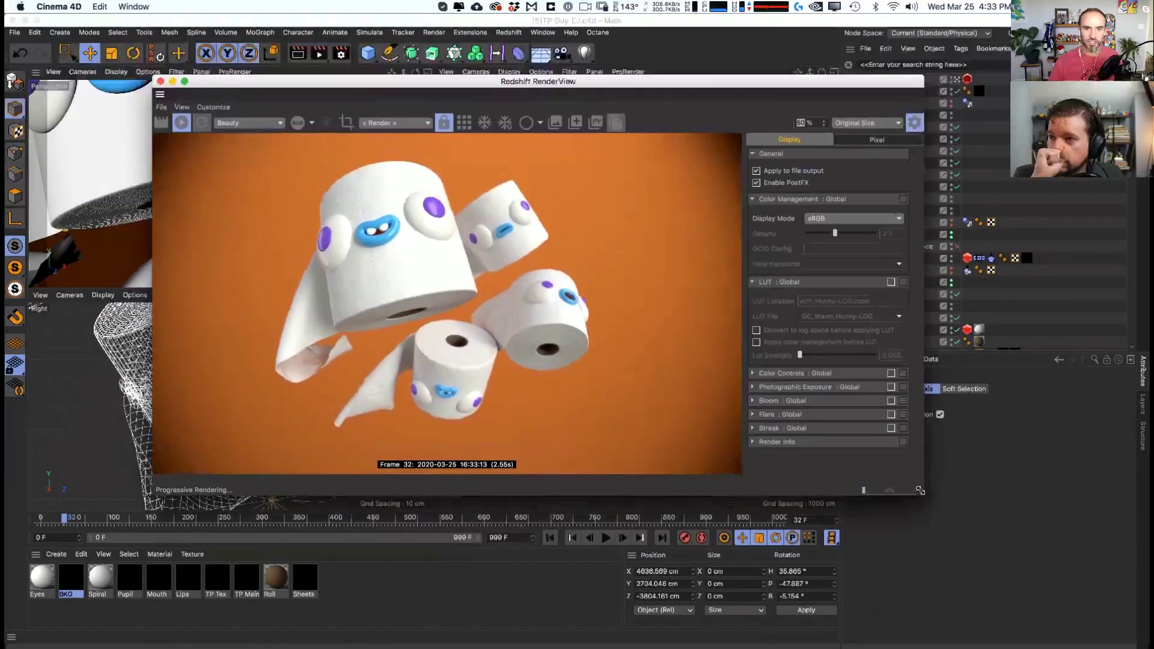
drag(575, 85, 506, 107)
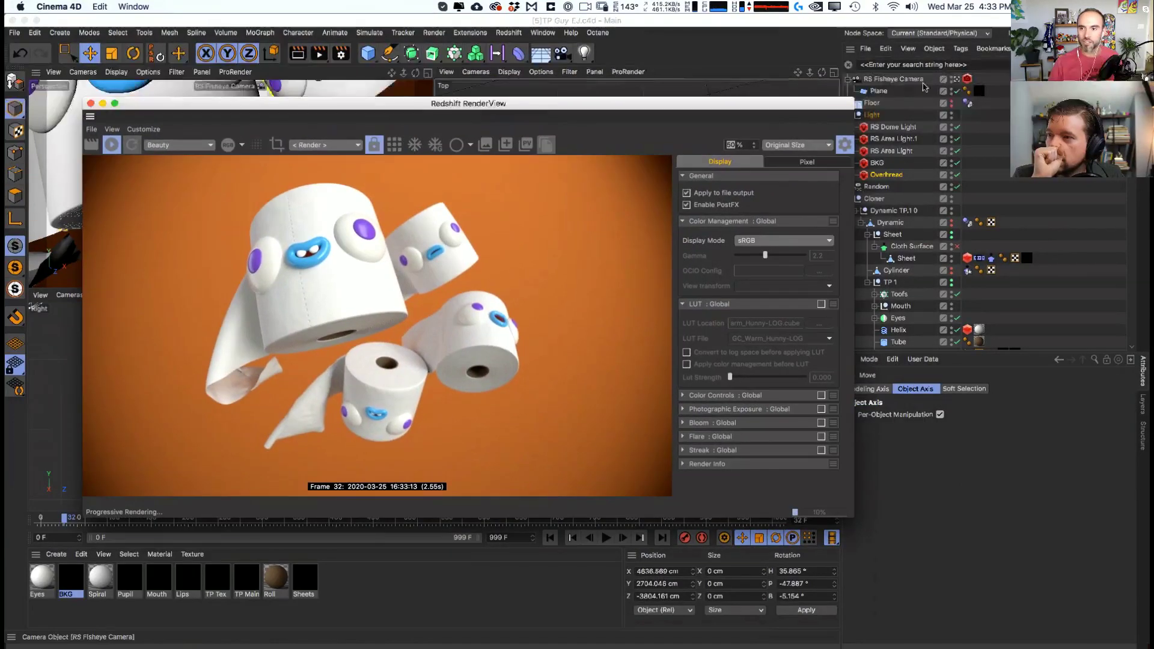
- Lower the BKG light's exposure to about -3.9
click(878, 162)
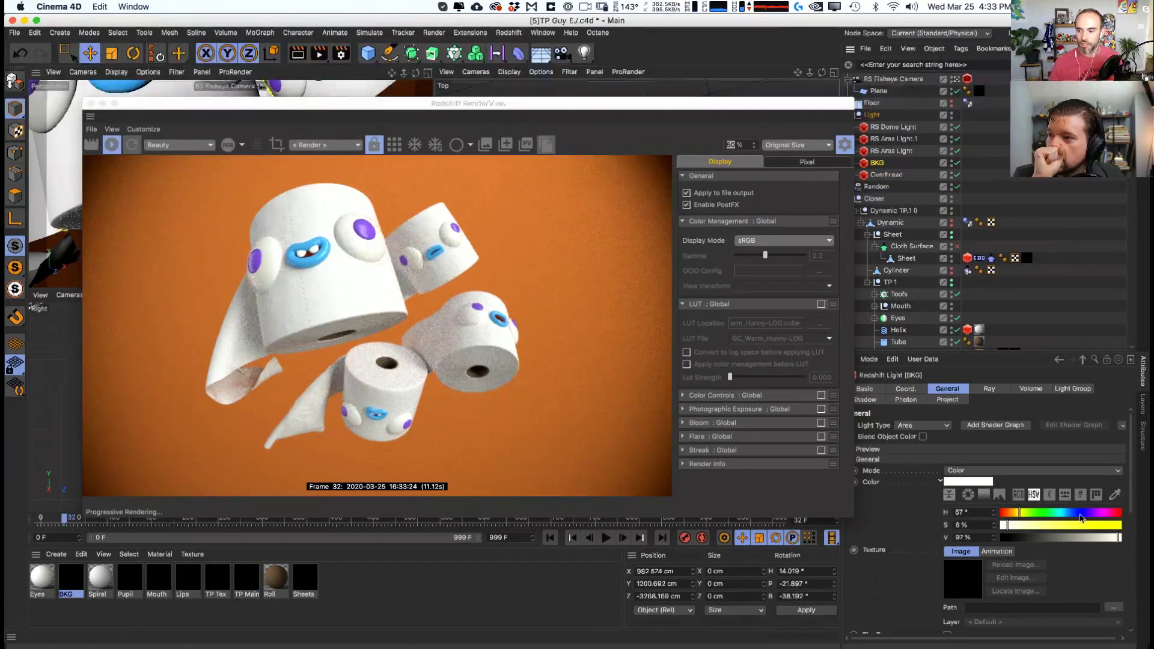
scroll(1127, 494, down, 8)
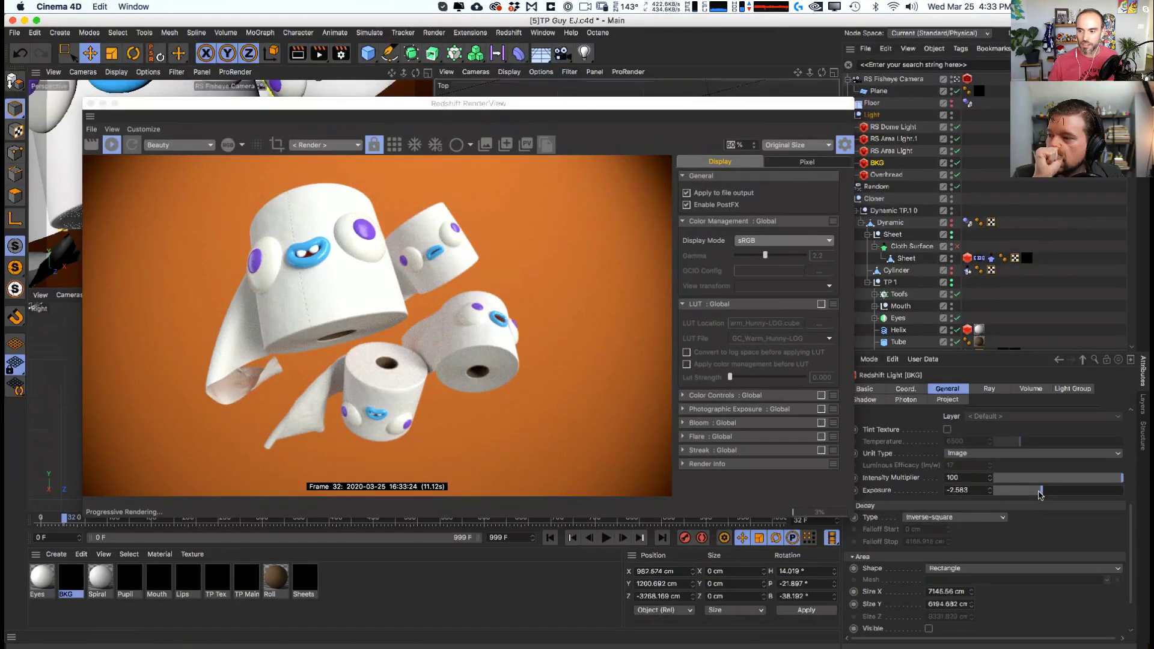
drag(1040, 494, 1035, 494)
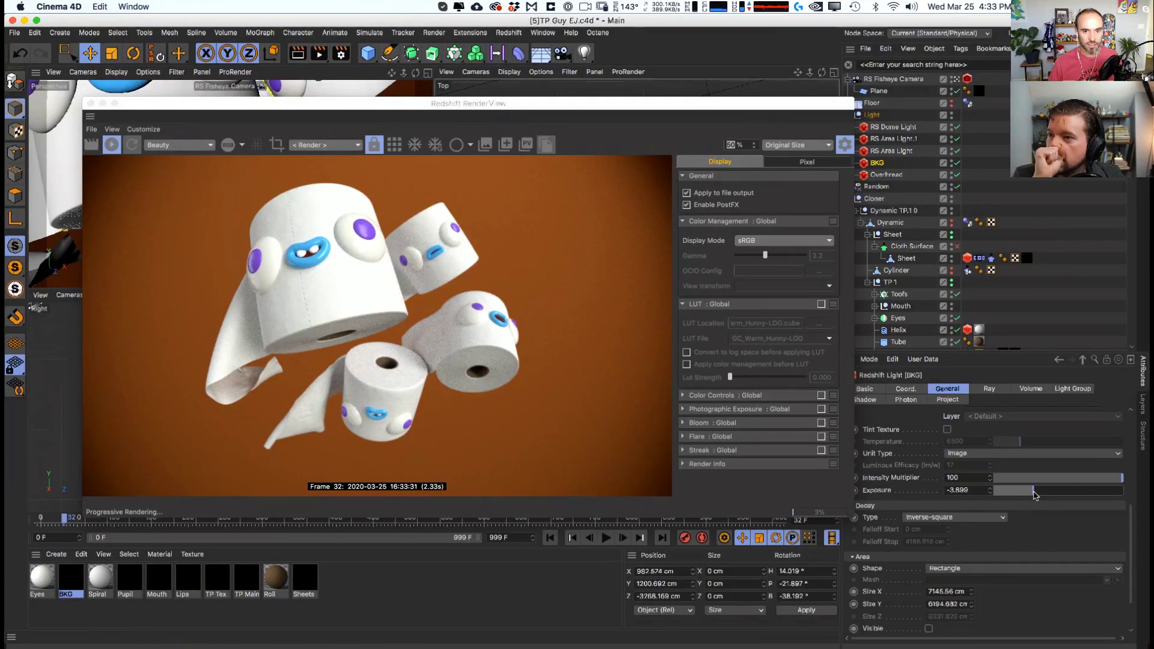
- Enlarge the BKG area light in the Top view to about 8978 by 10240 cm and check the render
drag(619, 105, 618, 325)
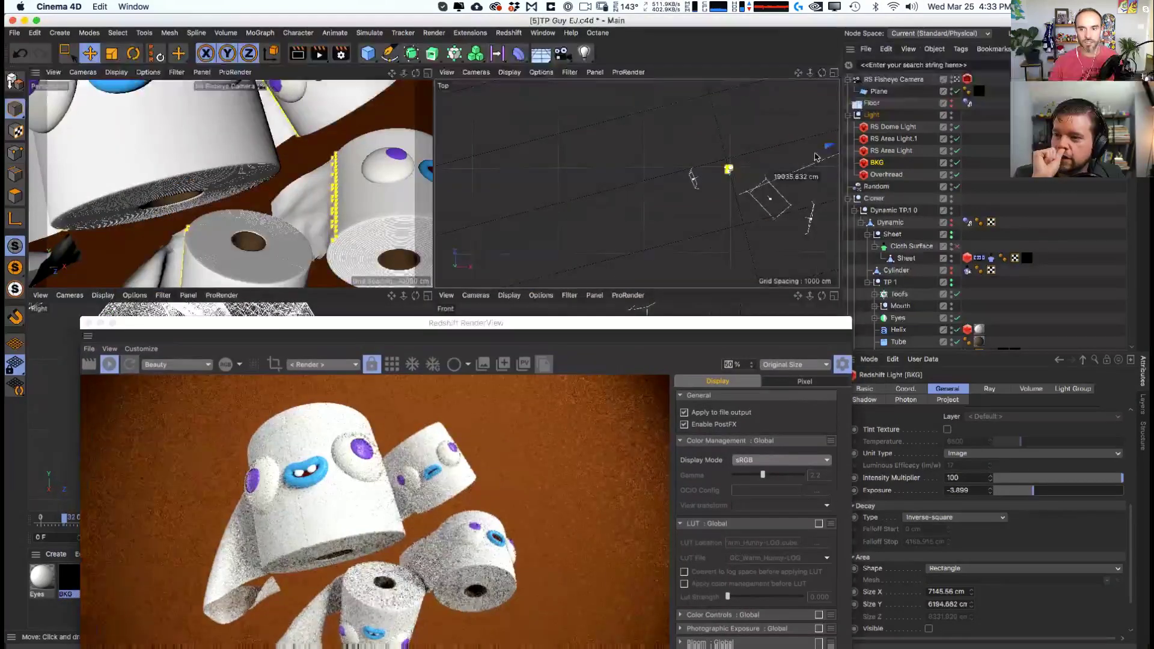
drag(816, 157, 897, 139)
key(t)
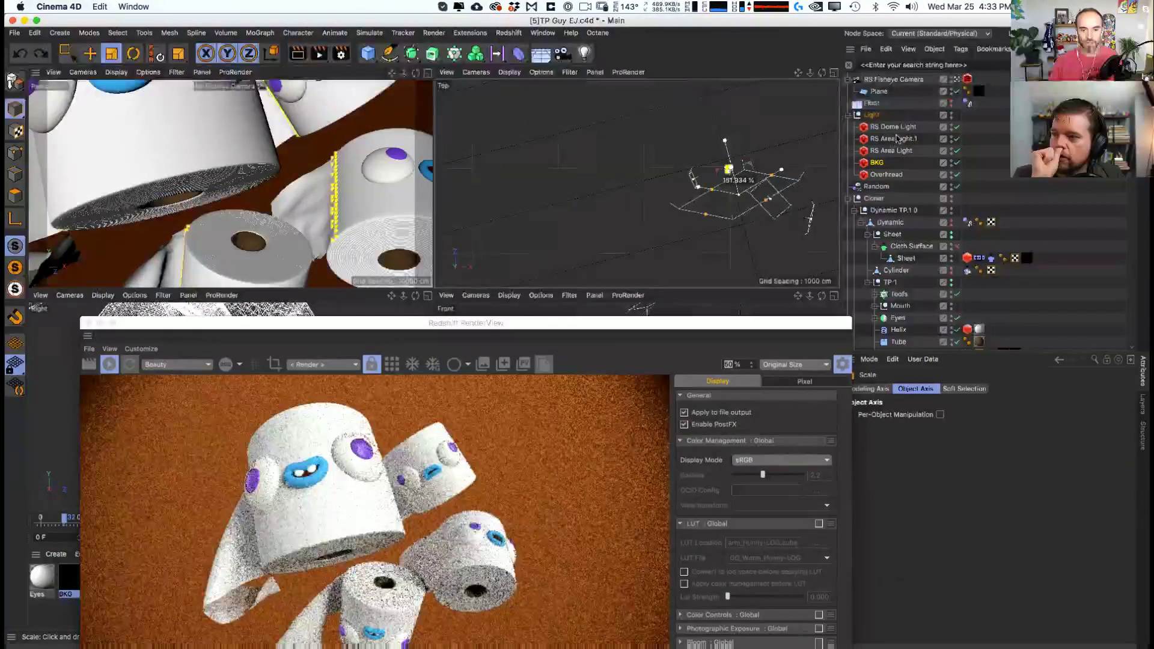
key(e)
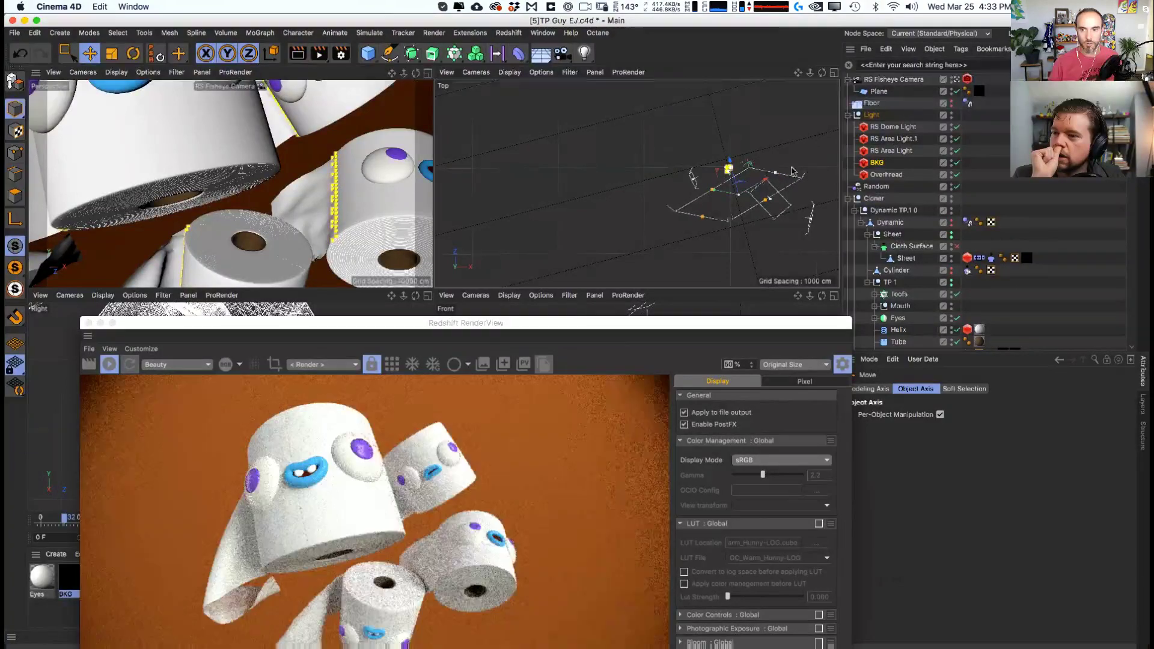
drag(792, 171, 767, 183)
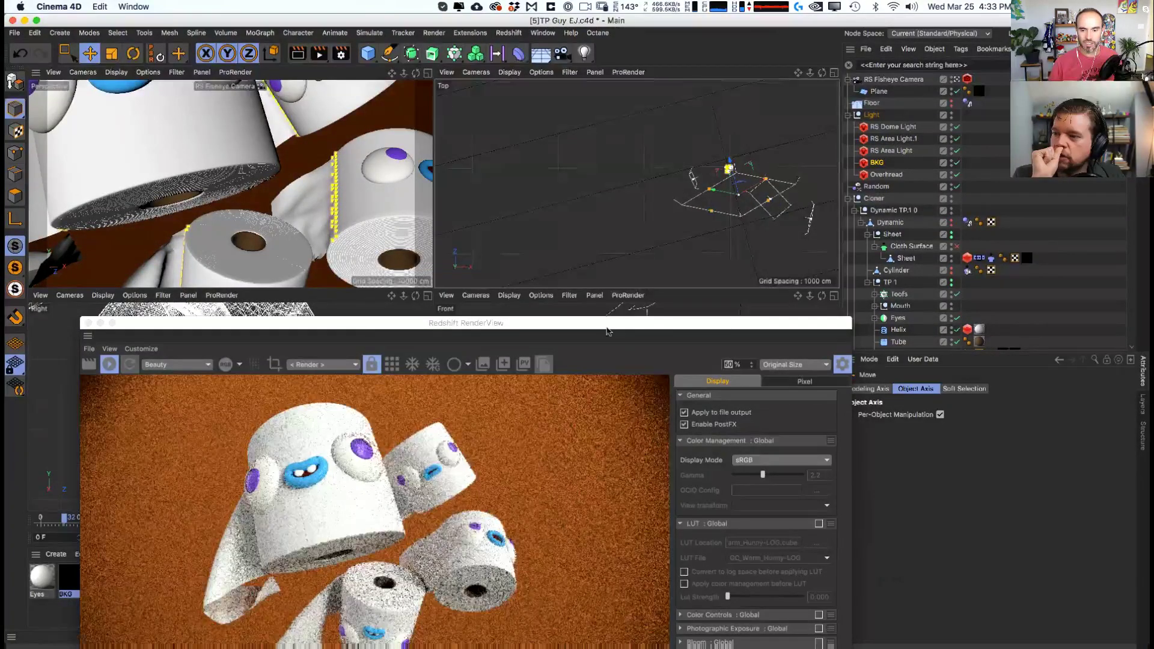
drag(607, 329, 563, 129)
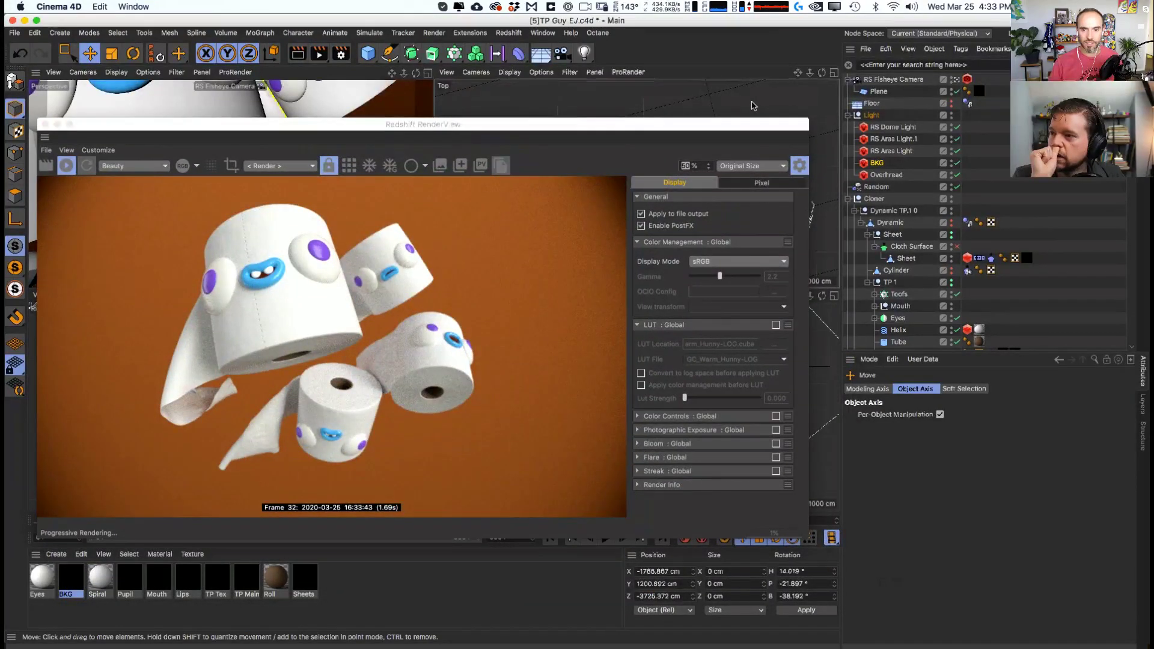
- Undo the last sideways shift of the BKG light and lower it to about Y 671 cm in the Front view
key(super+z)
key(super+z)
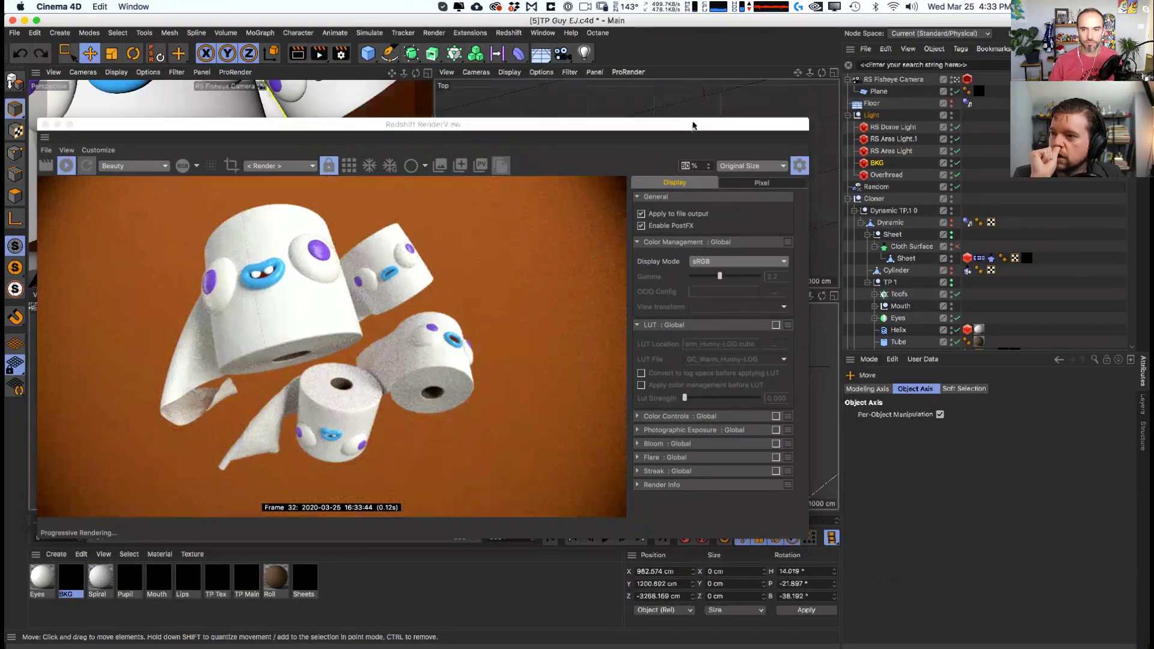
drag(692, 125, 668, 205)
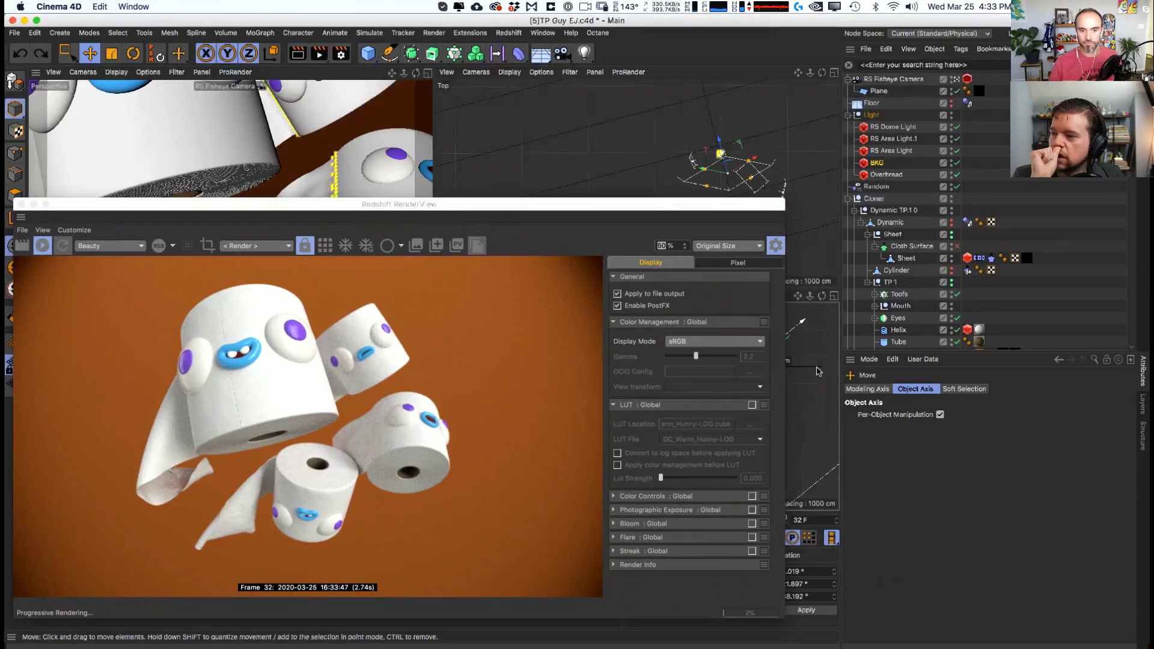
drag(817, 371, 818, 392)
- Set the BKG light's exposure to about -4.63 and bring the whole render preview back into view
click(877, 163)
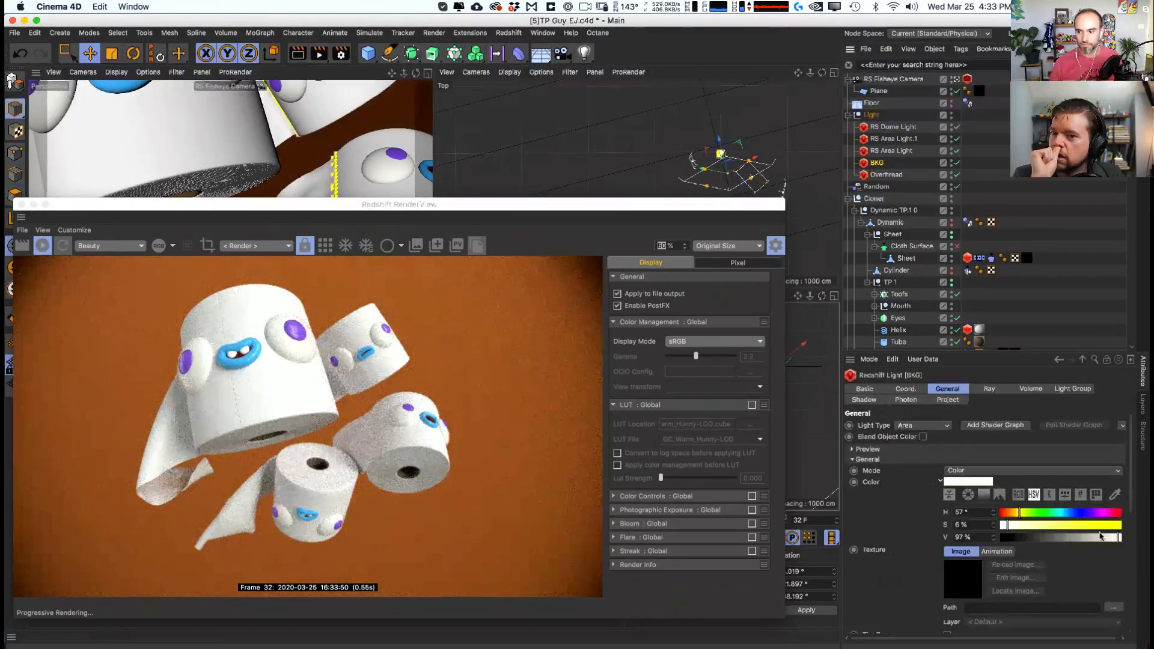
scroll(1042, 527, down, 5)
drag(1032, 498, 1028, 496)
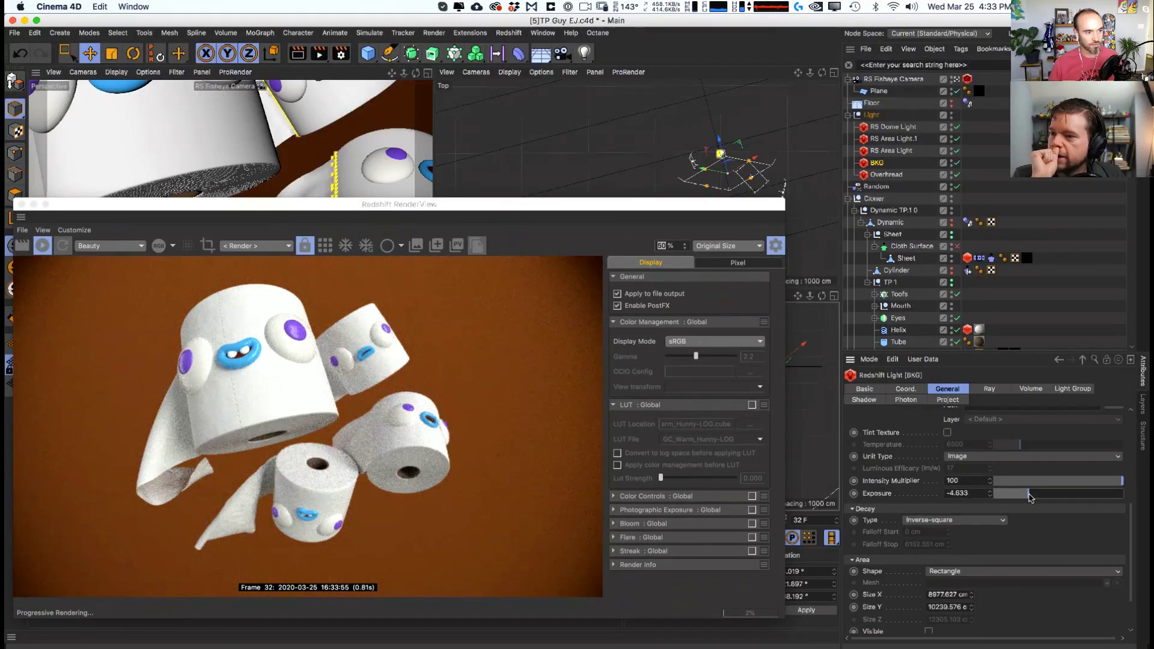
drag(571, 205, 649, 88)
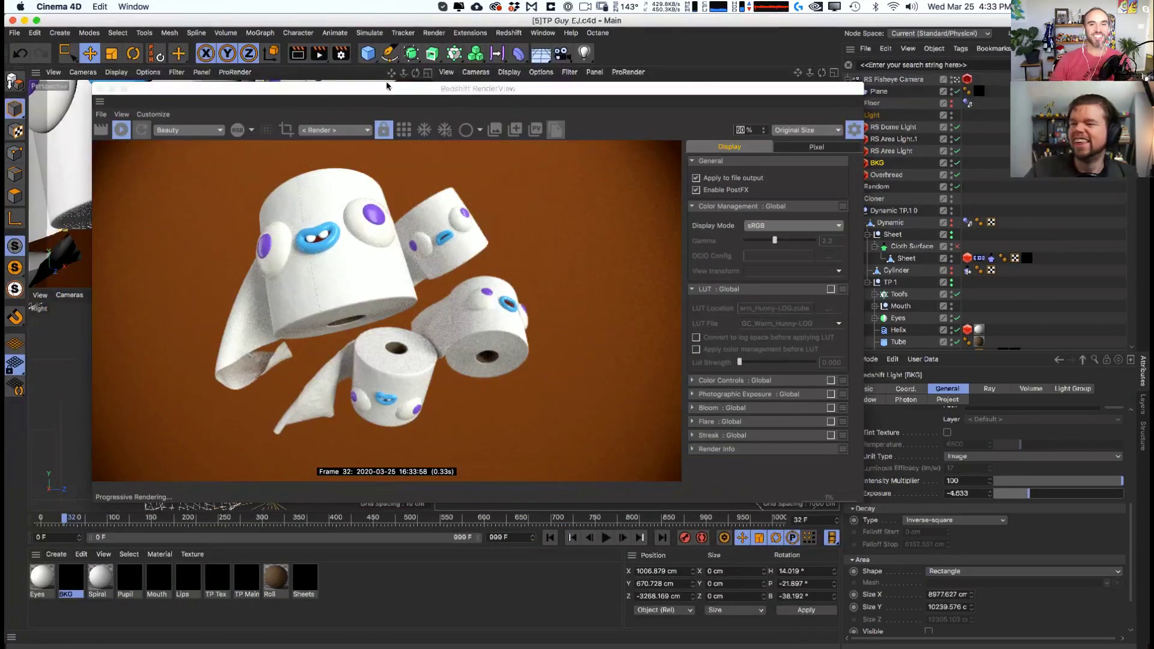
- Set the render output's save path to a file named tp in the RocketLassoLive guest sync project's Renders folder
click(341, 53)
click(375, 99)
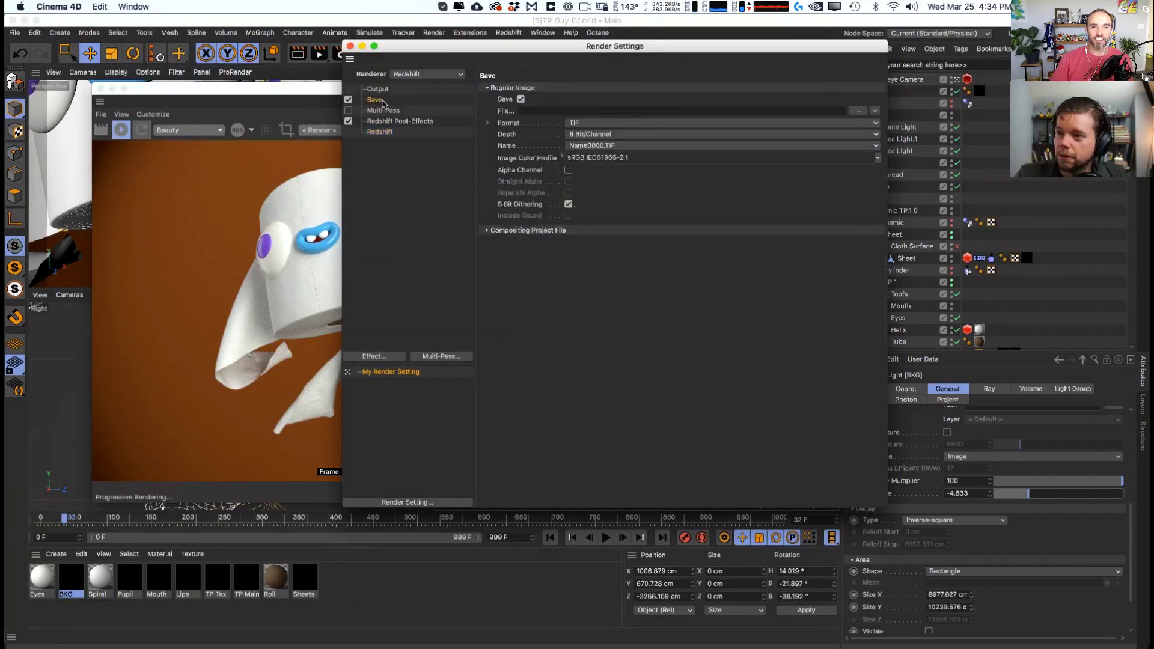
click(857, 112)
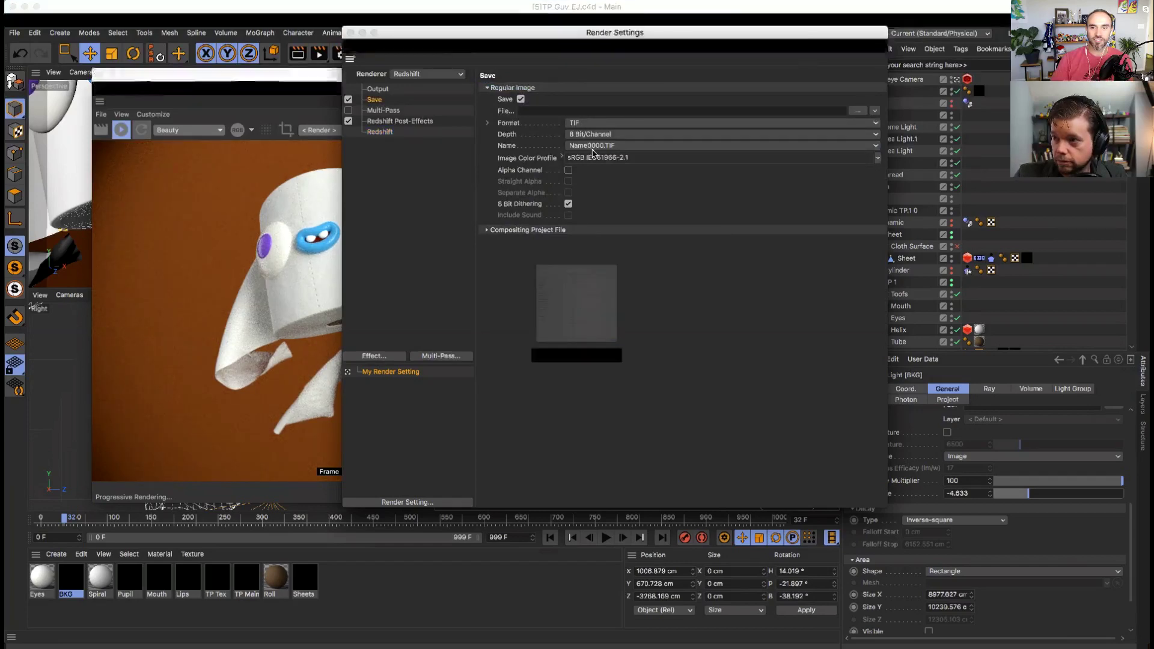
click(561, 98)
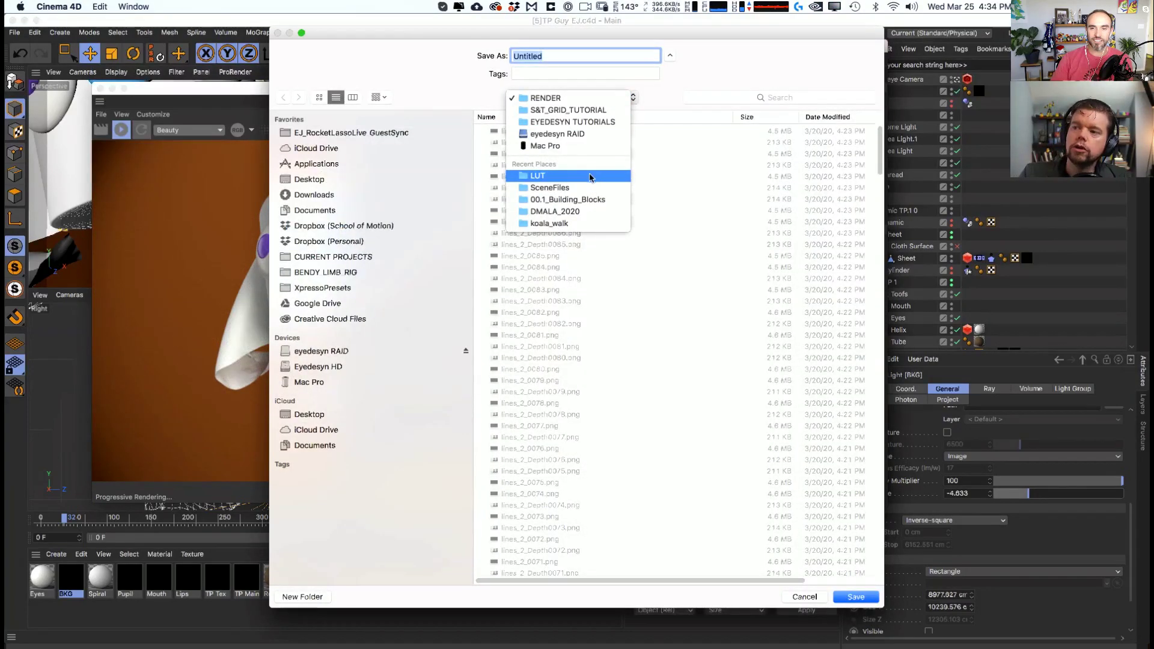
click(592, 187)
click(544, 99)
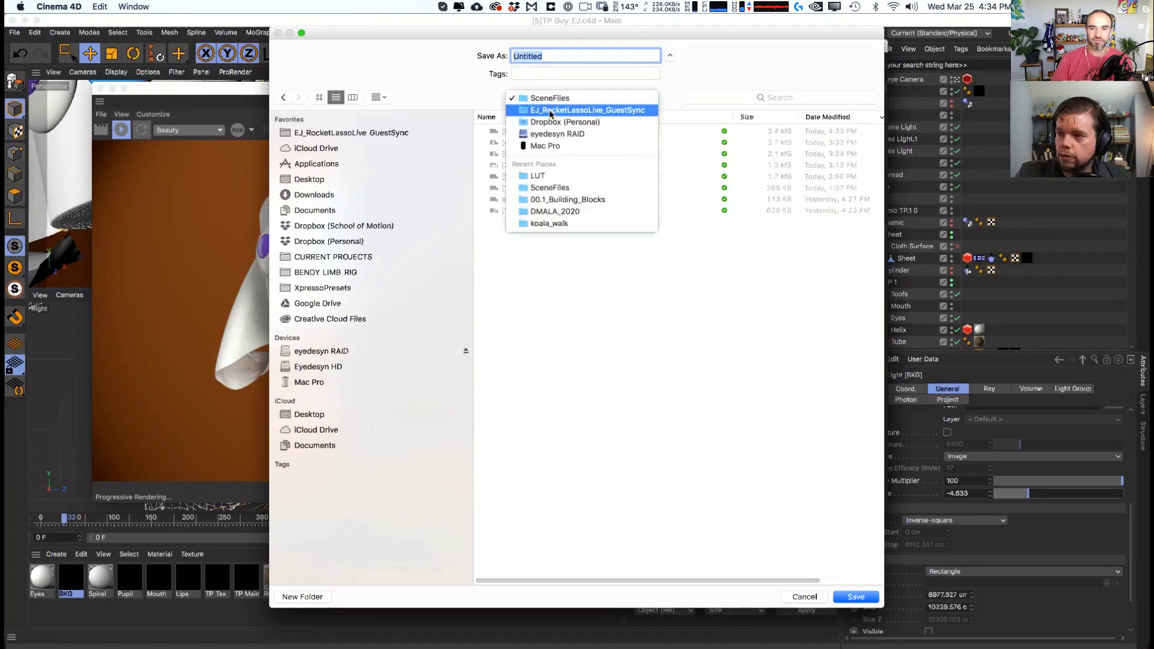
click(545, 109)
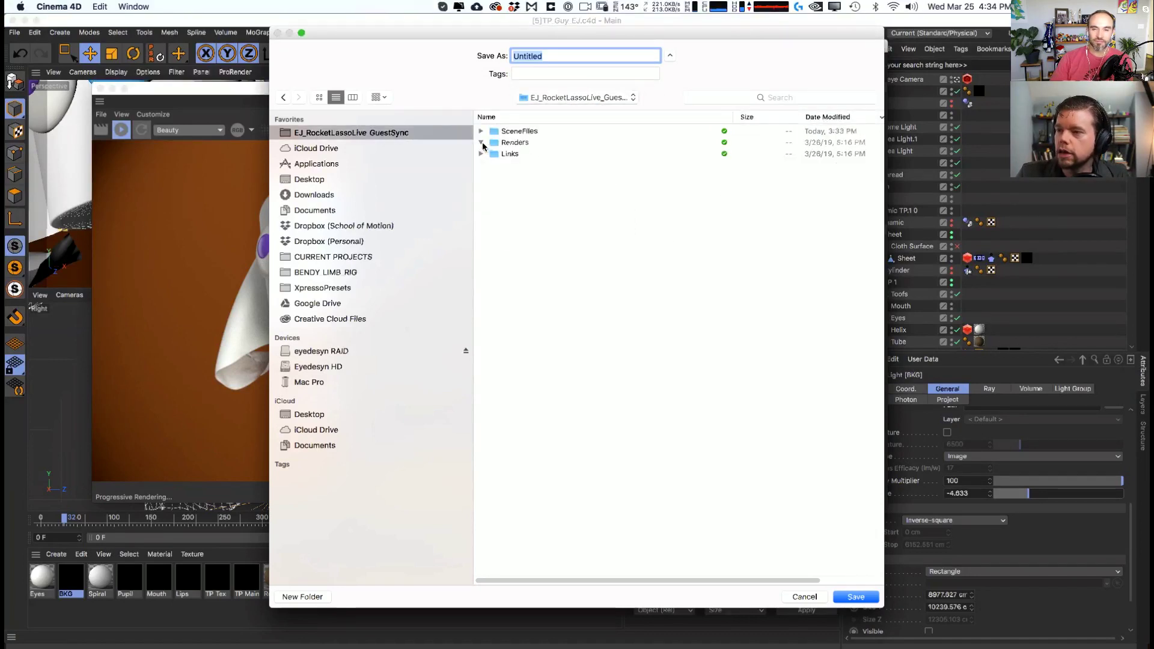
double_click(514, 142)
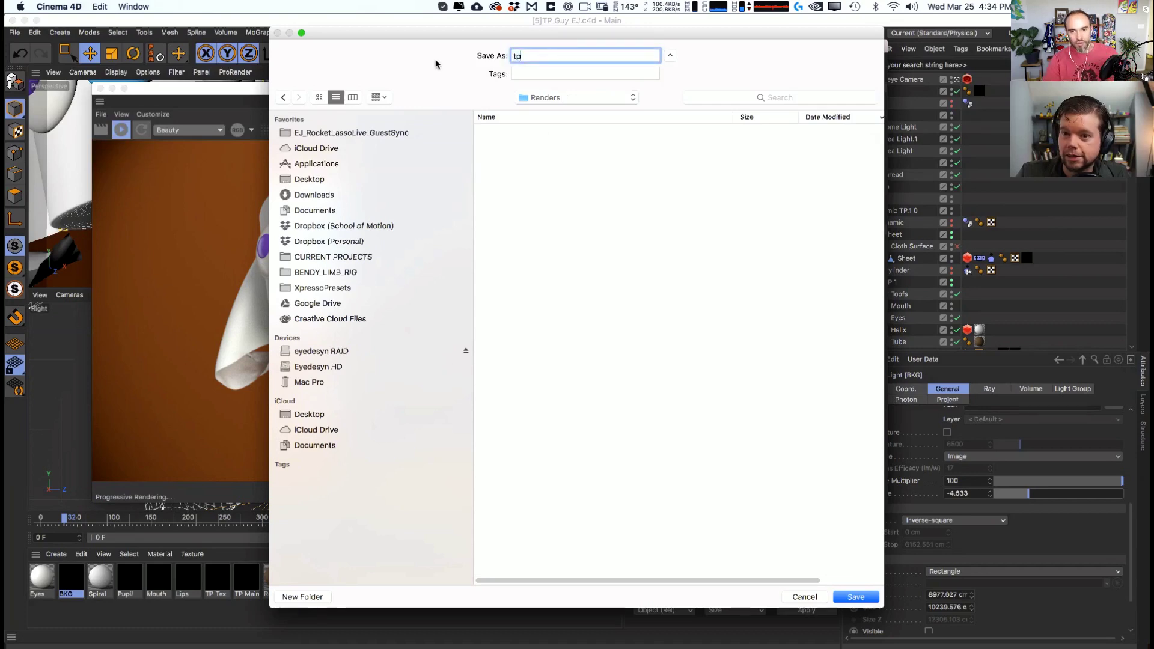
key(Return)
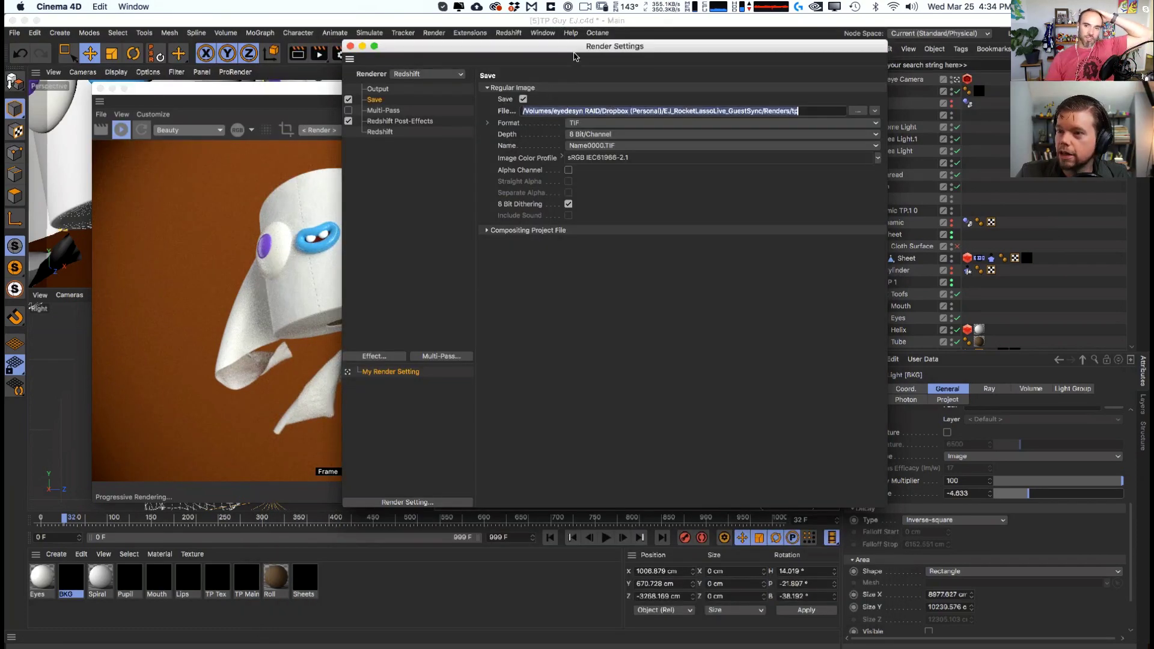
- Move the render settings clear of the render preview and enable the Bokeh effect in the Redshift post-effects
click(550, 88)
drag(549, 44, 564, 99)
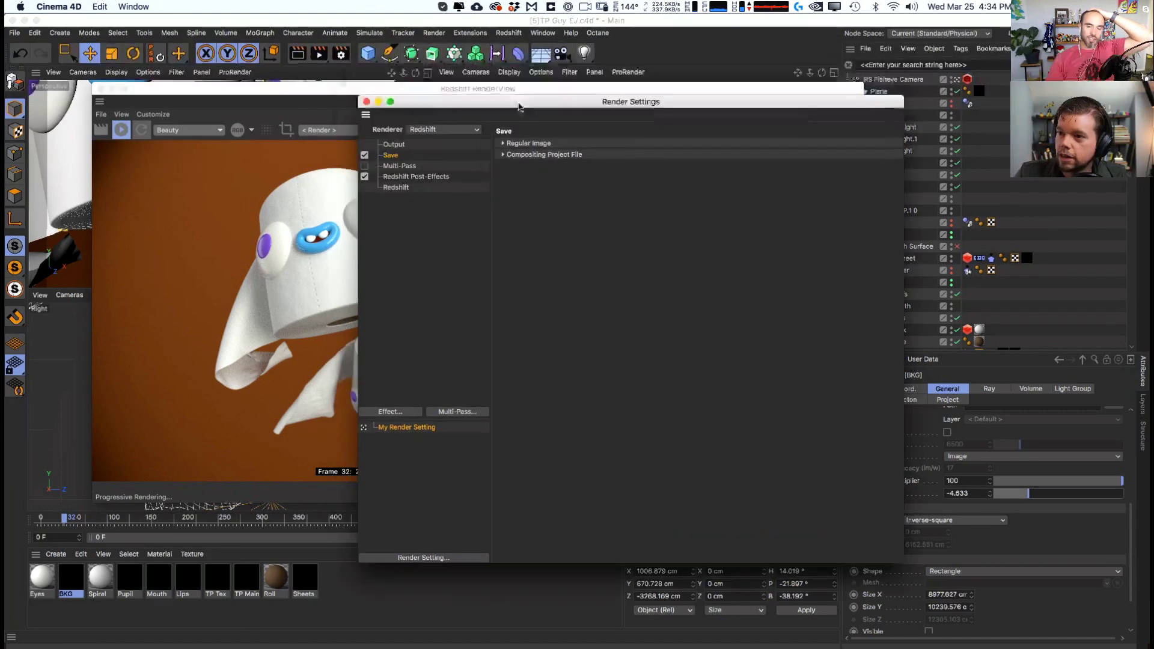
drag(340, 53, 488, 115)
click(340, 52)
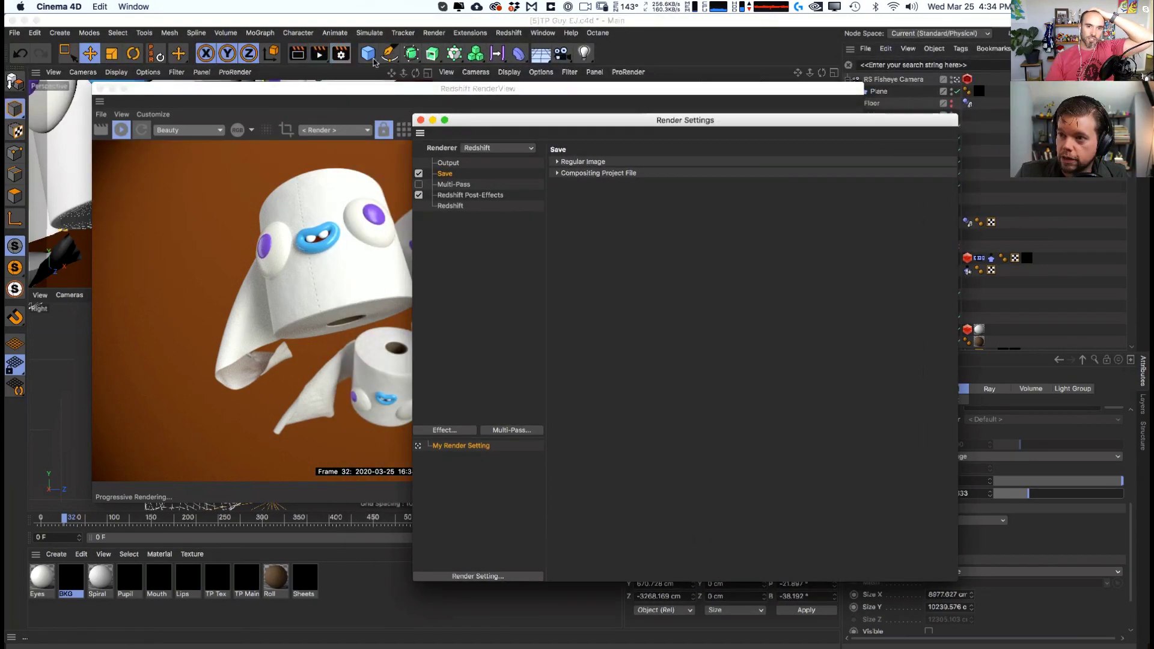
click(457, 206)
click(463, 195)
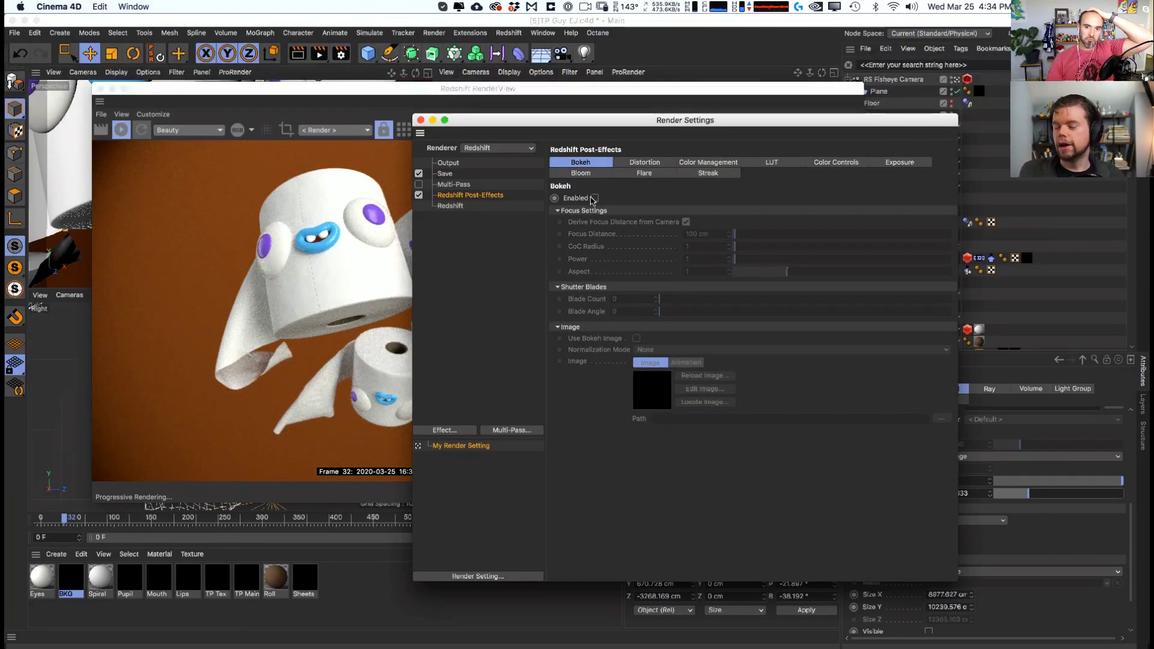
click(596, 197)
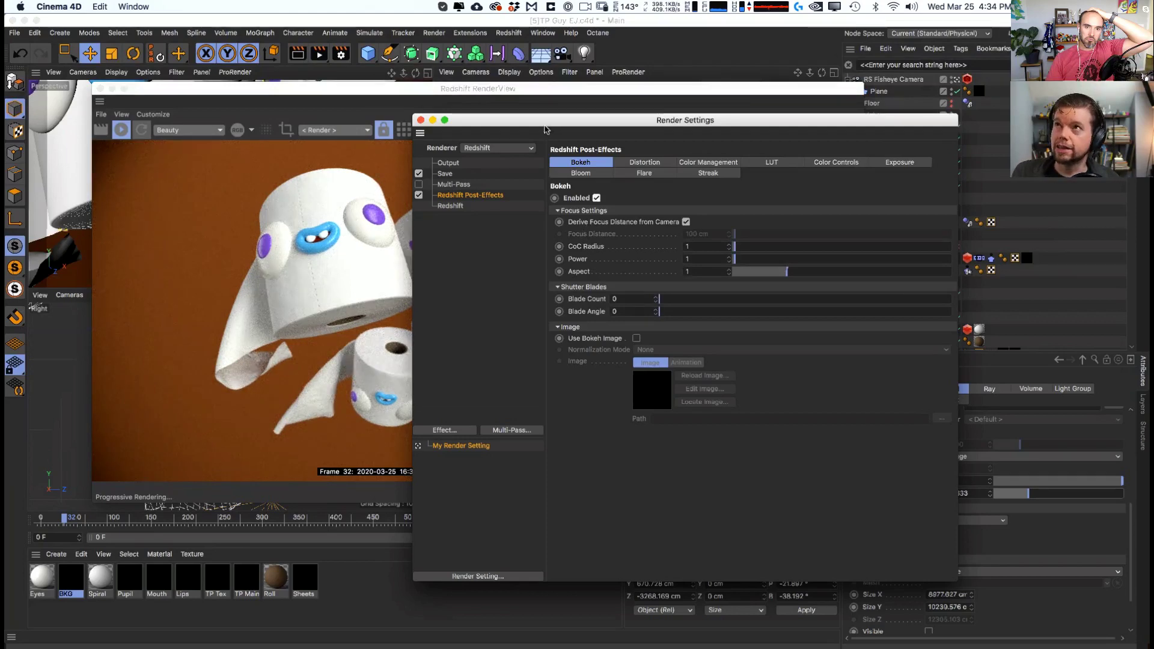
drag(545, 127, 607, 153)
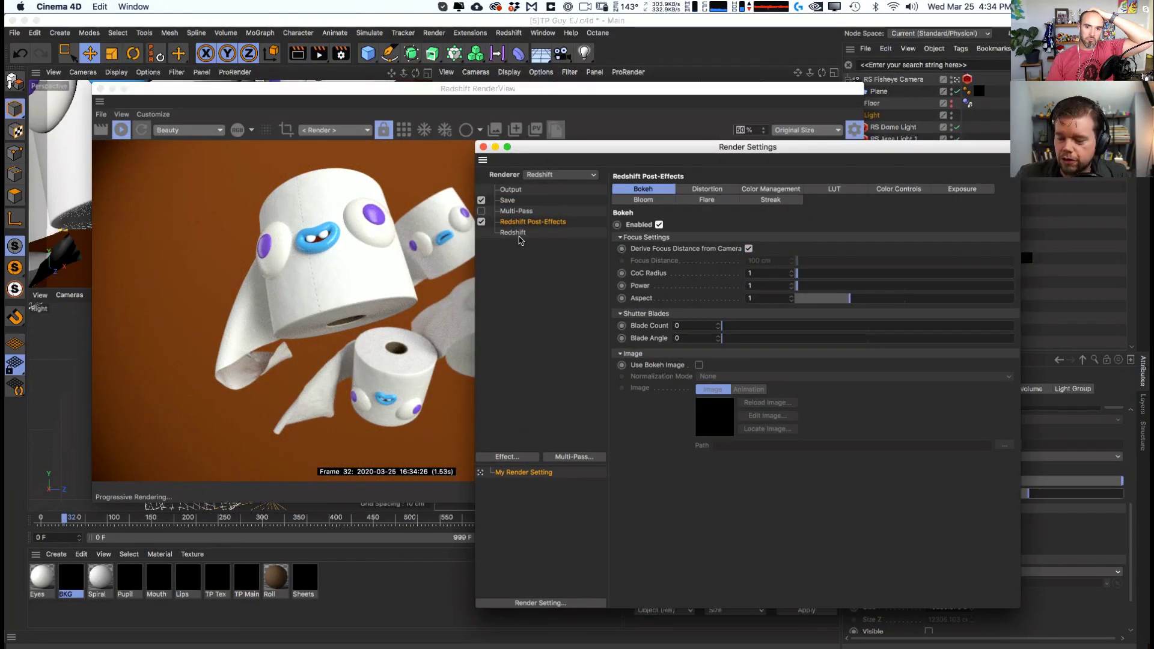
- Set the maximum samples for Redshift's unified sampling to 512
click(517, 233)
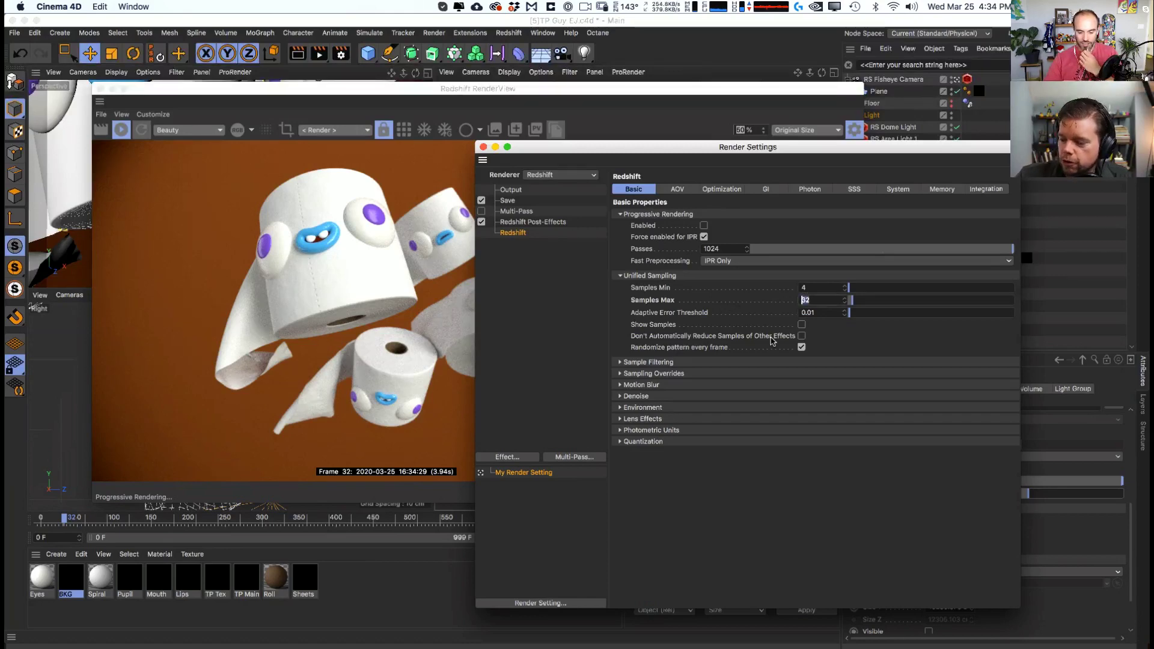
text(512)
key(Return)
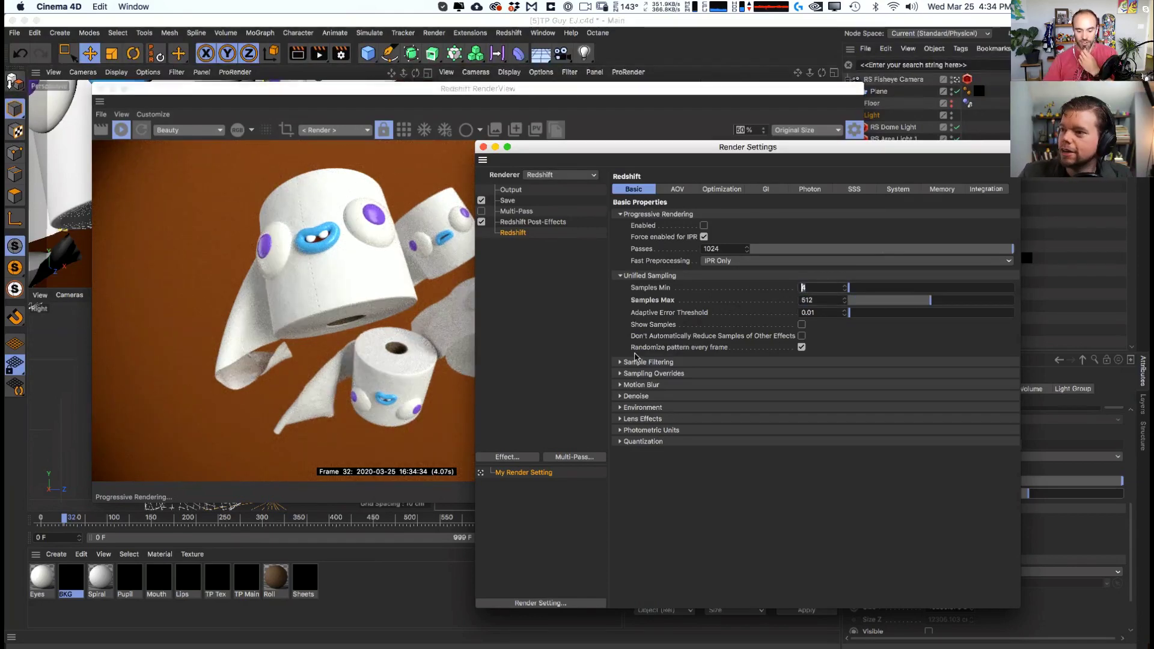
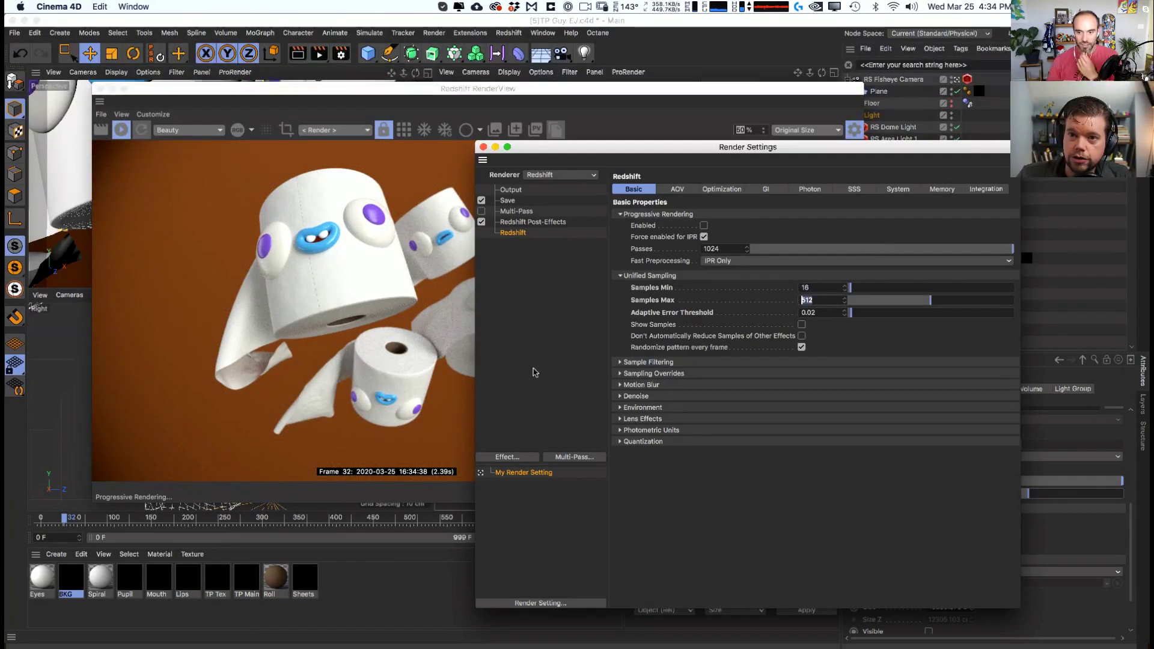
- Set the Redshift unified sampling maximum samples to 1028
text(1028)
key(Return)
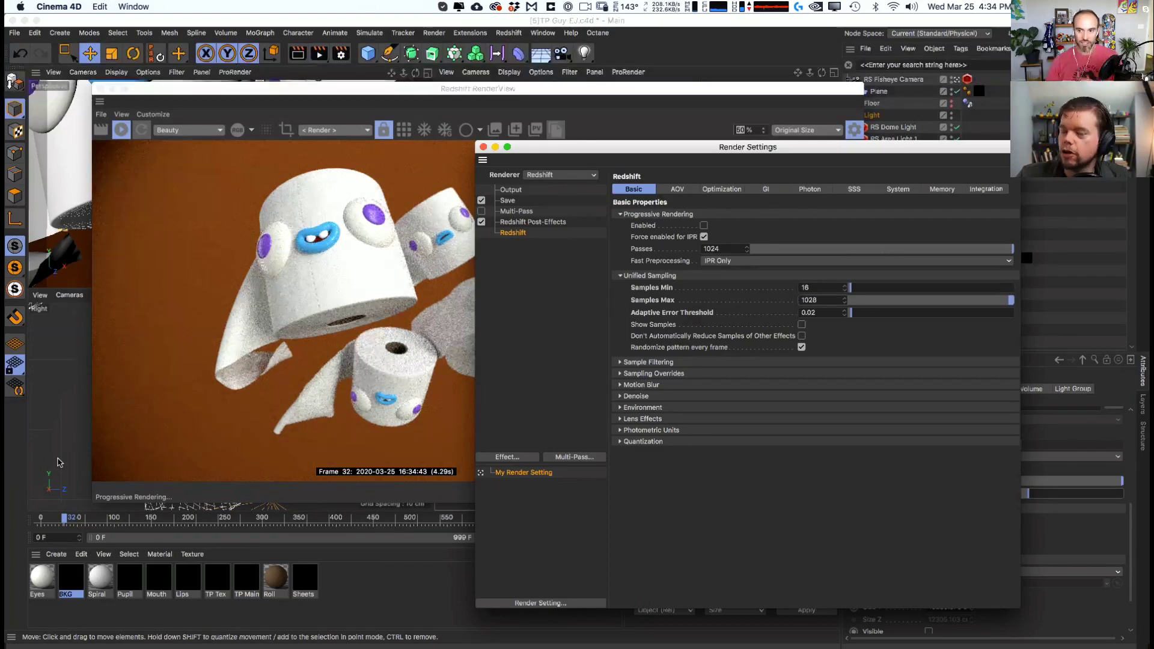
- Render the current frame to the Picture Viewer and move the viewer window aside
click(555, 128)
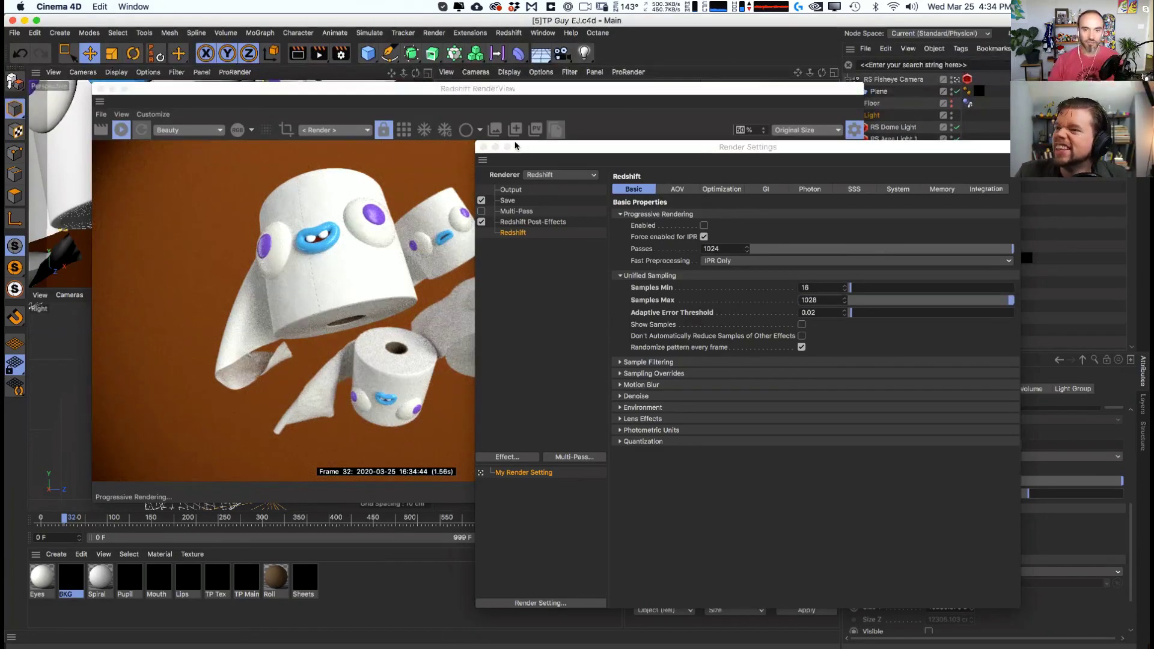
drag(322, 54, 391, 116)
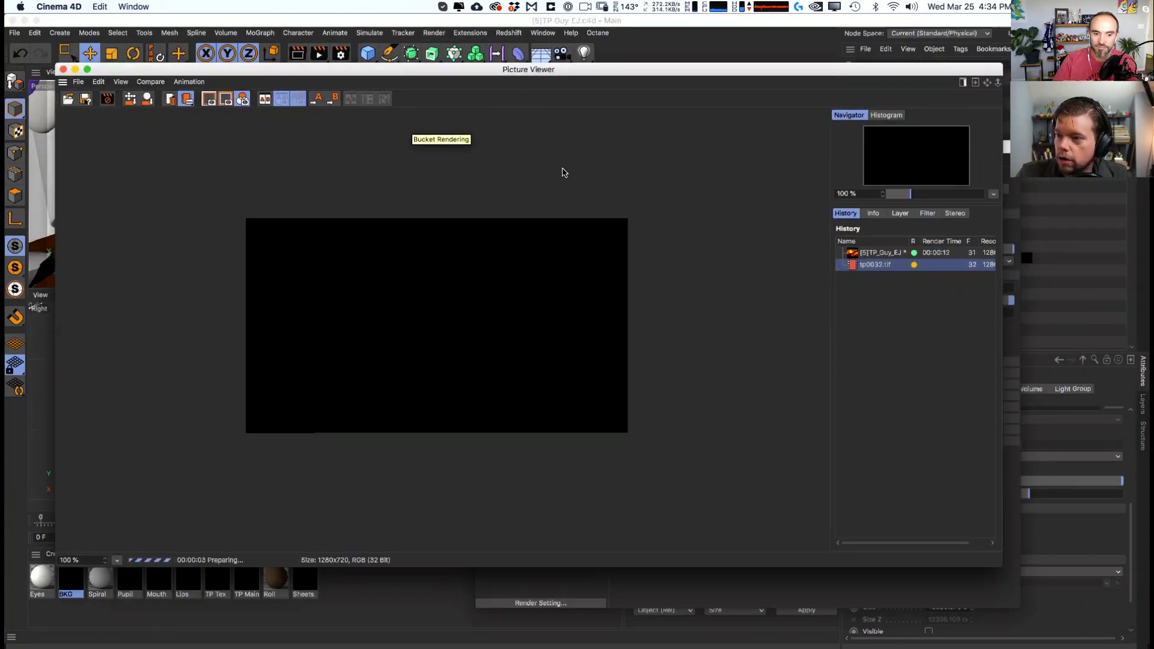
drag(433, 74, 496, 105)
- Set the render output size to 1920 by 1080 pixels
click(341, 54)
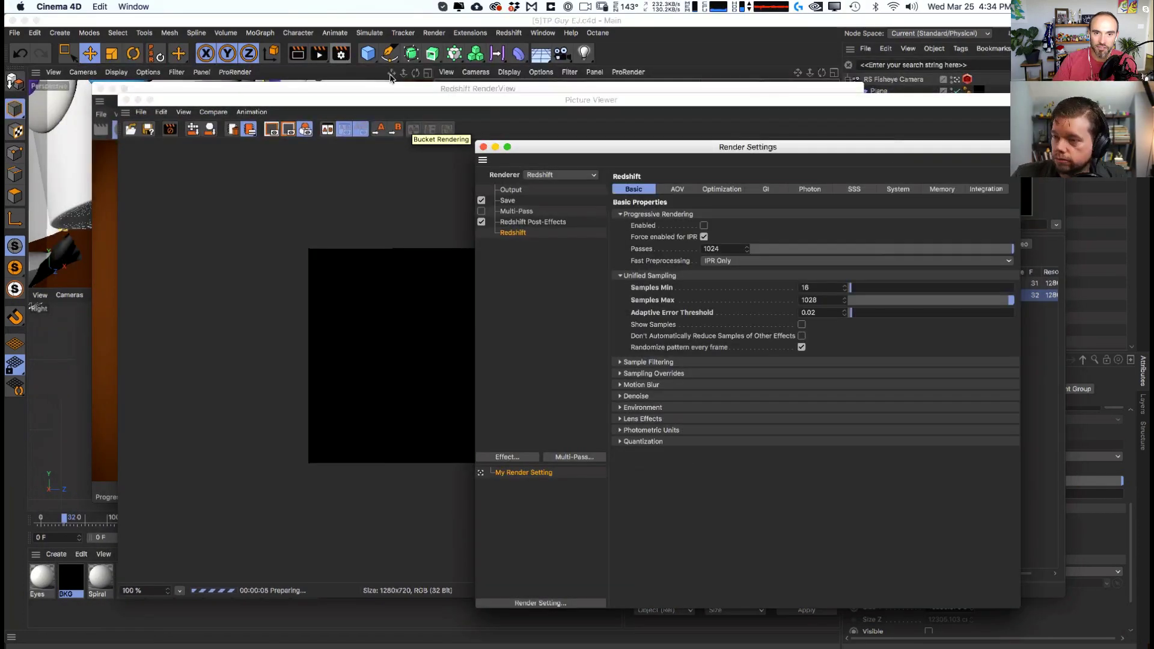
click(489, 202)
click(658, 188)
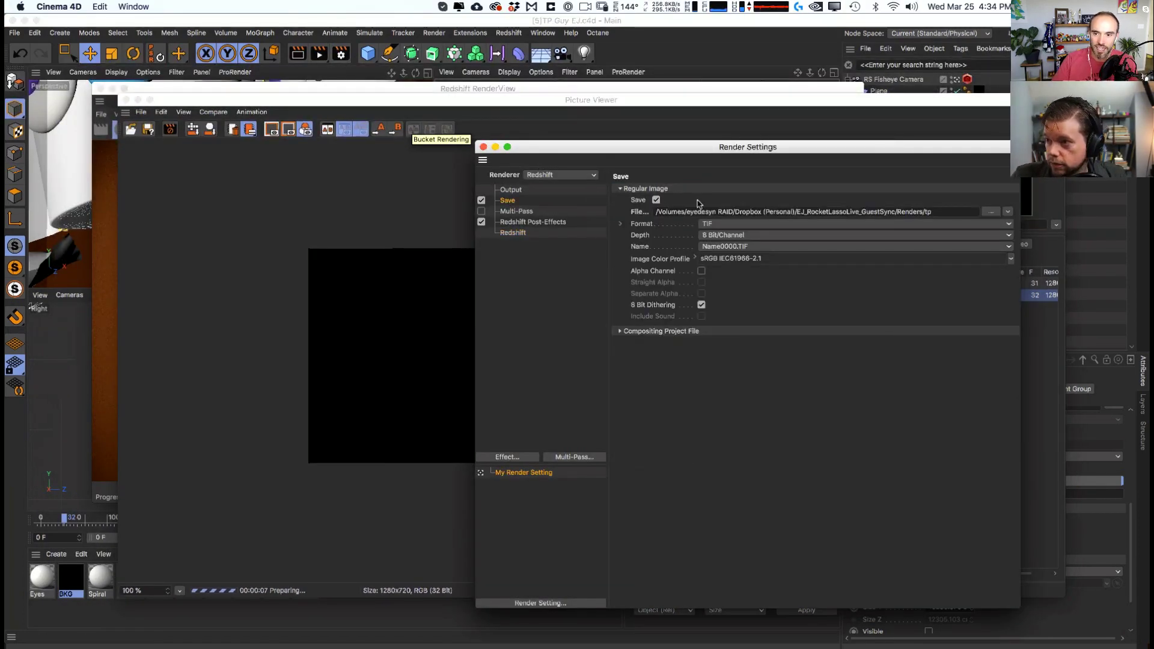
click(512, 189)
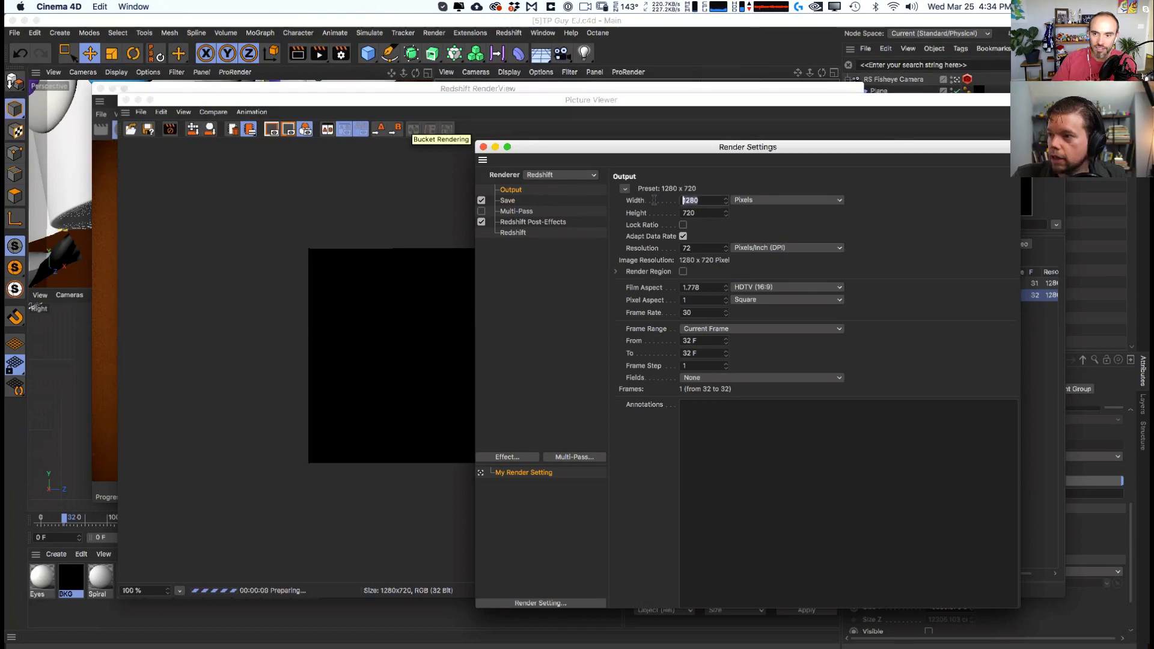
text(1920)
key(Return)
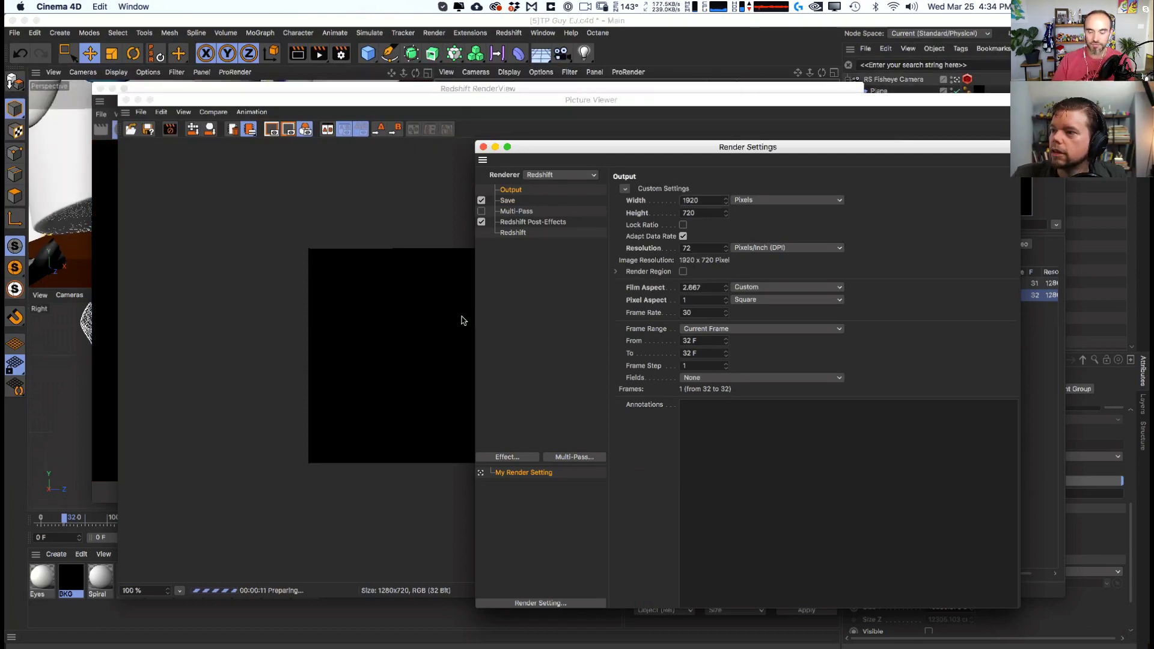
text(80)
key(Return)
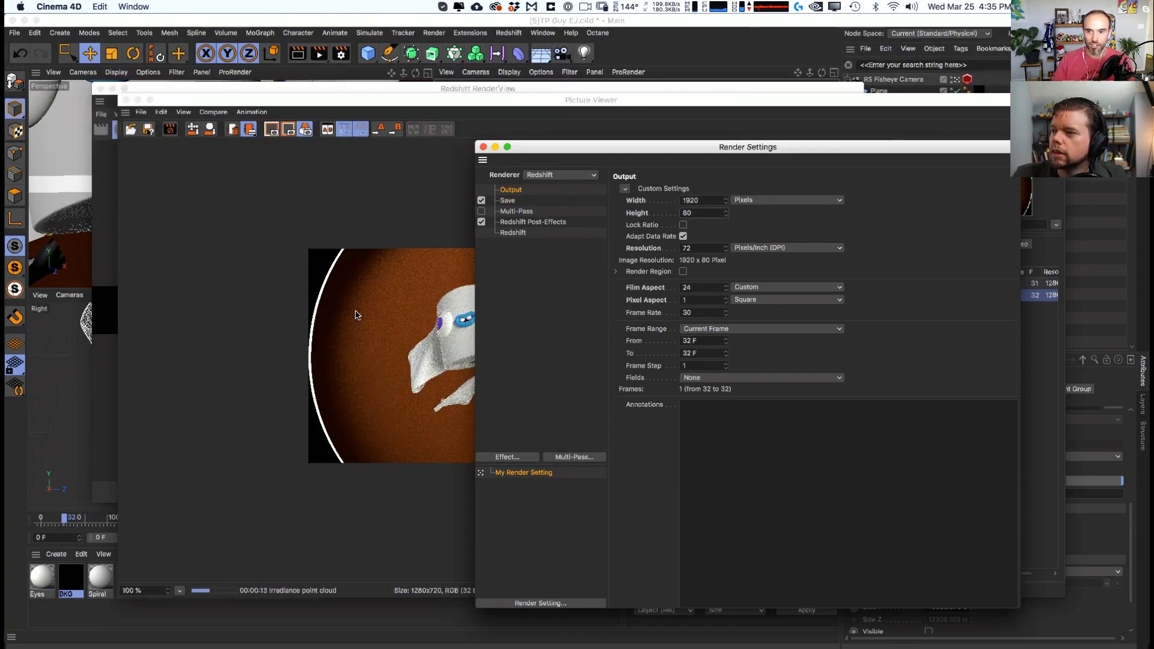
text(1080)
key(Return)
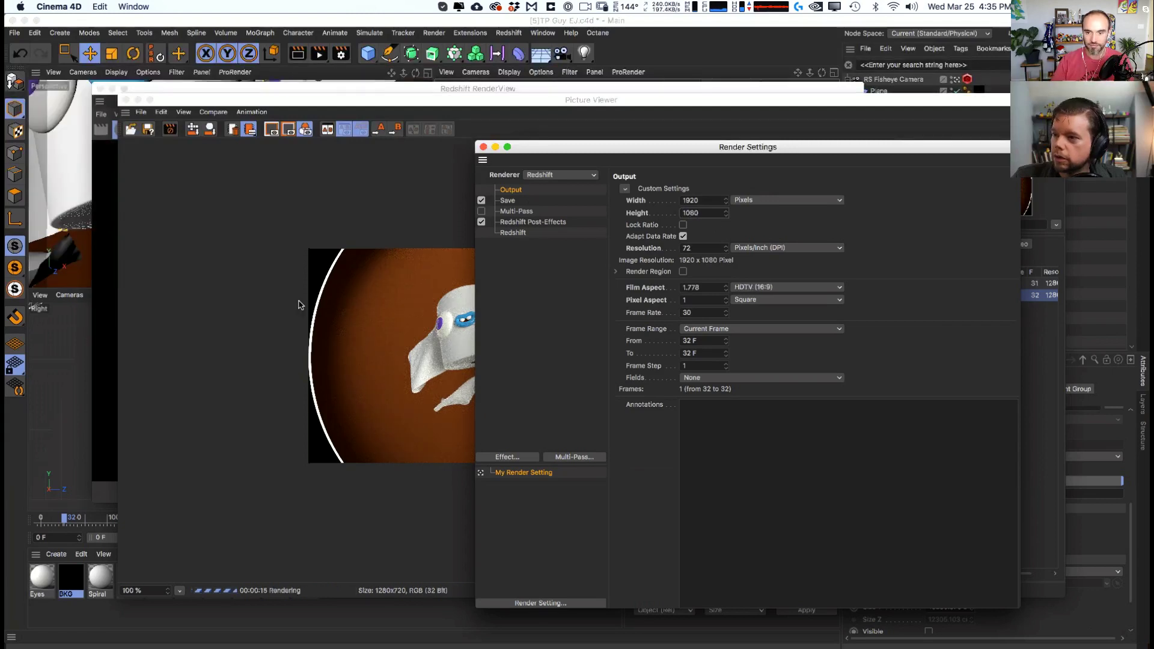
- Make the render output square by setting its width to 1080 pixels
click(712, 202)
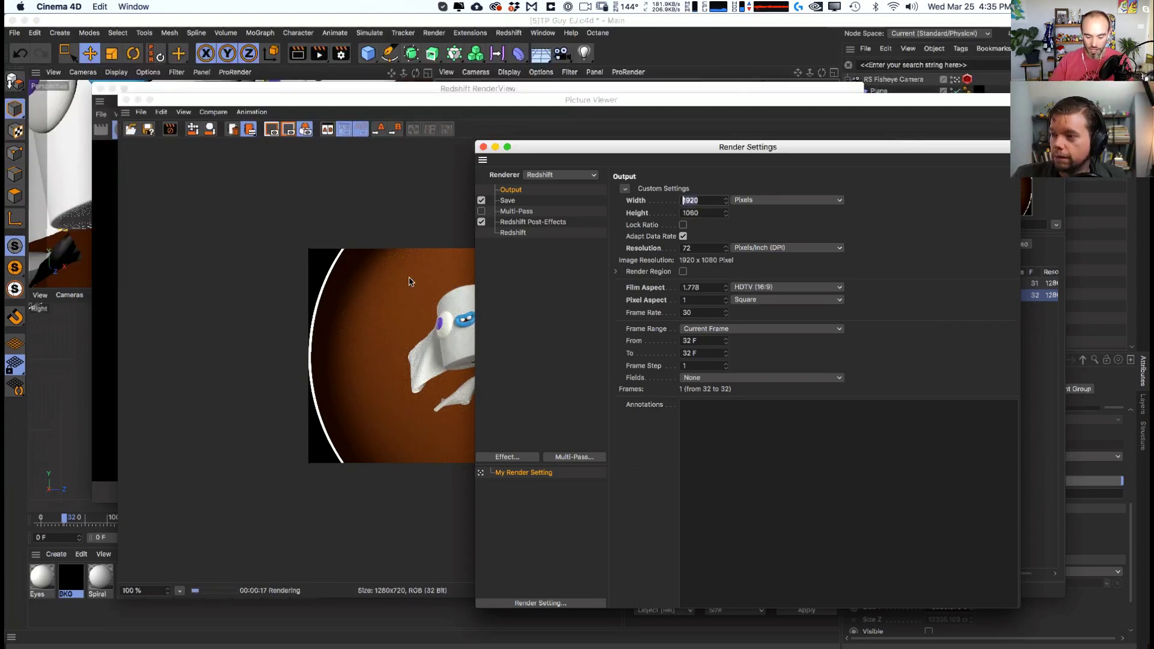
text(1080)
key(Return)
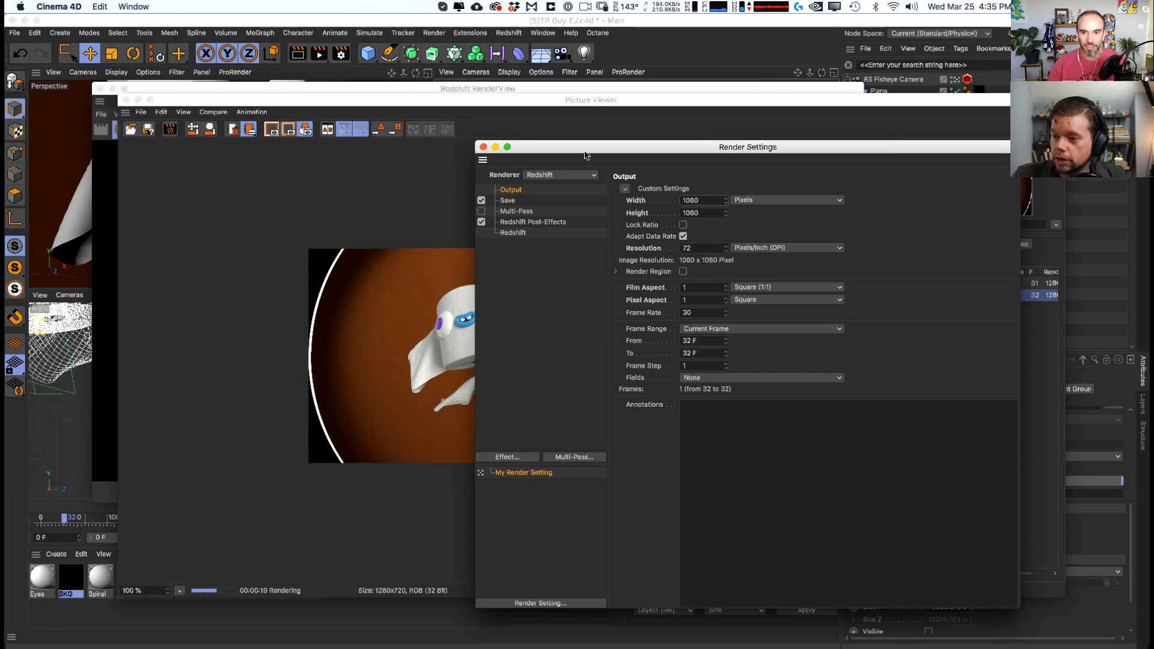
- Move the overlapping windows aside and close the Redshift RenderView and Picture Viewer
drag(585, 151, 738, 162)
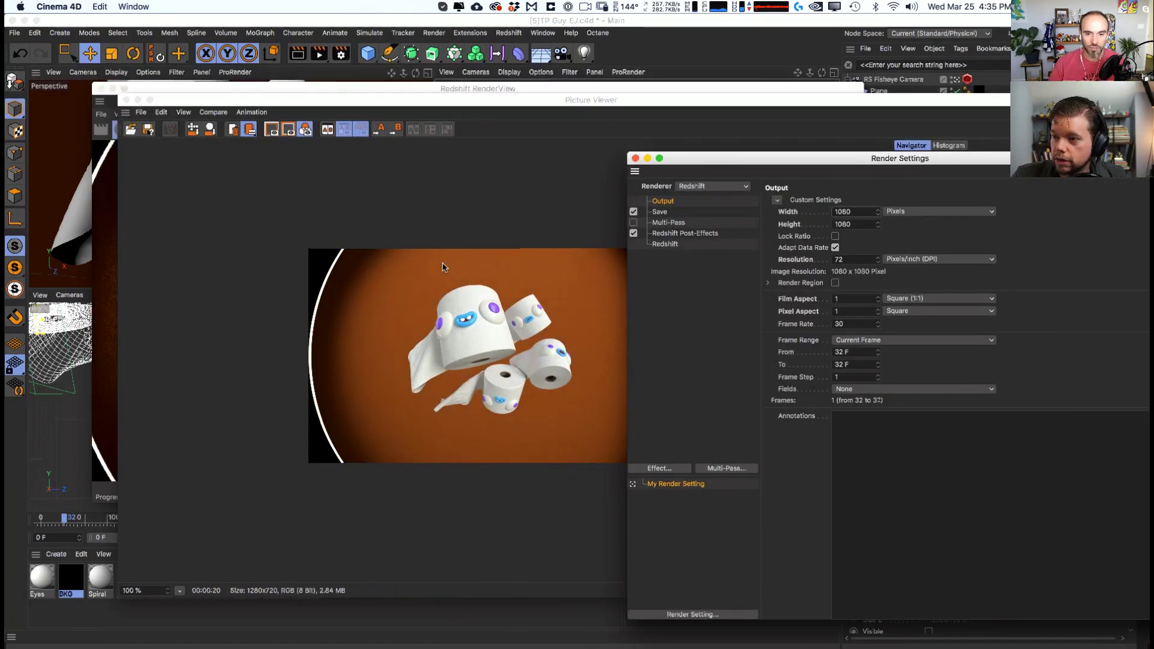
drag(502, 89, 654, 119)
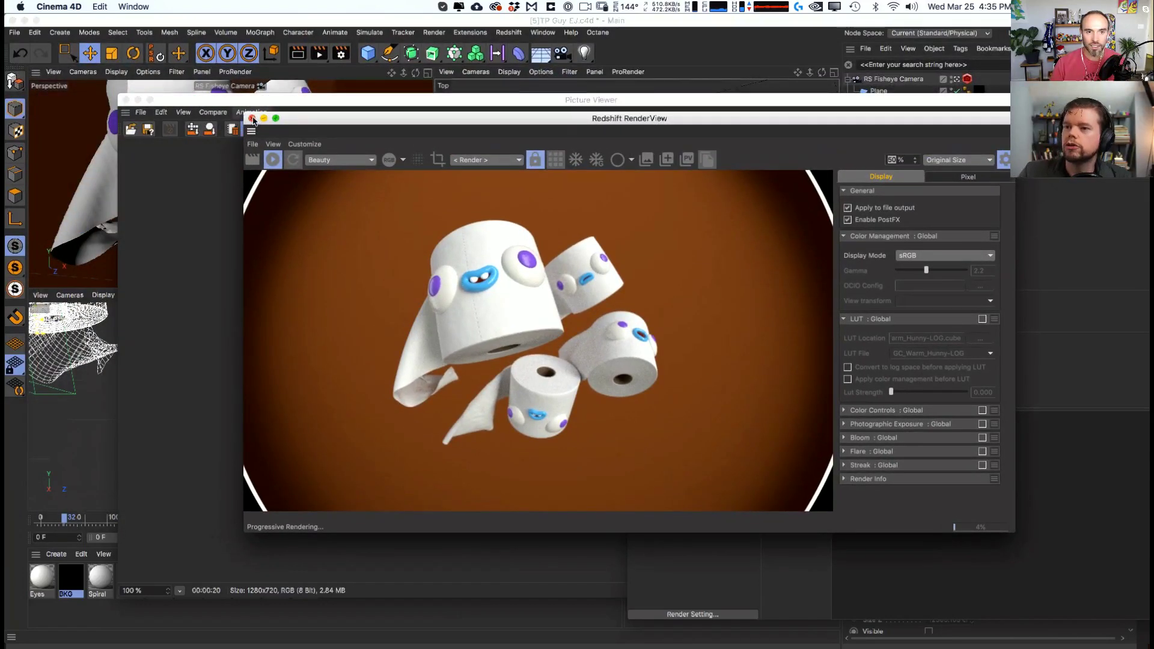
click(252, 119)
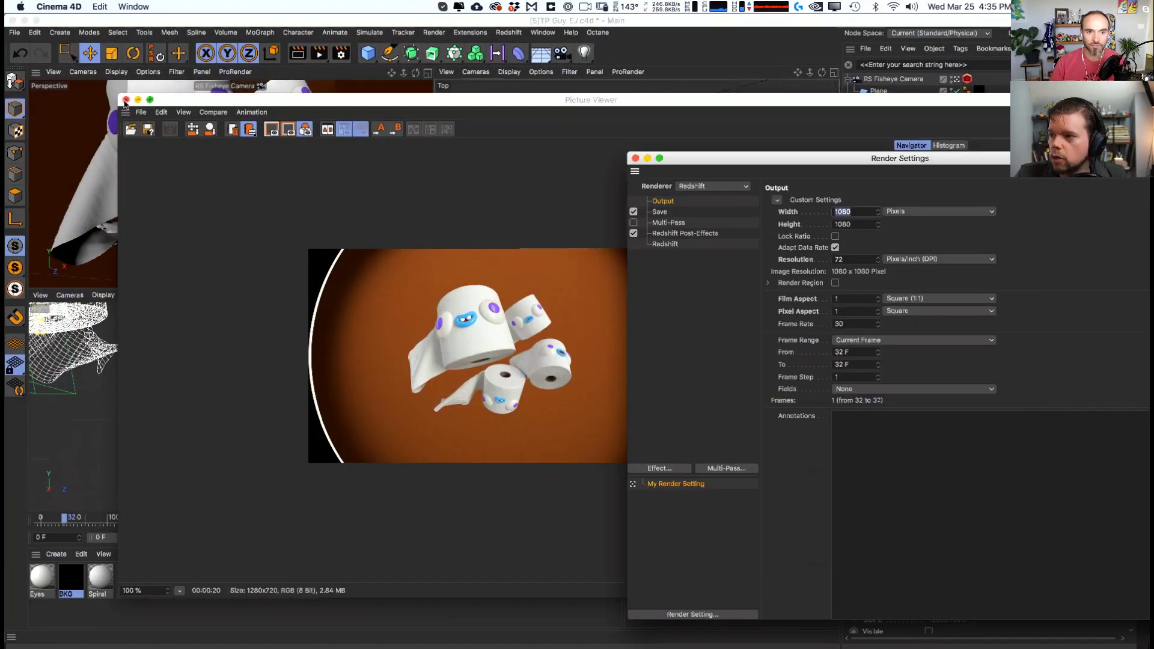
click(125, 100)
text(16)
click(258, 187)
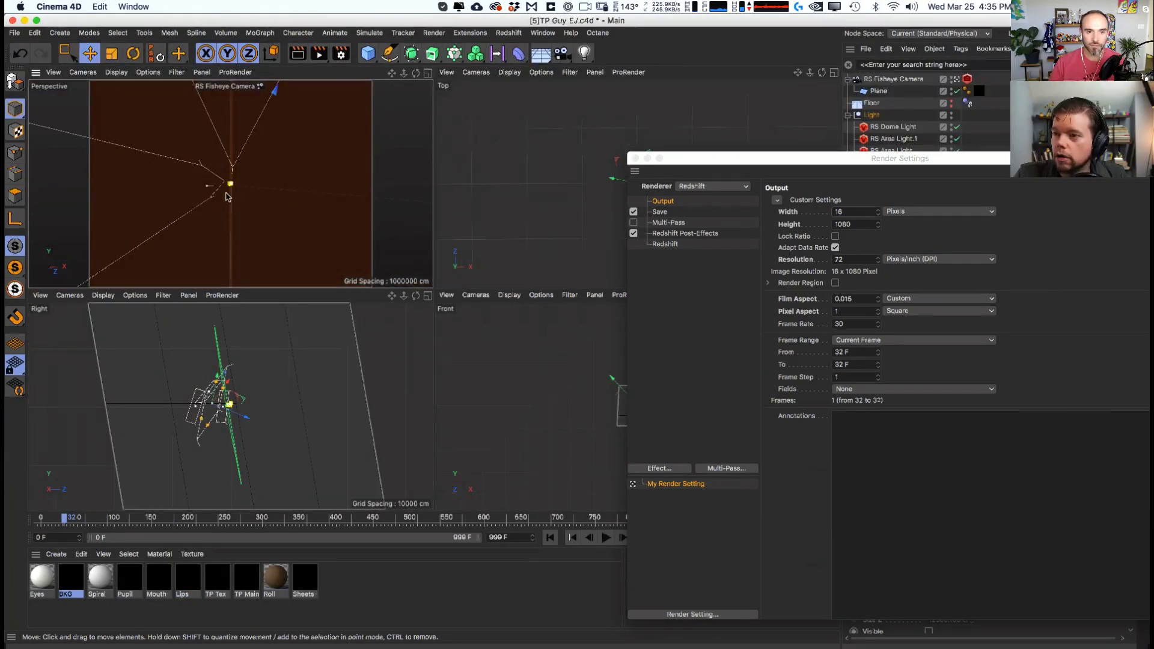
key(super+shift+z)
drag(854, 212, 621, 250)
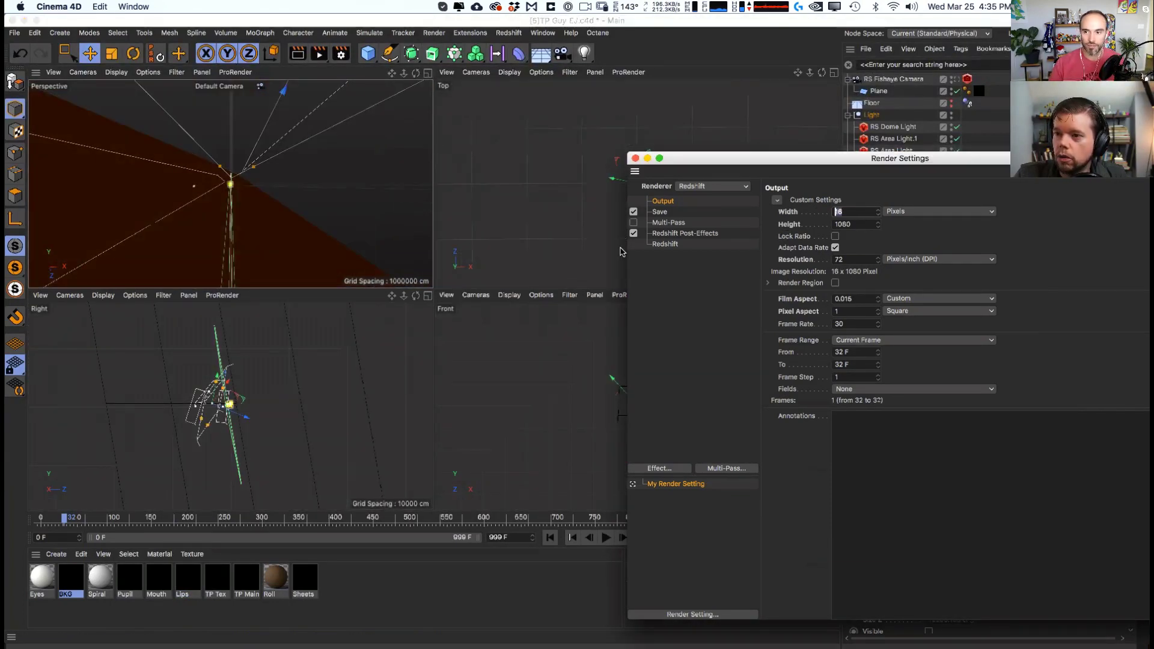
text(1080)
key(Return)
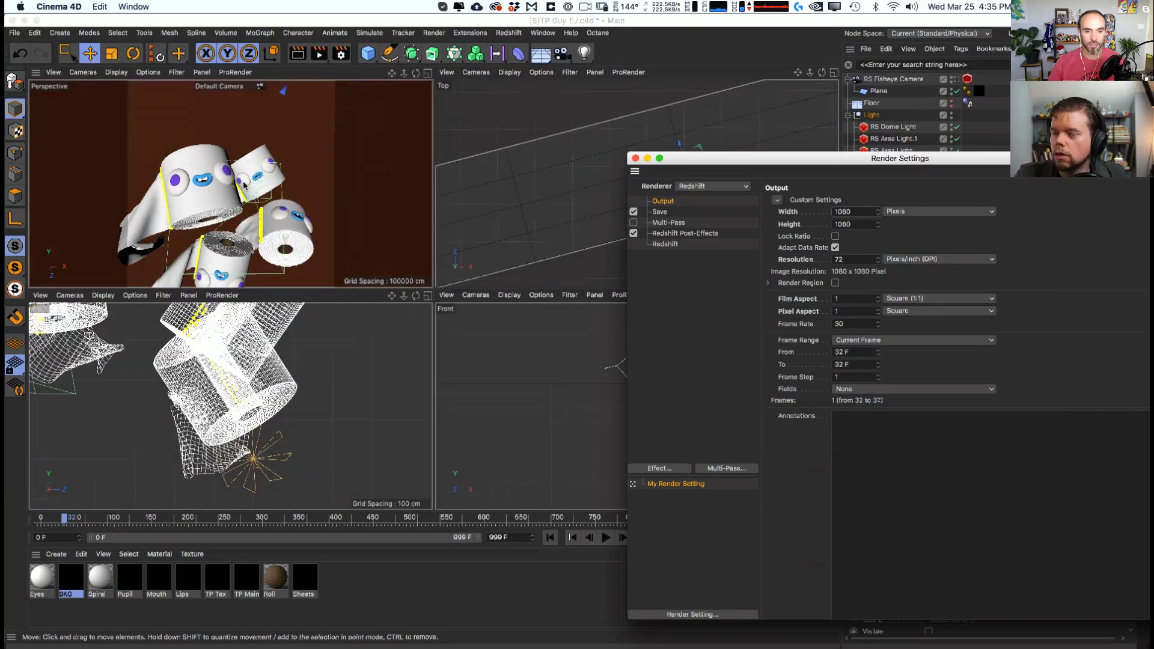
- Switch the perspective view back to the RS Fisheye Camera and save the project
click(243, 185)
alt+middle_drag(252, 191, 250, 216)
alt+drag(235, 236, 229, 205)
click(534, 34)
mouse_move(508, 33)
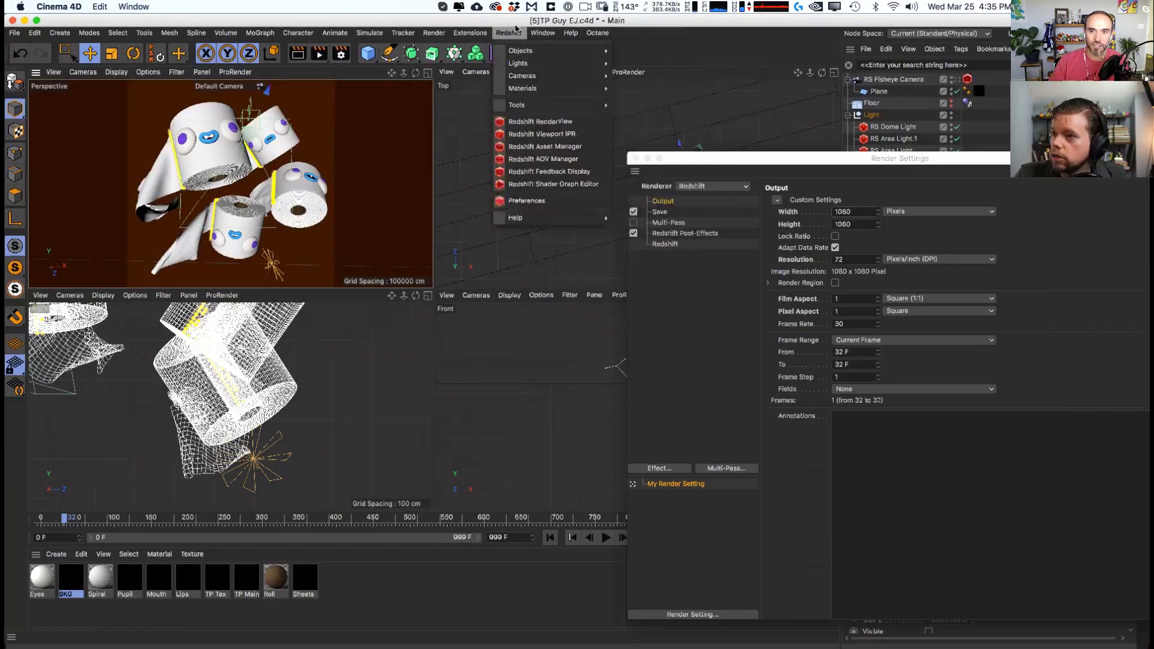
mouse_move(538, 71)
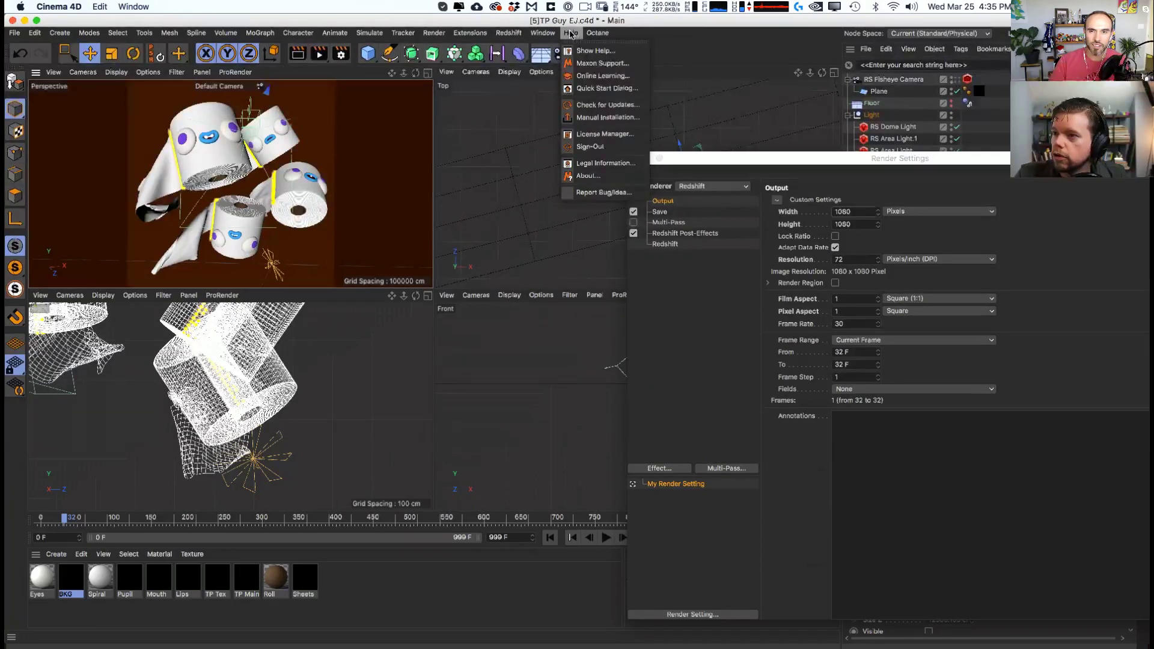
click(945, 88)
click(957, 81)
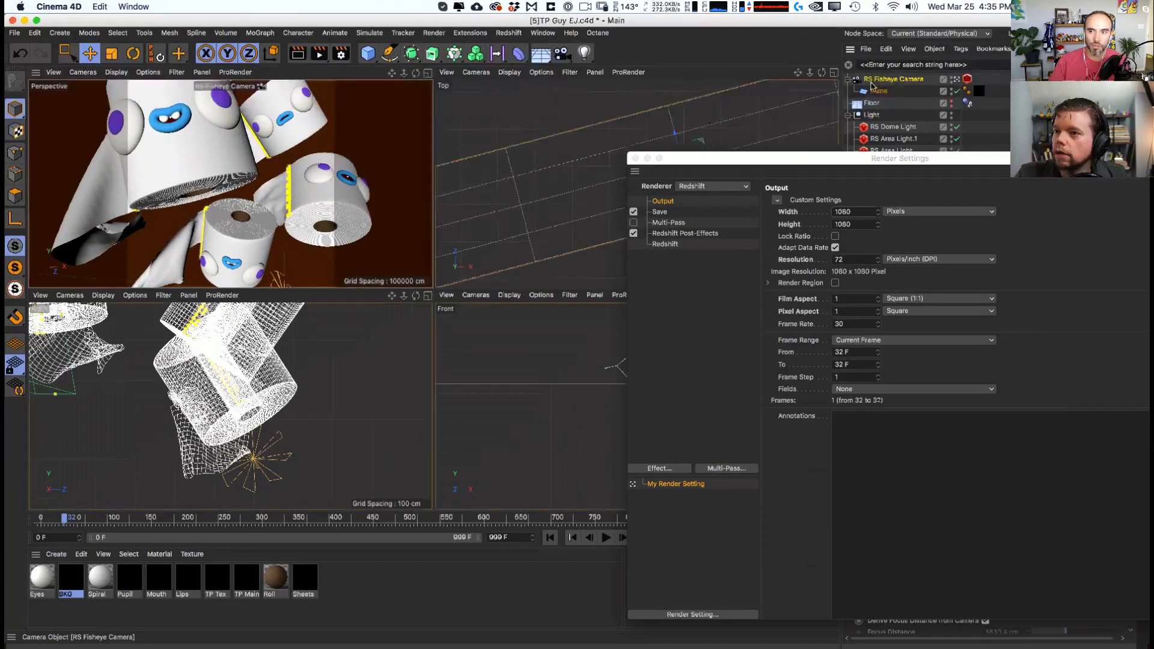
key(super+s)
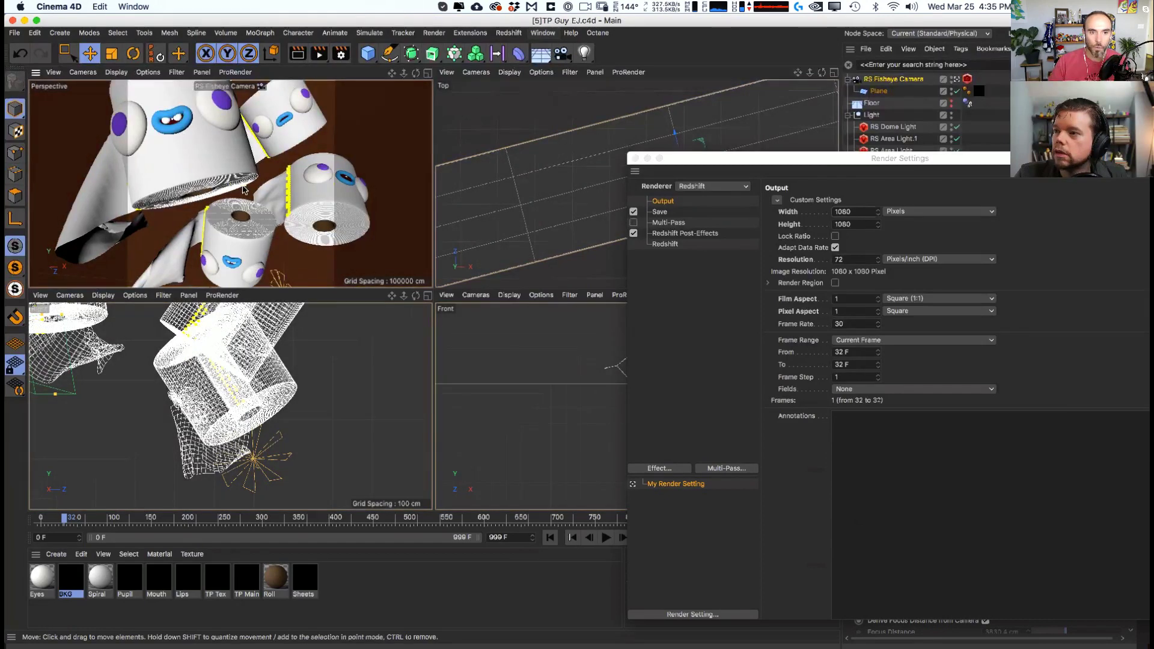
- Open the Redshift RenderView and start the live progressive render
click(509, 33)
mouse_move(515, 52)
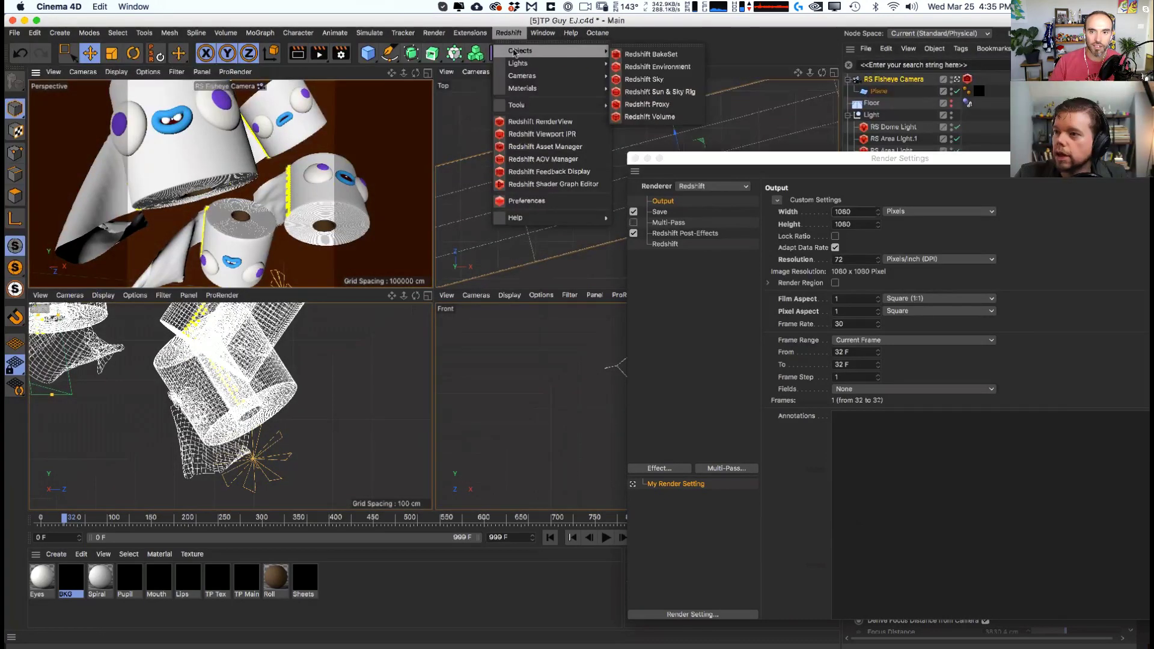
click(540, 122)
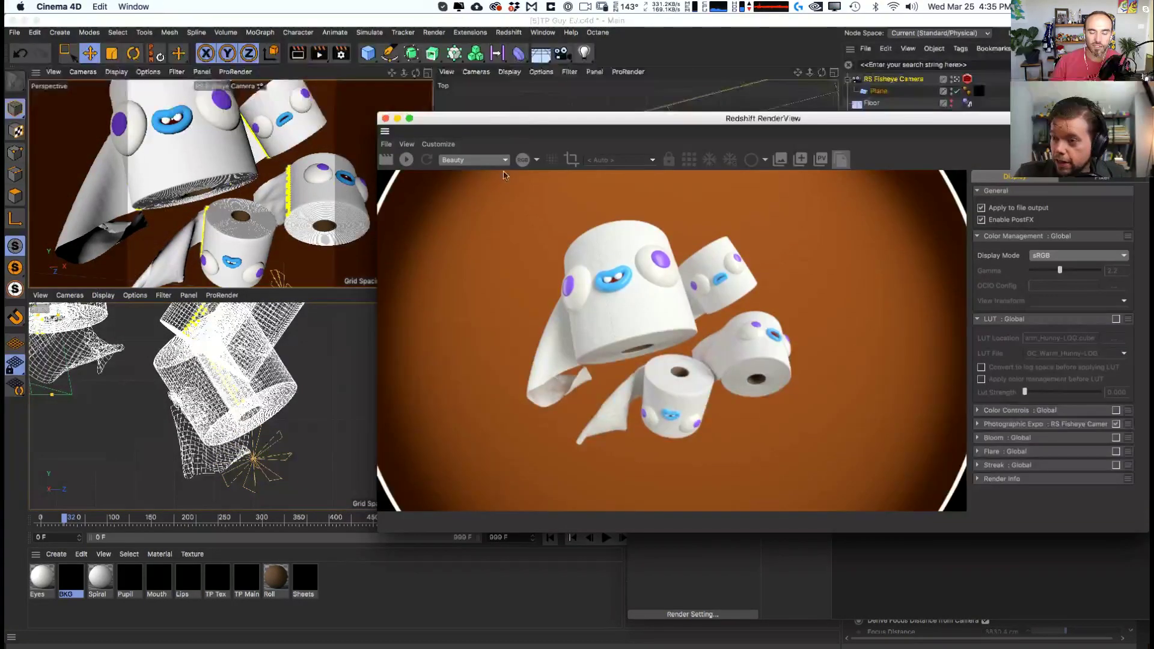
click(406, 160)
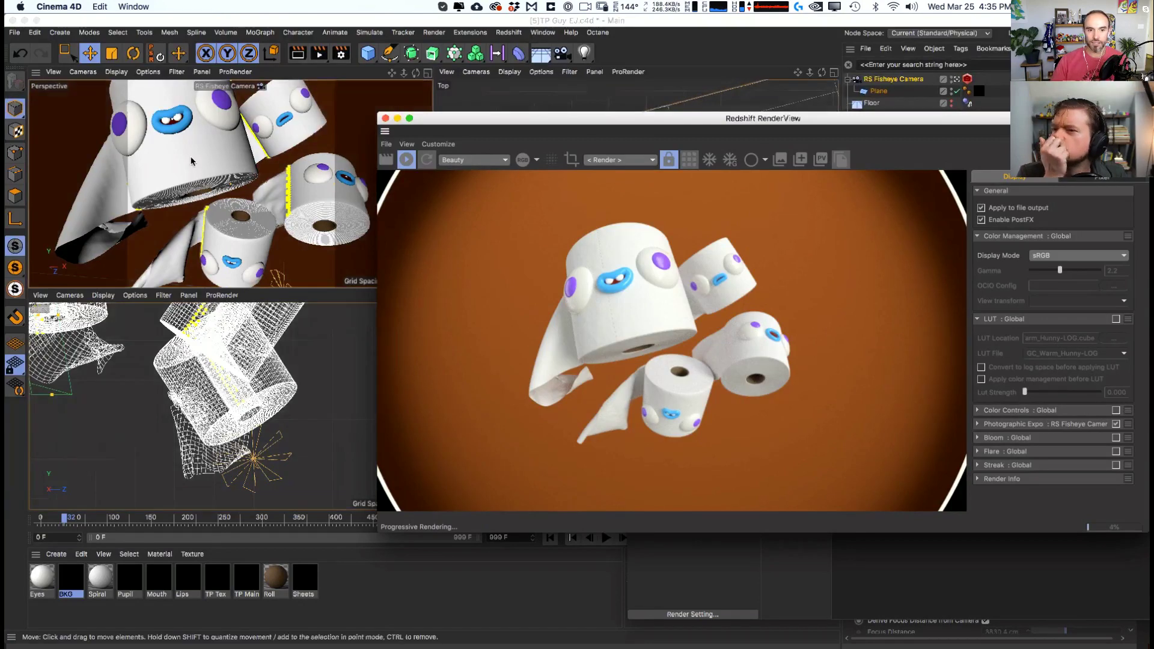
- Reframe the fisheye camera closer on the toilet paper rolls so they fill more of the live render
alt+right_drag(226, 181, 235, 183)
scroll(235, 182, up, 2)
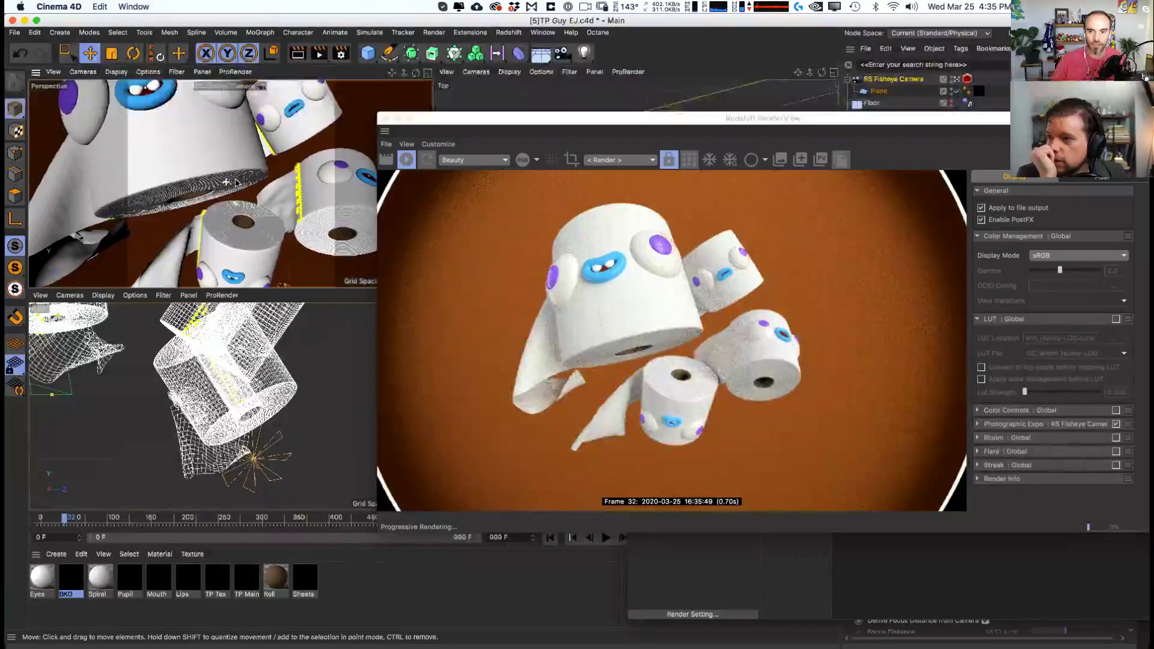
scroll(243, 201, up, 2)
scroll(244, 200, up, 3)
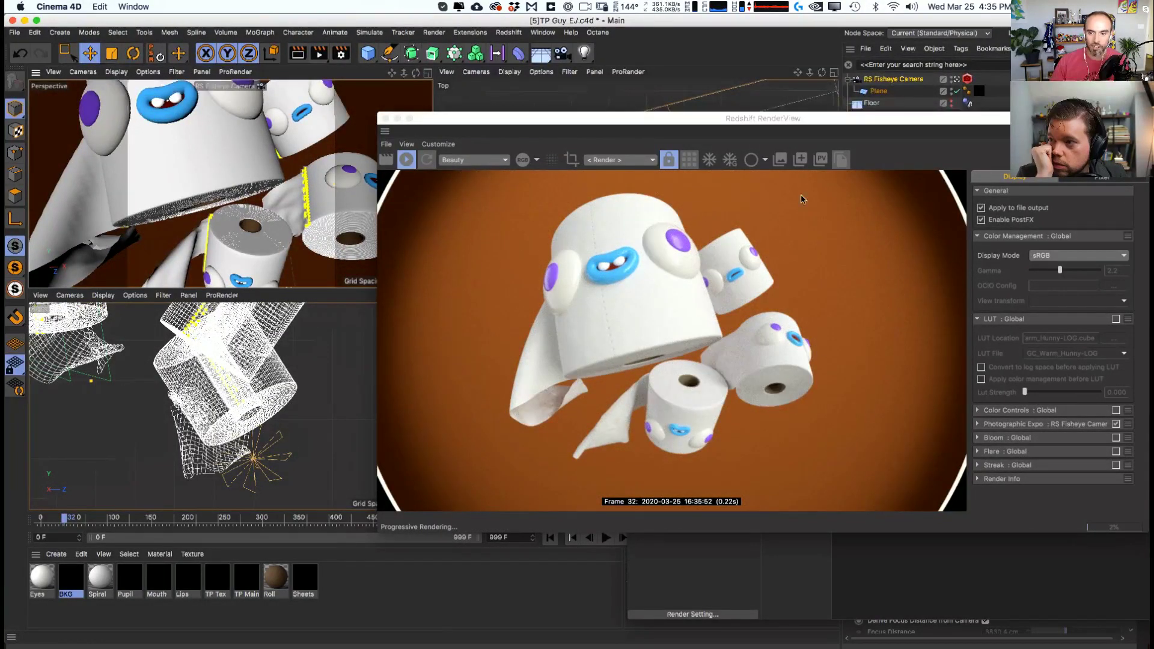
alt+middle_drag(200, 170, 219, 185)
scroll(219, 186, up, 3)
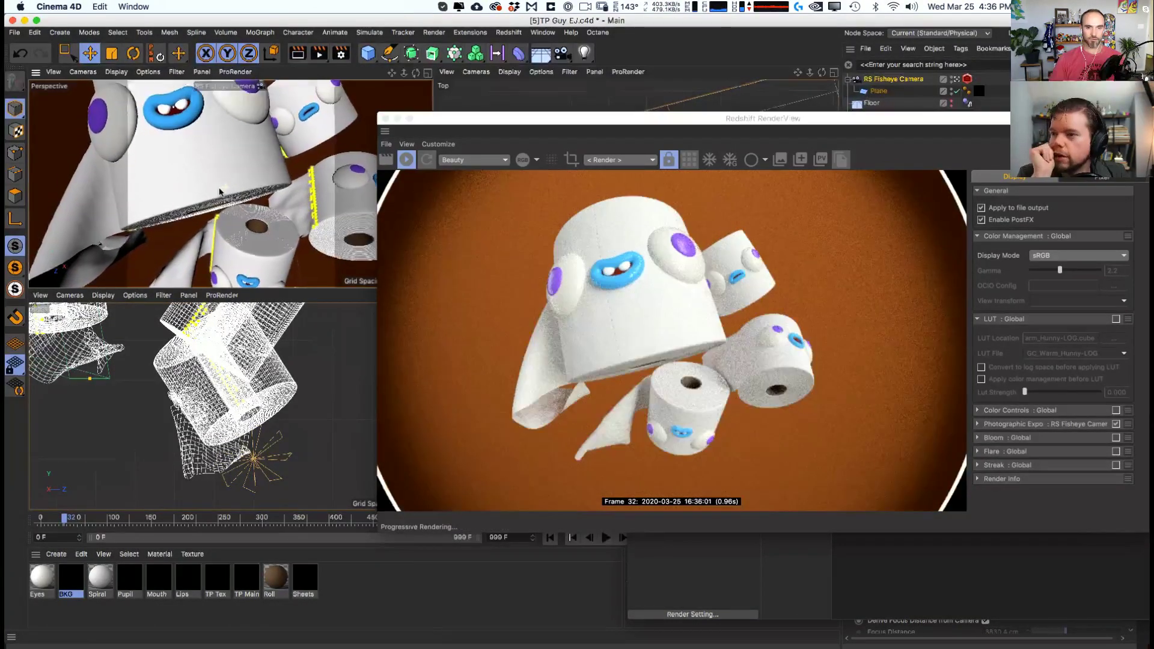
scroll(231, 195, up, 2)
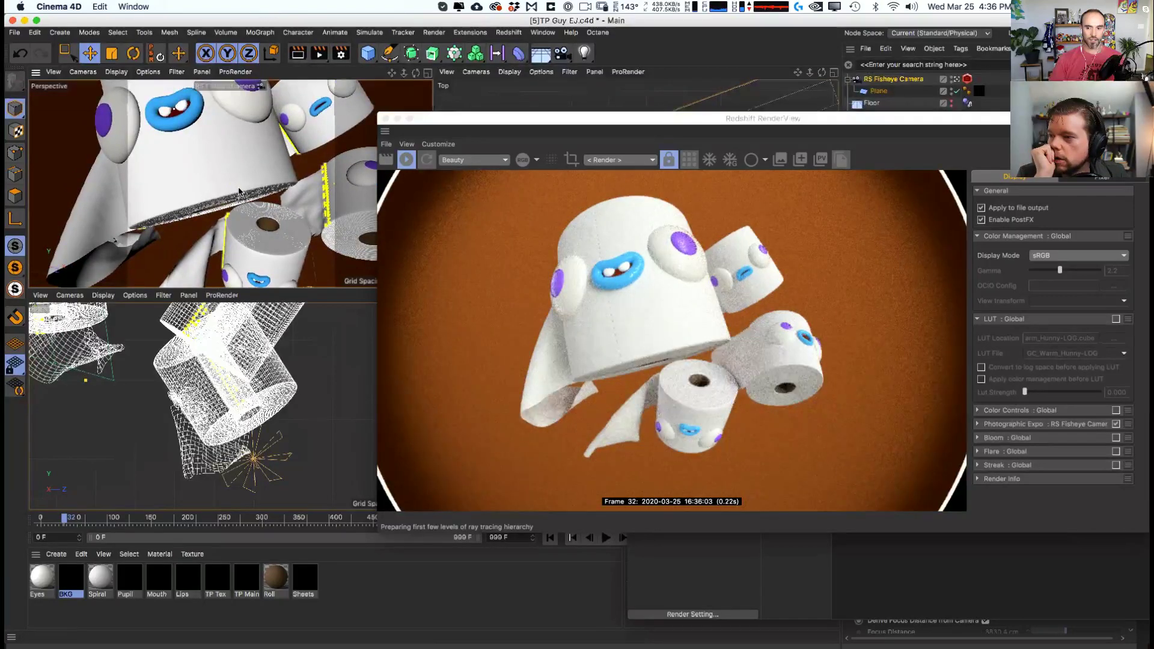
scroll(234, 196, up, 1)
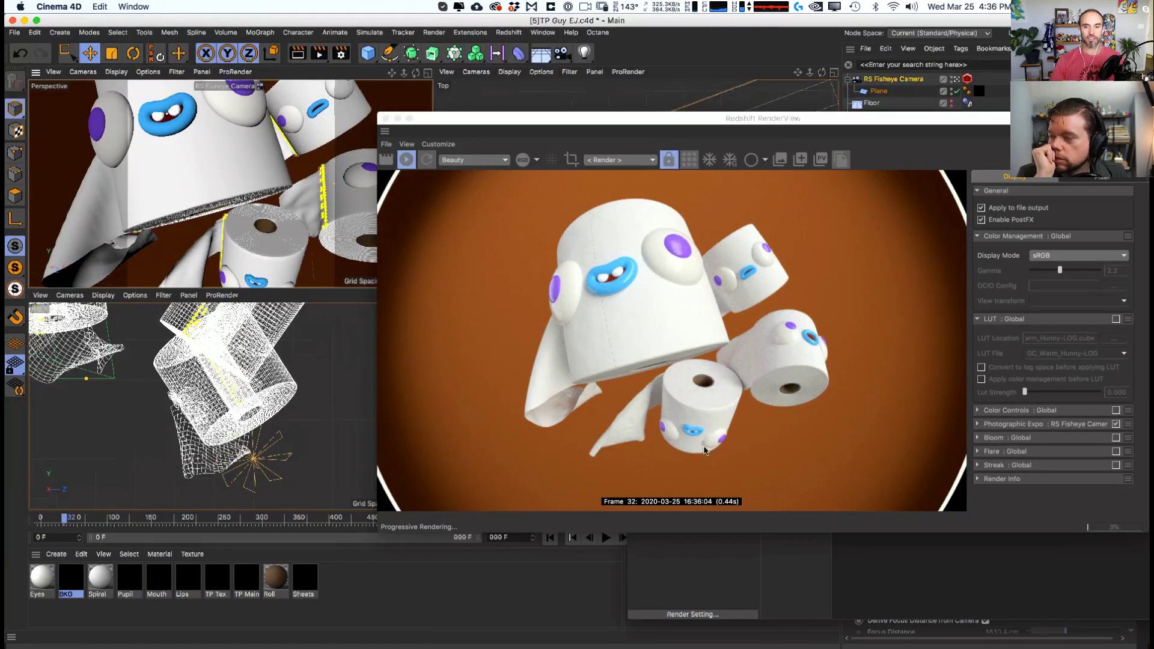
- Hide the display settings sidebar of the Redshift RenderView
click(398, 147)
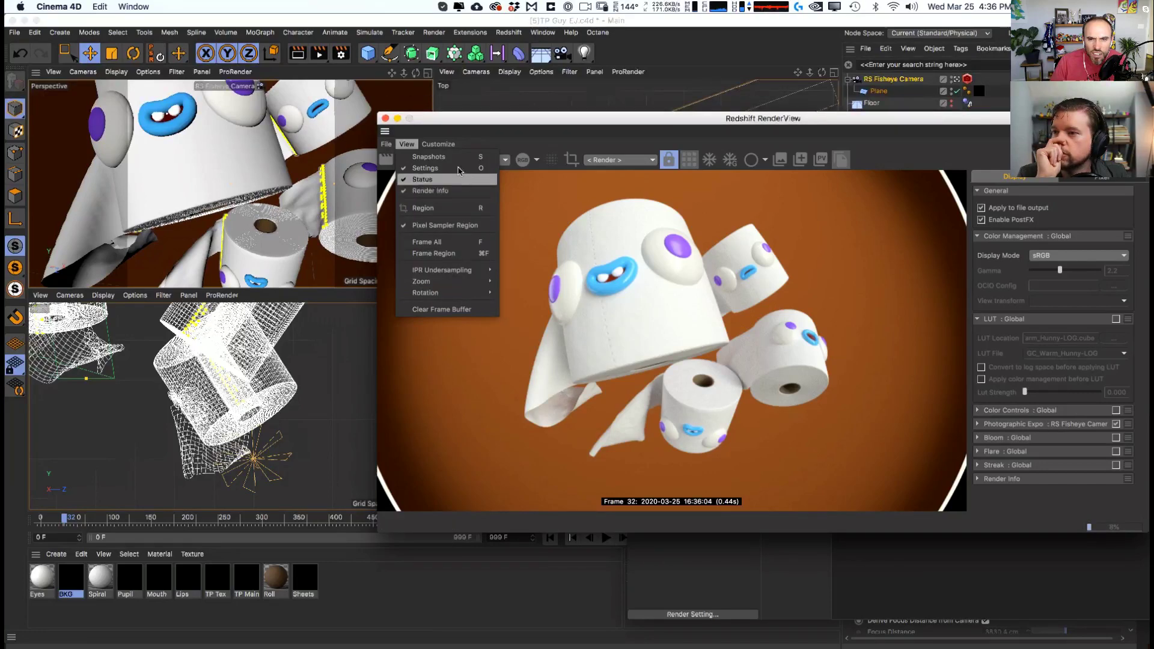
mouse_move(437, 149)
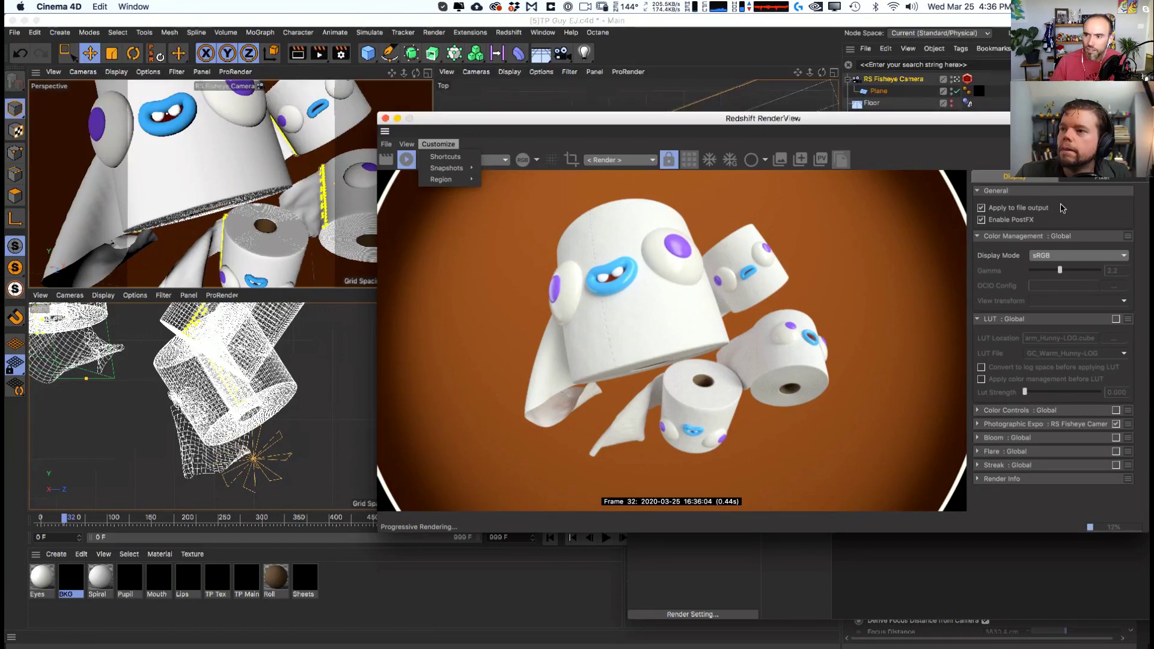
click(1136, 159)
click(1136, 159)
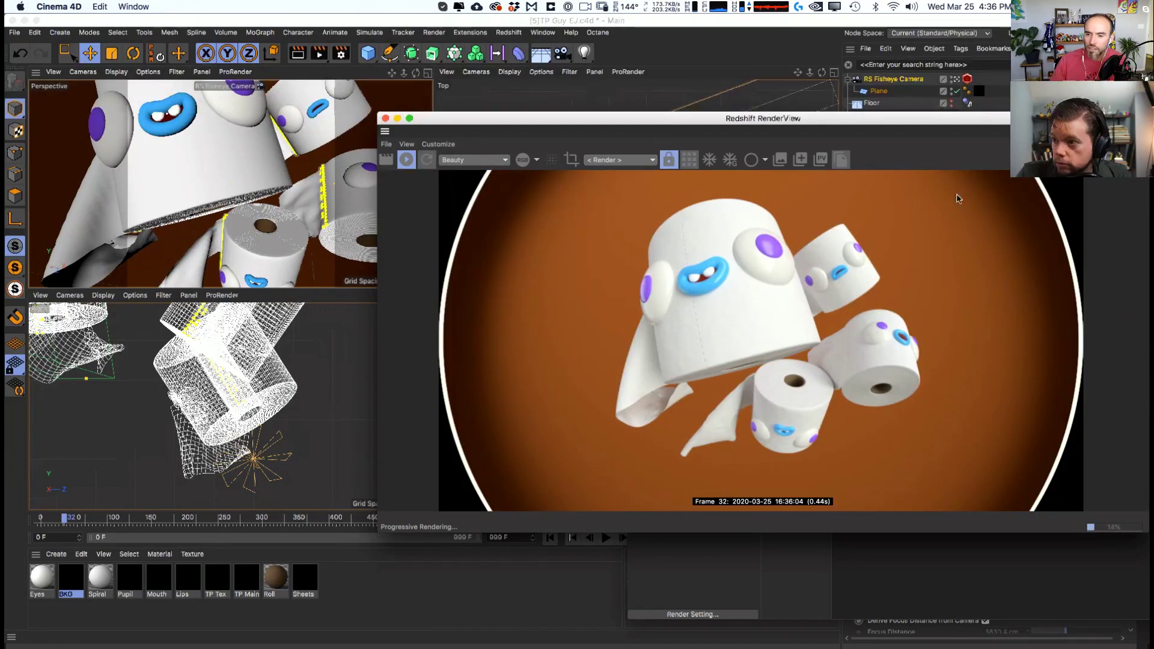
click(766, 161)
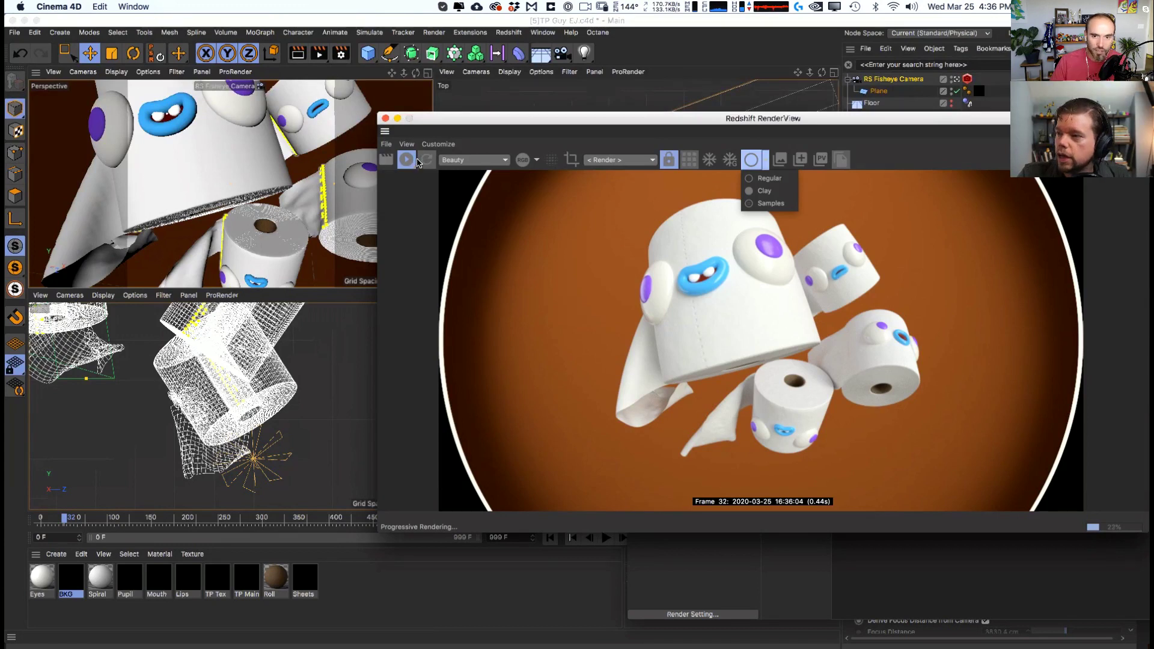
click(412, 146)
click(407, 145)
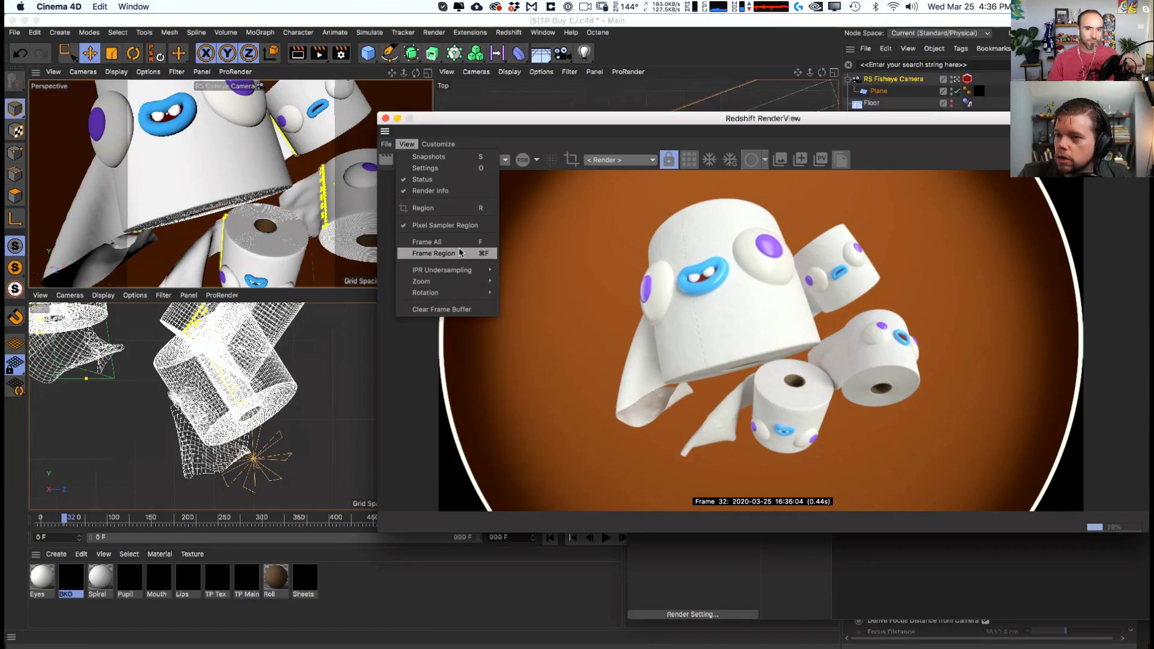
click(739, 186)
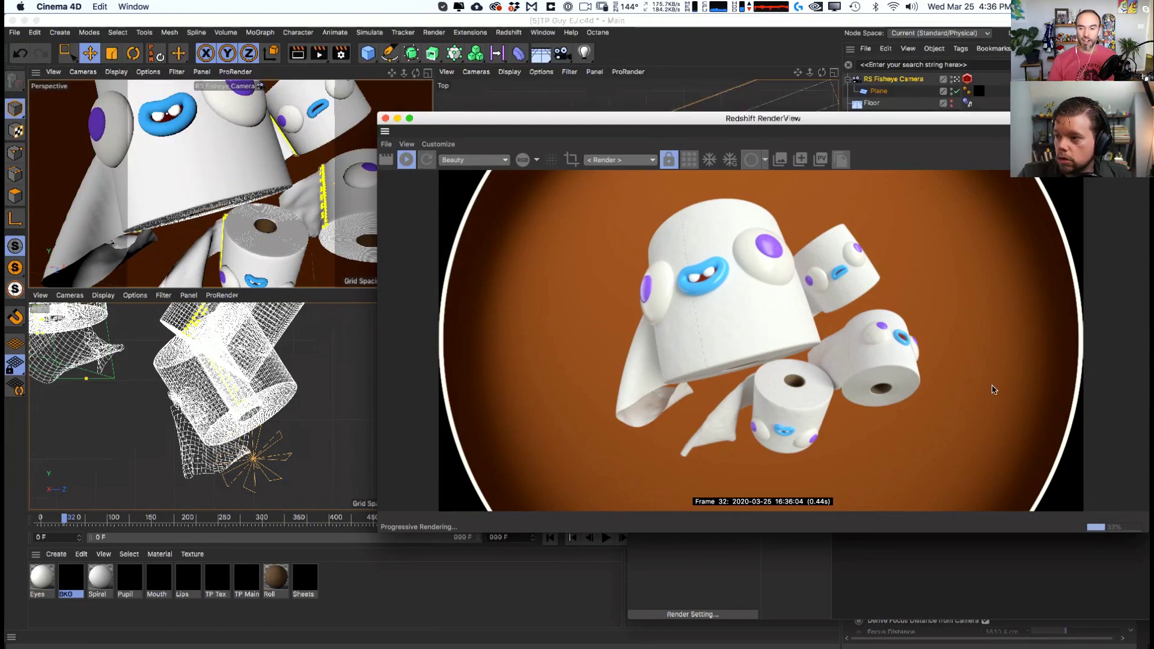
- Inspect the live fisheye render at 100% zoom, then at 25% to see the whole circular frame
click(255, 206)
alt+drag(255, 206, 255, 209)
drag(521, 119, 418, 122)
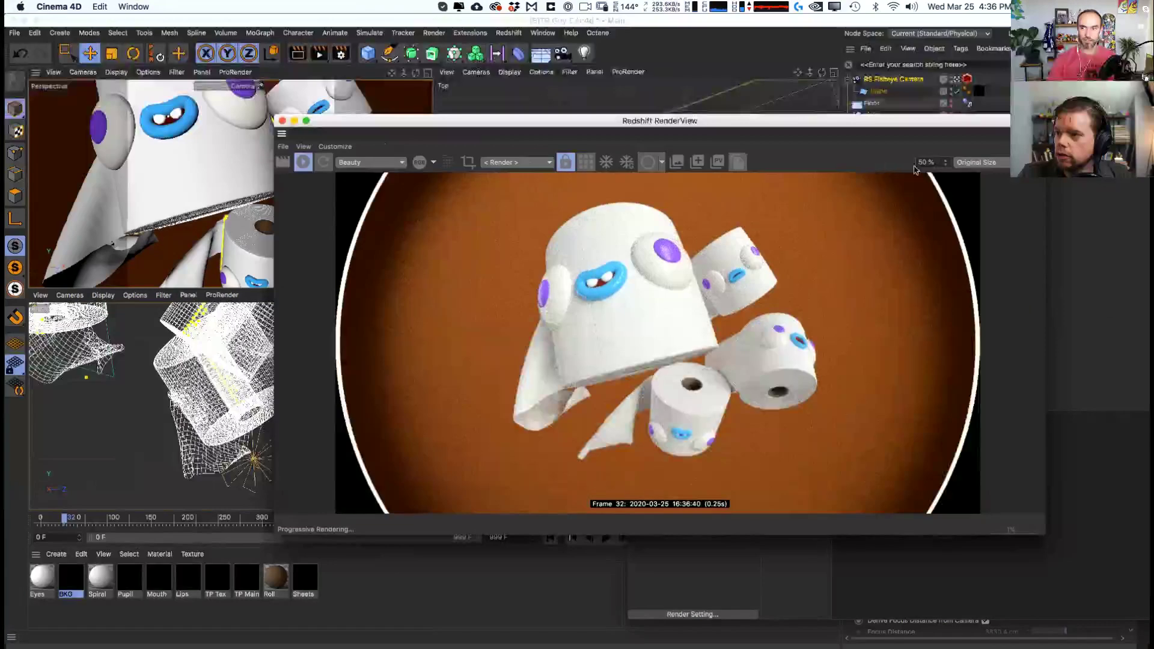
text(100)
key(Return)
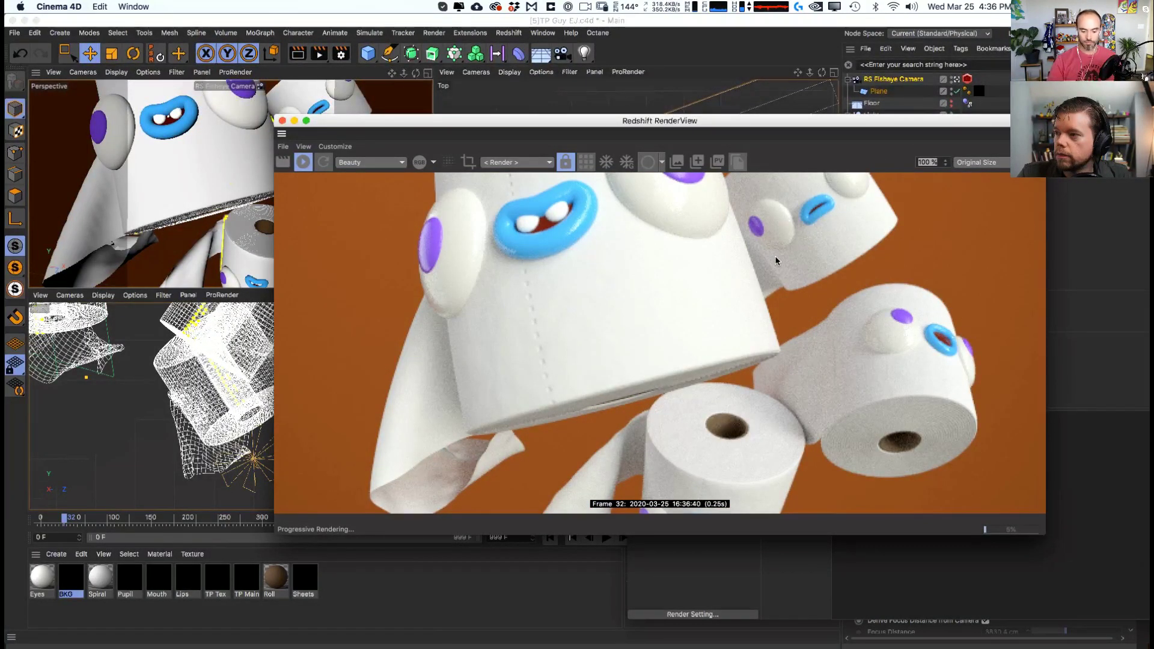
scroll(774, 255, down, 2)
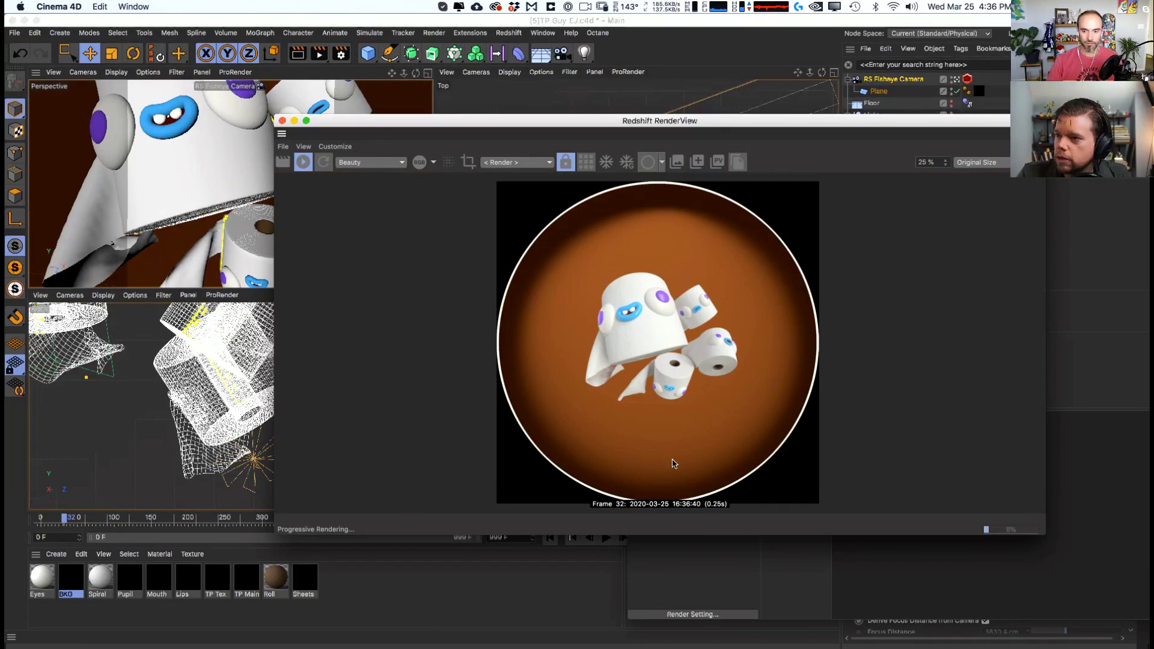
- Try the Fixed Scaling, Fill Window and Fit Window display modes on the live render, ending on Fixed Scaling
click(968, 163)
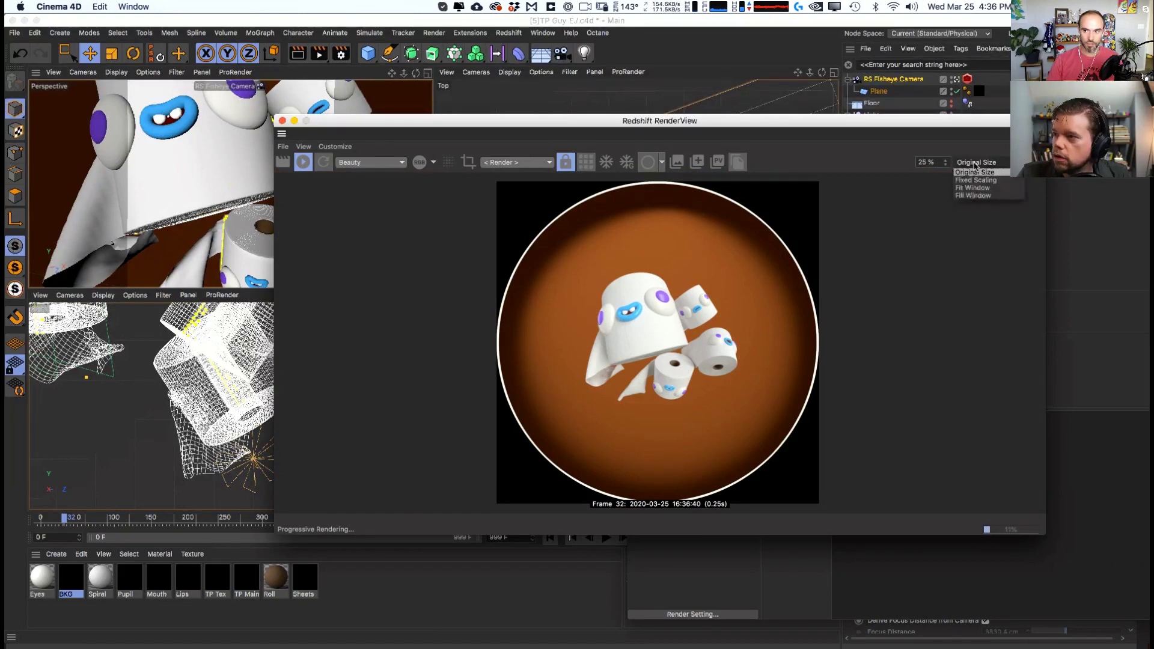
click(989, 182)
click(979, 161)
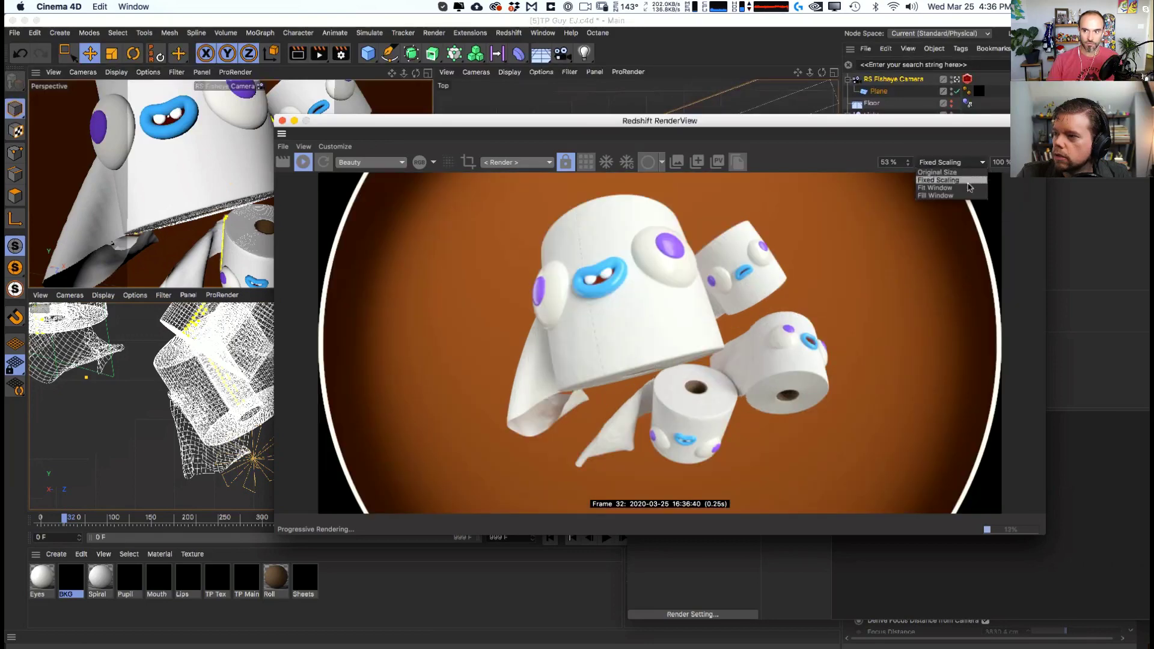
click(965, 191)
click(978, 161)
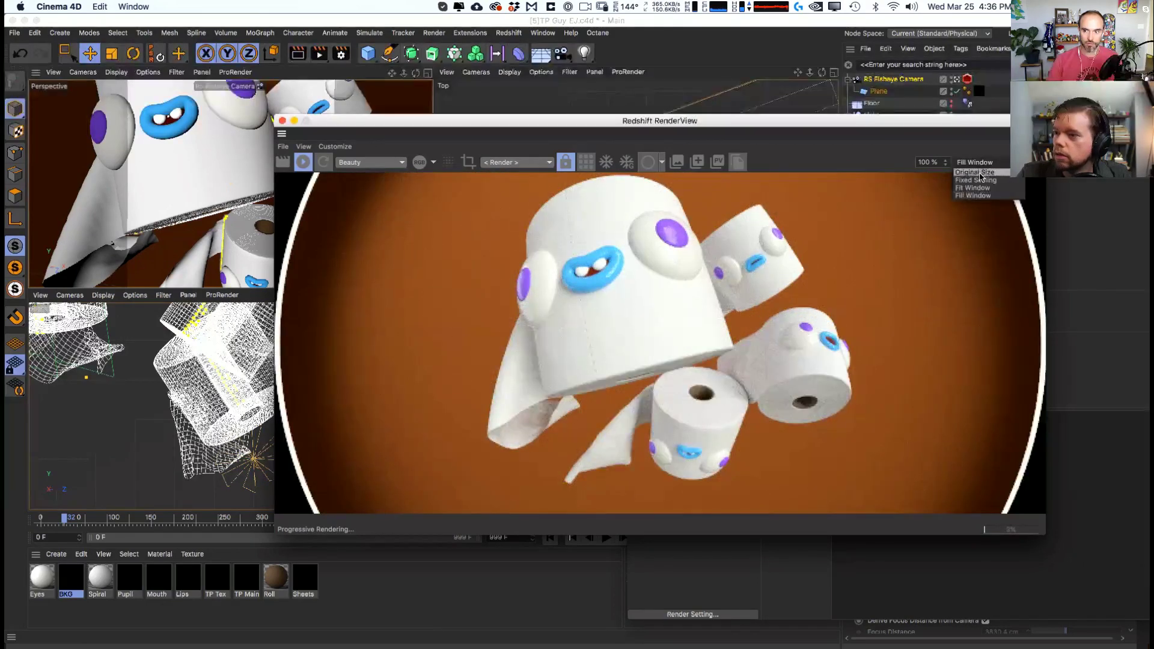
click(985, 185)
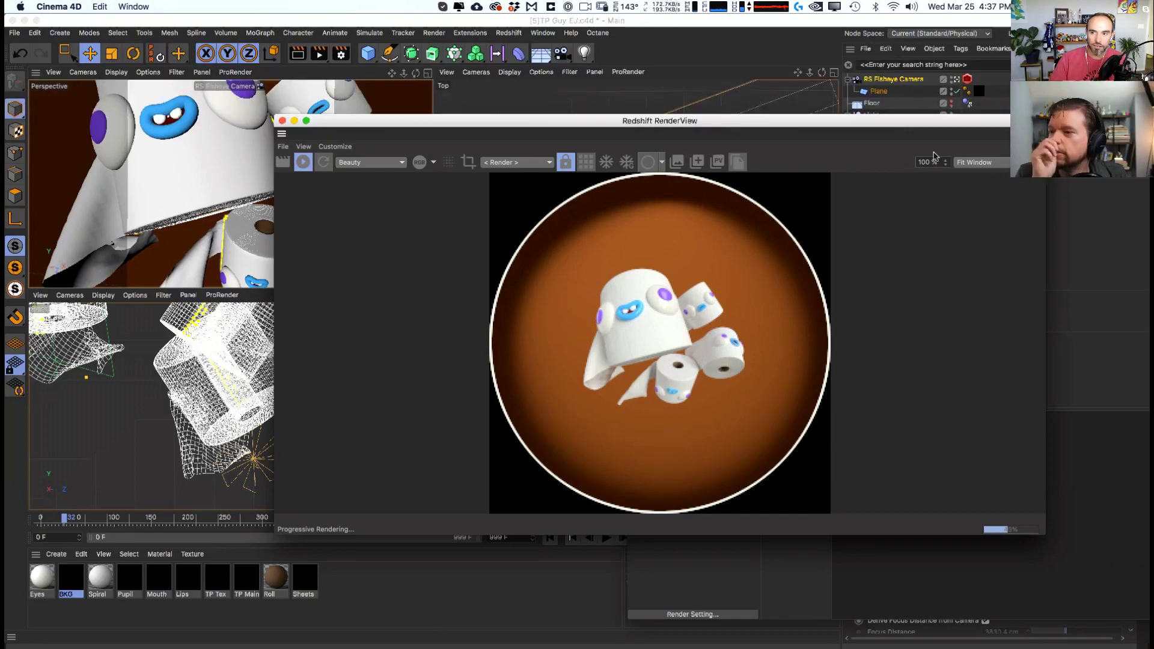
click(974, 163)
click(977, 173)
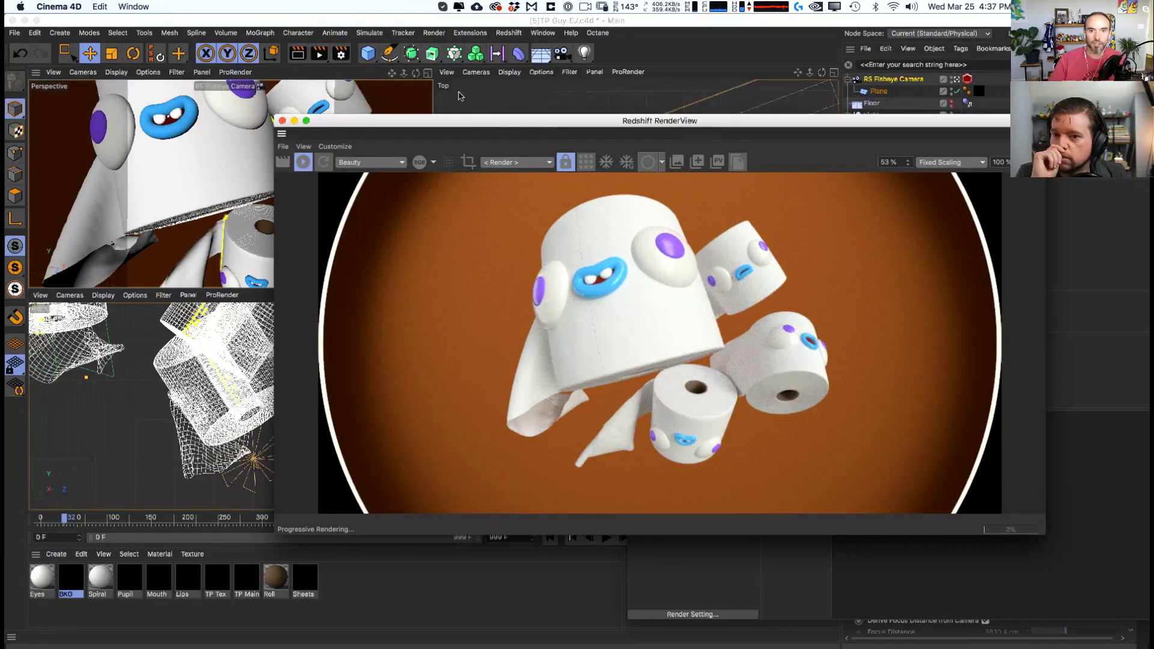
- Render the current frame to the Picture Viewer, overwriting tp0032.tif, and inspect the rolls at 276% zoom
click(353, 79)
click(318, 53)
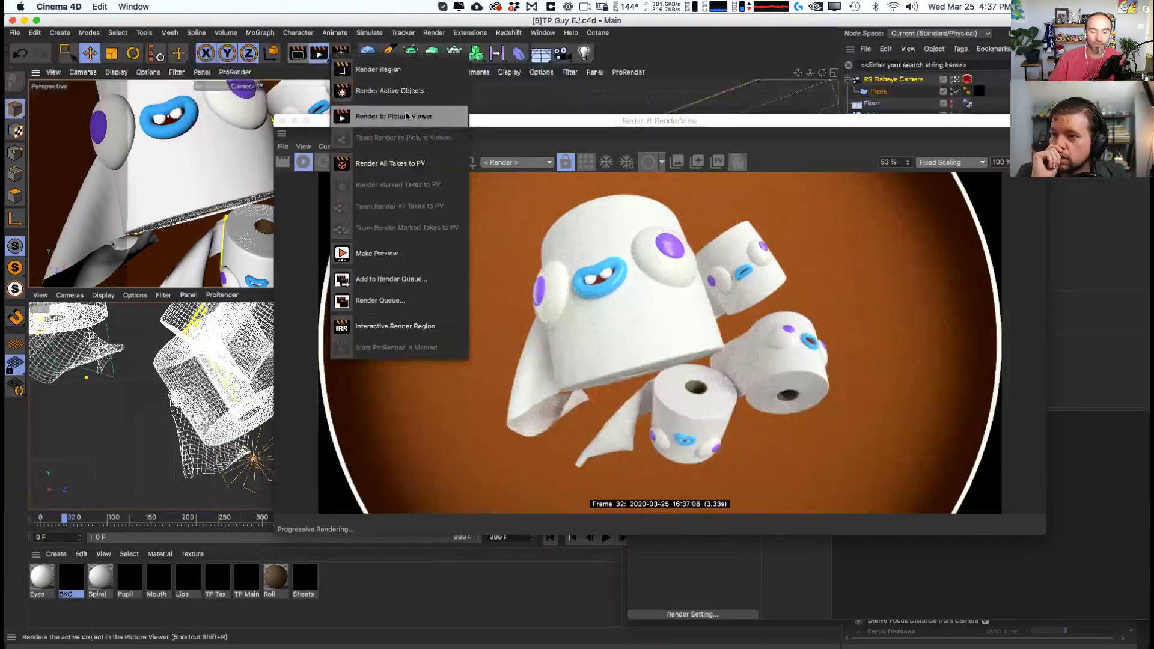
click(407, 116)
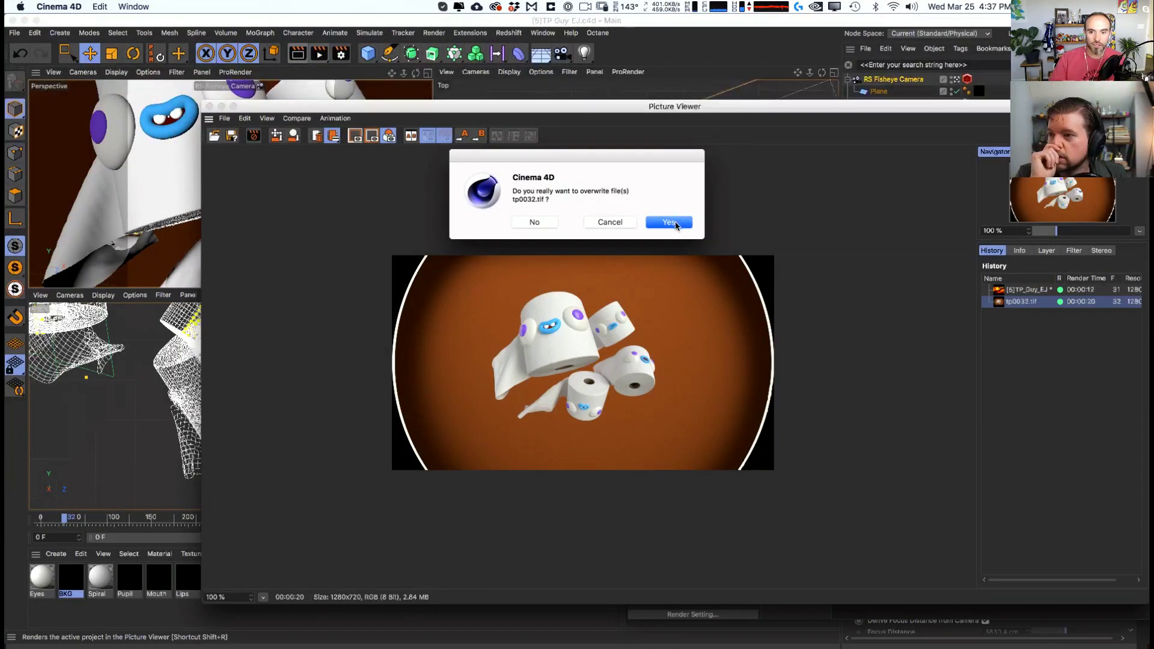
click(676, 224)
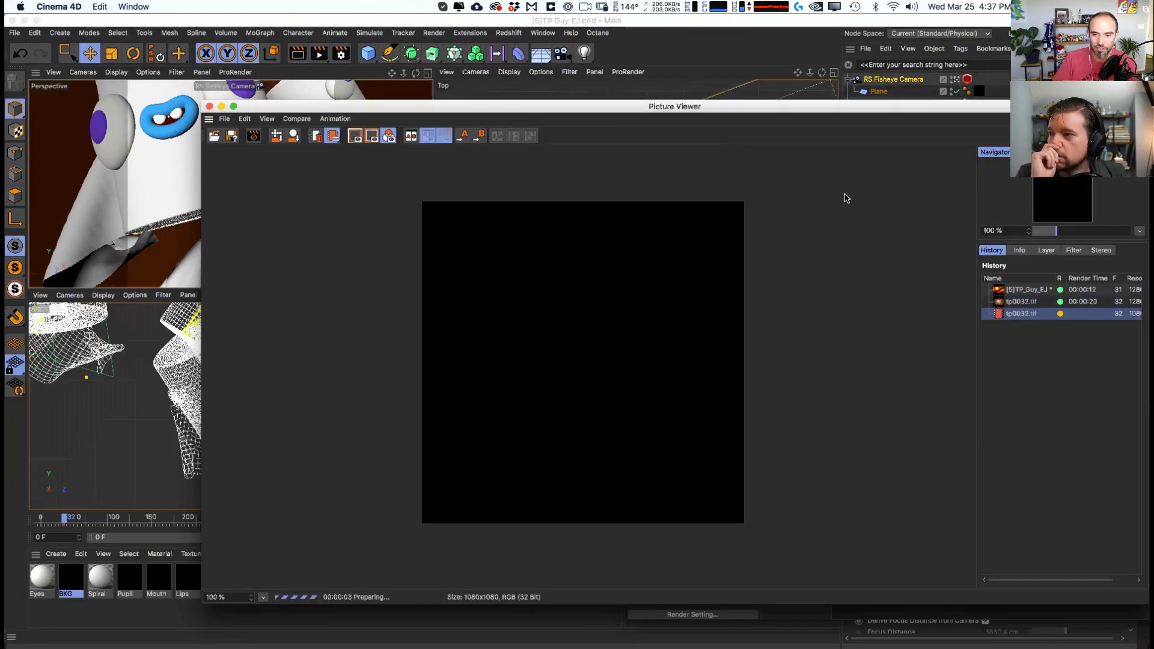
drag(791, 107, 691, 97)
drag(996, 88, 907, 126)
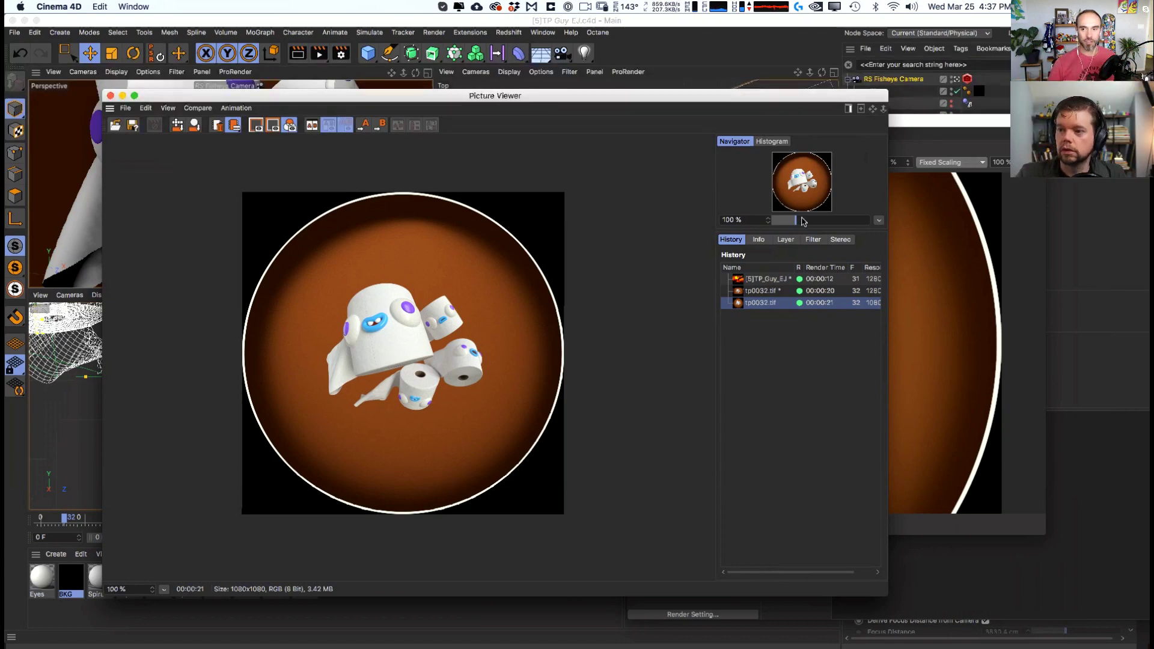
drag(802, 220, 812, 220)
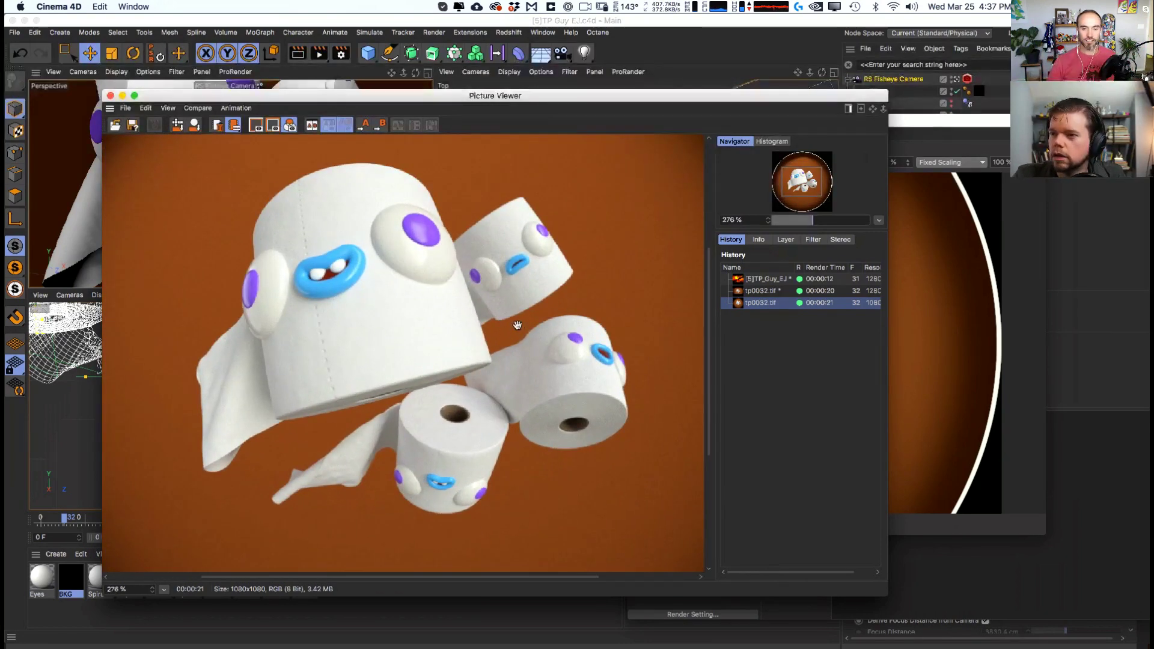
- Set the render output size to 2160 x 2160 pixels
click(340, 53)
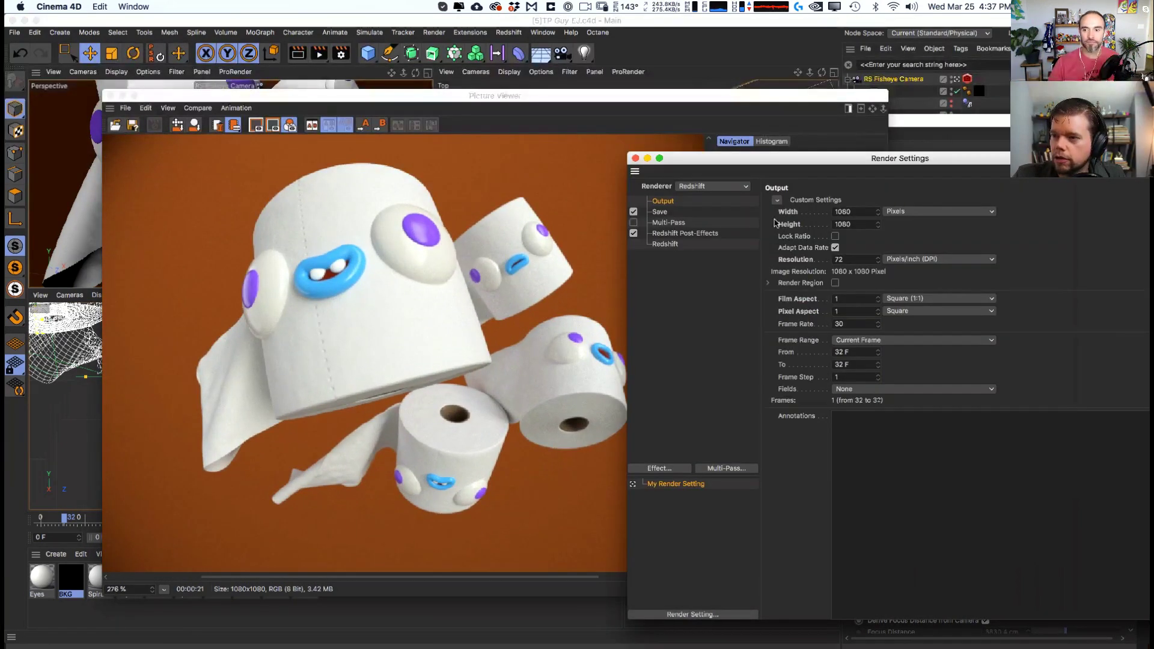
text(*2)
key(Return)
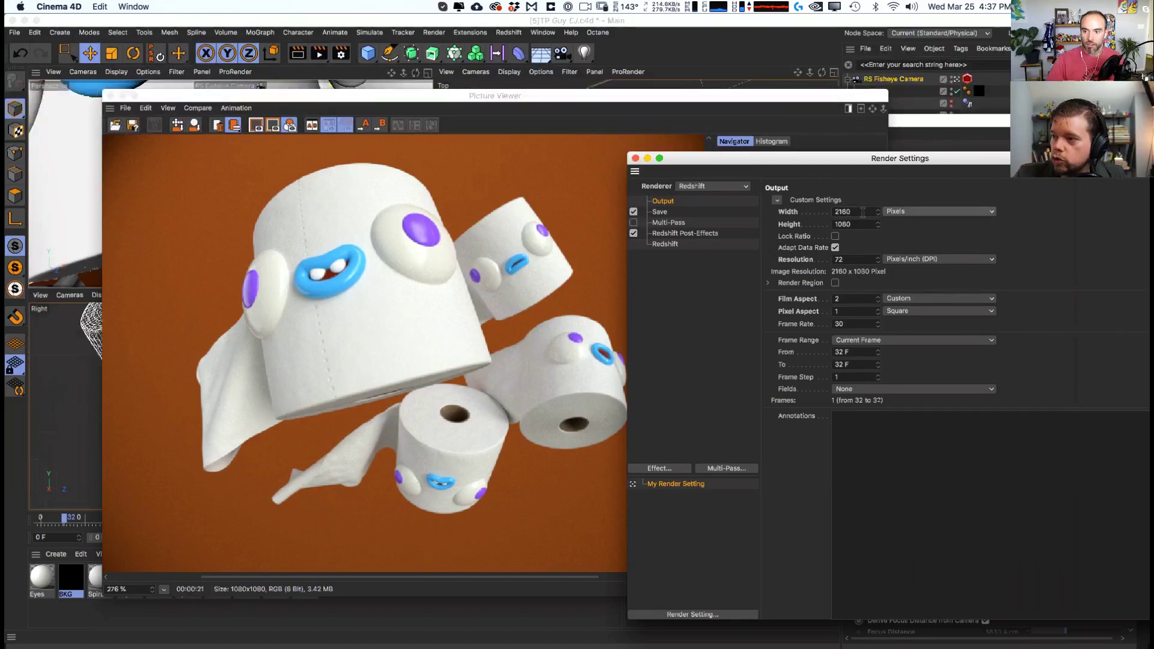
click(857, 224)
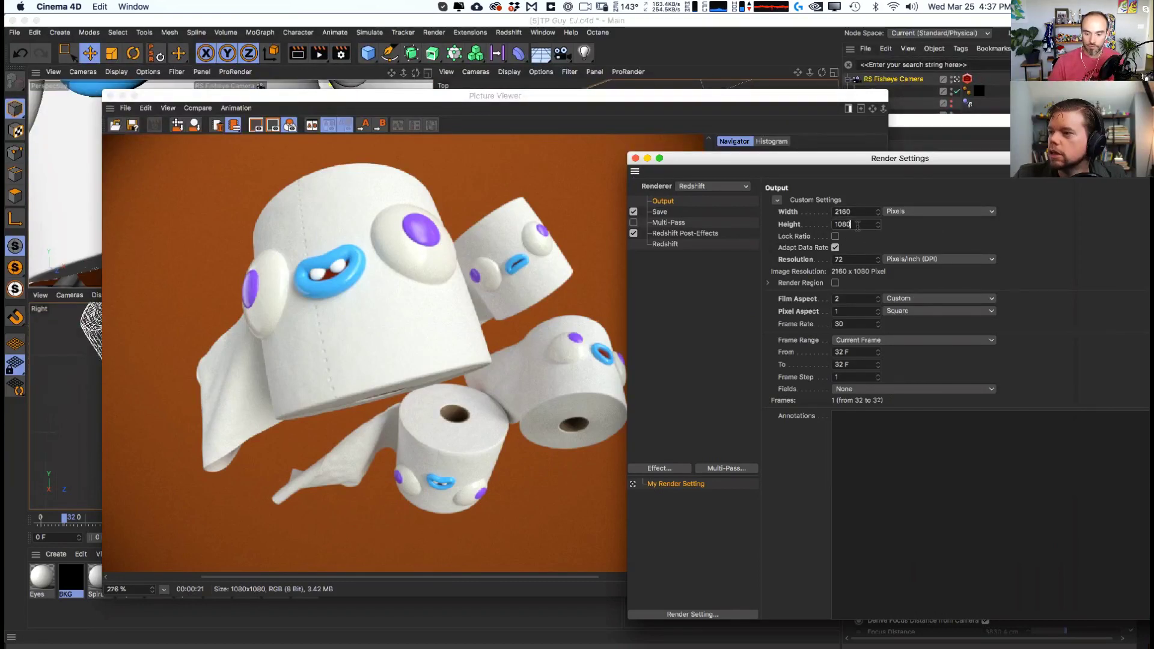
text(2160)
key(Return)
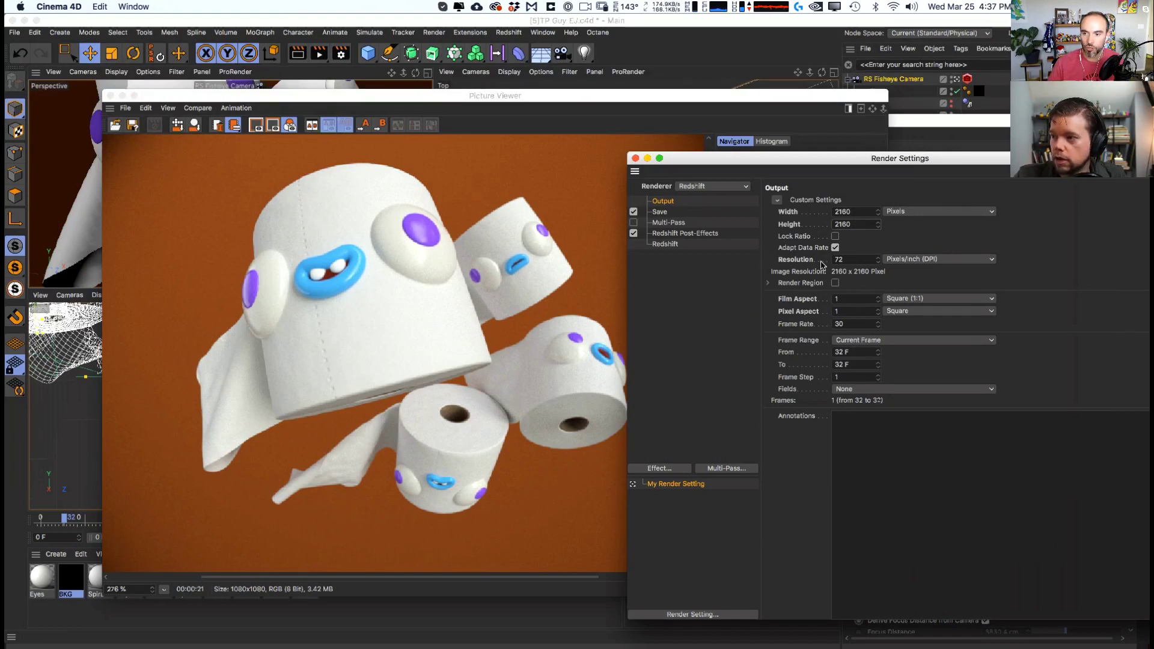
- Set the saved render image to PNG format with a depth of 16 Bit/Channel
click(674, 214)
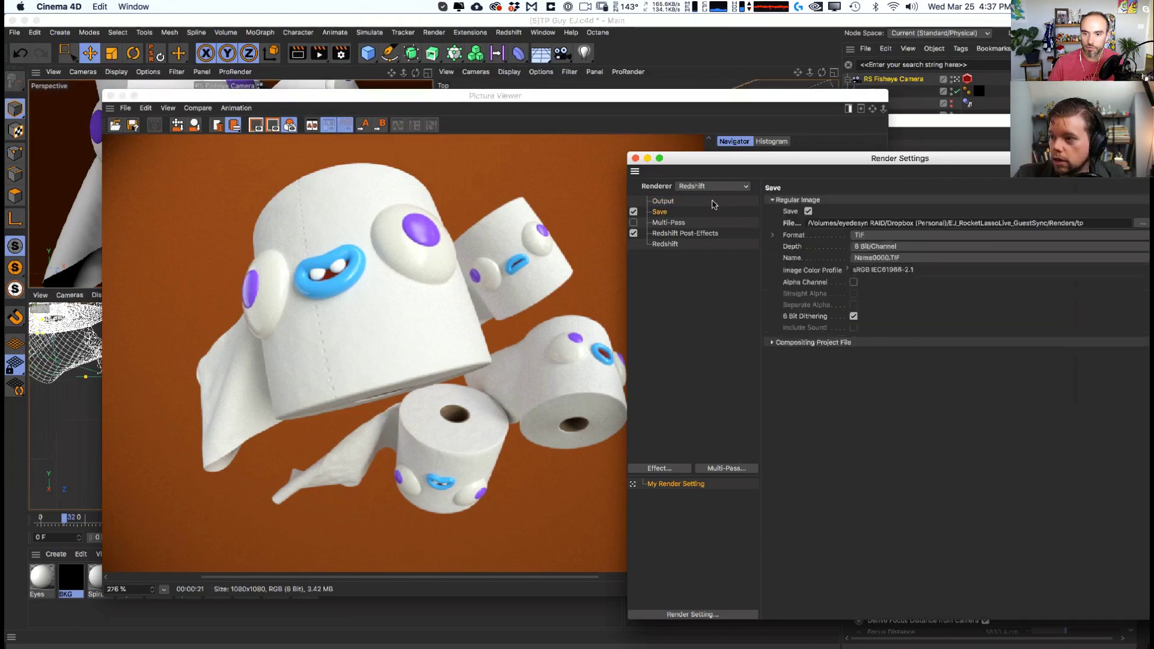
click(911, 236)
click(904, 359)
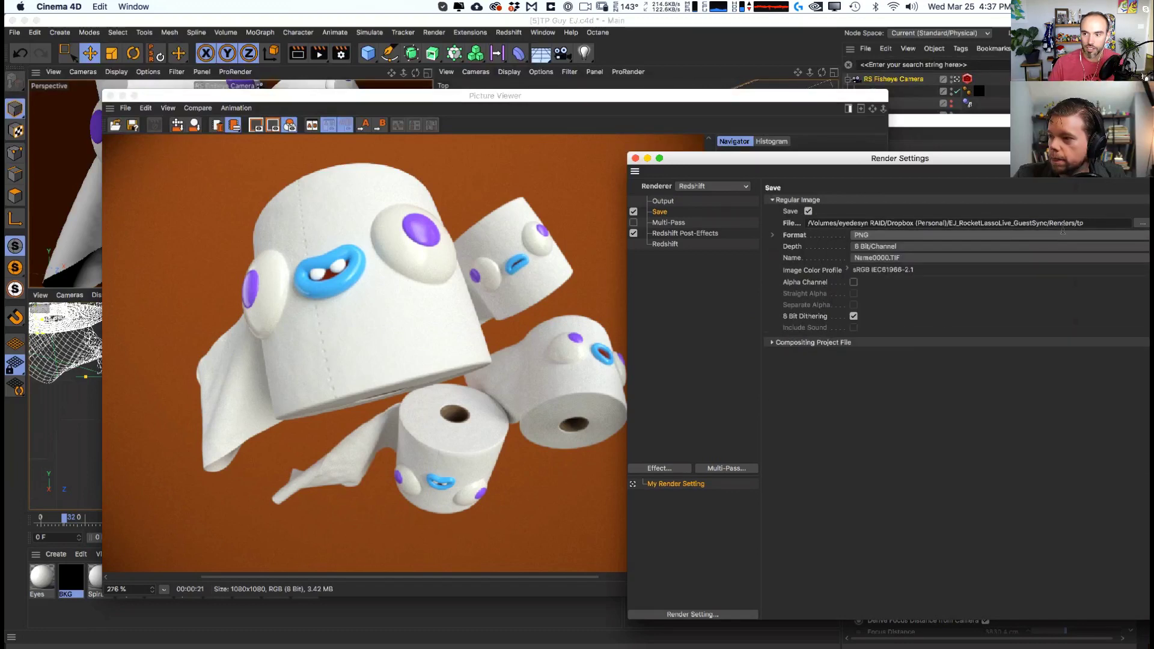
click(974, 252)
click(968, 258)
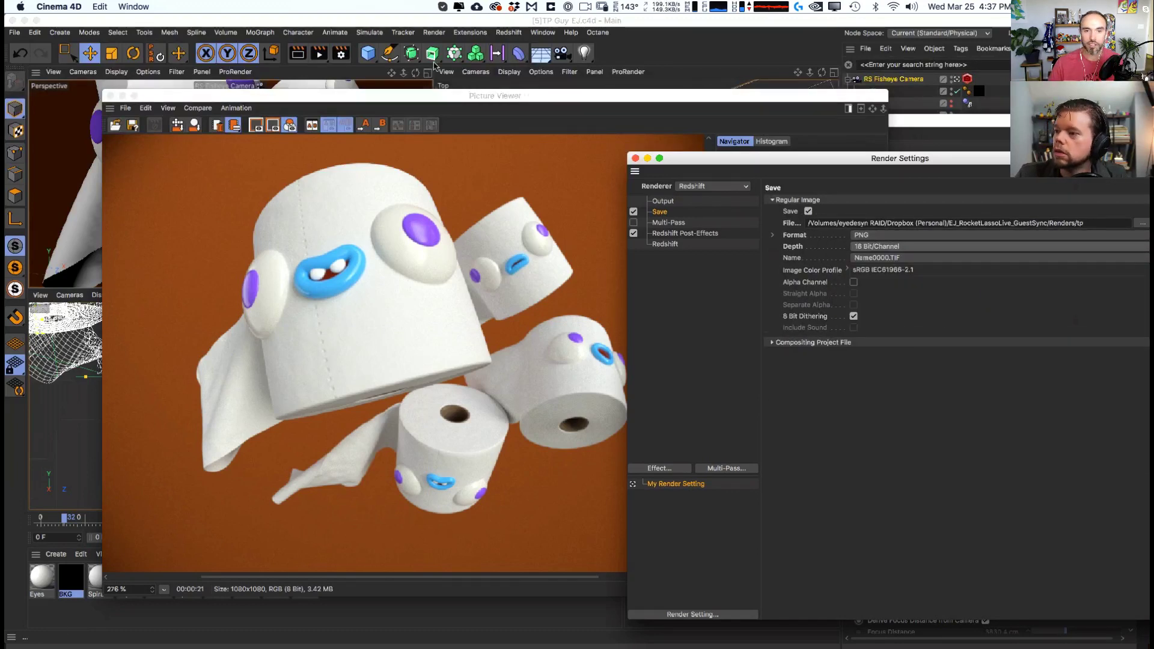
- Render the frame to the Picture Viewer with the new output settings and show the whole image at 51% zoom
drag(327, 57, 379, 112)
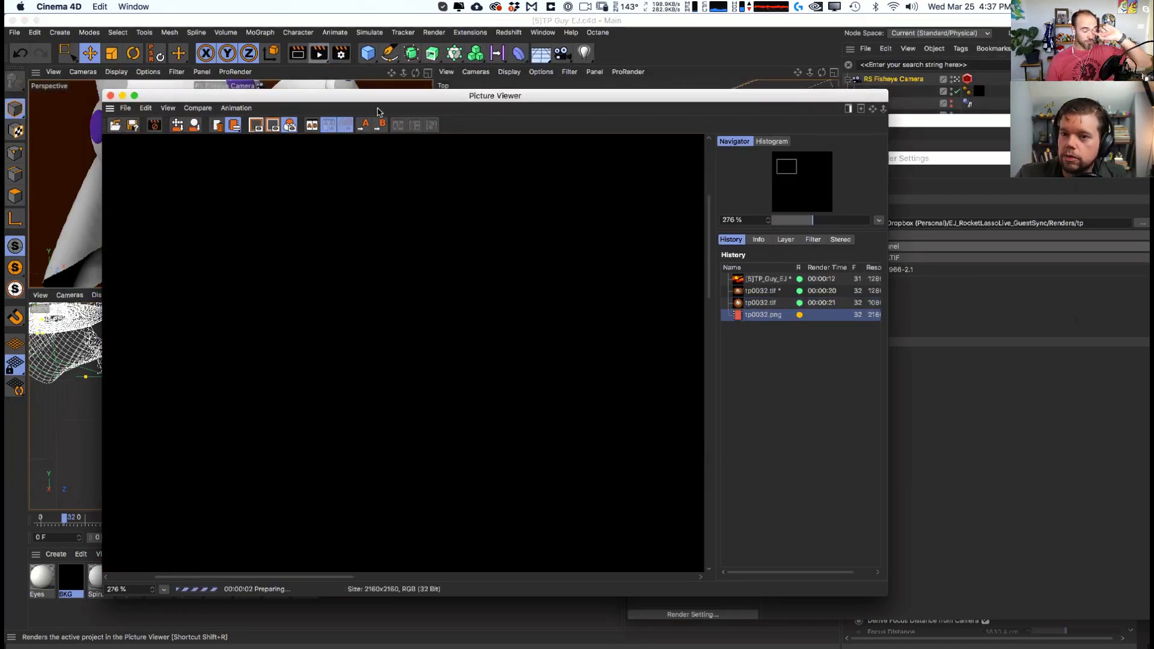
drag(812, 220, 792, 222)
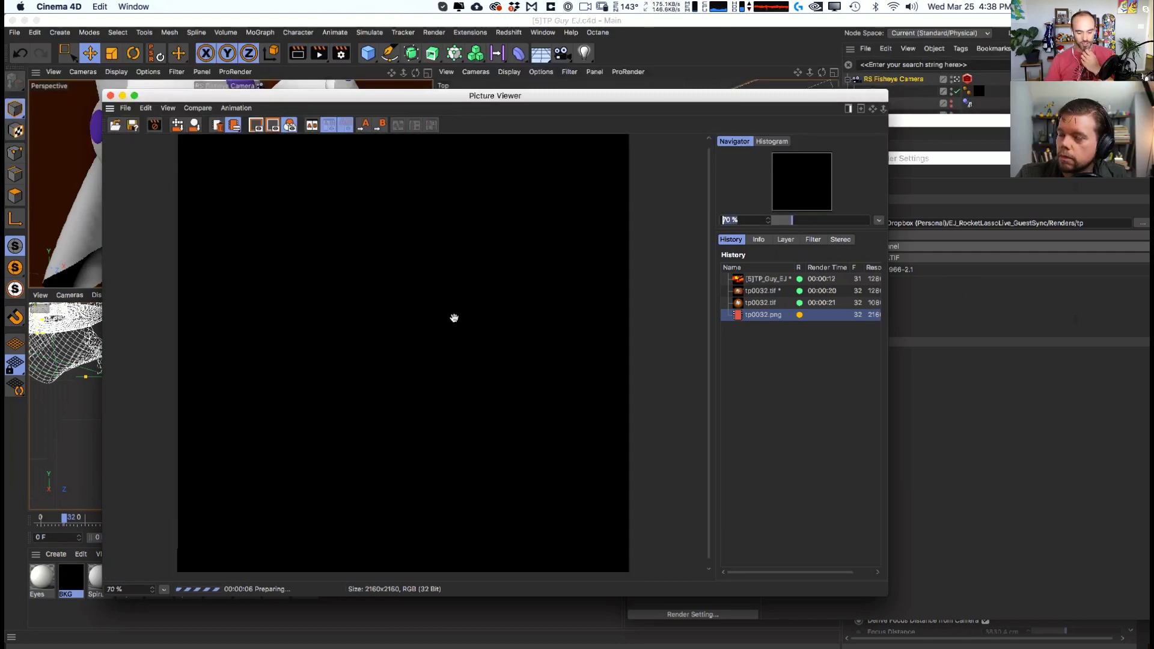
text(100)
key(Return)
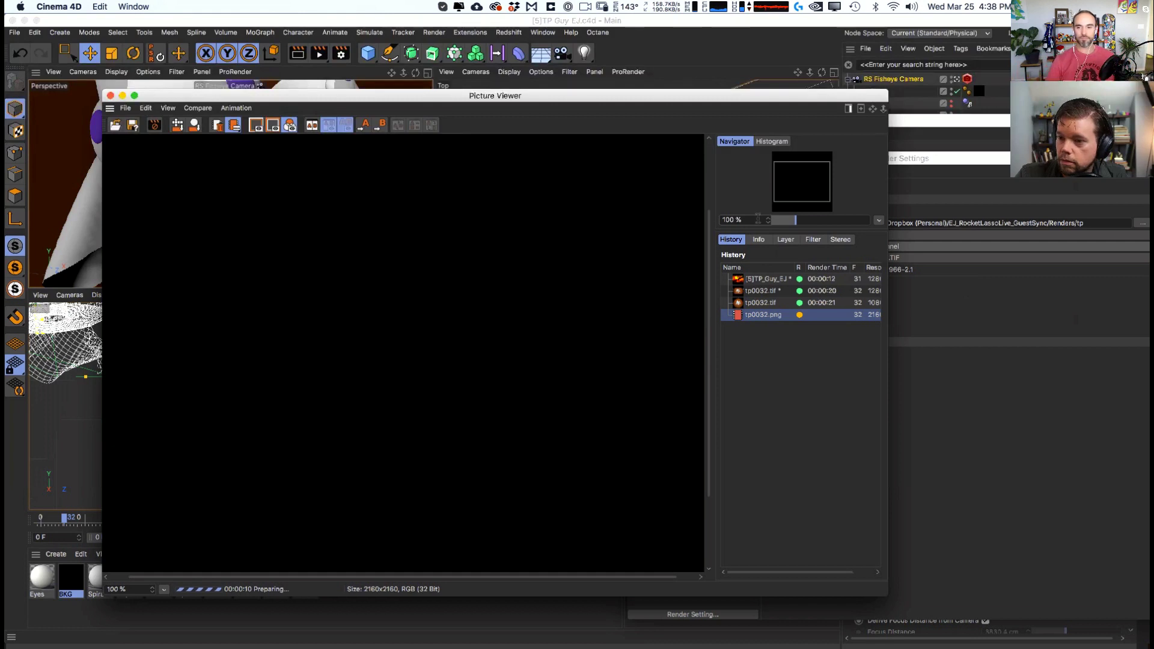
drag(781, 220, 791, 219)
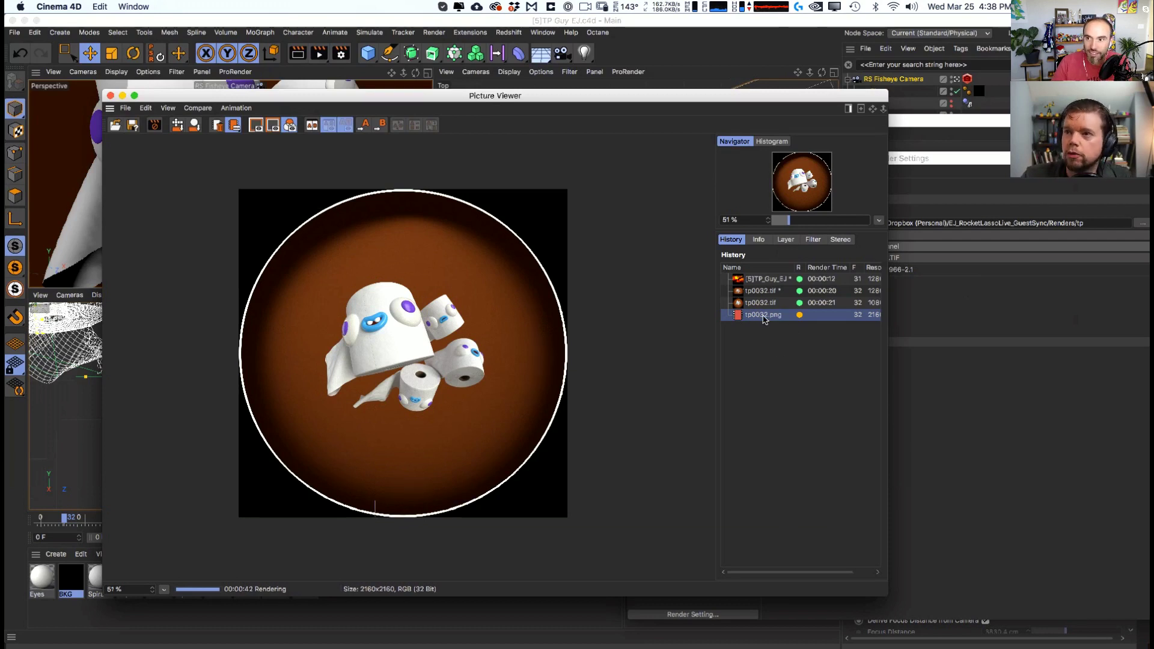
- Reveal the rendered tp0032.png file in Finder and open it in Photoshop
right_click(766, 350)
click(759, 327)
right_click(758, 323)
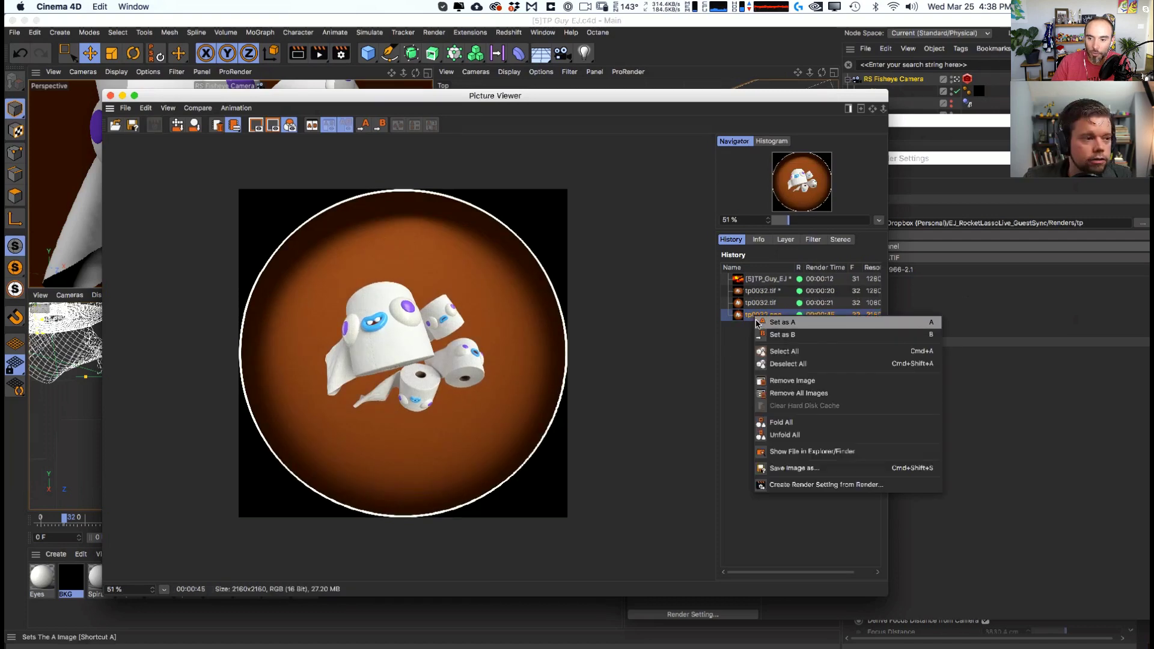
click(814, 455)
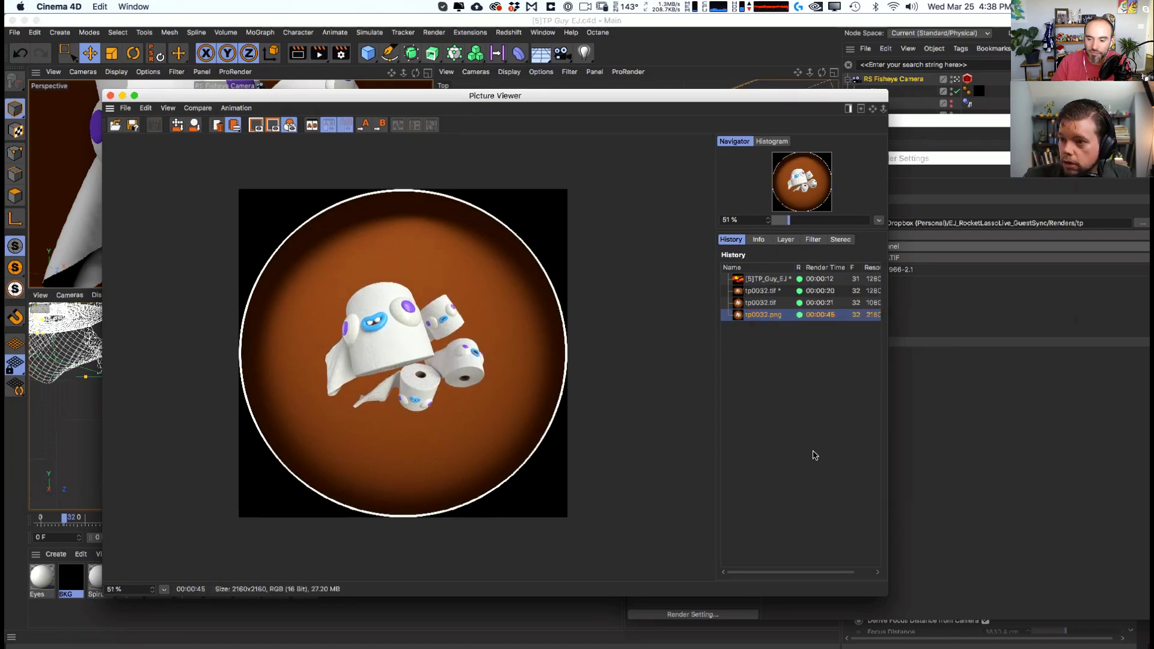
drag(462, 249, 486, 627)
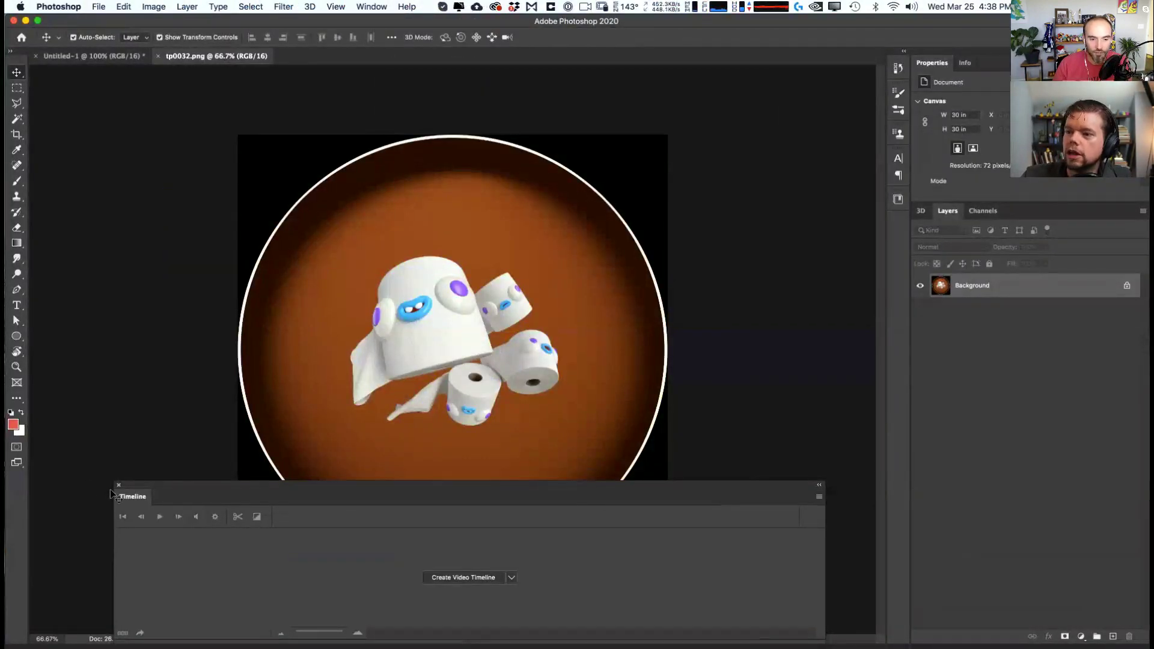
- Close the video timeline and make the tp0032.png document active after checking the other open document
click(118, 485)
click(120, 56)
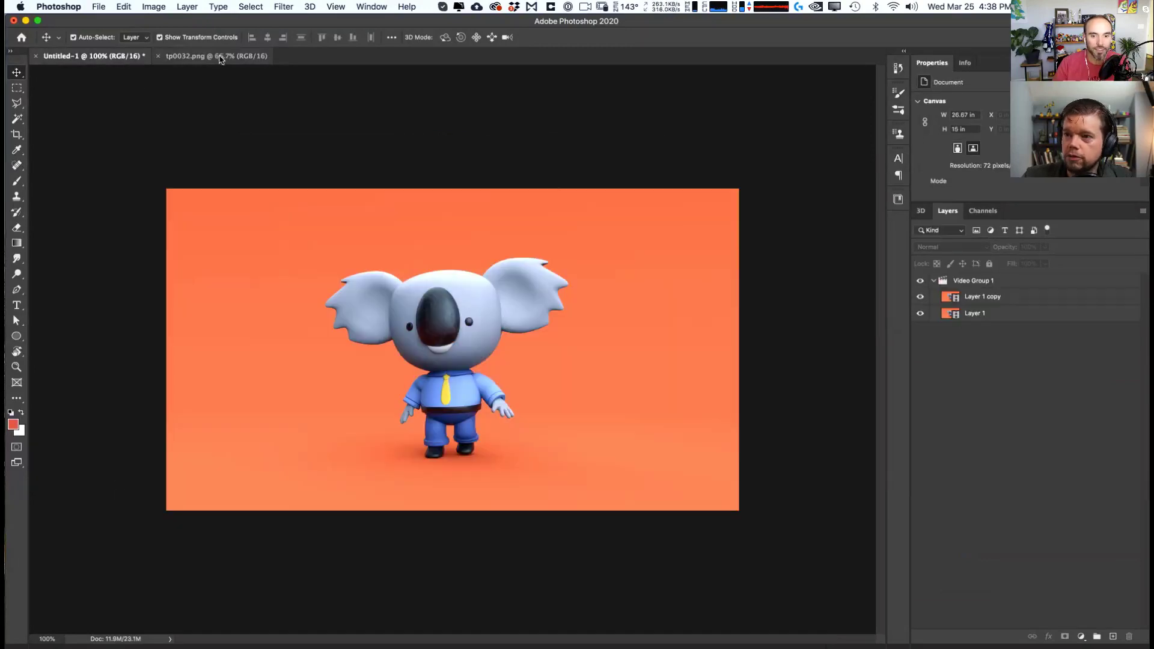
click(220, 57)
click(154, 6)
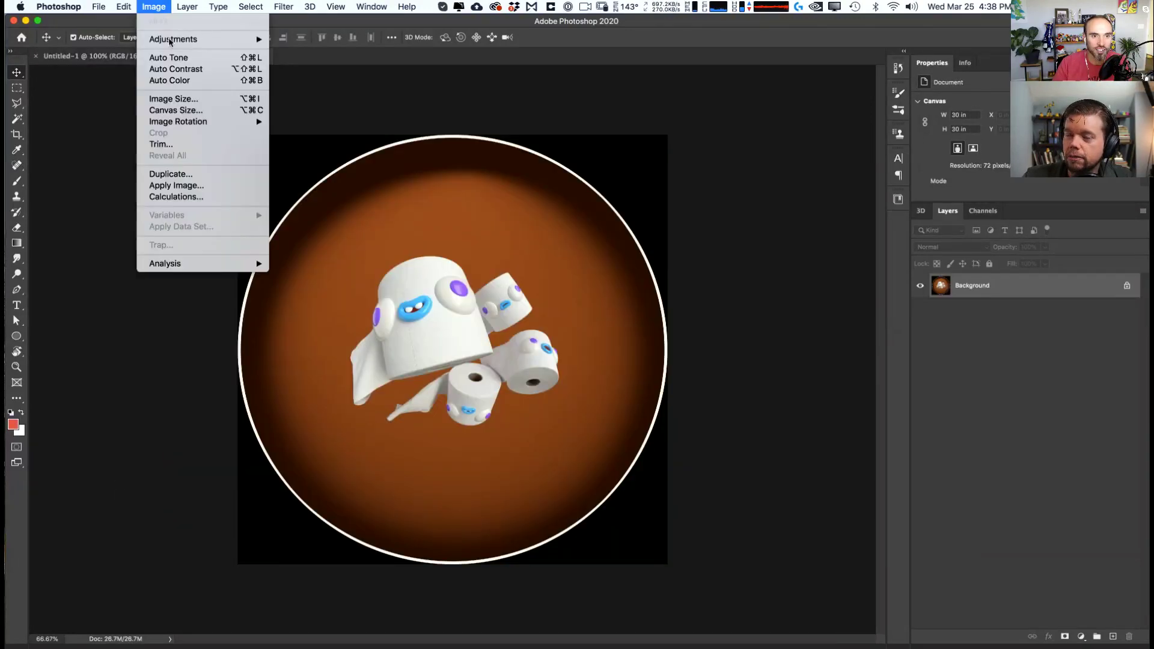
click(176, 110)
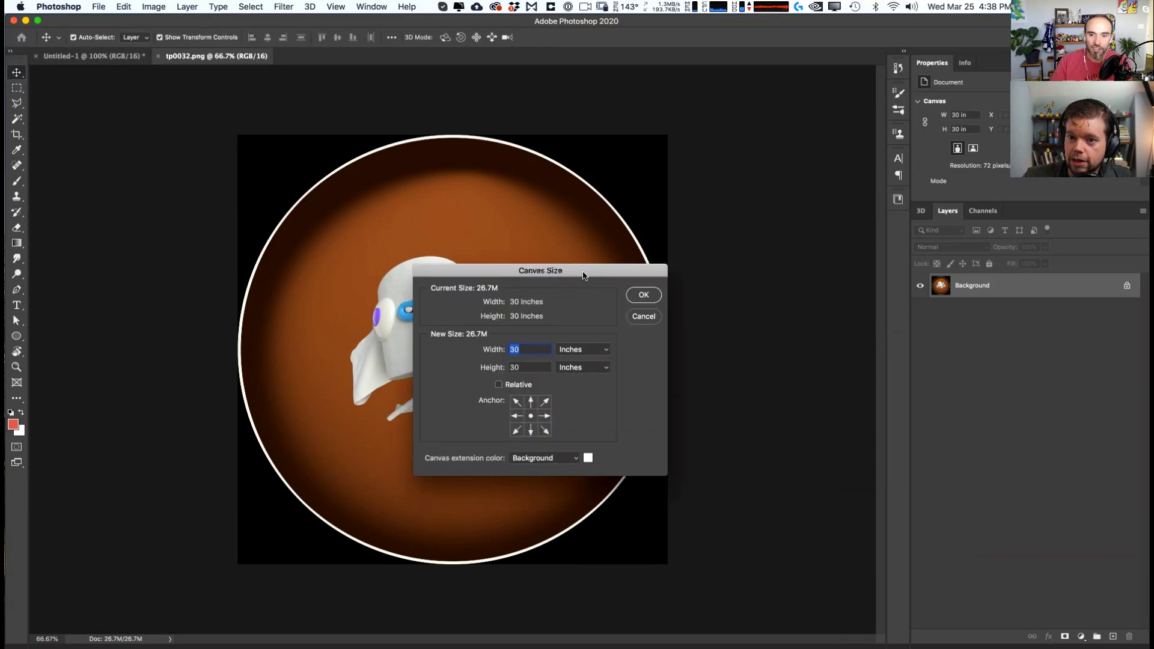
click(572, 350)
click(571, 340)
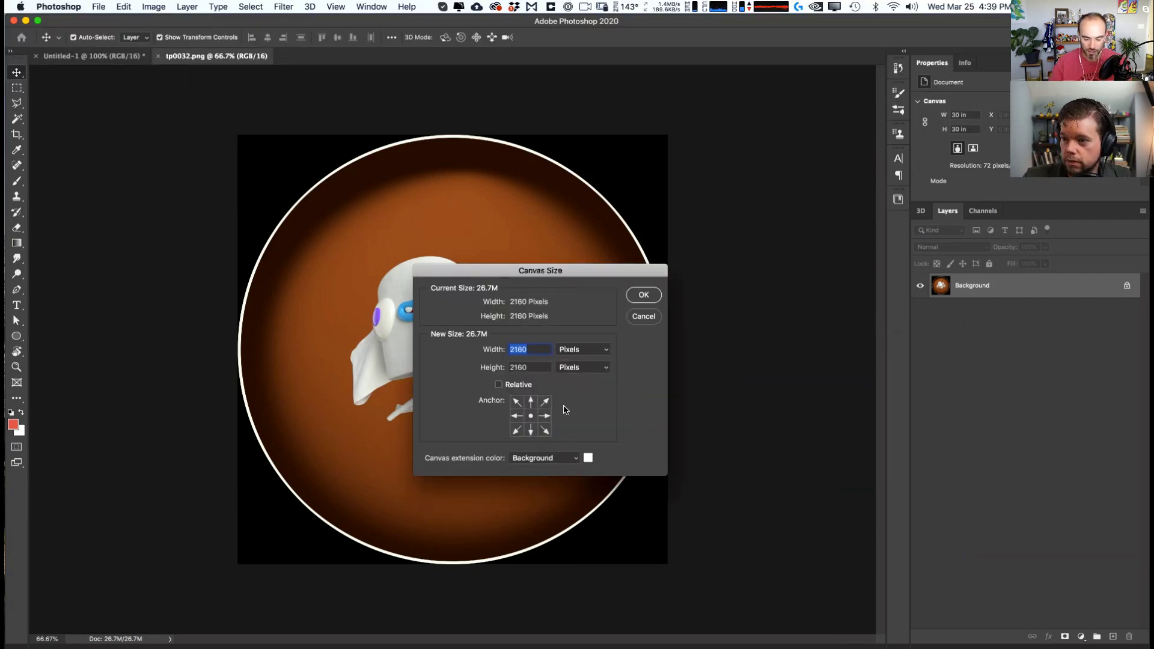
text(1080)
key(Tab)
text(1080)
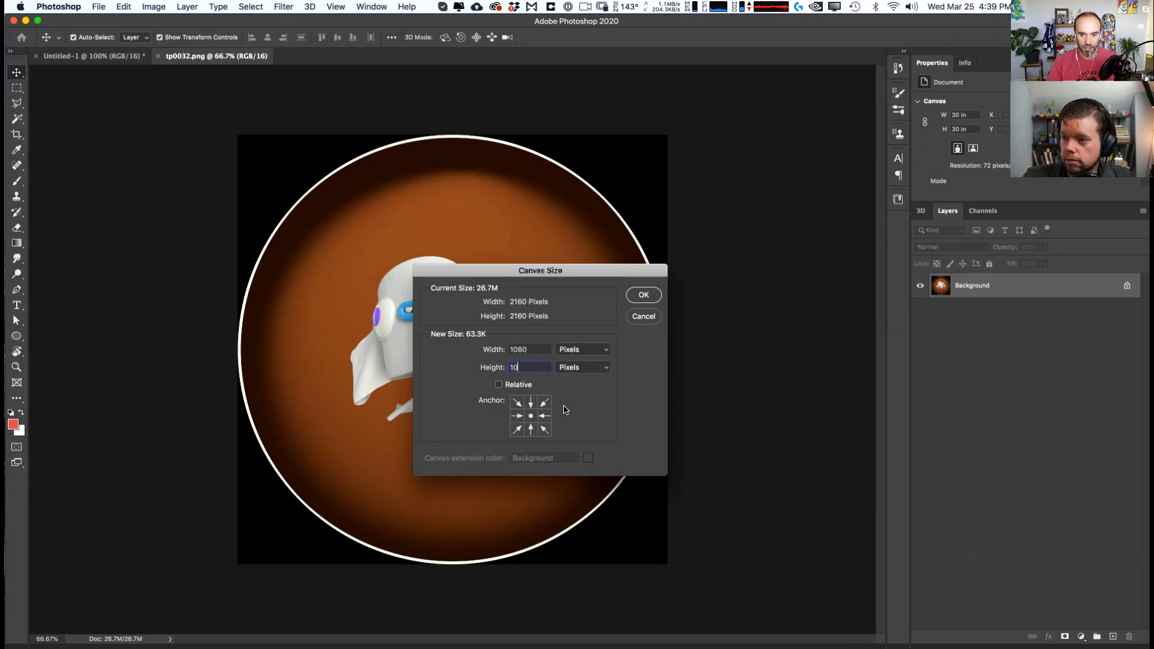
key(Return)
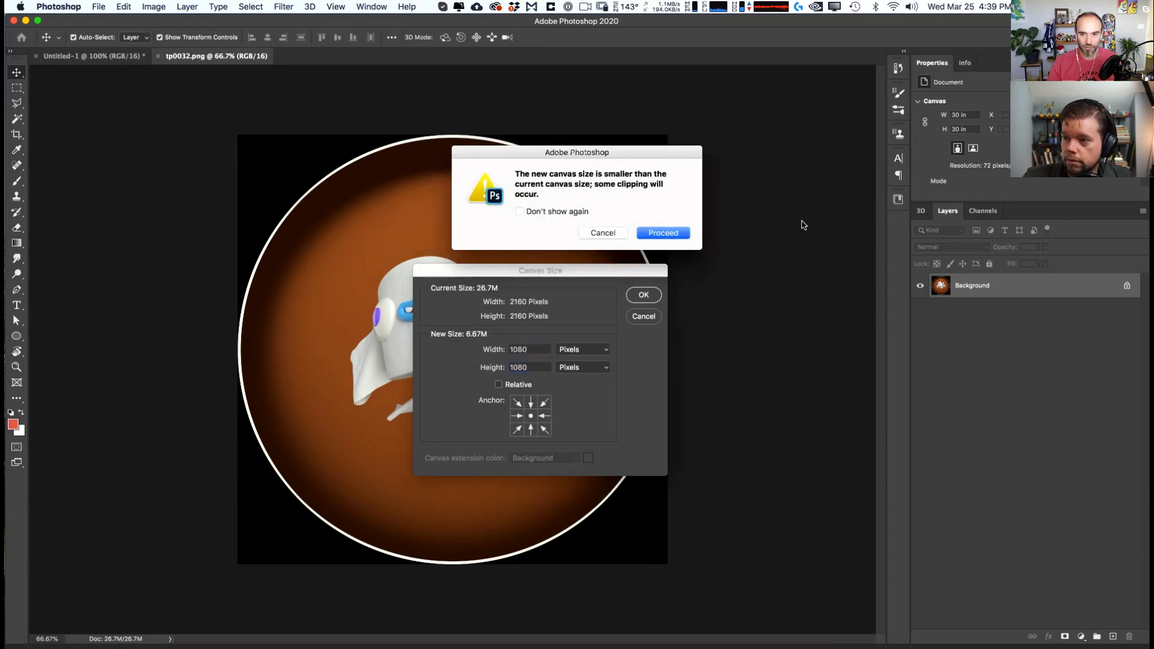
click(607, 236)
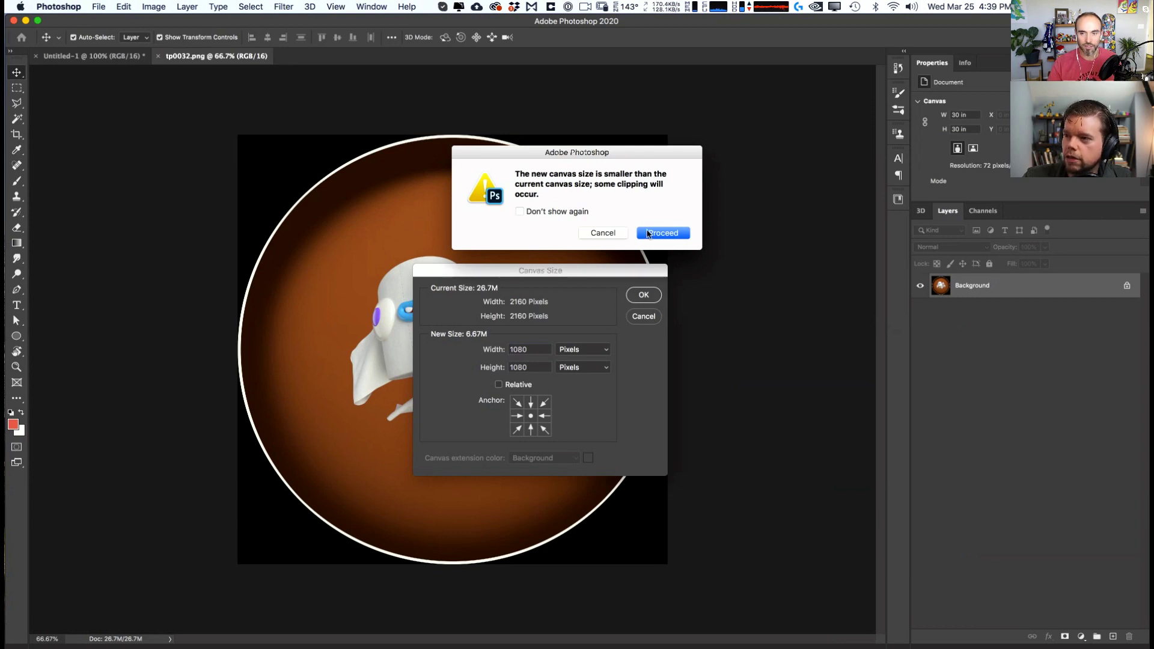
click(647, 314)
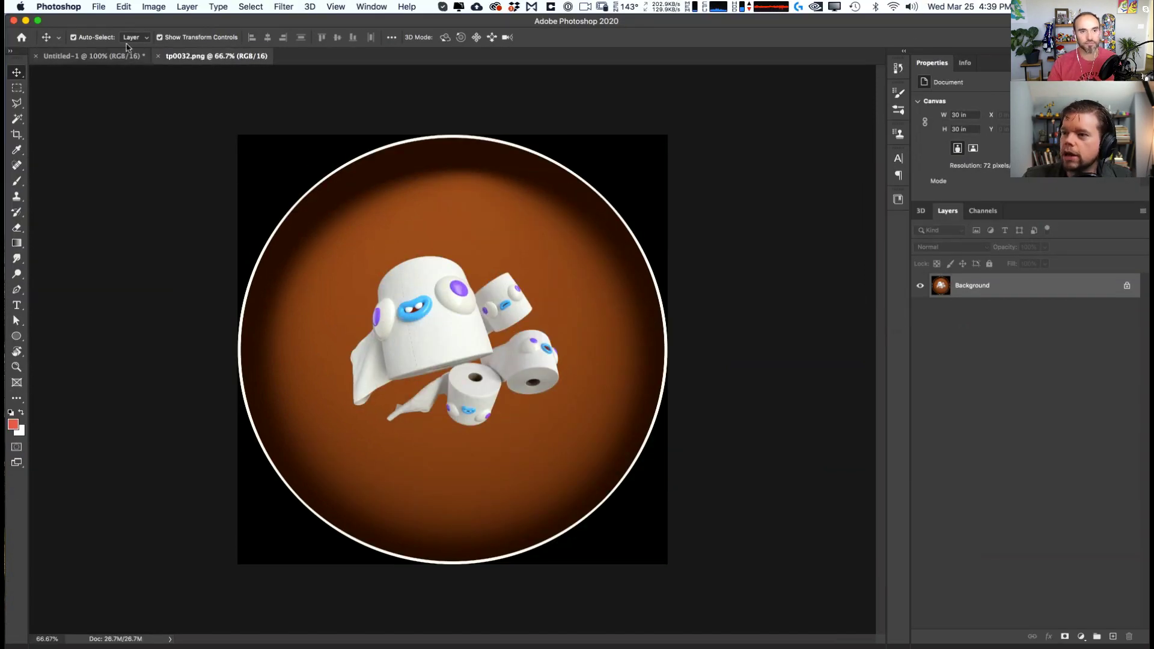
- Duplicate the Background layer of the tp0032.png document
click(153, 6)
click(981, 281)
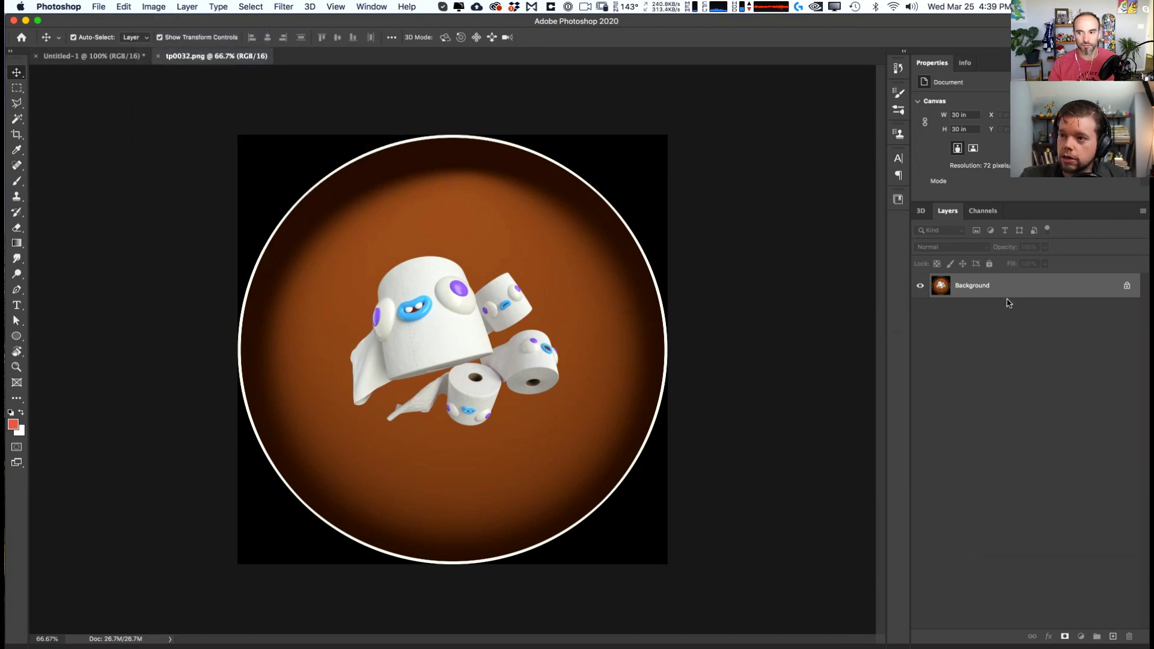
drag(1046, 295, 1112, 636)
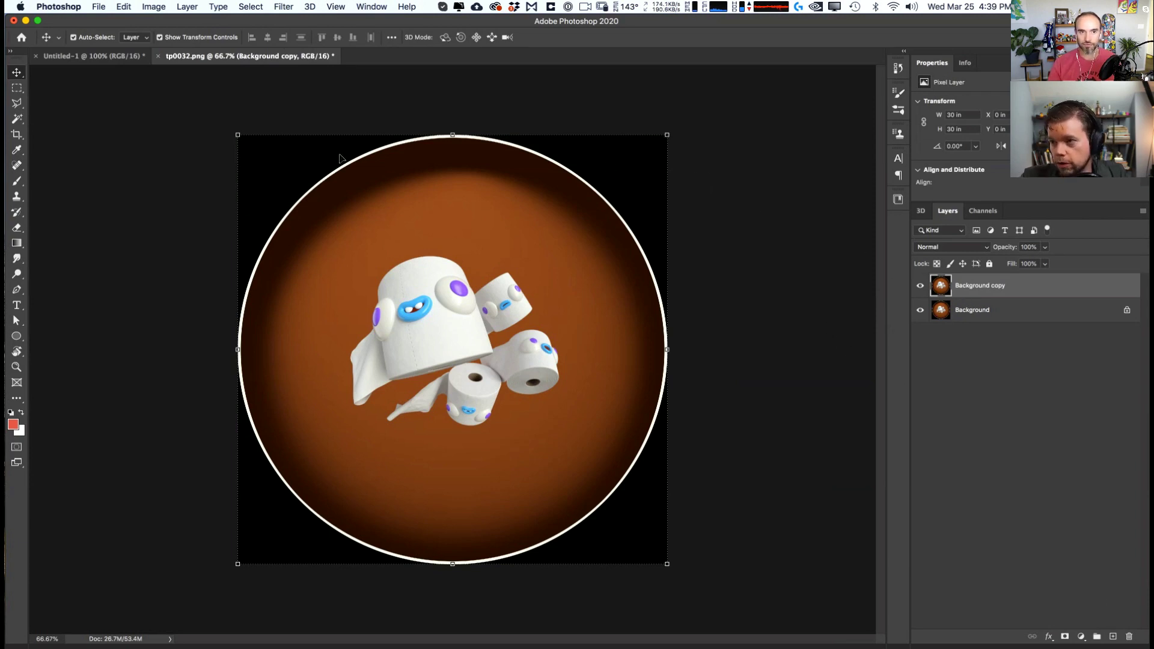
- Start a crop with a 1:1 (Square) ratio and shrink the frame tightly around the toilet paper characters, inside the fisheye circle
click(152, 8)
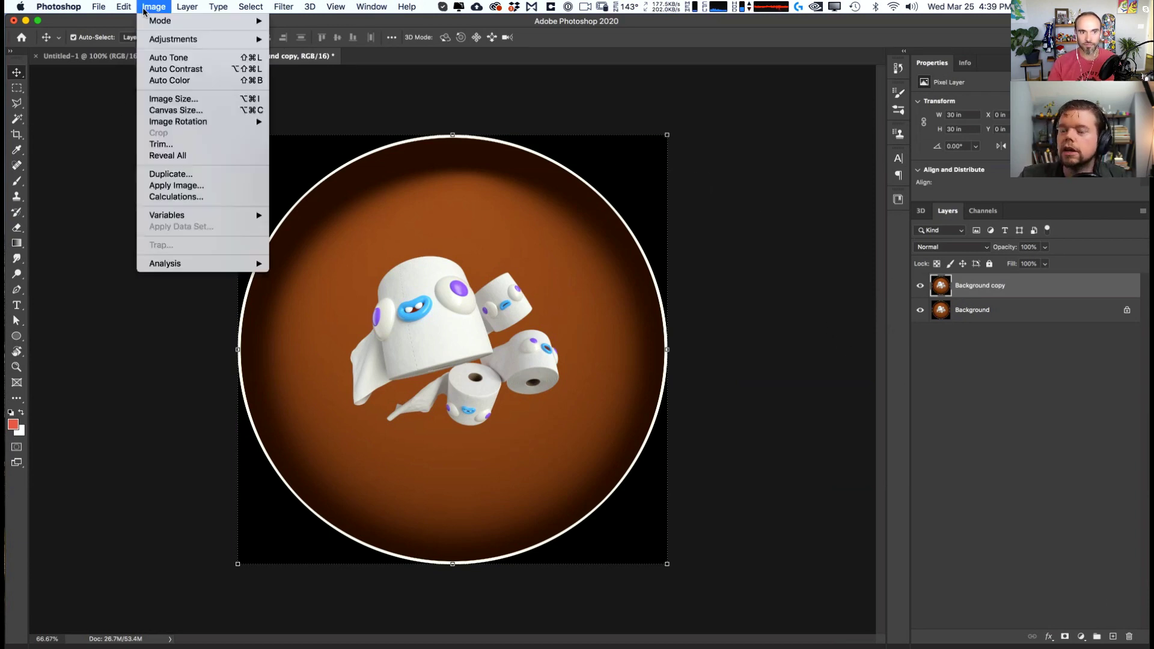
mouse_move(123, 7)
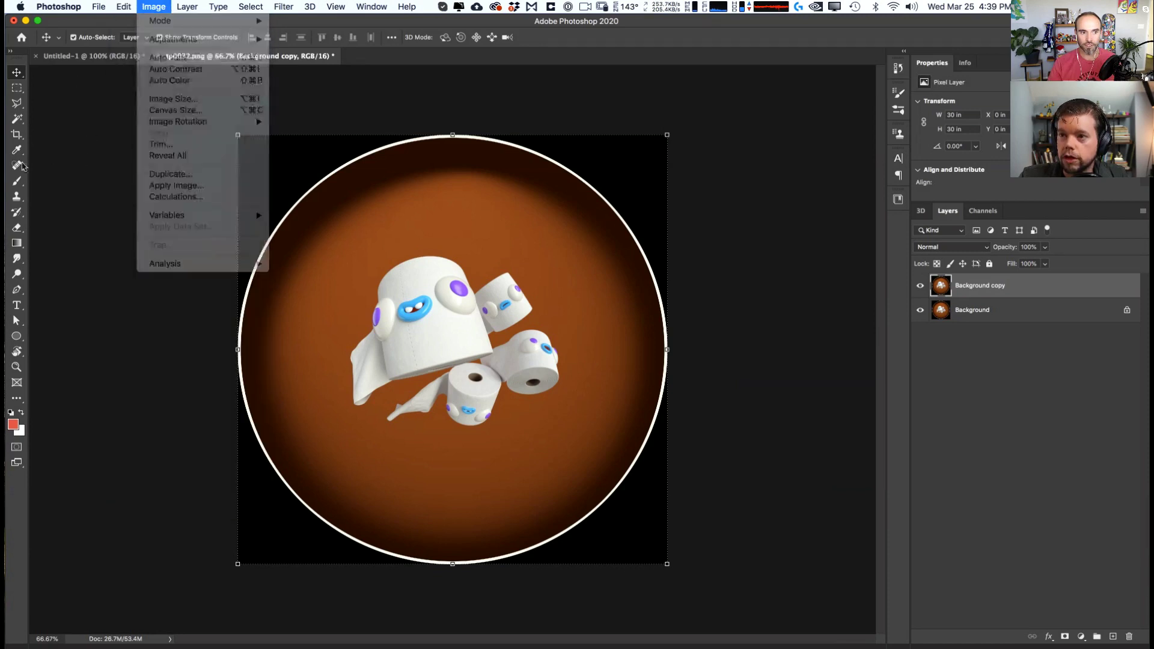
click(17, 134)
click(72, 135)
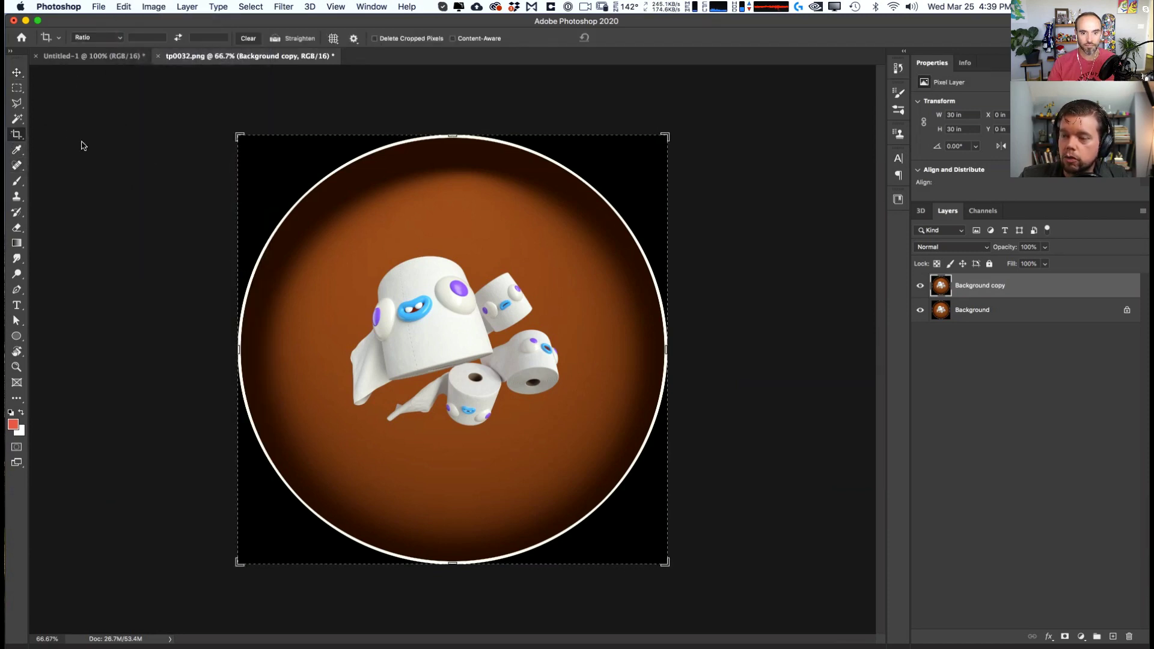
click(111, 38)
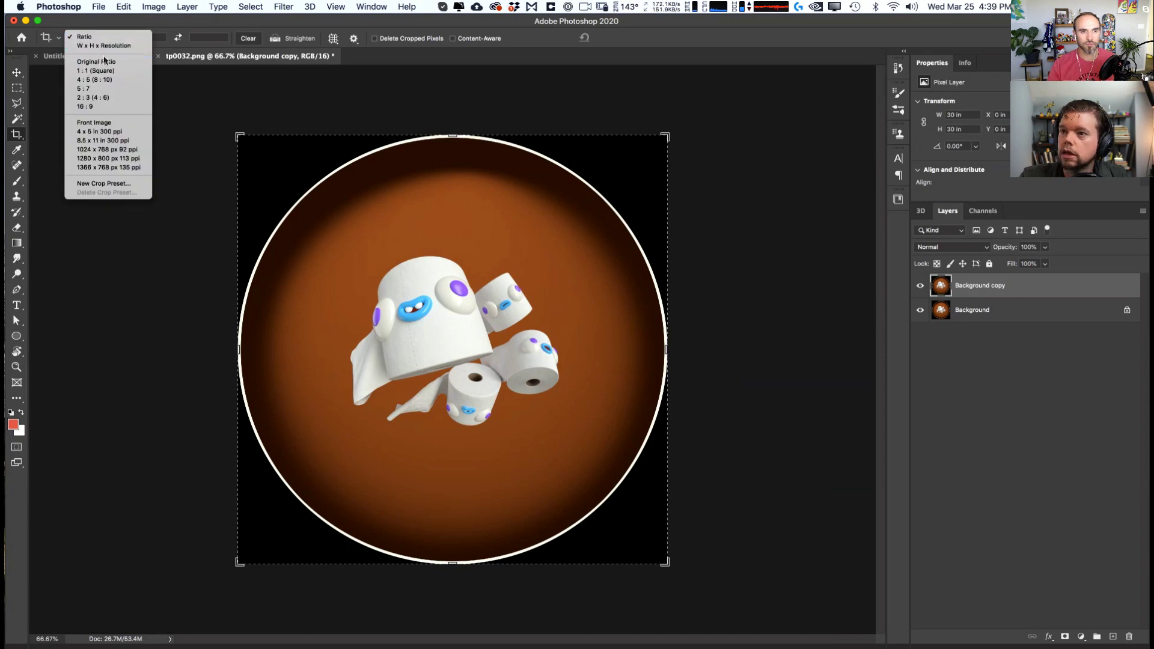
click(106, 68)
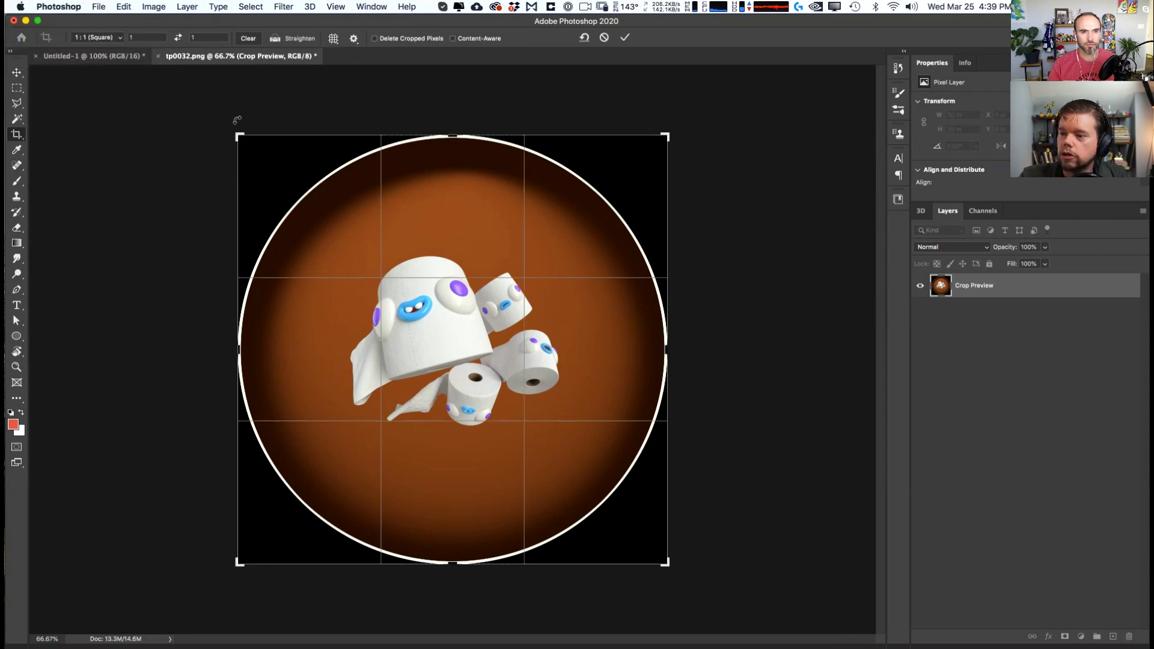
drag(239, 137, 499, 328)
drag(602, 209, 576, 202)
drag(517, 289, 503, 310)
- Set the crop ratio to 1080 by 1080, shift the image slightly down within the frame, and apply the crop
click(111, 37)
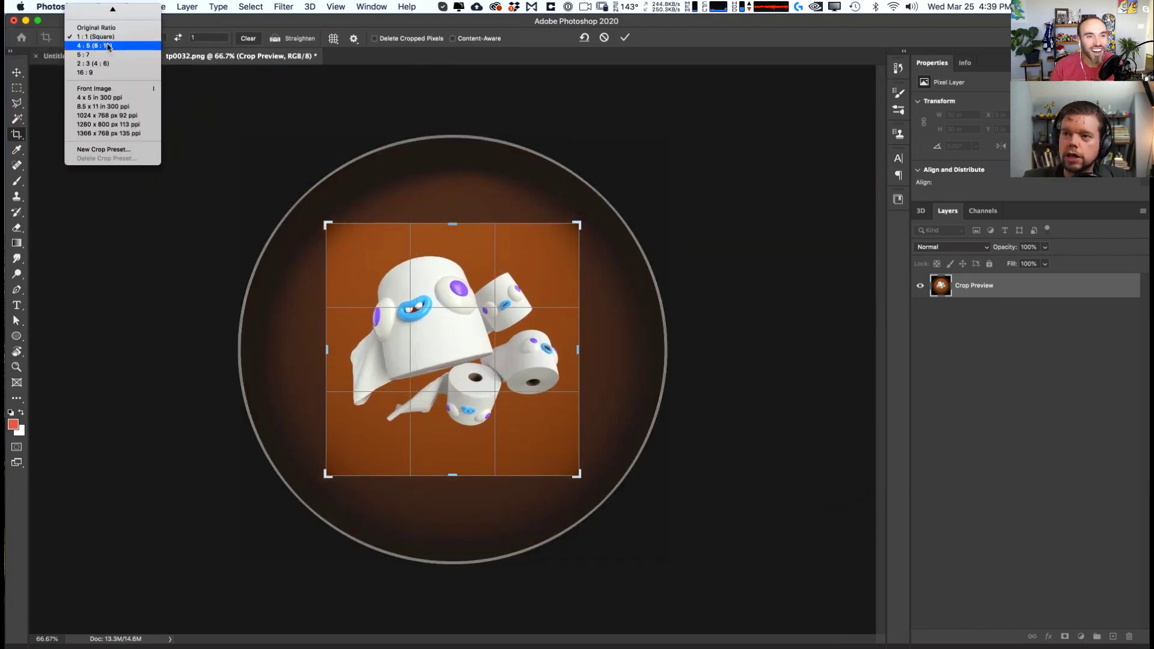
click(113, 29)
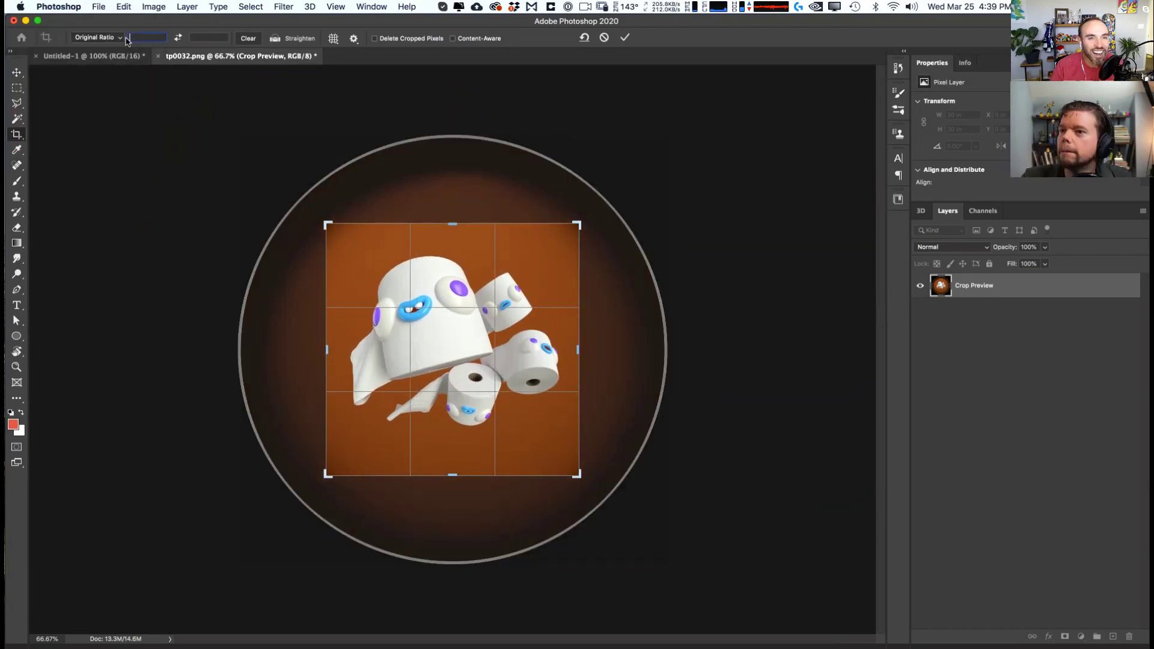
text(1080)
key(Tab)
text(1)
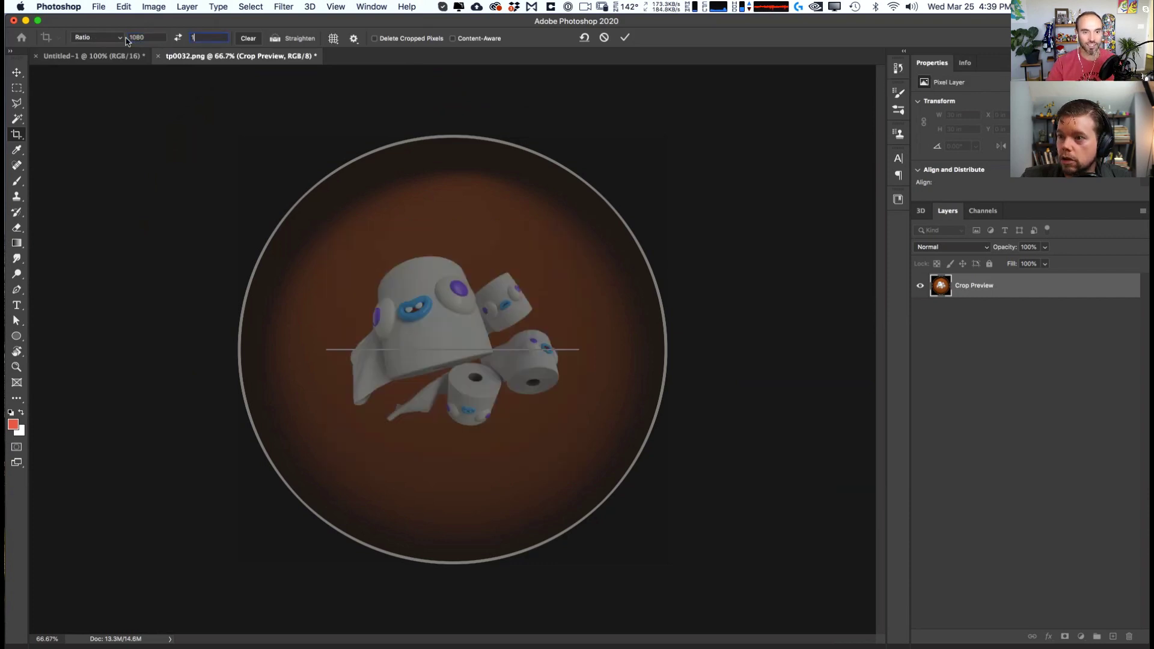
text(080)
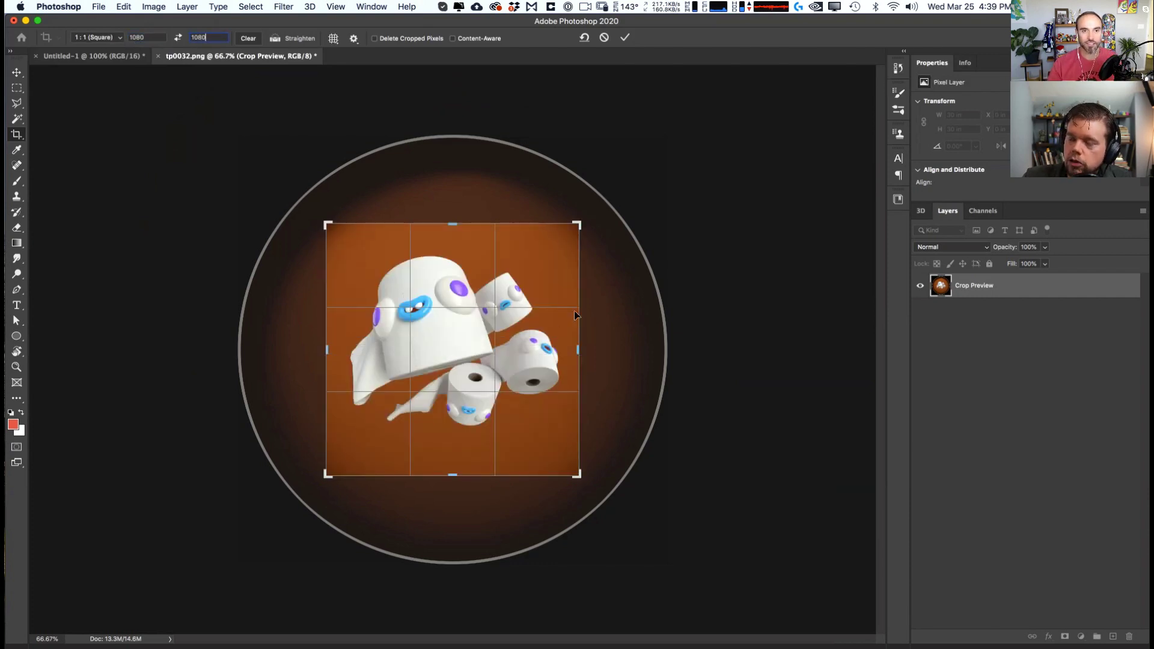
drag(472, 362, 466, 368)
mouse_move(466, 368)
mouse_down()
mouse_move(491, 382)
mouse_move(465, 375)
mouse_up()
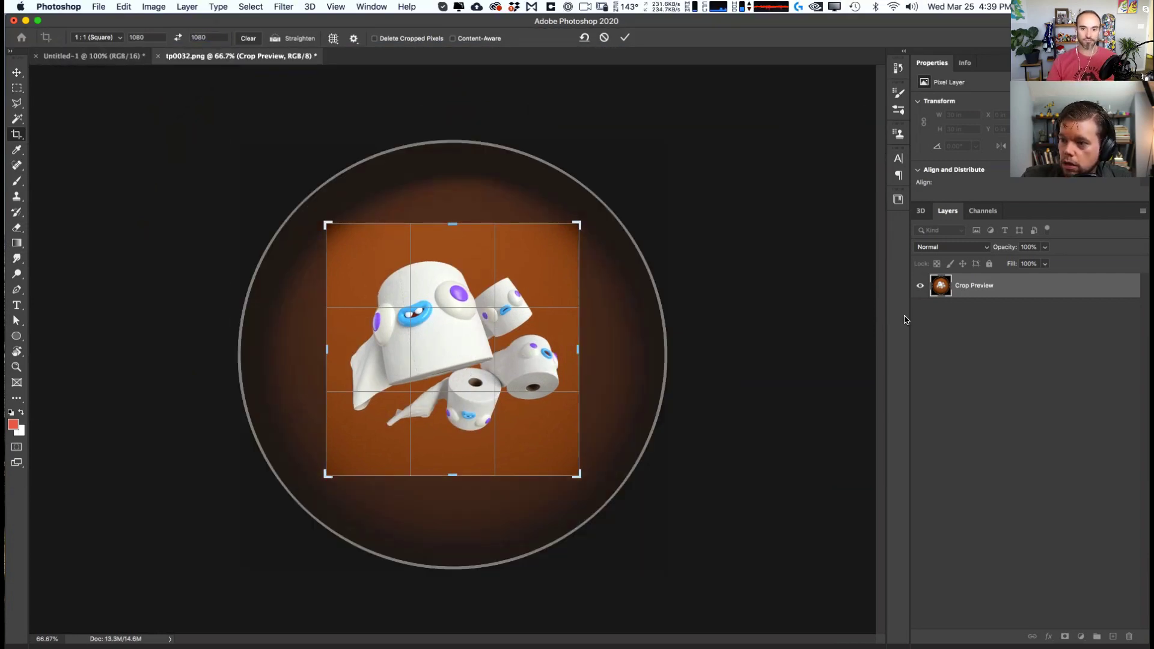
key(Return)
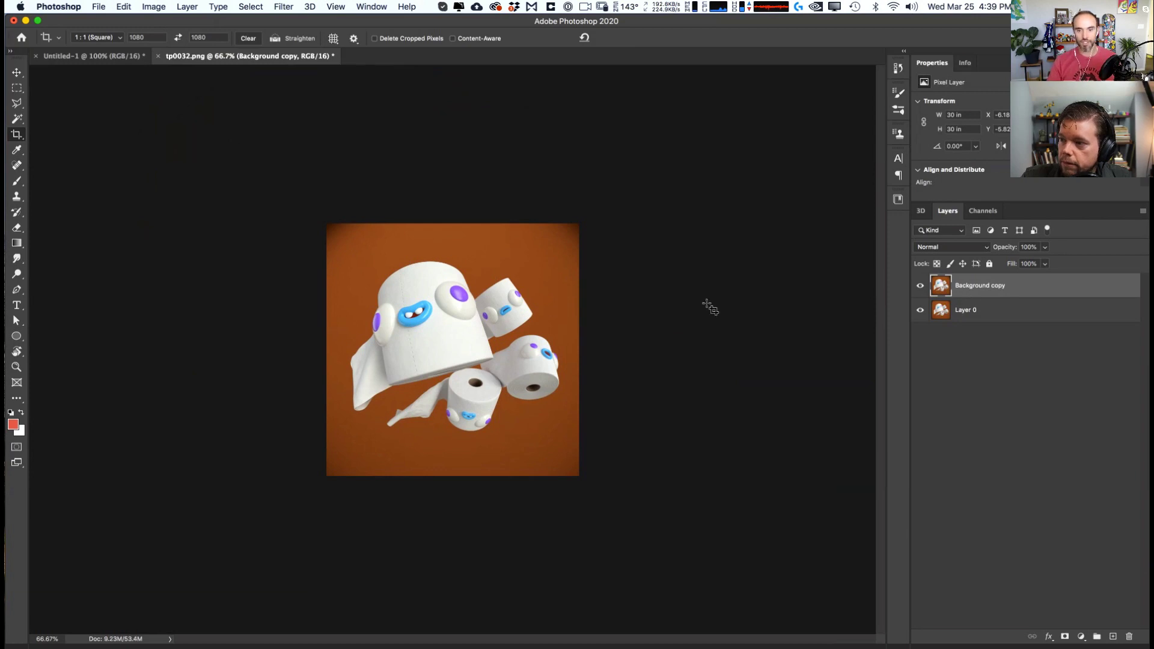
- Save the cropped document in the Renders folder as the layered Photoshop file TPPPPPP.psd with Maximize Compatibility on
key(super)
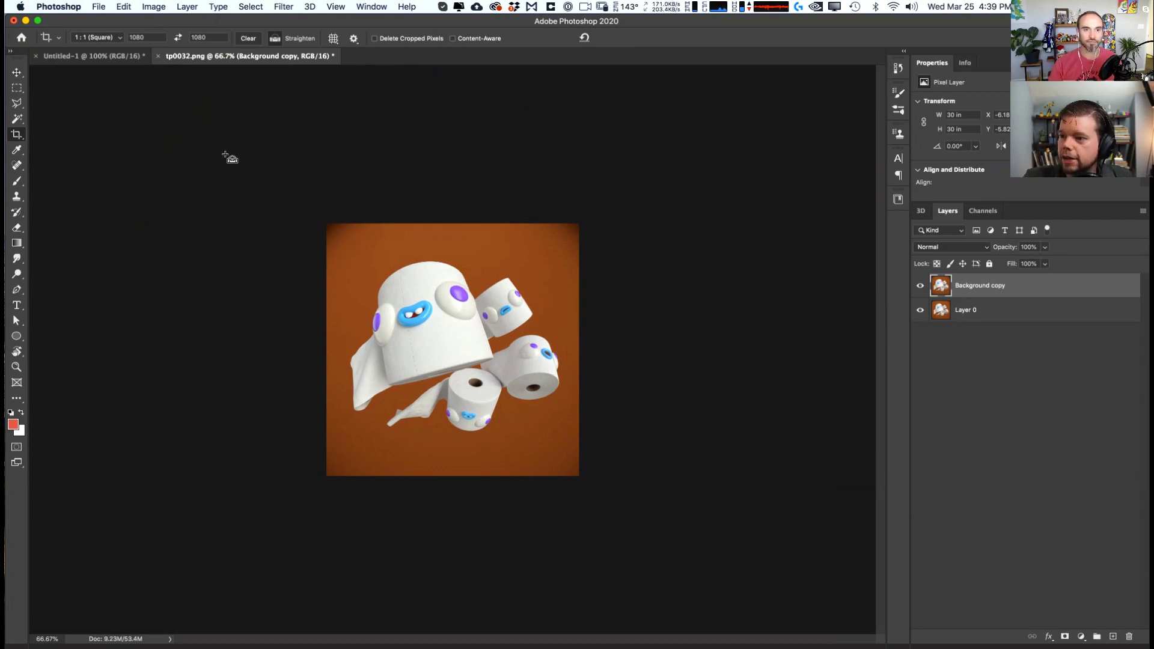
key(super+shift+s)
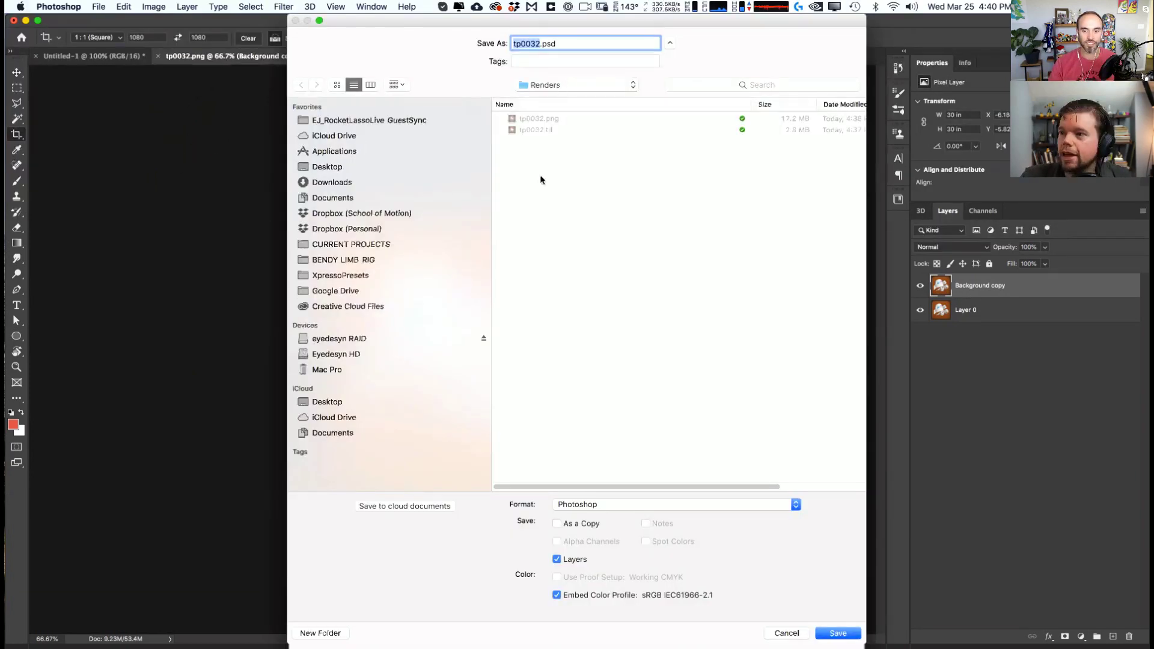
text(tptptptp)
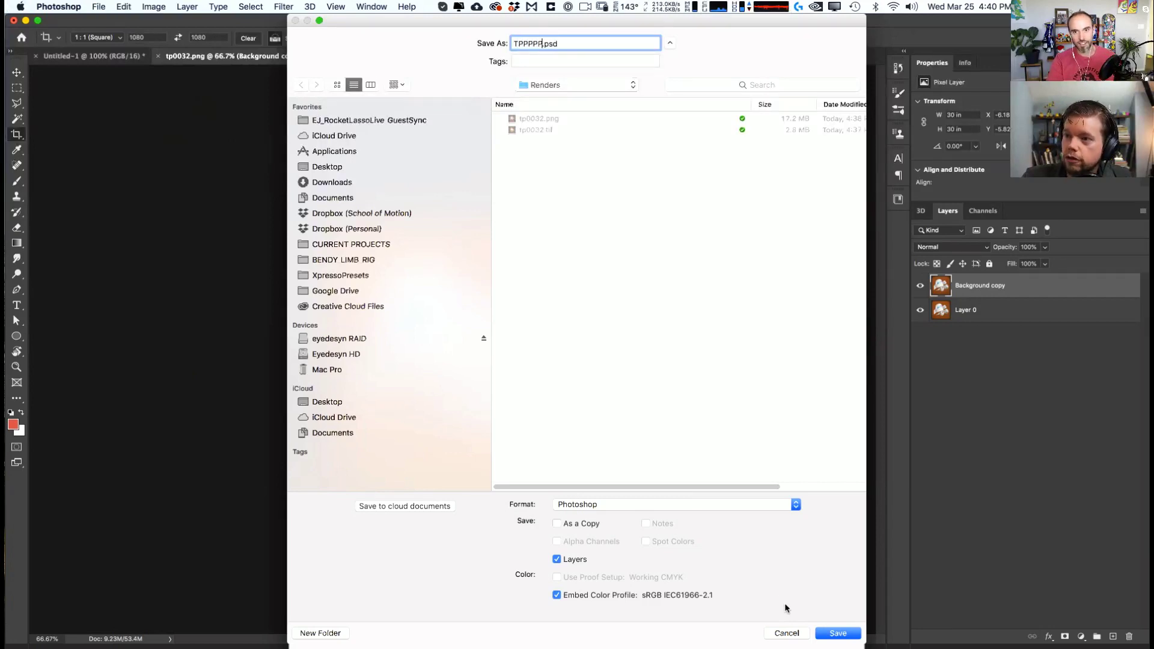
key(Return)
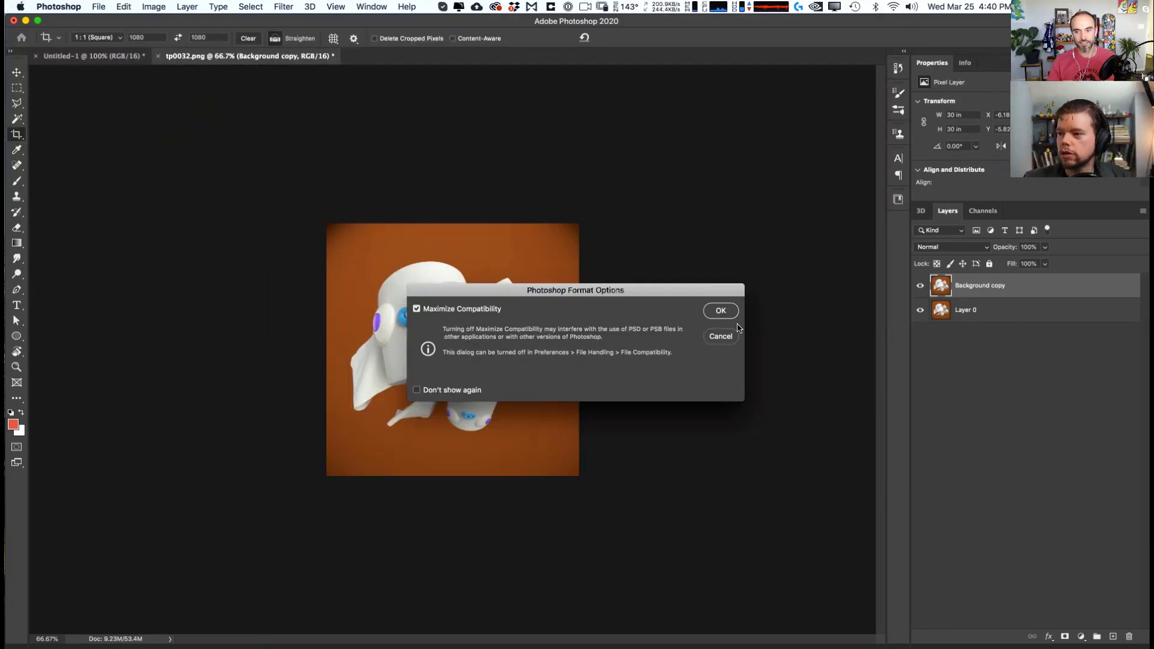
click(724, 315)
click(724, 315)
key(Escape)
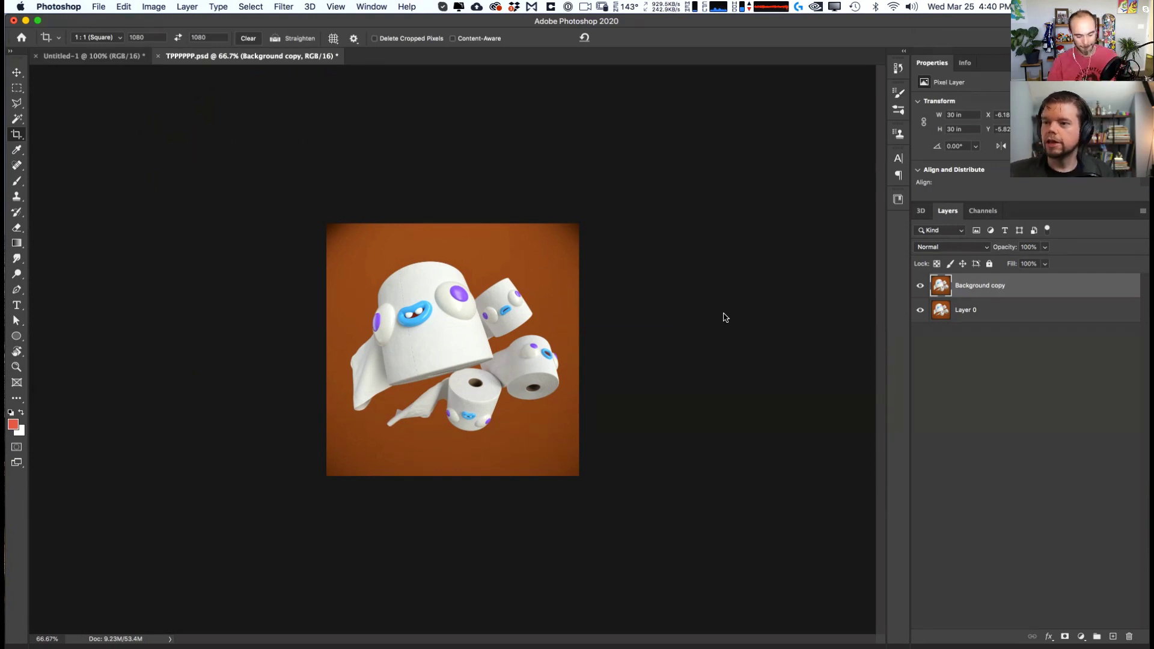
- Shift the Background copy layer slightly to the left on the canvas with the Move tool
key(super+equal)
key(super+equal)
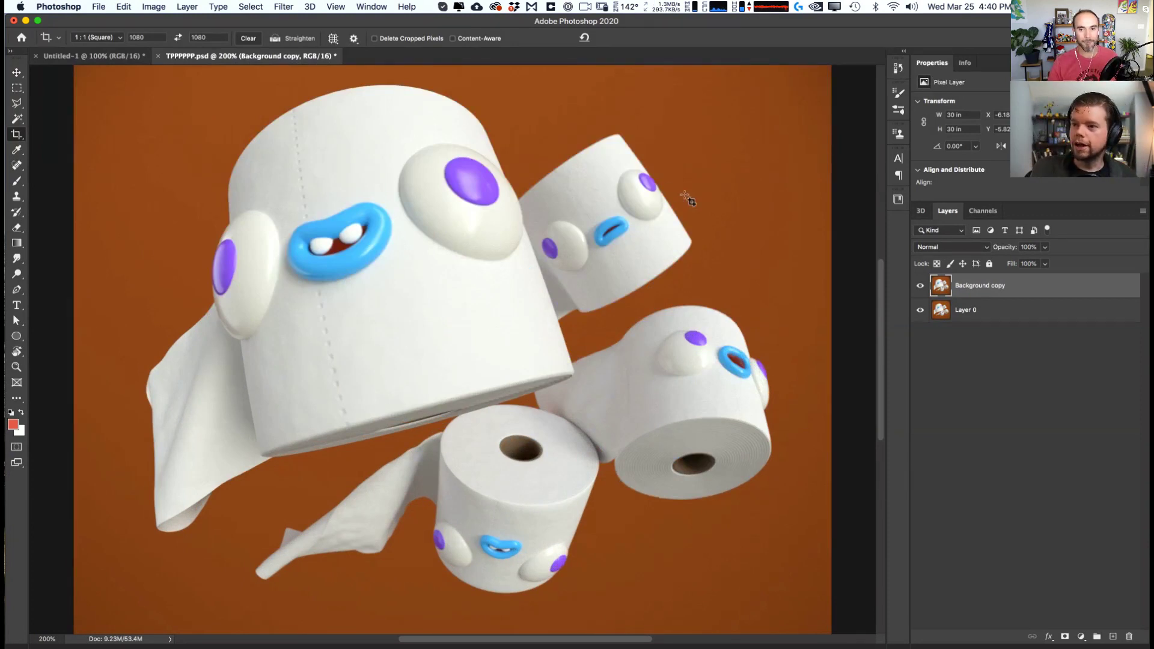
click(1117, 421)
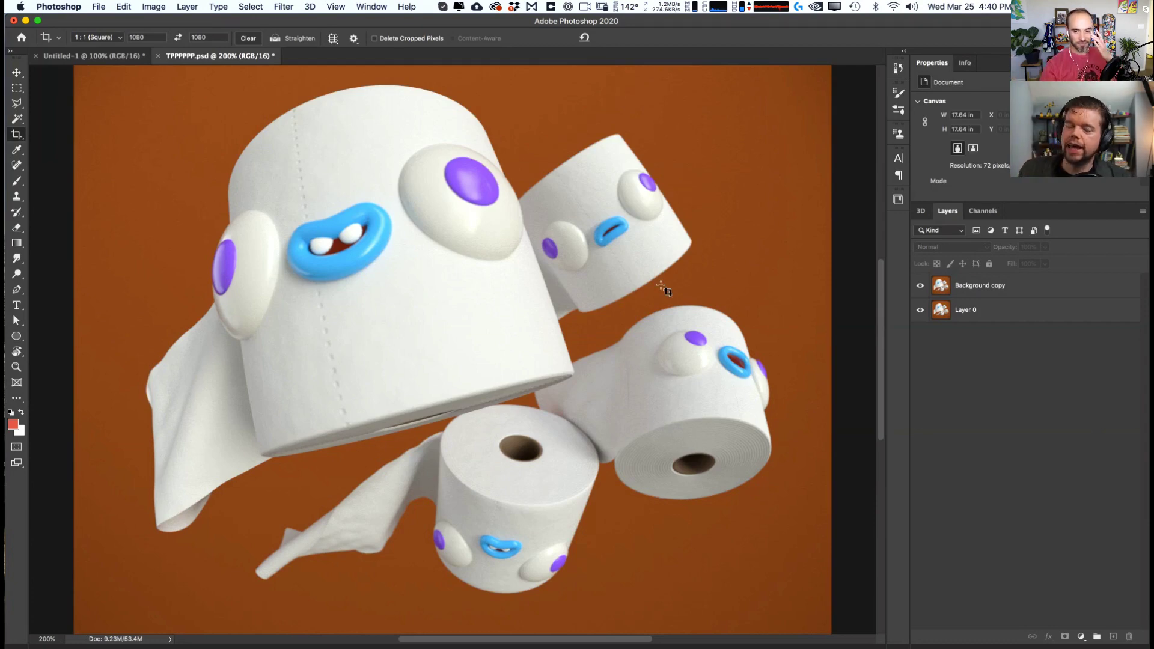
alt+scroll(327, 312, down, 1)
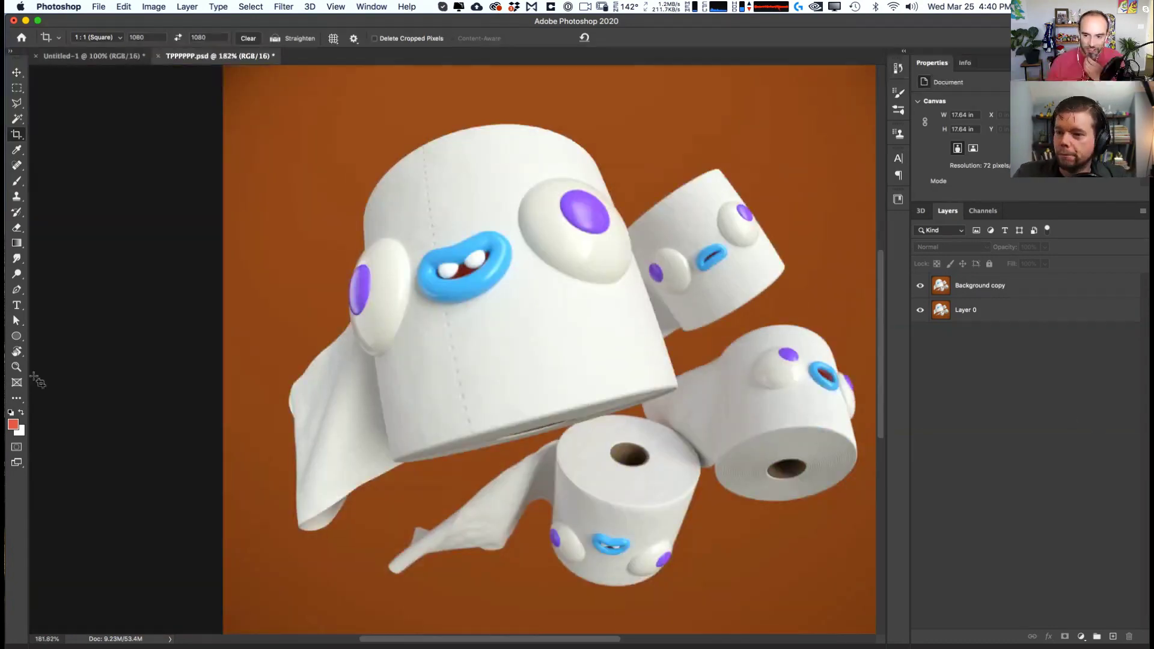
key(v)
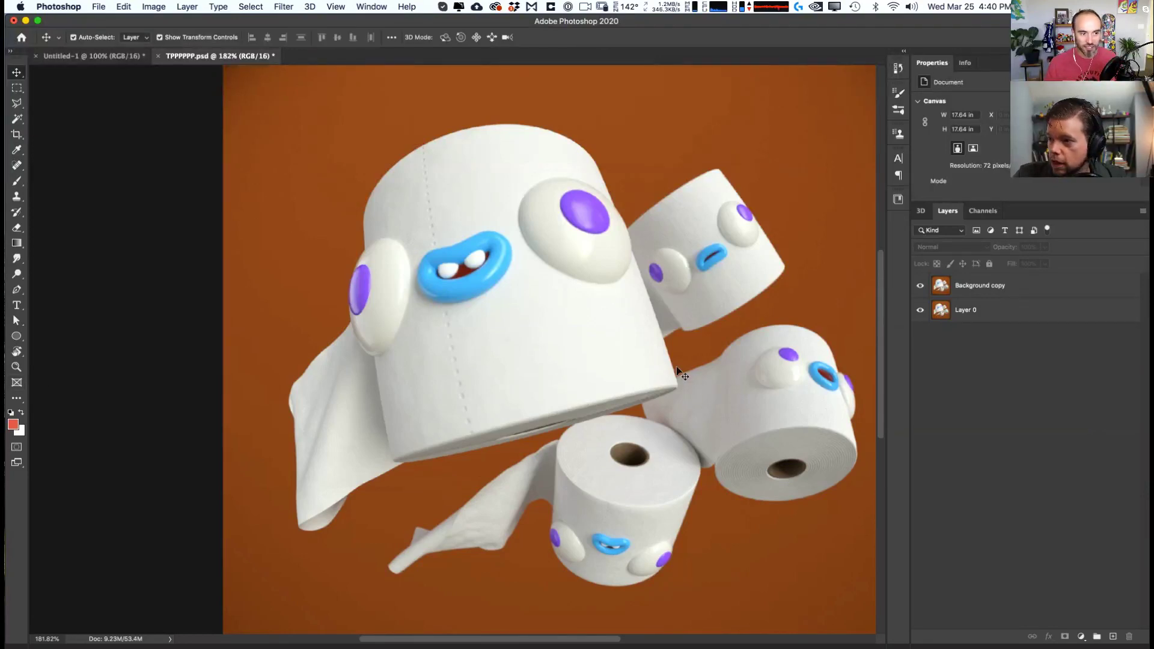
drag(619, 342, 585, 347)
- Compare Background copy with Layer 0 at 10% opacity, restore it to 100%, and nudge it slightly right and down
key(1)
scroll(572, 335, right, 5)
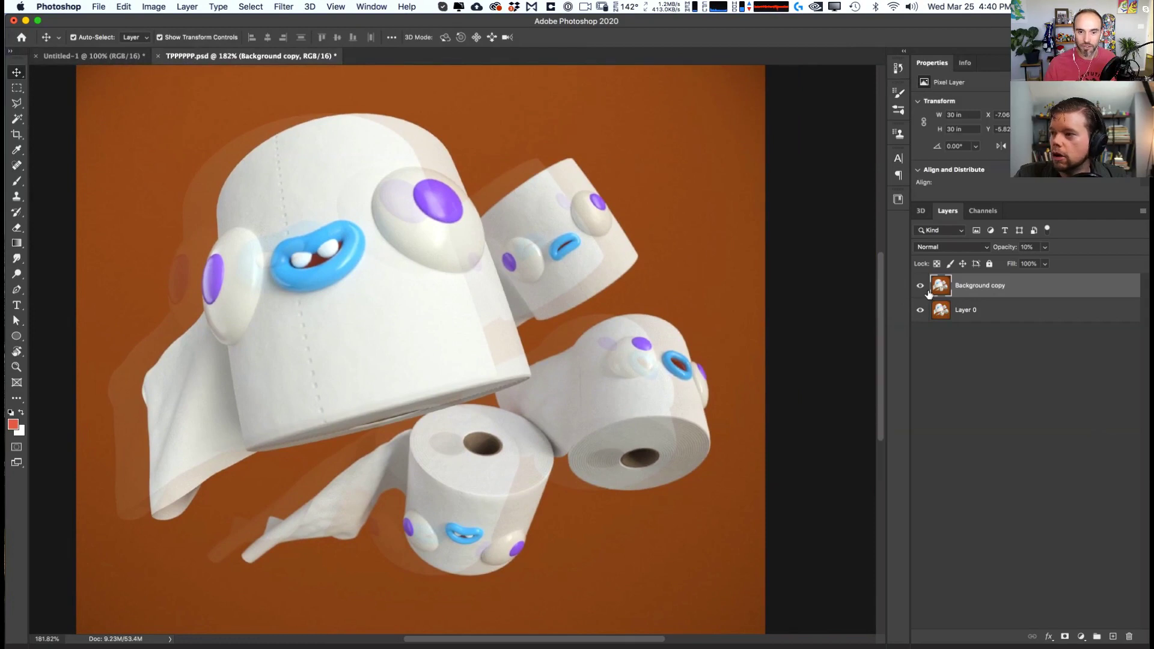
key(0)
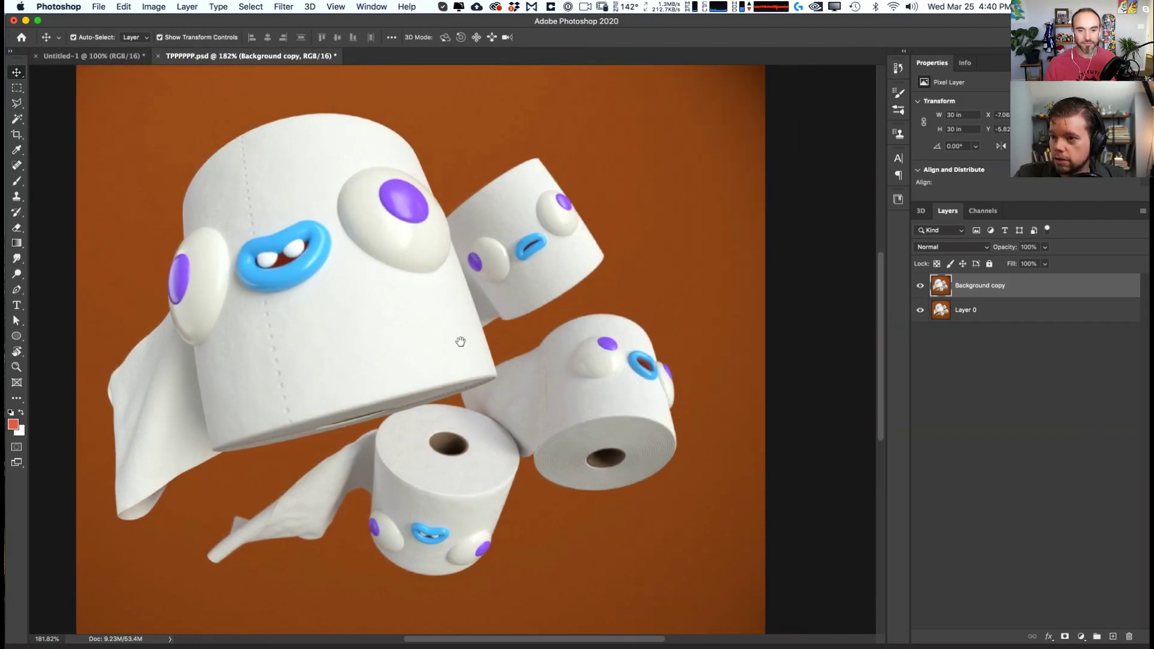
scroll(489, 342, left, 2)
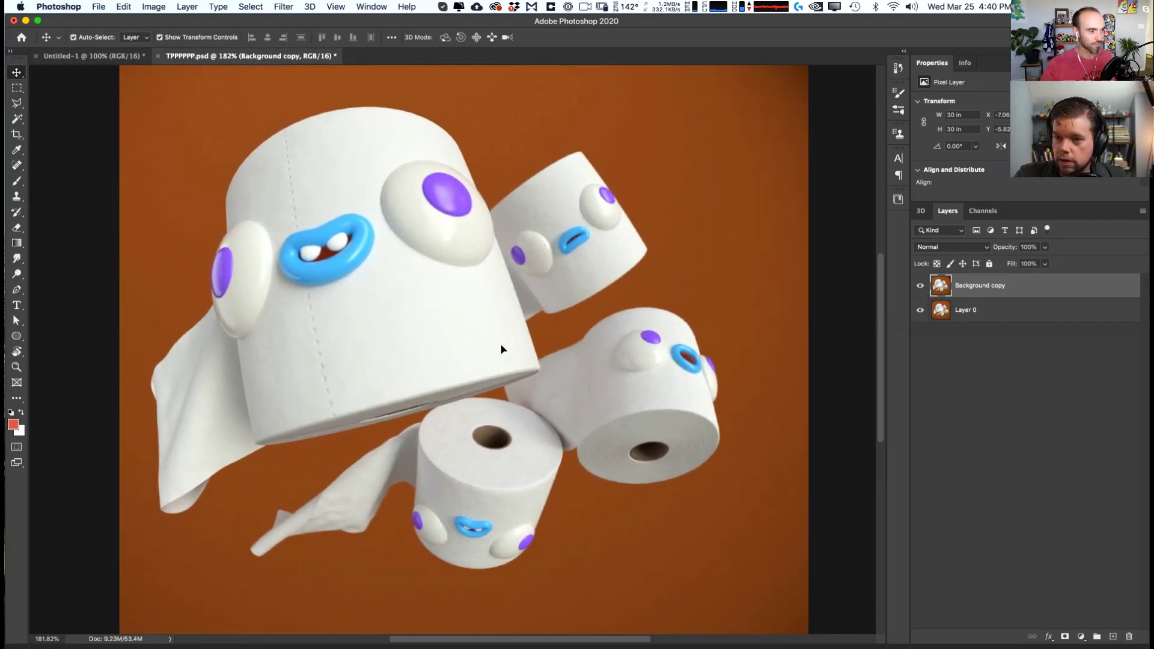
drag(489, 328, 509, 335)
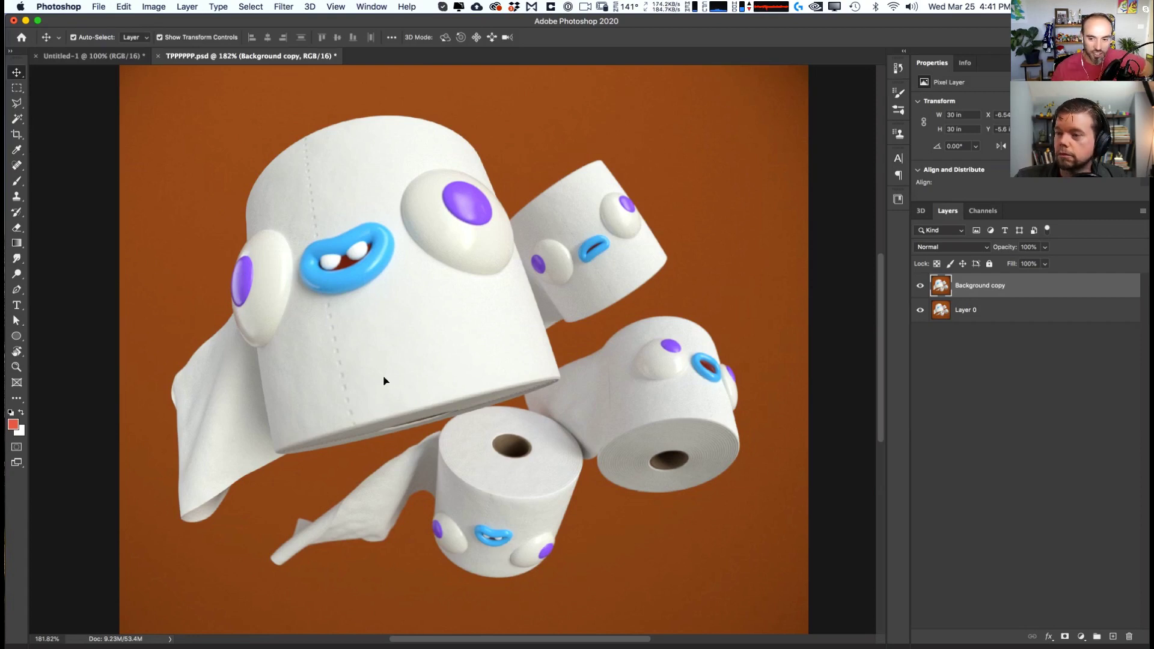
- Heal the shaded seam where the trailing sheet meets the lower-right roll, using the Spot Healing Brush in Content-Aware mode
click(17, 119)
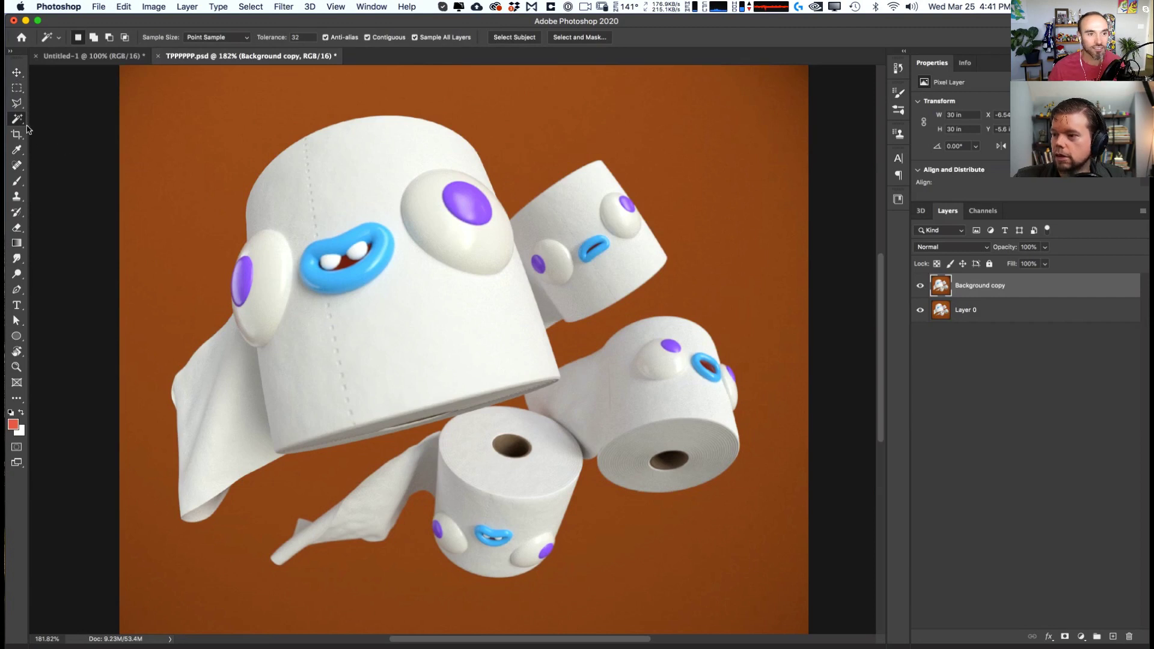
click(17, 118)
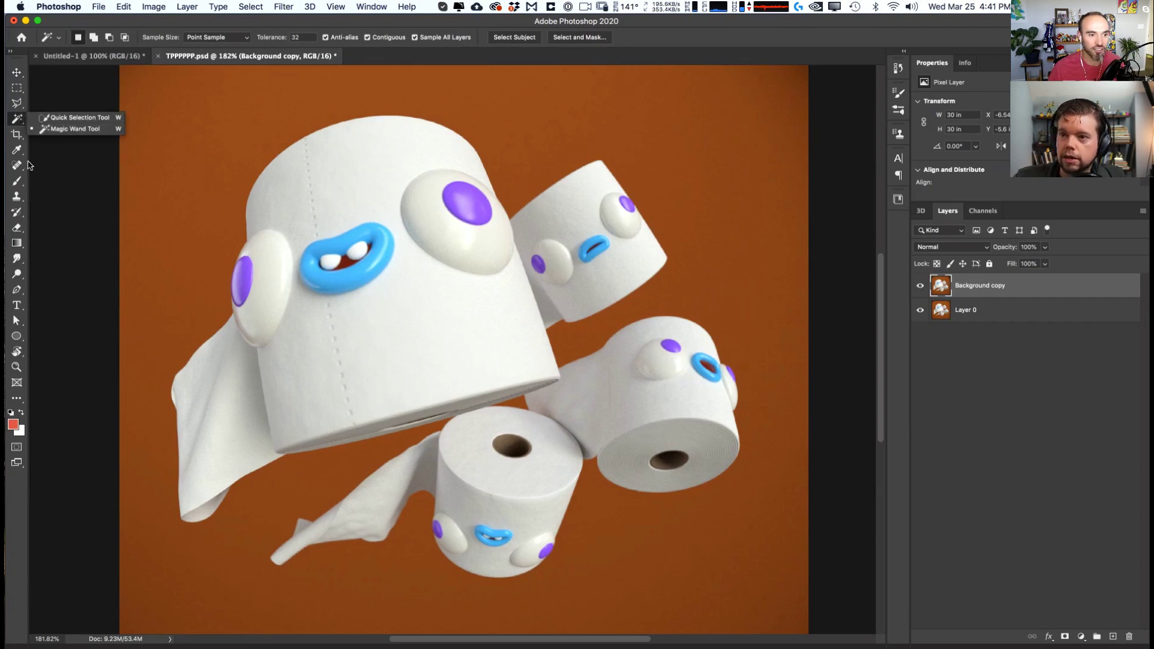
click(16, 164)
click(90, 164)
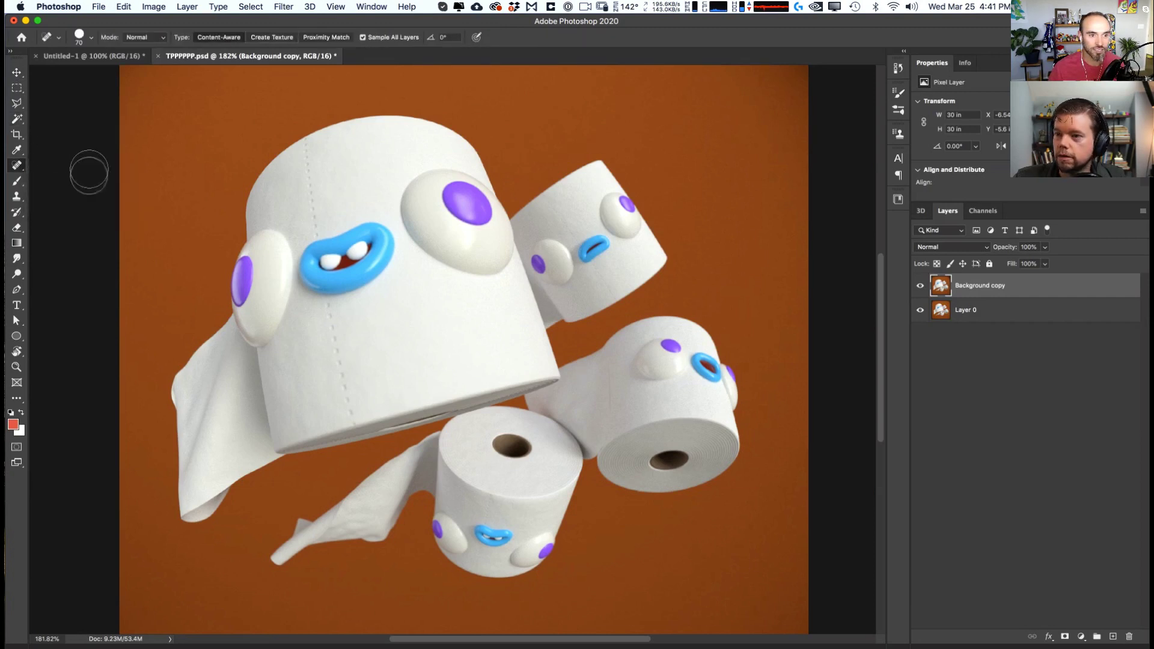
alt+click(614, 395)
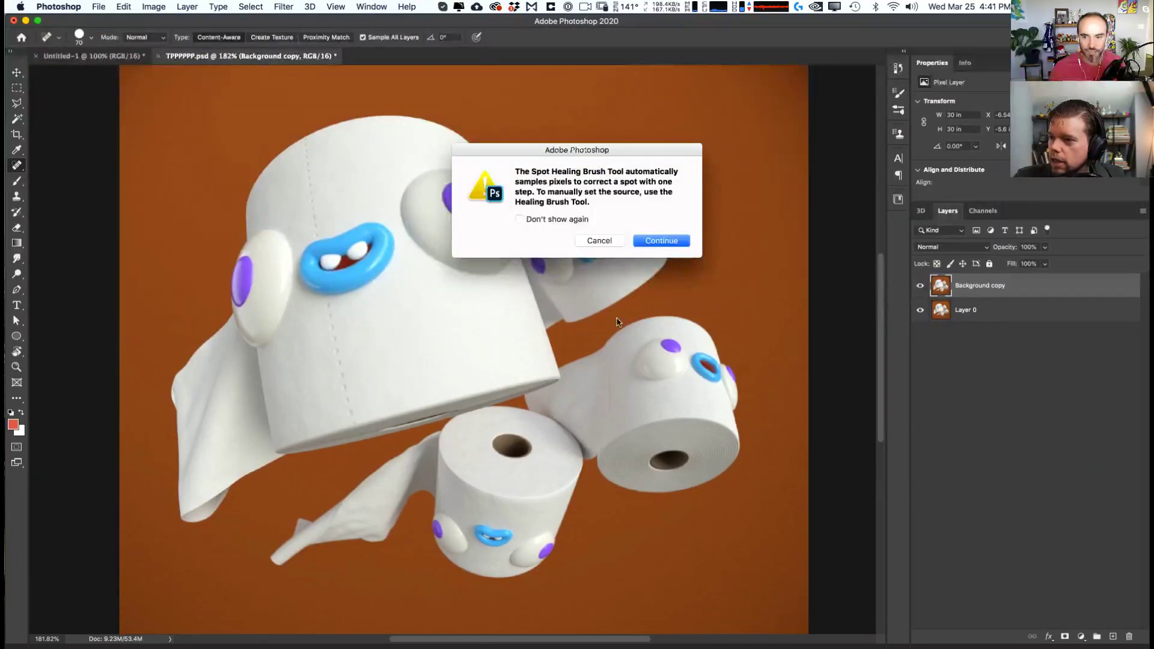
click(649, 243)
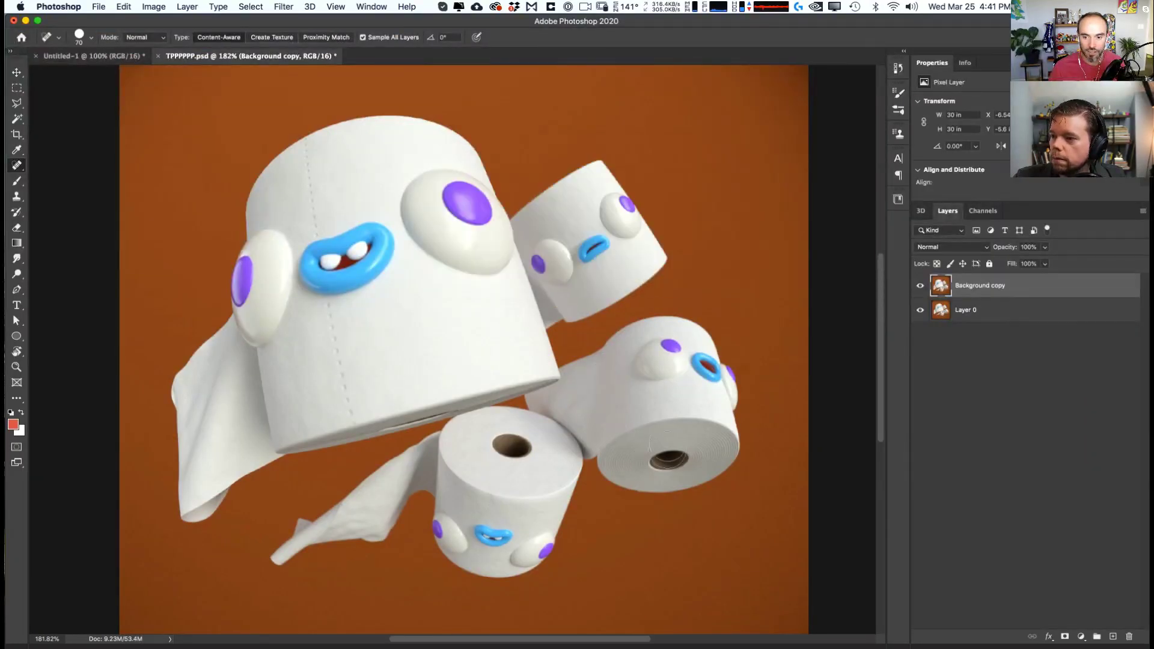
mouse_move(609, 387)
mouse_down()
mouse_move(604, 370)
mouse_move(606, 427)
mouse_up()
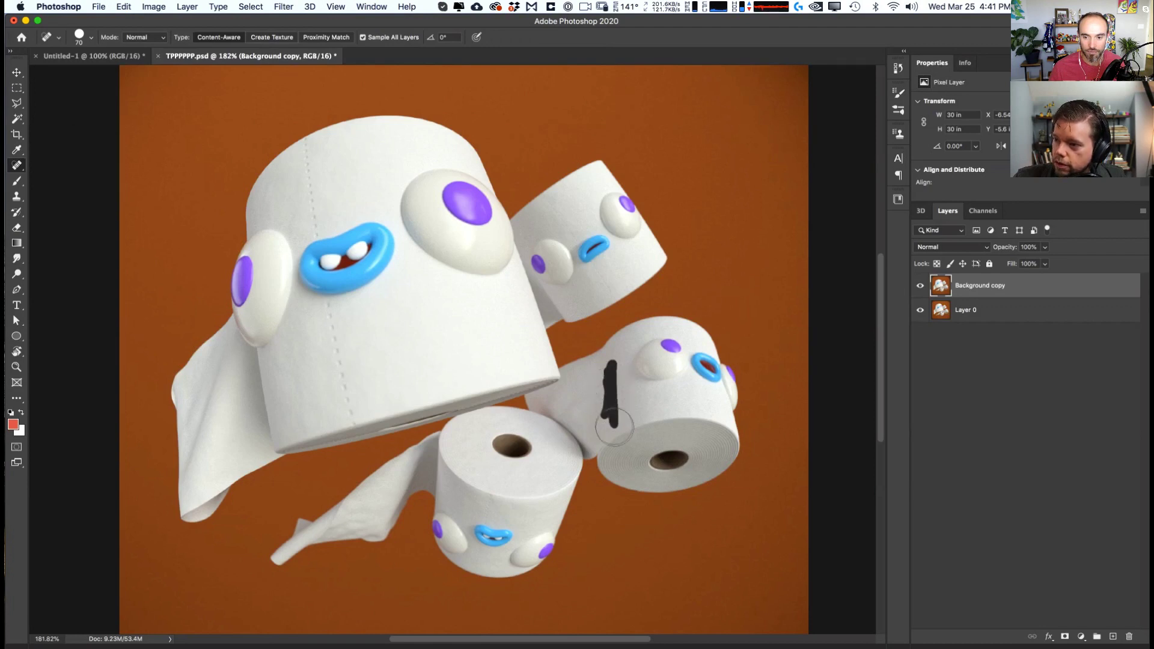
- Return to the Move tool, deselect the layers, and save the document
key(v)
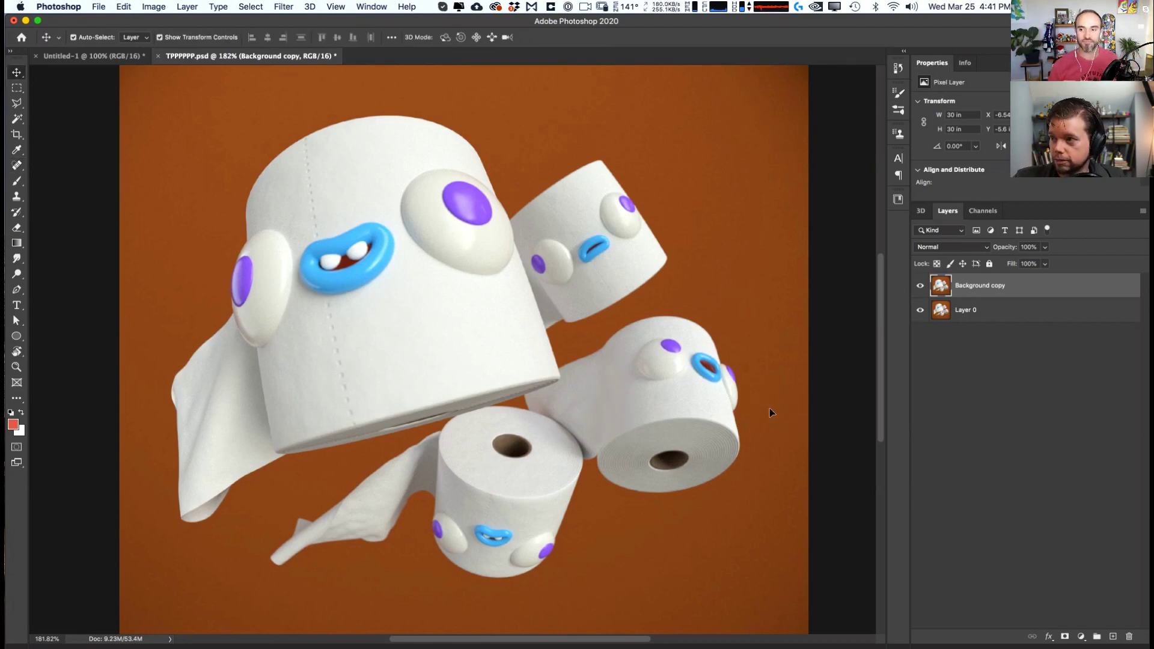
click(967, 369)
key(super+s)
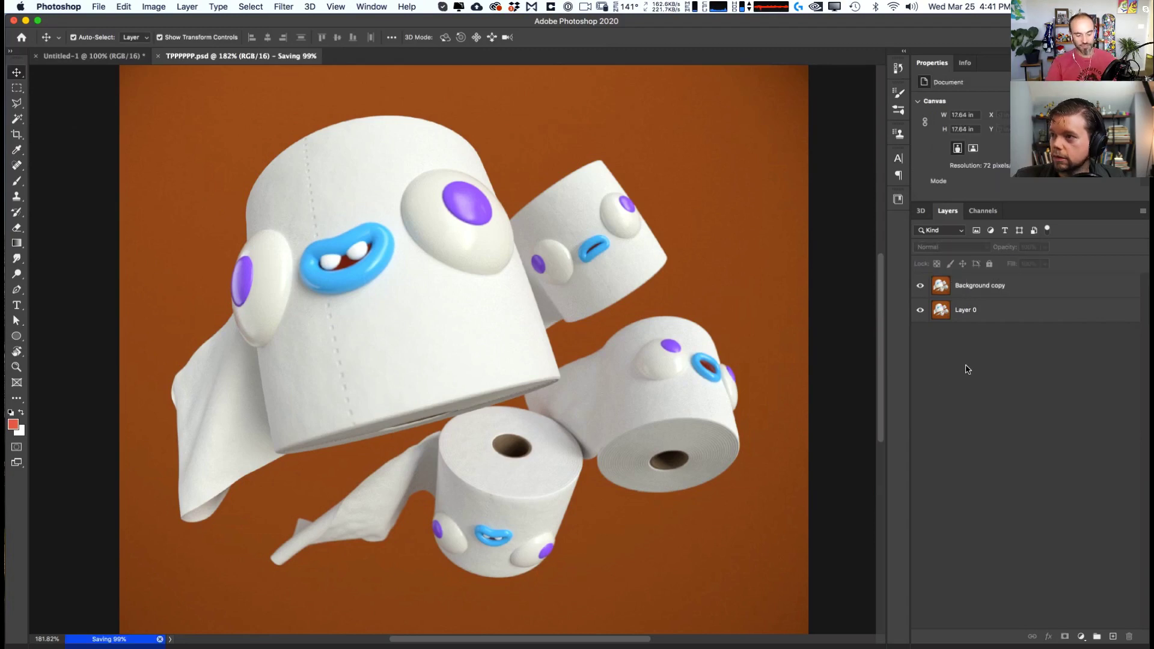